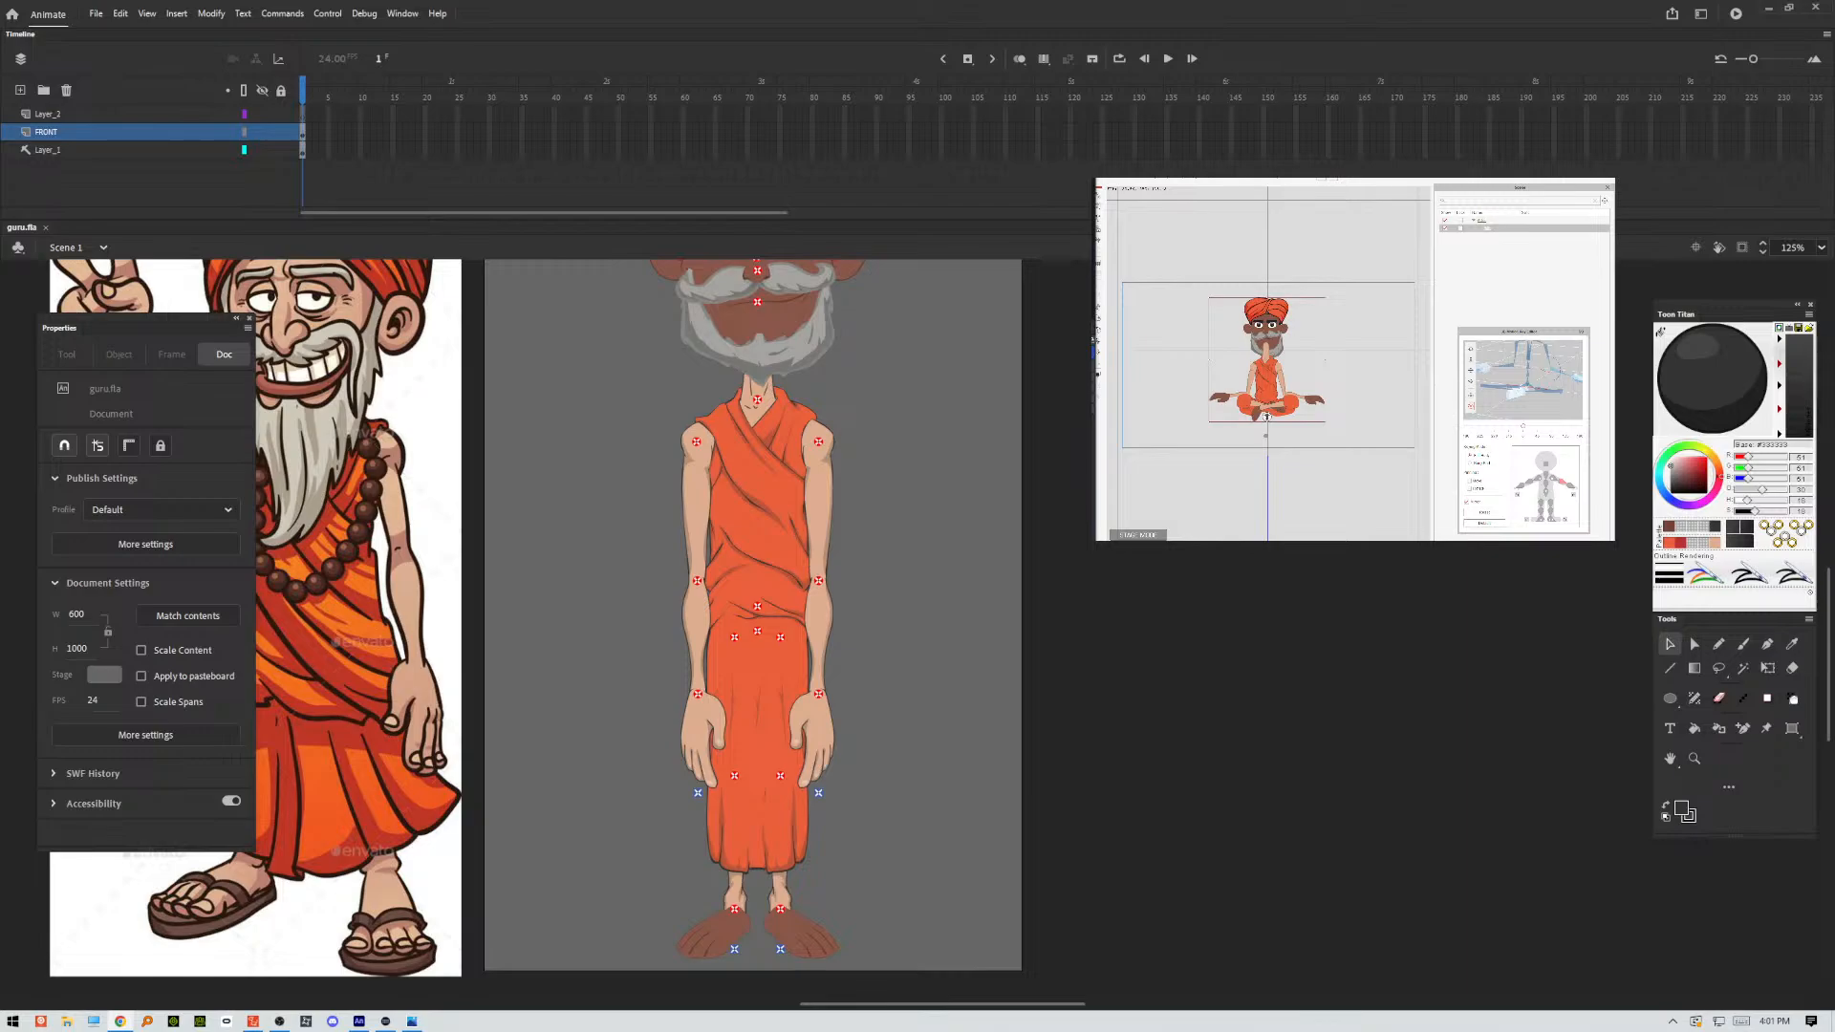
Open the symbol of the character's left foot for editing in place.
{"action": "scroll", "coordinate": [765, 612], "scroll_direction": "down", "scroll_amount": 3}
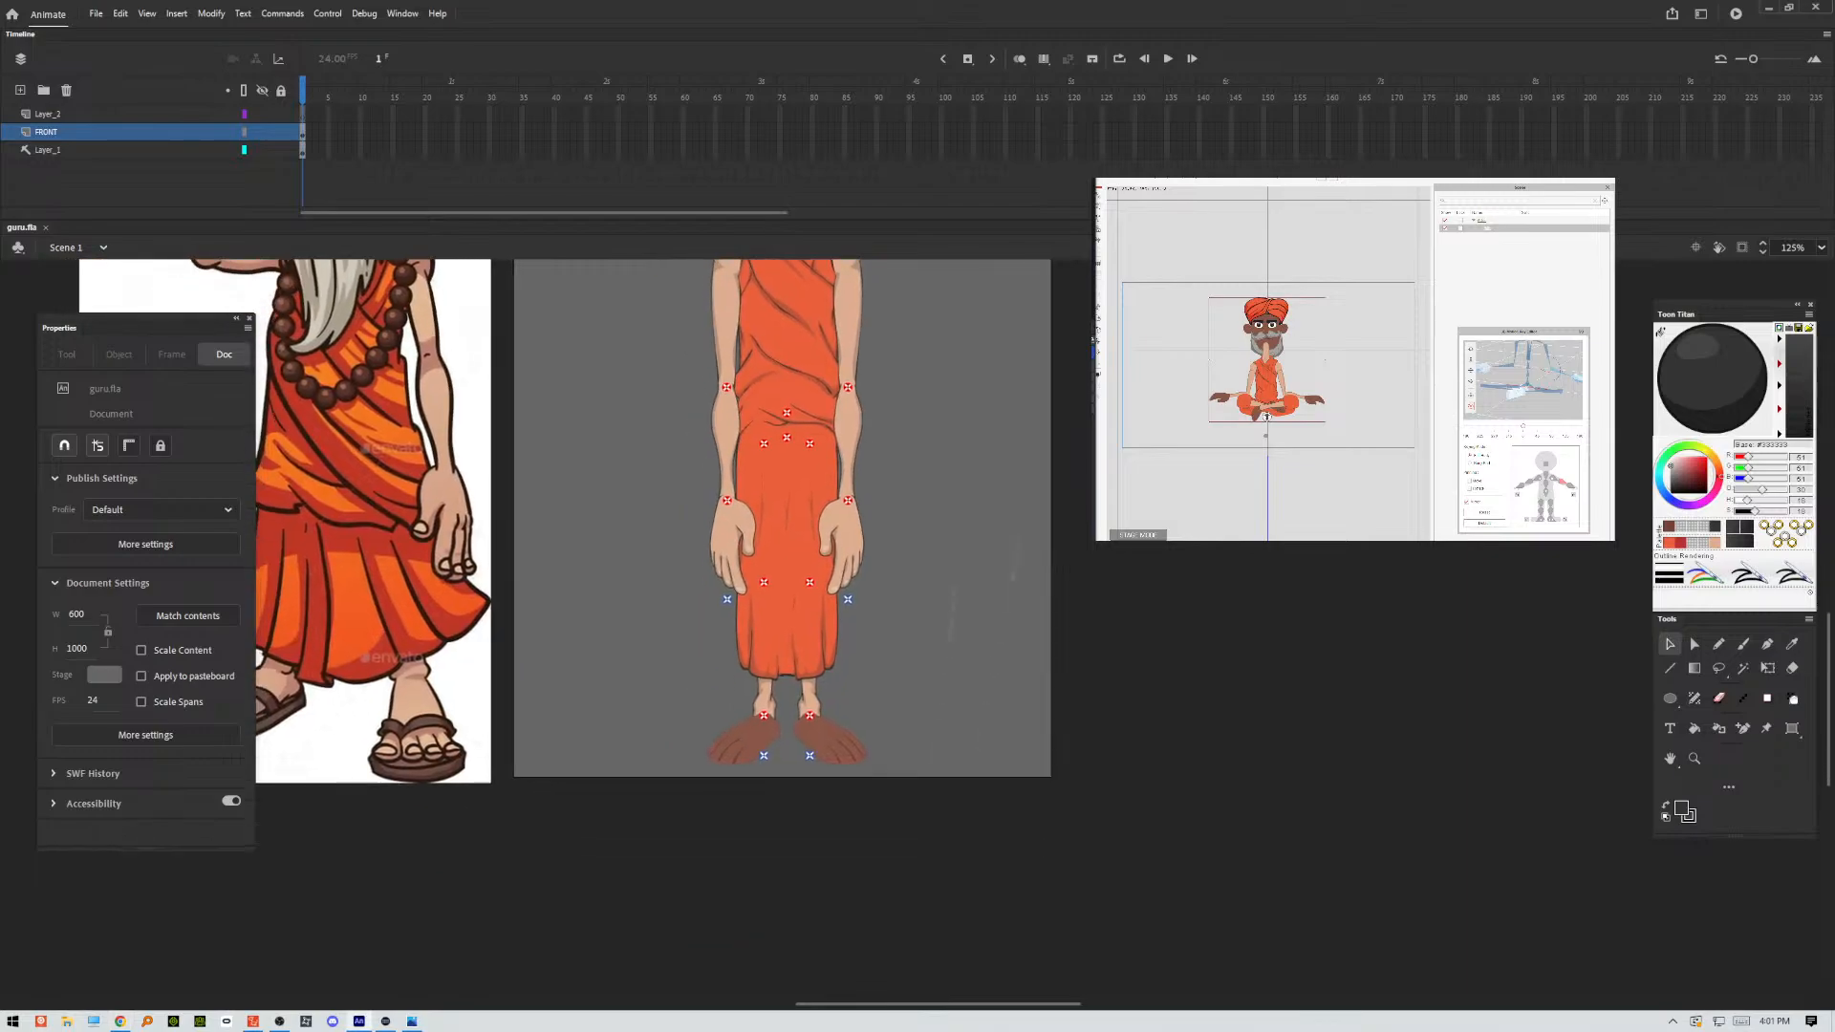
{"action": "scroll", "coordinate": [819, 765], "scroll_direction": "up", "scroll_amount": 3}
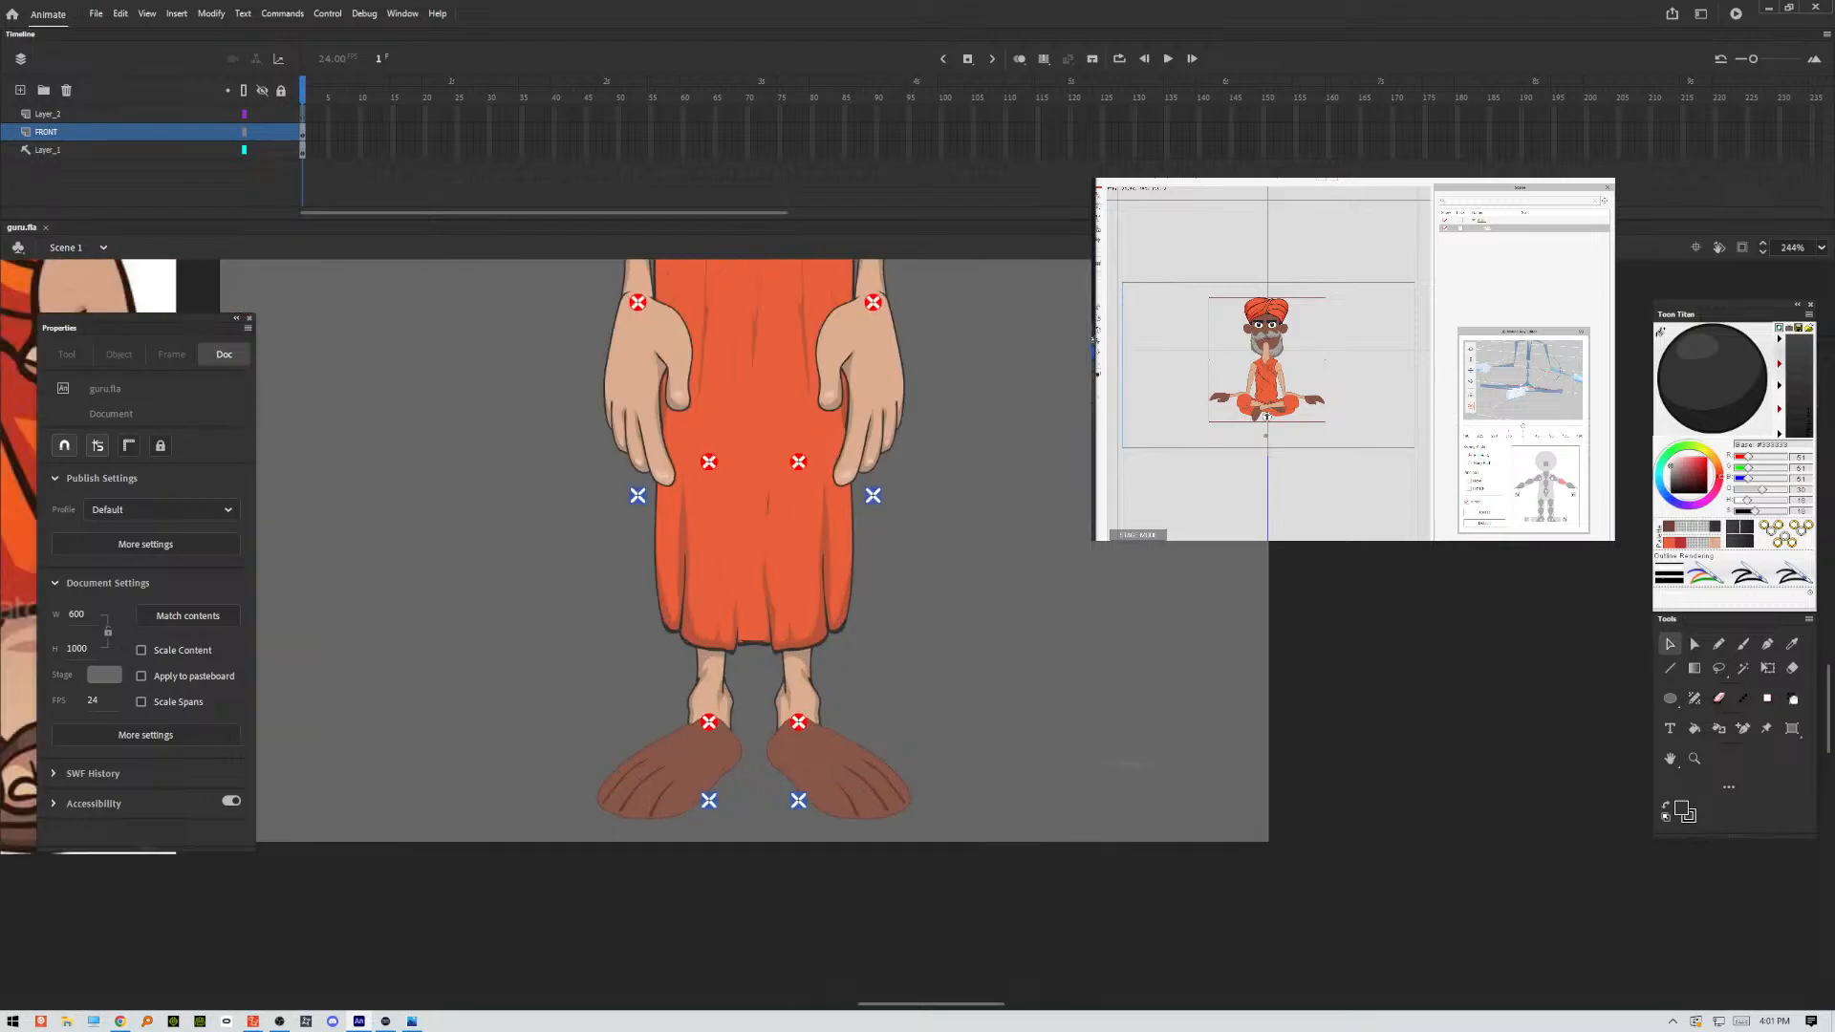
{"action": "scroll", "coordinate": [813, 815], "scroll_direction": "down", "scroll_amount": 5}
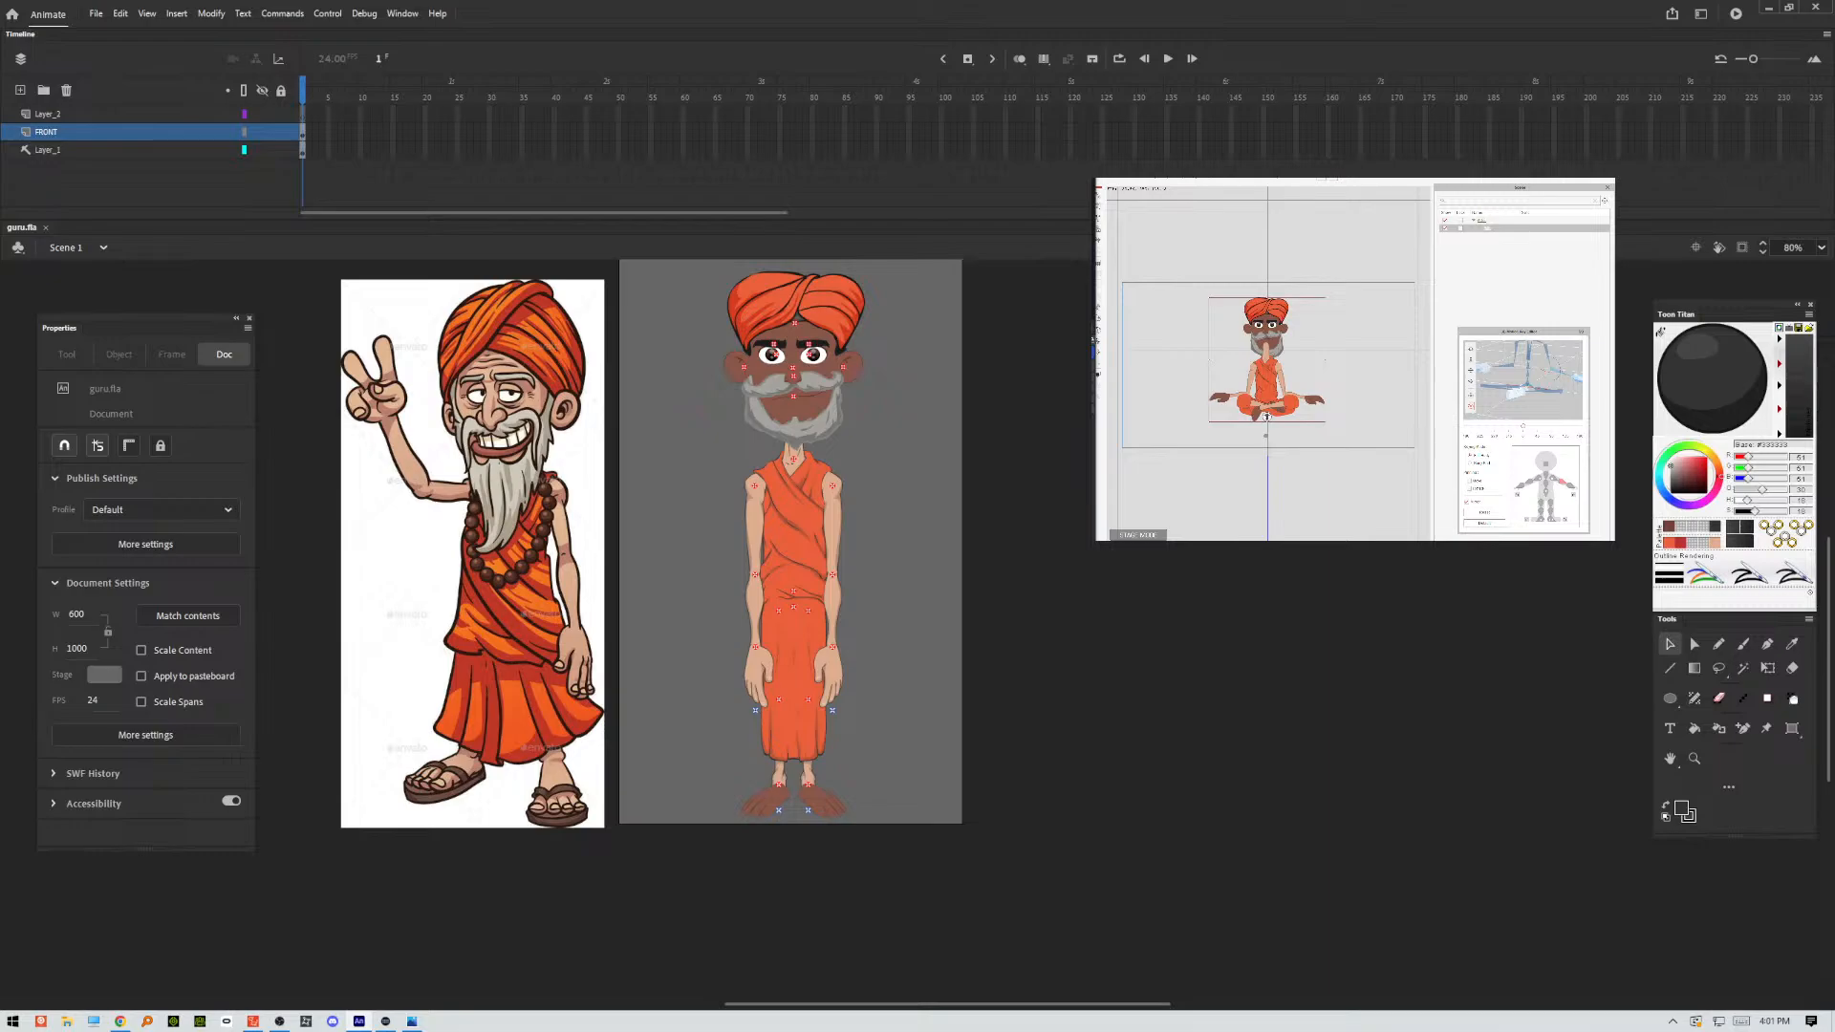
{"action": "scroll", "coordinate": [834, 798], "scroll_direction": "up", "scroll_amount": 3}
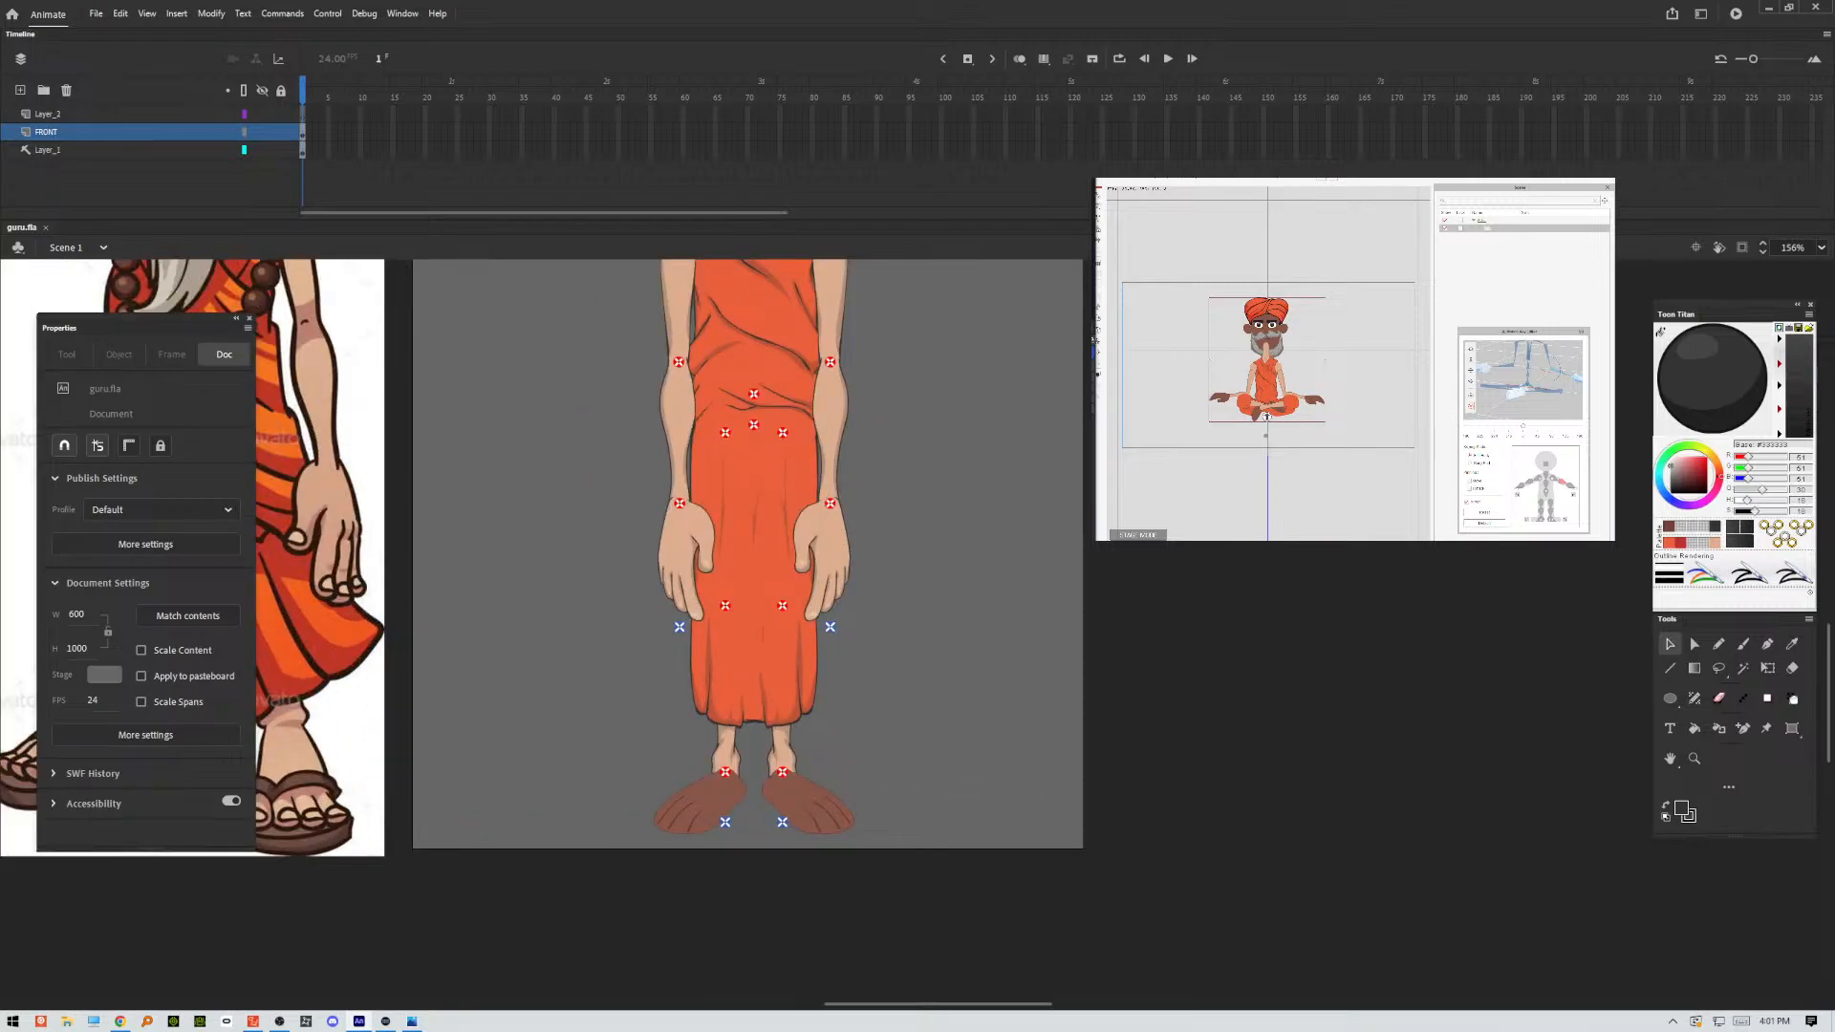
{"action": "left_click", "coordinate": [810, 804]}
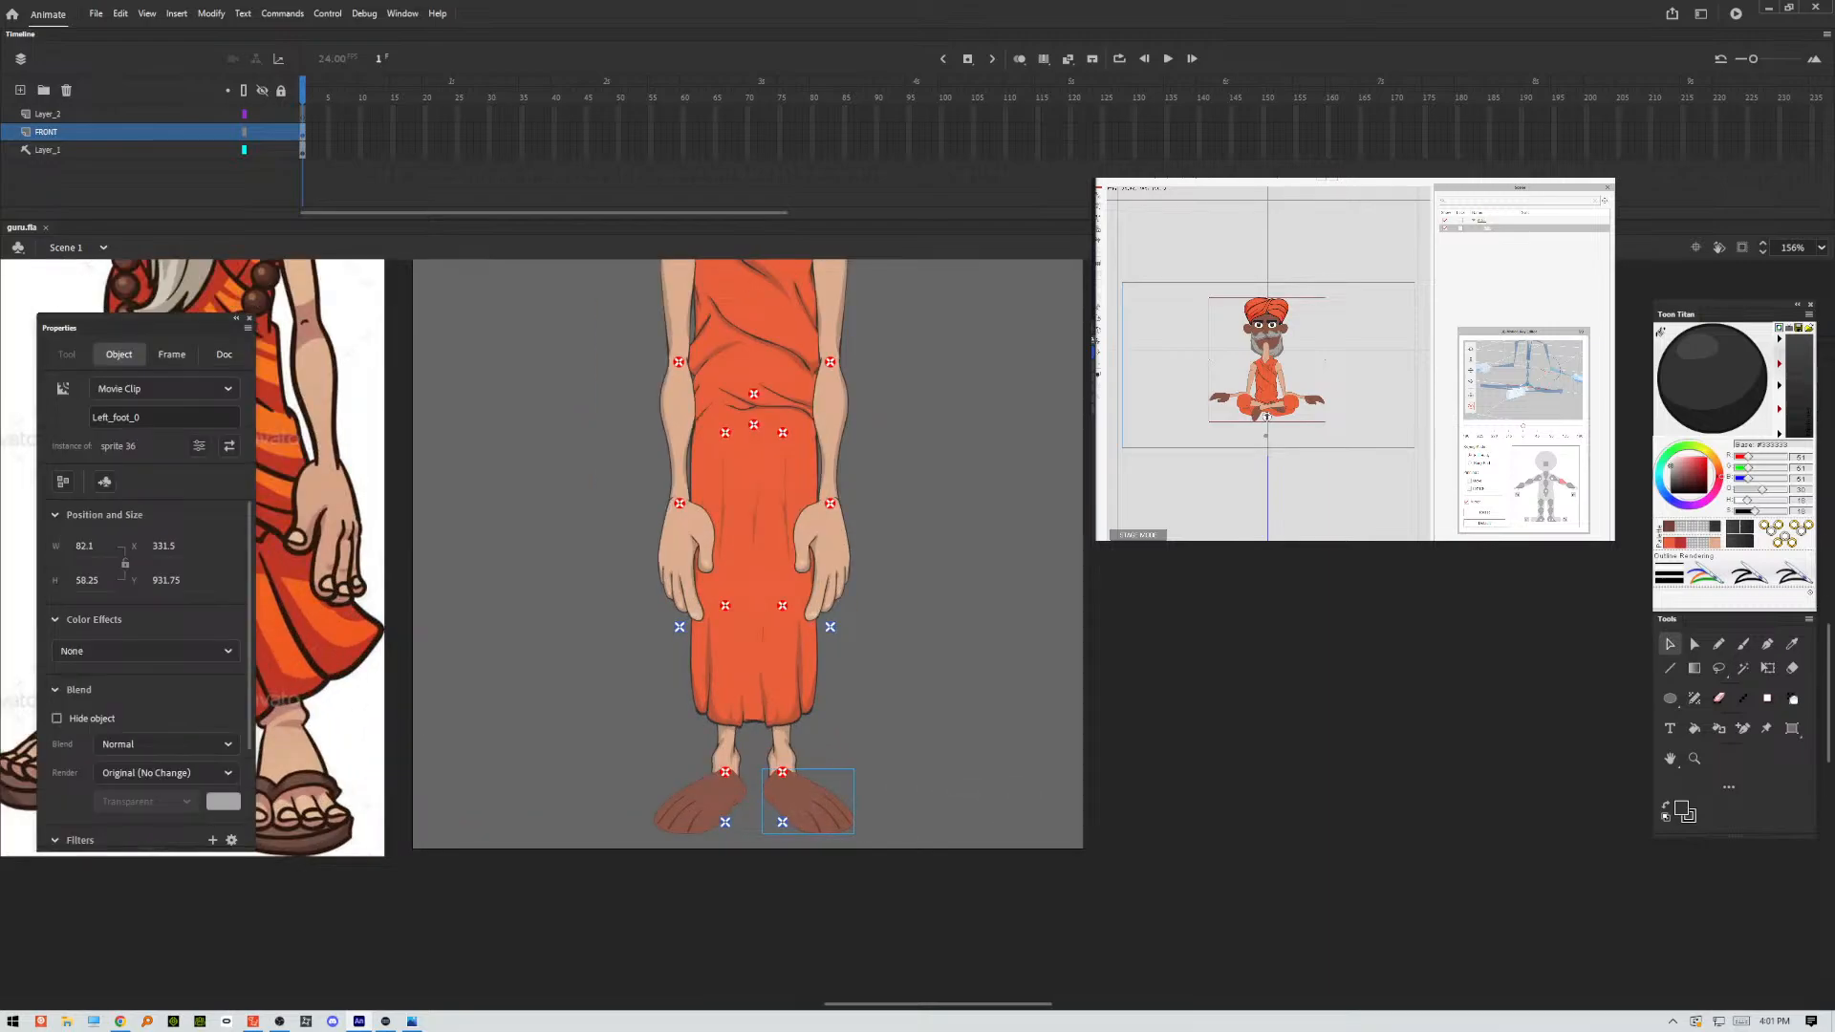
{"action": "double_click", "coordinate": [811, 805]}
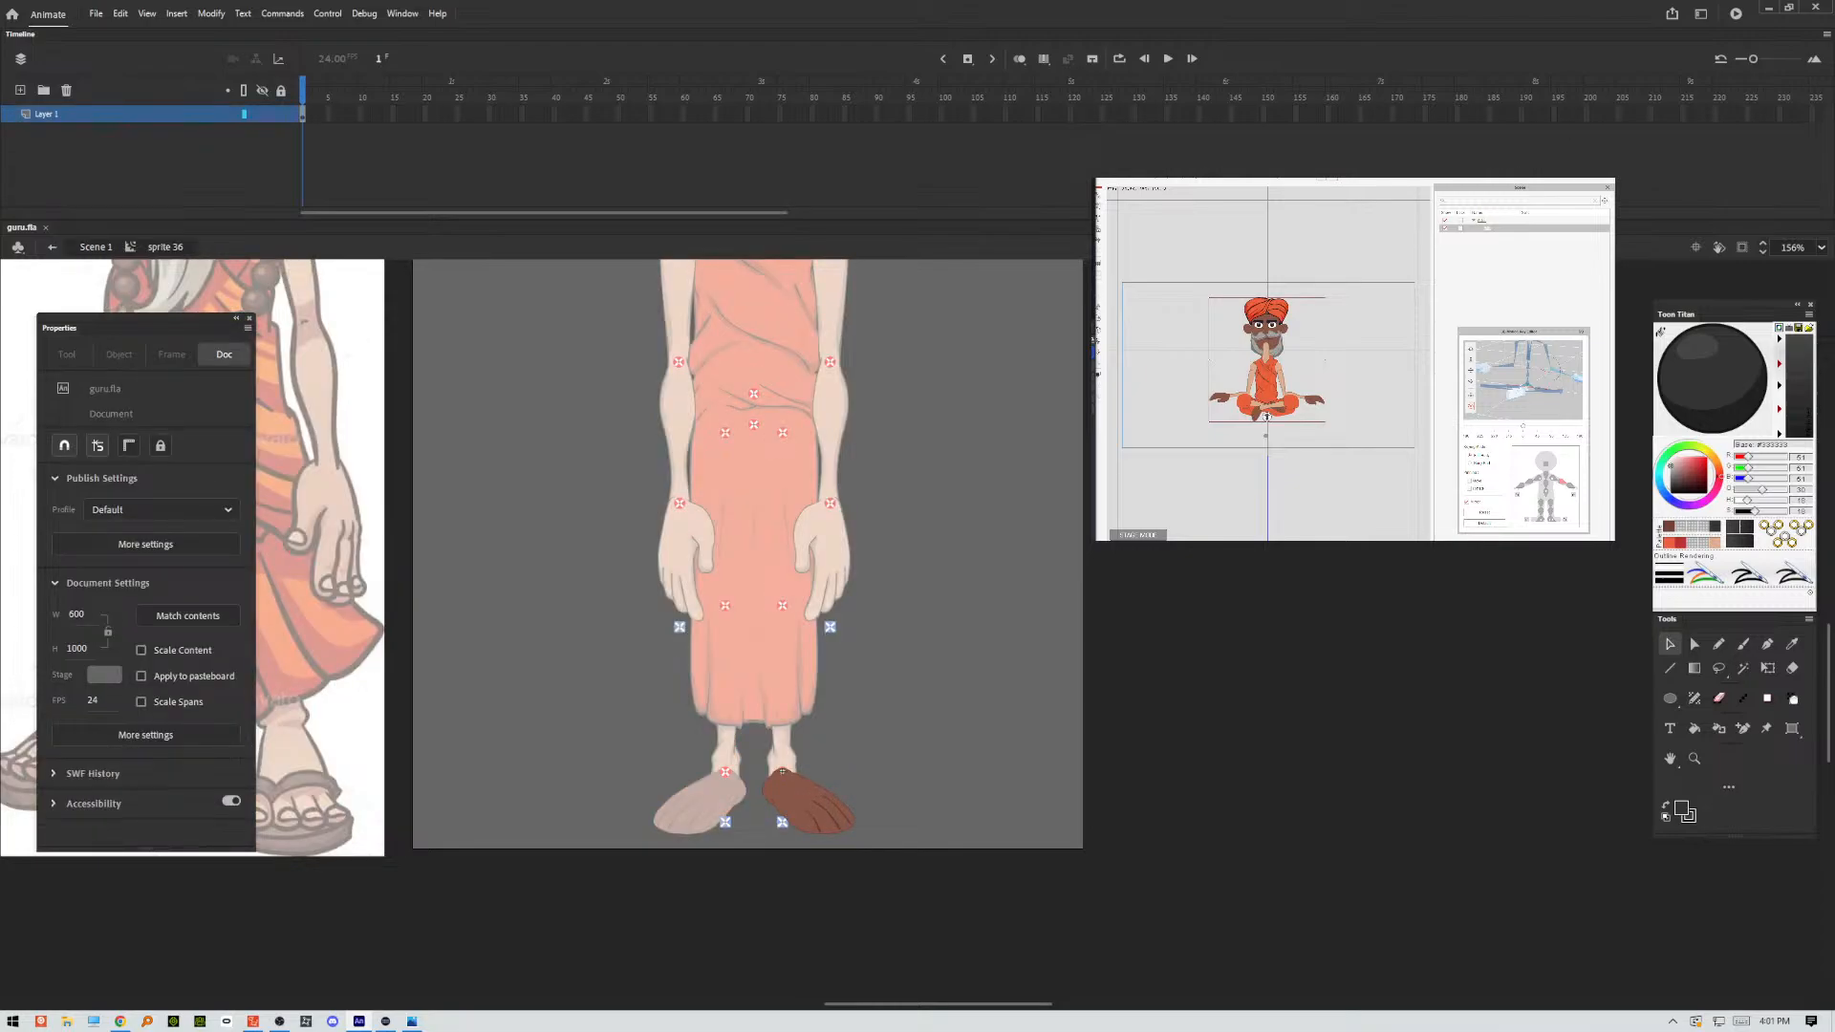
Lock Layer 1 in the foot symbol and add a new layer above it.
{"action": "left_click", "coordinate": [280, 114]}
{"action": "left_click", "coordinate": [20, 90]}
{"action": "left_click_drag", "start_coordinate": [587, 724], "coordinate": [722, 725]}
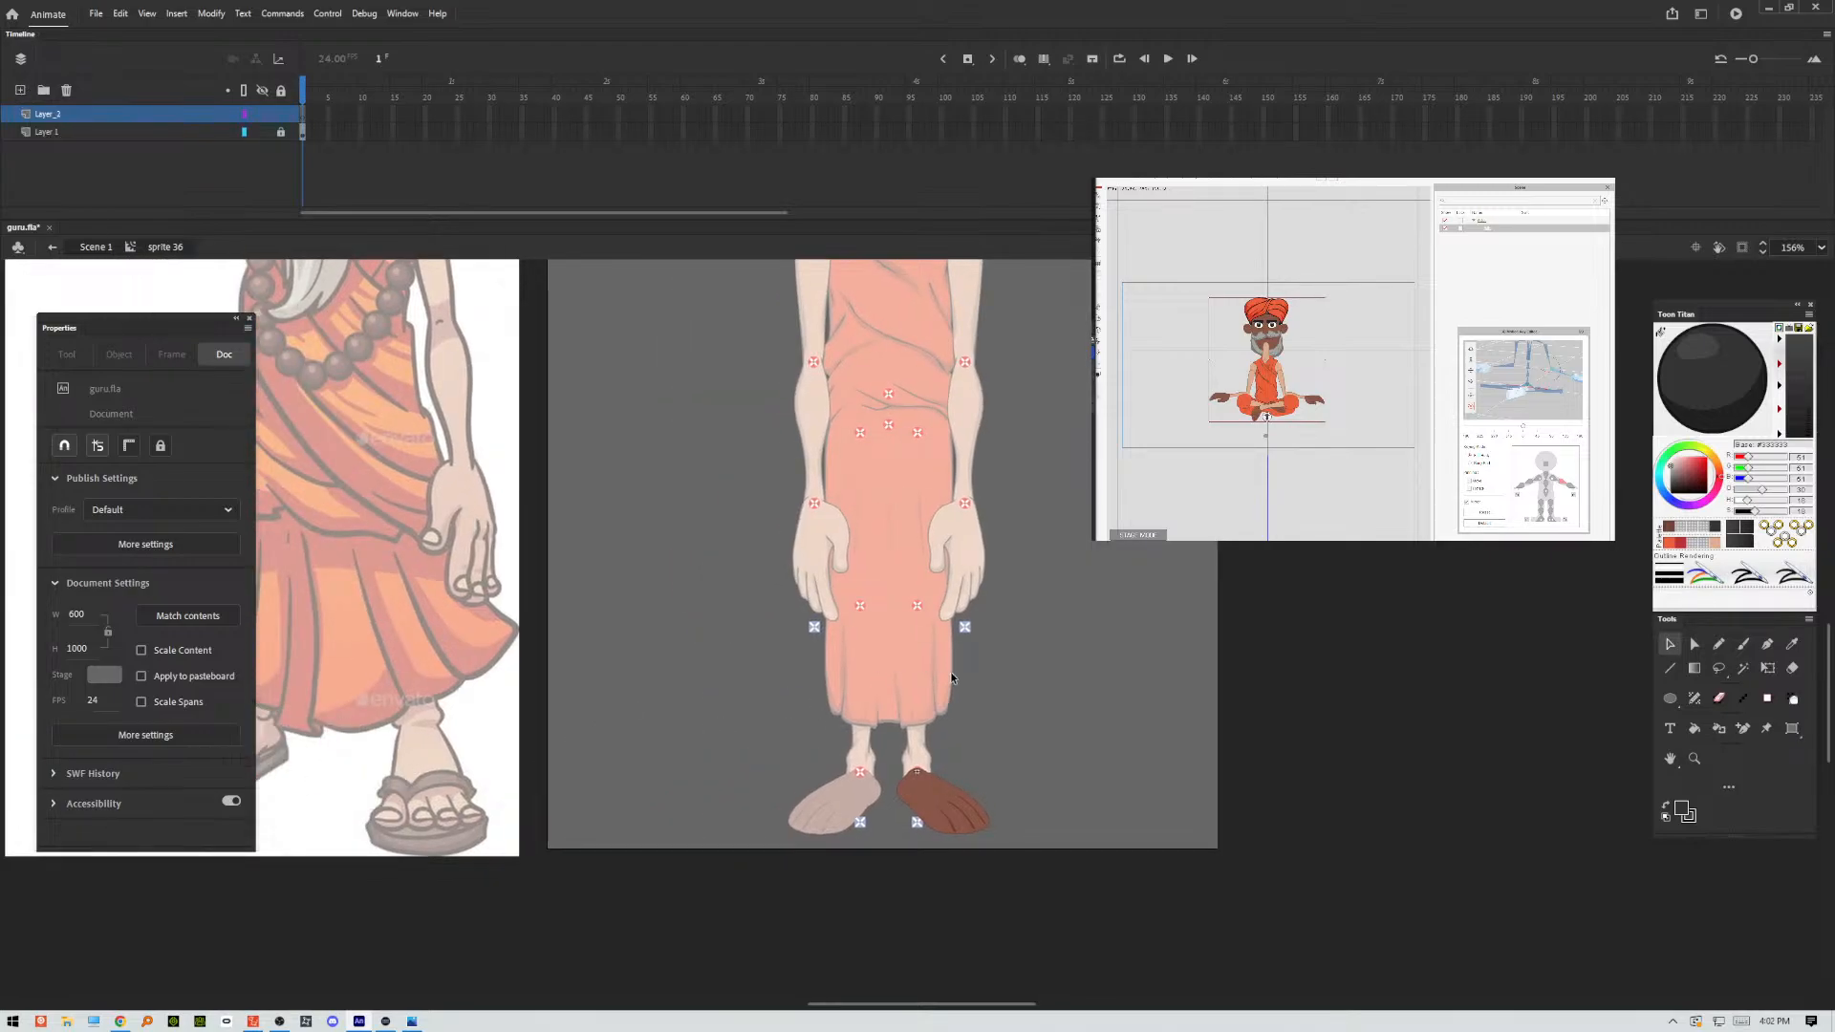
Sketch a rough ankle, foot contour and toes over the brown foot with the size 4 Classic Brush.
{"action": "key", "text": "b"}
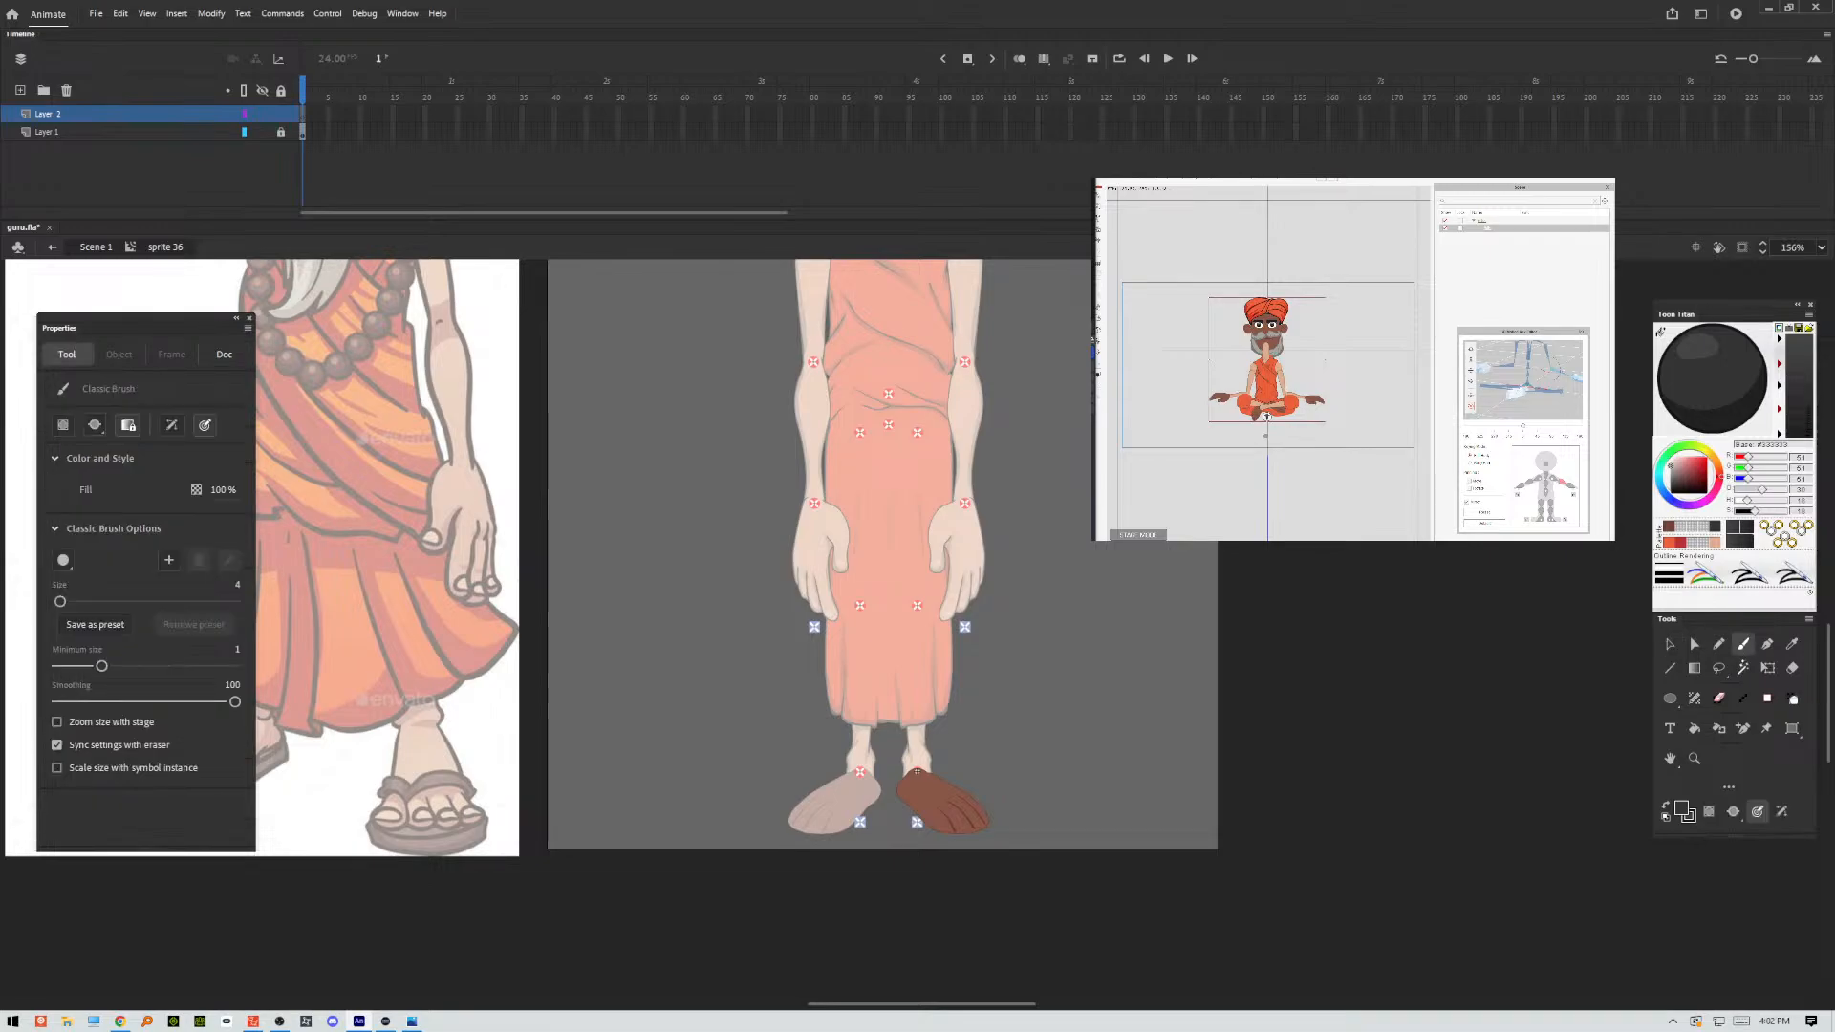
{"action": "key", "text": "super+a"}
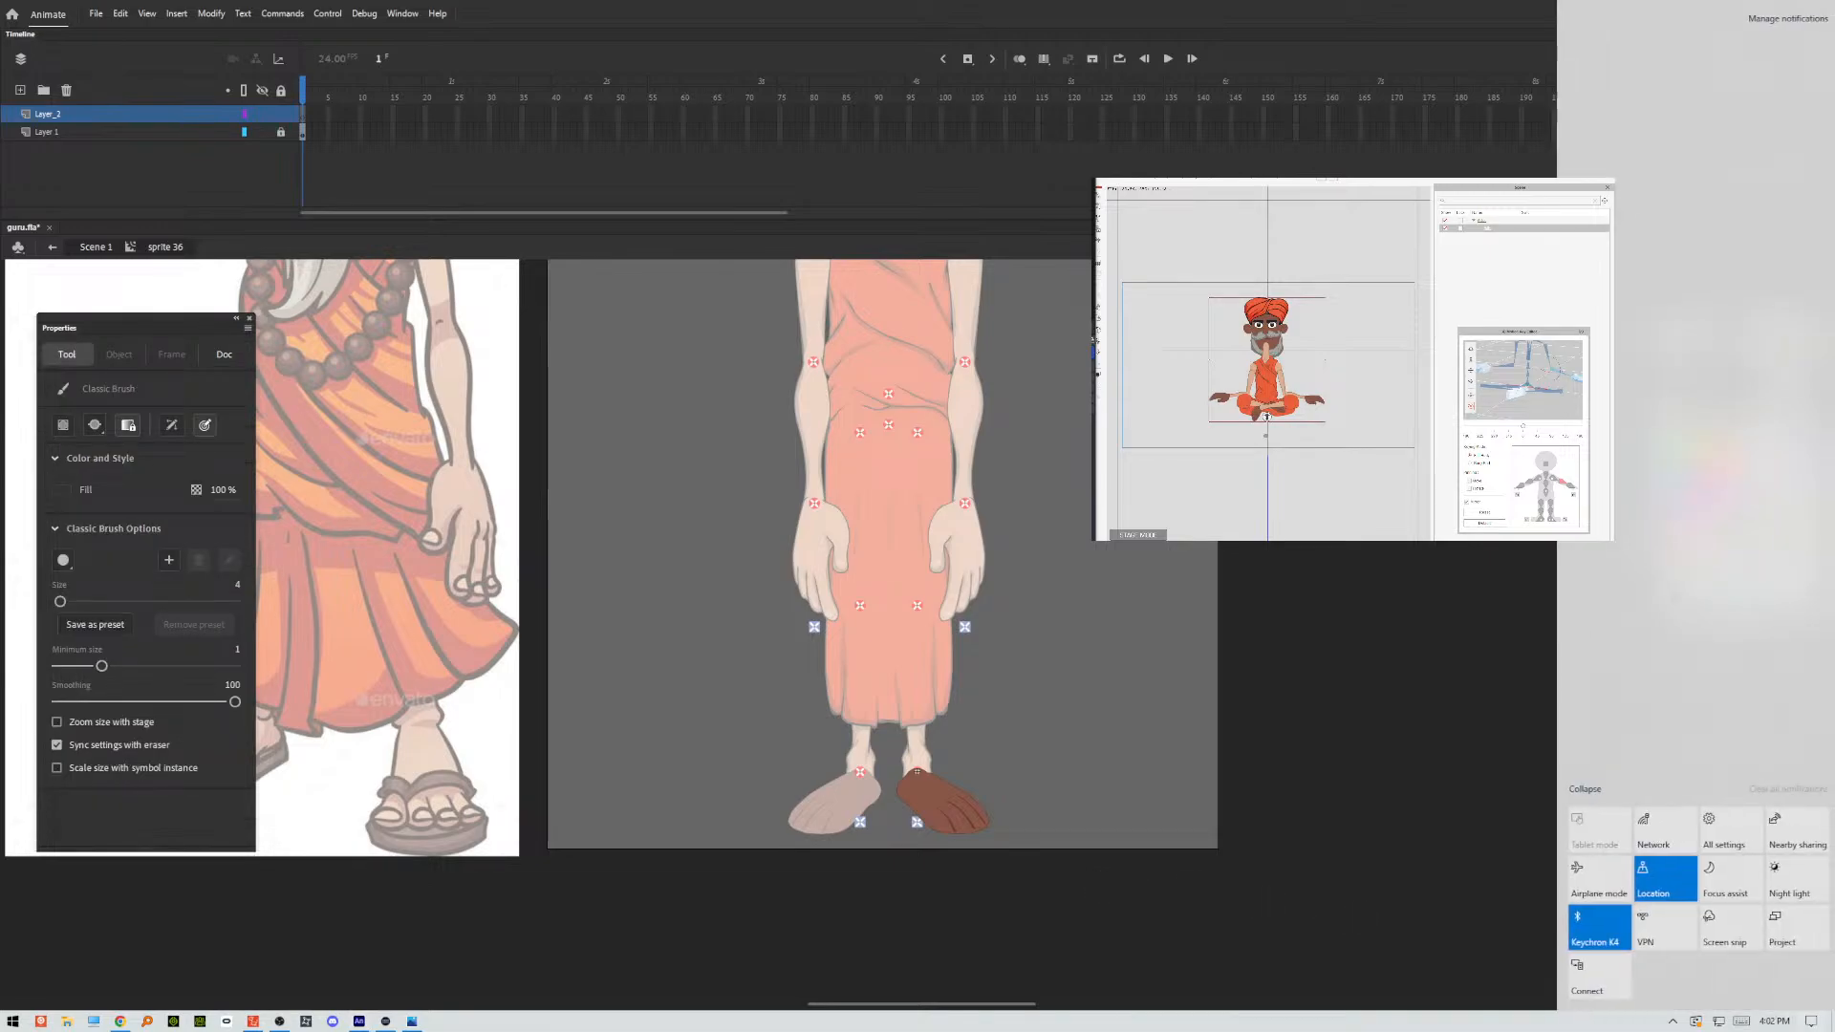
{"action": "key", "text": "super+a"}
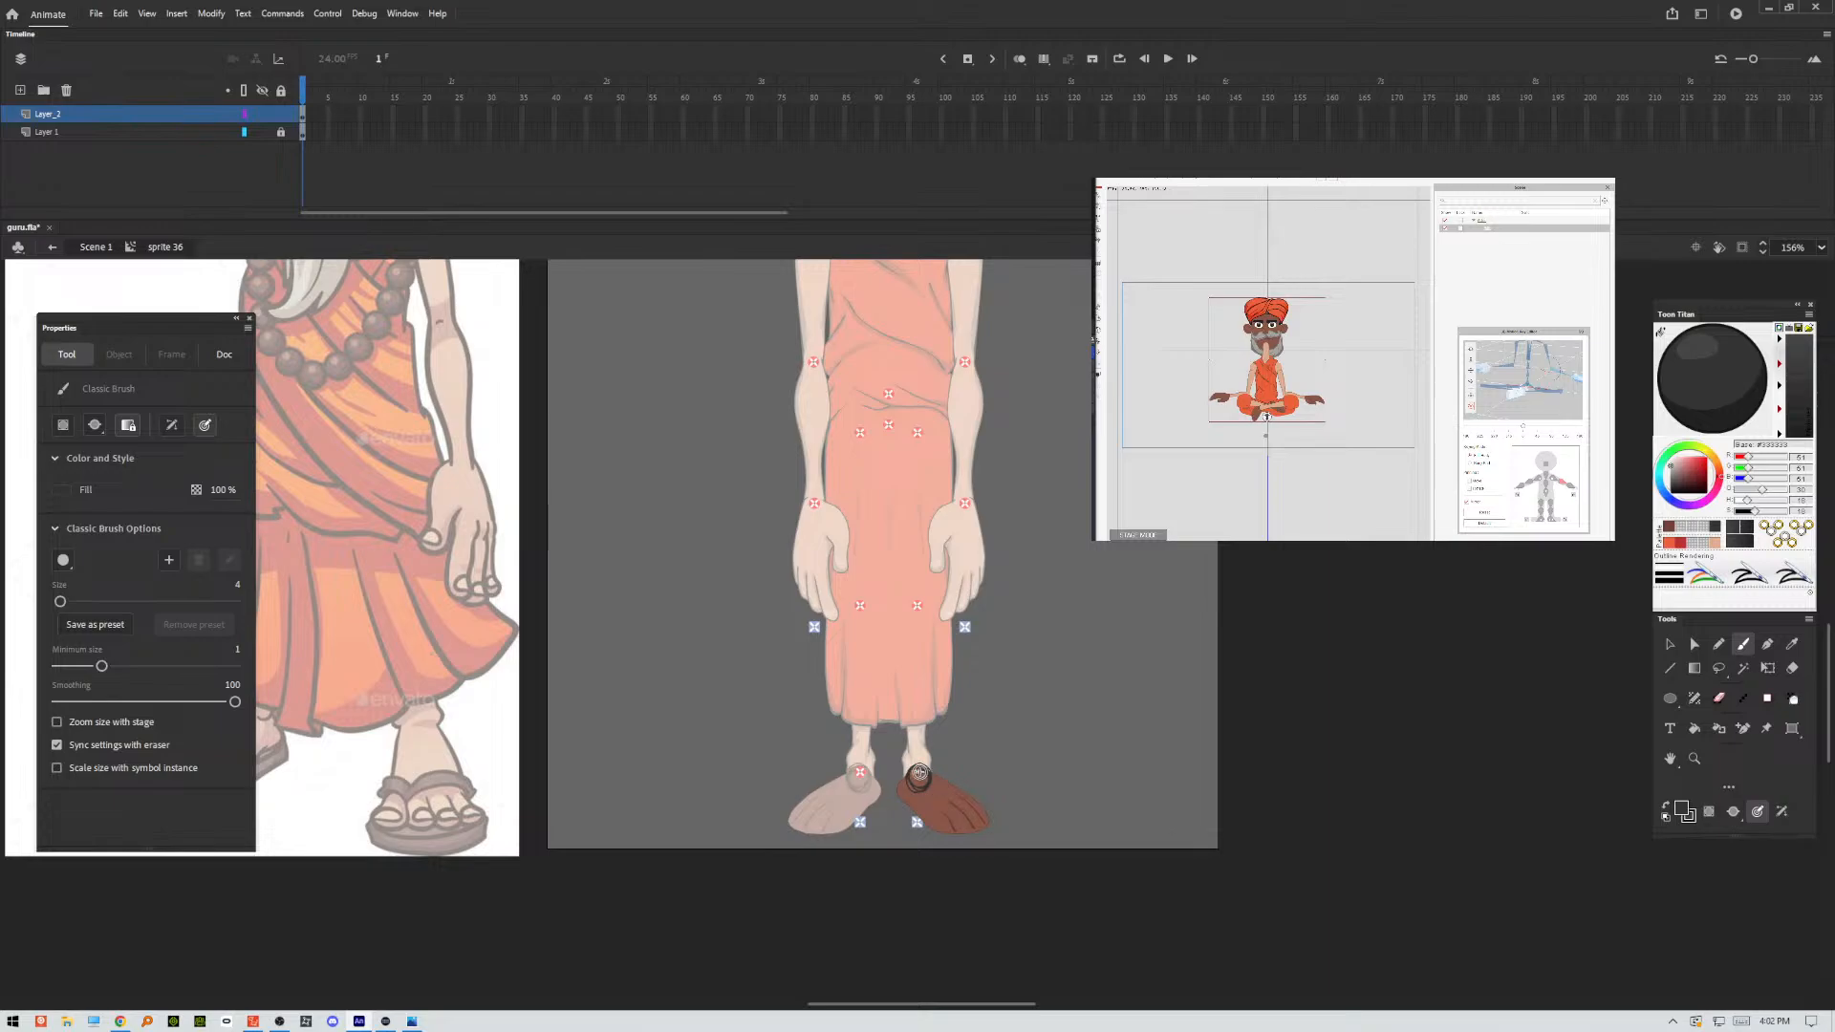
{"action": "mouse_move", "coordinate": [906, 786]}
{"action": "left_mouse_down"}
{"action": "mouse_move", "coordinate": [925, 828]}
{"action": "mouse_move", "coordinate": [905, 791]}
{"action": "mouse_move", "coordinate": [927, 845]}
{"action": "mouse_move", "coordinate": [951, 837]}
{"action": "mouse_move", "coordinate": [929, 817]}
{"action": "mouse_move", "coordinate": [944, 833]}
{"action": "mouse_move", "coordinate": [933, 814]}
{"action": "mouse_move", "coordinate": [974, 798]}
{"action": "mouse_move", "coordinate": [964, 824]}
{"action": "mouse_move", "coordinate": [951, 815]}
{"action": "mouse_move", "coordinate": [967, 800]}
{"action": "left_mouse_up"}
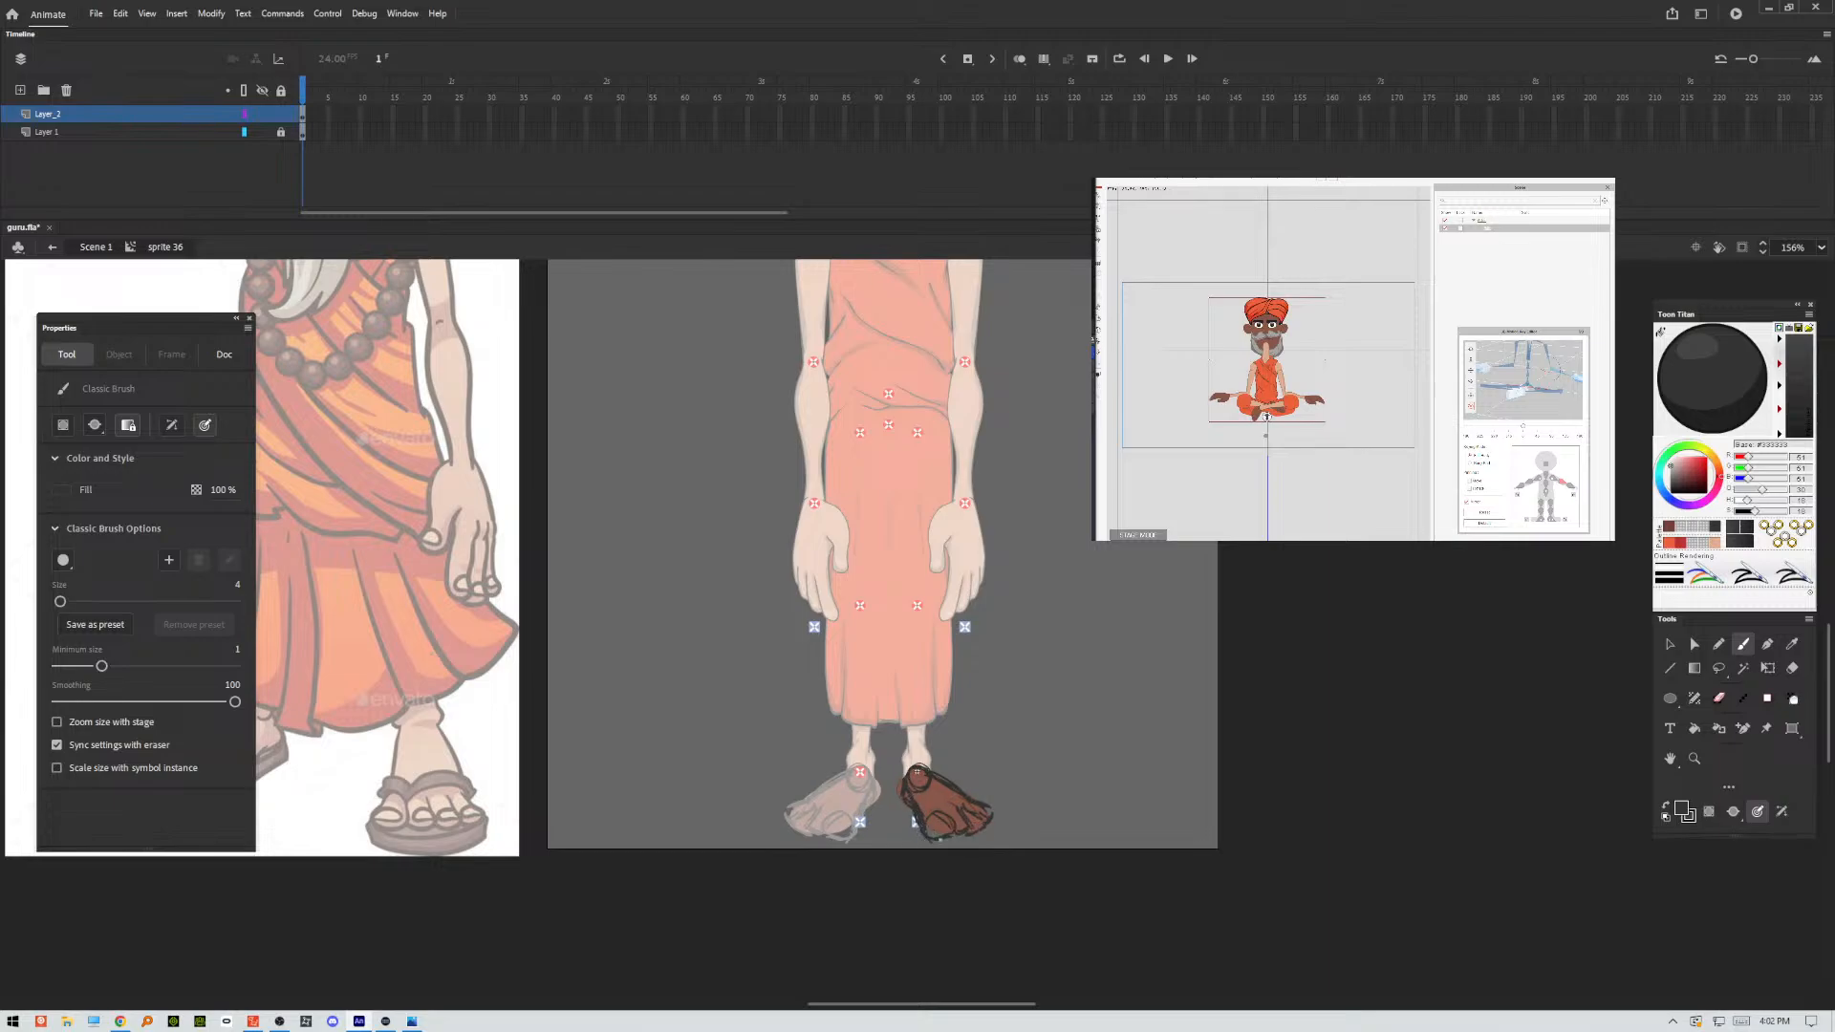
{"action": "left_click_drag", "start_coordinate": [1053, 796], "coordinate": [1327, 796]}
{"action": "key", "text": "ctrl+z"}
Sketch the upper rim of the sandal around the toes and the outer side of the foot.
{"action": "scroll", "coordinate": [917, 771], "scroll_direction": "up", "scroll_amount": 6}
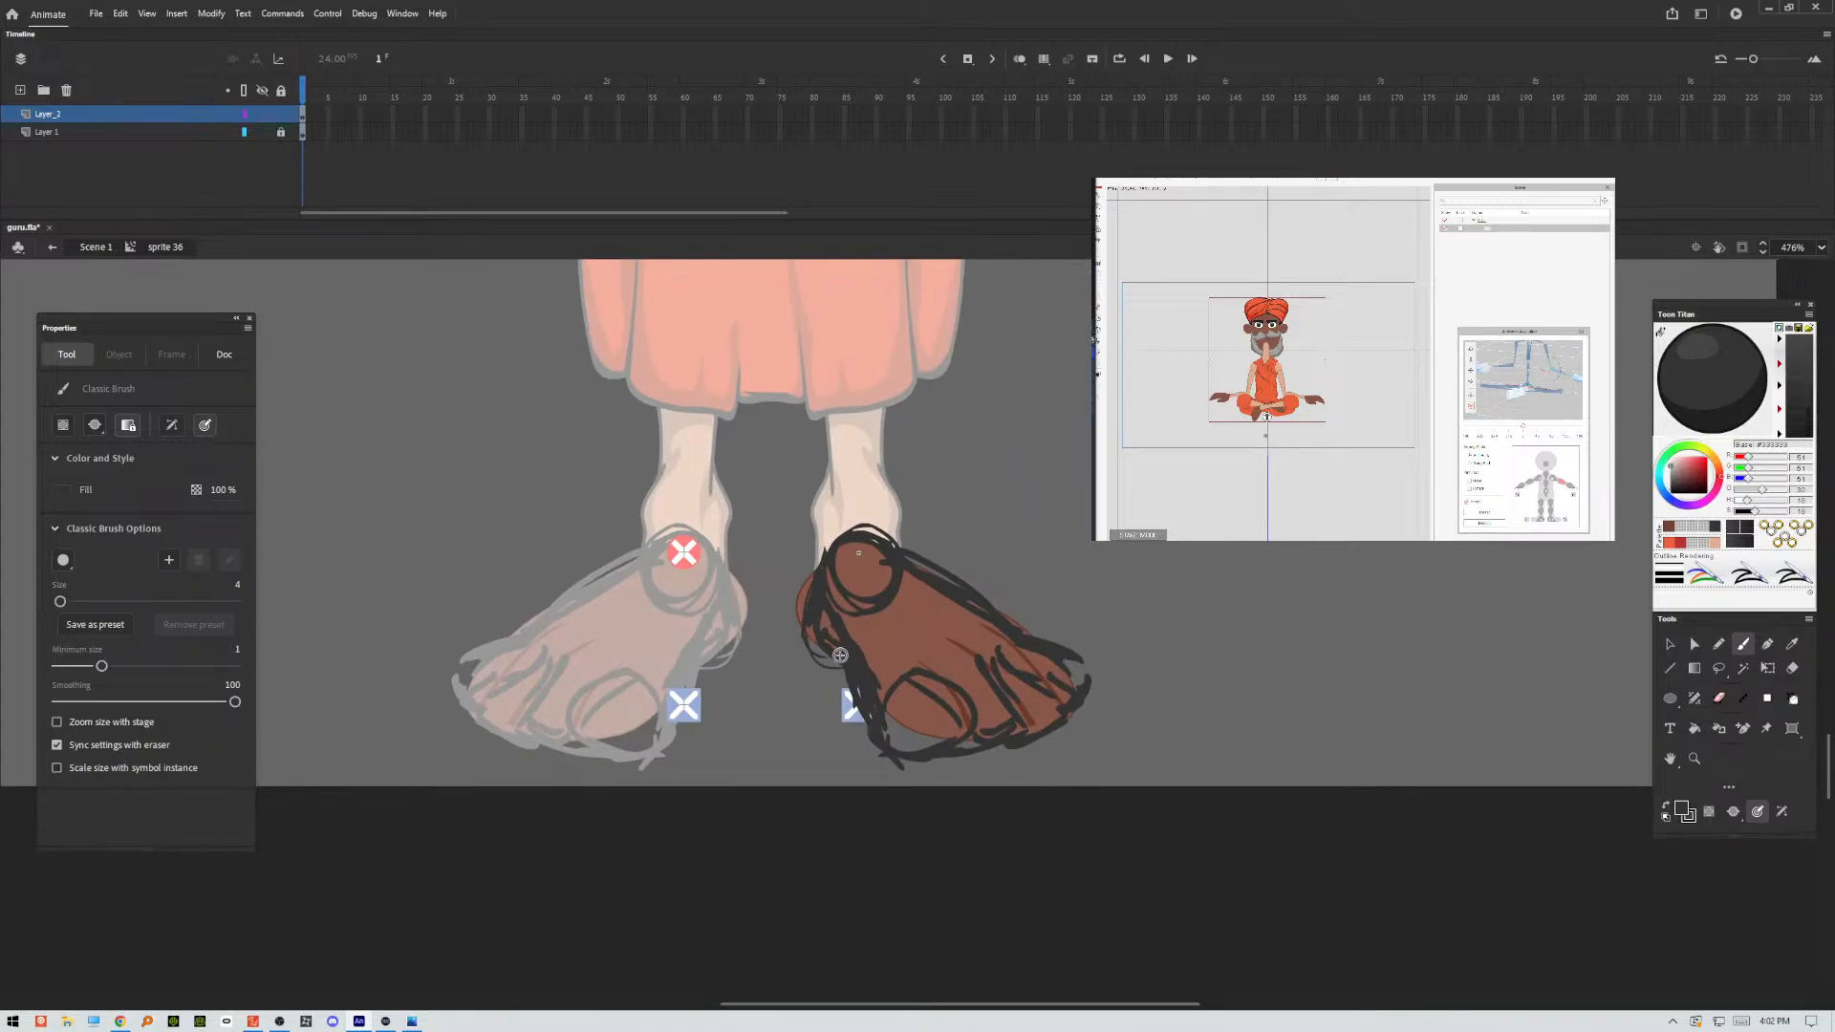
{"action": "mouse_move", "coordinate": [857, 696]}
{"action": "left_mouse_down"}
{"action": "mouse_move", "coordinate": [940, 746]}
{"action": "mouse_move", "coordinate": [985, 760]}
{"action": "left_mouse_up"}
{"action": "mouse_move", "coordinate": [863, 733]}
{"action": "left_mouse_down"}
{"action": "mouse_move", "coordinate": [875, 755]}
{"action": "mouse_move", "coordinate": [984, 749]}
{"action": "mouse_move", "coordinate": [1096, 713]}
{"action": "left_mouse_up"}
{"action": "left_click_drag", "start_coordinate": [991, 748], "coordinate": [1092, 680]}
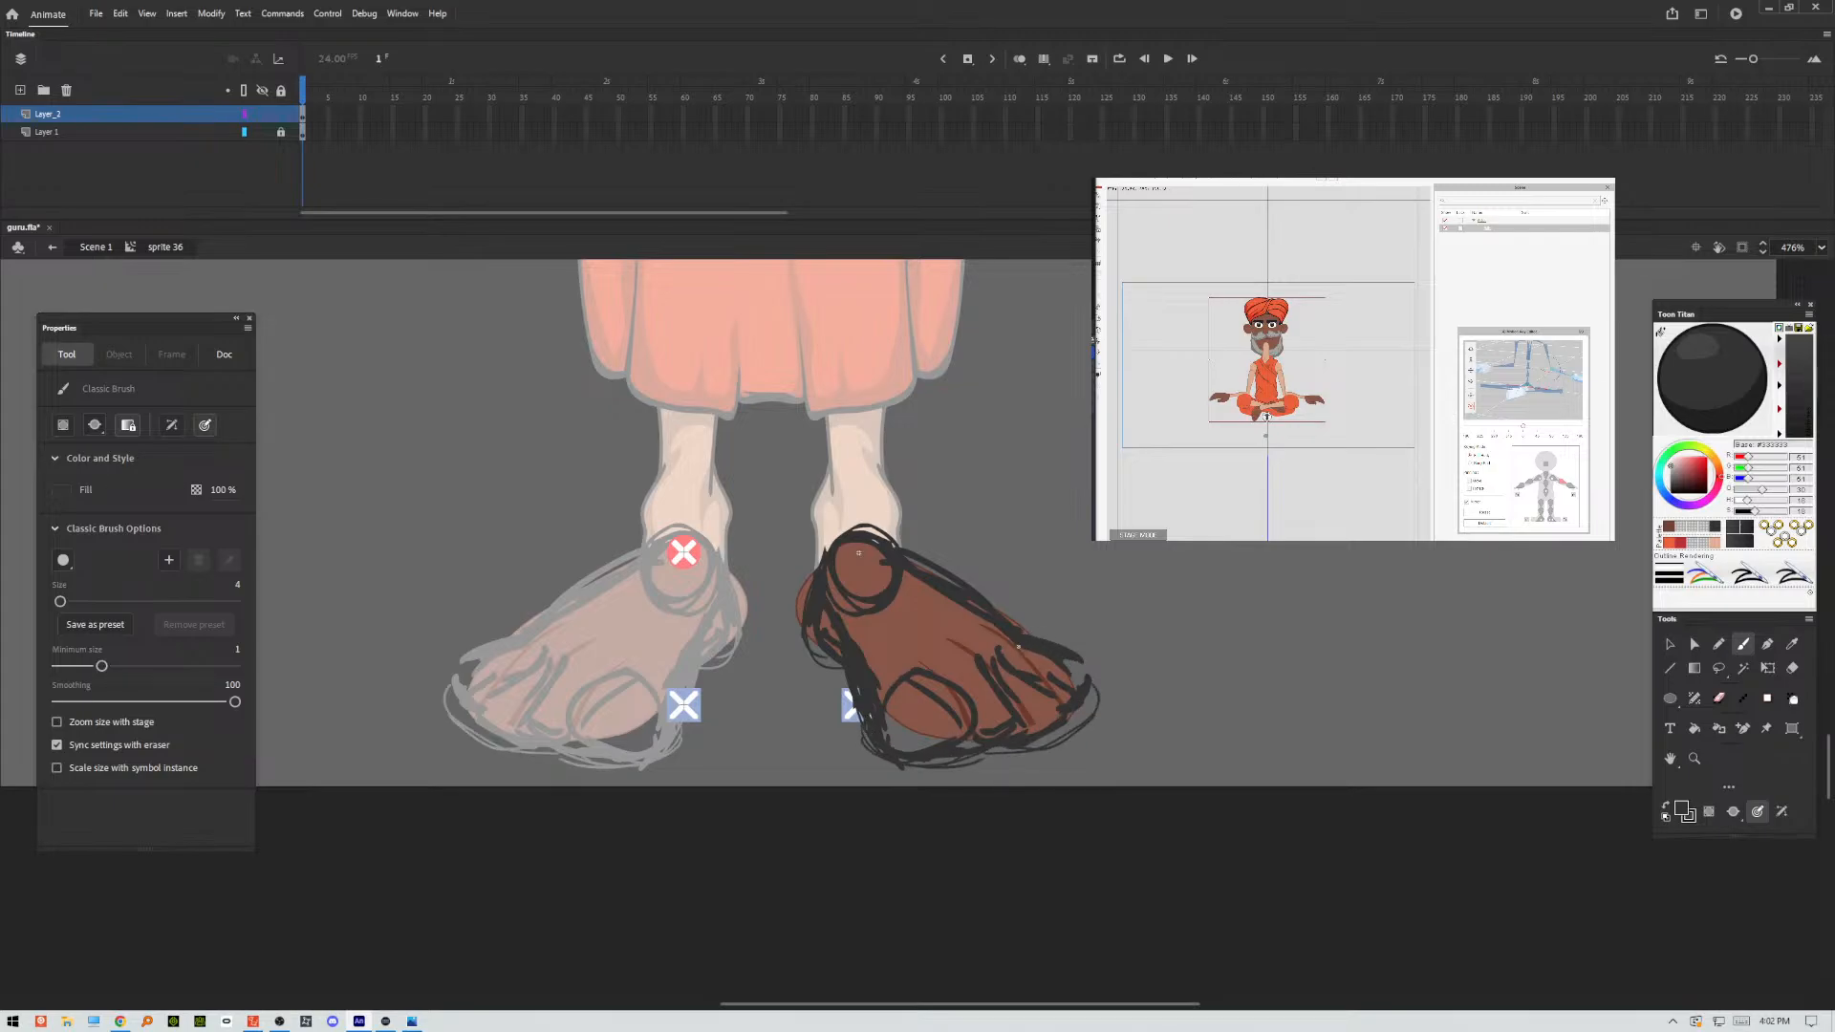
{"action": "mouse_move", "coordinate": [996, 744]}
{"action": "left_mouse_down"}
{"action": "mouse_move", "coordinate": [1093, 708]}
{"action": "mouse_move", "coordinate": [1050, 645]}
{"action": "mouse_move", "coordinate": [1086, 705]}
{"action": "left_mouse_up"}
{"action": "left_click_drag", "start_coordinate": [1004, 642], "coordinate": [891, 543]}
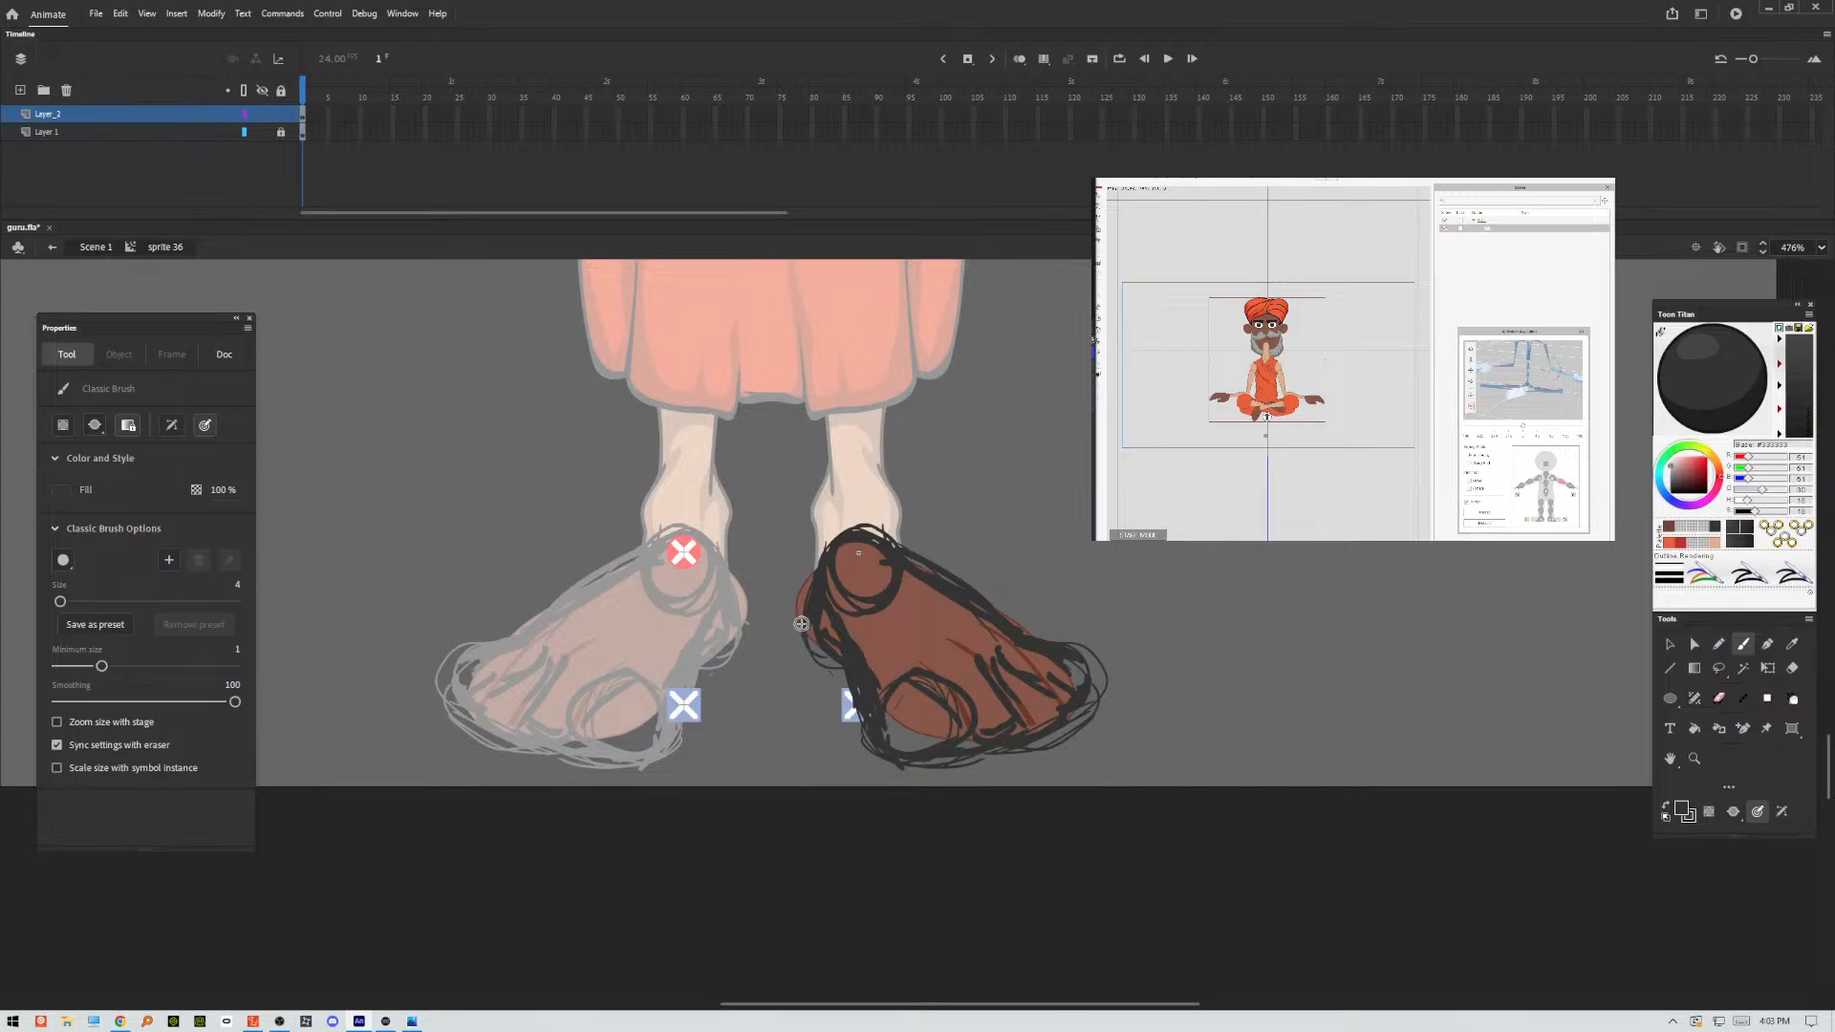
Sketch the sandal's thick sole along the heel side, under the toes and around its outer tip.
{"action": "mouse_move", "coordinate": [801, 624]}
{"action": "left_mouse_down"}
{"action": "mouse_move", "coordinate": [856, 722]}
{"action": "mouse_move", "coordinate": [801, 657]}
{"action": "mouse_move", "coordinate": [862, 768]}
{"action": "mouse_move", "coordinate": [853, 738]}
{"action": "mouse_move", "coordinate": [910, 796]}
{"action": "mouse_move", "coordinate": [905, 780]}
{"action": "mouse_move", "coordinate": [1044, 758]}
{"action": "left_mouse_up"}
{"action": "left_click_drag", "start_coordinate": [922, 770], "coordinate": [1104, 713]}
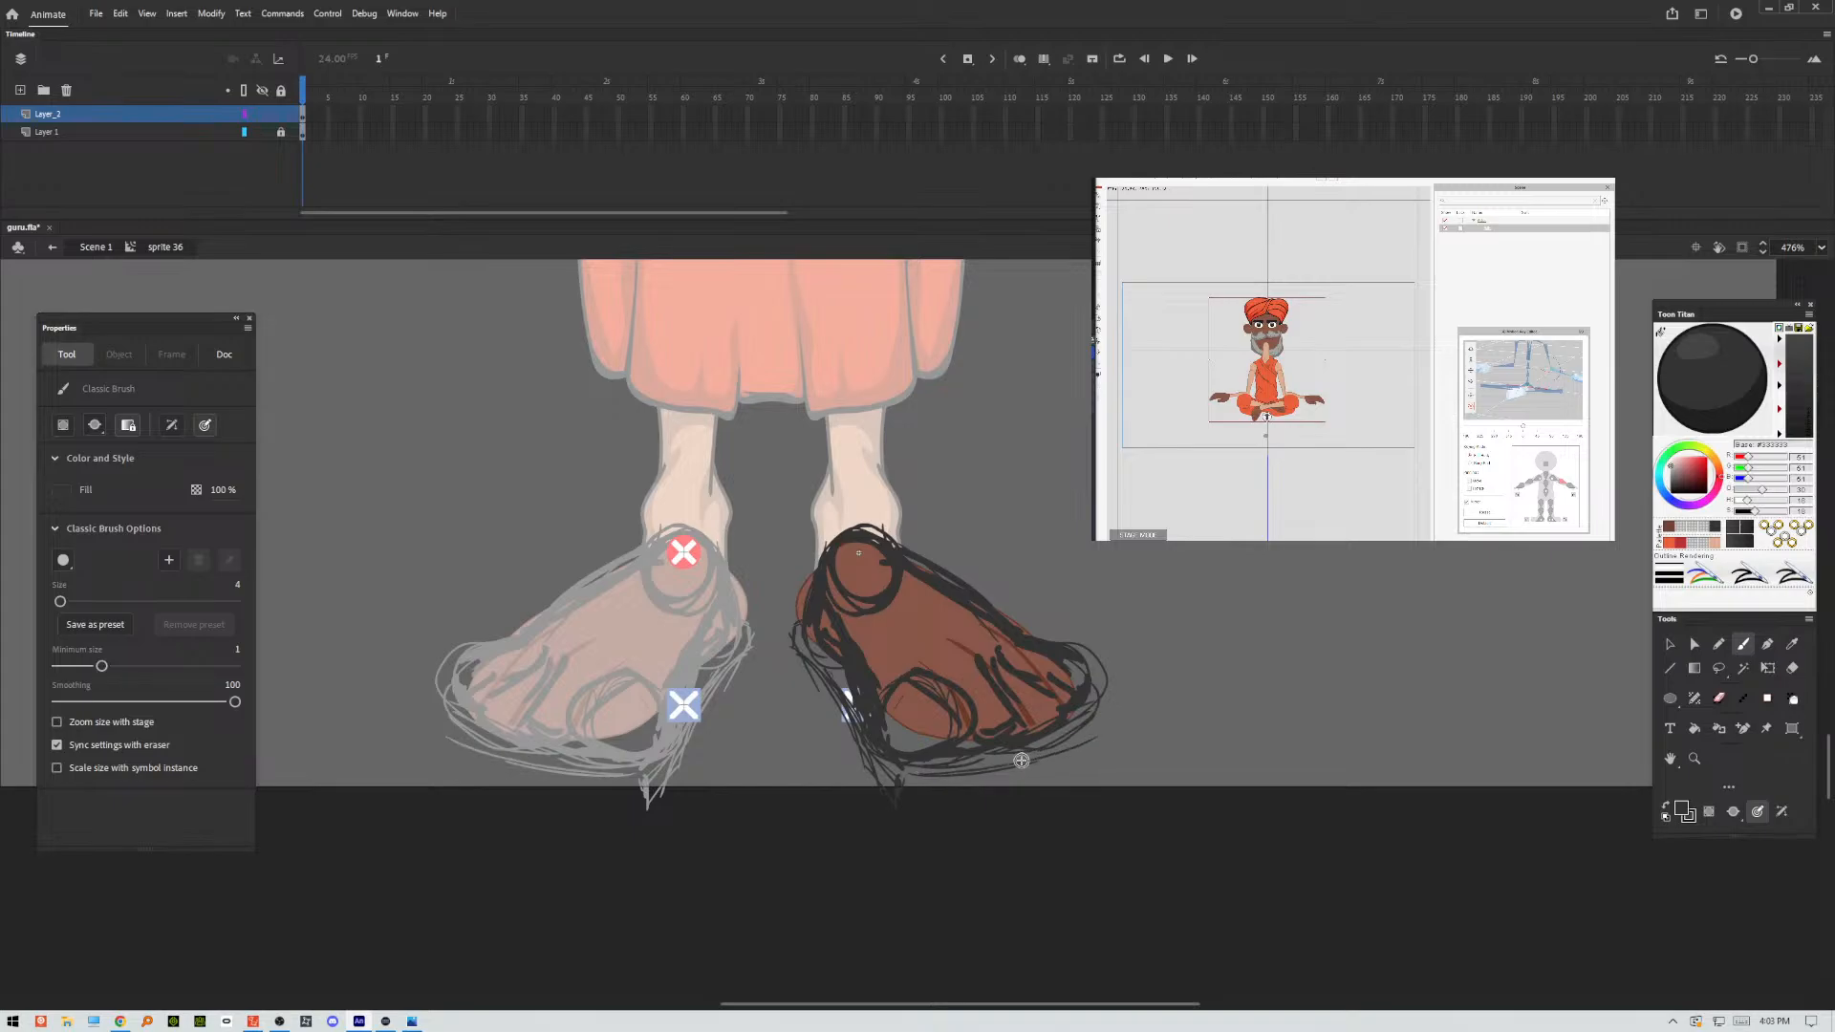
{"action": "mouse_move", "coordinate": [1022, 760]}
{"action": "left_mouse_down"}
{"action": "mouse_move", "coordinate": [1100, 702]}
{"action": "mouse_move", "coordinate": [1101, 740]}
{"action": "left_mouse_up"}
{"action": "mouse_move", "coordinate": [900, 794]}
{"action": "left_mouse_down"}
{"action": "mouse_move", "coordinate": [1082, 757]}
{"action": "mouse_move", "coordinate": [1026, 782]}
{"action": "mouse_move", "coordinate": [1074, 752]}
{"action": "left_mouse_up"}
{"action": "left_click_drag", "start_coordinate": [1091, 690], "coordinate": [1103, 734]}
{"action": "mouse_move", "coordinate": [1099, 717]}
{"action": "left_mouse_down"}
{"action": "mouse_move", "coordinate": [1093, 748]}
{"action": "mouse_move", "coordinate": [963, 801]}
{"action": "mouse_move", "coordinate": [1078, 751]}
{"action": "mouse_move", "coordinate": [1101, 715]}
{"action": "mouse_move", "coordinate": [1100, 734]}
{"action": "left_mouse_up"}
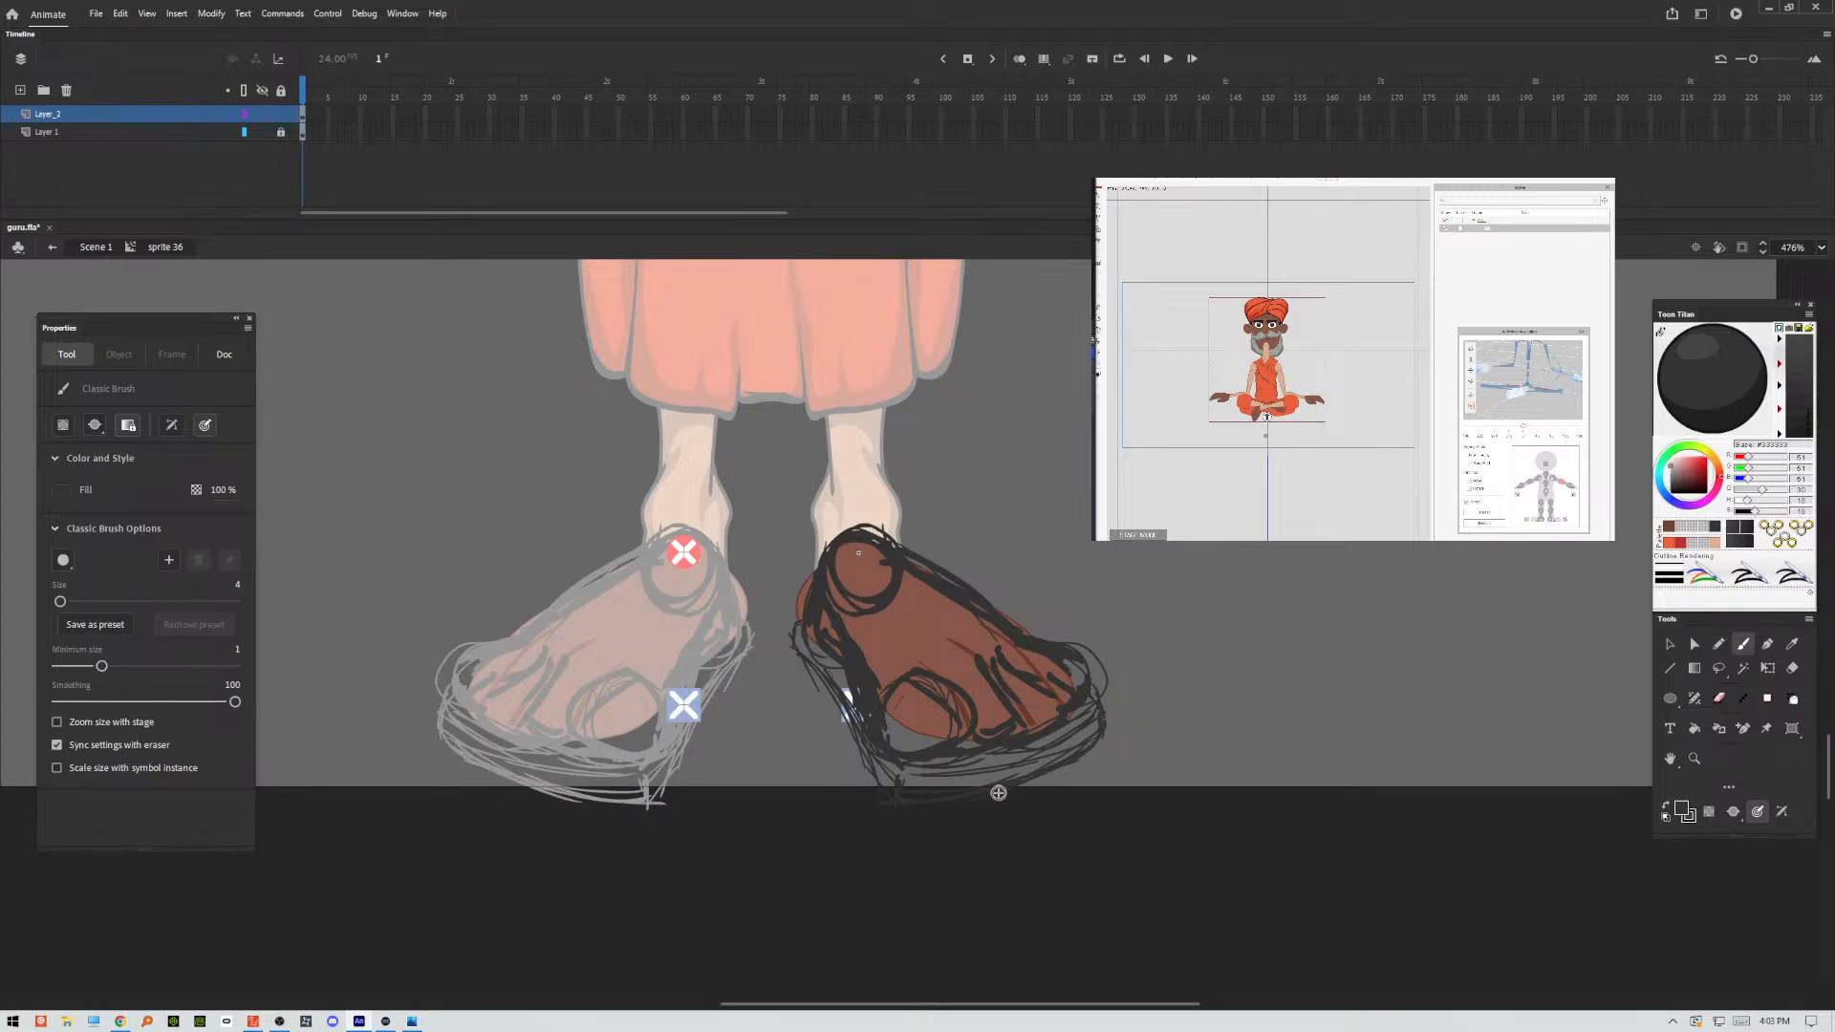
{"action": "left_click_drag", "start_coordinate": [906, 777], "coordinate": [1075, 724]}
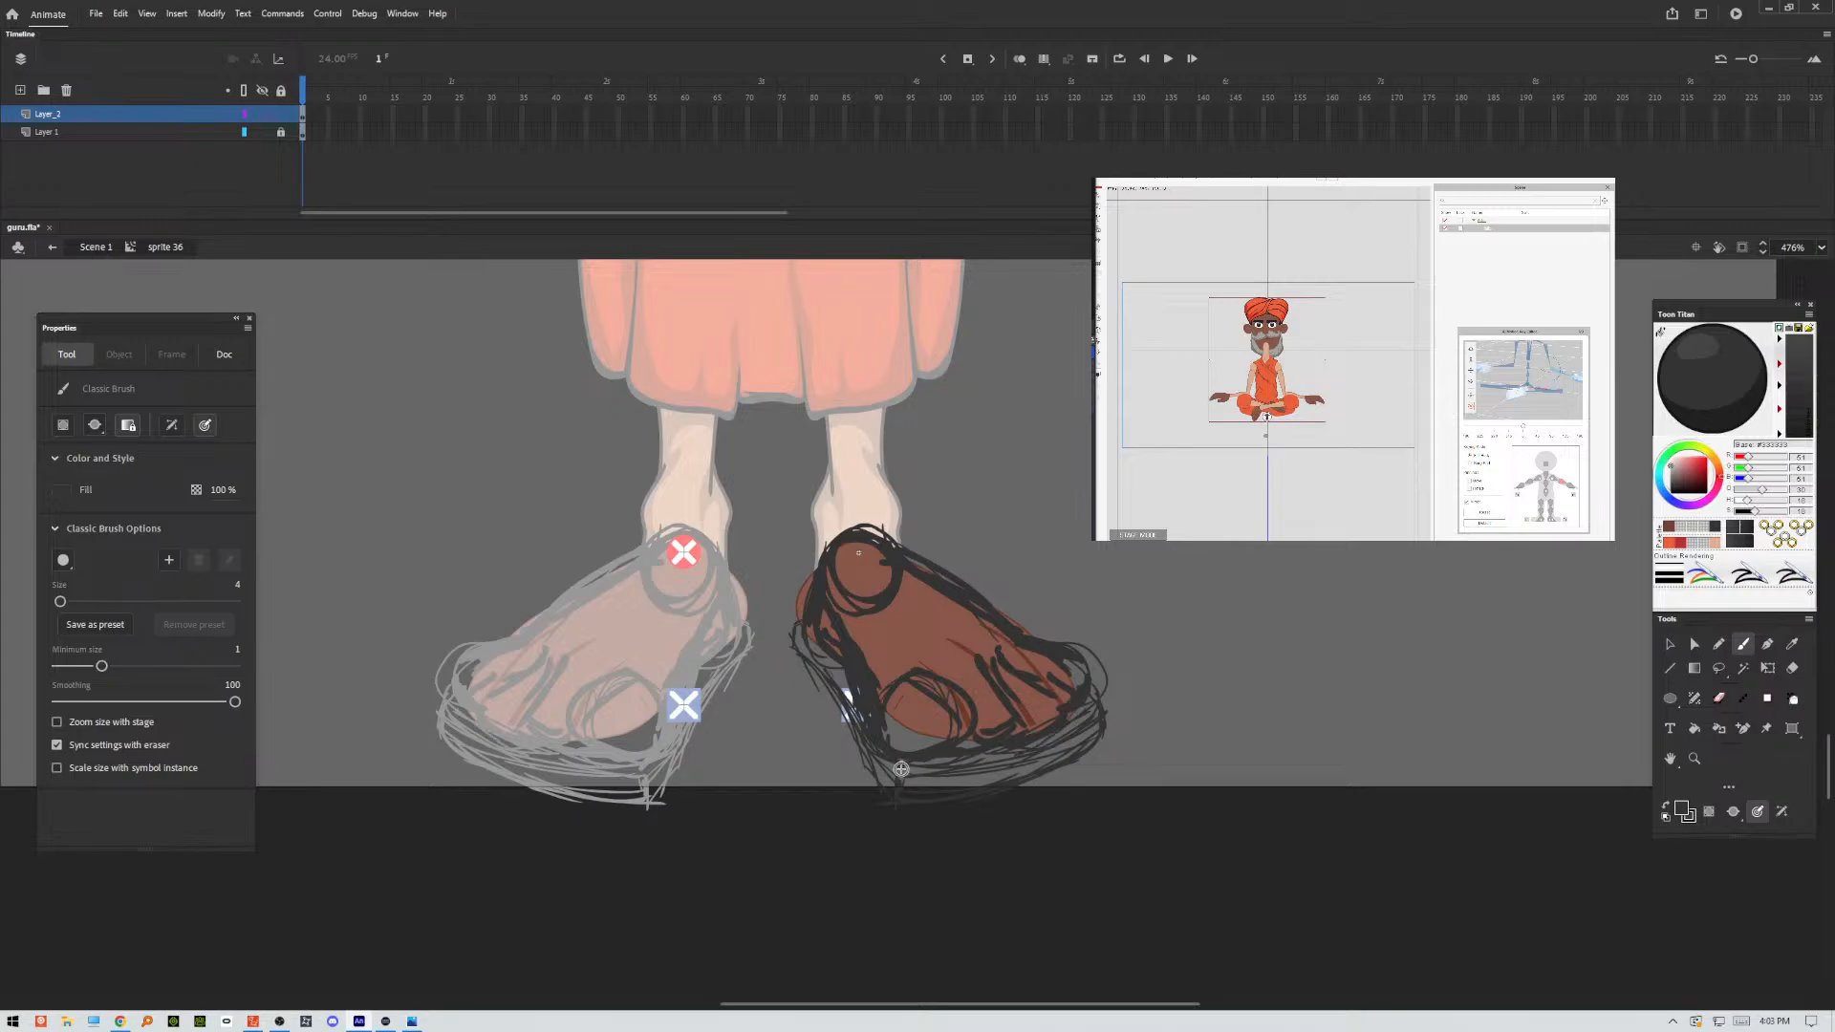
{"action": "left_click_drag", "start_coordinate": [811, 639], "coordinate": [839, 688]}
{"action": "left_click_drag", "start_coordinate": [798, 626], "coordinate": [836, 689]}
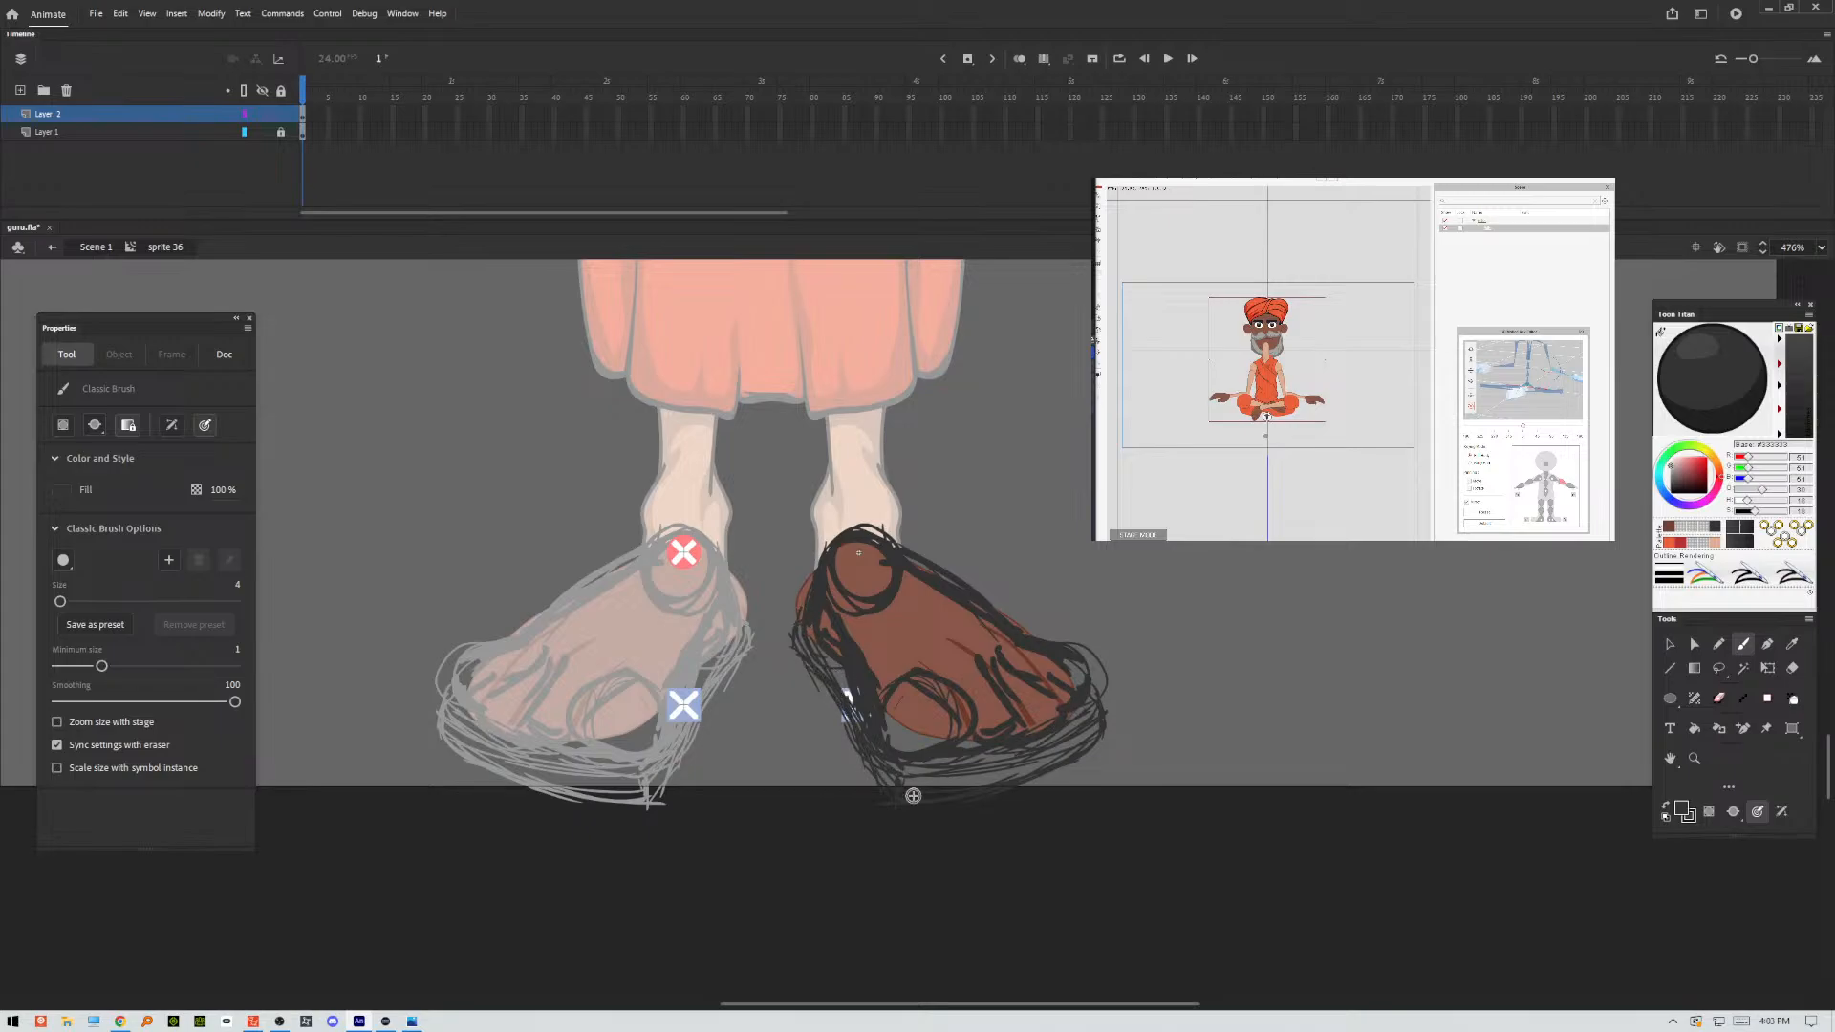
Sketch the sandal's strap across the front of the foot and rough in the toe details.
{"action": "scroll", "coordinate": [824, 852], "scroll_direction": "down", "scroll_amount": 5}
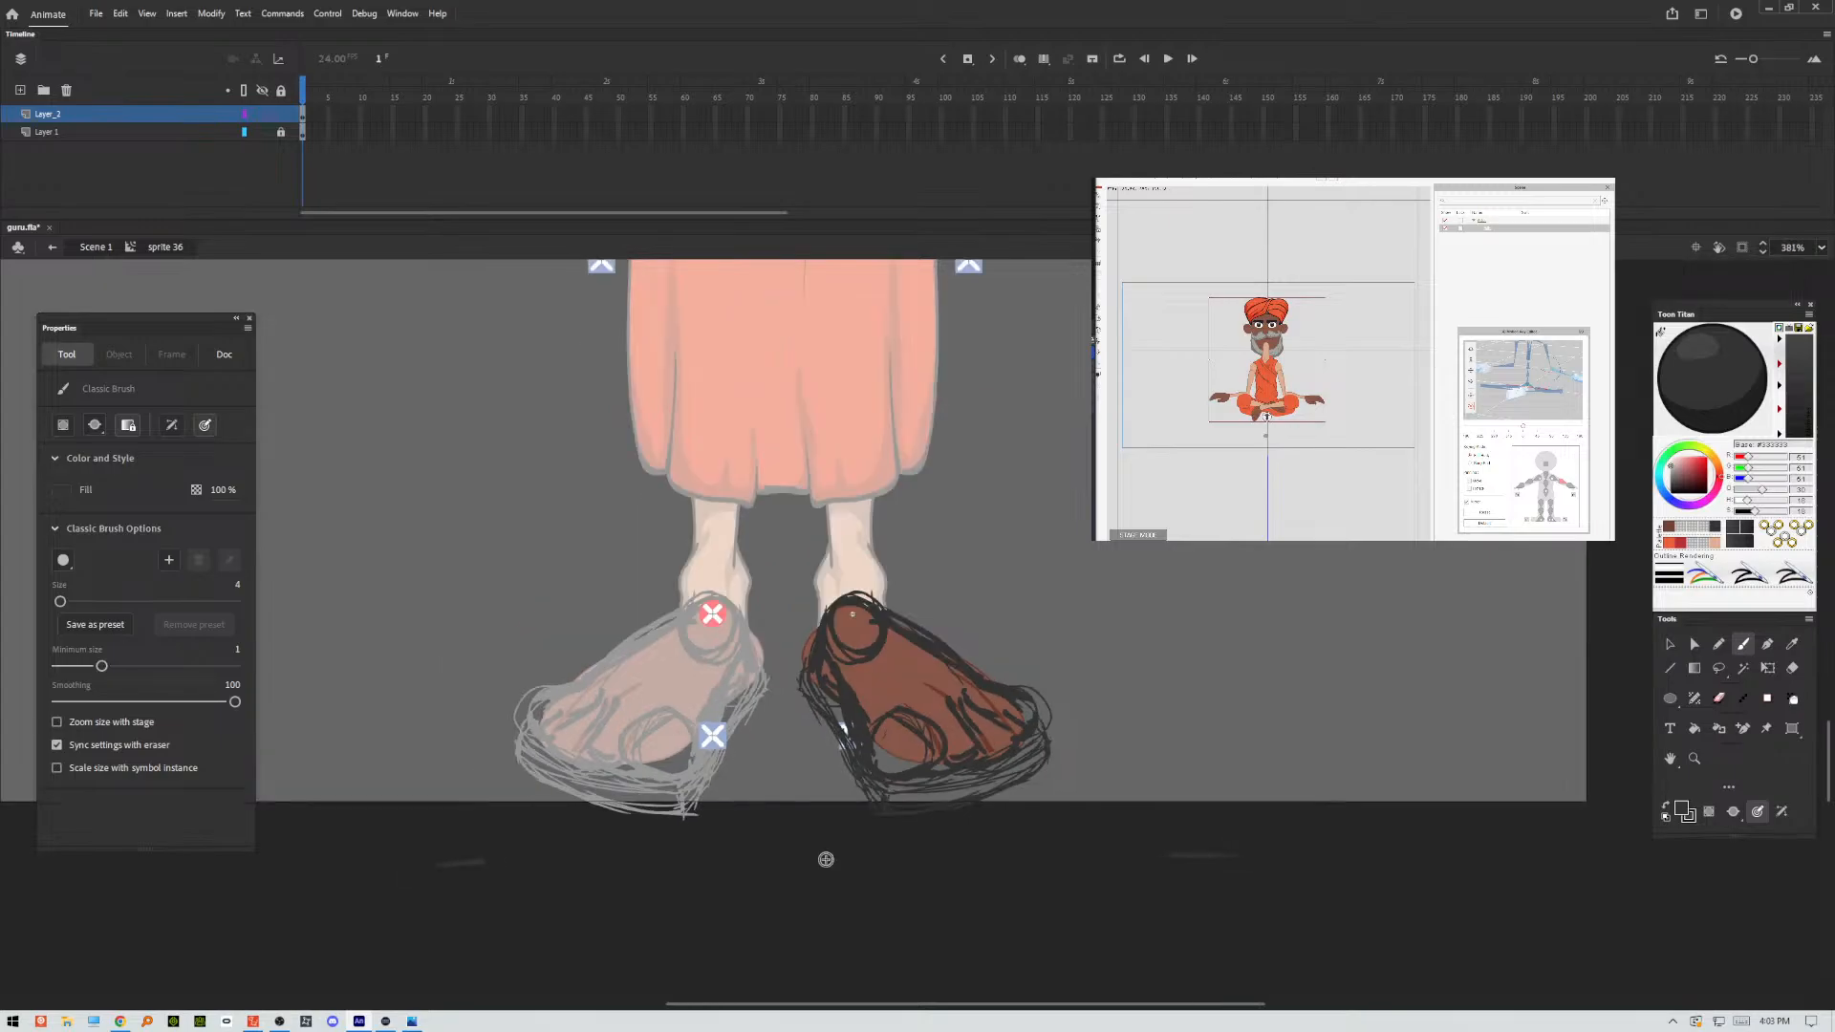
{"action": "scroll", "coordinate": [828, 855], "scroll_direction": "down", "scroll_amount": 3}
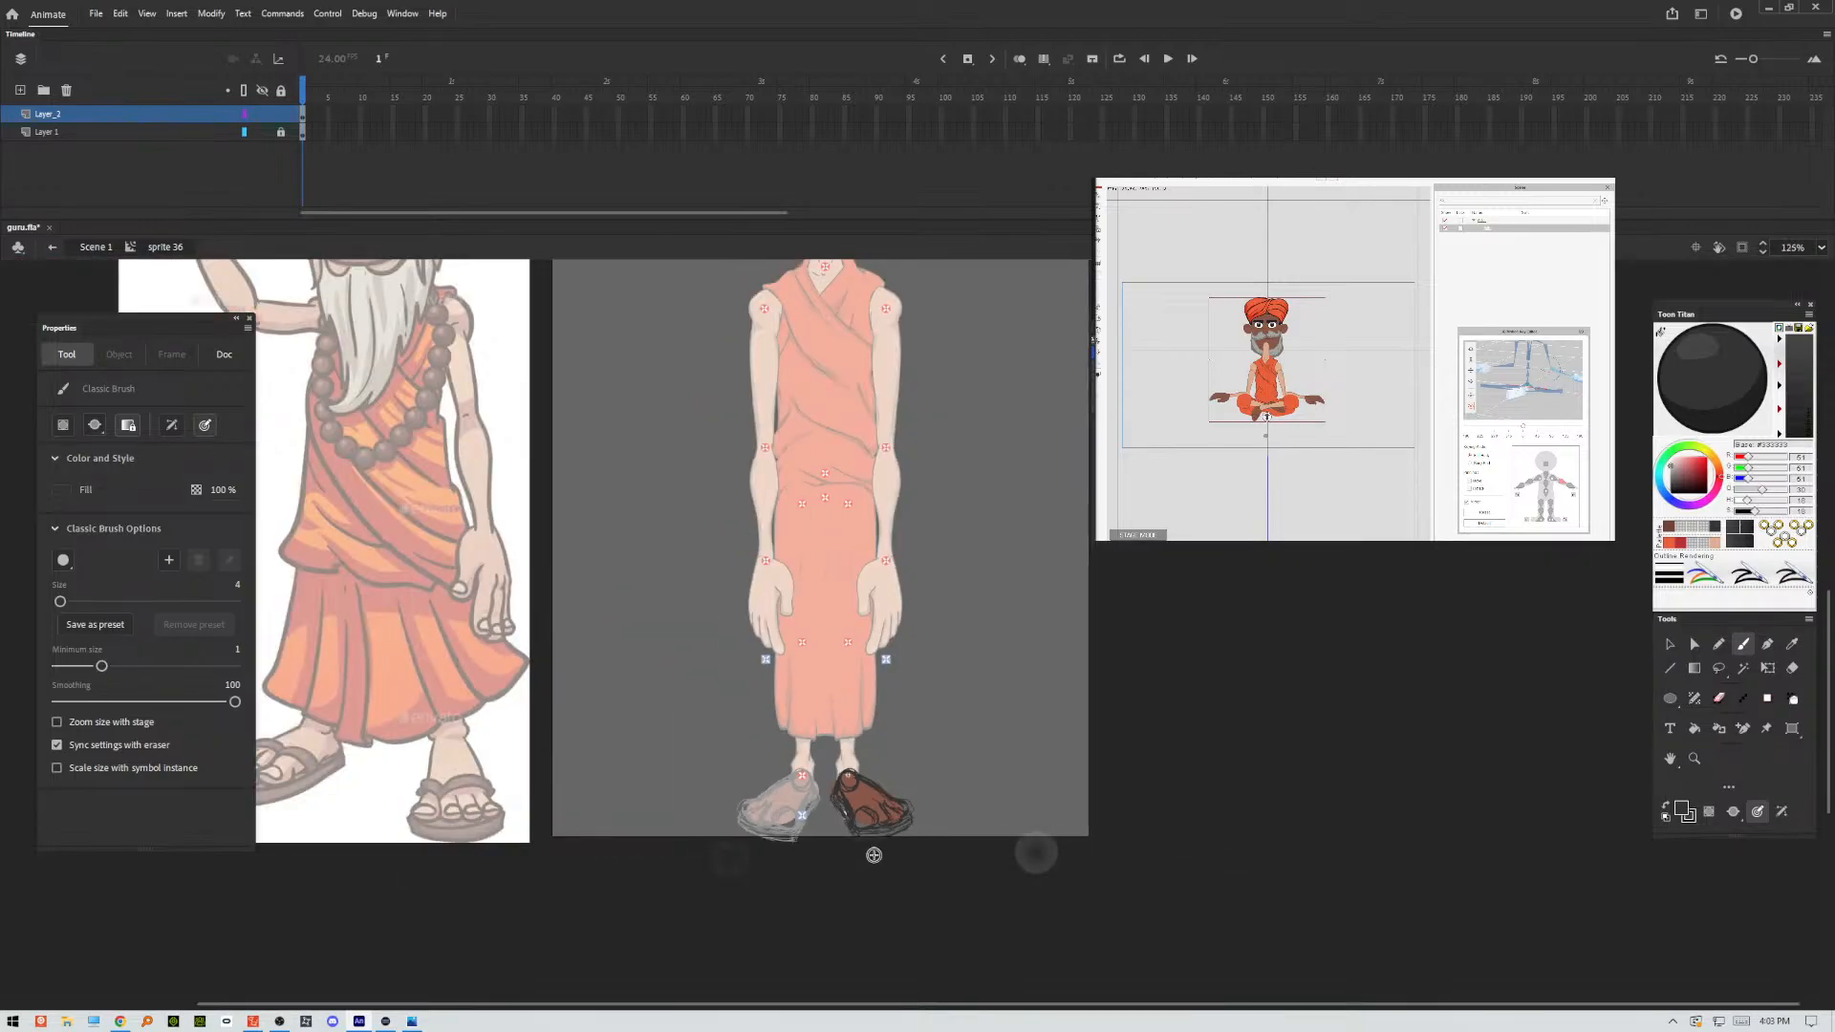
{"action": "scroll", "coordinate": [729, 856], "scroll_direction": "up", "scroll_amount": 5}
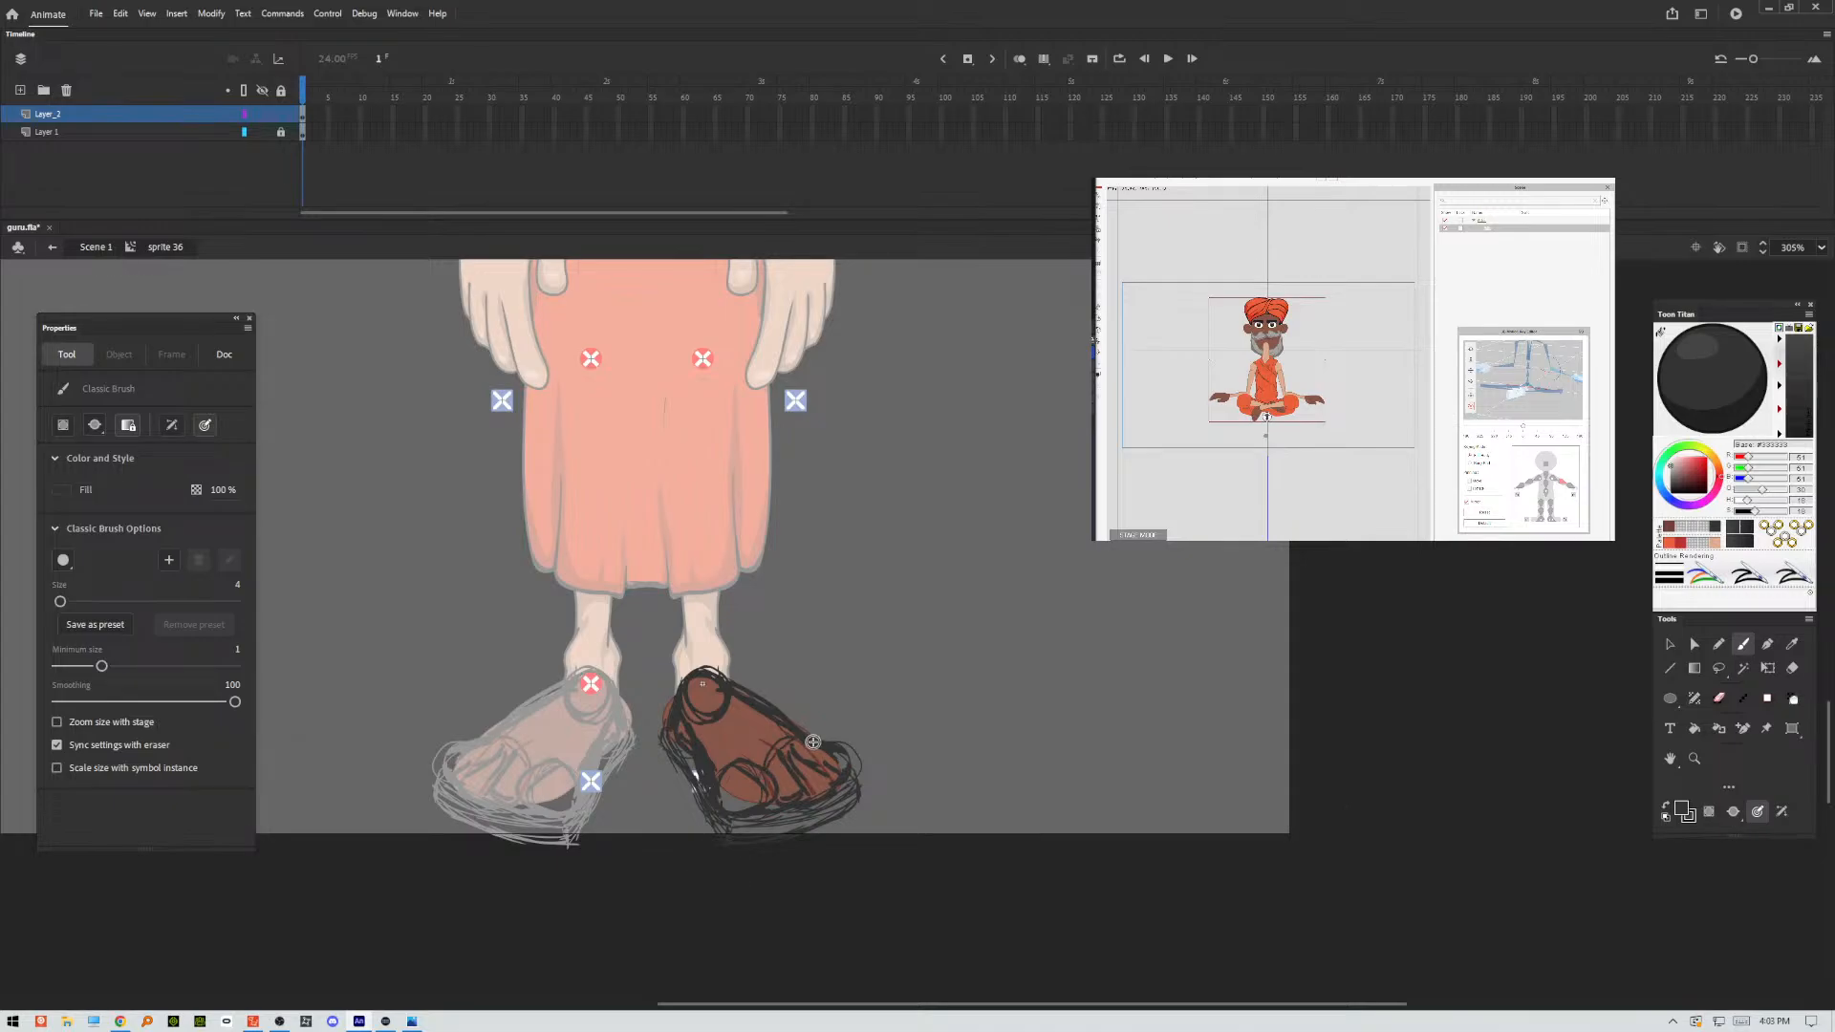
{"action": "mouse_move", "coordinate": [754, 761]}
{"action": "left_mouse_down"}
{"action": "mouse_move", "coordinate": [790, 725]}
{"action": "mouse_move", "coordinate": [814, 731]}
{"action": "left_mouse_up"}
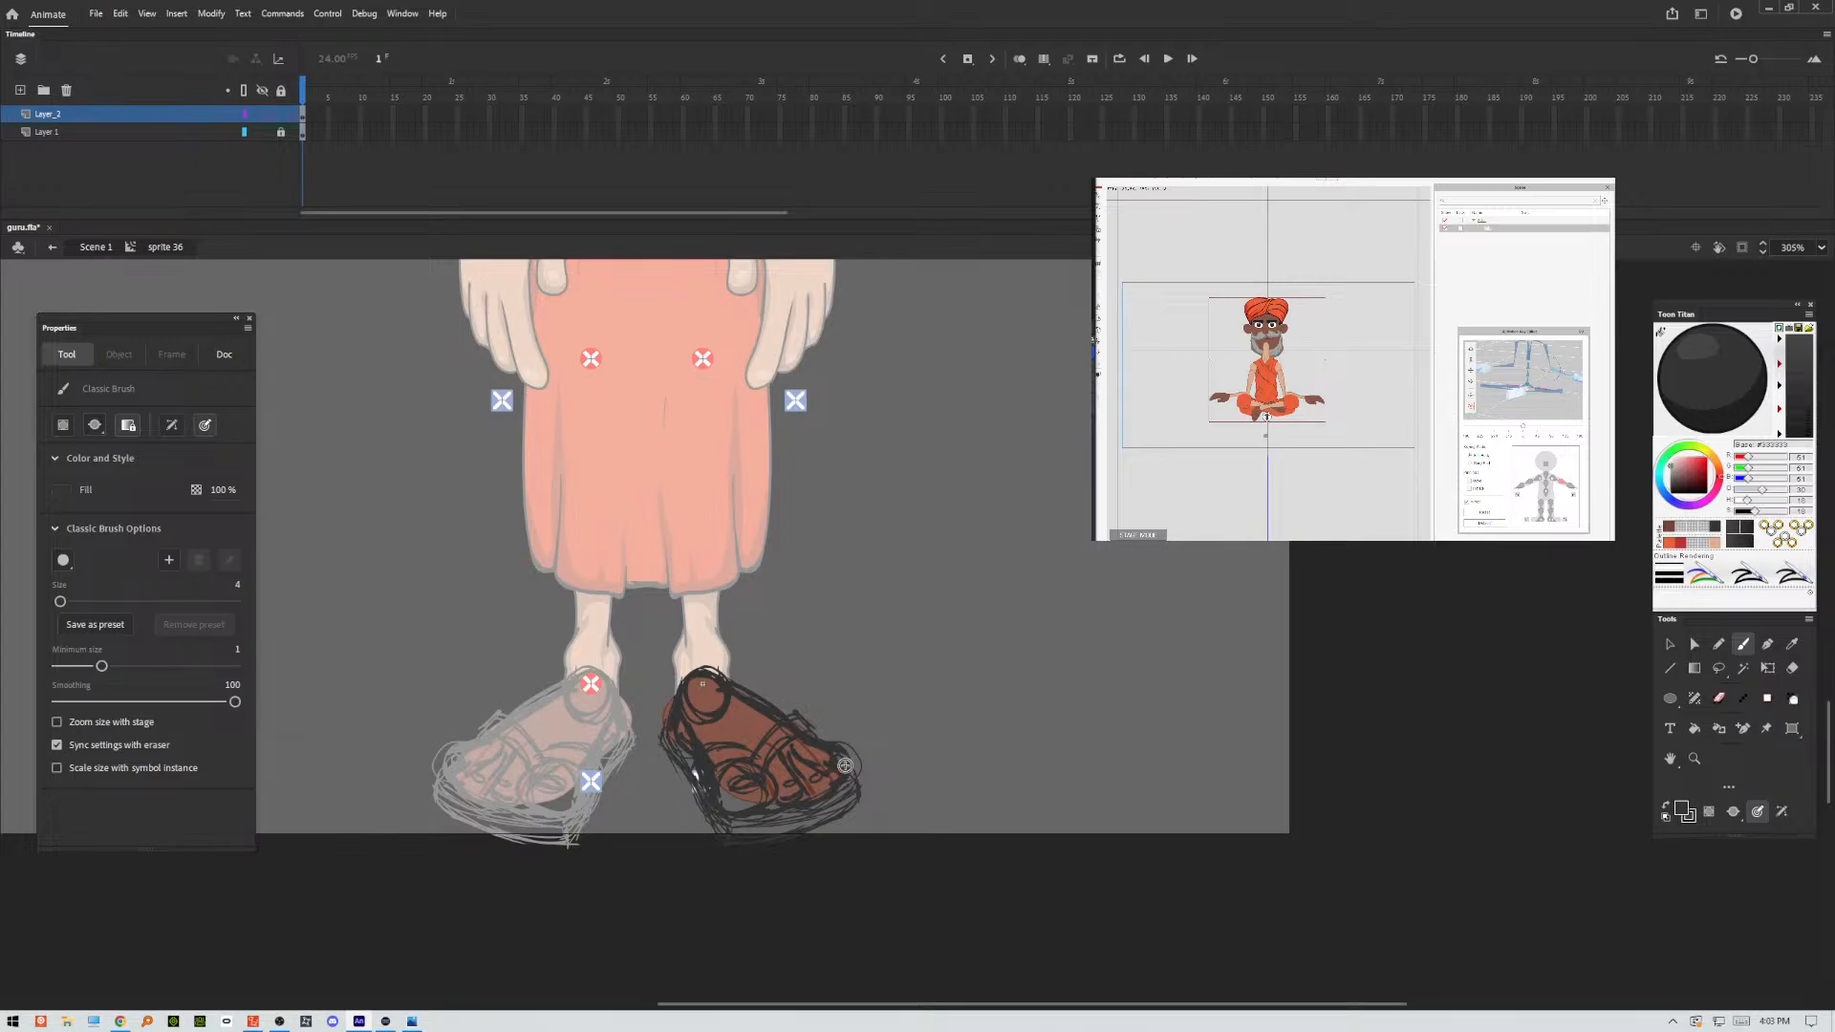
Lock the sketch layer Layer_2 and add a new layer above it.
{"action": "left_click", "coordinate": [281, 115]}
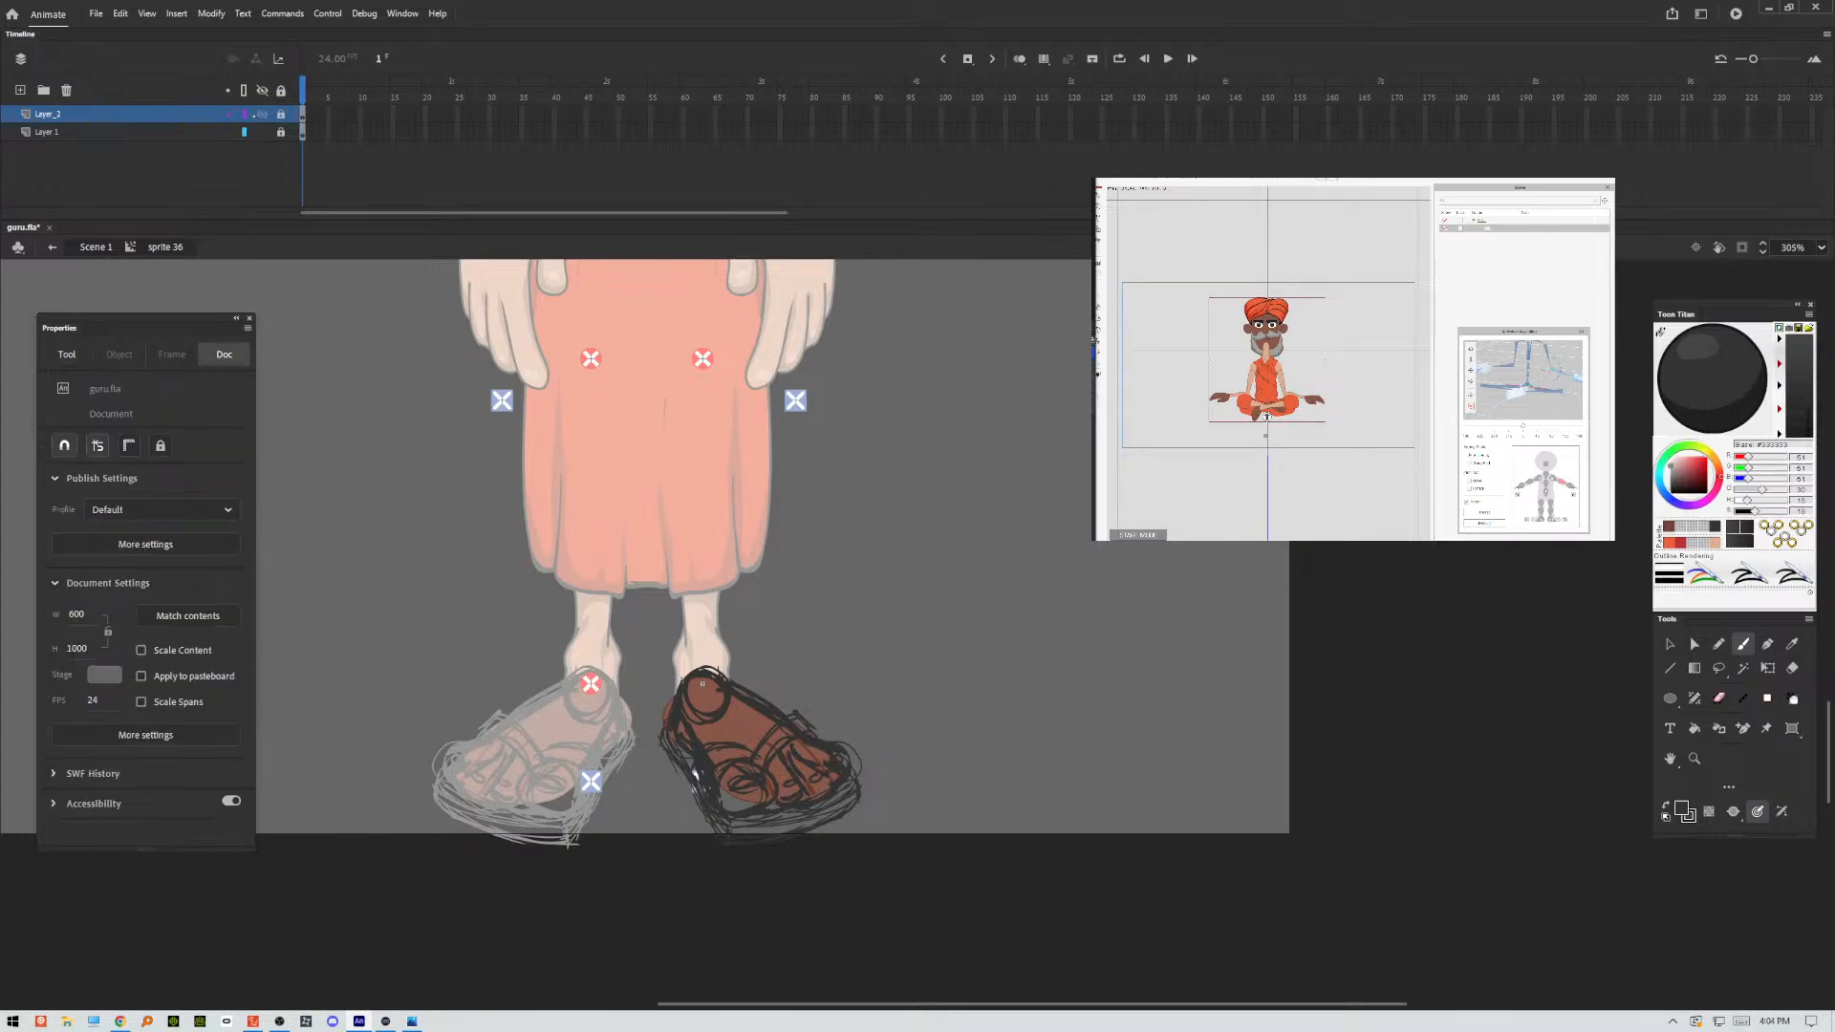
{"action": "left_click", "coordinate": [20, 90]}
Show both the sketch layer Layer_2 and the original foot on Layer 1 as outlines.
{"action": "left_click", "coordinate": [244, 132]}
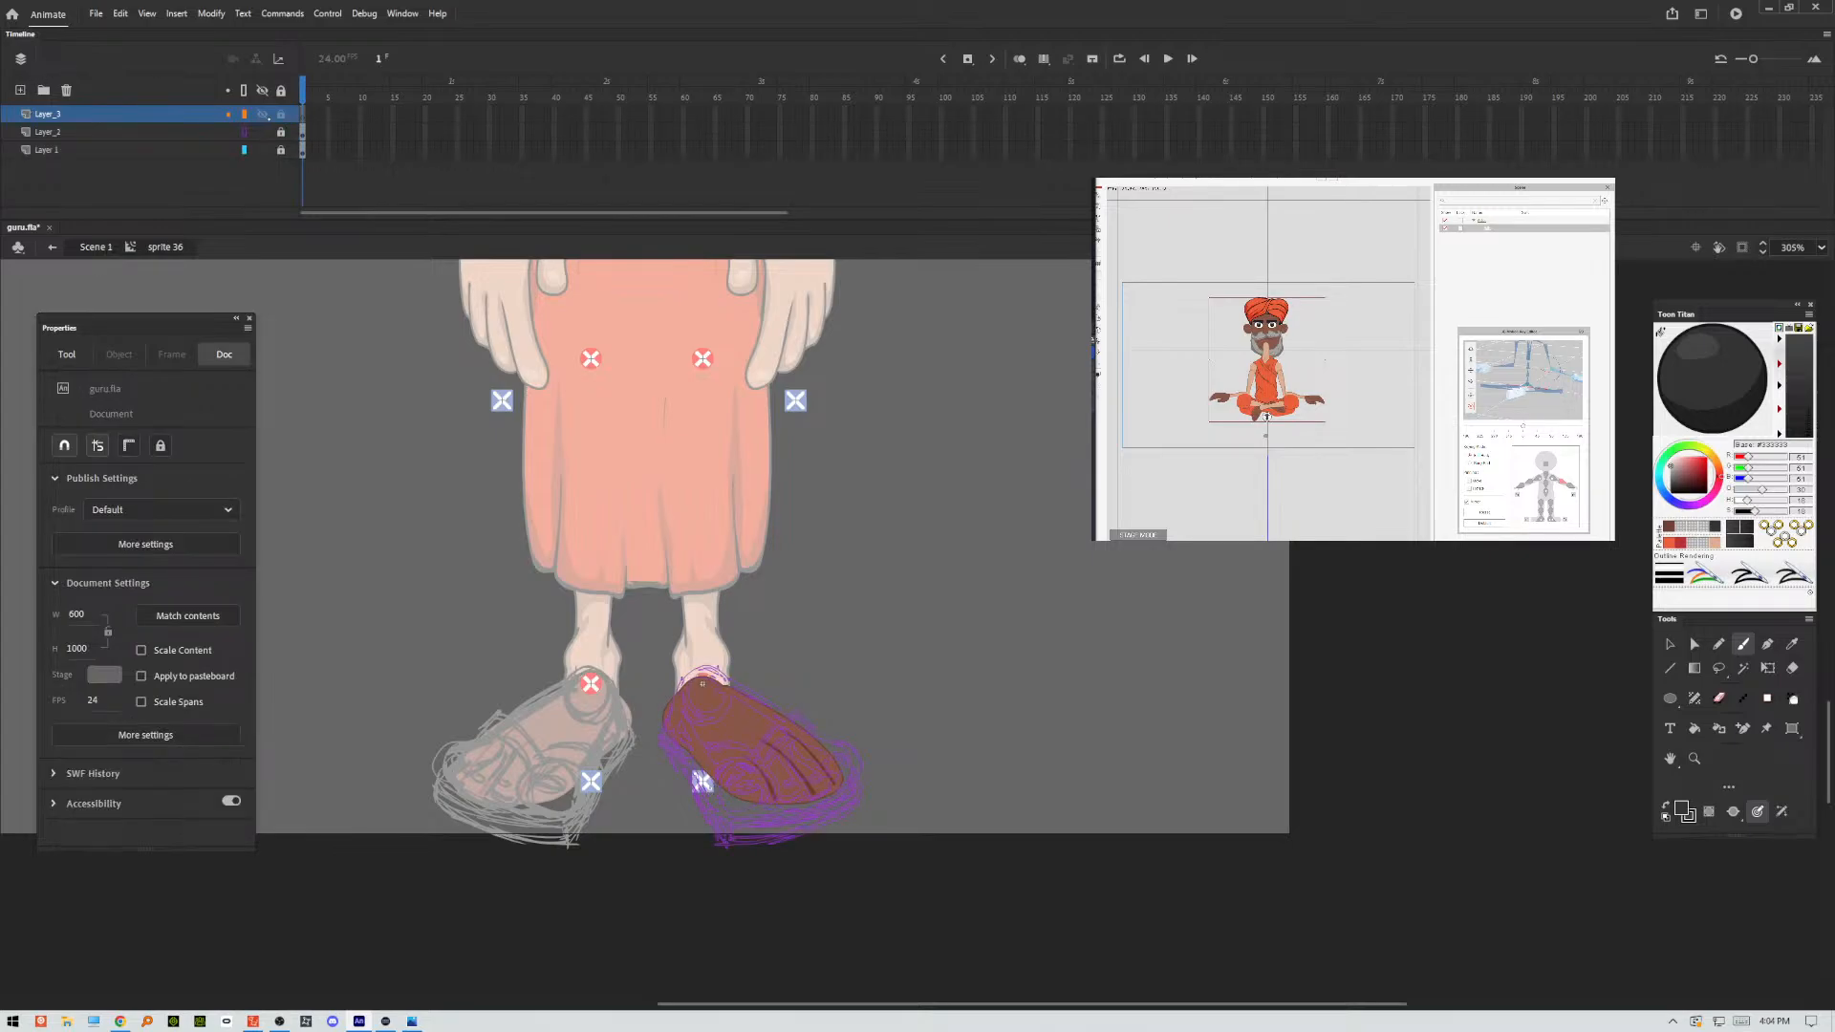
{"action": "scroll", "coordinate": [702, 684], "scroll_direction": "up", "scroll_amount": 4}
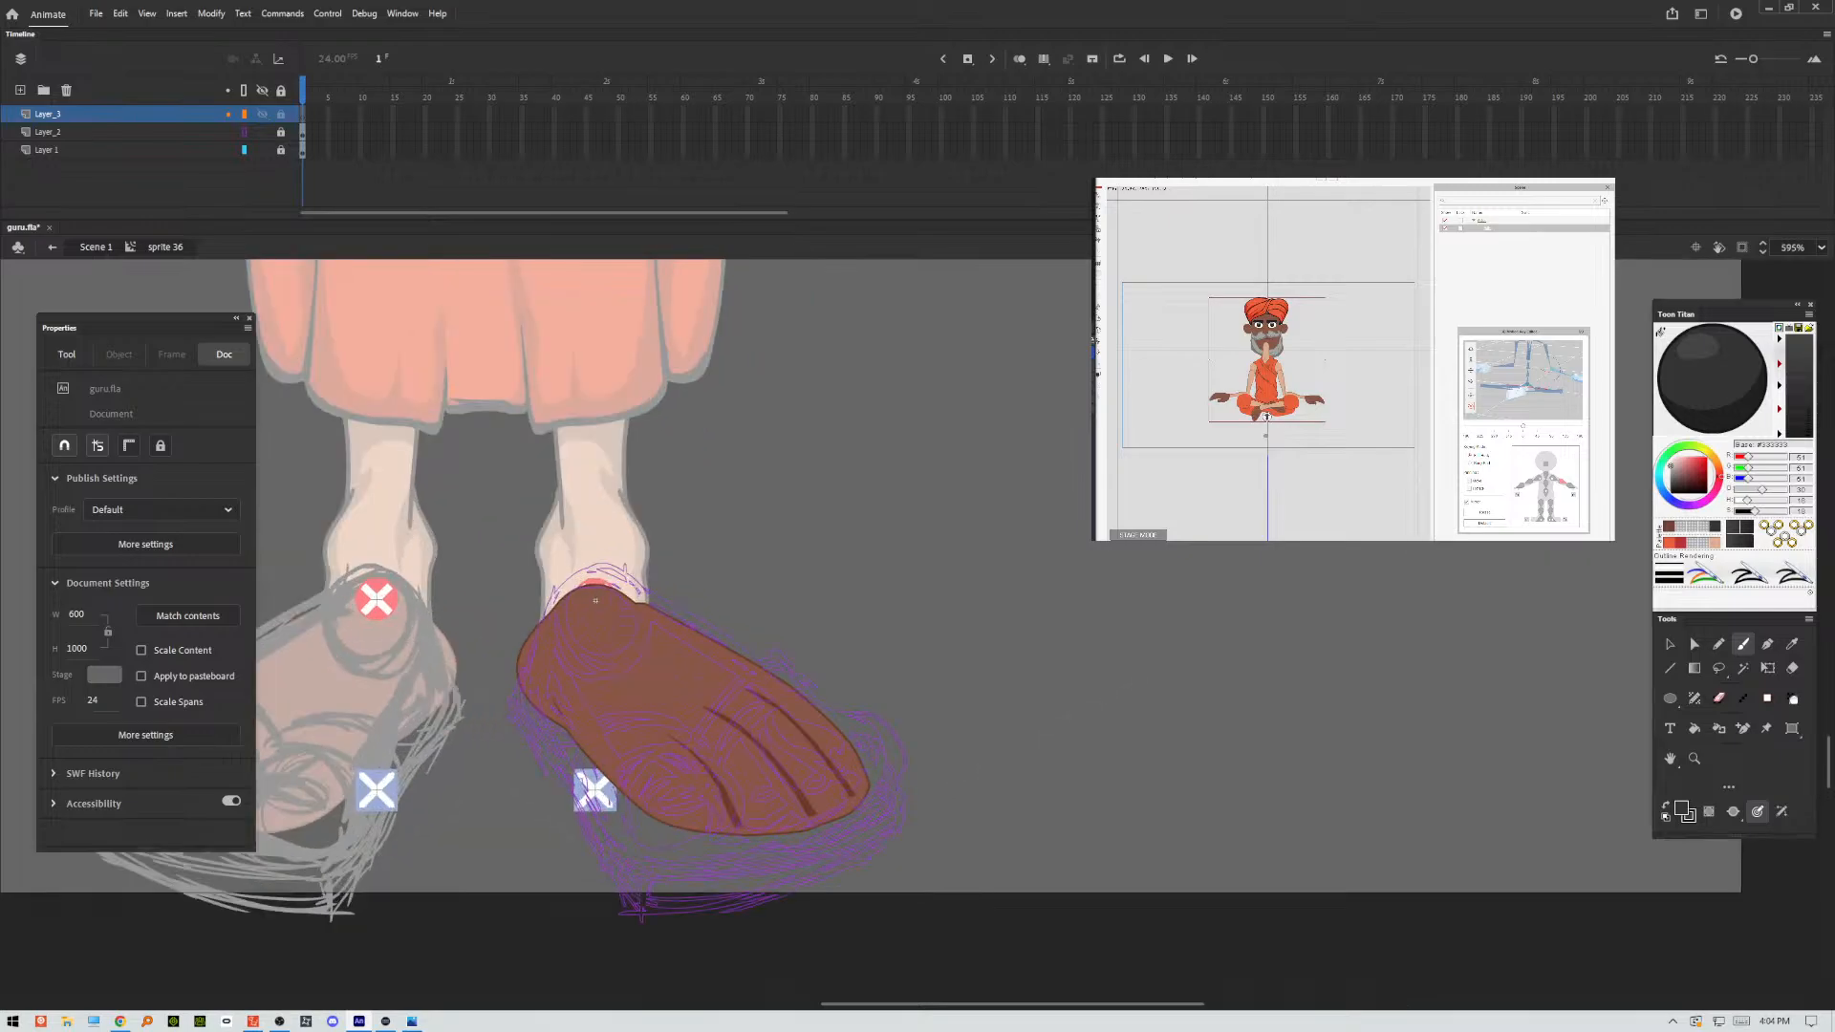
{"action": "left_click_drag", "start_coordinate": [595, 601], "coordinate": [665, 495]}
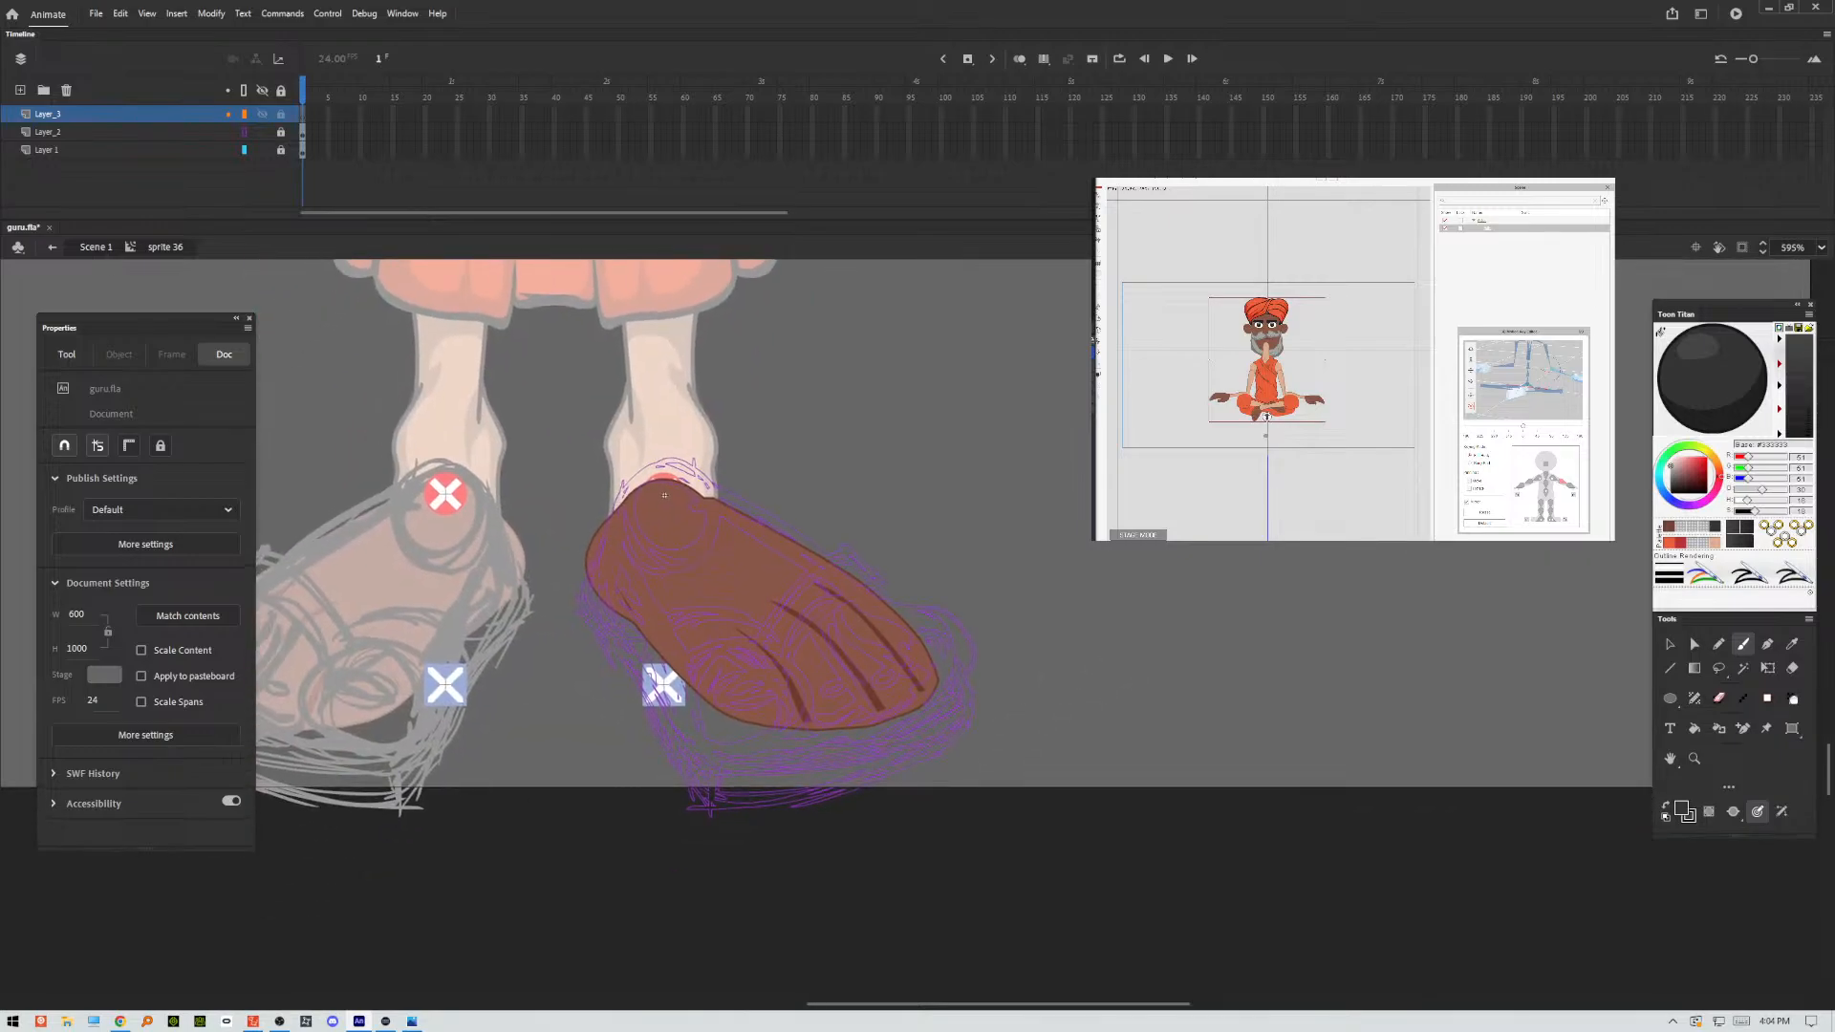
{"action": "left_click", "coordinate": [86, 150]}
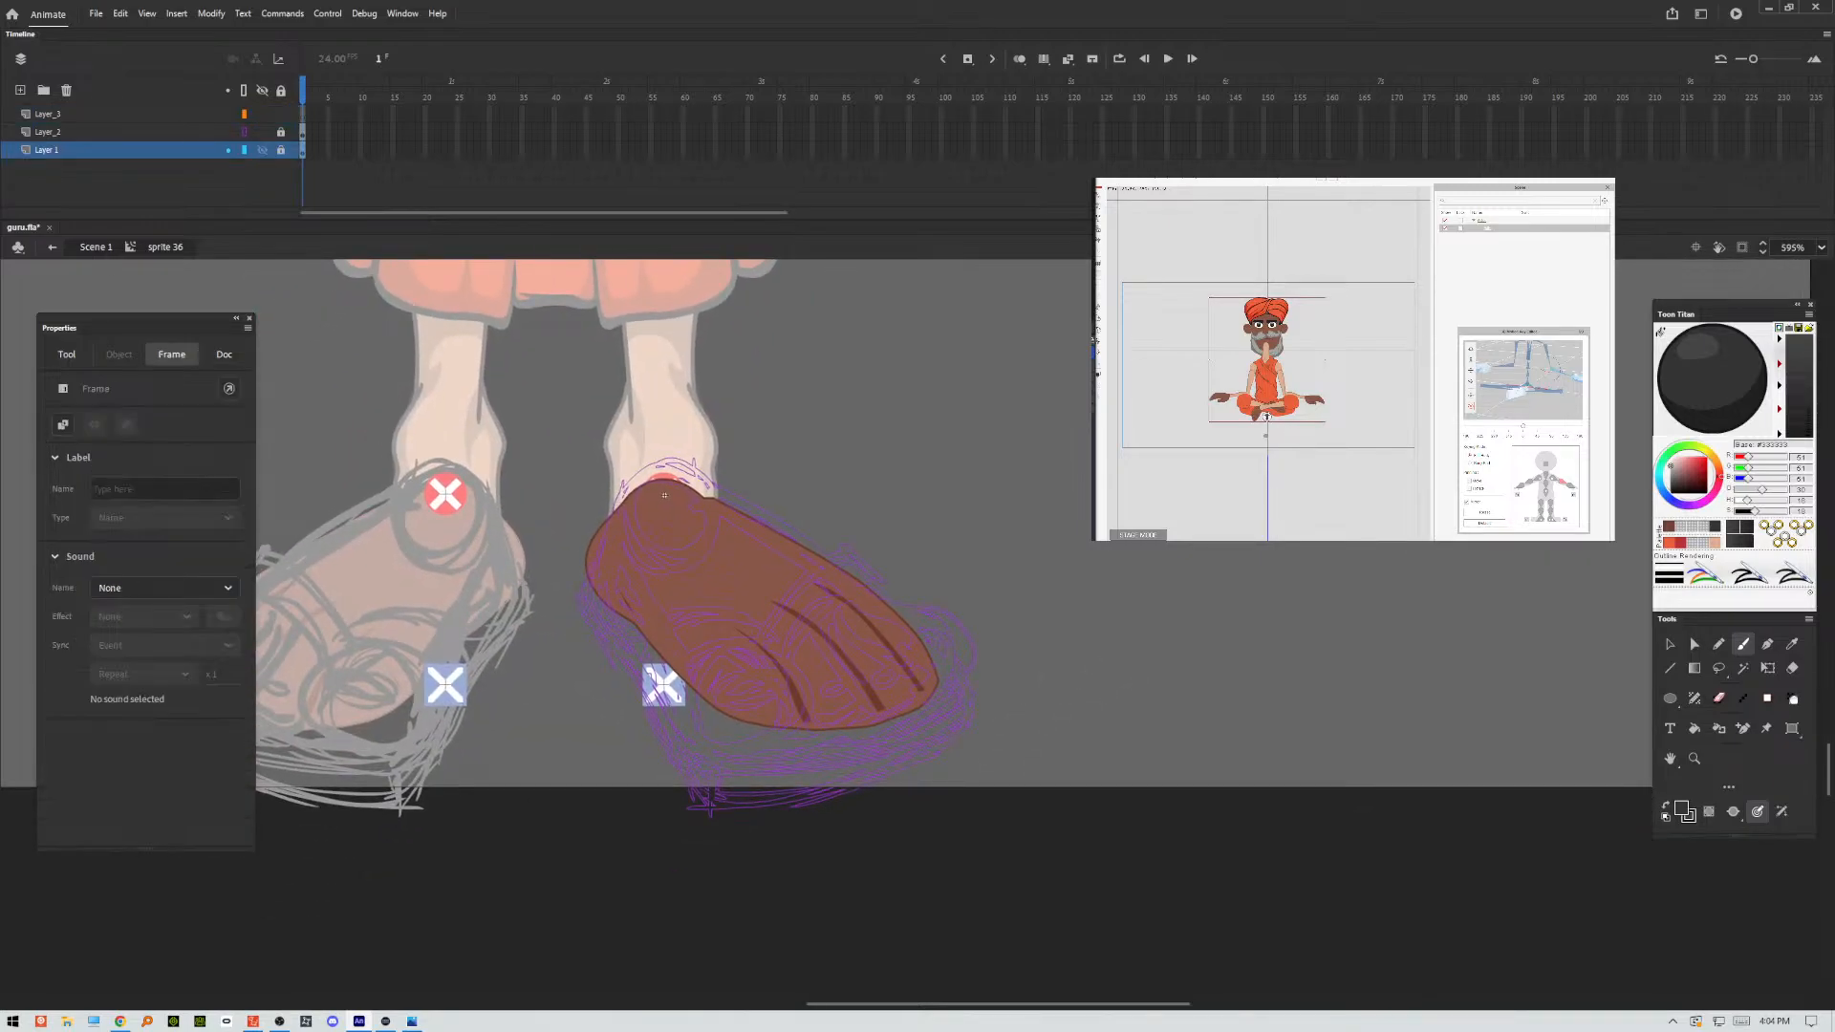
{"action": "left_click", "coordinate": [243, 150]}
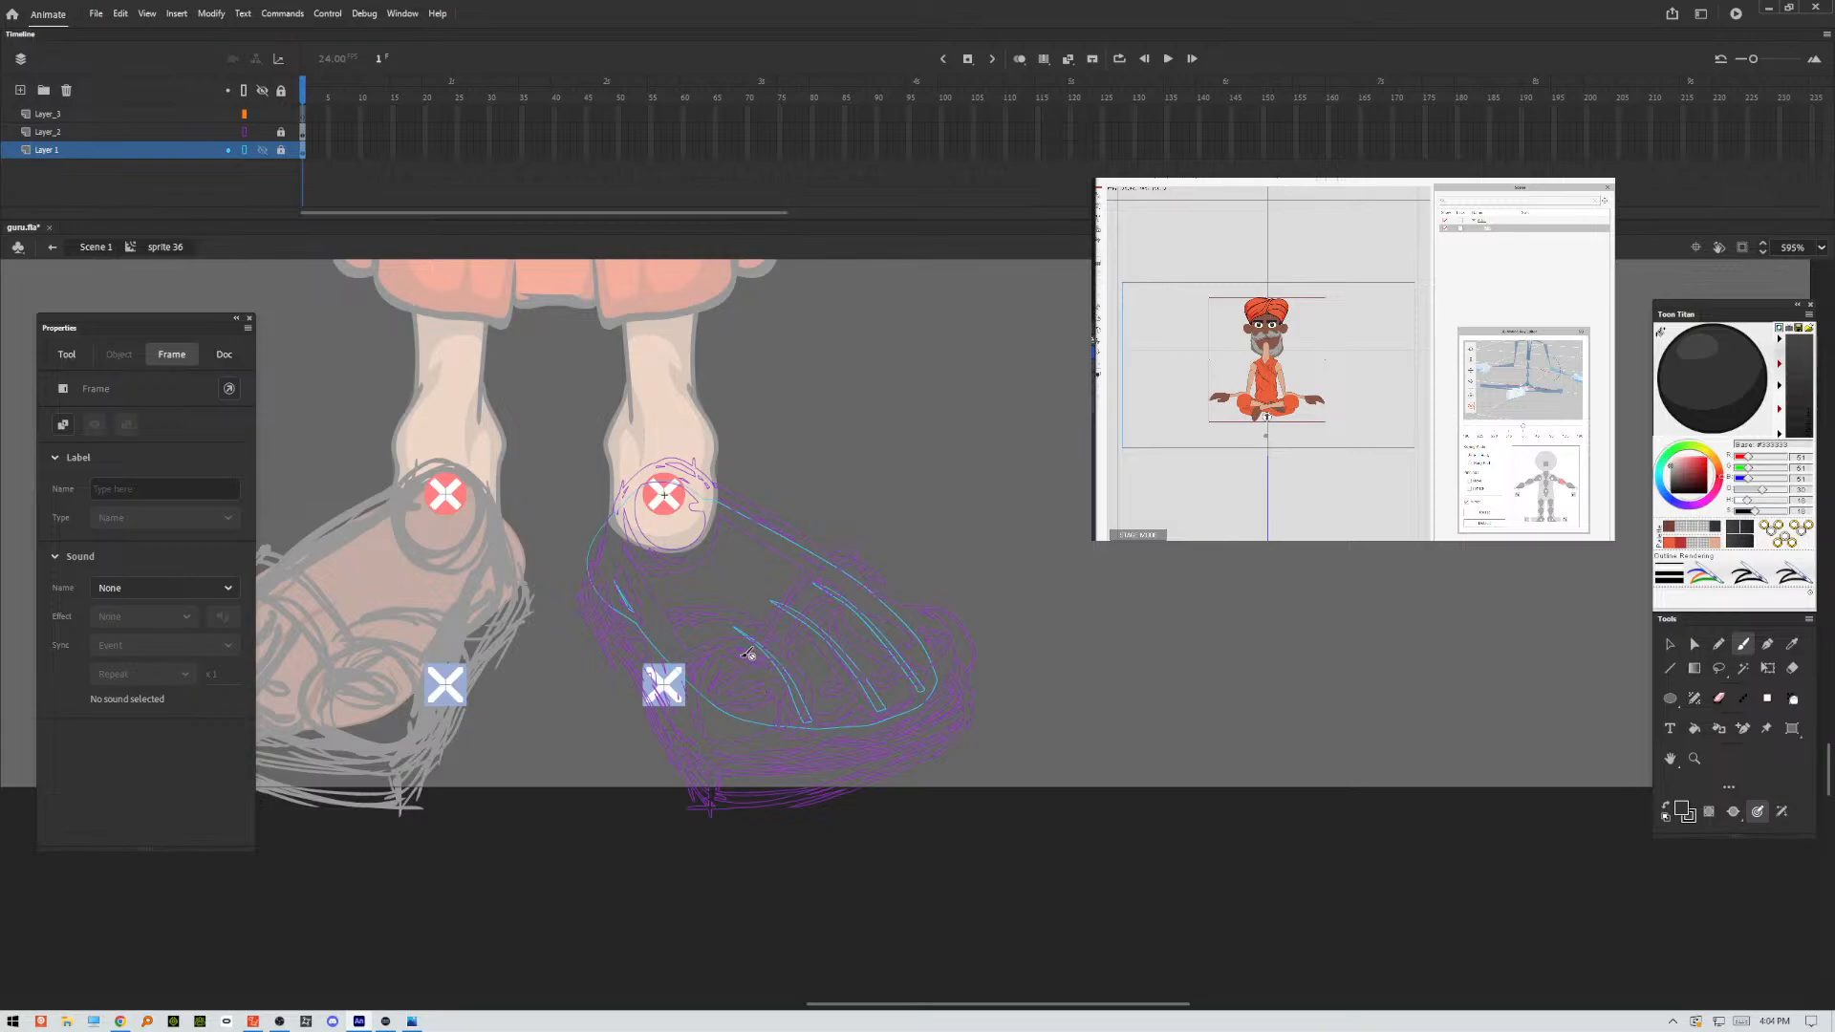
Make Layer_3 active and try a Classic Brush stroke along the inner edge of the sandal sketch.
{"action": "left_click", "coordinate": [303, 114]}
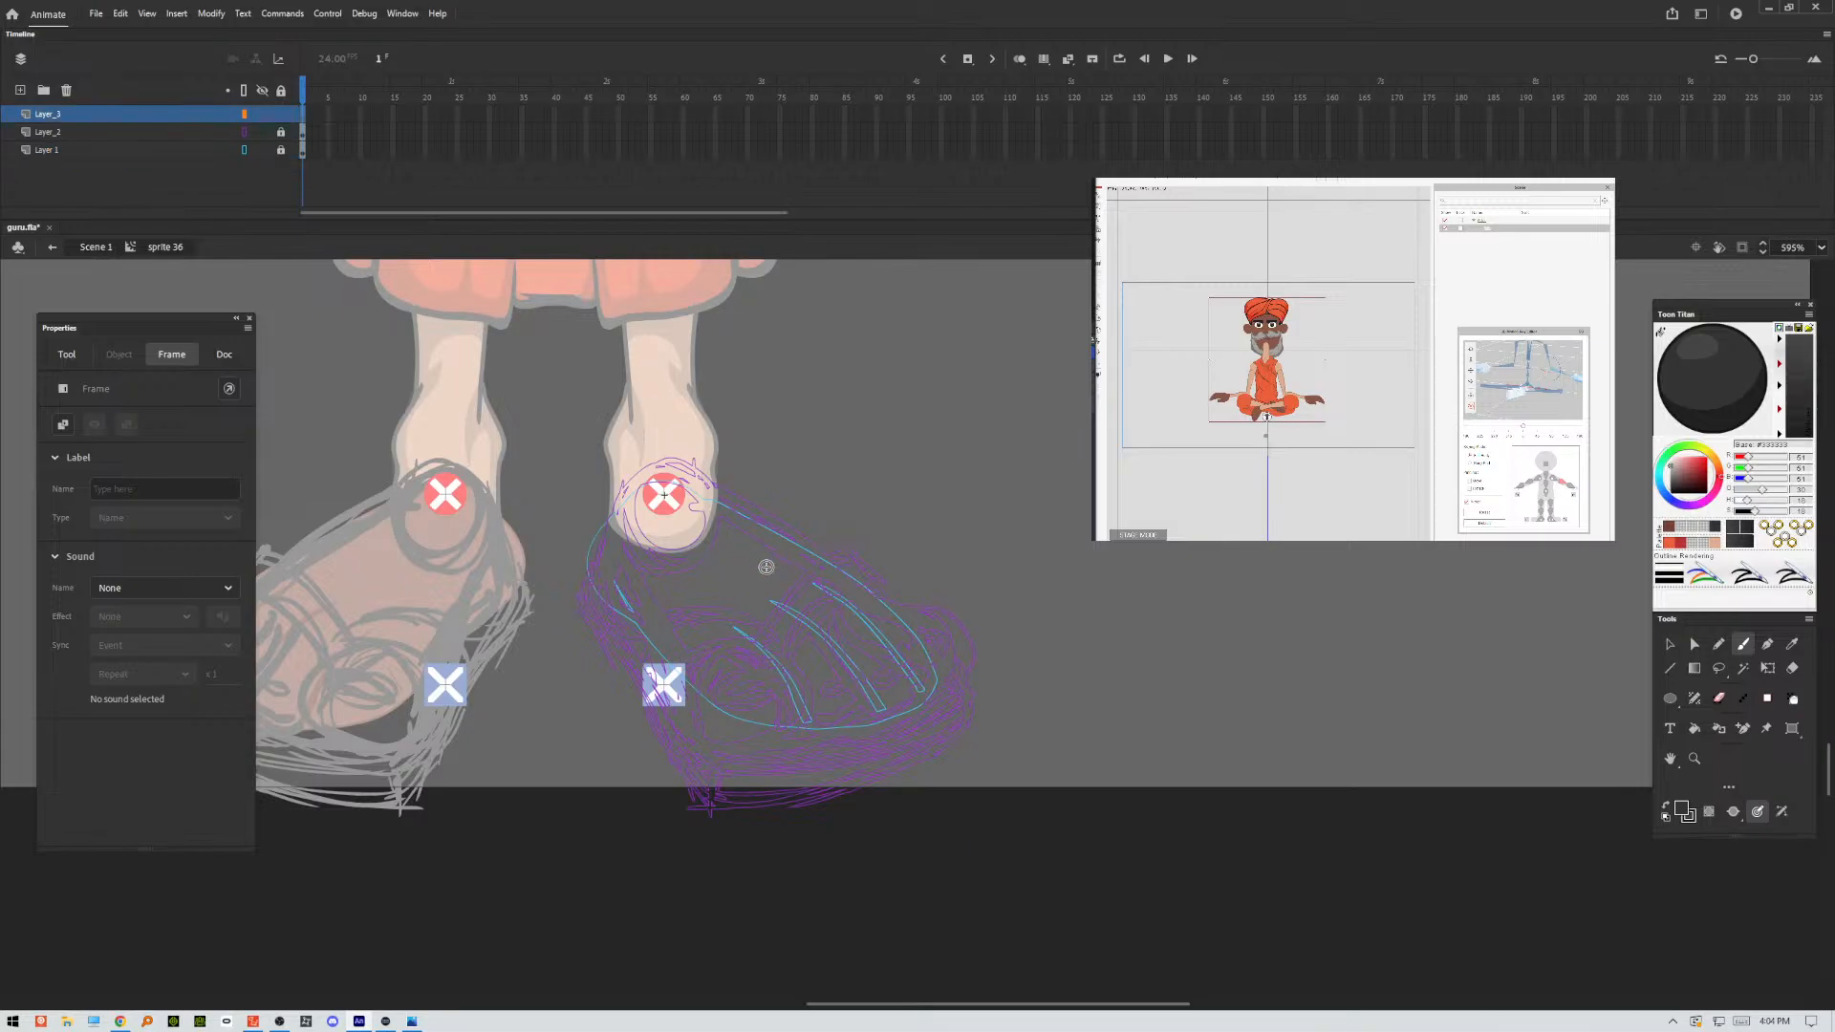
{"action": "key", "text": "b"}
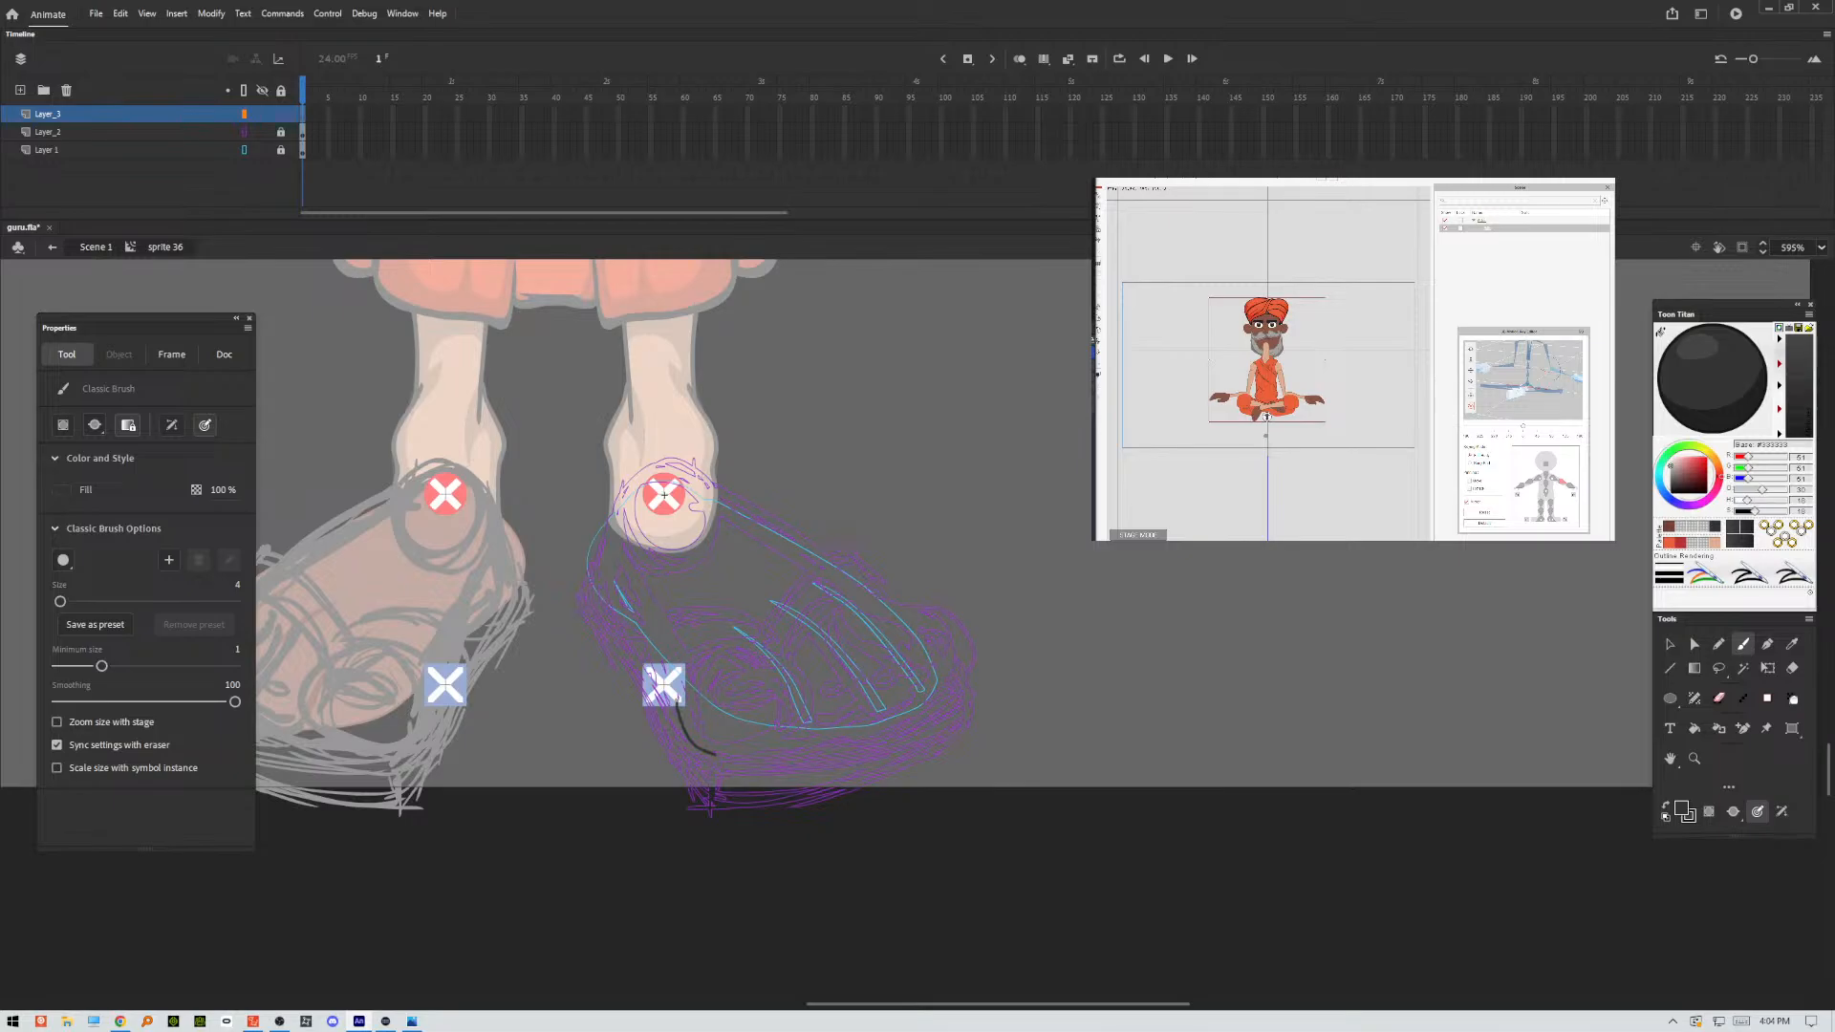
{"action": "key", "text": "ctrl+z"}
Set the stage magnification to 400% and bring the outlined foot into view for inking.
{"action": "key", "text": "ctrl+minus"}
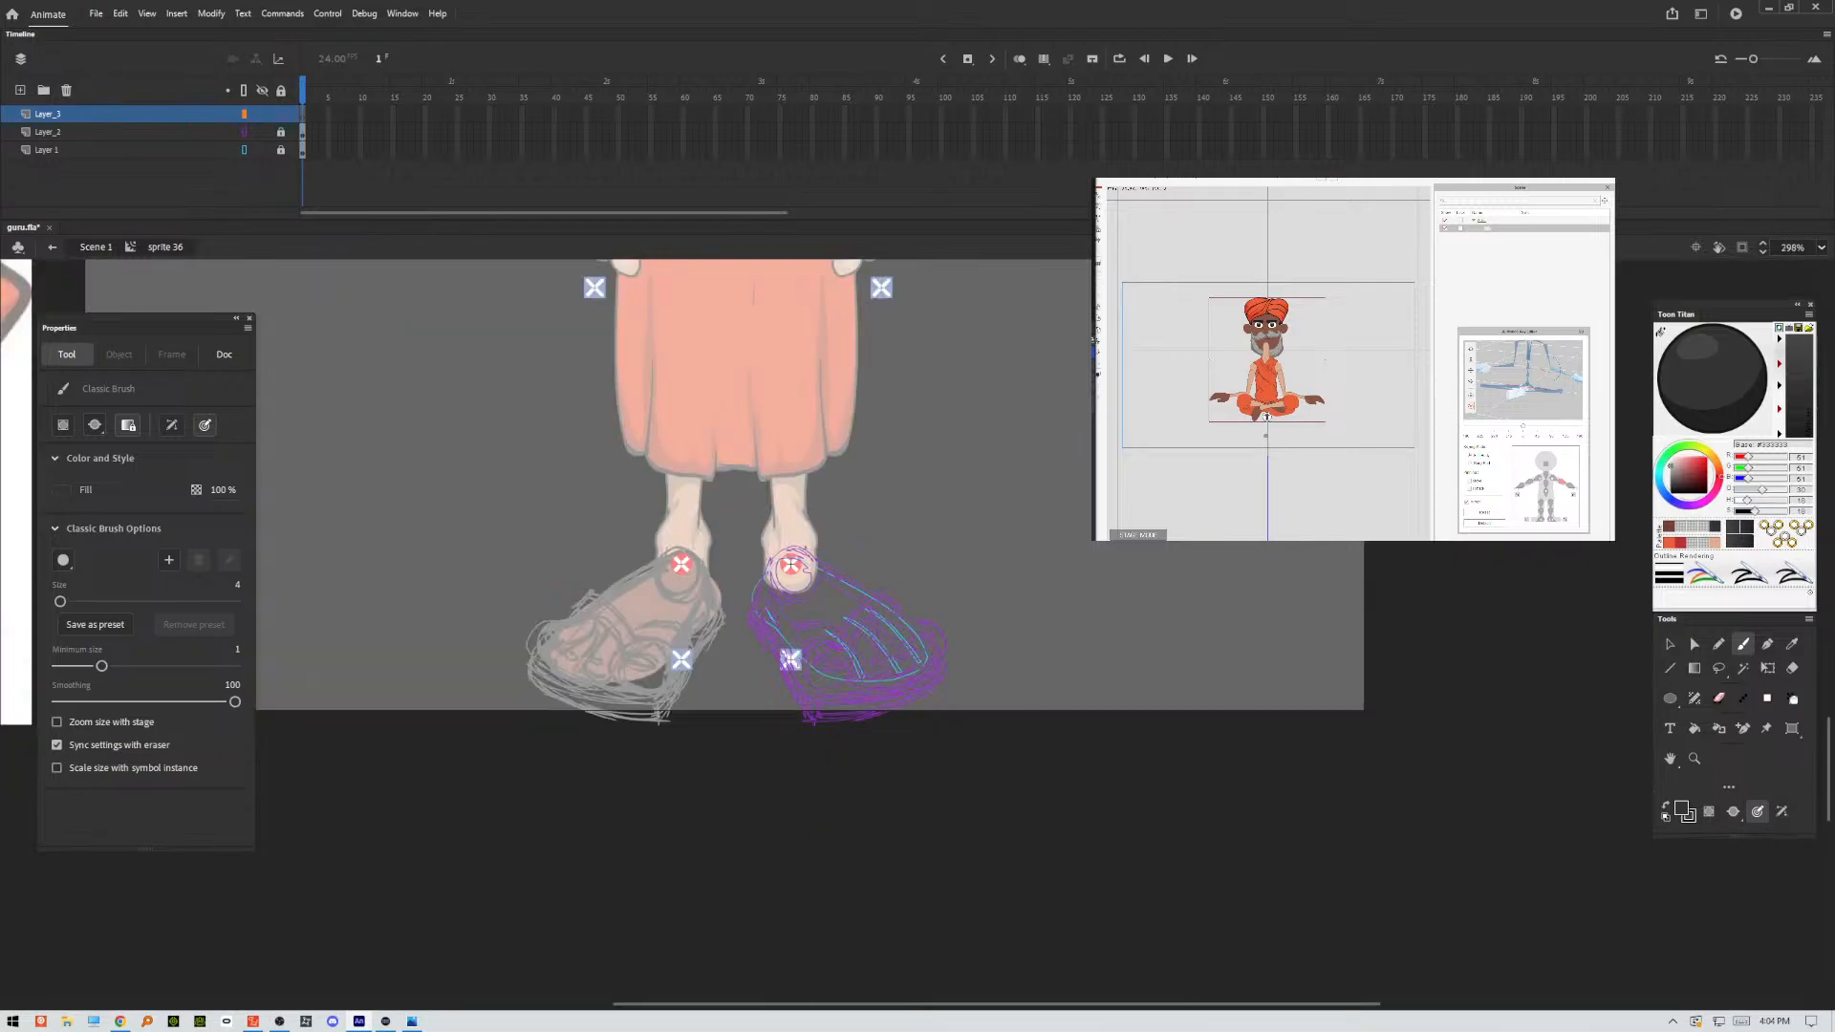
{"action": "key", "text": "ctrl+equal"}
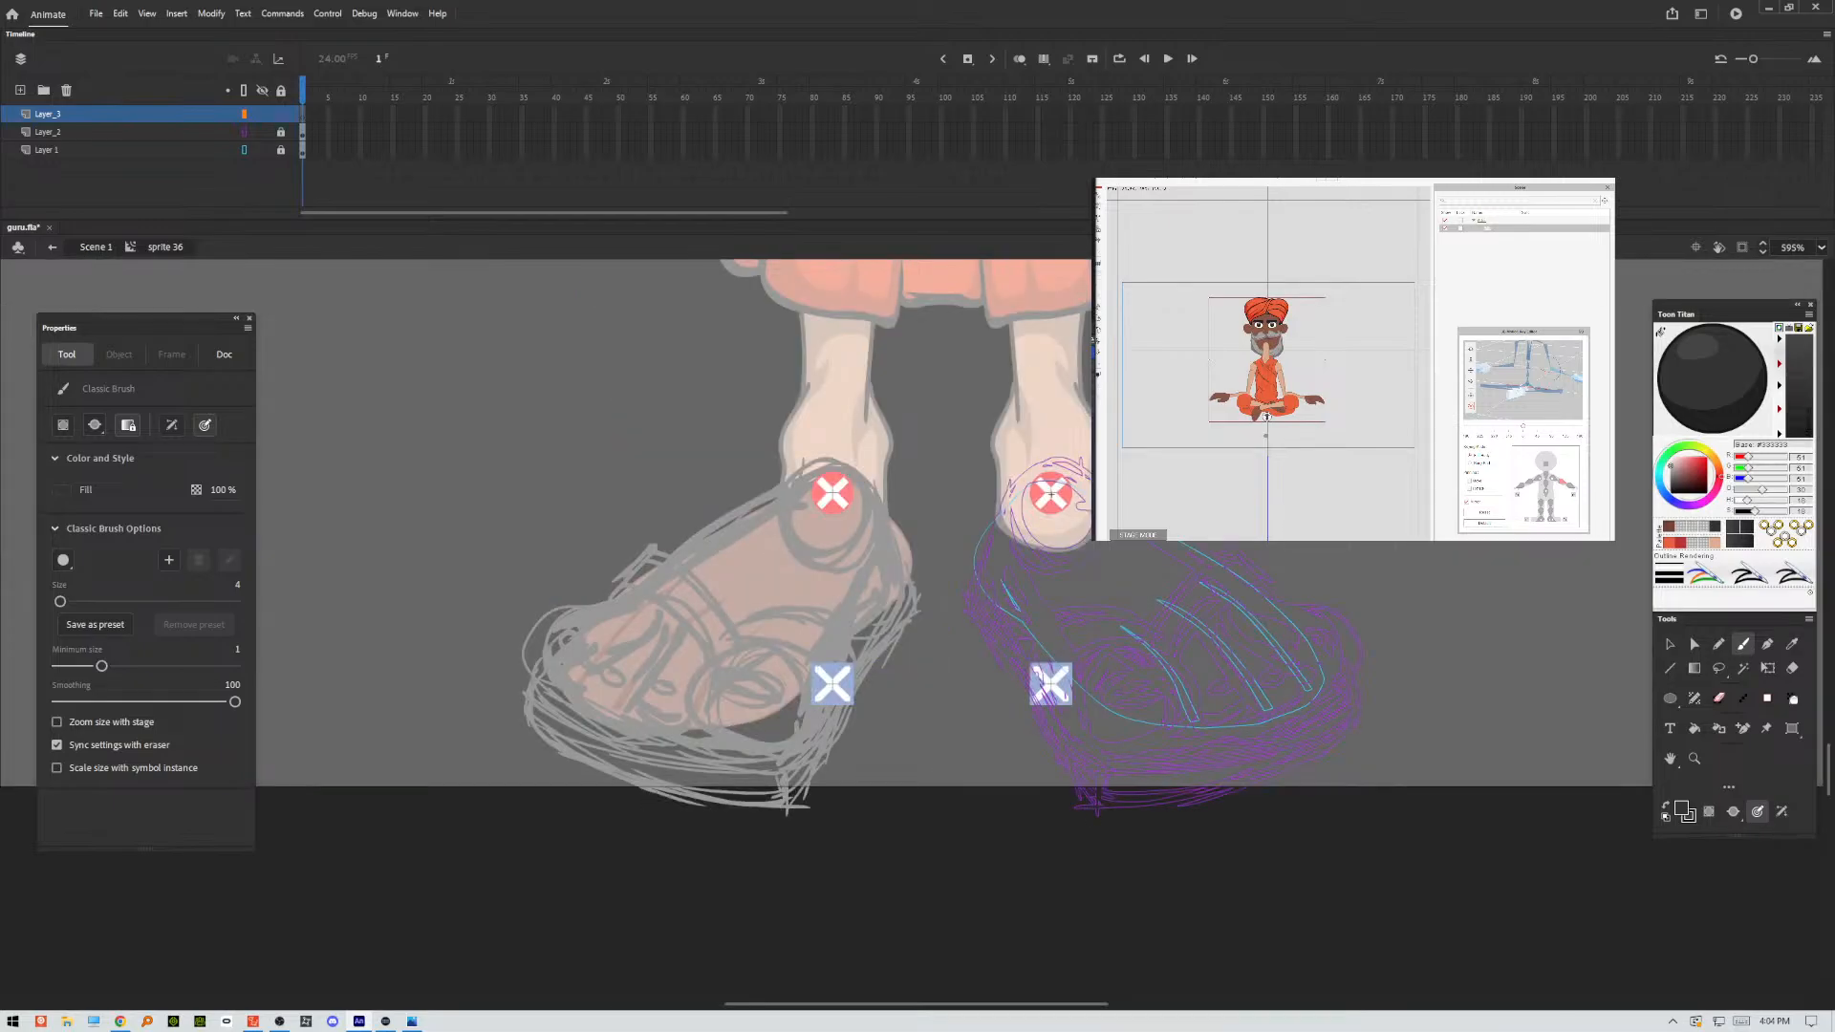
{"action": "left_click", "coordinate": [1794, 248]}
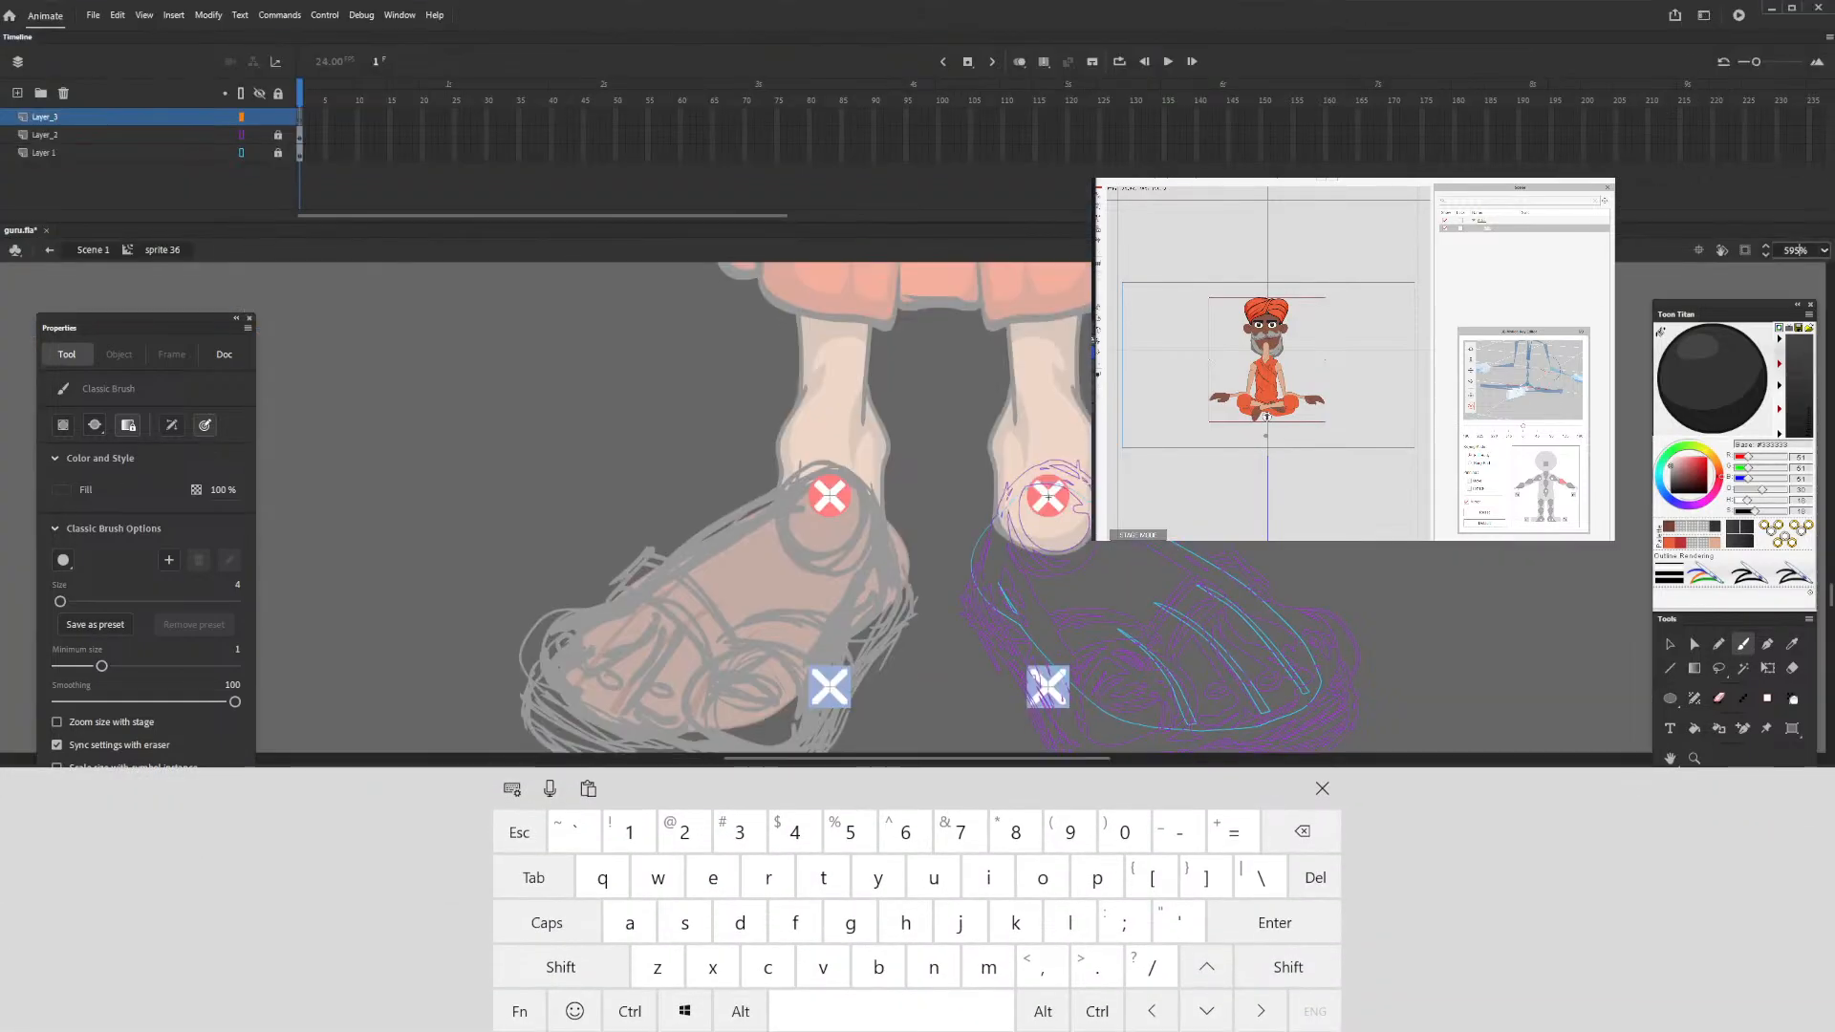
{"action": "type", "text": "400"}
{"action": "key", "text": "Return"}
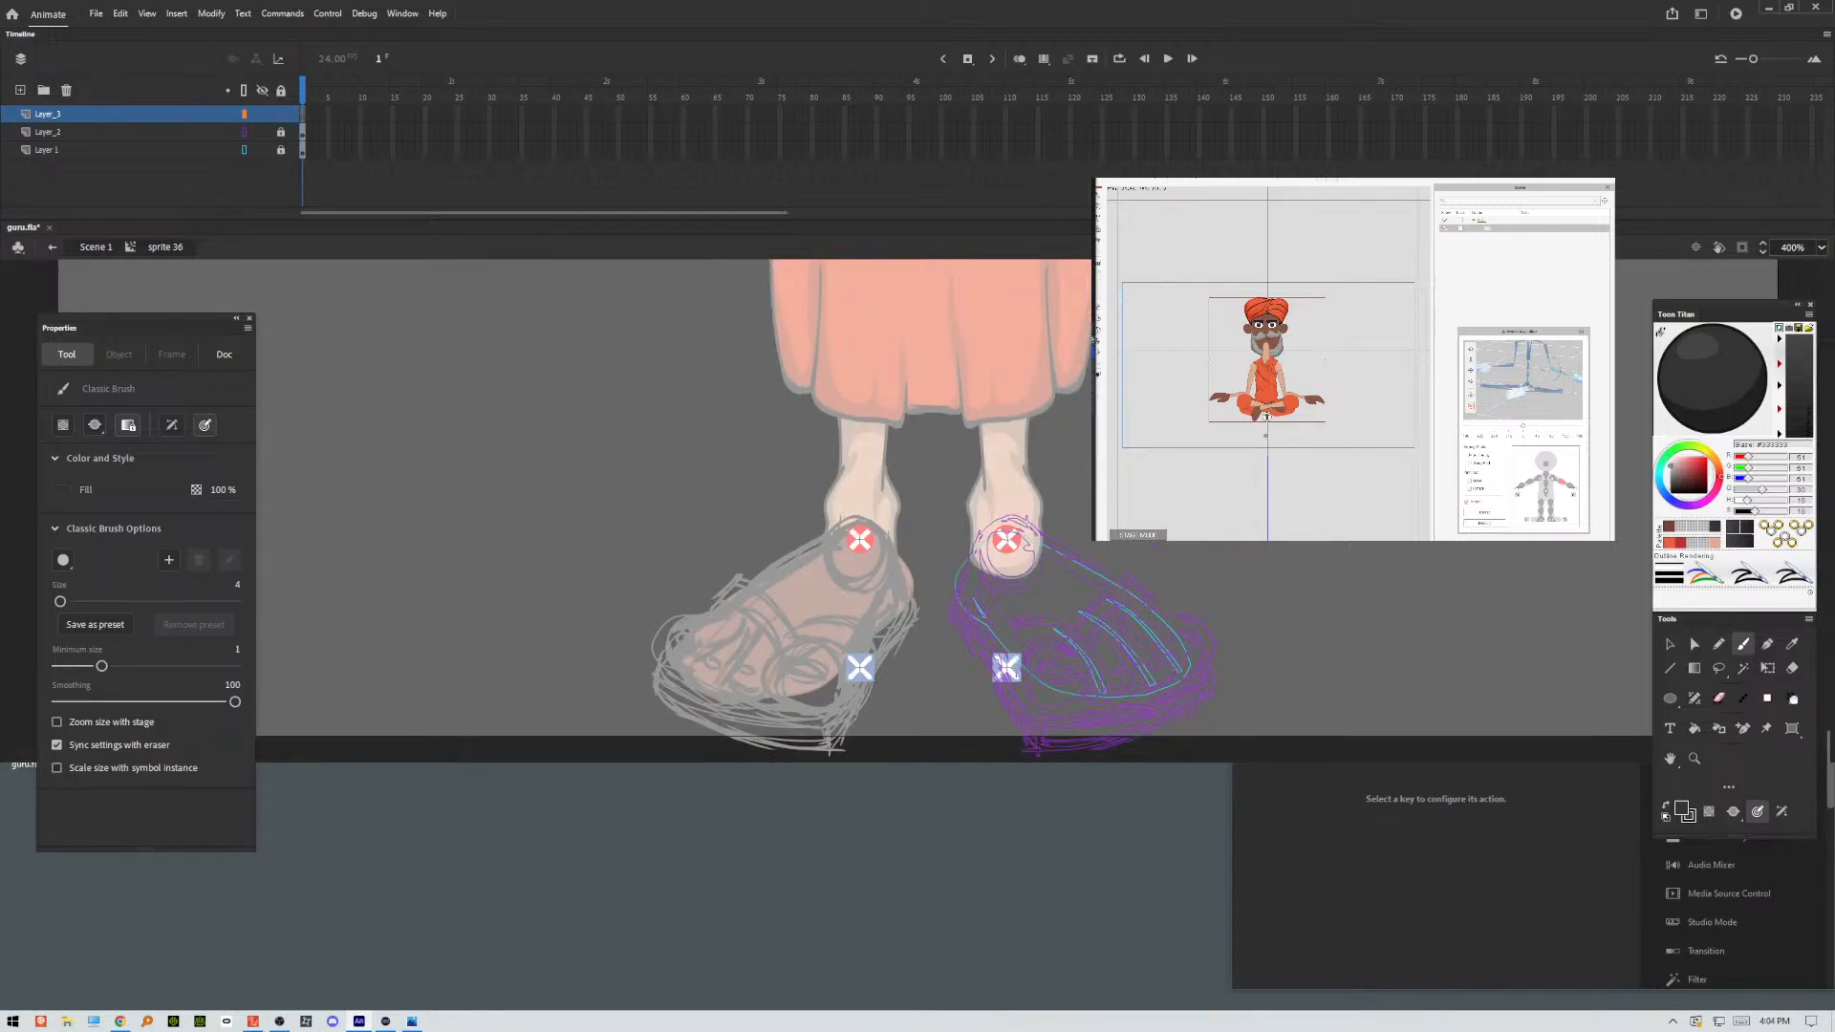
{"action": "left_click_drag", "start_coordinate": [1147, 593], "coordinate": [801, 621]}
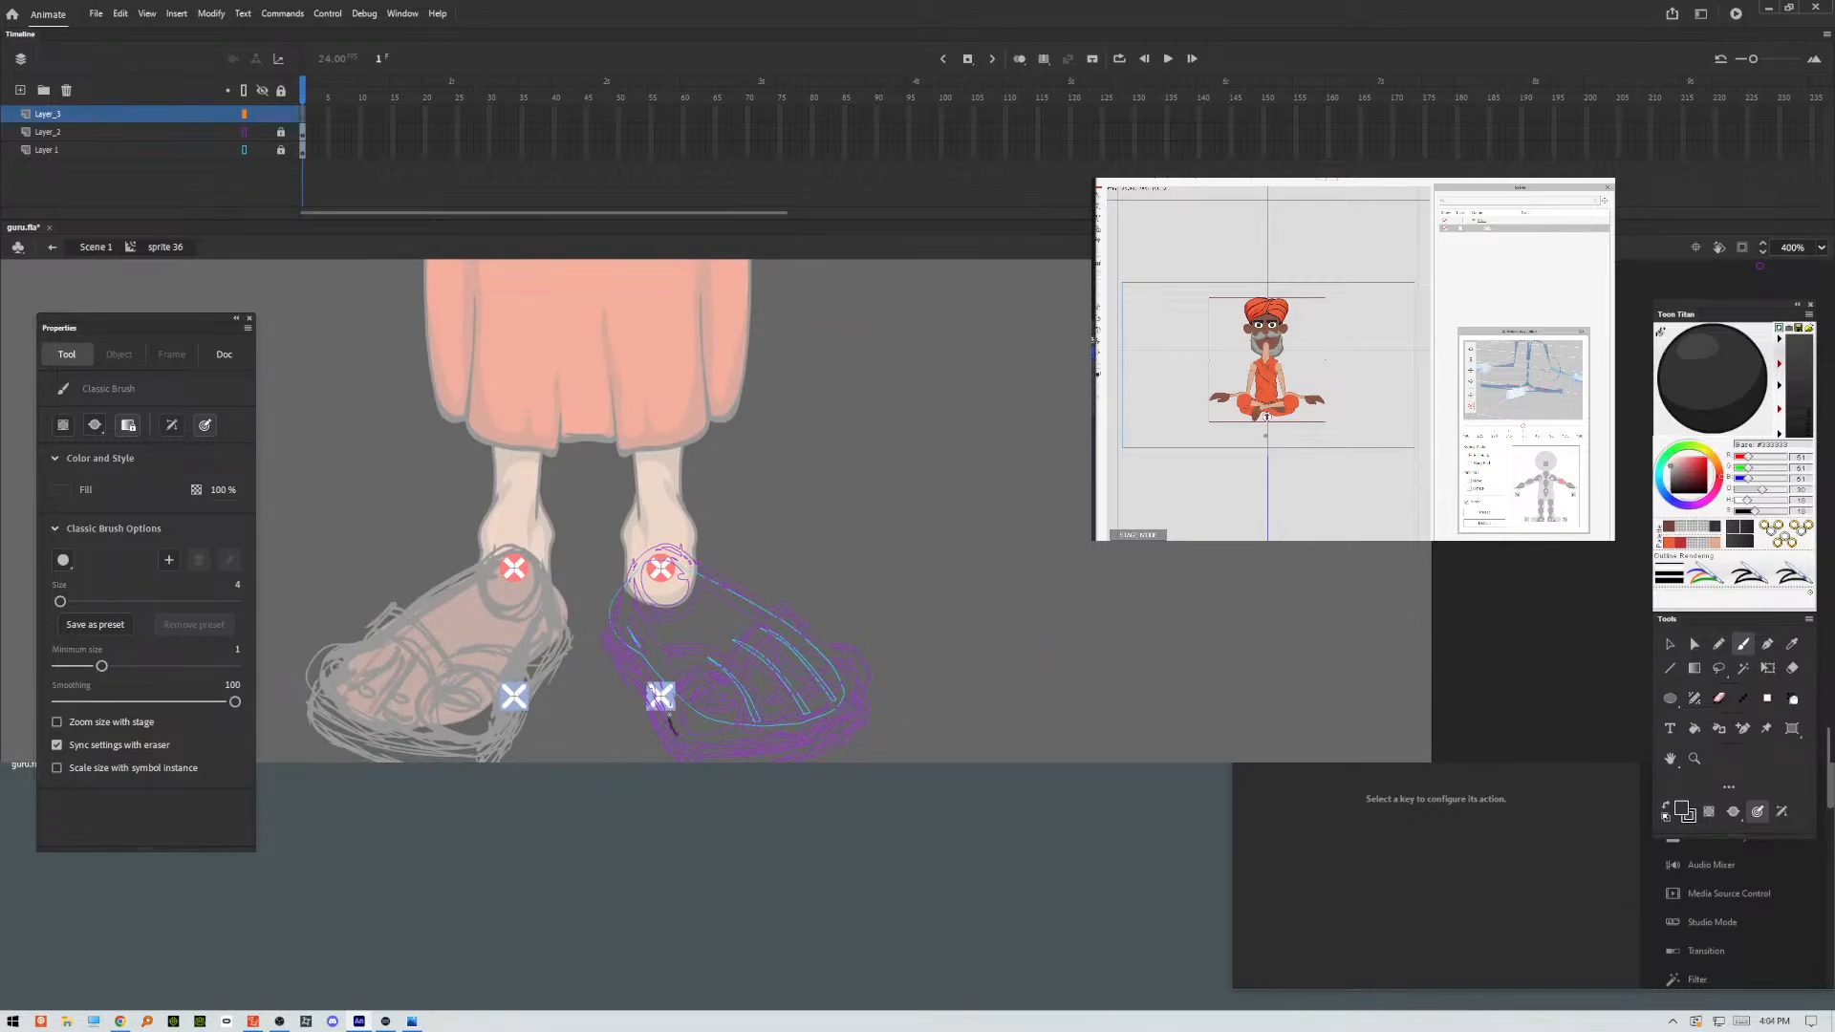
Ink the toe contours and the outer outline of the foot over the sandal sketch with Classic Brush strokes.
{"action": "mouse_move", "coordinate": [748, 734]}
{"action": "left_mouse_down"}
{"action": "mouse_move", "coordinate": [726, 671]}
{"action": "mouse_move", "coordinate": [752, 726]}
{"action": "mouse_move", "coordinate": [790, 725]}
{"action": "mouse_move", "coordinate": [798, 694]}
{"action": "mouse_move", "coordinate": [774, 683]}
{"action": "mouse_move", "coordinate": [854, 682]}
{"action": "left_mouse_up"}
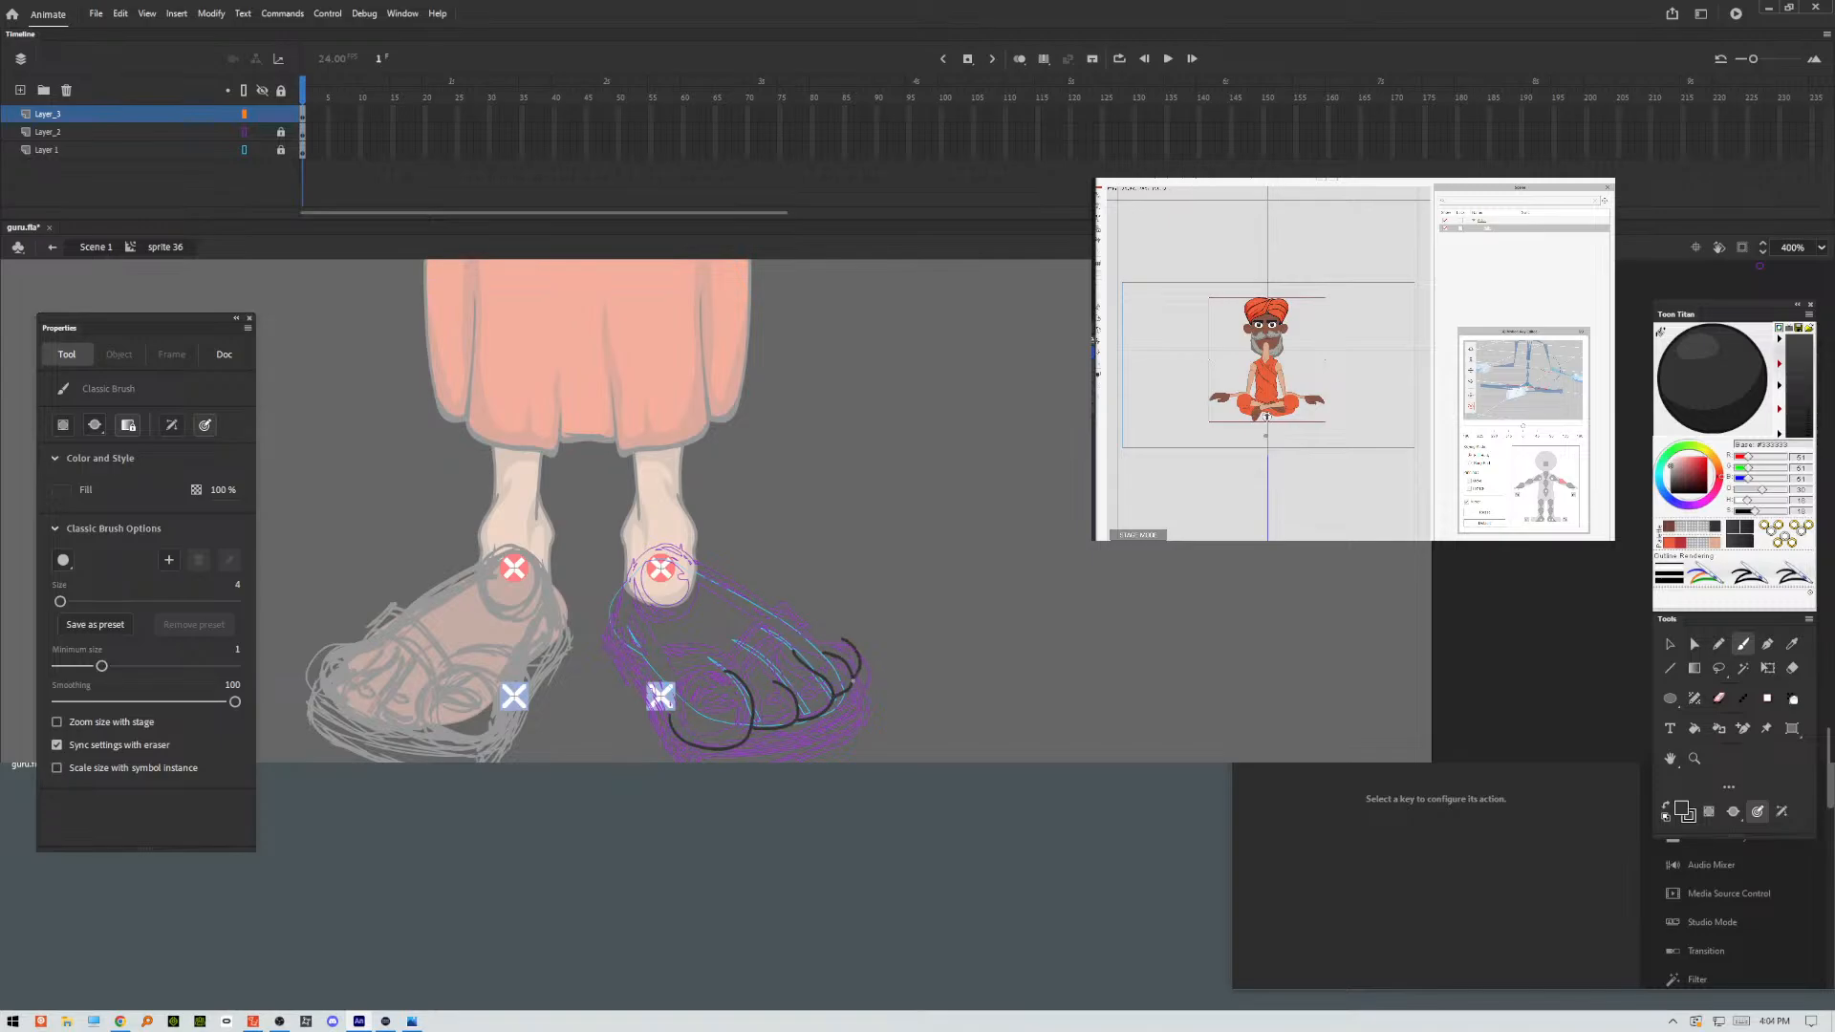
{"action": "left_click_drag", "start_coordinate": [816, 623], "coordinate": [843, 639]}
{"action": "key", "text": "ctrl+z"}
{"action": "mouse_move", "coordinate": [796, 625]}
{"action": "left_mouse_down"}
{"action": "mouse_move", "coordinate": [647, 544]}
{"action": "mouse_move", "coordinate": [616, 612]}
{"action": "mouse_move", "coordinate": [633, 669]}
{"action": "left_mouse_up"}
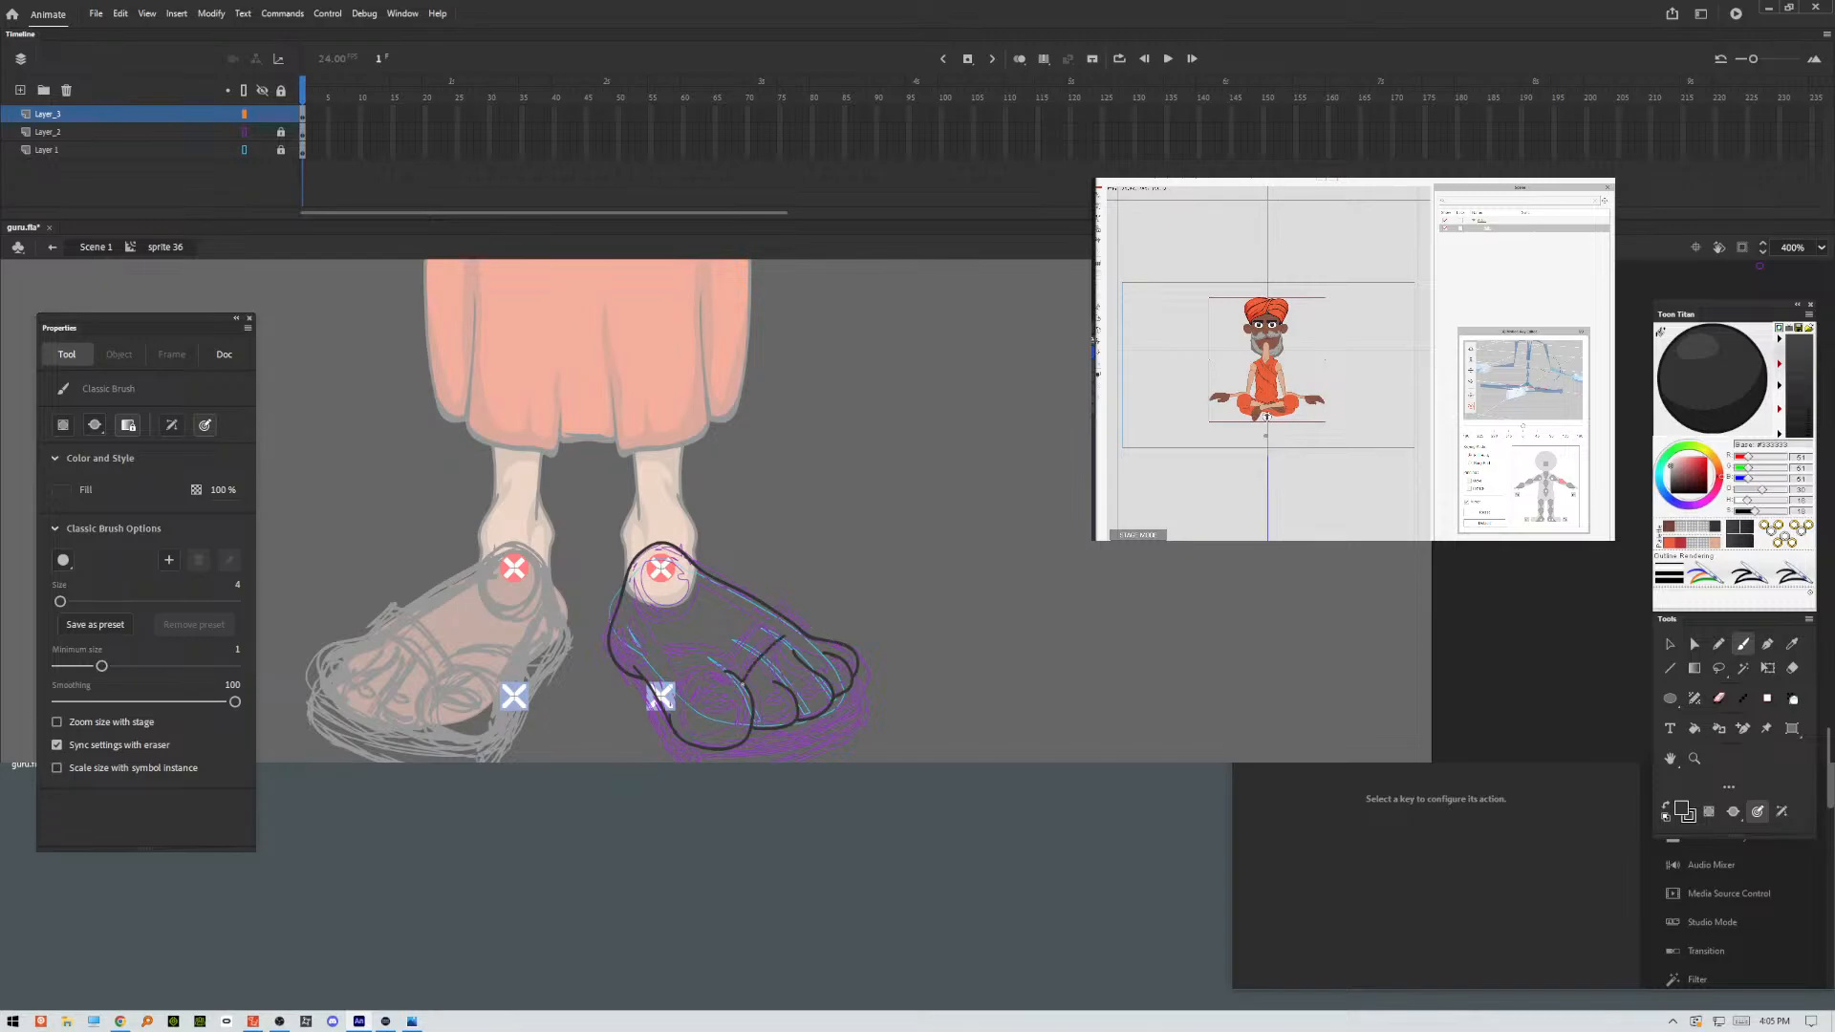
Ink the two sandal straps across the foot and draw the toenail outlines.
{"action": "left_click_drag", "start_coordinate": [735, 672], "coordinate": [772, 610]}
{"action": "mouse_move", "coordinate": [721, 668]}
{"action": "left_mouse_down"}
{"action": "mouse_move", "coordinate": [663, 697]}
{"action": "mouse_move", "coordinate": [677, 643]}
{"action": "left_mouse_up"}
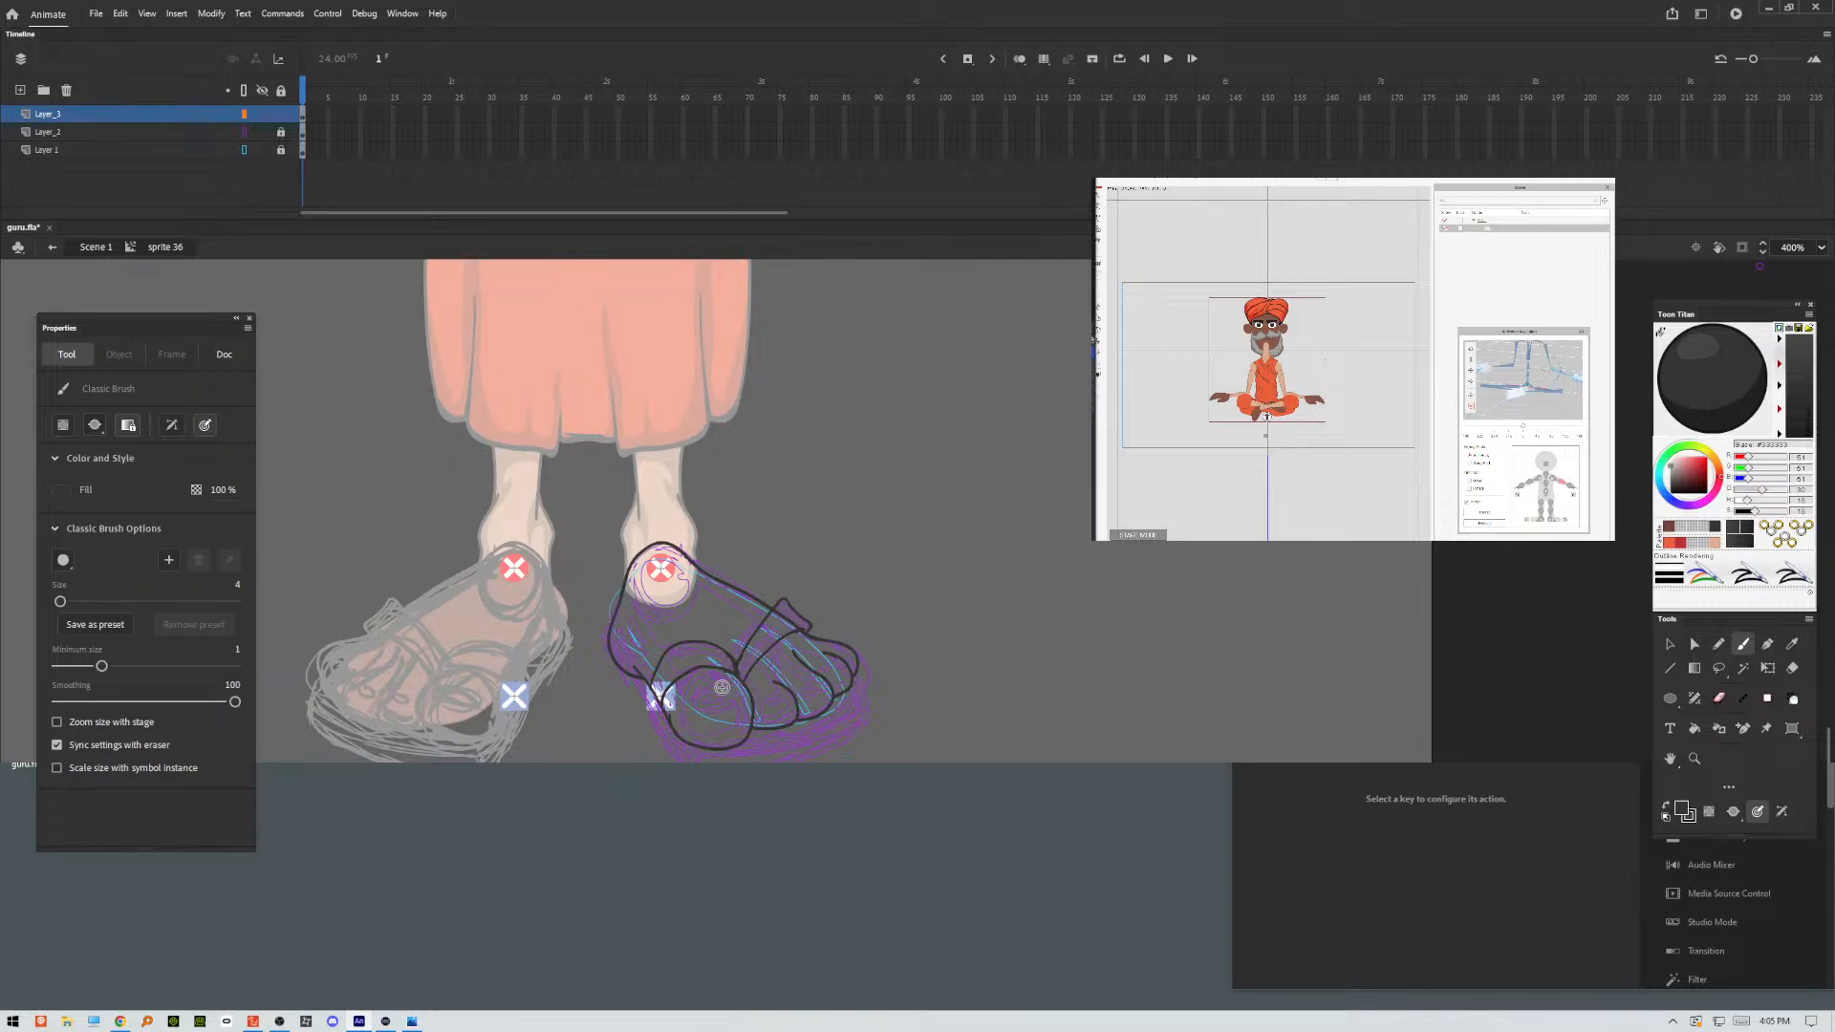
{"action": "left_click_drag", "start_coordinate": [726, 687], "coordinate": [709, 693]}
Fill the inked foot, big toe and smaller toes with the skin-tone colour swatch using the Paint Bucket.
{"action": "left_click", "coordinate": [1686, 812]}
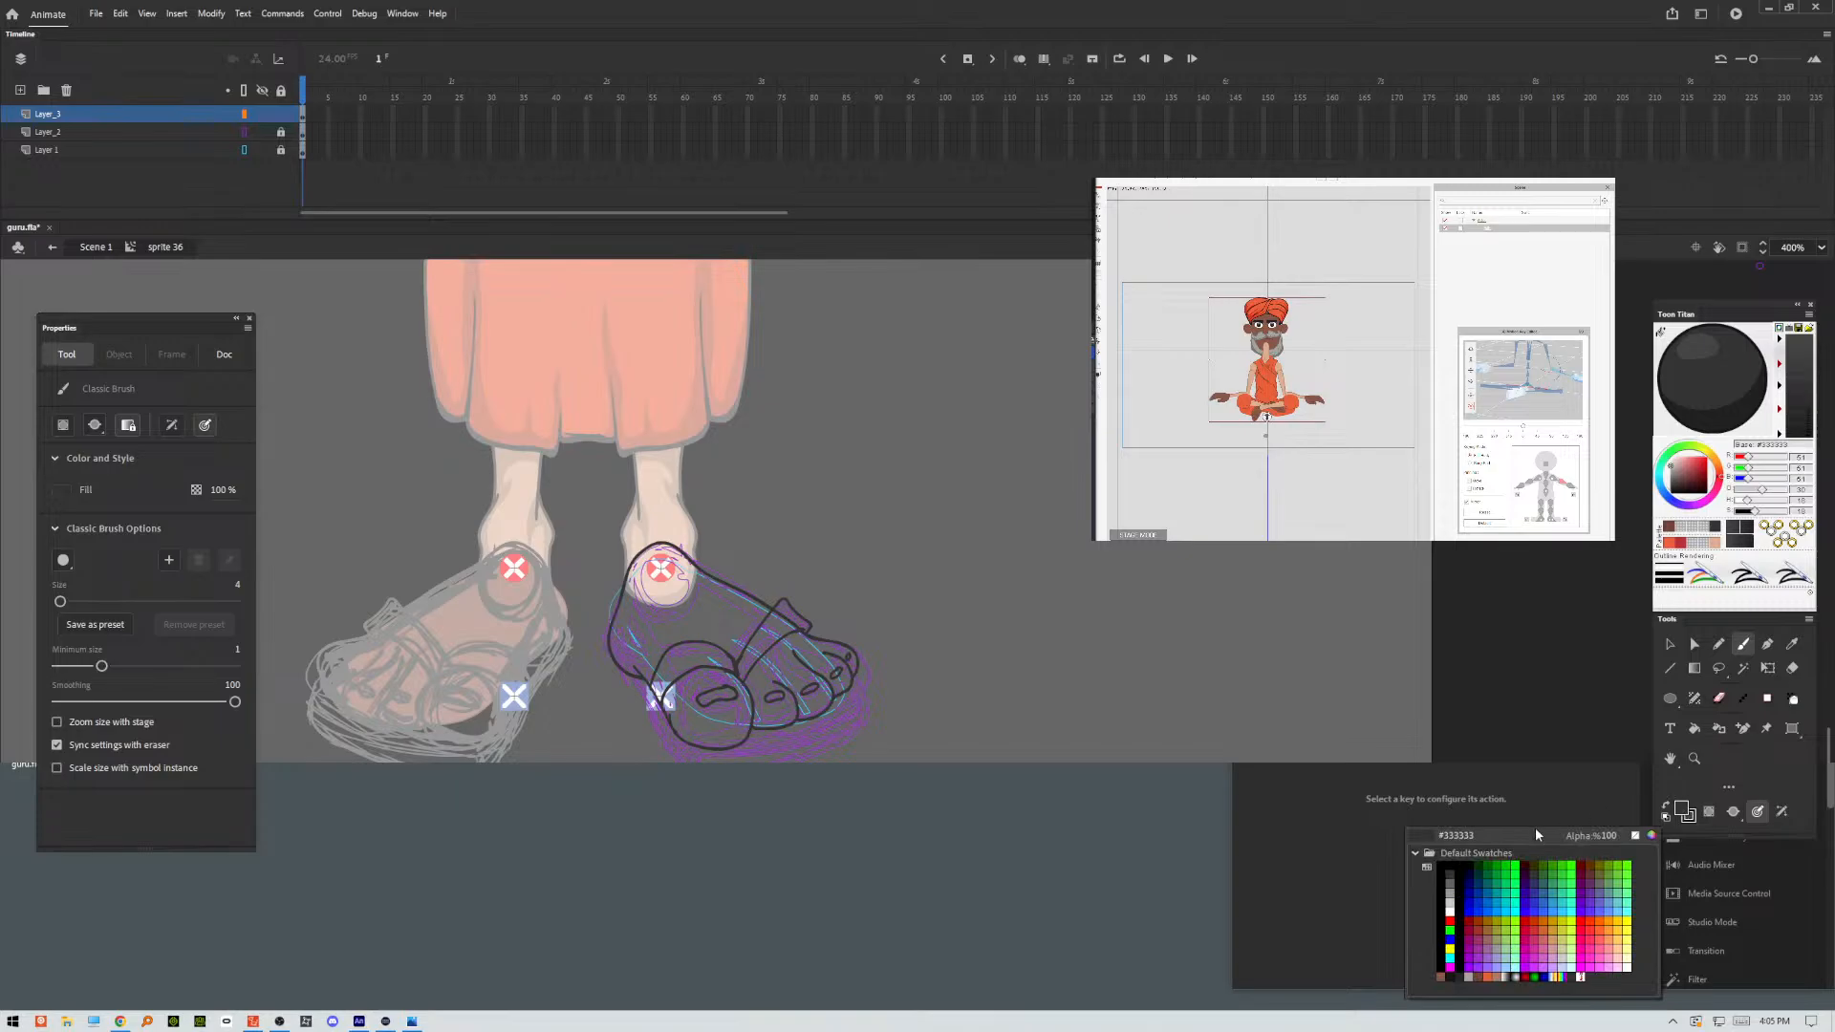
{"action": "left_click", "coordinate": [1681, 810]}
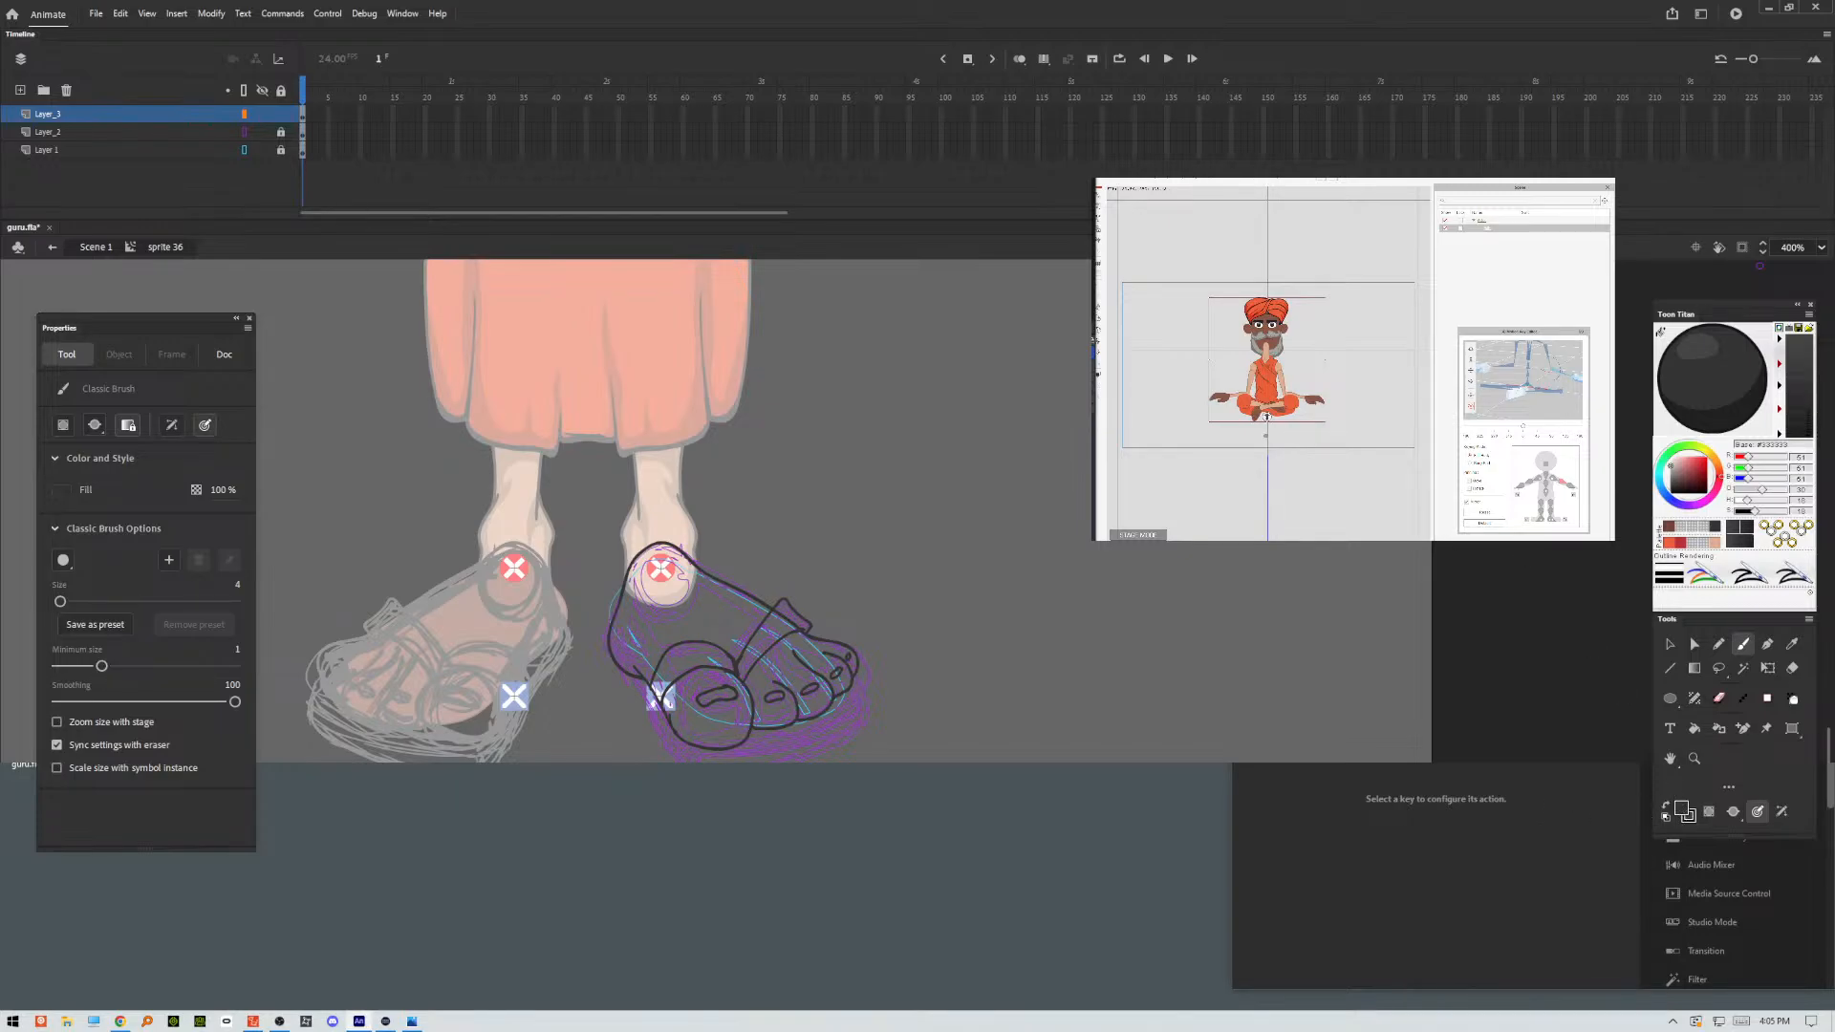
{"action": "left_click", "coordinate": [1715, 546]}
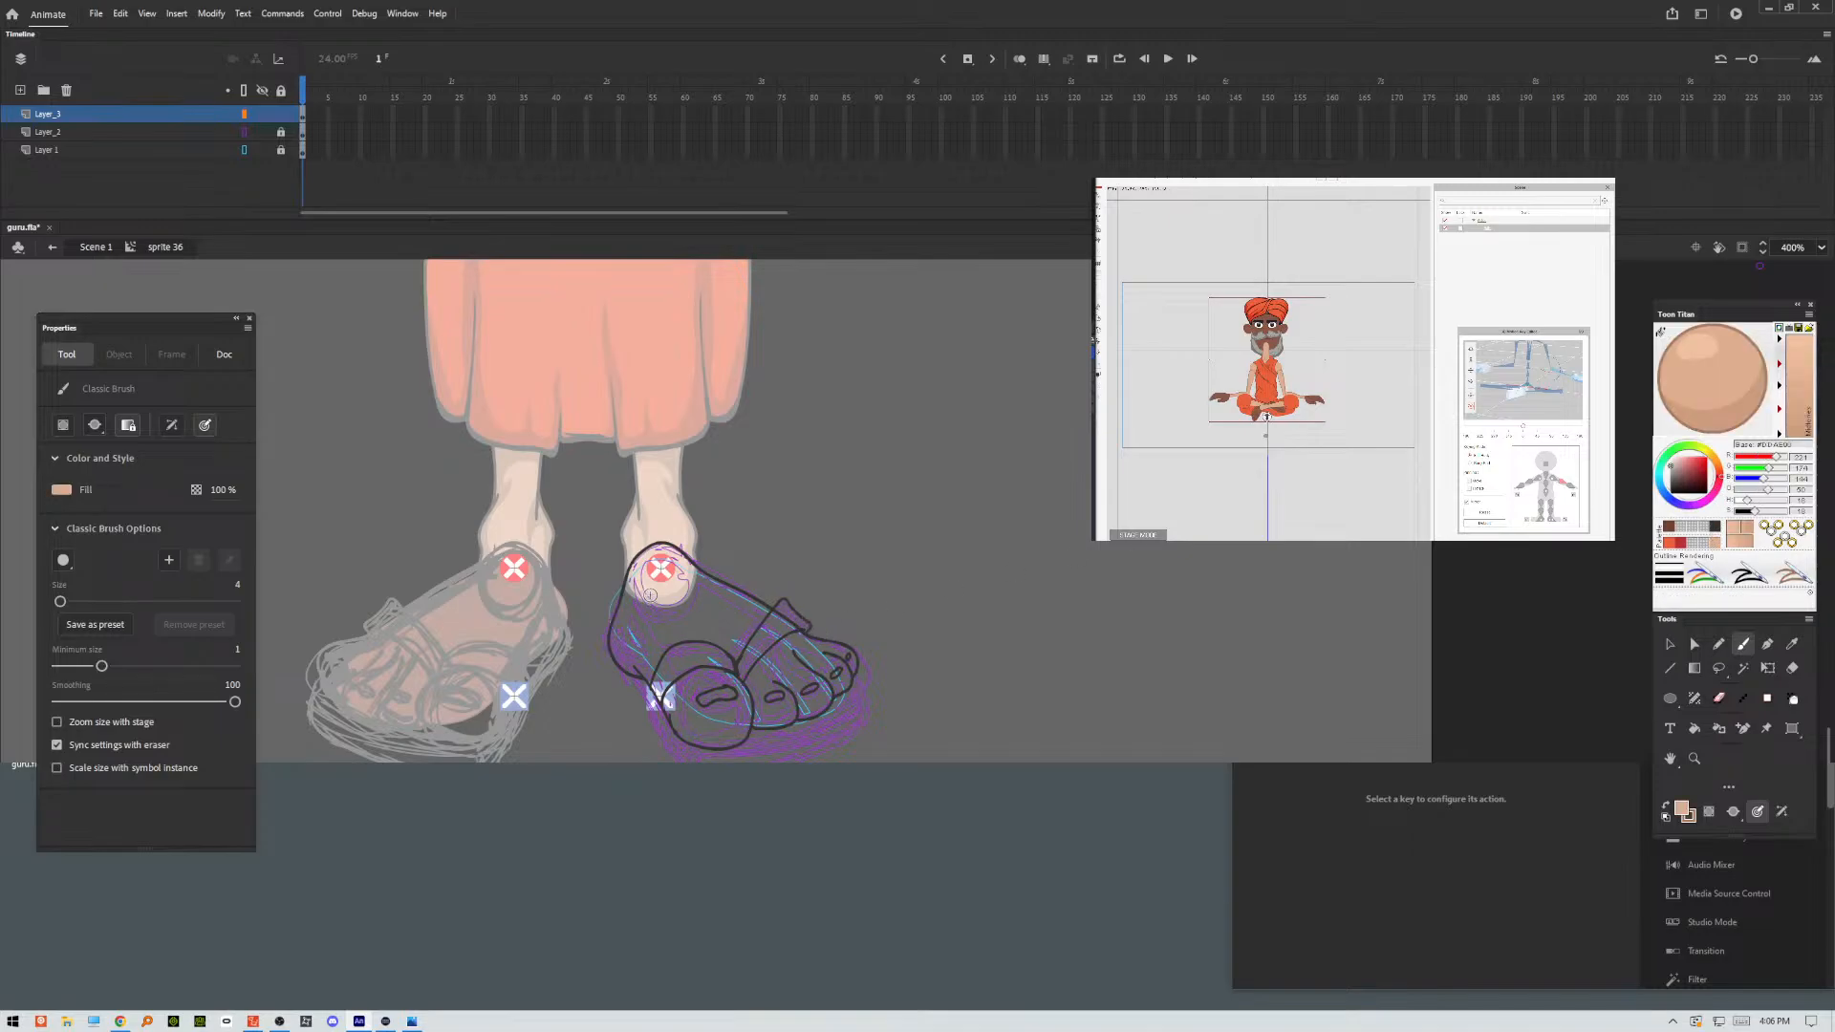
{"action": "key", "text": "k"}
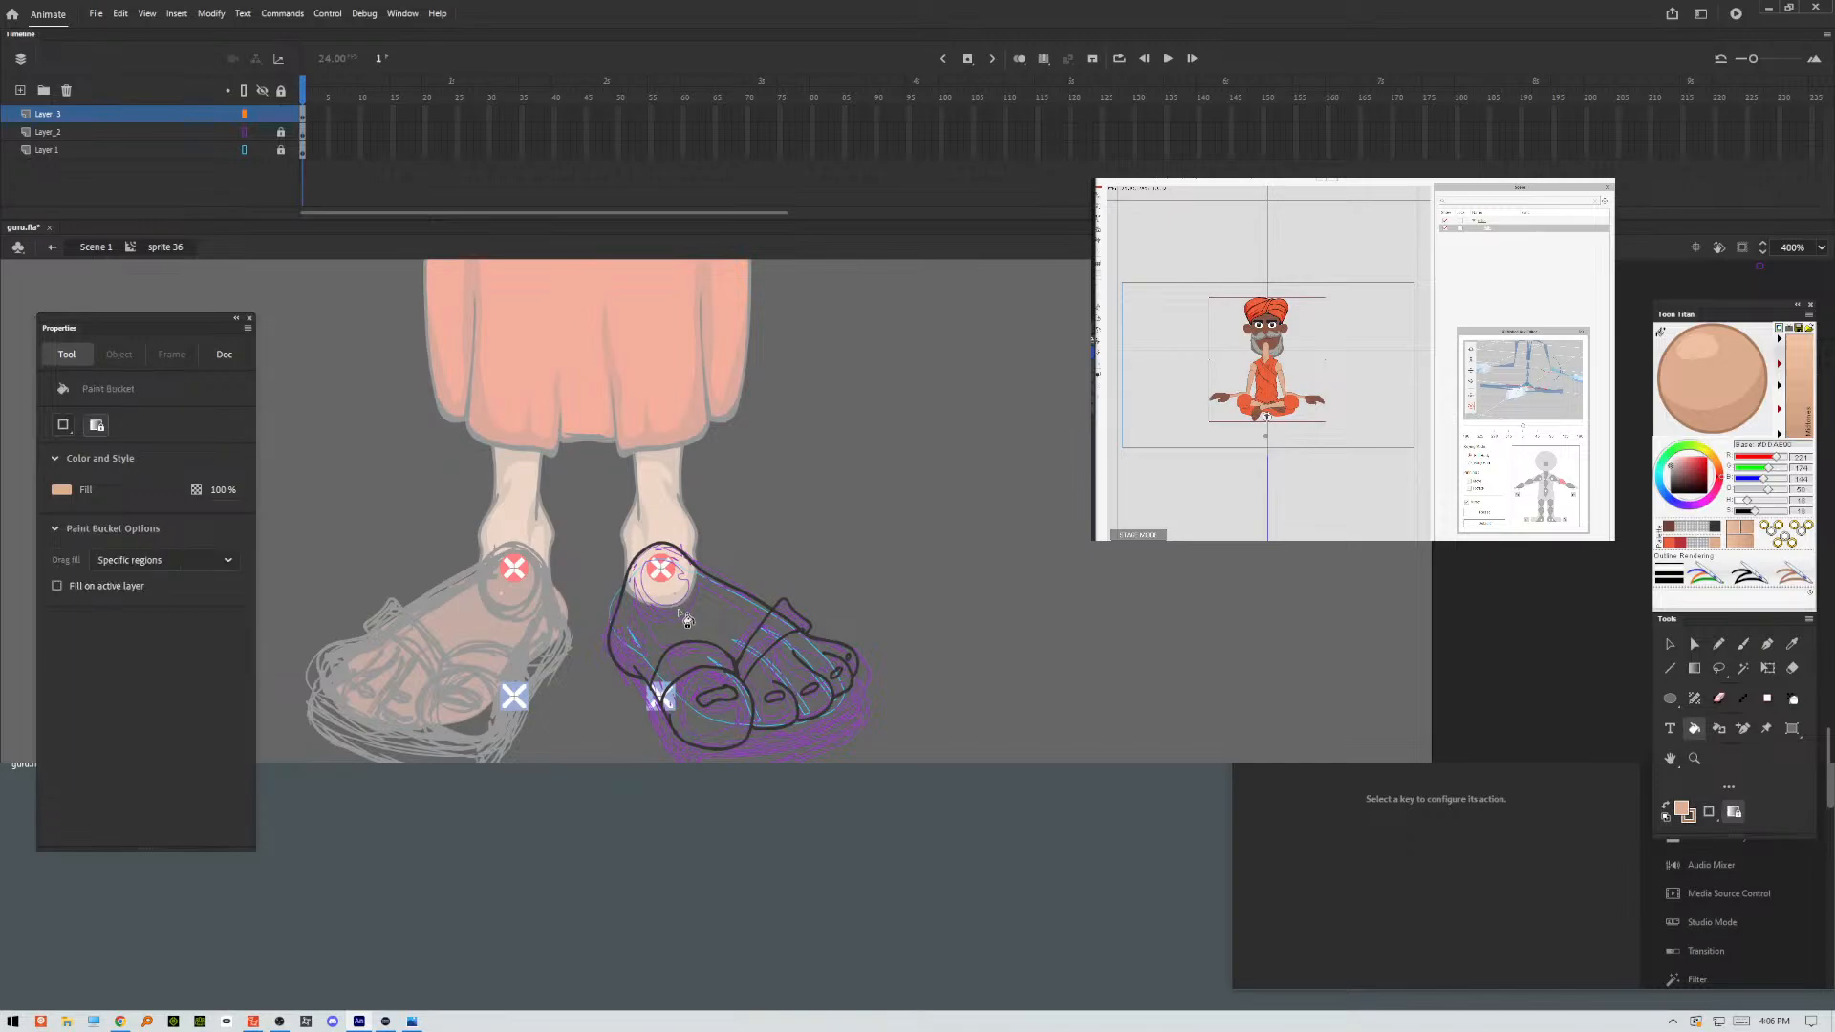
{"action": "left_click", "coordinate": [682, 614]}
{"action": "left_click", "coordinate": [723, 728]}
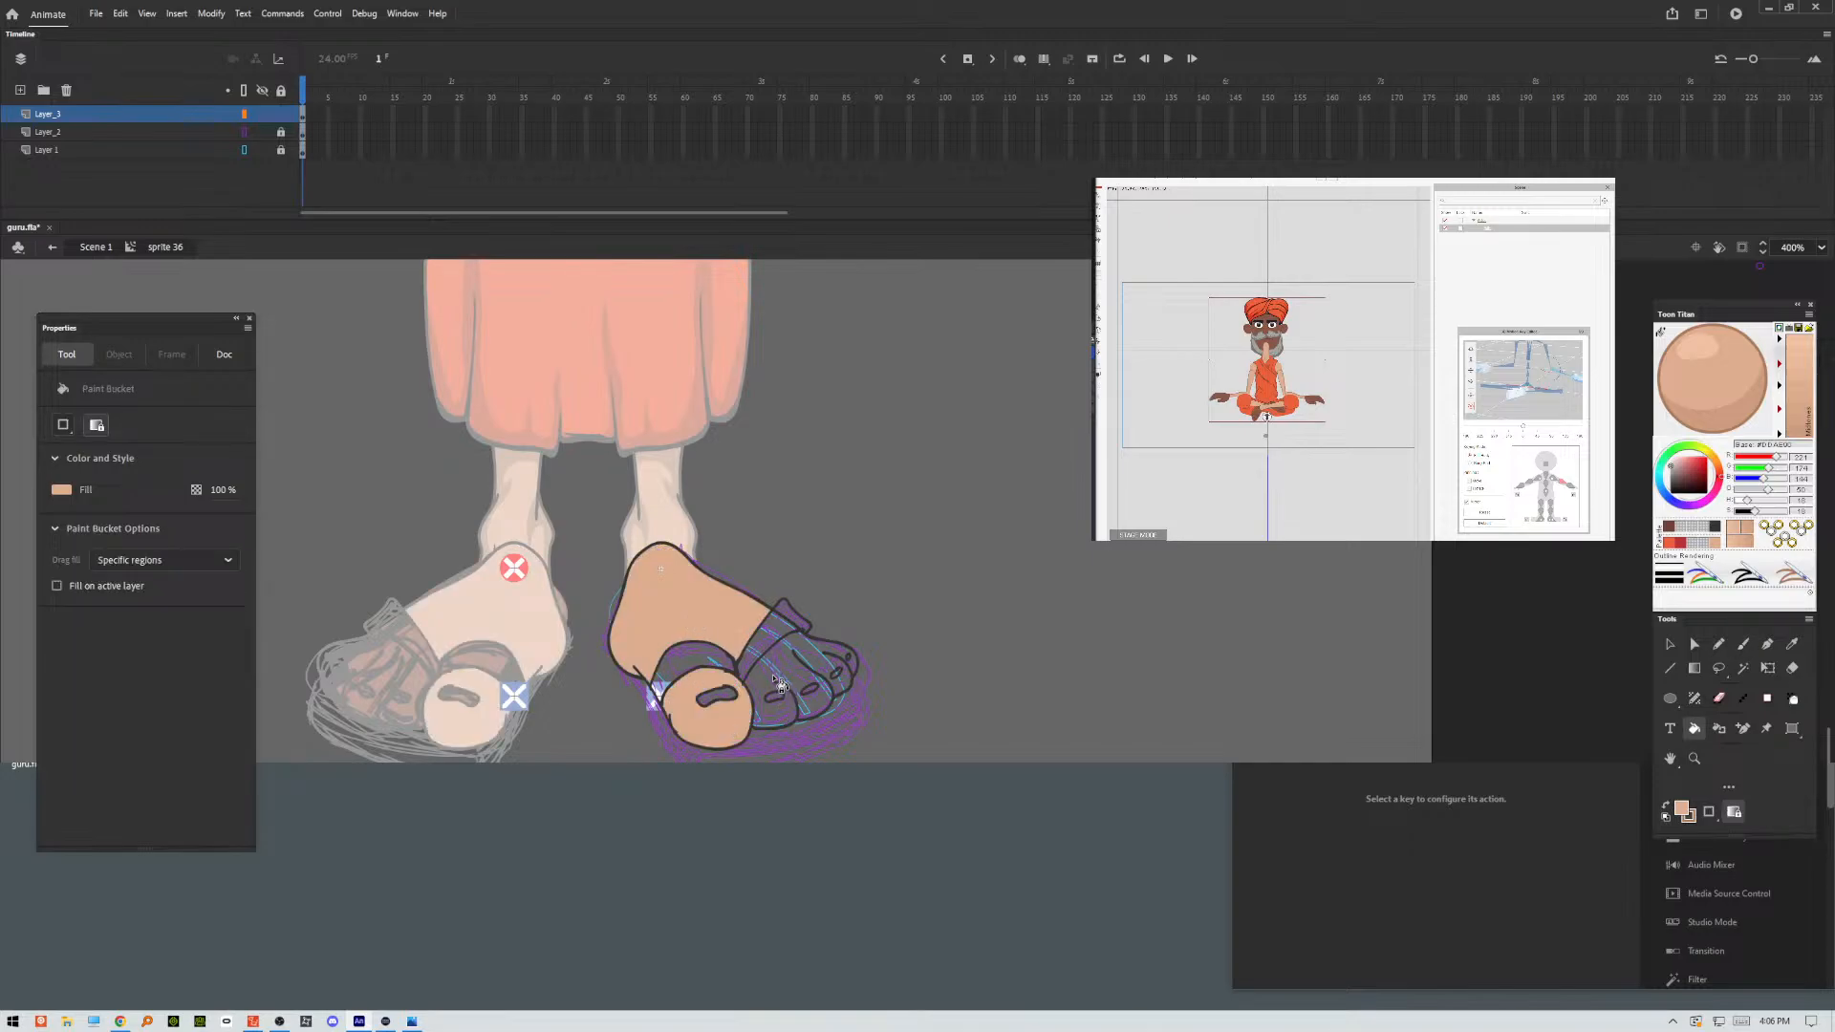
{"action": "left_click", "coordinate": [780, 682]}
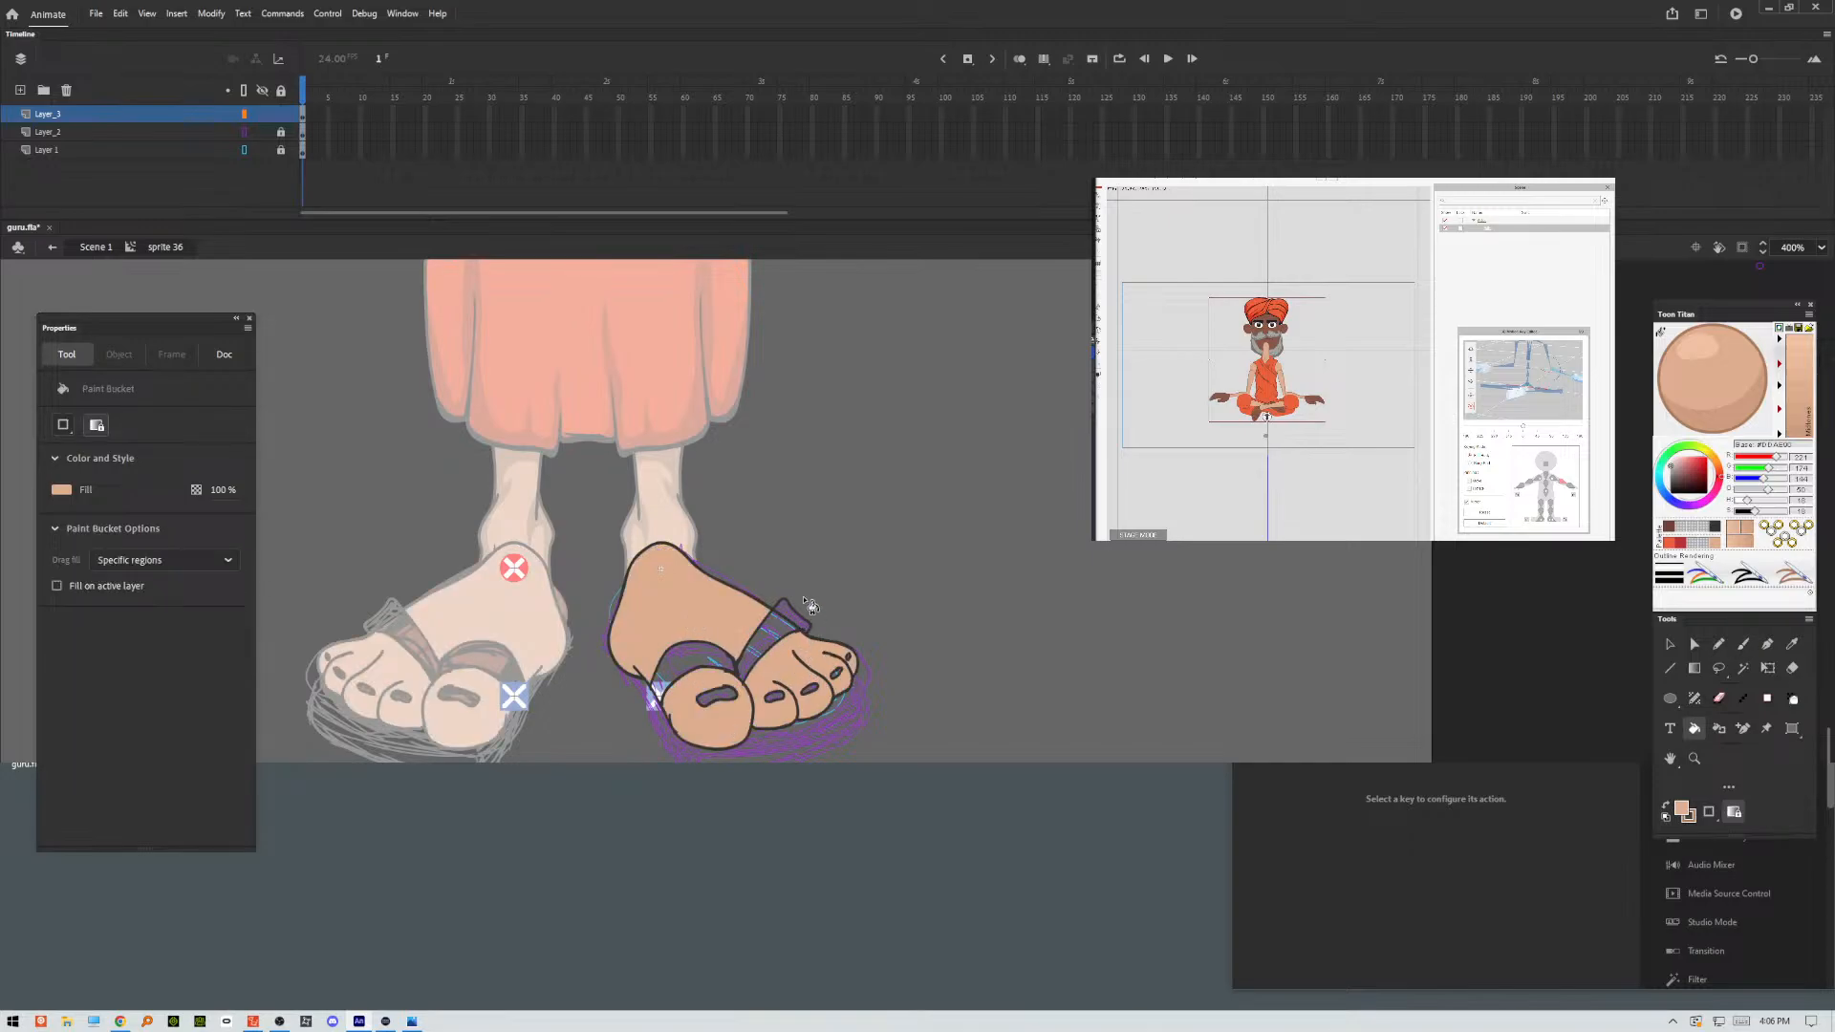
Delete the extra ink line that crosses the outer sandal strap above the smaller toes.
{"action": "key", "text": "v"}
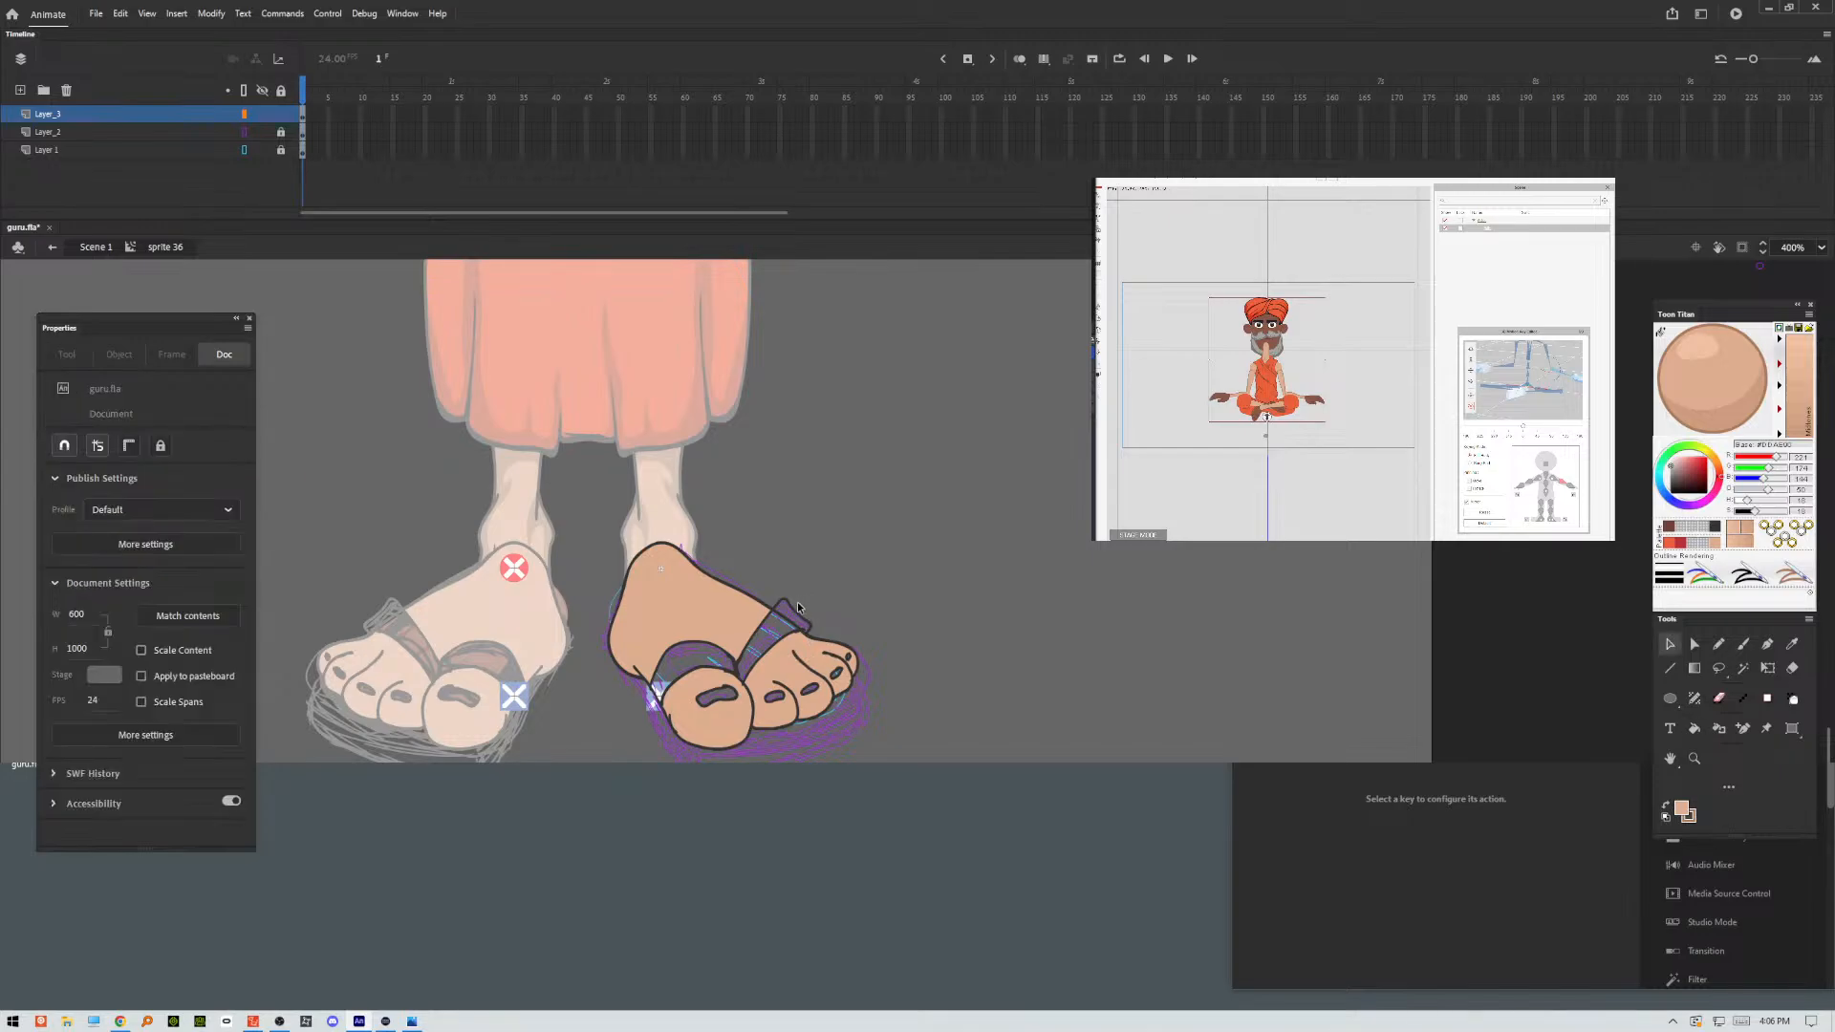
{"action": "key", "text": "ctrl+="}
{"action": "key", "text": "ctrl+="}
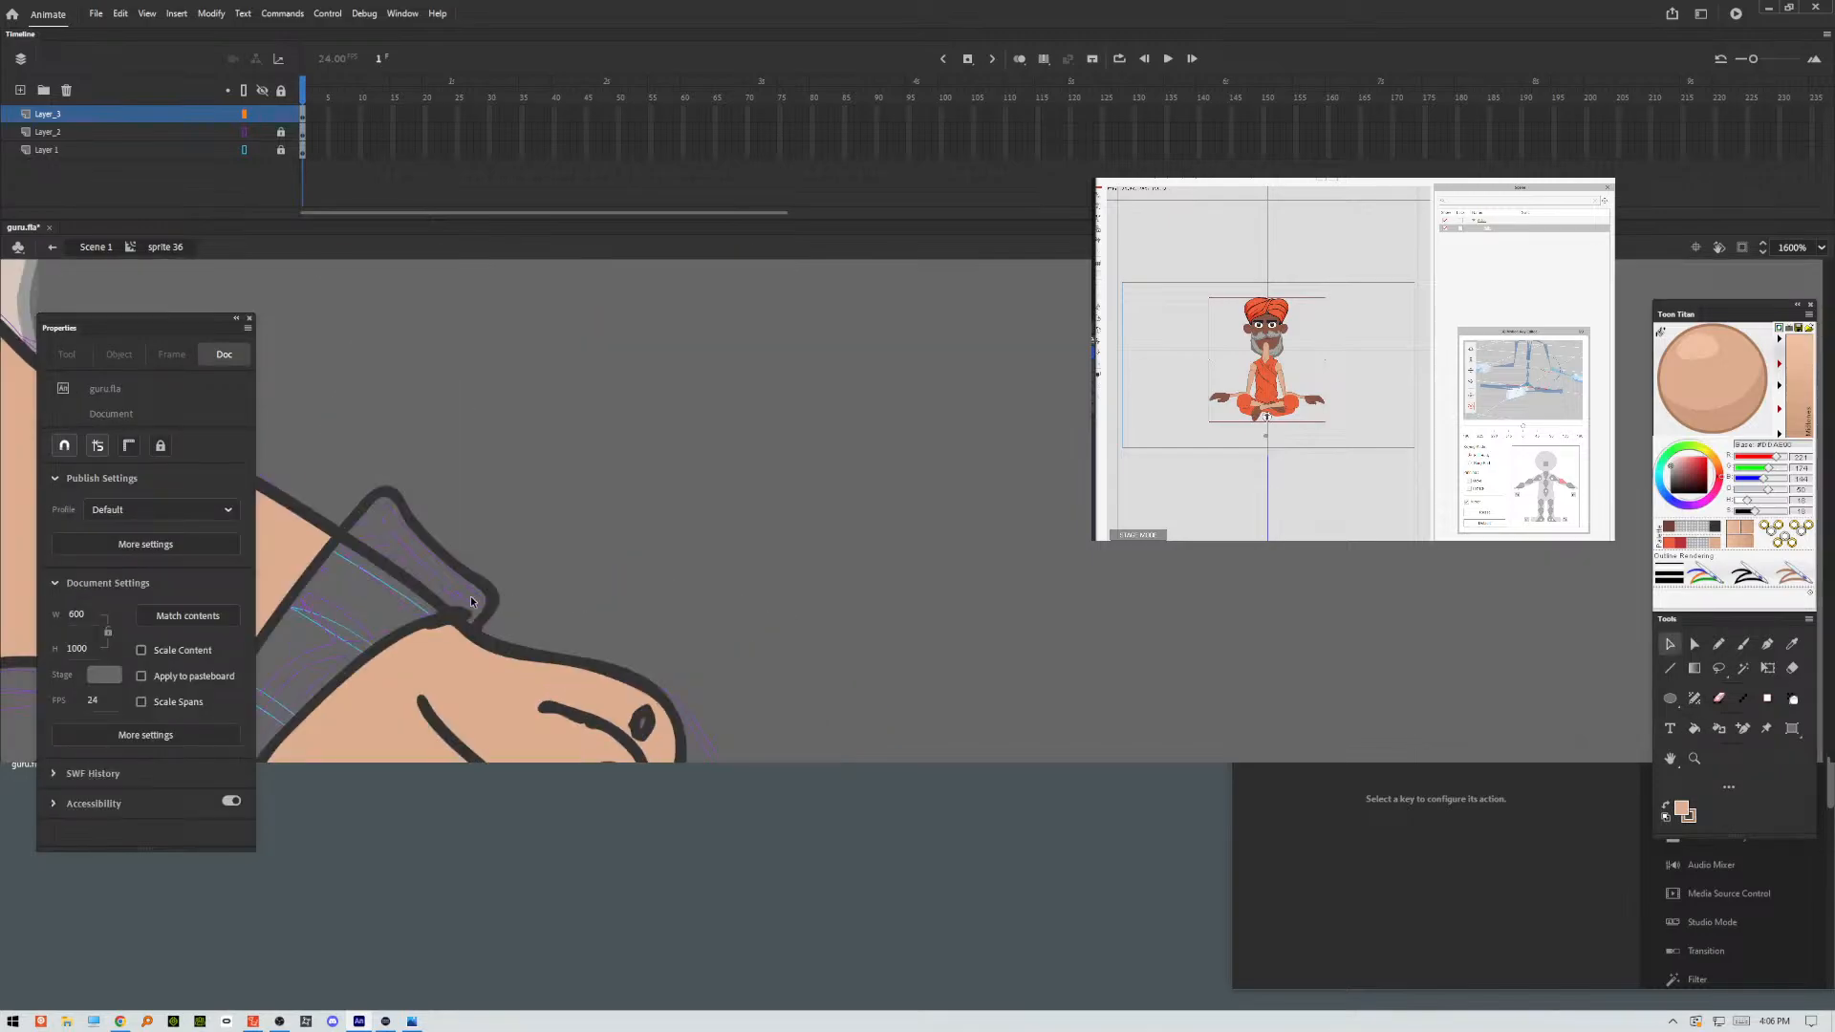
{"action": "left_click", "coordinate": [348, 539]}
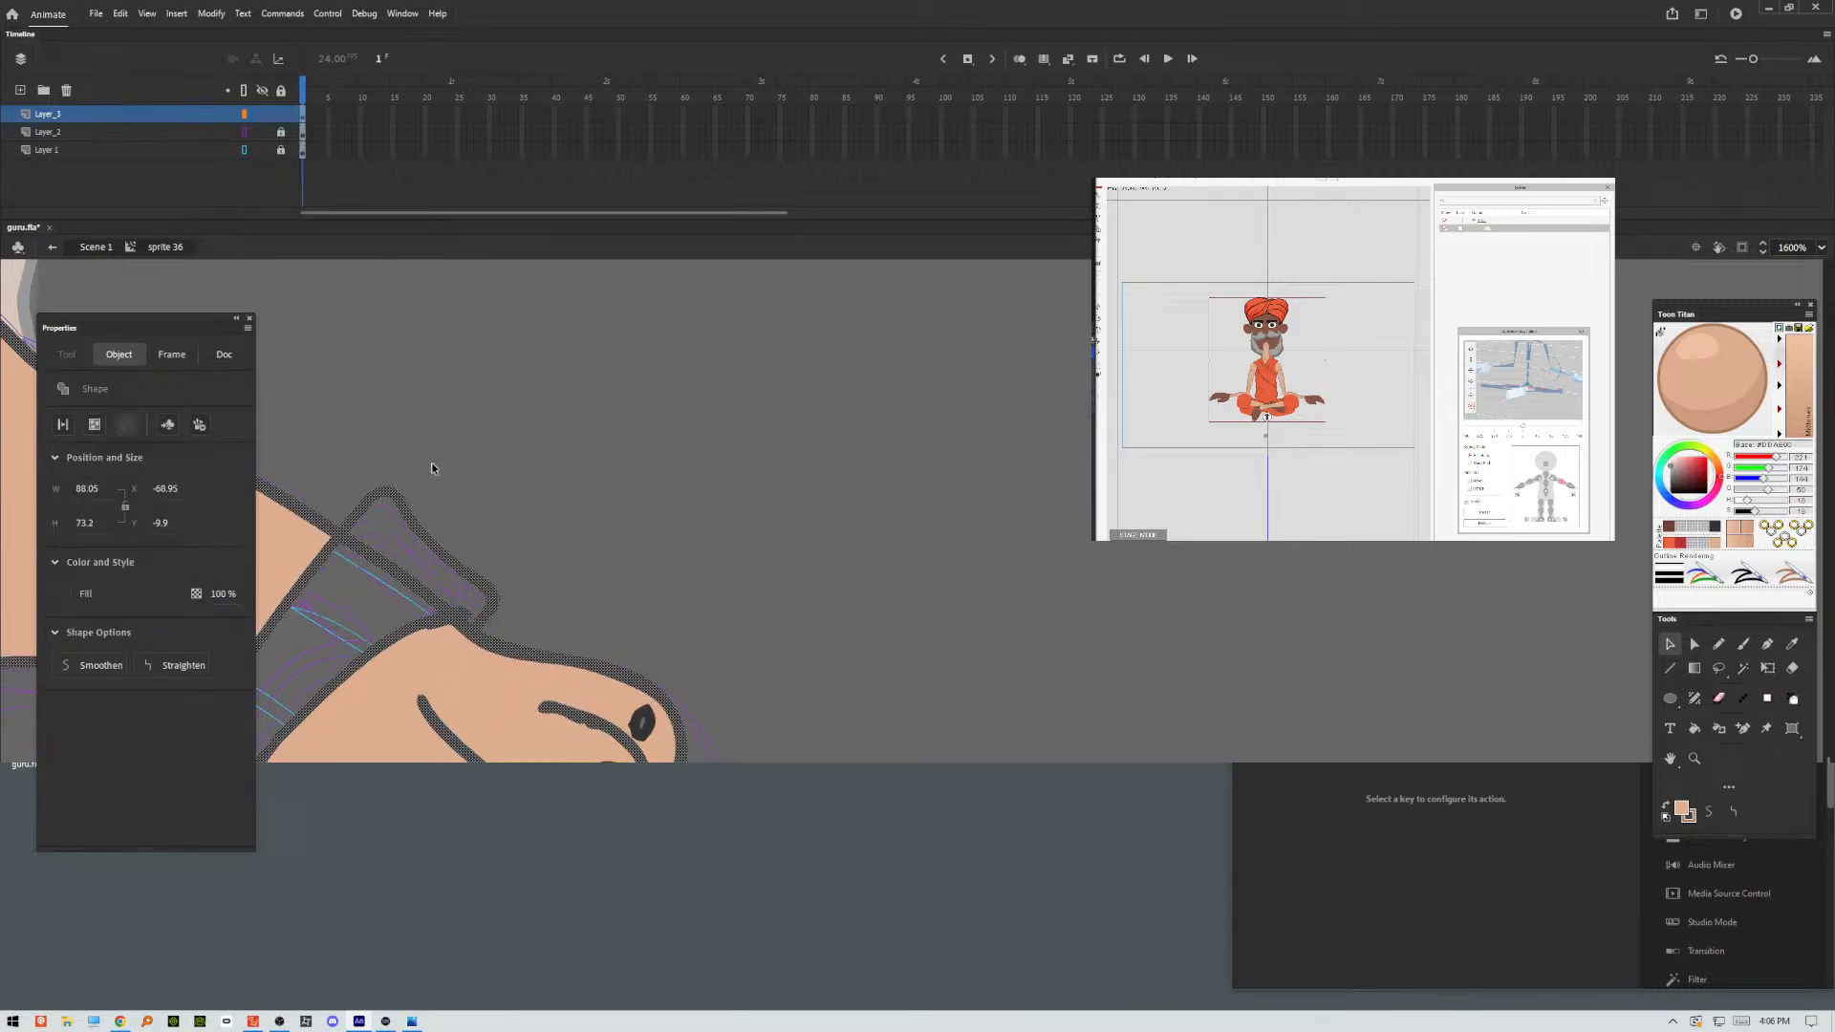
{"action": "left_click", "coordinate": [402, 477]}
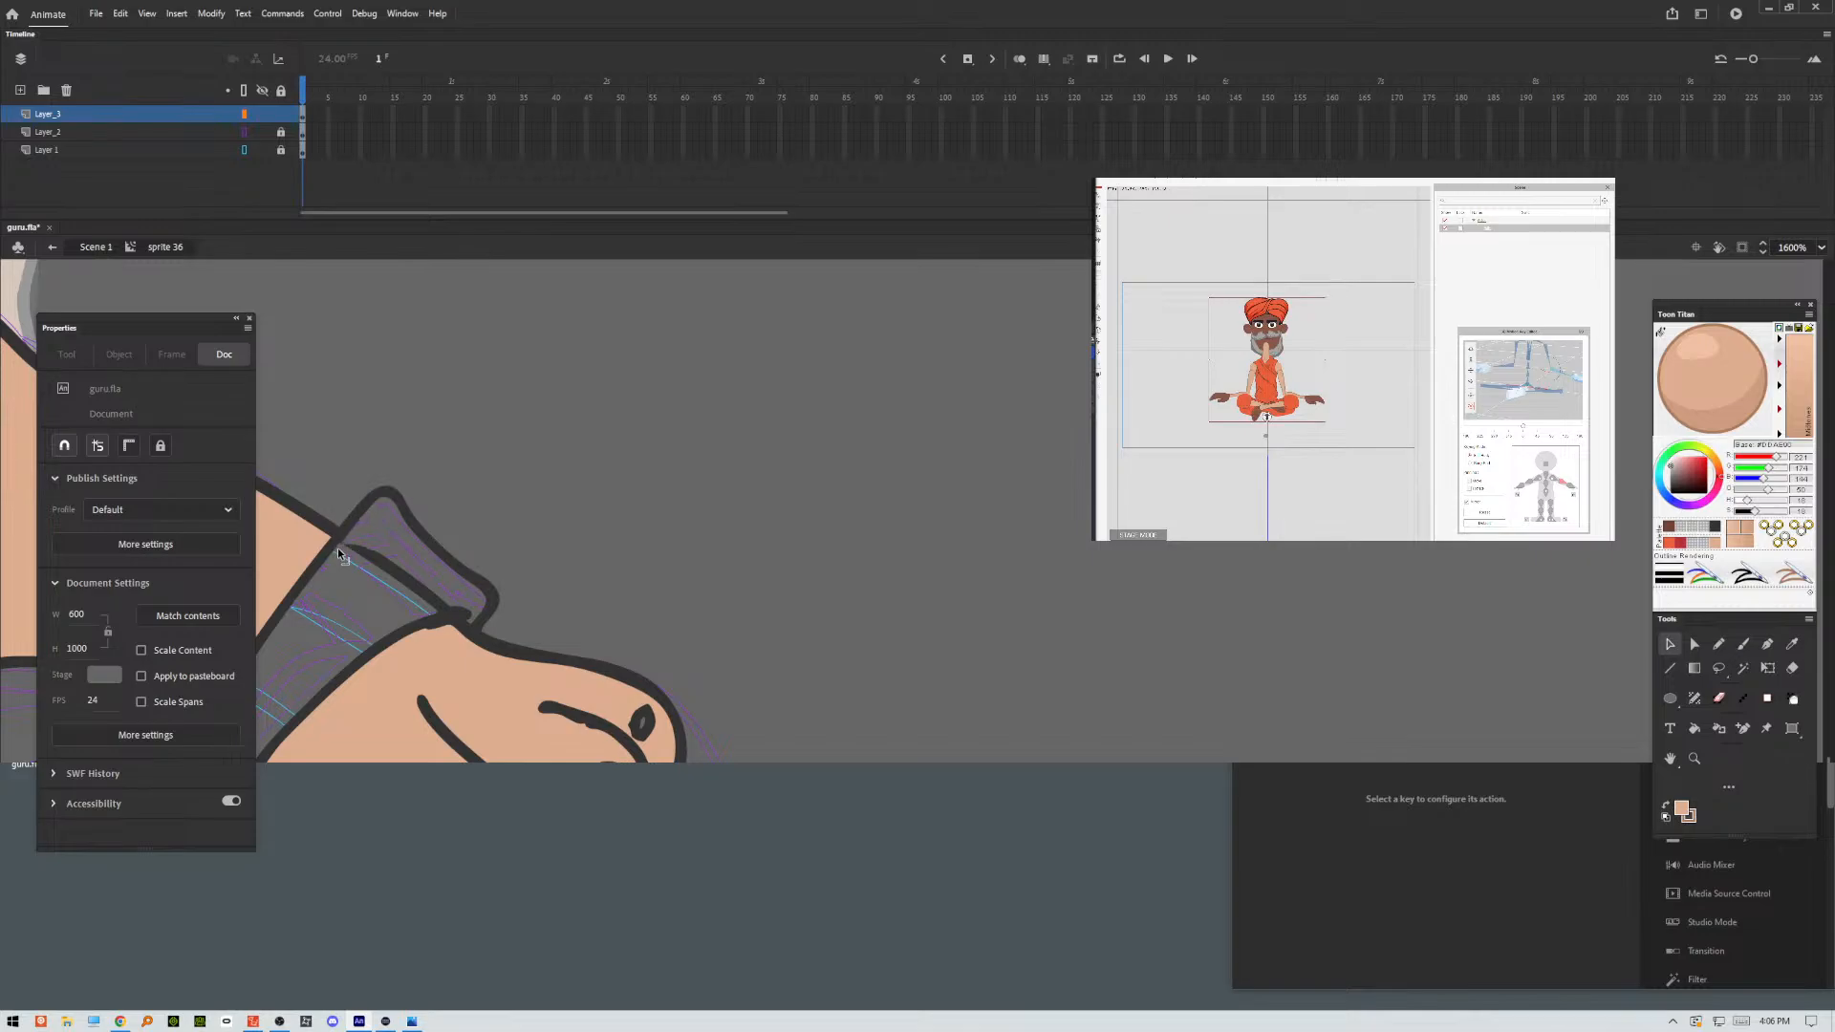
{"action": "left_click_drag", "start_coordinate": [337, 548], "coordinate": [439, 607]}
{"action": "left_click", "coordinate": [429, 591]}
{"action": "key", "text": "Delete"}
{"action": "left_click", "coordinate": [436, 634]}
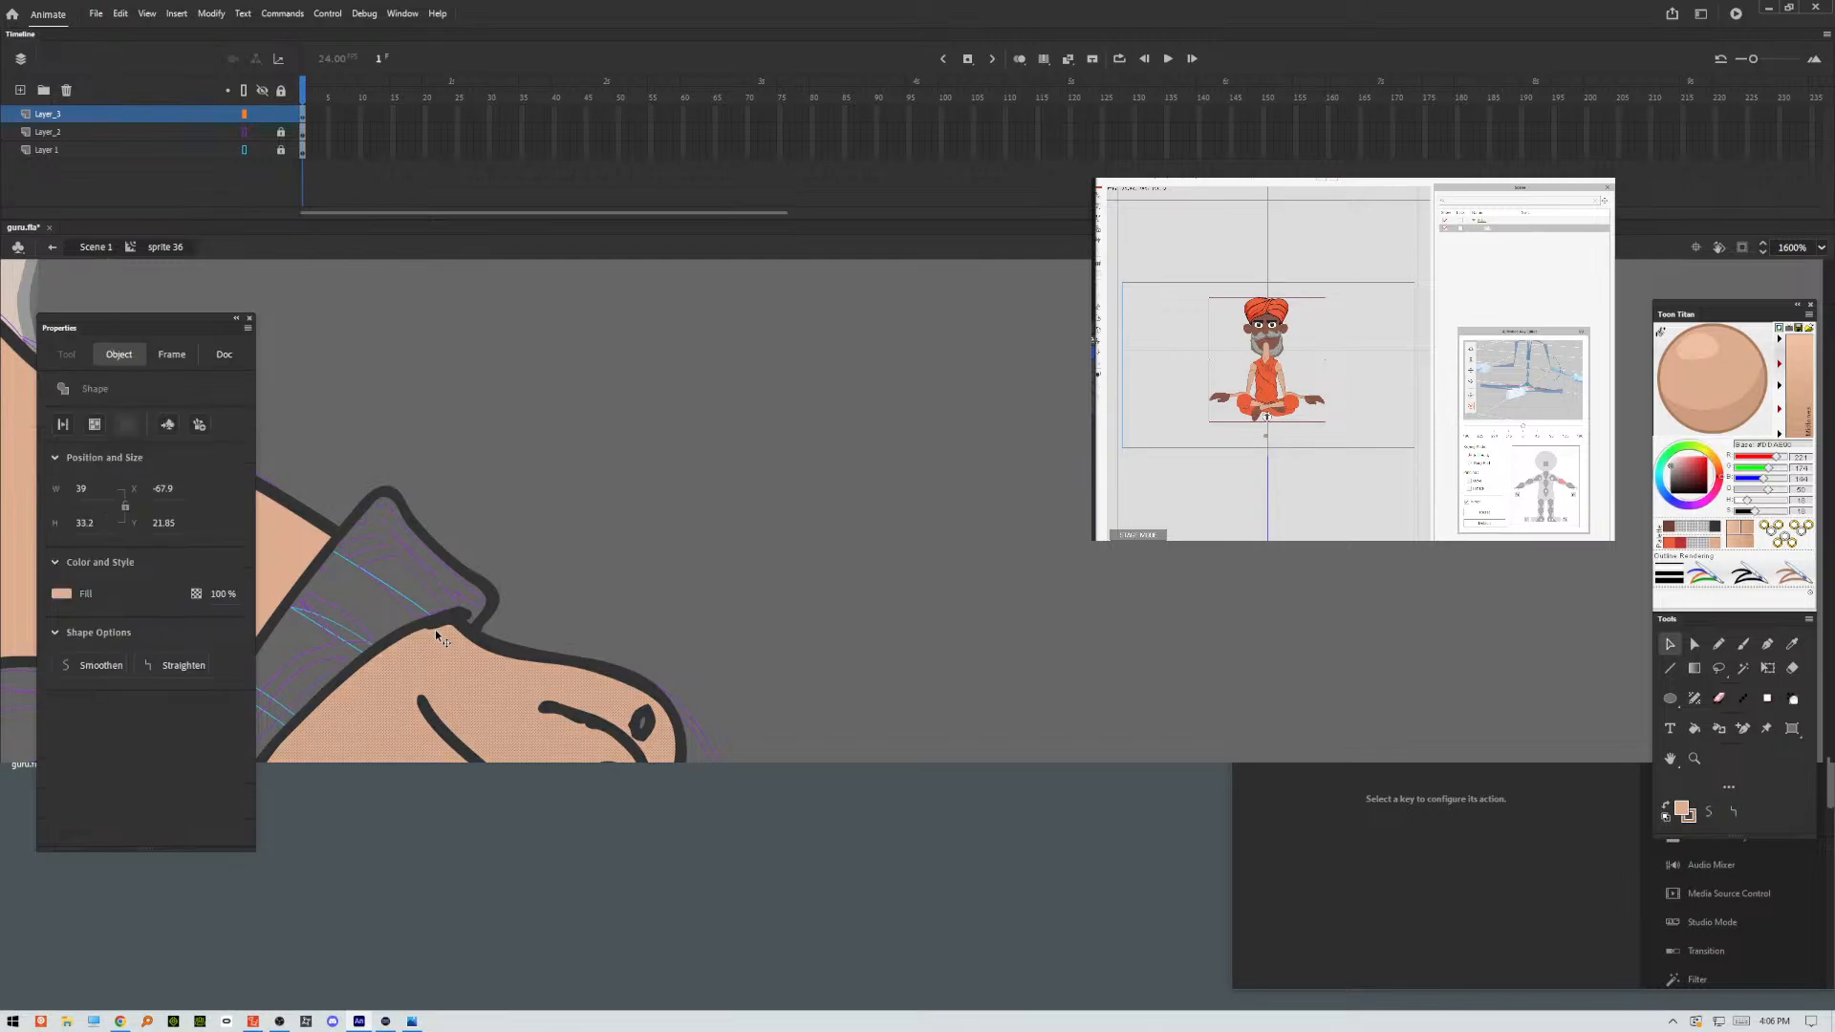
{"action": "left_click", "coordinate": [533, 621]}
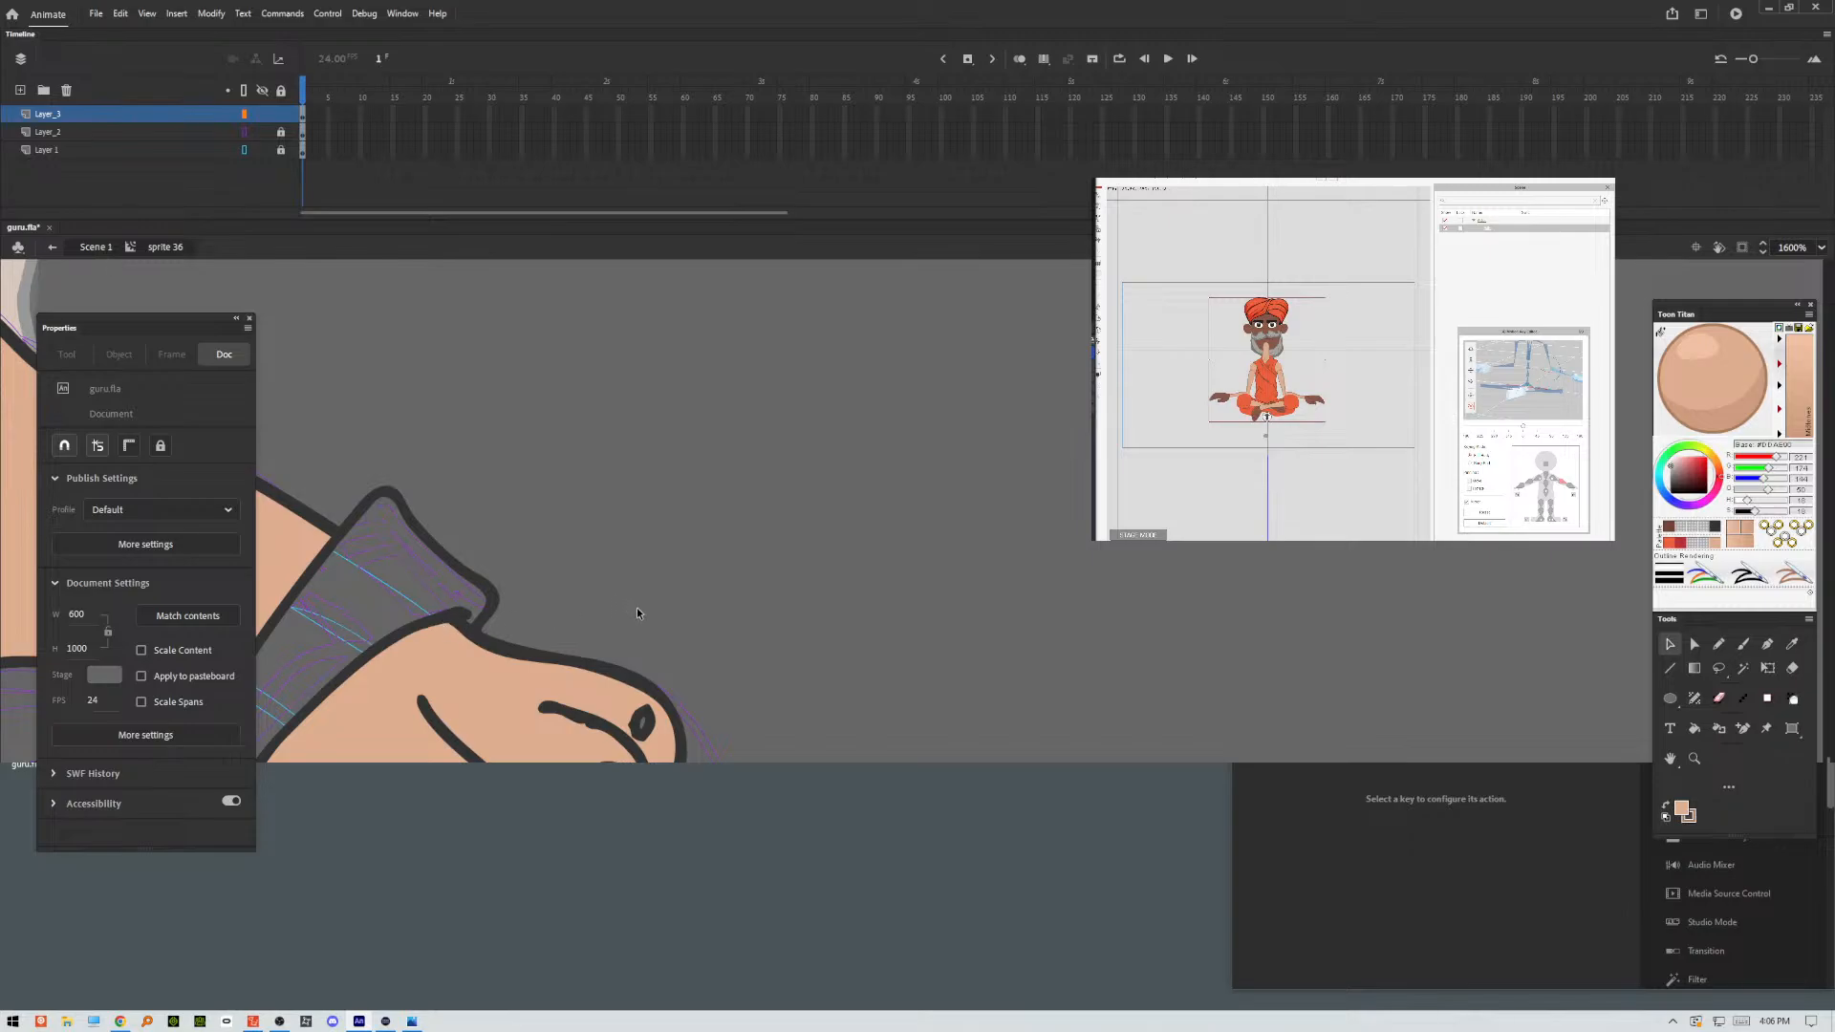
Clean up the stray ink ends above the big toe and along its inner edge.
{"action": "left_click_drag", "start_coordinate": [700, 623], "coordinate": [819, 385]}
{"action": "left_click_drag", "start_coordinate": [842, 573], "coordinate": [923, 589]}
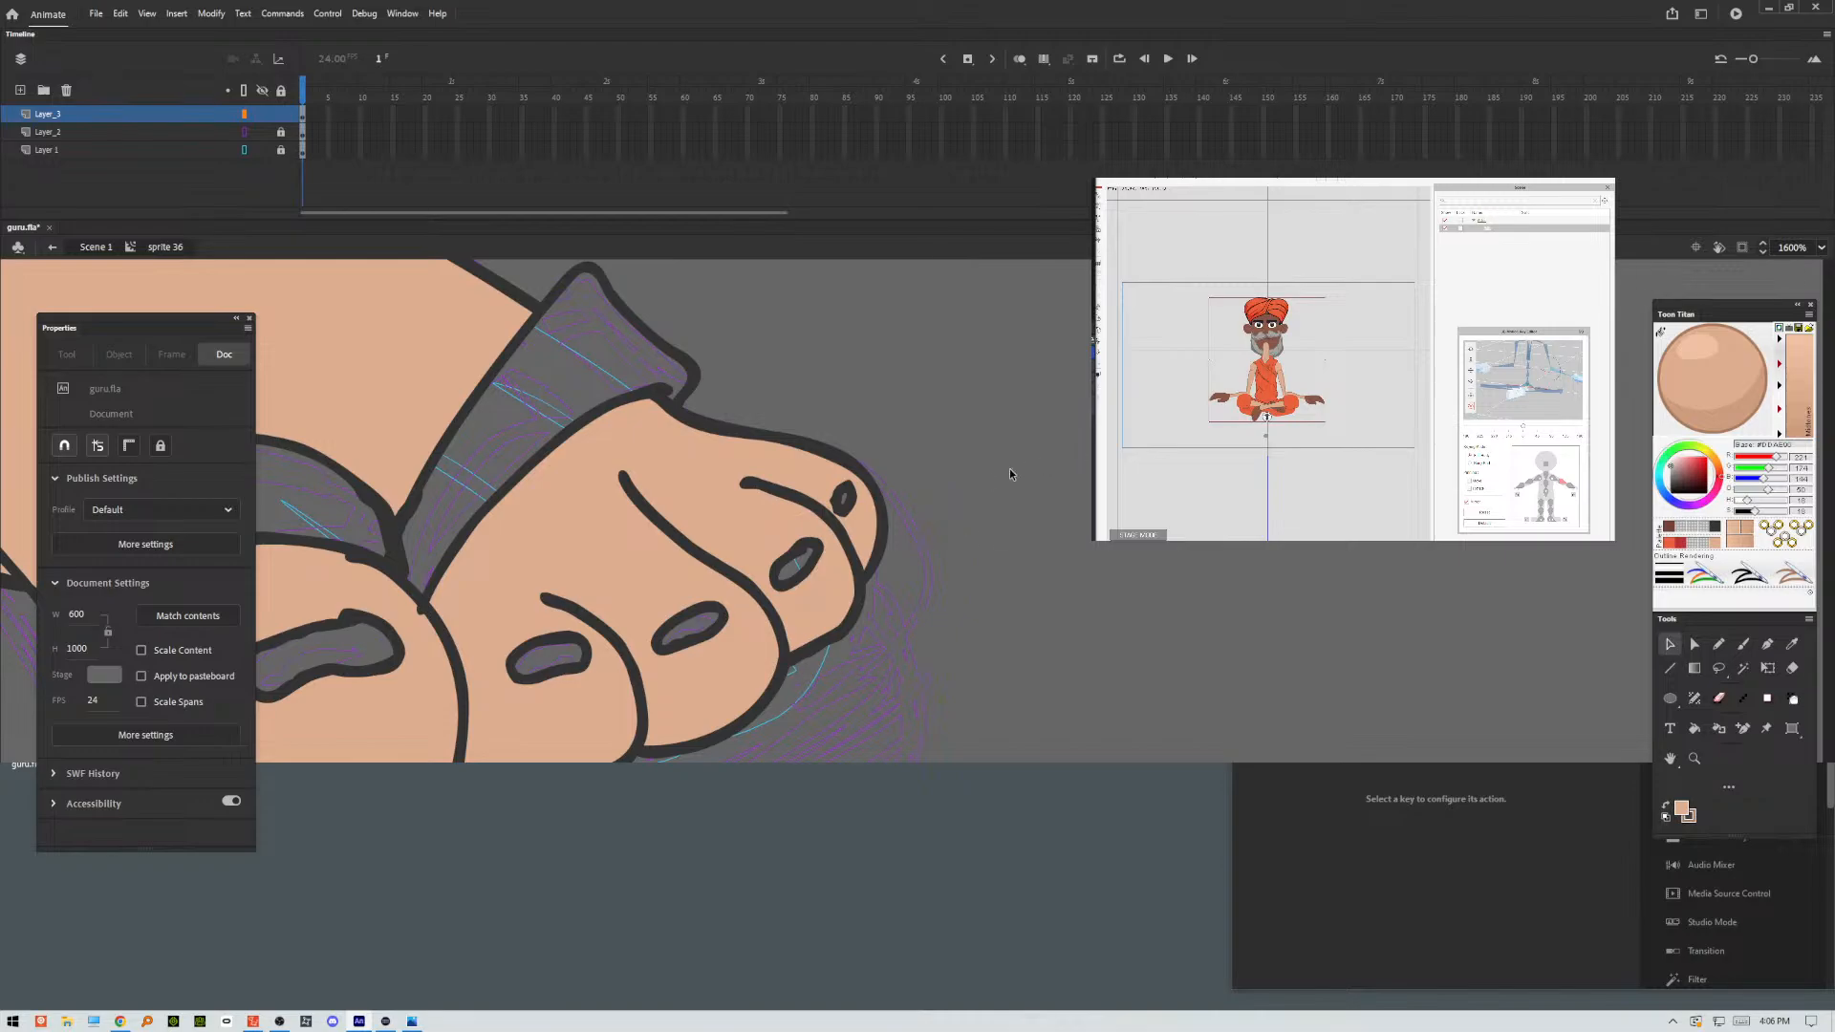
{"action": "mouse_move", "coordinate": [516, 583]}
{"action": "left_mouse_down"}
{"action": "mouse_move", "coordinate": [885, 562]}
{"action": "mouse_move", "coordinate": [795, 584]}
{"action": "left_mouse_up"}
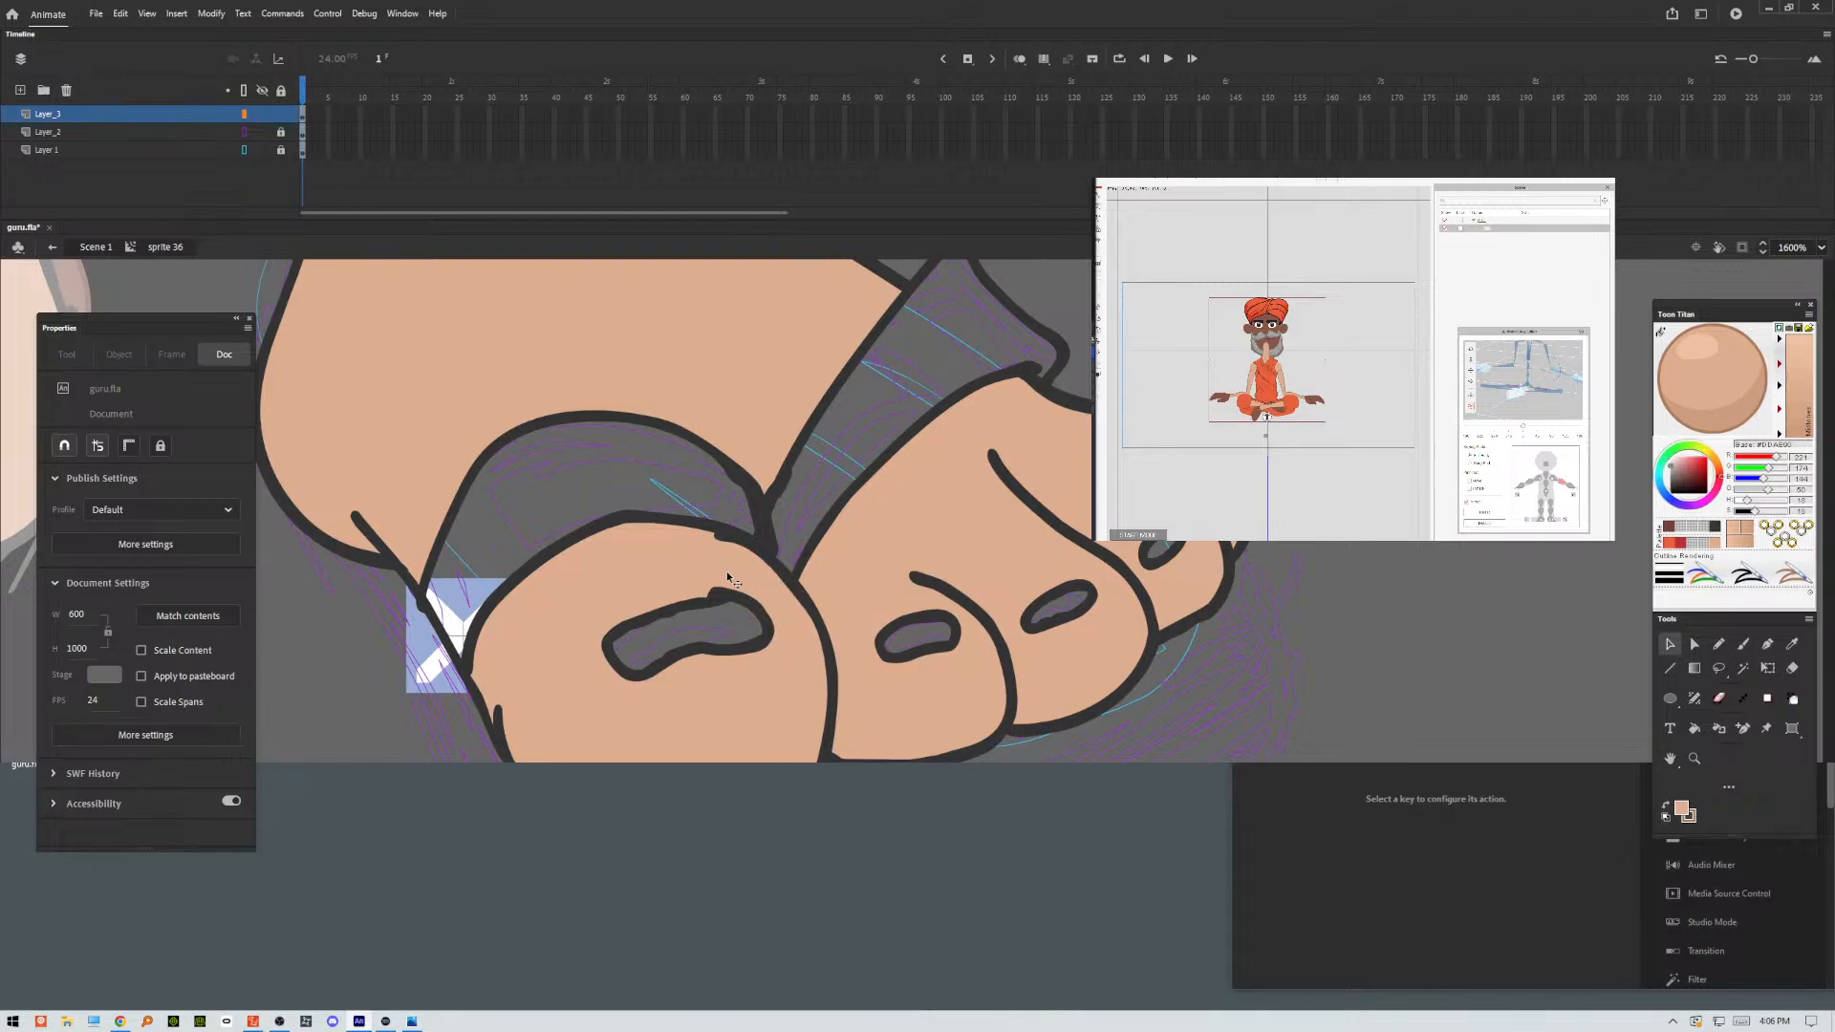
{"action": "left_click_drag", "start_coordinate": [720, 540], "coordinate": [709, 532]}
{"action": "left_click_drag", "start_coordinate": [496, 728], "coordinate": [513, 742]}
{"action": "left_click_drag", "start_coordinate": [498, 719], "coordinate": [521, 701]}
Smoothen the ink outlines of the toenails one after another, starting with the big toe.
{"action": "left_click", "coordinate": [702, 612]}
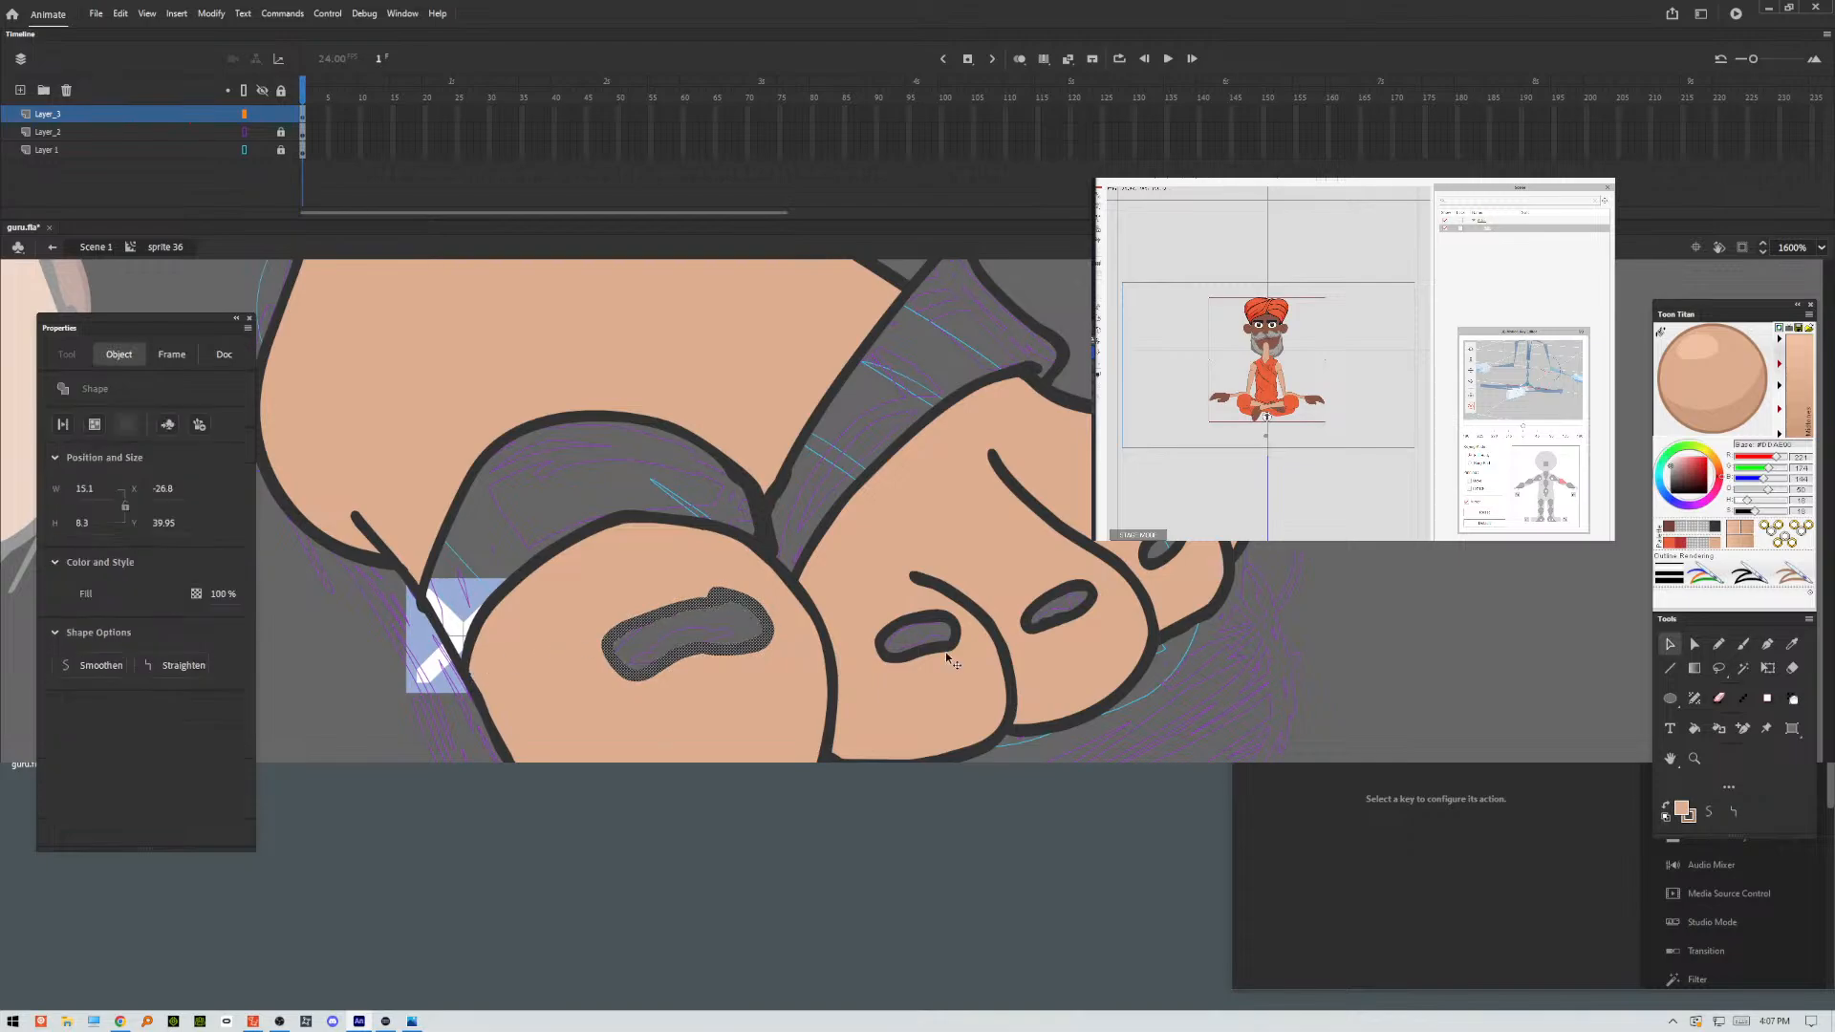
{"action": "left_click", "coordinate": [1708, 816]}
{"action": "left_click", "coordinate": [1708, 815]}
{"action": "left_click", "coordinate": [1707, 816]}
{"action": "left_click", "coordinate": [914, 652]}
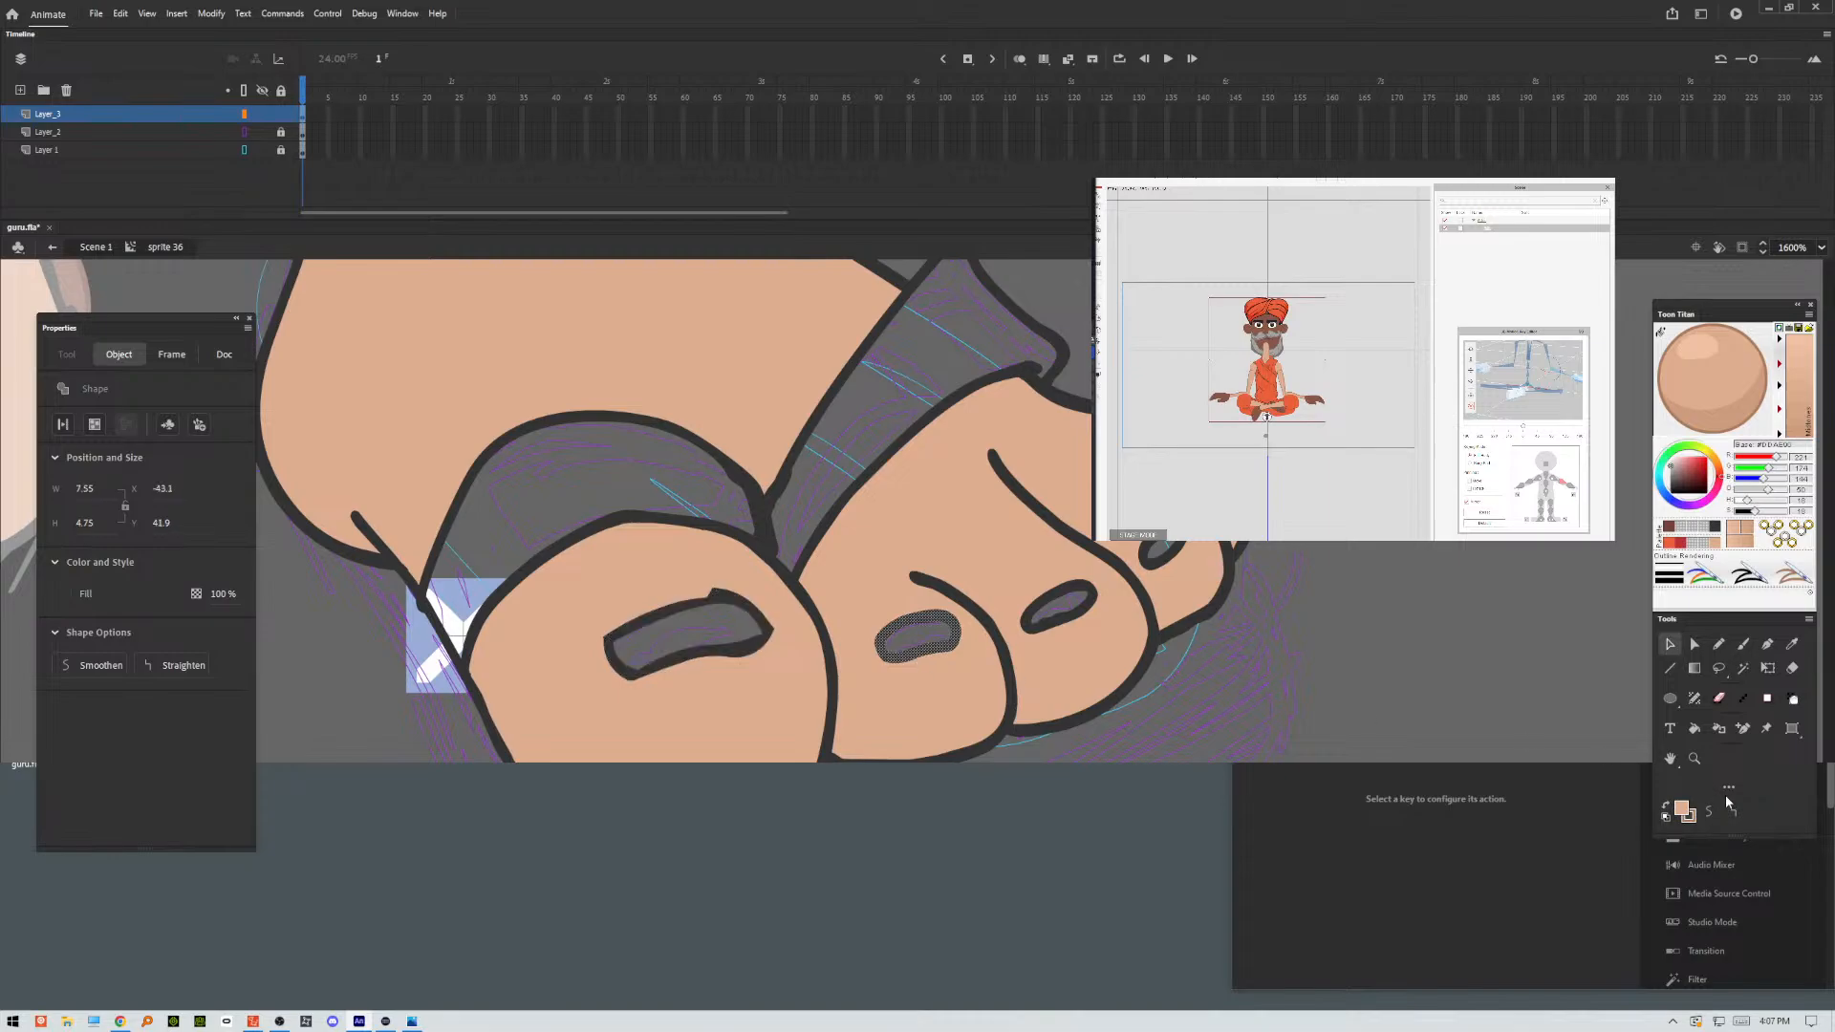
{"action": "left_click", "coordinate": [1713, 811]}
{"action": "left_click", "coordinate": [1061, 607]}
{"action": "left_click", "coordinate": [1707, 813]}
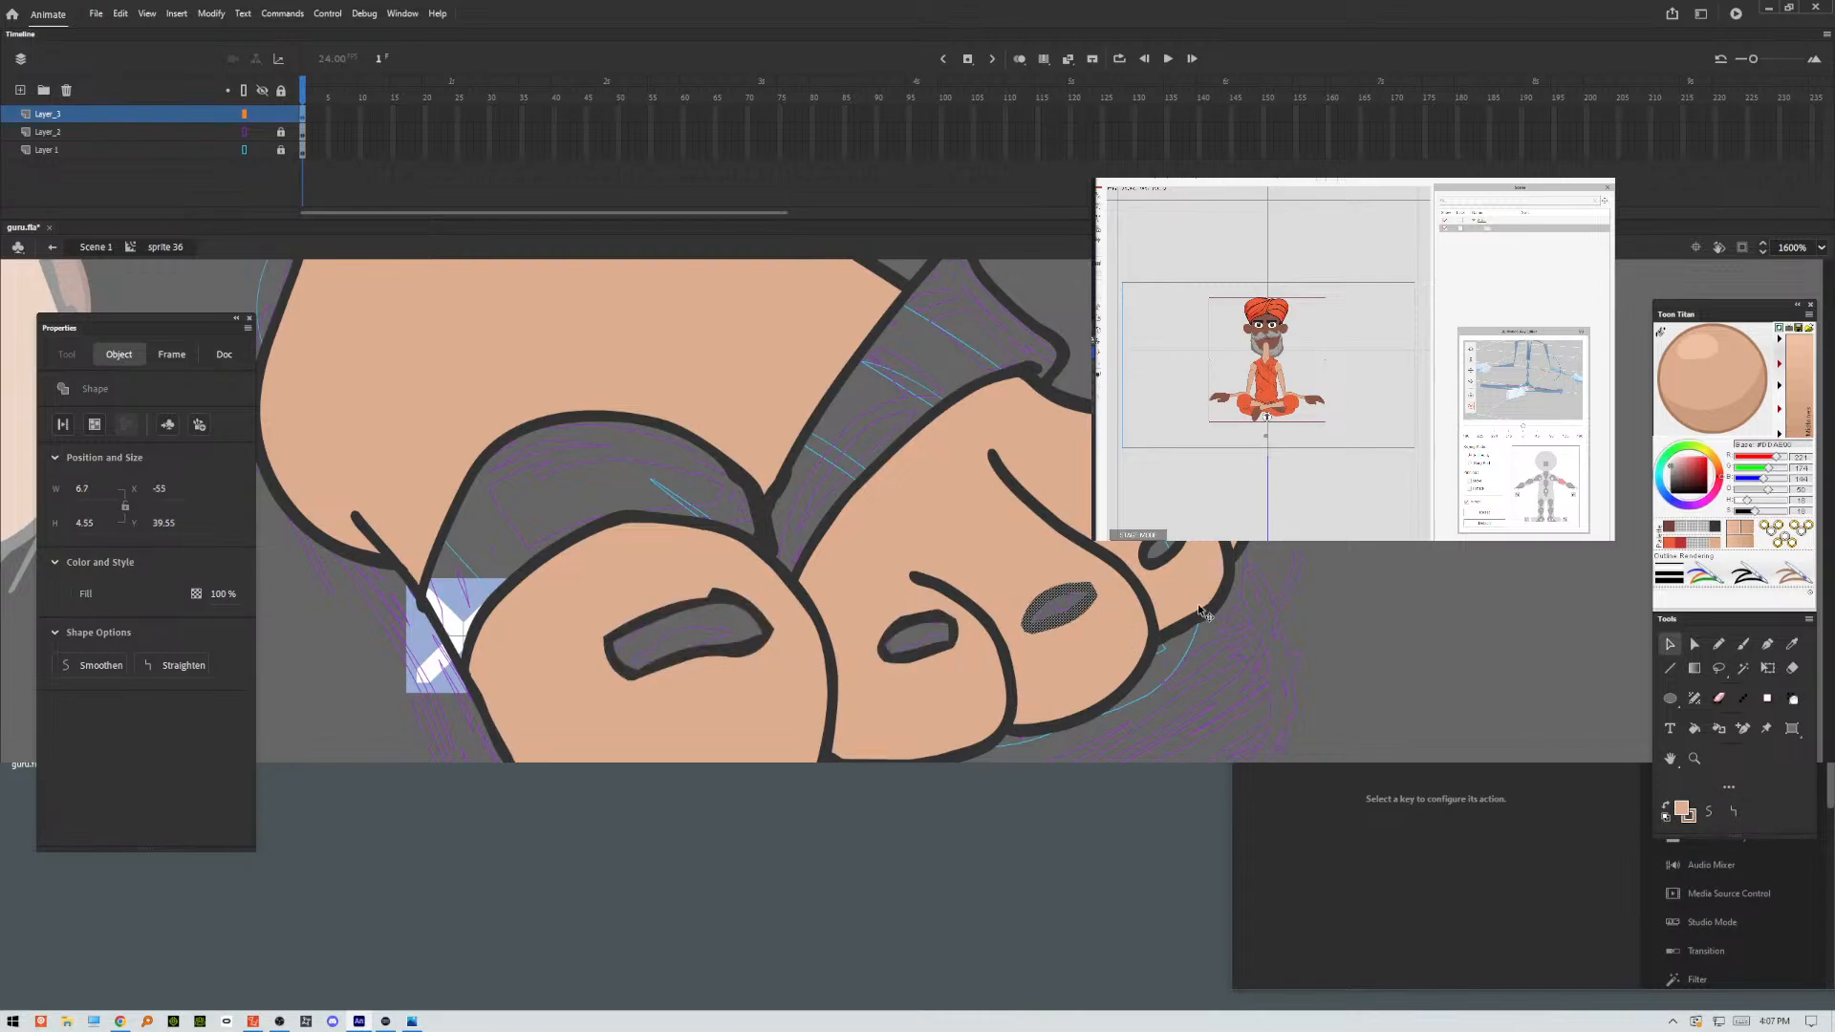
{"action": "left_click", "coordinate": [1171, 551]}
{"action": "left_click", "coordinate": [1711, 811]}
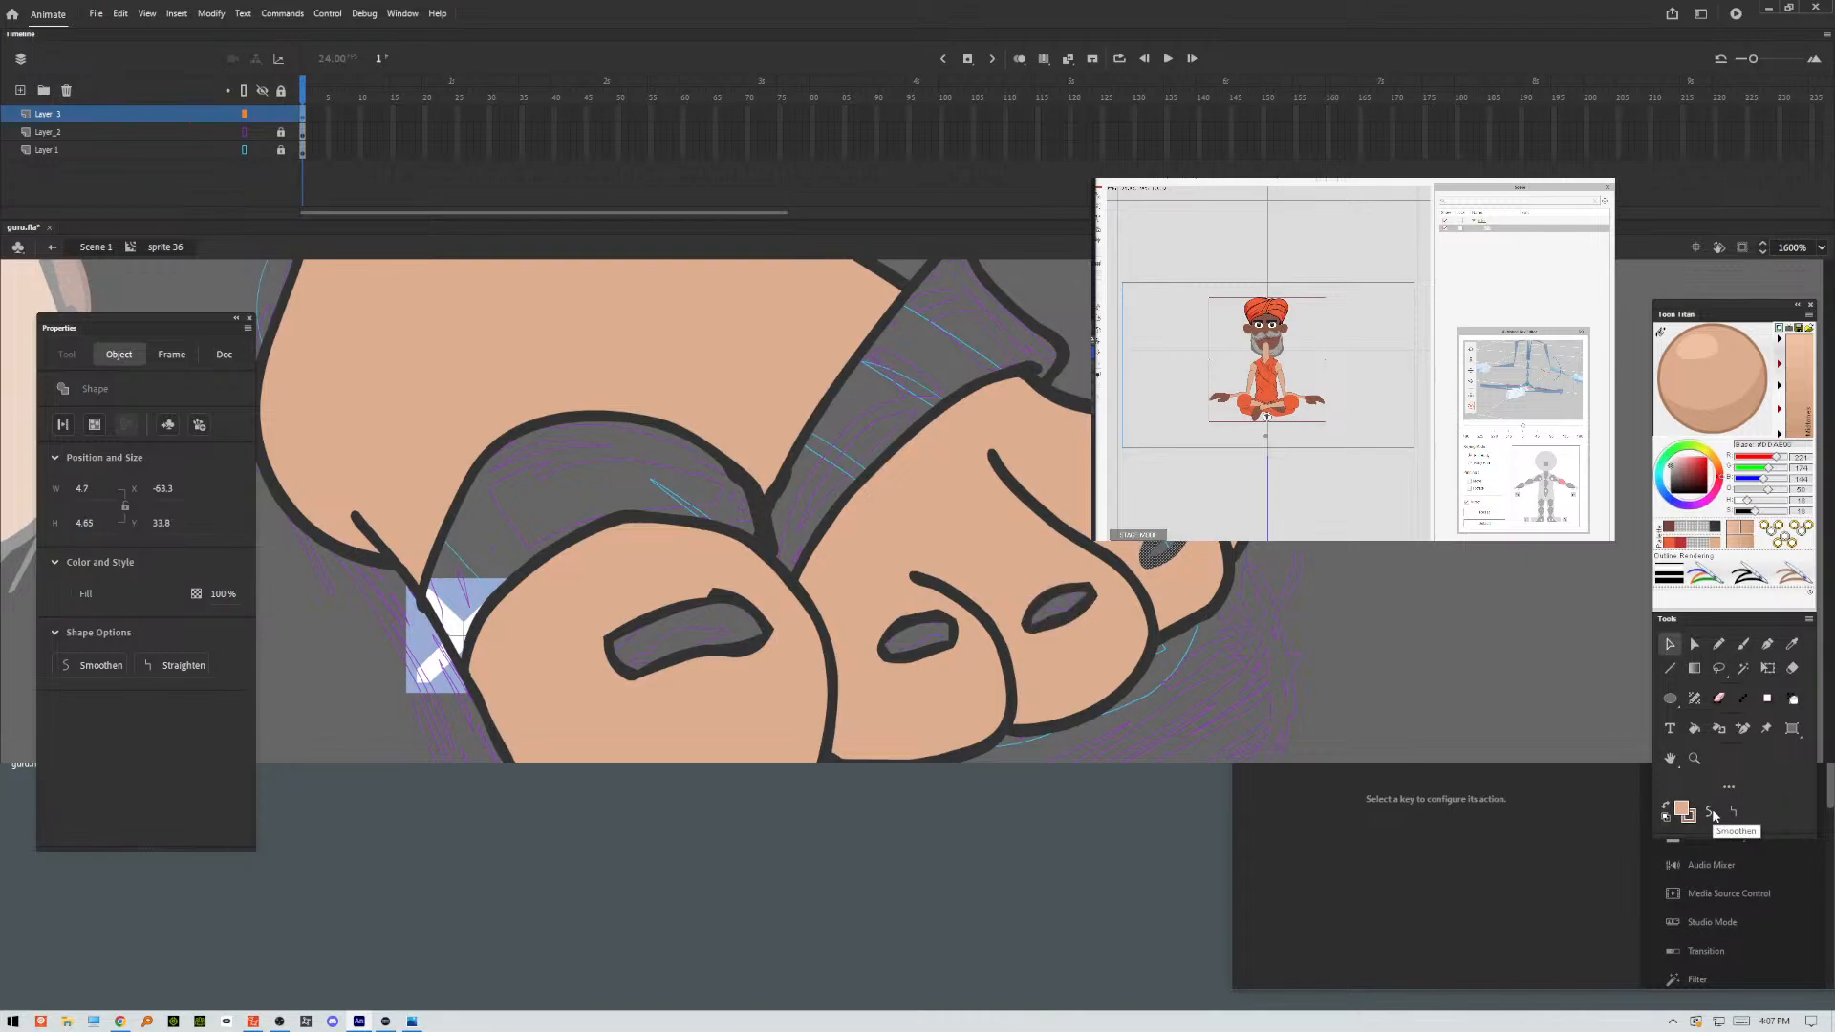
{"action": "left_click", "coordinate": [1212, 480]}
{"action": "left_click", "coordinate": [1362, 616]}
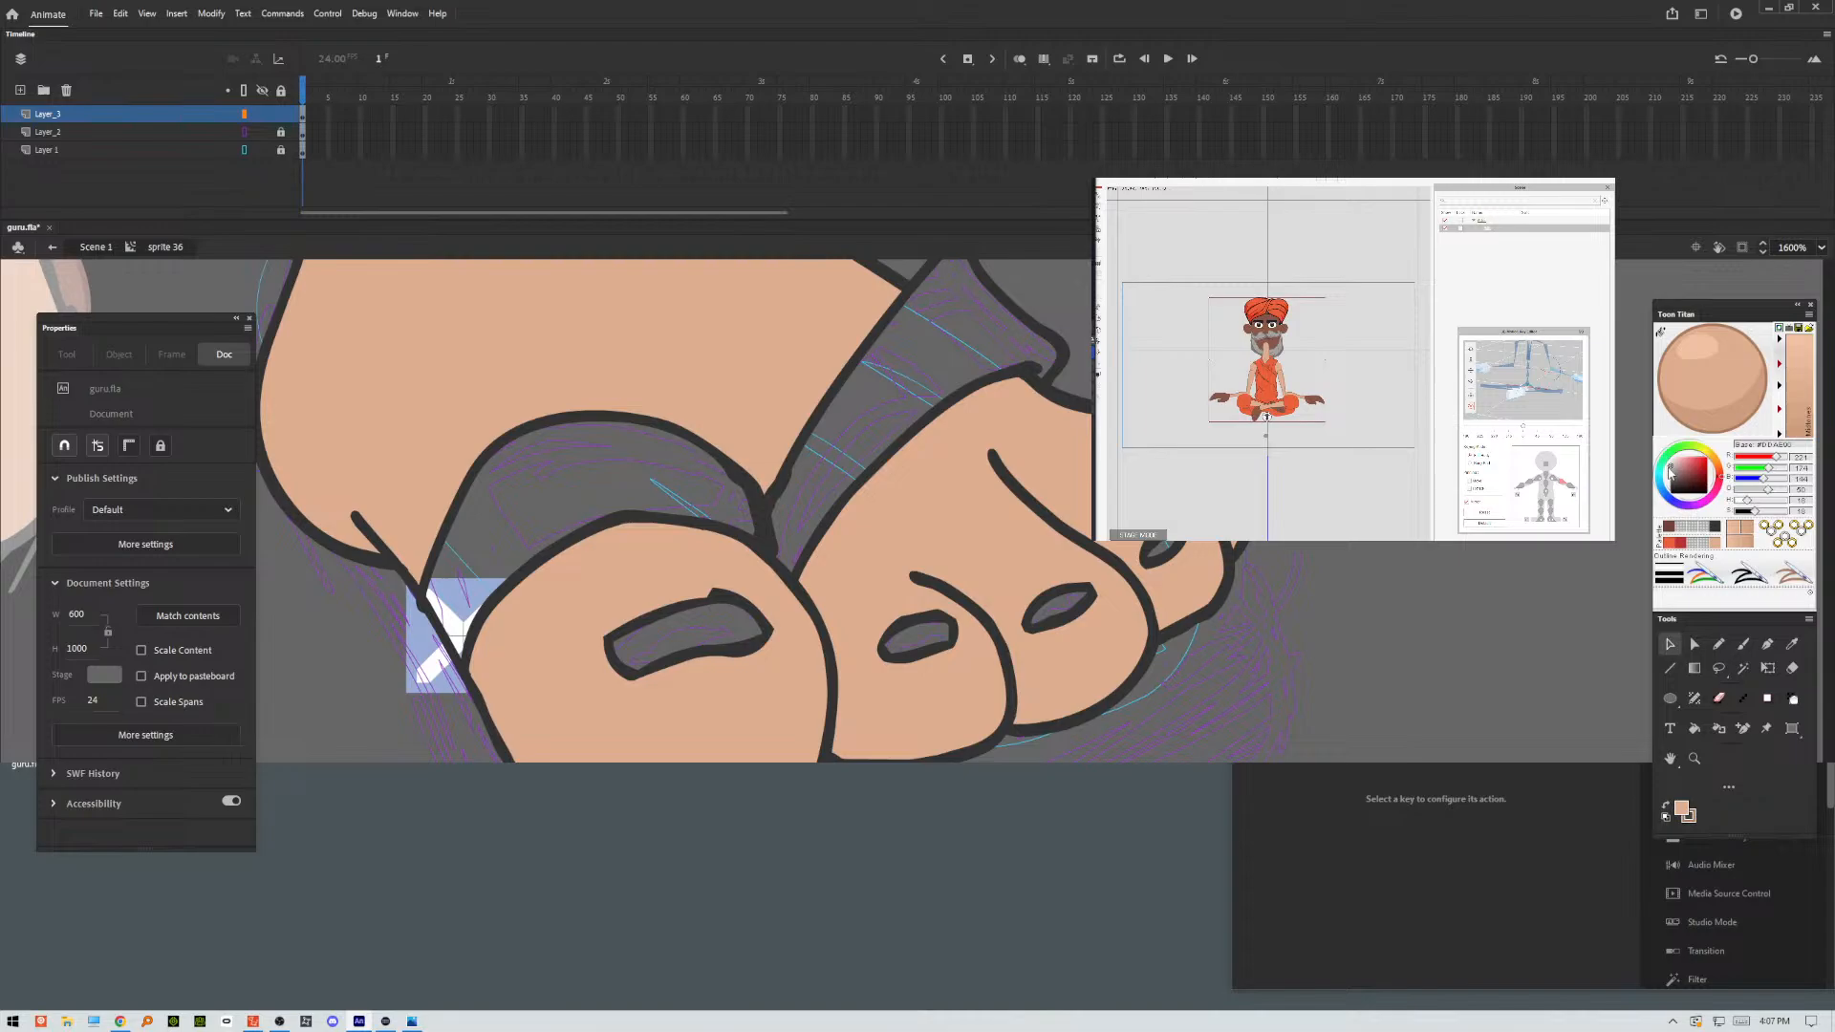
Set the fill colour to light grey and fill the toenails together with their outlines using the Paint Bucket.
{"action": "left_click_drag", "start_coordinate": [1671, 475], "coordinate": [1668, 469]}
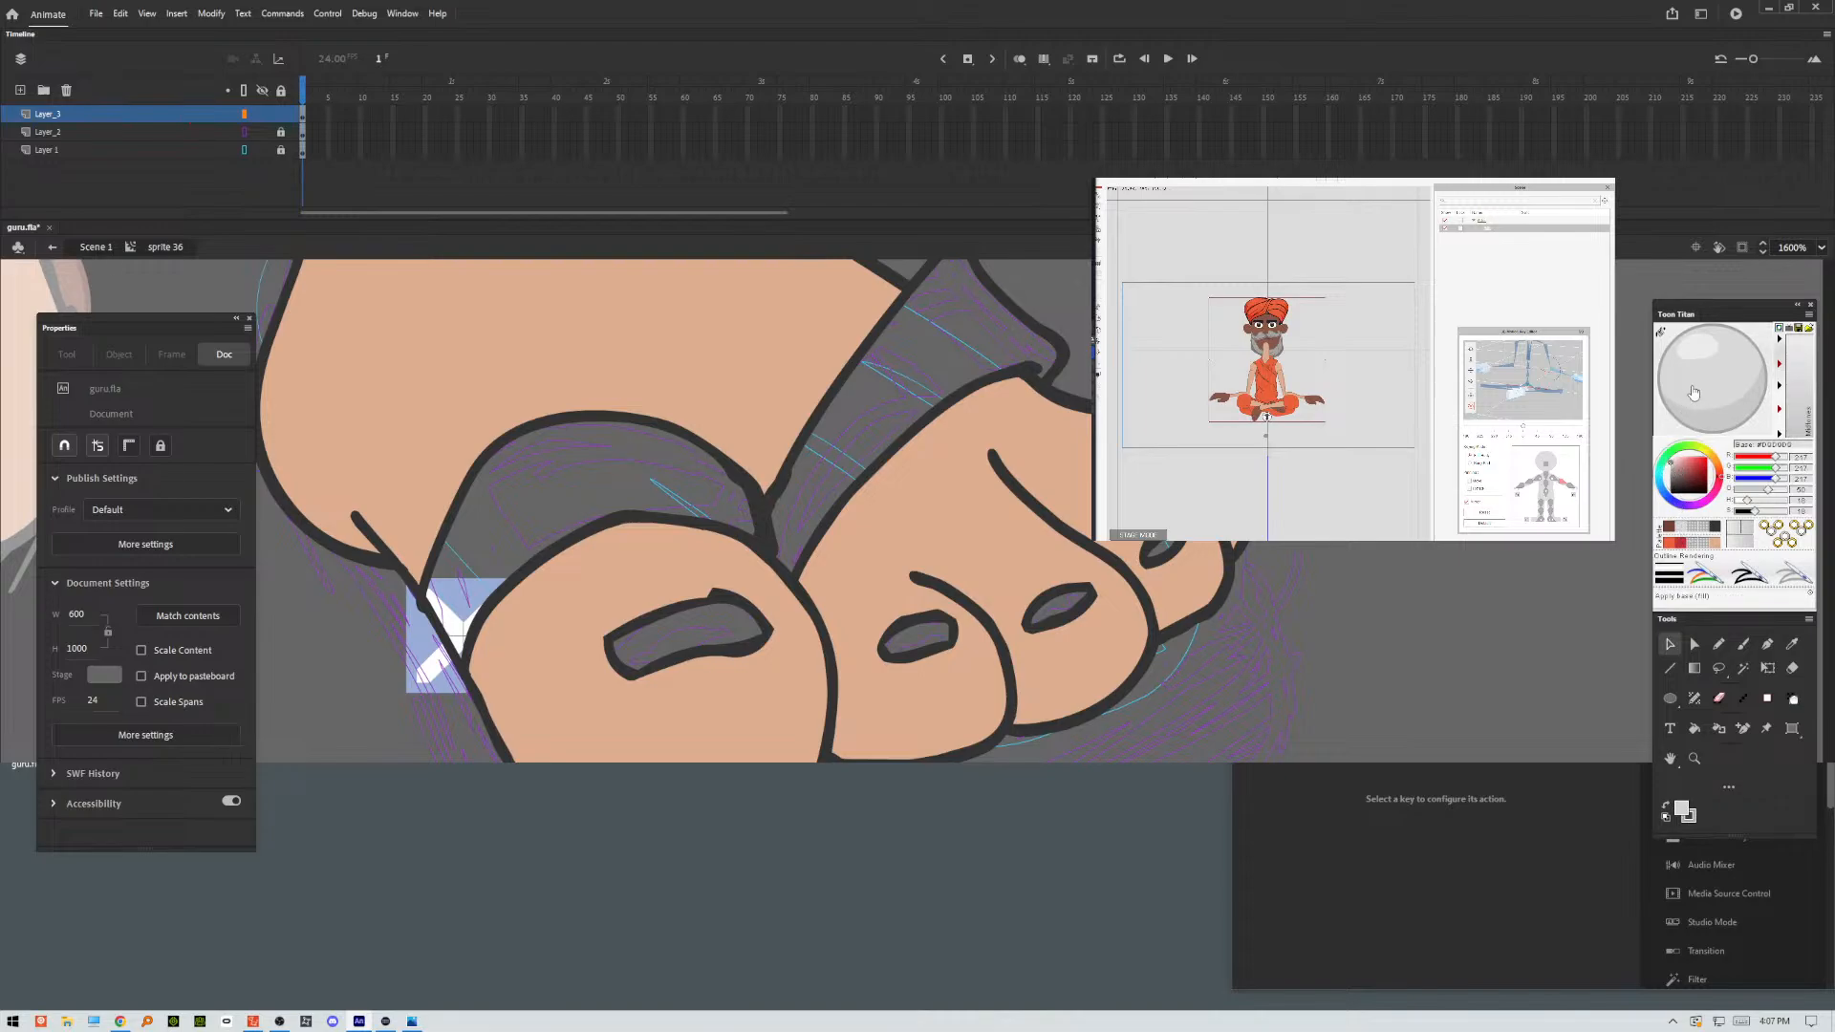
{"action": "left_click", "coordinate": [1693, 729]}
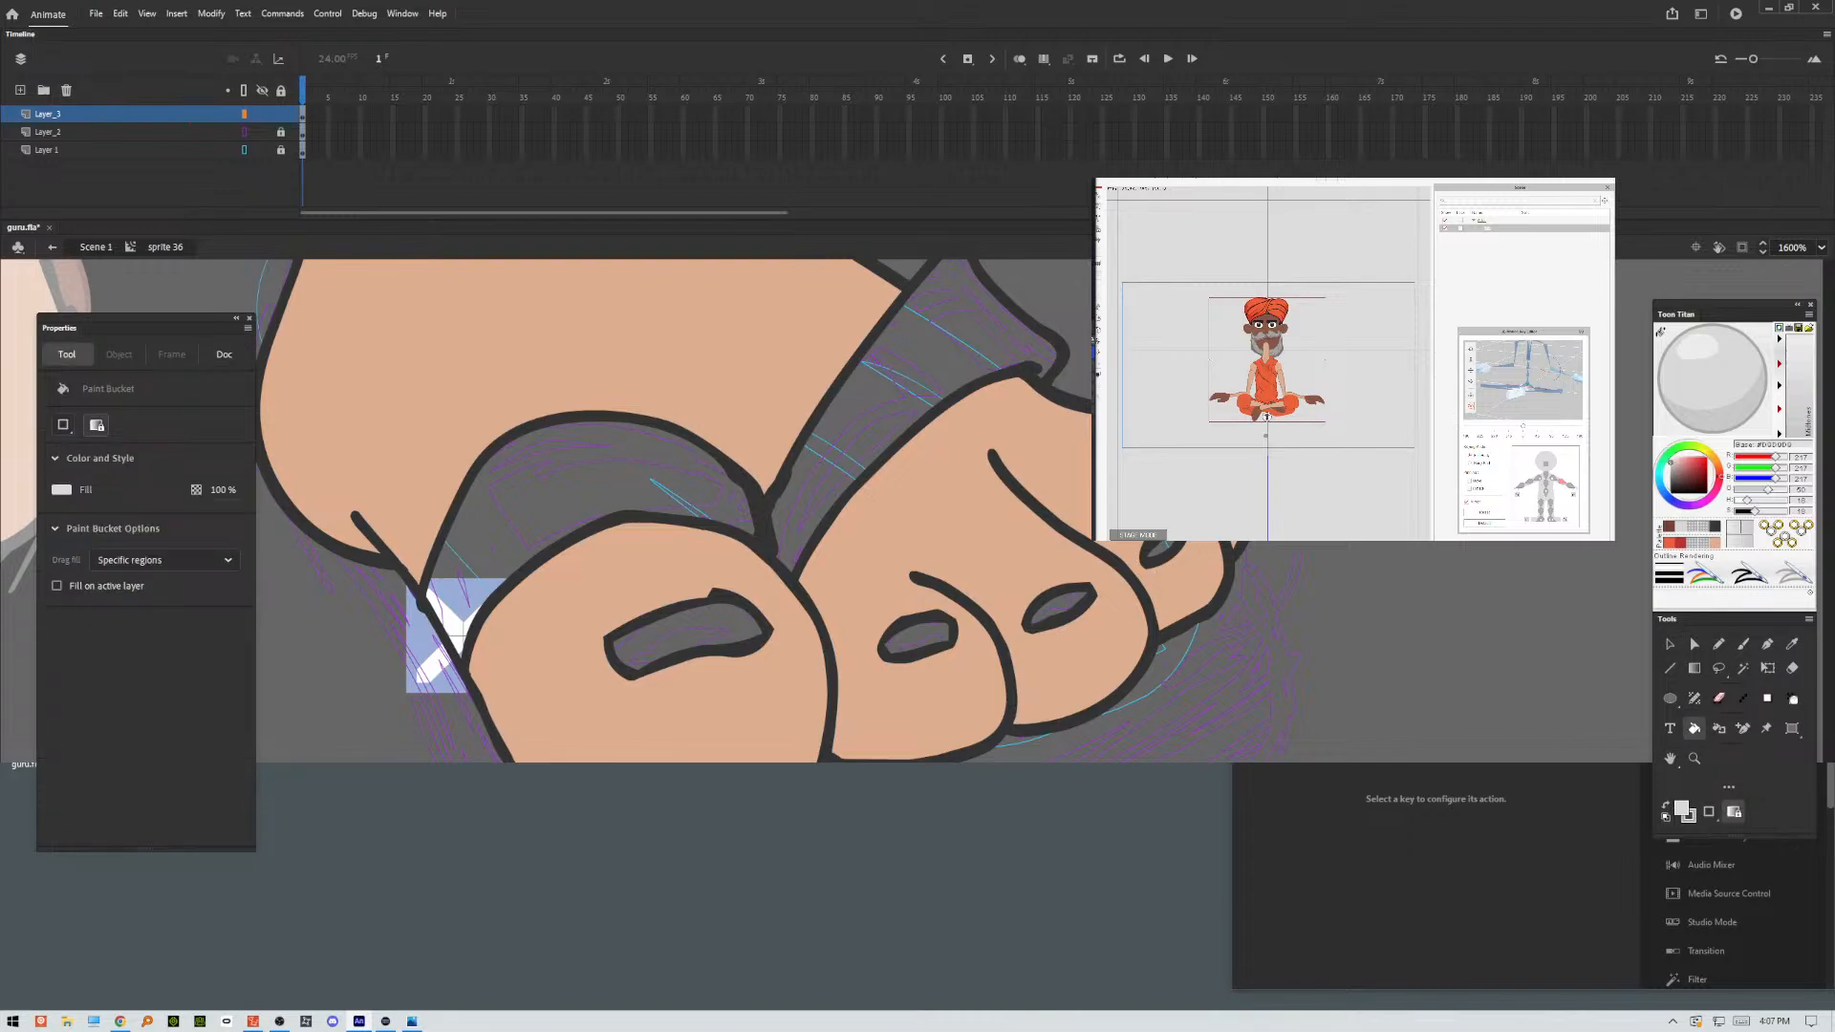
{"action": "left_click", "coordinate": [1169, 552]}
{"action": "left_click", "coordinate": [1061, 608]}
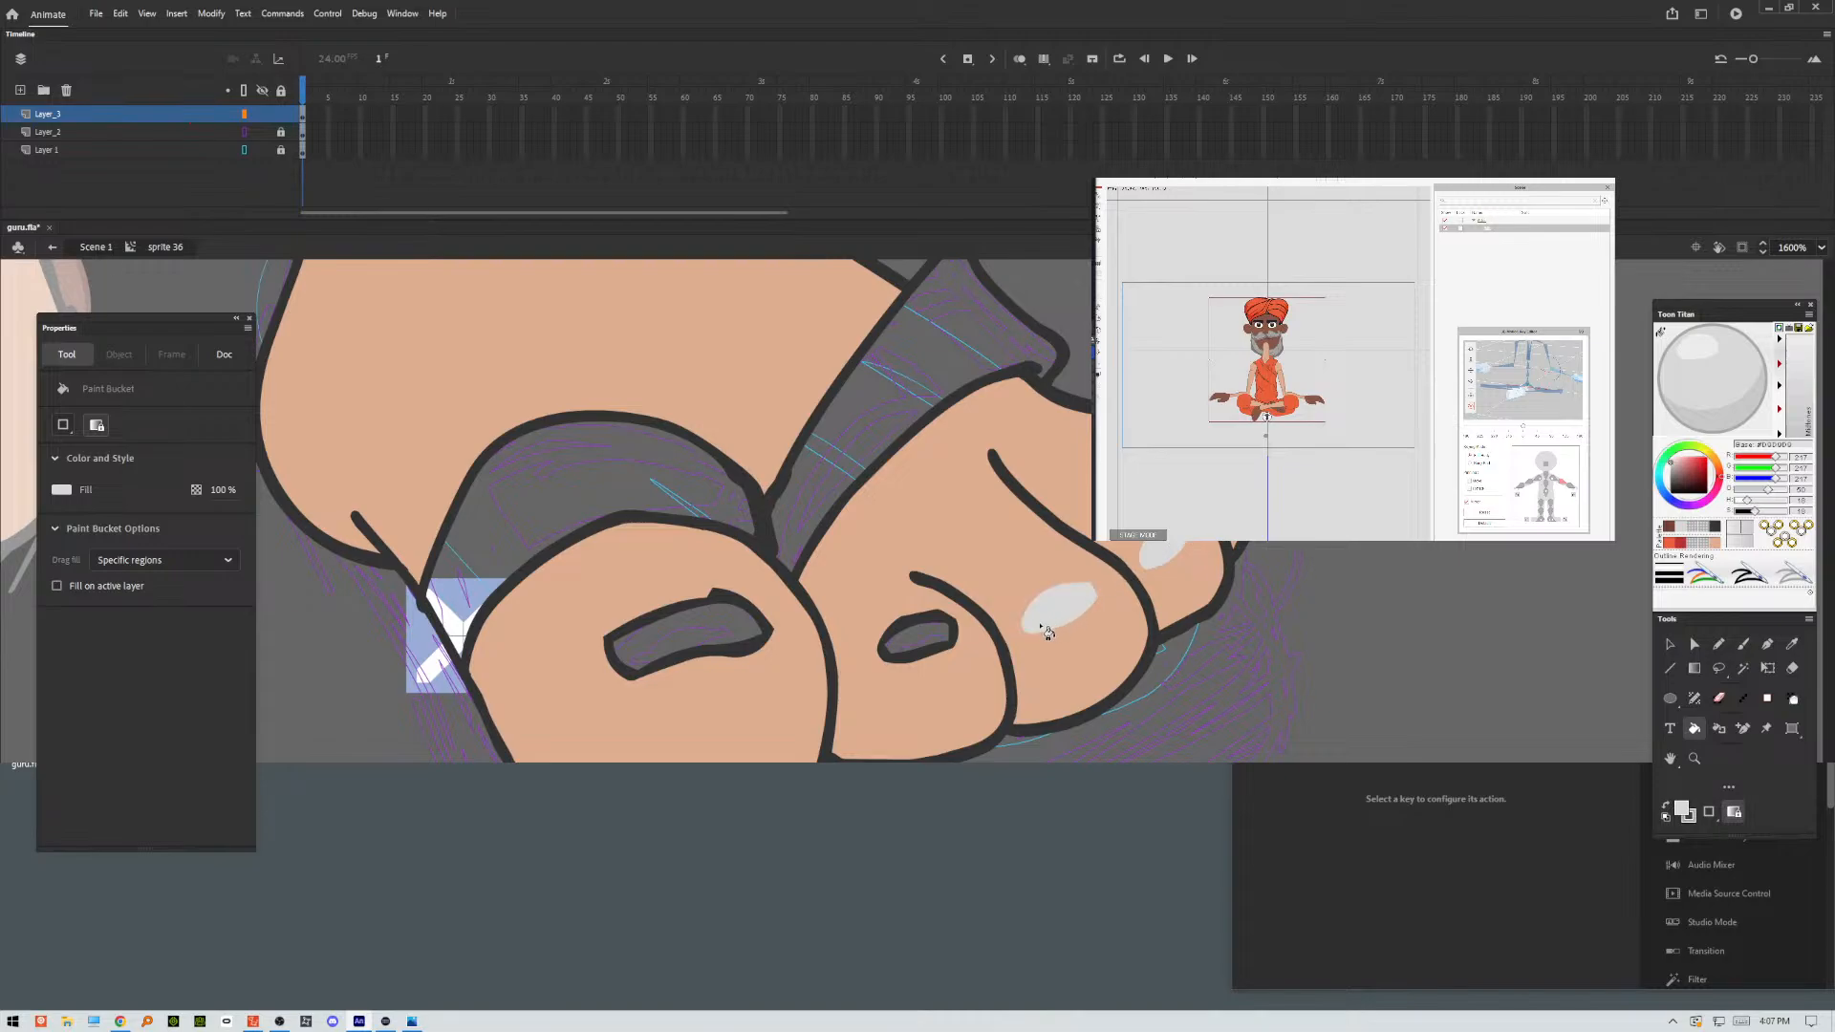
{"action": "left_click", "coordinate": [941, 642]}
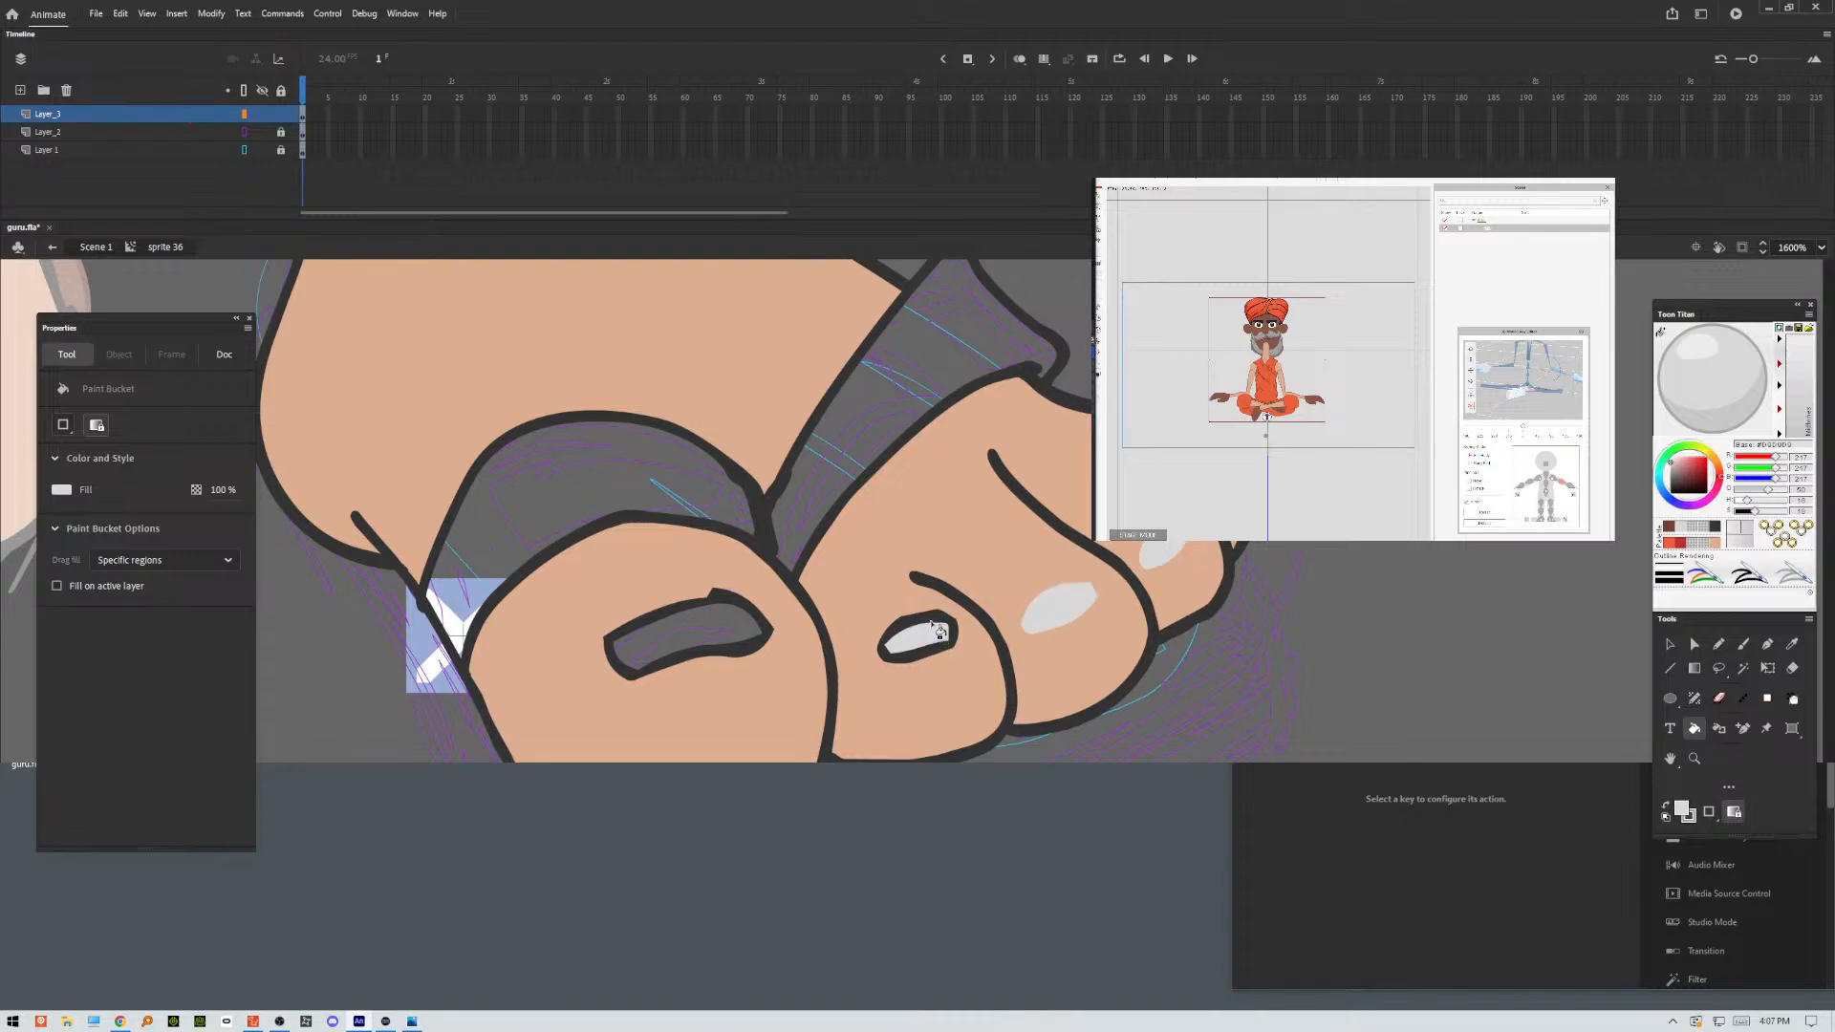
{"action": "left_click", "coordinate": [745, 627]}
{"action": "left_click", "coordinate": [721, 605]}
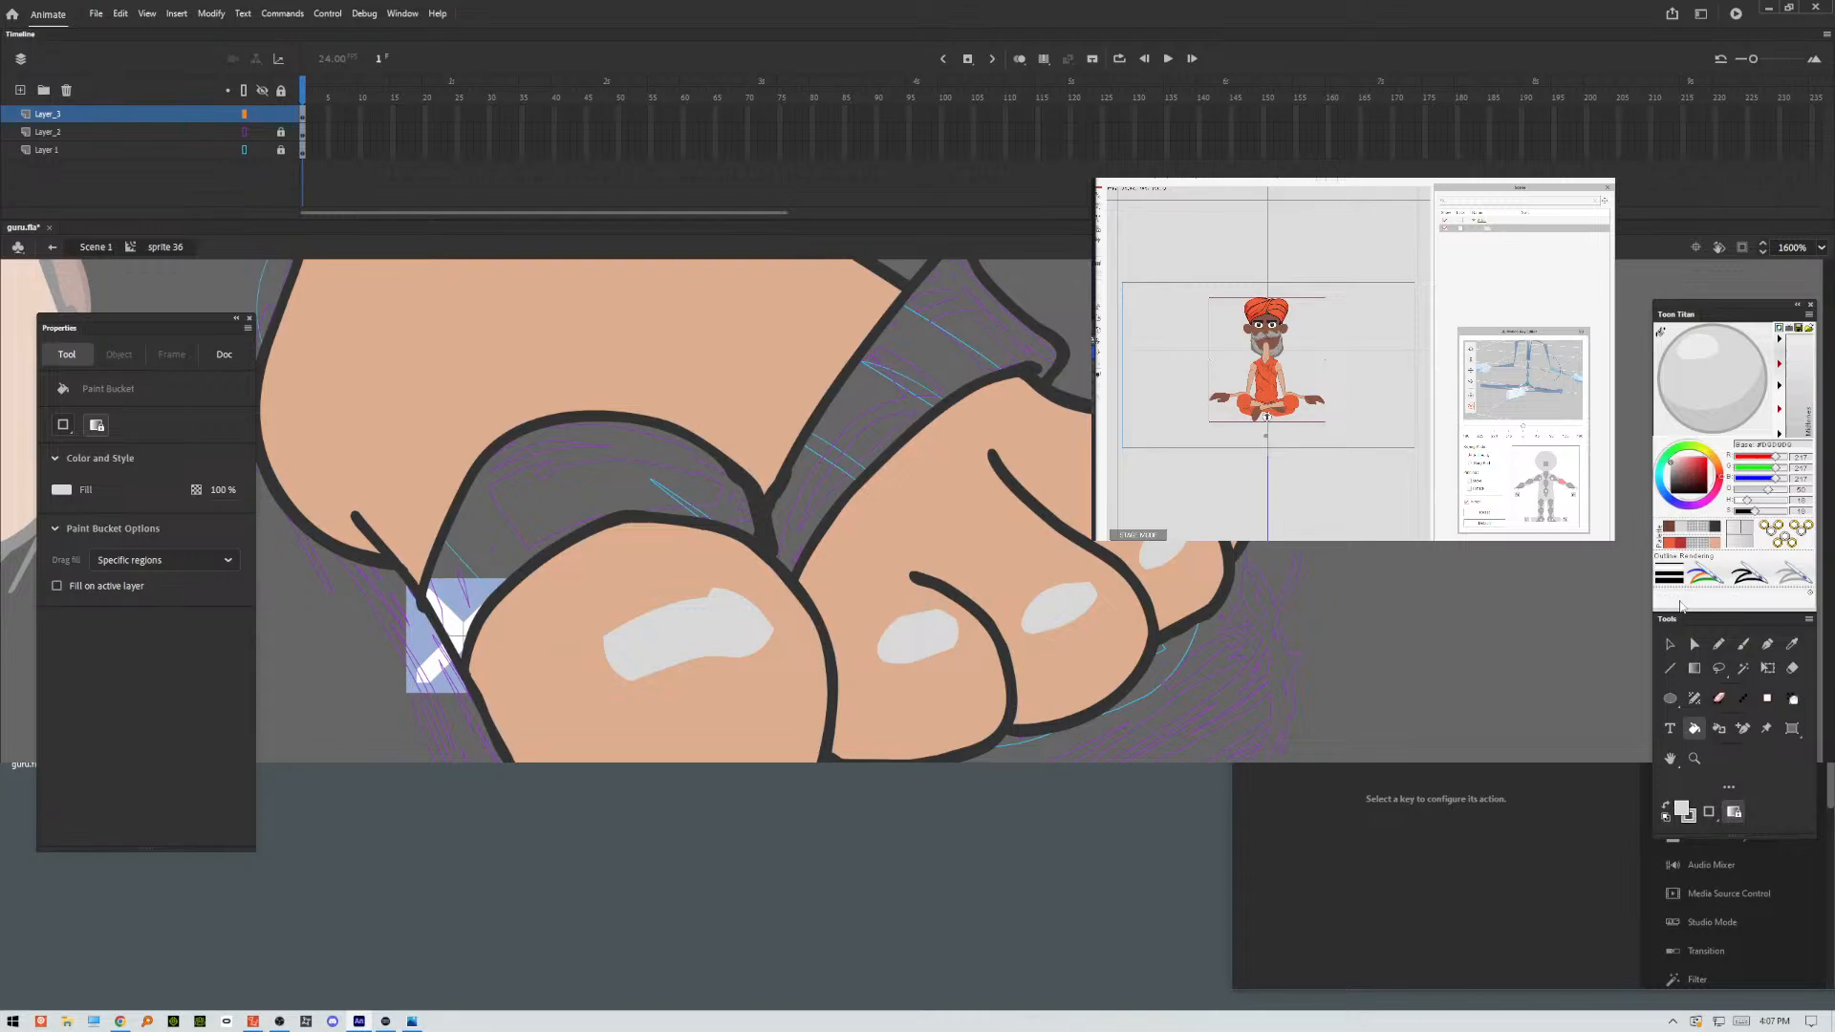
{"action": "left_click", "coordinate": [1670, 646]}
{"action": "left_click", "coordinate": [1170, 551]}
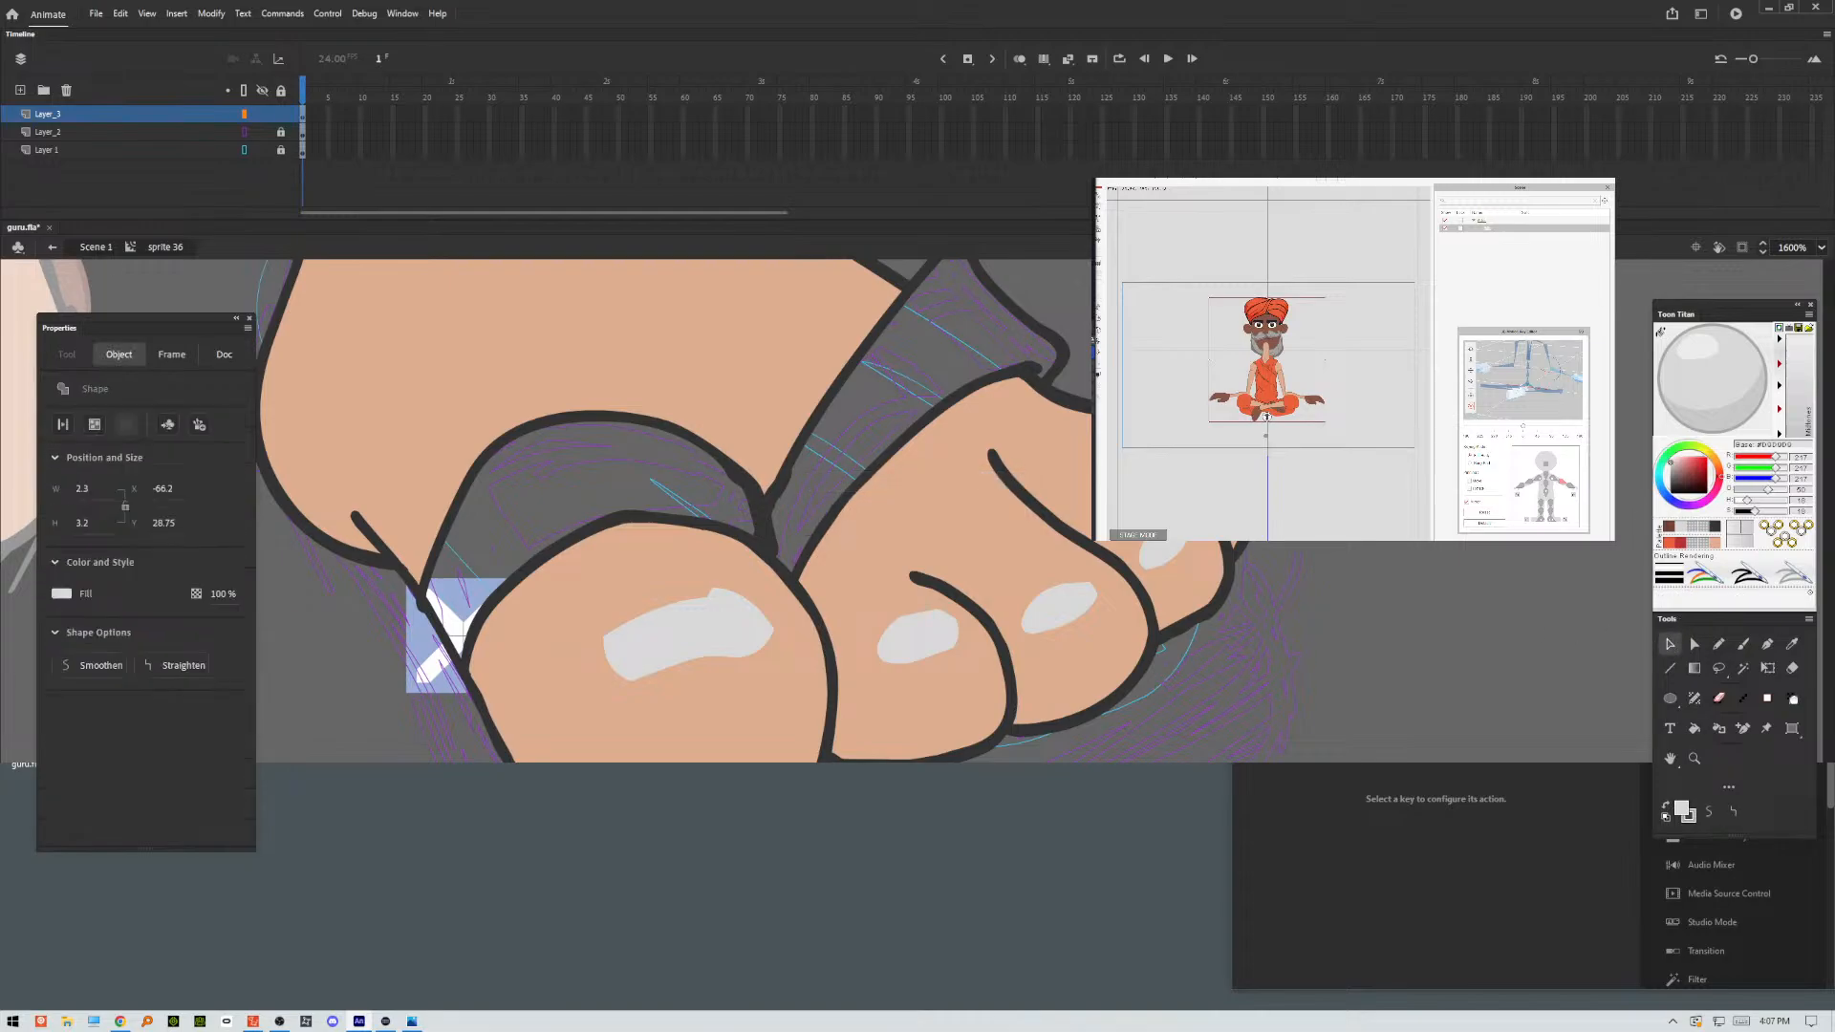
{"action": "left_click", "coordinate": [1059, 606], "text": "shift"}
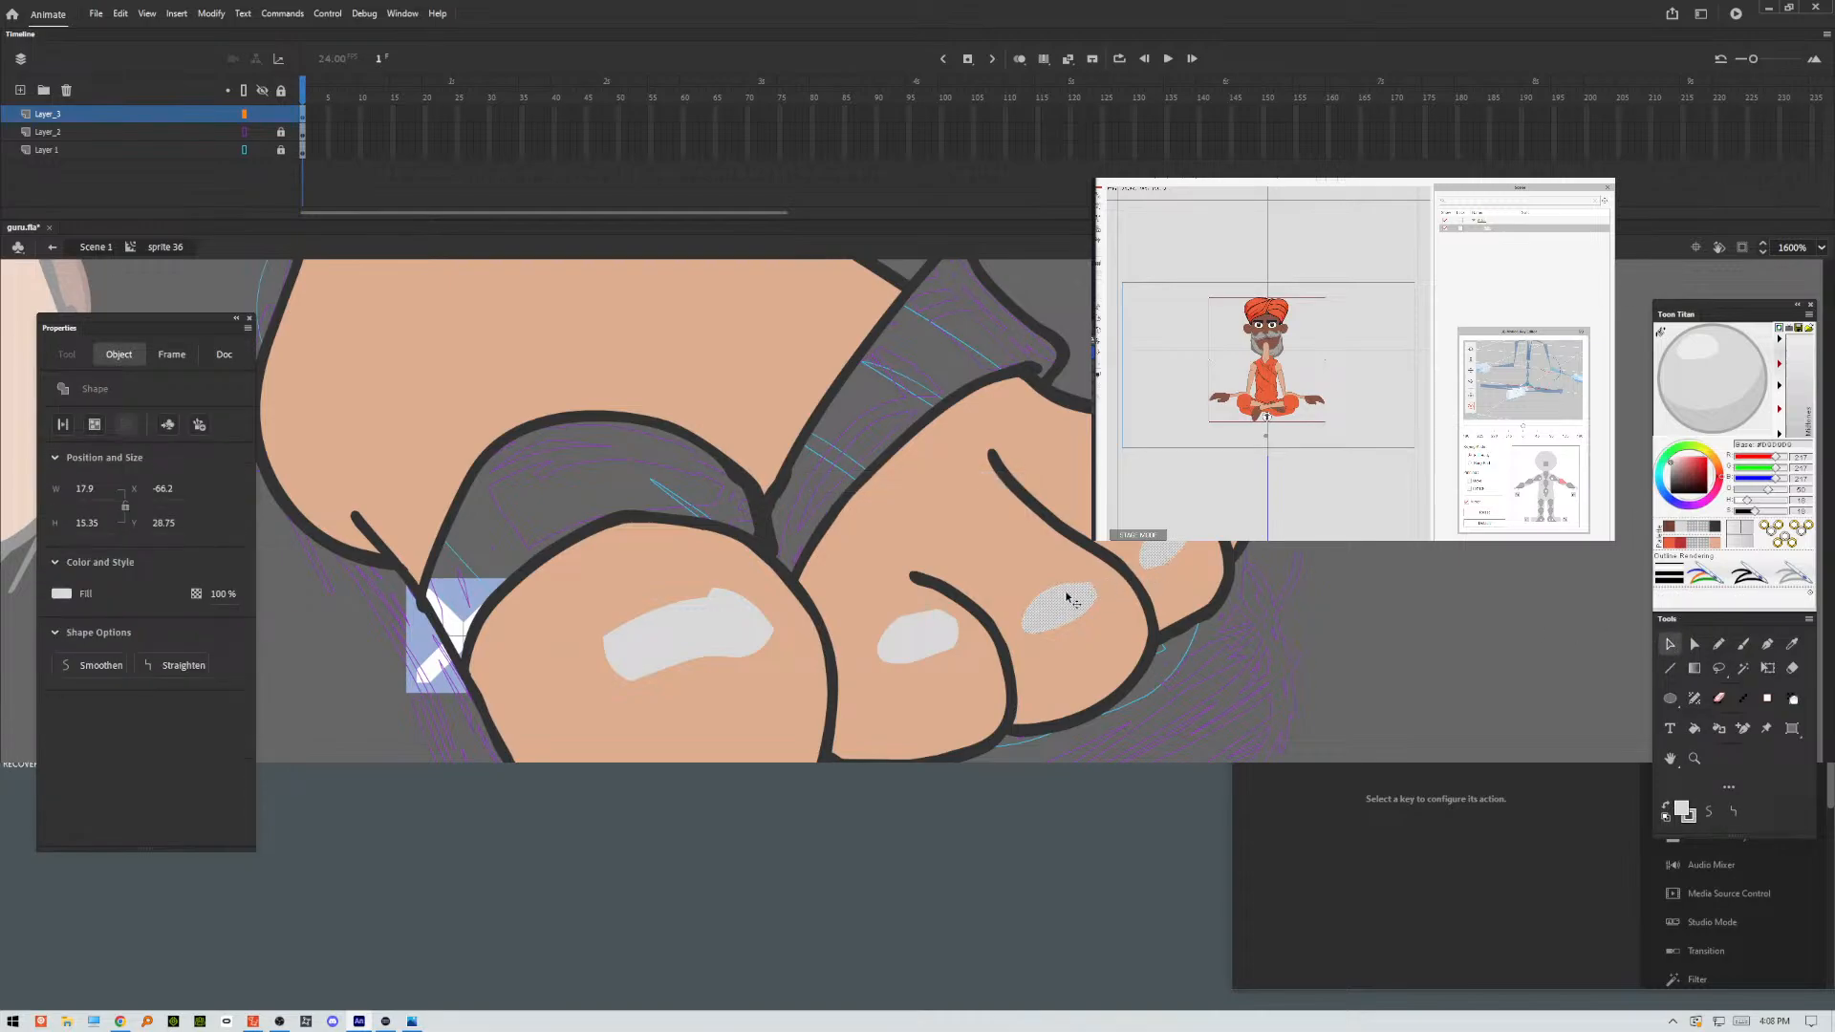
{"action": "left_click", "coordinate": [920, 621], "text": "shift"}
{"action": "left_click", "coordinate": [731, 619], "text": "shift"}
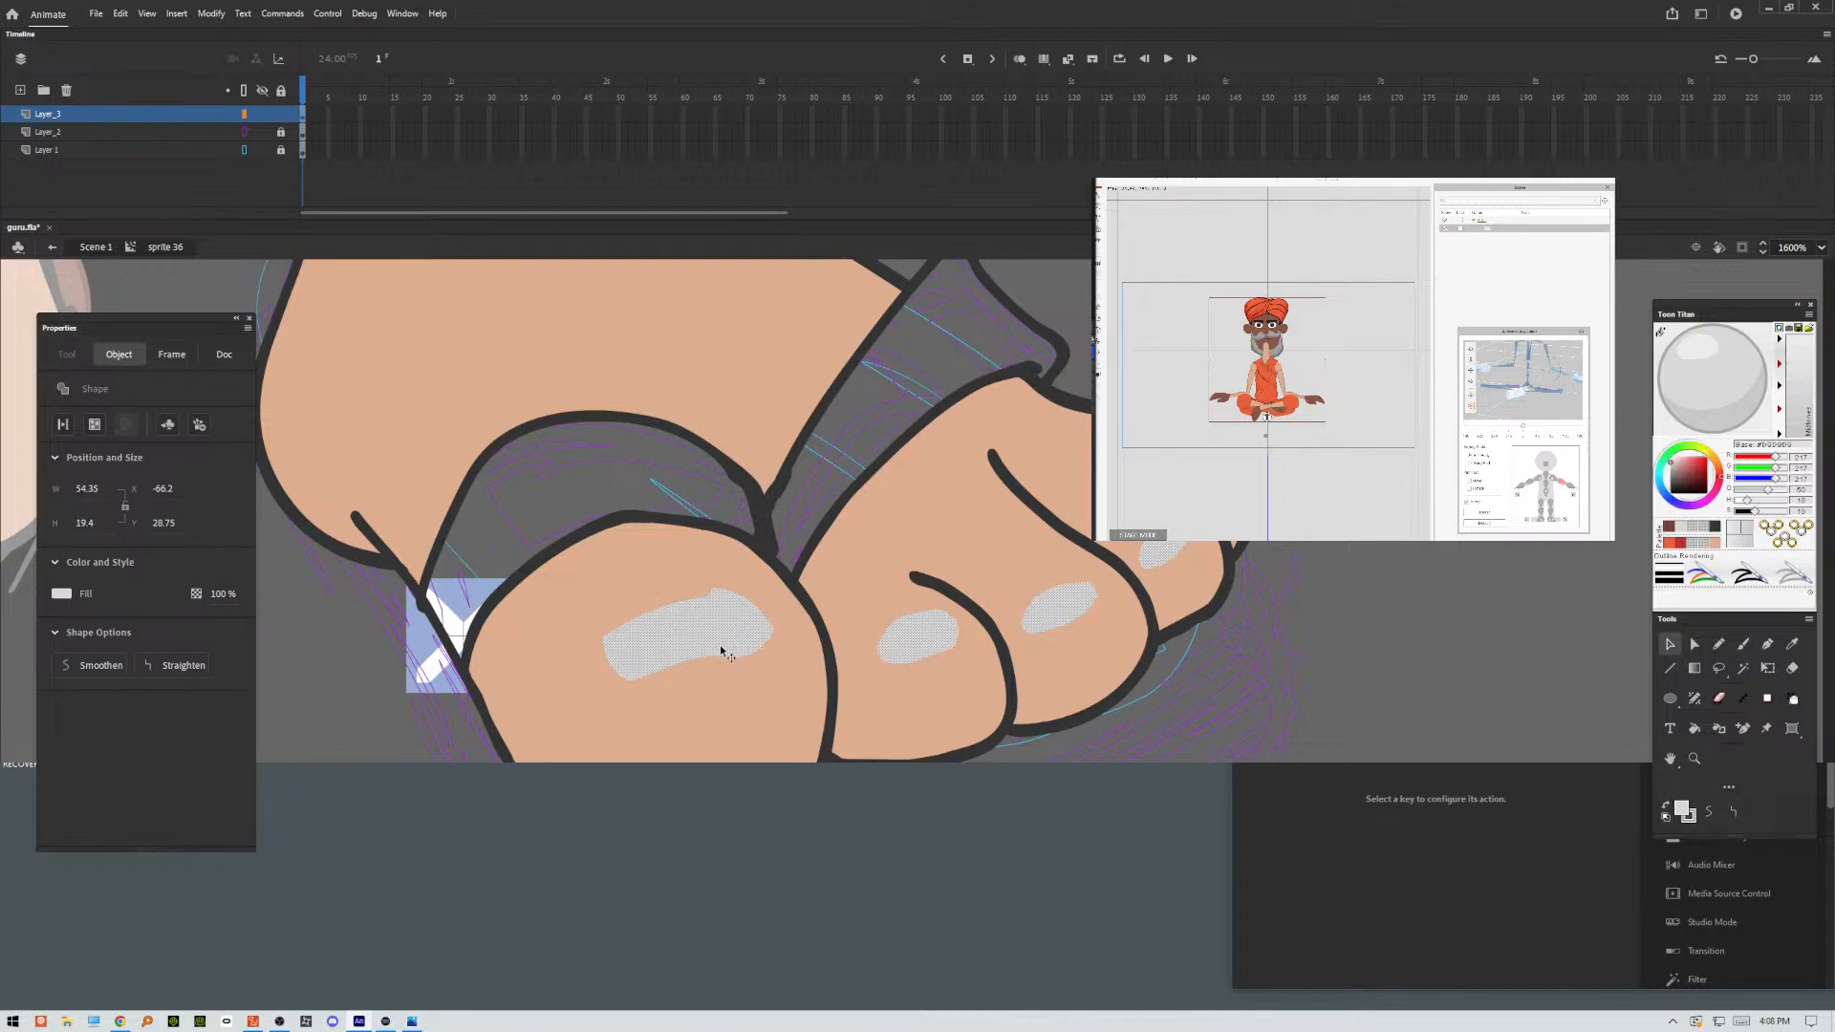
{"action": "left_click", "coordinate": [1523, 629]}
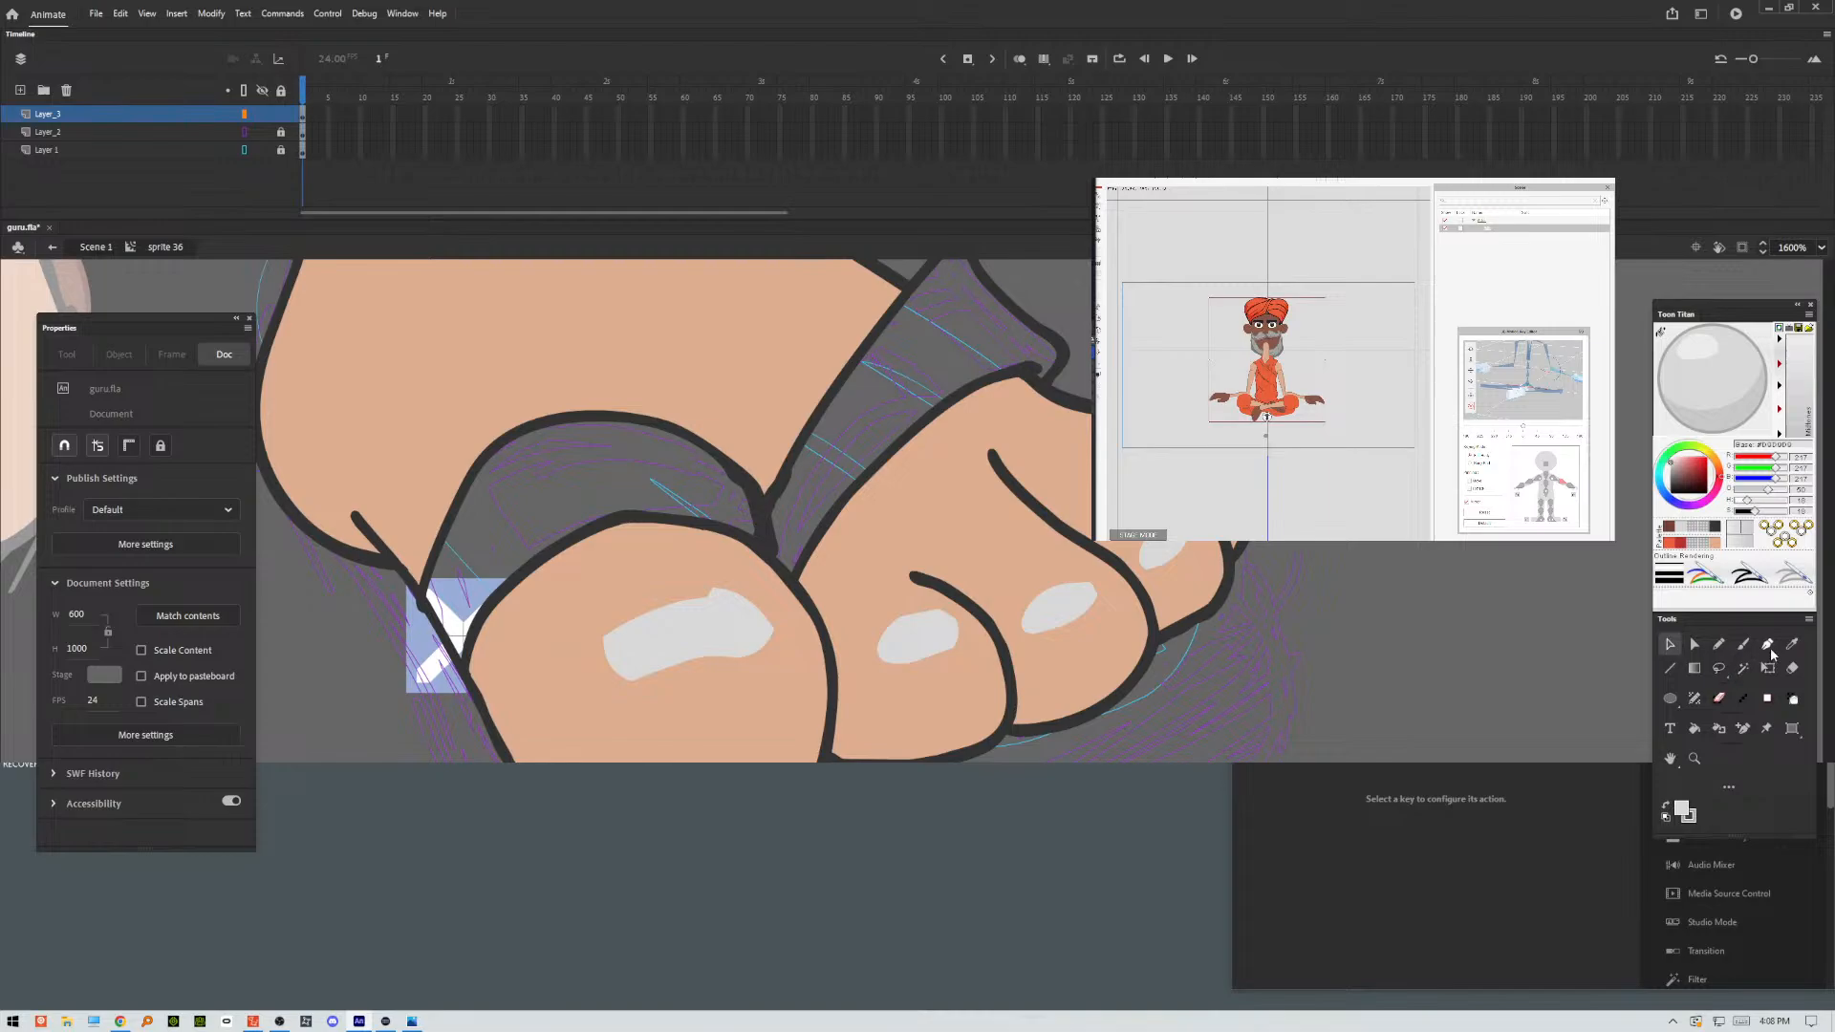
Set the fill colour to dark blue and fill both sandal straps with the Paint Bucket.
{"action": "left_click", "coordinate": [1694, 731]}
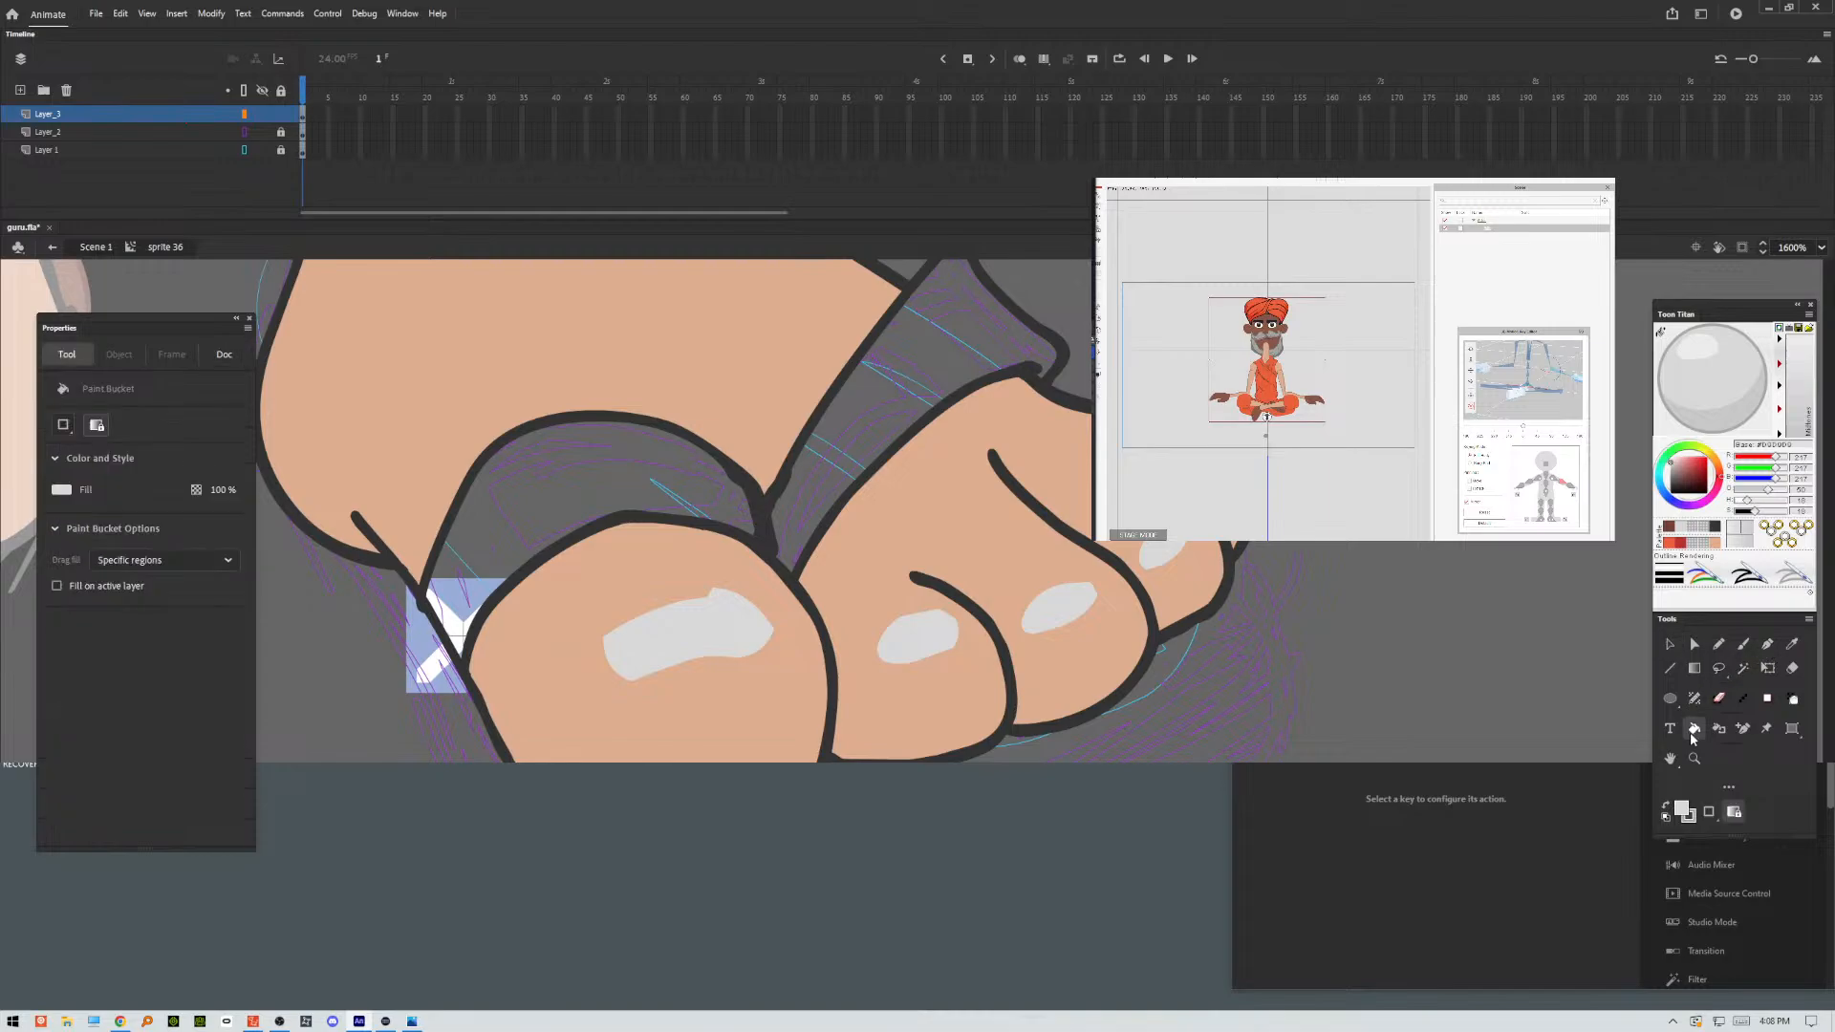
{"action": "left_click", "coordinate": [1686, 813]}
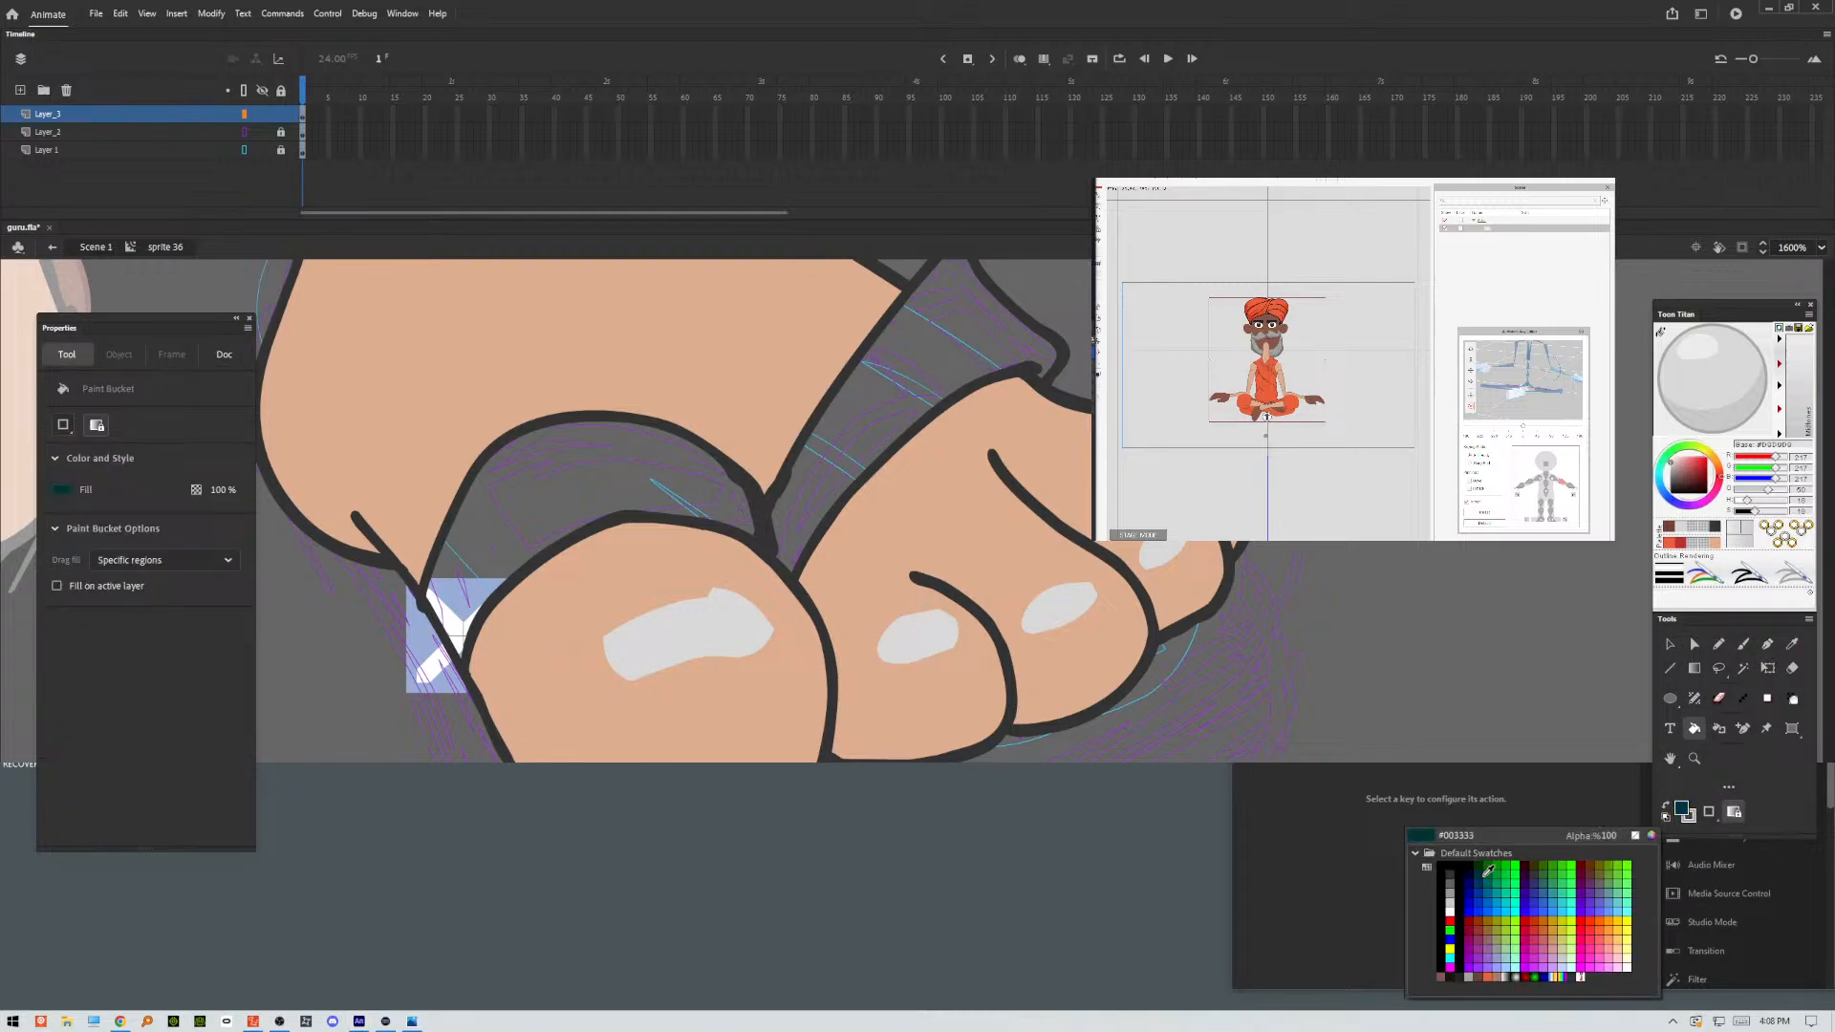
{"action": "left_click", "coordinate": [1481, 878]}
{"action": "left_click", "coordinate": [979, 375]}
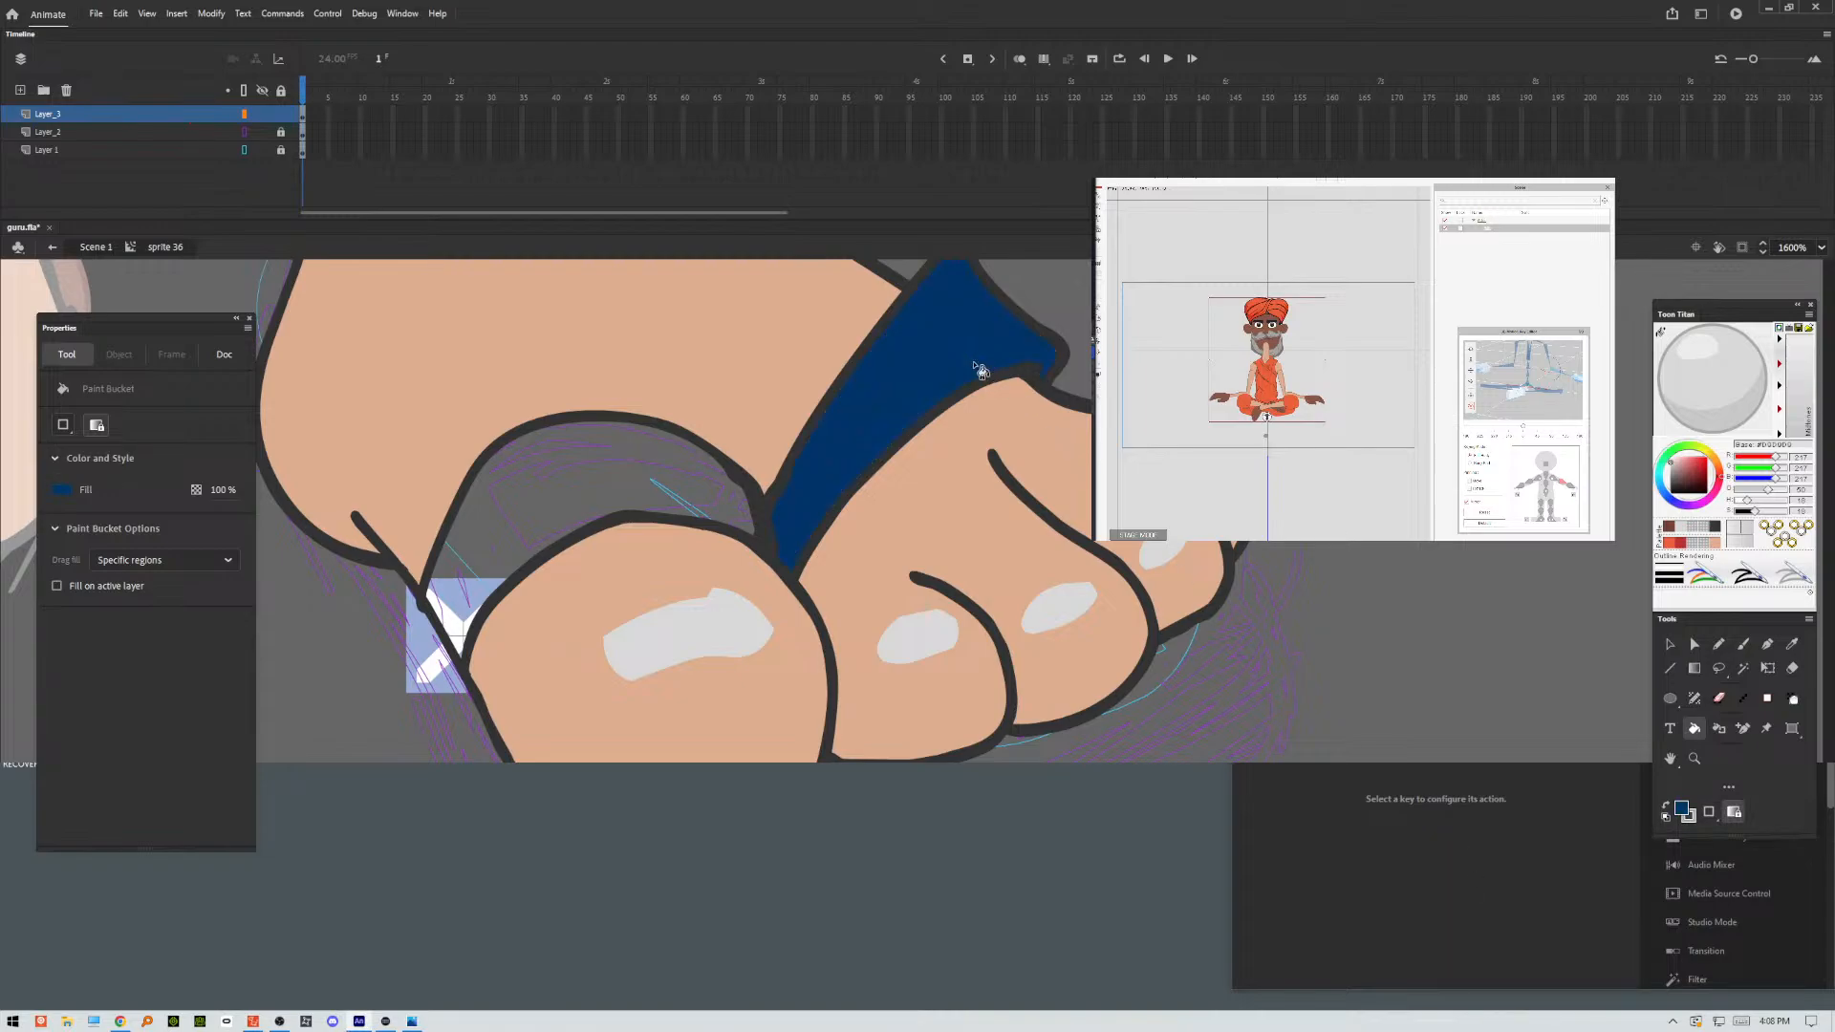
{"action": "left_click", "coordinate": [671, 497]}
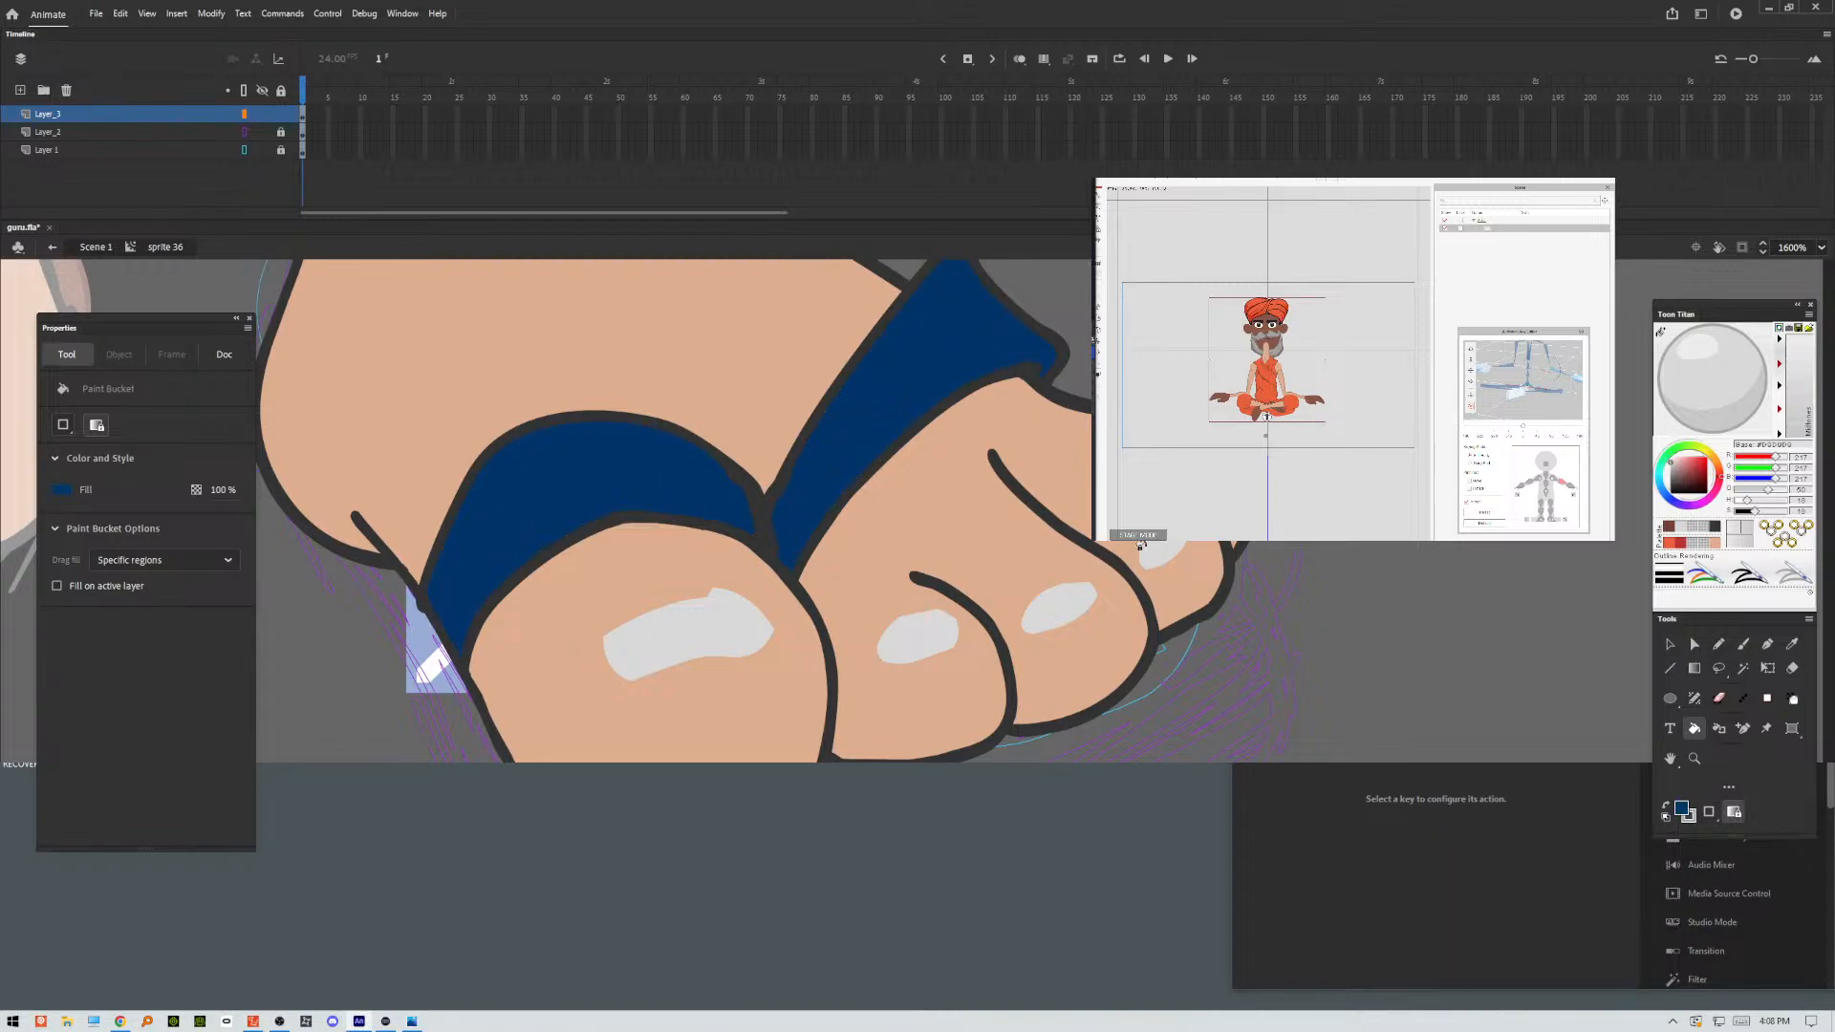
Lock the inked foot's layer and add a new layer beneath it, directly above the sketch layer.
{"action": "scroll", "coordinate": [1292, 548], "scroll_direction": "down", "scroll_amount": 3}
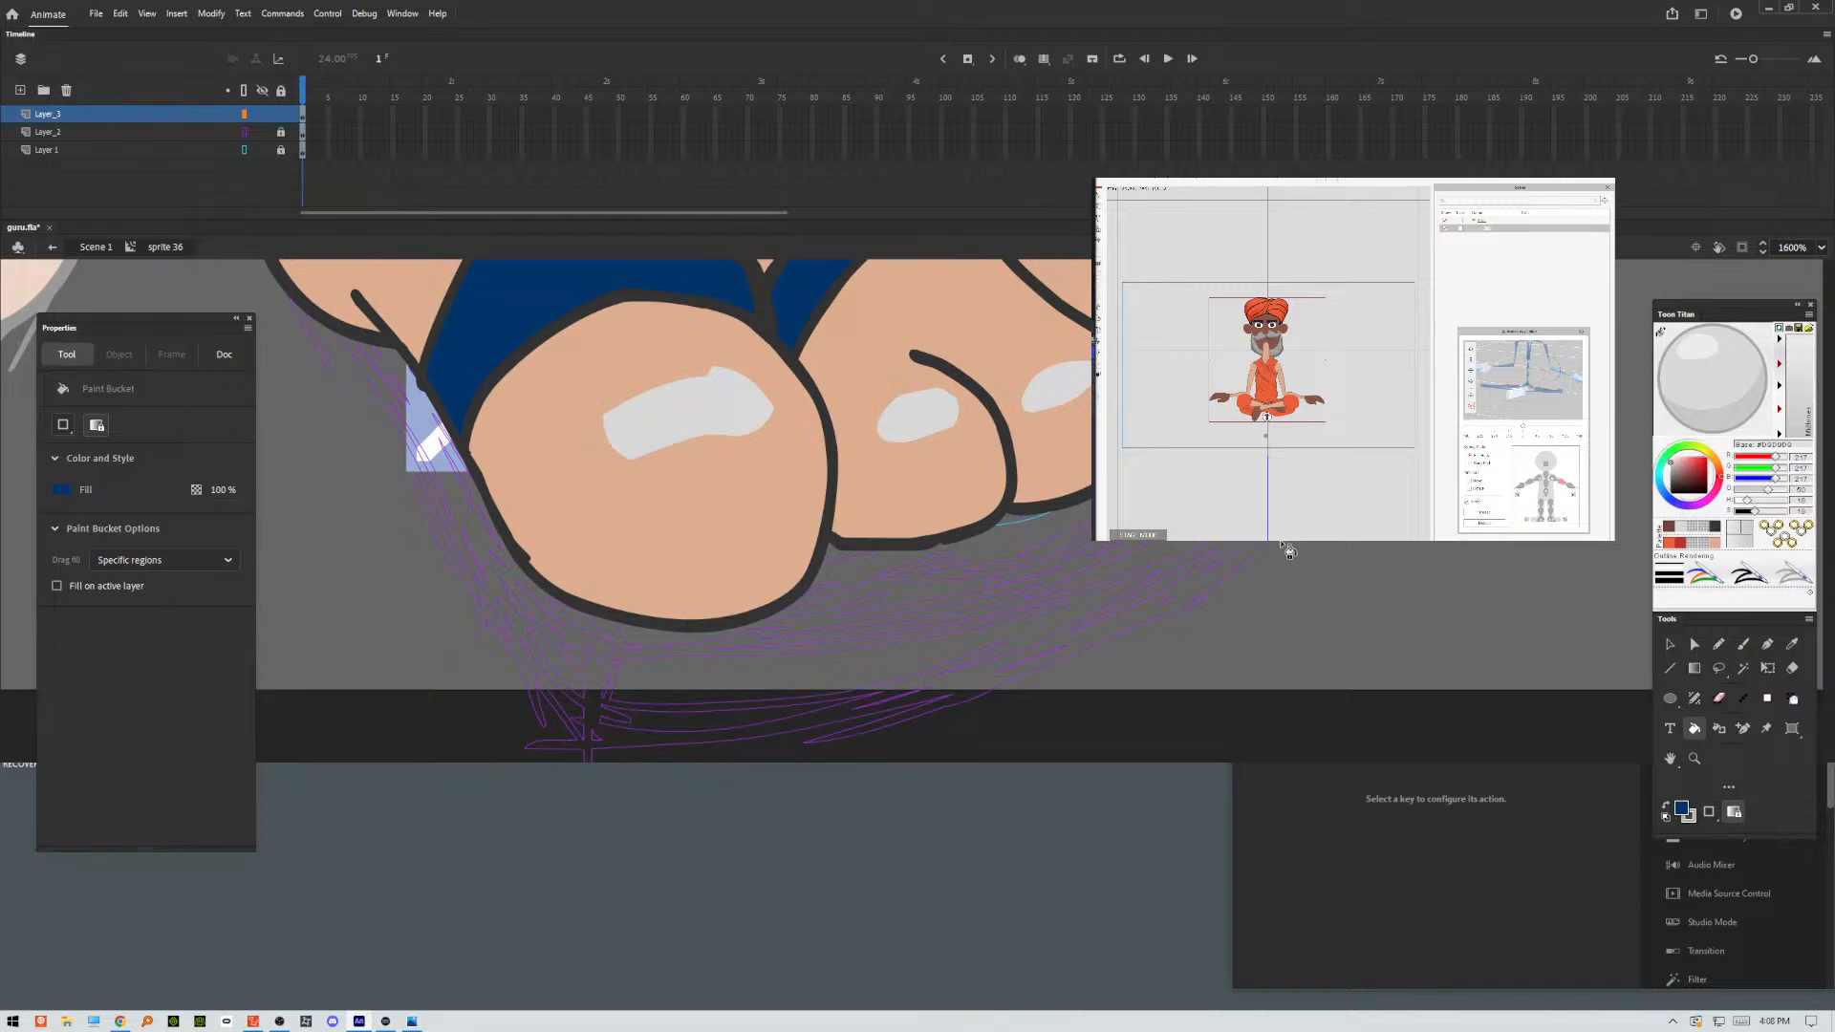
{"action": "key", "text": "ctrl+minus"}
{"action": "left_click_drag", "start_coordinate": [617, 563], "coordinate": [1252, 703]}
{"action": "left_click_drag", "start_coordinate": [598, 561], "coordinate": [848, 536]}
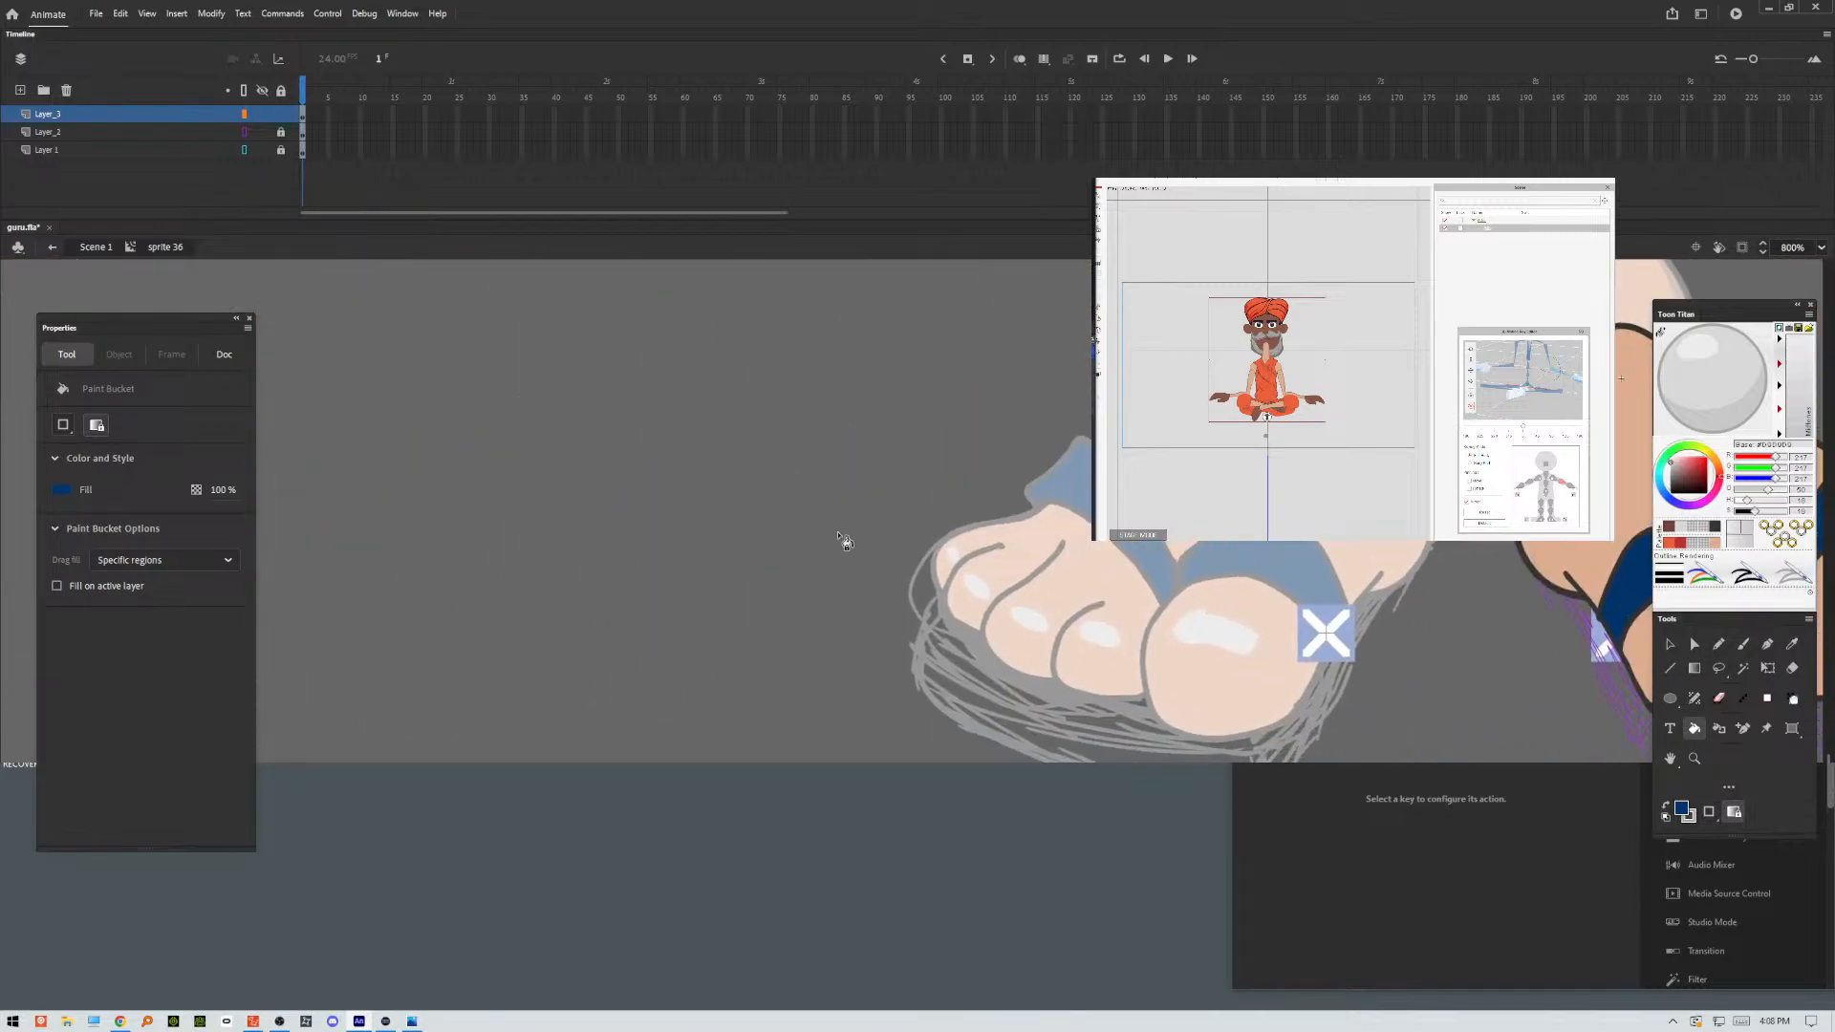
{"action": "key", "text": "ctrl+minus"}
{"action": "key", "text": "ctrl+minus"}
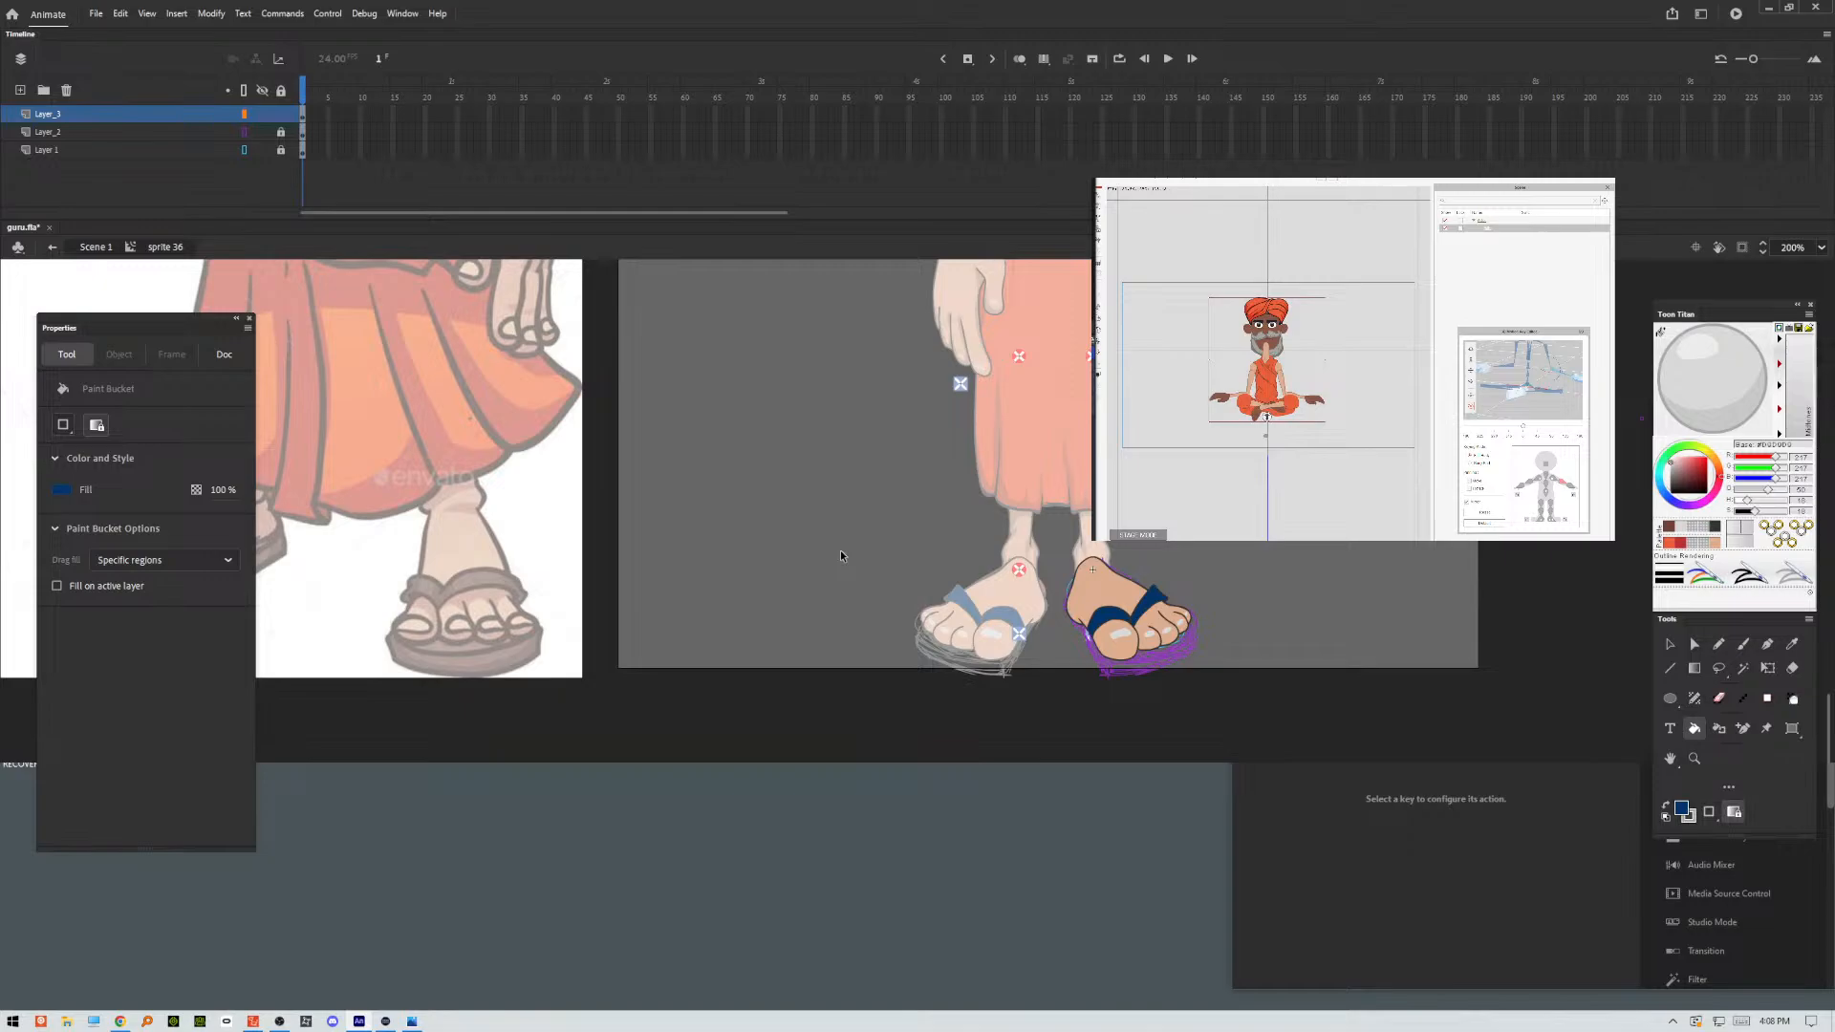
{"action": "key", "text": "ctrl+equal"}
{"action": "key", "text": "ctrl+equal"}
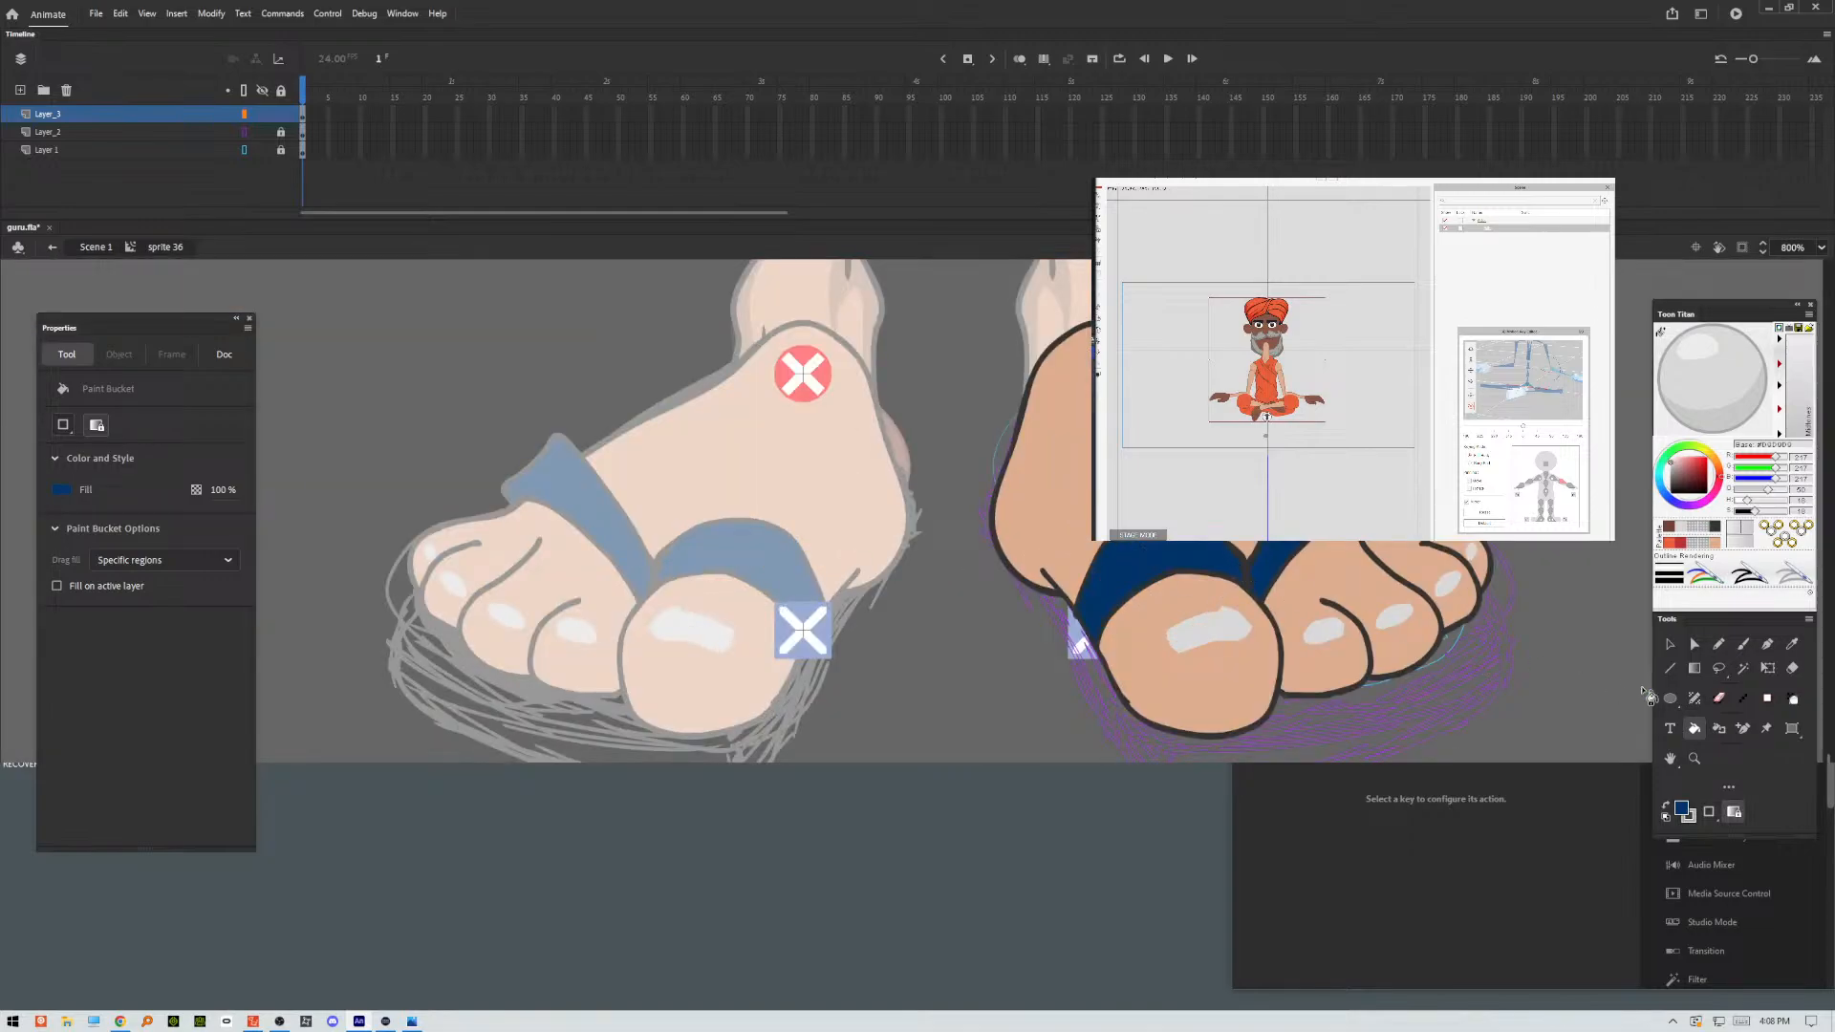
{"action": "key", "text": "b"}
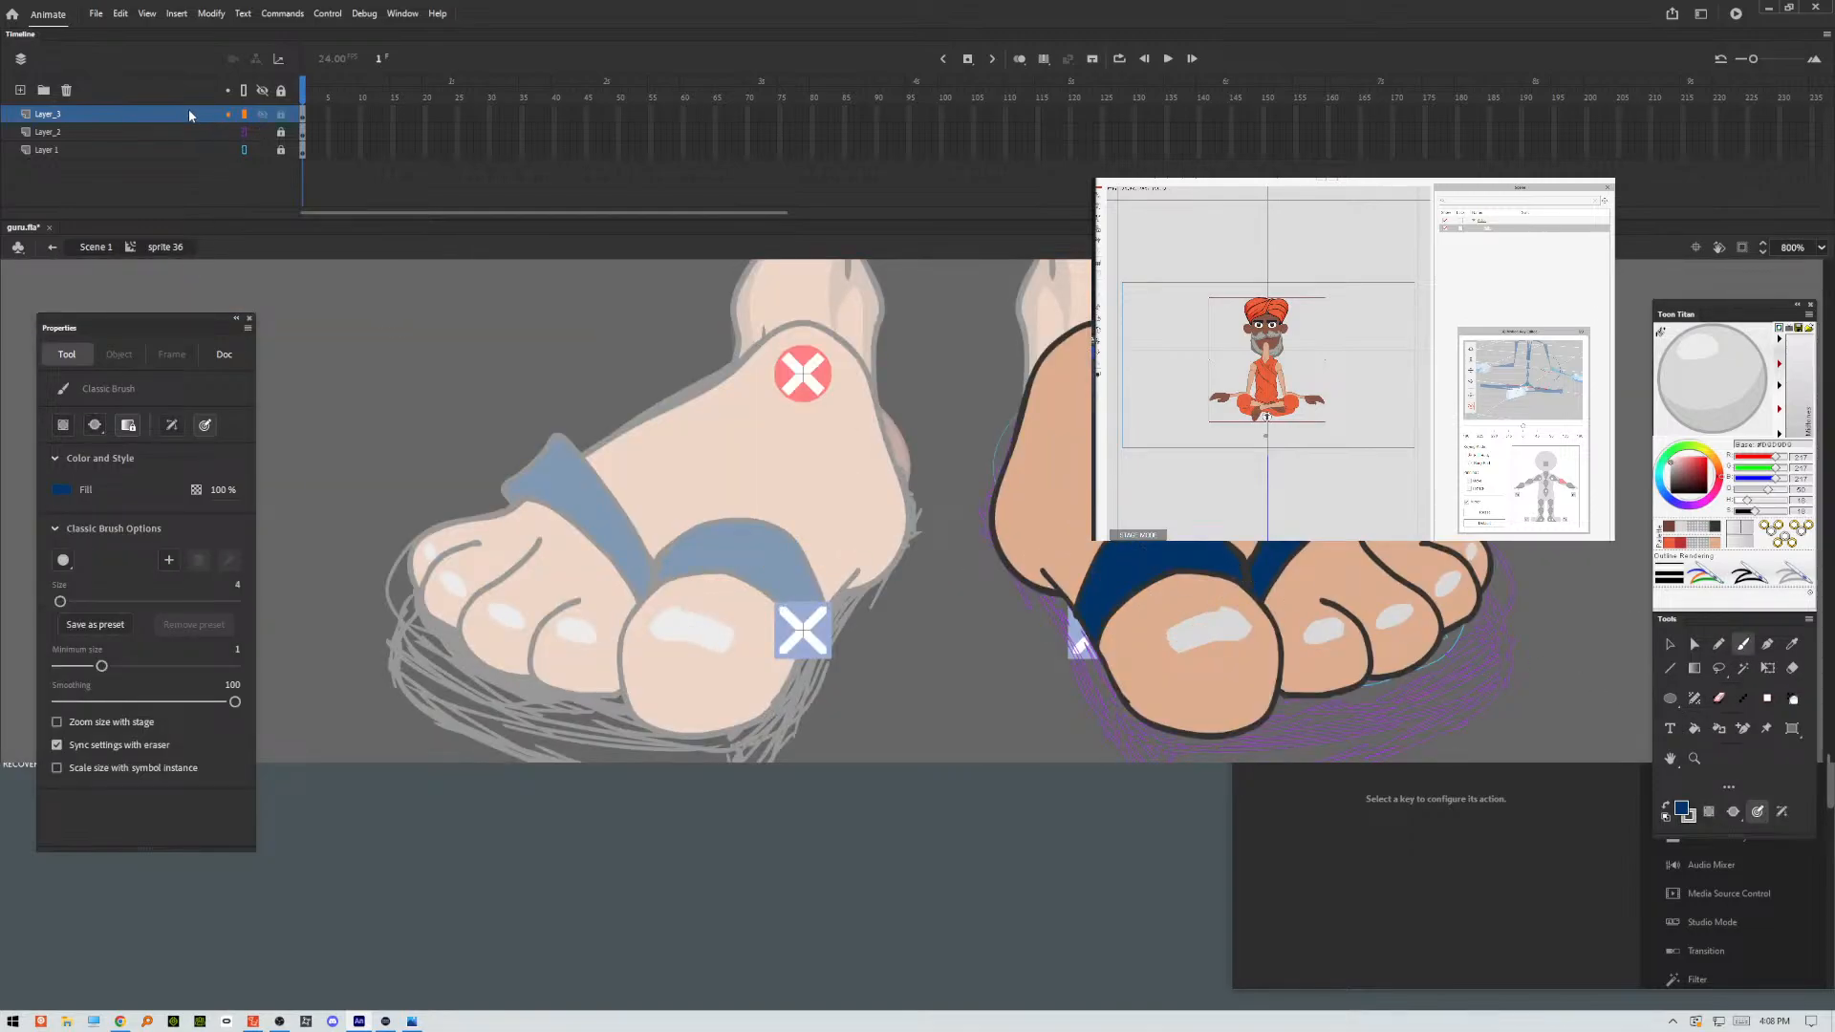
{"action": "left_click", "coordinate": [59, 131]}
{"action": "left_click", "coordinate": [20, 90]}
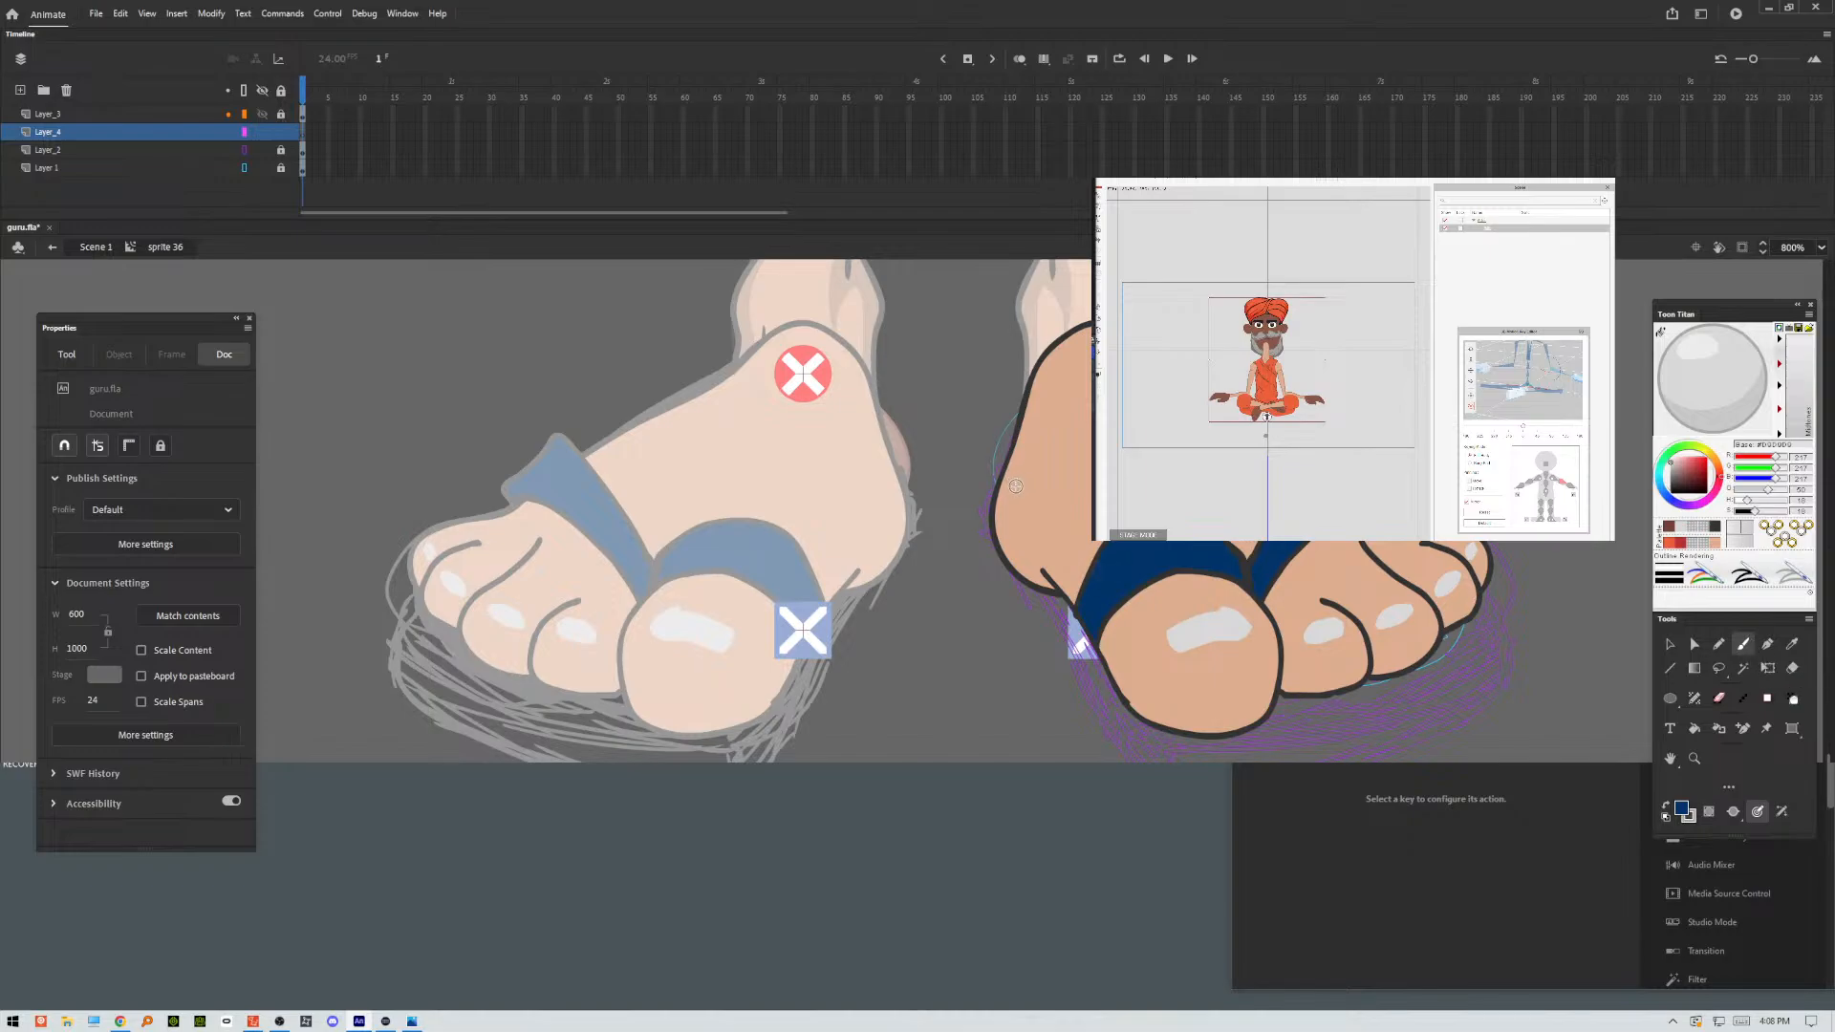
Draw the sandal sole's outline and its thickness line around the foot with the dark blue Classic Brush, following the sketch.
{"action": "left_click_drag", "start_coordinate": [987, 545], "coordinate": [1044, 604]}
{"action": "key", "text": "ctrl+z"}
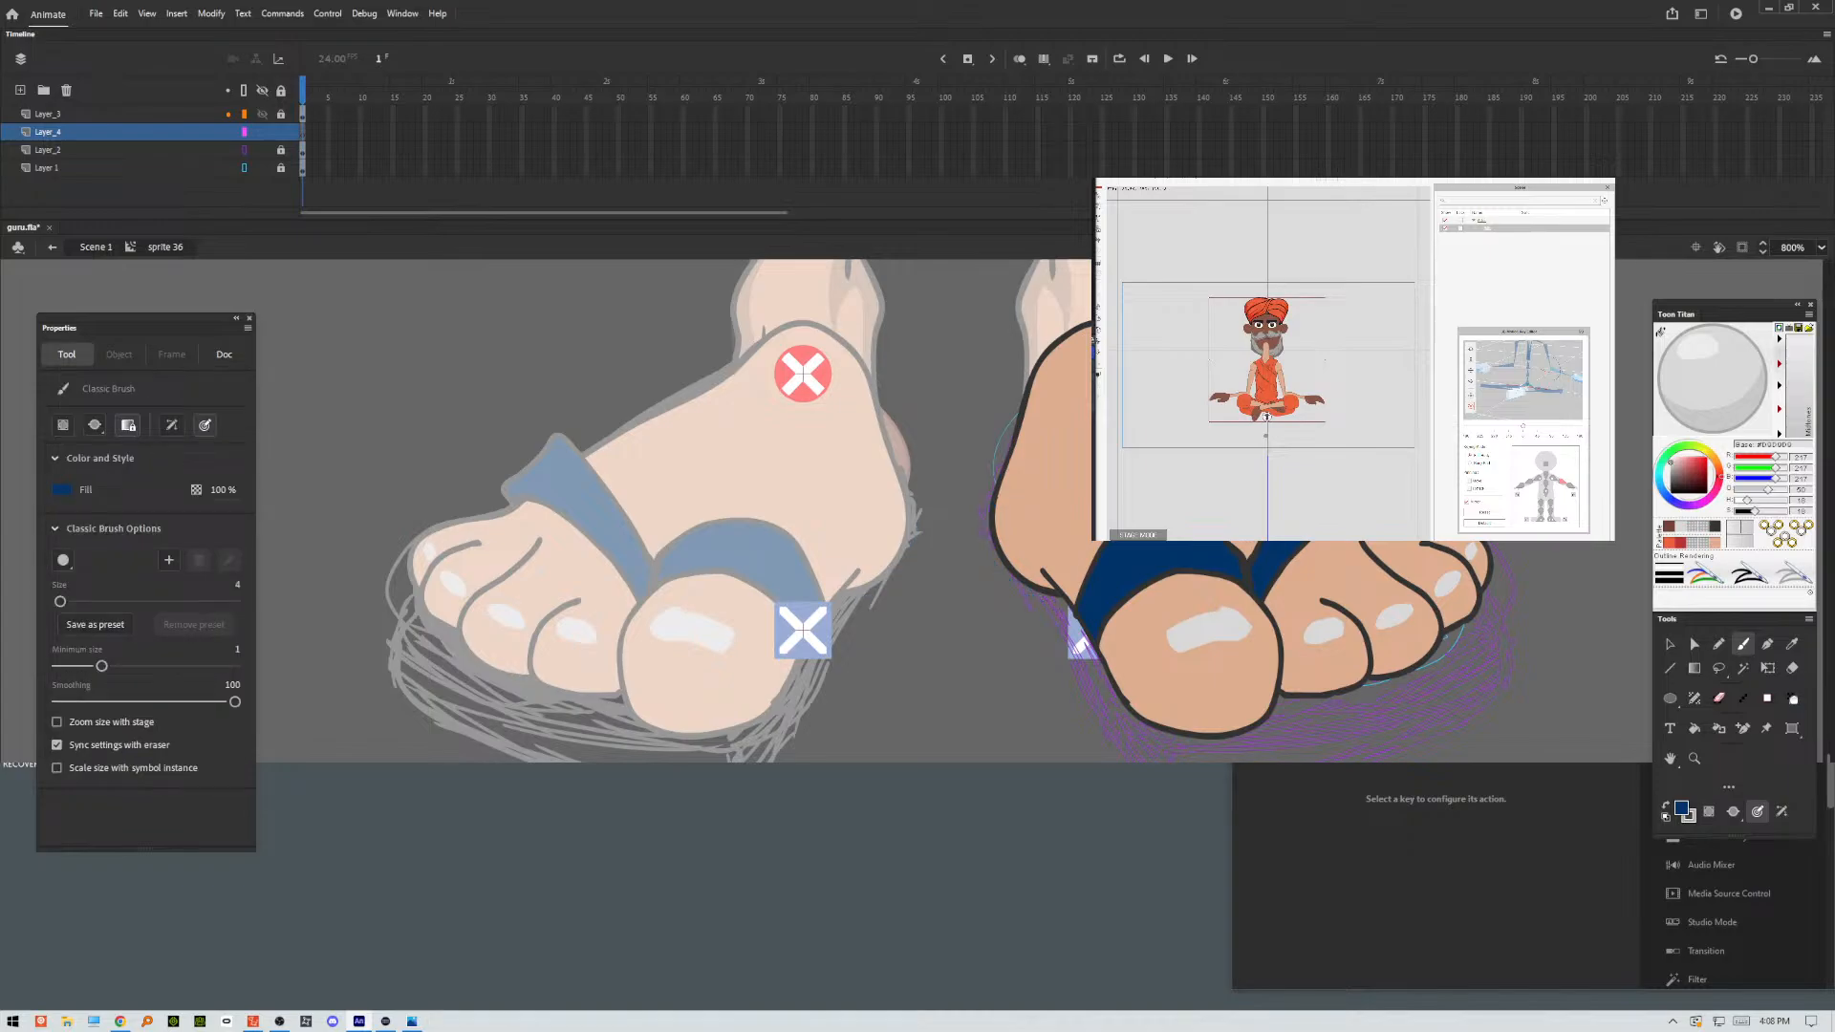
{"action": "key", "text": "ctrl+minus"}
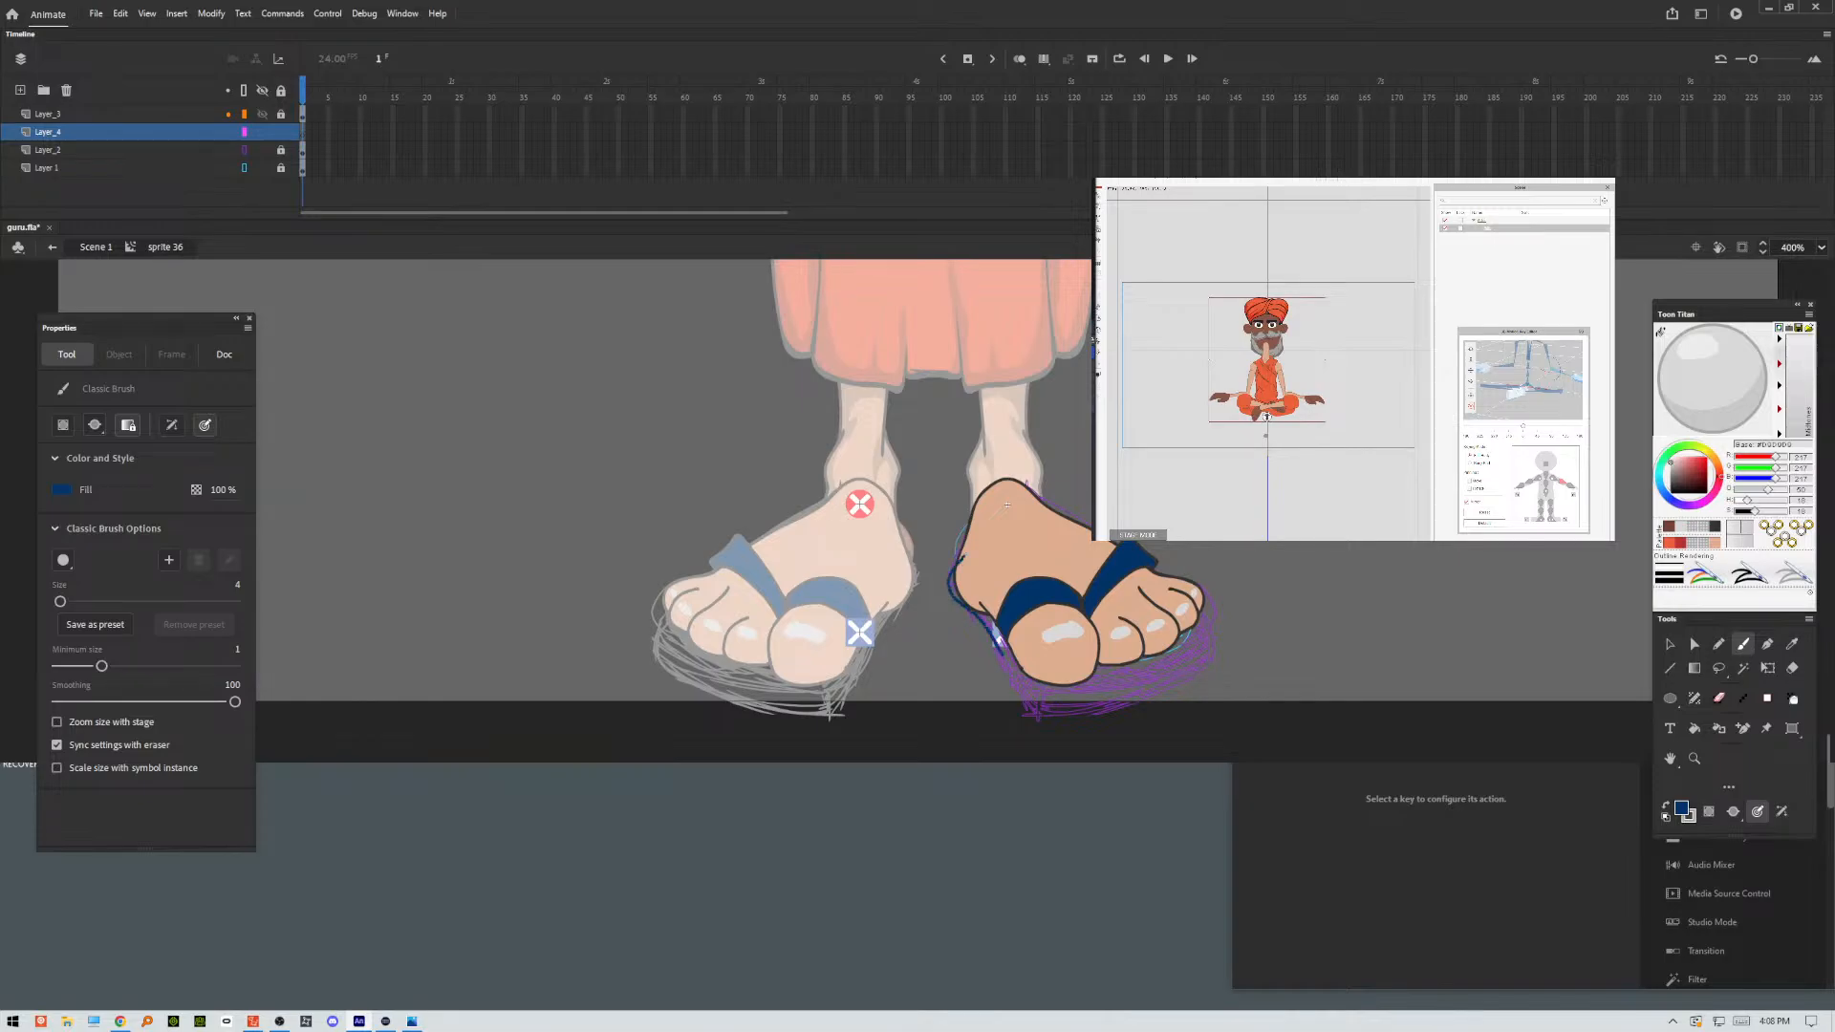
{"action": "mouse_move", "coordinate": [1042, 698]}
{"action": "left_mouse_down"}
{"action": "mouse_move", "coordinate": [1176, 658]}
{"action": "mouse_move", "coordinate": [1204, 629]}
{"action": "mouse_move", "coordinate": [1200, 591]}
{"action": "mouse_move", "coordinate": [1040, 512]}
{"action": "mouse_move", "coordinate": [965, 555]}
{"action": "left_mouse_up"}
{"action": "key", "text": "ctrl+z"}
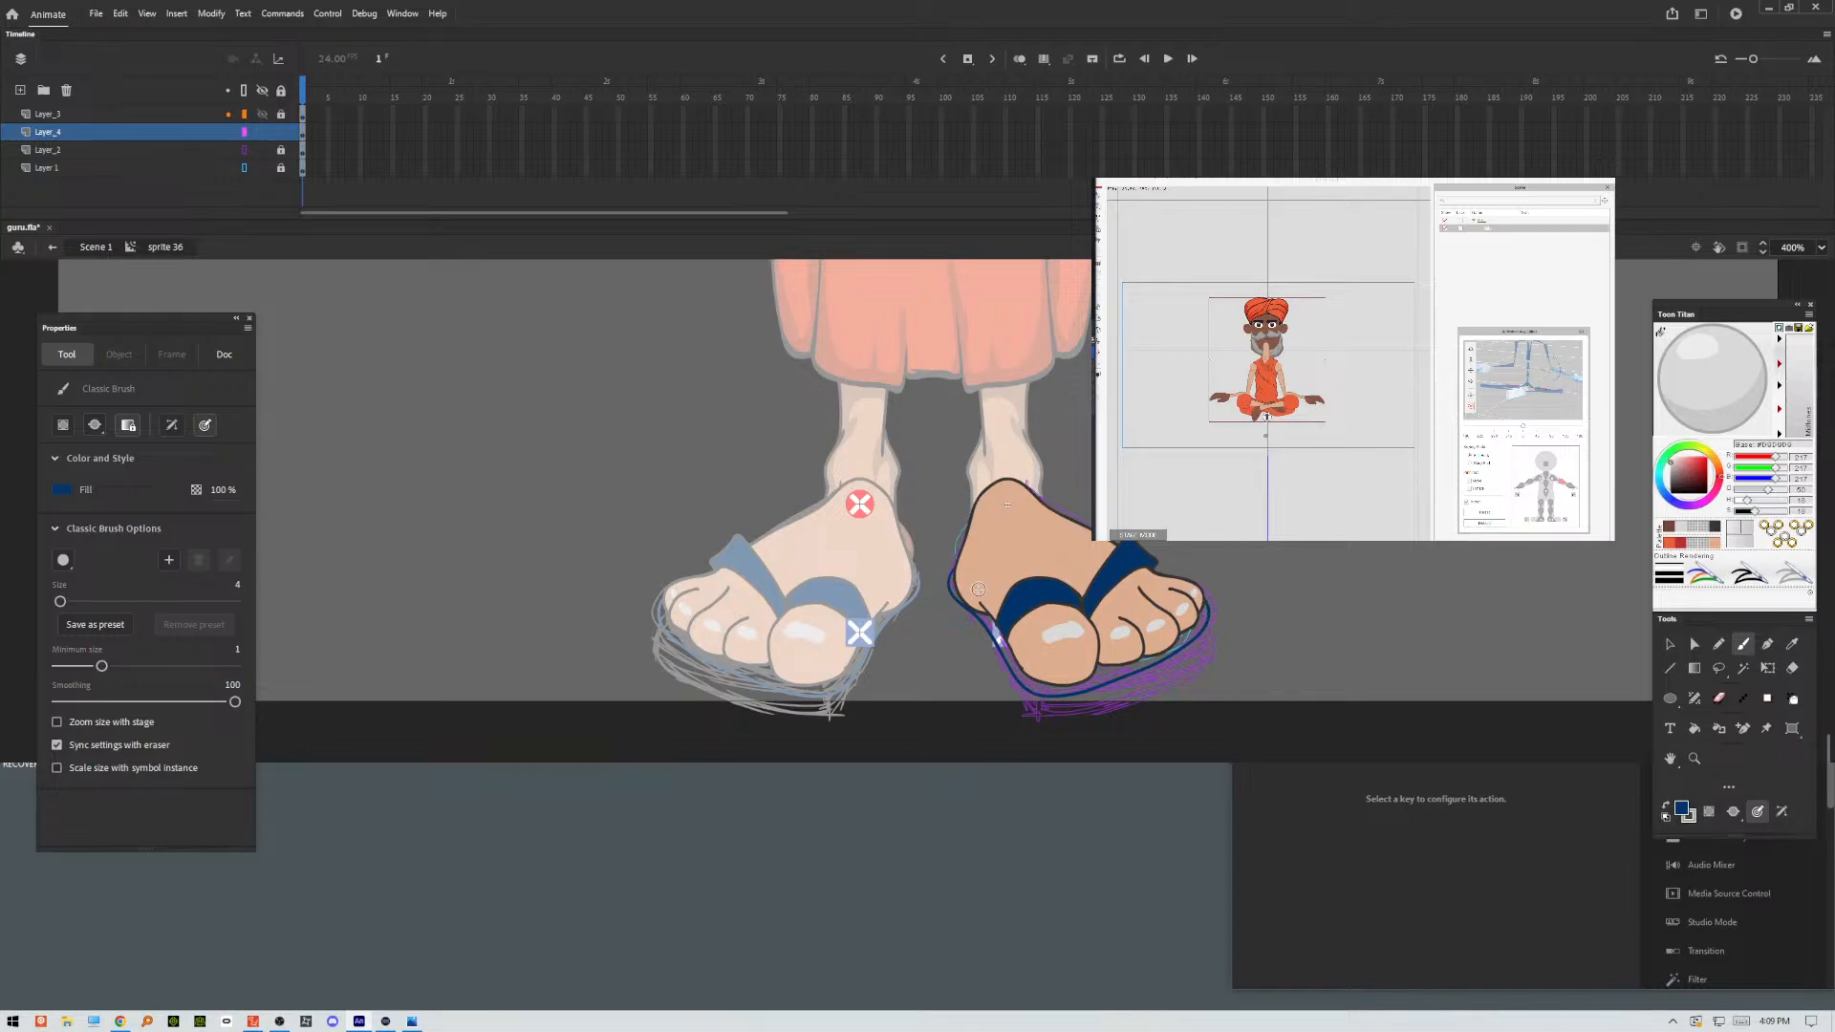
{"action": "mouse_move", "coordinate": [948, 587]}
{"action": "left_mouse_down"}
{"action": "mouse_move", "coordinate": [1007, 689]}
{"action": "mouse_move", "coordinate": [1135, 688]}
{"action": "mouse_move", "coordinate": [1181, 670]}
{"action": "mouse_move", "coordinate": [1213, 612]}
{"action": "left_mouse_up"}
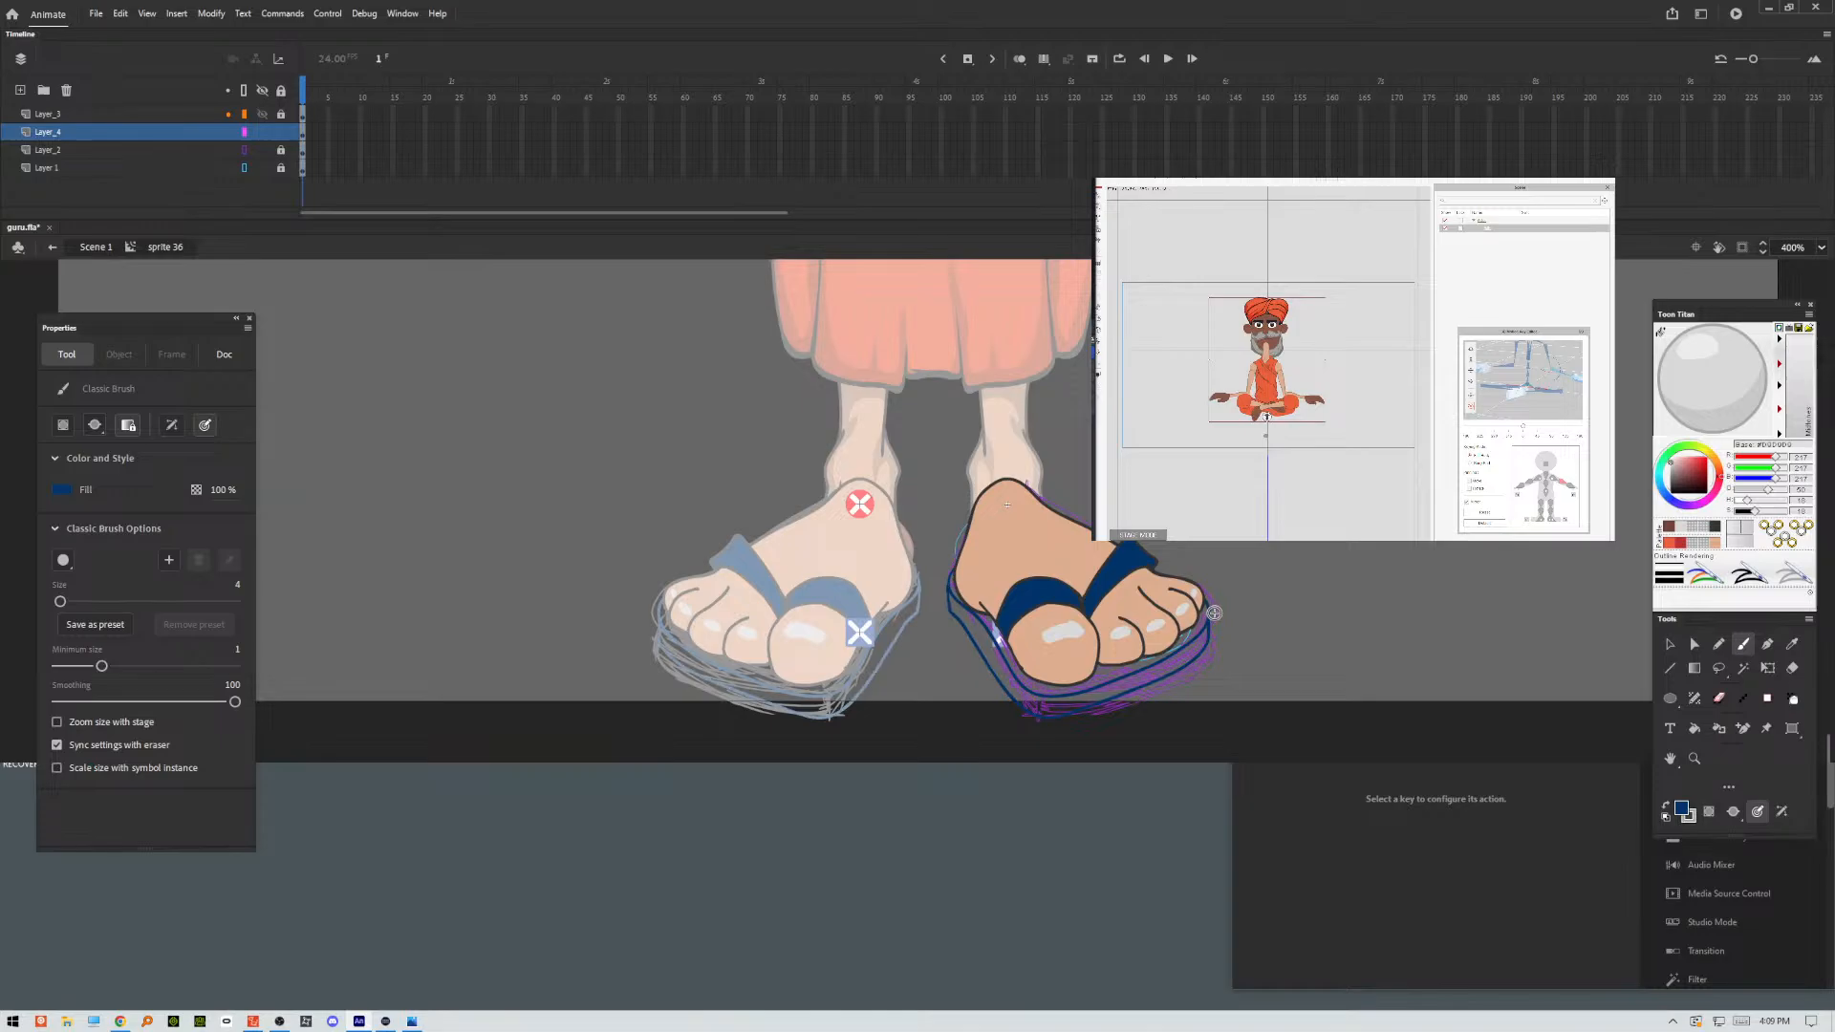
Recolour the sole's outline dark grey with the Paint Bucket and try out a dark grey fill inside the sole.
{"action": "left_click", "coordinate": [1714, 534]}
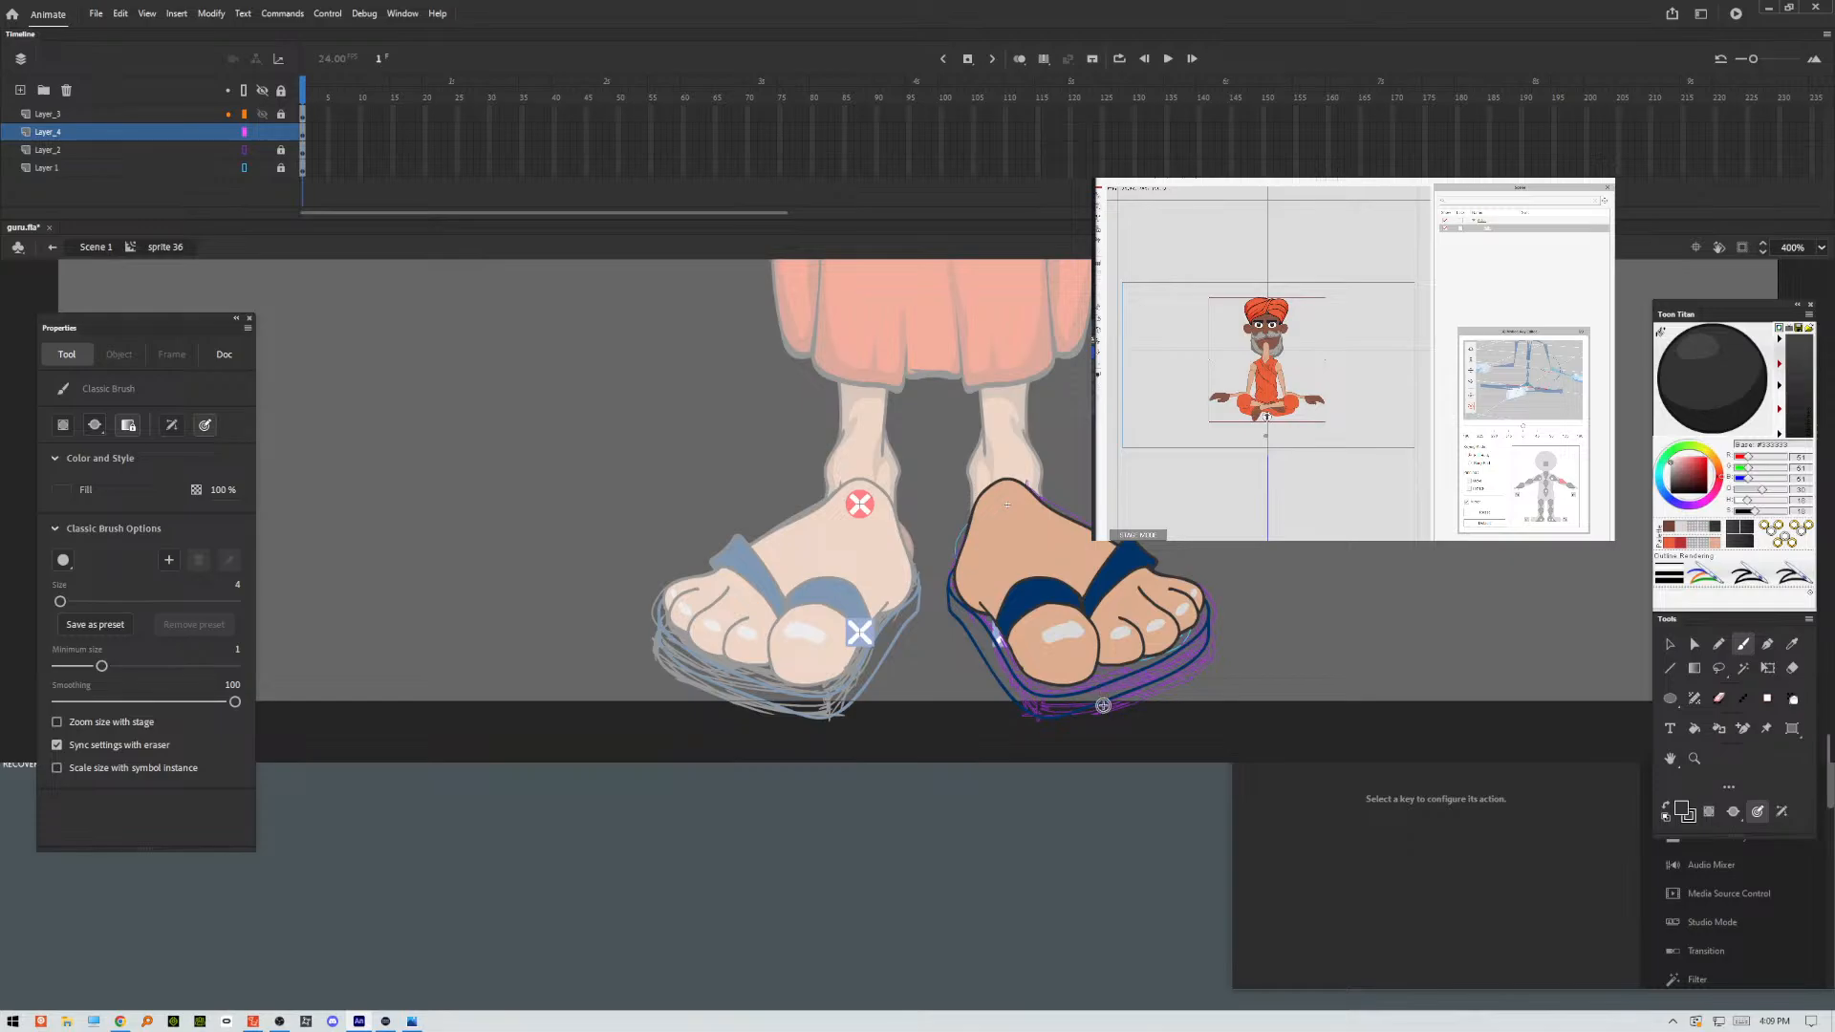
{"action": "key", "text": "k"}
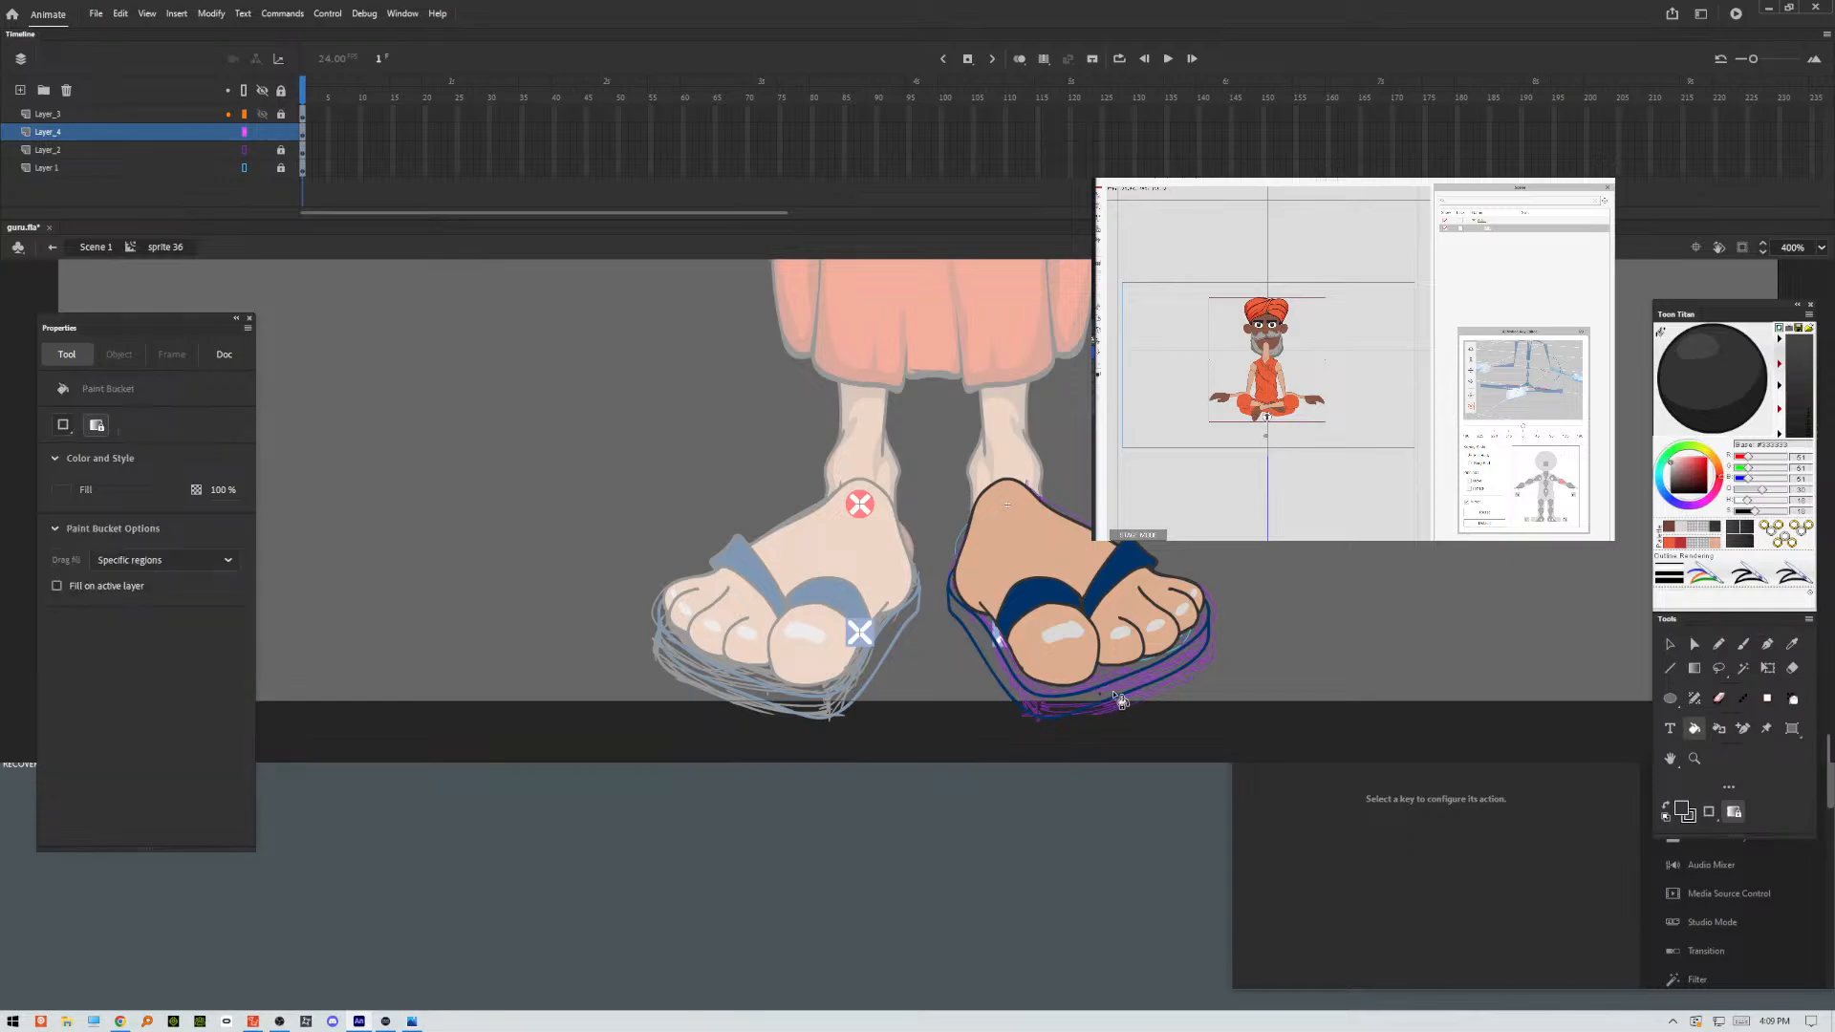
{"action": "left_click", "coordinate": [1120, 700]}
{"action": "left_click", "coordinate": [1115, 692]}
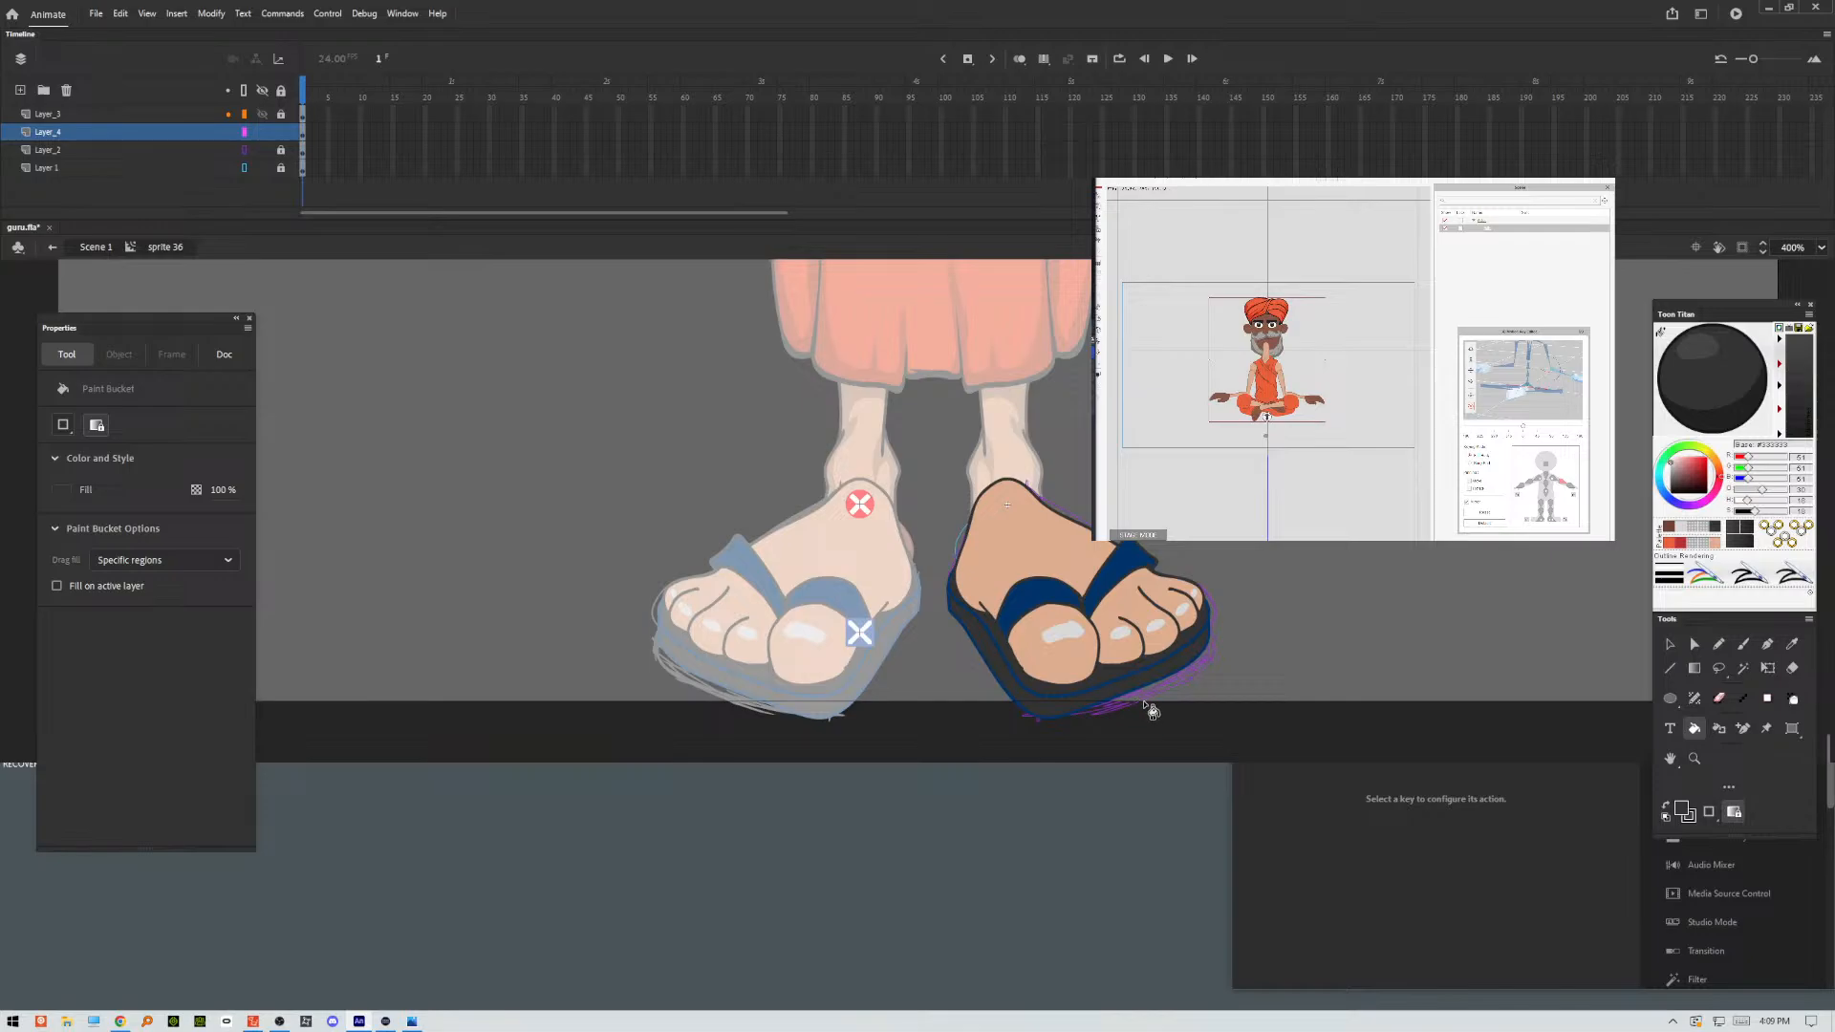
{"action": "key", "text": "ctrl+z"}
{"action": "key", "text": "ctrl+z"}
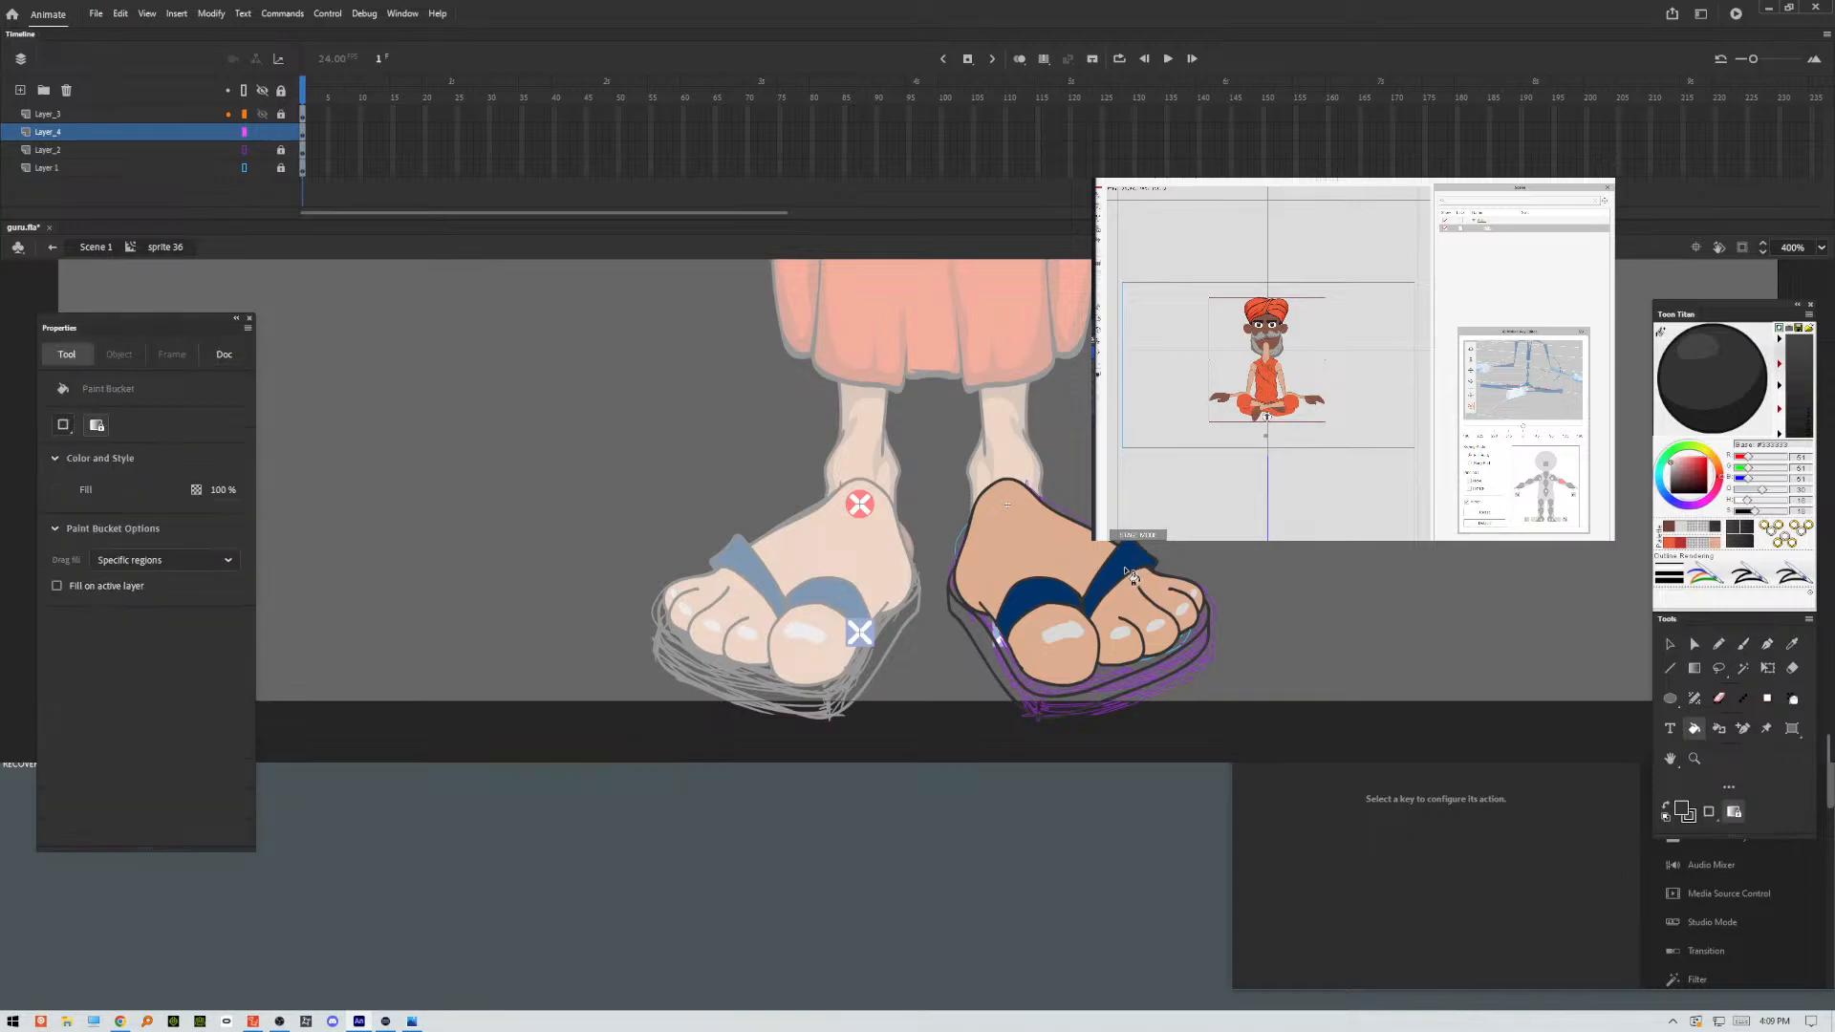
{"action": "left_click", "coordinate": [1111, 682]}
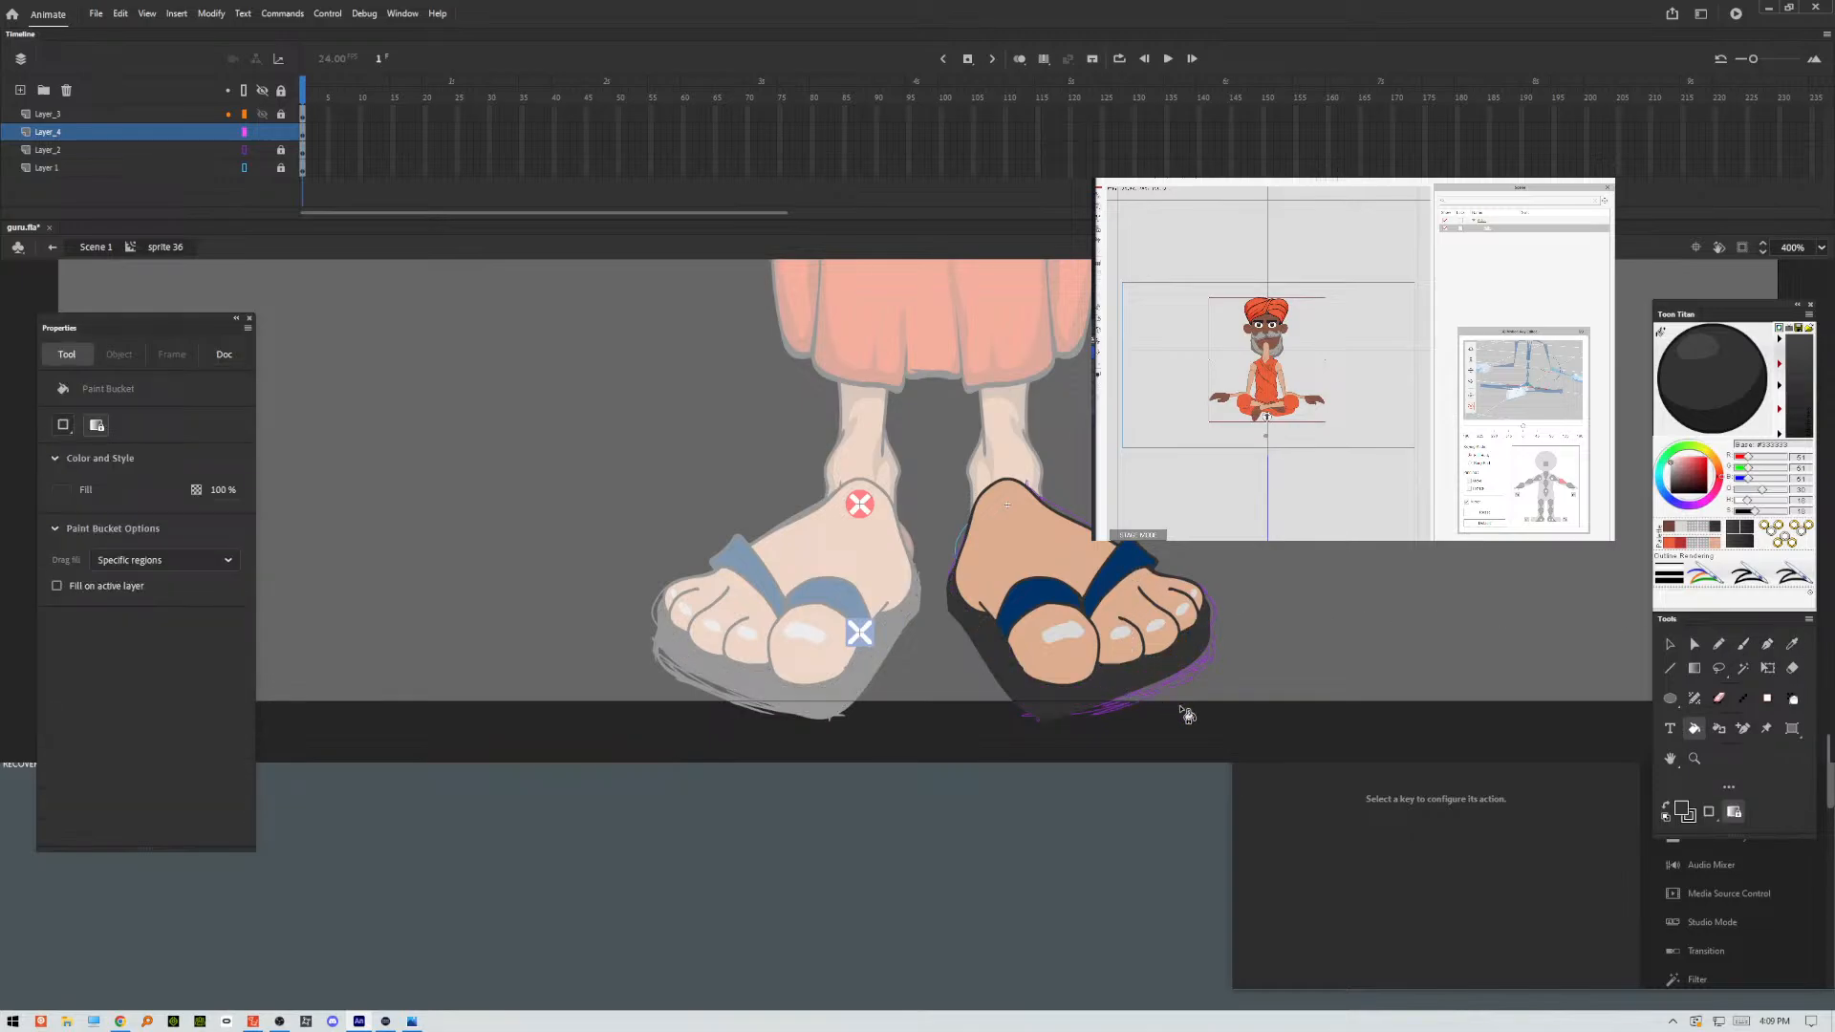
{"action": "key", "text": "ctrl+z"}
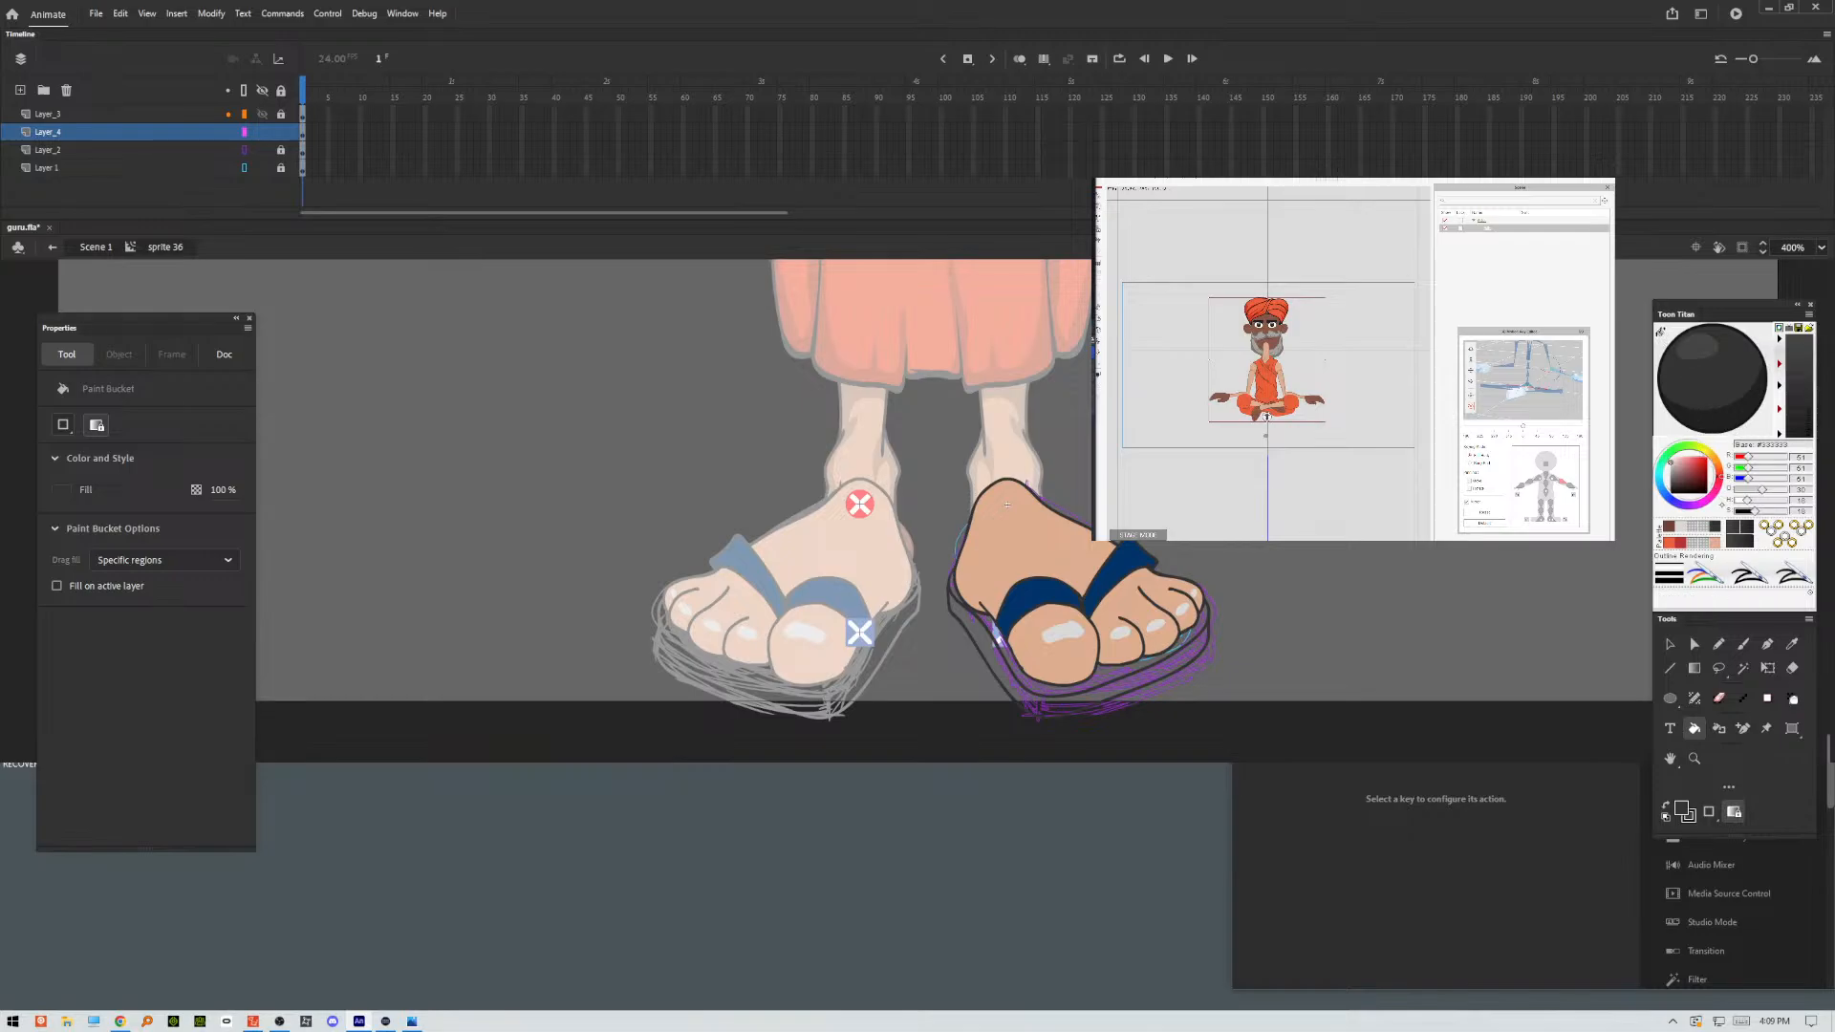
Sample the strap's dark blue with the Eyedropper and fill the sandal sole's top and side with it.
{"action": "left_click", "coordinate": [1793, 643]}
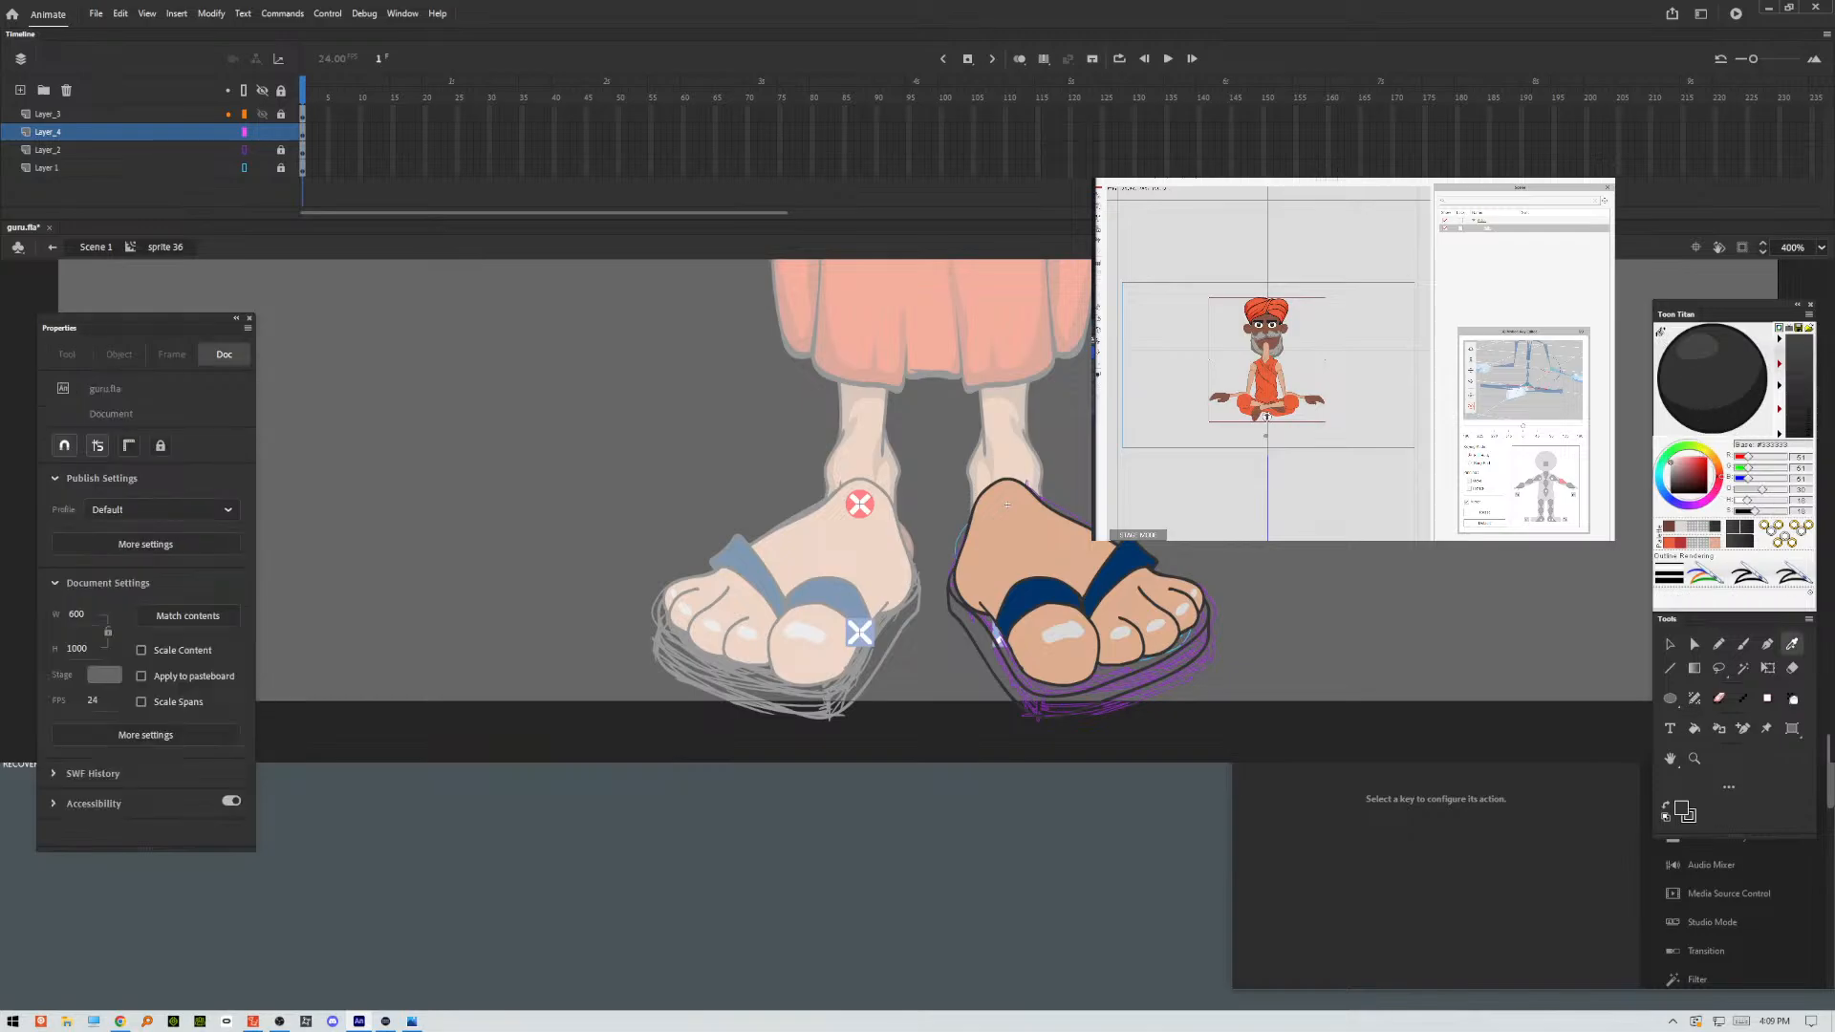
{"action": "left_click", "coordinate": [1133, 564]}
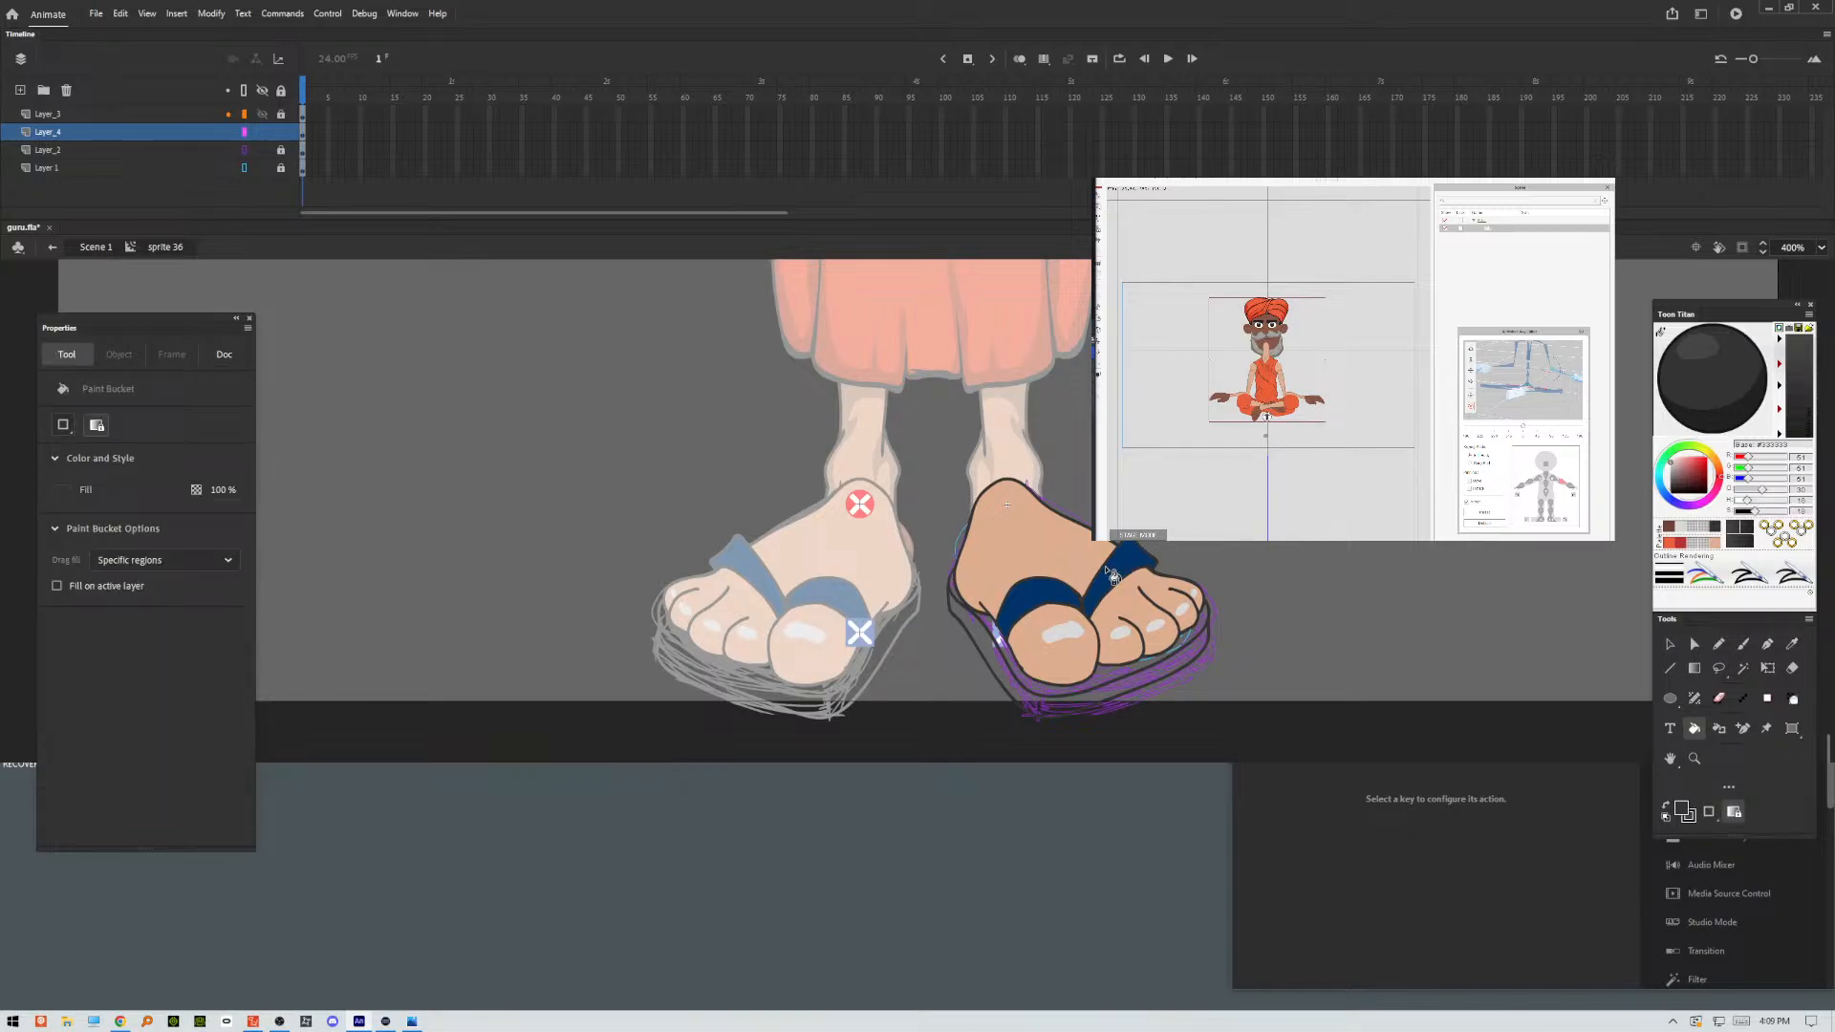
{"action": "left_click", "coordinate": [1792, 644]}
{"action": "left_click", "coordinate": [1125, 561]}
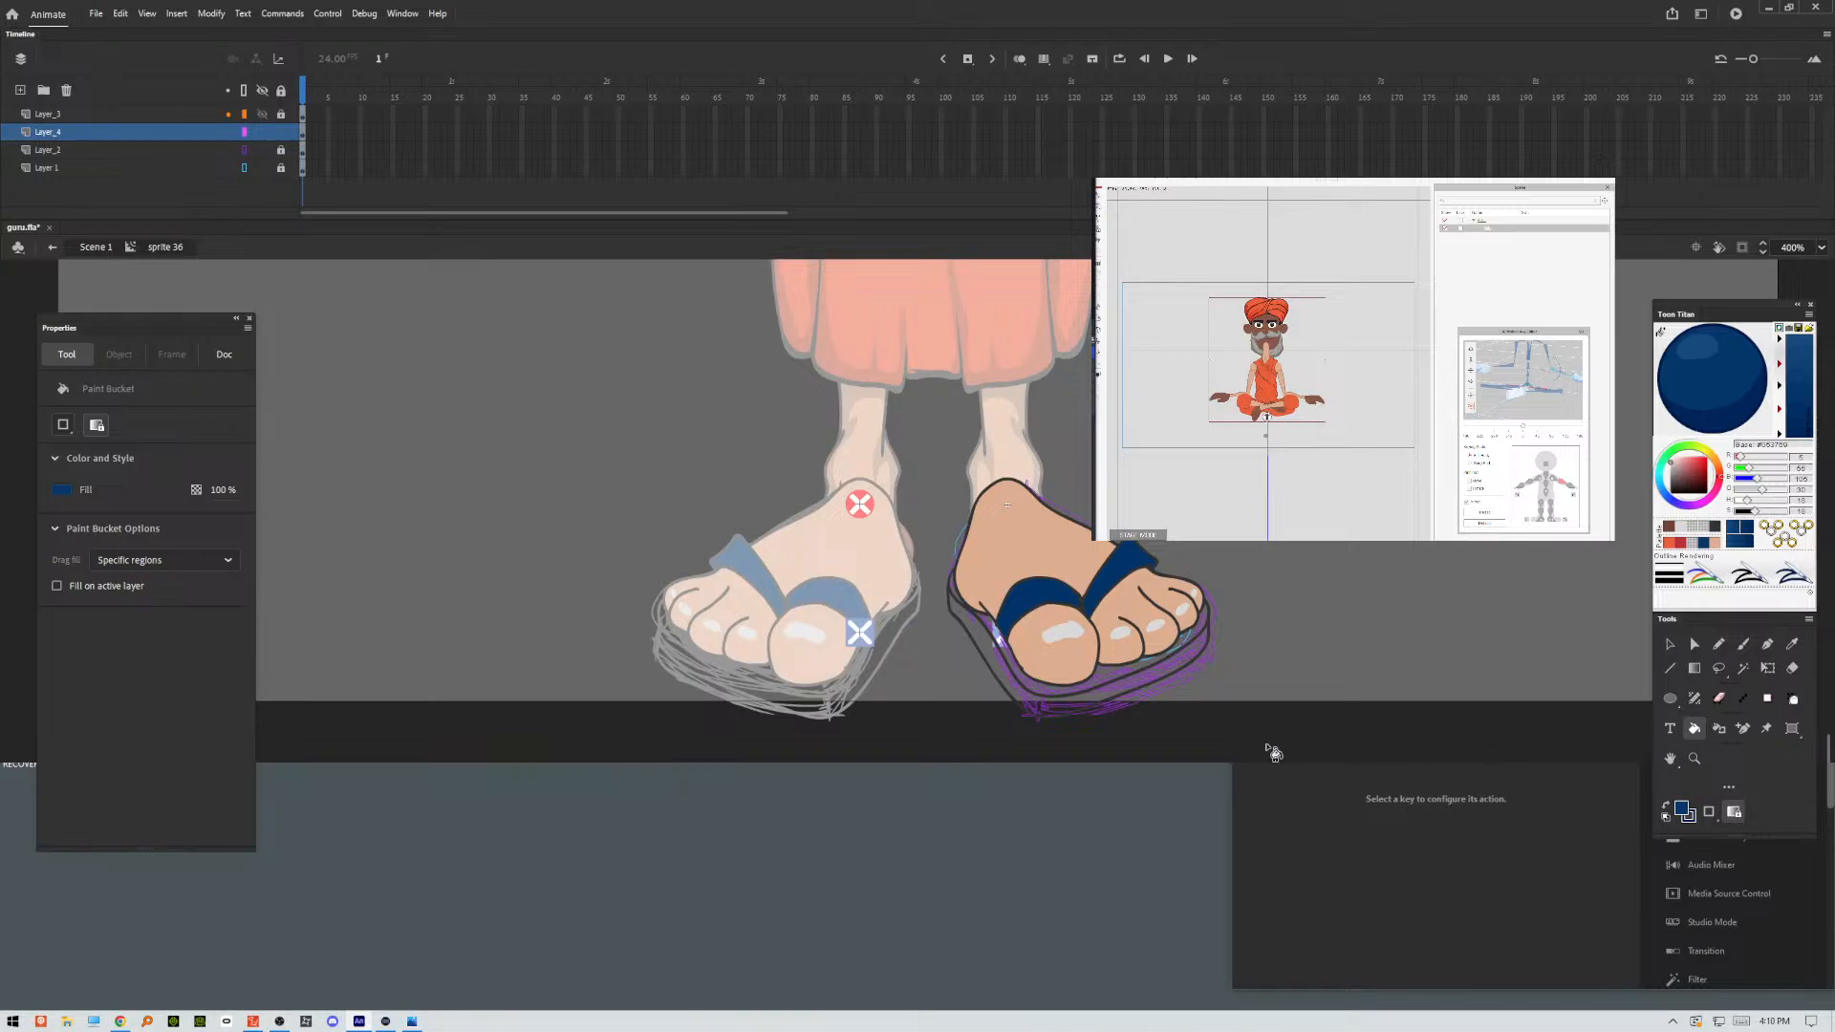
{"action": "left_click", "coordinate": [1095, 709]}
{"action": "left_click", "coordinate": [1112, 689]}
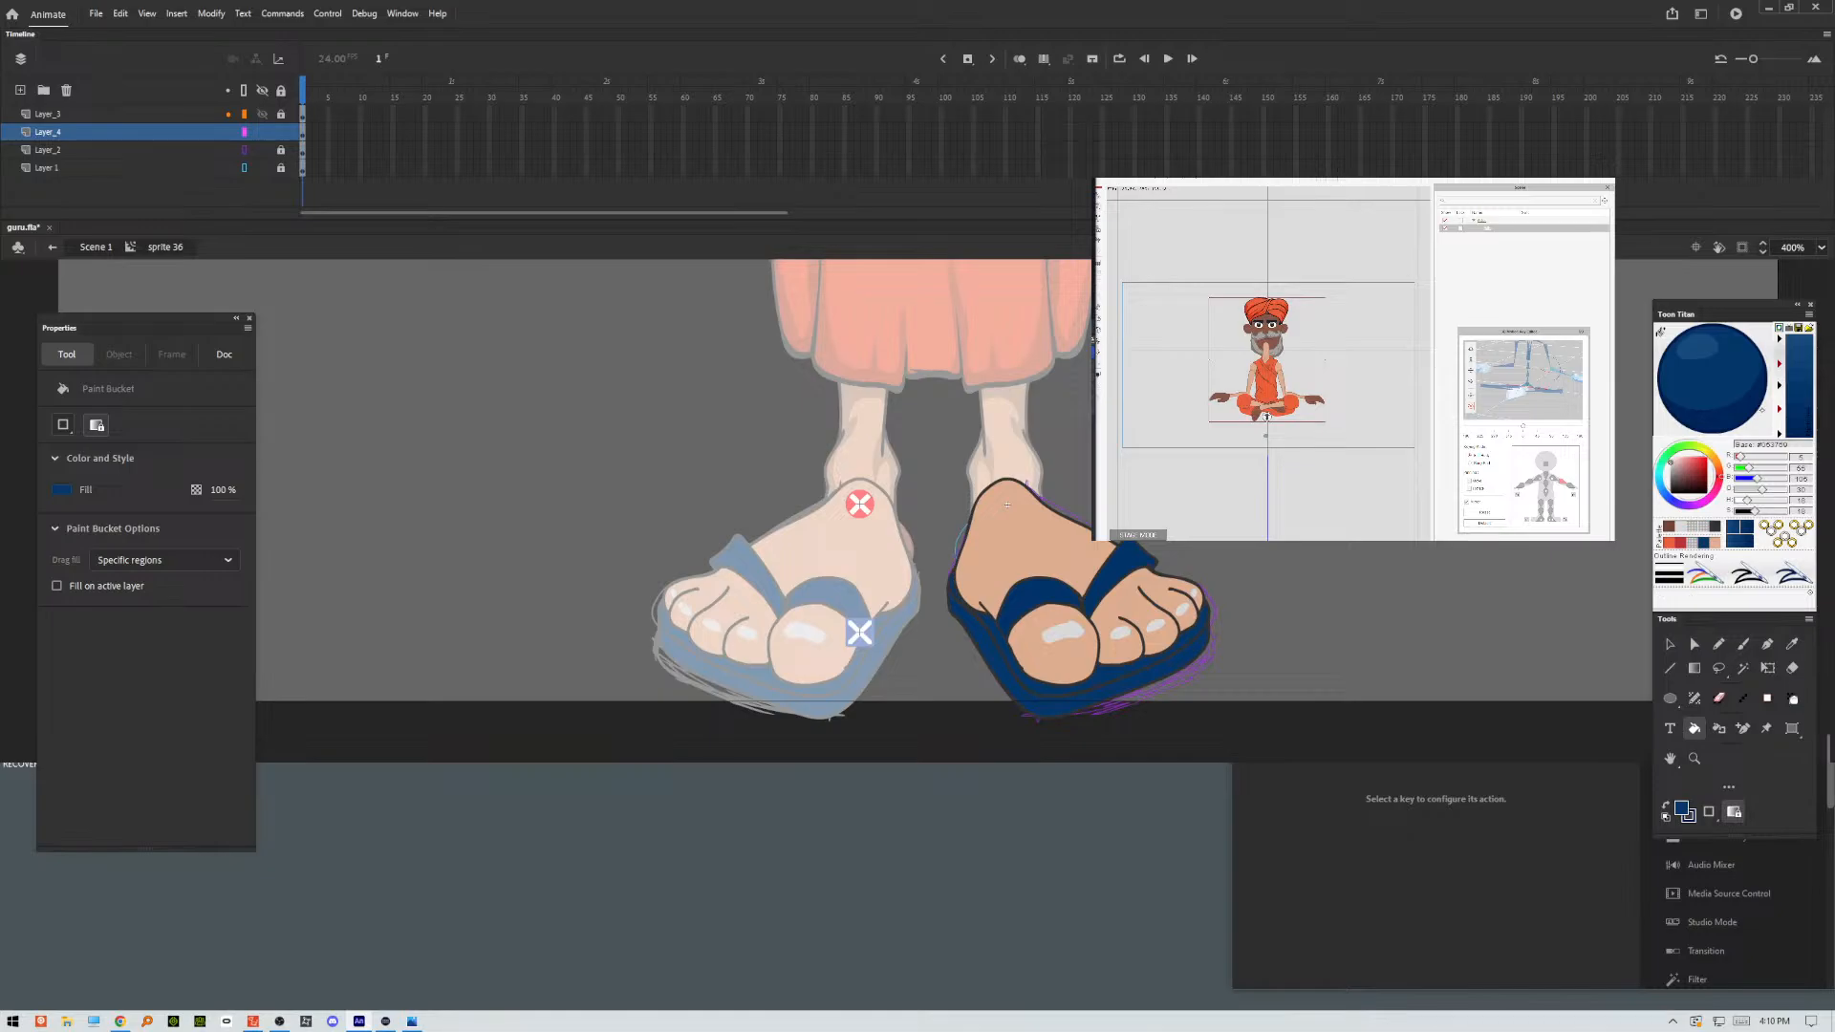
Set the fill colour to a darker shade of the palette's brown and fill the sandal sole with the Paint Bucket.
{"action": "left_click", "coordinate": [1669, 527]}
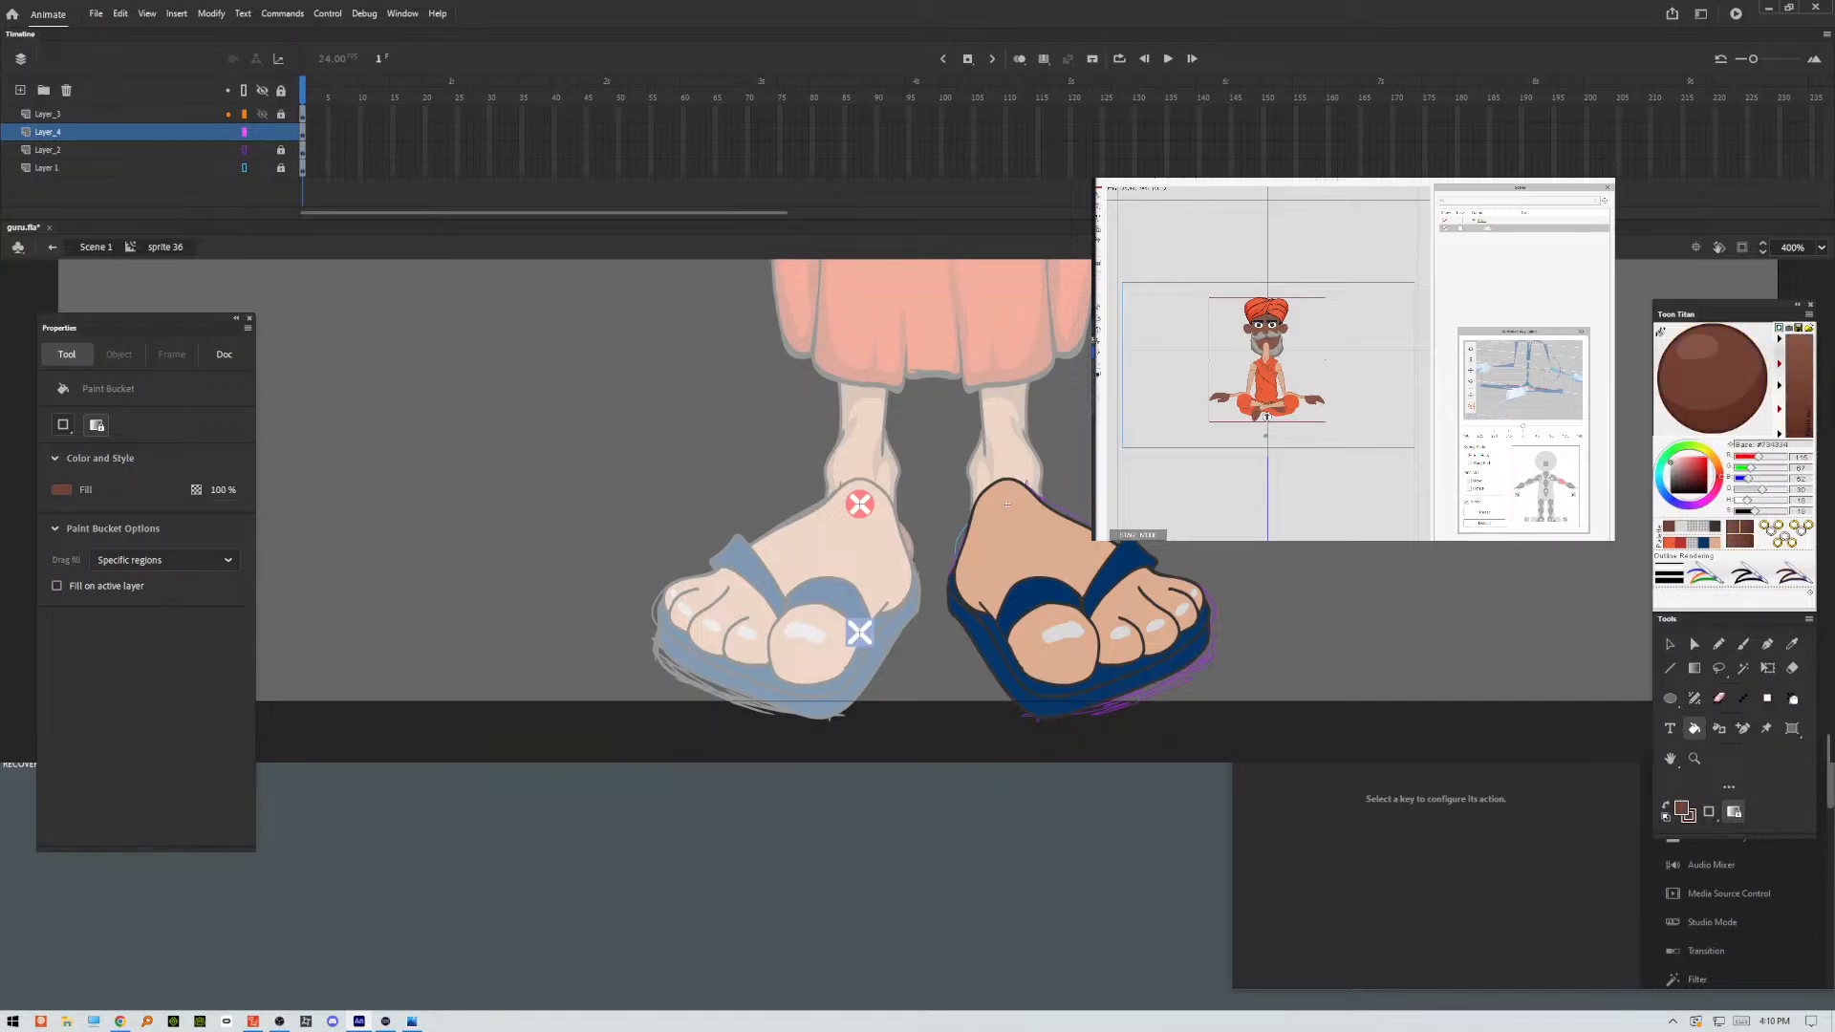
{"action": "left_click", "coordinate": [1748, 412]}
{"action": "left_click", "coordinate": [1136, 697]}
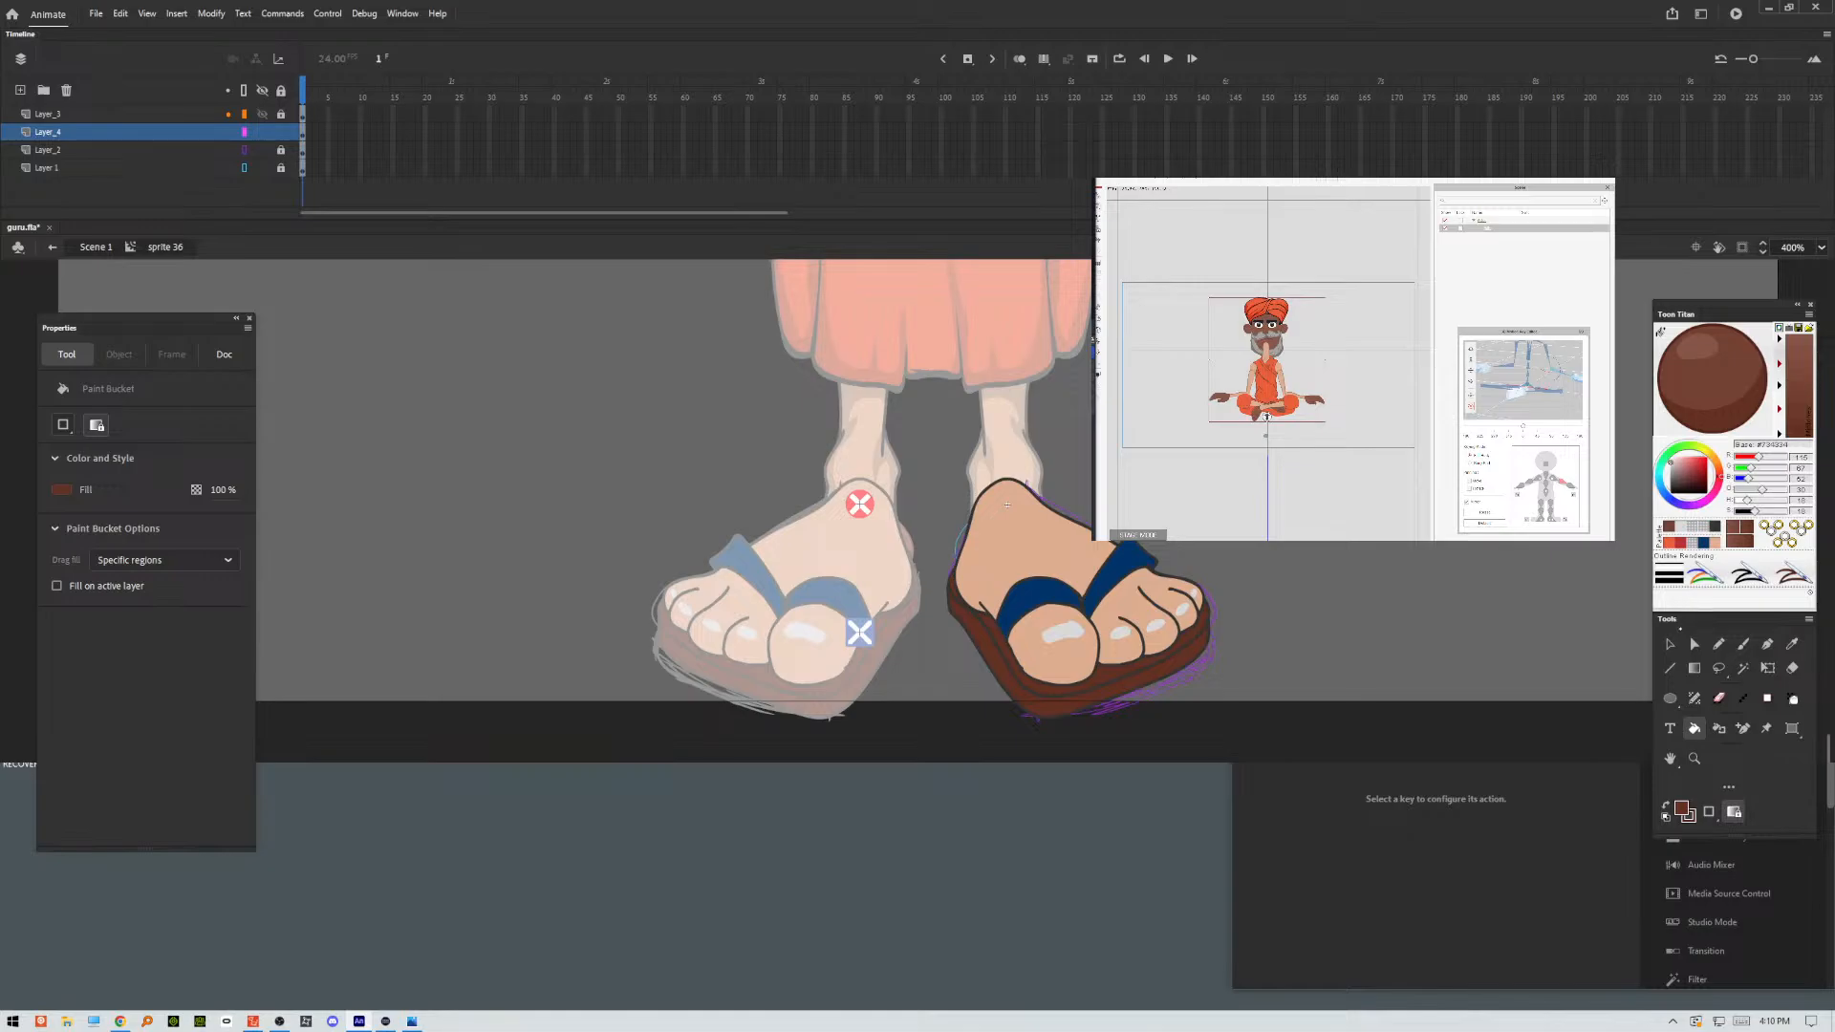
Unlock Layer_3 and delete the ink outline across the top of the ankle.
{"action": "key", "text": "v"}
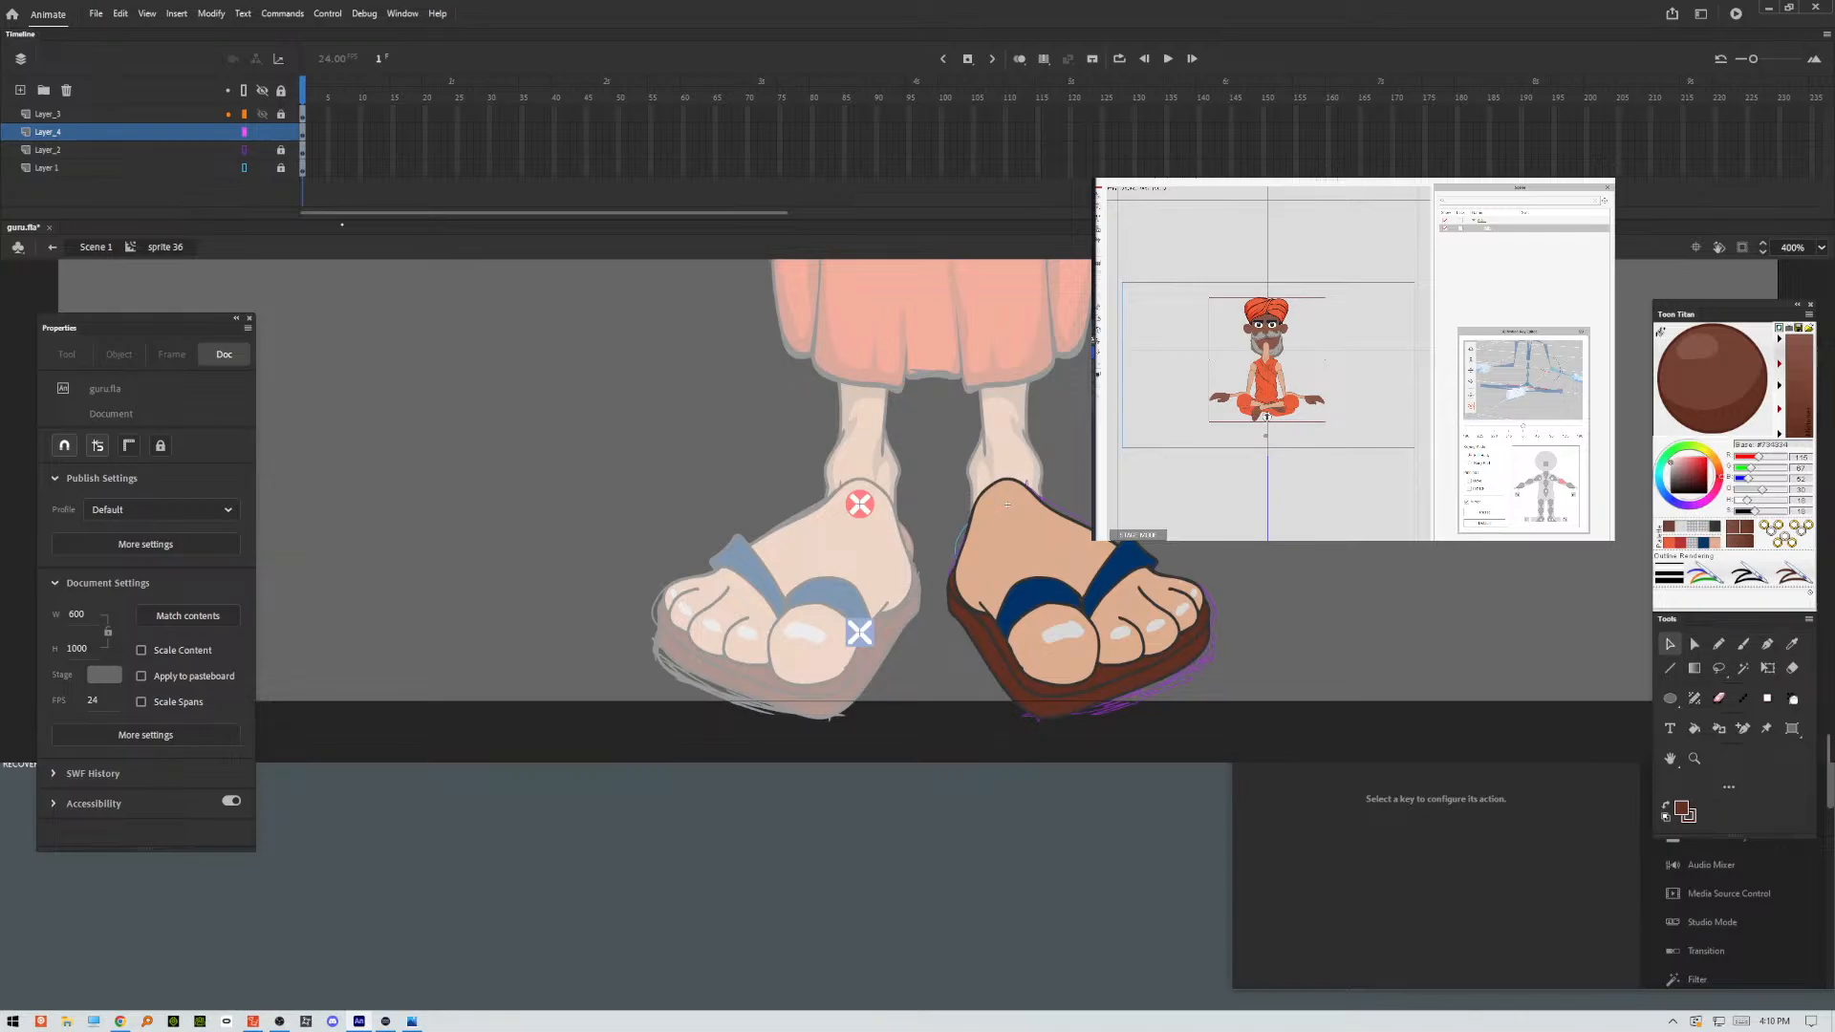
{"action": "left_click", "coordinate": [282, 115]}
{"action": "key", "text": "ctrl+z"}
{"action": "key", "text": "ctrl+z"}
{"action": "left_click", "coordinate": [1004, 485]}
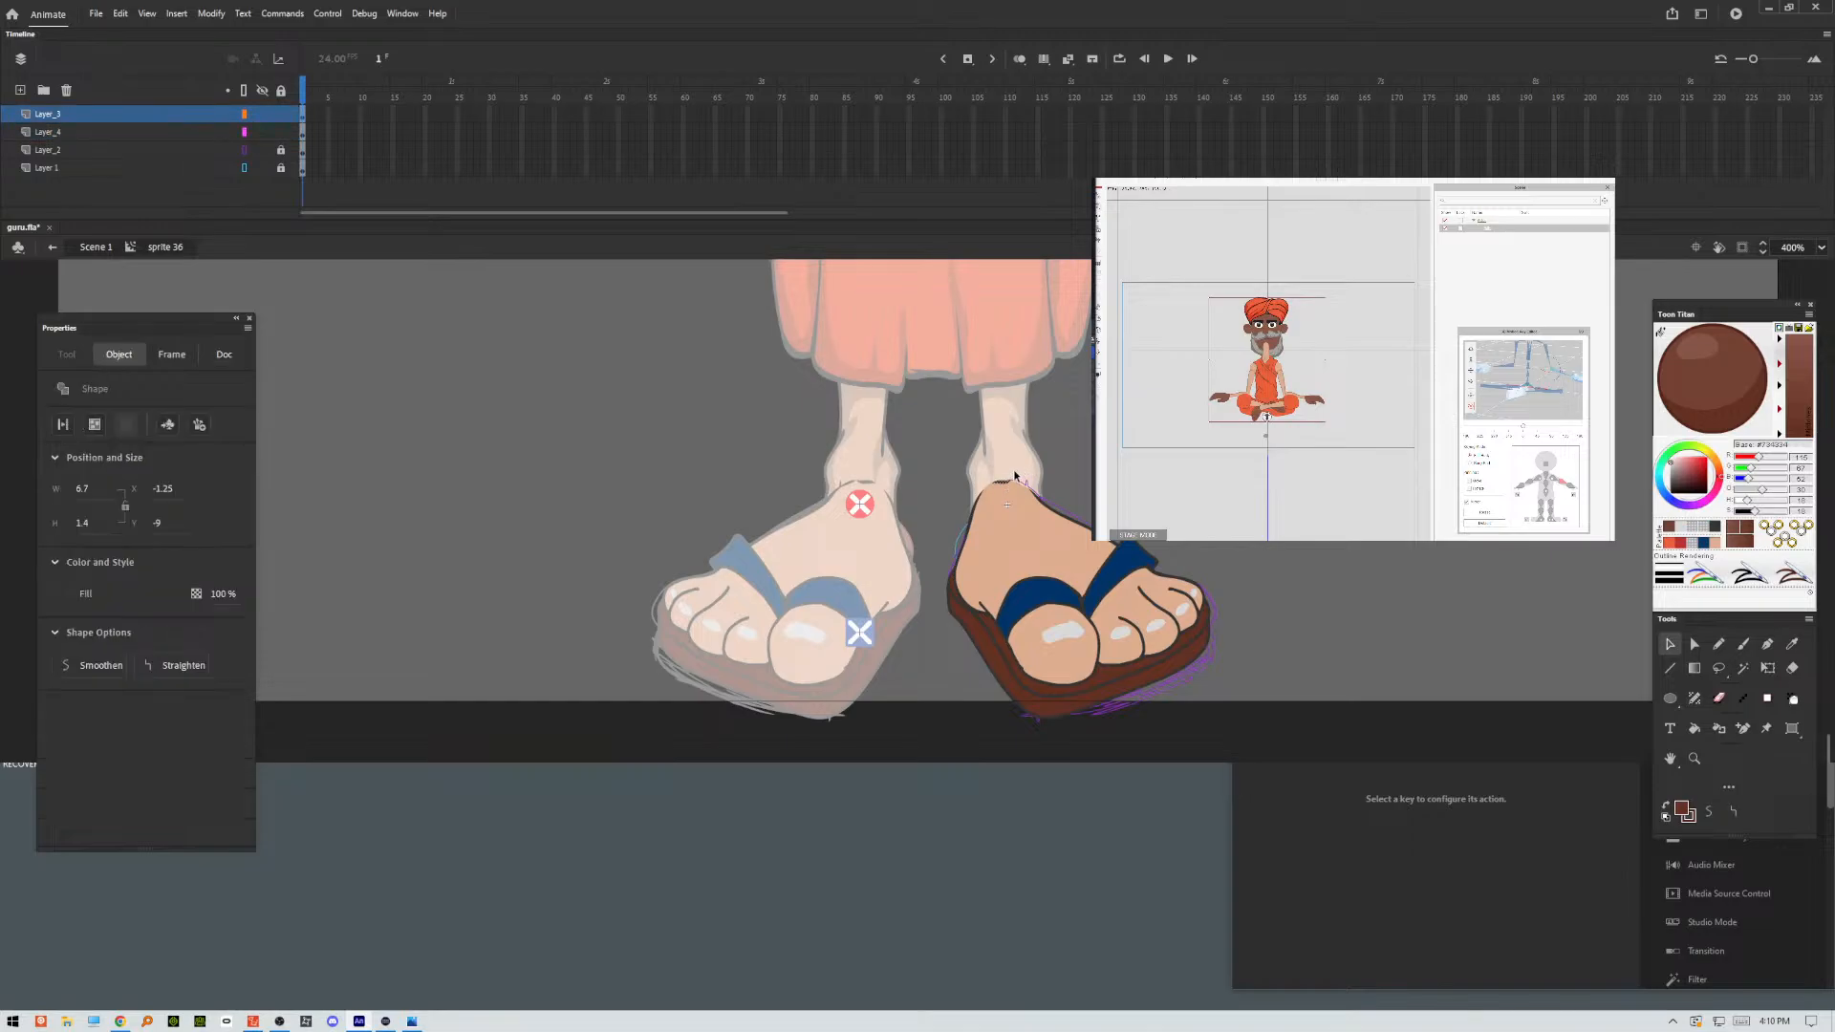
{"action": "key", "text": "Delete"}
{"action": "mouse_move", "coordinate": [945, 469]}
{"action": "left_mouse_down"}
{"action": "mouse_move", "coordinate": [1041, 503]}
{"action": "mouse_move", "coordinate": [946, 474]}
{"action": "left_mouse_up"}
{"action": "left_click", "coordinate": [1709, 811]}
{"action": "key", "text": "Delete"}
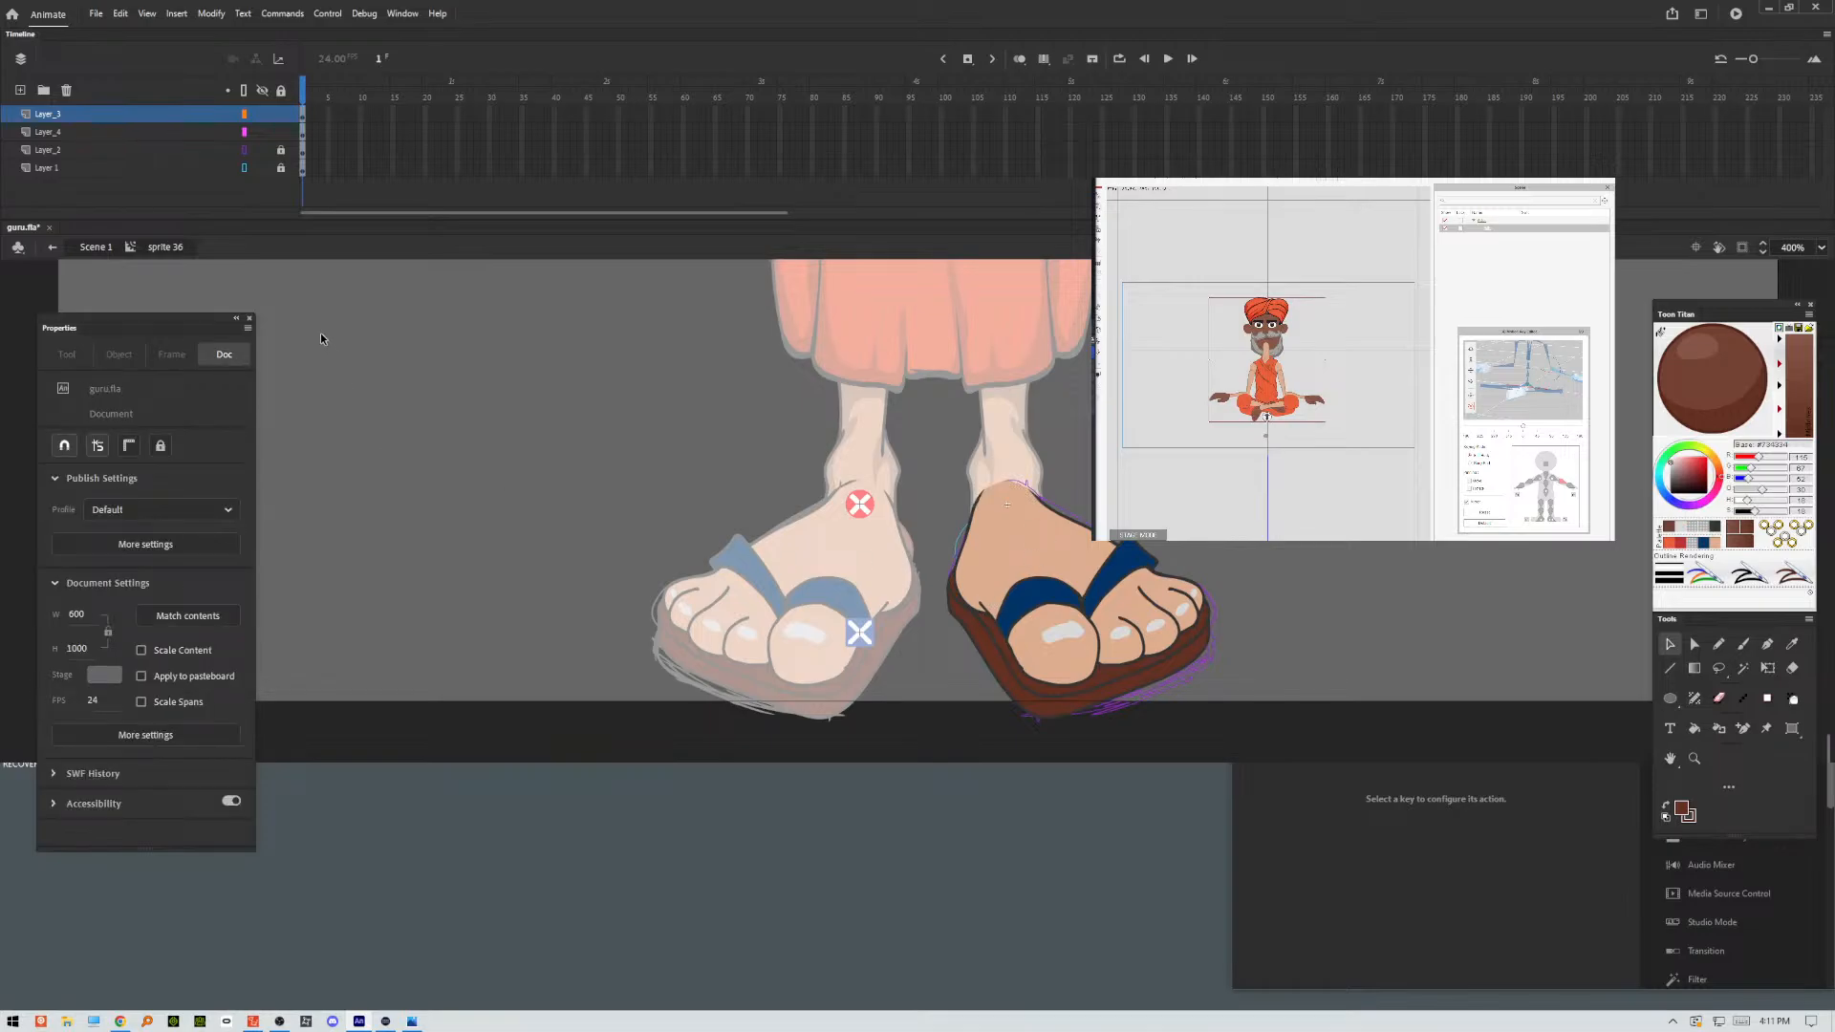
Delete the rough sketch layer, Layer_2.
{"action": "left_click", "coordinate": [122, 149]}
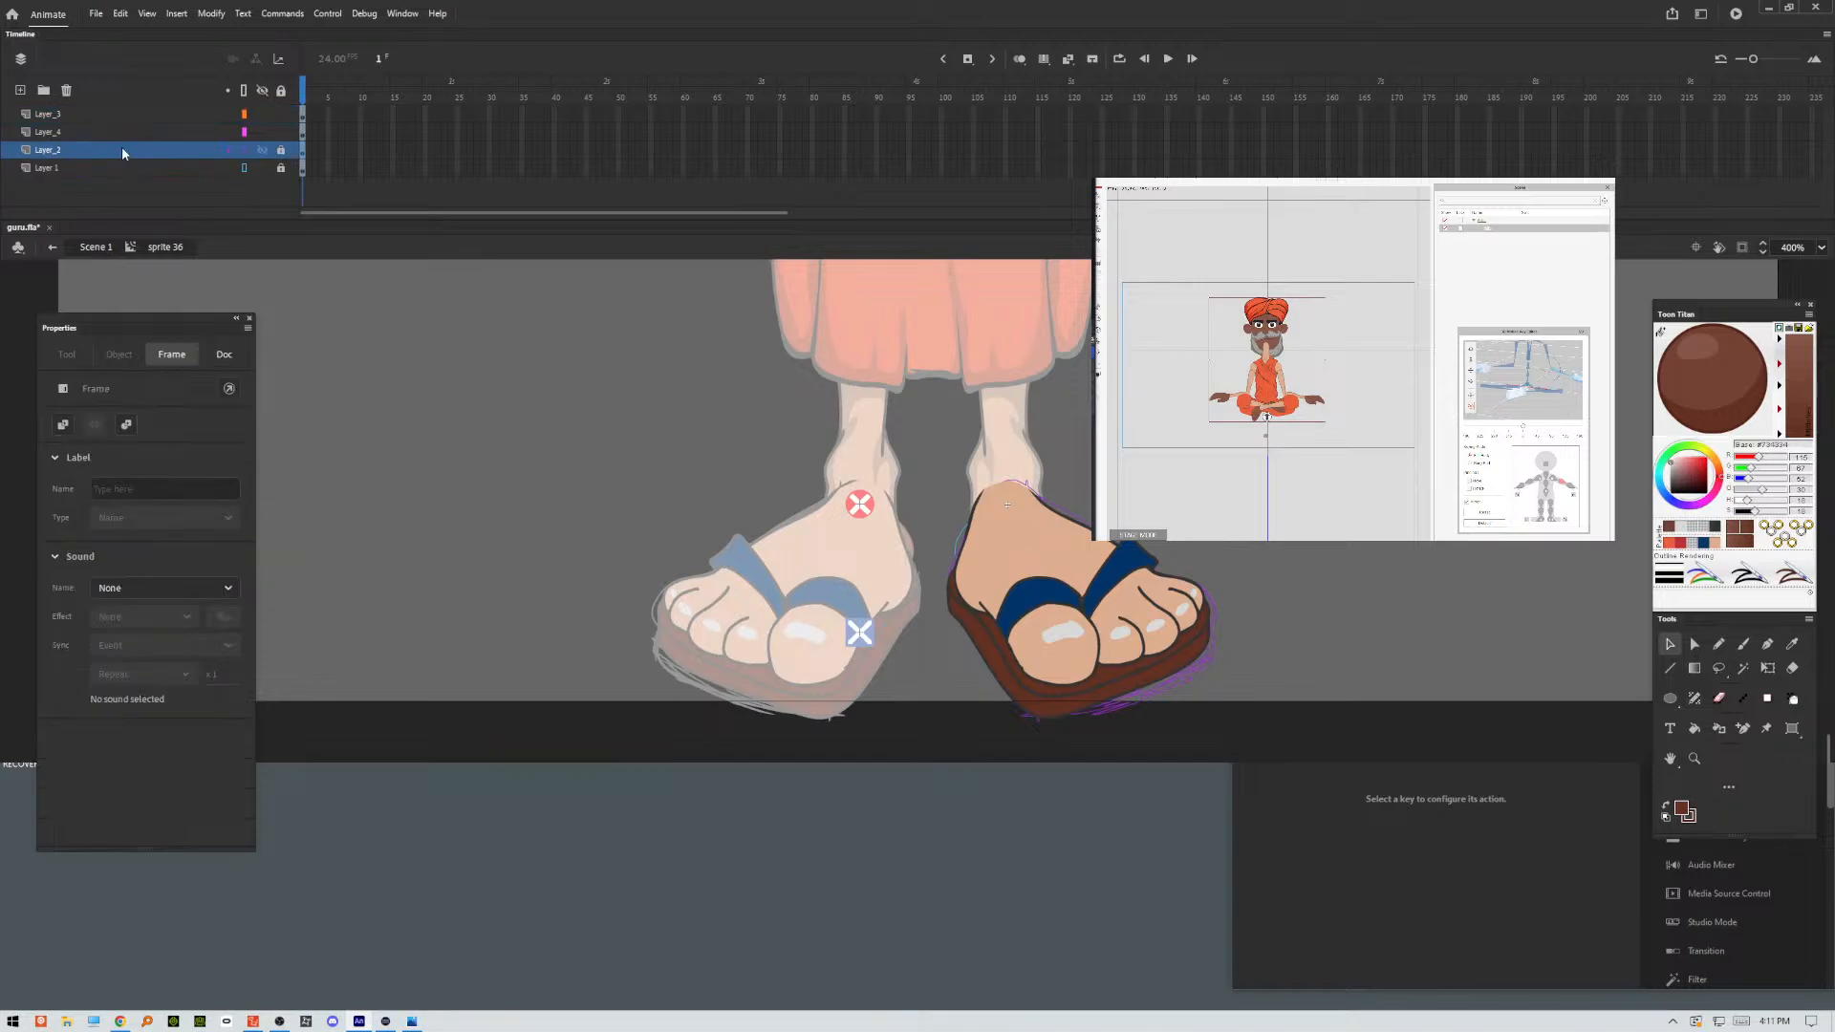
{"action": "left_click", "coordinate": [68, 90]}
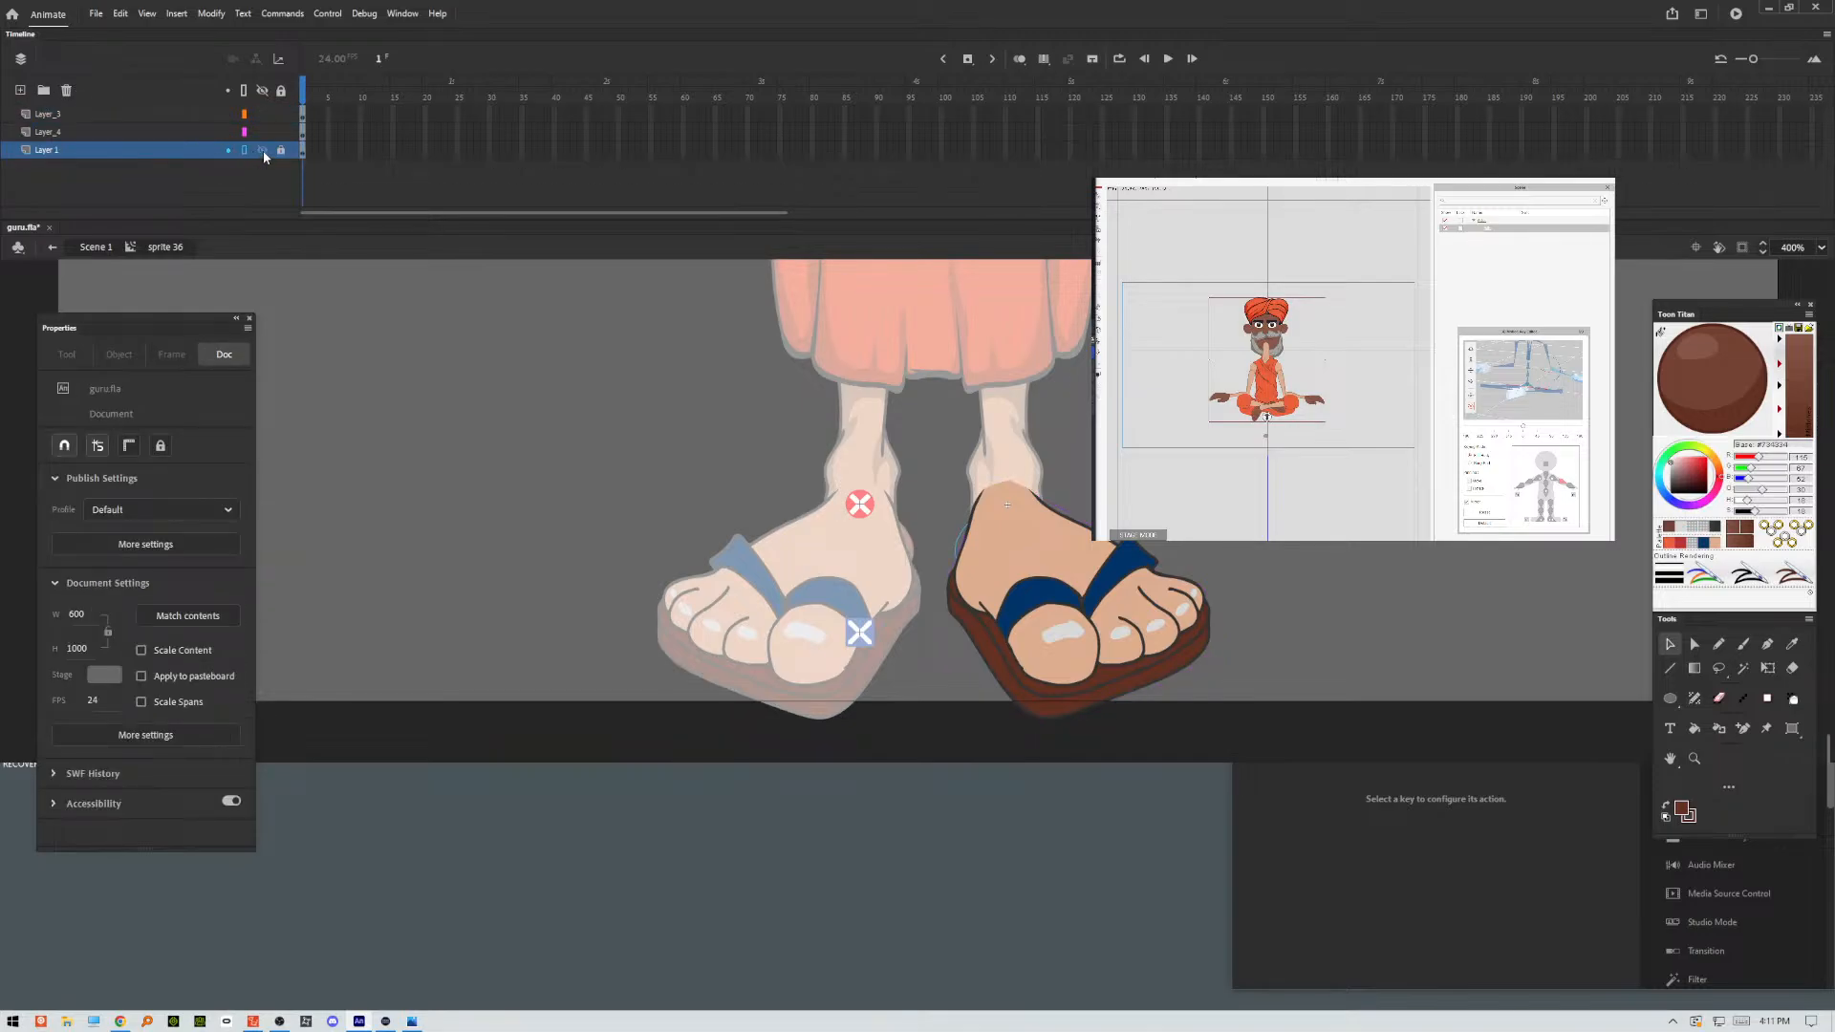
Turn Layer 1 into a guide layer and hide it.
{"action": "left_click", "coordinate": [172, 151]}
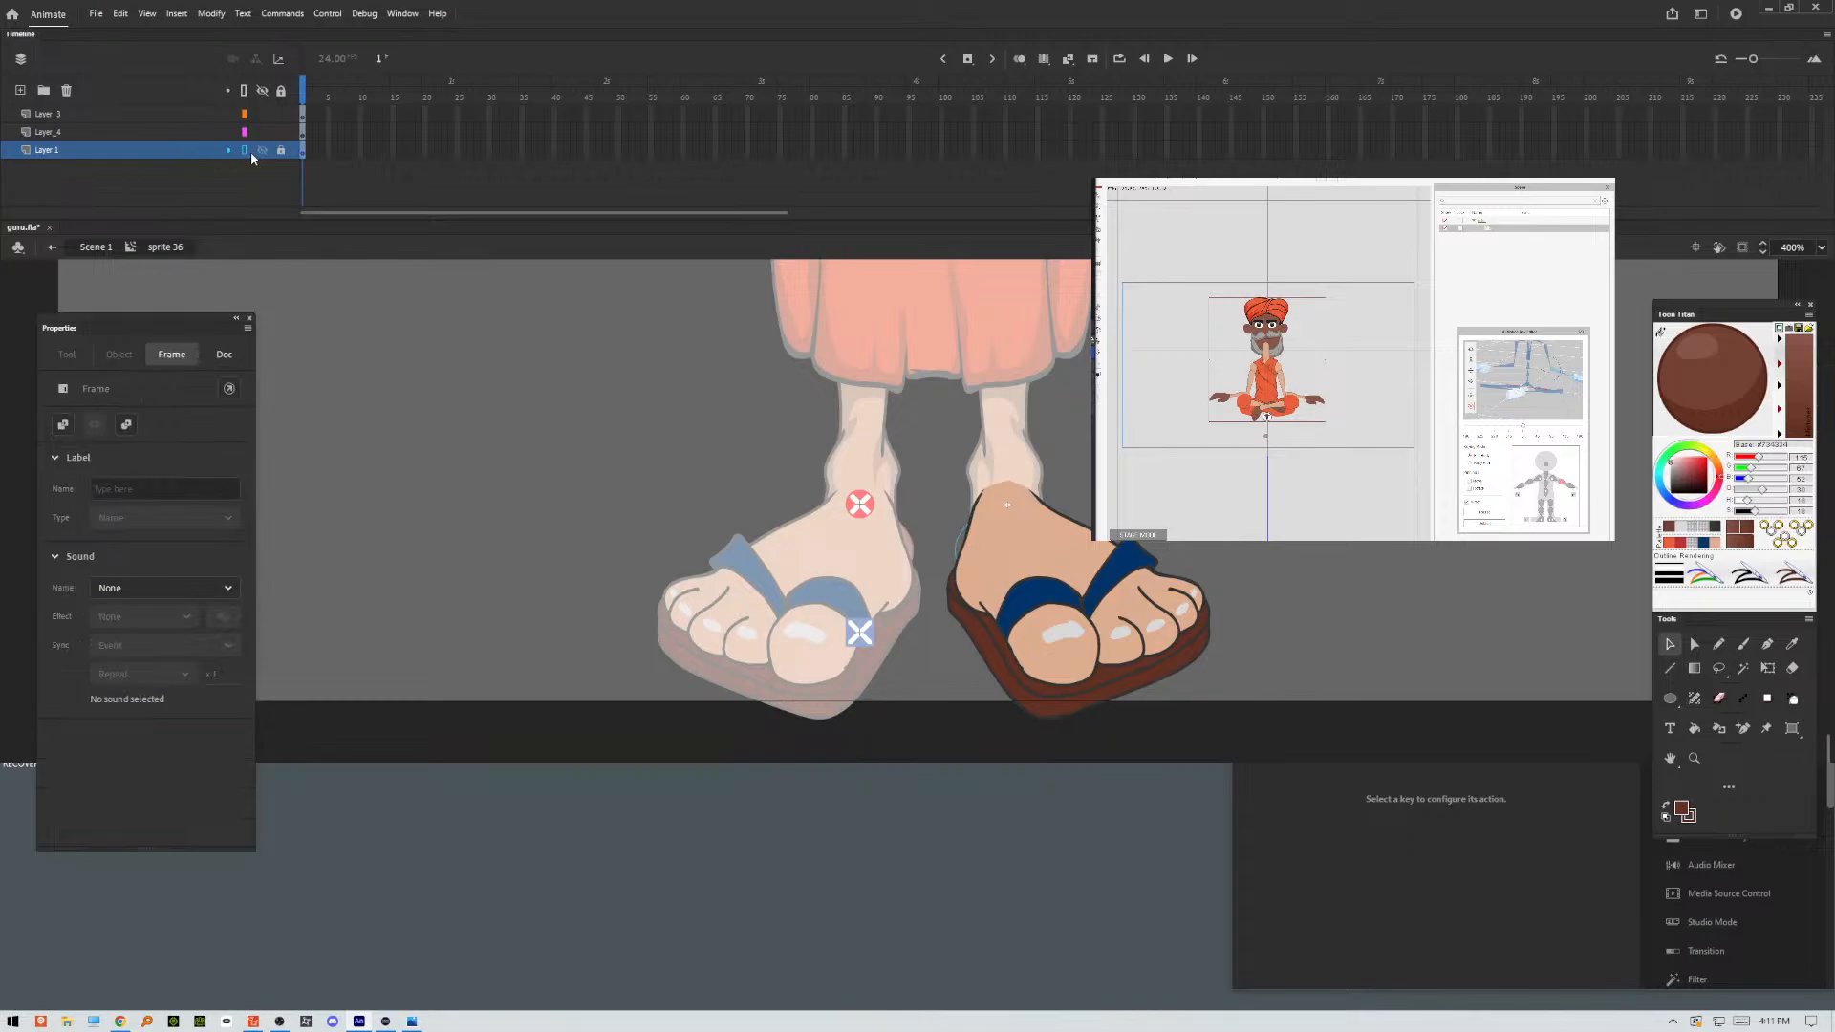
{"action": "right_click", "coordinate": [217, 158]}
{"action": "left_click", "coordinate": [277, 366]}
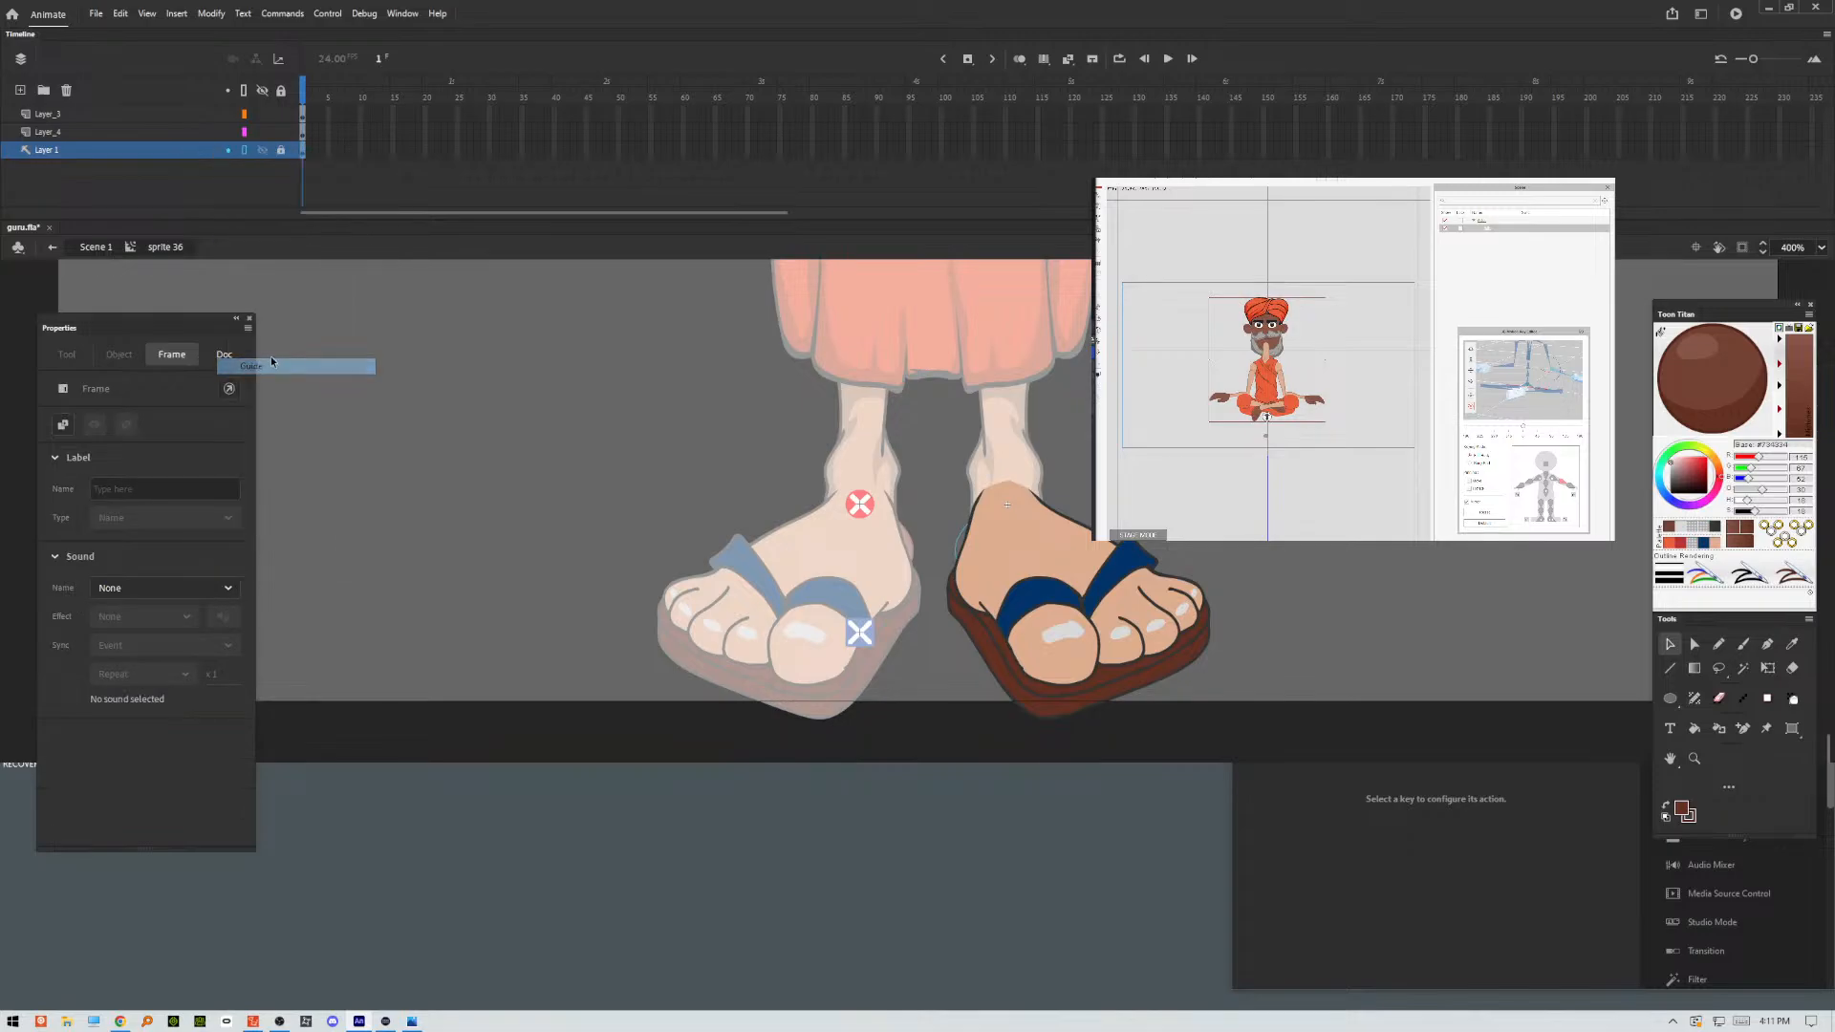
{"action": "left_click", "coordinate": [262, 150]}
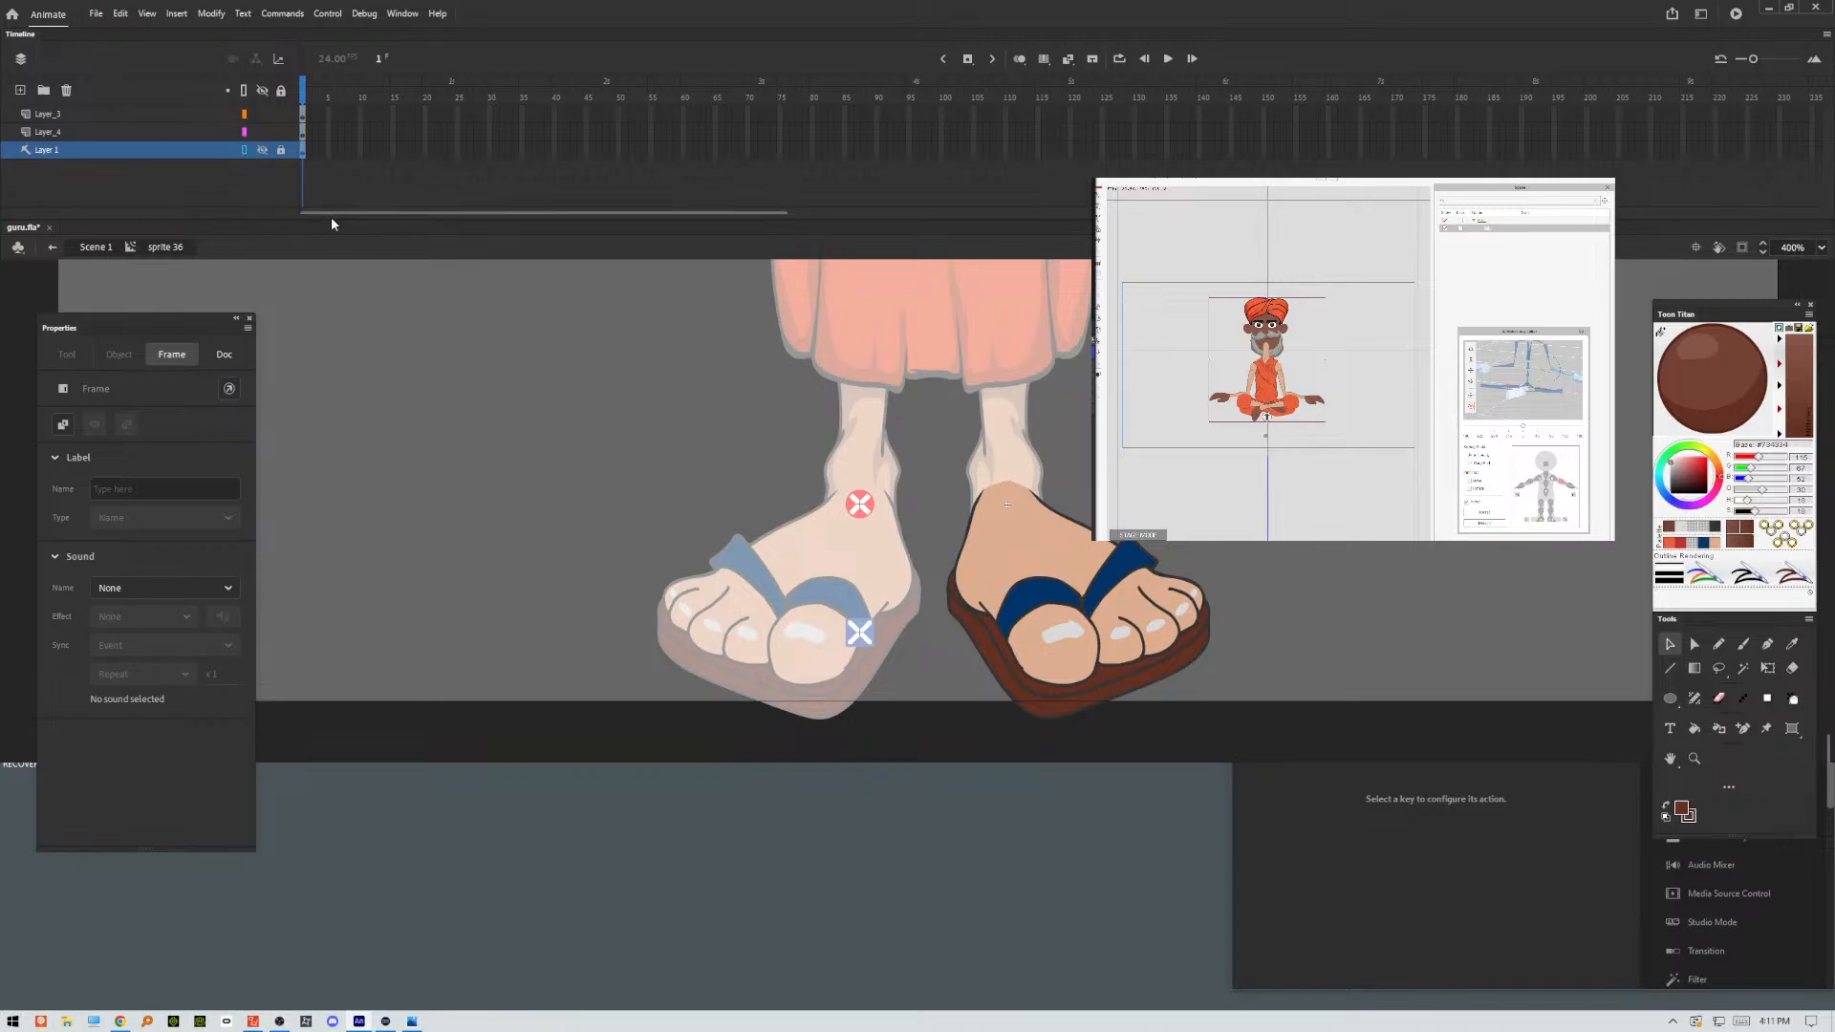
Add a new layer above Layer_3 and set the Classic Brush's fill colour to dark grey.
{"action": "left_click", "coordinate": [20, 90]}
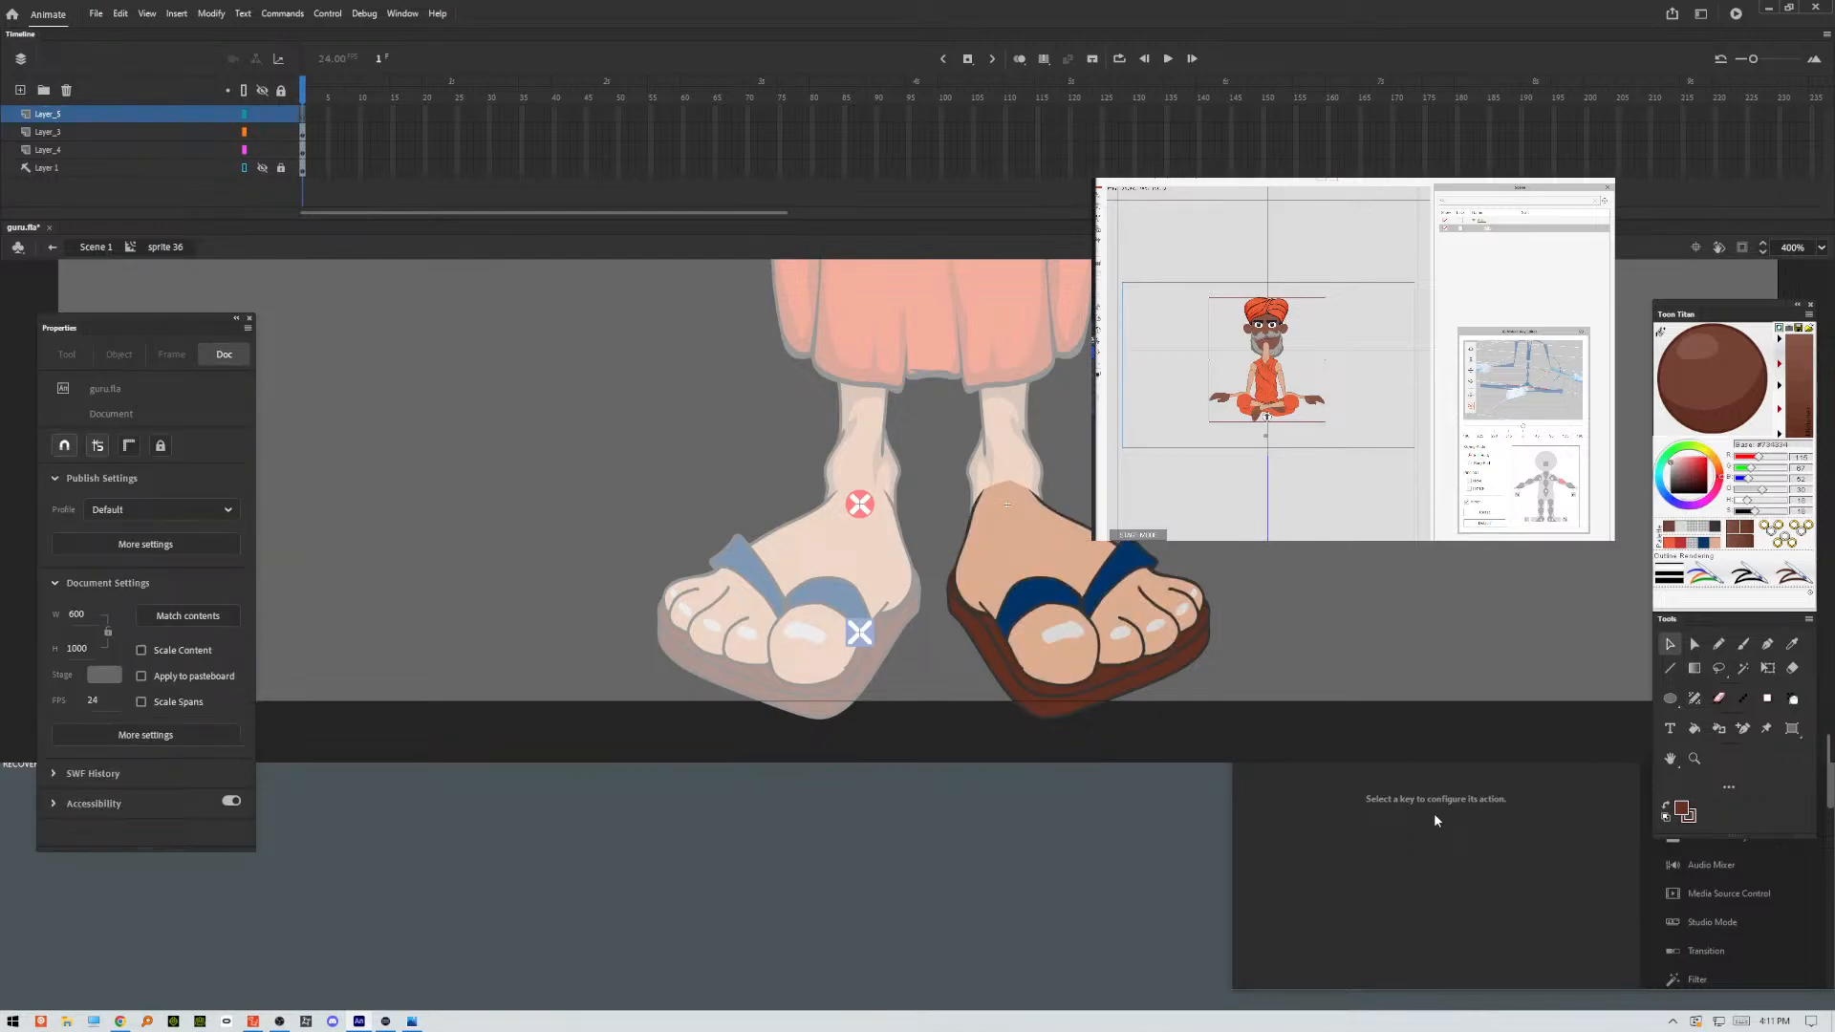
{"action": "left_click", "coordinate": [1744, 644]}
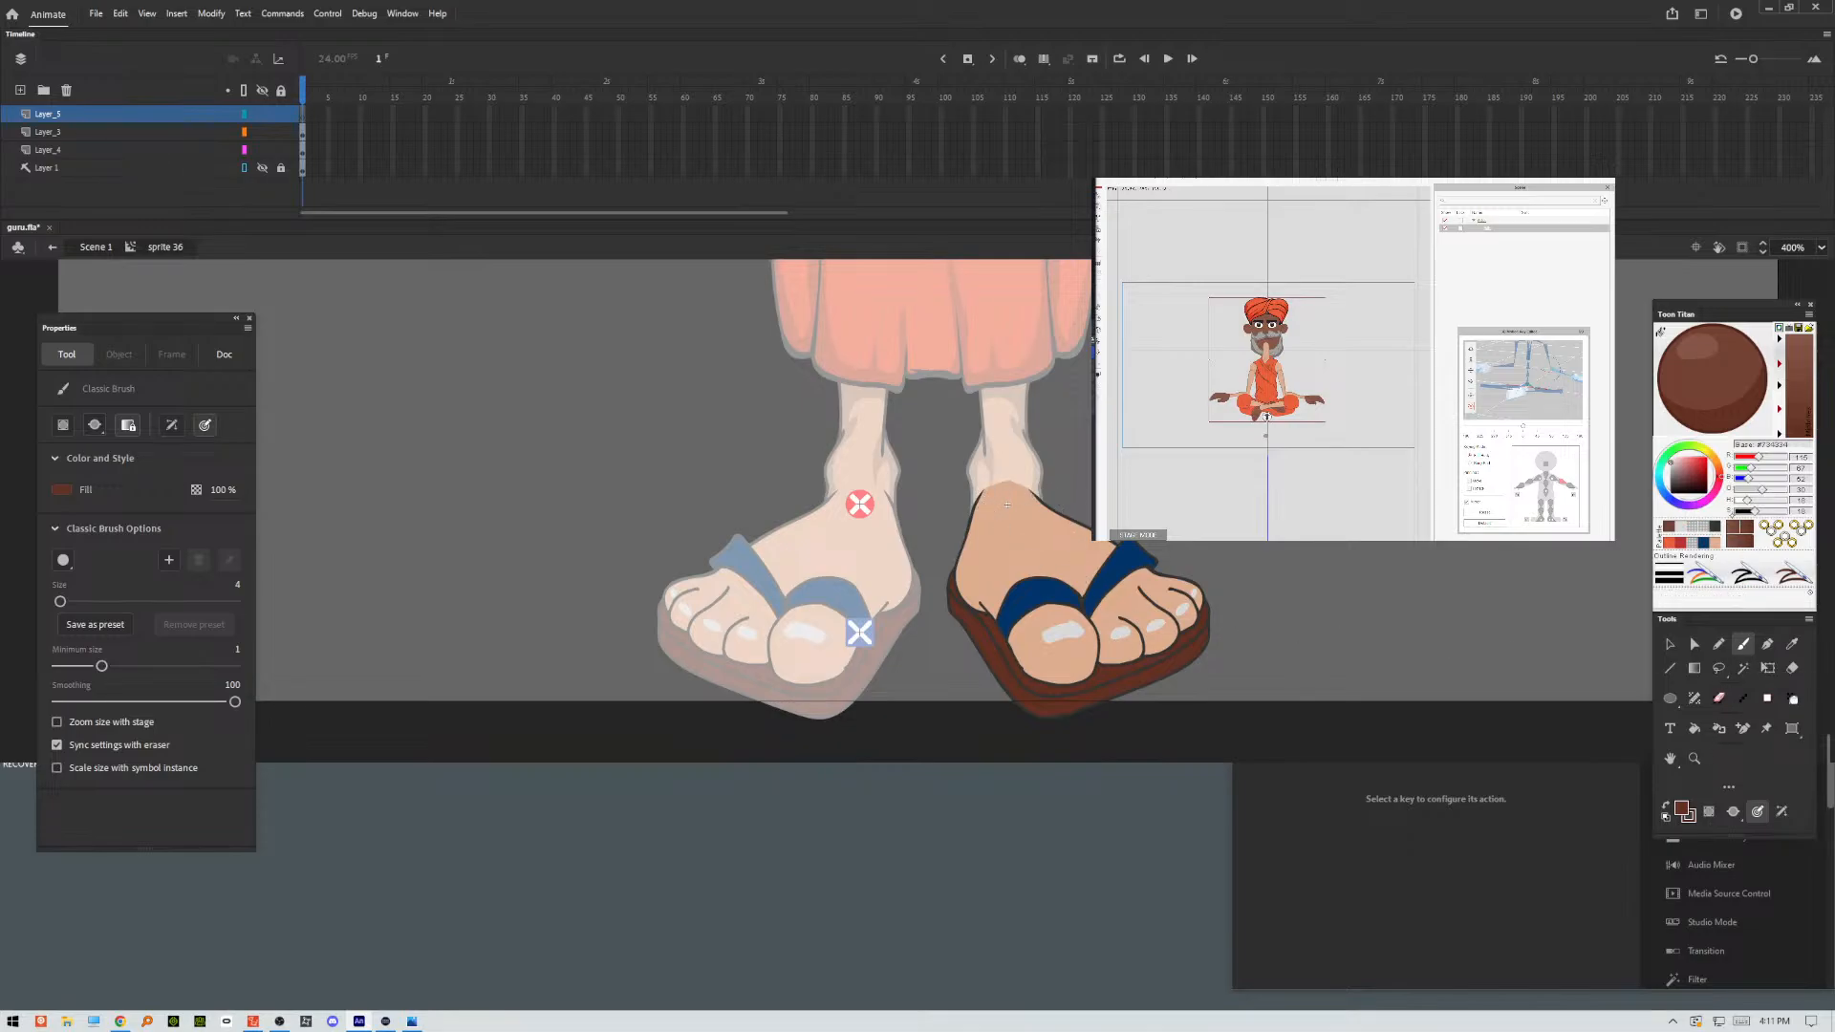
{"action": "left_click", "coordinate": [1716, 528]}
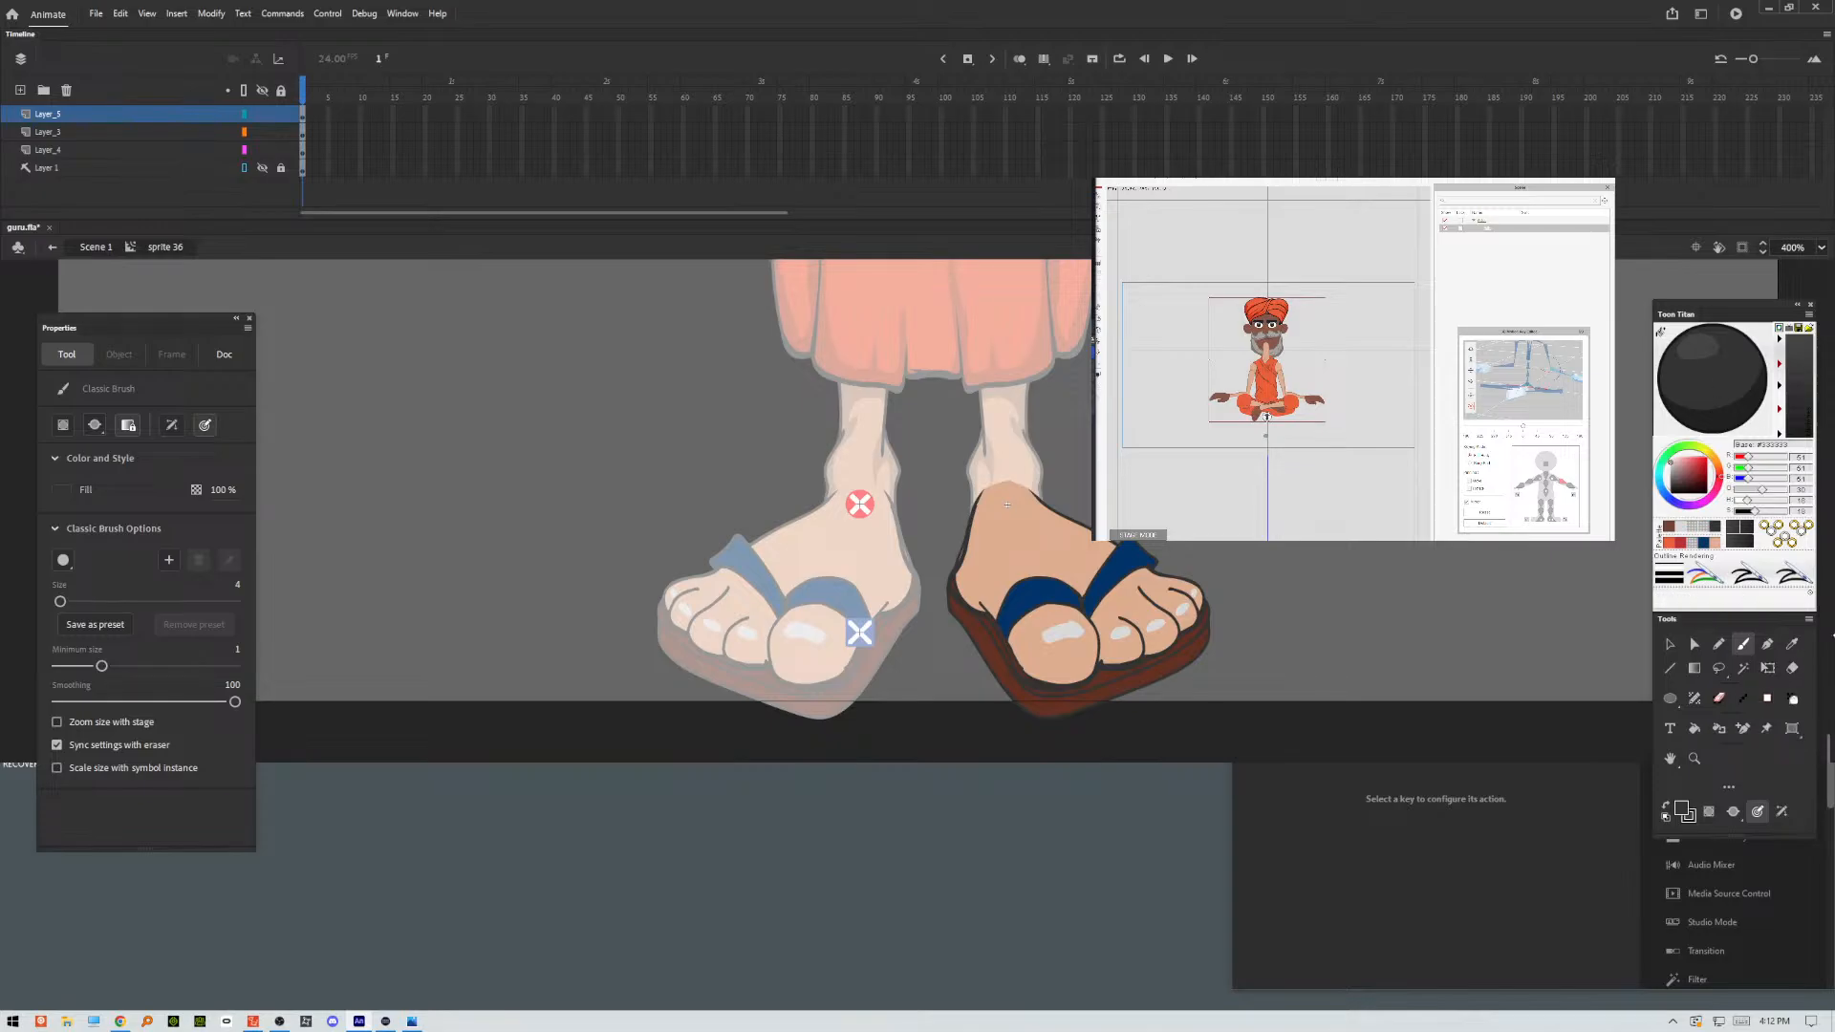
Move the Properties panel away from the feet artwork and close the Output panel.
{"action": "key", "text": "ctrl+F3"}
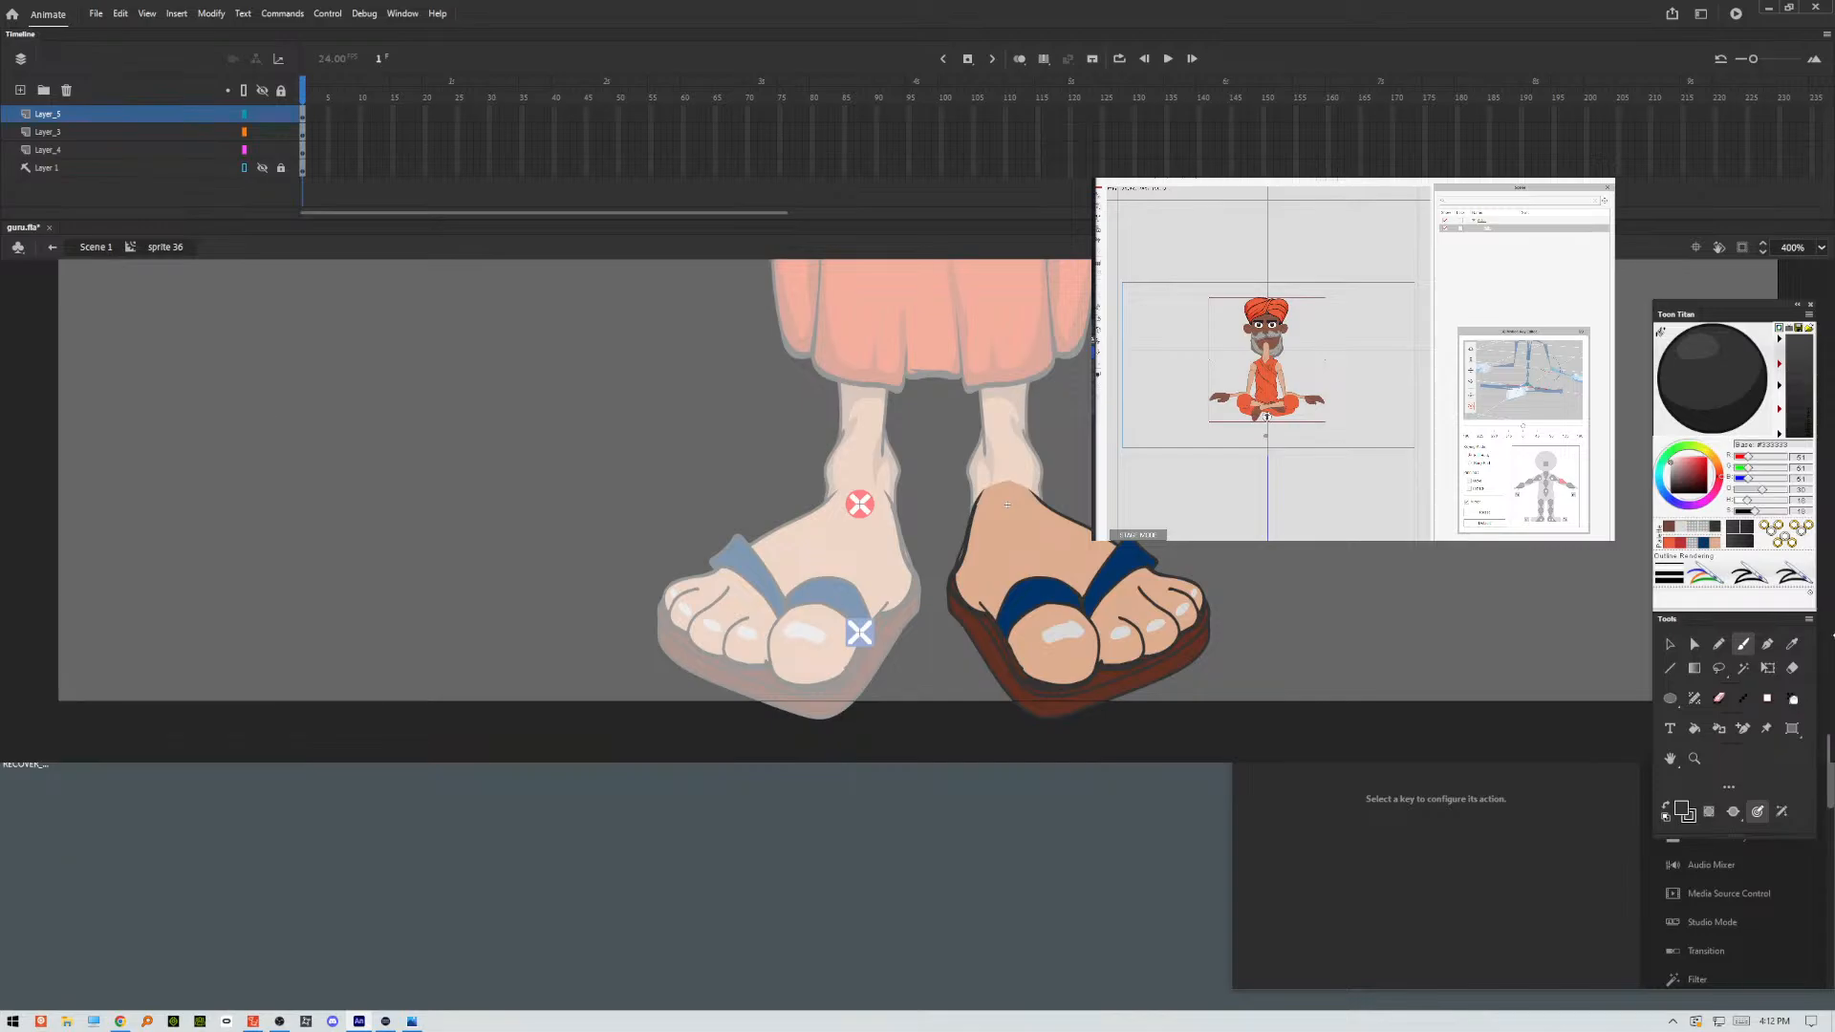
{"action": "key", "text": "ctrl+F3"}
{"action": "left_click_drag", "start_coordinate": [192, 325], "coordinate": [1393, 317]}
{"action": "key", "text": "F2"}
{"action": "left_click_drag", "start_coordinate": [1008, 504], "coordinate": [724, 545]}
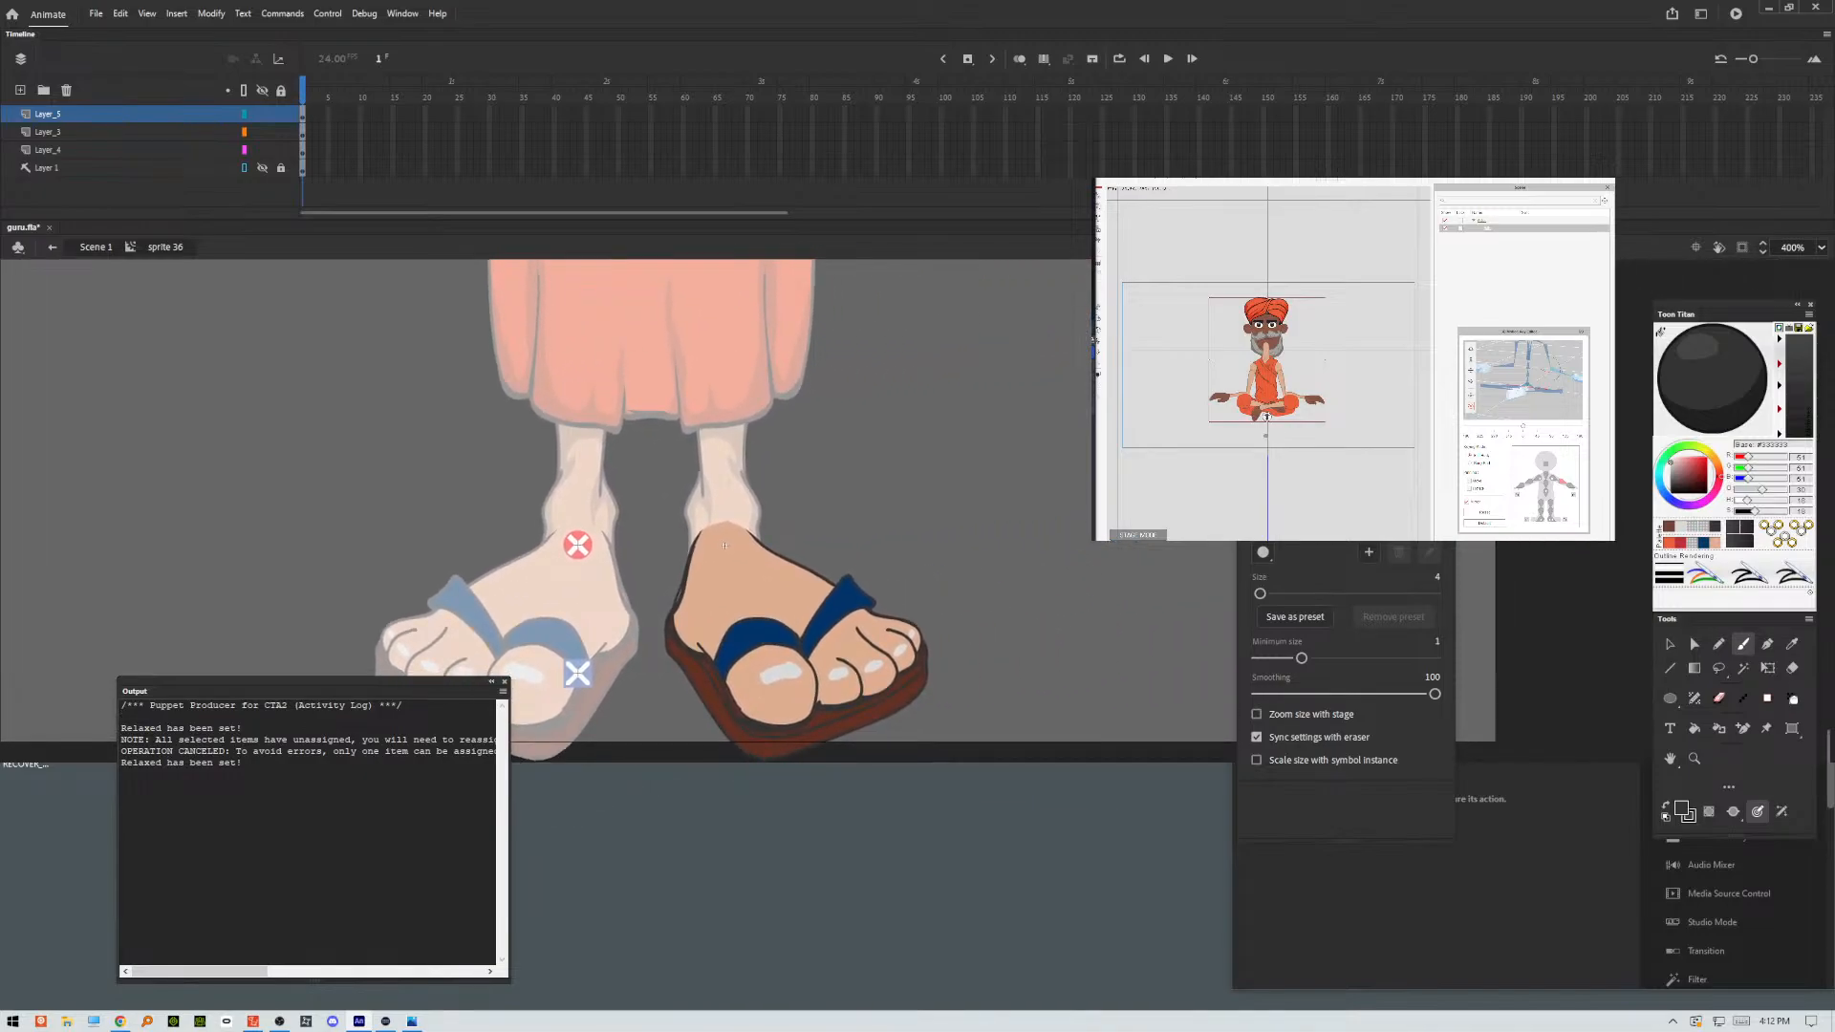
{"action": "left_click", "coordinate": [504, 681]}
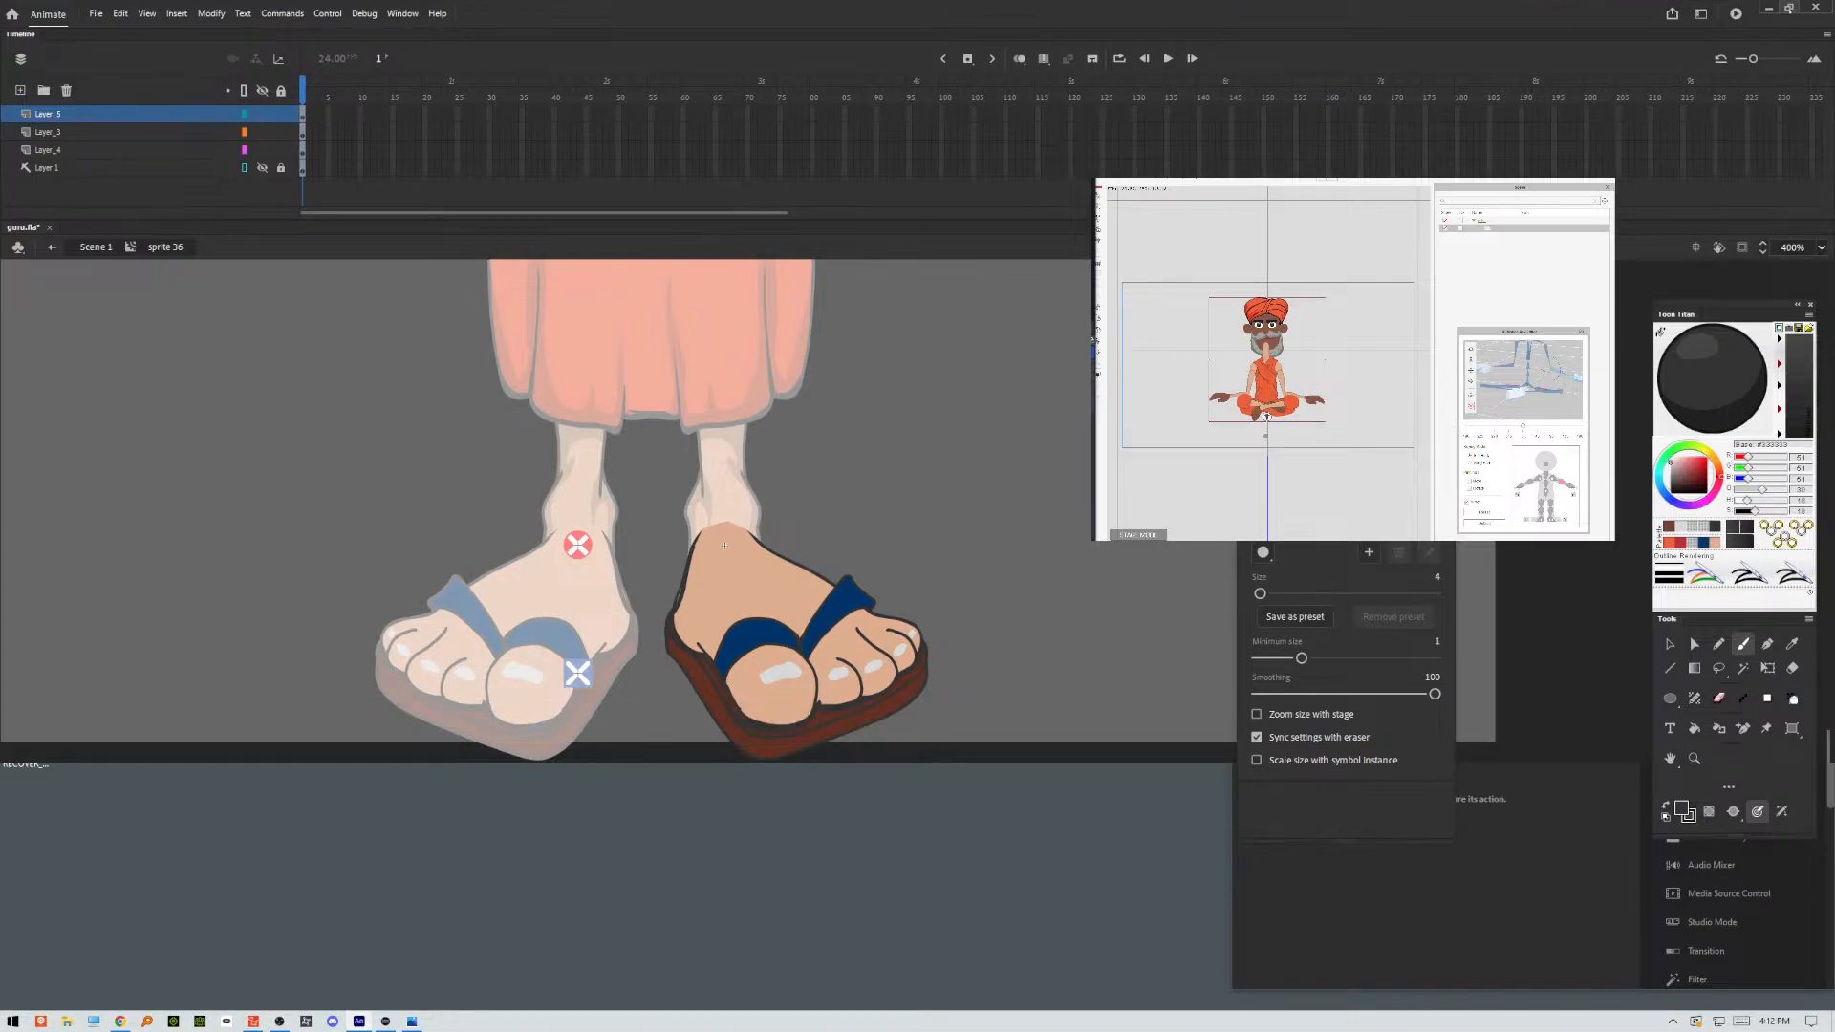
Stretch the Animate window down to the bottom of the desktop and make it fill the whole screen.
{"action": "left_click", "coordinate": [1791, 8]}
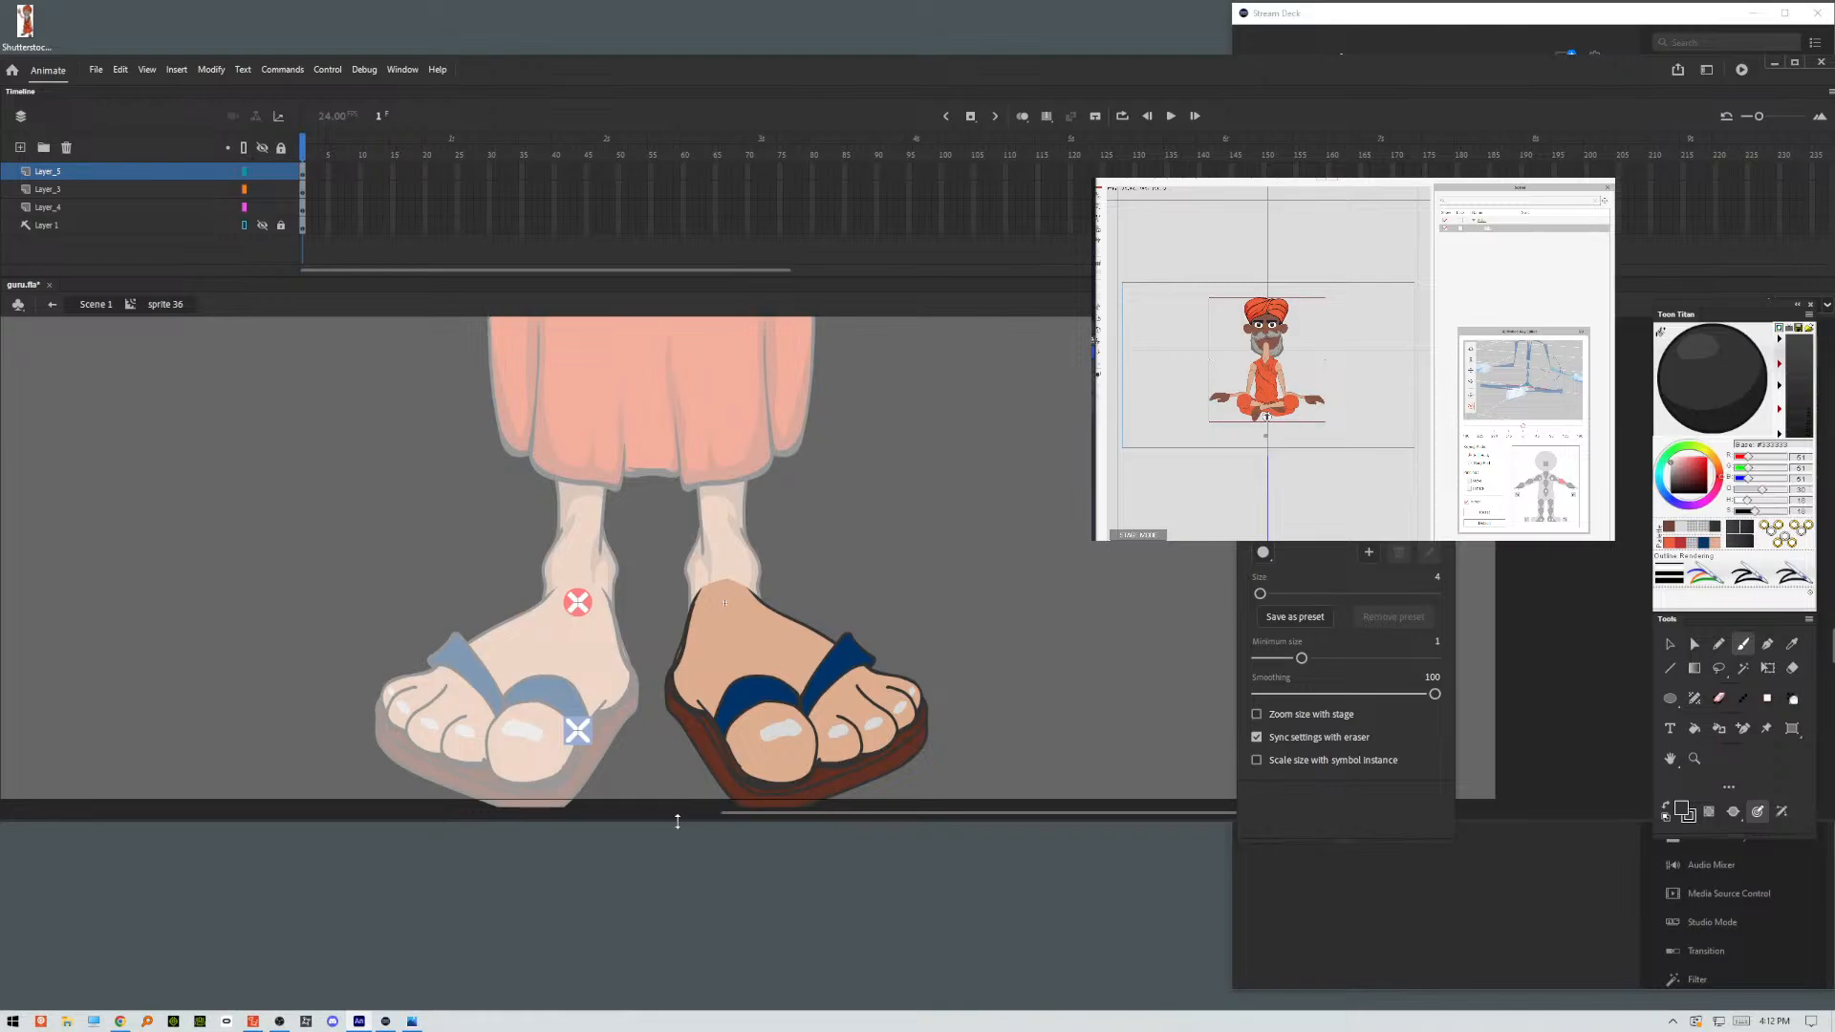
{"action": "left_click_drag", "start_coordinate": [677, 822], "coordinate": [678, 1012]}
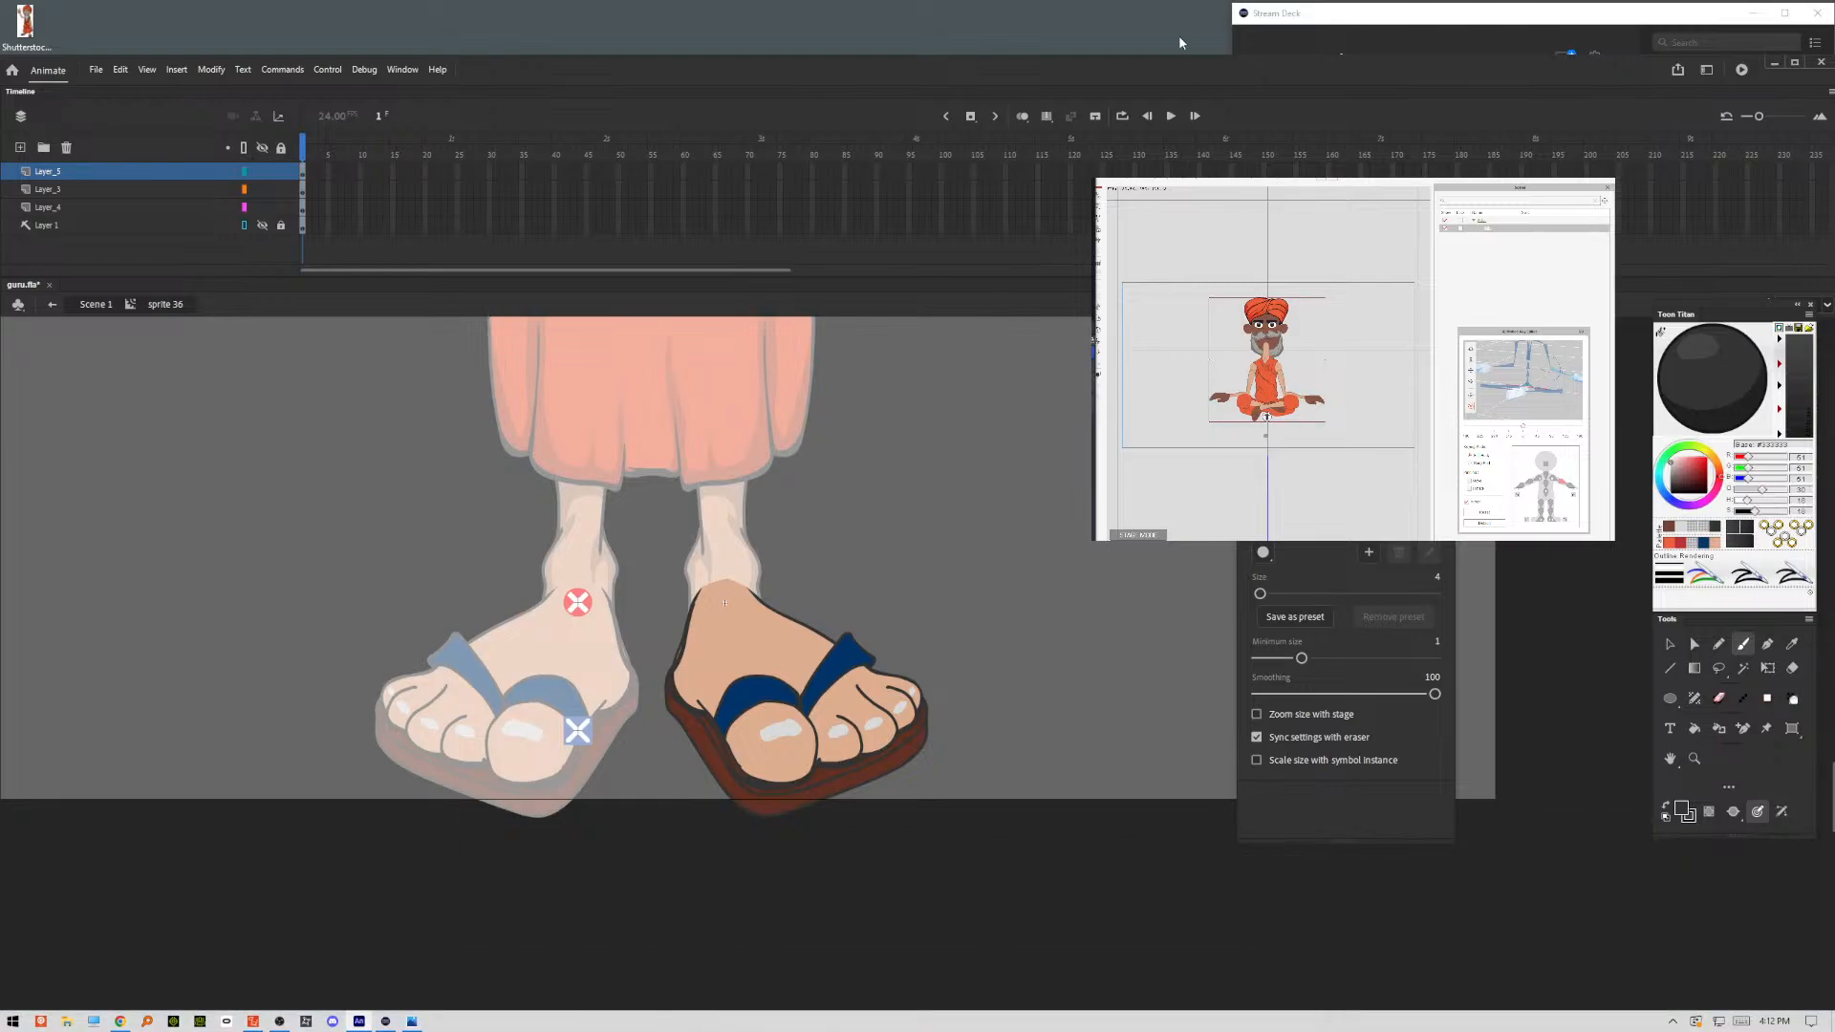
{"action": "double_click", "coordinate": [1178, 68]}
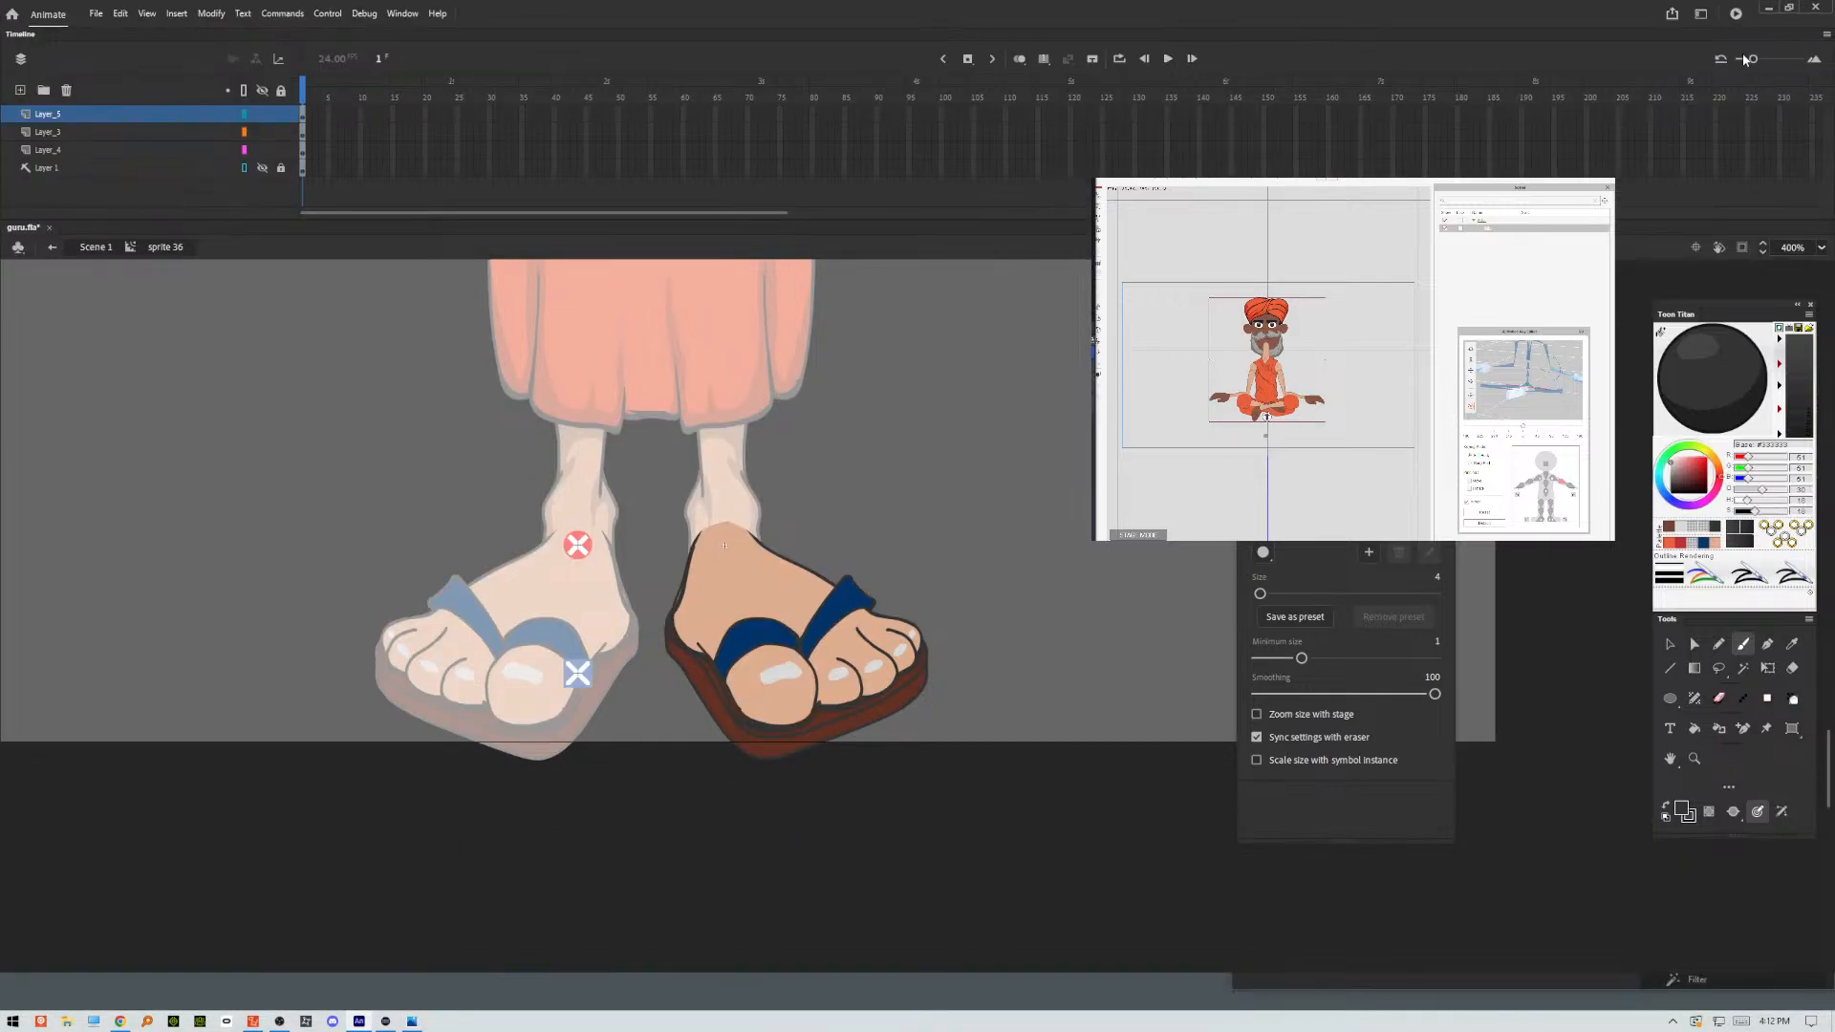
{"action": "double_click", "coordinate": [1629, 10]}
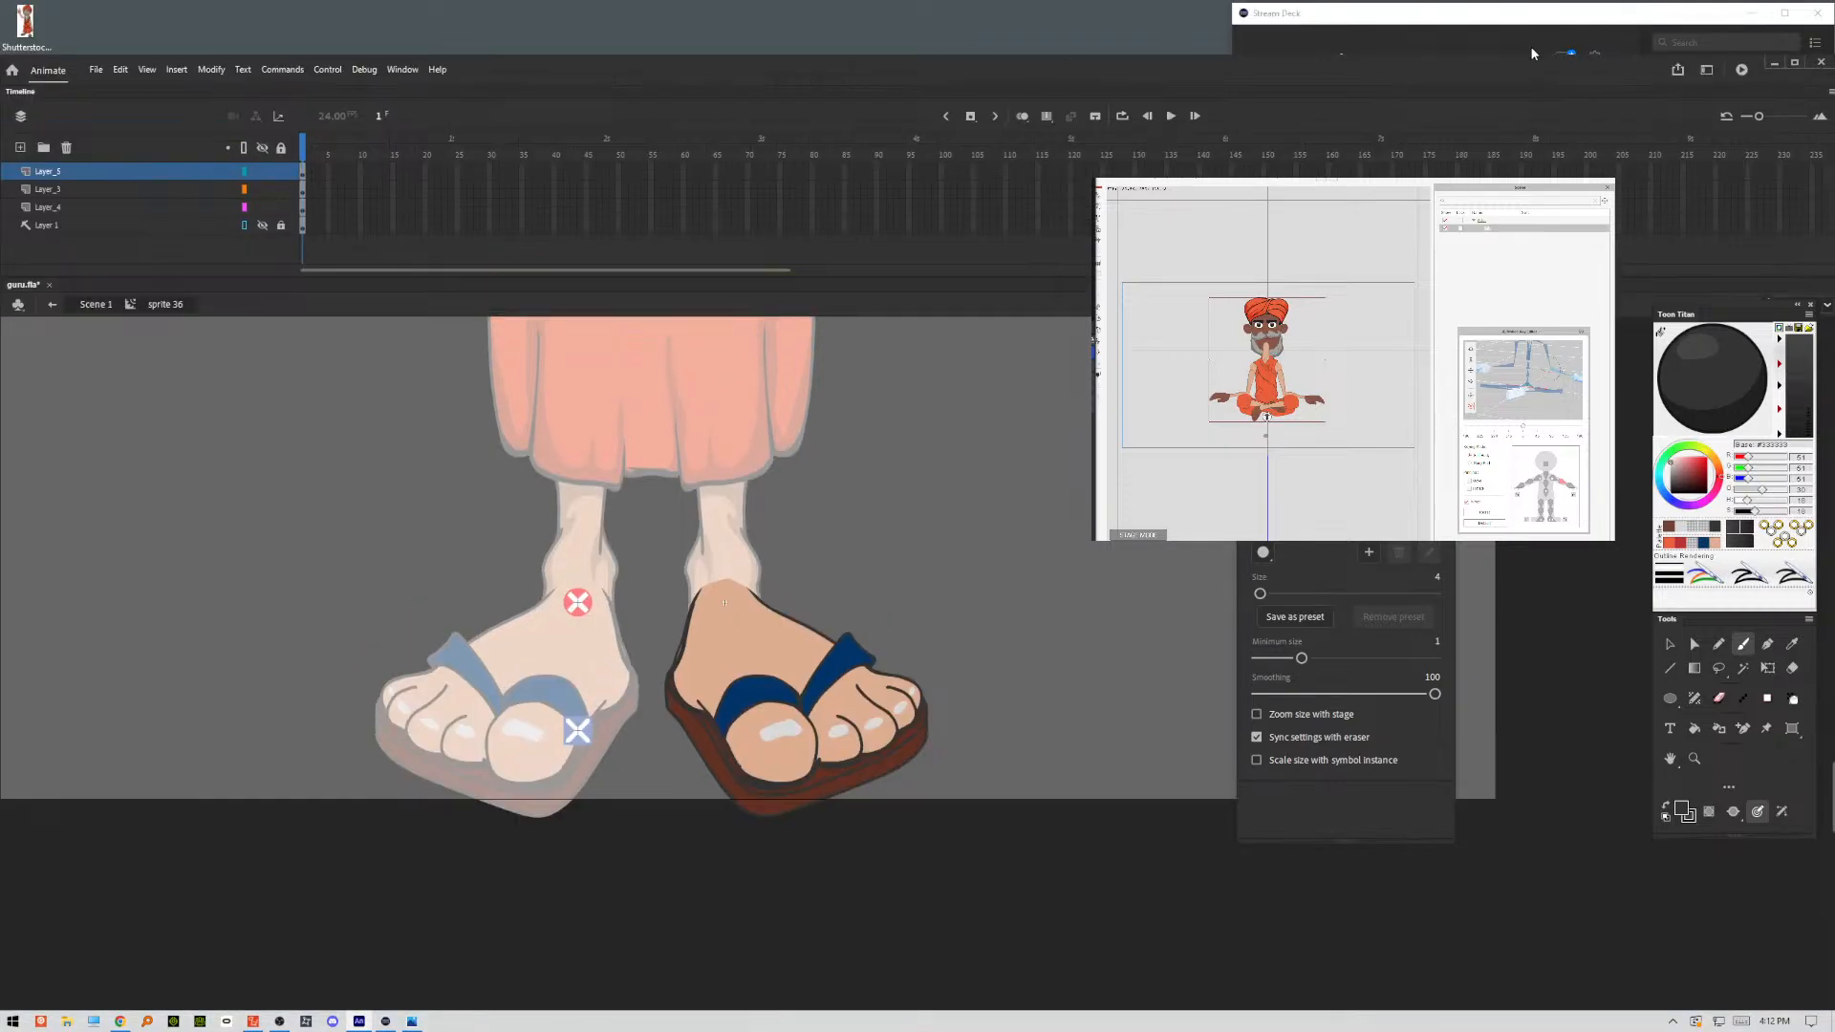
{"action": "left_click_drag", "start_coordinate": [1503, 67], "coordinate": [1503, 90]}
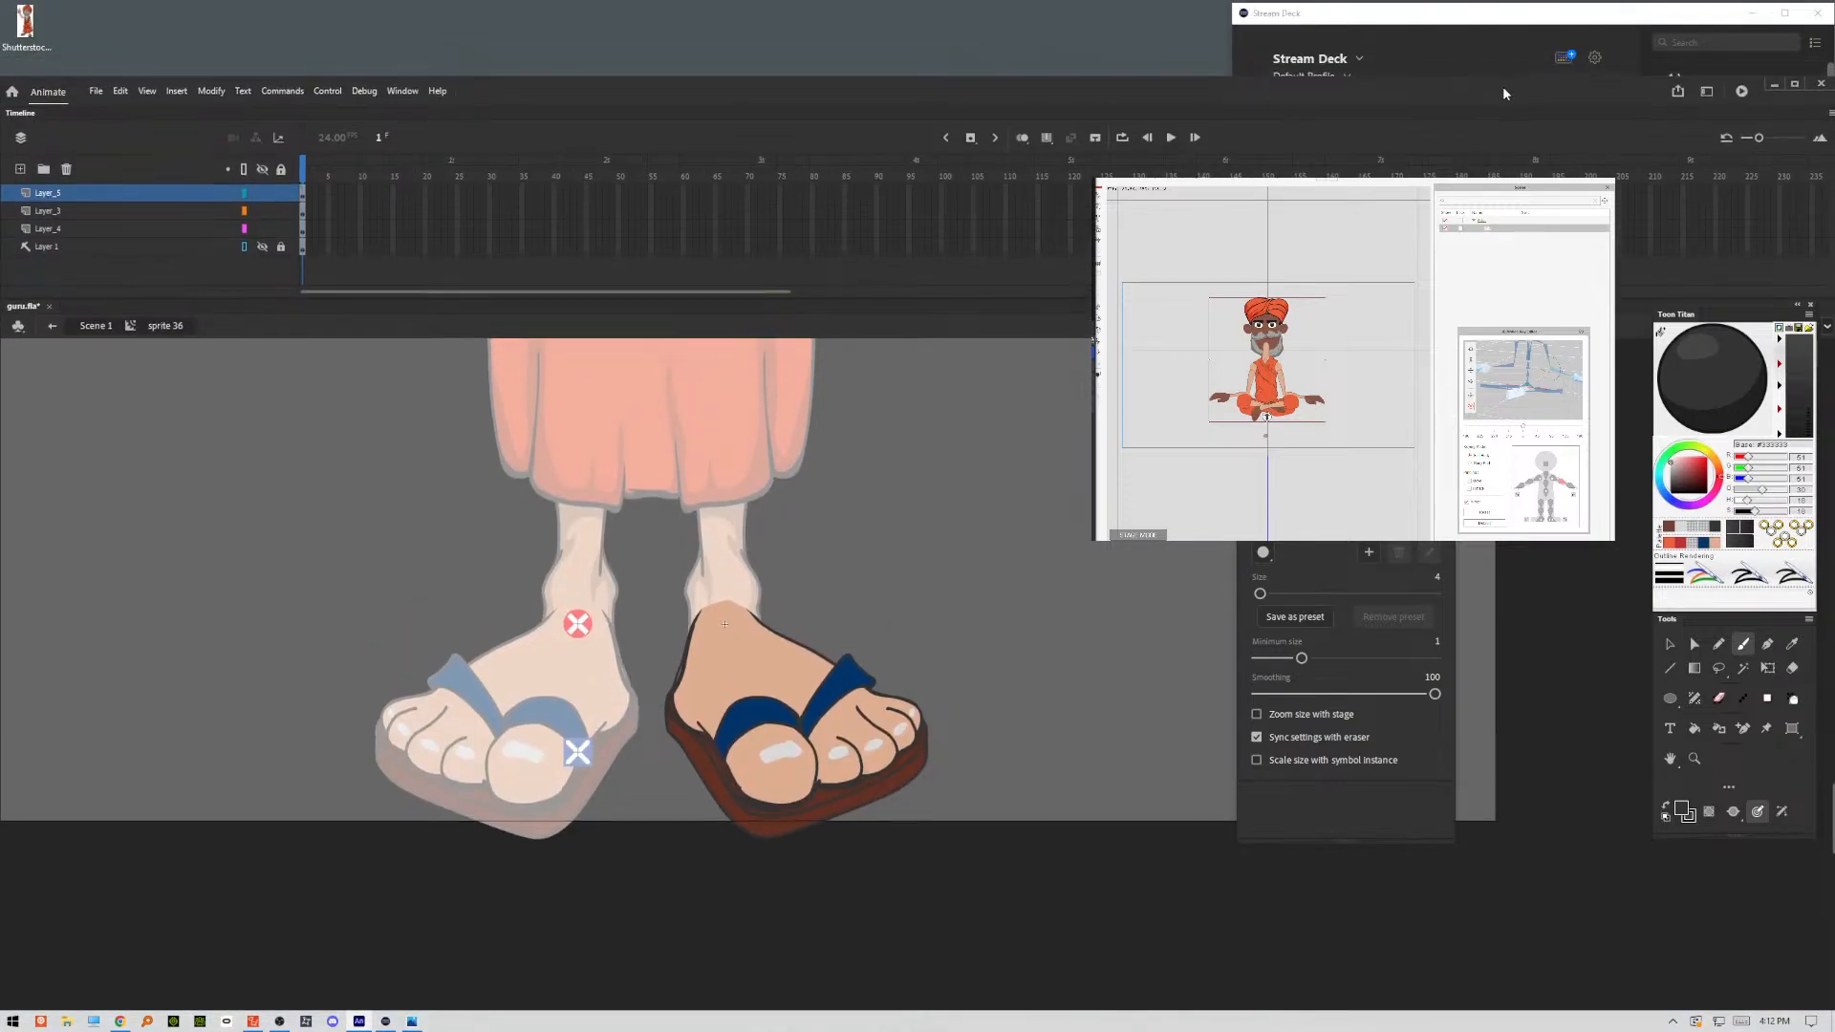
{"action": "left_click", "coordinate": [1798, 89]}
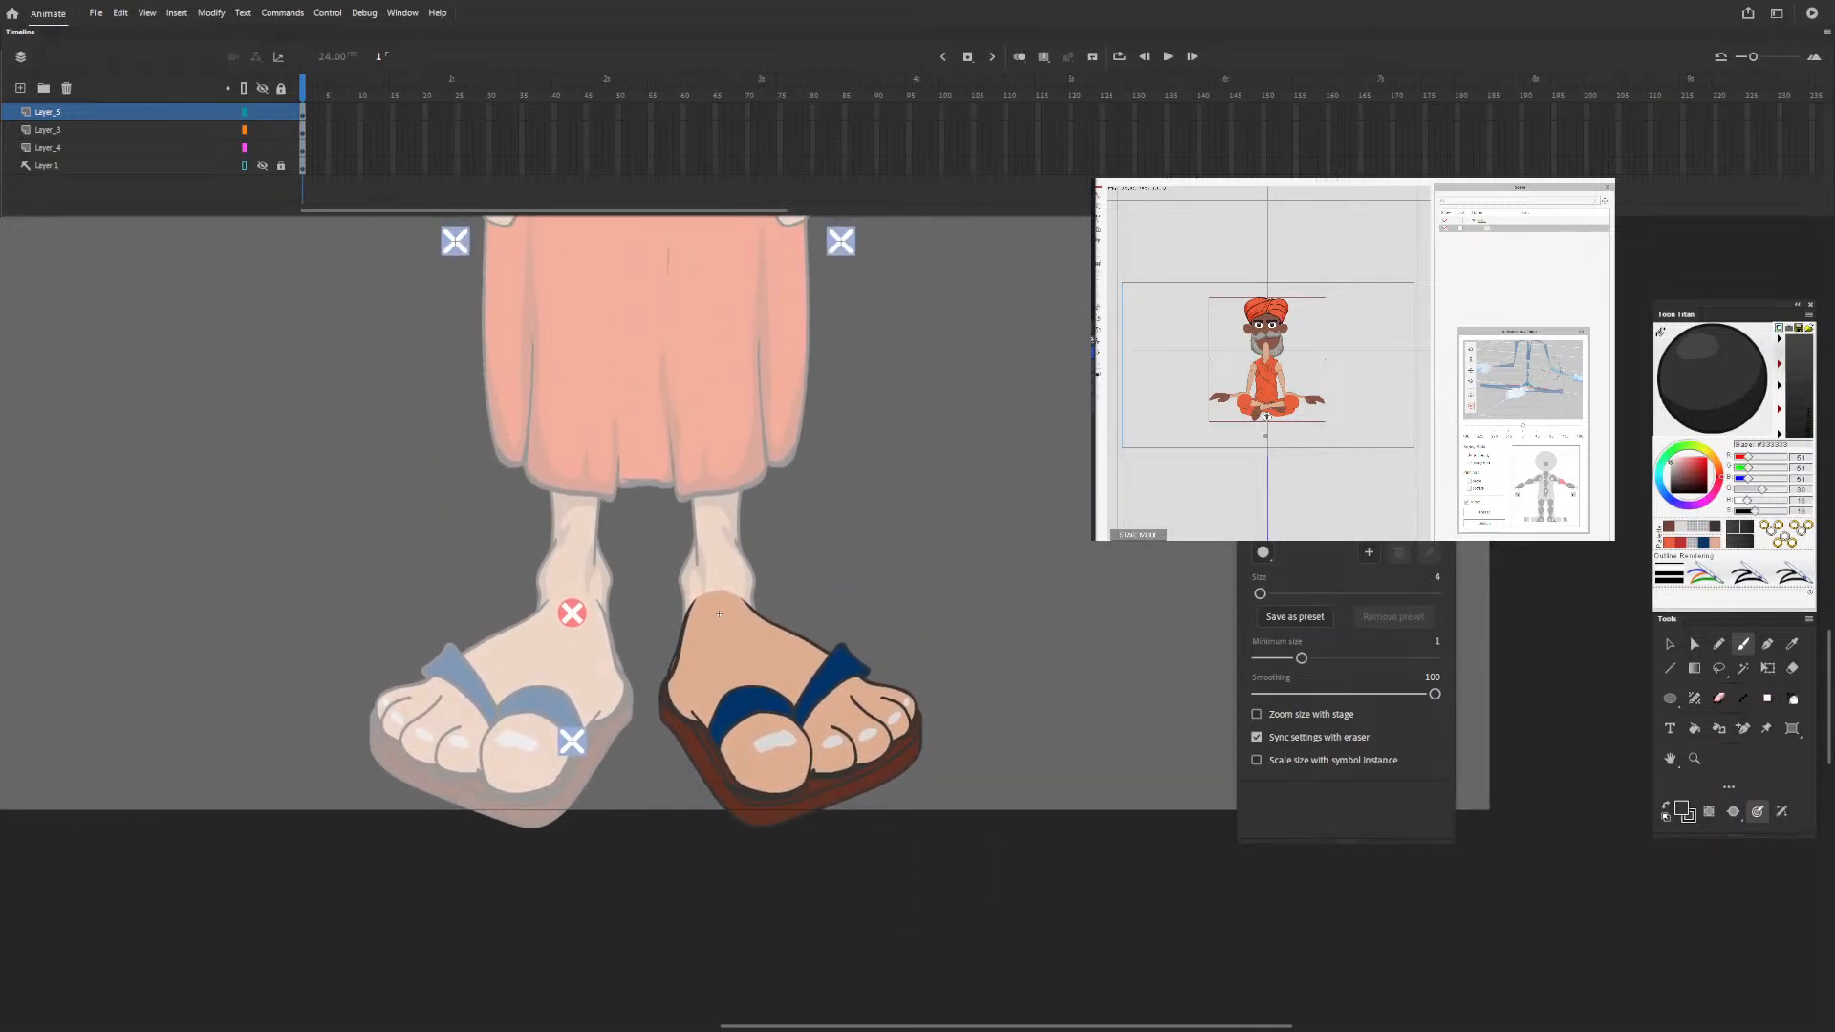
Set the Classic Brush size to 47 and paint dark grey shading over the coloured foot's heel side, big toe, smaller toes and upper sole.
{"action": "left_click_drag", "start_coordinate": [1260, 594], "coordinate": [1298, 593]}
{"action": "mouse_move", "coordinate": [696, 609]}
{"action": "left_mouse_down"}
{"action": "mouse_move", "coordinate": [680, 692]}
{"action": "mouse_move", "coordinate": [695, 609]}
{"action": "left_mouse_up"}
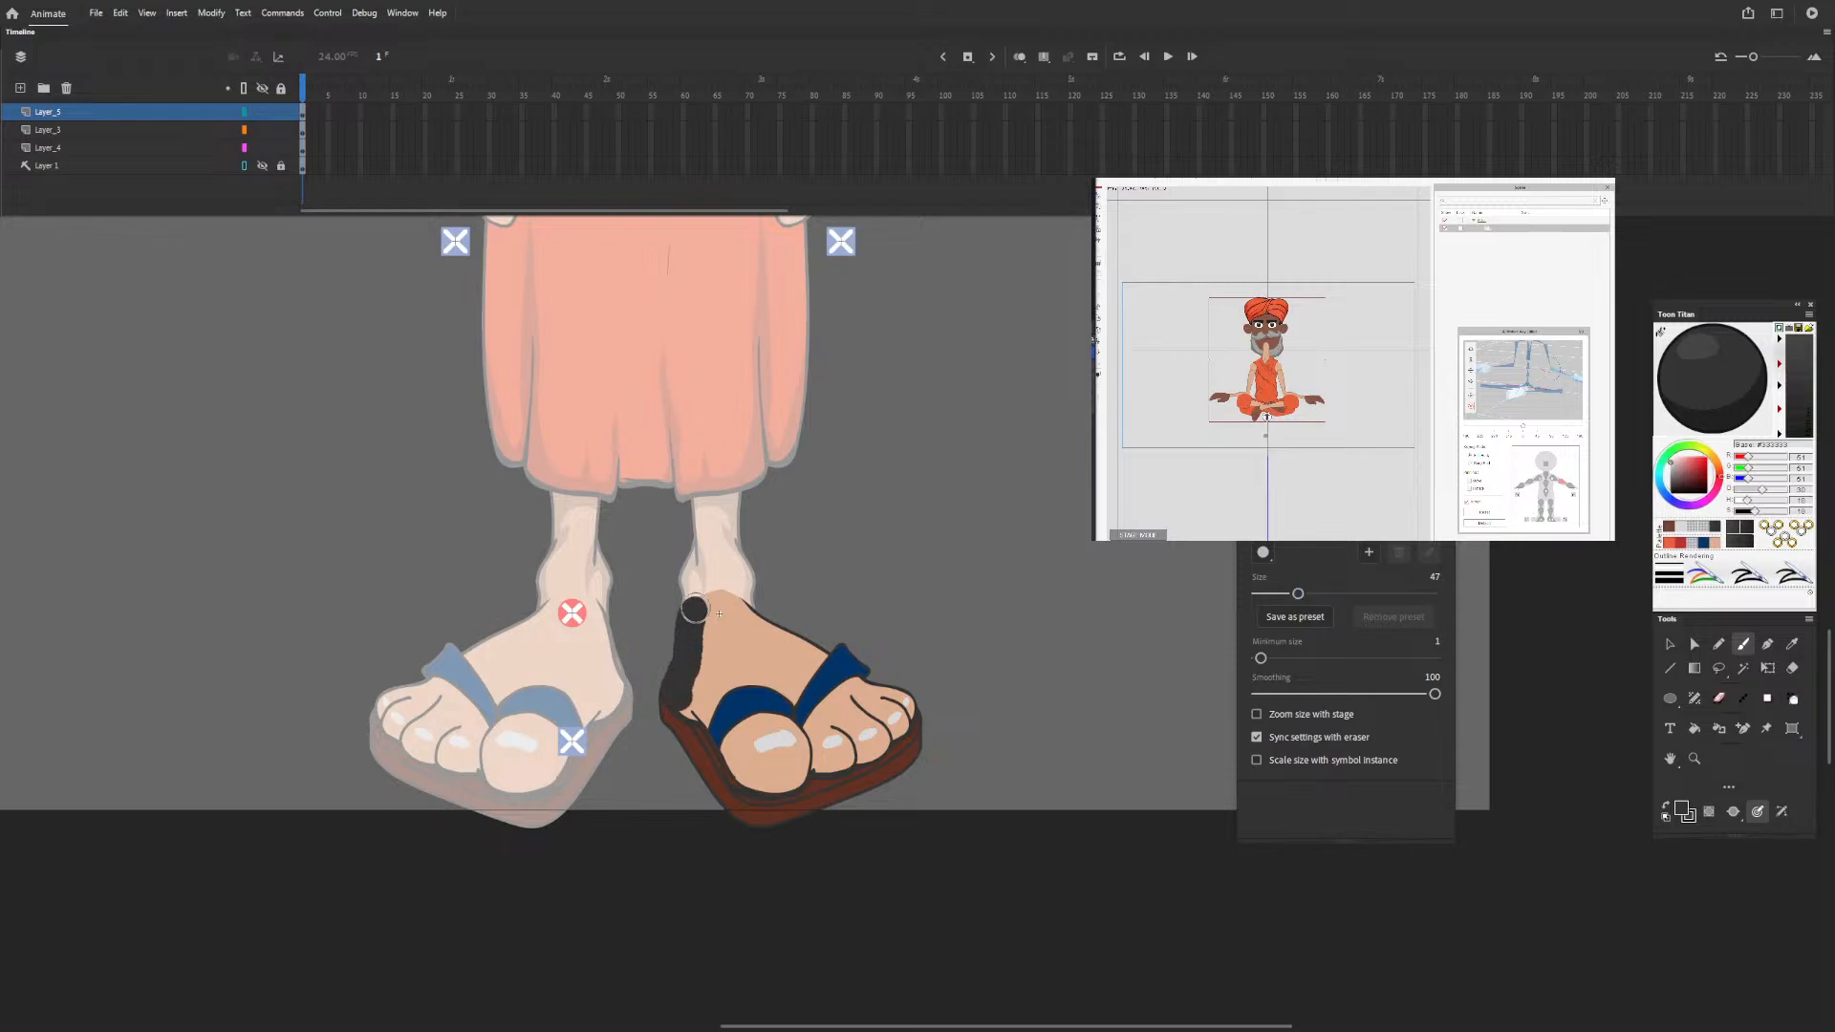
{"action": "mouse_move", "coordinate": [682, 708]}
{"action": "left_mouse_down"}
{"action": "mouse_move", "coordinate": [761, 786]}
{"action": "mouse_move", "coordinate": [792, 773]}
{"action": "mouse_move", "coordinate": [695, 610]}
{"action": "mouse_move", "coordinate": [812, 737]}
{"action": "mouse_move", "coordinate": [809, 757]}
{"action": "mouse_move", "coordinate": [889, 738]}
{"action": "left_mouse_up"}
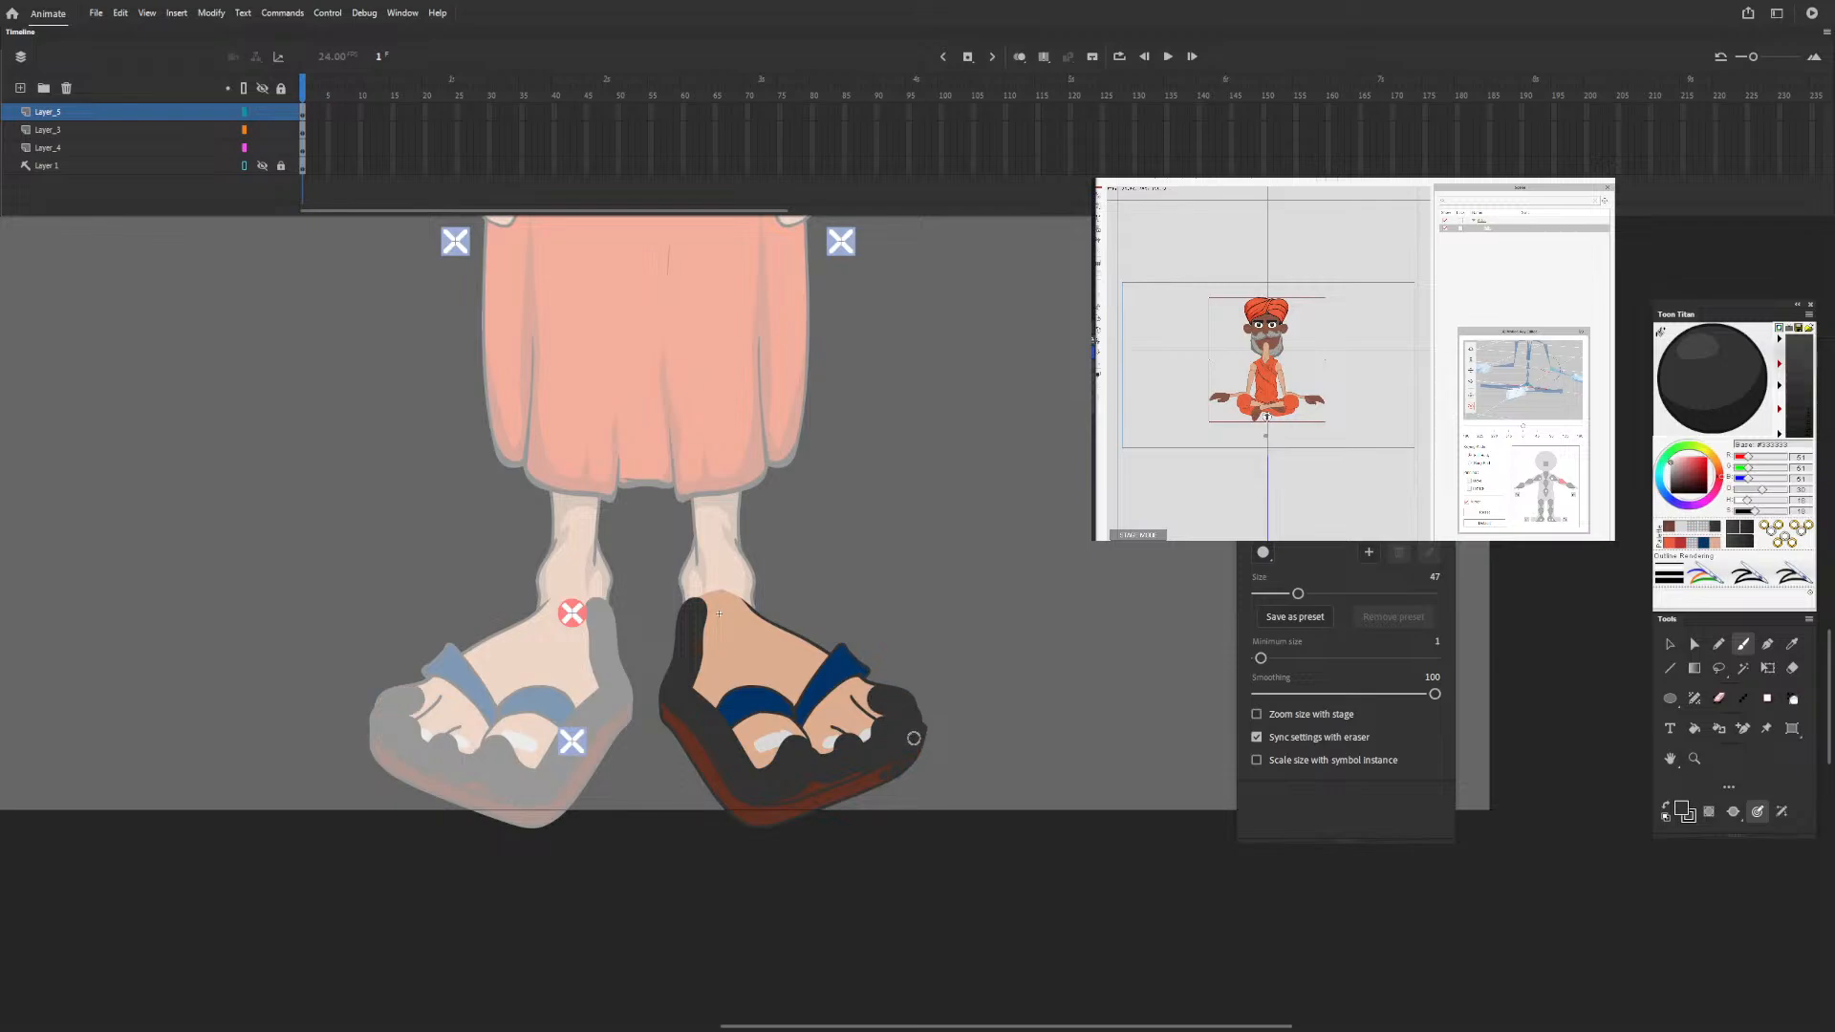
{"action": "left_click_drag", "start_coordinate": [887, 781], "coordinate": [914, 738]}
{"action": "mouse_move", "coordinate": [806, 730]}
{"action": "left_mouse_down"}
{"action": "mouse_move", "coordinate": [823, 757]}
{"action": "mouse_move", "coordinate": [861, 743]}
{"action": "left_mouse_up"}
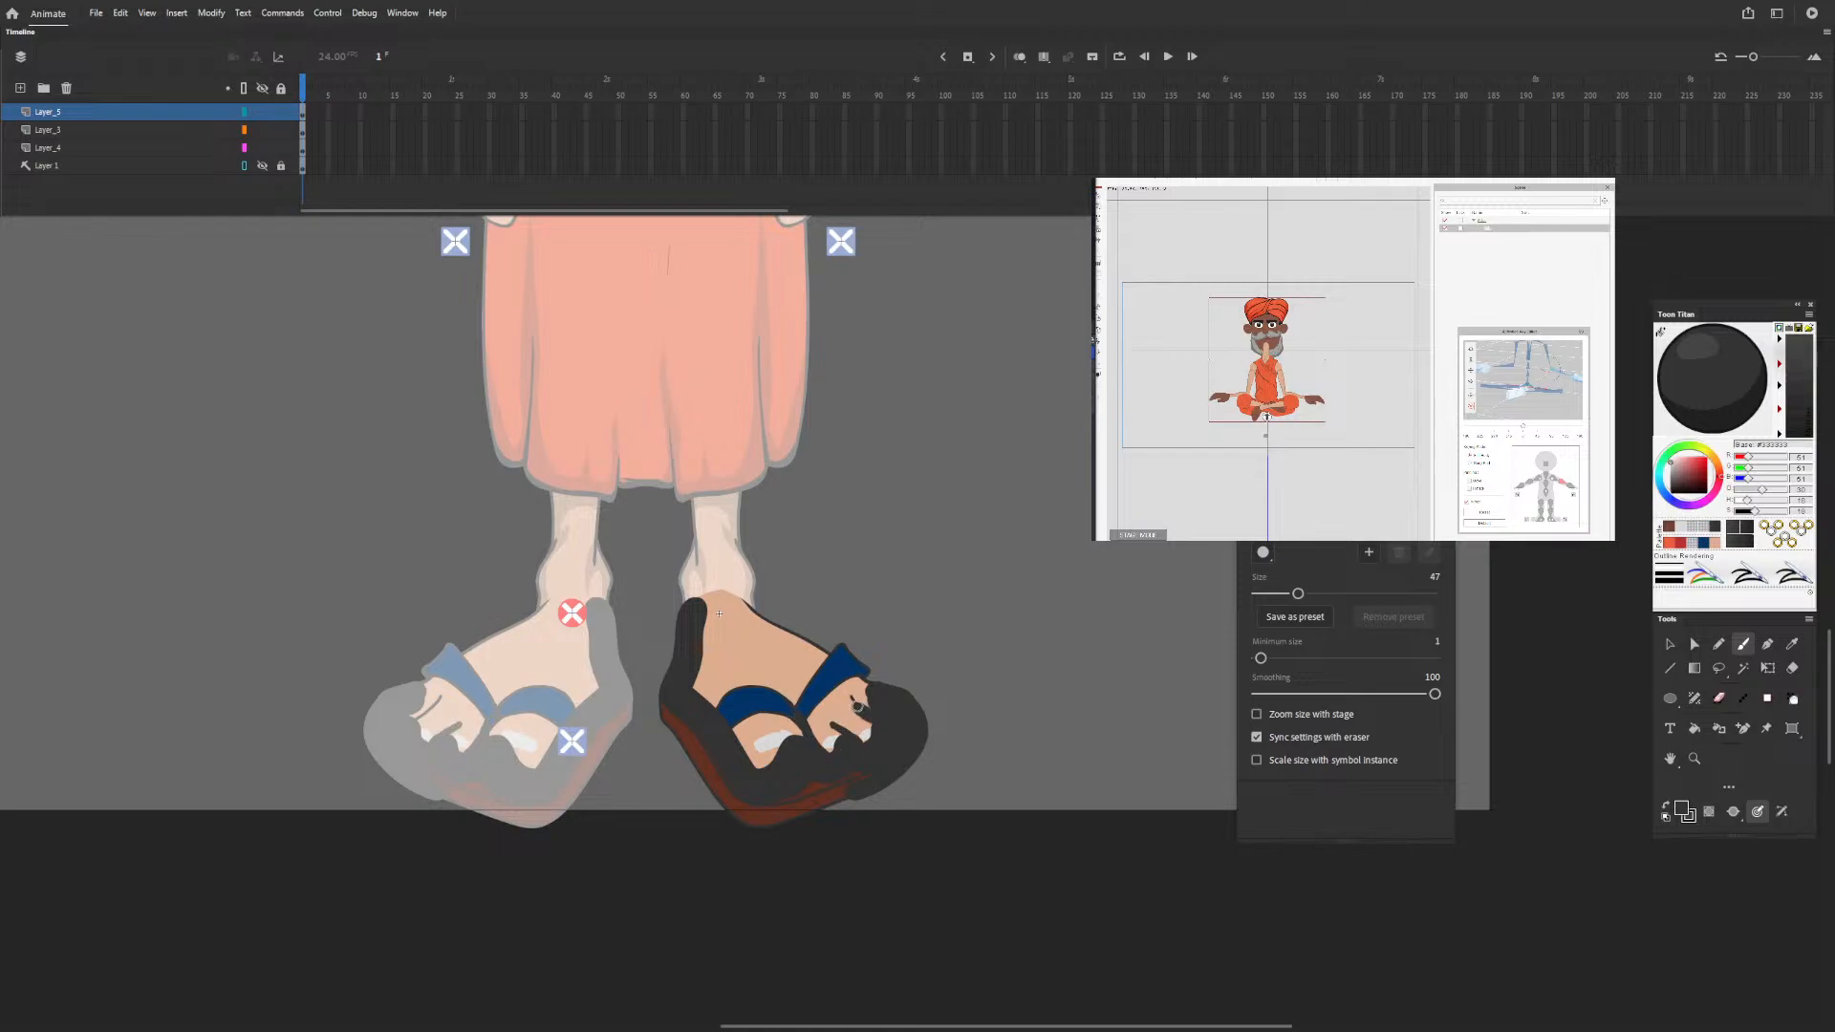
{"action": "left_click_drag", "start_coordinate": [857, 706], "coordinate": [859, 707]}
{"action": "left_click_drag", "start_coordinate": [870, 686], "coordinate": [872, 687]}
Show the shading layer as outlines and erase the grey that extends beyond the outer edges of the foot and sole.
{"action": "key", "text": "e"}
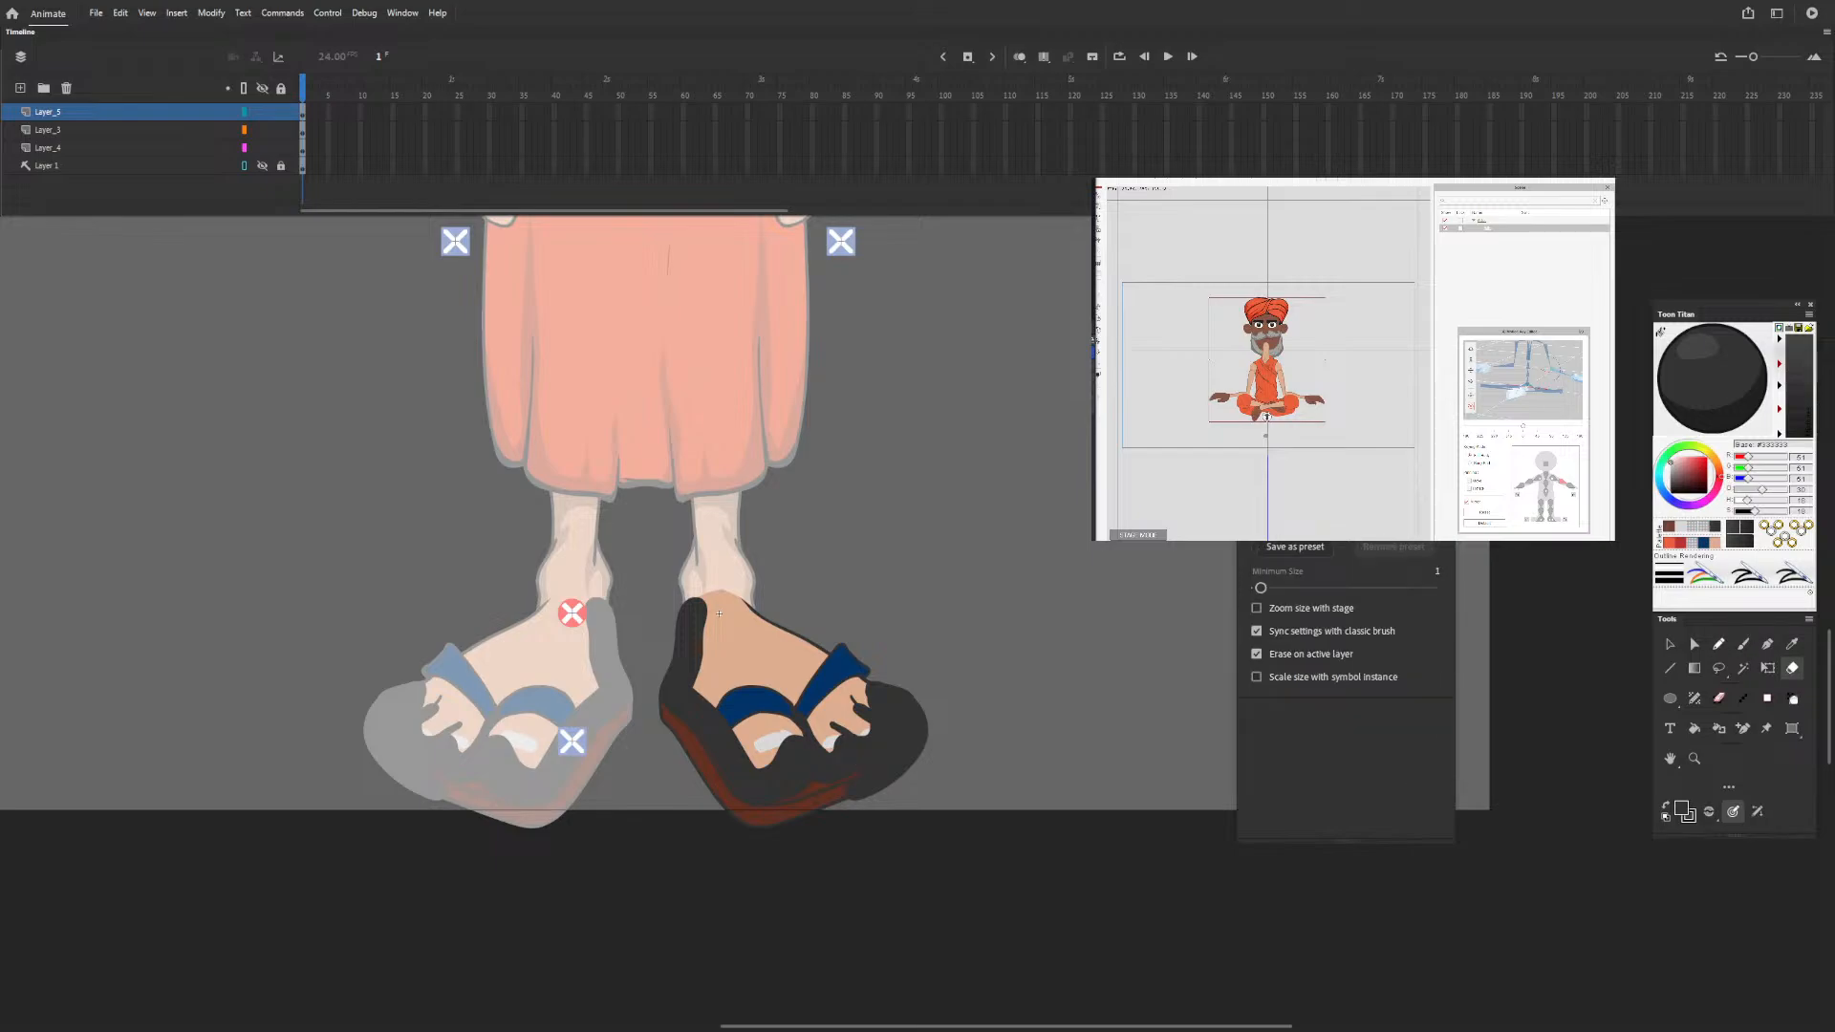
{"action": "left_click", "coordinate": [244, 112]}
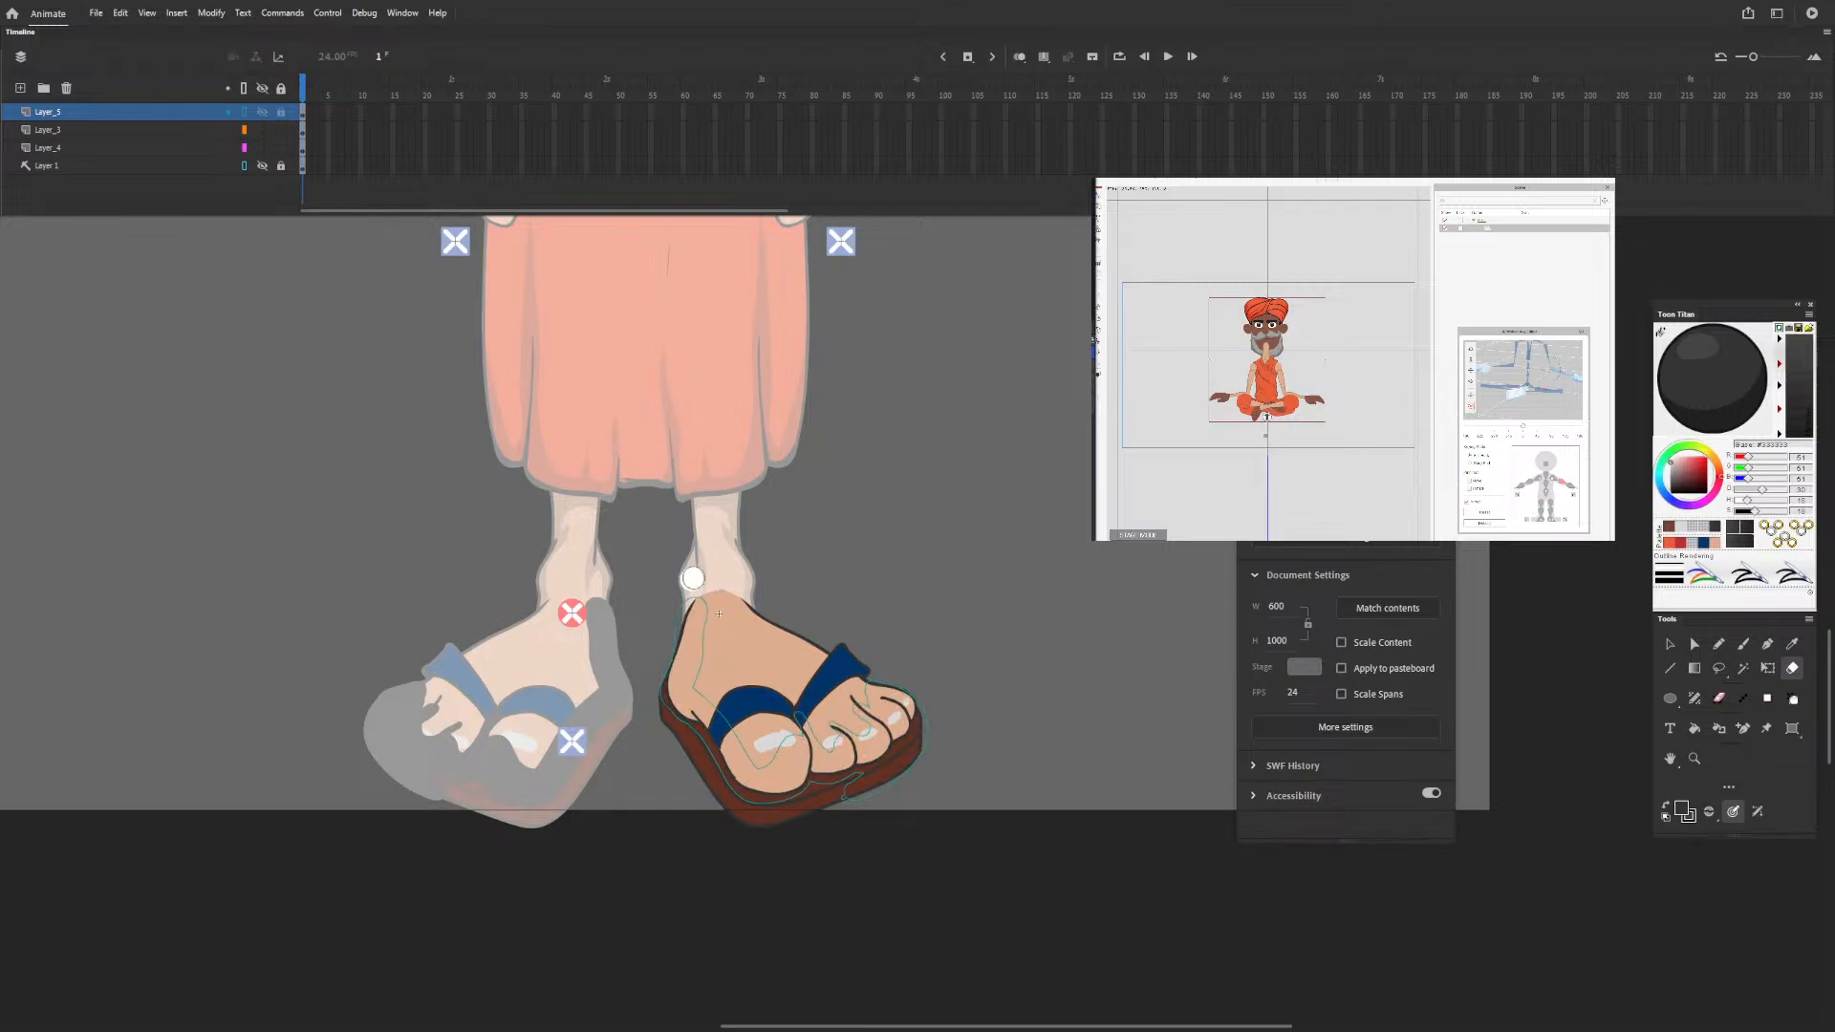
{"action": "mouse_move", "coordinate": [693, 579]}
{"action": "left_mouse_down"}
{"action": "mouse_move", "coordinate": [648, 680]}
{"action": "mouse_move", "coordinate": [657, 766]}
{"action": "left_mouse_up"}
{"action": "mouse_move", "coordinate": [799, 841]}
{"action": "left_mouse_down"}
{"action": "mouse_move", "coordinate": [847, 795]}
{"action": "mouse_move", "coordinate": [901, 784]}
{"action": "mouse_move", "coordinate": [890, 818]}
{"action": "mouse_move", "coordinate": [952, 772]}
{"action": "left_mouse_up"}
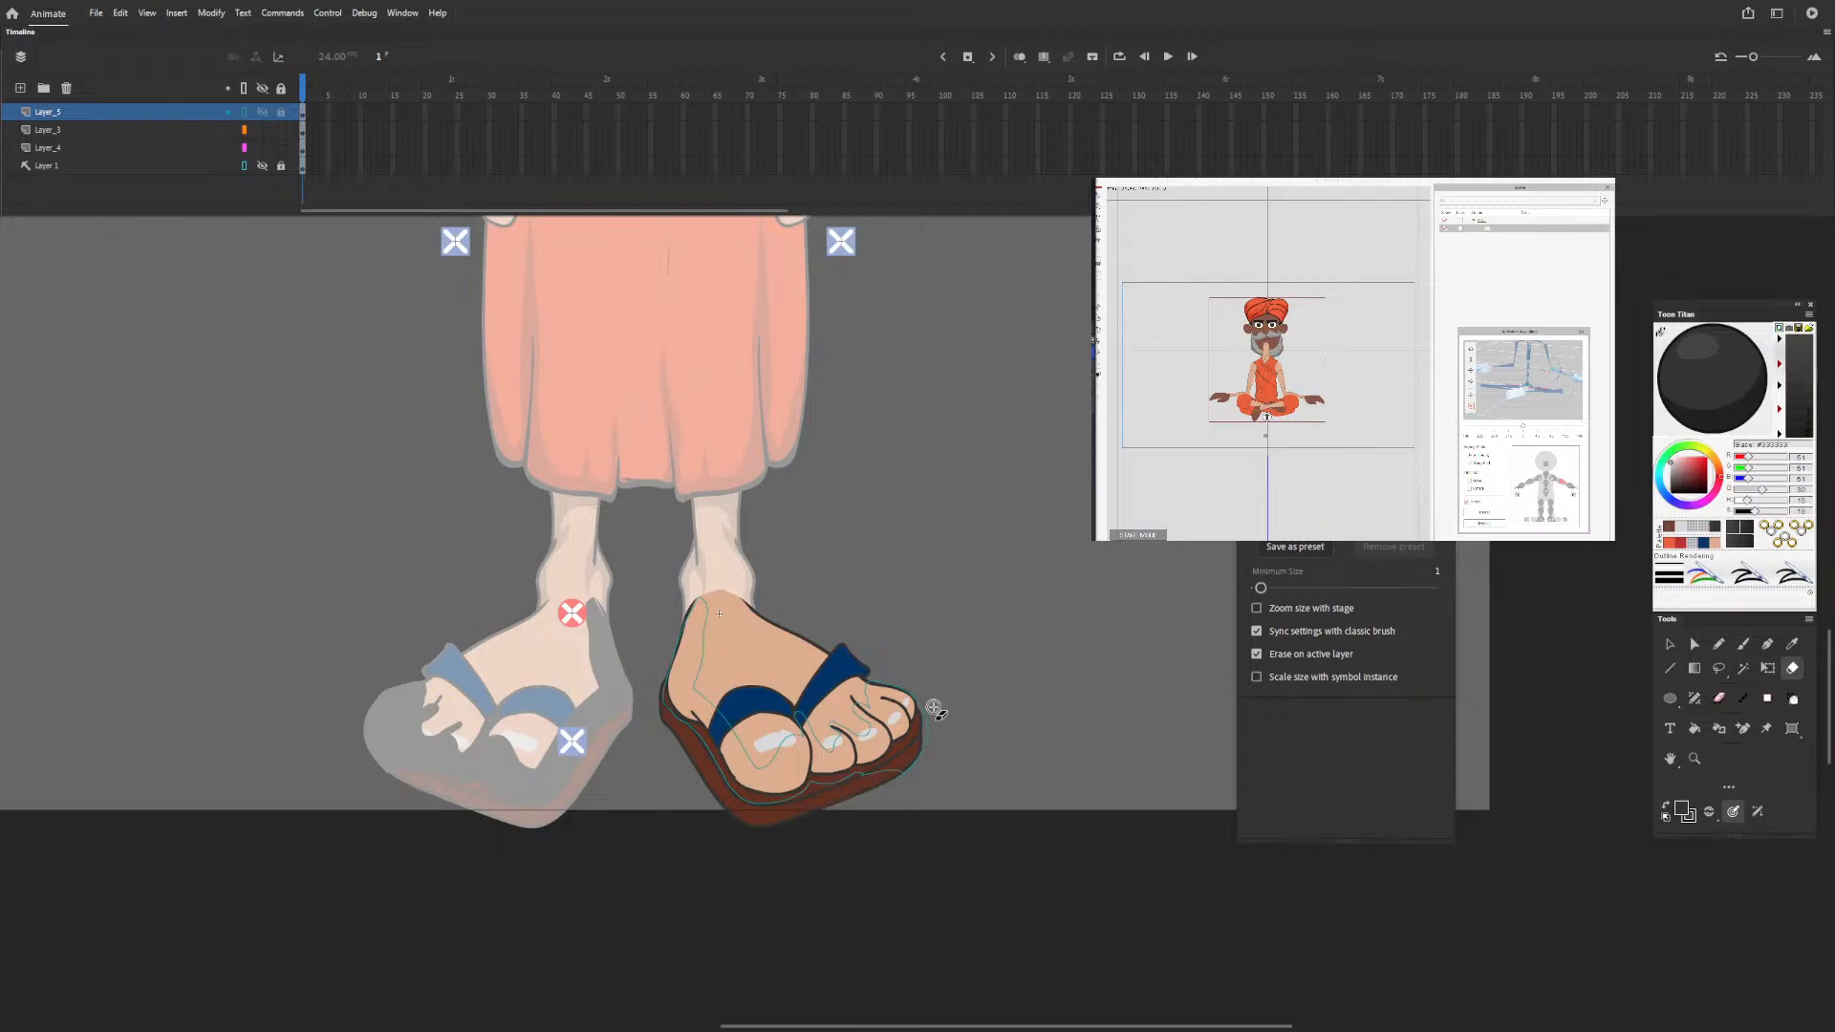
{"action": "mouse_move", "coordinate": [935, 670]}
{"action": "left_mouse_down"}
{"action": "mouse_move", "coordinate": [935, 763]}
{"action": "mouse_move", "coordinate": [908, 798]}
{"action": "left_mouse_up"}
{"action": "mouse_move", "coordinate": [887, 604]}
{"action": "left_mouse_down"}
{"action": "mouse_move", "coordinate": [860, 672]}
{"action": "mouse_move", "coordinate": [929, 685]}
{"action": "mouse_move", "coordinate": [937, 722]}
{"action": "left_mouse_up"}
Erase with a smaller eraser to shape the shading's inner edge along the heel, big toe and smaller toes, and trim the sole side.
{"action": "key", "text": "["}
{"action": "mouse_move", "coordinate": [775, 676]}
{"action": "left_mouse_down"}
{"action": "mouse_move", "coordinate": [842, 748]}
{"action": "mouse_move", "coordinate": [832, 728]}
{"action": "left_mouse_up"}
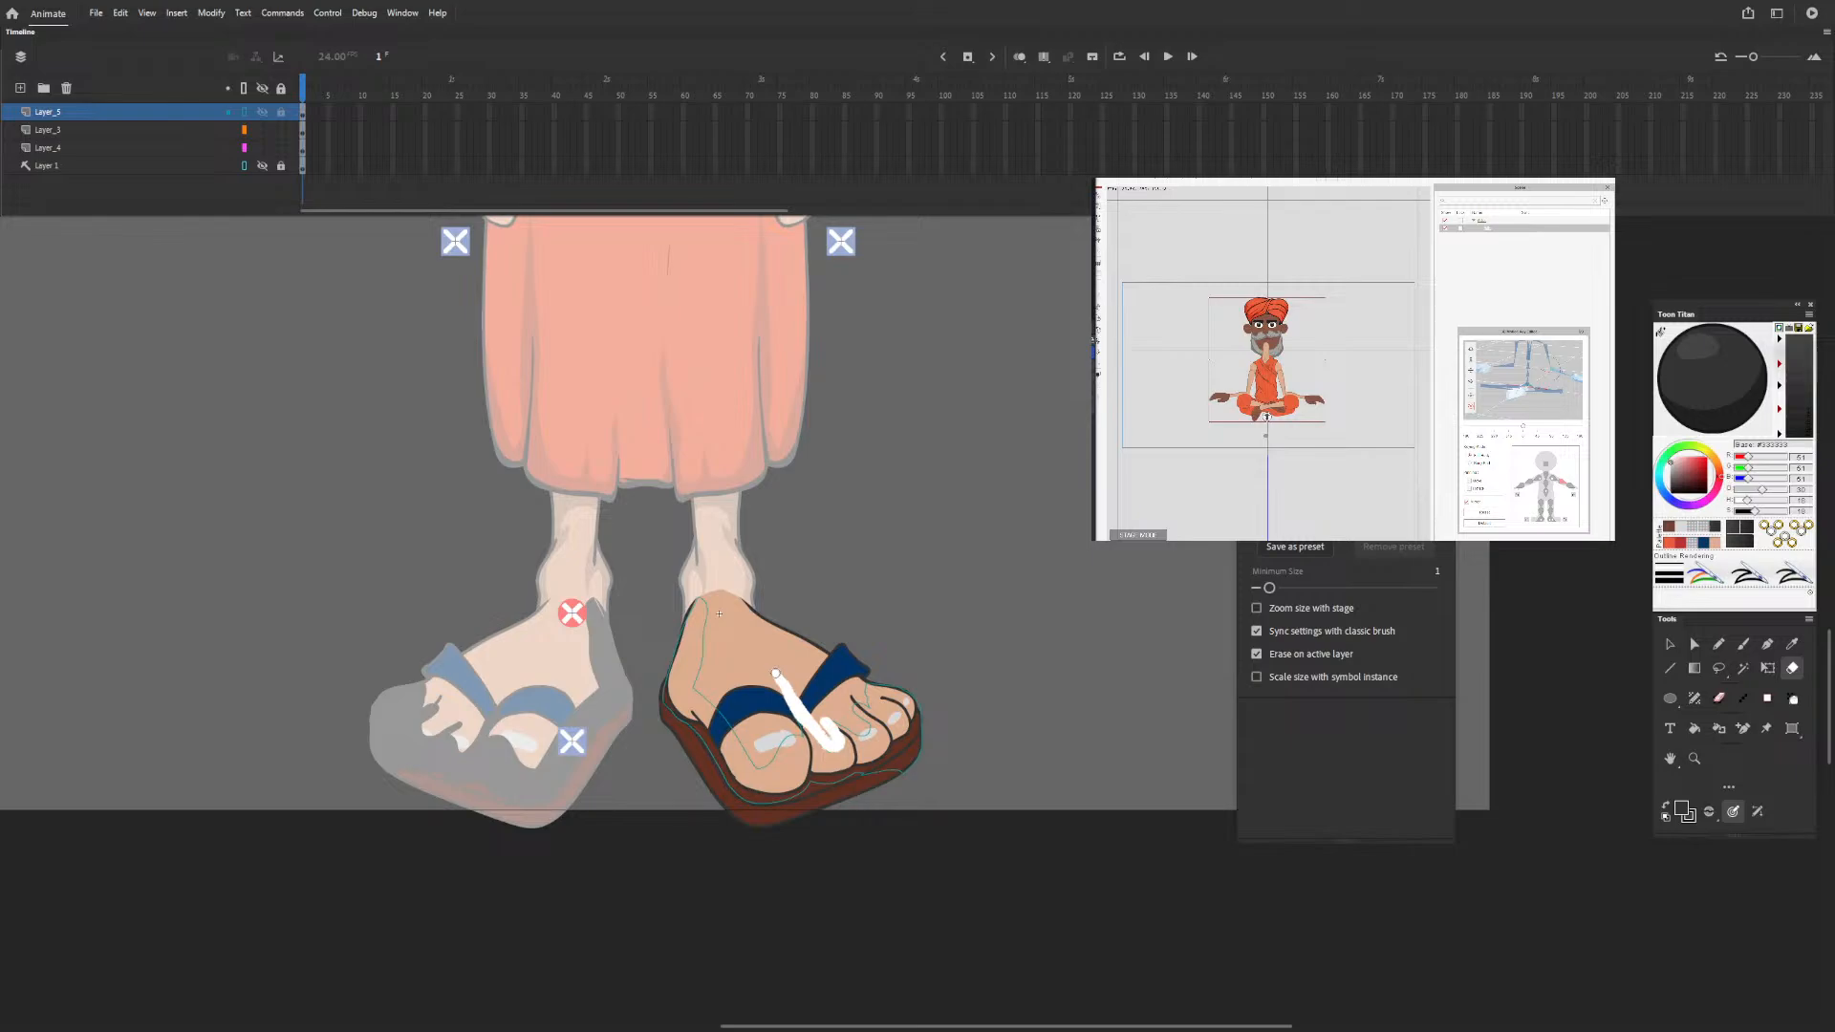
{"action": "left_click_drag", "start_coordinate": [832, 729], "coordinate": [778, 671]}
{"action": "mouse_move", "coordinate": [730, 577]}
{"action": "left_mouse_down"}
{"action": "mouse_move", "coordinate": [701, 619]}
{"action": "mouse_move", "coordinate": [692, 693]}
{"action": "mouse_move", "coordinate": [759, 763]}
{"action": "mouse_move", "coordinate": [792, 751]}
{"action": "mouse_move", "coordinate": [789, 715]}
{"action": "mouse_move", "coordinate": [799, 758]}
{"action": "mouse_move", "coordinate": [774, 773]}
{"action": "mouse_move", "coordinate": [712, 694]}
{"action": "mouse_move", "coordinate": [700, 631]}
{"action": "mouse_move", "coordinate": [702, 693]}
{"action": "mouse_move", "coordinate": [740, 573]}
{"action": "mouse_move", "coordinate": [710, 594]}
{"action": "mouse_move", "coordinate": [691, 680]}
{"action": "left_mouse_up"}
{"action": "mouse_move", "coordinate": [856, 655]}
{"action": "left_mouse_down"}
{"action": "mouse_move", "coordinate": [876, 710]}
{"action": "mouse_move", "coordinate": [845, 689]}
{"action": "mouse_move", "coordinate": [868, 728]}
{"action": "mouse_move", "coordinate": [828, 721]}
{"action": "mouse_move", "coordinate": [874, 740]}
{"action": "mouse_move", "coordinate": [799, 710]}
{"action": "mouse_move", "coordinate": [830, 753]}
{"action": "mouse_move", "coordinate": [839, 712]}
{"action": "left_mouse_up"}
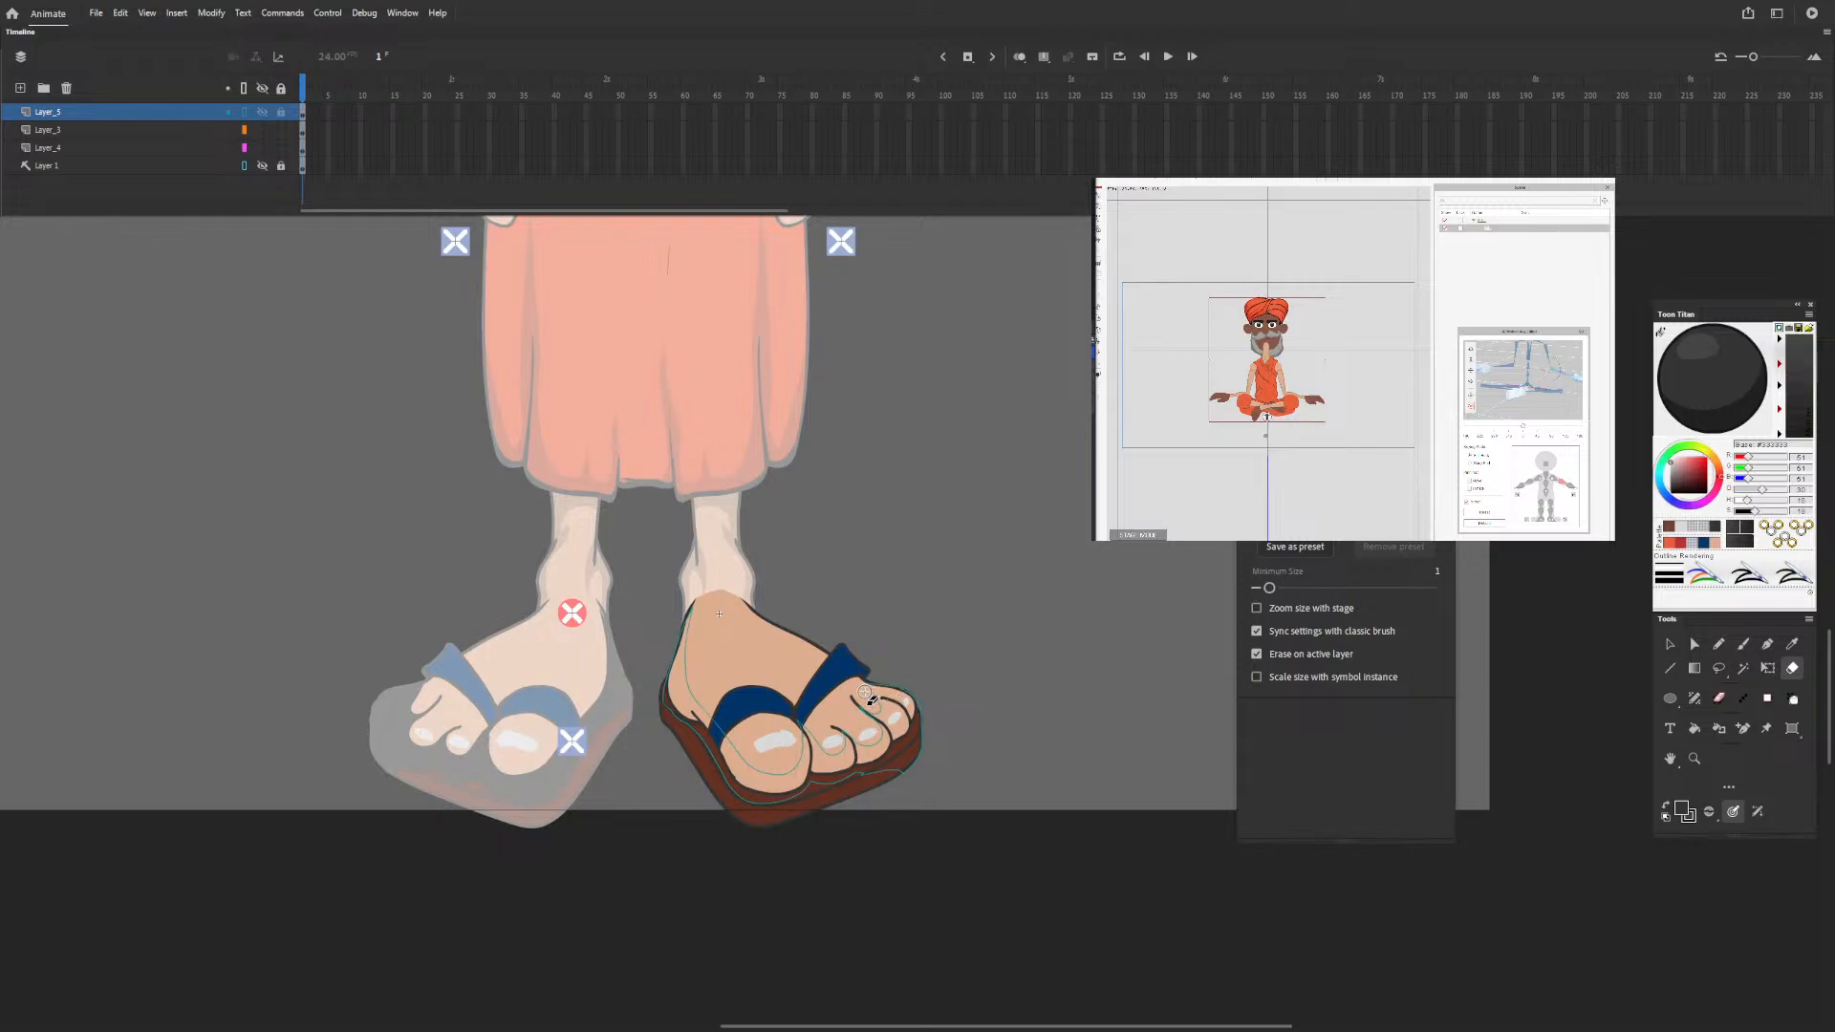
{"action": "left_click_drag", "start_coordinate": [865, 692], "coordinate": [870, 694]}
{"action": "left_click_drag", "start_coordinate": [864, 693], "coordinate": [868, 695]}
{"action": "mouse_move", "coordinate": [903, 786]}
{"action": "left_mouse_down"}
{"action": "mouse_move", "coordinate": [852, 780]}
{"action": "mouse_move", "coordinate": [902, 785]}
{"action": "left_mouse_up"}
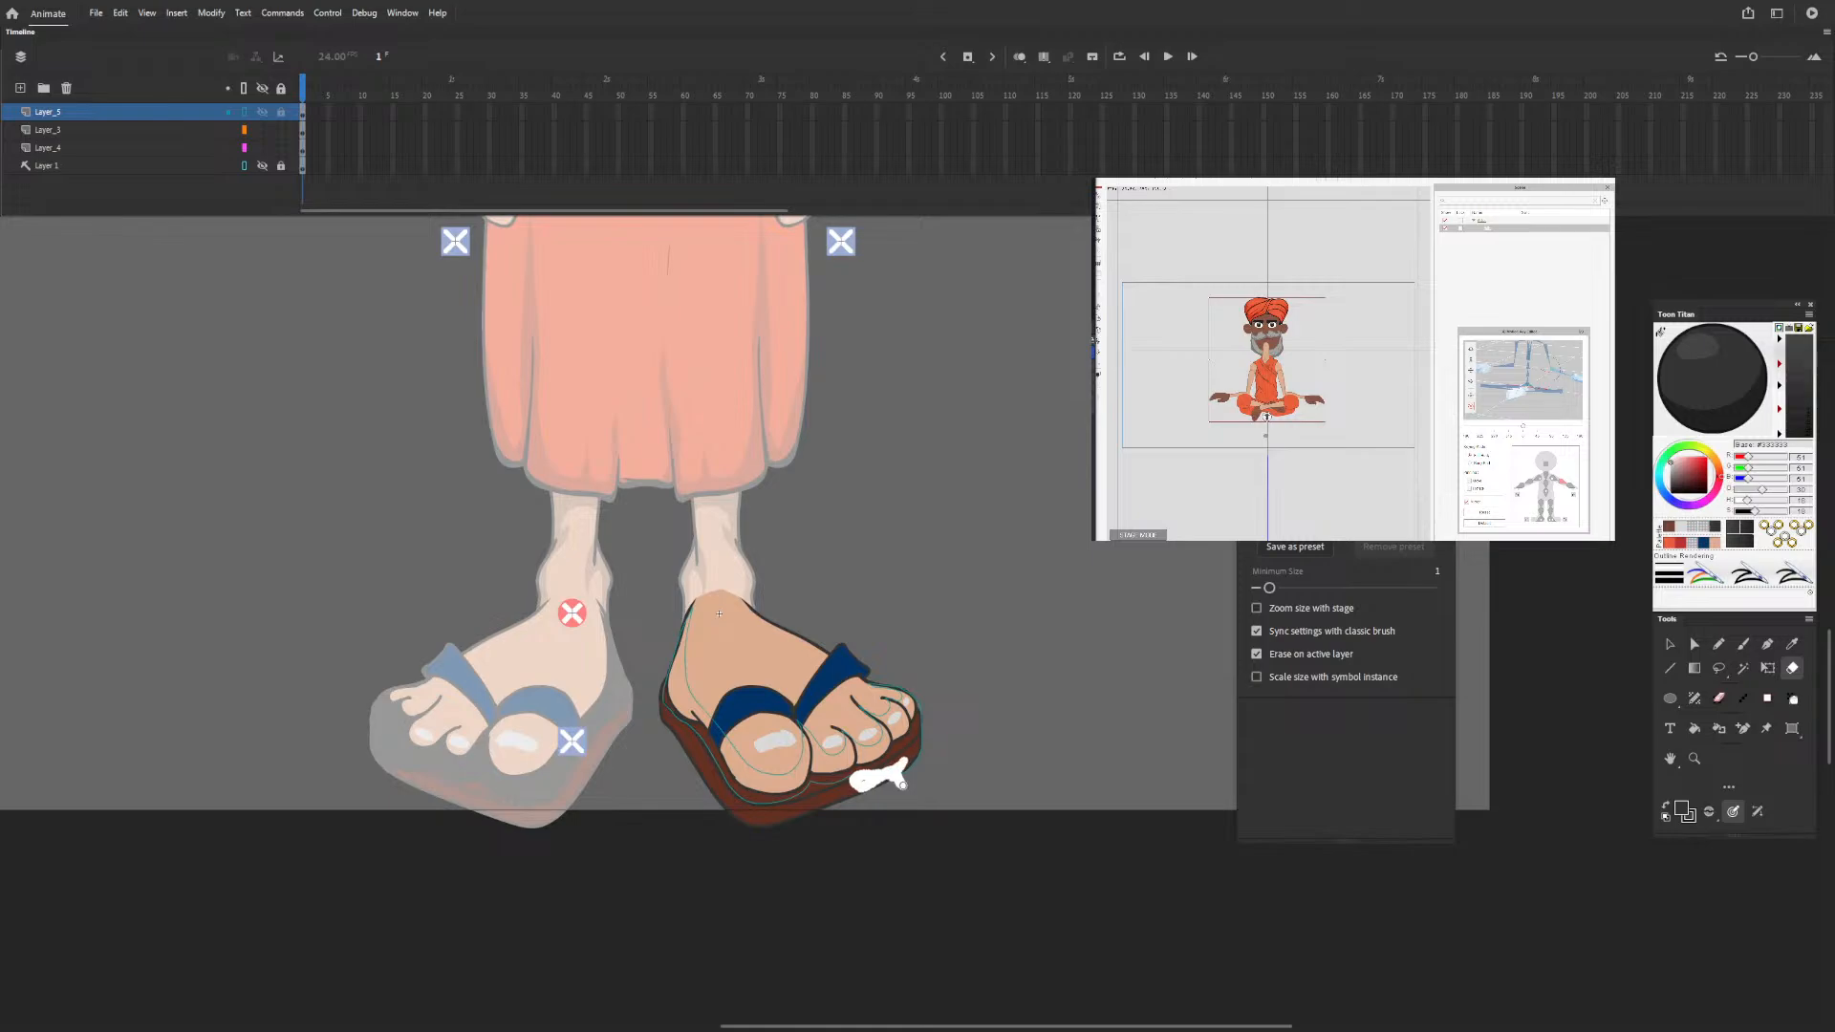
{"action": "left_click_drag", "start_coordinate": [903, 784], "coordinate": [901, 787]}
Optimize the curves of all the foot artwork at a reduced optimization strength and turn off the shading layer's outline display.
{"action": "left_click", "coordinate": [1670, 648]}
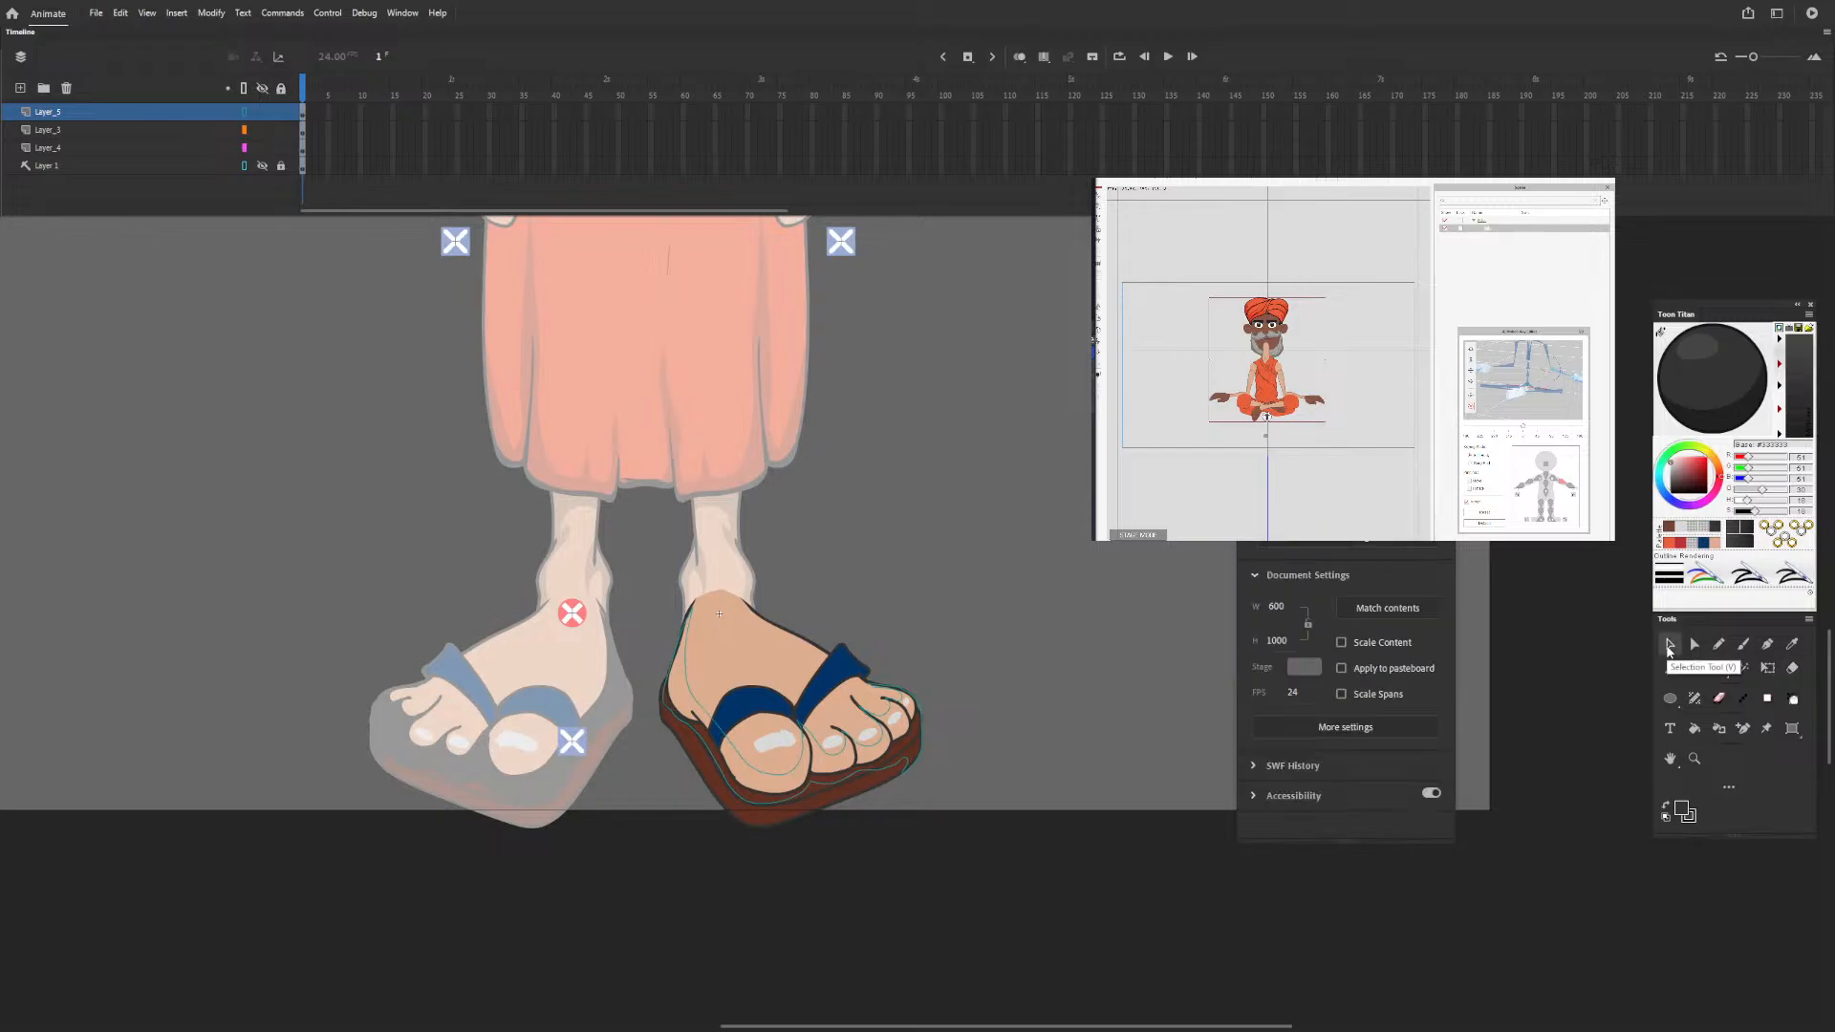
{"action": "key", "text": "ctrl+a"}
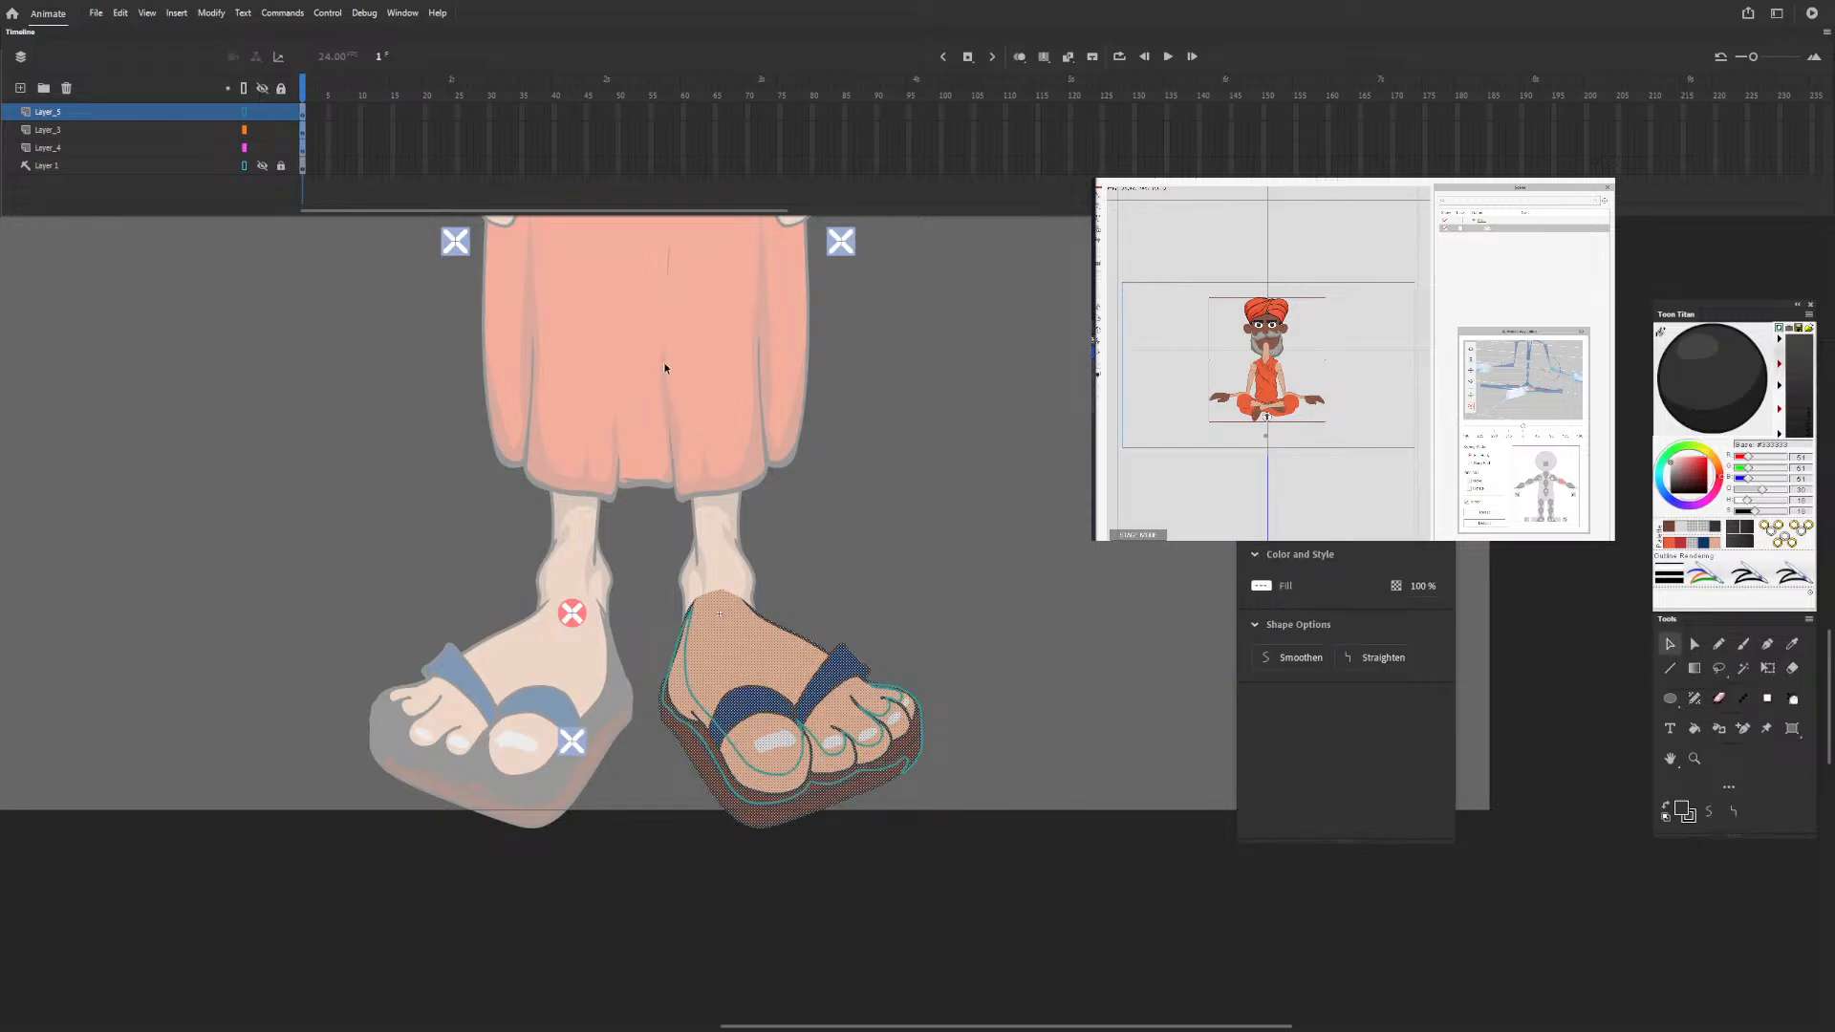
{"action": "left_click", "coordinate": [211, 13]}
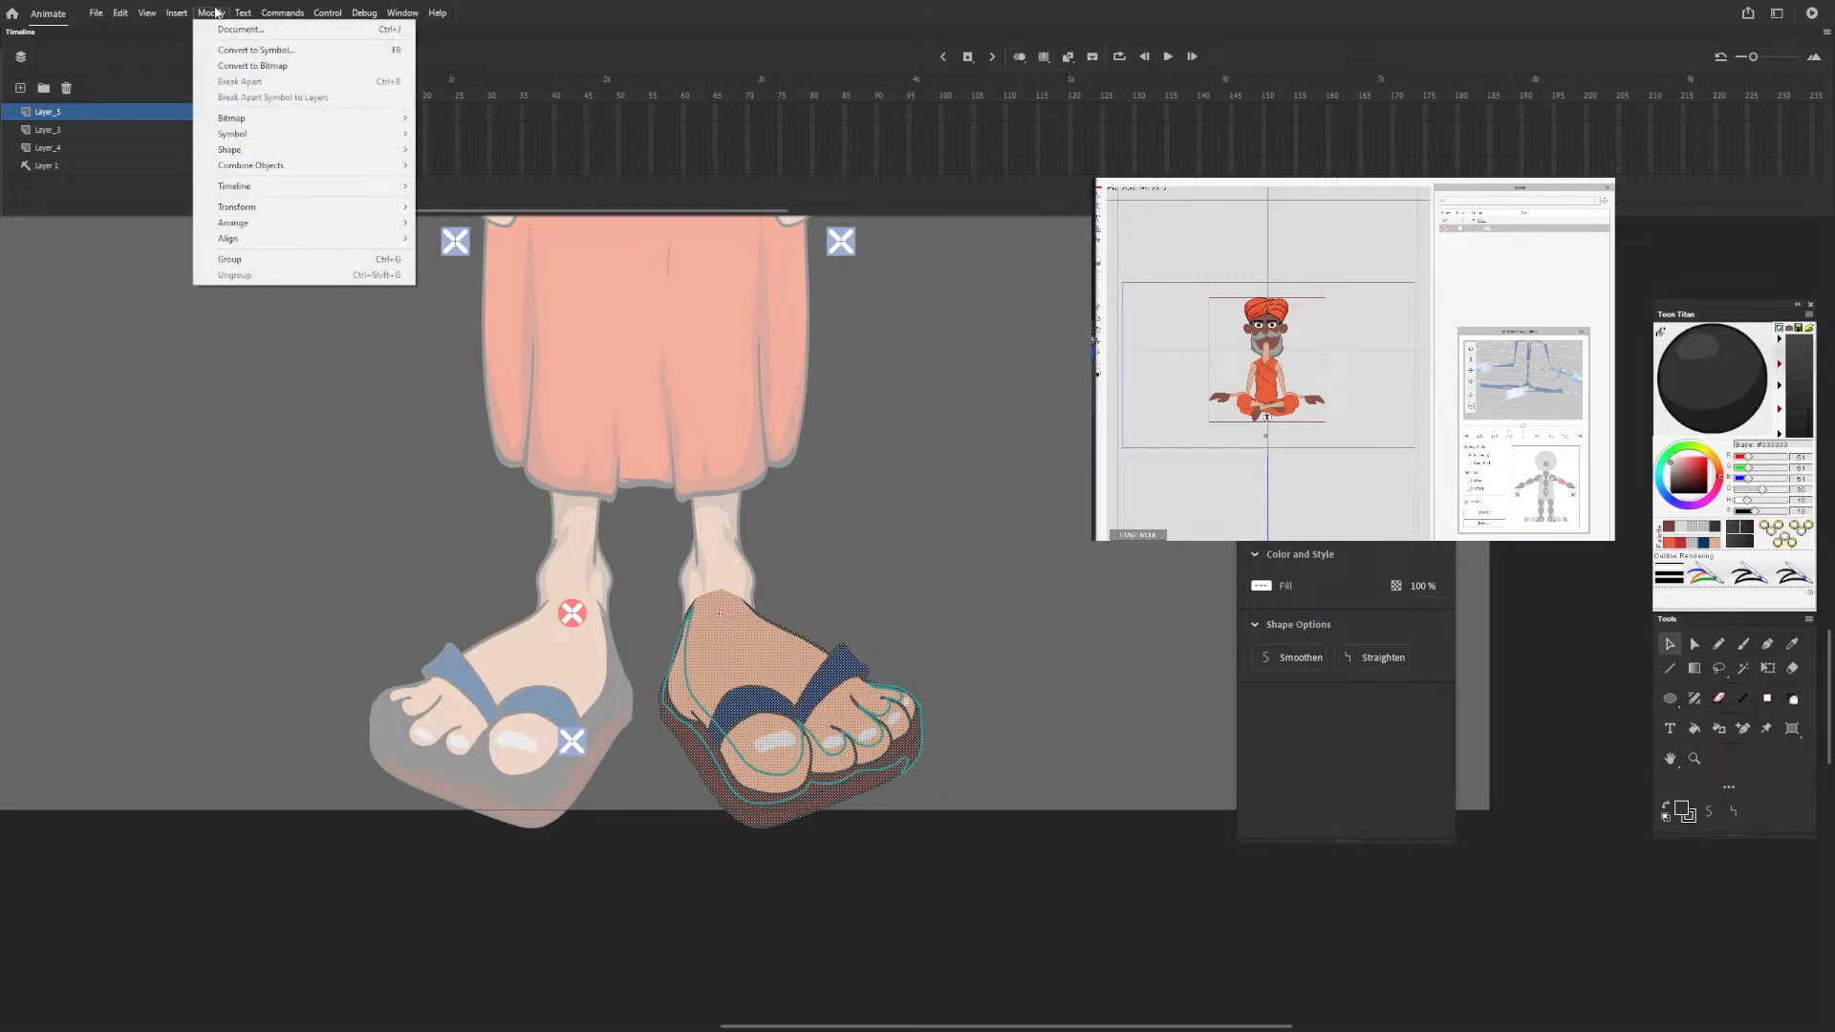
{"action": "mouse_move", "coordinate": [234, 149]}
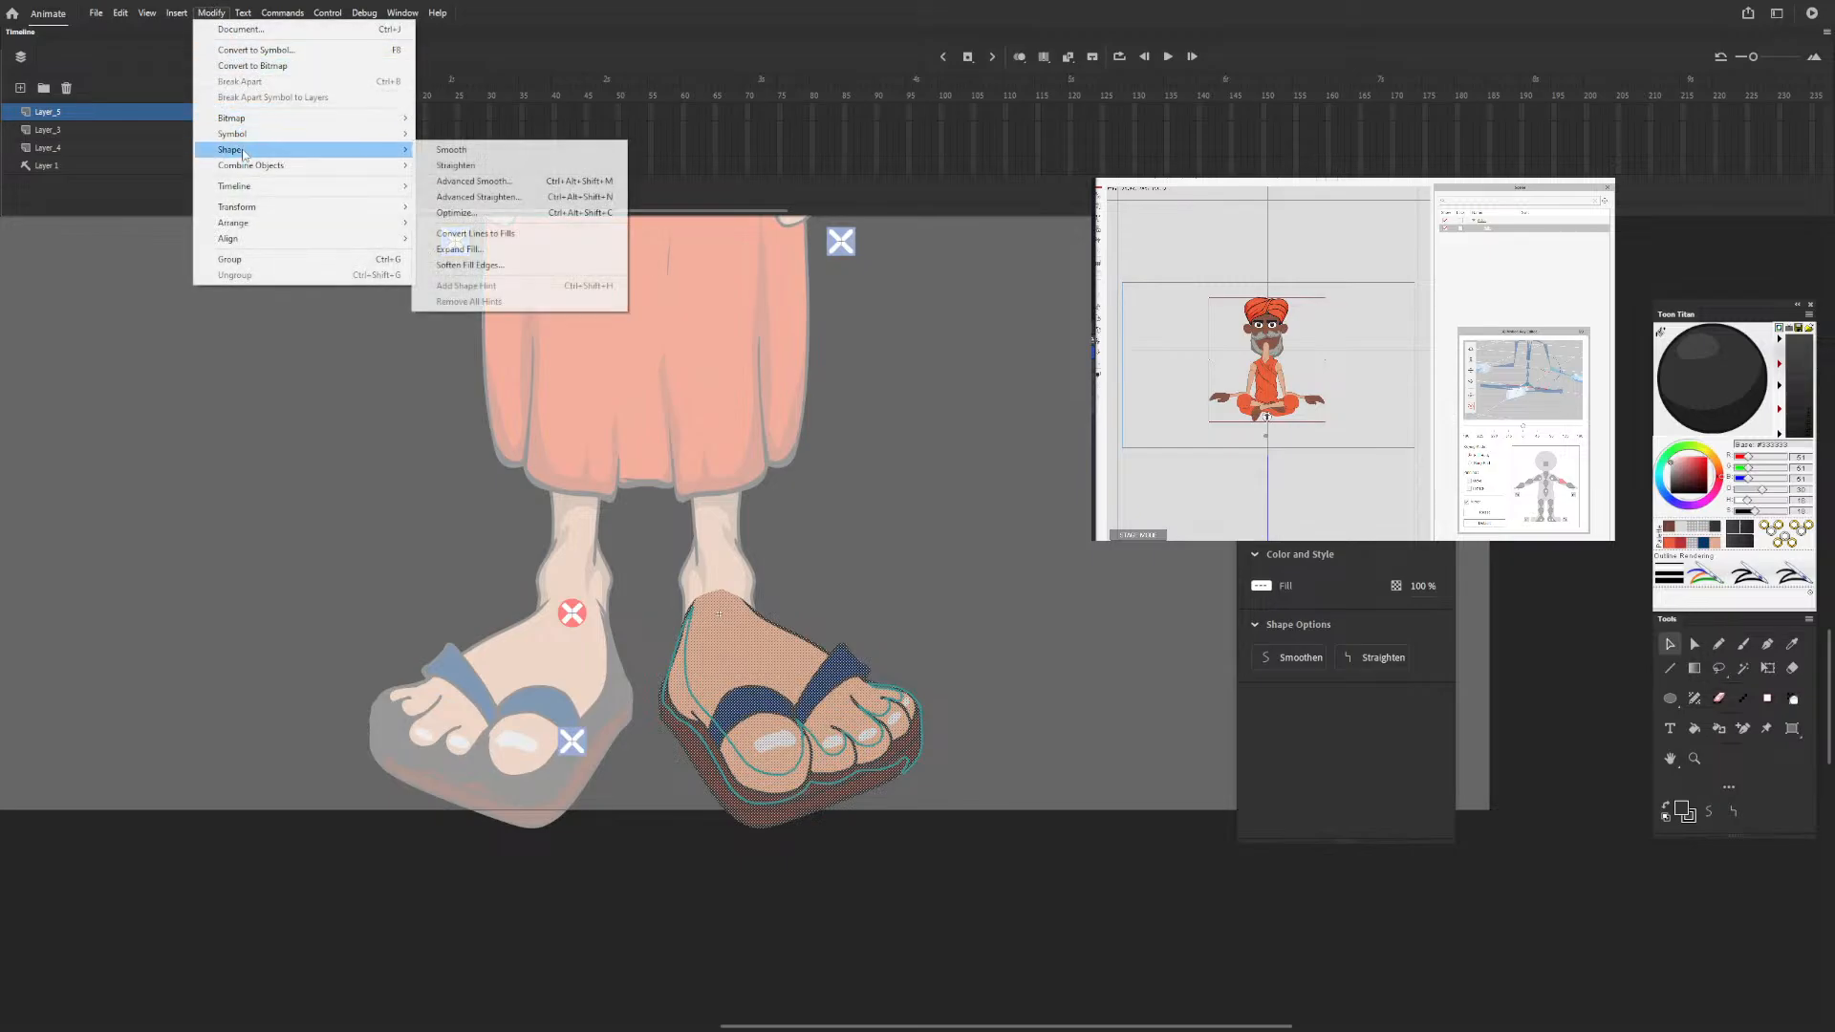
{"action": "left_click", "coordinate": [459, 214]}
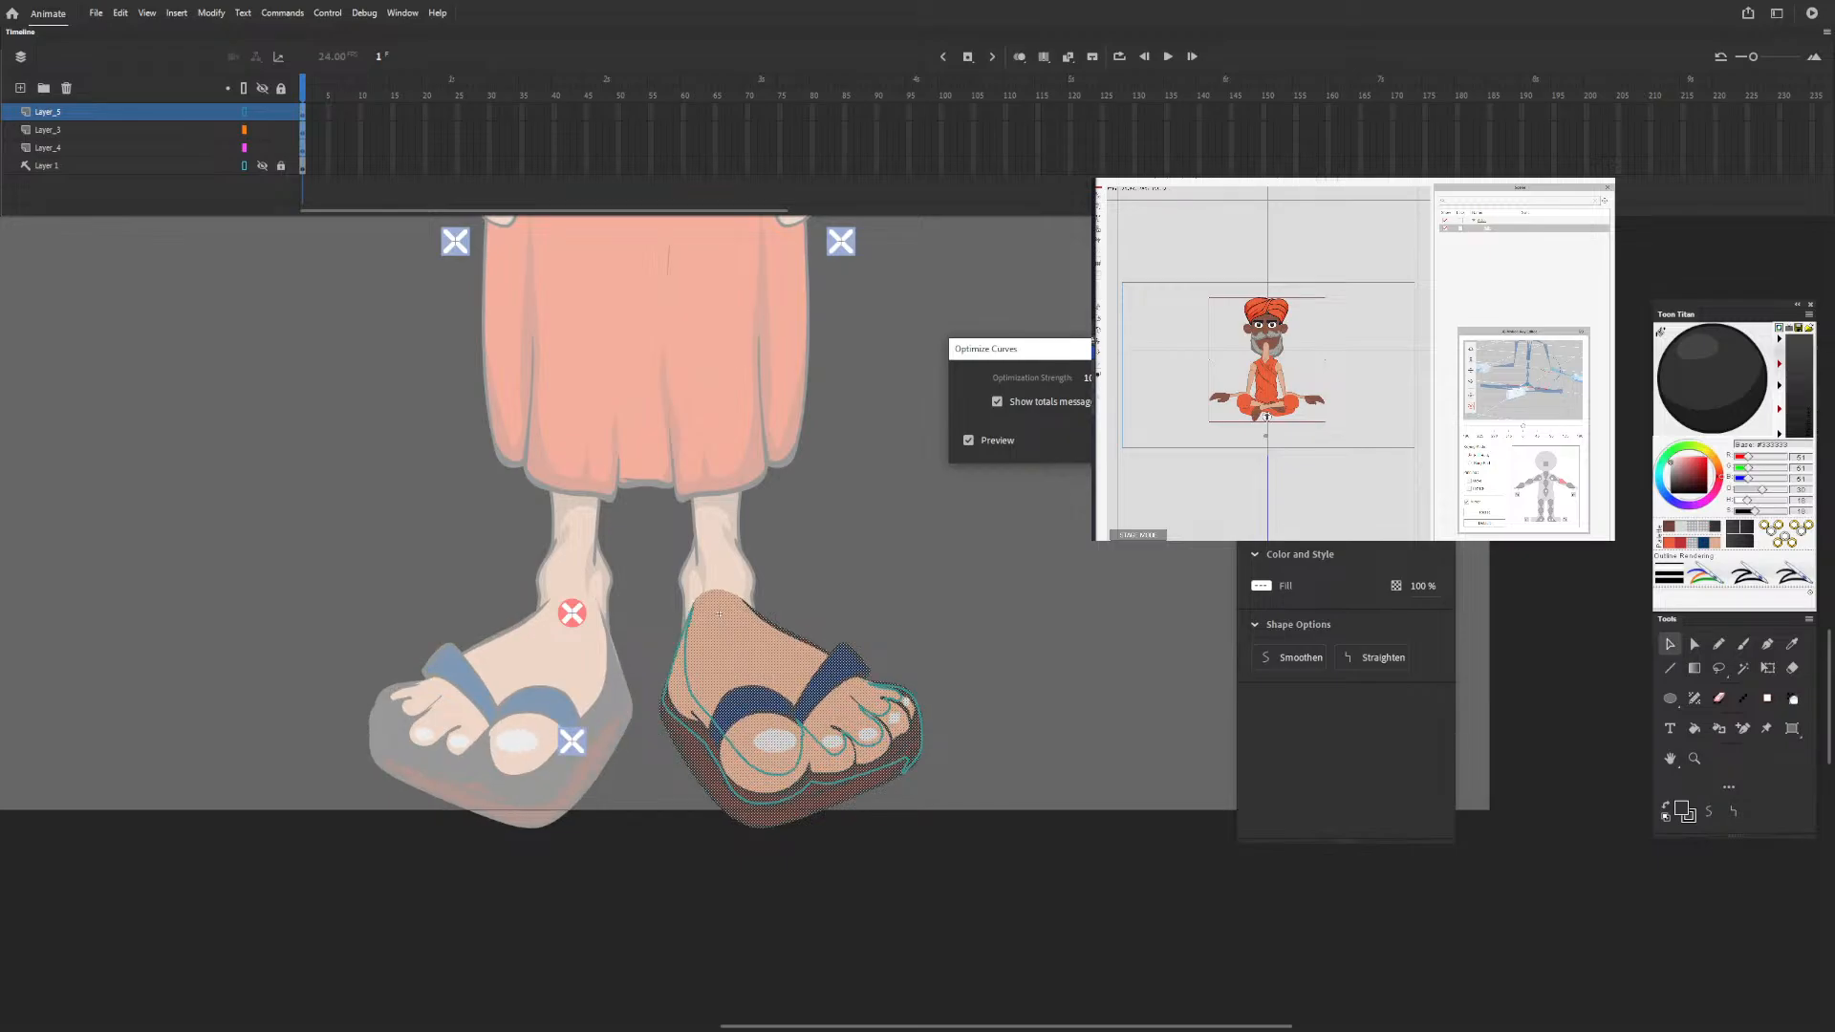
{"action": "left_click_drag", "start_coordinate": [1088, 384], "coordinate": [1053, 383]}
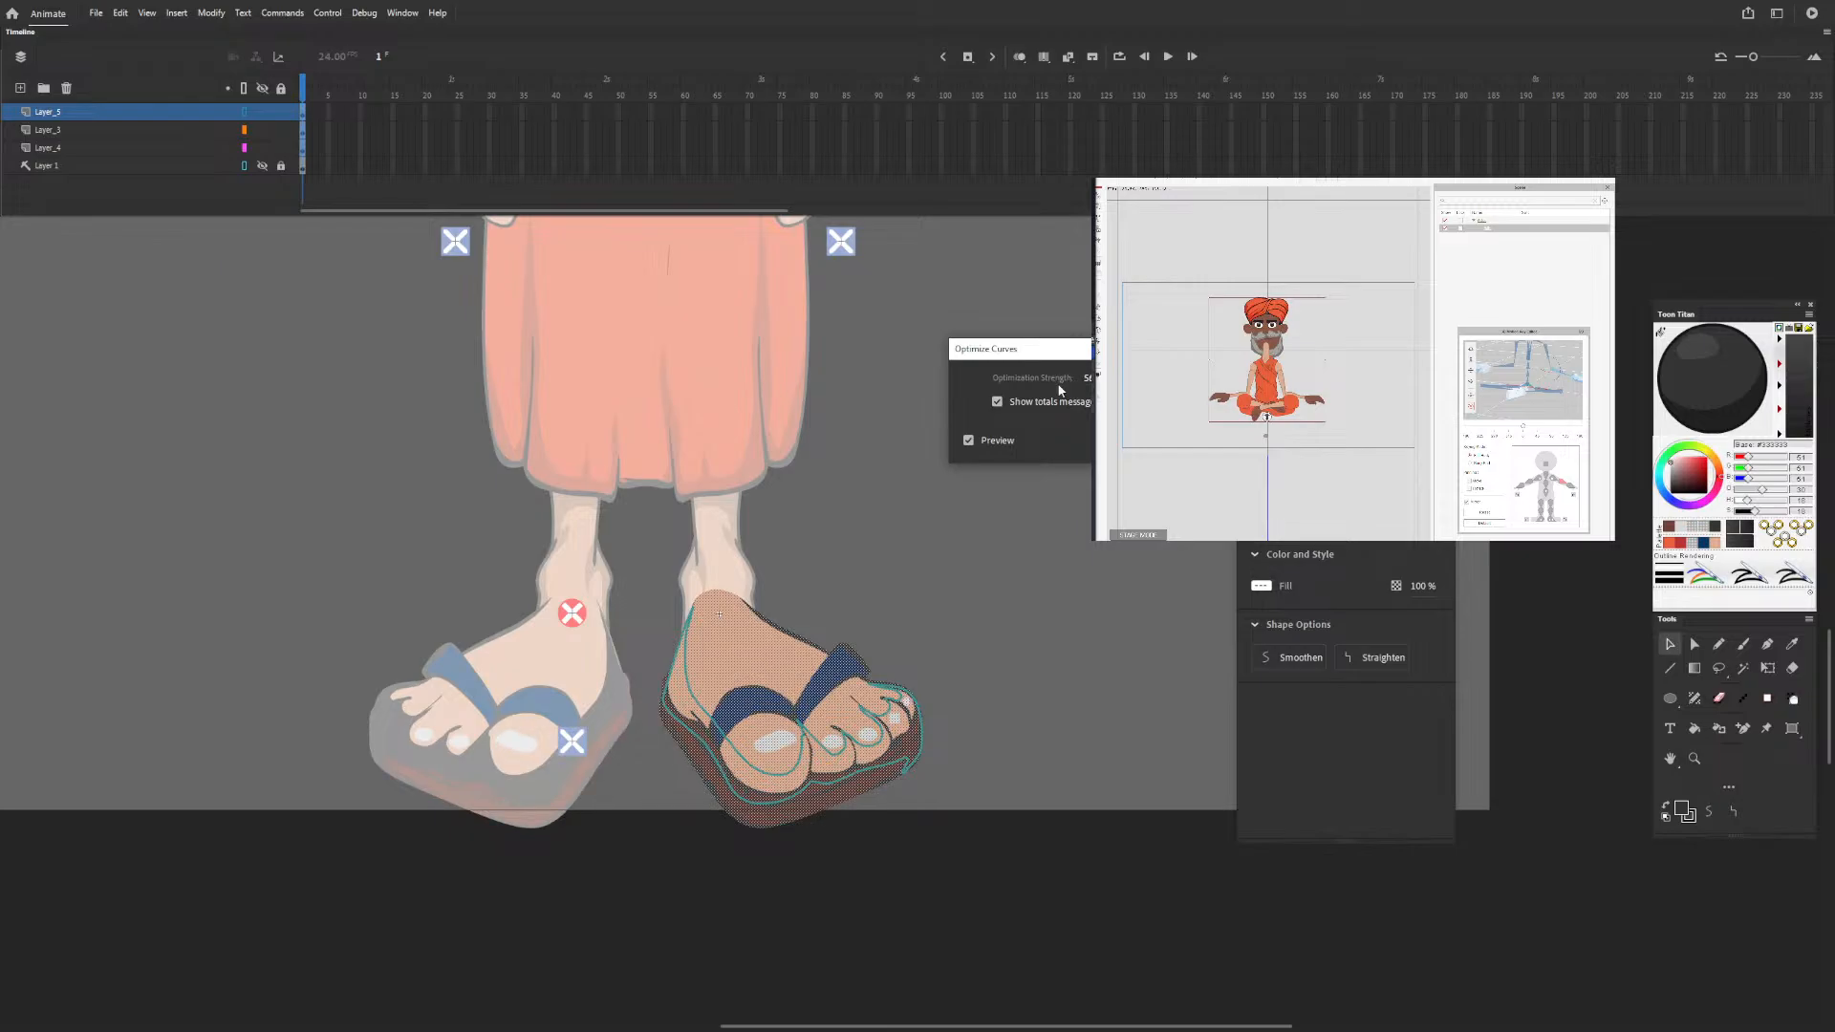
{"action": "key", "text": "Return"}
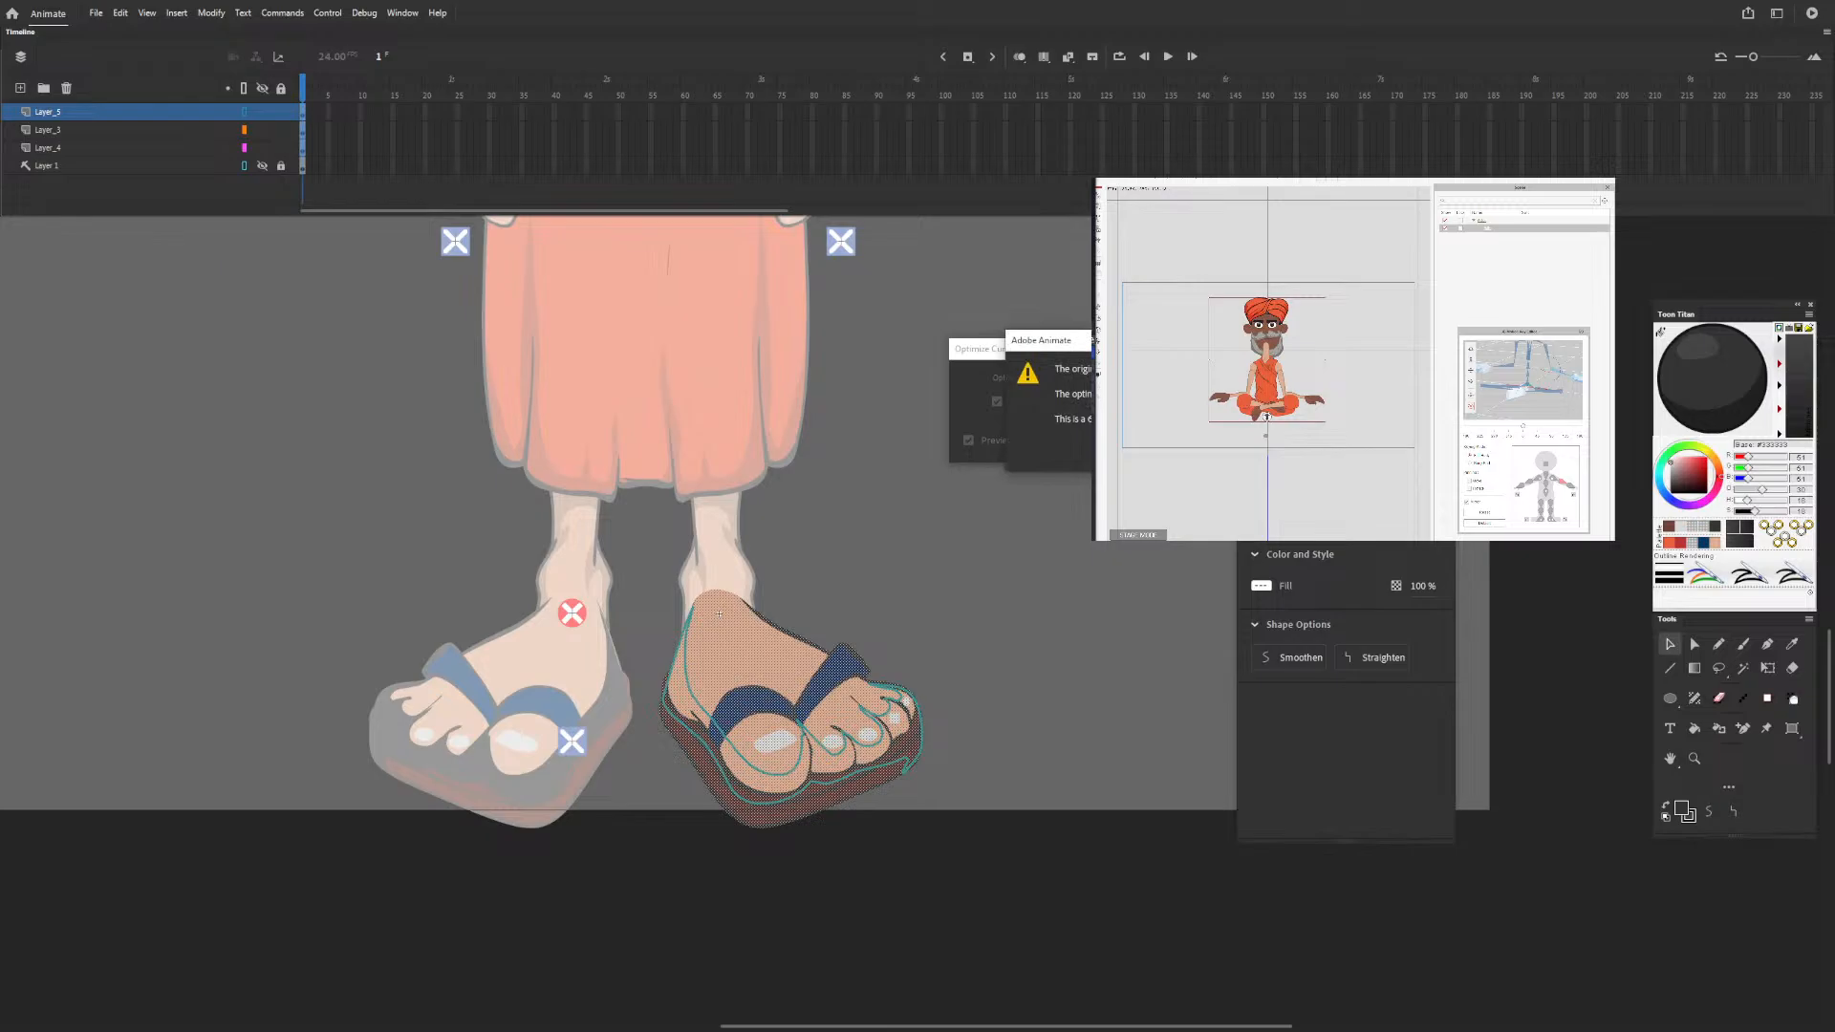
{"action": "key", "text": "Return"}
{"action": "left_click", "coordinate": [1017, 571]}
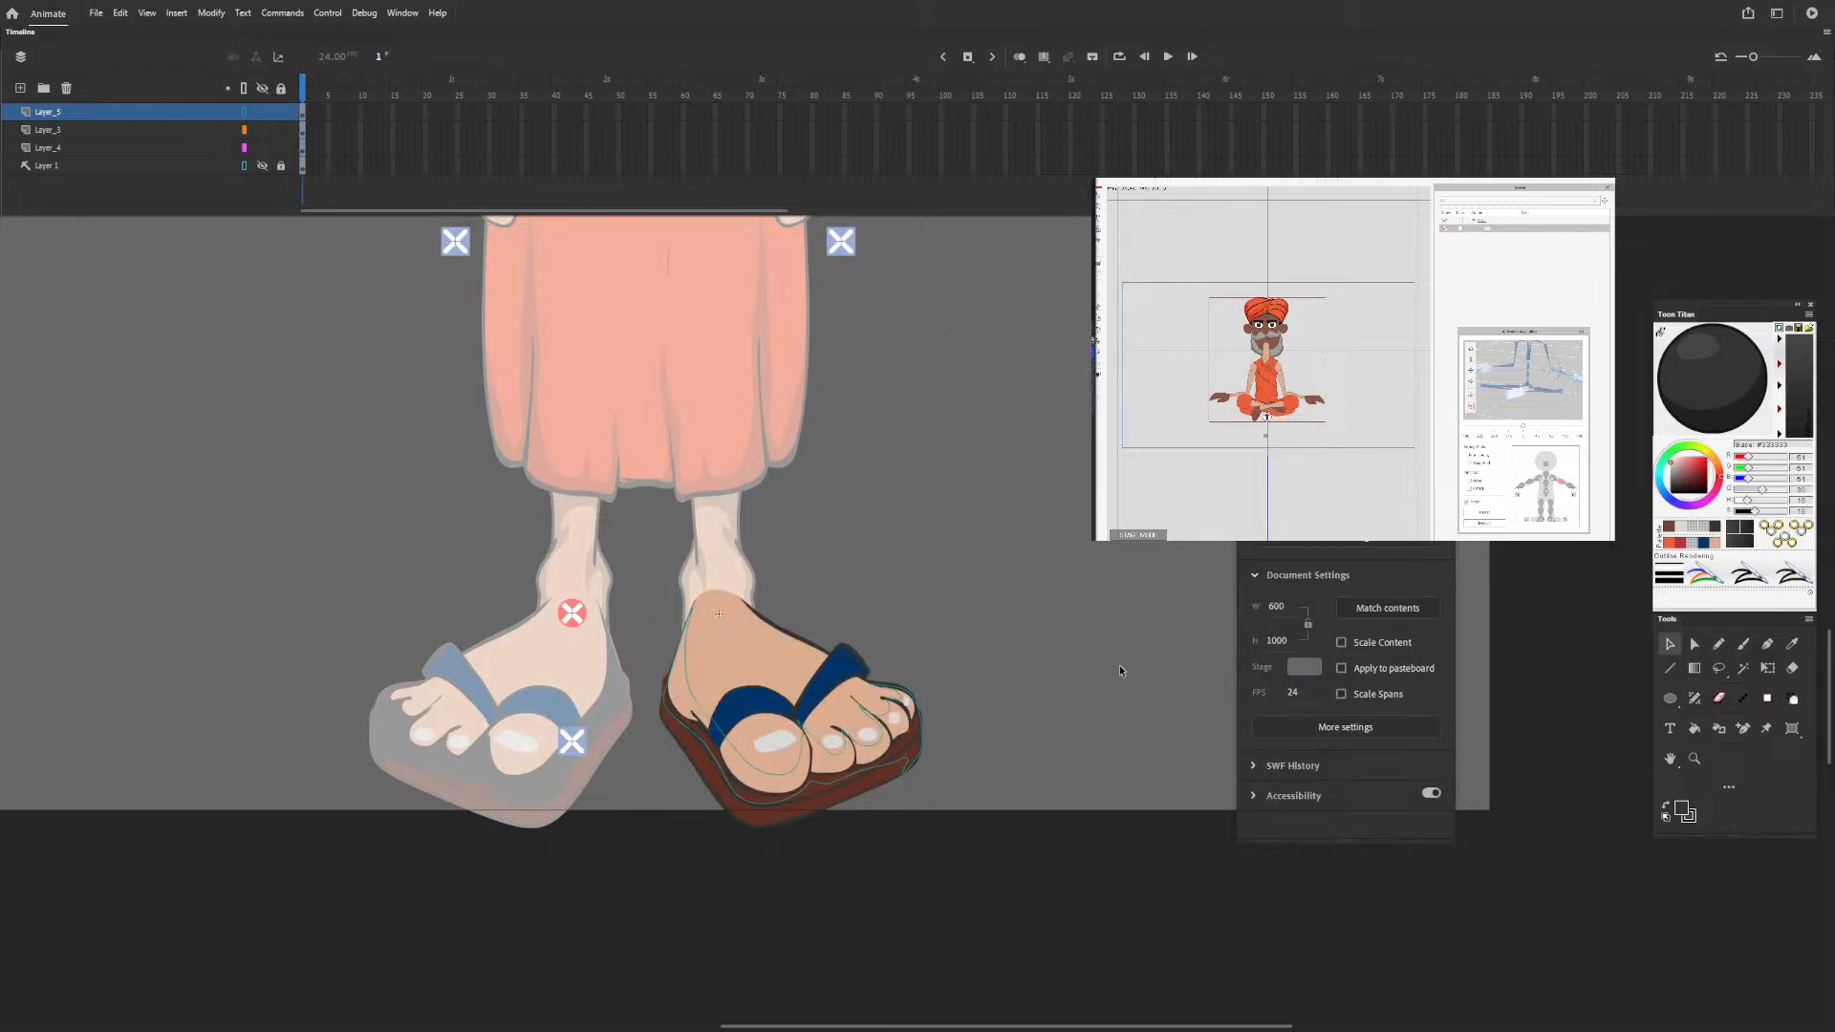
{"action": "left_click", "coordinate": [244, 112]}
Convert the dark grey shading shape to a movie clip symbol and give it an Alpha colour effect of 25%.
{"action": "left_click", "coordinate": [916, 734]}
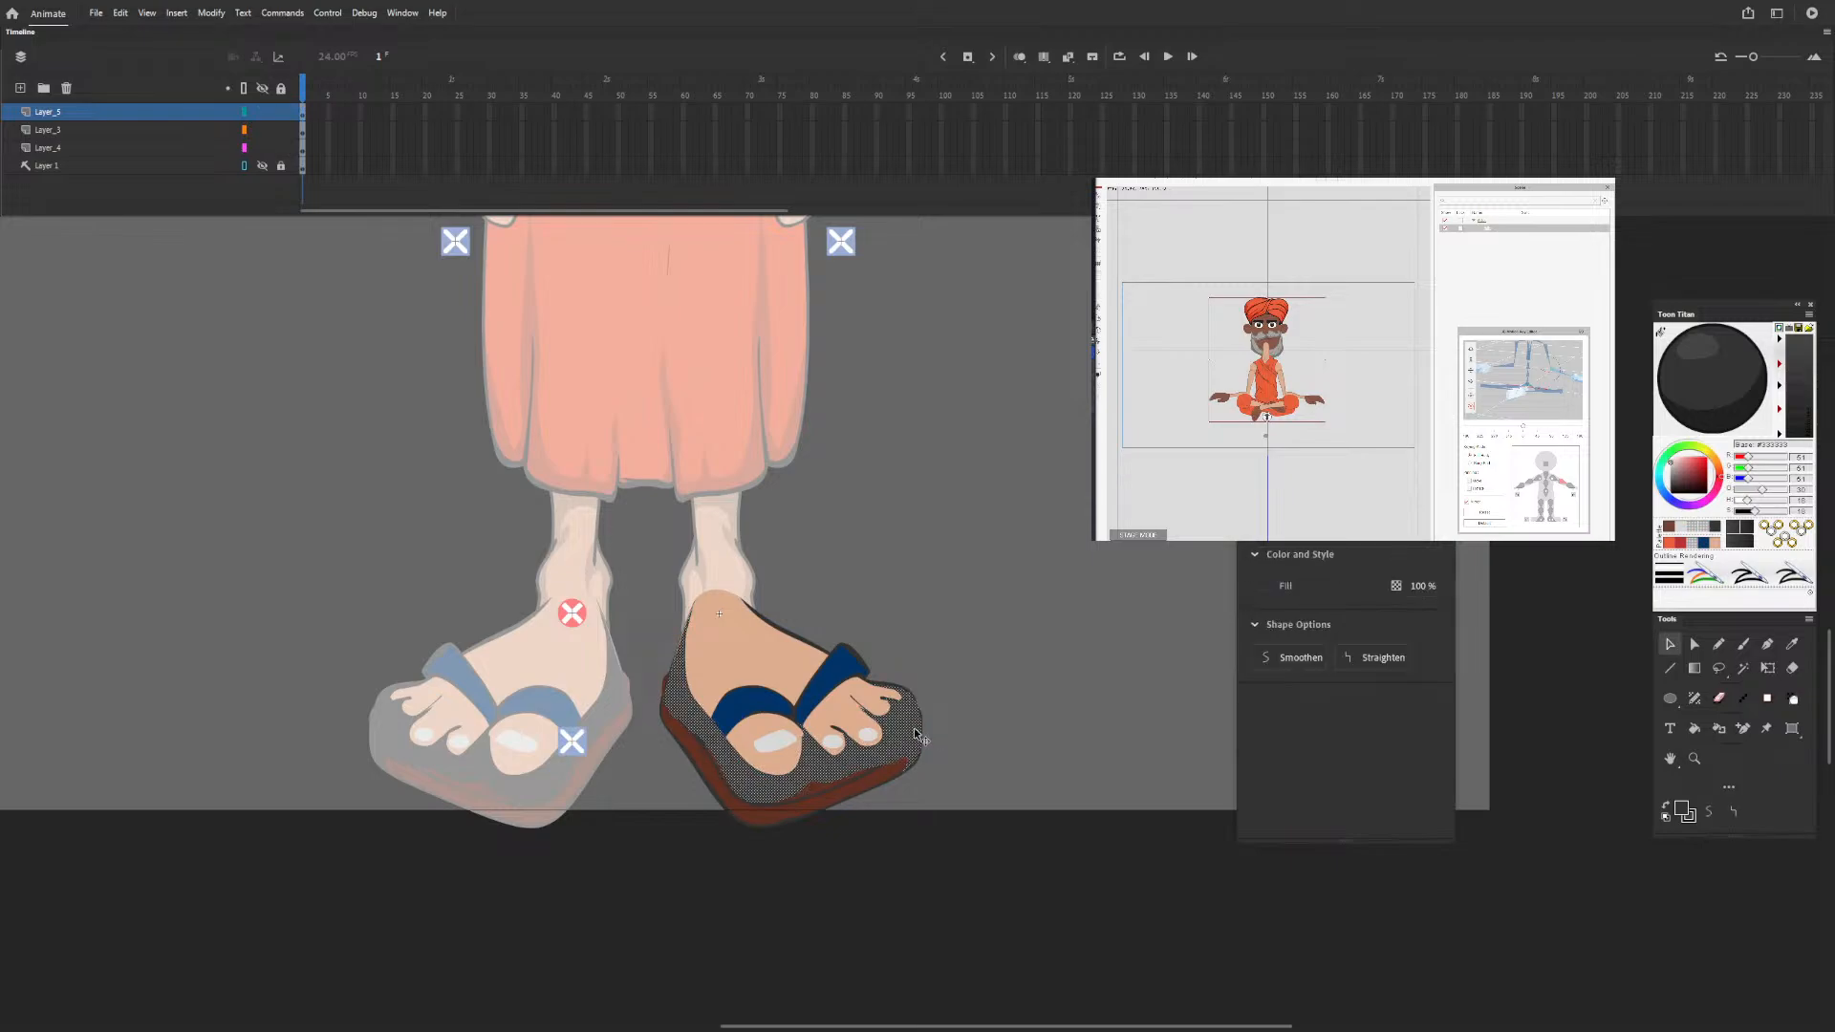
{"action": "key", "text": "F8"}
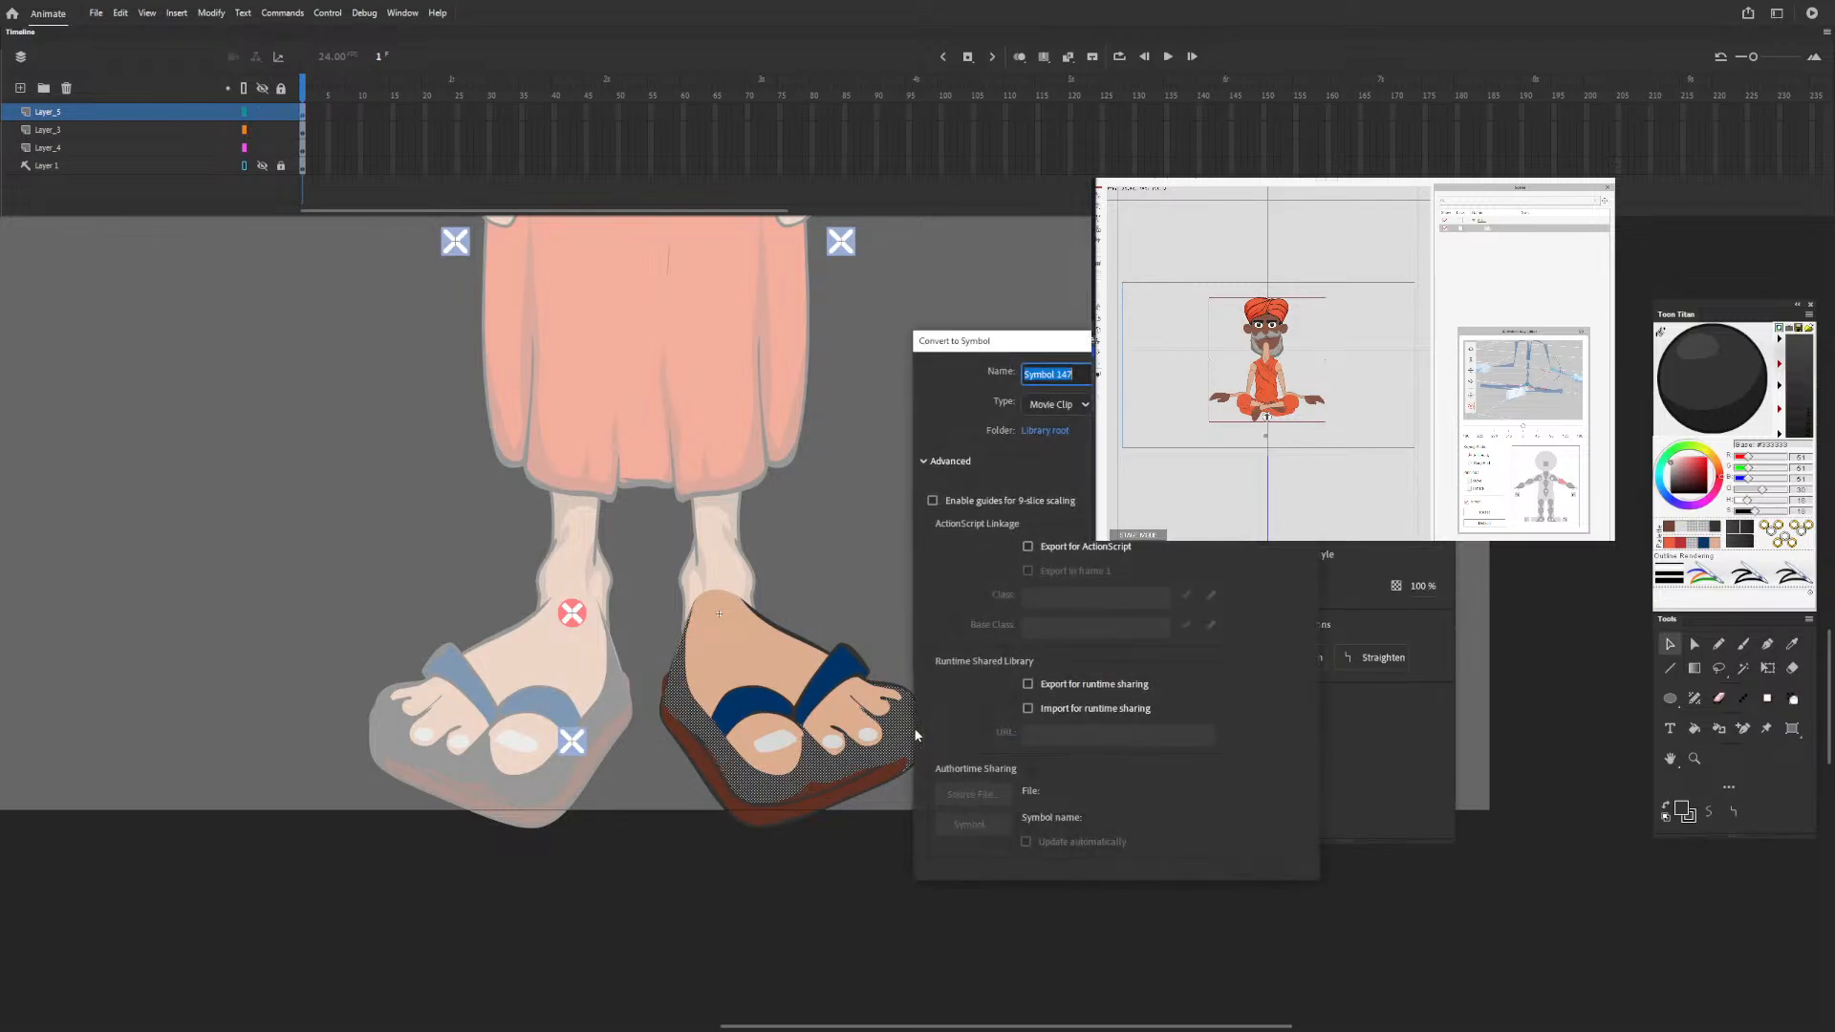
{"action": "key", "text": "Return"}
{"action": "left_click", "coordinate": [1328, 643]}
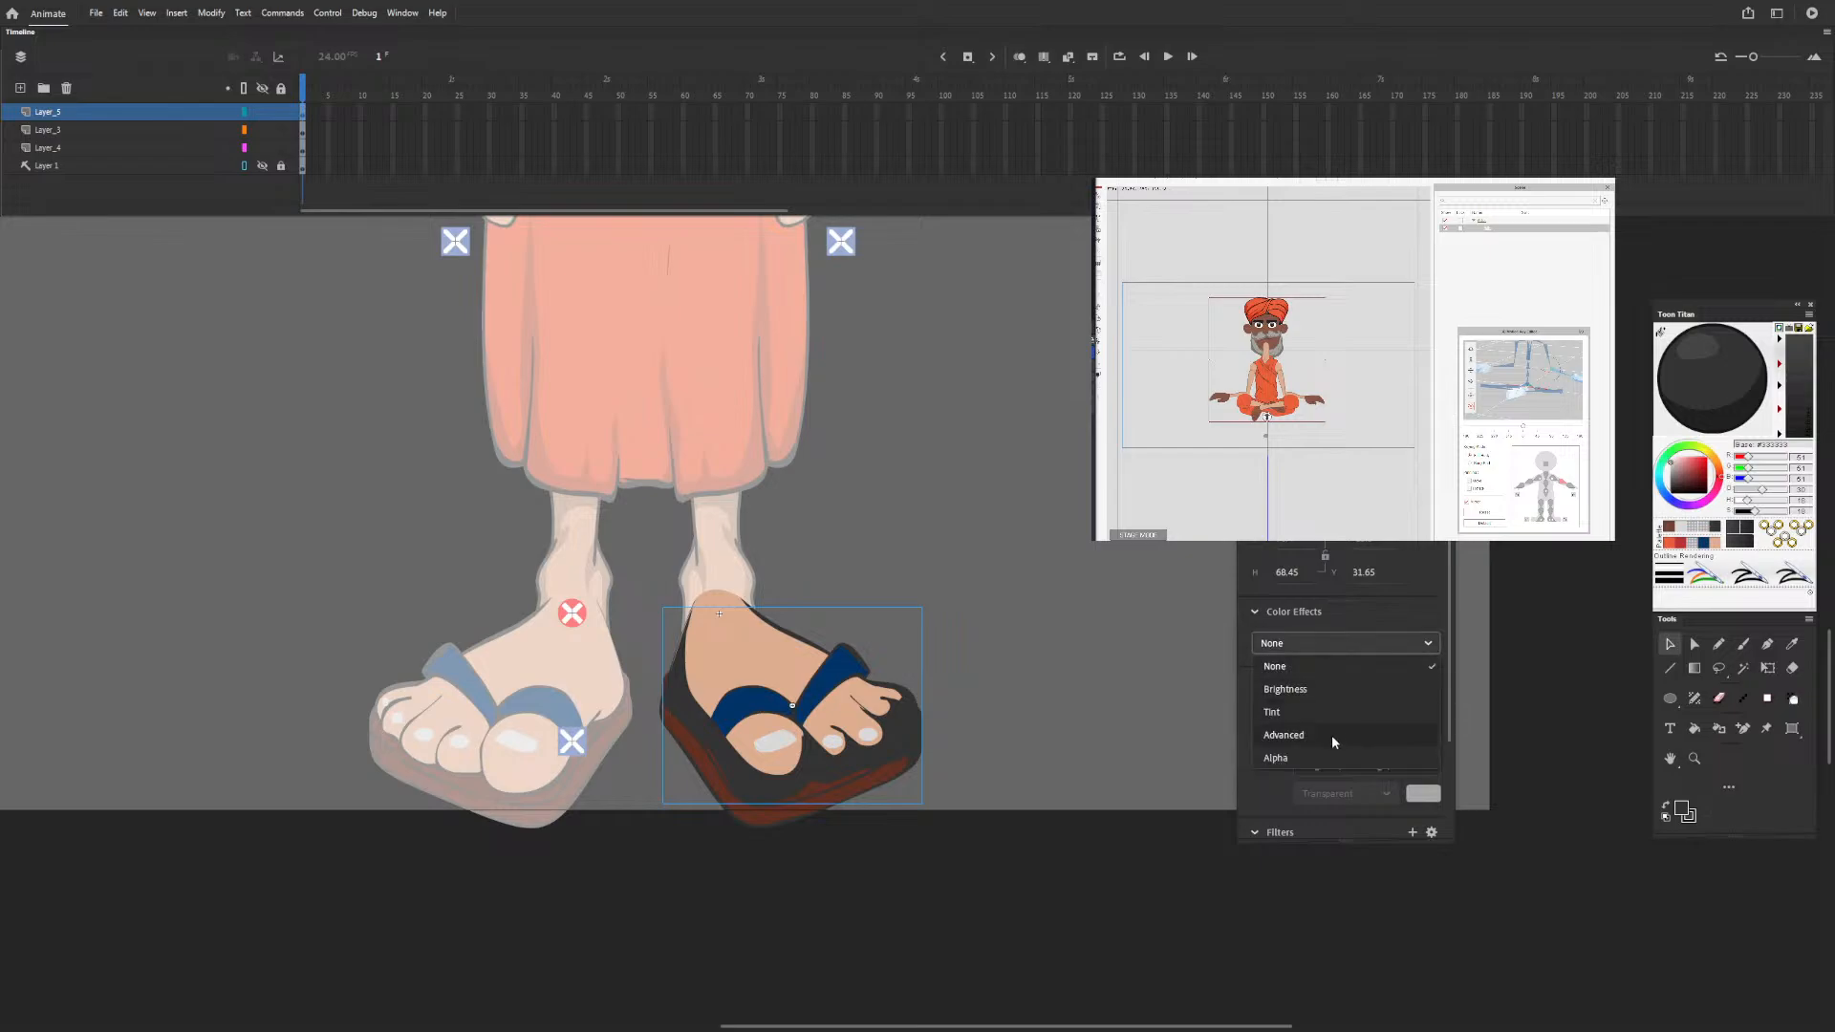
{"action": "left_click", "coordinate": [1315, 765]}
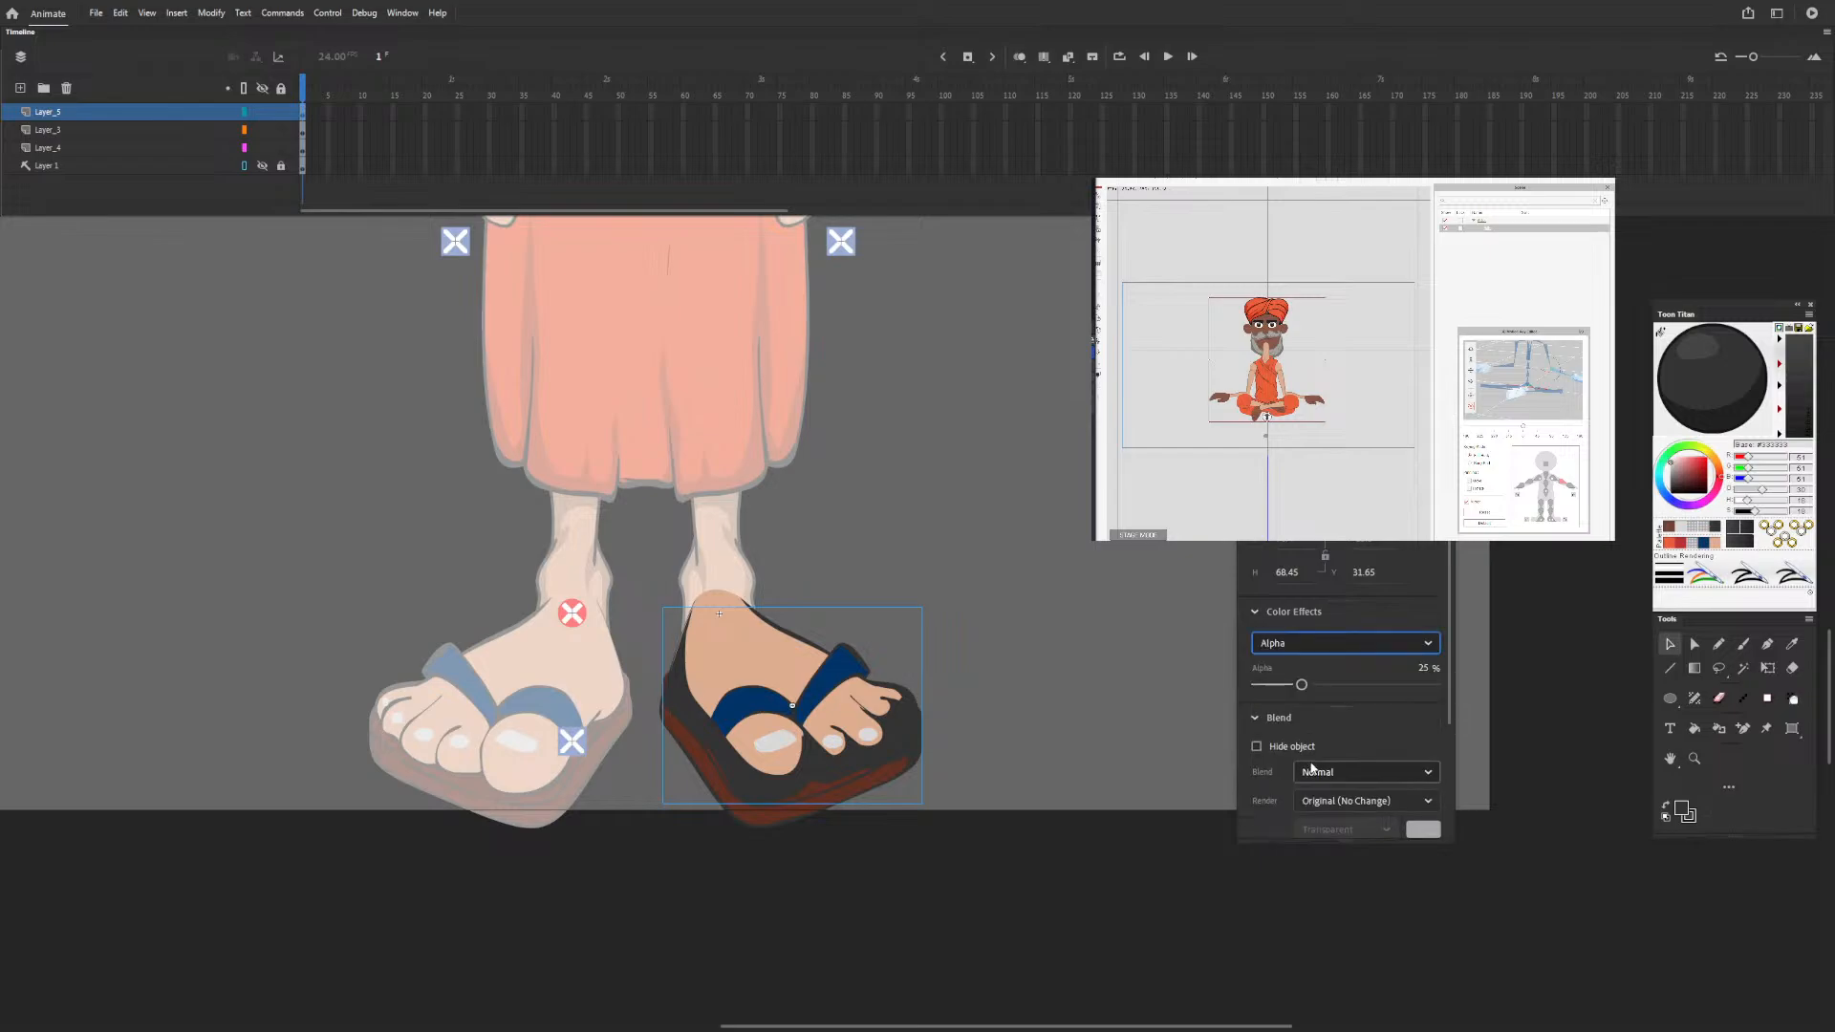
{"action": "left_click", "coordinate": [1103, 650]}
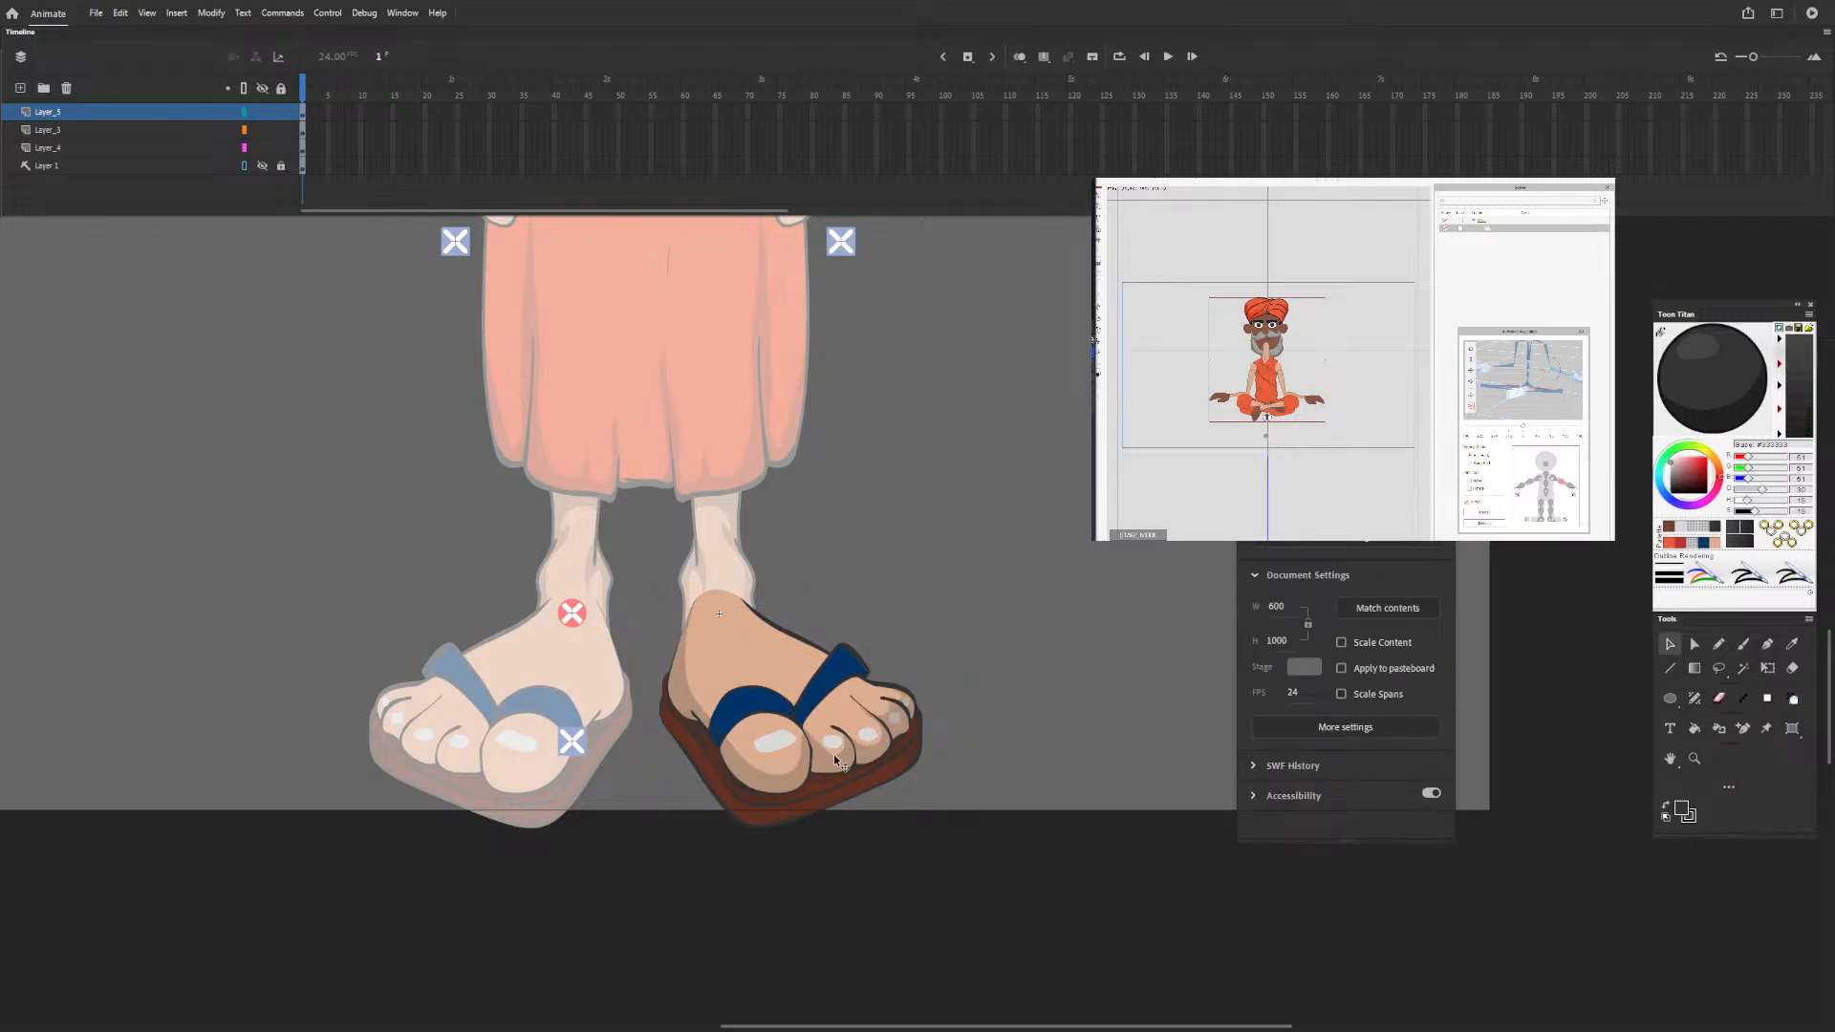
Undo the Alpha effect and the symbol conversion of the foot's dark grey shading.
{"action": "left_click", "coordinate": [786, 738]}
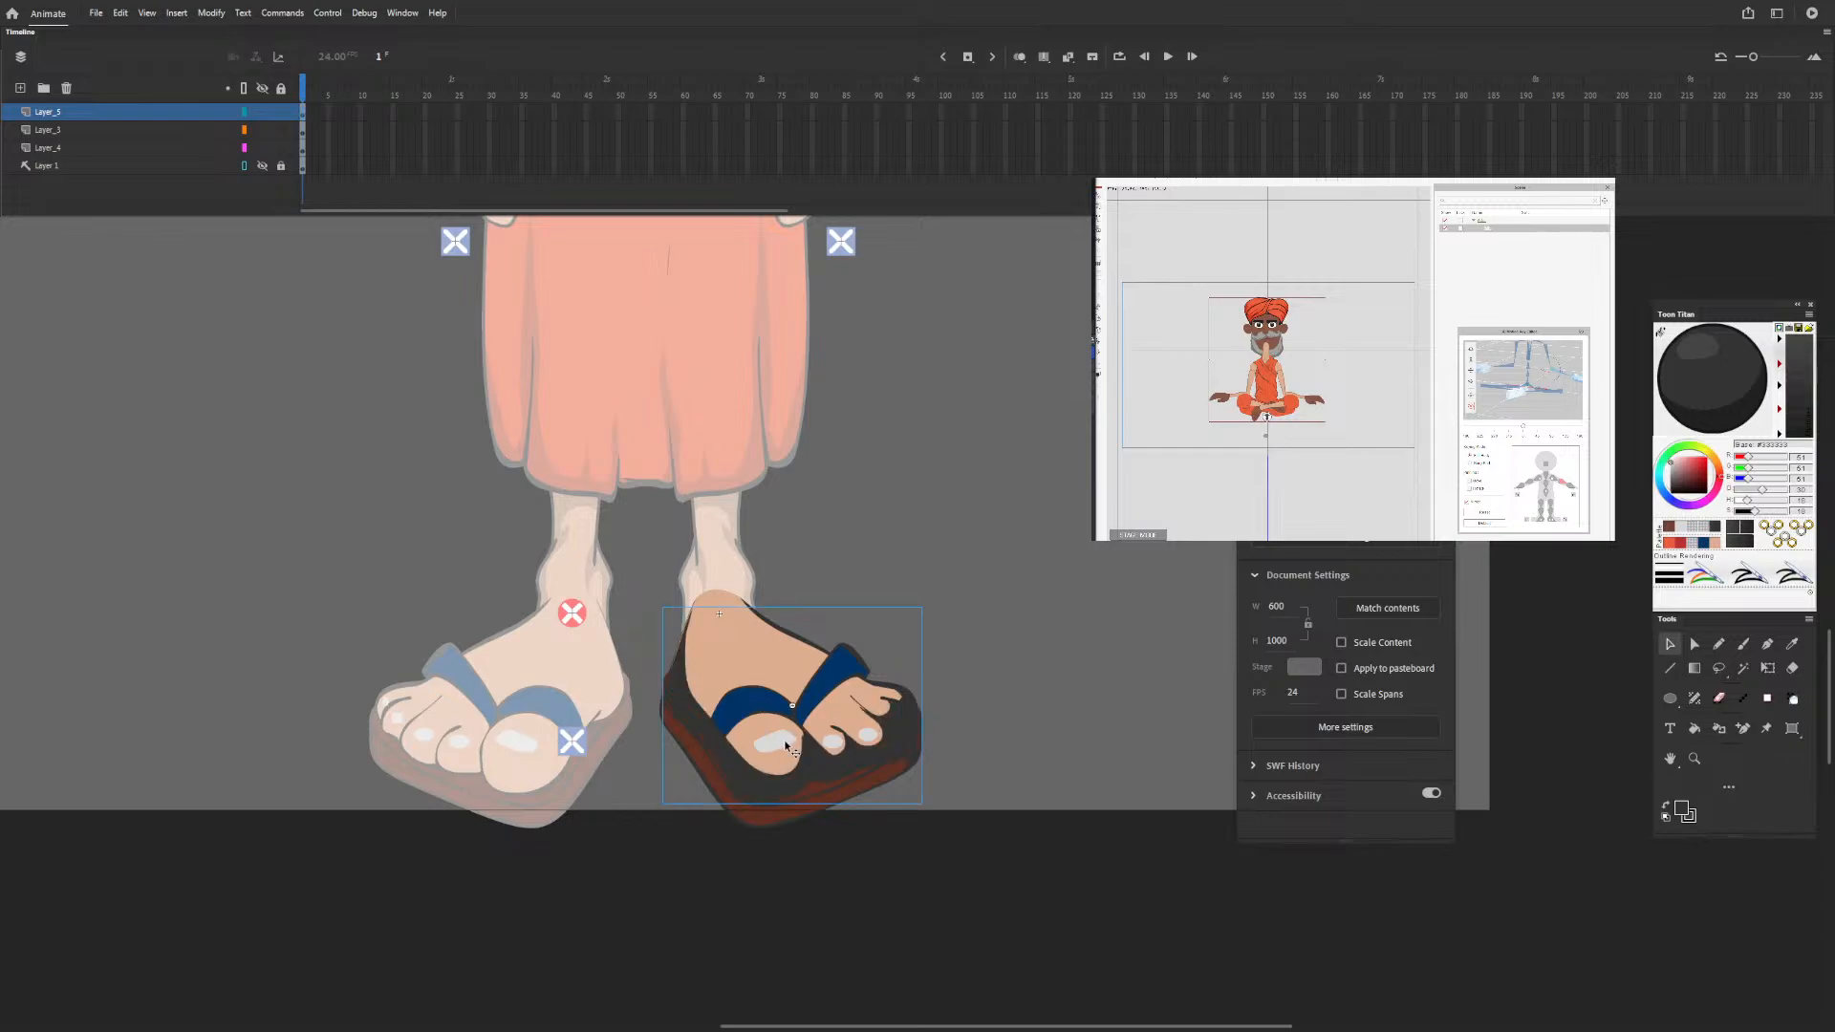
{"action": "left_click", "coordinate": [785, 746]}
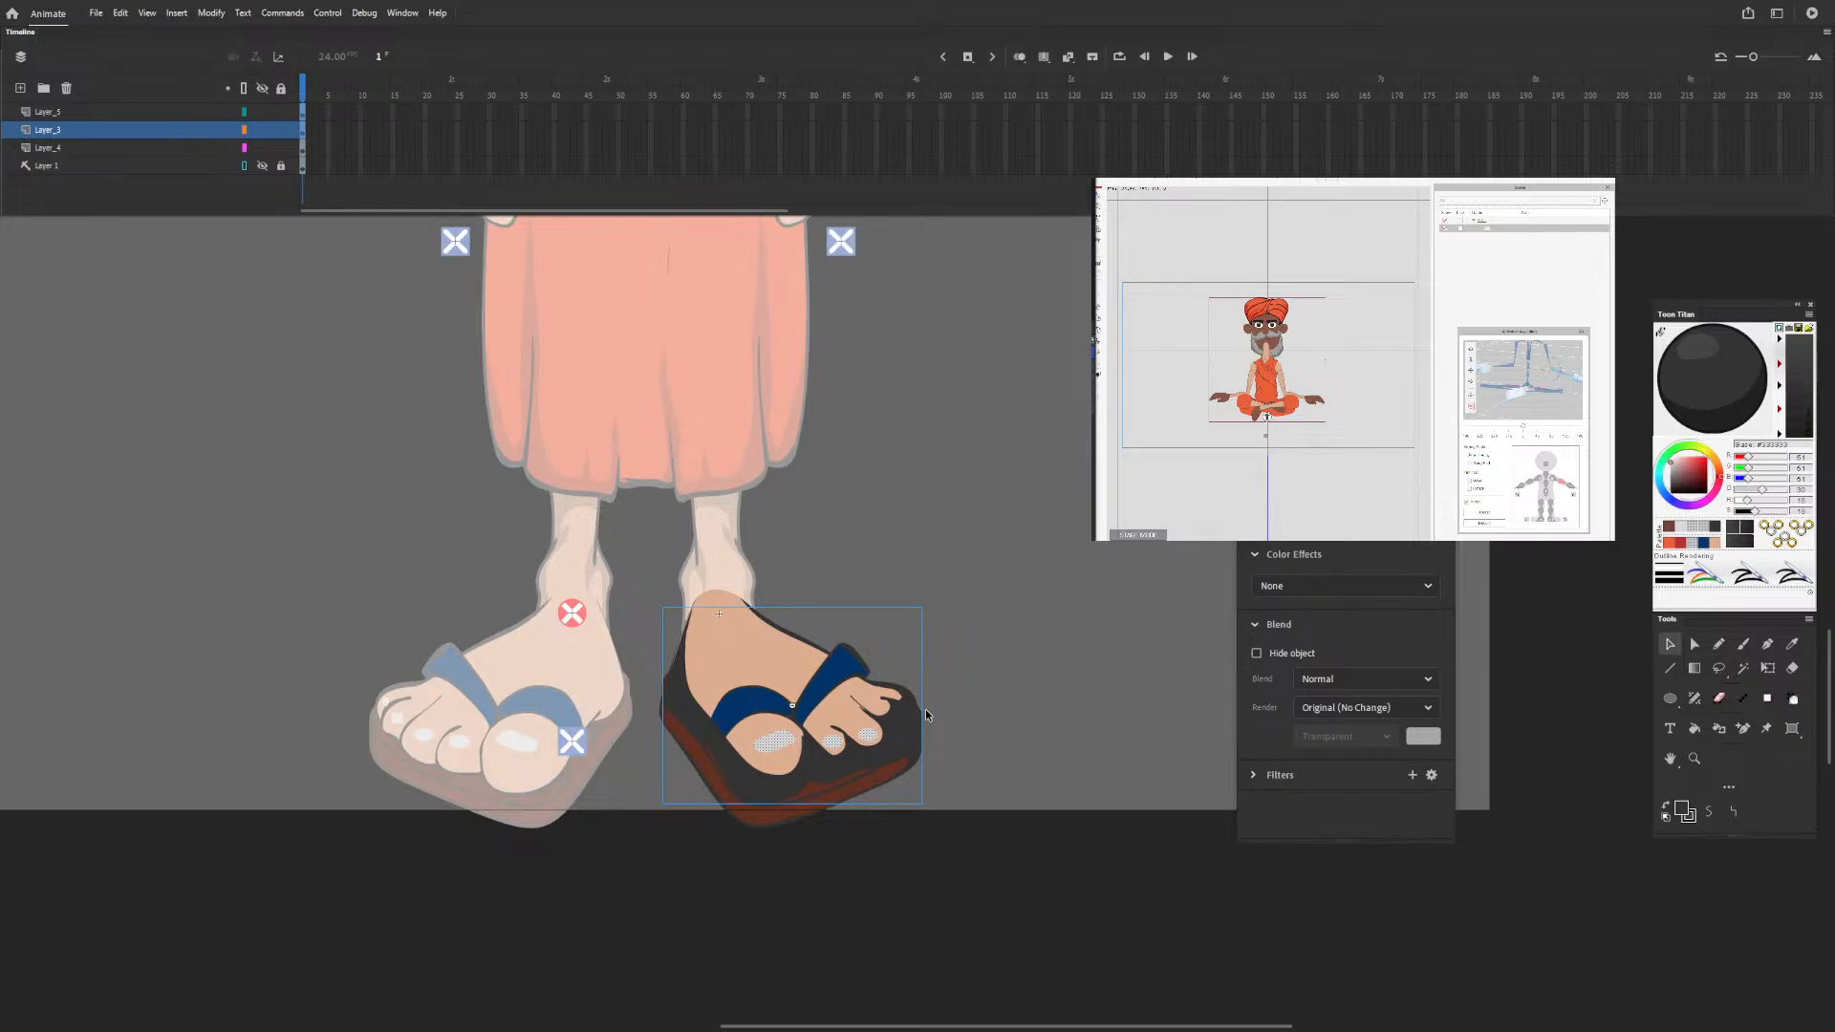
{"action": "double_click", "coordinate": [959, 692]}
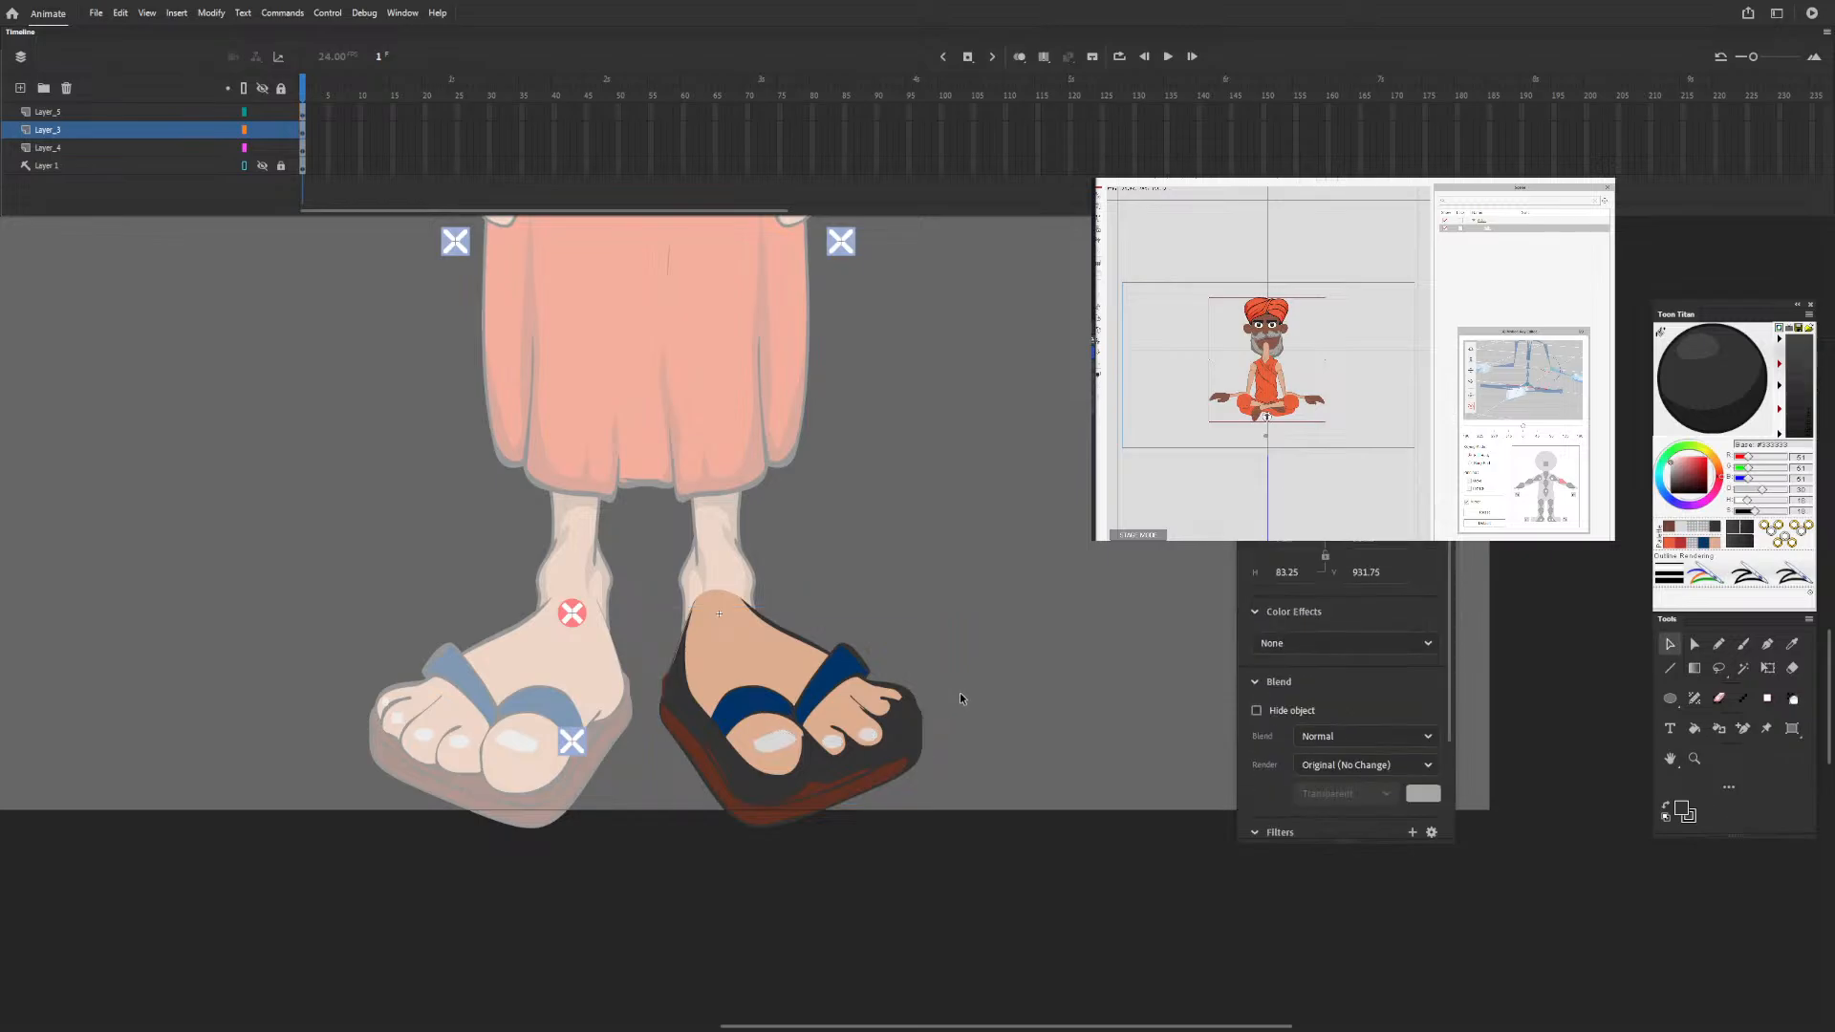
{"action": "double_click", "coordinate": [911, 727]}
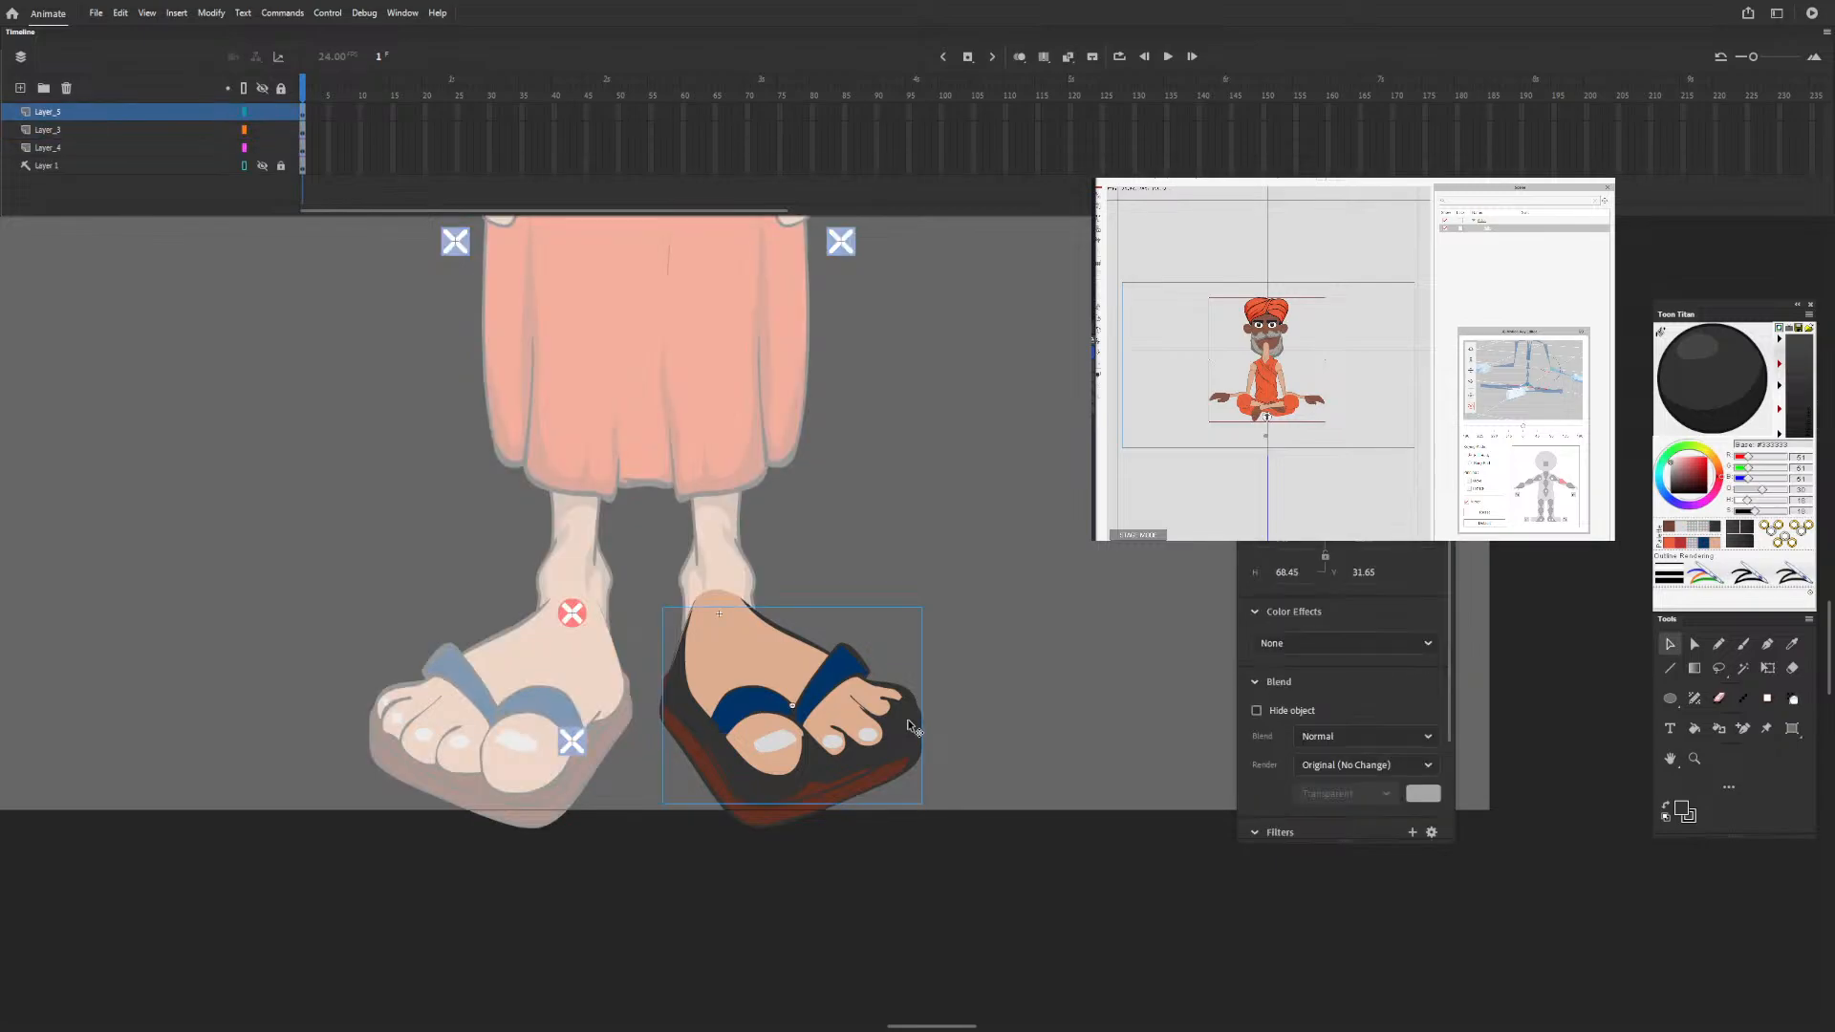
{"action": "double_click", "coordinate": [906, 727]}
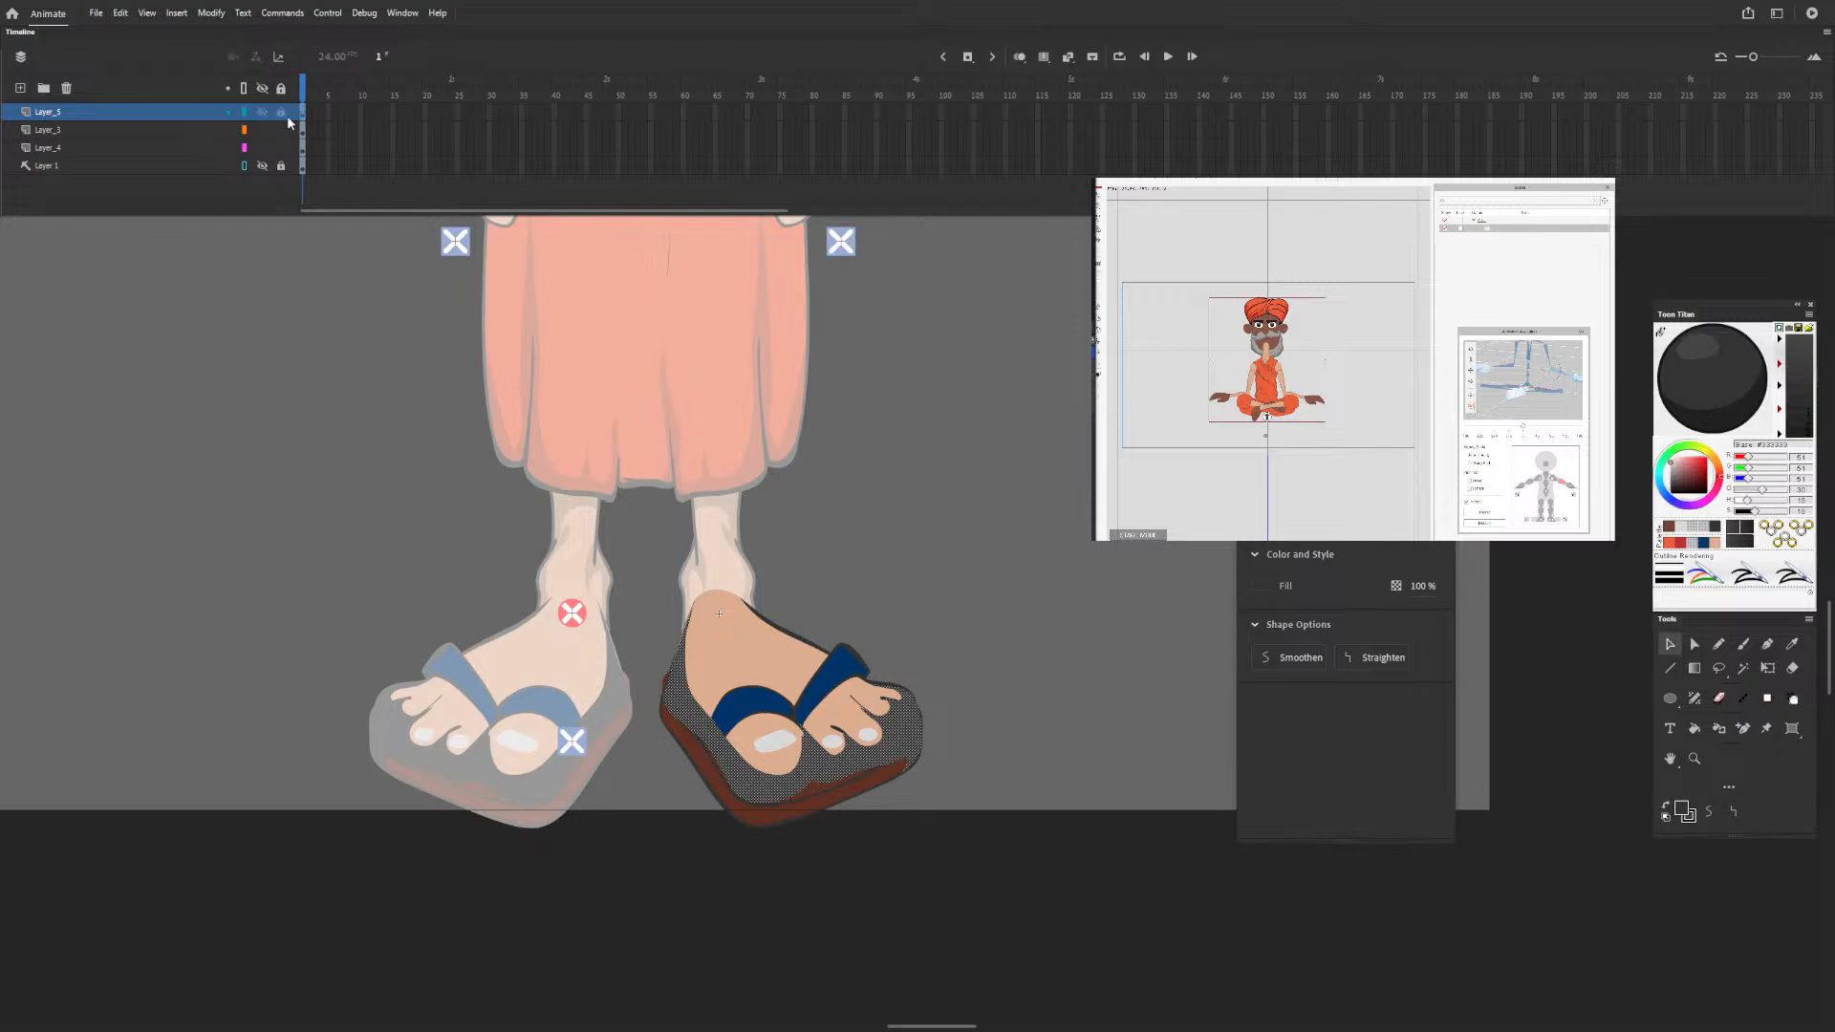
Deselect the shading shape and hide the top layer that holds it.
{"action": "left_click", "coordinate": [342, 315]}
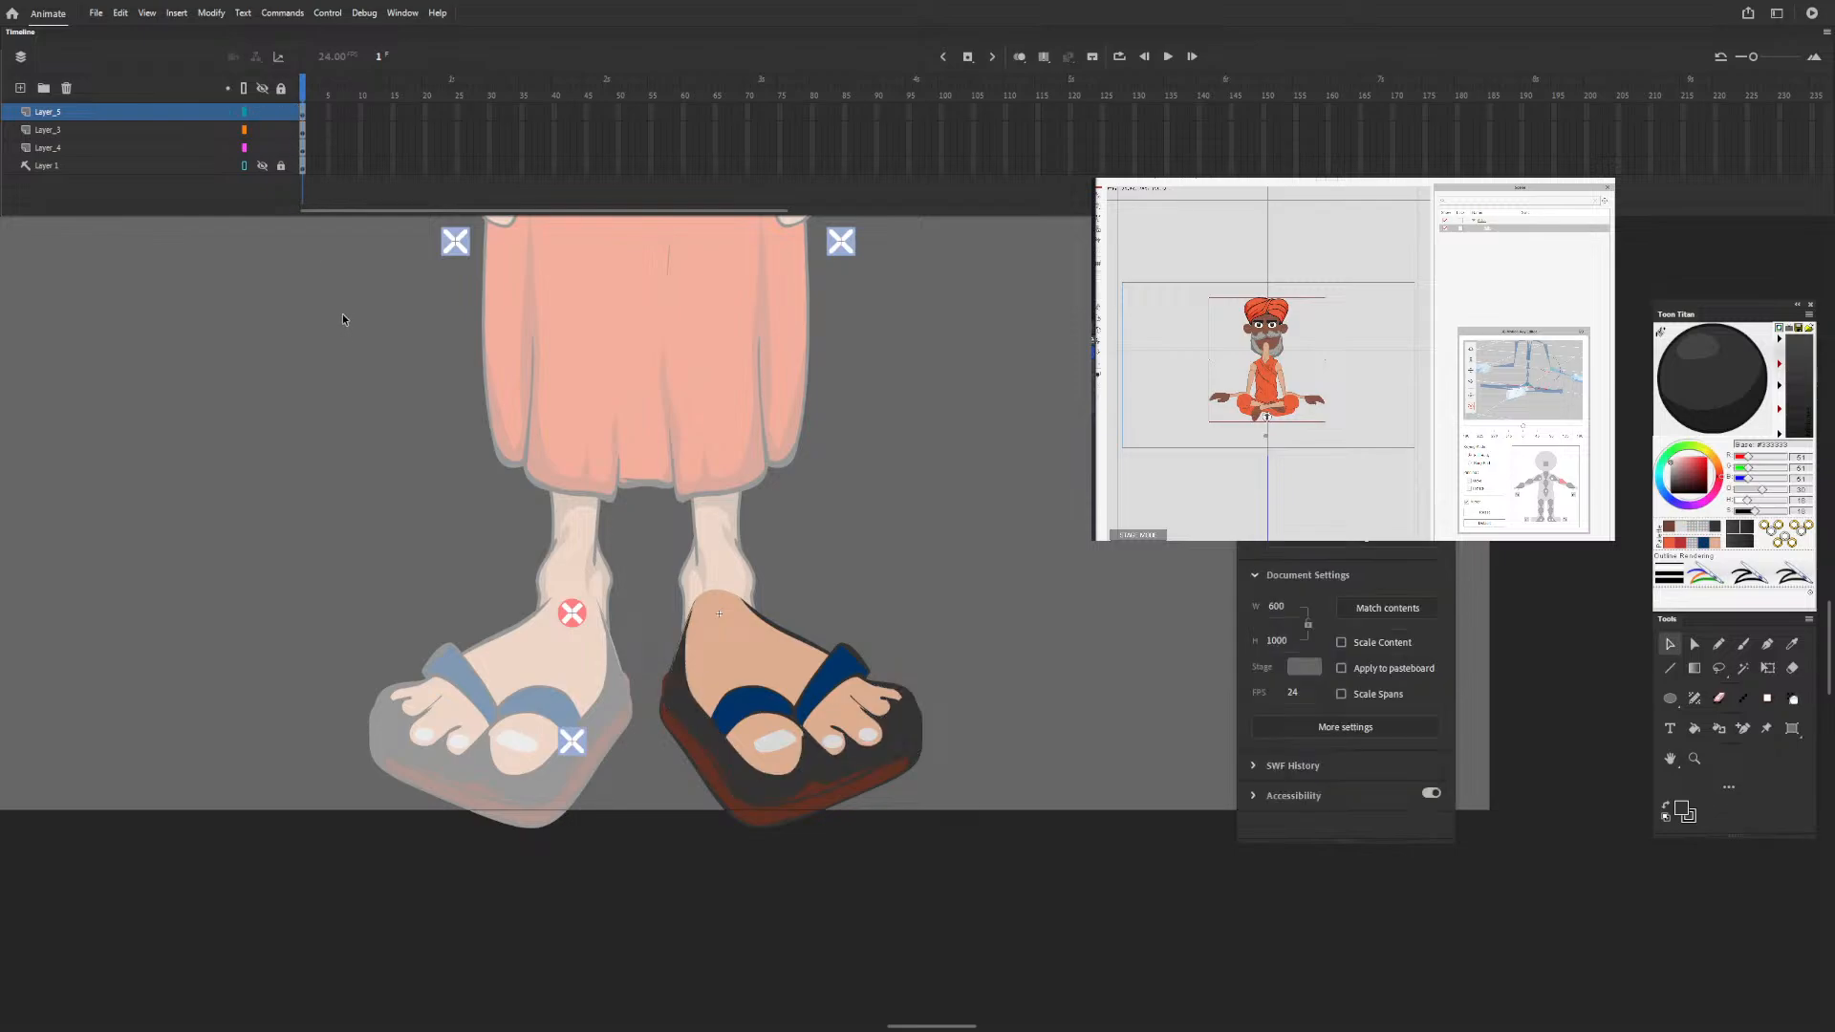
{"action": "left_click", "coordinate": [262, 111]}
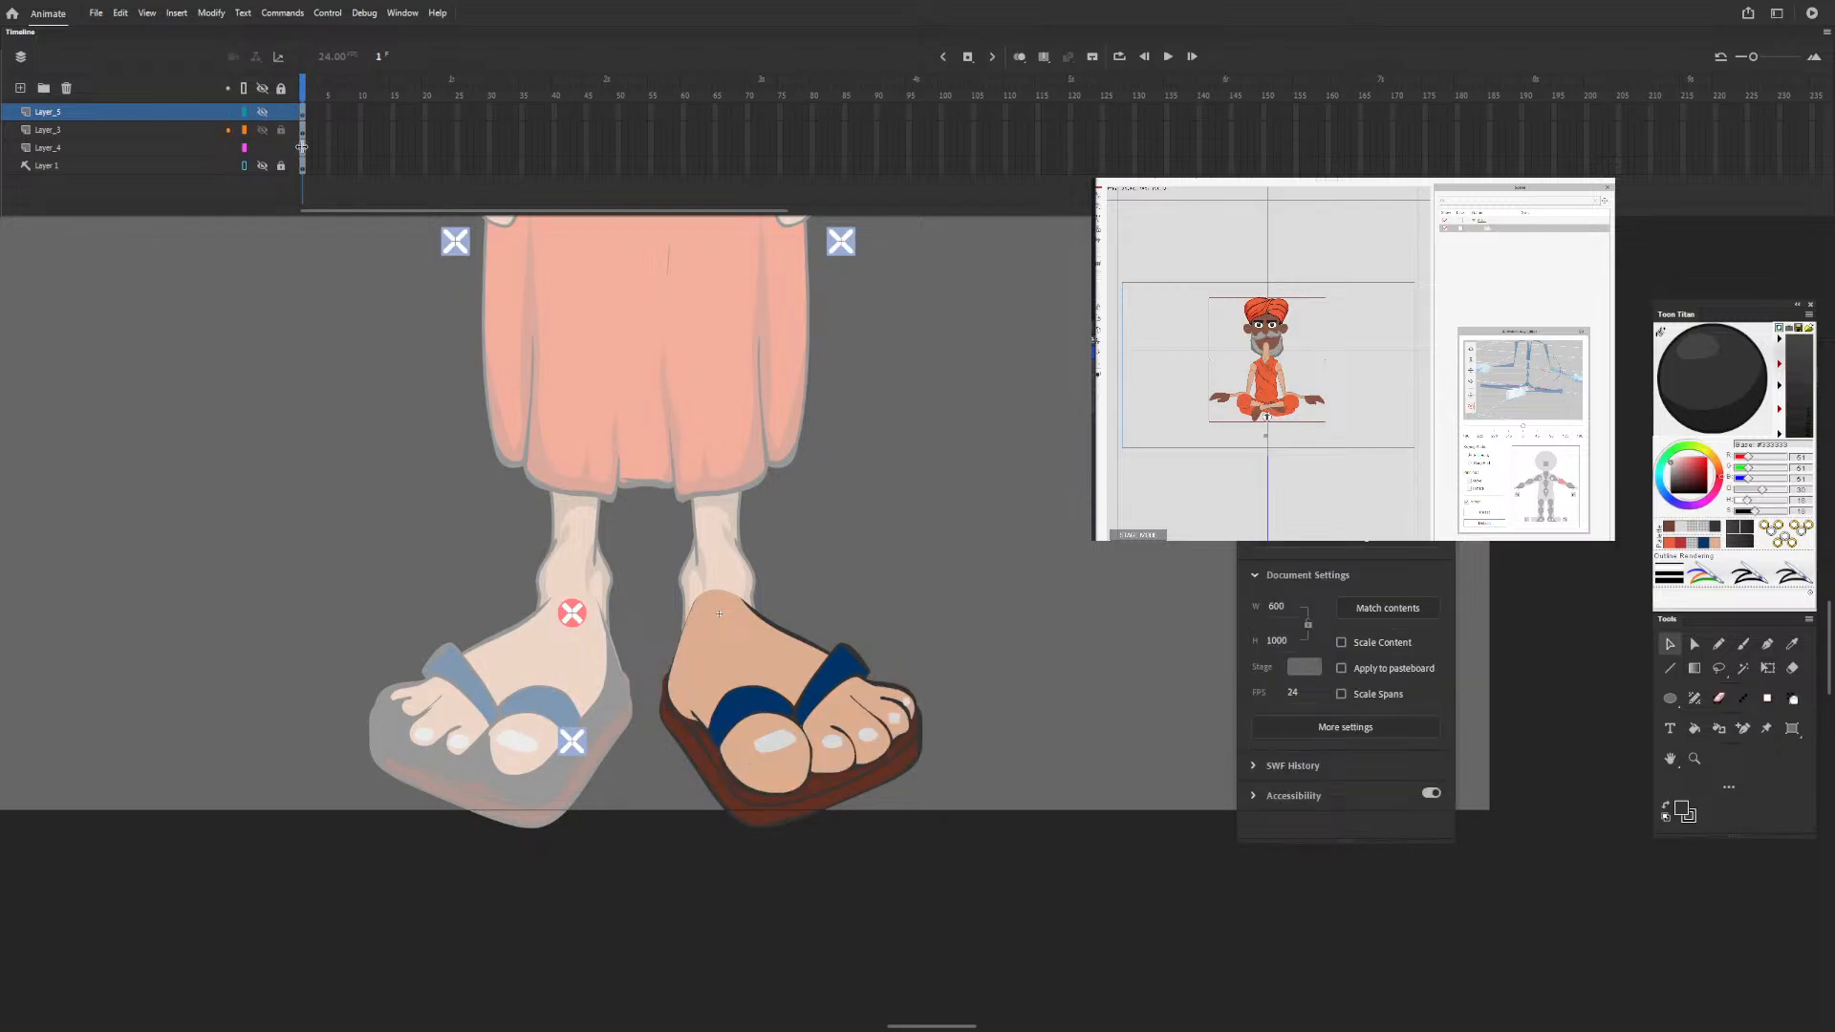
Reshape the fourth toe's nail into a rounded oval with cleaner curves and refine the edges of the second and third toes' nails.
{"action": "left_click", "coordinate": [893, 718]}
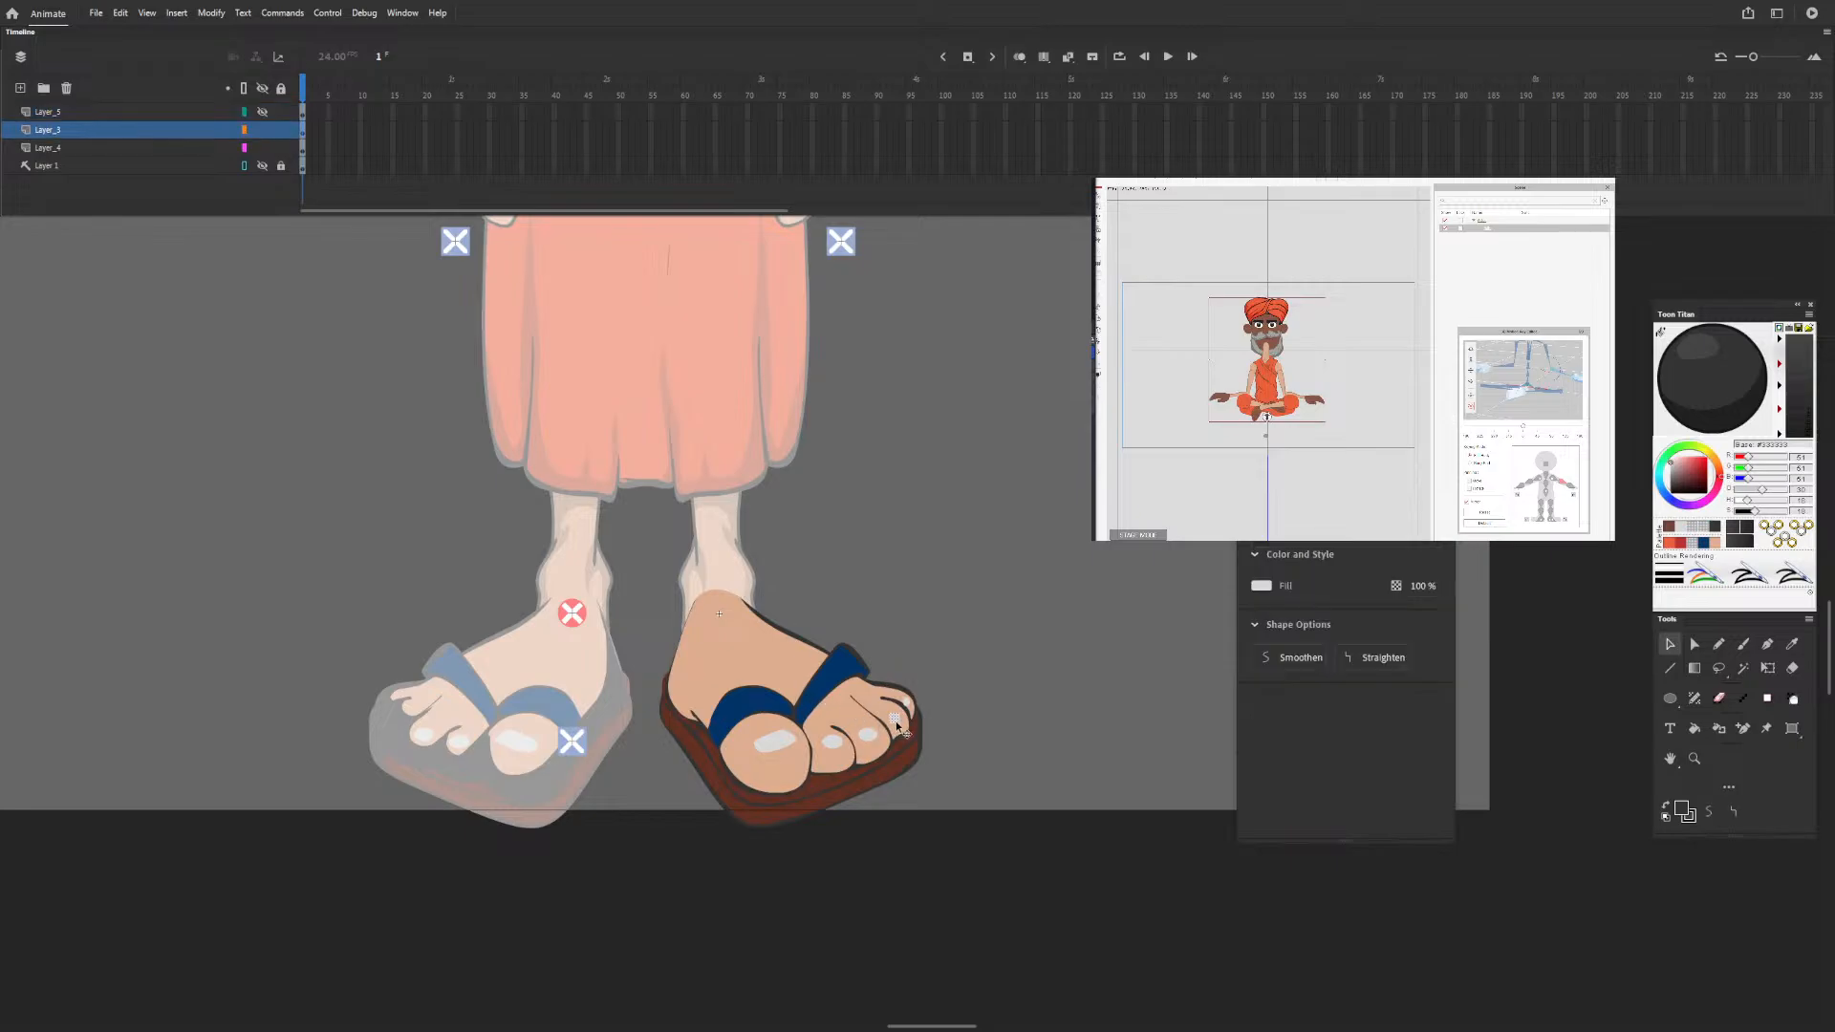
{"action": "scroll", "coordinate": [893, 717], "scroll_direction": "up", "scroll_amount": 5}
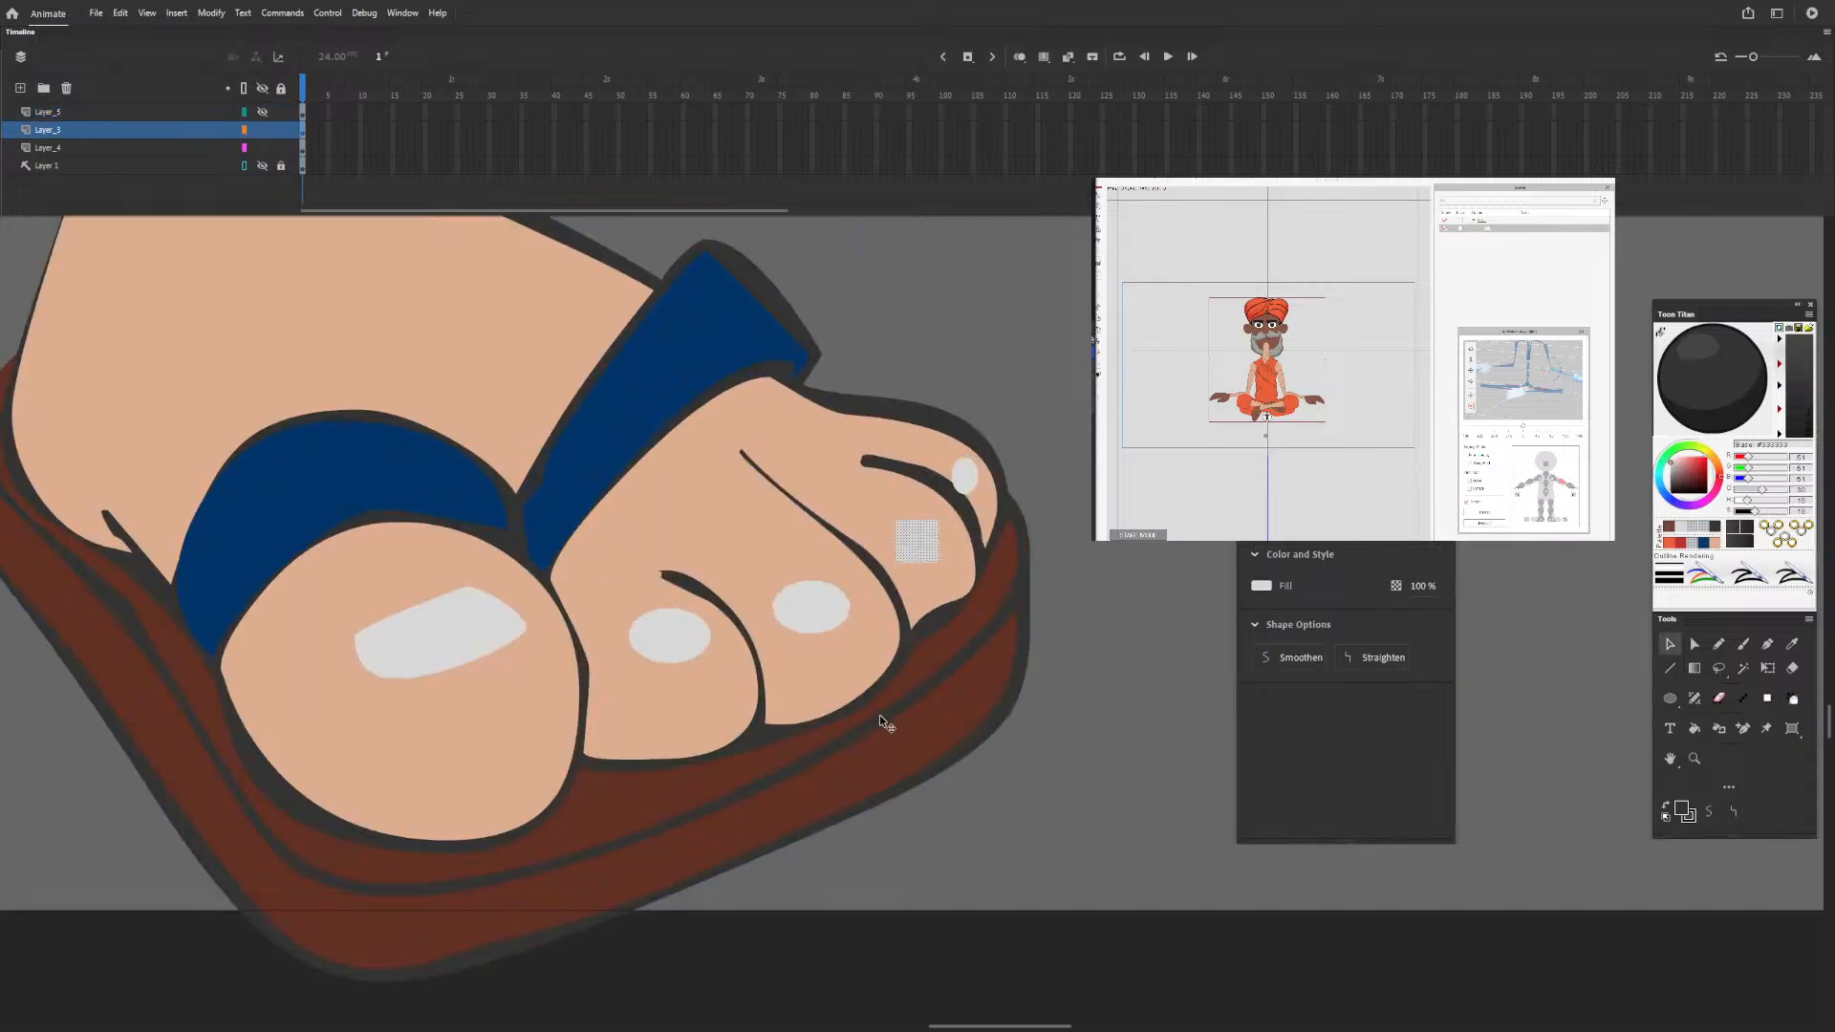
{"action": "left_click", "coordinate": [1063, 499]}
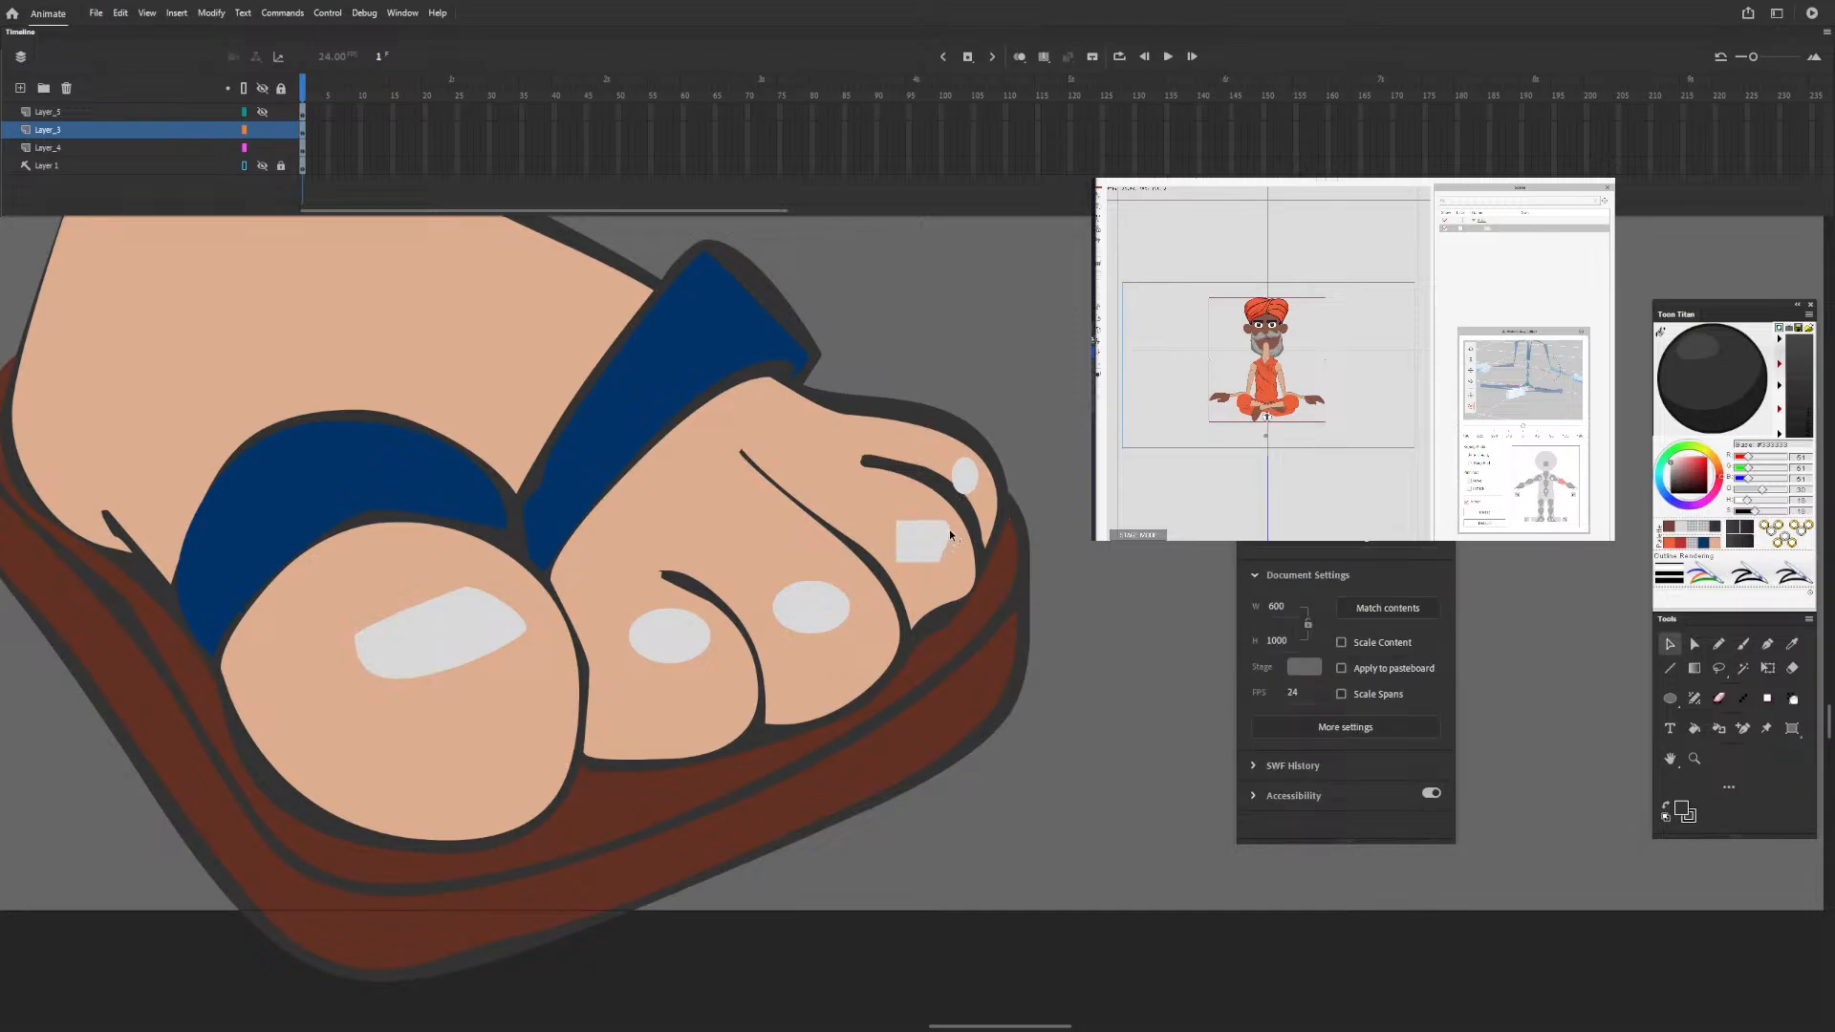
{"action": "left_click", "coordinate": [925, 522]}
{"action": "left_click", "coordinate": [1020, 504]}
{"action": "left_click", "coordinate": [927, 536]}
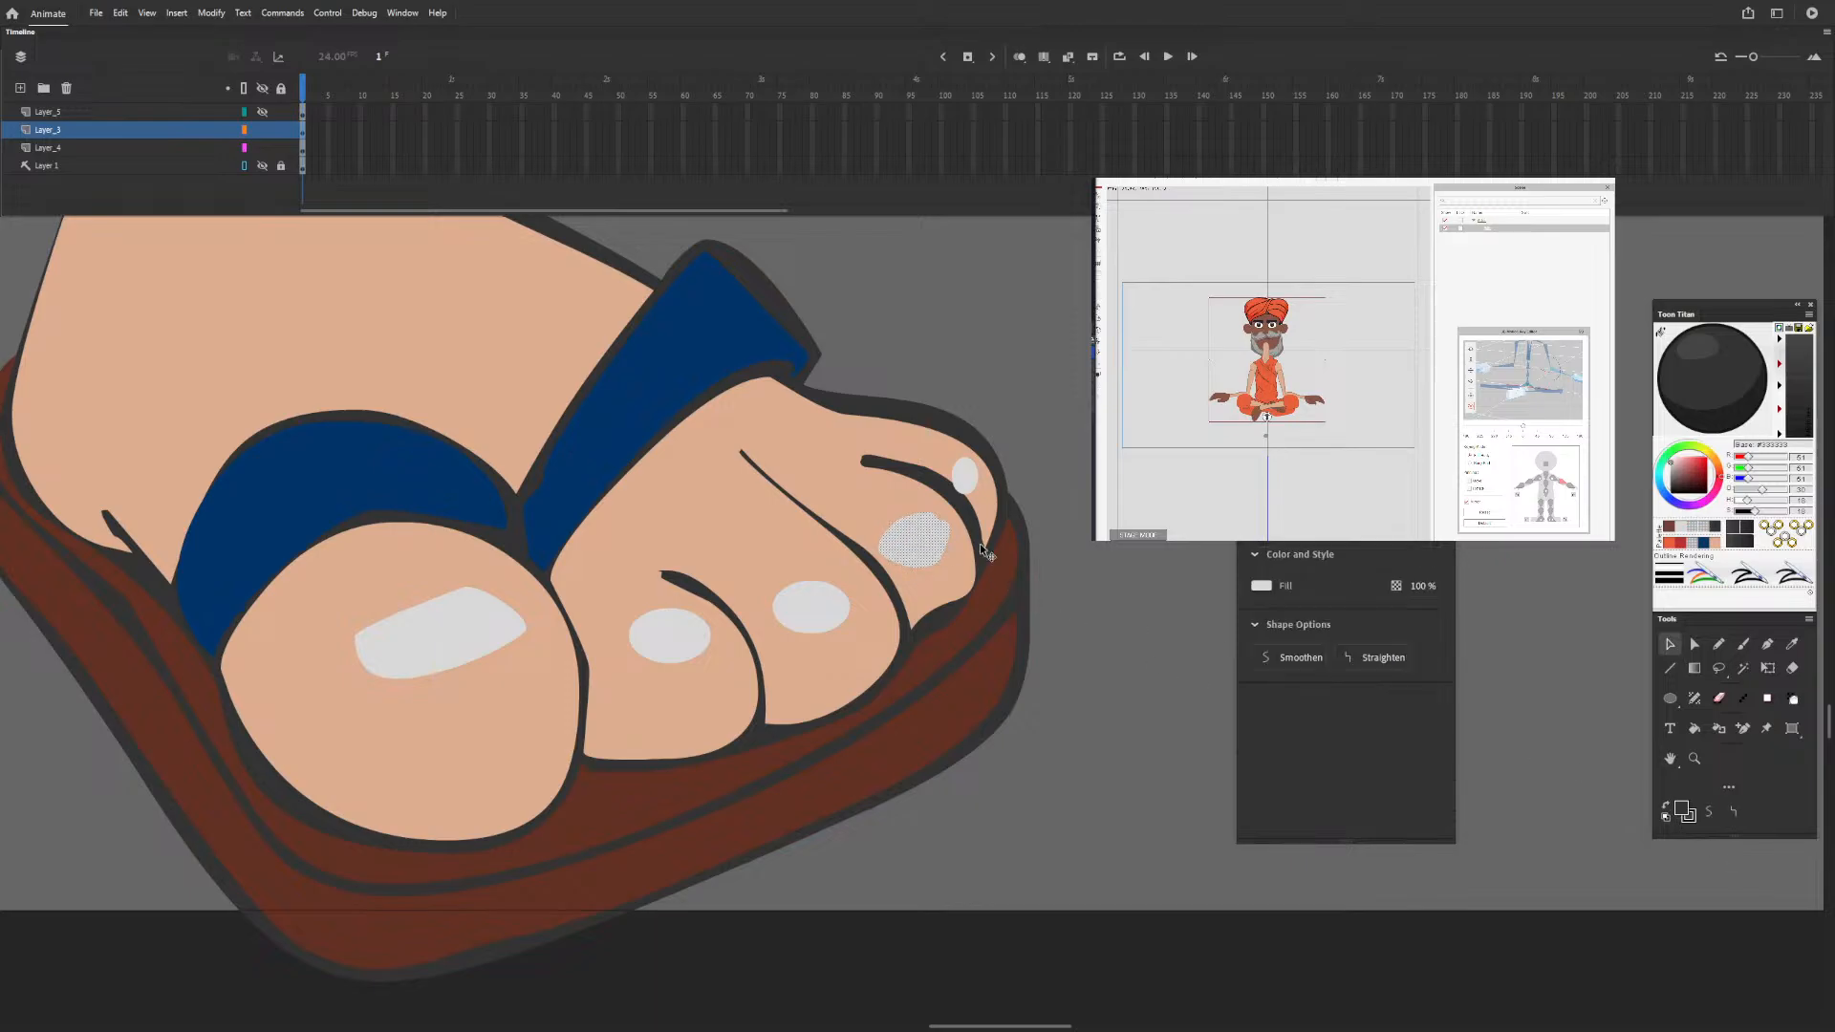
{"action": "left_click", "coordinate": [1734, 812]}
{"action": "left_click", "coordinate": [1154, 612]}
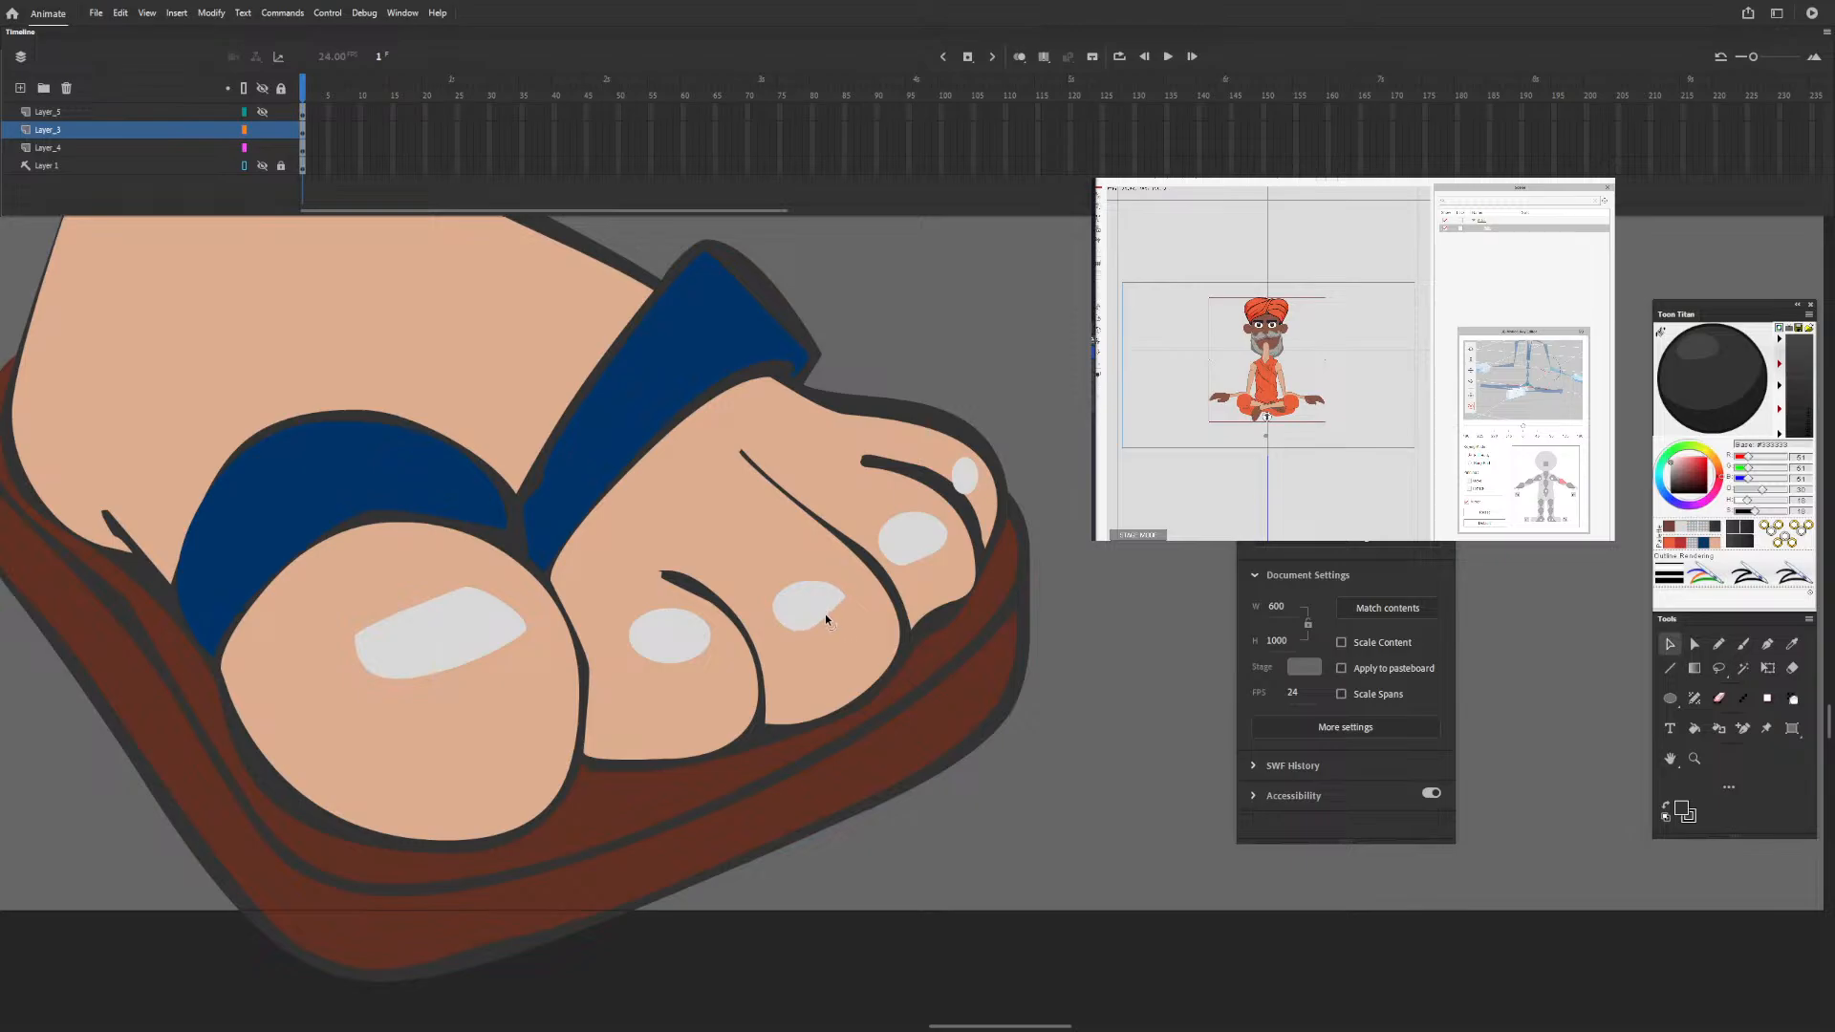
{"action": "left_click_drag", "start_coordinate": [824, 614], "coordinate": [828, 610]}
{"action": "left_click_drag", "start_coordinate": [684, 660], "coordinate": [685, 656]}
Cut all five light grey toenail shapes out of the foot artwork layer.
{"action": "left_click", "coordinate": [495, 645]}
{"action": "left_click", "coordinate": [680, 645], "text": "shift"}
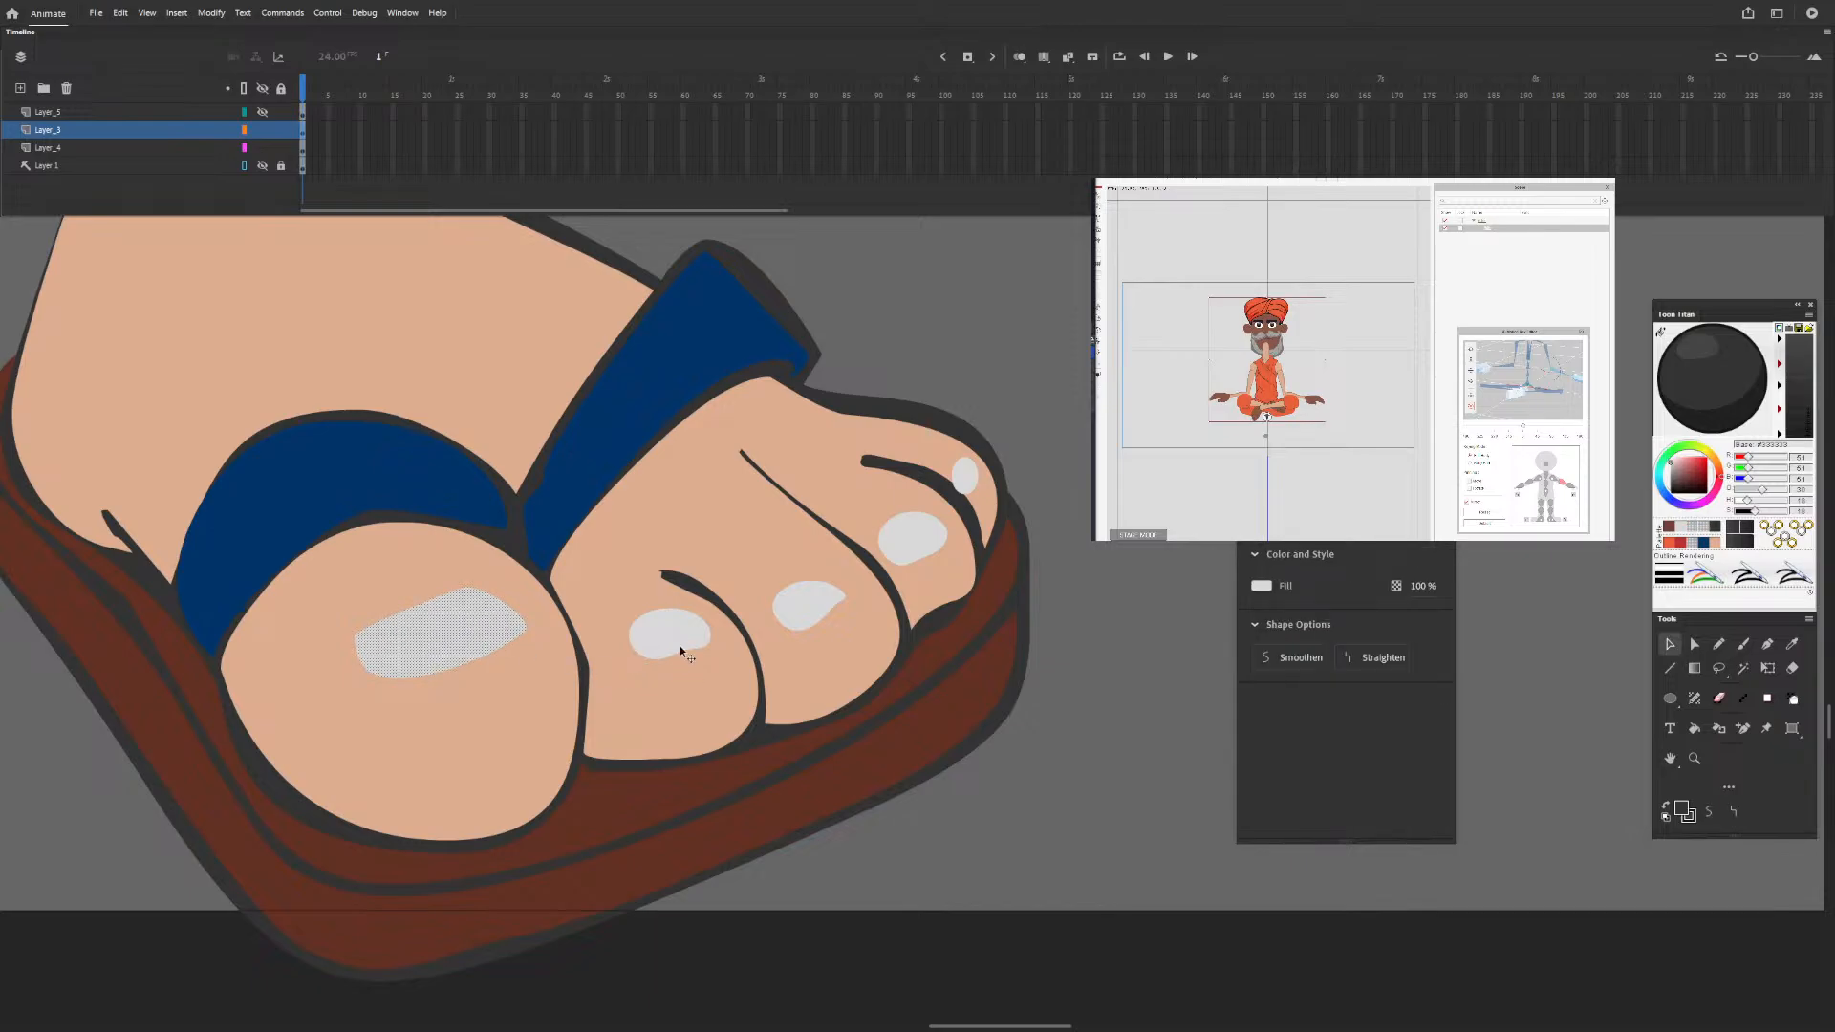
{"action": "left_click", "coordinate": [795, 604], "text": "shift"}
{"action": "left_click", "coordinate": [932, 534], "text": "shift"}
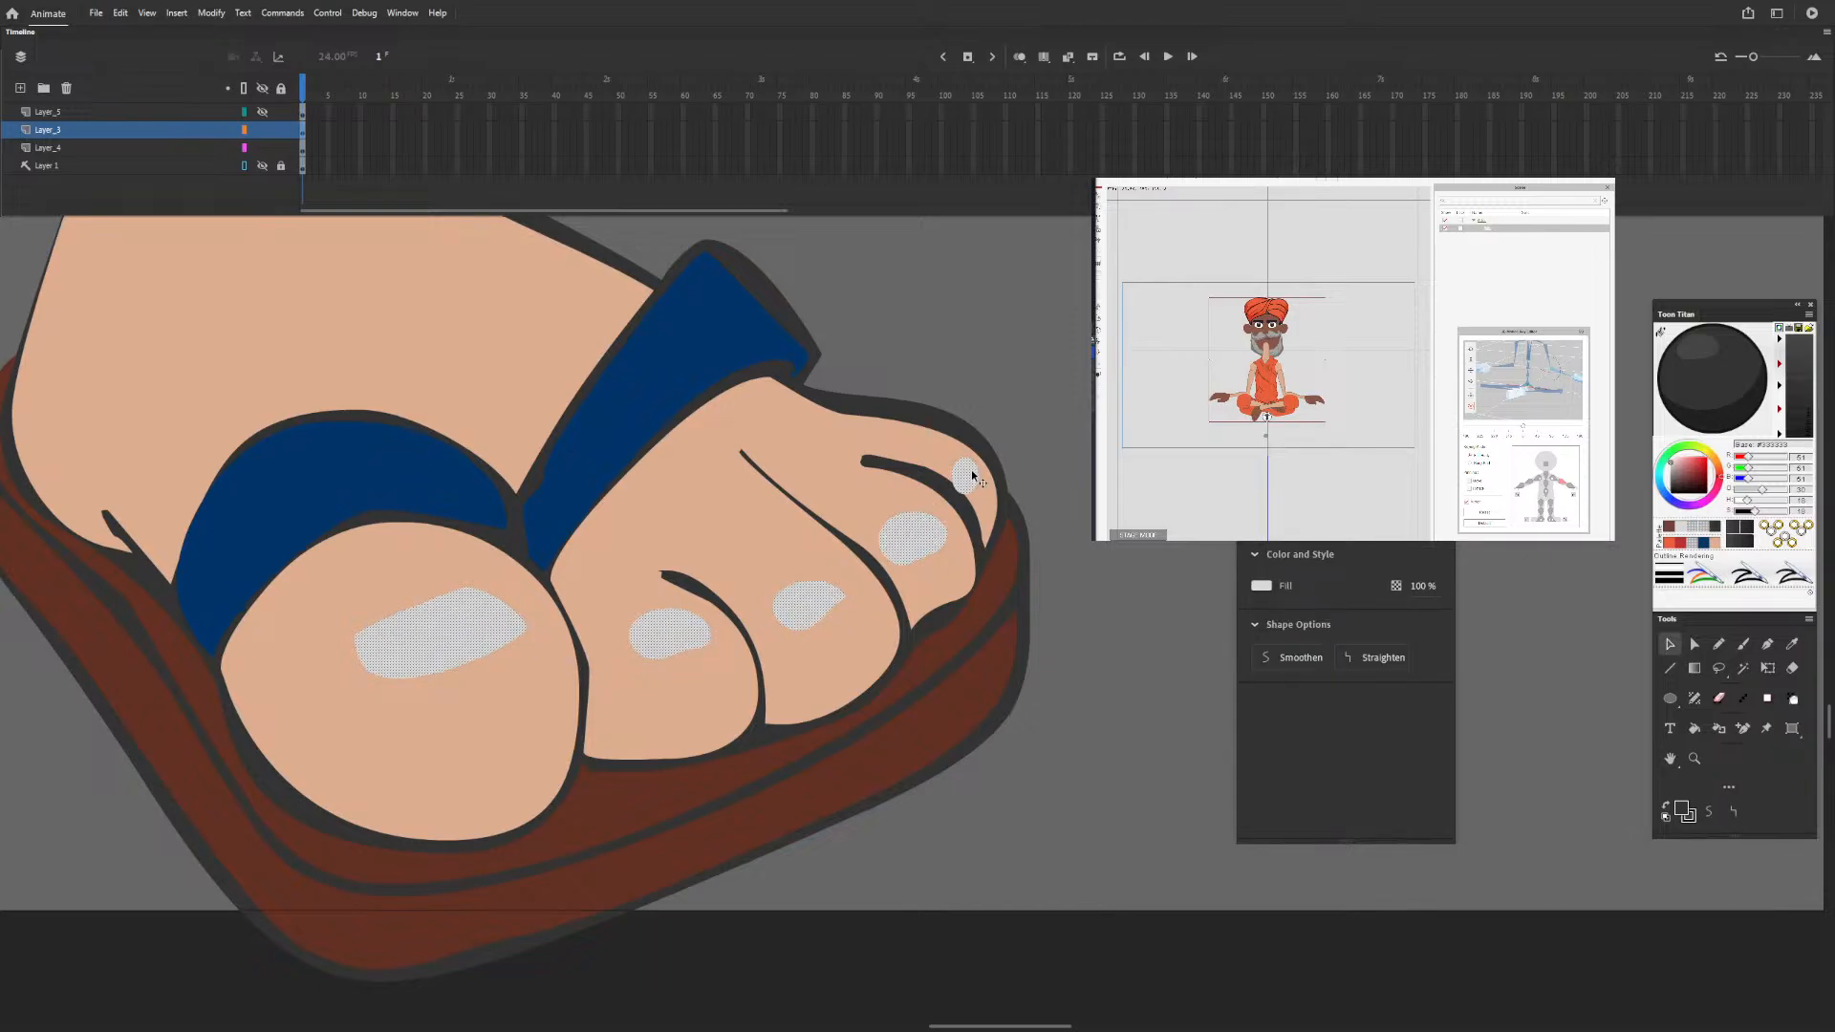
{"action": "left_click", "coordinate": [1033, 501]}
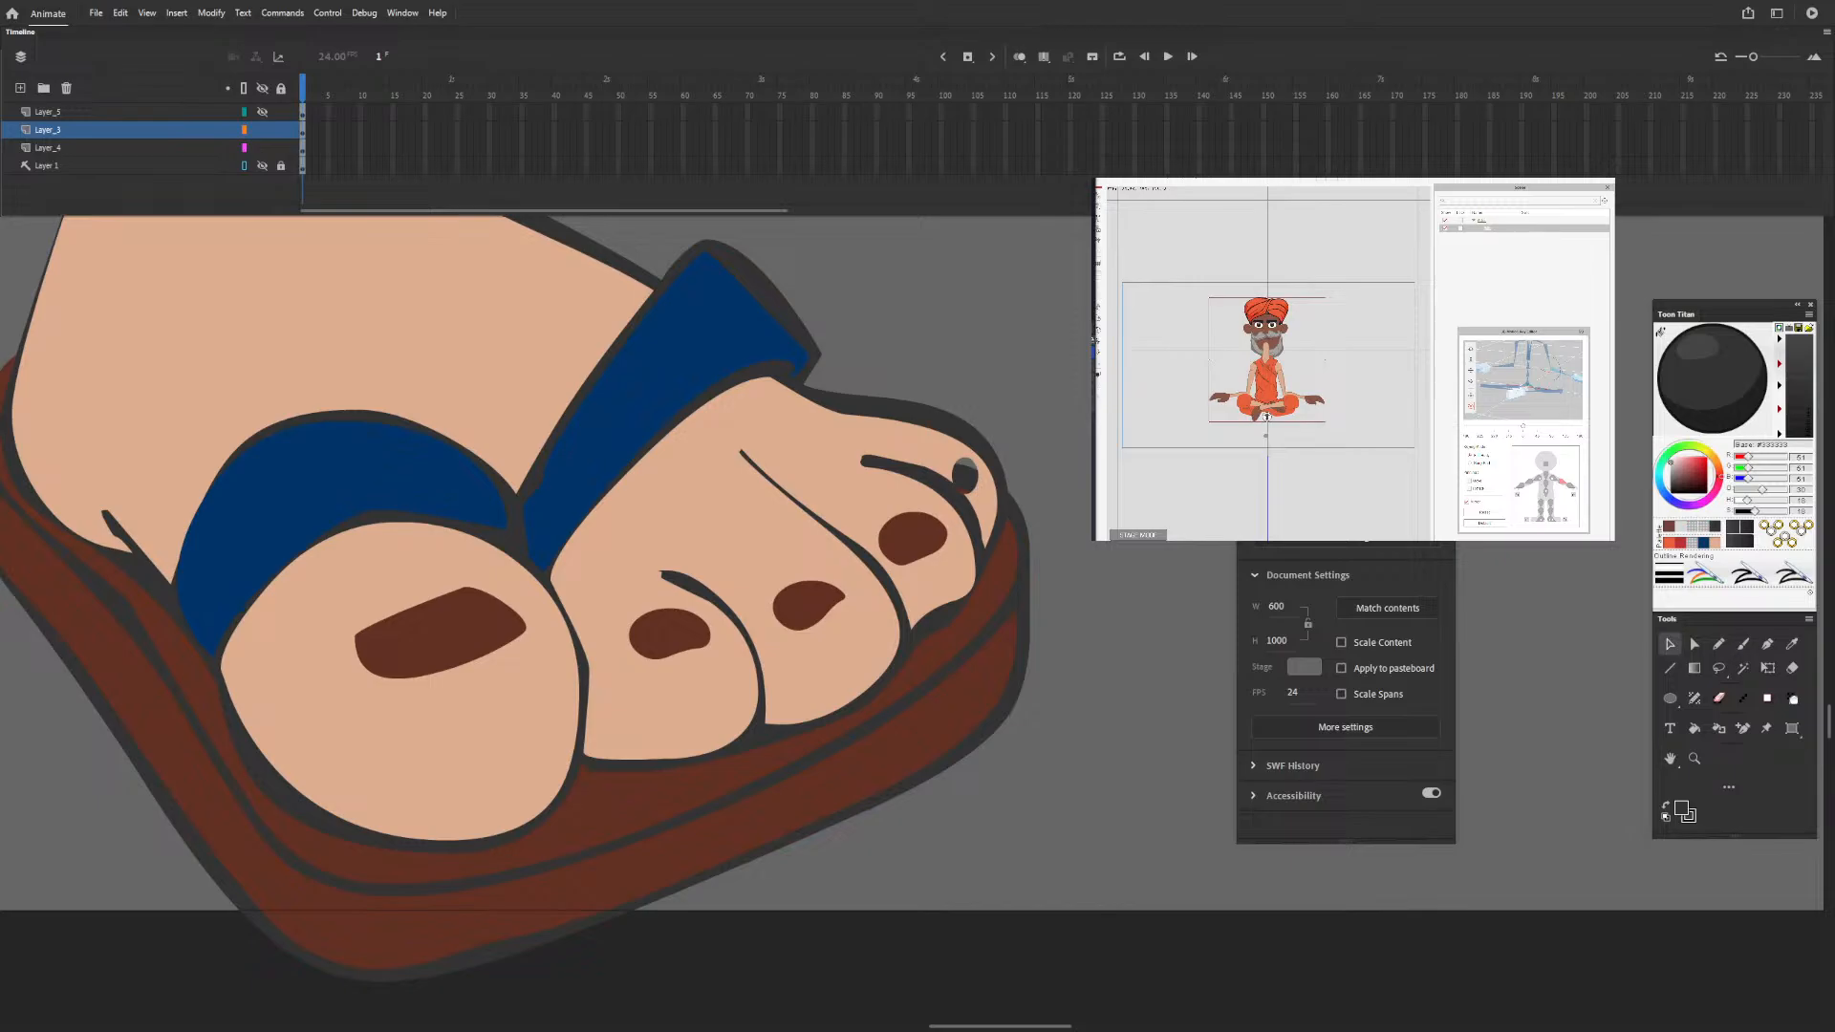
Fill the holes left by the toenails with the skin colour sampled from the foot.
{"action": "left_click", "coordinate": [1792, 643]}
{"action": "left_click", "coordinate": [776, 427]}
{"action": "left_click", "coordinate": [965, 476]}
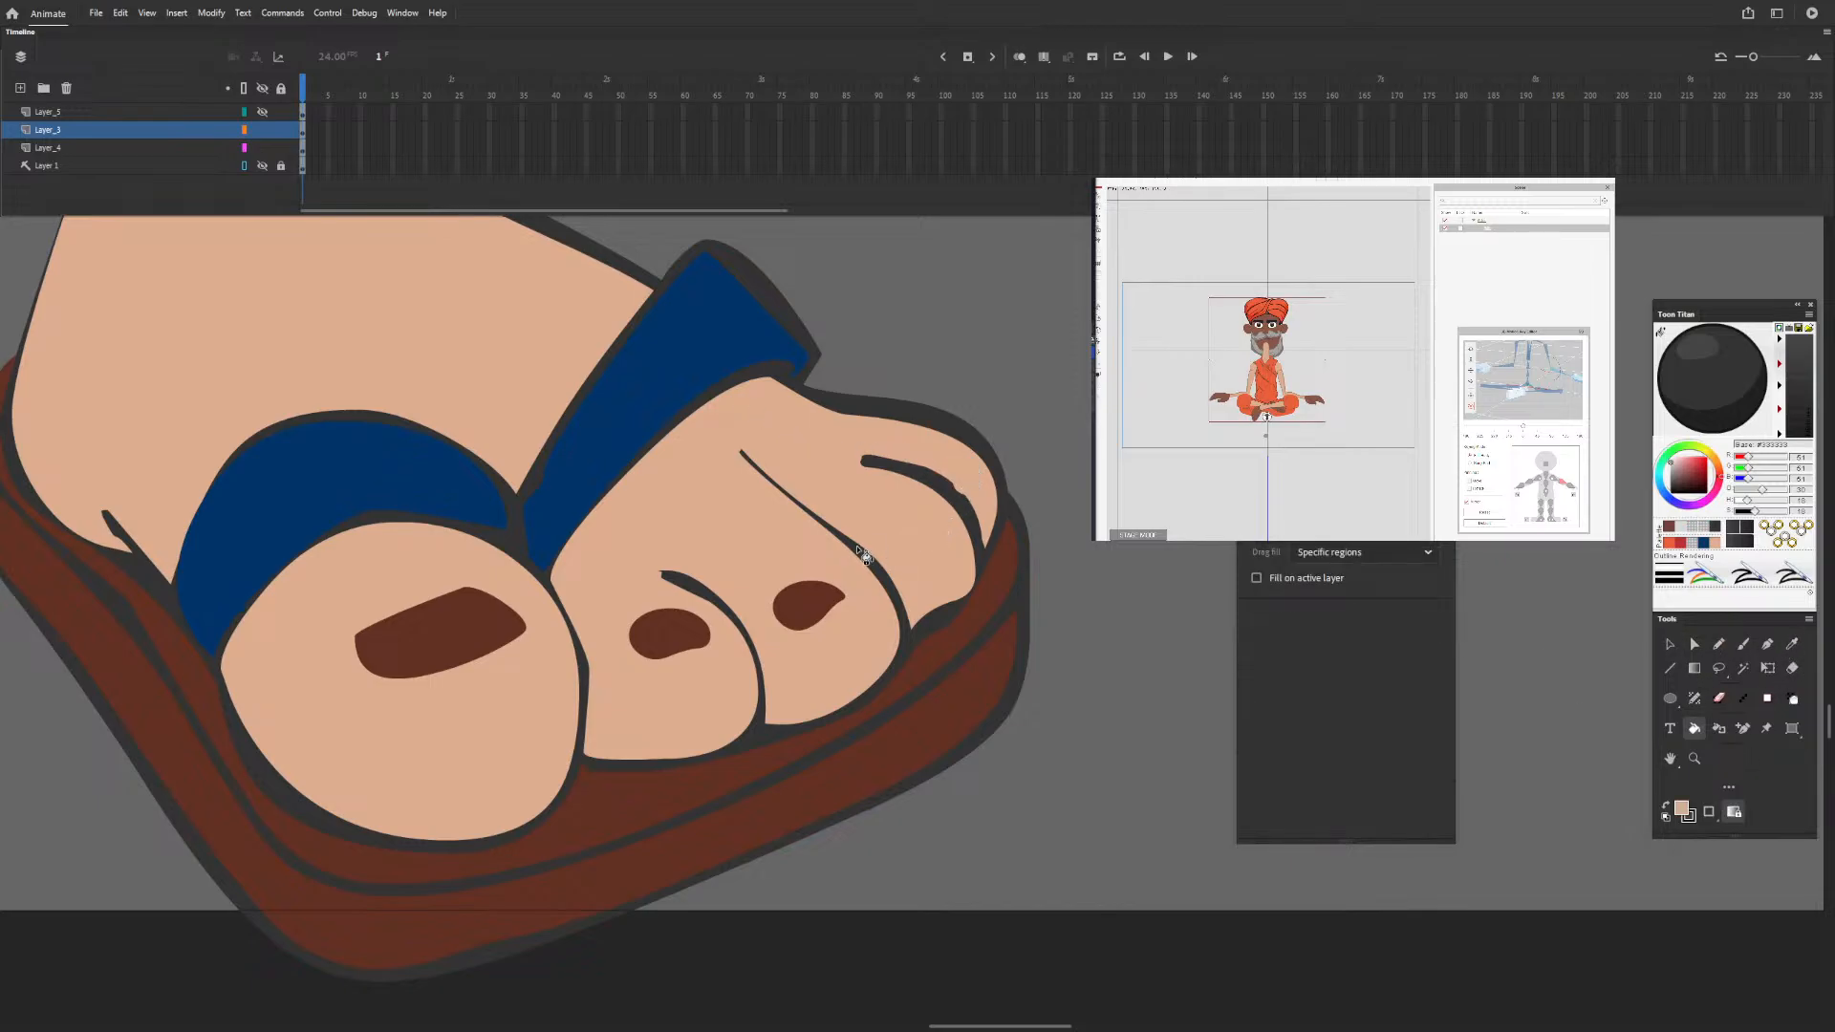
{"action": "left_click", "coordinate": [815, 602]}
{"action": "left_click", "coordinate": [688, 627]}
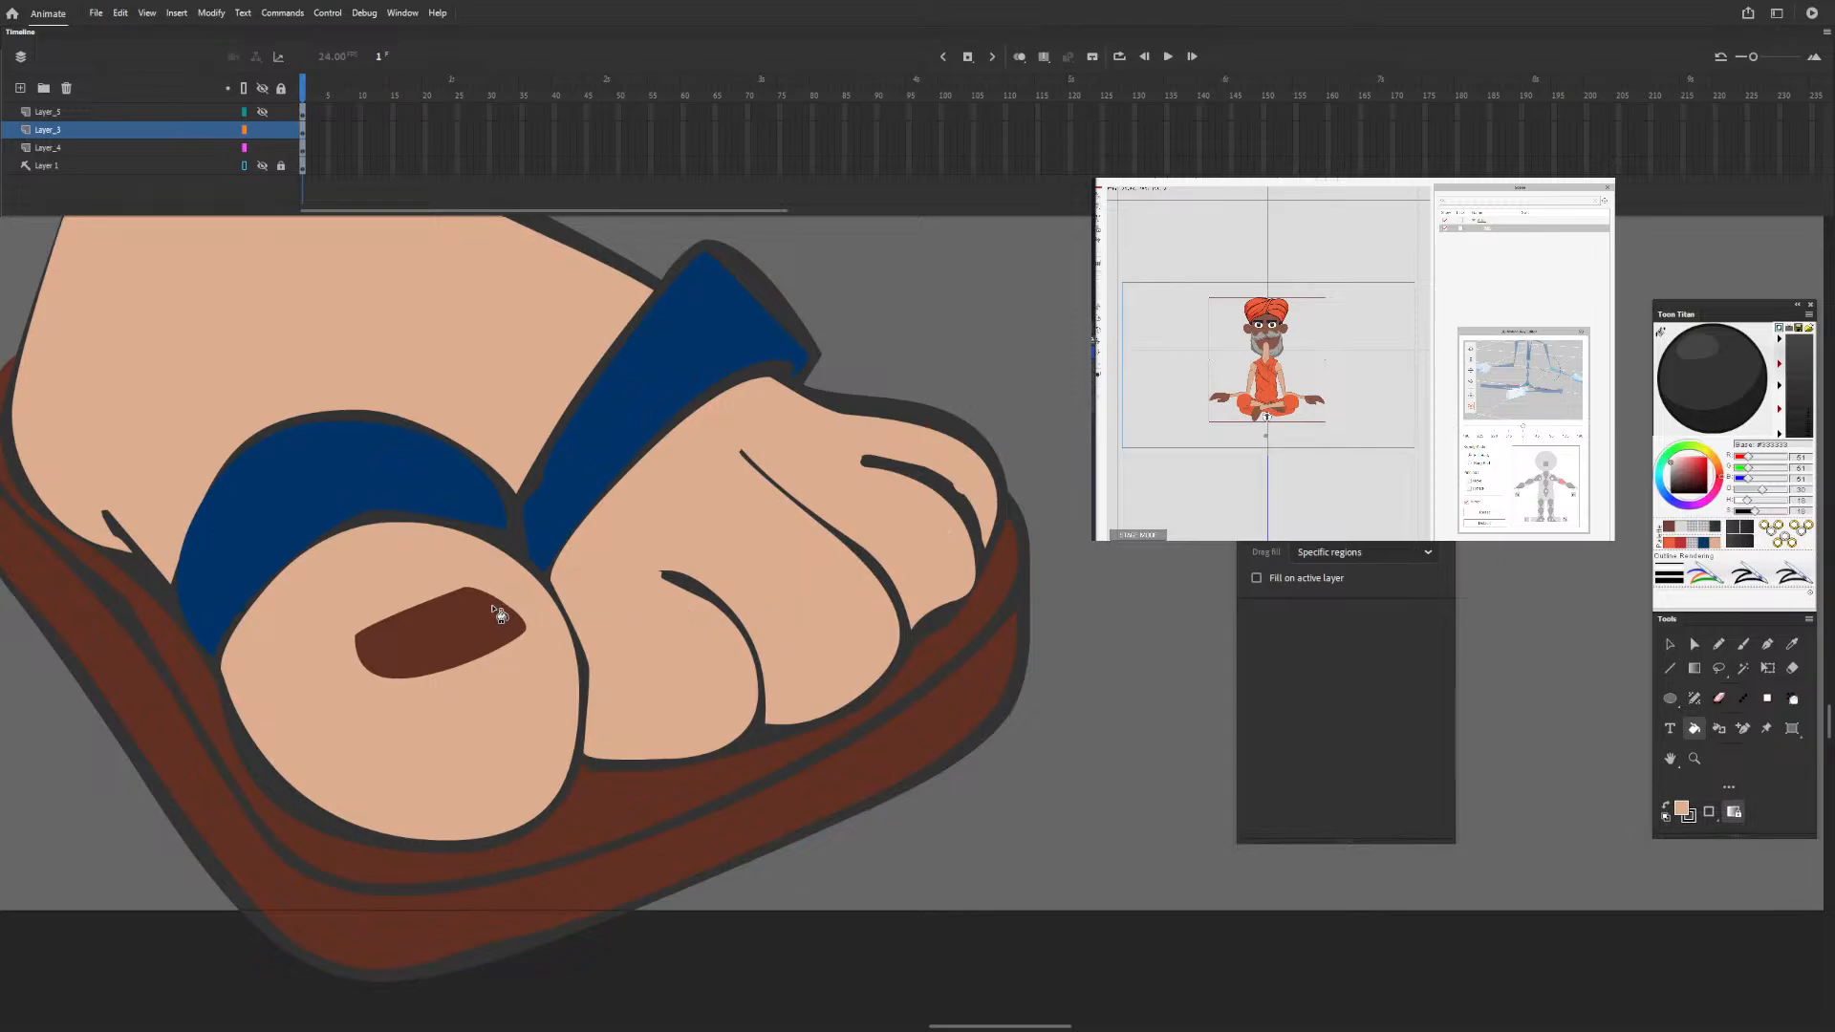
{"action": "left_click", "coordinate": [499, 615]}
Reshape the ends of the crease lines between the toes and beside the big toe's strap into tapered points.
{"action": "left_click", "coordinate": [1672, 644]}
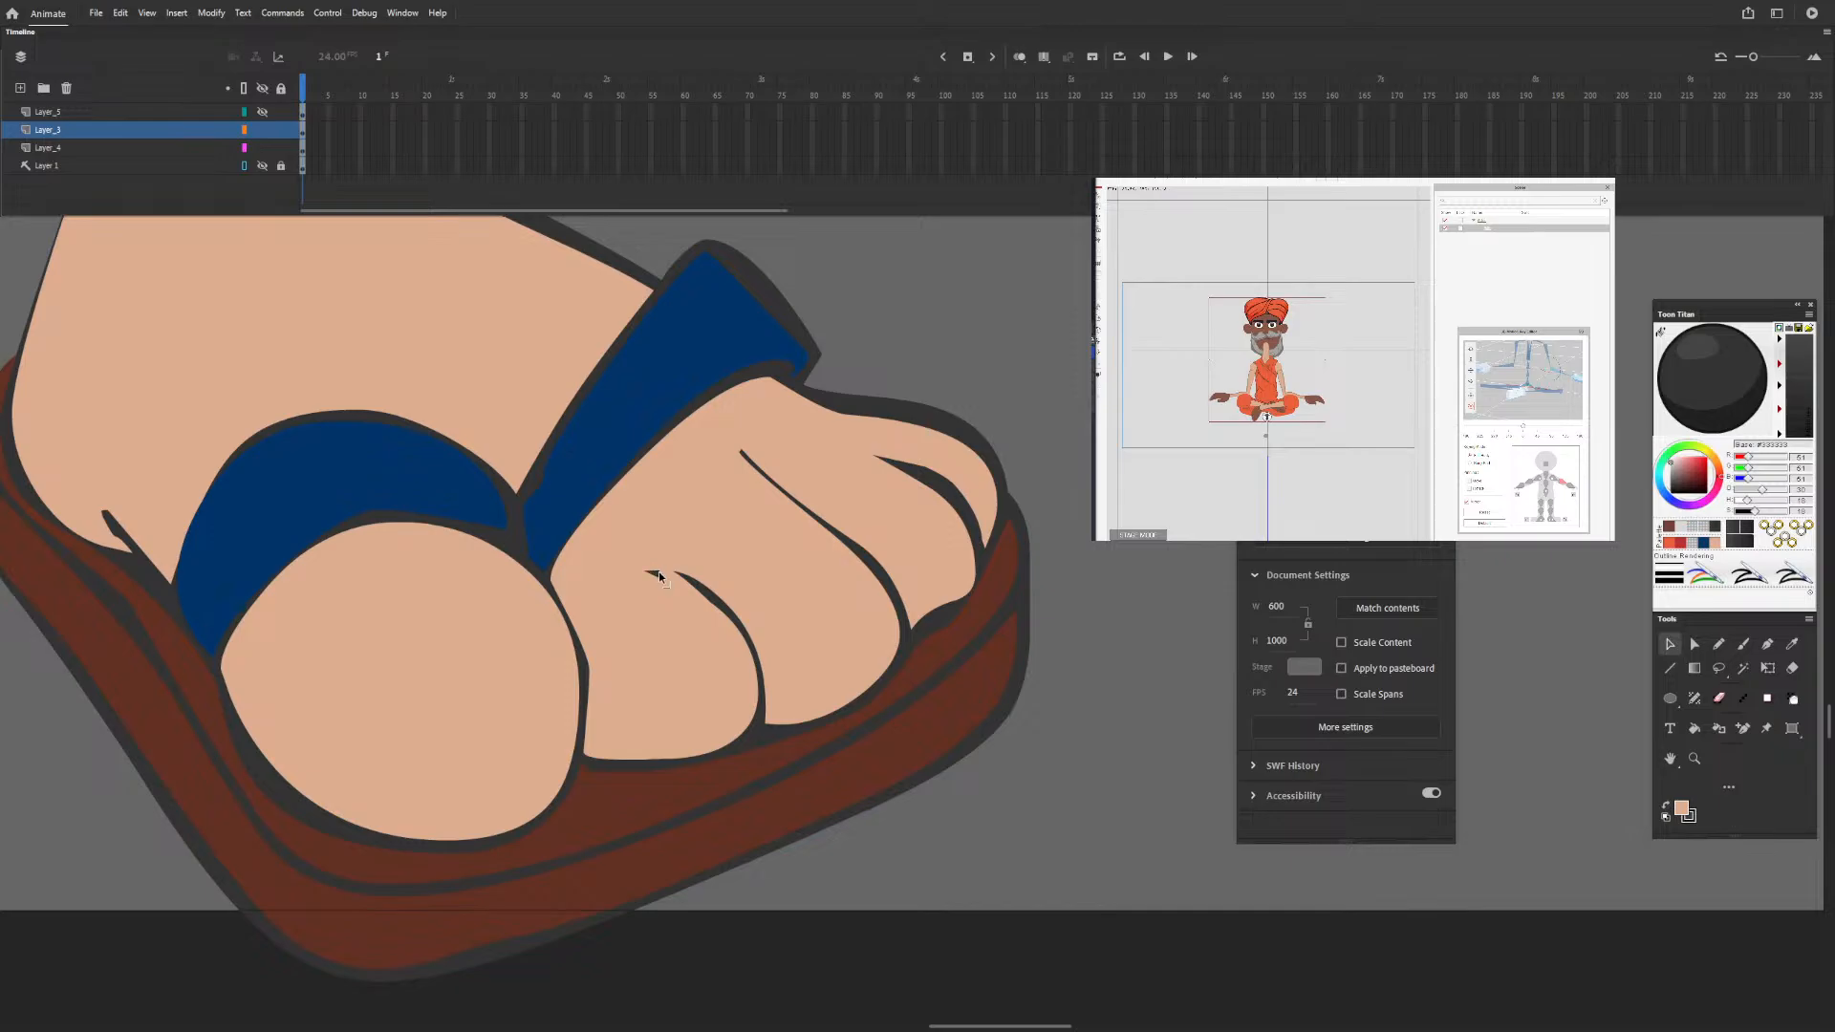
{"action": "left_click_drag", "start_coordinate": [632, 648], "coordinate": [649, 574]}
{"action": "left_click_drag", "start_coordinate": [744, 454], "coordinate": [684, 403]}
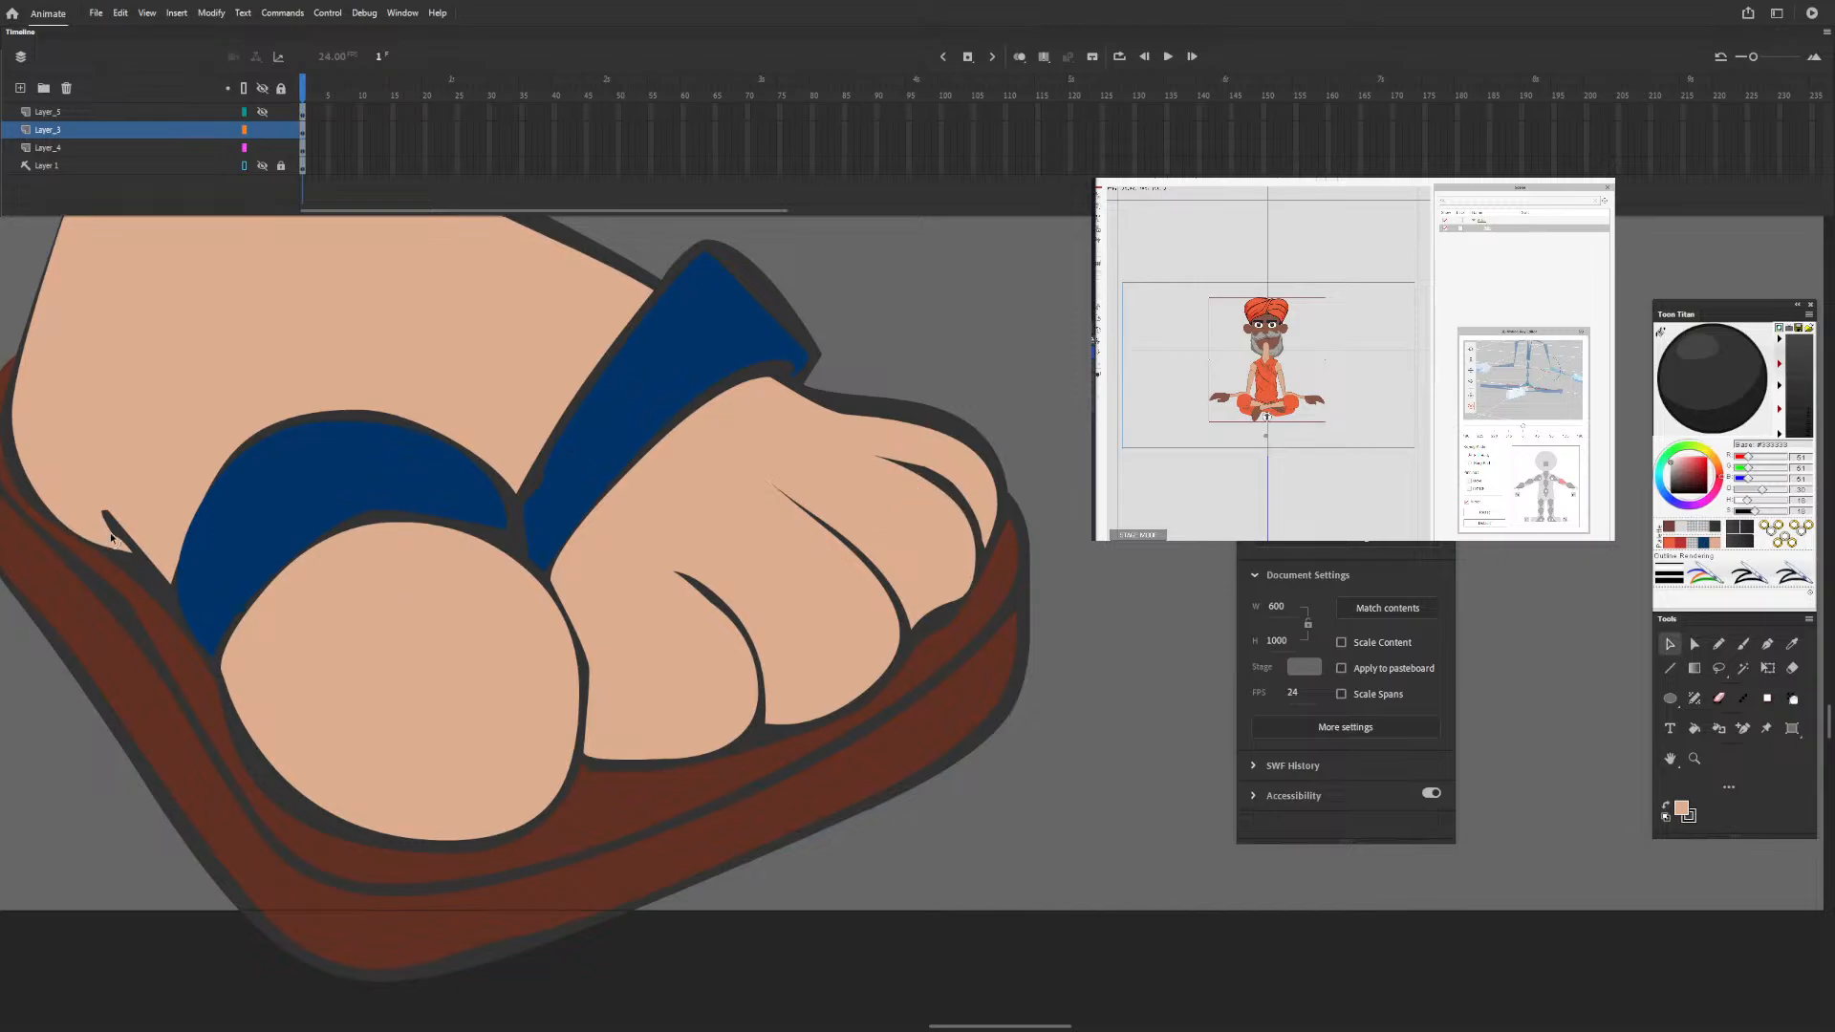
{"action": "left_click_drag", "start_coordinate": [104, 513], "coordinate": [89, 476]}
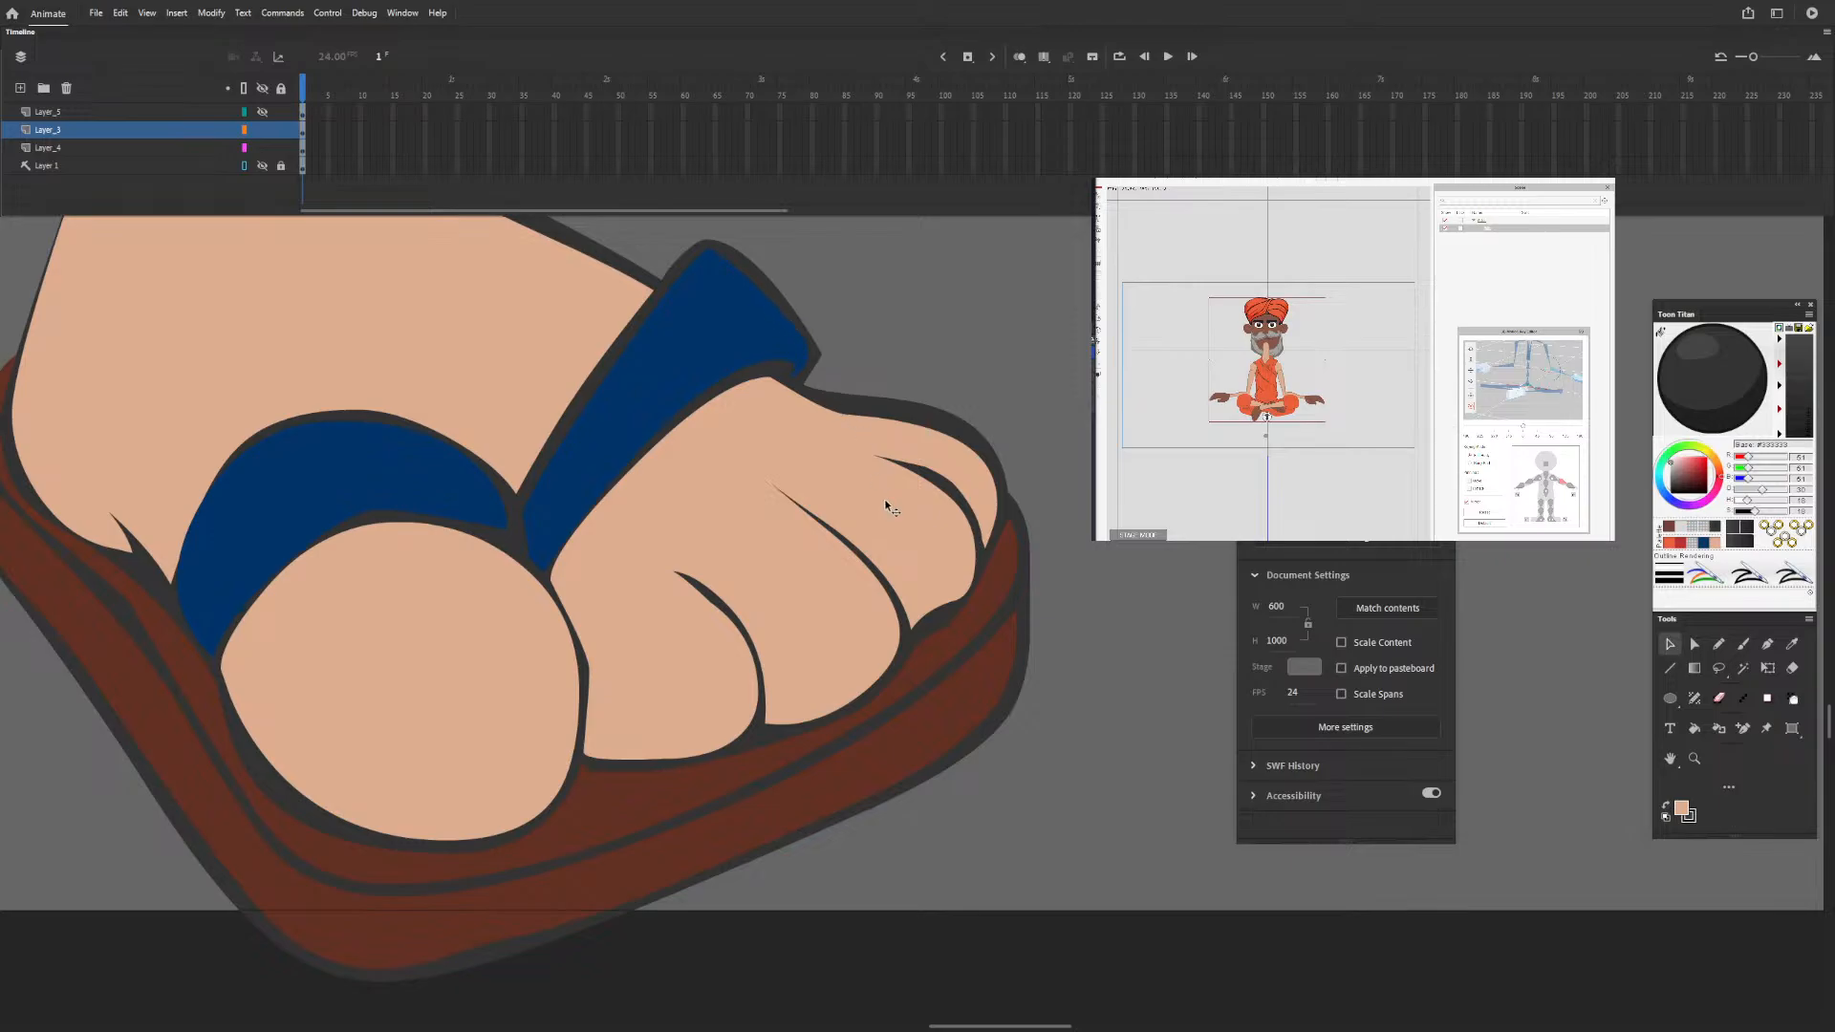
Show the hidden dark grey shading layer and paste the cut toenails in place on it.
{"action": "left_click", "coordinate": [262, 113]}
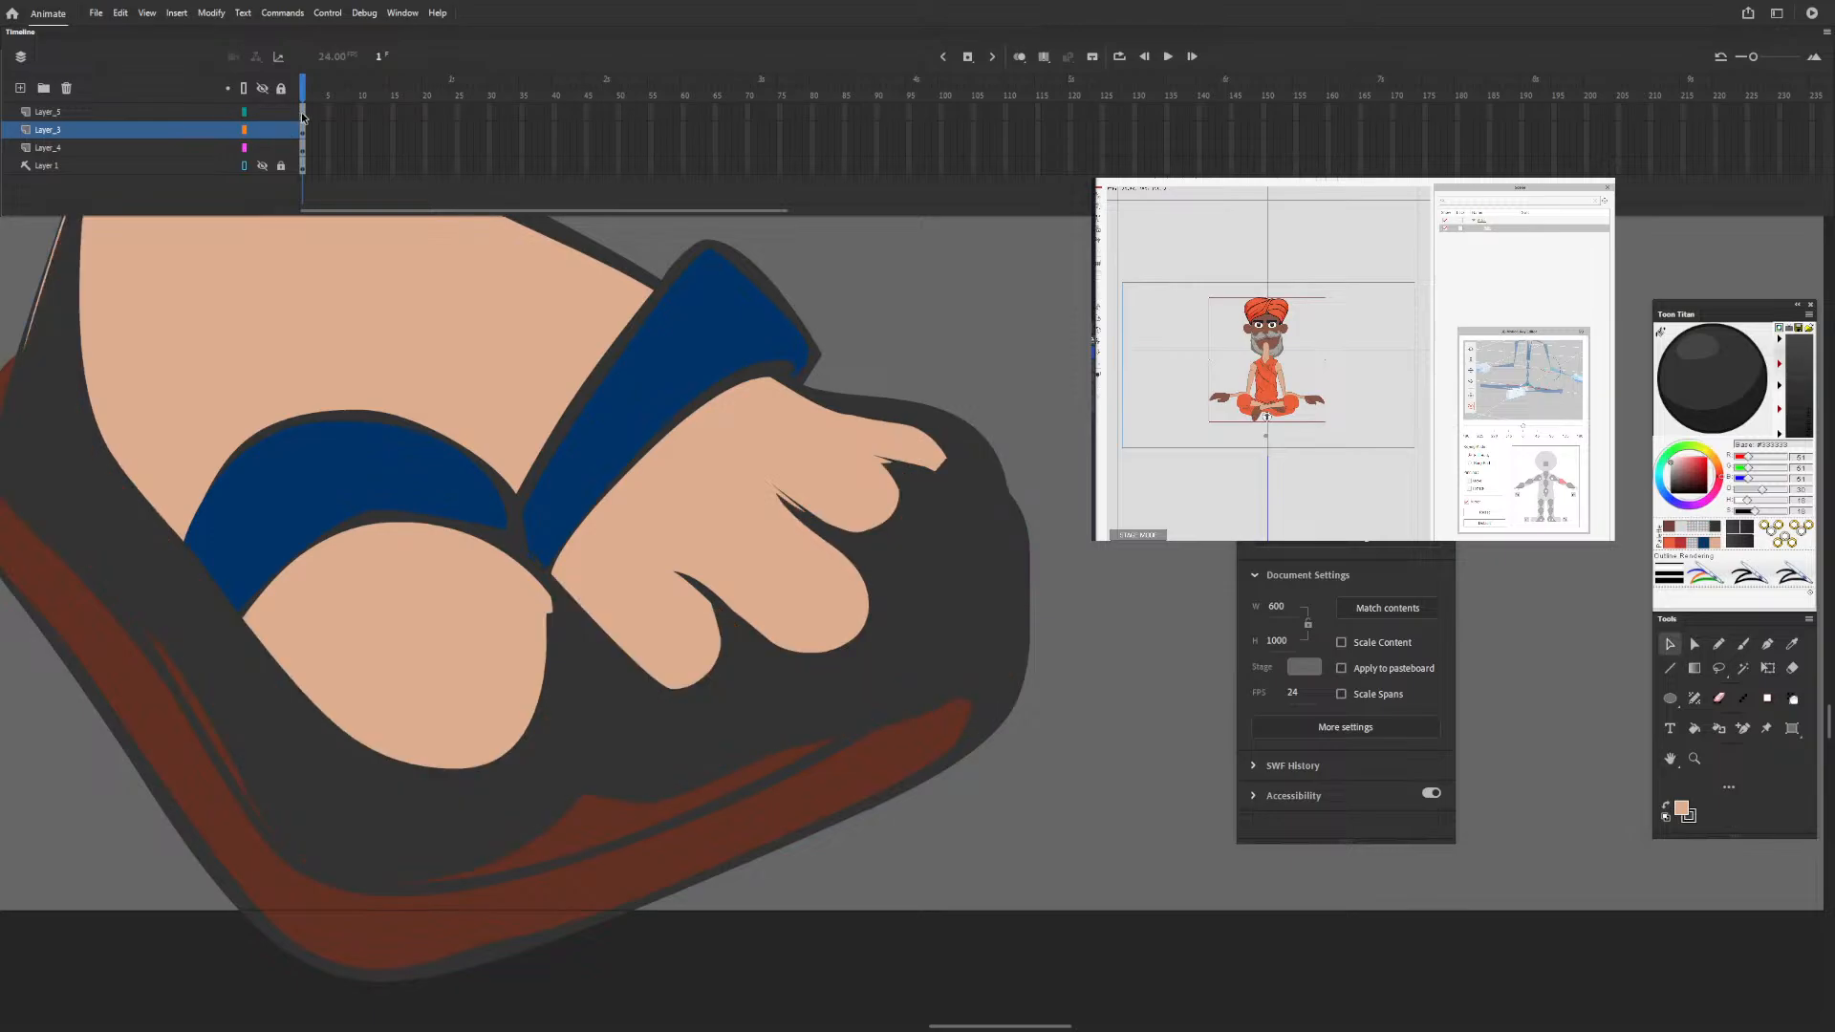
{"action": "left_click", "coordinate": [304, 112]}
{"action": "left_click", "coordinate": [1048, 296]}
{"action": "right_click", "coordinate": [1047, 297]}
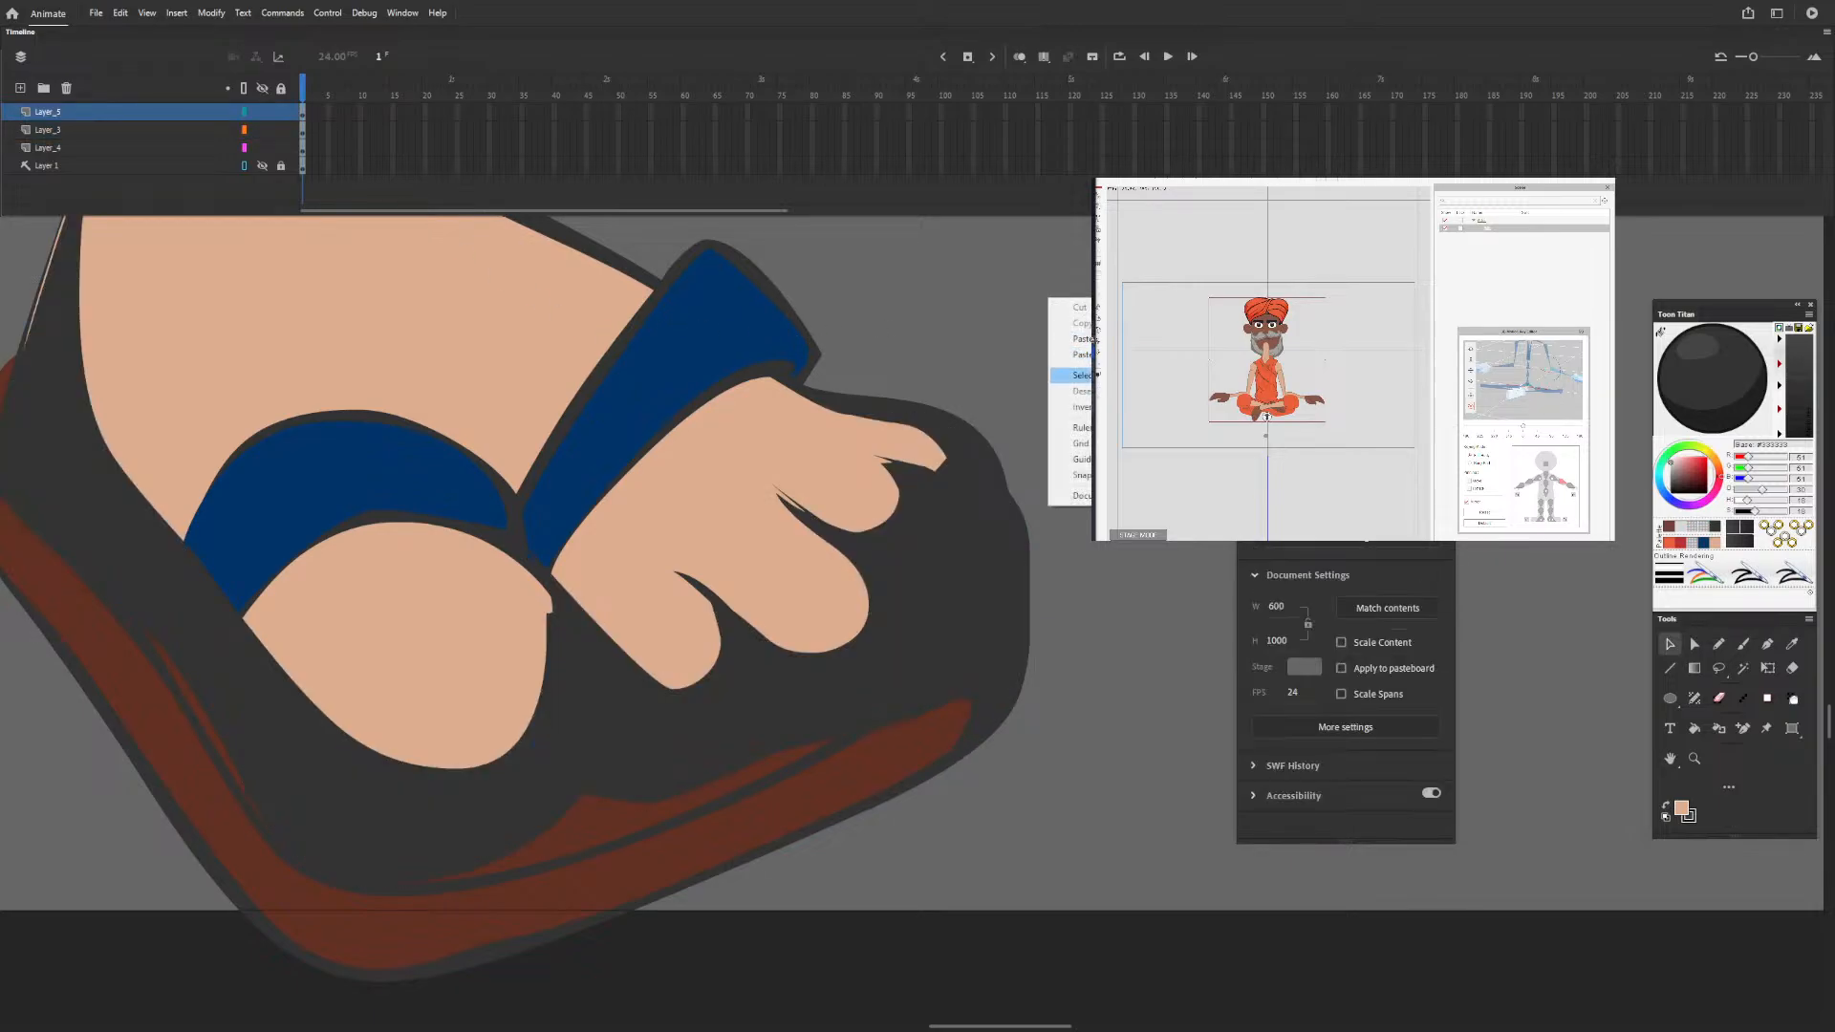
{"action": "left_click", "coordinate": [1079, 354]}
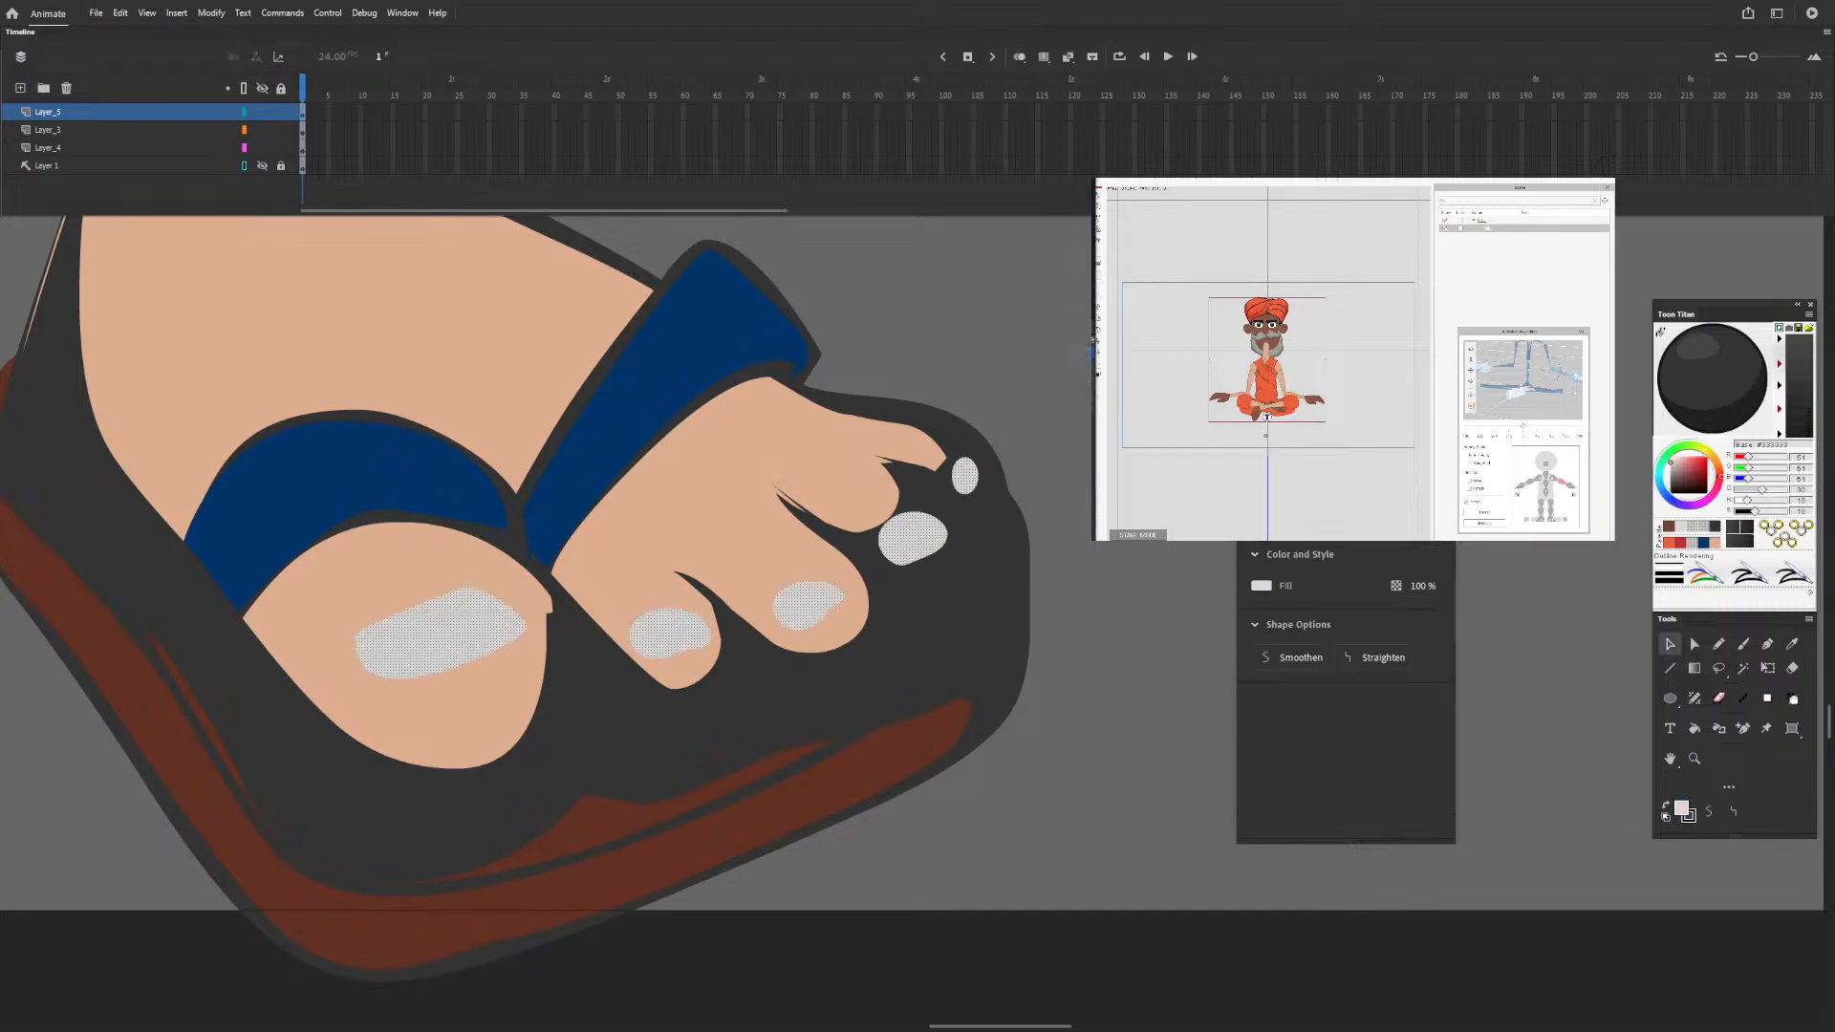
Convert the shading layer's shading and toenails to one symbol and give it an Alpha colour effect of 25%.
{"action": "left_click", "coordinate": [302, 114]}
{"action": "key", "text": "F8"}
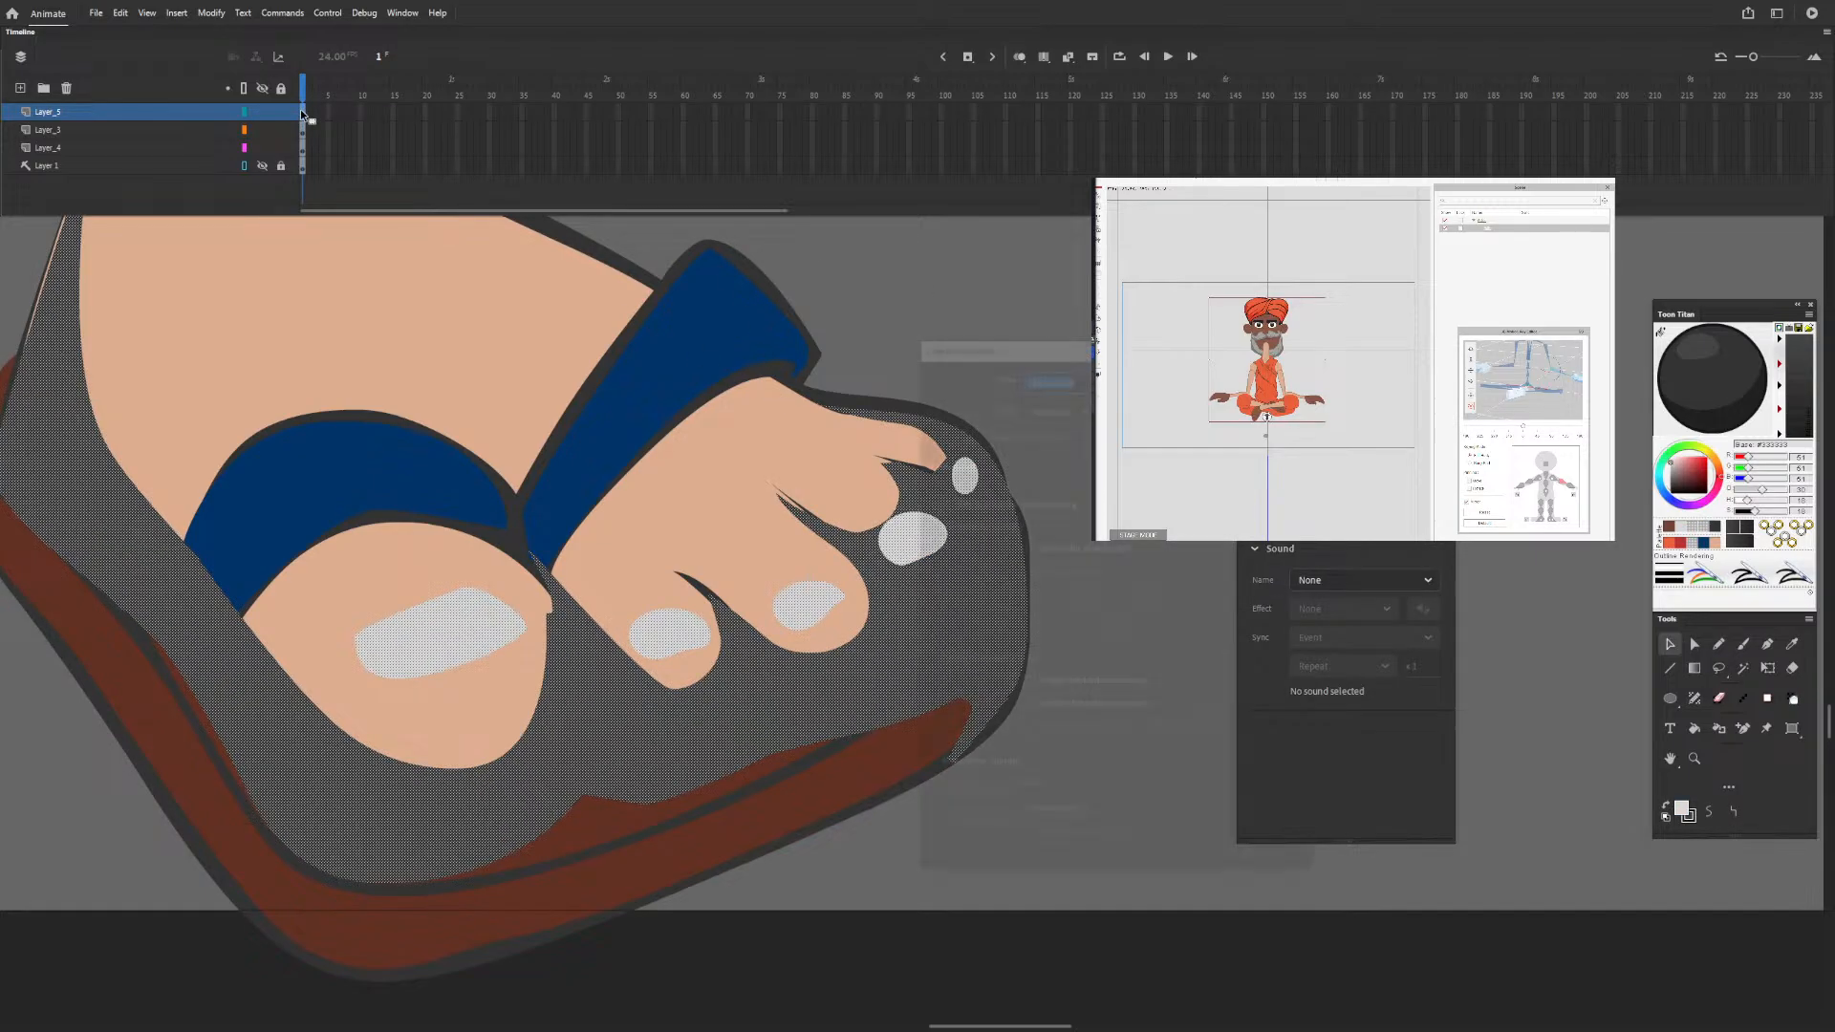
{"action": "key", "text": "Return"}
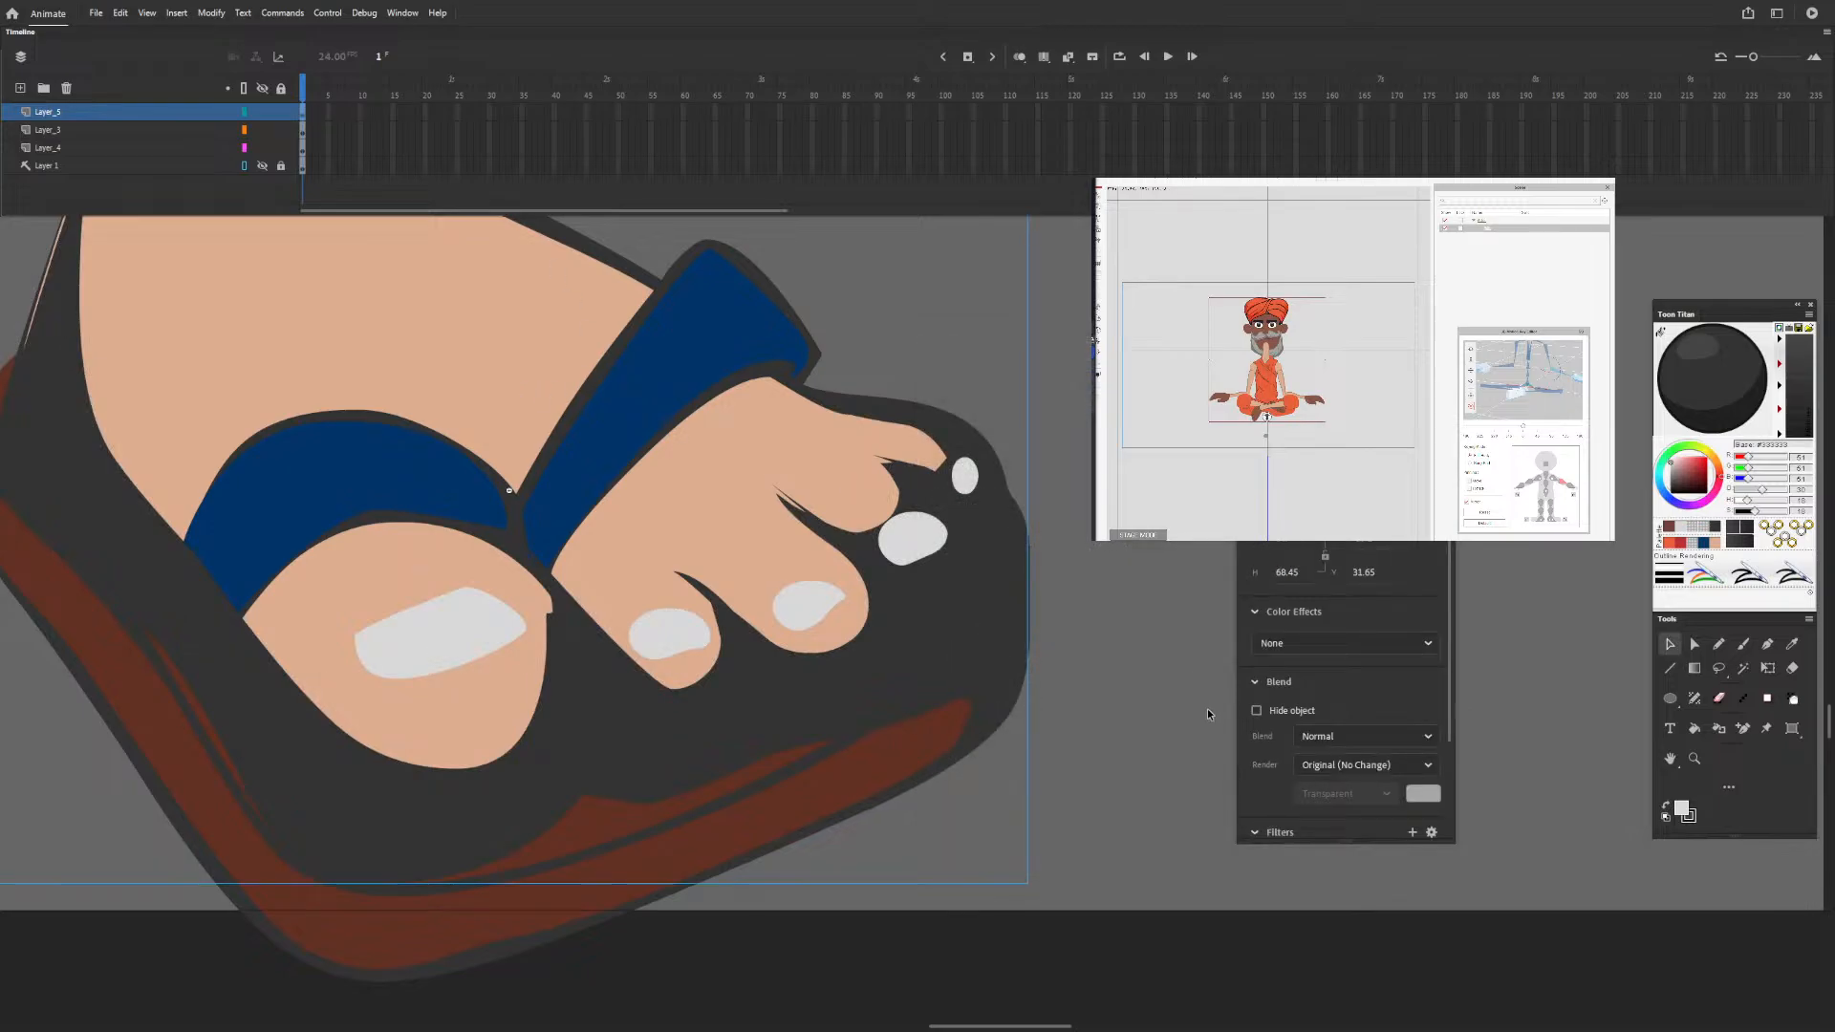
{"action": "left_click", "coordinate": [1396, 644]}
{"action": "left_click", "coordinate": [1304, 757]}
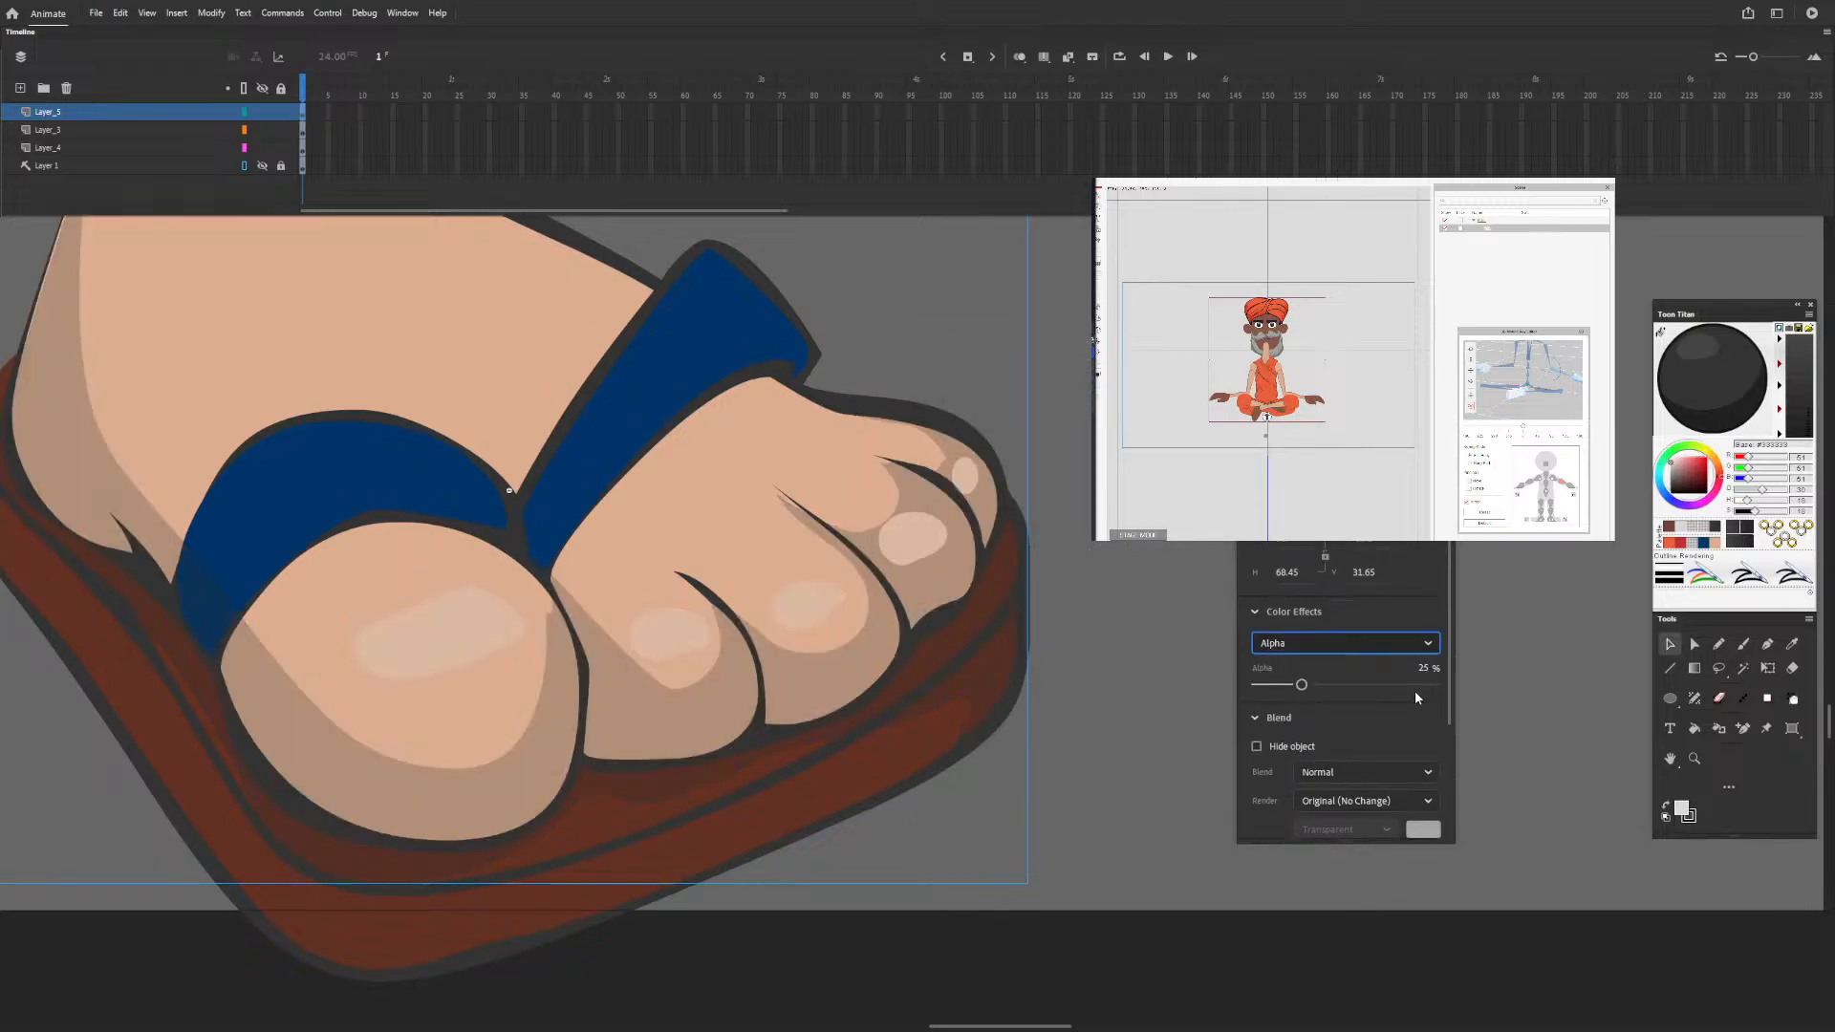
Try an Alpha of 11% and a stronger value on the shading symbol, and set it back to 25%.
{"action": "mouse_move", "coordinate": [1301, 685]}
{"action": "left_mouse_down"}
{"action": "mouse_move", "coordinate": [1356, 690]}
{"action": "mouse_move", "coordinate": [1278, 686]}
{"action": "left_mouse_up"}
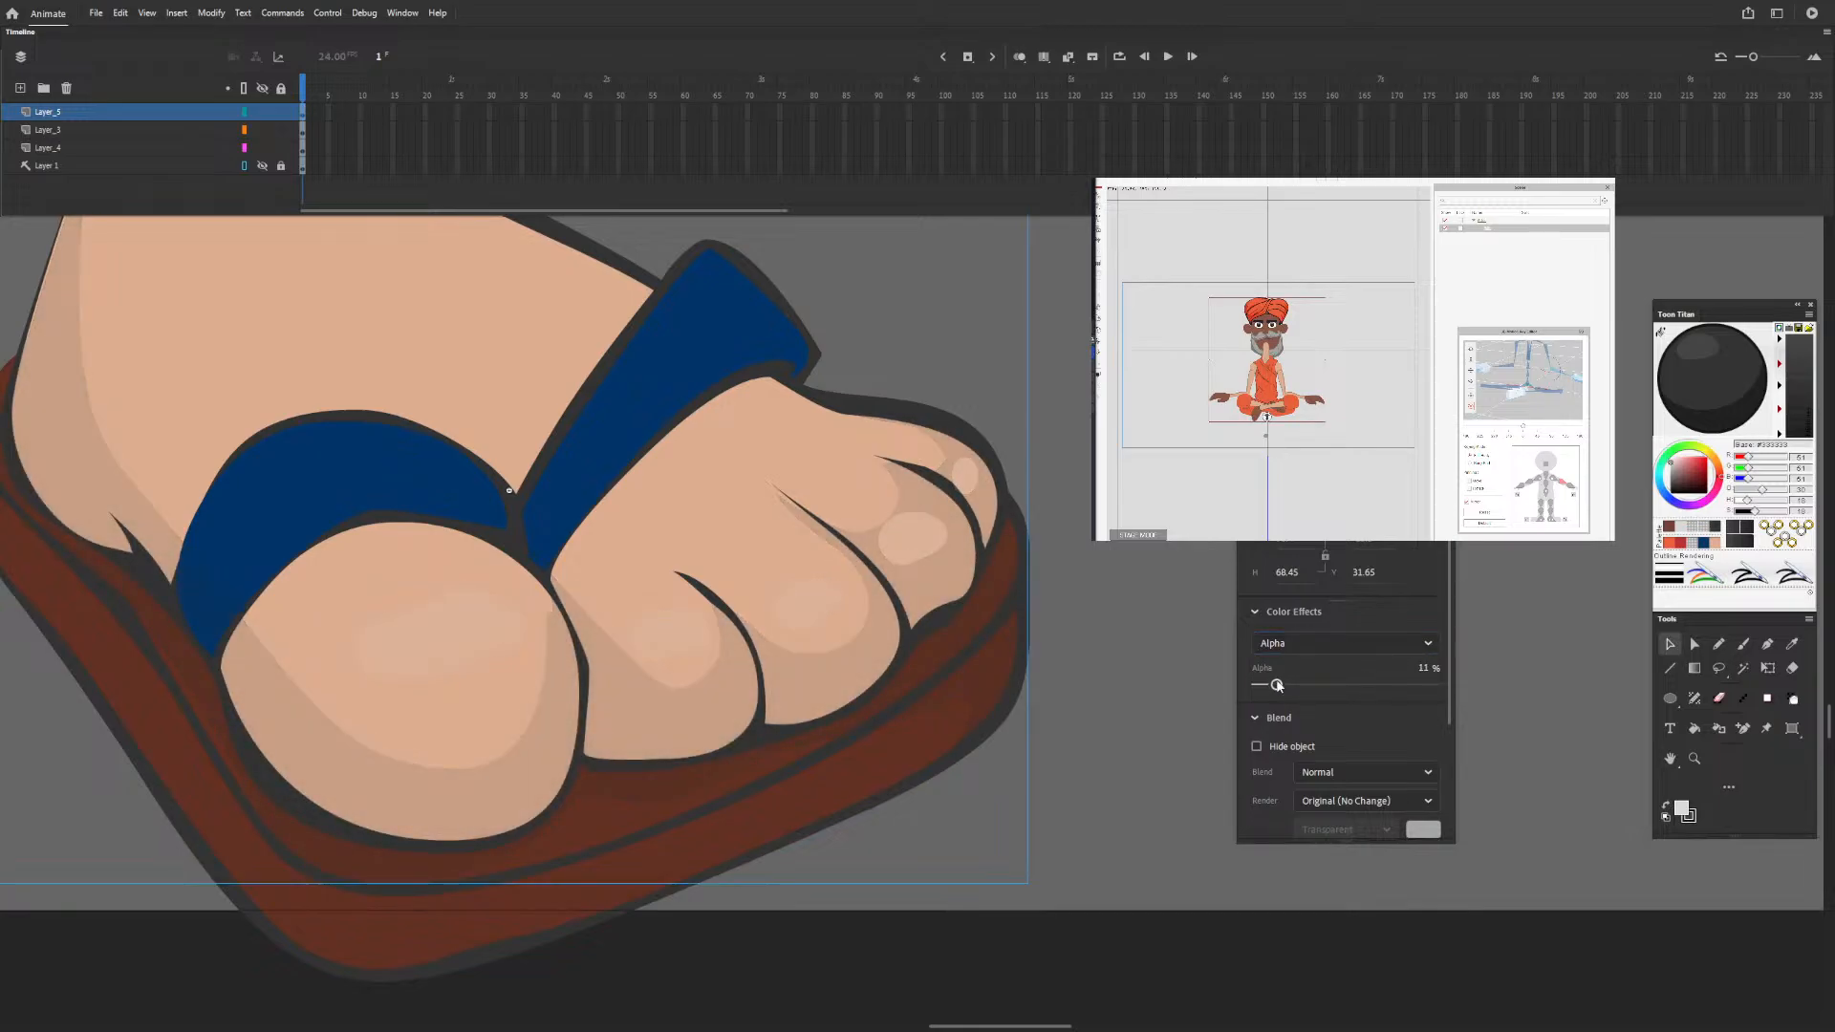
{"action": "key", "text": "ctrl+minus"}
{"action": "key", "text": "ctrl+minus"}
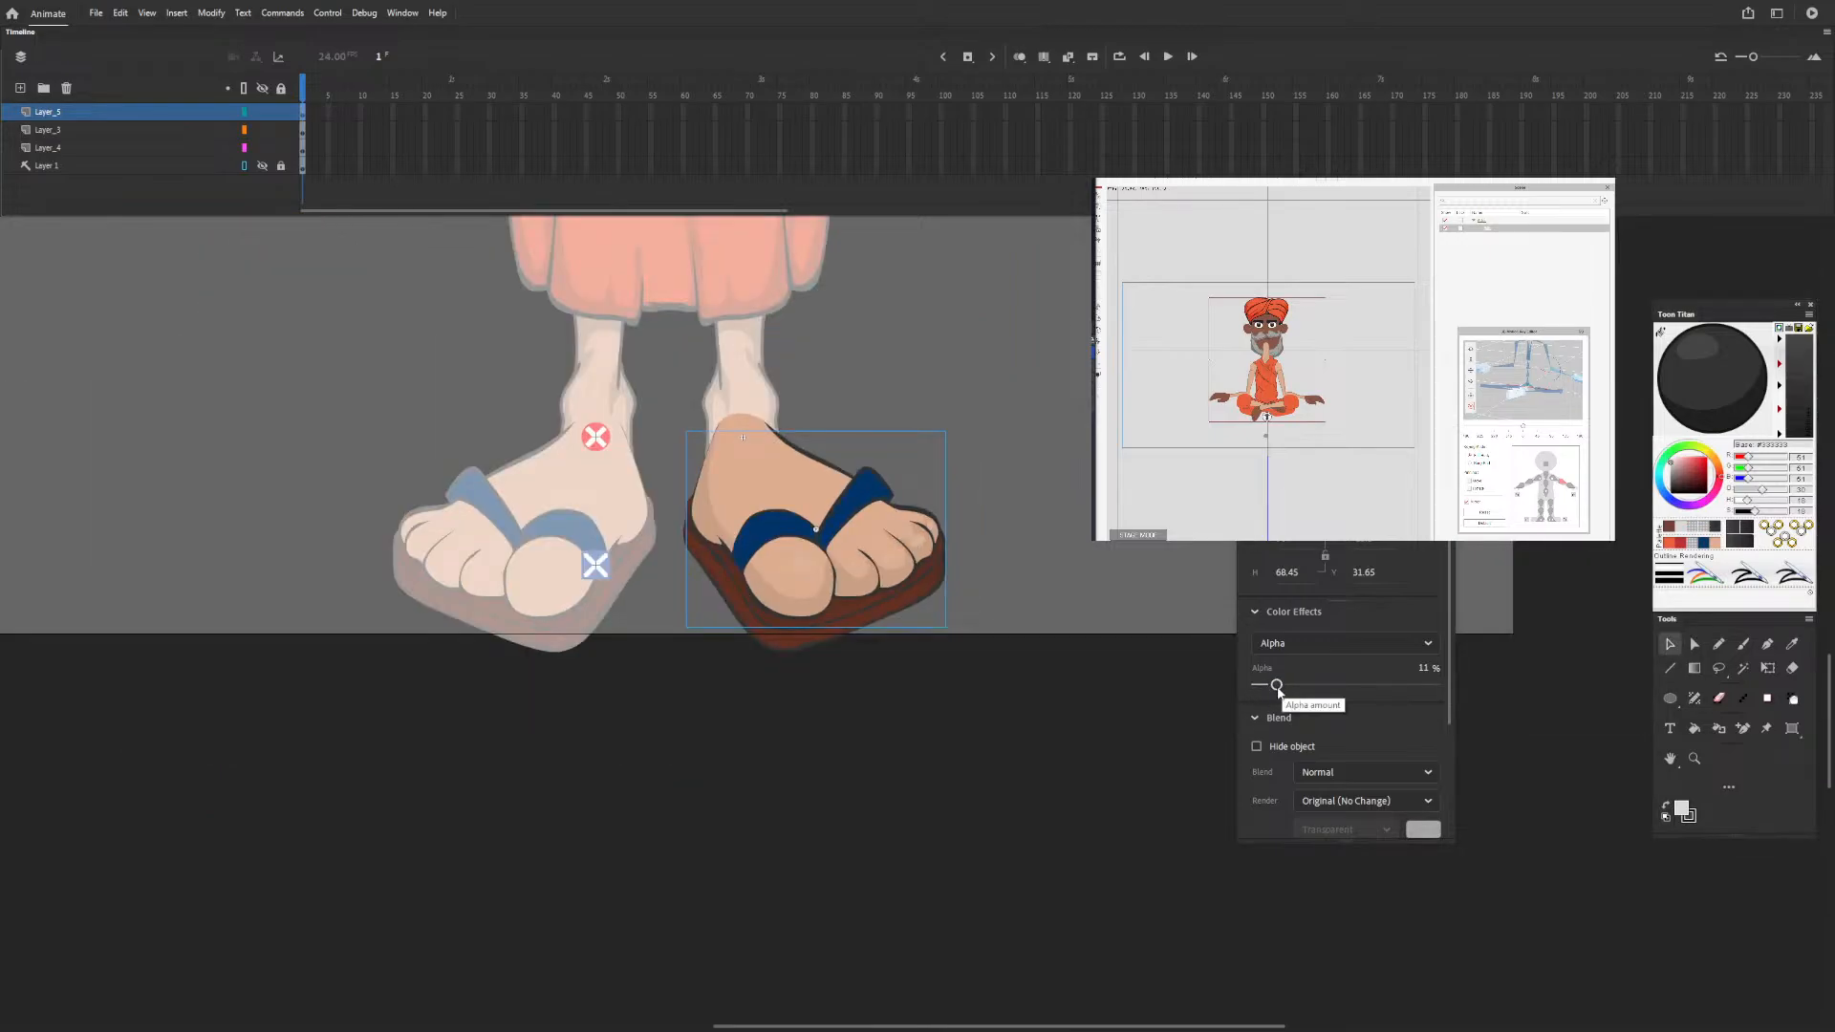
{"action": "left_click", "coordinate": [1278, 688]}
{"action": "mouse_move", "coordinate": [1278, 689]}
{"action": "left_mouse_down"}
{"action": "mouse_move", "coordinate": [1365, 685]}
{"action": "mouse_move", "coordinate": [1326, 685]}
{"action": "left_mouse_up"}
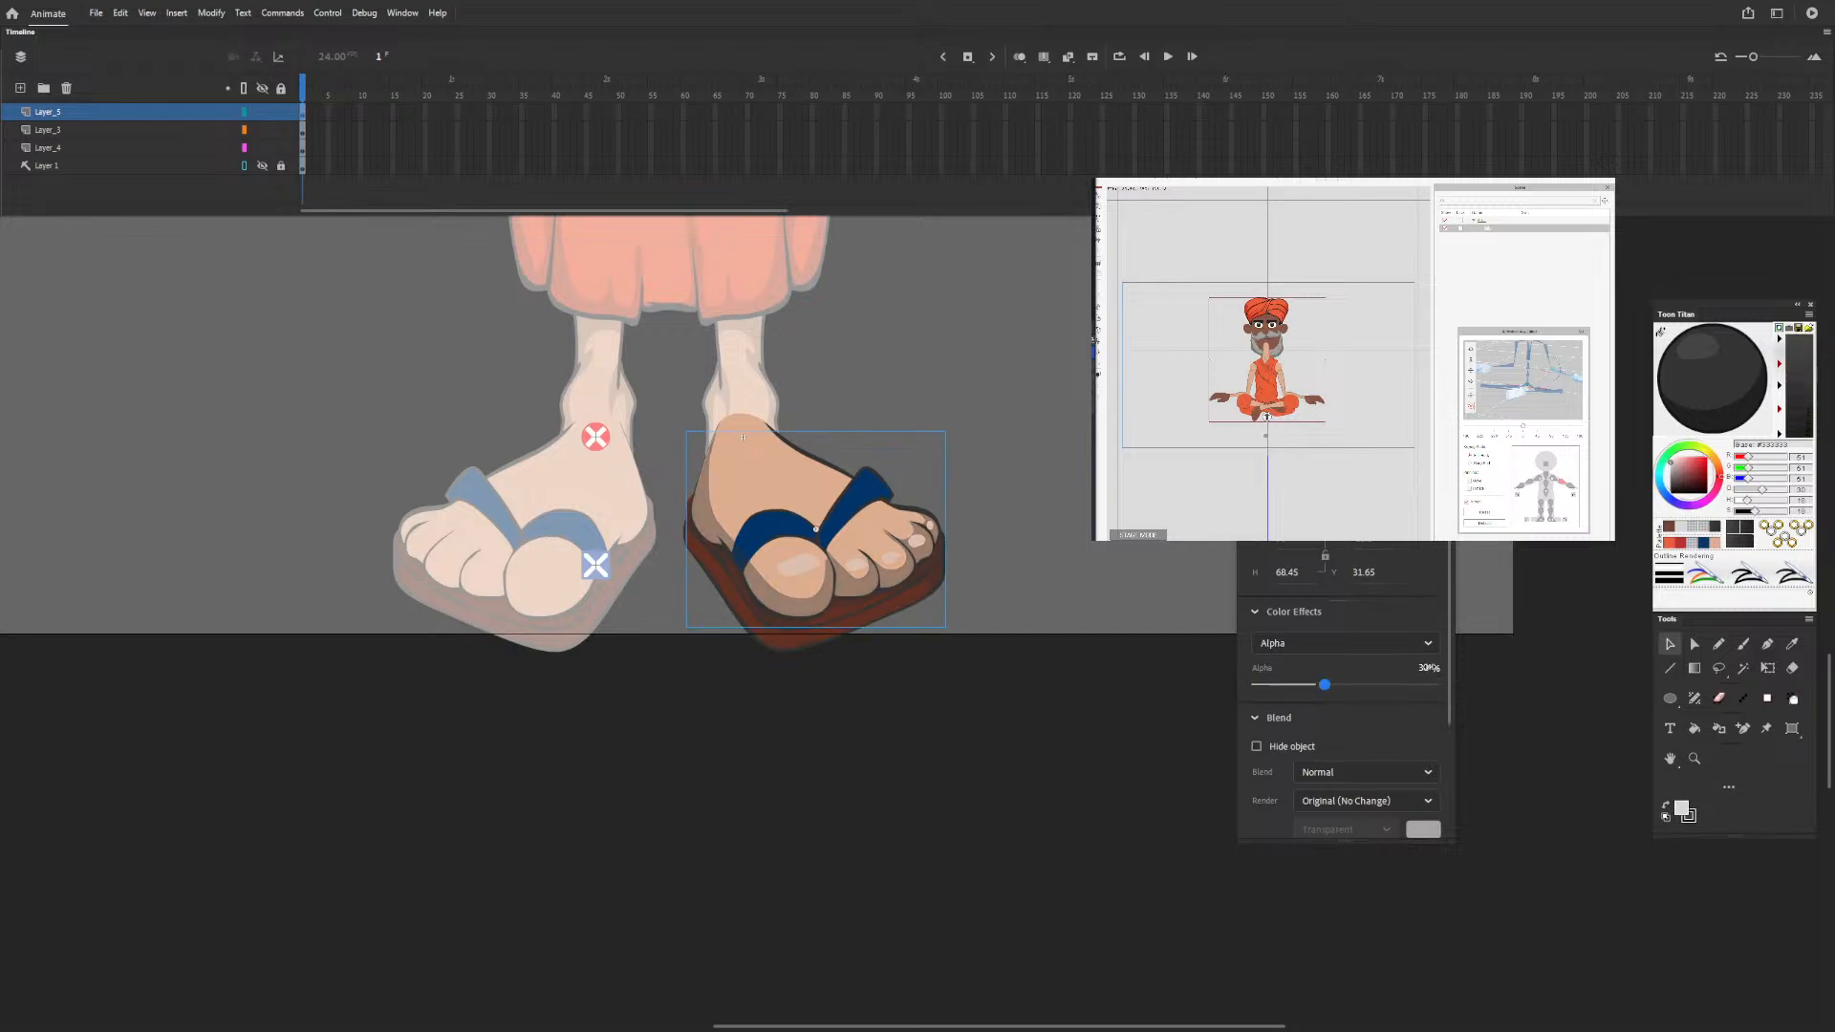
{"action": "left_click", "coordinate": [1428, 667]}
{"action": "type", "text": "25"}
{"action": "key", "text": "Return"}
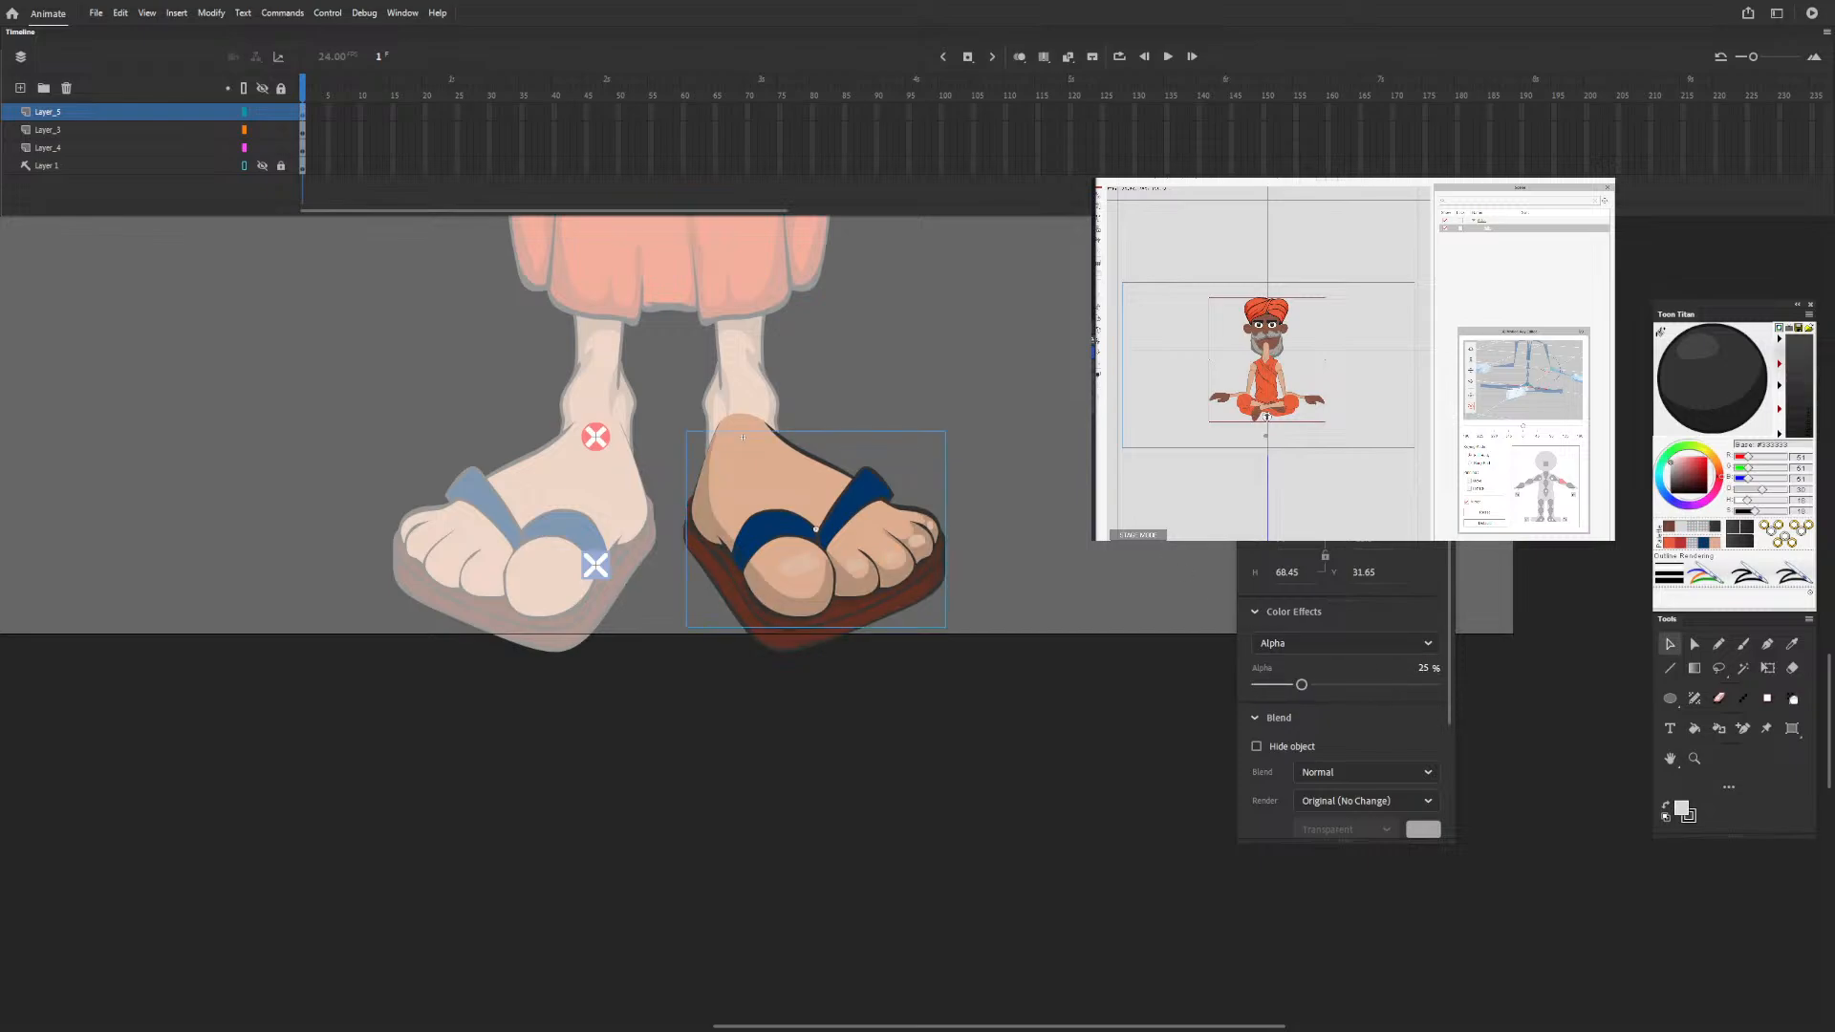
Leave the foot symbol, examine the shading on the mirrored foot from inside its symbol, and return to the full figure.
{"action": "key", "text": "ctrl+e"}
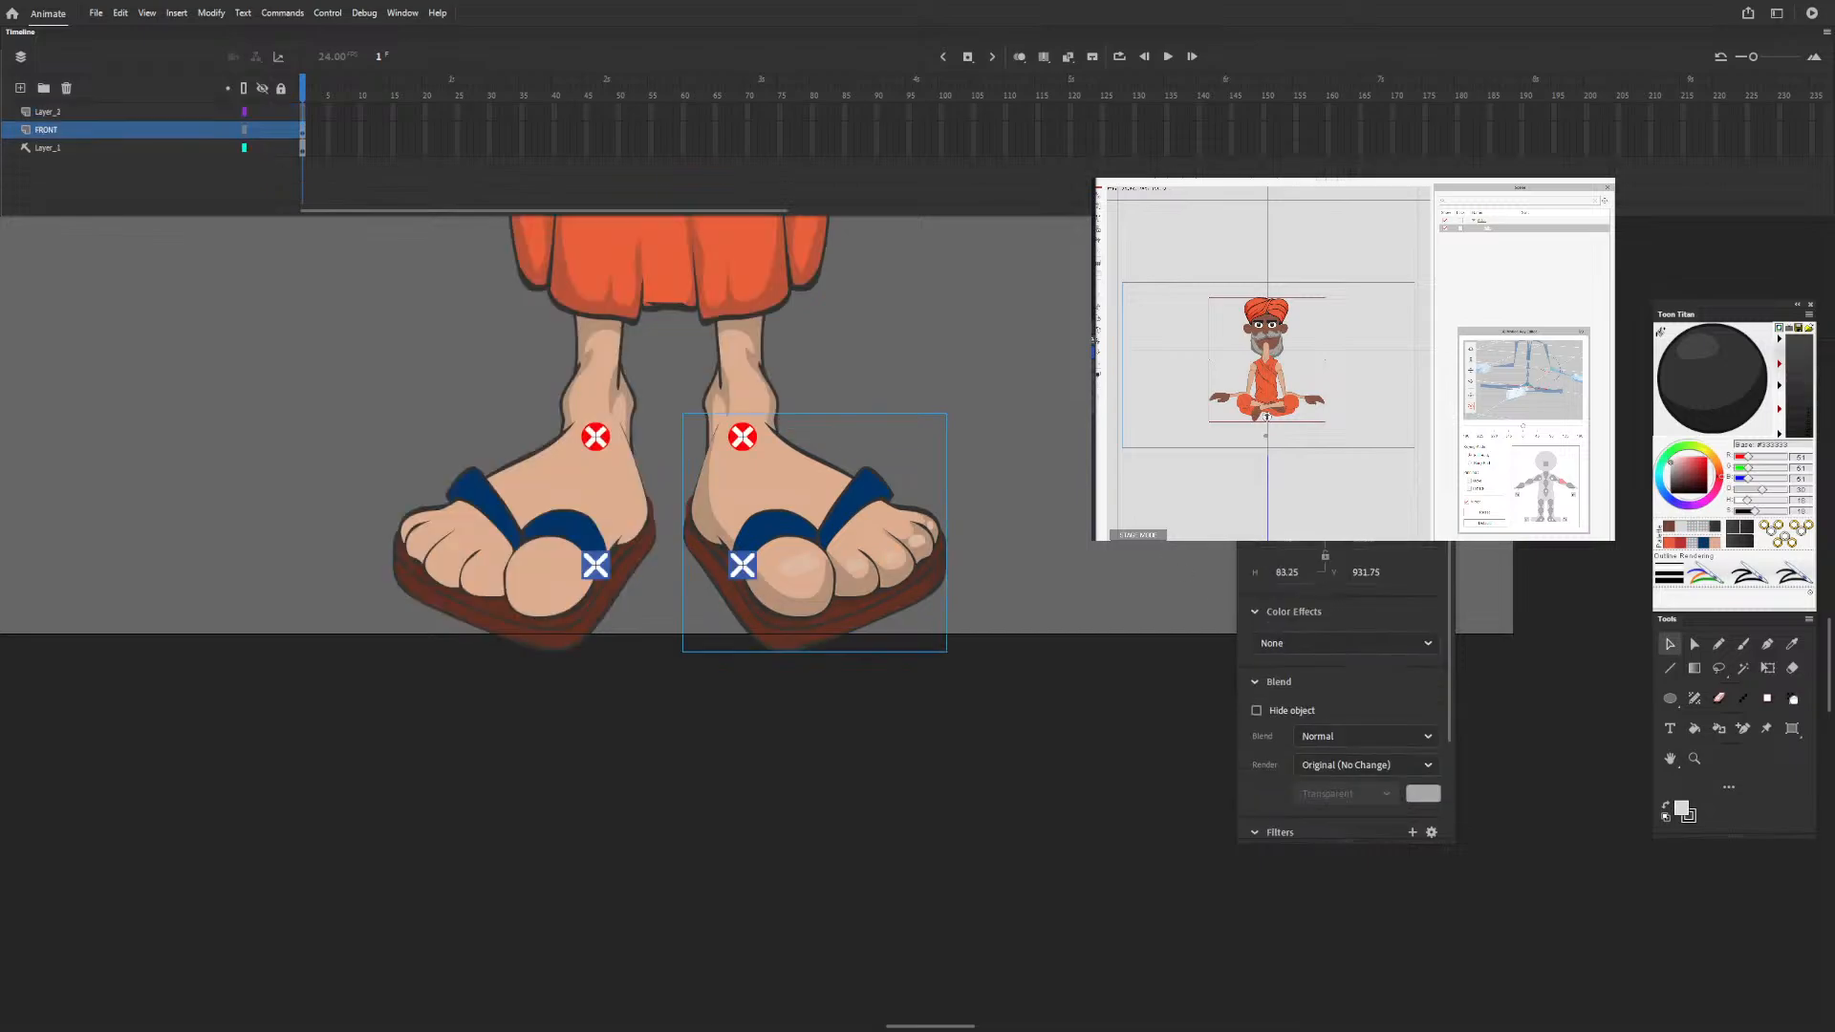
{"action": "left_click", "coordinate": [1069, 464]}
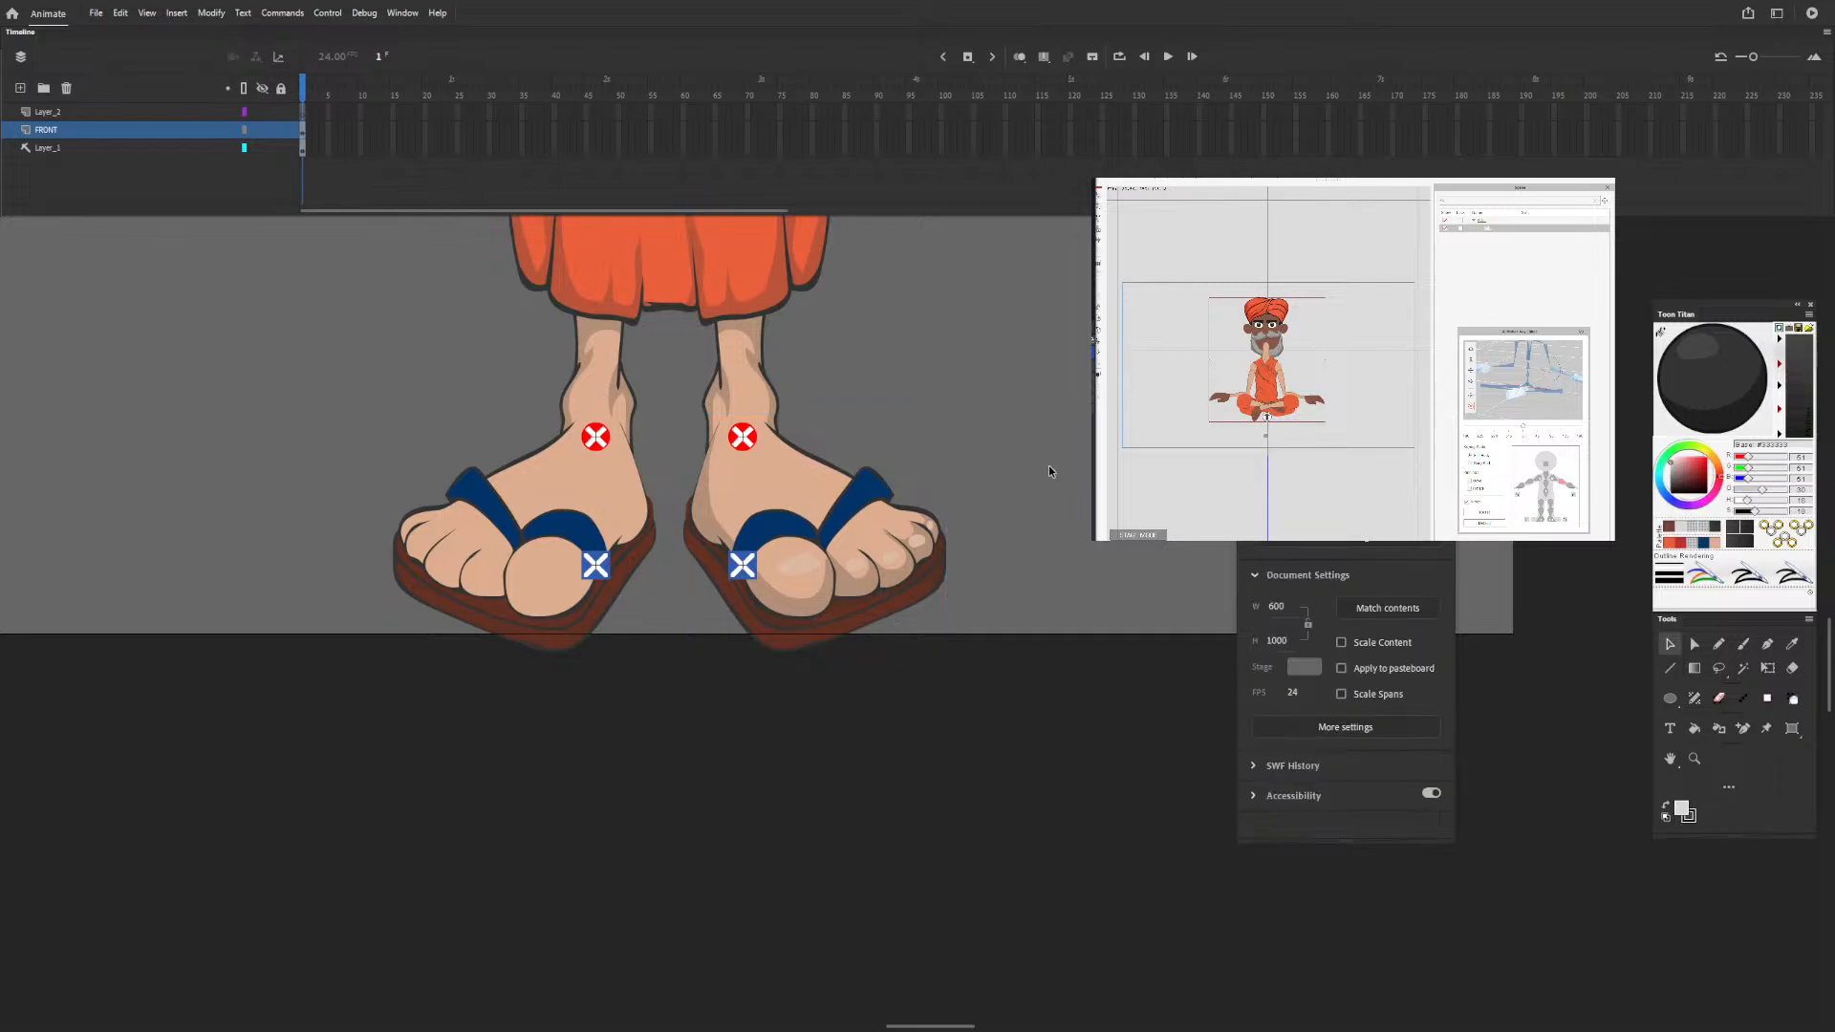
{"action": "double_click", "coordinate": [604, 513]}
{"action": "key", "text": "ctrl+e"}
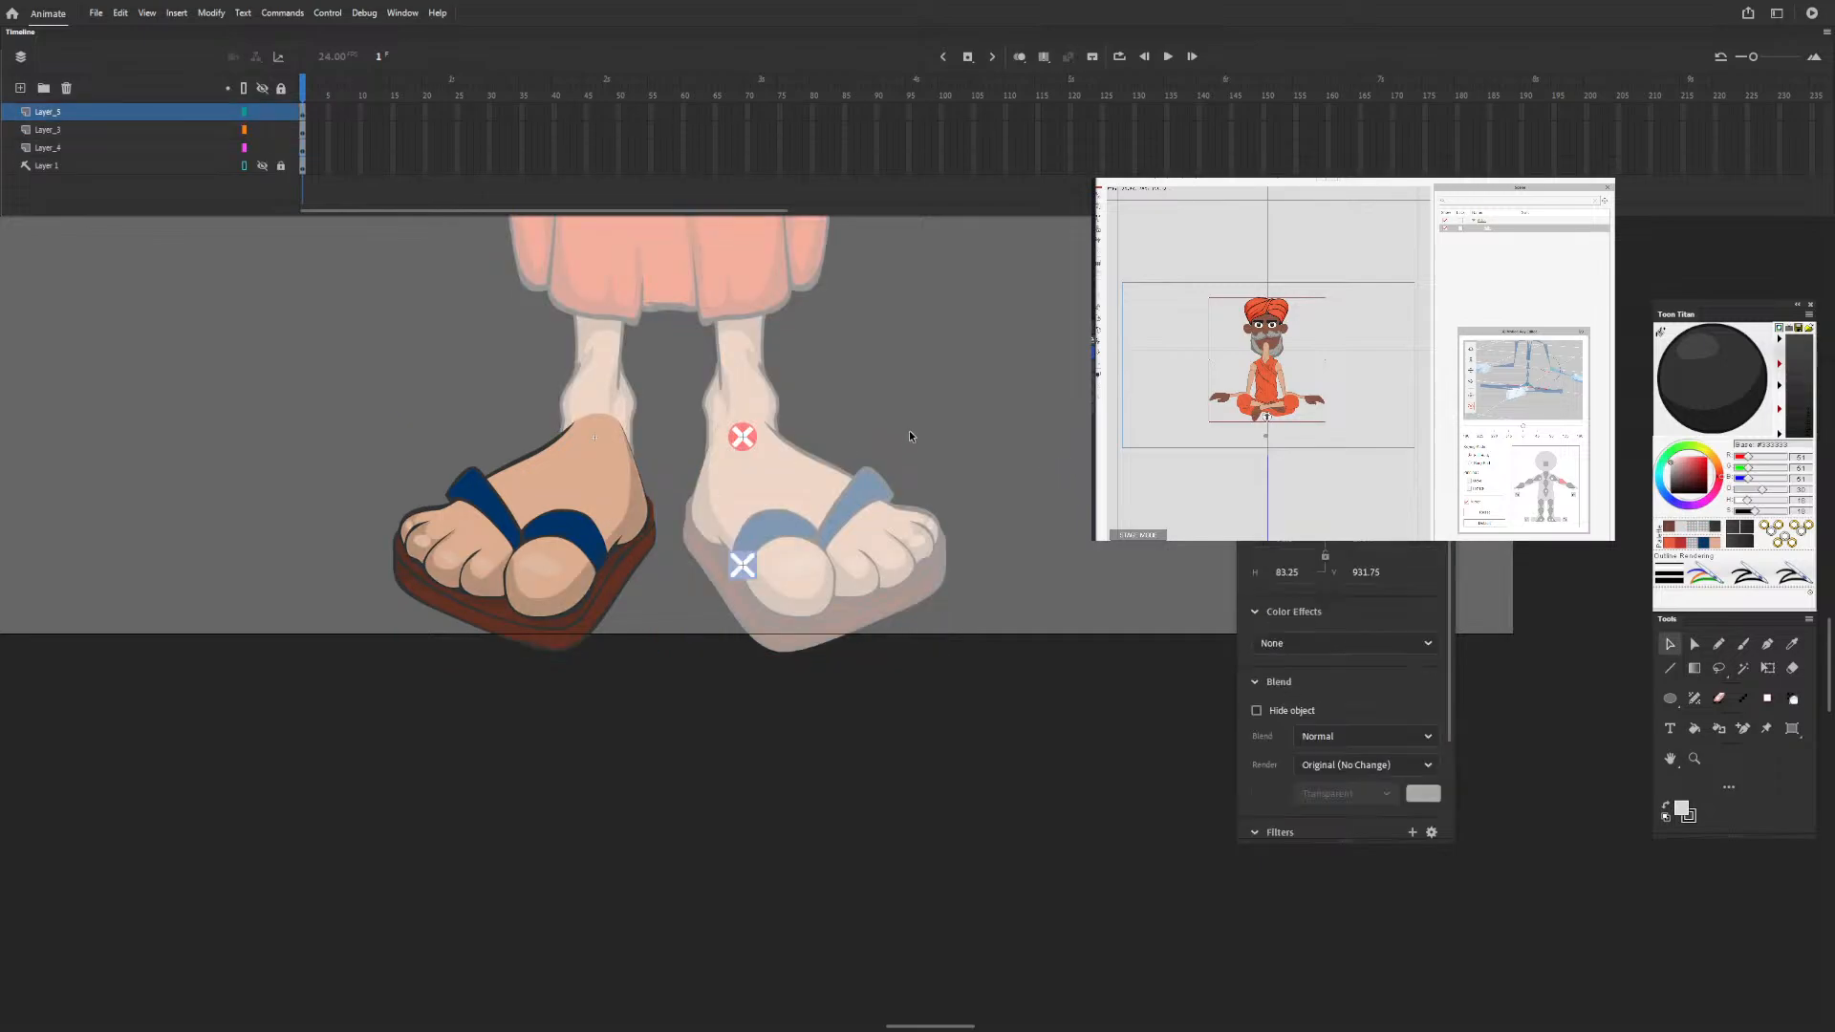
{"action": "left_click", "coordinate": [1000, 431]}
{"action": "scroll", "coordinate": [992, 434], "scroll_direction": "down", "scroll_amount": 5}
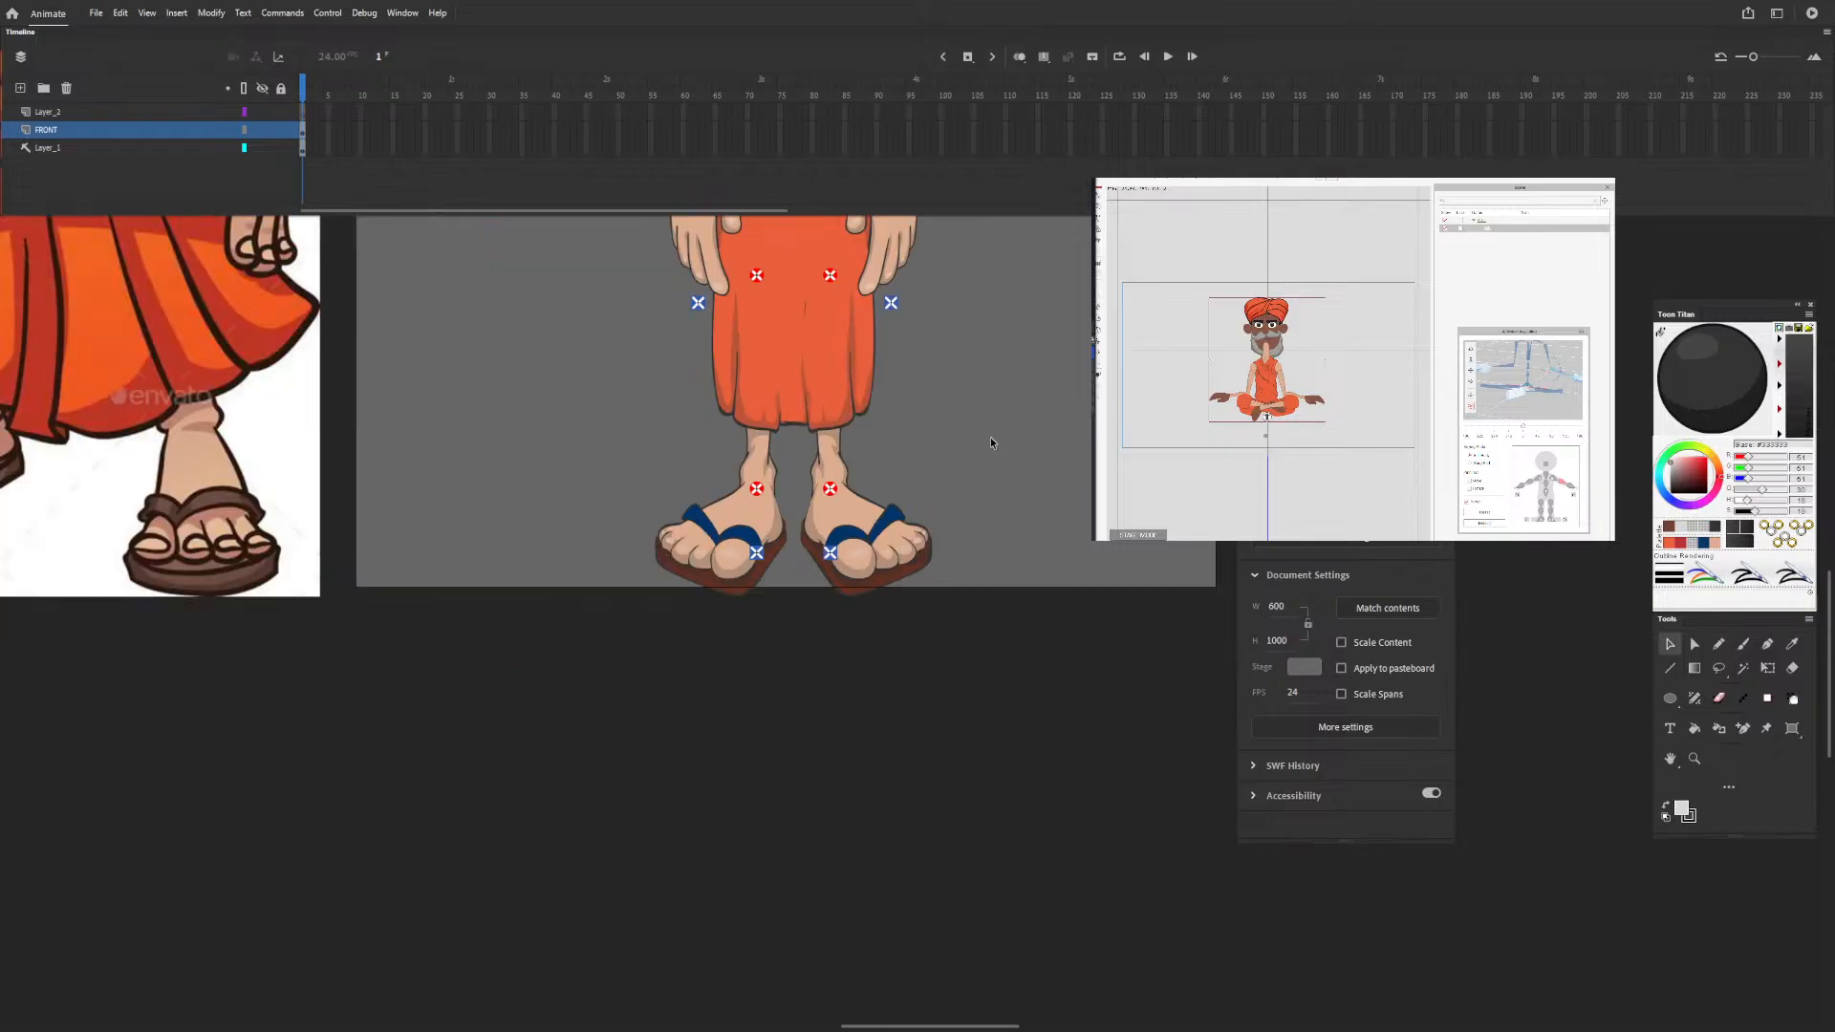
Bring up the standing guru reference image to compare with the character's face.
{"action": "left_click_drag", "start_coordinate": [1037, 358], "coordinate": [868, 661]}
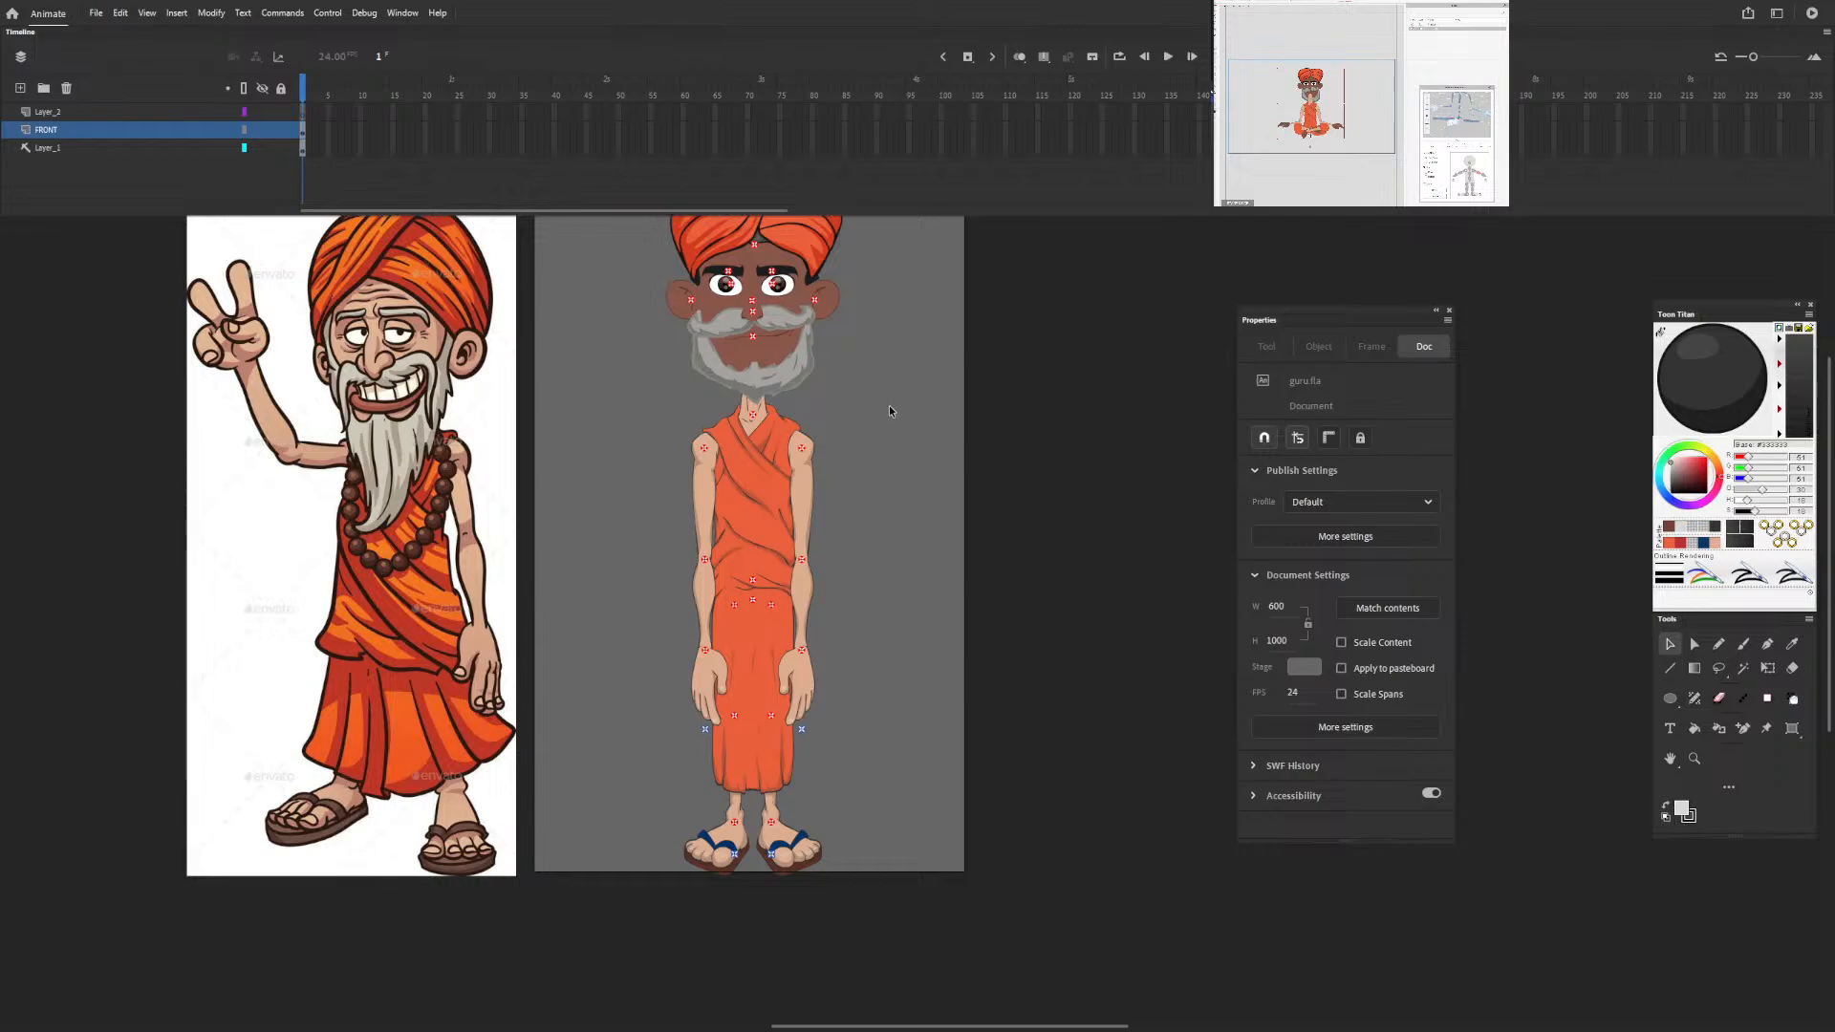
{"action": "left_click_drag", "start_coordinate": [857, 382], "coordinate": [840, 581]}
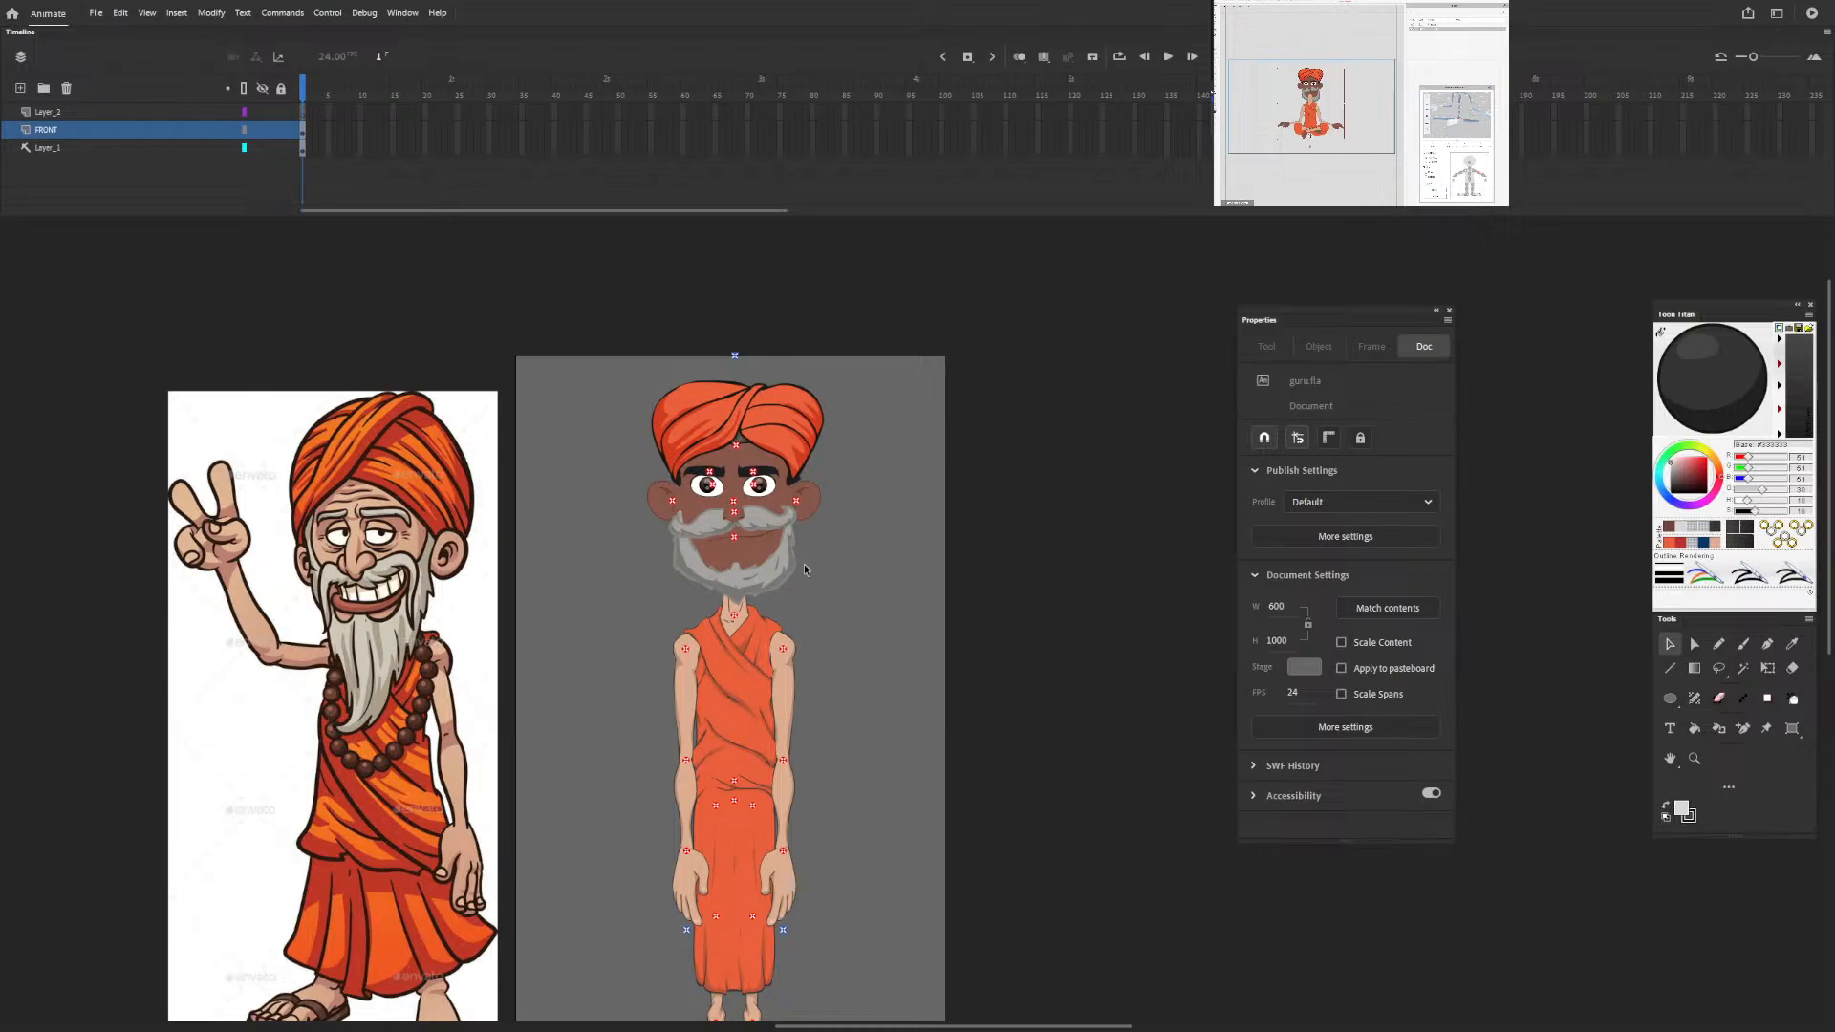
{"action": "scroll", "coordinate": [805, 564], "scroll_direction": "up", "scroll_amount": 5}
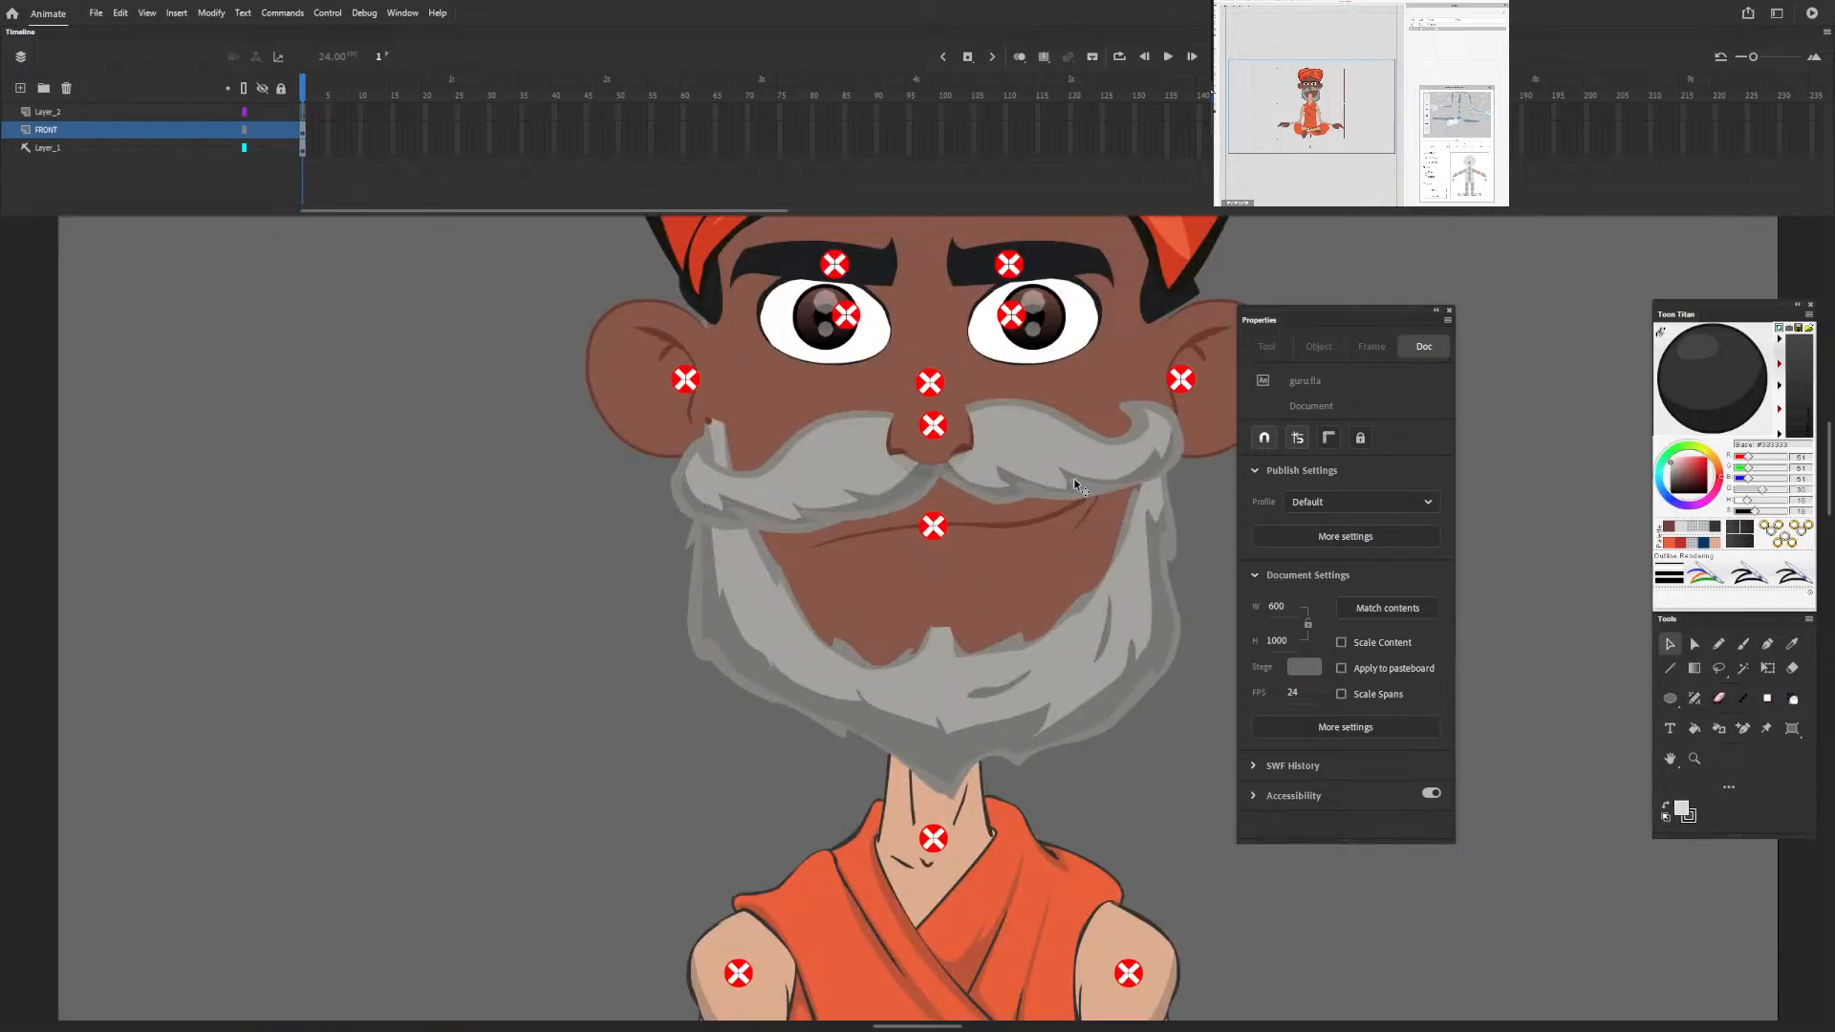
{"action": "left_click_drag", "start_coordinate": [999, 446], "coordinate": [812, 623]}
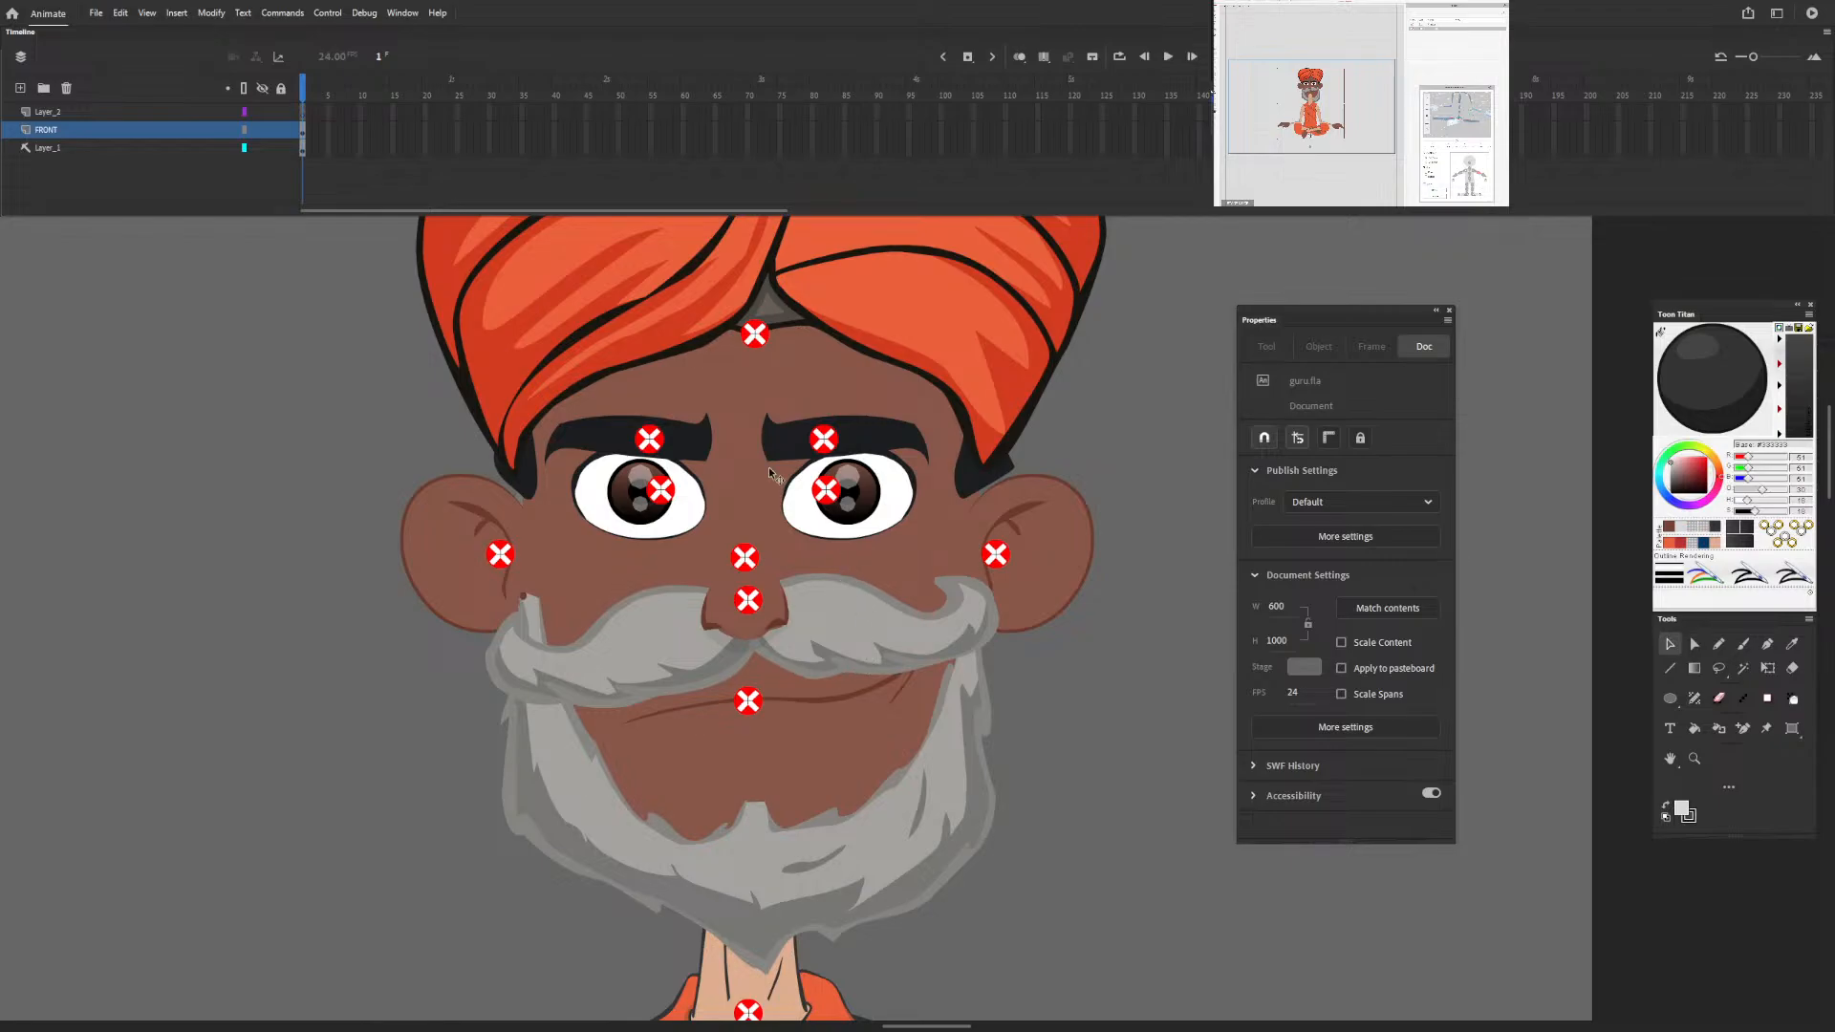
{"action": "key", "text": "super"}
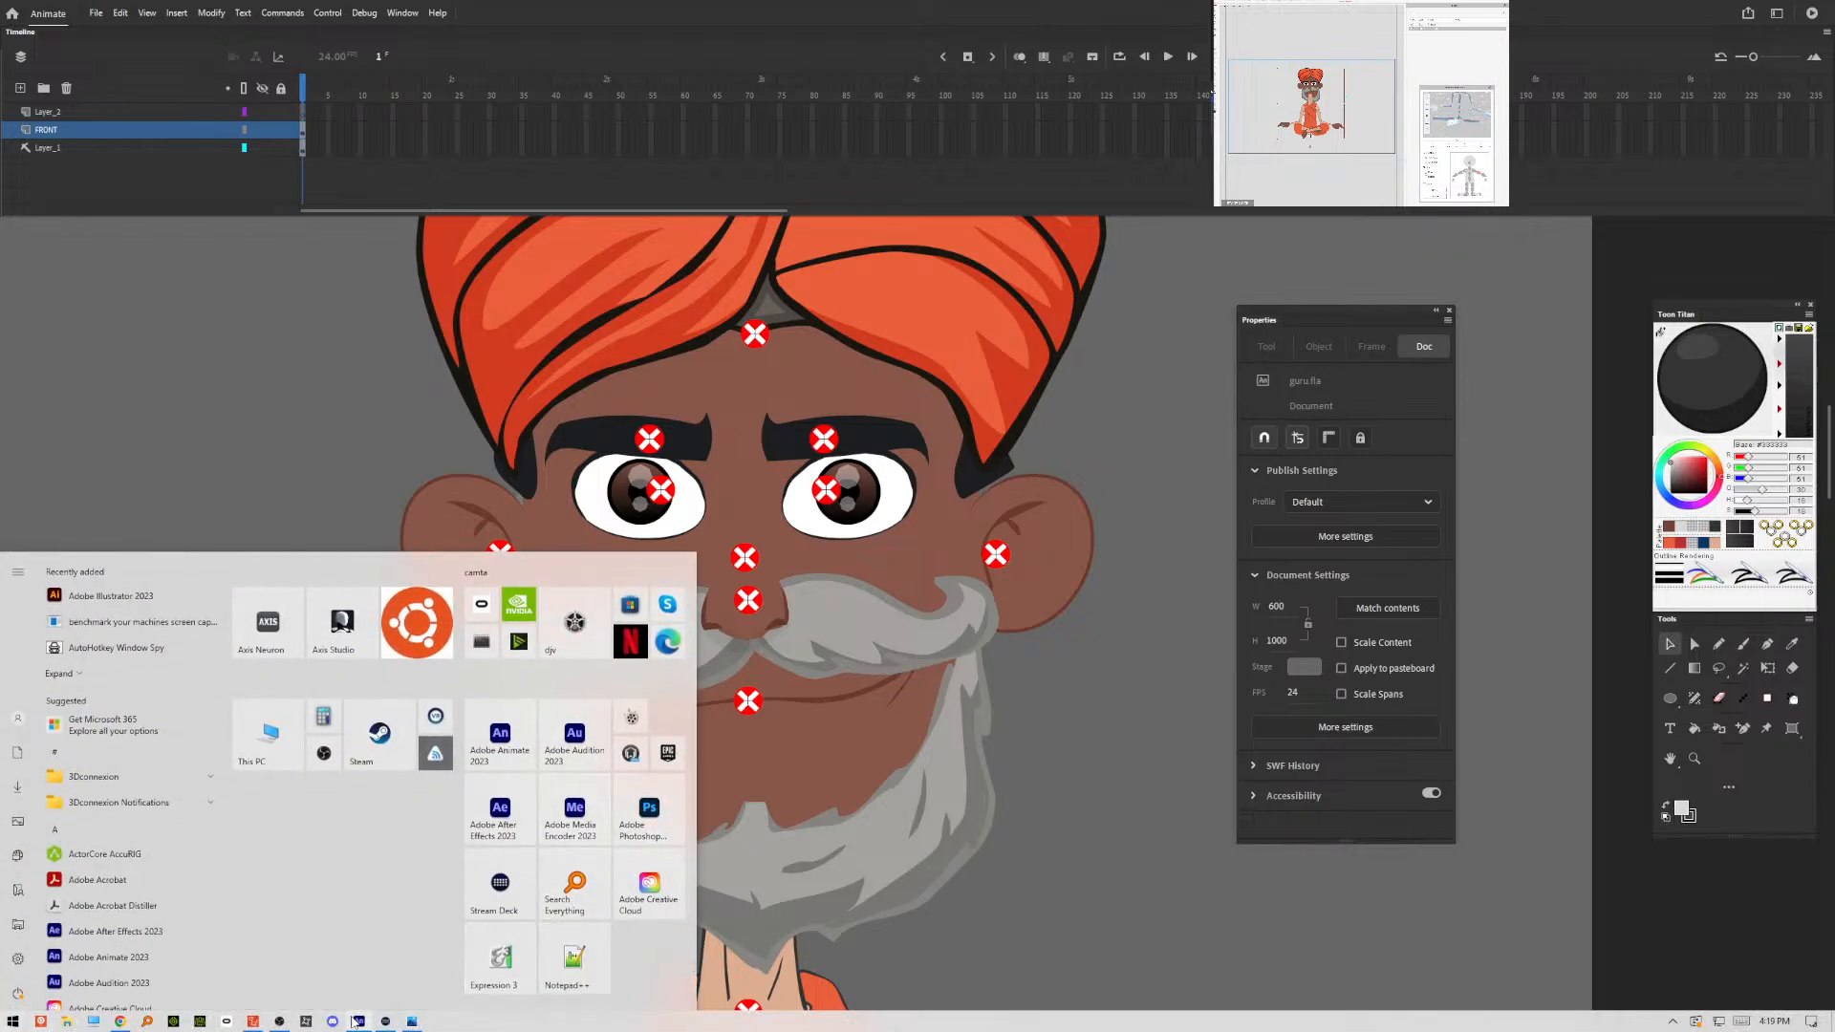
{"action": "left_click", "coordinate": [414, 1022]}
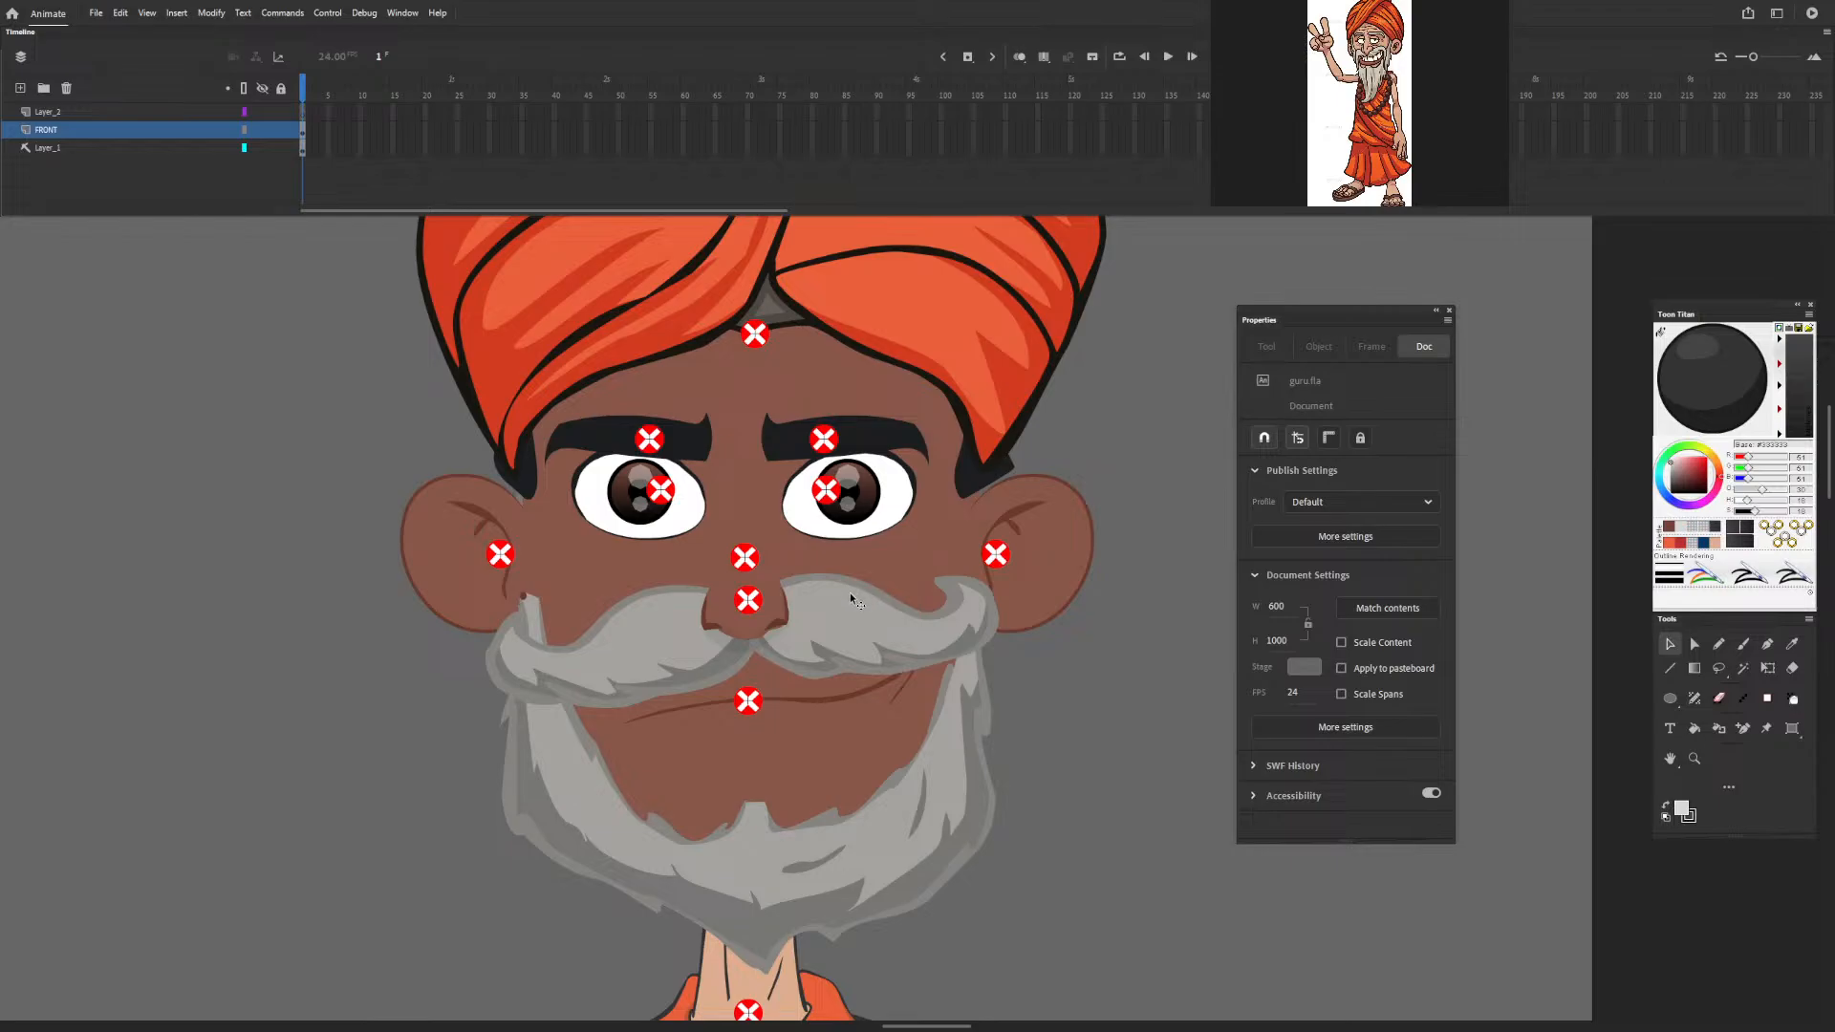
Open the nose symbol for editing and preview its second frame before returning to the first.
{"action": "double_click", "coordinate": [783, 613]}
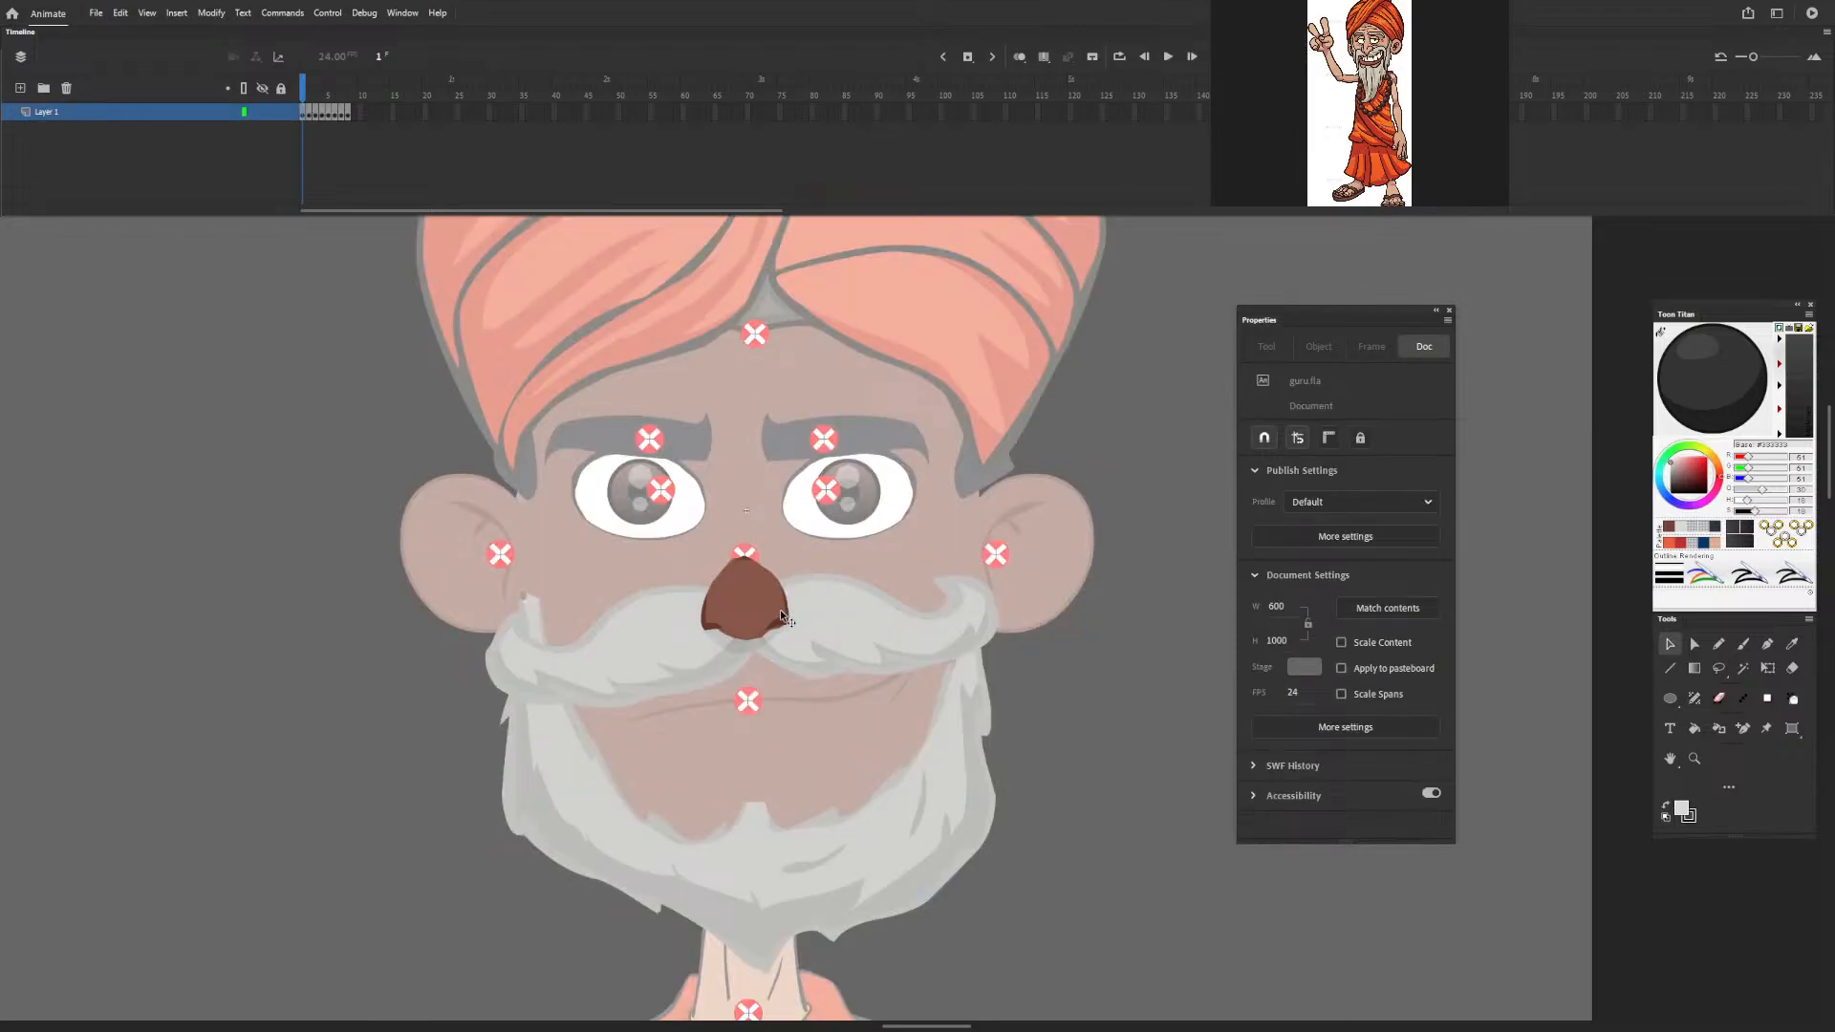
{"action": "left_click", "coordinate": [311, 97]}
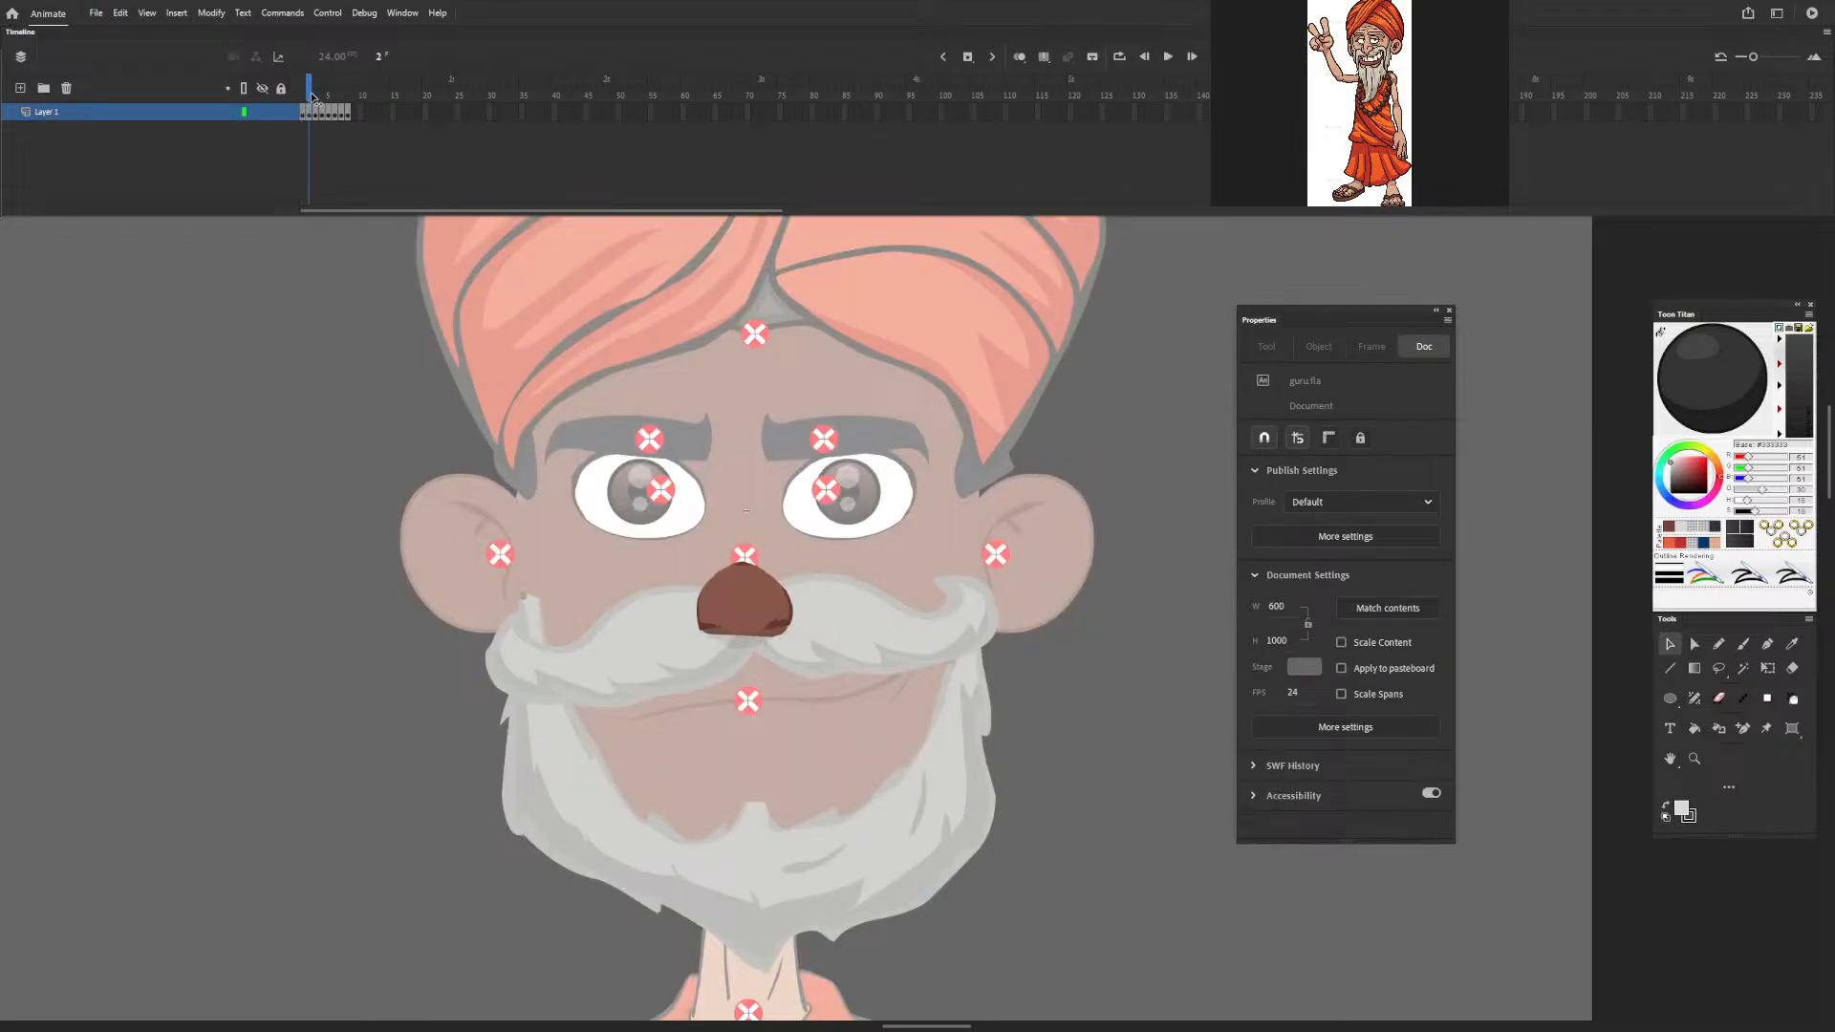
{"action": "left_click_drag", "start_coordinate": [311, 98], "coordinate": [282, 129]}
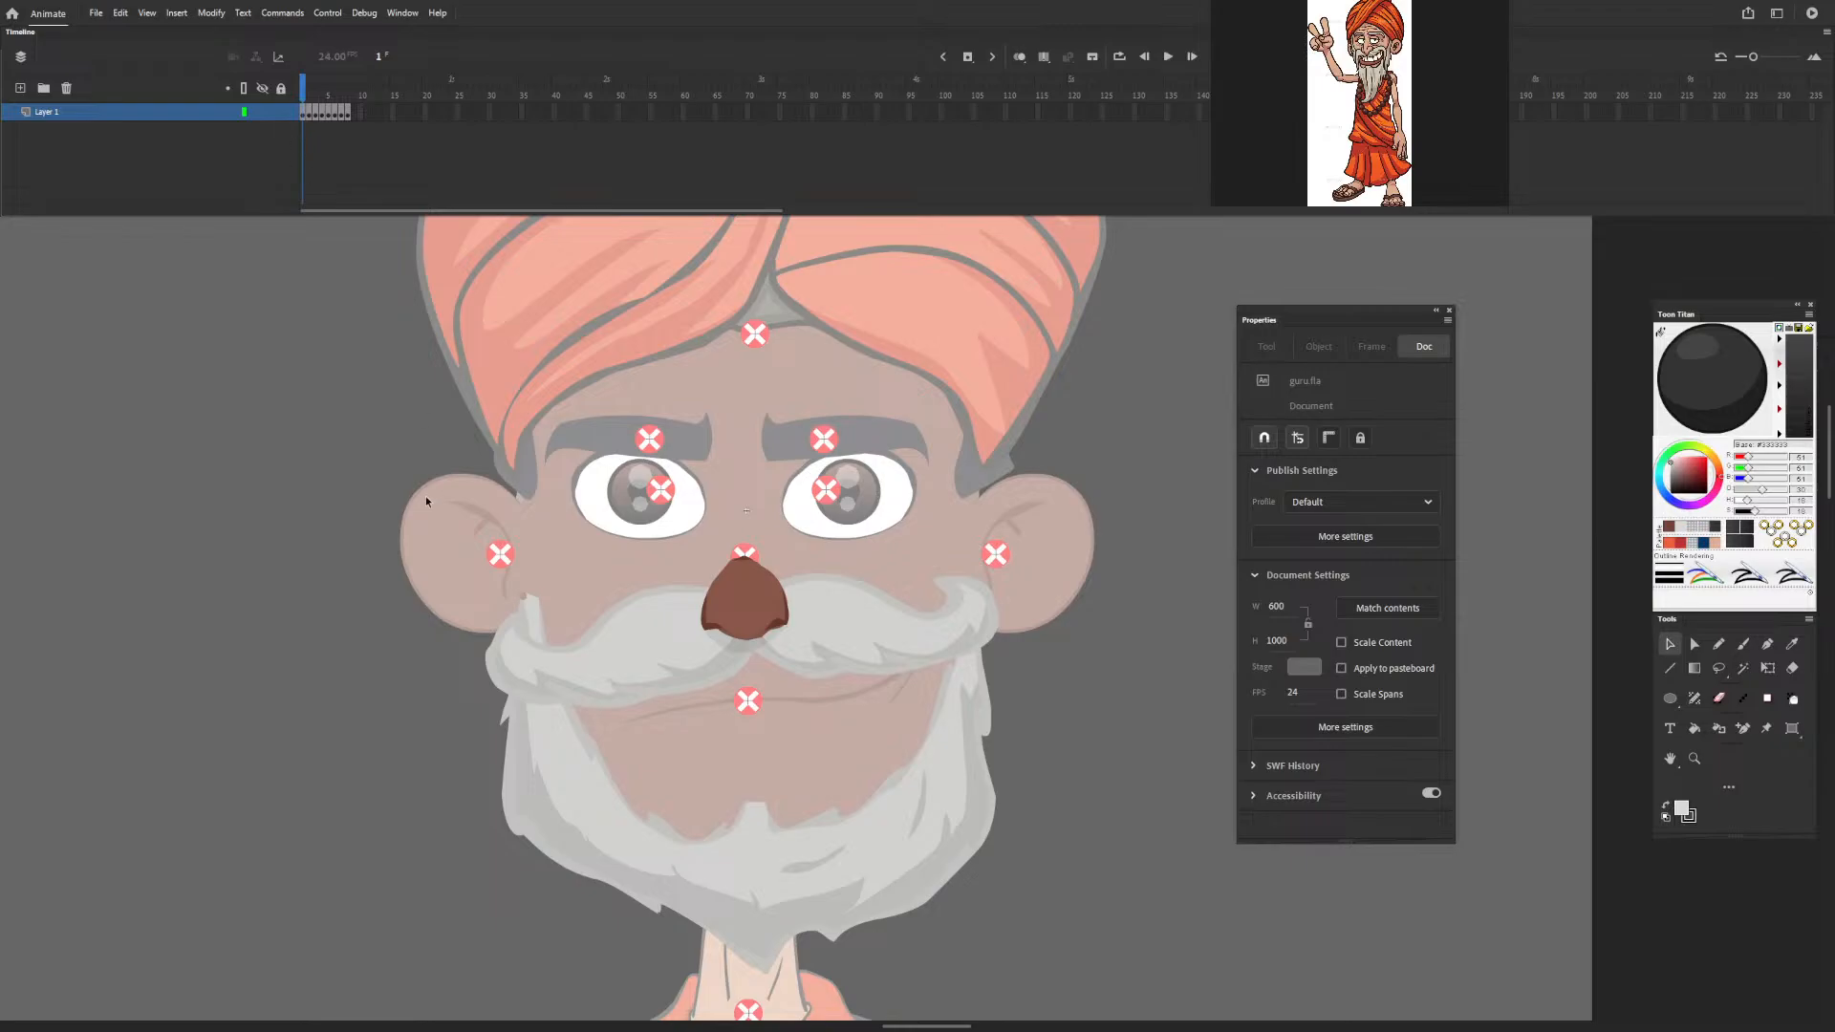
Leave the nose symbol, open the ear beside the face down to its shape layers, and unlock Layer 1.
{"action": "double_click", "coordinate": [343, 362]}
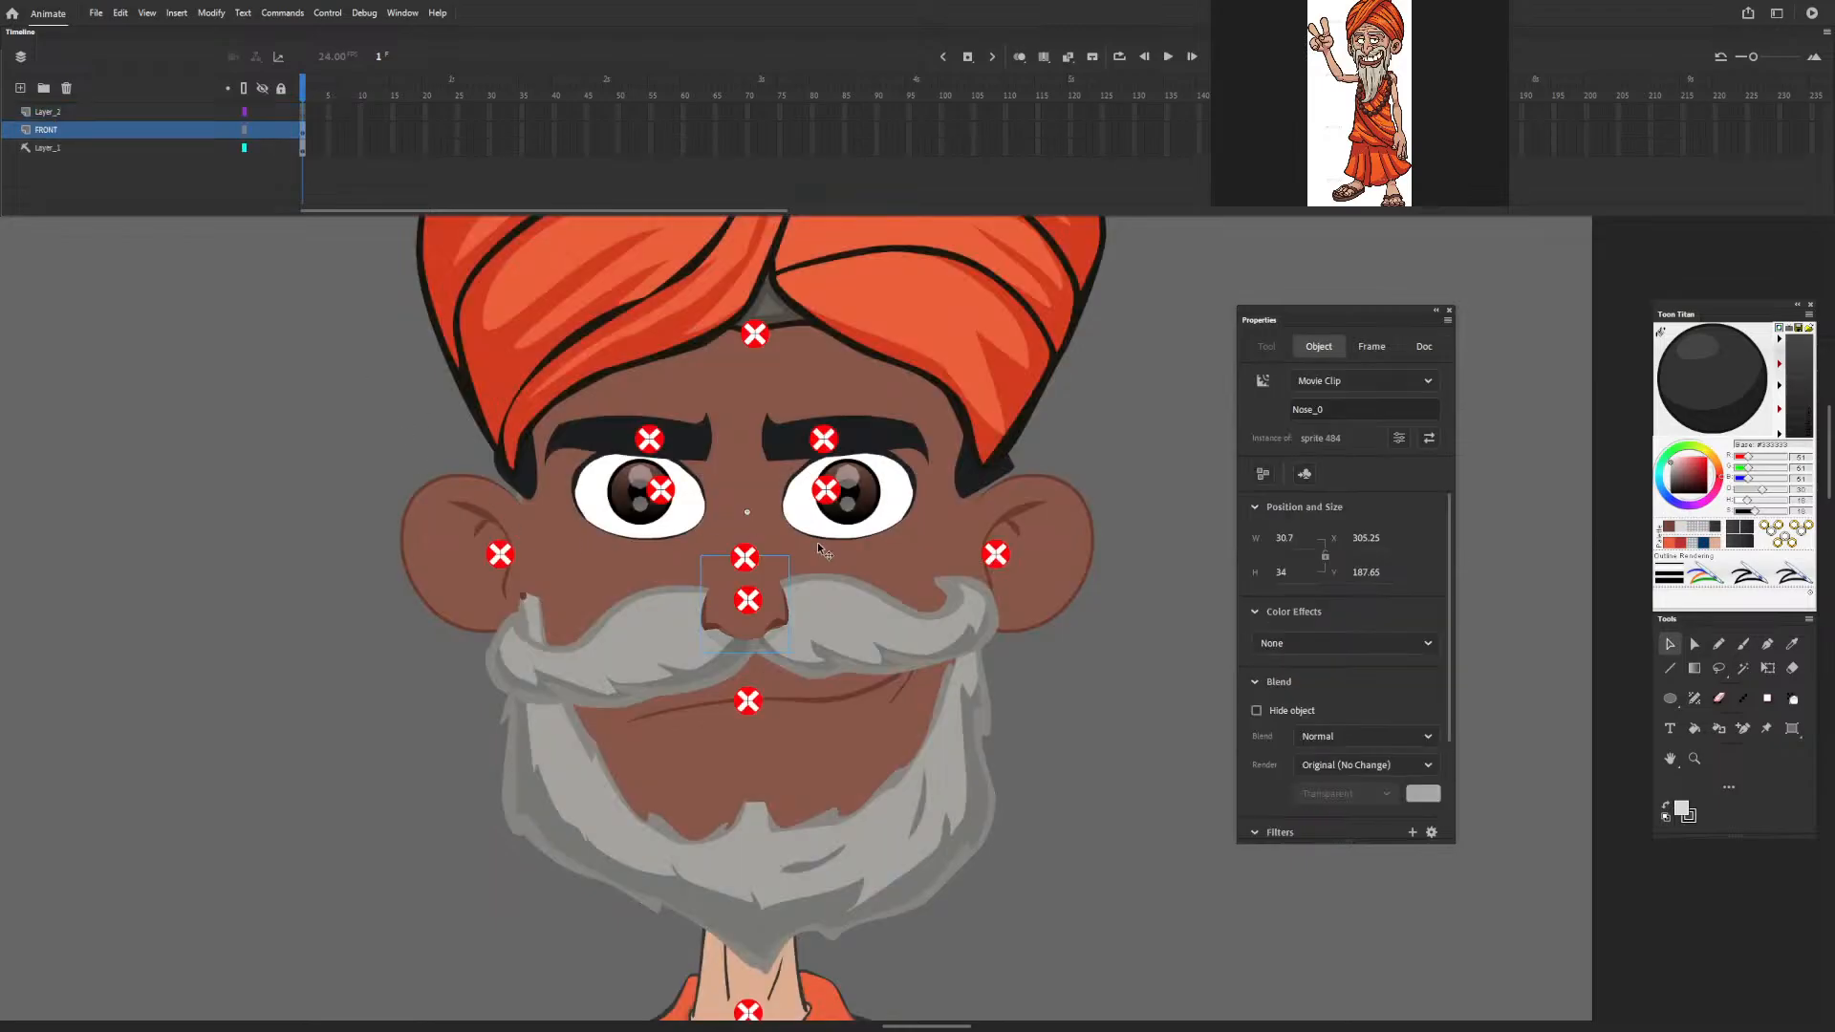
{"action": "double_click", "coordinate": [1077, 539]}
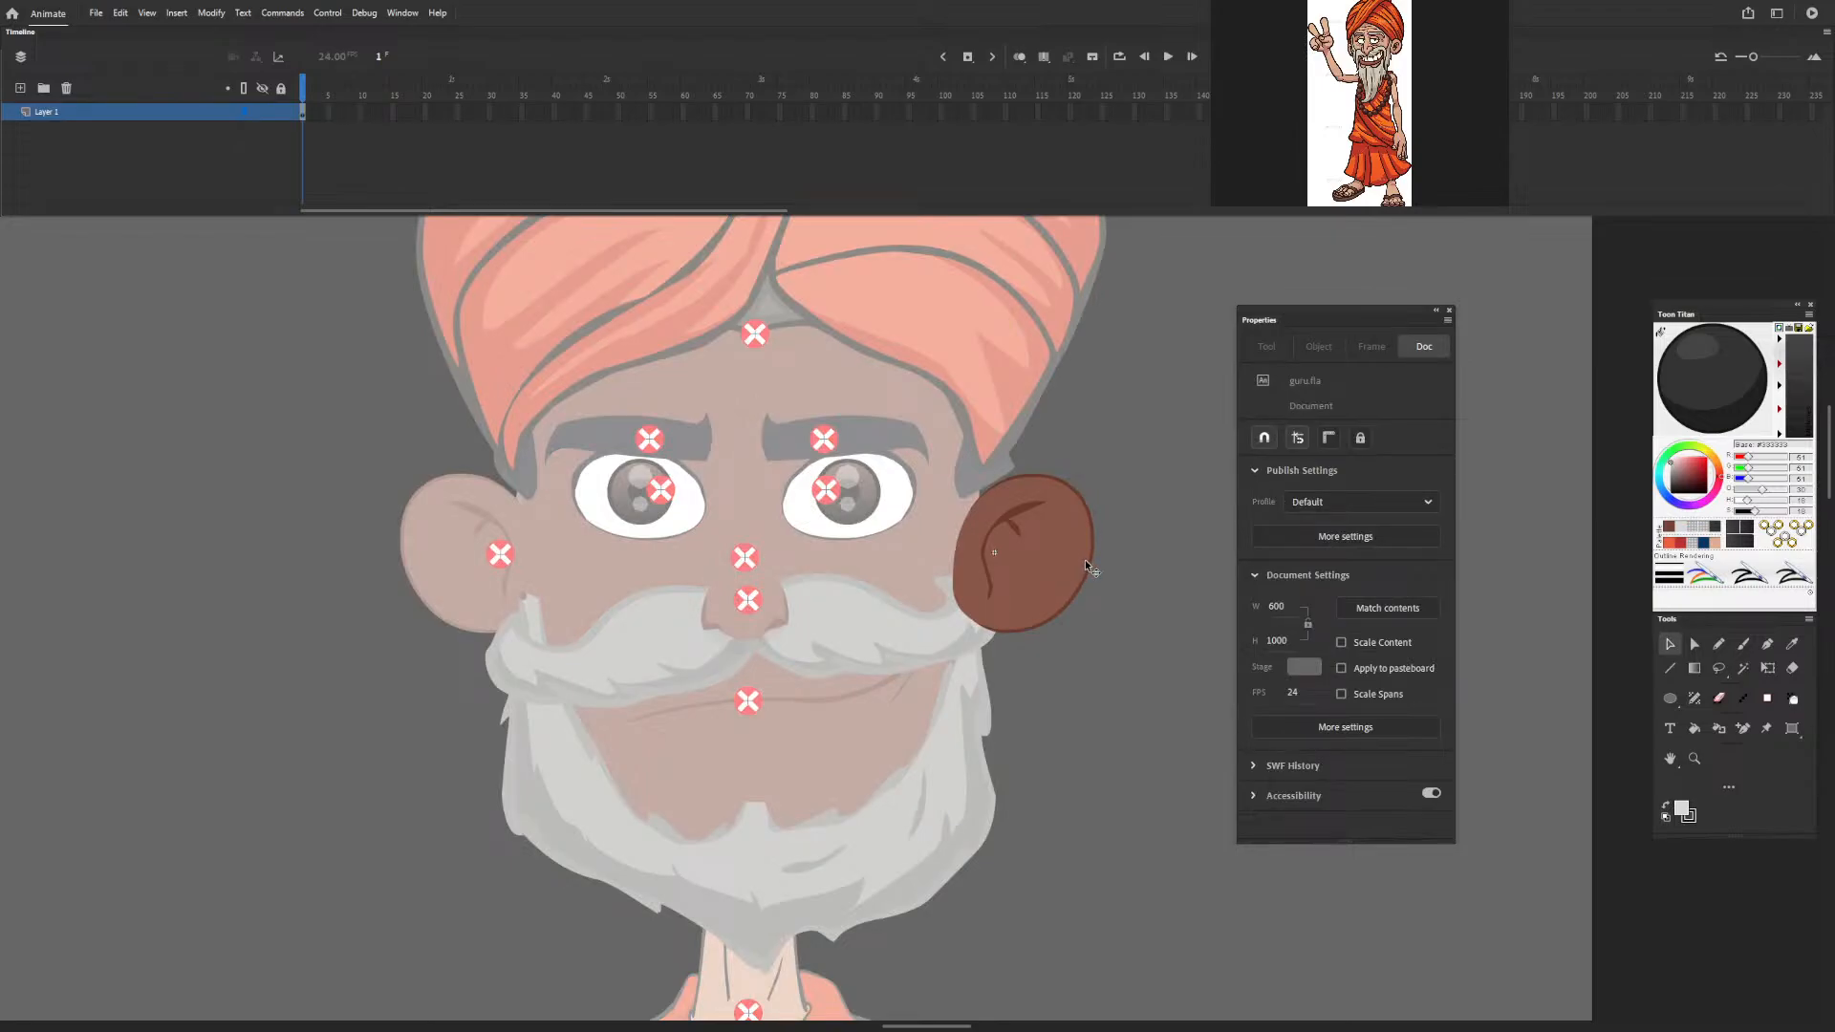
{"action": "double_click", "coordinate": [1067, 569]}
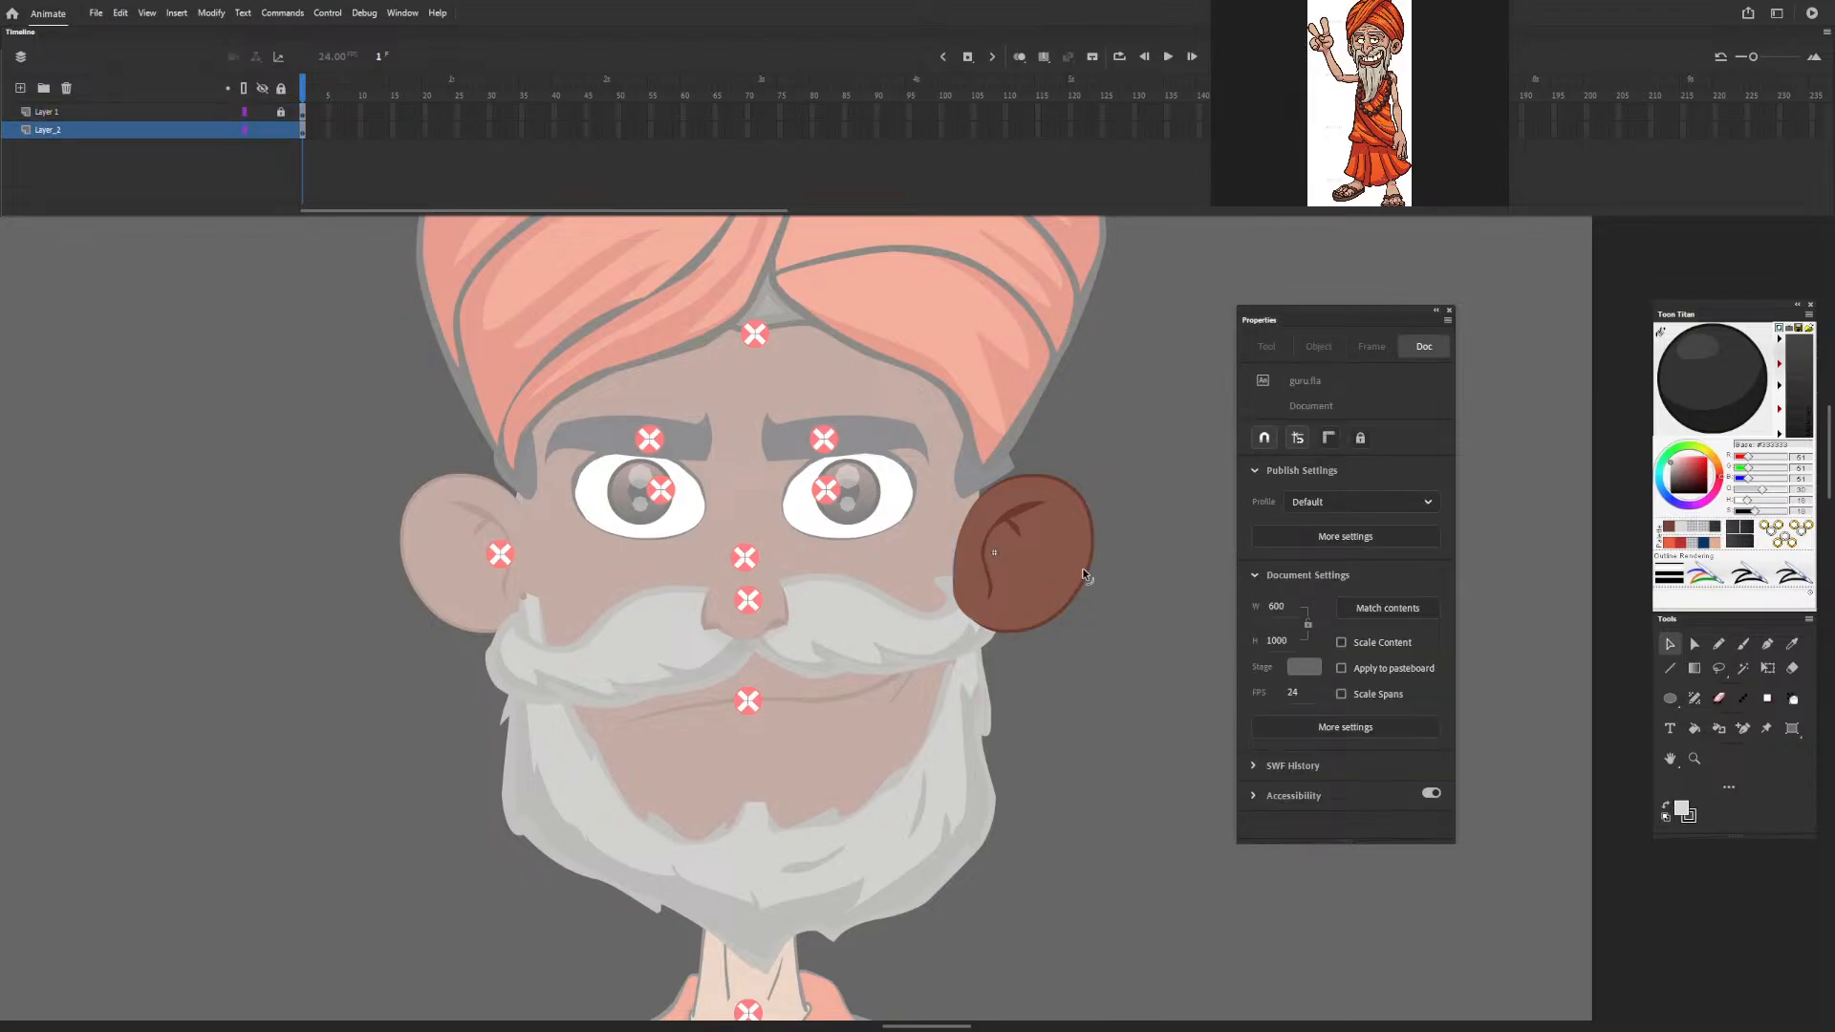
{"action": "double_click", "coordinate": [1096, 577]}
{"action": "double_click", "coordinate": [1069, 566]}
{"action": "left_click", "coordinate": [1086, 568]}
{"action": "left_click", "coordinate": [1137, 607]}
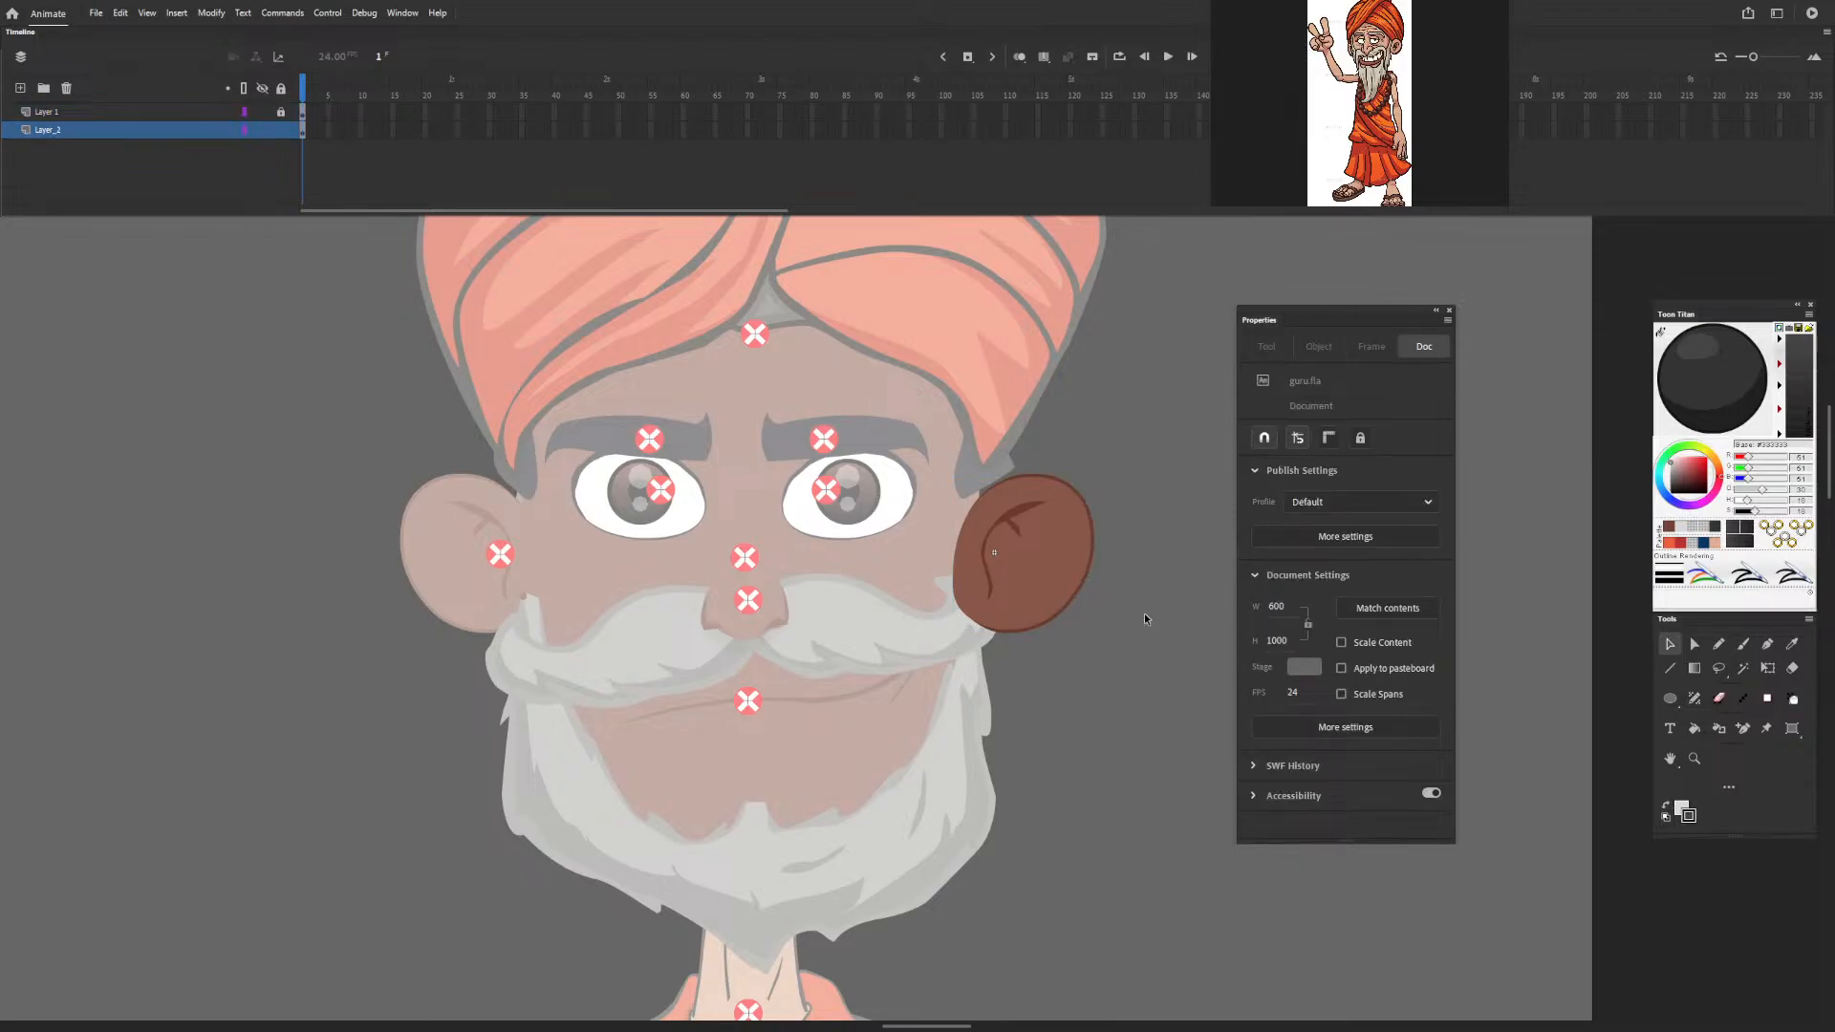
{"action": "double_click", "coordinate": [1044, 581]}
{"action": "double_click", "coordinate": [1044, 581]}
{"action": "left_click", "coordinate": [281, 113]}
{"action": "key", "text": "ctrl+a"}
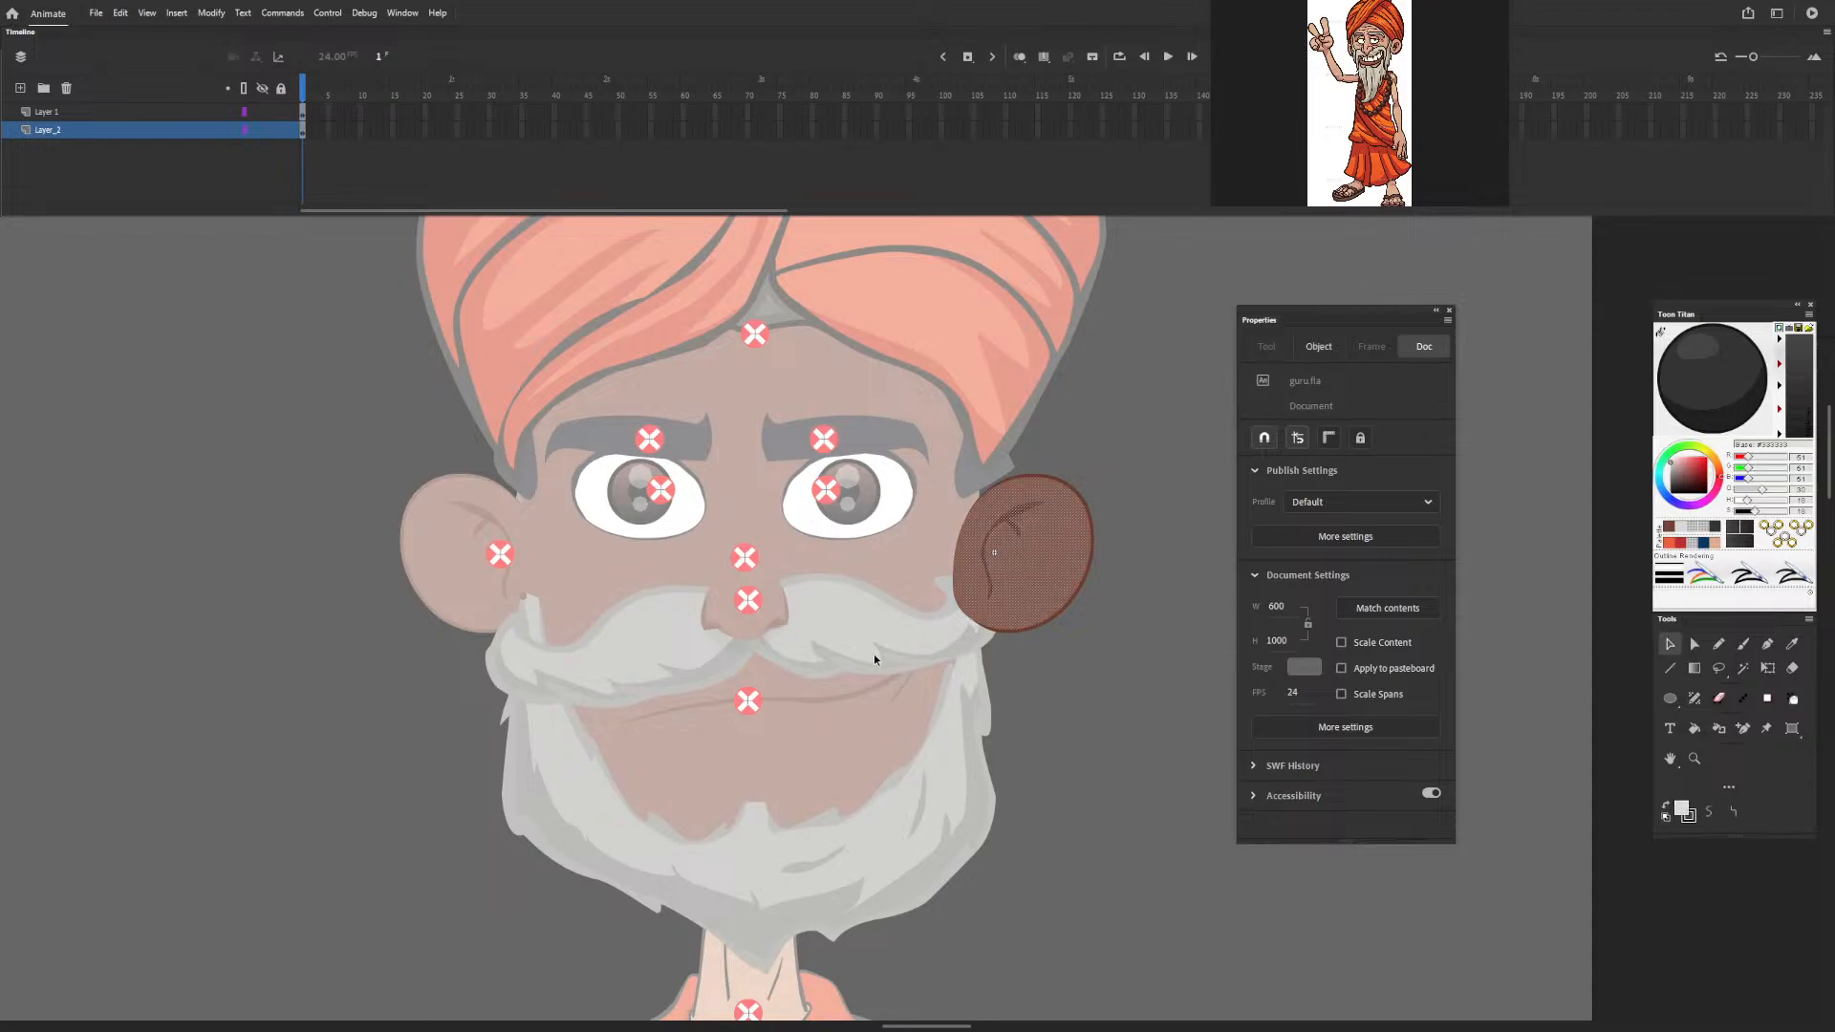
{"action": "left_click", "coordinate": [1138, 637]}
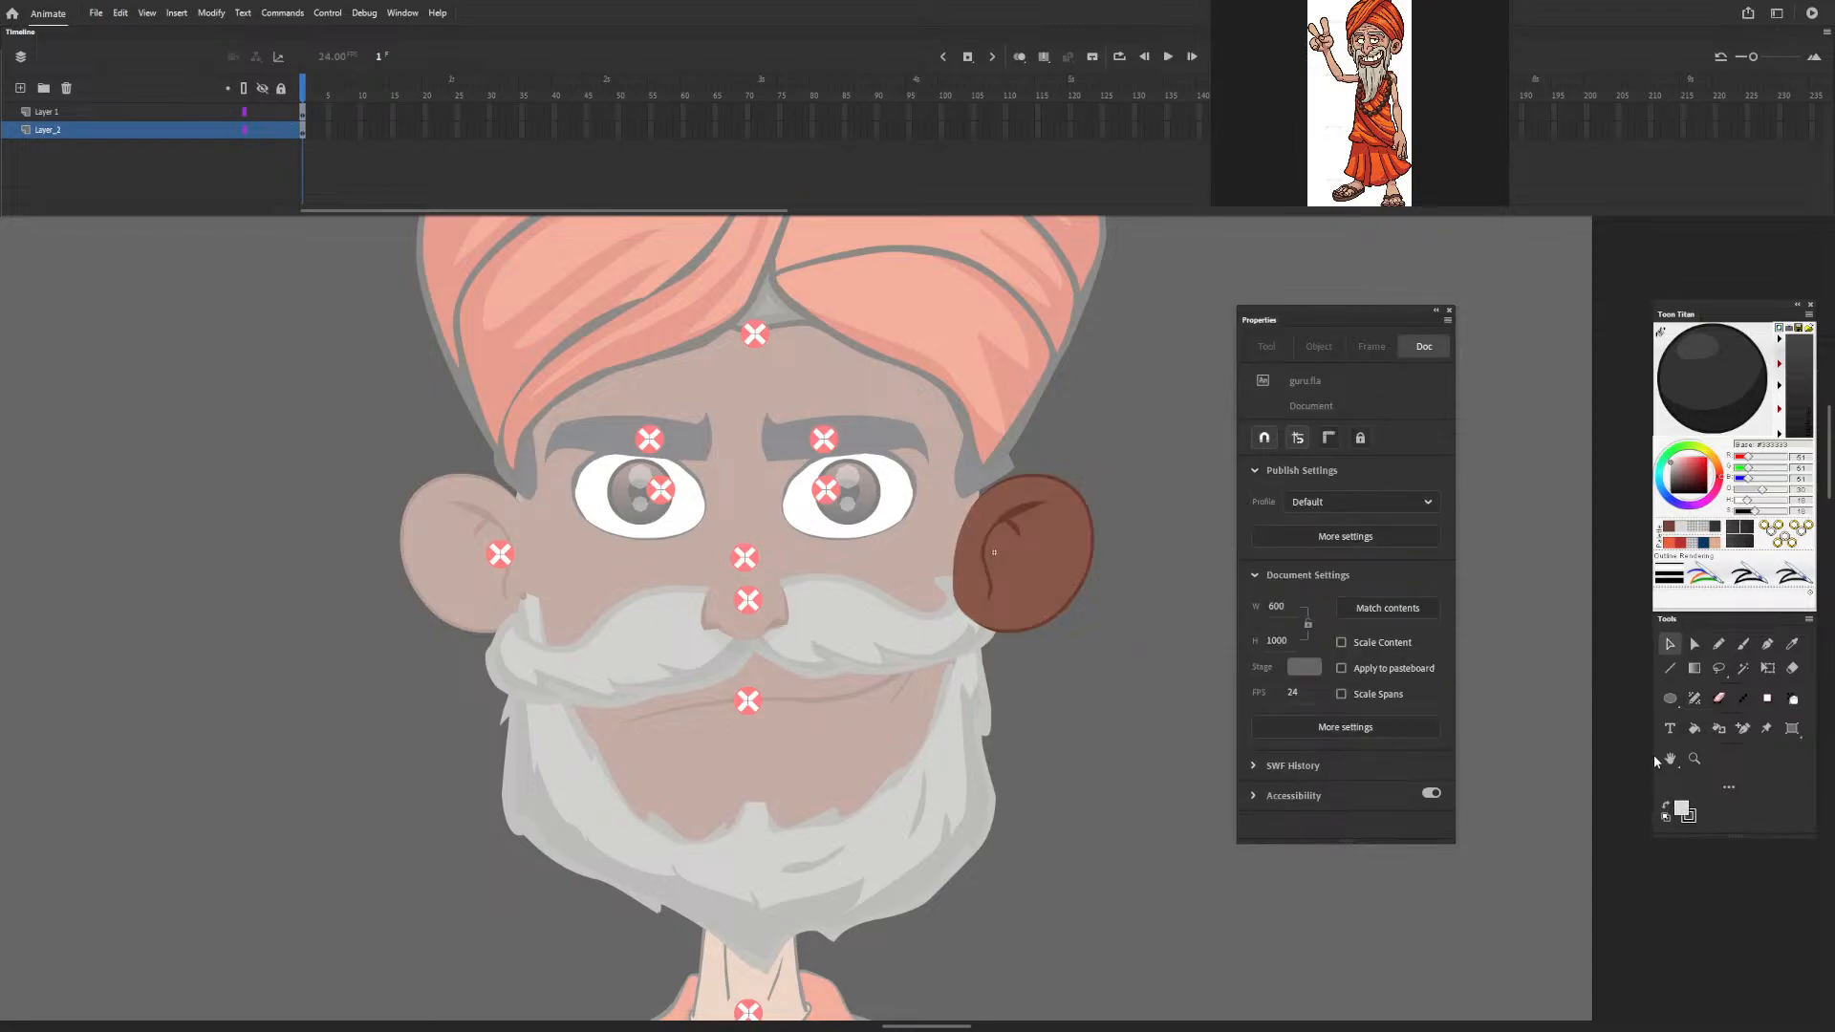
Recolour the ear's brown fill with the peach skin tone from the colour palette.
{"action": "left_click", "coordinate": [1715, 545]}
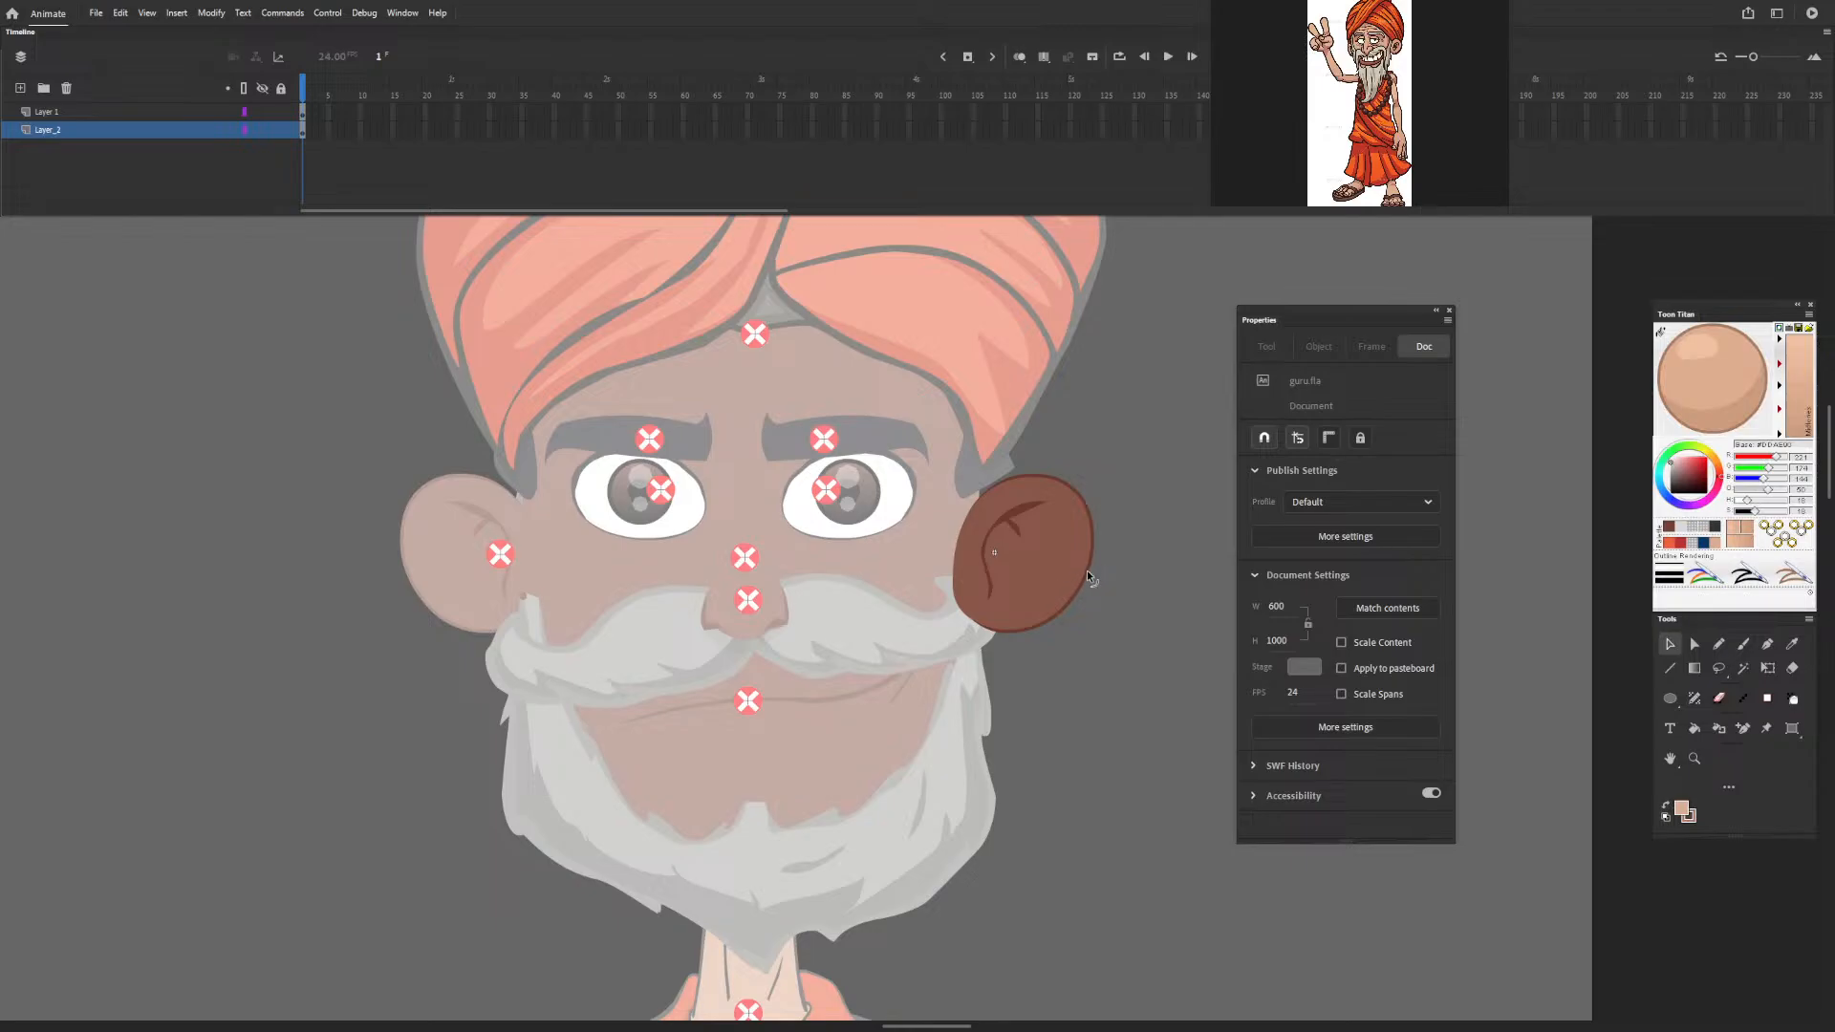
{"action": "left_click", "coordinate": [1061, 570]}
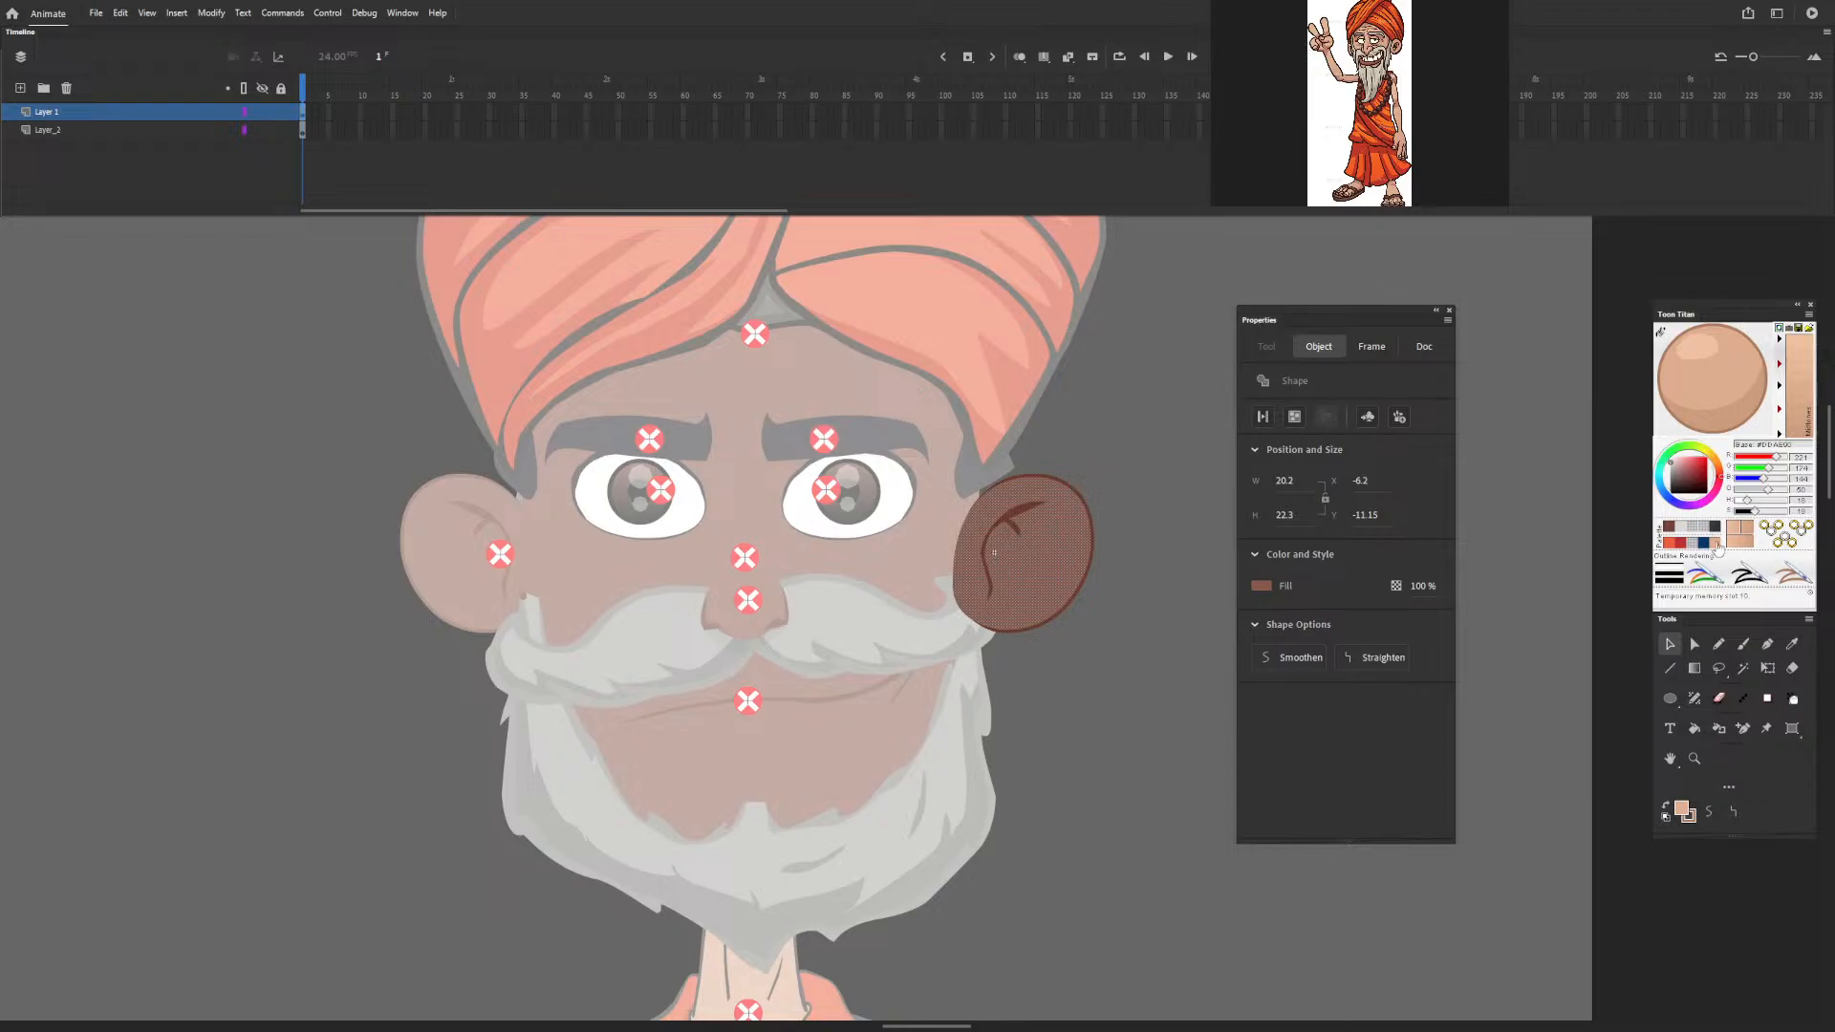
{"action": "left_click", "coordinate": [1720, 386]}
{"action": "left_click", "coordinate": [1081, 638]}
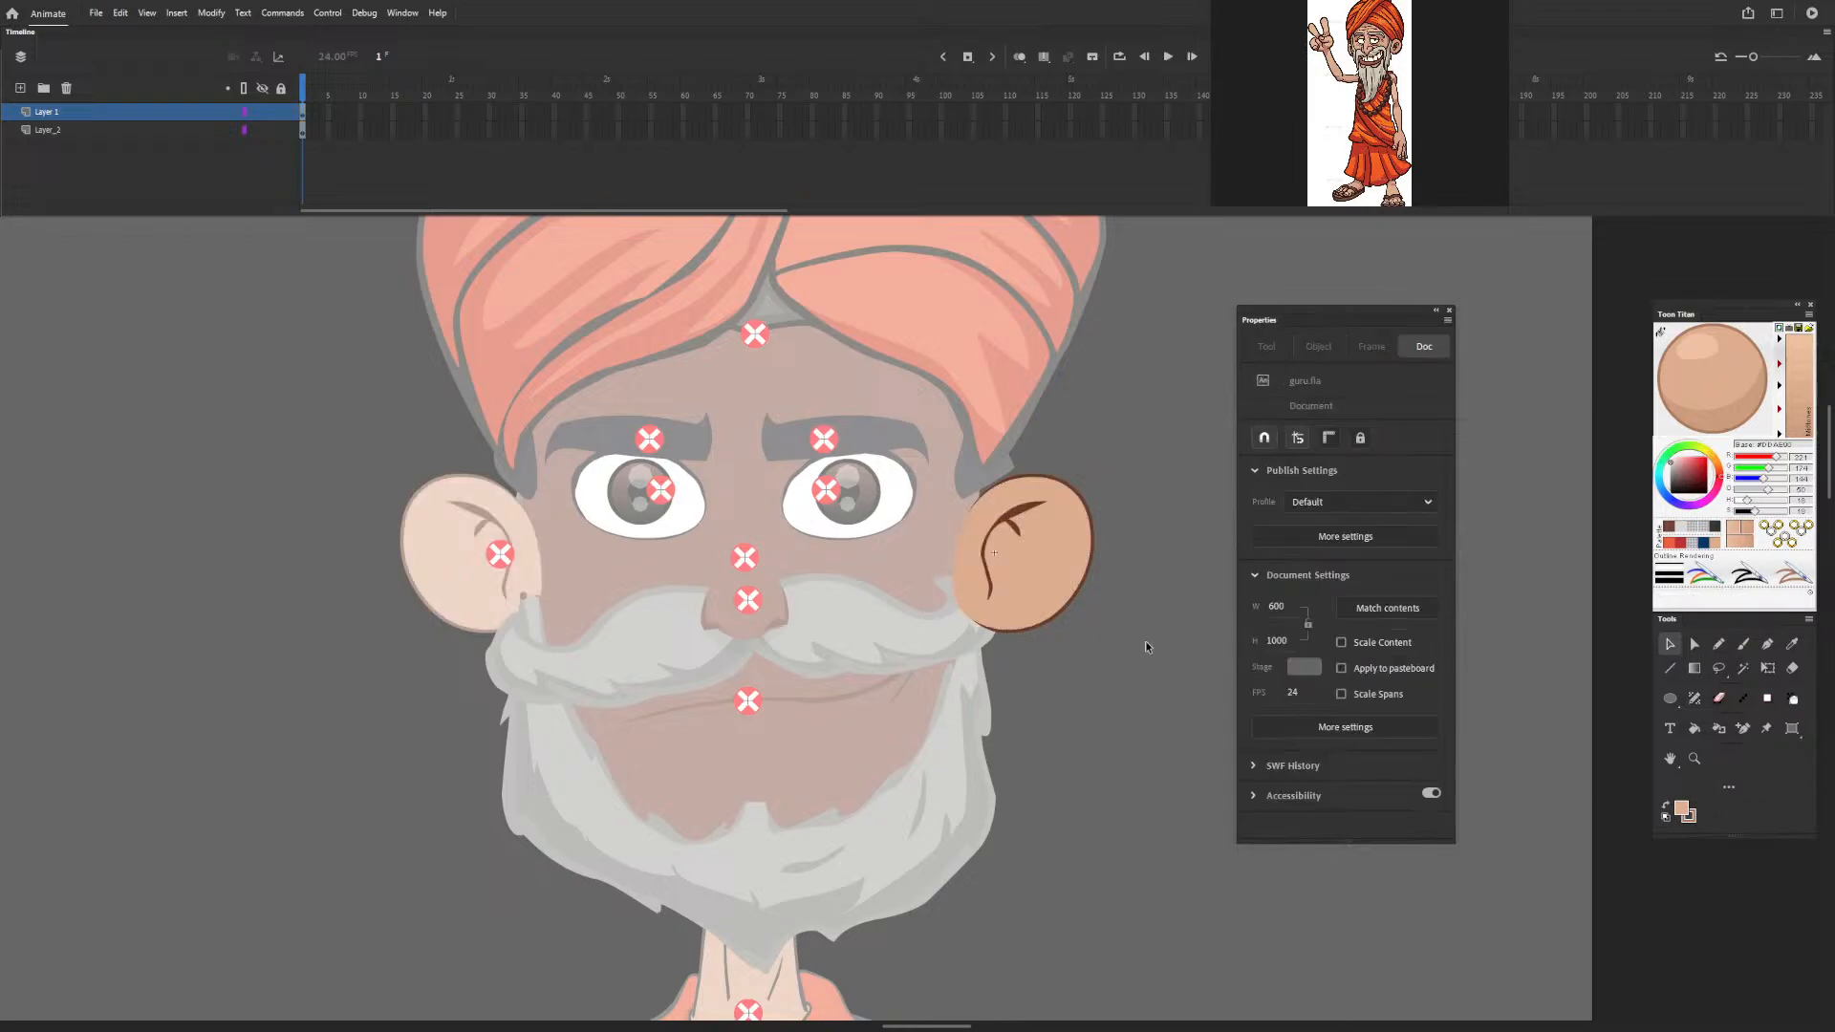
Hide Layer 1 to isolate the ear outline on Layer_2, and convert that outline's lines to fills.
{"action": "left_click", "coordinate": [1023, 511]}
{"action": "left_click", "coordinate": [1092, 555], "text": "shift"}
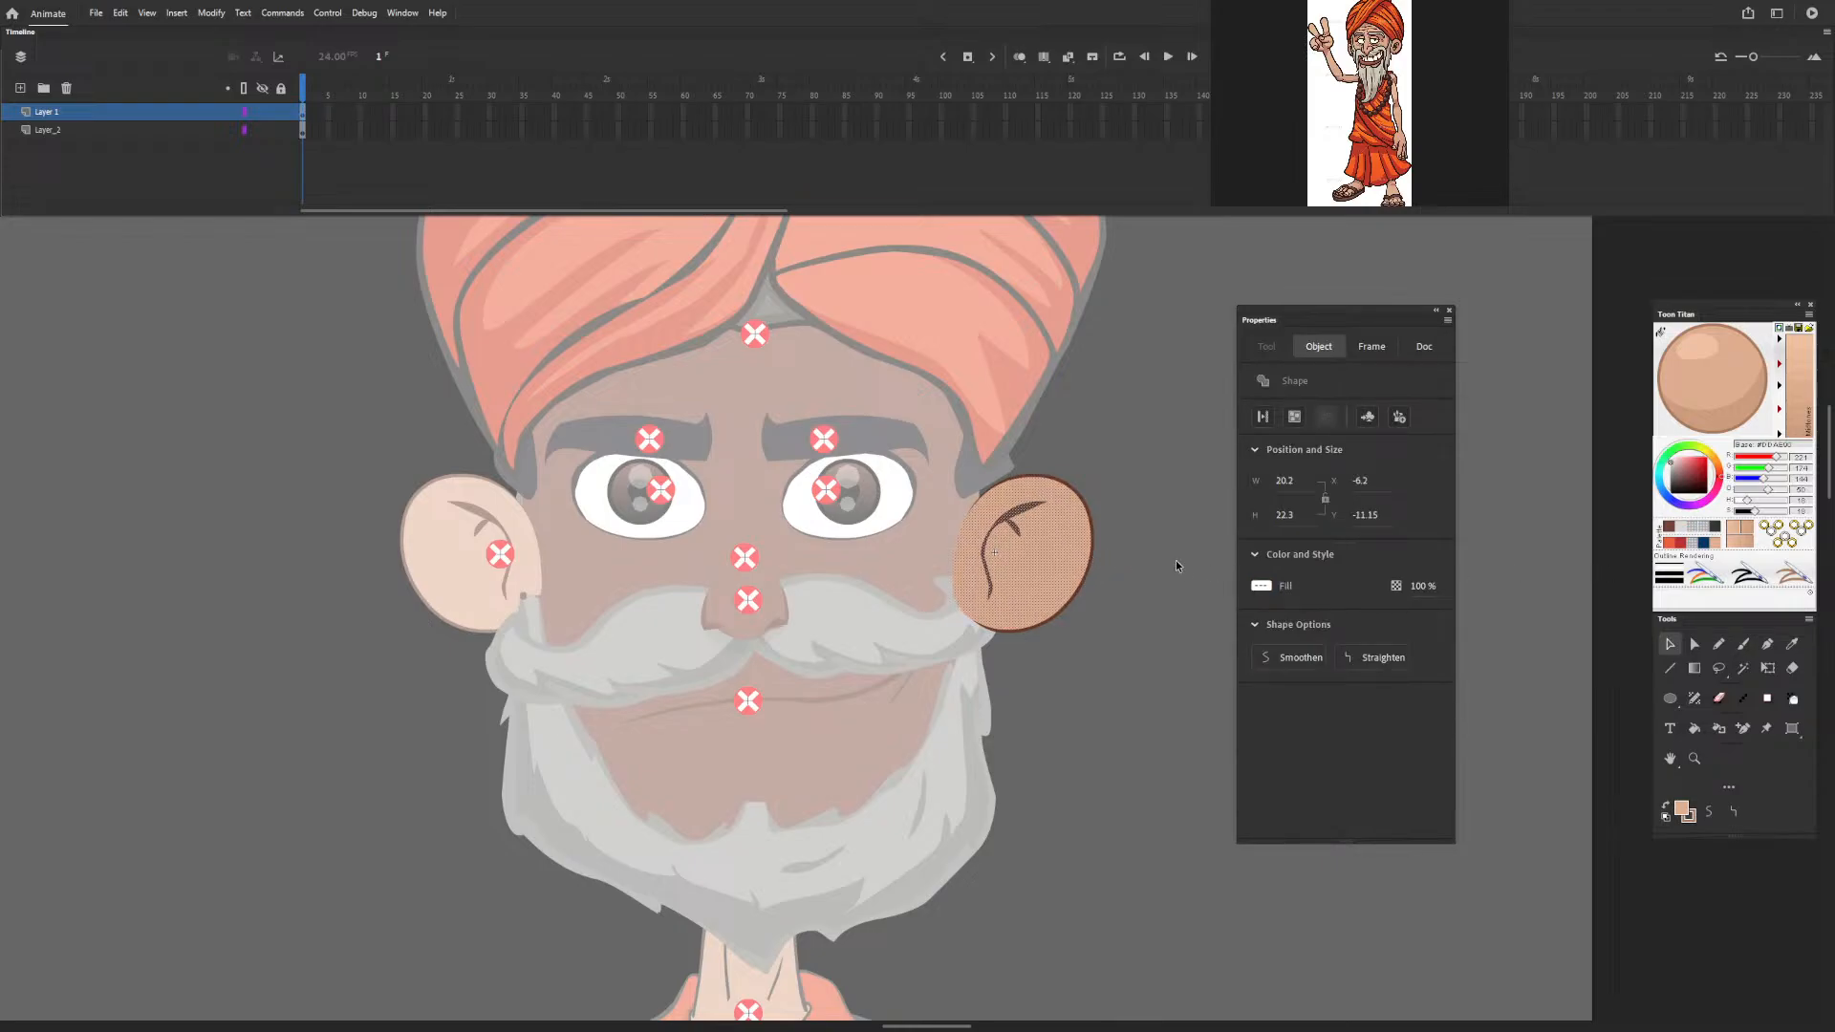
{"action": "left_click", "coordinate": [1109, 516]}
{"action": "left_click", "coordinate": [1087, 514]}
{"action": "key", "text": "Delete"}
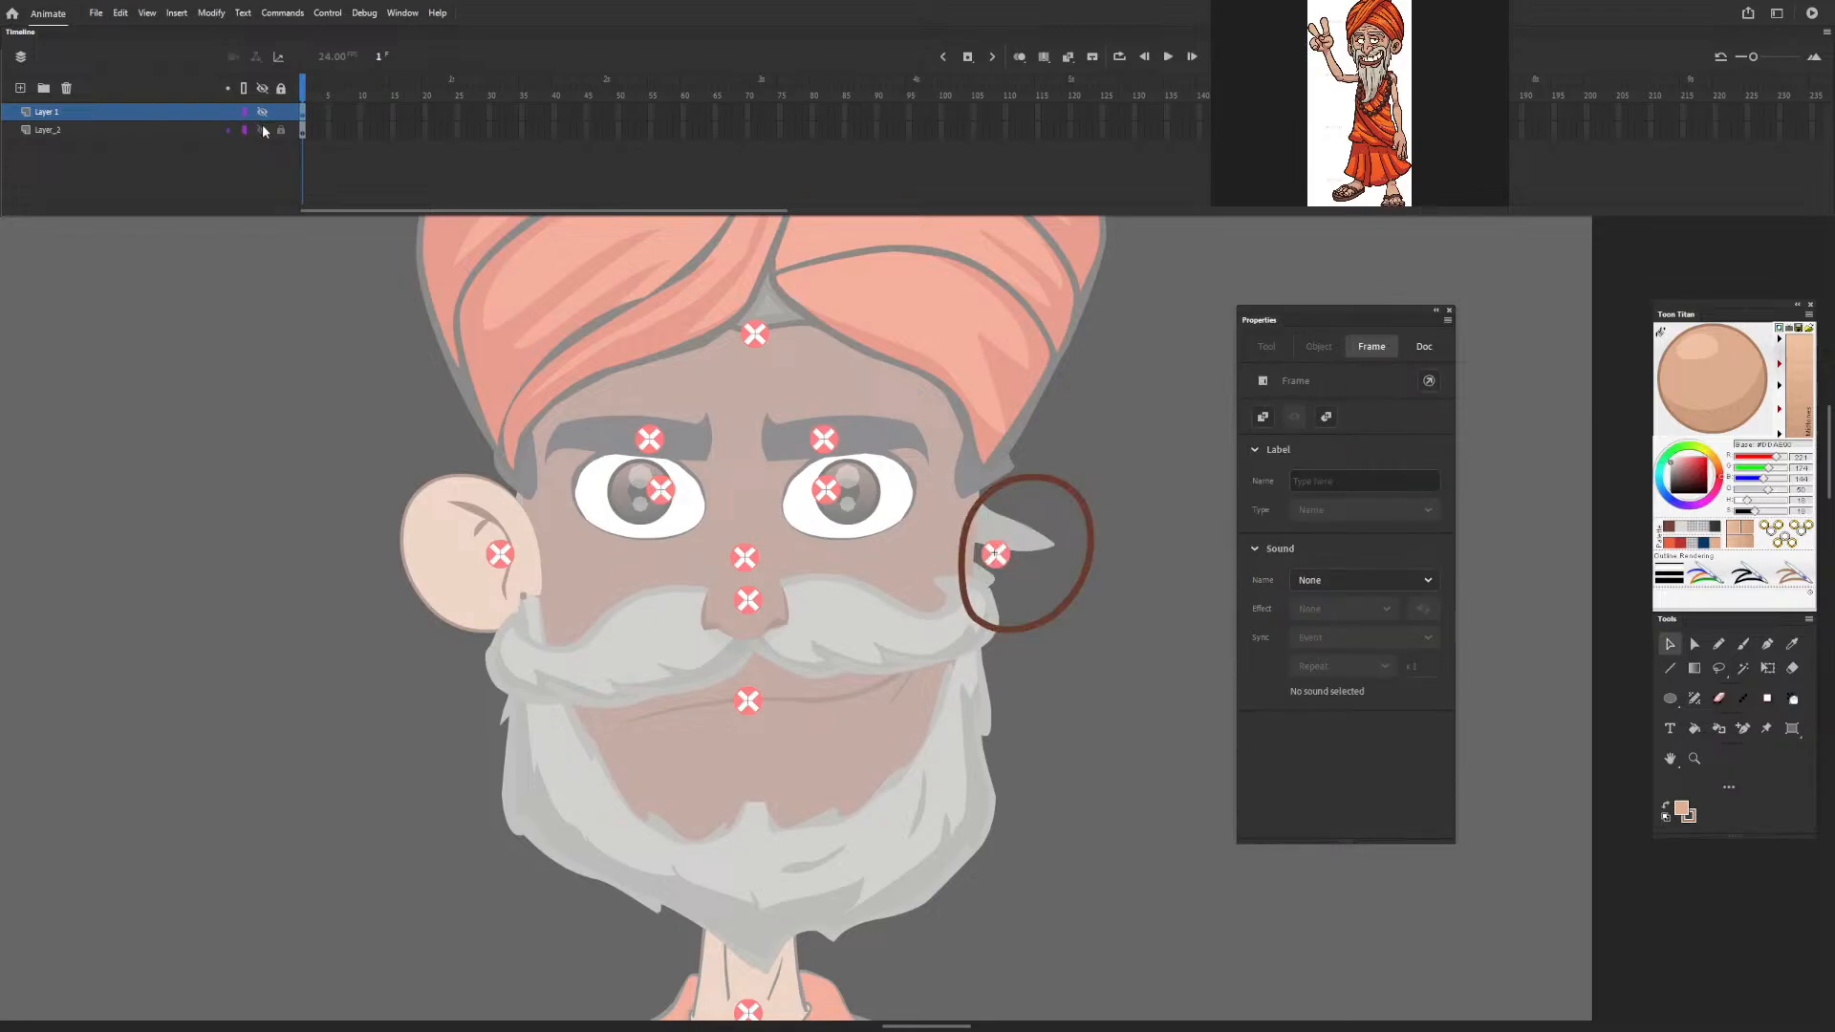
{"action": "key", "text": "ctrl+z"}
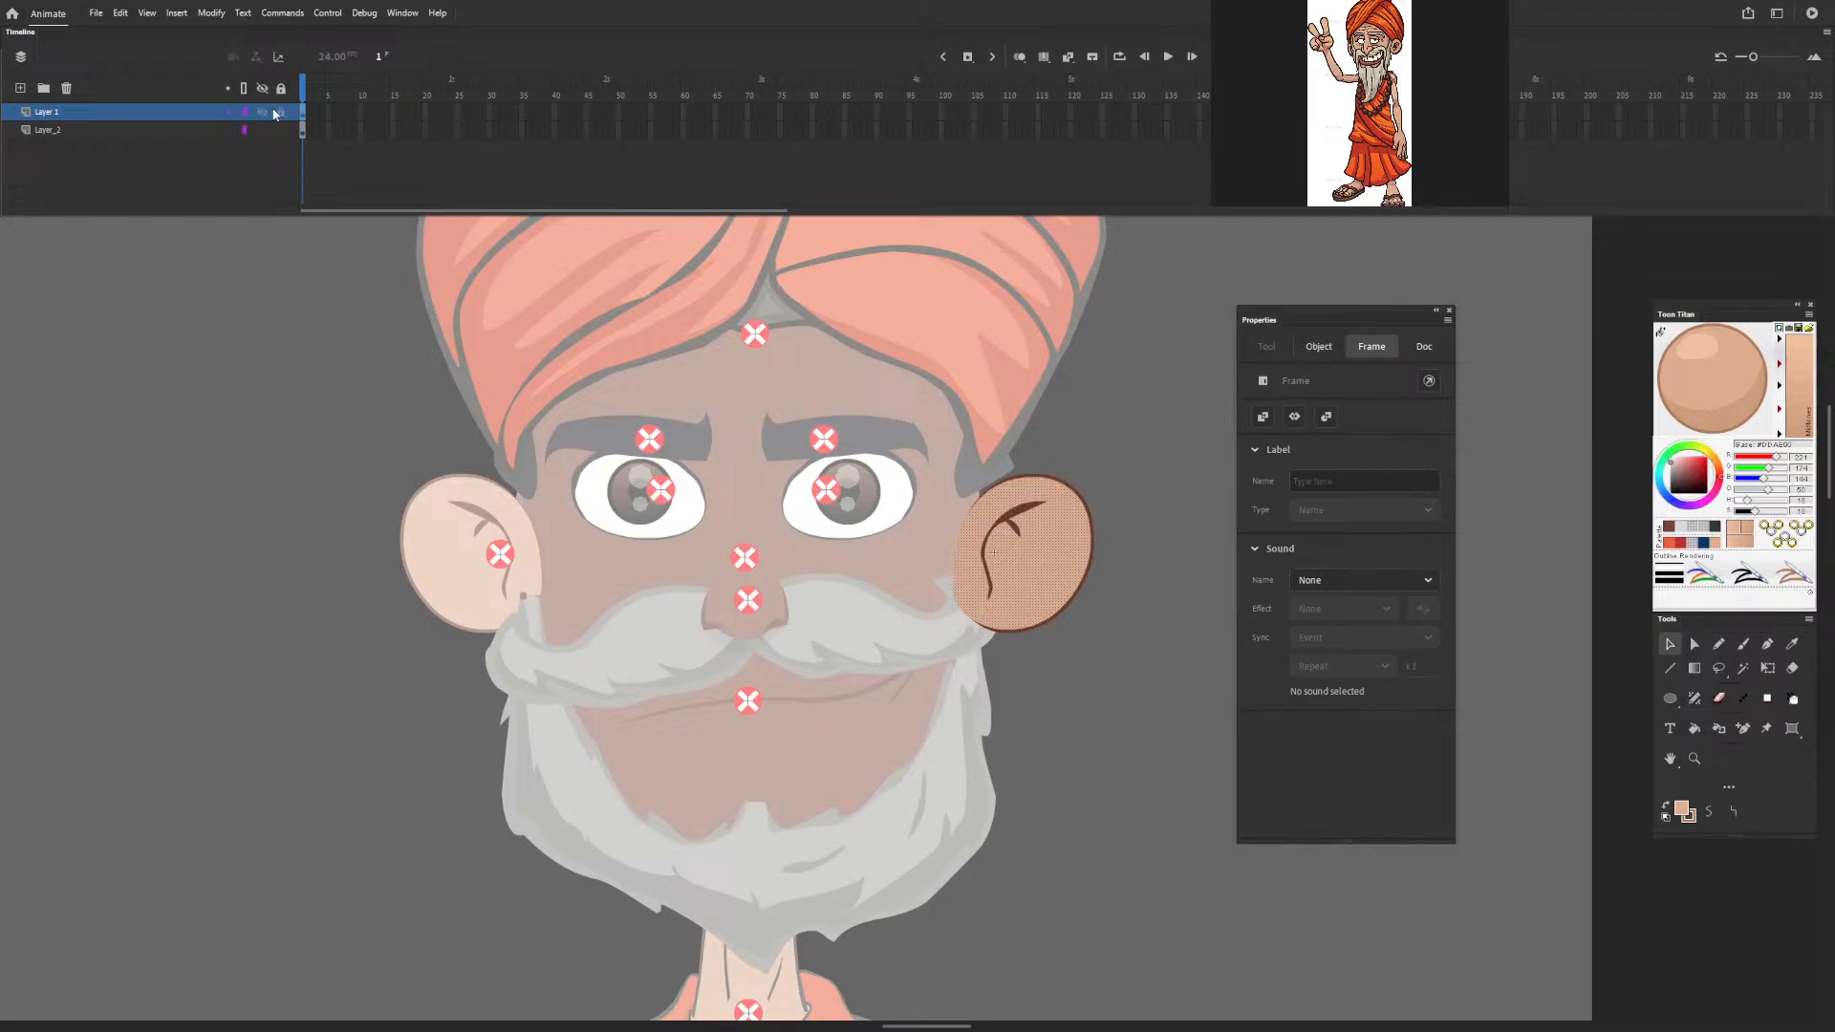
{"action": "key", "text": "Delete"}
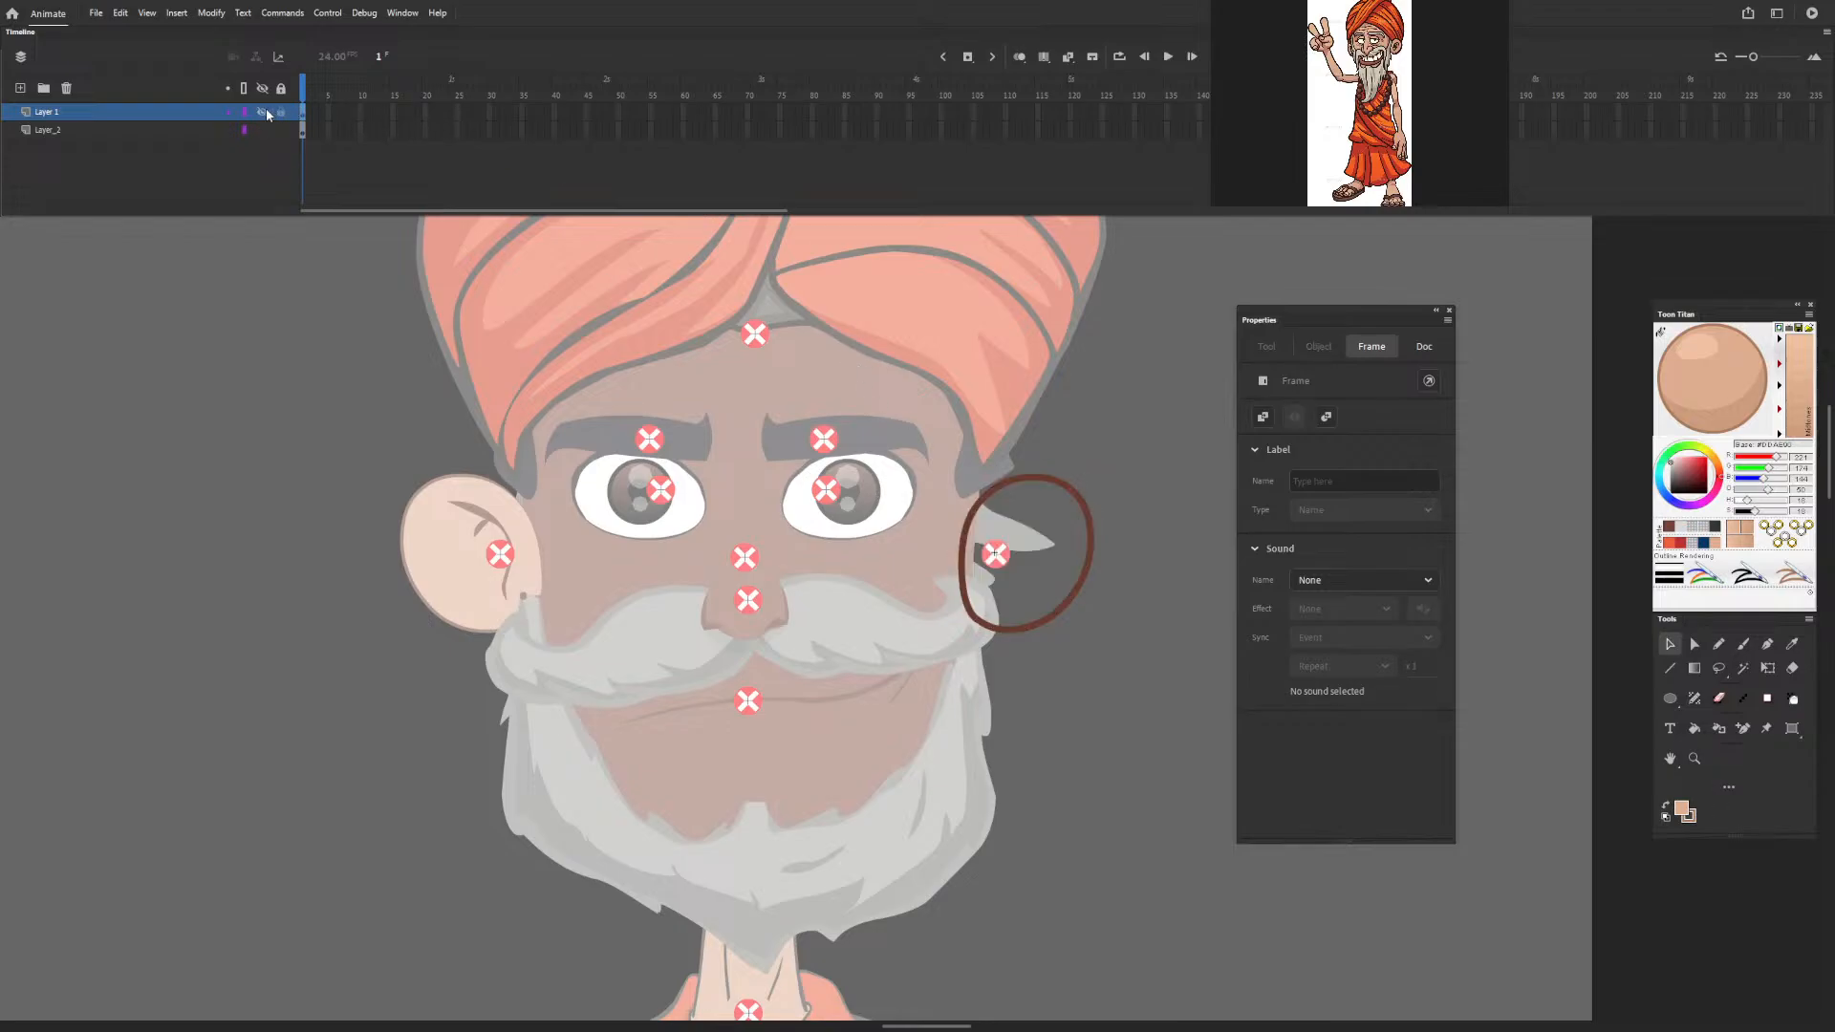
{"action": "left_click", "coordinate": [1074, 491]}
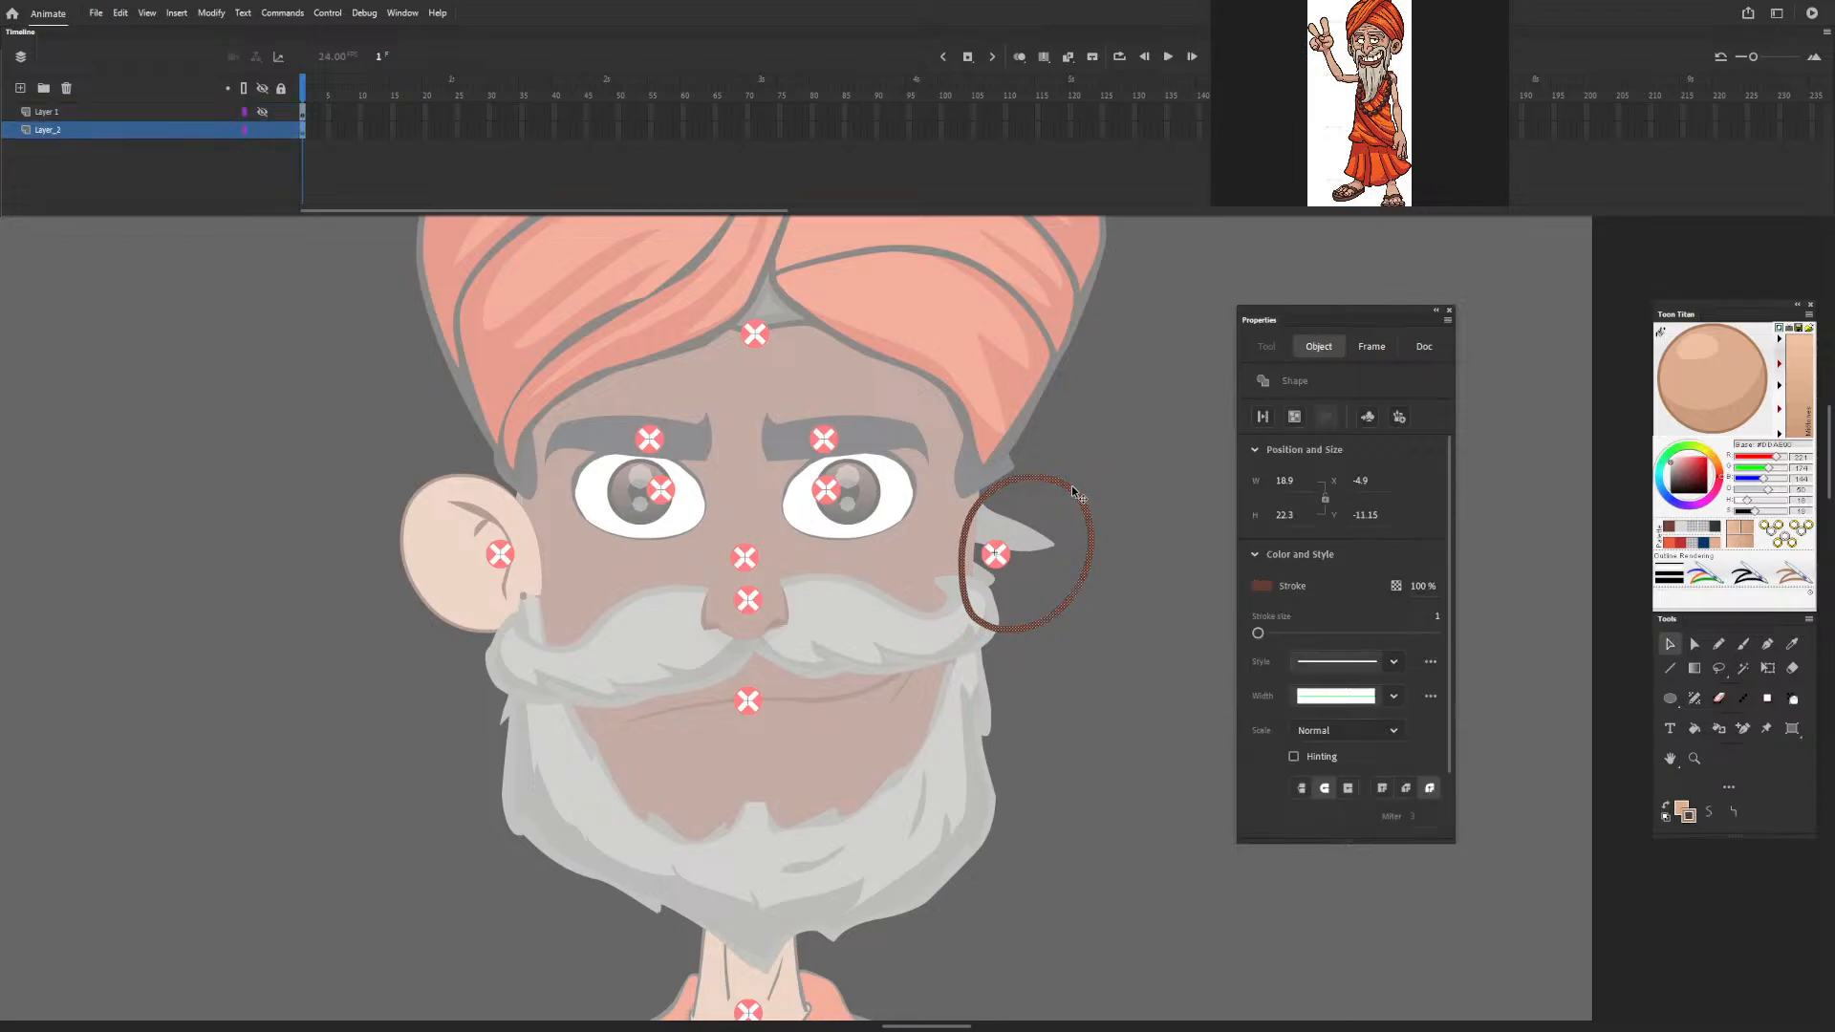
{"action": "left_click", "coordinate": [212, 13]}
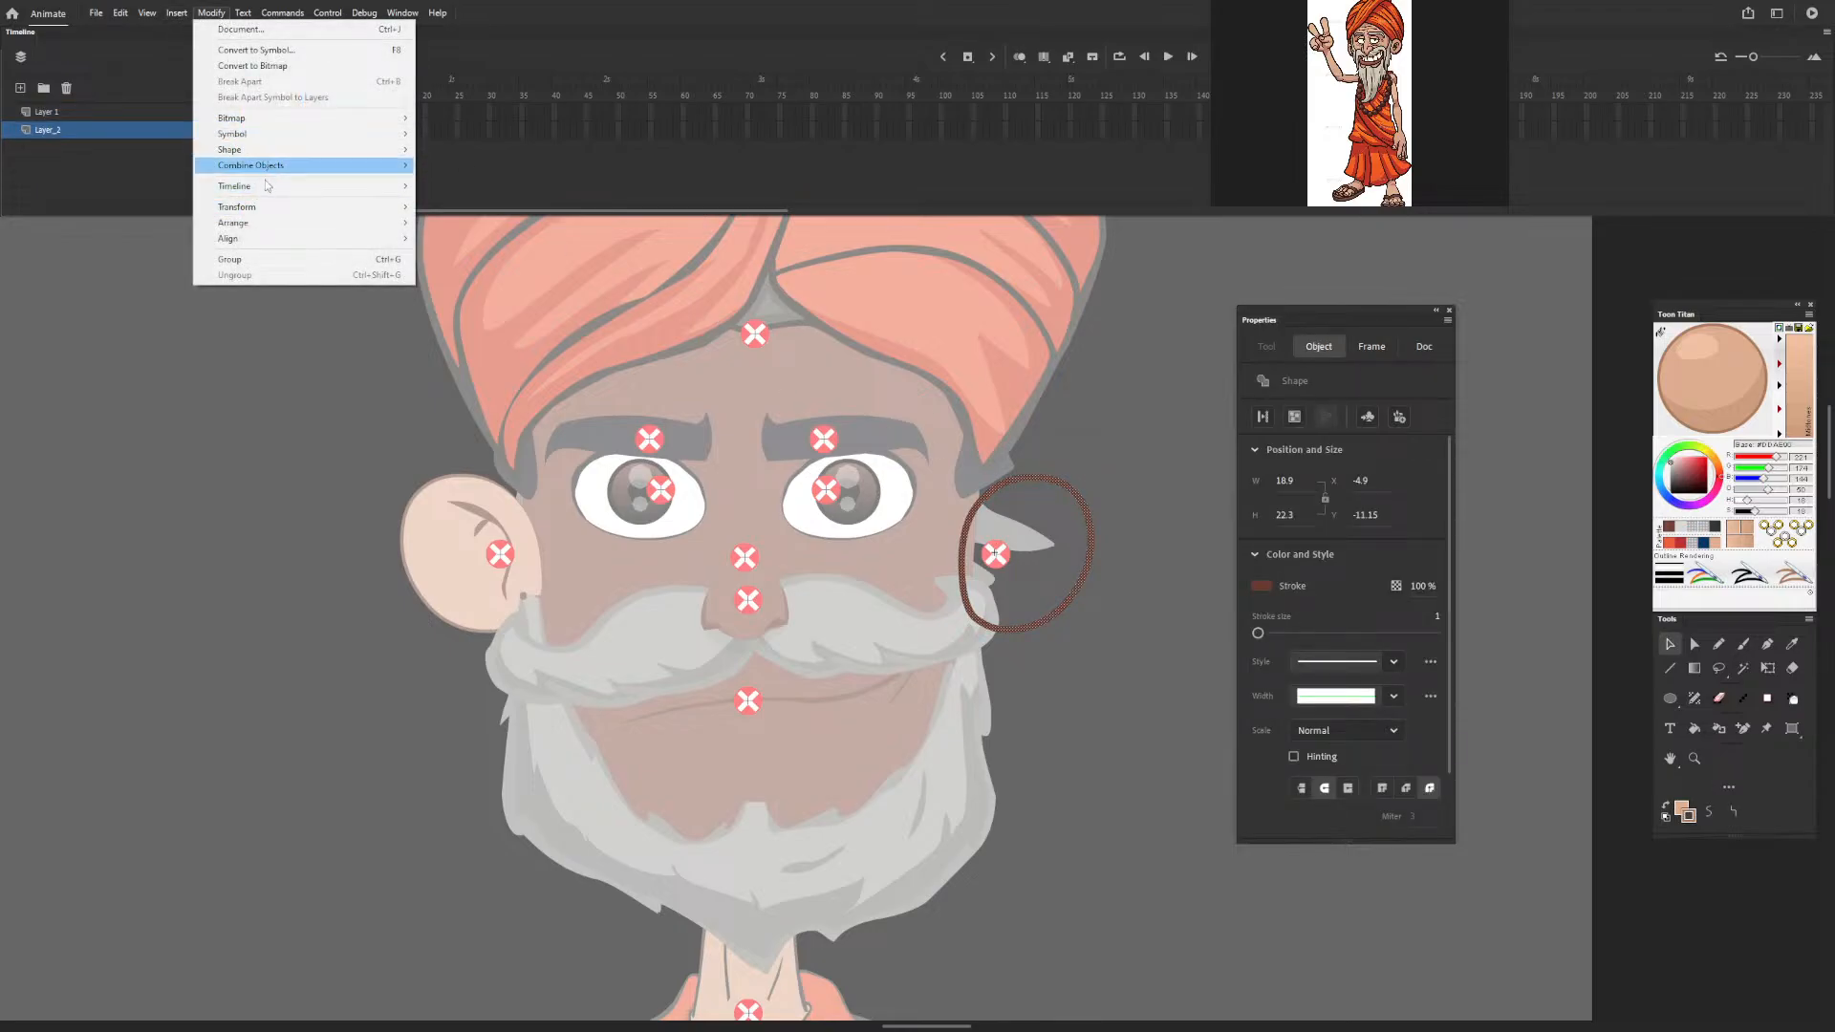
{"action": "mouse_move", "coordinate": [319, 149]}
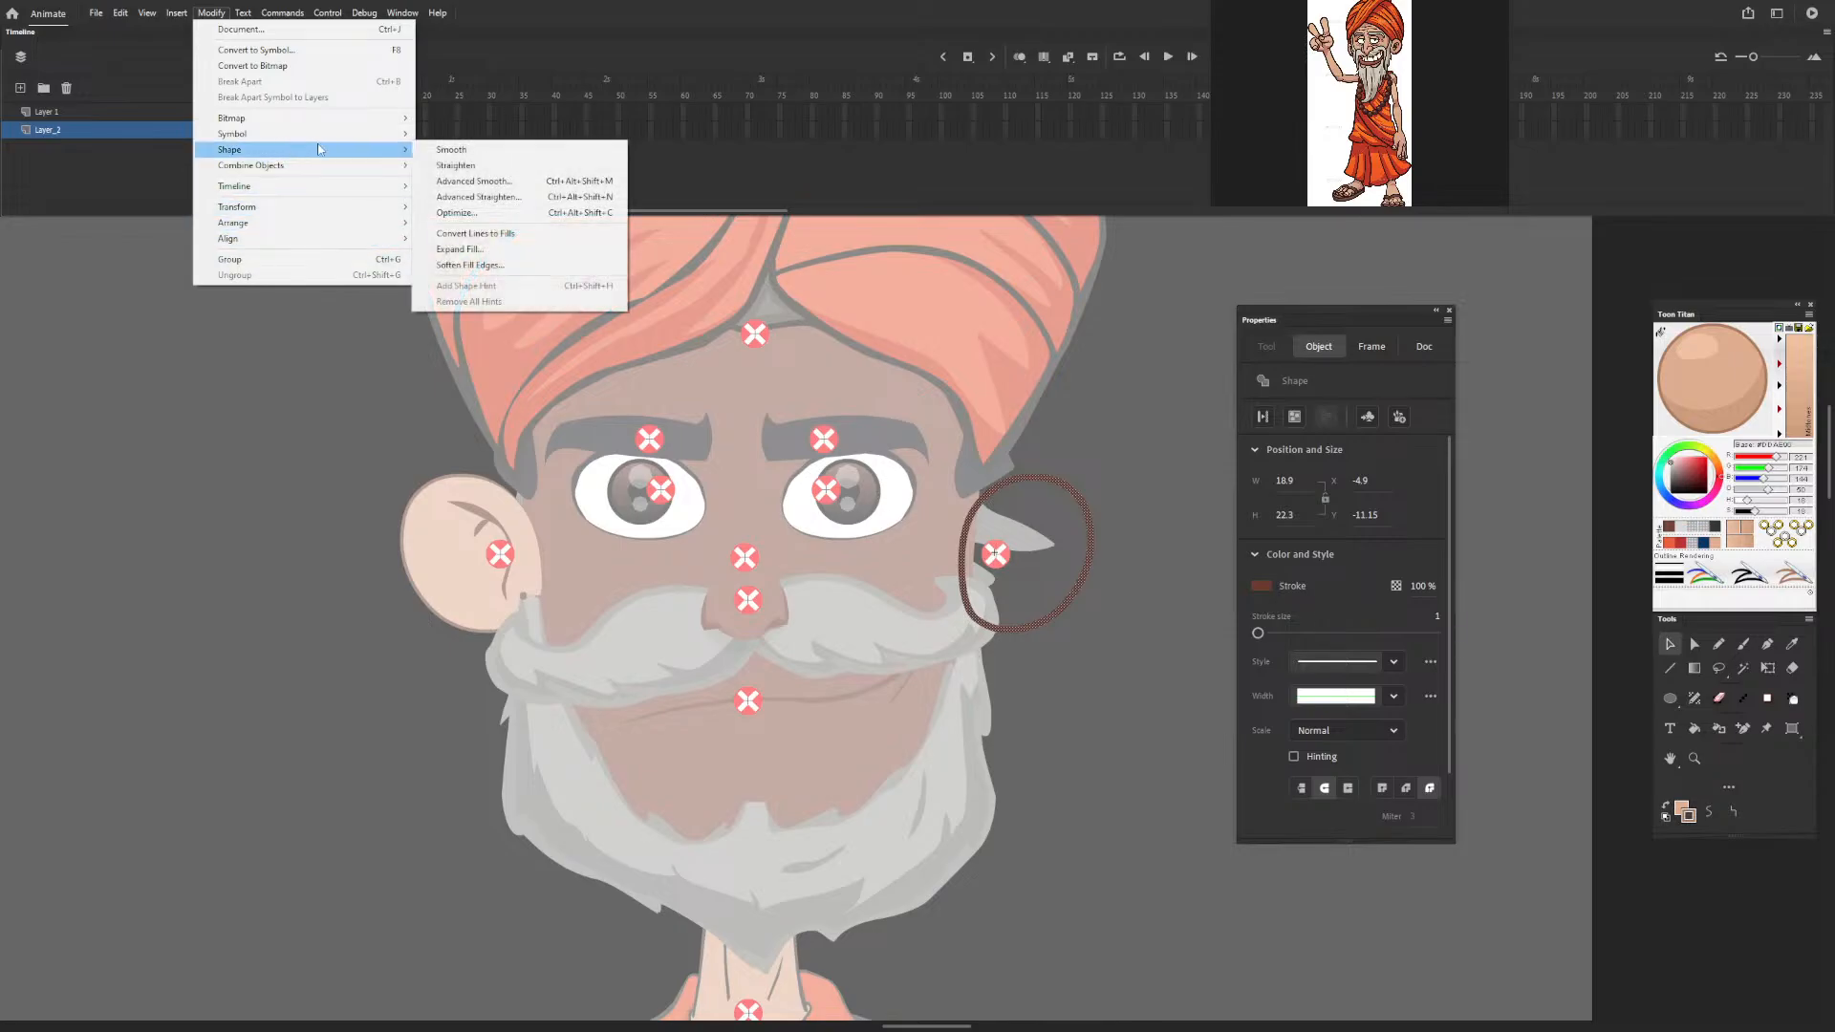
{"action": "left_click", "coordinate": [492, 234]}
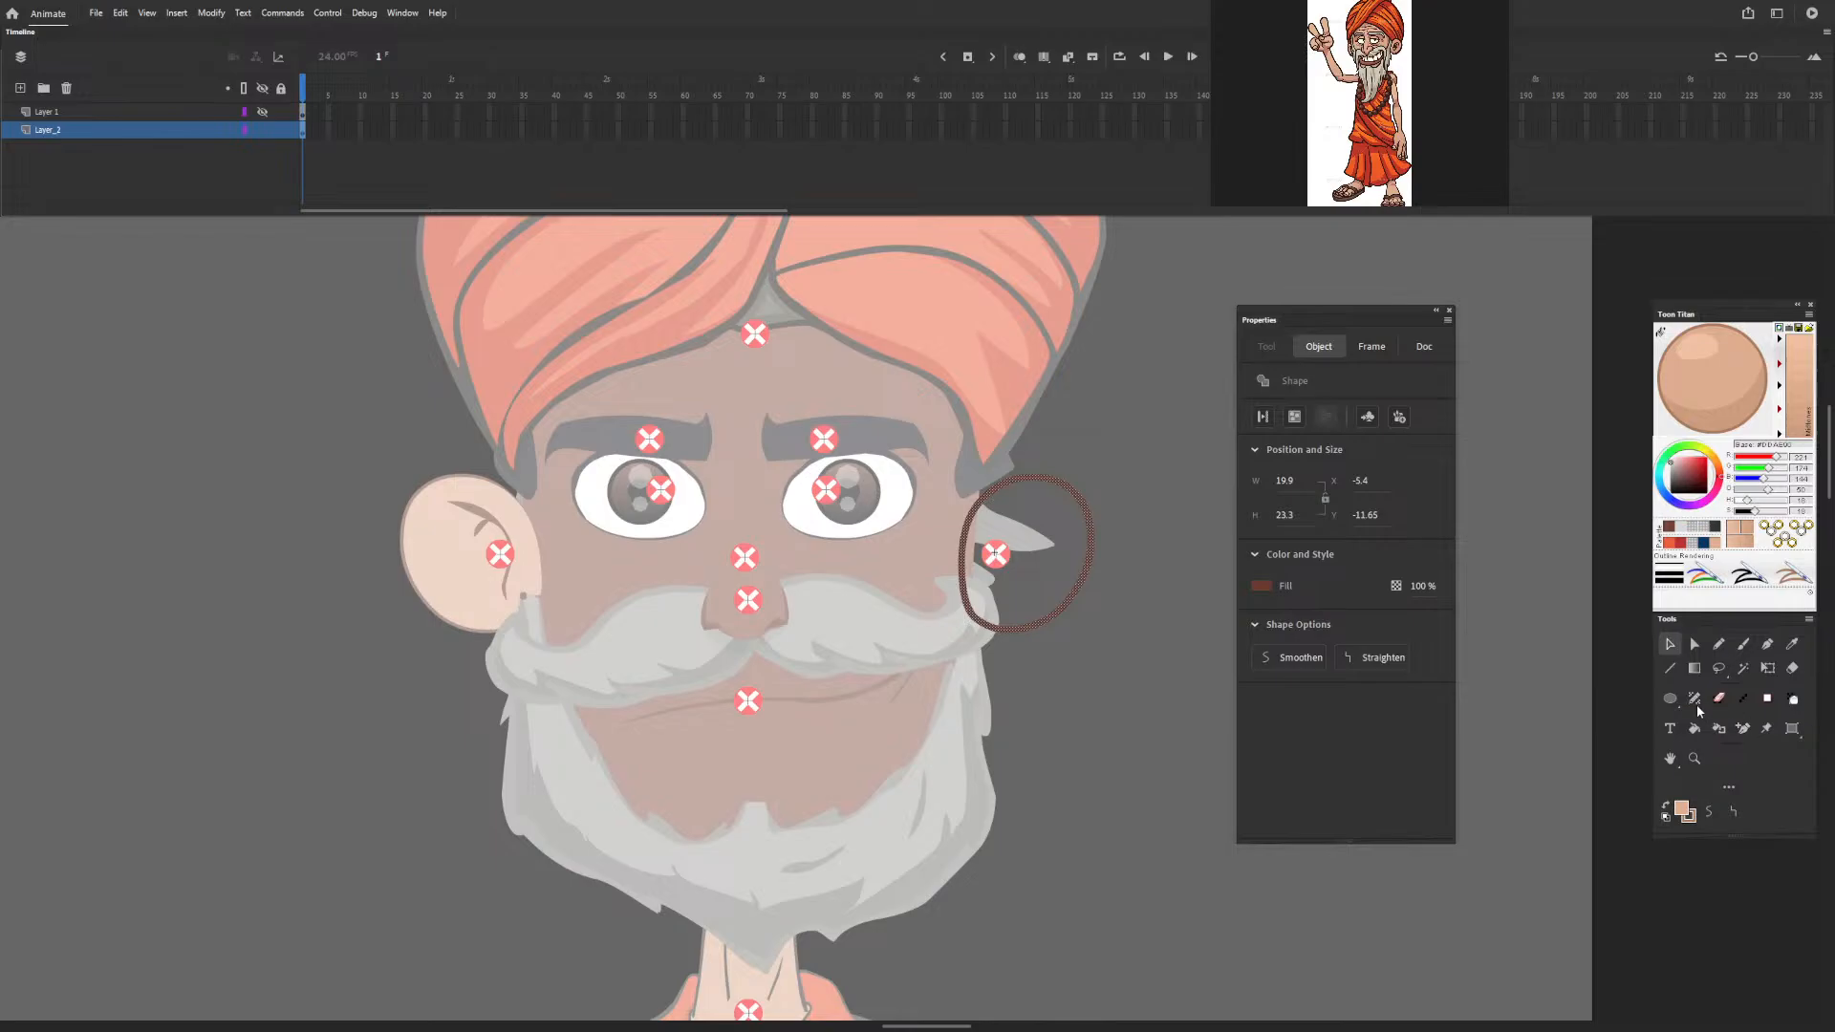
Recolour the converted ear outline near-black and fill its interior with the same colour.
{"action": "left_click", "coordinate": [1712, 529]}
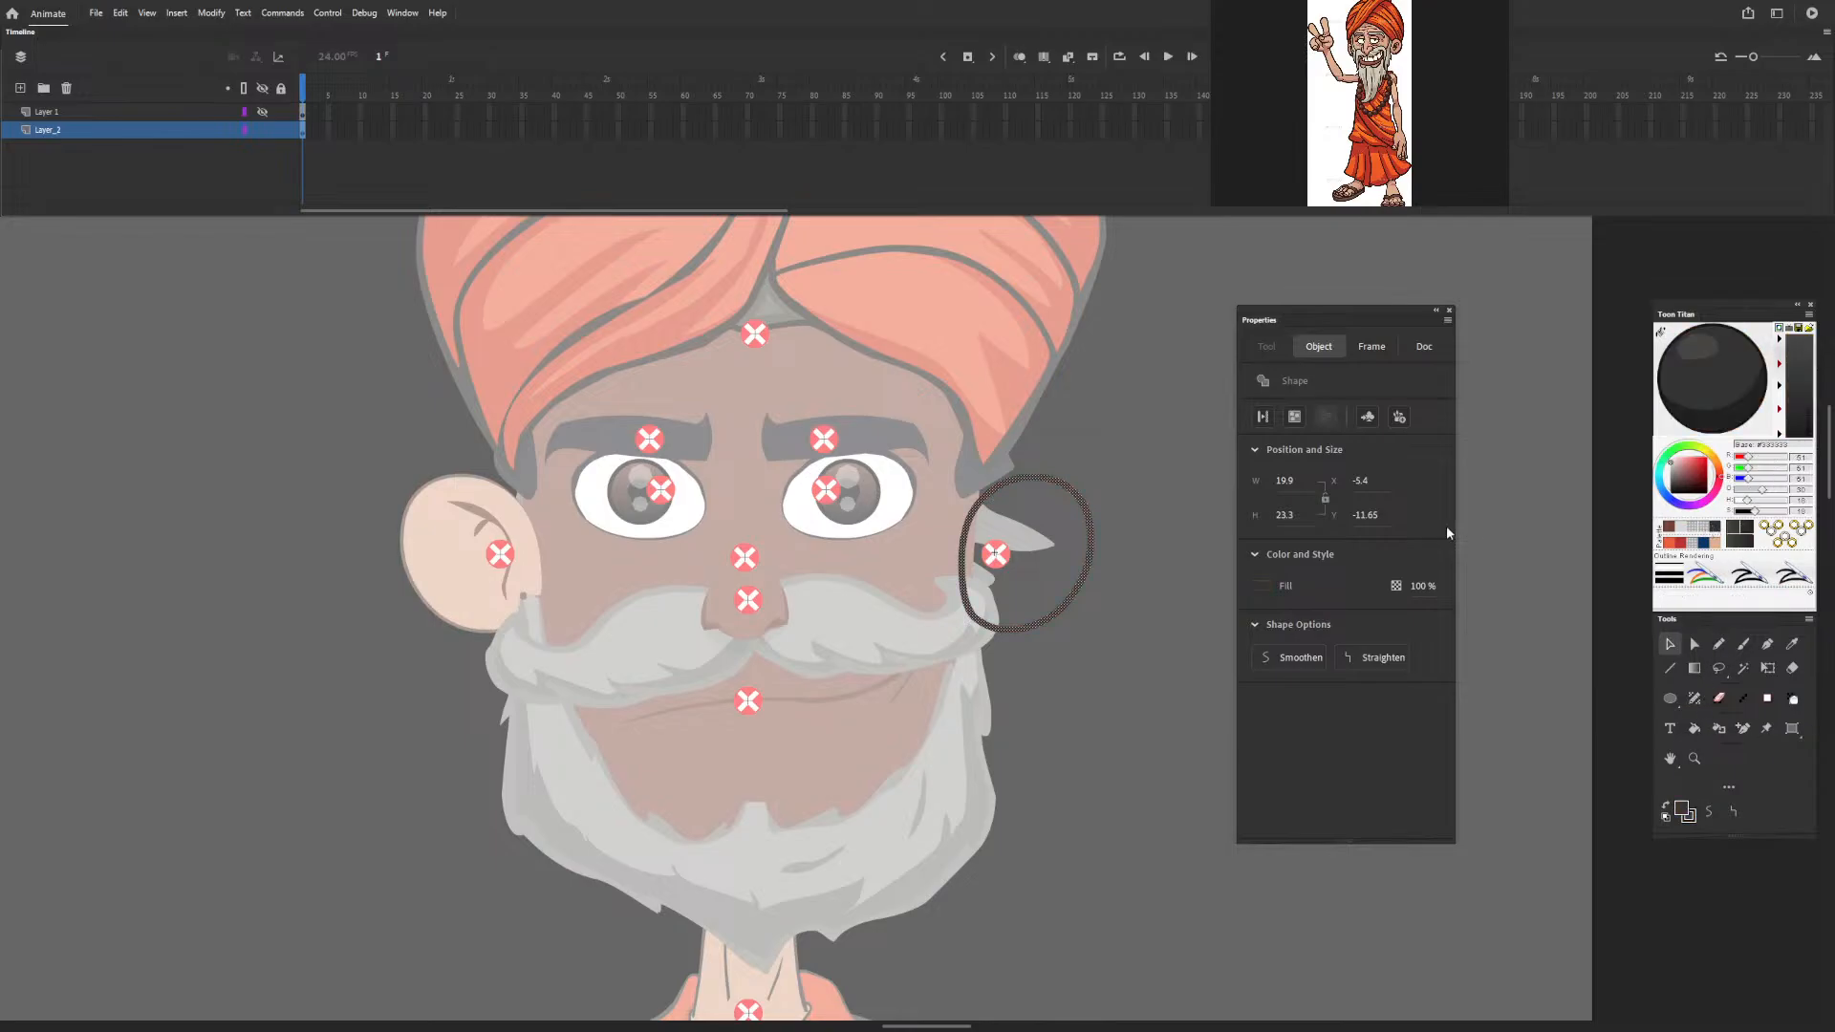
{"action": "left_click", "coordinate": [1160, 495]}
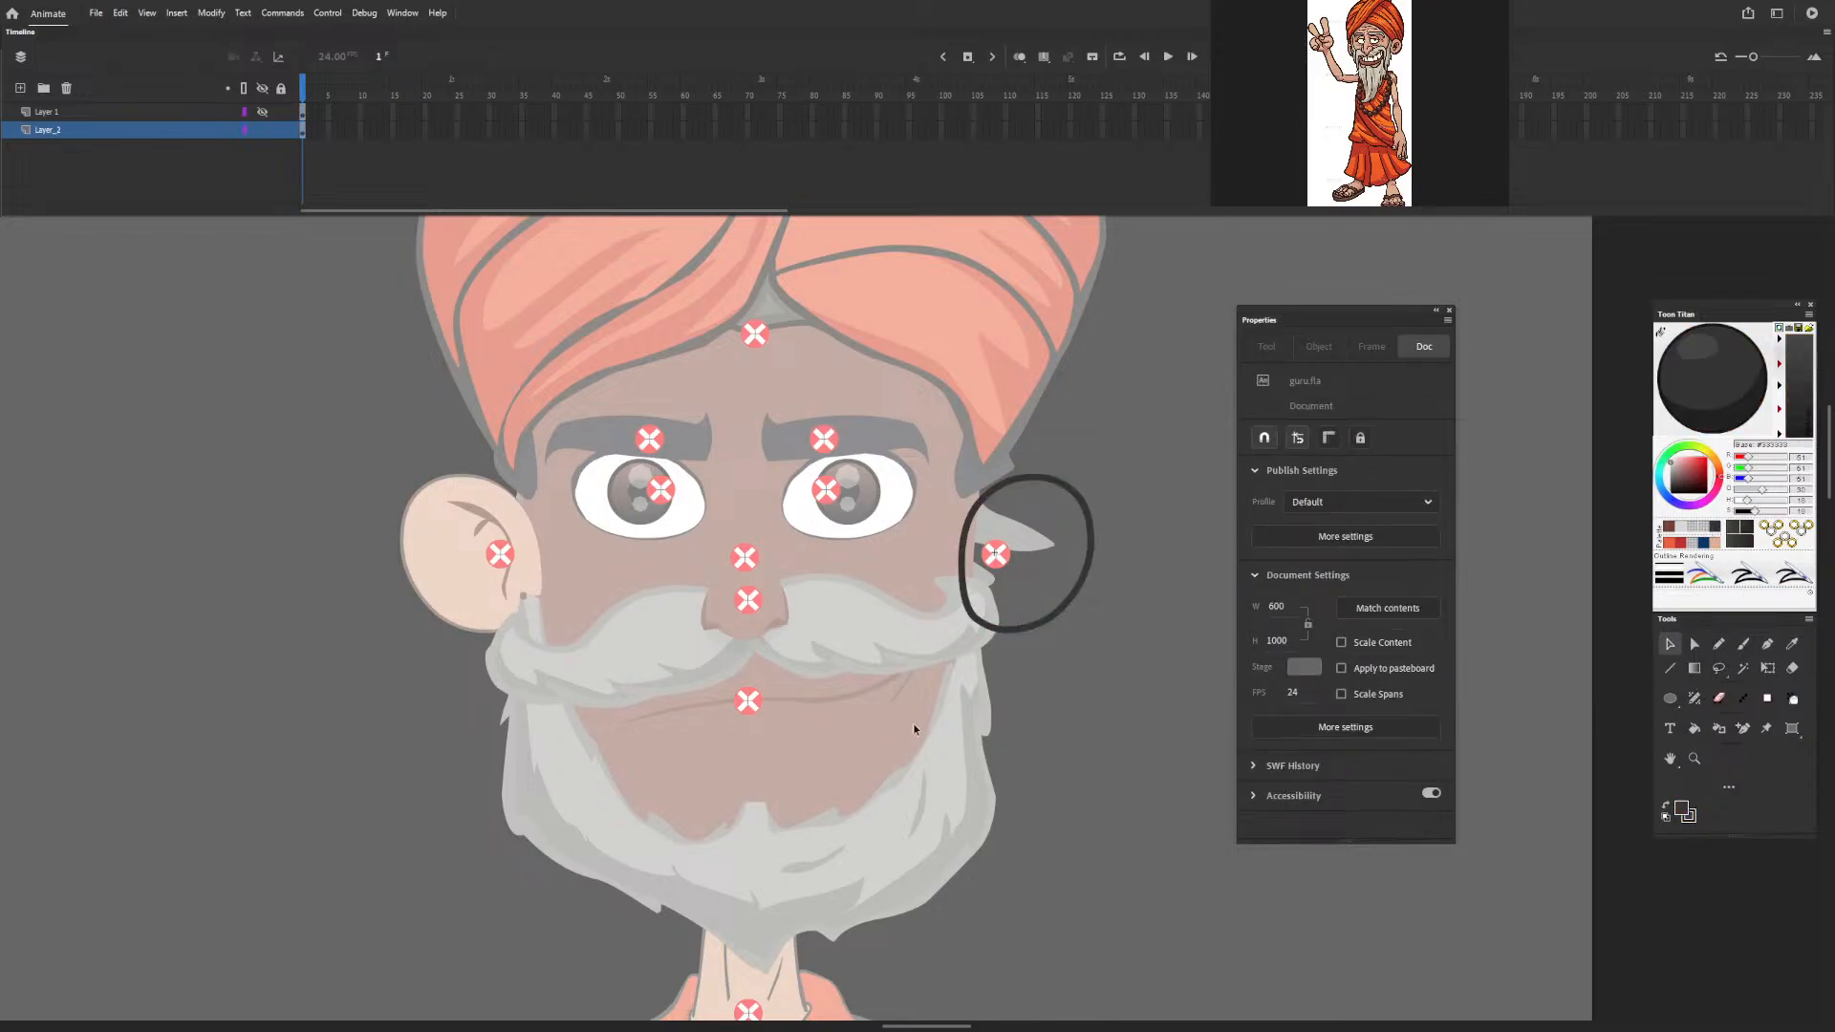
{"action": "key", "text": "k"}
{"action": "left_click", "coordinate": [1020, 601]}
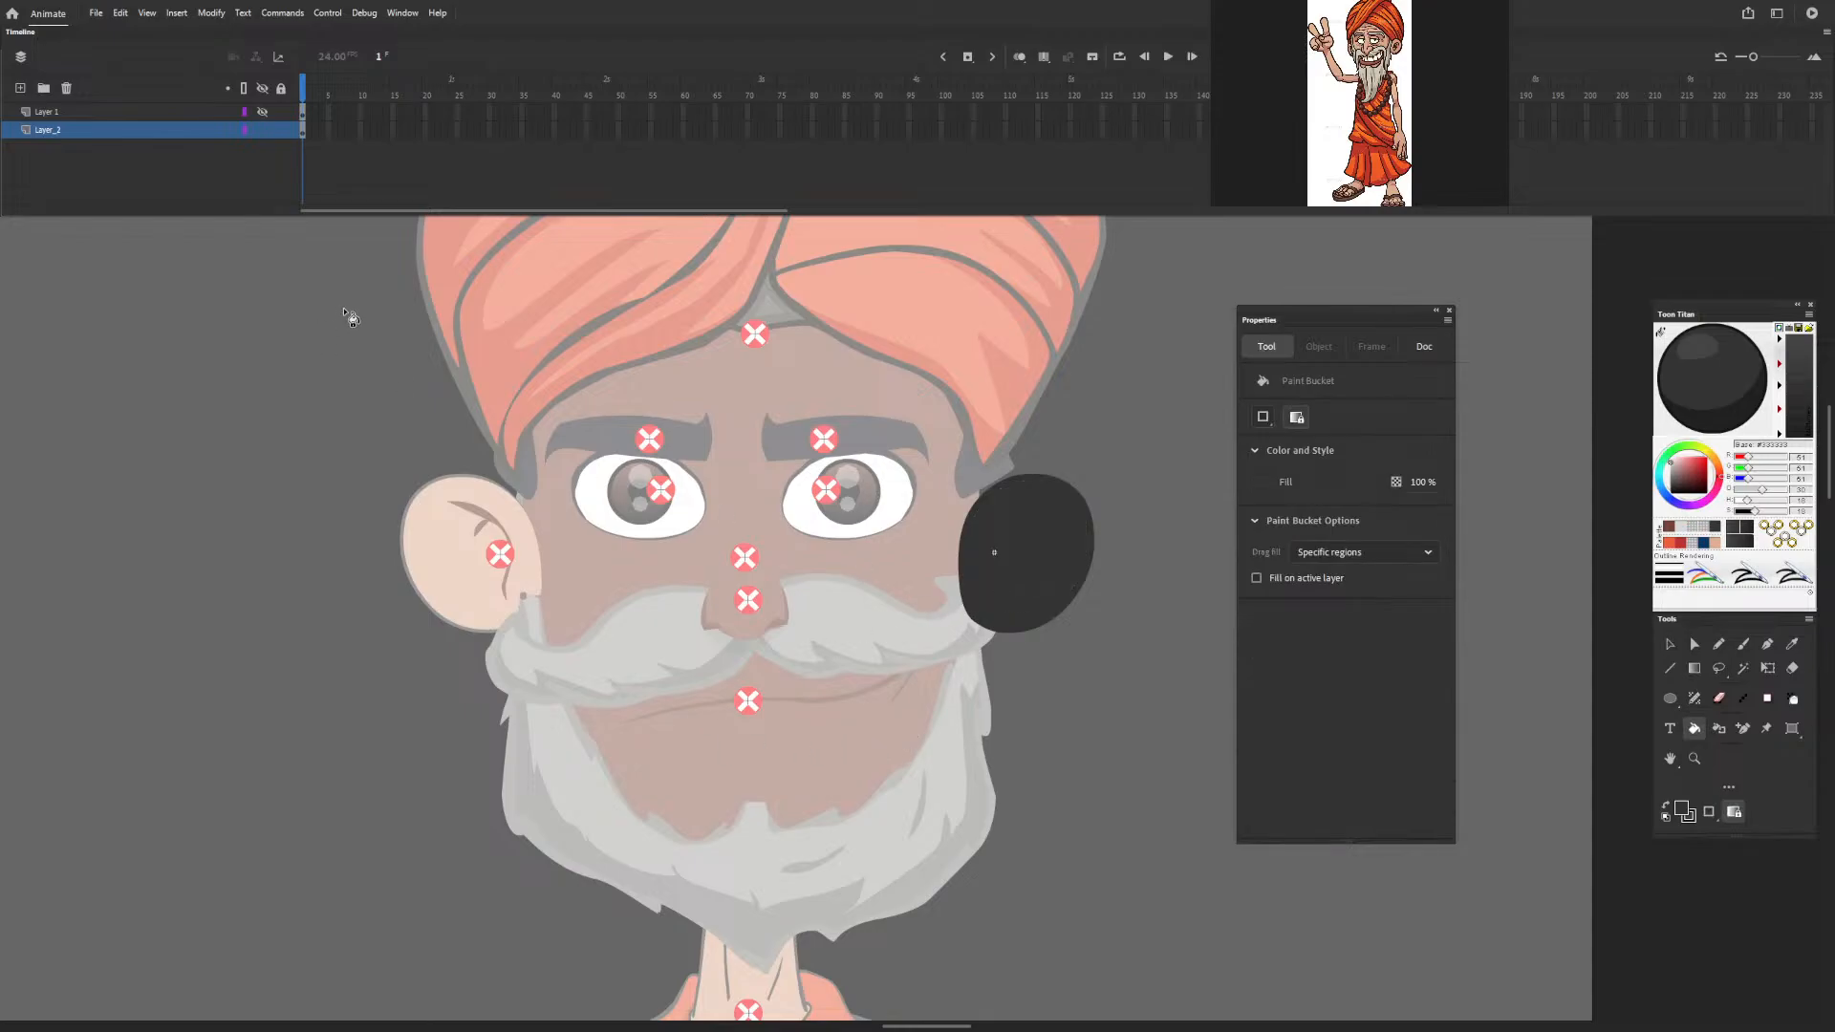
Show Layer 1 again, cut its ear artwork, and paste it in place onto Layer_2 over the dark shape.
{"action": "left_click", "coordinate": [262, 111]}
{"action": "left_click", "coordinate": [304, 109]}
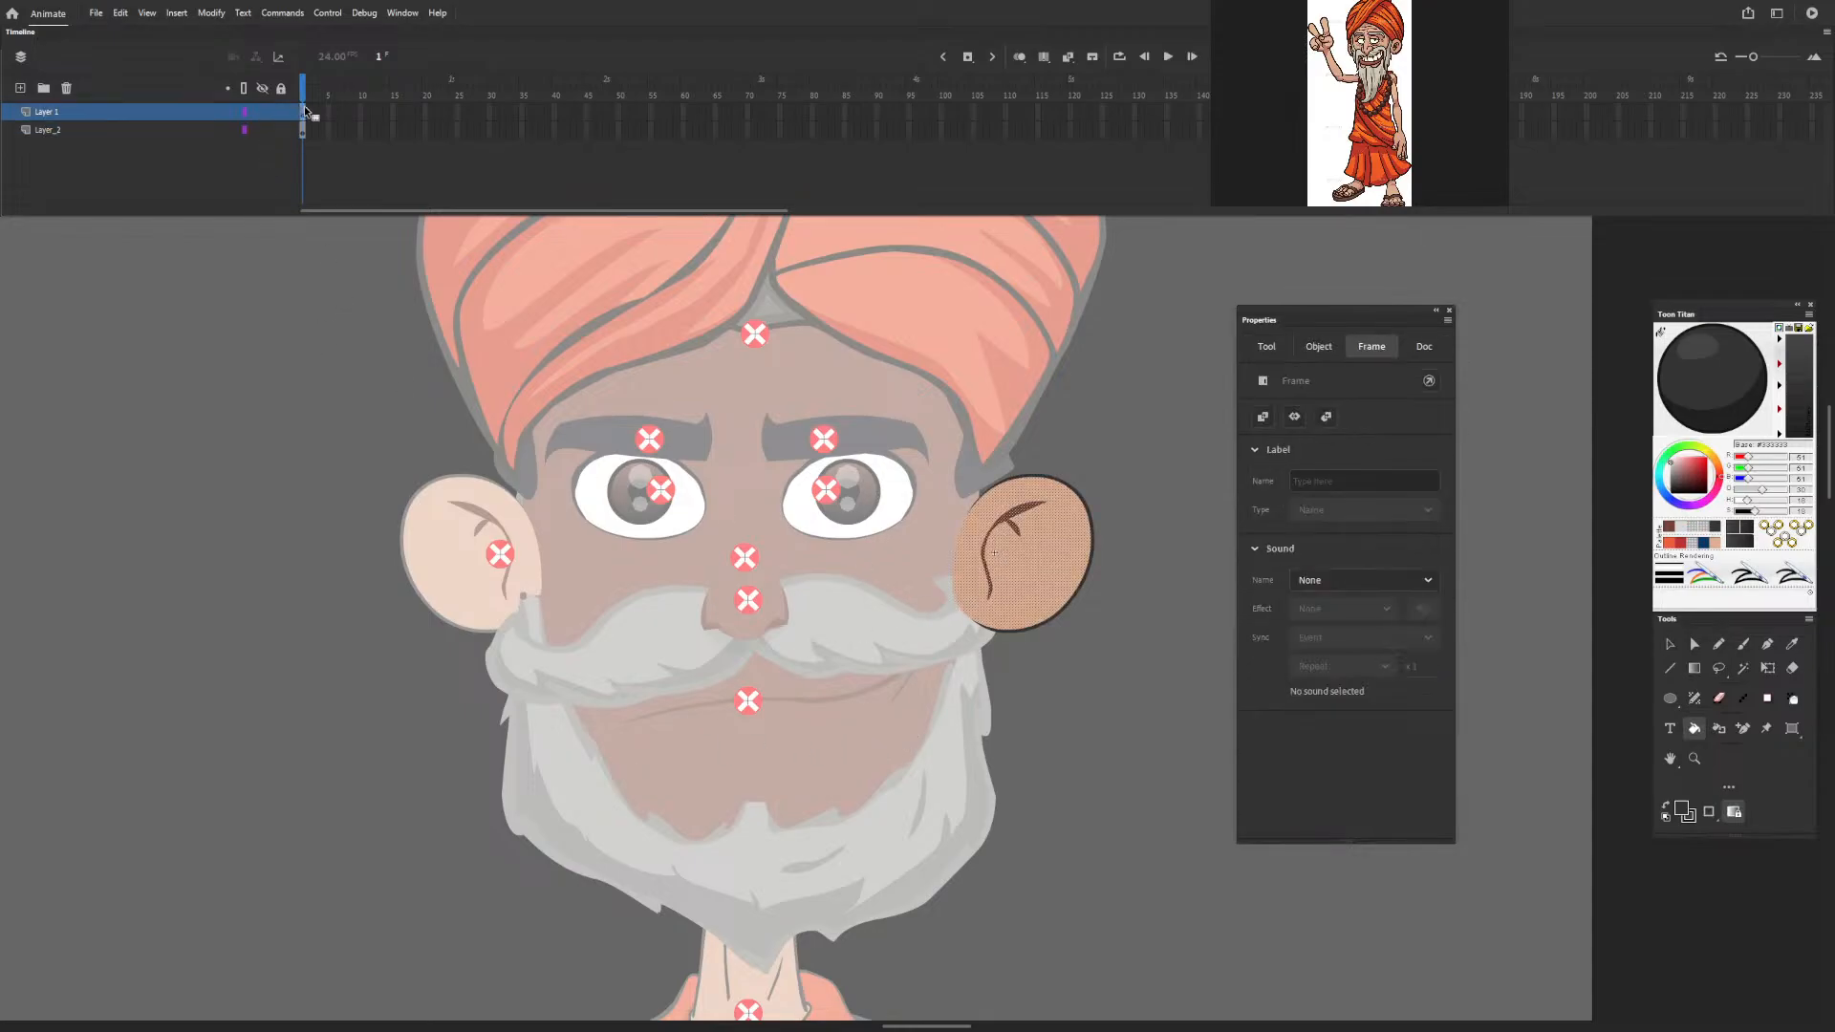
{"action": "left_click", "coordinate": [1078, 596]}
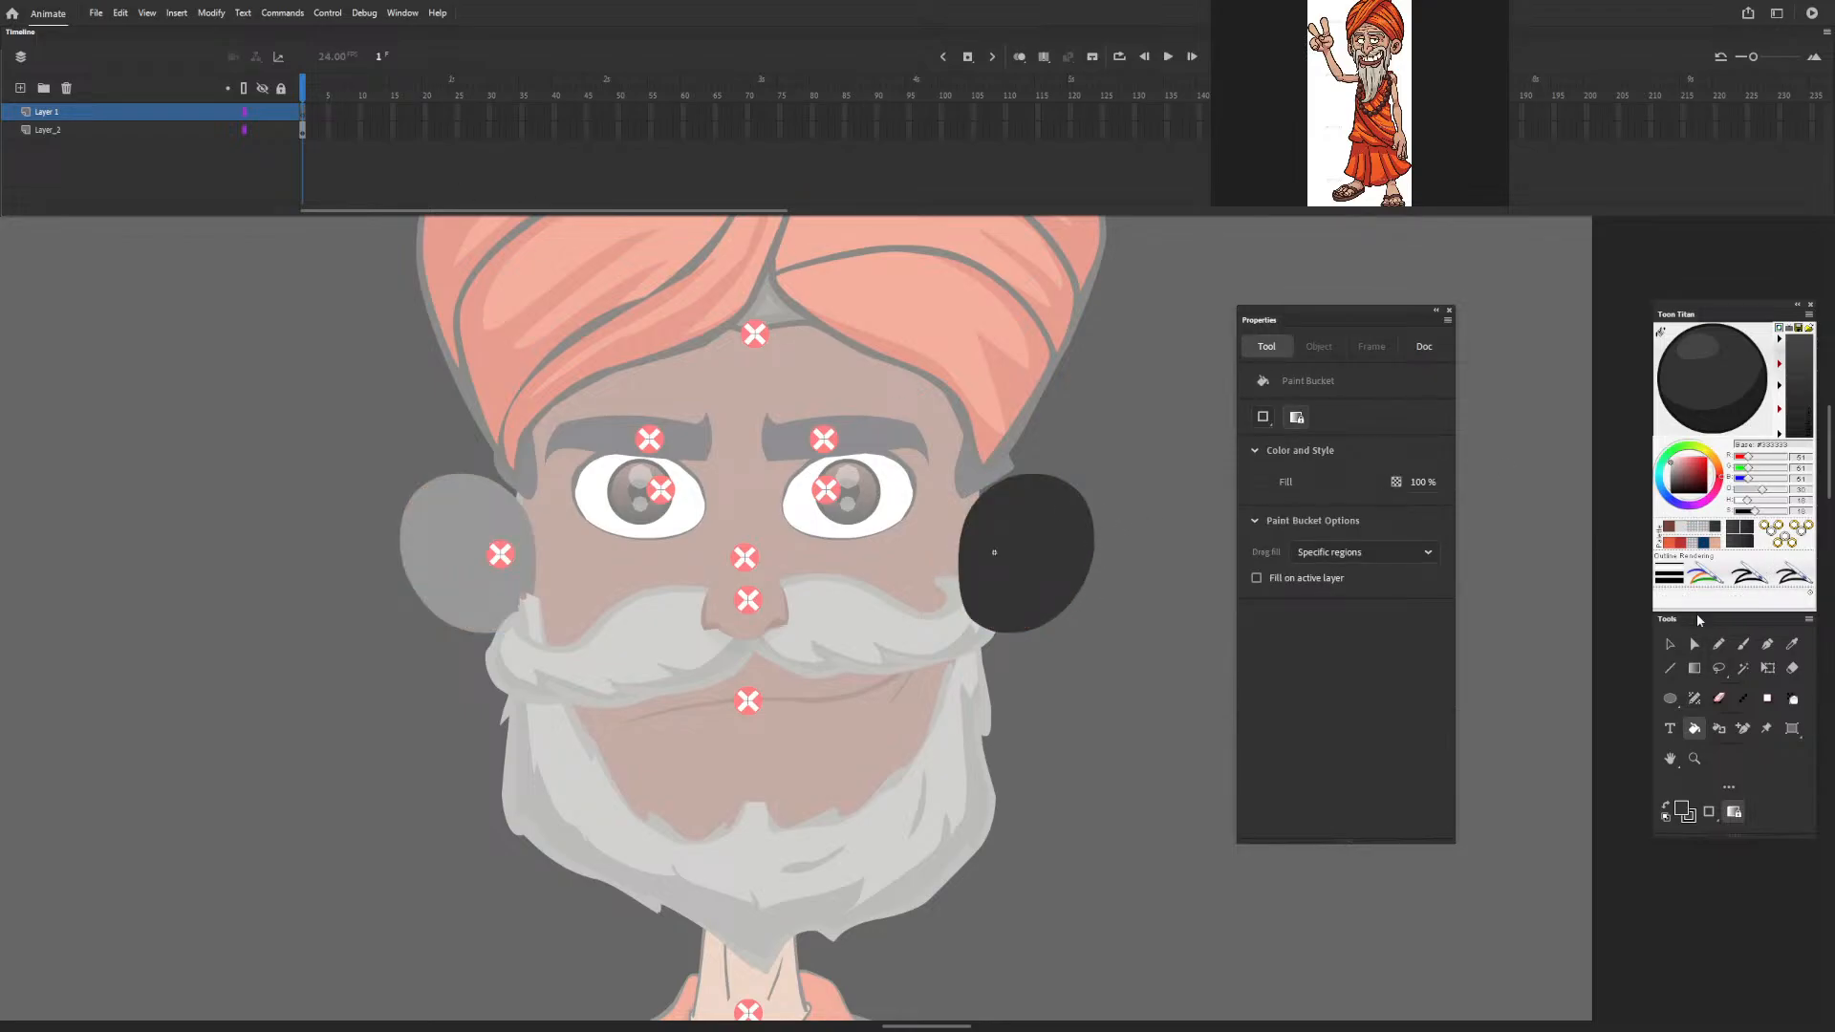
{"action": "left_click", "coordinate": [1670, 644]}
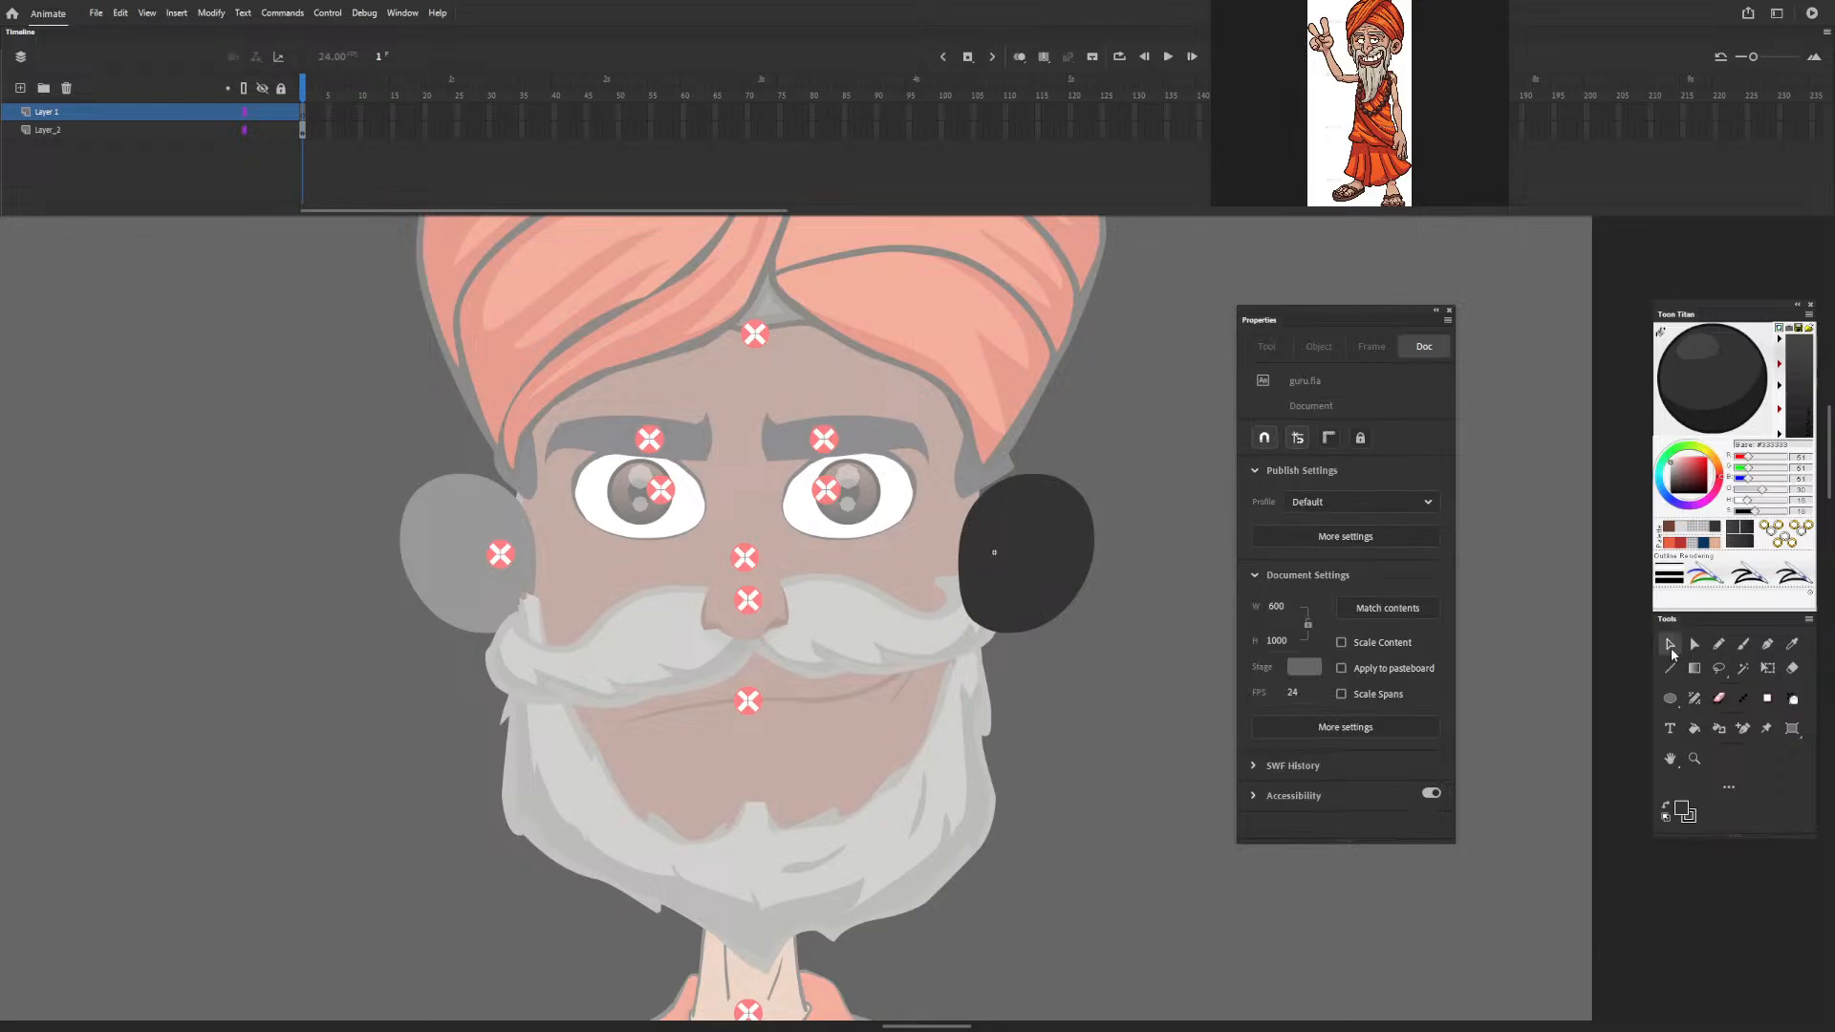
{"action": "left_click", "coordinate": [1040, 543]}
{"action": "right_click", "coordinate": [1151, 489]}
{"action": "left_click", "coordinate": [1200, 549]}
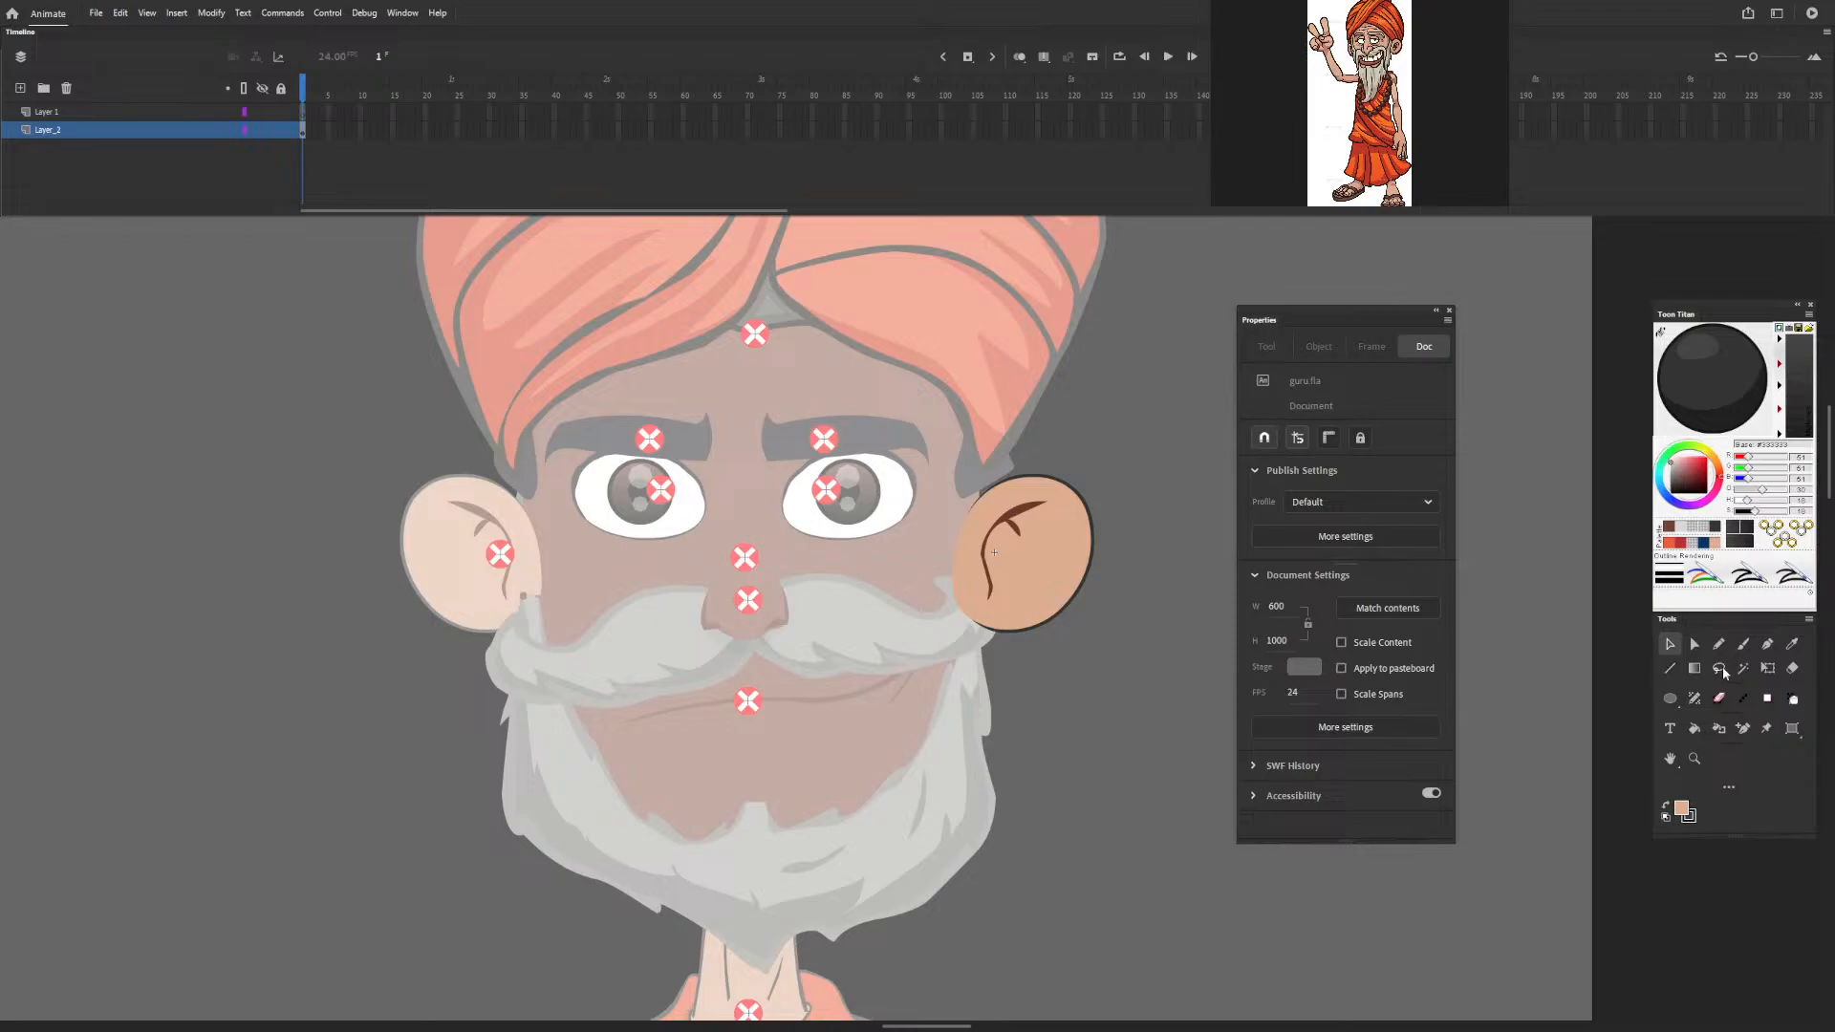
Fill the ear's inner detail lines with the near-black colour and return to the full figure.
{"action": "left_click", "coordinate": [1695, 728]}
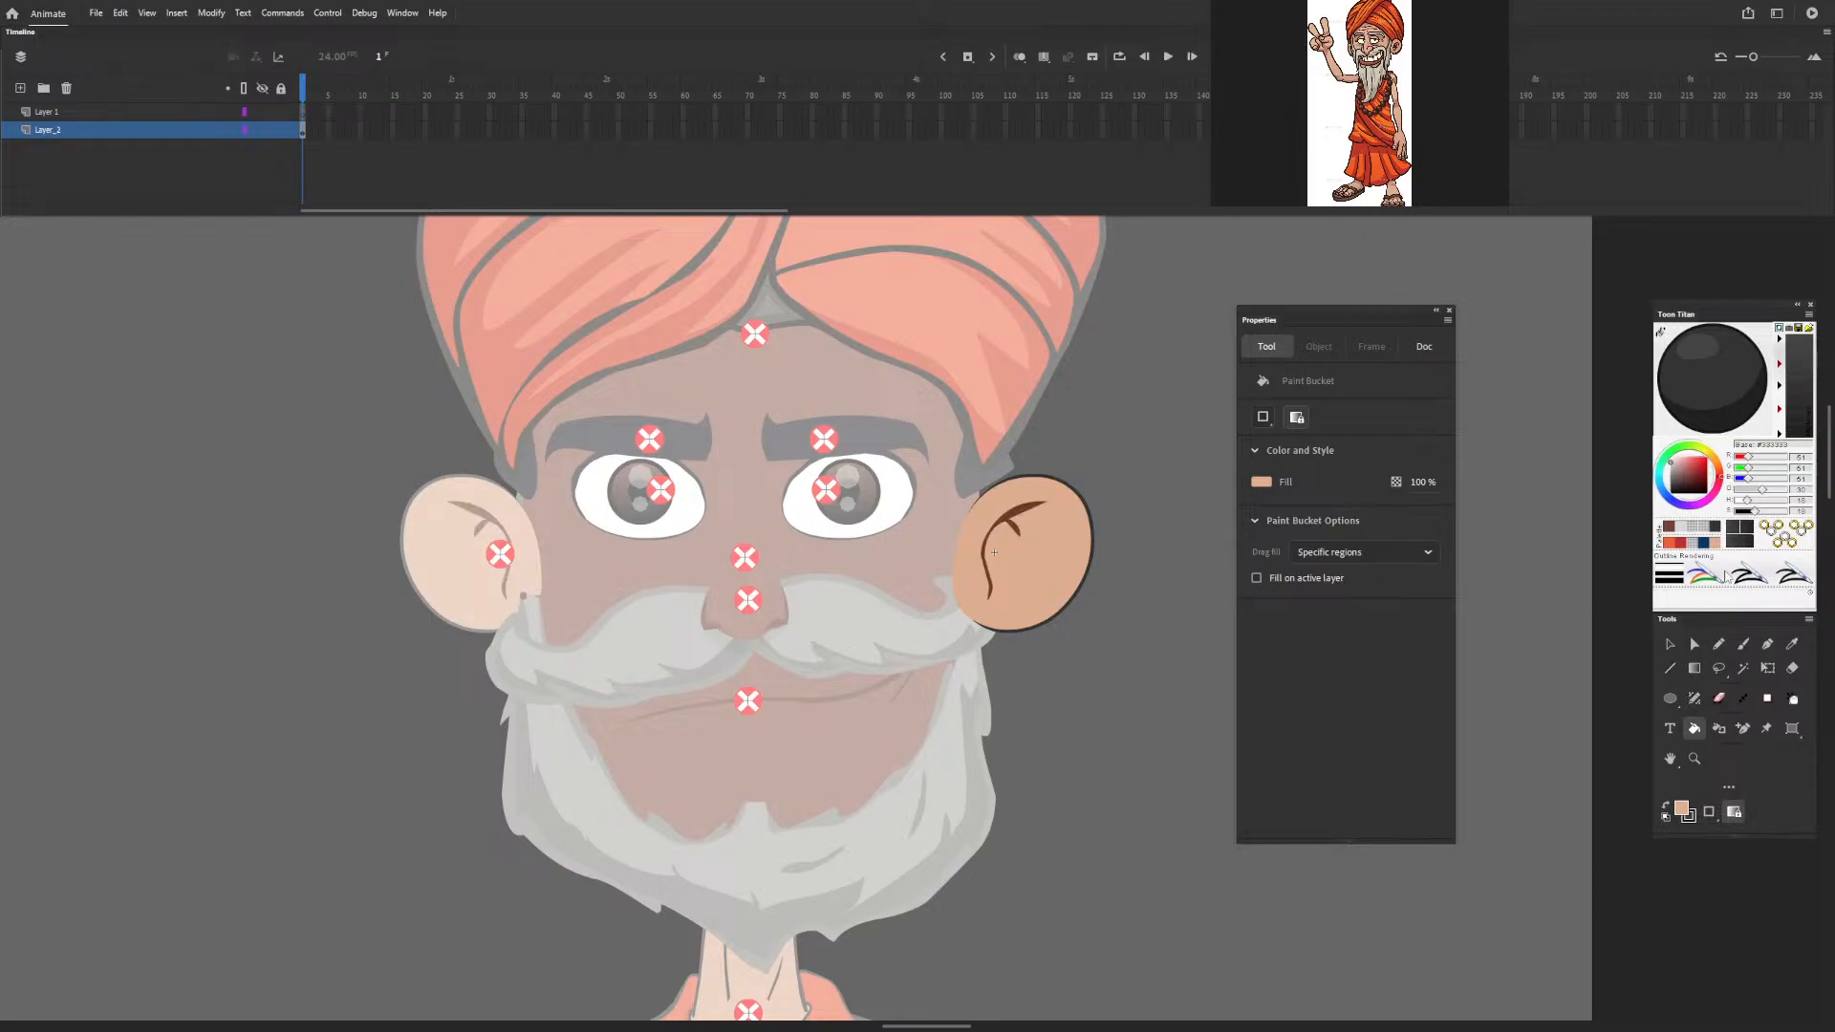
{"action": "left_click", "coordinate": [1704, 406]}
{"action": "left_click", "coordinate": [1017, 514]}
{"action": "left_click", "coordinate": [1667, 647]}
{"action": "double_click", "coordinate": [1149, 523]}
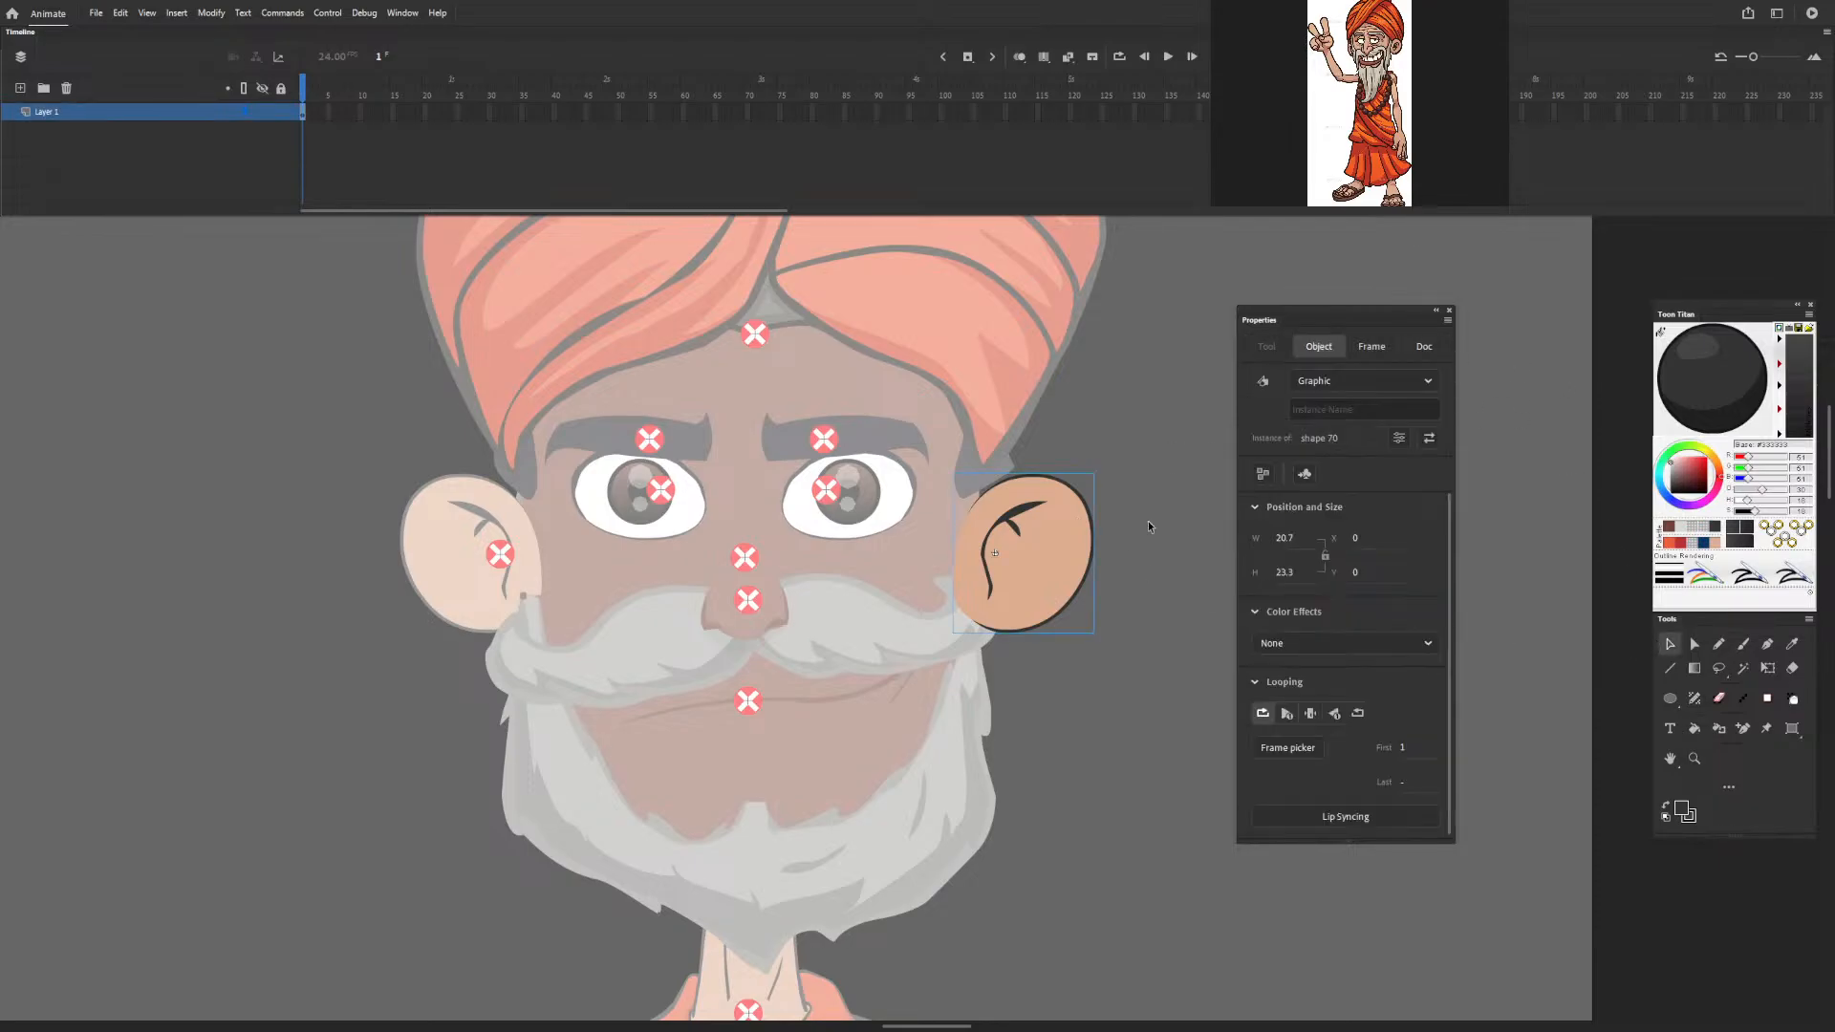
{"action": "double_click", "coordinate": [1151, 524]}
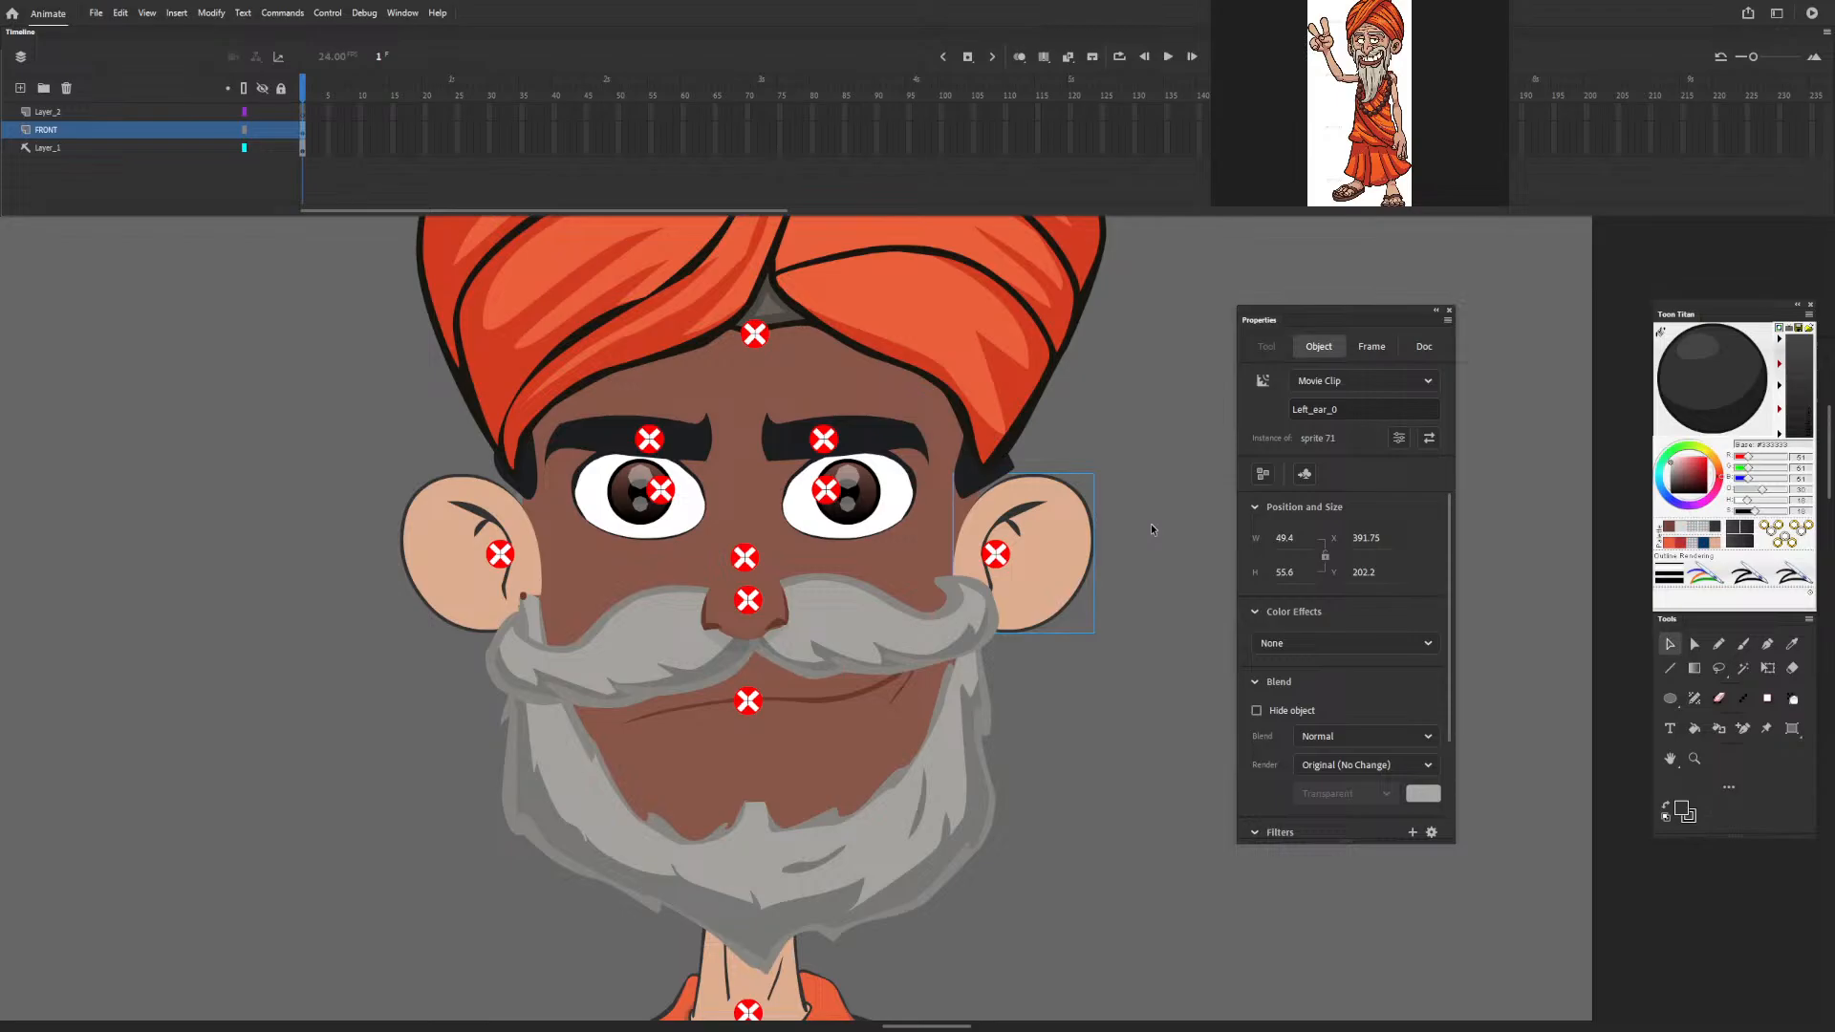
Reopen the ear symbol and break its nested graphic apart into editable shapes.
{"action": "double_click", "coordinate": [1069, 560]}
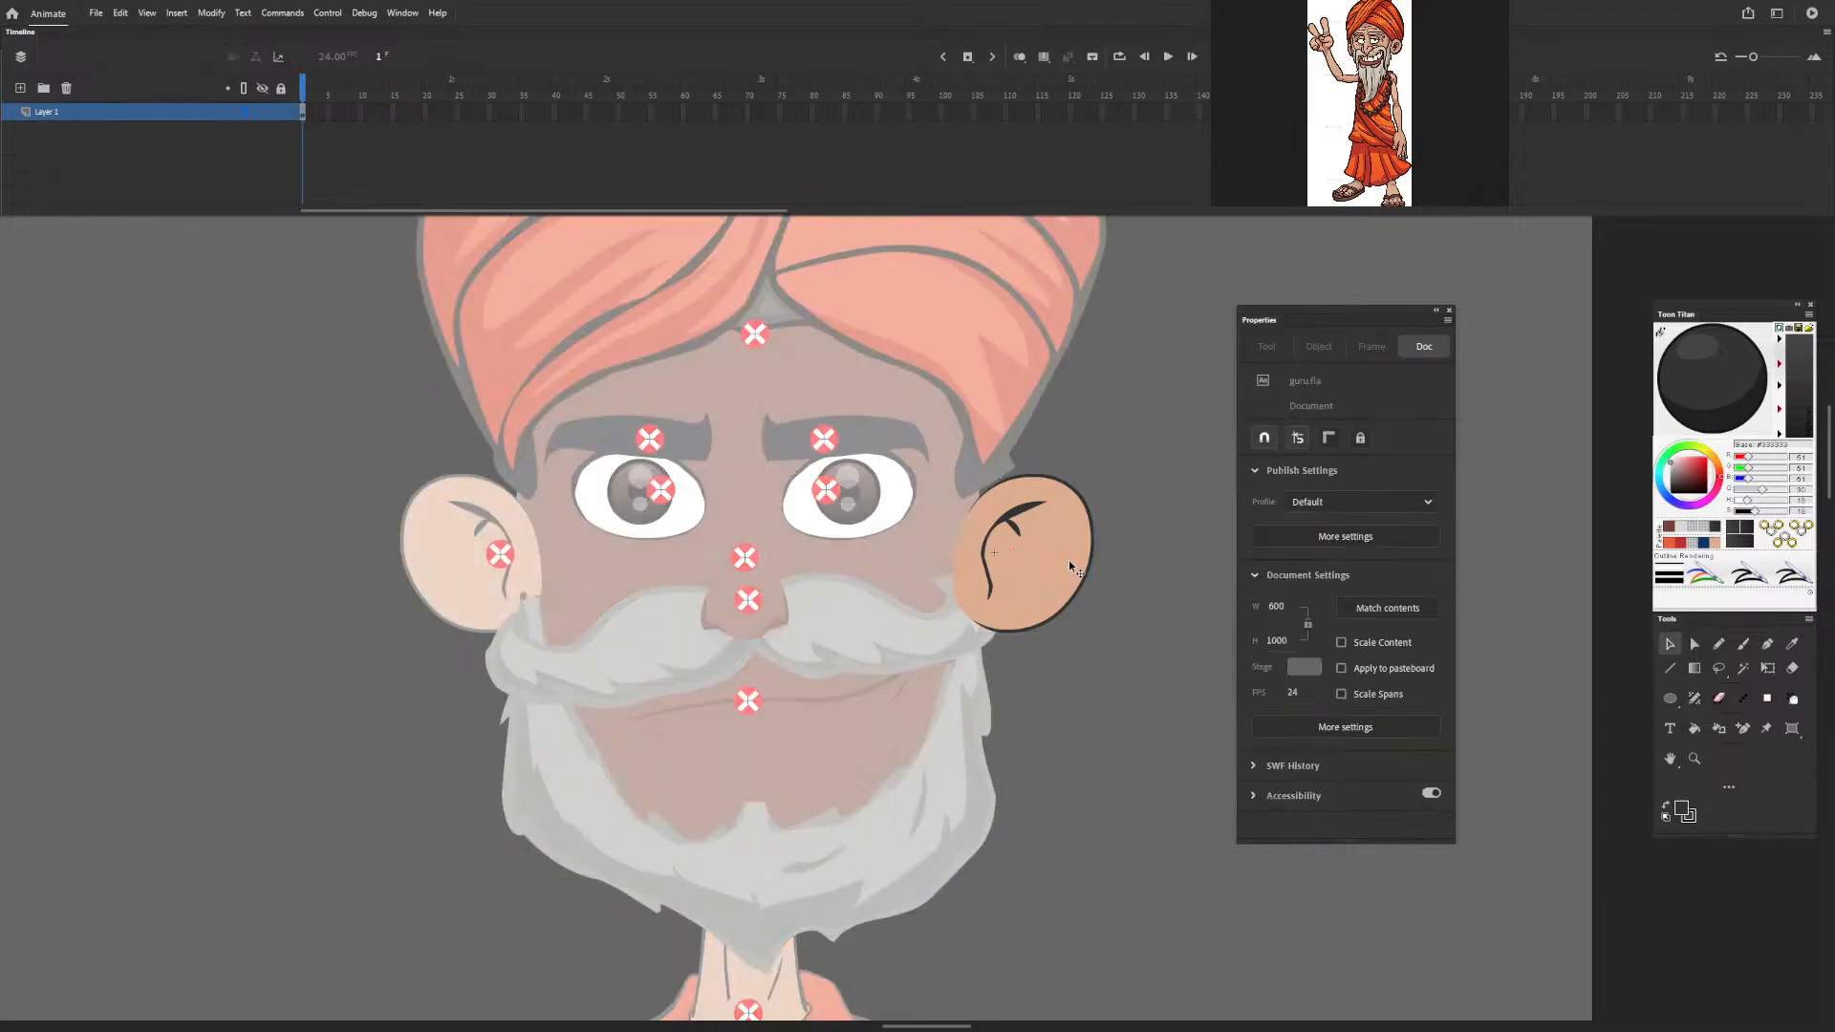
{"action": "left_click", "coordinate": [1051, 562]}
{"action": "left_click", "coordinate": [1103, 554]}
{"action": "left_click", "coordinate": [1089, 548]}
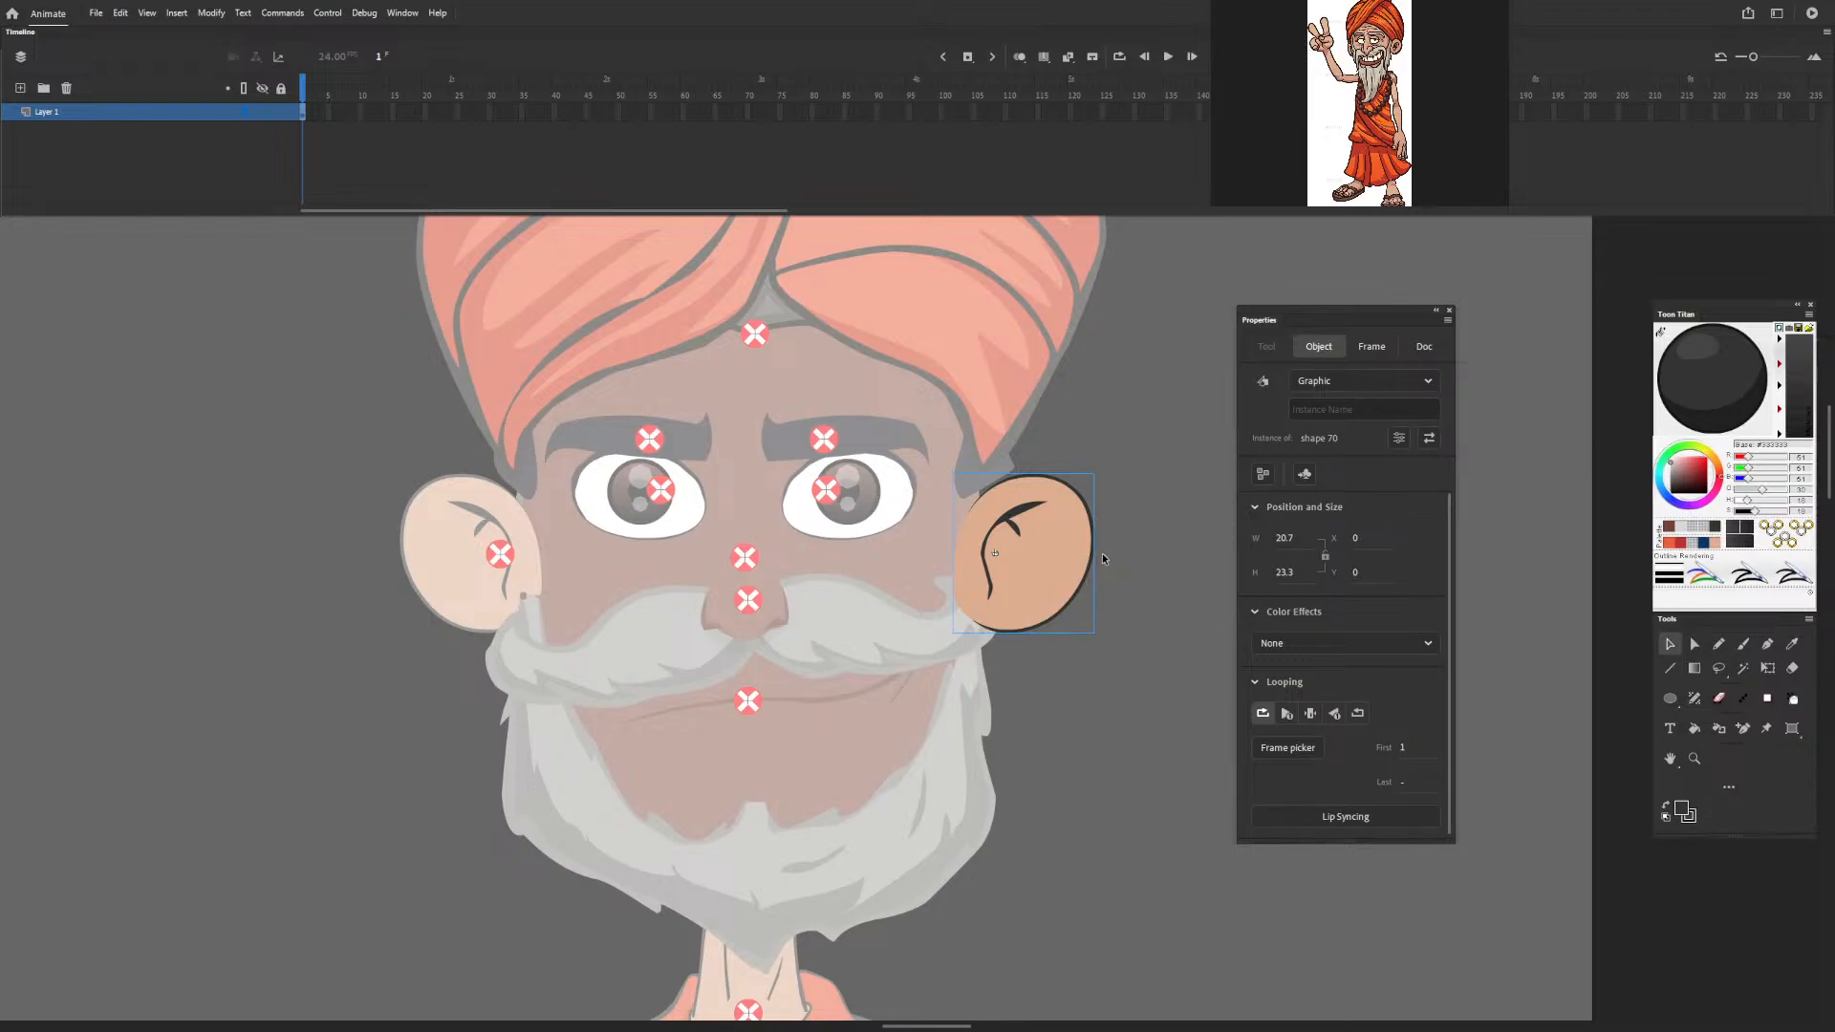
{"action": "key", "text": "ctrl+b"}
{"action": "left_click", "coordinate": [1138, 568]}
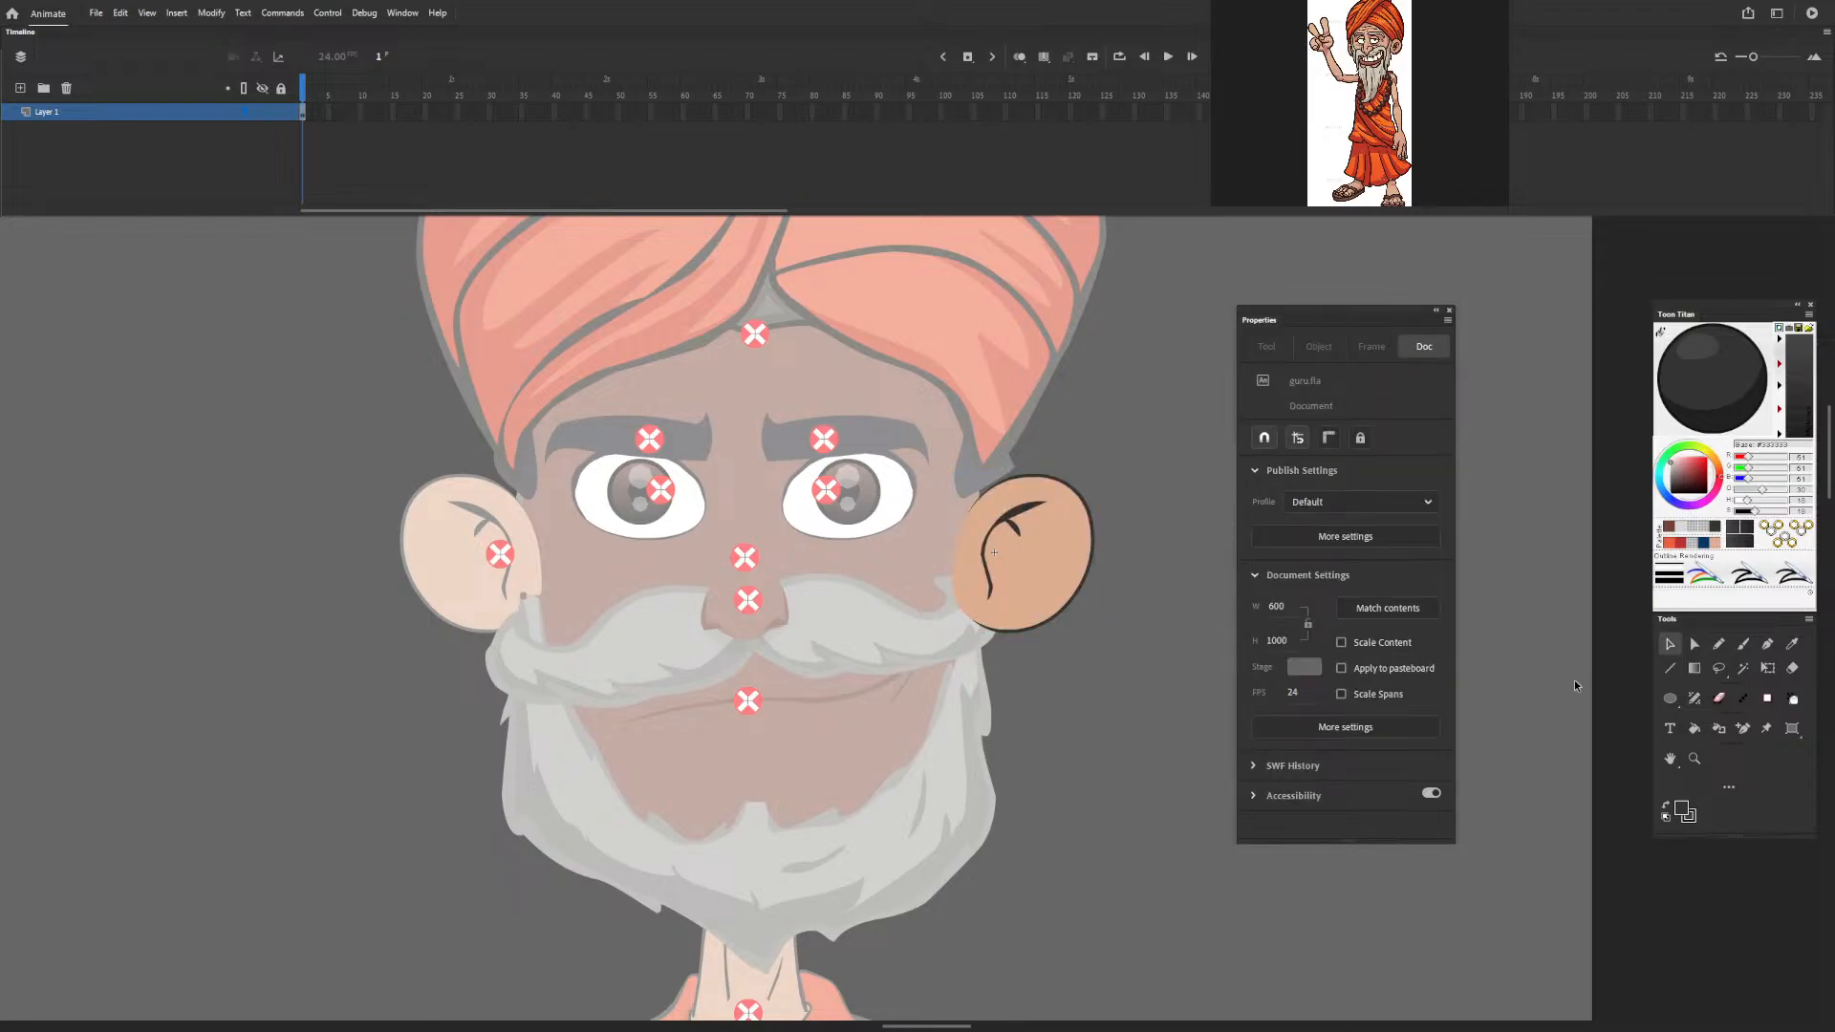
Draw a curved shading boundary across the lower ear and a closed inner-ear contour with the Pencil tool at stroke size 1.
{"action": "left_click", "coordinate": [1719, 644]}
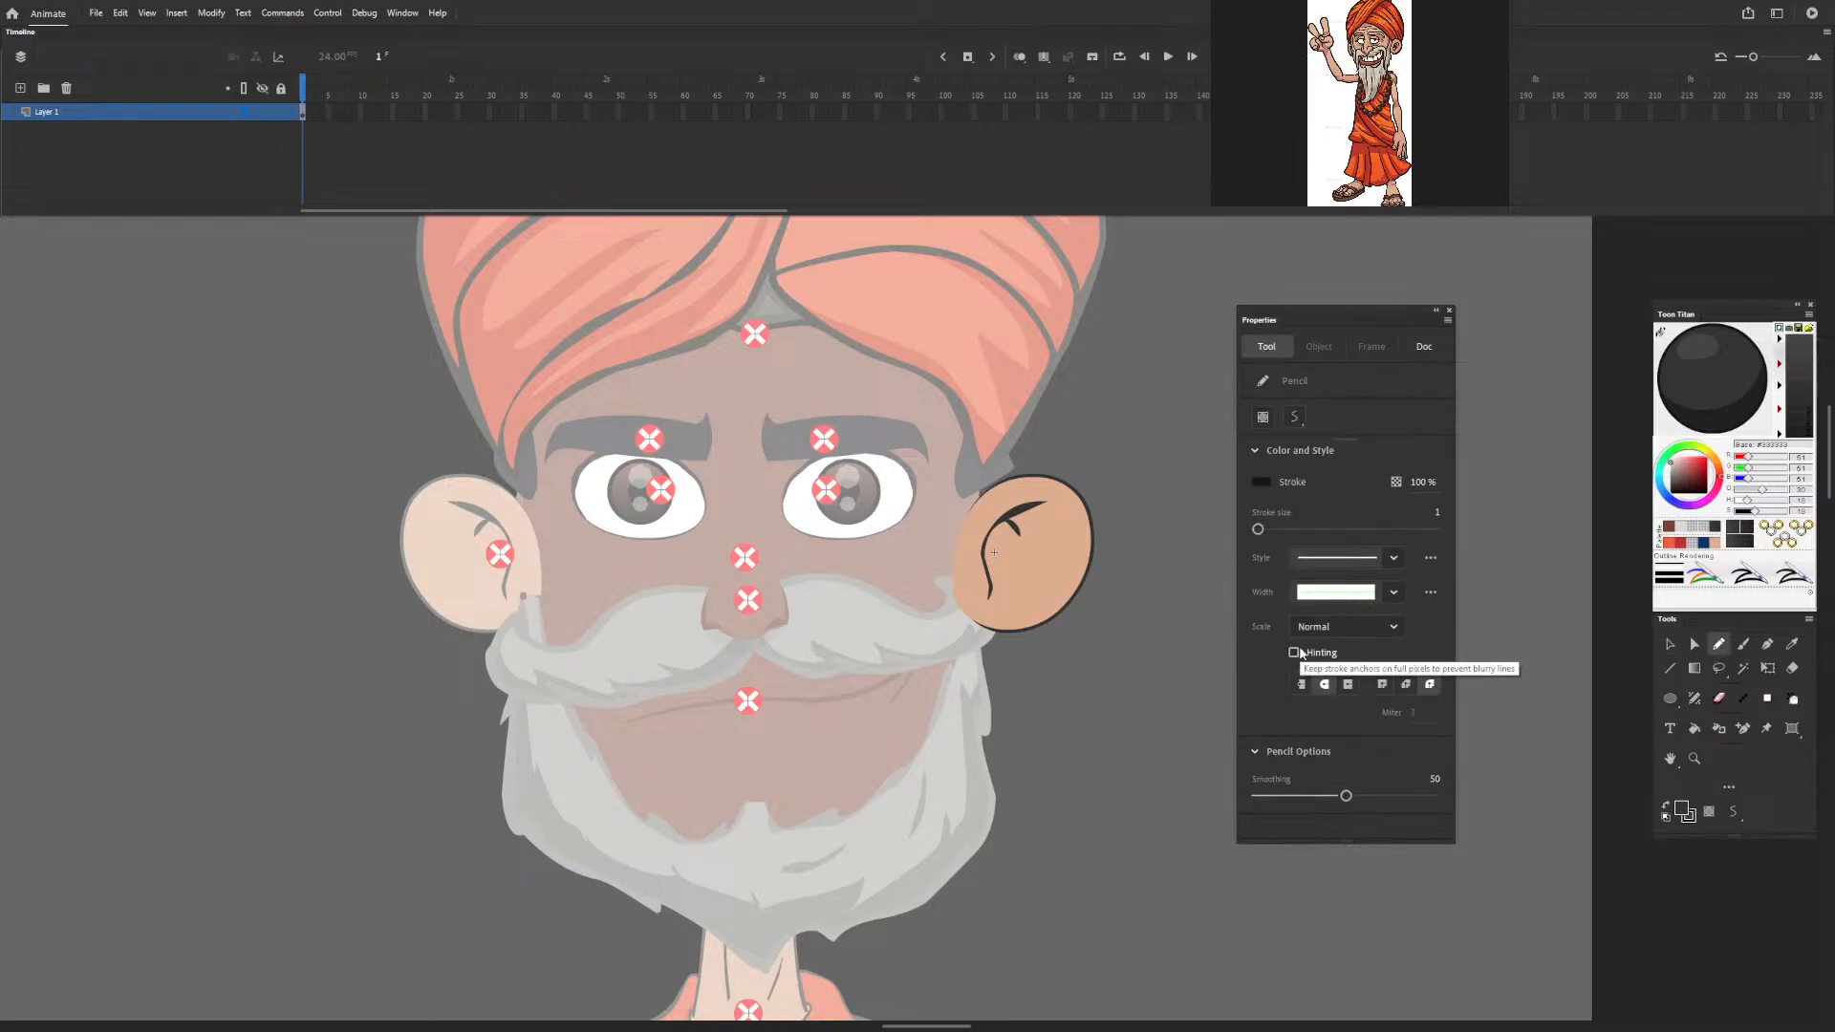
{"action": "mouse_move", "coordinate": [940, 573]}
{"action": "left_mouse_down"}
{"action": "mouse_move", "coordinate": [1005, 605]}
{"action": "mouse_move", "coordinate": [1057, 579]}
{"action": "mouse_move", "coordinate": [1104, 508]}
{"action": "left_mouse_up"}
{"action": "mouse_move", "coordinate": [969, 566]}
{"action": "left_mouse_down"}
{"action": "mouse_move", "coordinate": [993, 546]}
{"action": "mouse_move", "coordinate": [1031, 568]}
{"action": "mouse_move", "coordinate": [1050, 497]}
{"action": "mouse_move", "coordinate": [1015, 497]}
{"action": "mouse_move", "coordinate": [972, 556]}
{"action": "mouse_move", "coordinate": [994, 553]}
{"action": "left_mouse_up"}
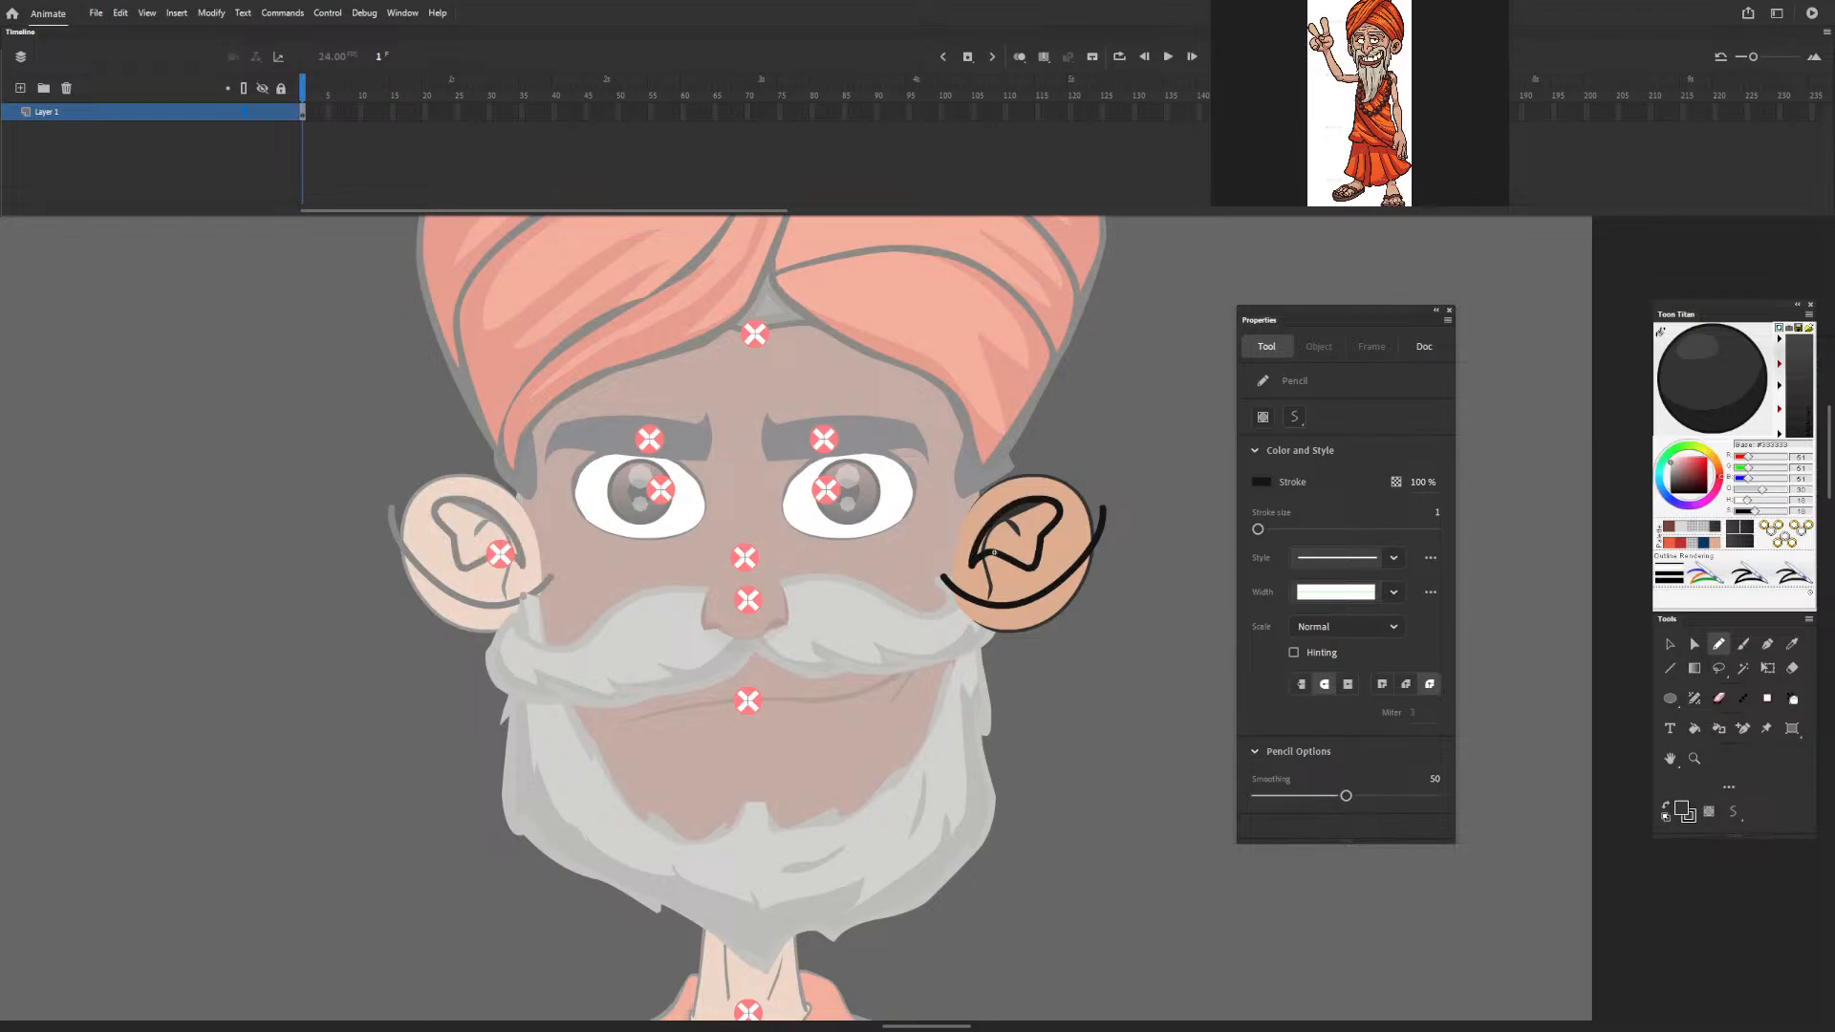
Check how the pencil lines divide the ear's fill into selectable regions, and return to the full figure.
{"action": "left_click", "coordinate": [1670, 643]}
{"action": "left_click", "coordinate": [1029, 522]}
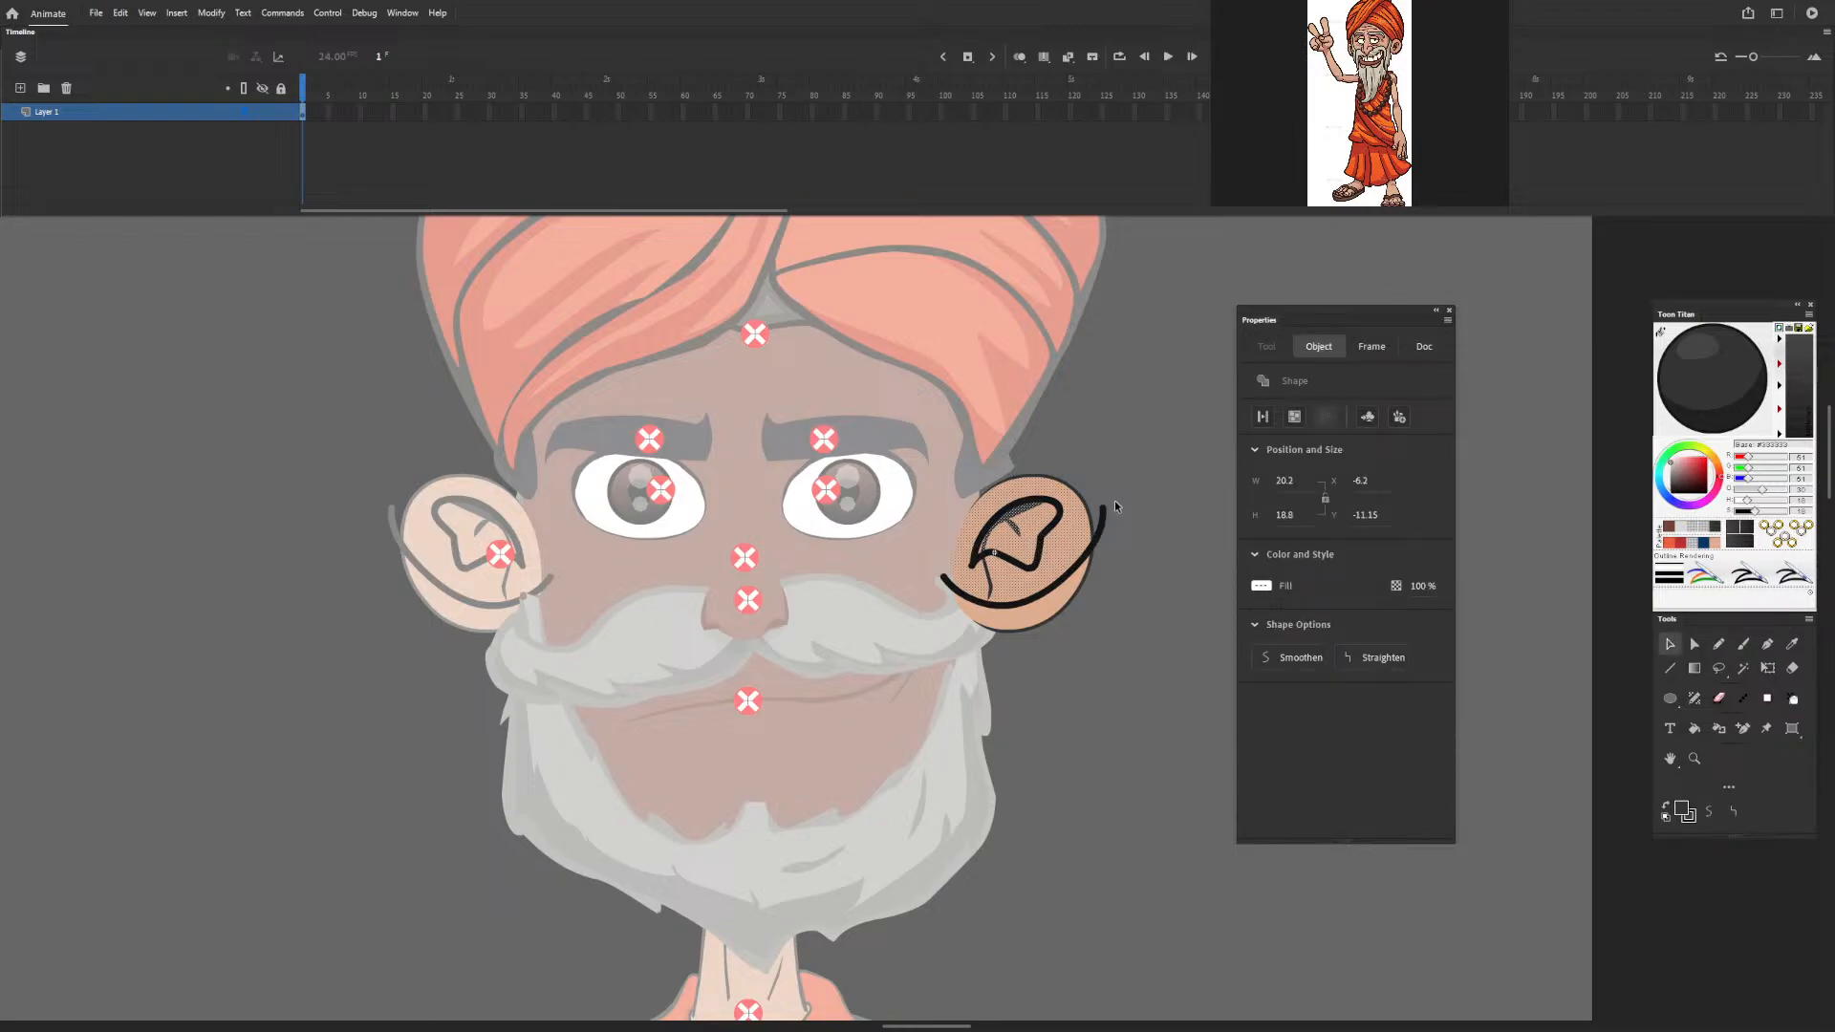
{"action": "left_click", "coordinate": [1088, 483]}
{"action": "left_click", "coordinate": [1052, 520]}
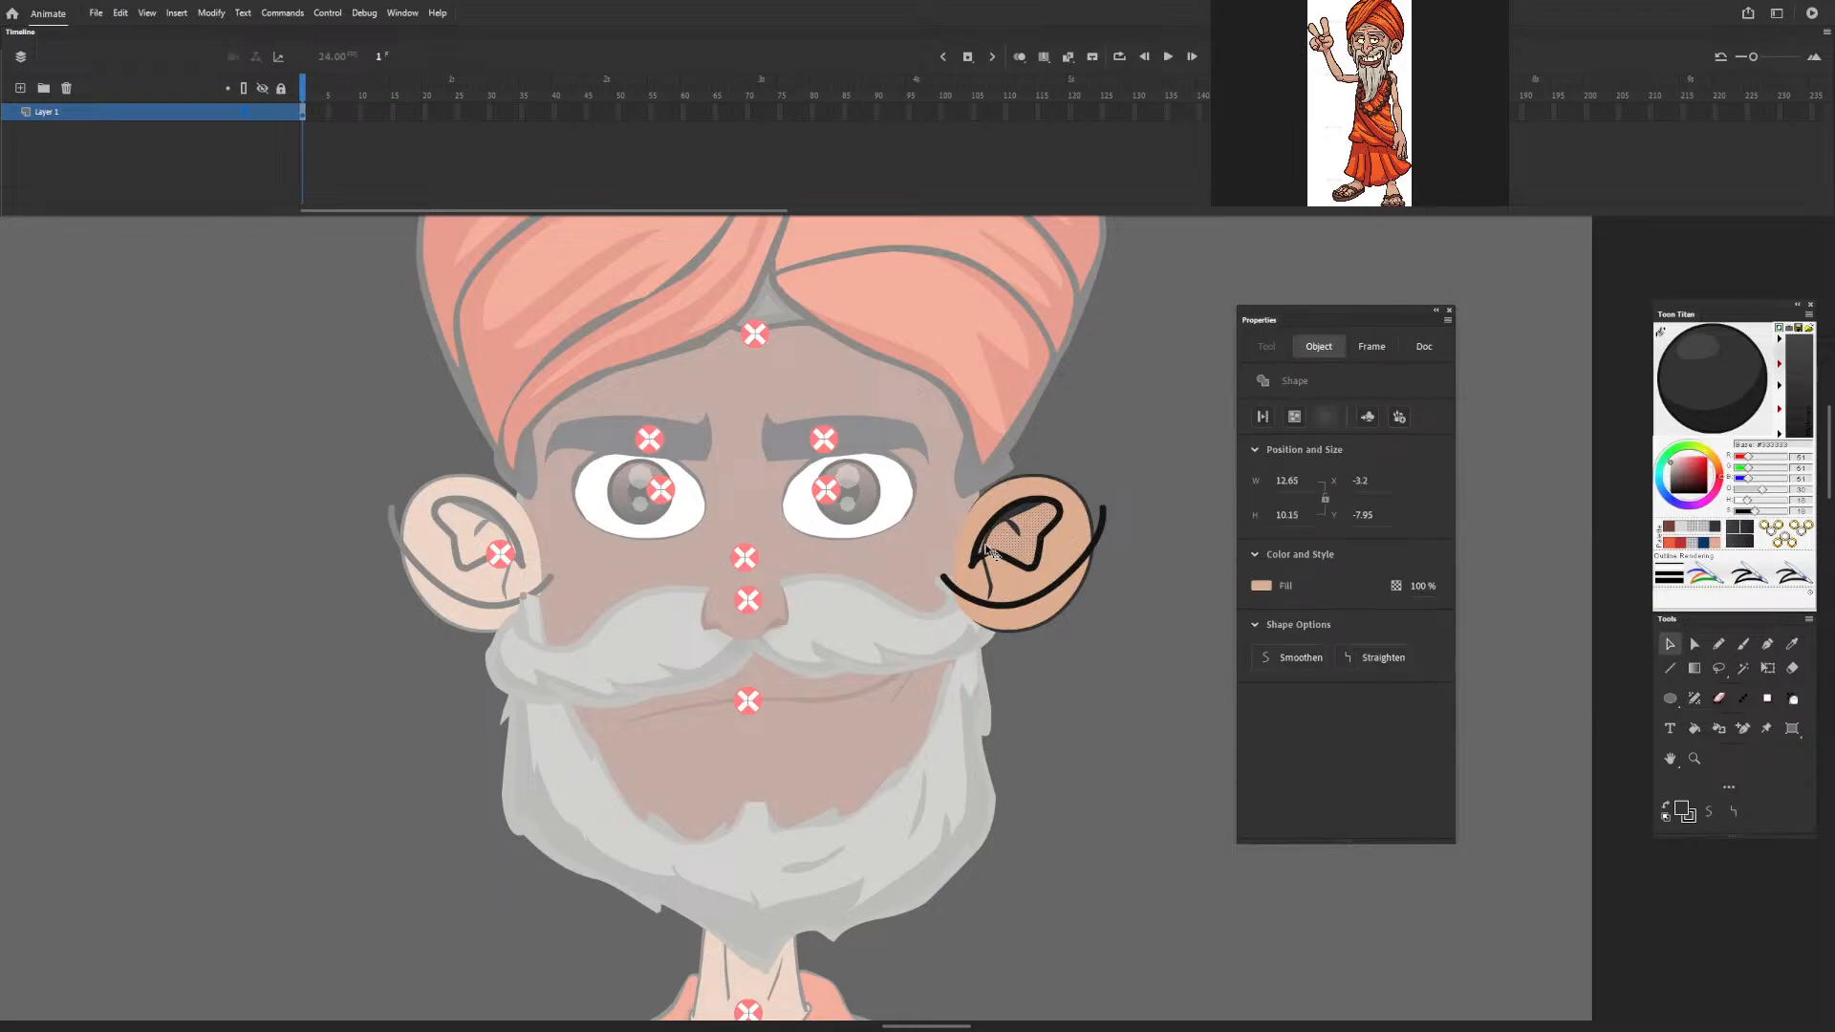
{"action": "left_click", "coordinate": [989, 551]}
{"action": "left_click", "coordinate": [980, 549], "text": "shift"}
{"action": "left_click", "coordinate": [1006, 516], "text": "shift"}
{"action": "left_click", "coordinate": [1061, 597], "text": "shift"}
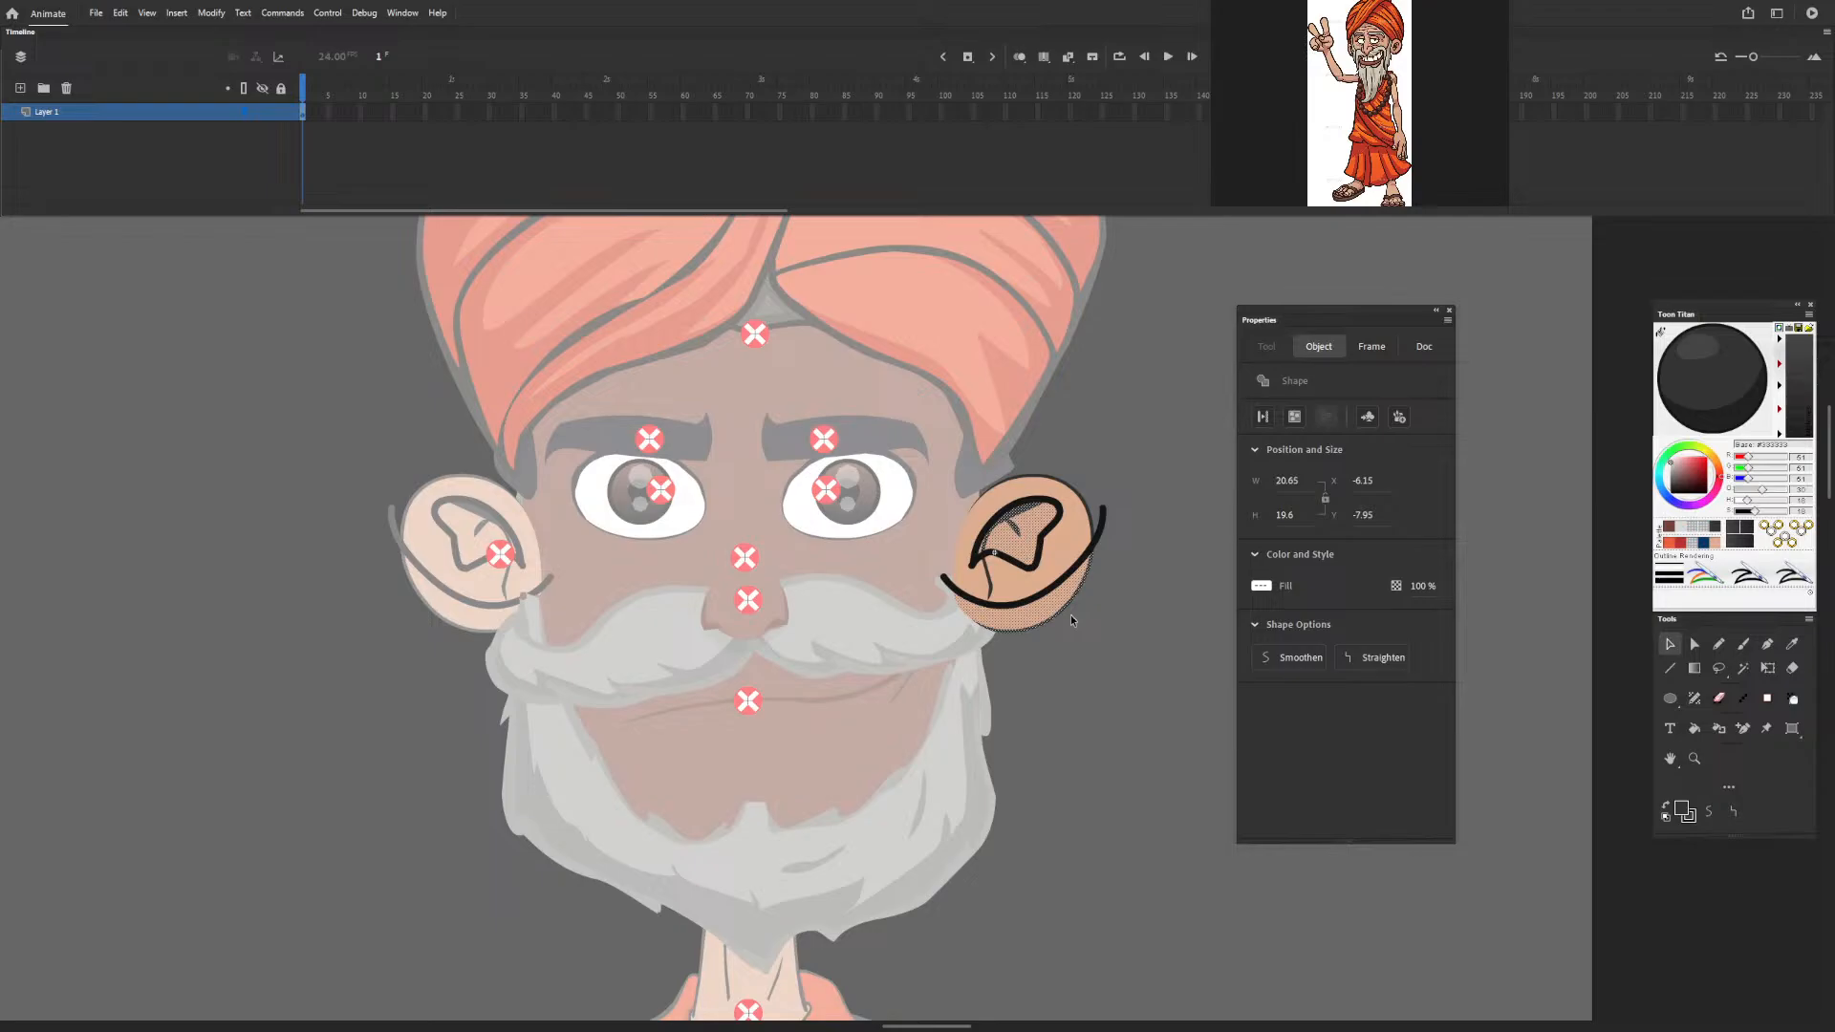
{"action": "double_click", "coordinate": [1109, 519]}
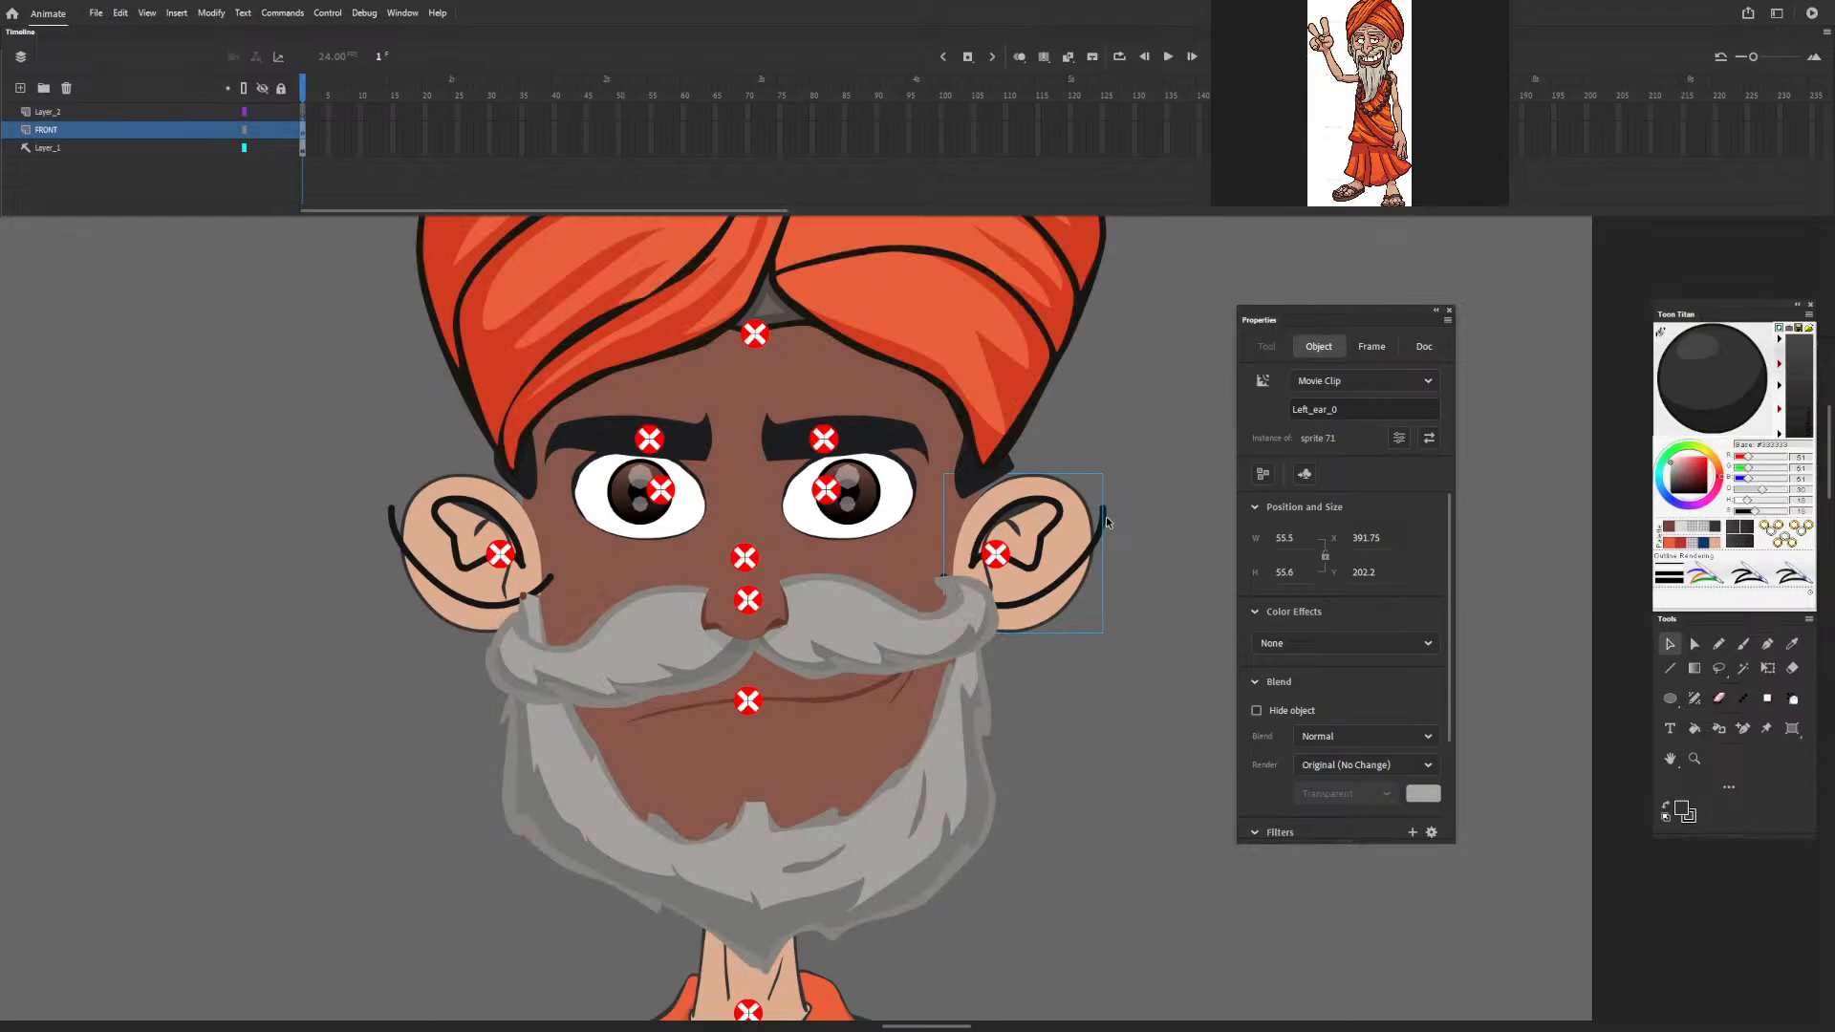
Reopen the ear symbol and delete the pencil lines of the lower shading boundary and the inner-ear contour.
{"action": "left_click", "coordinate": [1107, 518]}
{"action": "double_click", "coordinate": [1103, 525]}
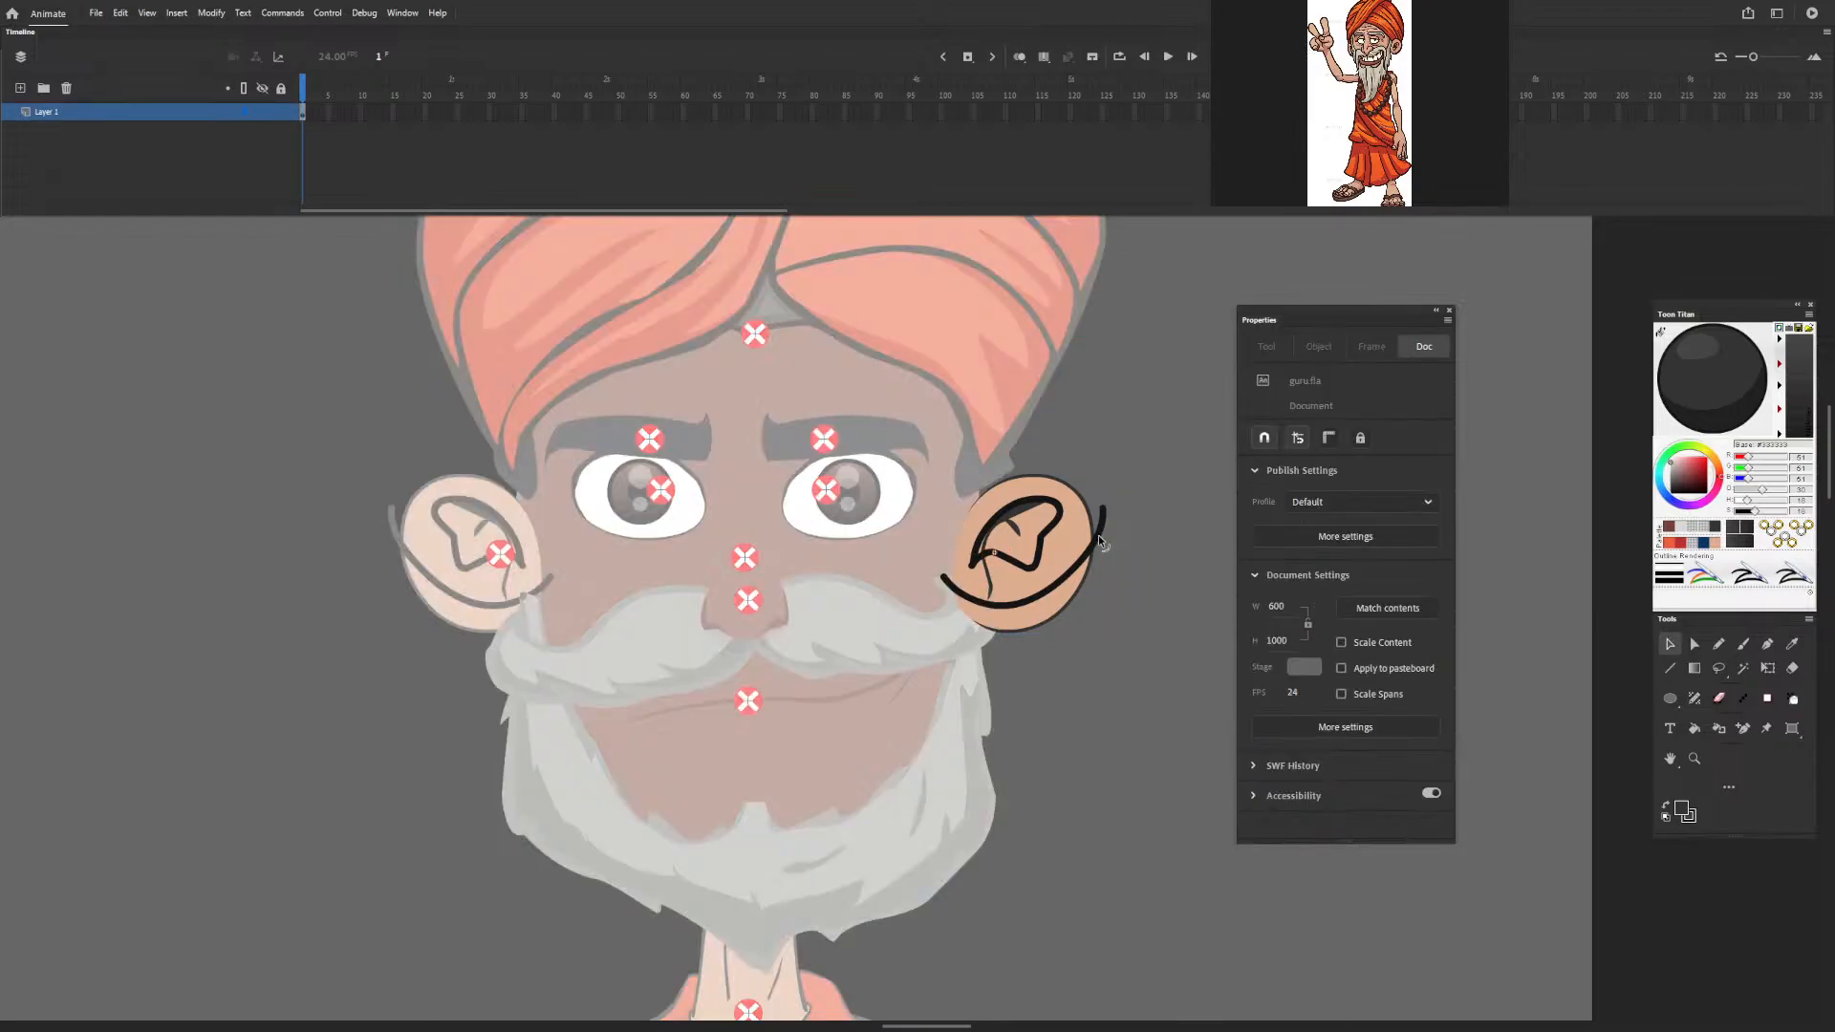
{"action": "left_click", "coordinate": [1098, 535]}
{"action": "key", "text": "Delete"}
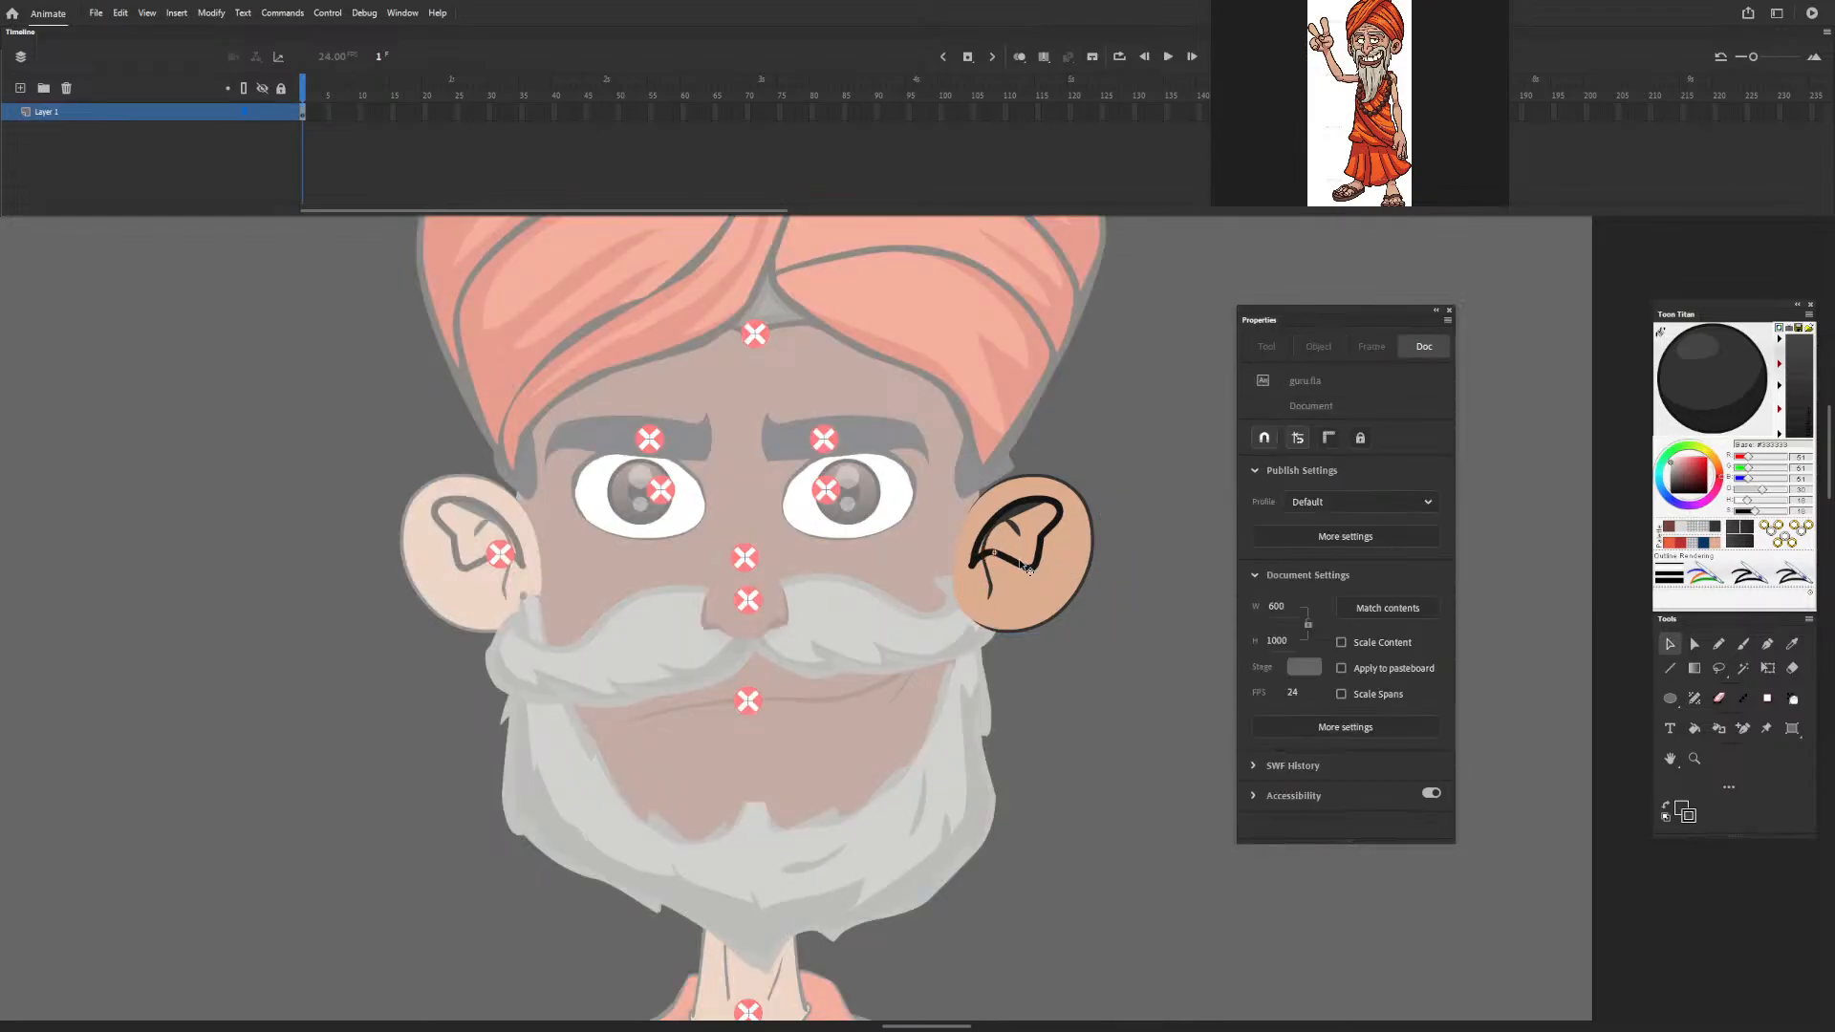
{"action": "left_click", "coordinate": [1041, 542]}
{"action": "key", "text": "Delete"}
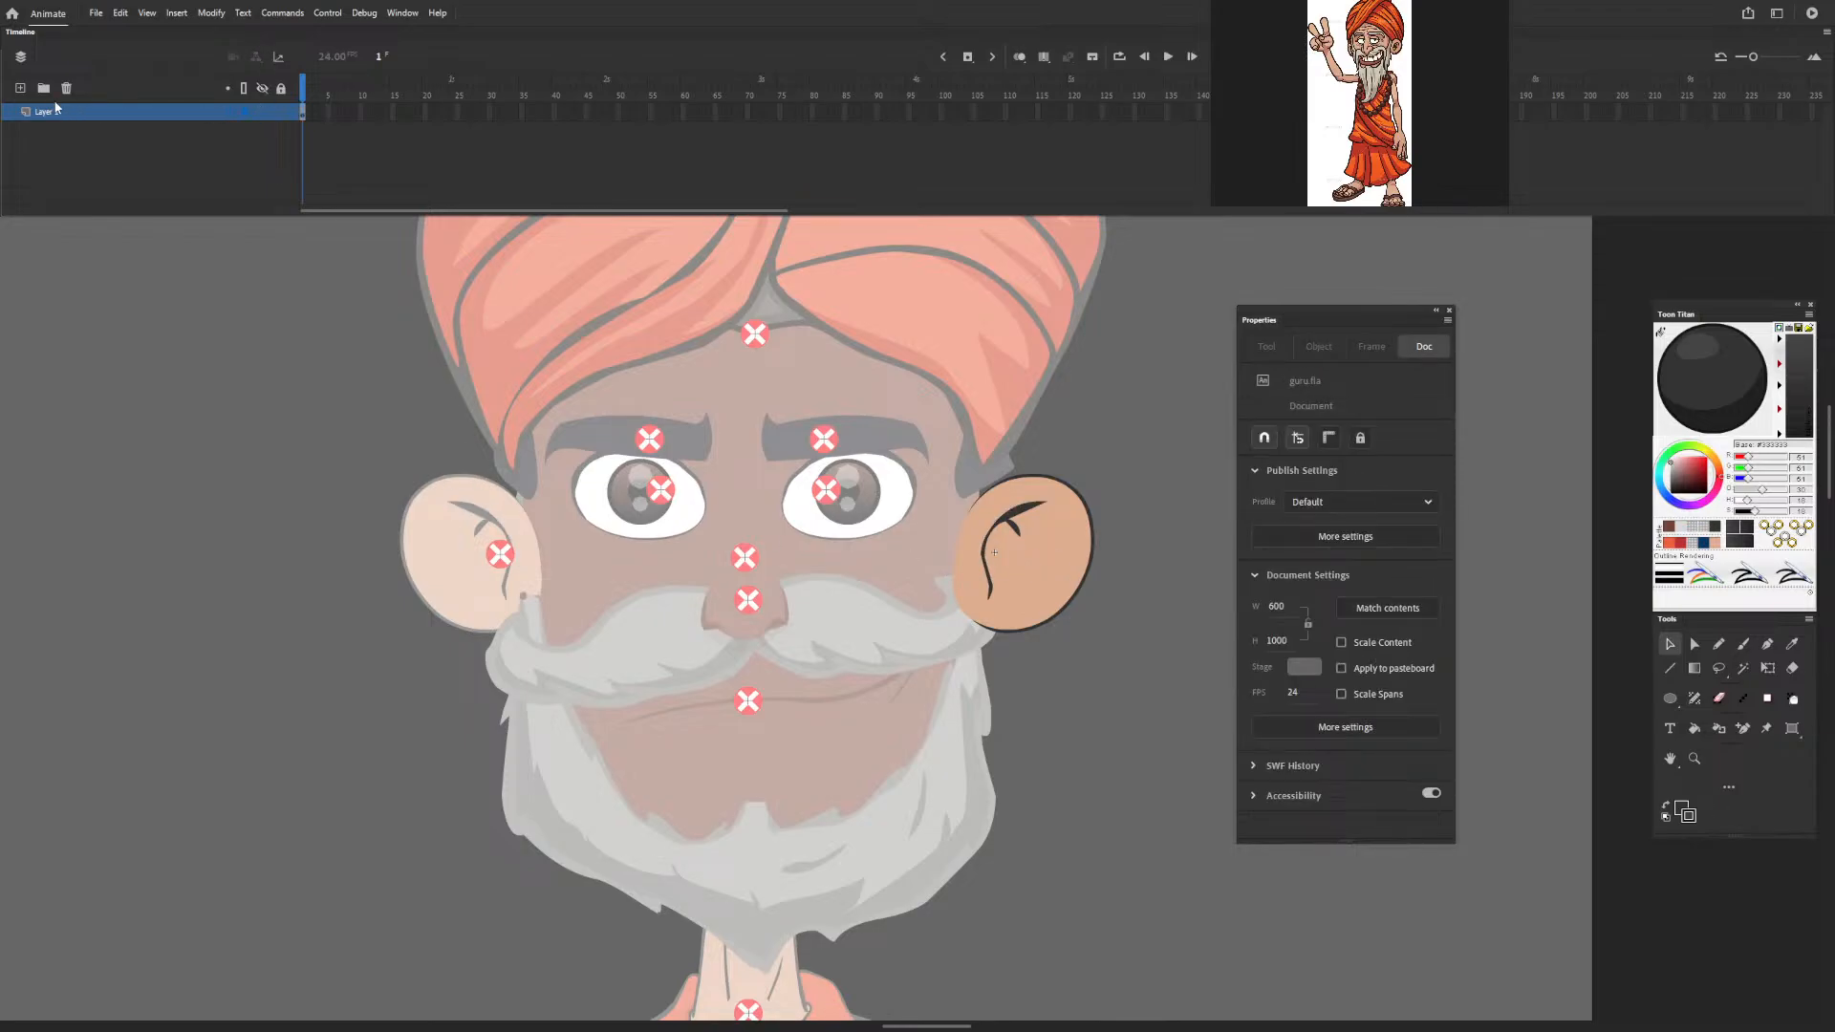
Add a layer to the ear symbol, paste the shading regions in place and fill them with near-black.
{"action": "left_click", "coordinate": [20, 88]}
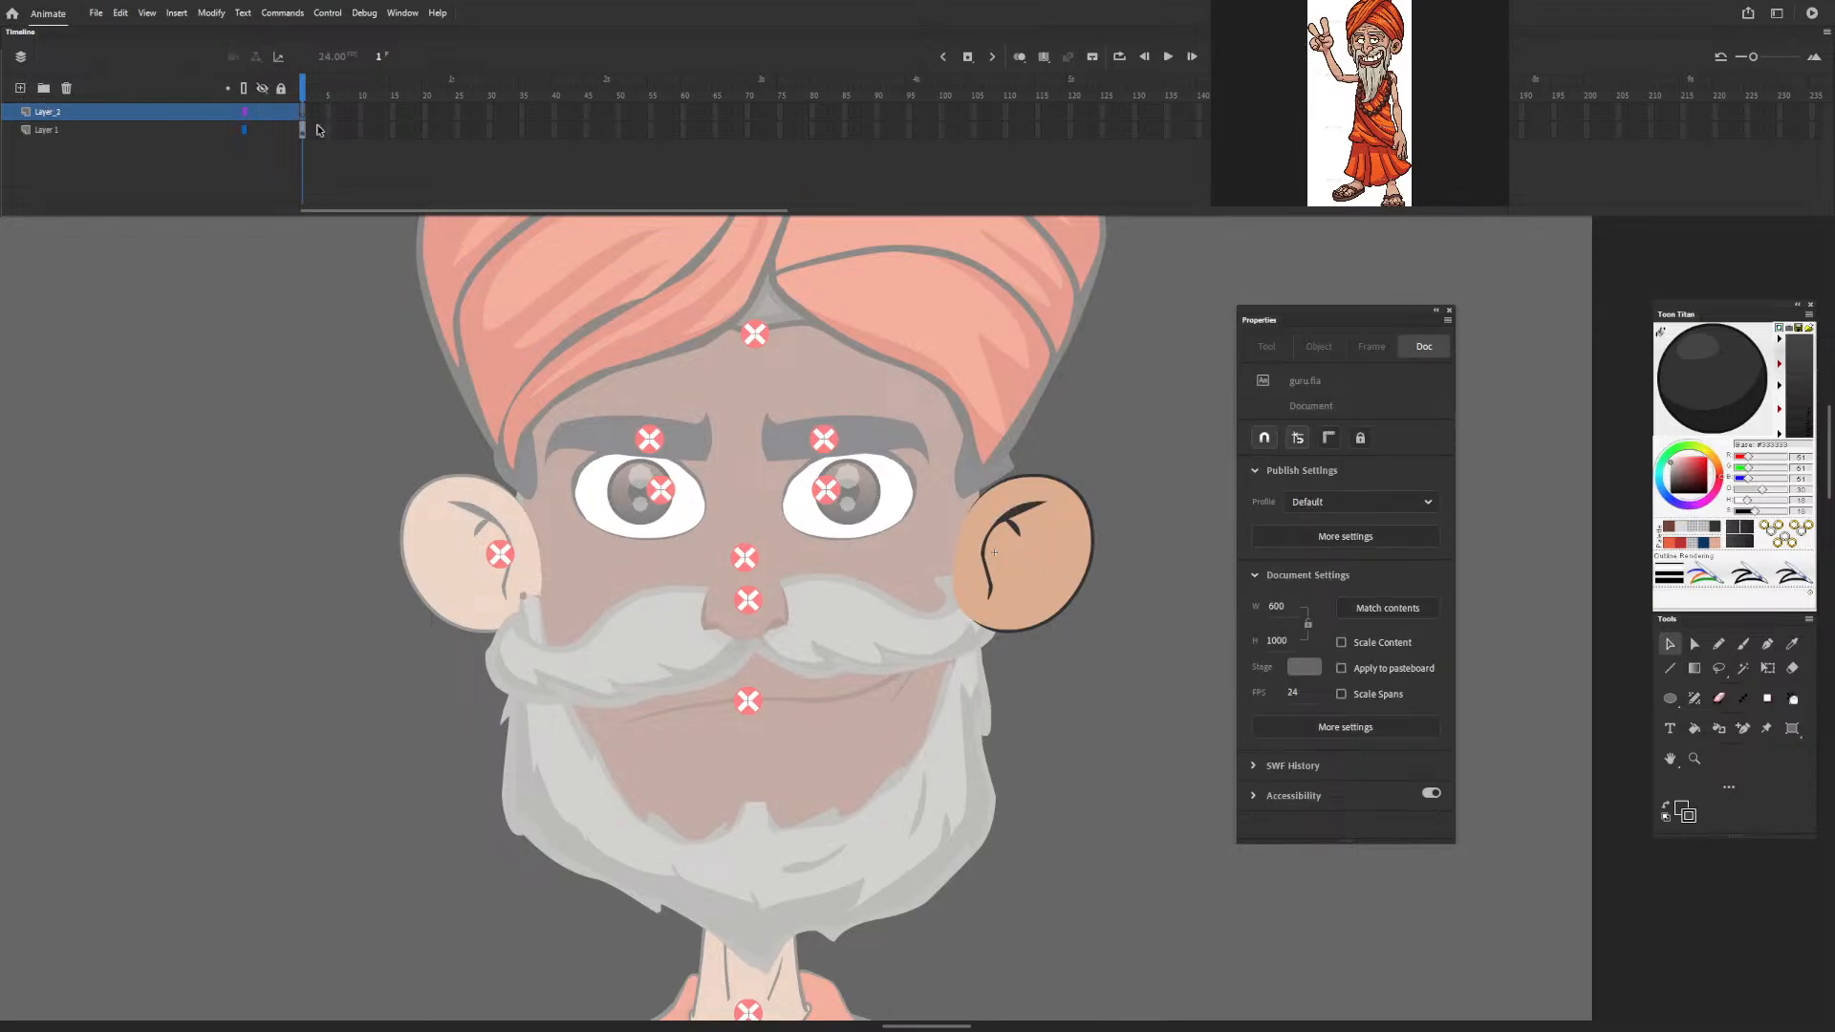
{"action": "right_click", "coordinate": [284, 356]}
{"action": "left_click", "coordinate": [387, 420]}
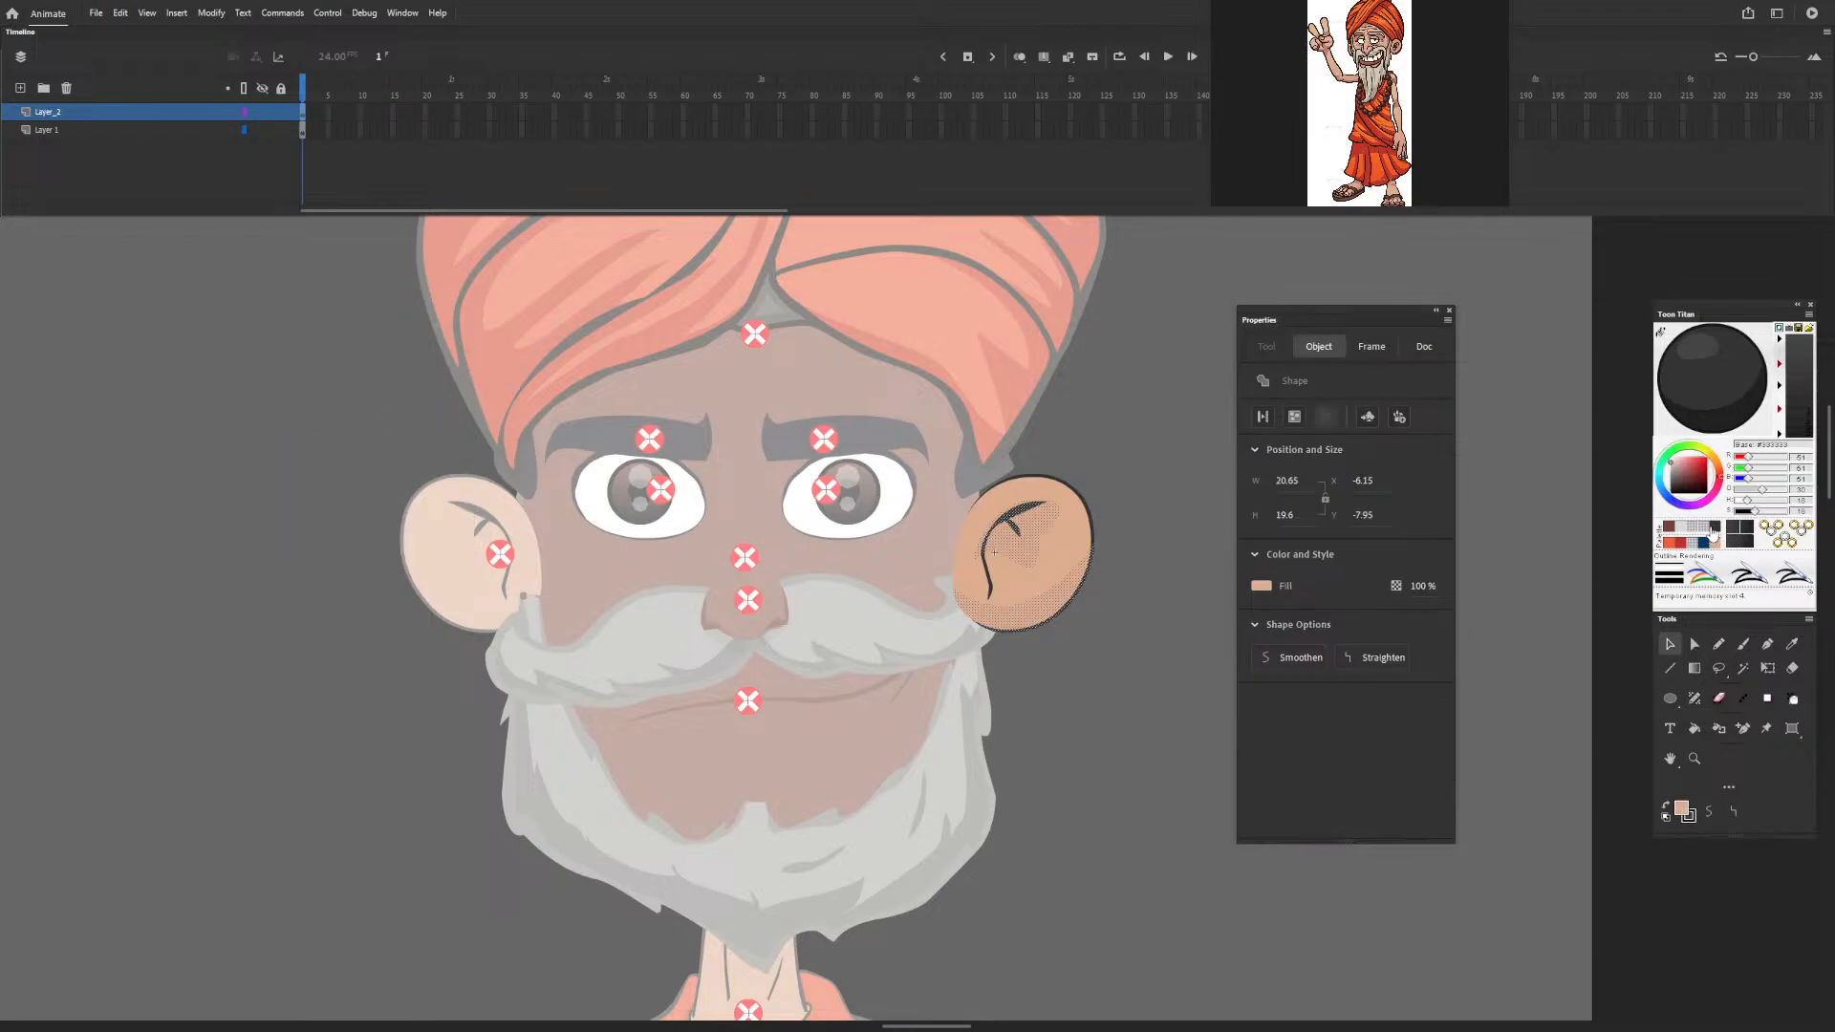
{"action": "left_click", "coordinate": [1701, 398]}
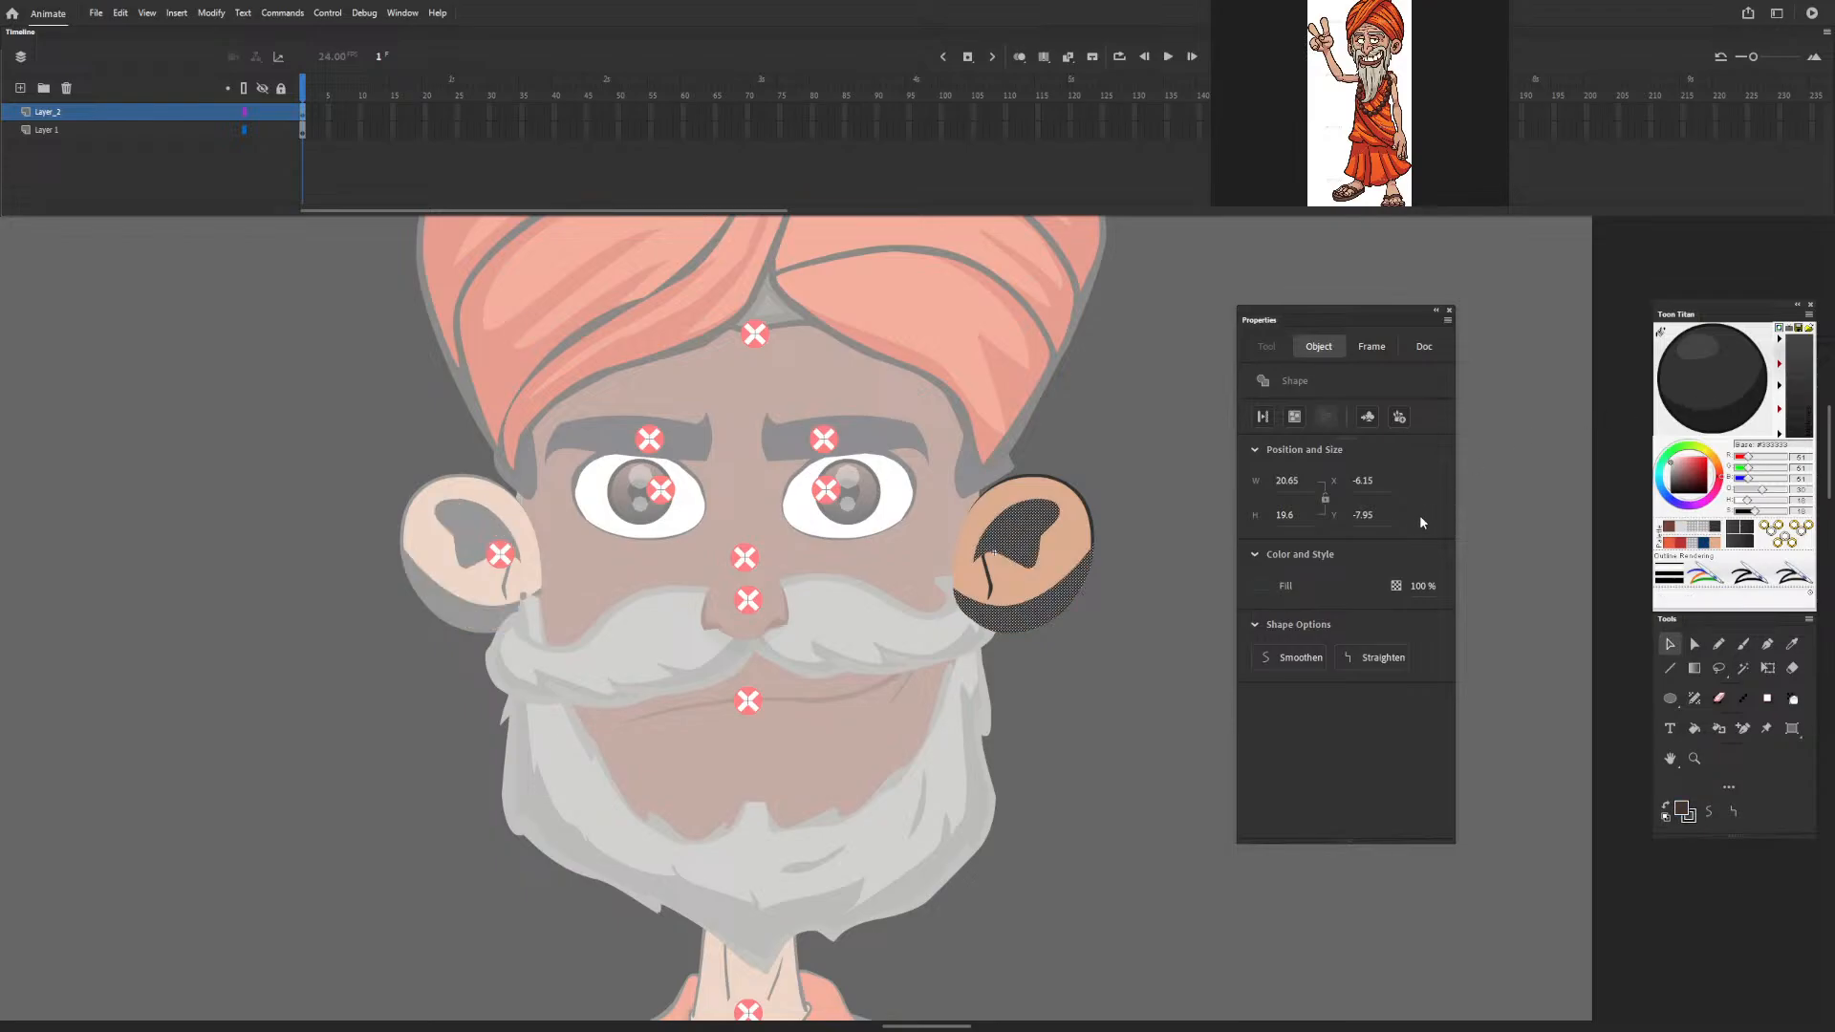
Convert the ear shading to a Movie Clip symbol with 25% Alpha and return to the full figure.
{"action": "key", "text": "F8"}
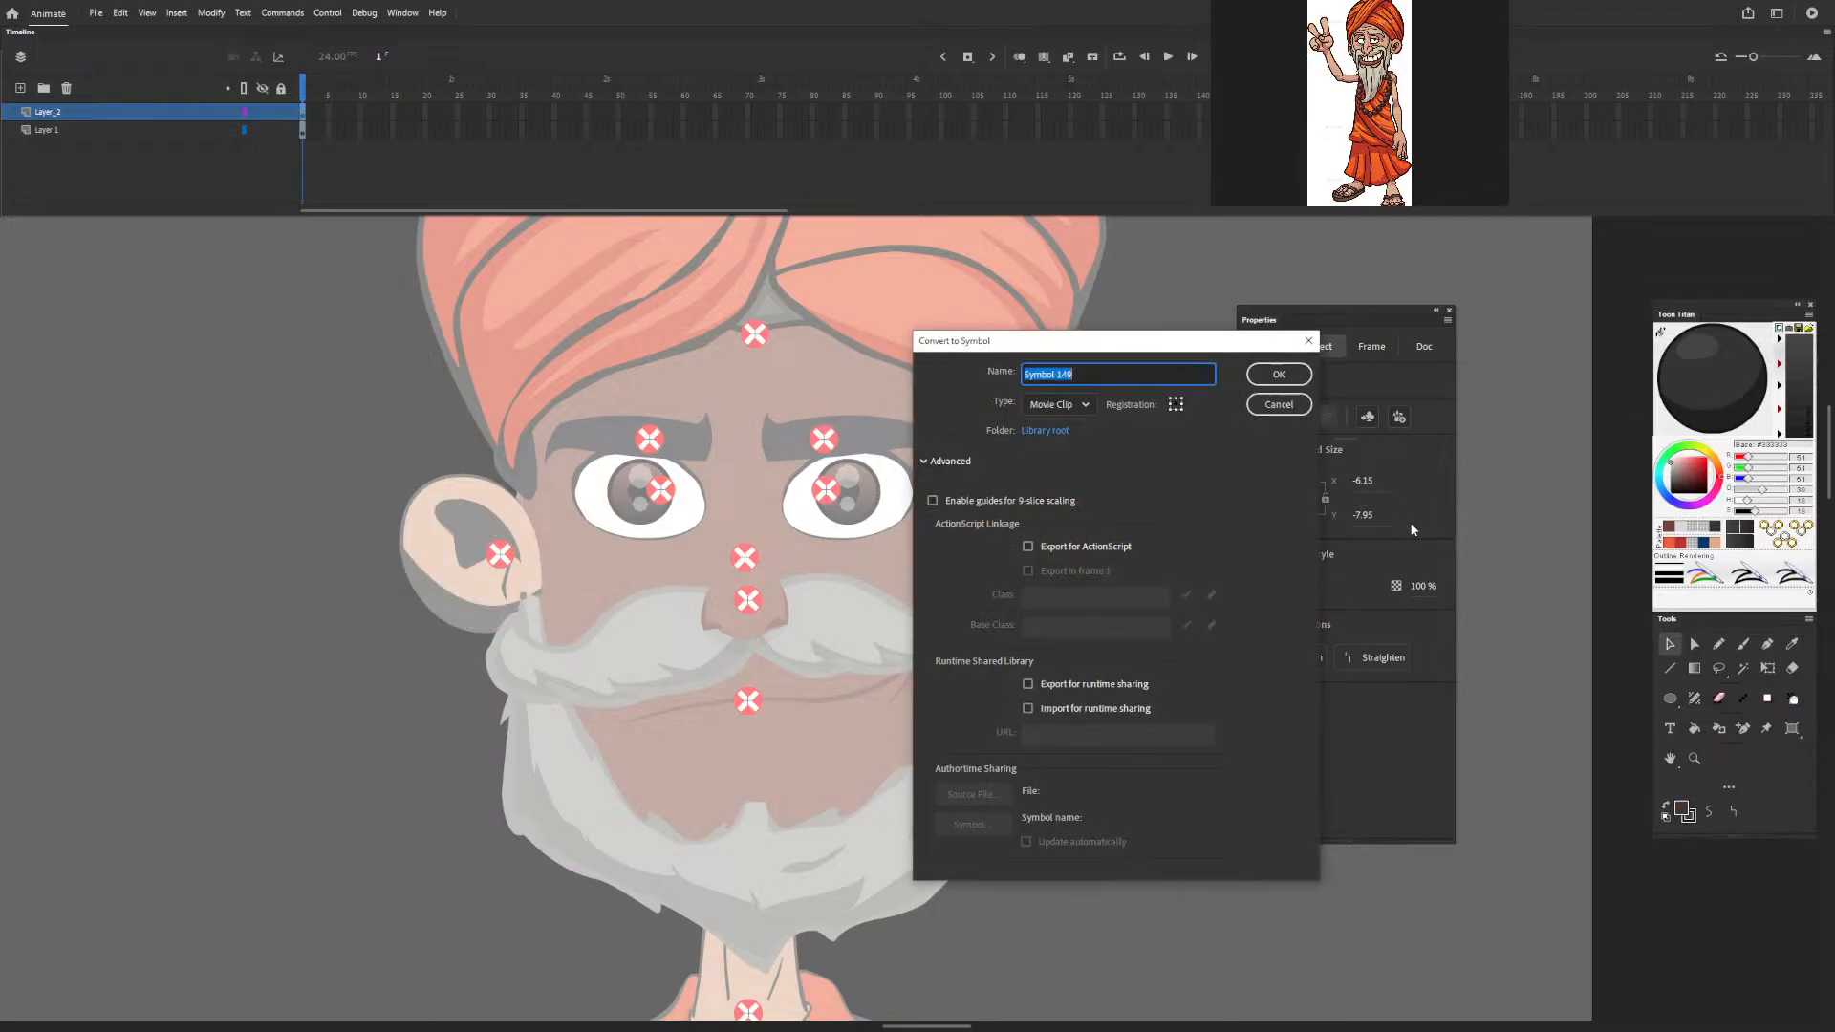
{"action": "left_click", "coordinate": [1288, 382]}
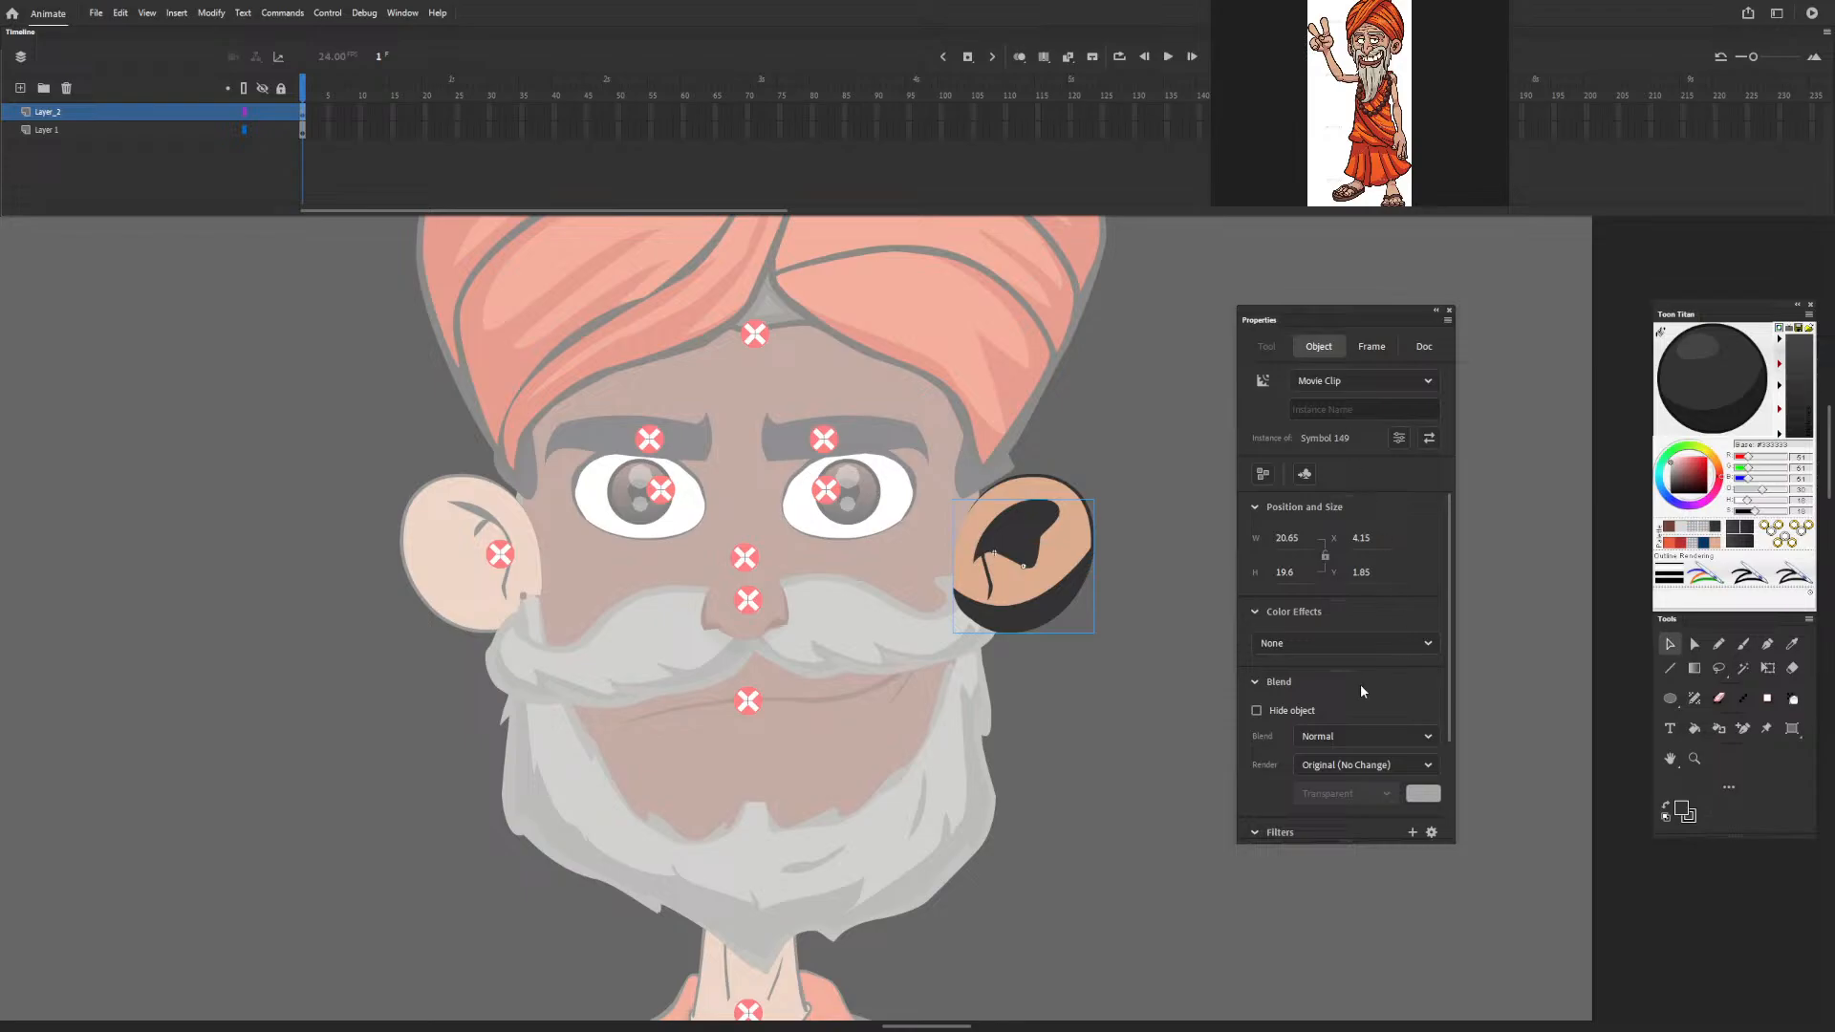
{"action": "left_click", "coordinate": [1373, 646]}
{"action": "left_click", "coordinate": [1297, 756]}
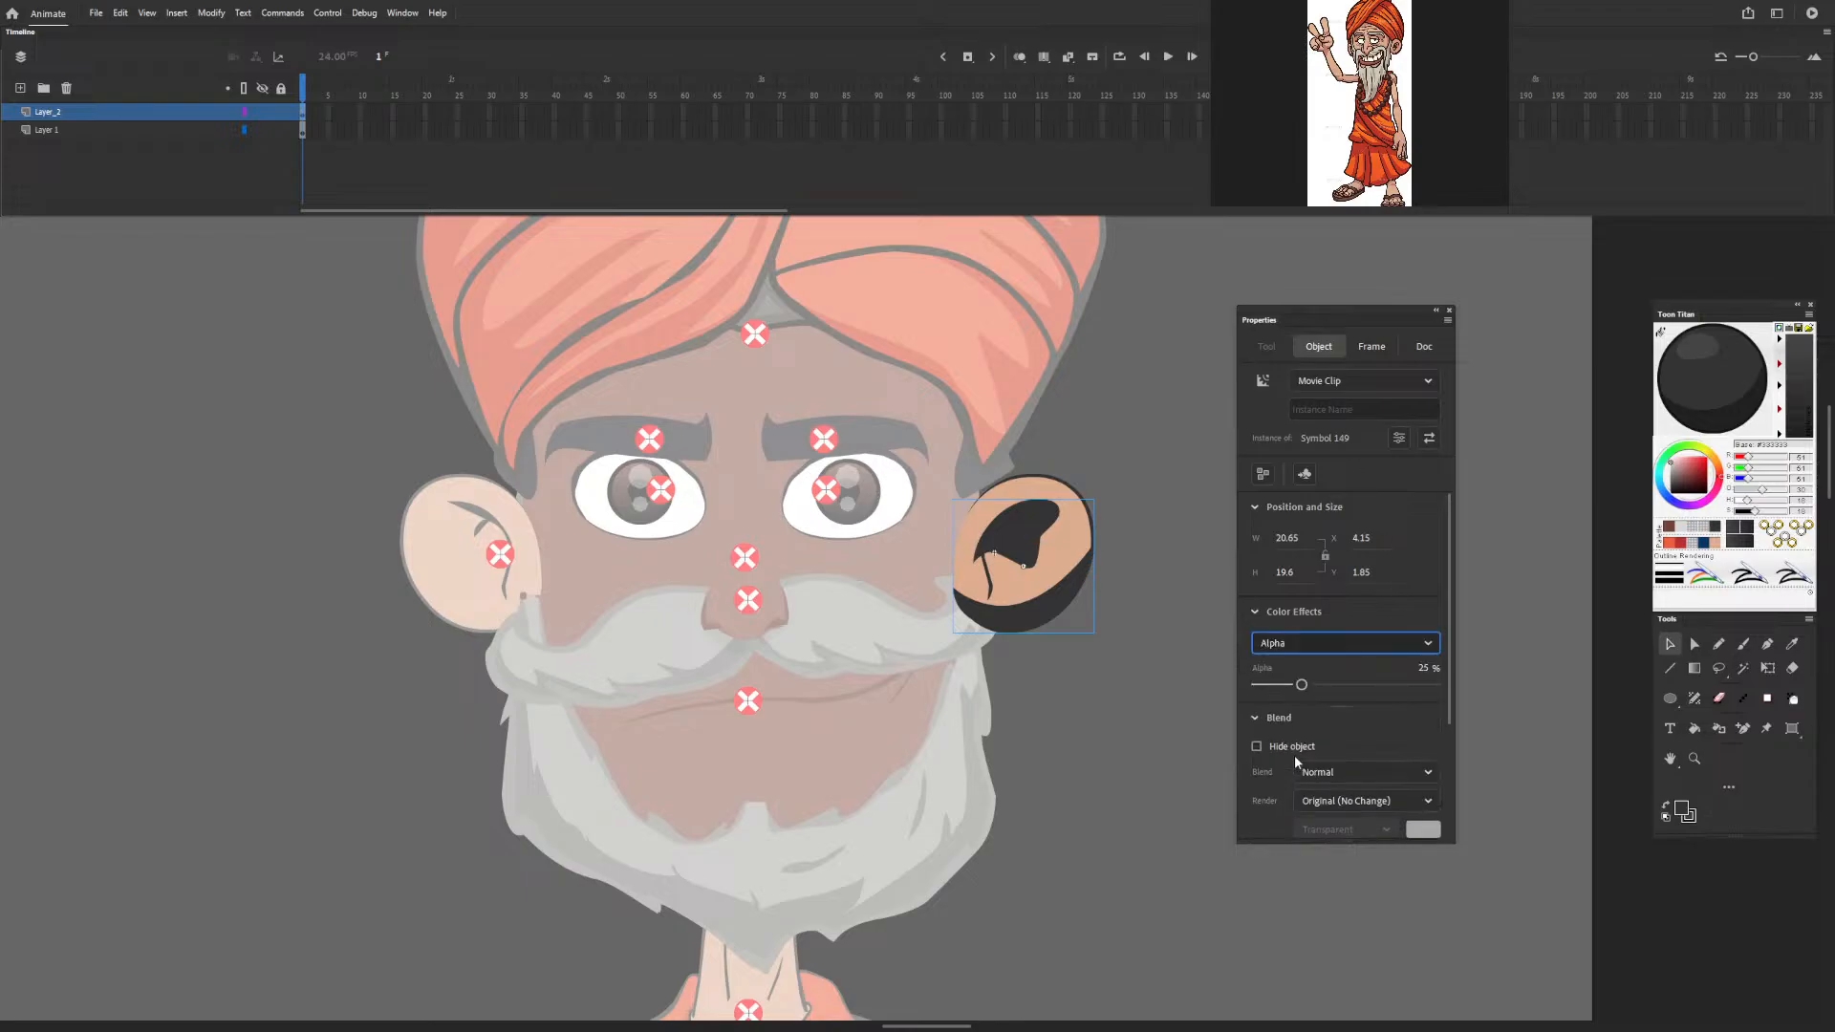
{"action": "left_click", "coordinate": [1164, 502]}
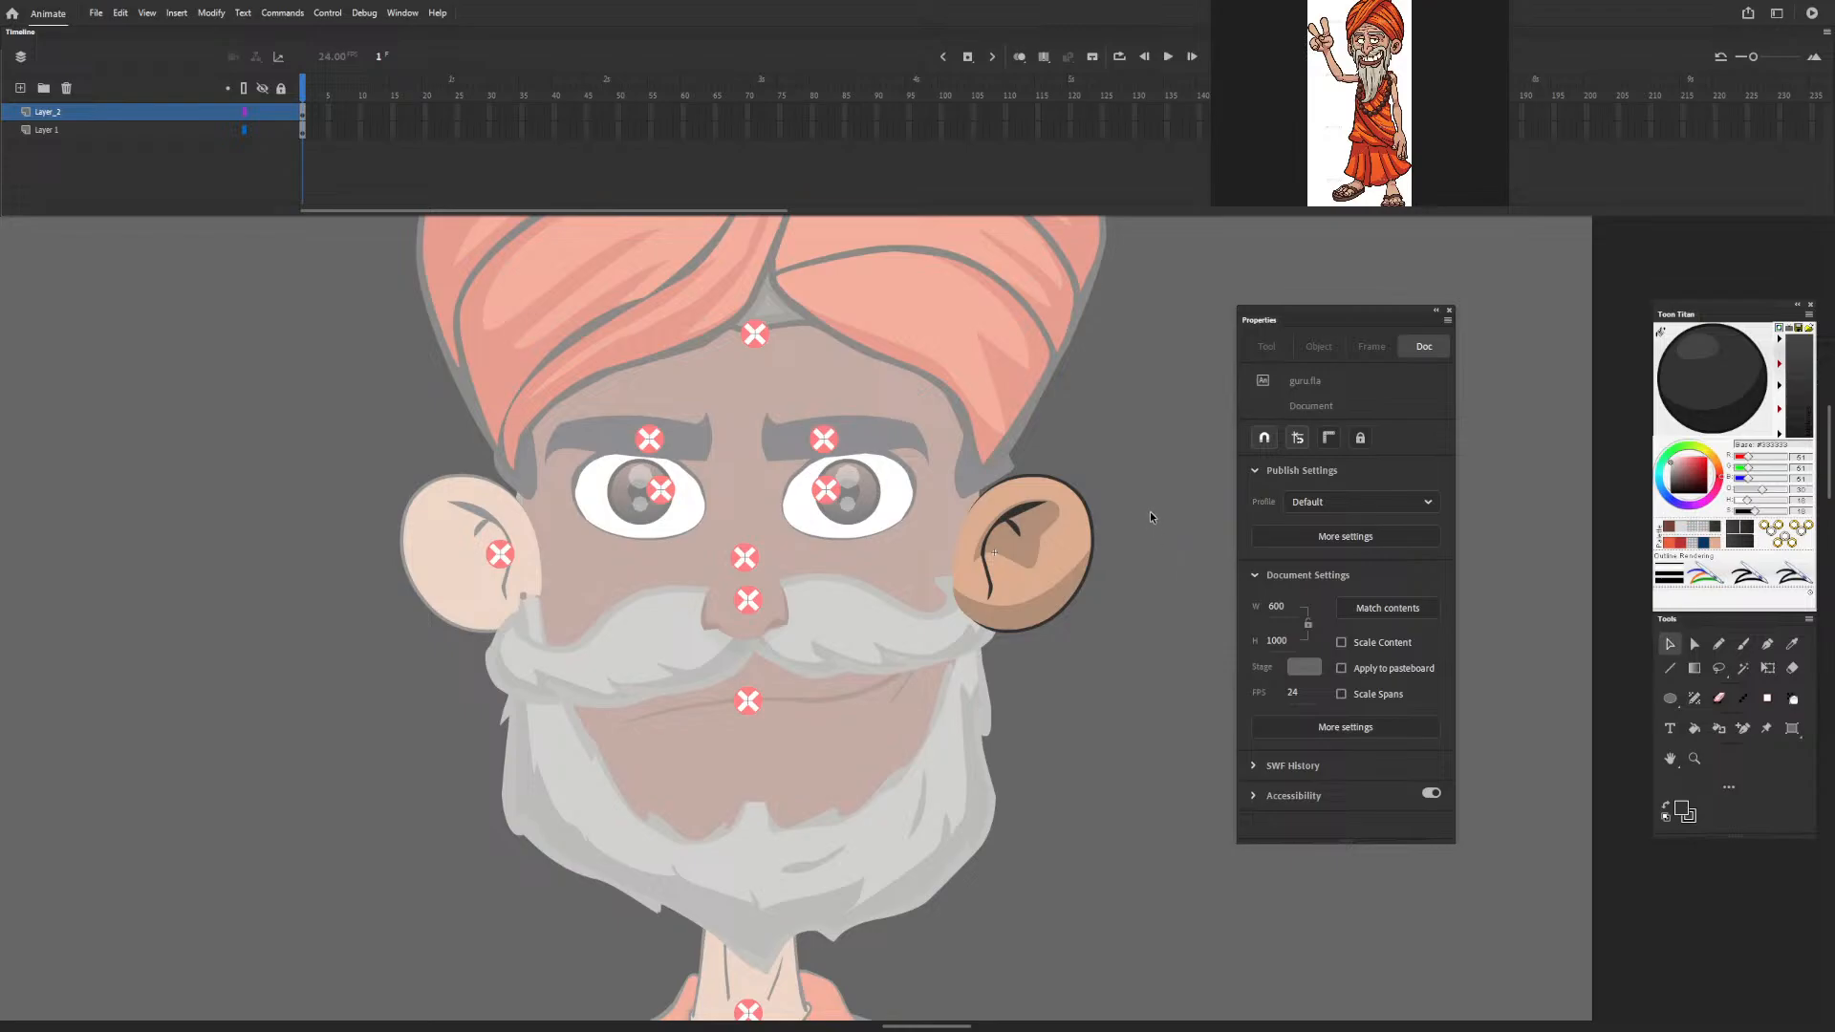
{"action": "double_click", "coordinate": [1150, 511]}
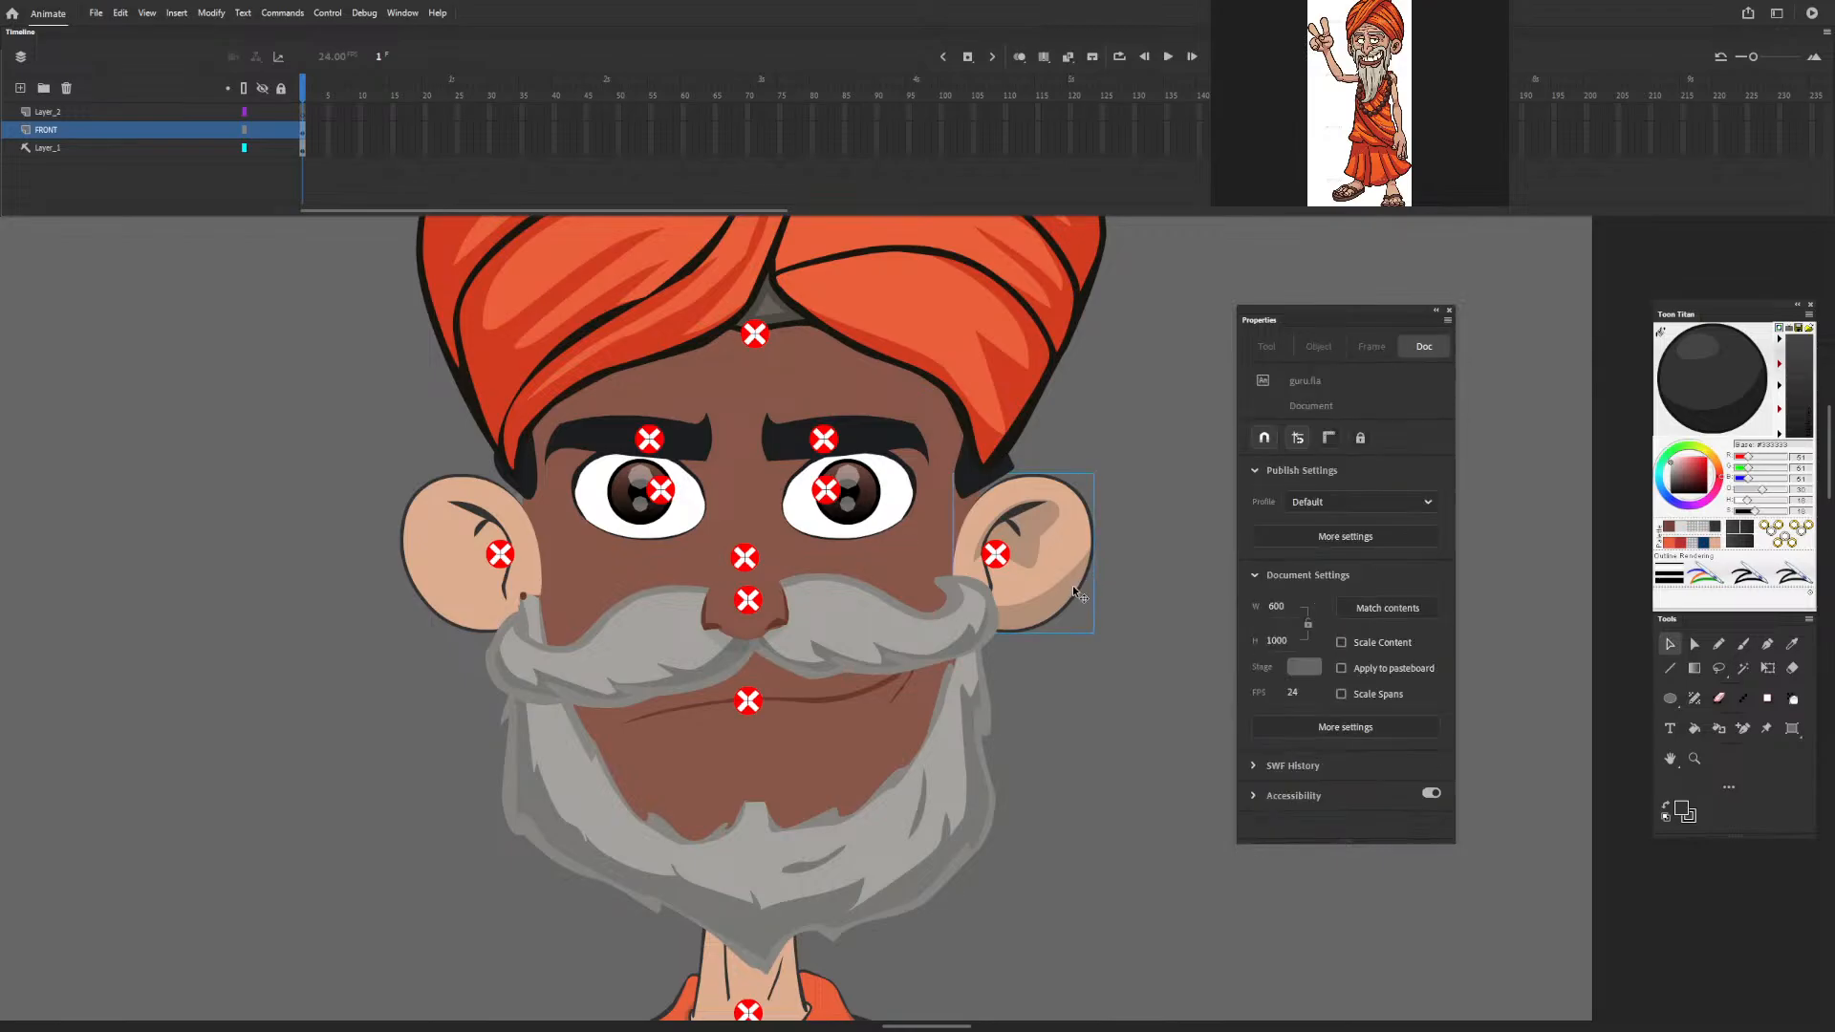
Check the shading shape nested inside the ear symbol and return to the full figure.
{"action": "double_click", "coordinate": [1072, 585]}
{"action": "double_click", "coordinate": [1073, 582]}
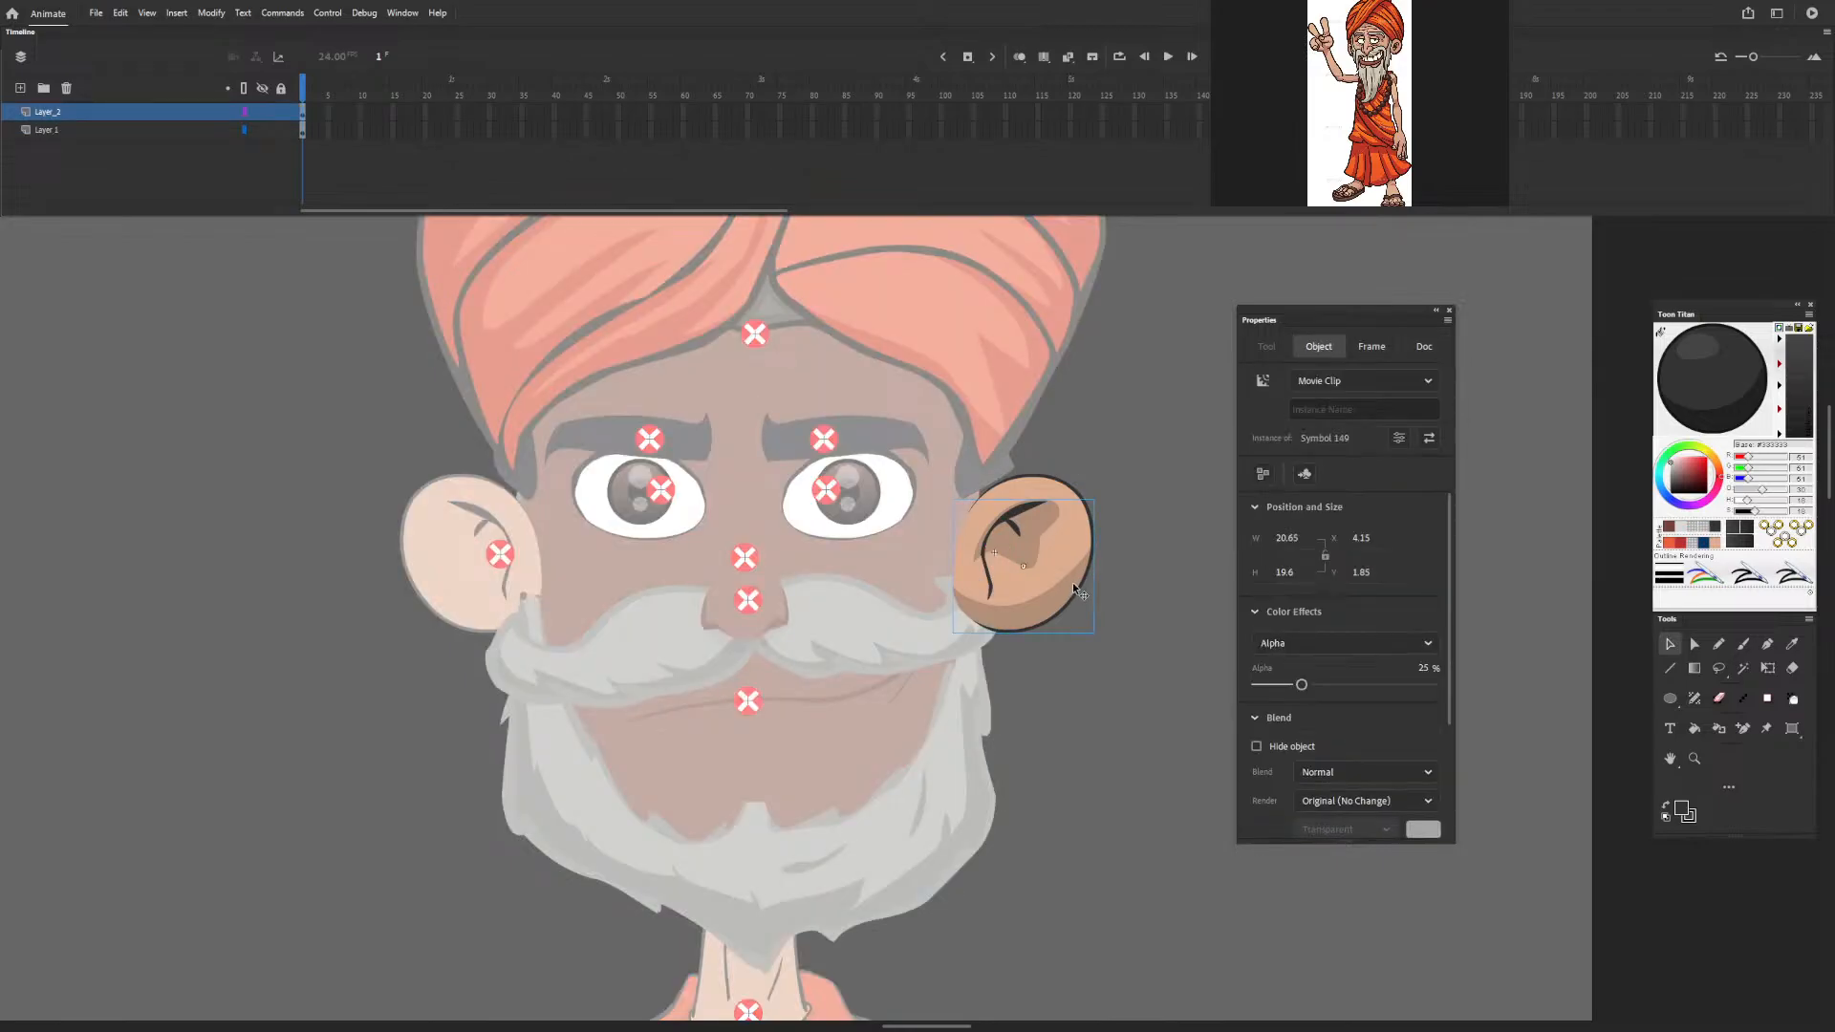
{"action": "double_click", "coordinate": [1132, 583]}
{"action": "left_click", "coordinate": [1132, 583]}
{"action": "double_click", "coordinate": [1121, 593]}
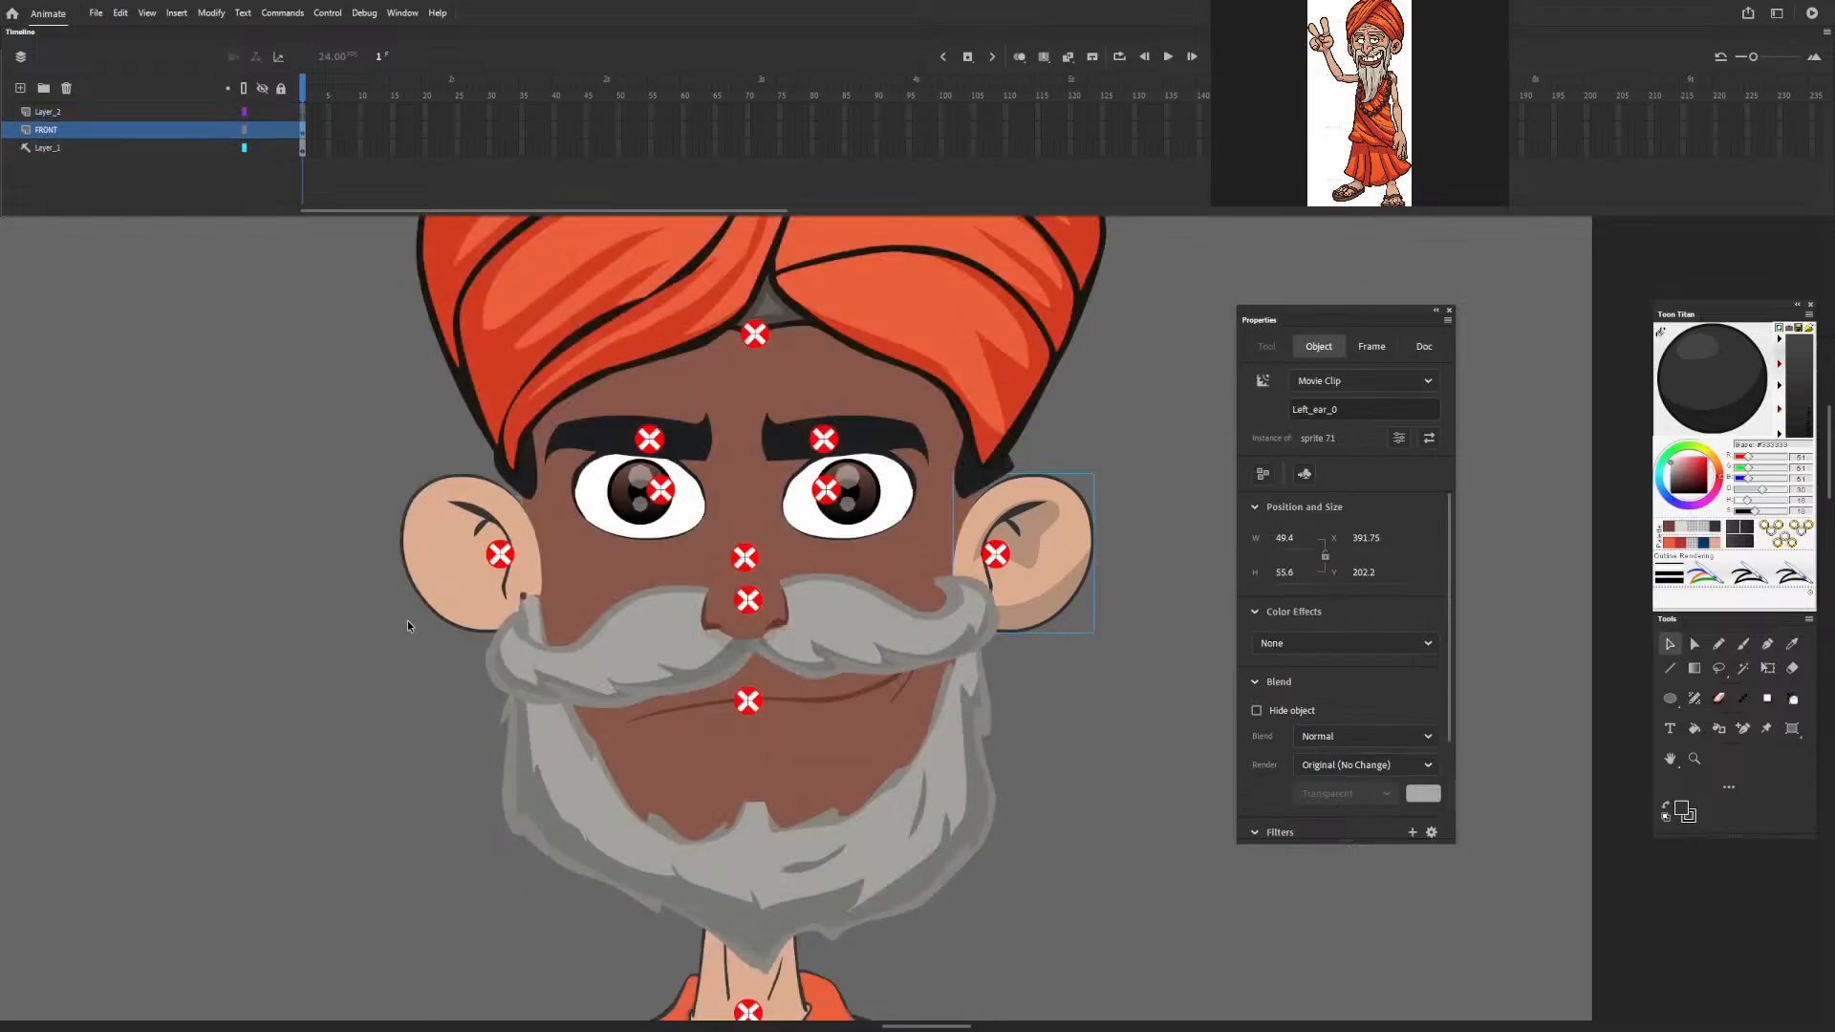
Examine the mouth symbol around the dark mark beside the sideburn, and the opposite ear's symbol, from the full figure.
{"action": "double_click", "coordinate": [525, 593]}
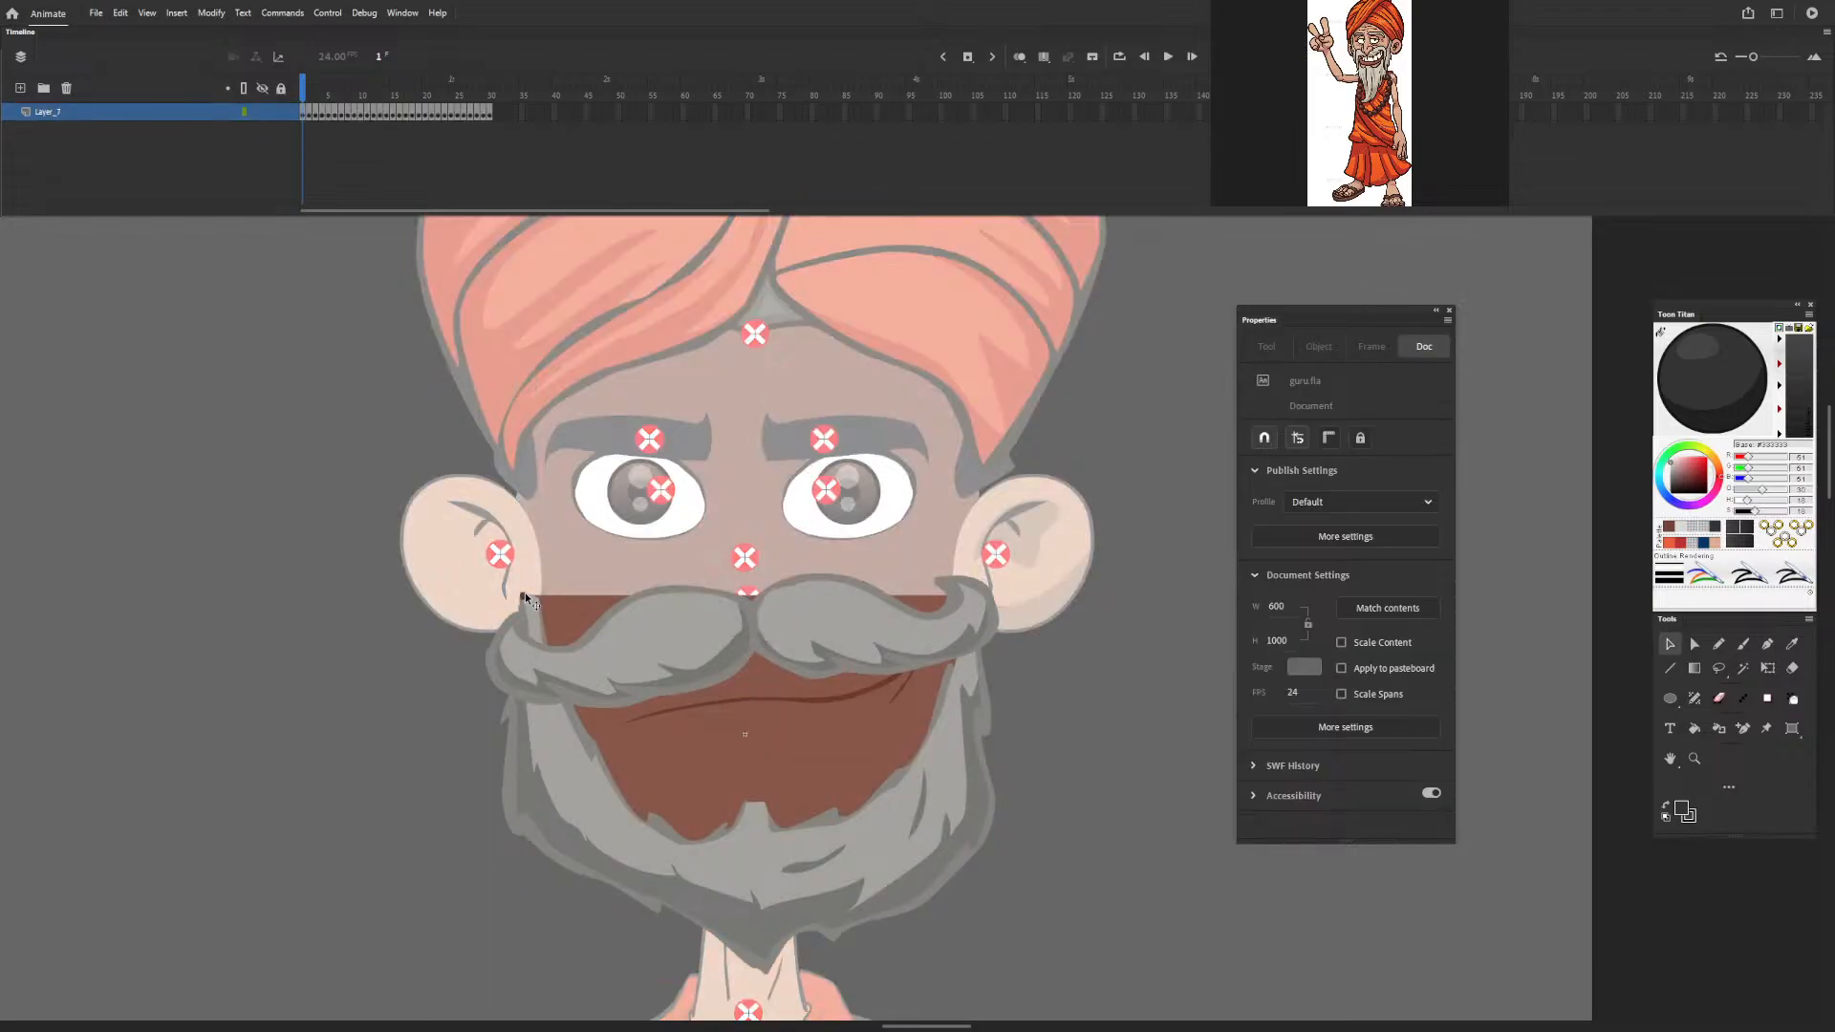
{"action": "double_click", "coordinate": [525, 585]}
{"action": "double_click", "coordinate": [524, 593]}
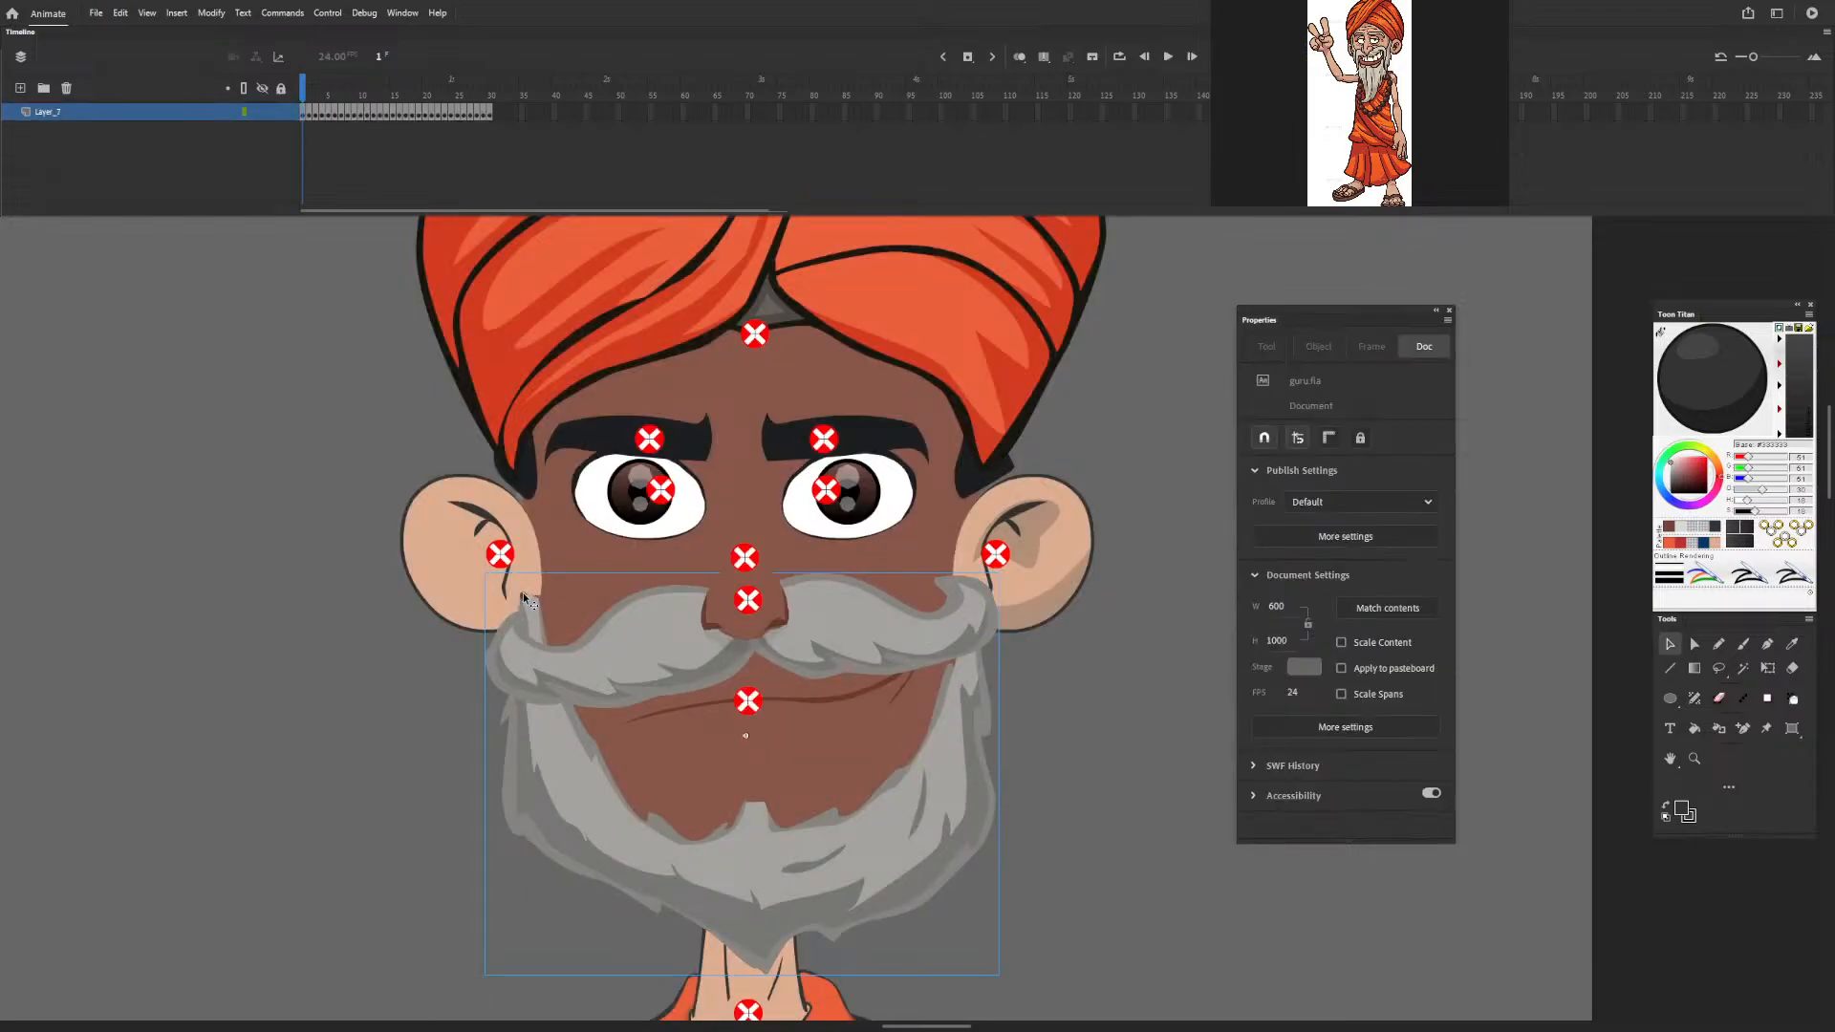
{"action": "left_click", "coordinate": [525, 594]}
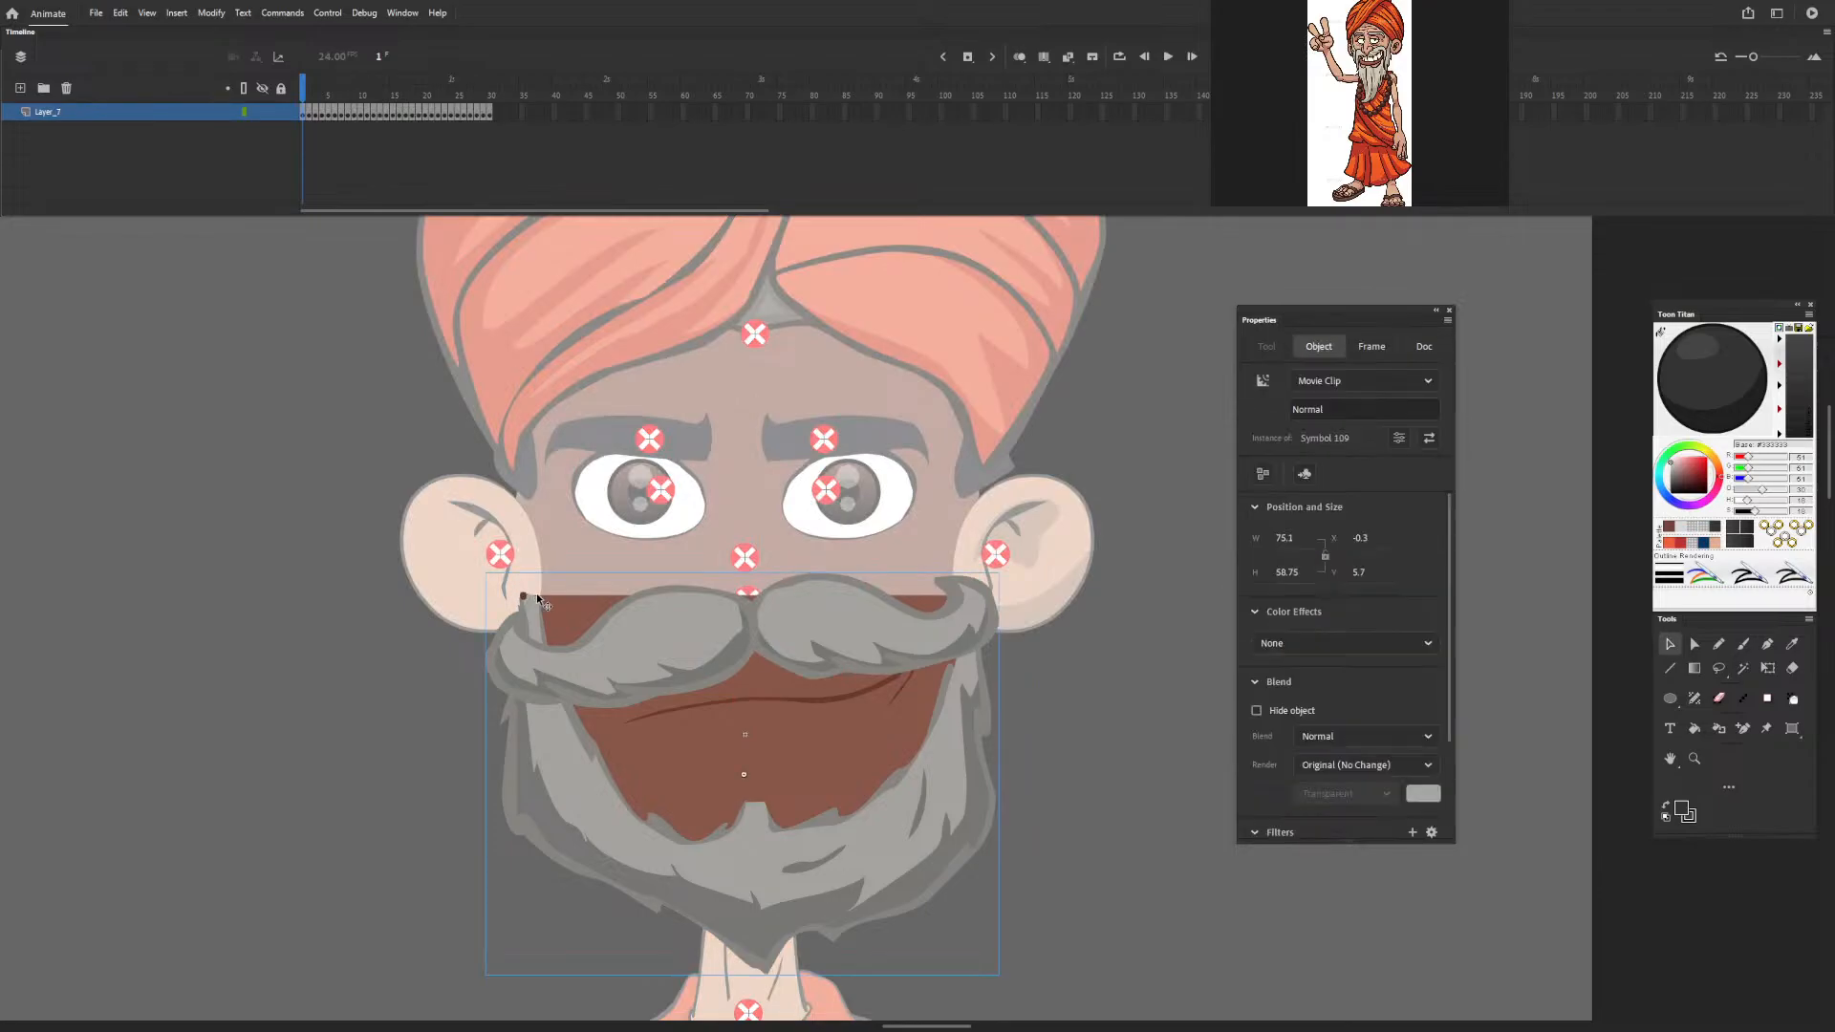
{"action": "double_click", "coordinate": [460, 639]}
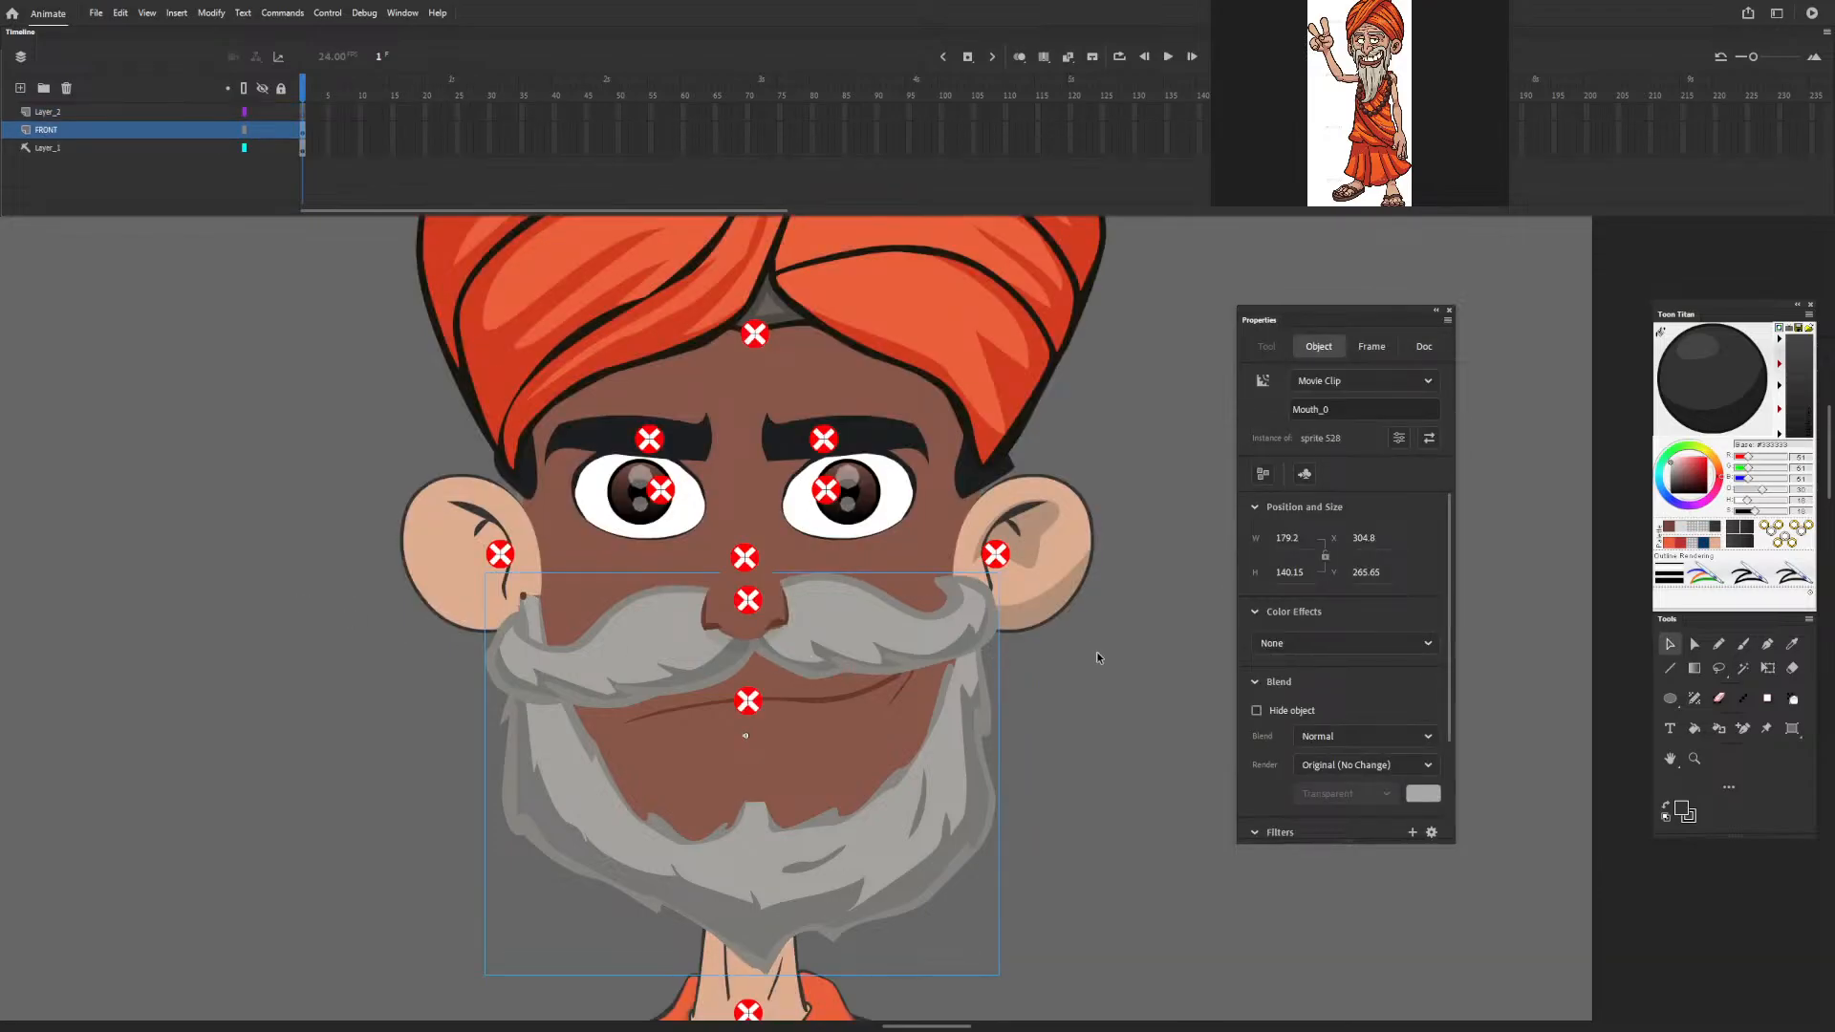
{"action": "double_click", "coordinate": [420, 515]}
{"action": "double_click", "coordinate": [328, 547]}
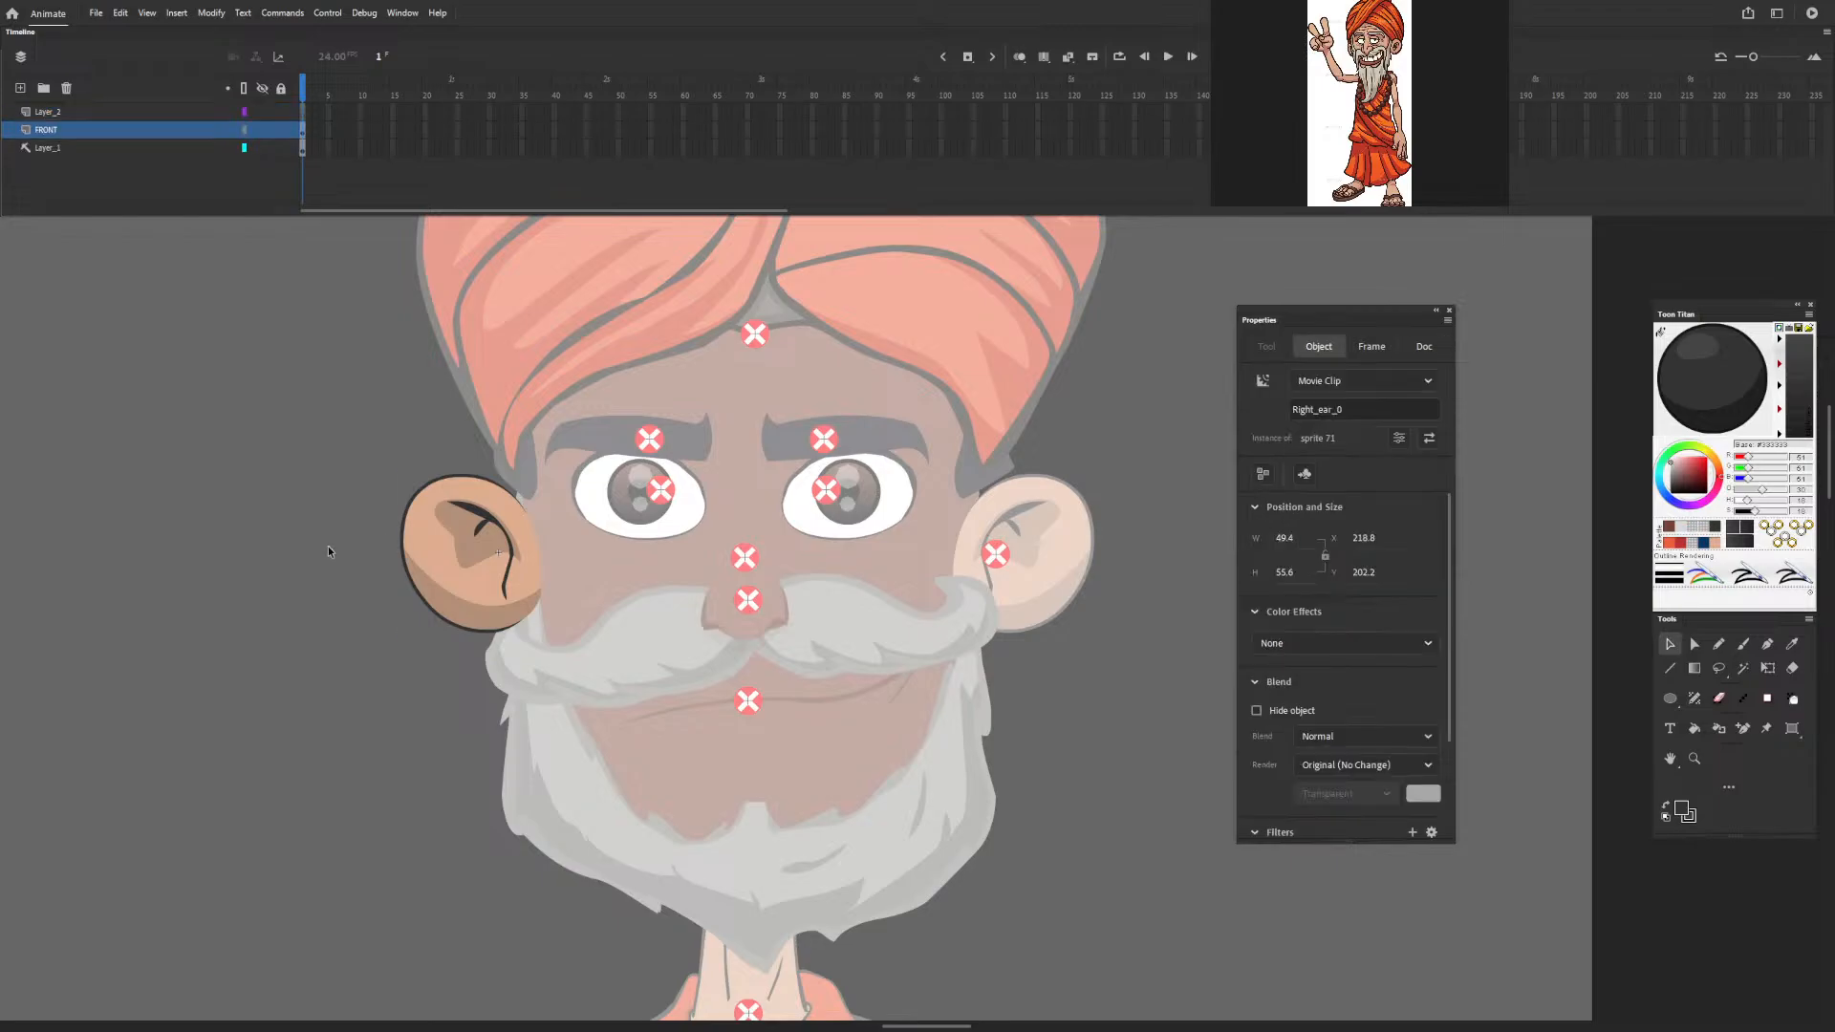
{"action": "left_click", "coordinate": [1084, 705]}
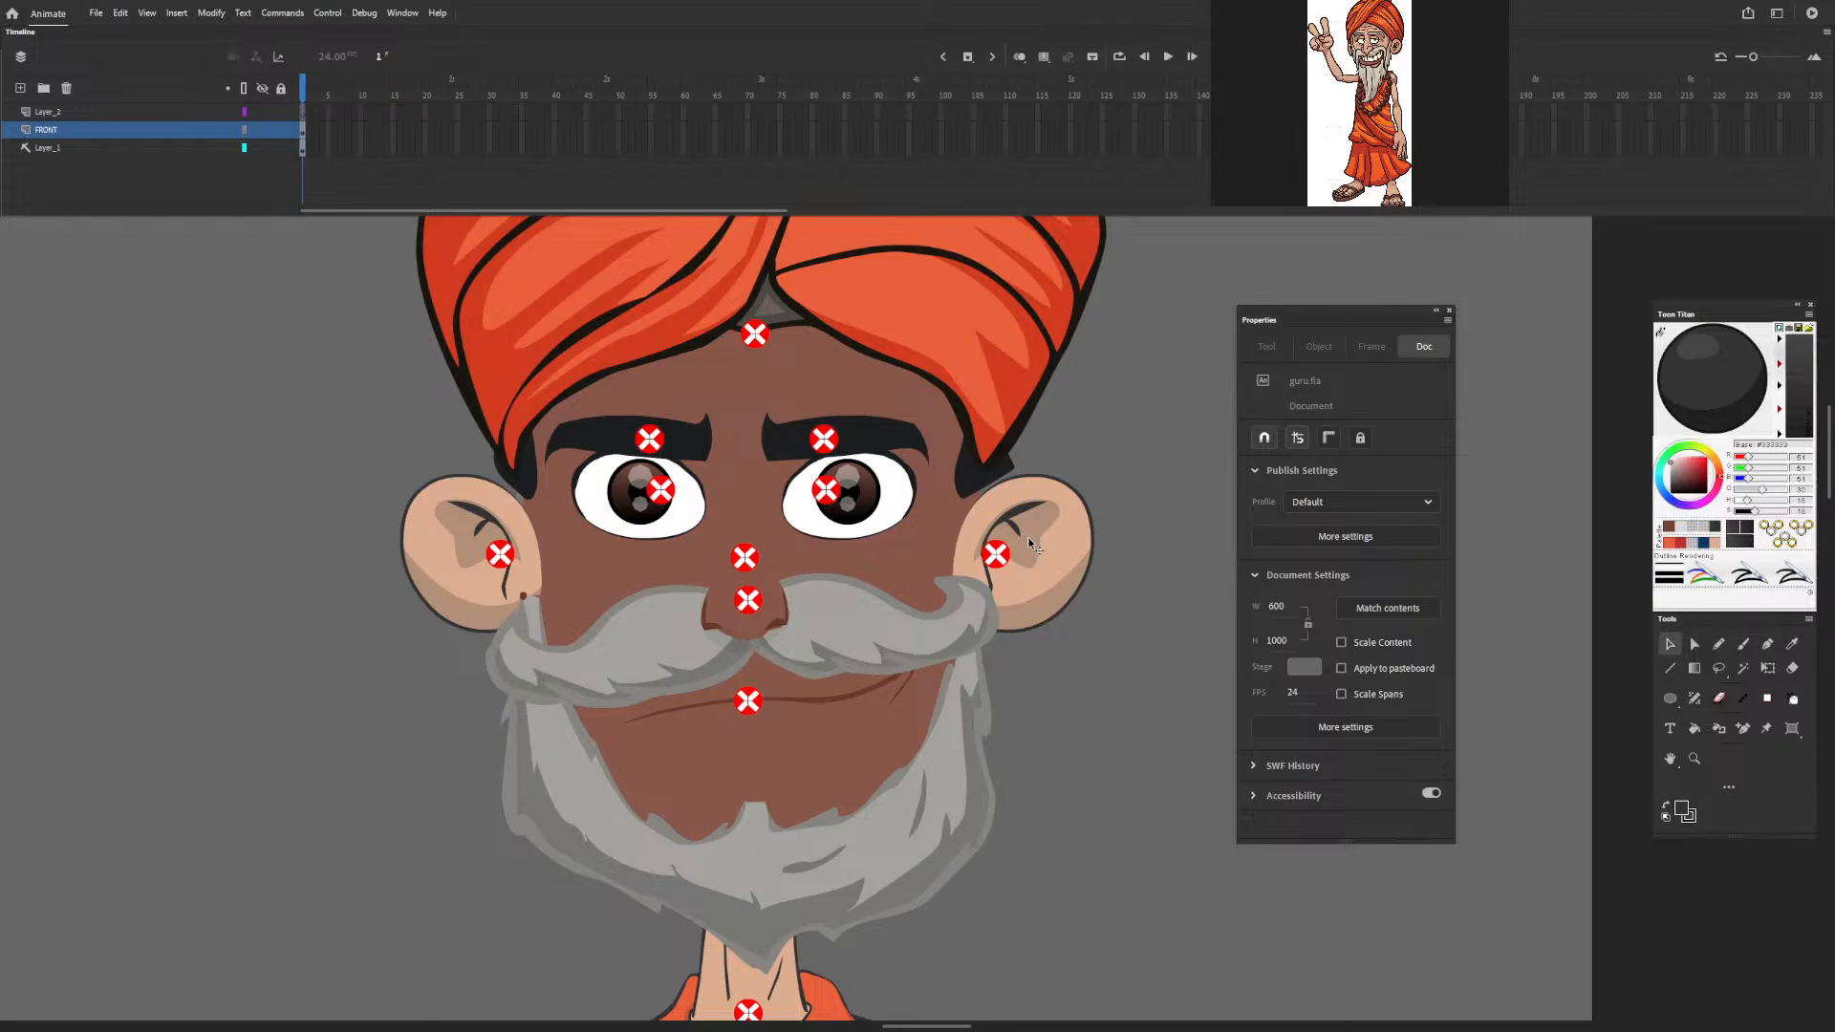
Open the eyebrow symbol and examine its nested graphic and the poses stored in its frames.
{"action": "double_click", "coordinate": [883, 428]}
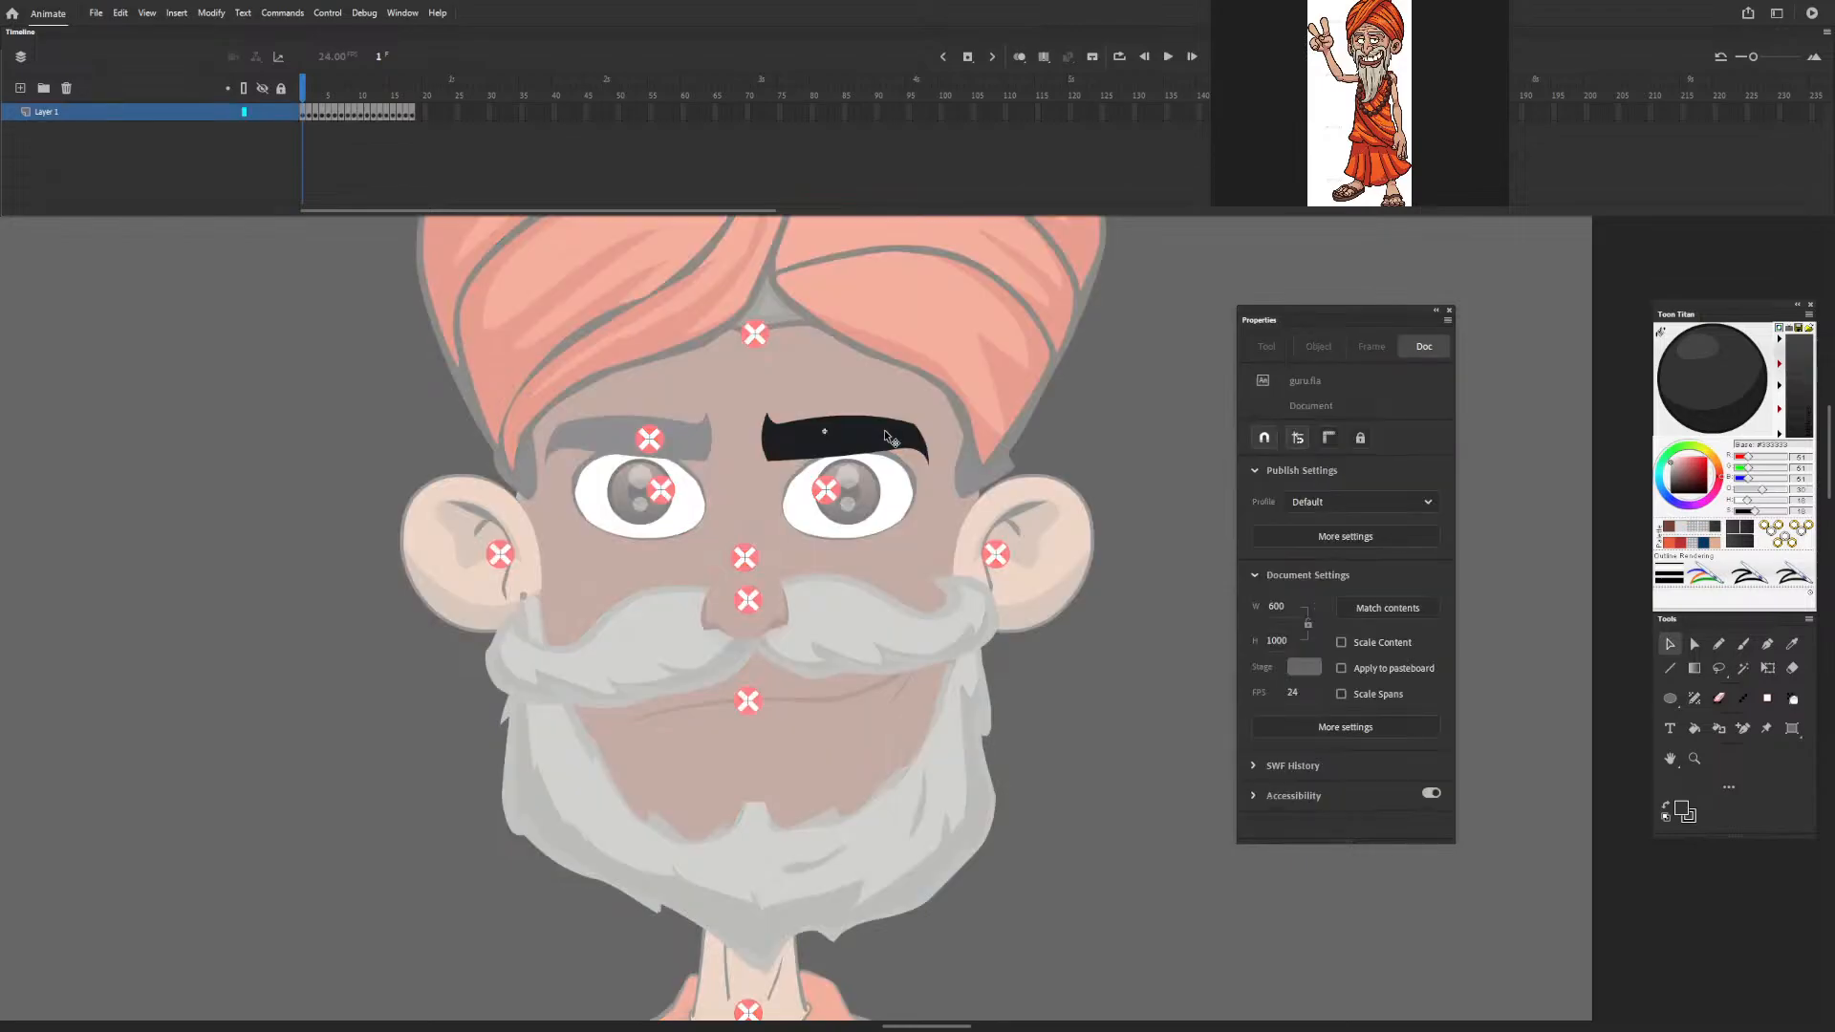
{"action": "double_click", "coordinate": [850, 434]}
{"action": "left_click", "coordinate": [905, 456]}
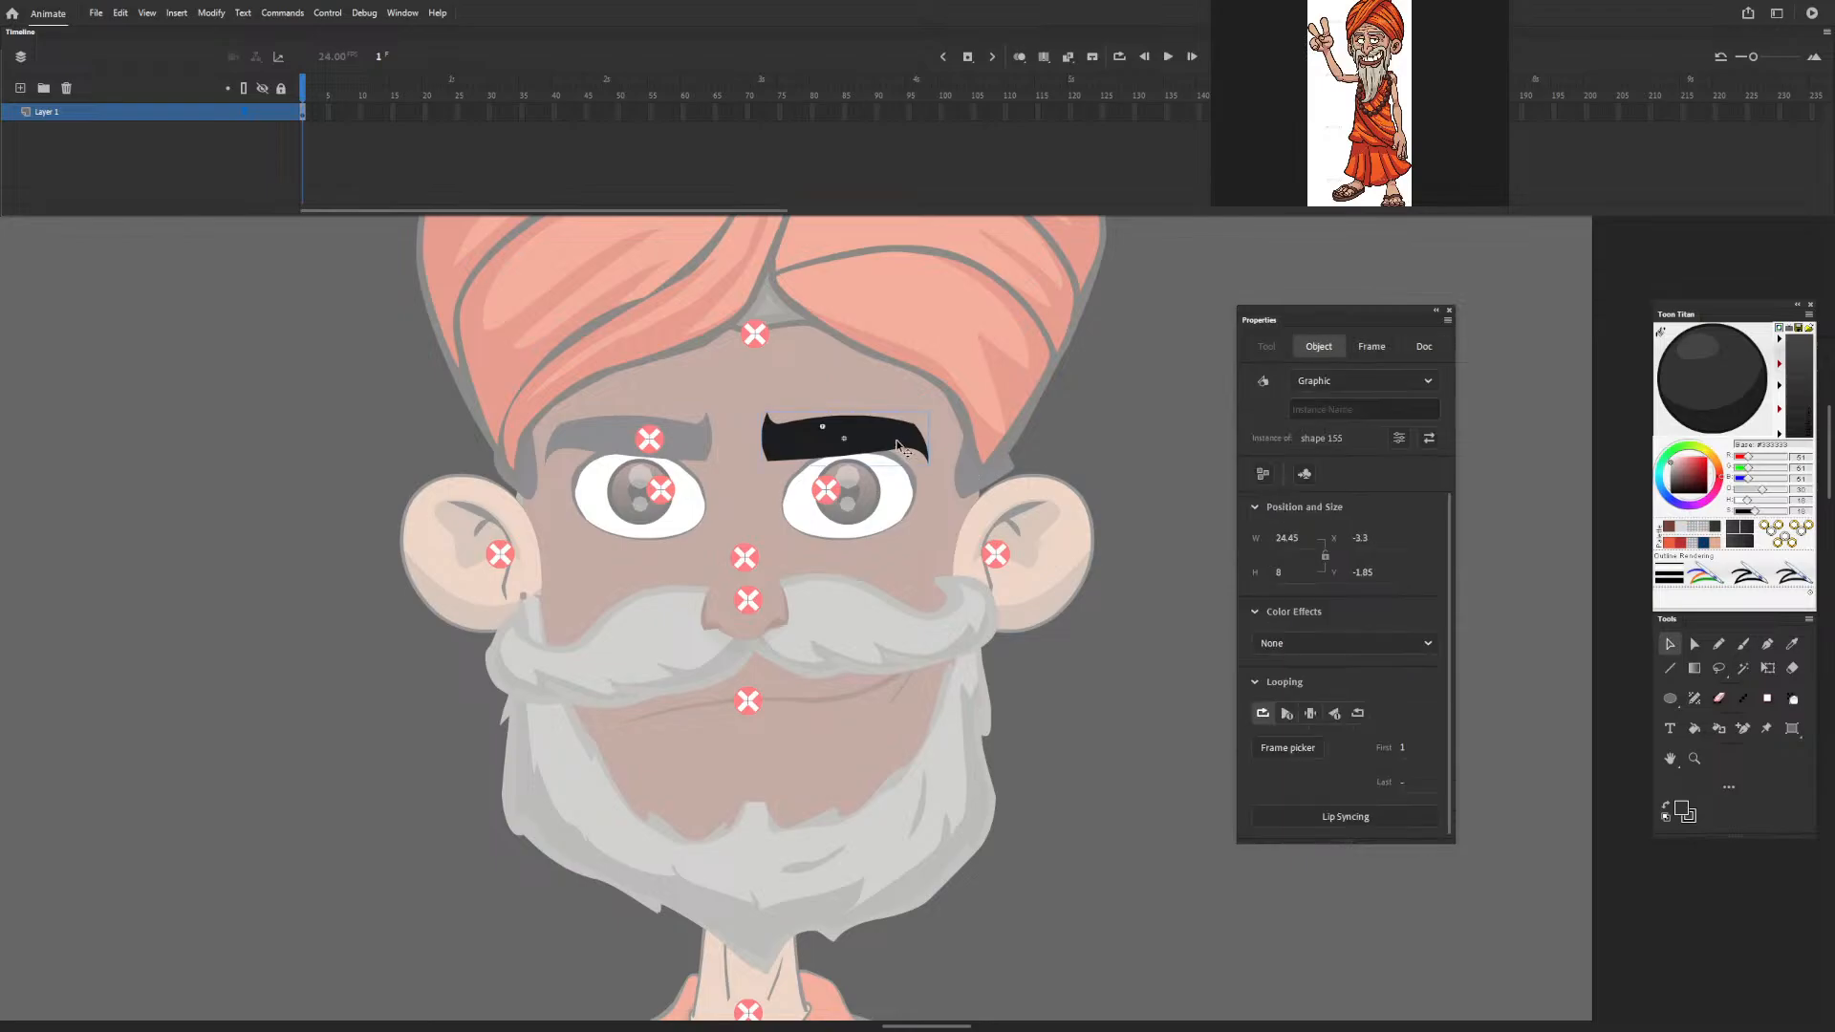
{"action": "double_click", "coordinate": [386, 375]}
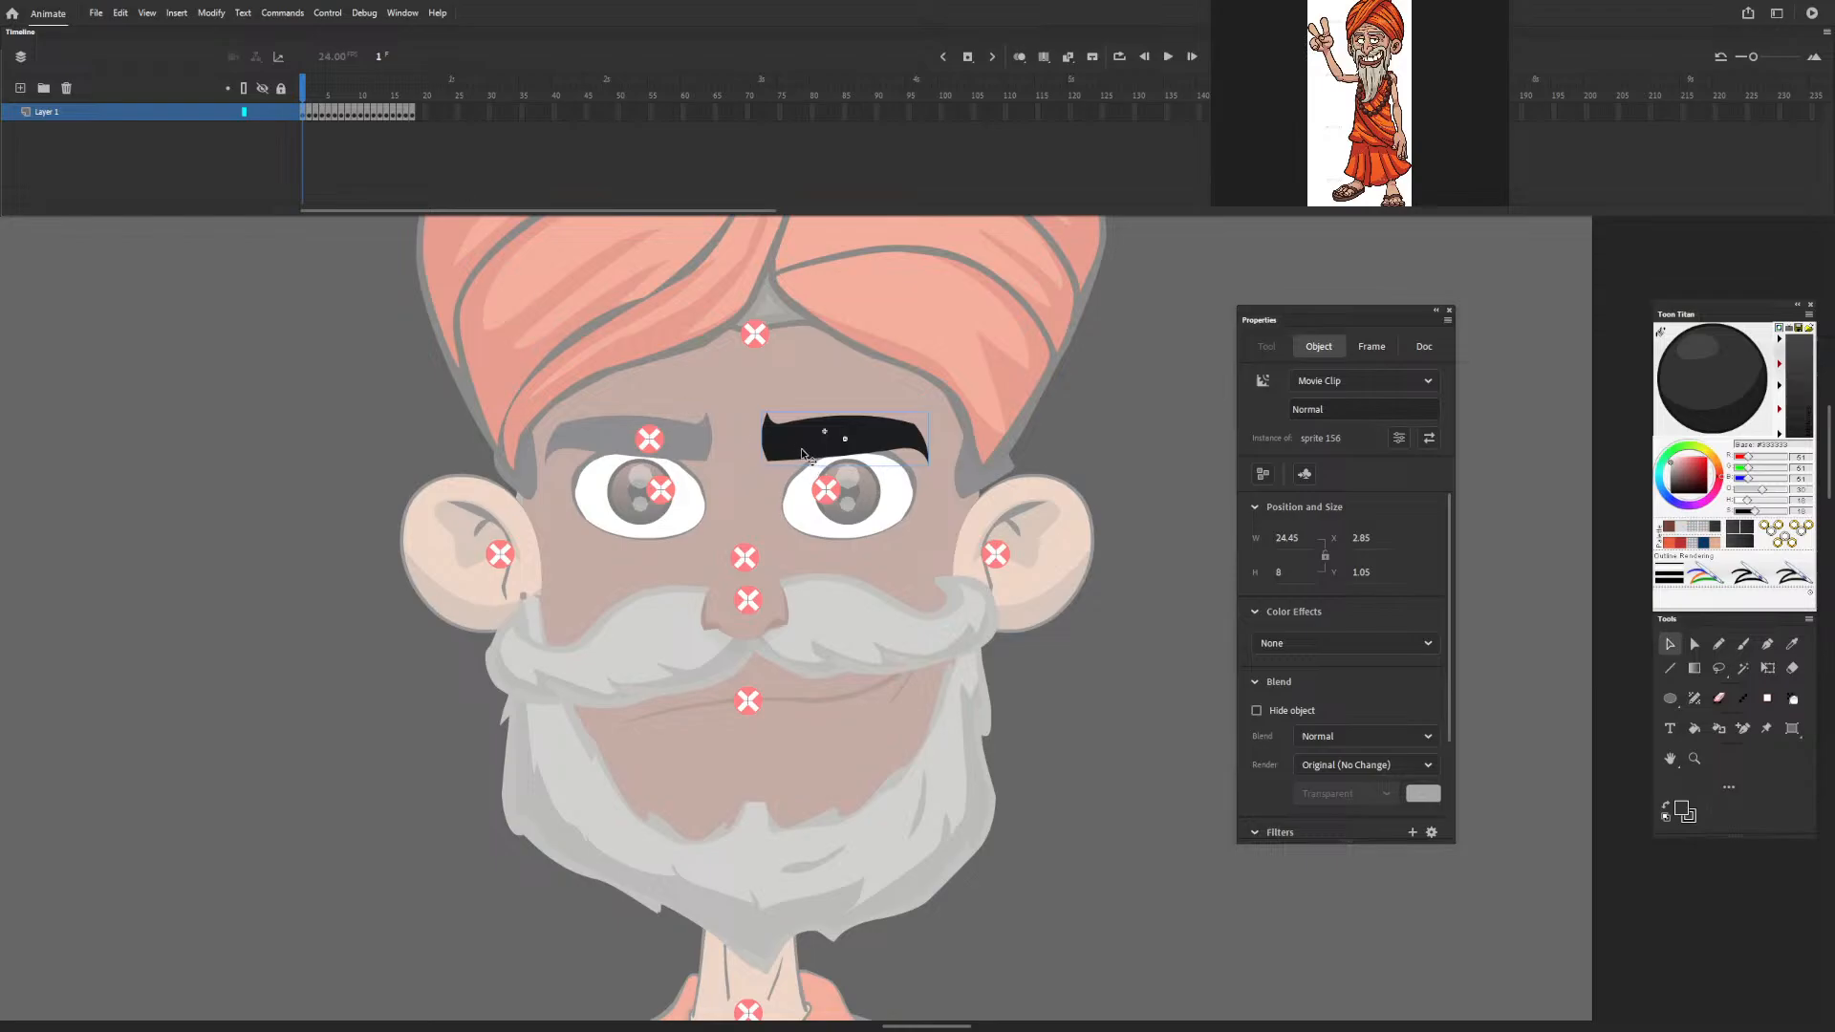
{"action": "left_click", "coordinate": [306, 108]}
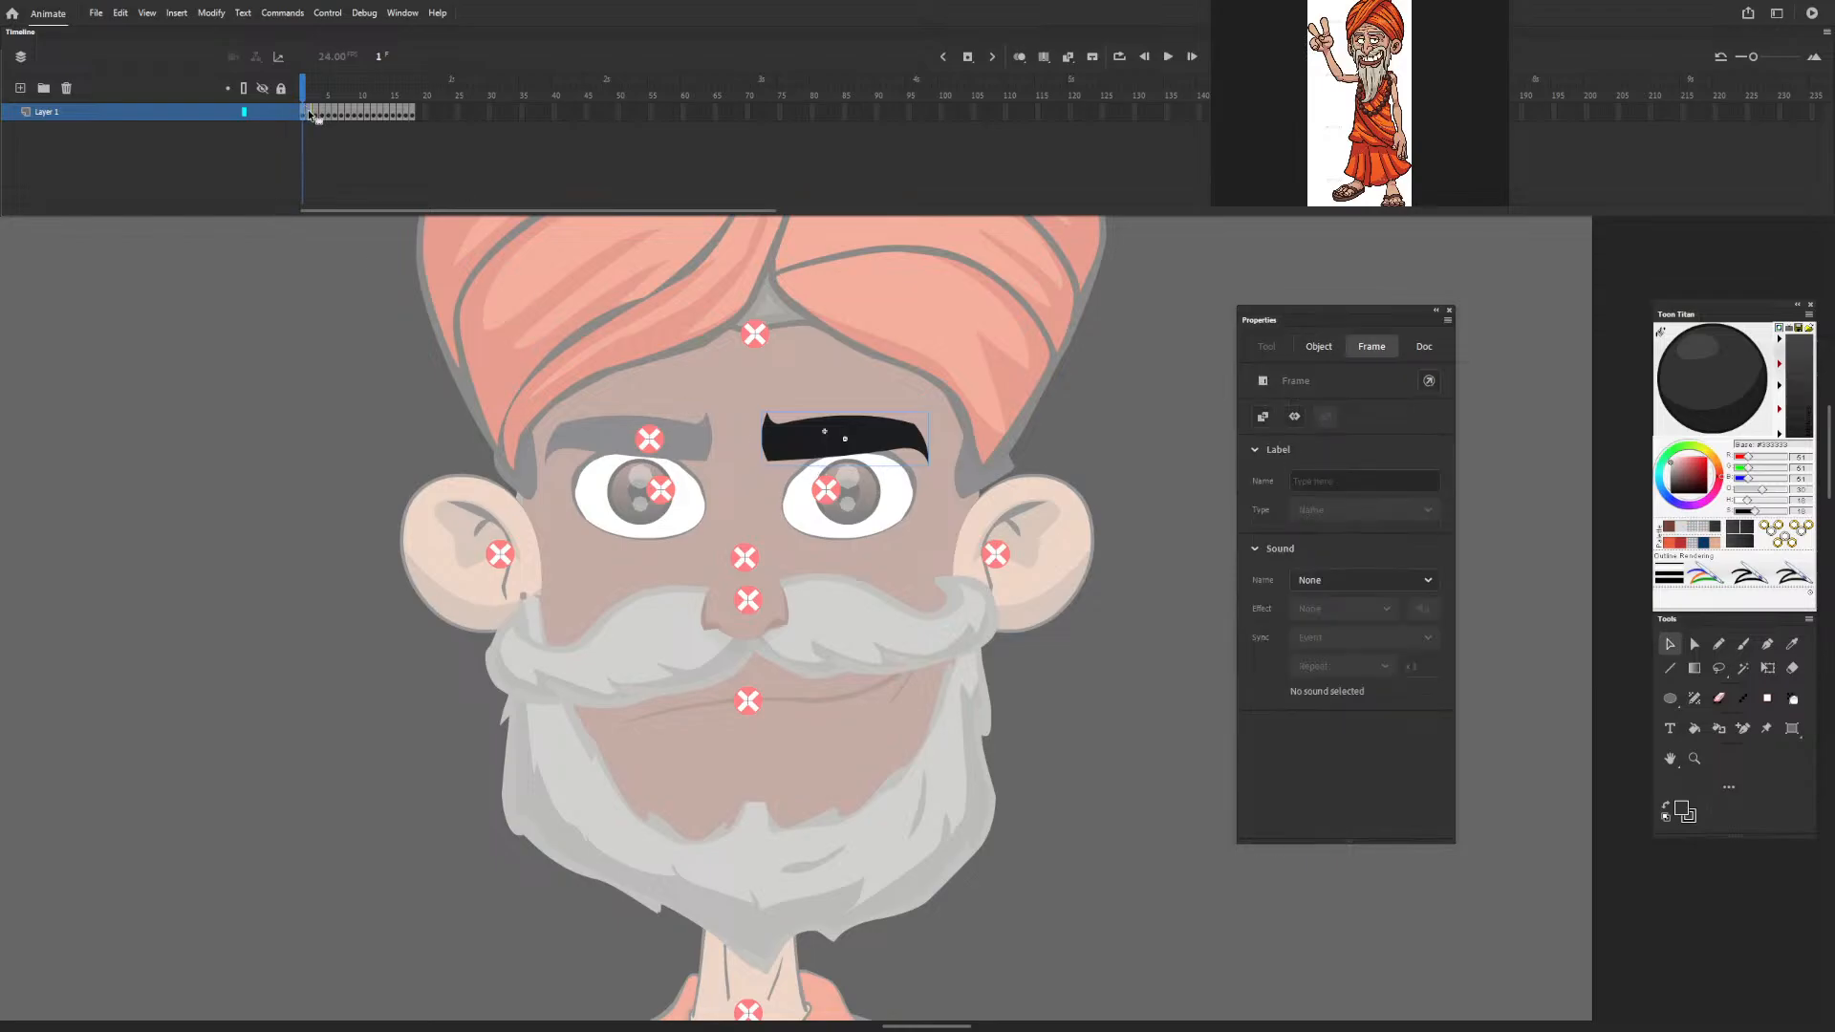
{"action": "left_click", "coordinate": [311, 90]}
{"action": "left_click_drag", "start_coordinate": [310, 90], "coordinate": [447, 127]}
{"action": "left_click_drag", "start_coordinate": [411, 140], "coordinate": [302, 140]}
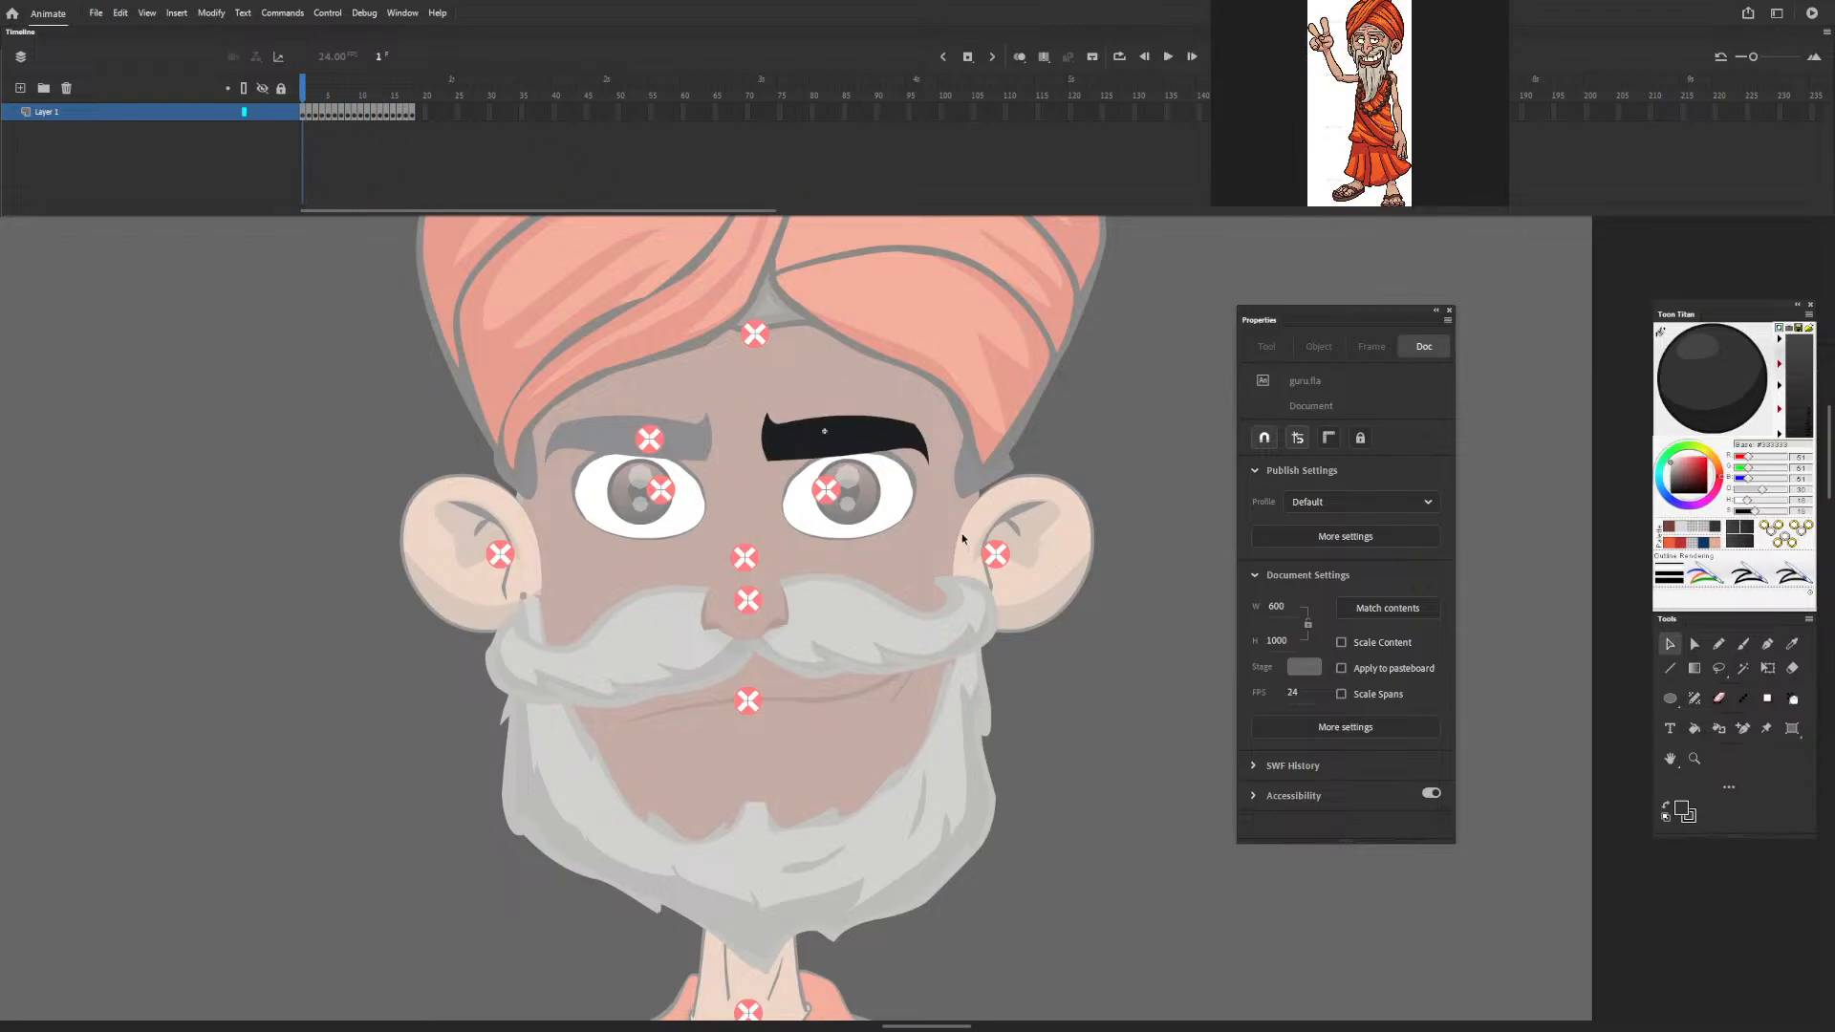
Add a layer above the eyebrow poses and convert all its frames to keyframes.
{"action": "left_click", "coordinate": [20, 88]}
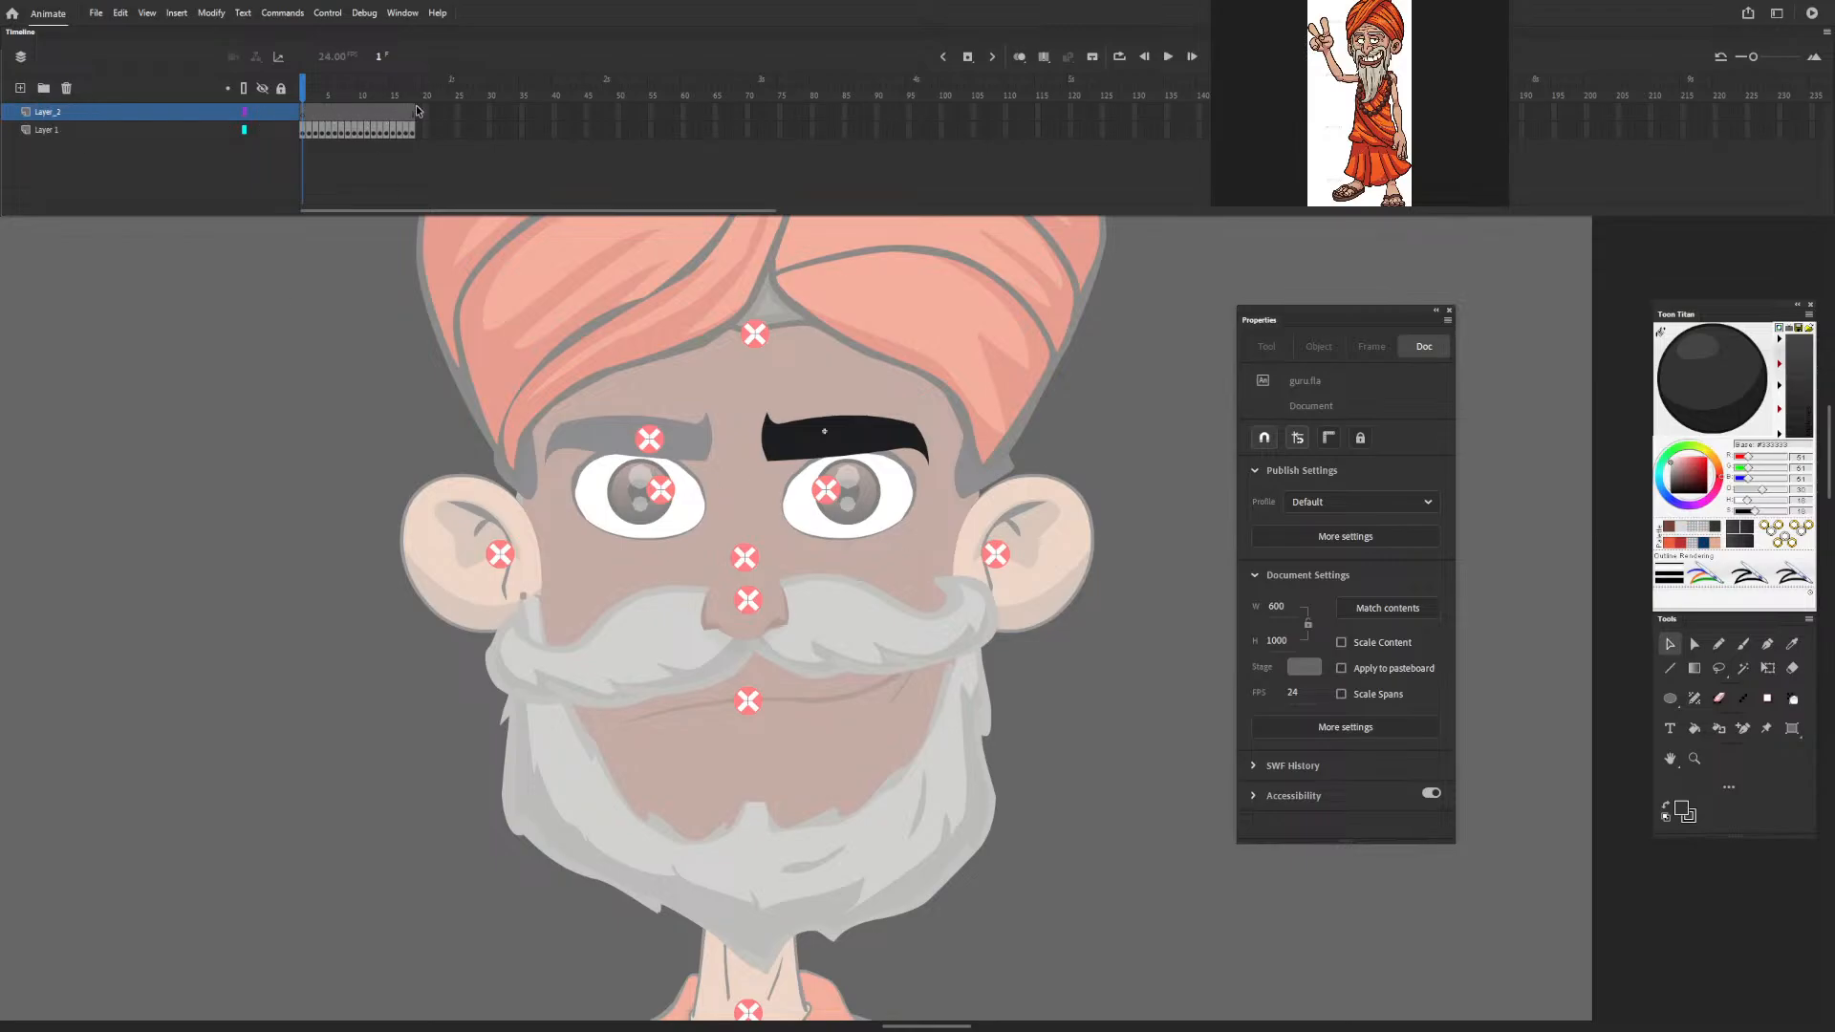
{"action": "left_click_drag", "start_coordinate": [418, 113], "coordinate": [330, 120]}
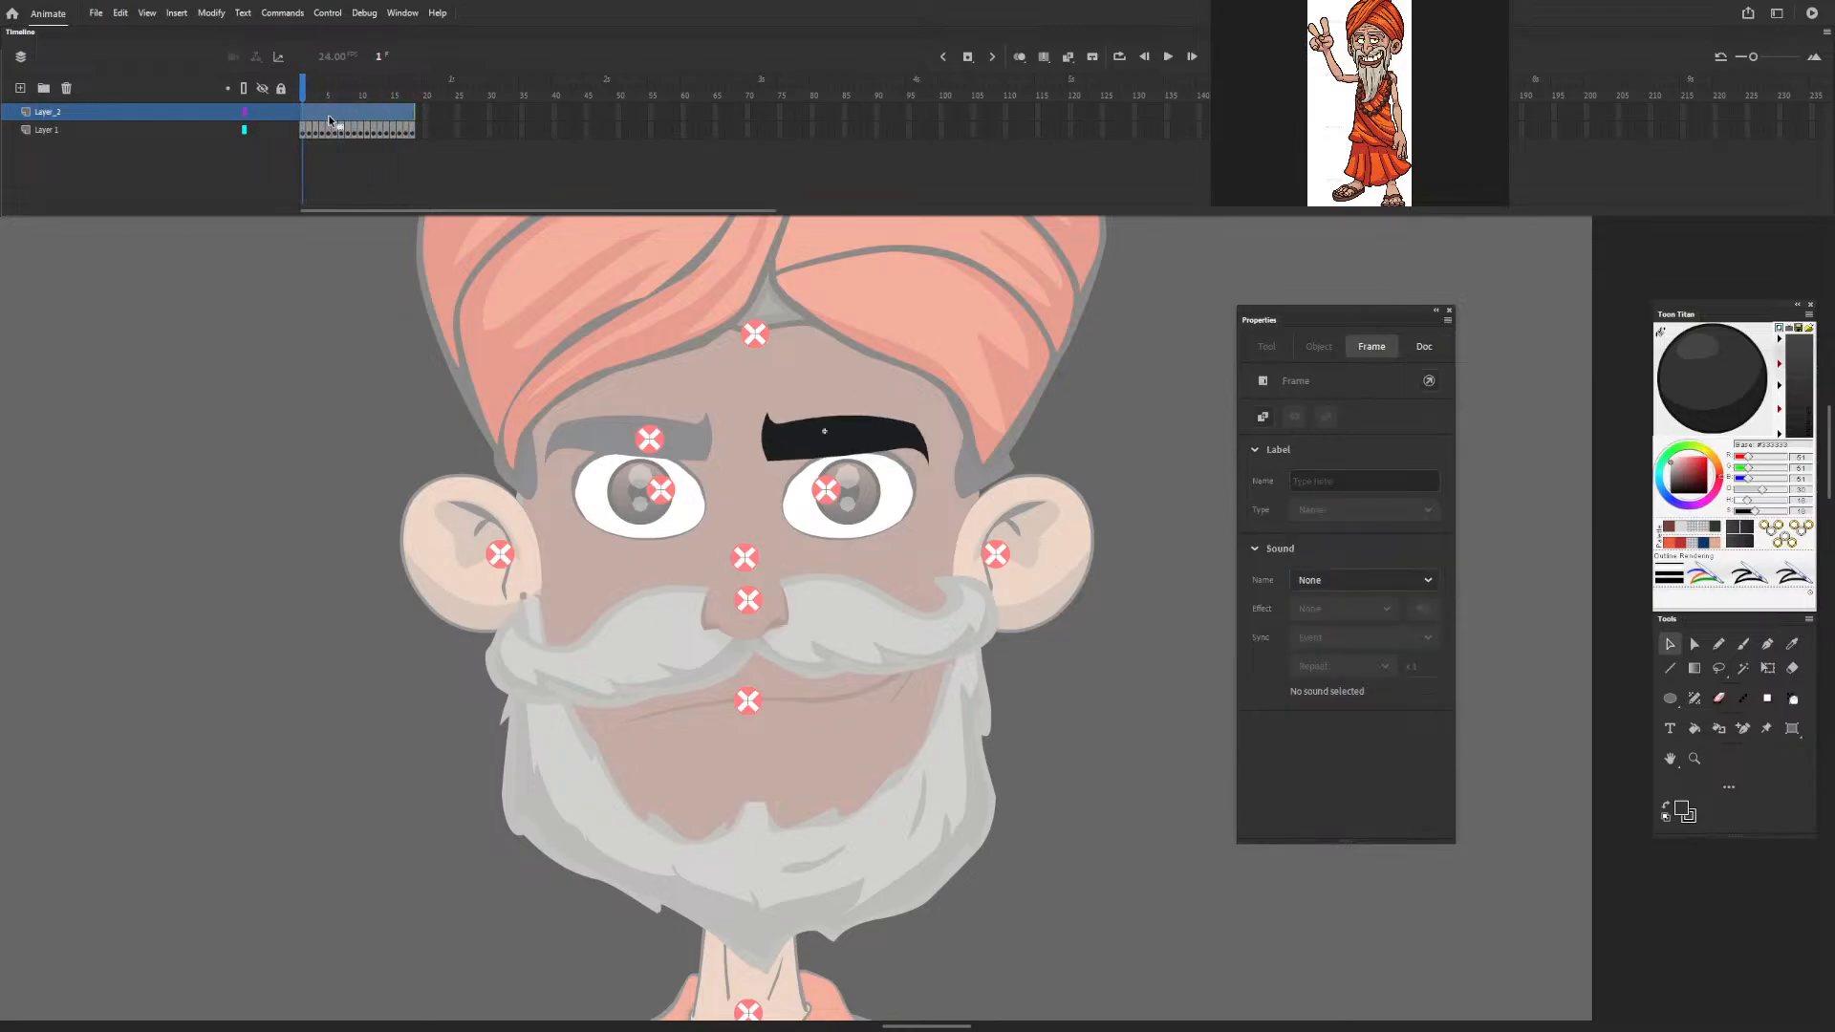
{"action": "key", "text": "F6"}
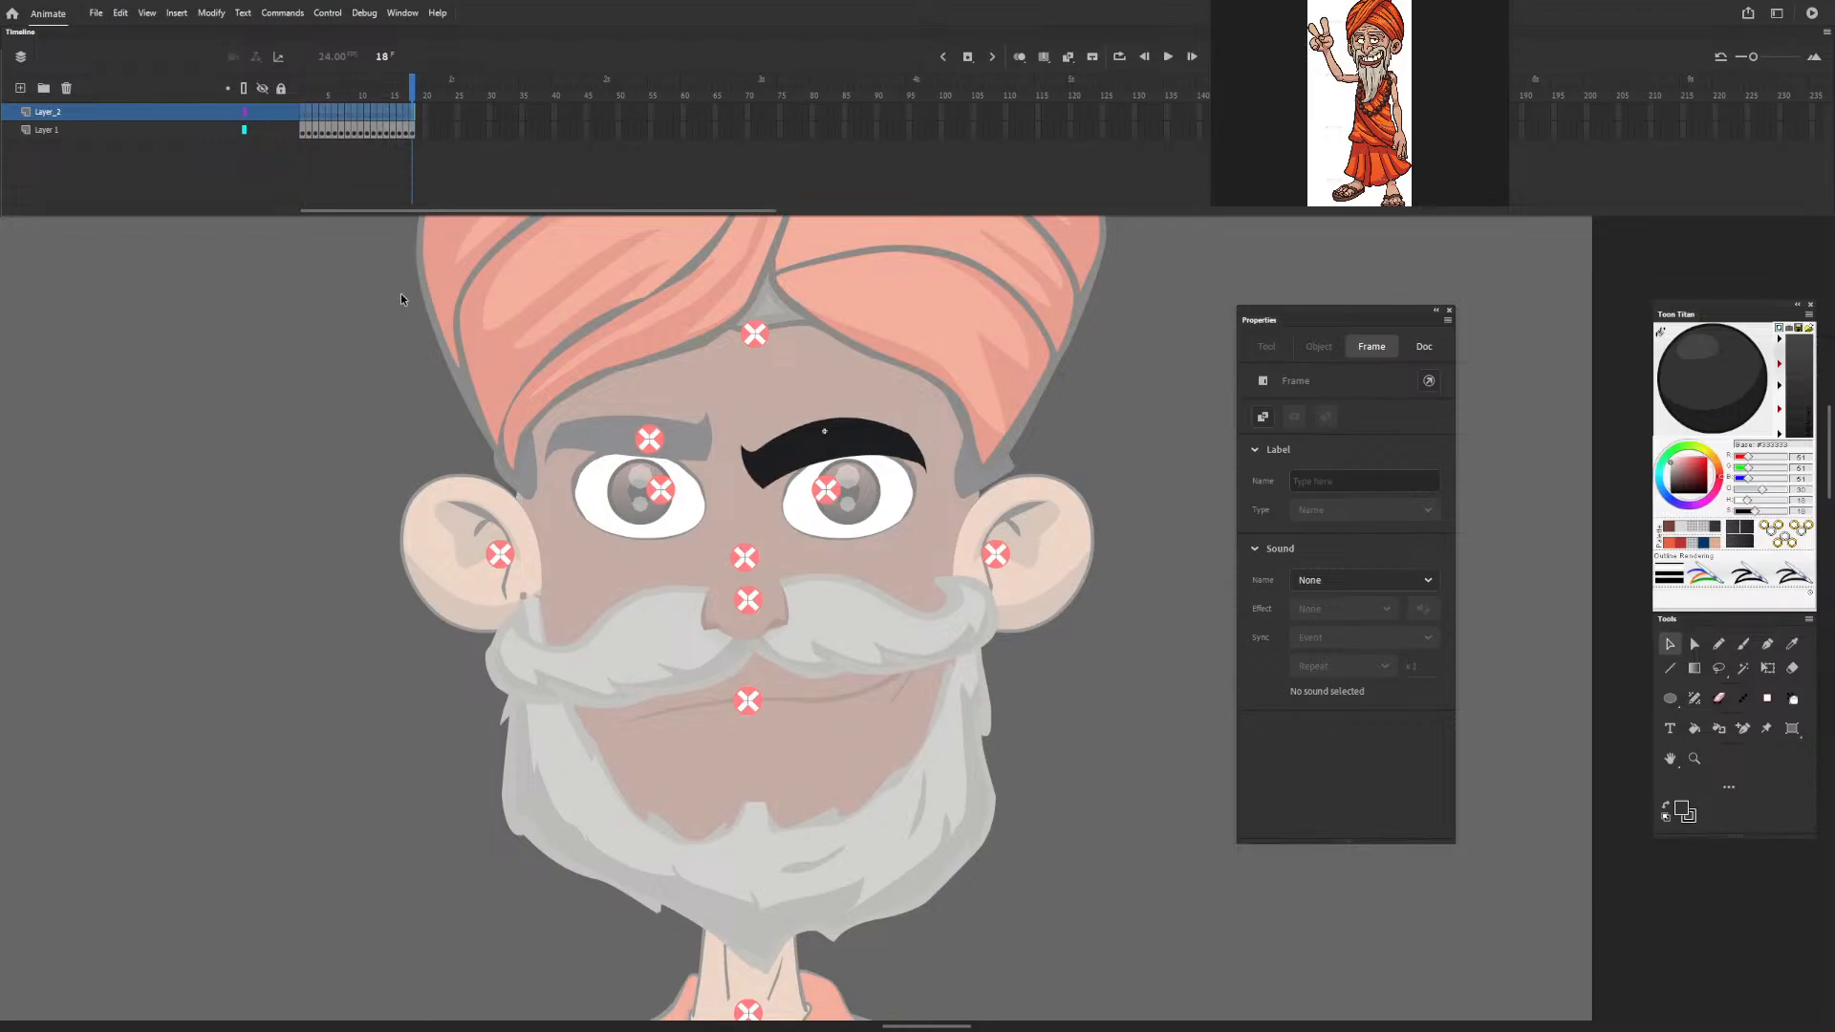
Move the floating Properties, colour and tools panels closer to the character.
{"action": "left_click_drag", "start_coordinate": [1397, 312], "coordinate": [1349, 294]}
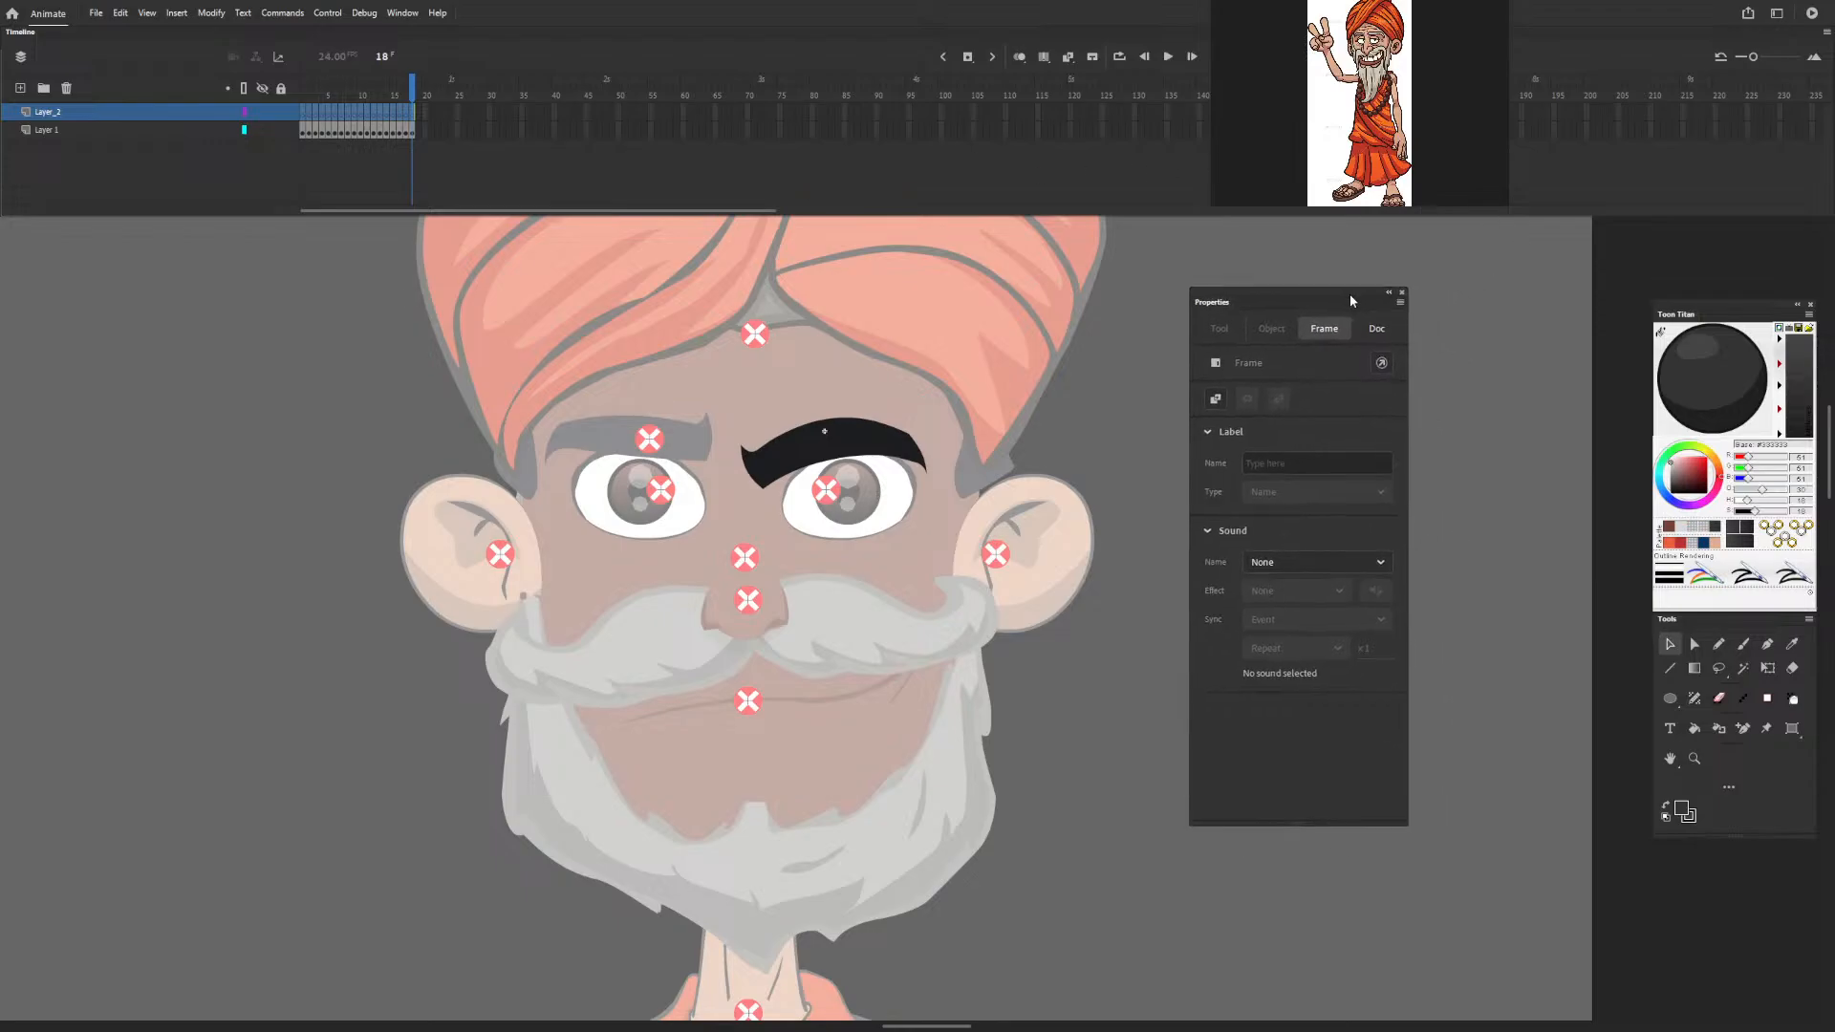
{"action": "left_click_drag", "start_coordinate": [1710, 313], "coordinate": [1620, 292]}
{"action": "left_click", "coordinate": [1128, 311]}
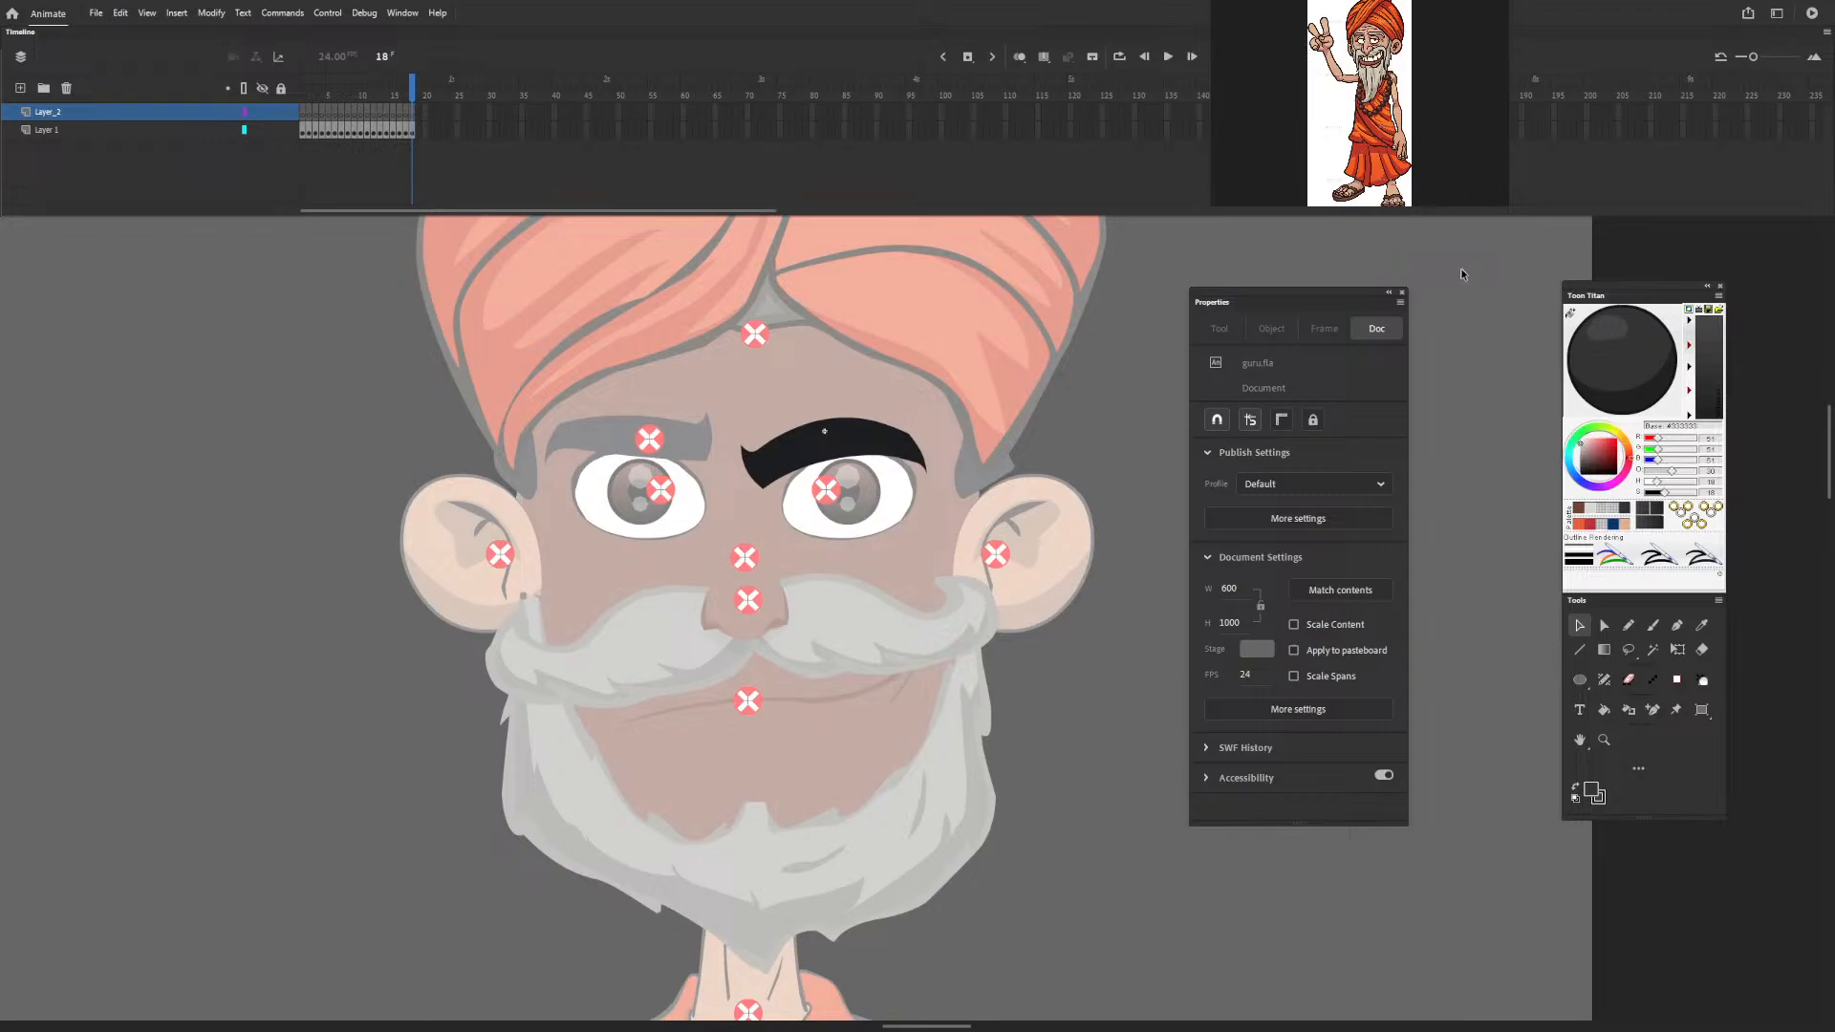
Choose the Classic Brush for drawing the eyebrow and set its size to 4.
{"action": "key", "text": "F11"}
{"action": "key", "text": "F11"}
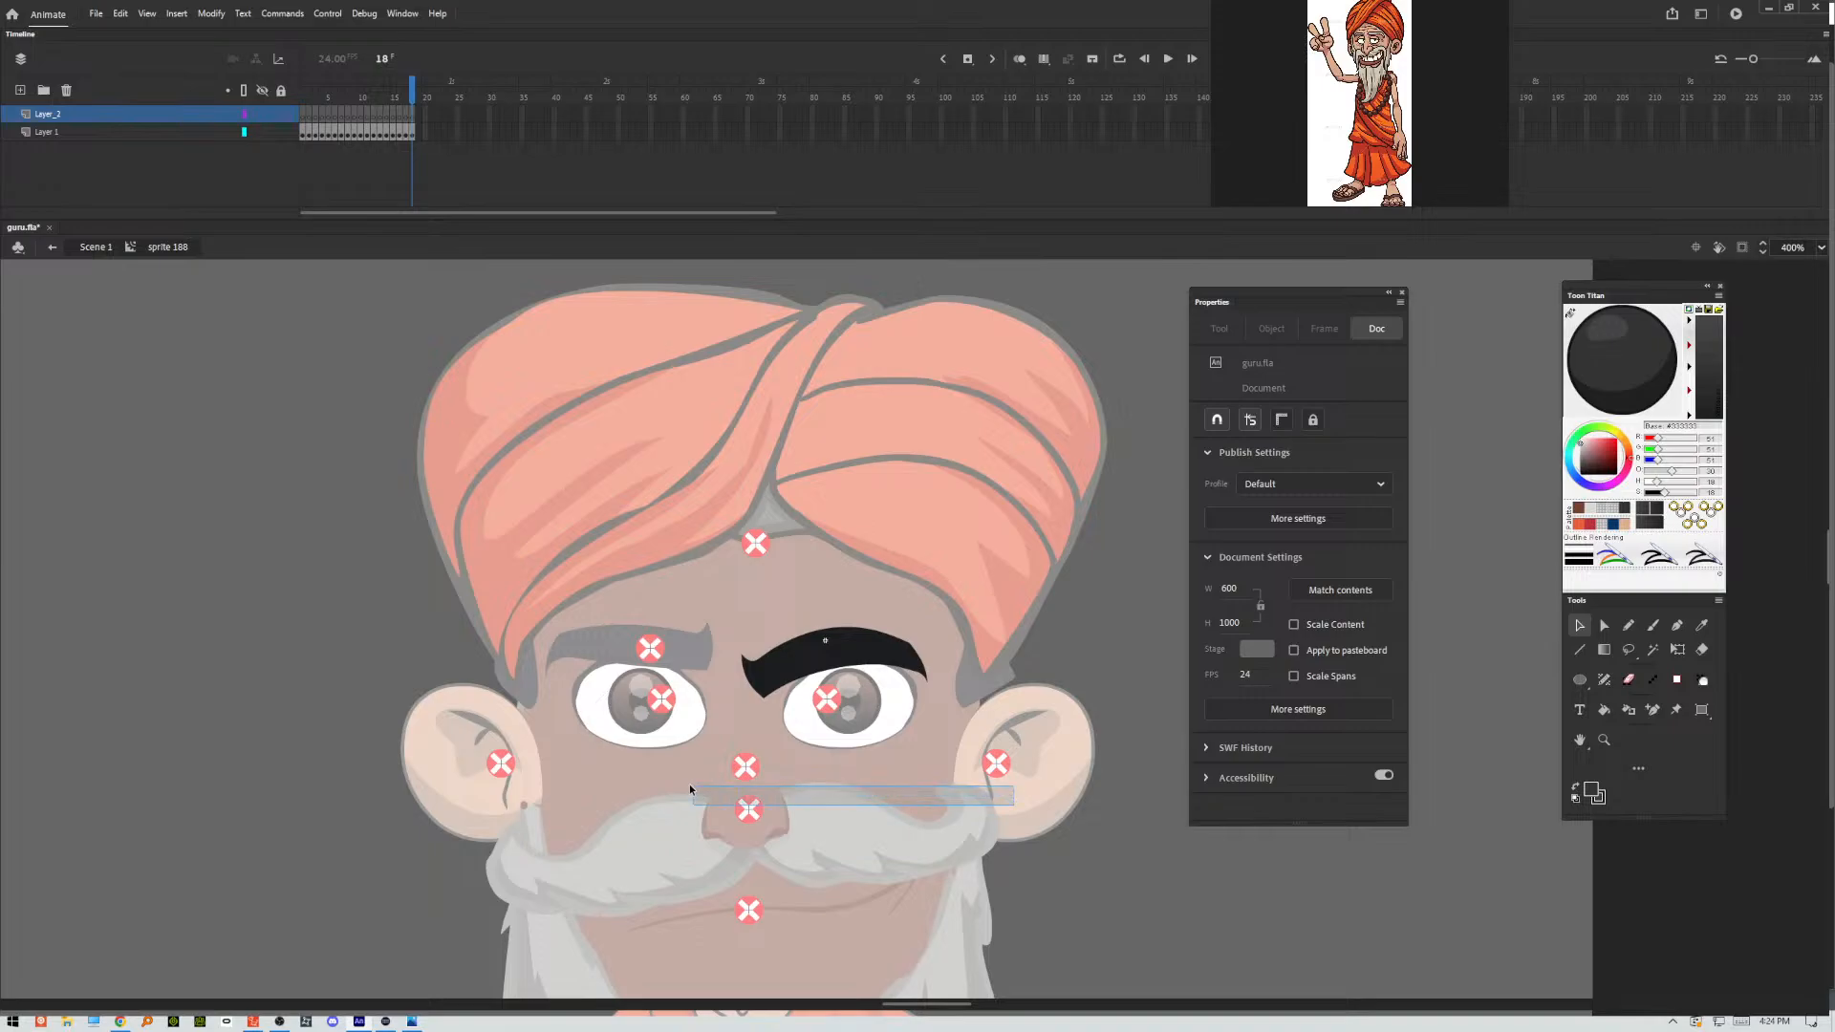
{"action": "left_click_drag", "start_coordinate": [681, 786], "coordinate": [574, 830]}
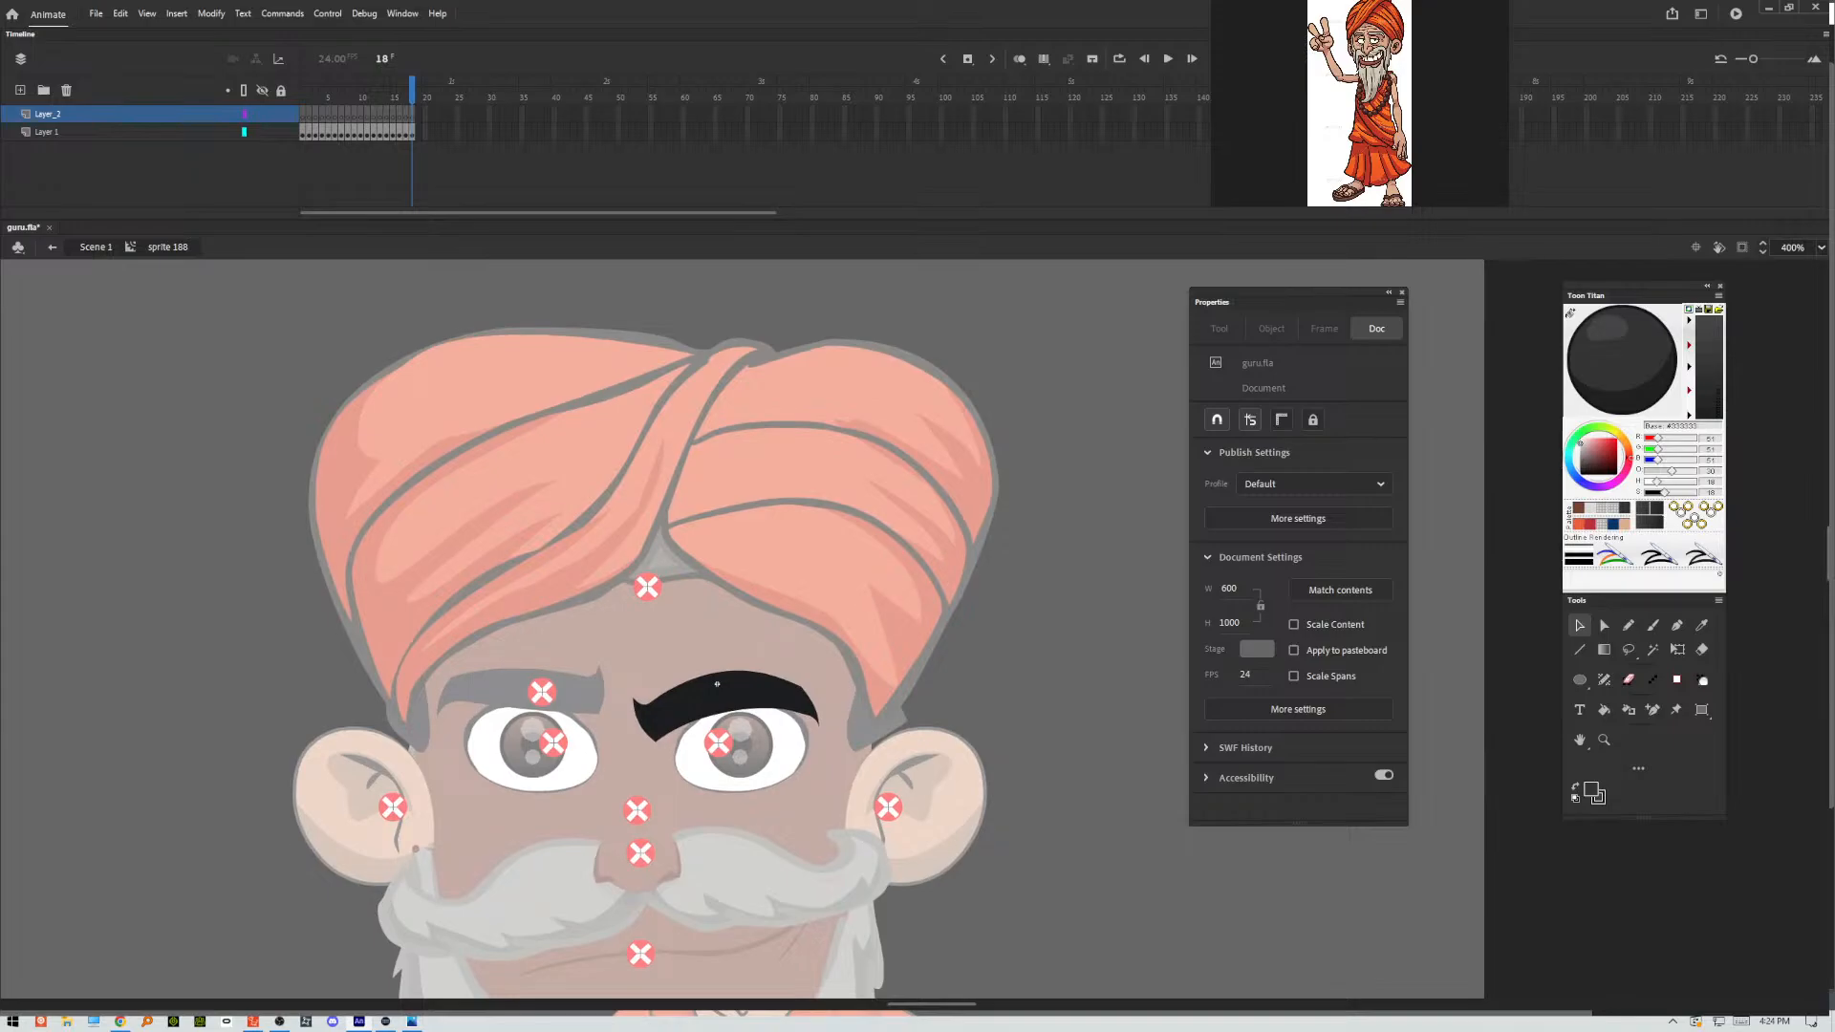
{"action": "left_click", "coordinate": [1652, 625]}
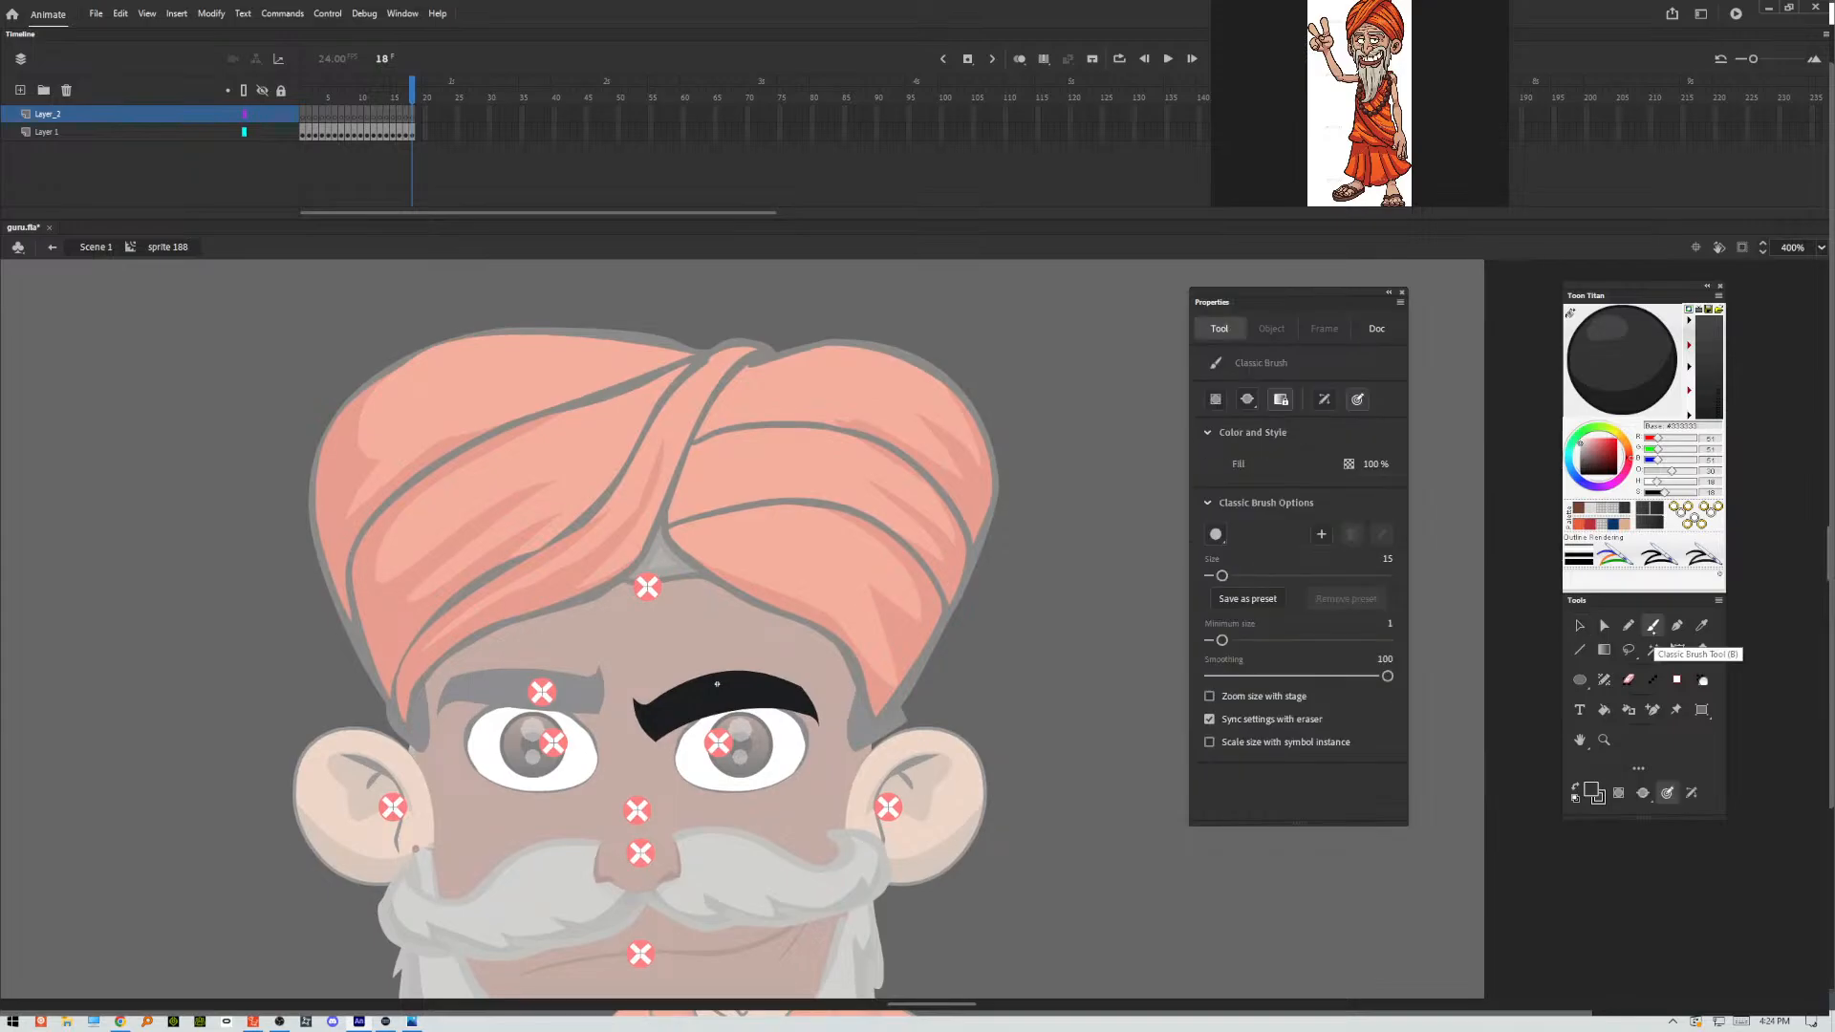
{"action": "mouse_move", "coordinate": [1388, 562]}
{"action": "left_mouse_down"}
{"action": "mouse_move", "coordinate": [1393, 584]}
{"action": "mouse_move", "coordinate": [1385, 563]}
{"action": "left_mouse_up"}
{"action": "left_click", "coordinate": [1389, 561]}
{"action": "double_click", "coordinate": [1384, 560]}
{"action": "type", "text": "4"}
{"action": "key", "text": "Return"}
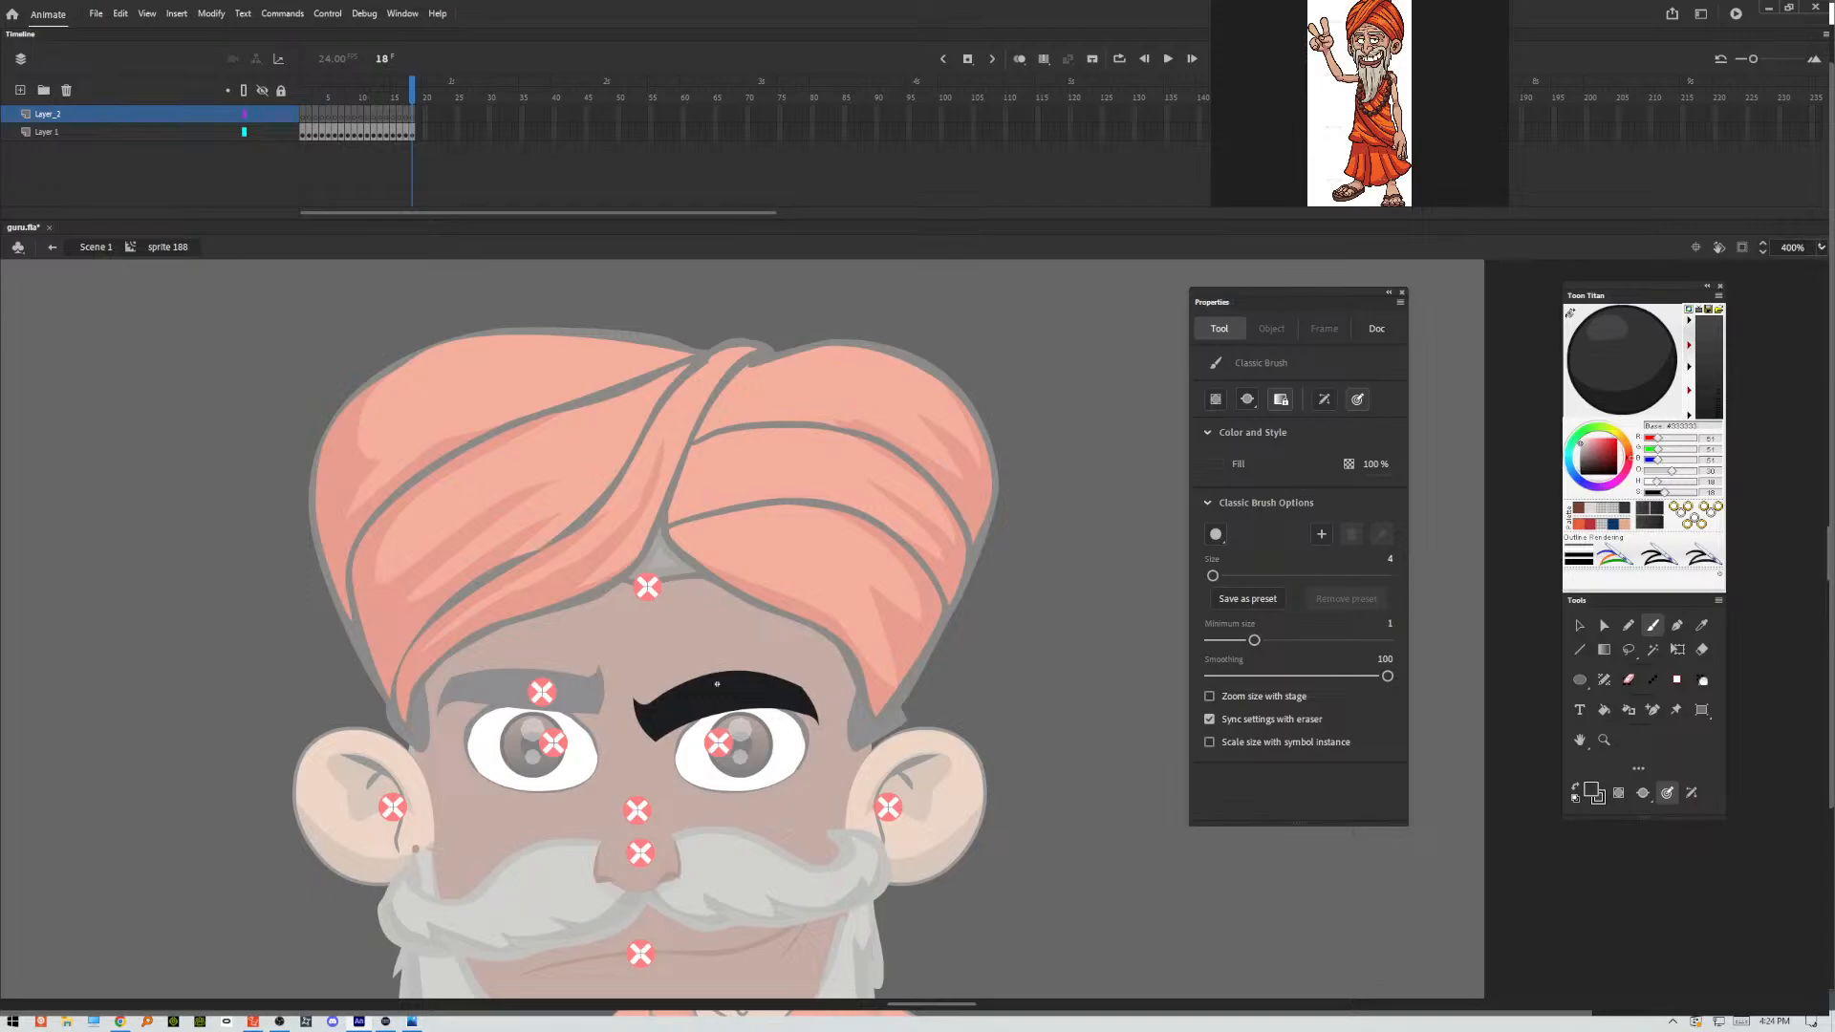
Zoom the stage to 800% and set the Classic Brush size to 8.
{"action": "left_click", "coordinate": [1824, 250]}
{"action": "left_click", "coordinate": [1793, 248]}
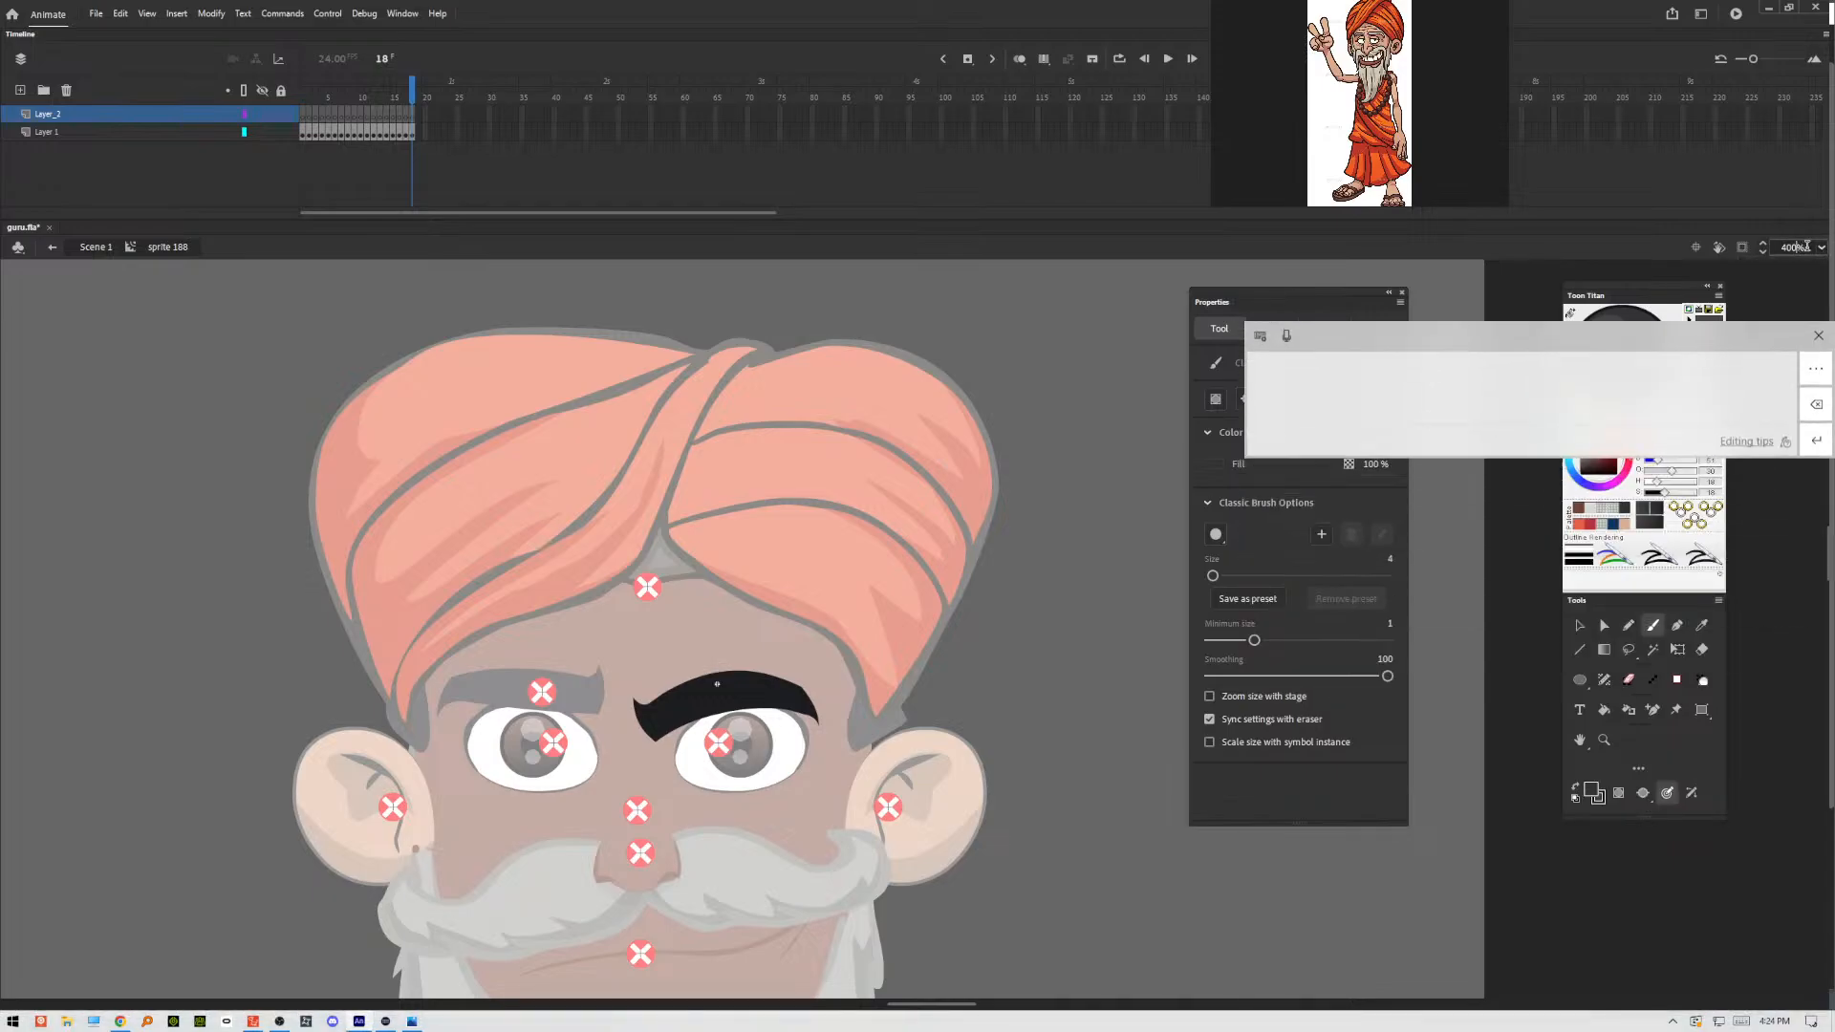
{"action": "left_click", "coordinate": [1819, 317]}
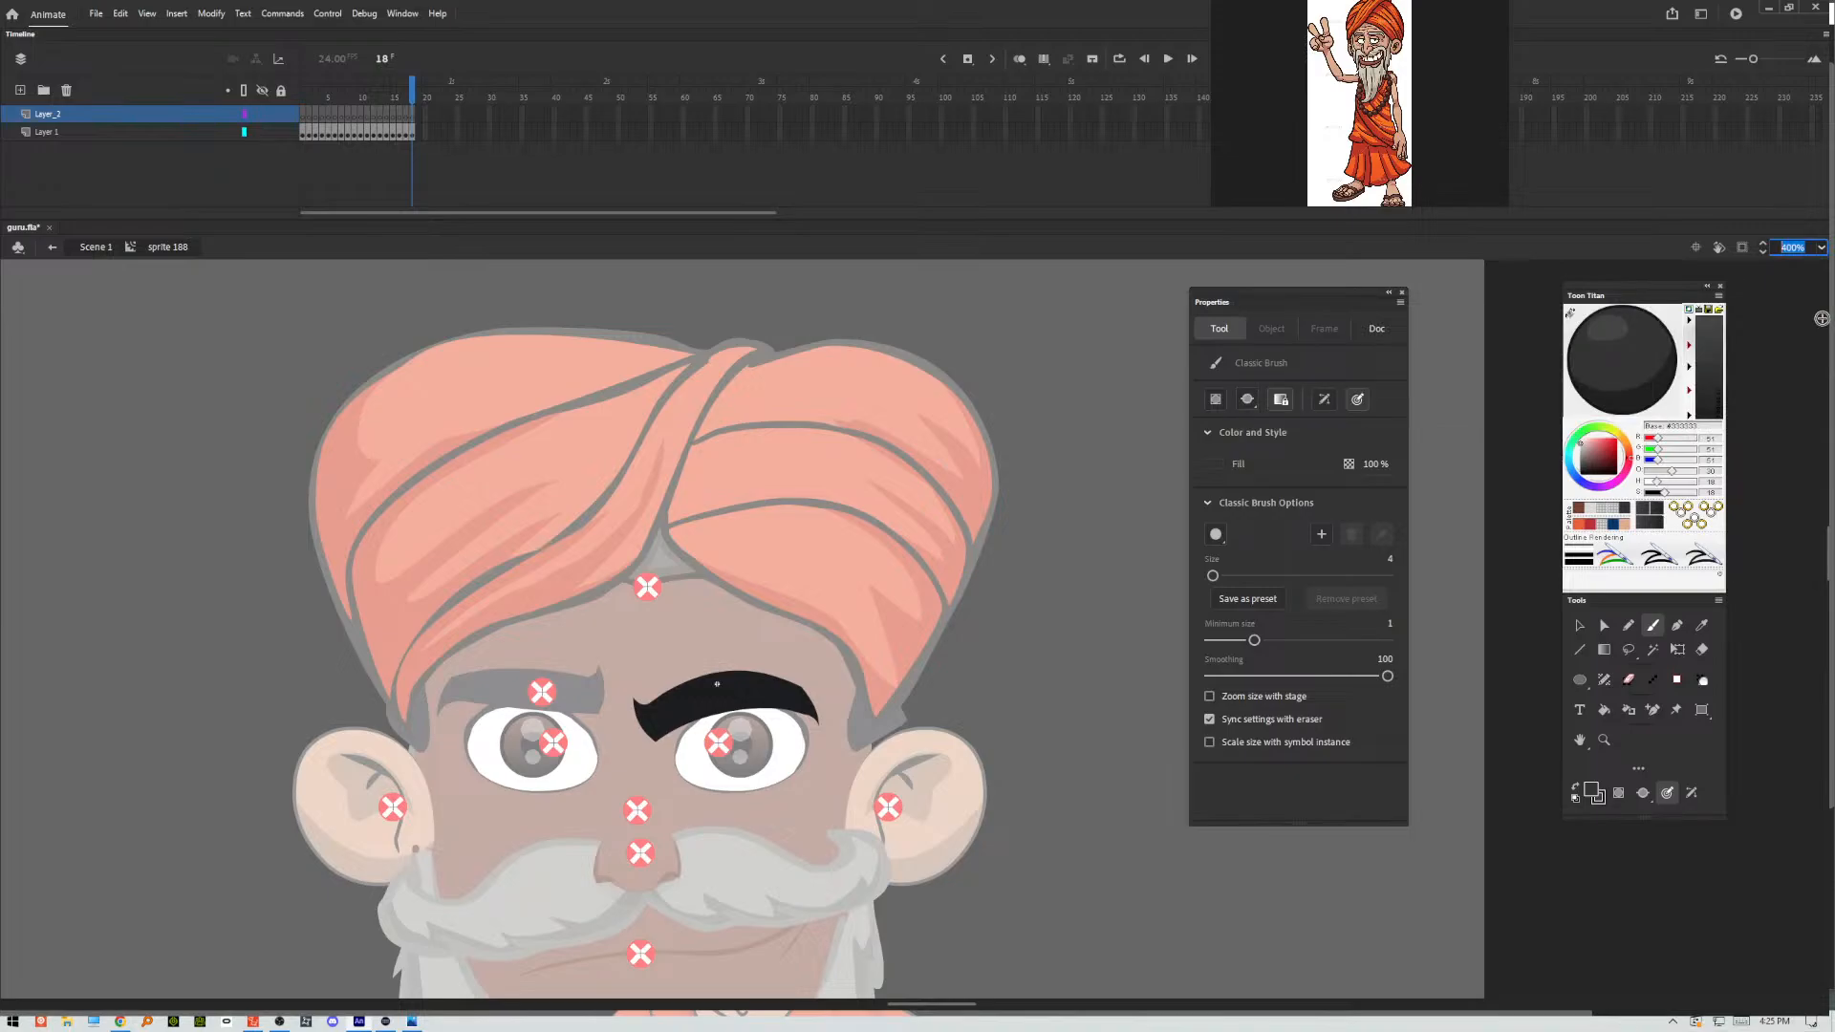
{"action": "type", "text": "800"}
{"action": "key", "text": "Return"}
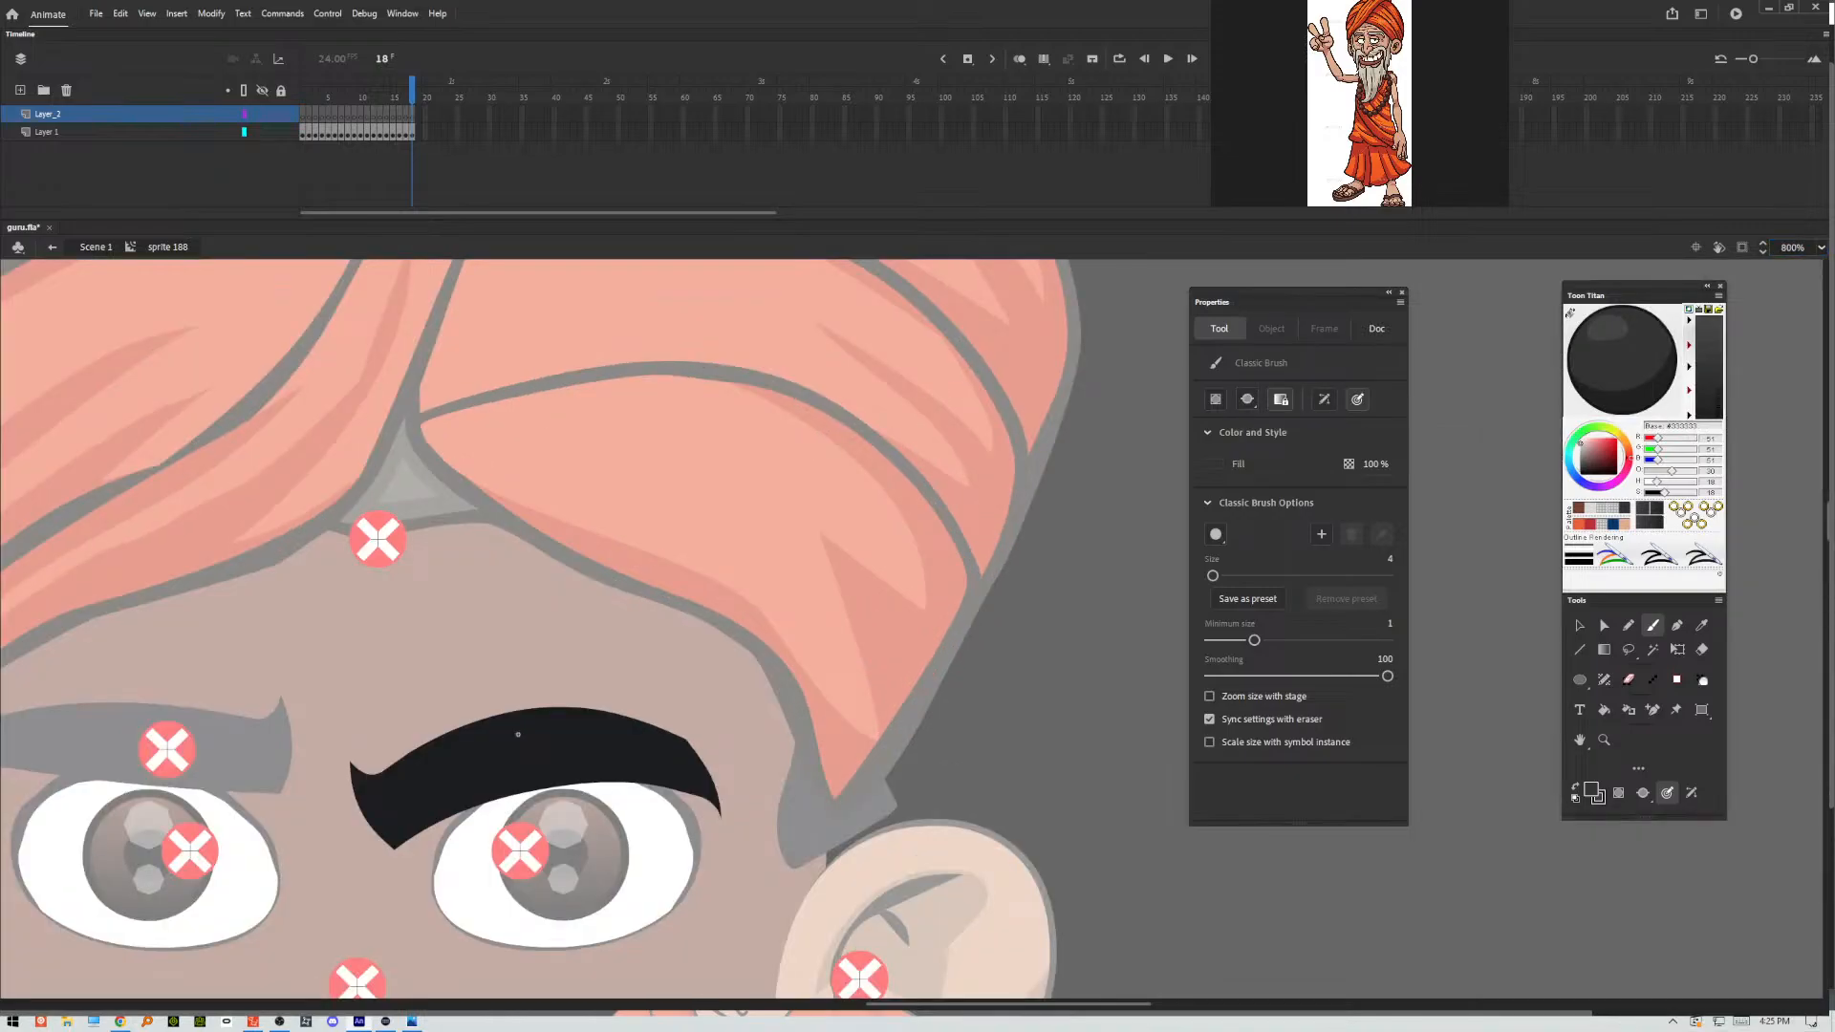
{"action": "left_click", "coordinate": [1389, 560]}
{"action": "type", "text": "8"}
{"action": "key", "text": "Return"}
Go to frame 1, lock the original eyebrow layer Layer 1 and display it as outlines.
{"action": "left_click", "coordinate": [307, 117]}
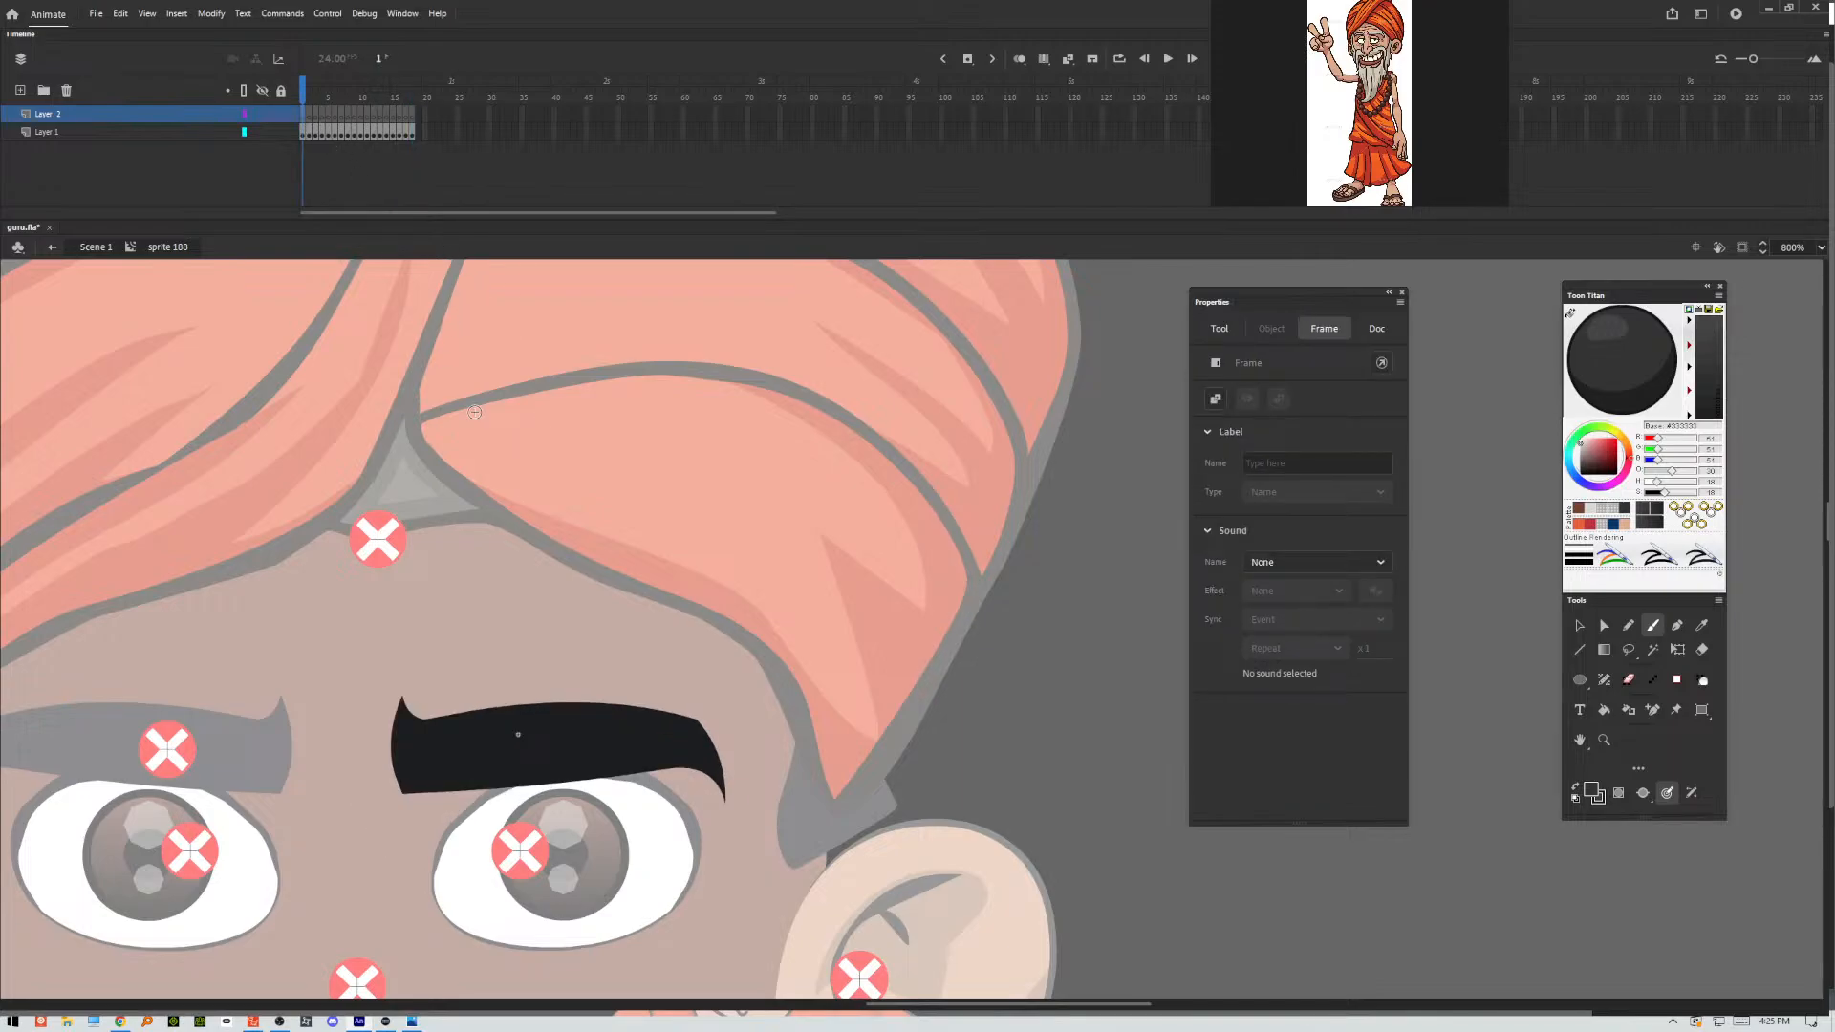
{"action": "left_click", "coordinate": [281, 132]}
{"action": "left_click_drag", "start_coordinate": [553, 453], "coordinate": [794, 349]}
{"action": "left_click_drag", "start_coordinate": [759, 631], "coordinate": [744, 620]}
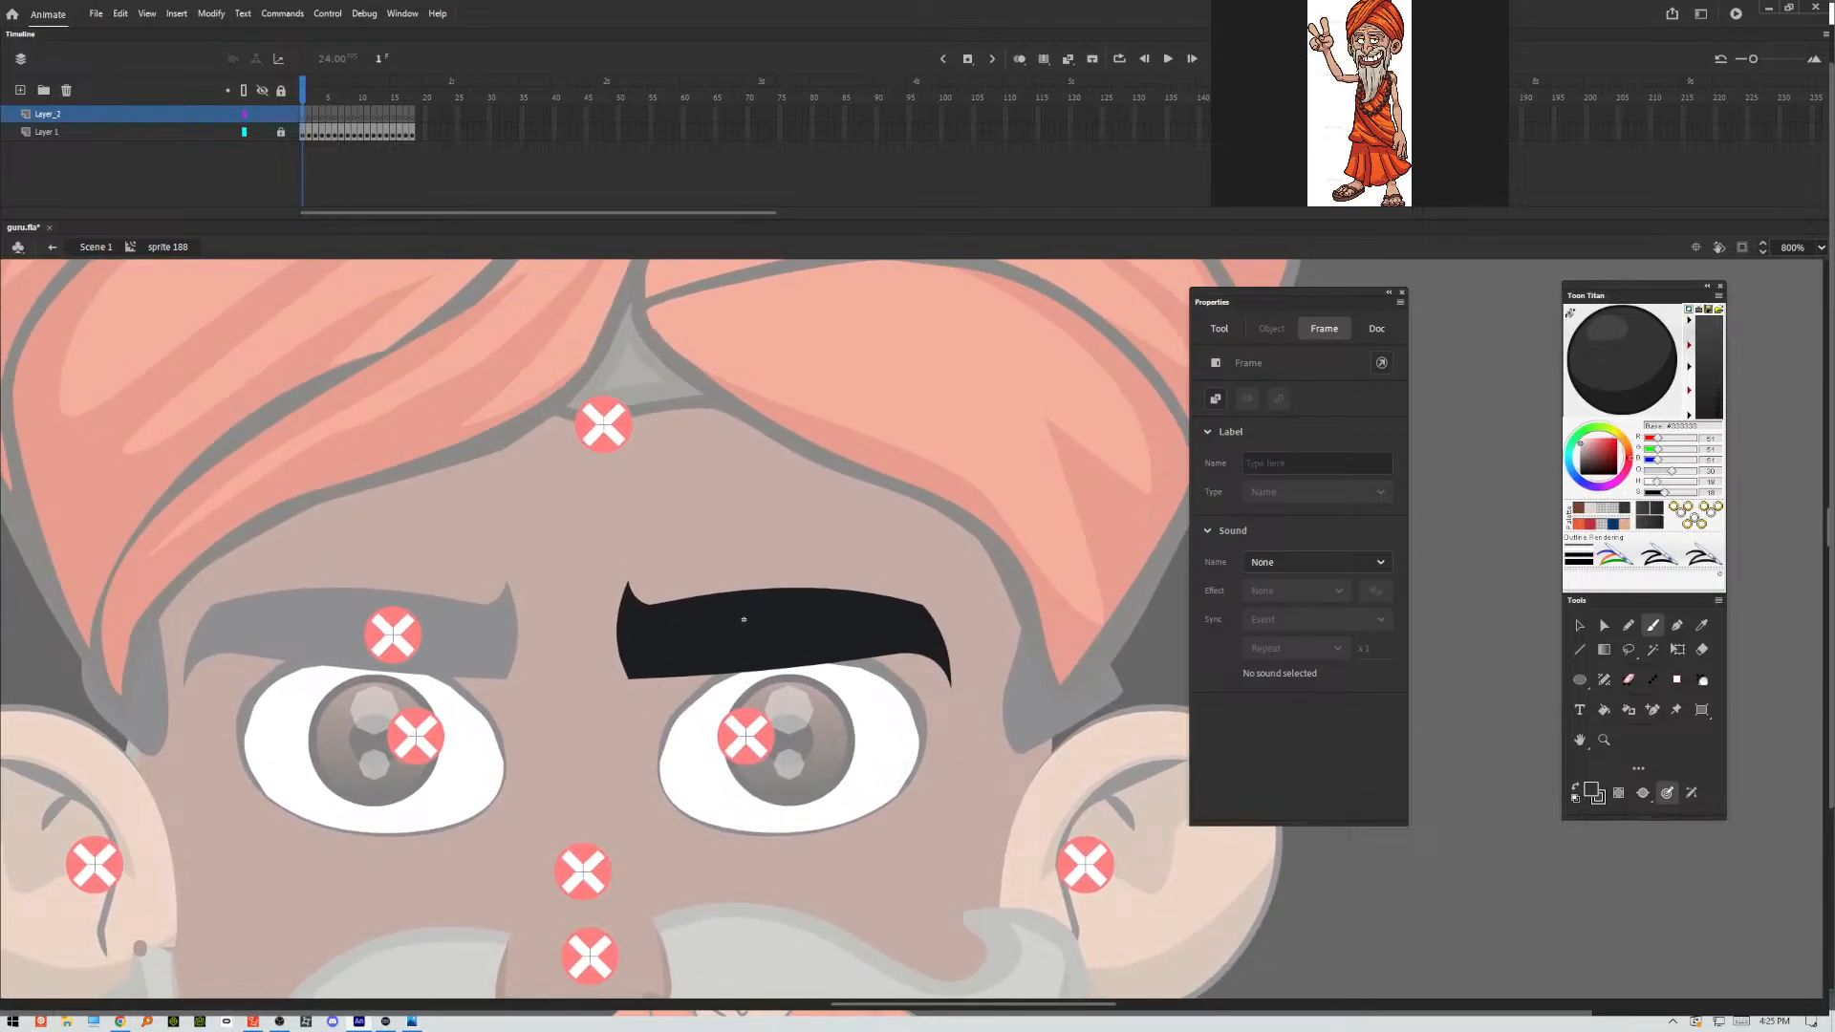
{"action": "left_click", "coordinate": [264, 134]}
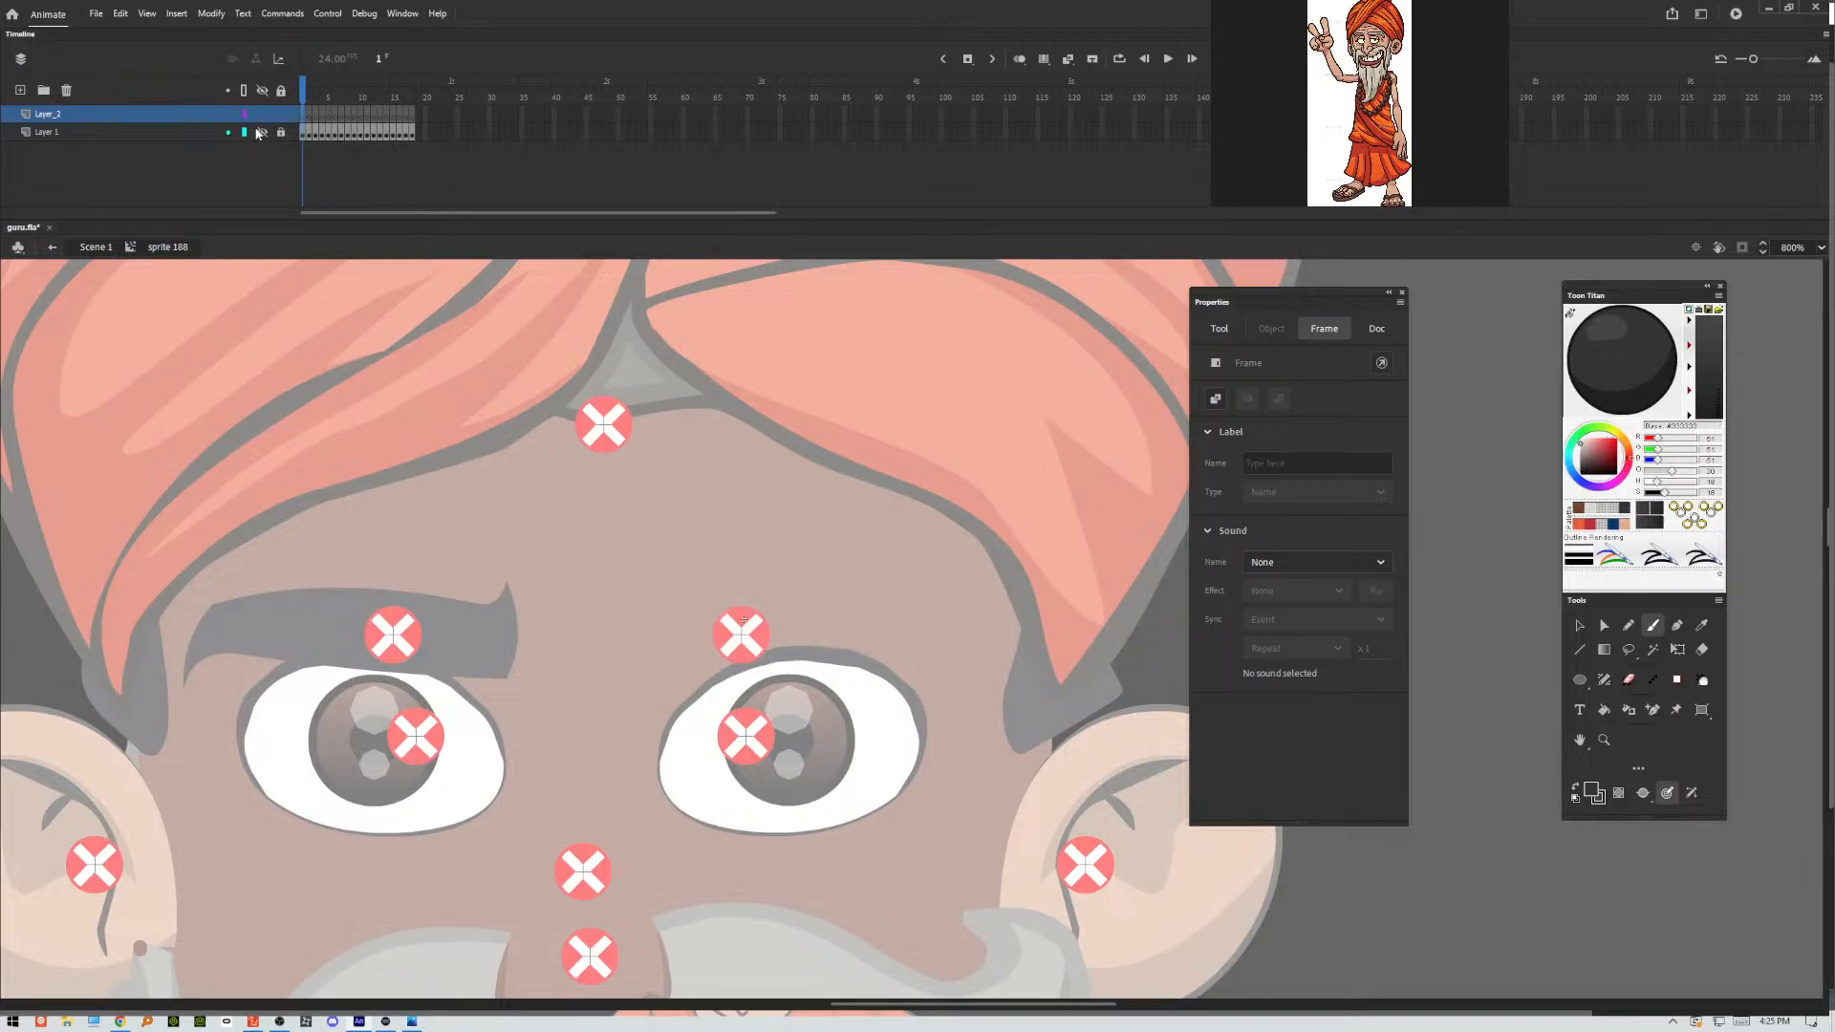
{"action": "left_click", "coordinate": [262, 134]}
{"action": "left_click", "coordinate": [245, 132]}
Trace a curved eyebrow outline over the original shape in frame 1 of Layer_2, ending in a pointed outer tip.
{"action": "mouse_move", "coordinate": [630, 578]}
{"action": "left_mouse_down"}
{"action": "mouse_move", "coordinate": [648, 676]}
{"action": "mouse_move", "coordinate": [832, 646]}
{"action": "mouse_move", "coordinate": [810, 662]}
{"action": "mouse_move", "coordinate": [951, 689]}
{"action": "left_mouse_up"}
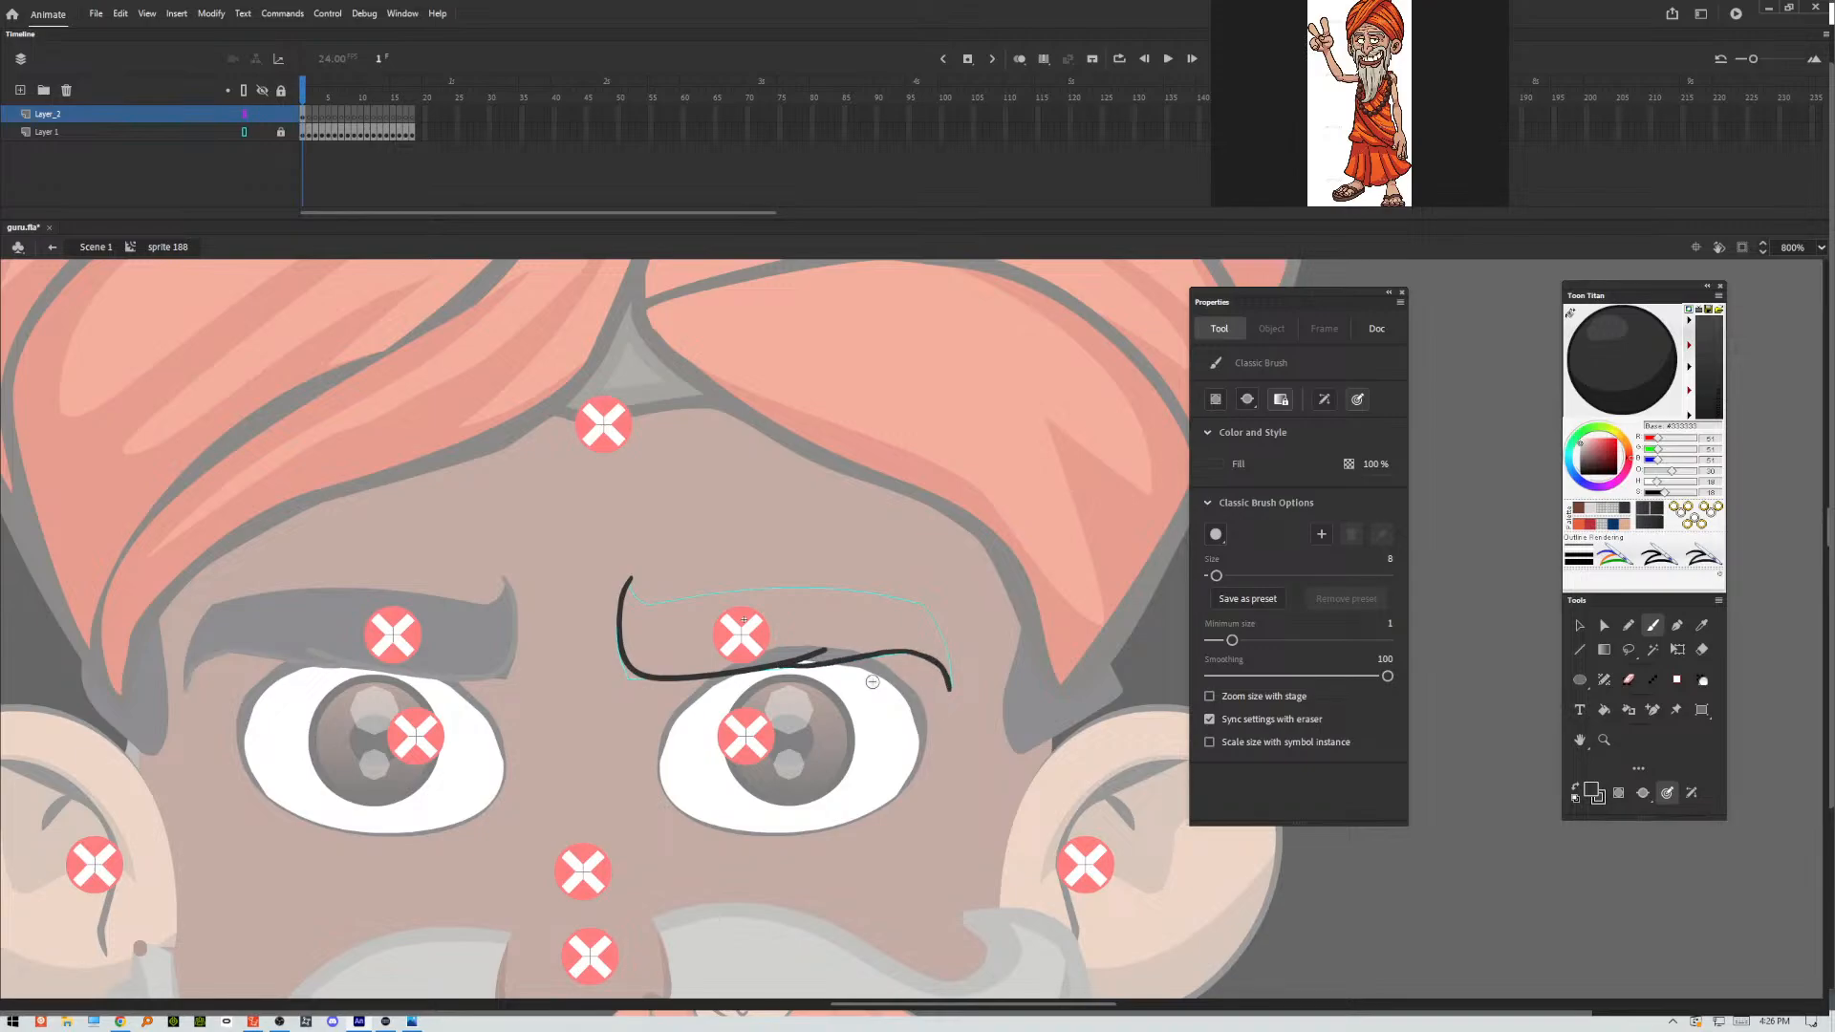
{"action": "mouse_move", "coordinate": [630, 579]}
{"action": "left_mouse_down"}
{"action": "mouse_move", "coordinate": [681, 604]}
{"action": "mouse_move", "coordinate": [878, 581]}
{"action": "mouse_move", "coordinate": [939, 630]}
{"action": "mouse_move", "coordinate": [957, 684]}
{"action": "left_mouse_up"}
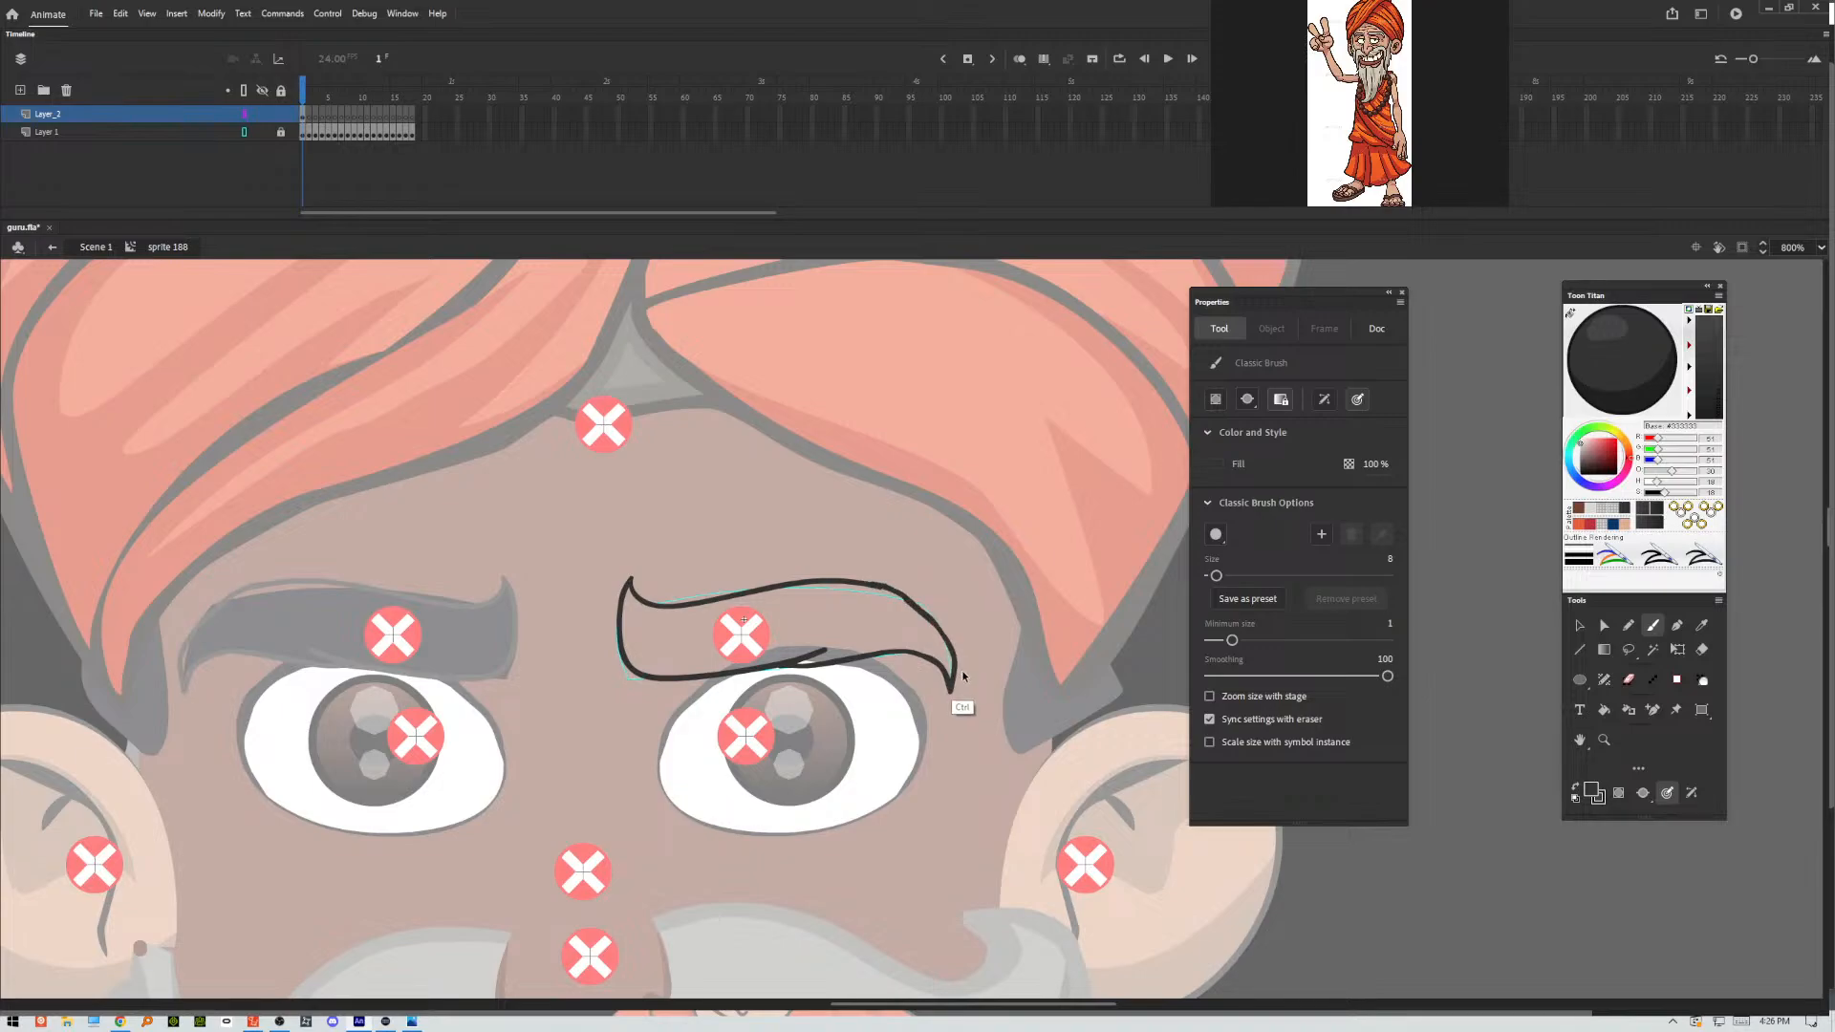
{"action": "key", "text": "ctrl+z"}
{"action": "mouse_move", "coordinate": [889, 588]}
{"action": "left_mouse_down"}
{"action": "mouse_move", "coordinate": [954, 664]}
{"action": "mouse_move", "coordinate": [951, 705]}
{"action": "left_mouse_up"}
{"action": "key", "text": "."}
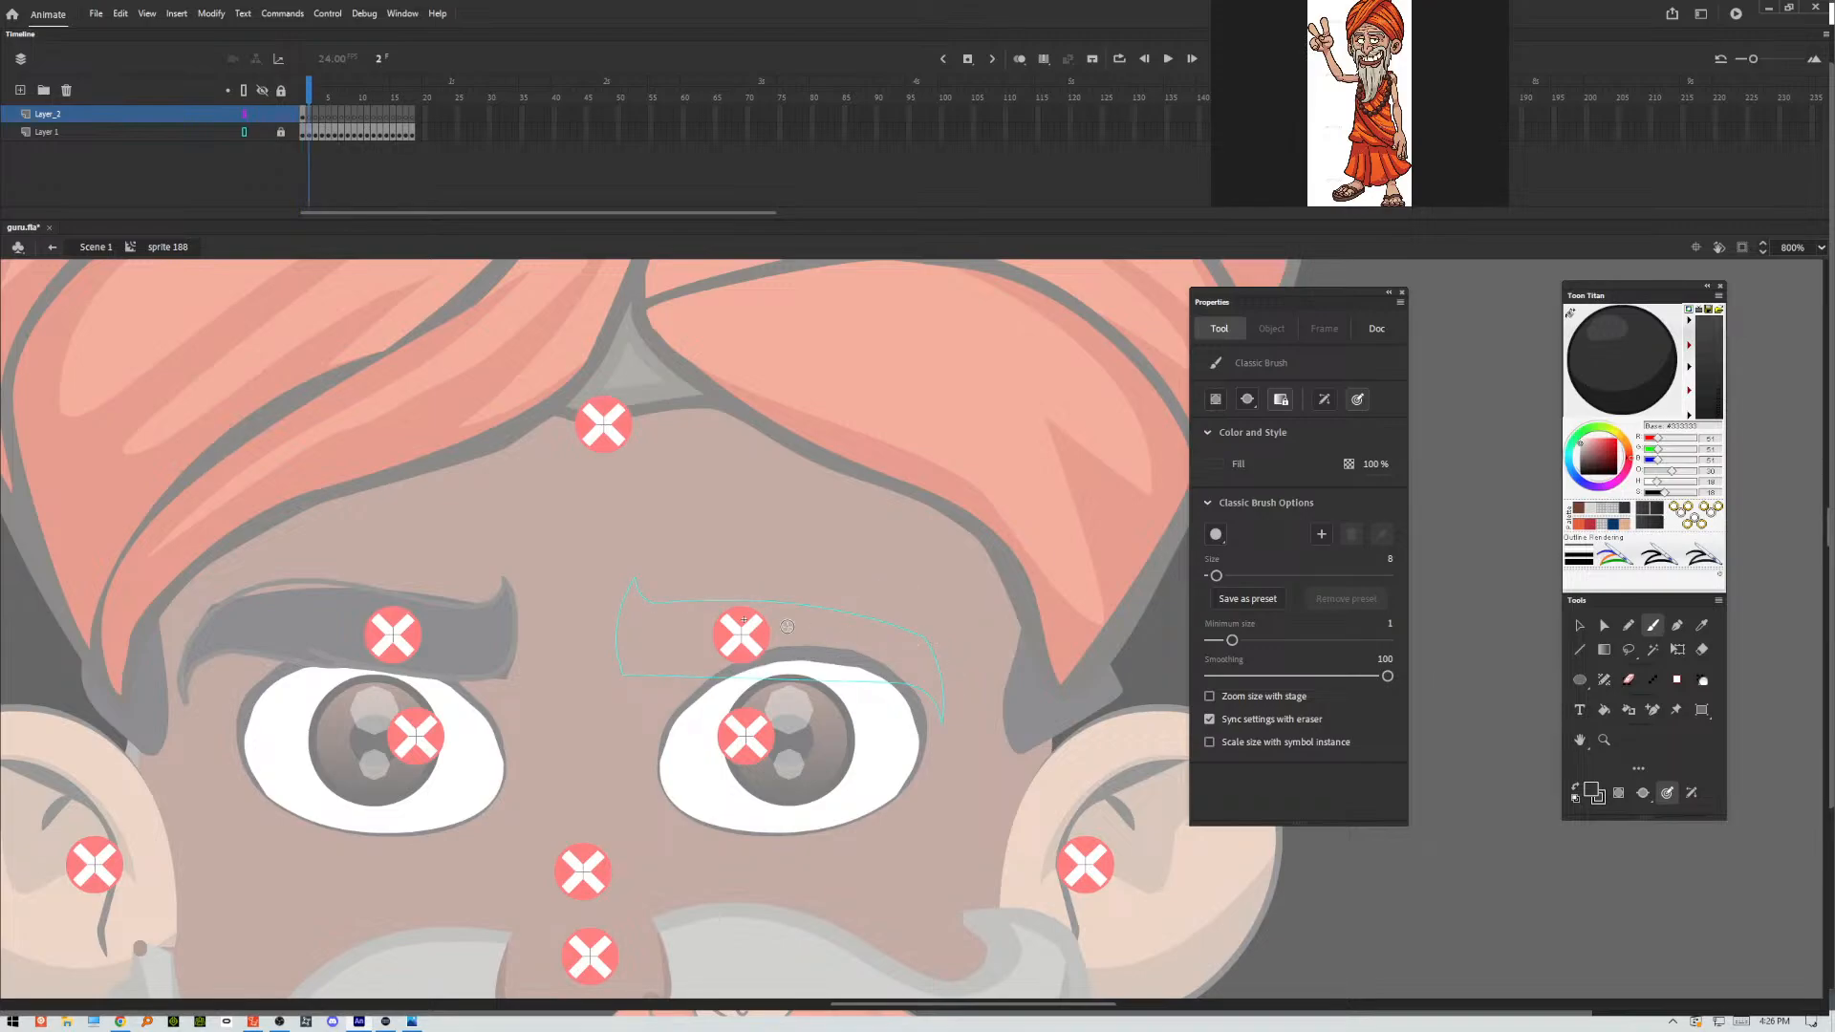
{"action": "key", "text": "comma"}
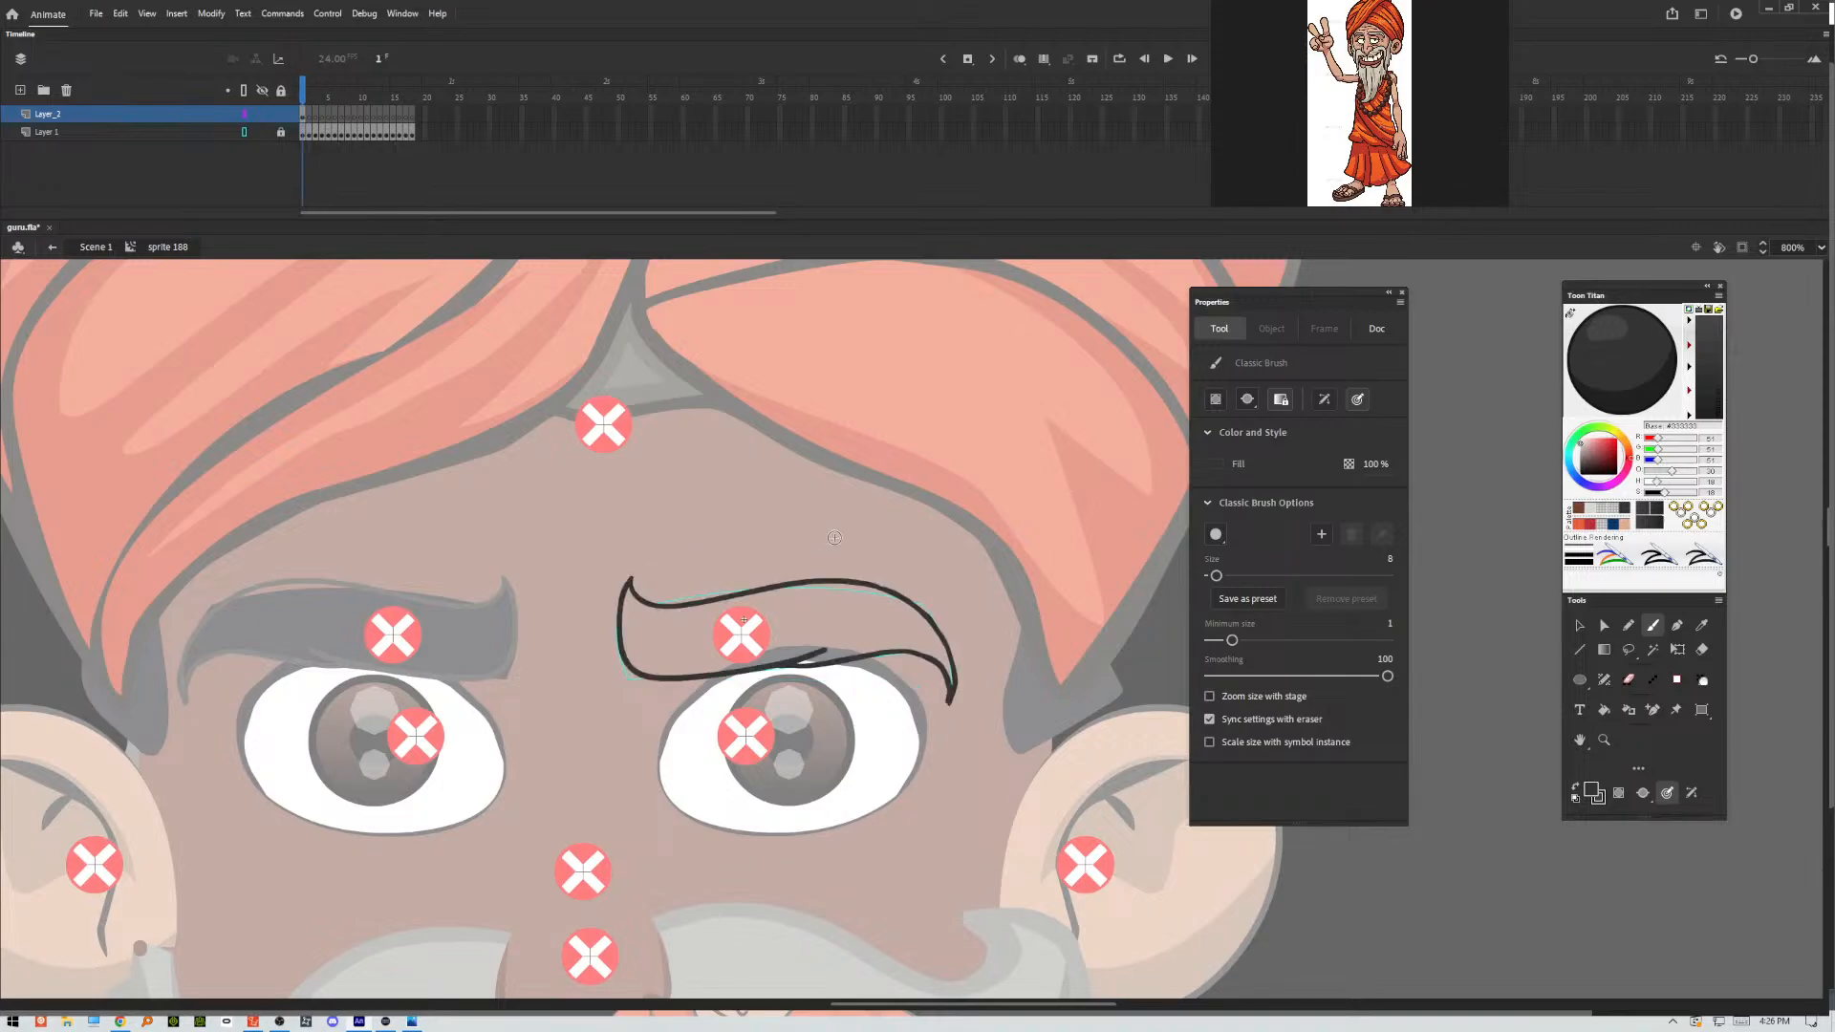
Draw the lower and upper contours of the eyebrow pose in frame 2 of Layer_2.
{"action": "key", "text": "period"}
{"action": "mouse_move", "coordinate": [635, 577]}
{"action": "left_mouse_down"}
{"action": "mouse_move", "coordinate": [618, 656]}
{"action": "mouse_move", "coordinate": [655, 679]}
{"action": "mouse_move", "coordinate": [832, 665]}
{"action": "mouse_move", "coordinate": [806, 679]}
{"action": "mouse_move", "coordinate": [895, 683]}
{"action": "mouse_move", "coordinate": [938, 733]}
{"action": "left_mouse_up"}
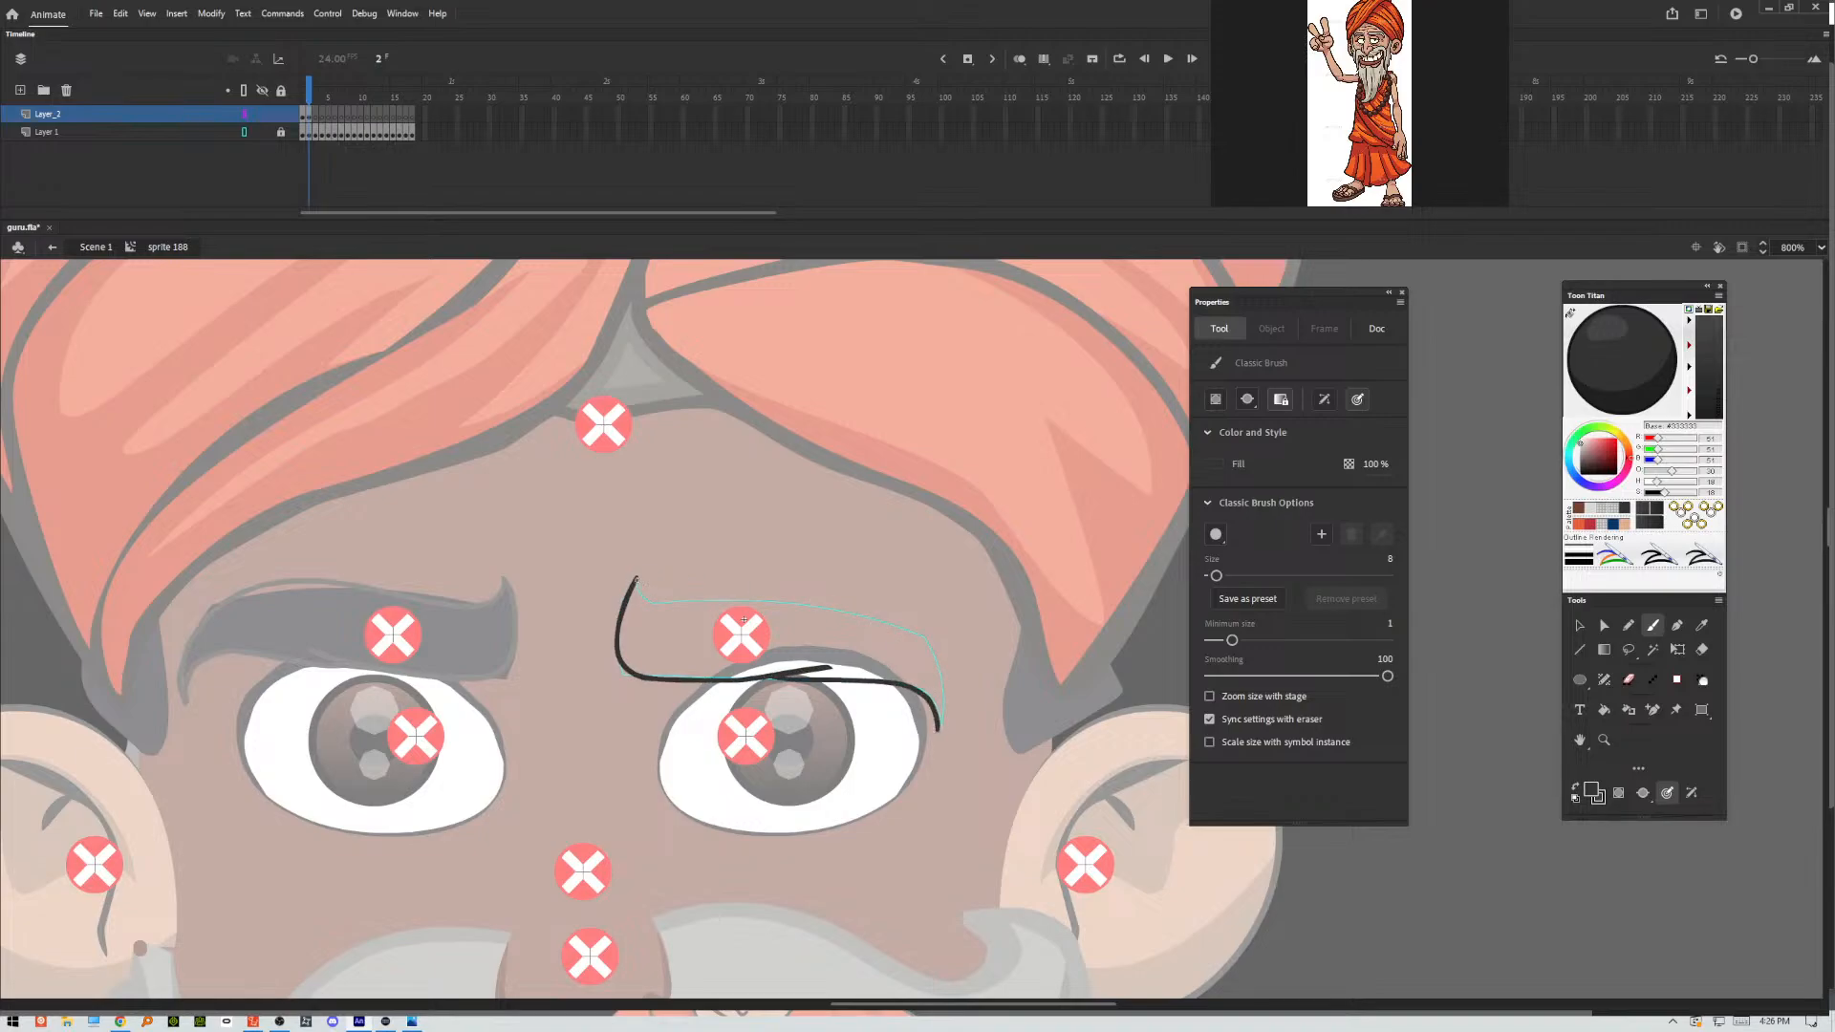
{"action": "mouse_move", "coordinate": [636, 577]}
{"action": "left_mouse_down"}
{"action": "mouse_move", "coordinate": [818, 601]}
{"action": "mouse_move", "coordinate": [901, 624]}
{"action": "mouse_move", "coordinate": [937, 656]}
{"action": "mouse_move", "coordinate": [941, 731]}
{"action": "left_mouse_up"}
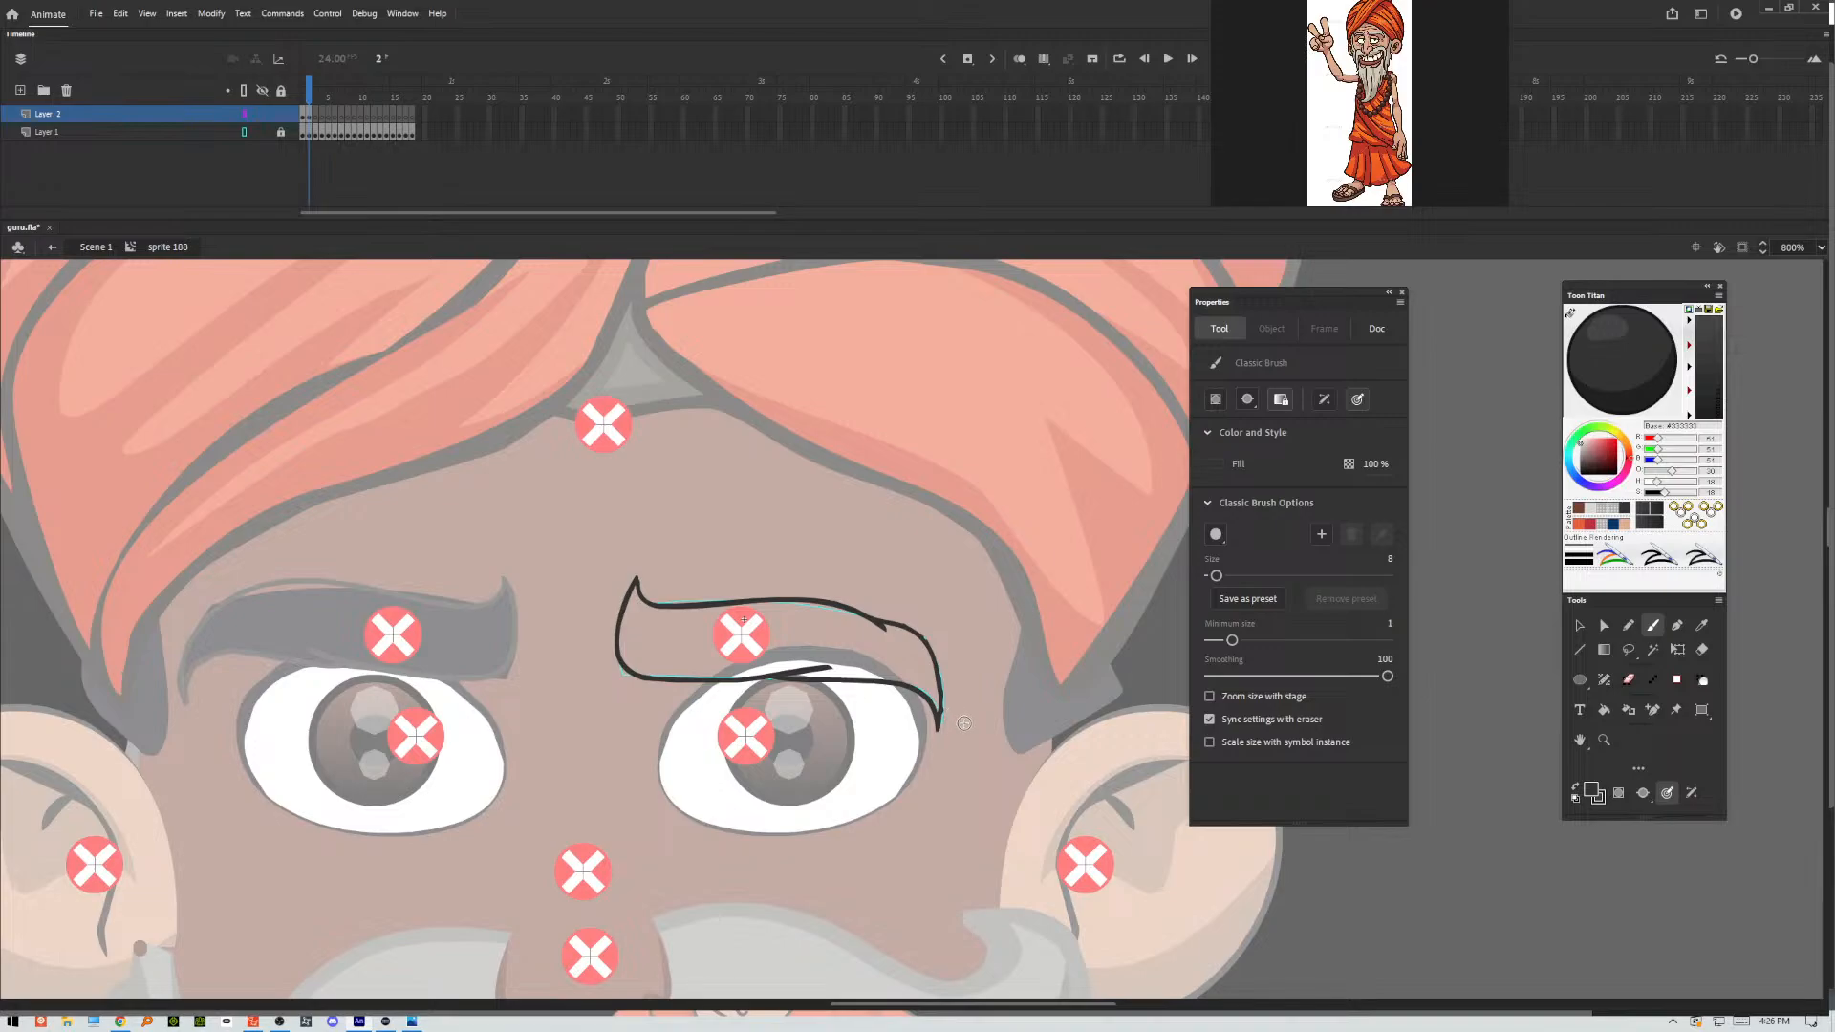
Trace the raised, outward-sloping eyebrow pose in frame 3 with closed brush contours.
{"action": "key", "text": "."}
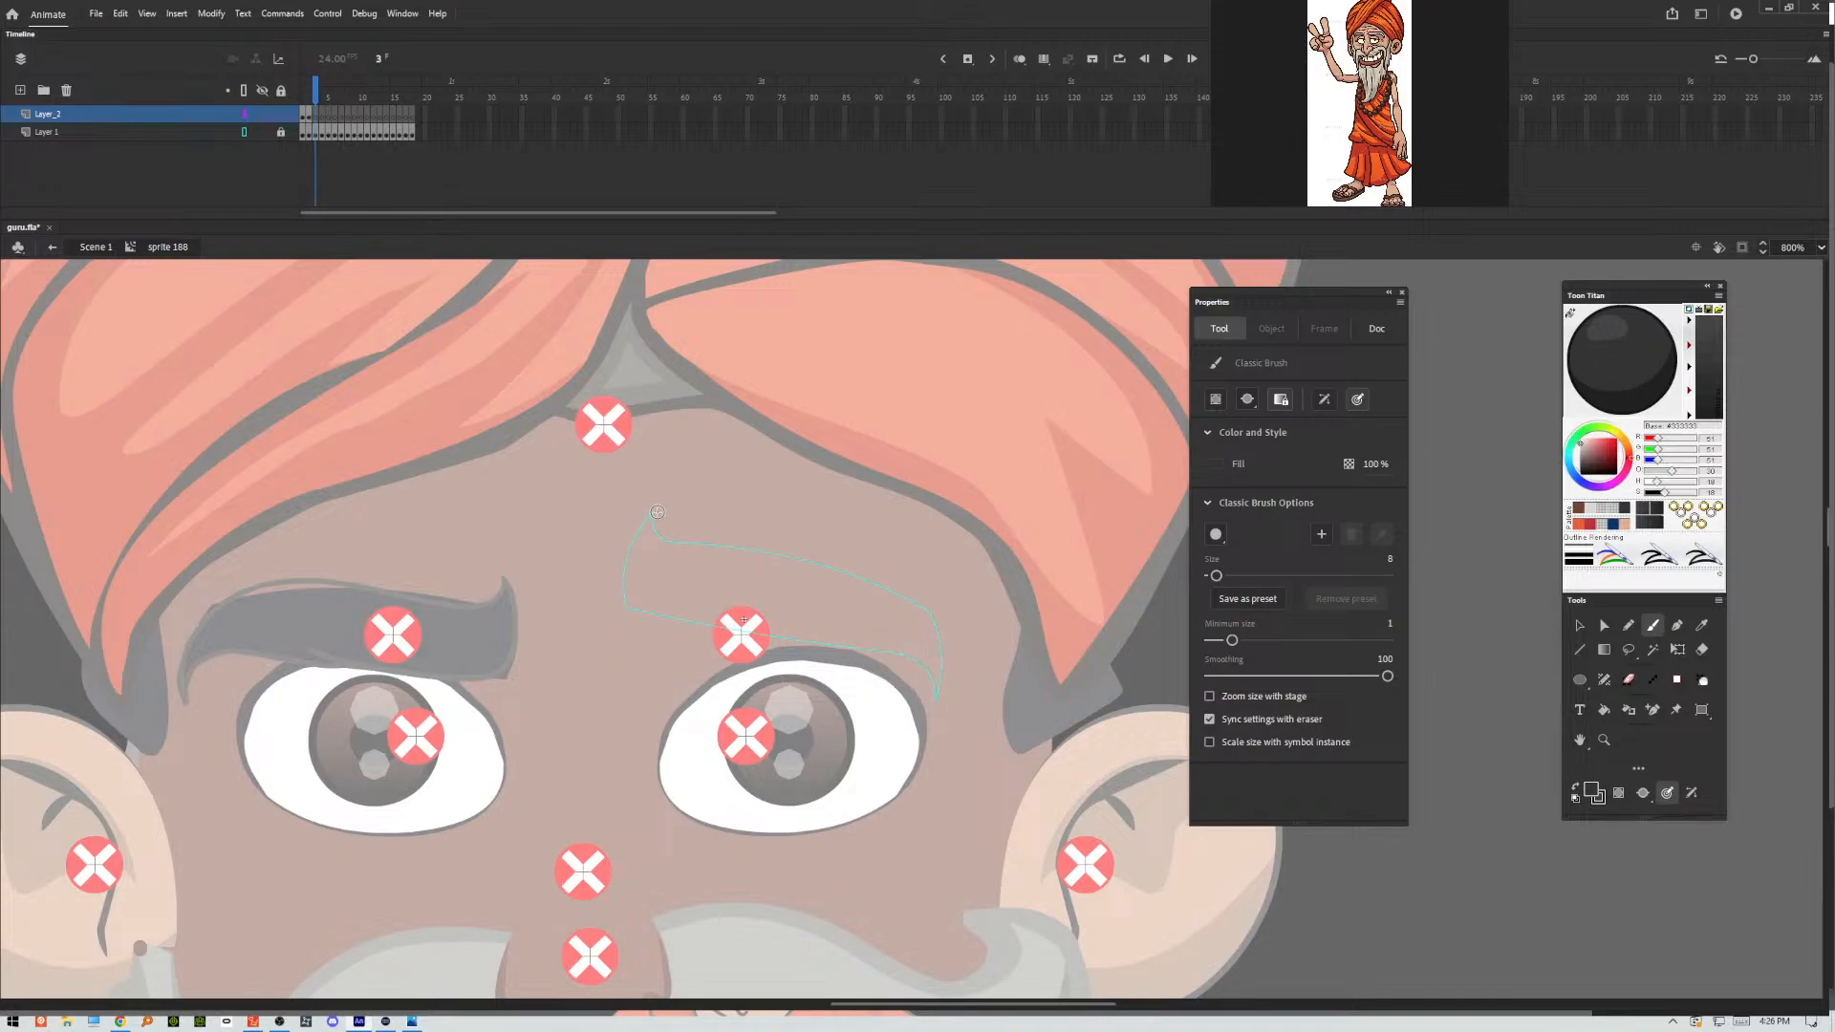
{"action": "mouse_move", "coordinate": [654, 513]}
{"action": "left_mouse_down"}
{"action": "mouse_move", "coordinate": [626, 588]}
{"action": "mouse_move", "coordinate": [649, 613]}
{"action": "mouse_move", "coordinate": [854, 637]}
{"action": "mouse_move", "coordinate": [916, 670]}
{"action": "mouse_move", "coordinate": [934, 711]}
{"action": "mouse_move", "coordinate": [929, 614]}
{"action": "mouse_move", "coordinate": [859, 579]}
{"action": "left_mouse_up"}
{"action": "mouse_move", "coordinate": [654, 514]}
{"action": "left_mouse_down"}
{"action": "mouse_move", "coordinate": [681, 541]}
{"action": "mouse_move", "coordinate": [846, 564]}
{"action": "mouse_move", "coordinate": [884, 600]}
{"action": "left_mouse_up"}
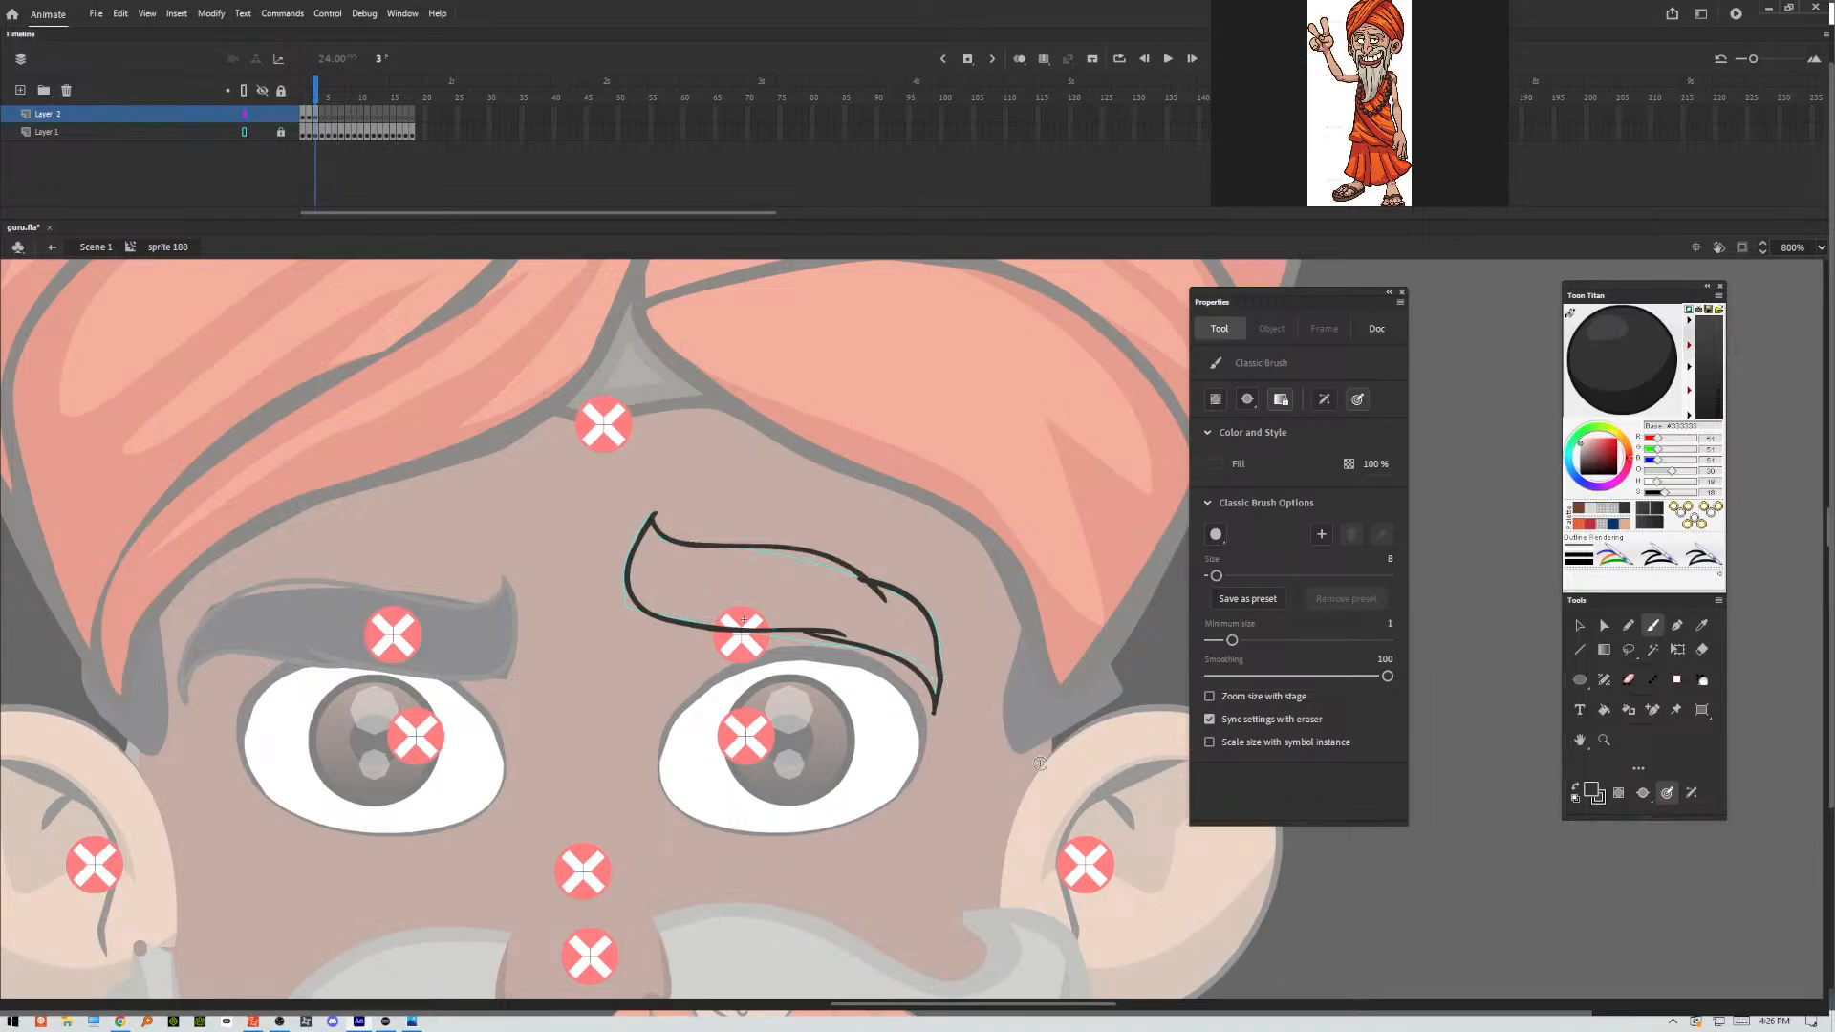
{"action": "key", "text": "v"}
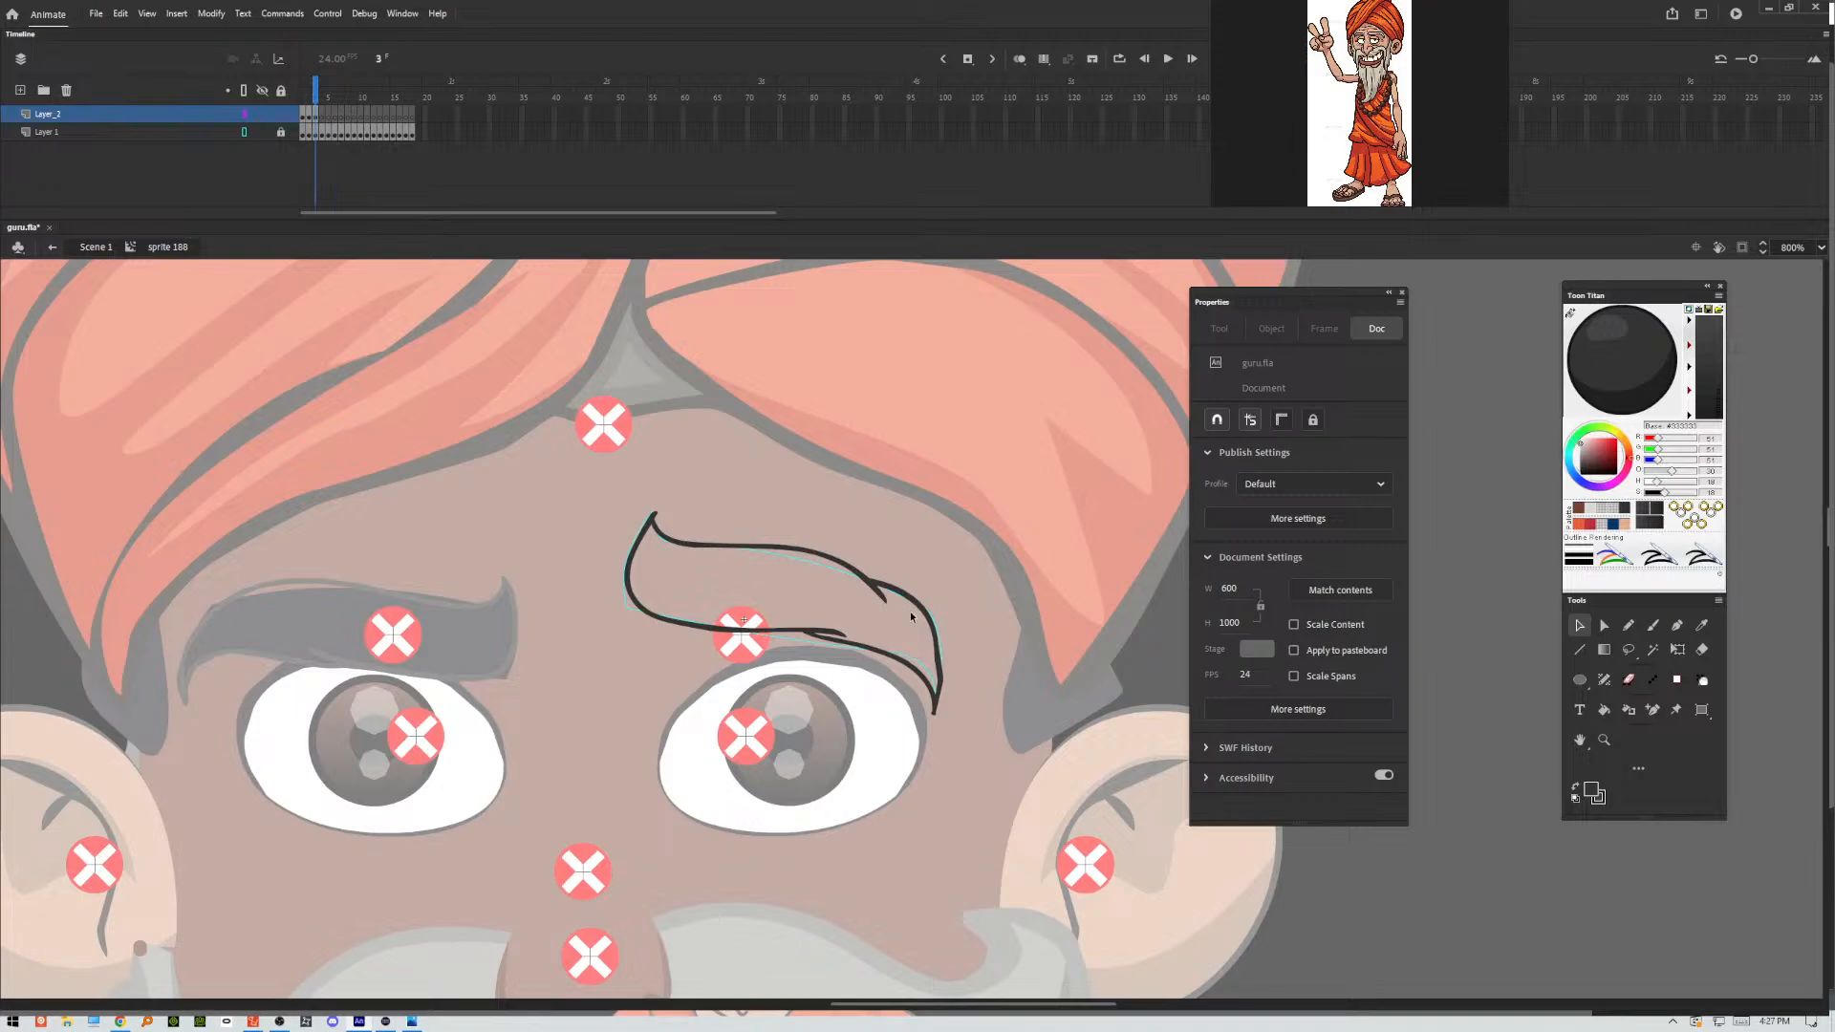
Draw the inner end and lower edge of the eyebrow in frame 4, redoing the curve toward the outer tip.
{"action": "key", "text": "."}
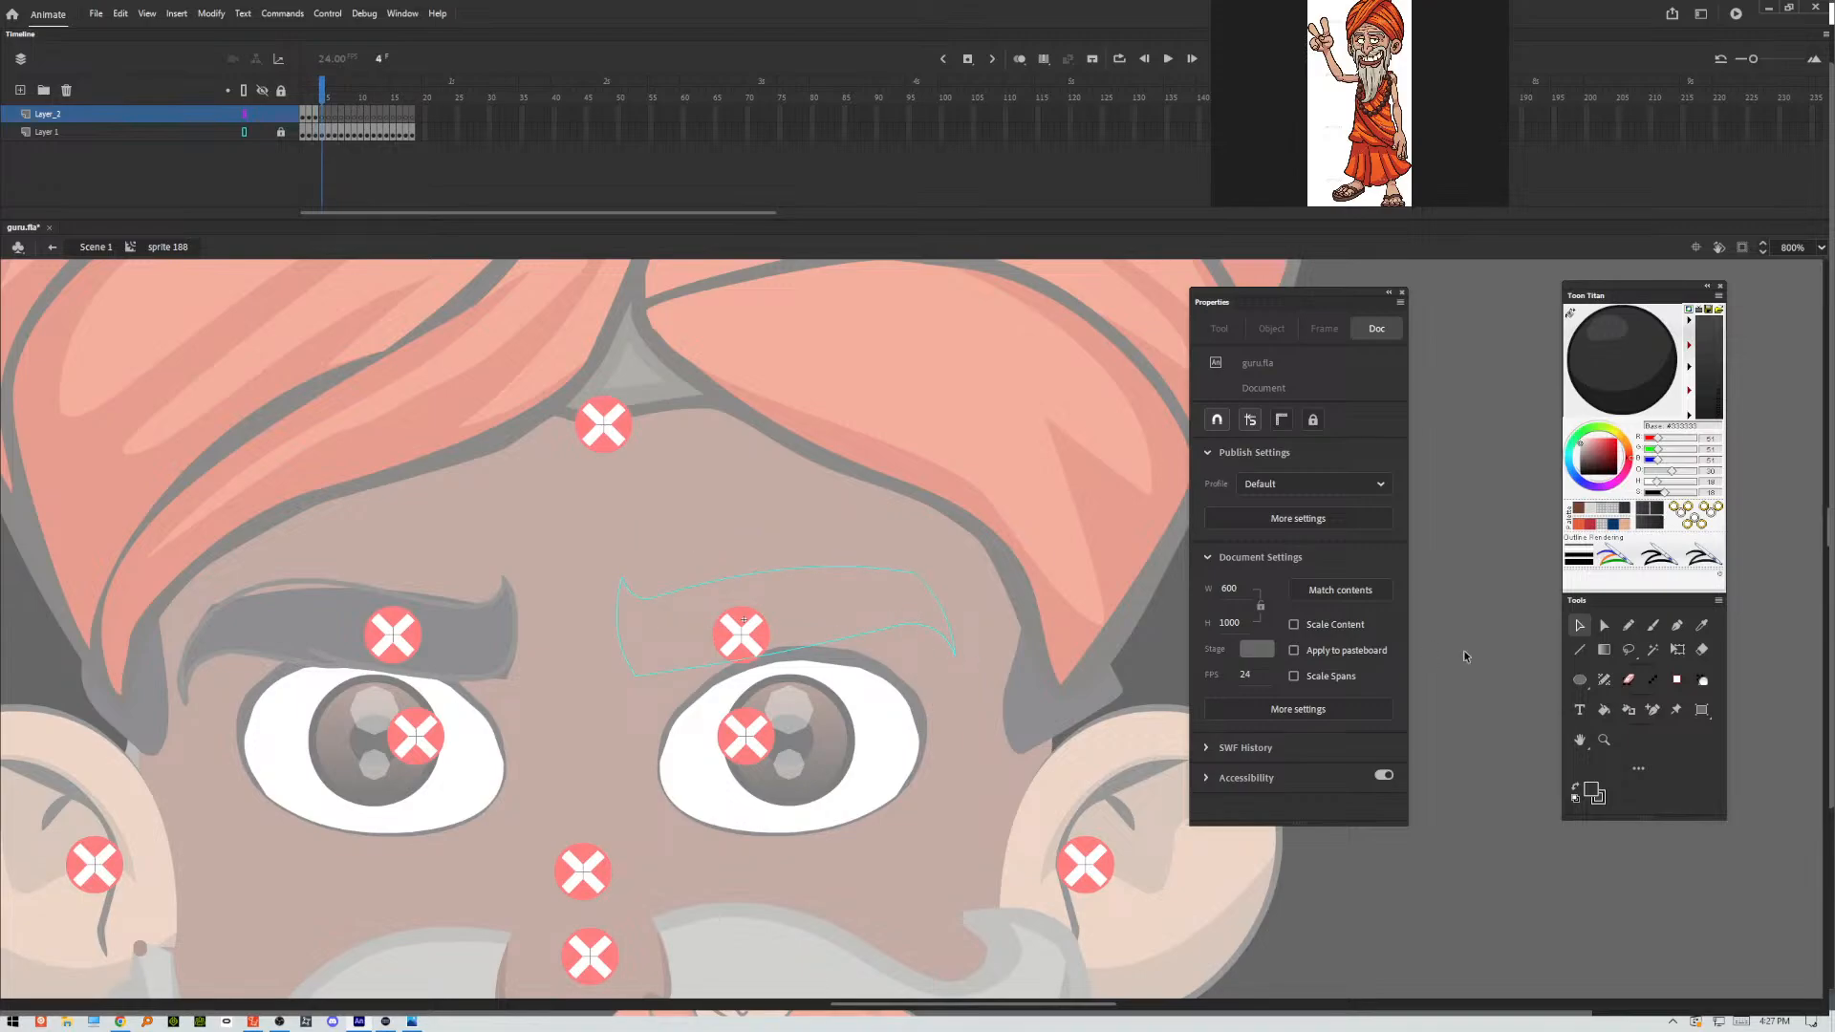
{"action": "key", "text": "b"}
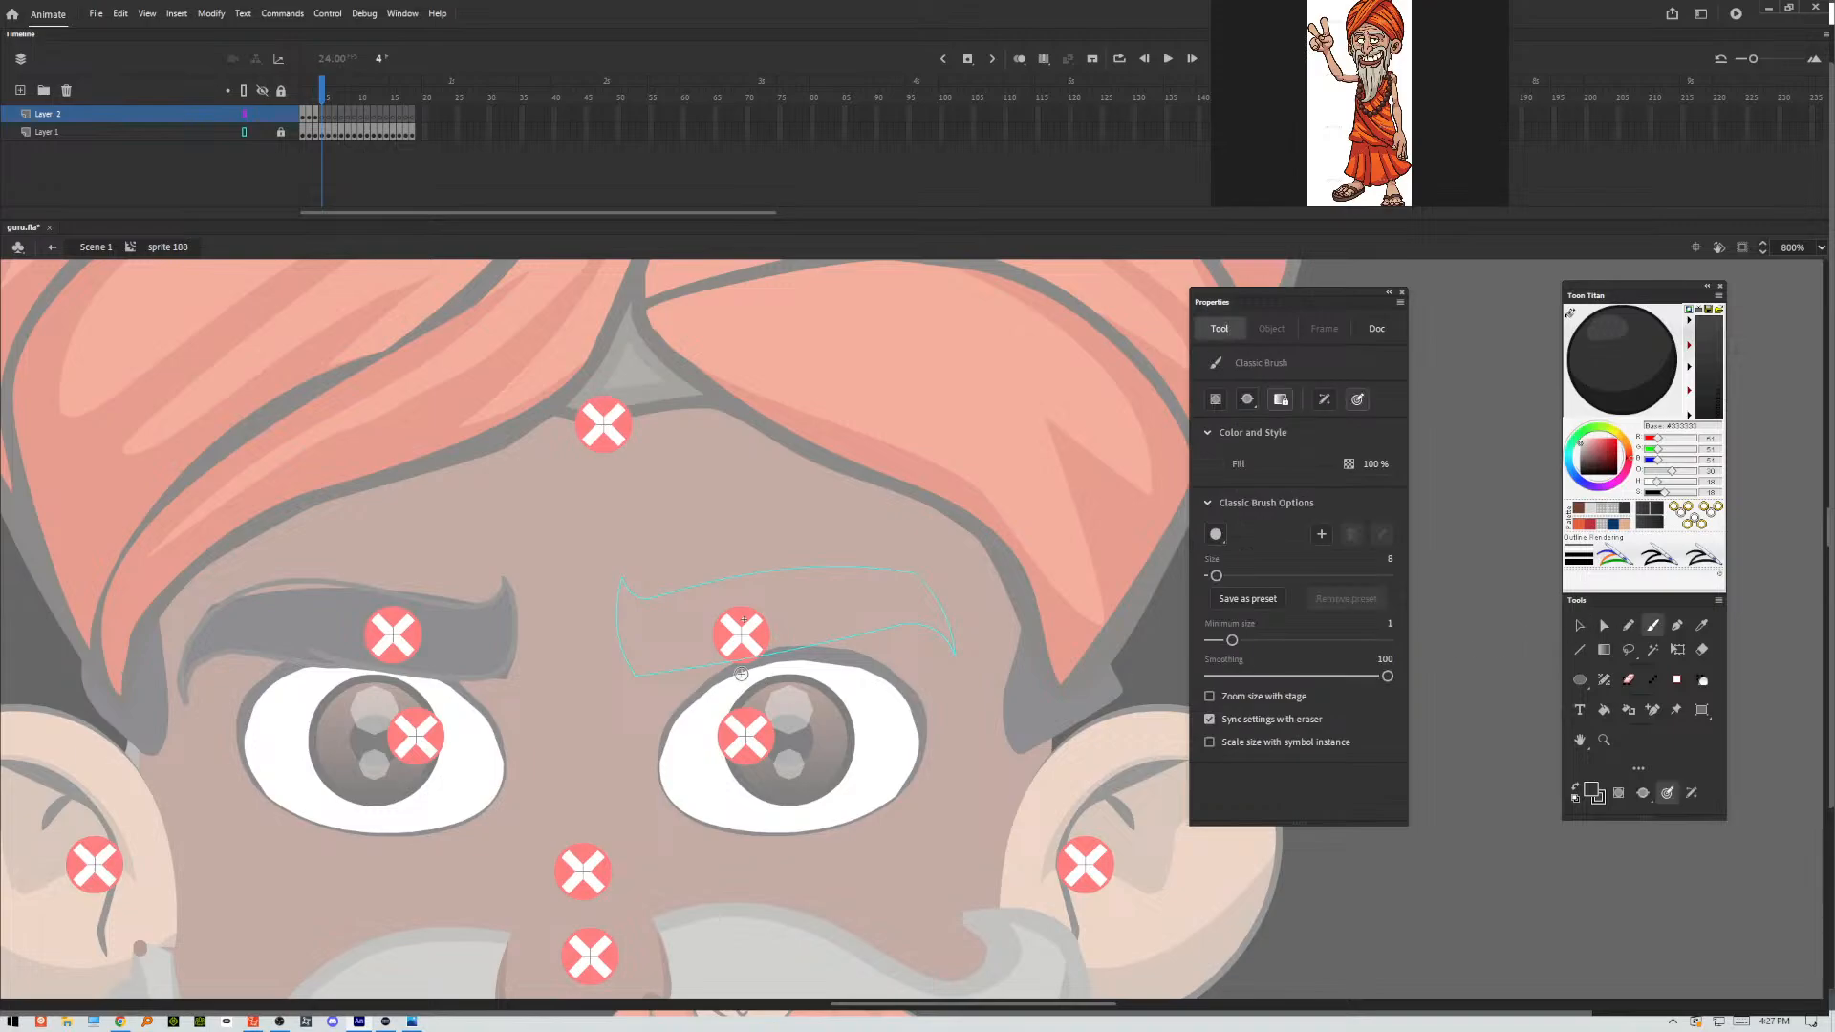
{"action": "mouse_move", "coordinate": [625, 578]}
{"action": "left_mouse_down"}
{"action": "mouse_move", "coordinate": [624, 663]}
{"action": "mouse_move", "coordinate": [675, 680]}
{"action": "mouse_move", "coordinate": [869, 632]}
{"action": "left_mouse_up"}
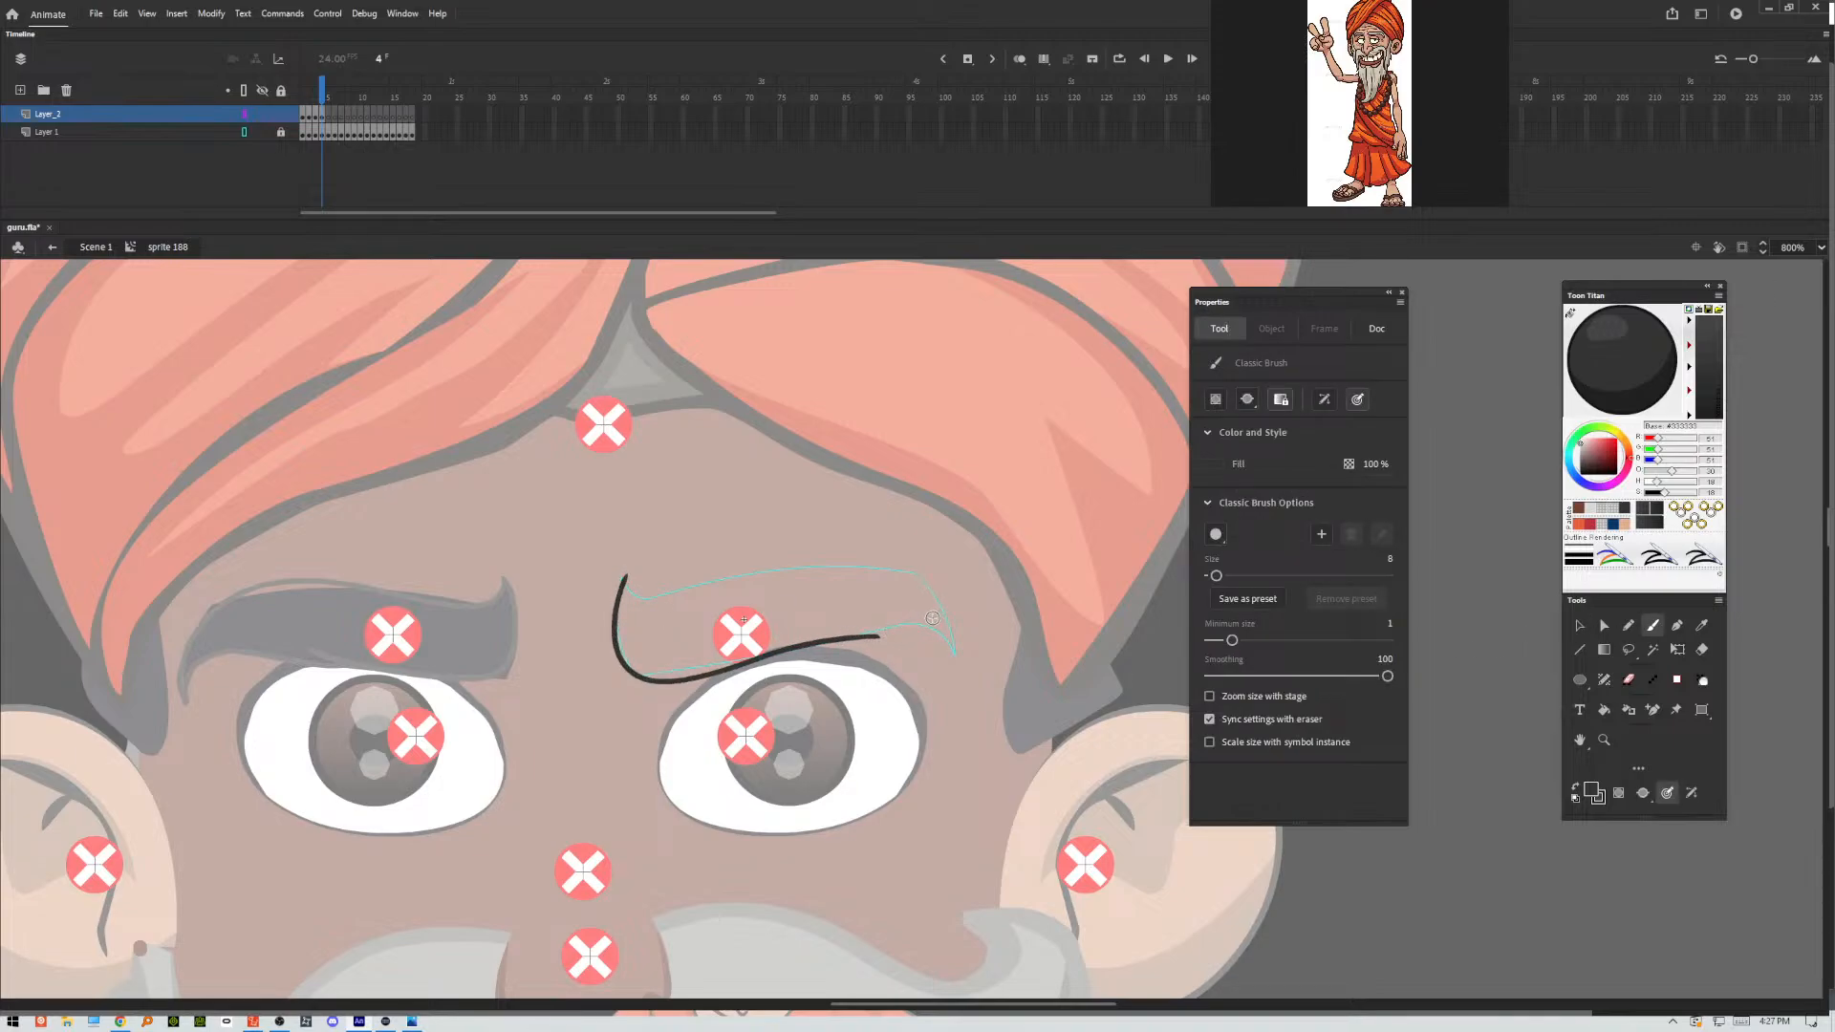
{"action": "key", "text": "ctrl+z"}
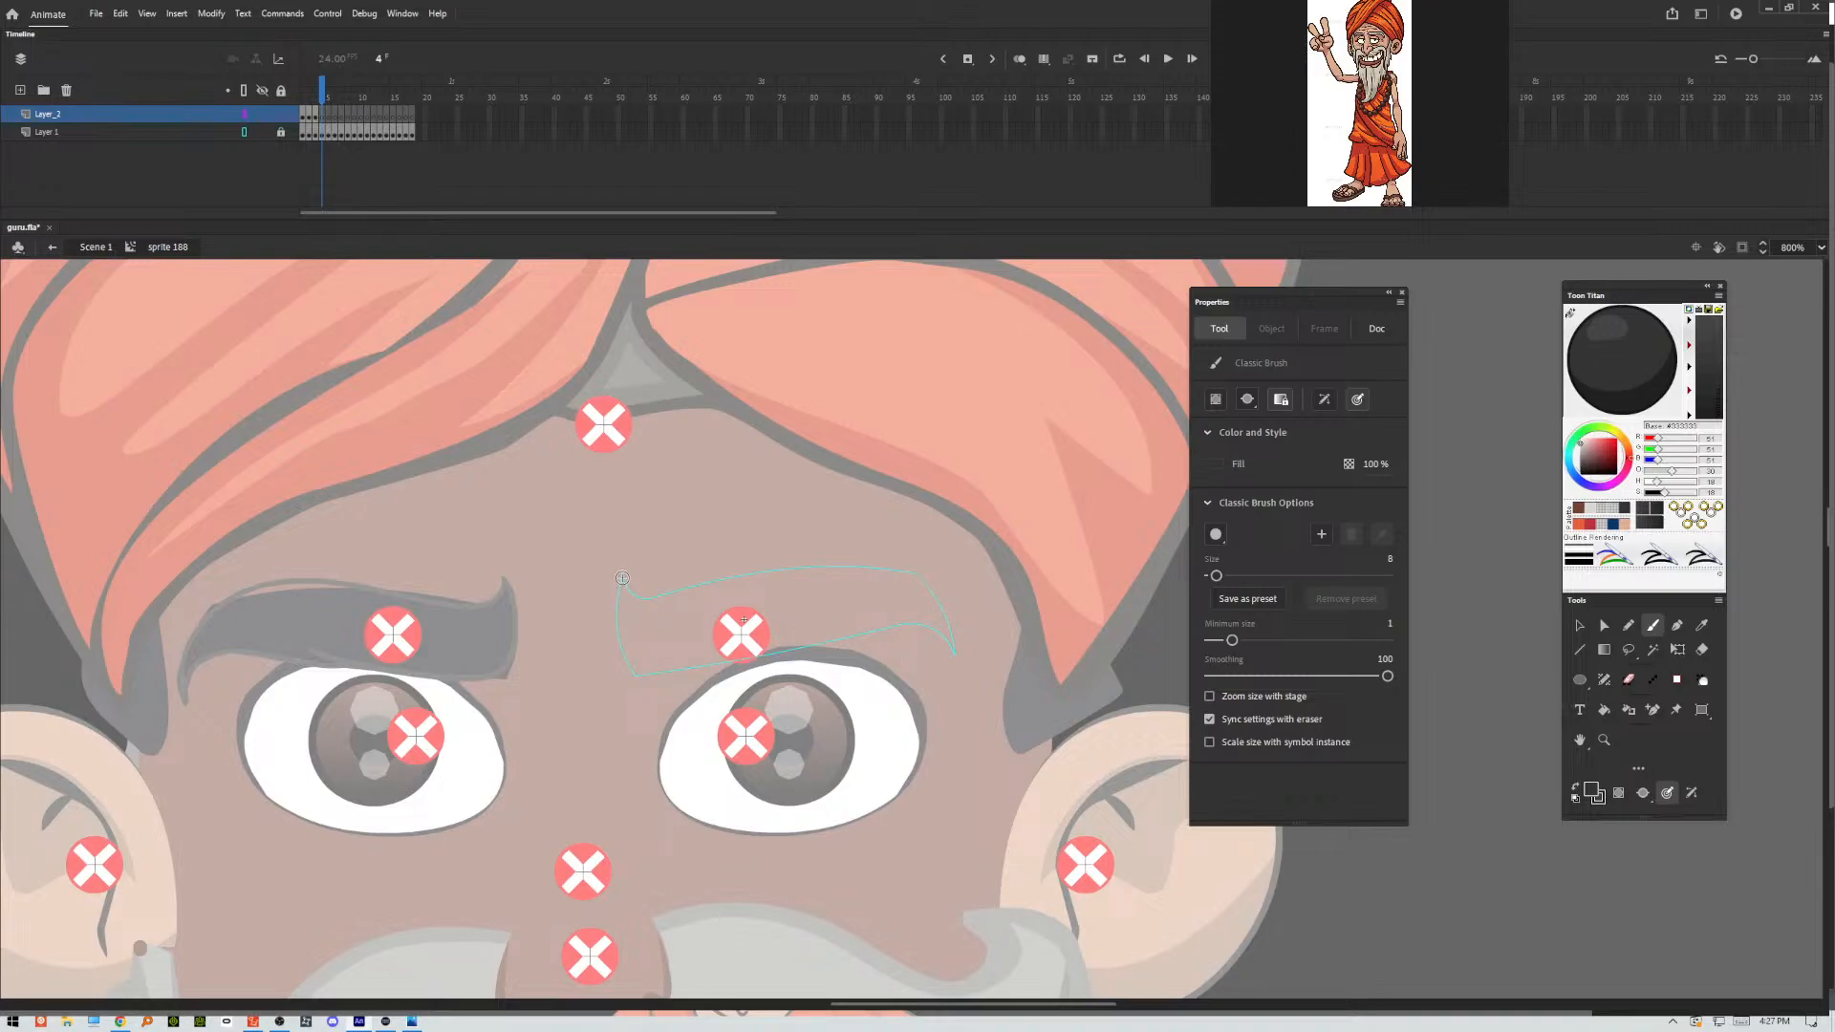
{"action": "mouse_move", "coordinate": [623, 578]}
{"action": "left_mouse_down"}
{"action": "mouse_move", "coordinate": [619, 657]}
{"action": "mouse_move", "coordinate": [918, 628]}
{"action": "left_mouse_up"}
{"action": "mouse_move", "coordinate": [619, 581]}
{"action": "left_mouse_down"}
{"action": "mouse_move", "coordinate": [624, 638]}
{"action": "mouse_move", "coordinate": [667, 672]}
{"action": "mouse_move", "coordinate": [919, 615]}
{"action": "mouse_move", "coordinate": [825, 632]}
{"action": "mouse_move", "coordinate": [958, 674]}
{"action": "left_mouse_up"}
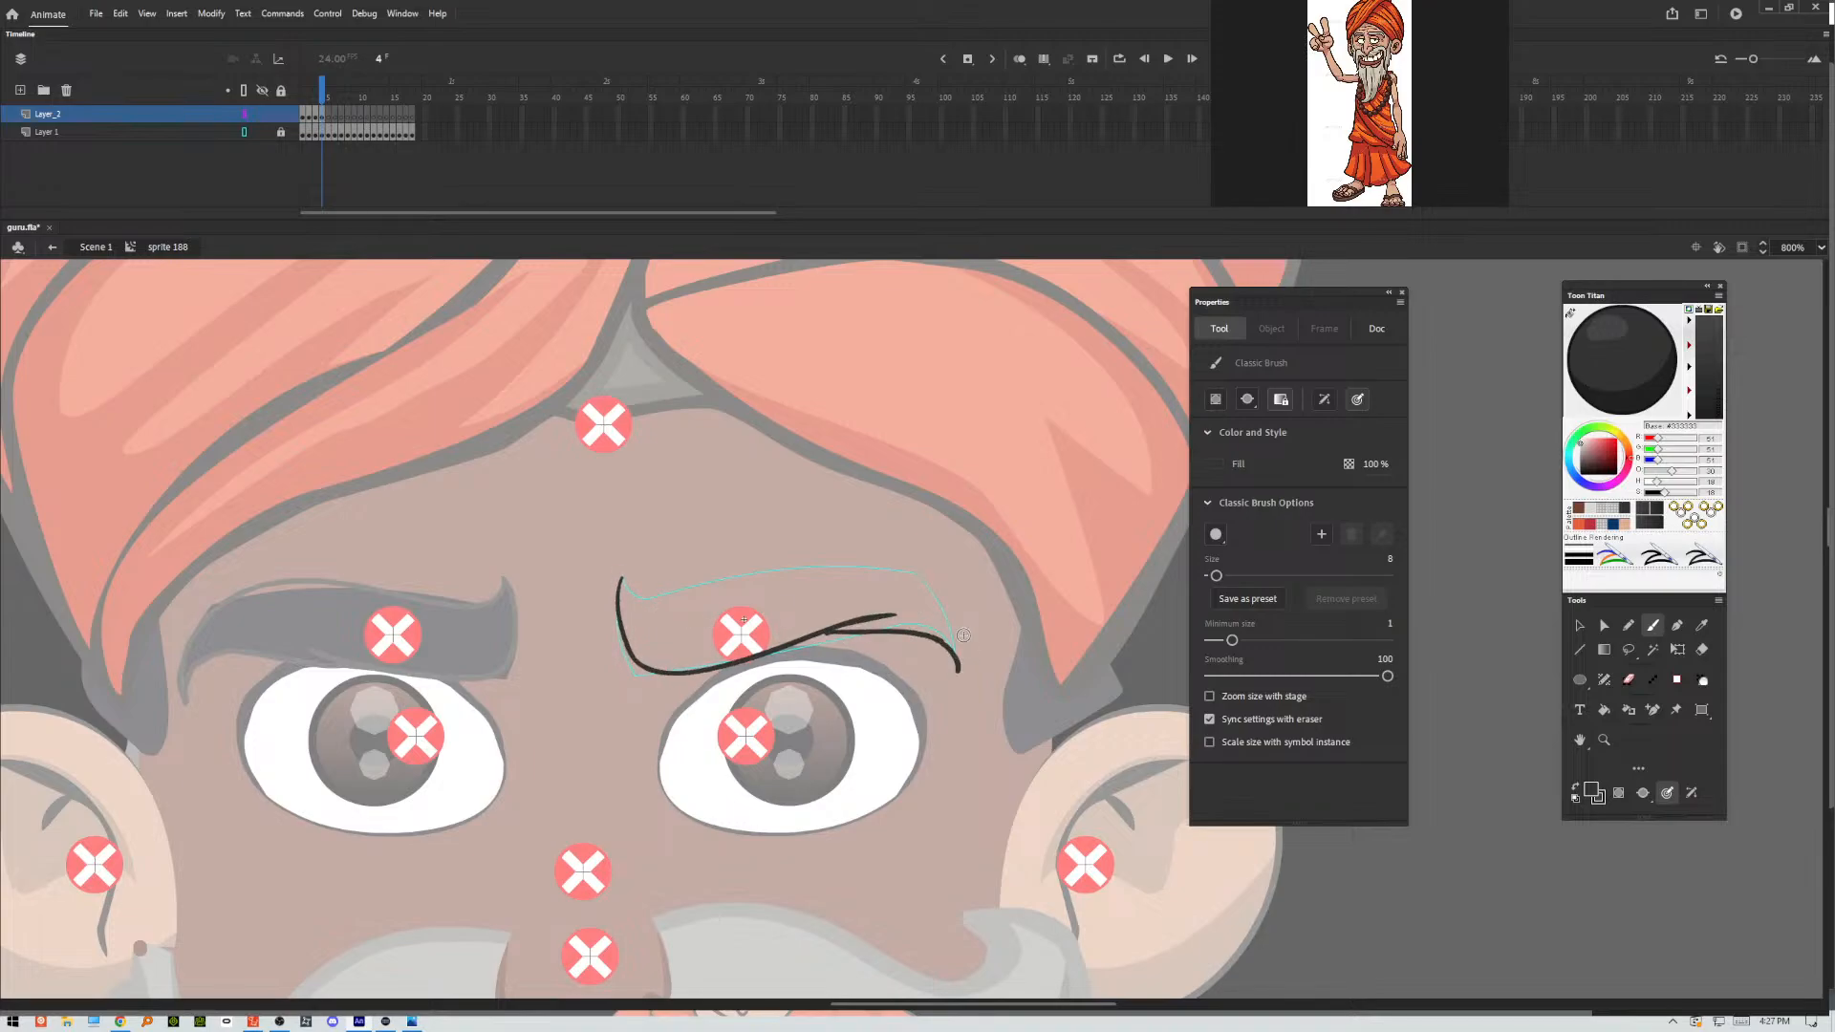
{"action": "key", "text": "ctrl+z"}
{"action": "mouse_move", "coordinate": [841, 627]}
{"action": "left_mouse_down"}
{"action": "mouse_move", "coordinate": [905, 628]}
{"action": "mouse_move", "coordinate": [950, 663]}
{"action": "left_mouse_up"}
{"action": "key", "text": "ctrl+z"}
{"action": "mouse_move", "coordinate": [857, 625]}
{"action": "left_mouse_down"}
{"action": "mouse_move", "coordinate": [955, 657]}
{"action": "mouse_move", "coordinate": [938, 628]}
{"action": "mouse_move", "coordinate": [957, 656]}
{"action": "mouse_move", "coordinate": [897, 616]}
{"action": "mouse_move", "coordinate": [952, 666]}
{"action": "left_mouse_up"}
{"action": "key", "text": "ctrl+z"}
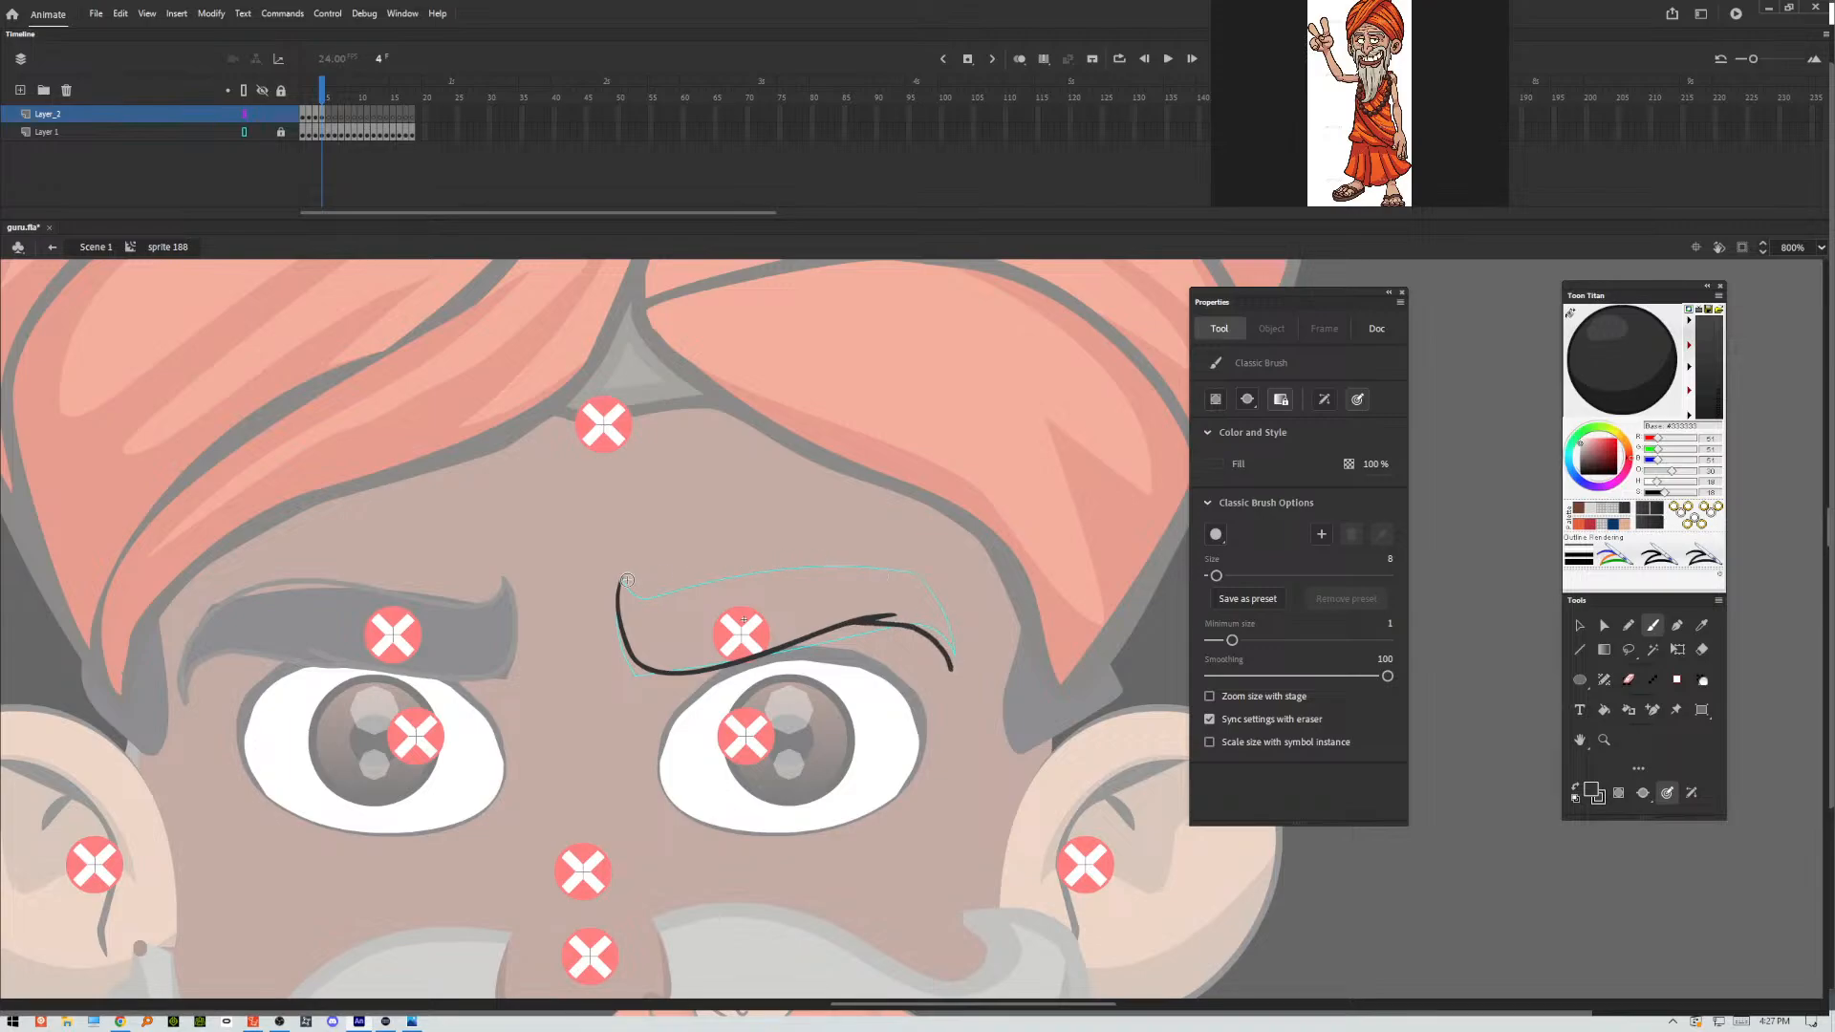
Draw the upper edge of the frame 4 eyebrow and close it at the outer tip, redoing strokes as needed.
{"action": "mouse_move", "coordinate": [623, 577]}
{"action": "left_mouse_down"}
{"action": "mouse_move", "coordinate": [838, 562]}
{"action": "mouse_move", "coordinate": [881, 578]}
{"action": "left_mouse_up"}
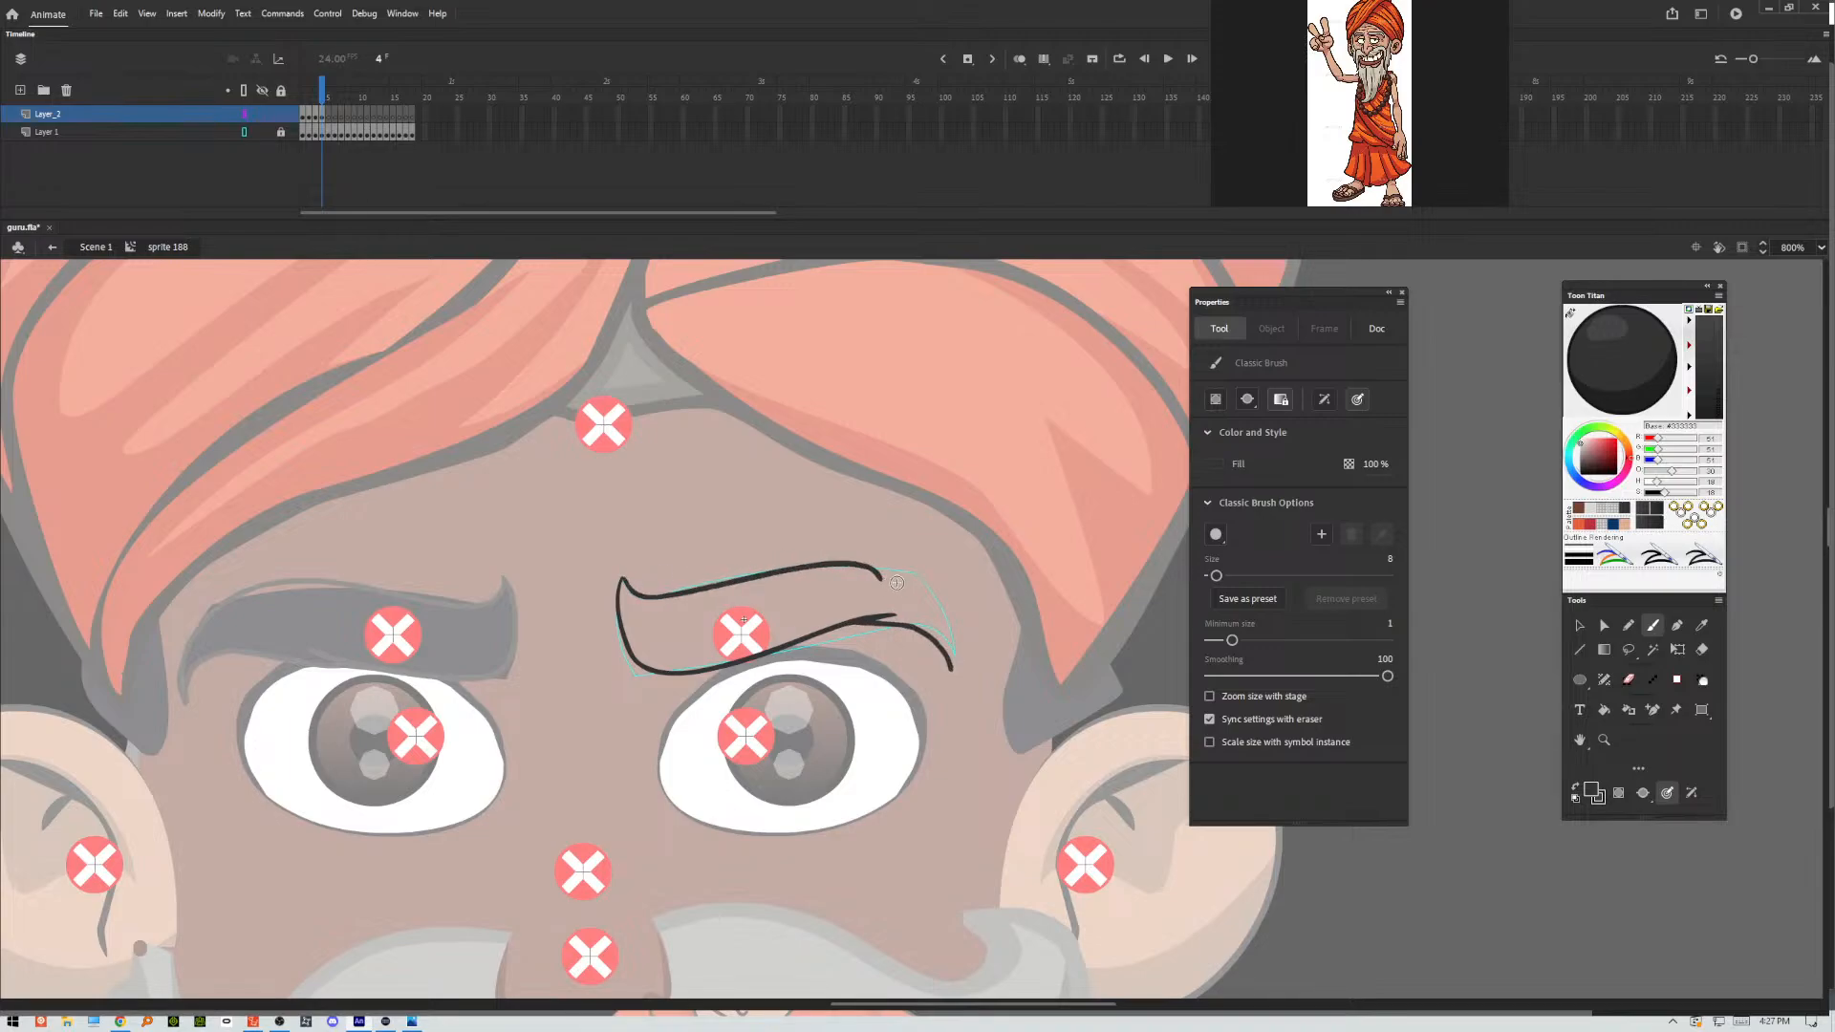
{"action": "key", "text": "ctrl+z"}
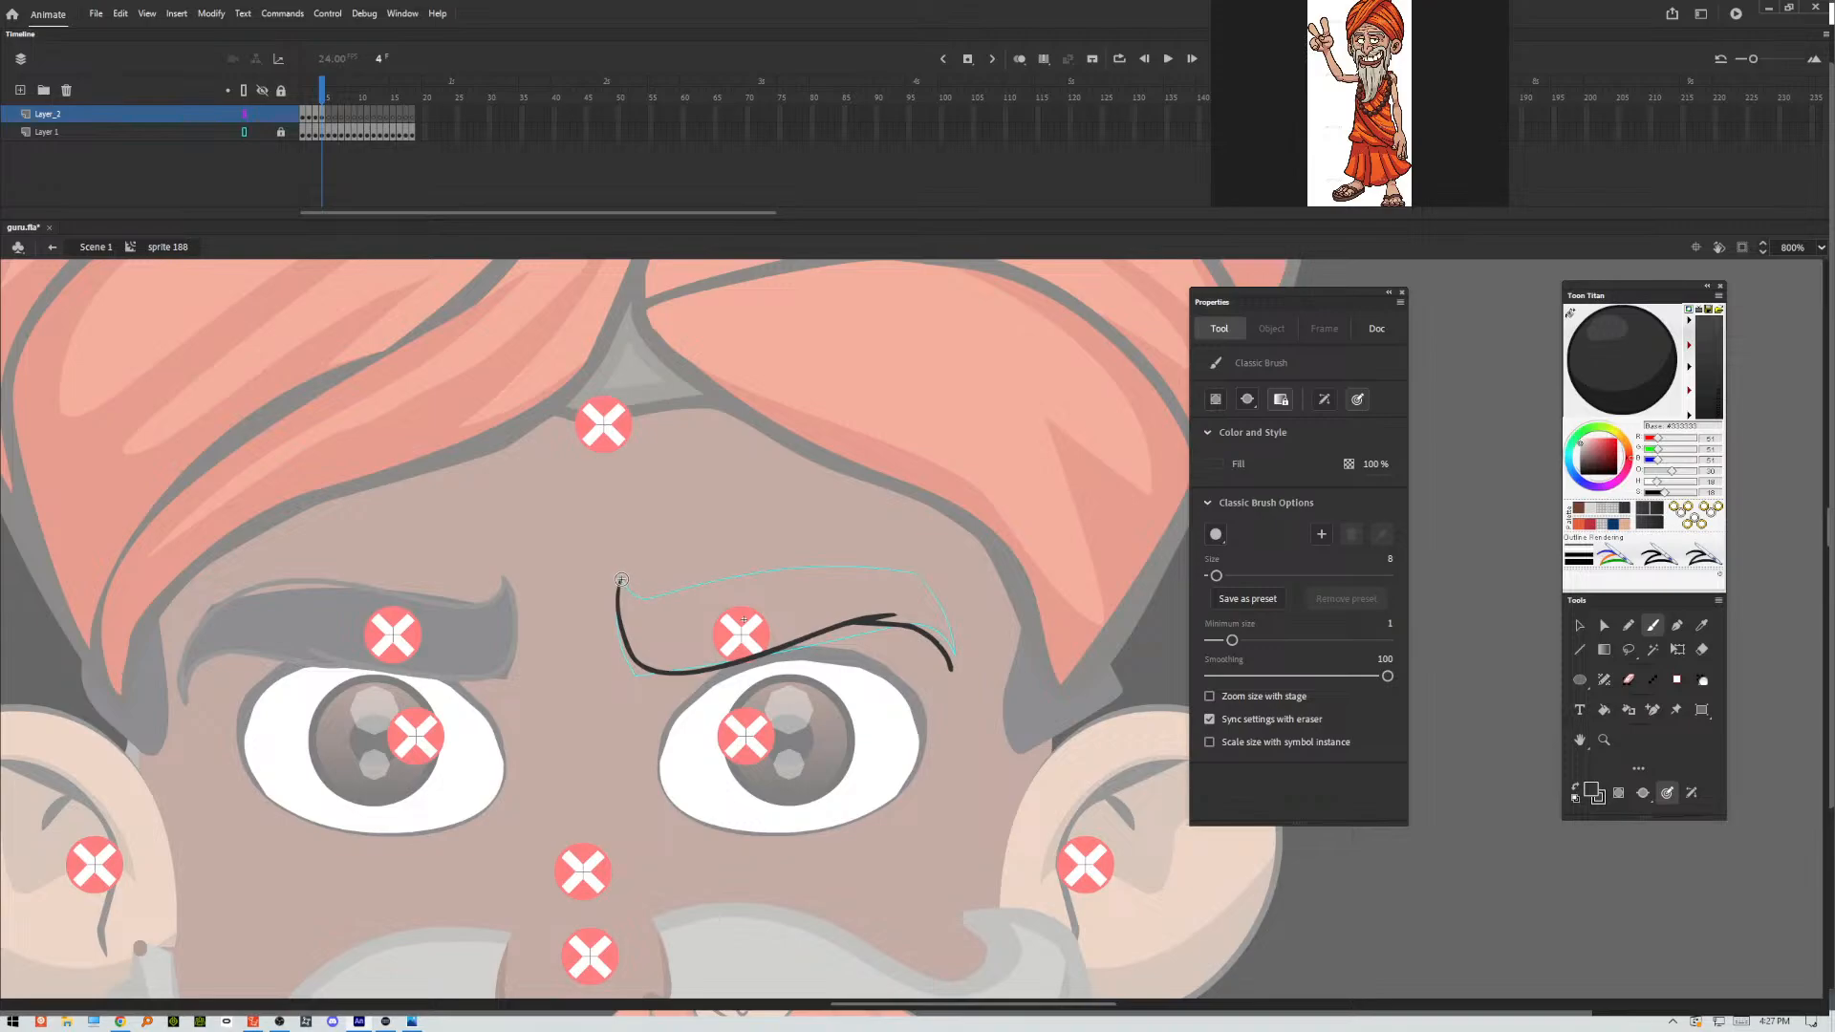
{"action": "mouse_move", "coordinate": [623, 578]}
{"action": "left_mouse_down"}
{"action": "mouse_move", "coordinate": [642, 597]}
{"action": "mouse_move", "coordinate": [867, 561]}
{"action": "mouse_move", "coordinate": [937, 593]}
{"action": "mouse_move", "coordinate": [952, 669]}
{"action": "left_mouse_up"}
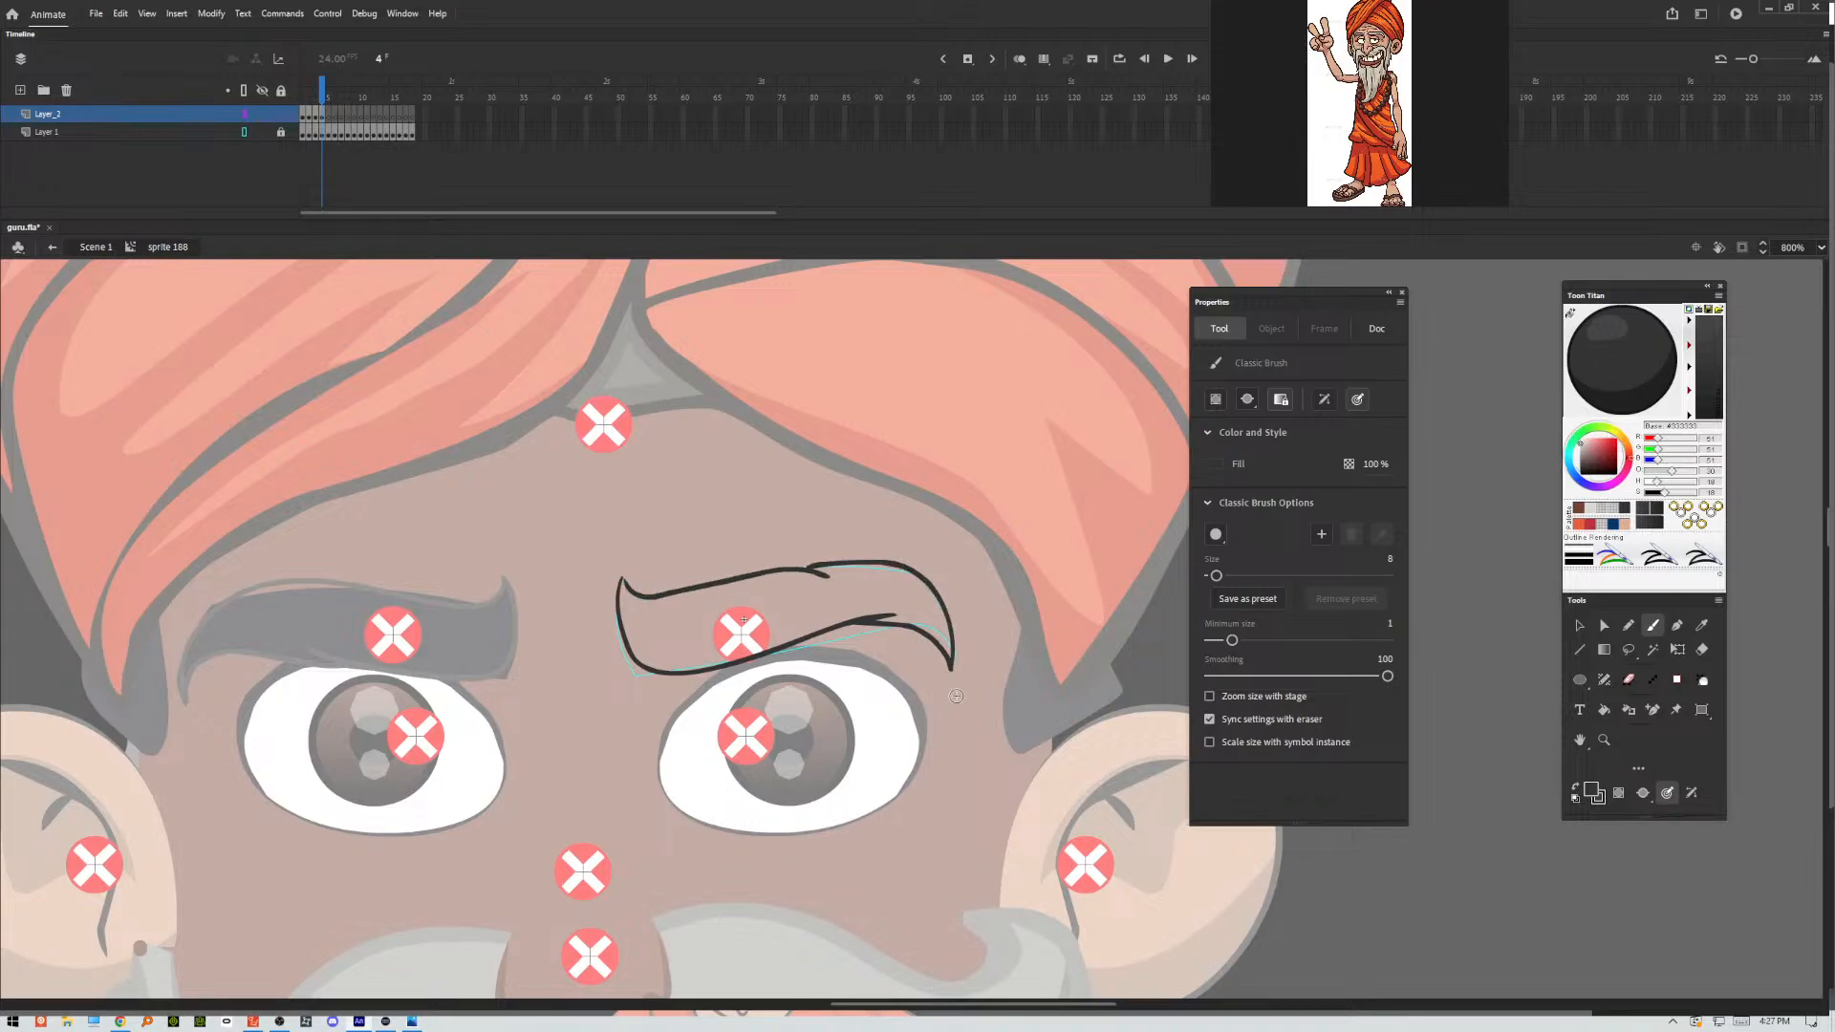
{"action": "key", "text": "ctrl+z"}
{"action": "mouse_move", "coordinate": [806, 569]}
{"action": "left_mouse_down"}
{"action": "mouse_move", "coordinate": [906, 571]}
{"action": "mouse_move", "coordinate": [936, 596]}
{"action": "mouse_move", "coordinate": [957, 682]}
{"action": "left_mouse_up"}
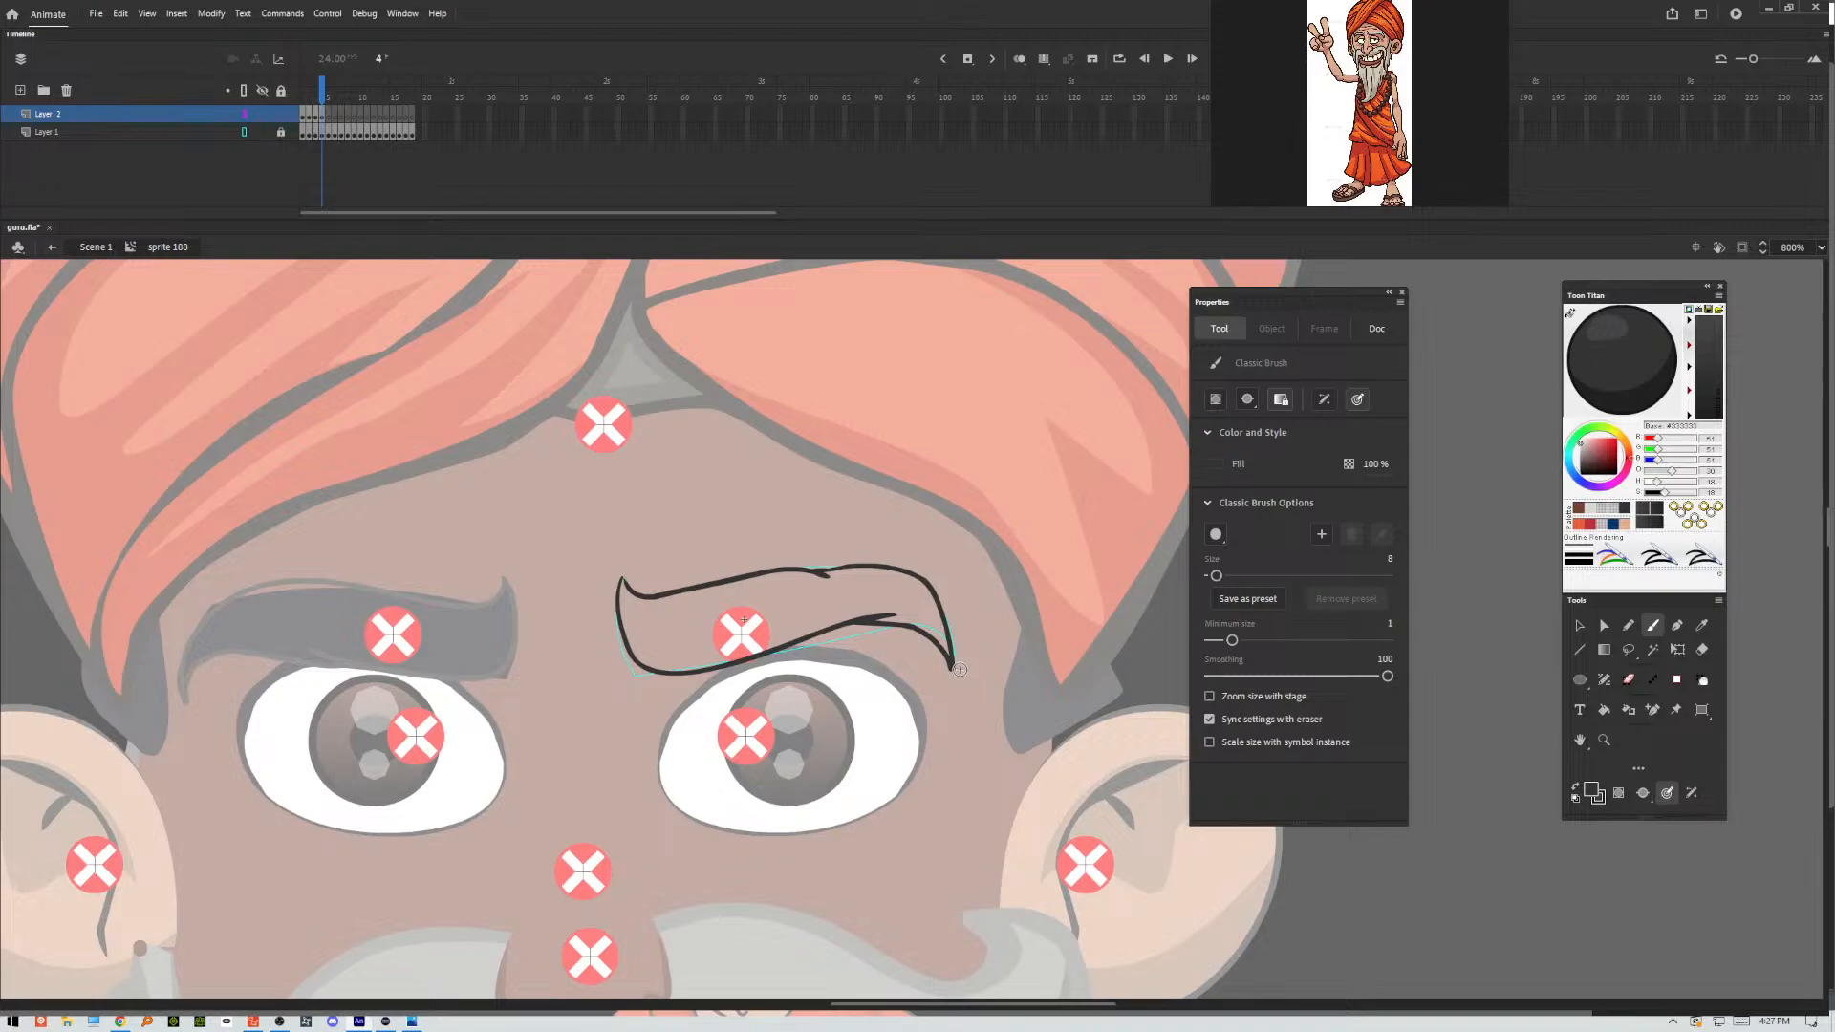
Trace the lower and upper contours of the eyebrow pose in frame 5 of Layer_2.
{"action": "key", "text": "."}
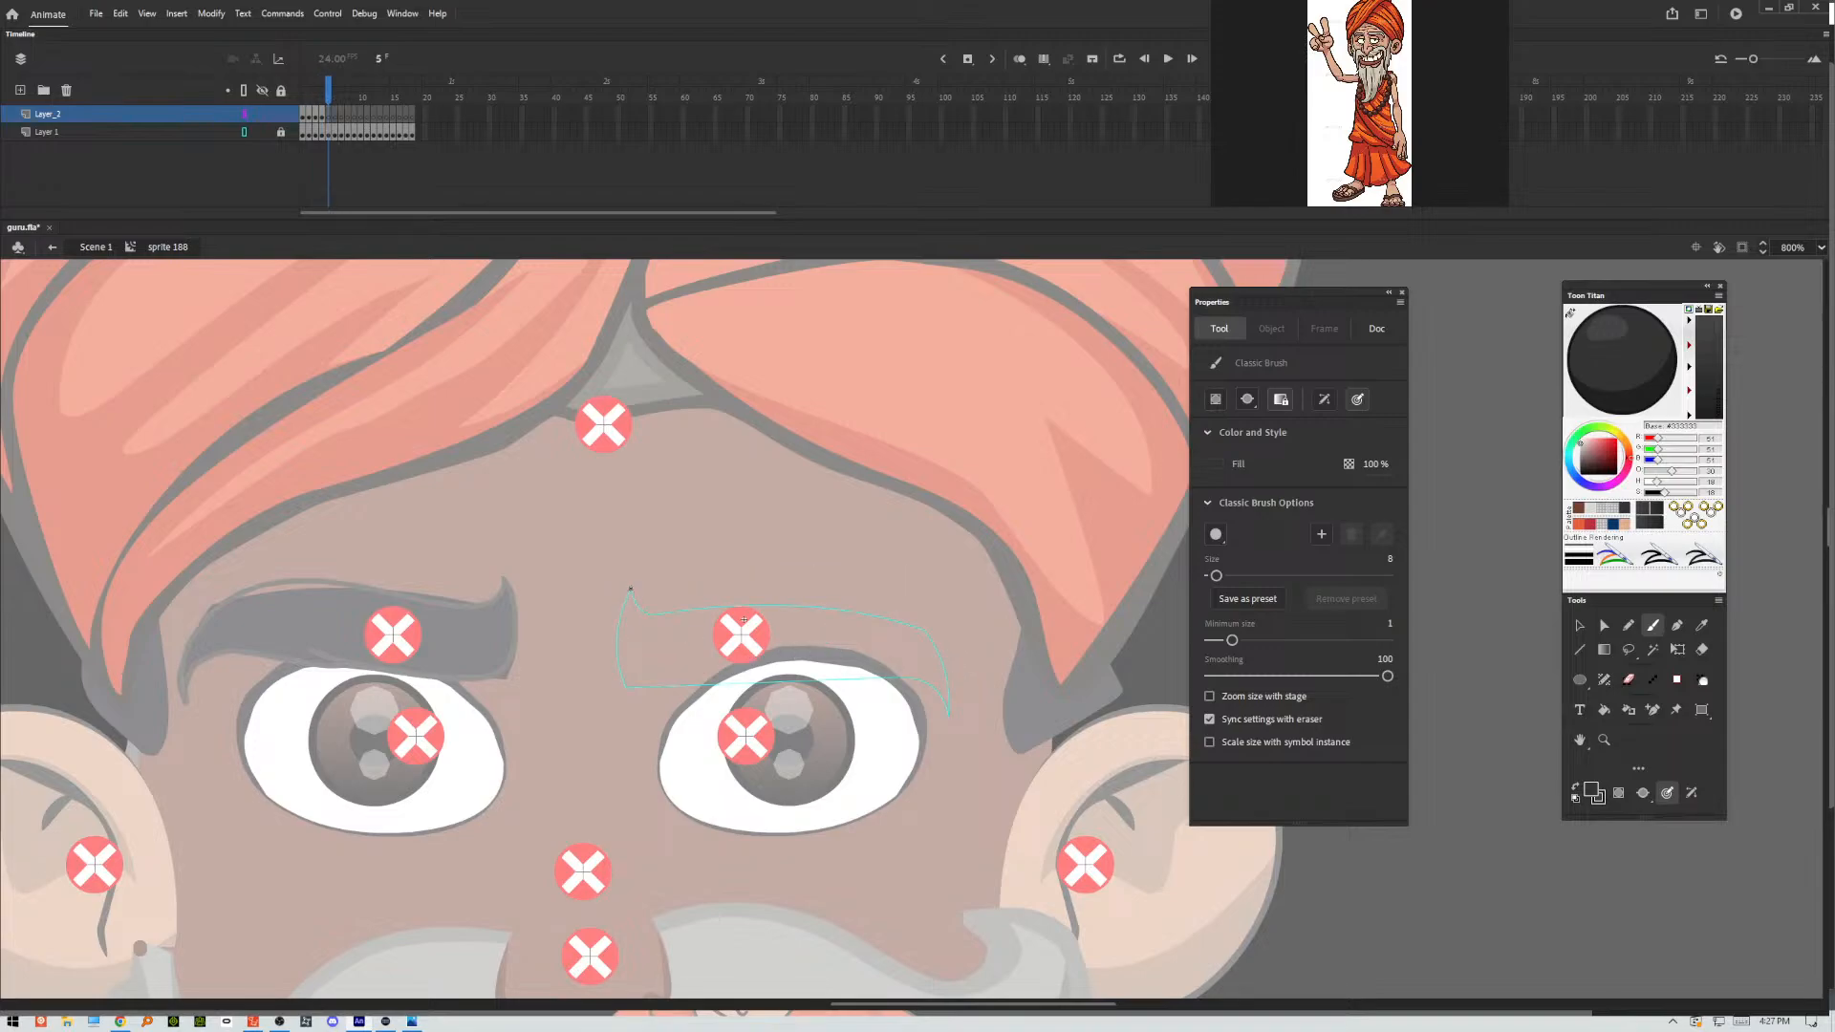
{"action": "mouse_move", "coordinate": [630, 589]}
{"action": "left_mouse_down"}
{"action": "mouse_move", "coordinate": [617, 659]}
{"action": "mouse_move", "coordinate": [697, 688]}
{"action": "mouse_move", "coordinate": [875, 660]}
{"action": "mouse_move", "coordinate": [834, 669]}
{"action": "mouse_move", "coordinate": [918, 681]}
{"action": "mouse_move", "coordinate": [948, 714]}
{"action": "left_mouse_up"}
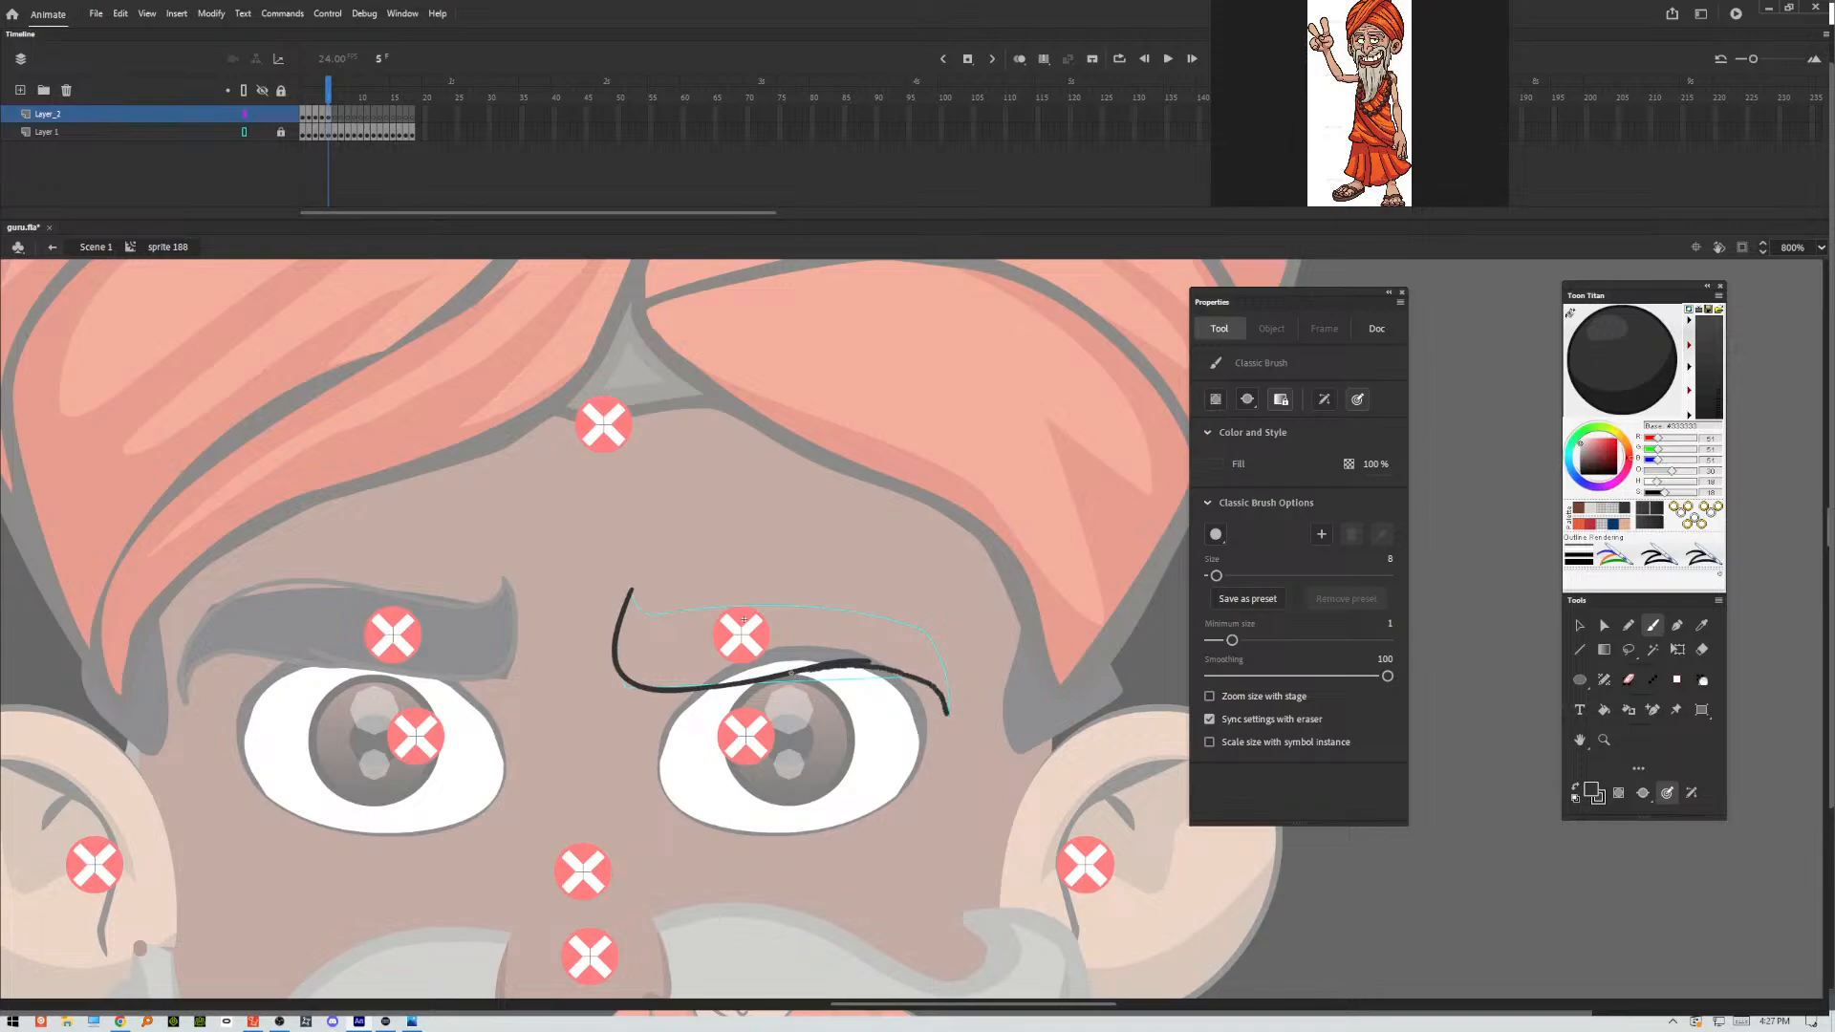
{"action": "mouse_move", "coordinate": [630, 590]}
{"action": "left_mouse_down"}
{"action": "mouse_move", "coordinate": [663, 617]}
{"action": "mouse_move", "coordinate": [870, 608]}
{"action": "mouse_move", "coordinate": [922, 656]}
{"action": "mouse_move", "coordinate": [918, 639]}
{"action": "mouse_move", "coordinate": [902, 624]}
{"action": "mouse_move", "coordinate": [953, 722]}
{"action": "left_mouse_up"}
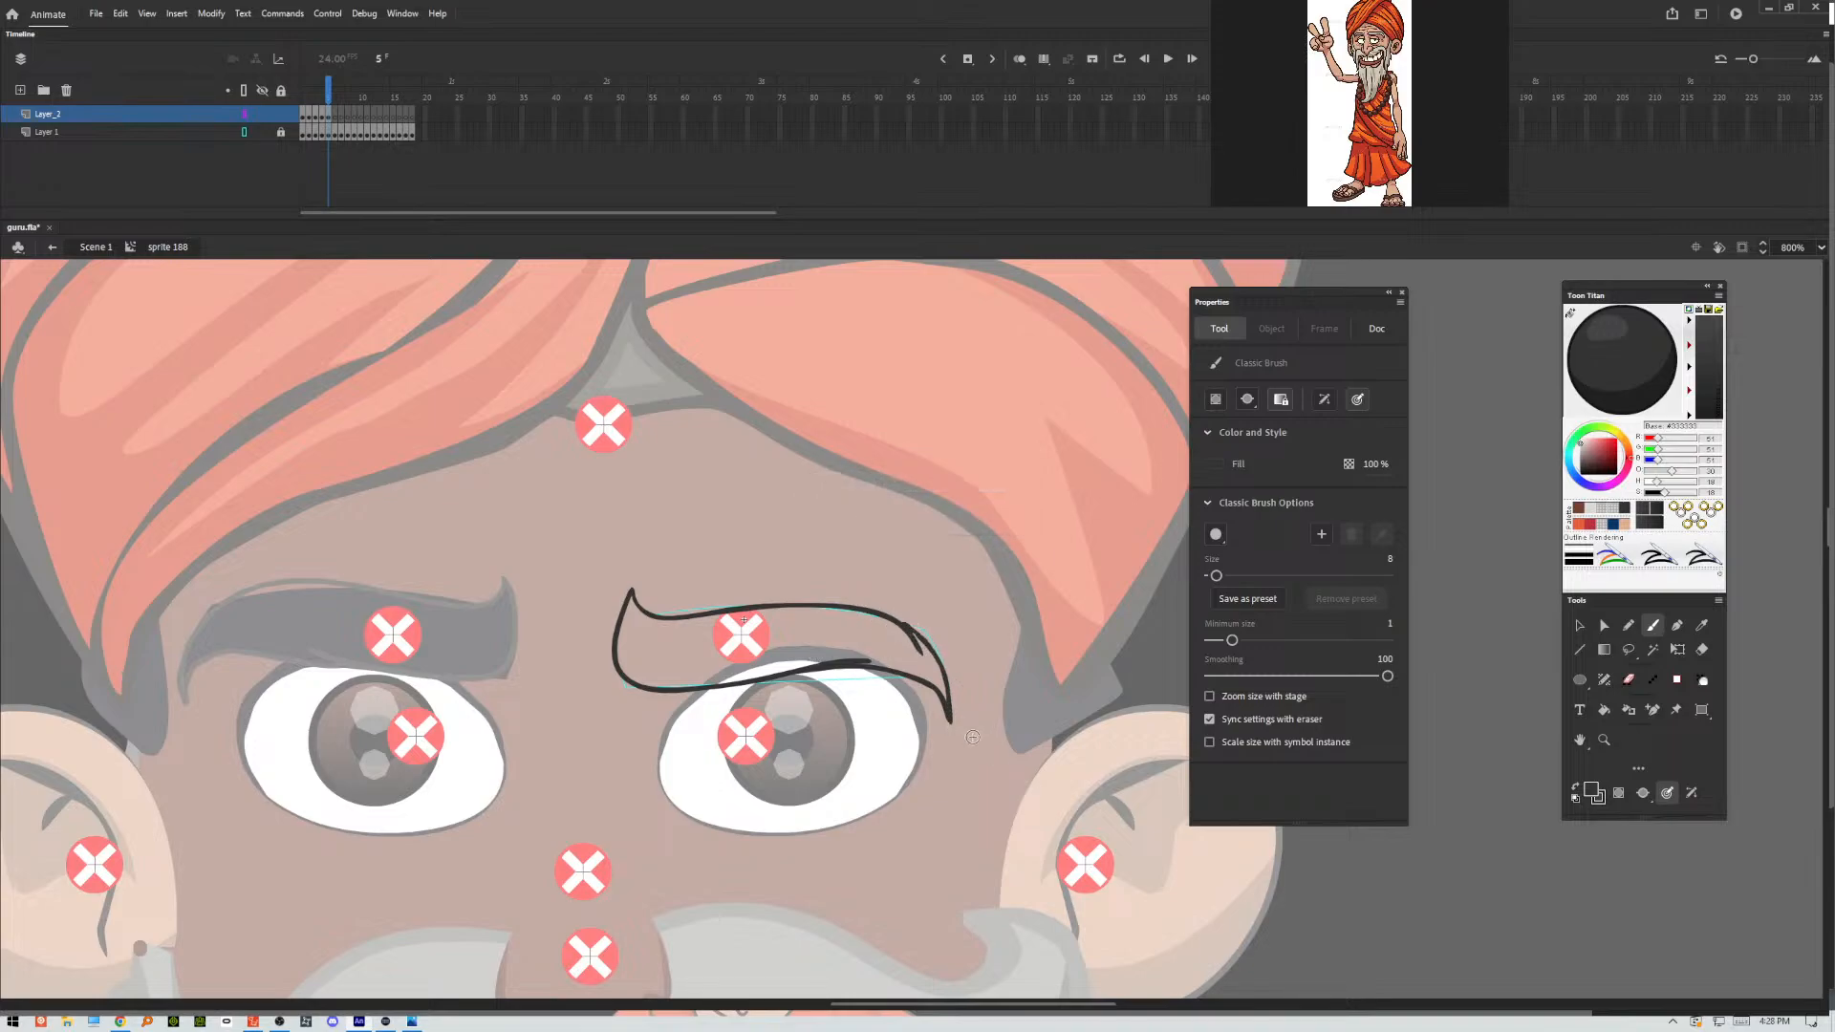
Flip back and forth through frames 1 to 6 to compare the traced eyebrow poses with one another.
{"action": "key", "text": "comma"}
{"action": "key", "text": "comma"}
{"action": "key", "text": "comma"}
{"action": "key", "text": "comma"}
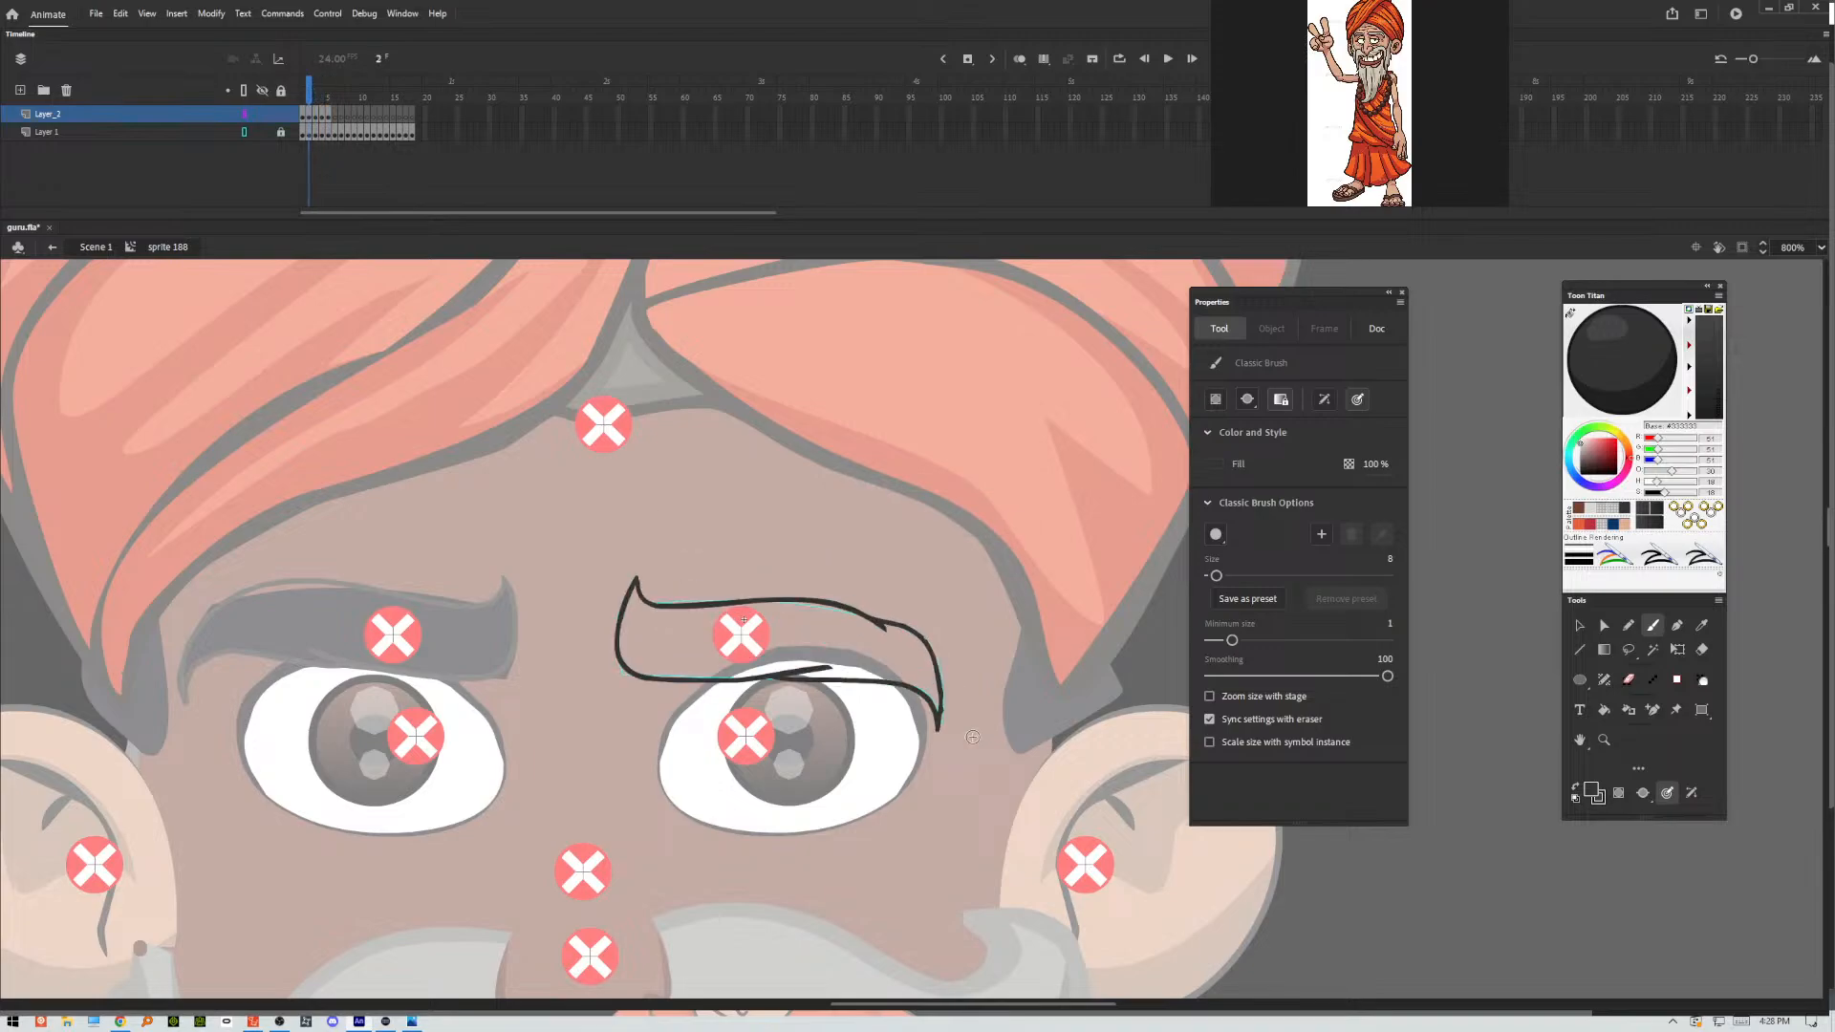
{"action": "key", "text": "period"}
{"action": "key", "text": "period"}
{"action": "key", "text": "period"}
{"action": "key", "text": "comma"}
{"action": "key", "text": "comma"}
{"action": "key", "text": "comma"}
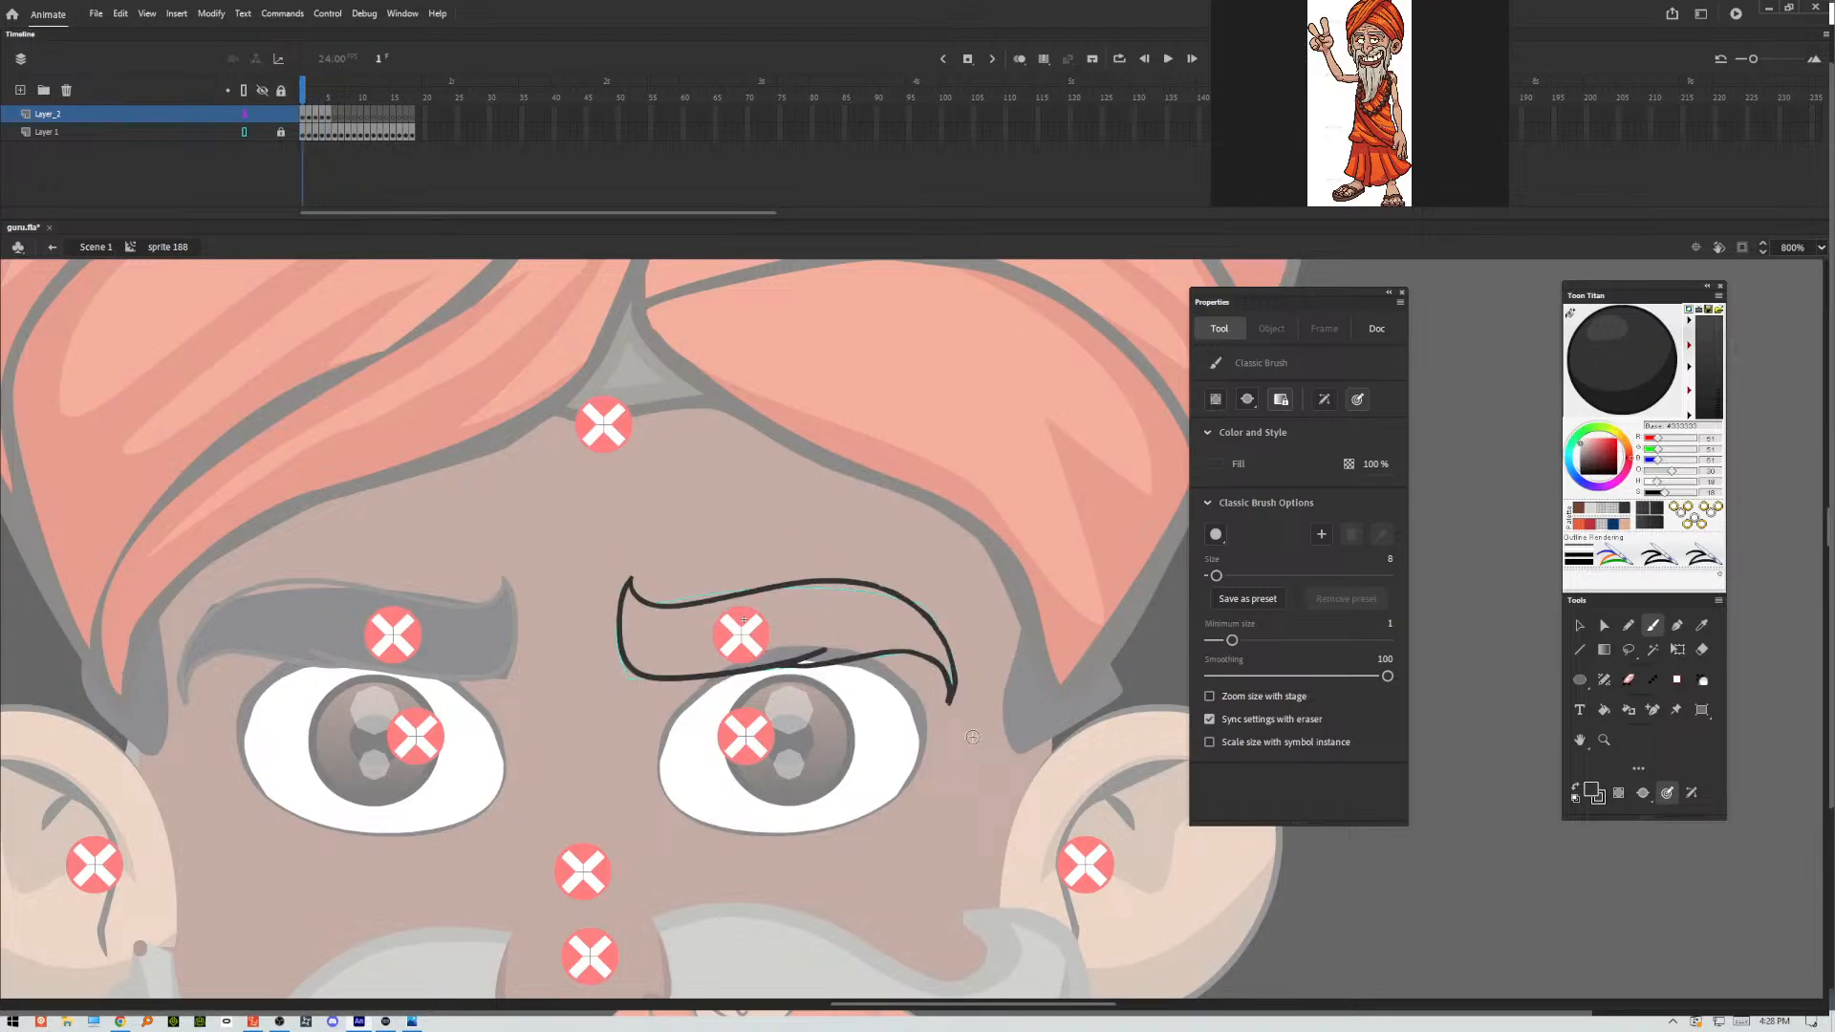
Trace the lower and upper contours of the eyebrow pose in frame 6 of Layer_2, redoing the lower stroke as needed.
{"action": "key", "text": "period"}
{"action": "key", "text": "period"}
{"action": "key", "text": "period"}
{"action": "key", "text": "period"}
{"action": "key", "text": "period"}
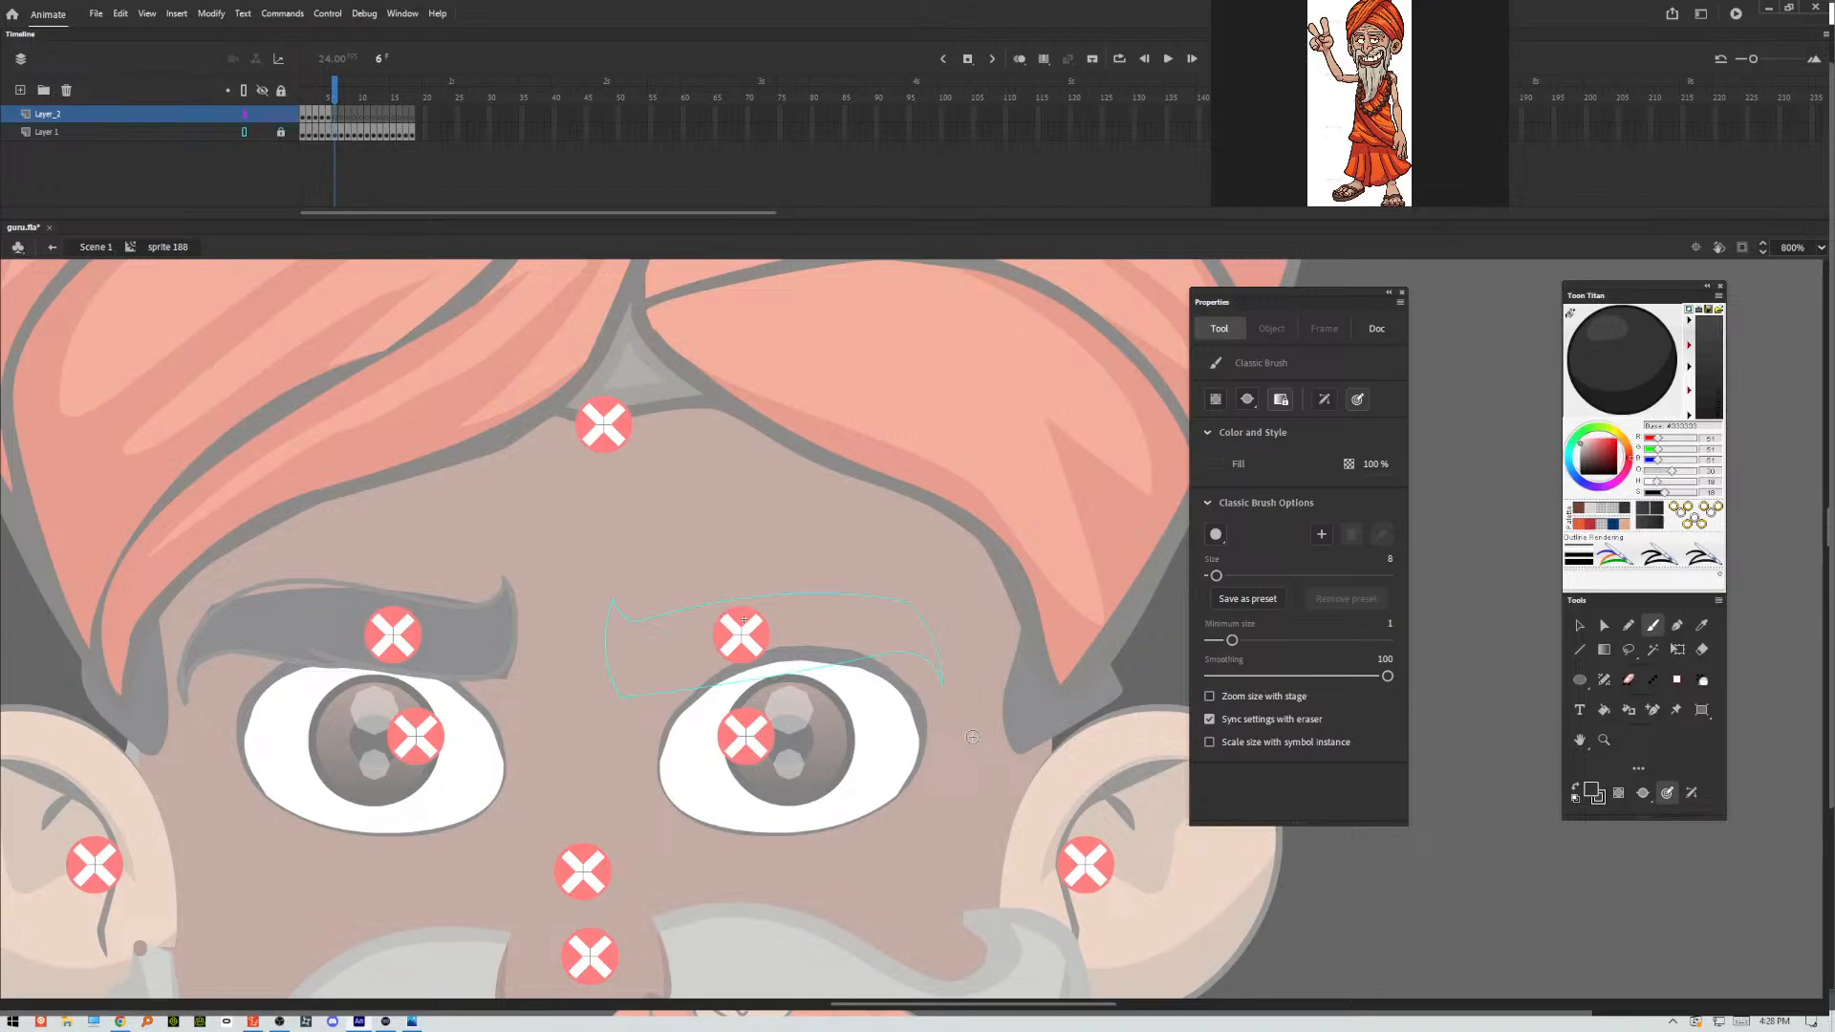
{"action": "key", "text": "comma"}
{"action": "key", "text": "period"}
{"action": "mouse_move", "coordinate": [614, 598]}
{"action": "left_mouse_down"}
{"action": "mouse_move", "coordinate": [611, 674]}
{"action": "mouse_move", "coordinate": [649, 689]}
{"action": "mouse_move", "coordinate": [872, 648]}
{"action": "left_mouse_up"}
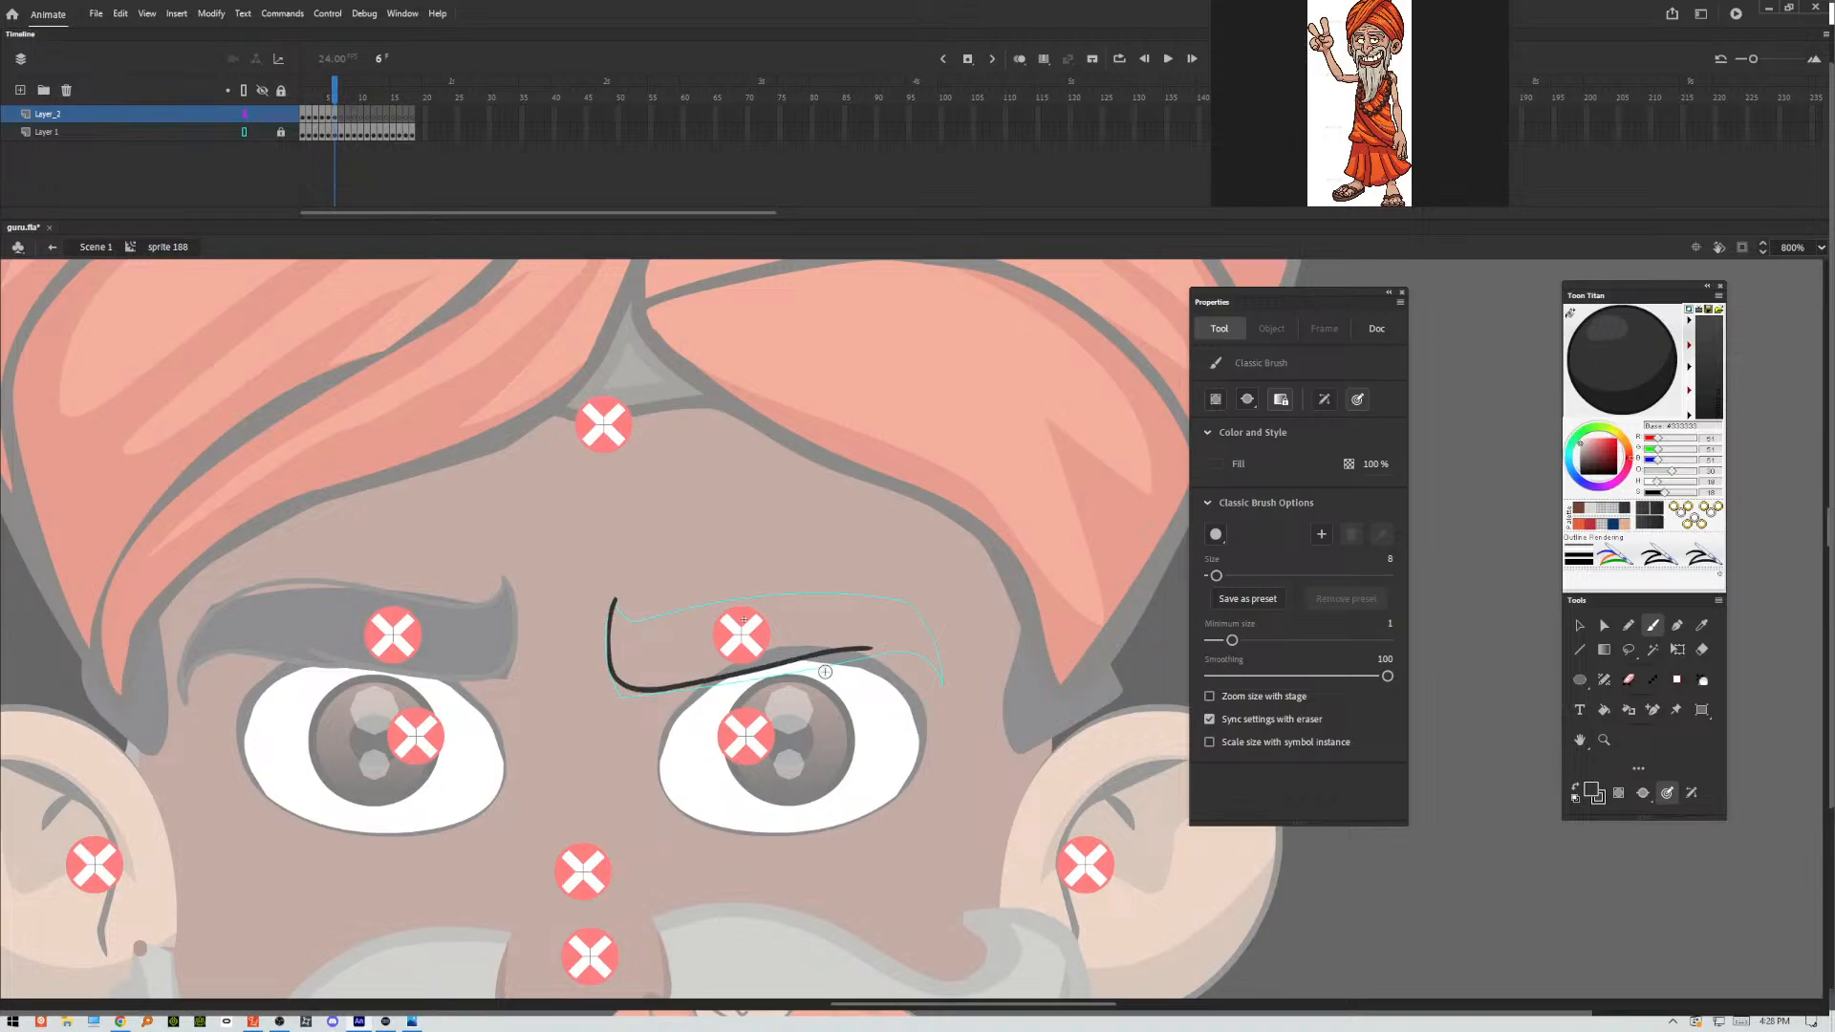
{"action": "key", "text": "ctrl+z"}
{"action": "mouse_move", "coordinate": [614, 599]}
{"action": "left_mouse_down"}
{"action": "mouse_move", "coordinate": [671, 701]}
{"action": "mouse_move", "coordinate": [839, 640]}
{"action": "left_mouse_up"}
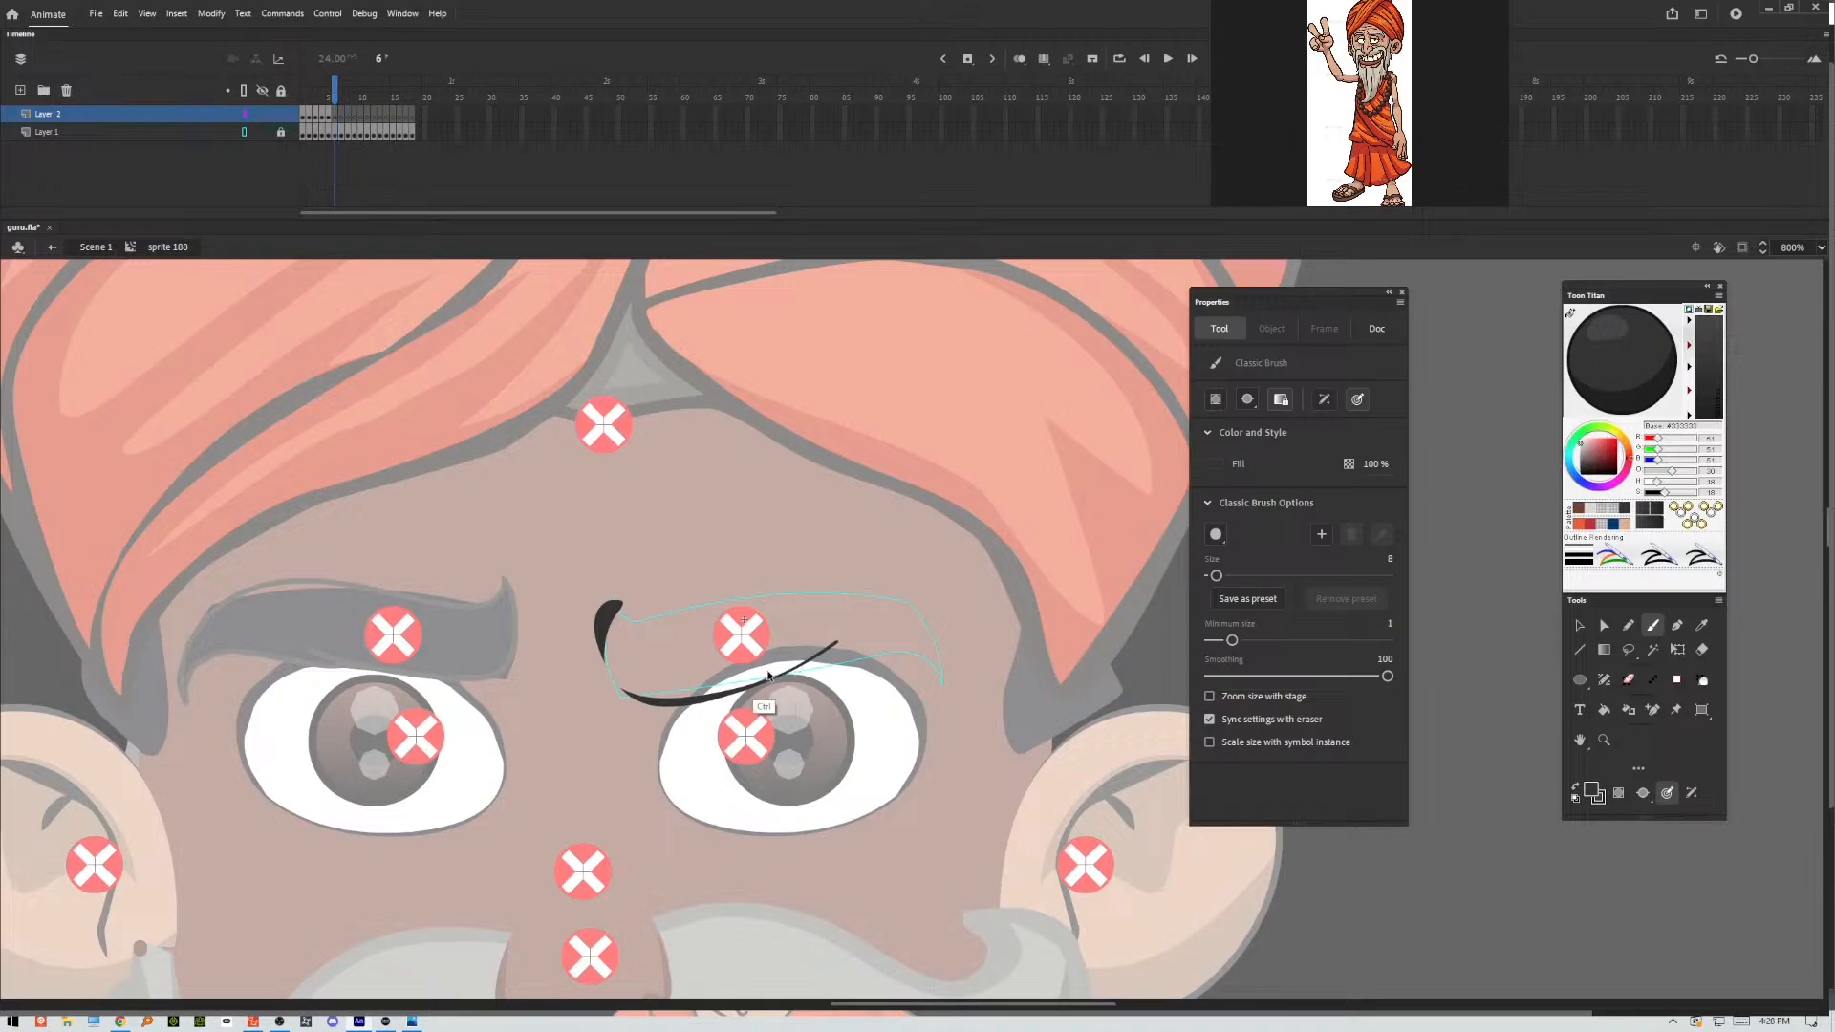
{"action": "key", "text": "ctrl+z"}
{"action": "mouse_move", "coordinate": [614, 599]}
{"action": "left_mouse_down"}
{"action": "mouse_move", "coordinate": [609, 633]}
{"action": "mouse_move", "coordinate": [671, 703]}
{"action": "mouse_move", "coordinate": [858, 639]}
{"action": "mouse_move", "coordinate": [803, 669]}
{"action": "mouse_move", "coordinate": [906, 648]}
{"action": "mouse_move", "coordinate": [946, 655]}
{"action": "mouse_move", "coordinate": [952, 681]}
{"action": "left_mouse_up"}
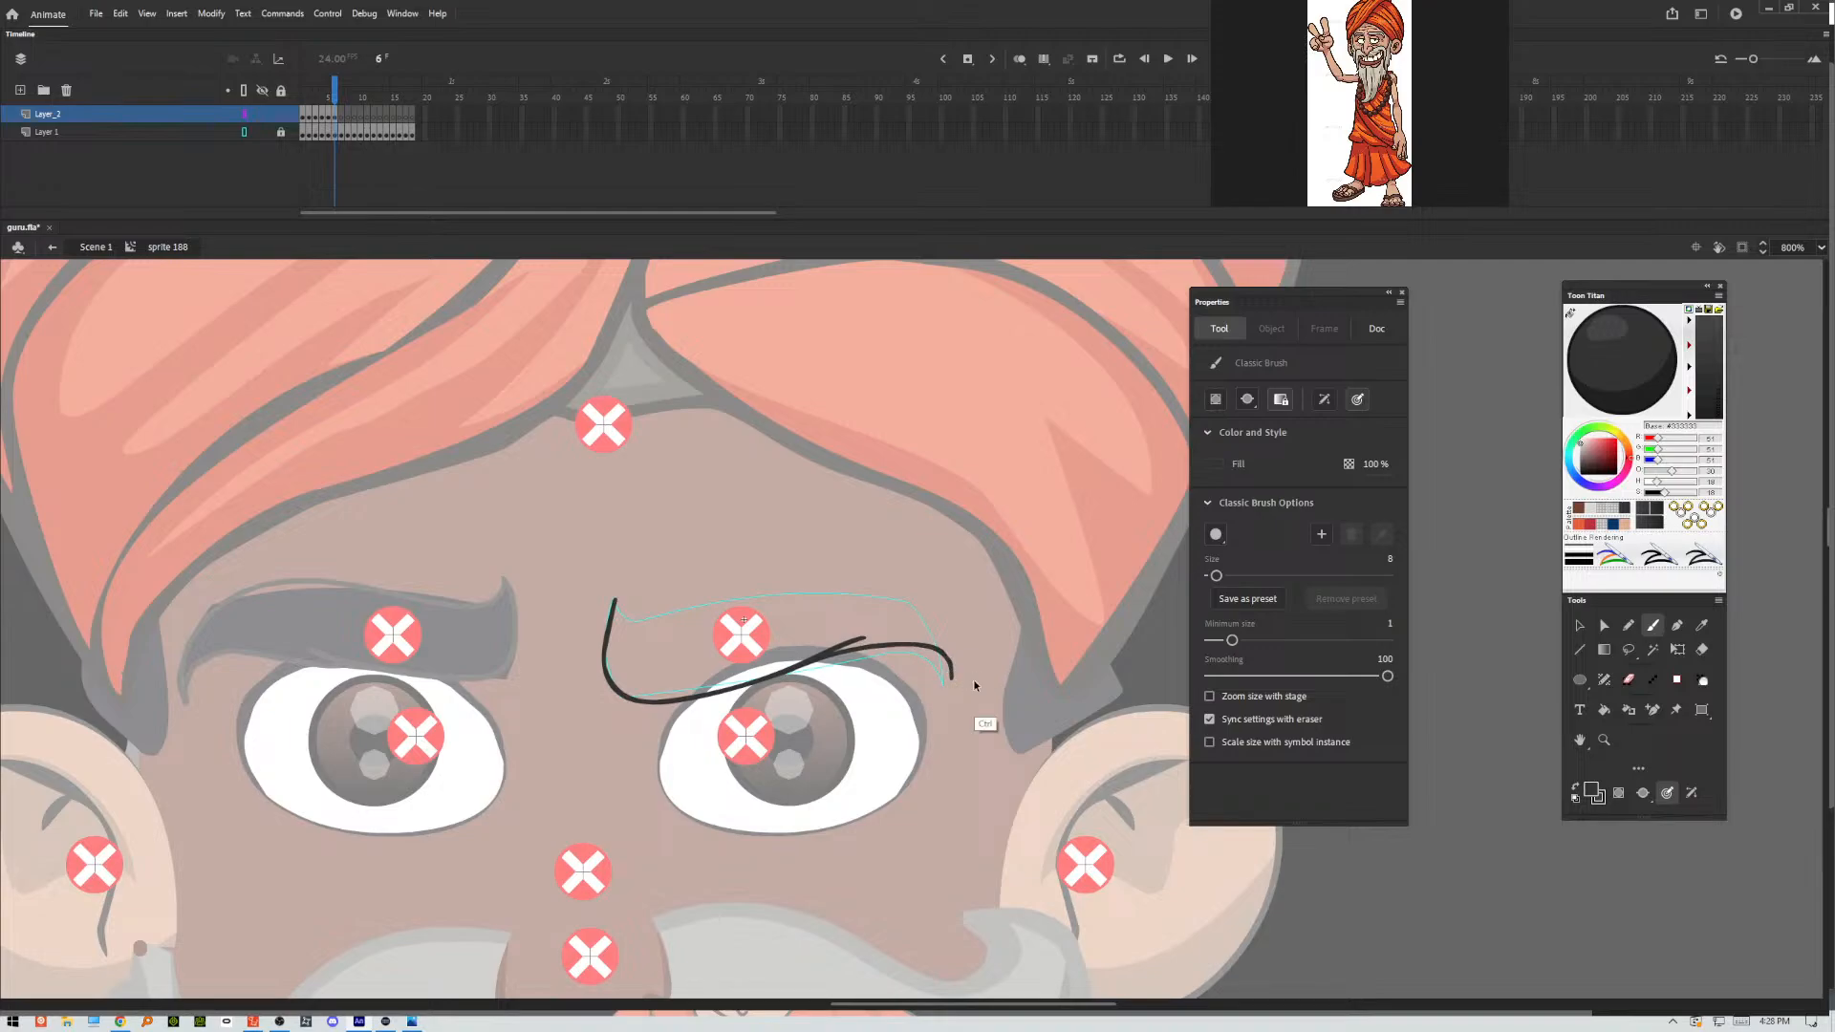
{"action": "mouse_move", "coordinate": [615, 600]}
{"action": "left_mouse_down"}
{"action": "mouse_move", "coordinate": [848, 590]}
{"action": "mouse_move", "coordinate": [928, 615]}
{"action": "mouse_move", "coordinate": [951, 684]}
{"action": "left_mouse_up"}
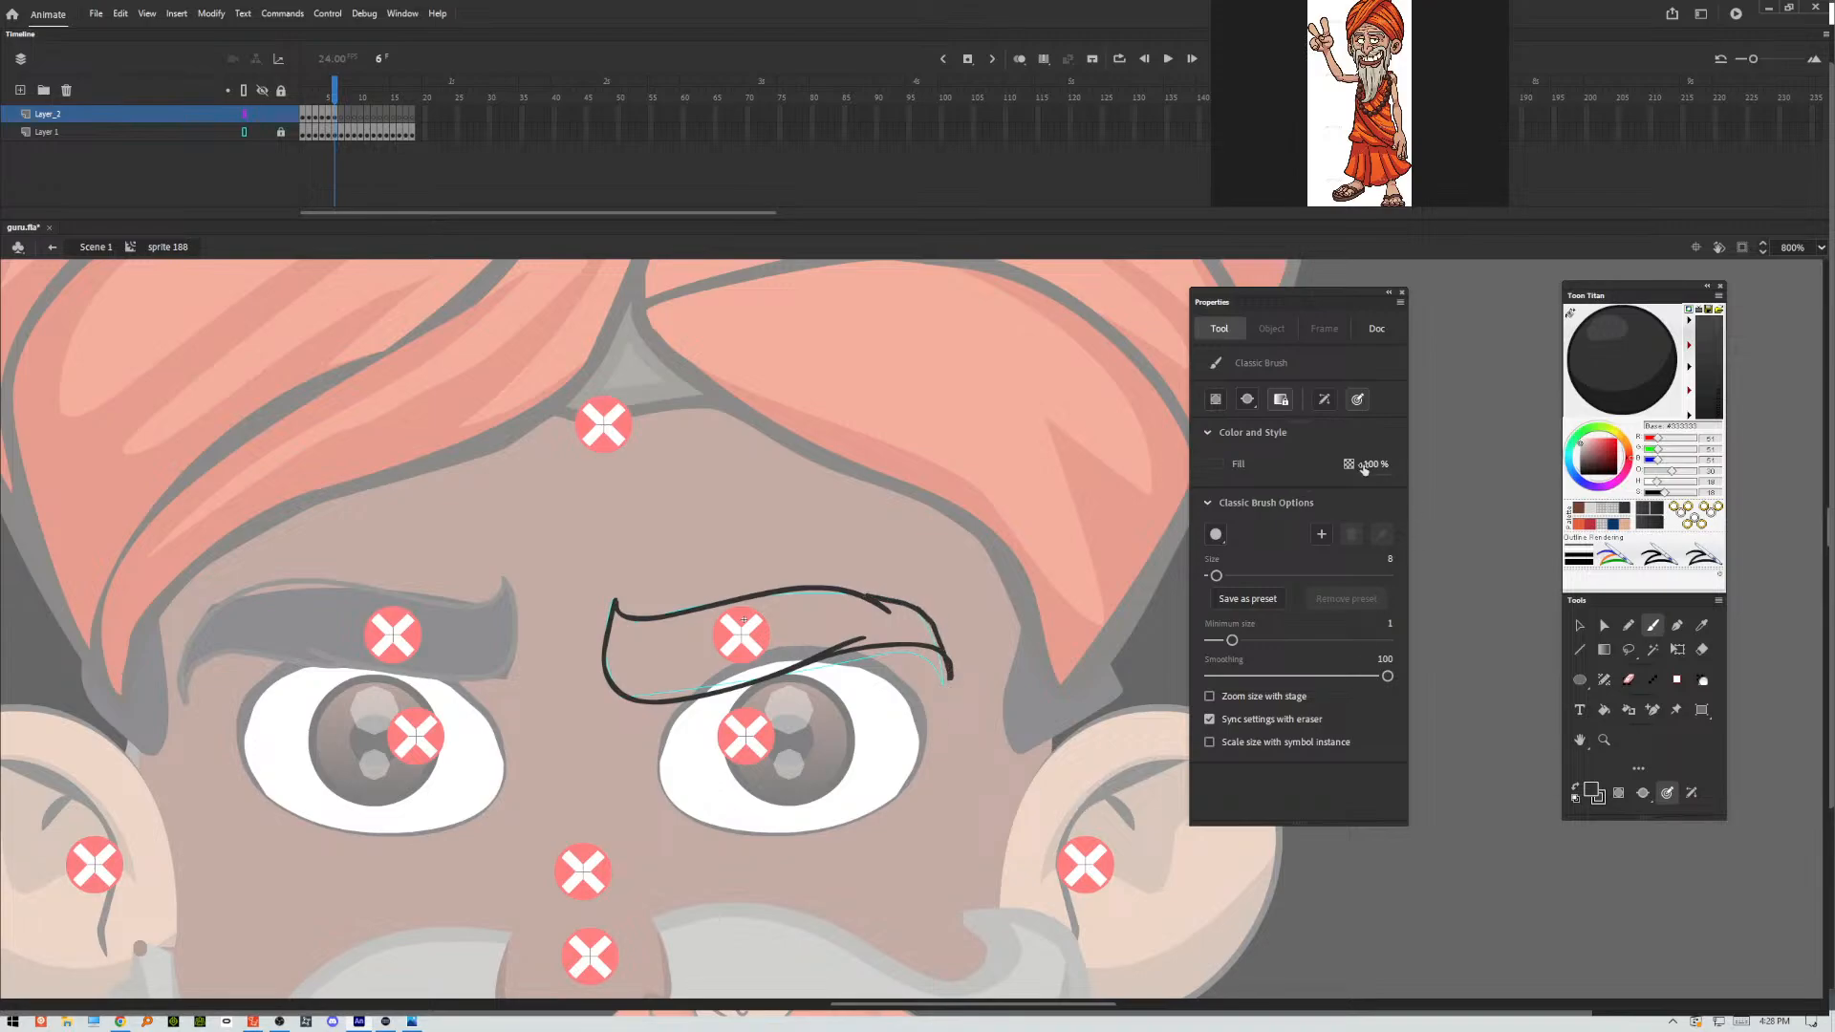
Delete the stray brush overshoot at the outer tip of the frame 6 eyebrow.
{"action": "left_click", "coordinate": [1585, 627]}
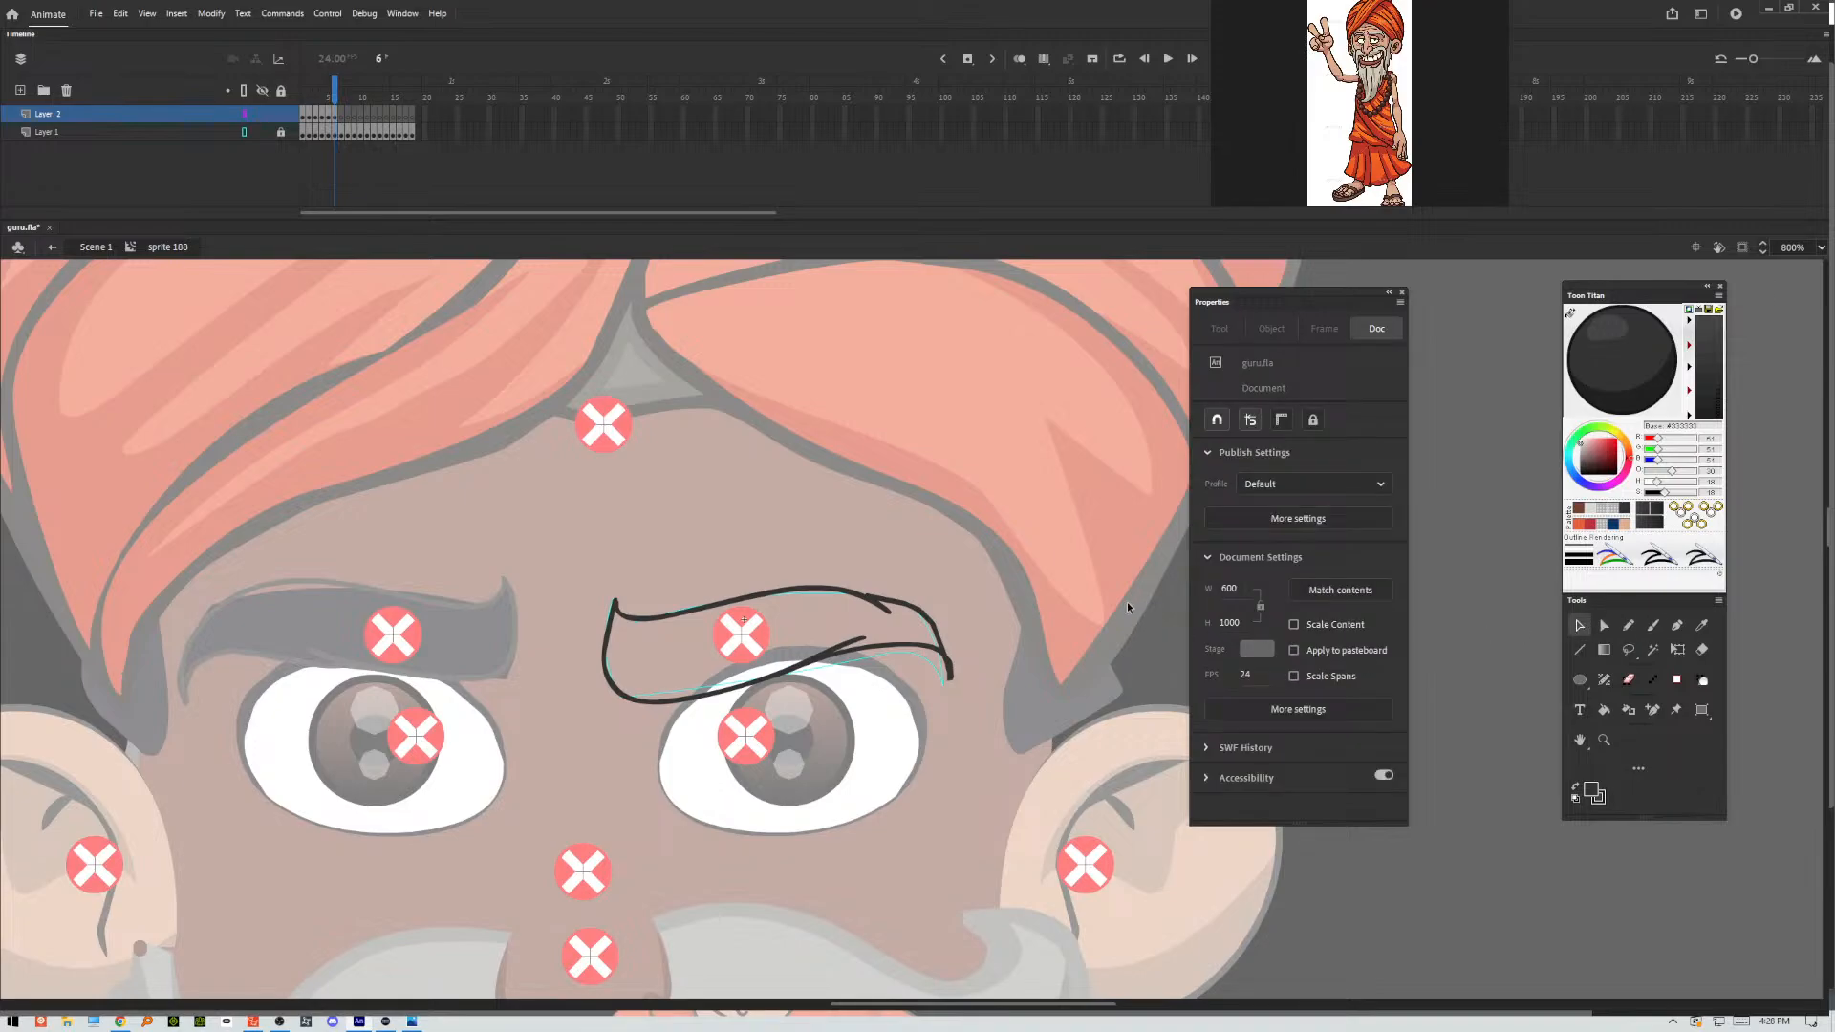
{"action": "left_click", "coordinate": [950, 669]}
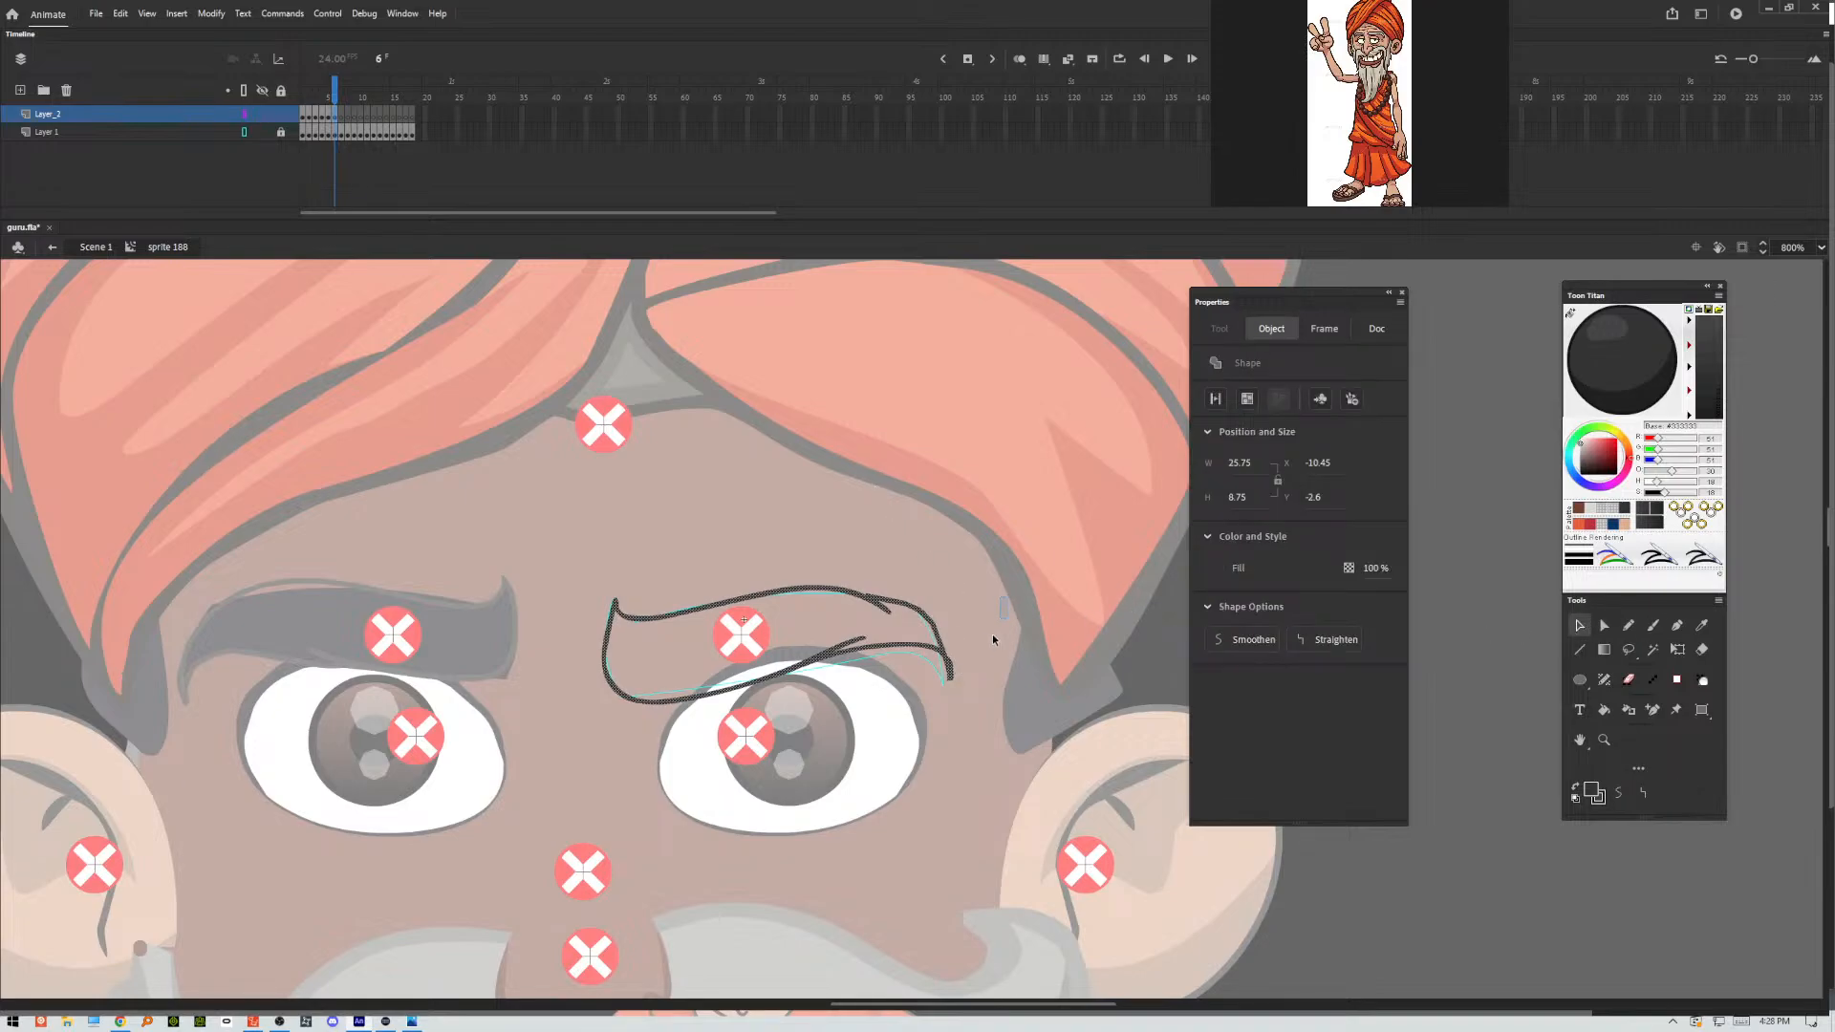
{"action": "left_click_drag", "start_coordinate": [992, 634], "coordinate": [948, 715]}
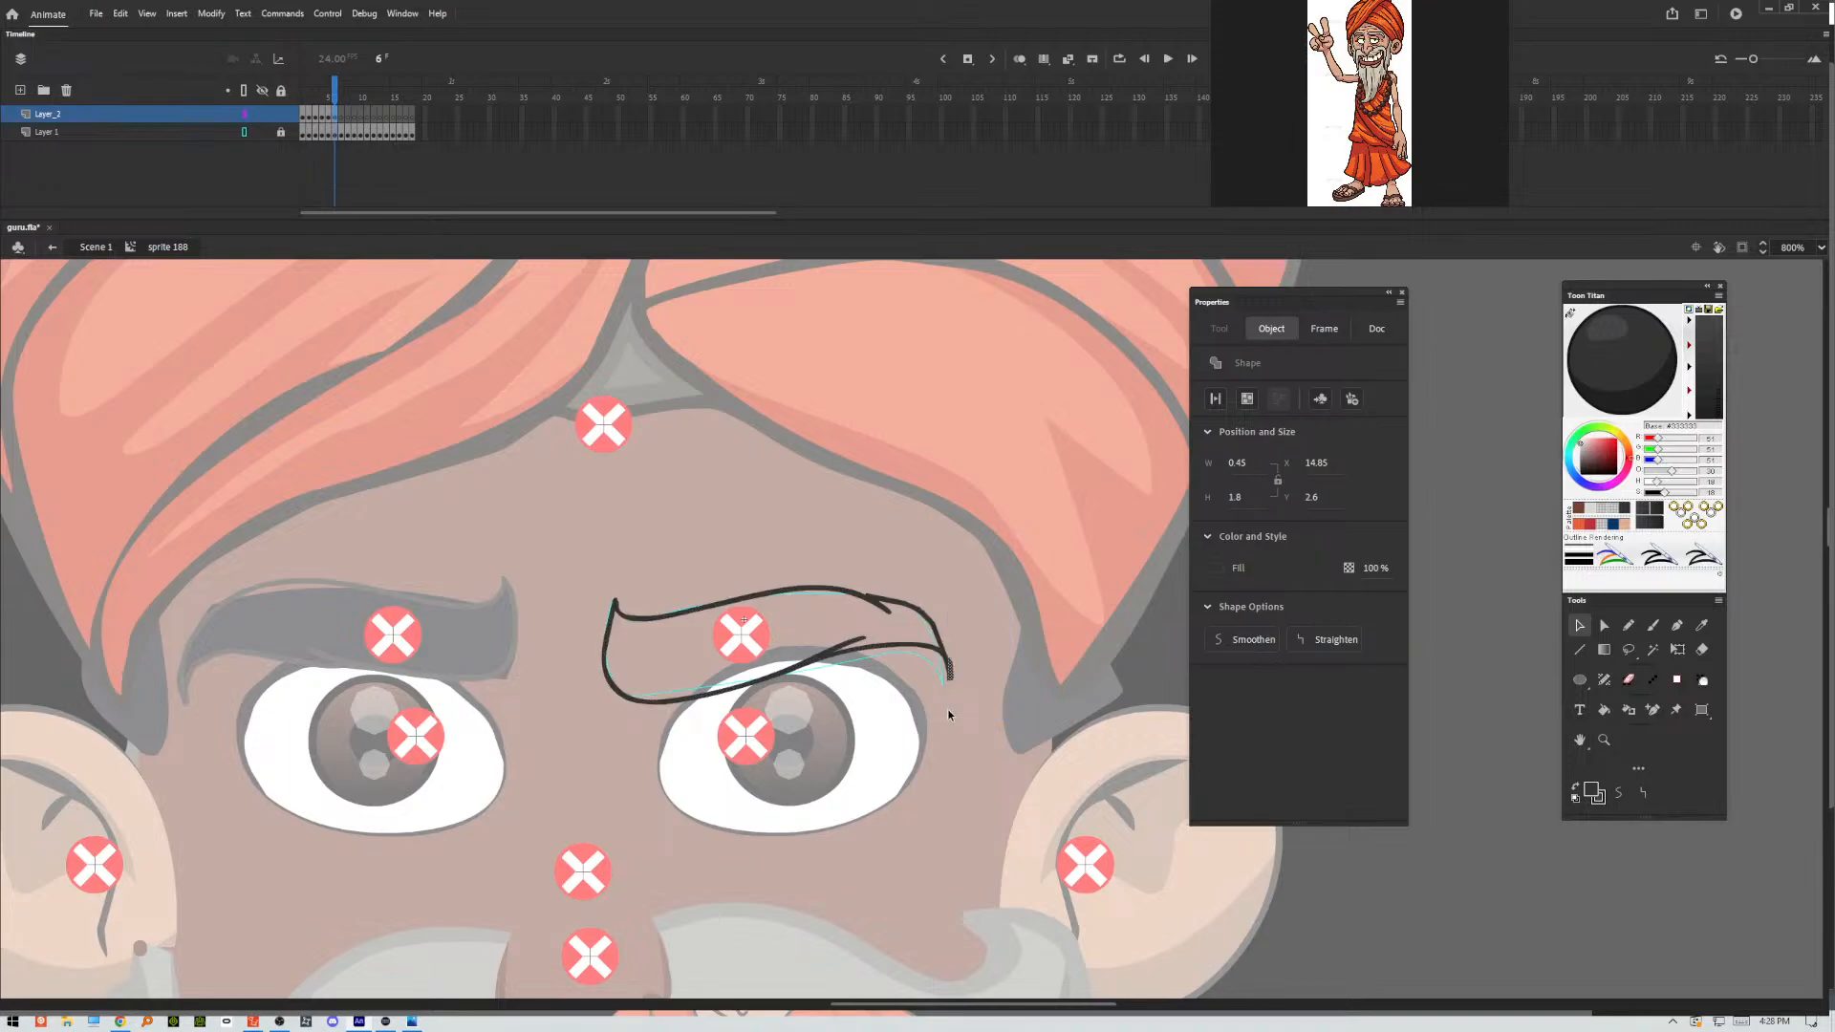
{"action": "key", "text": "Delete"}
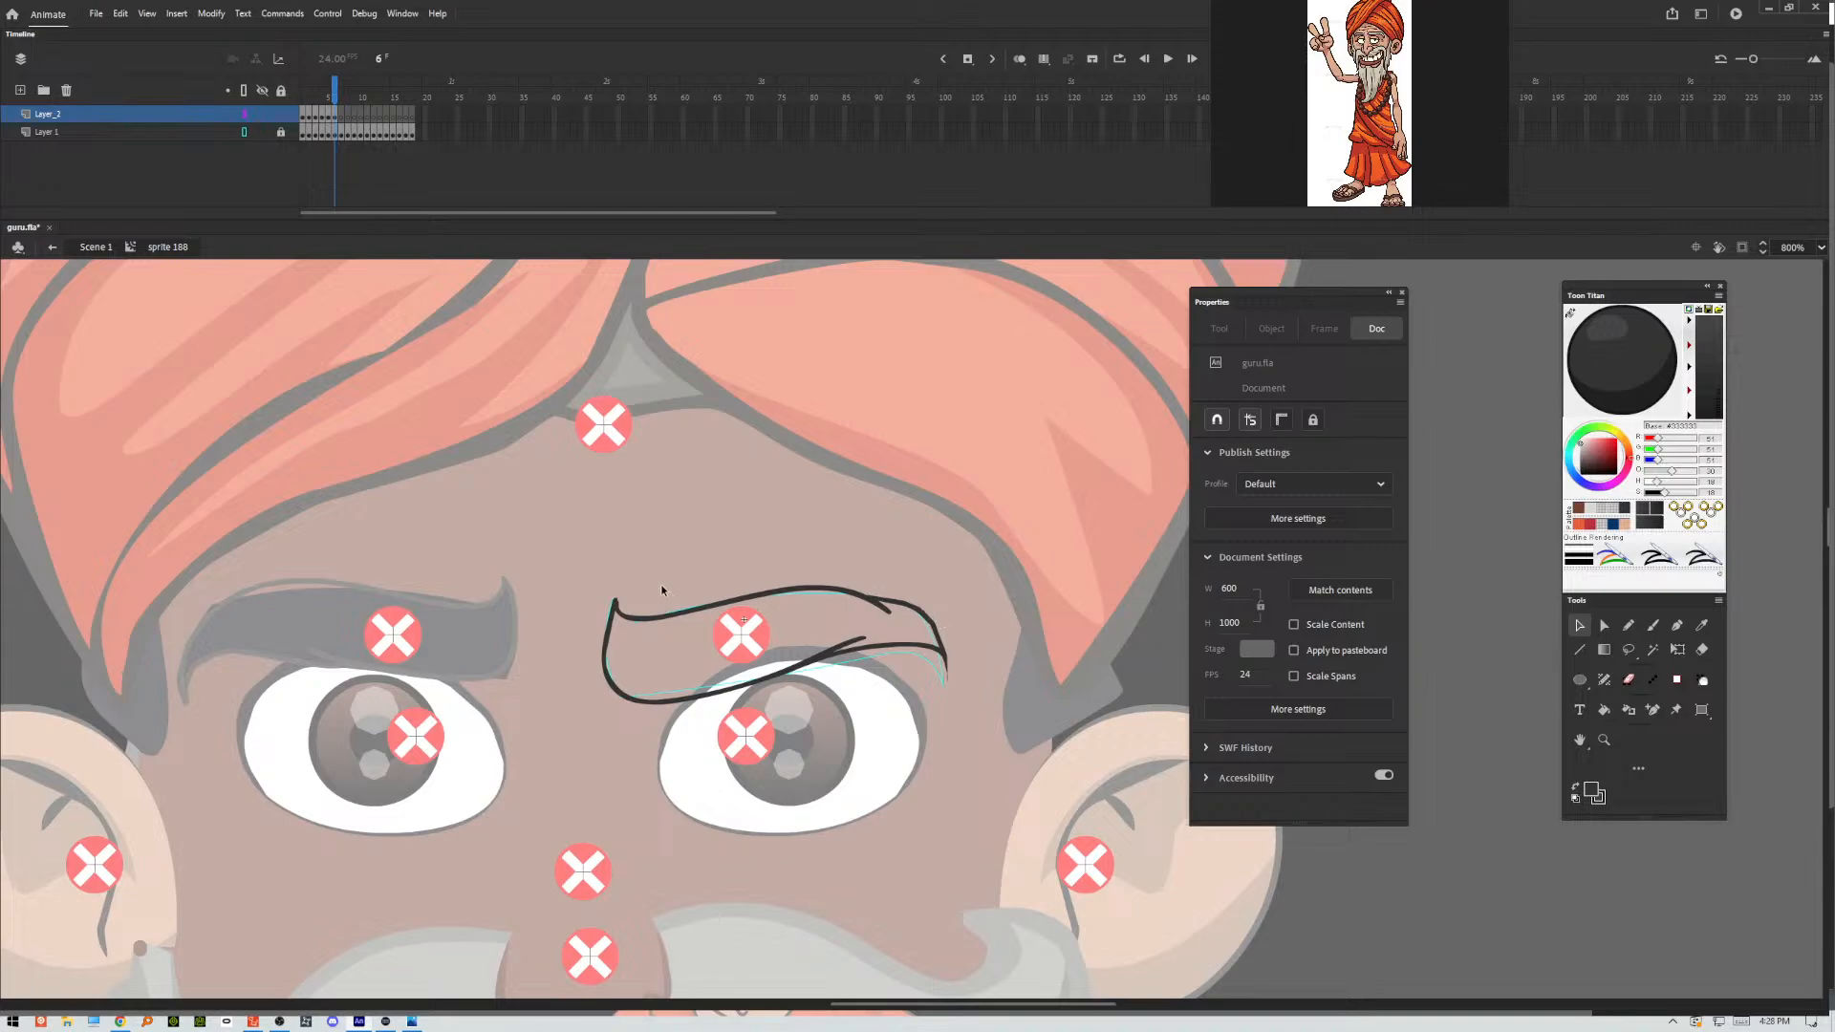
Trace the lower and upper contours of the frame 7 eyebrow and clean up the overshoot at its outer tip.
{"action": "left_click", "coordinate": [343, 116]}
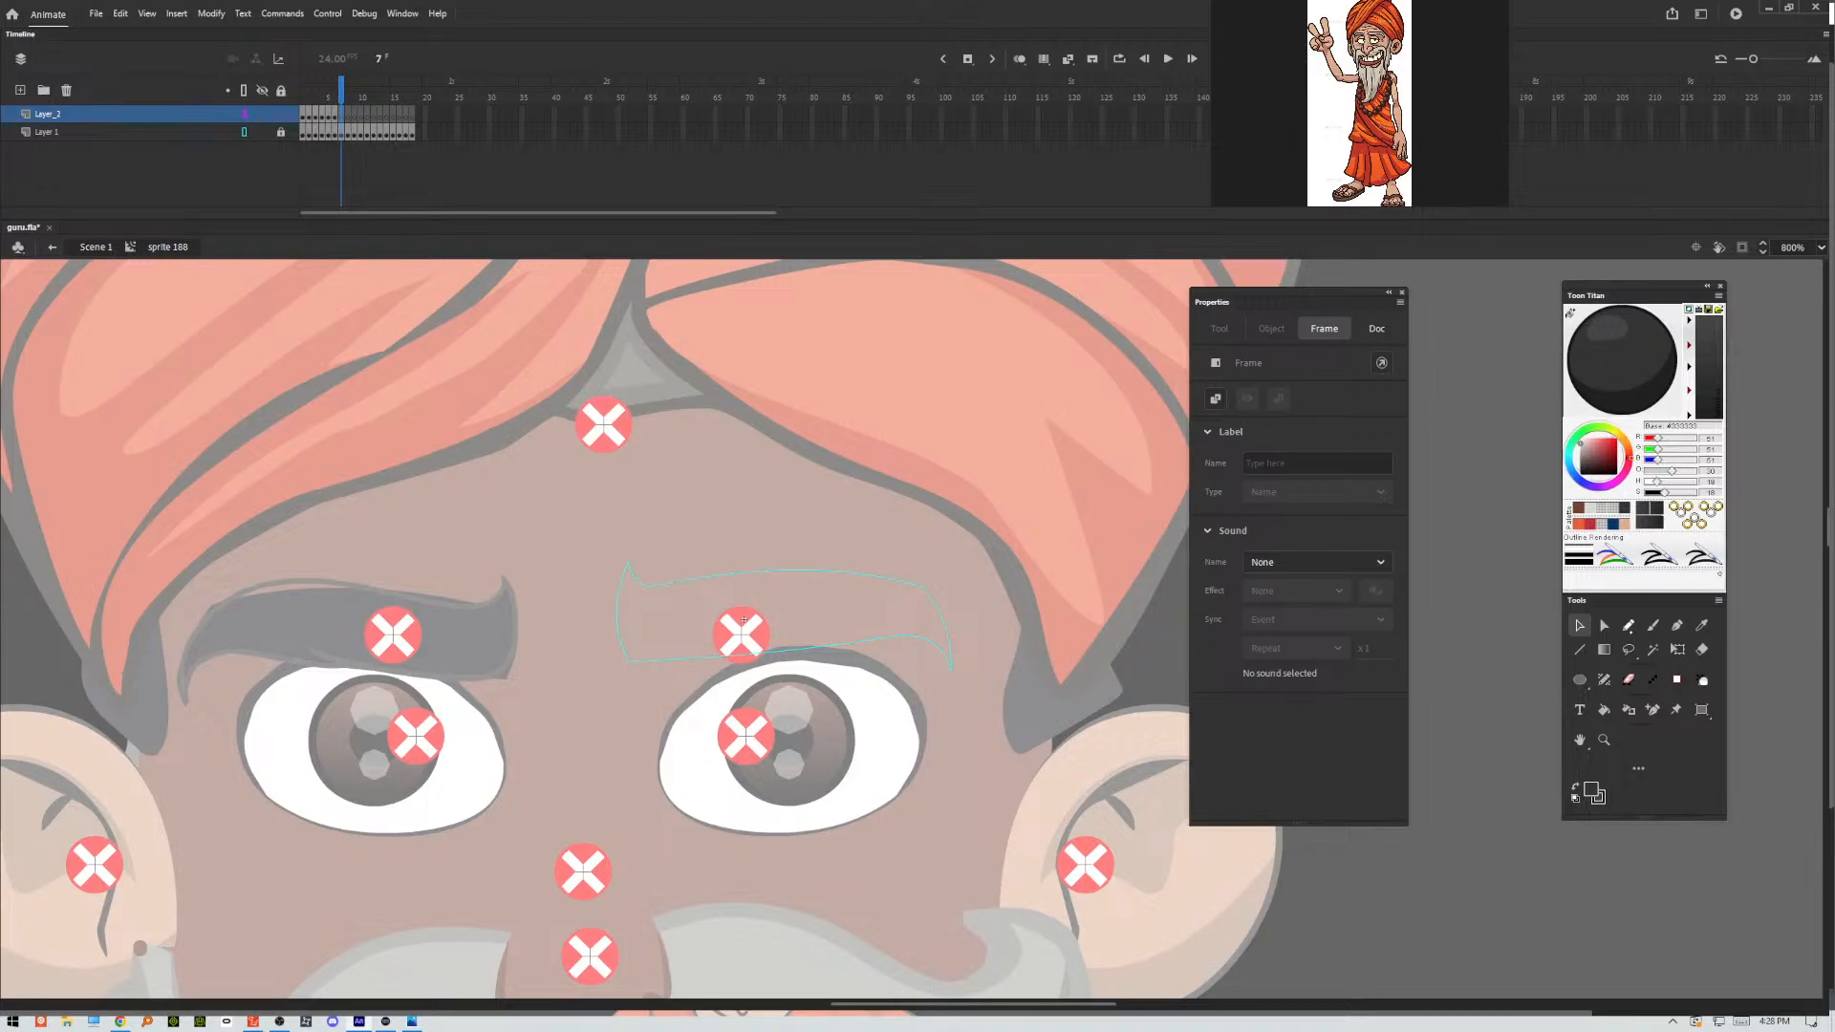
{"action": "key", "text": "b"}
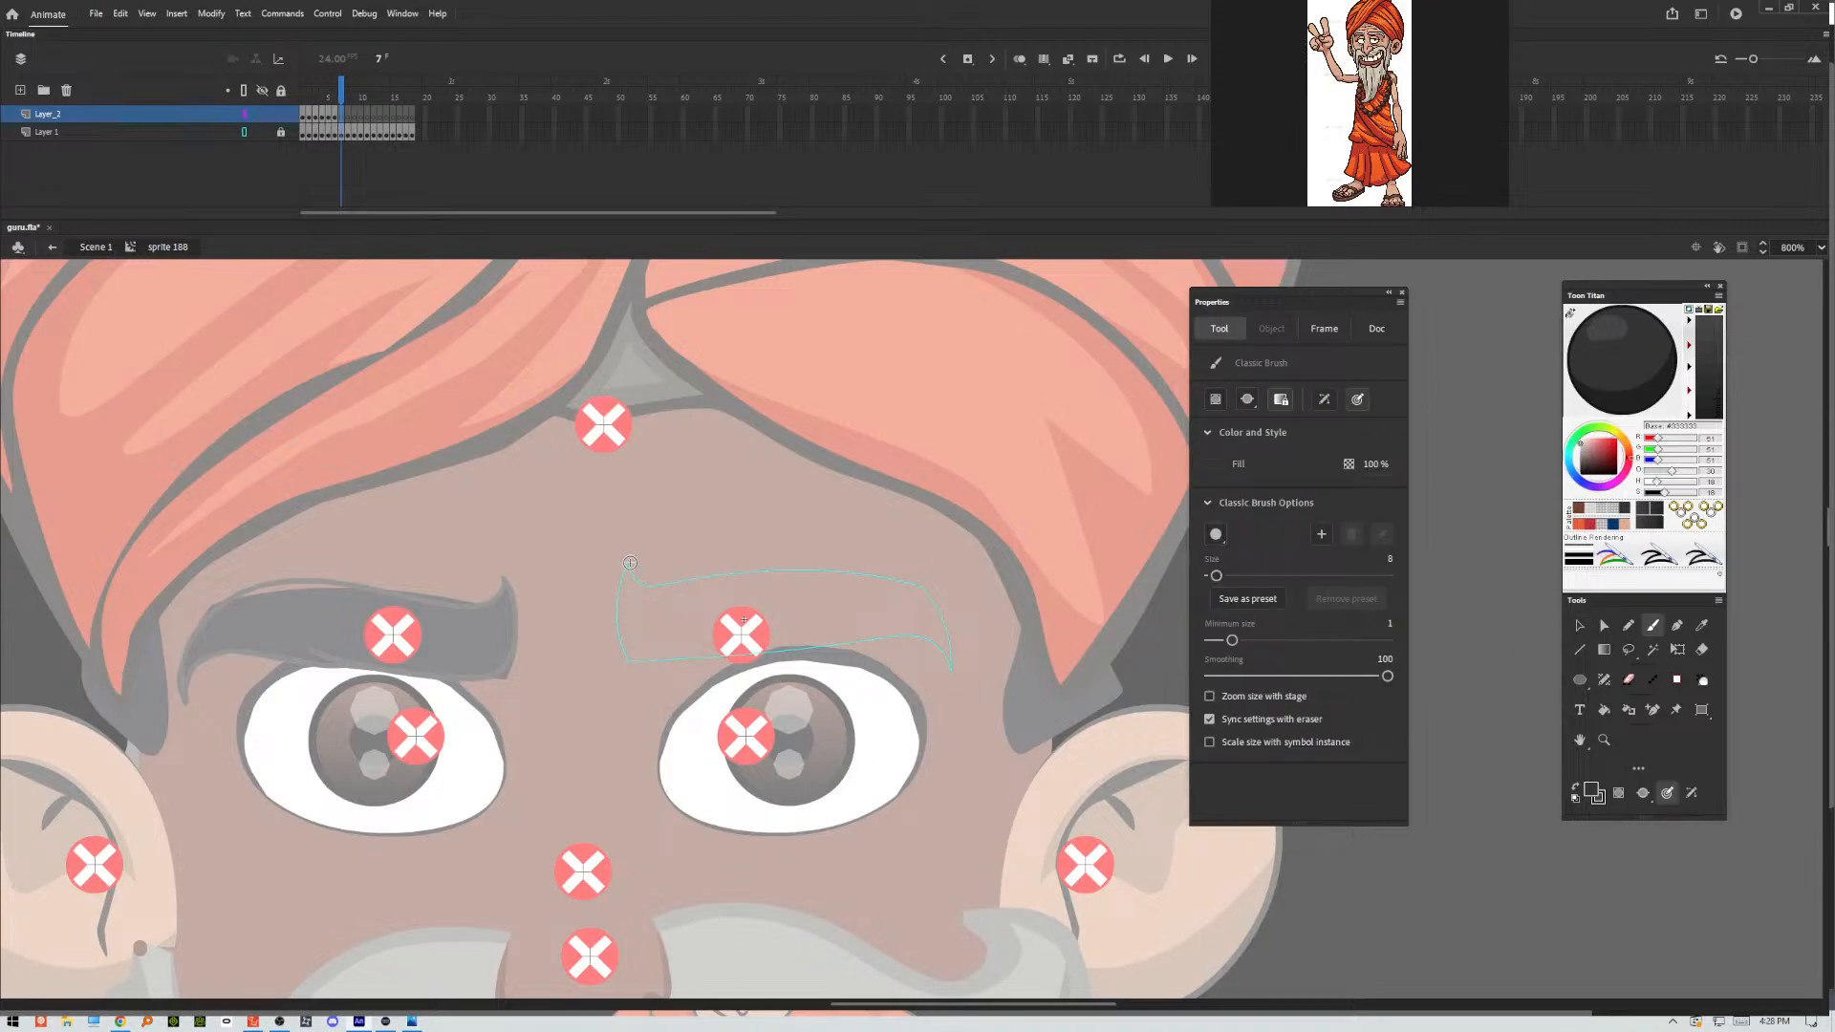
{"action": "mouse_move", "coordinate": [630, 563]}
{"action": "left_mouse_down"}
{"action": "mouse_move", "coordinate": [628, 638]}
{"action": "mouse_move", "coordinate": [665, 663]}
{"action": "mouse_move", "coordinate": [910, 635]}
{"action": "mouse_move", "coordinate": [840, 638]}
{"action": "mouse_move", "coordinate": [874, 635]}
{"action": "mouse_move", "coordinate": [960, 673]}
{"action": "left_mouse_up"}
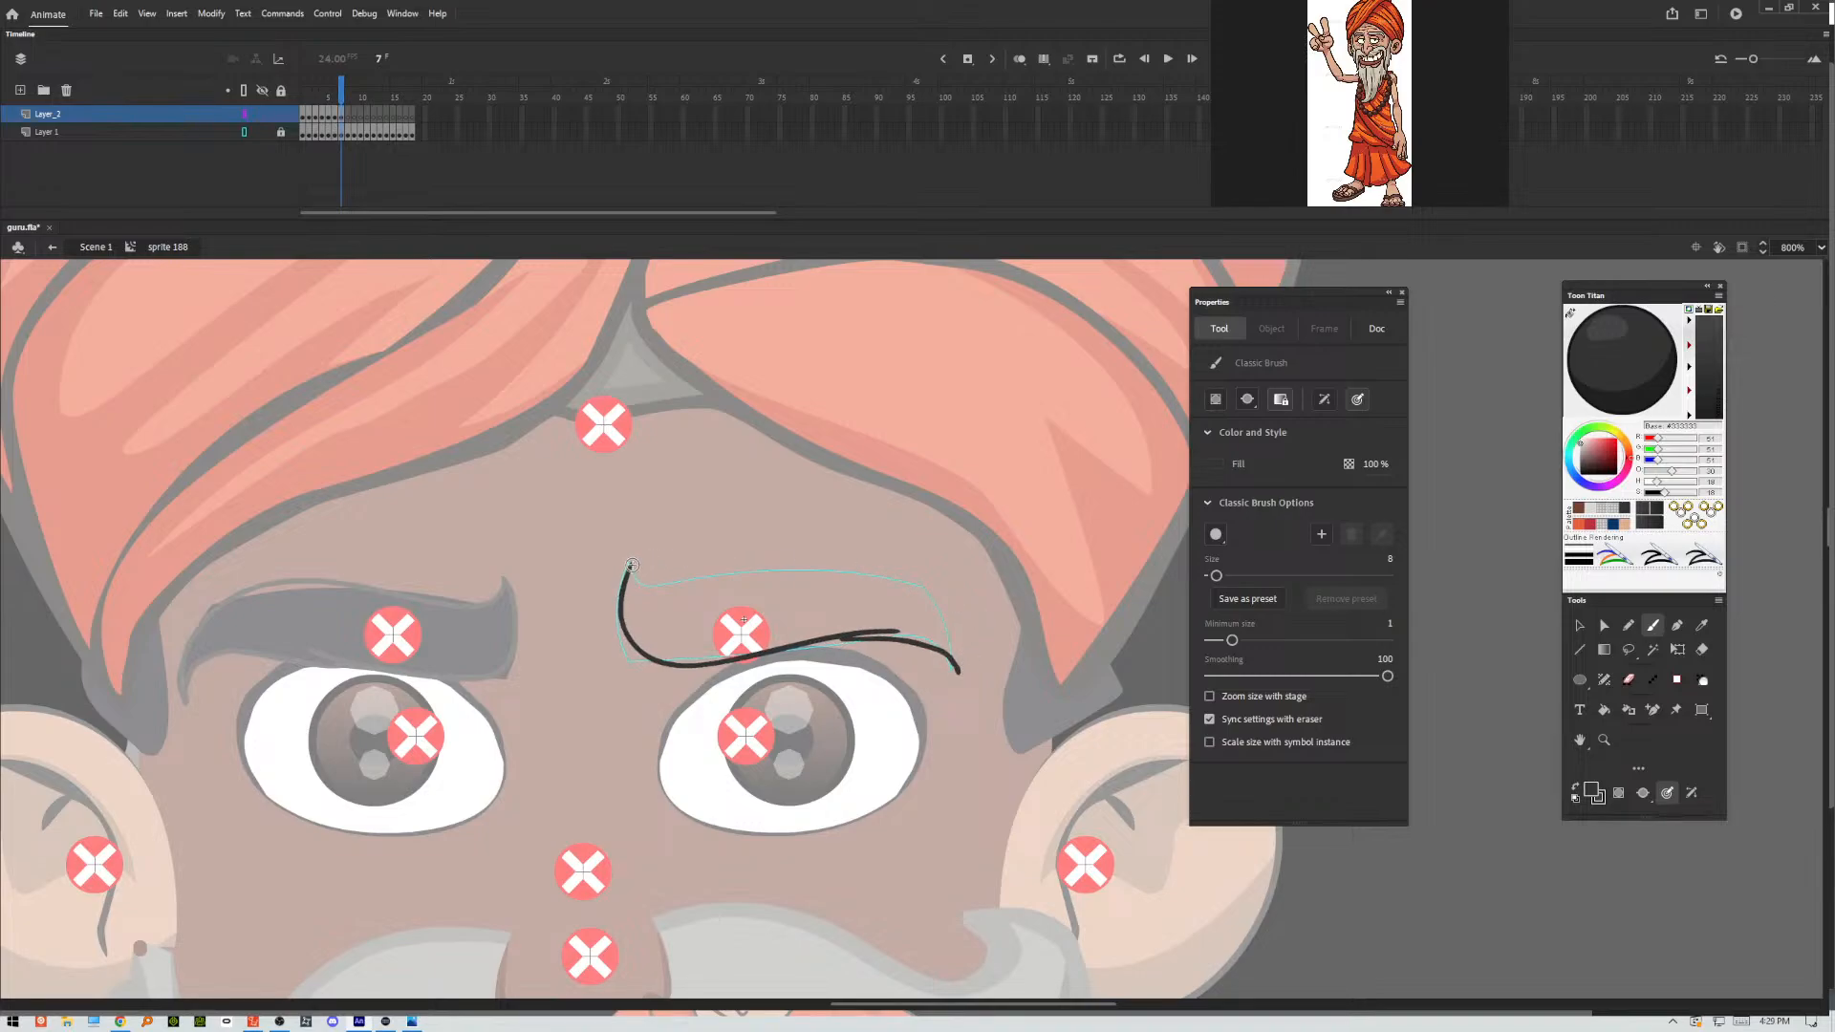
{"action": "mouse_move", "coordinate": [632, 565]}
{"action": "left_mouse_down"}
{"action": "mouse_move", "coordinate": [857, 557]}
{"action": "mouse_move", "coordinate": [895, 565]}
{"action": "mouse_move", "coordinate": [922, 608]}
{"action": "mouse_move", "coordinate": [915, 583]}
{"action": "mouse_move", "coordinate": [955, 673]}
{"action": "left_mouse_up"}
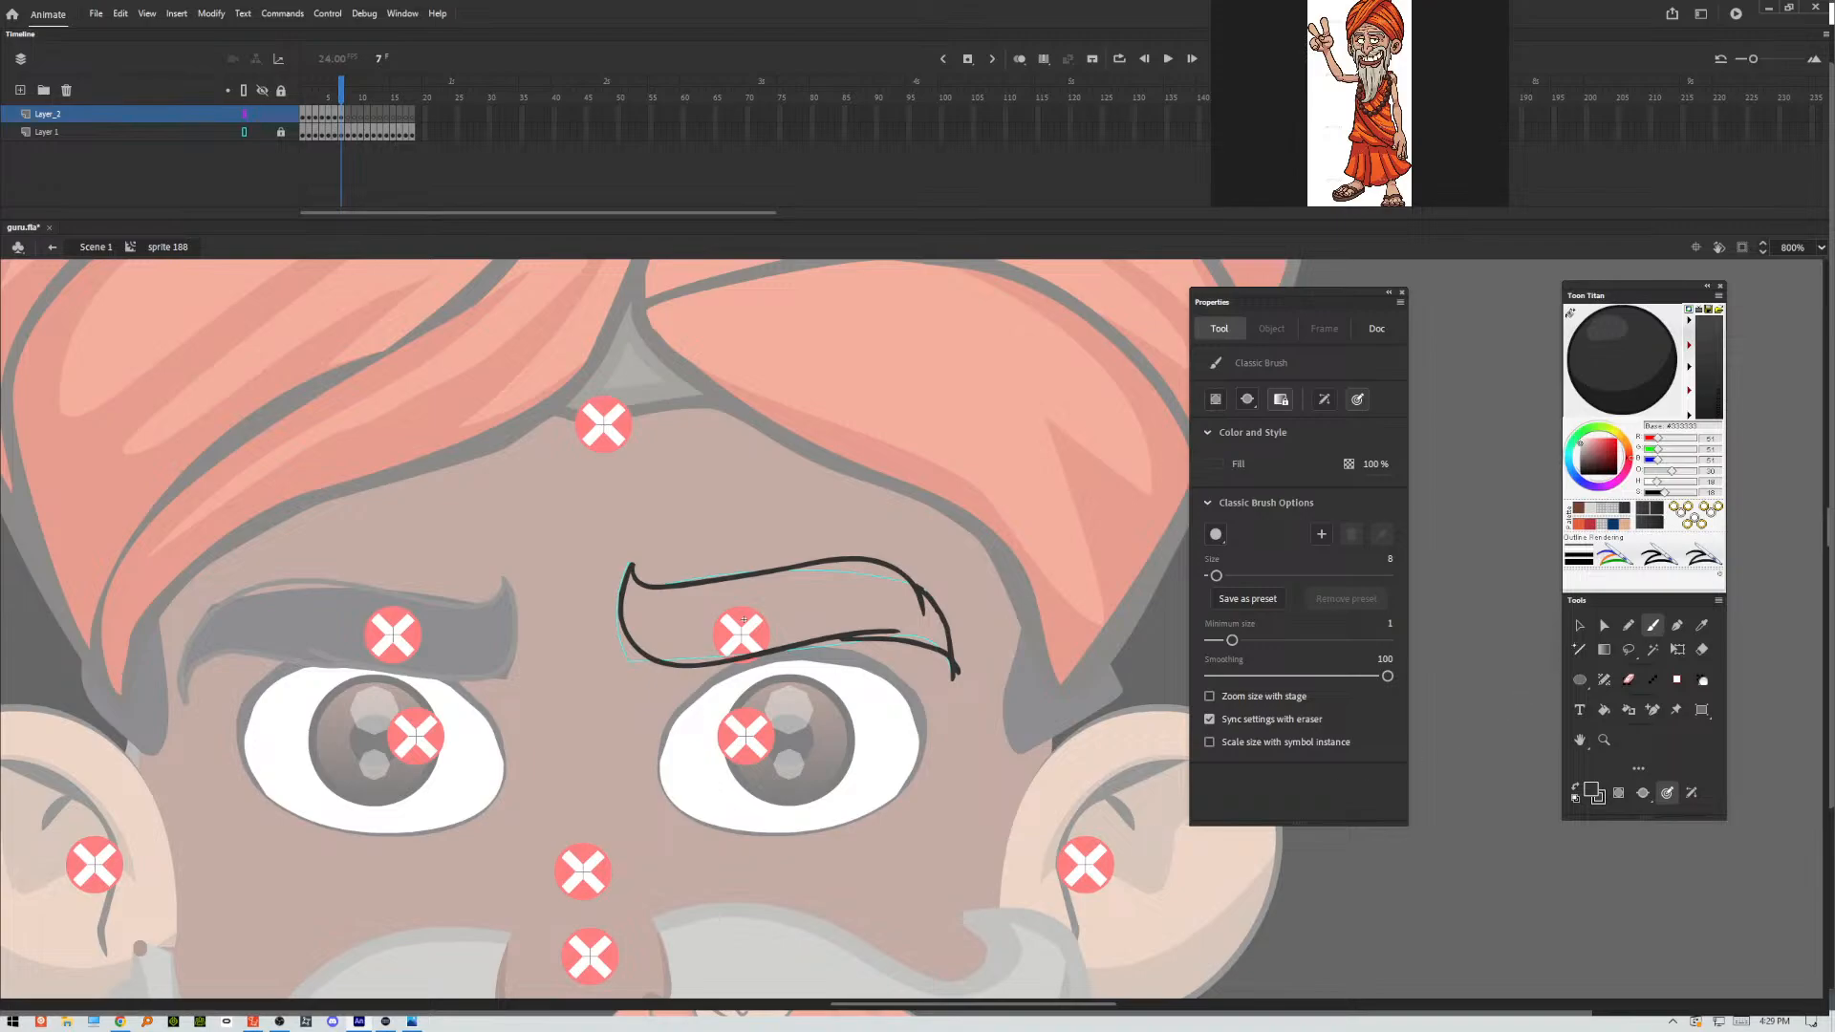
{"action": "key", "text": "v"}
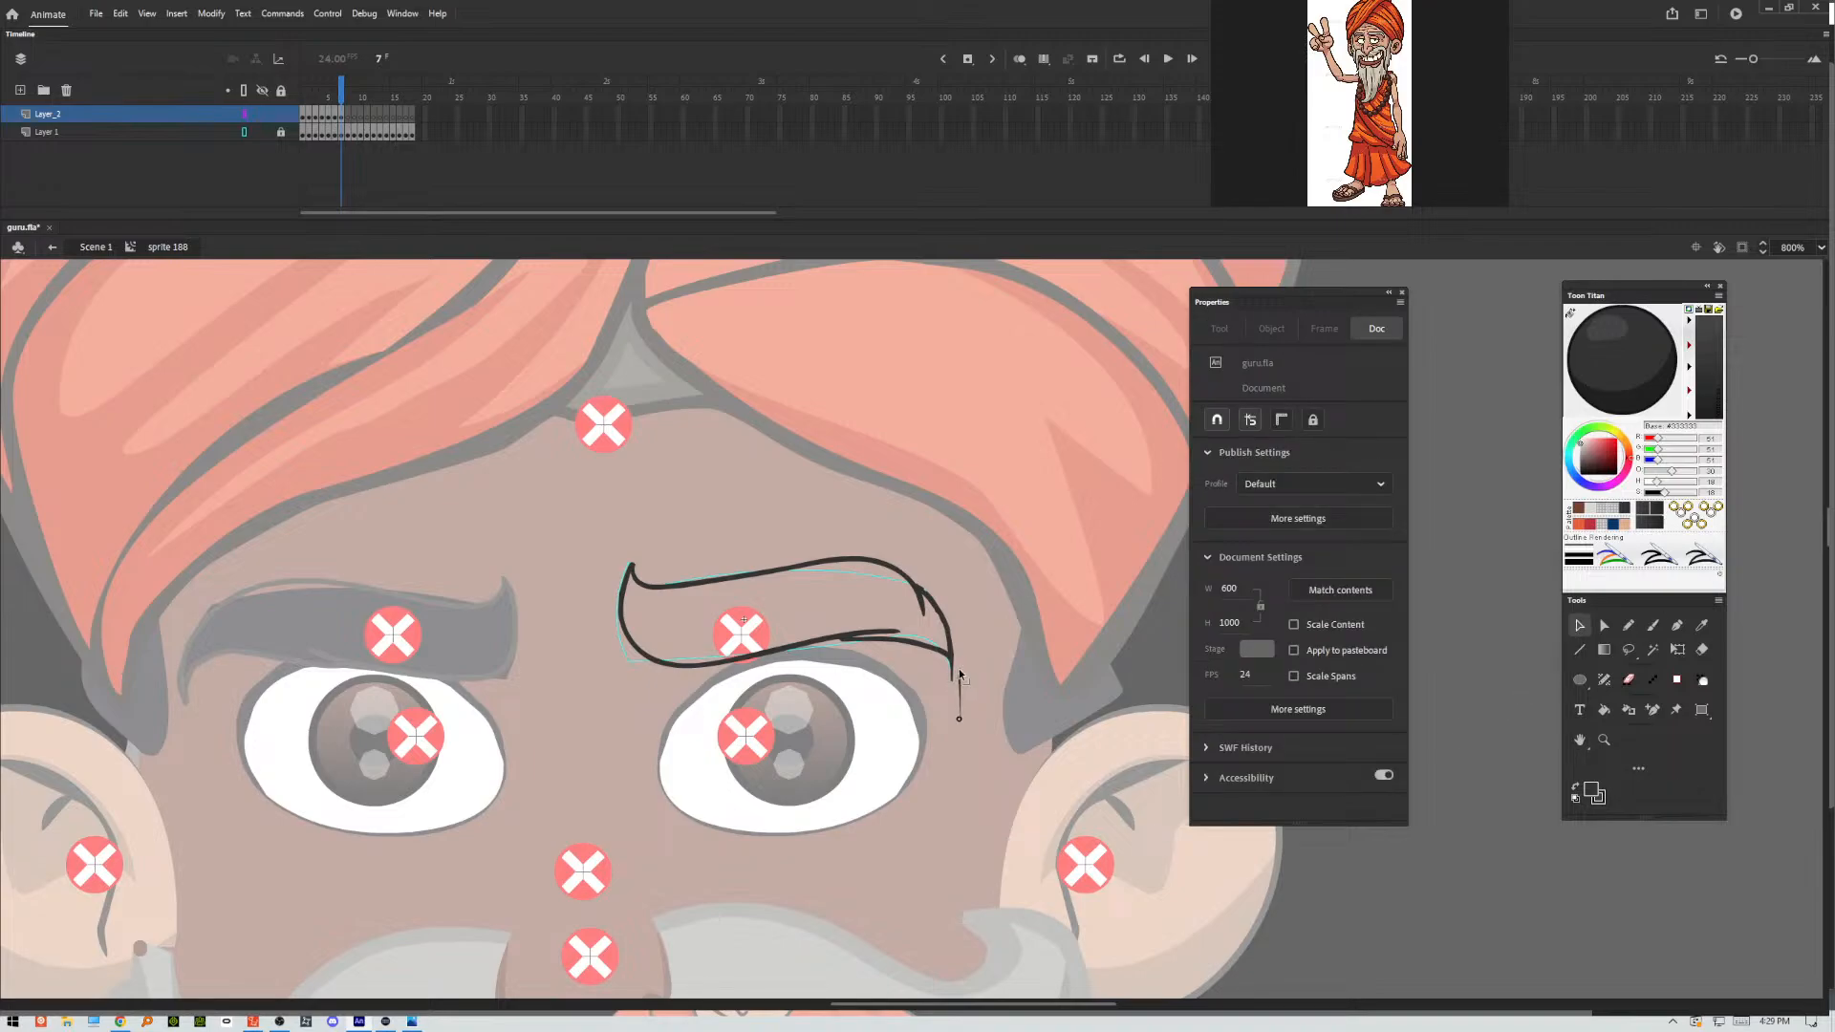
{"action": "left_click_drag", "start_coordinate": [960, 674], "coordinate": [952, 667]}
{"action": "left_click", "coordinate": [627, 540]}
{"action": "key", "text": "Delete"}
Trace the eyebrow outline in frame 8 and tidy the stroke joint on its upper edge near the outer end.
{"action": "key", "text": "period"}
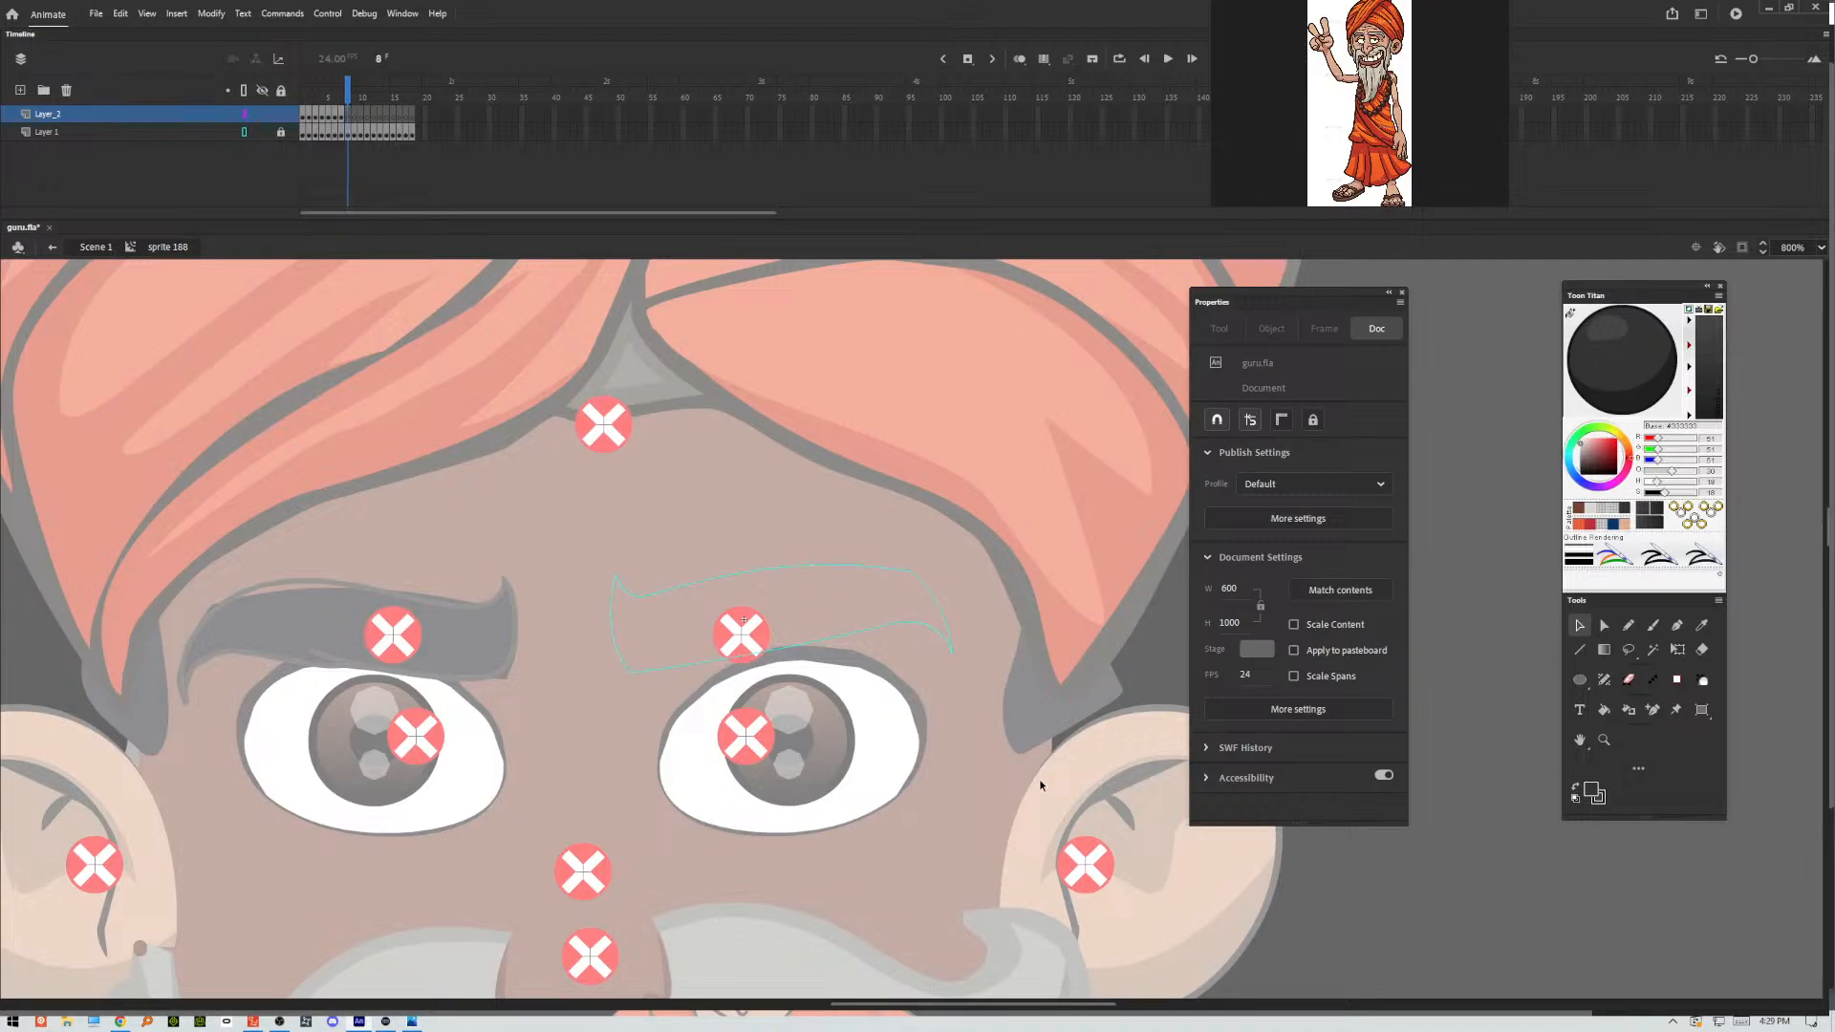
{"action": "left_click", "coordinate": [1653, 625]}
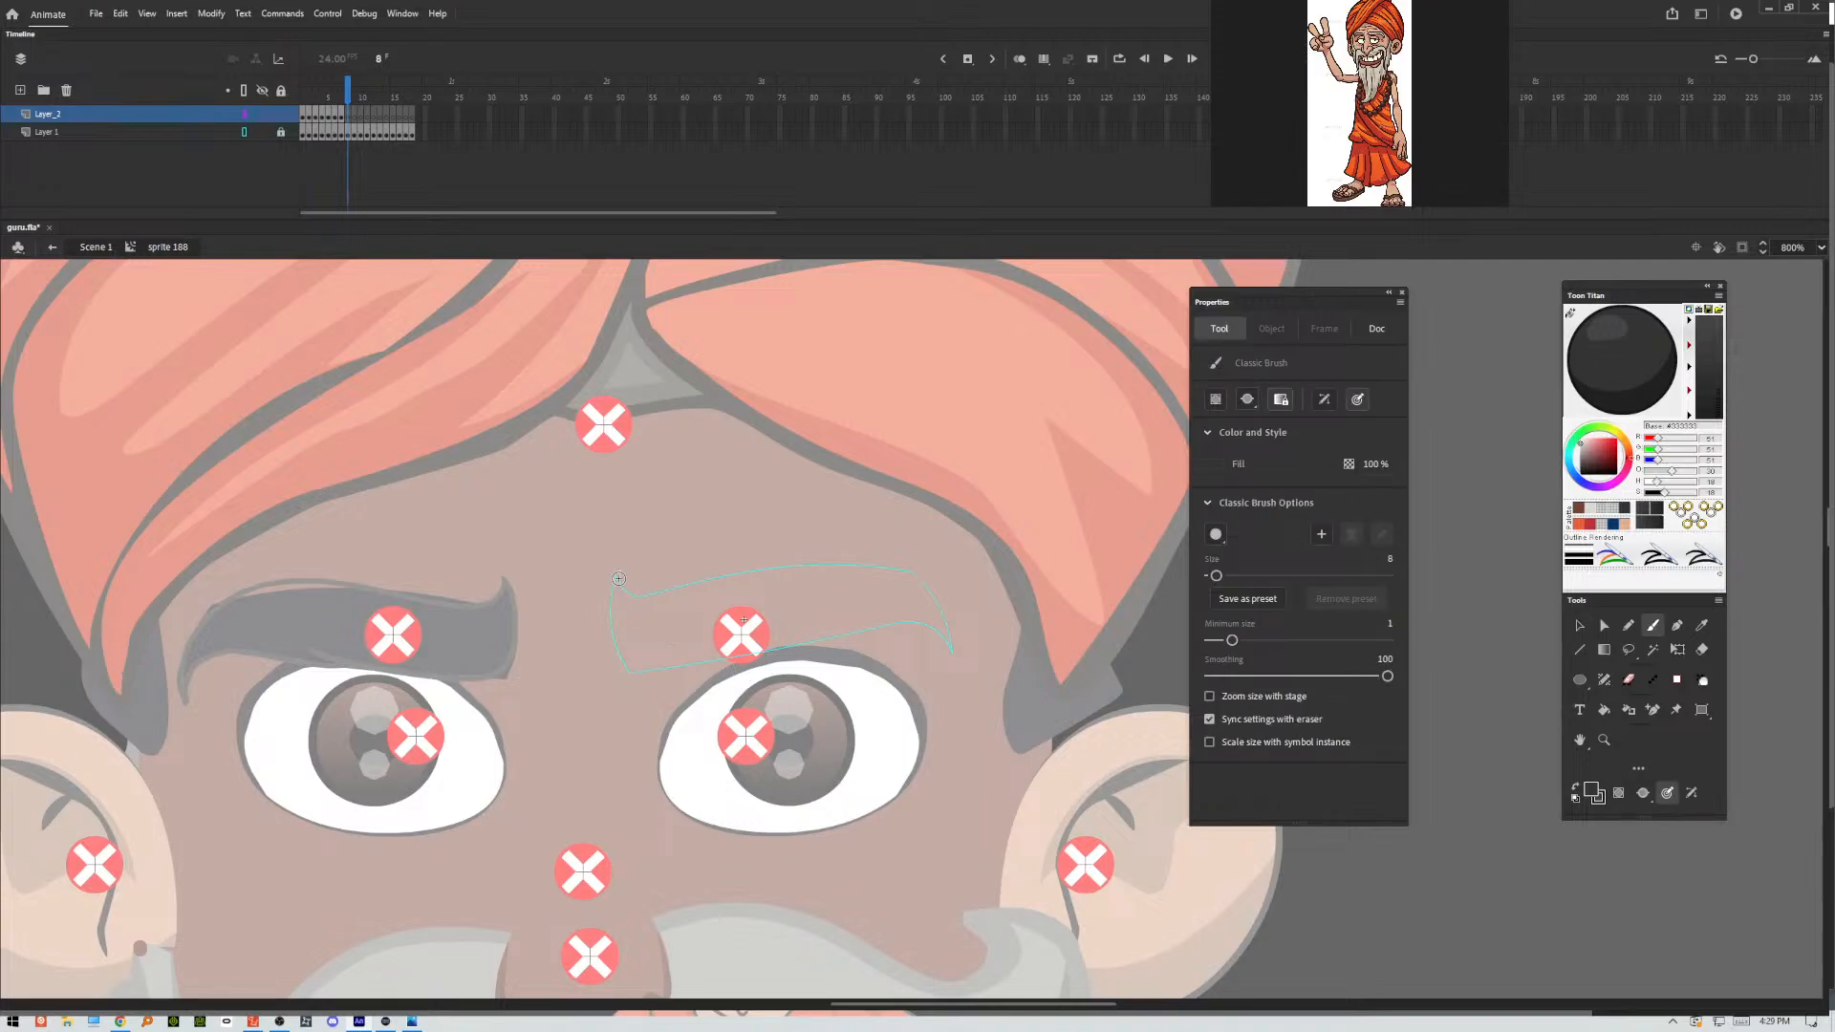
{"action": "mouse_move", "coordinate": [615, 582]}
{"action": "left_mouse_down"}
{"action": "mouse_move", "coordinate": [629, 659]}
{"action": "mouse_move", "coordinate": [666, 668]}
{"action": "mouse_move", "coordinate": [877, 622]}
{"action": "mouse_move", "coordinate": [927, 625]}
{"action": "mouse_move", "coordinate": [956, 660]}
{"action": "left_mouse_up"}
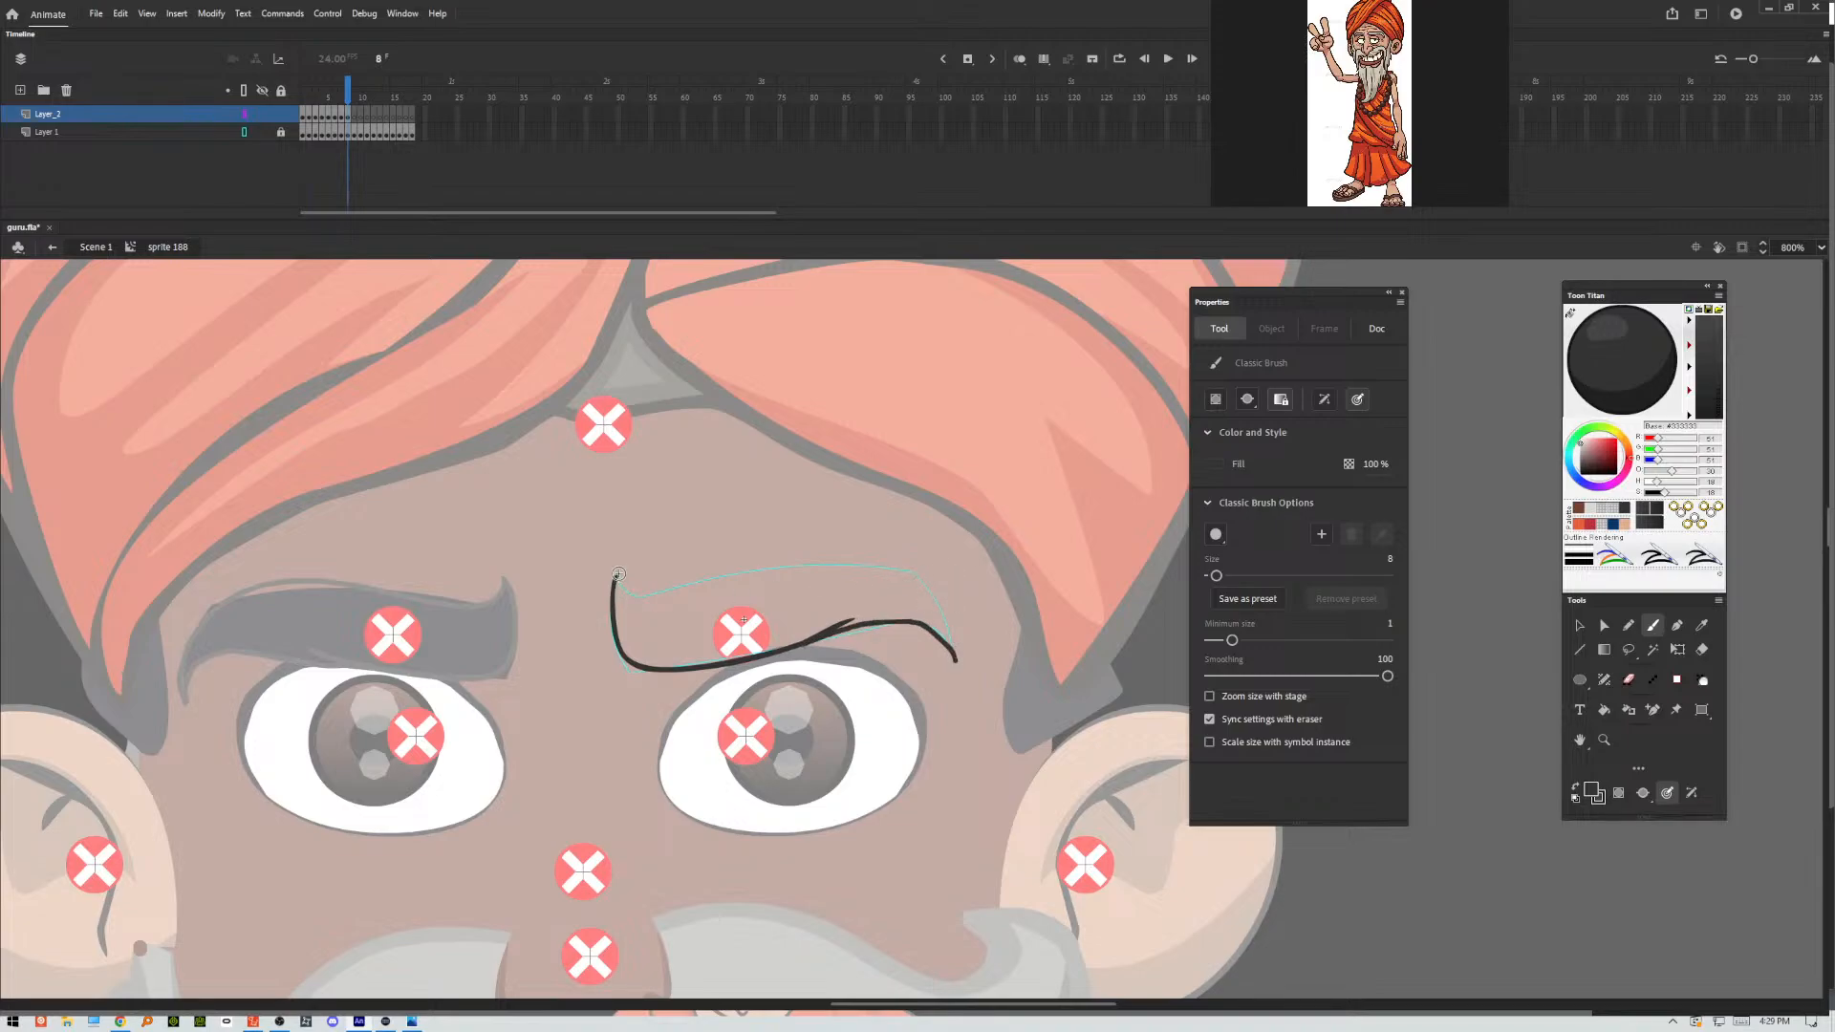
{"action": "mouse_move", "coordinate": [617, 580]}
{"action": "left_mouse_down"}
{"action": "mouse_move", "coordinate": [667, 591]}
{"action": "mouse_move", "coordinate": [839, 551]}
{"action": "mouse_move", "coordinate": [912, 568]}
{"action": "mouse_move", "coordinate": [952, 639]}
{"action": "mouse_move", "coordinate": [895, 560]}
{"action": "mouse_move", "coordinate": [954, 661]}
{"action": "left_mouse_up"}
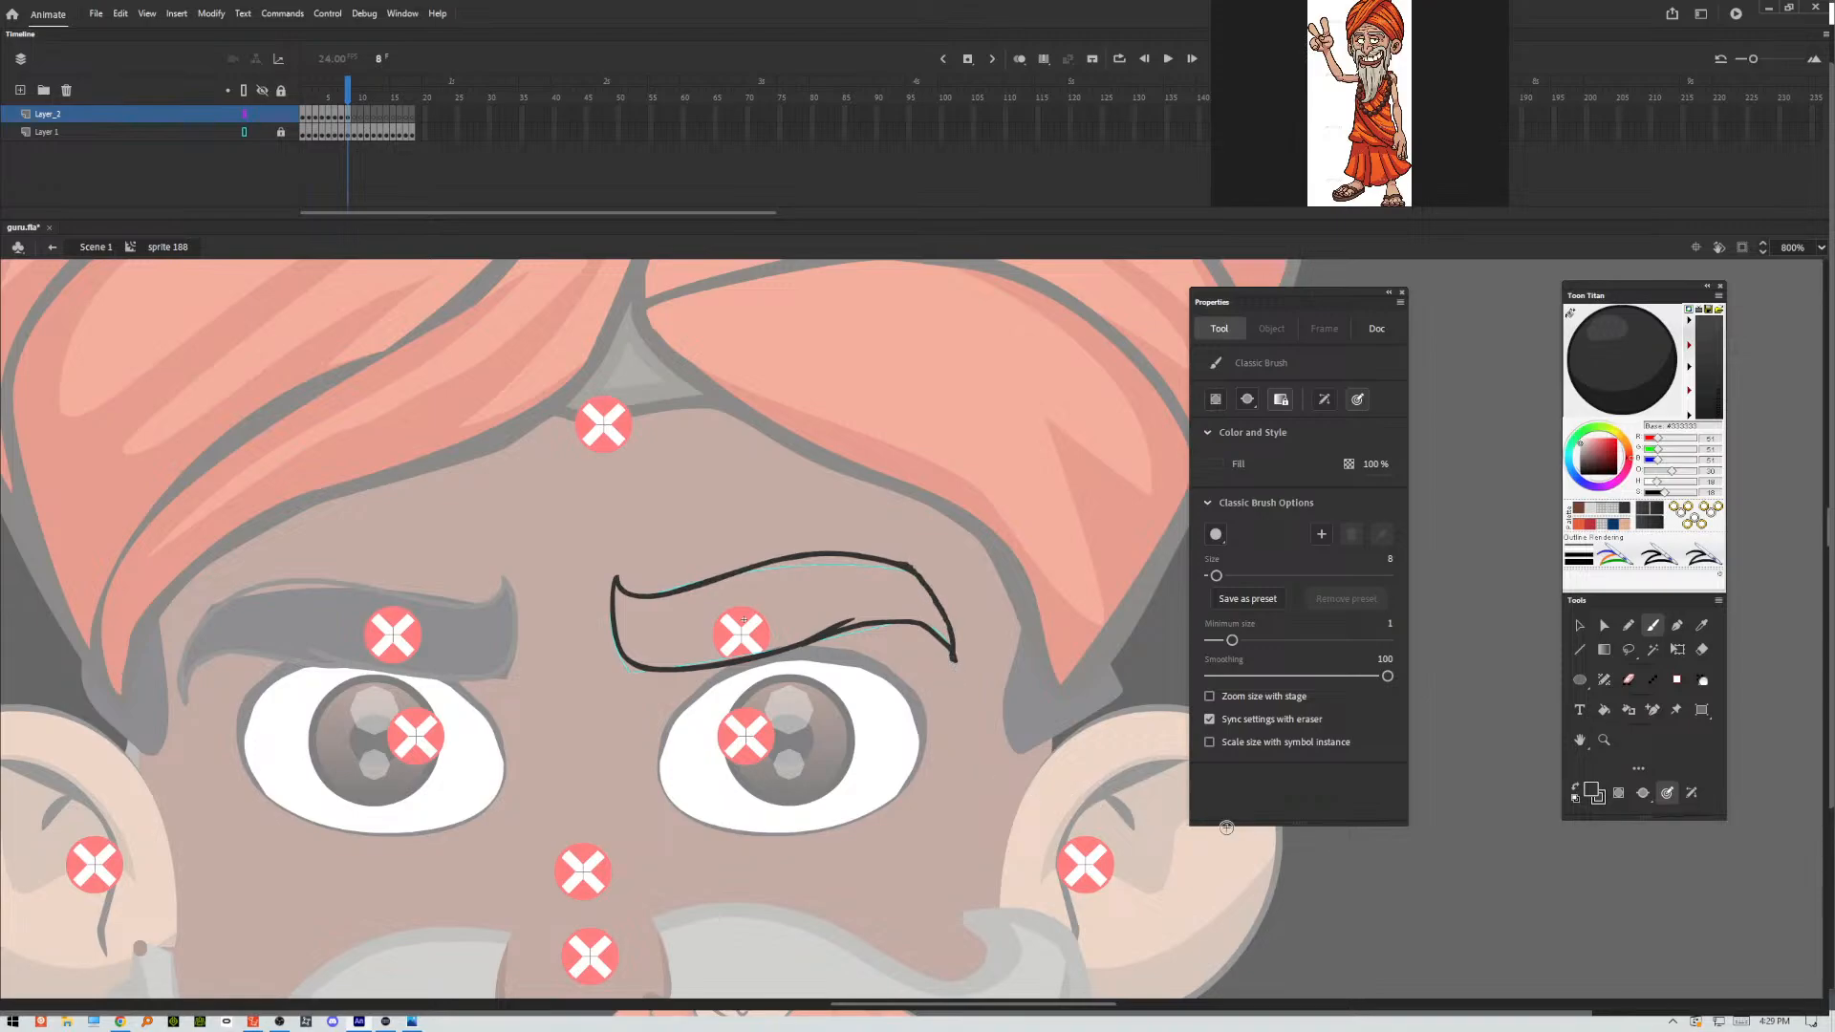
{"action": "left_click", "coordinate": [1580, 625]}
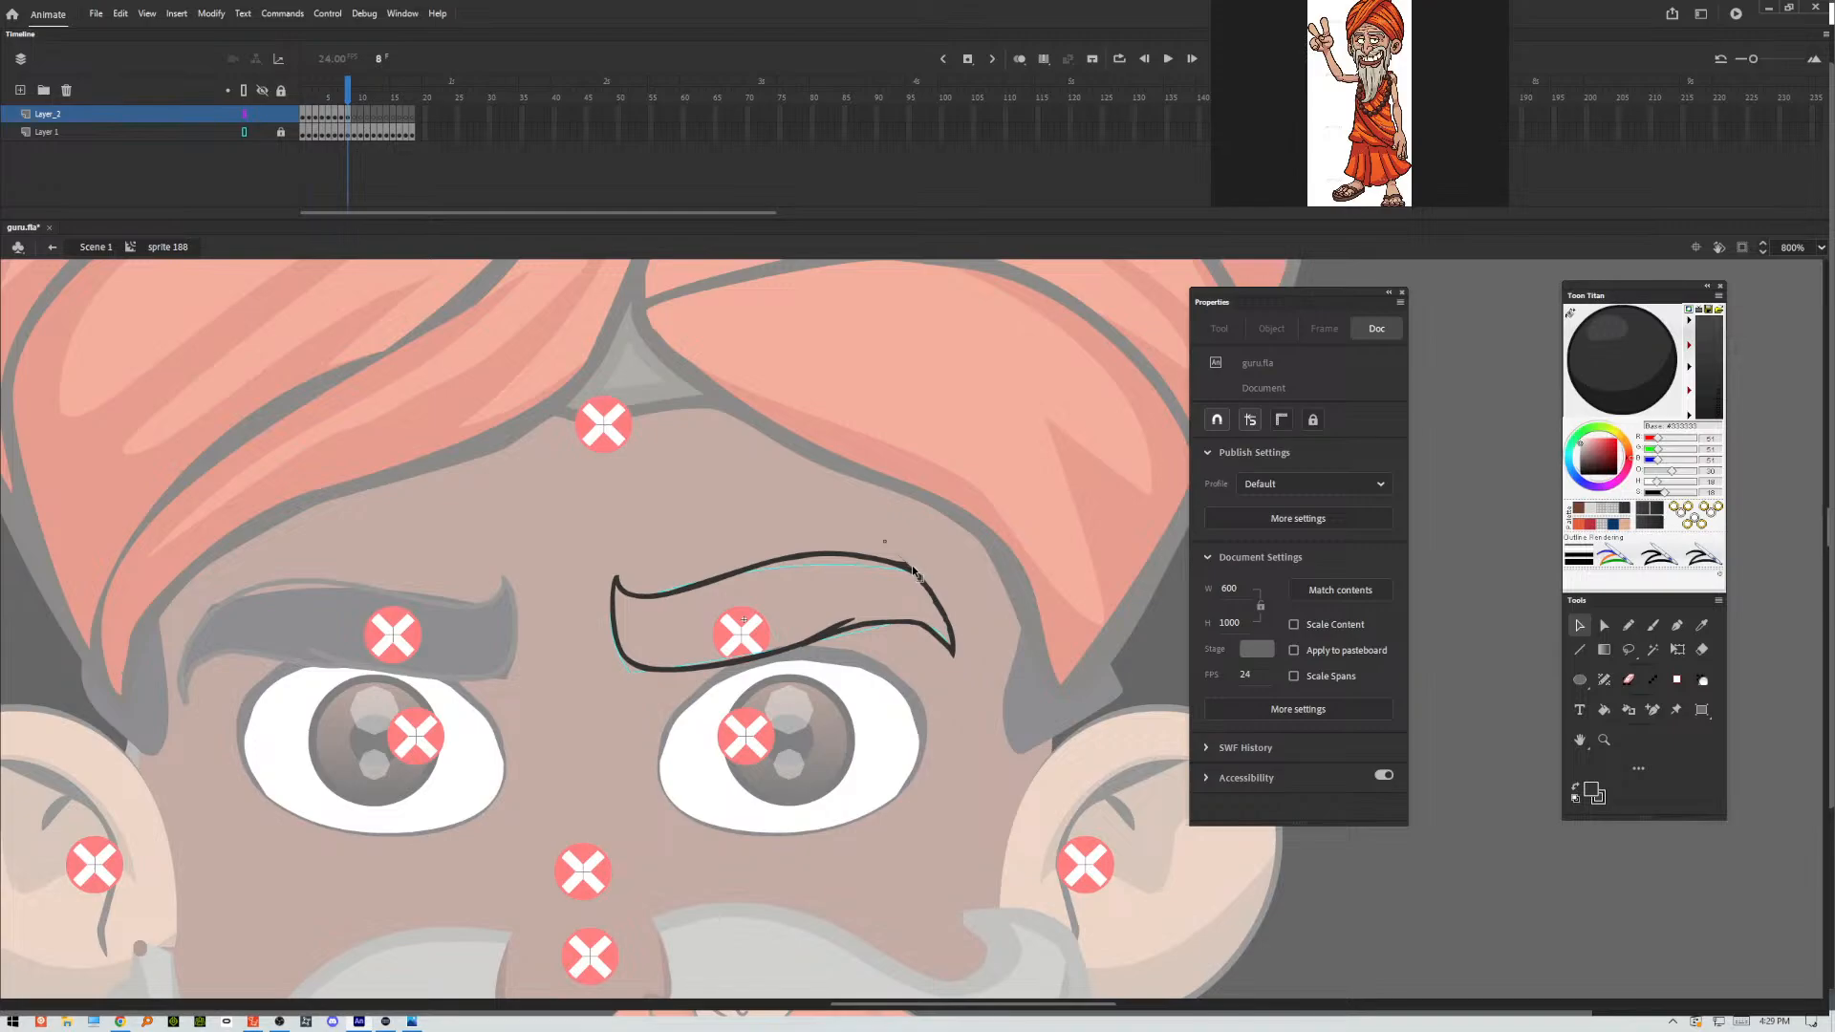
{"action": "left_click_drag", "start_coordinate": [912, 566], "coordinate": [913, 568]}
Trace the arched eyebrow pose in frame 9 with the Classic Brush, covering its lower and upper contours.
{"action": "key", "text": "period"}
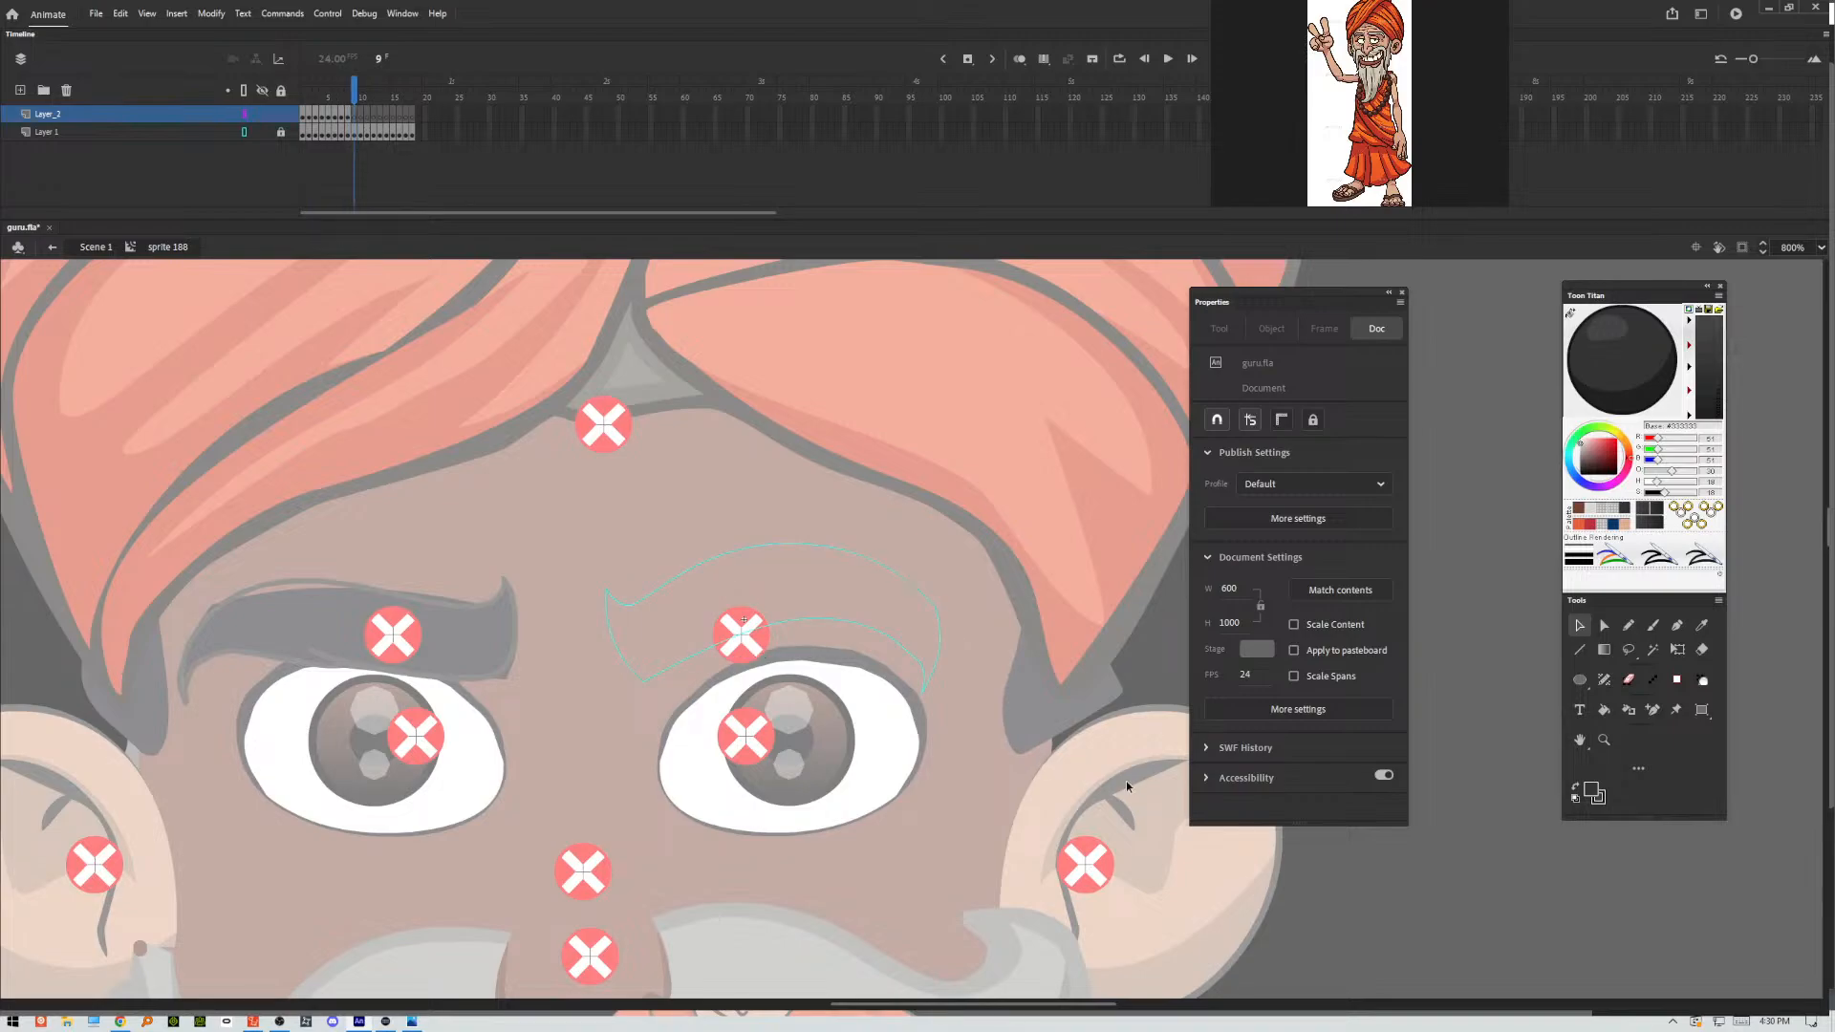
{"action": "left_click", "coordinate": [1653, 625]}
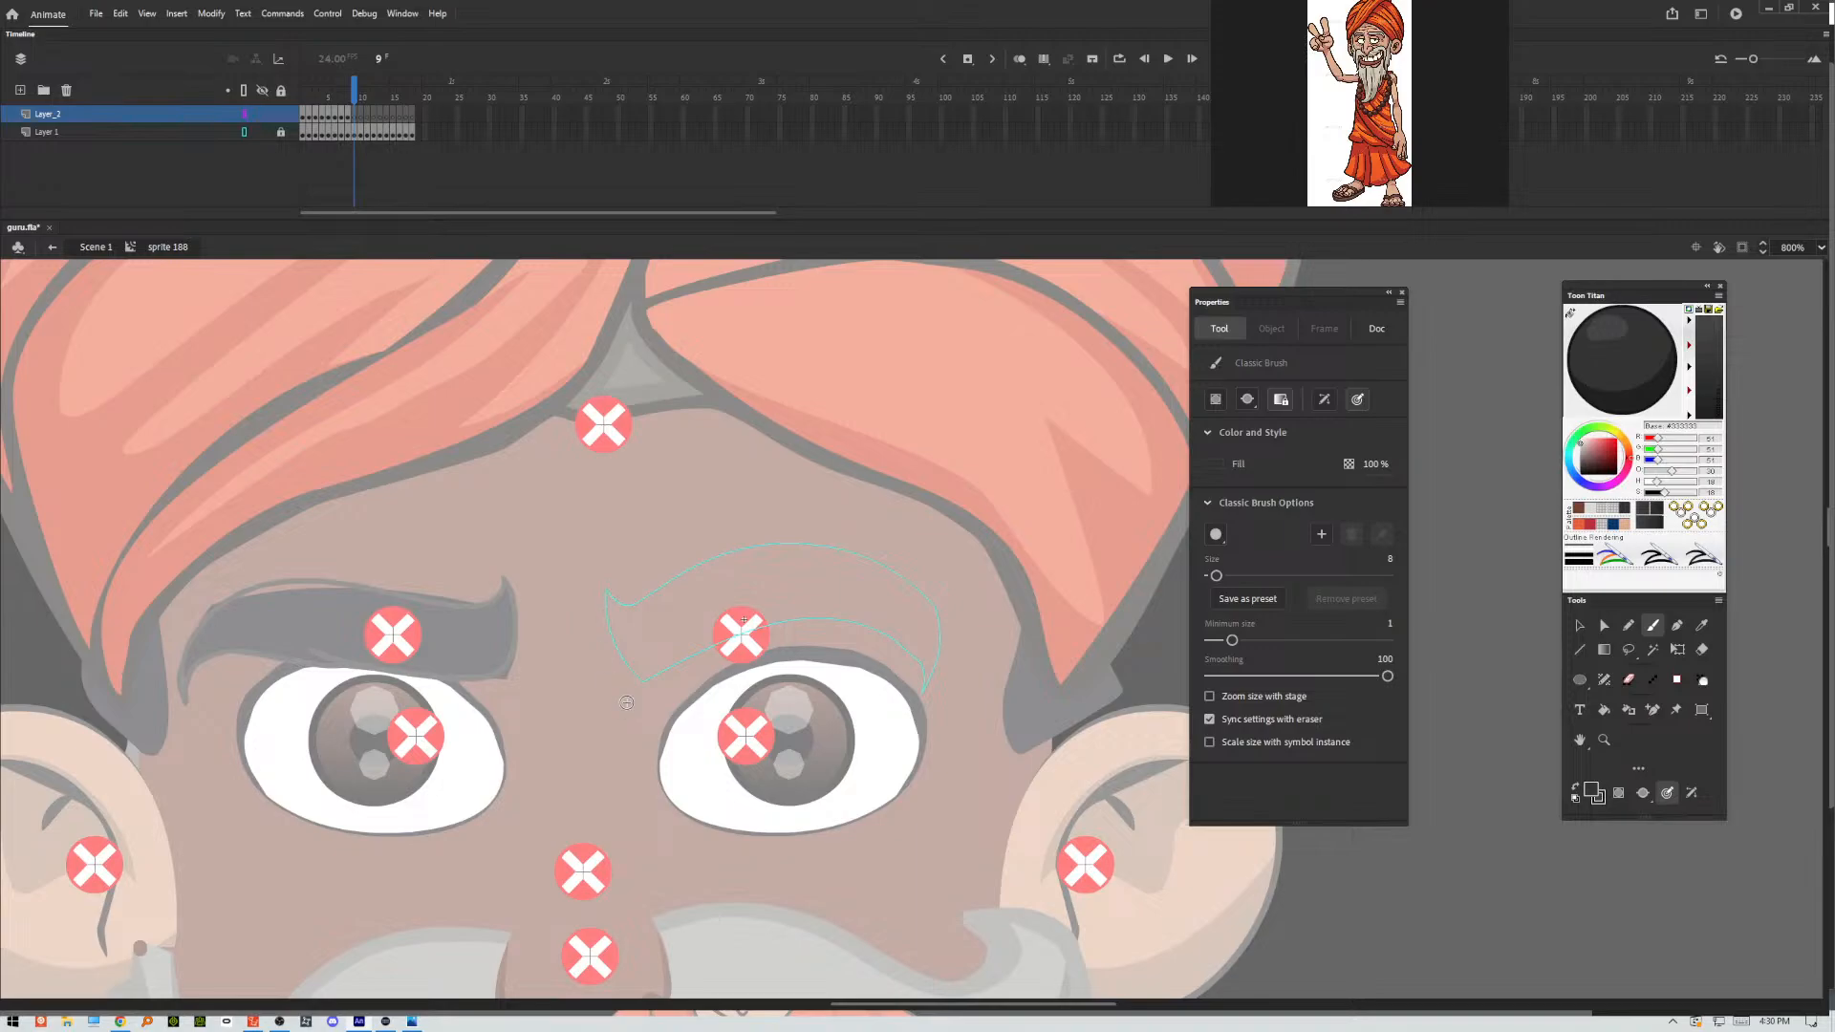
{"action": "mouse_move", "coordinate": [607, 590]}
{"action": "left_mouse_down"}
{"action": "mouse_move", "coordinate": [631, 663]}
{"action": "mouse_move", "coordinate": [694, 665]}
{"action": "mouse_move", "coordinate": [804, 612]}
{"action": "mouse_move", "coordinate": [853, 621]}
{"action": "mouse_move", "coordinate": [831, 615]}
{"action": "mouse_move", "coordinate": [895, 629]}
{"action": "mouse_move", "coordinate": [923, 694]}
{"action": "left_mouse_up"}
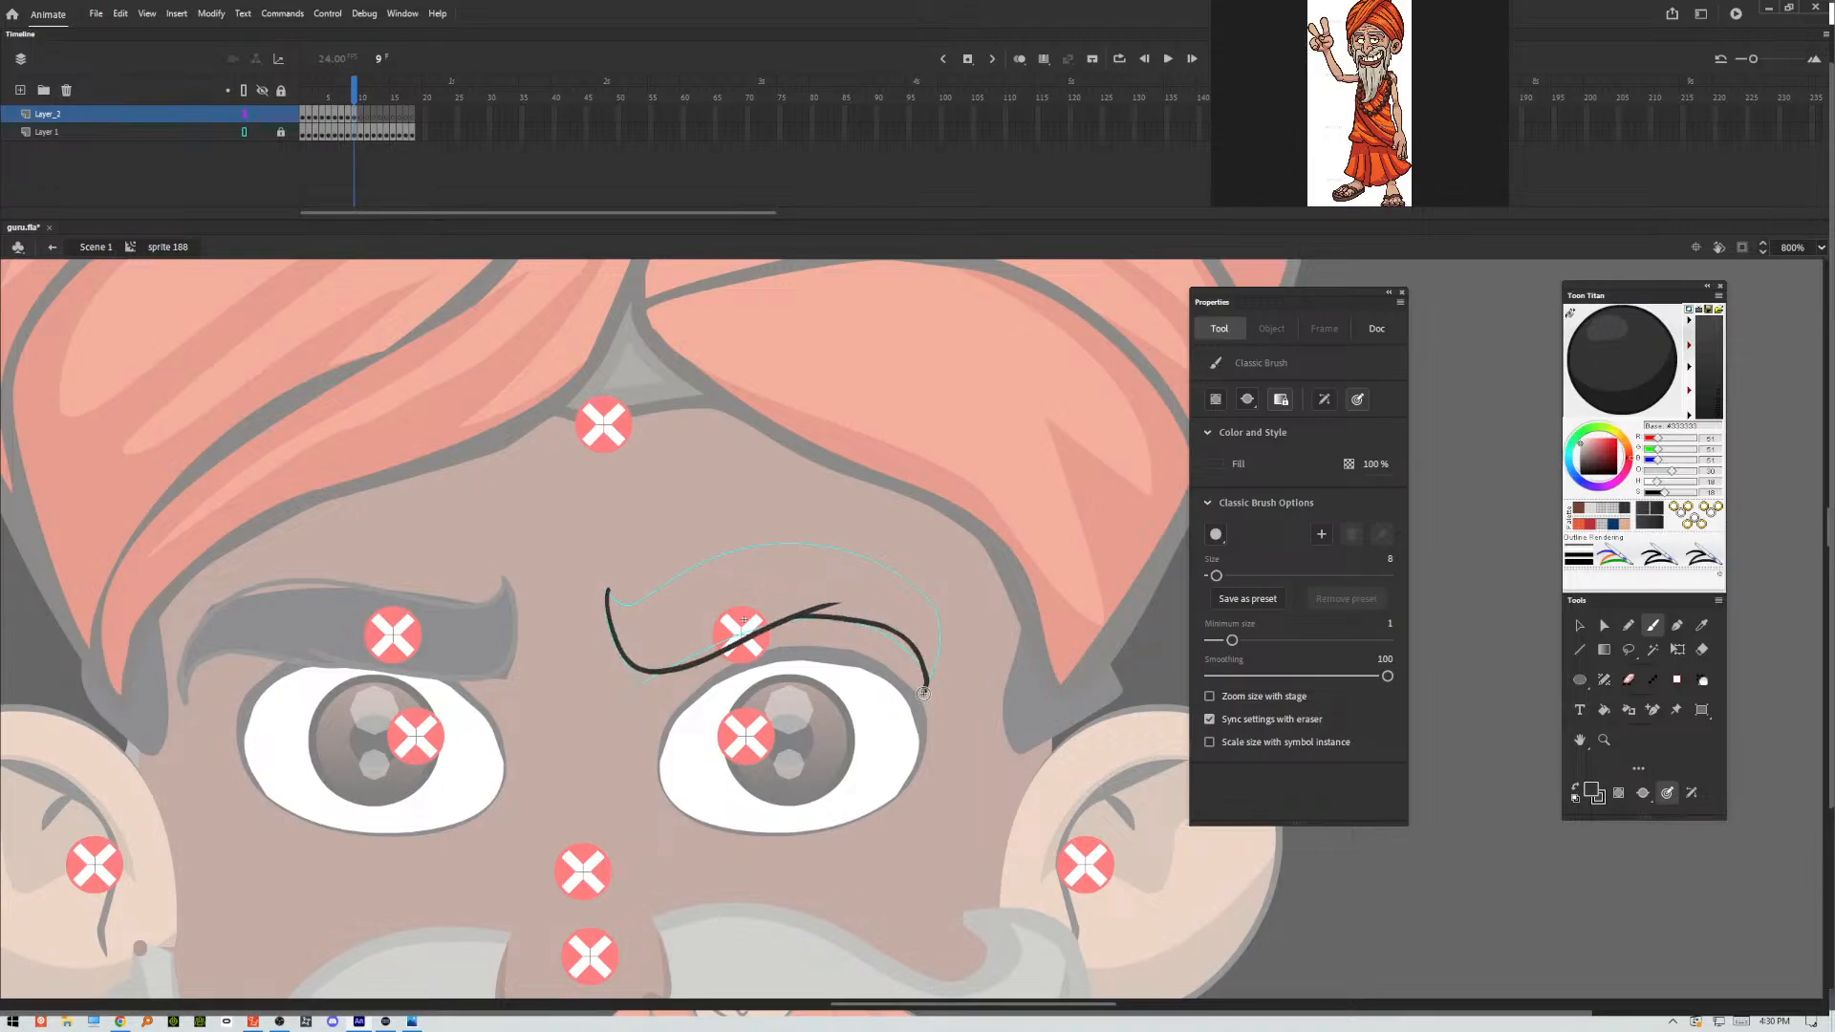
{"action": "mouse_move", "coordinate": [609, 590]}
{"action": "left_mouse_down"}
{"action": "mouse_move", "coordinate": [768, 545]}
{"action": "mouse_move", "coordinate": [869, 548]}
{"action": "mouse_move", "coordinate": [910, 583]}
{"action": "mouse_move", "coordinate": [931, 669]}
{"action": "left_mouse_up"}
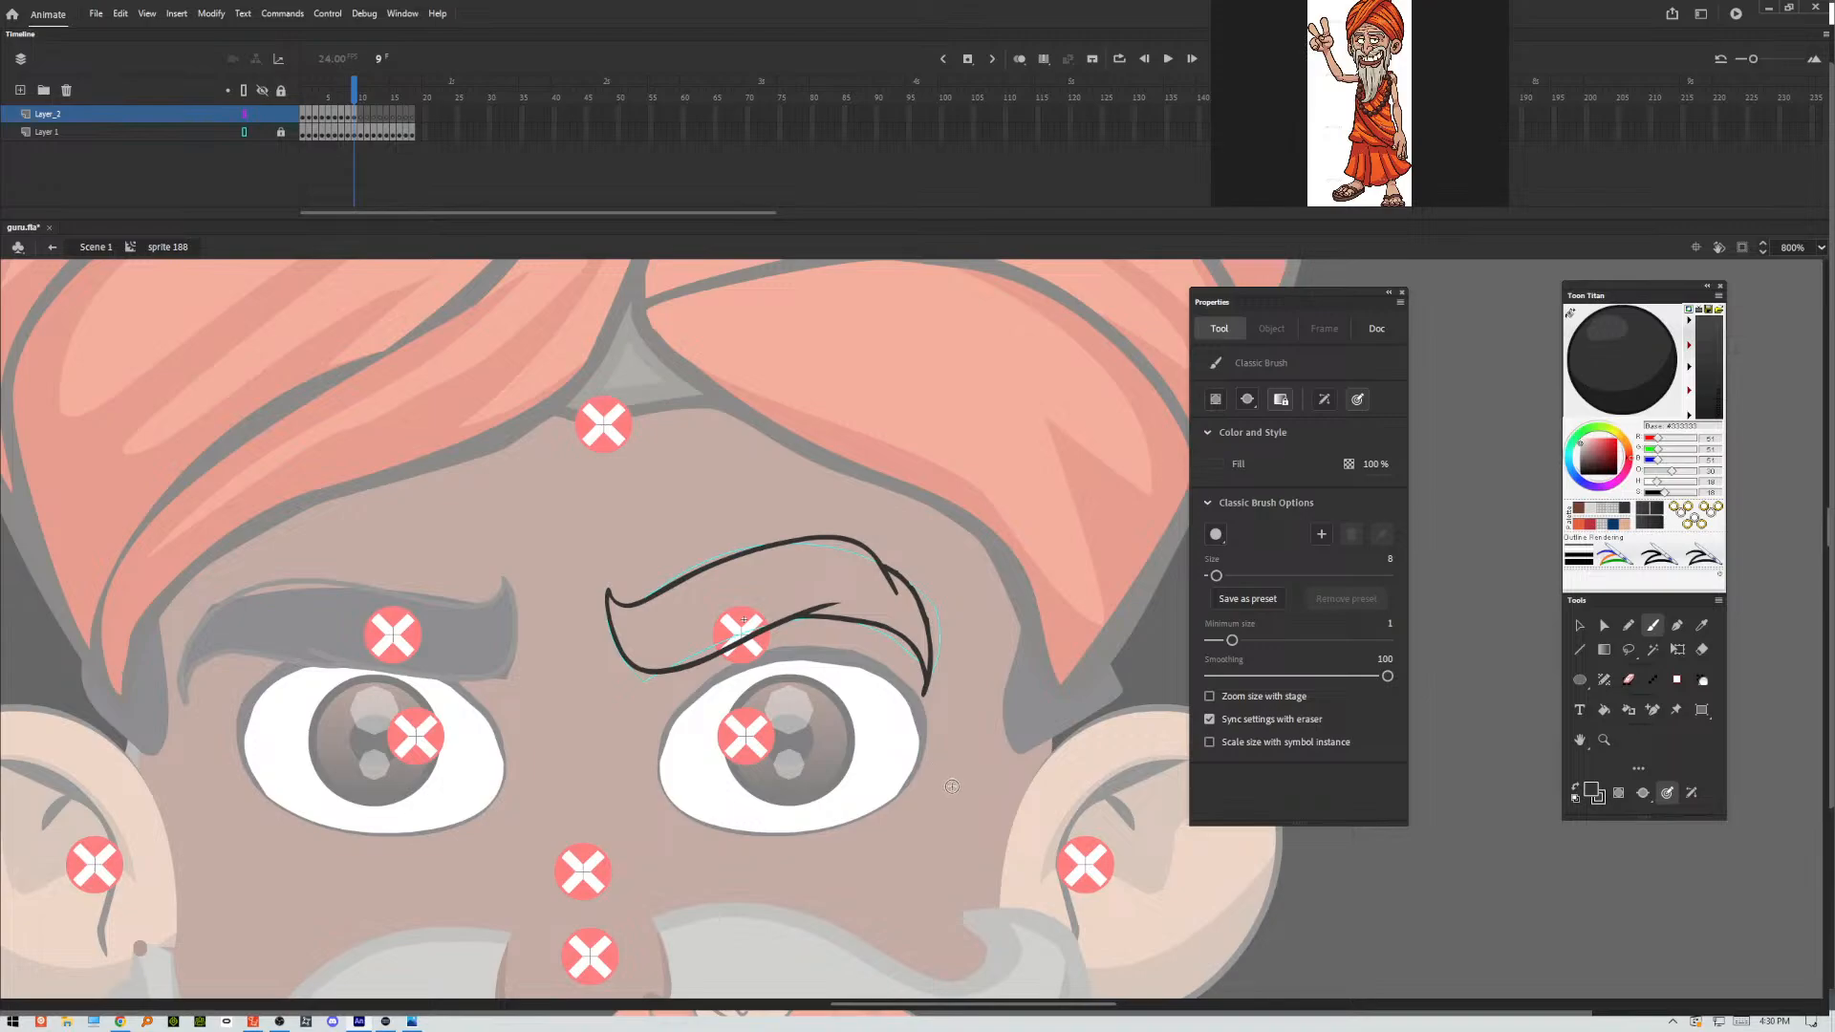
Trace the lower and upper contours of the eyebrow in frame 10 and adjust the loose stroke end on its lower edge.
{"action": "key", "text": "."}
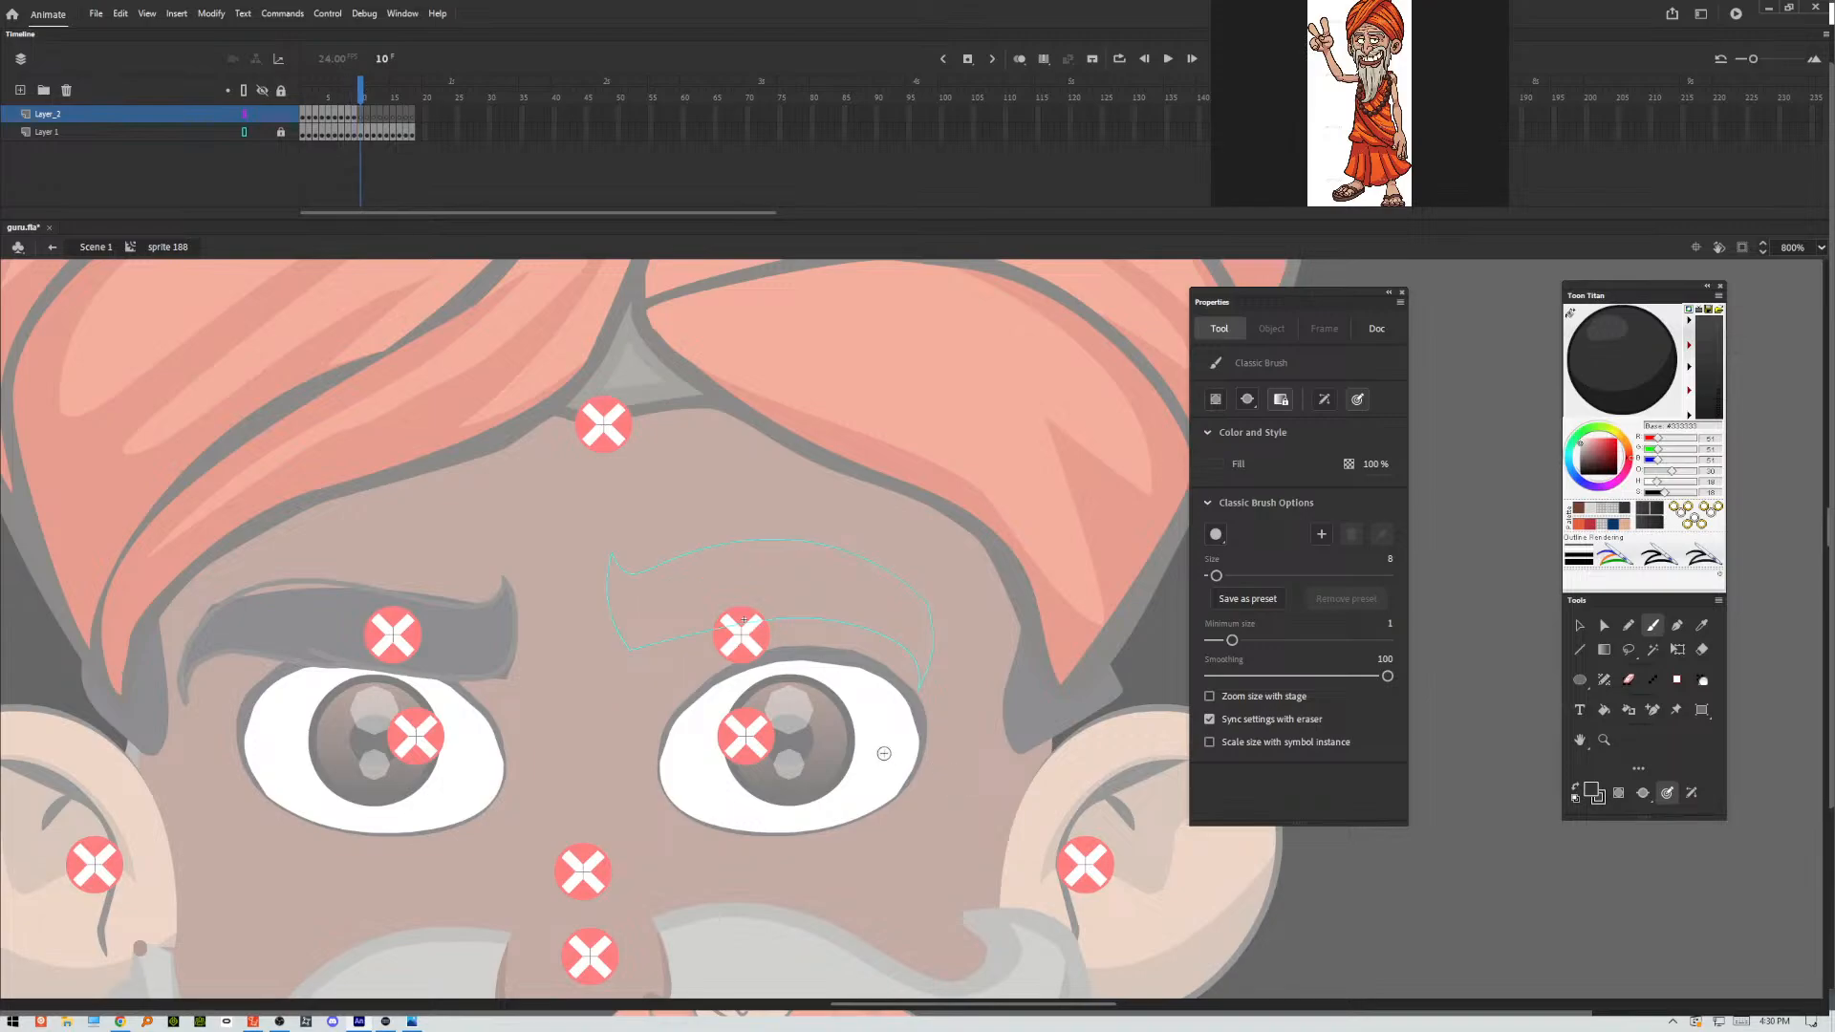
{"action": "mouse_move", "coordinate": [613, 554]}
{"action": "left_mouse_down"}
{"action": "mouse_move", "coordinate": [610, 616]}
{"action": "mouse_move", "coordinate": [649, 651]}
{"action": "mouse_move", "coordinate": [805, 610]}
{"action": "mouse_move", "coordinate": [900, 639]}
{"action": "mouse_move", "coordinate": [922, 692]}
{"action": "left_mouse_up"}
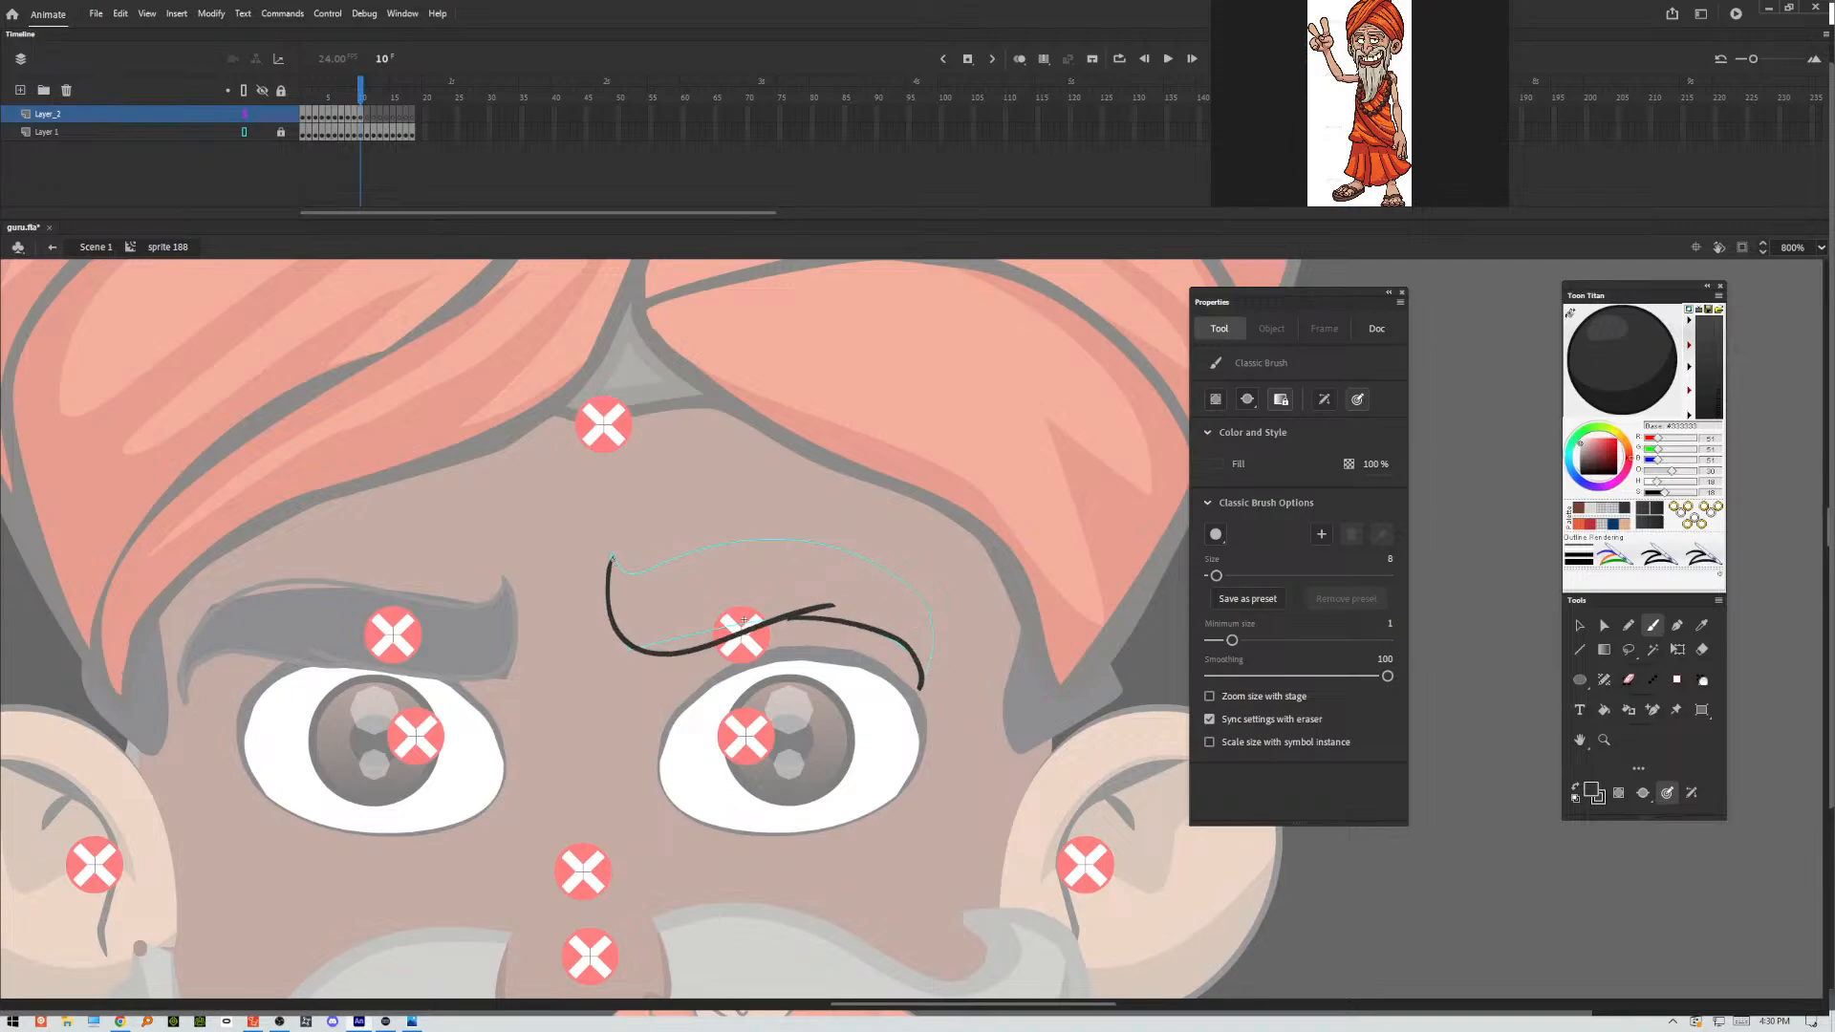
{"action": "mouse_move", "coordinate": [613, 557]}
{"action": "left_mouse_down"}
{"action": "mouse_move", "coordinate": [694, 572]}
{"action": "mouse_move", "coordinate": [879, 551]}
{"action": "mouse_move", "coordinate": [910, 598]}
{"action": "mouse_move", "coordinate": [920, 686]}
{"action": "left_mouse_up"}
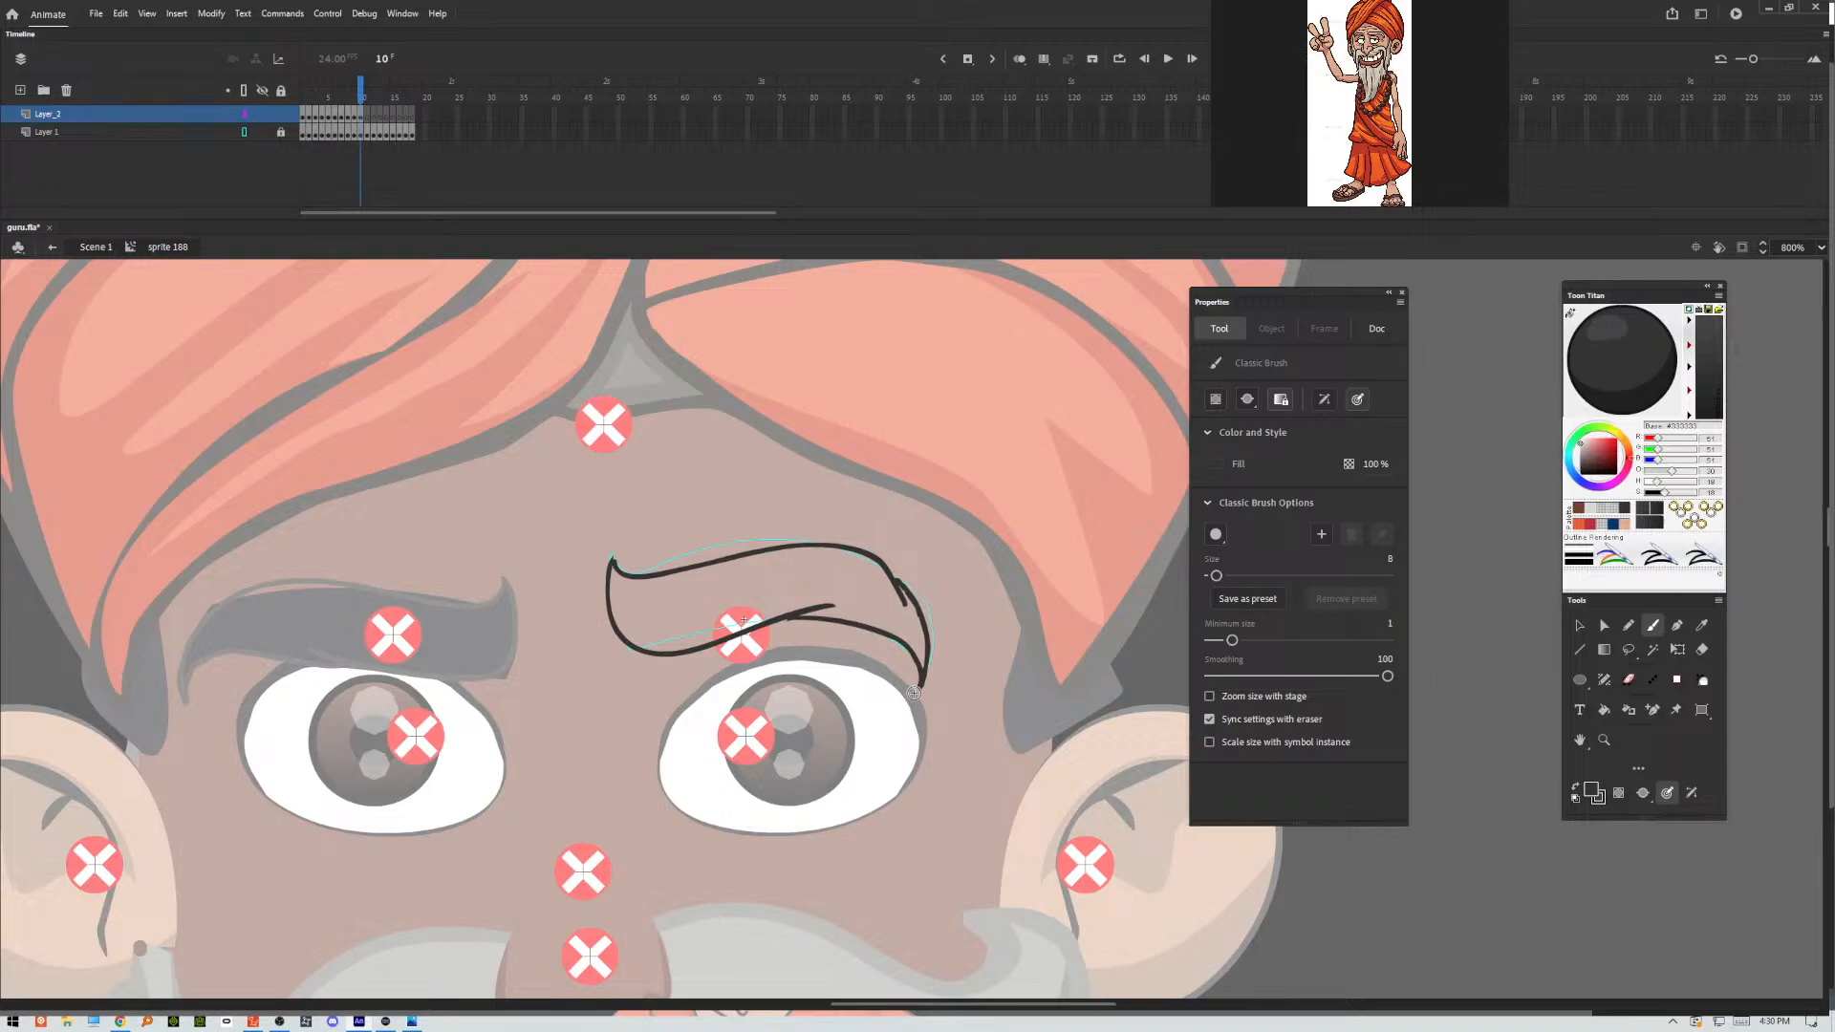
{"action": "left_click", "coordinate": [1579, 627]}
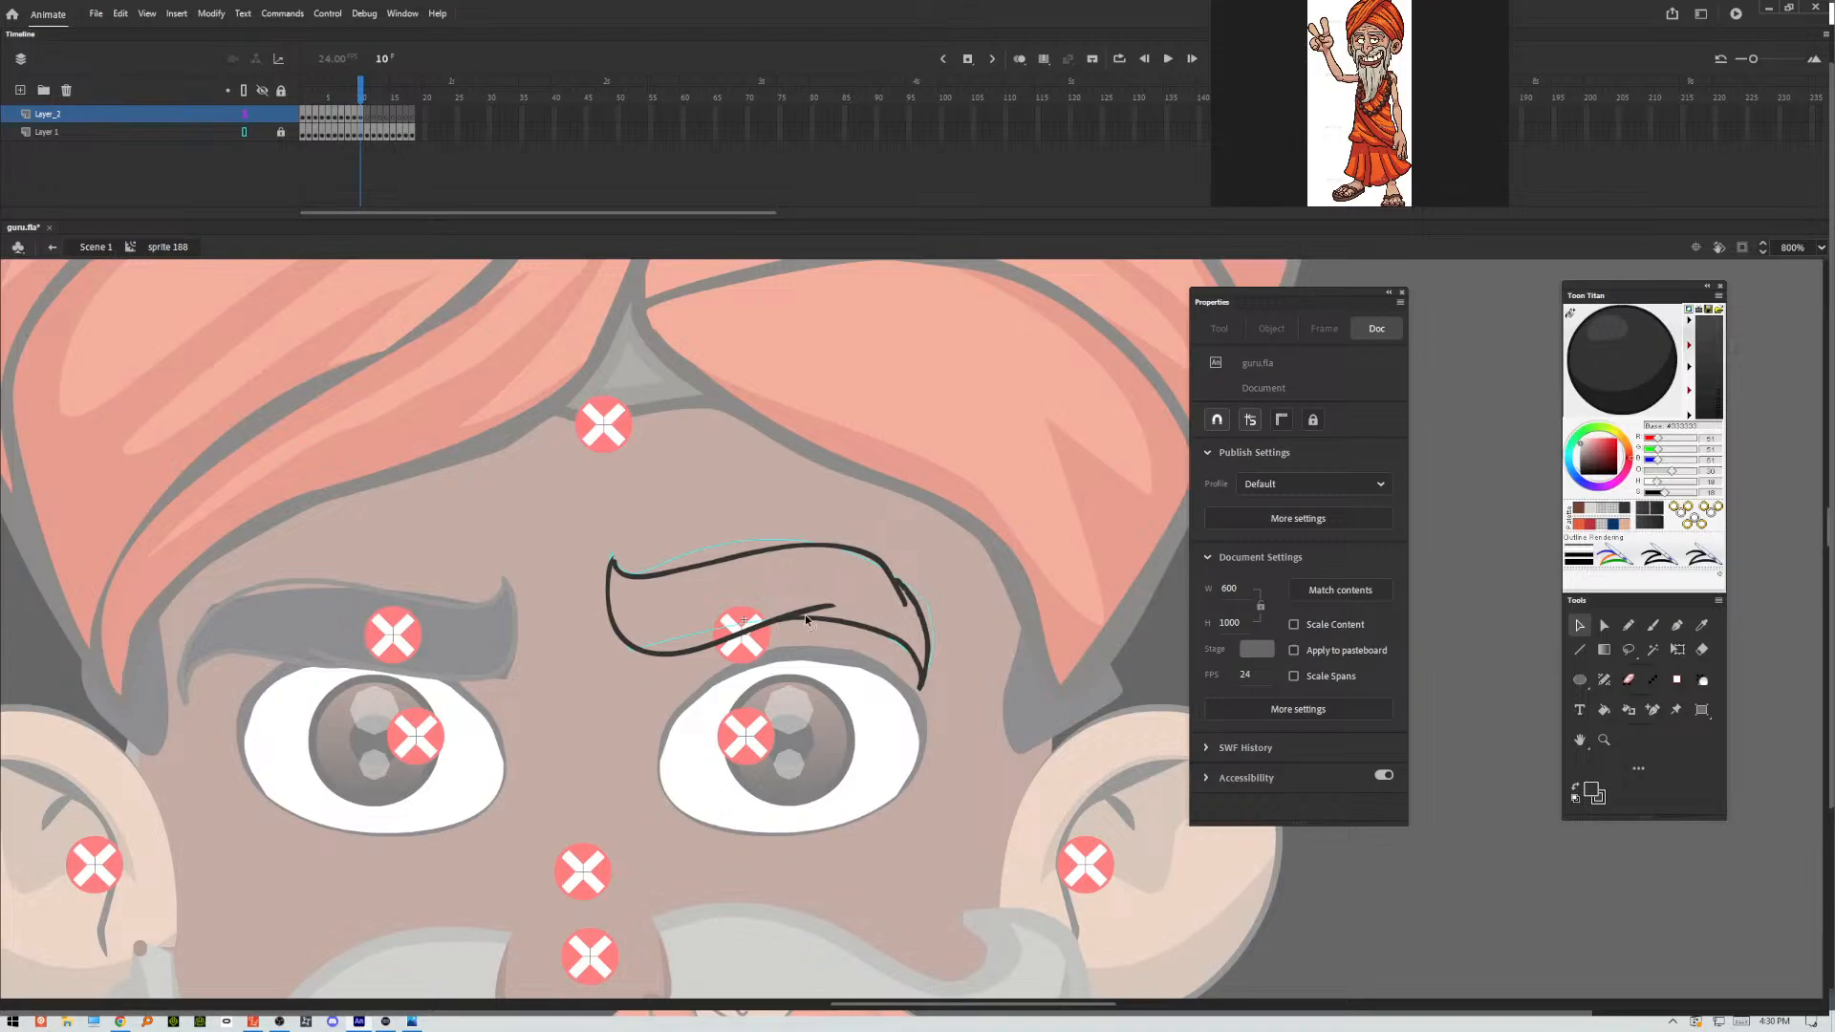
{"action": "left_click_drag", "start_coordinate": [837, 606], "coordinate": [841, 600]}
Trace the lower and upper contours of the eyebrow pose in frame 11 with the Classic Brush.
{"action": "key", "text": "period"}
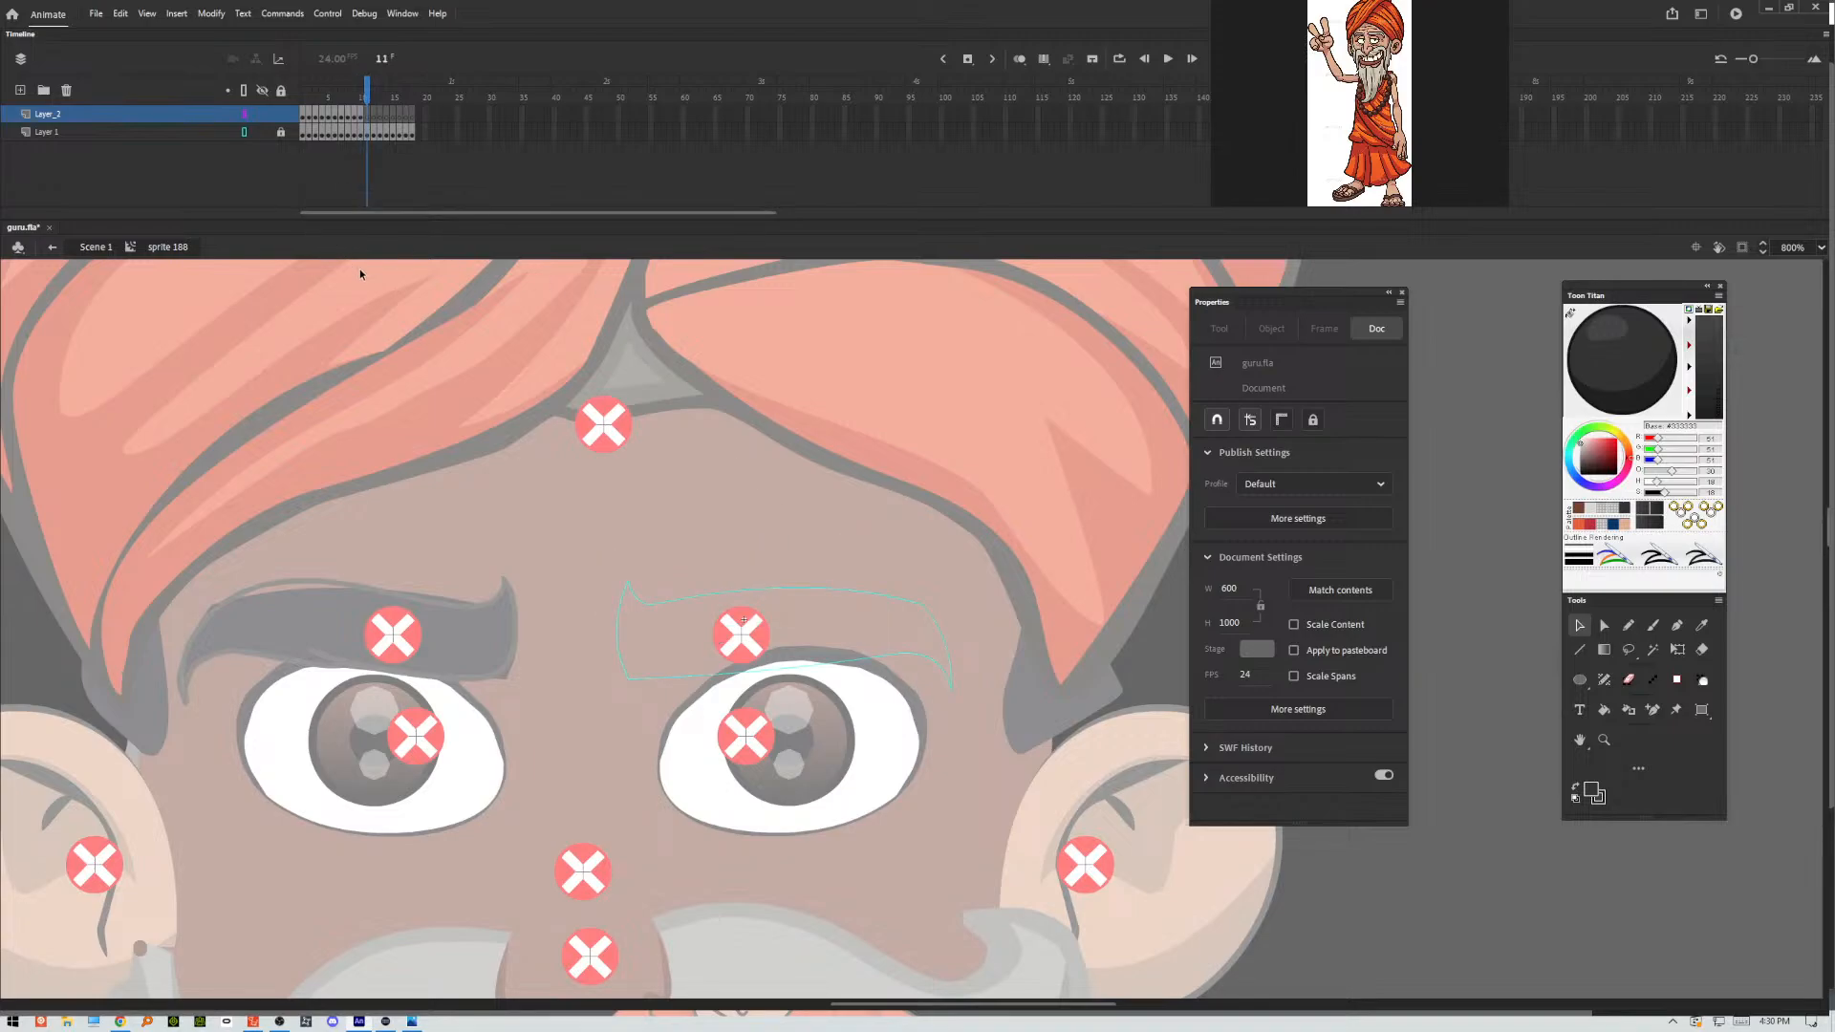
{"action": "key", "text": "alt+Tab"}
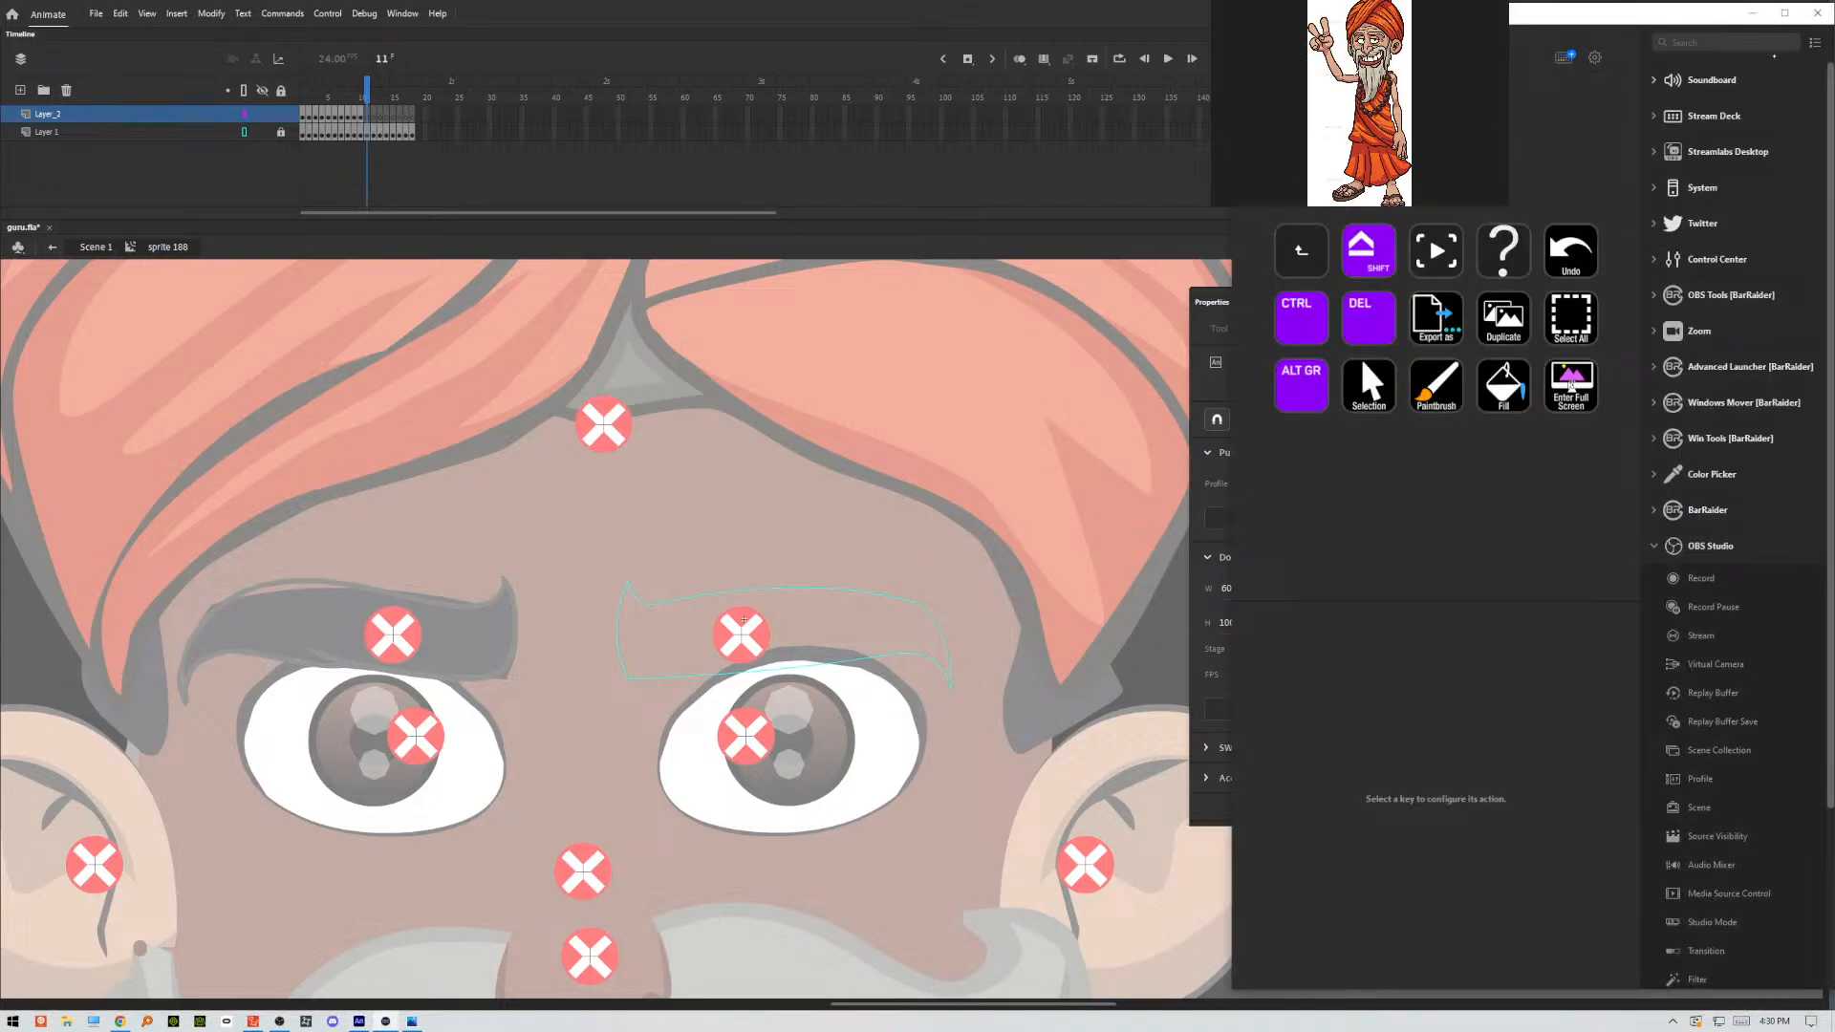
{"action": "left_click", "coordinate": [1752, 14]}
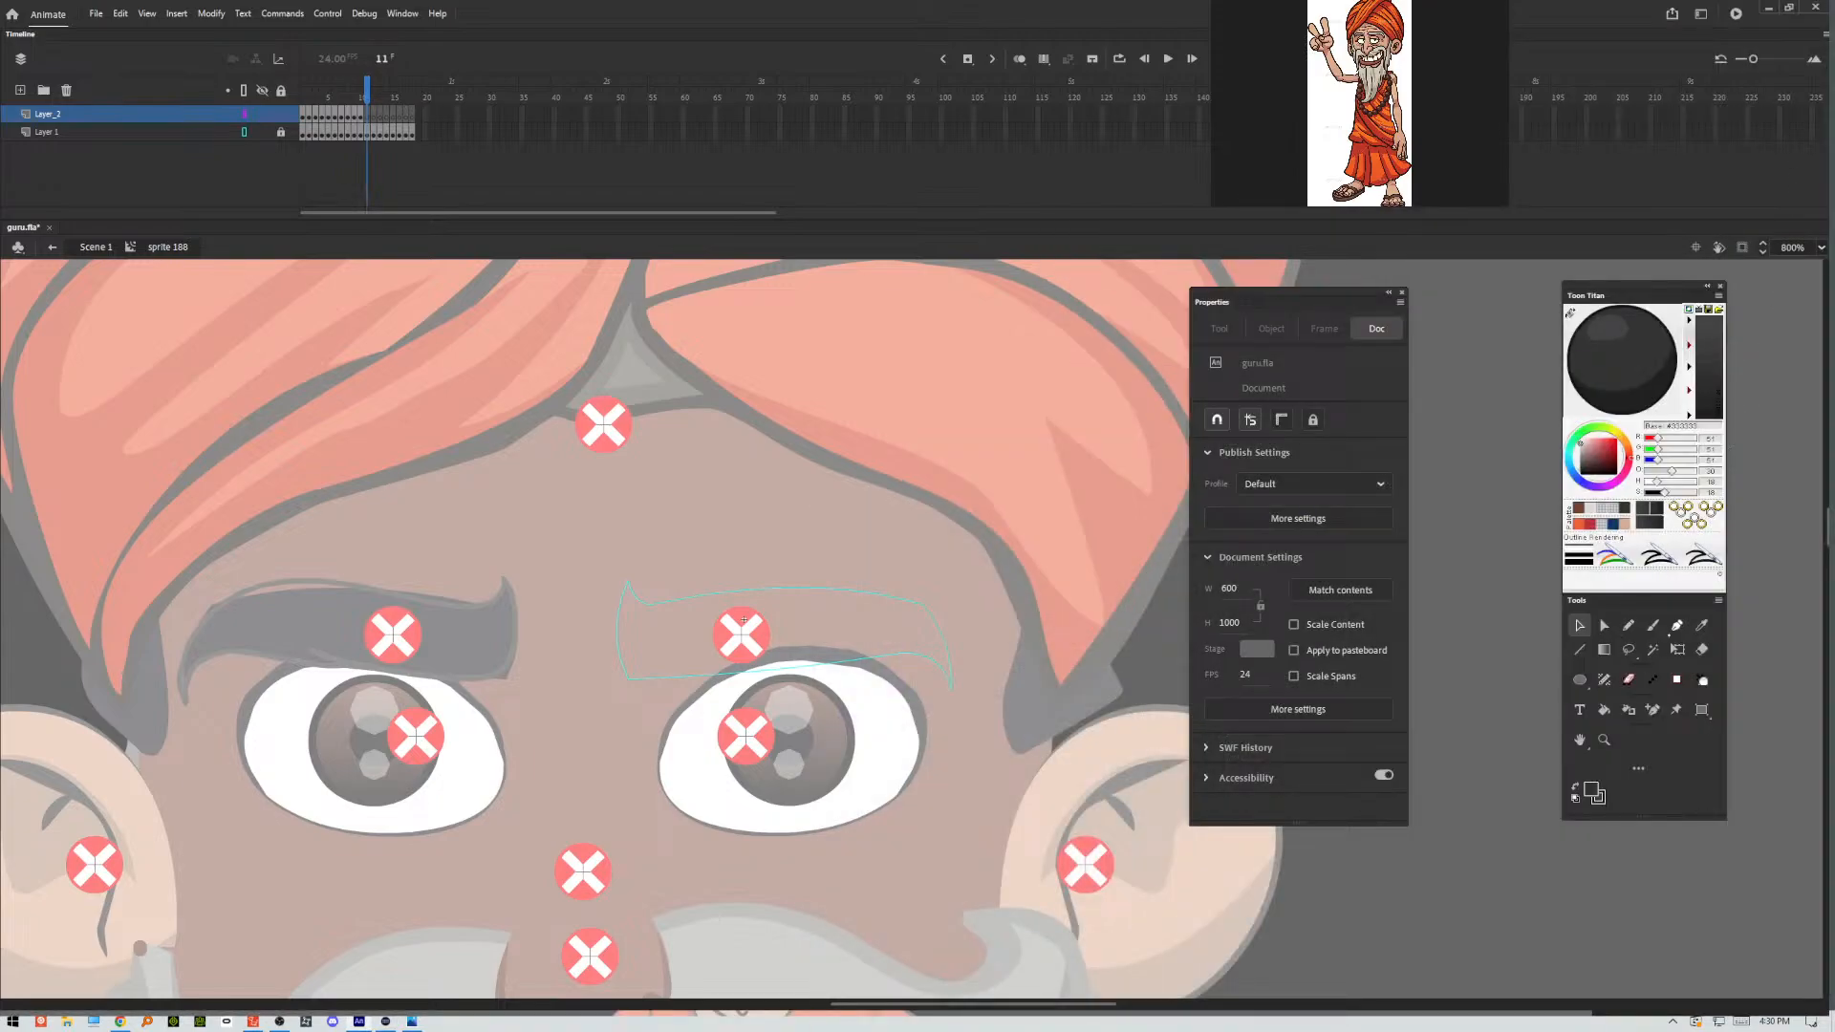
{"action": "key", "text": "b"}
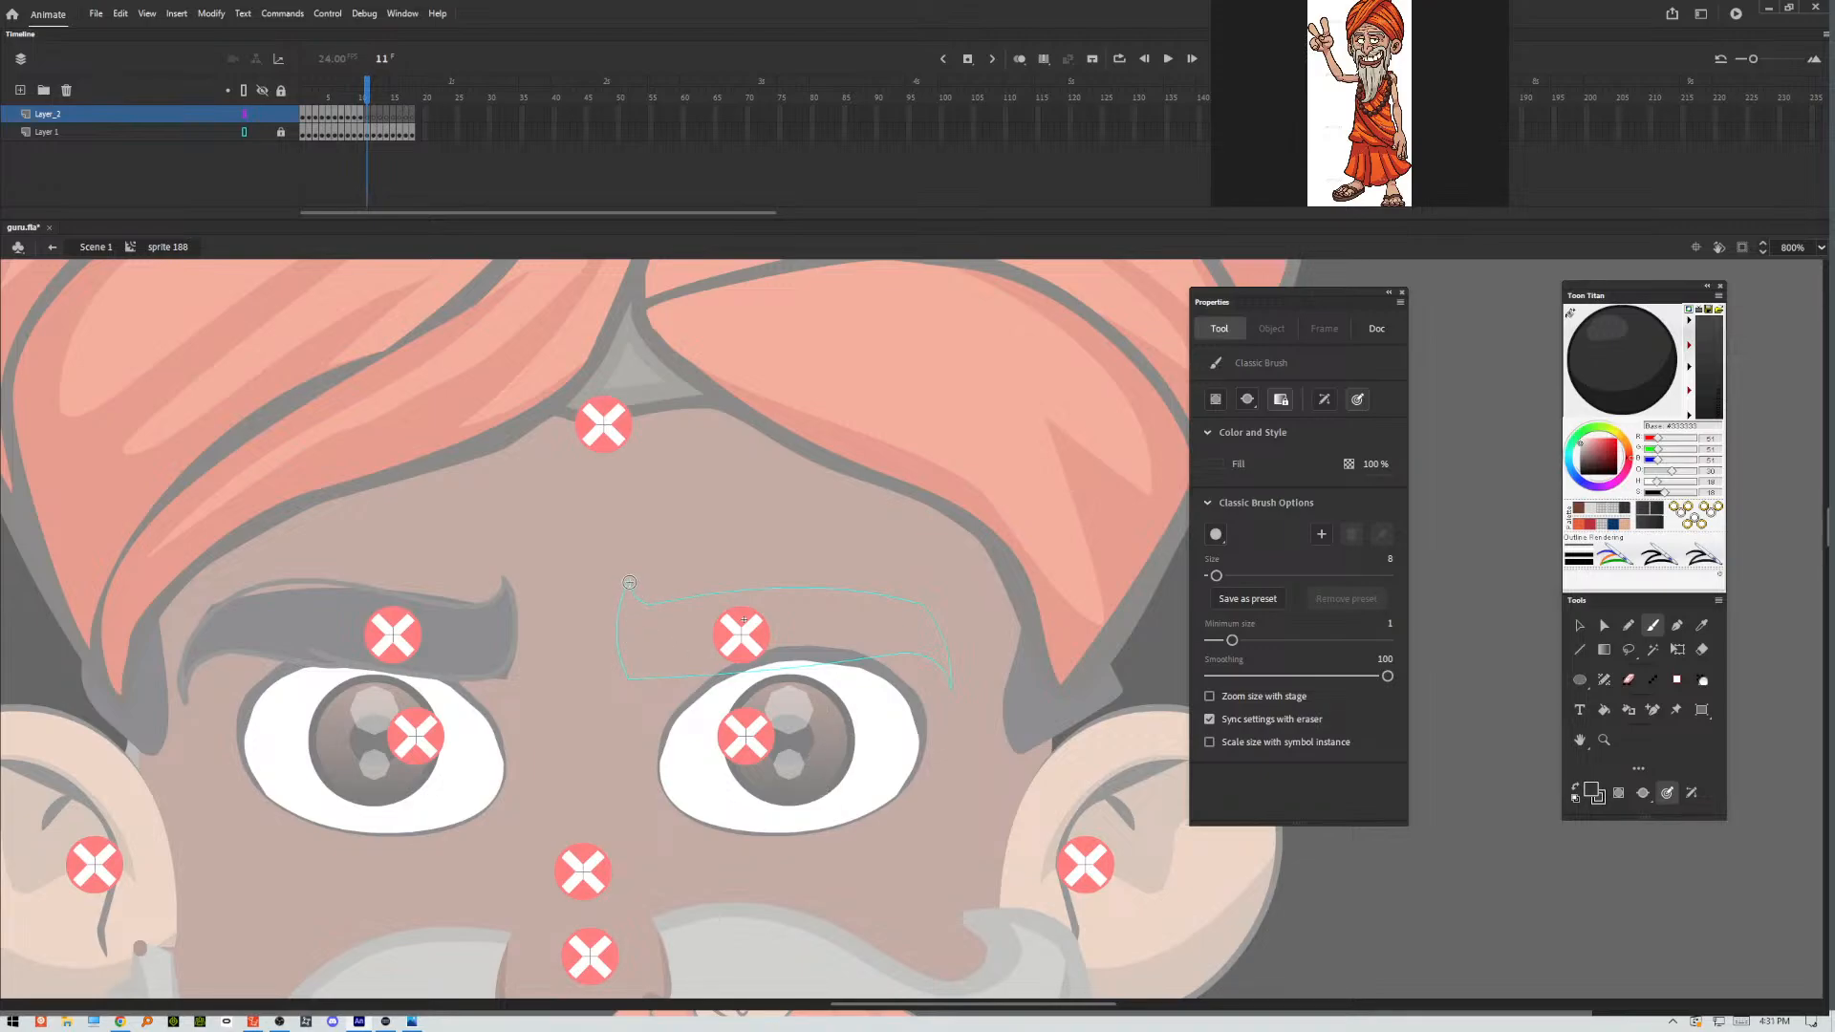
{"action": "mouse_move", "coordinate": [630, 582]}
{"action": "left_mouse_down"}
{"action": "mouse_move", "coordinate": [619, 643]}
{"action": "mouse_move", "coordinate": [645, 669]}
{"action": "mouse_move", "coordinate": [835, 643]}
{"action": "mouse_move", "coordinate": [812, 661]}
{"action": "mouse_move", "coordinate": [913, 650]}
{"action": "mouse_move", "coordinate": [937, 702]}
{"action": "left_mouse_up"}
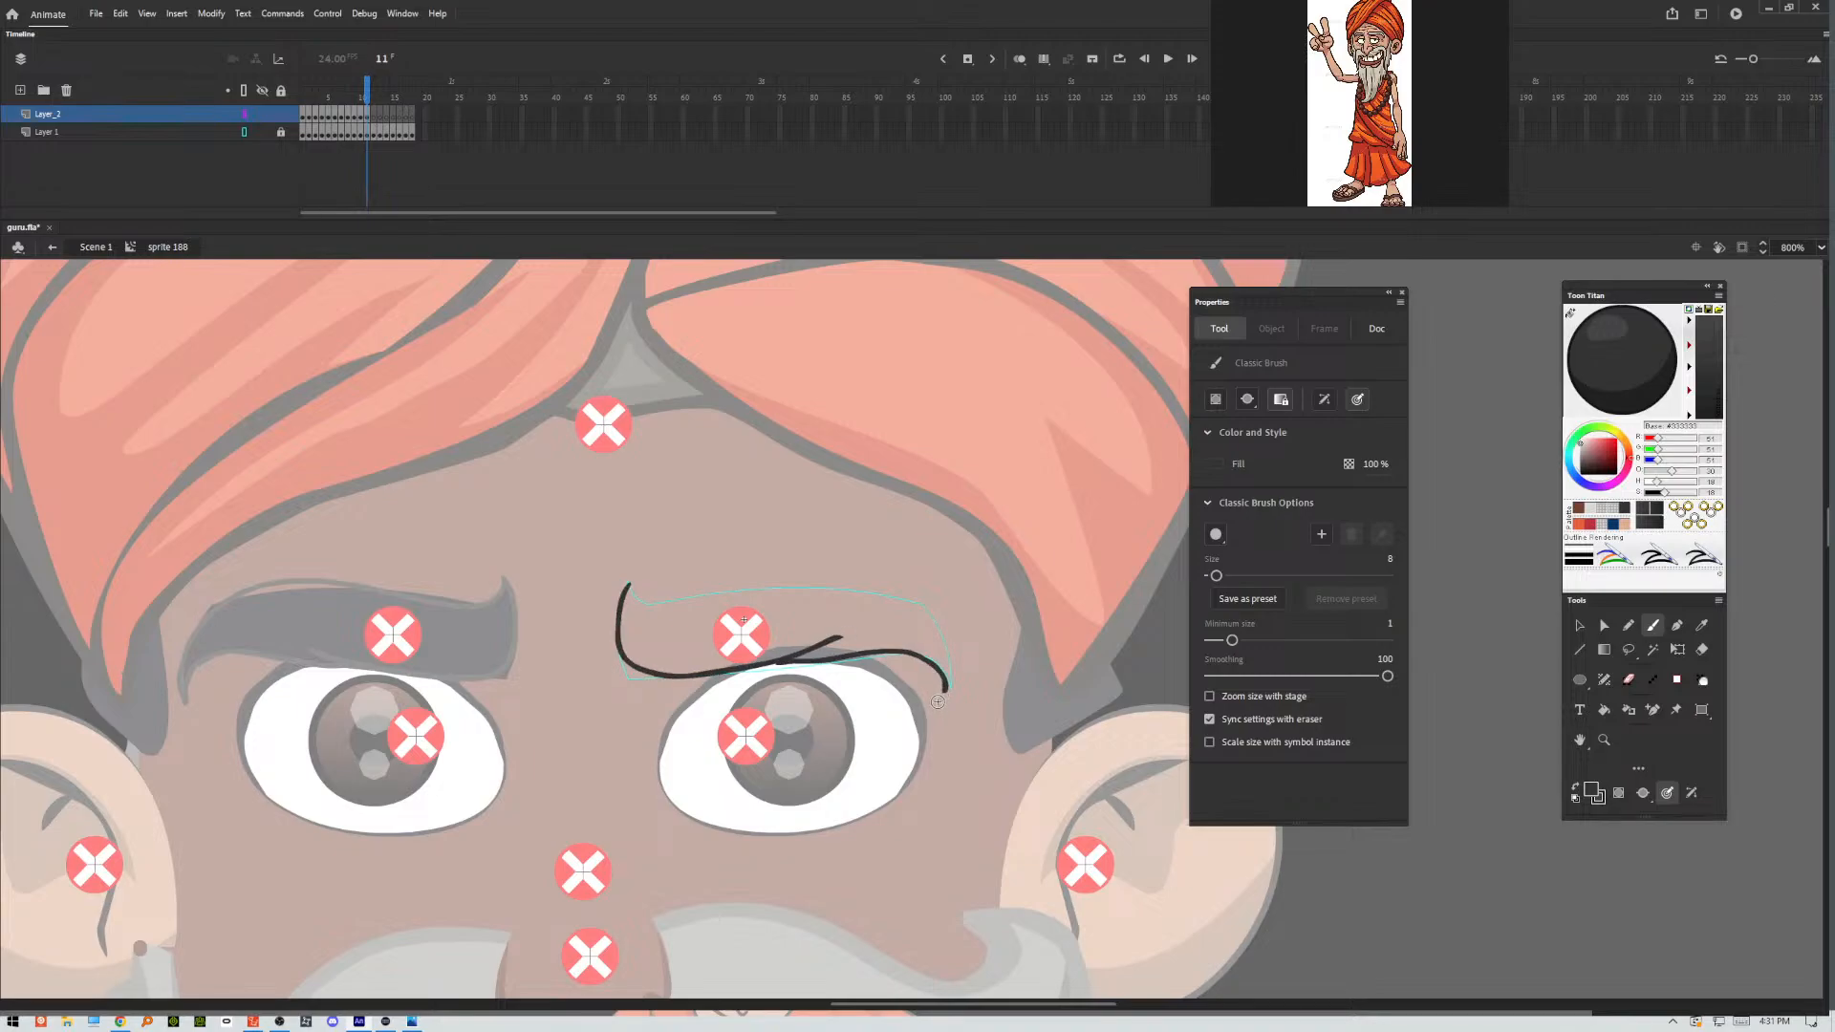
{"action": "mouse_move", "coordinate": [631, 583]}
{"action": "left_mouse_down"}
{"action": "mouse_move", "coordinate": [697, 600]}
{"action": "mouse_move", "coordinate": [876, 590]}
{"action": "mouse_move", "coordinate": [920, 605]}
{"action": "mouse_move", "coordinate": [946, 684]}
{"action": "left_mouse_up"}
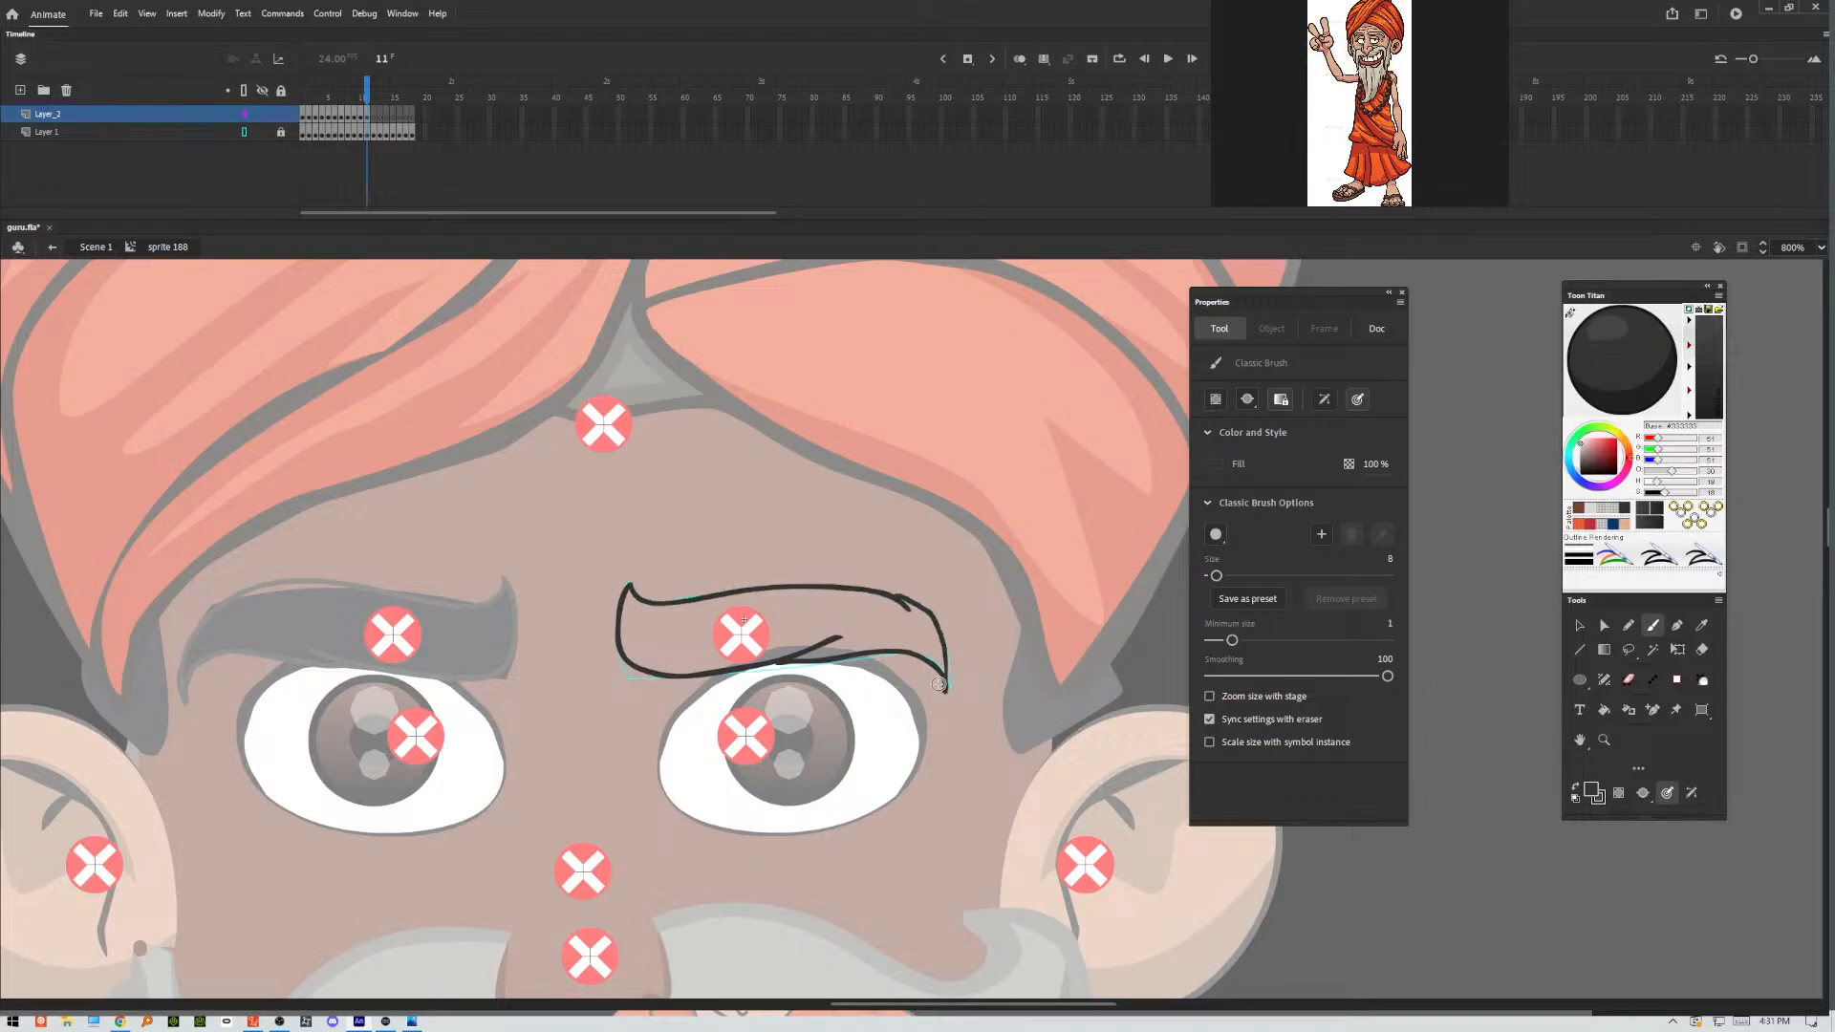
{"action": "left_click", "coordinate": [1587, 626]}
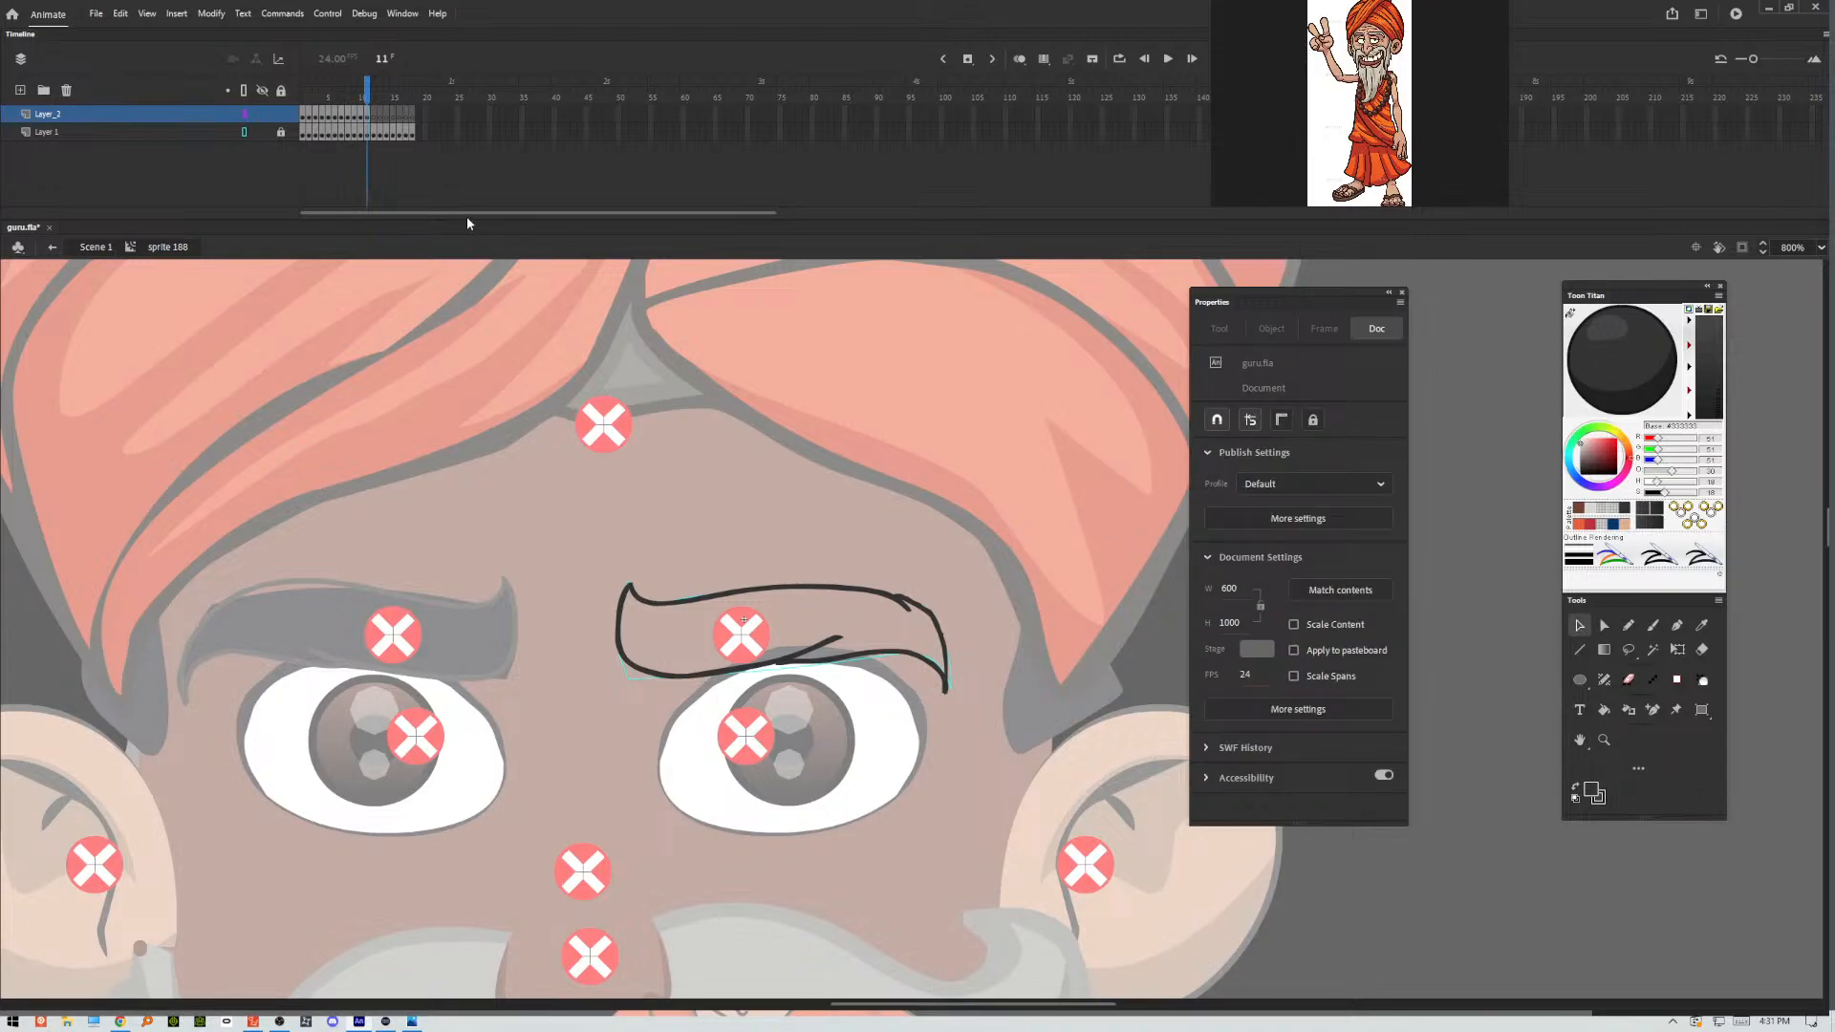
Trace the lower and upper contours of the eyebrow in frame 12 of Layer_2 with the Classic Brush.
{"action": "left_click", "coordinate": [375, 116]}
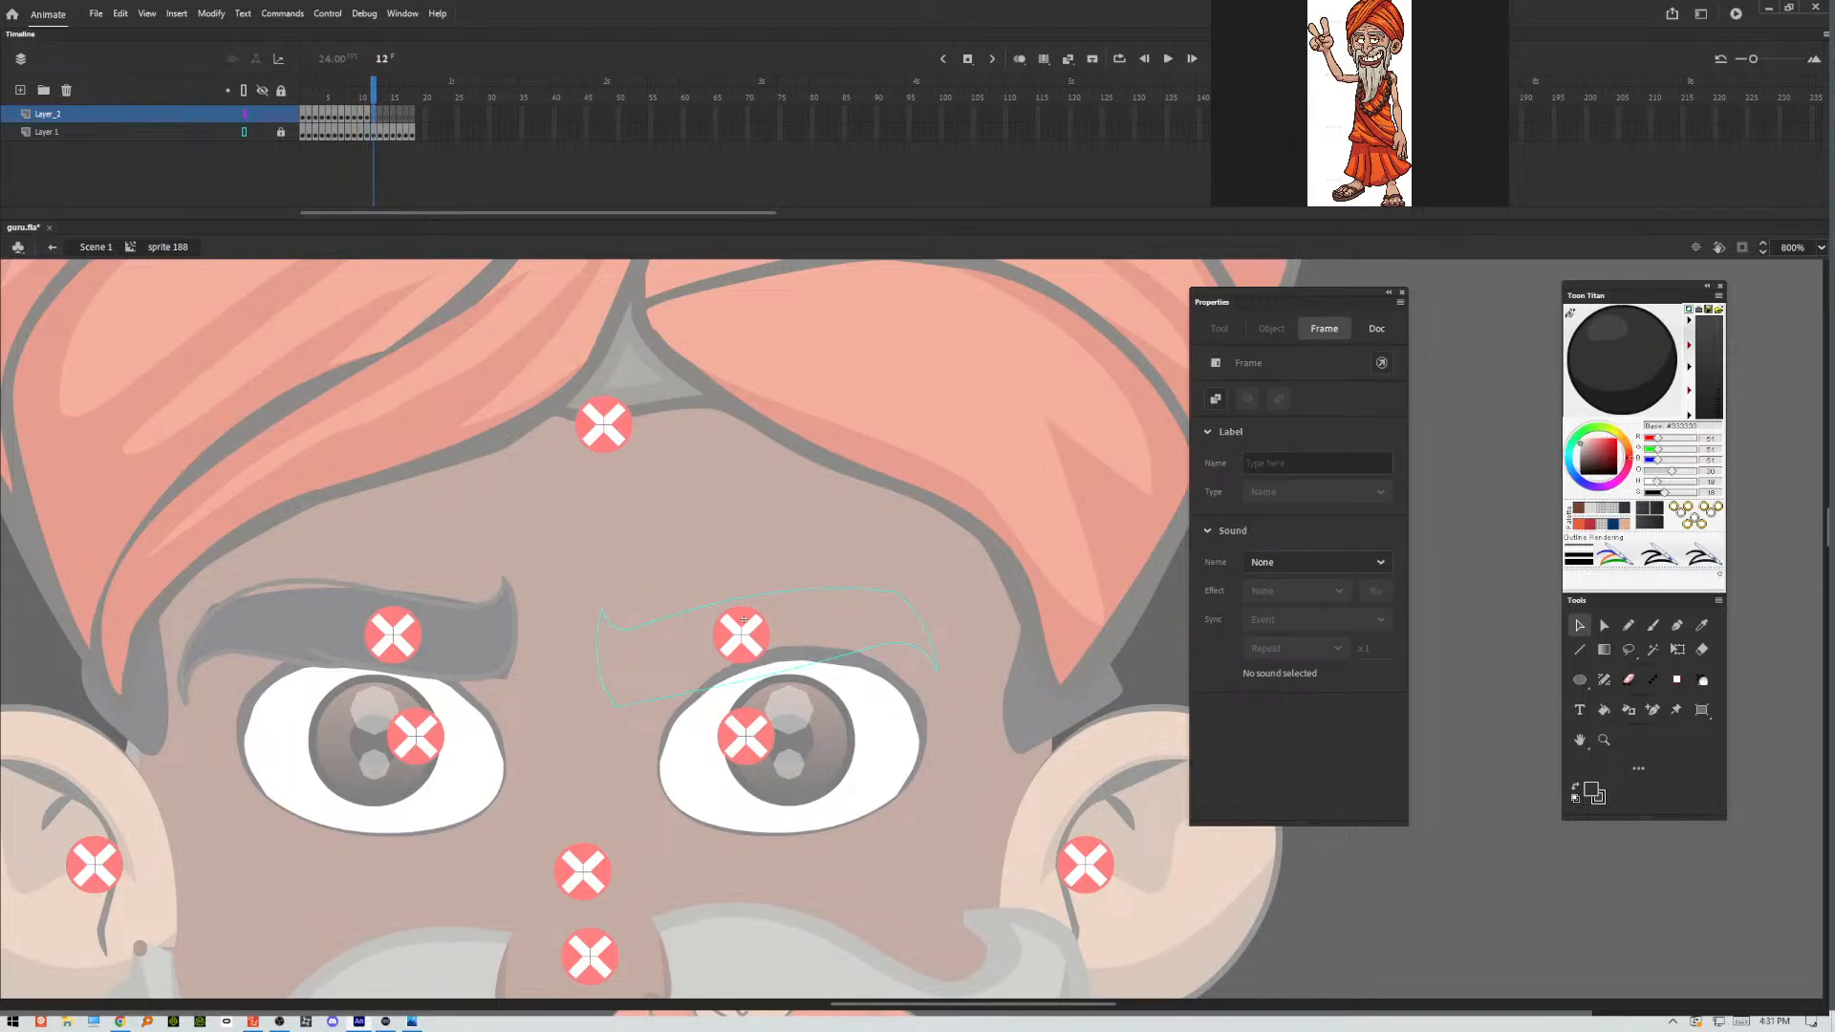
{"action": "key", "text": "b"}
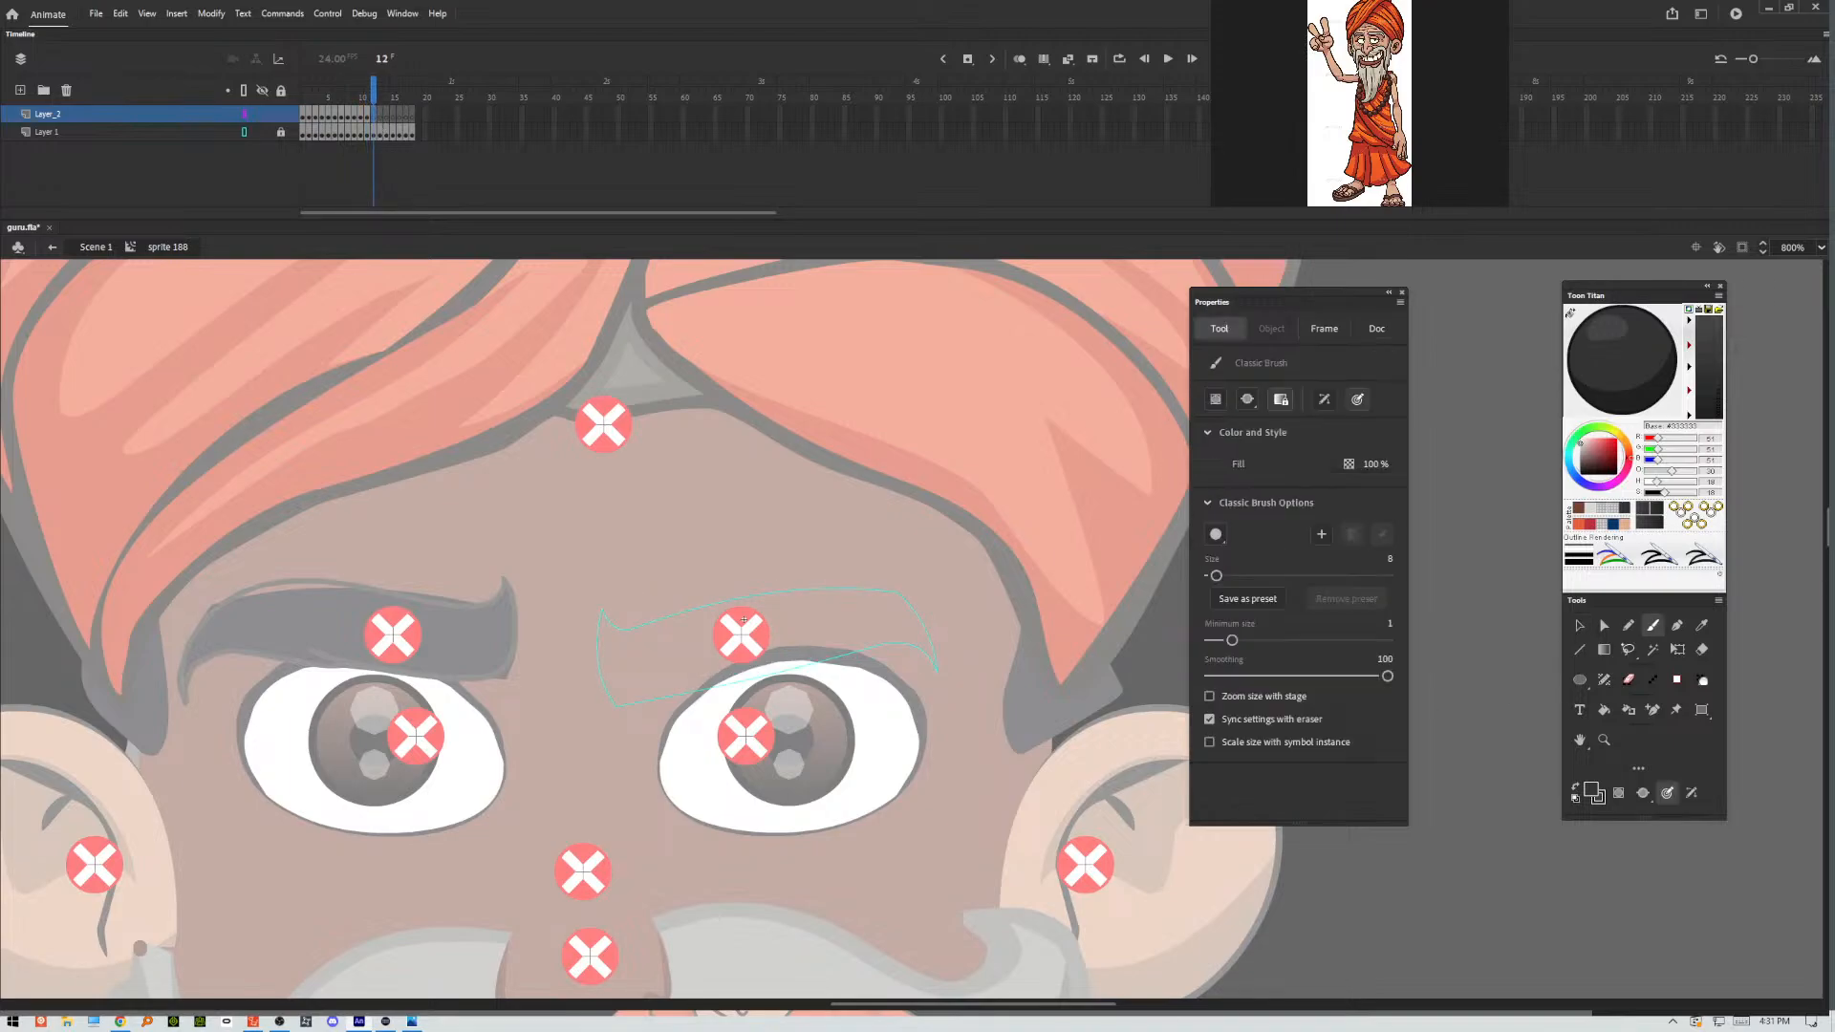
{"action": "mouse_move", "coordinate": [604, 609]}
{"action": "left_mouse_down"}
{"action": "mouse_move", "coordinate": [622, 693]}
{"action": "mouse_move", "coordinate": [823, 649]}
{"action": "mouse_move", "coordinate": [790, 669]}
{"action": "mouse_move", "coordinate": [899, 646]}
{"action": "mouse_move", "coordinate": [942, 681]}
{"action": "left_mouse_up"}
{"action": "mouse_move", "coordinate": [601, 611]}
{"action": "left_mouse_down"}
{"action": "mouse_move", "coordinate": [644, 626]}
{"action": "mouse_move", "coordinate": [757, 592]}
{"action": "mouse_move", "coordinate": [874, 589]}
{"action": "mouse_move", "coordinate": [923, 618]}
{"action": "mouse_move", "coordinate": [942, 680]}
{"action": "left_mouse_up"}
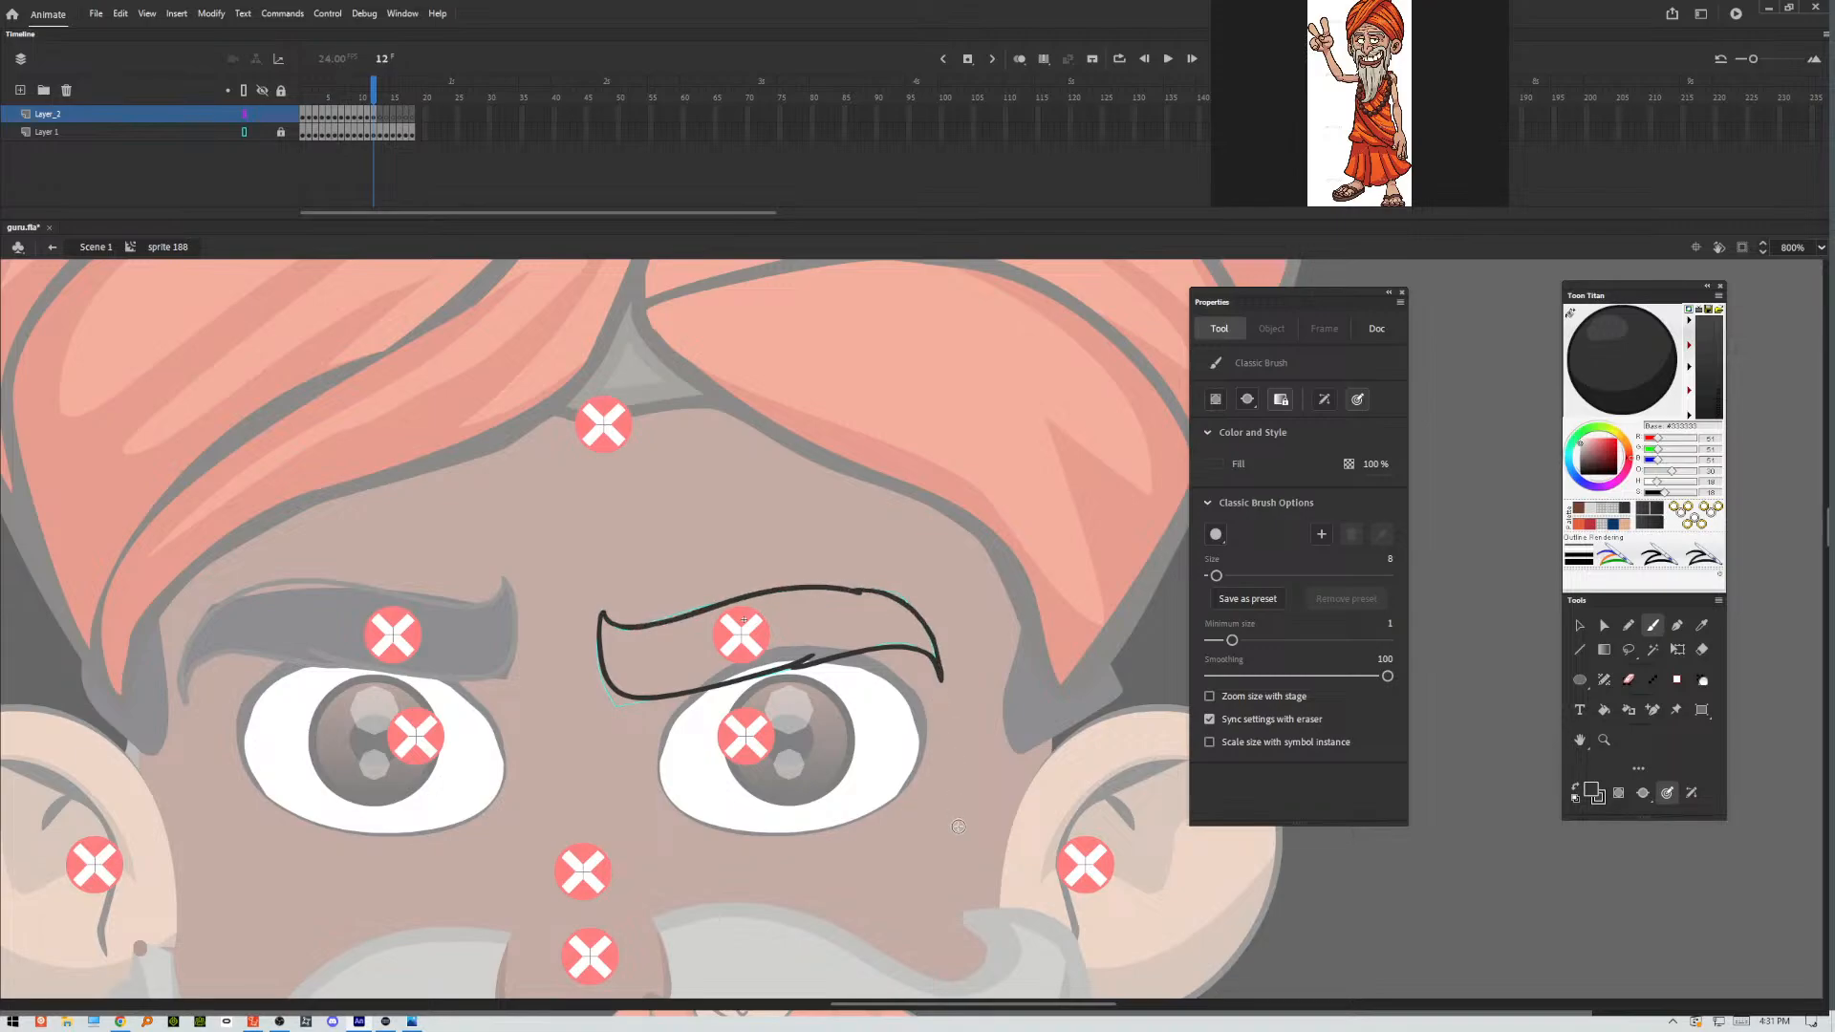
Trace the raised eyebrow pose in frame 13, following both its lower and upper contours.
{"action": "key", "text": "period"}
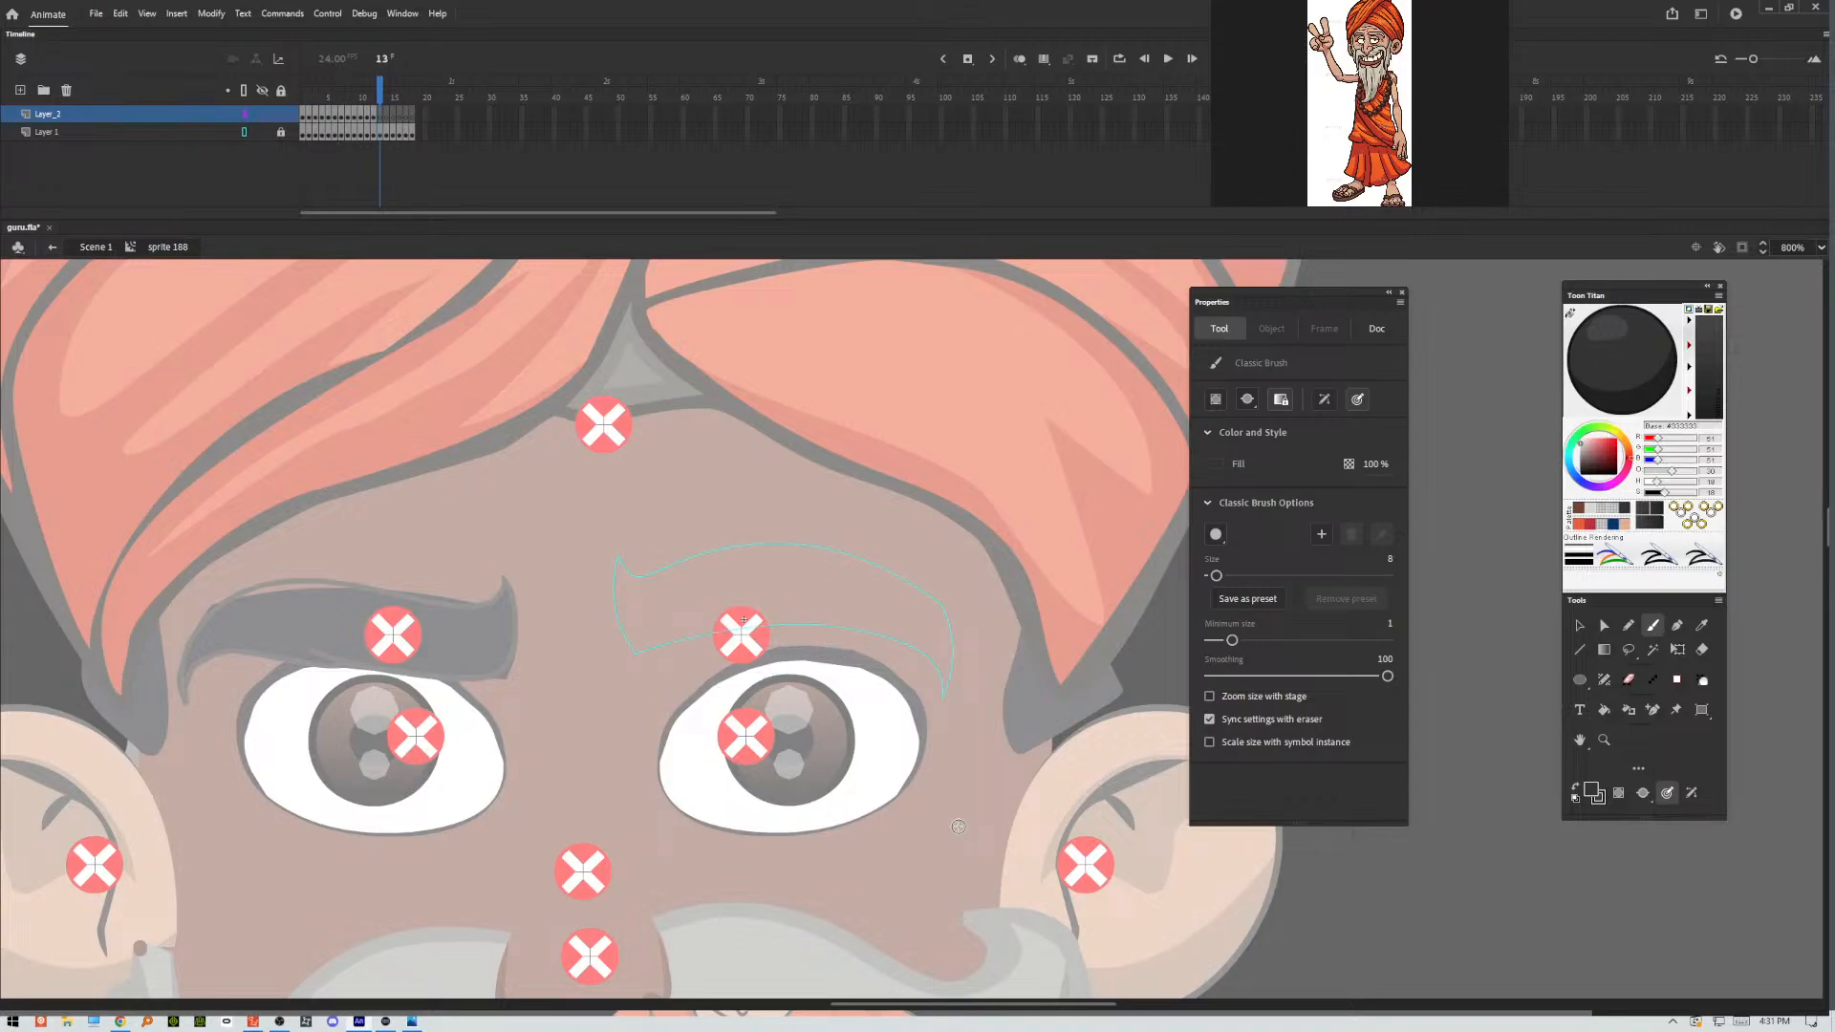
{"action": "mouse_move", "coordinate": [619, 555]}
{"action": "left_mouse_down"}
{"action": "mouse_move", "coordinate": [623, 630]}
{"action": "mouse_move", "coordinate": [669, 653]}
{"action": "mouse_move", "coordinate": [766, 621]}
{"action": "mouse_move", "coordinate": [881, 625]}
{"action": "mouse_move", "coordinate": [944, 697]}
{"action": "left_mouse_up"}
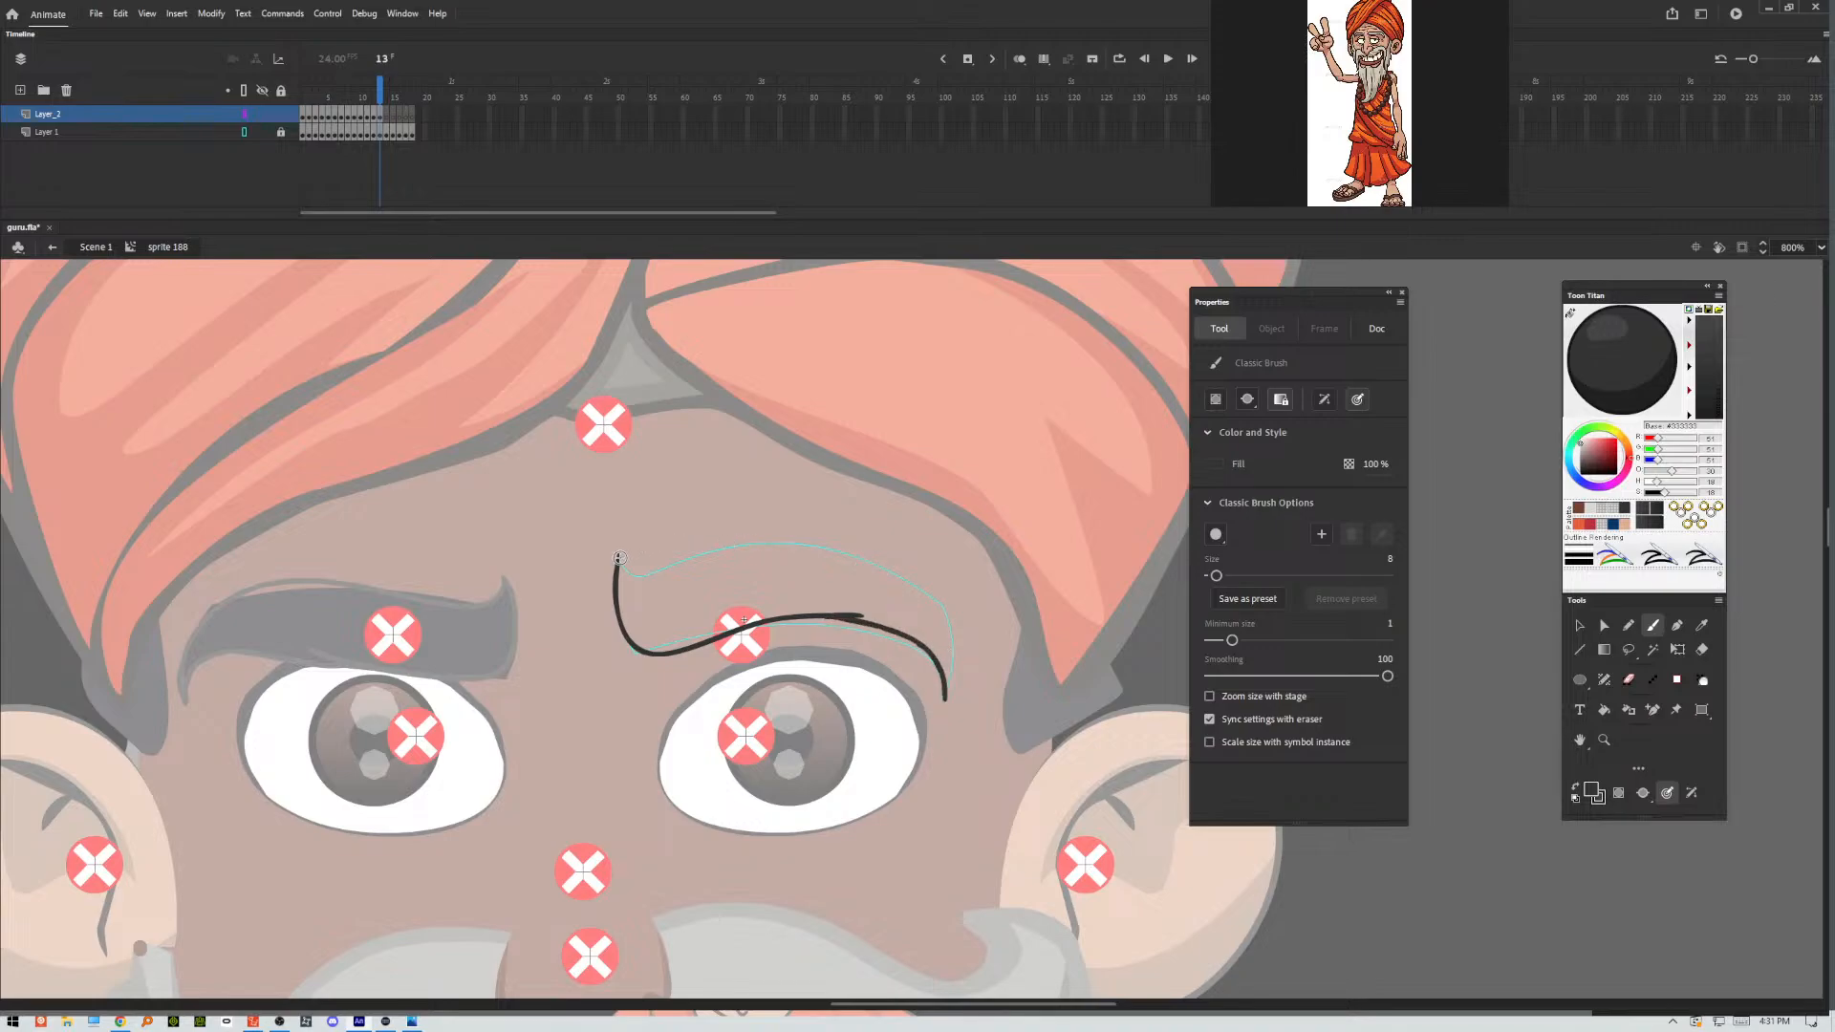
{"action": "mouse_move", "coordinate": [619, 557]}
{"action": "left_mouse_down"}
{"action": "mouse_move", "coordinate": [870, 541]}
{"action": "mouse_move", "coordinate": [949, 613]}
{"action": "mouse_move", "coordinate": [944, 703]}
{"action": "left_mouse_up"}
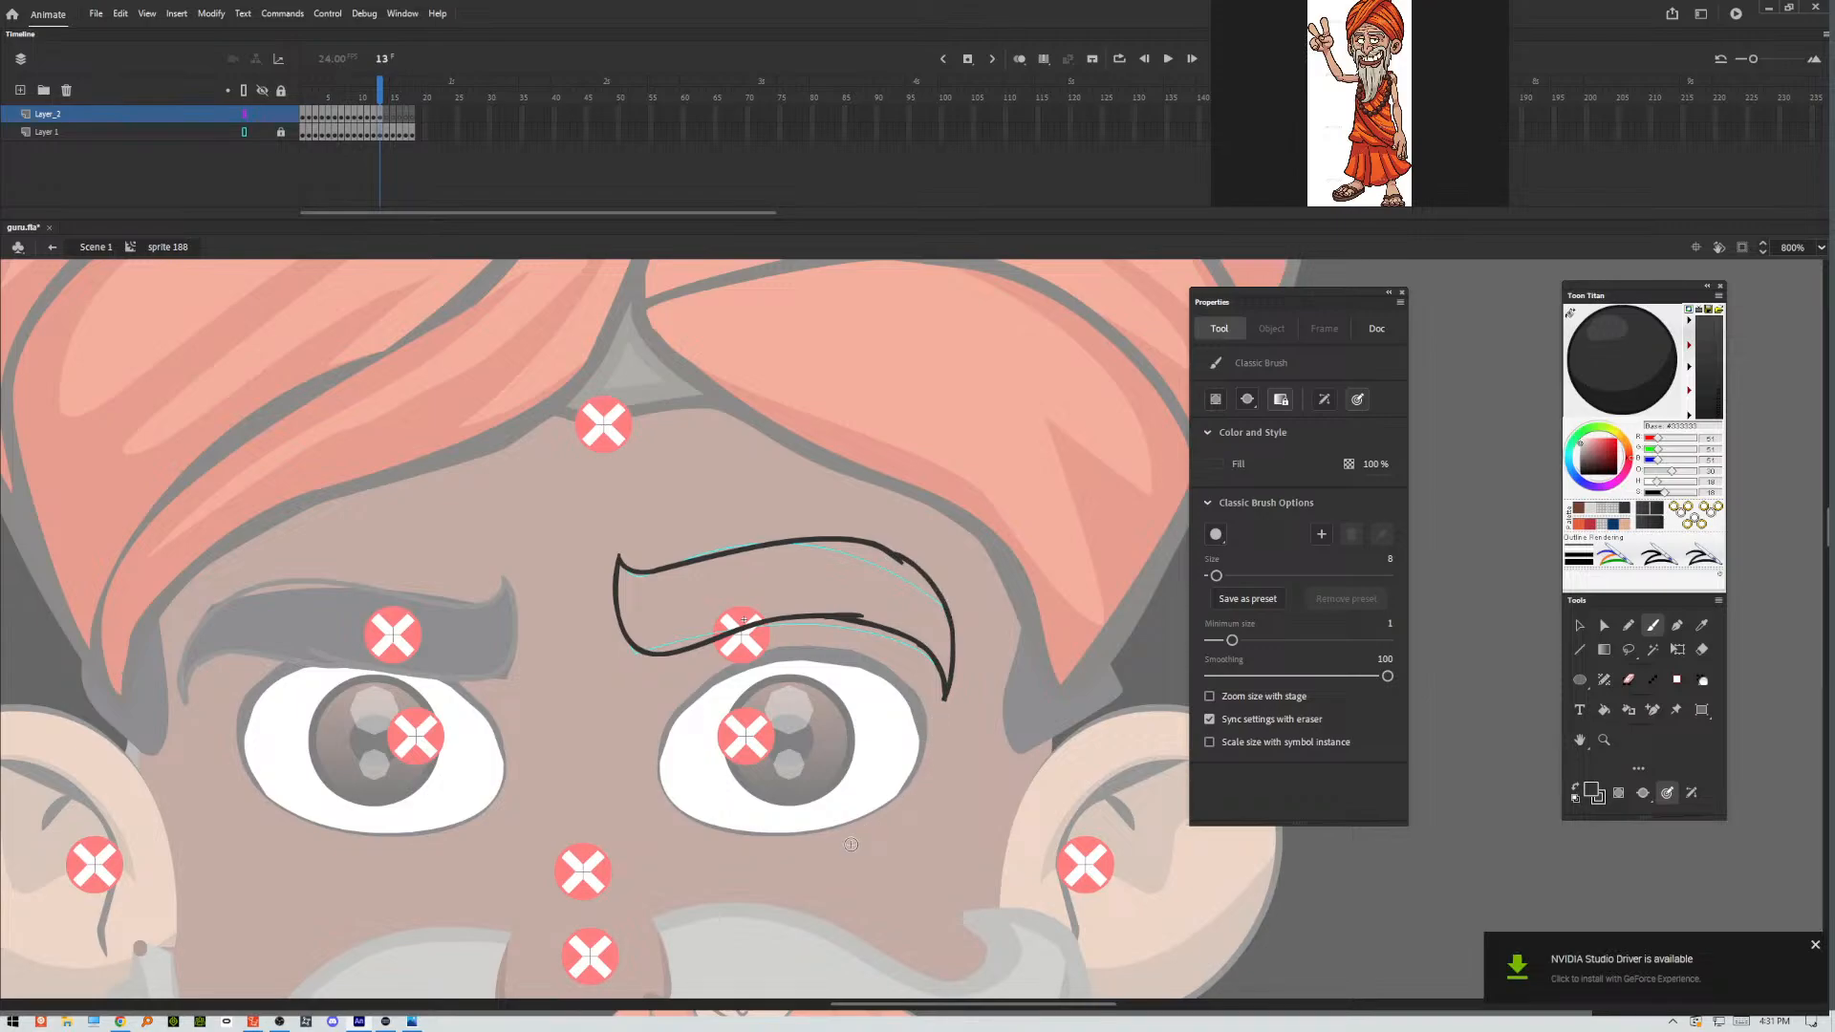
Trace the arched eyebrow outline in frame 14 along its lower and upper edges.
{"action": "key", "text": "period"}
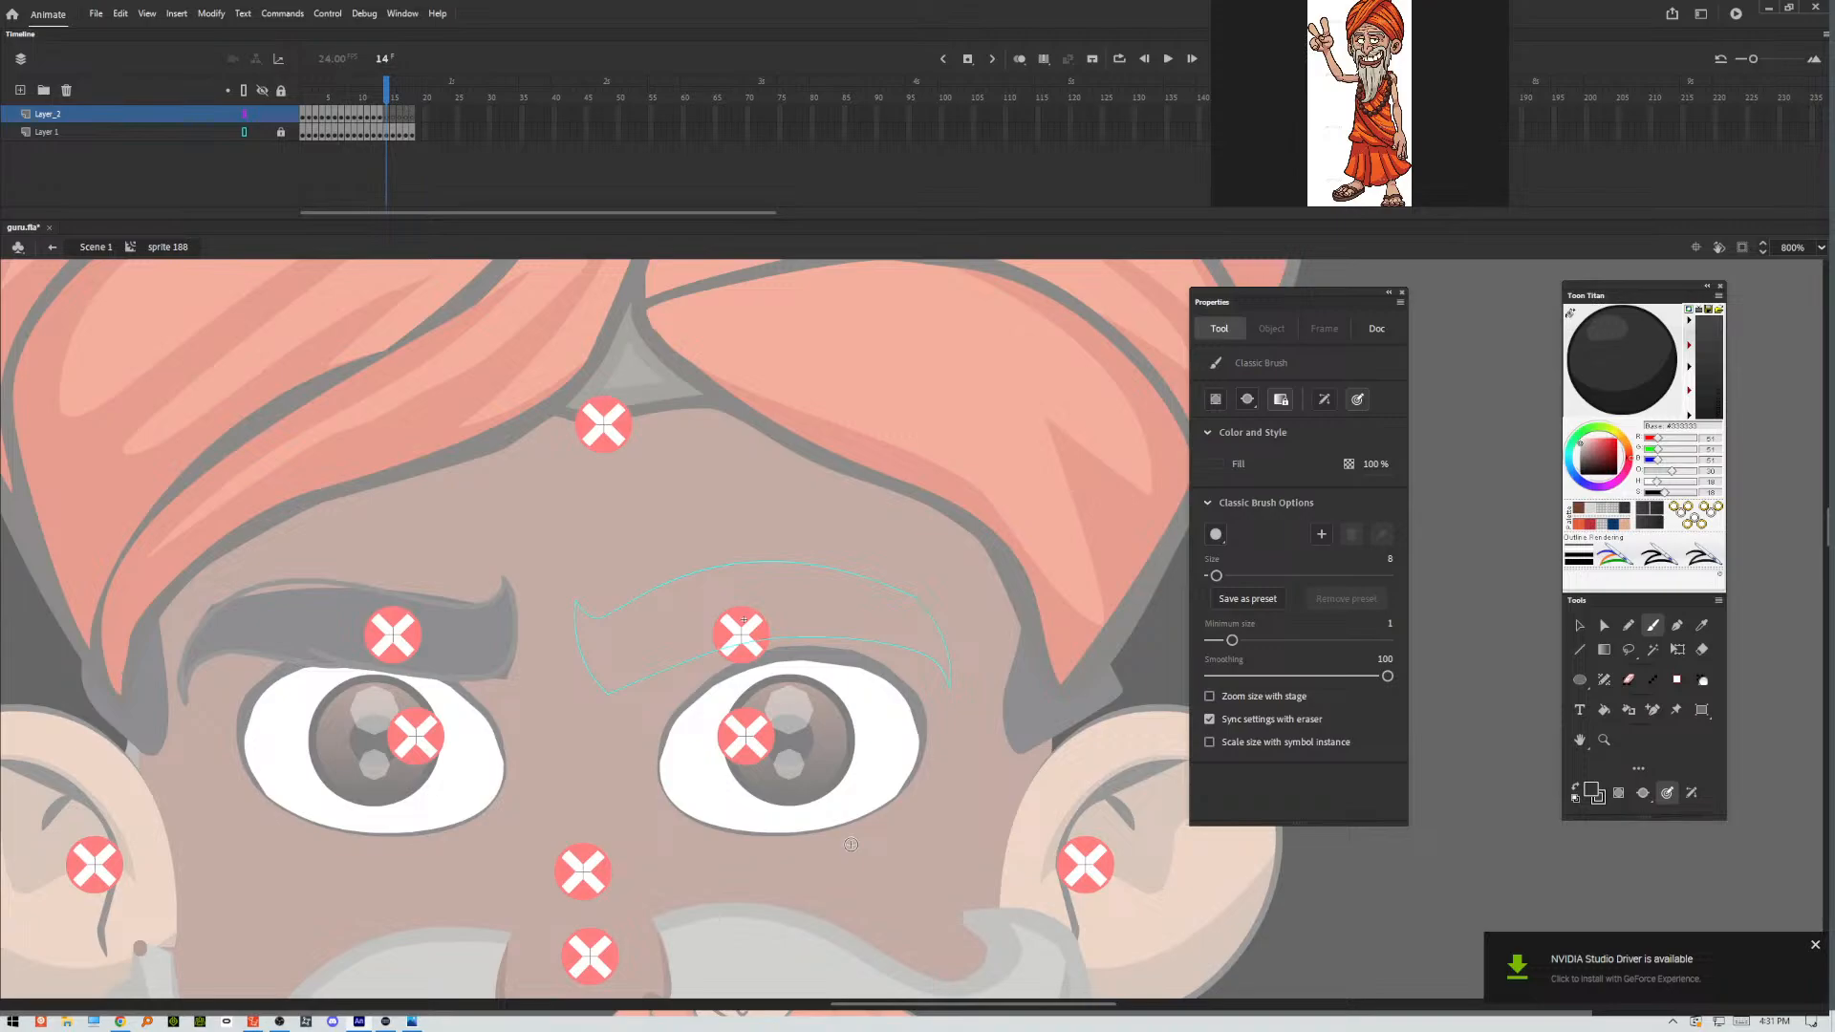
{"action": "mouse_move", "coordinate": [577, 600]}
{"action": "left_mouse_down"}
{"action": "mouse_move", "coordinate": [589, 668]}
{"action": "mouse_move", "coordinate": [640, 691]}
{"action": "mouse_move", "coordinate": [852, 631]}
{"action": "mouse_move", "coordinate": [919, 648]}
{"action": "mouse_move", "coordinate": [948, 694]}
{"action": "left_mouse_up"}
{"action": "mouse_move", "coordinate": [577, 602]}
{"action": "left_mouse_down"}
{"action": "mouse_move", "coordinate": [766, 563]}
{"action": "mouse_move", "coordinate": [908, 601]}
{"action": "mouse_move", "coordinate": [947, 698]}
{"action": "left_mouse_up"}
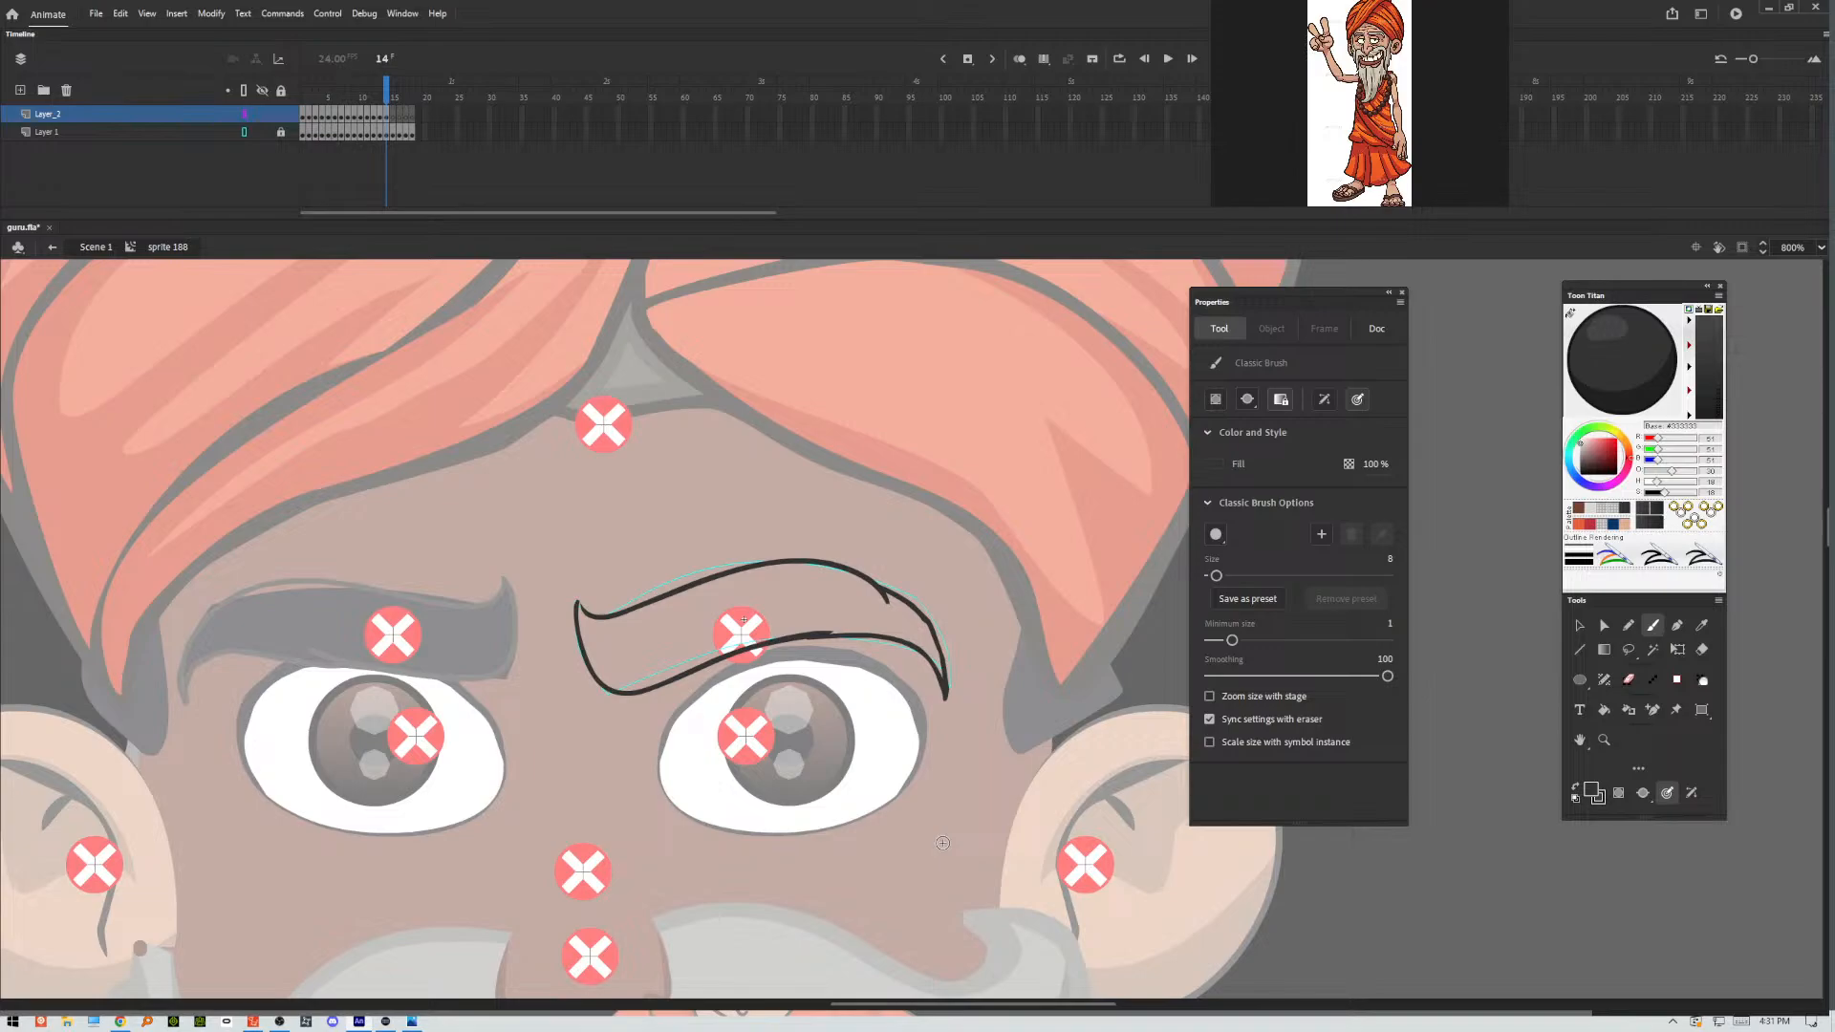
Trace the eyebrow in frame 15, which slopes down toward its outer end, along both contours.
{"action": "key", "text": "."}
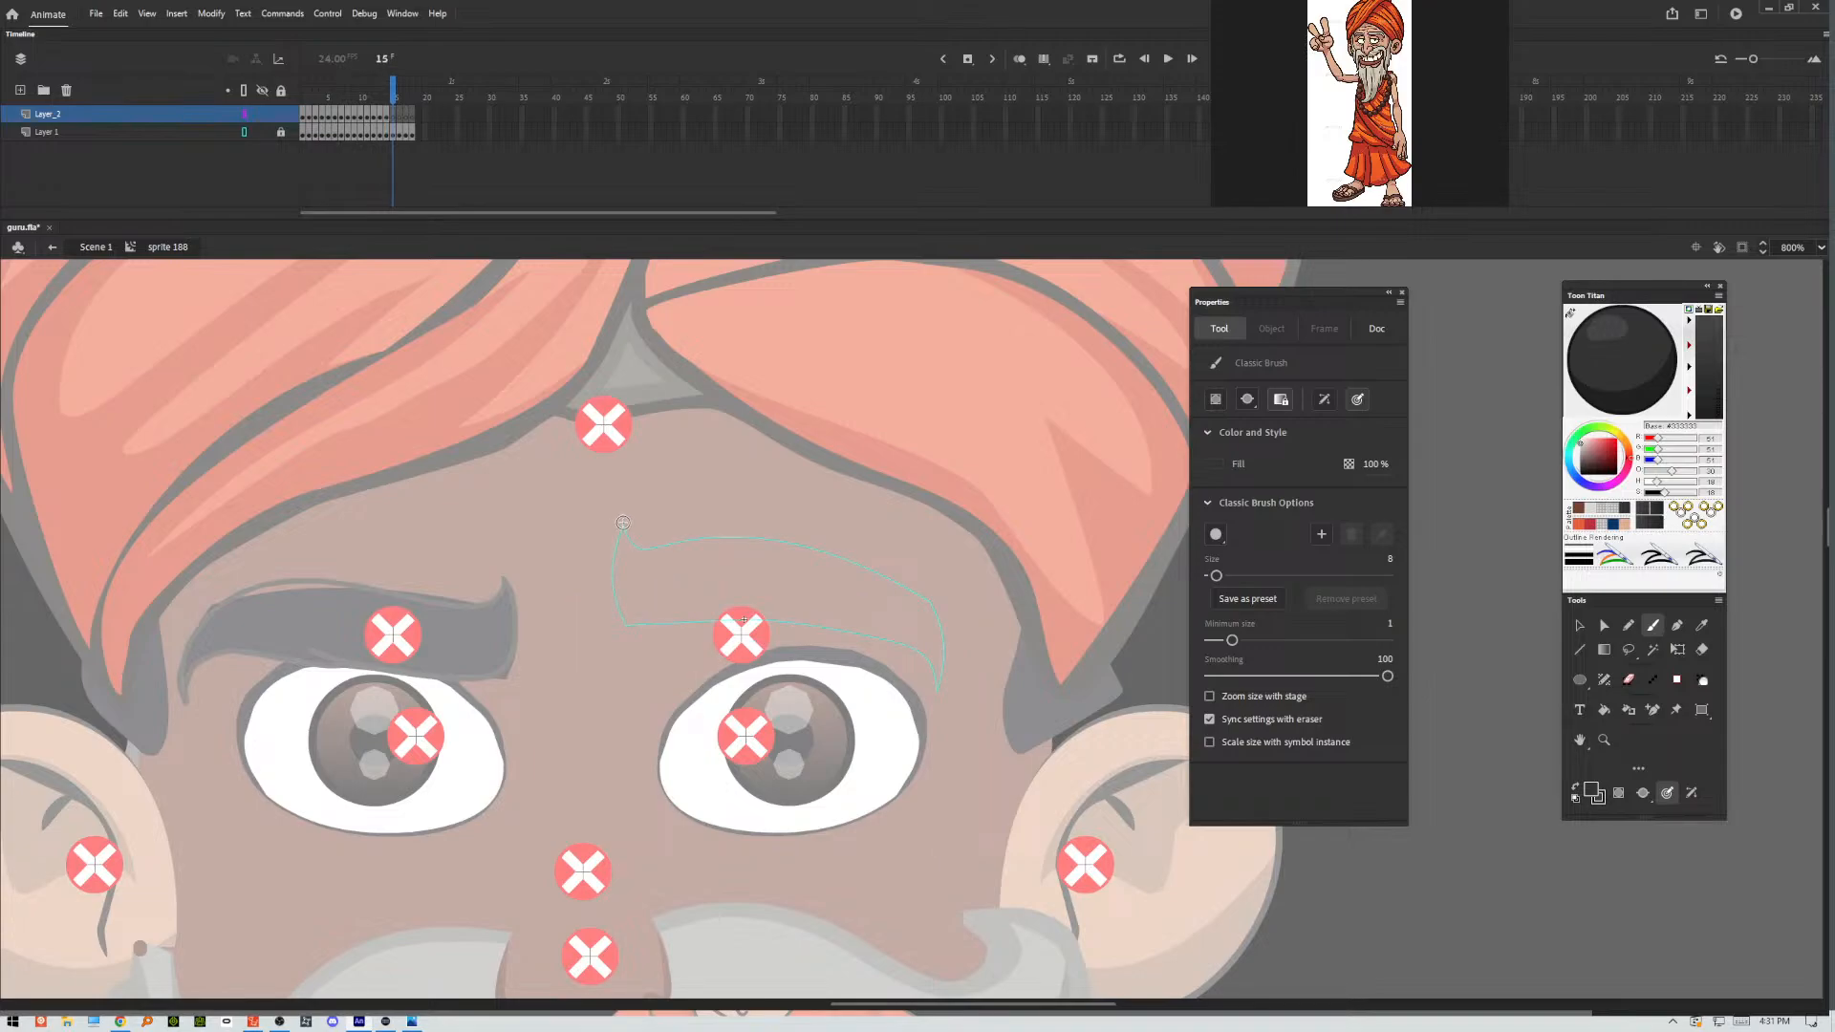
{"action": "mouse_move", "coordinate": [625, 529]}
{"action": "left_mouse_down"}
{"action": "mouse_move", "coordinate": [613, 564]}
{"action": "mouse_move", "coordinate": [685, 623]}
{"action": "mouse_move", "coordinate": [850, 601]}
{"action": "mouse_move", "coordinate": [818, 620]}
{"action": "mouse_move", "coordinate": [932, 669]}
{"action": "mouse_move", "coordinate": [941, 698]}
{"action": "left_mouse_up"}
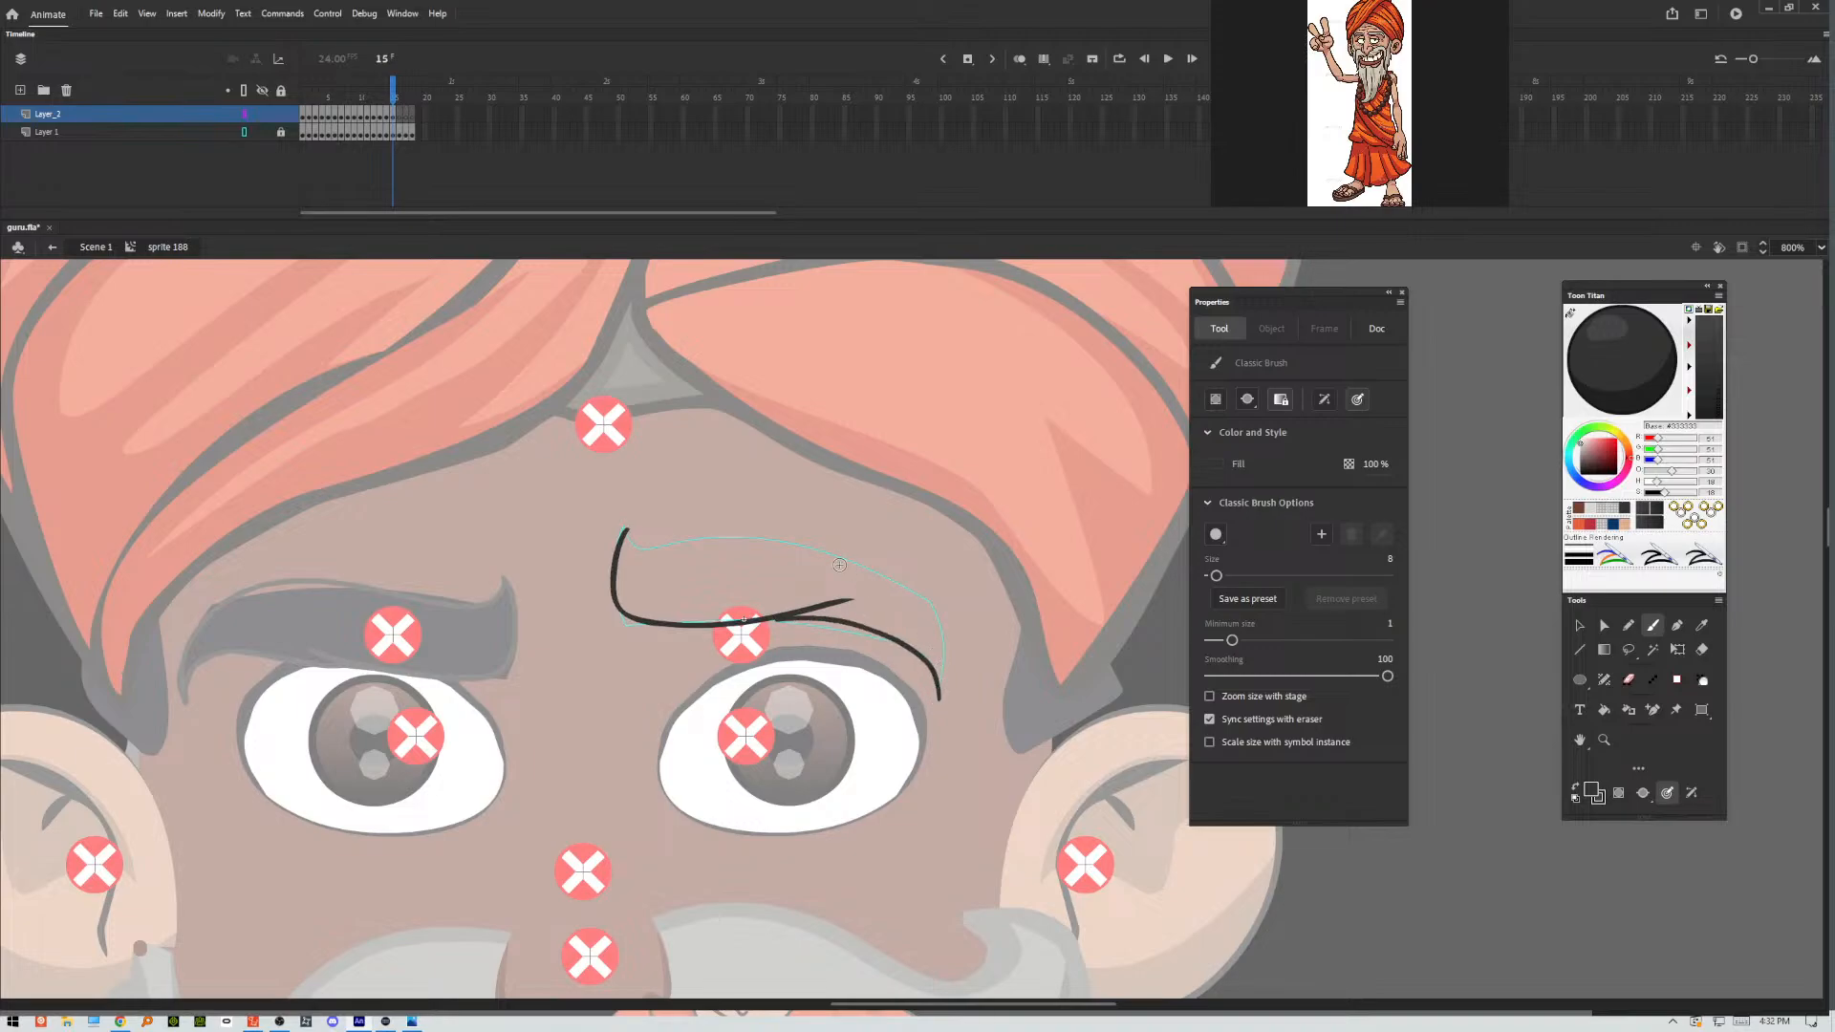
{"action": "mouse_move", "coordinate": [628, 532]}
{"action": "left_mouse_down"}
{"action": "mouse_move", "coordinate": [864, 559]}
{"action": "mouse_move", "coordinate": [929, 618]}
{"action": "mouse_move", "coordinate": [942, 703]}
{"action": "left_mouse_up"}
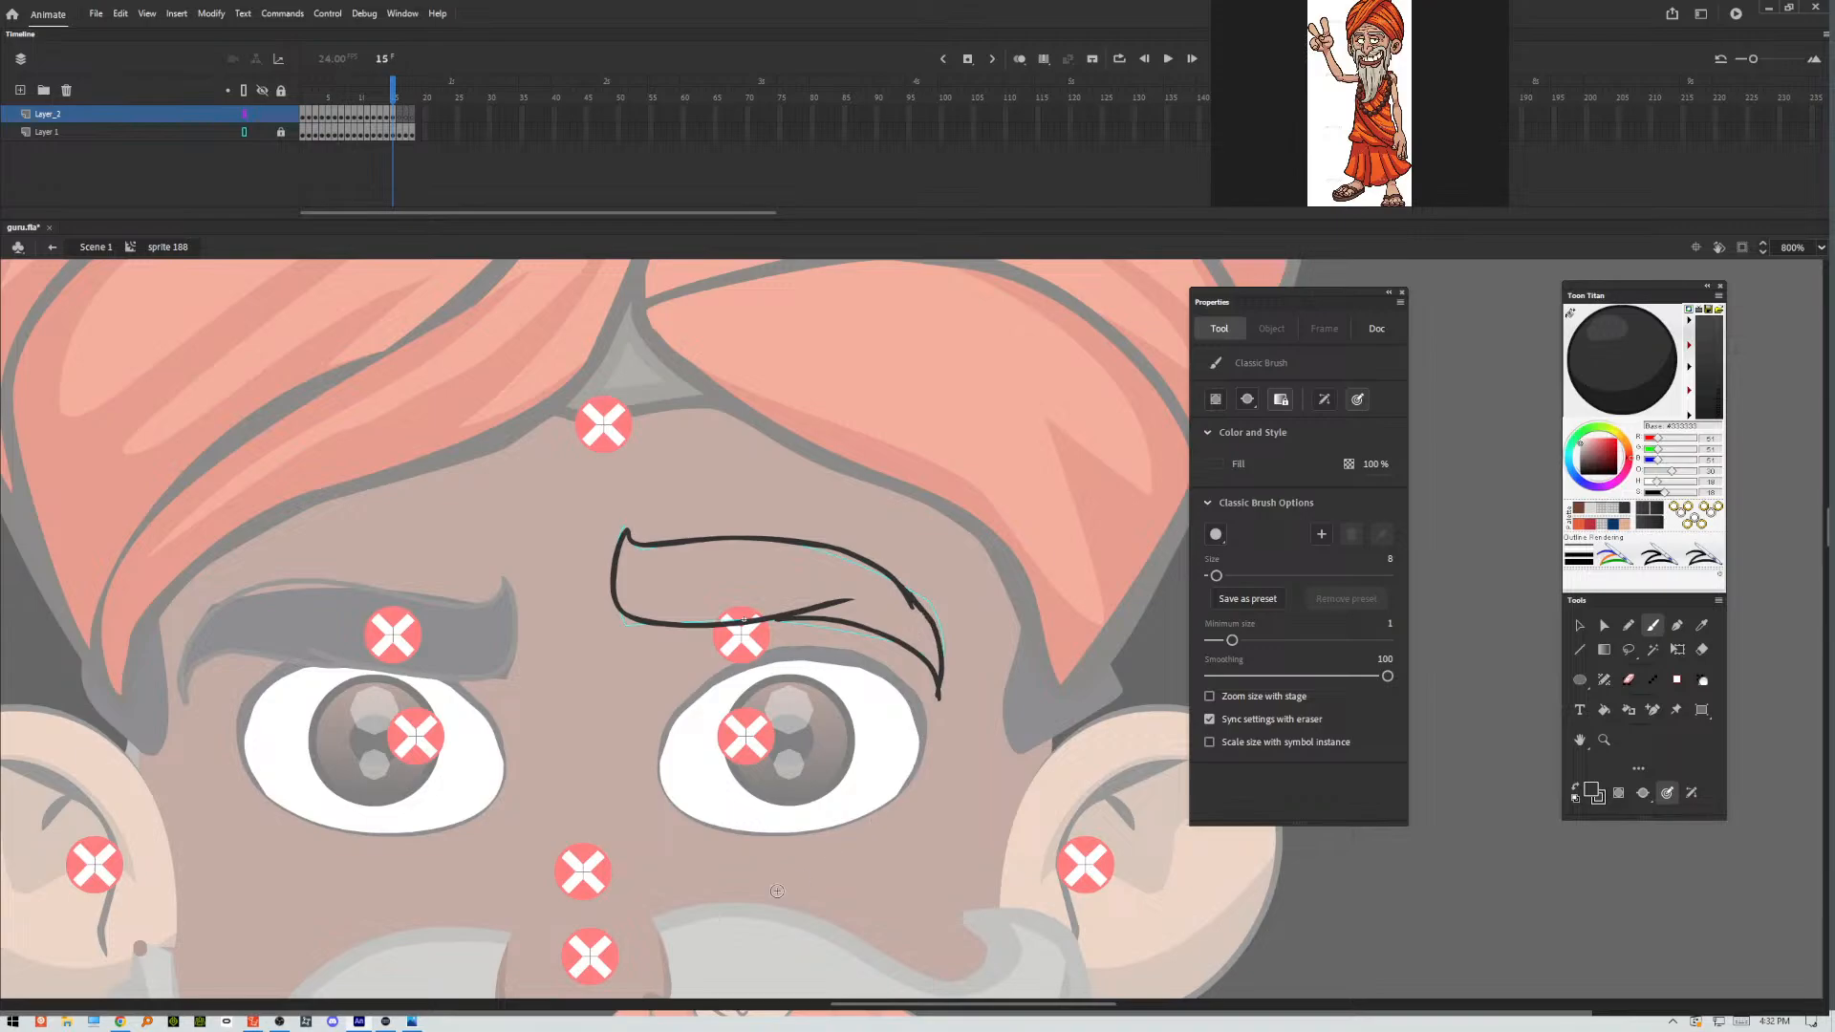
Trace the lower and upper contours of the raised eyebrow pose in frame 16.
{"action": "key", "text": "period"}
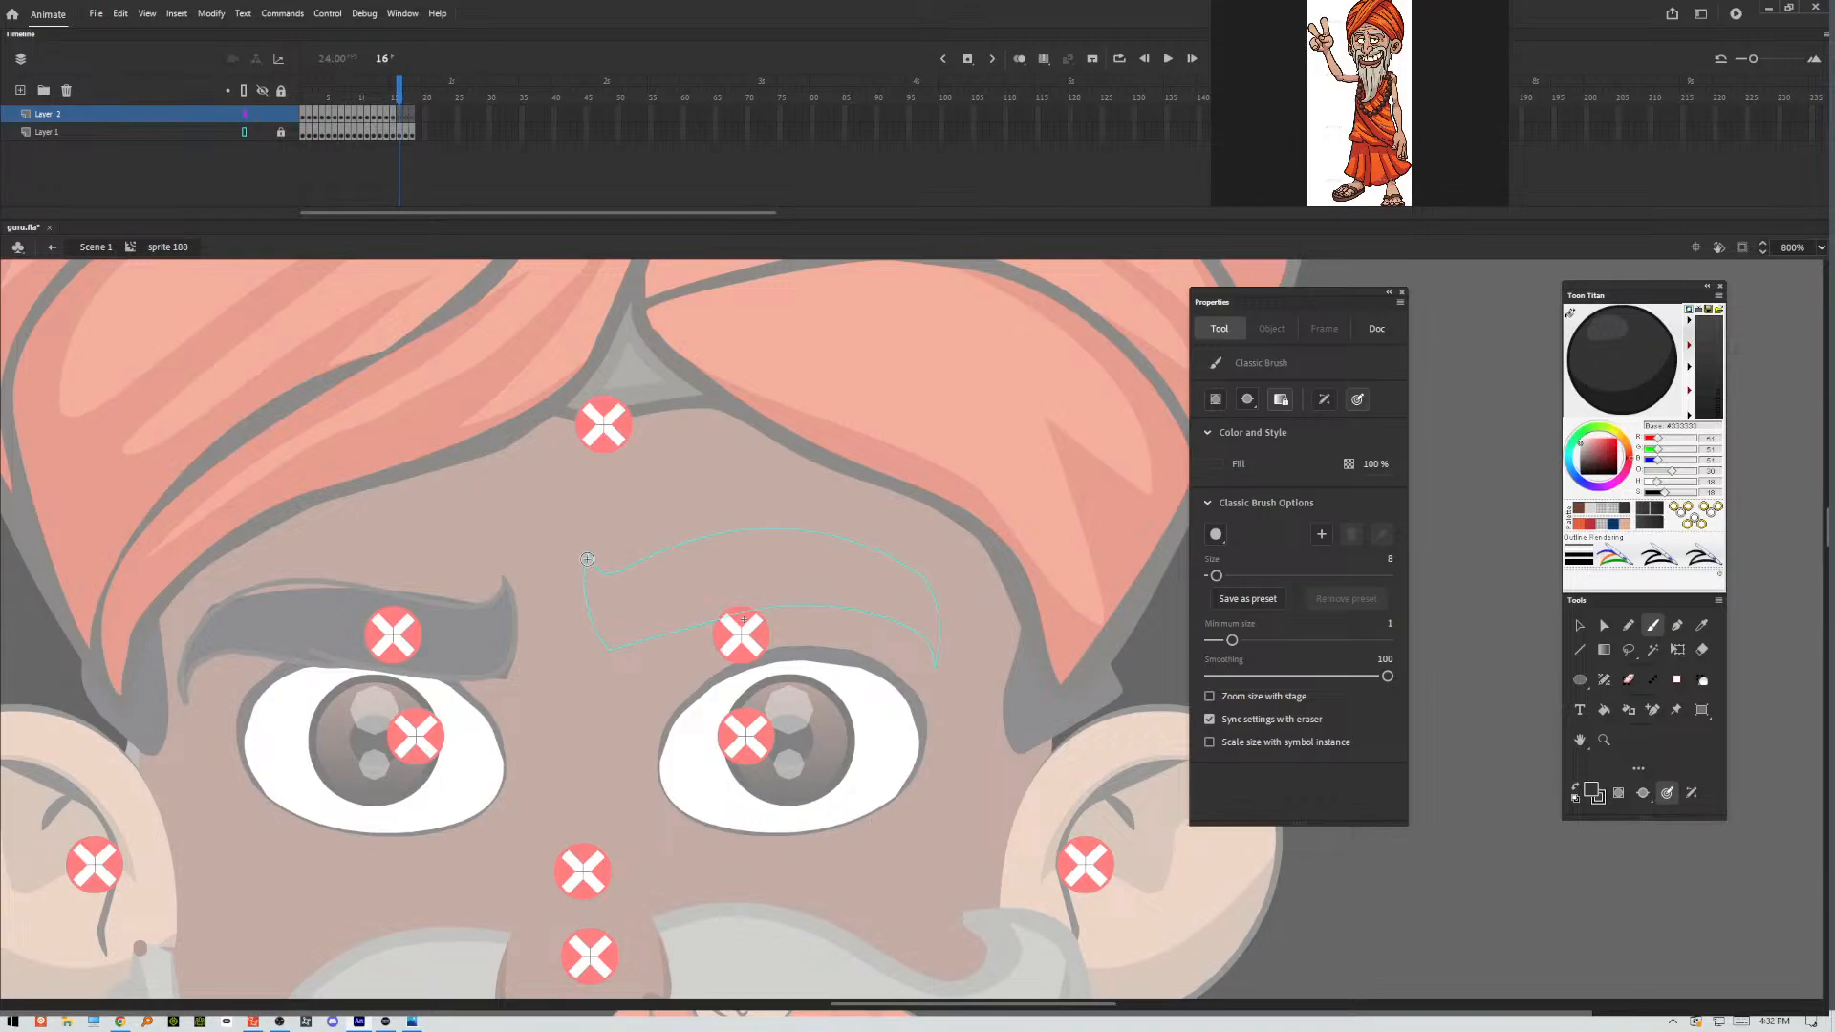
{"action": "mouse_move", "coordinate": [586, 554]}
{"action": "left_mouse_down"}
{"action": "mouse_move", "coordinate": [583, 608]}
{"action": "mouse_move", "coordinate": [736, 631]}
{"action": "mouse_move", "coordinate": [849, 593]}
{"action": "mouse_move", "coordinate": [927, 638]}
{"action": "mouse_move", "coordinate": [944, 672]}
{"action": "left_mouse_up"}
{"action": "mouse_move", "coordinate": [591, 558]}
{"action": "left_mouse_down"}
{"action": "mouse_move", "coordinate": [768, 534]}
{"action": "mouse_move", "coordinate": [873, 561]}
{"action": "mouse_move", "coordinate": [906, 573]}
{"action": "mouse_move", "coordinate": [949, 674]}
{"action": "left_mouse_up"}
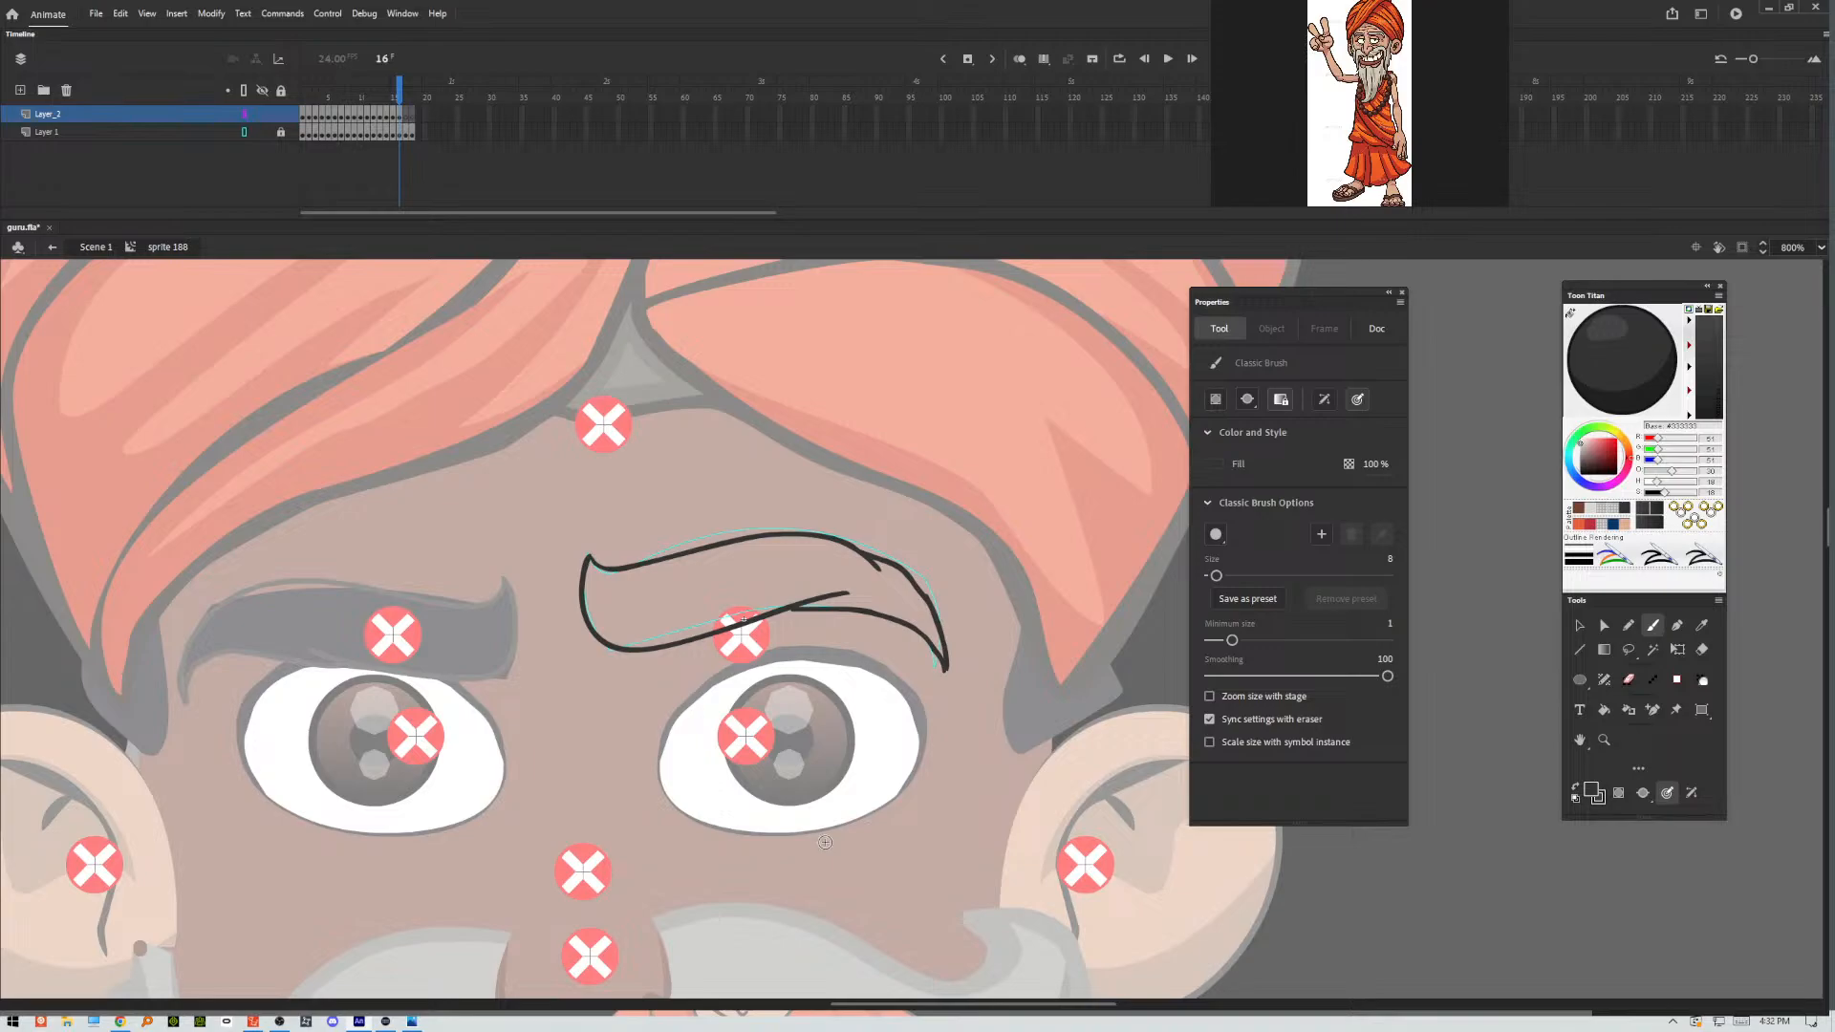
Trace the lowered, sagging eyebrow pose in frame 17 with a lower and an upper stroke.
{"action": "key", "text": "period"}
{"action": "mouse_move", "coordinate": [665, 588]}
{"action": "left_mouse_down"}
{"action": "mouse_move", "coordinate": [634, 639]}
{"action": "mouse_move", "coordinate": [666, 700]}
{"action": "mouse_move", "coordinate": [763, 715]}
{"action": "mouse_move", "coordinate": [886, 668]}
{"action": "mouse_move", "coordinate": [844, 699]}
{"action": "mouse_move", "coordinate": [964, 692]}
{"action": "left_mouse_up"}
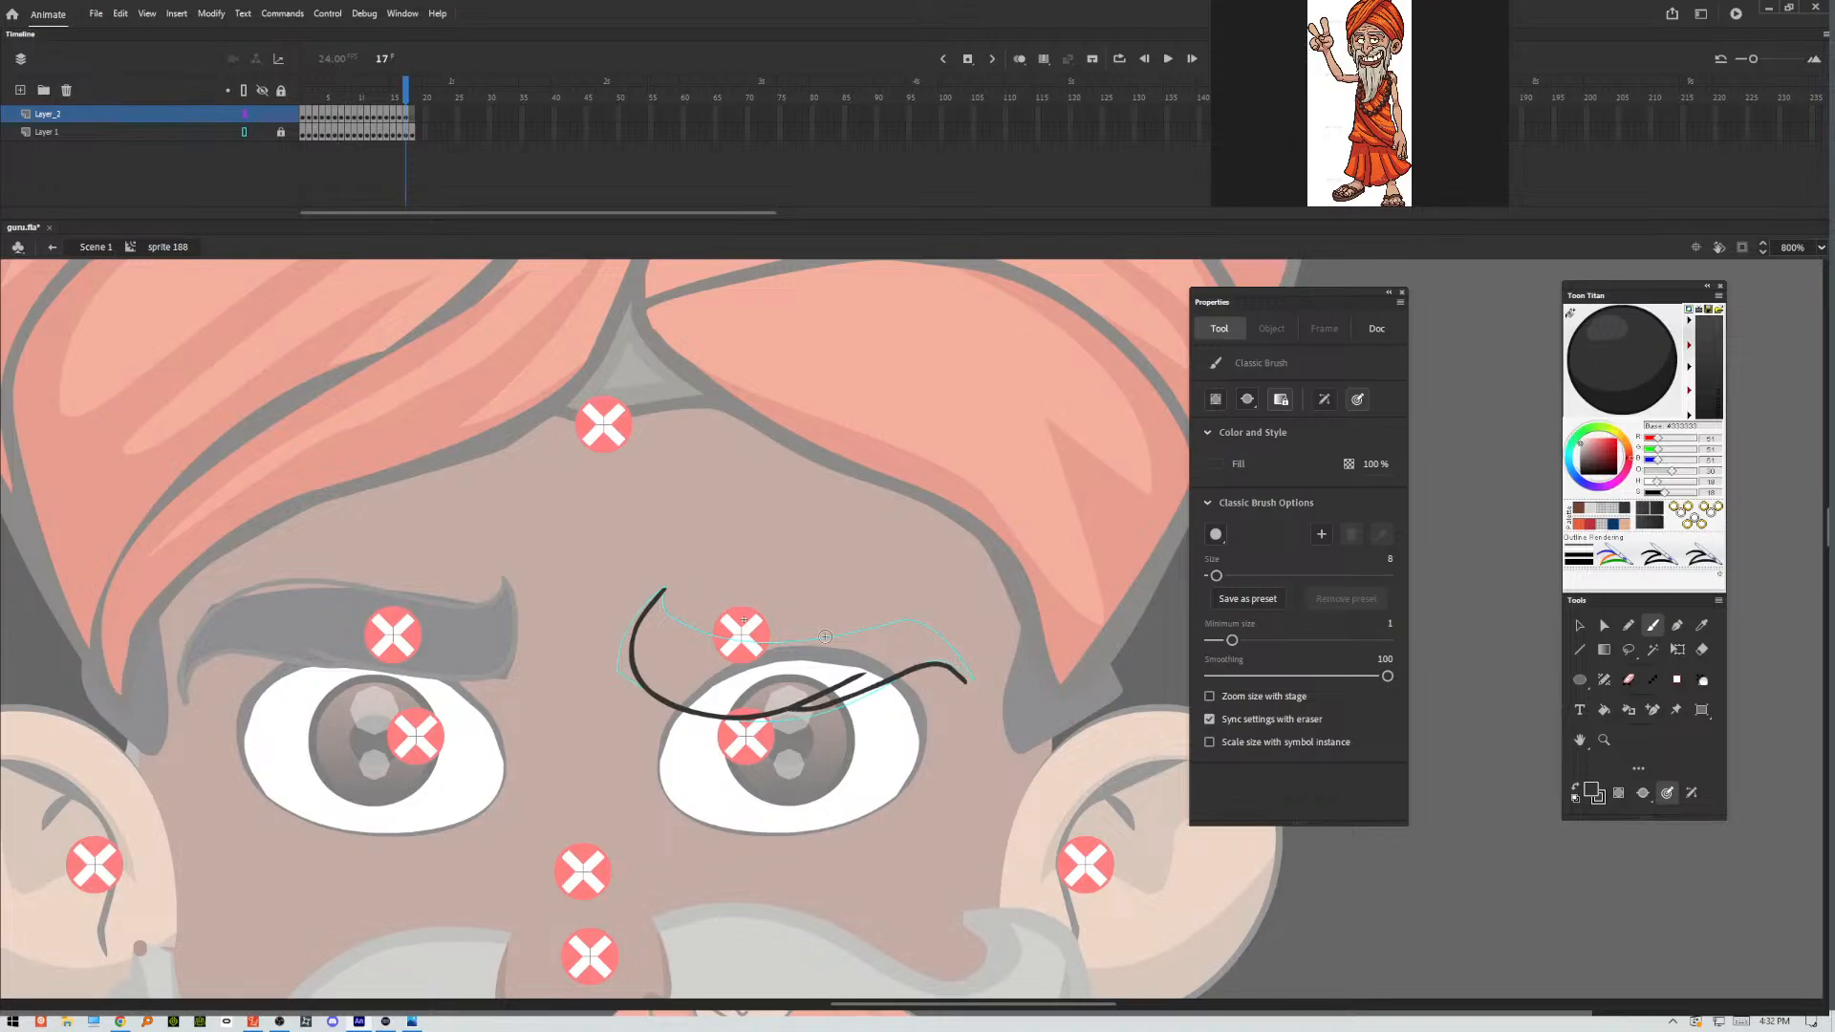
{"action": "mouse_move", "coordinate": [665, 590]}
{"action": "left_mouse_down"}
{"action": "mouse_move", "coordinate": [715, 631]}
{"action": "mouse_move", "coordinate": [914, 604]}
{"action": "mouse_move", "coordinate": [945, 617]}
{"action": "mouse_move", "coordinate": [966, 686]}
{"action": "left_mouse_up"}
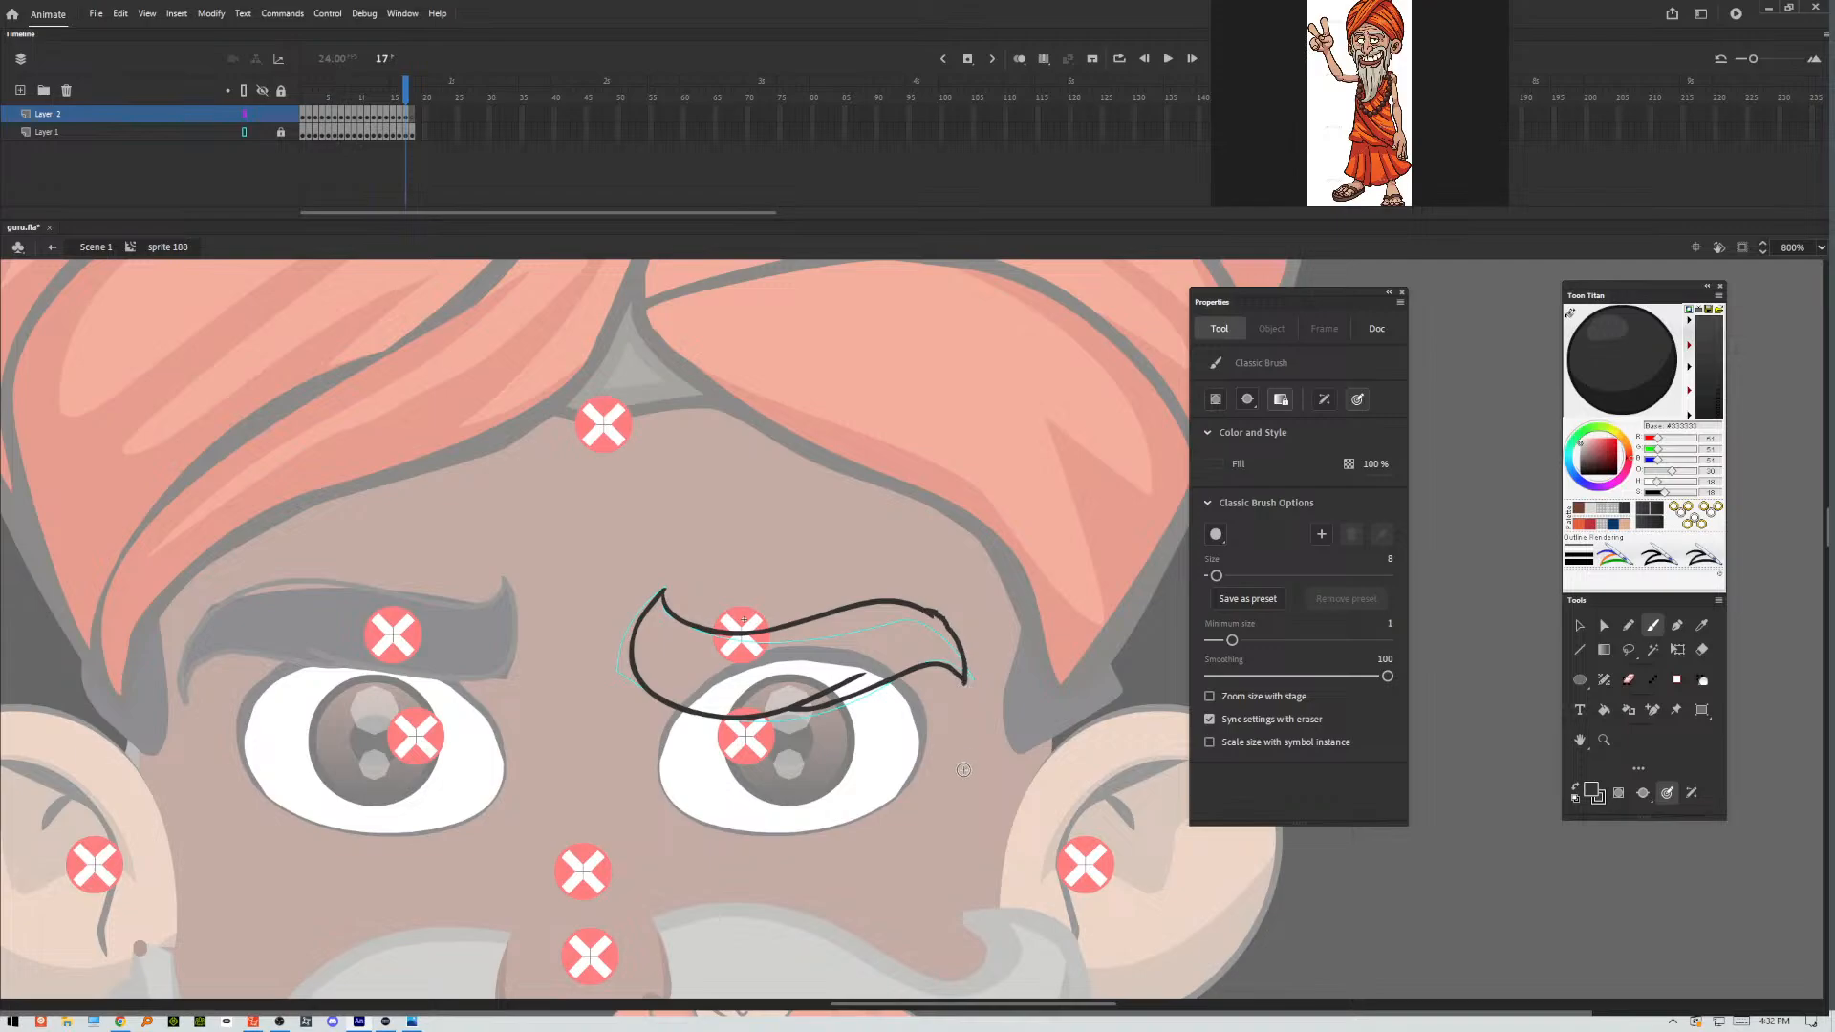
Trace the lower and upper contours of the slanted eyebrow pose in frame 18.
{"action": "key", "text": "period"}
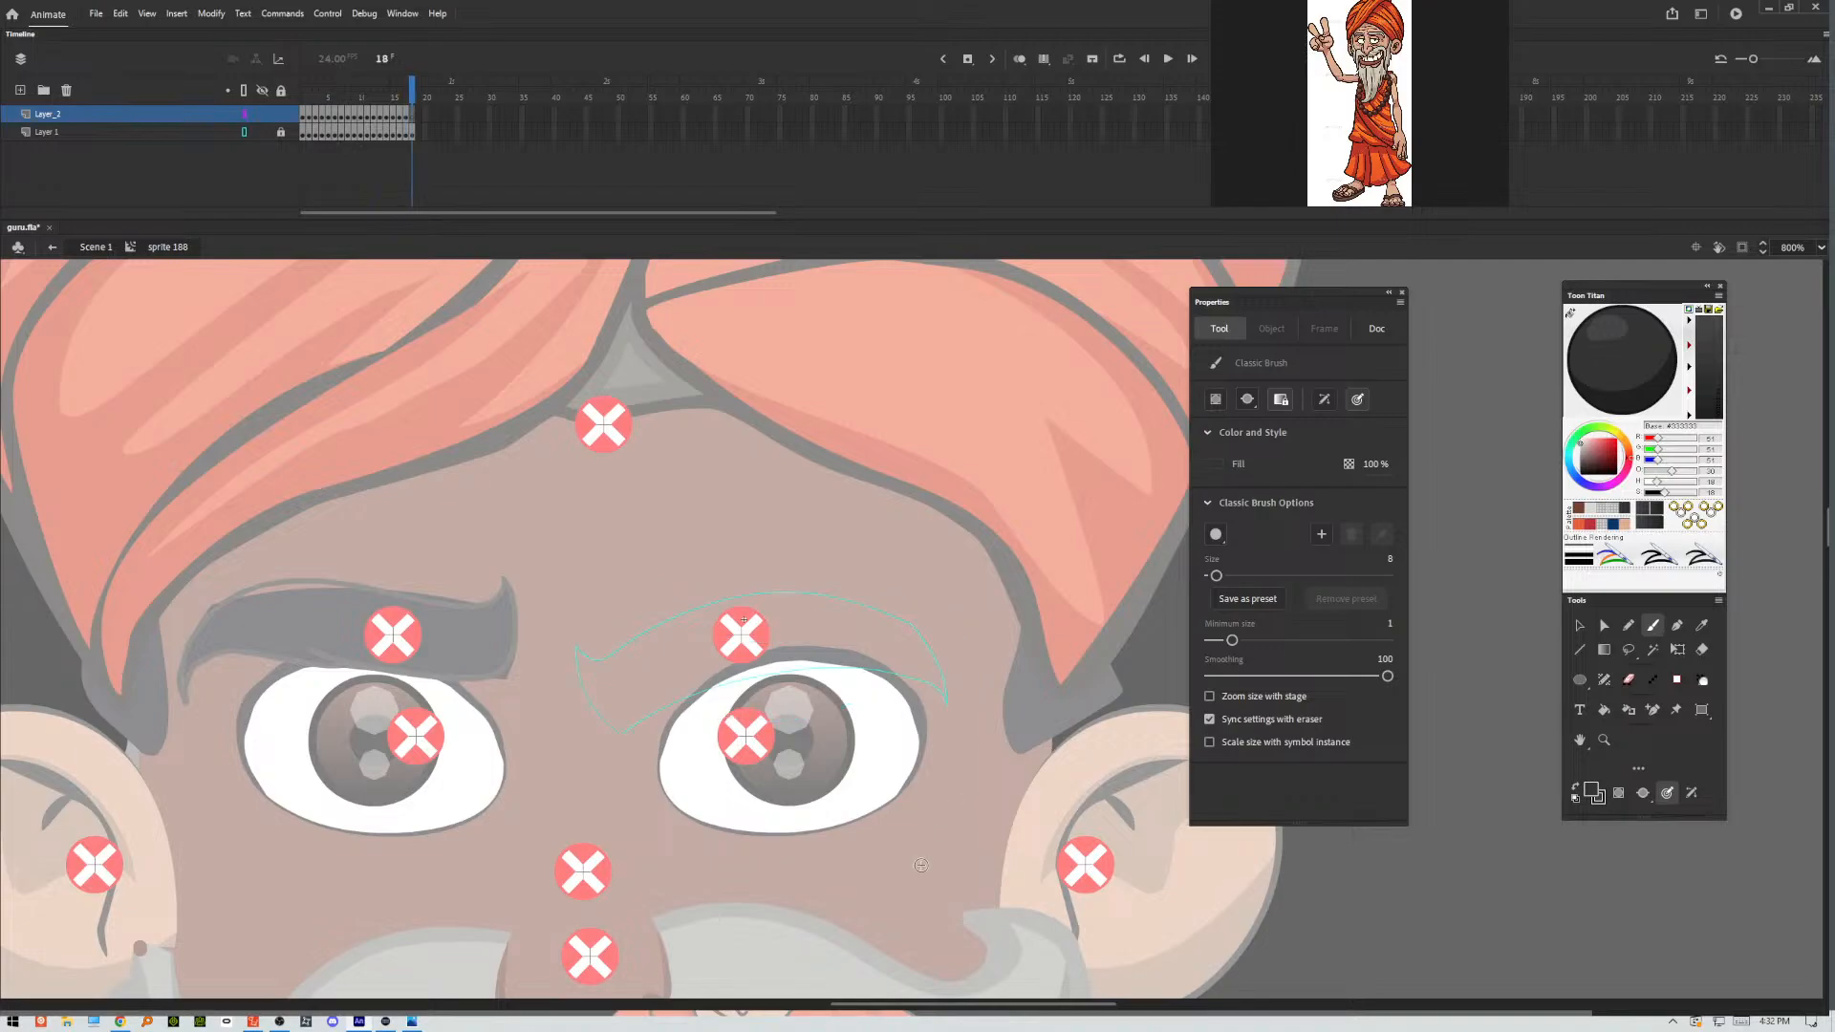
{"action": "mouse_move", "coordinate": [578, 648]}
{"action": "left_mouse_down"}
{"action": "mouse_move", "coordinate": [693, 612]}
{"action": "mouse_move", "coordinate": [840, 619]}
{"action": "mouse_move", "coordinate": [801, 600]}
{"action": "mouse_move", "coordinate": [956, 693]}
{"action": "mouse_move", "coordinate": [951, 731]}
{"action": "left_mouse_up"}
{"action": "mouse_move", "coordinate": [578, 648]}
{"action": "left_mouse_down"}
{"action": "mouse_move", "coordinate": [583, 681]}
{"action": "mouse_move", "coordinate": [741, 683]}
{"action": "mouse_move", "coordinate": [863, 653]}
{"action": "mouse_move", "coordinate": [802, 662]}
{"action": "mouse_move", "coordinate": [949, 698]}
{"action": "mouse_move", "coordinate": [948, 735]}
{"action": "left_mouse_up"}
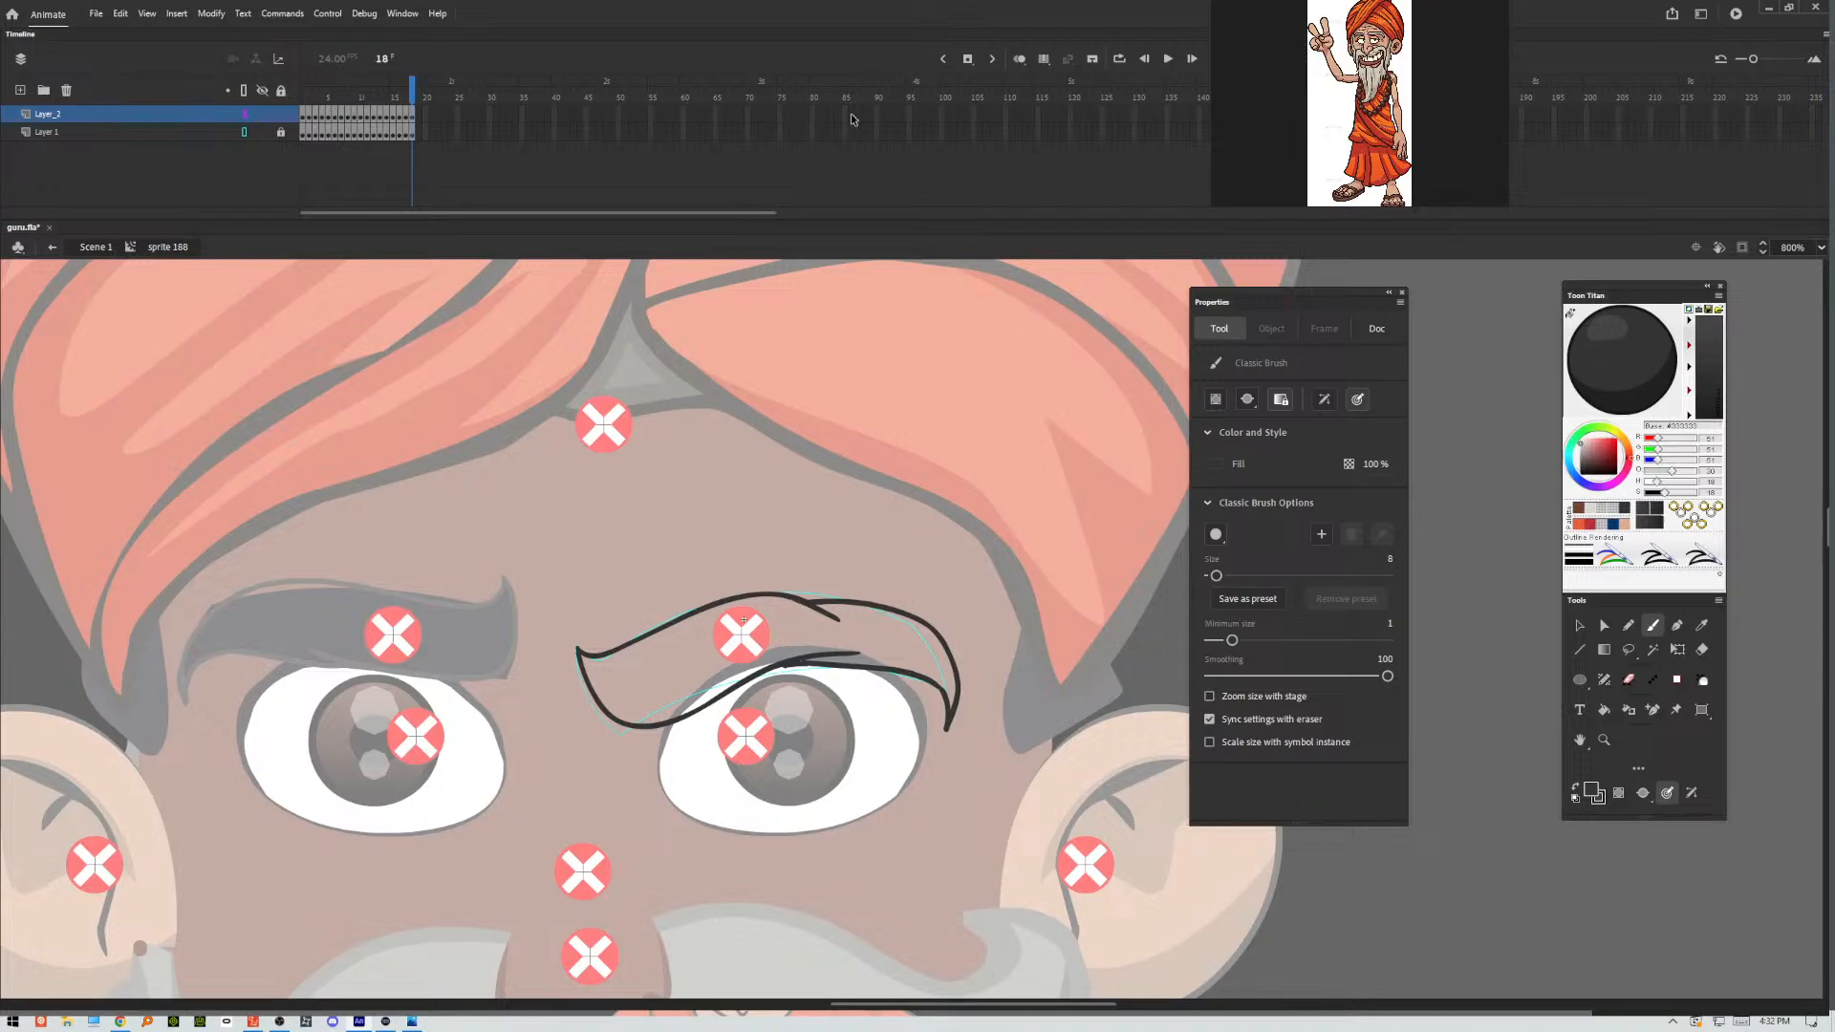
Enable Edit Multiple Frames across frames 1 to 18 and select all the traced eyebrow outlines.
{"action": "left_click", "coordinate": [1045, 59]}
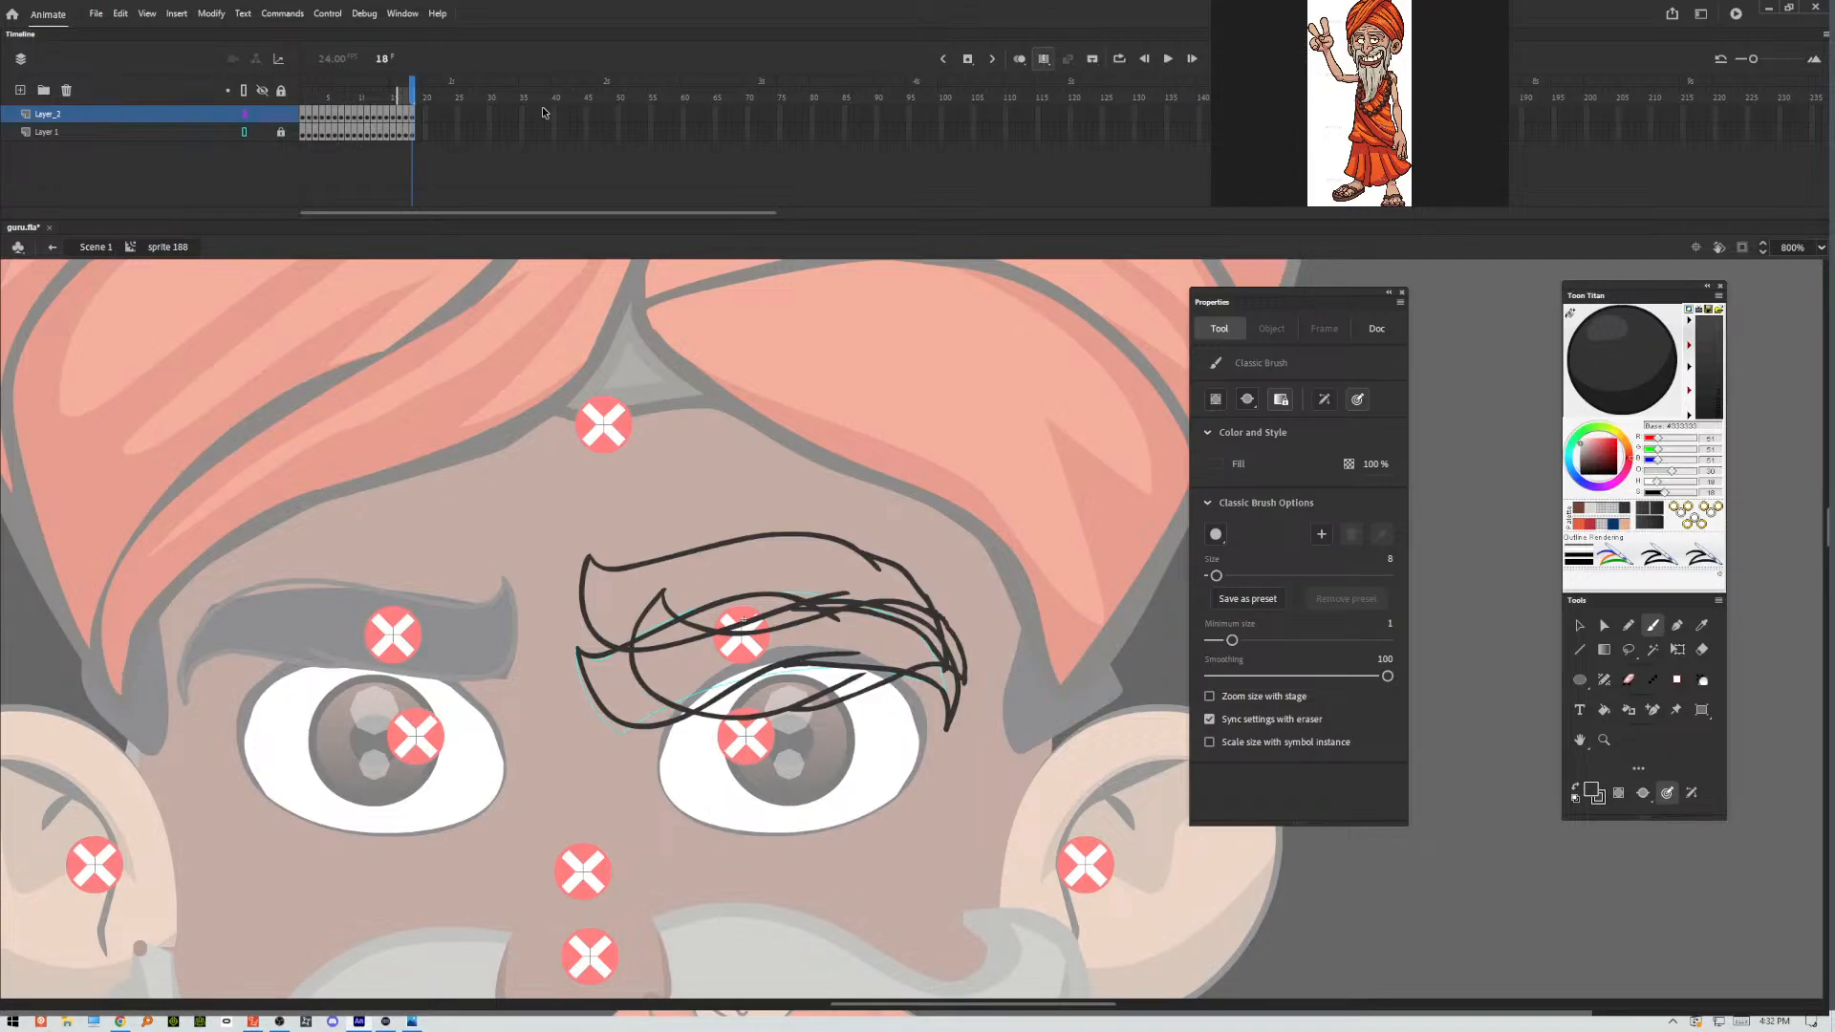
{"action": "left_click_drag", "start_coordinate": [408, 97], "coordinate": [300, 97]}
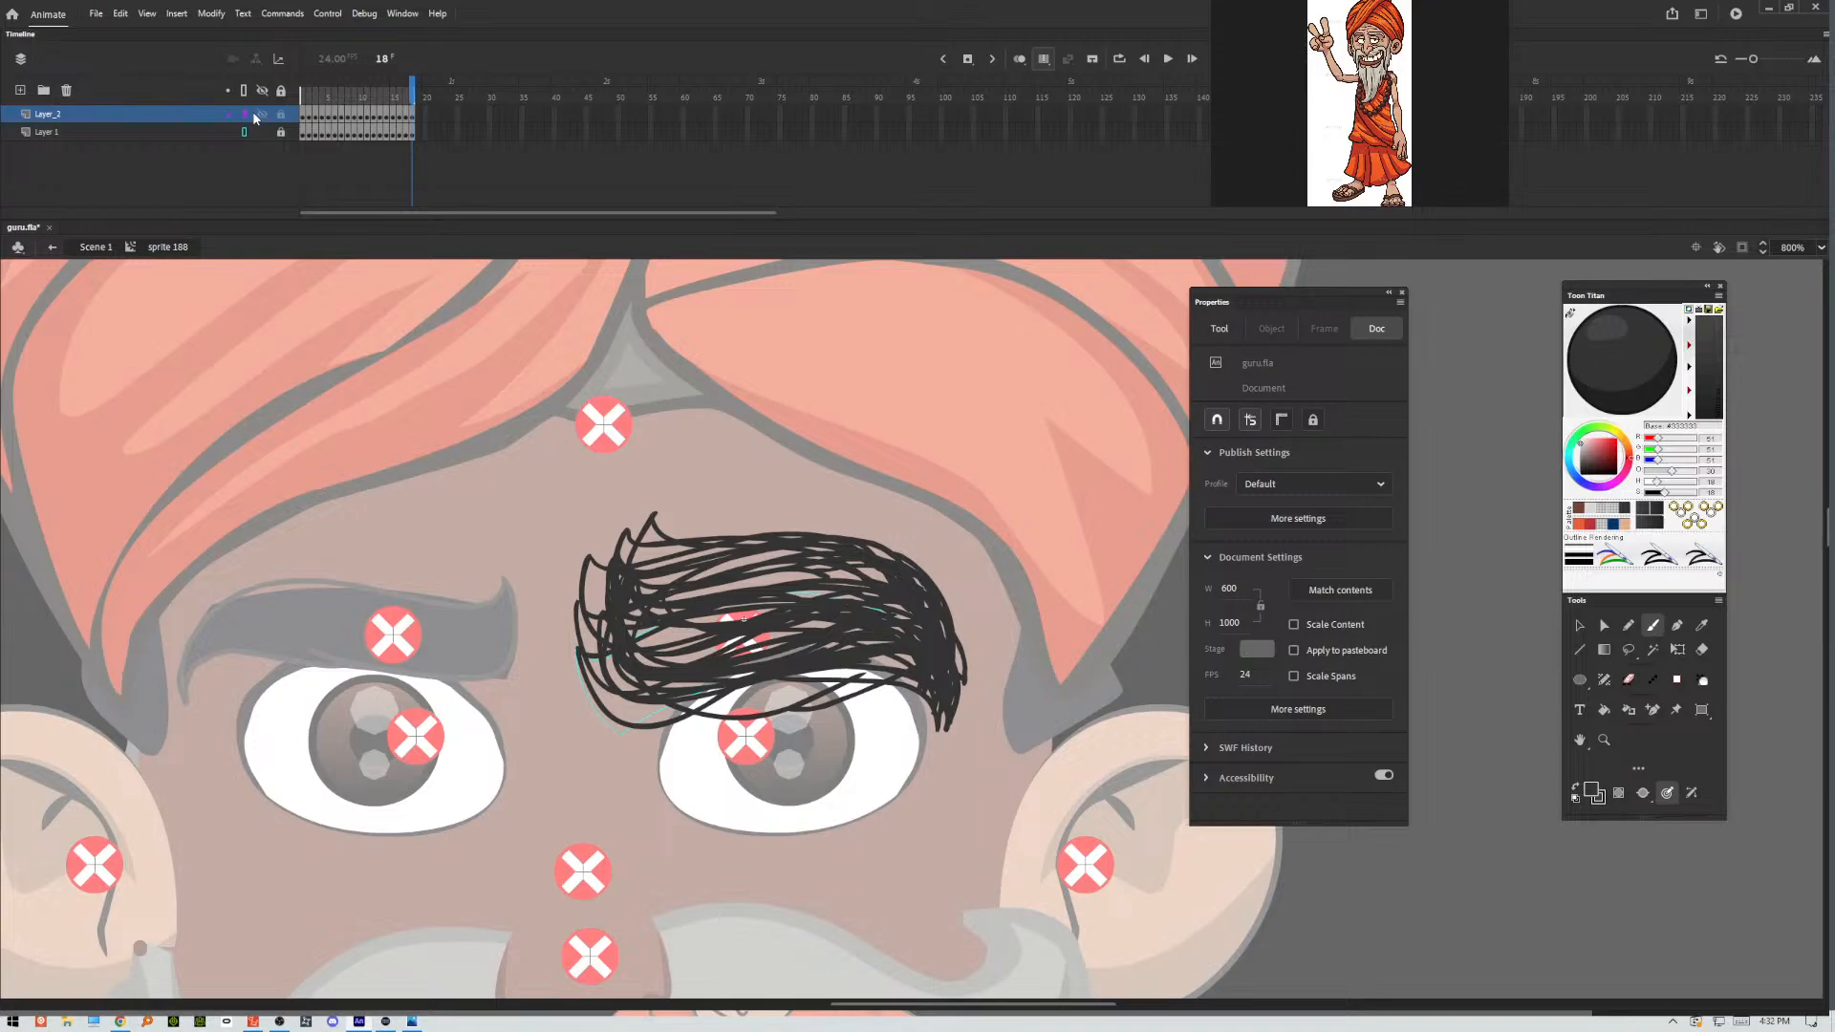
{"action": "key", "text": "ctrl+a"}
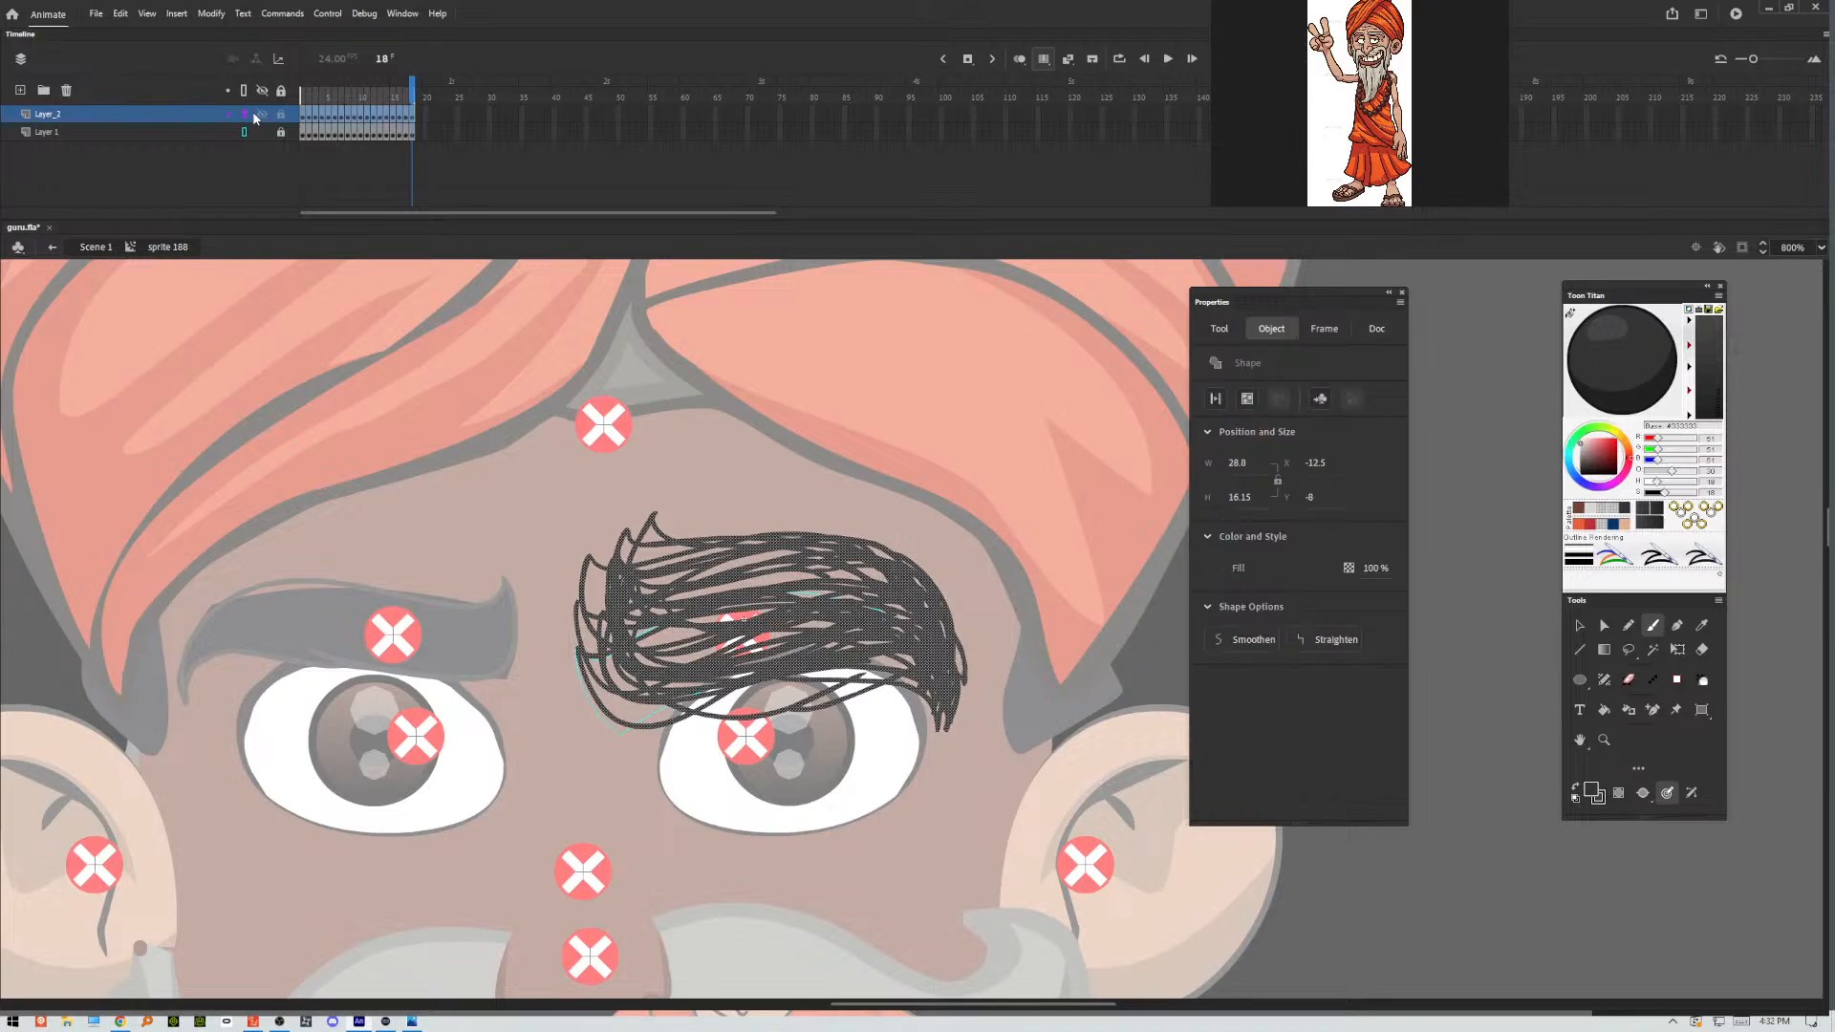
Try to optimize the curves of the selected eyebrow outlines, previewing optimization strengths of 60 and 0.
{"action": "left_click", "coordinate": [213, 13]}
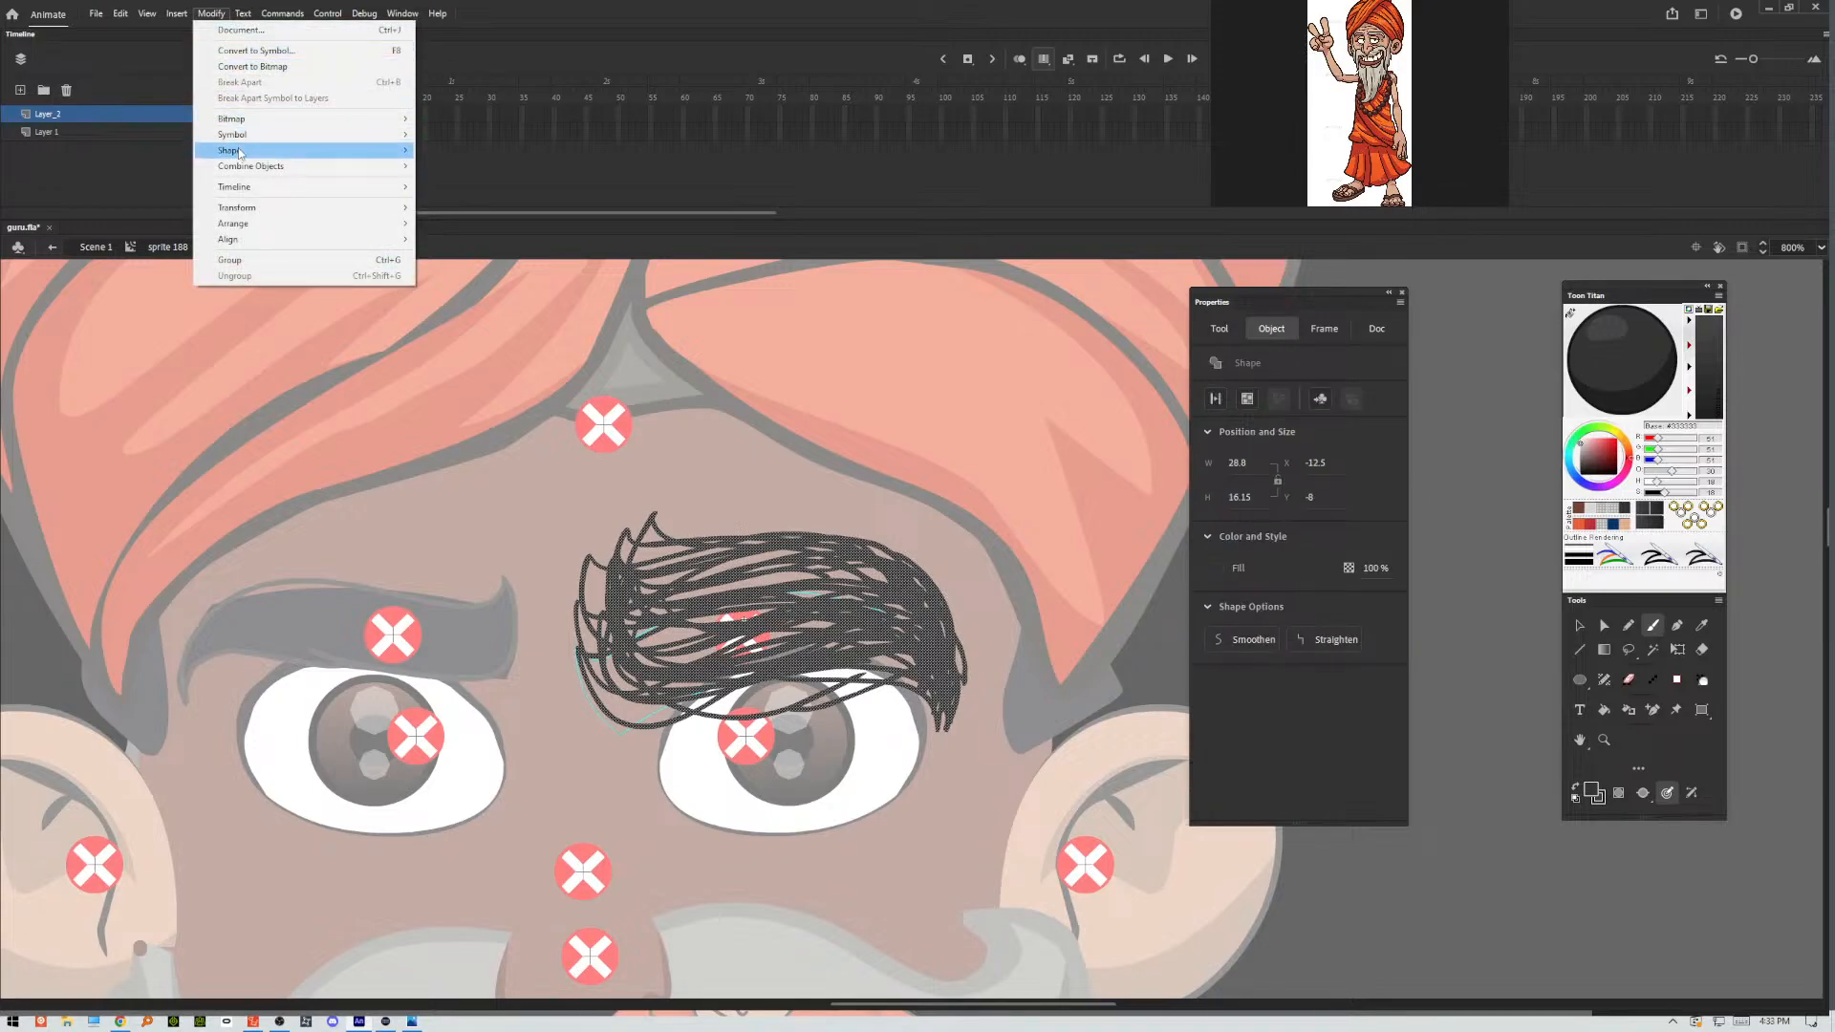
{"action": "mouse_move", "coordinate": [239, 153]}
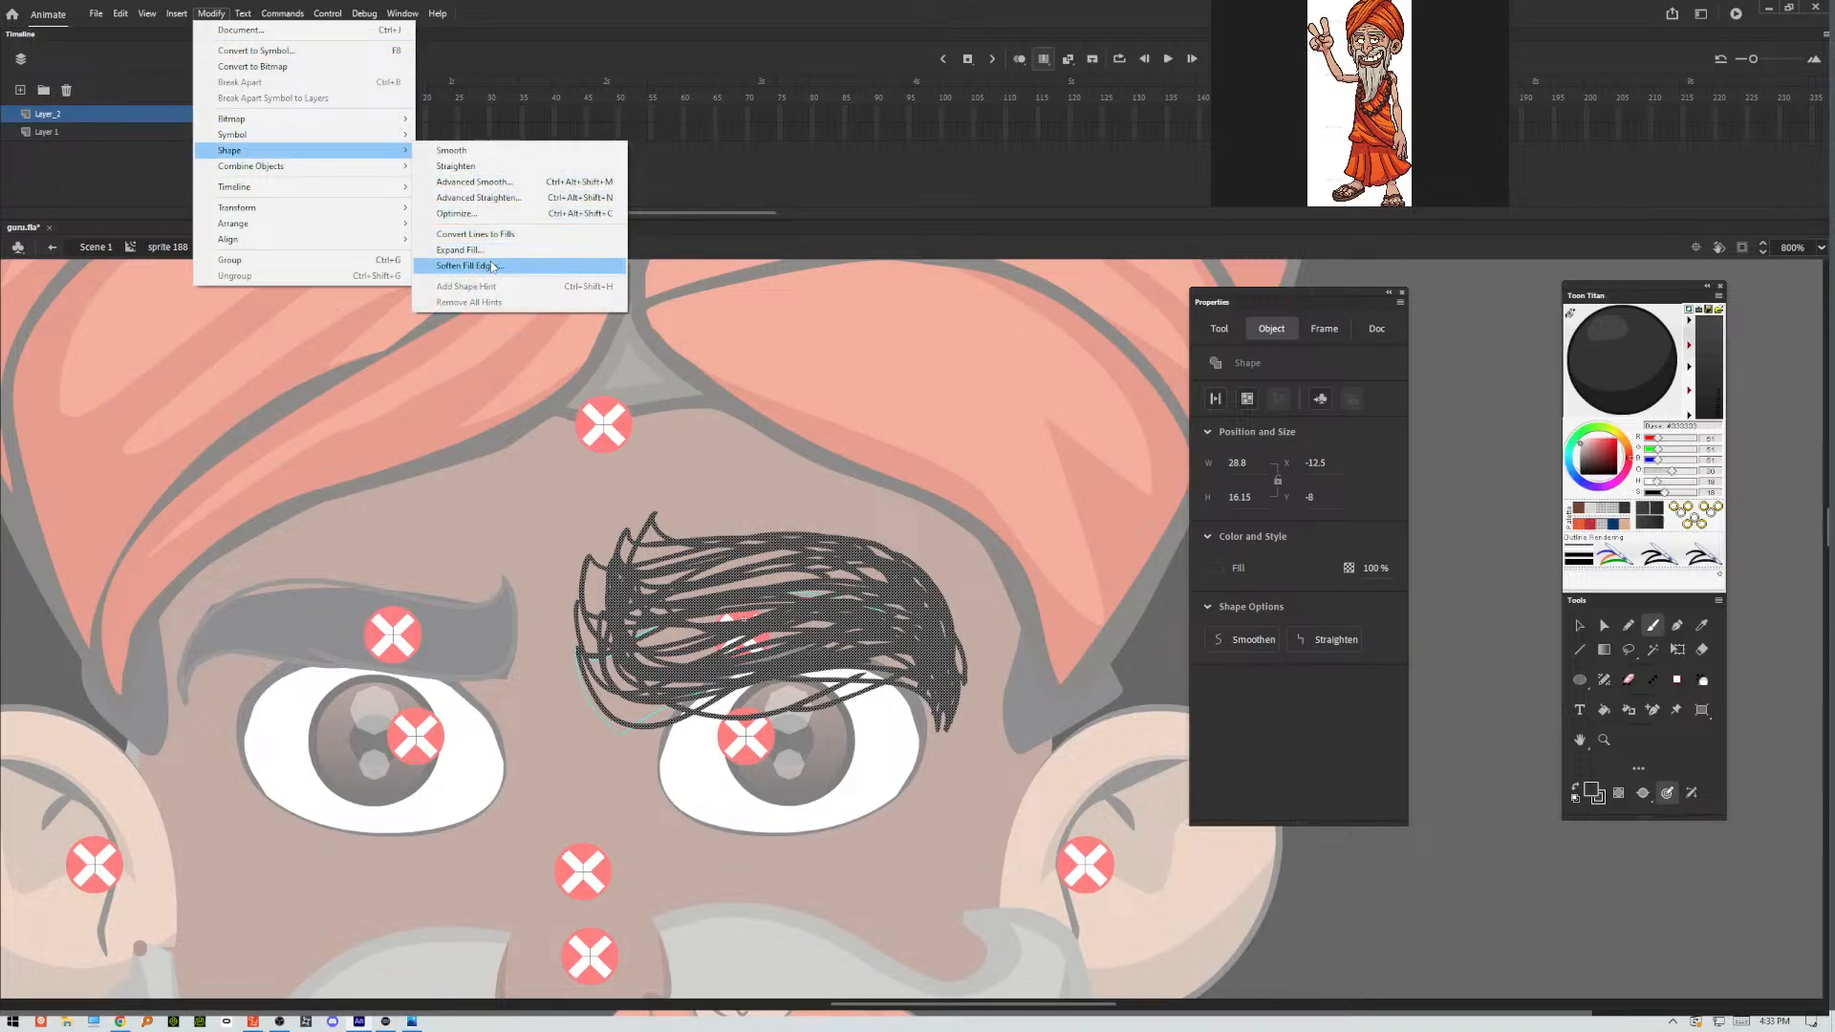
{"action": "left_click", "coordinate": [478, 213]}
{"action": "left_click_drag", "start_coordinate": [1086, 379], "coordinate": [1143, 389]}
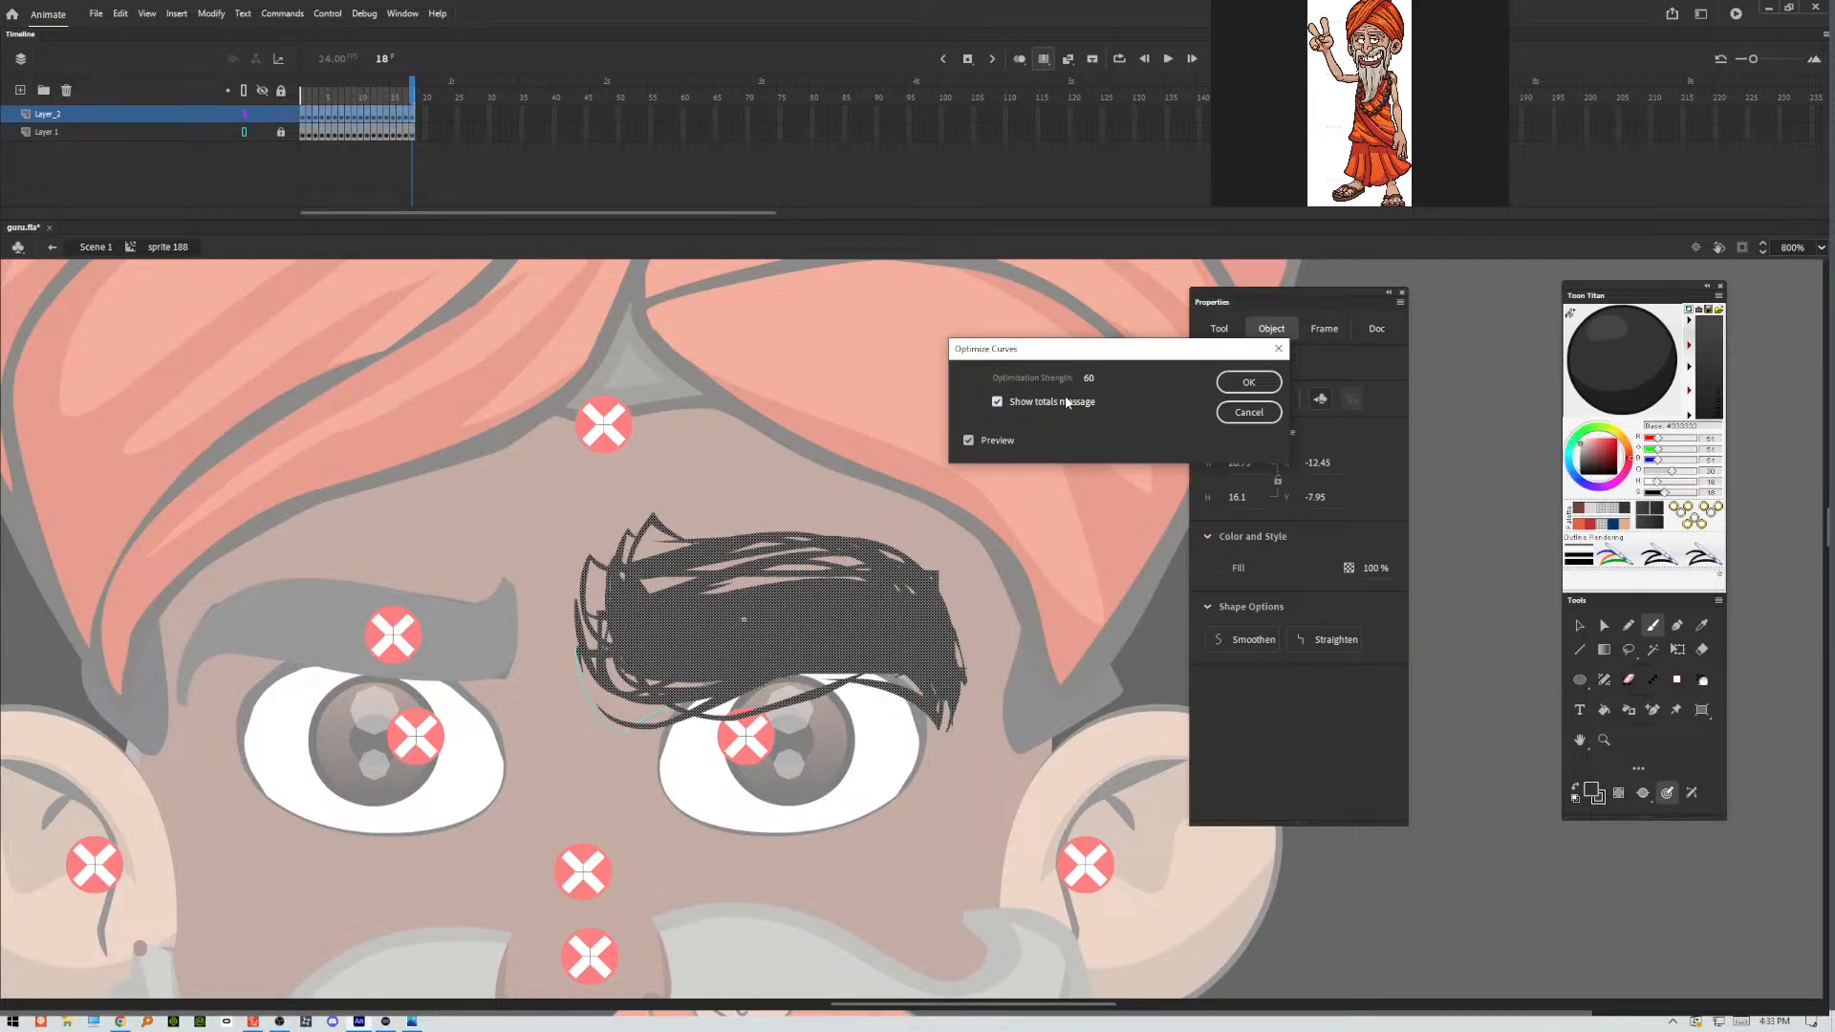
{"action": "left_click_drag", "start_coordinate": [1091, 384], "coordinate": [1056, 383]}
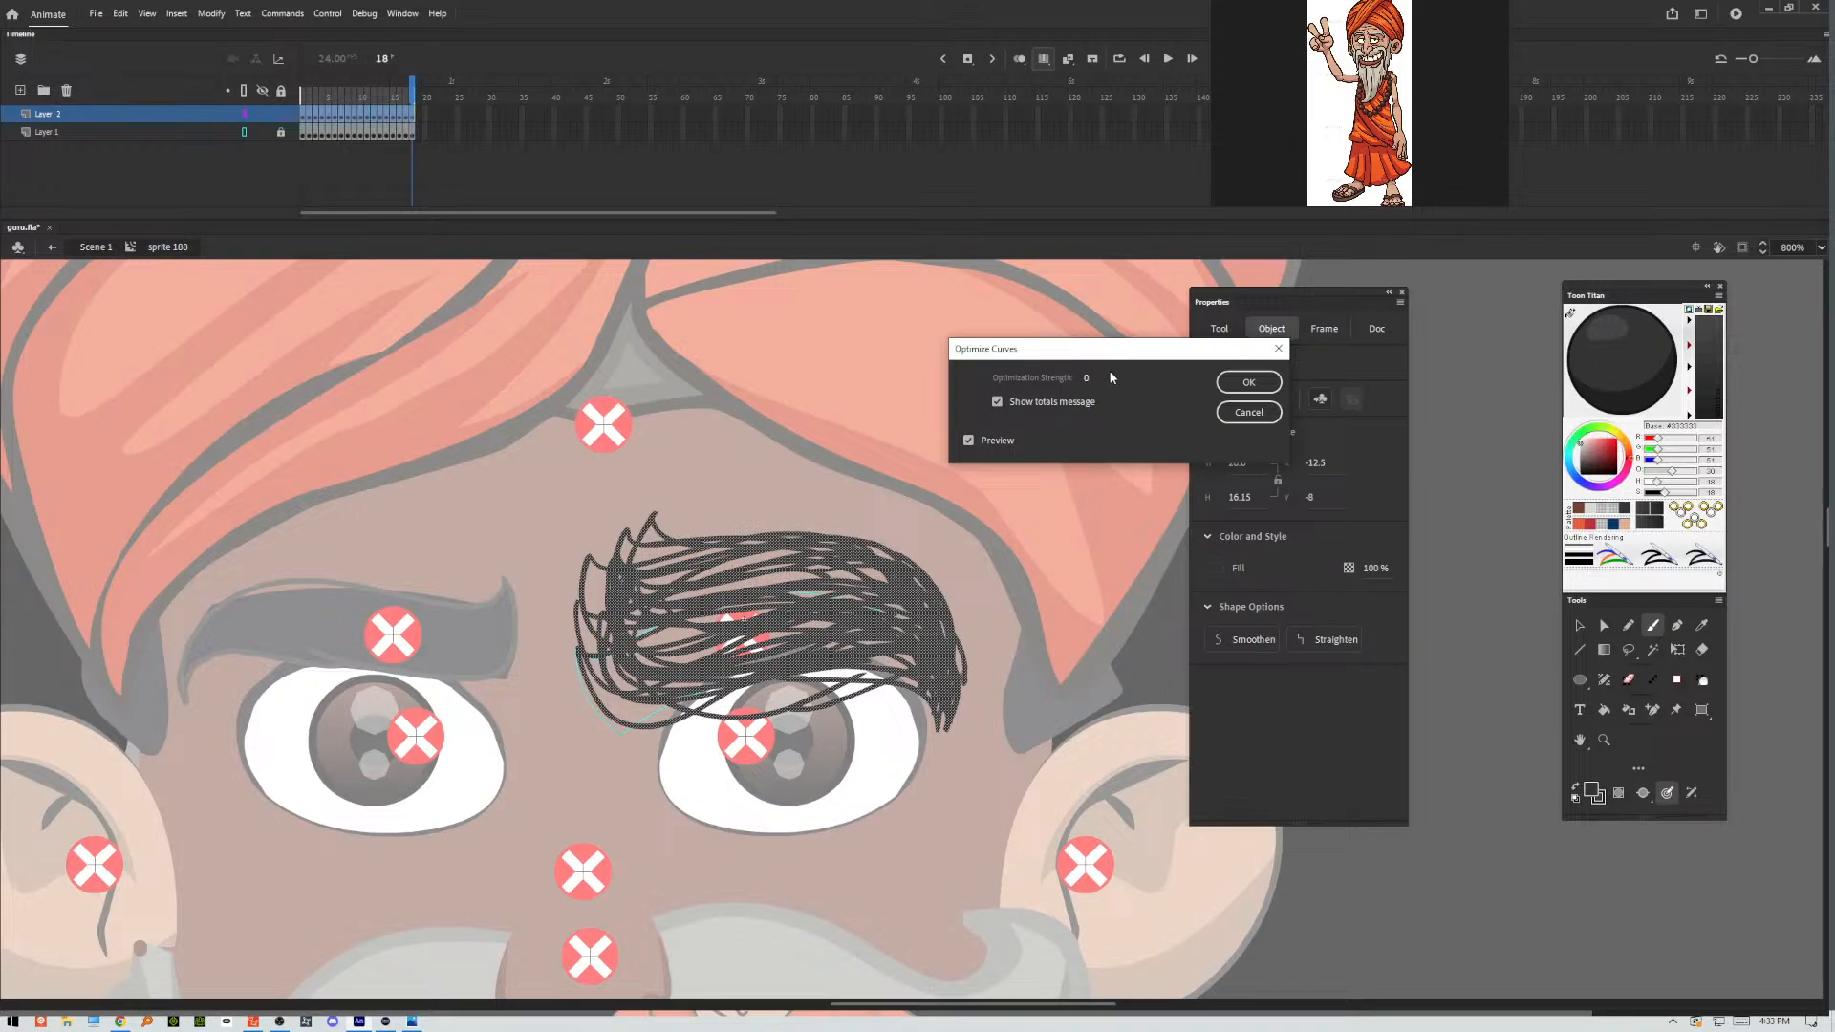
{"action": "left_click", "coordinate": [1249, 412]}
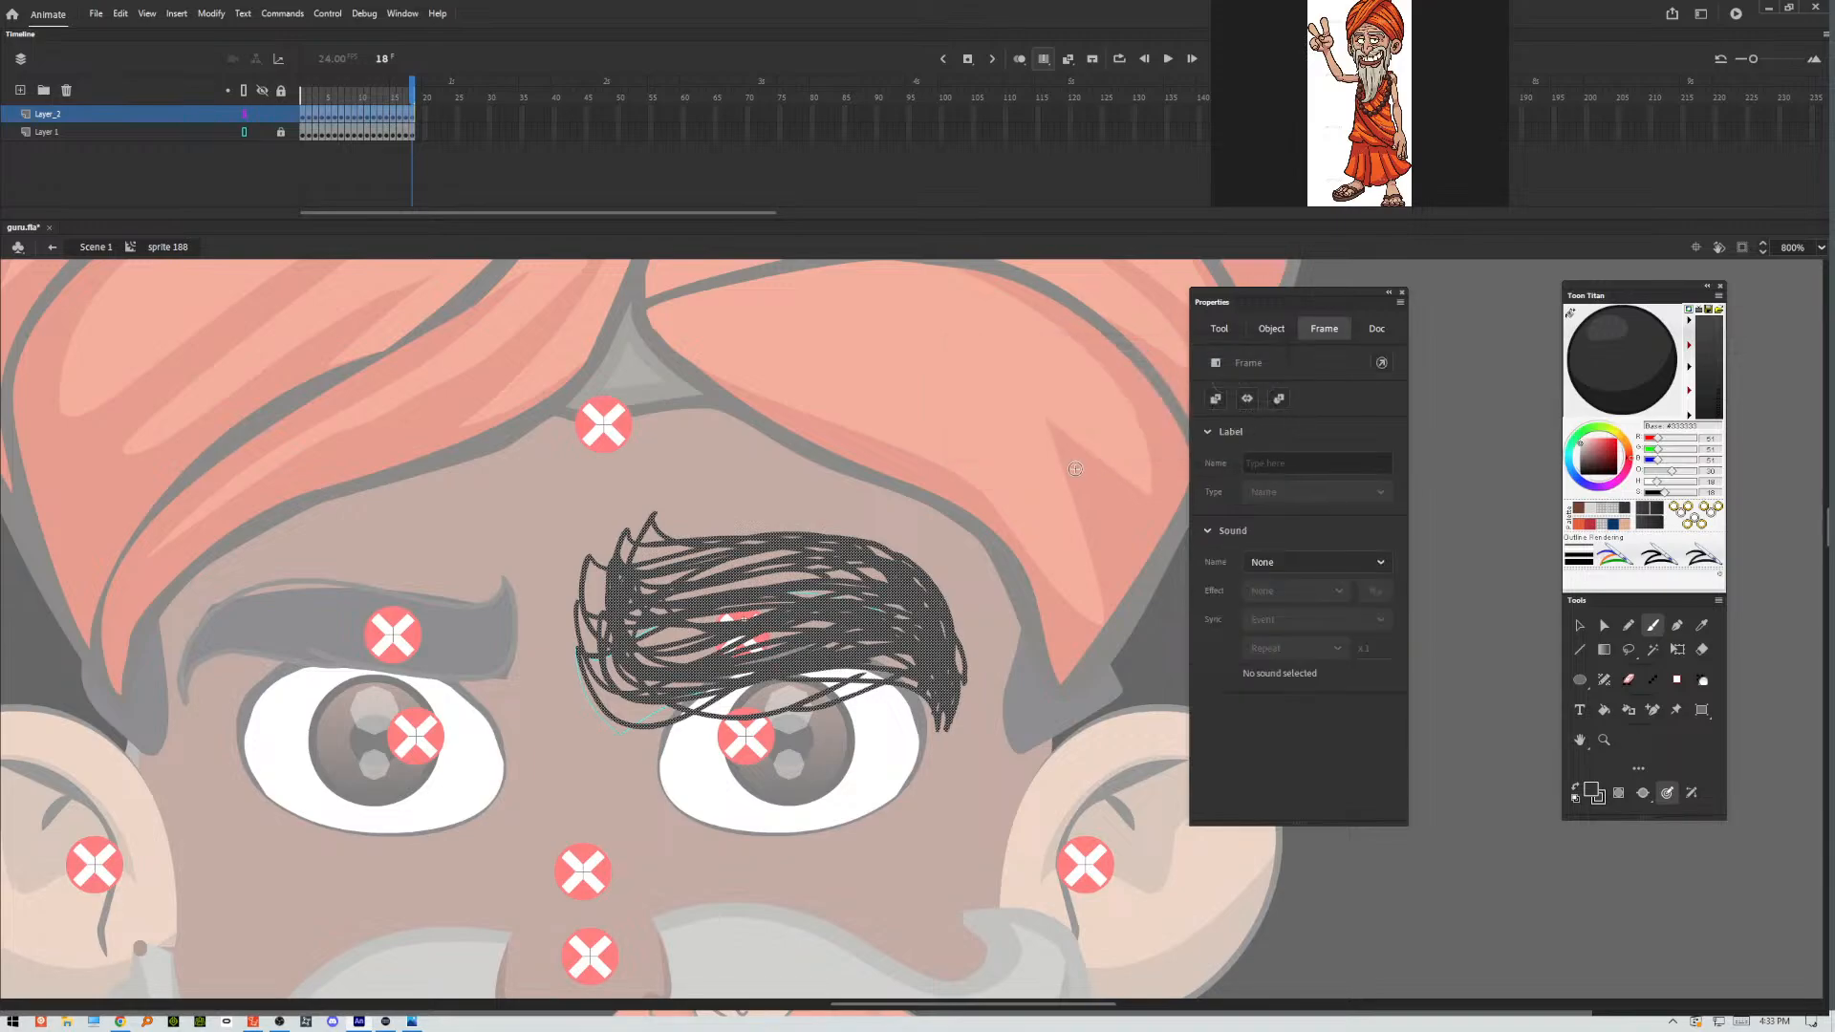
{"action": "left_click", "coordinate": [1569, 620]}
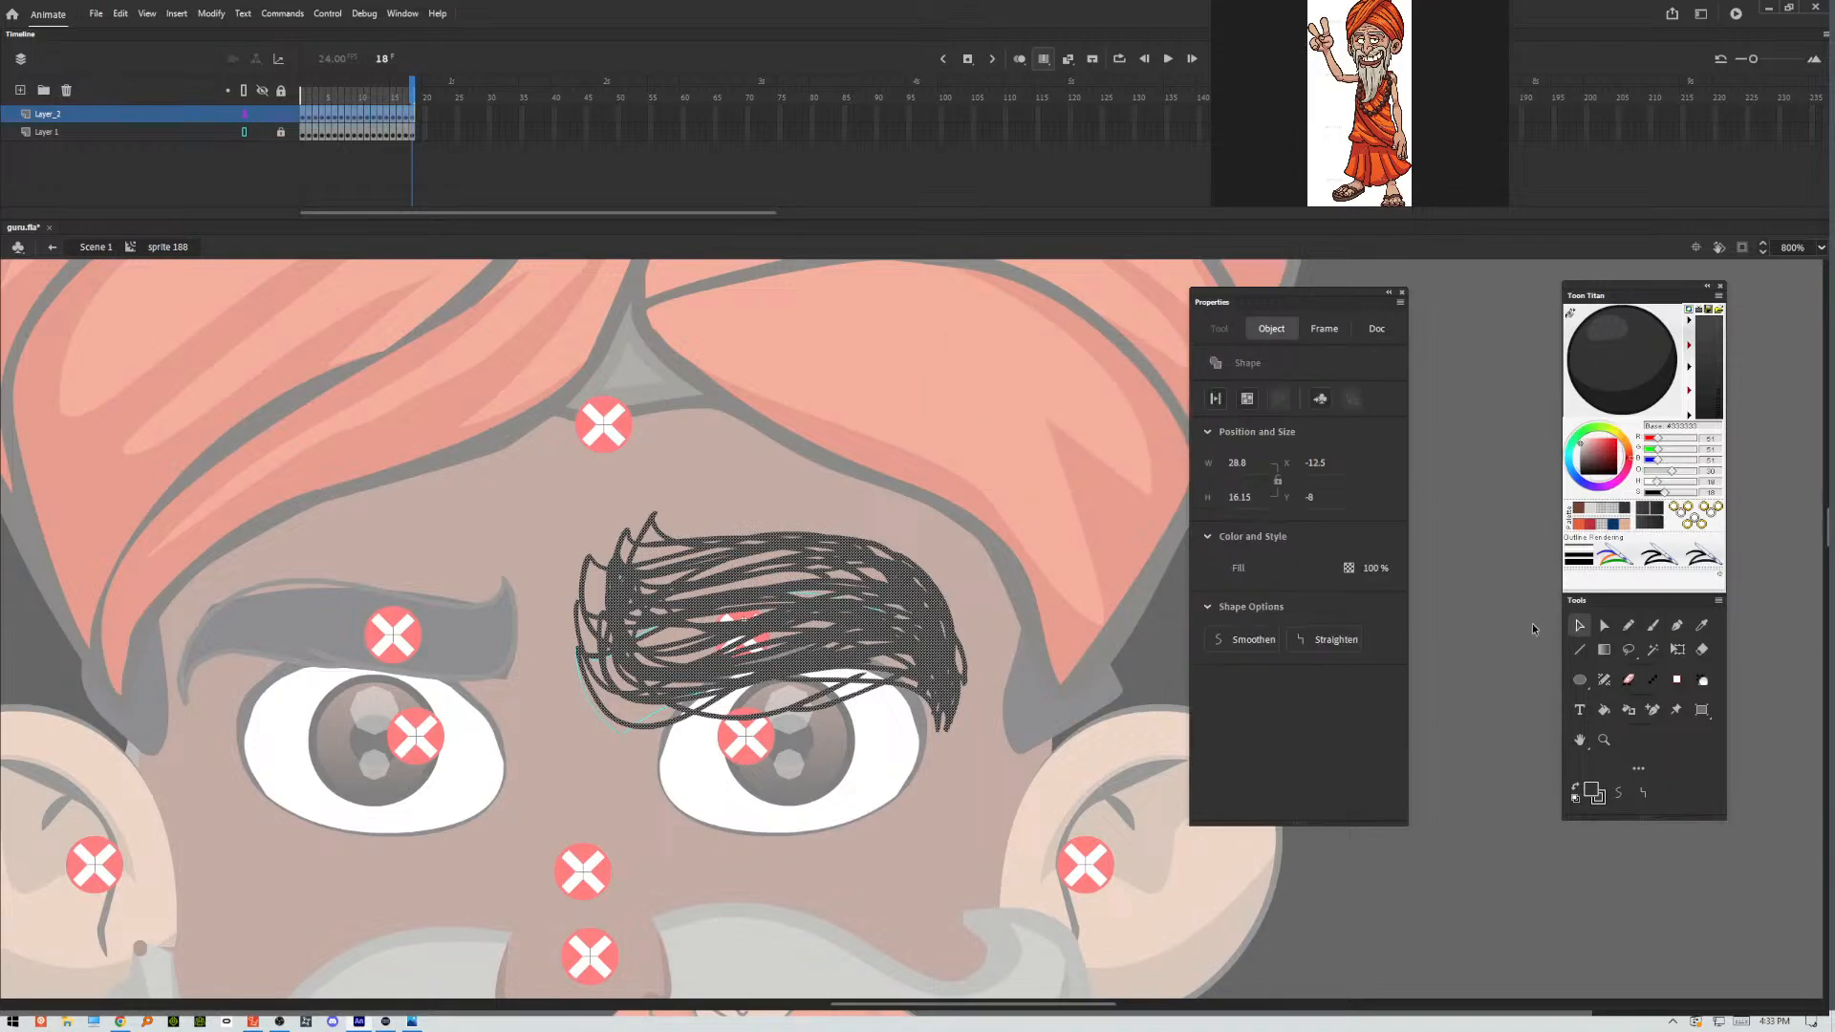
{"action": "left_click", "coordinate": [1048, 480]}
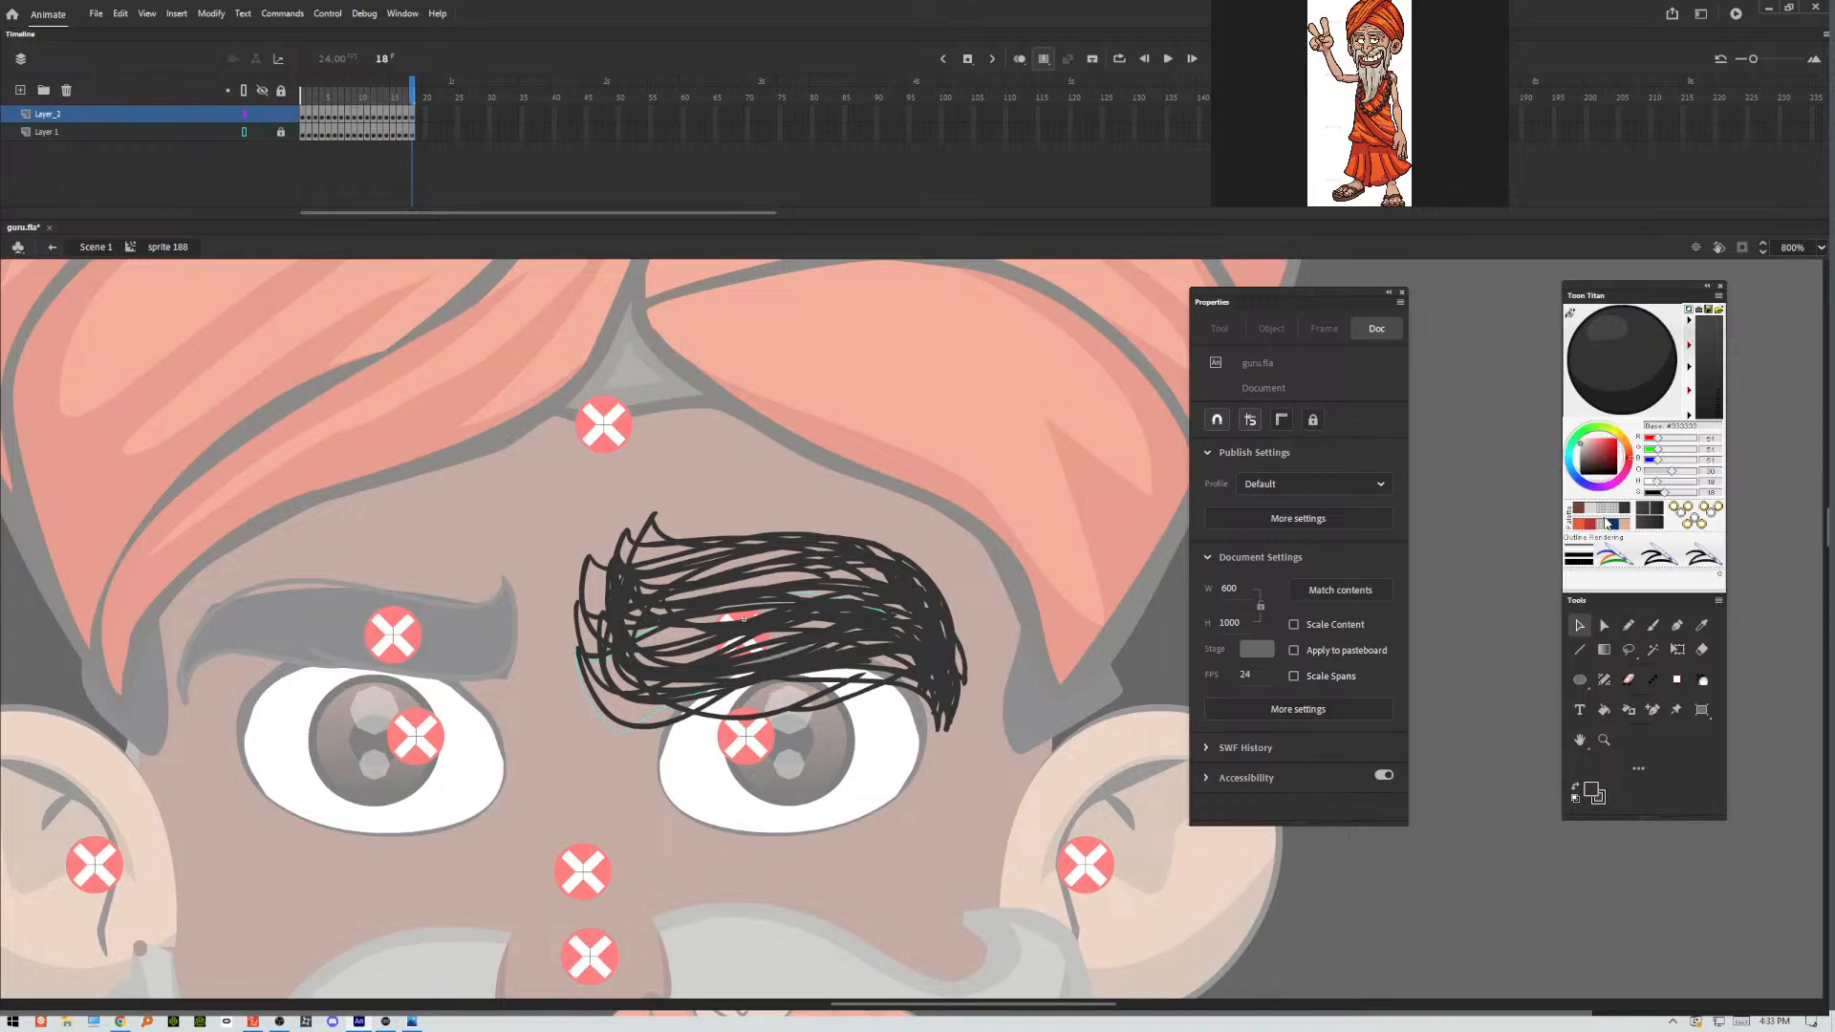
Try progressively lighter greys as the base color for the eyebrow fill in Toon Titan.
{"action": "left_click", "coordinate": [1578, 460]}
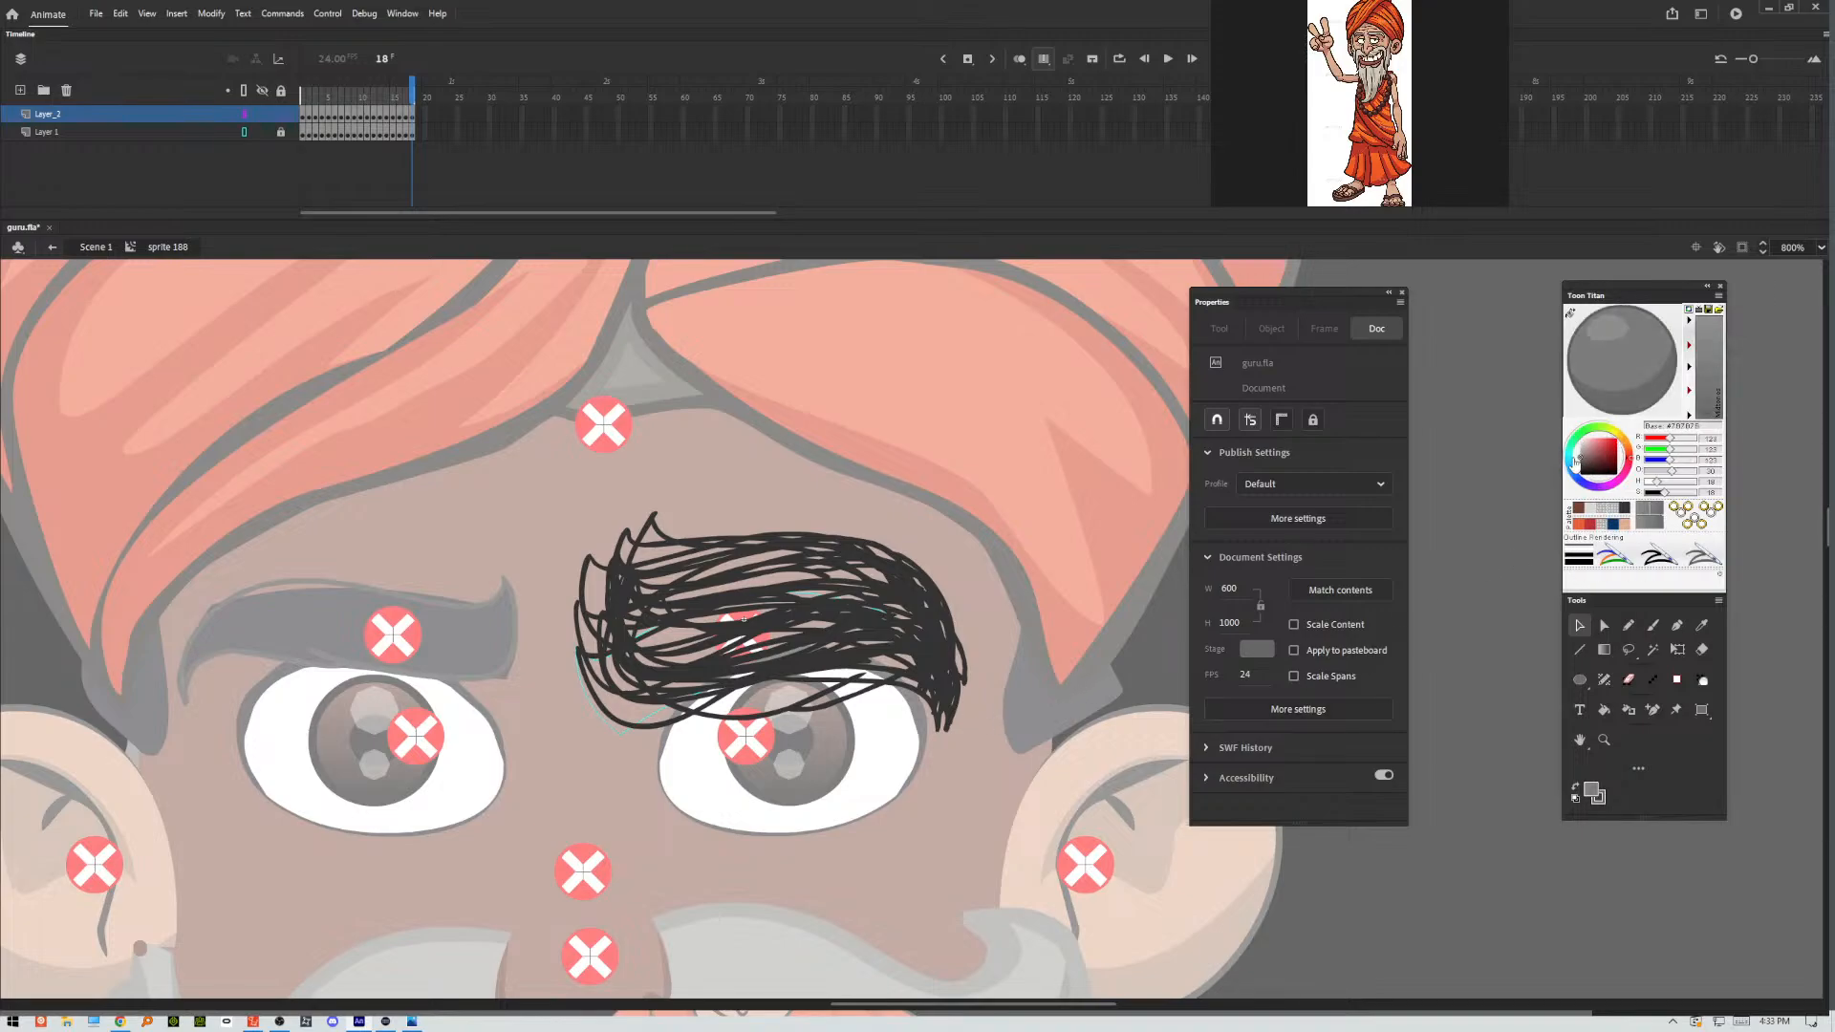
{"action": "left_click", "coordinate": [1579, 462]}
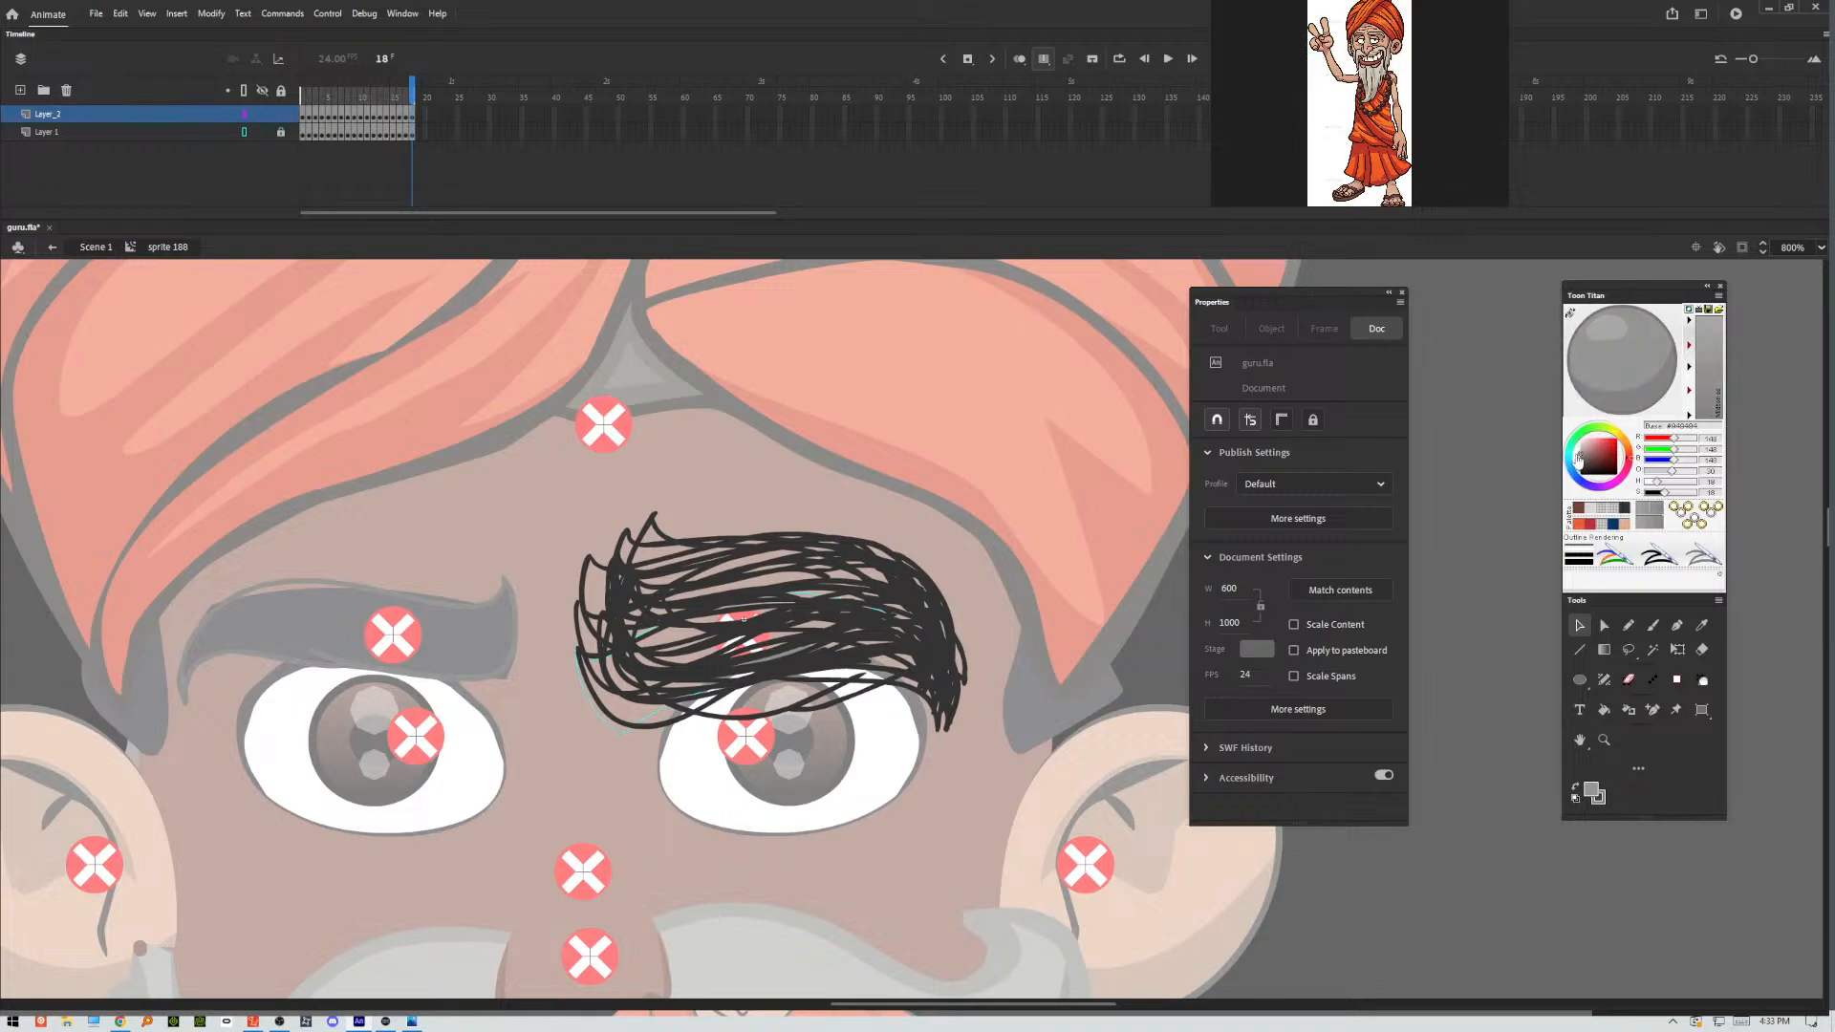
{"action": "left_click", "coordinate": [1578, 456]}
{"action": "left_click", "coordinate": [1579, 451]}
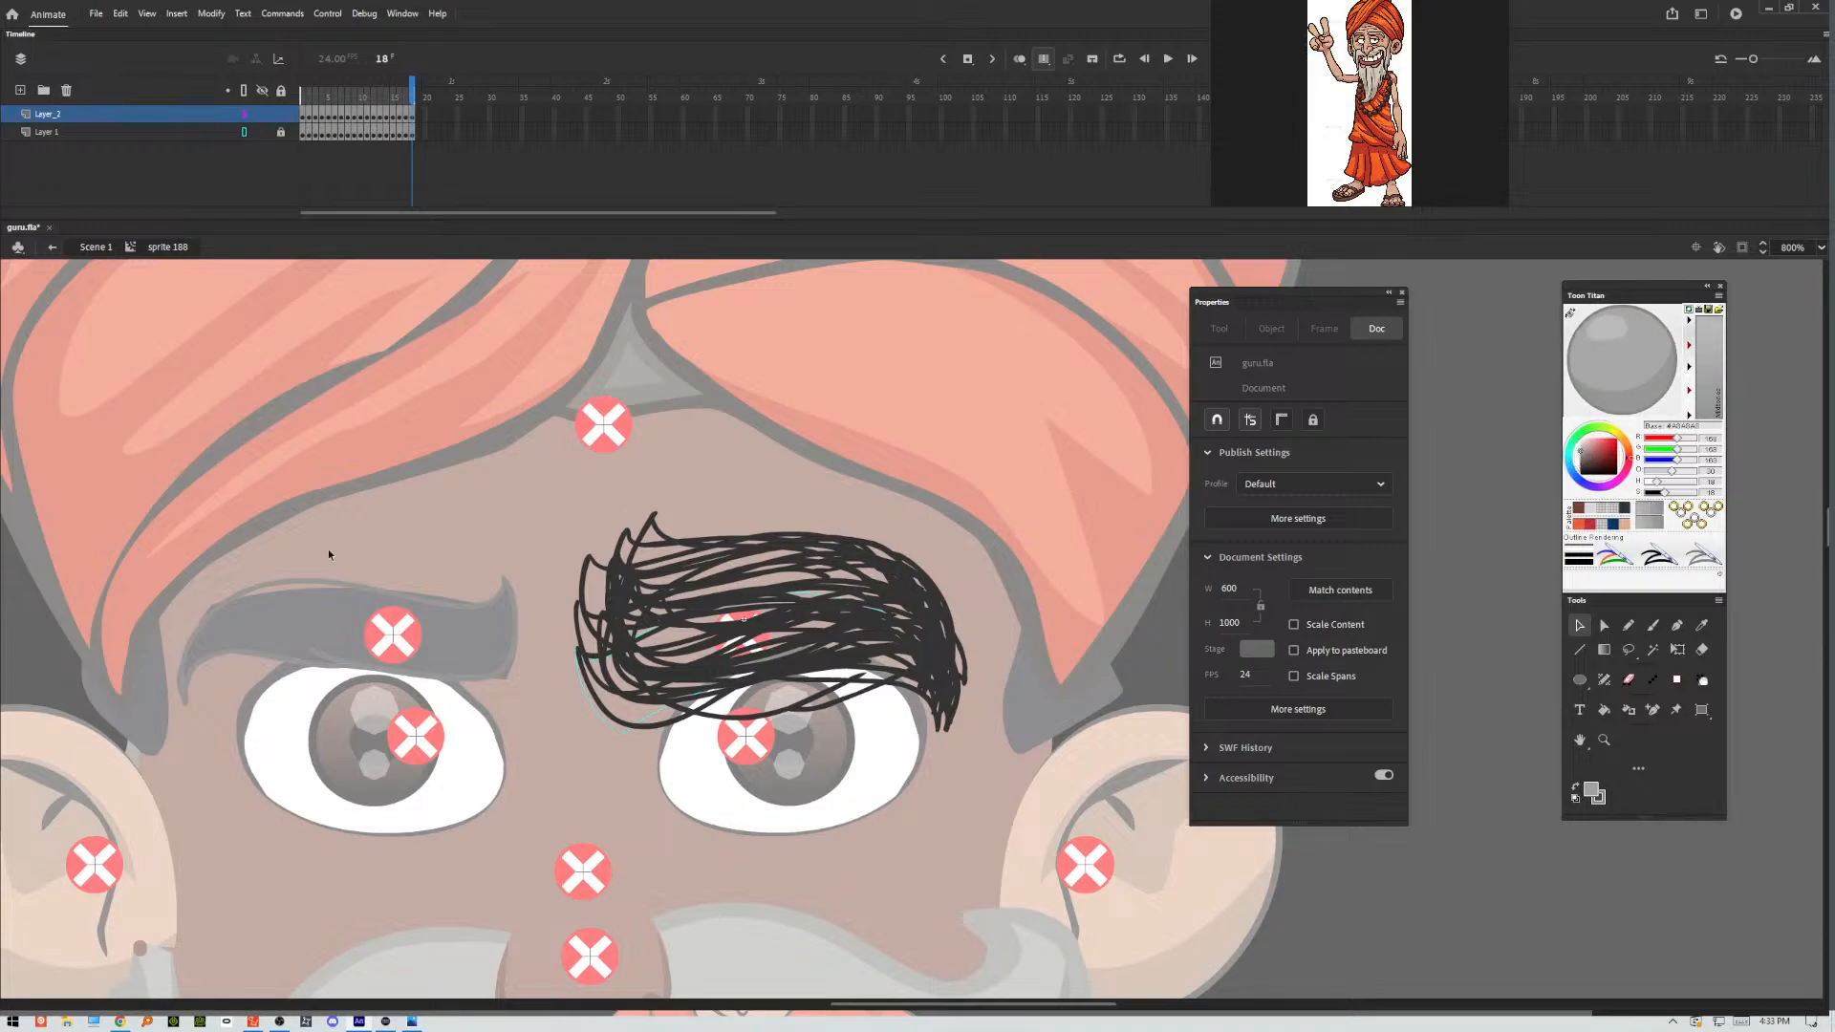
Return to Scene 1, sample the light grey beard color from the reference picture and load it into Toon Titan.
{"action": "double_click", "coordinate": [321, 553]}
{"action": "left_click_drag", "start_coordinate": [183, 616], "coordinate": [1049, 551]}
{"action": "key", "text": "ctrl+minus"}
{"action": "key", "text": "ctrl+minus"}
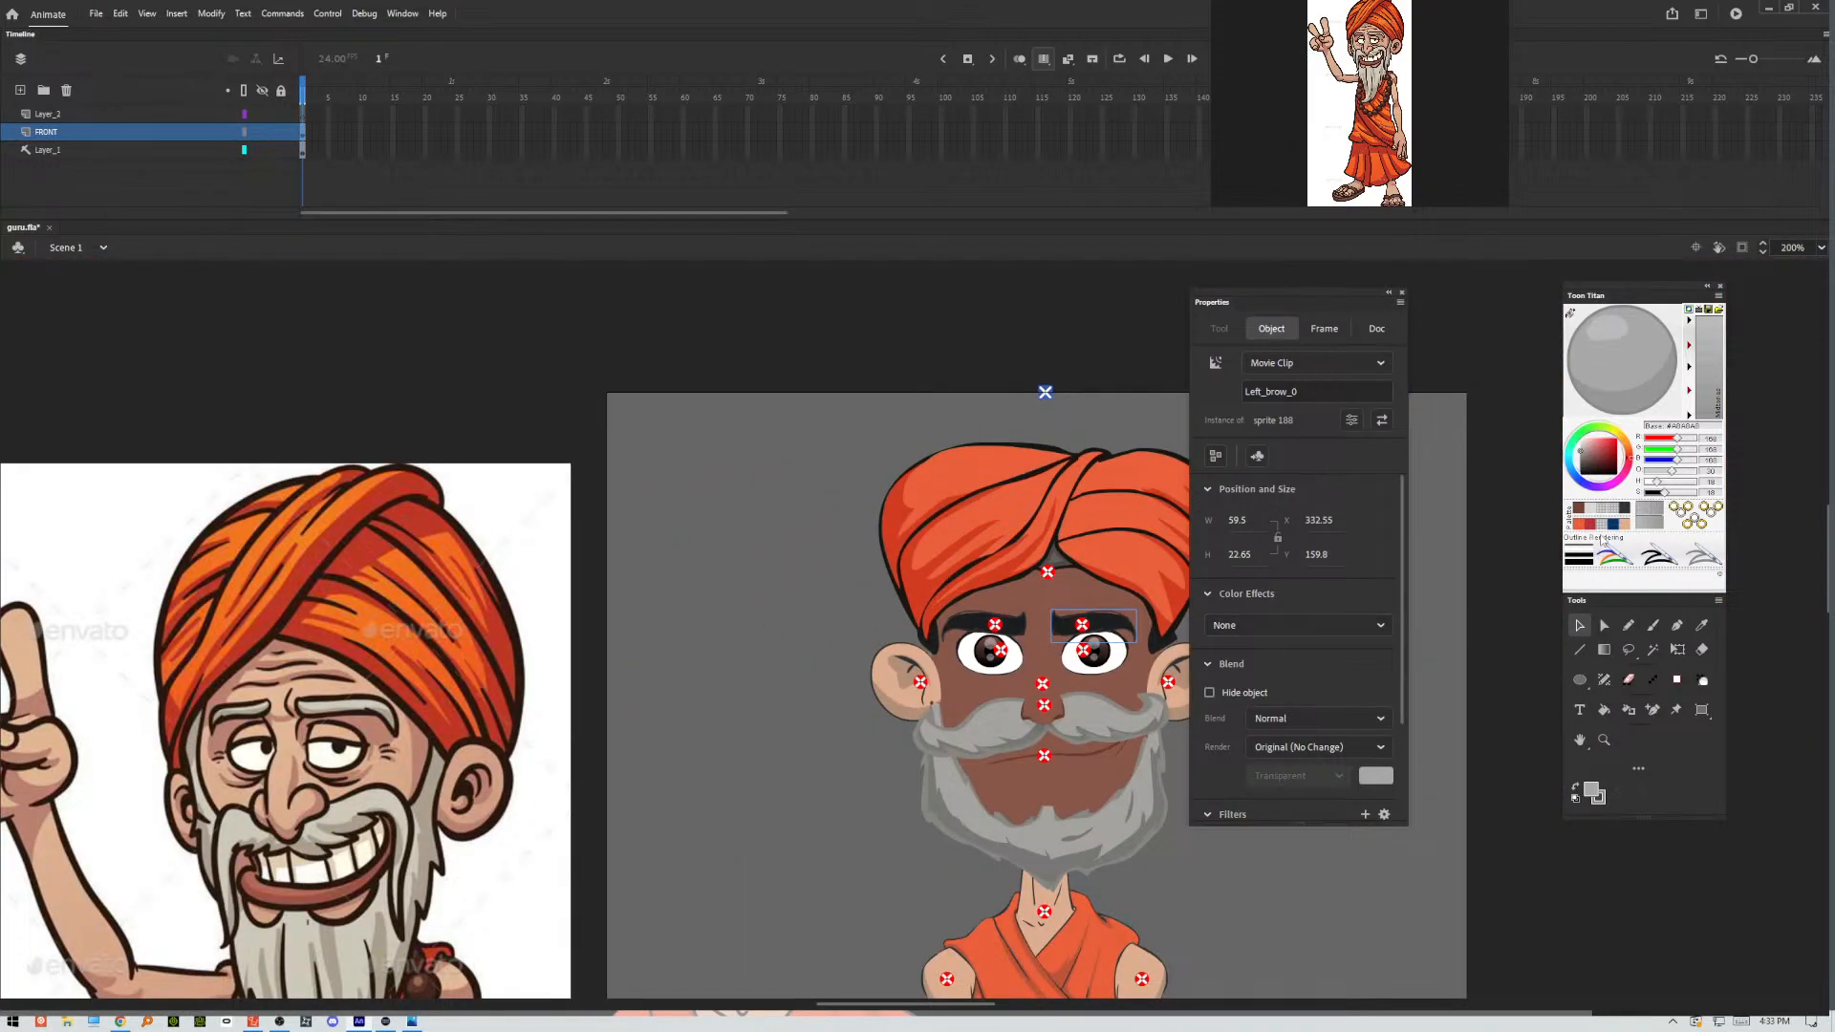
{"action": "left_click", "coordinate": [1701, 627]}
{"action": "left_click", "coordinate": [347, 819]}
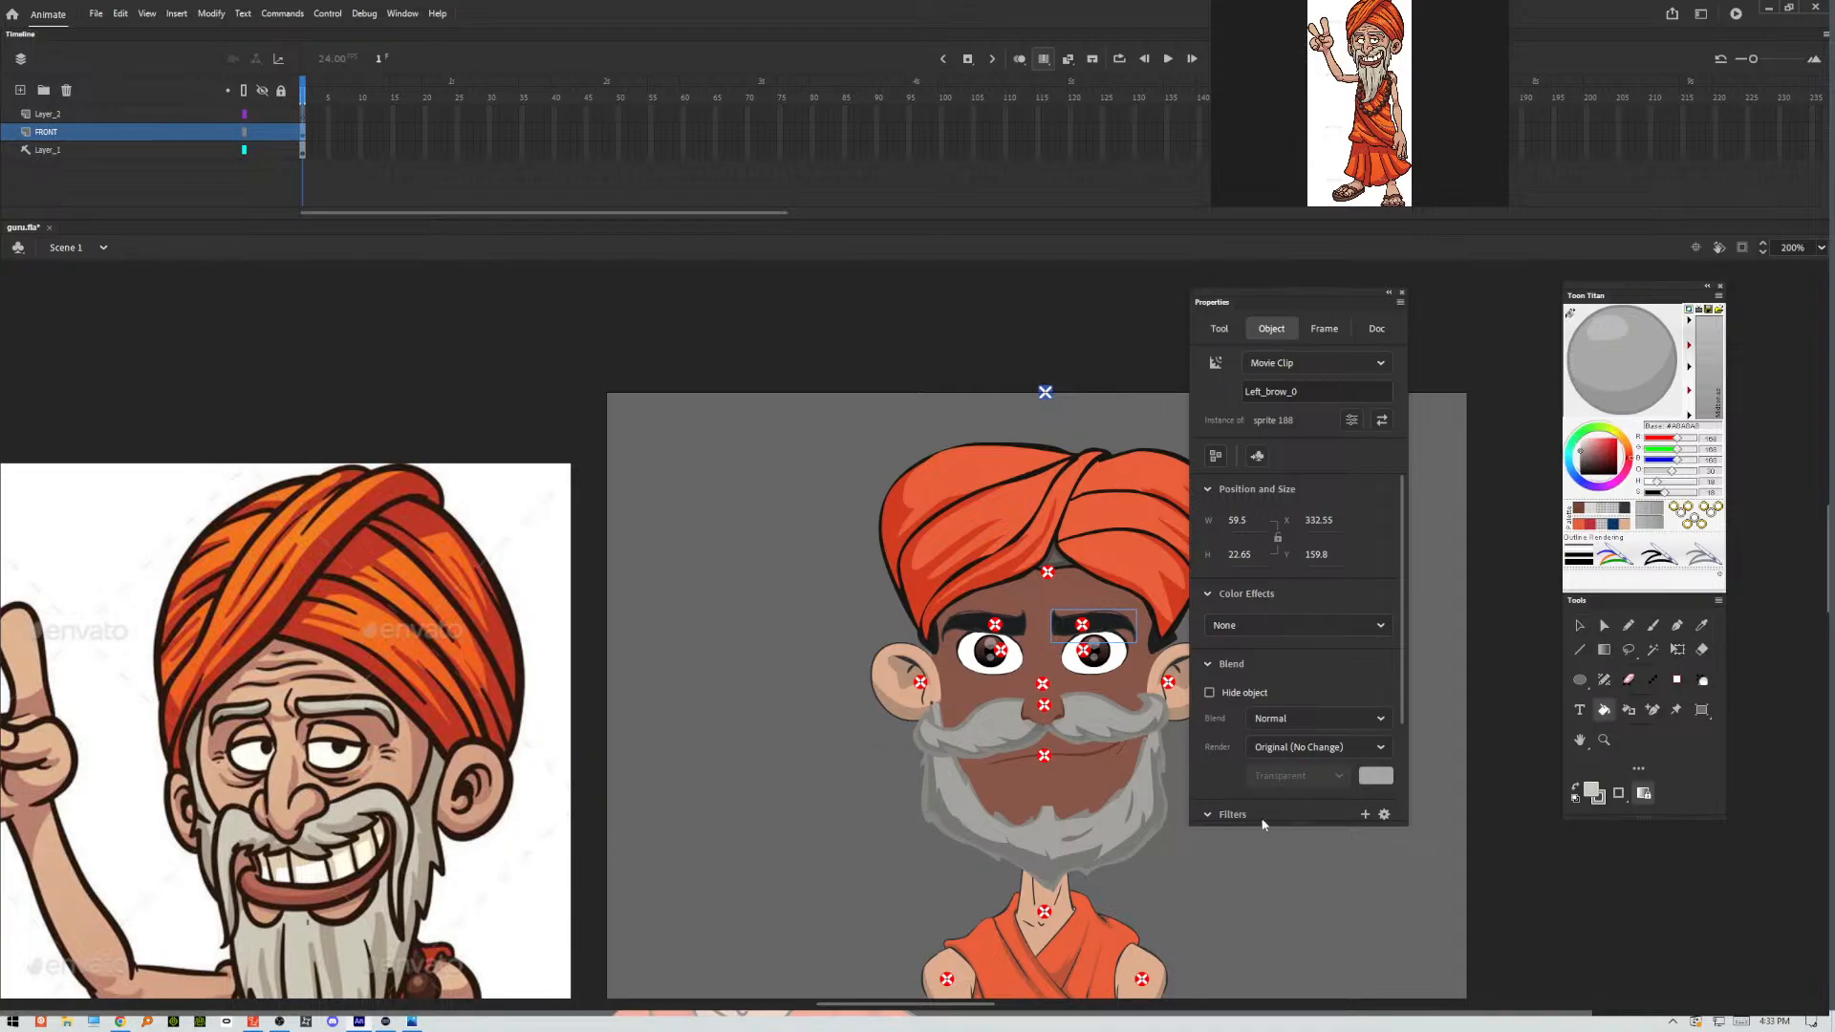
{"action": "left_click", "coordinate": [1570, 318]}
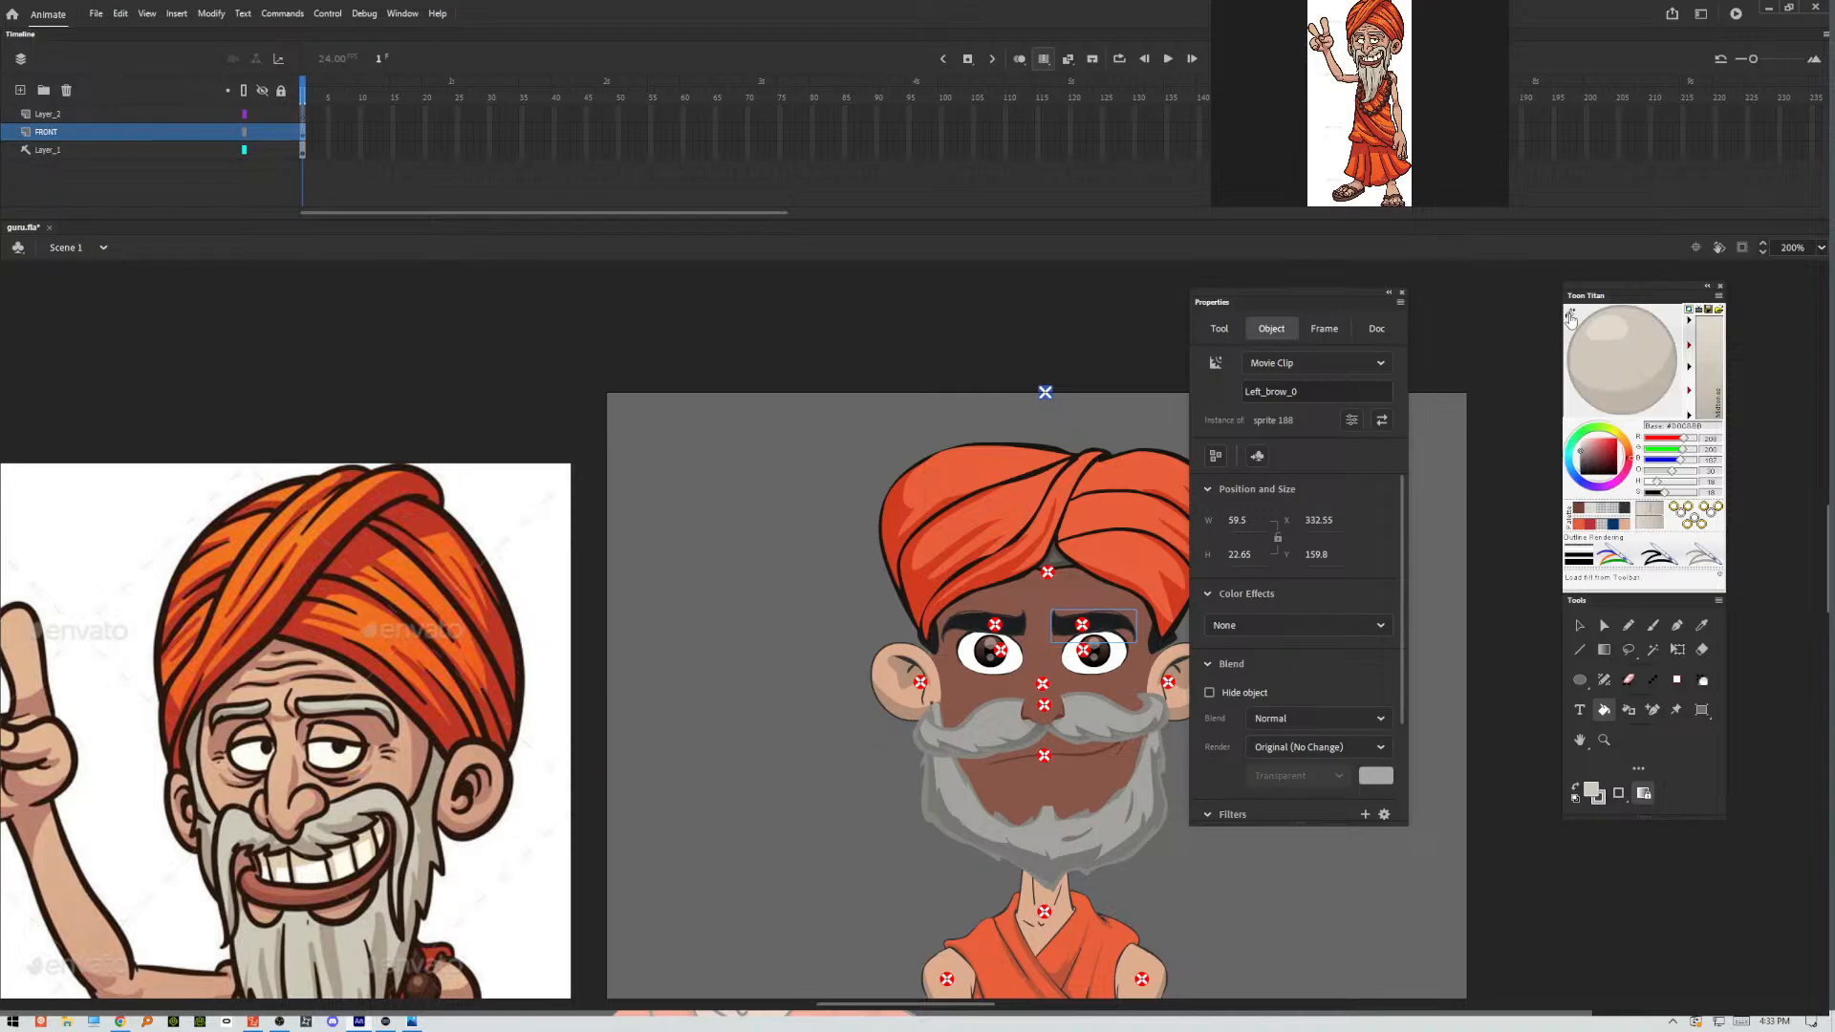
Reopen the Left_brow_0 eyebrow symbol for close-up editing of its traced outlines.
{"action": "key", "text": "v"}
{"action": "double_click", "coordinate": [1116, 625]}
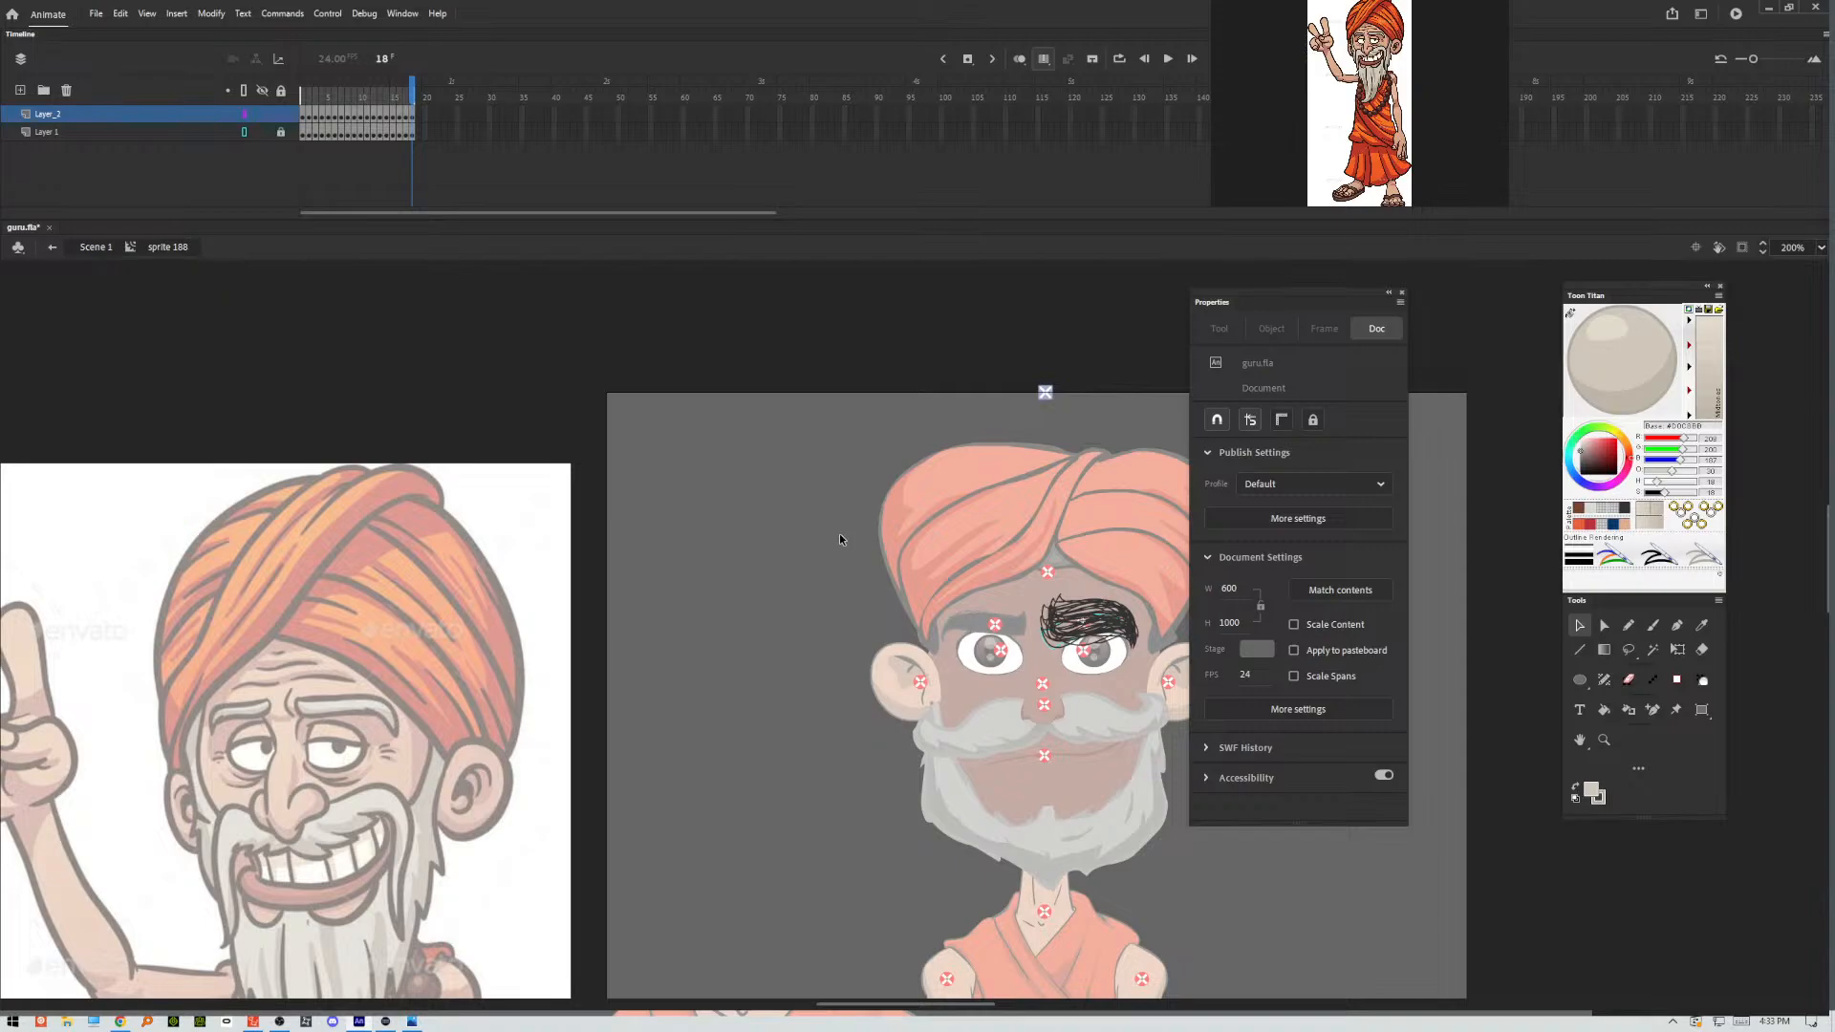
{"action": "key", "text": "ctrl+equal"}
{"action": "key", "text": "ctrl+equal"}
{"action": "key", "text": "ctrl+equal"}
{"action": "mouse_move", "coordinate": [1054, 542]}
{"action": "left_mouse_down"}
{"action": "mouse_move", "coordinate": [267, 613]}
{"action": "mouse_move", "coordinate": [316, 617]}
{"action": "left_mouse_up"}
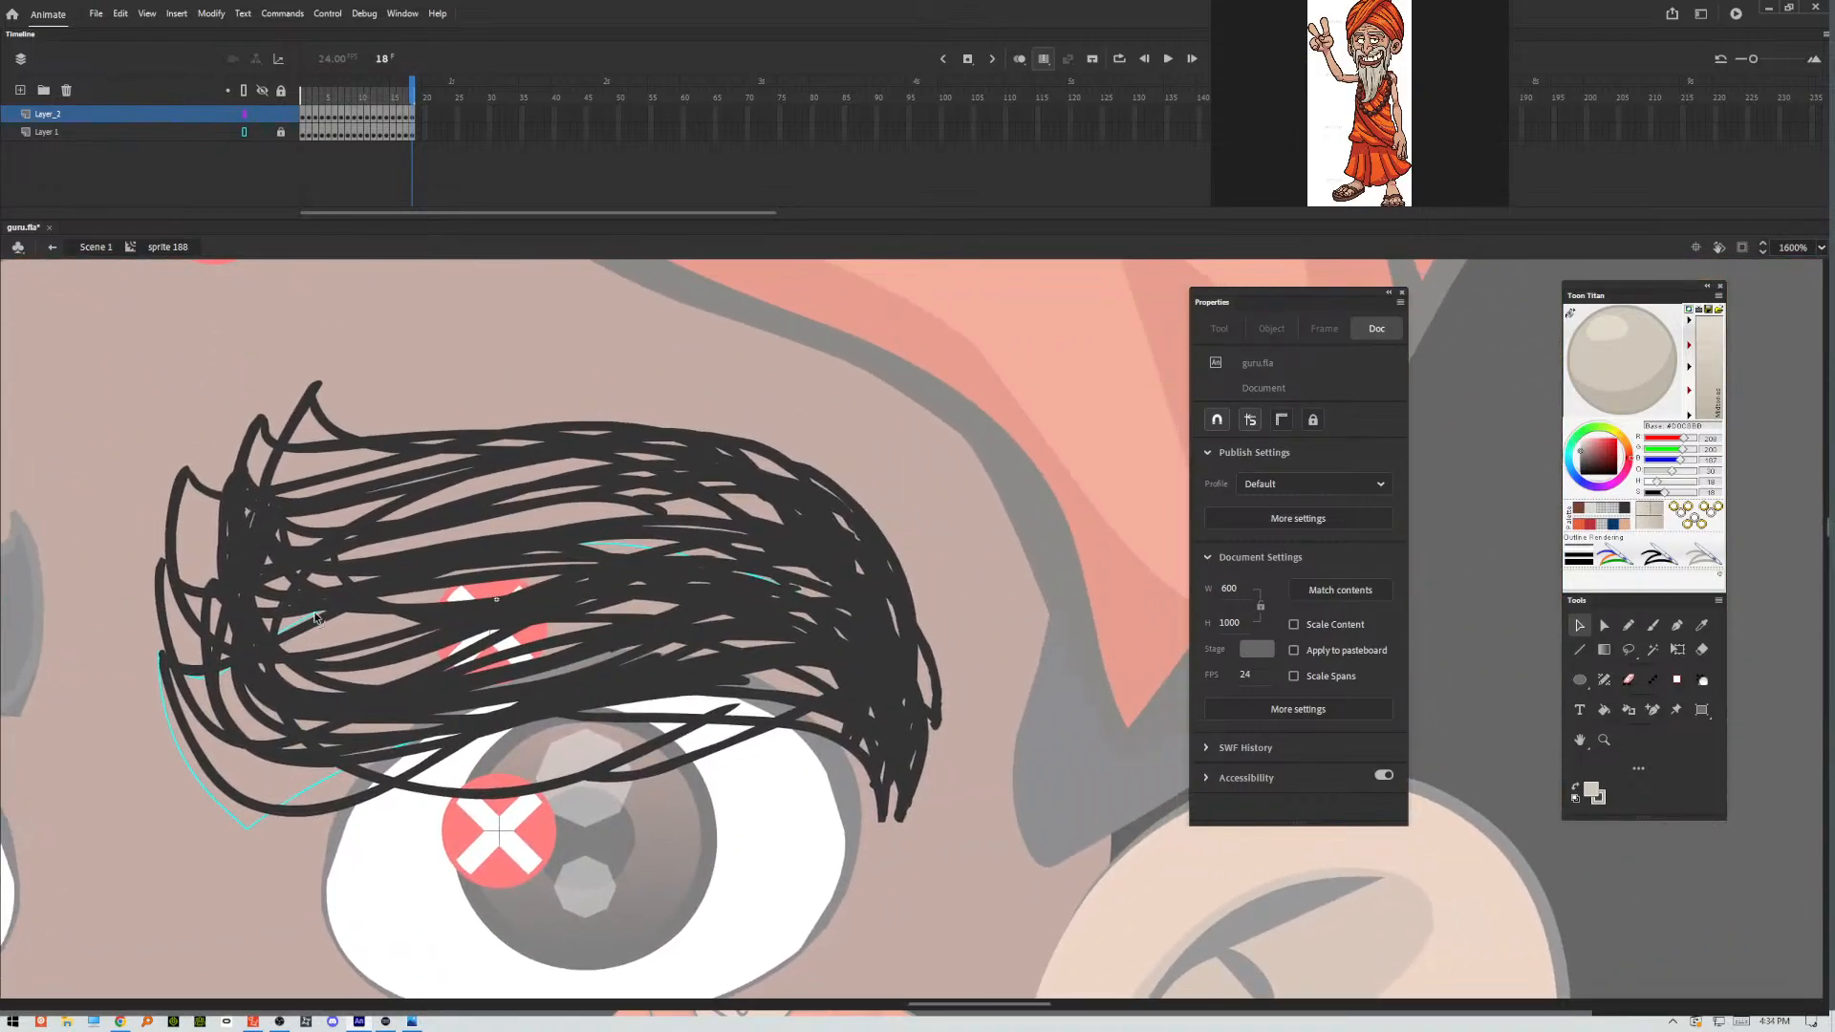
Turn off multi-frame editing and fill the eyebrow outlines in frames 1 to 3 with the beard grey using the Paint Bucket.
{"action": "left_click", "coordinate": [1044, 59]}
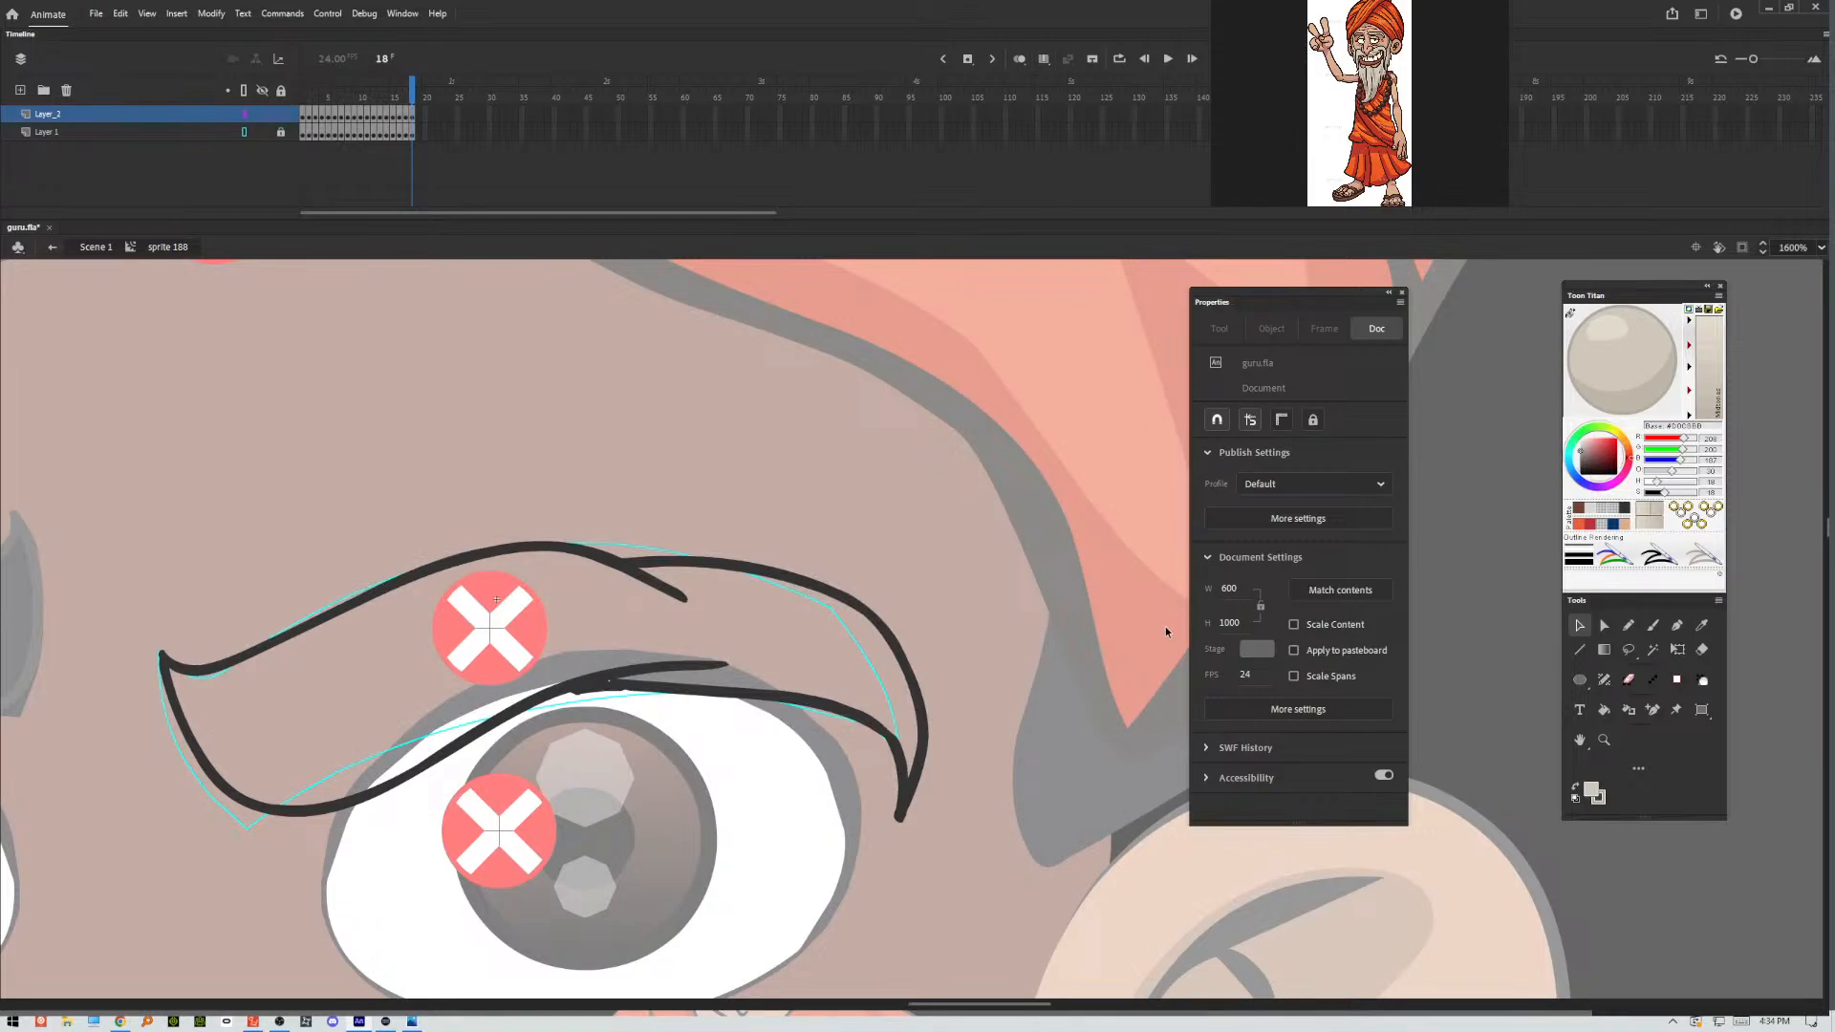
{"action": "key", "text": "Return"}
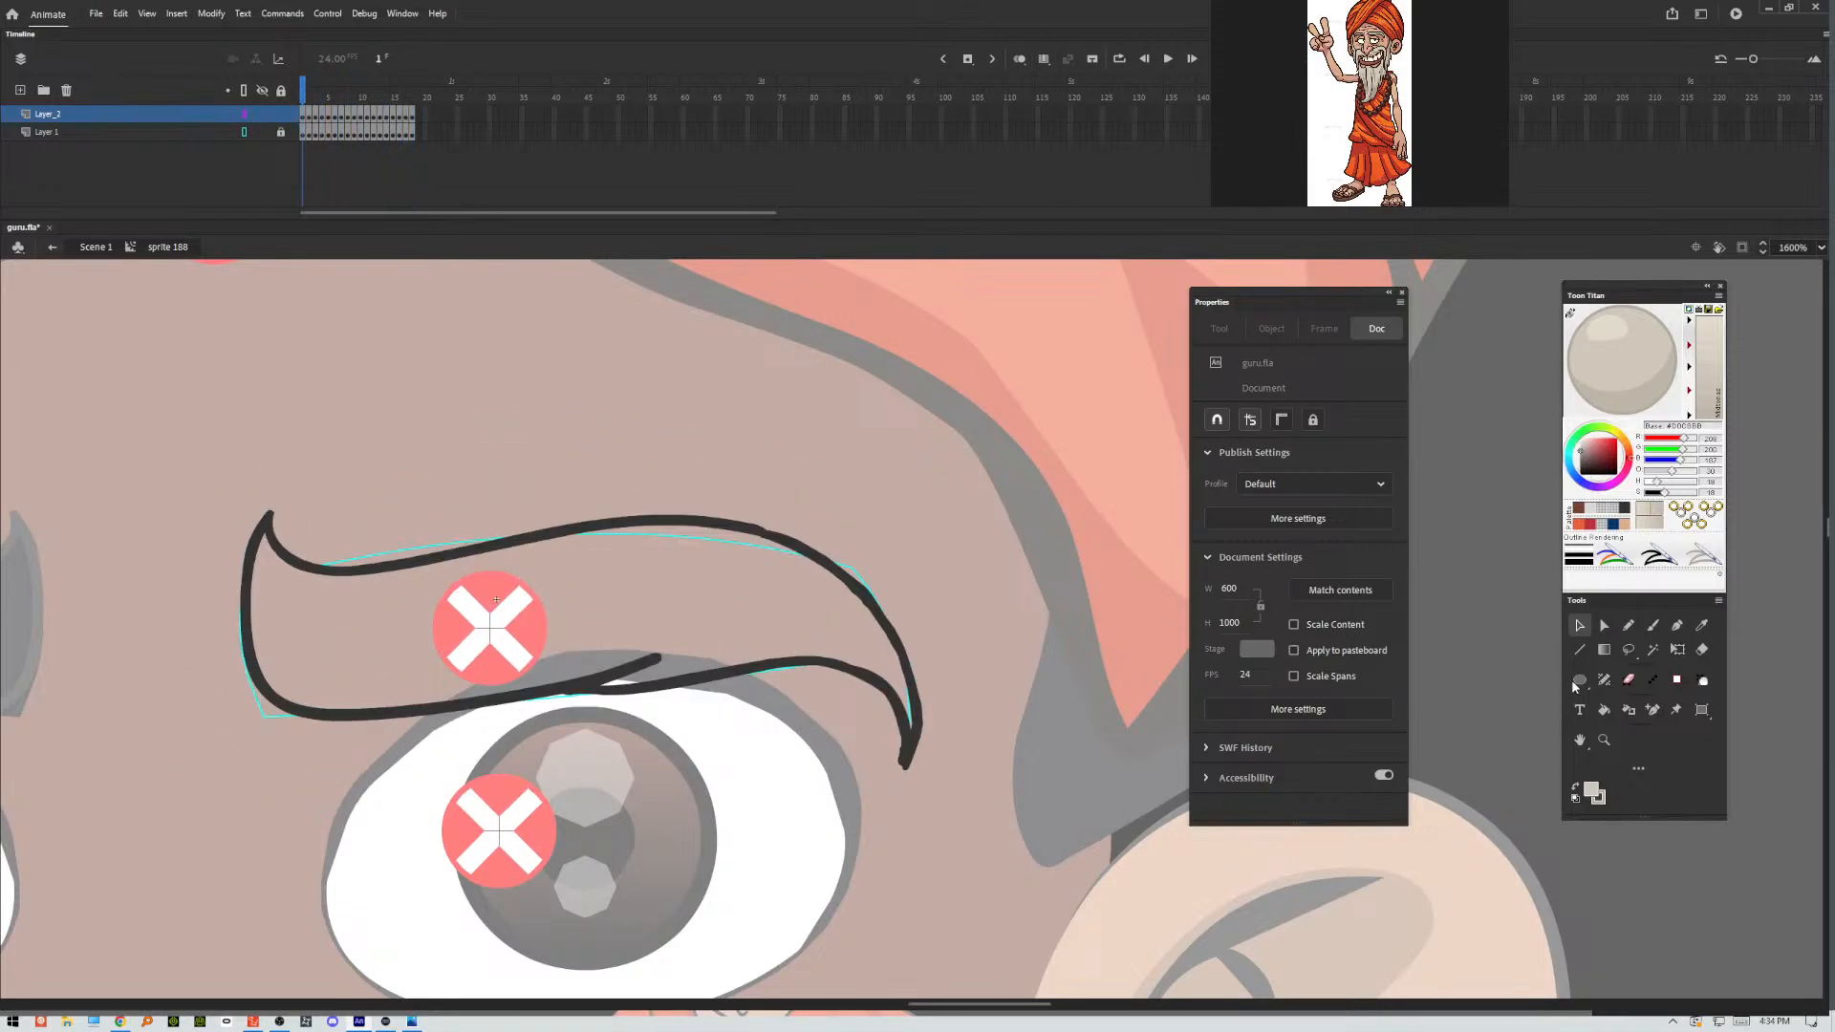
{"action": "left_click", "coordinate": [1604, 709]}
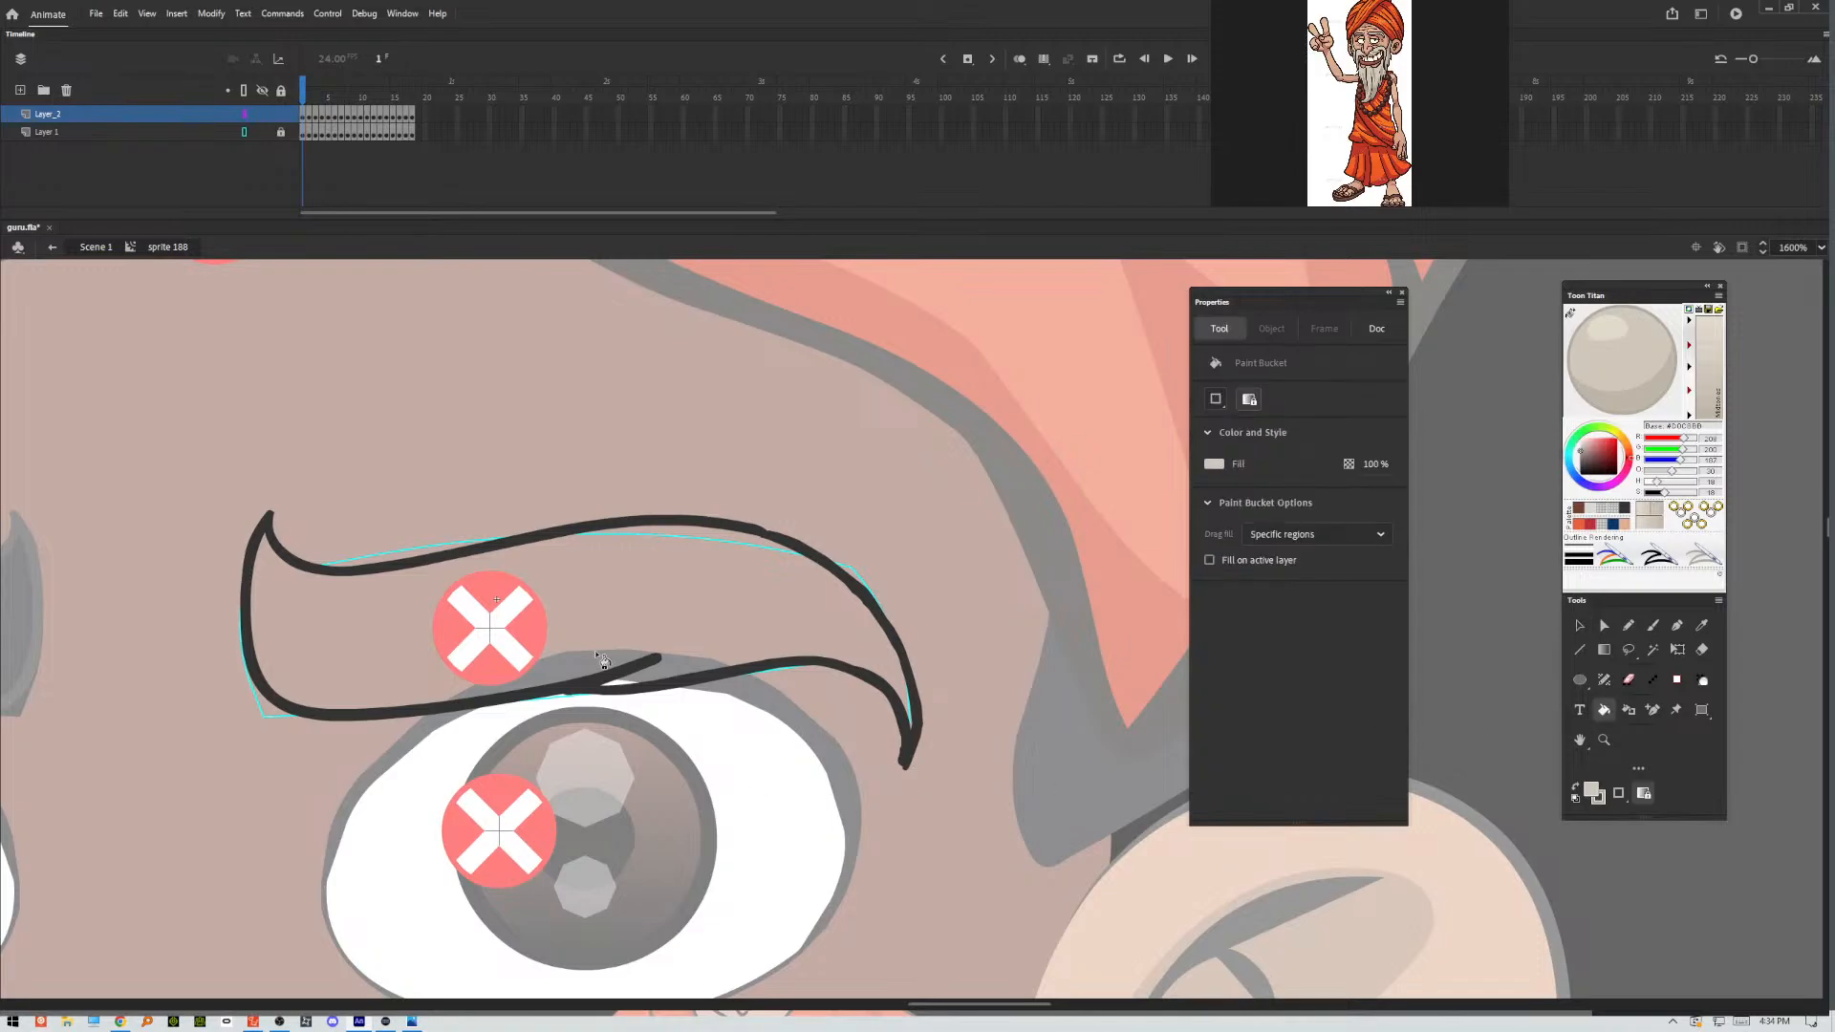
{"action": "left_click", "coordinate": [633, 600]}
{"action": "key", "text": "period"}
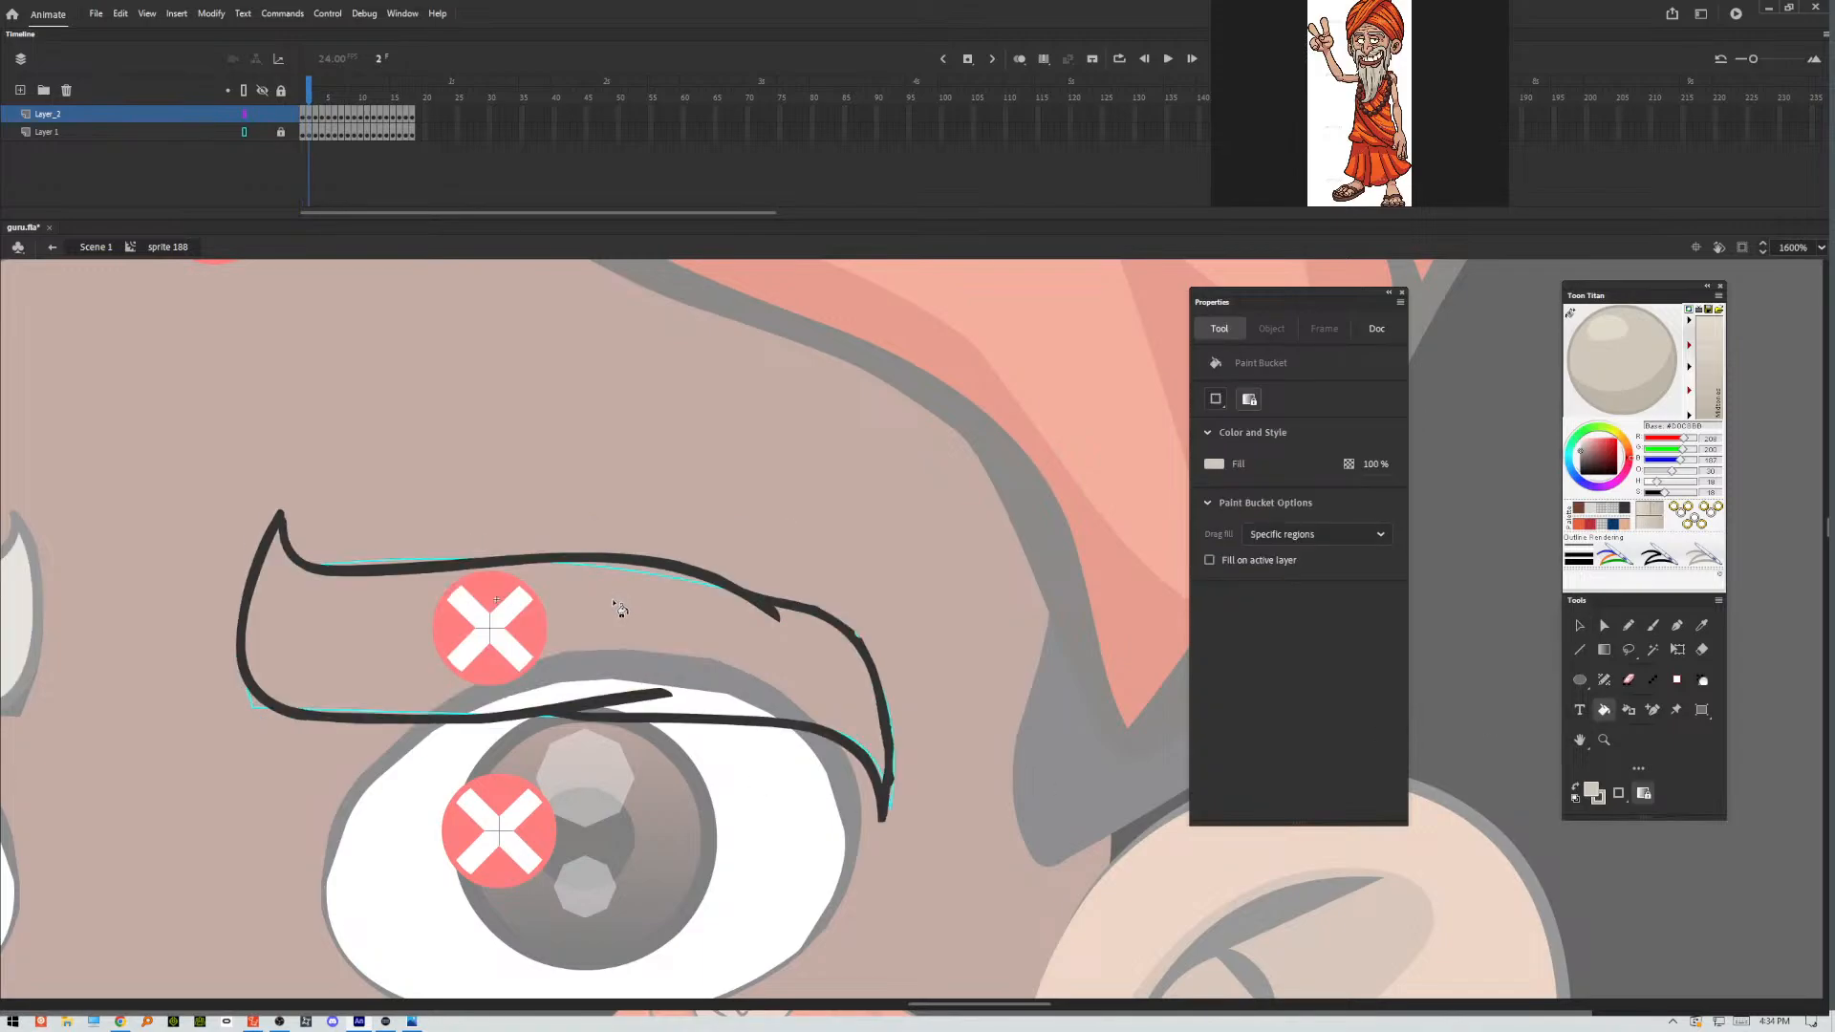
{"action": "left_click", "coordinate": [617, 604]}
{"action": "key", "text": "period"}
{"action": "left_click", "coordinate": [629, 603]}
Fill the eyebrow outlines in frames 4 and 5 with the beard grey.
{"action": "key", "text": "period"}
{"action": "key", "text": "period"}
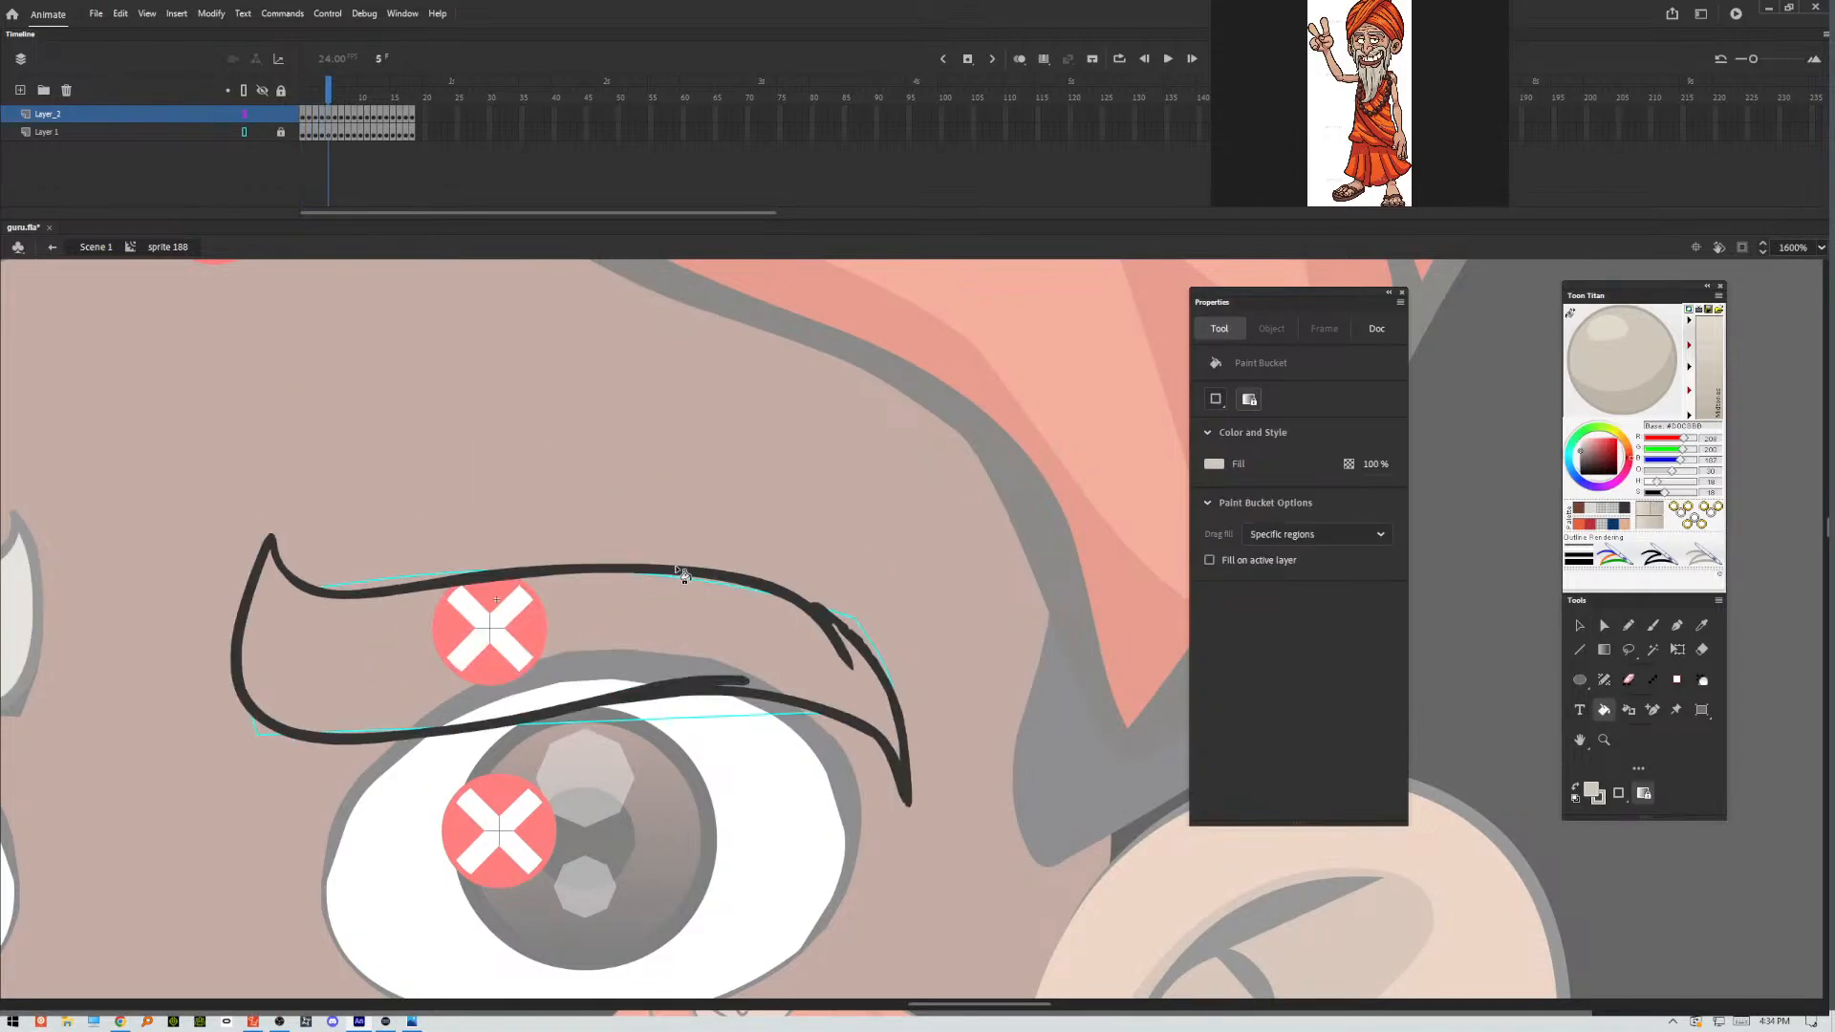
{"action": "left_click", "coordinate": [657, 604]}
{"action": "key", "text": "comma"}
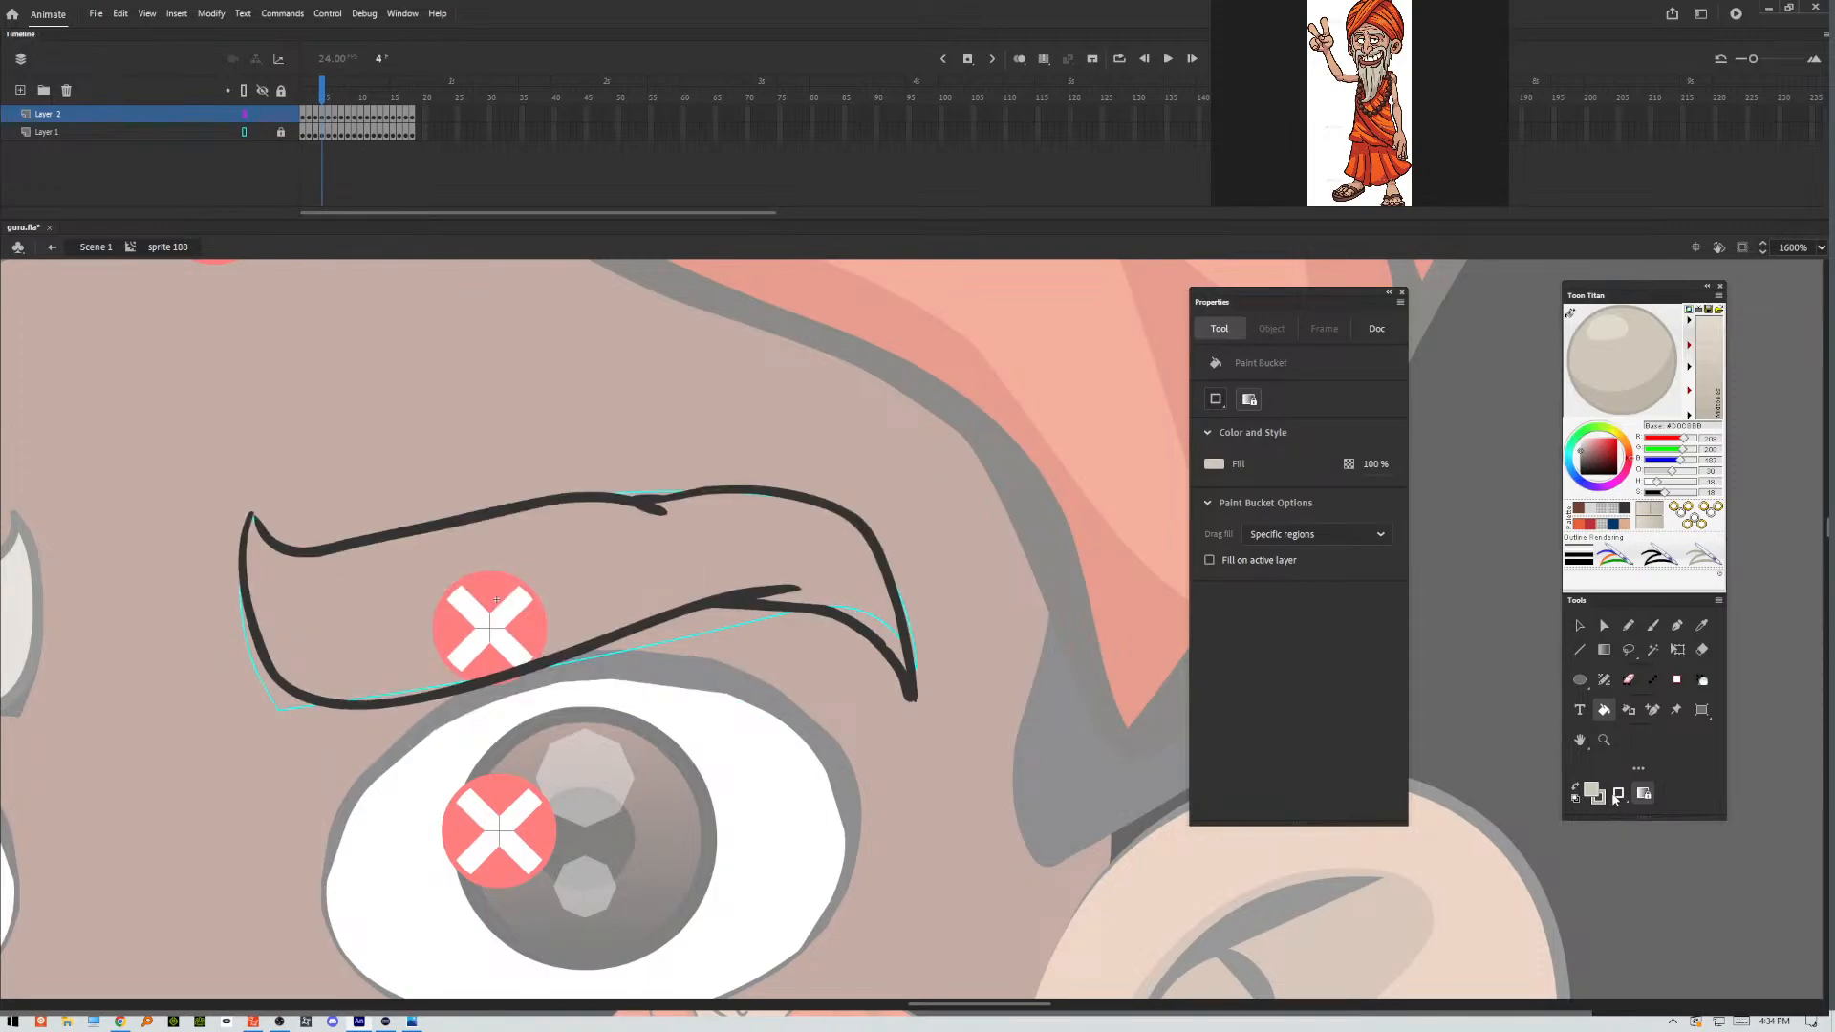
{"action": "left_click", "coordinate": [478, 622]}
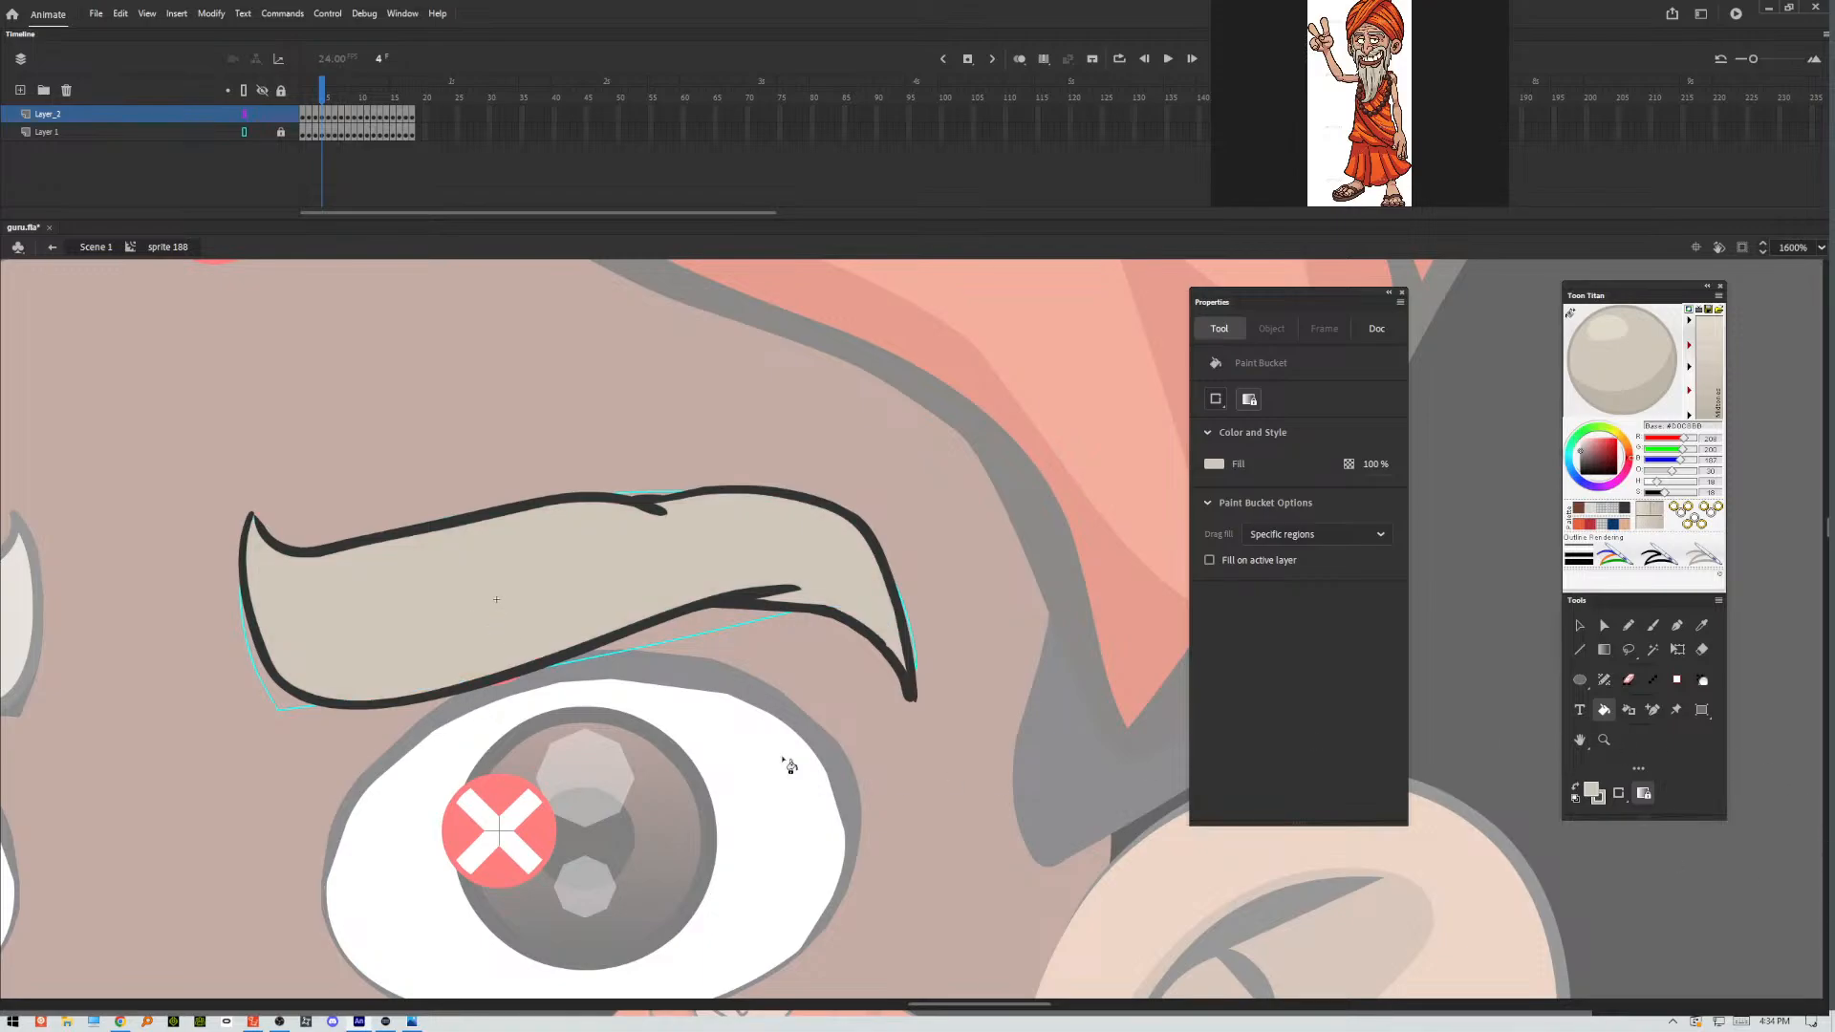
{"action": "key", "text": "."}
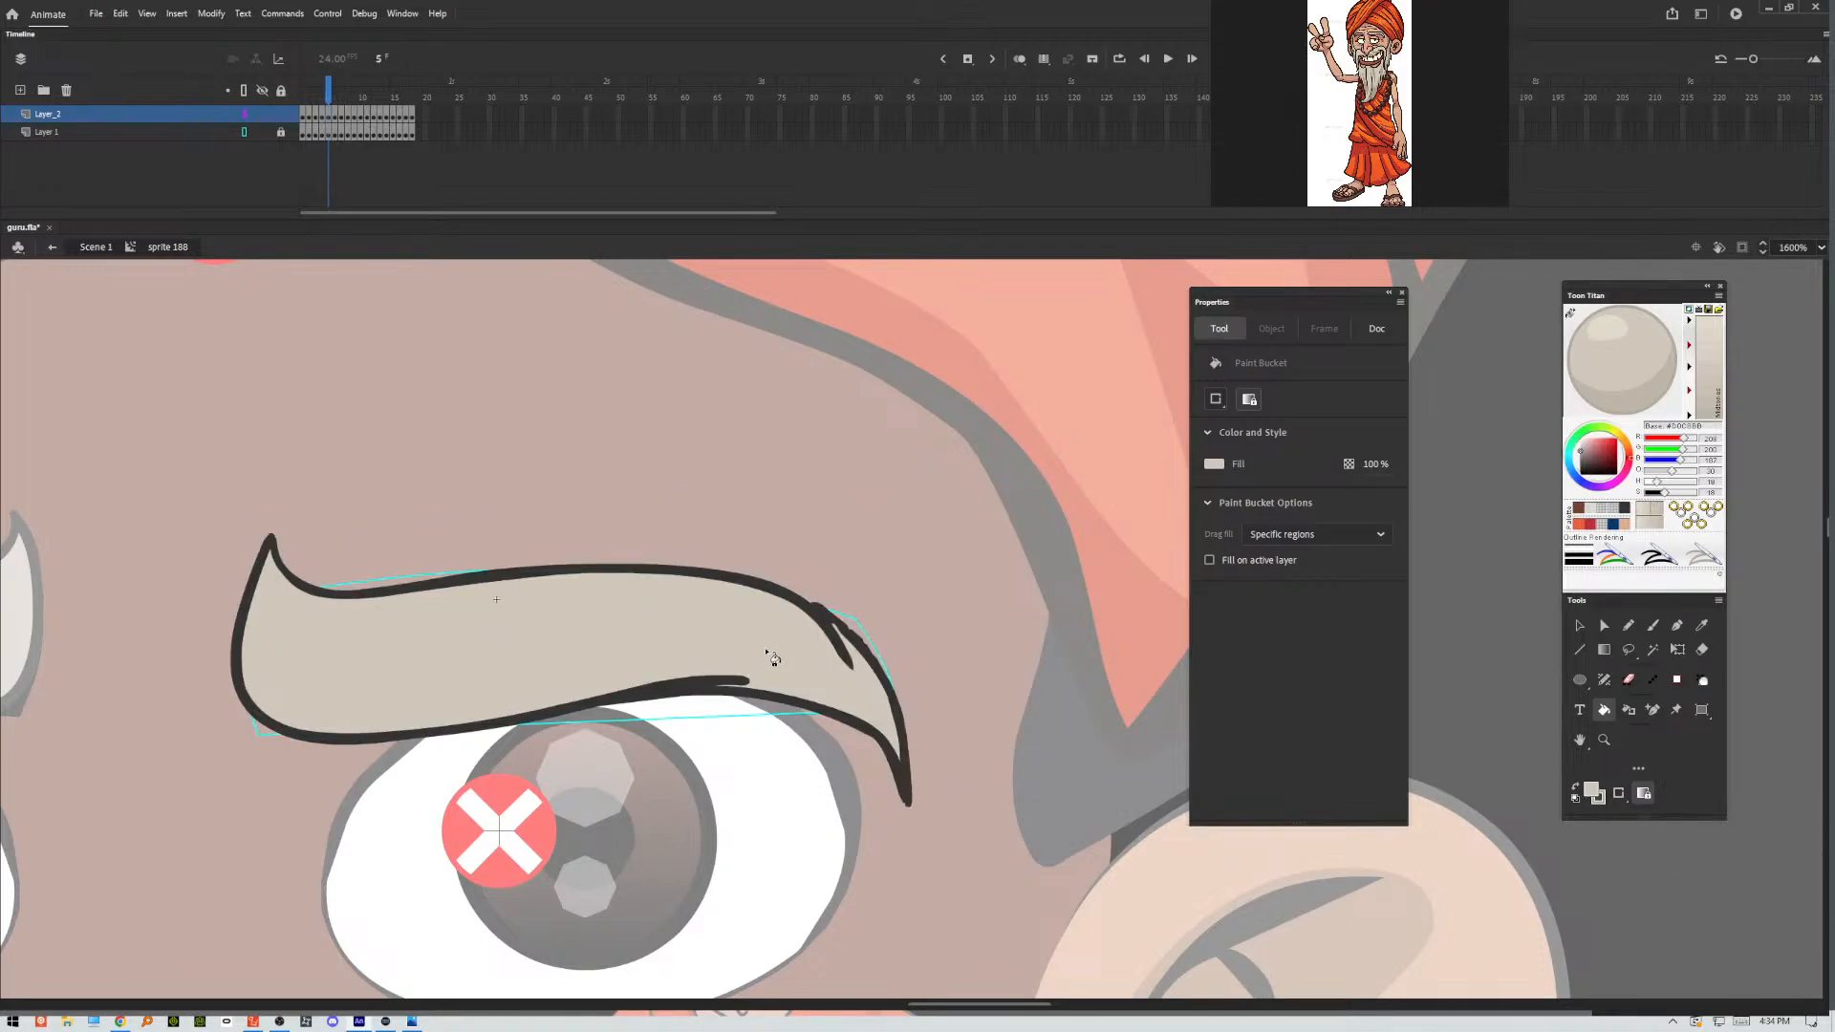
Adjust the Paint Bucket options and fill the eyebrow outlines in frames 6 to 9 with the beard grey.
{"action": "key", "text": "."}
{"action": "left_click", "coordinate": [1643, 793]}
{"action": "left_click", "coordinate": [1641, 803]}
{"action": "key", "text": "."}
{"action": "left_click", "coordinate": [592, 622]}
{"action": "key", "text": "period"}
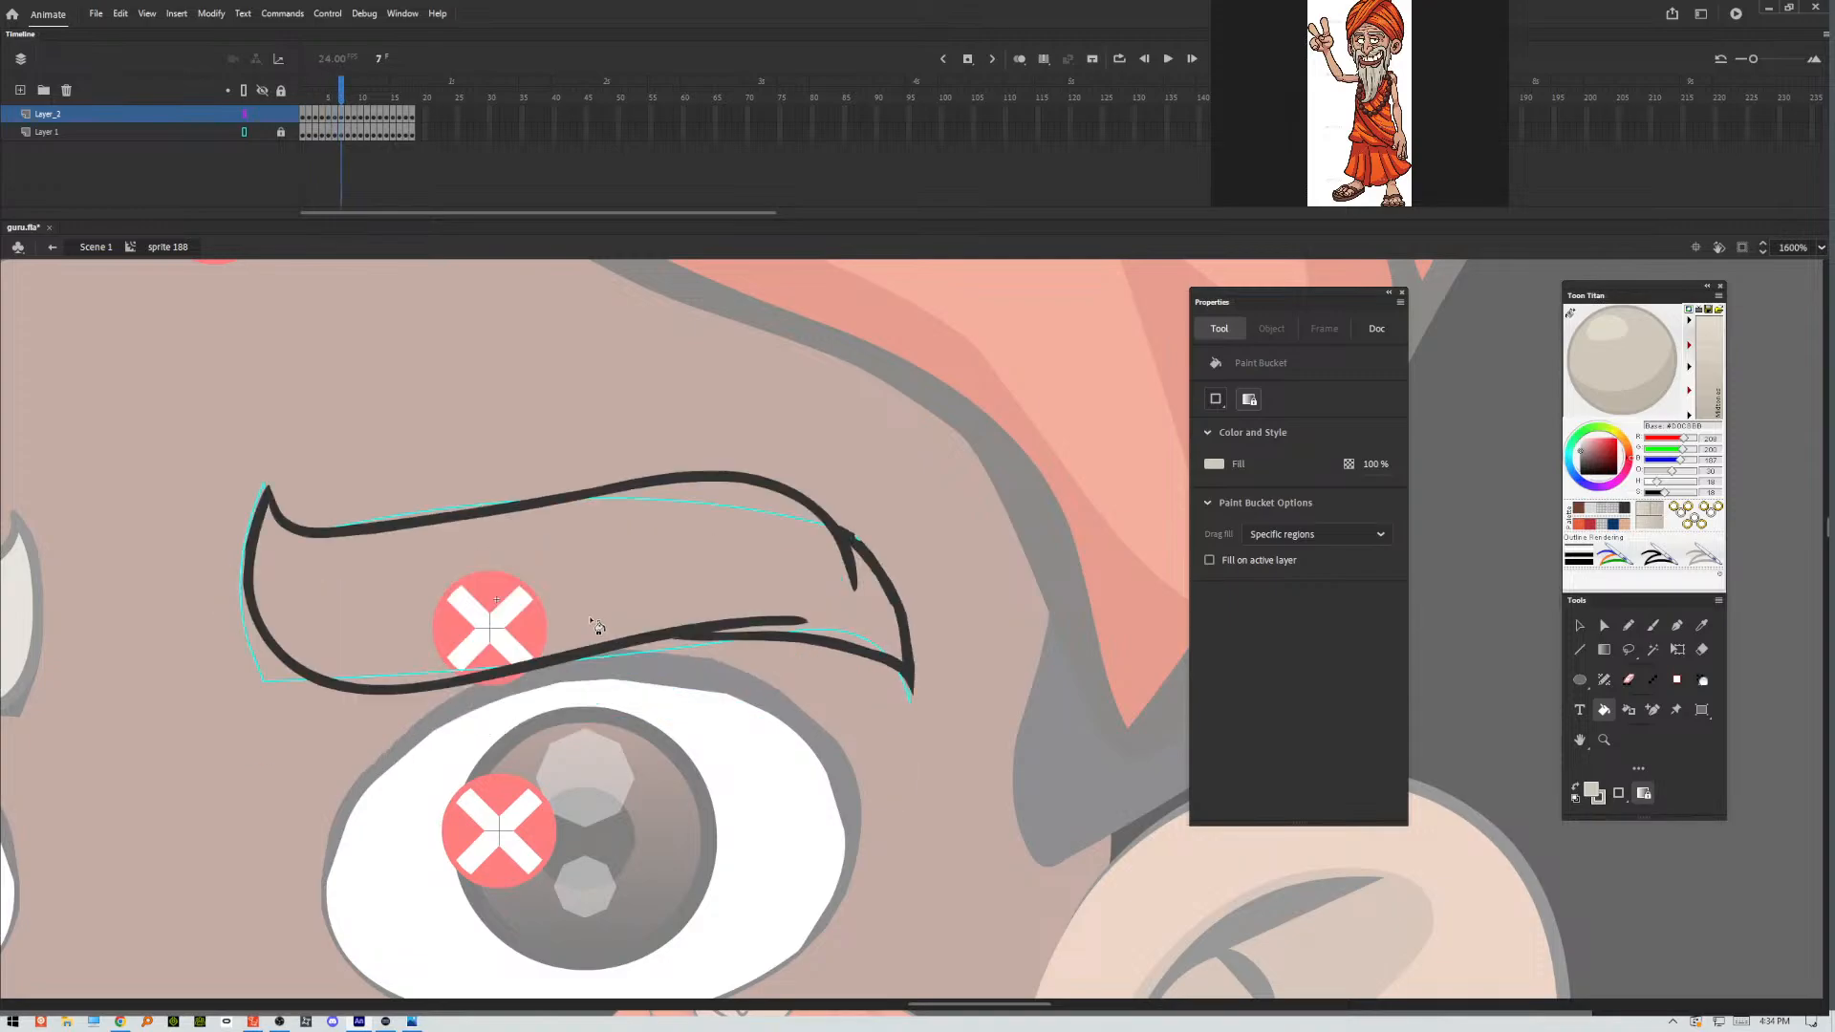
{"action": "left_click", "coordinate": [594, 622]}
{"action": "key", "text": "period"}
{"action": "left_click", "coordinate": [689, 579]}
{"action": "key", "text": "period"}
{"action": "left_click", "coordinate": [709, 553]}
Fill the eyebrow outlines in frames 10 to 13 with the same beard grey.
{"action": "key", "text": "period"}
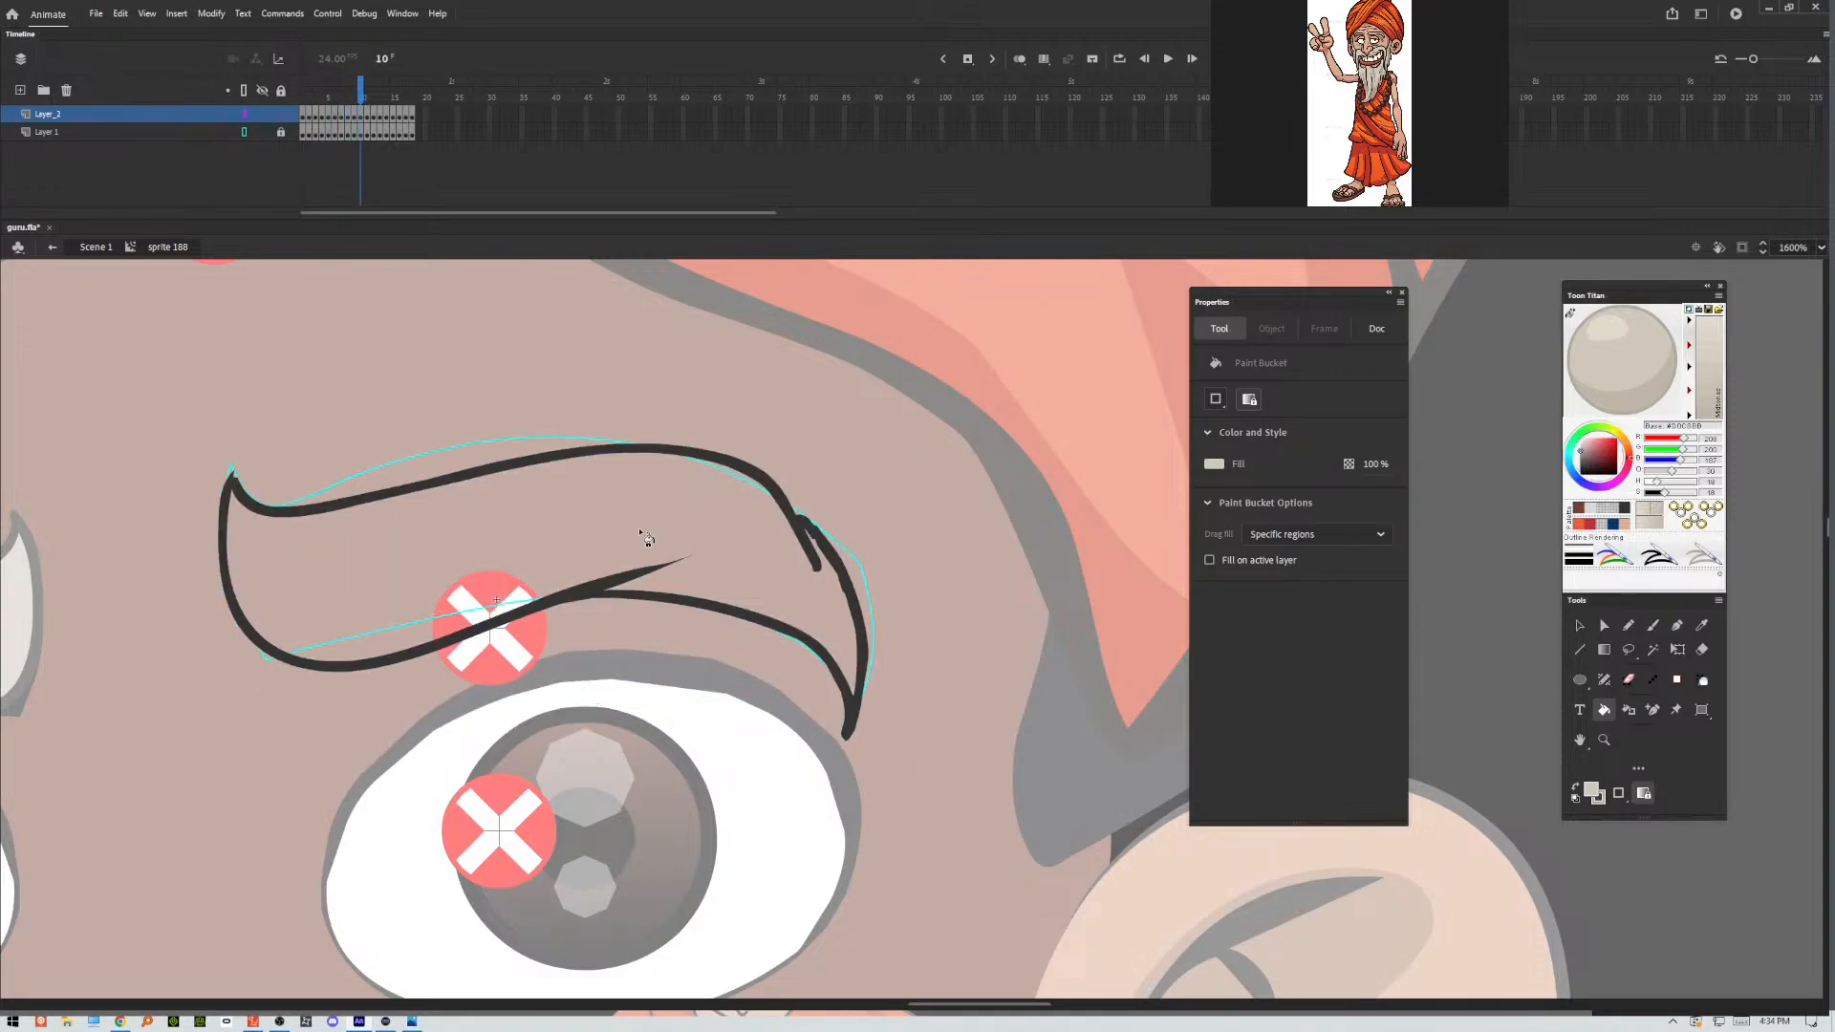
{"action": "left_click", "coordinate": [576, 523]}
{"action": "key", "text": "period"}
{"action": "left_click", "coordinate": [545, 599]}
{"action": "key", "text": "period"}
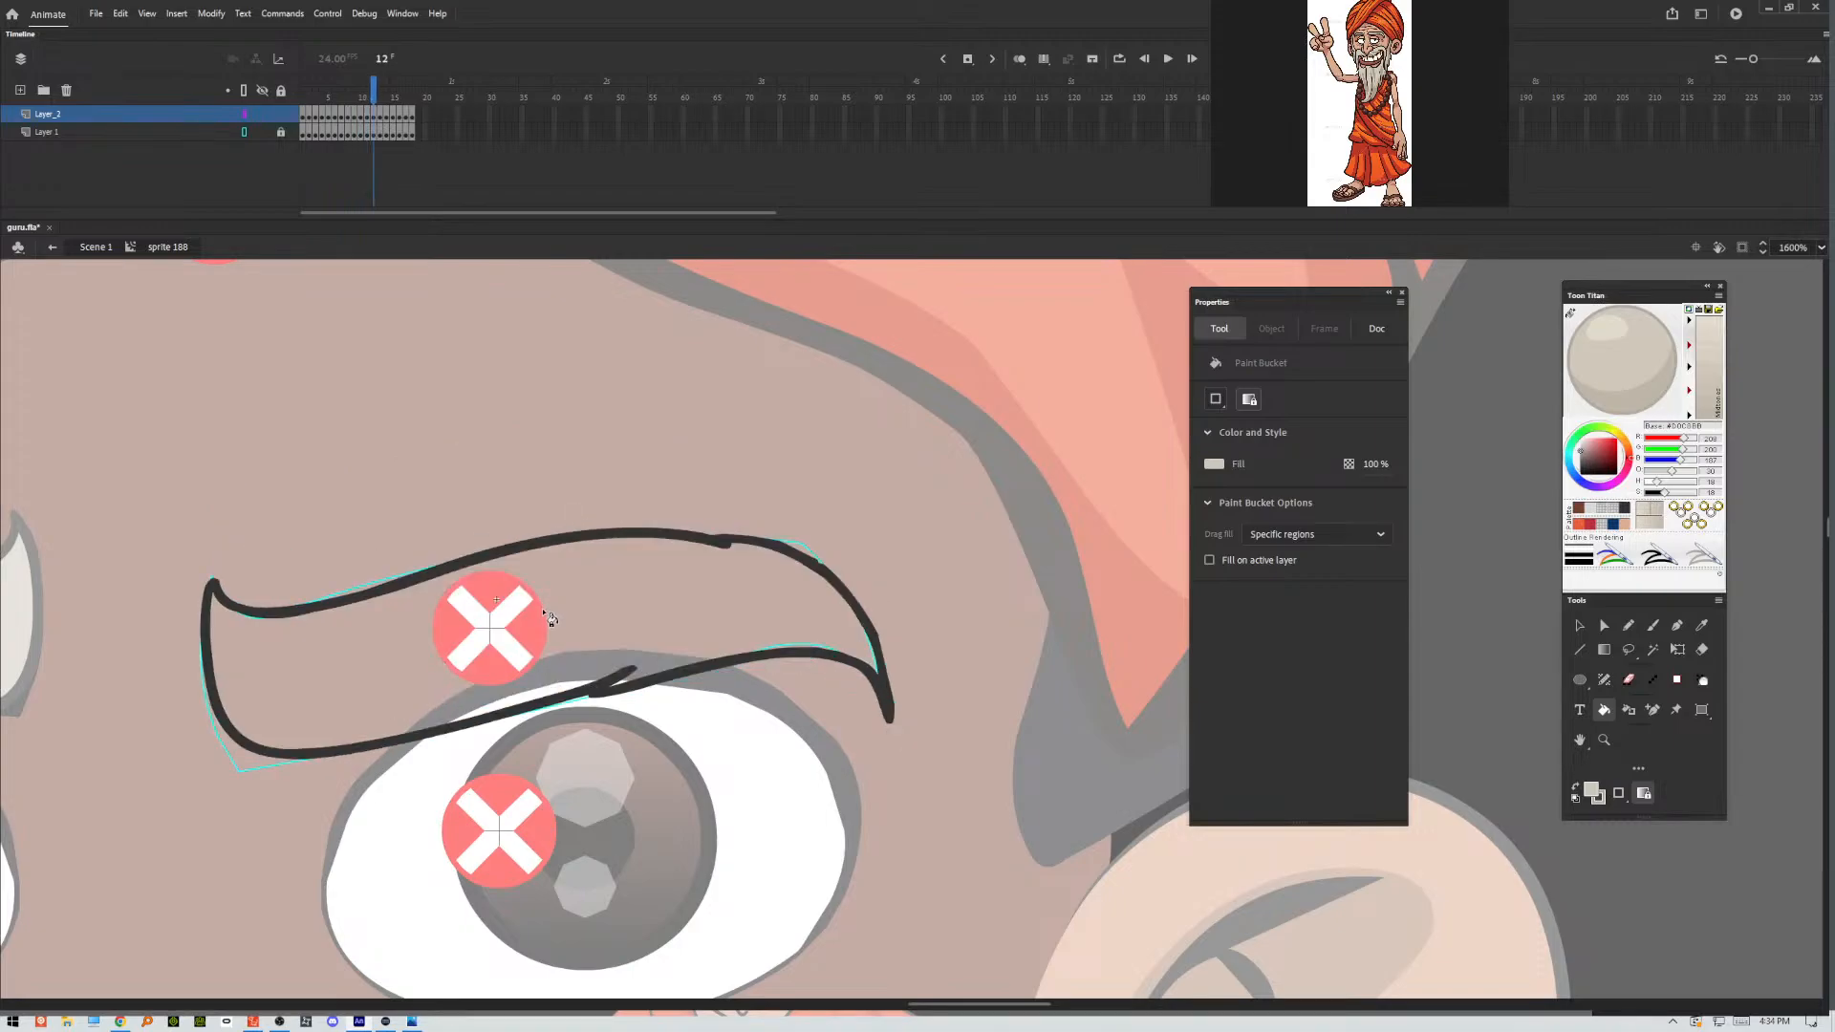
{"action": "left_click", "coordinate": [553, 608]}
{"action": "key", "text": "period"}
{"action": "left_click", "coordinate": [633, 542]}
Fill the eyebrow outlines in frames 15 to 18 with the beard grey, leaving frame 14 out.
{"action": "key", "text": "period"}
{"action": "key", "text": "period"}
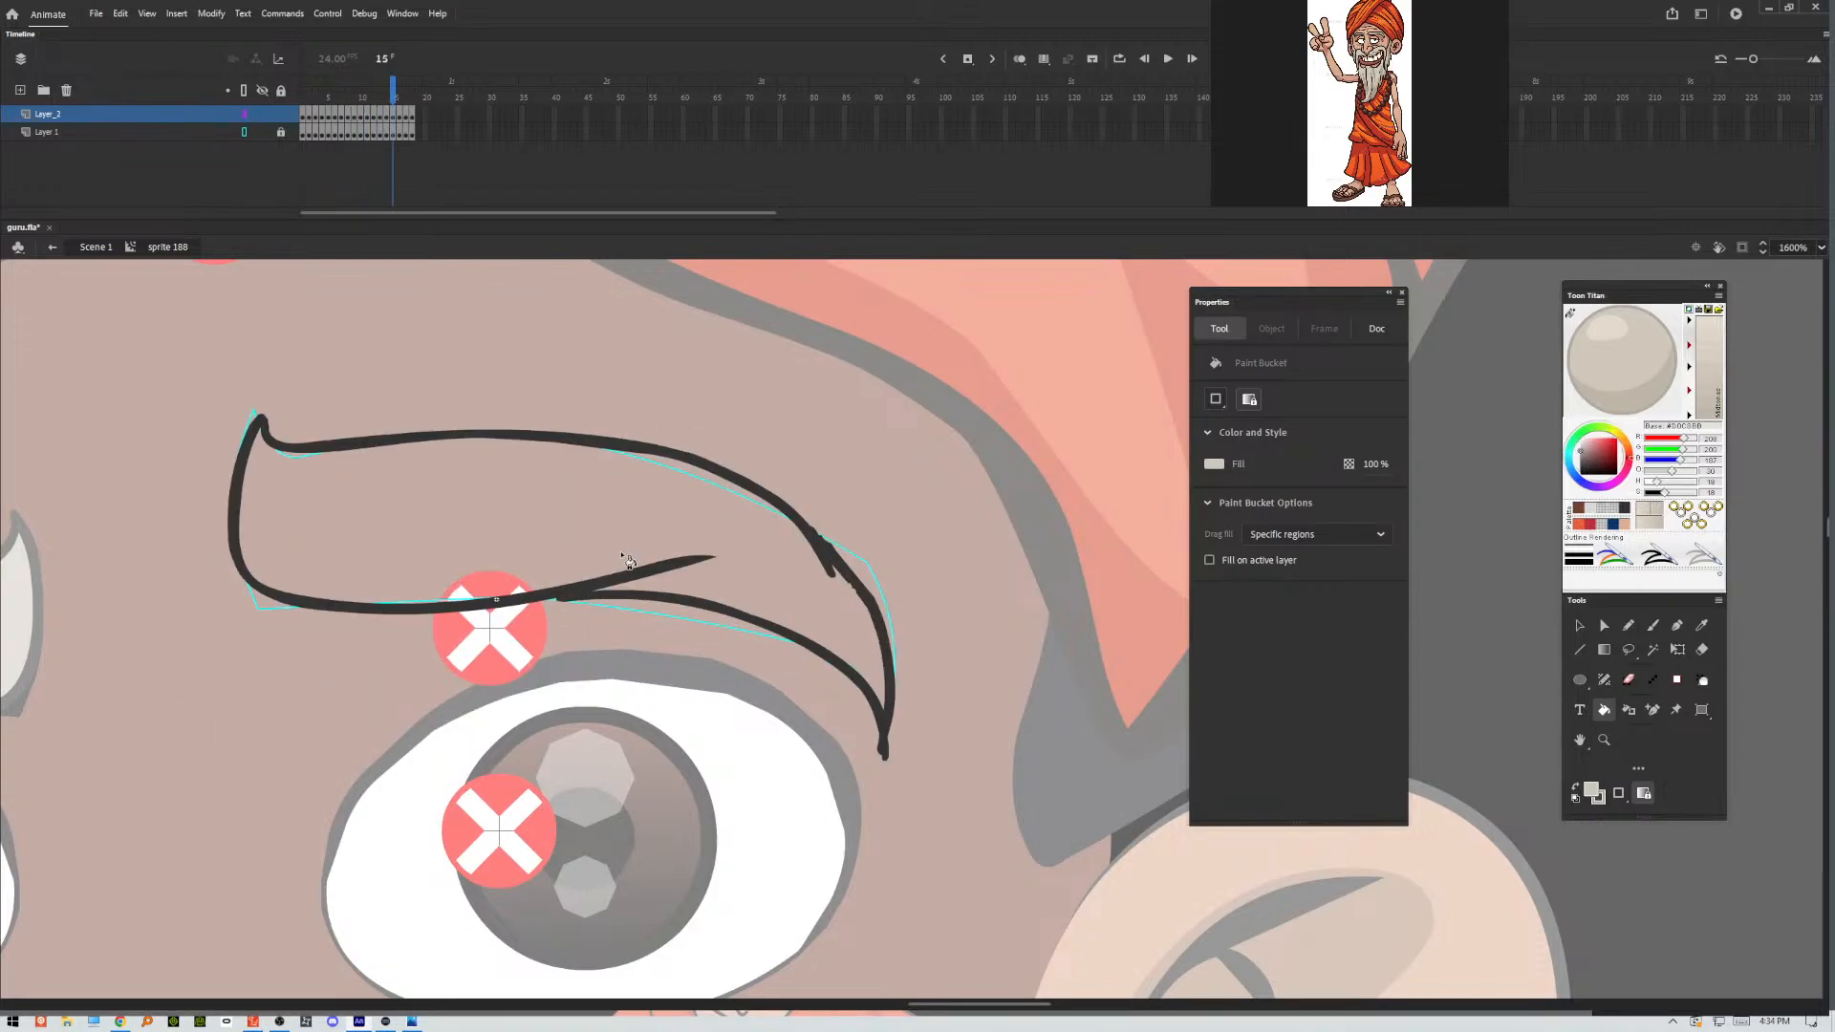
{"action": "key", "text": "comma"}
{"action": "key", "text": "period"}
{"action": "left_click", "coordinate": [671, 537]}
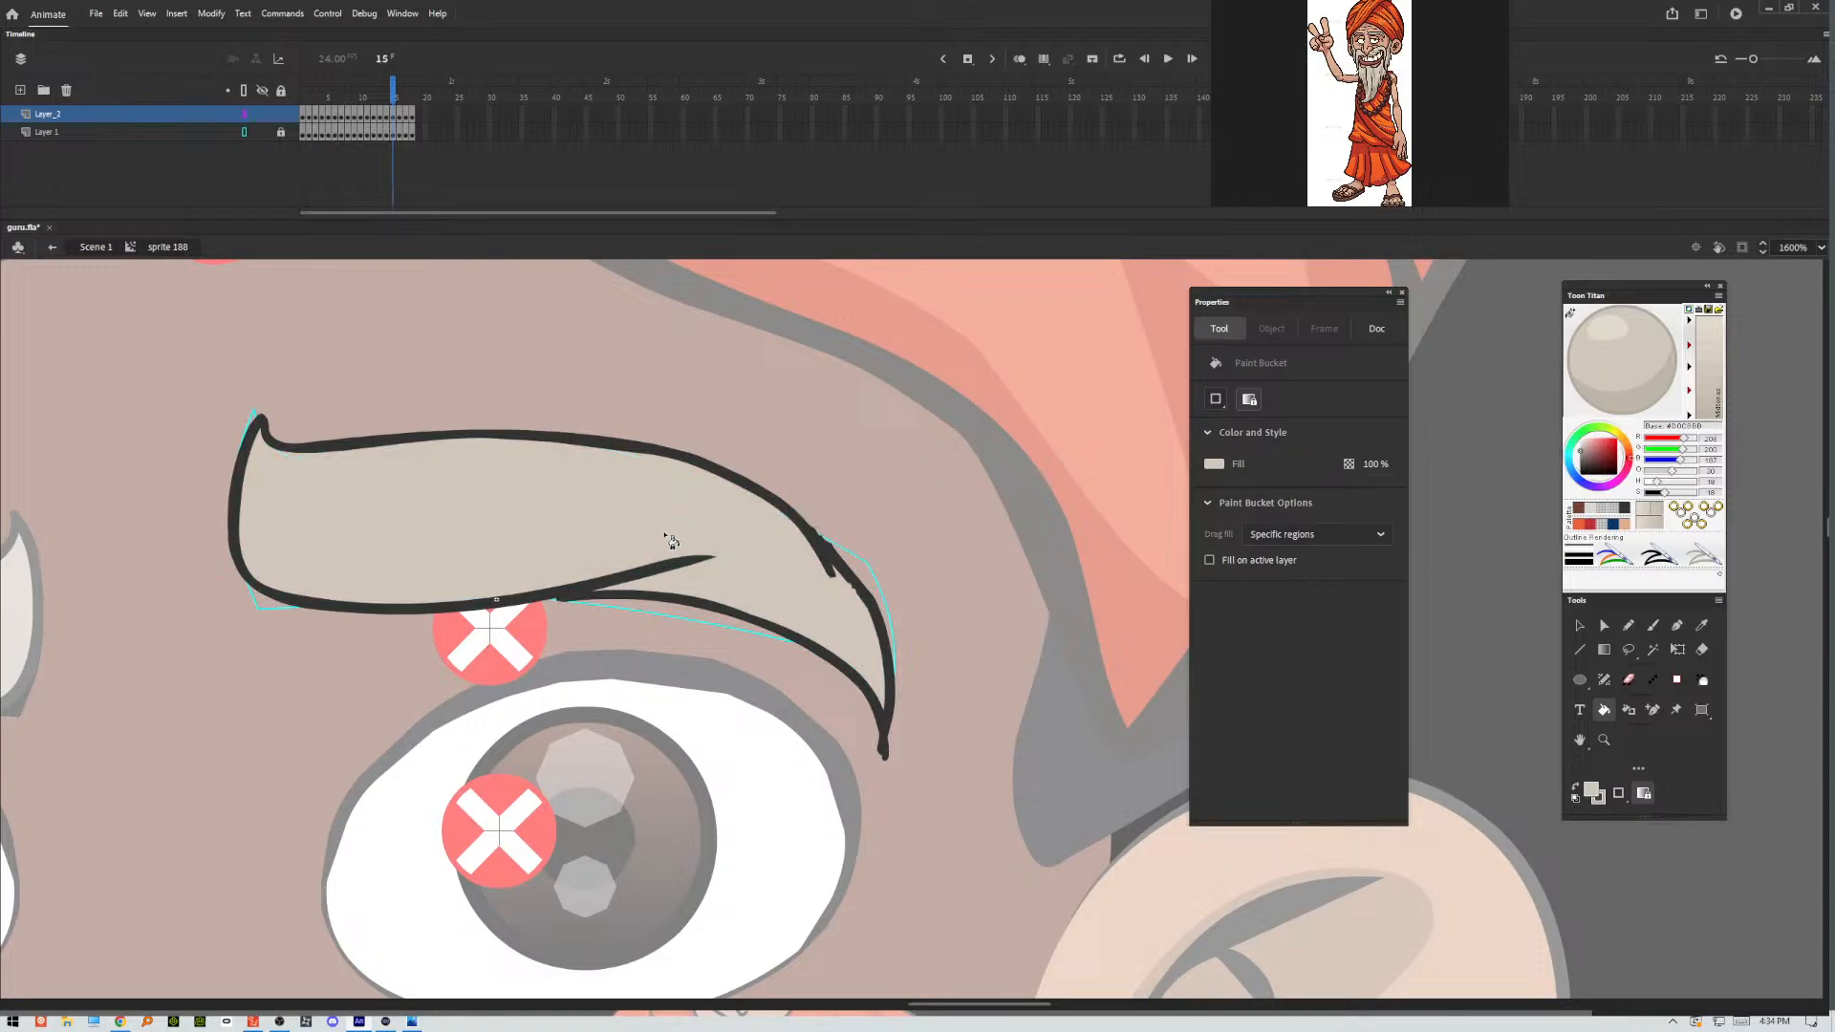
{"action": "key", "text": "period"}
{"action": "left_click", "coordinate": [678, 522]}
{"action": "key", "text": "period"}
{"action": "left_click", "coordinate": [665, 696]}
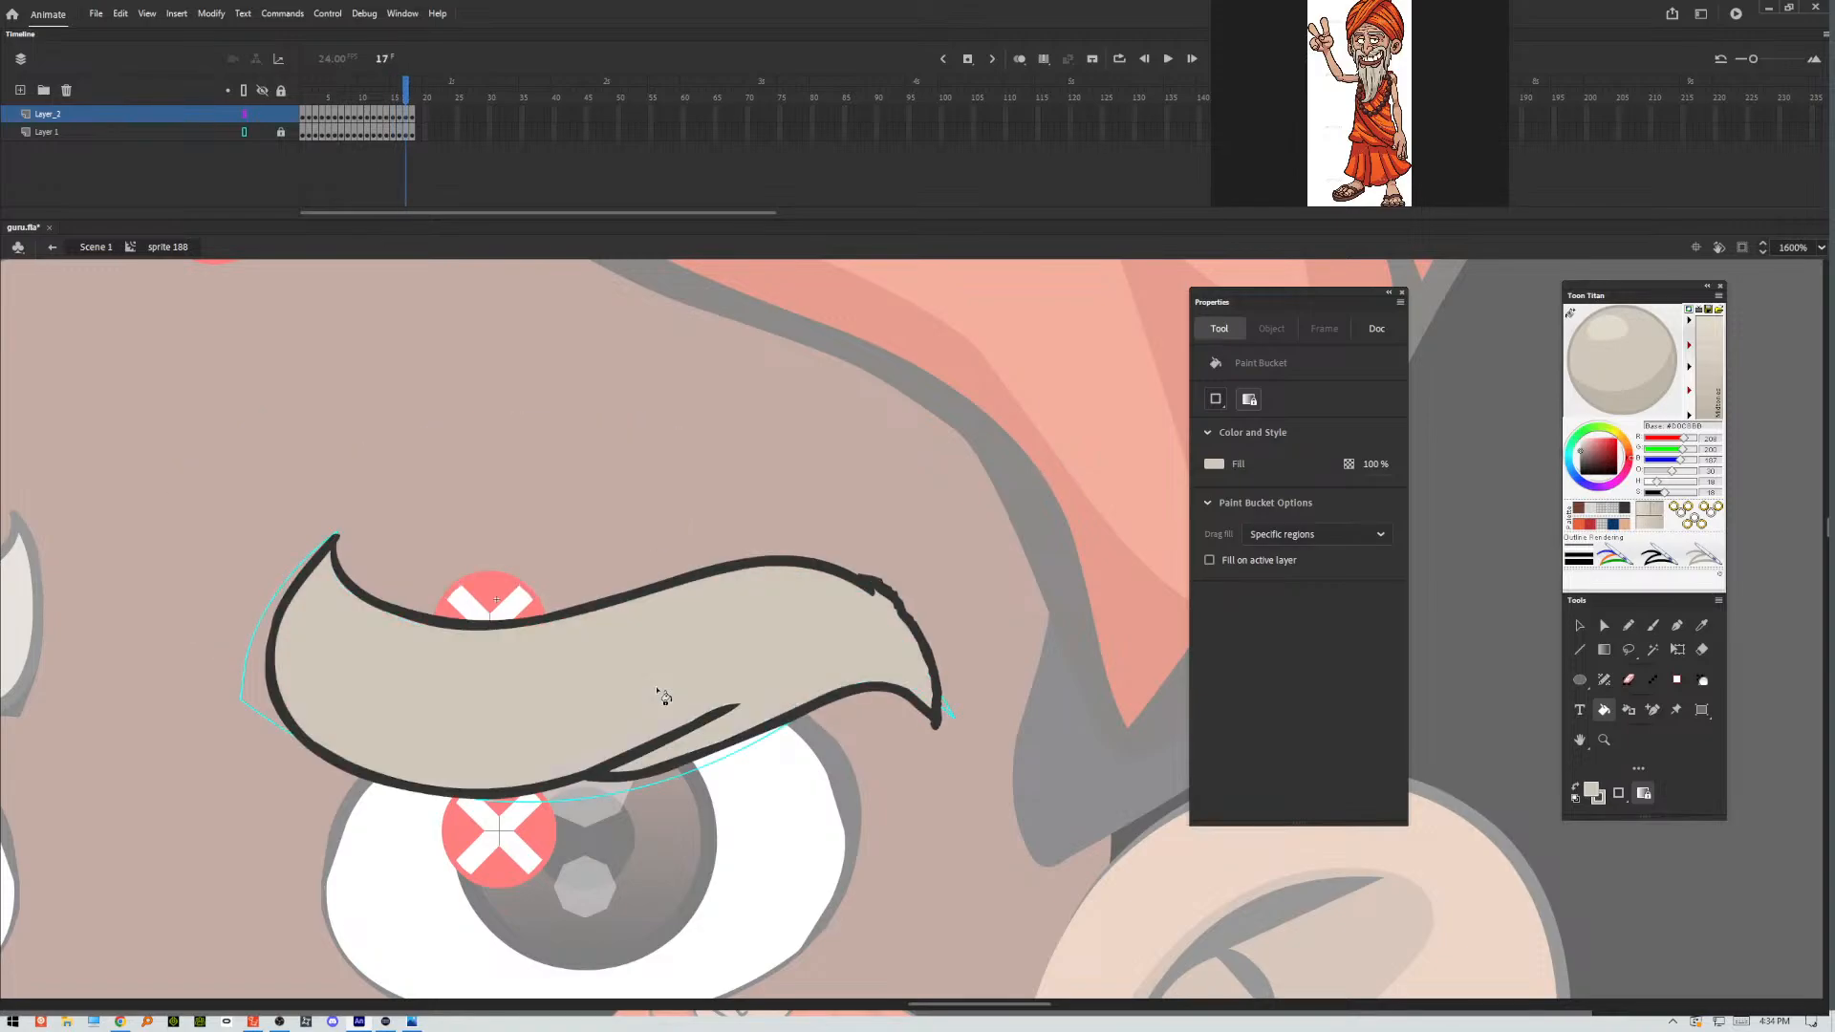
{"action": "key", "text": "period"}
{"action": "left_click", "coordinate": [705, 644]}
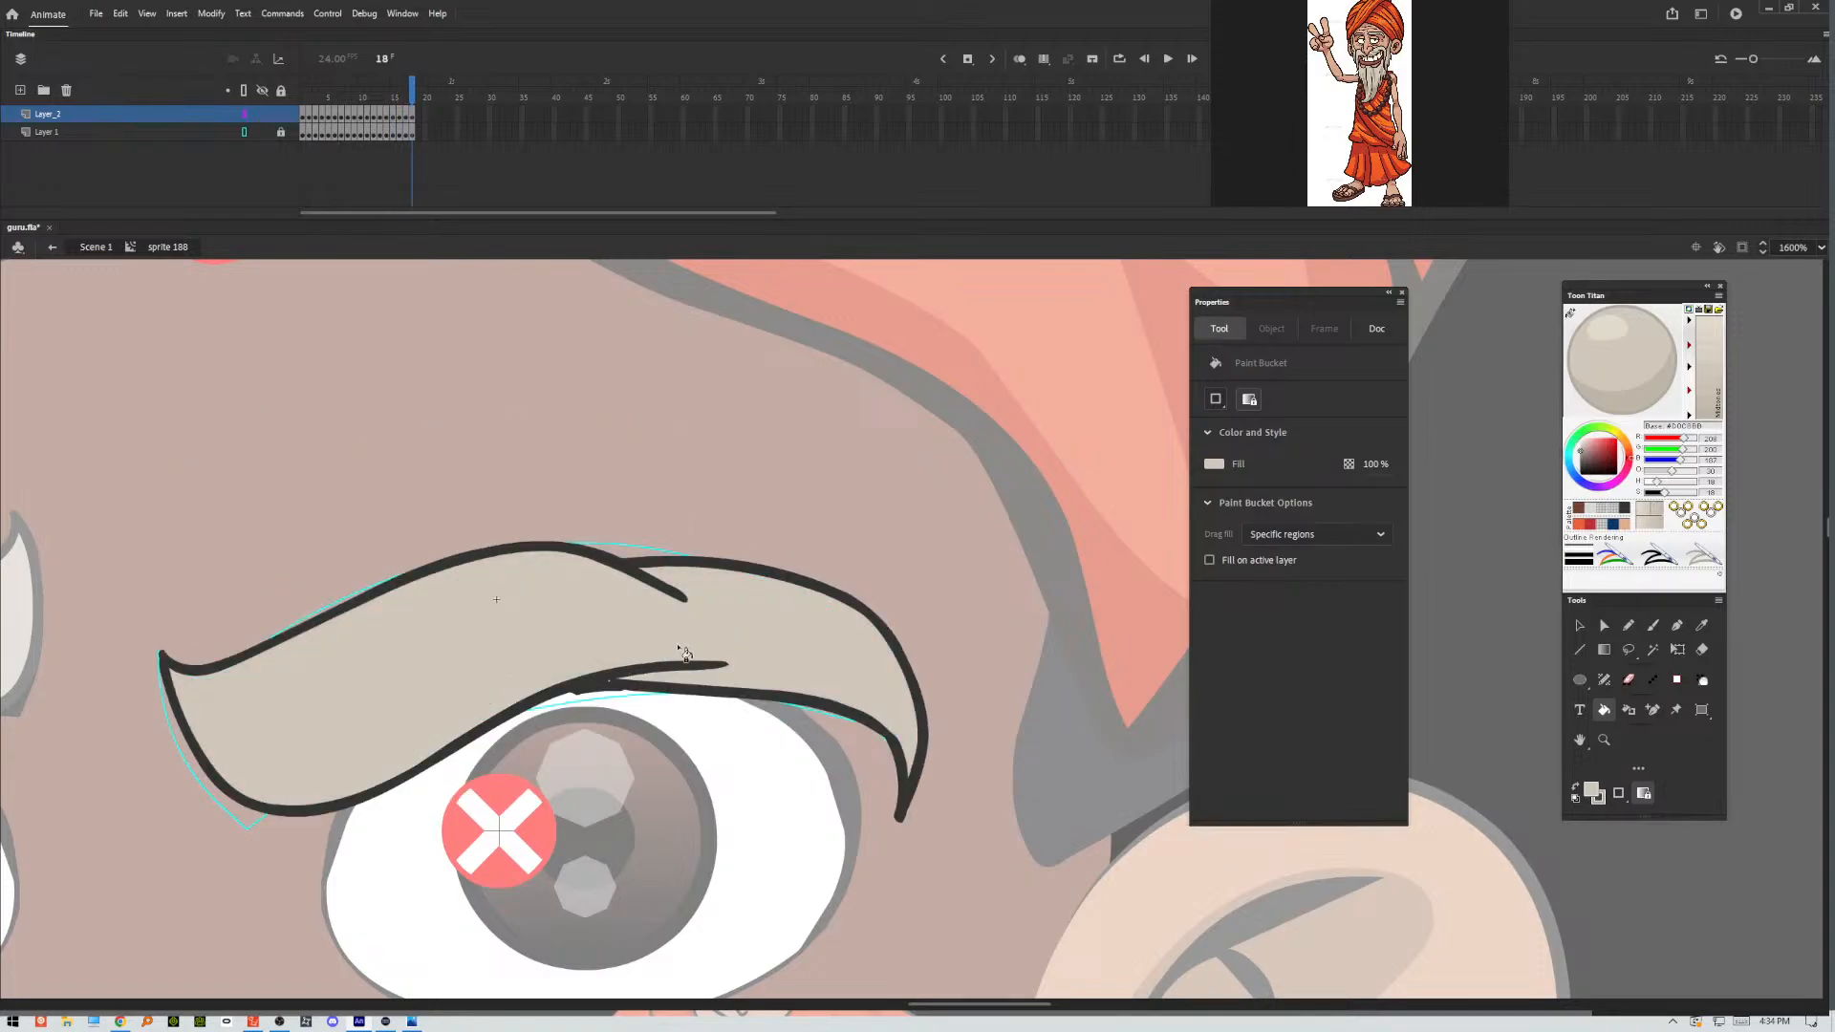
Return to frame 14 and fill its whole eyebrow with the beard grey, including the outer tip, checking the Paint Bucket's gap setting.
{"action": "key", "text": "comma"}
{"action": "key", "text": "comma"}
{"action": "key", "text": "comma"}
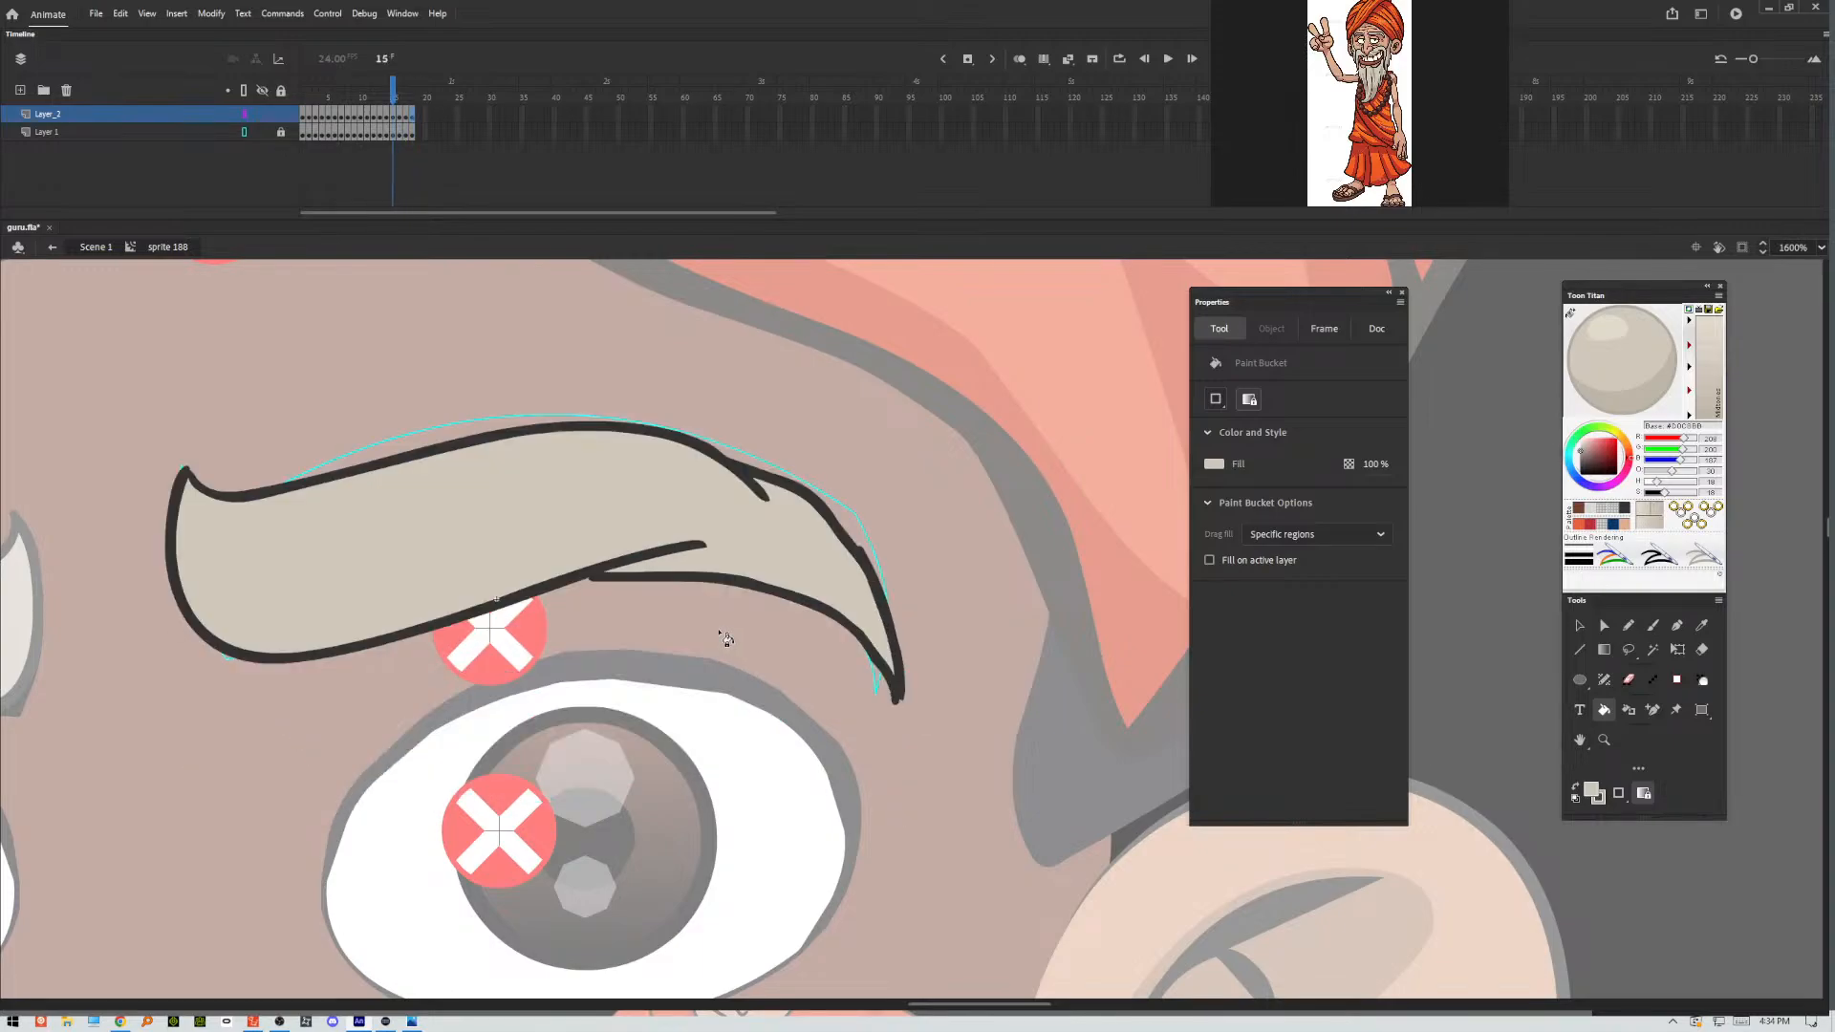
{"action": "key", "text": "comma"}
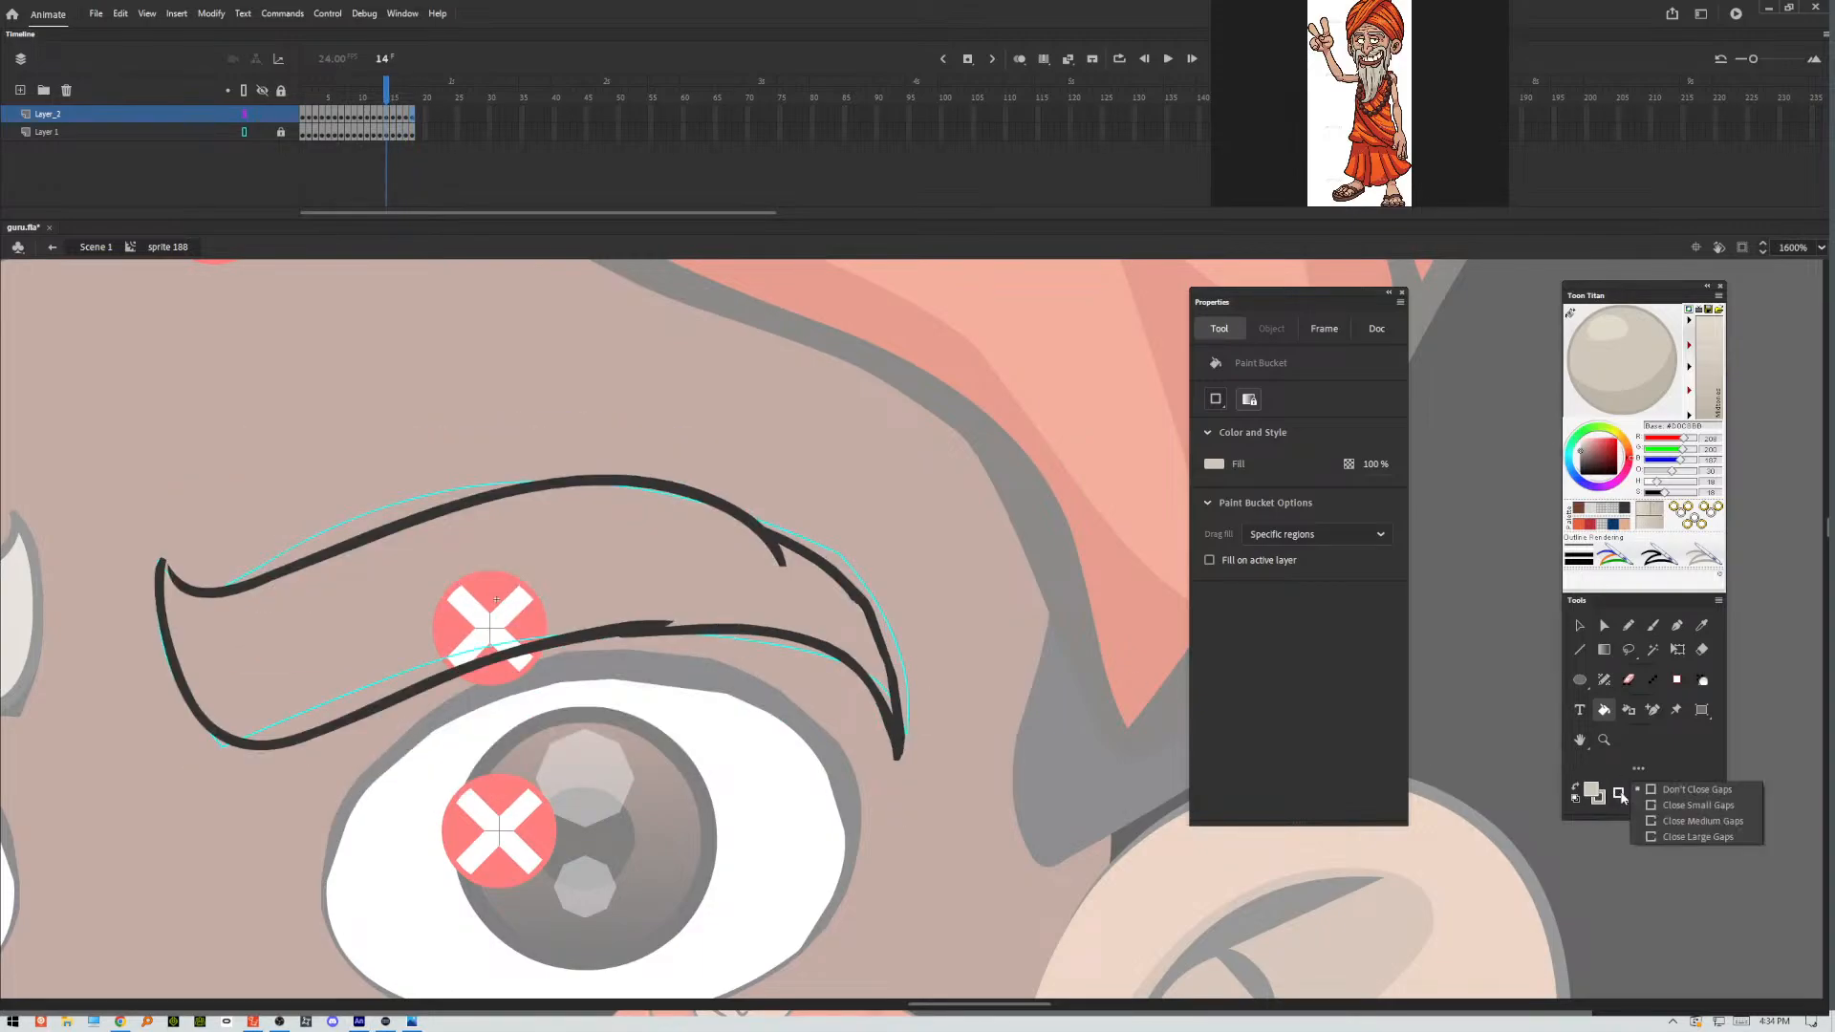
{"action": "left_click", "coordinate": [581, 581]}
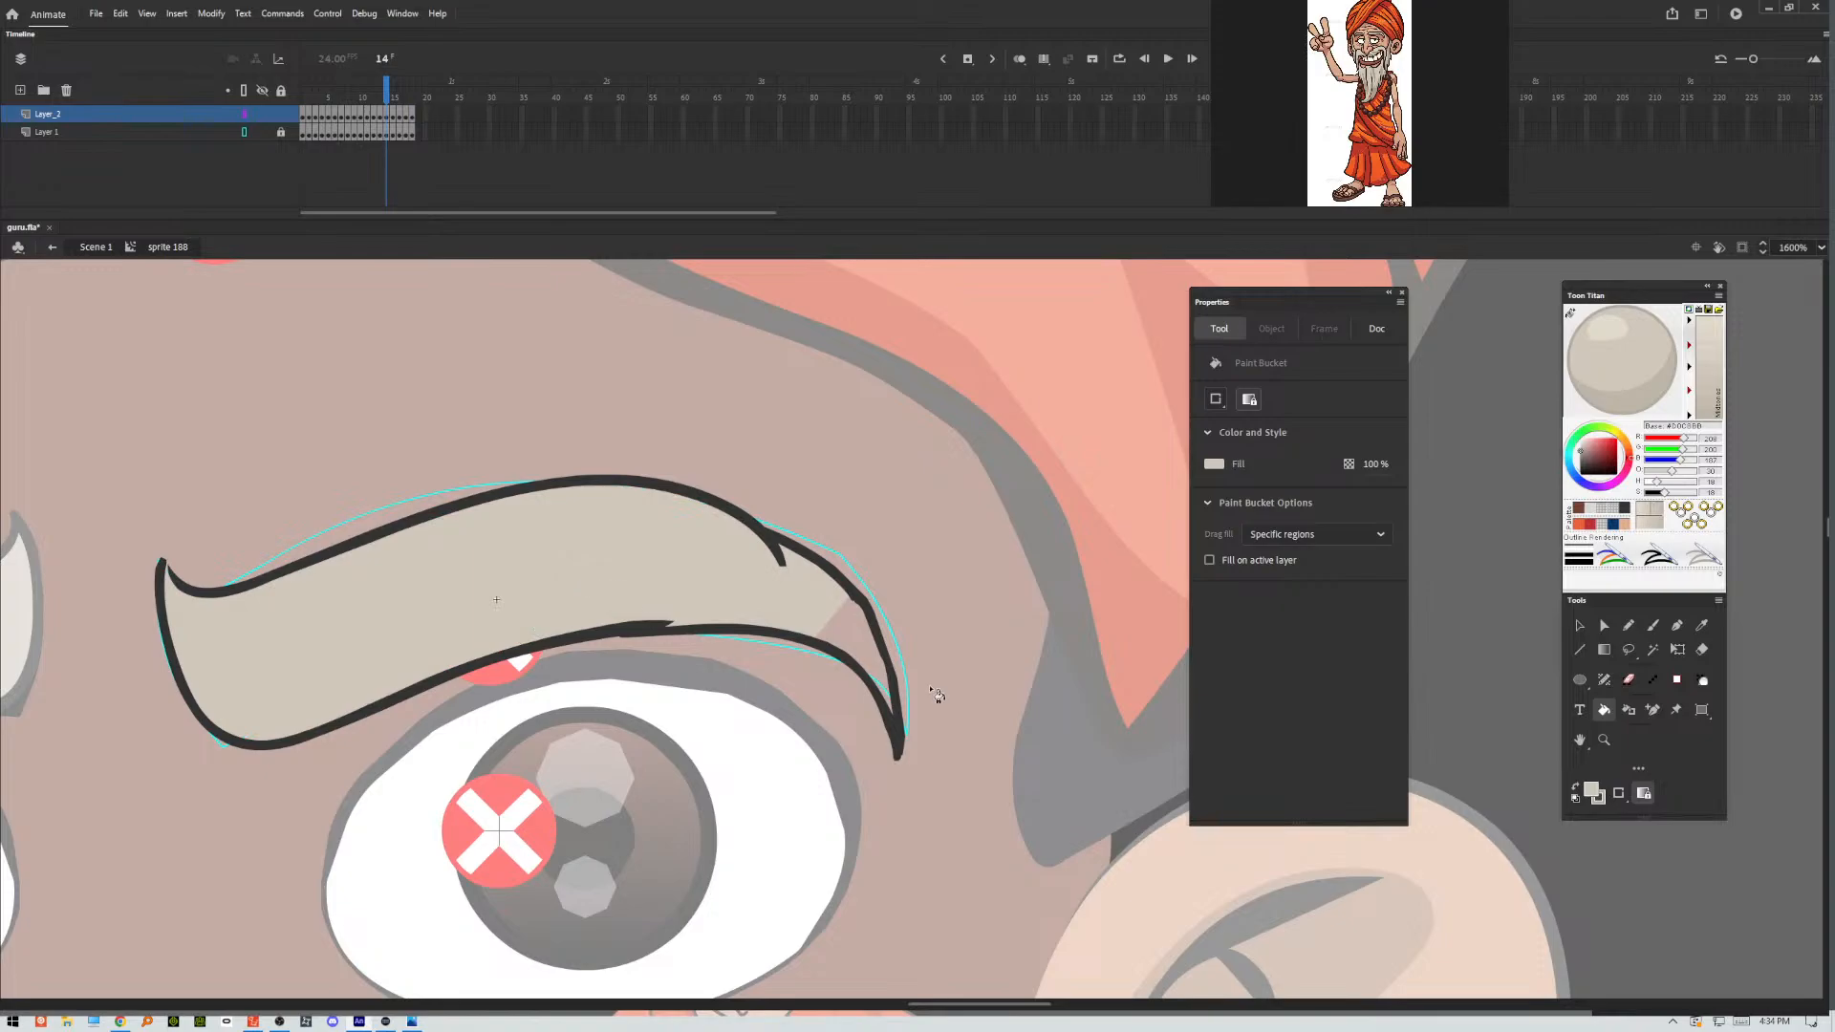
{"action": "left_click", "coordinate": [1620, 791]}
{"action": "left_click", "coordinate": [1638, 793]}
{"action": "left_click", "coordinate": [875, 650]}
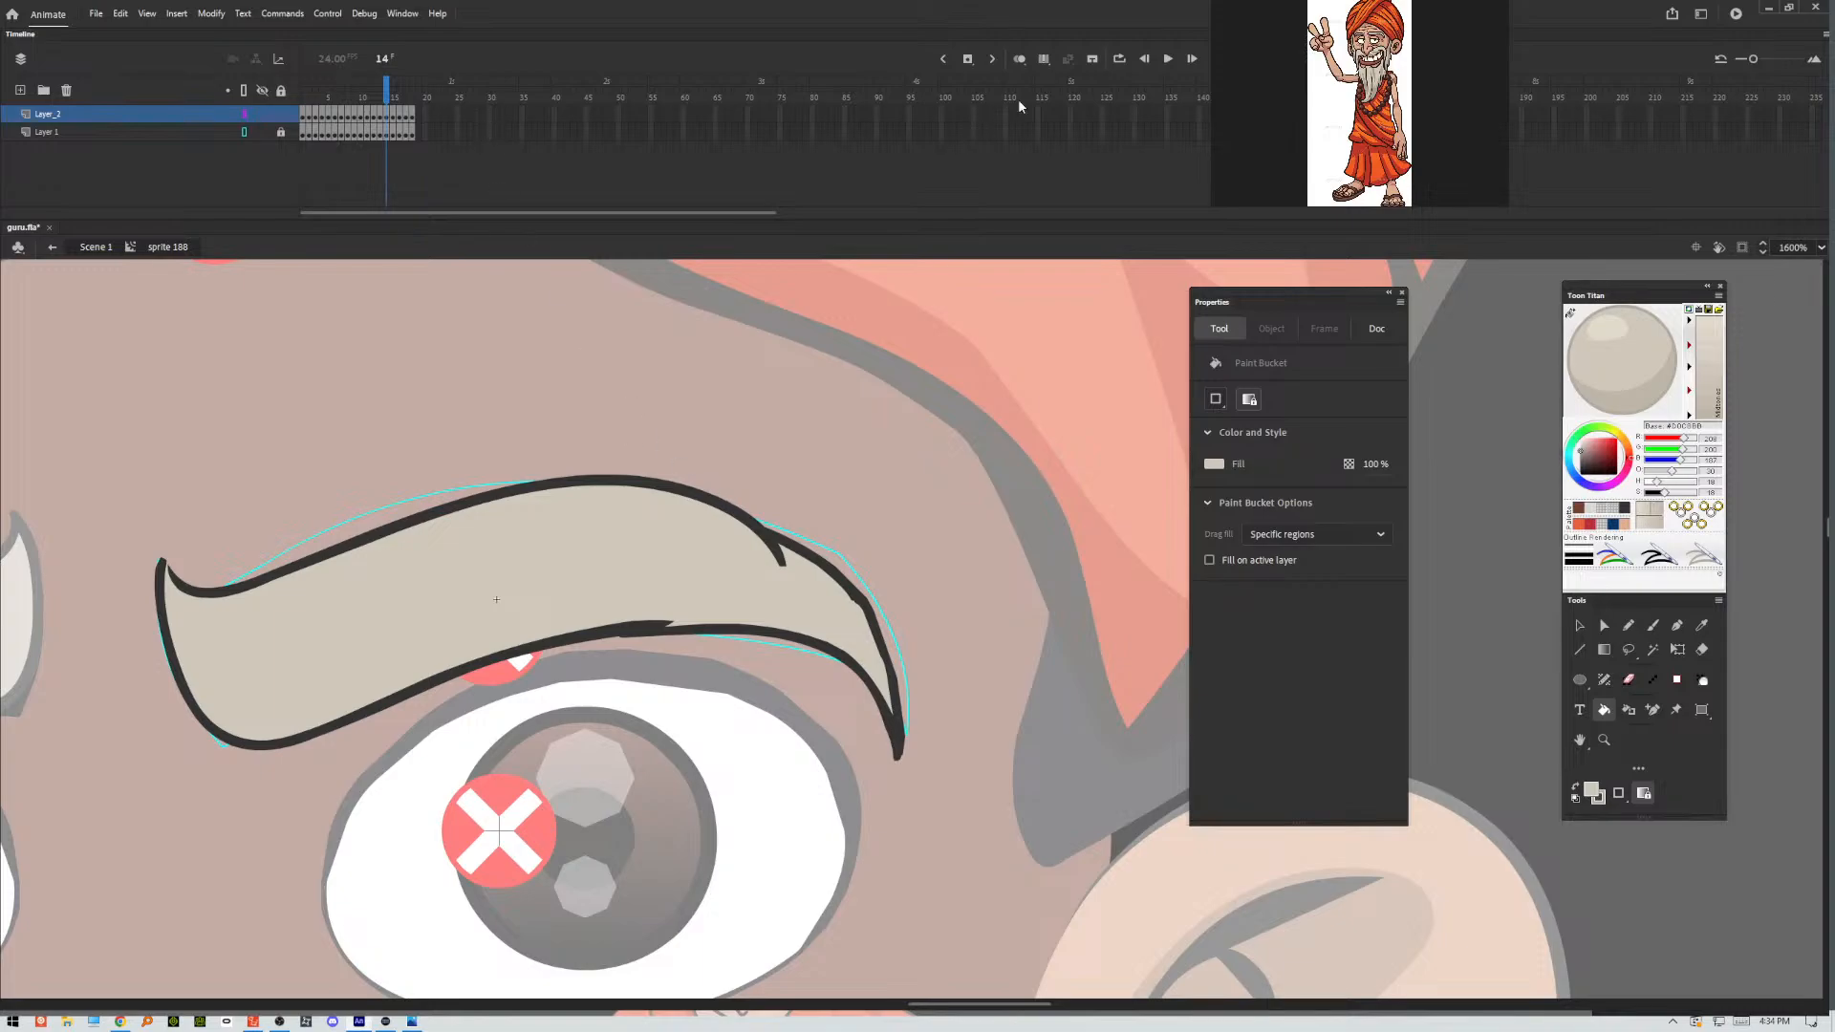
Select the eyebrows across all 18 frames with multi-frame editing and try to optimize their curves, previewing strengths 3 and 0.
{"action": "left_click", "coordinate": [1044, 59]}
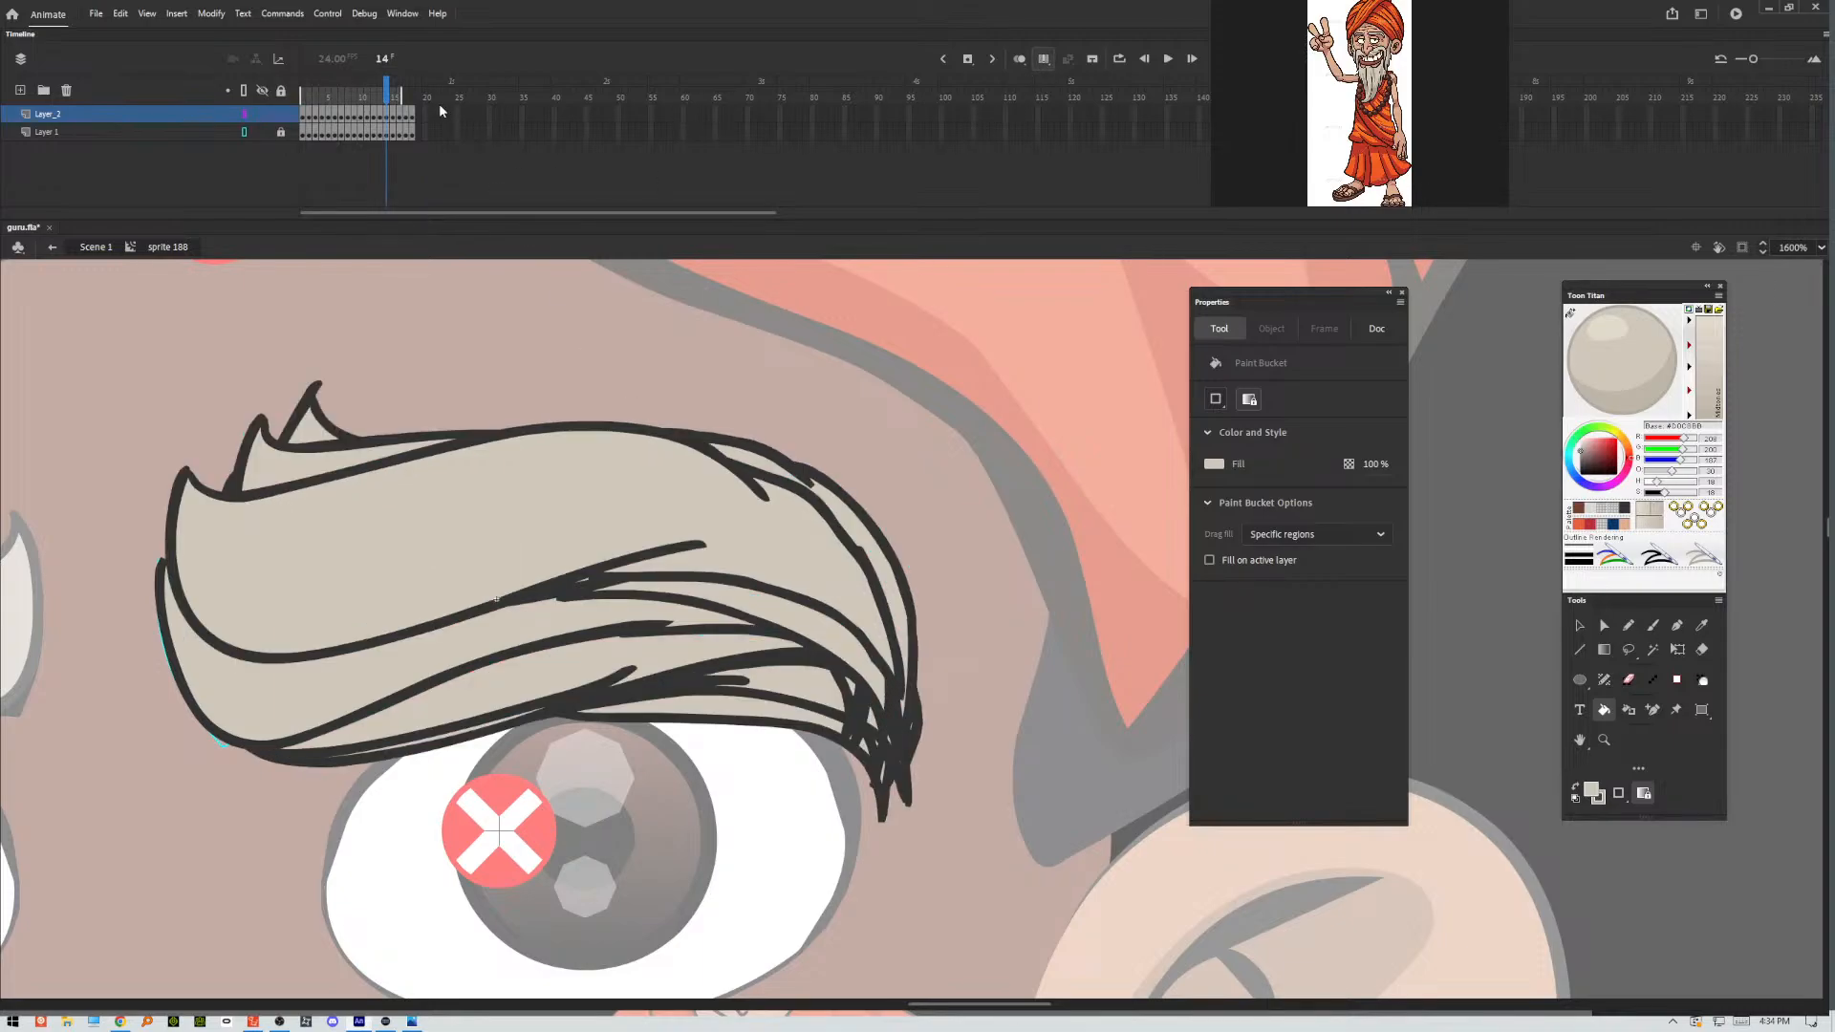
{"action": "left_click_drag", "start_coordinate": [402, 95], "coordinate": [416, 94]}
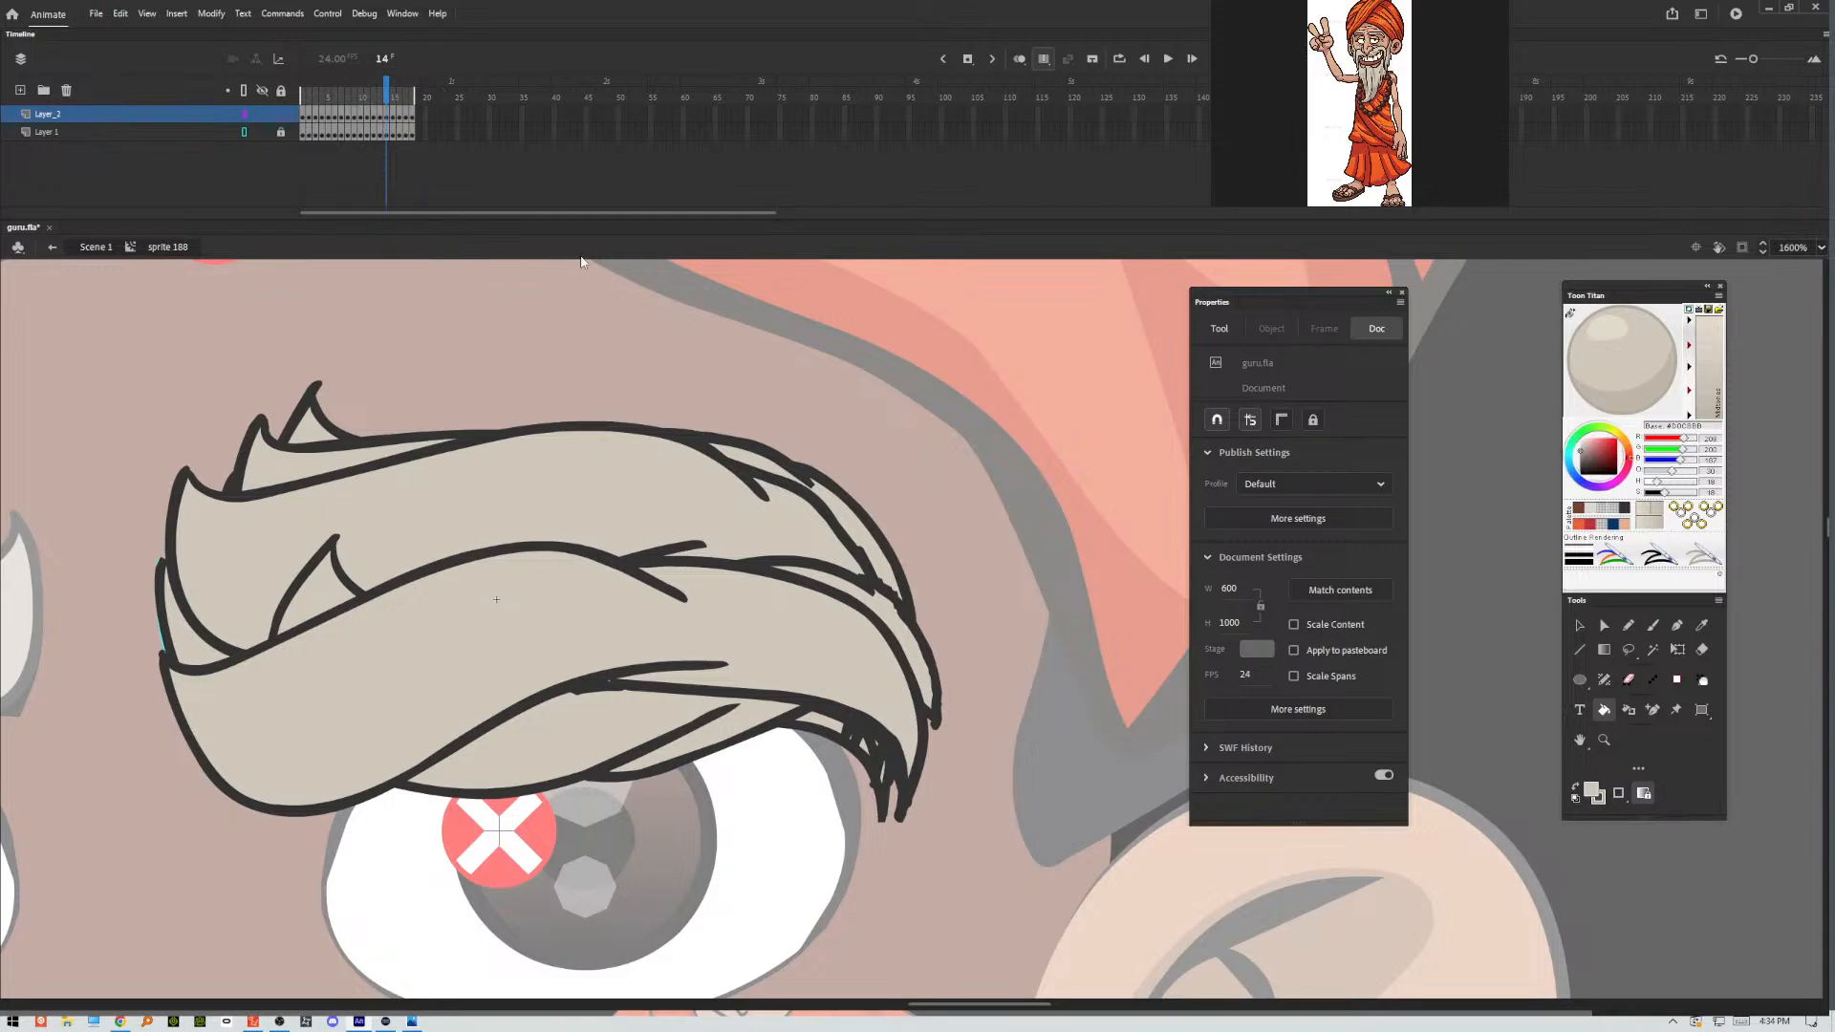
{"action": "key", "text": "ctrl+a"}
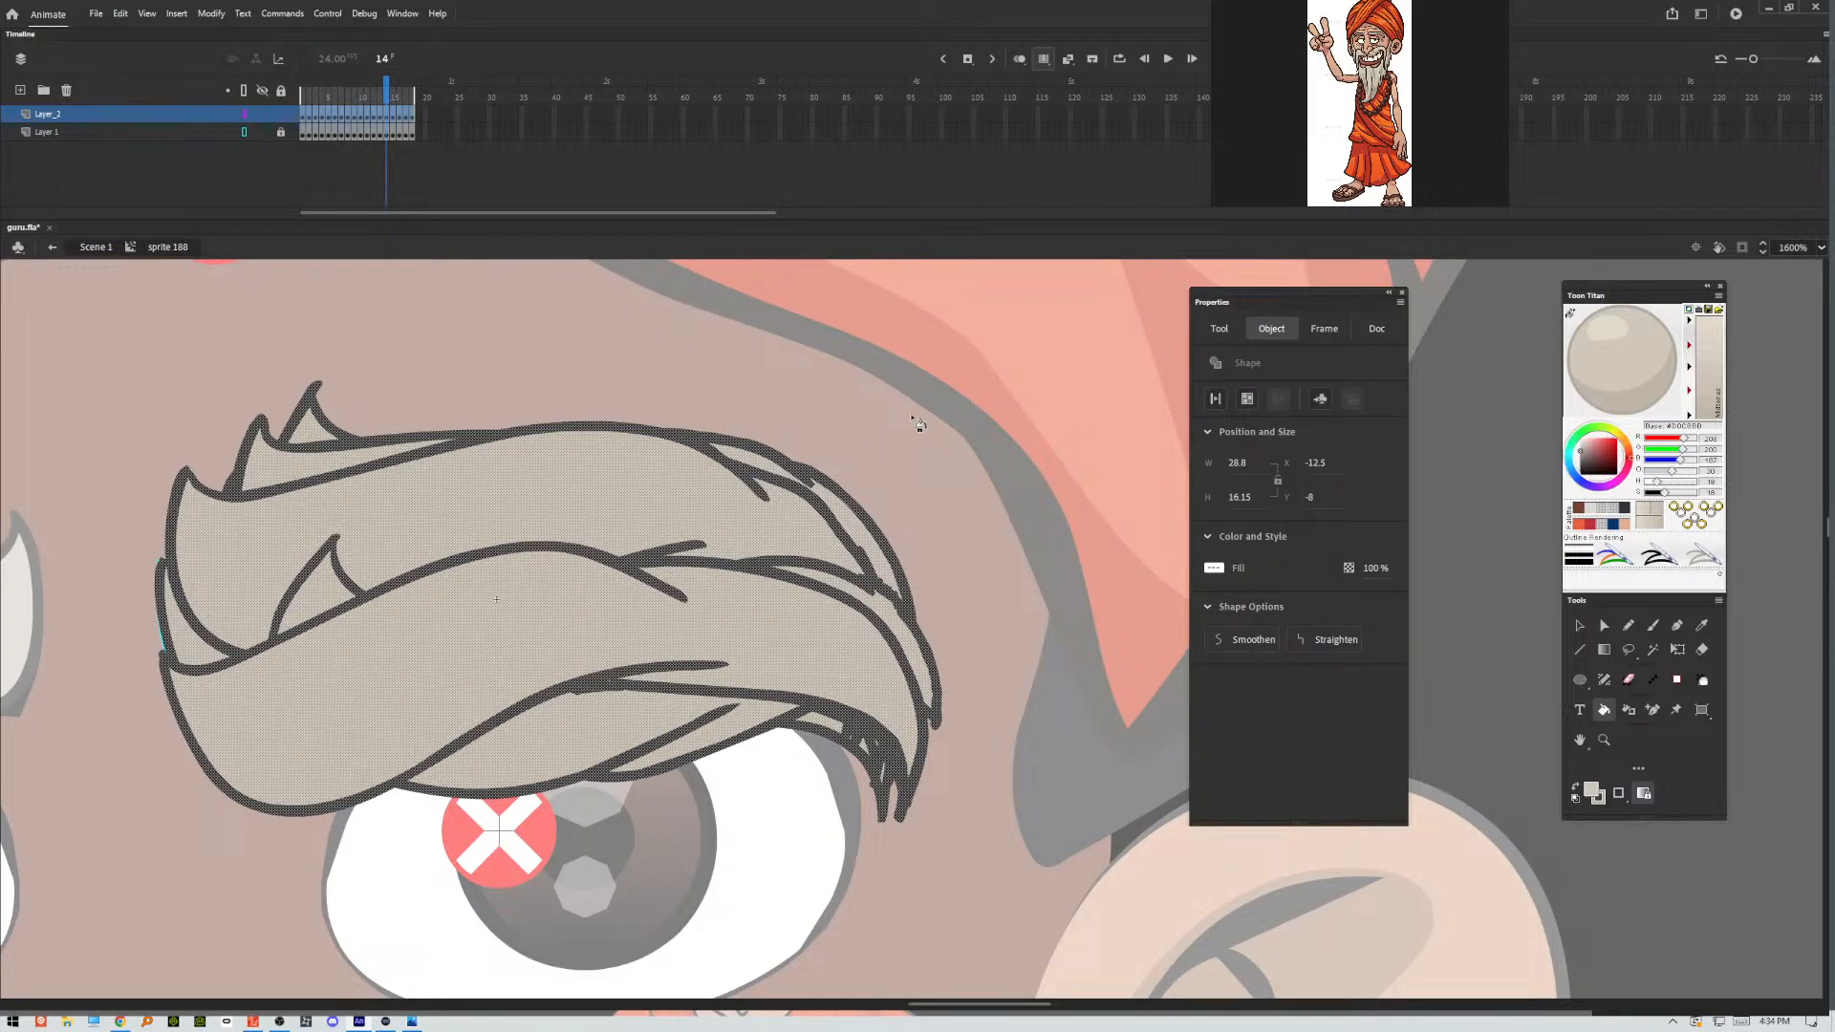
{"action": "left_click", "coordinate": [214, 15]}
{"action": "mouse_move", "coordinate": [247, 153]}
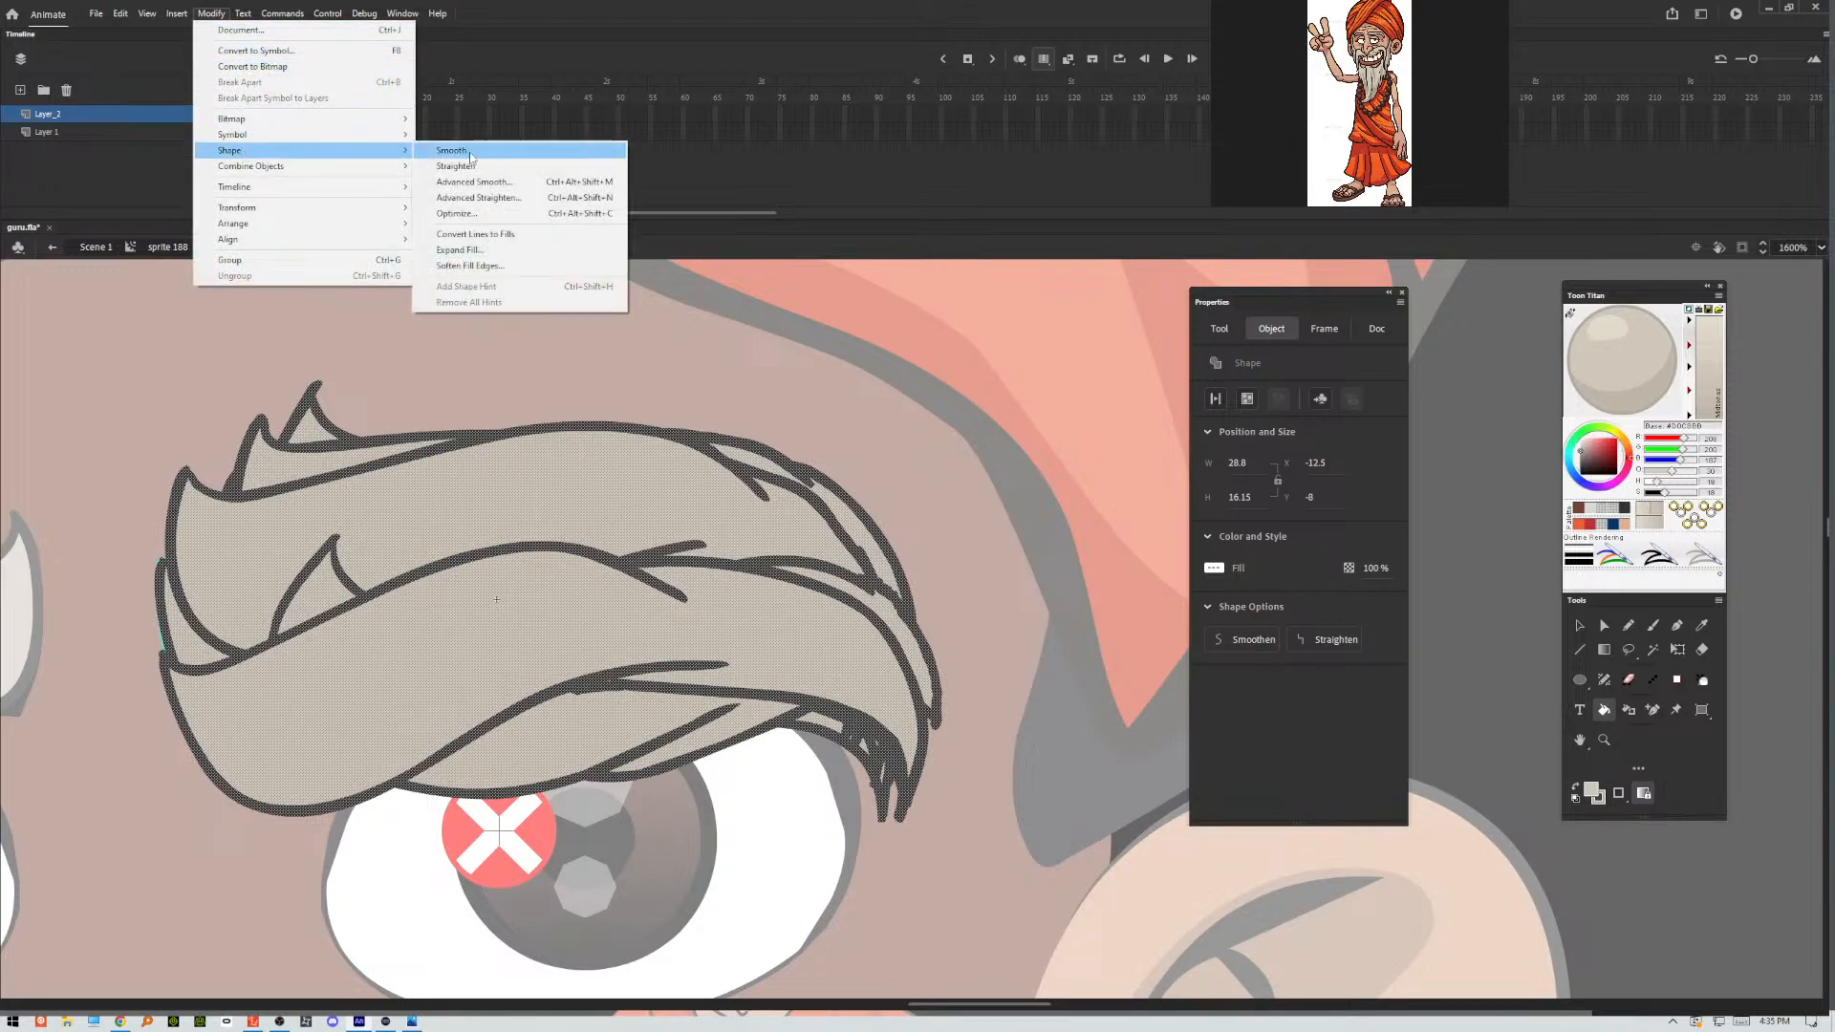
{"action": "left_click", "coordinate": [468, 214]}
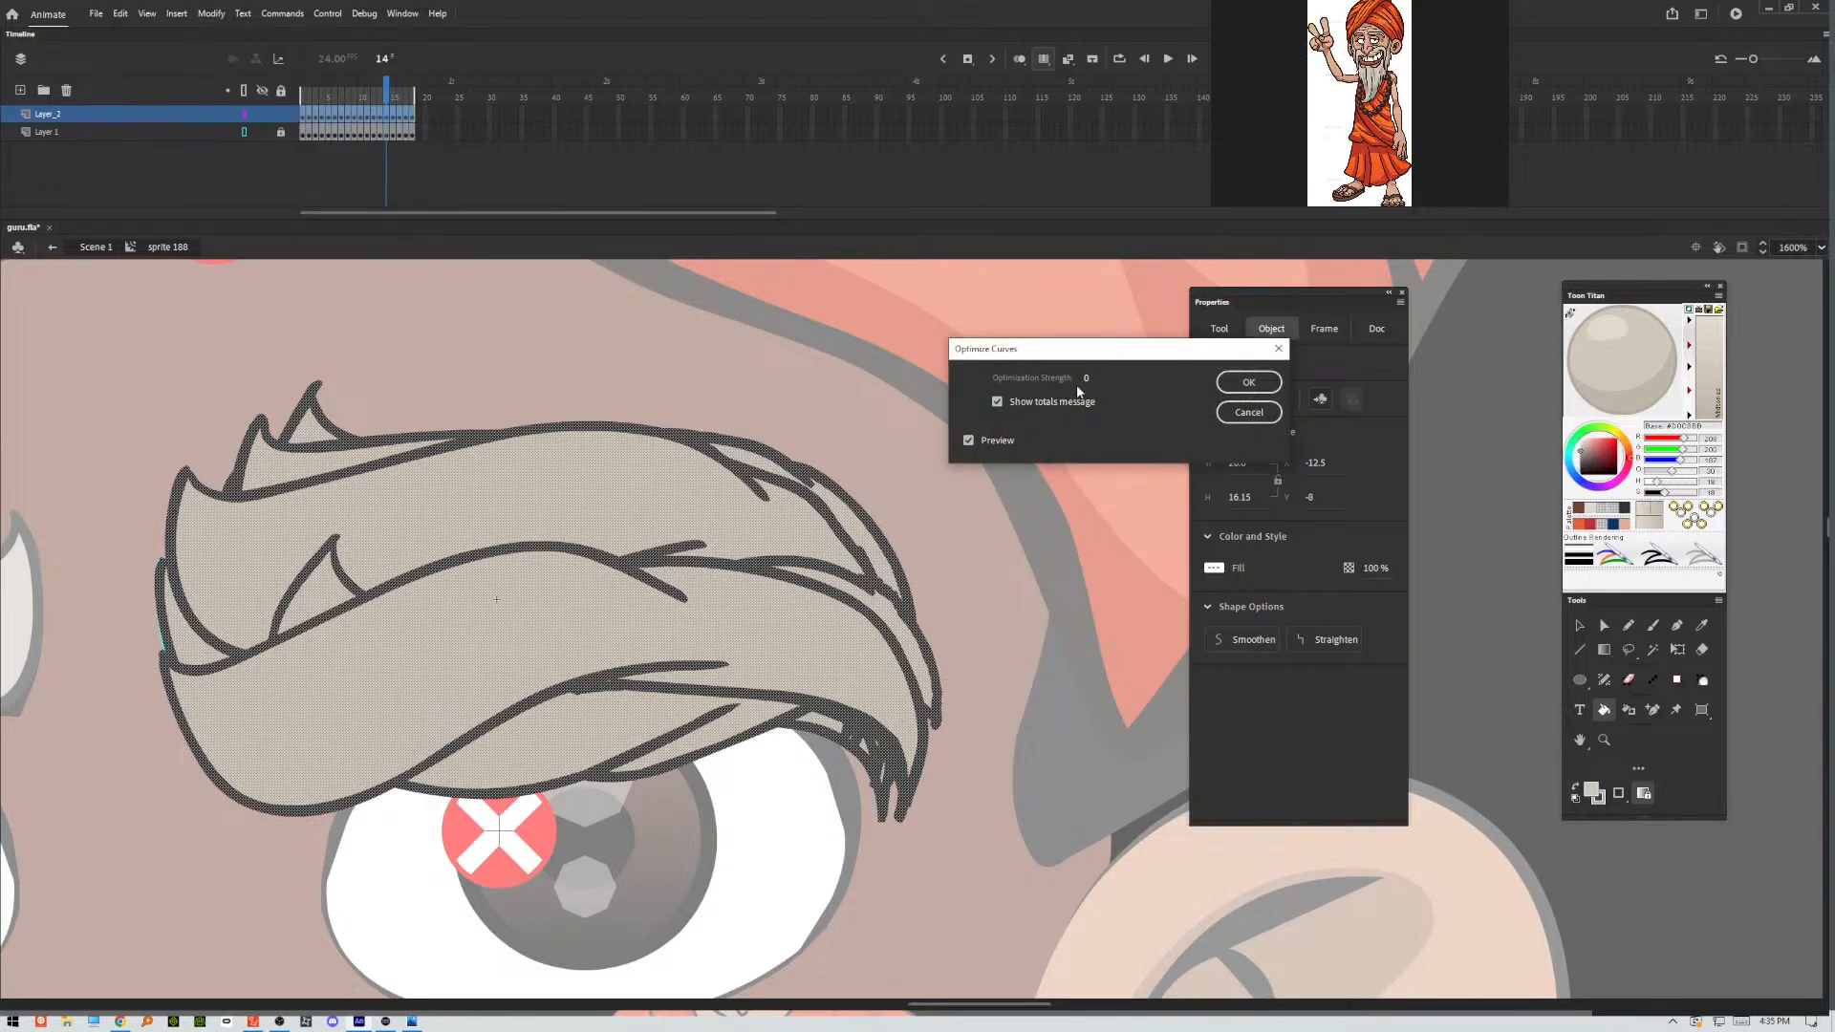
{"action": "mouse_move", "coordinate": [1080, 379]}
{"action": "left_mouse_down"}
{"action": "mouse_move", "coordinate": [1135, 379]}
{"action": "mouse_move", "coordinate": [1068, 383]}
{"action": "left_mouse_up"}
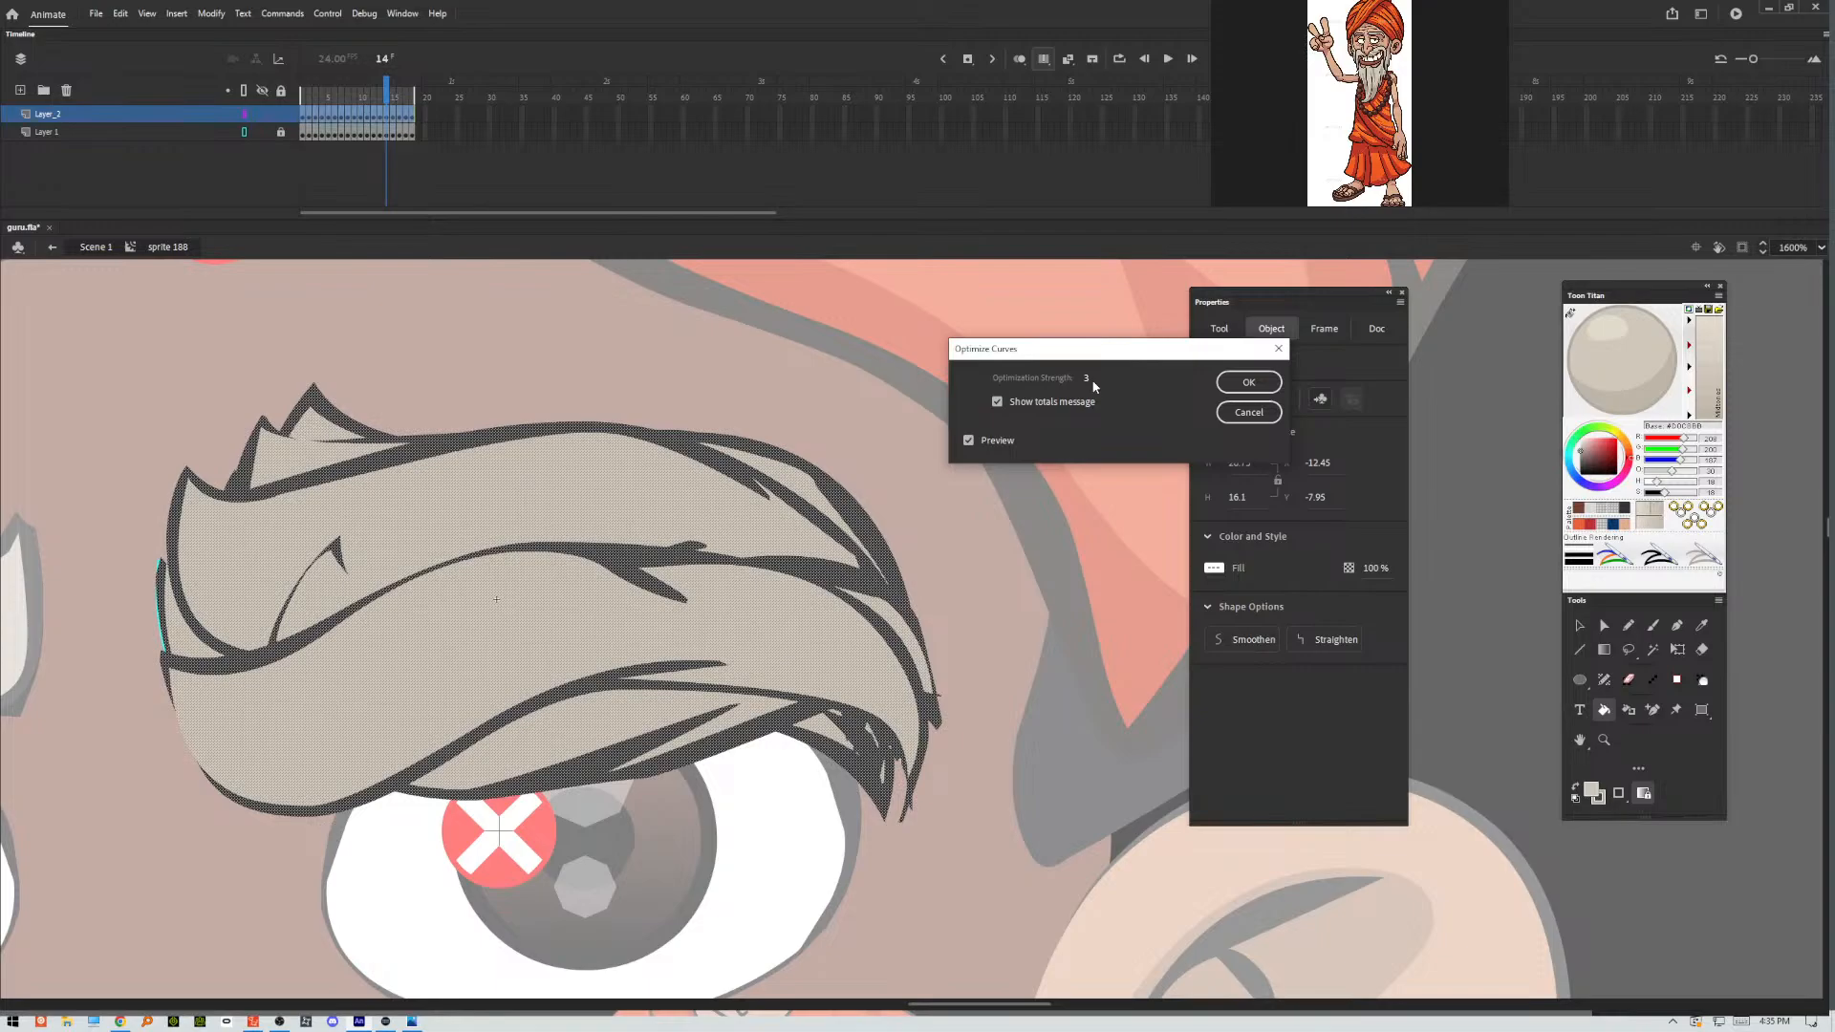
{"action": "left_click_drag", "start_coordinate": [1086, 381], "coordinate": [1082, 377]}
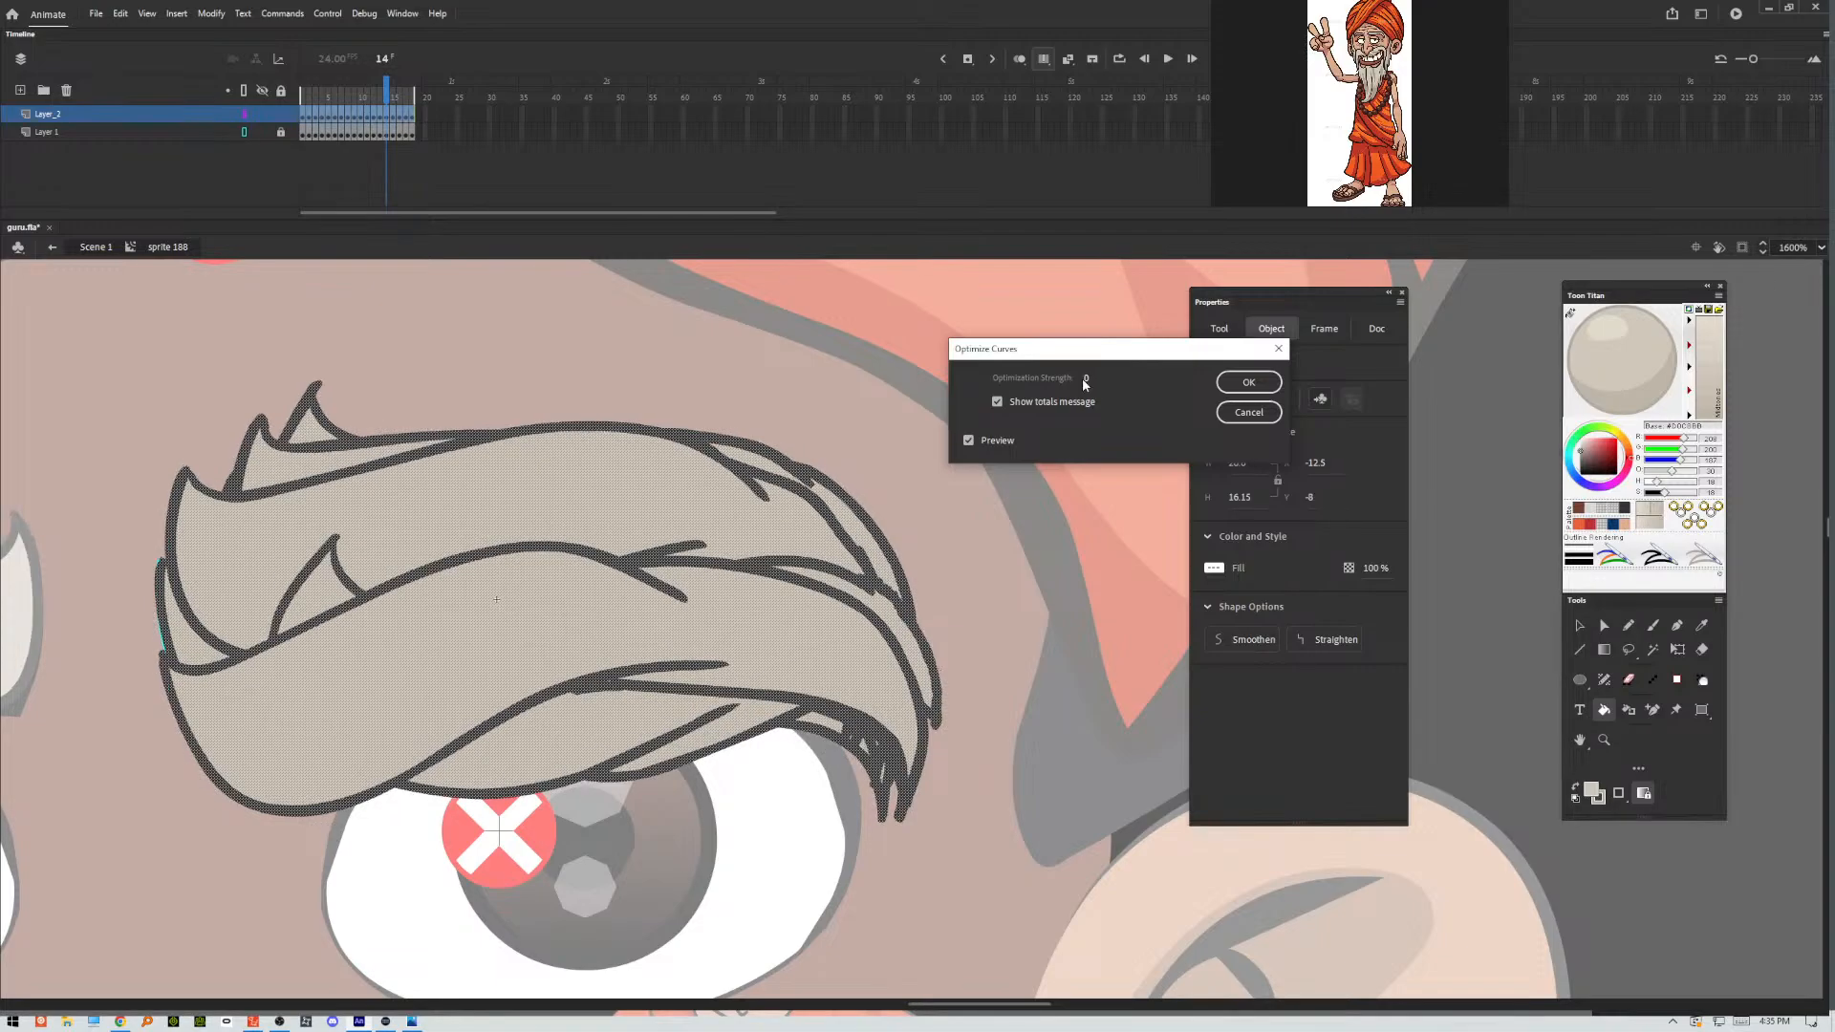
{"action": "left_click", "coordinate": [1246, 413]}
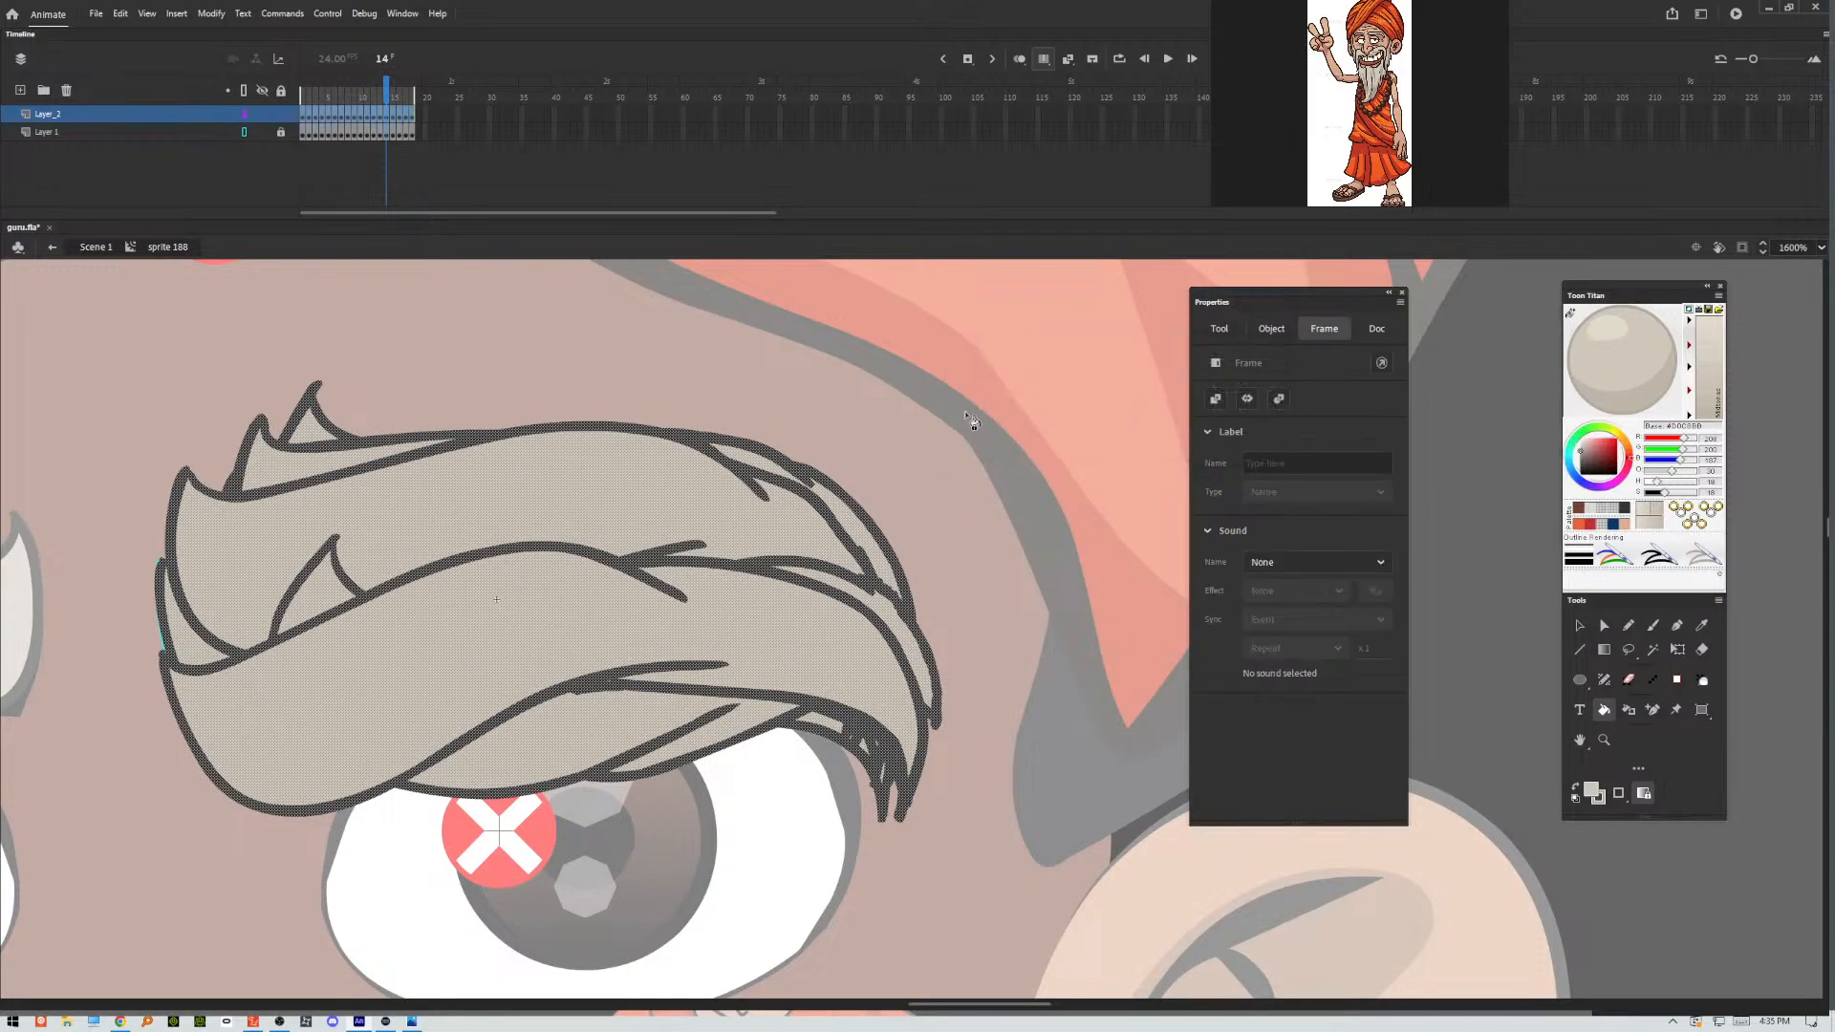
Try to optimize the curves of only the frame 1 eyebrow without multi-frame editing, previewing an optimization strength of 100.
{"action": "left_click", "coordinate": [299, 114]}
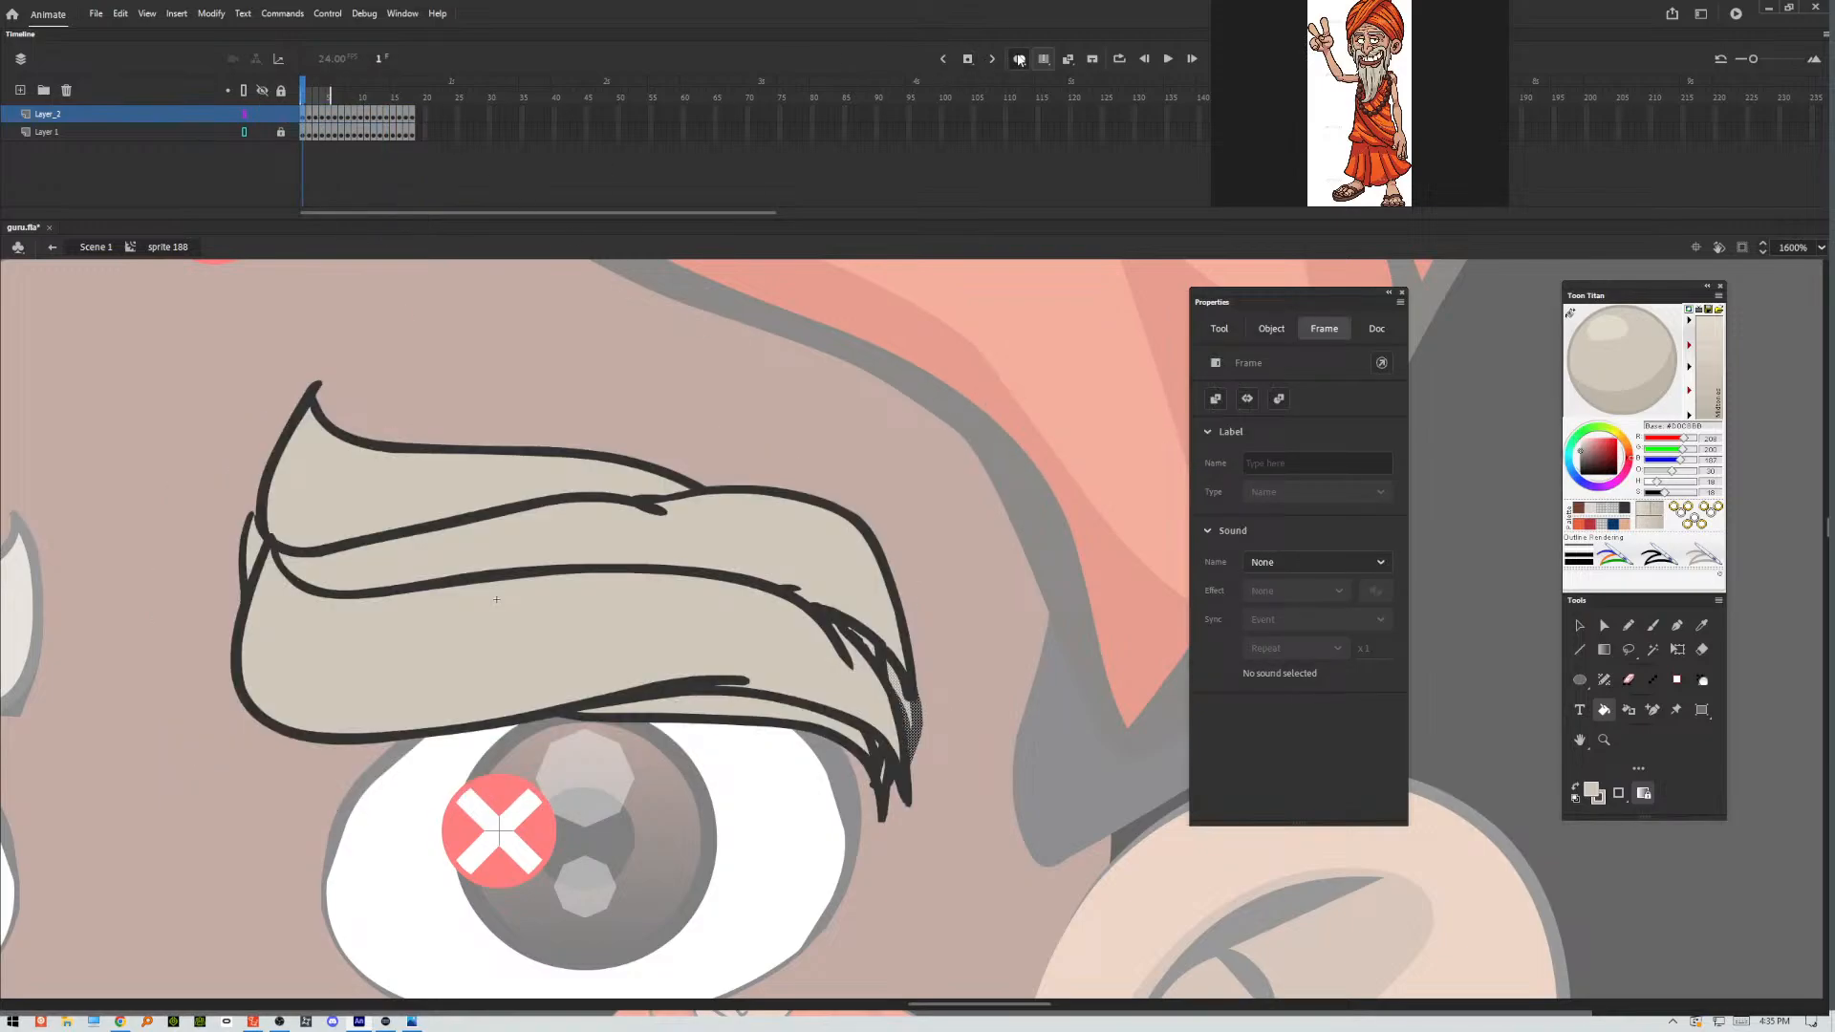
{"action": "left_click", "coordinate": [1044, 59]}
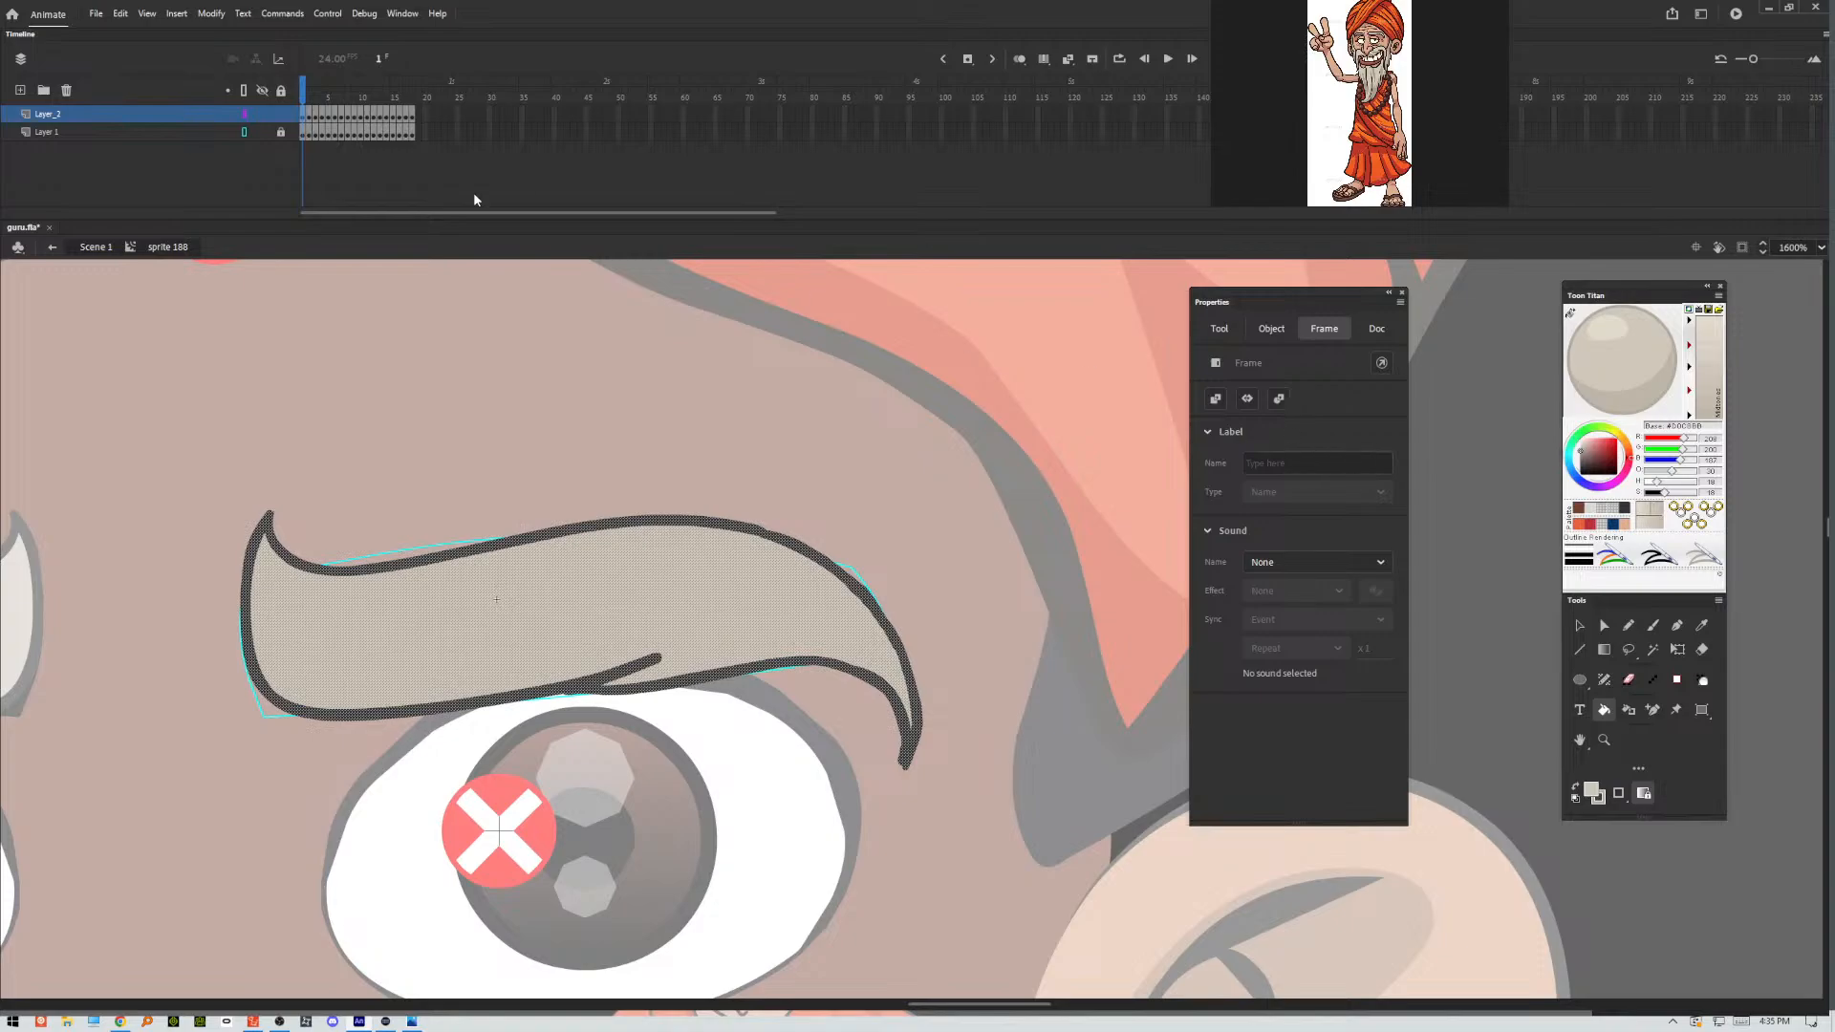
{"action": "left_click", "coordinate": [212, 13]}
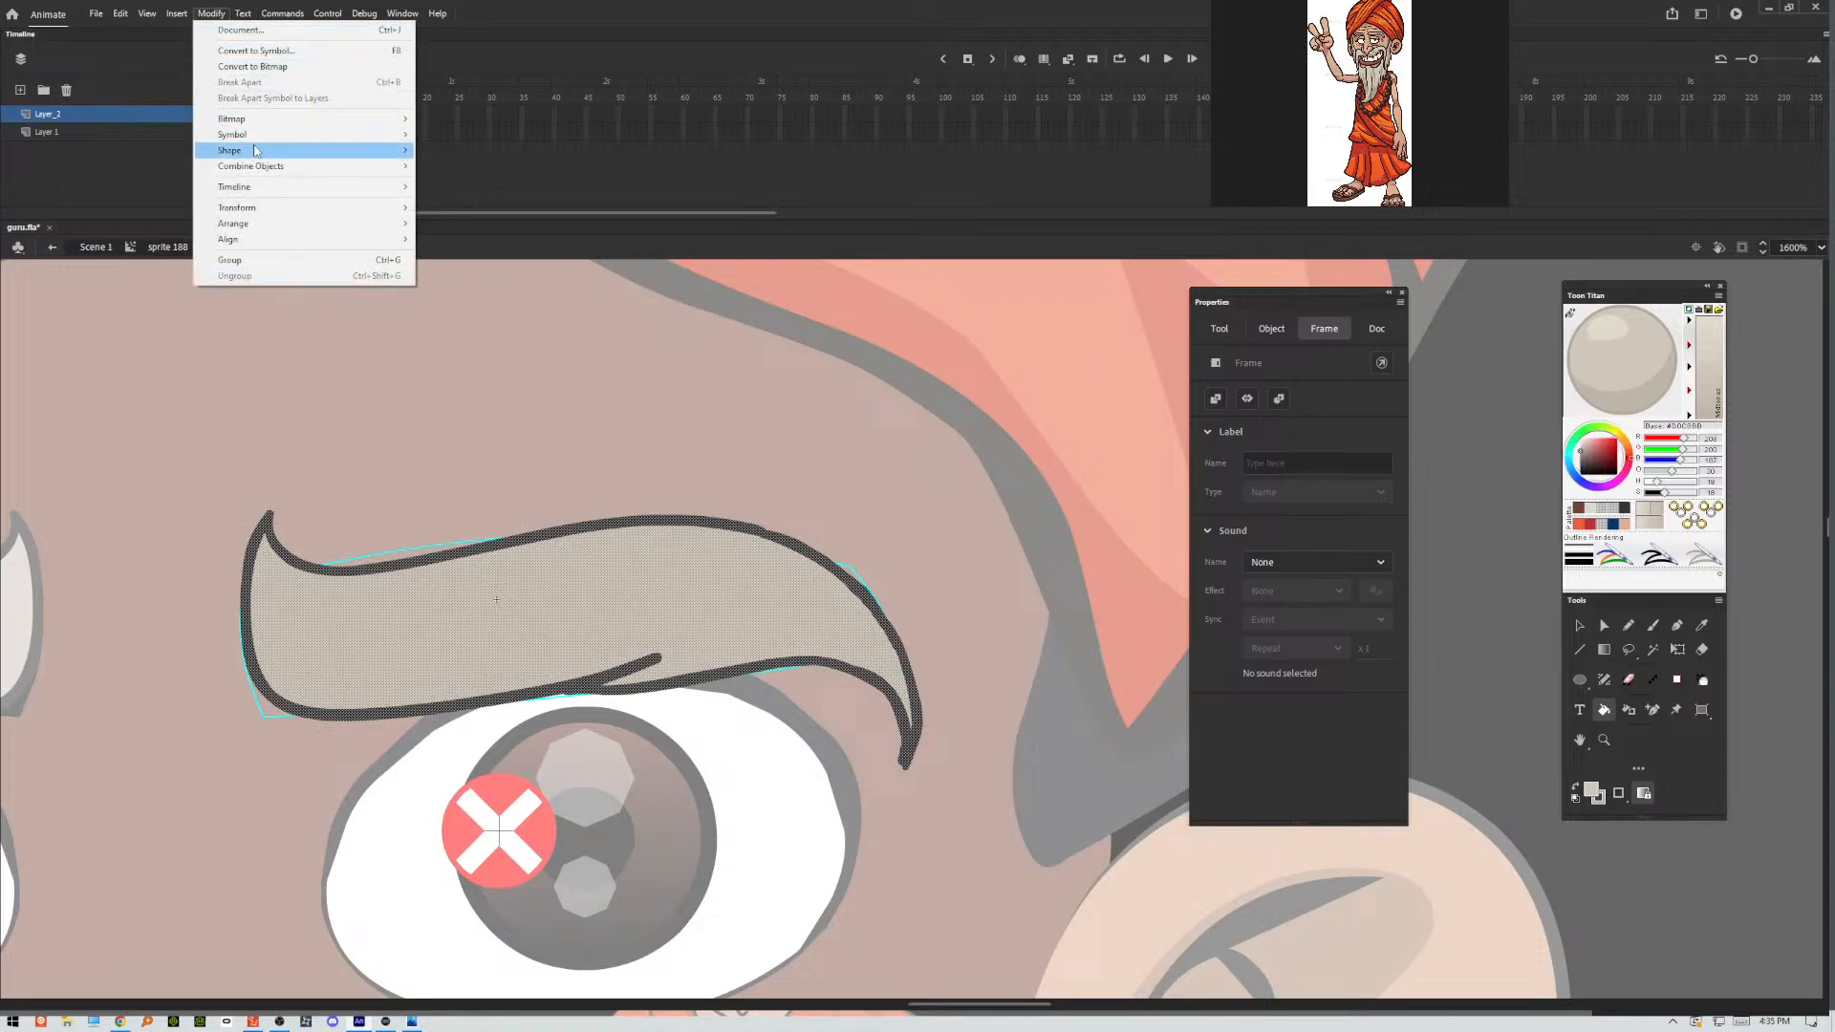
{"action": "mouse_move", "coordinate": [257, 148]}
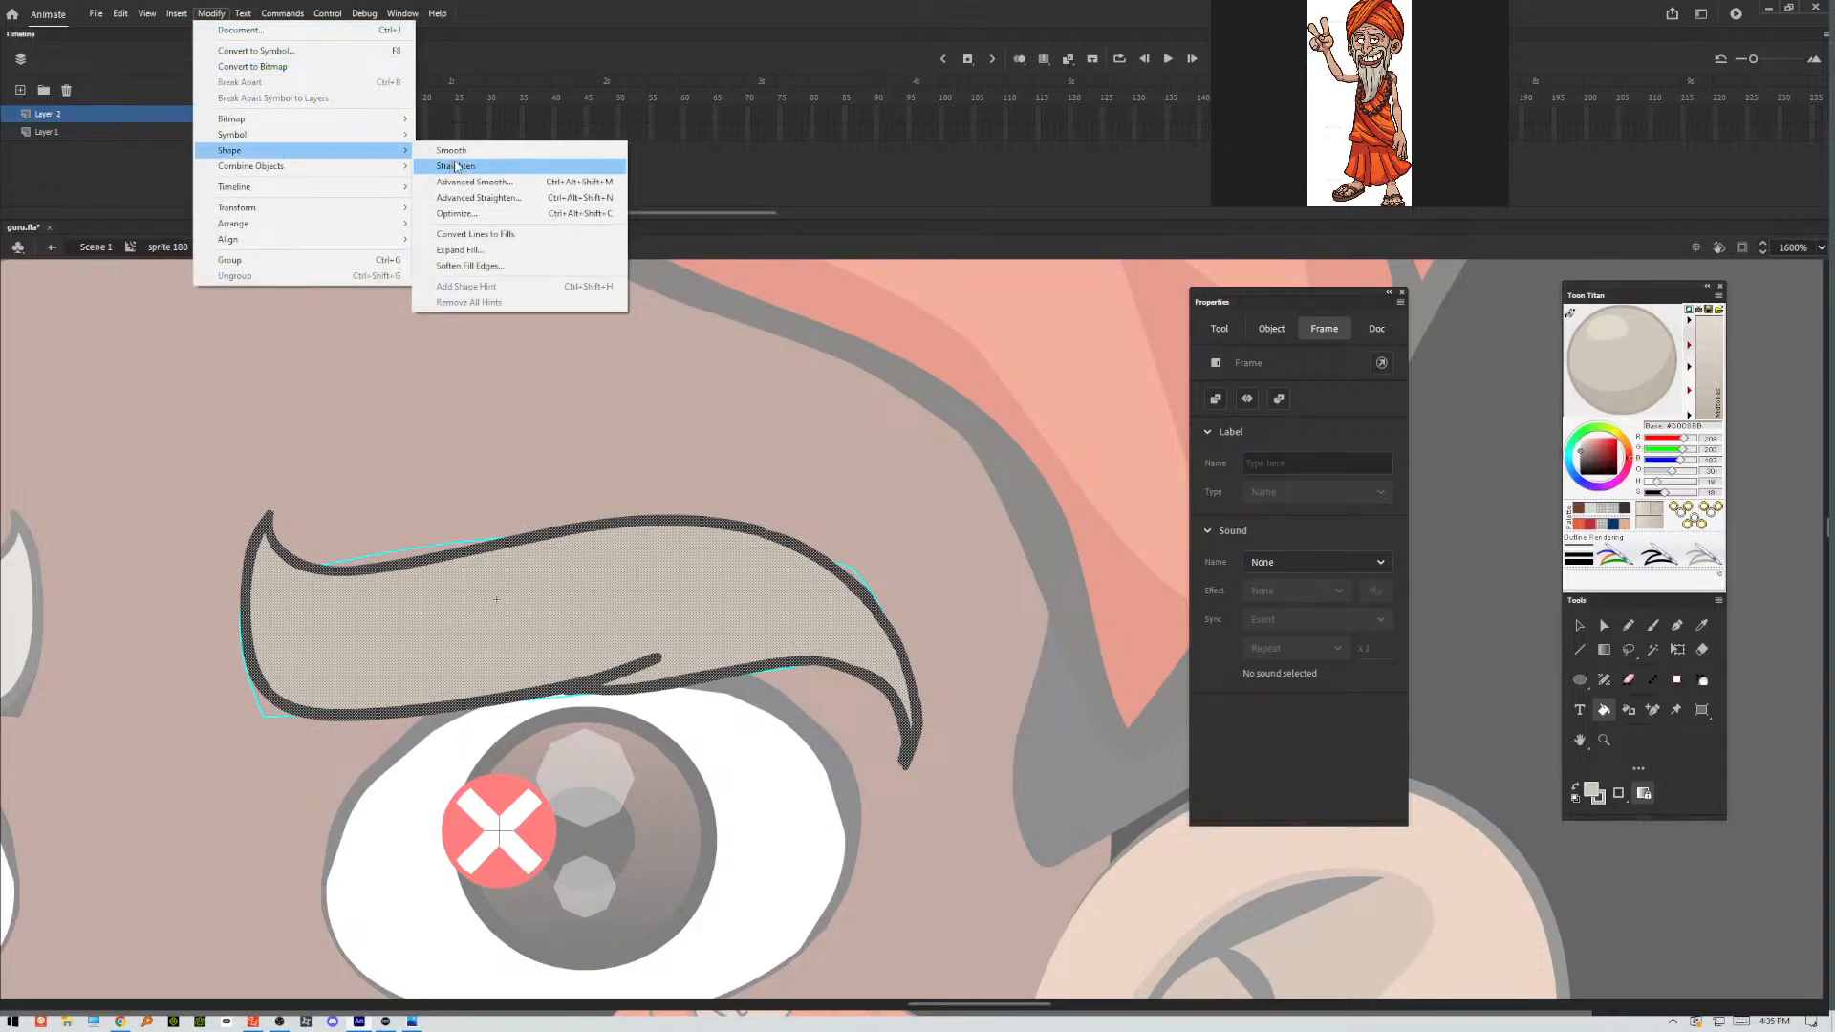
{"action": "left_click", "coordinate": [469, 213]}
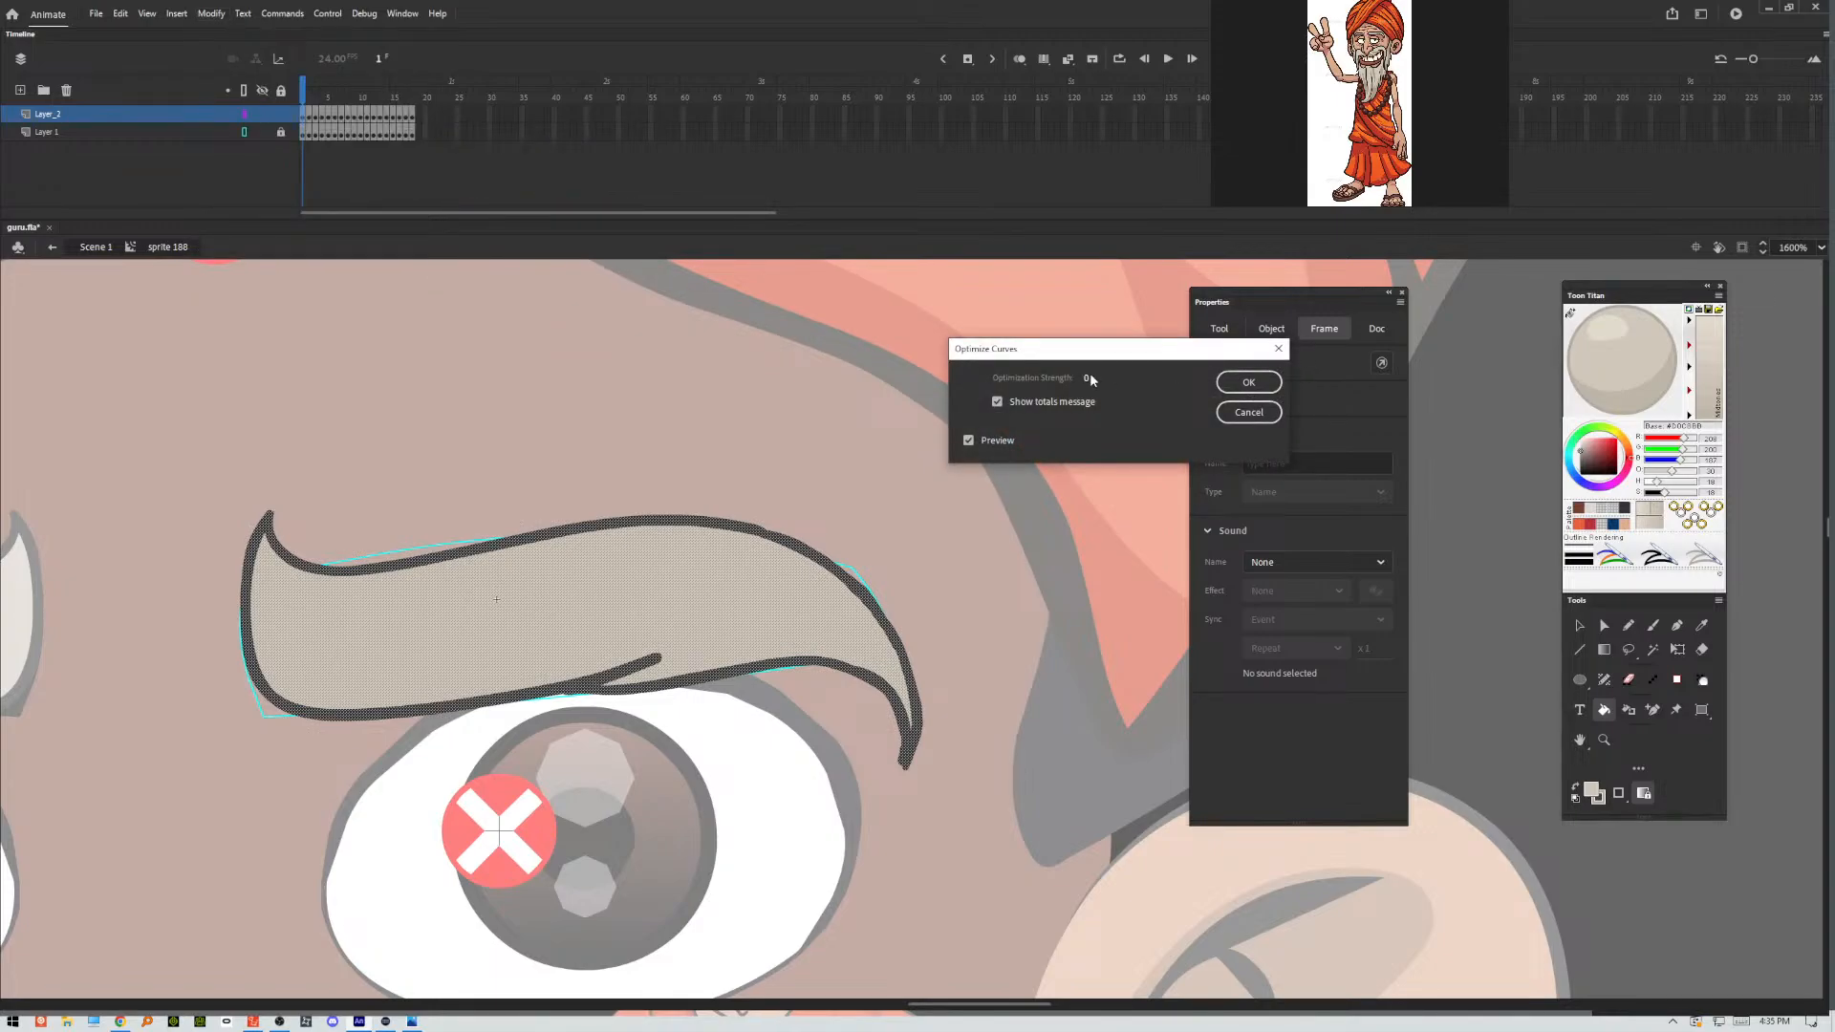
{"action": "left_click_drag", "start_coordinate": [1088, 379], "coordinate": [1251, 368]}
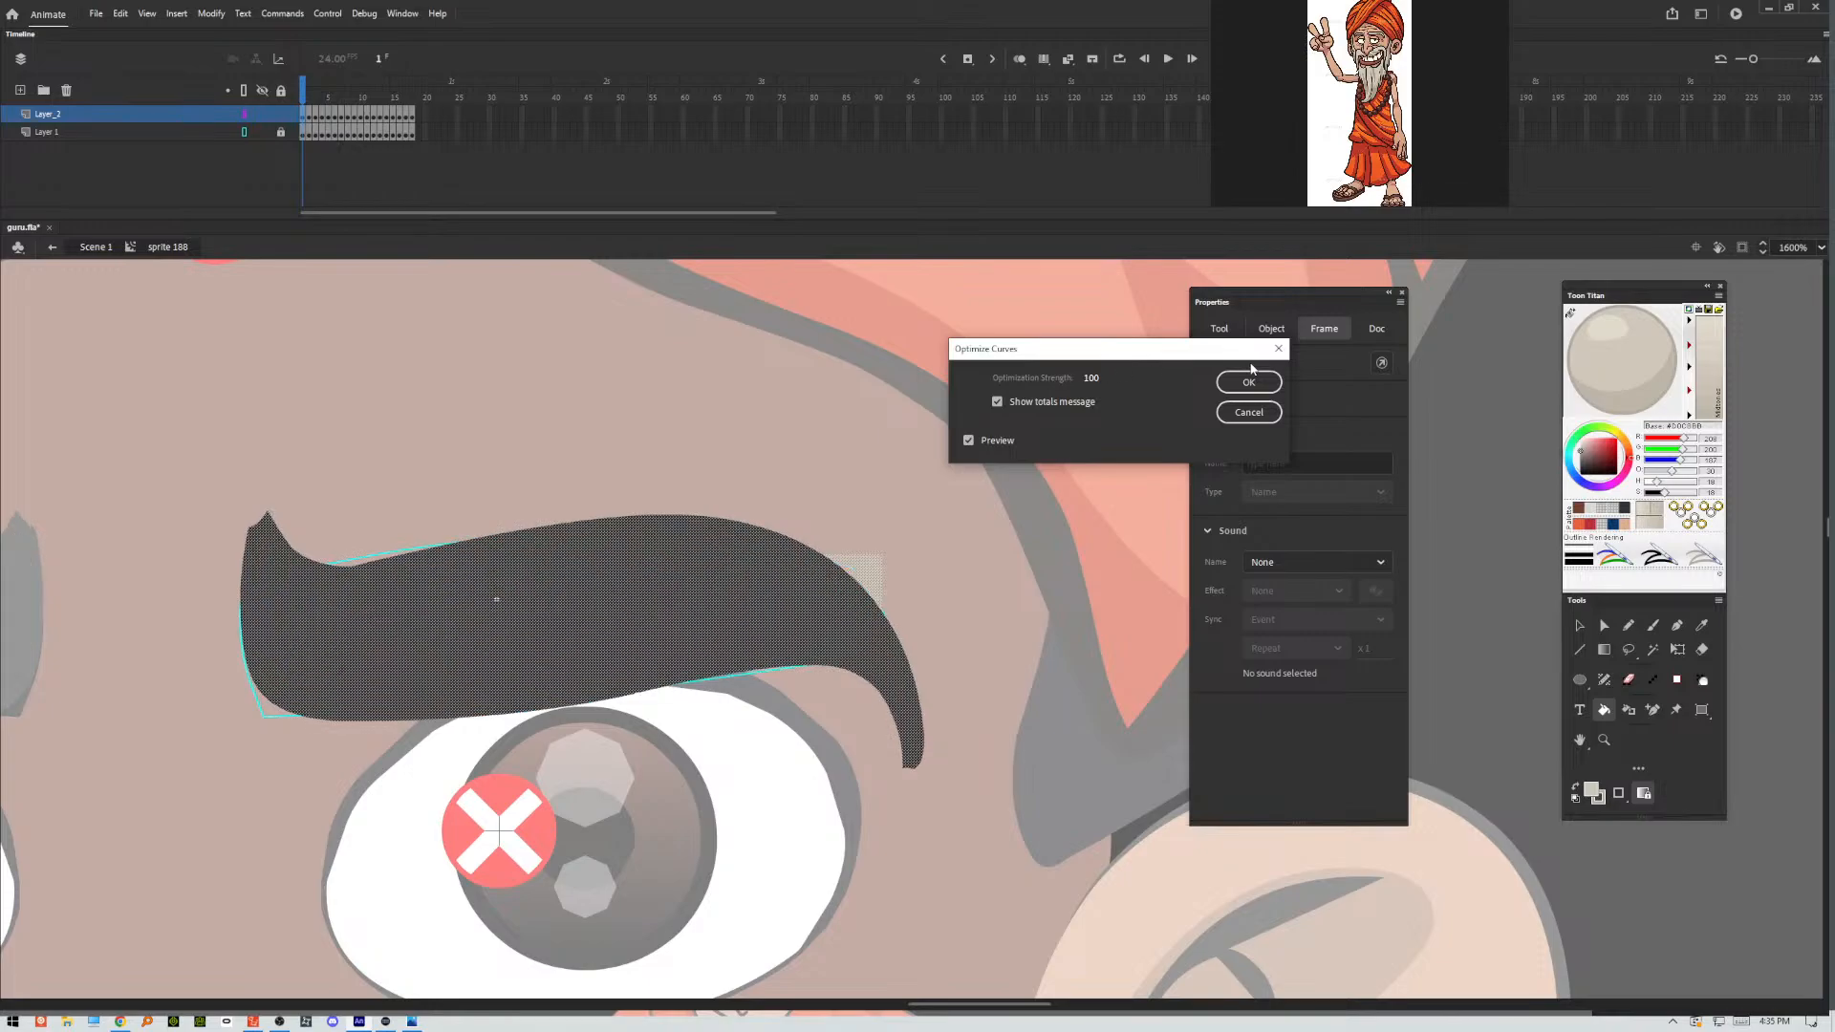
{"action": "left_click", "coordinate": [1249, 414]}
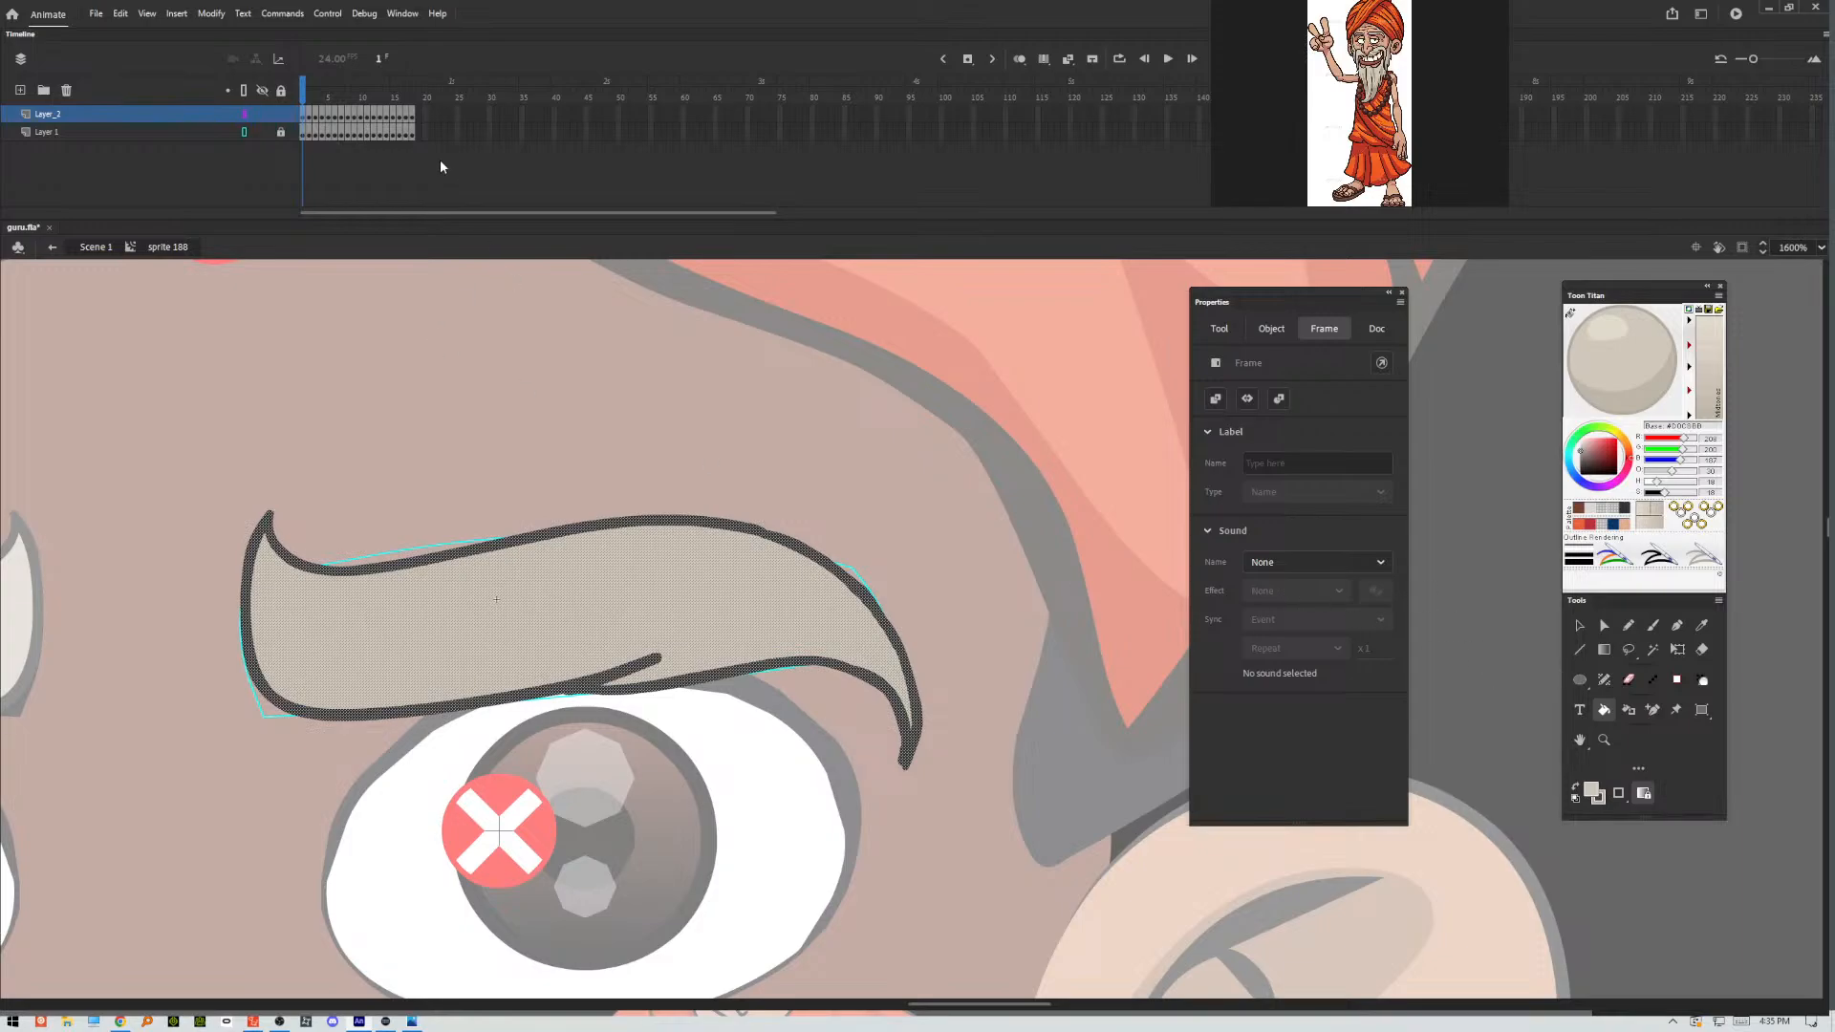
Smooth the eyebrow shapes in all 18 frames twice with multi-frame editing, then leave multi-frame editing.
{"action": "left_click", "coordinate": [1043, 59]}
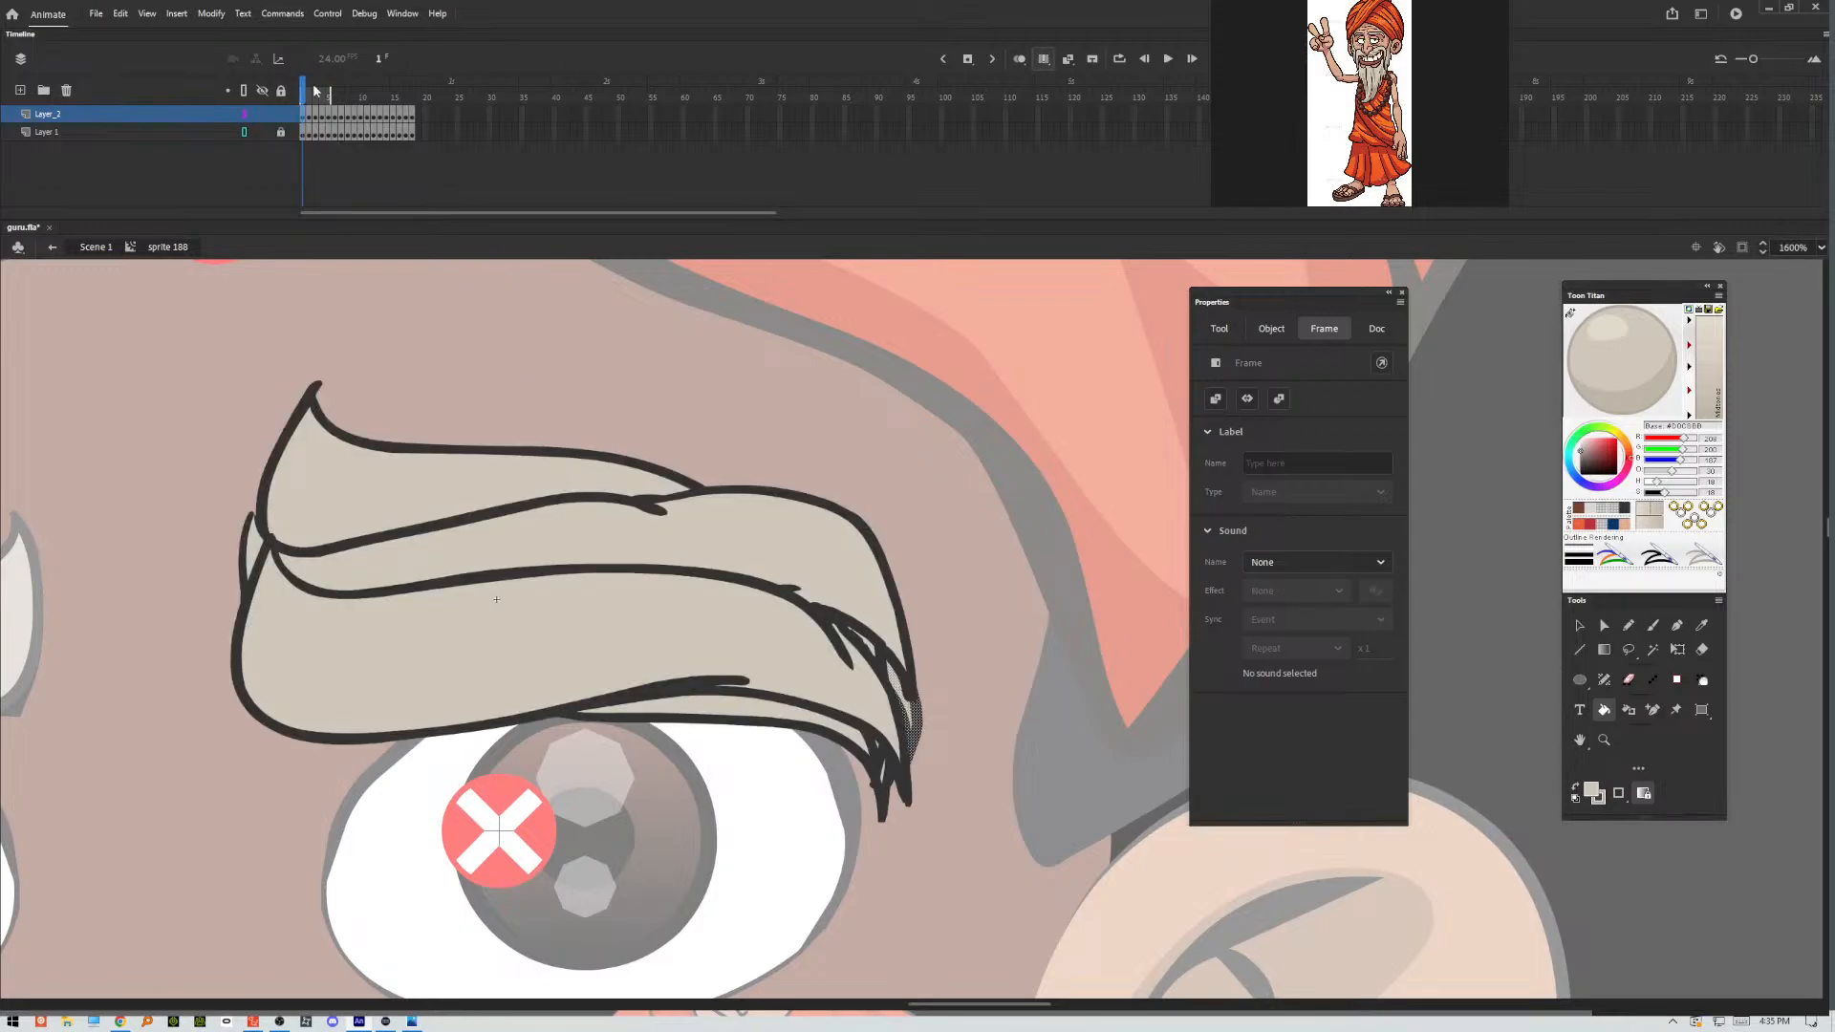
{"action": "left_click_drag", "start_coordinate": [330, 99], "coordinate": [414, 97]}
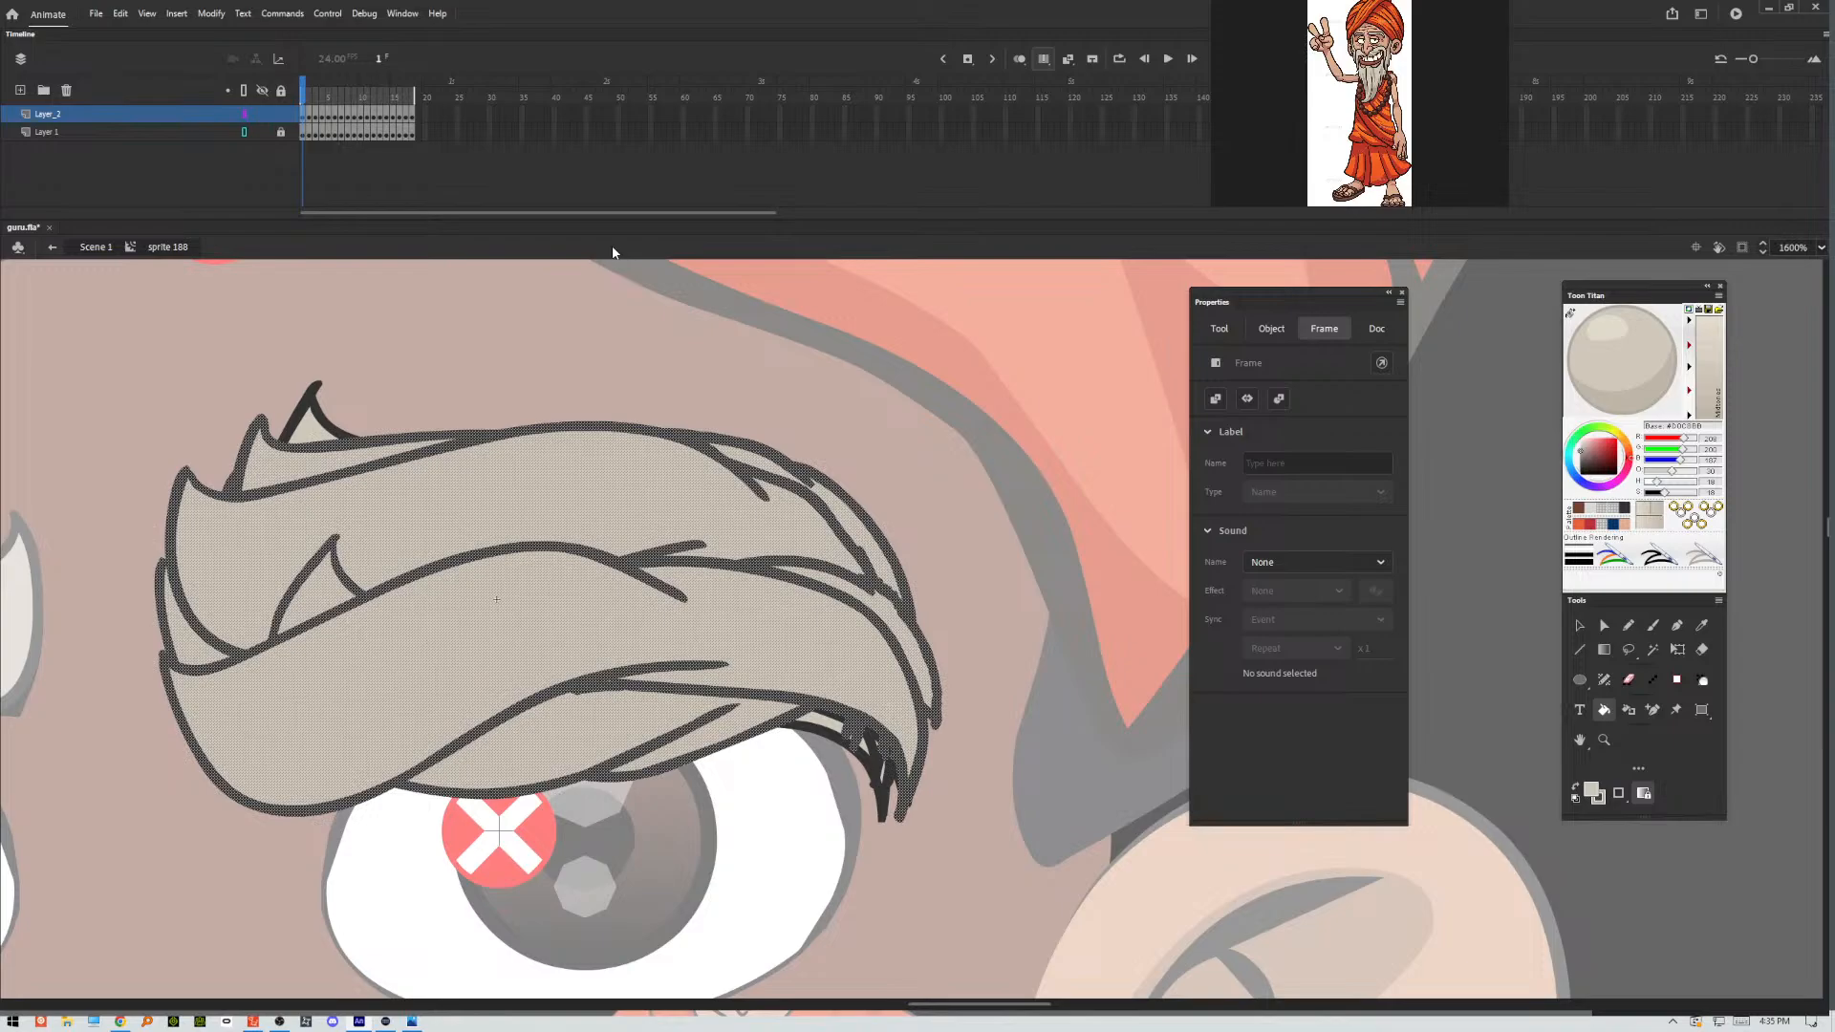
{"action": "key", "text": "ctrl+a"}
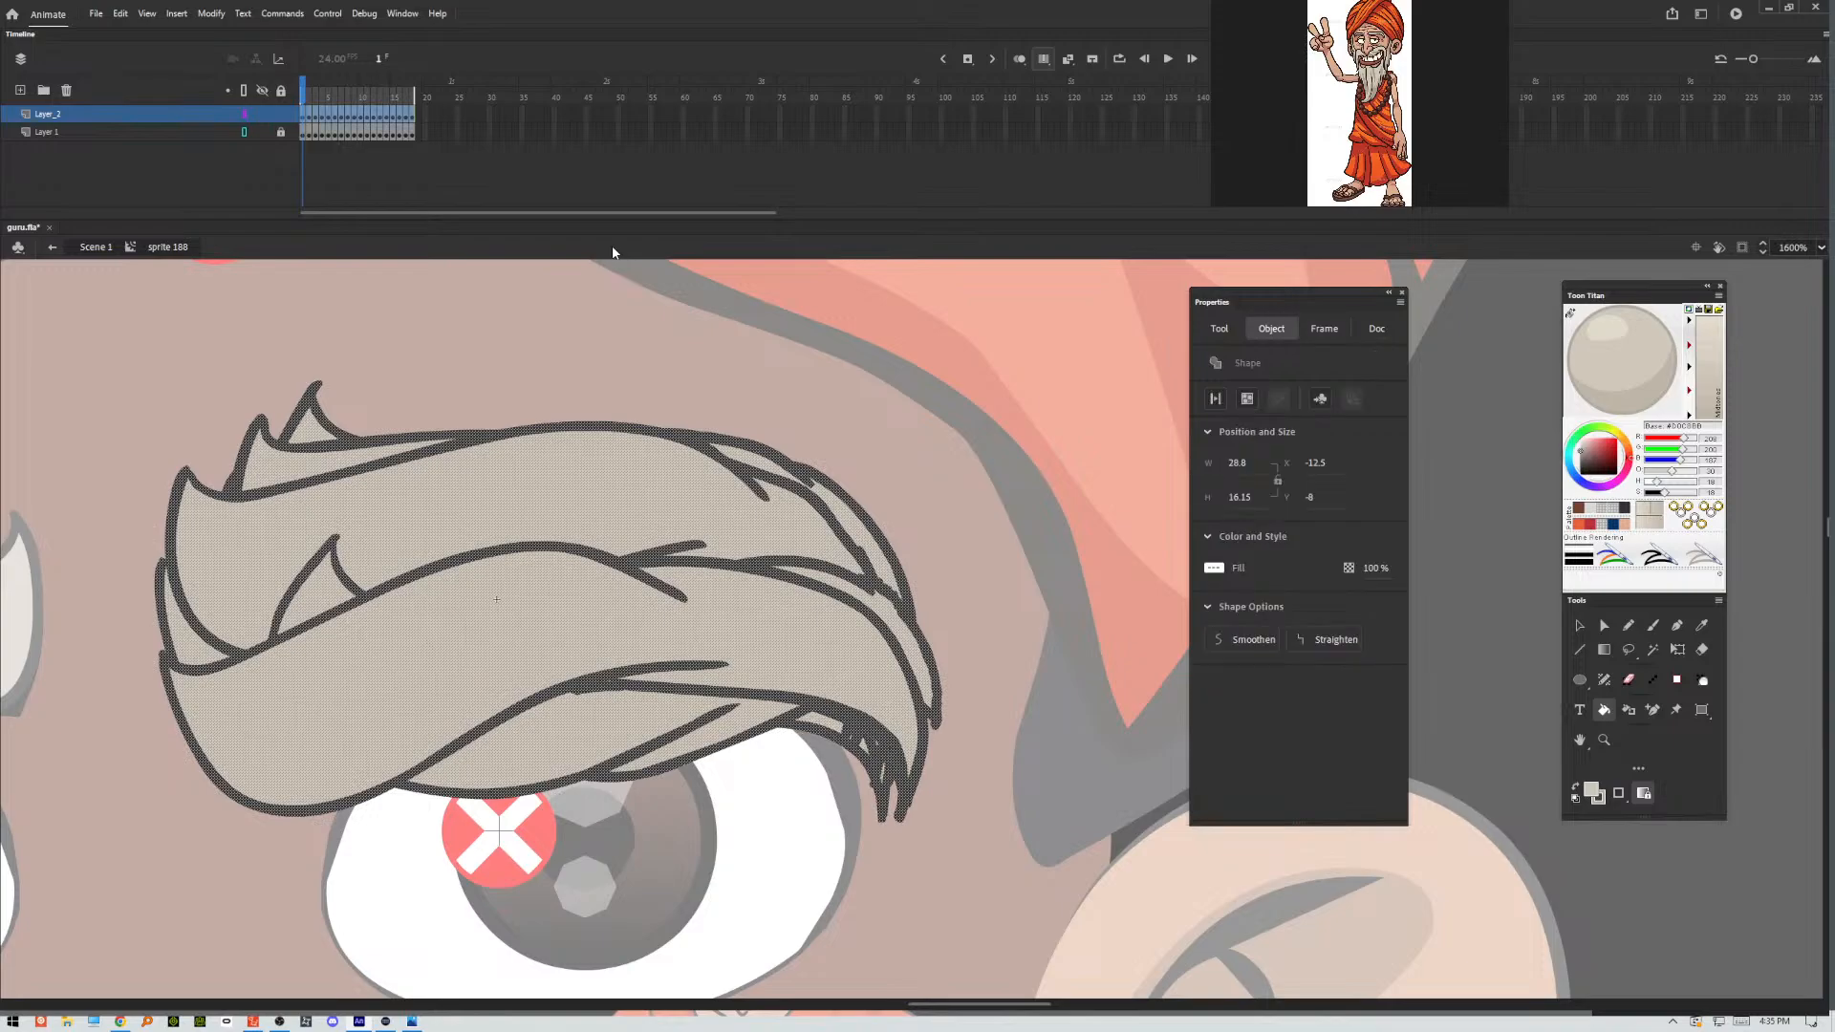
{"action": "left_click", "coordinate": [1223, 640]}
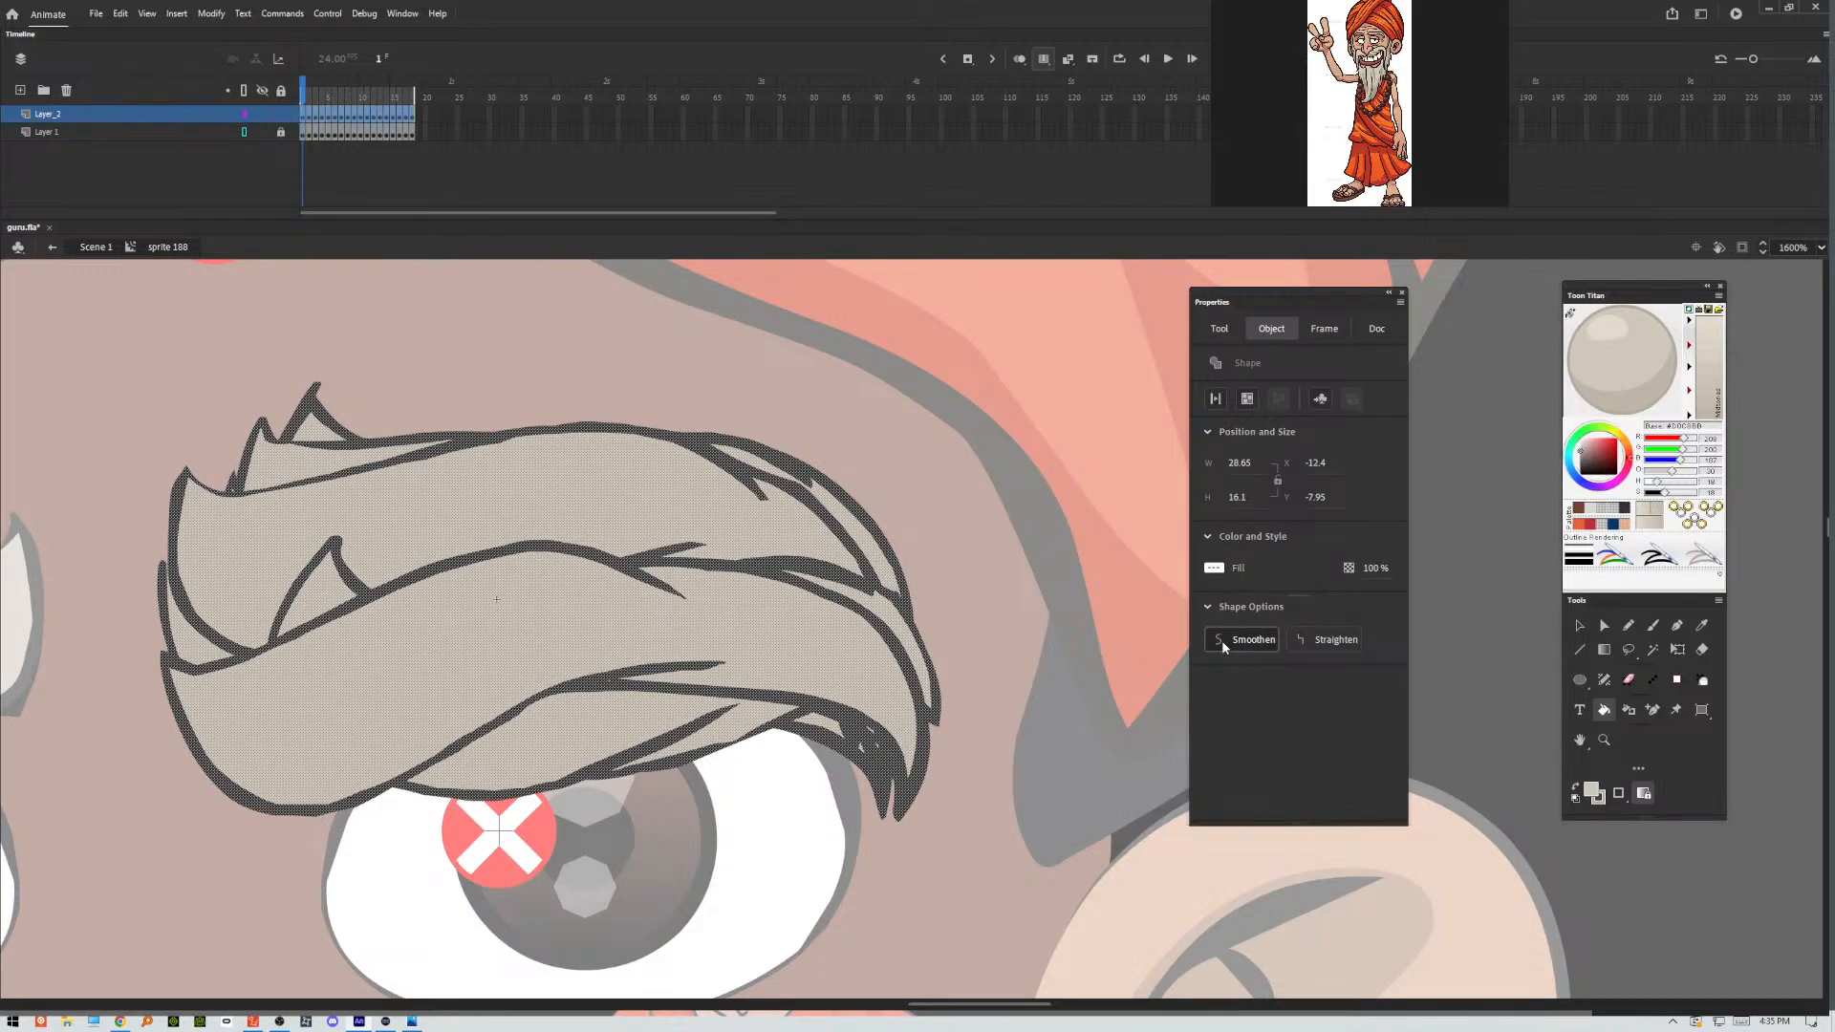
{"action": "left_click", "coordinate": [1220, 642]}
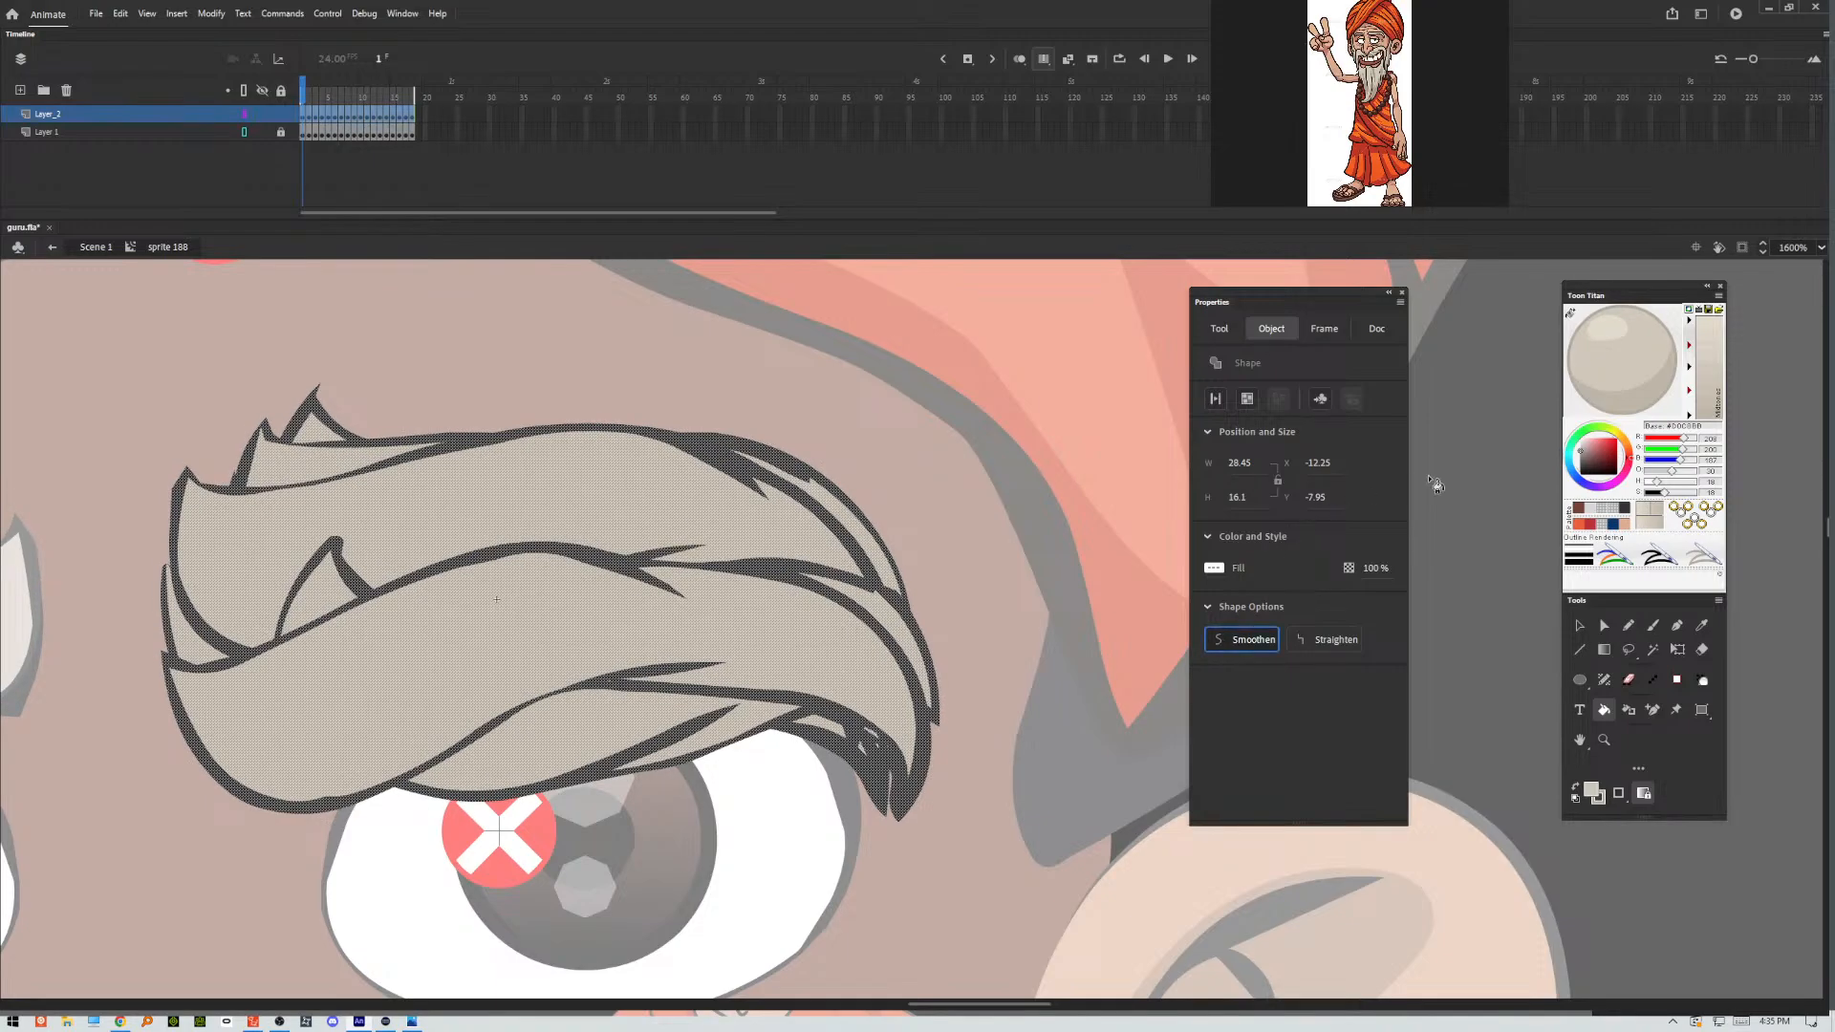
{"action": "left_click", "coordinate": [1580, 625]}
{"action": "left_click", "coordinate": [1034, 435]}
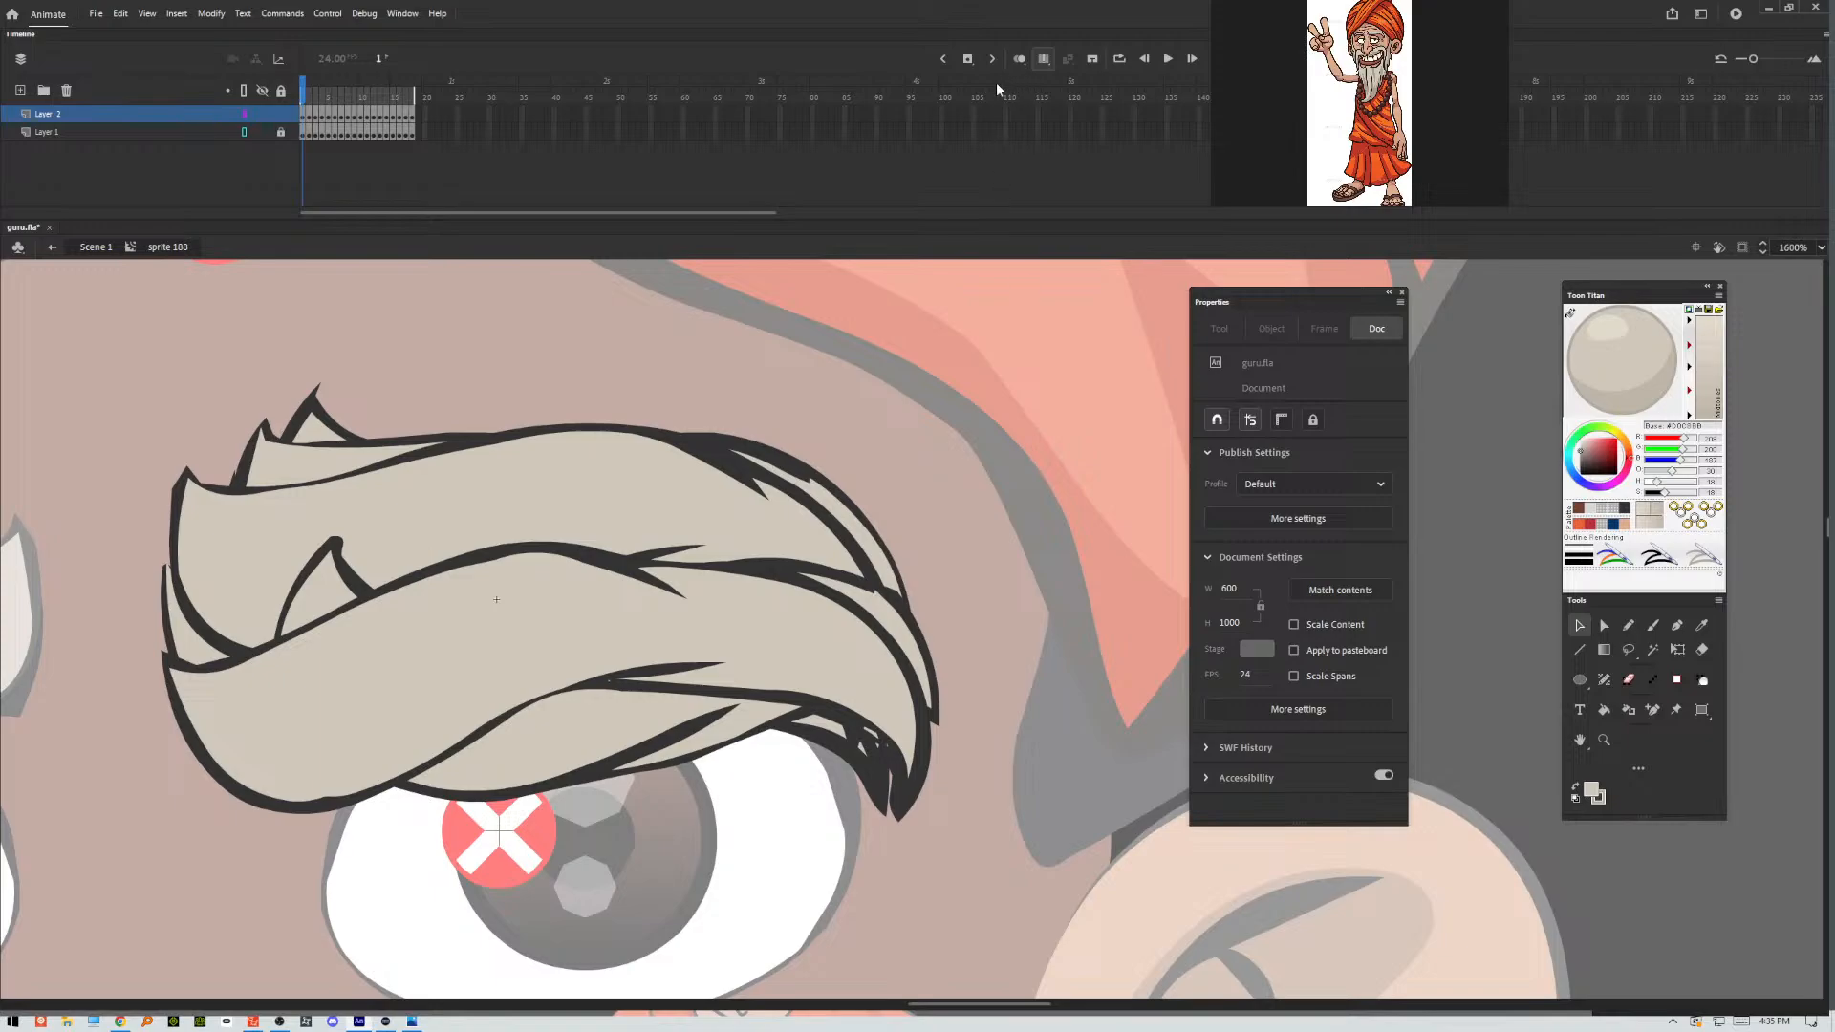
{"action": "left_click", "coordinate": [1043, 59]}
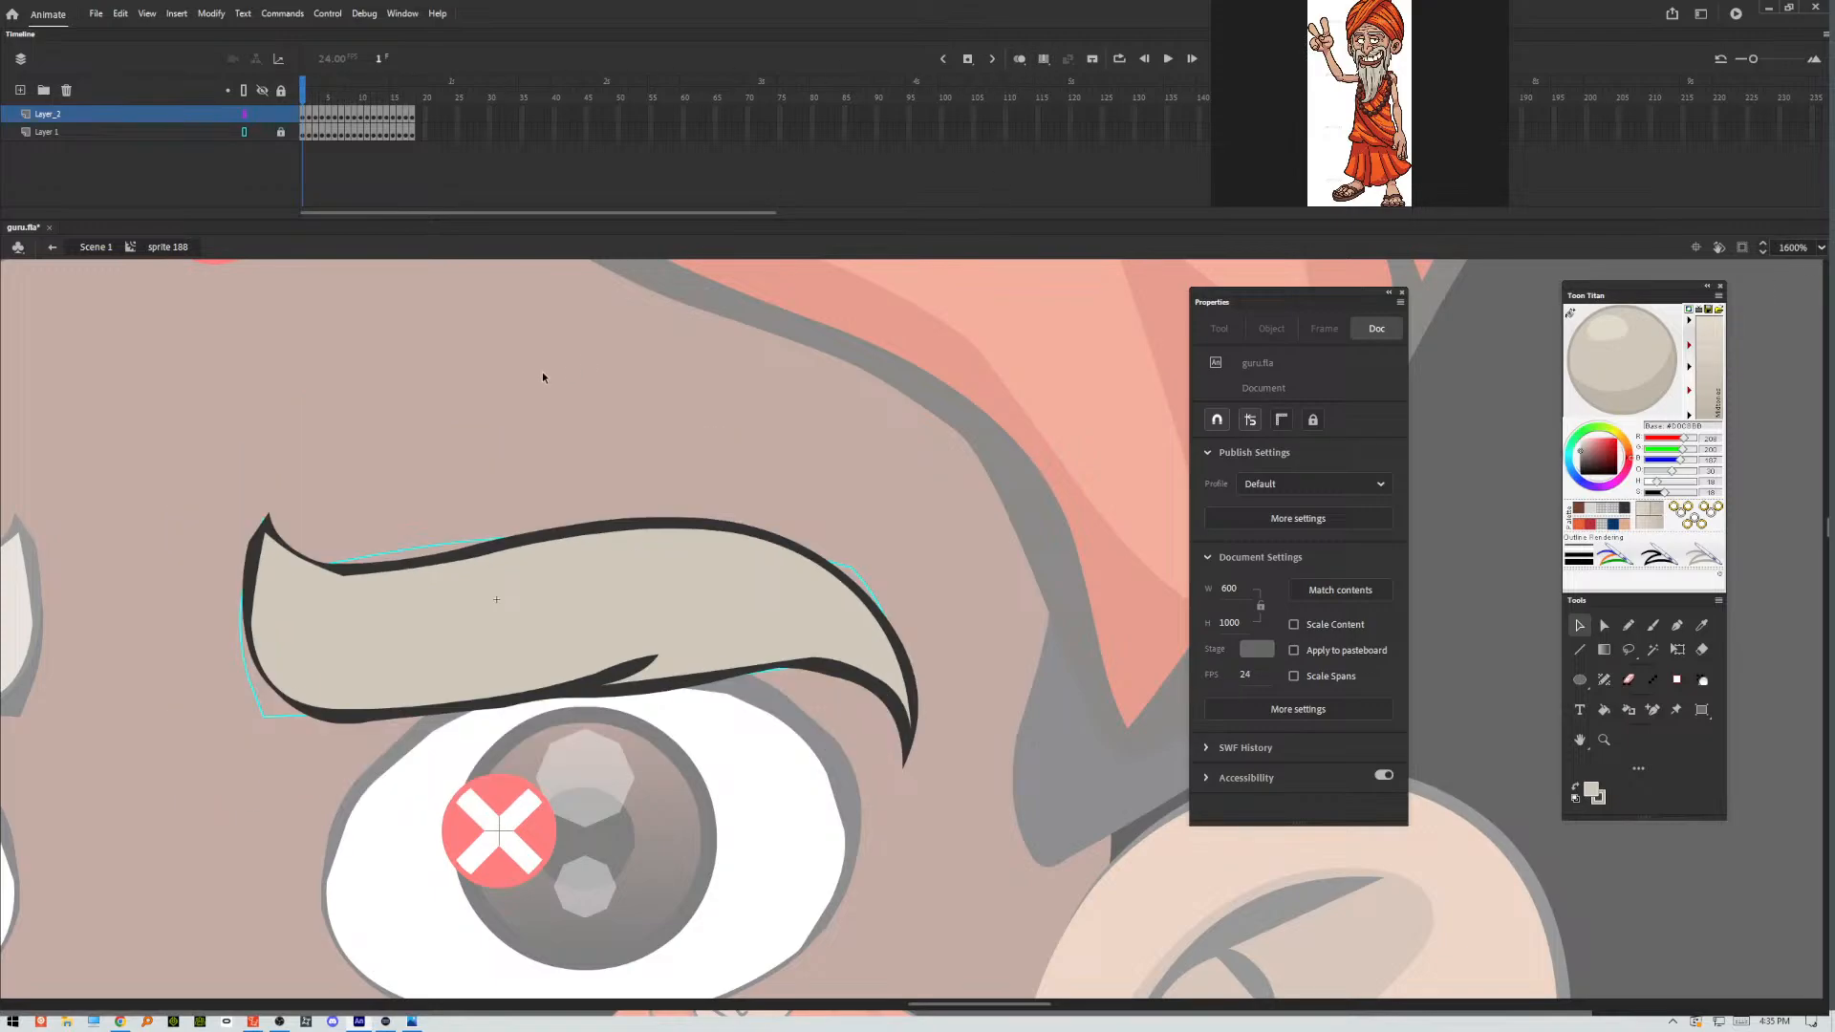
Sharpen the inner tip and the crease end of the frame 1 eyebrow and refine the underside near its outer end.
{"action": "left_click_drag", "start_coordinate": [254, 540], "coordinate": [272, 512]}
{"action": "mouse_move", "coordinate": [657, 657]}
{"action": "left_mouse_down"}
{"action": "mouse_move", "coordinate": [671, 646]}
{"action": "mouse_move", "coordinate": [649, 658]}
{"action": "left_mouse_up"}
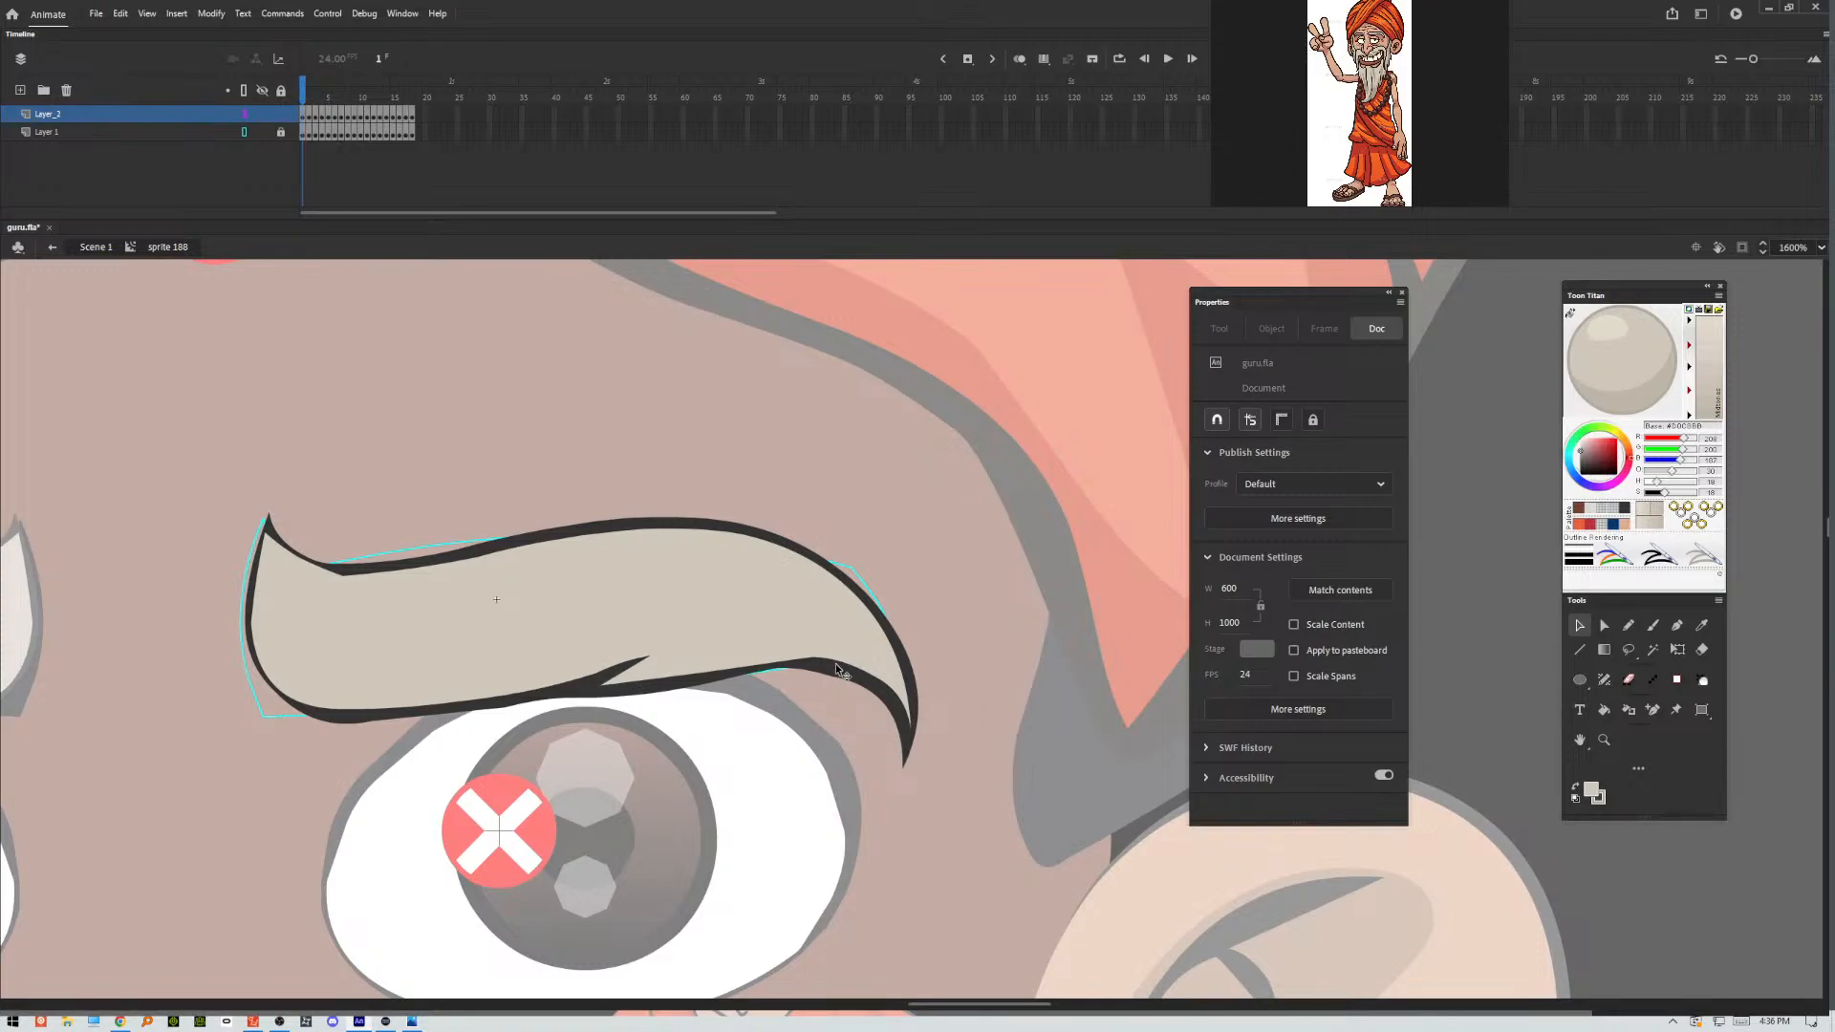
{"action": "left_click_drag", "start_coordinate": [841, 670], "coordinate": [833, 659]}
In frame 2, reshape the crease on the eyebrow's upper edge and try to adjust the fill corner at the outer tip.
{"action": "key", "text": "period"}
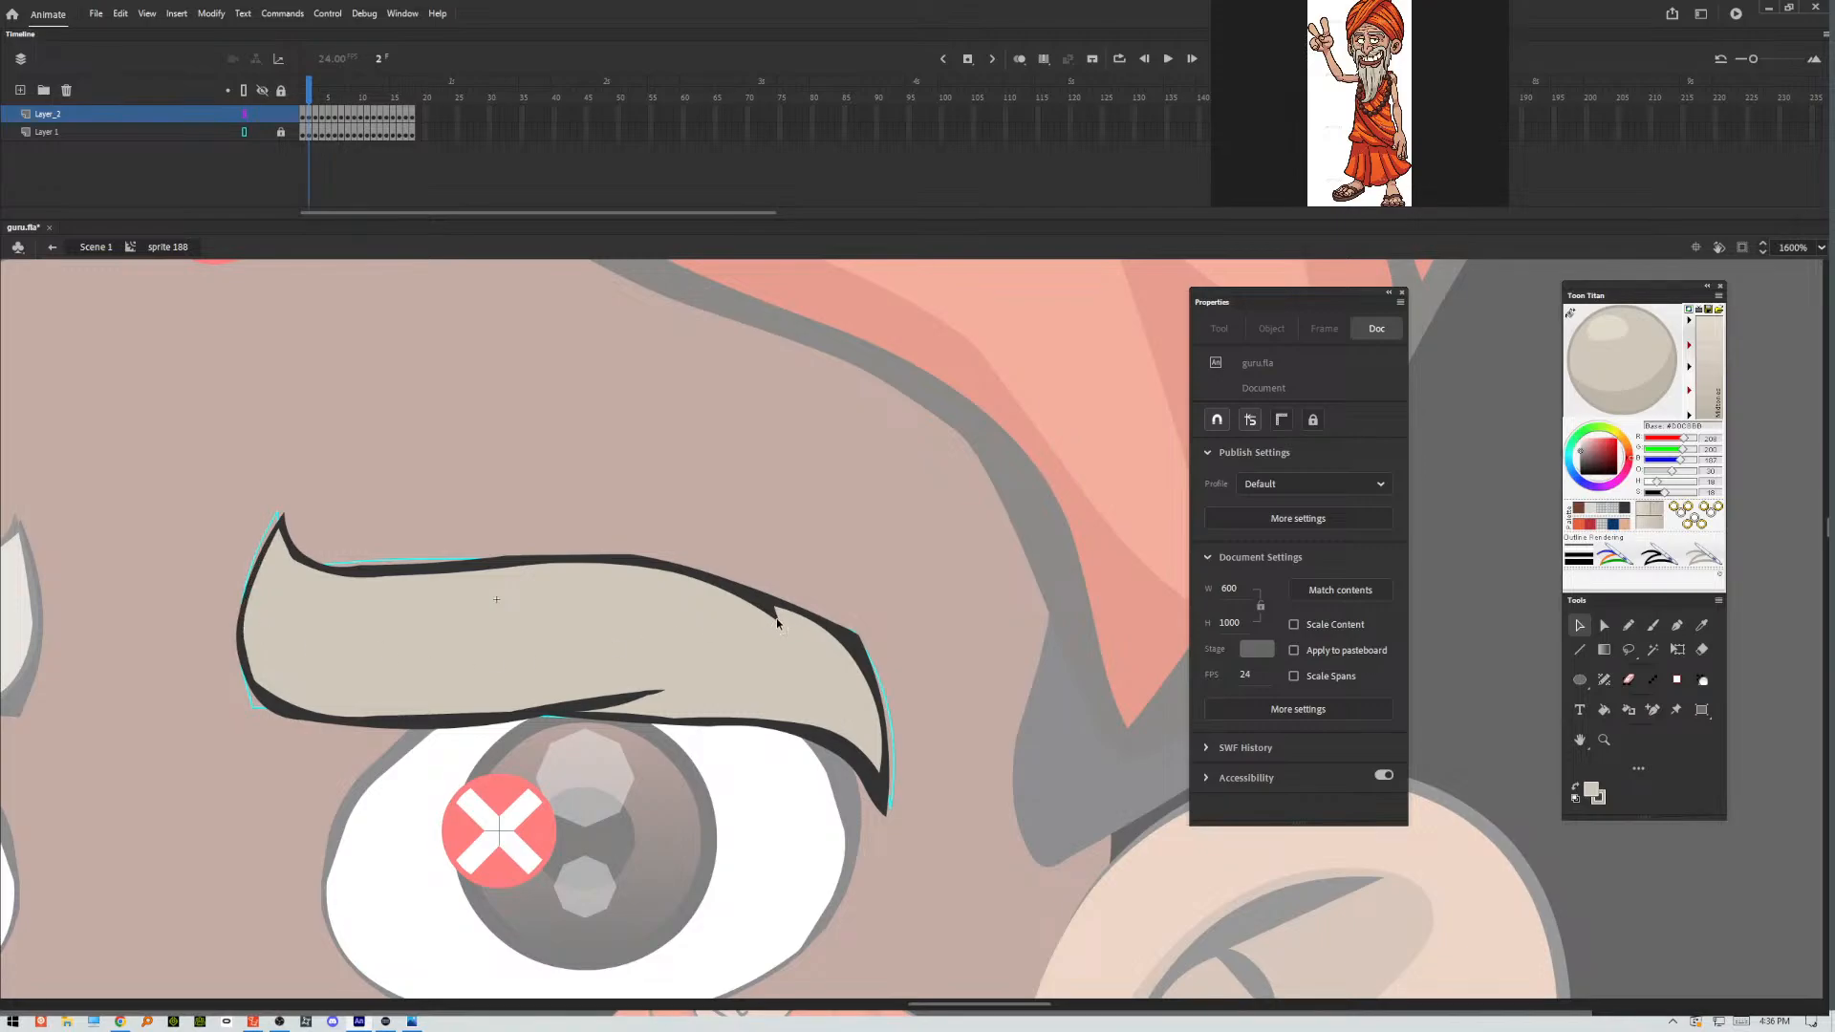
{"action": "left_click_drag", "start_coordinate": [779, 626], "coordinate": [794, 640]}
{"action": "key", "text": "ctrl+equal"}
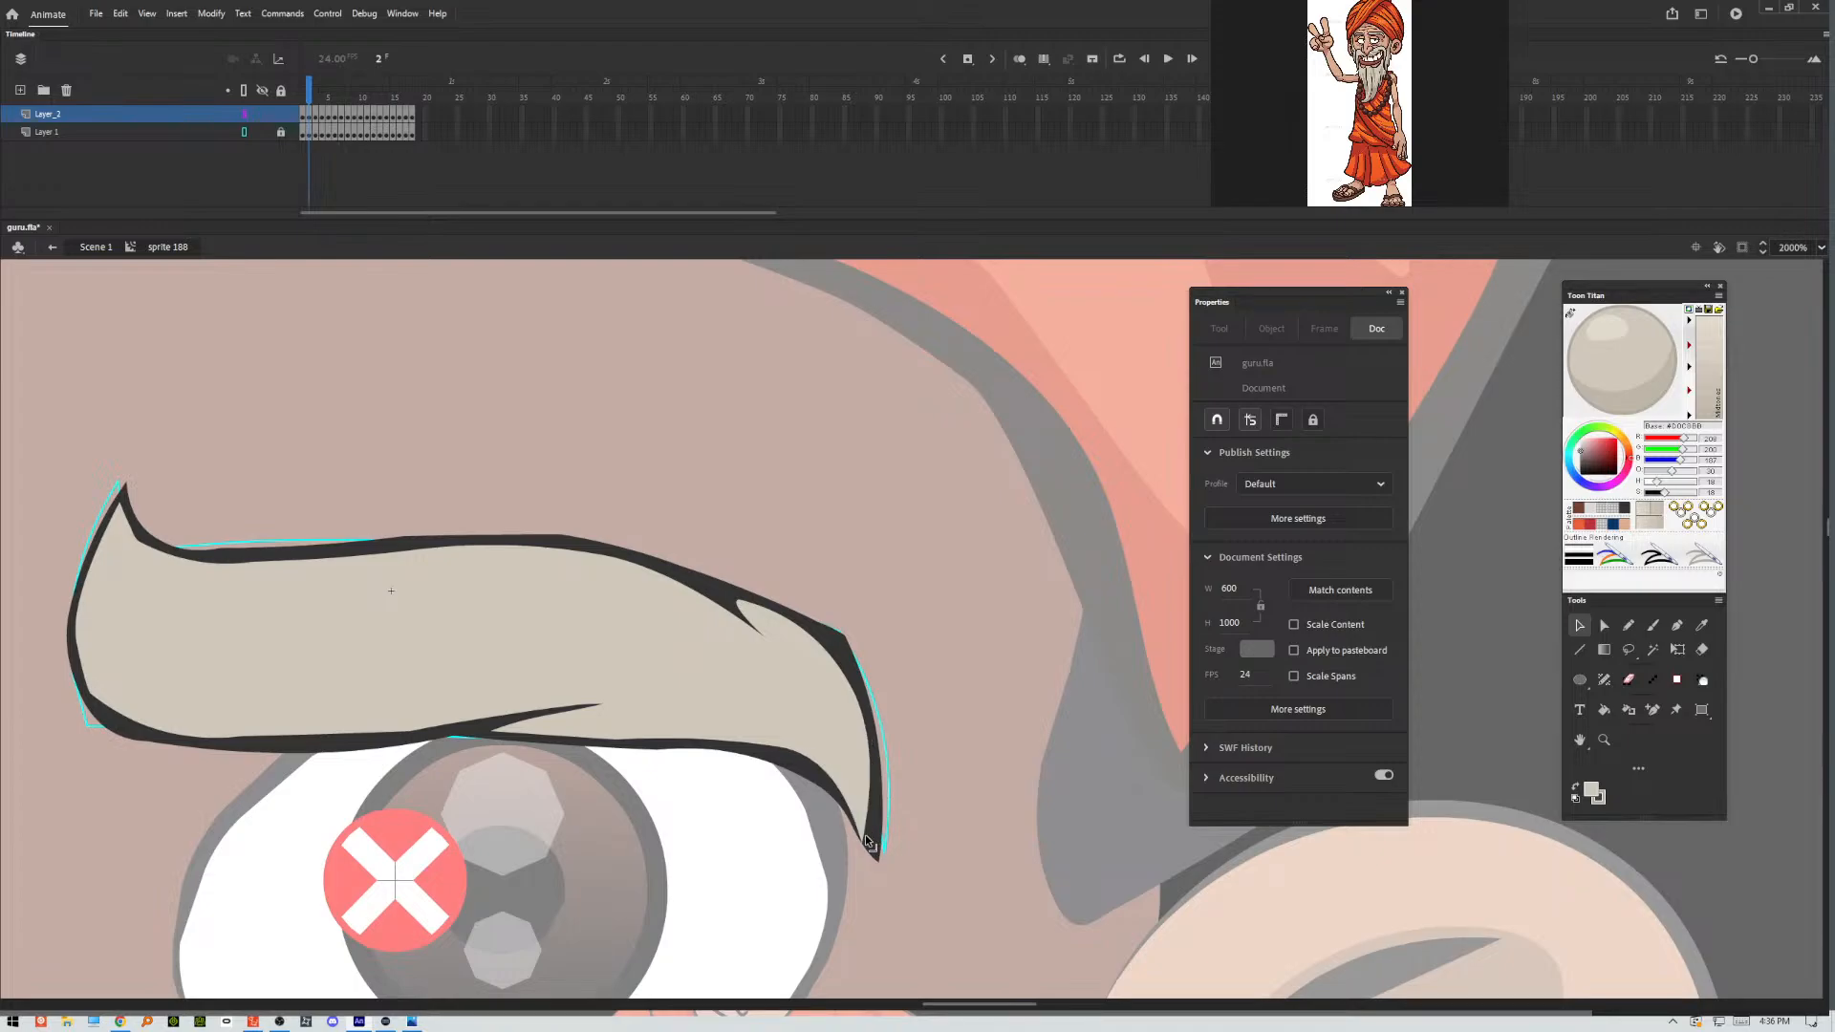
{"action": "left_click_drag", "start_coordinate": [868, 828], "coordinate": [862, 802]}
Turn off Snap to Objects, extend the frame 2 eyebrow's grey fill into its outer tip and thin the lower inner outline.
{"action": "left_click", "coordinate": [151, 17]}
{"action": "mouse_move", "coordinate": [212, 177]}
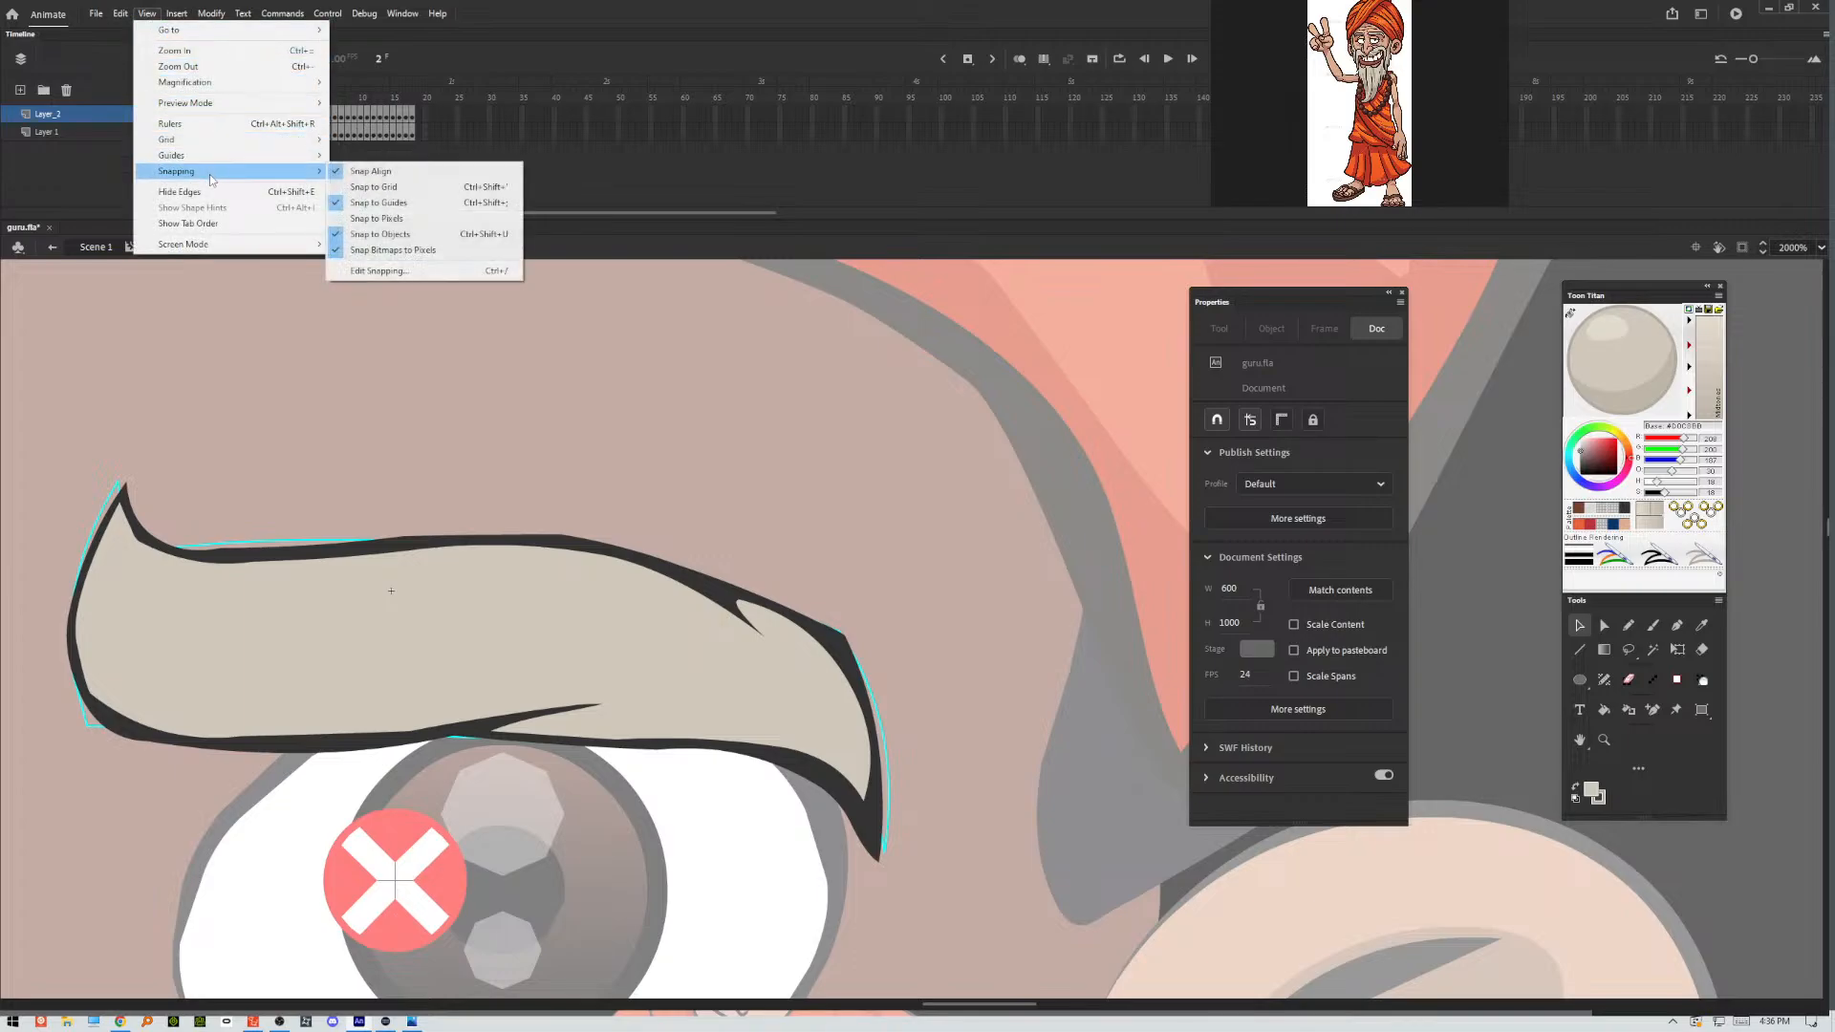
{"action": "left_click", "coordinate": [342, 236]}
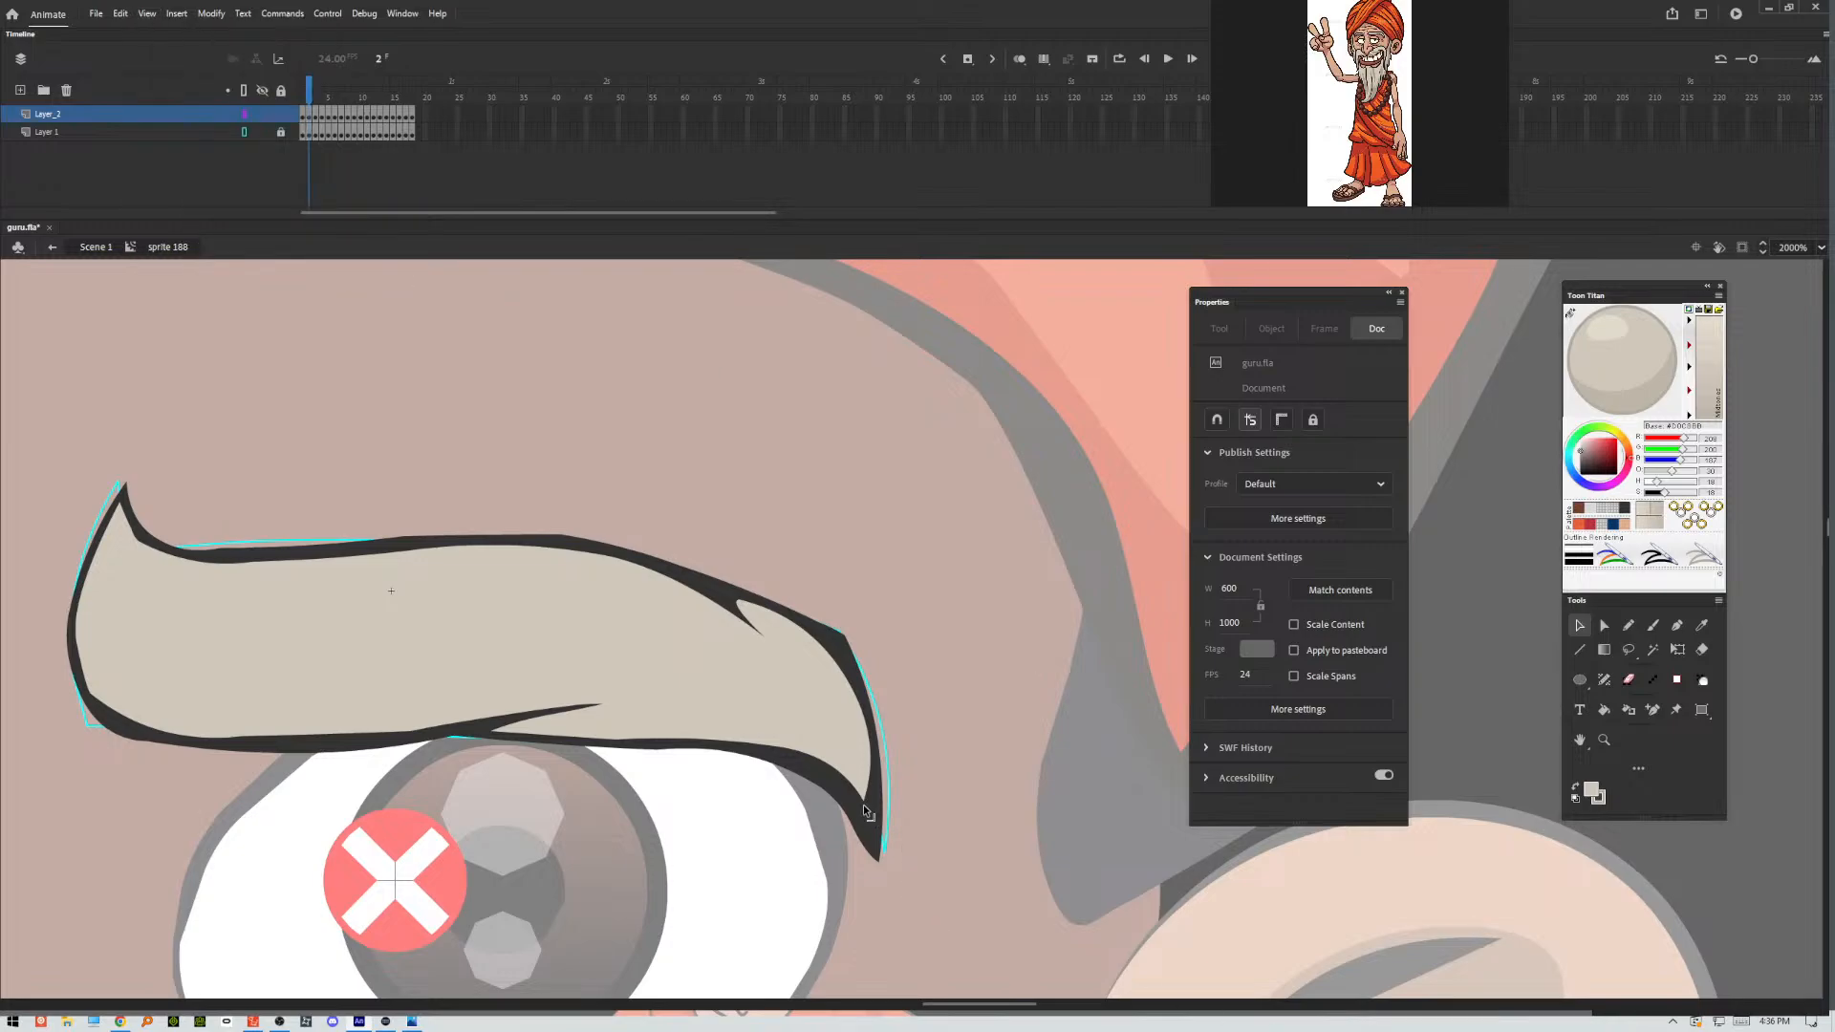
{"action": "left_click_drag", "start_coordinate": [863, 804], "coordinate": [876, 848]}
{"action": "left_click_drag", "start_coordinate": [122, 717], "coordinate": [108, 720]}
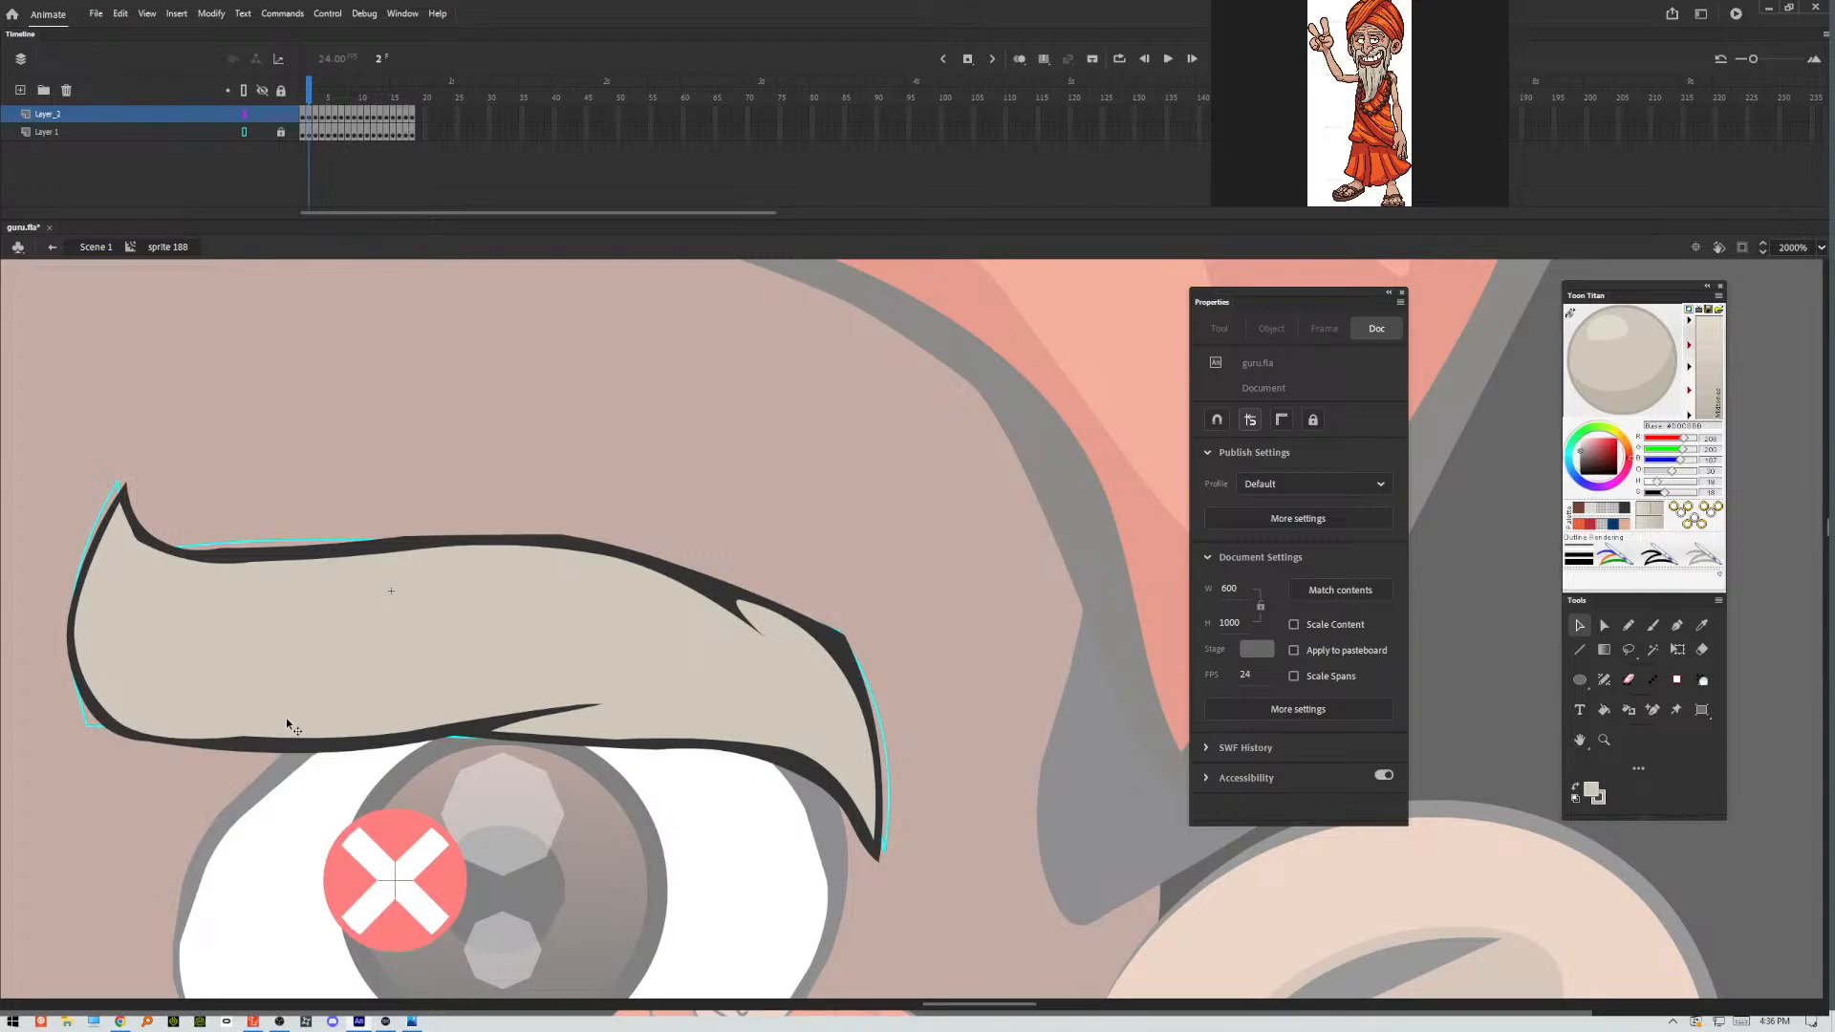
In frame 3, refine the ends of the eyebrow's upper and lower creases and extend the fill toward the inner tip.
{"action": "key", "text": "period"}
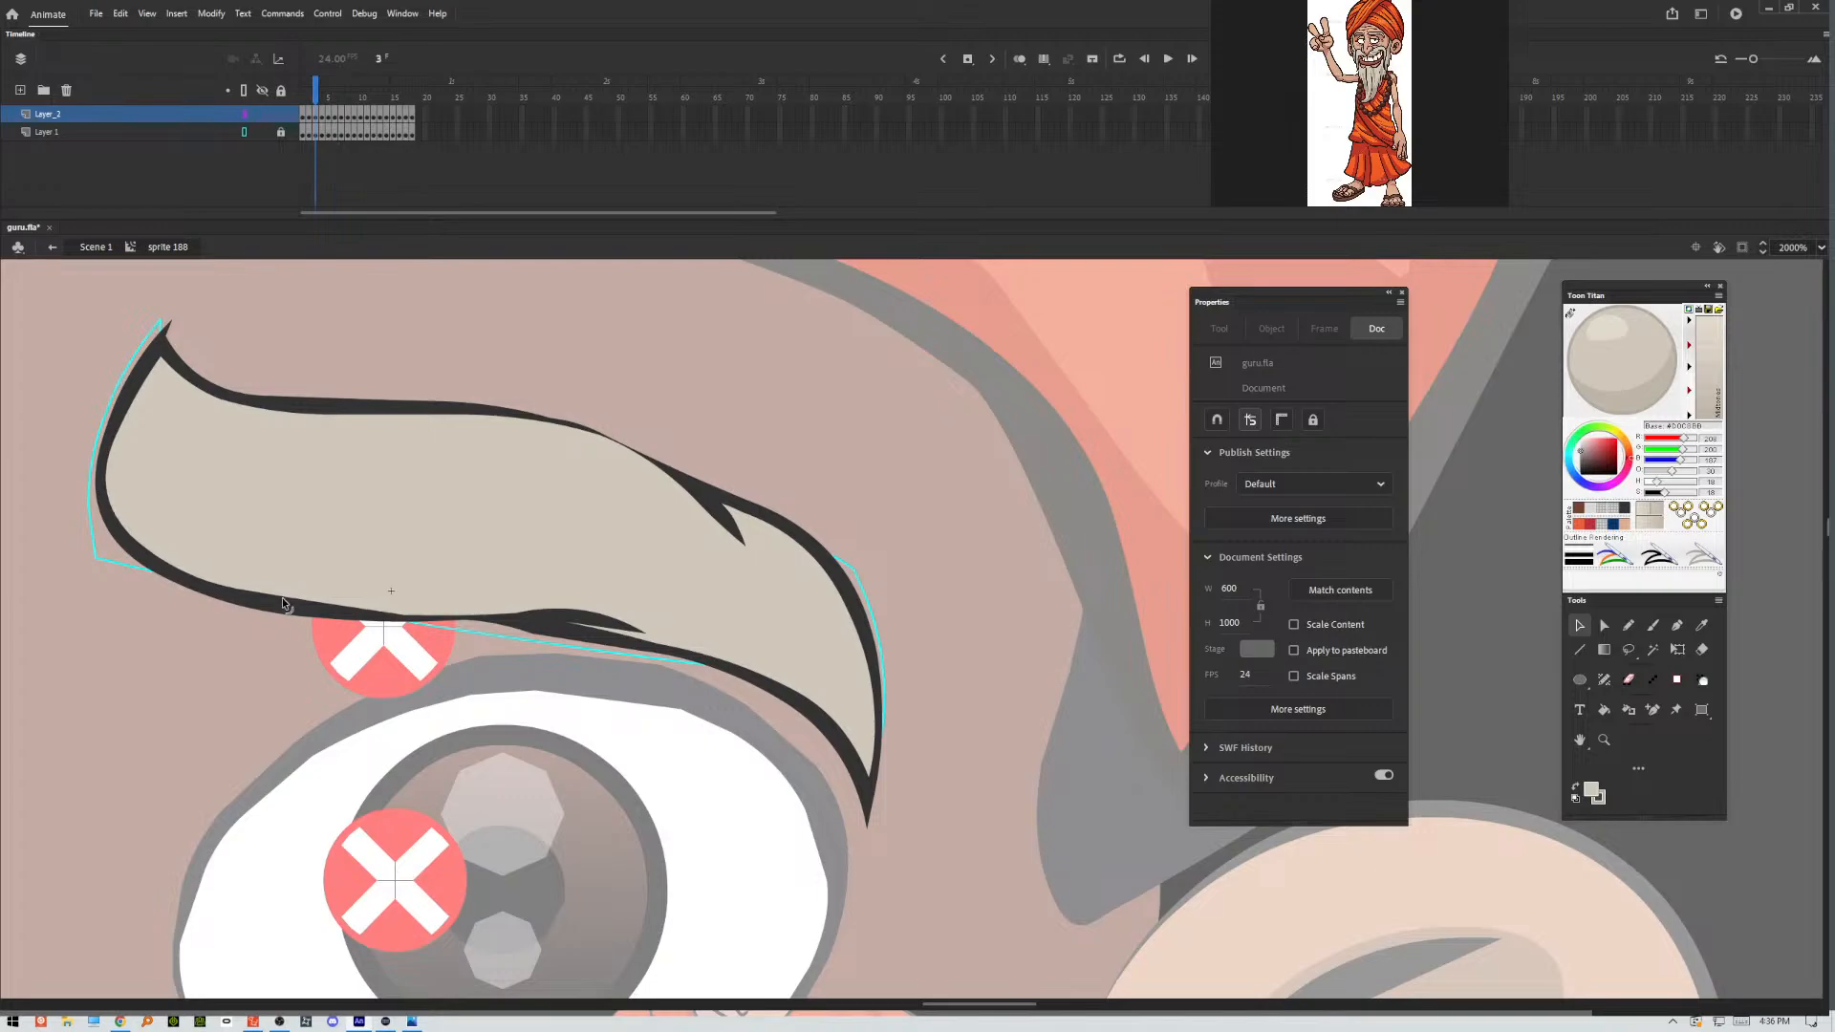
{"action": "left_click_drag", "start_coordinate": [723, 549], "coordinate": [737, 532]}
{"action": "left_click_drag", "start_coordinate": [616, 626], "coordinate": [609, 629]}
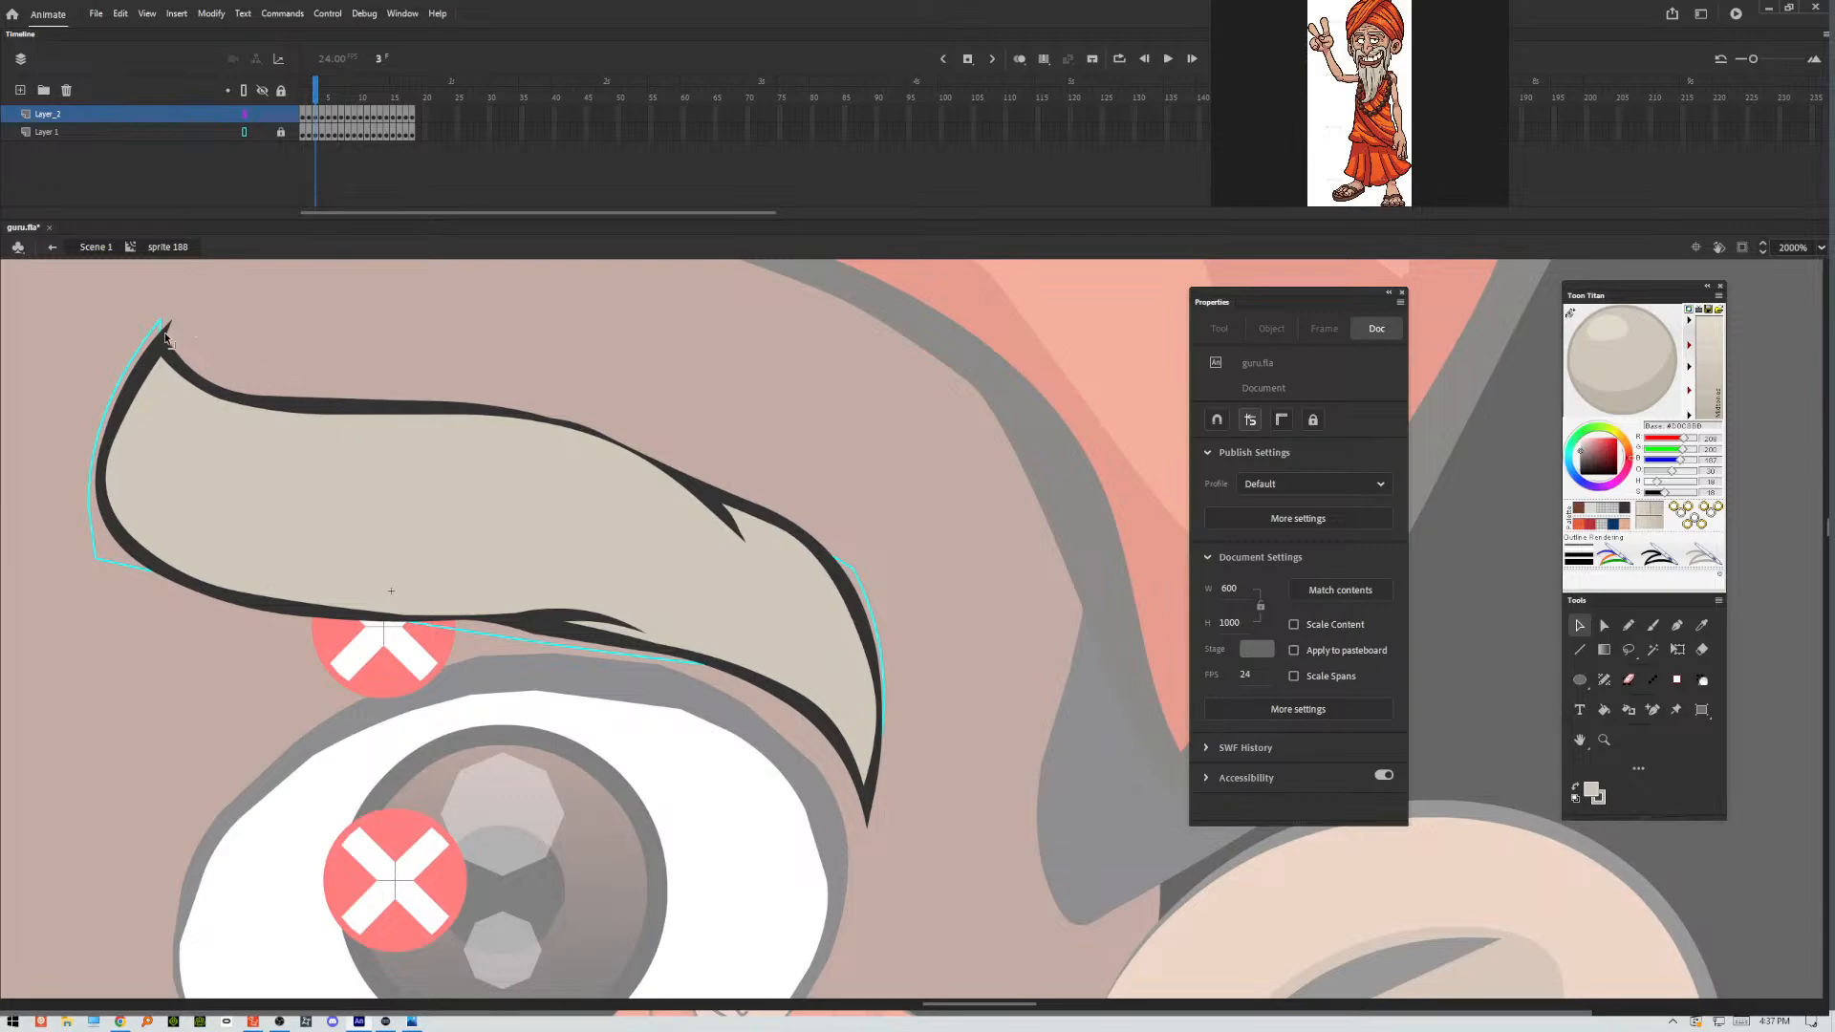
{"action": "left_click_drag", "start_coordinate": [167, 332], "coordinate": [172, 355]}
In frame 4, round the crease on the eyebrow's upper edge, smooth the top outline and thin the lower inner corner's line.
{"action": "key", "text": "."}
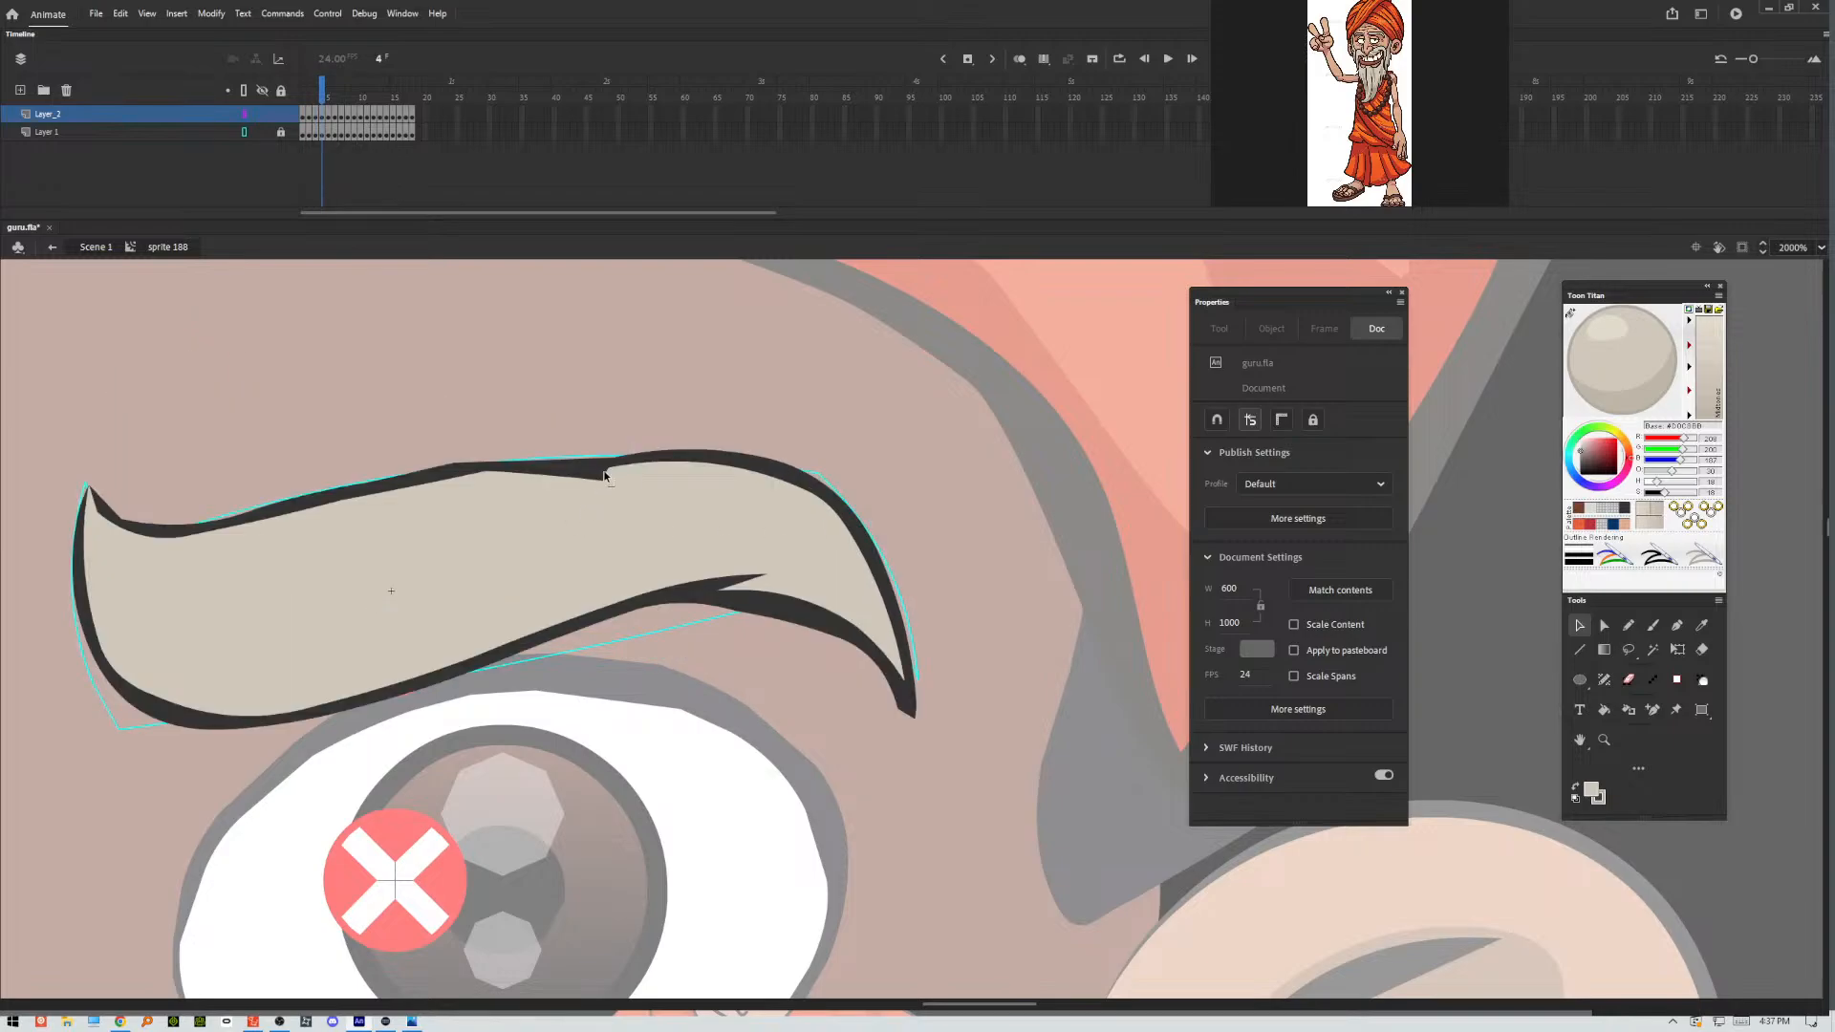
{"action": "left_click_drag", "start_coordinate": [610, 475], "coordinate": [604, 474]}
{"action": "mouse_move", "coordinate": [604, 478]}
{"action": "left_mouse_down"}
{"action": "mouse_move", "coordinate": [635, 508]}
{"action": "mouse_move", "coordinate": [633, 486]}
{"action": "mouse_move", "coordinate": [571, 481]}
{"action": "mouse_move", "coordinate": [660, 498]}
{"action": "mouse_move", "coordinate": [576, 474]}
{"action": "left_mouse_up"}
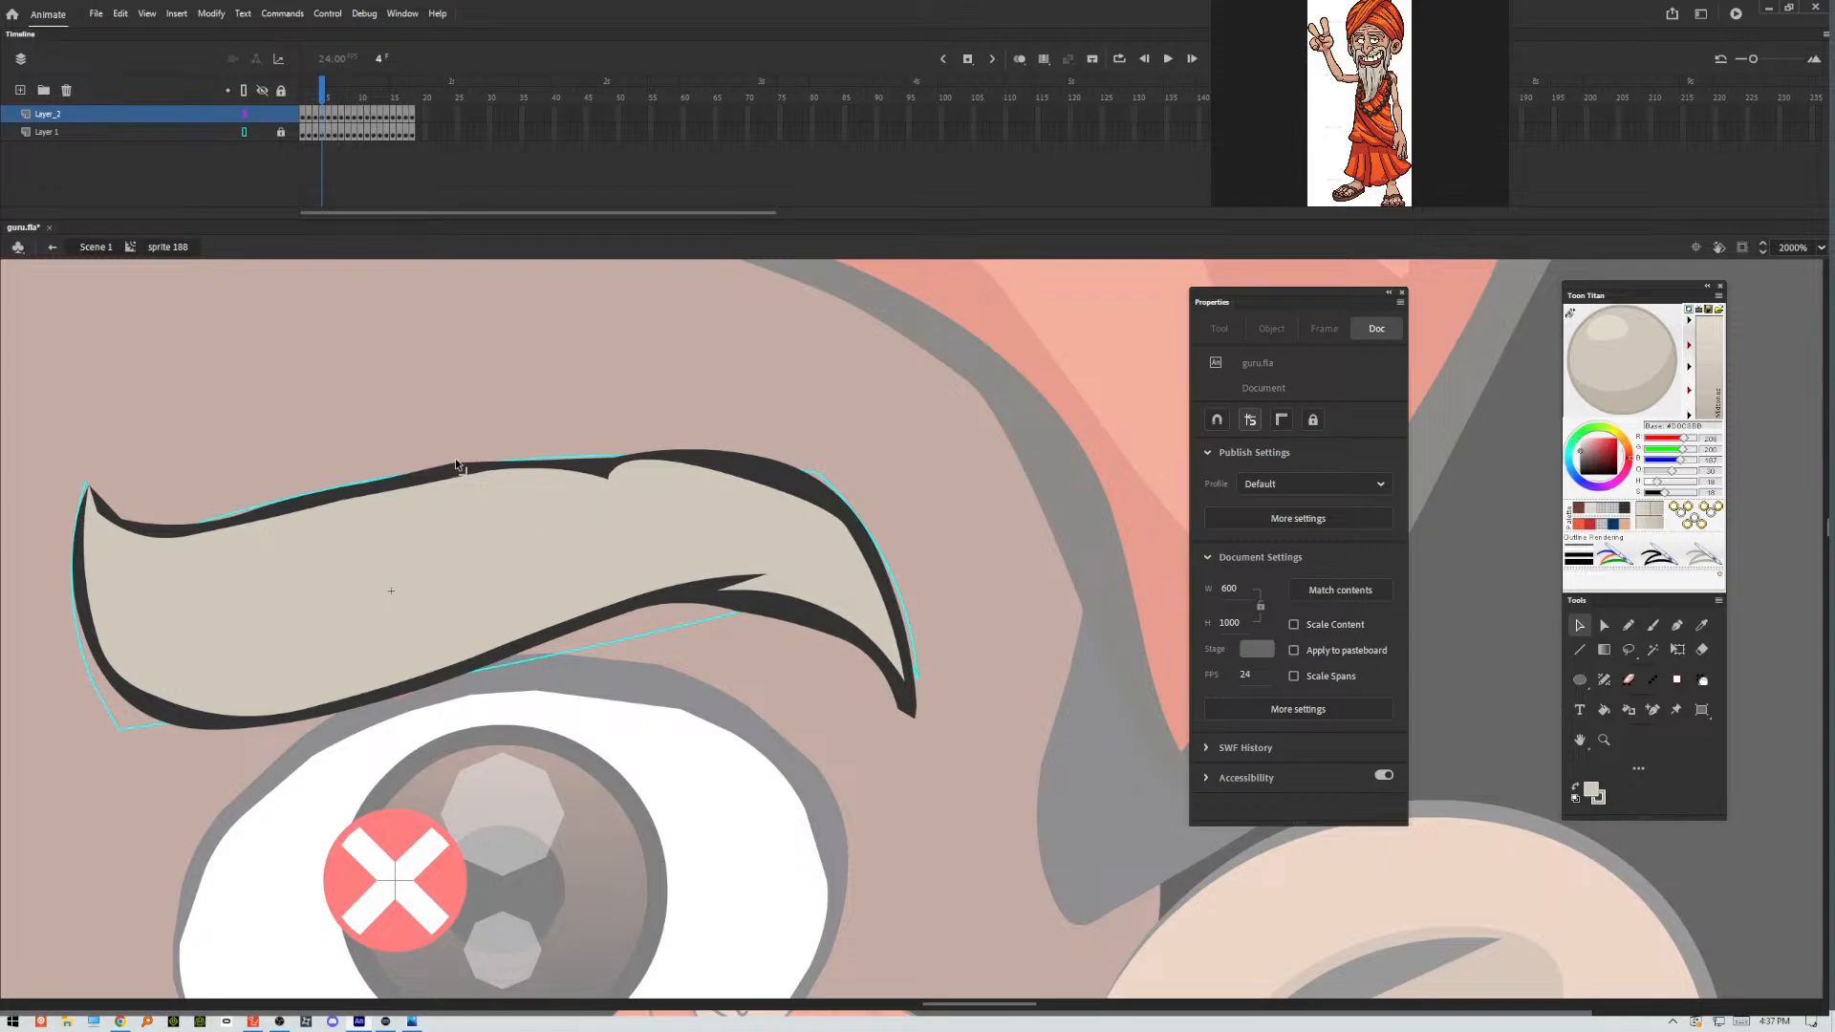
{"action": "left_click_drag", "start_coordinate": [456, 463], "coordinate": [493, 463]}
{"action": "left_click_drag", "start_coordinate": [184, 709], "coordinate": [171, 712]}
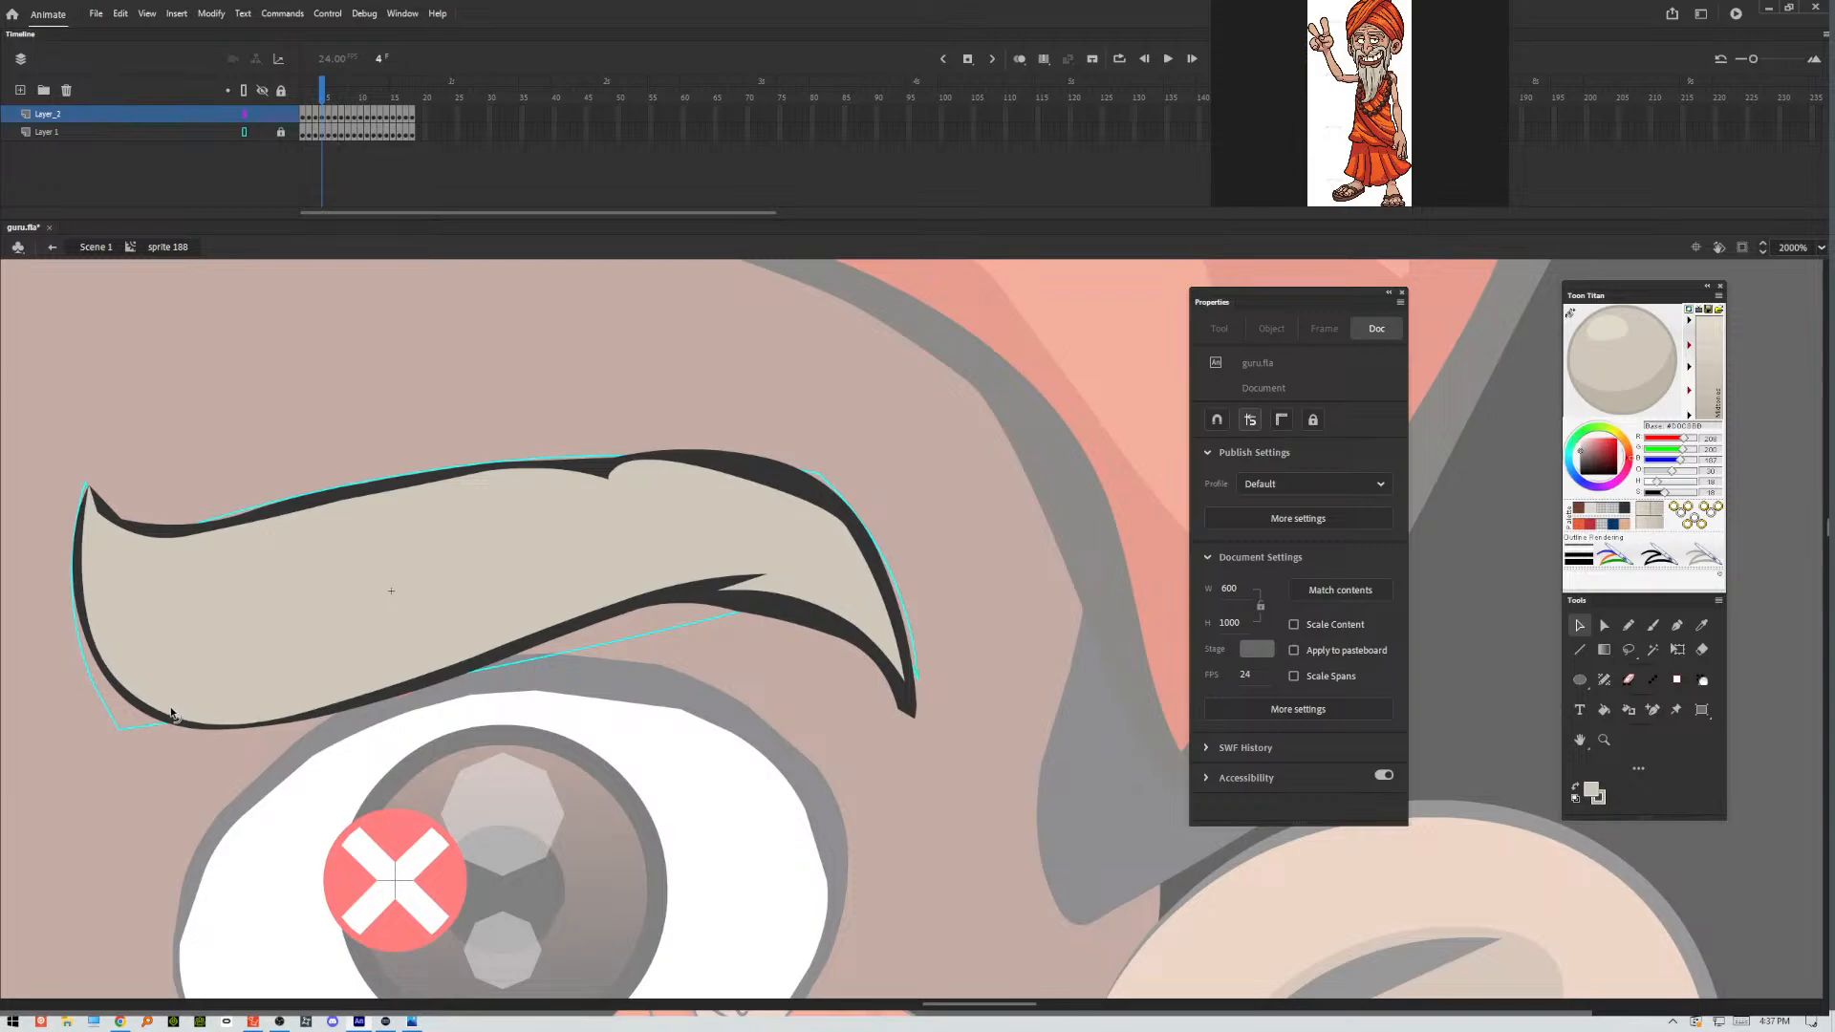
In frame 5, reshape the eyebrow's blunt inner tip into a point, smooth its inner edge and taper the outer tip.
{"action": "key", "text": "."}
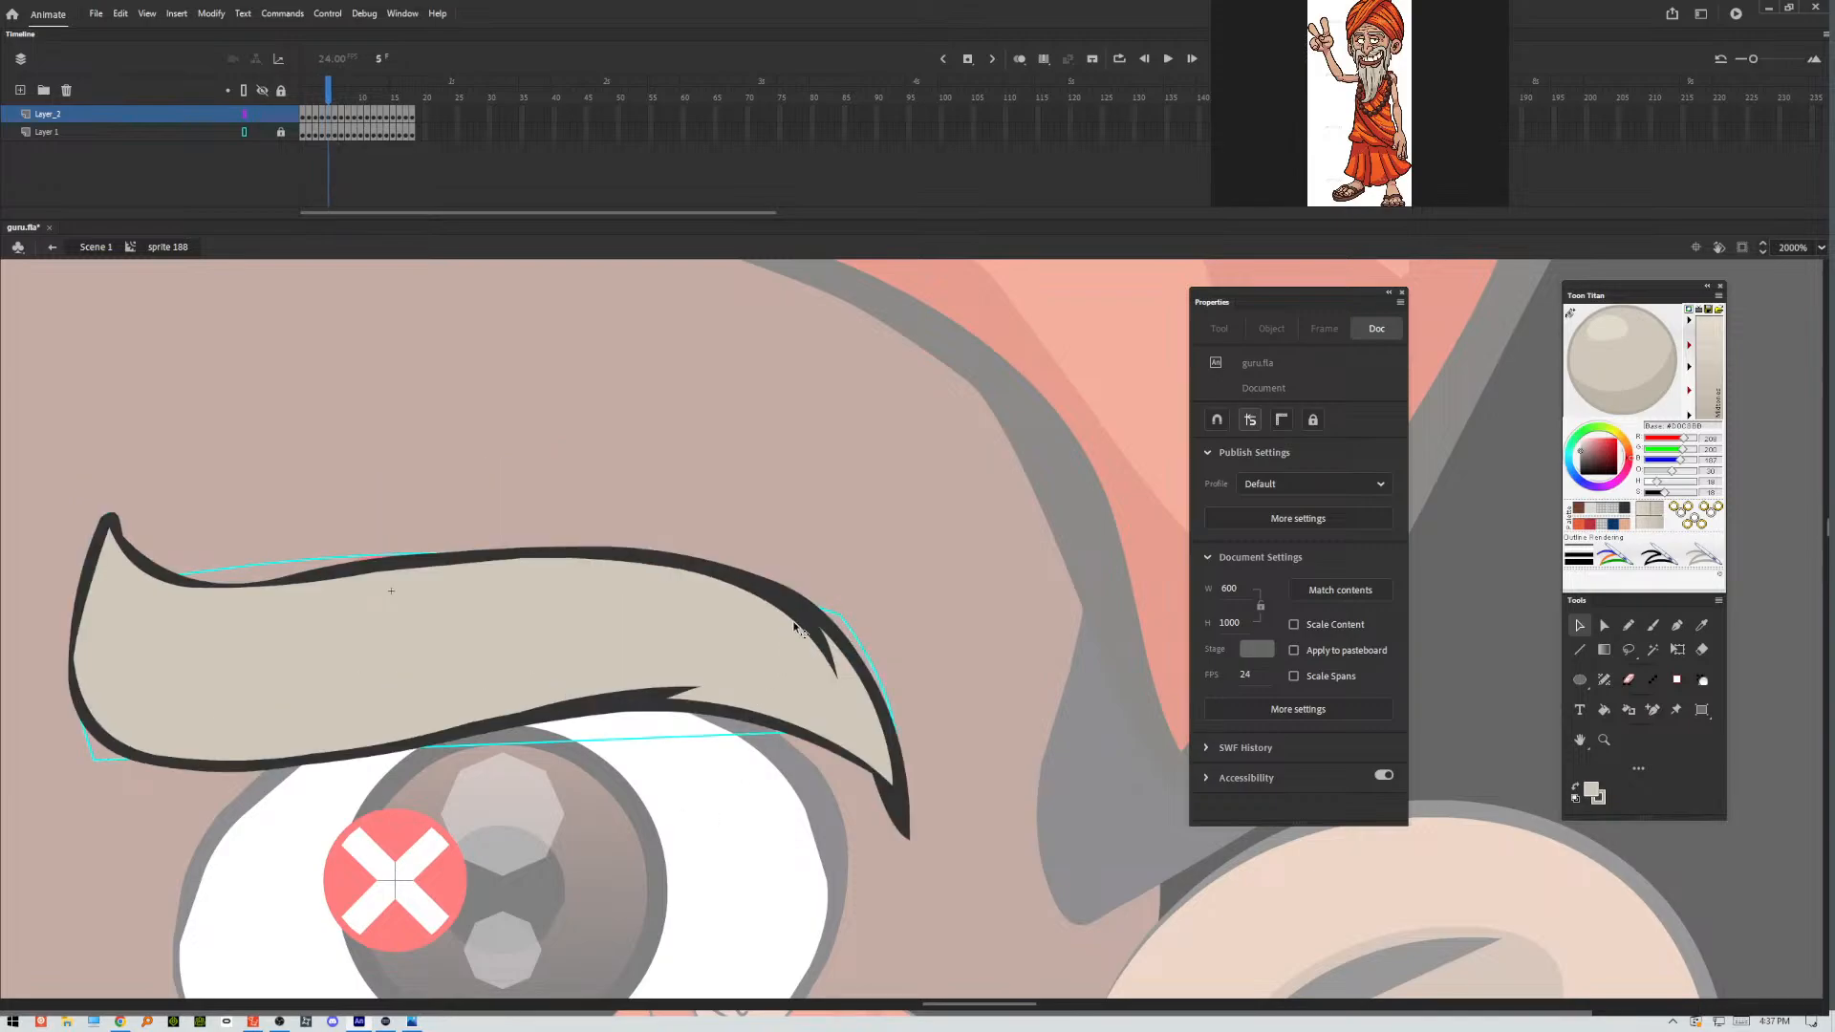
{"action": "mouse_move", "coordinate": [122, 527]}
{"action": "left_mouse_down"}
{"action": "mouse_move", "coordinate": [90, 487]}
{"action": "mouse_move", "coordinate": [106, 502]}
{"action": "left_mouse_up"}
{"action": "left_click_drag", "start_coordinate": [85, 538], "coordinate": [125, 541]}
{"action": "key", "text": "ctrl+z"}
{"action": "key", "text": "ctrl+z"}
{"action": "key", "text": "ctrl+z"}
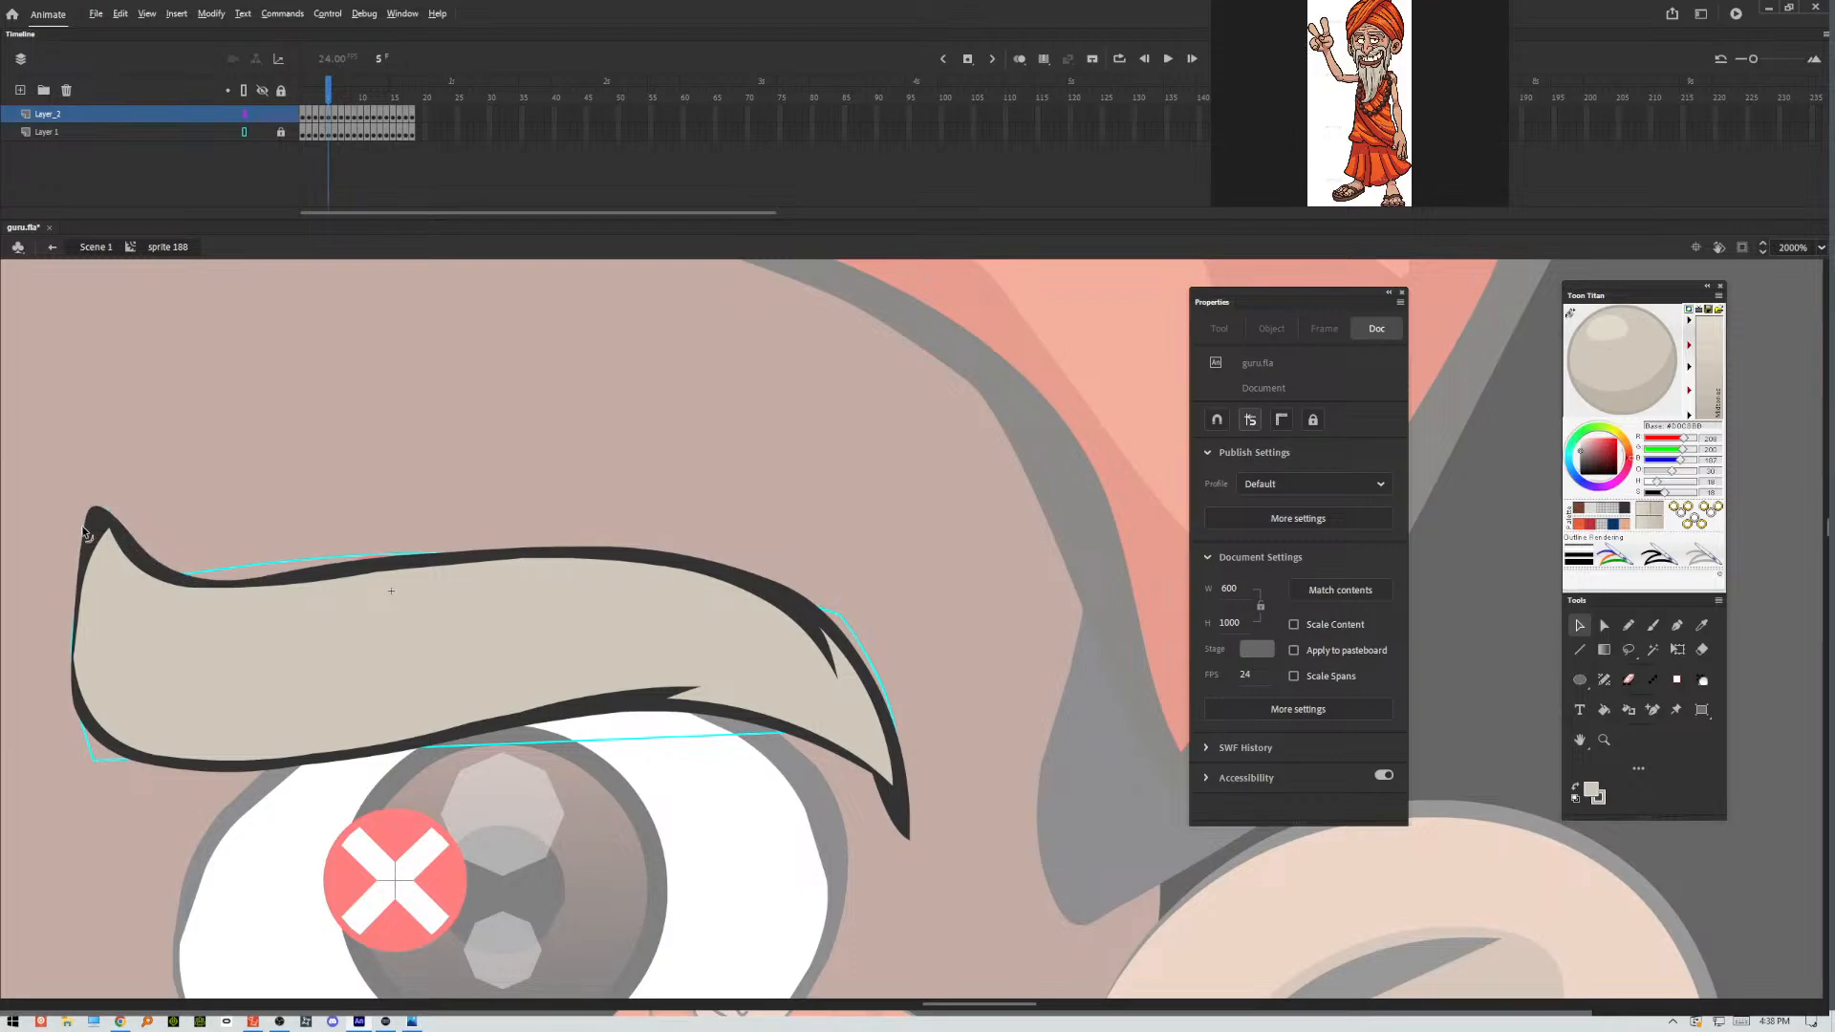
{"action": "left_click_drag", "start_coordinate": [86, 526], "coordinate": [123, 501]}
{"action": "left_click_drag", "start_coordinate": [80, 583], "coordinate": [76, 577]}
{"action": "left_click_drag", "start_coordinate": [75, 657], "coordinate": [83, 685]}
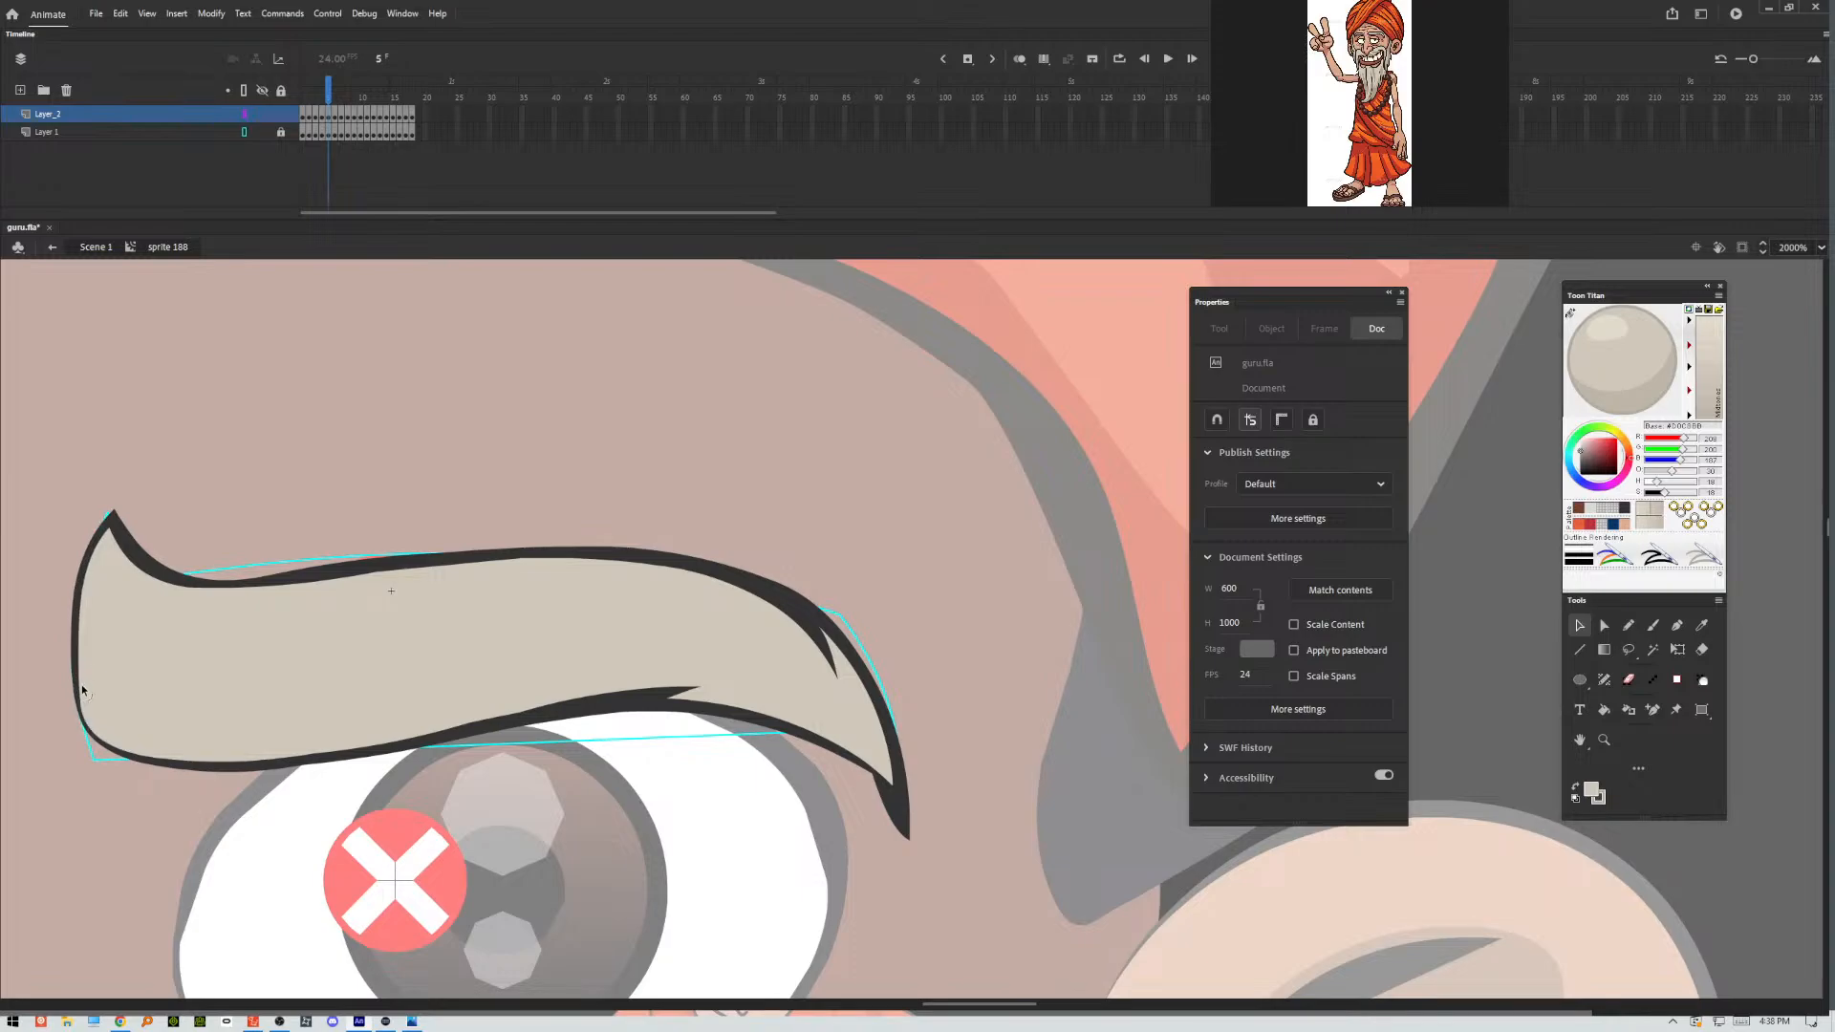
{"action": "left_click", "coordinate": [83, 676]}
{"action": "left_click", "coordinate": [677, 496]}
{"action": "left_click_drag", "start_coordinate": [901, 823], "coordinate": [908, 827]}
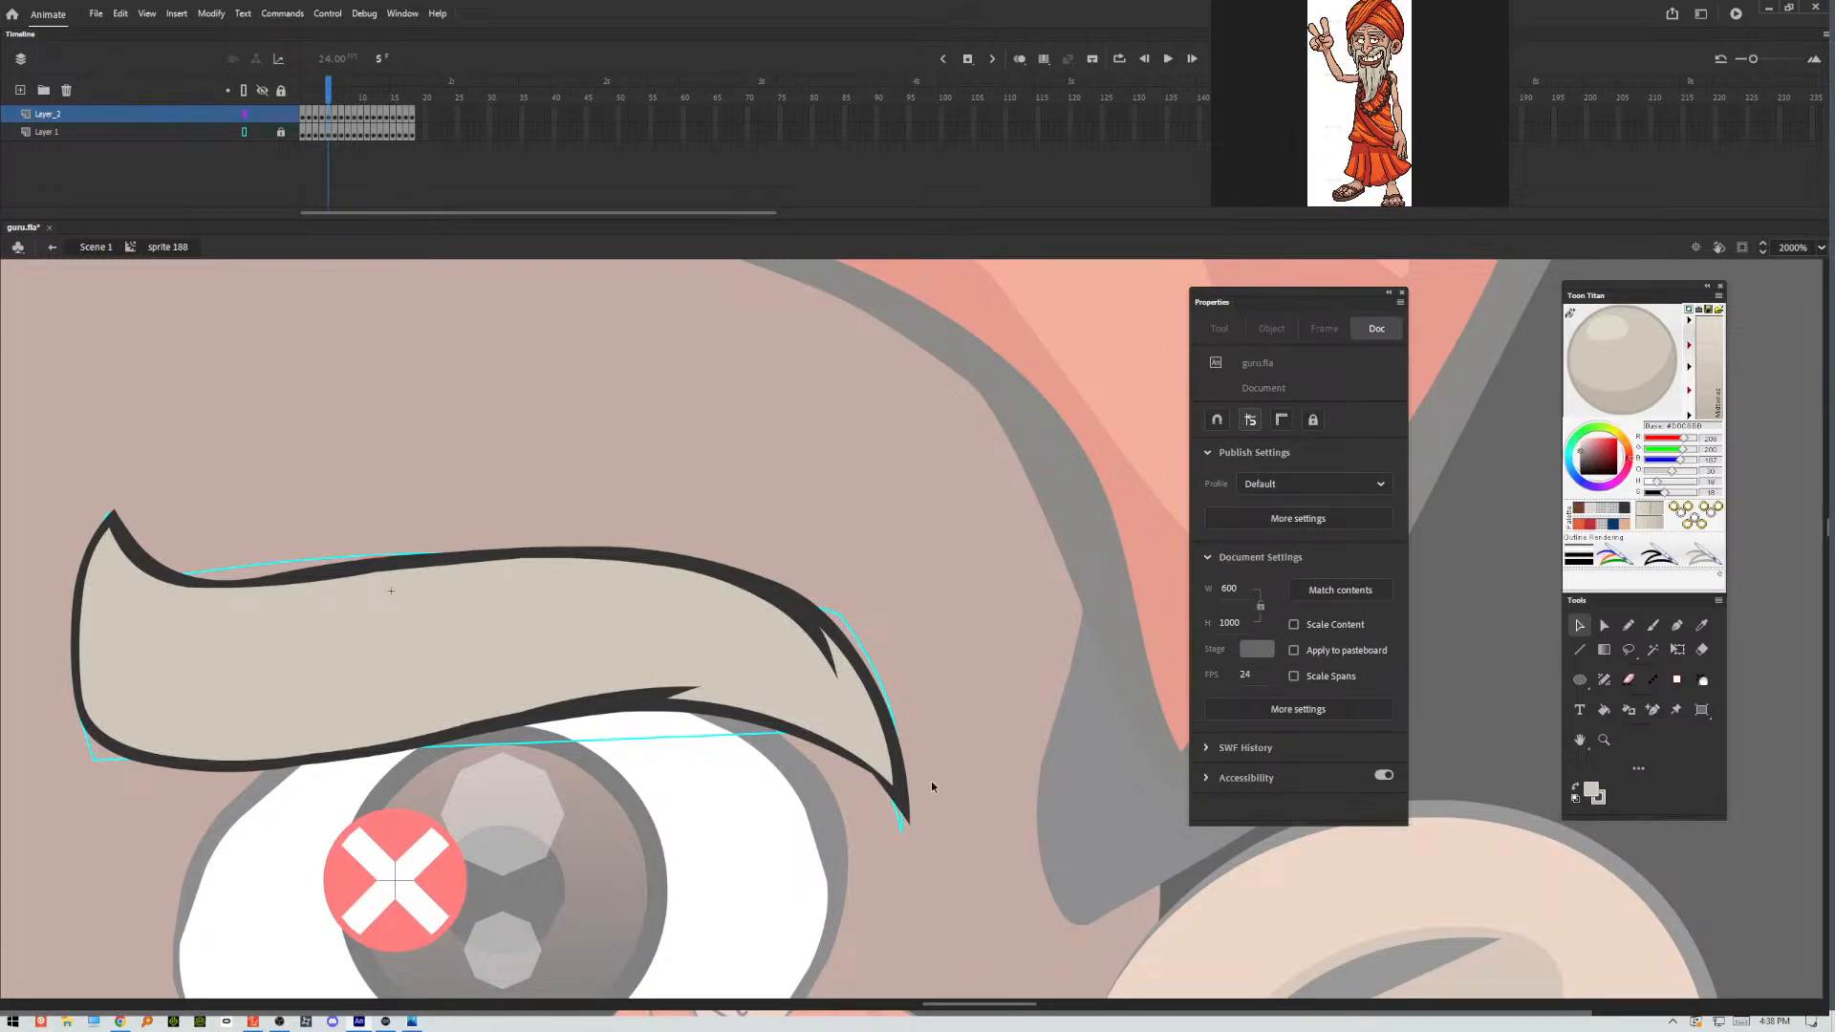
In frame 6, reshape the outline at the eyebrow's inner tip and remove the stray spike above it.
{"action": "key", "text": "period"}
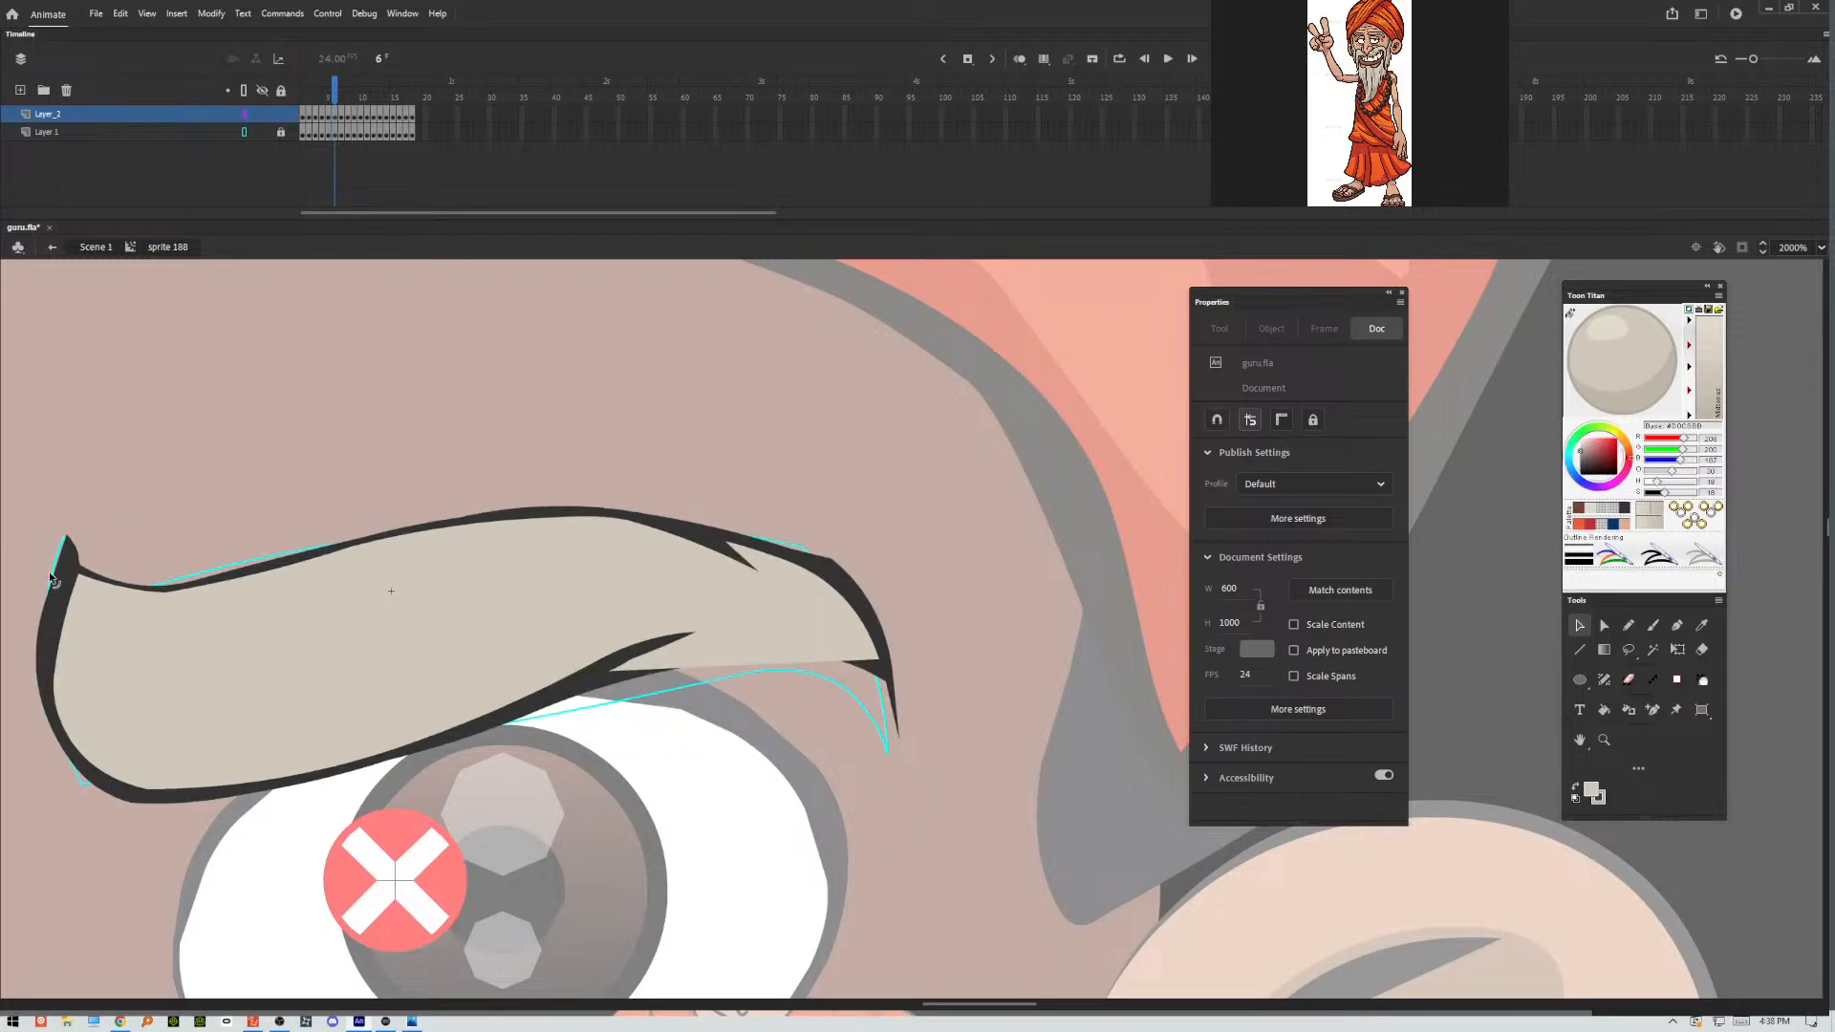
{"action": "left_click_drag", "start_coordinate": [49, 572], "coordinate": [67, 500]}
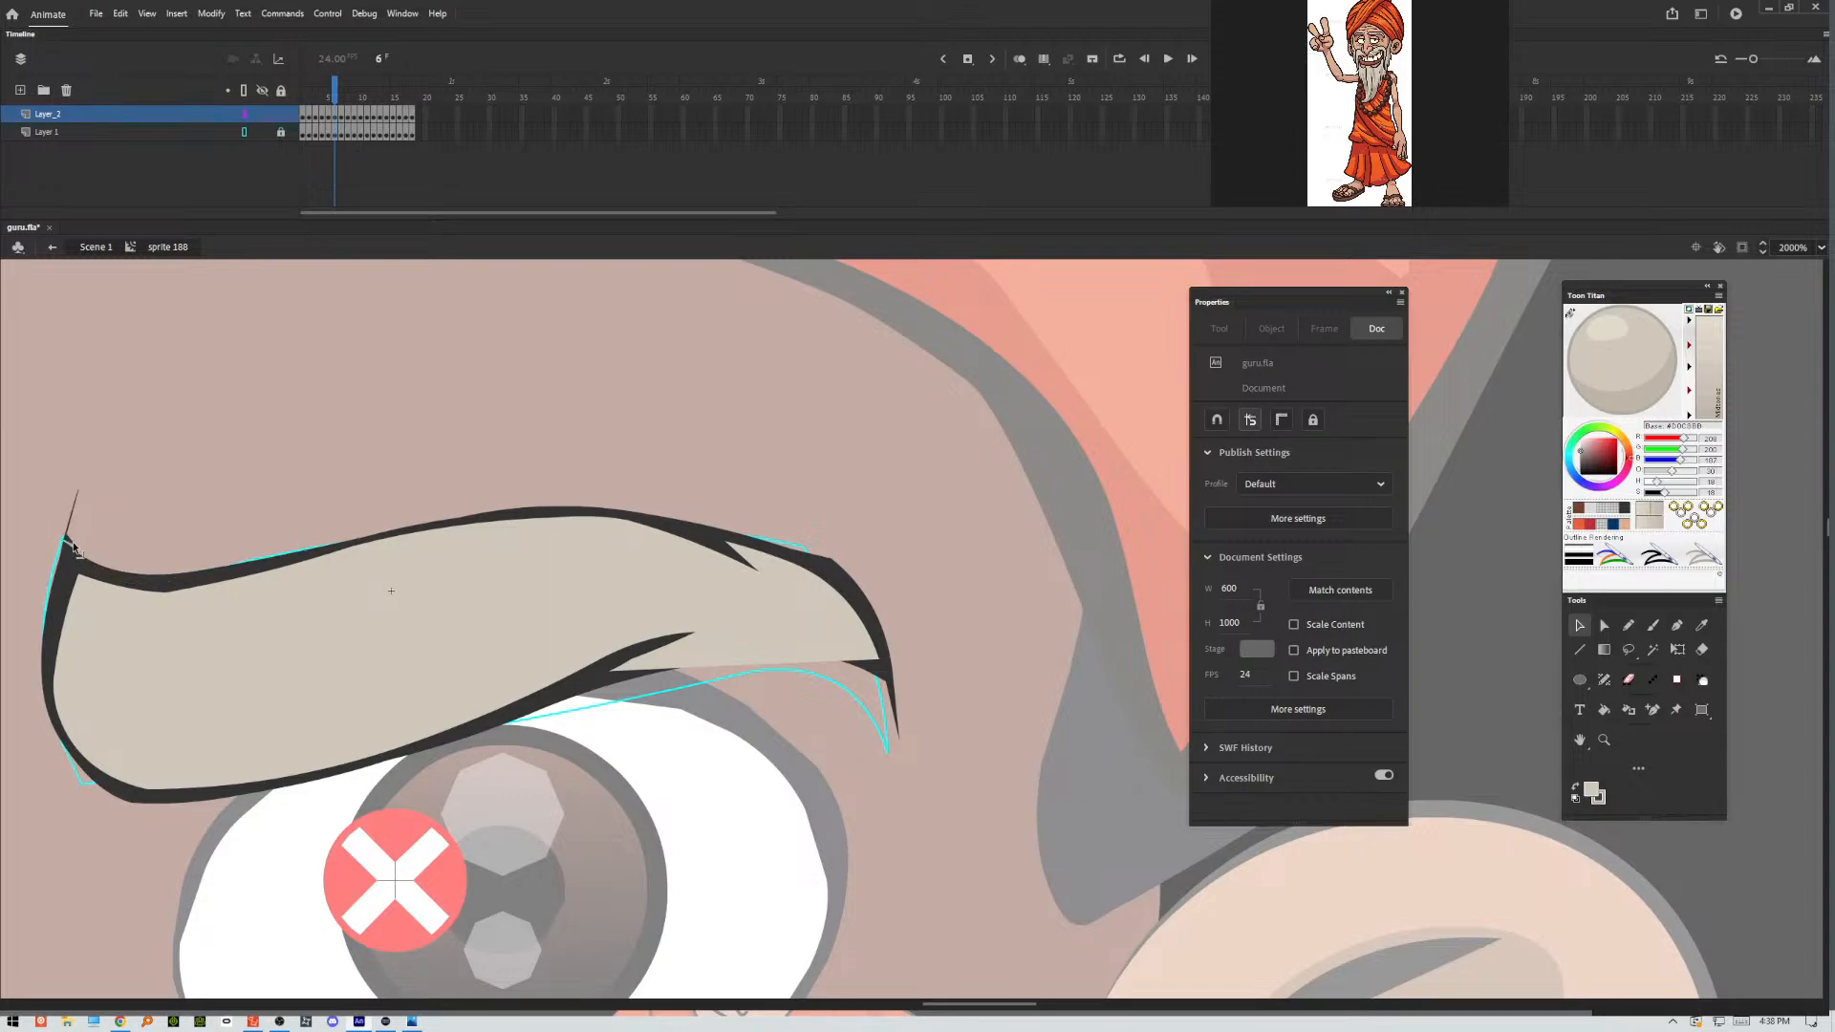
{"action": "left_click", "coordinate": [71, 544]}
{"action": "key", "text": "Delete"}
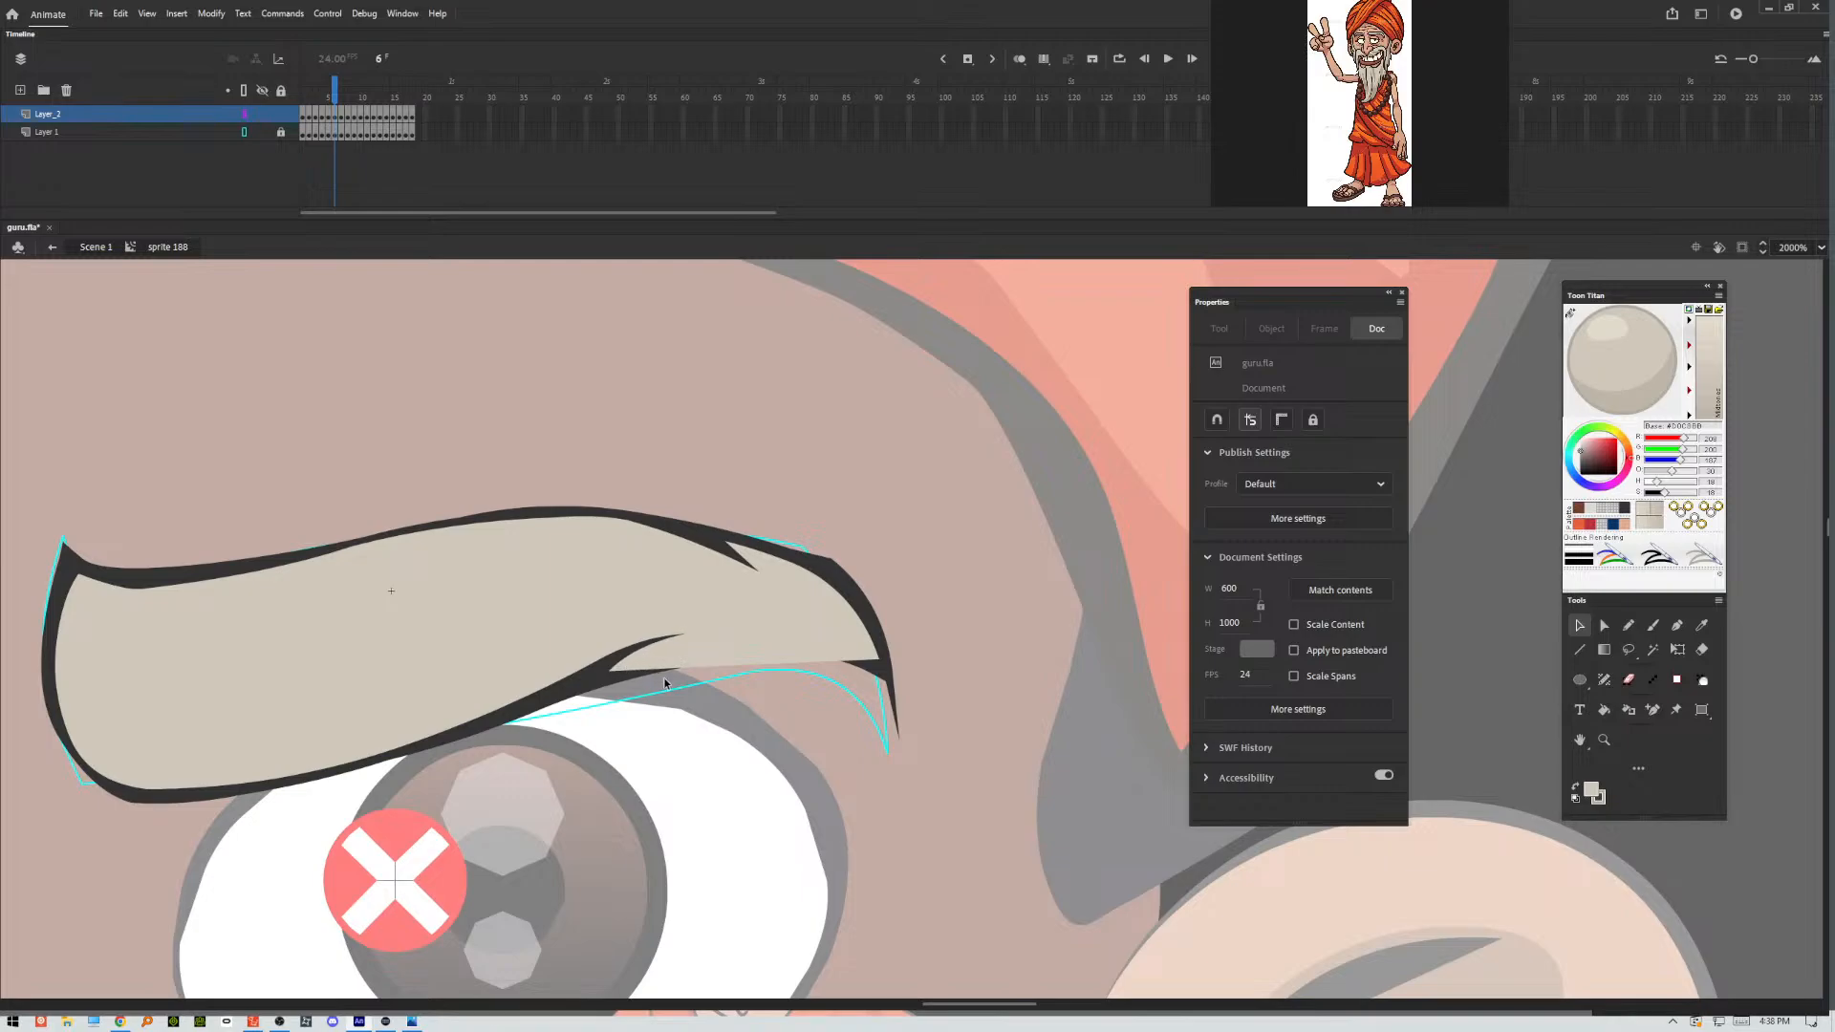
Thicken the underside outline at the frame 6 eyebrow's outer end into a solid pointed tip, undoing the accidental outline shift.
{"action": "left_click_drag", "start_coordinate": [888, 681], "coordinate": [834, 657]}
{"action": "mouse_move", "coordinate": [847, 681]}
{"action": "left_mouse_down"}
{"action": "mouse_move", "coordinate": [805, 707]}
{"action": "mouse_move", "coordinate": [881, 674]}
{"action": "mouse_move", "coordinate": [845, 715]}
{"action": "mouse_move", "coordinate": [855, 696]}
{"action": "left_mouse_up"}
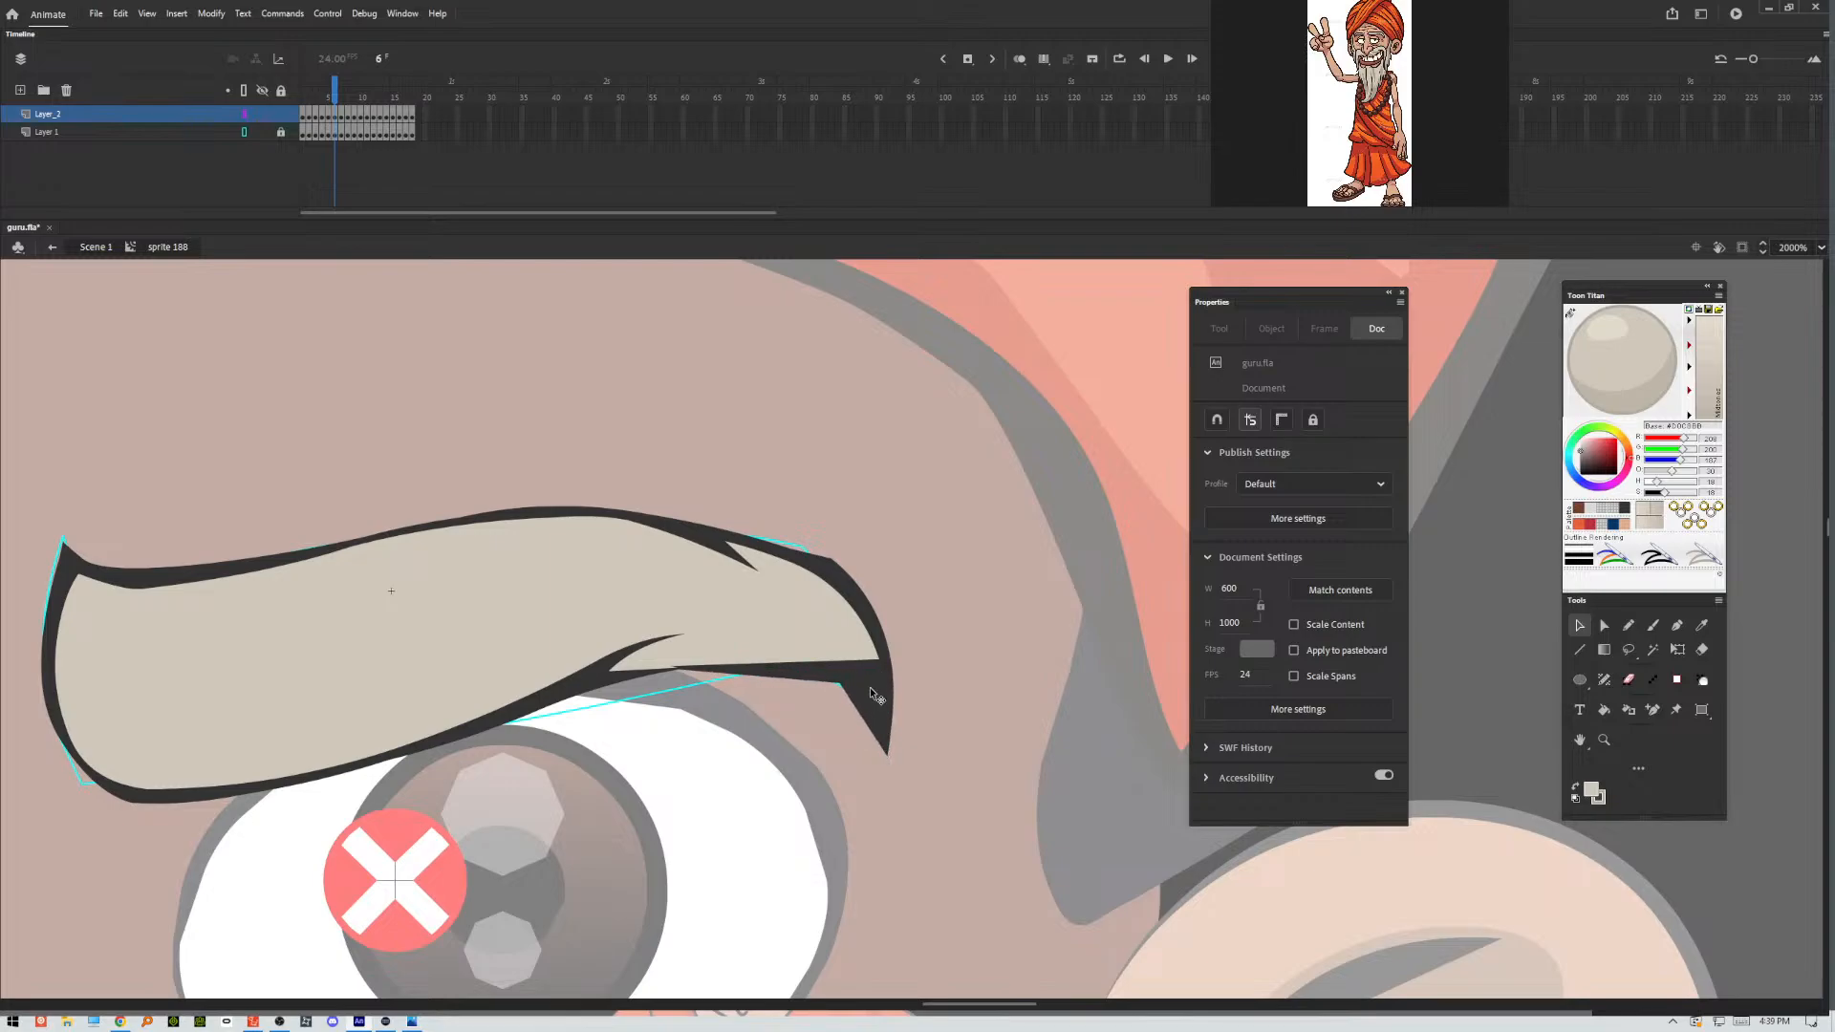
{"action": "mouse_move", "coordinate": [878, 667]}
{"action": "left_mouse_down"}
{"action": "mouse_move", "coordinate": [874, 687]}
{"action": "mouse_move", "coordinate": [843, 661]}
{"action": "left_mouse_up"}
{"action": "double_click", "coordinate": [884, 691]}
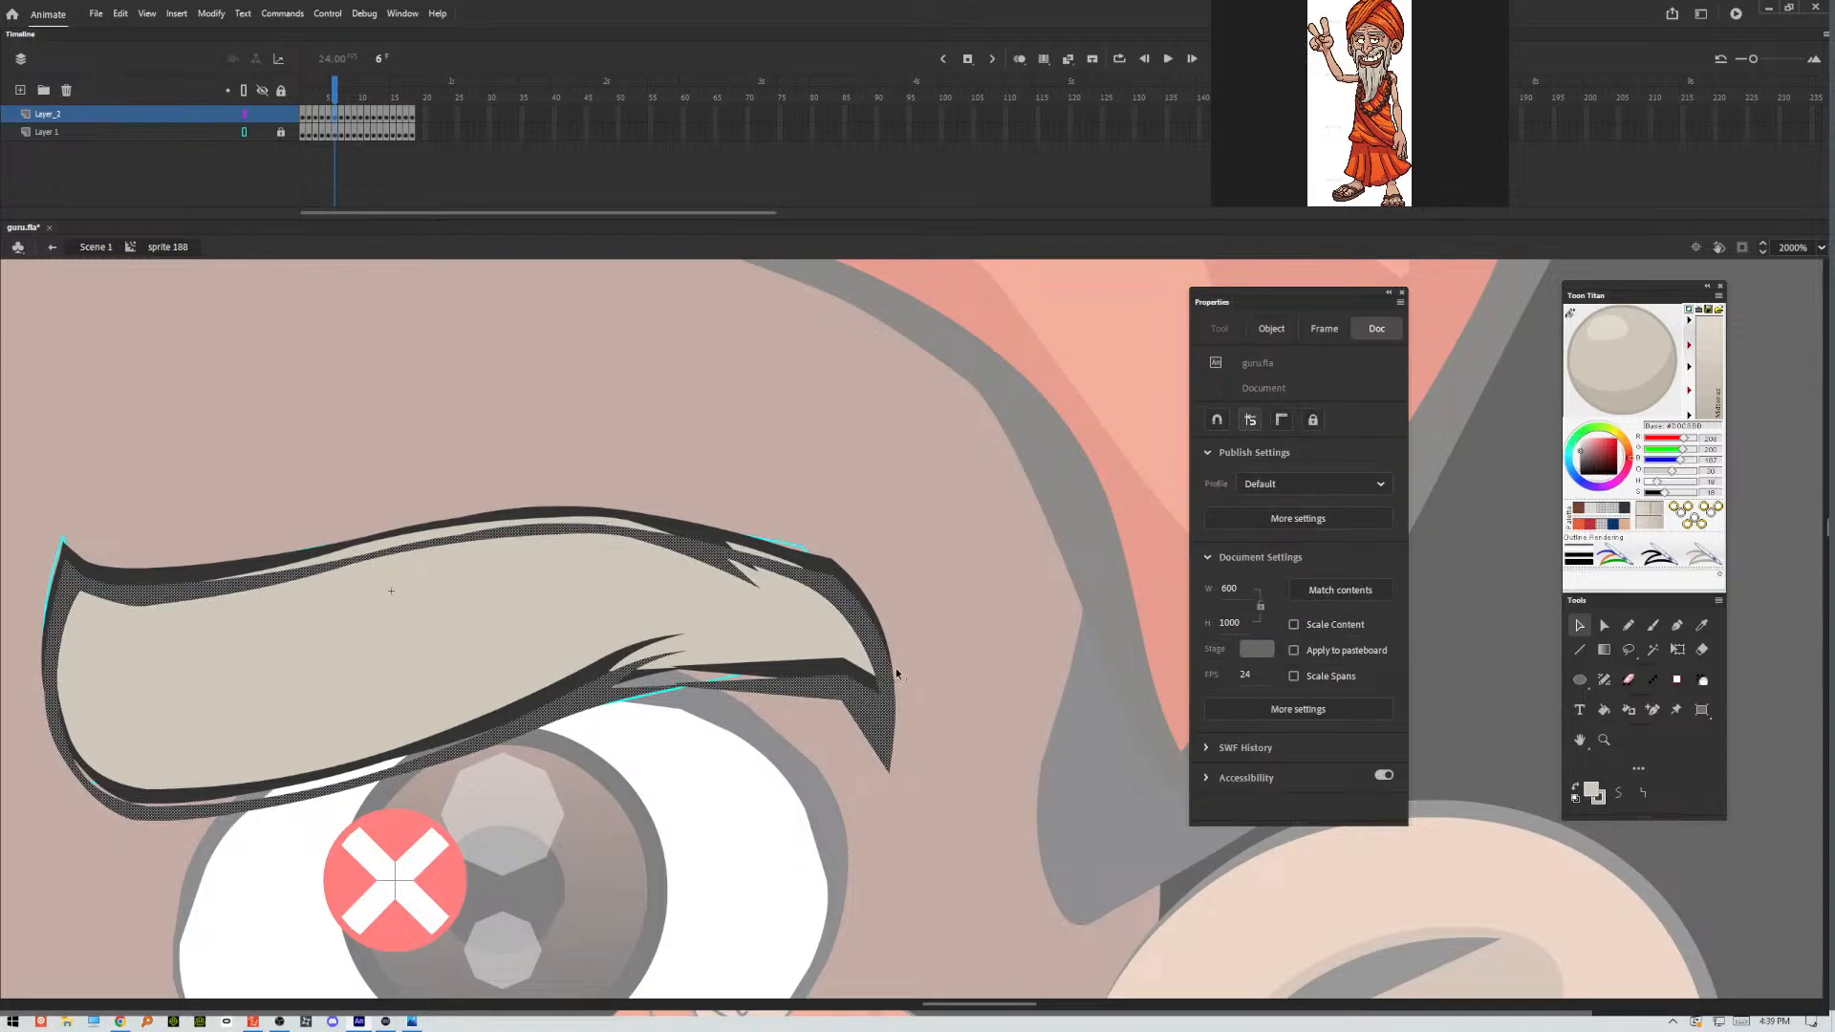
{"action": "key", "text": "ctrl+z"}
{"action": "left_click", "coordinate": [938, 676]}
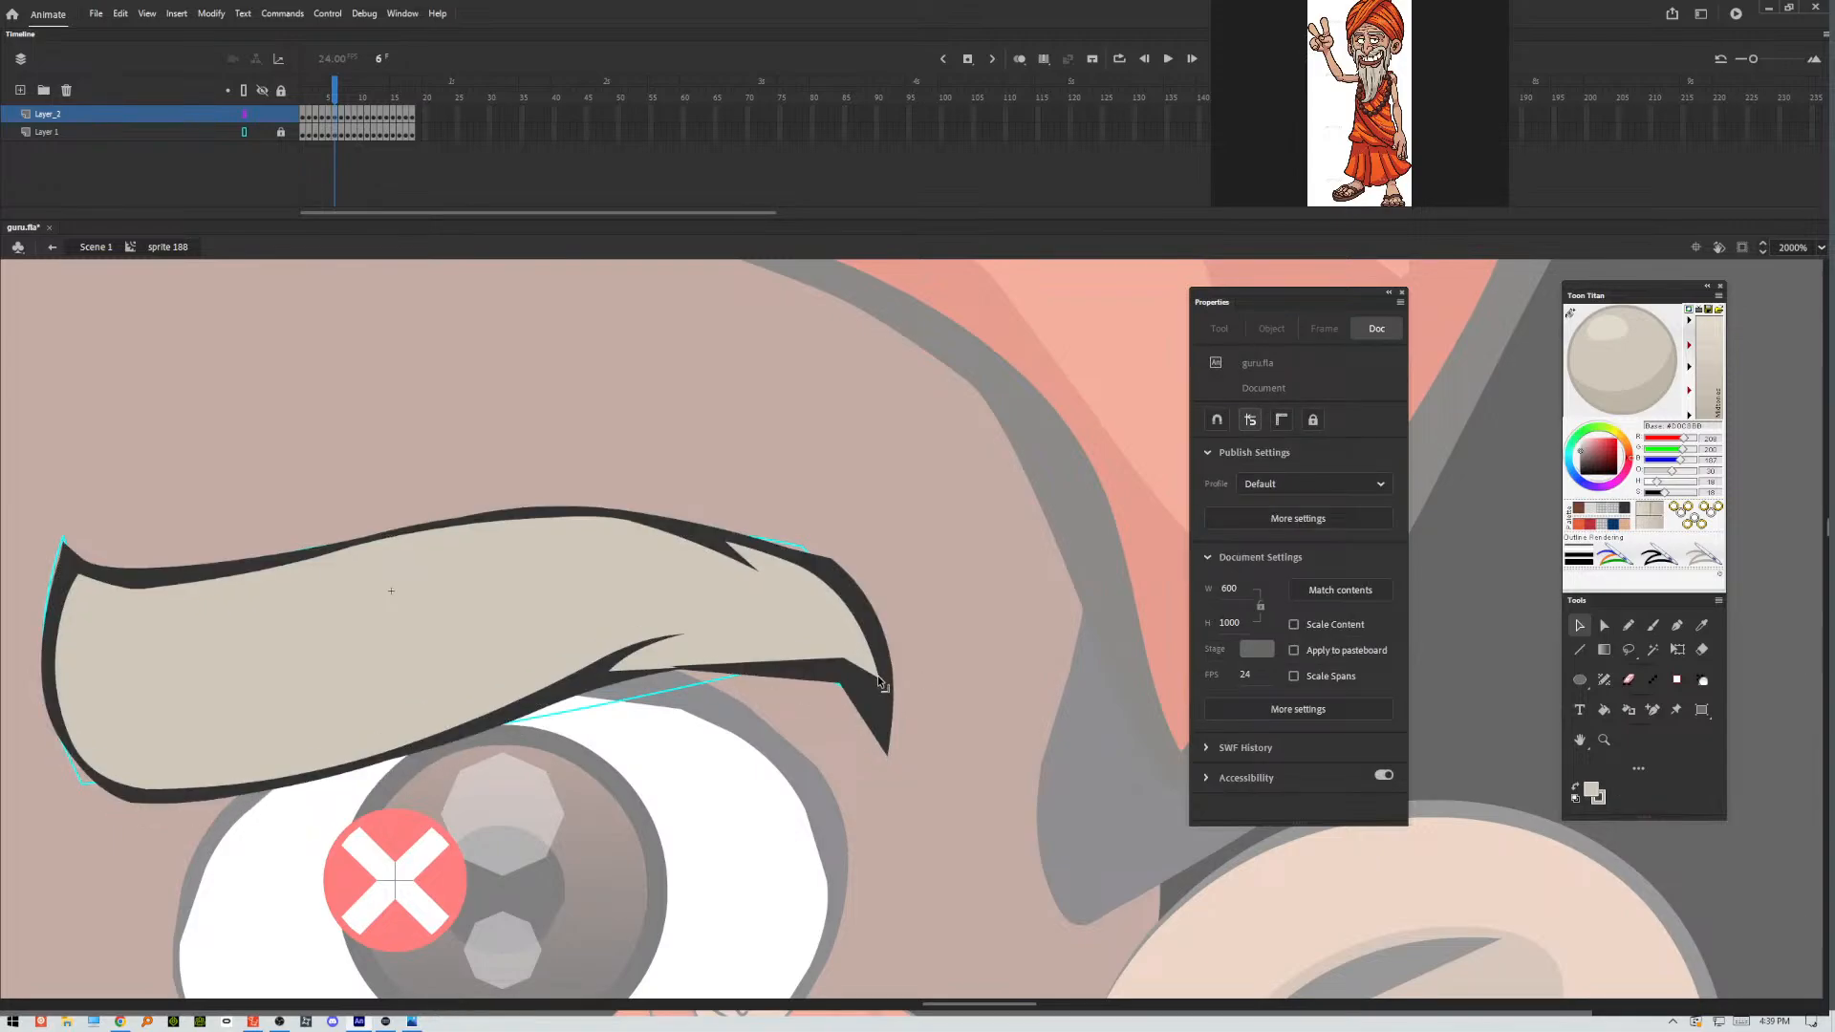
Extend the frame 6 eyebrow's grey fill into the outer tip, thin its outer edge and curve the underside smoothly.
{"action": "left_click_drag", "start_coordinate": [877, 675], "coordinate": [887, 742]}
{"action": "left_click_drag", "start_coordinate": [863, 650], "coordinate": [882, 655]}
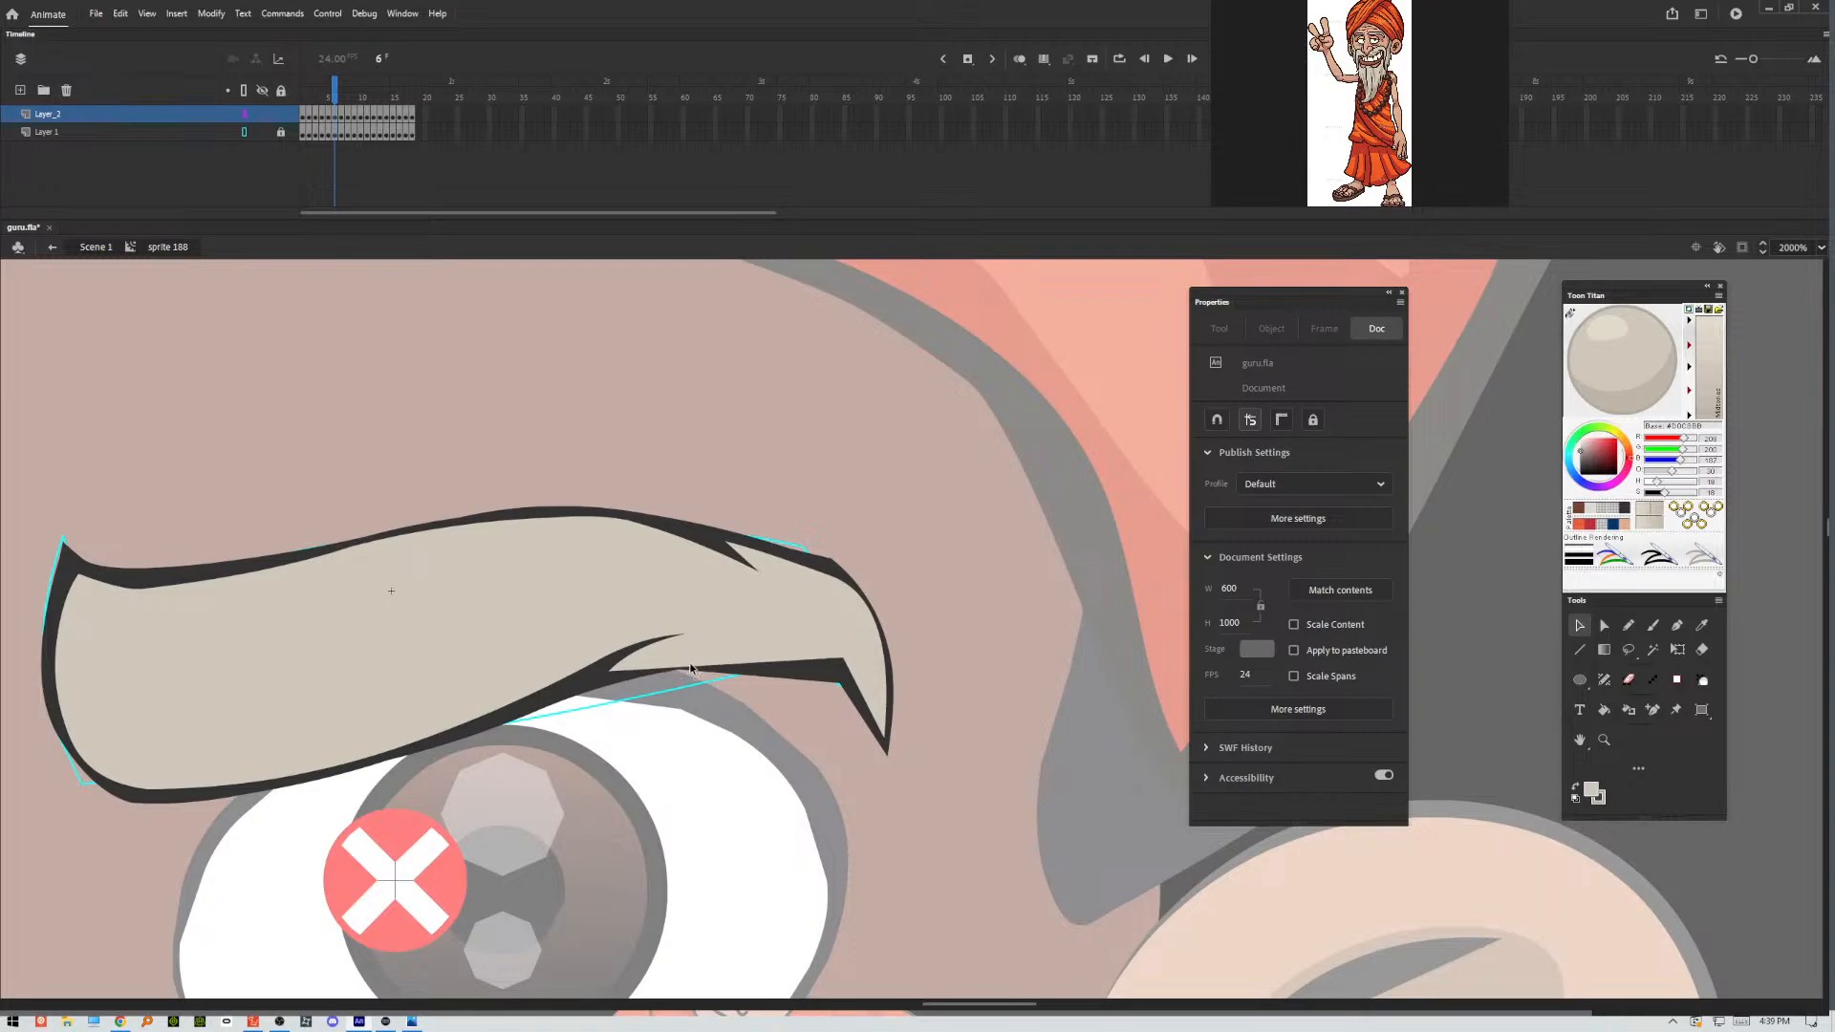
{"action": "mouse_move", "coordinate": [801, 679]}
{"action": "left_mouse_down"}
{"action": "mouse_move", "coordinate": [822, 667]}
{"action": "mouse_move", "coordinate": [843, 689]}
{"action": "mouse_move", "coordinate": [852, 673]}
{"action": "left_mouse_up"}
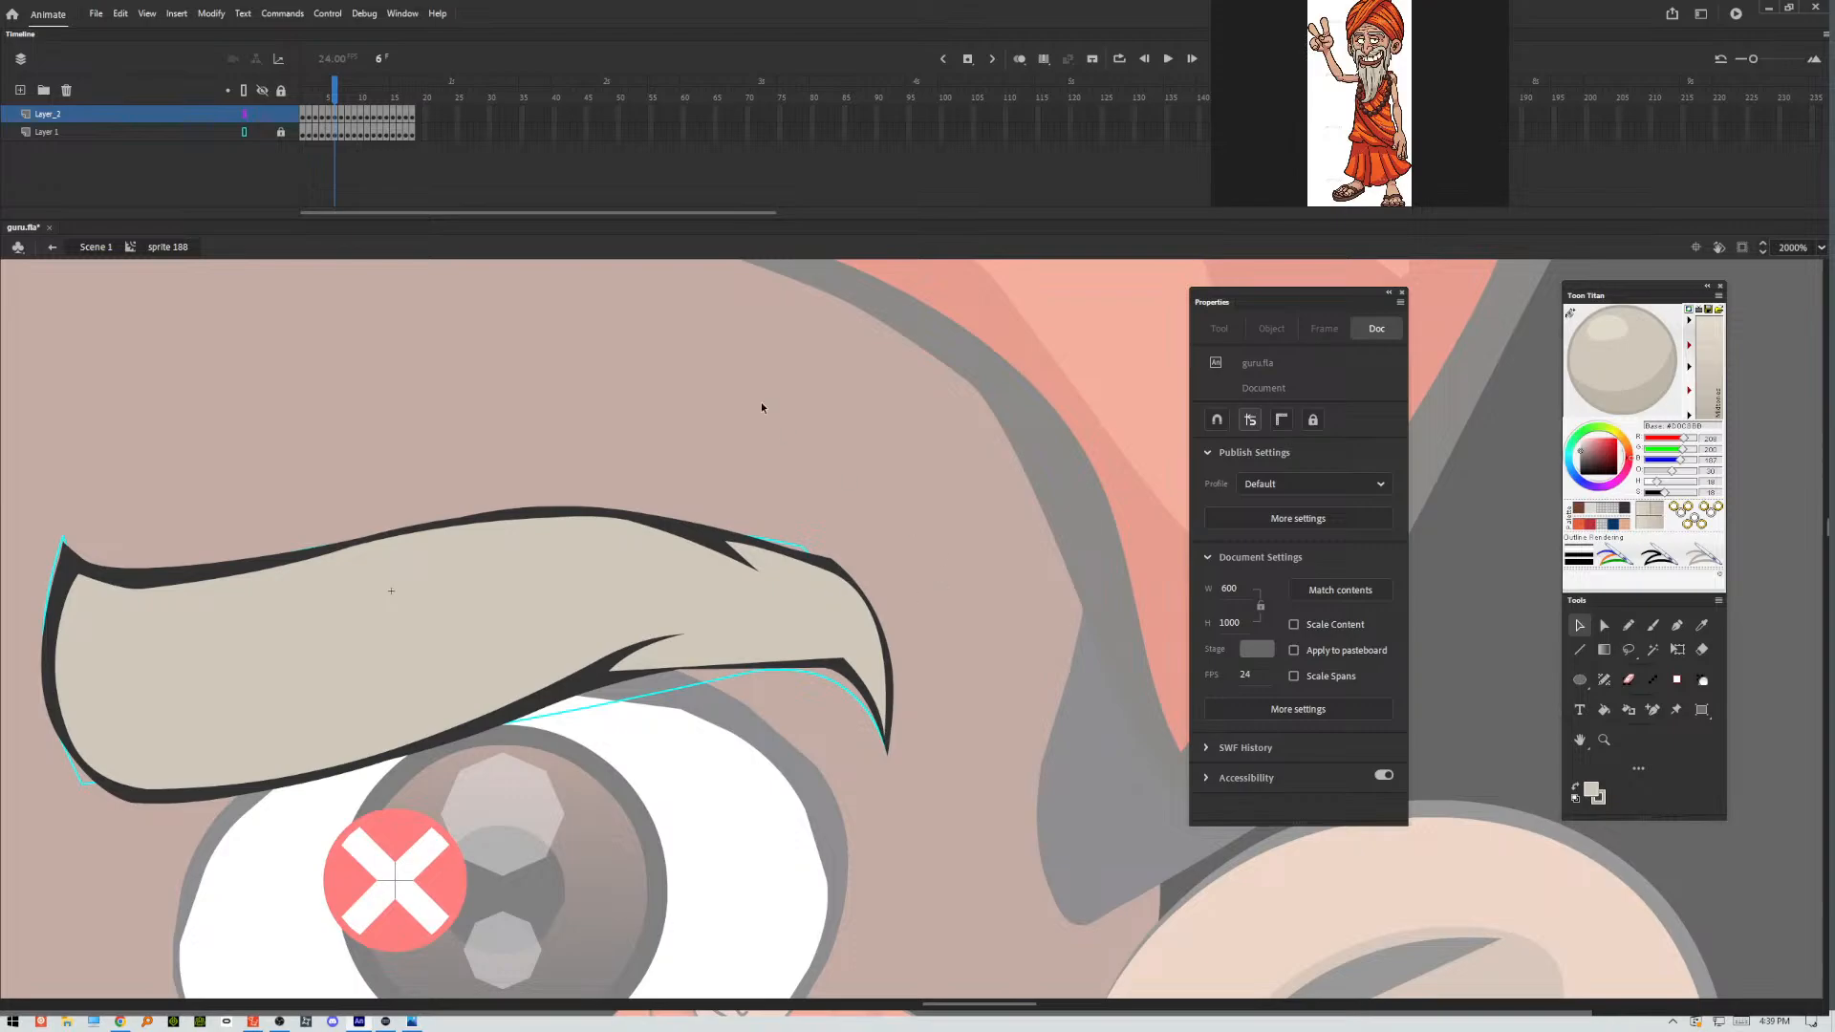
In frame 8, smooth the eyebrow outline along the inside of the outer curve and along the kinked underside.
{"action": "left_click", "coordinate": [345, 116]}
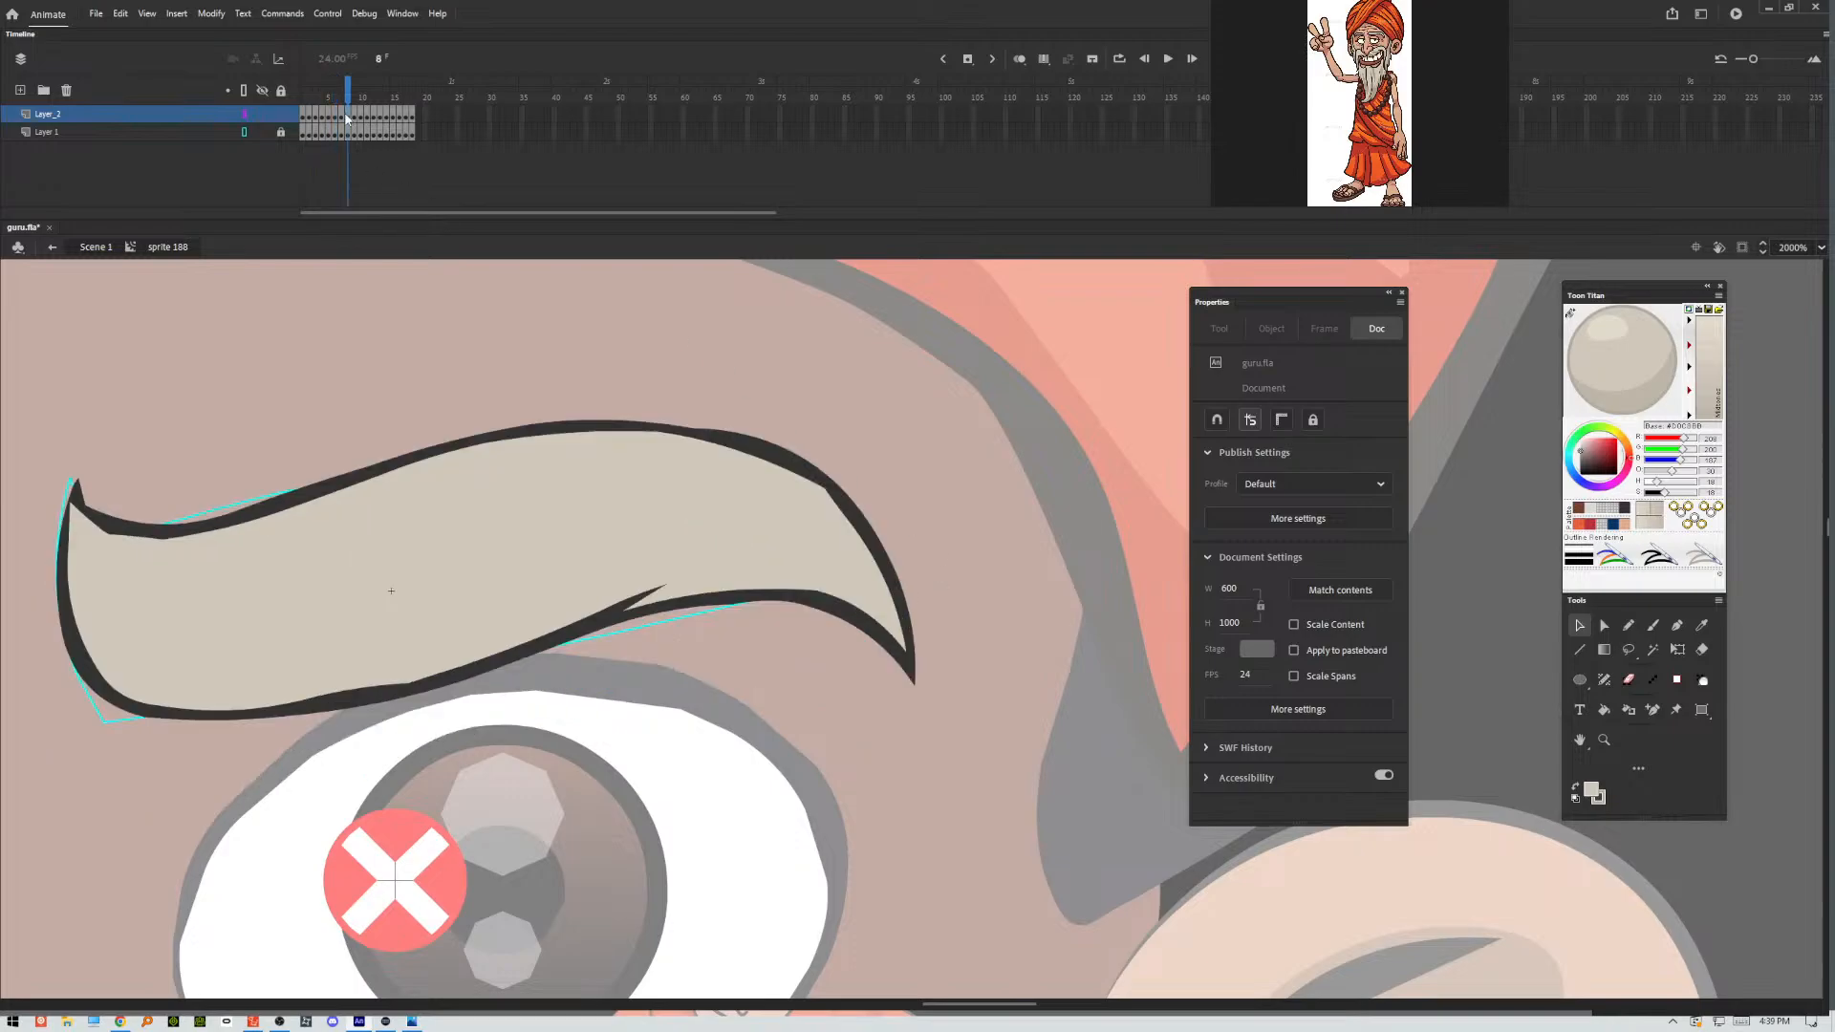
{"action": "left_click", "coordinate": [342, 113]}
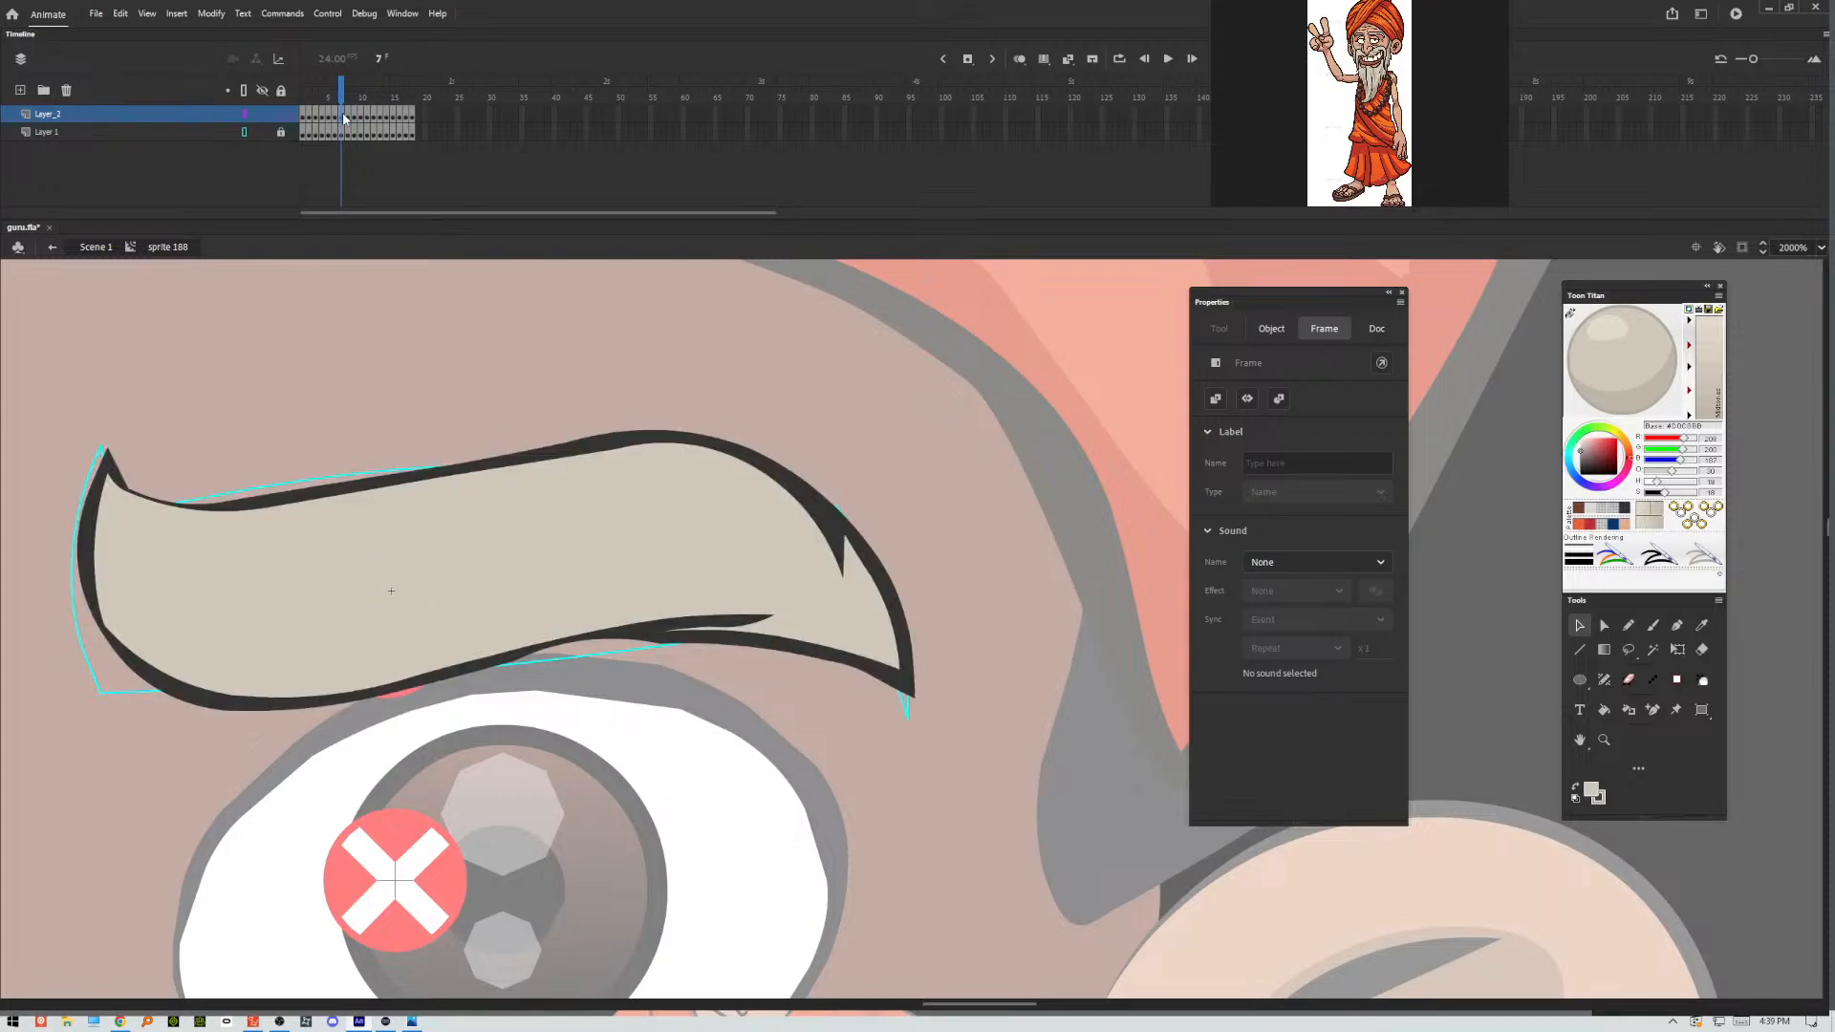
{"action": "left_click", "coordinate": [376, 321]}
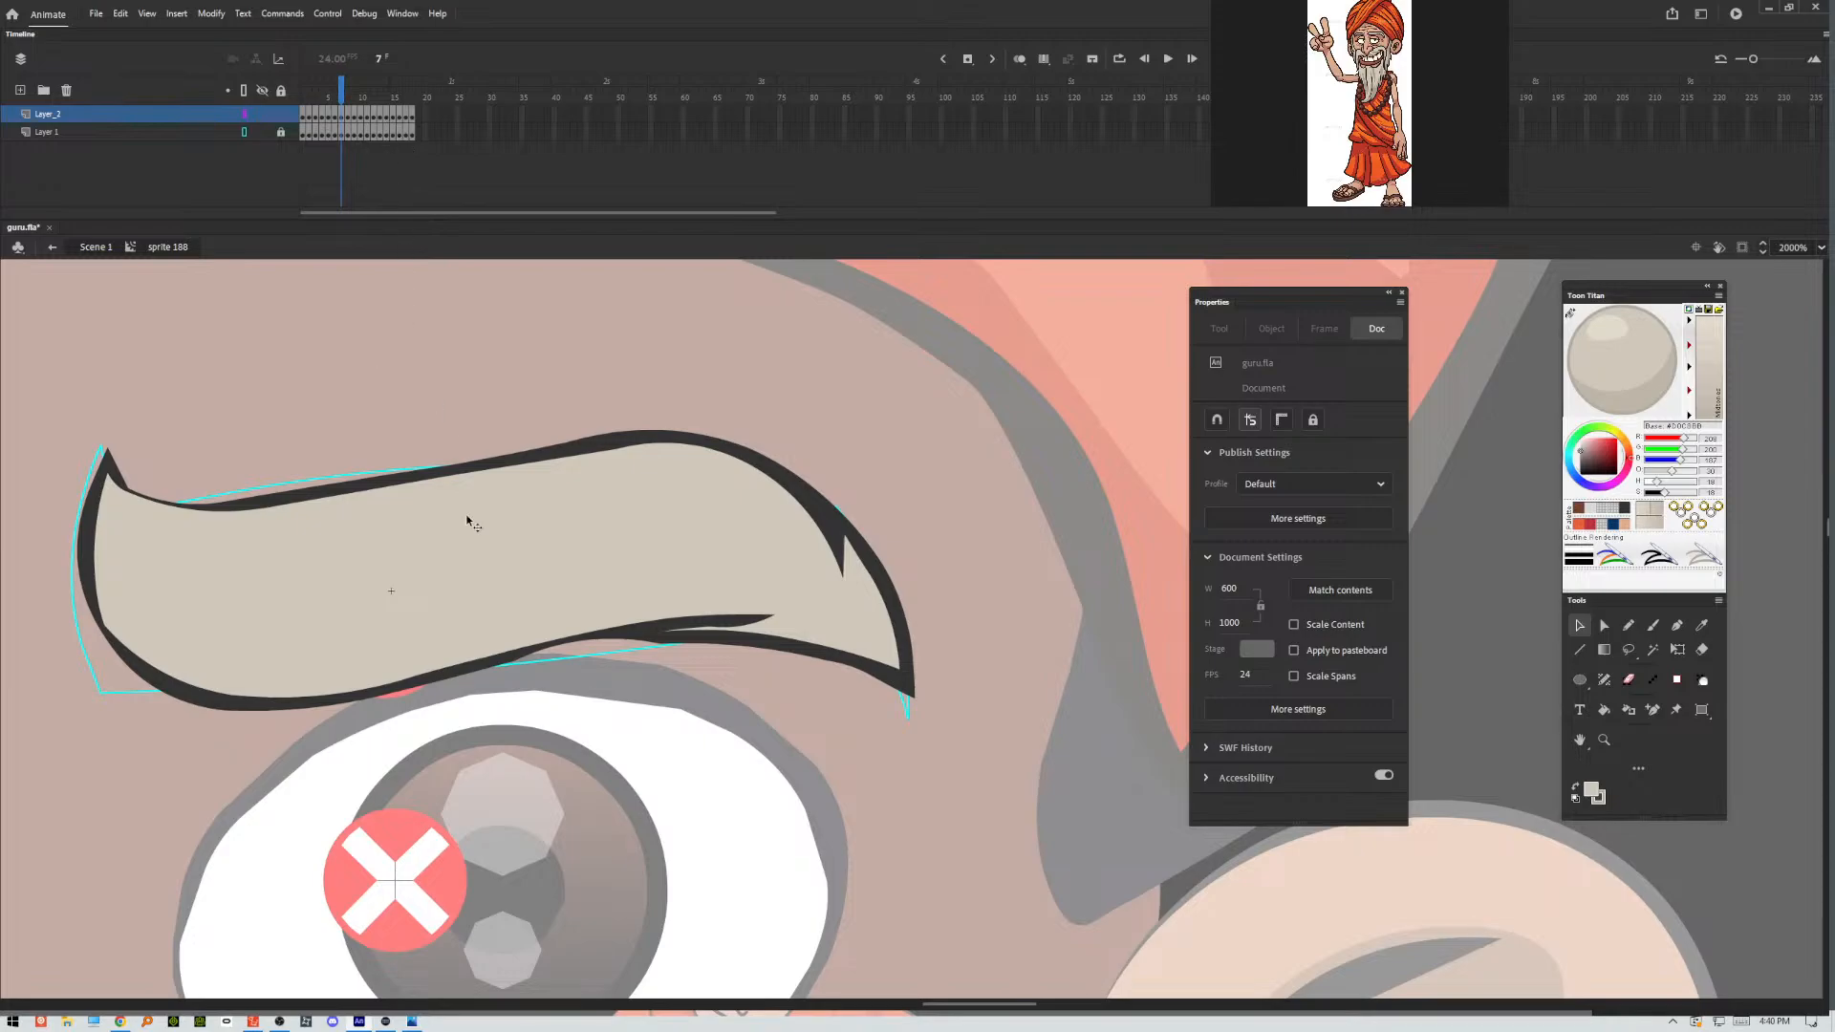
{"action": "left_click", "coordinate": [348, 117]}
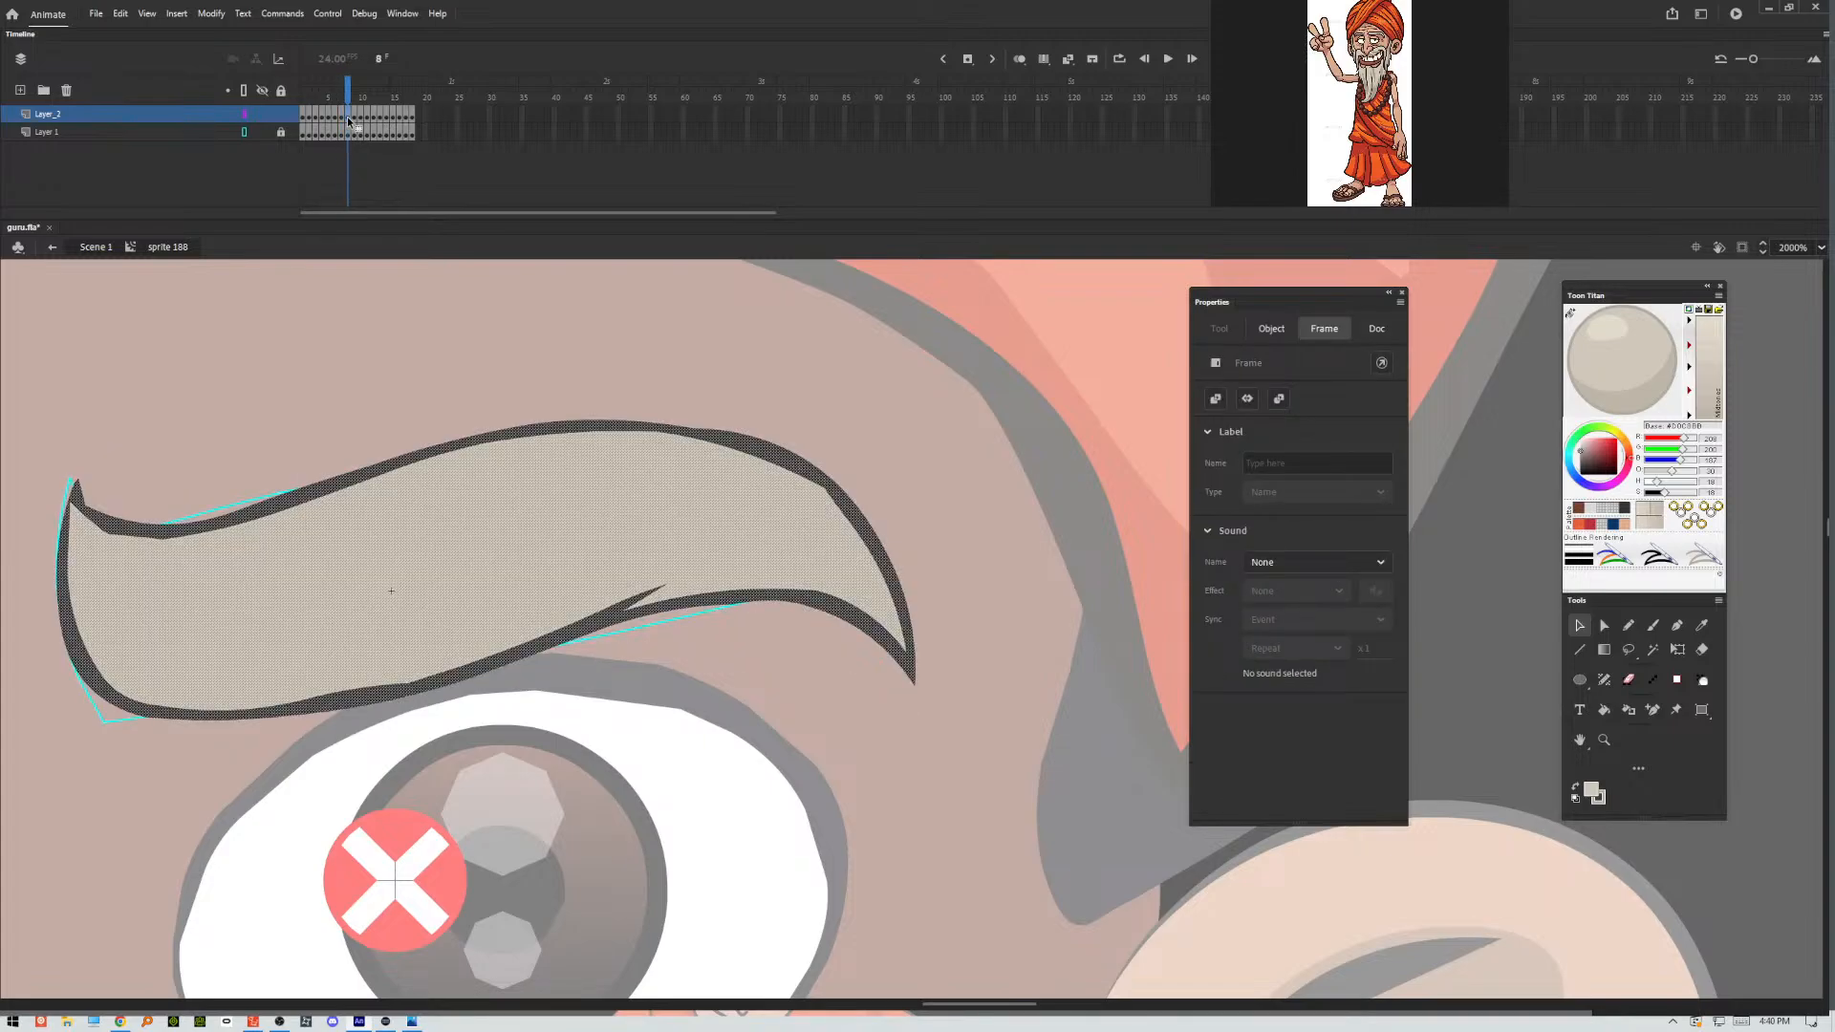
{"action": "left_click", "coordinate": [700, 350]}
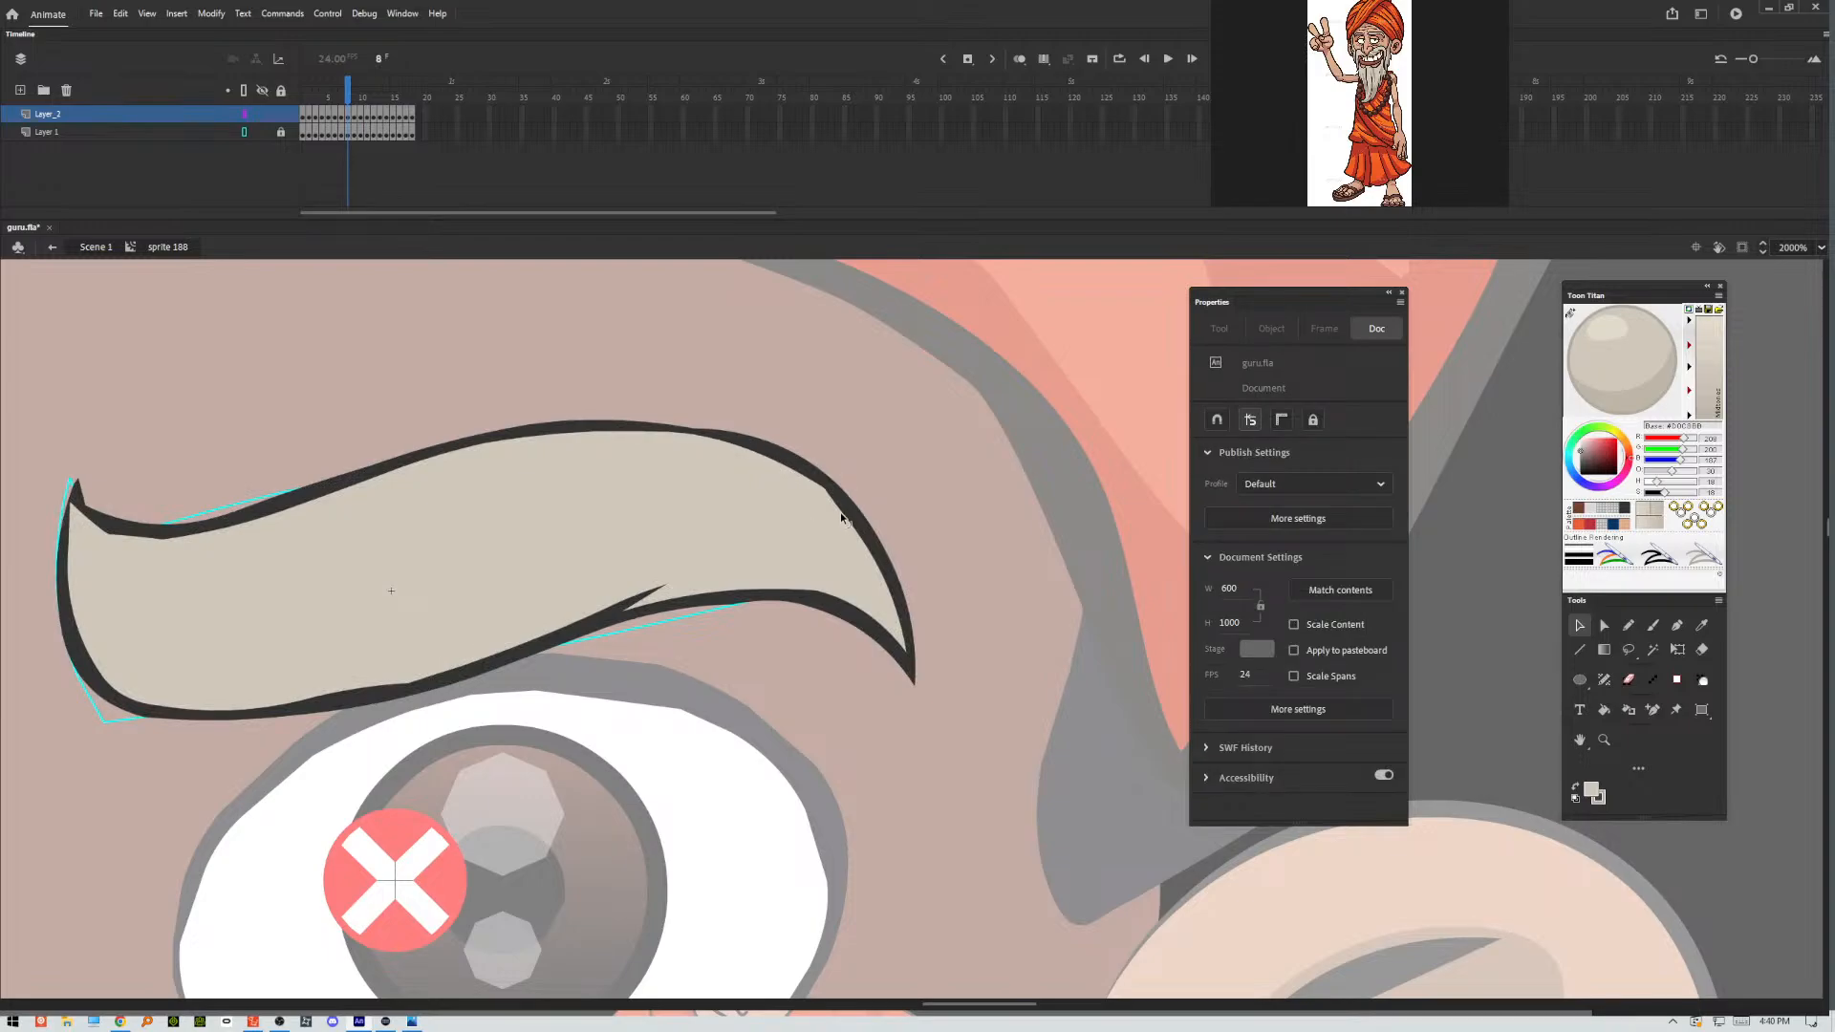
{"action": "left_click_drag", "start_coordinate": [840, 513], "coordinate": [877, 559]}
{"action": "left_click_drag", "start_coordinate": [341, 696], "coordinate": [291, 722]}
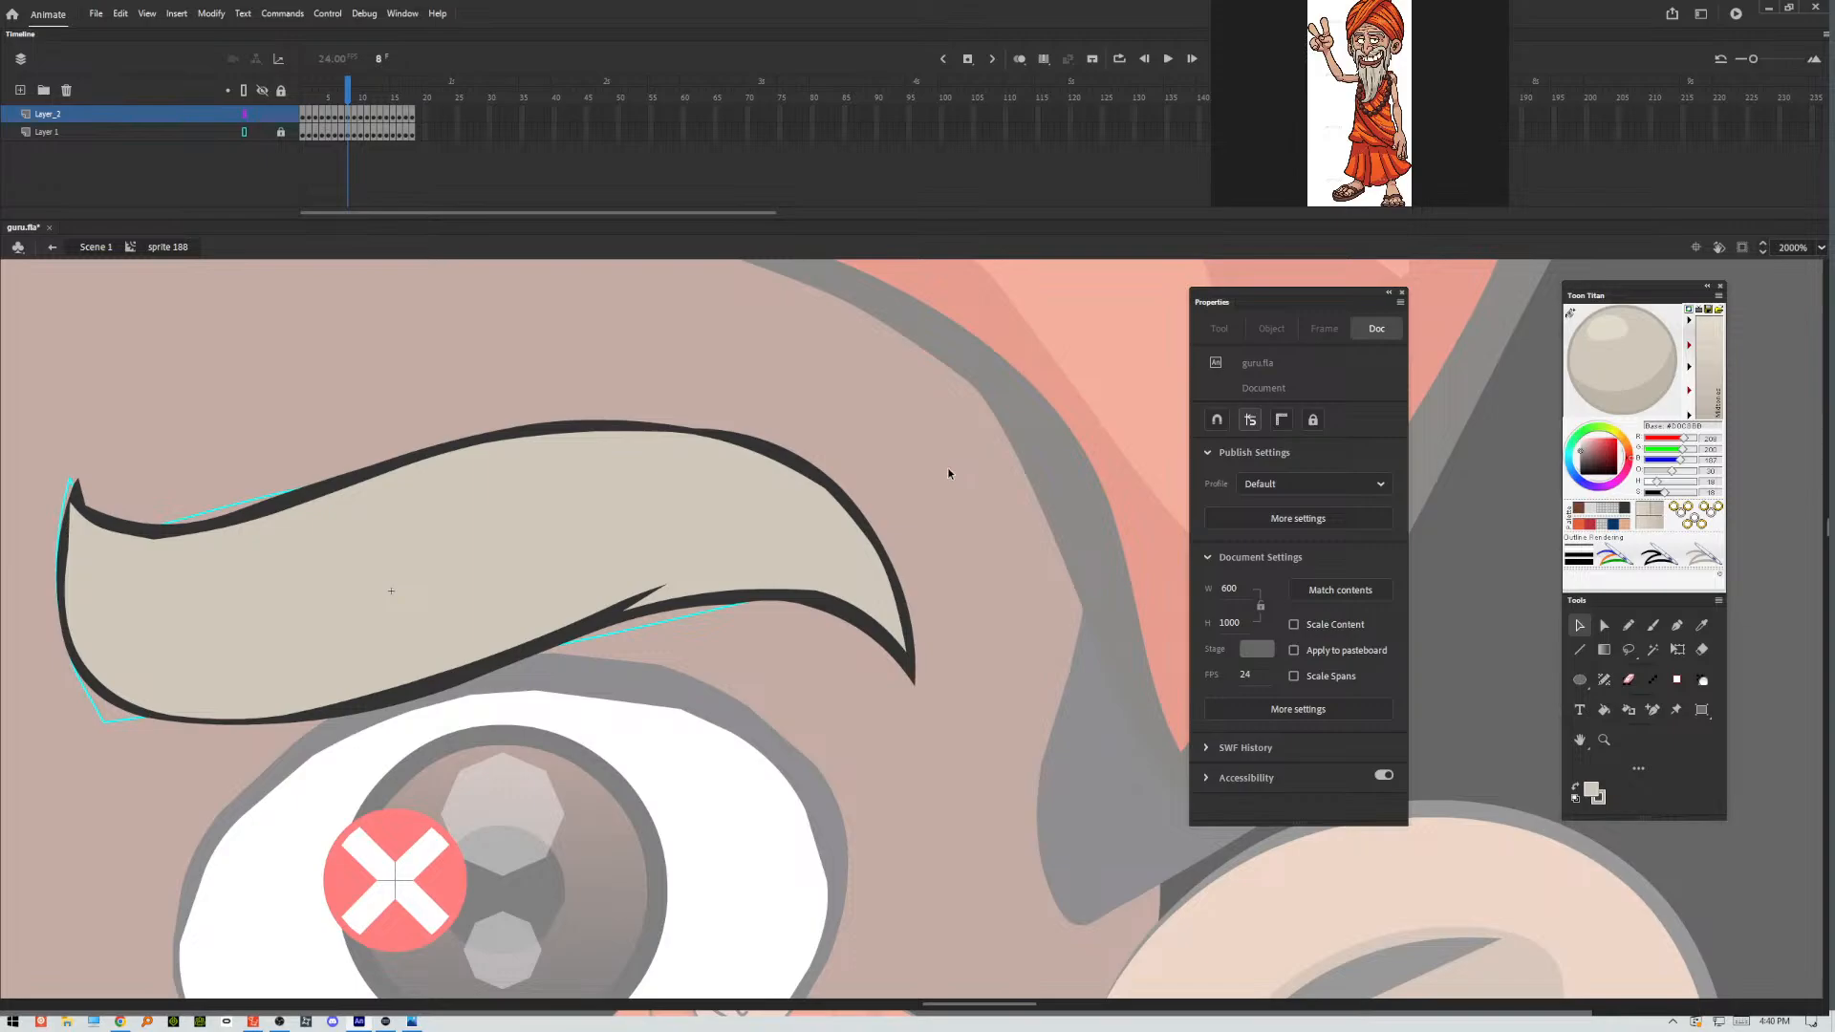
In frame 9, smooth the eyebrow's inner end, slim the blunt outer tip to a point and thin the upper outline.
{"action": "key", "text": "period"}
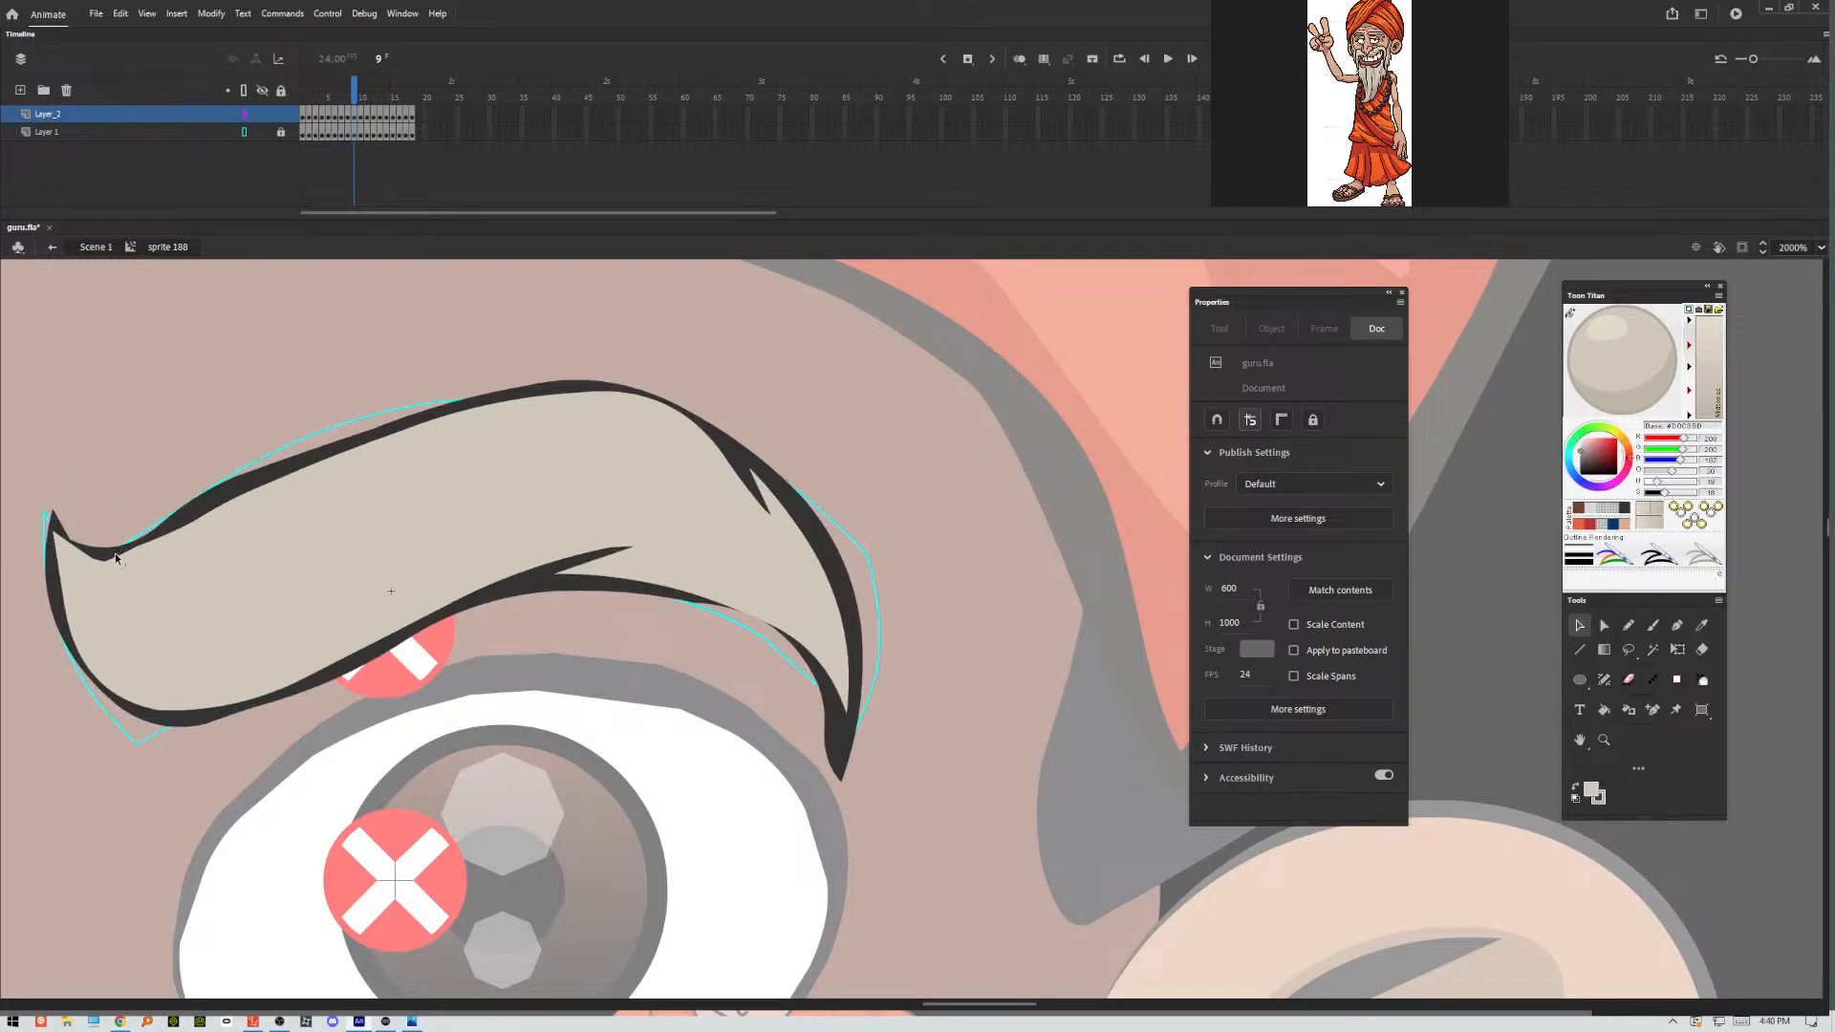
{"action": "left_click_drag", "start_coordinate": [118, 556], "coordinate": [121, 557]}
{"action": "left_click_drag", "start_coordinate": [822, 743], "coordinate": [825, 680]}
{"action": "left_click_drag", "start_coordinate": [841, 780], "coordinate": [850, 758]}
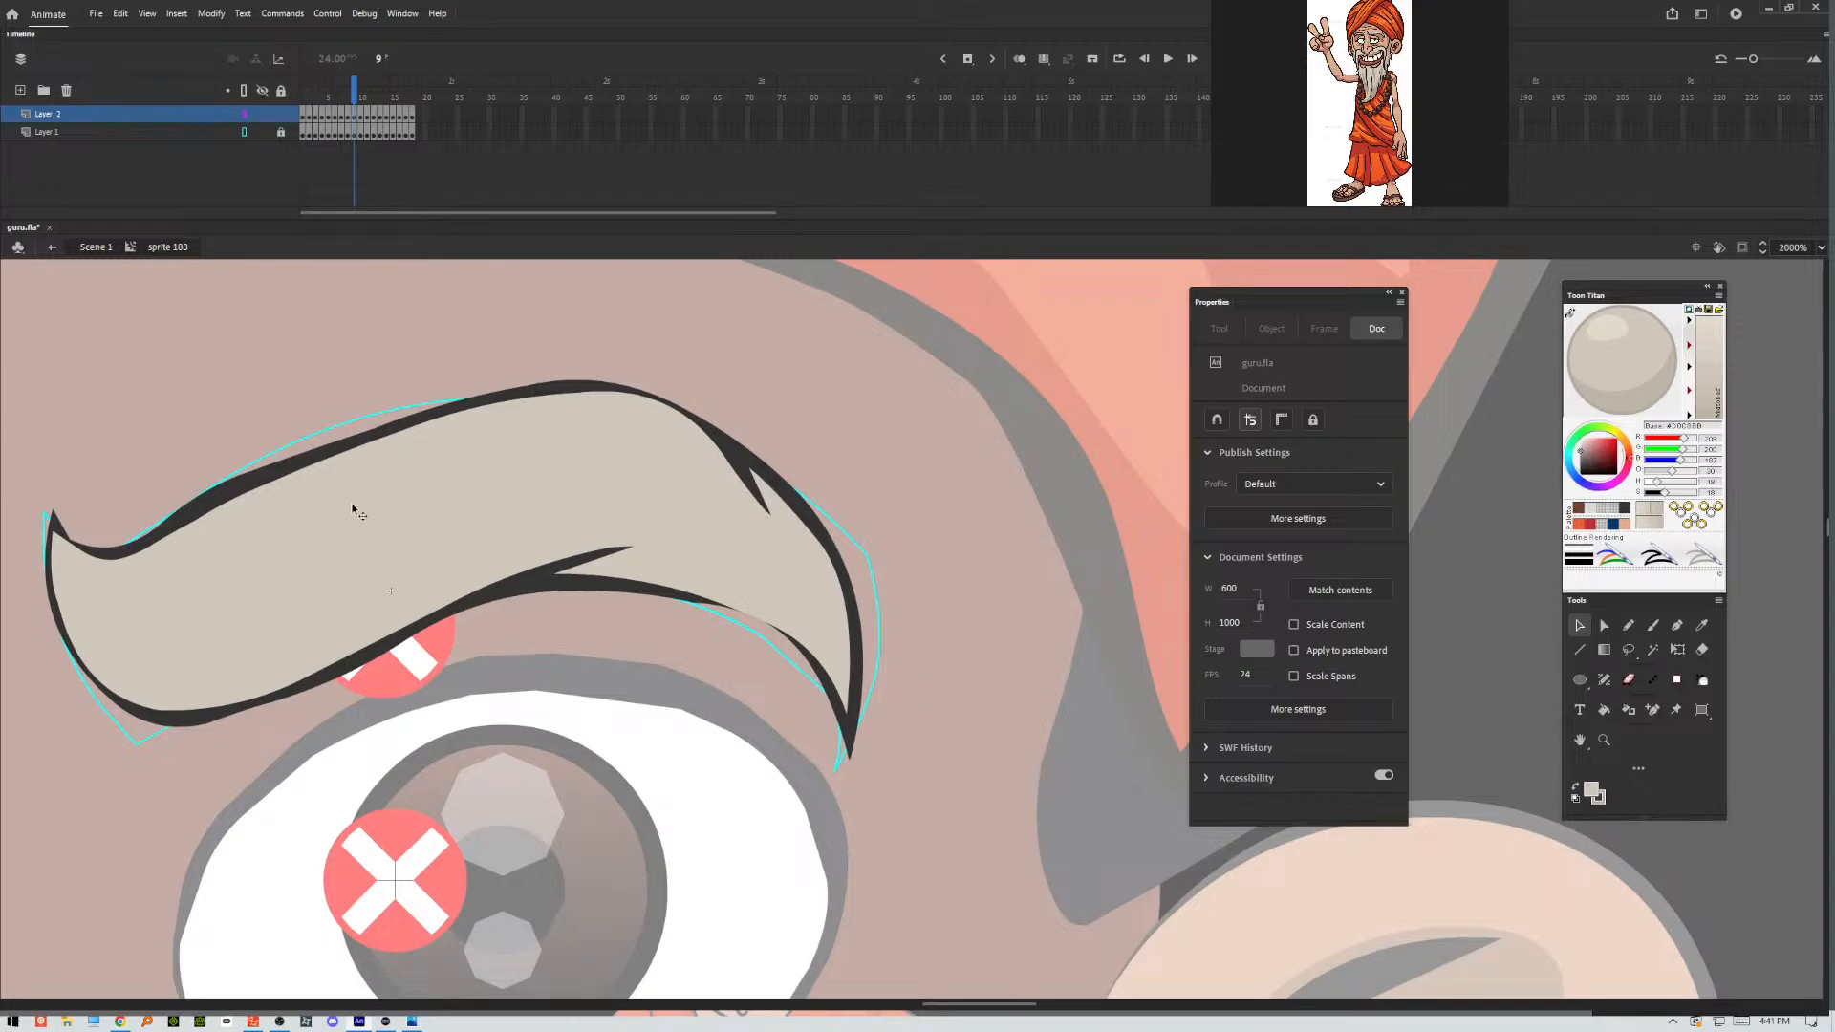
{"action": "left_click_drag", "start_coordinate": [205, 494], "coordinate": [219, 495]}
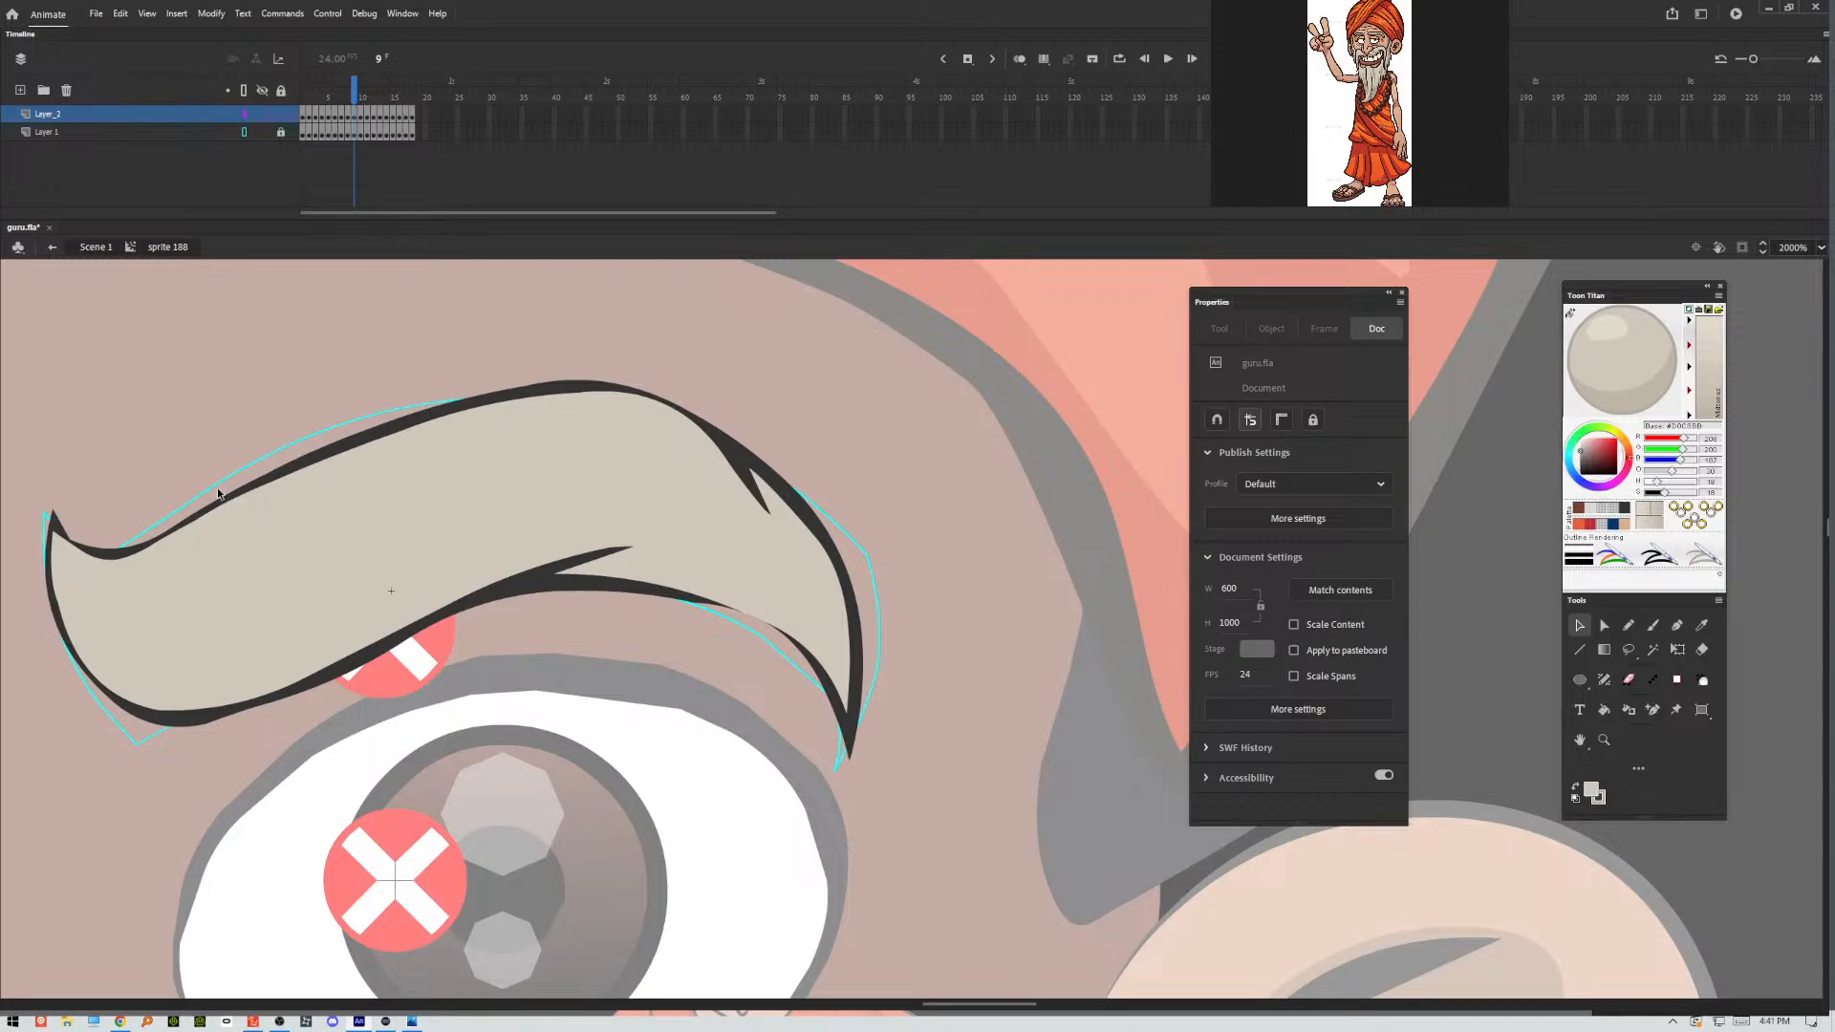
In frame 11, thin the eyebrow's underside outline and refine the lower and upper creases, finishing on frame 12.
{"action": "key", "text": "."}
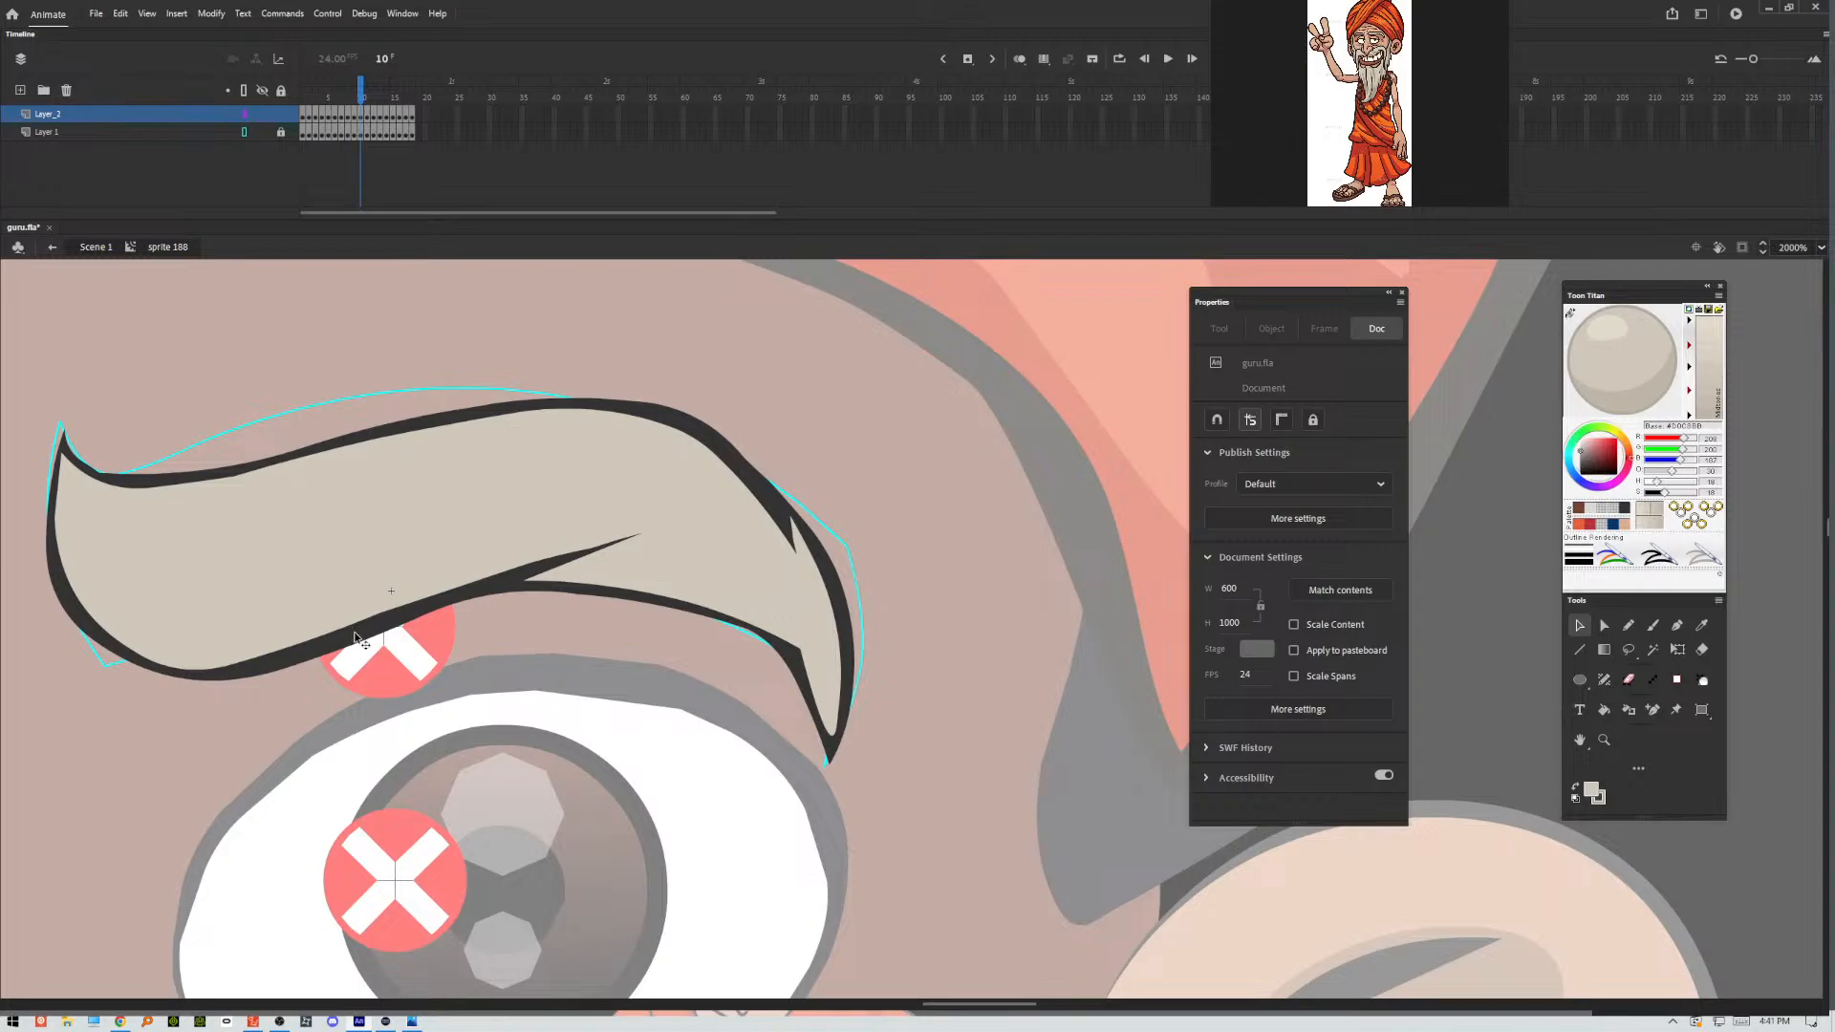
{"action": "key", "text": "period"}
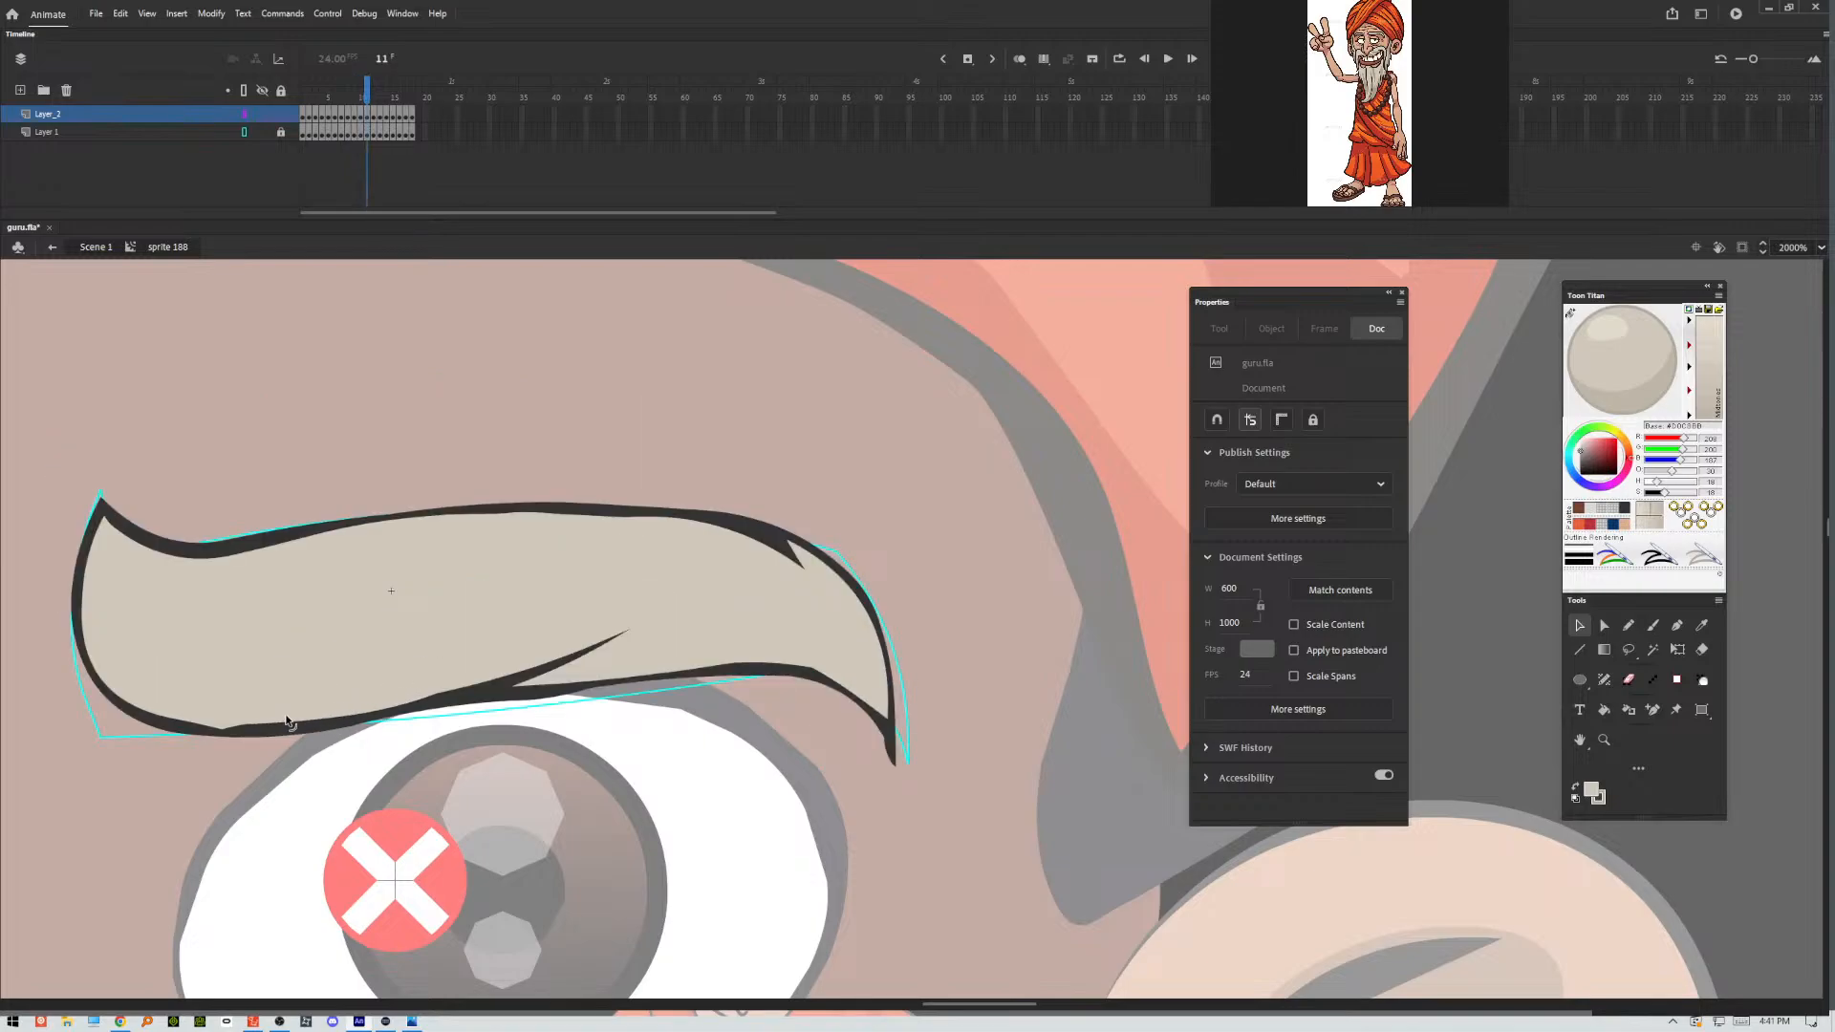
{"action": "left_click_drag", "start_coordinate": [244, 725], "coordinate": [244, 727]}
{"action": "left_click_drag", "start_coordinate": [442, 697], "coordinate": [630, 630]}
{"action": "mouse_move", "coordinate": [506, 677]}
{"action": "left_mouse_down"}
{"action": "mouse_move", "coordinate": [444, 713]}
{"action": "mouse_move", "coordinate": [536, 695]}
{"action": "left_mouse_up"}
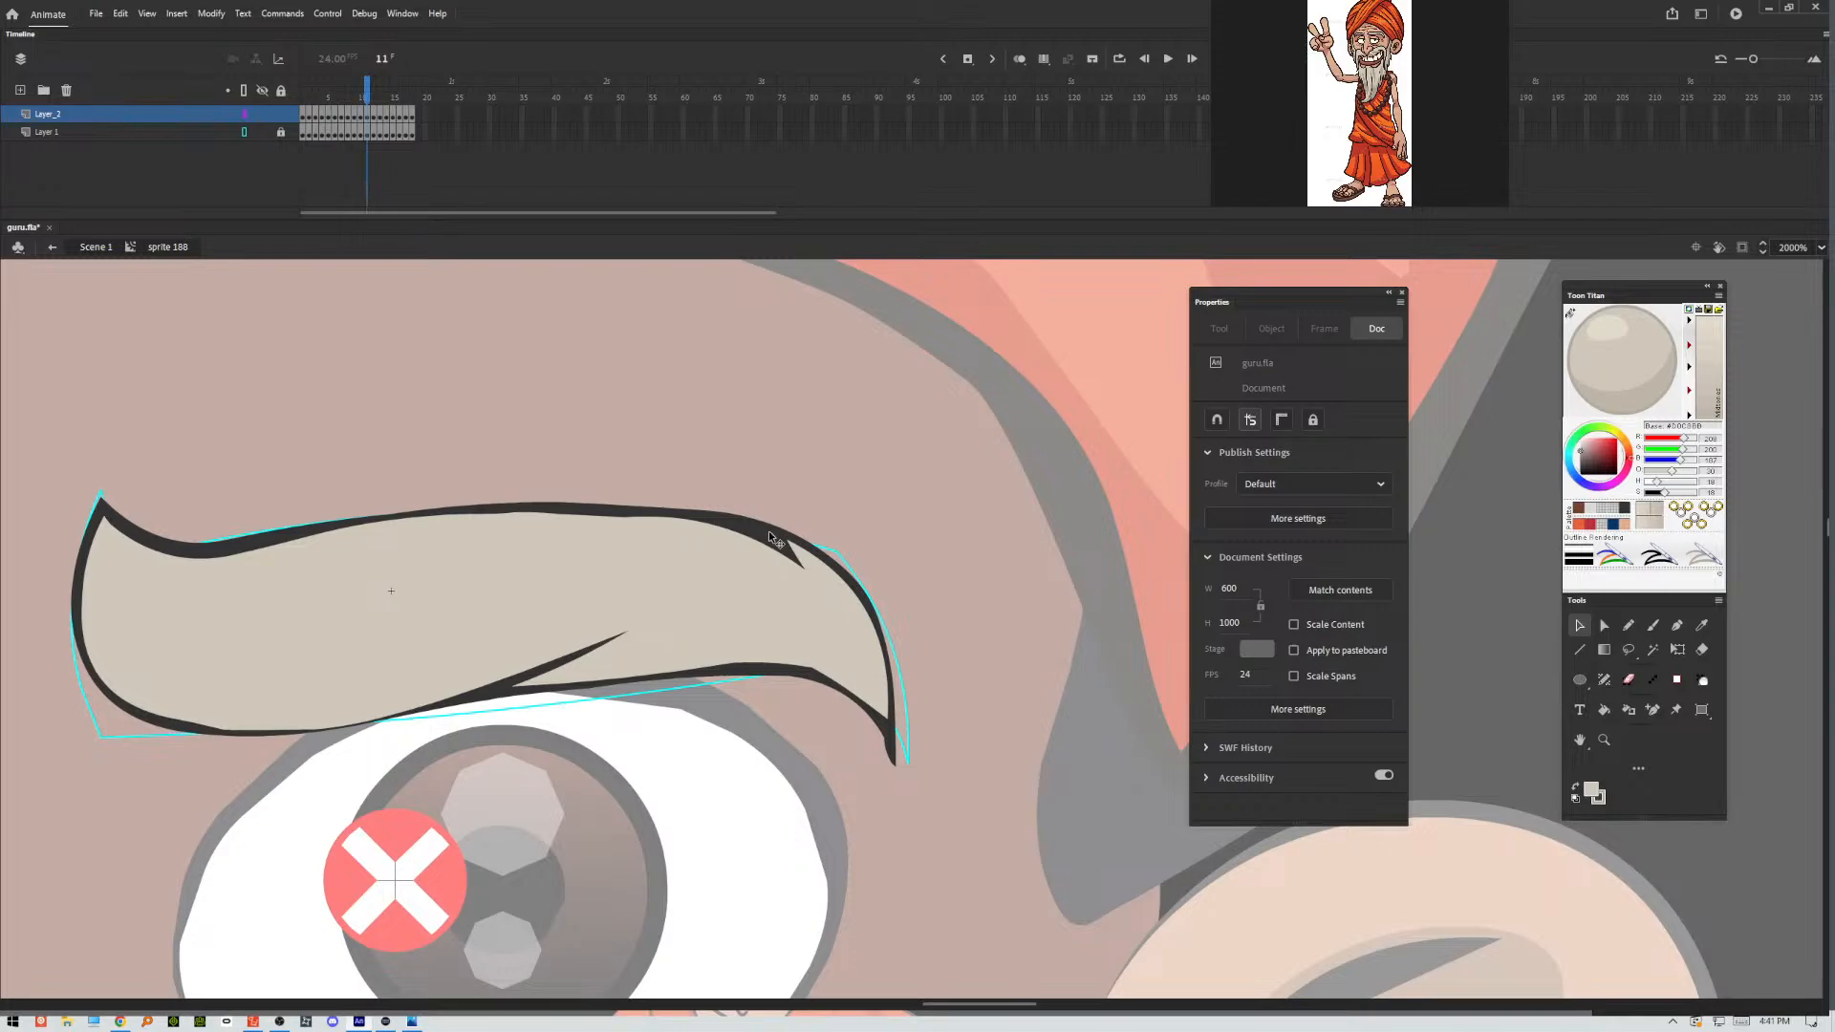
{"action": "left_click_drag", "start_coordinate": [759, 541], "coordinate": [775, 548]}
{"action": "key", "text": "."}
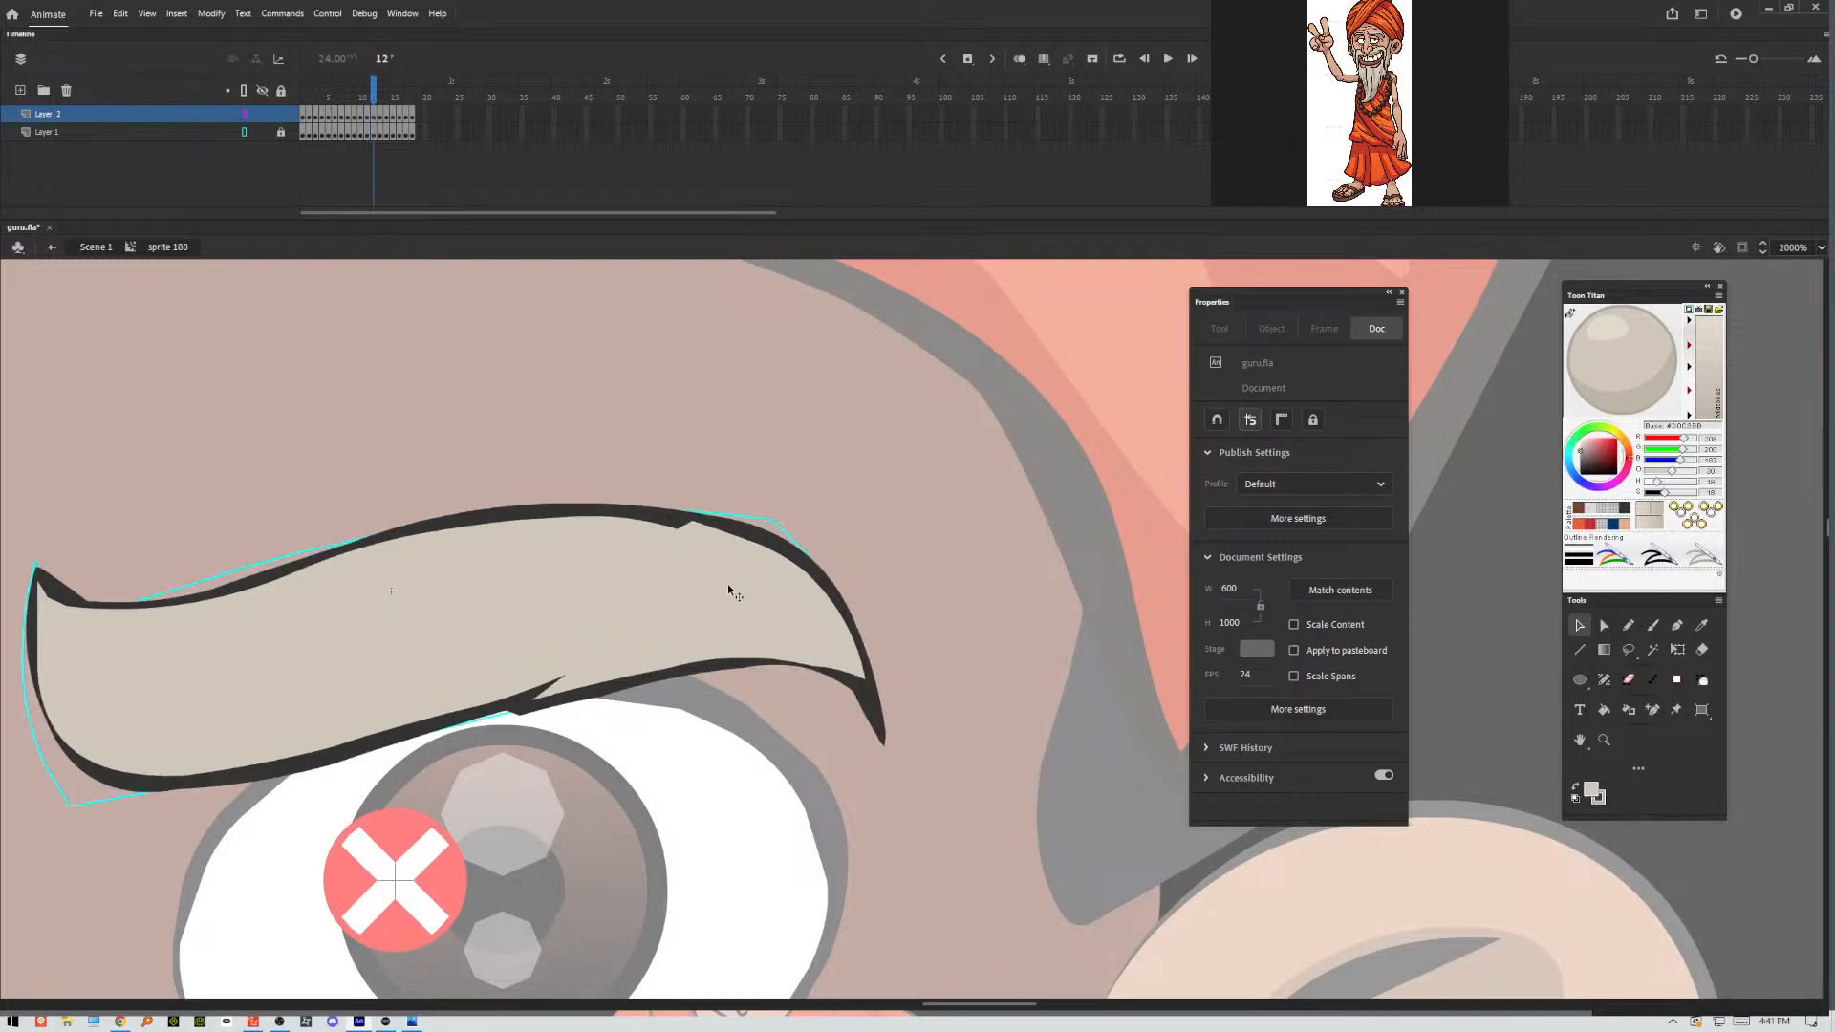
{"action": "left_click", "coordinate": [59, 592]}
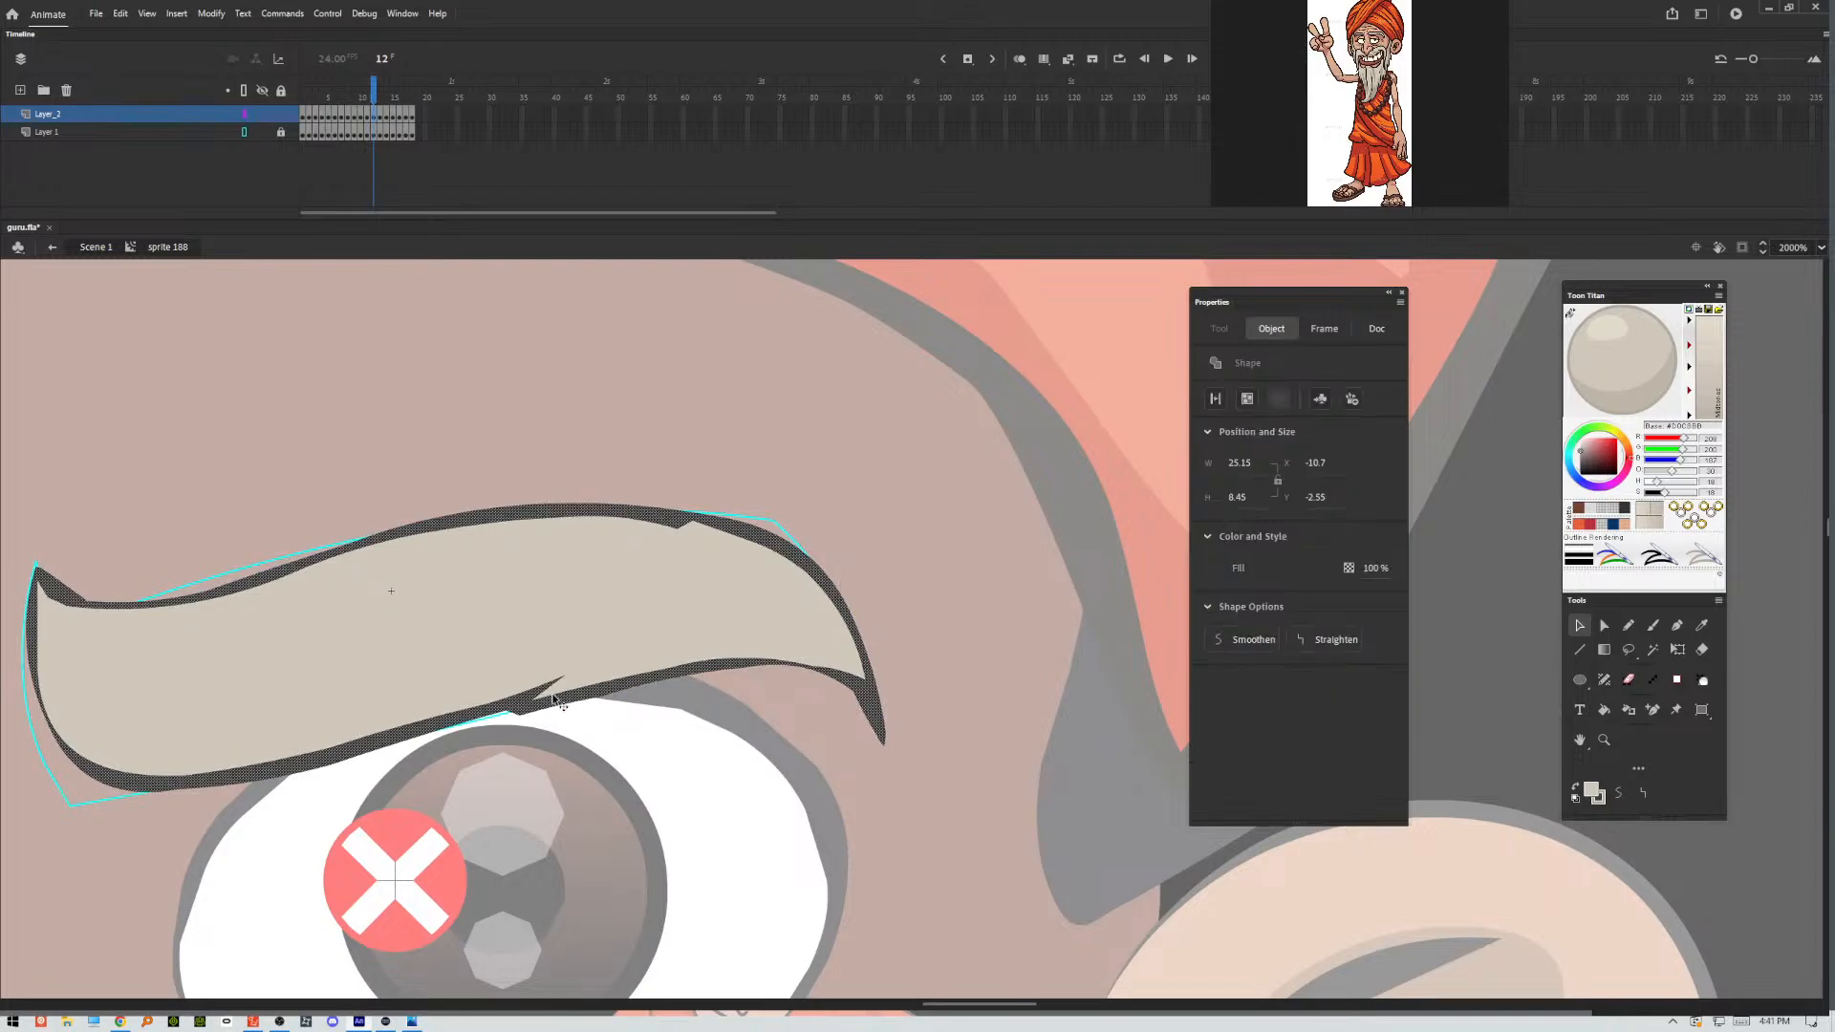
{"action": "left_click", "coordinate": [1619, 791]}
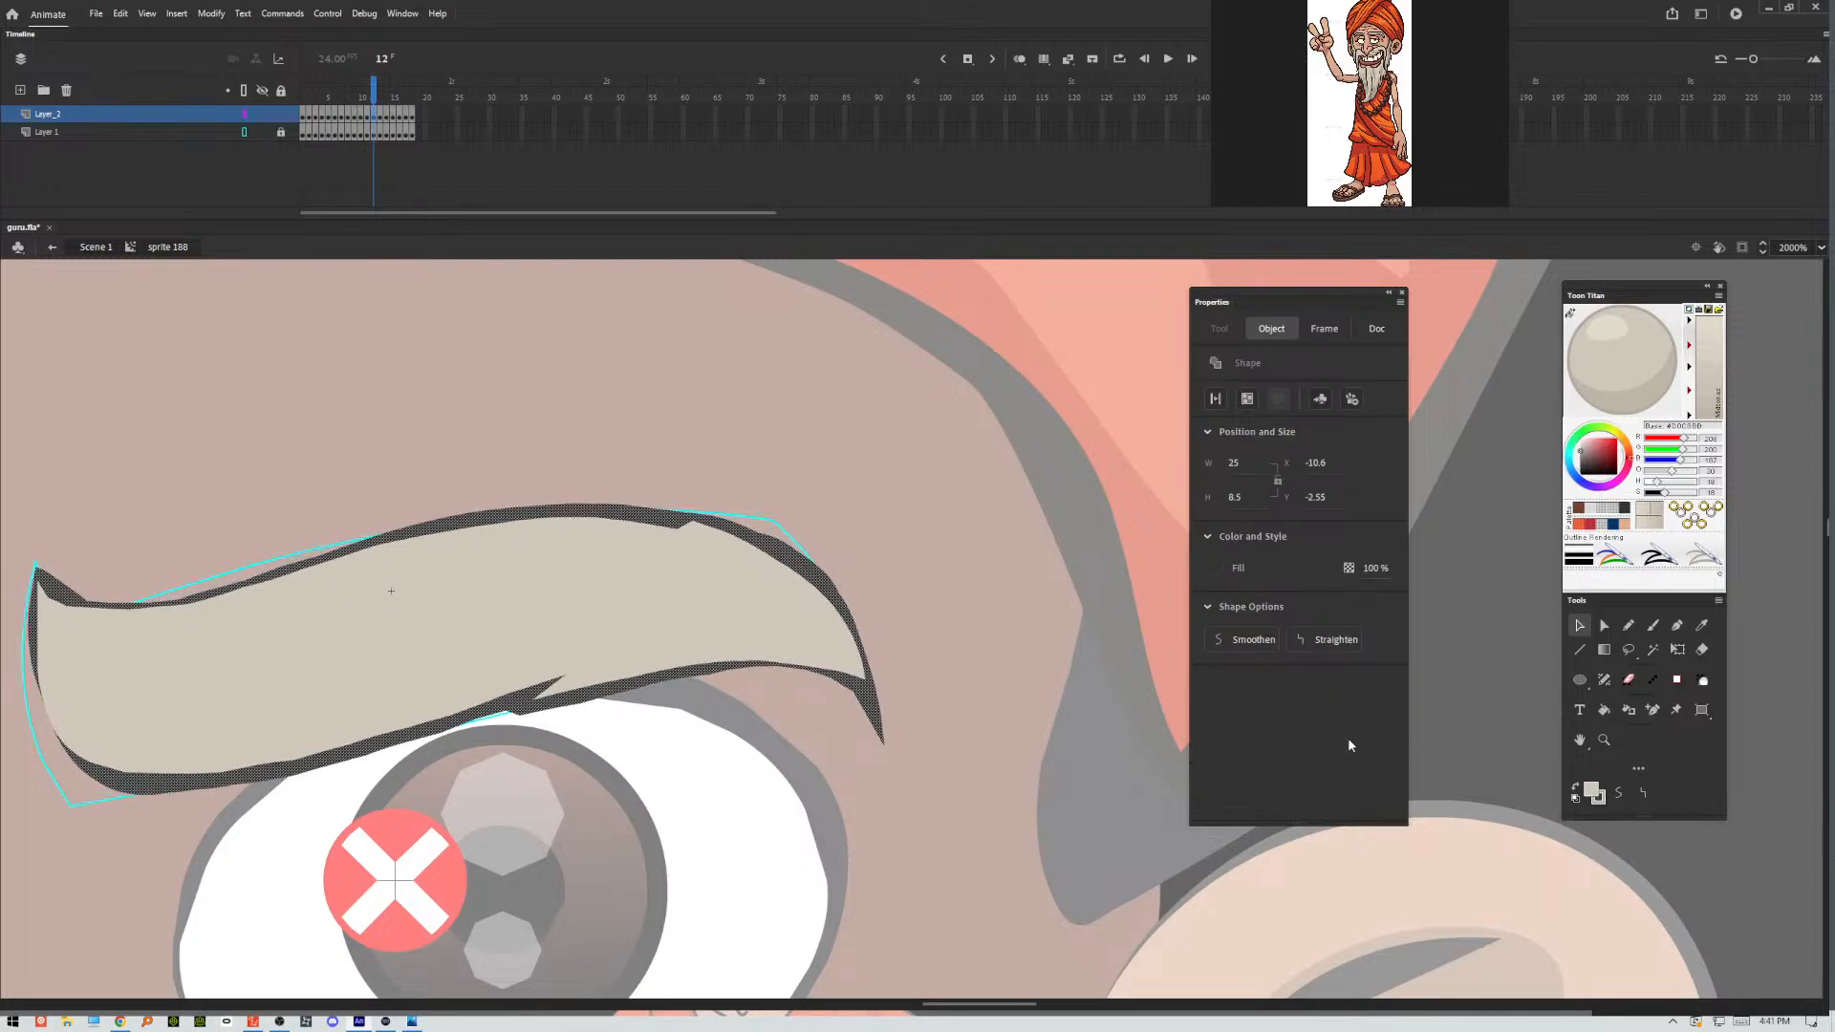
{"action": "key", "text": "ctrl+z"}
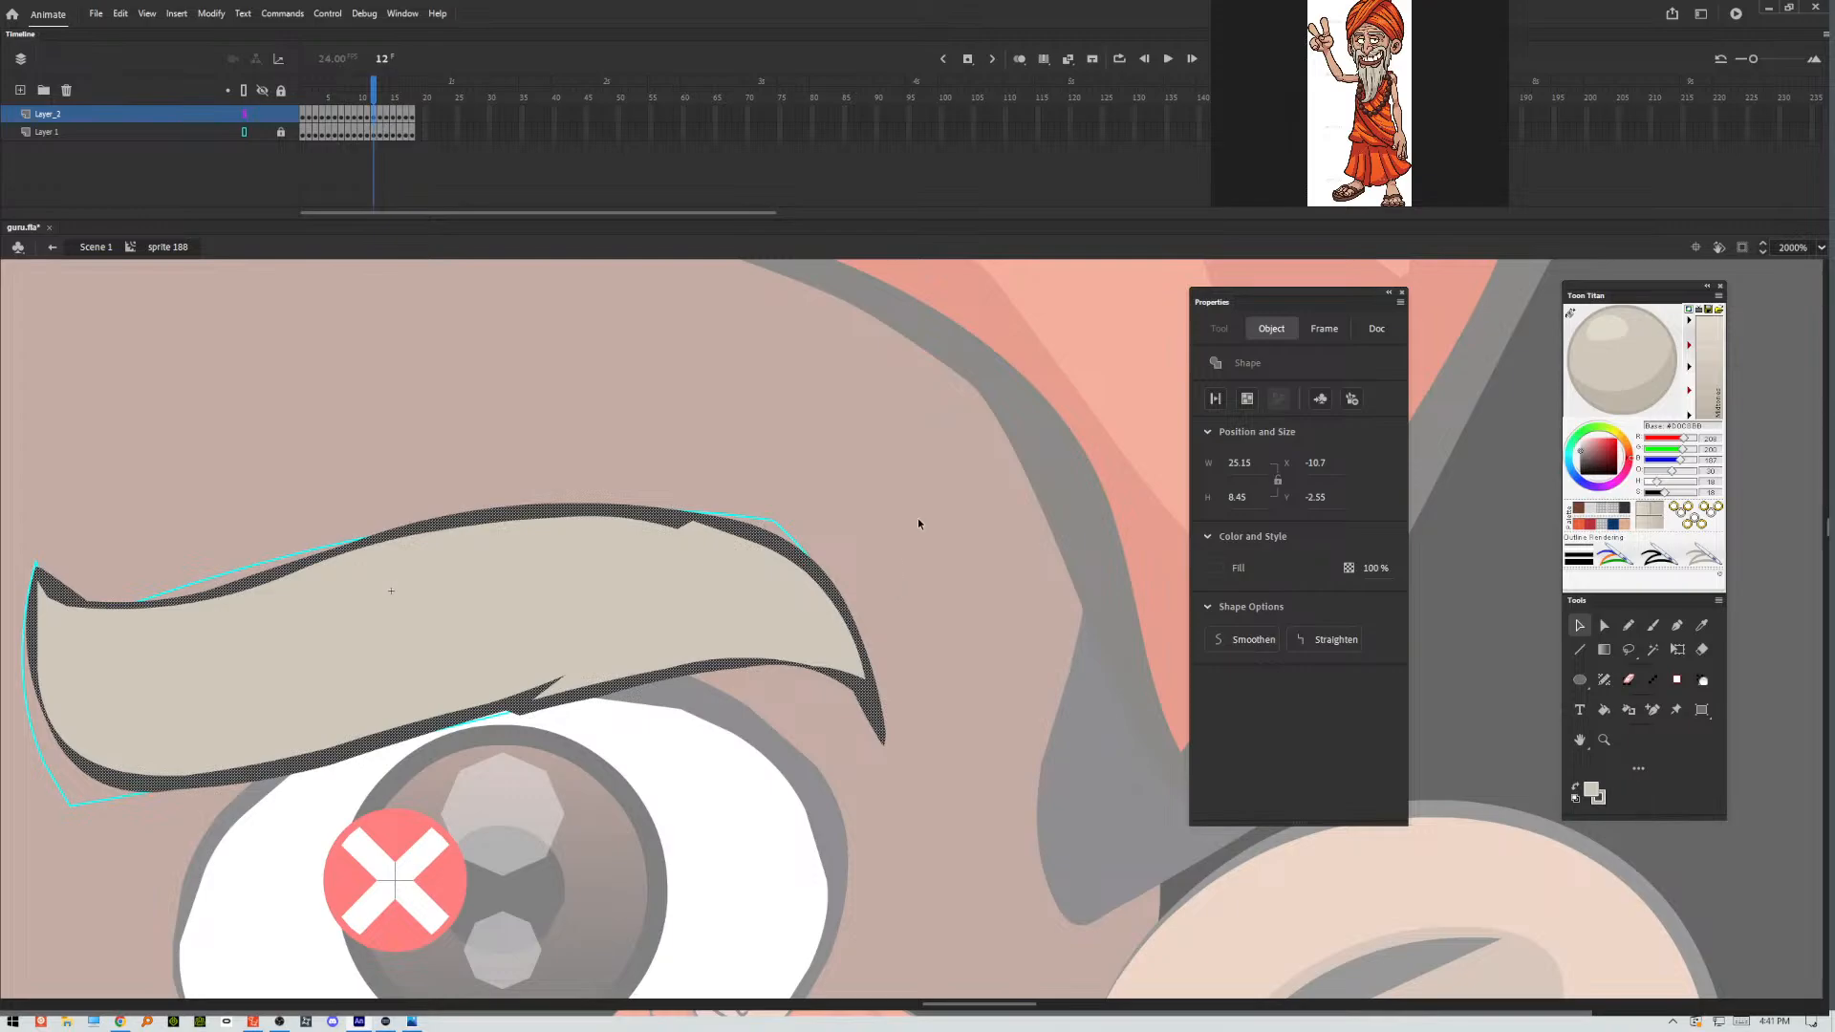
{"action": "left_click", "coordinate": [918, 524]}
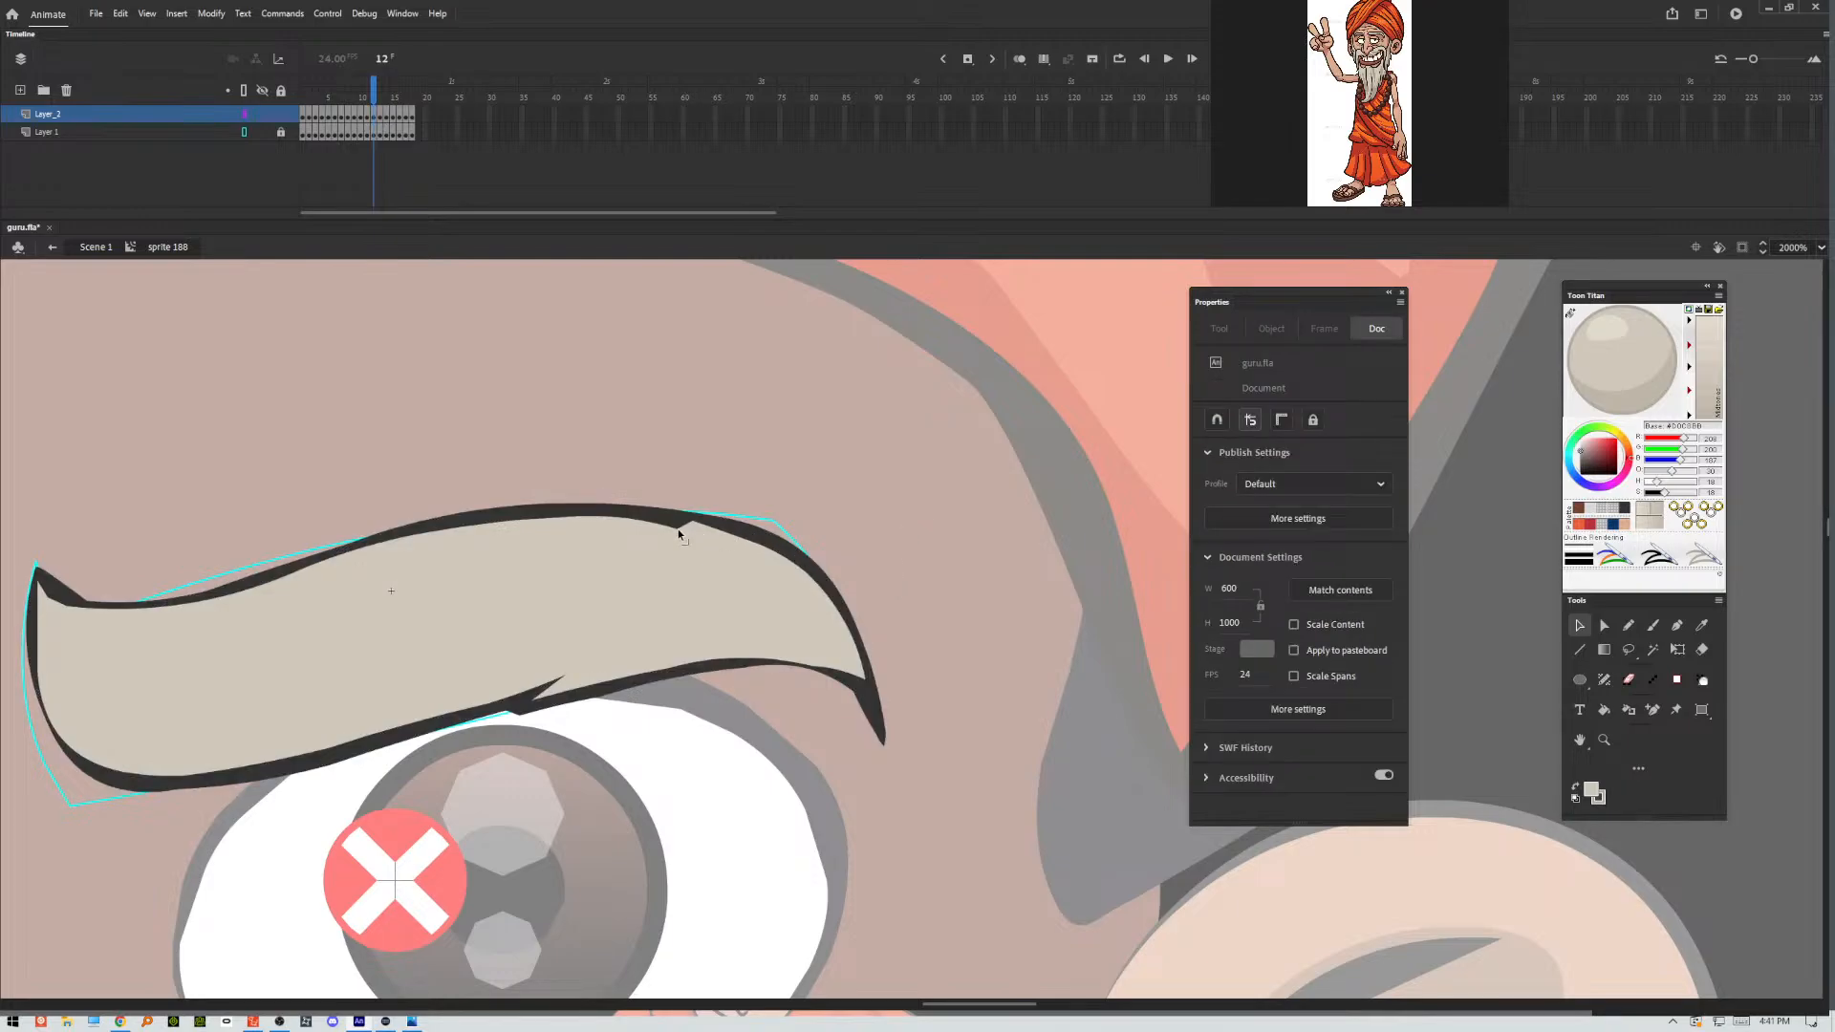
In frame 12, pull the eyebrow's two creases into points, smooth the underside bump and taper the outer tip.
{"action": "left_click_drag", "start_coordinate": [680, 527], "coordinate": [640, 524]}
{"action": "left_click_drag", "start_coordinate": [521, 713], "coordinate": [461, 721]}
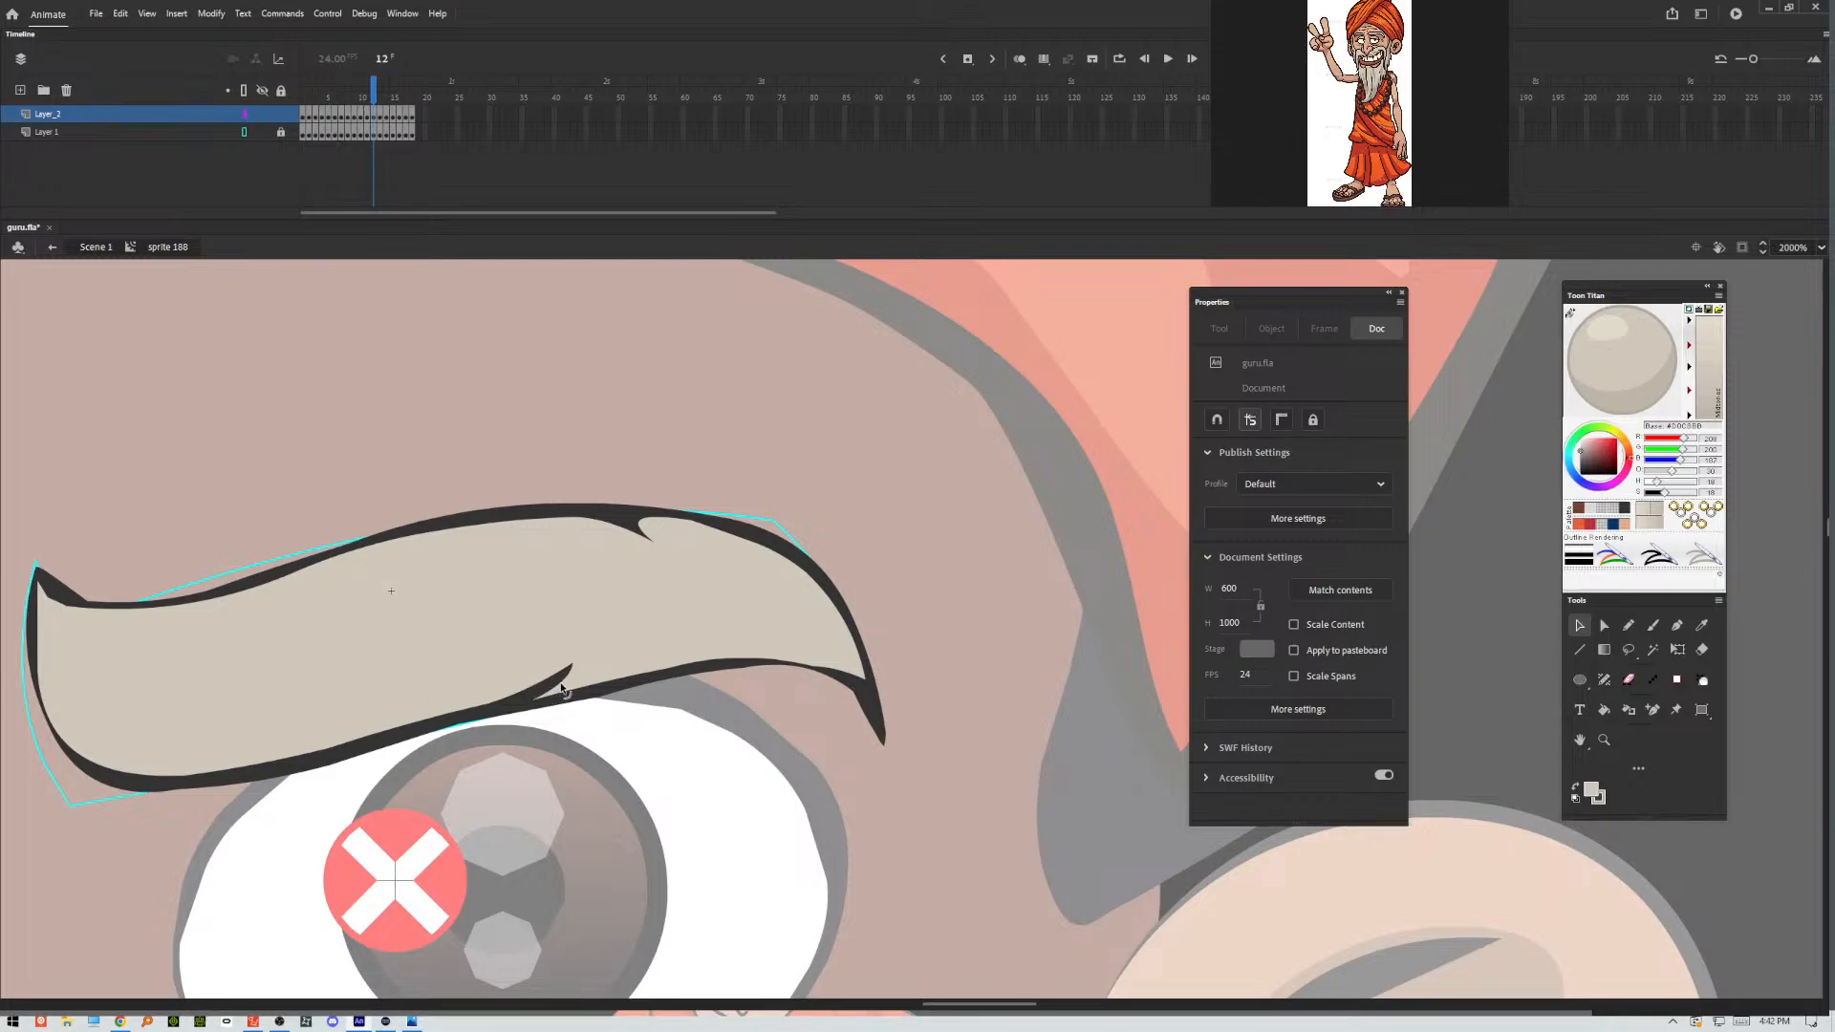
{"action": "left_click_drag", "start_coordinate": [555, 686], "coordinate": [551, 680]}
{"action": "left_click_drag", "start_coordinate": [776, 657], "coordinate": [749, 665]}
{"action": "left_click_drag", "start_coordinate": [862, 709], "coordinate": [879, 730]}
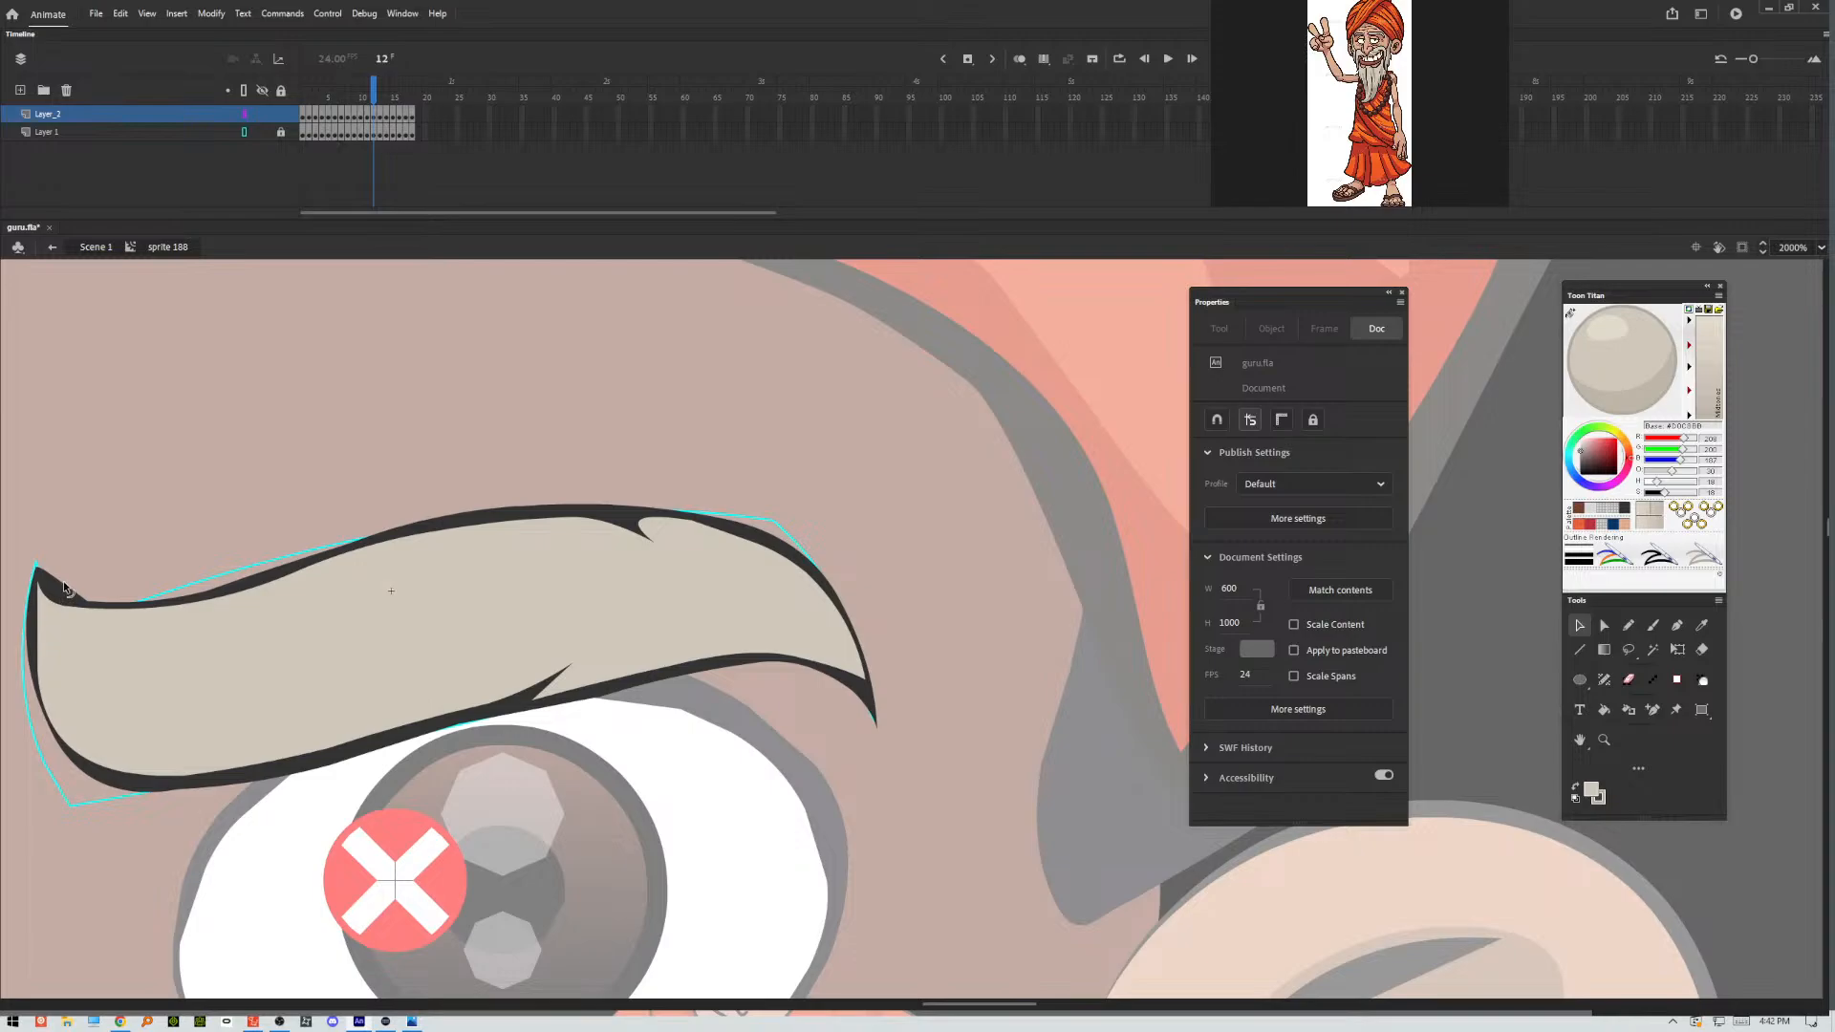
Reshape the outline at the frame 12 eyebrow's inner tip and thin it down the inner edge.
{"action": "key", "text": "ctrl+z"}
{"action": "left_click_drag", "start_coordinate": [57, 587], "coordinate": [31, 598]}
{"action": "left_click_drag", "start_coordinate": [38, 697], "coordinate": [36, 700]}
{"action": "left_click", "coordinate": [41, 712]}
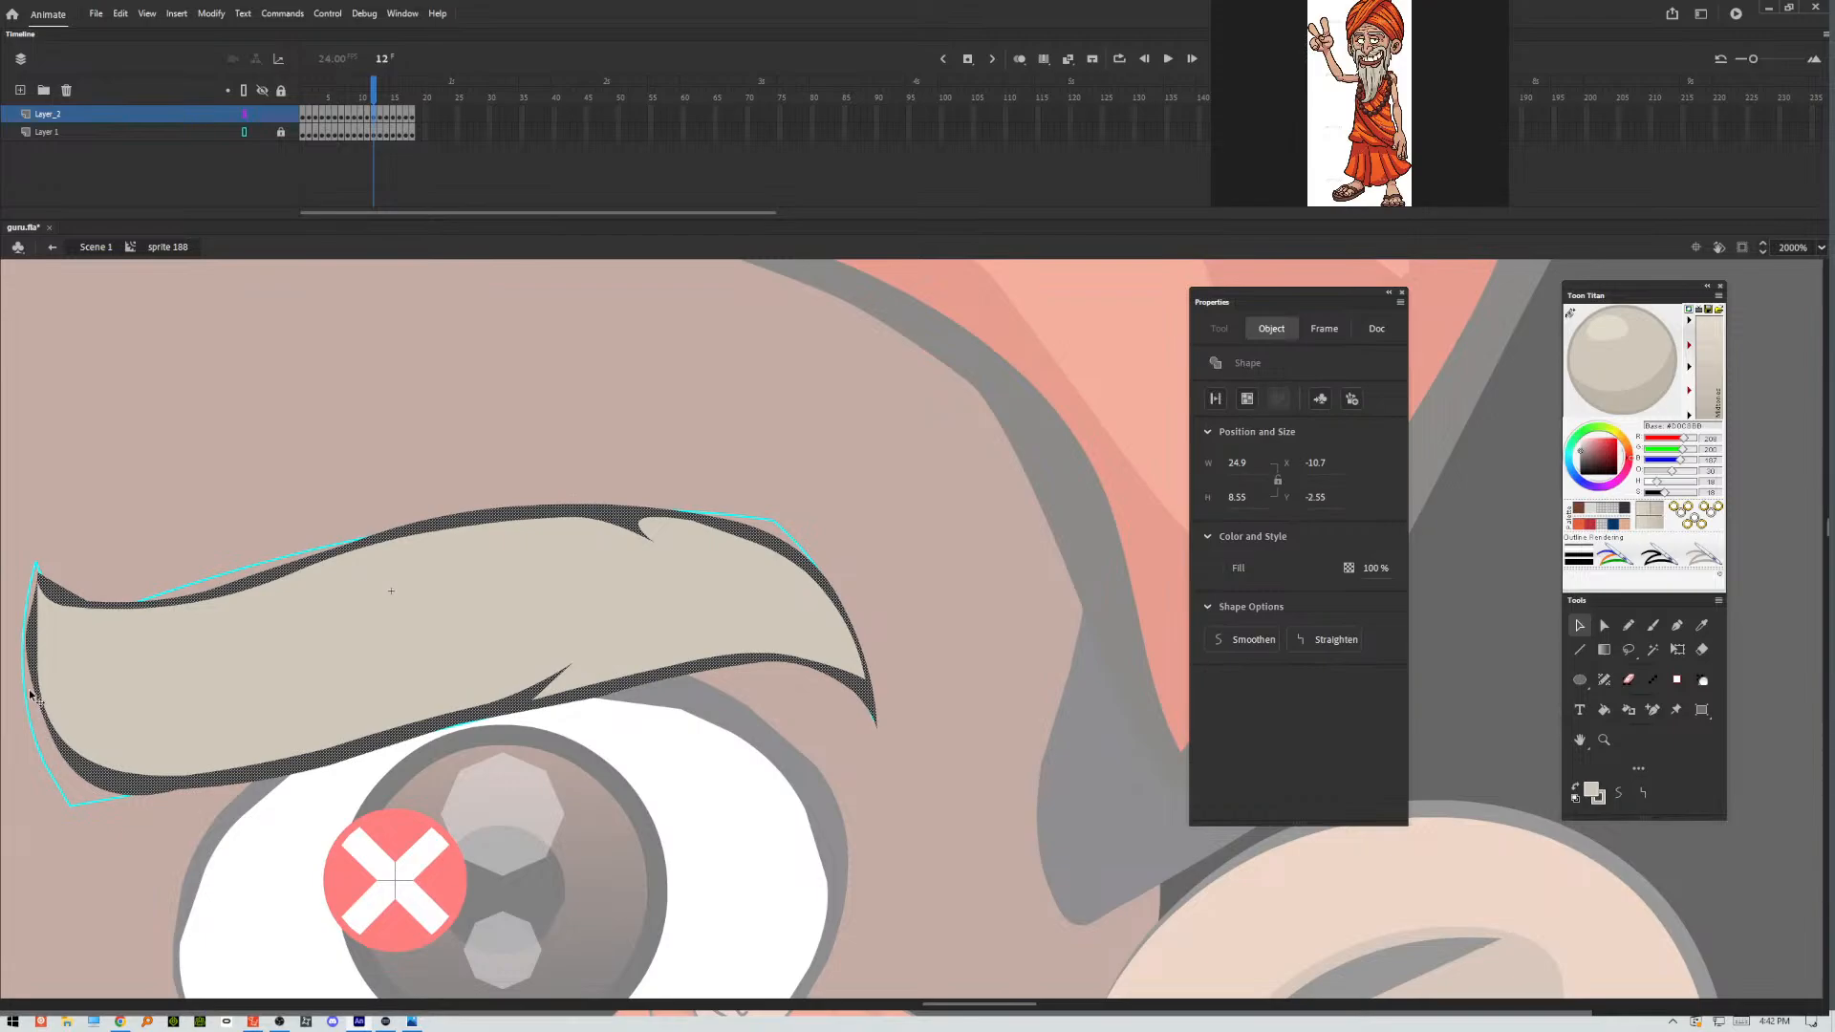
{"action": "left_click", "coordinate": [27, 685]}
{"action": "left_click_drag", "start_coordinate": [27, 685], "coordinate": [36, 704]}
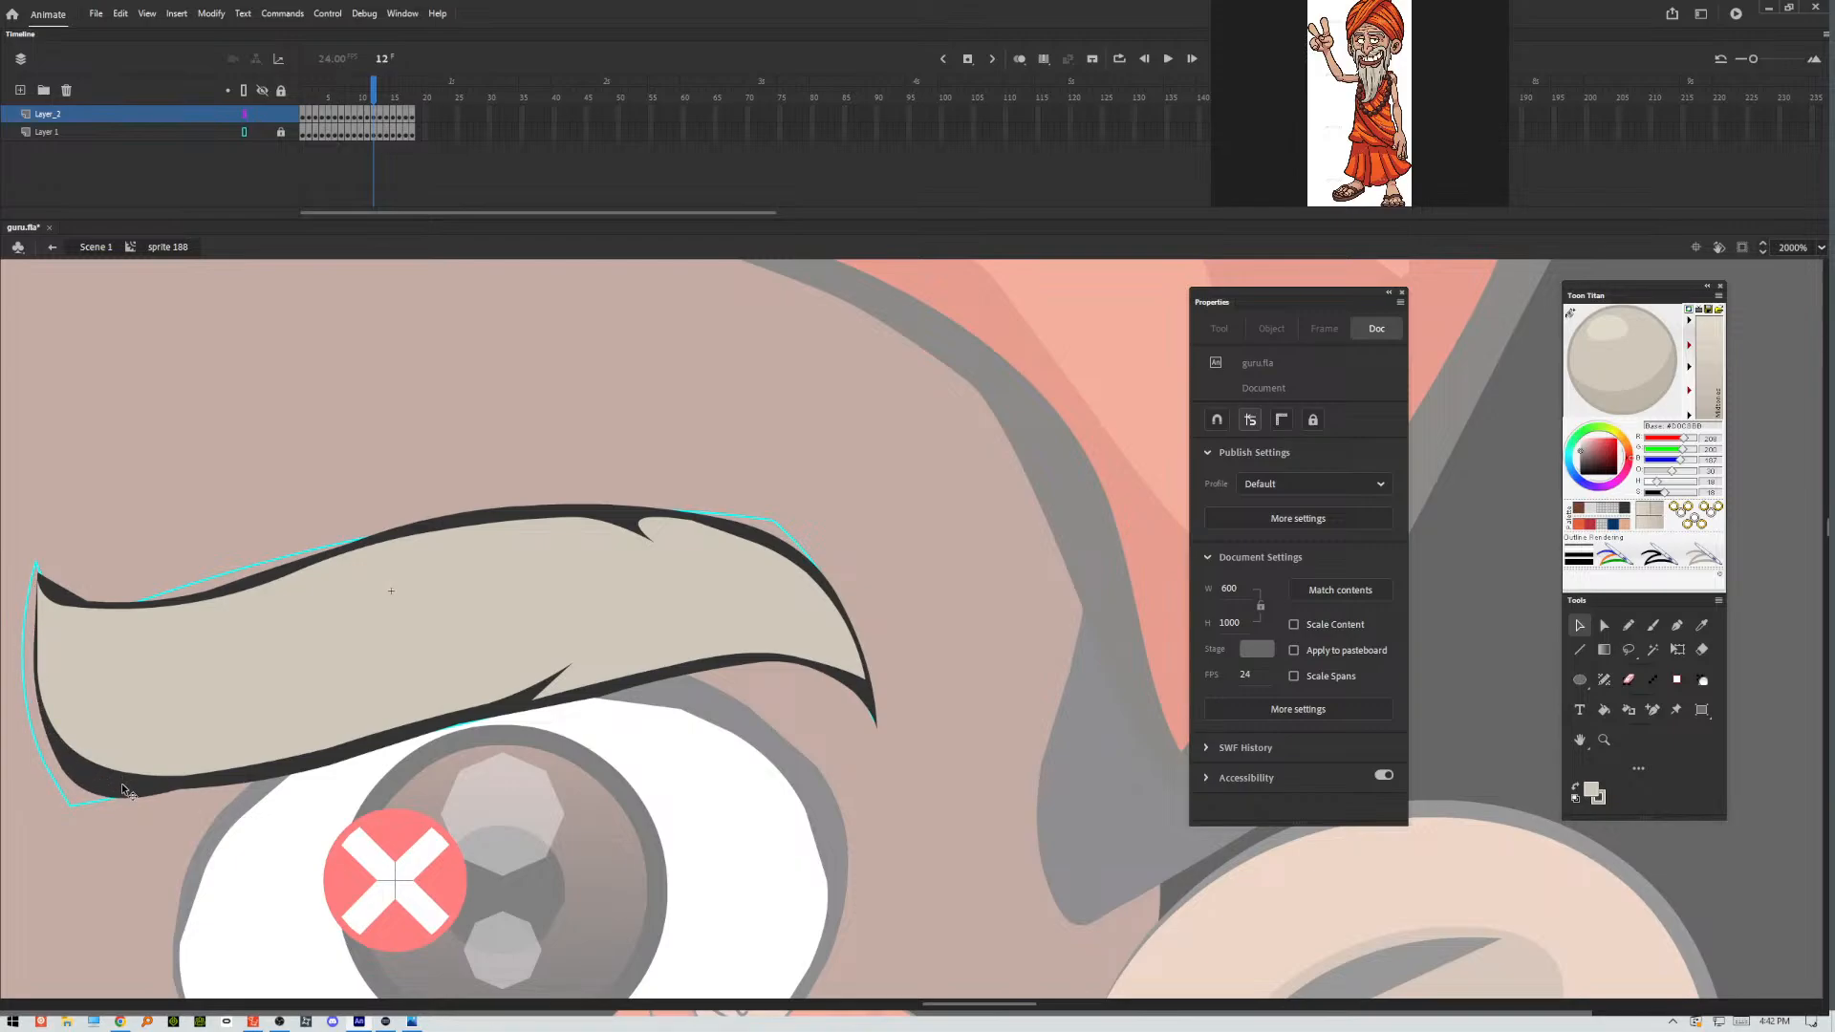
Thin and round the outline at the frame 12 eyebrow's lower inner corner, undoing the trial corner adjustments.
{"action": "left_click_drag", "start_coordinate": [176, 788], "coordinate": [36, 783]}
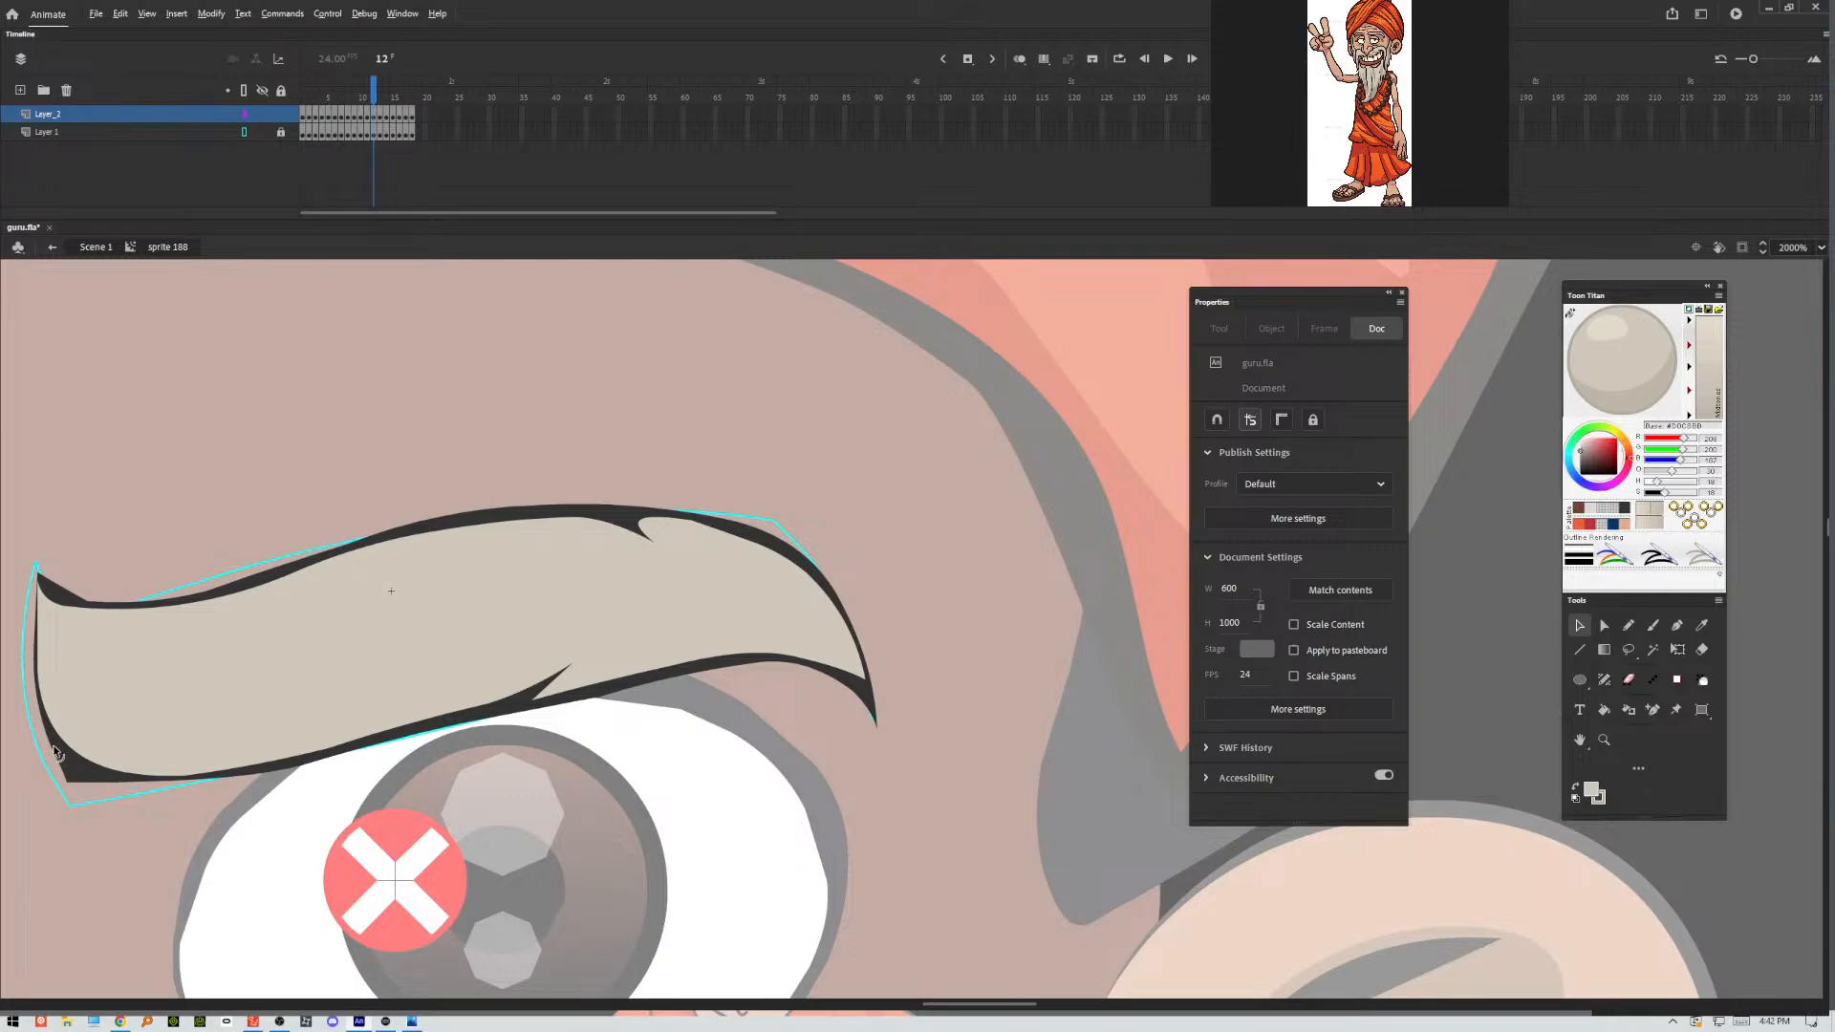
{"action": "left_click_drag", "start_coordinate": [53, 750], "coordinate": [69, 768]}
{"action": "mouse_move", "coordinate": [63, 759]}
{"action": "left_mouse_down"}
{"action": "mouse_move", "coordinate": [100, 805]}
{"action": "mouse_move", "coordinate": [46, 746]}
{"action": "mouse_move", "coordinate": [78, 797]}
{"action": "mouse_move", "coordinate": [54, 786]}
{"action": "mouse_move", "coordinate": [77, 781]}
{"action": "left_mouse_up"}
{"action": "key", "text": "ctrl+z"}
{"action": "key", "text": "ctrl+z"}
{"action": "key", "text": "ctrl+z"}
{"action": "key", "text": "ctrl+z"}
{"action": "left_click_drag", "start_coordinate": [54, 748], "coordinate": [45, 746]}
{"action": "left_click_drag", "start_coordinate": [114, 779], "coordinate": [115, 787]}
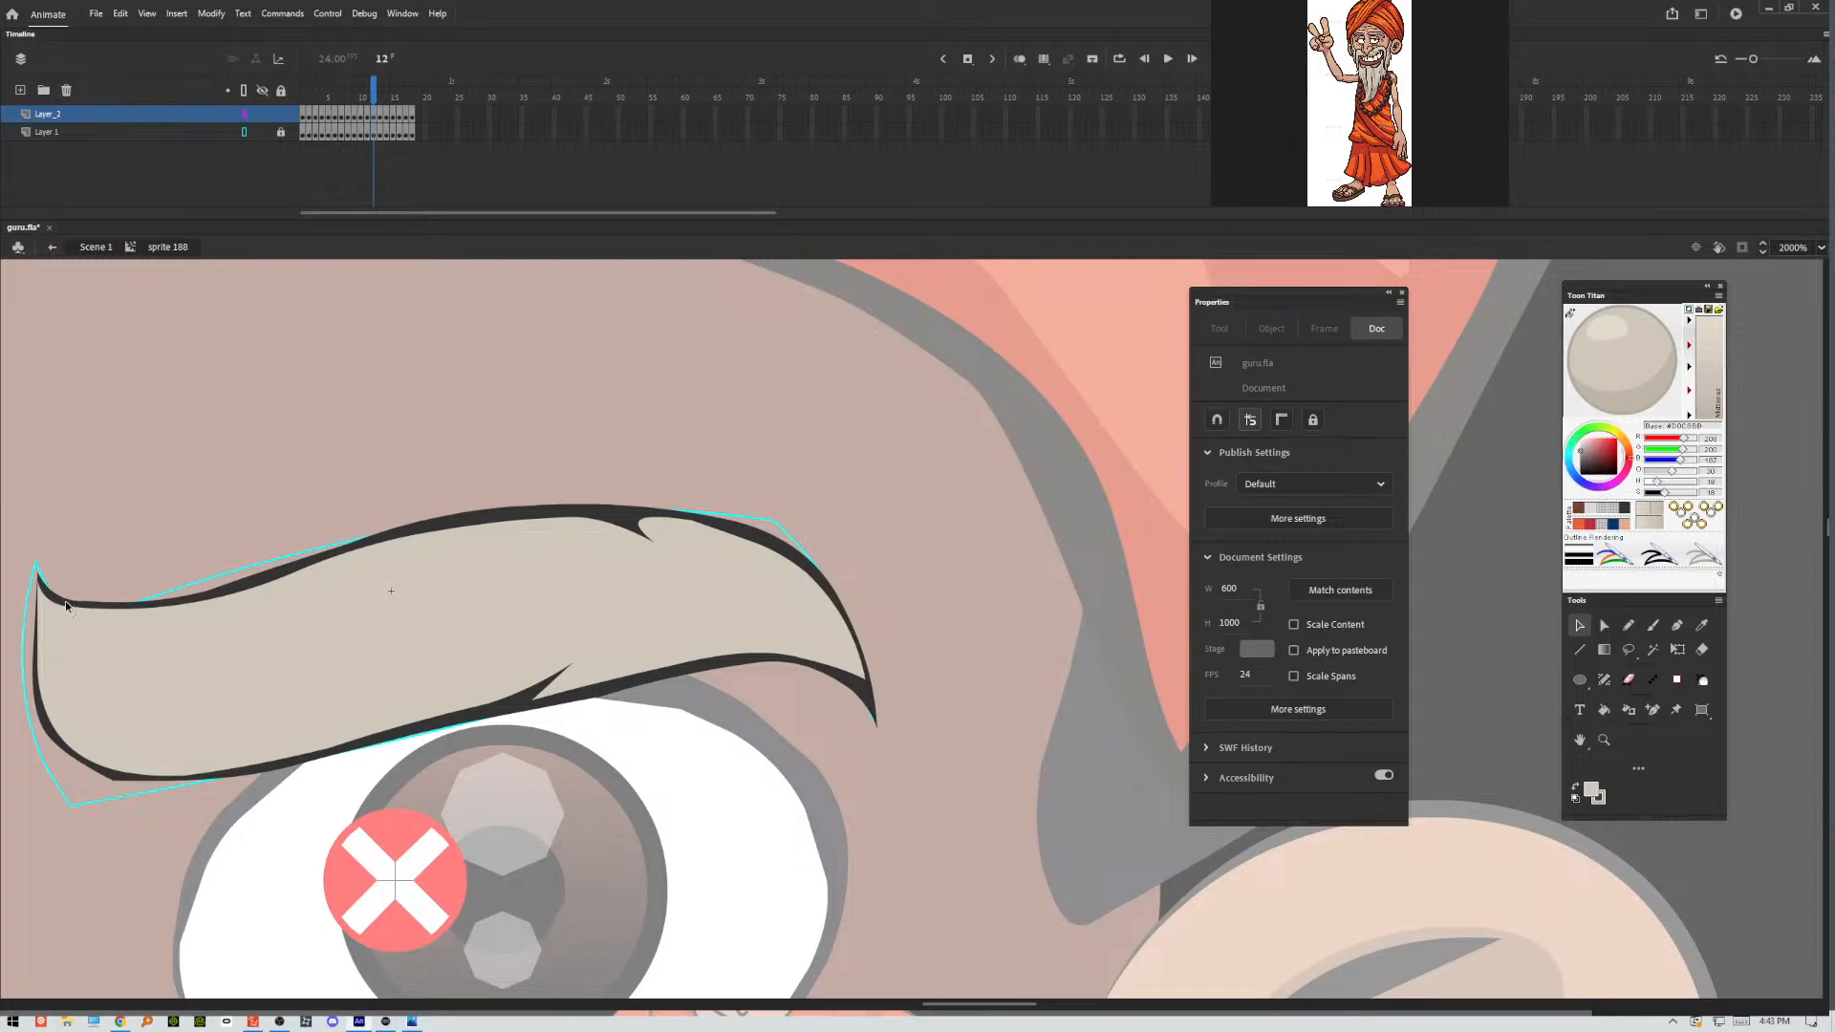
In frame 13, form pointed creases at the eyebrow's upper outer edge and underside, and smooth the lower inner outline.
{"action": "left_click", "coordinate": [381, 115]}
{"action": "left_click", "coordinate": [346, 371]}
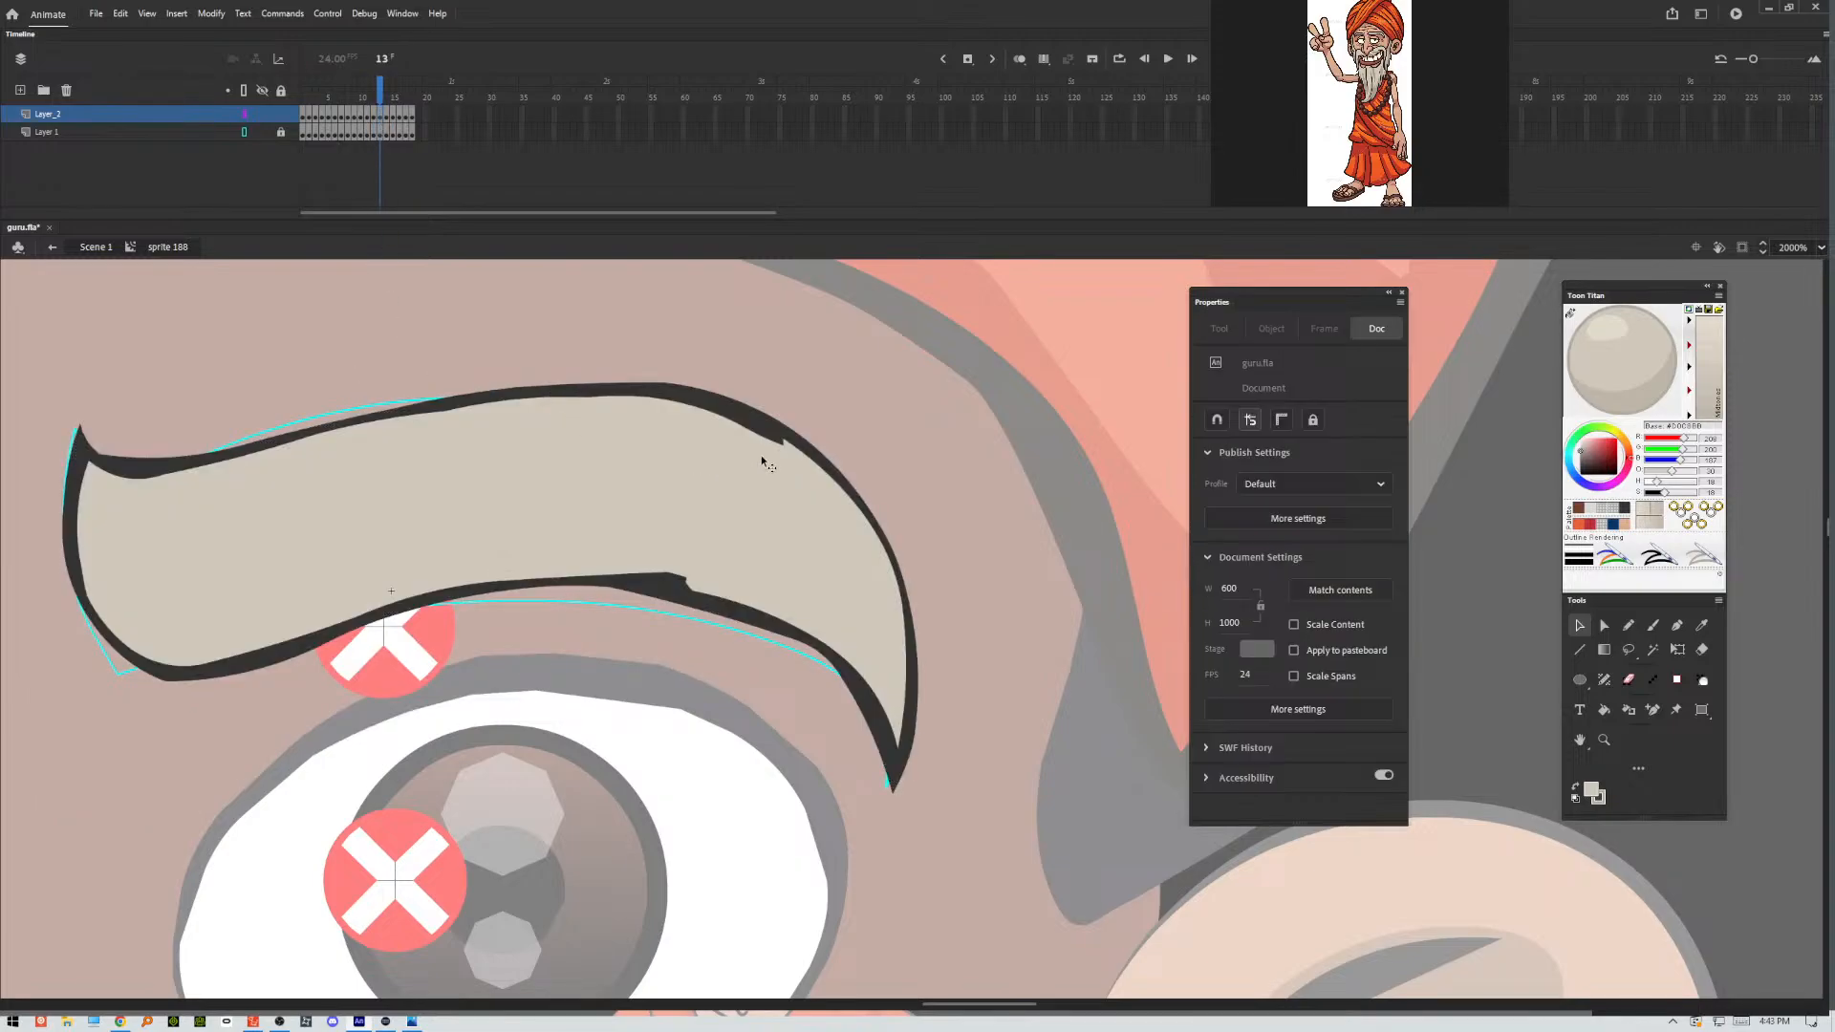
{"action": "left_click_drag", "start_coordinate": [785, 457], "coordinate": [798, 474]}
{"action": "mouse_move", "coordinate": [669, 577]}
{"action": "left_mouse_down"}
{"action": "mouse_move", "coordinate": [731, 569]}
{"action": "mouse_move", "coordinate": [726, 595]}
{"action": "mouse_move", "coordinate": [651, 592]}
{"action": "left_mouse_up"}
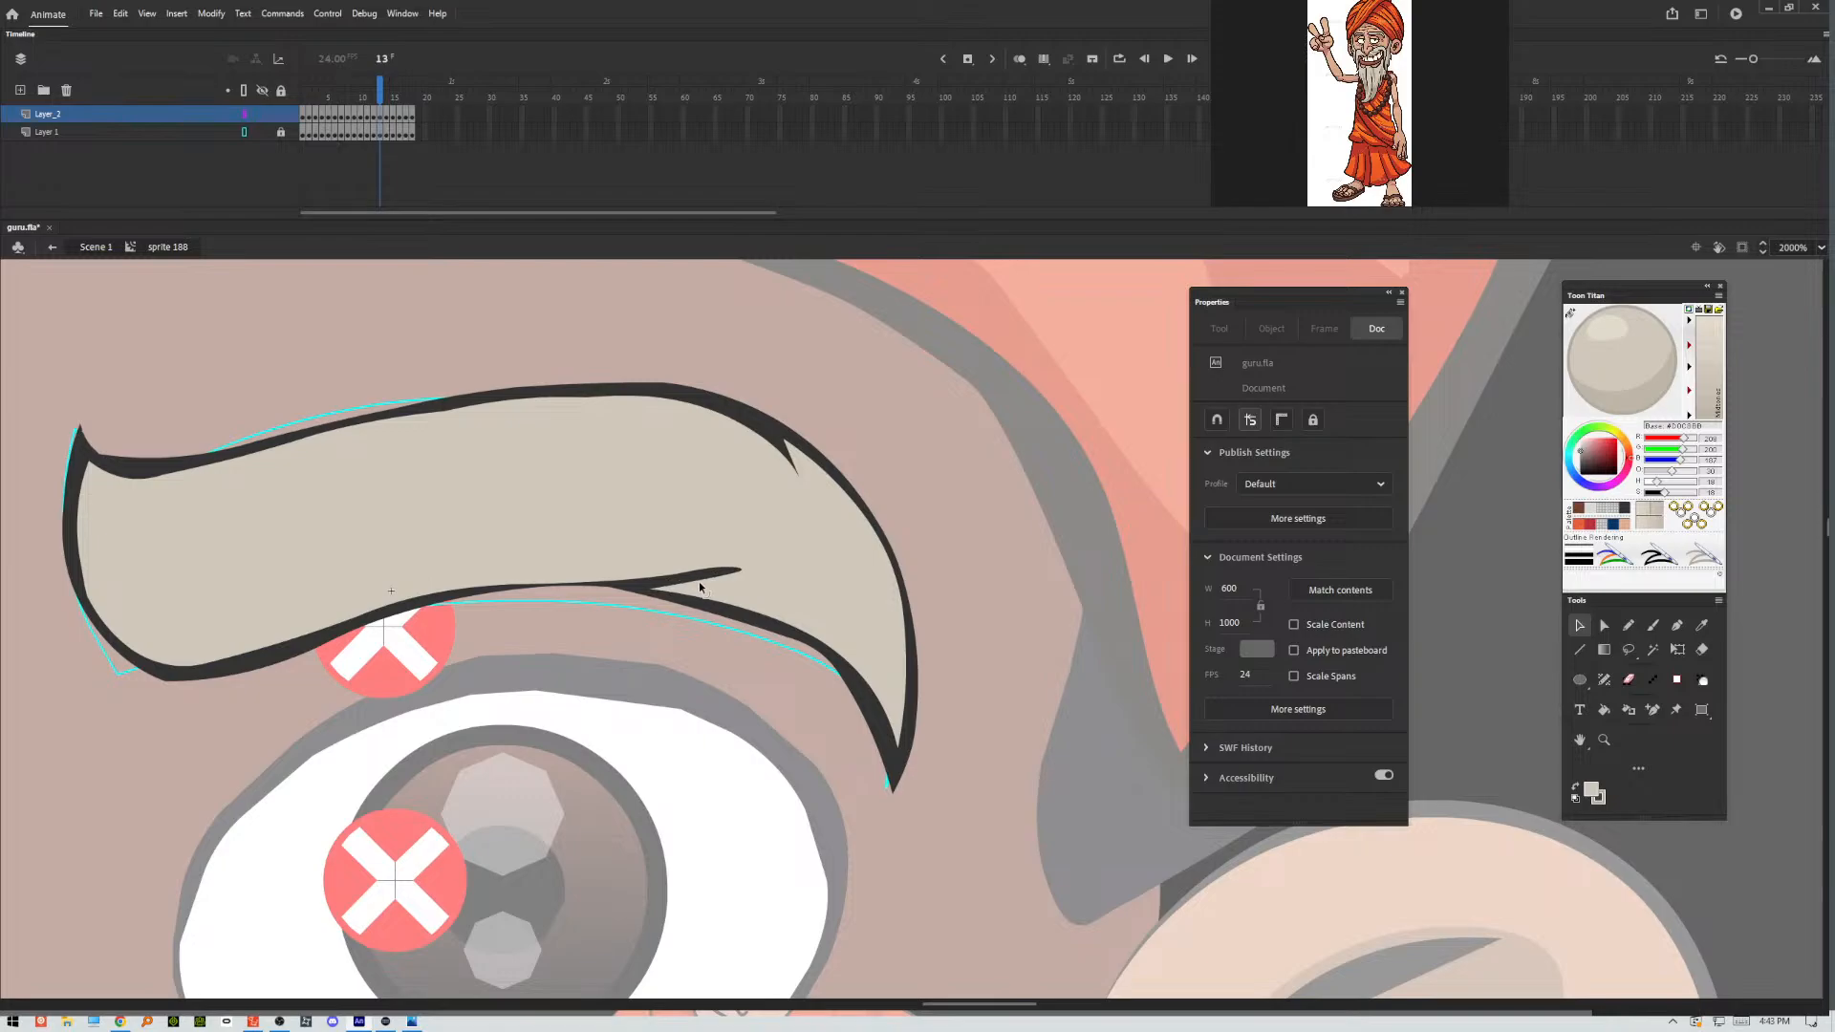
{"action": "left_click_drag", "start_coordinate": [697, 581], "coordinate": [717, 577]}
{"action": "left_click_drag", "start_coordinate": [568, 586], "coordinate": [585, 579]}
{"action": "left_click_drag", "start_coordinate": [728, 571], "coordinate": [729, 578]}
{"action": "left_click_drag", "start_coordinate": [259, 654], "coordinate": [241, 659]}
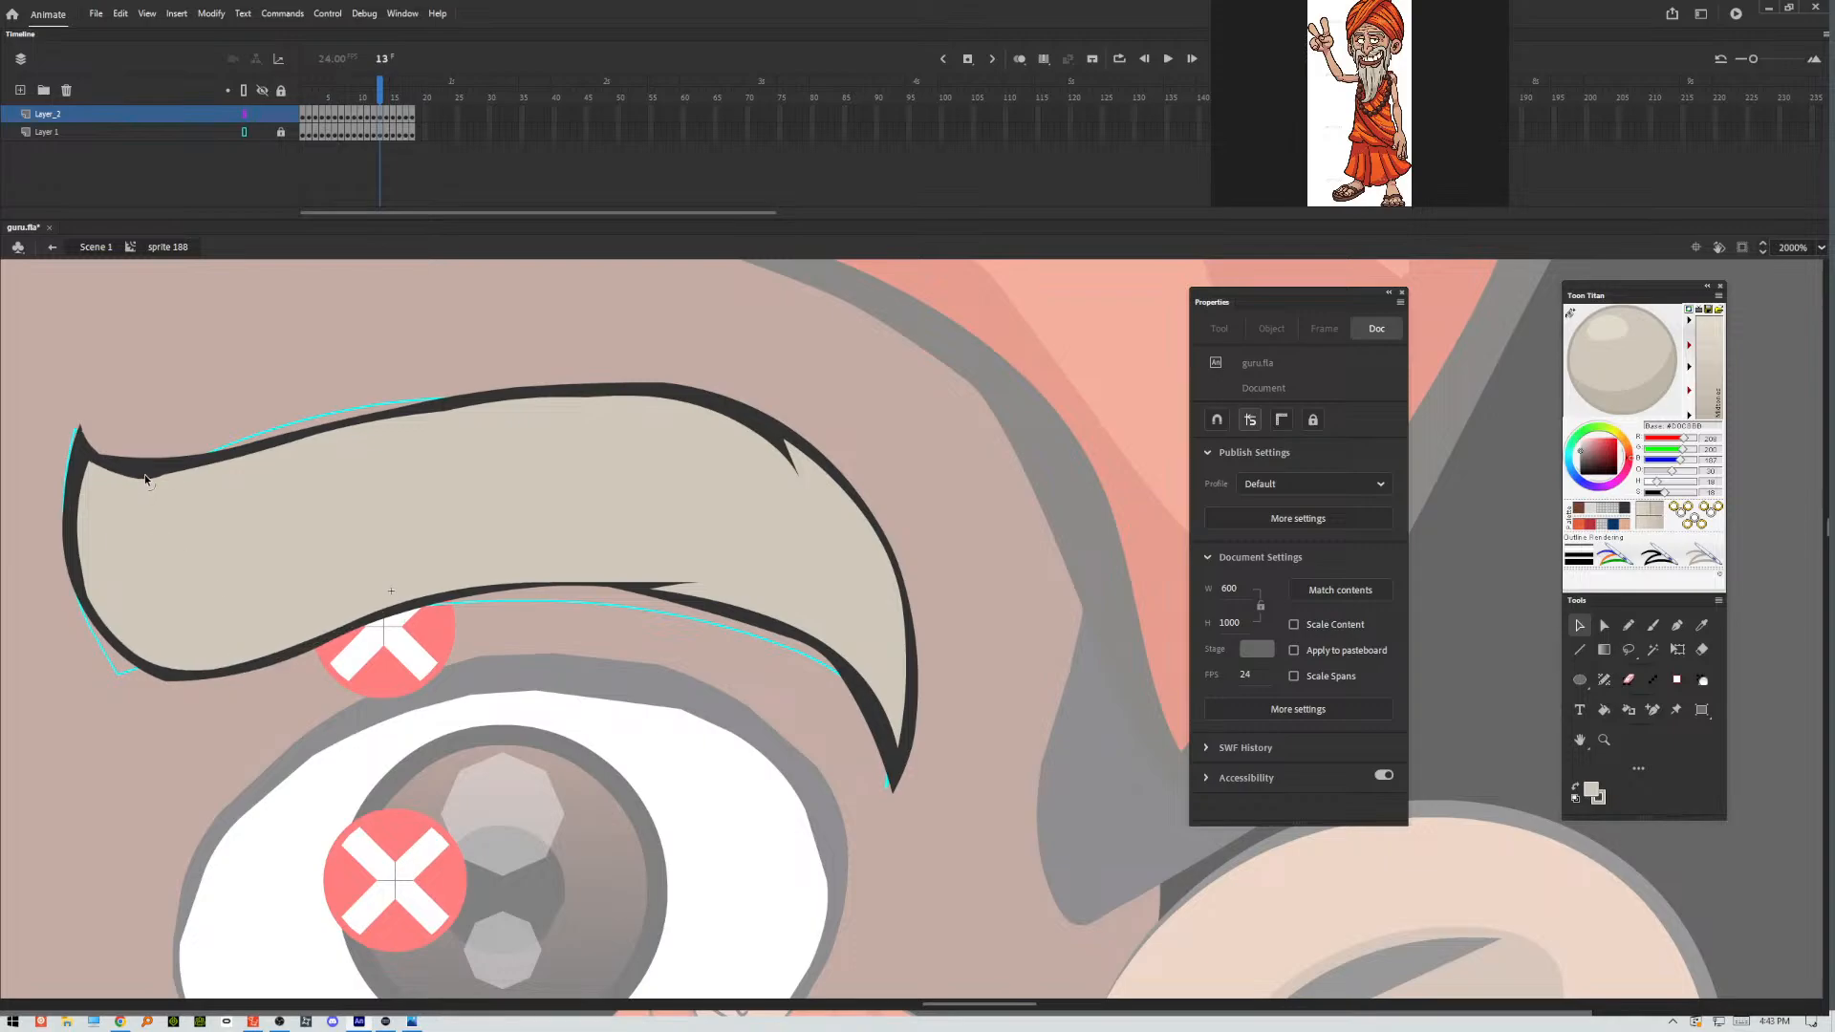
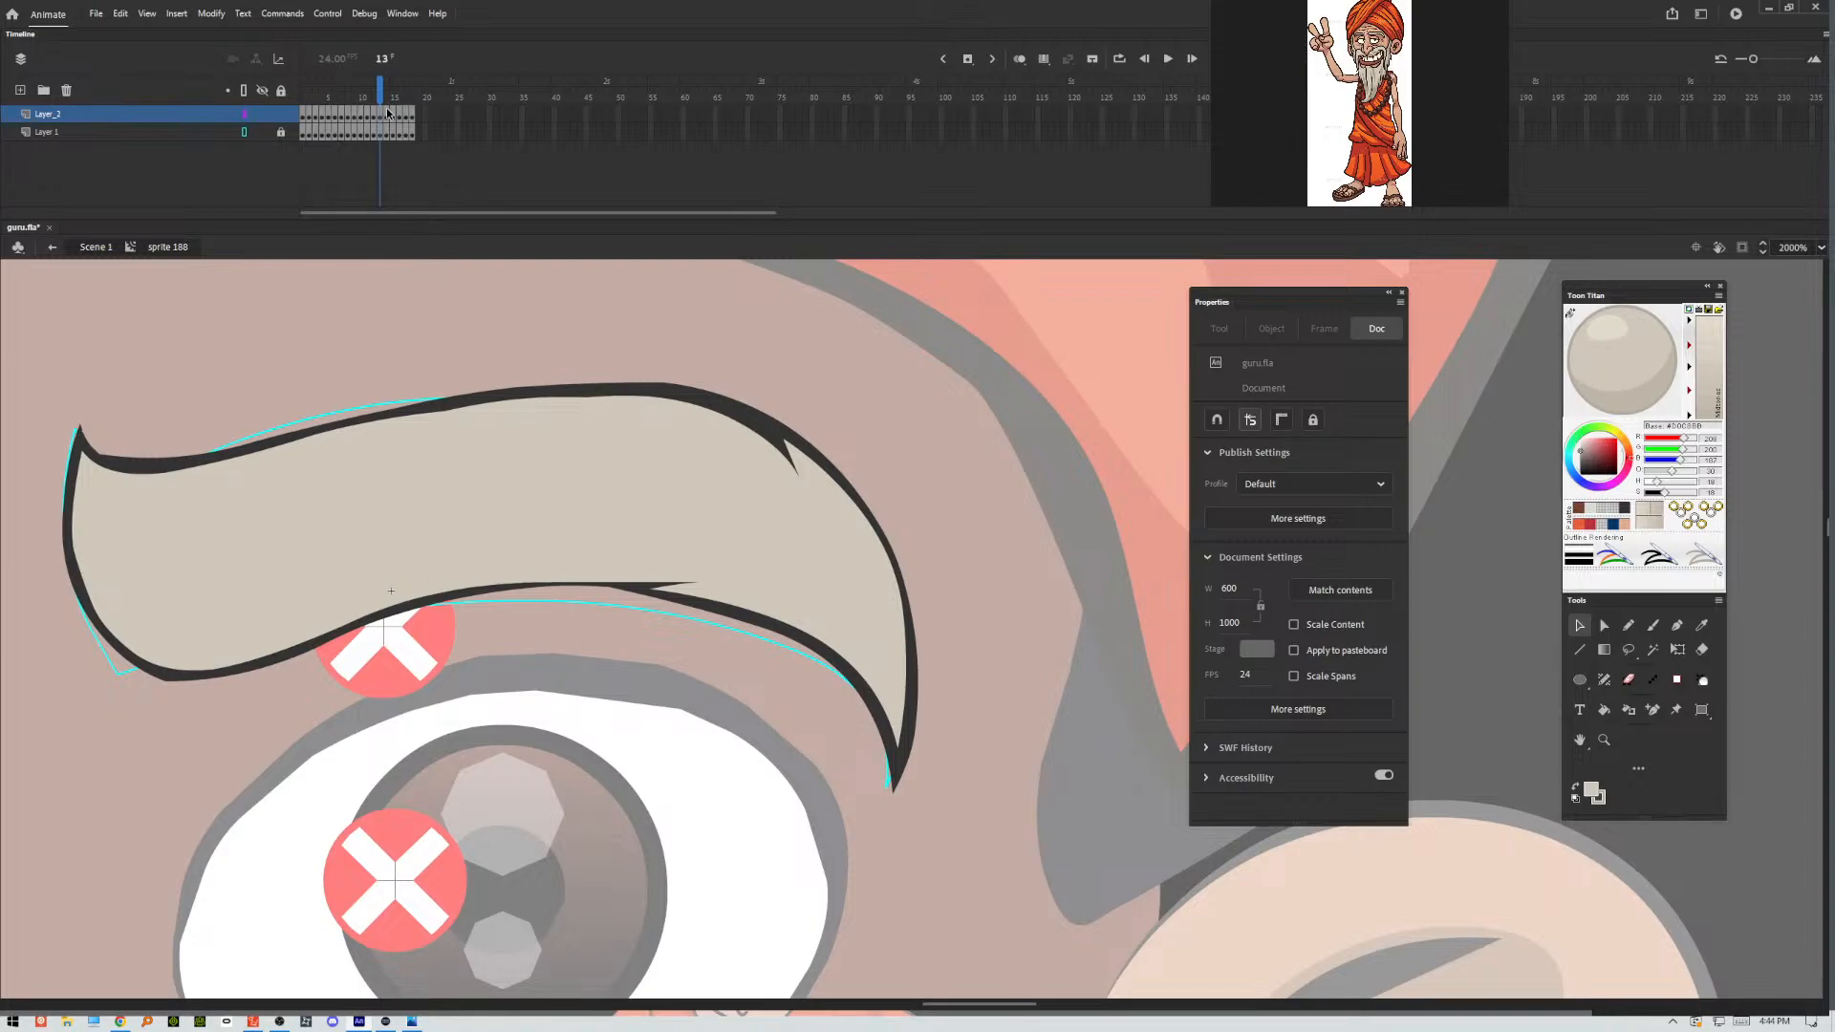
In frame 14, sharpen the eyebrow's inner tip and even out the outline thickness along the upper edge.
{"action": "left_click", "coordinate": [389, 113]}
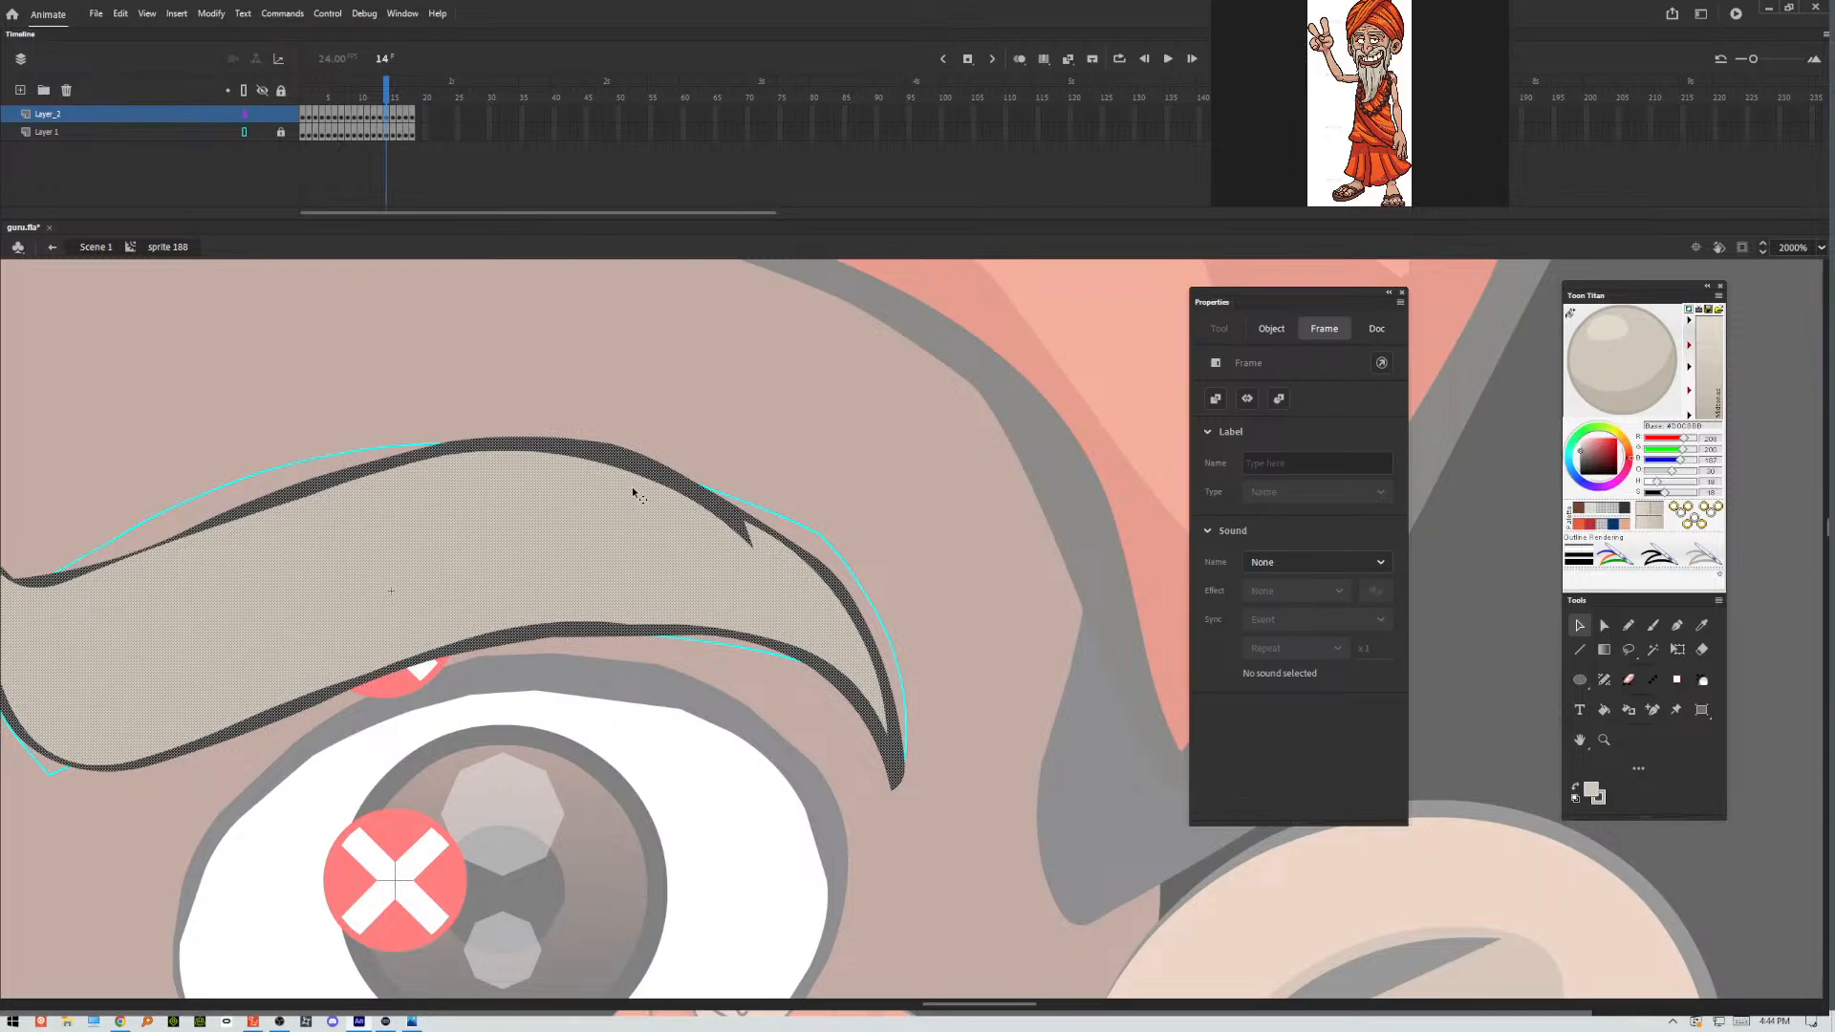
{"action": "left_click_drag", "start_coordinate": [359, 577], "coordinate": [473, 568]}
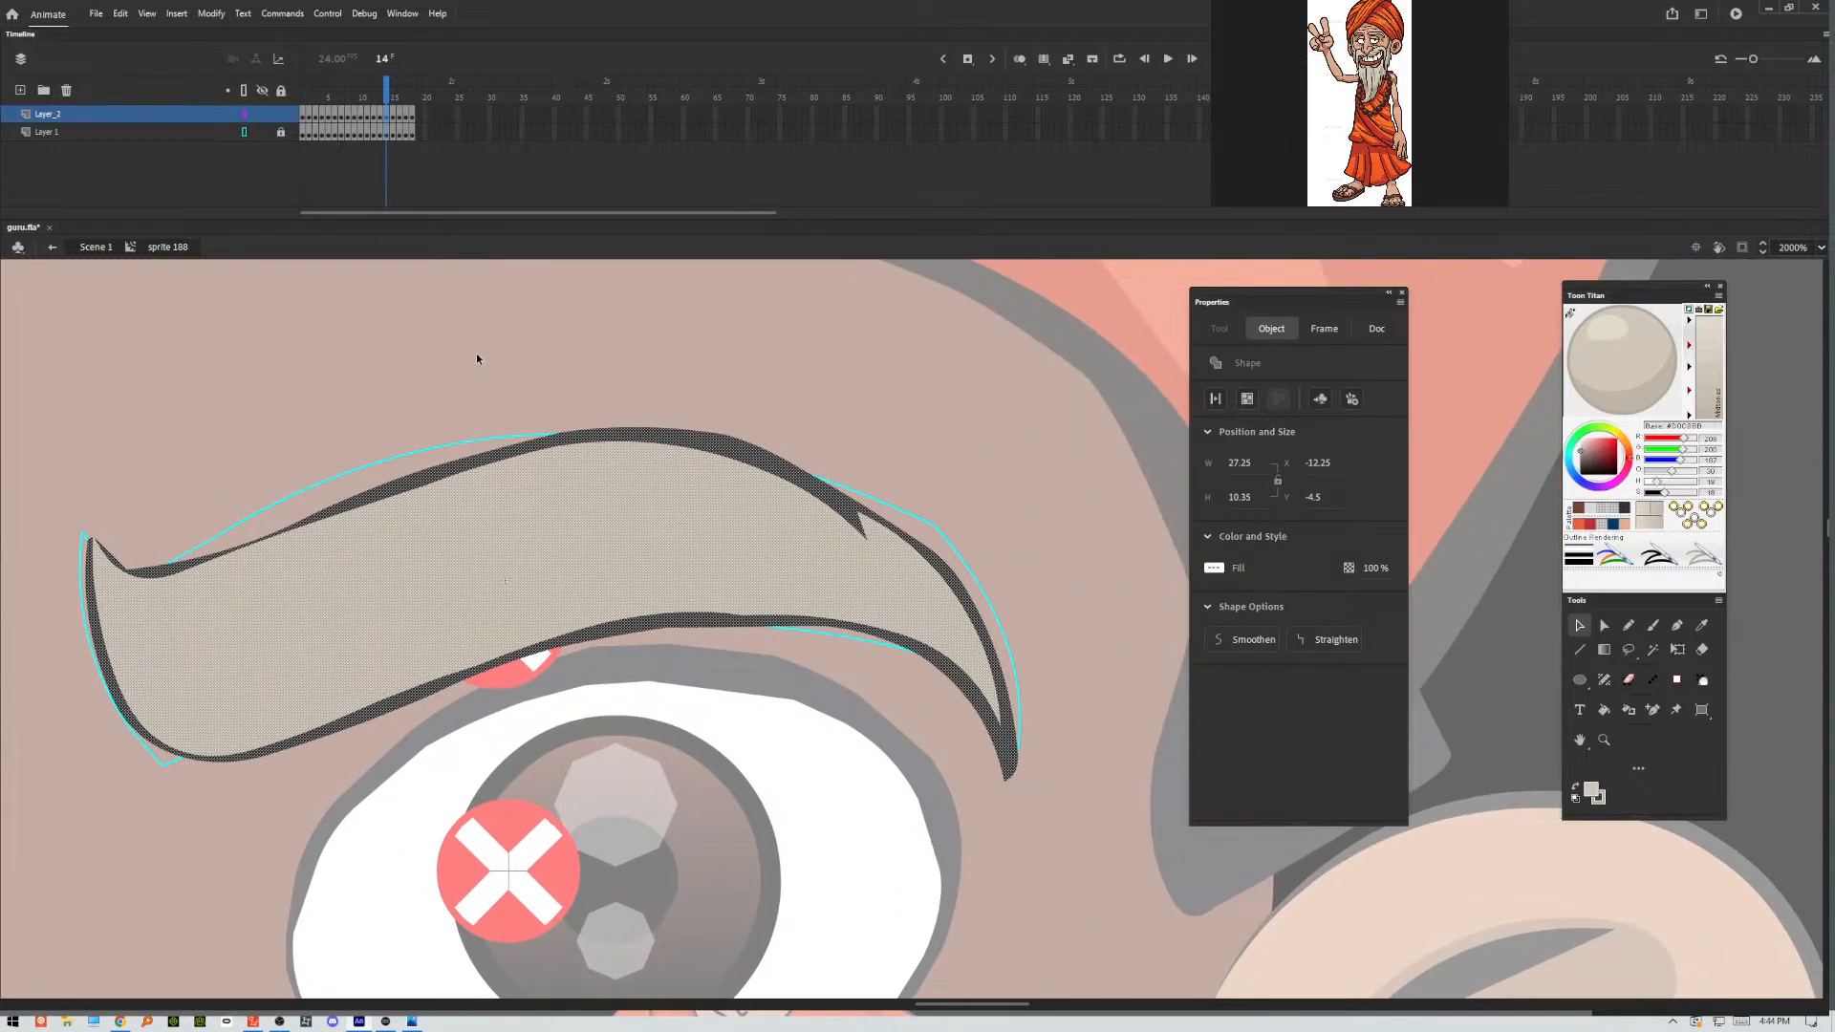
{"action": "left_click", "coordinate": [463, 380]}
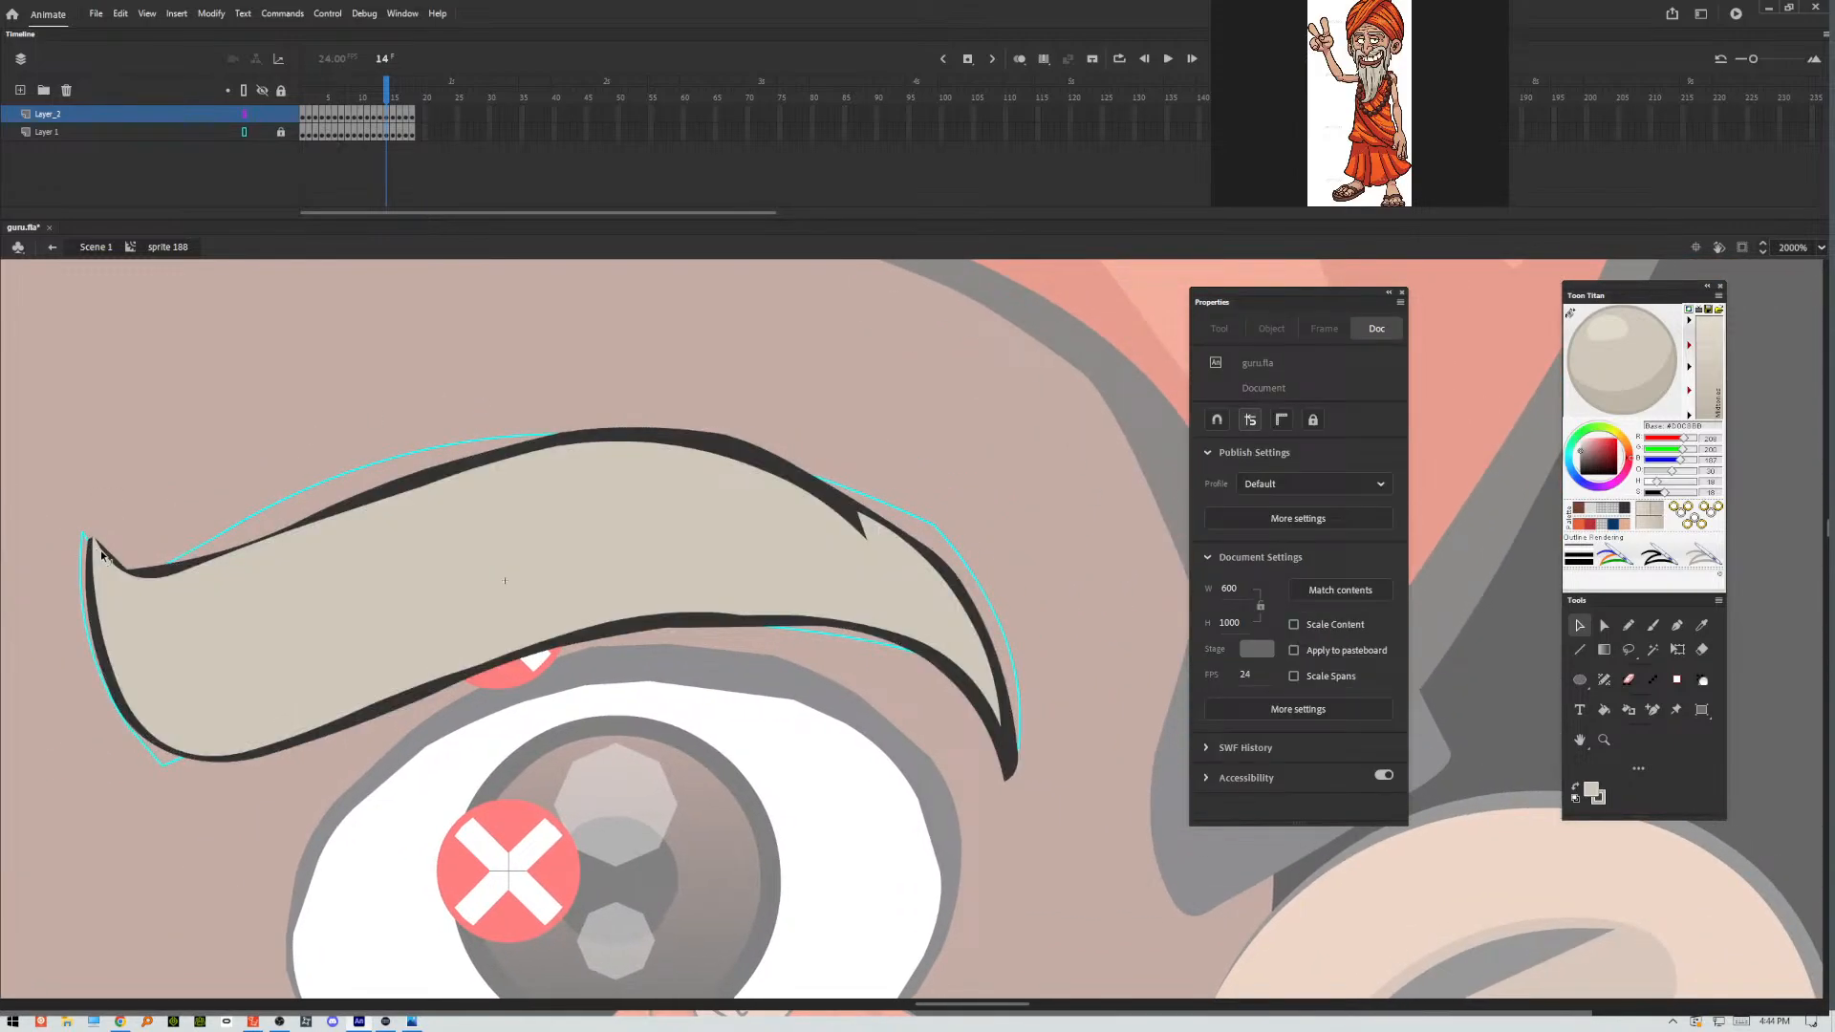
{"action": "left_click_drag", "start_coordinate": [94, 554], "coordinate": [91, 538]}
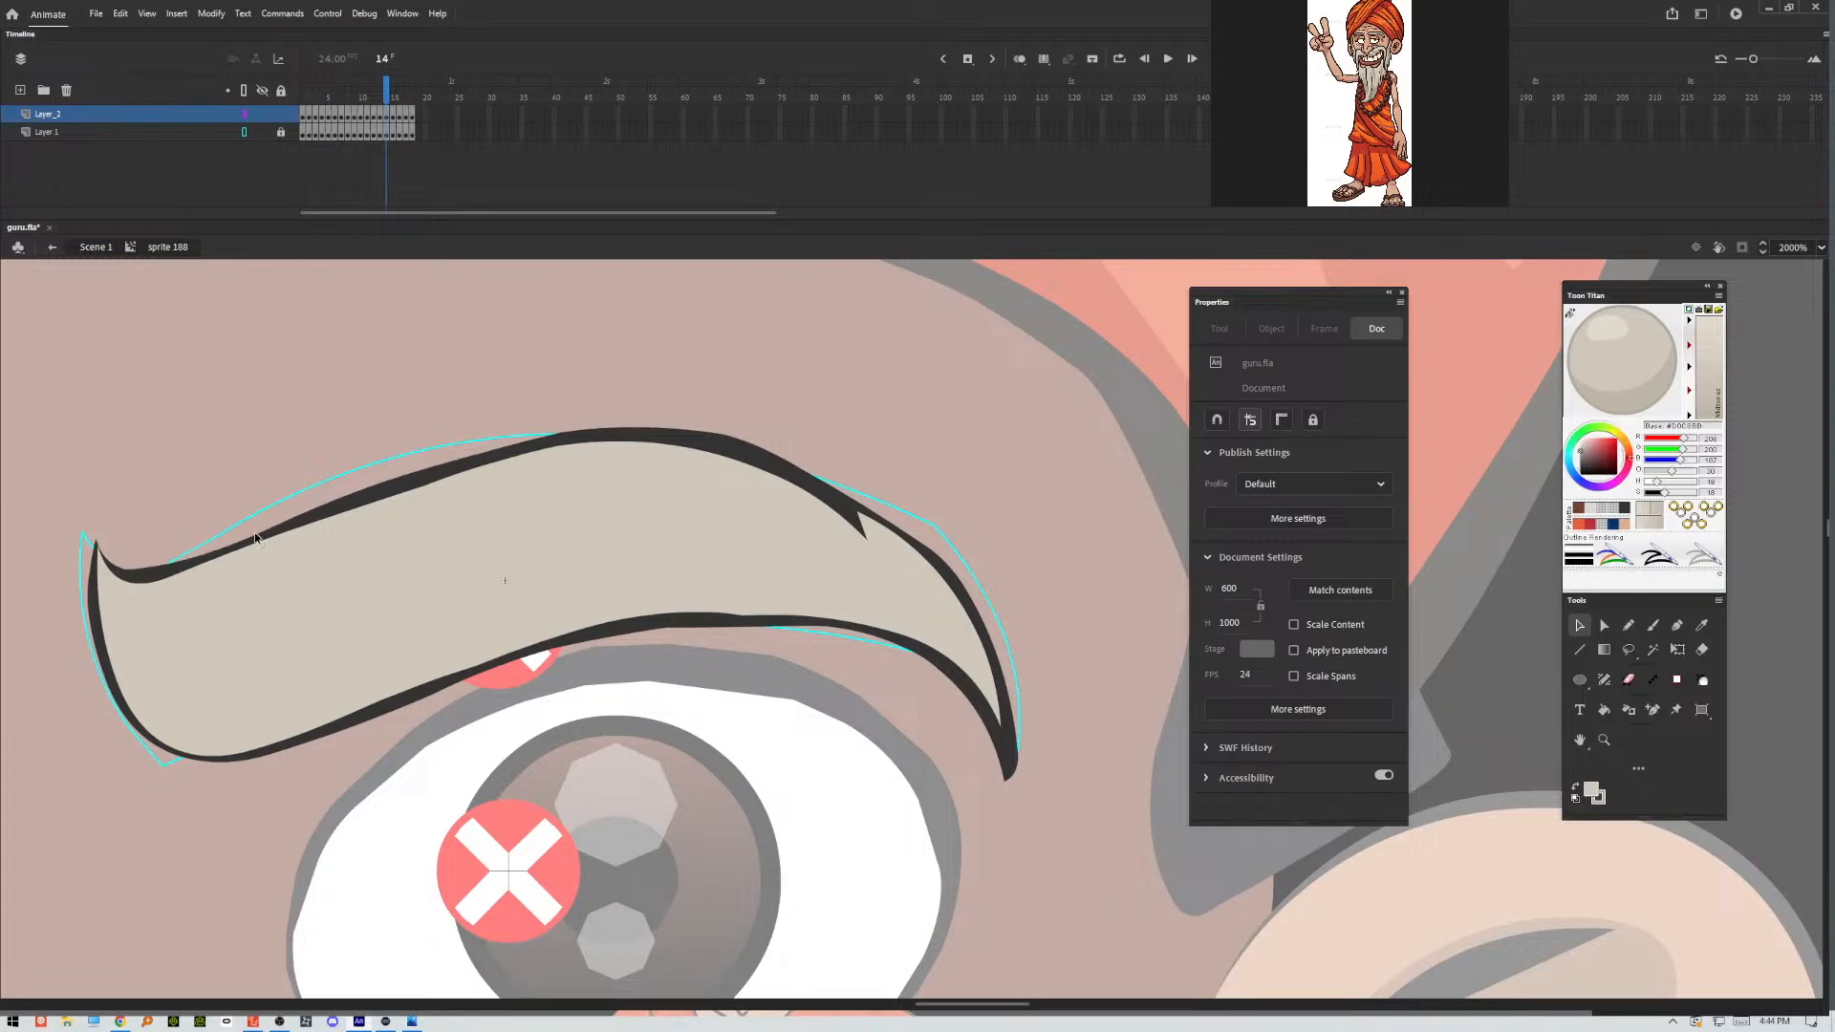
{"action": "left_click_drag", "start_coordinate": [468, 469], "coordinate": [485, 464]}
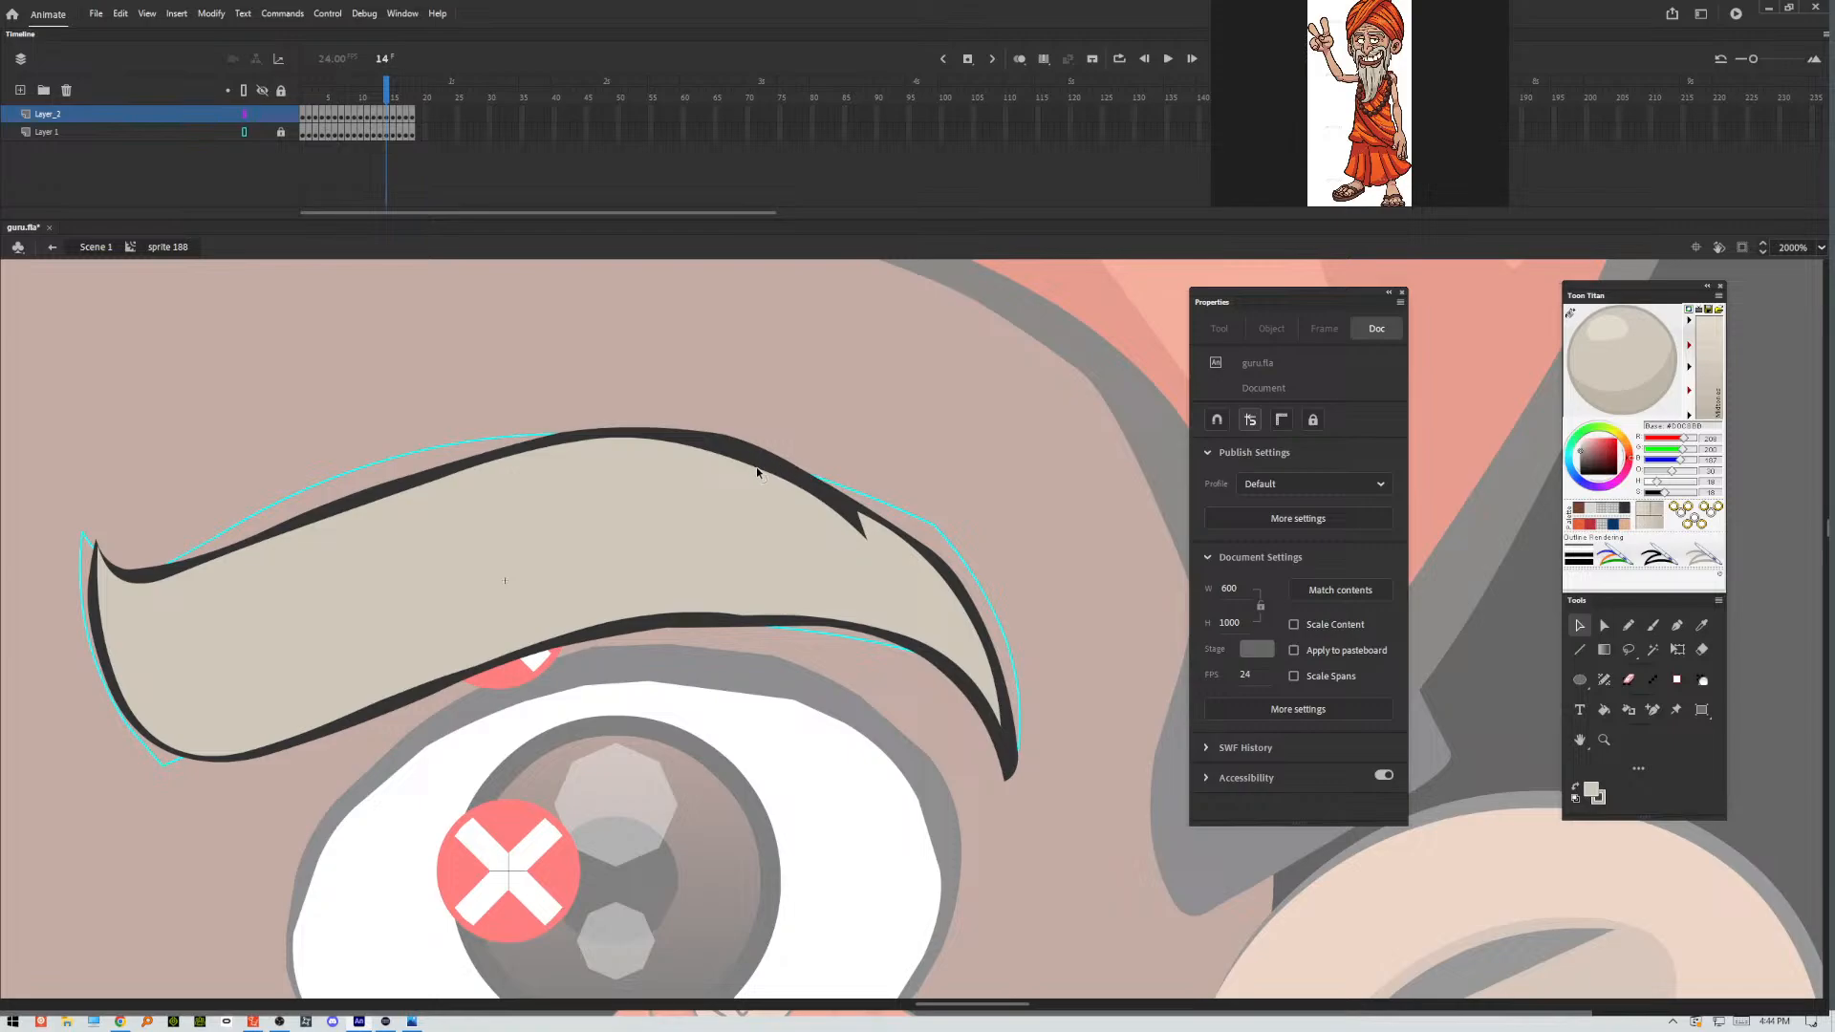
{"action": "left_click_drag", "start_coordinate": [759, 468], "coordinate": [765, 467]}
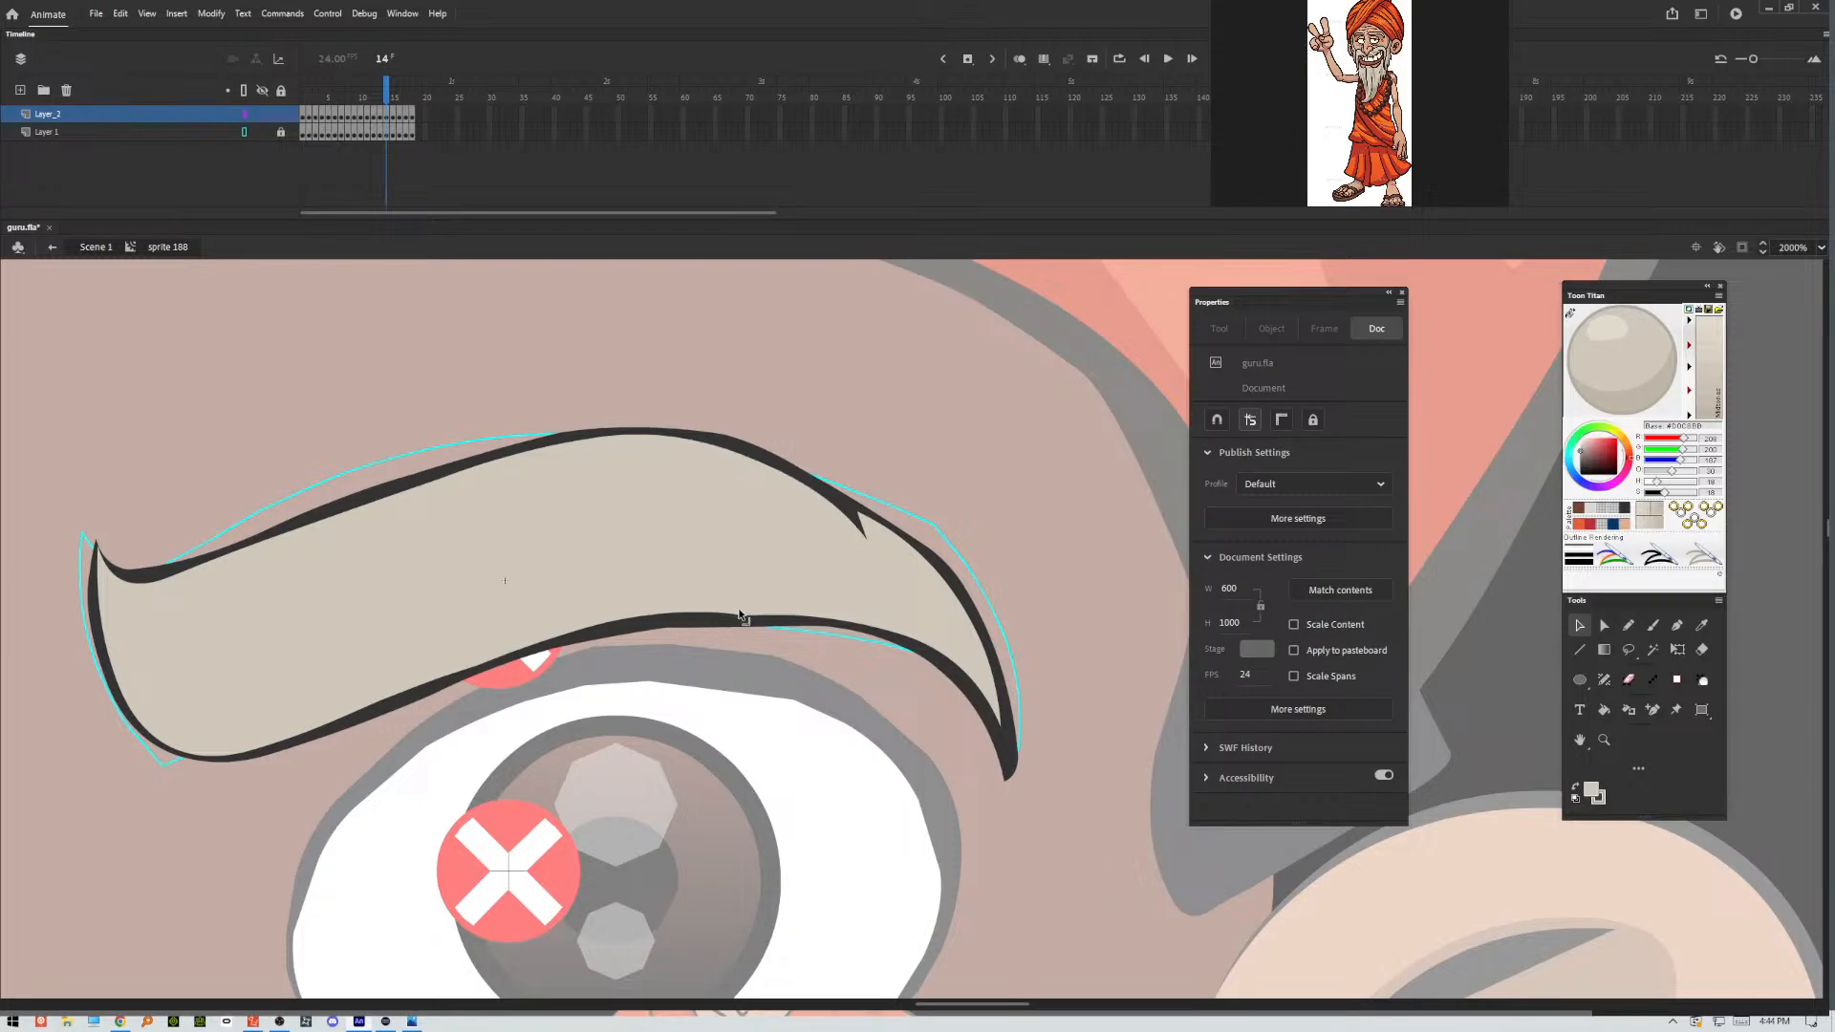
Pull the frame 14 eyebrow's underside crease into a point, smooth the lower outline and taper the outer tip.
{"action": "left_click_drag", "start_coordinate": [743, 618], "coordinate": [642, 624]}
{"action": "left_click", "coordinate": [663, 615]}
{"action": "left_click", "coordinate": [690, 640]}
{"action": "left_click", "coordinate": [664, 619]}
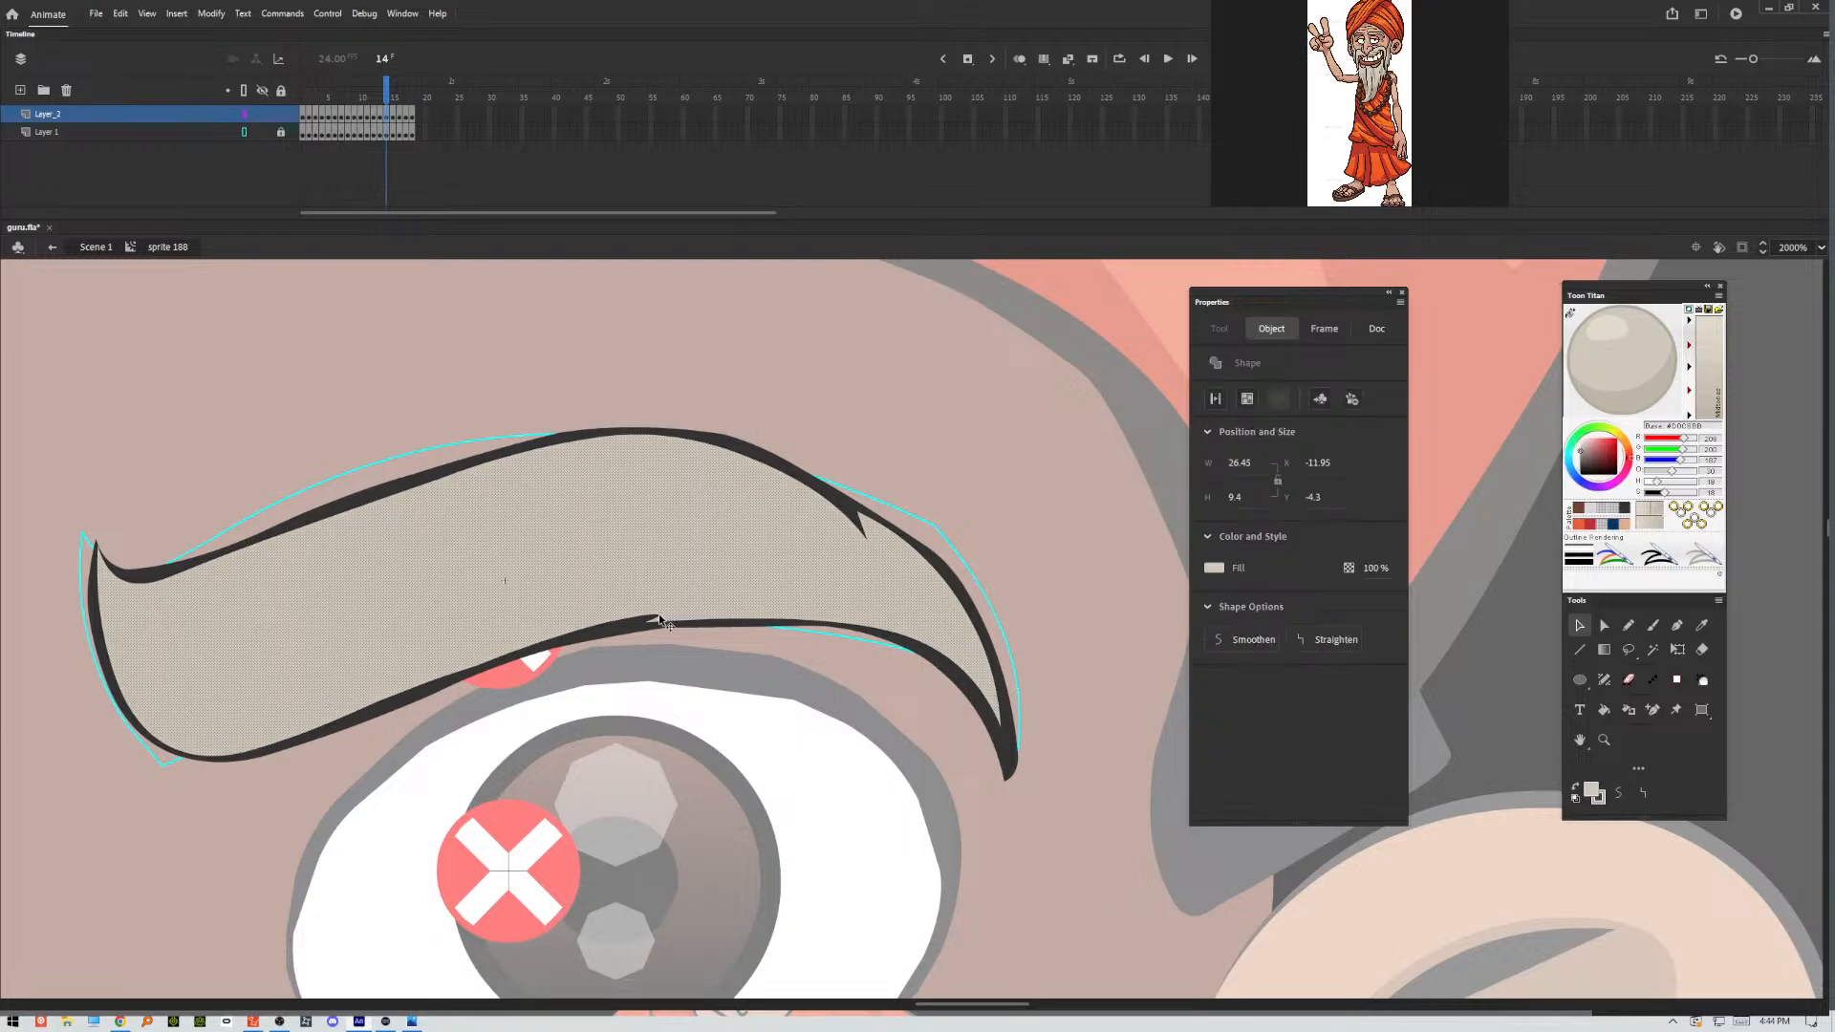
{"action": "left_click", "coordinate": [667, 626]}
{"action": "left_click", "coordinate": [655, 639]}
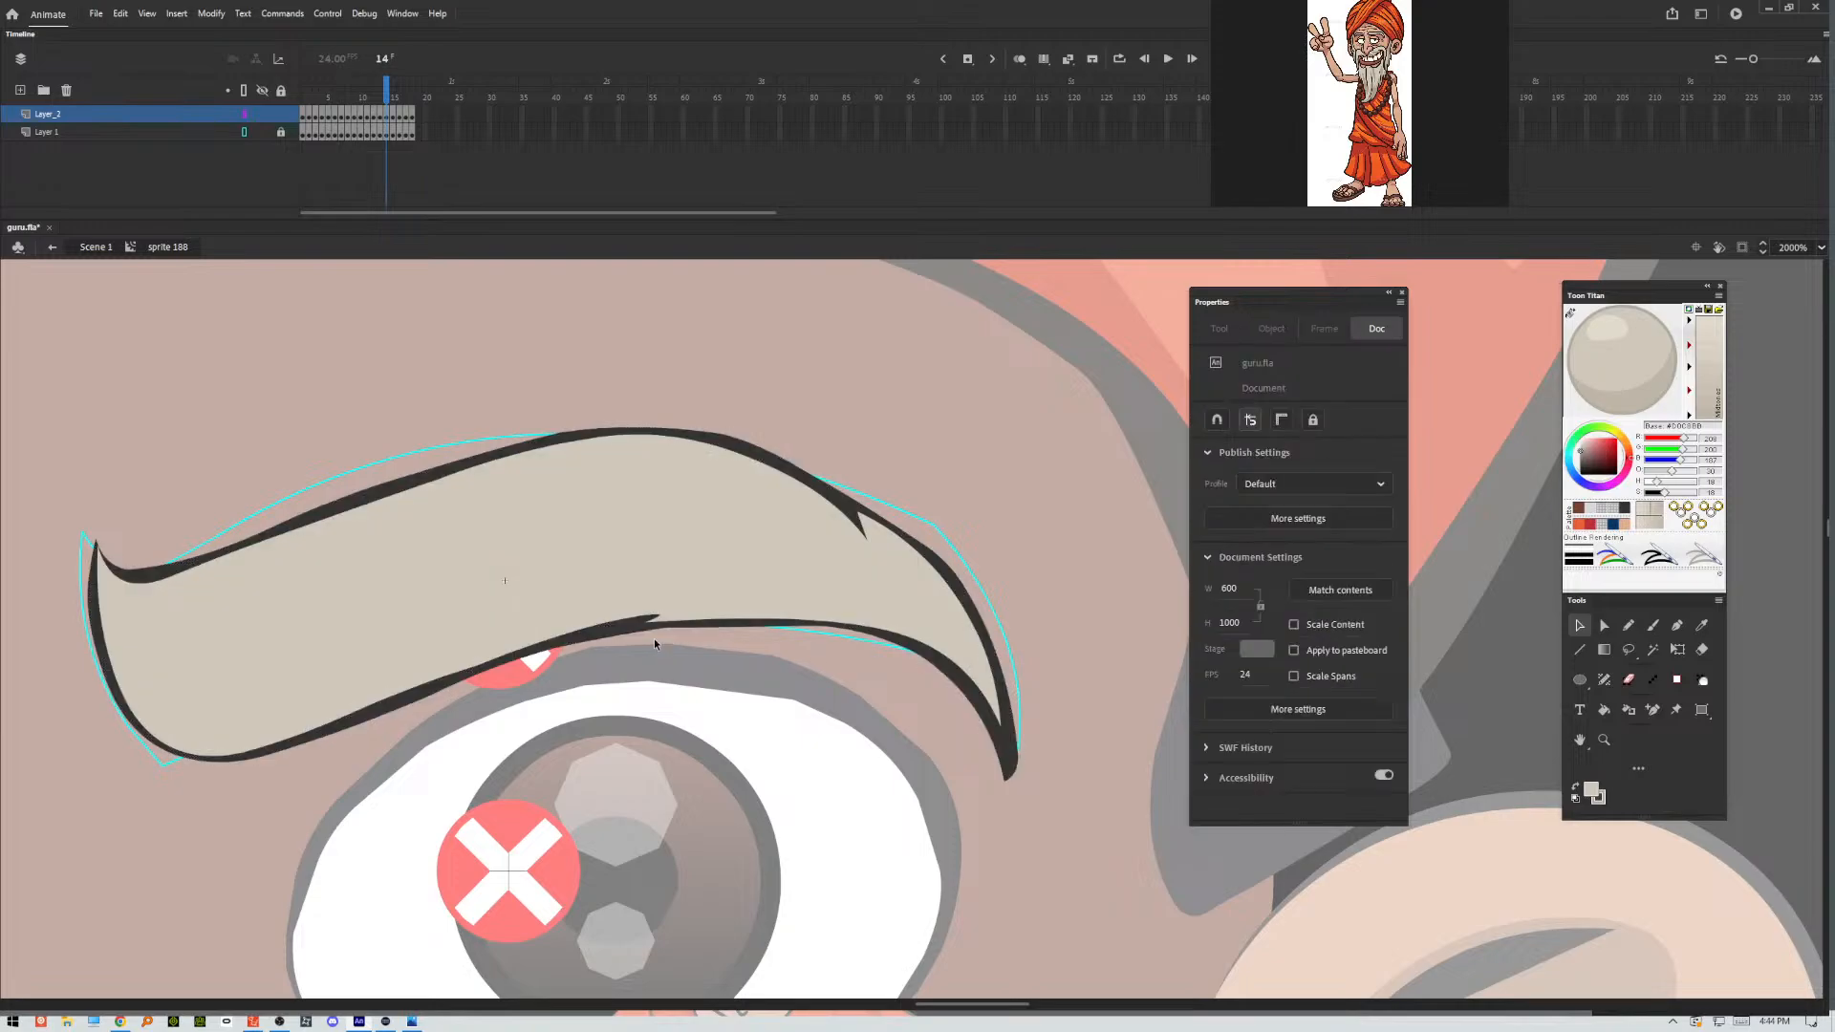
{"action": "left_click_drag", "start_coordinate": [659, 615], "coordinate": [670, 608]}
{"action": "left_click_drag", "start_coordinate": [376, 703], "coordinate": [388, 704]}
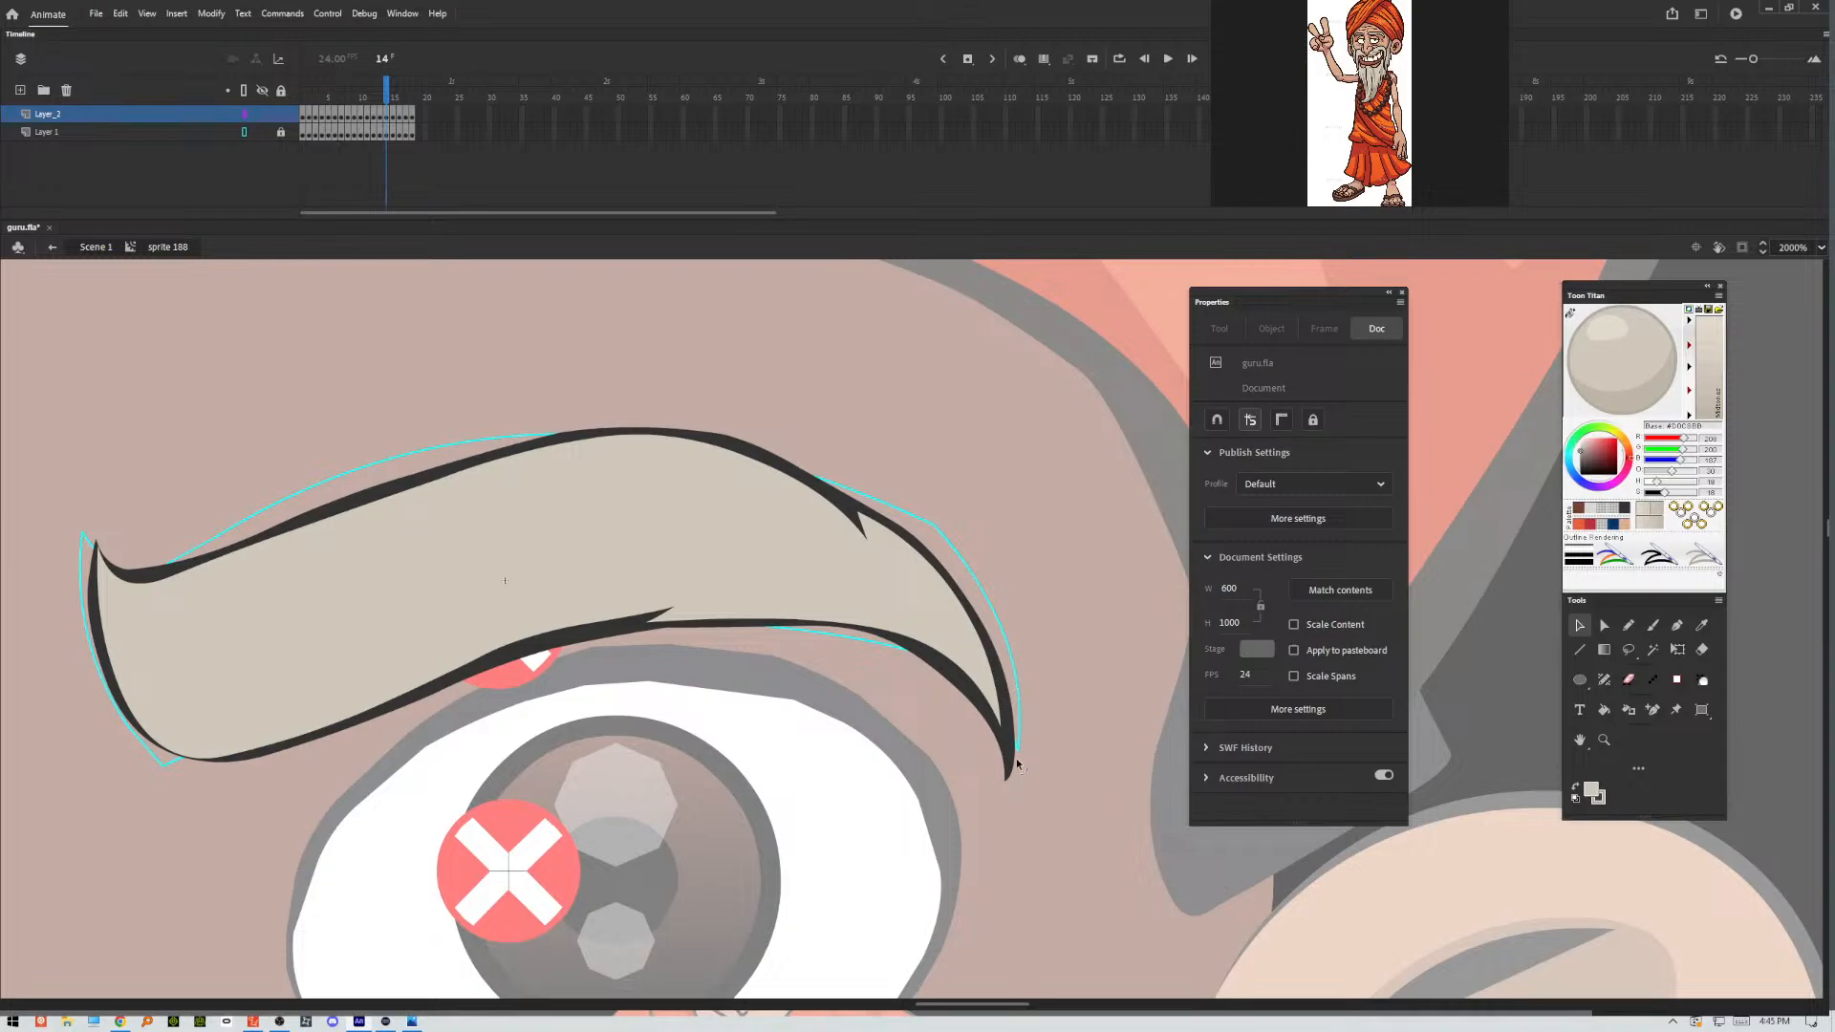
{"action": "left_click_drag", "start_coordinate": [1017, 764], "coordinate": [1012, 751]}
{"action": "key", "text": "ctrl+minus"}
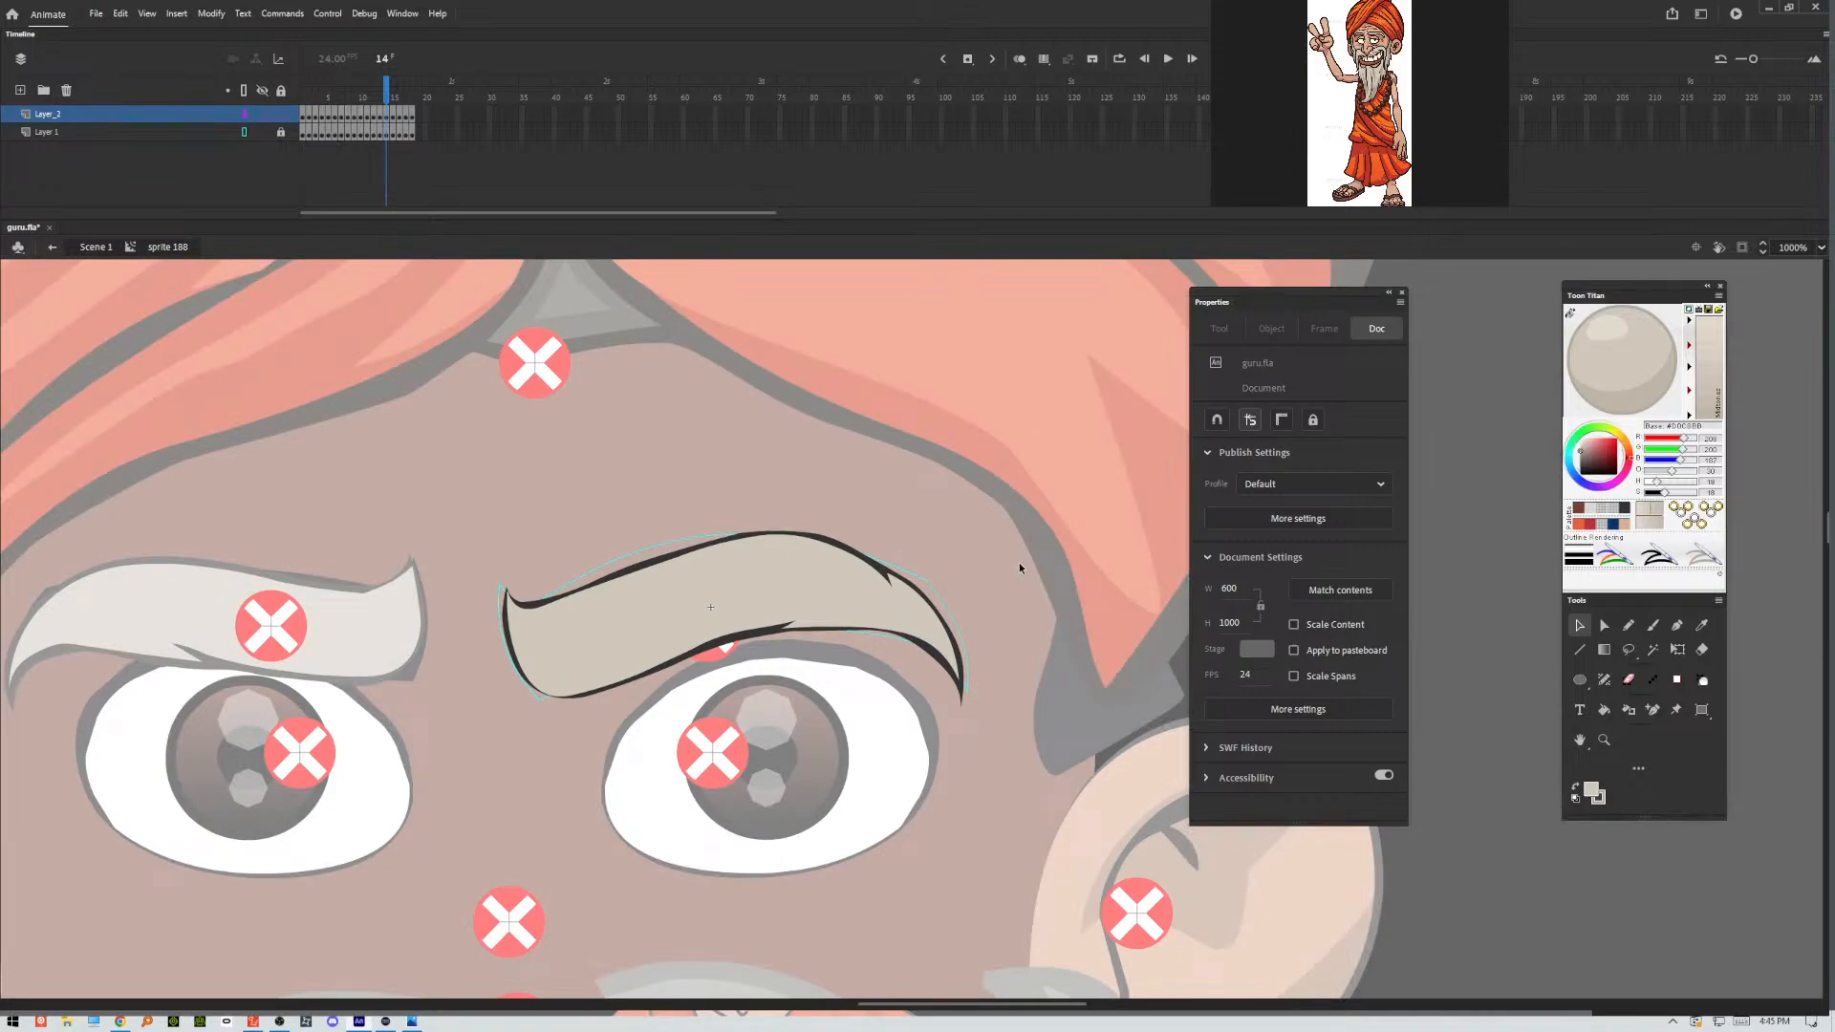
In frame 15, thin and round the outline along the eyebrow's inner edge and lower corner, and narrow the underside crease to a point.
{"action": "key", "text": "period"}
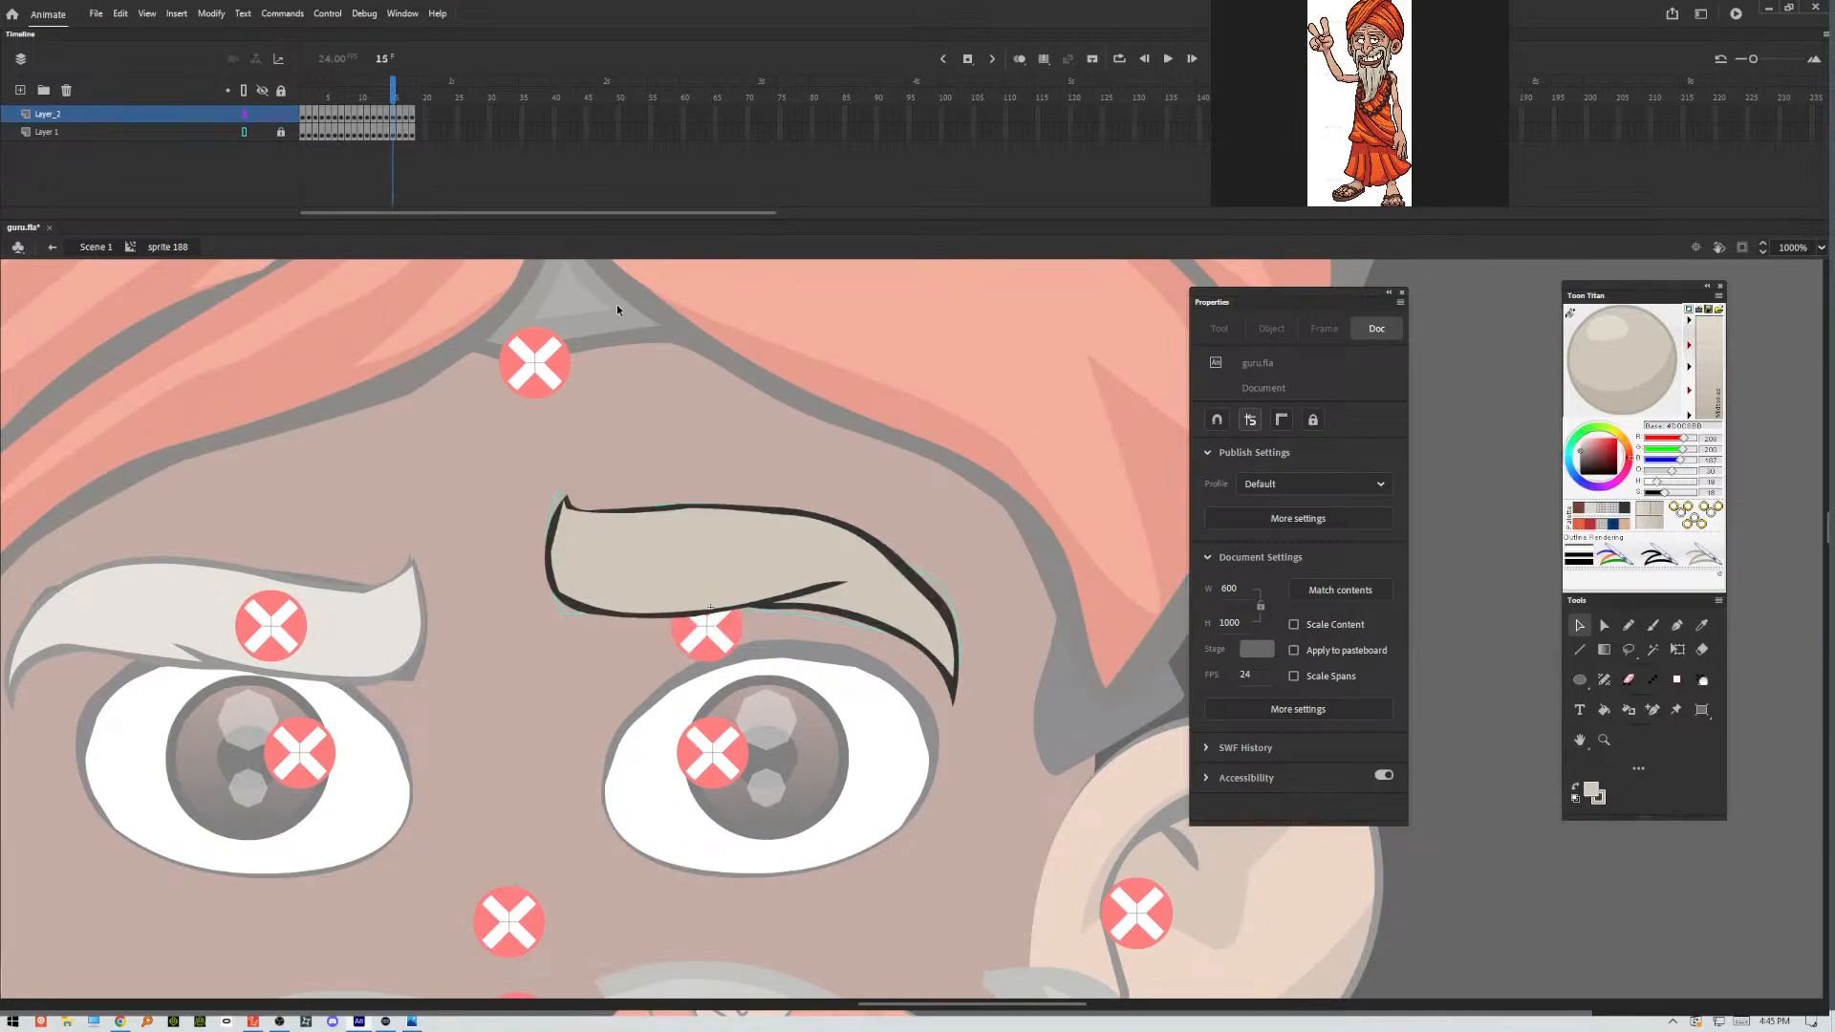
{"action": "key", "text": "ctrl+equal"}
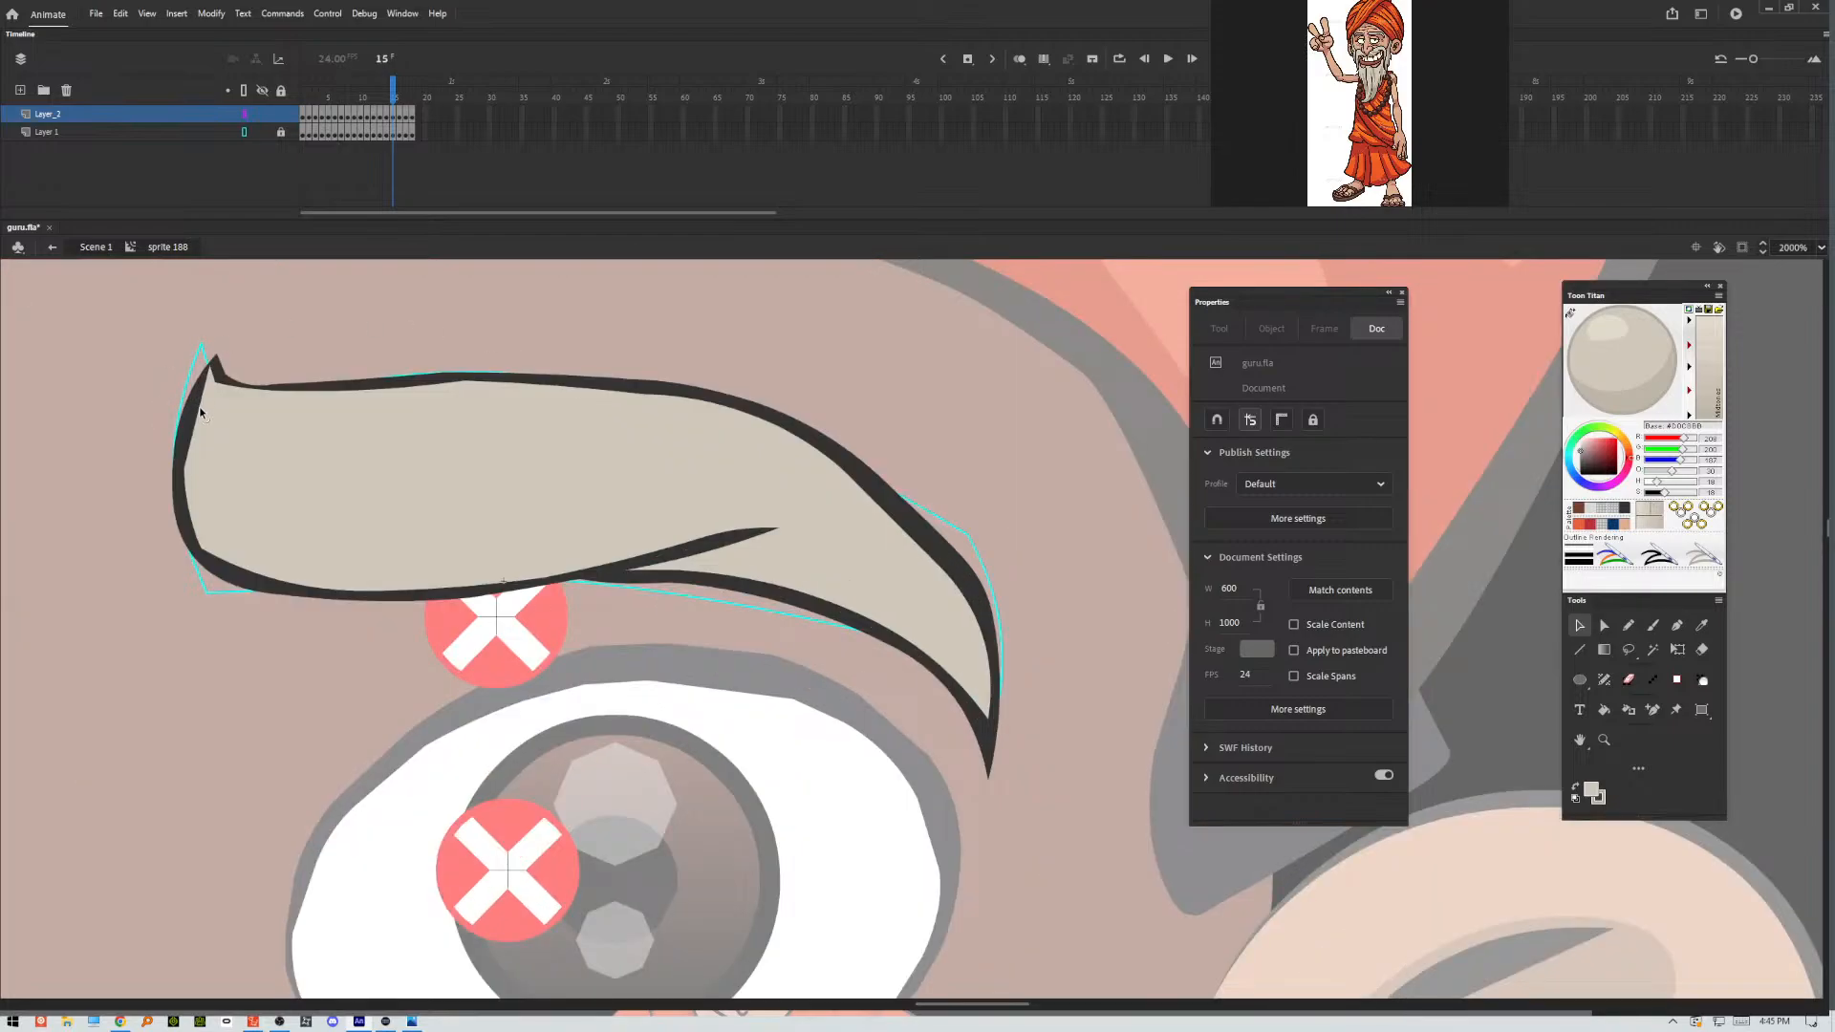
{"action": "left_click_drag", "start_coordinate": [192, 412], "coordinate": [195, 416]}
{"action": "left_click_drag", "start_coordinate": [223, 560], "coordinate": [205, 562]}
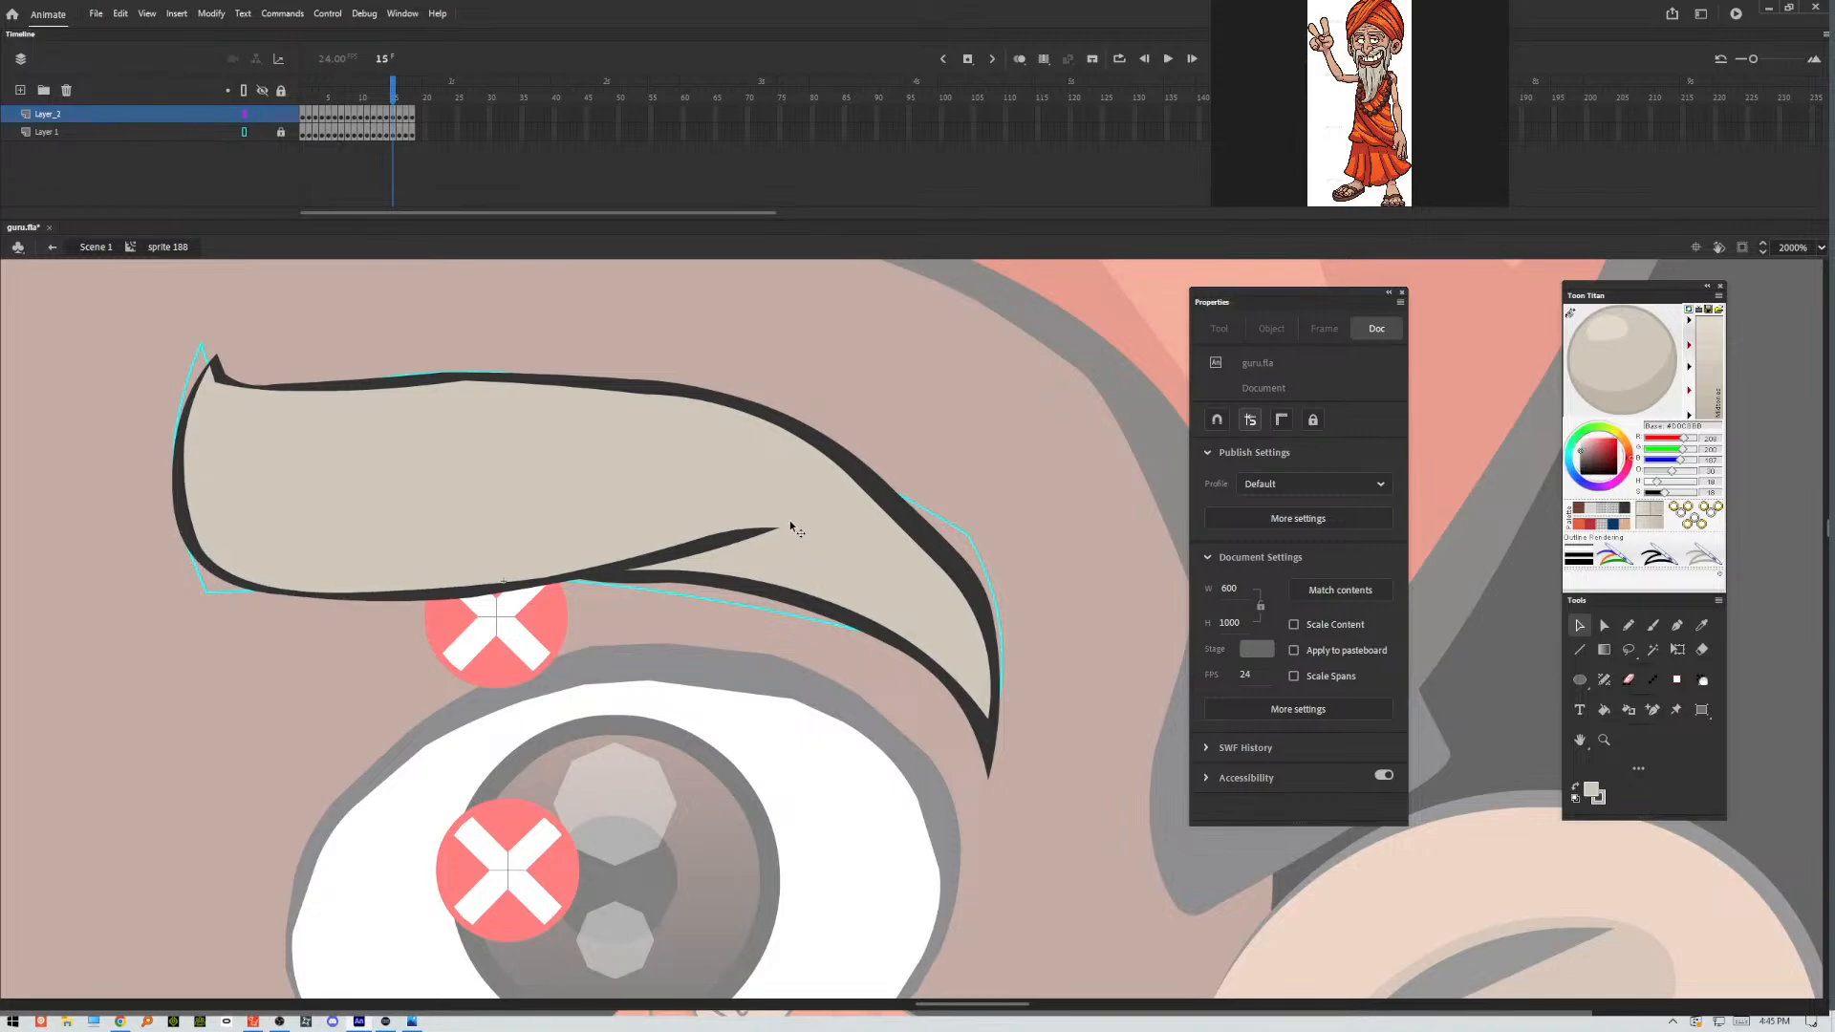
{"action": "left_click_drag", "start_coordinate": [731, 547], "coordinate": [755, 538]}
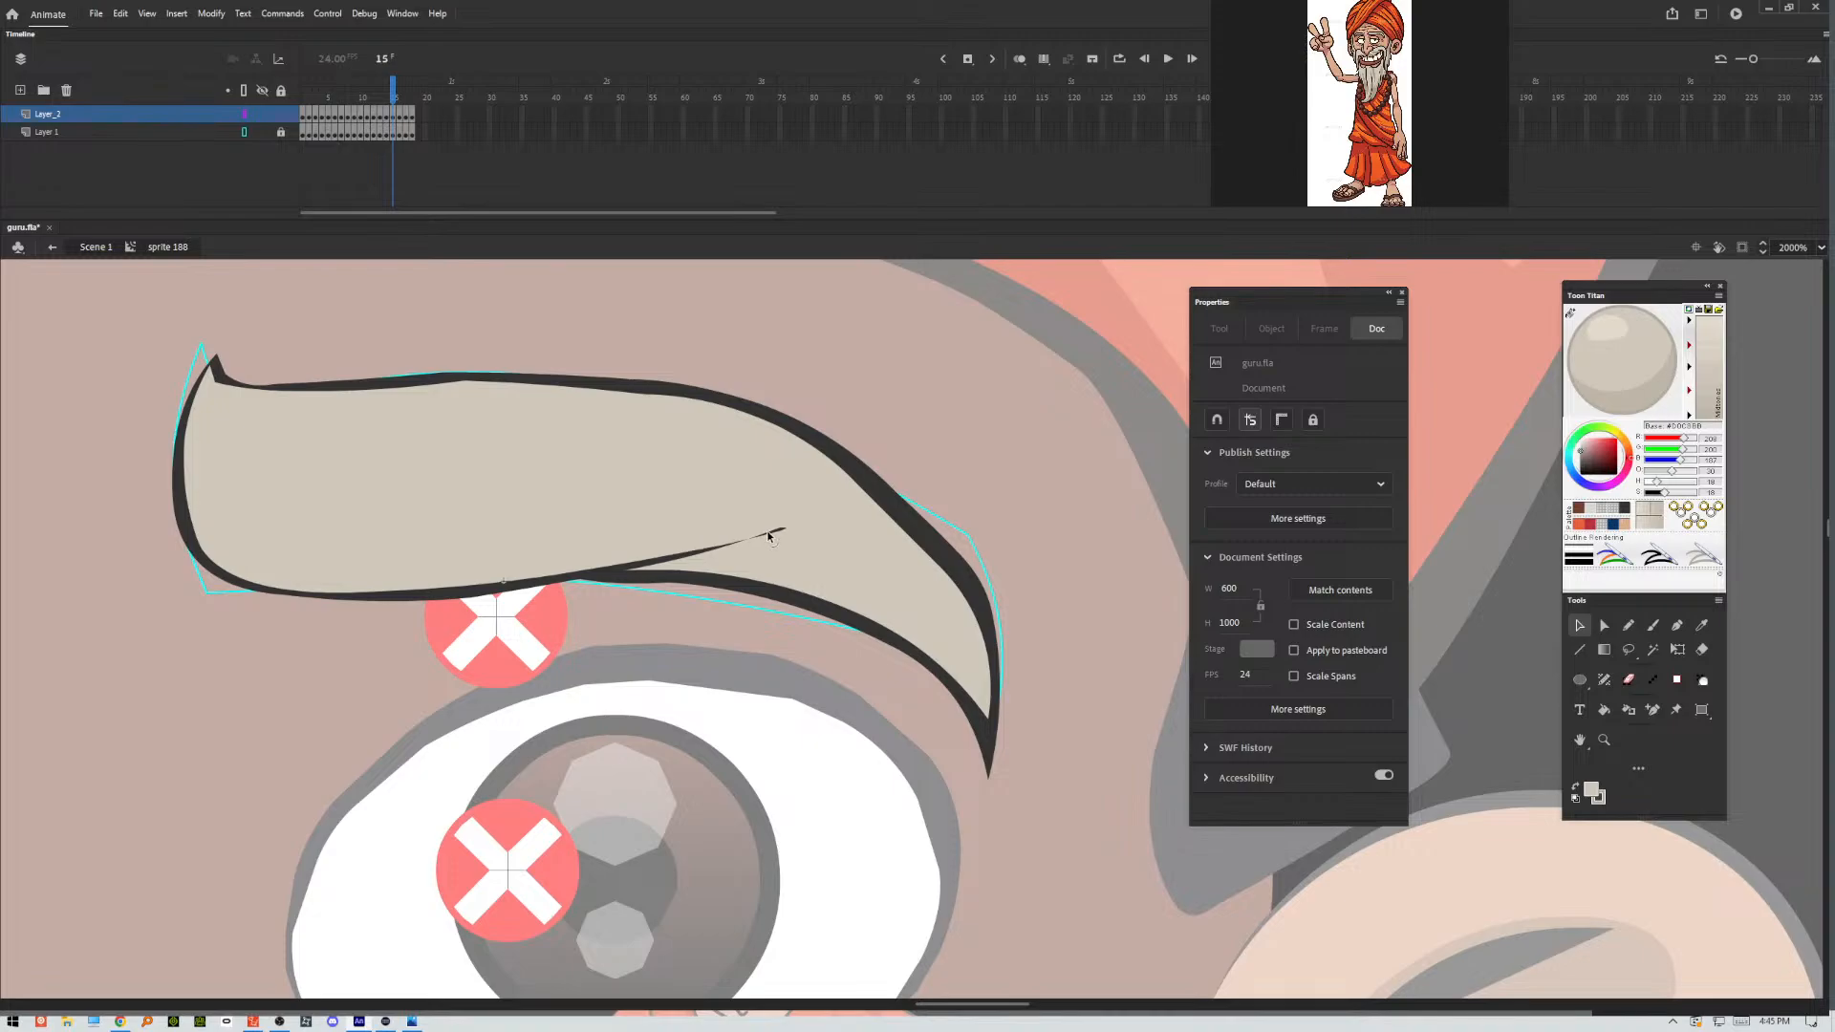
Curve the outline below the frame 15 eyebrow's inner tip and thin it along the upper outer edge.
{"action": "left_click_drag", "start_coordinate": [375, 392], "coordinate": [290, 395]}
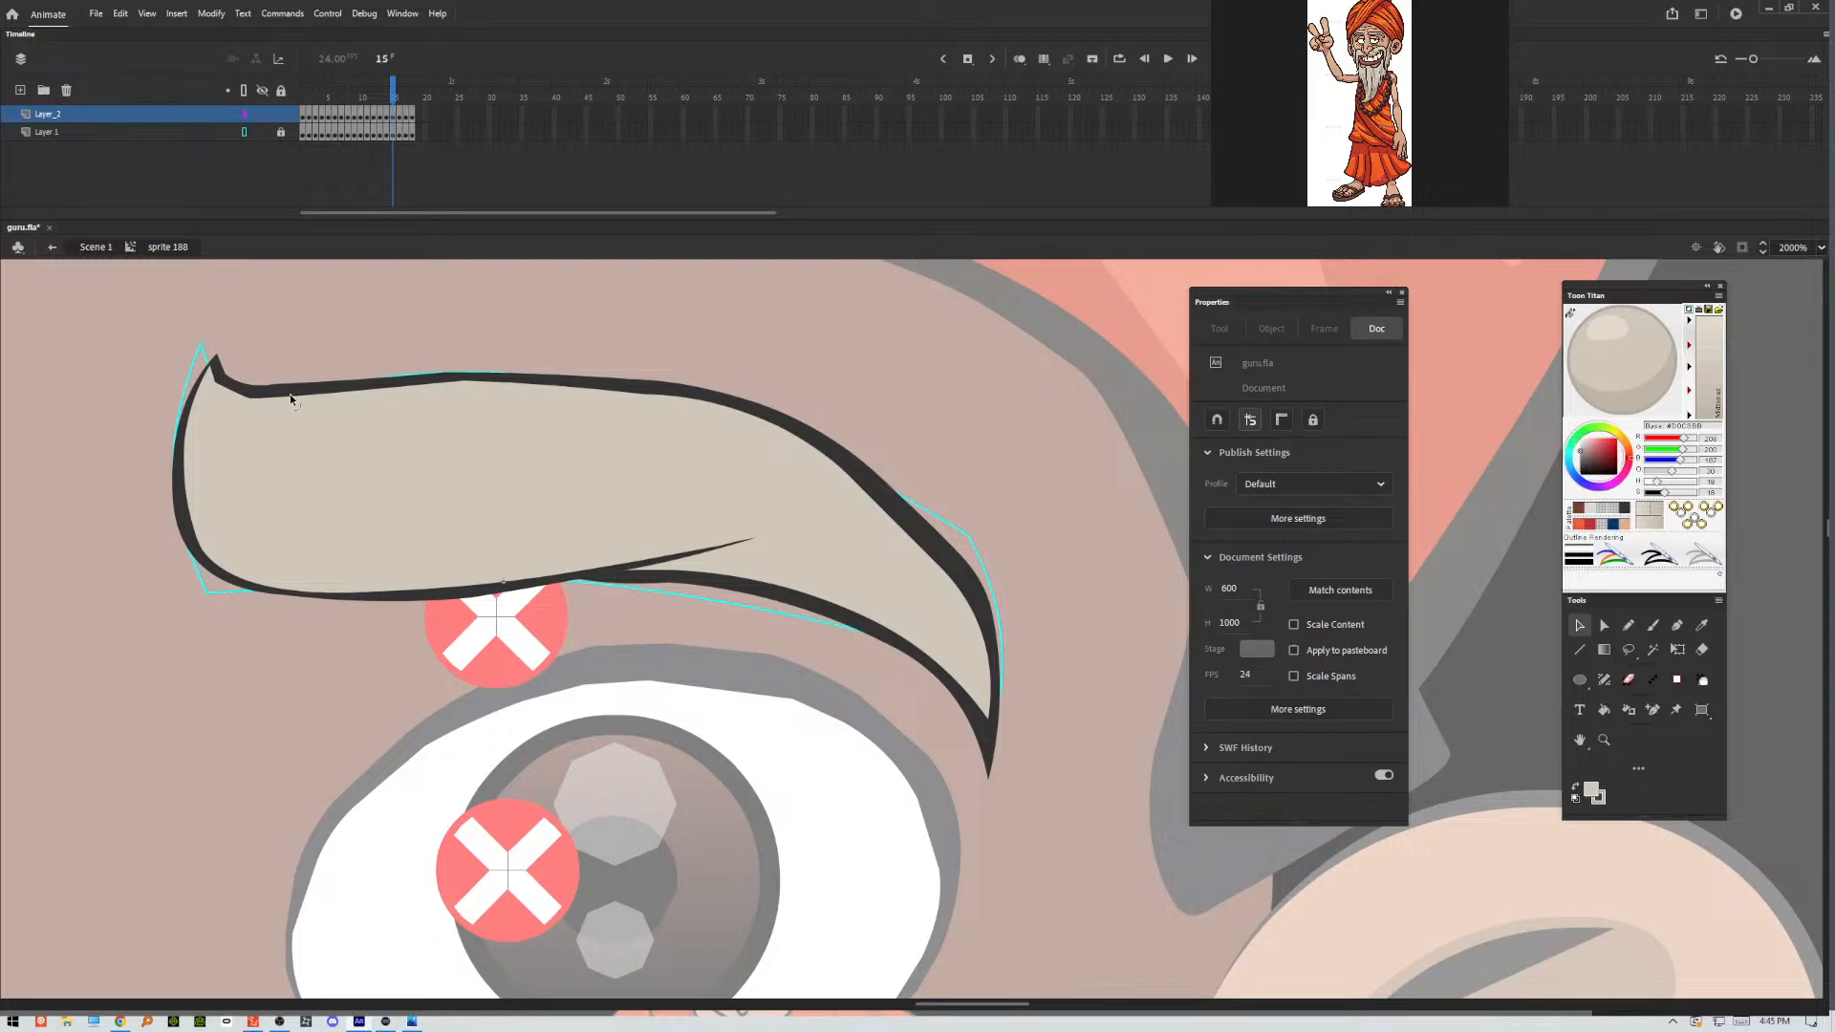
{"action": "left_click", "coordinate": [229, 391]}
{"action": "left_click", "coordinate": [130, 394]}
{"action": "left_click_drag", "start_coordinate": [231, 392], "coordinate": [220, 368]}
{"action": "left_click_drag", "start_coordinate": [871, 495], "coordinate": [875, 486]}
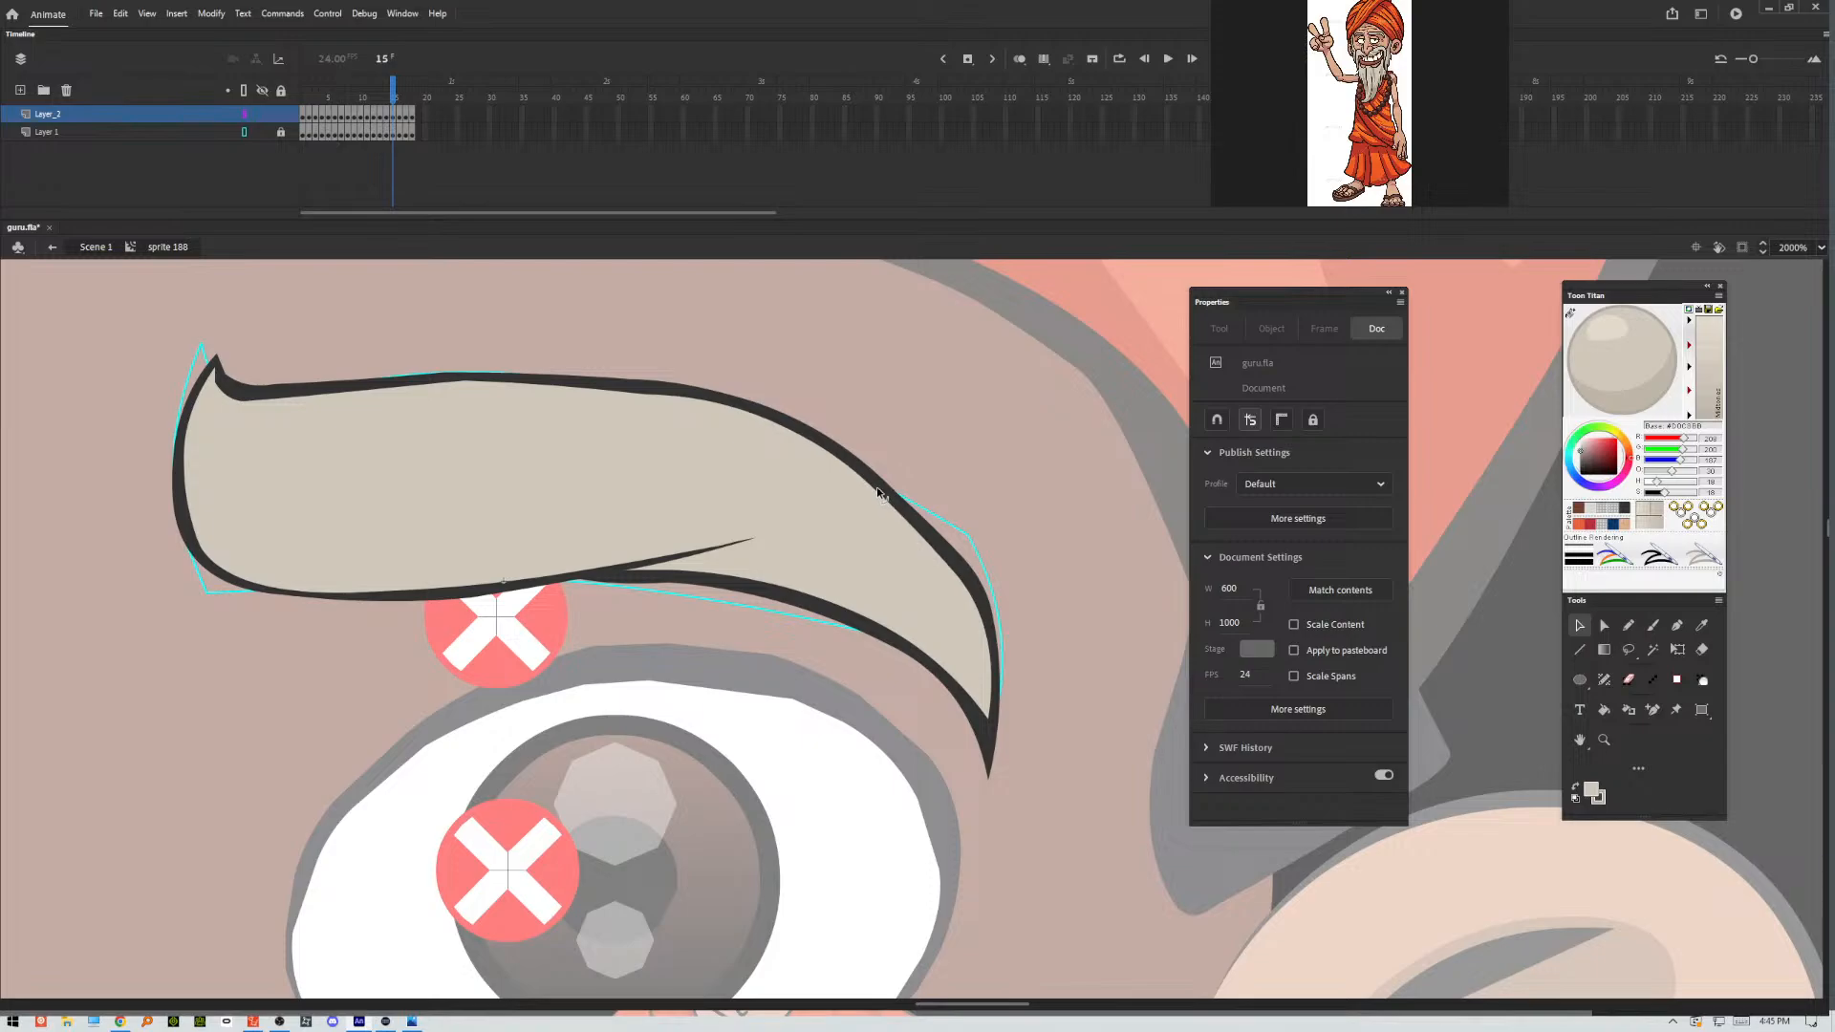
{"action": "left_click_drag", "start_coordinate": [993, 604], "coordinate": [991, 599]}
In frame 16, smooth the bump under the eyebrow, taper the outer tip, and even out the upper outline and its crease.
{"action": "key", "text": "."}
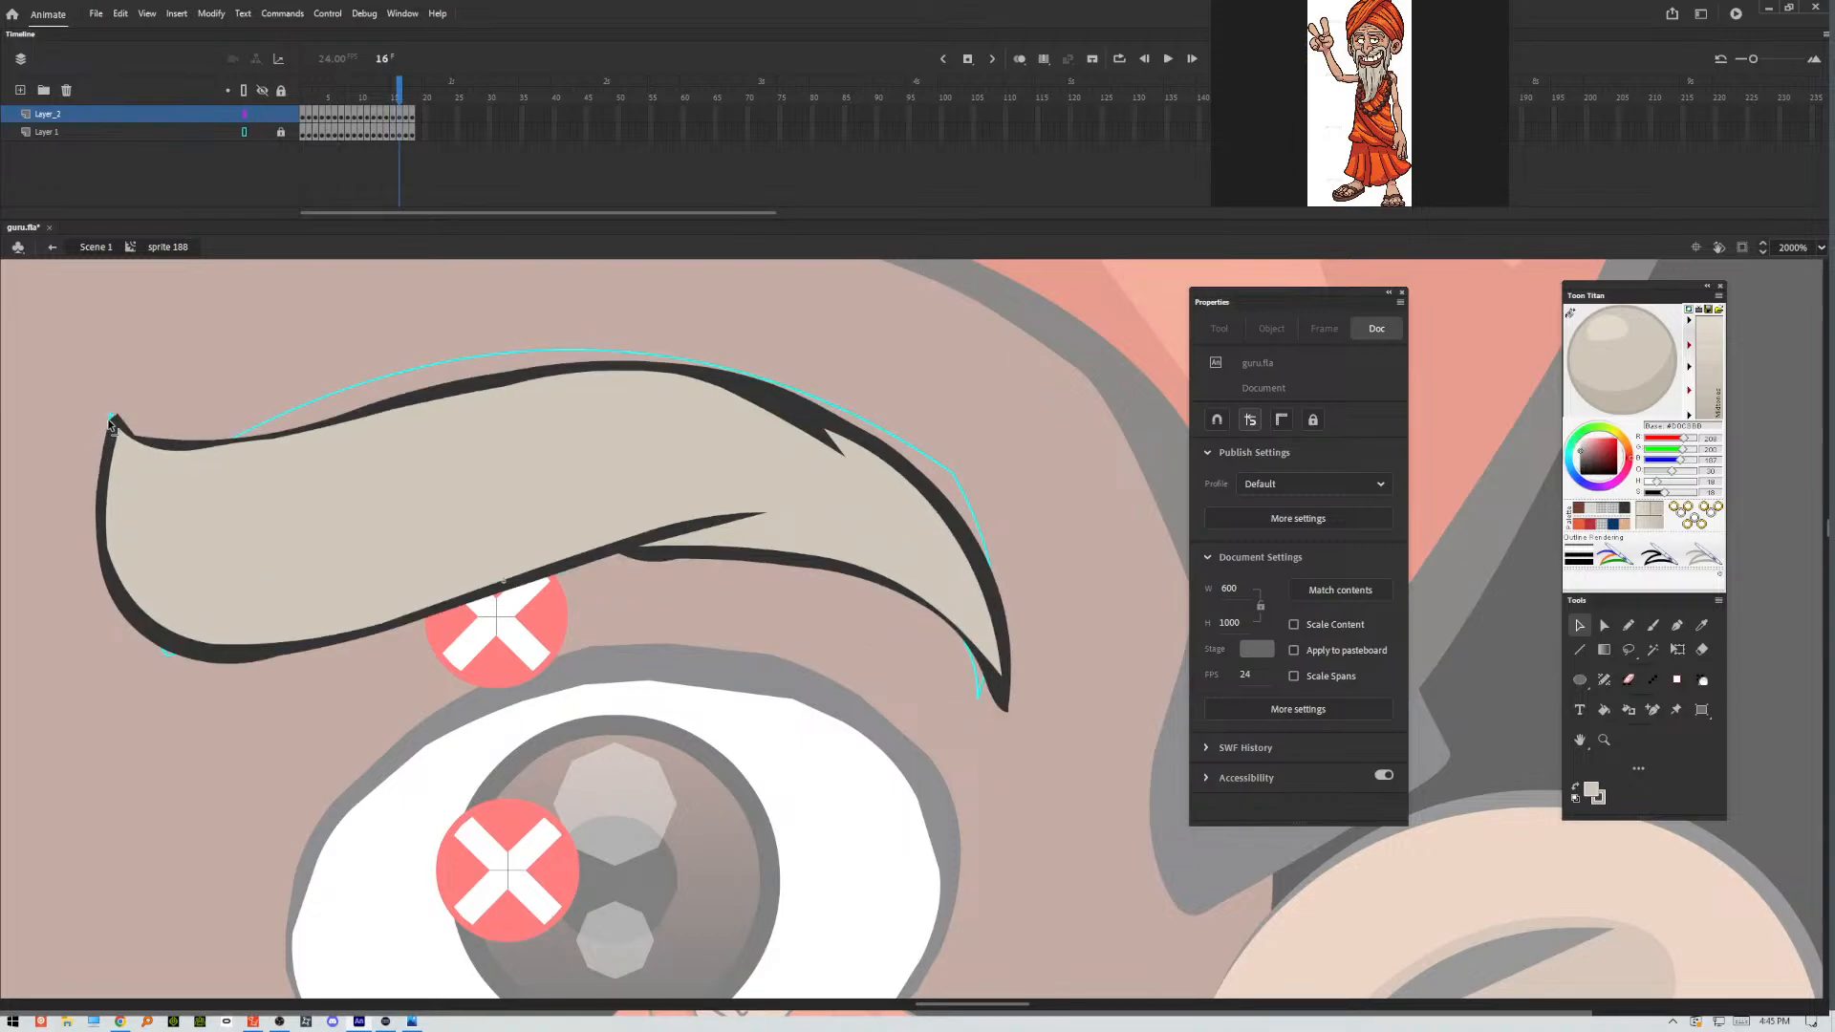
{"action": "left_click_drag", "start_coordinate": [110, 421], "coordinate": [113, 421]}
{"action": "mouse_move", "coordinate": [616, 560]}
{"action": "left_mouse_down"}
{"action": "mouse_move", "coordinate": [602, 552]}
{"action": "mouse_move", "coordinate": [638, 552]}
{"action": "left_mouse_up"}
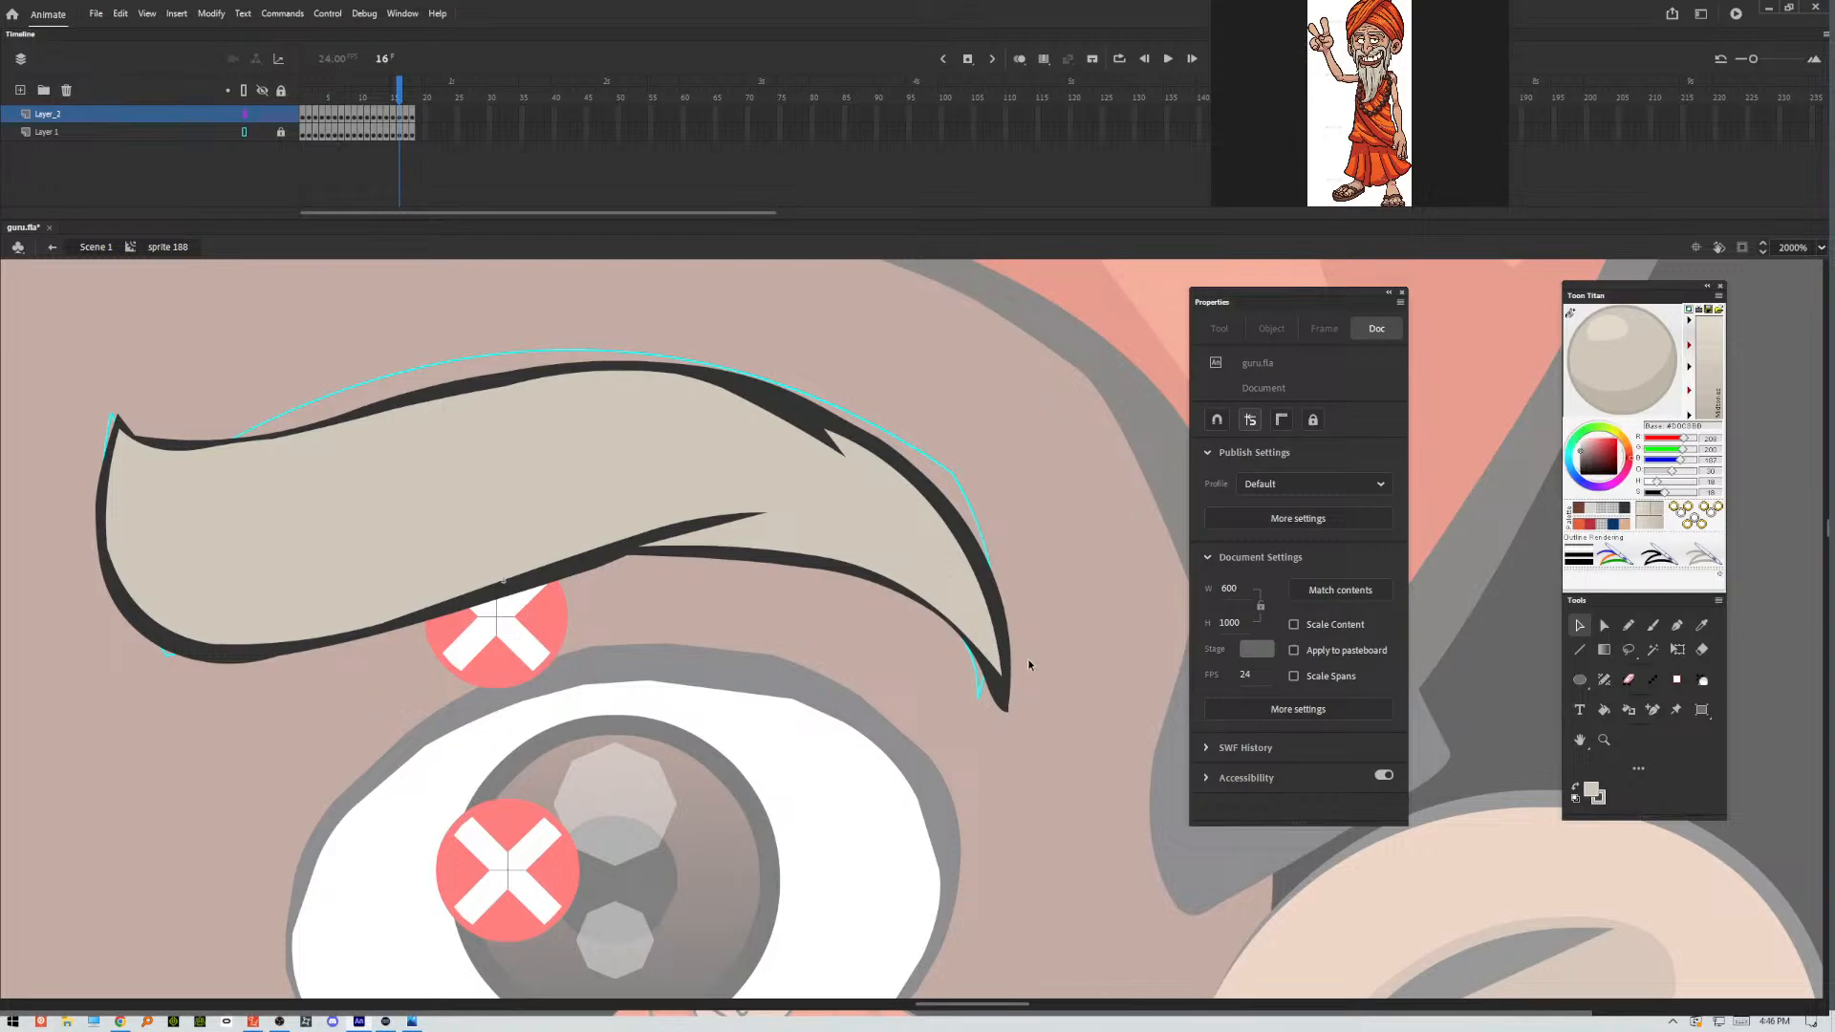
{"action": "left_click_drag", "start_coordinate": [971, 633], "coordinate": [1002, 688]}
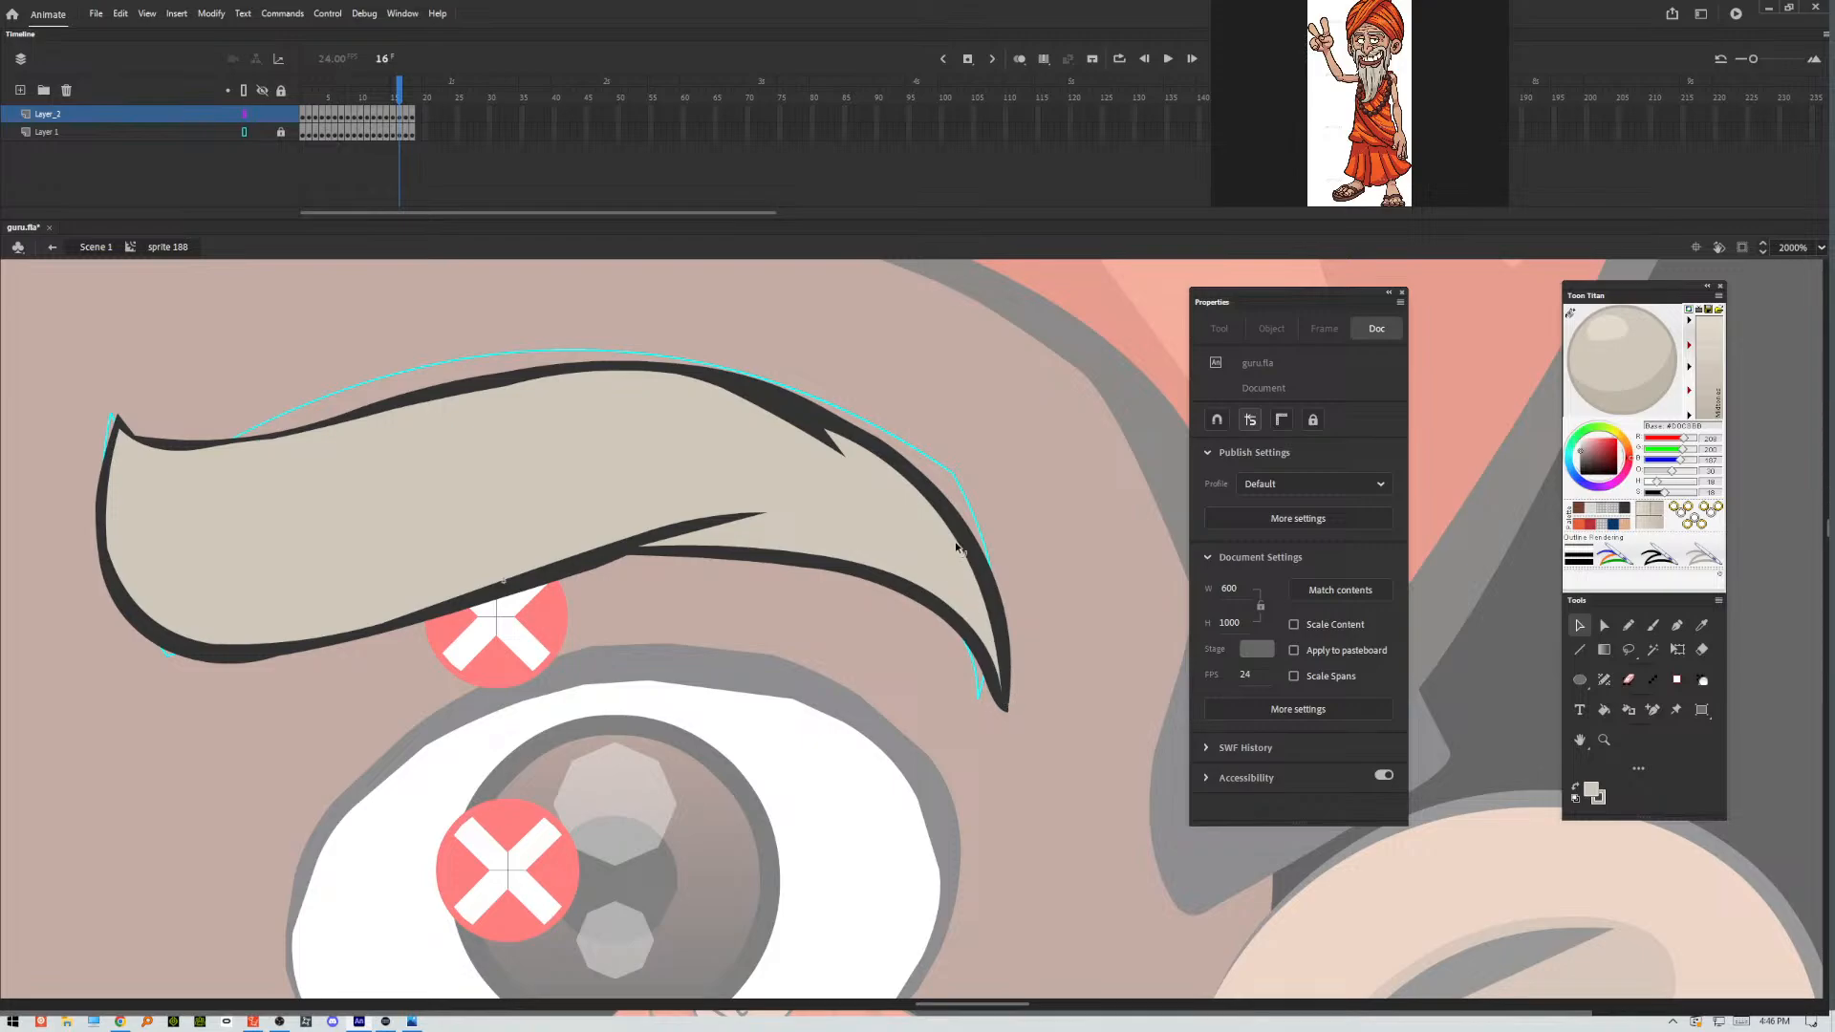
{"action": "left_click_drag", "start_coordinate": [960, 542], "coordinate": [967, 536]}
{"action": "left_click_drag", "start_coordinate": [749, 402], "coordinate": [768, 403]}
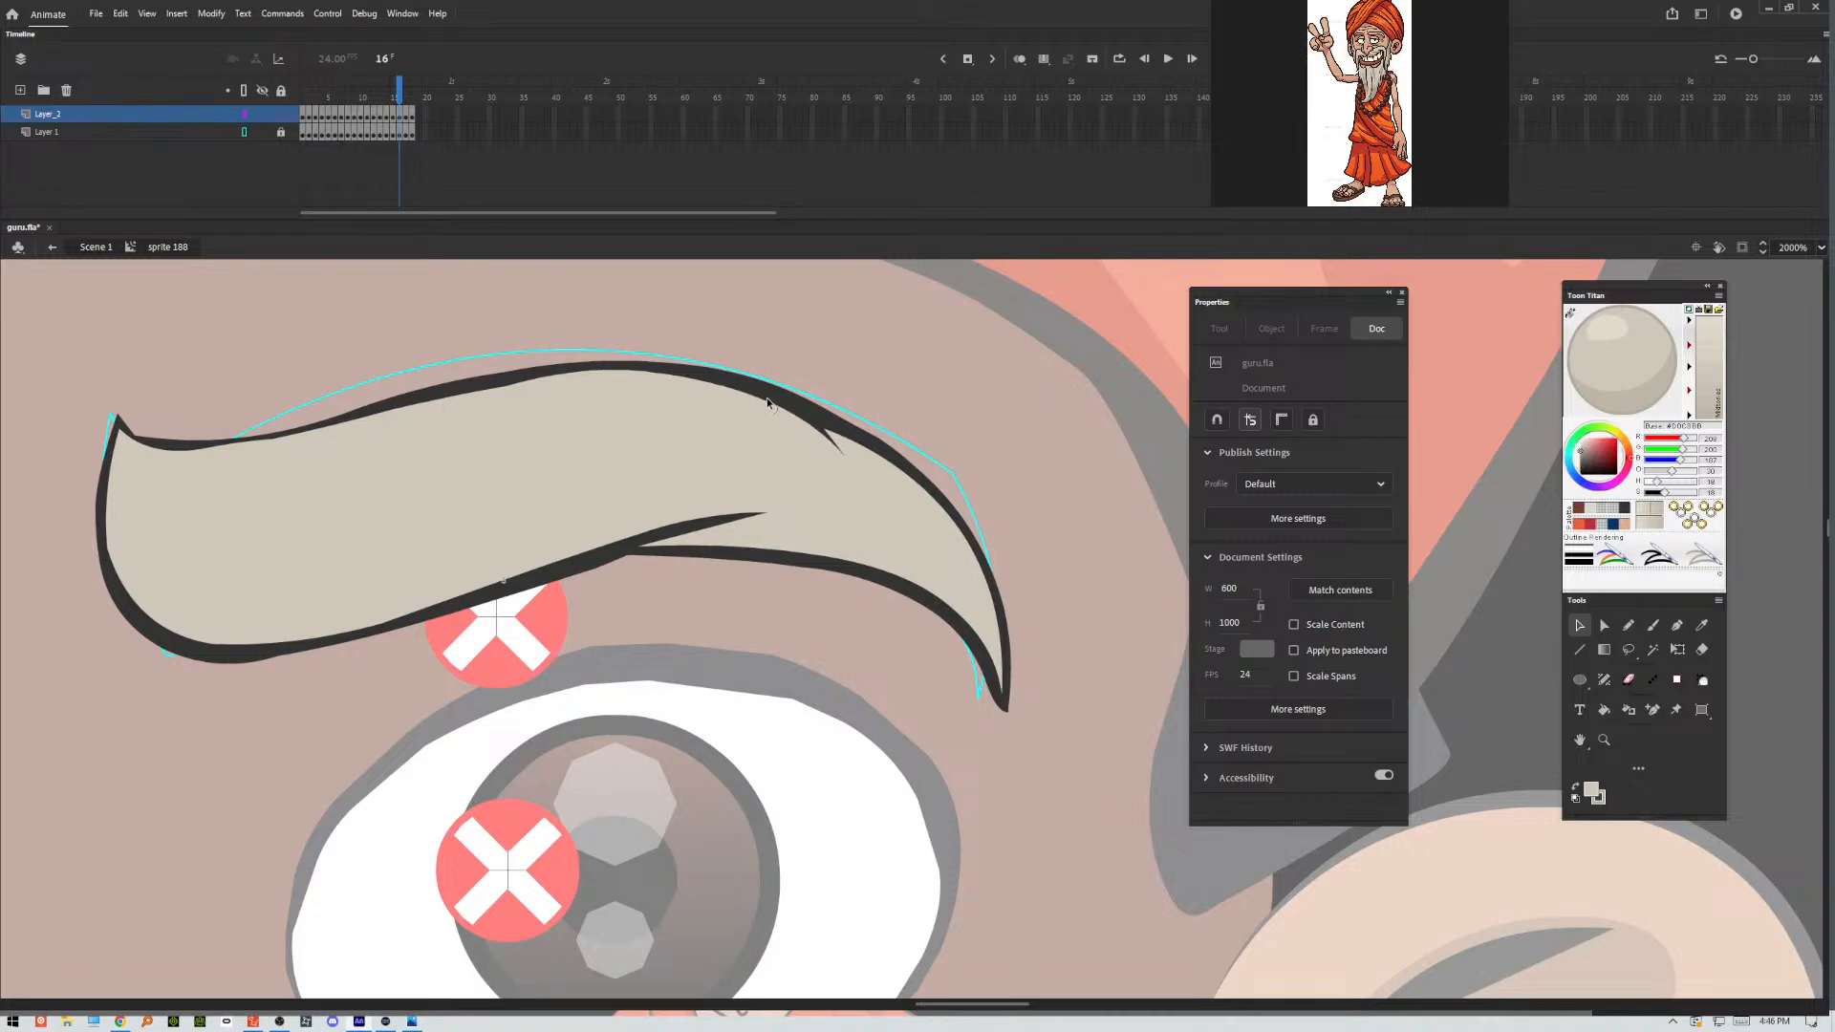
{"action": "left_click_drag", "start_coordinate": [406, 407], "coordinate": [386, 424]}
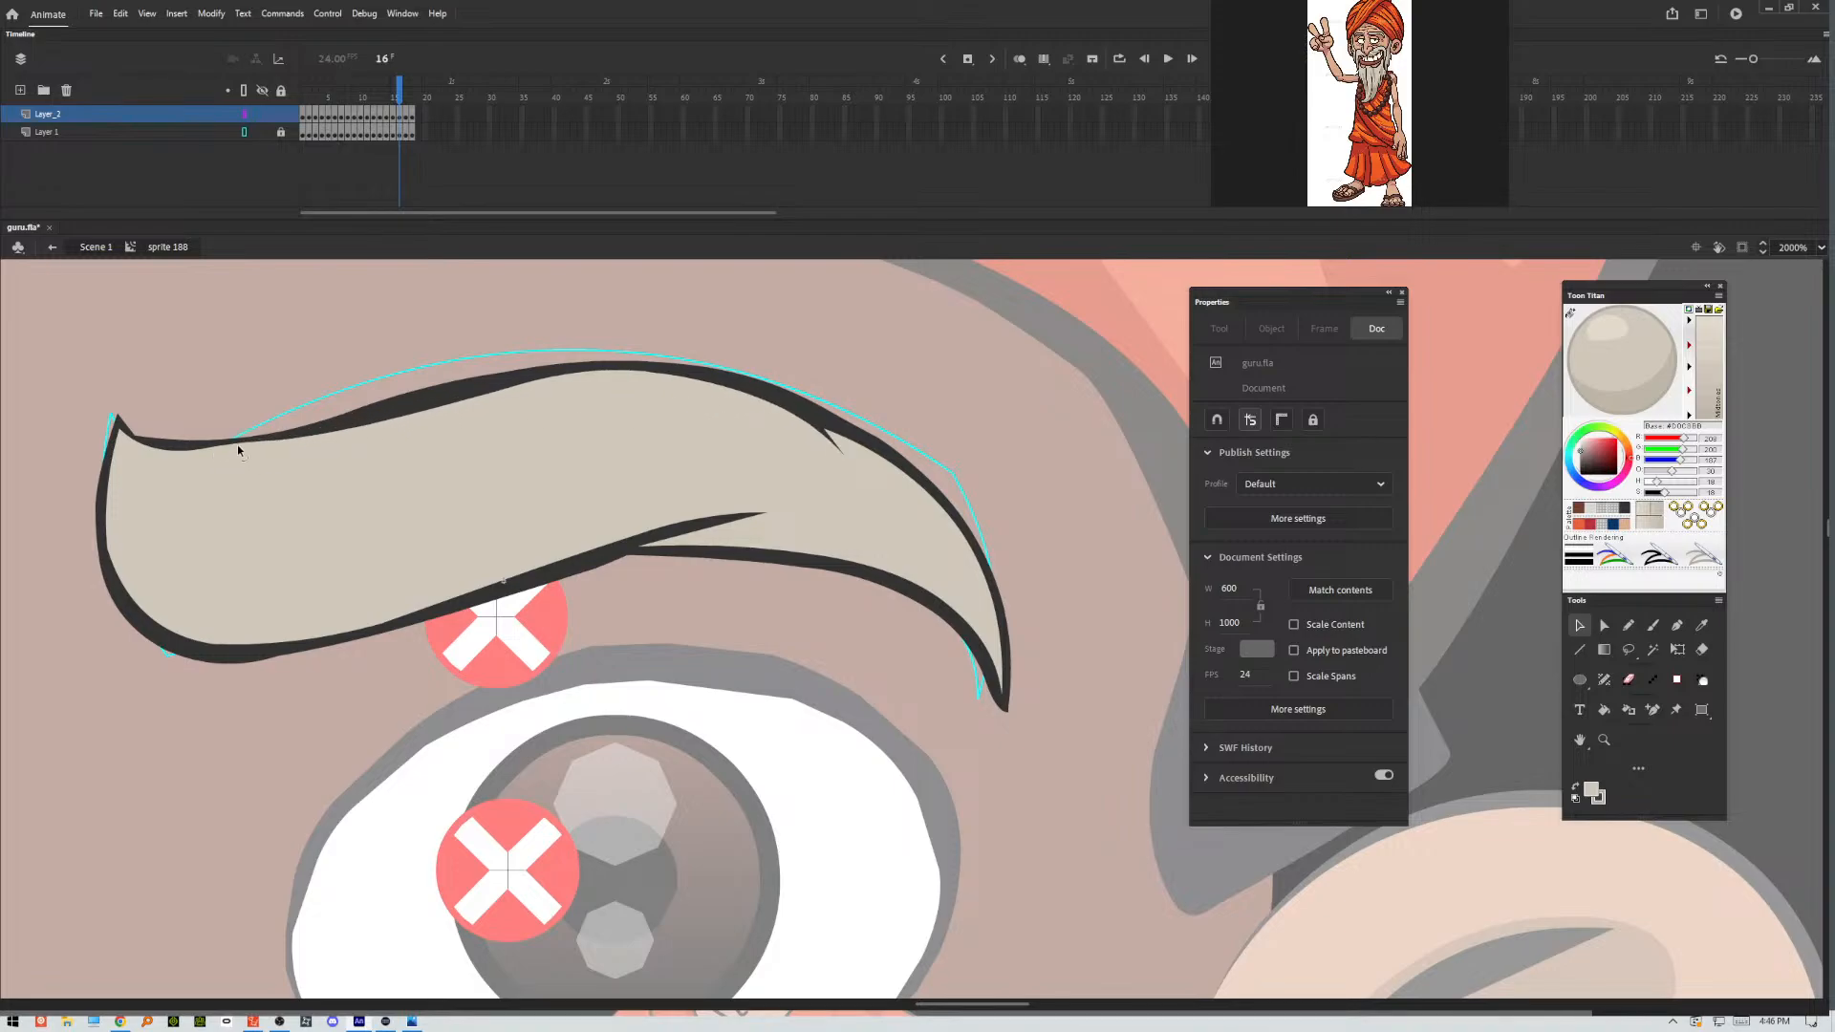
{"action": "left_click_drag", "start_coordinate": [237, 444], "coordinate": [234, 457]}
Try the Smoothen option on the frame 16 eyebrow's dark outline.
{"action": "left_click", "coordinate": [241, 451]}
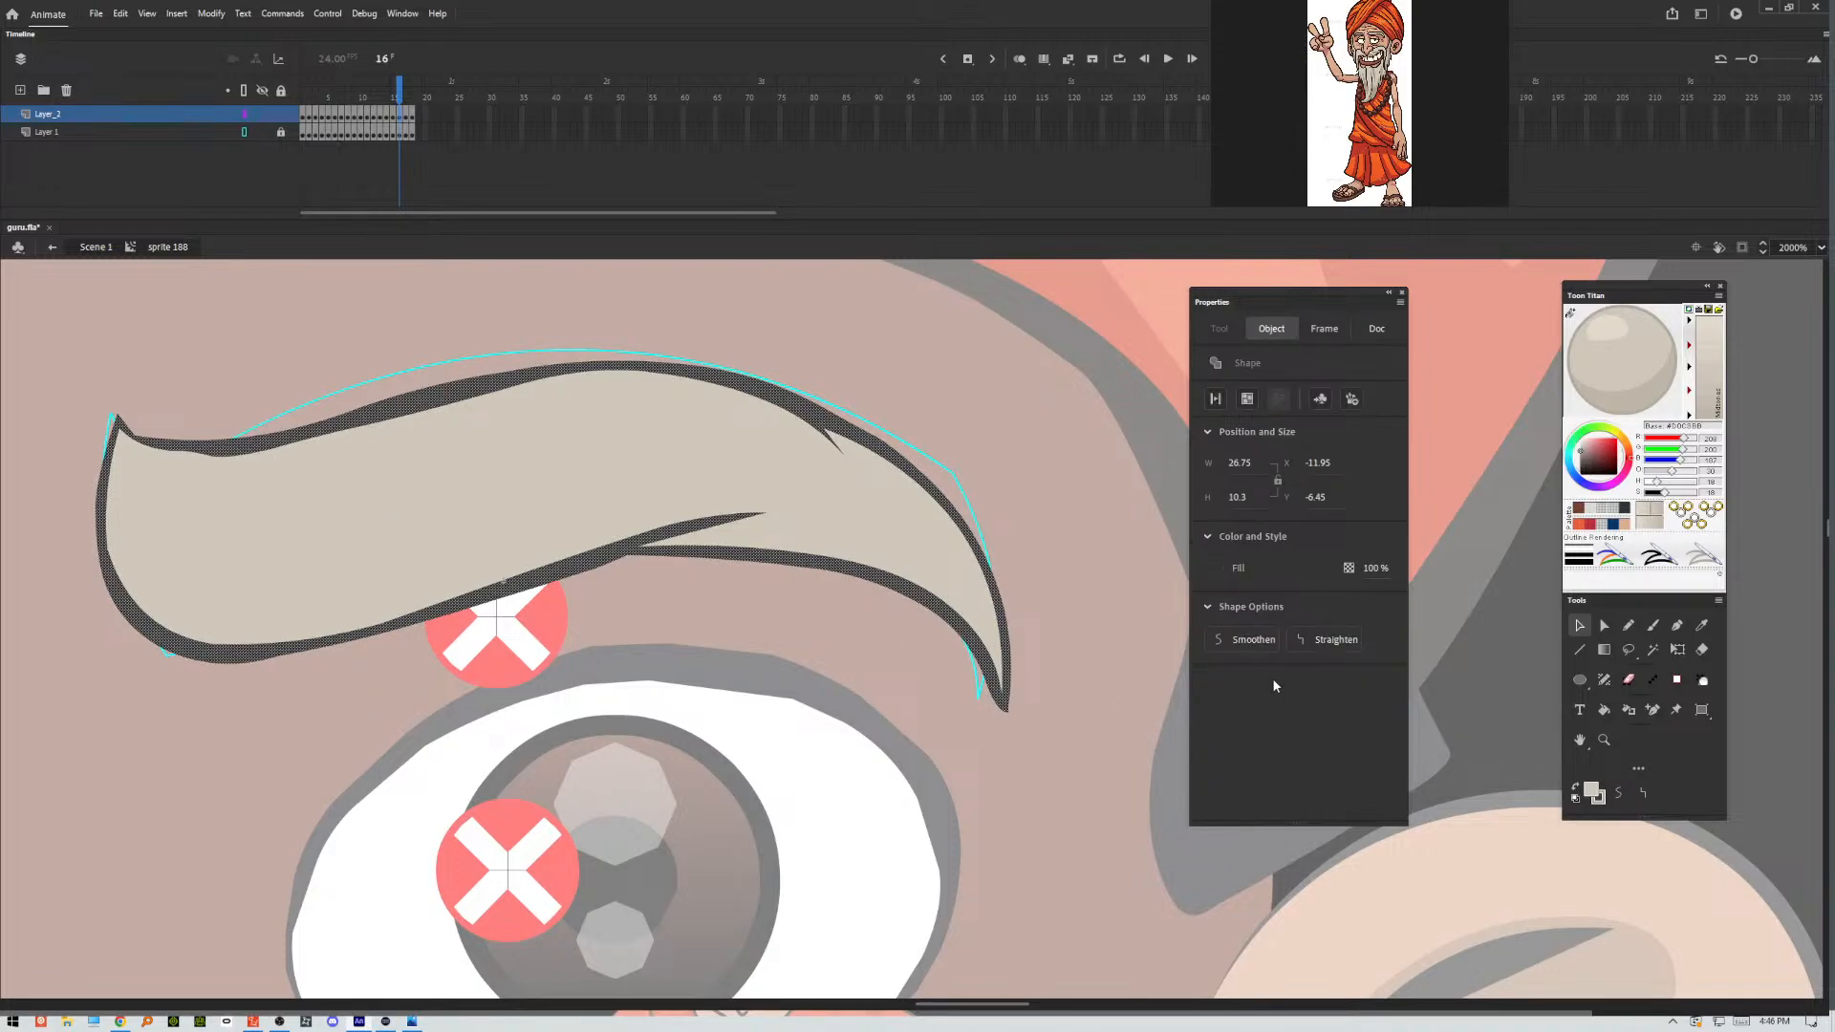
{"action": "left_click", "coordinate": [1229, 642]}
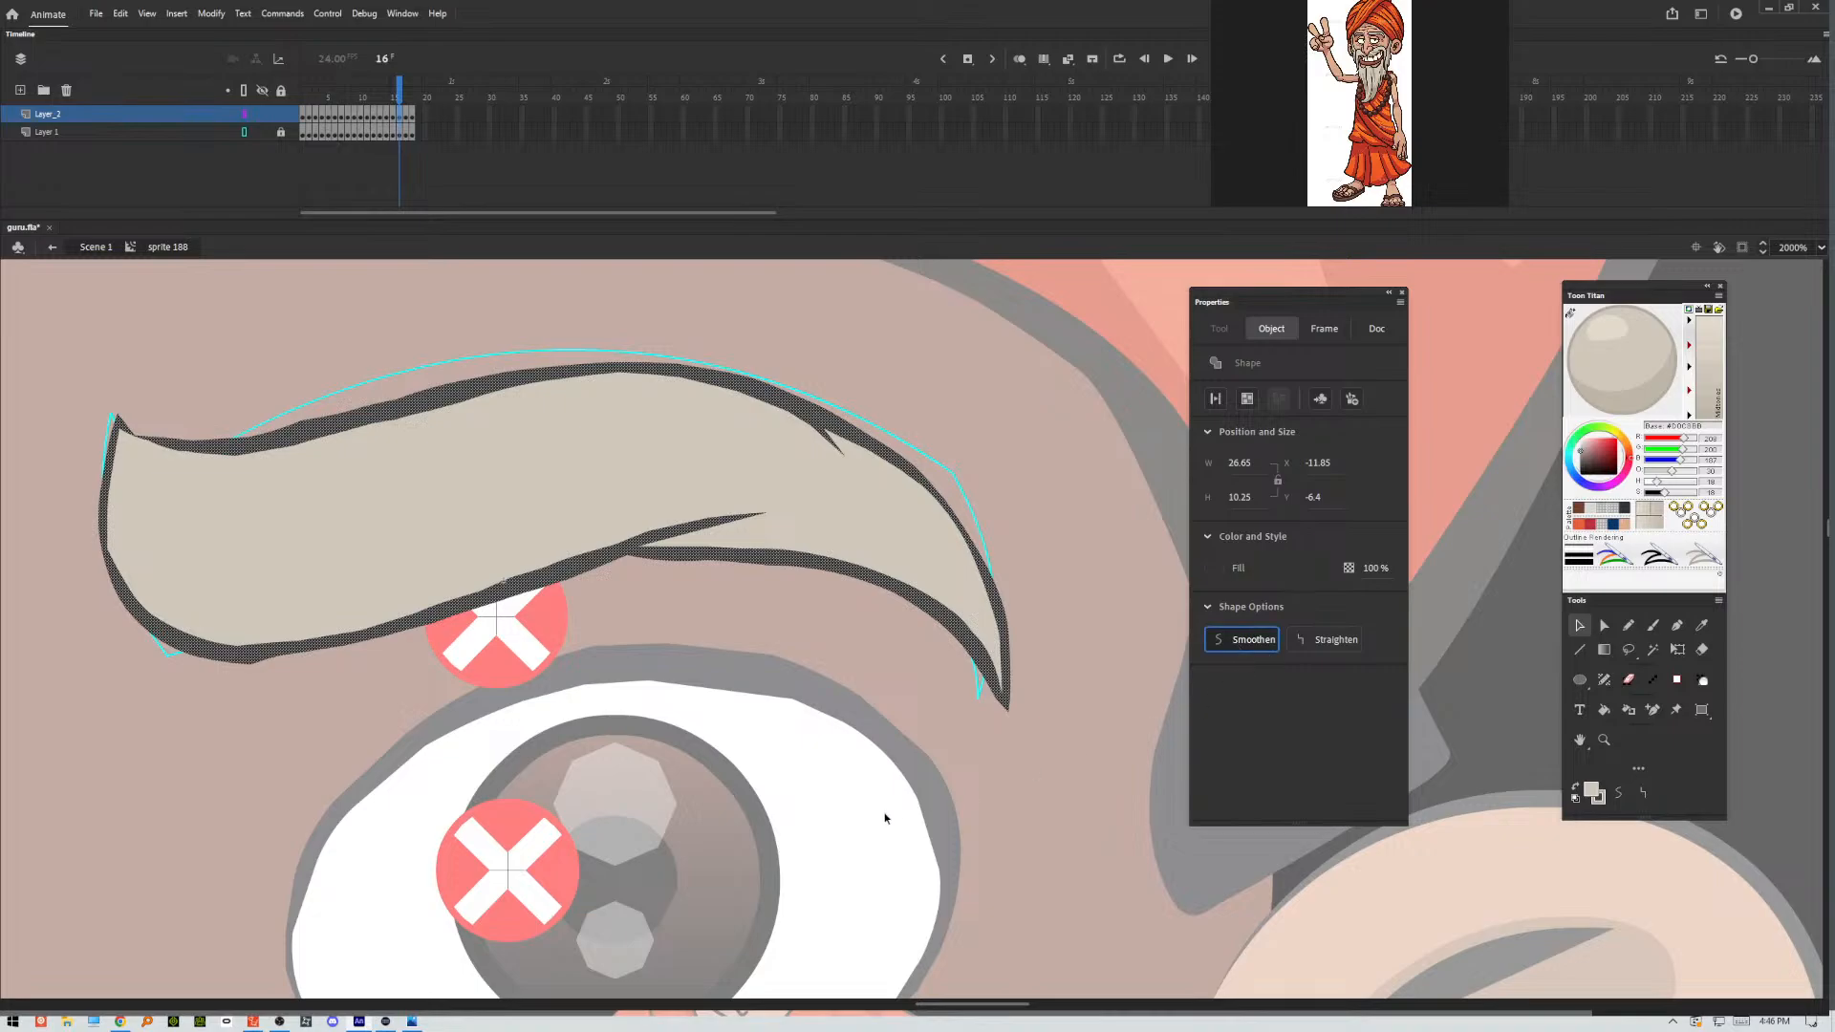
{"action": "left_click", "coordinate": [228, 384]}
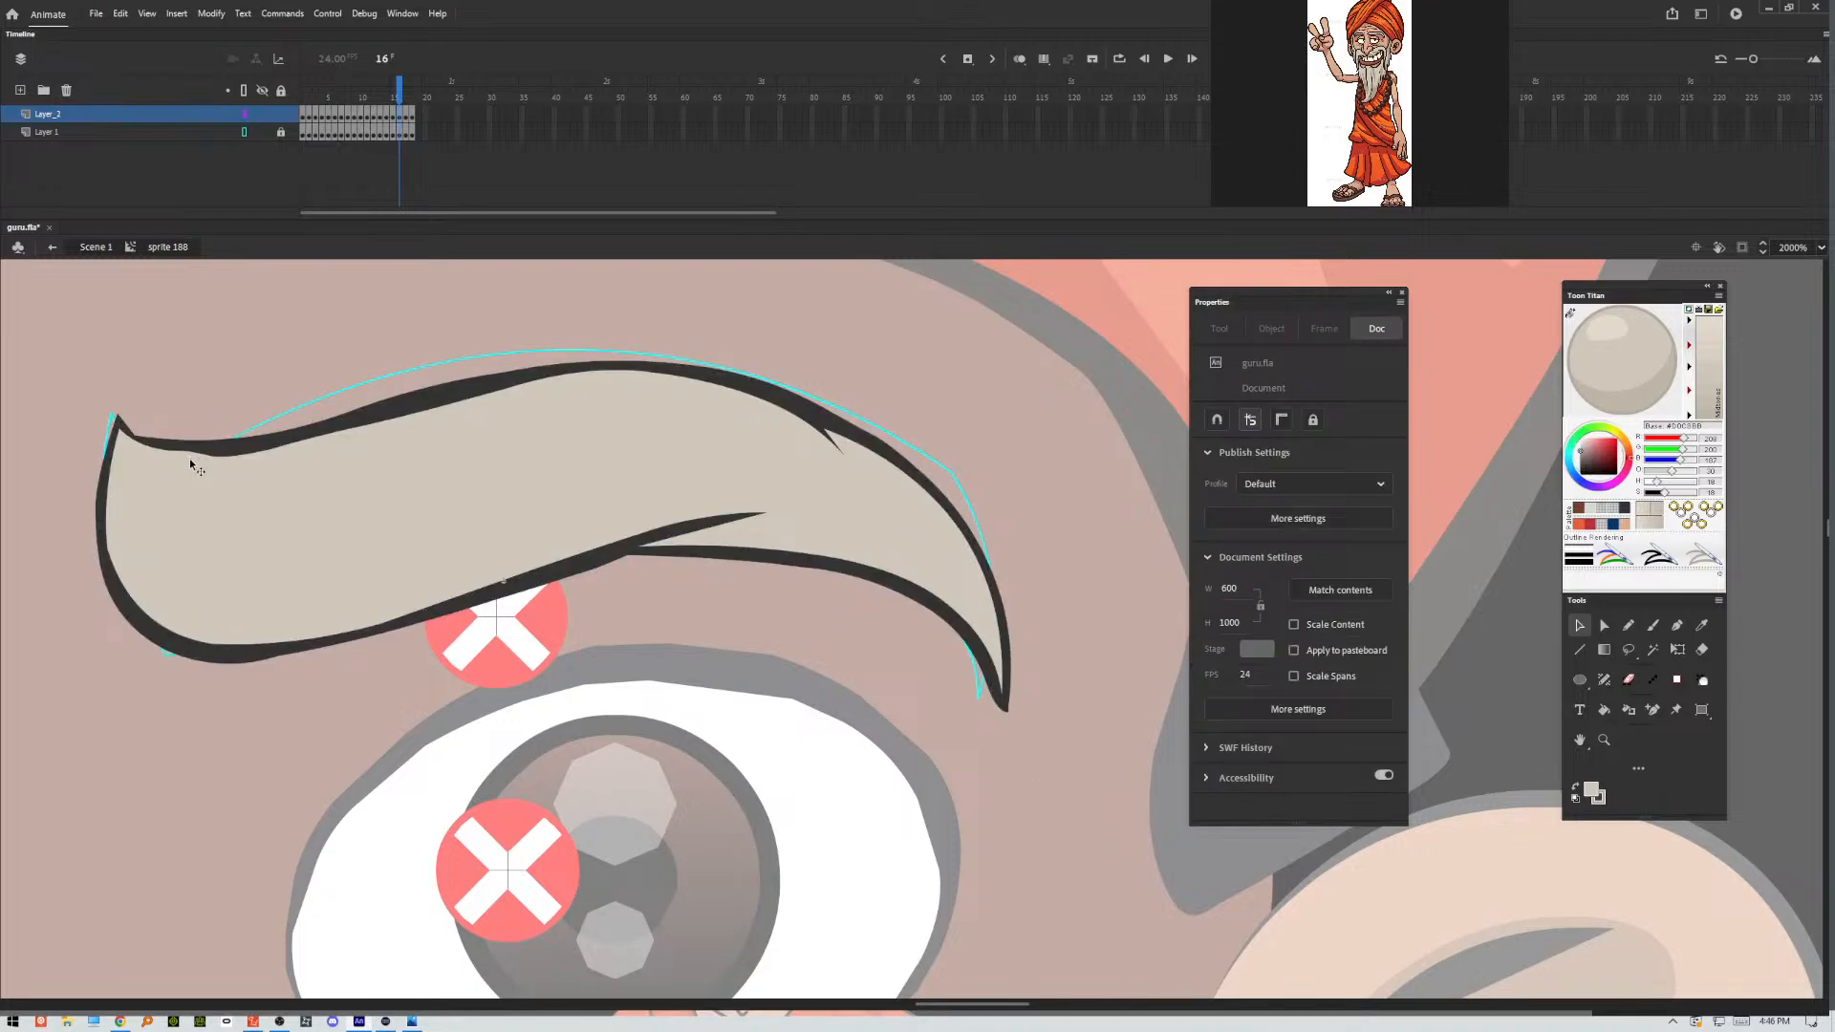
Round the inside of the frame 16 eyebrow's upper outline near the inner tip.
{"action": "left_click", "coordinate": [190, 459]}
{"action": "left_click", "coordinate": [208, 396]}
{"action": "left_click_drag", "start_coordinate": [185, 450], "coordinate": [199, 457]}
In frame 17, shape the eyebrow's blunt inner tip into a sharp point and thin the outline beside it.
{"action": "key", "text": "period"}
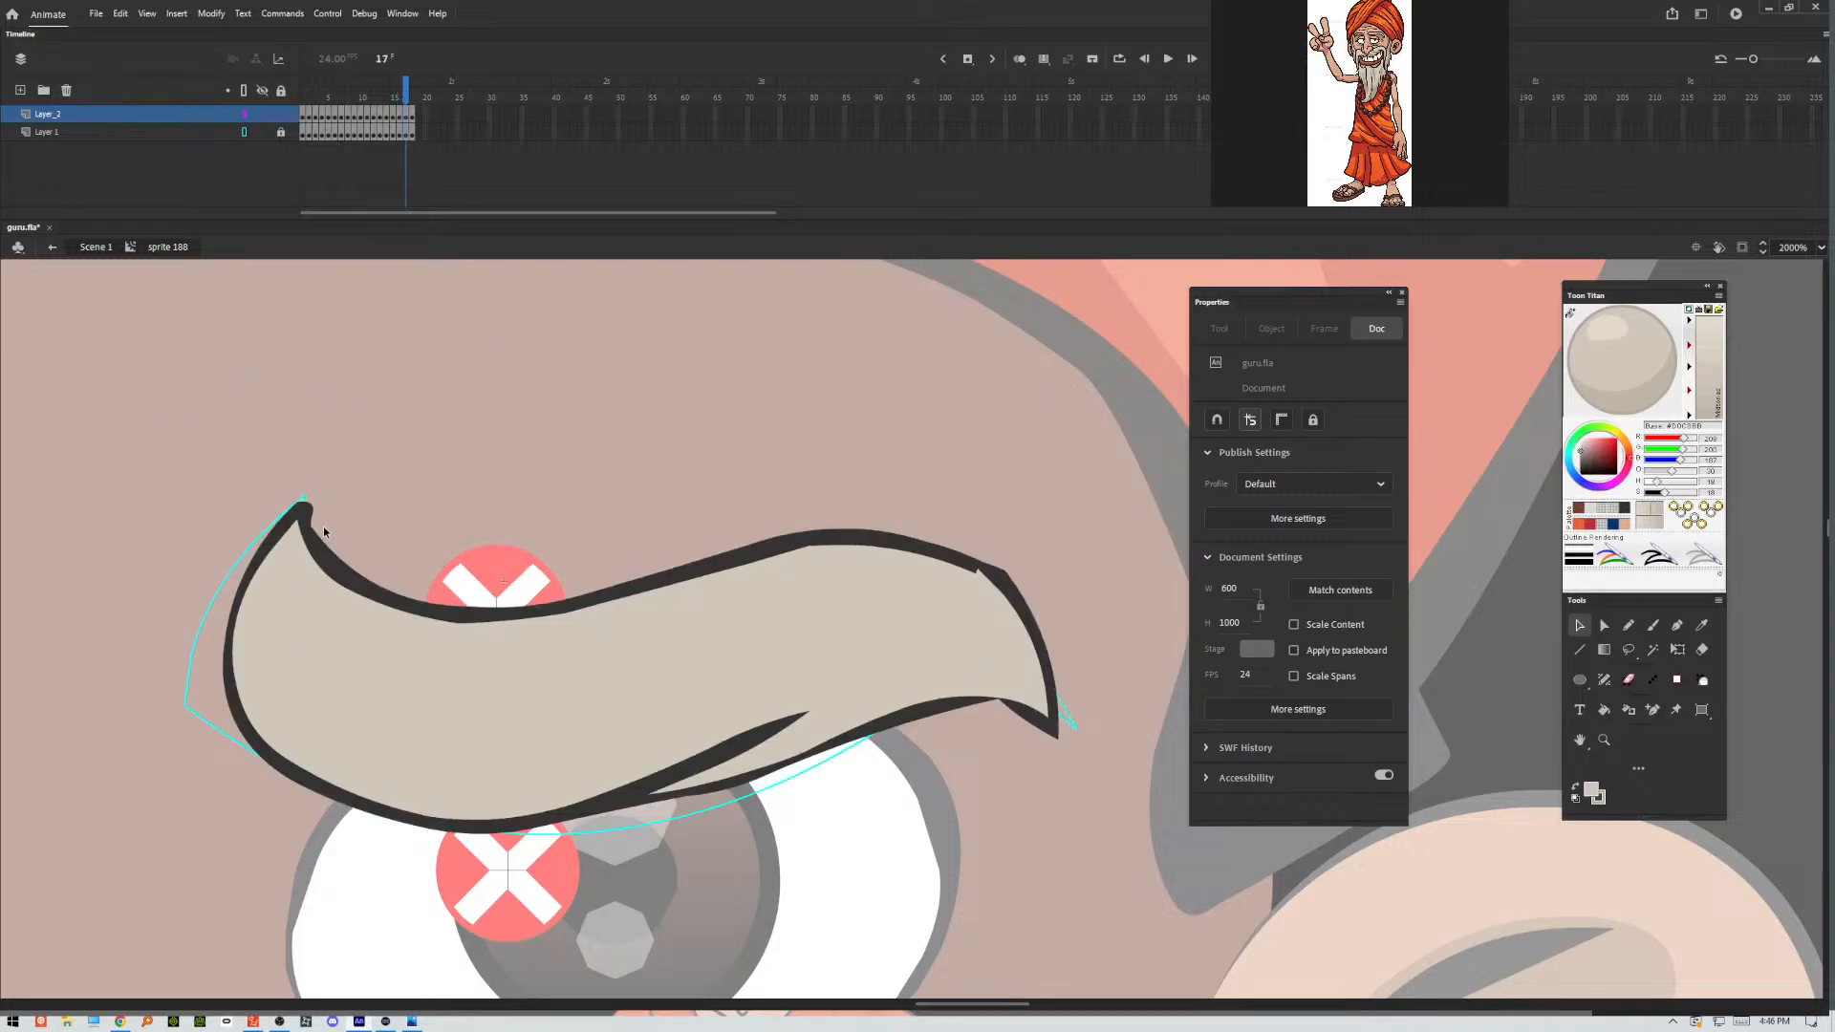
{"action": "left_click_drag", "start_coordinate": [311, 524], "coordinate": [283, 484]}
{"action": "left_click_drag", "start_coordinate": [324, 549], "coordinate": [294, 536]}
Form a pointed upper crease near the frame 17 eyebrow's outer end, then refine the underside outline and thin the lower crease.
{"action": "left_click_drag", "start_coordinate": [891, 551], "coordinate": [940, 604]}
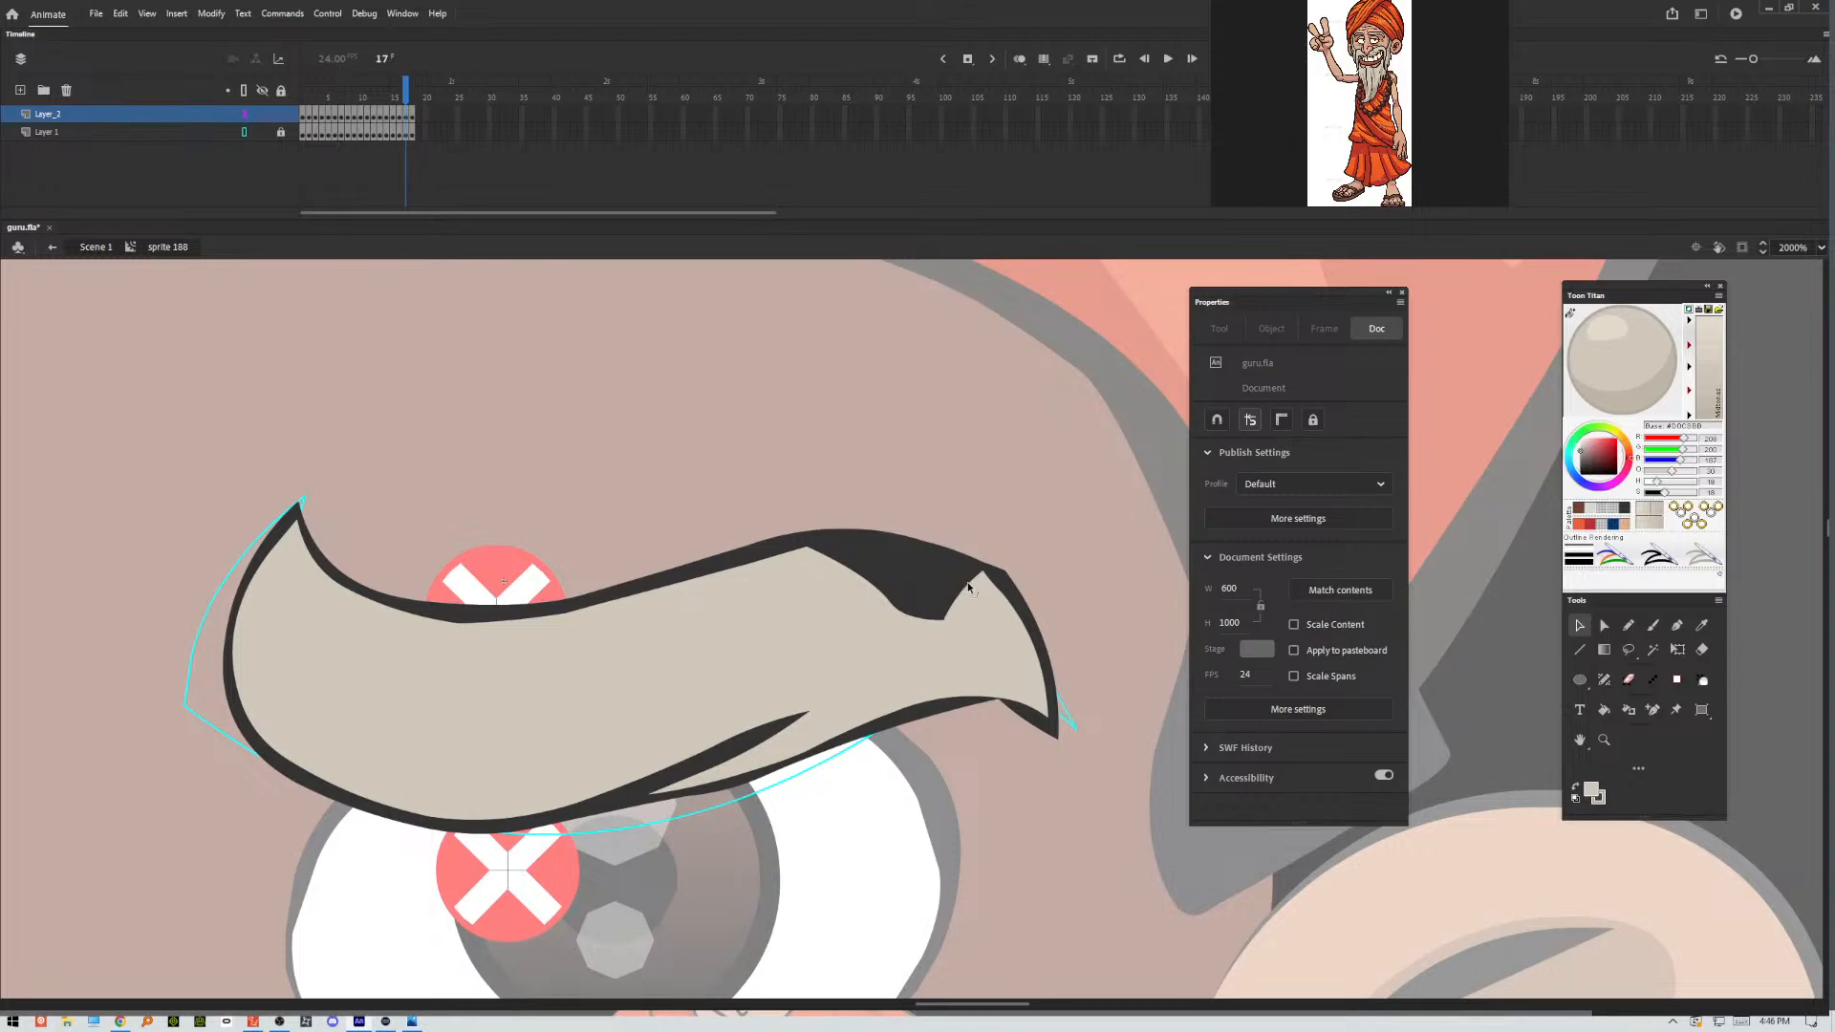
{"action": "mouse_move", "coordinate": [968, 587]}
{"action": "left_mouse_down"}
{"action": "mouse_move", "coordinate": [954, 554]}
{"action": "mouse_move", "coordinate": [980, 582]}
{"action": "left_mouse_up"}
{"action": "left_click_drag", "start_coordinate": [870, 586], "coordinate": [957, 578]}
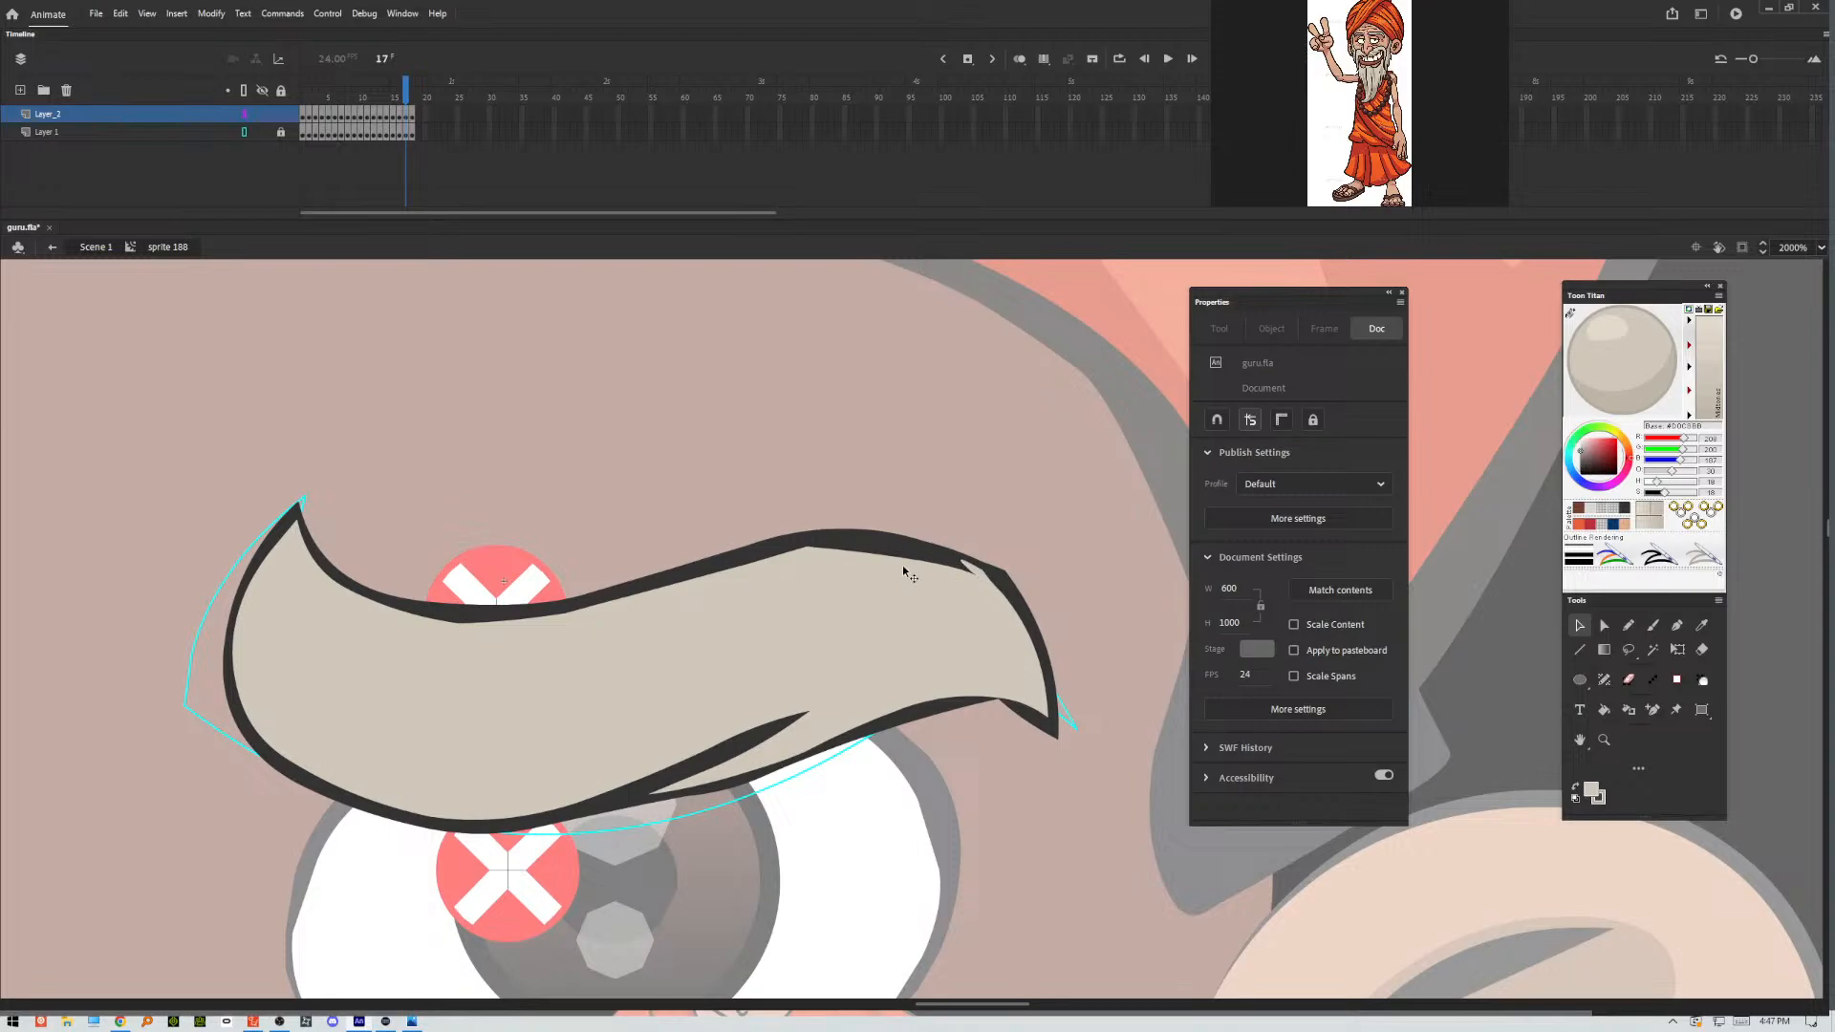
{"action": "left_click_drag", "start_coordinate": [867, 552], "coordinate": [832, 536]}
{"action": "left_click_drag", "start_coordinate": [998, 698], "coordinate": [992, 692]}
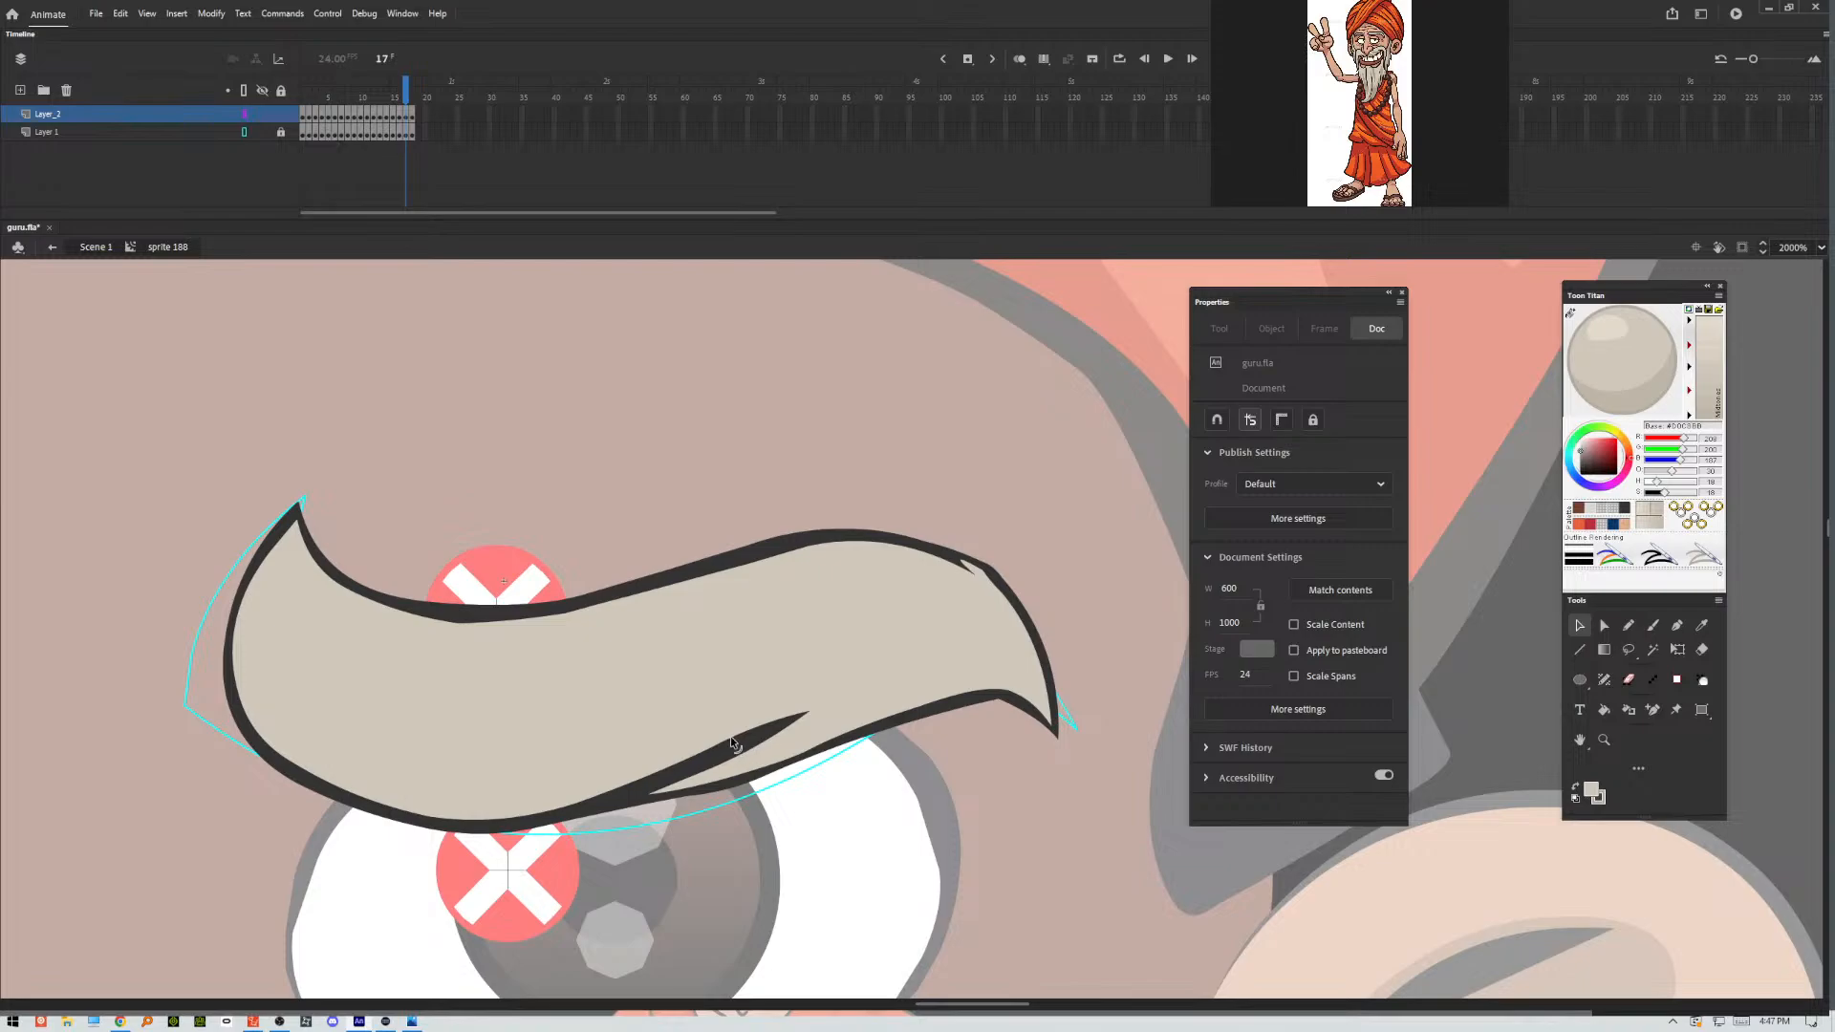
{"action": "left_click_drag", "start_coordinate": [731, 738], "coordinate": [785, 730]}
In frame 18, smooth the outline at the eyebrow's inner tip and taper the outer tip into a thin point.
{"action": "key", "text": "period"}
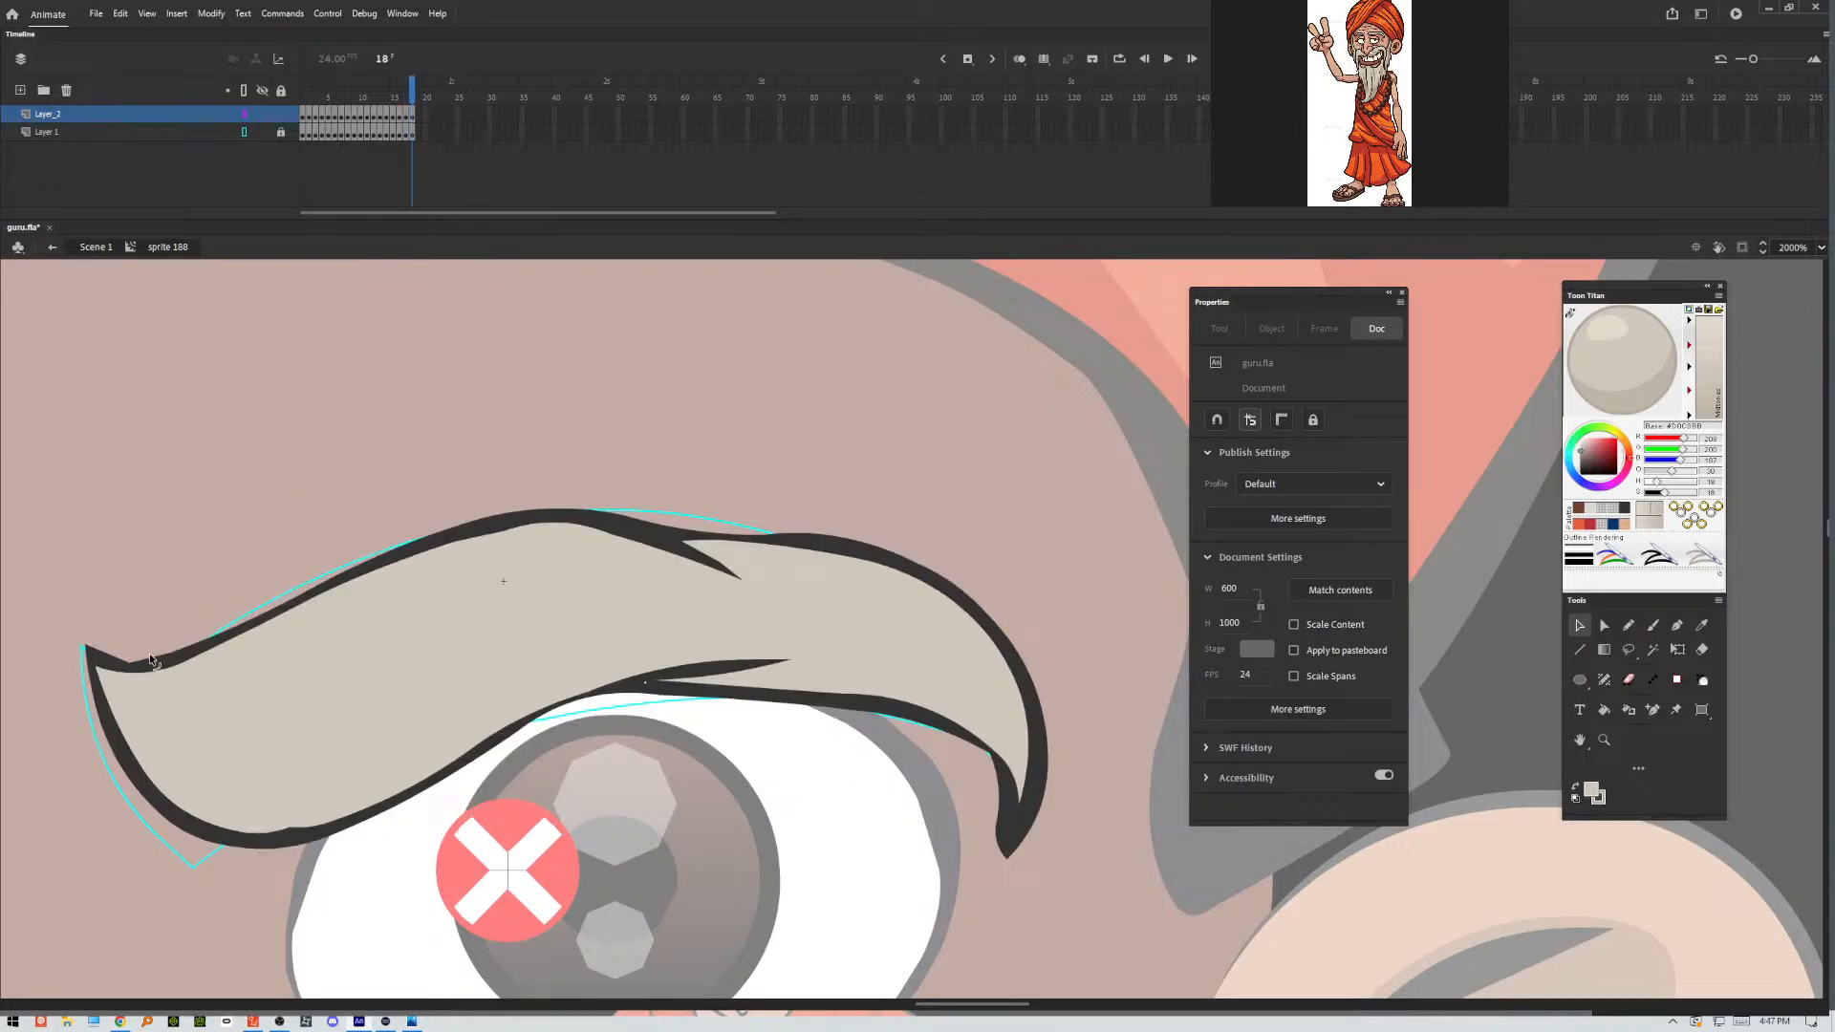
{"action": "left_click_drag", "start_coordinate": [148, 651], "coordinate": [102, 662]}
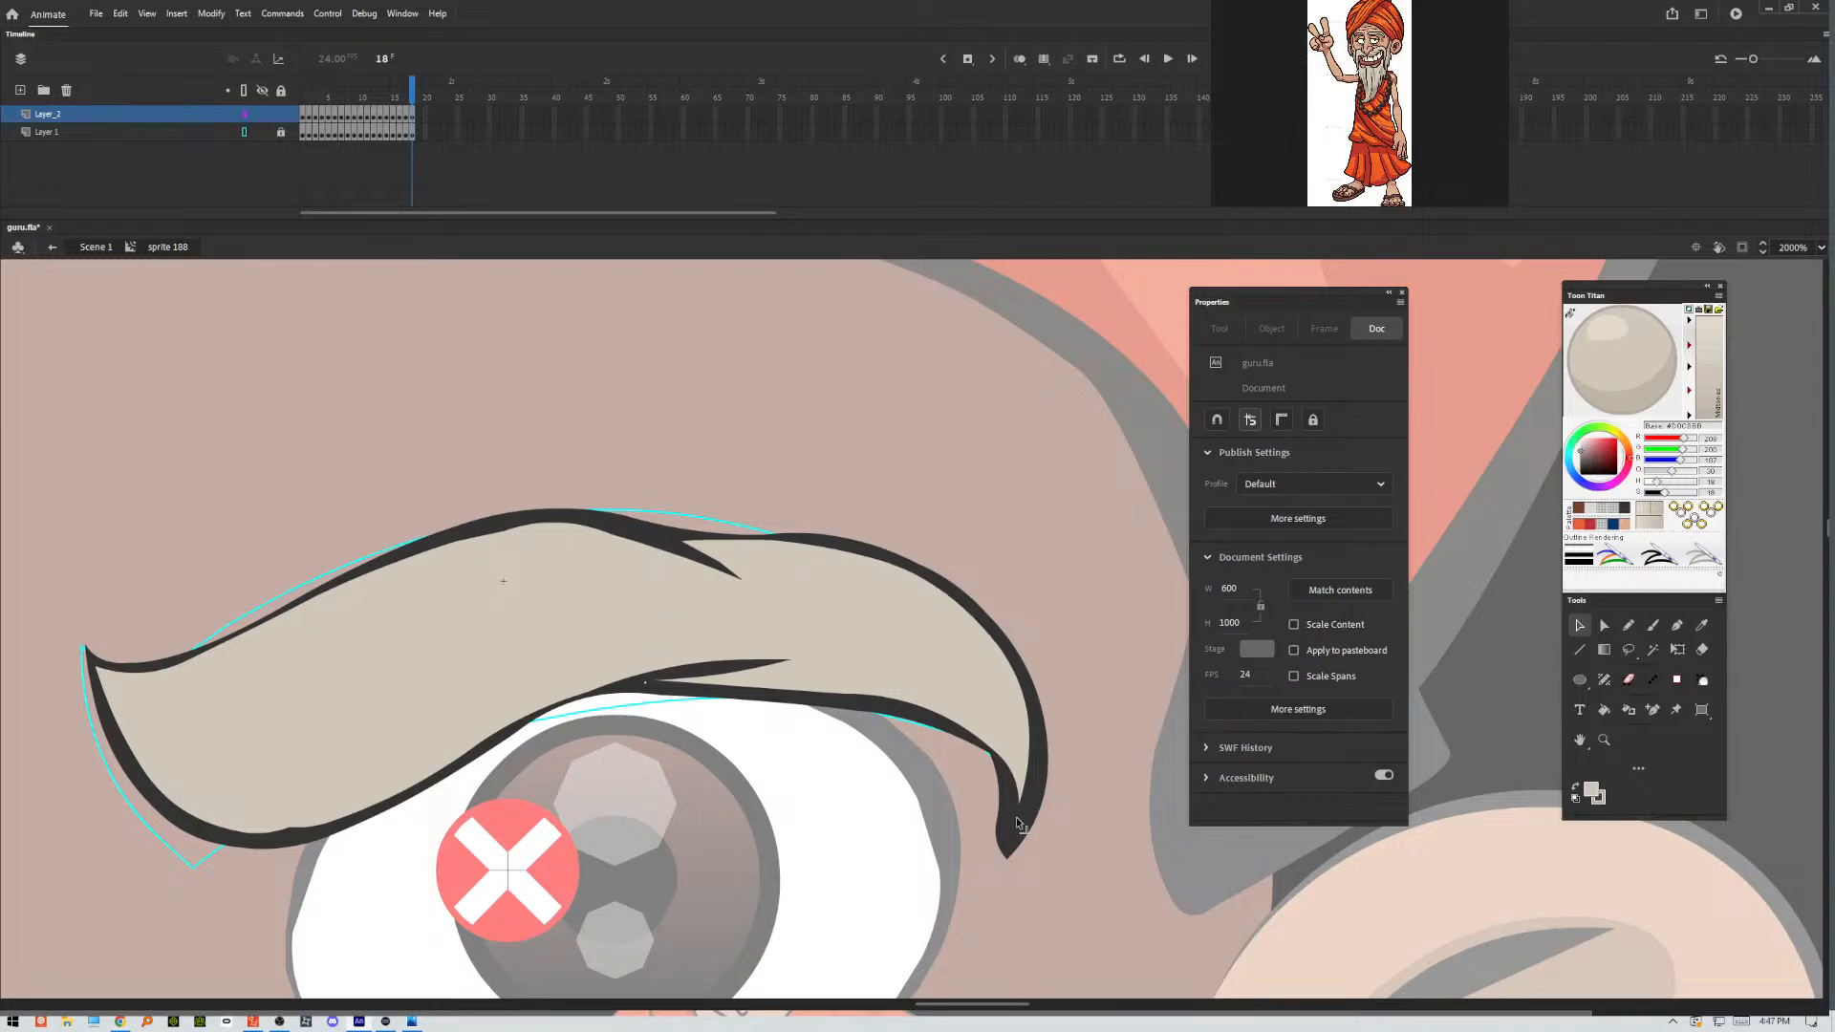
{"action": "left_click_drag", "start_coordinate": [1017, 807], "coordinate": [1008, 877]}
{"action": "left_click_drag", "start_coordinate": [1035, 812], "coordinate": [1022, 811]}
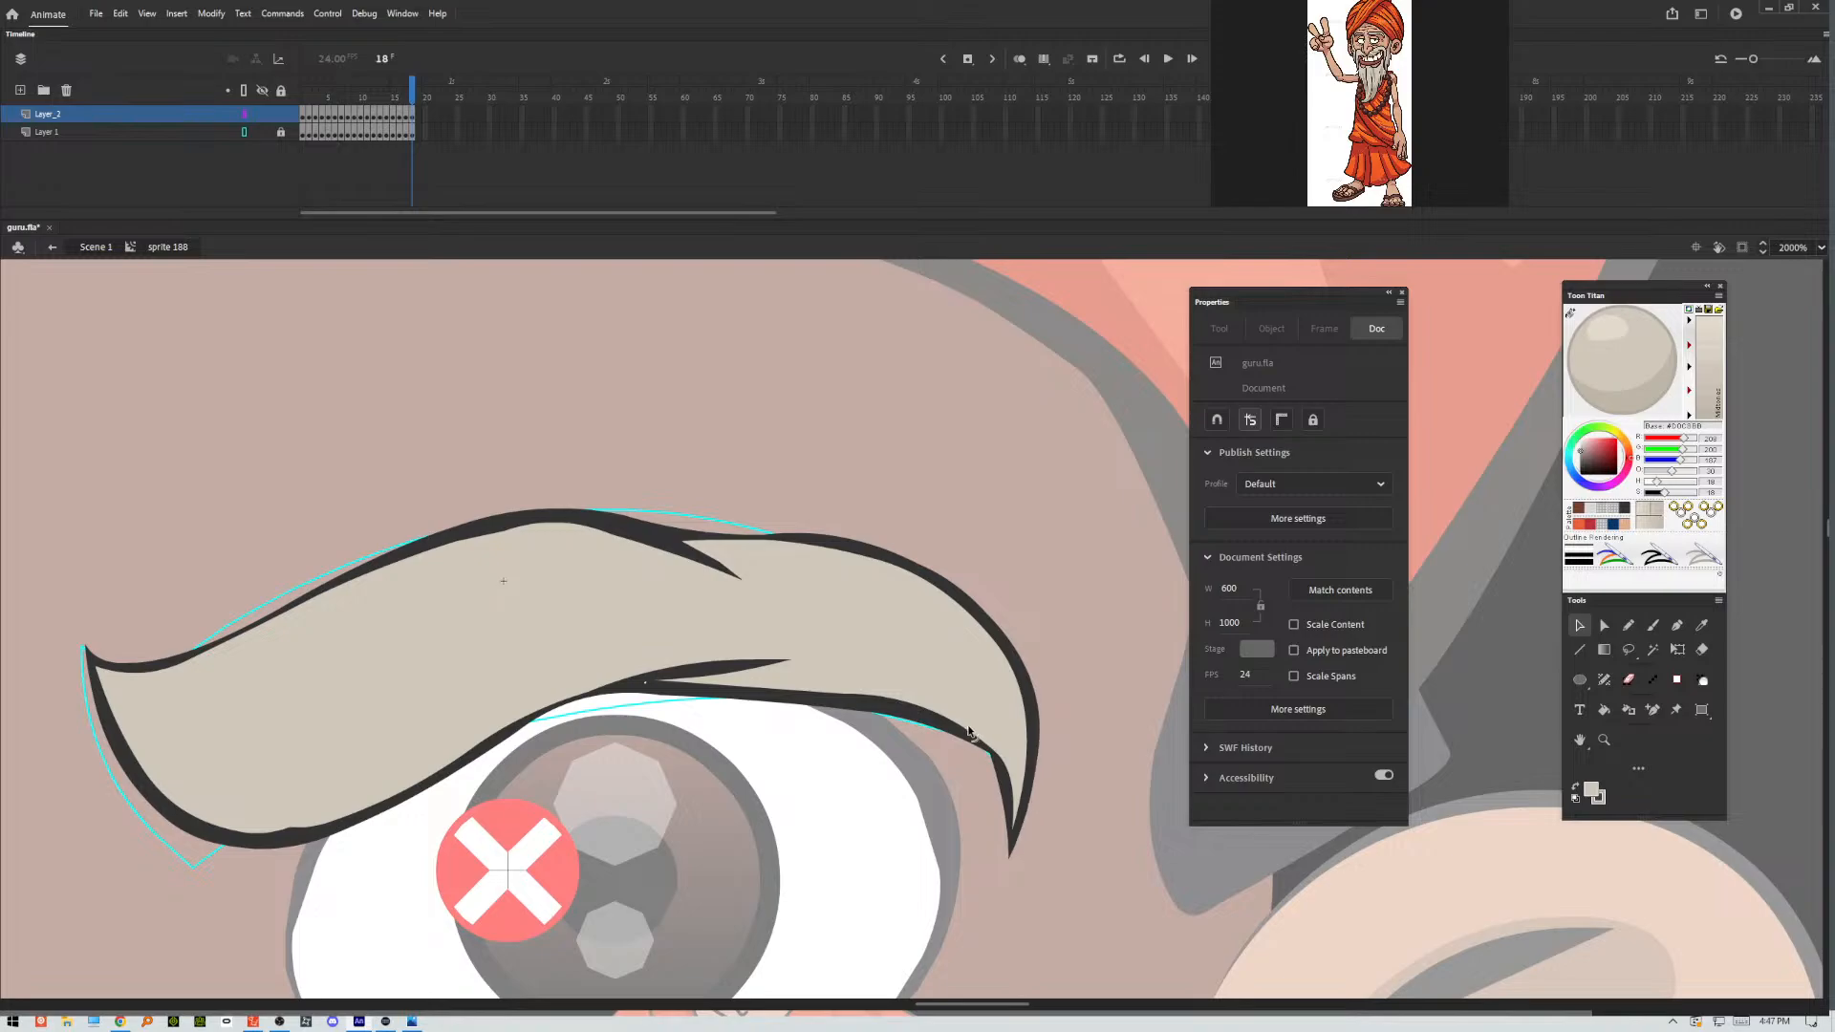
{"action": "left_click_drag", "start_coordinate": [971, 736], "coordinate": [976, 727]}
Clear the stray sliver at the base of the frame 18 eyebrow's underside crease and narrow the crease to a point.
{"action": "left_click_drag", "start_coordinate": [656, 679], "coordinate": [638, 685]}
{"action": "left_click", "coordinate": [663, 683]}
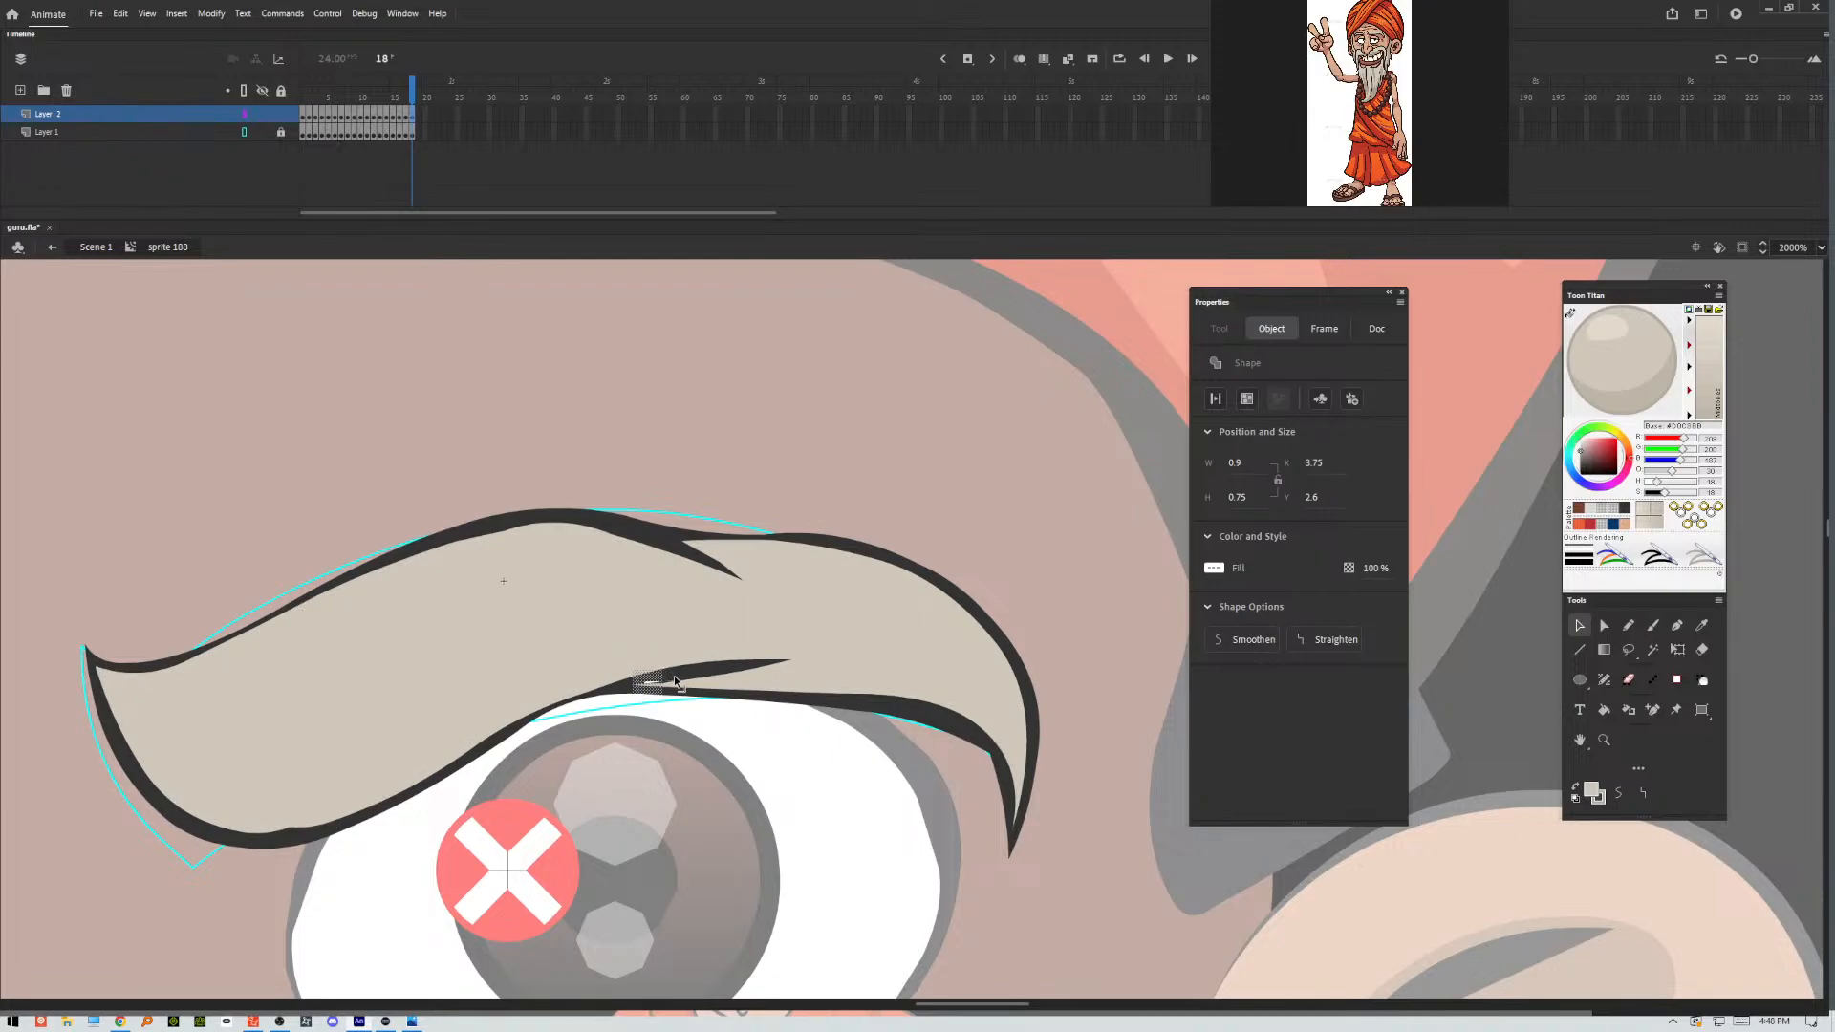
{"action": "key", "text": "ctrl+equal"}
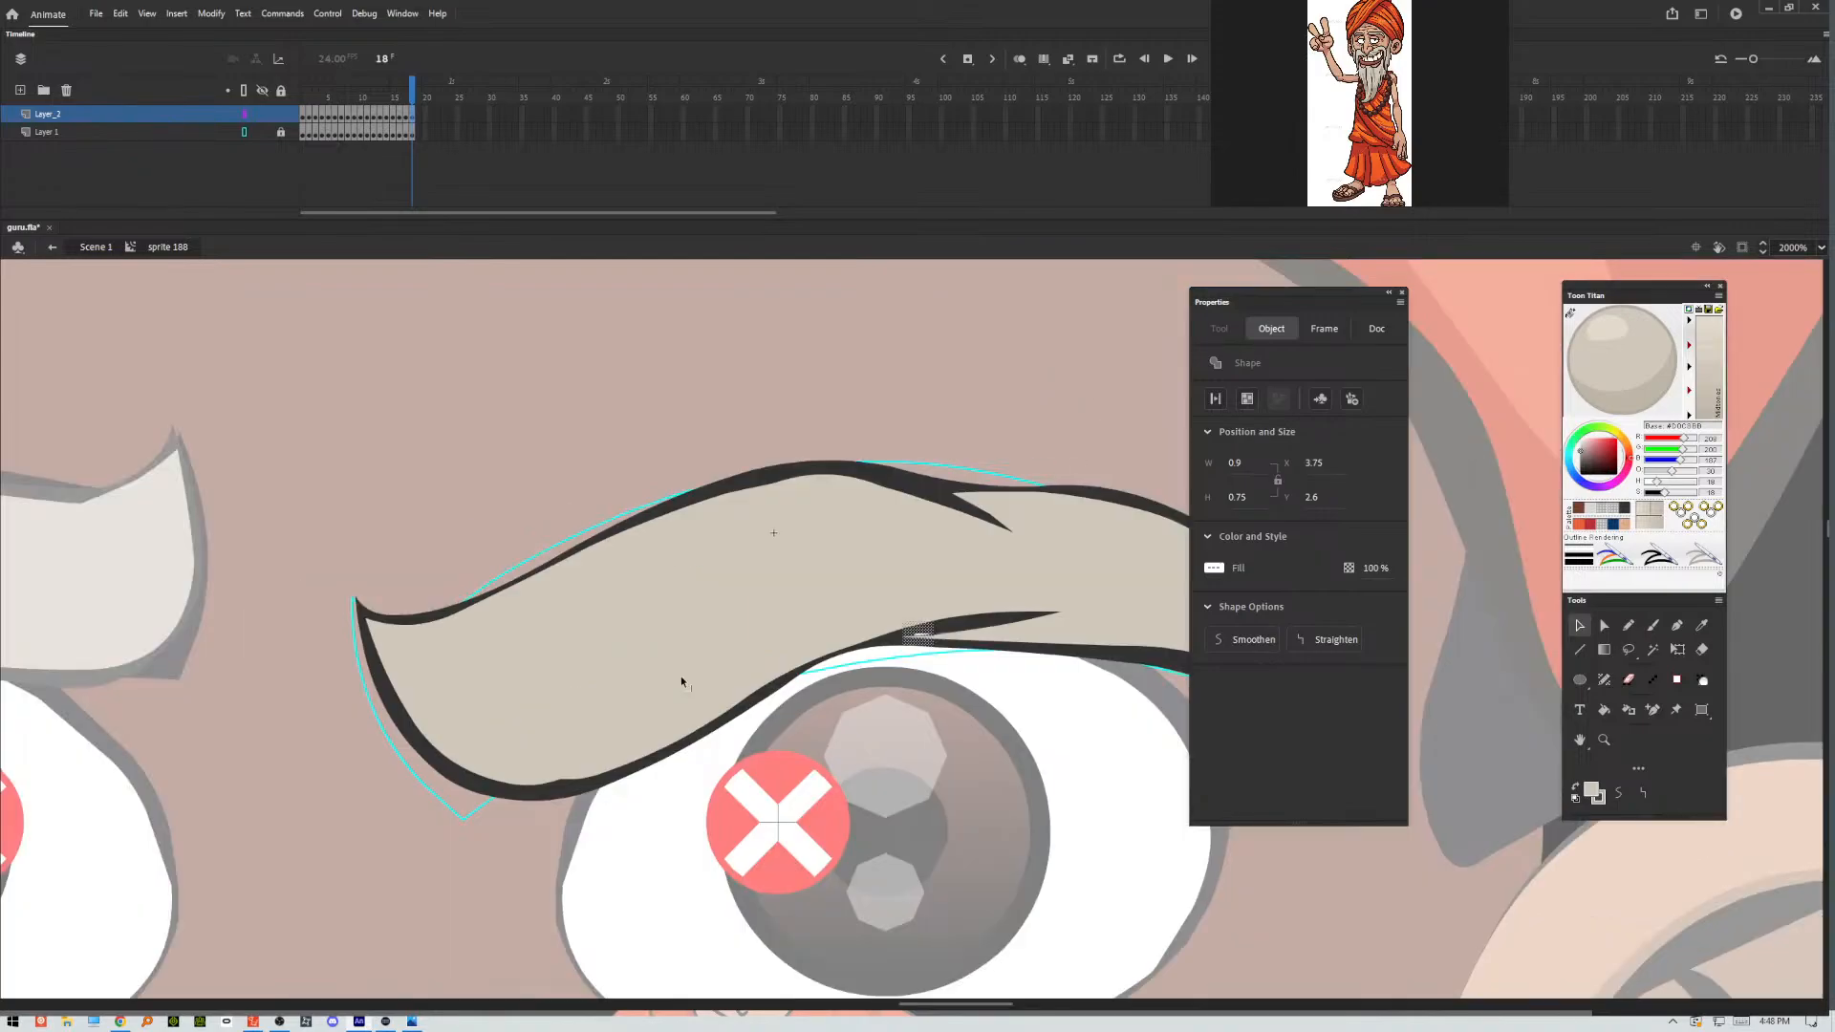
{"action": "left_click", "coordinate": [908, 703]}
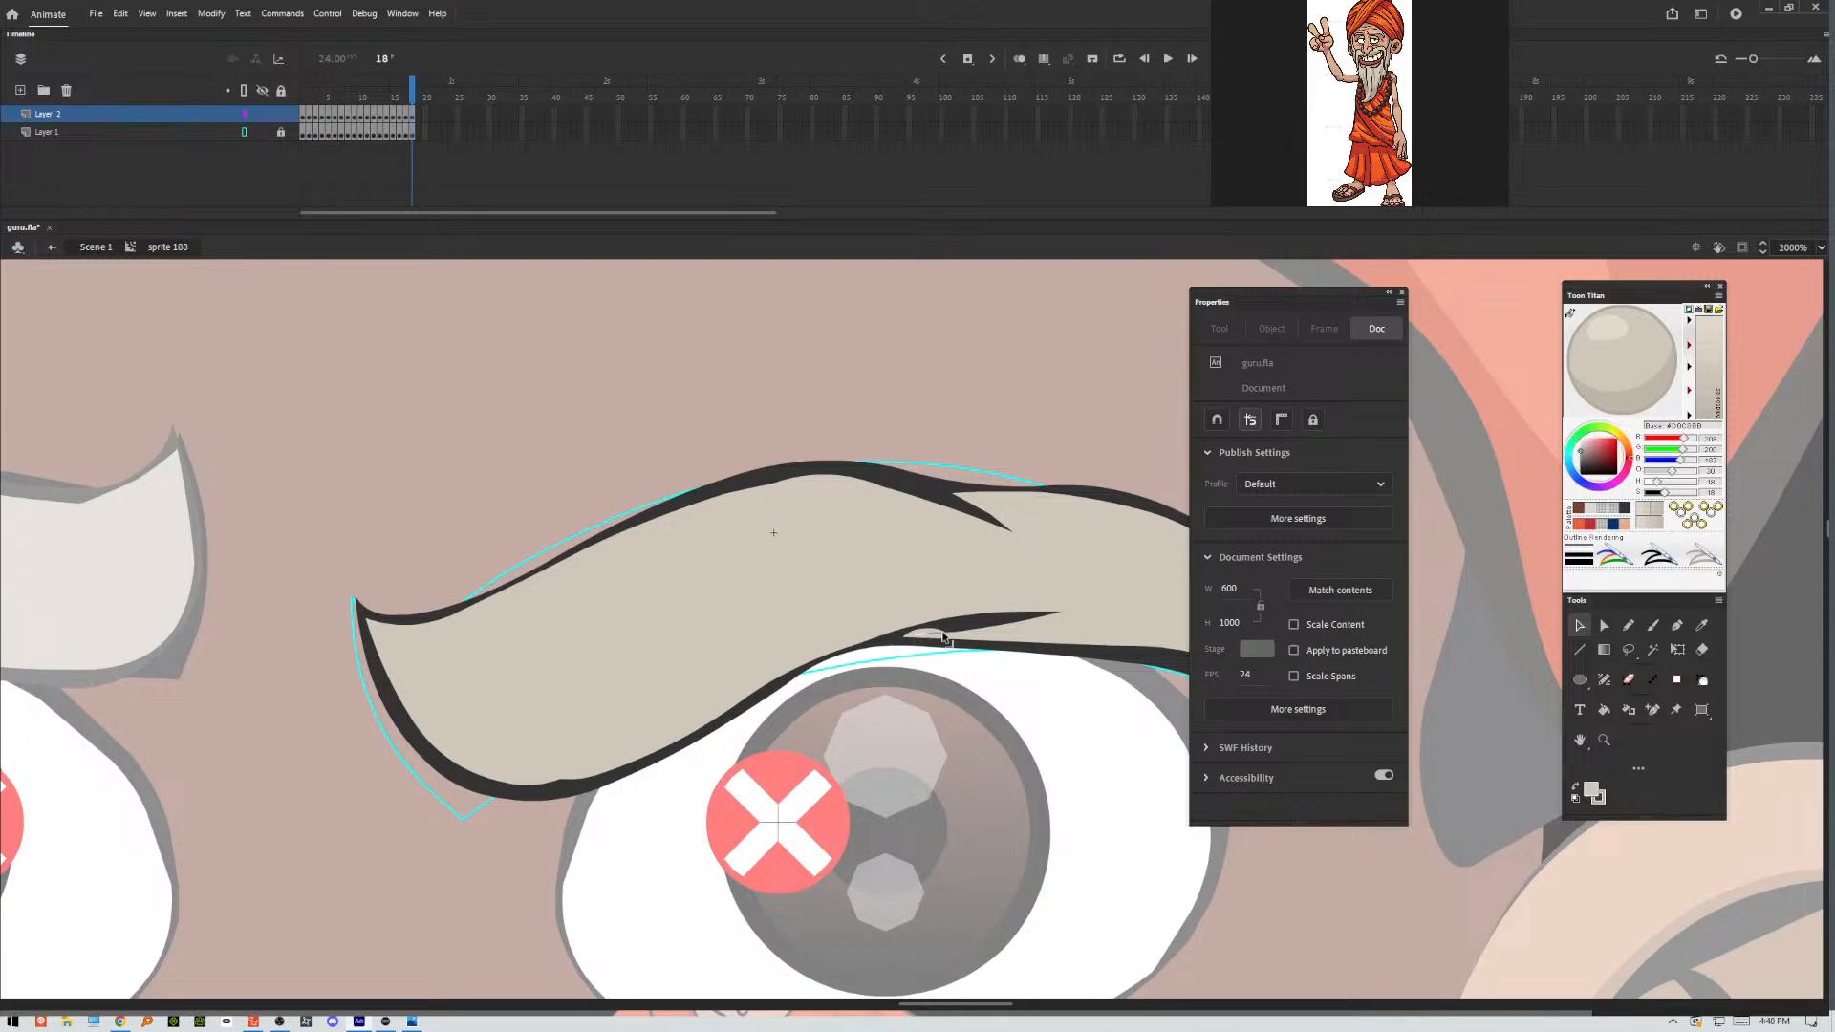
{"action": "mouse_move", "coordinate": [943, 635]}
{"action": "left_mouse_down"}
{"action": "mouse_move", "coordinate": [880, 640]}
{"action": "mouse_move", "coordinate": [1043, 614]}
{"action": "mouse_move", "coordinate": [1082, 632]}
{"action": "mouse_move", "coordinate": [1042, 613]}
{"action": "left_mouse_up"}
{"action": "left_click_drag", "start_coordinate": [949, 630], "coordinate": [897, 642]}
{"action": "left_click_drag", "start_coordinate": [932, 644], "coordinate": [873, 632]}
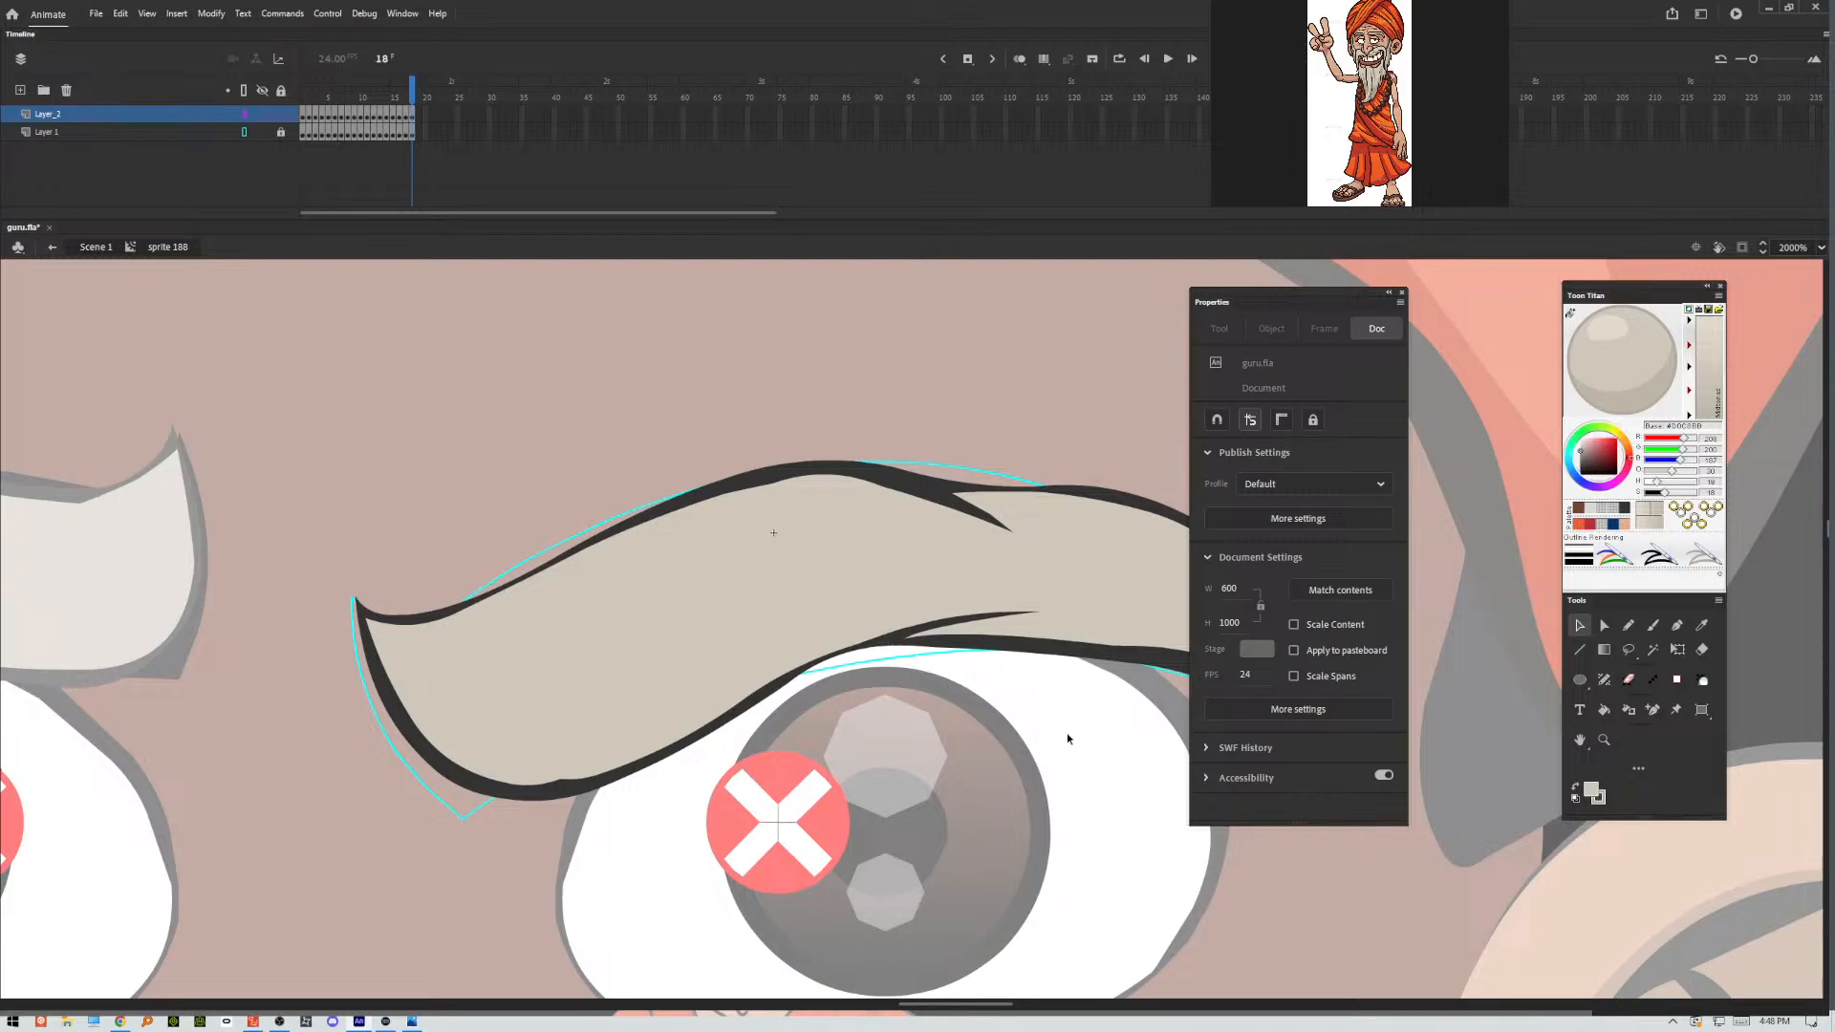
In frame 18, delete the extra anchor point on the fill edge at the eyebrow's rounded underside to smooth the outline's bump.
{"action": "left_click_drag", "start_coordinate": [1045, 749], "coordinate": [862, 800]}
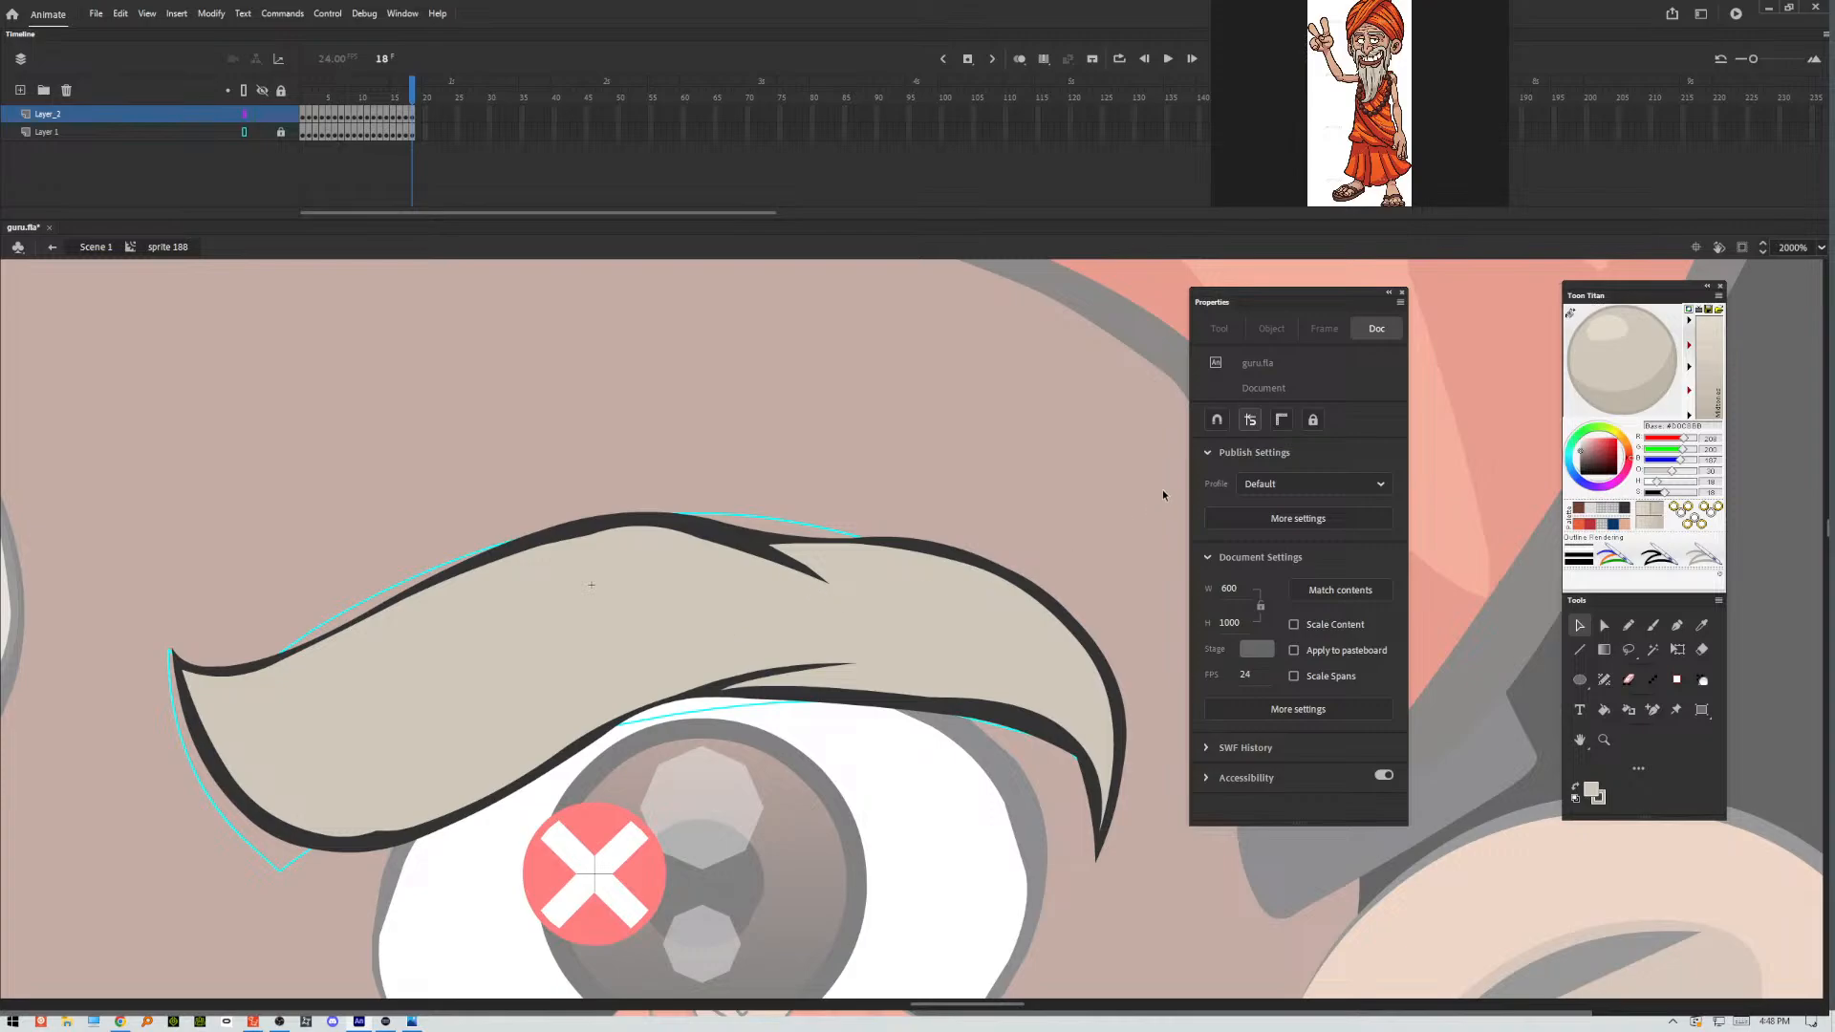
{"action": "left_click", "coordinate": [1603, 623]}
{"action": "left_click", "coordinate": [382, 841]}
{"action": "left_click", "coordinate": [379, 832]}
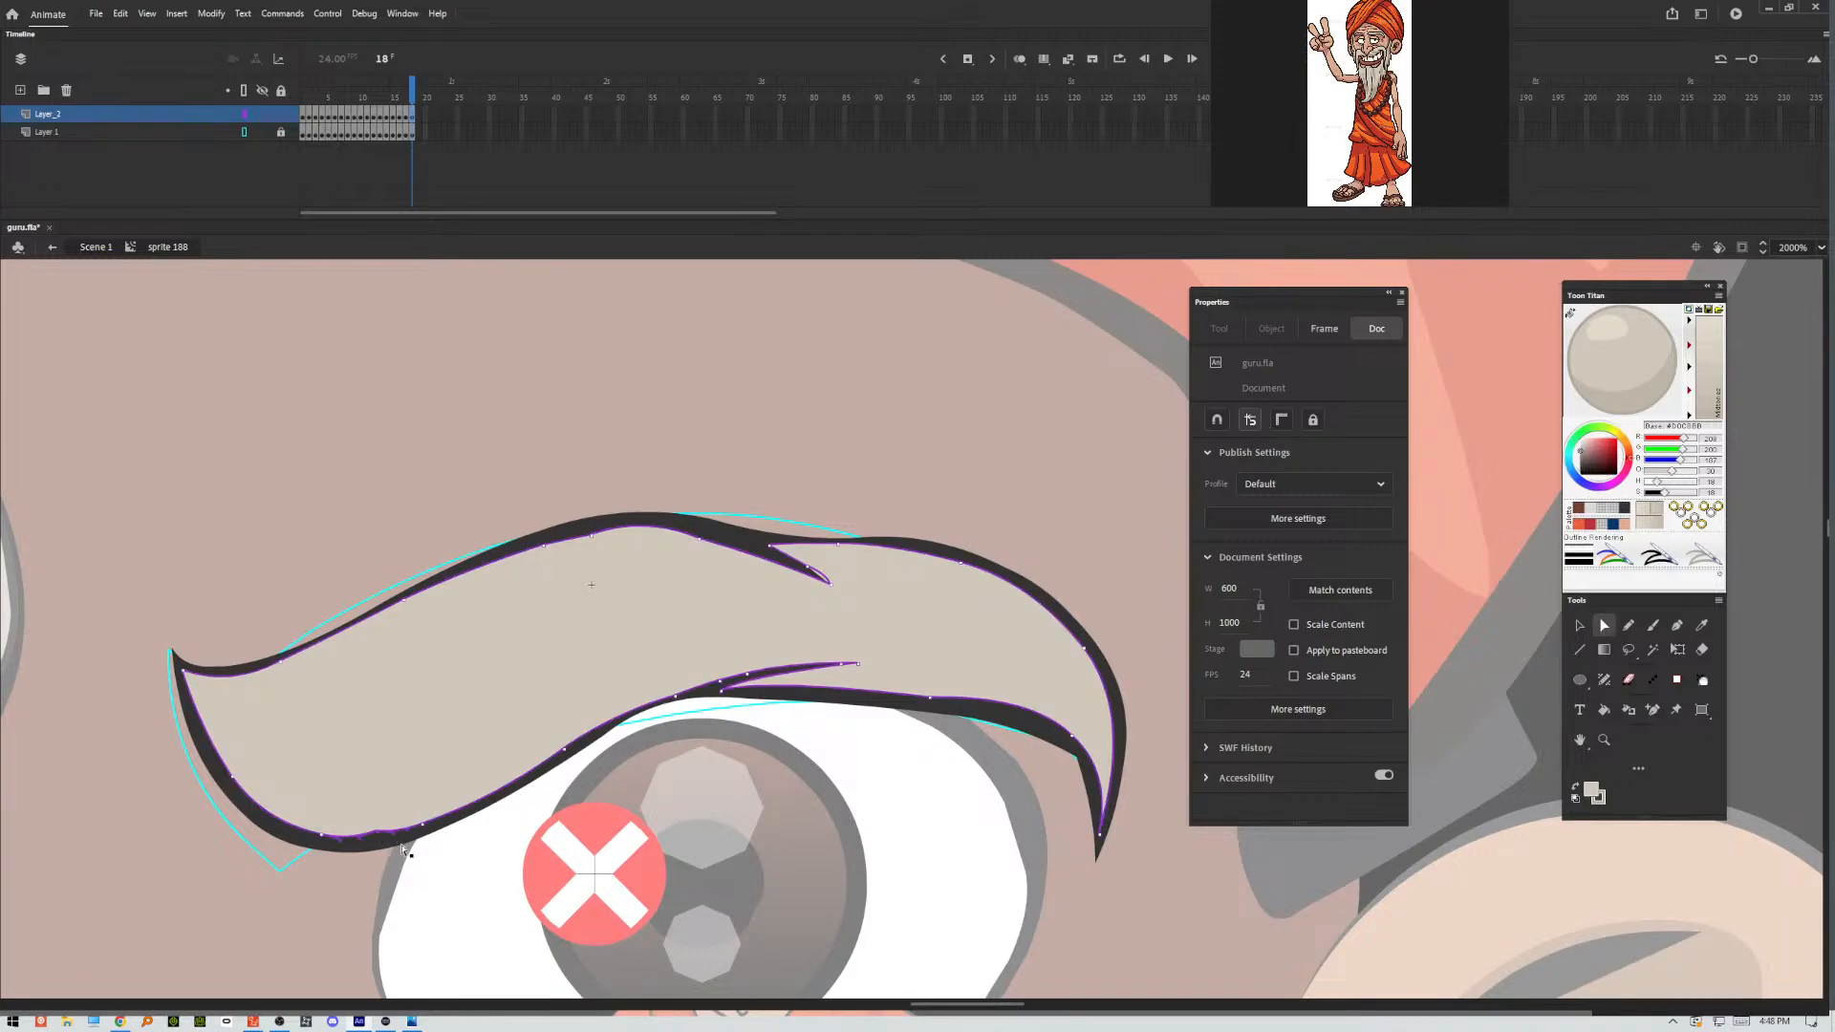
{"action": "key", "text": "Delete"}
{"action": "left_click", "coordinate": [1580, 625]}
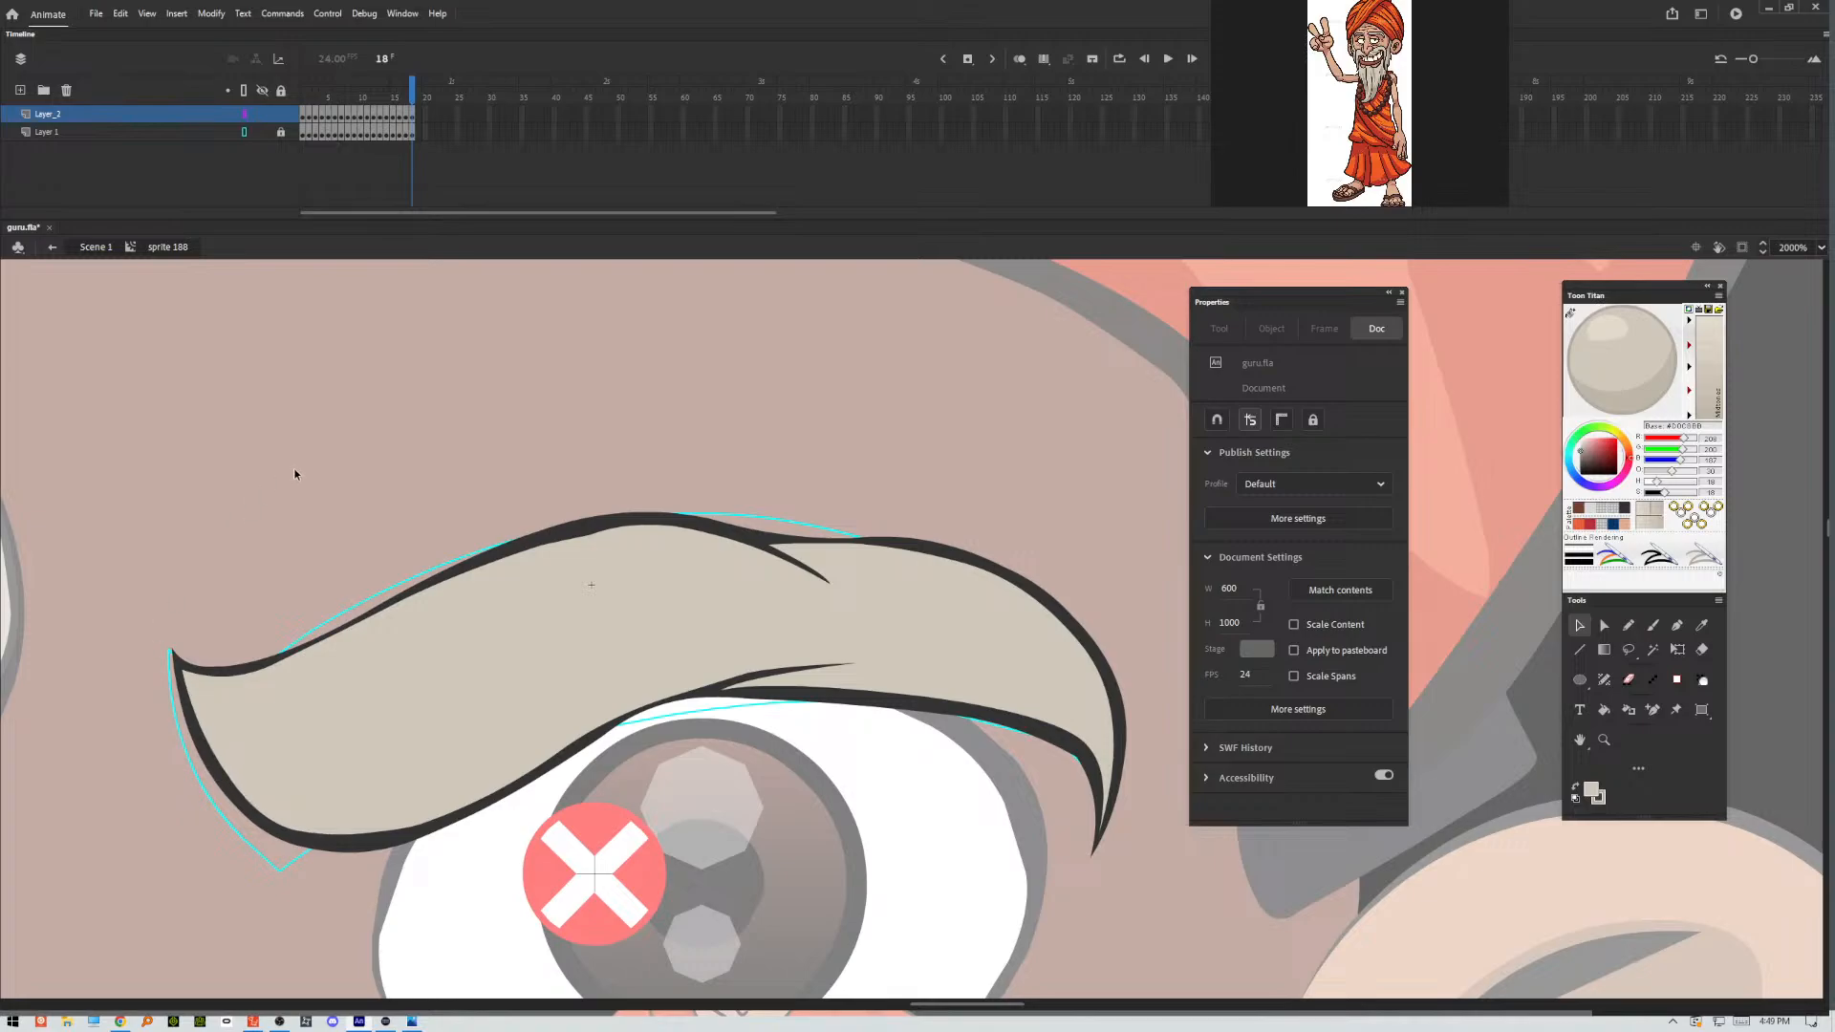
Return to frame 1 of the eyebrow timeline, save the document, and delete the locked Layer_1.
{"action": "left_click", "coordinate": [304, 114]}
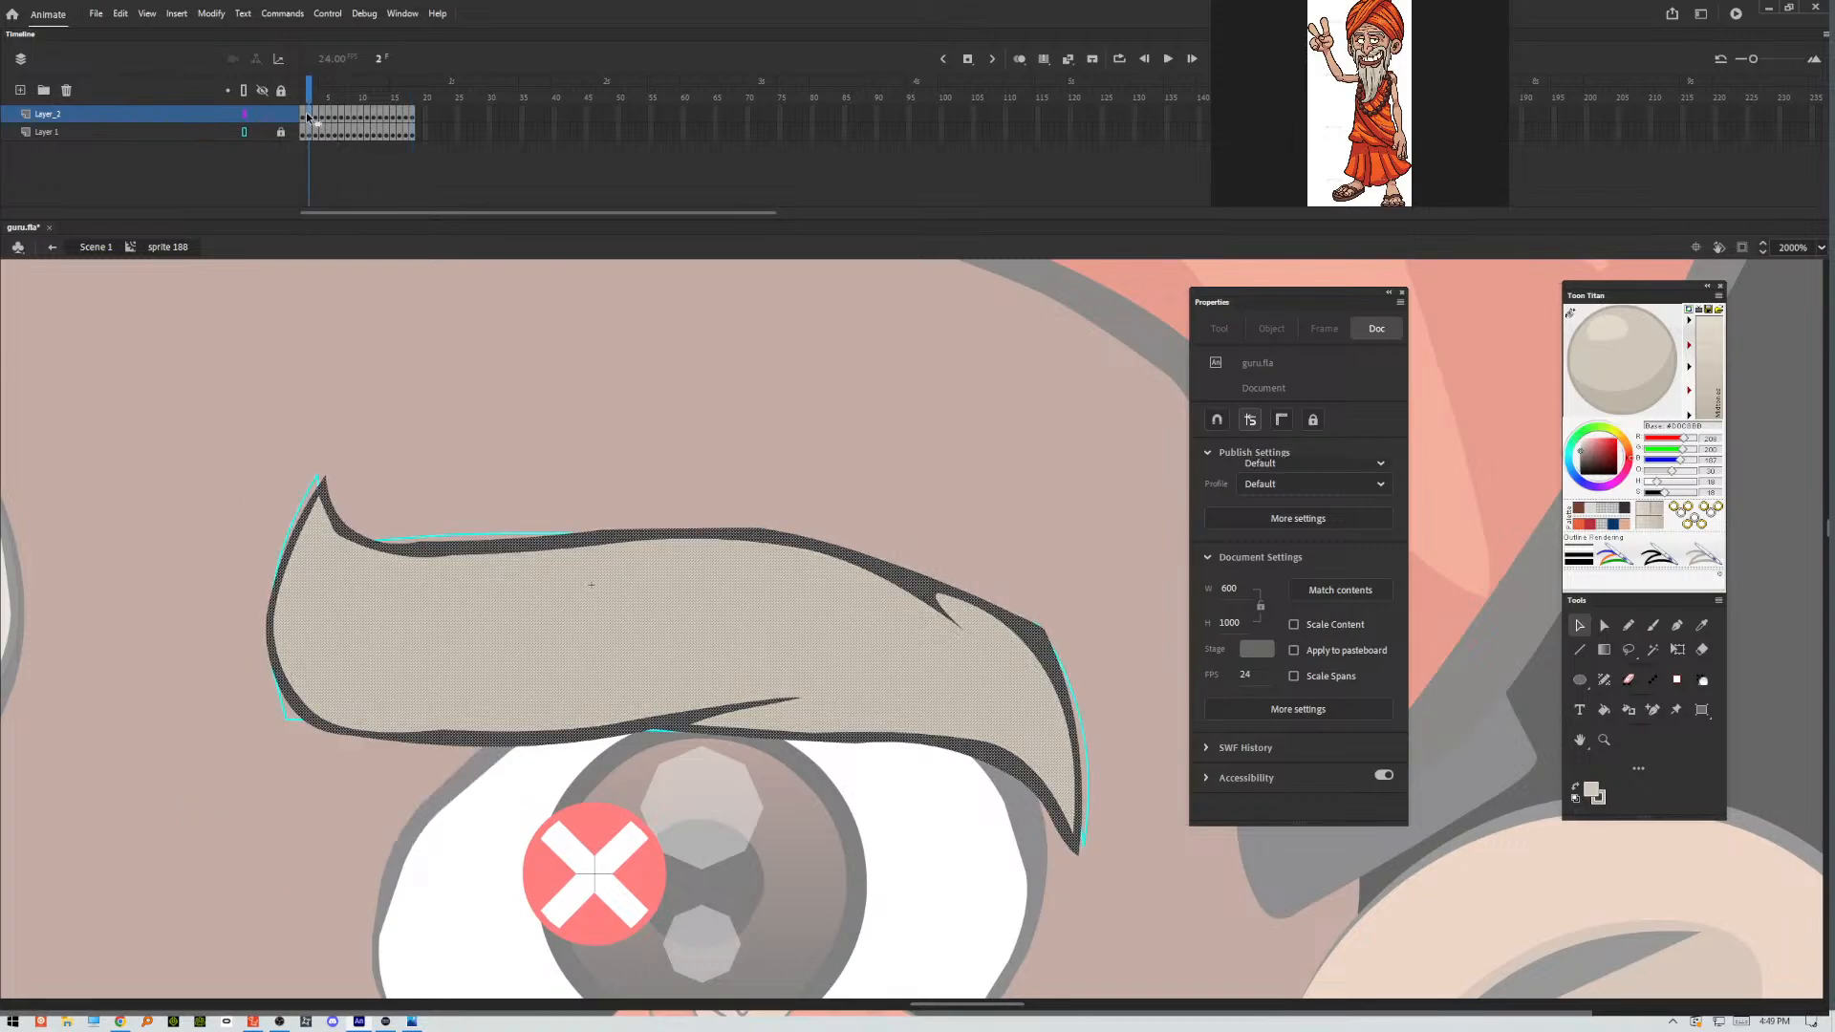
{"action": "left_click", "coordinate": [418, 384]}
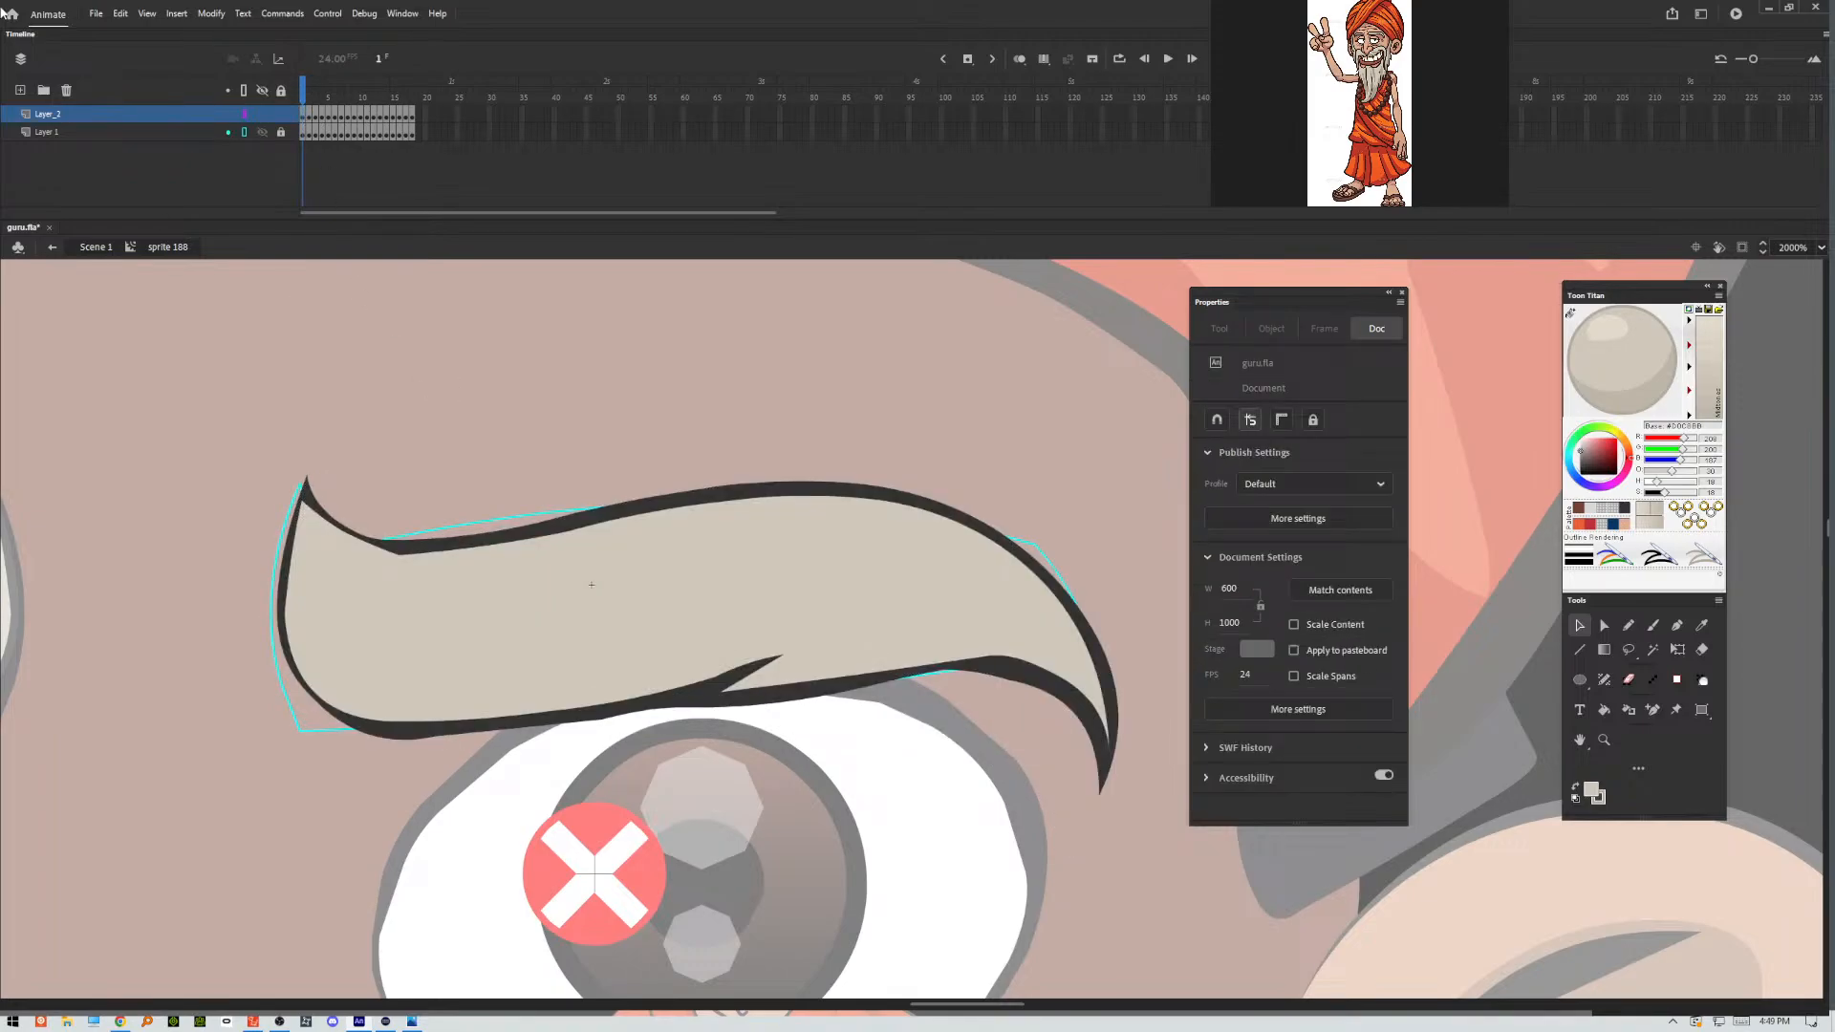
{"action": "left_click", "coordinate": [96, 14]}
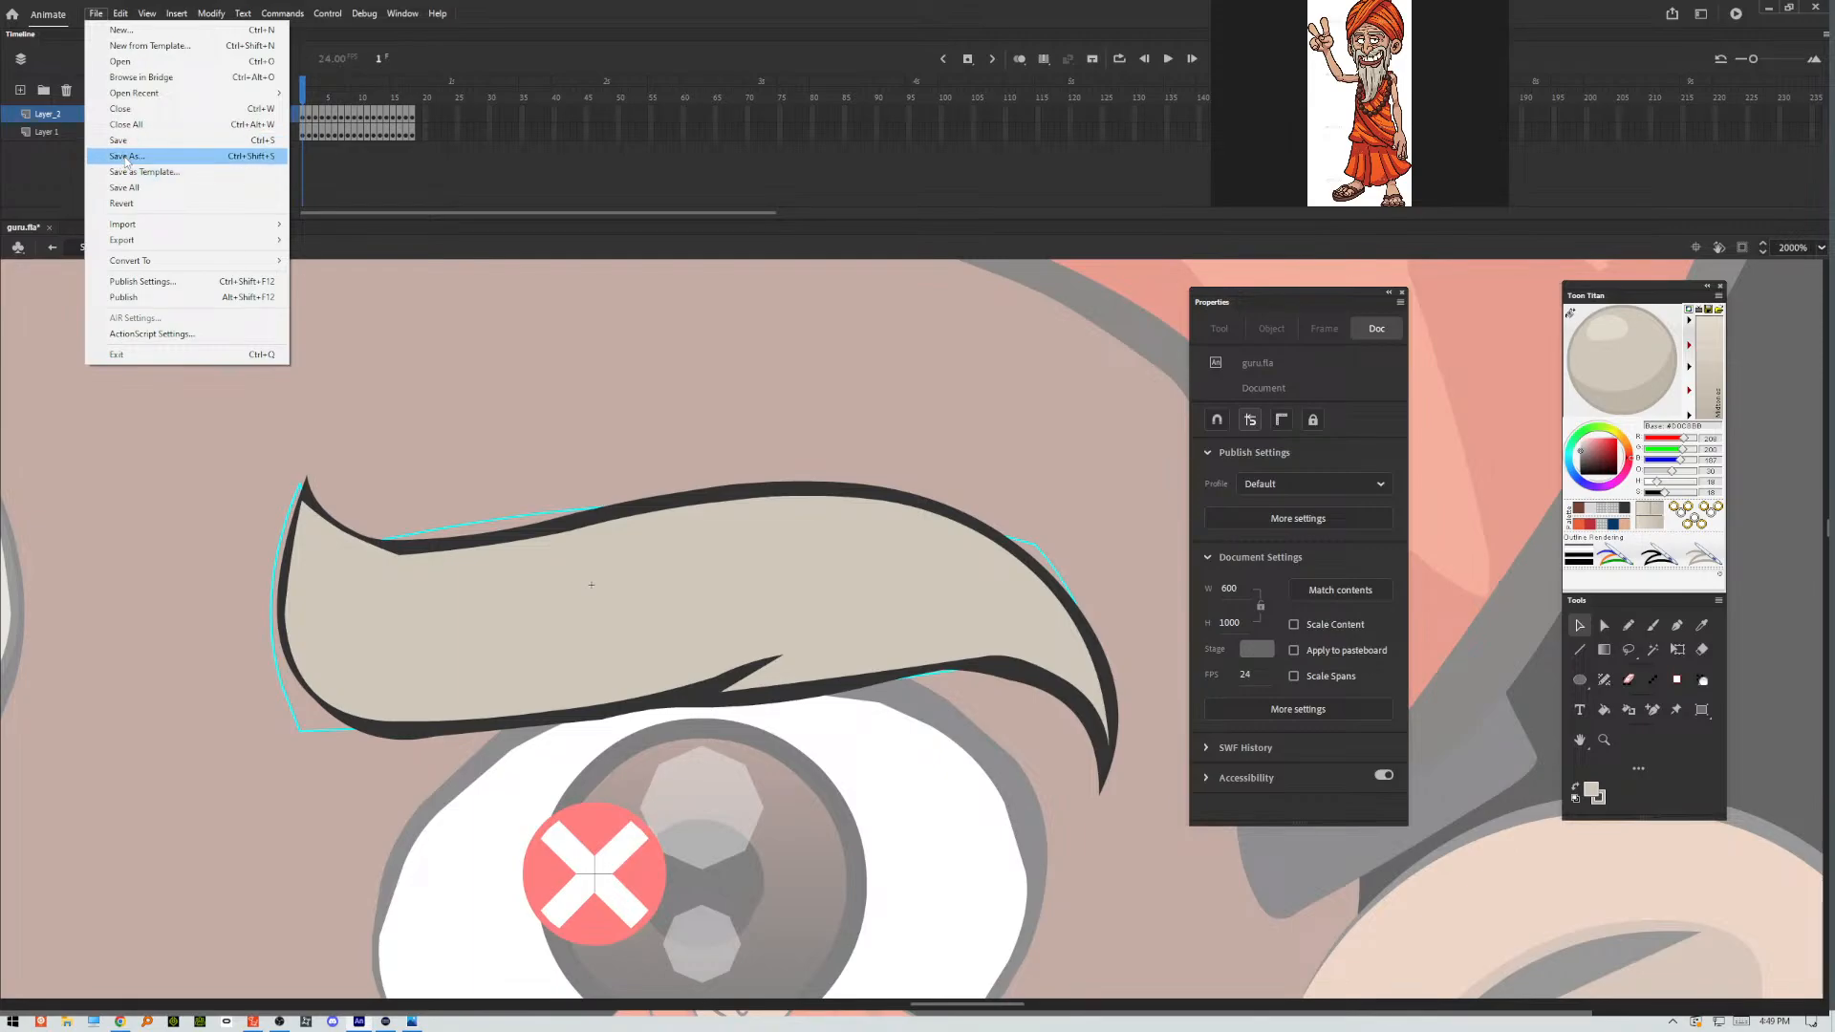
{"action": "left_click", "coordinate": [123, 142]}
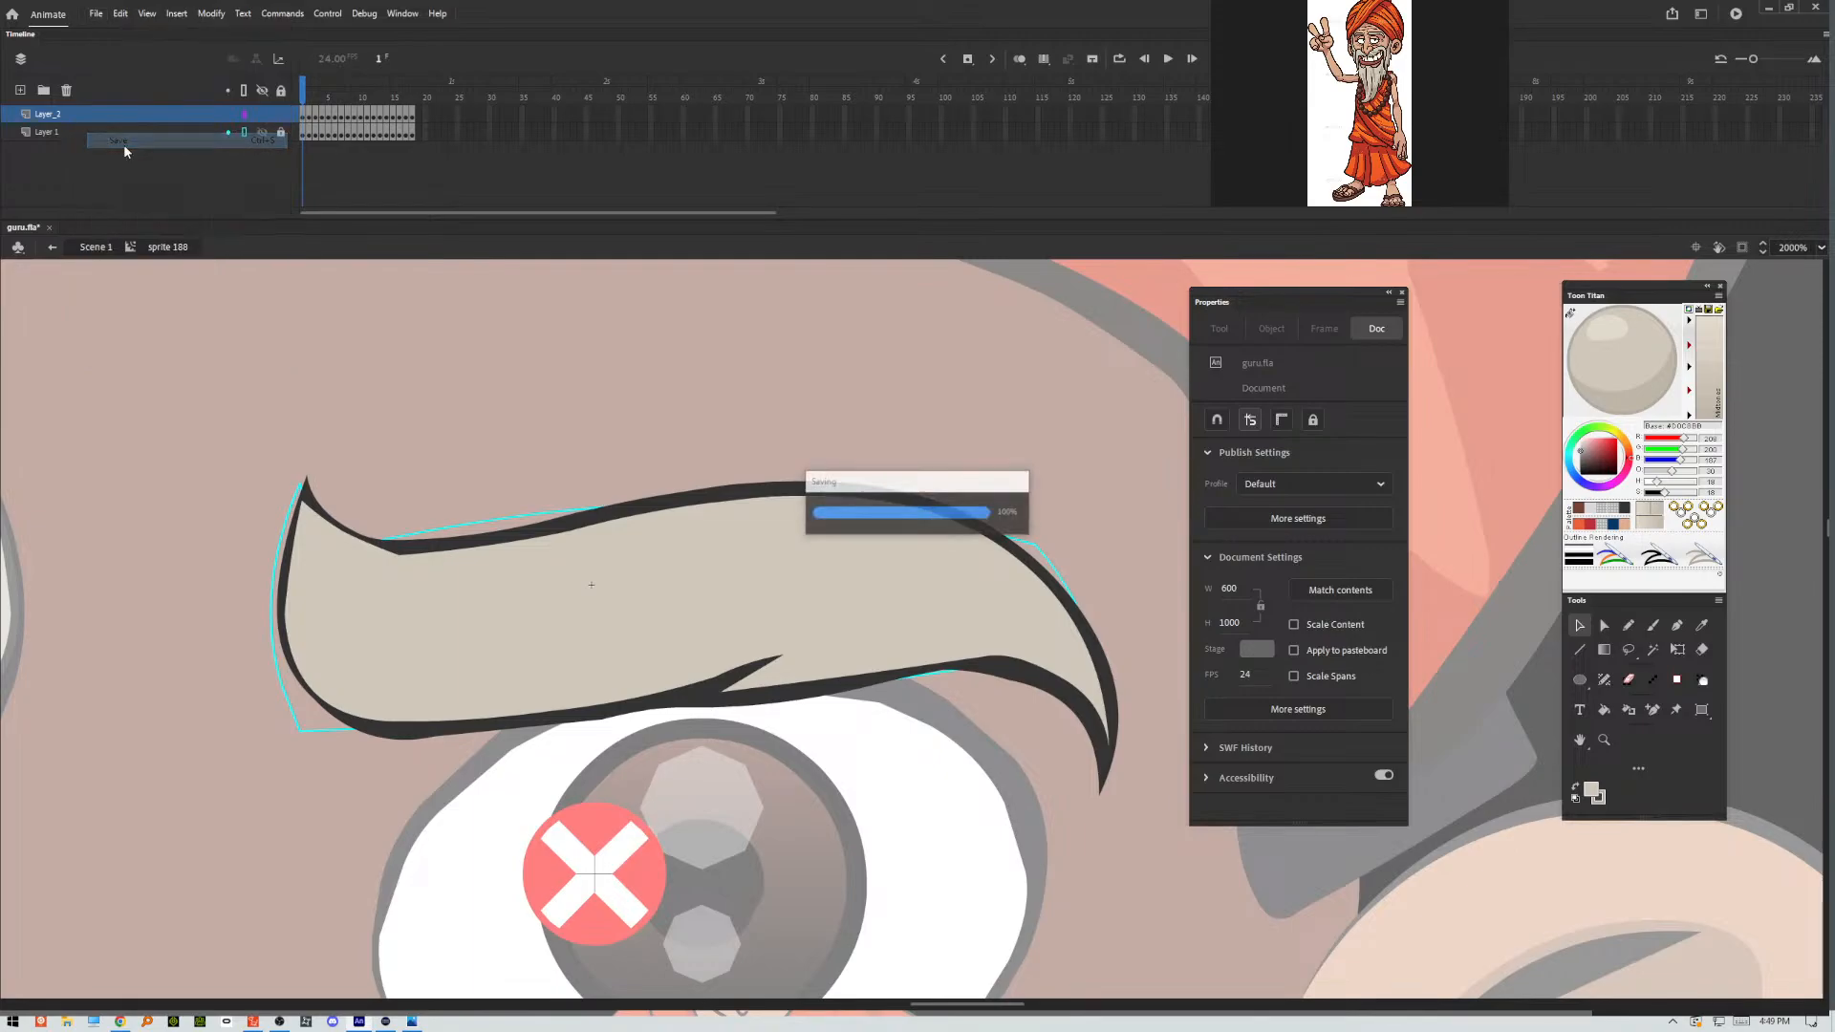
{"action": "left_click", "coordinate": [63, 131]}
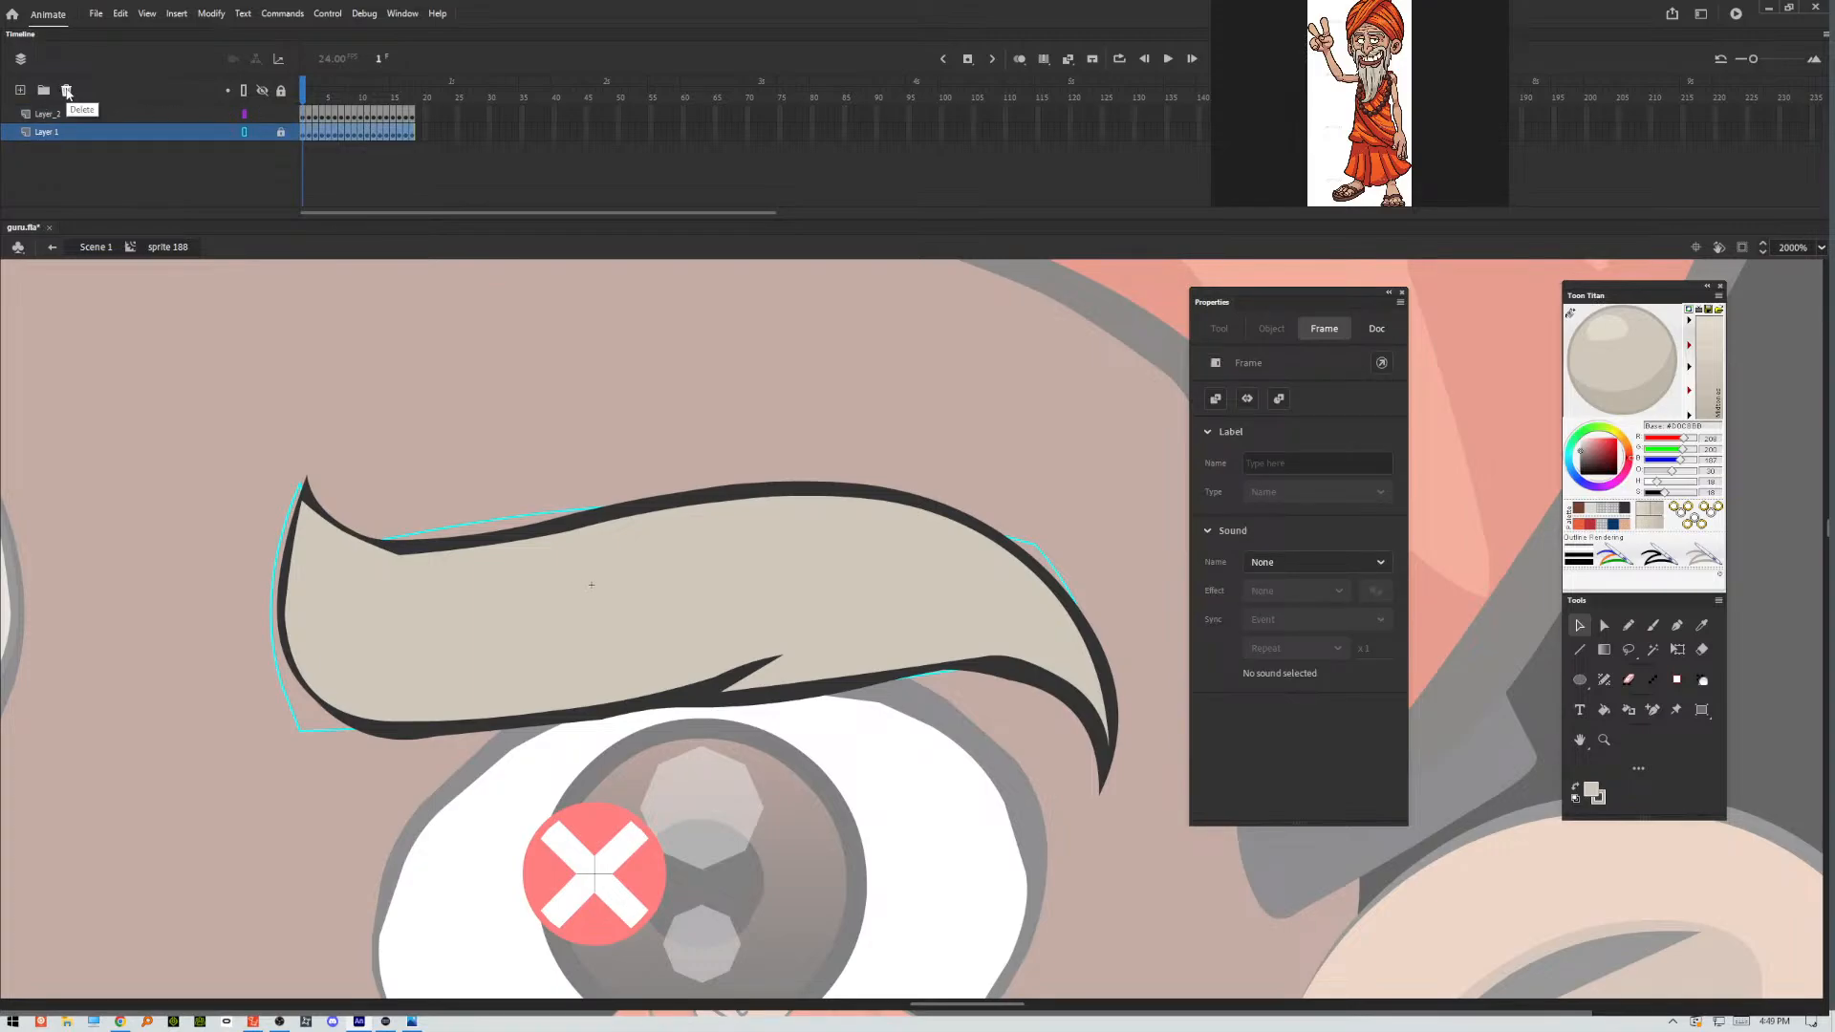
{"action": "left_click", "coordinate": [66, 92]}
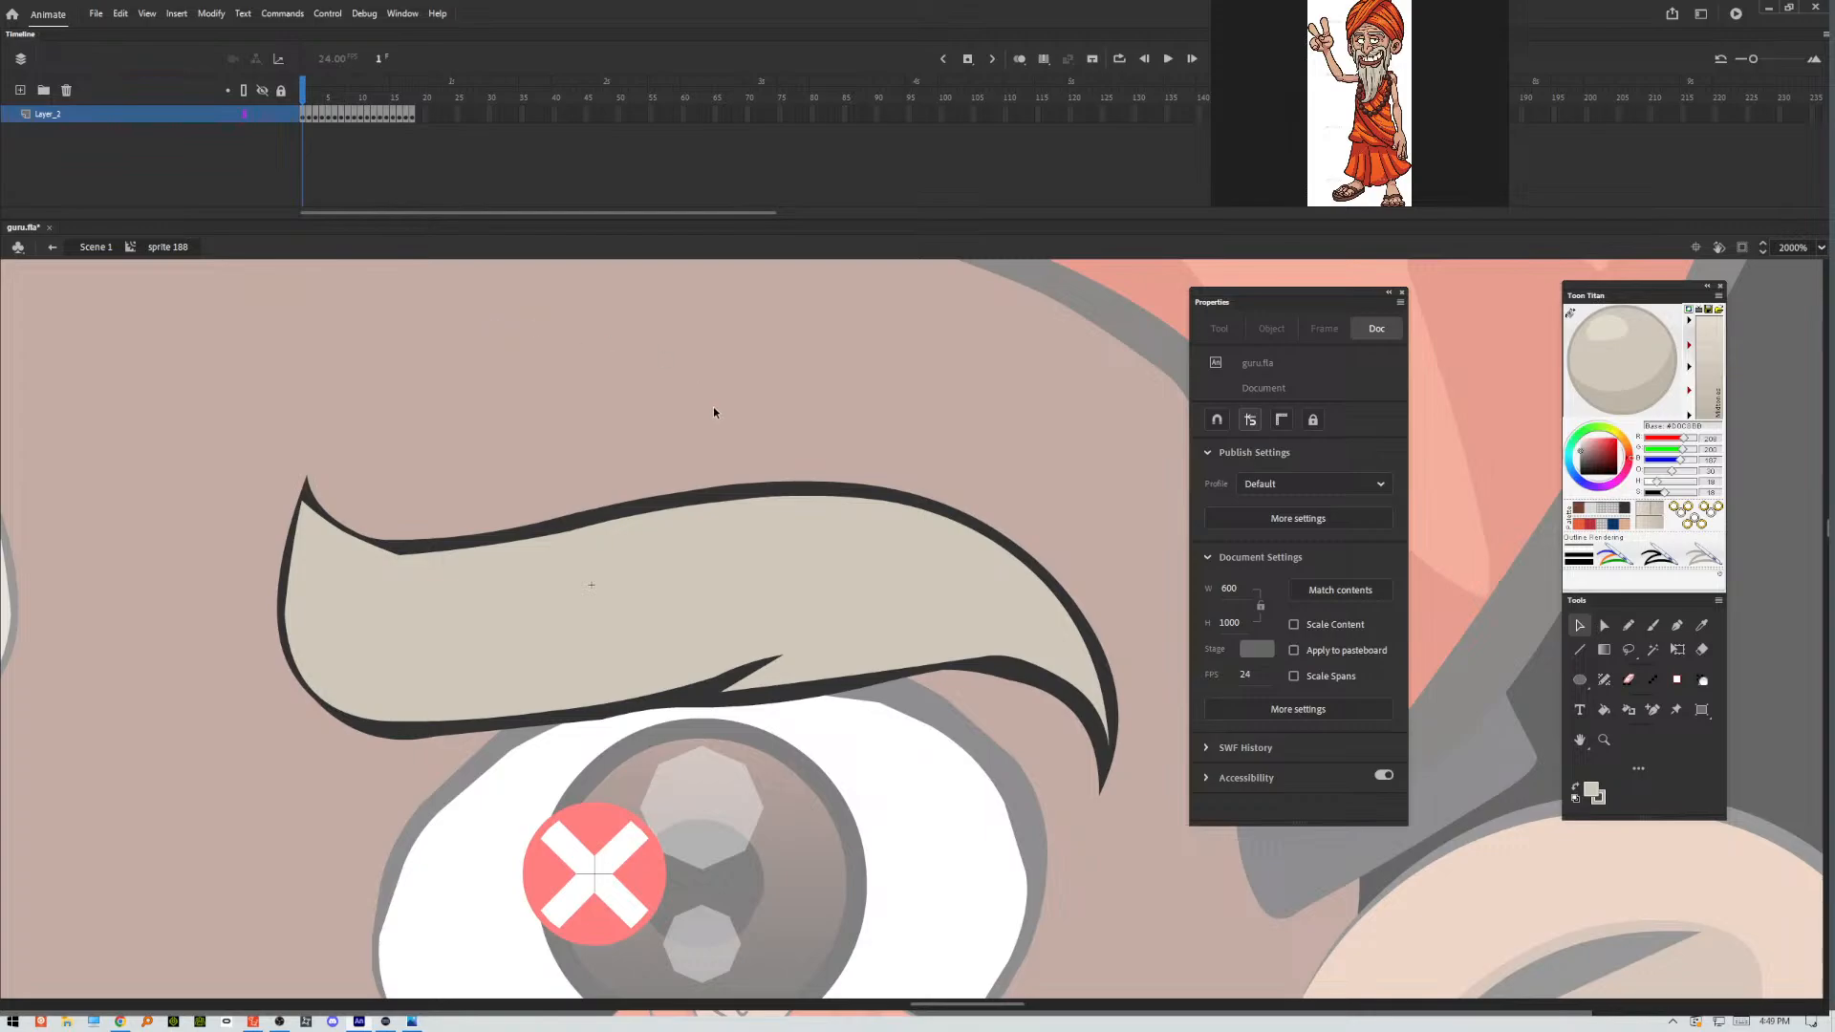
Show the History panel and clear all recorded undo steps.
{"action": "left_click", "coordinate": [1629, 625]}
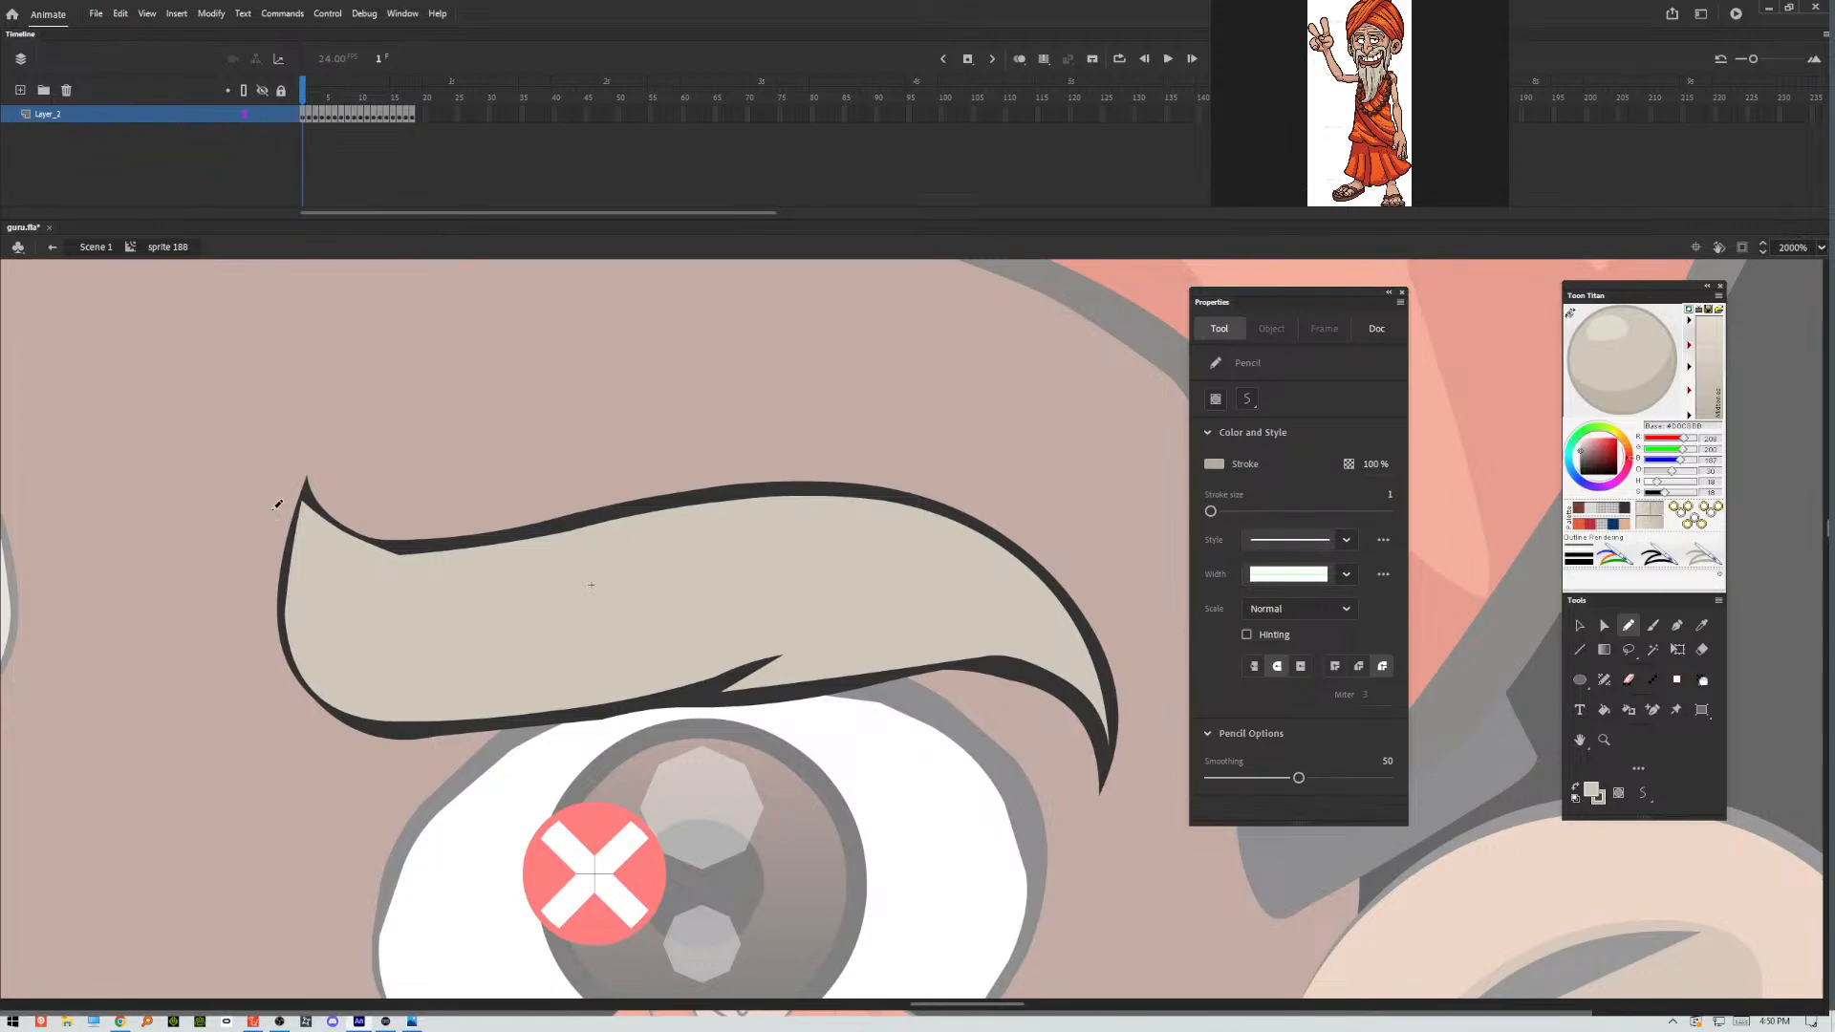
{"action": "left_click", "coordinate": [403, 14]}
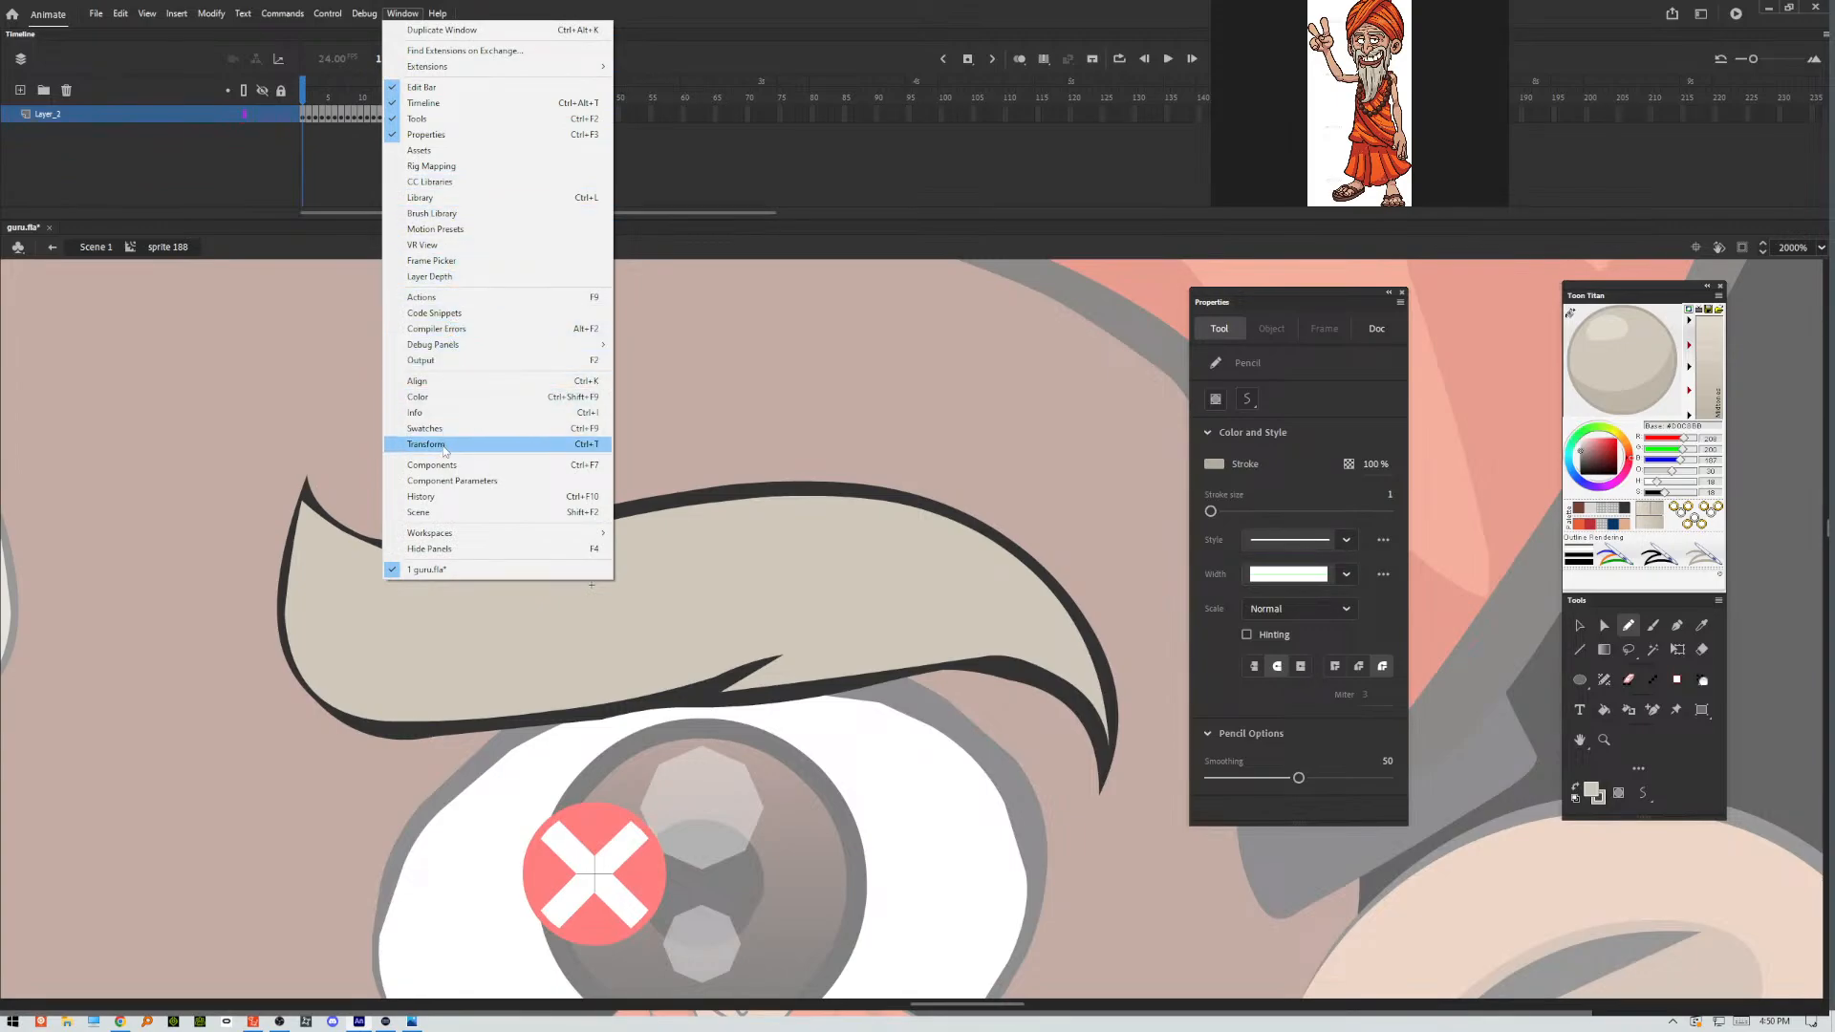
{"action": "left_click", "coordinate": [445, 503]}
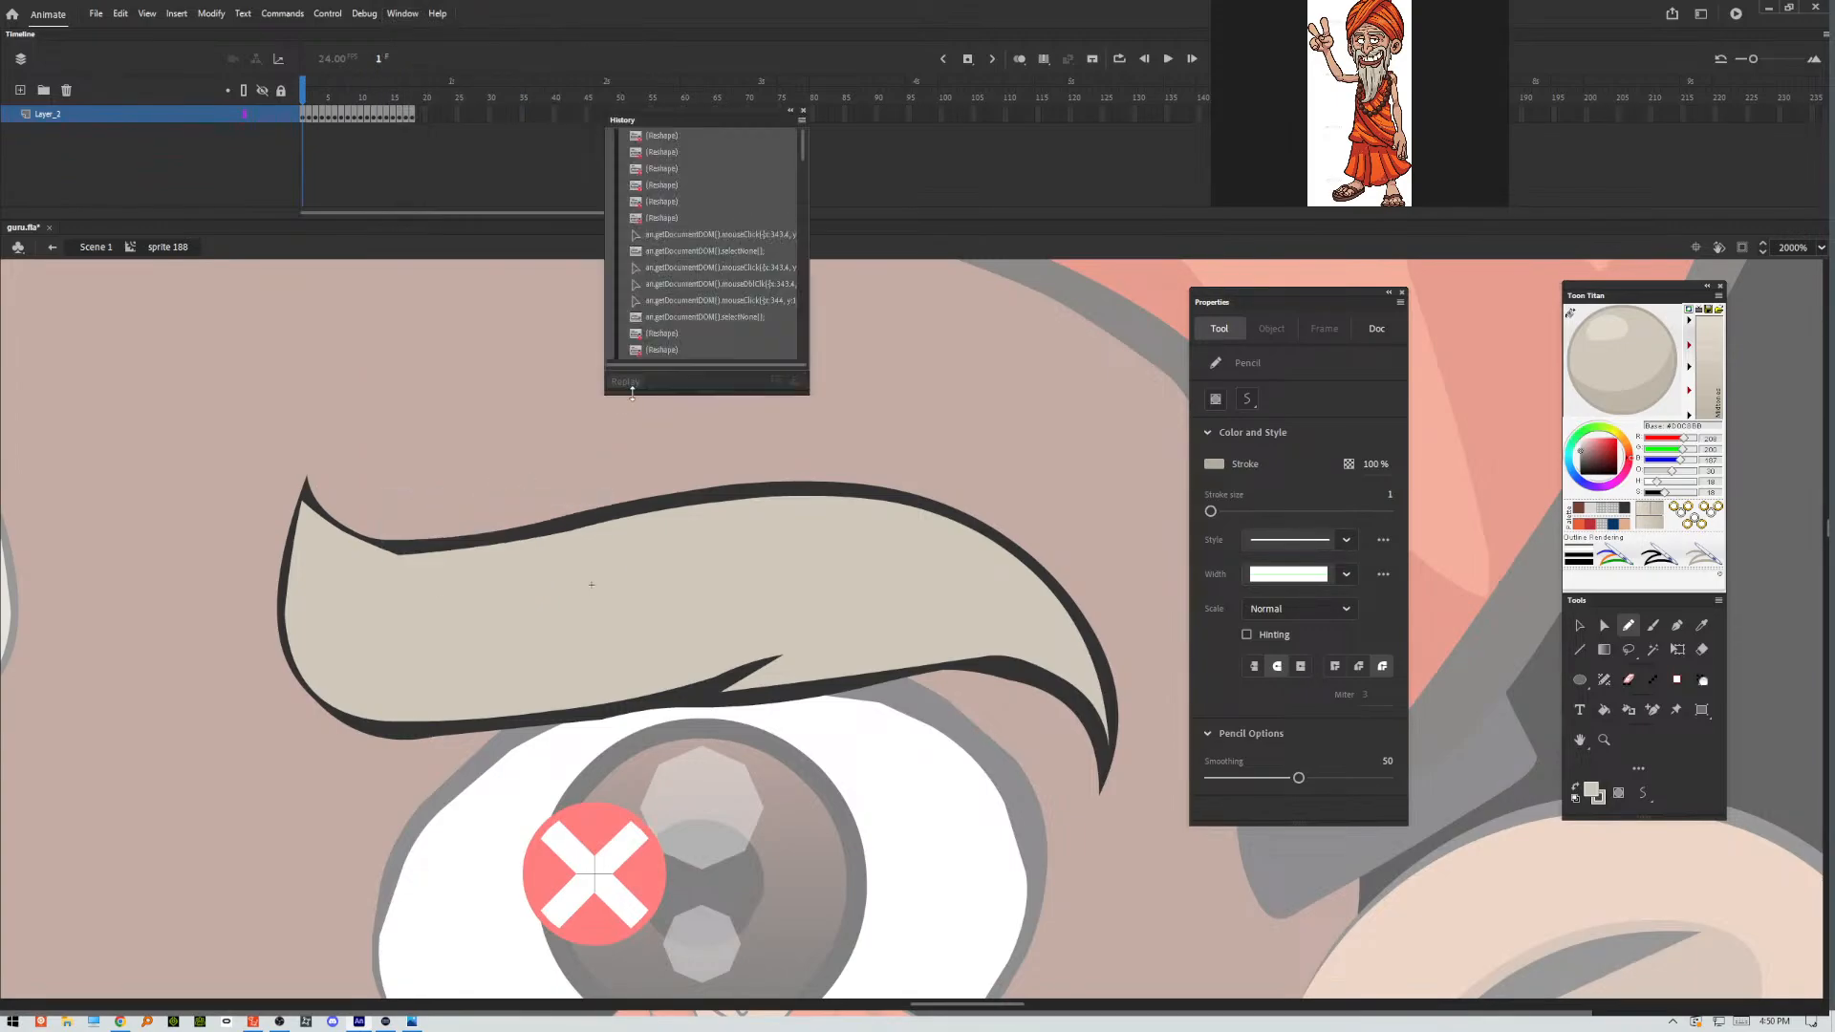
{"action": "left_click", "coordinate": [801, 121]}
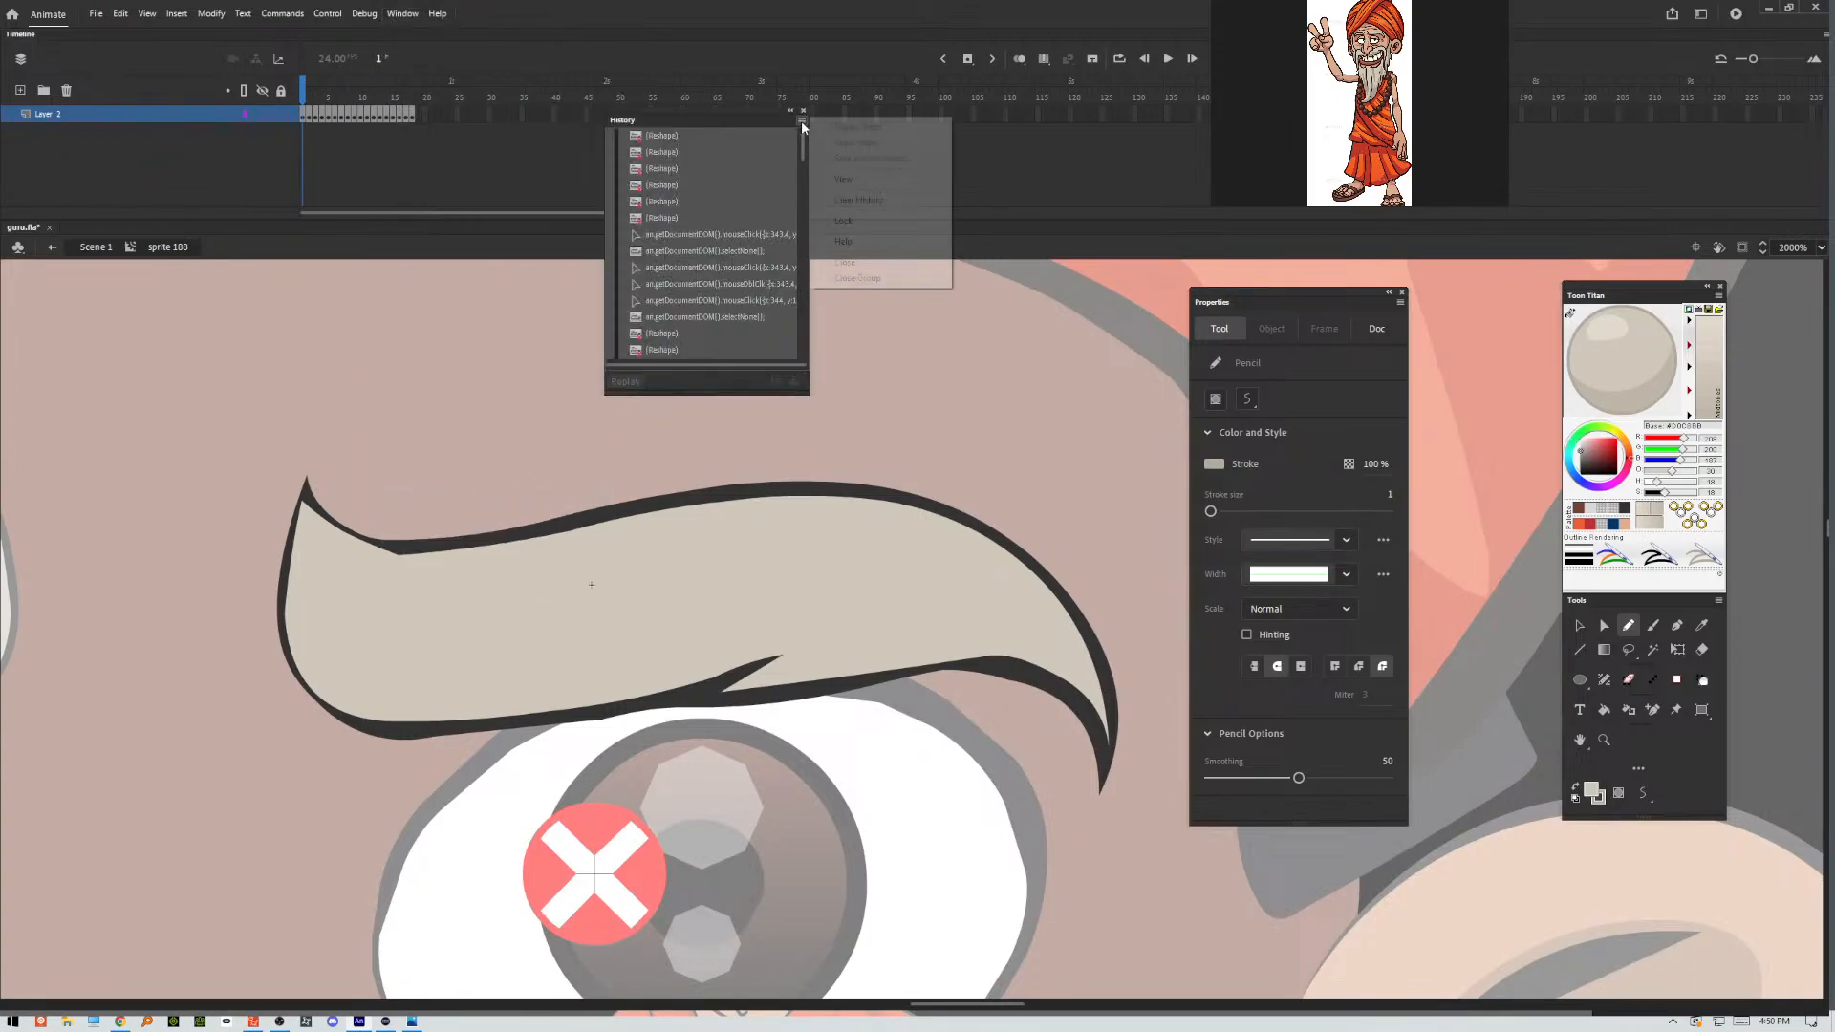
{"action": "left_click", "coordinate": [859, 200]}
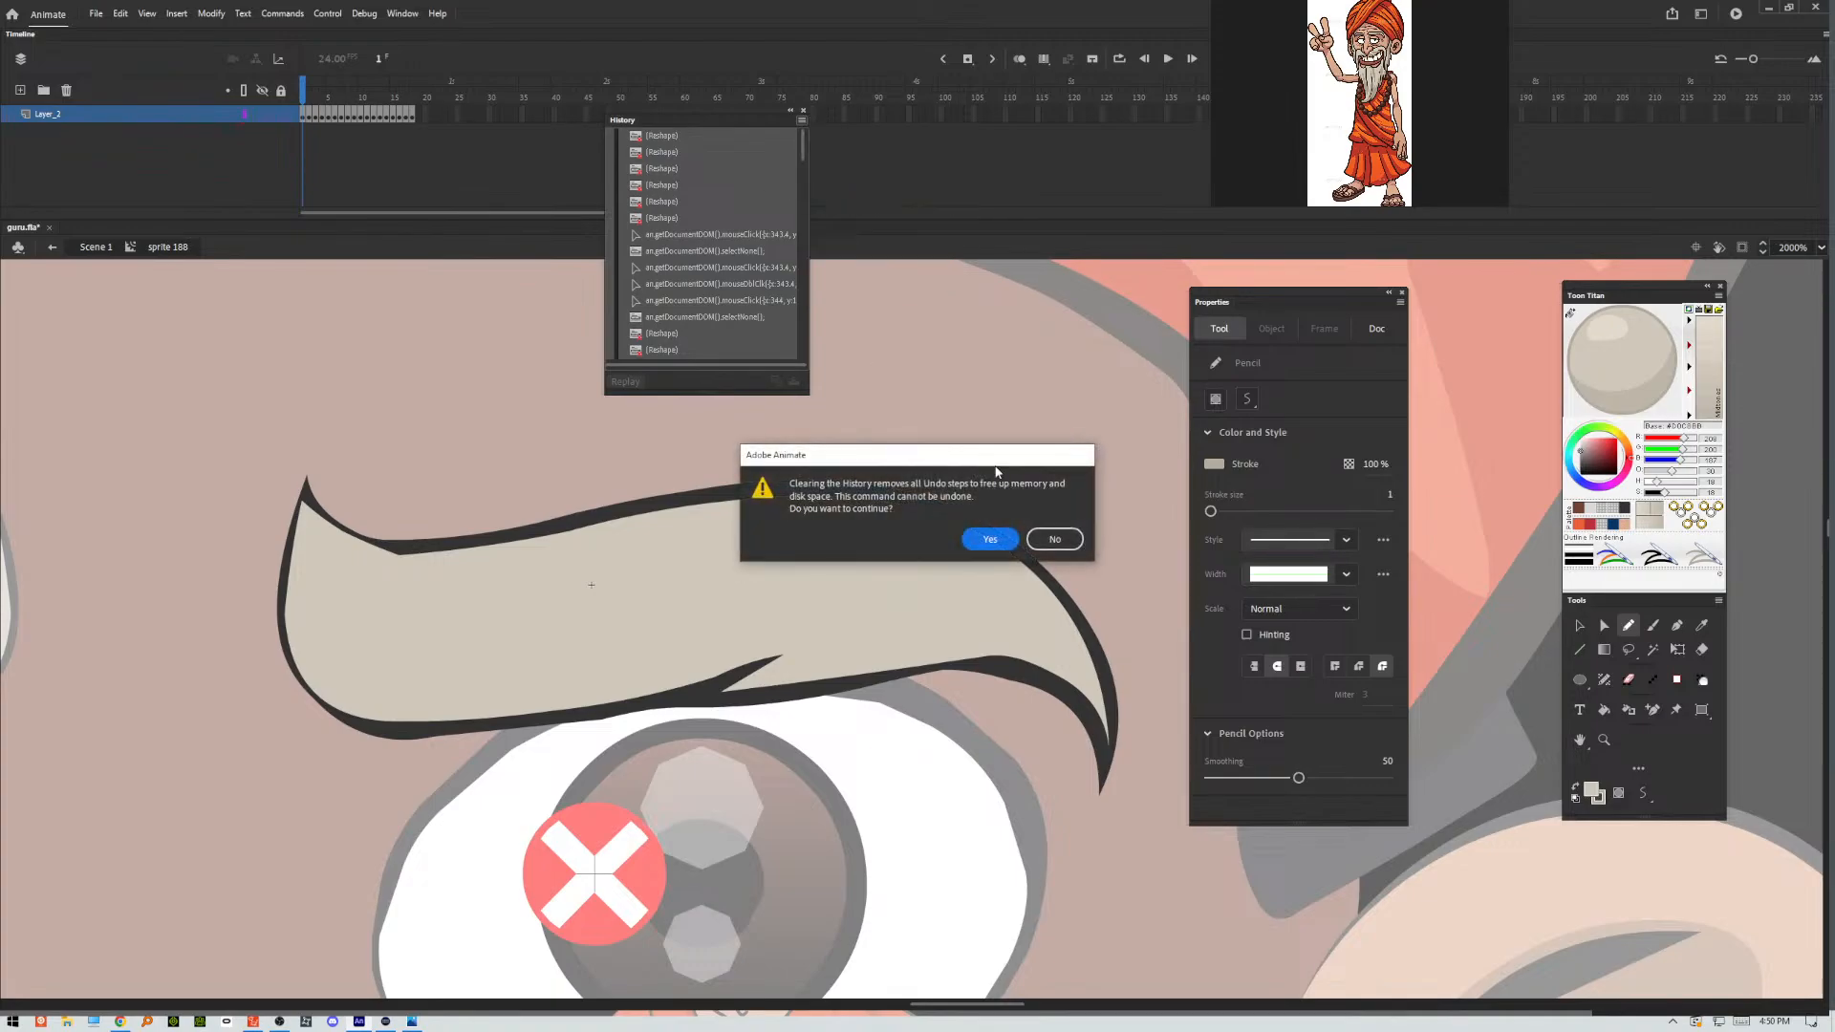
{"action": "left_click", "coordinate": [1006, 543]}
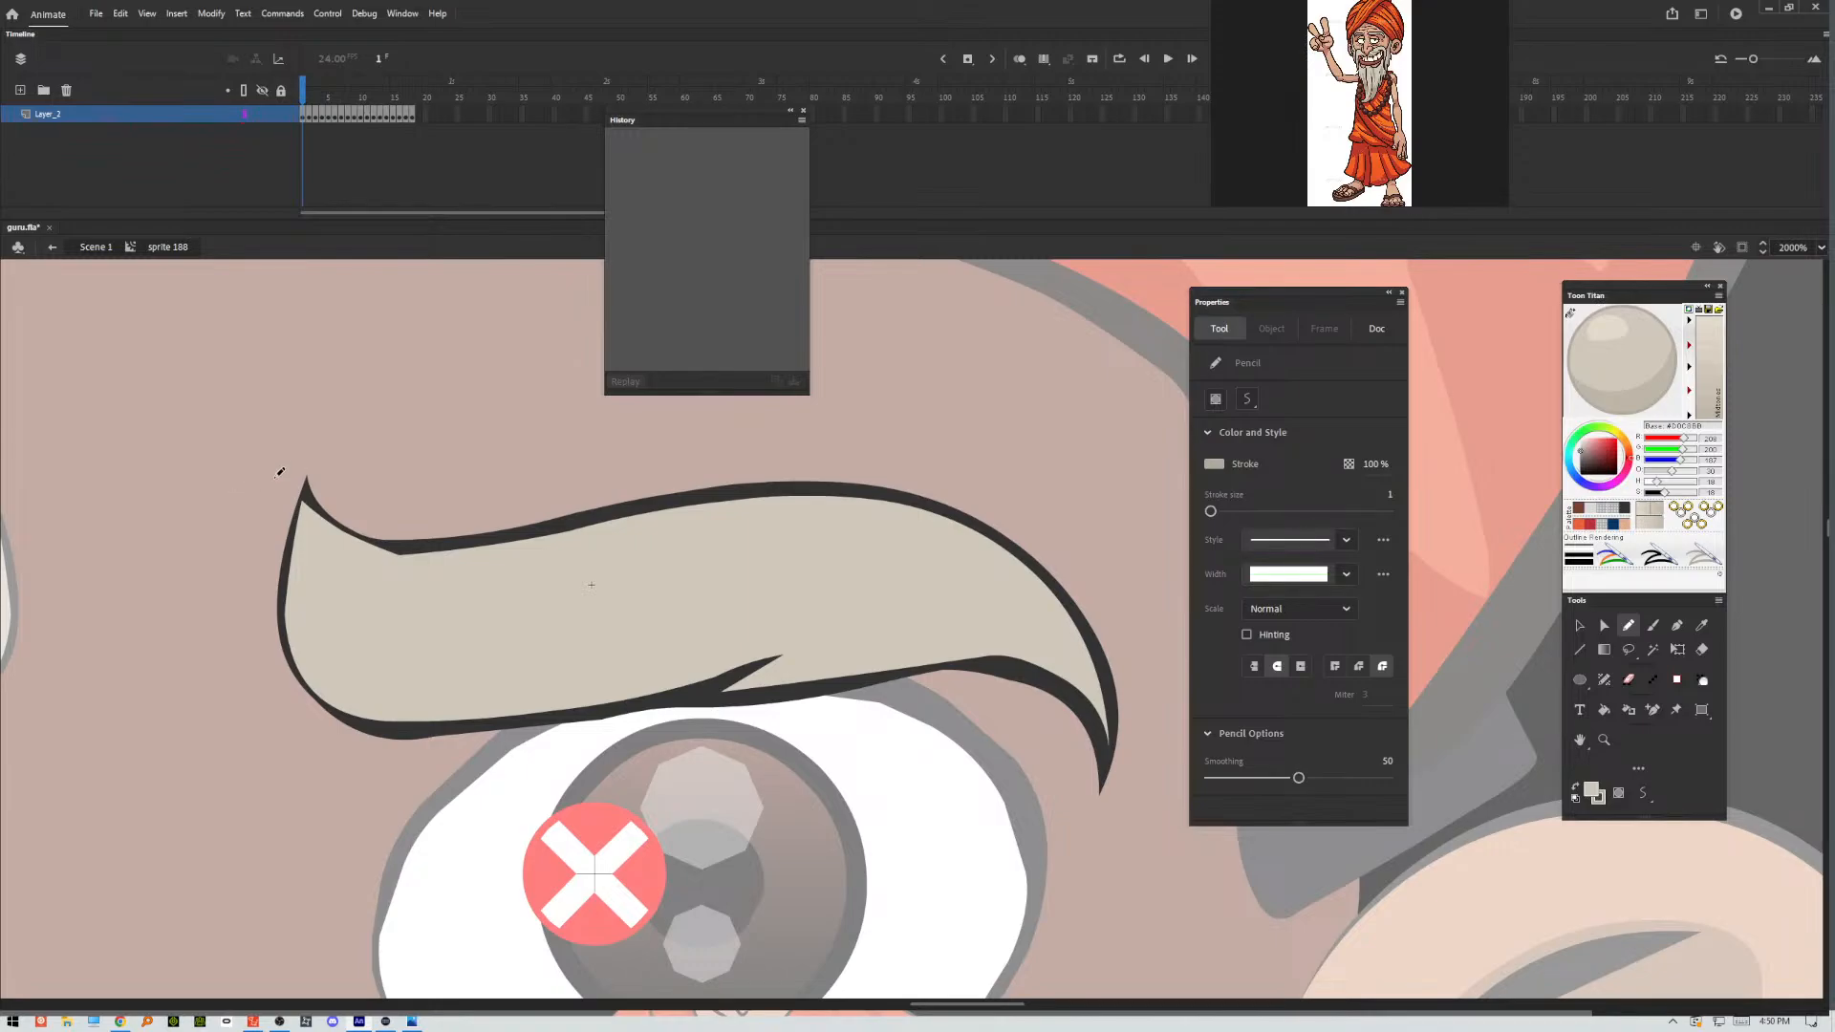
With the Pencil, draw a shading boundary with a notch along the frame 1 eyebrow's lower part and close it with a loop beneath.
{"action": "mouse_move", "coordinate": [280, 523]}
{"action": "left_mouse_down"}
{"action": "mouse_move", "coordinate": [299, 615]}
{"action": "mouse_move", "coordinate": [352, 662]}
{"action": "mouse_move", "coordinate": [549, 683]}
{"action": "left_mouse_up"}
{"action": "left_click_drag", "start_coordinate": [651, 657], "coordinate": [840, 604]}
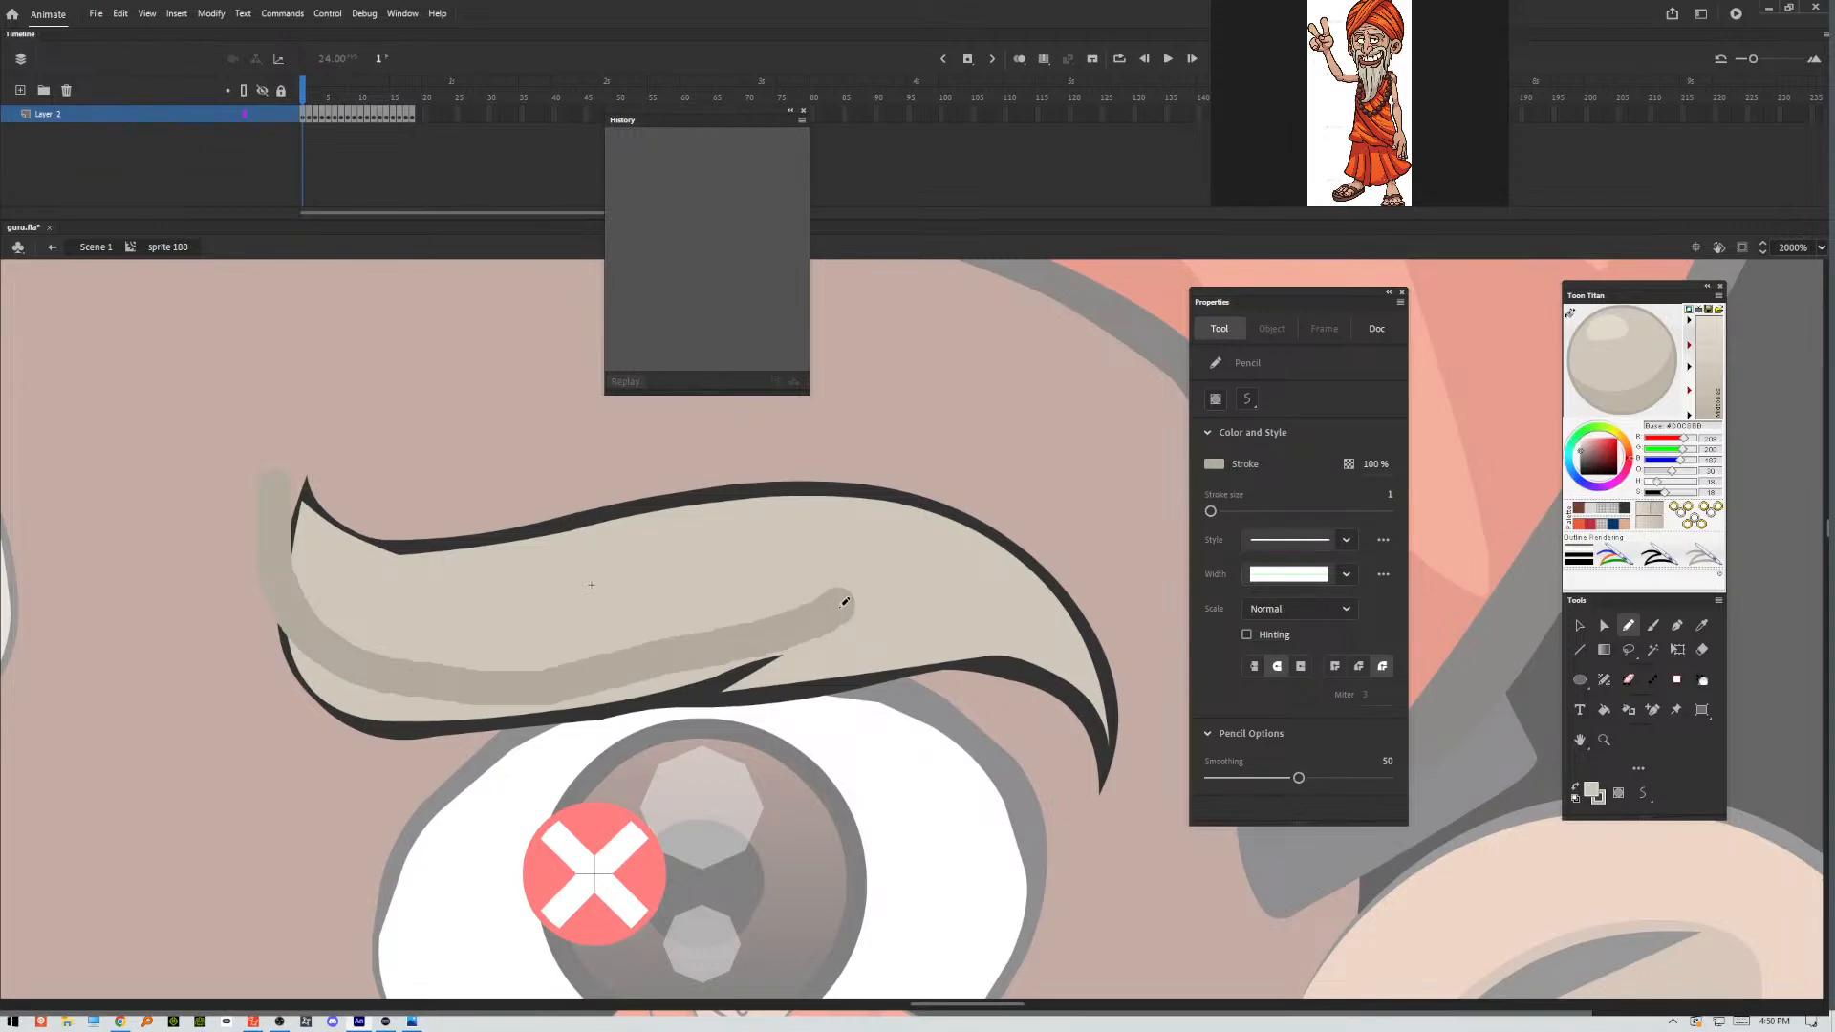
{"action": "left_click_drag", "start_coordinate": [845, 602], "coordinate": [844, 604]}
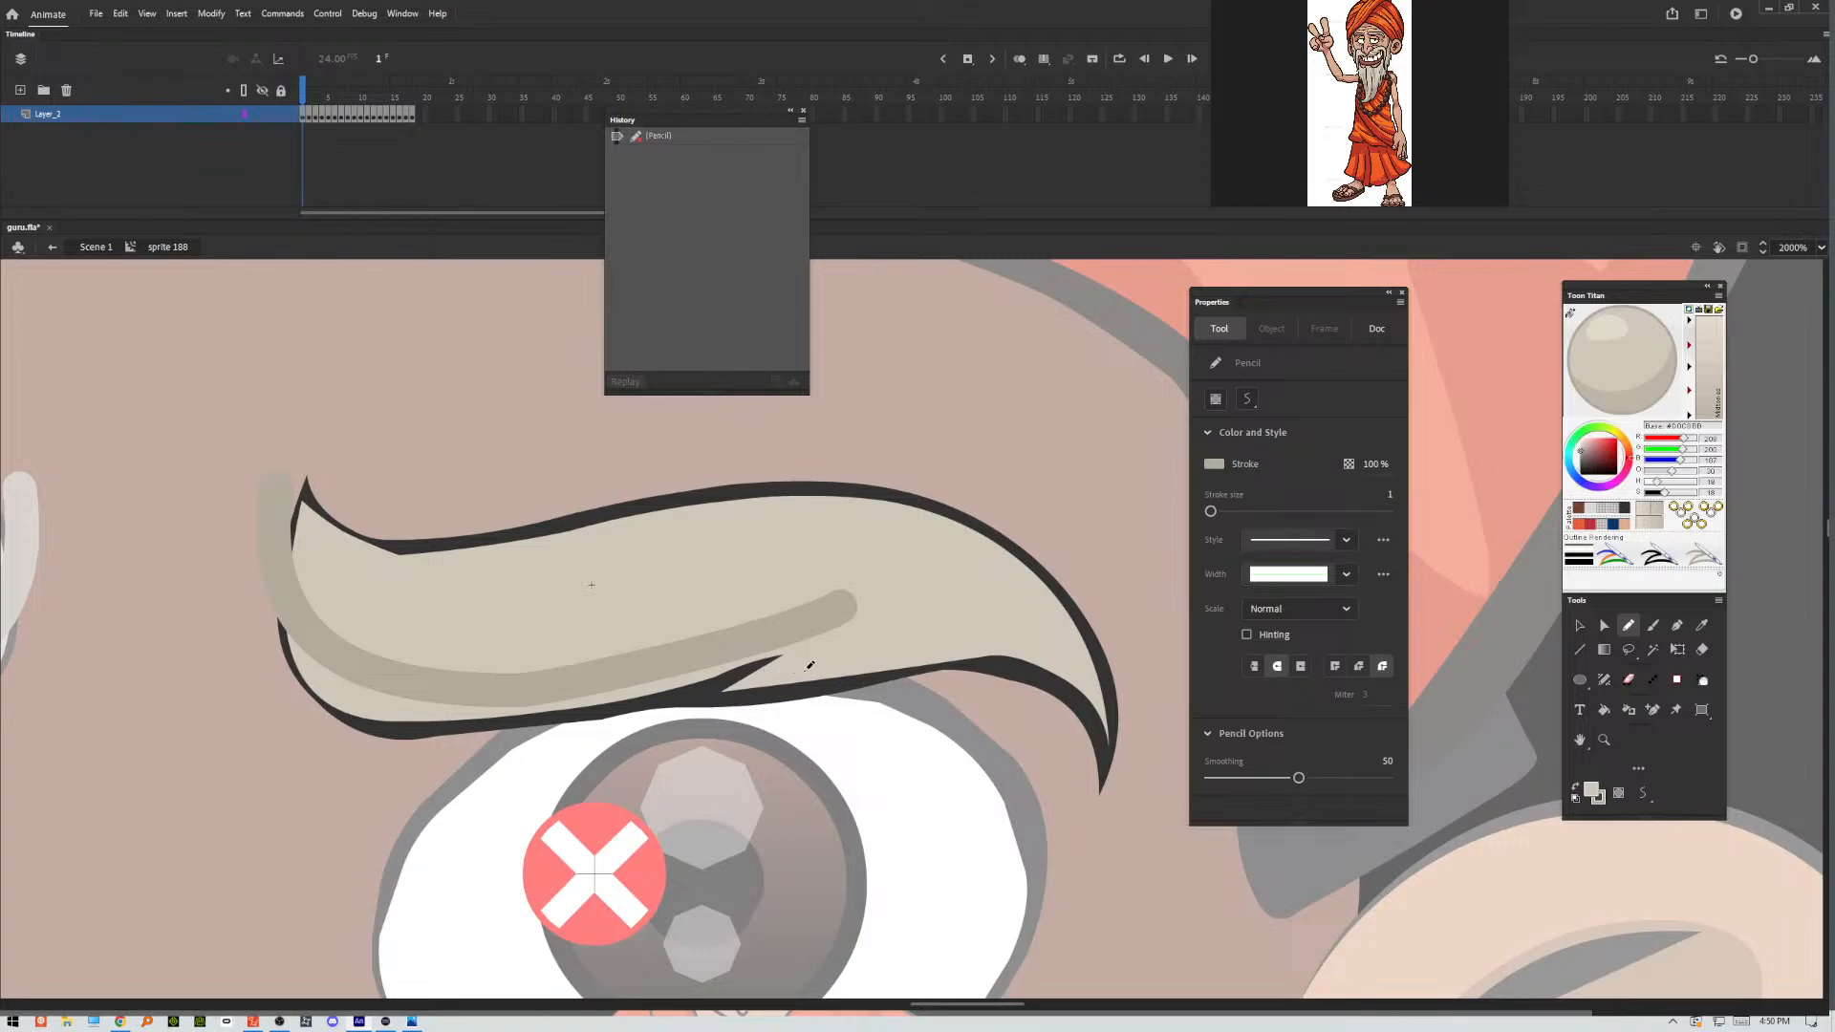
{"action": "left_click_drag", "start_coordinate": [797, 662], "coordinate": [858, 583]}
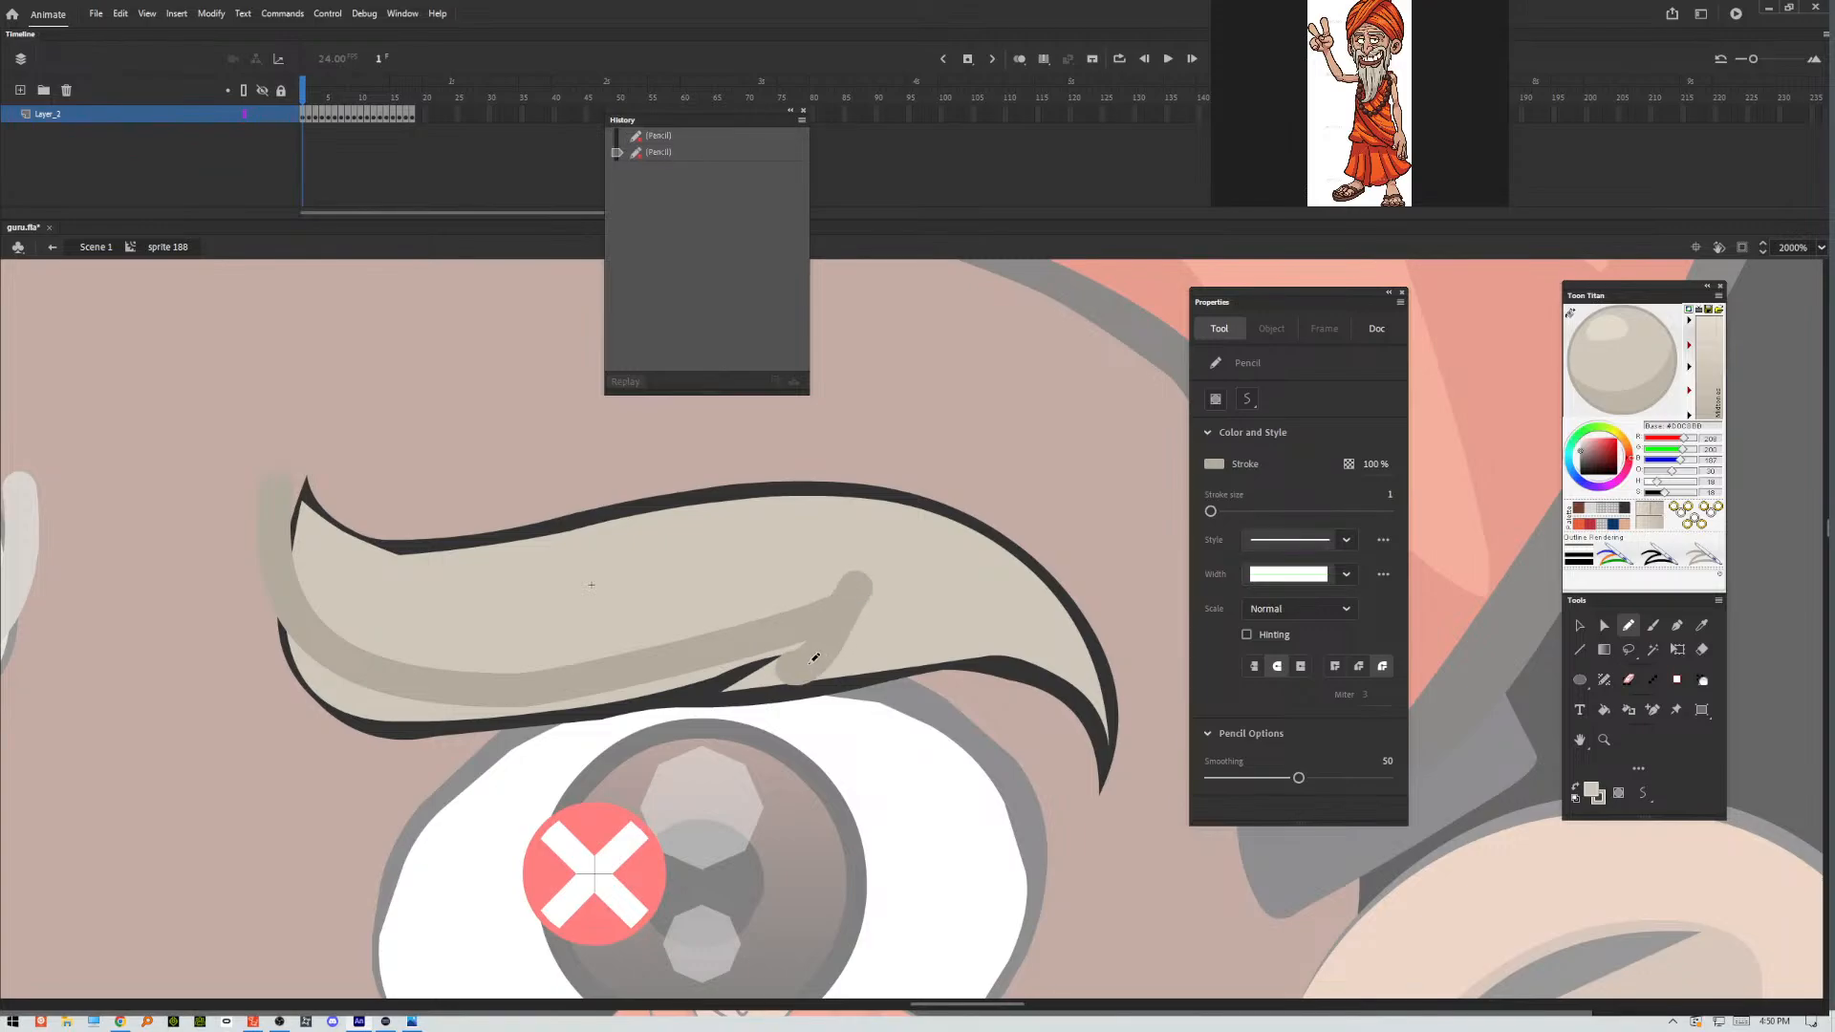
{"action": "mouse_move", "coordinate": [839, 648]}
{"action": "left_mouse_down"}
{"action": "mouse_move", "coordinate": [958, 623]}
{"action": "mouse_move", "coordinate": [1038, 641]}
{"action": "mouse_move", "coordinate": [1120, 737]}
{"action": "mouse_move", "coordinate": [1130, 805]}
{"action": "mouse_move", "coordinate": [1023, 852]}
{"action": "mouse_move", "coordinate": [574, 863]}
{"action": "mouse_move", "coordinate": [302, 832]}
{"action": "mouse_move", "coordinate": [218, 731]}
{"action": "left_mouse_up"}
{"action": "left_click_drag", "start_coordinate": [275, 482], "coordinate": [299, 392]}
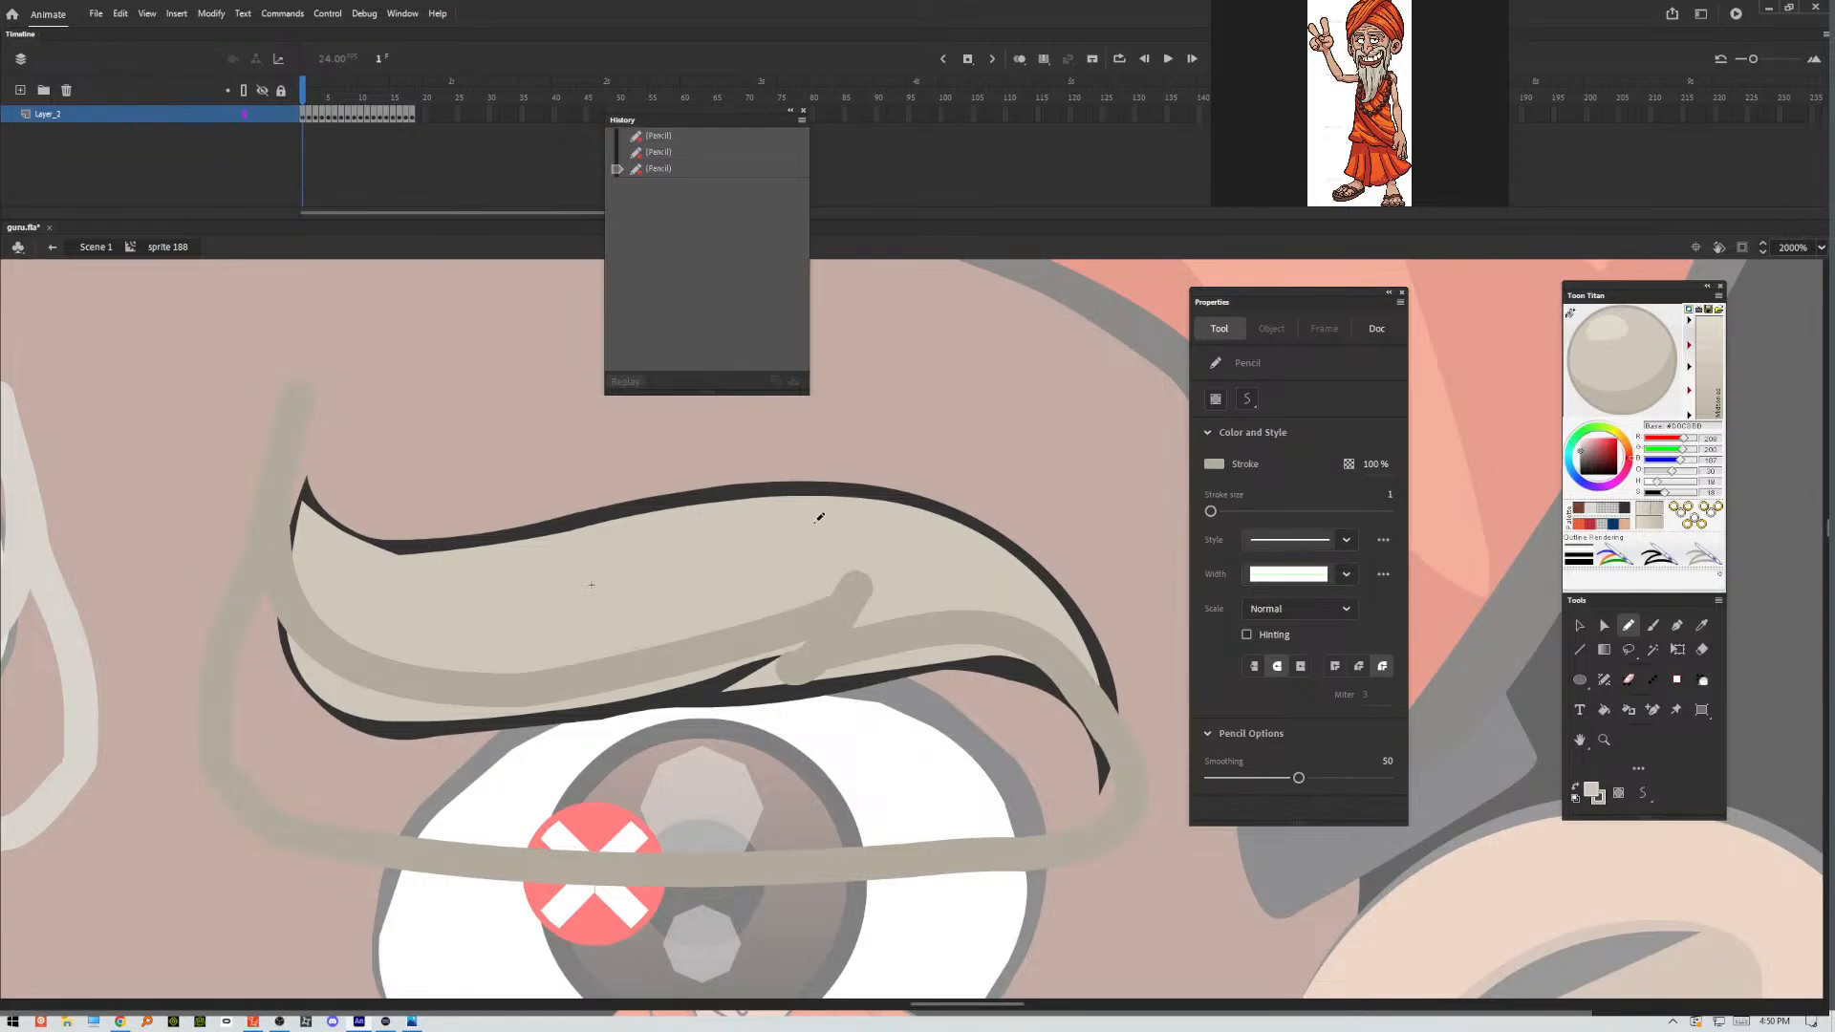
Select the eyebrow's fill and outline below the pencil boundary, and clear the recorded history again.
{"action": "left_click", "coordinate": [1580, 626]}
{"action": "left_click", "coordinate": [323, 691]}
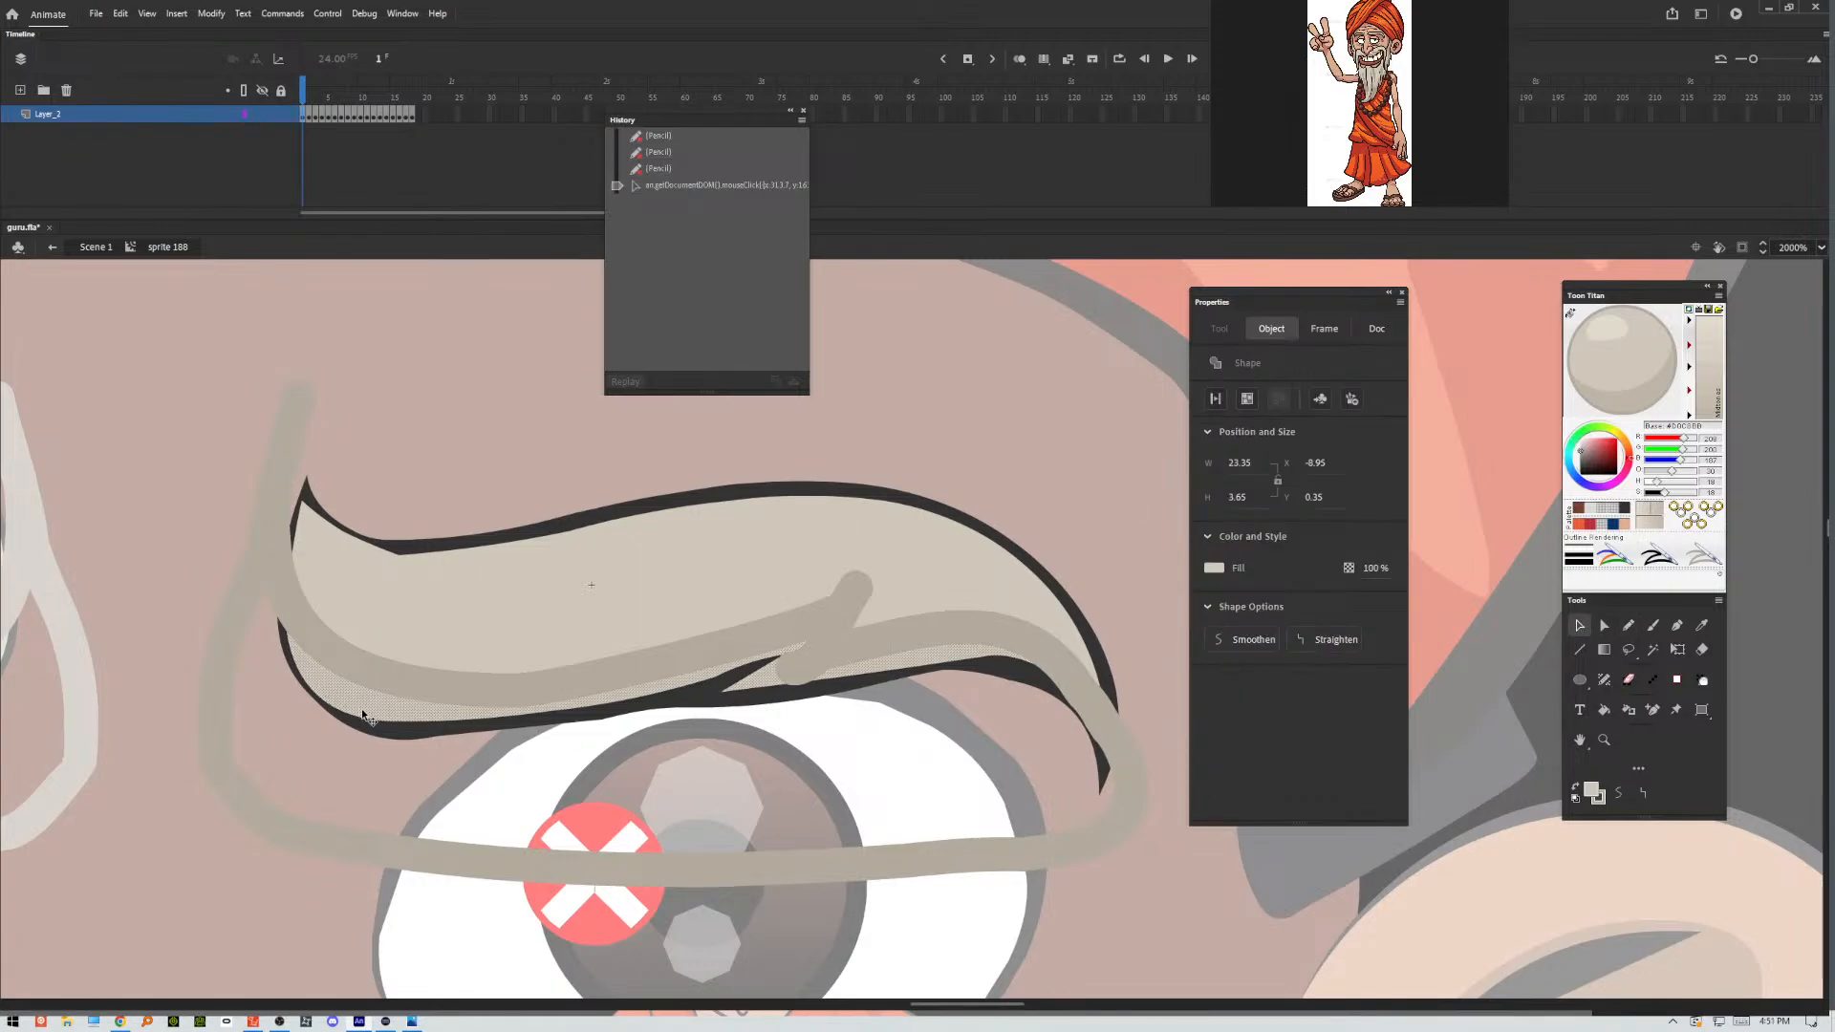
{"action": "left_click", "coordinate": [408, 728], "text": "shift"}
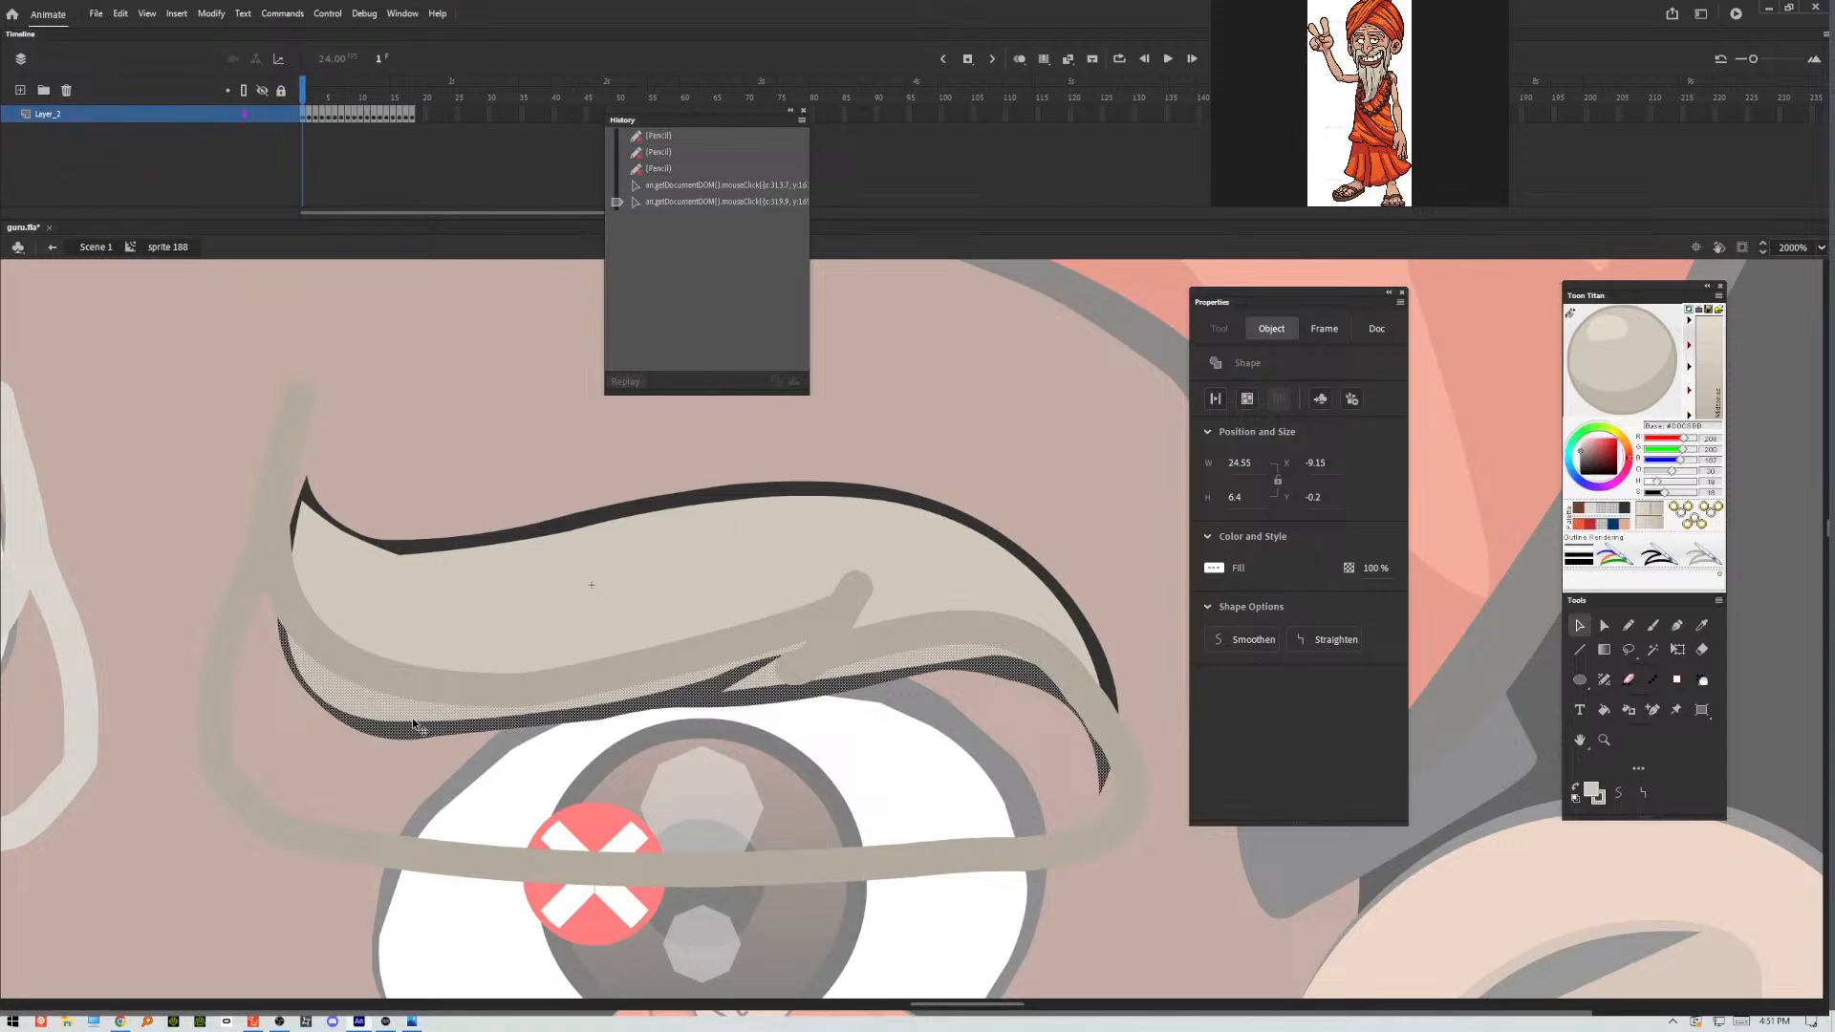
{"action": "left_click", "coordinate": [802, 121]}
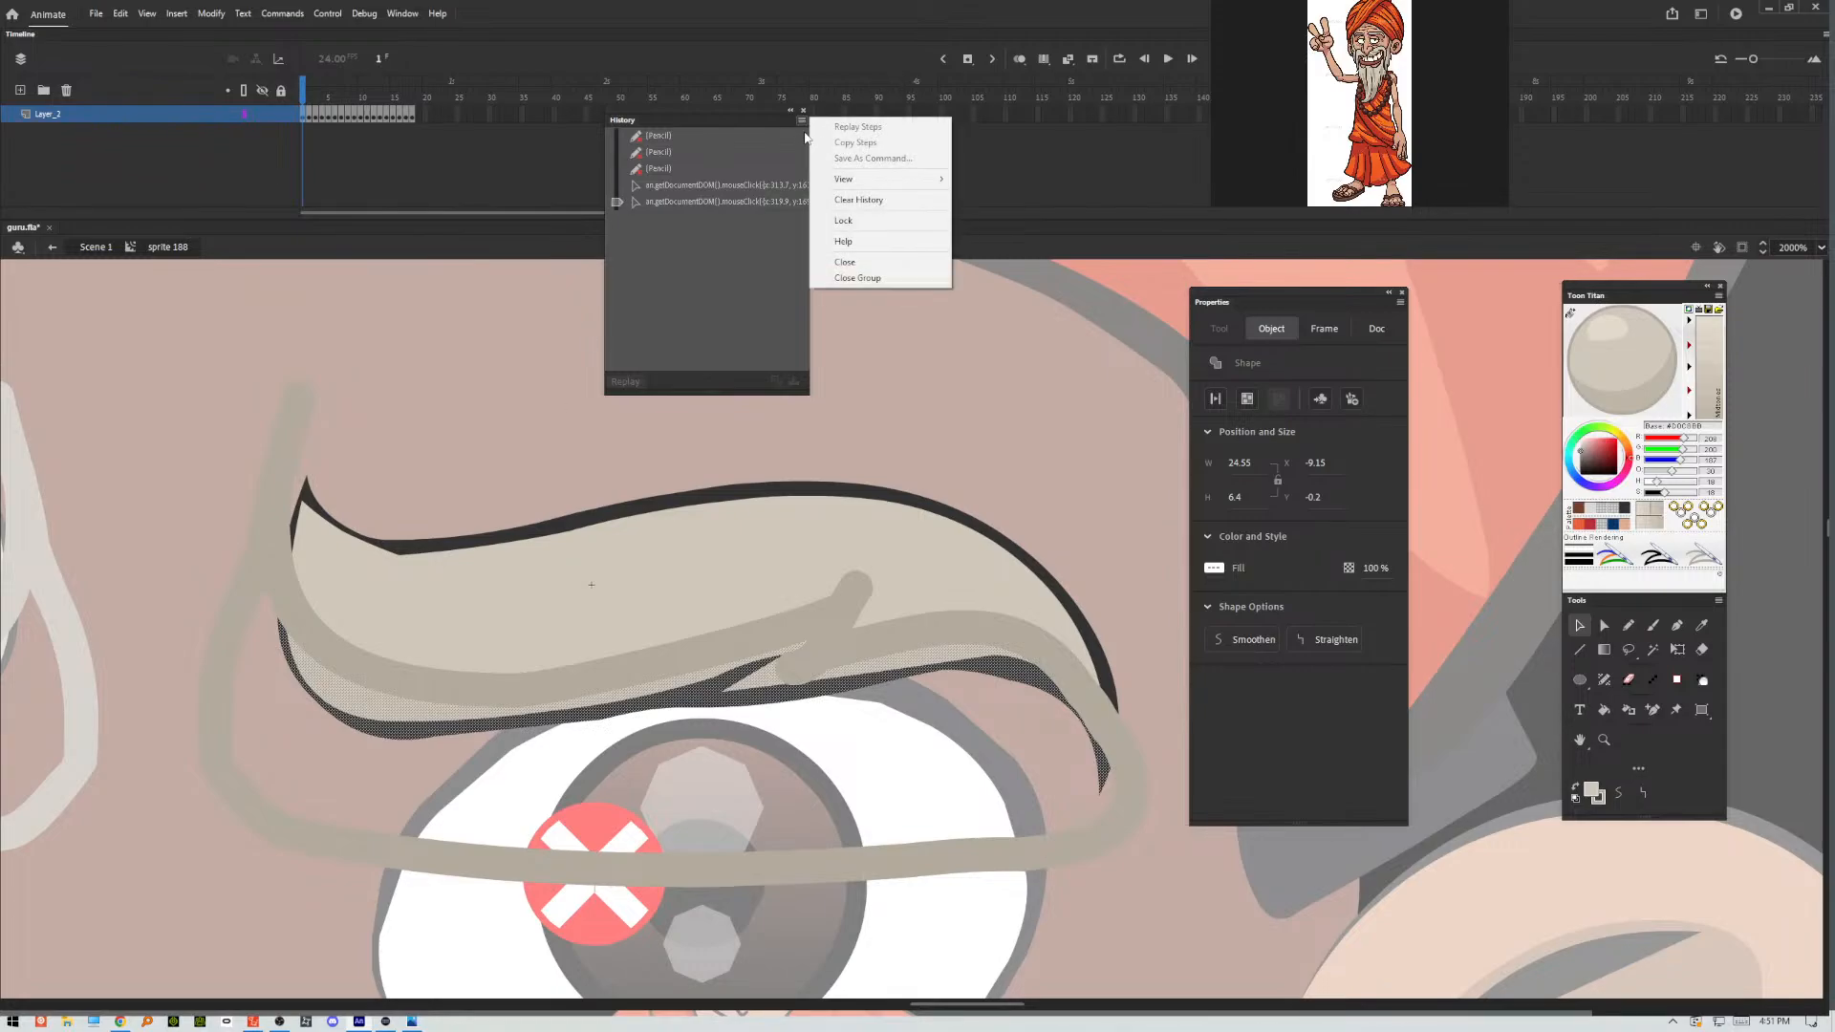
{"action": "left_click", "coordinate": [856, 203]}
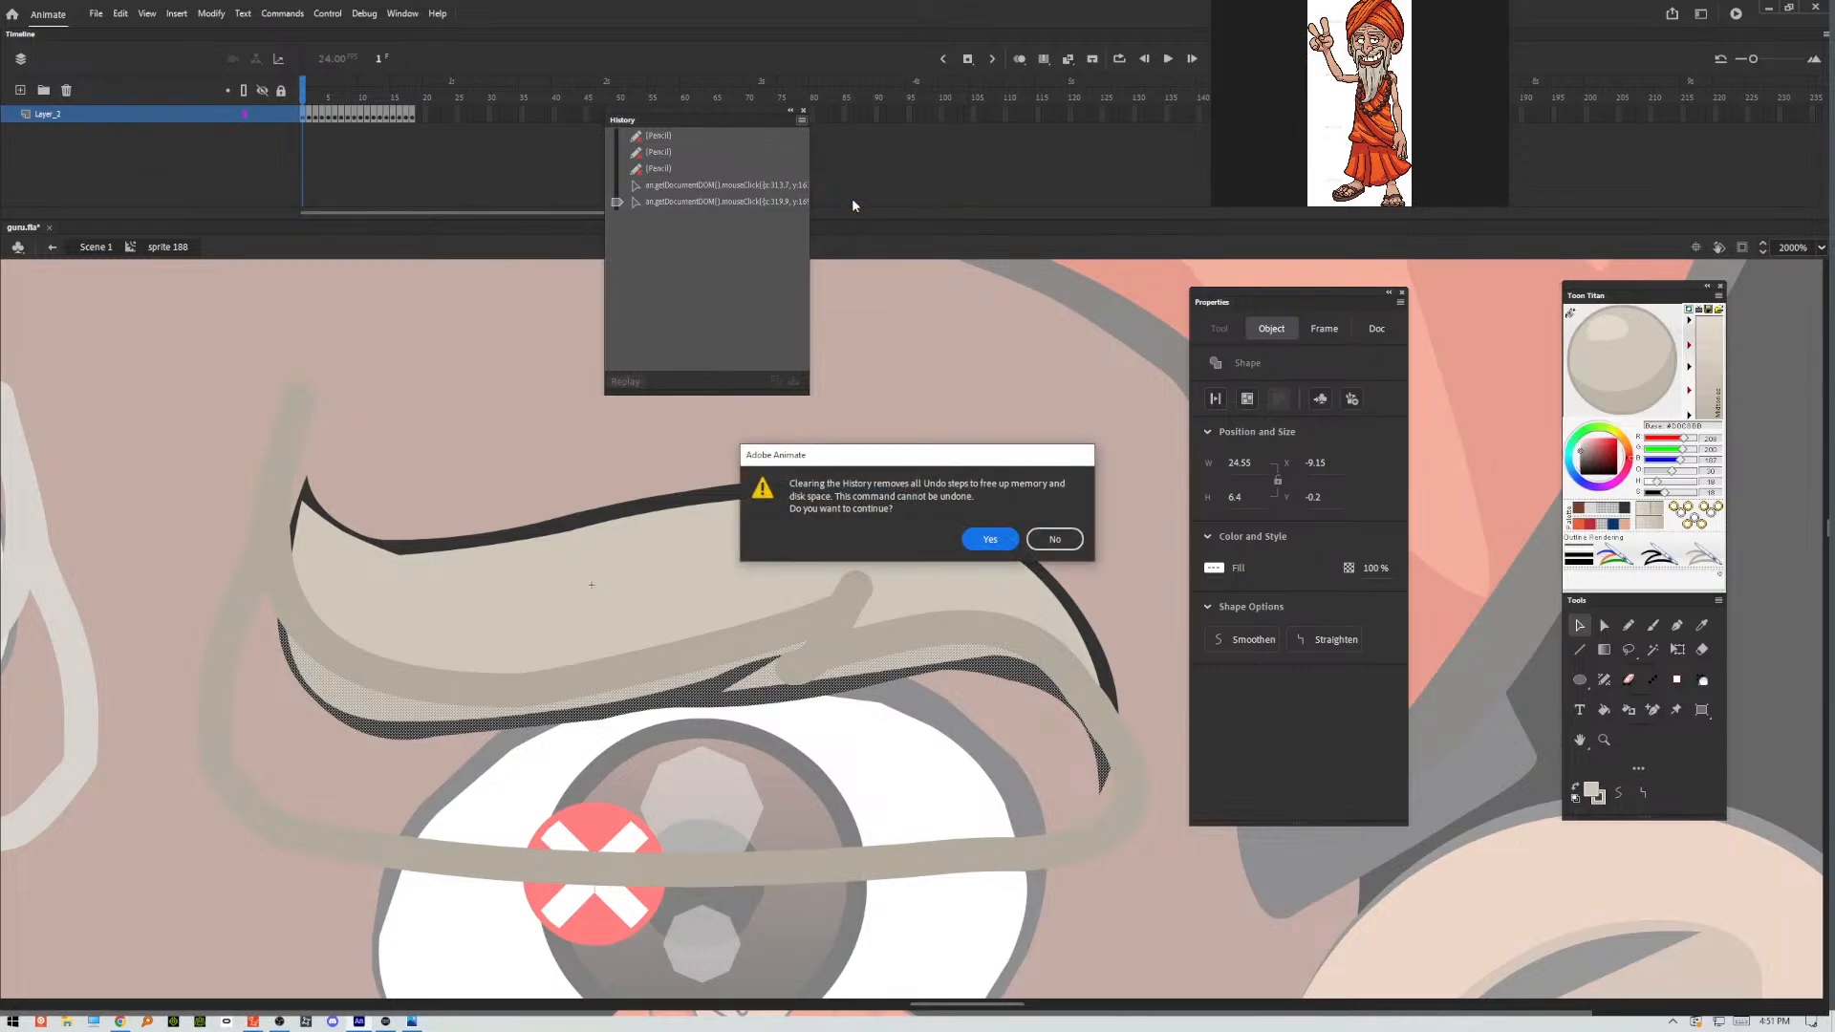
{"action": "left_click", "coordinate": [984, 538]}
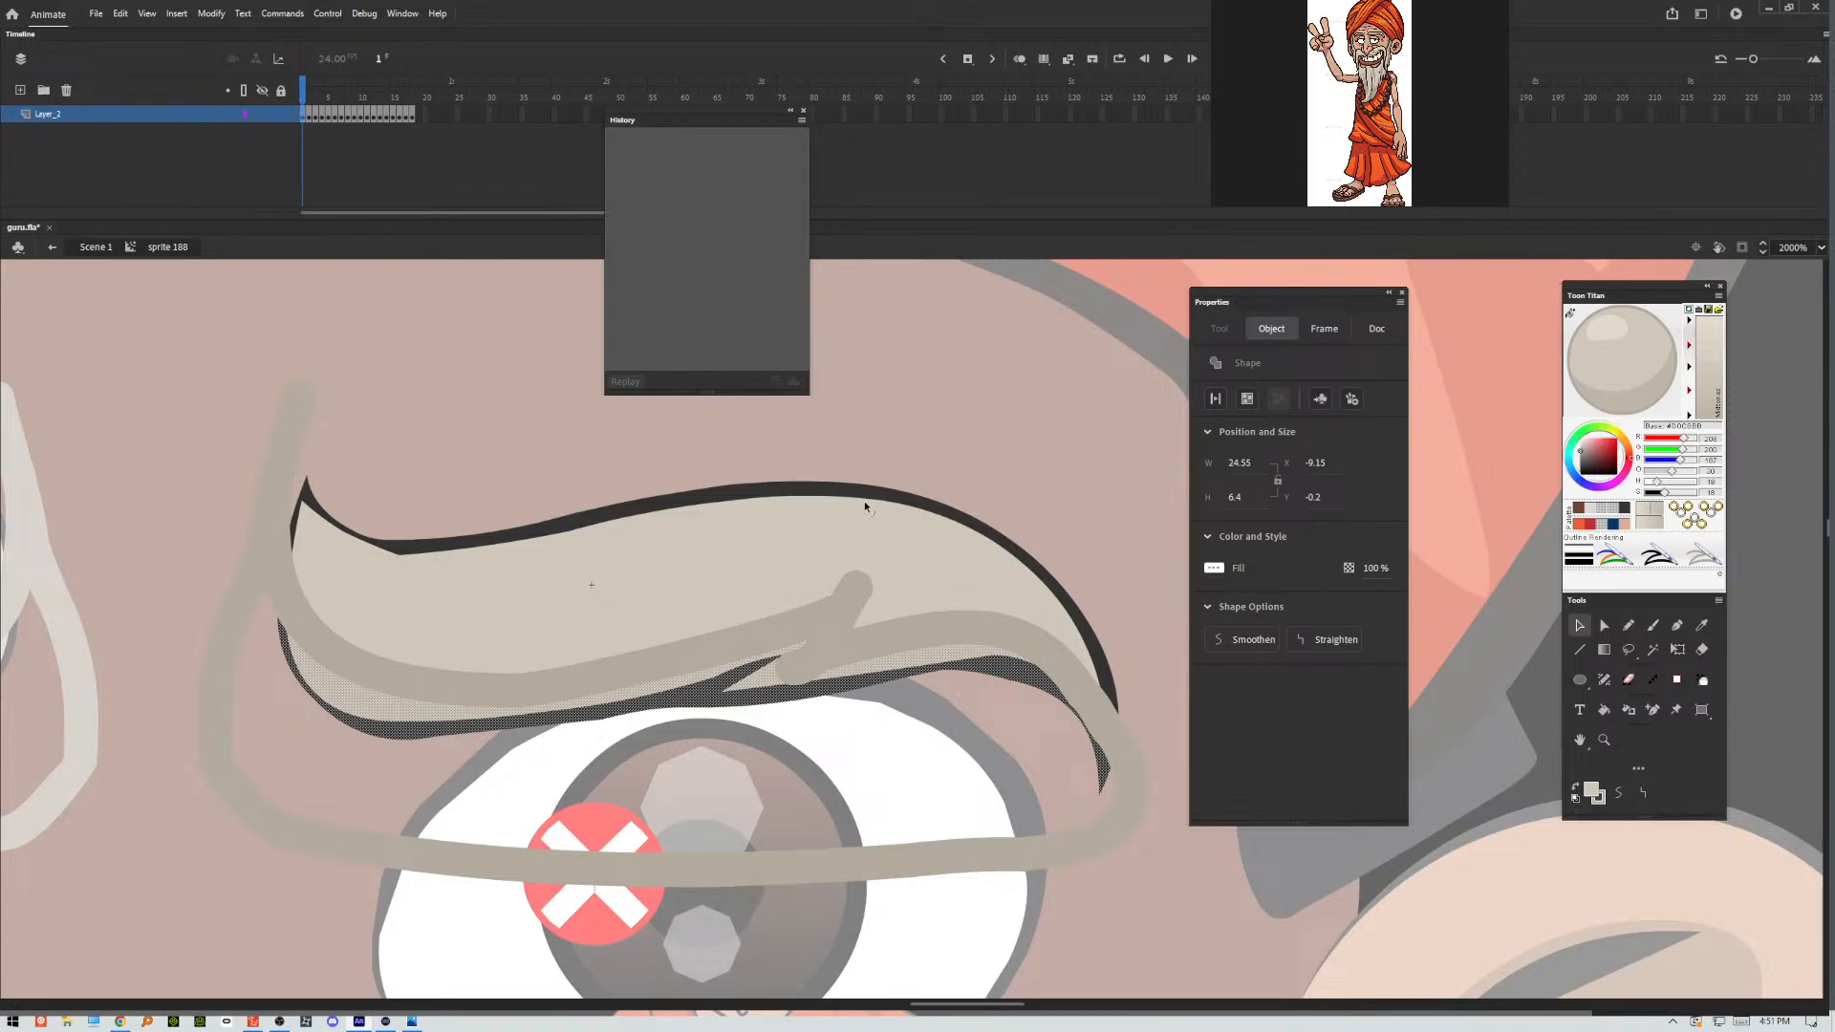
Cut the selected lower eyebrow area and paste it in place twice to leave a duplicate on top.
{"action": "right_click", "coordinate": [380, 681]}
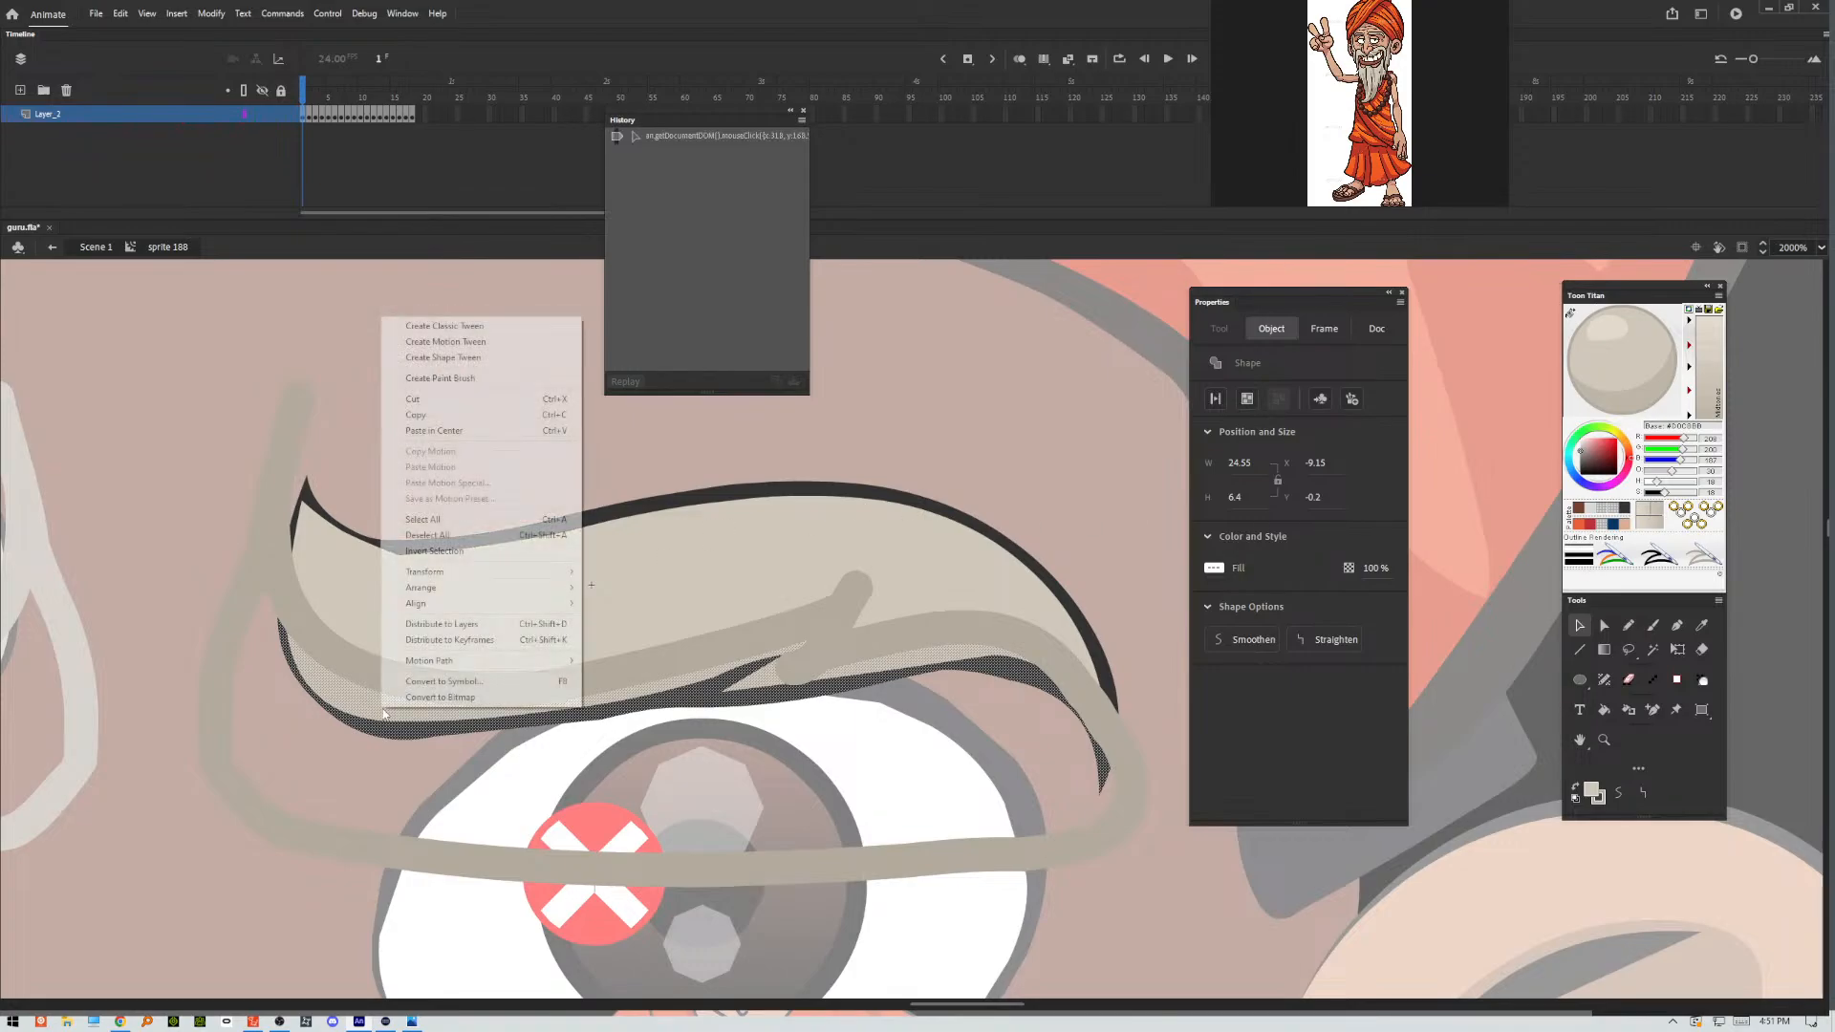
{"action": "left_click", "coordinate": [442, 417]}
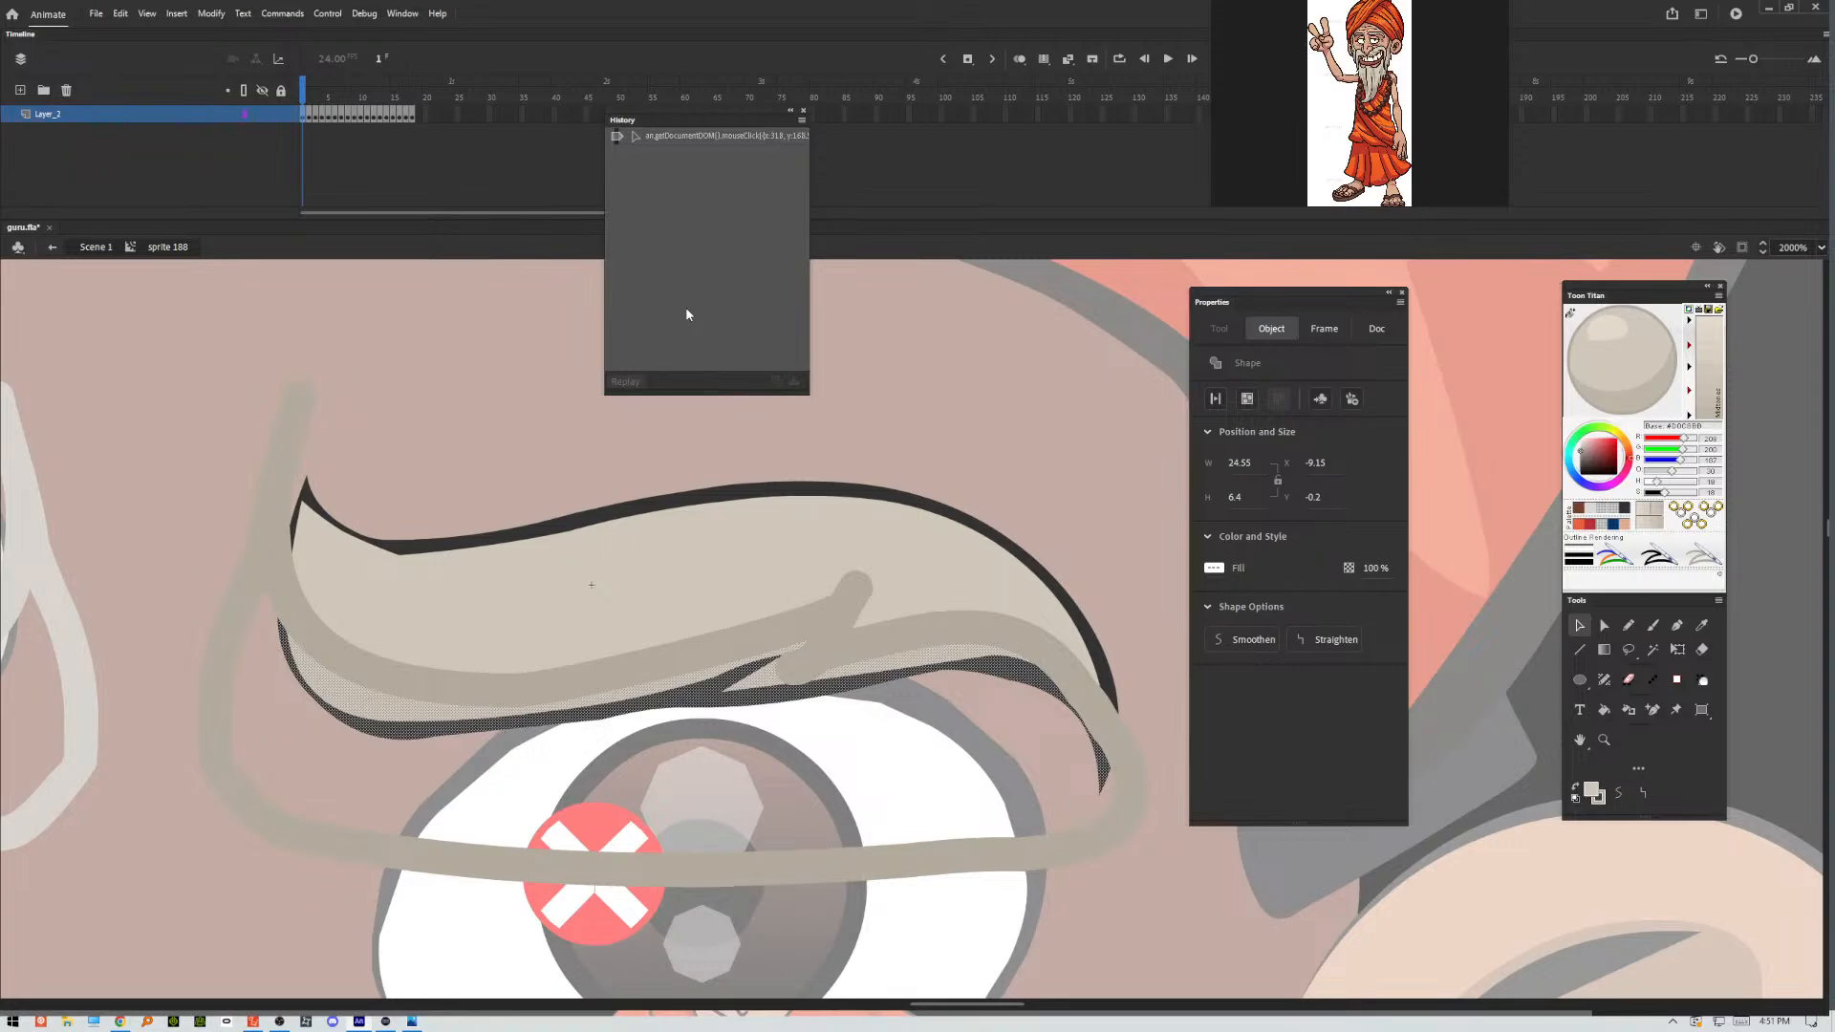
{"action": "key", "text": "ctrl+x"}
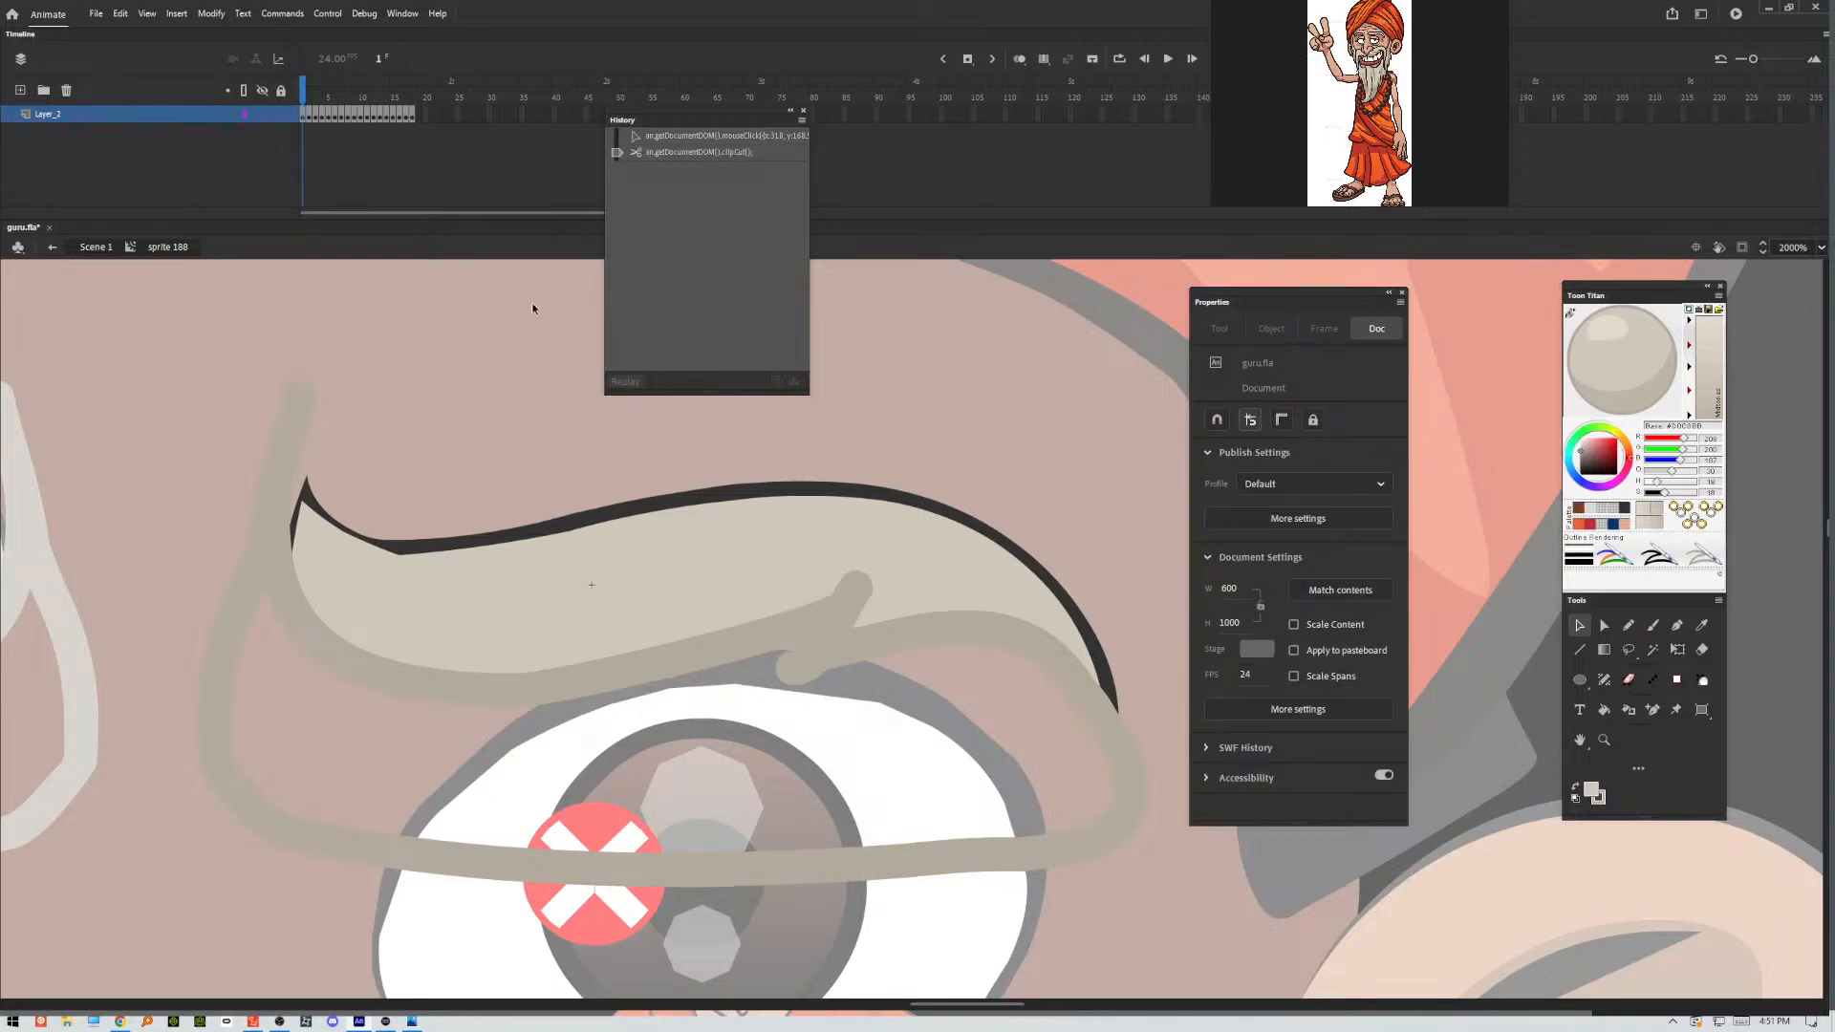
{"action": "left_click", "coordinate": [118, 13]}
{"action": "left_click", "coordinate": [175, 116]}
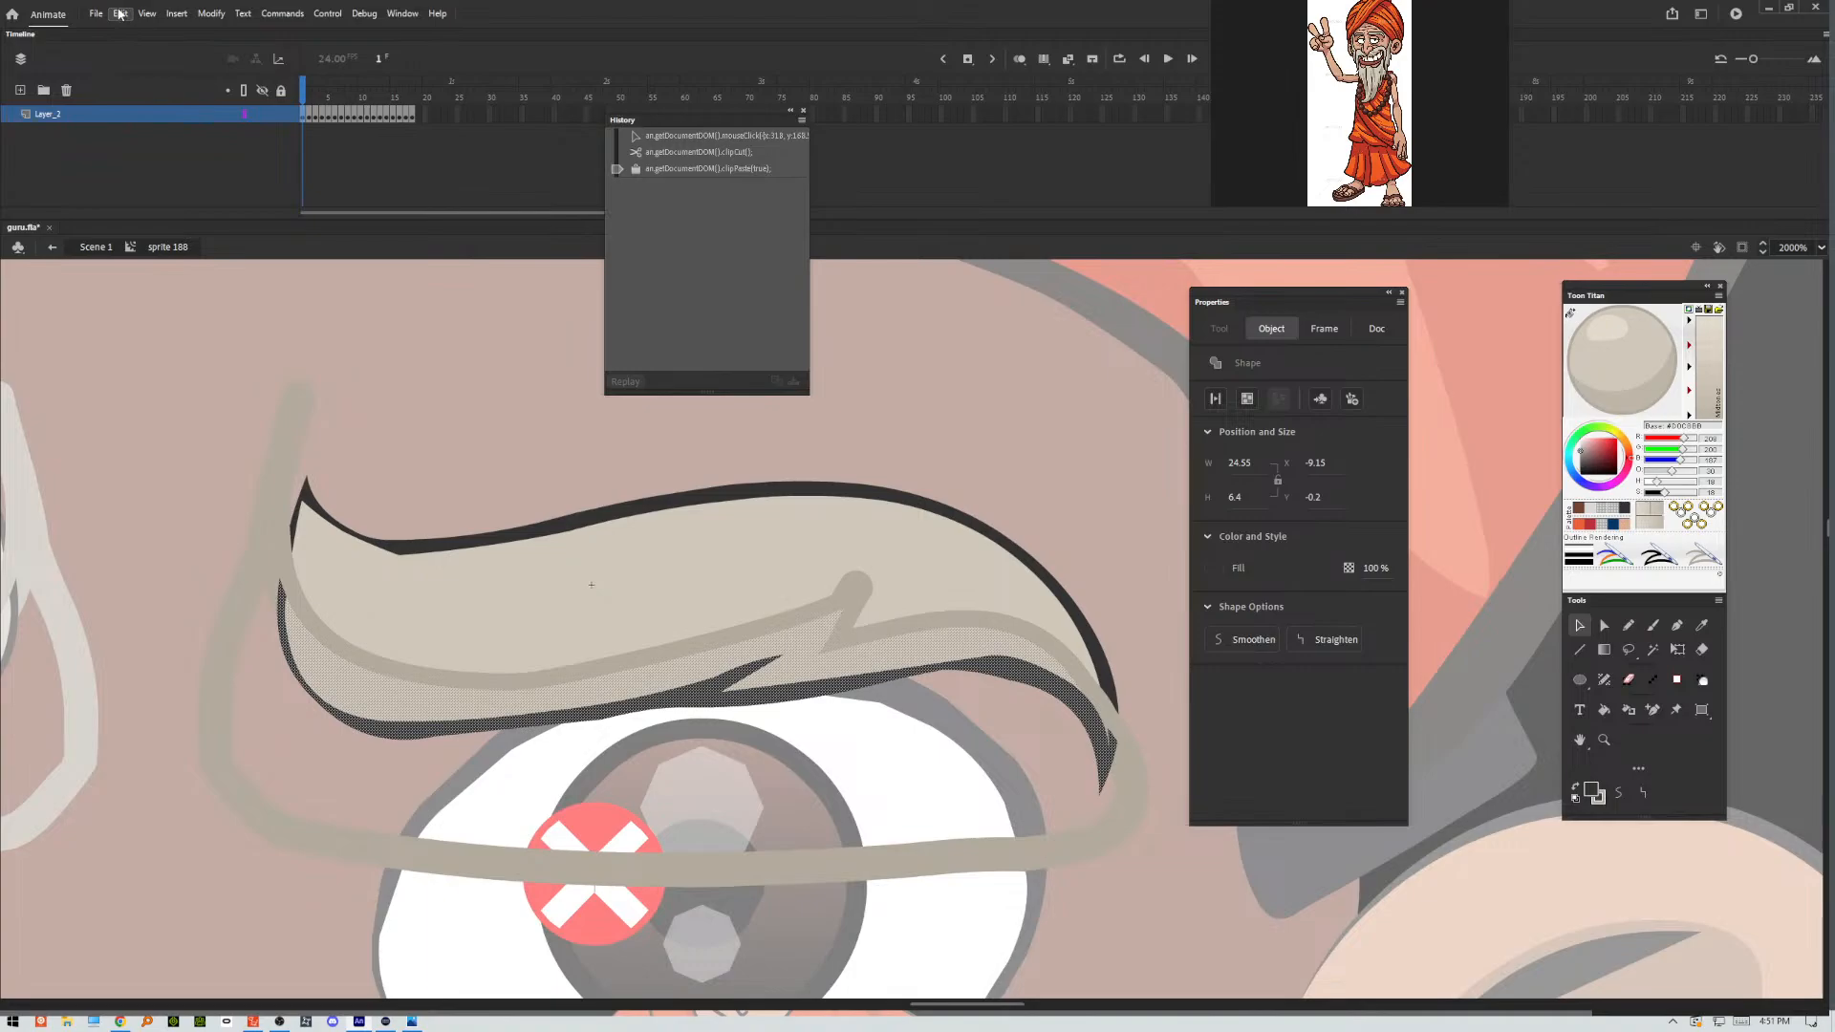
{"action": "left_click", "coordinate": [119, 13]}
{"action": "left_click", "coordinate": [167, 116]}
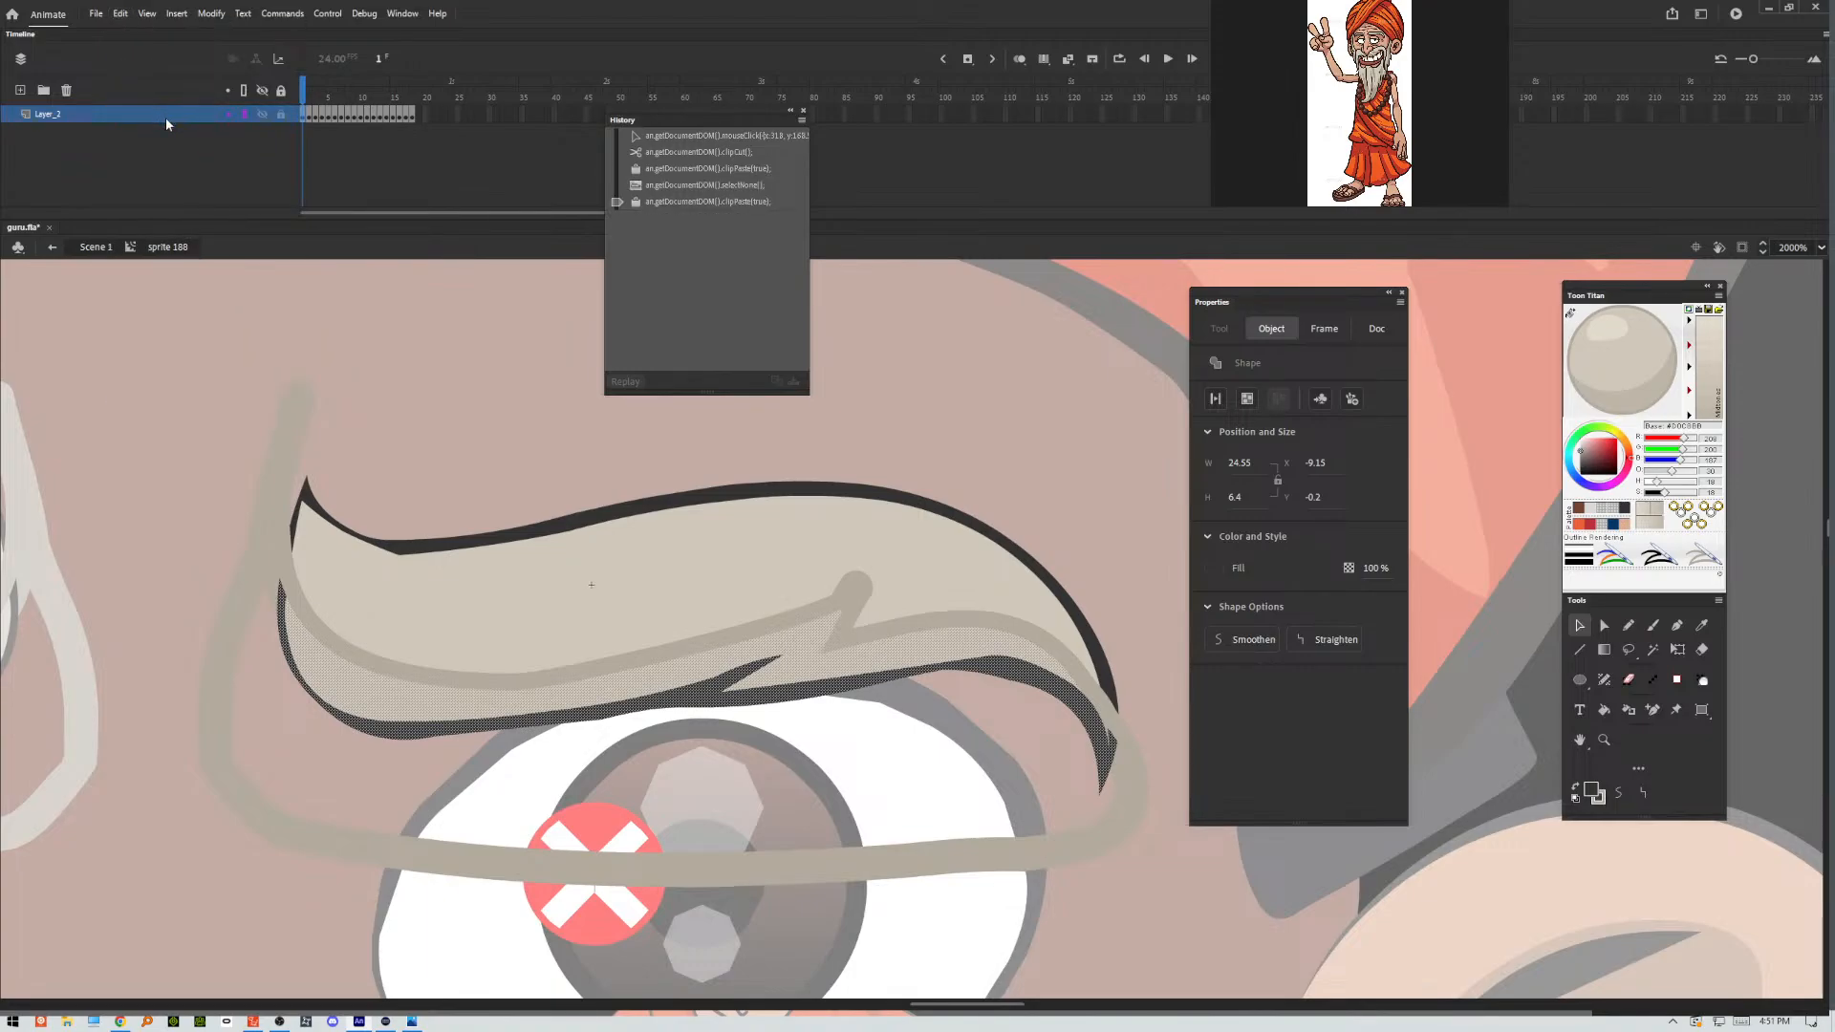
Convert the pasted duplicate to a Movie Clip symbol and set its alpha to 25%.
{"action": "key", "text": "F8"}
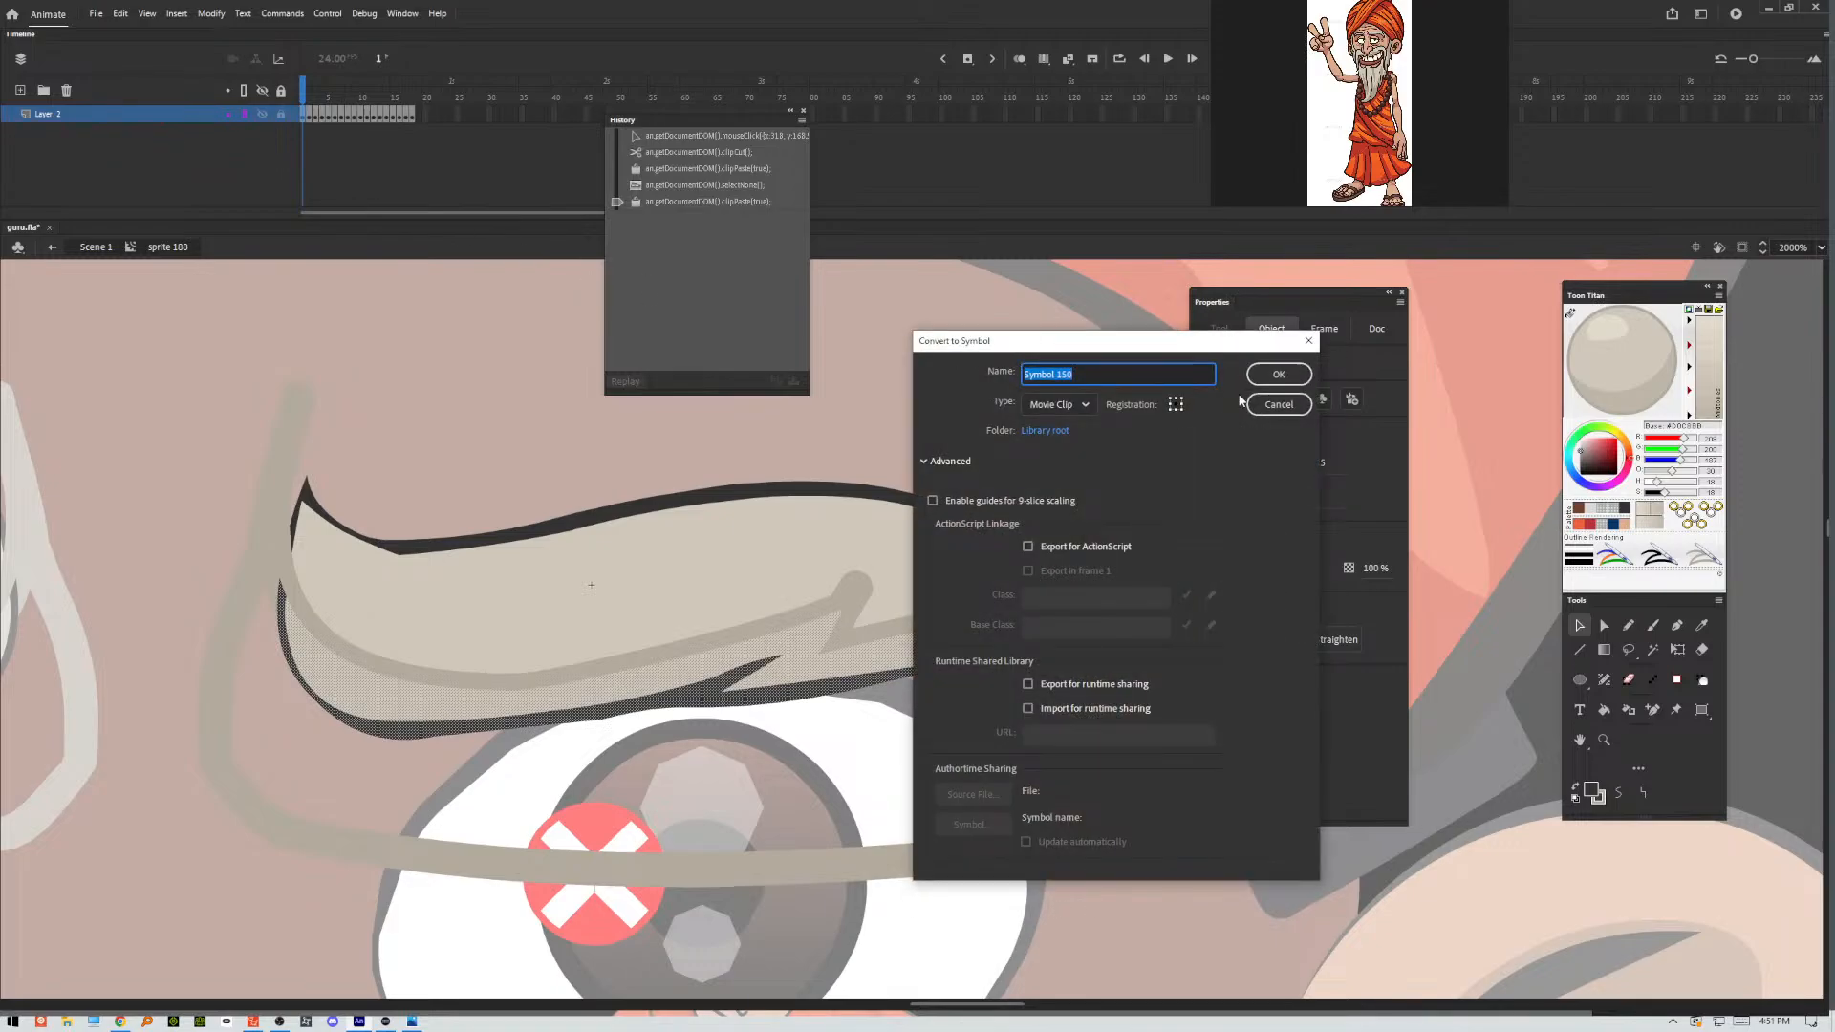
{"action": "left_click", "coordinate": [1267, 375]}
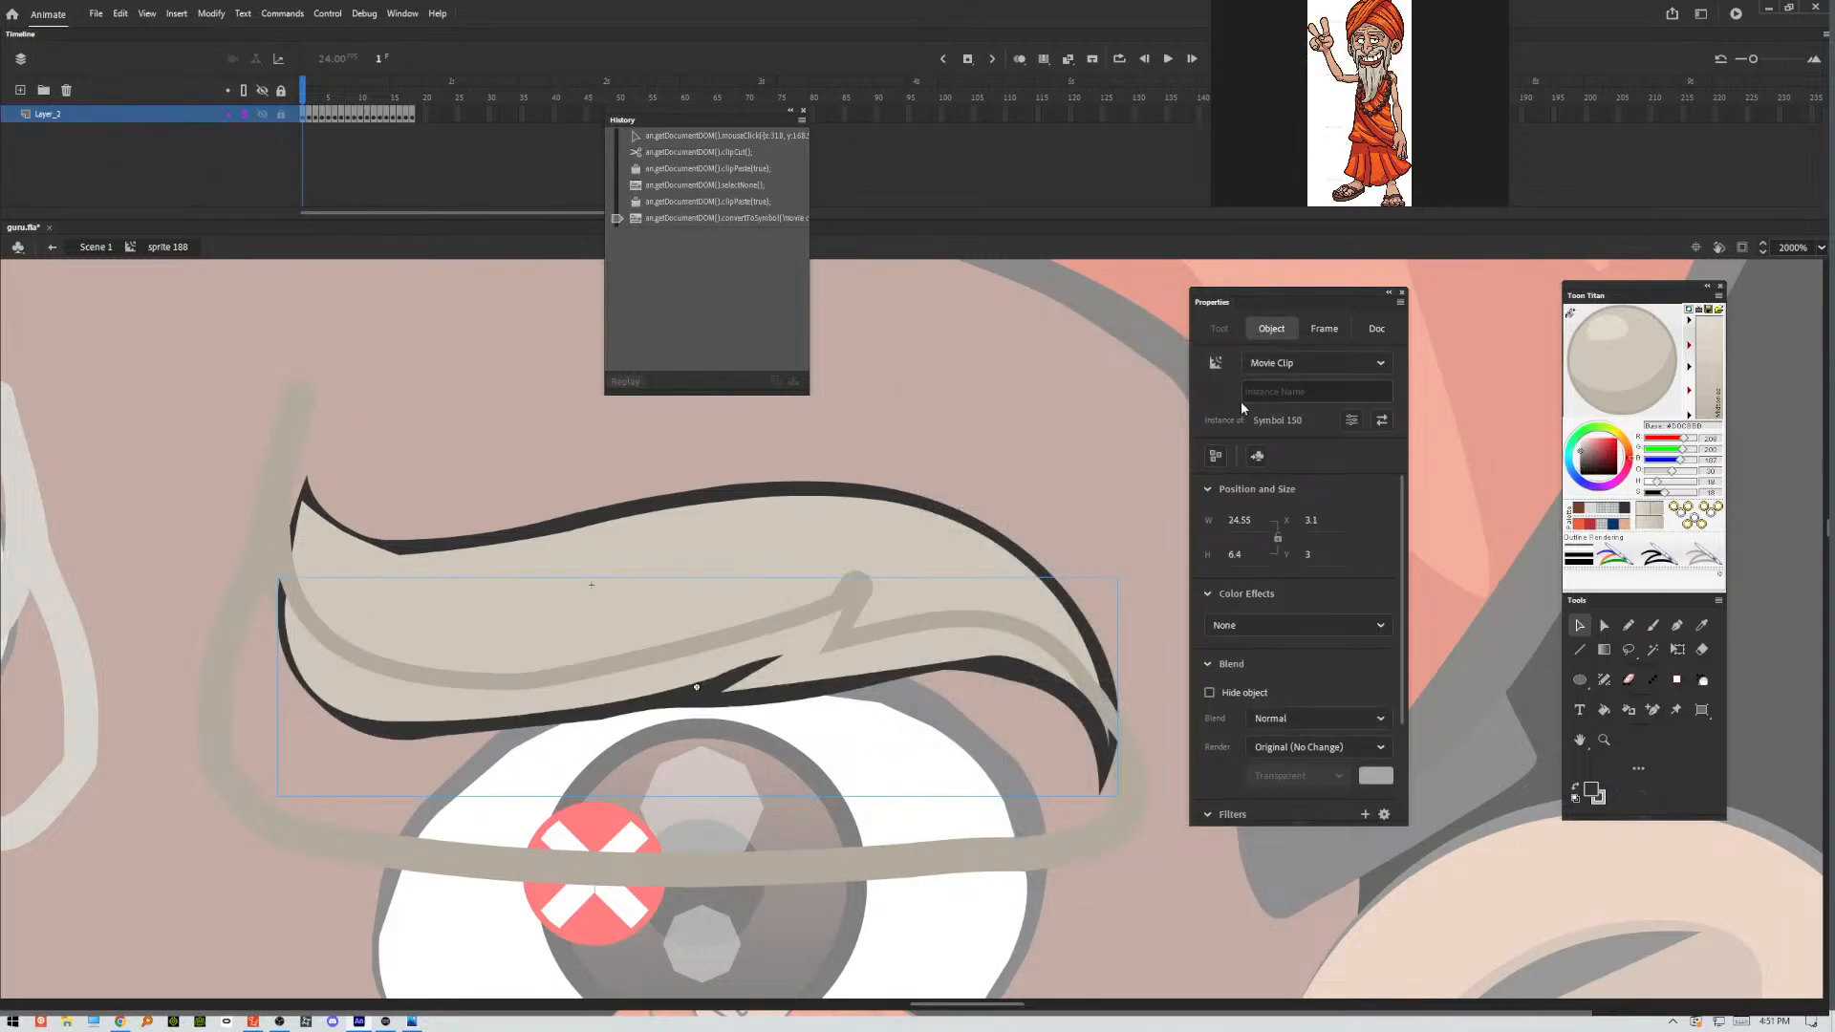
{"action": "left_click", "coordinate": [1302, 625]}
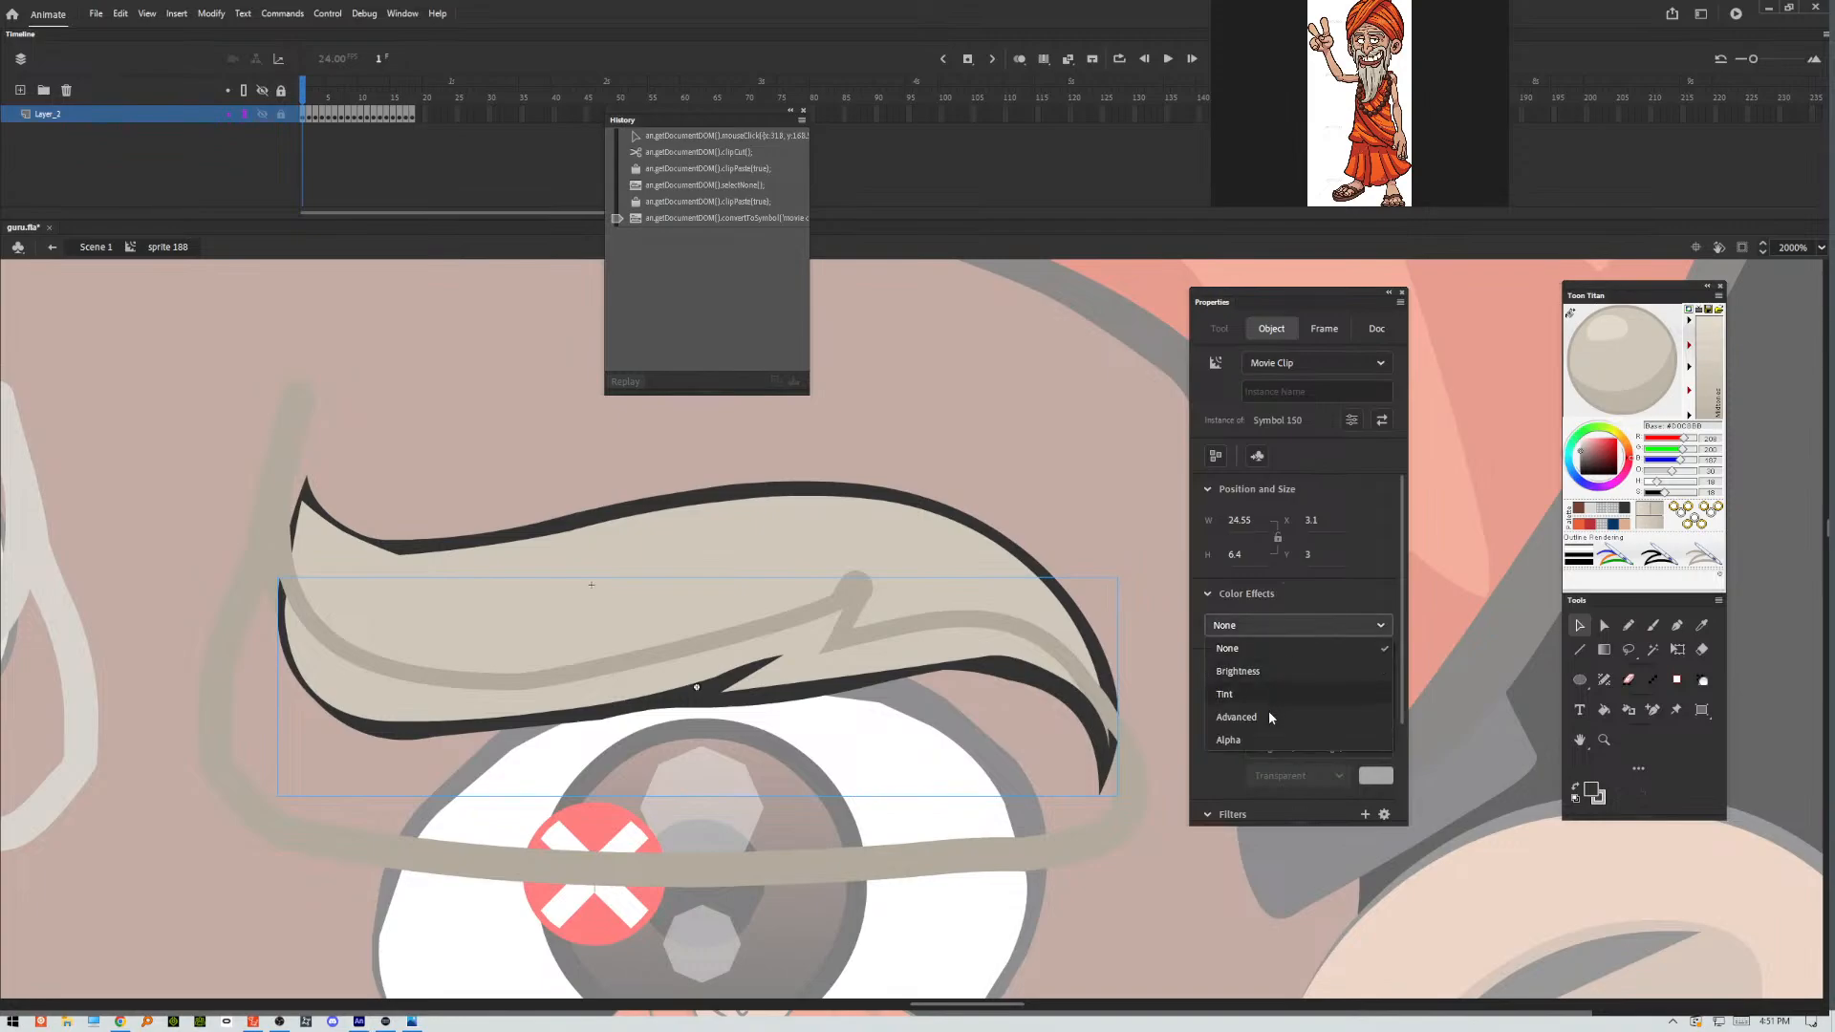
{"action": "left_click", "coordinate": [1228, 740]}
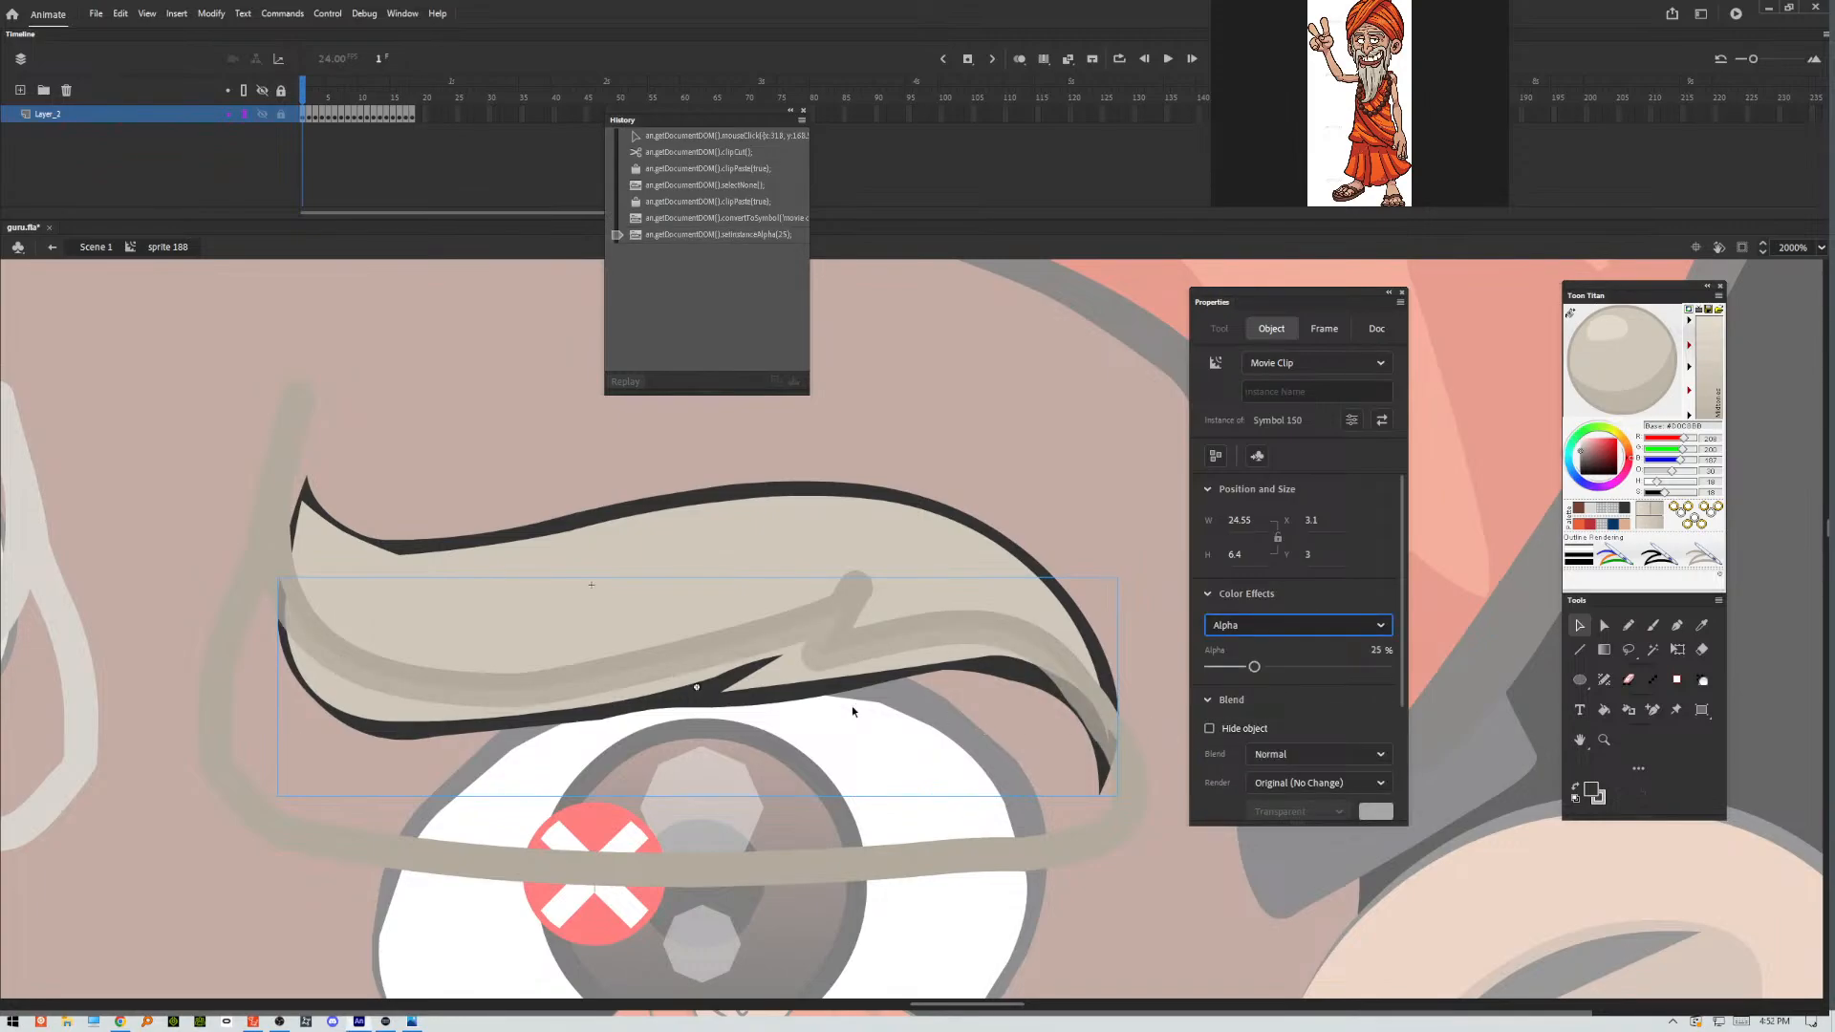
Inside the shading symbol, recolour the whole lower eyebrow shape with the dark grey fill #333333.
{"action": "double_click", "coordinate": [765, 690]}
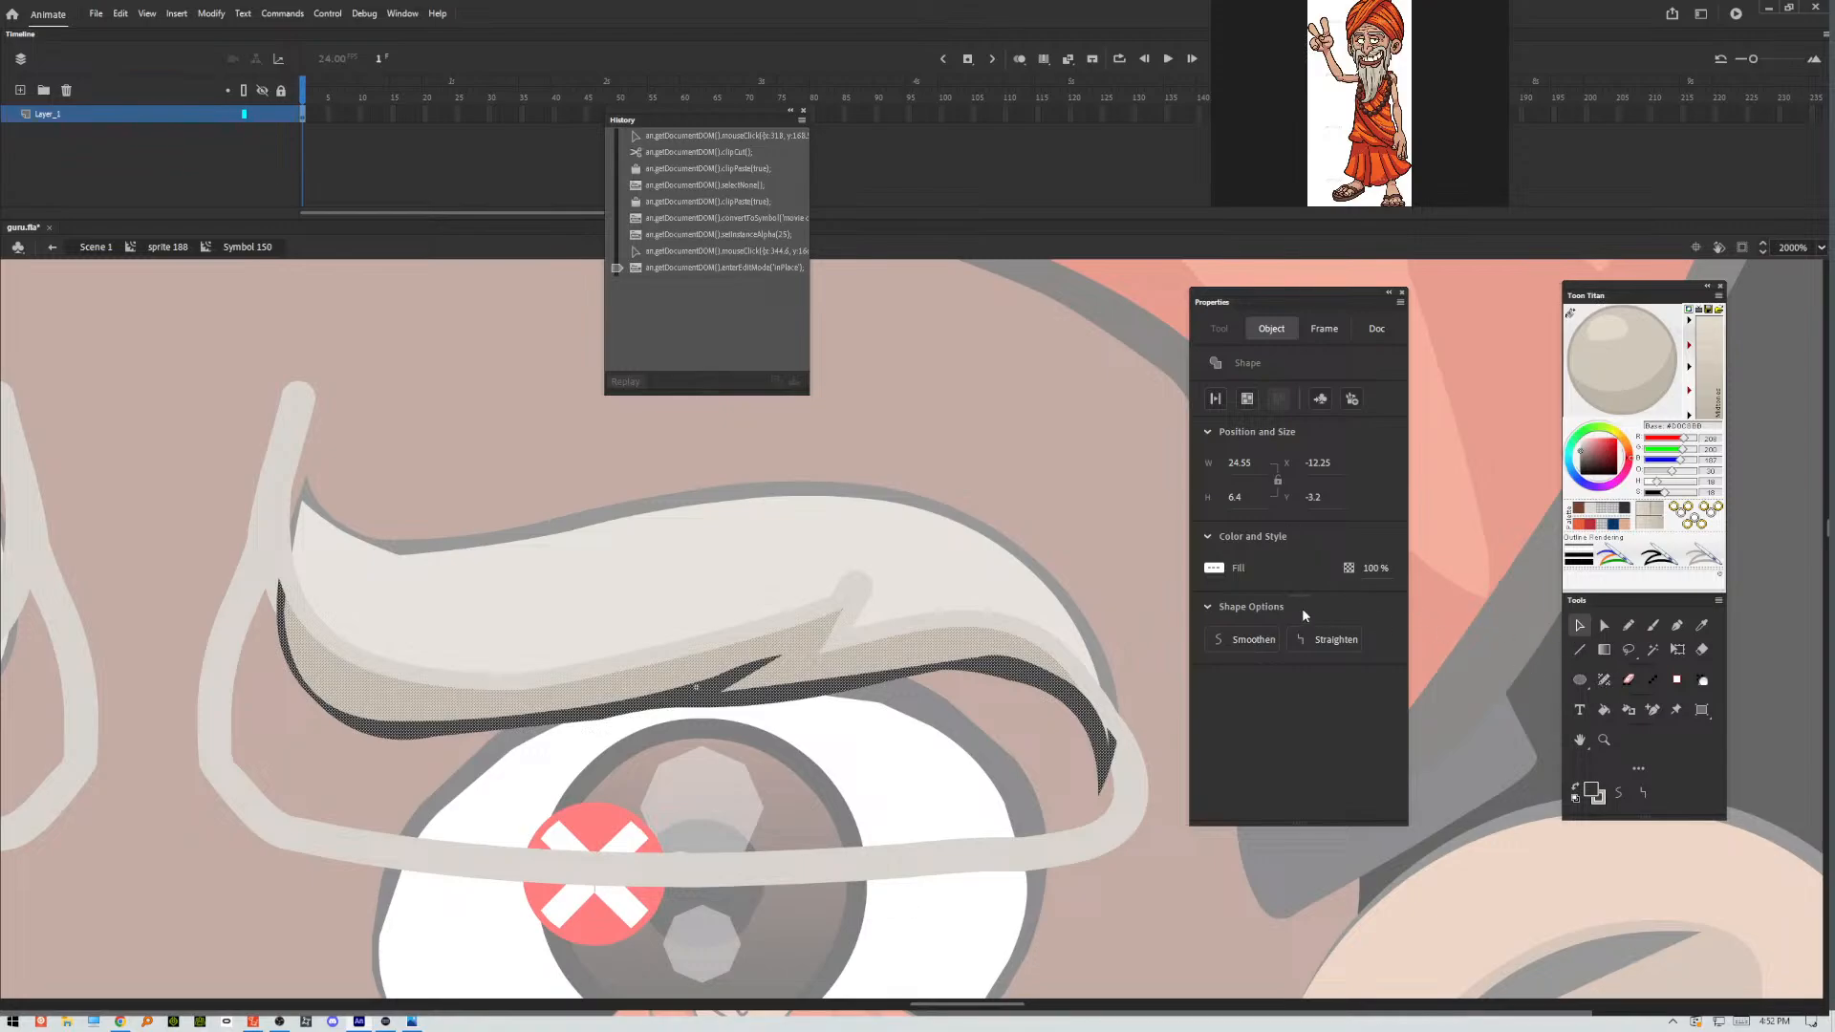
{"action": "left_click", "coordinate": [1624, 510]}
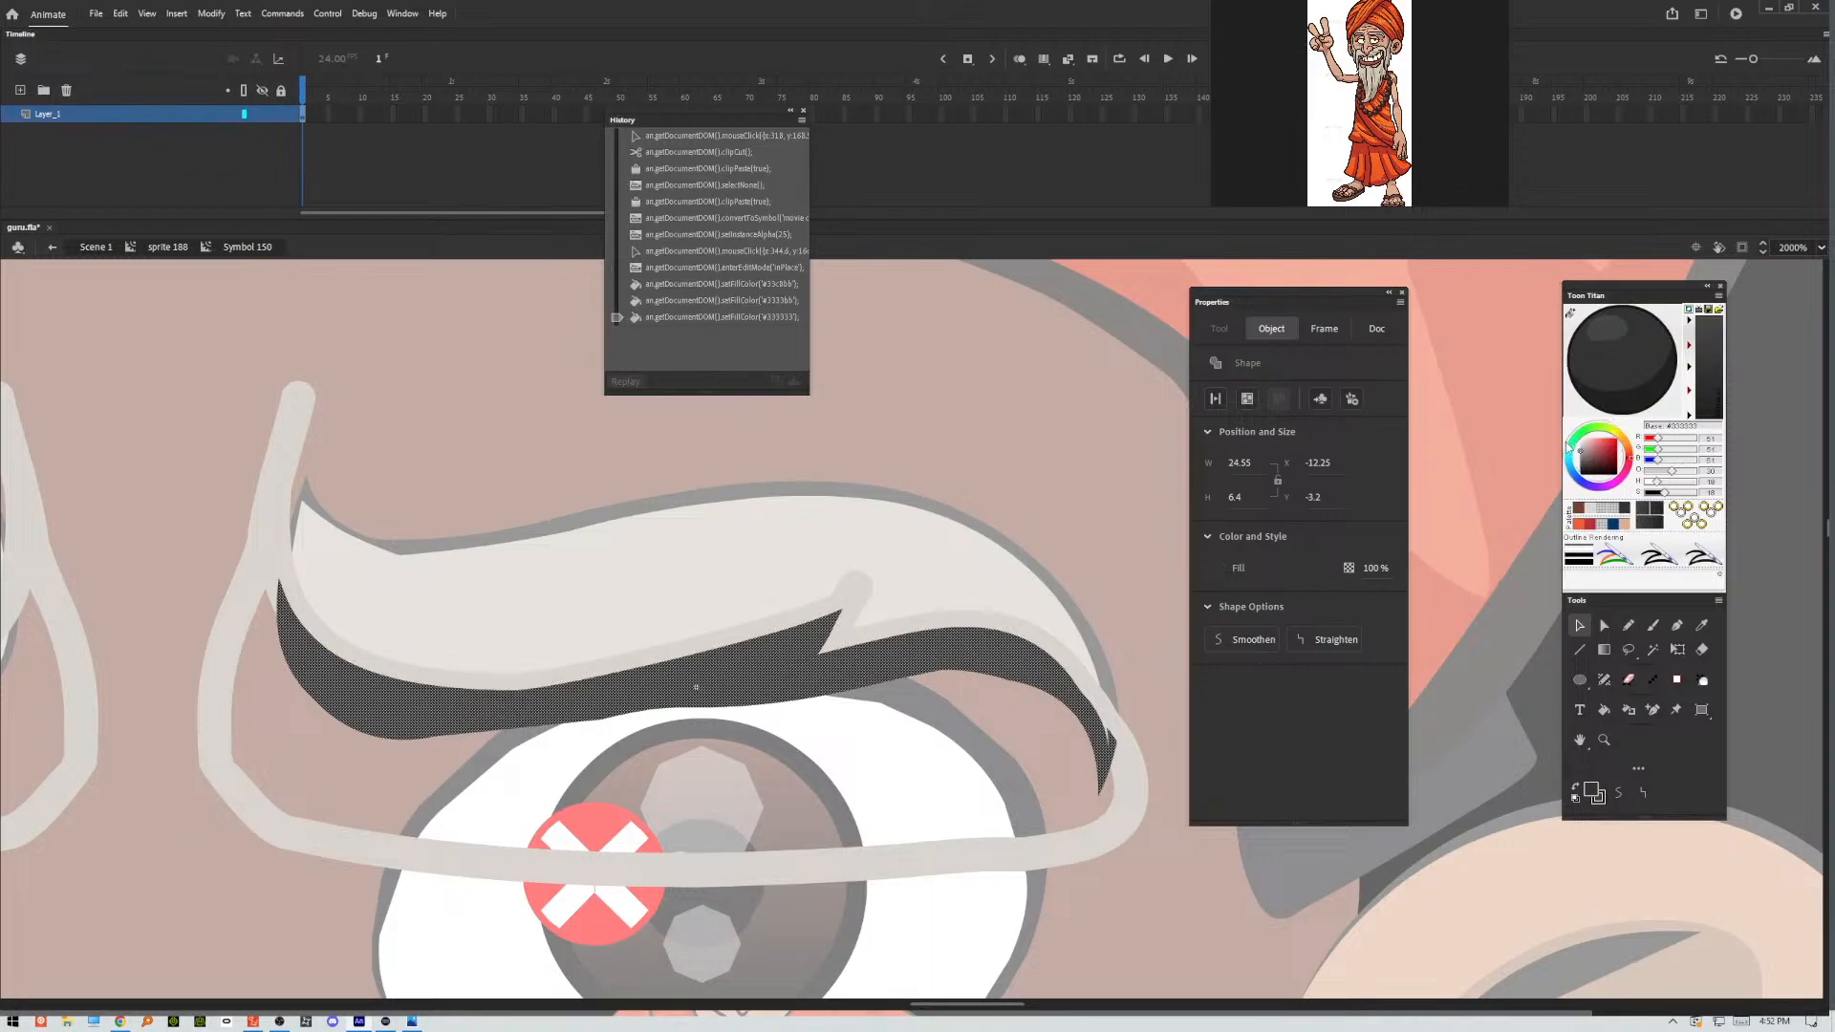
Leave the shading symbol, remove the strokes forming the pencil boundary around the eyebrow, and select the shading instance.
{"action": "double_click", "coordinate": [1140, 442]}
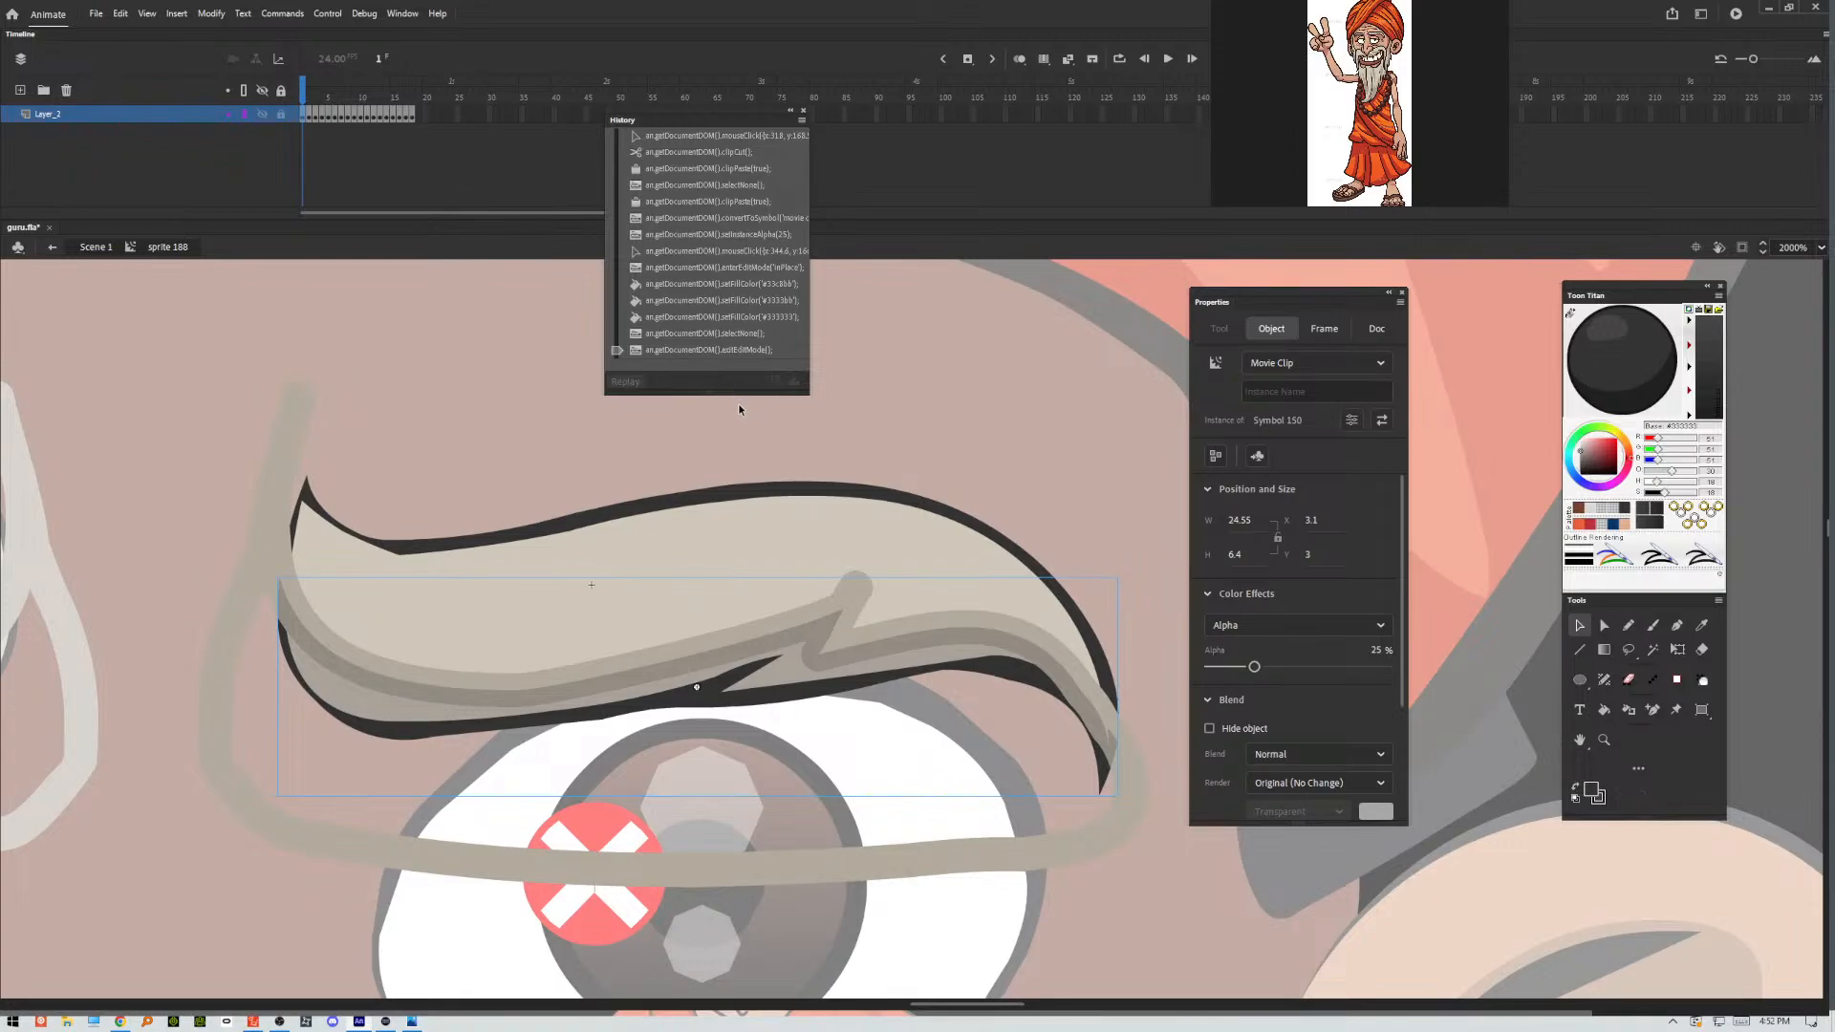
{"action": "key", "text": "ctrl+a"}
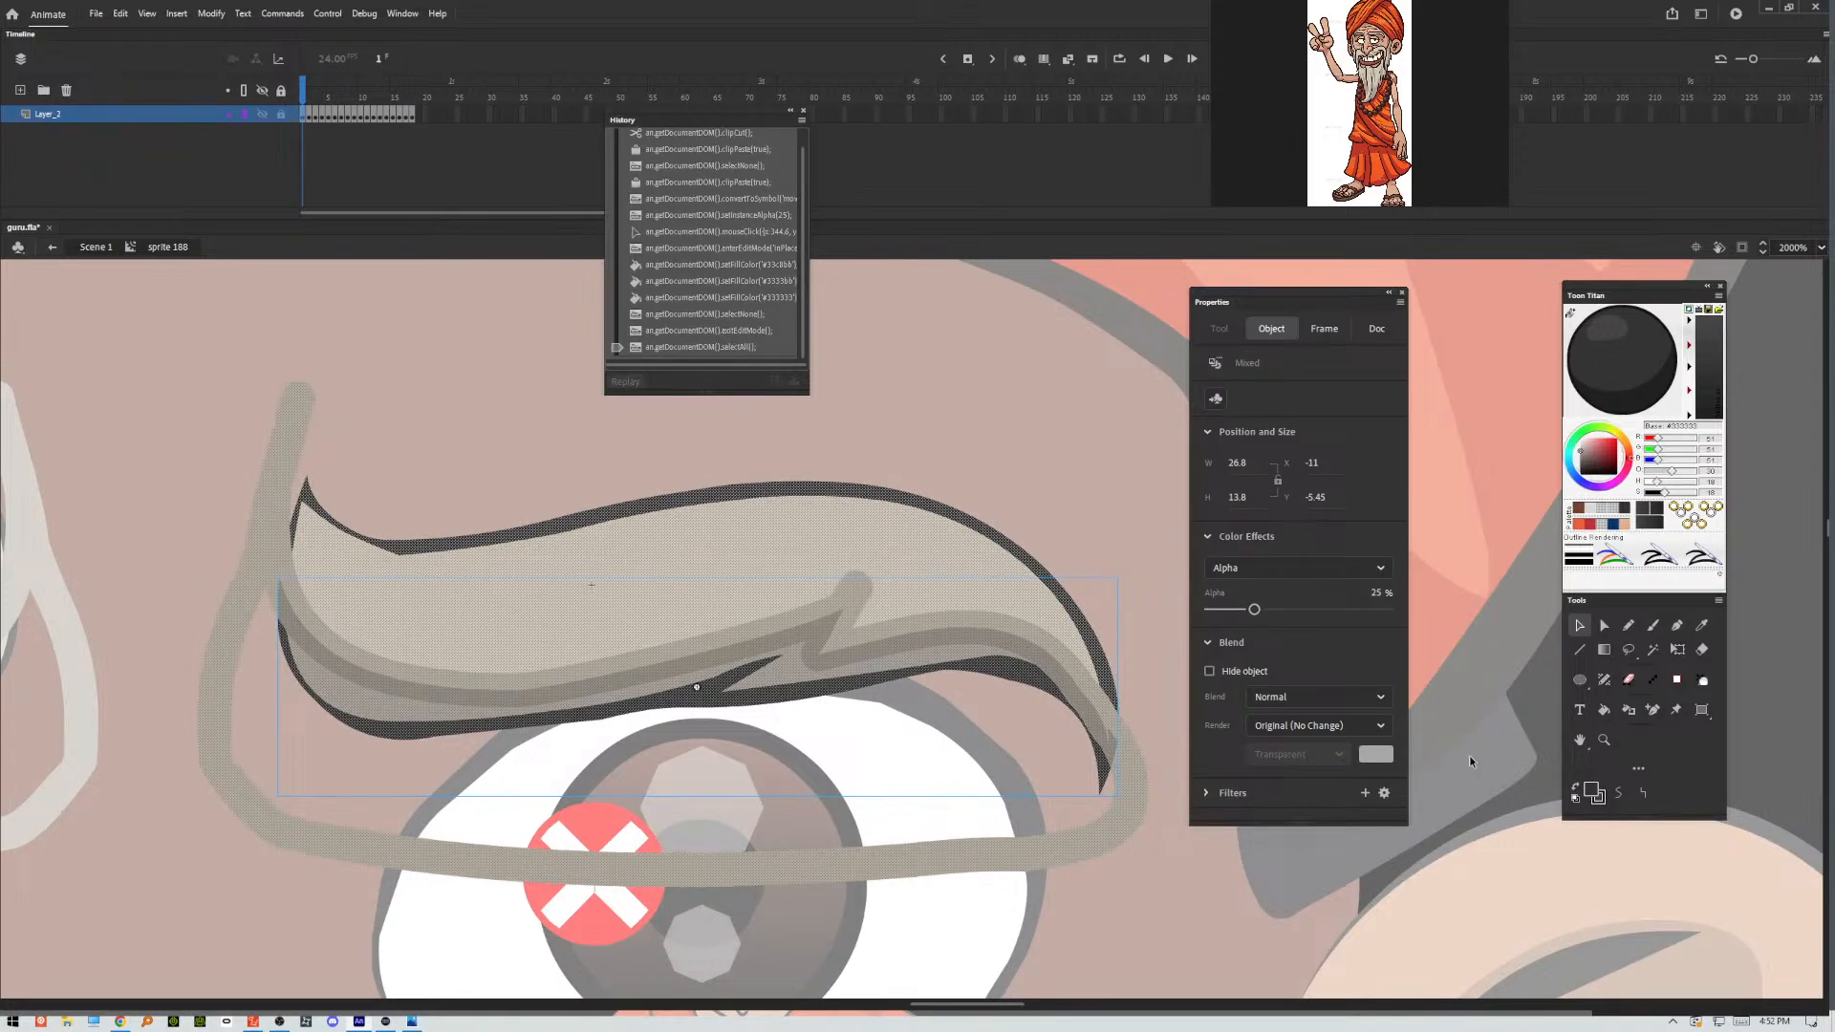
{"action": "left_click", "coordinate": [1604, 794]}
{"action": "left_click", "coordinate": [1546, 817]}
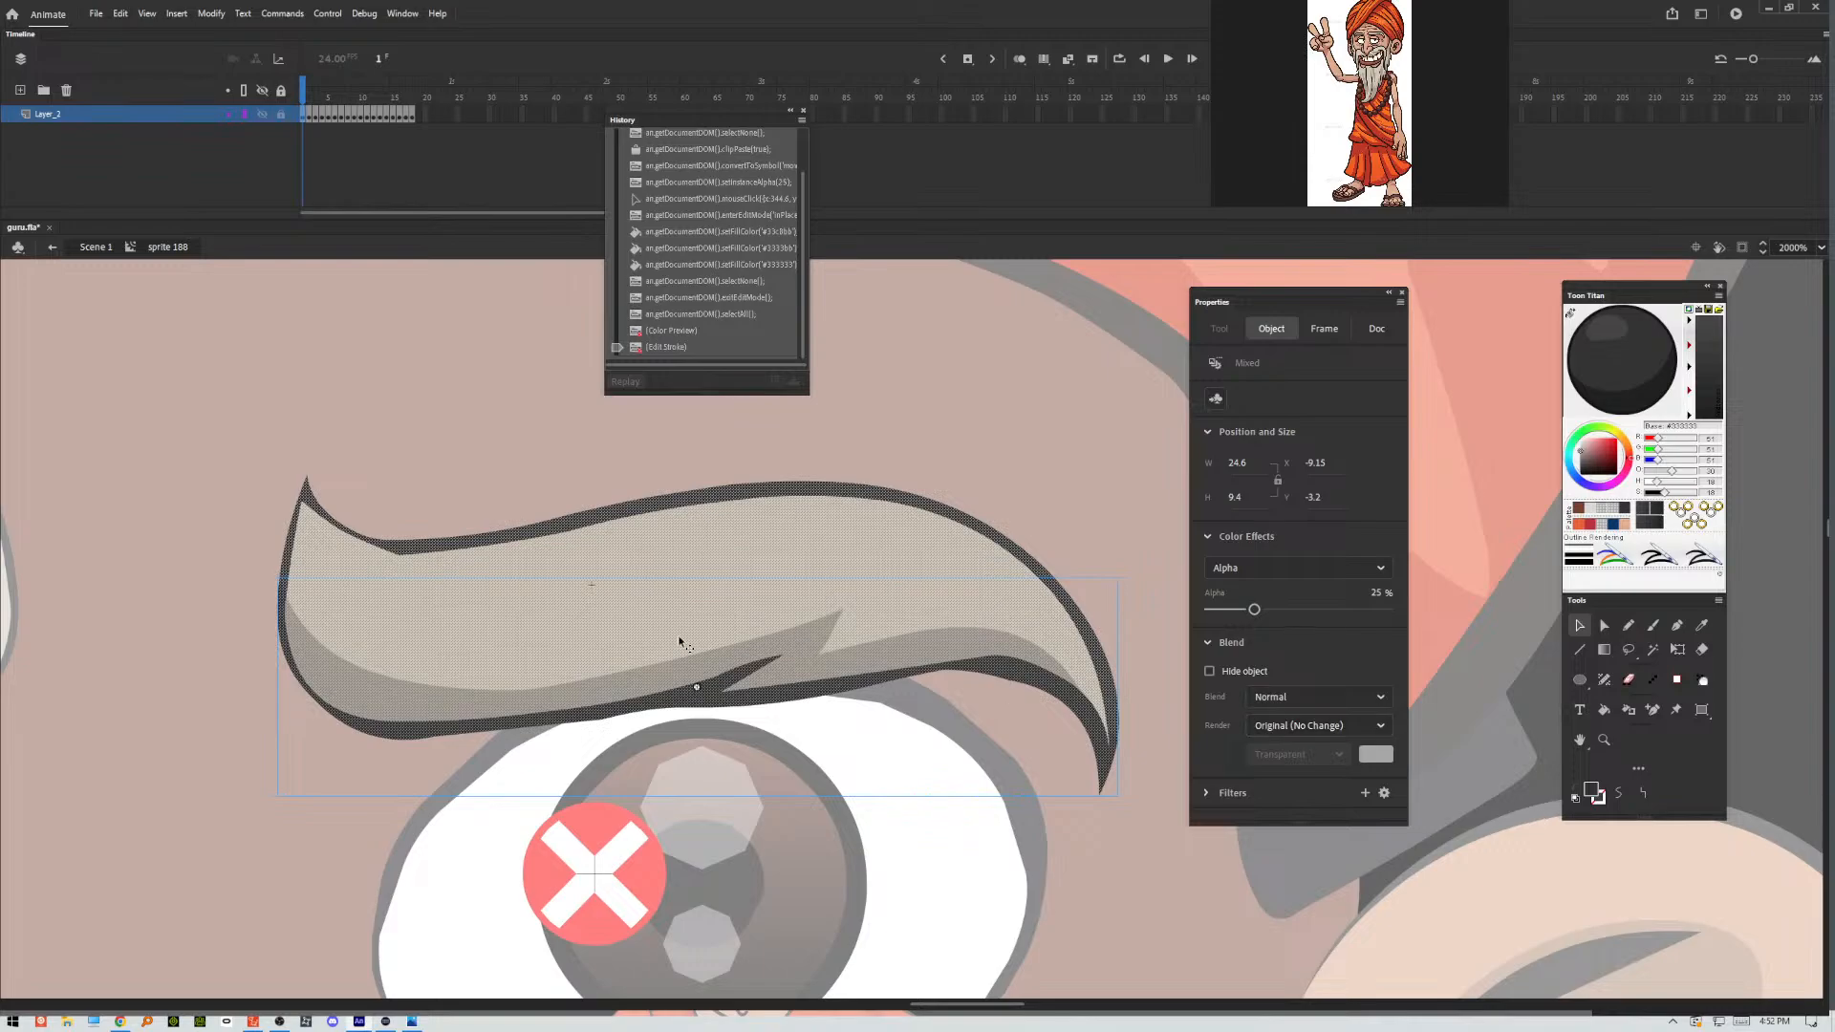
{"action": "left_click", "coordinate": [607, 465]}
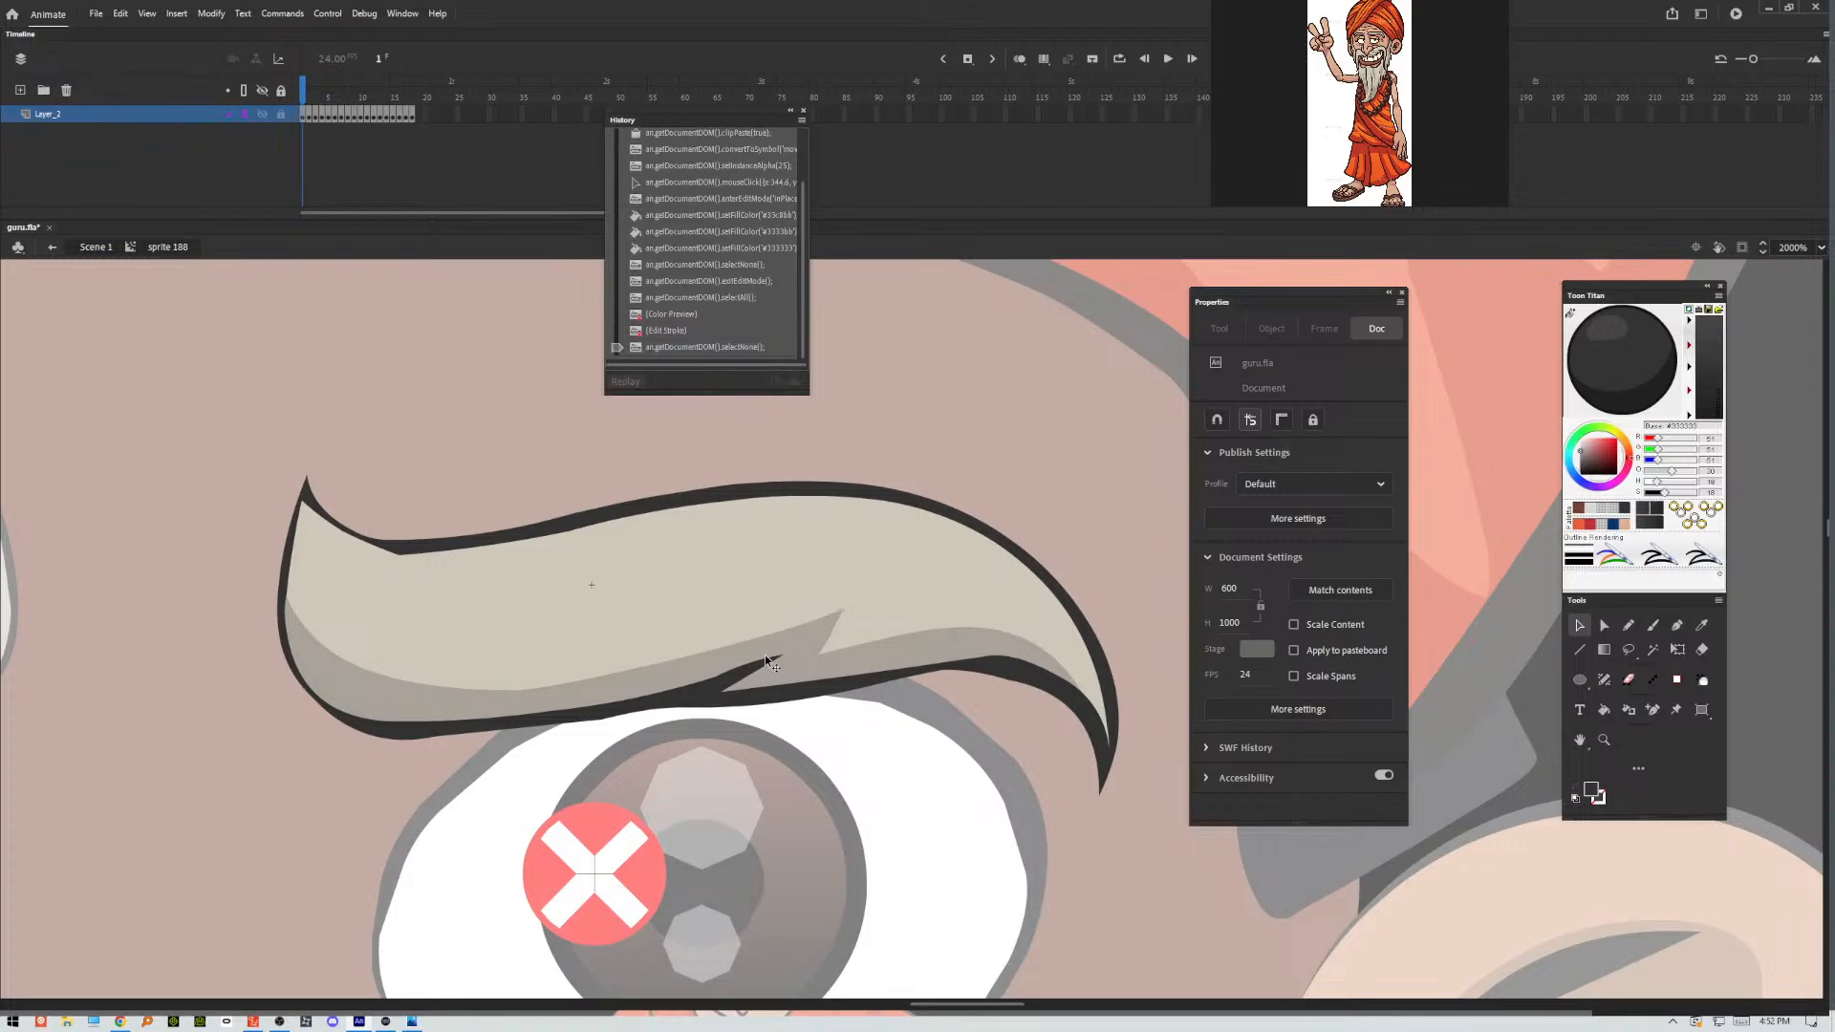
{"action": "left_click", "coordinate": [365, 696]}
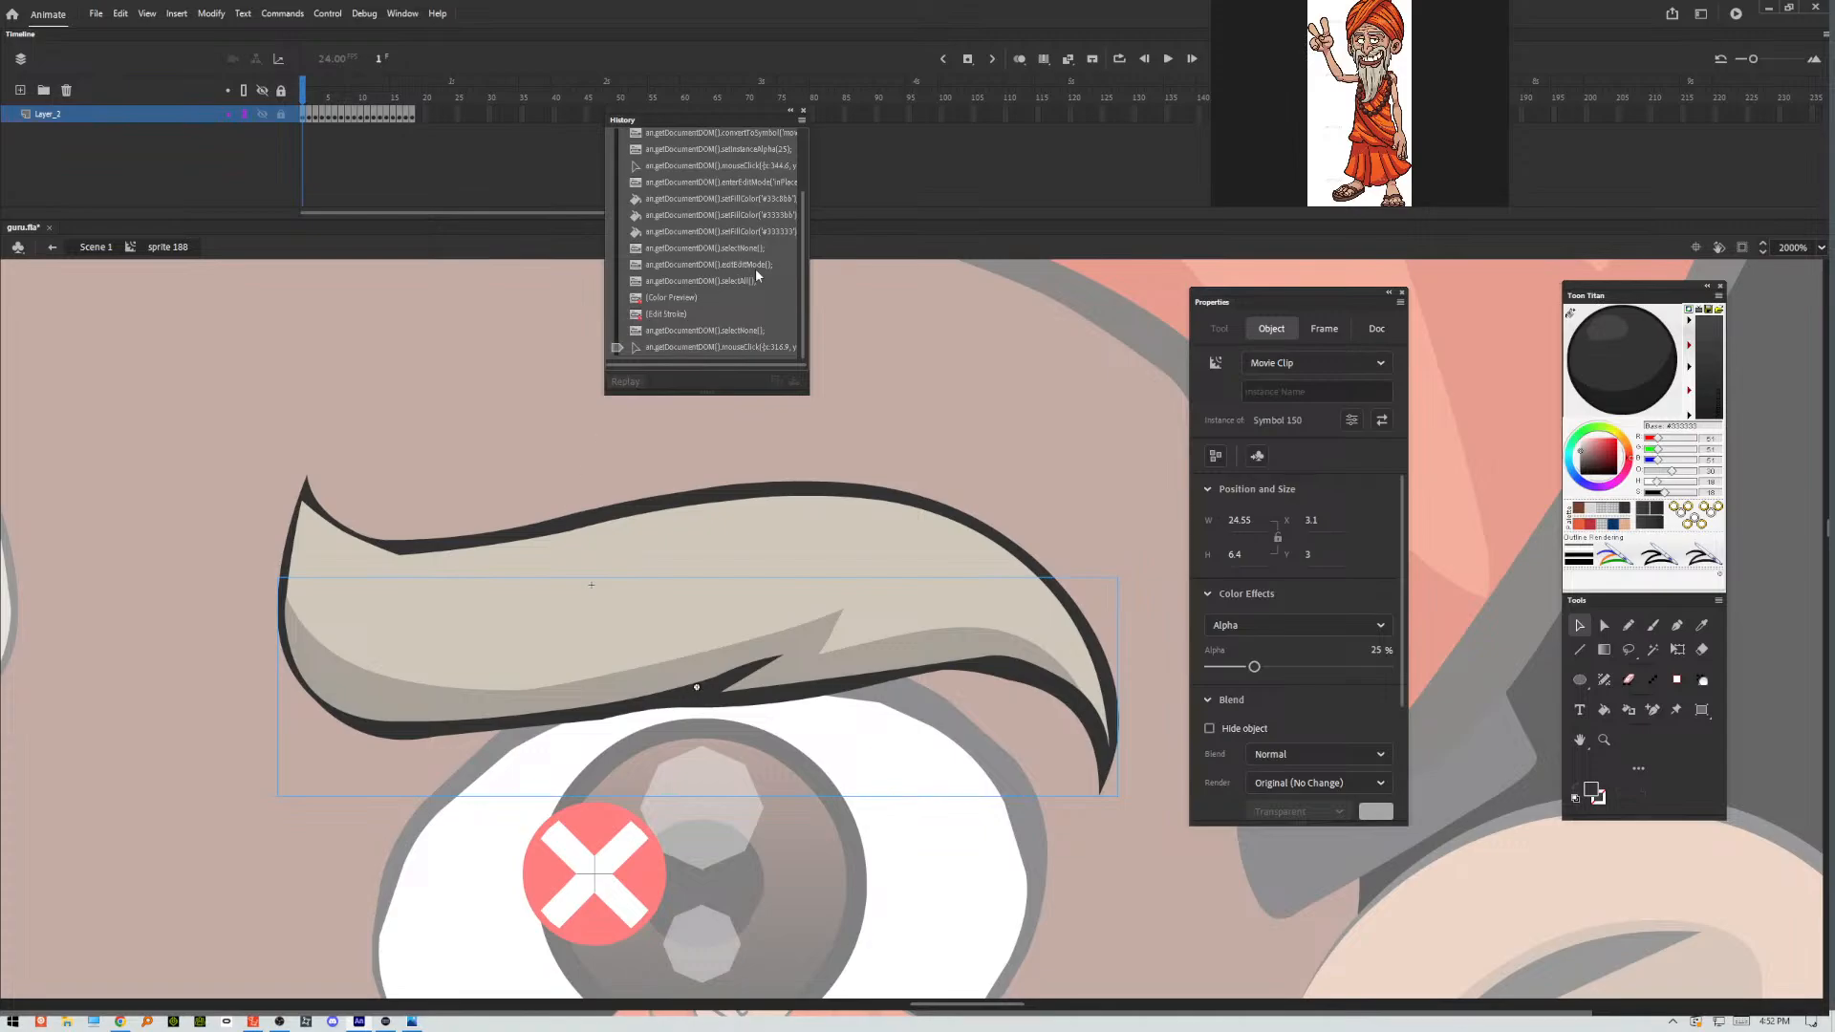
Select the full range of recorded steps in the history, from the first entry to the last.
{"action": "left_click_drag", "start_coordinate": [801, 205], "coordinate": [803, 116]}
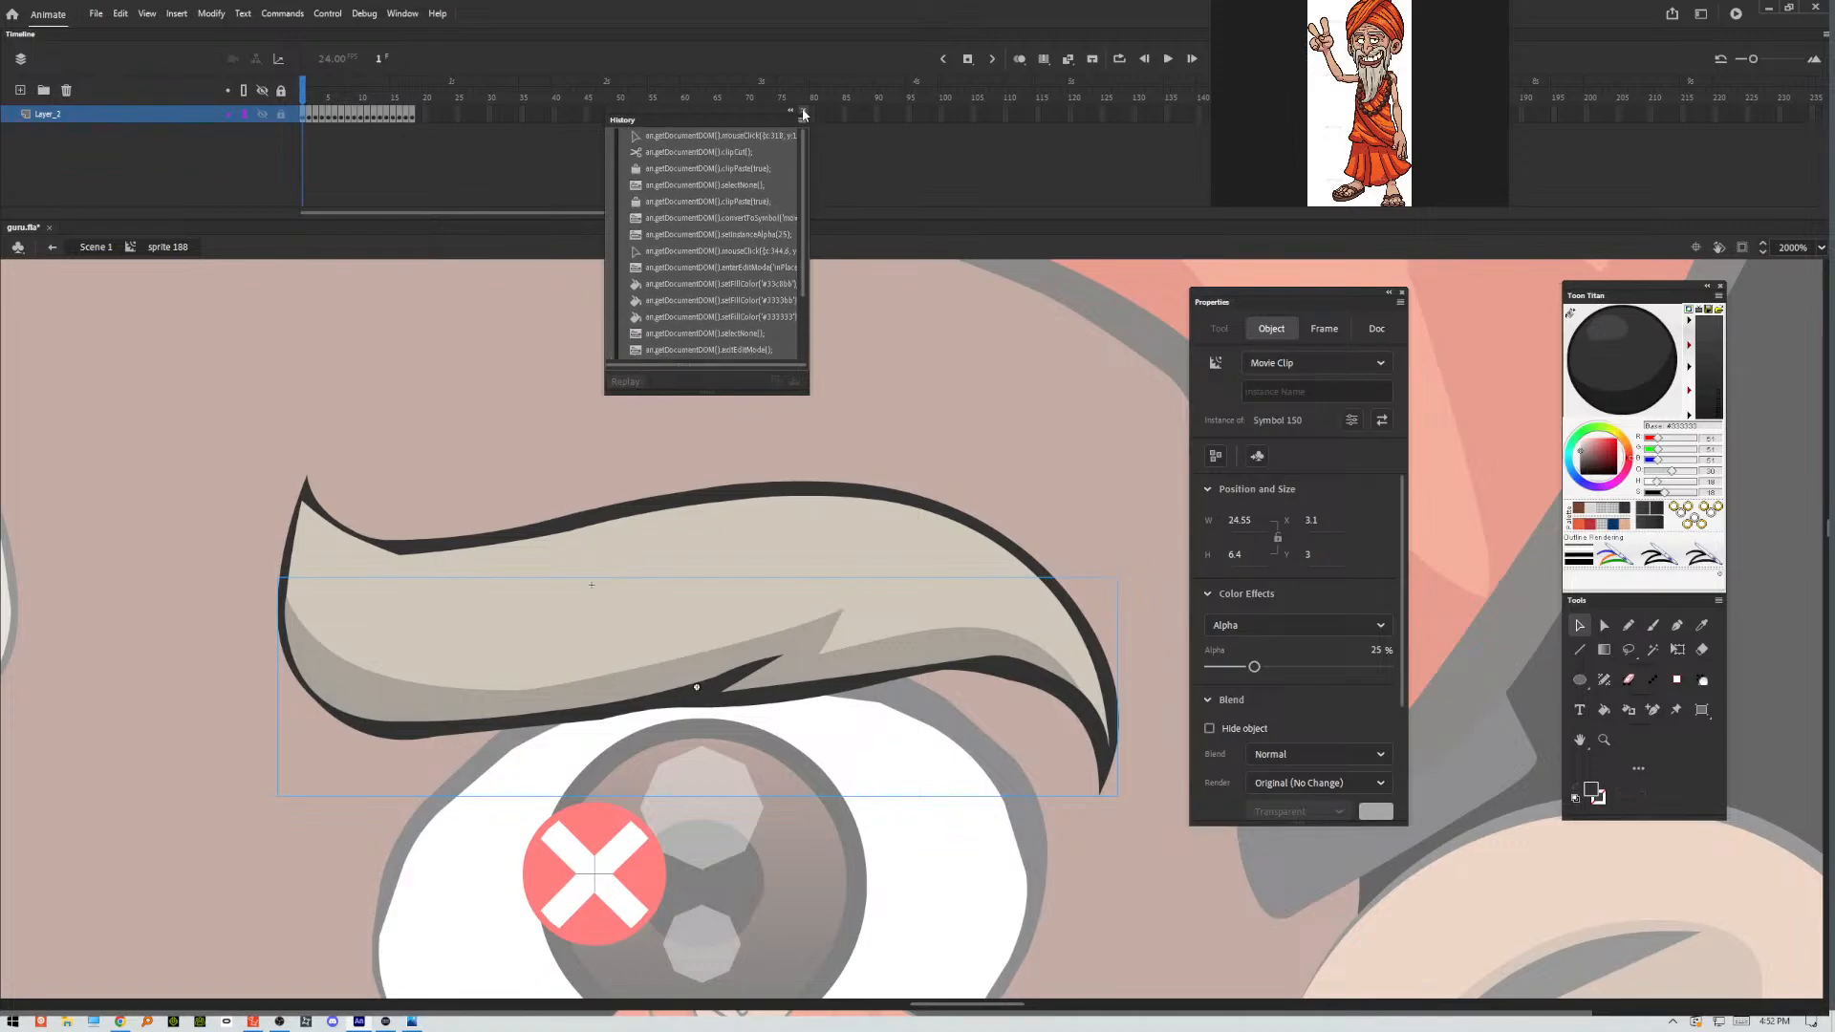
{"action": "left_click", "coordinate": [802, 121]}
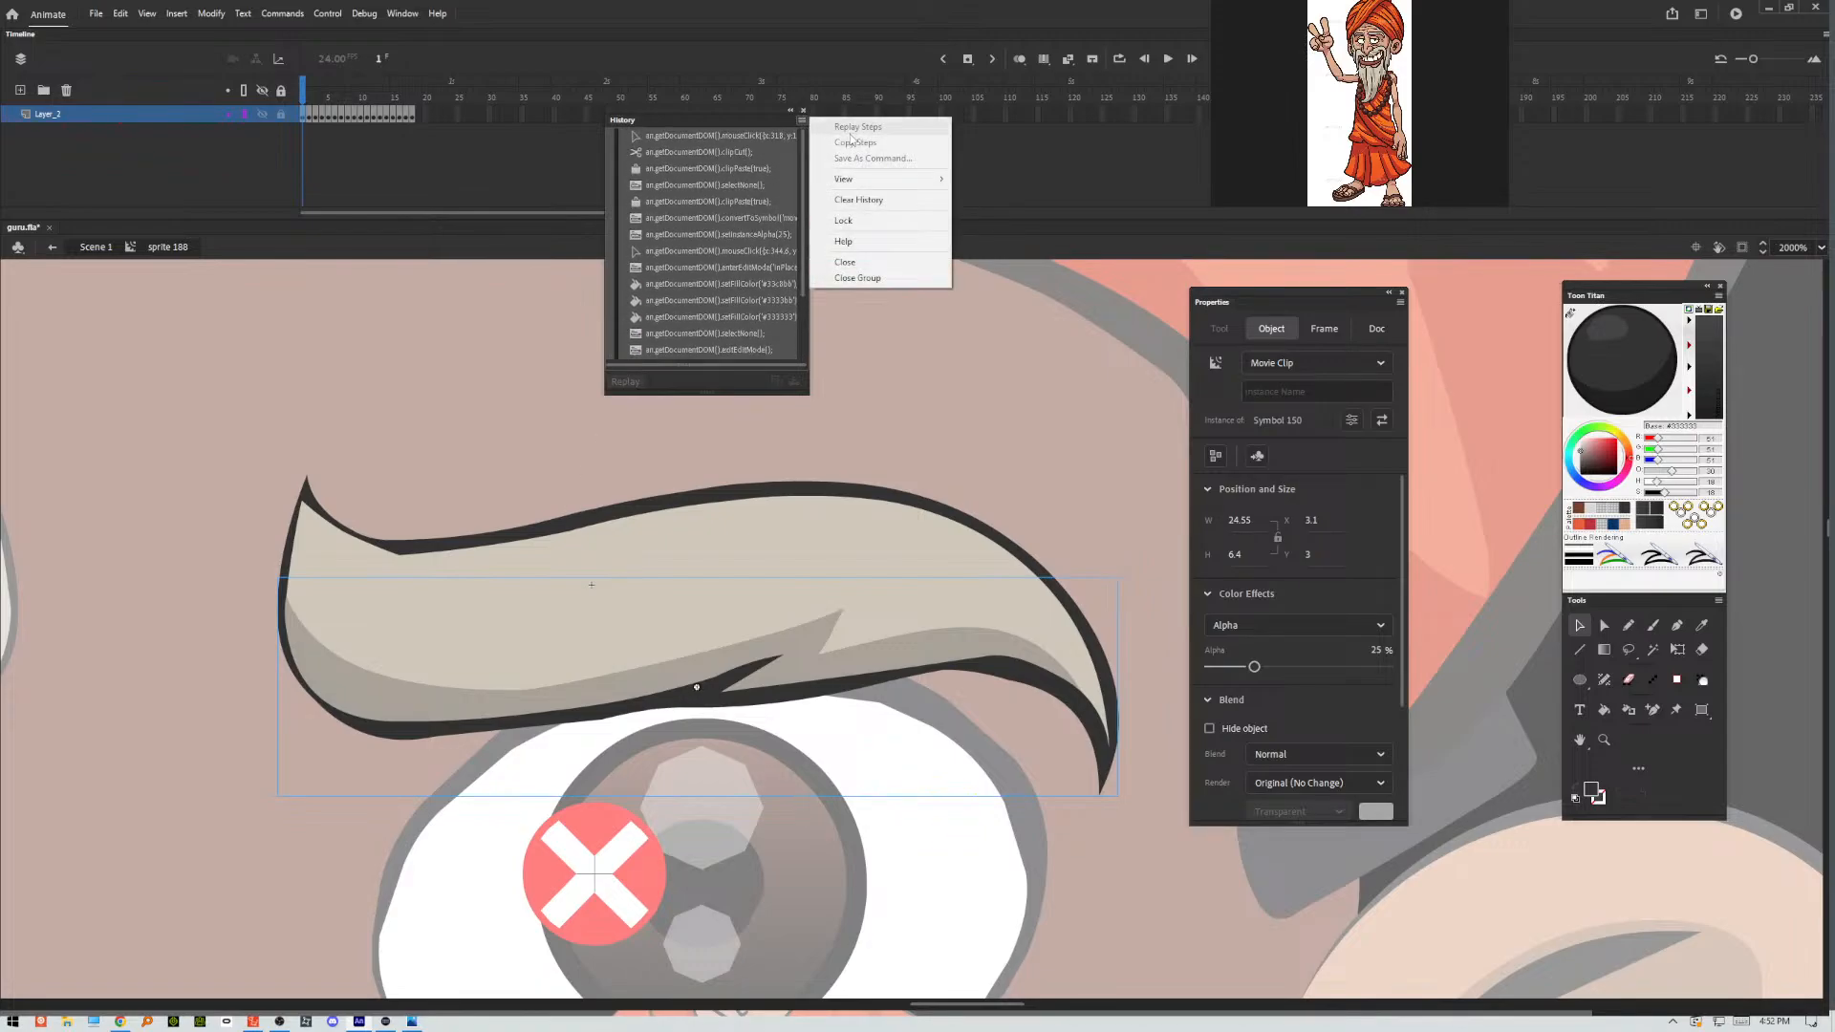
{"action": "left_click", "coordinate": [742, 151]}
{"action": "left_click_drag", "start_coordinate": [801, 148], "coordinate": [803, 285]}
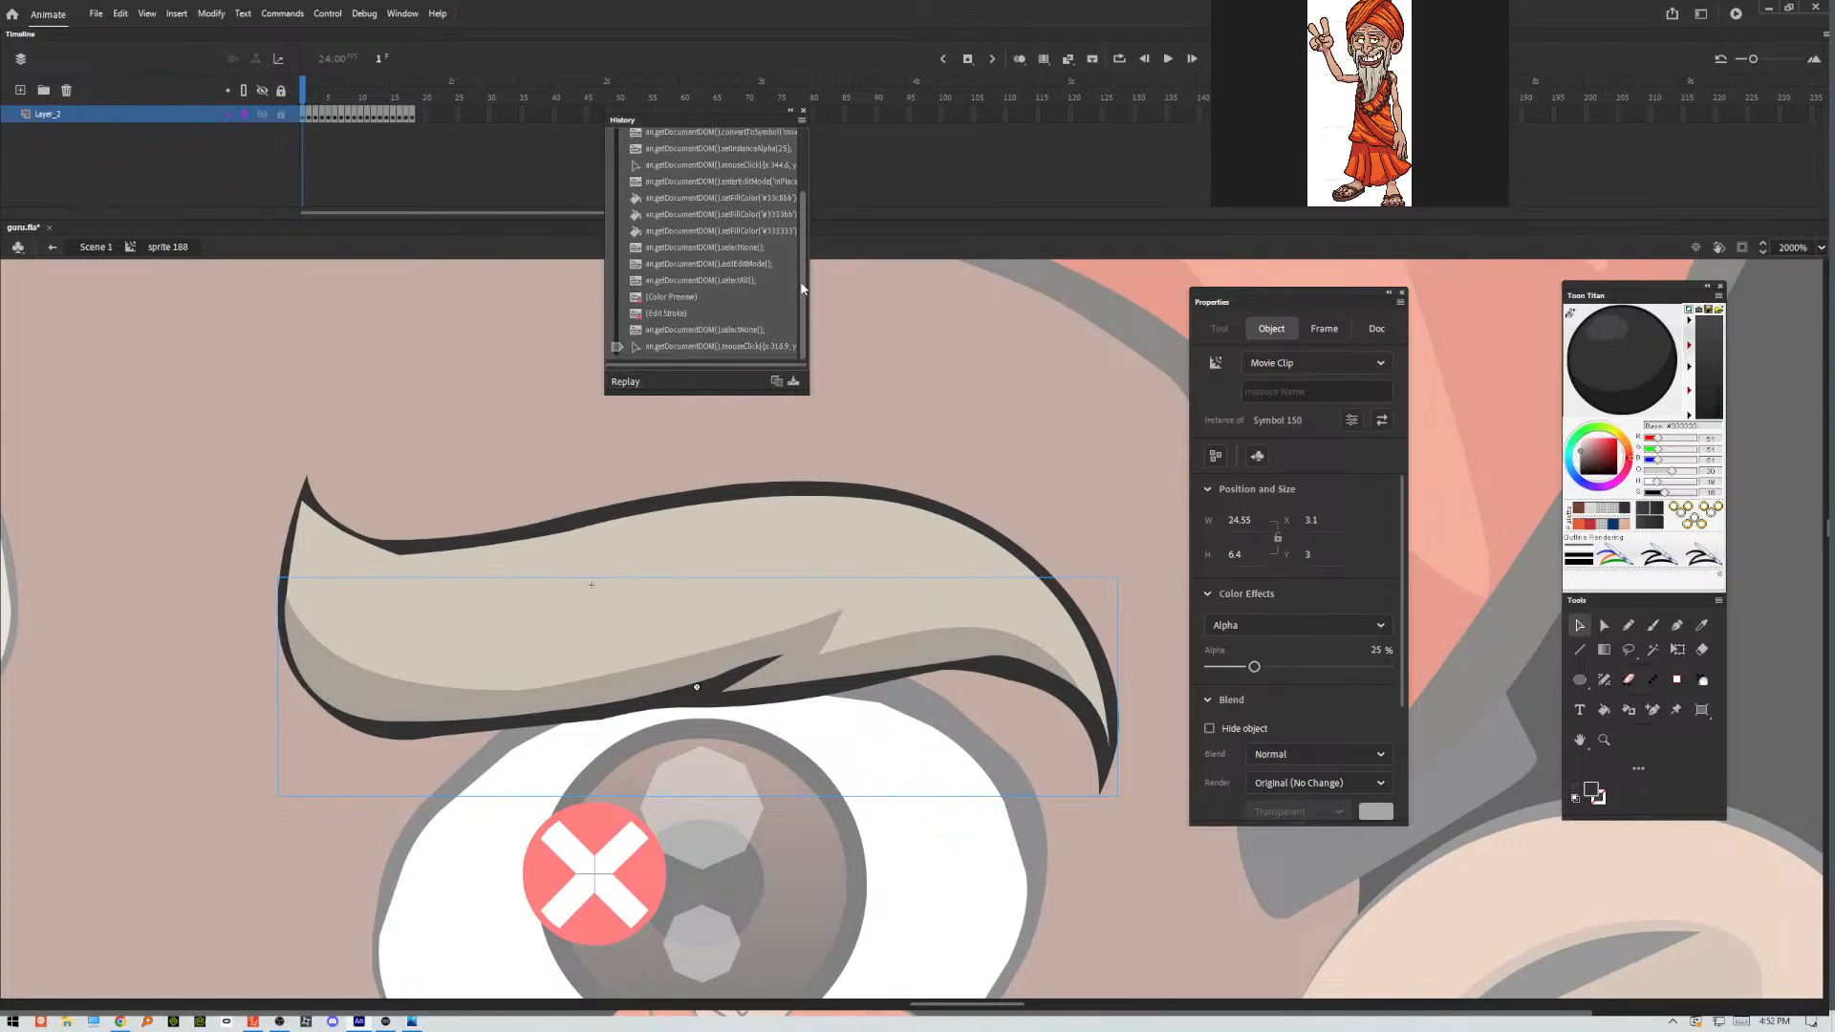
{"action": "left_click", "coordinate": [717, 330], "text": "shift"}
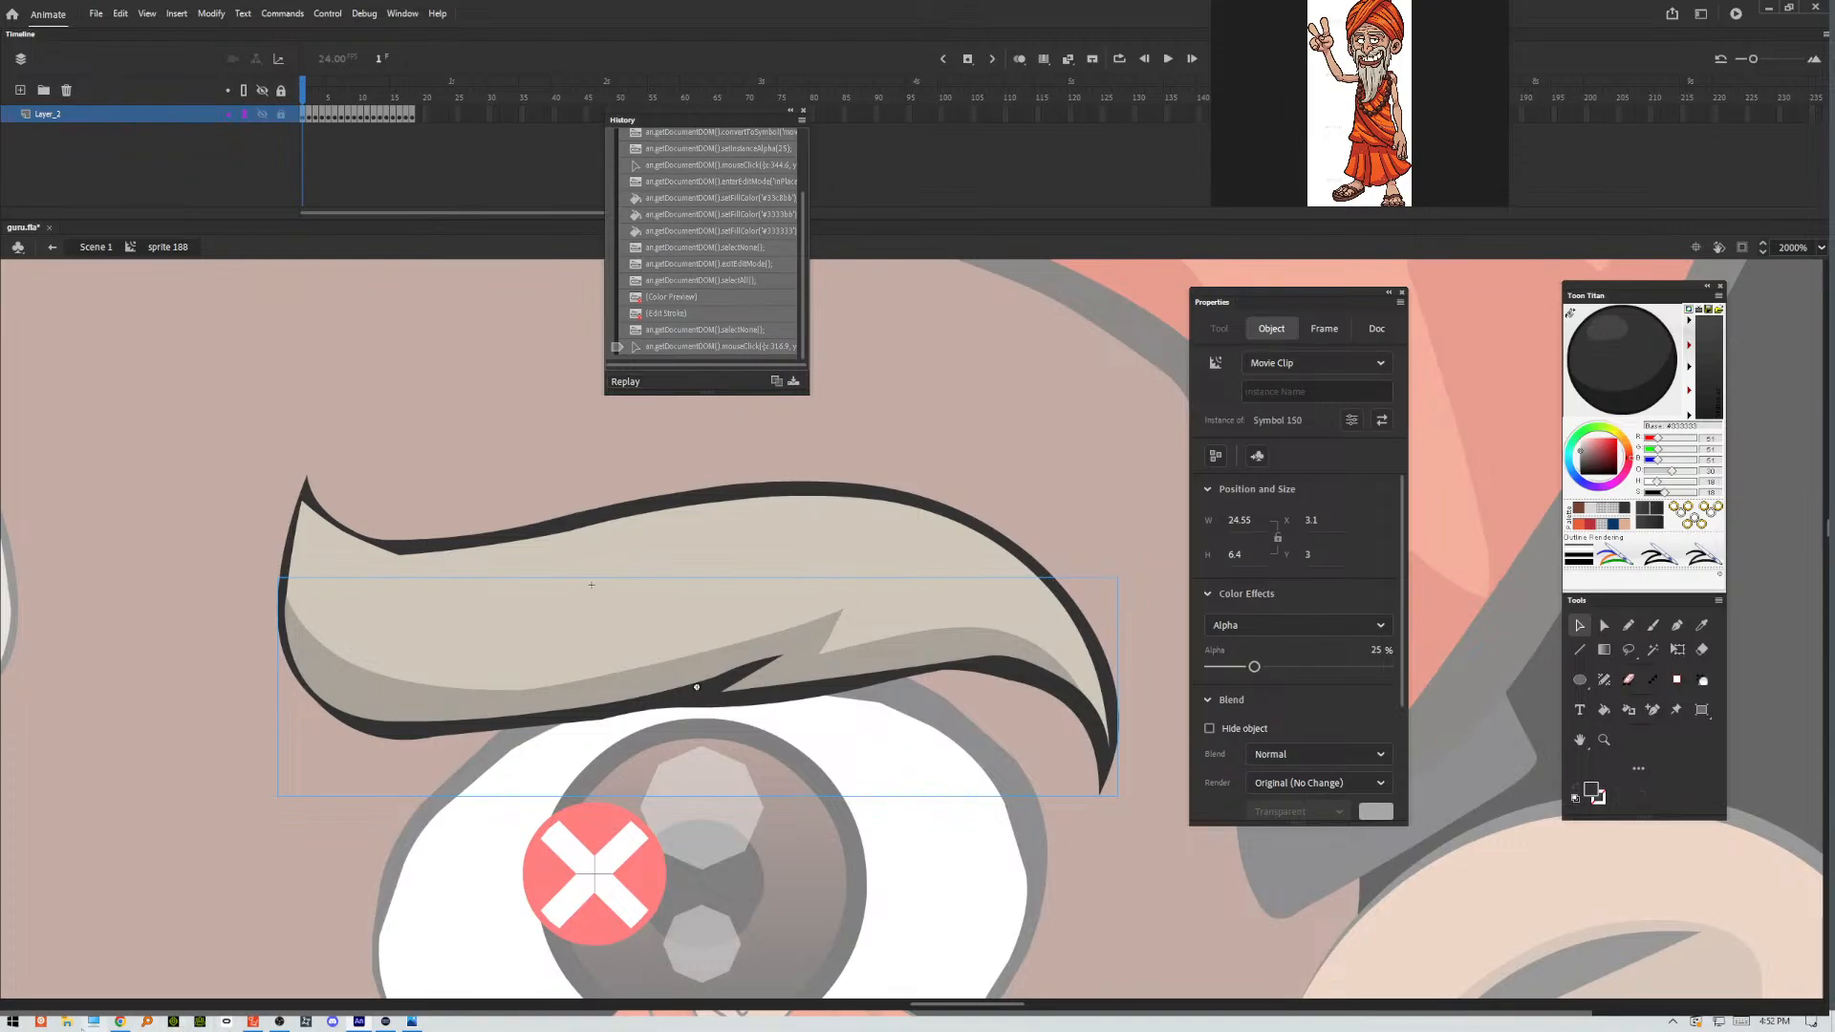
Open Notepad++ with an empty document for collecting the recorded commands.
{"action": "left_click", "coordinate": [14, 1022]}
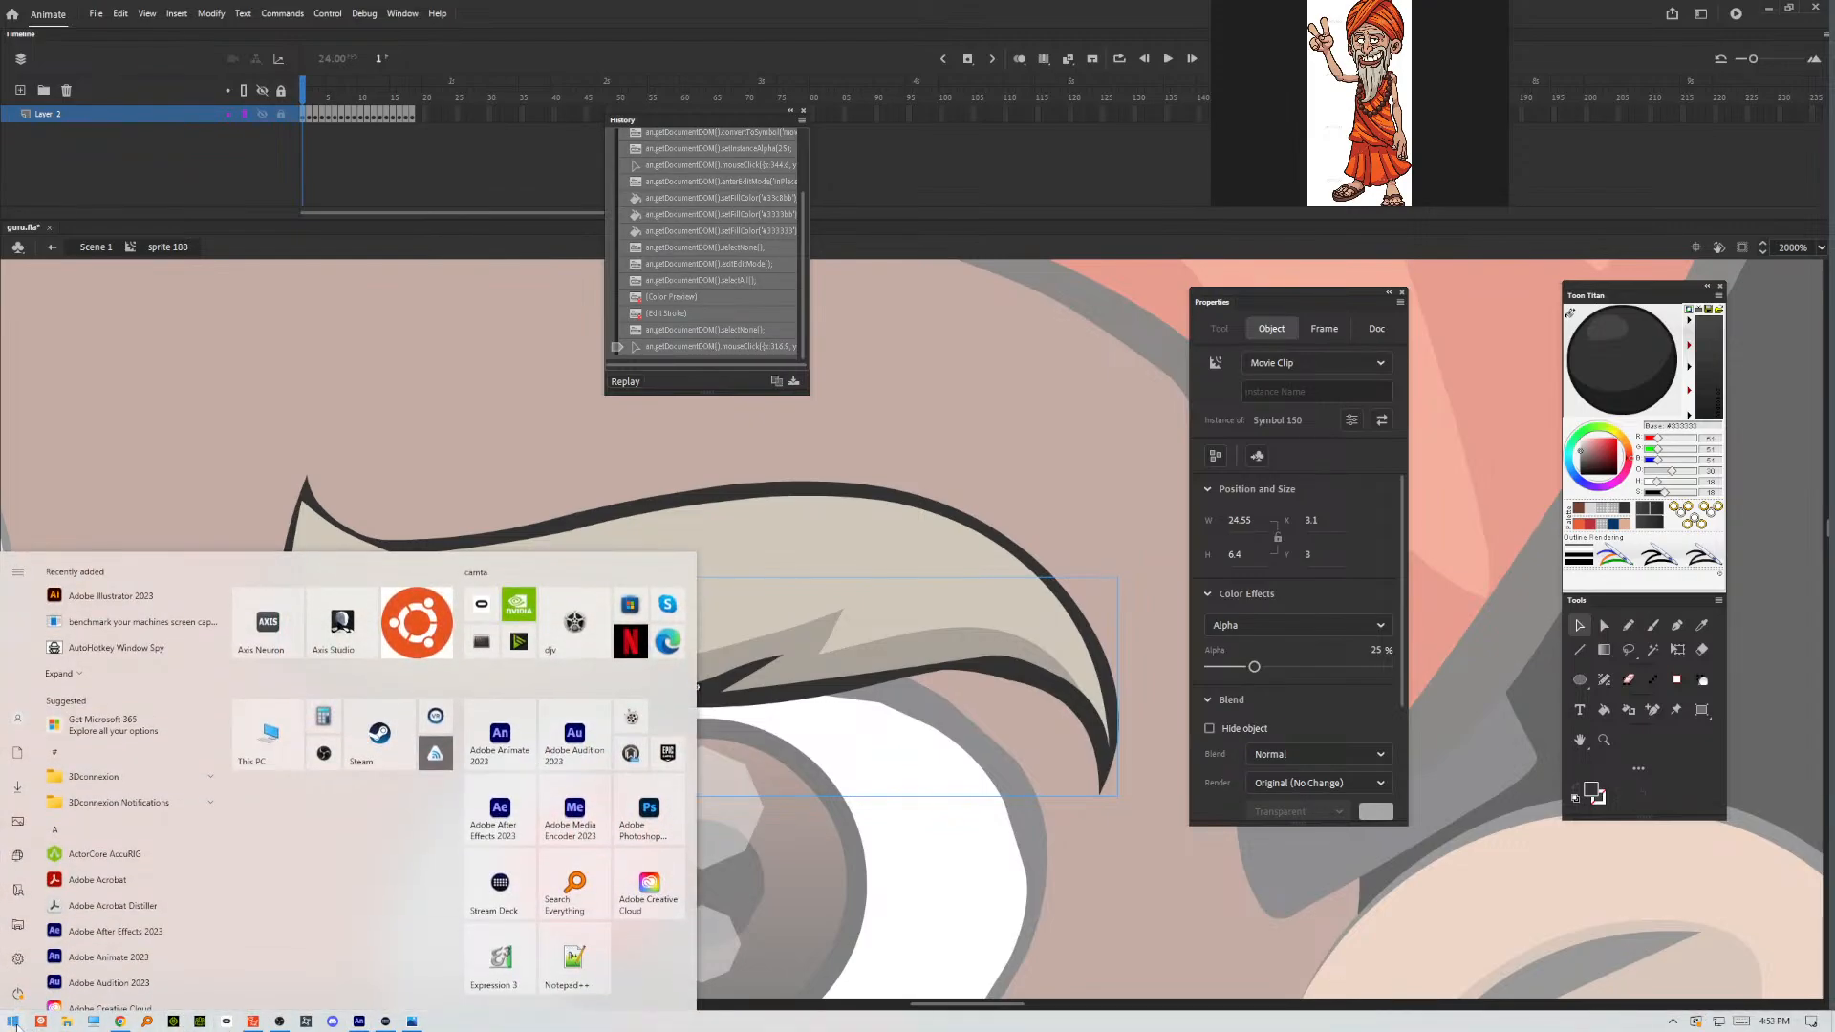
{"action": "type", "text": "note"}
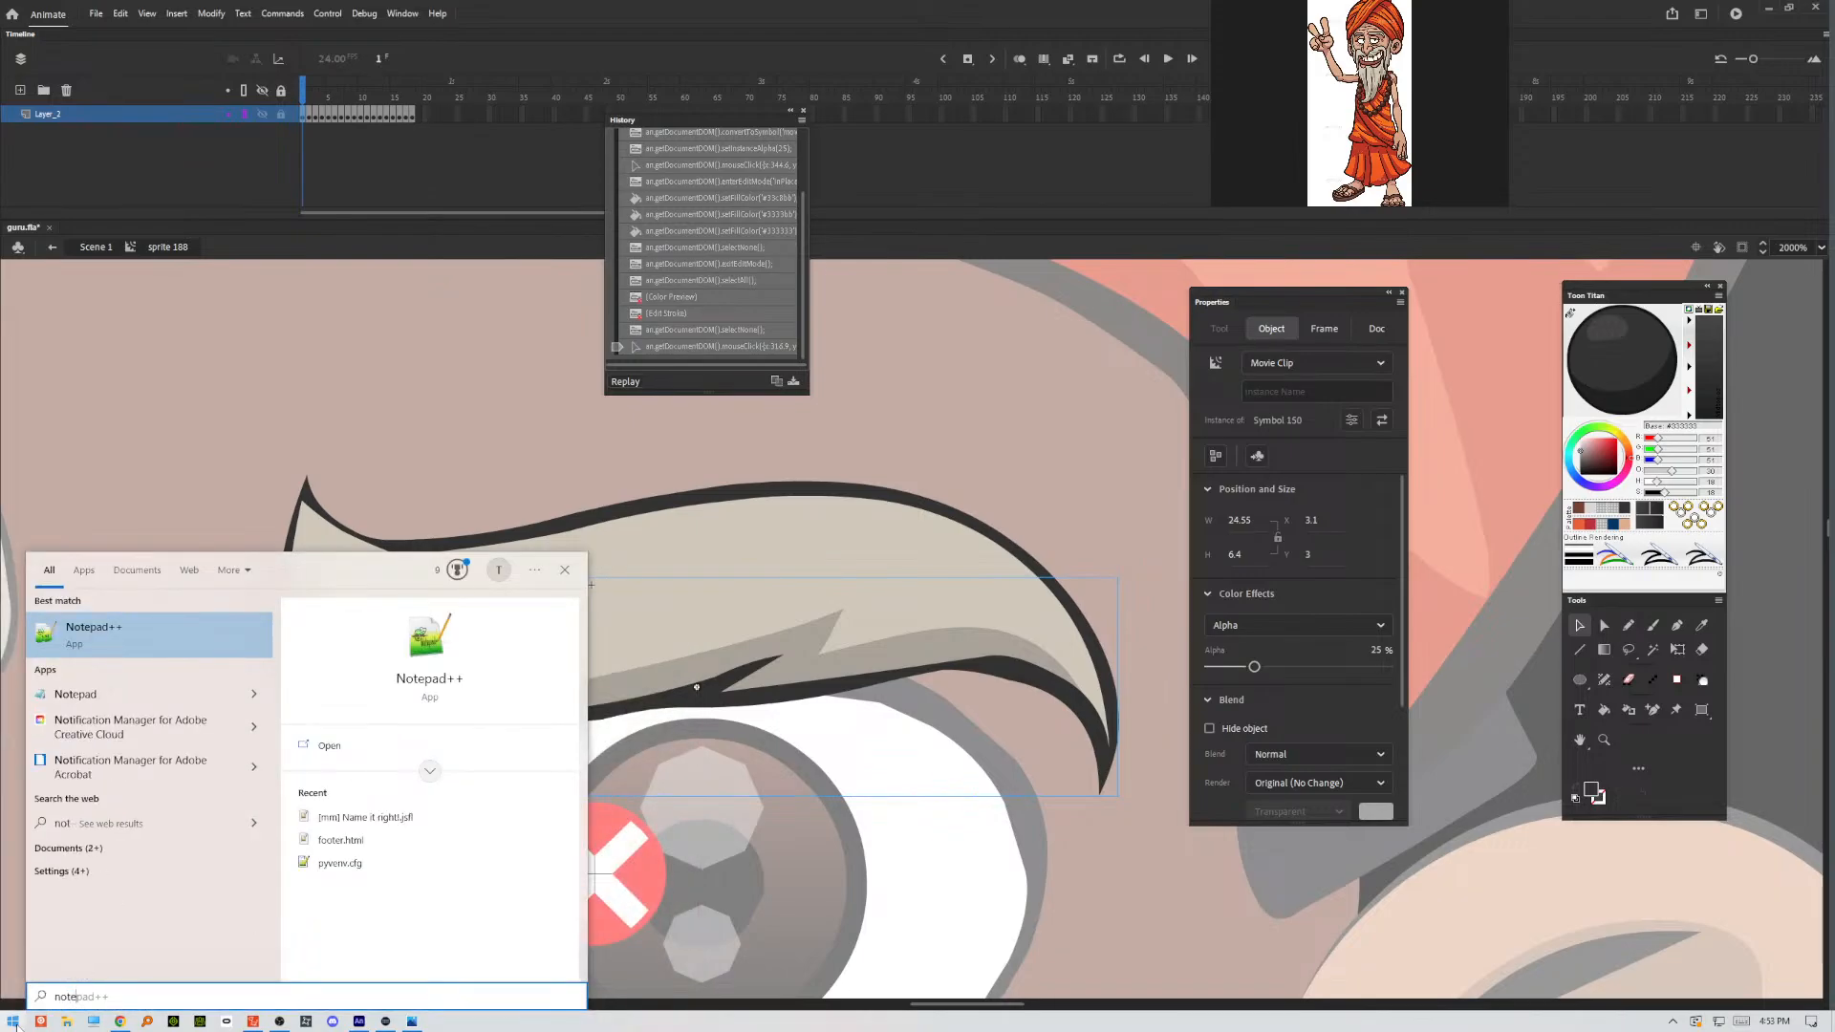
{"action": "key", "text": "Return"}
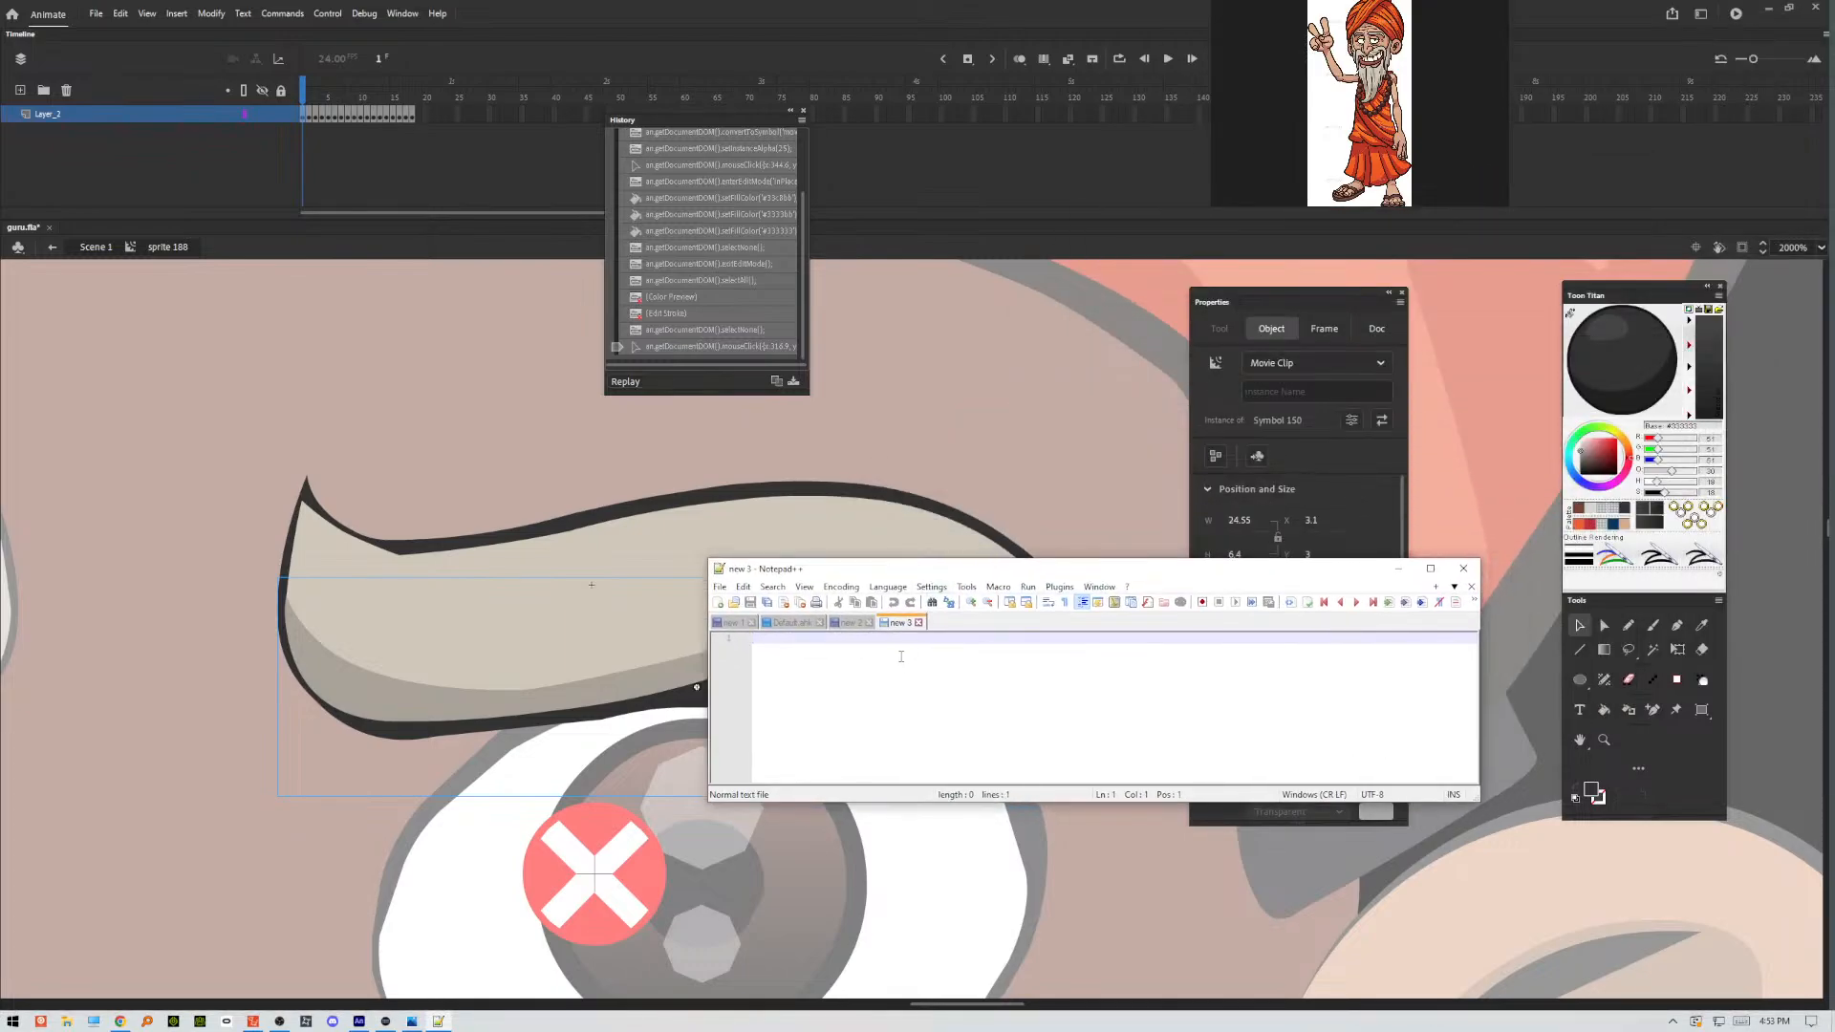
{"action": "right_click", "coordinate": [903, 651]}
{"action": "left_click", "coordinate": [848, 685]}
Copy the selected history steps to the clipboard in Animate, accepting that the non-replayable ones are skipped.
{"action": "left_click", "coordinate": [740, 382]}
{"action": "left_click", "coordinate": [801, 120]}
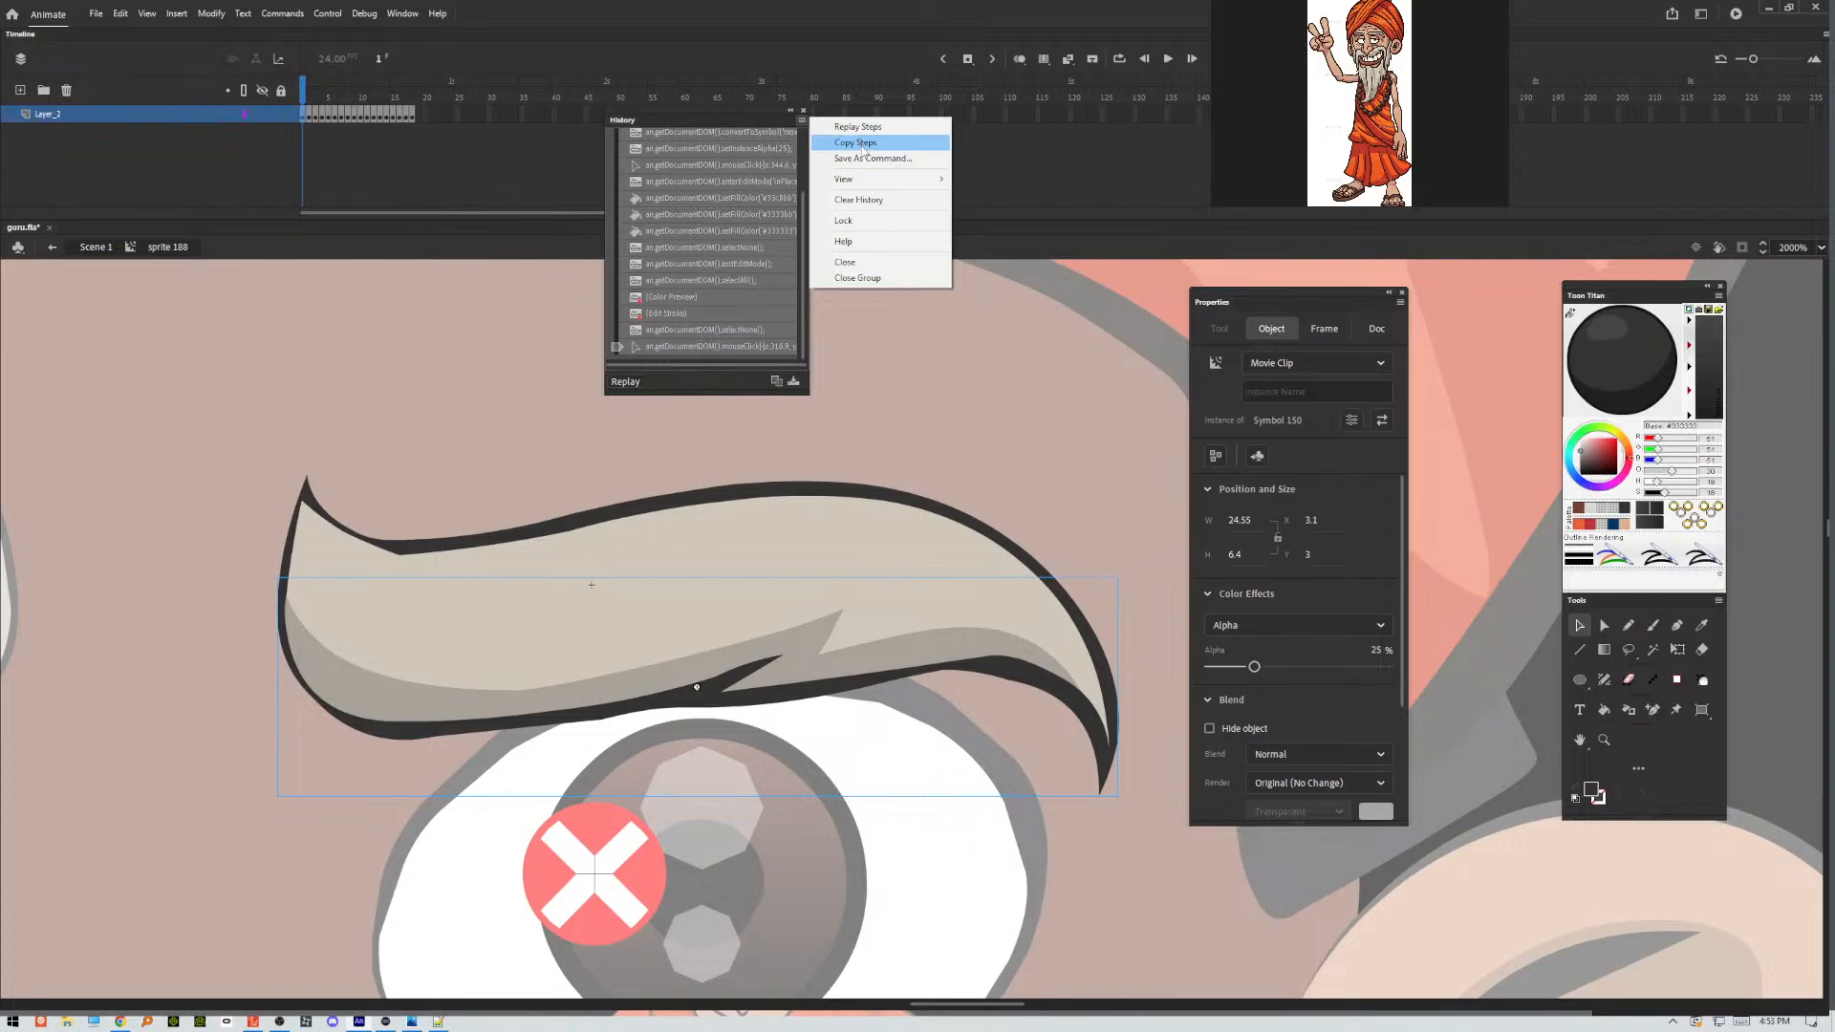
{"action": "left_click", "coordinate": [776, 381]}
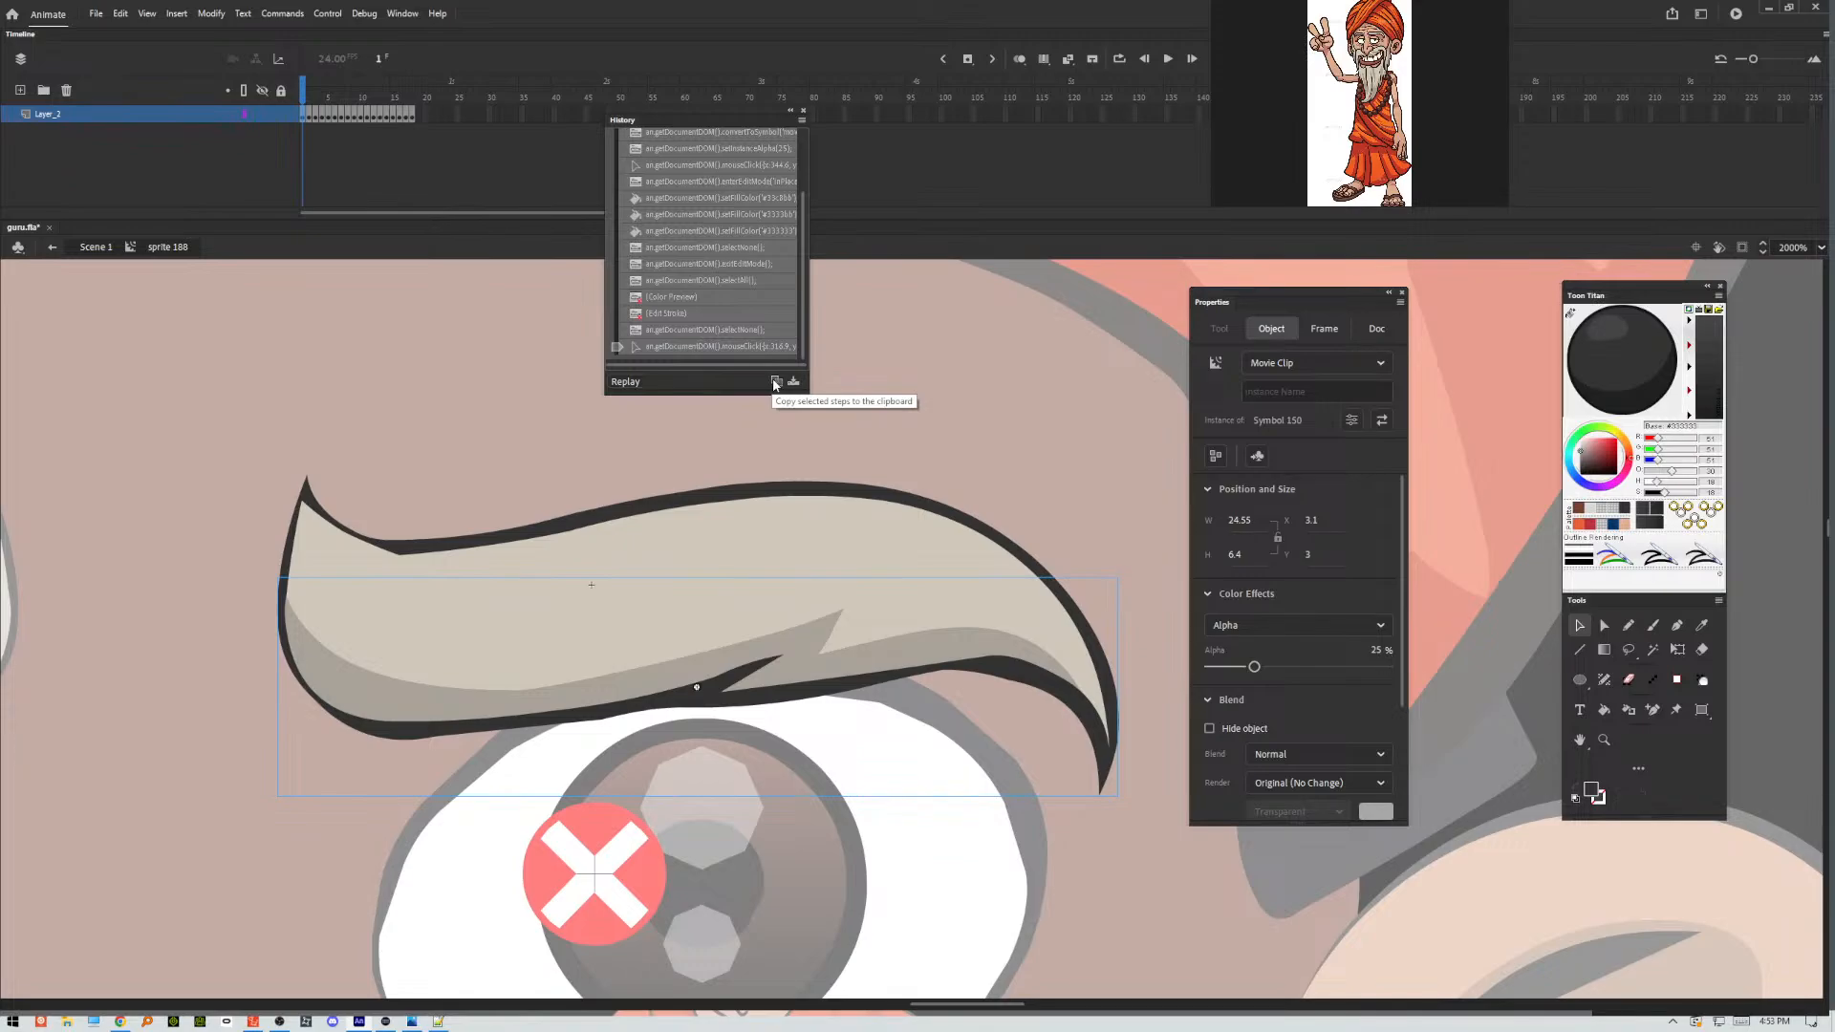
{"action": "left_click", "coordinate": [775, 382]}
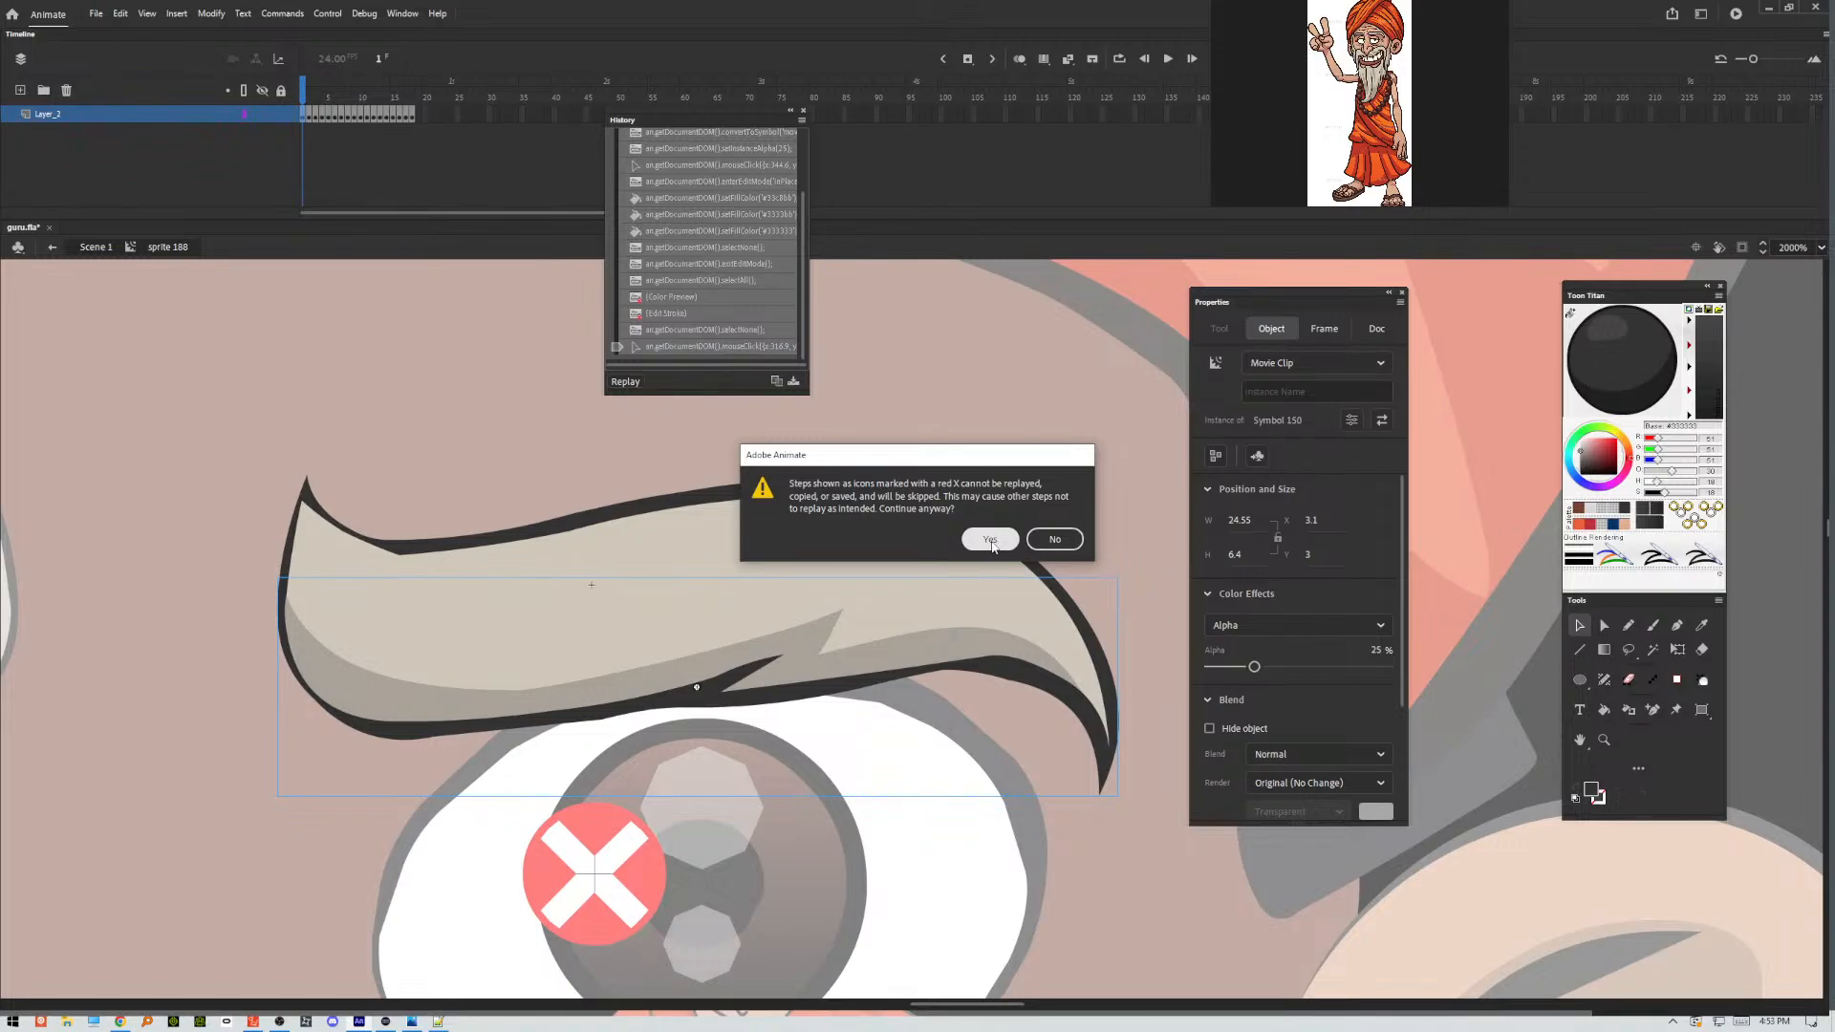
{"action": "left_click", "coordinate": [991, 541]}
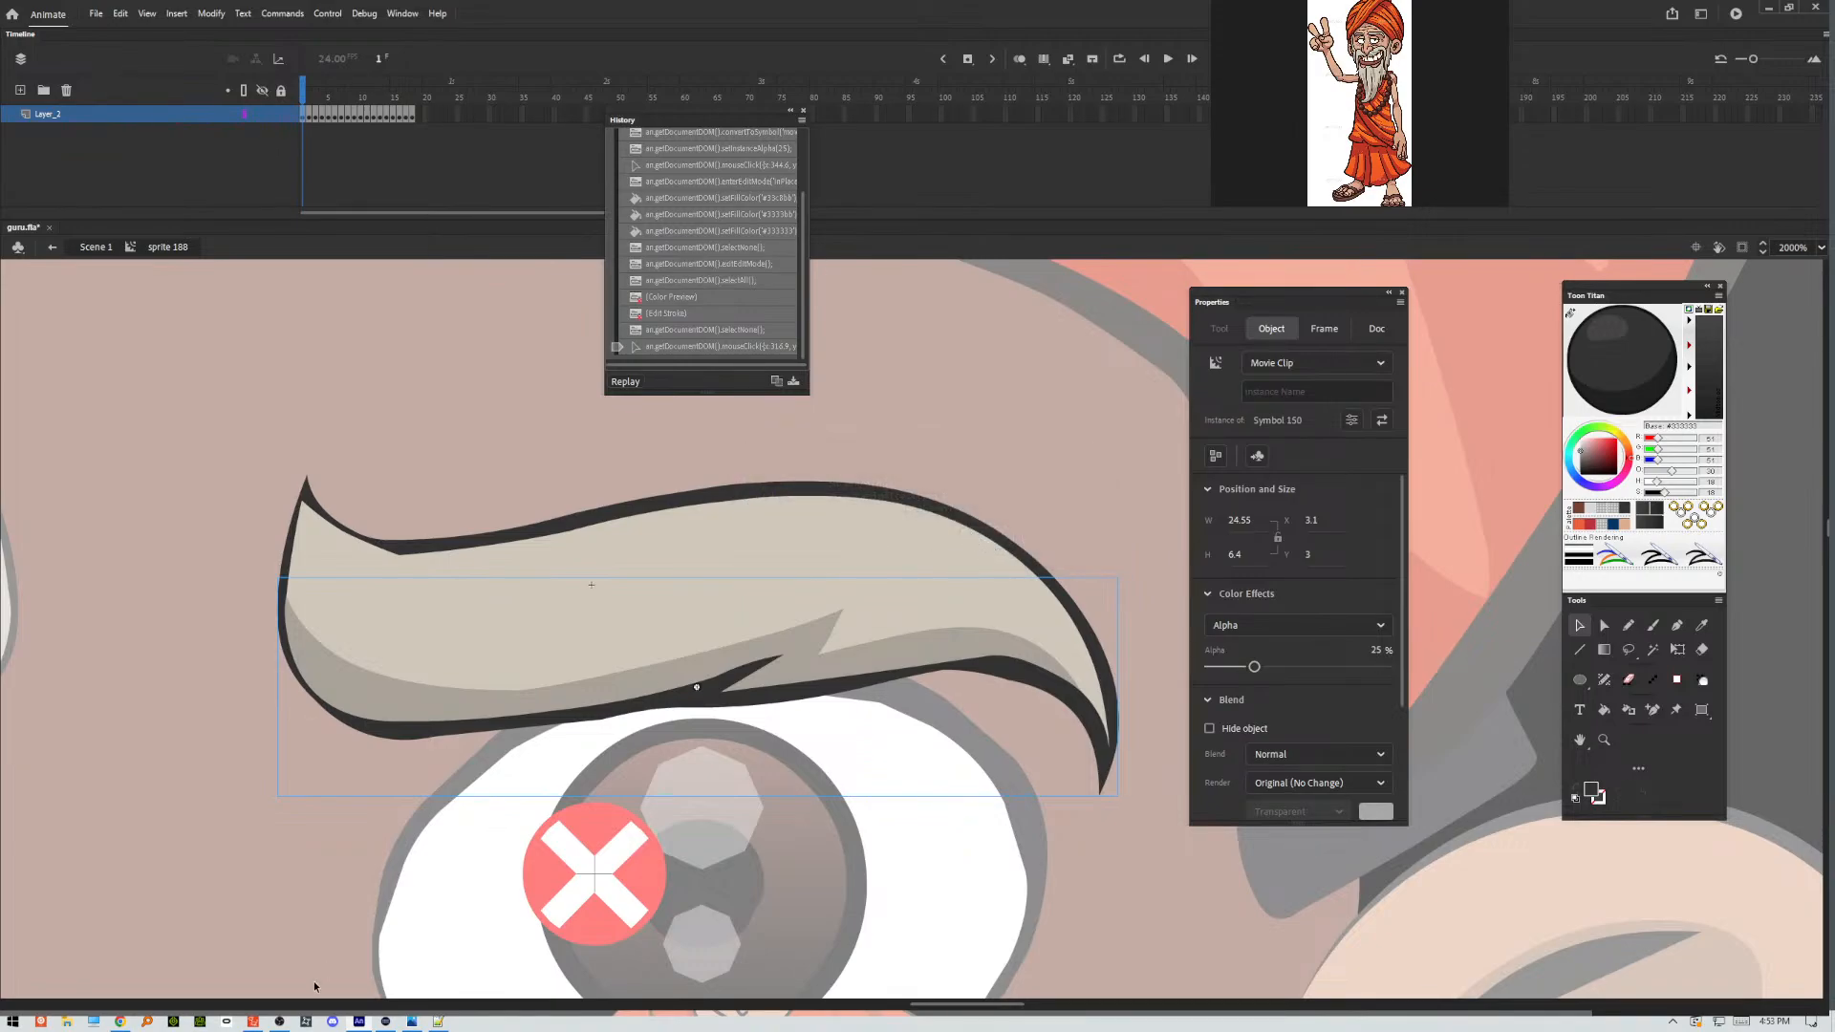
Switch to Notepad++, paste the copied steps into the empty document, and enlarge and reposition its window to show the whole script.
{"action": "left_click", "coordinate": [440, 1021]}
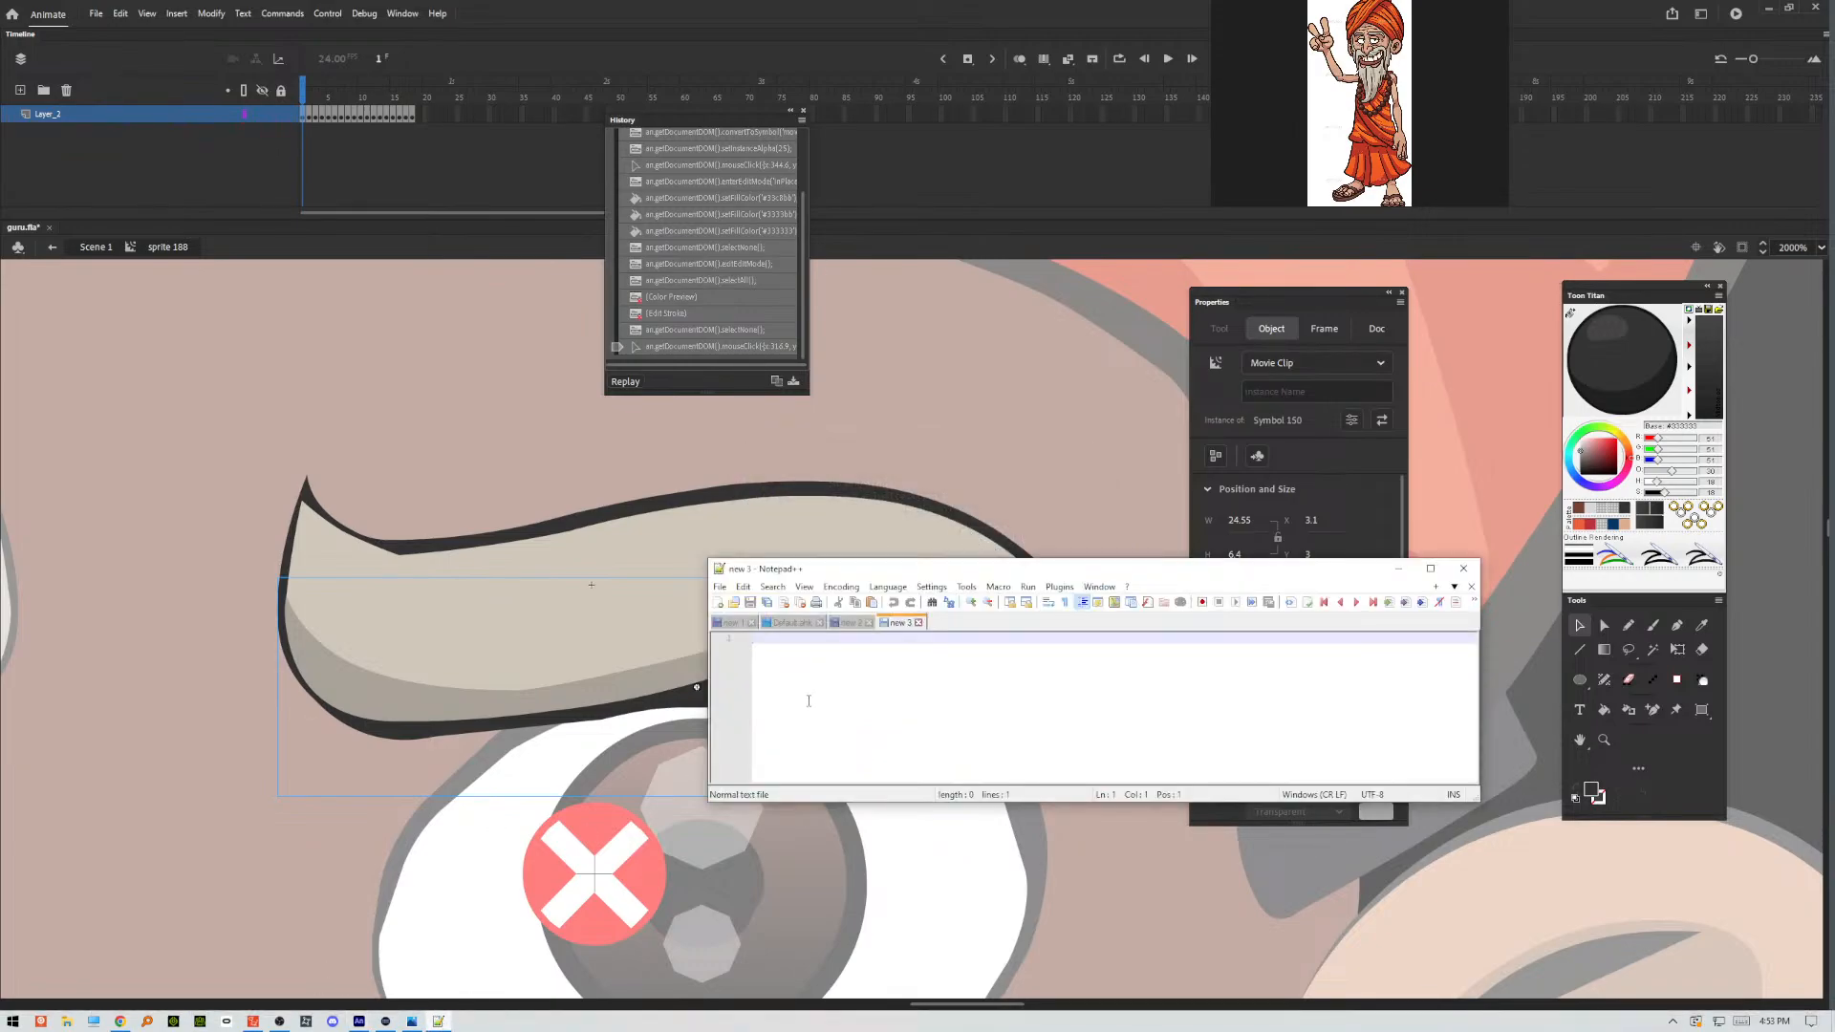
{"action": "key", "text": "ctrl+v"}
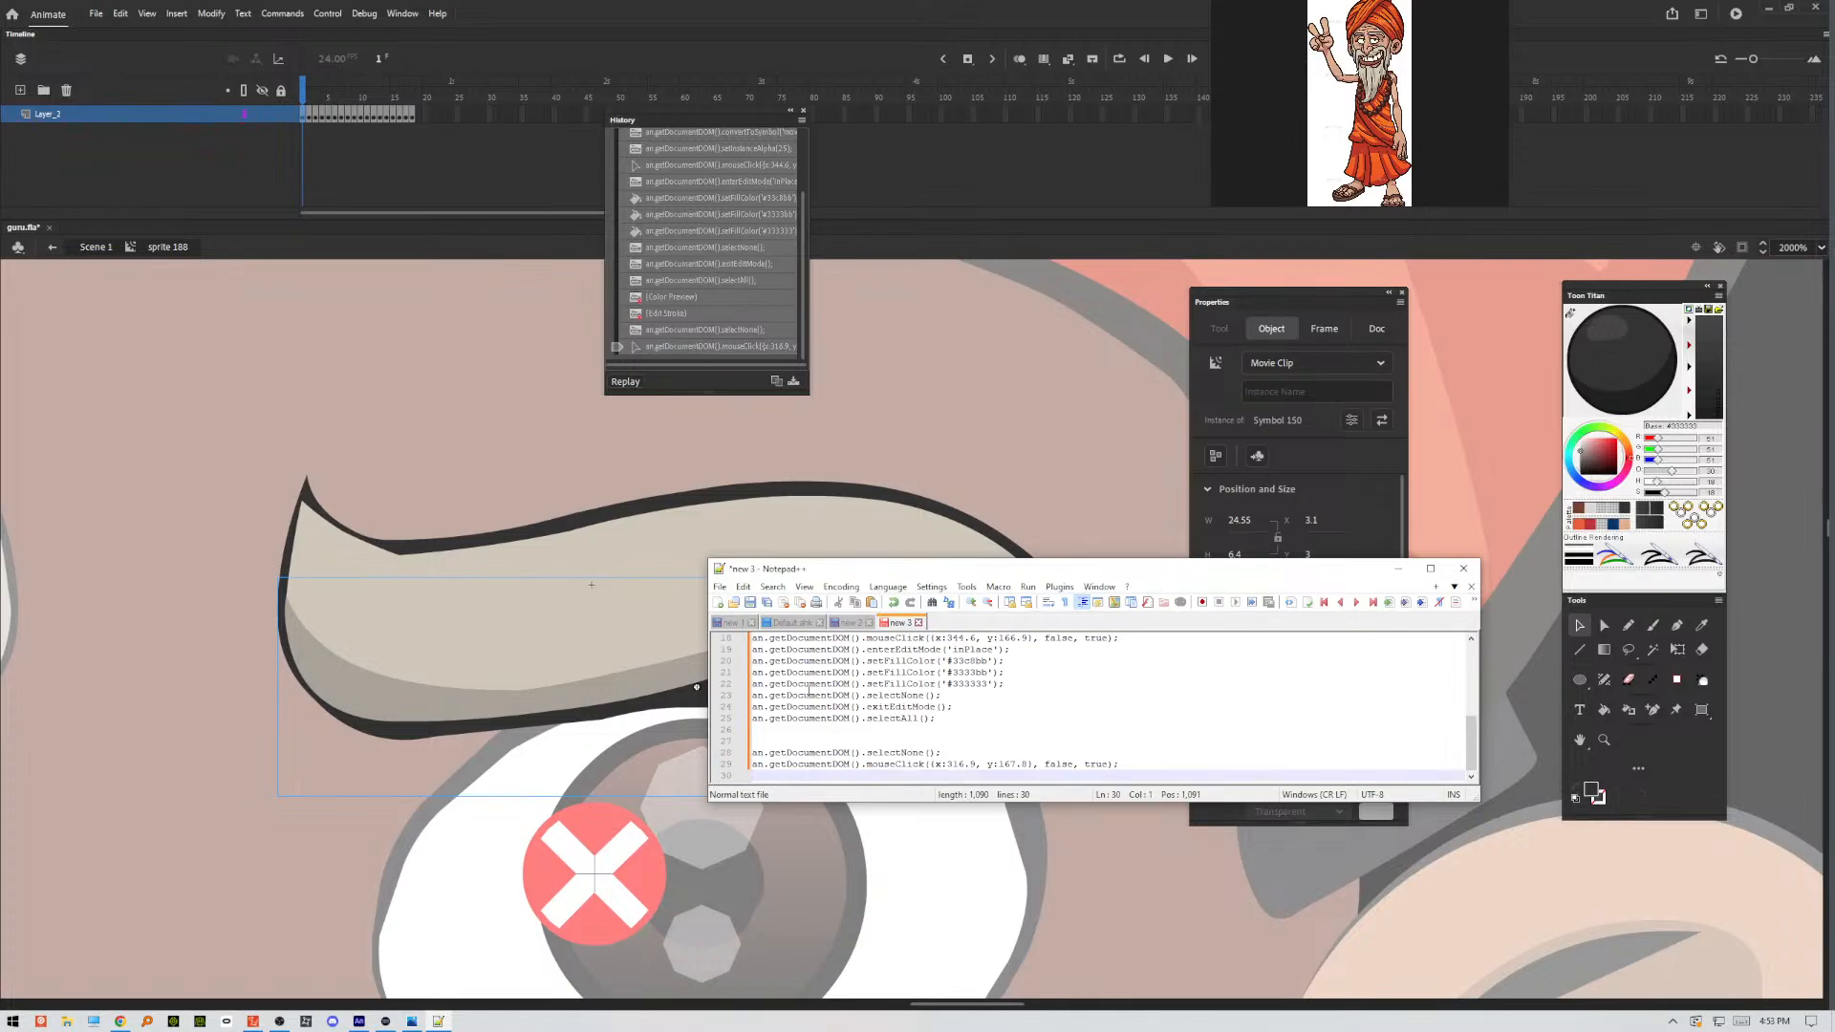
{"action": "left_click_drag", "start_coordinate": [878, 560], "coordinate": [877, 71]}
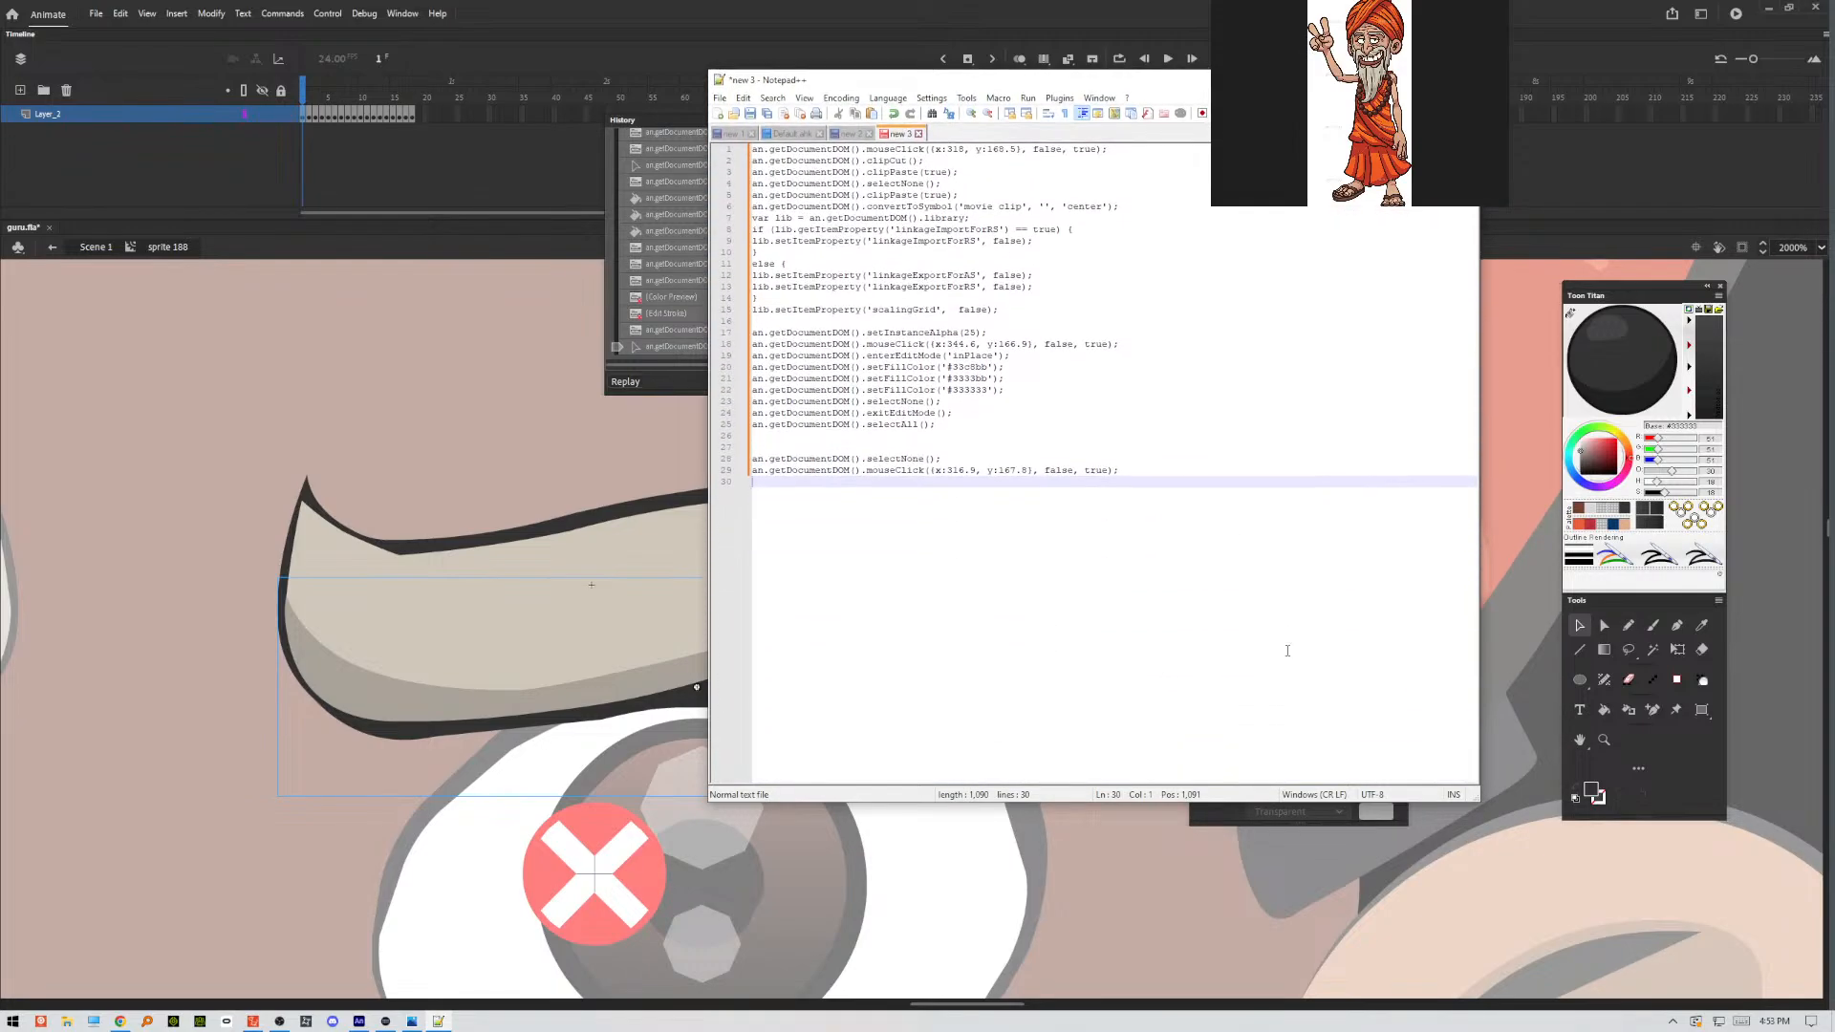
{"action": "left_click_drag", "start_coordinate": [992, 84], "coordinate": [1007, 313]}
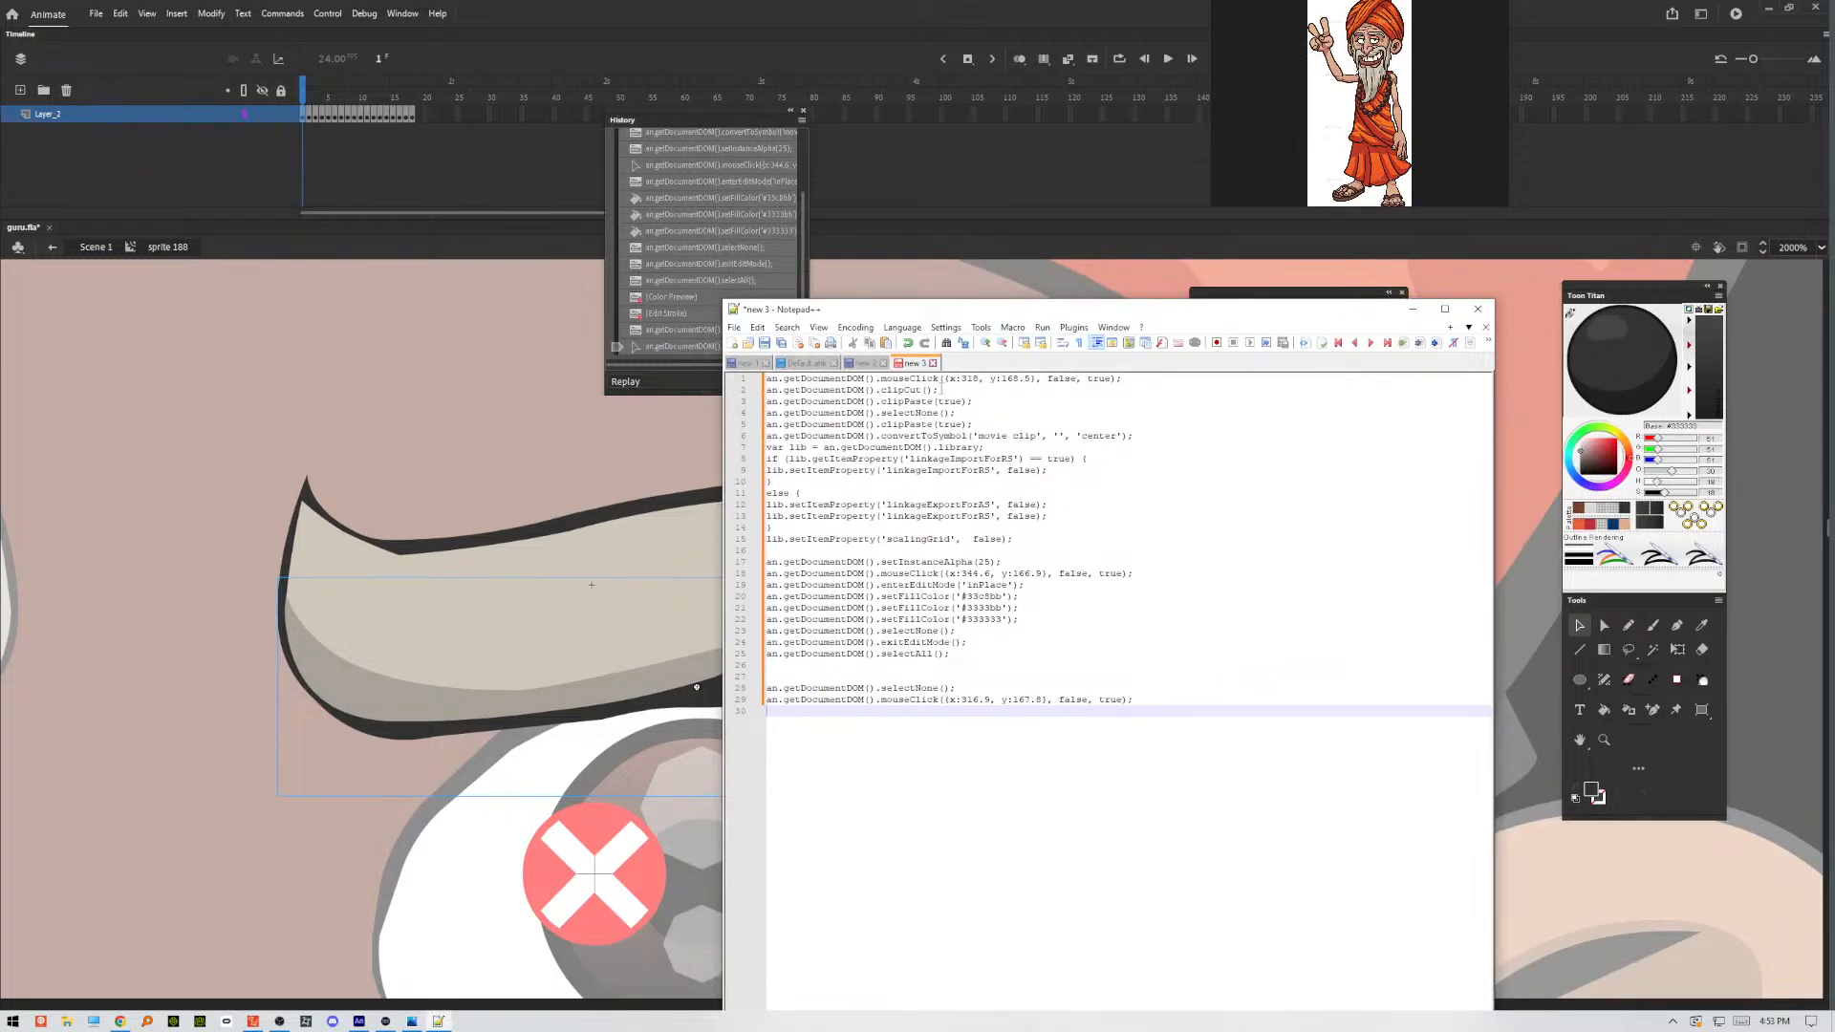
Remove the opening mouseClick command from the first line of the pasted script.
{"action": "left_click_drag", "start_coordinate": [1152, 378], "coordinate": [764, 379]}
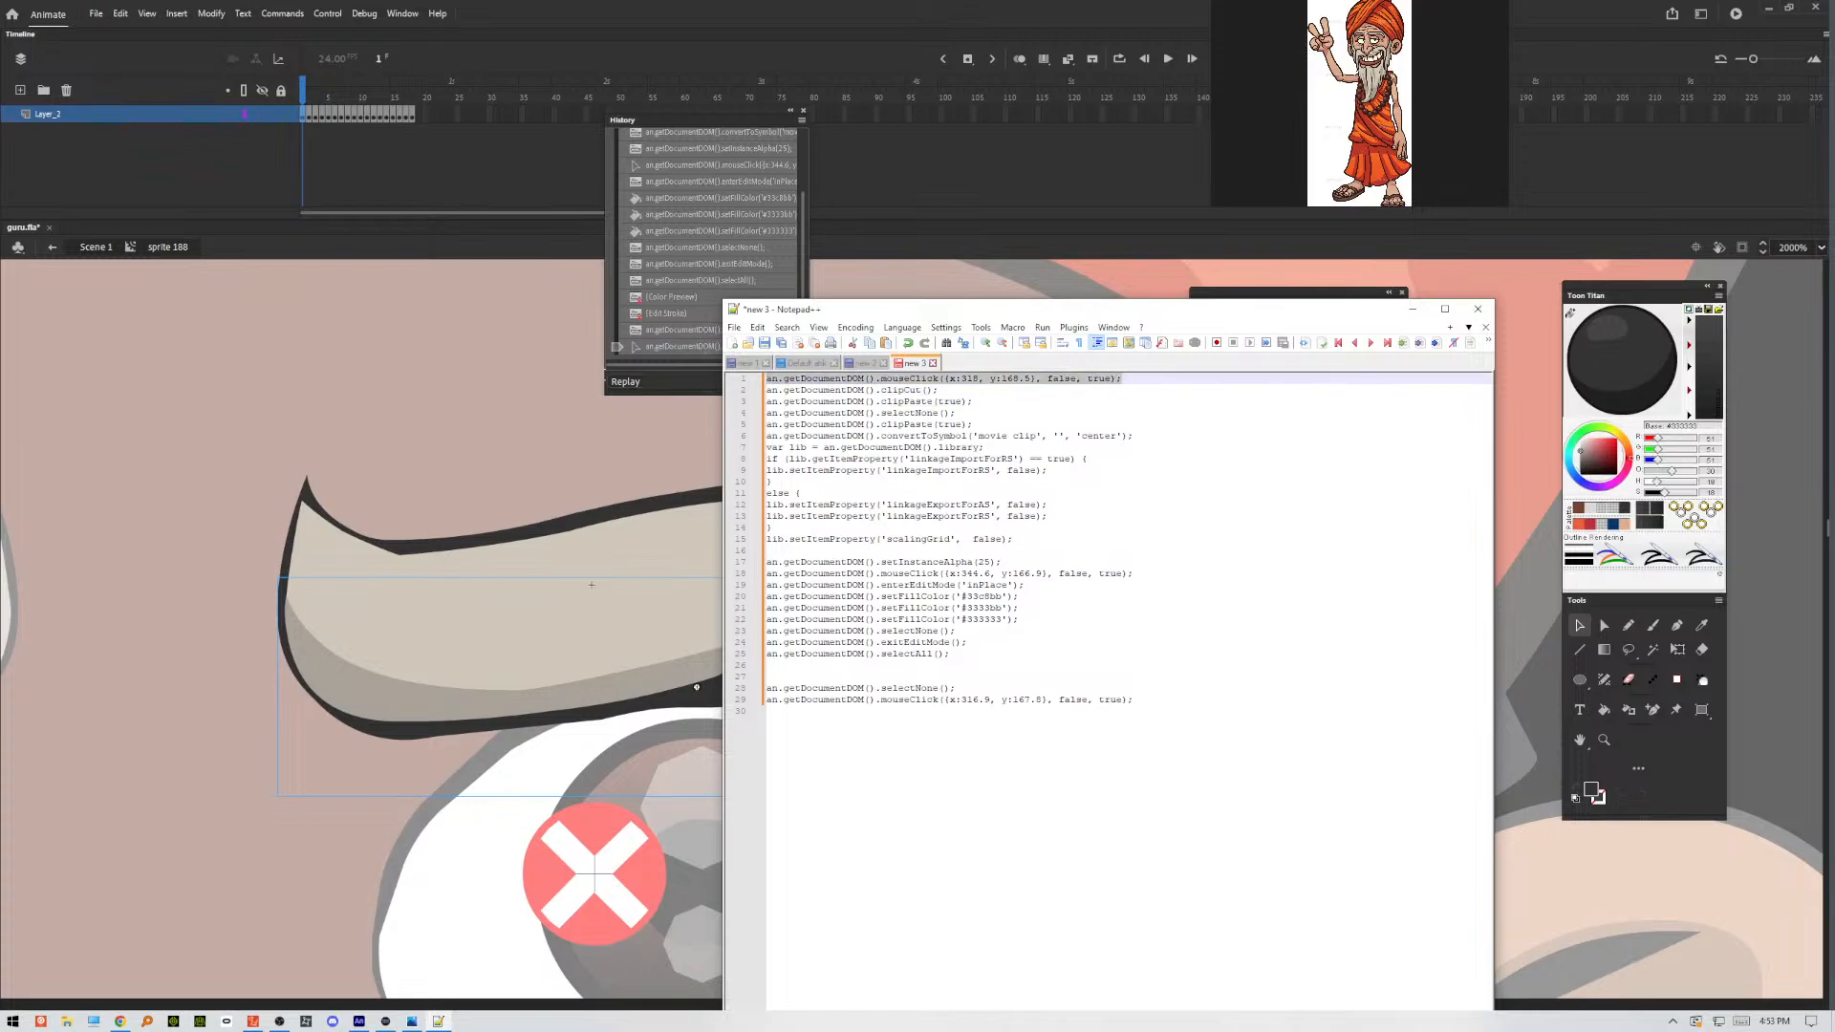
{"action": "key", "text": "ctrl+x"}
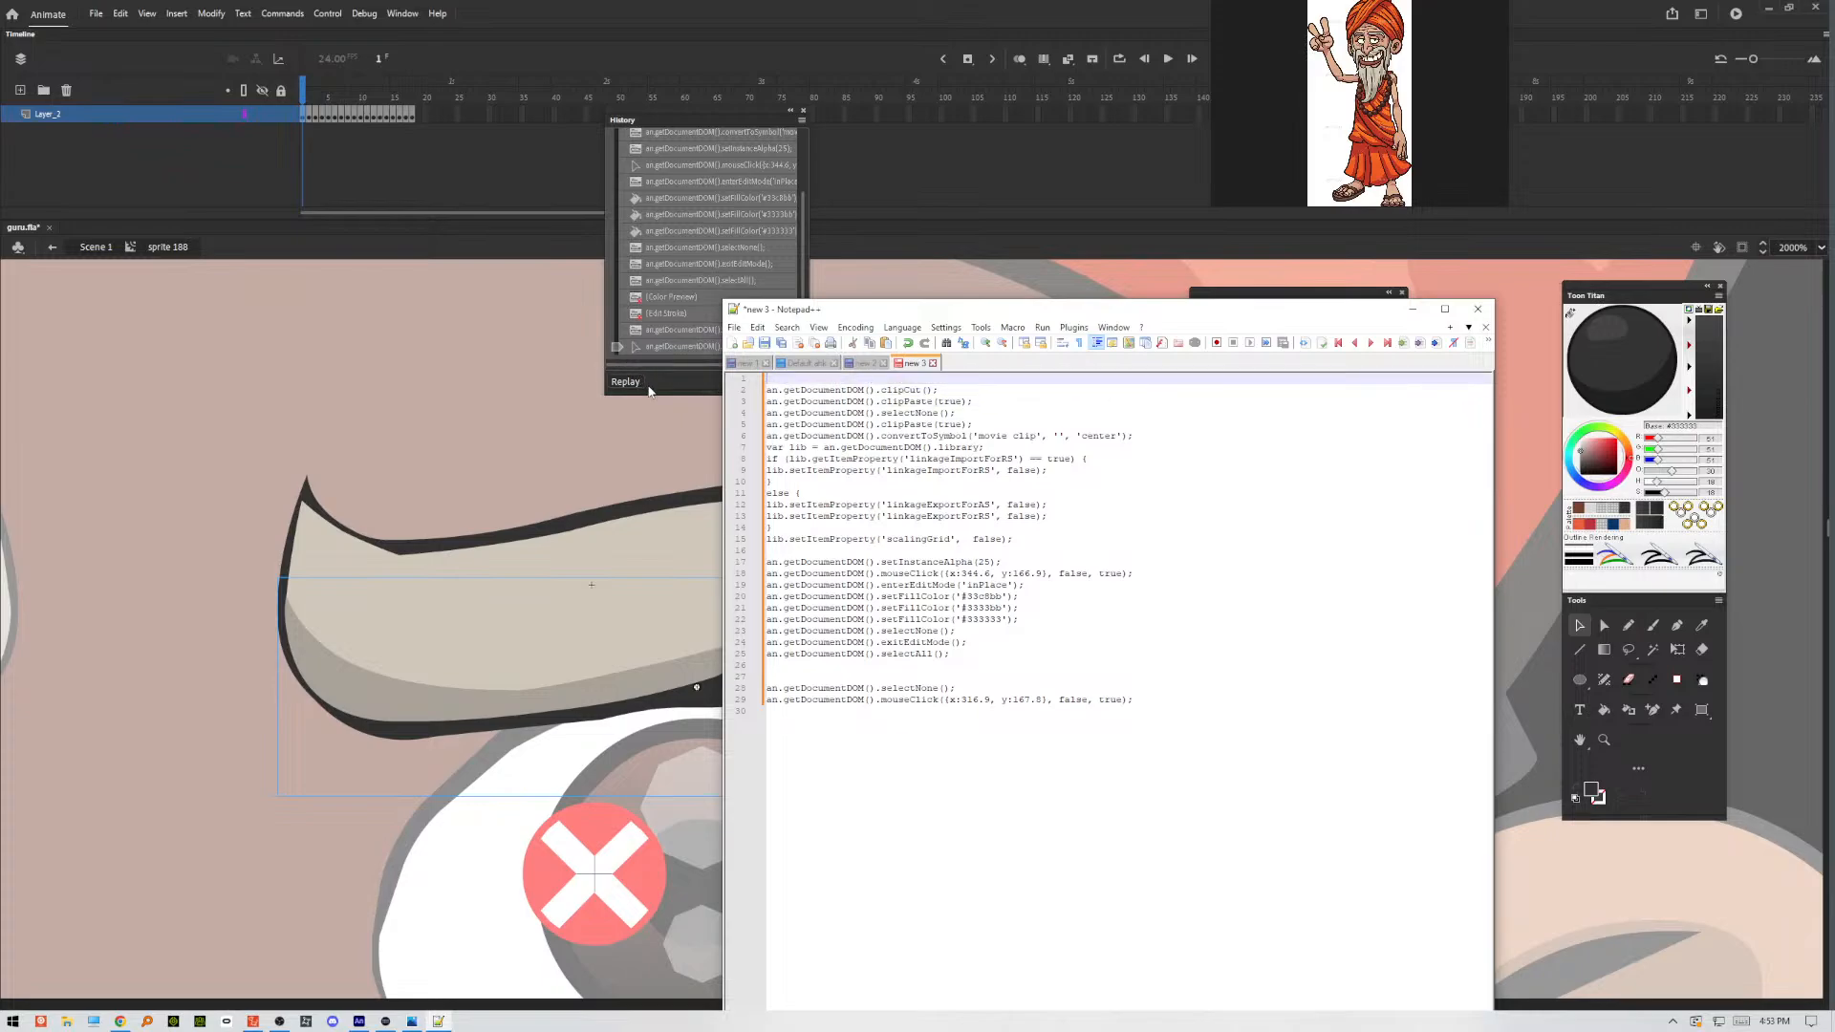
Review the script's commands line by line, from clipCut through the paste, symbol conversion and library settings to setInstanceAlpha(25).
{"action": "left_click_drag", "start_coordinate": [941, 389], "coordinate": [764, 390]}
{"action": "left_click_drag", "start_coordinate": [973, 401], "coordinate": [765, 401]}
{"action": "left_click_drag", "start_coordinate": [962, 413], "coordinate": [767, 414]}
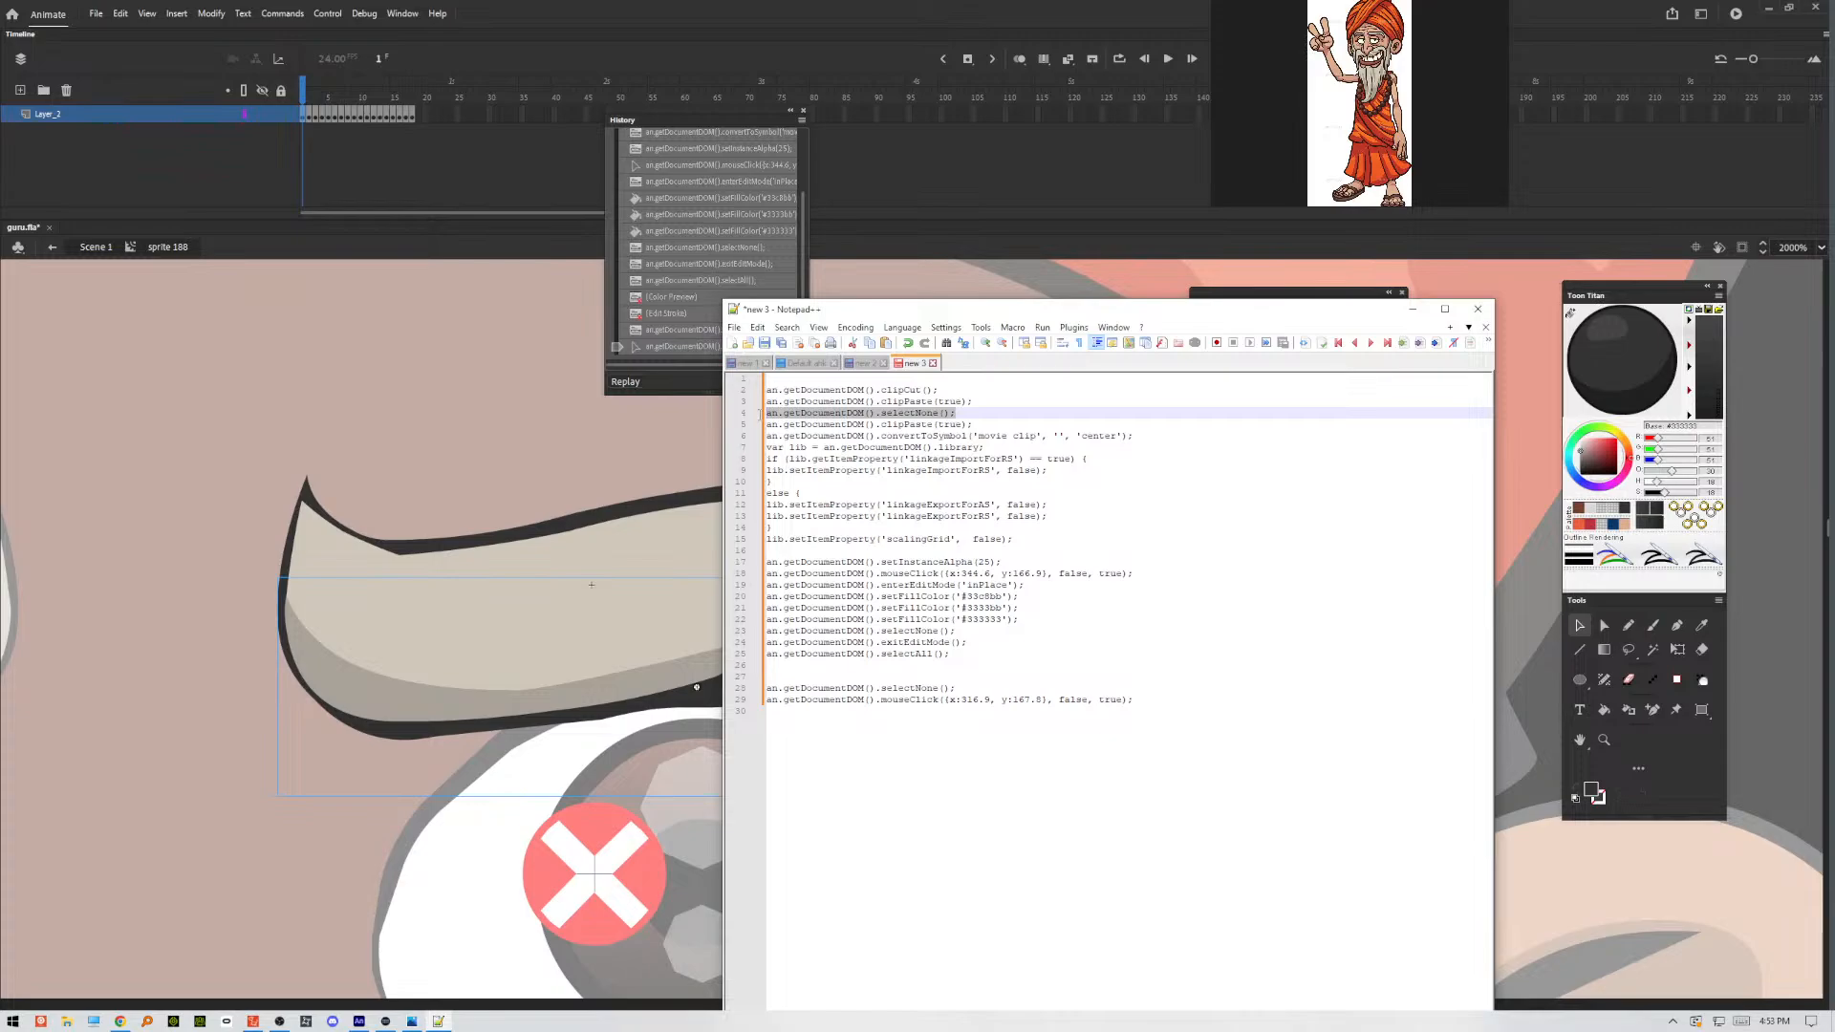
{"action": "left_click_drag", "start_coordinate": [980, 424], "coordinate": [765, 424]}
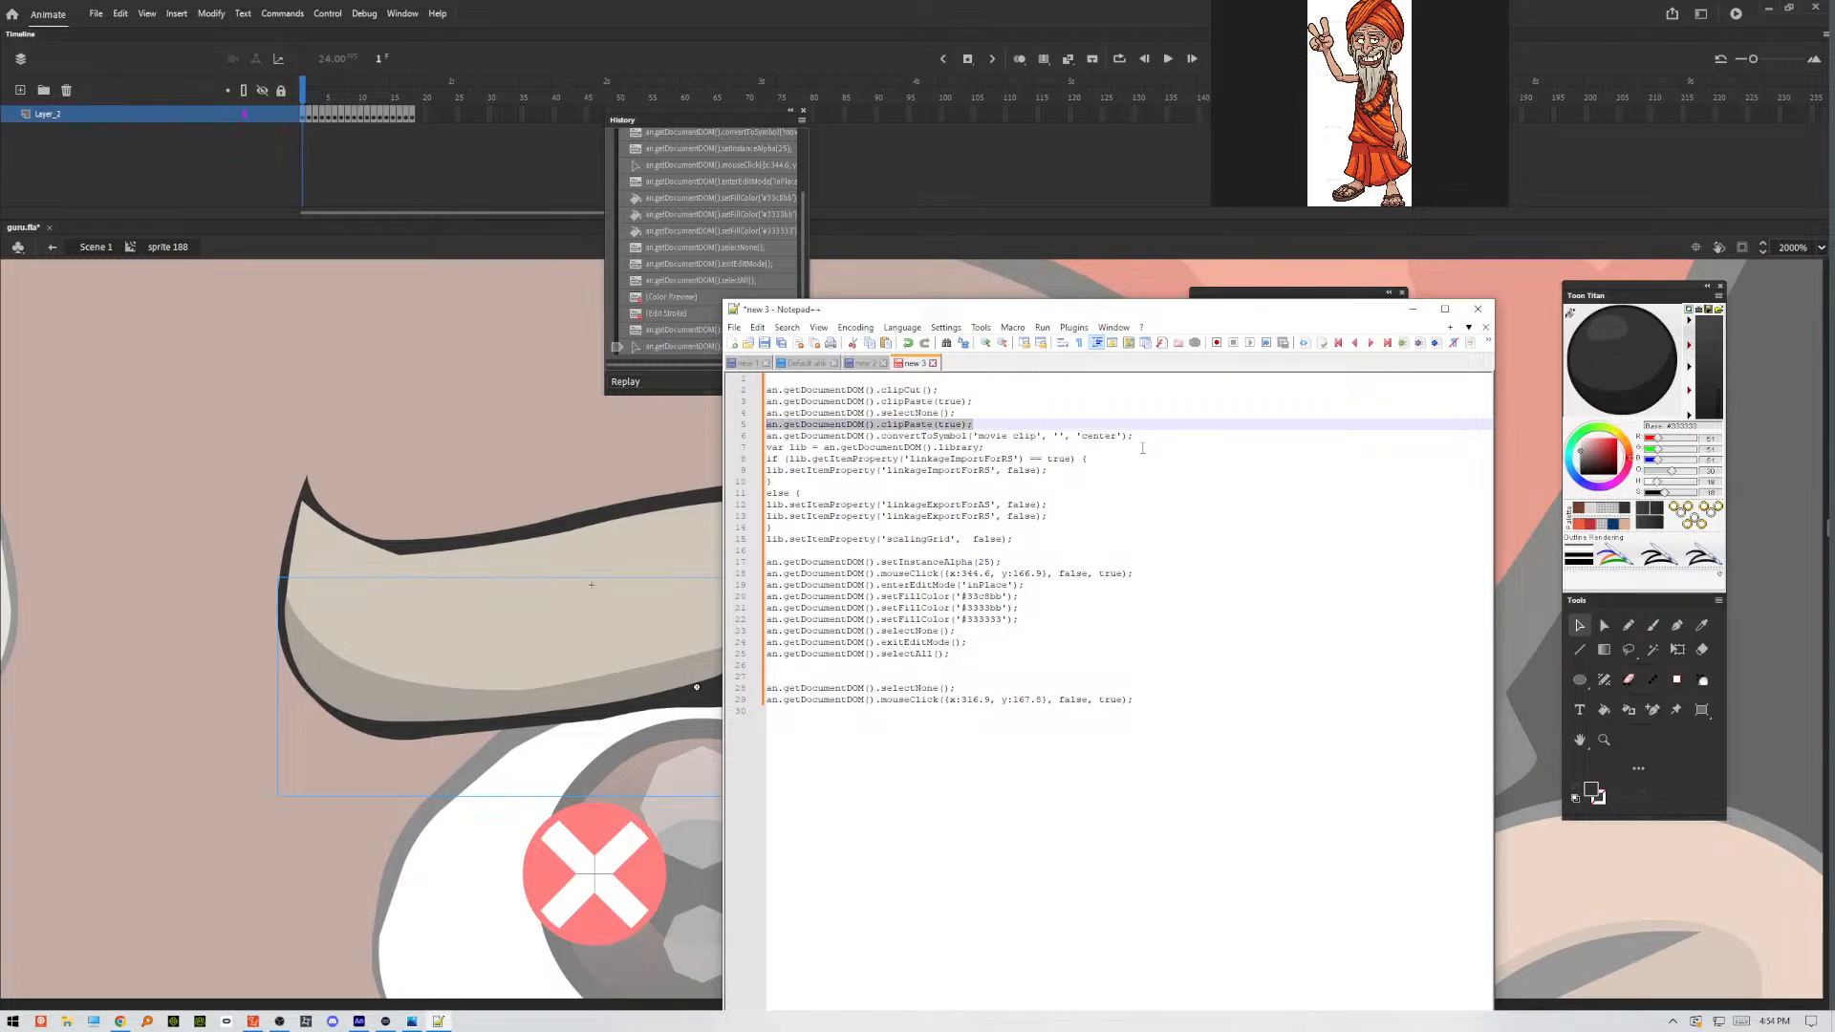
{"action": "left_click_drag", "start_coordinate": [1134, 436], "coordinate": [766, 436]}
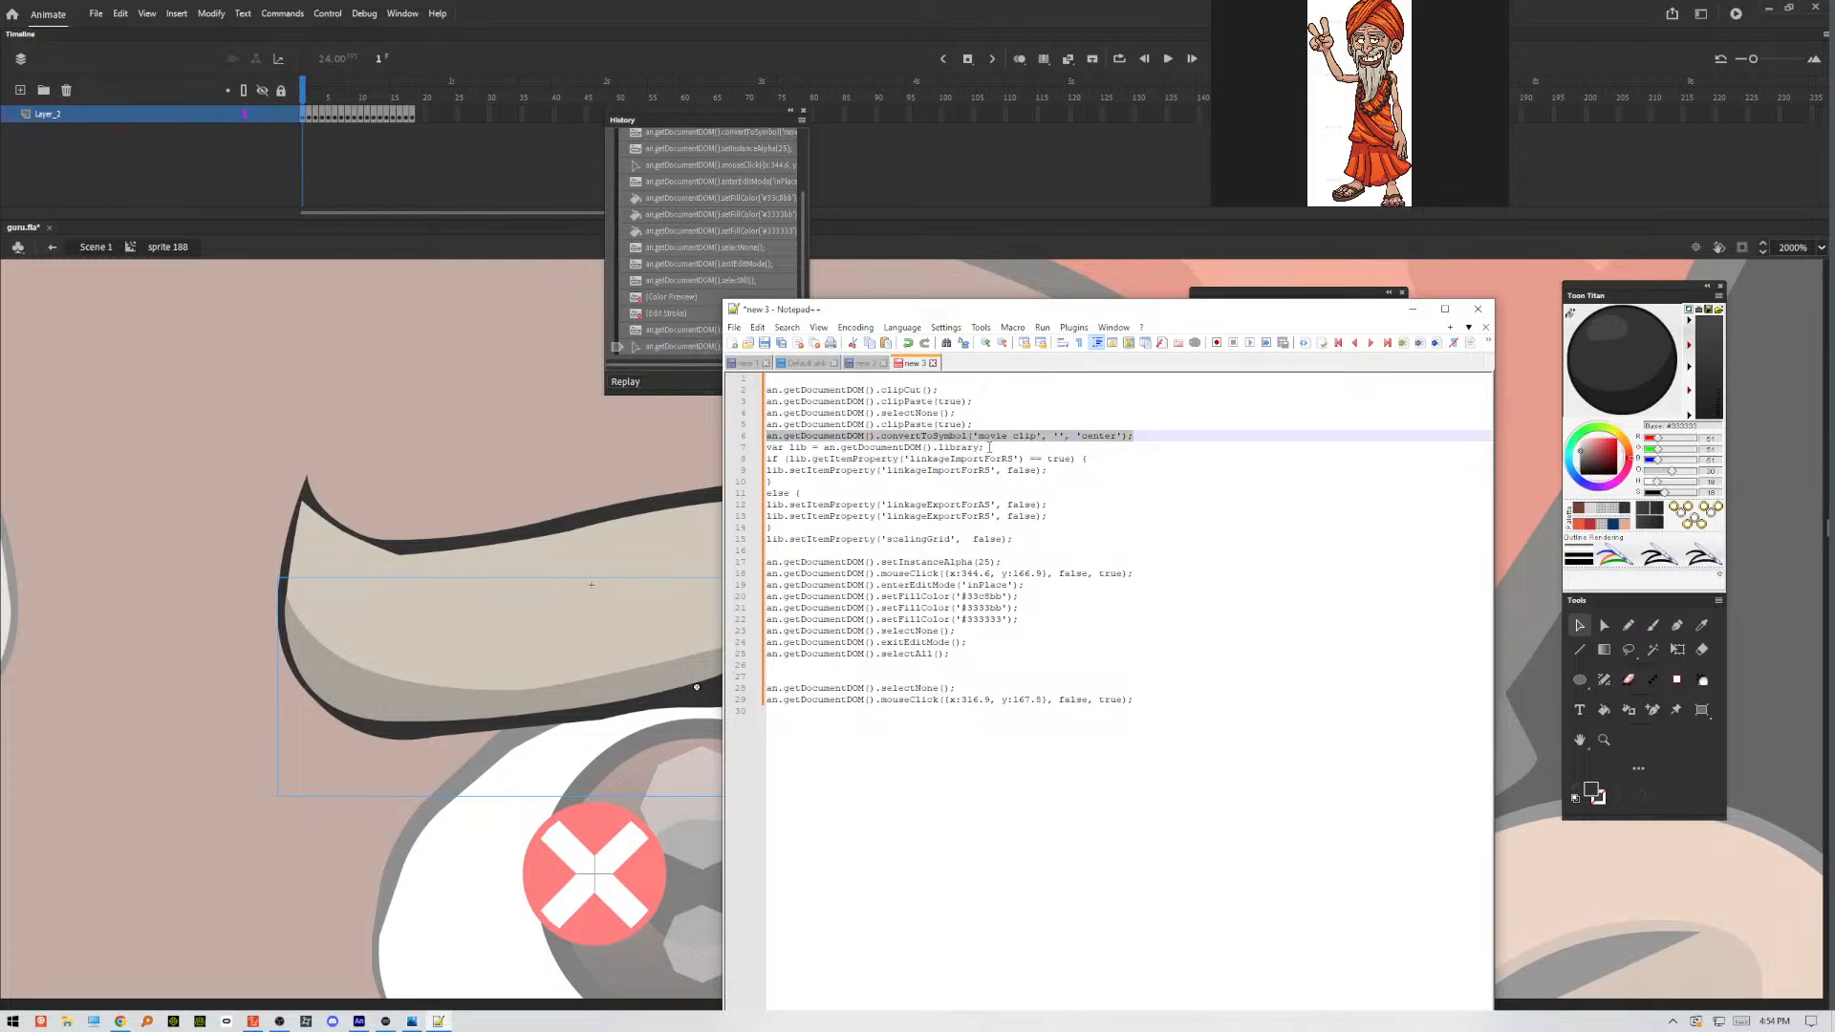
{"action": "left_click_drag", "start_coordinate": [983, 447], "coordinate": [765, 447]}
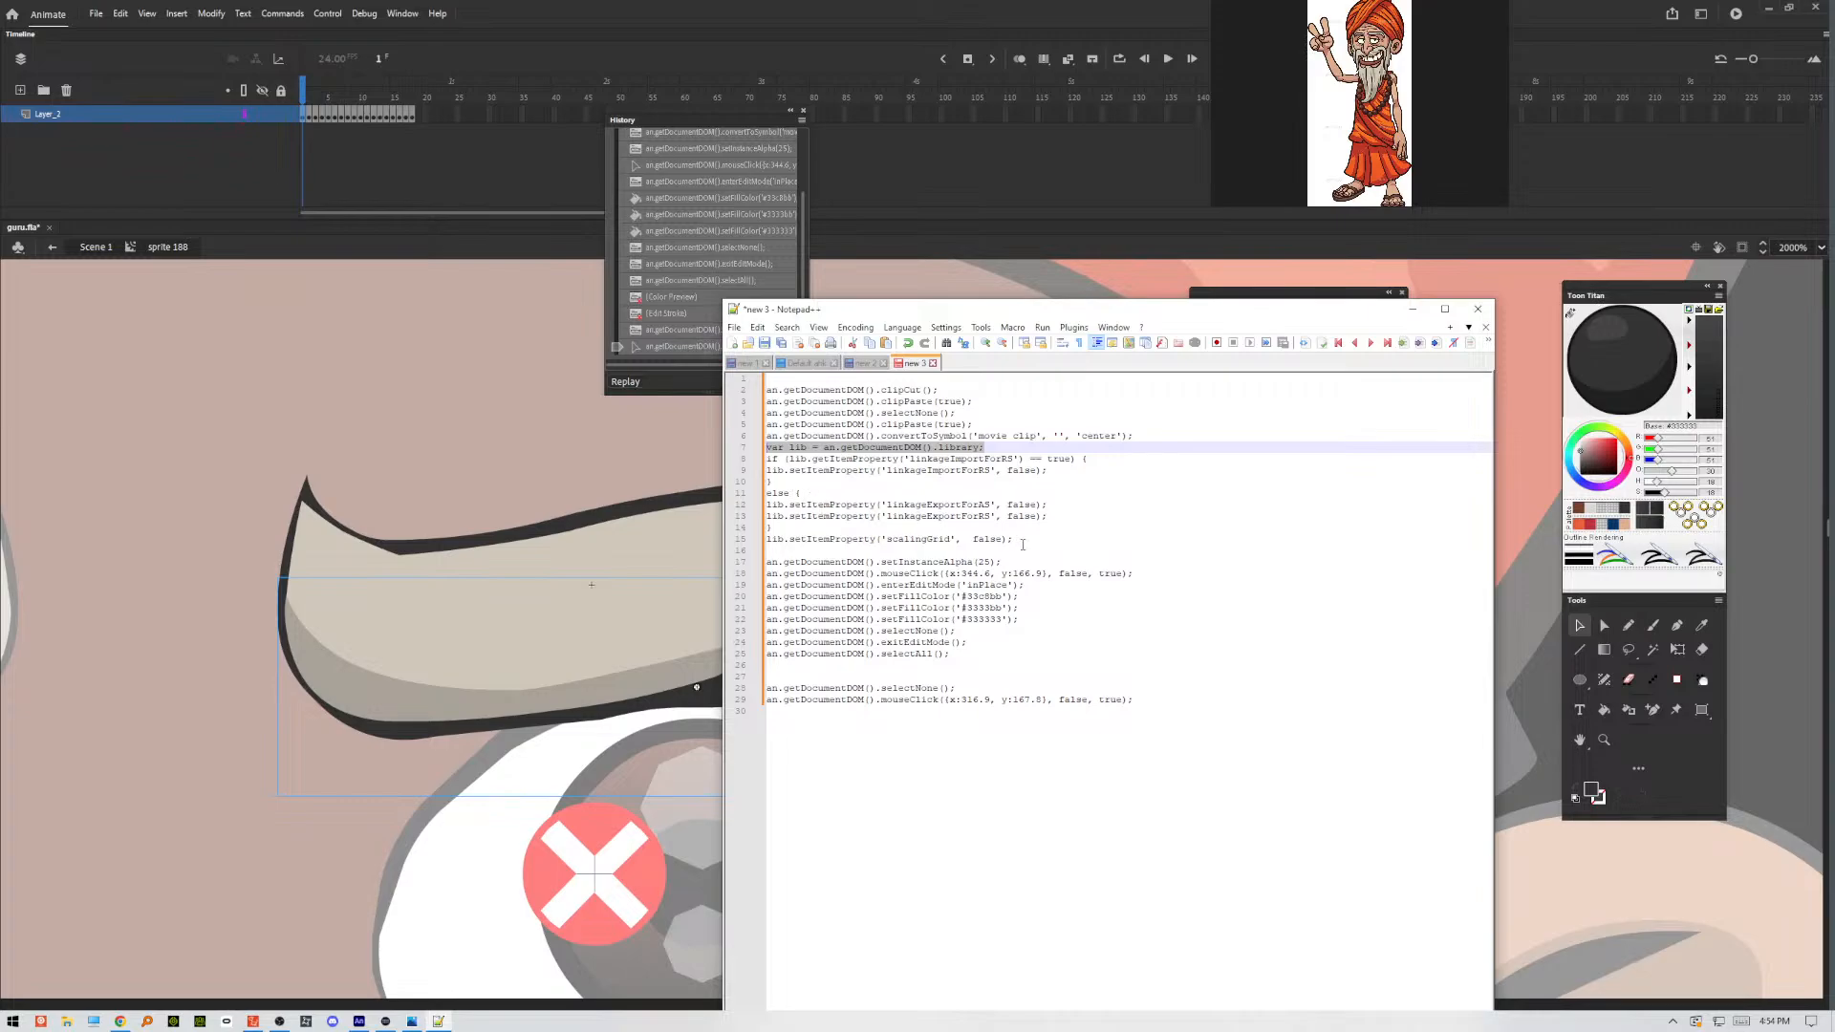
{"action": "left_click", "coordinate": [1022, 542]}
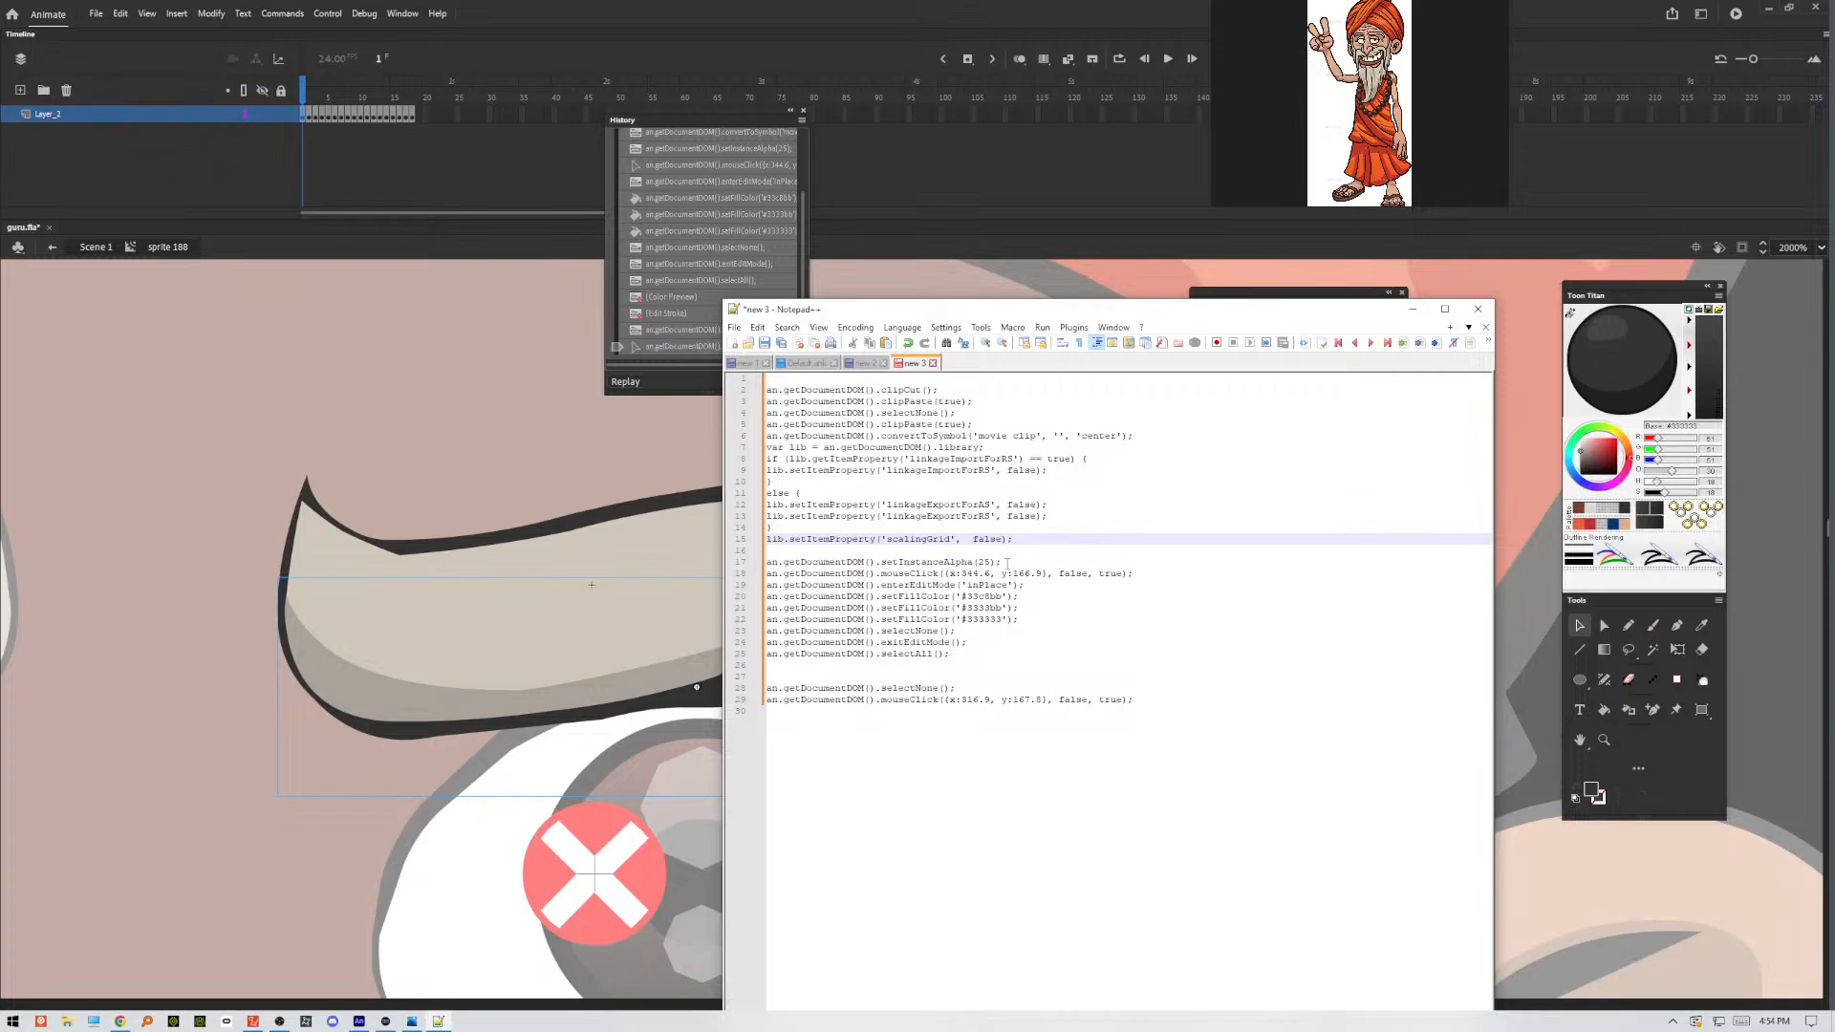
{"action": "left_click_drag", "start_coordinate": [1003, 562], "coordinate": [766, 562]}
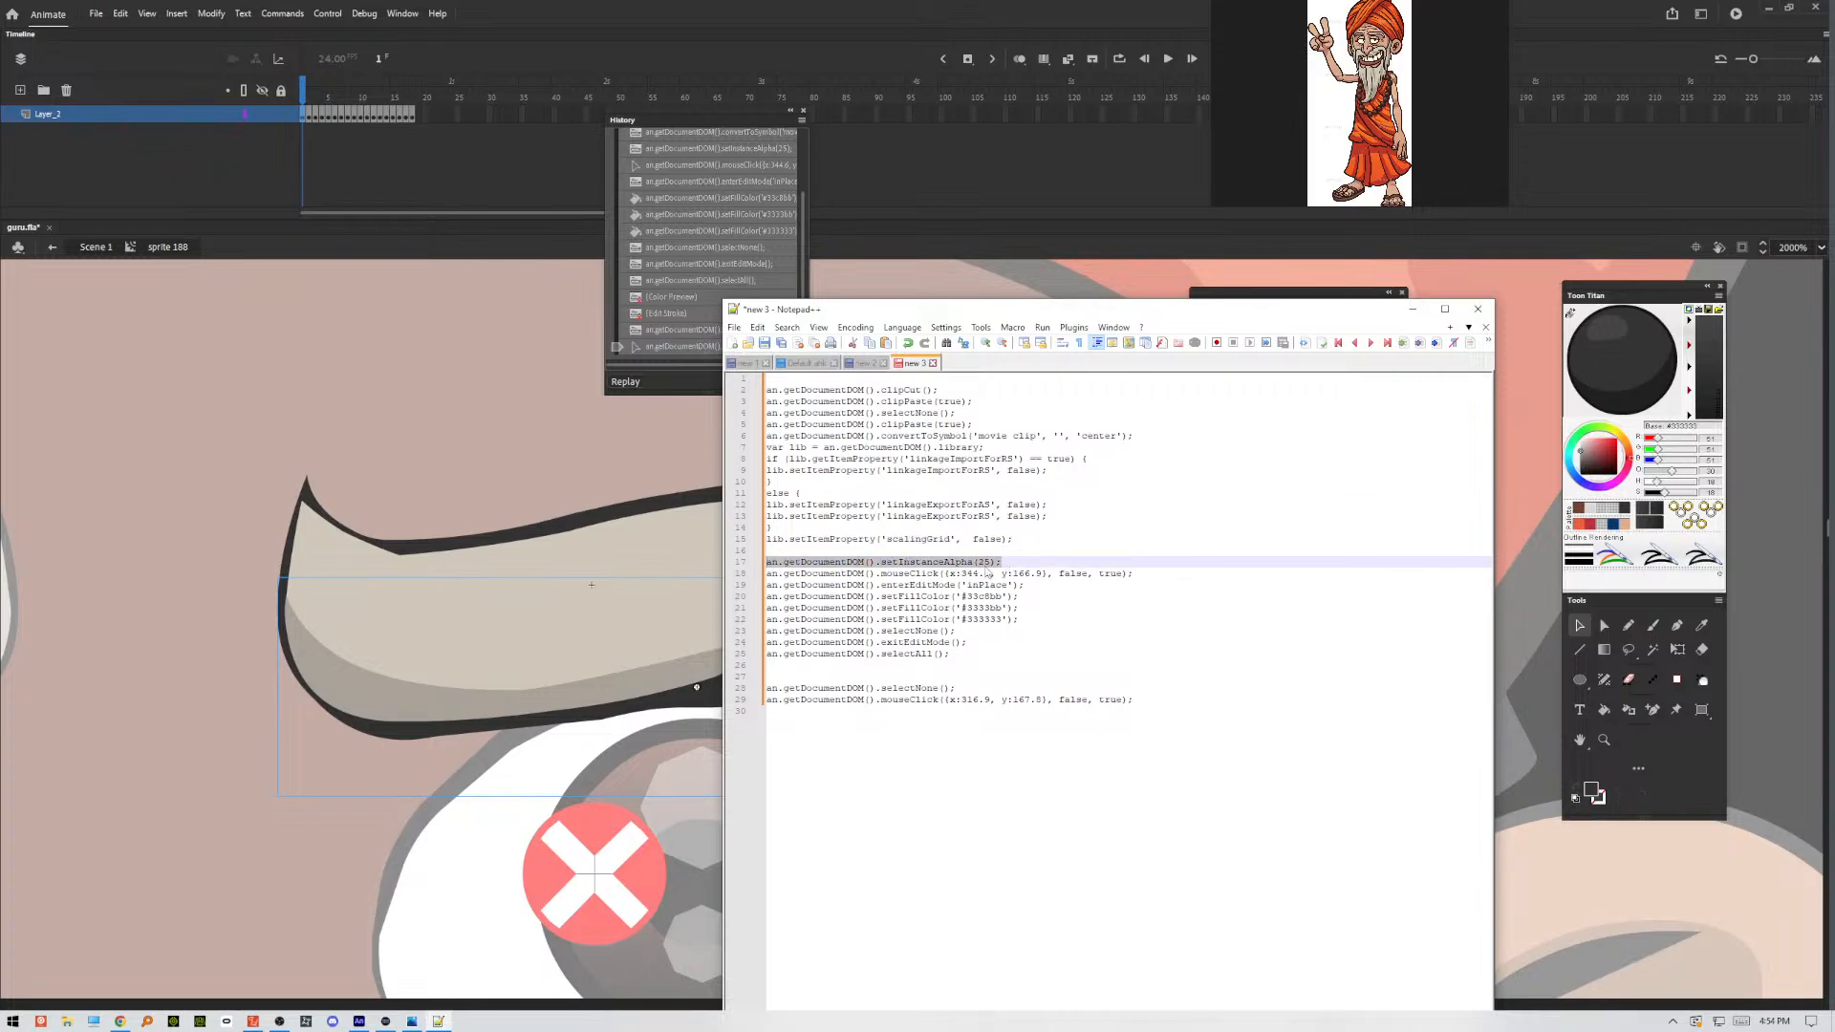
Delete the mouseClick line below setInstanceAlpha(25), keeping one blank line before enterEditMode('inPlace').
{"action": "left_click", "coordinate": [1009, 562]}
{"action": "key", "text": "Return"}
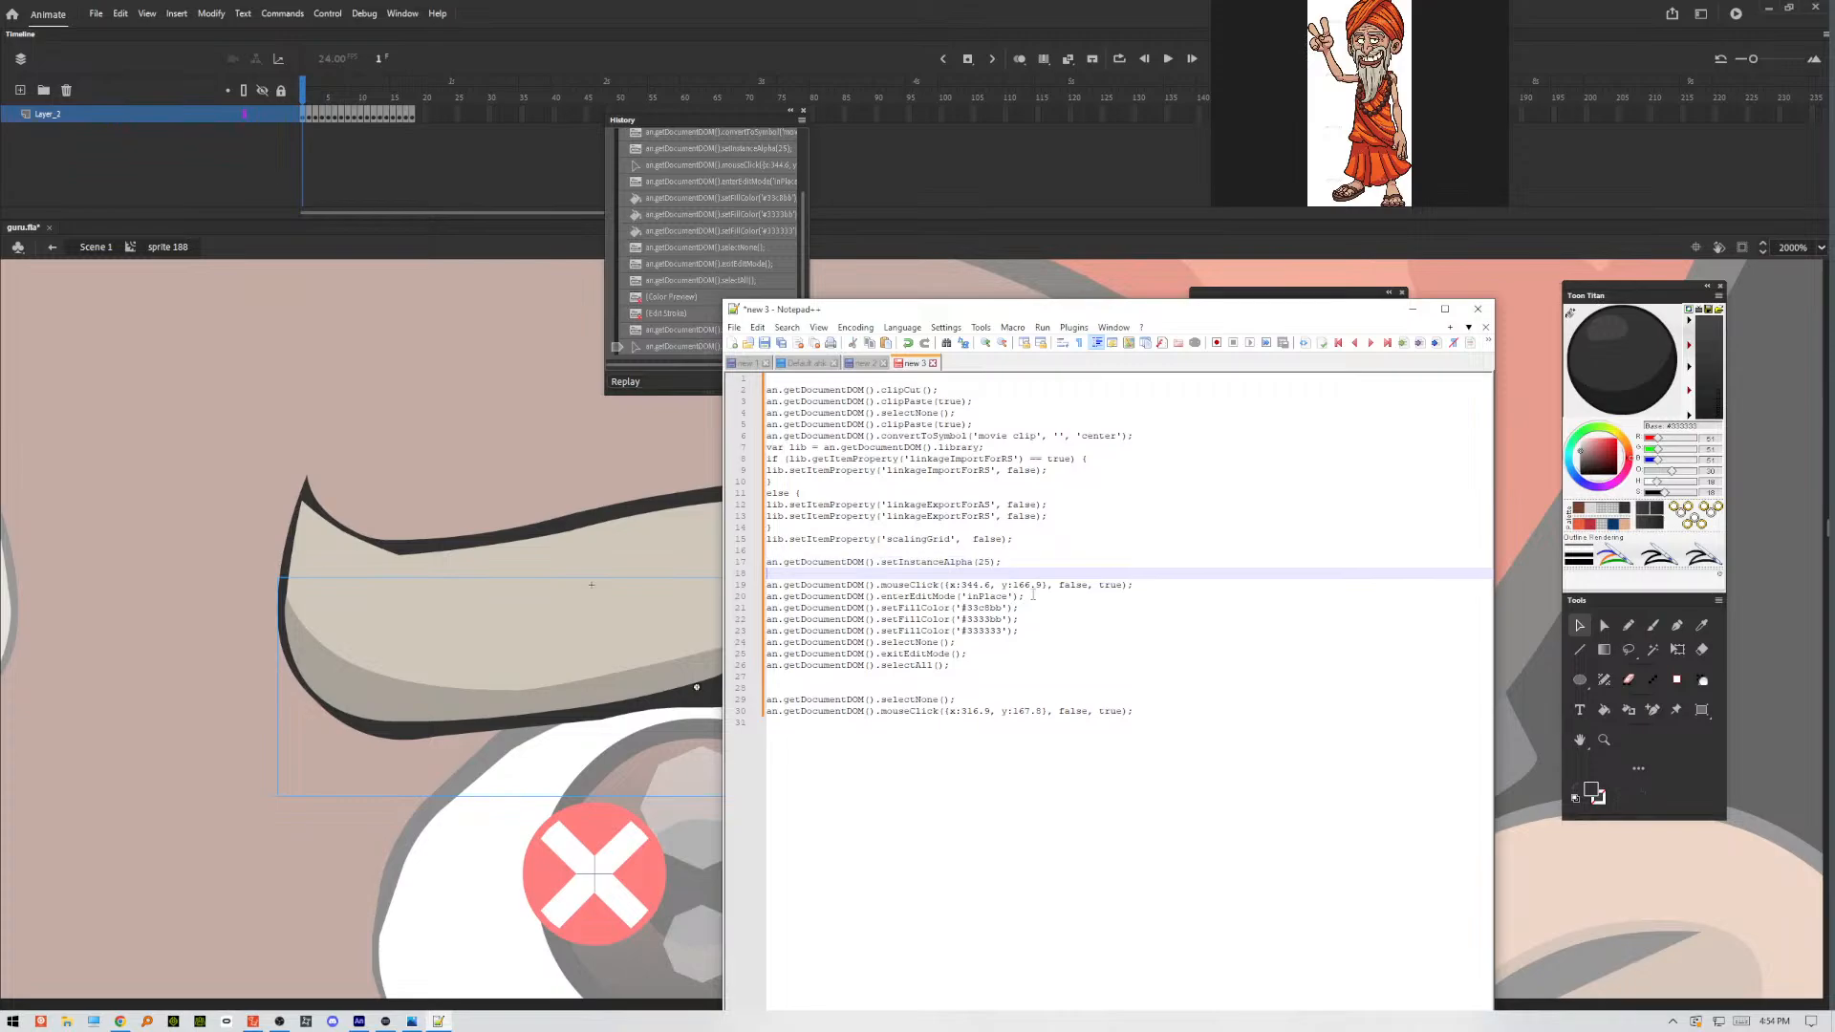
{"action": "key", "text": "Return"}
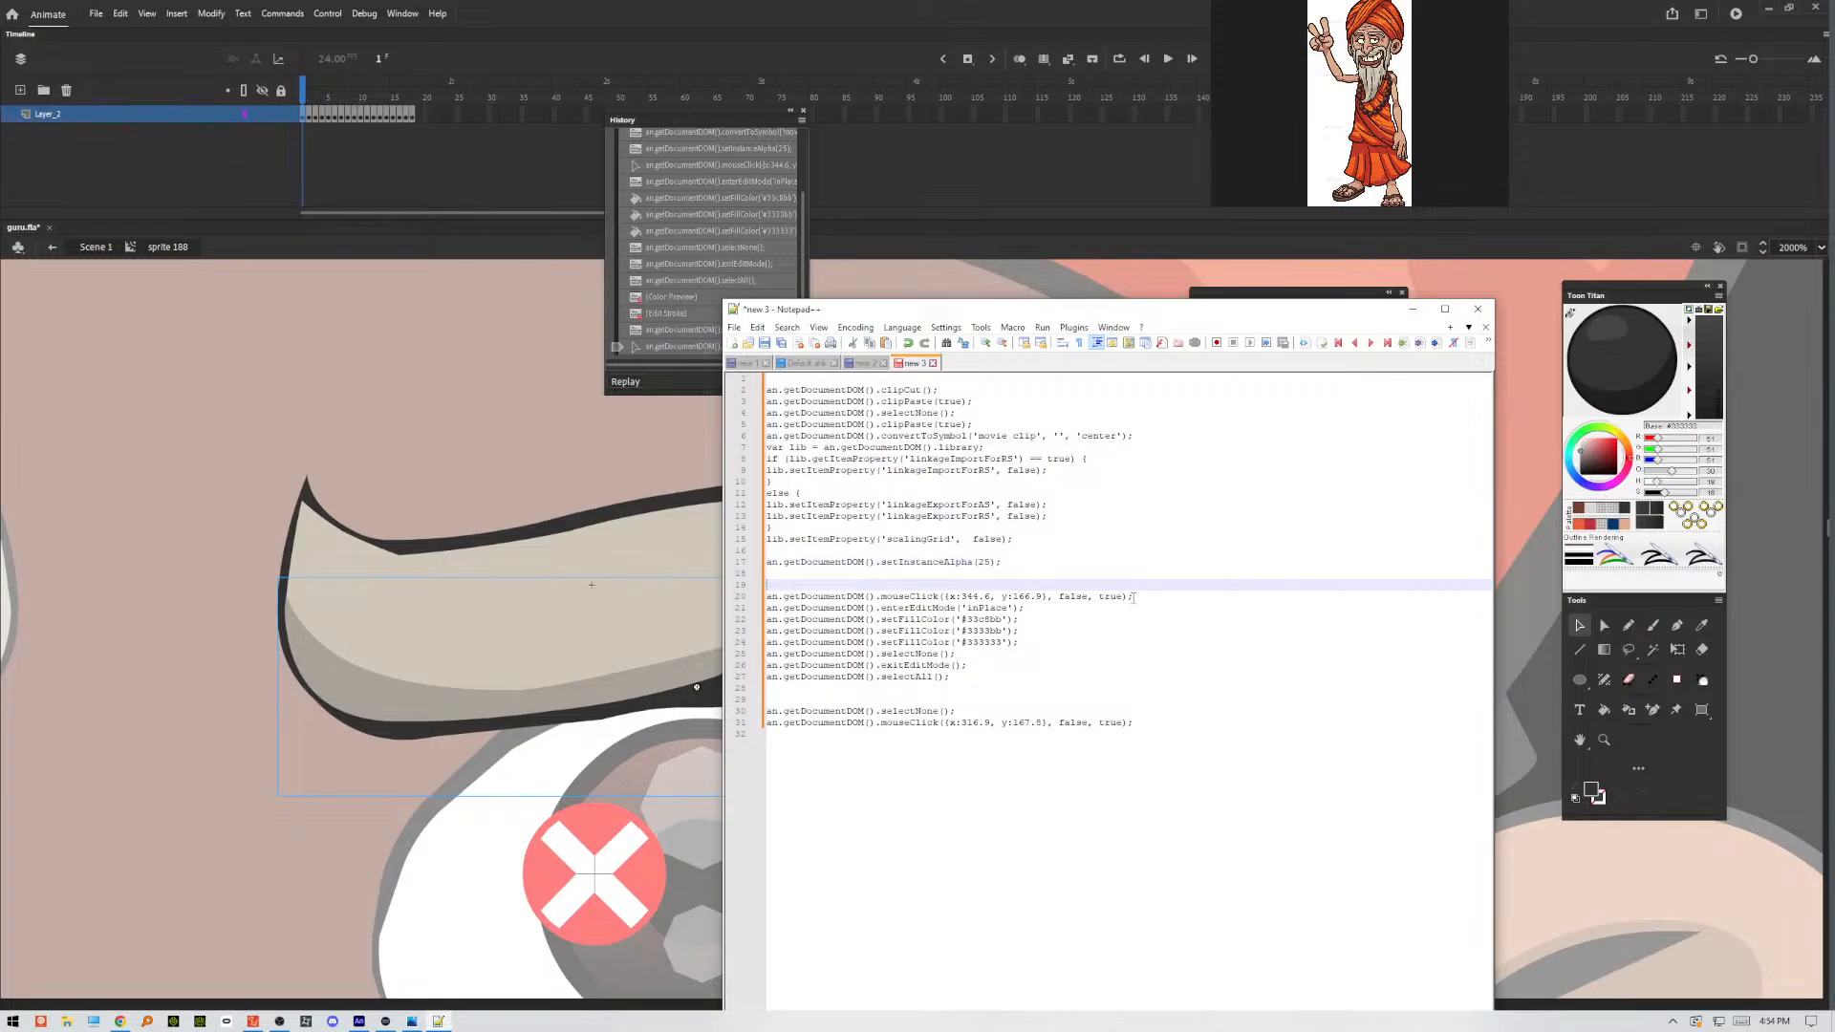
{"action": "left_click_drag", "start_coordinate": [1135, 597], "coordinate": [769, 585]}
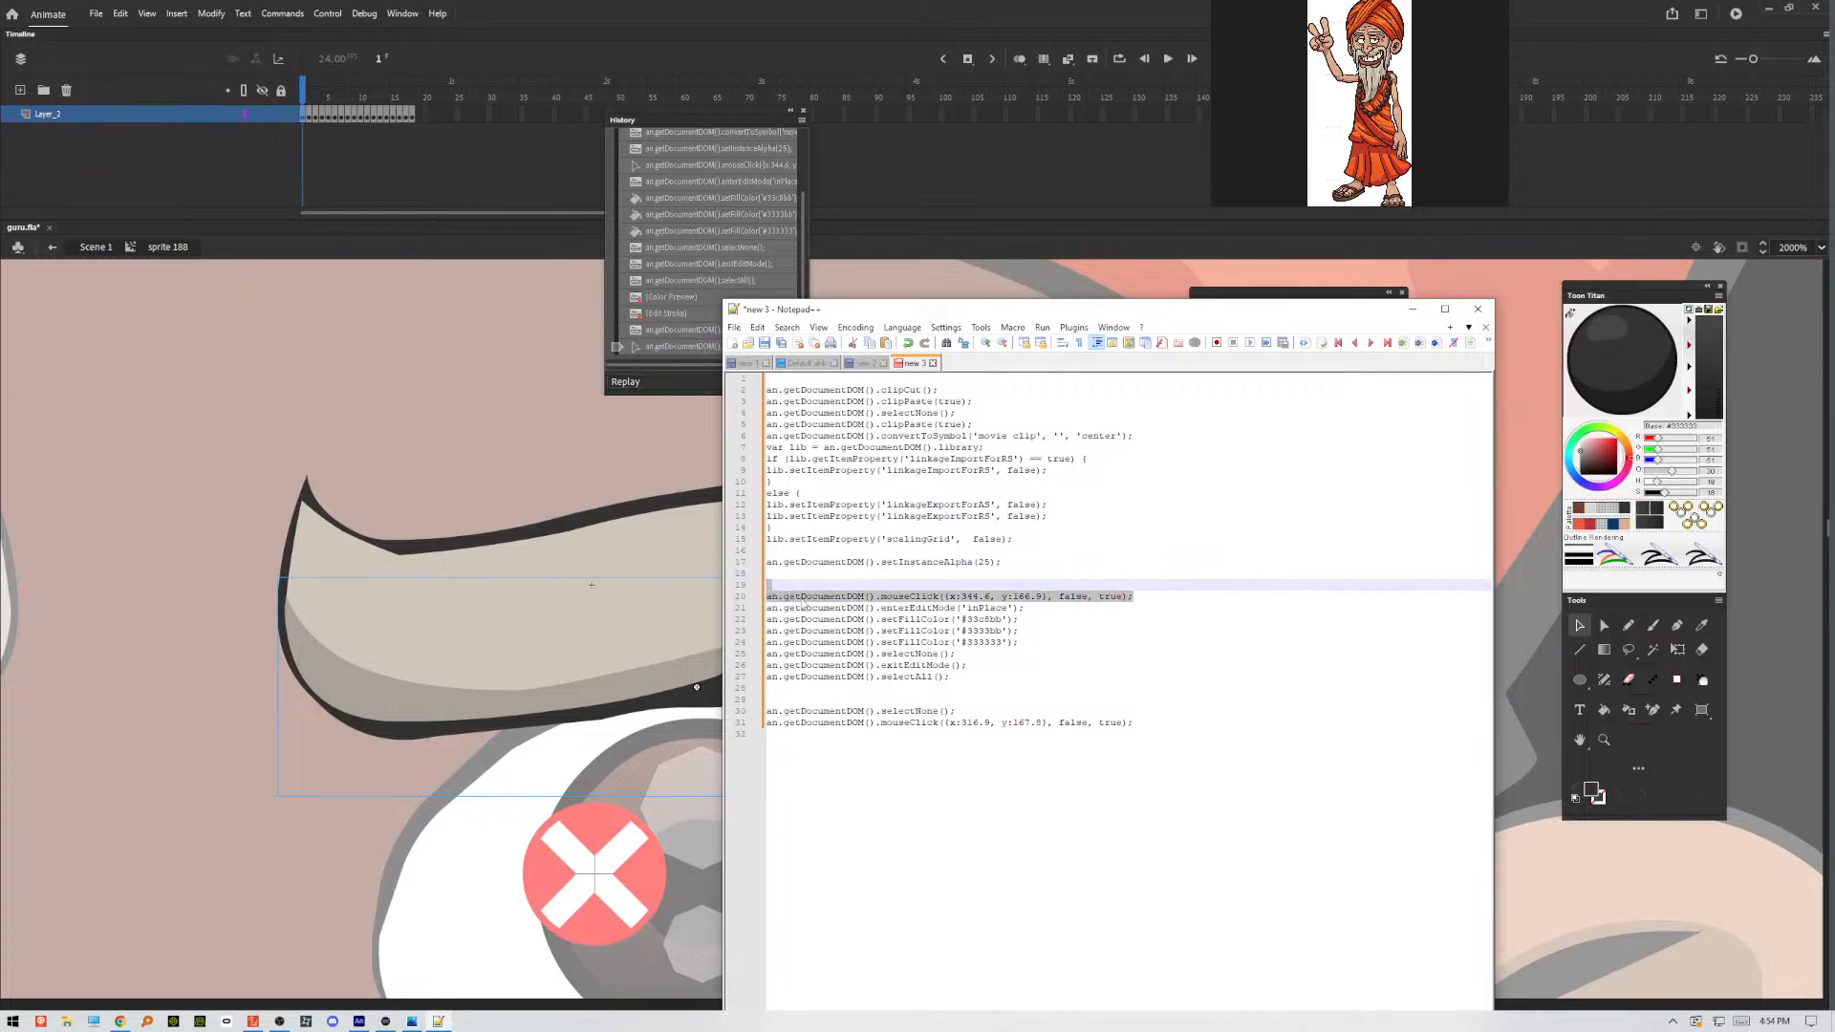
{"action": "key", "text": "Delete"}
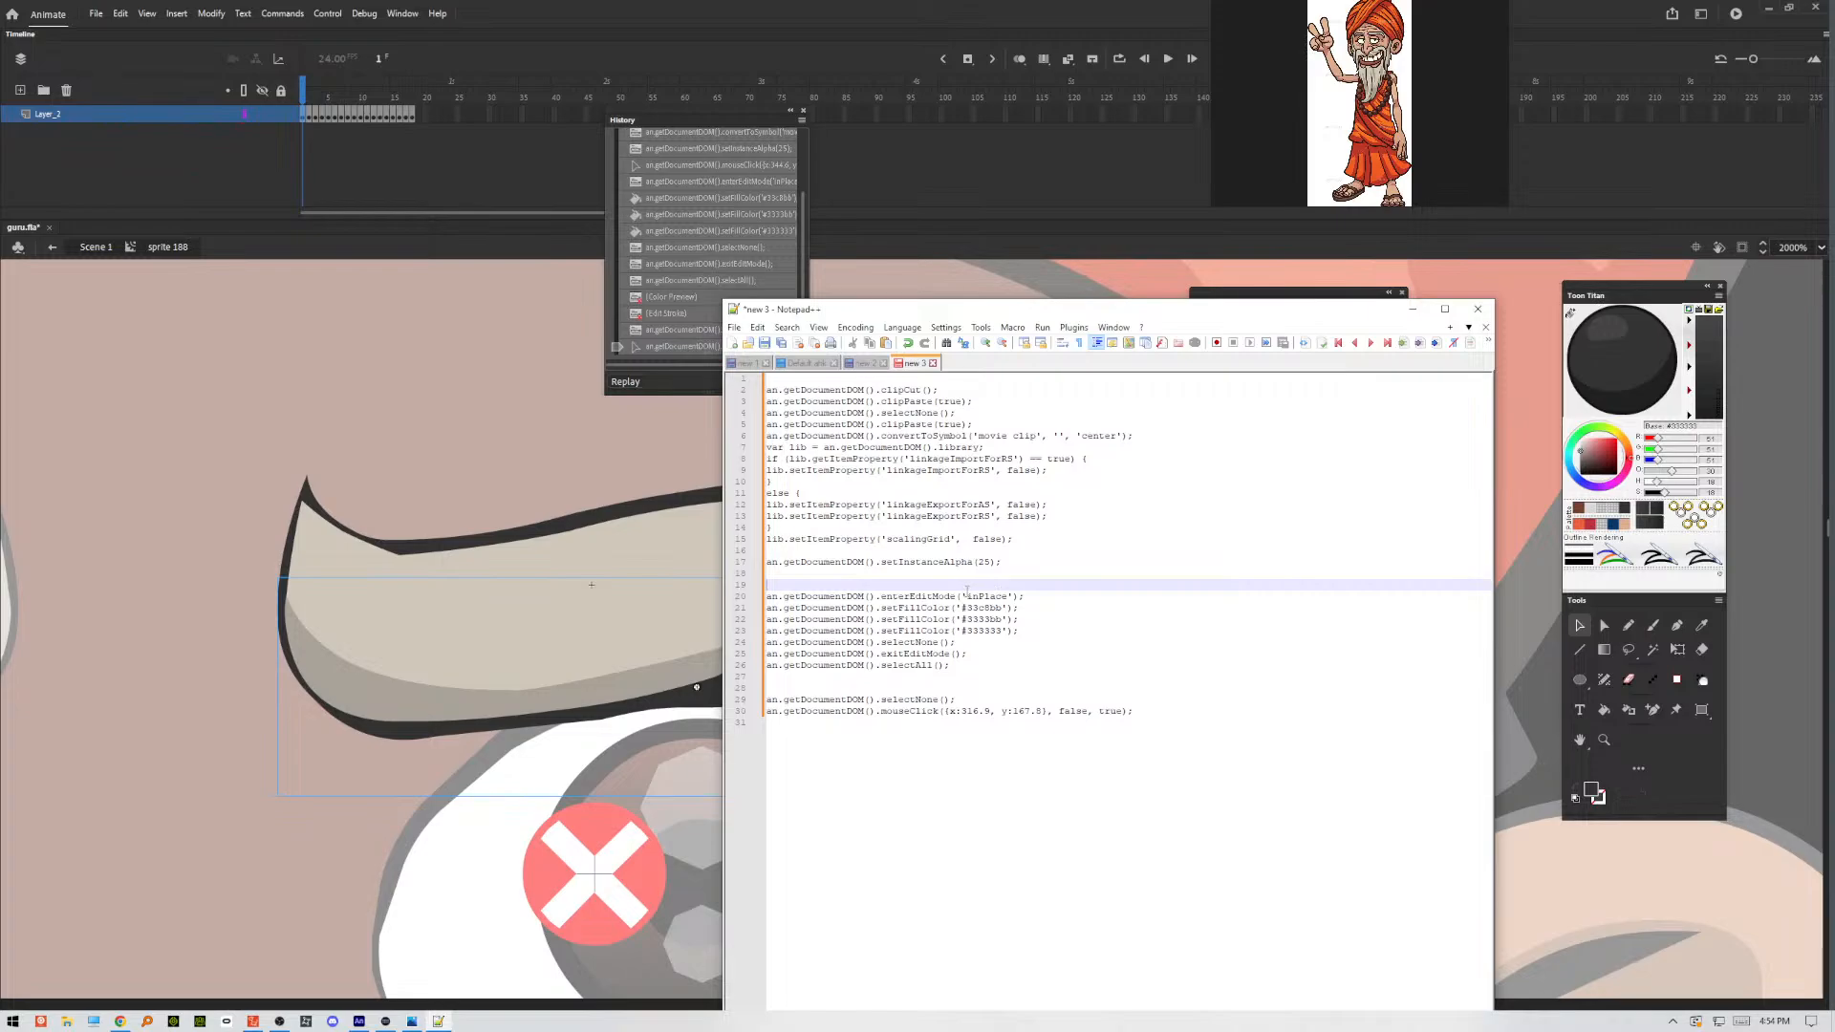
{"action": "key", "text": "BackSpace"}
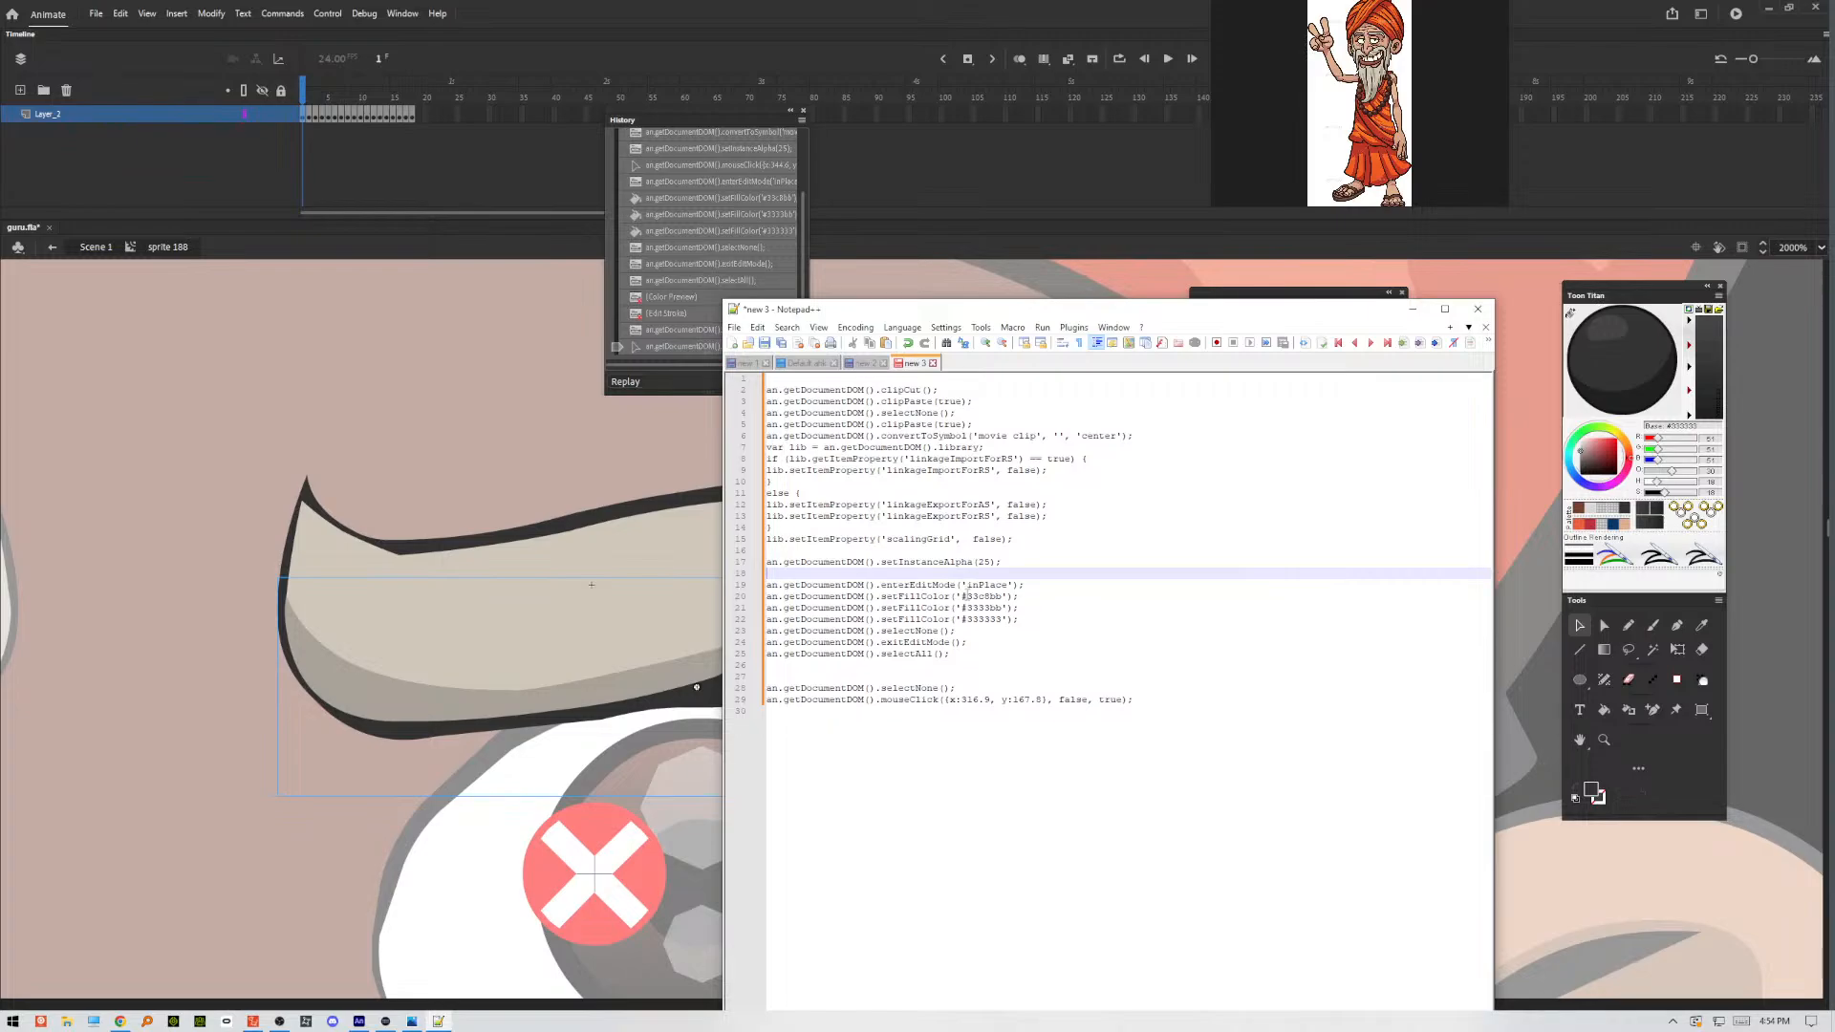
Insert a copy of the an.getDocumentDOM().selectAll(); line directly below enterEditMode('inPlace'), followed by a blank line.
{"action": "left_click", "coordinate": [1027, 586]}
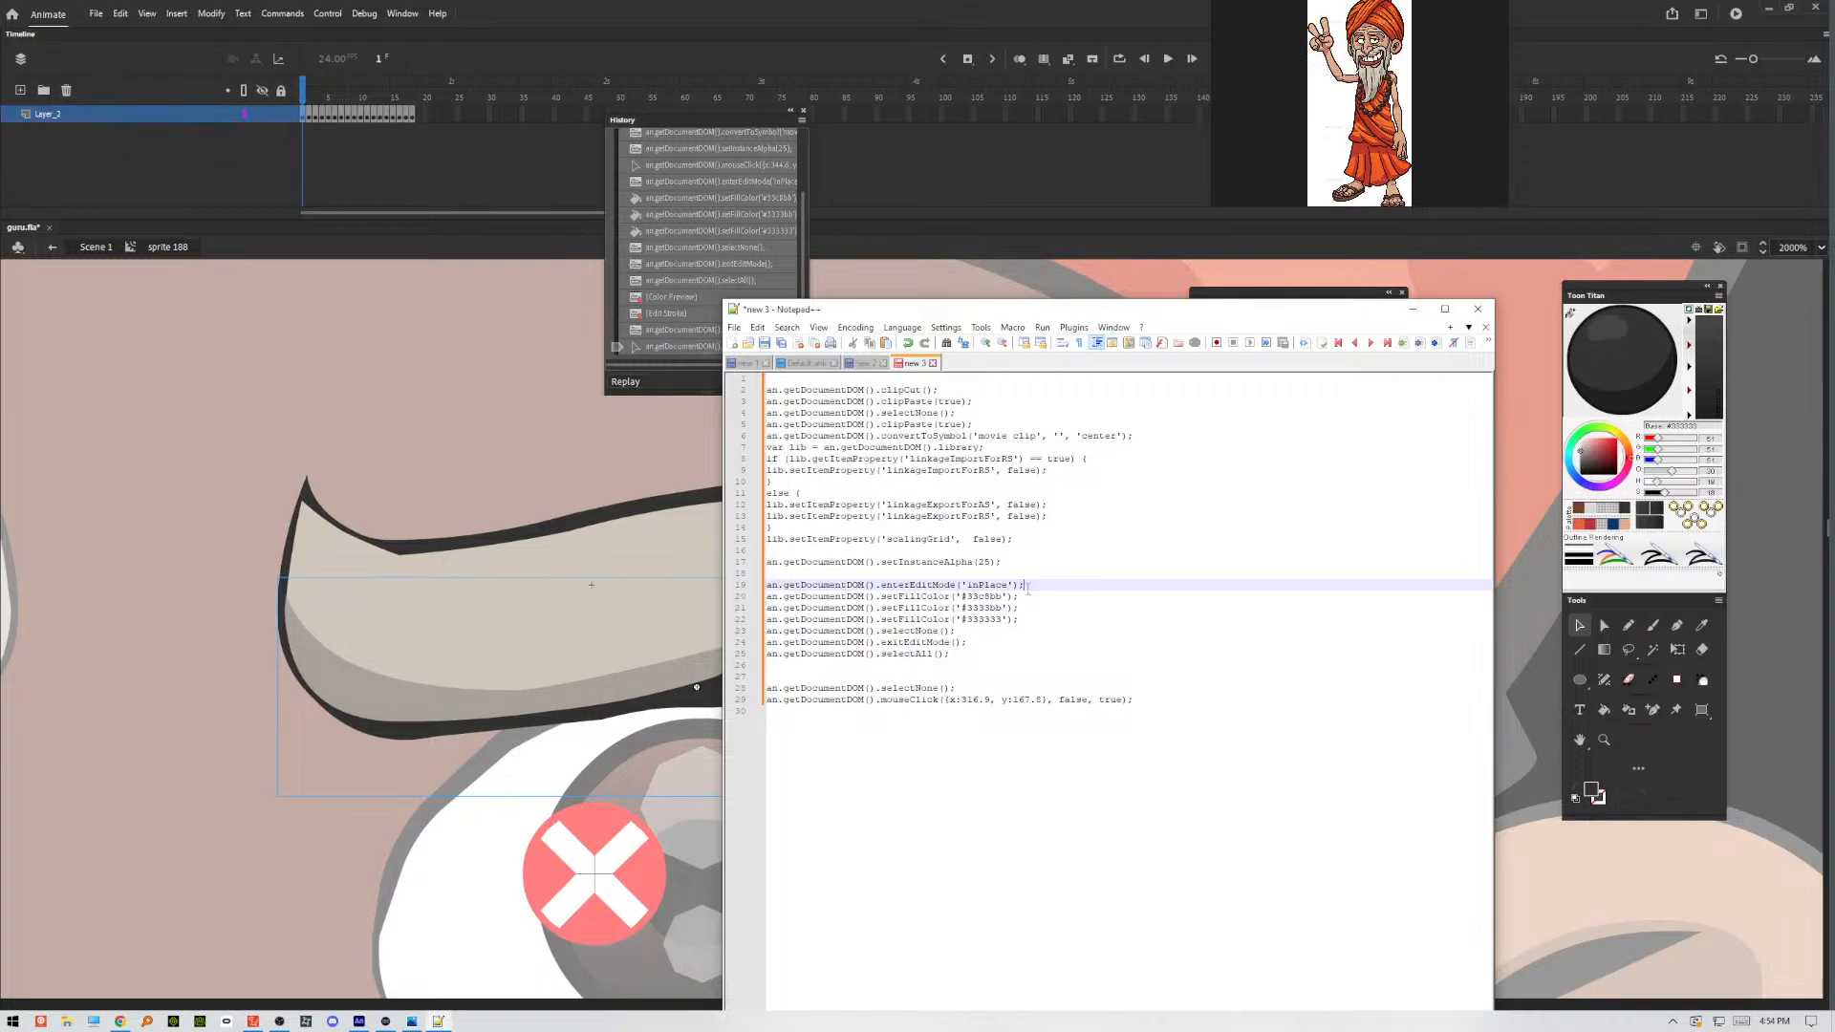
{"action": "key", "text": "Return"}
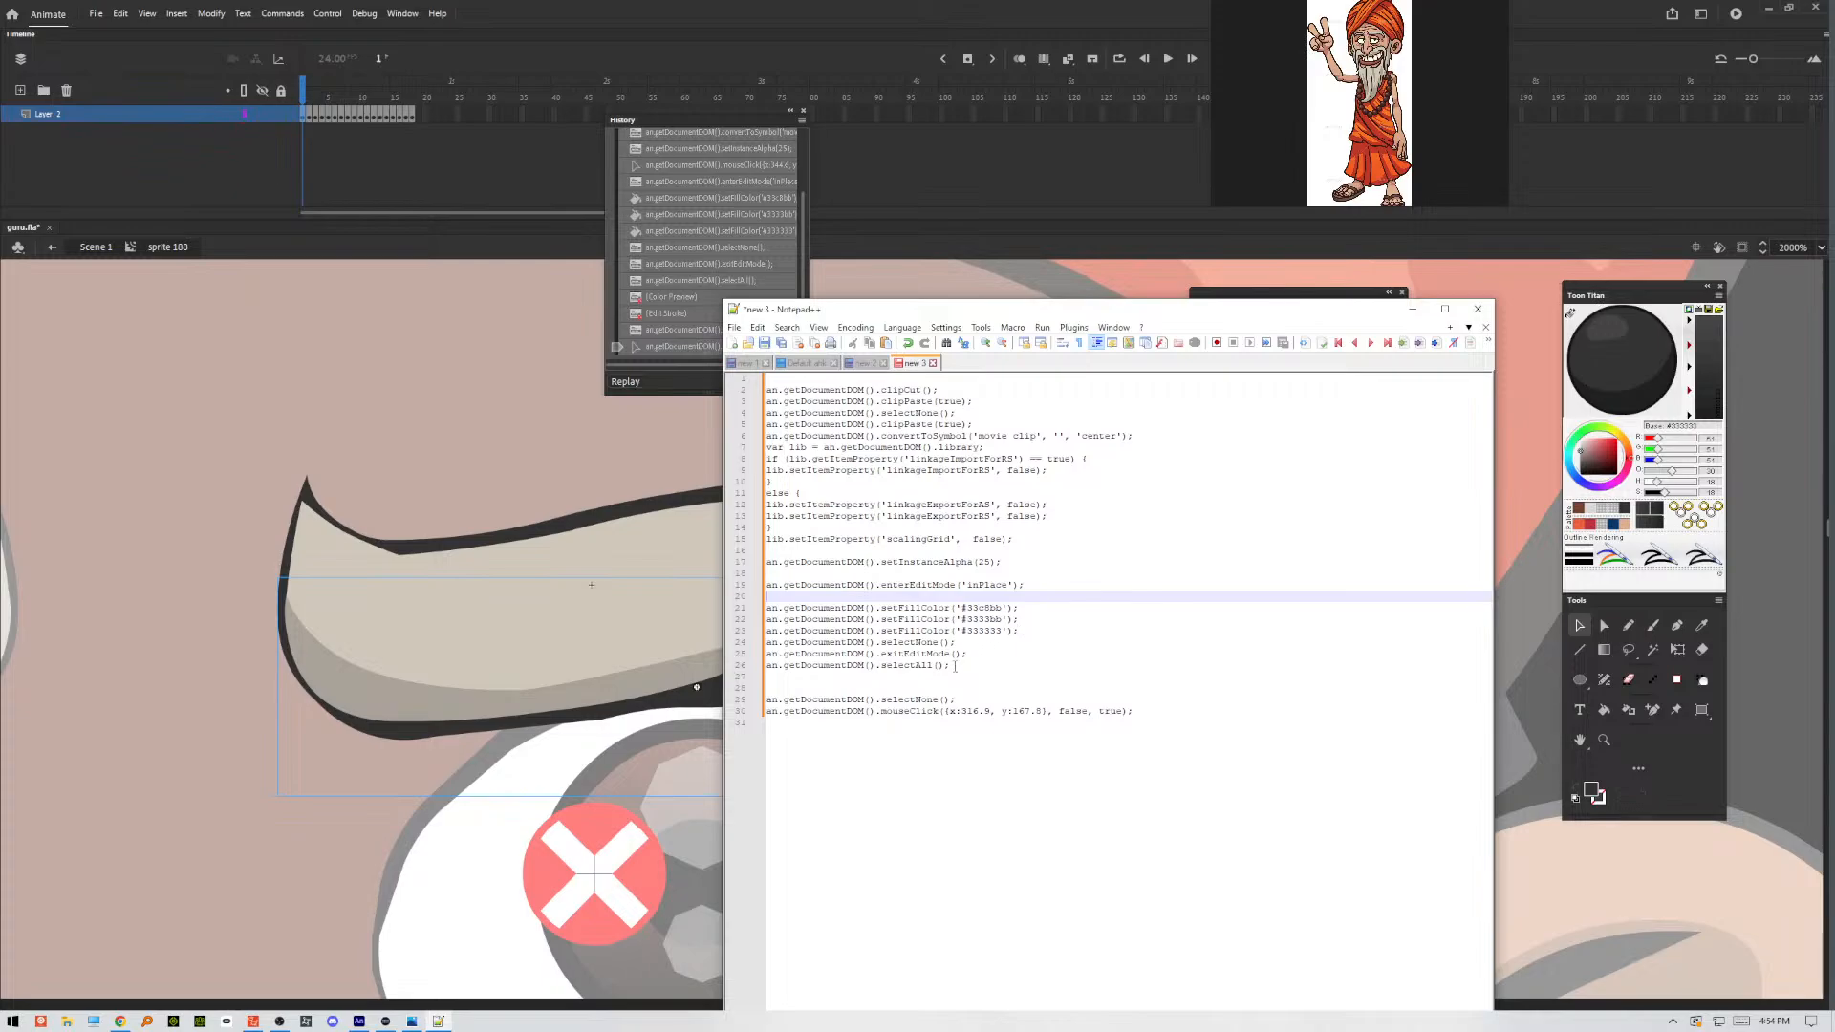
{"action": "left_click", "coordinate": [785, 673]}
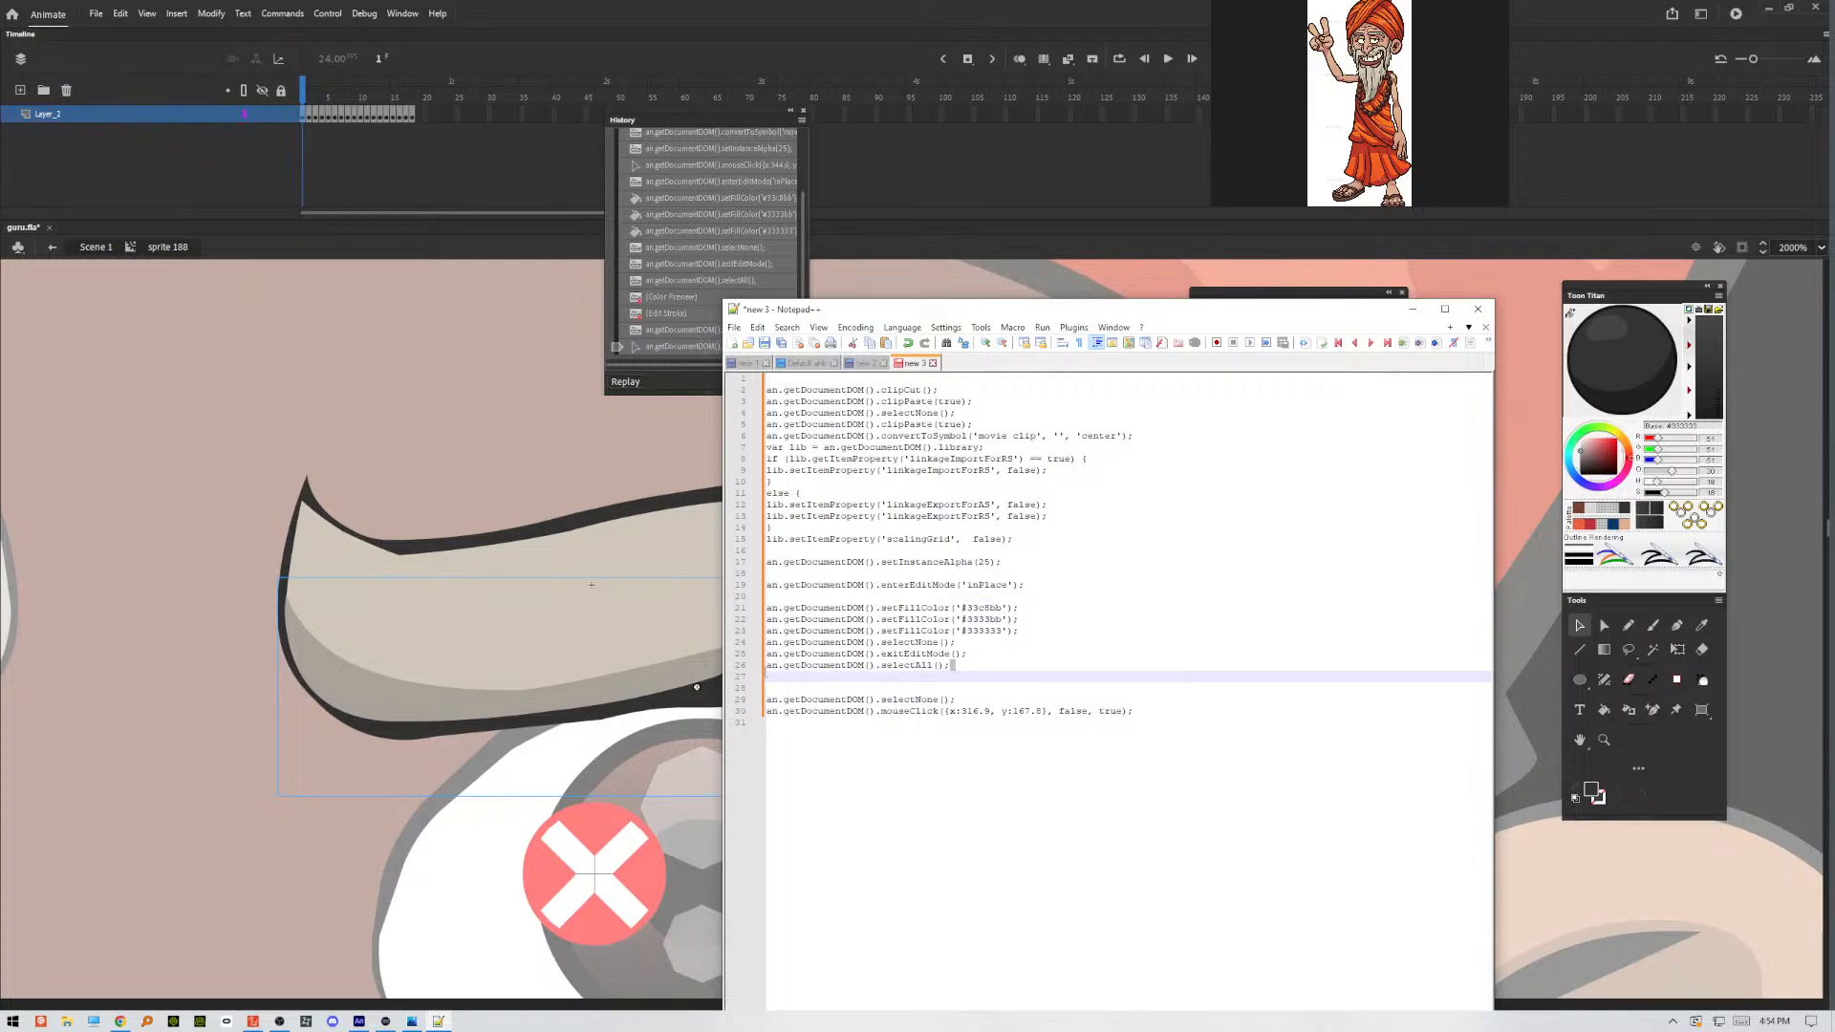
{"action": "left_click_drag", "start_coordinate": [953, 665], "coordinate": [767, 666]}
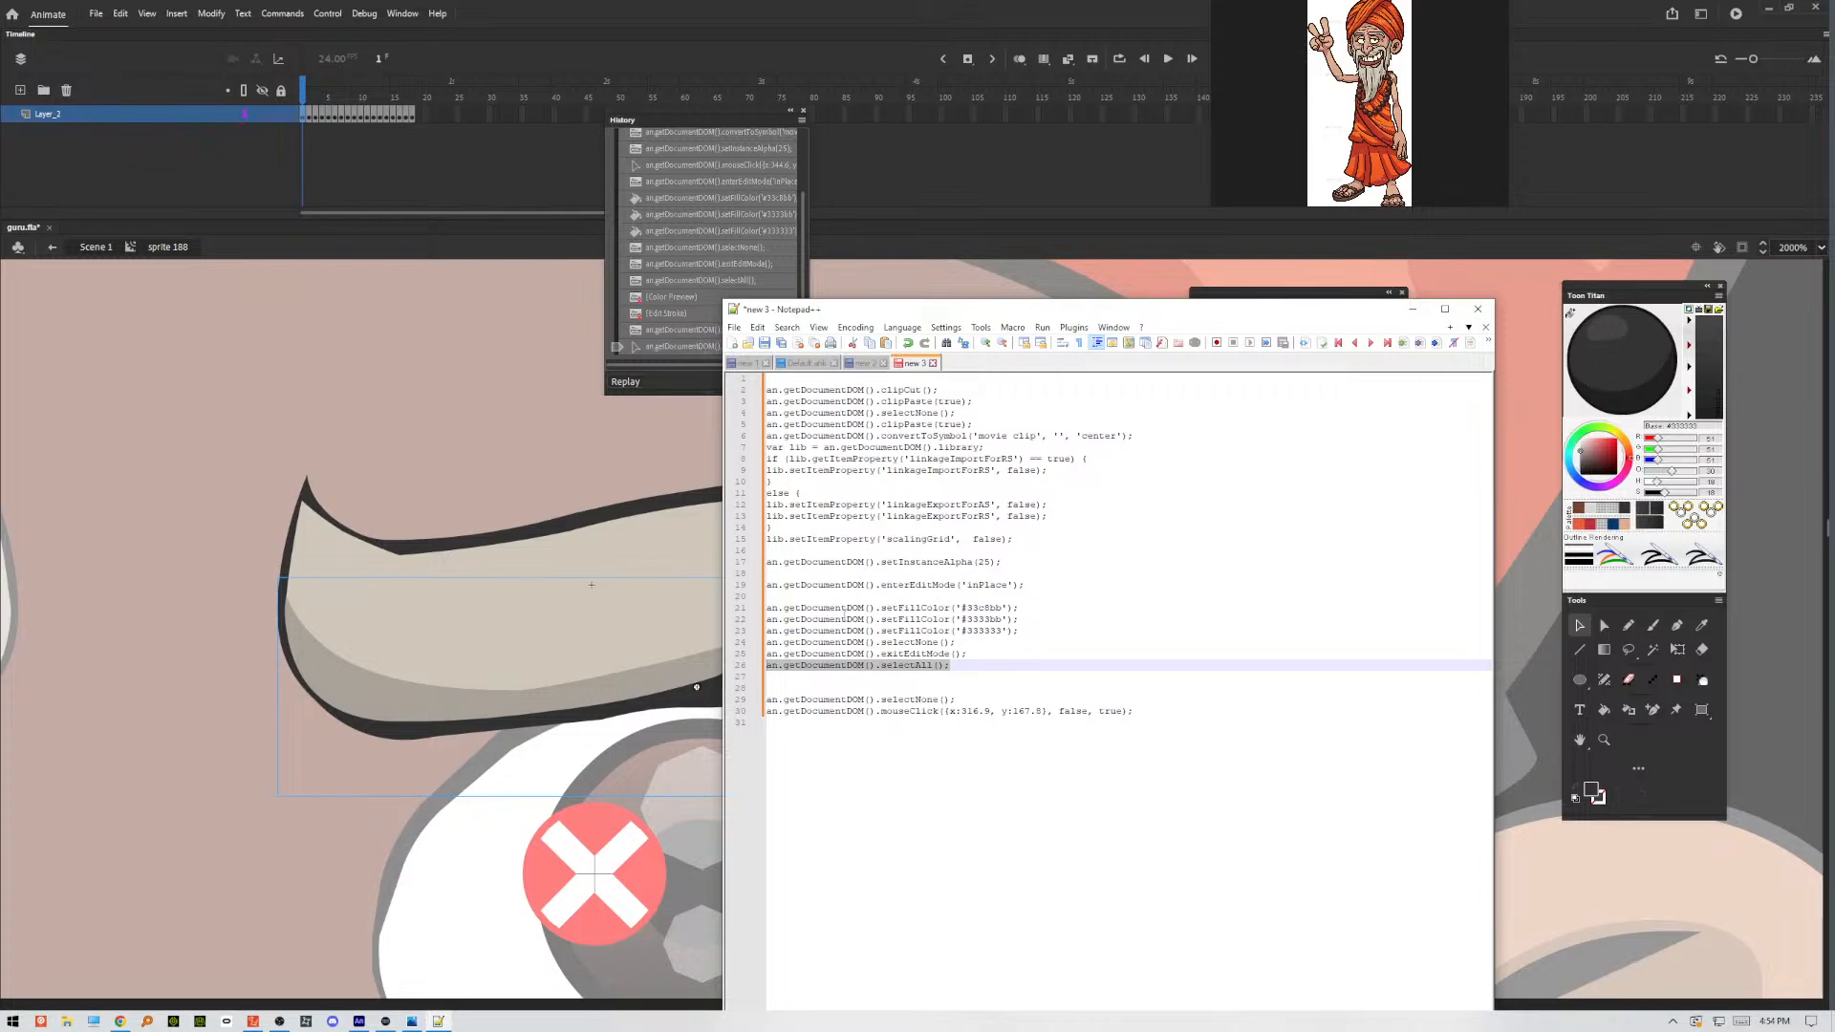
{"action": "left_click", "coordinate": [828, 596]}
{"action": "key", "text": "ctrl+v"}
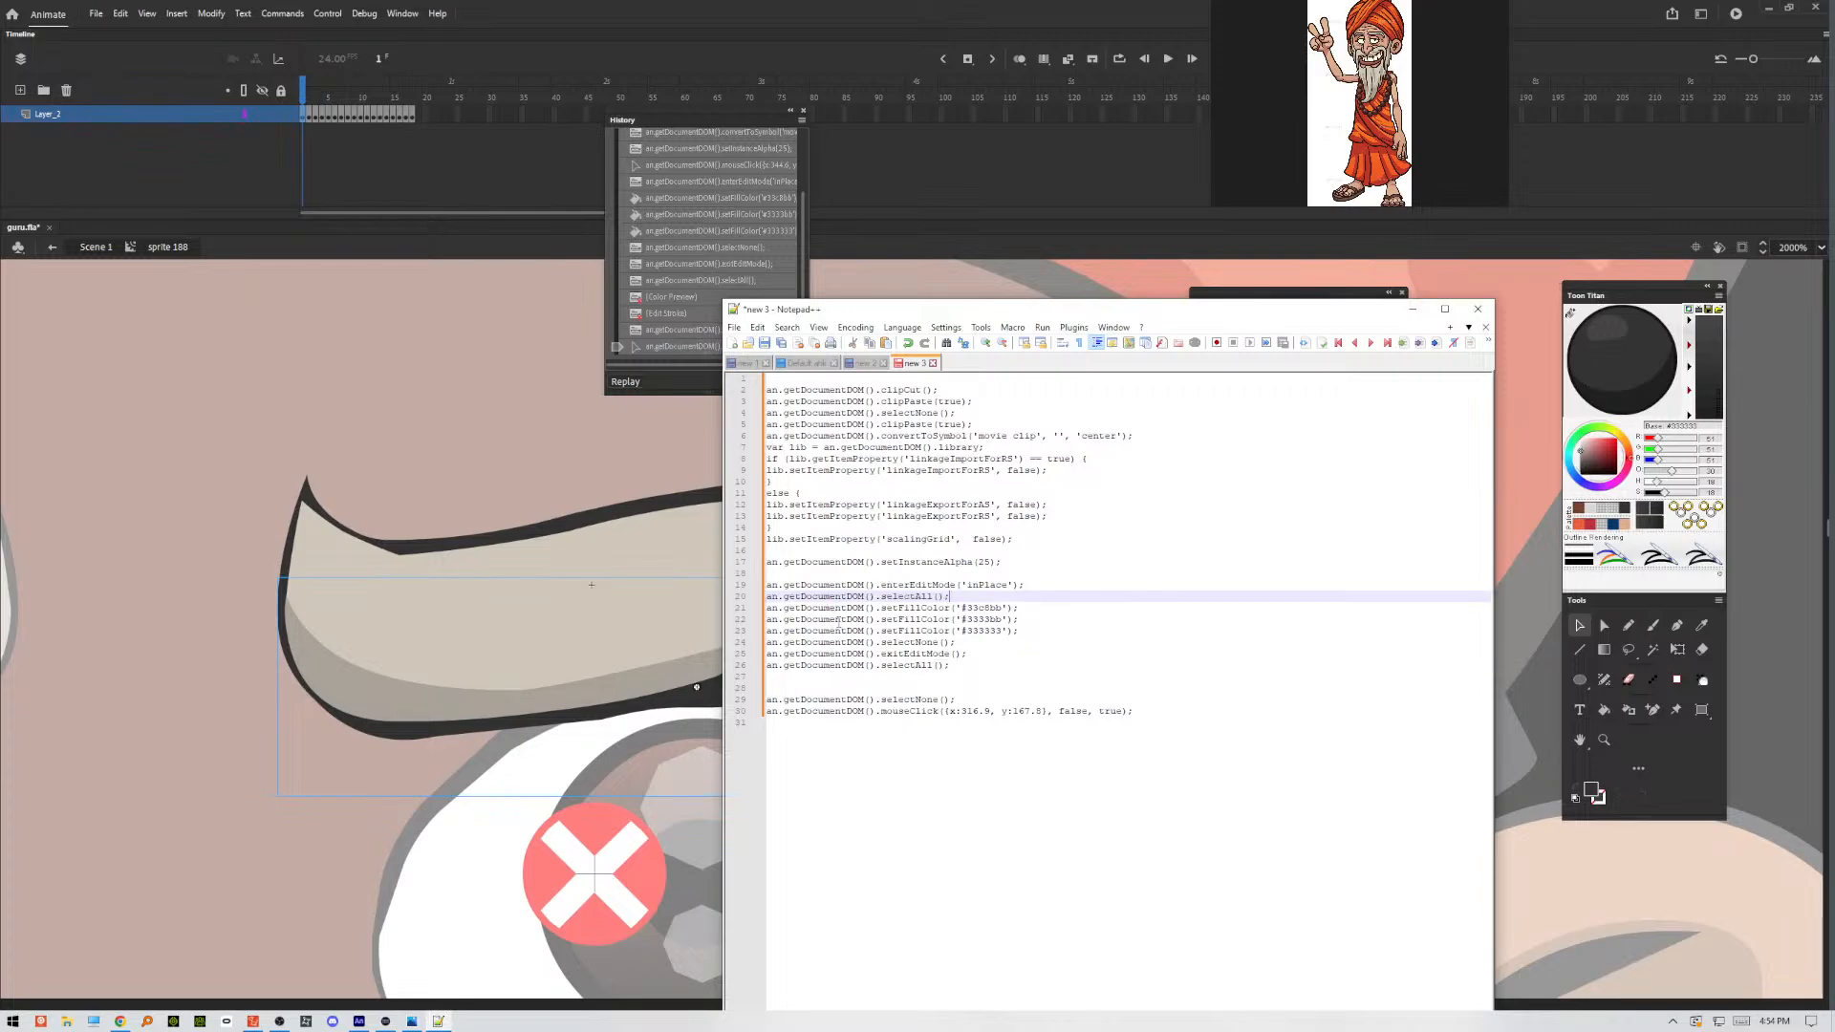
{"action": "key", "text": "Return"}
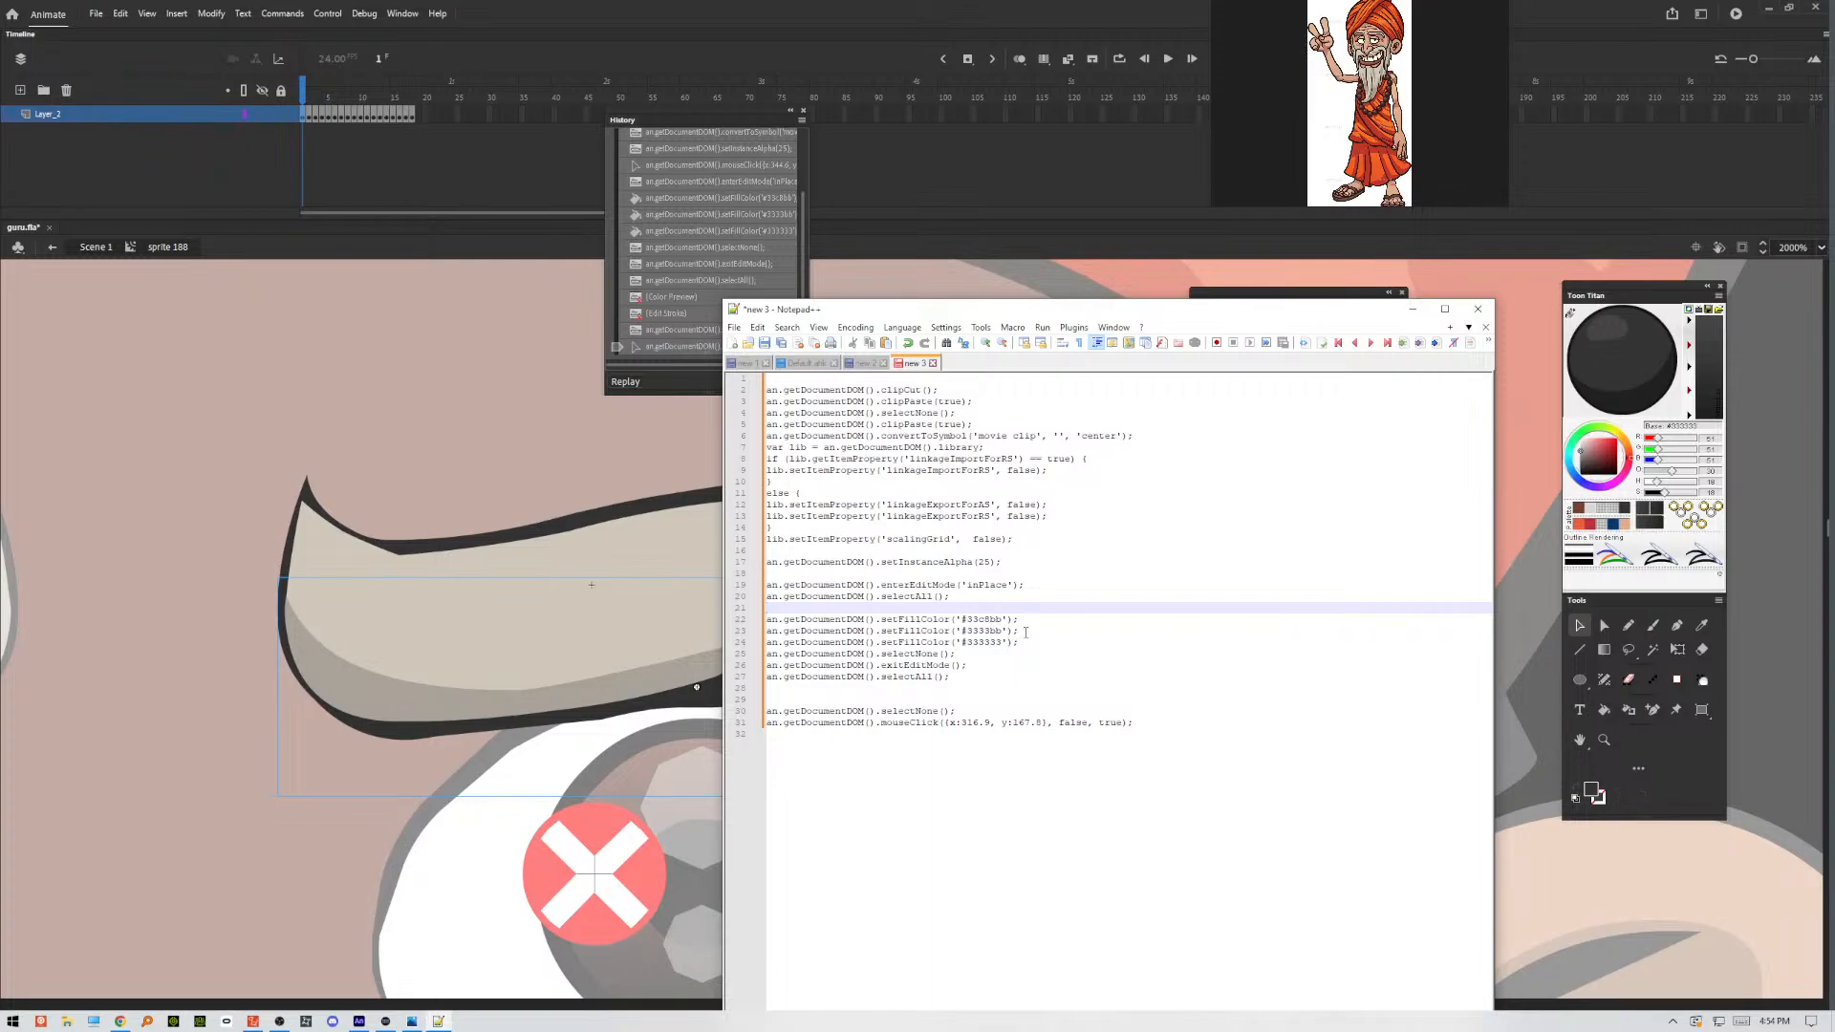
Delete the two setFillColor lines above setFillColor('#333333') and the extra blank line they leave.
{"action": "left_click_drag", "start_coordinate": [1019, 633], "coordinate": [760, 622]}
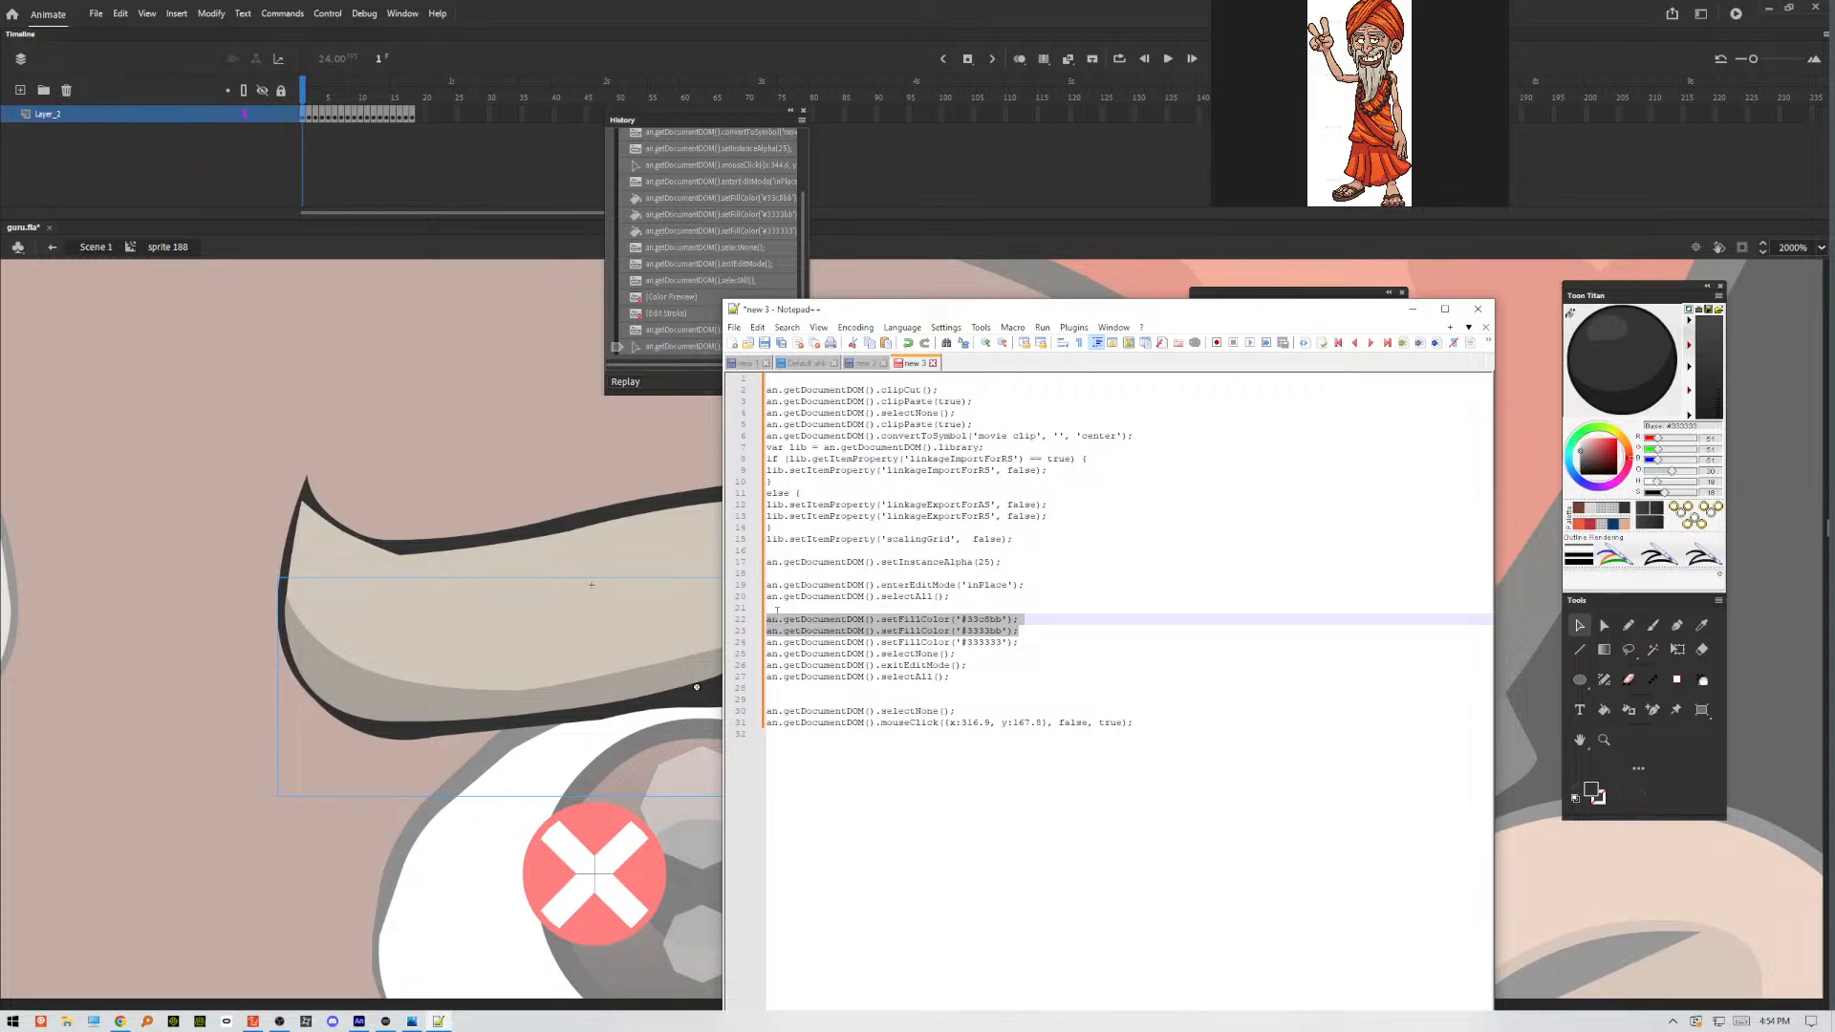
{"action": "key", "text": "Delete"}
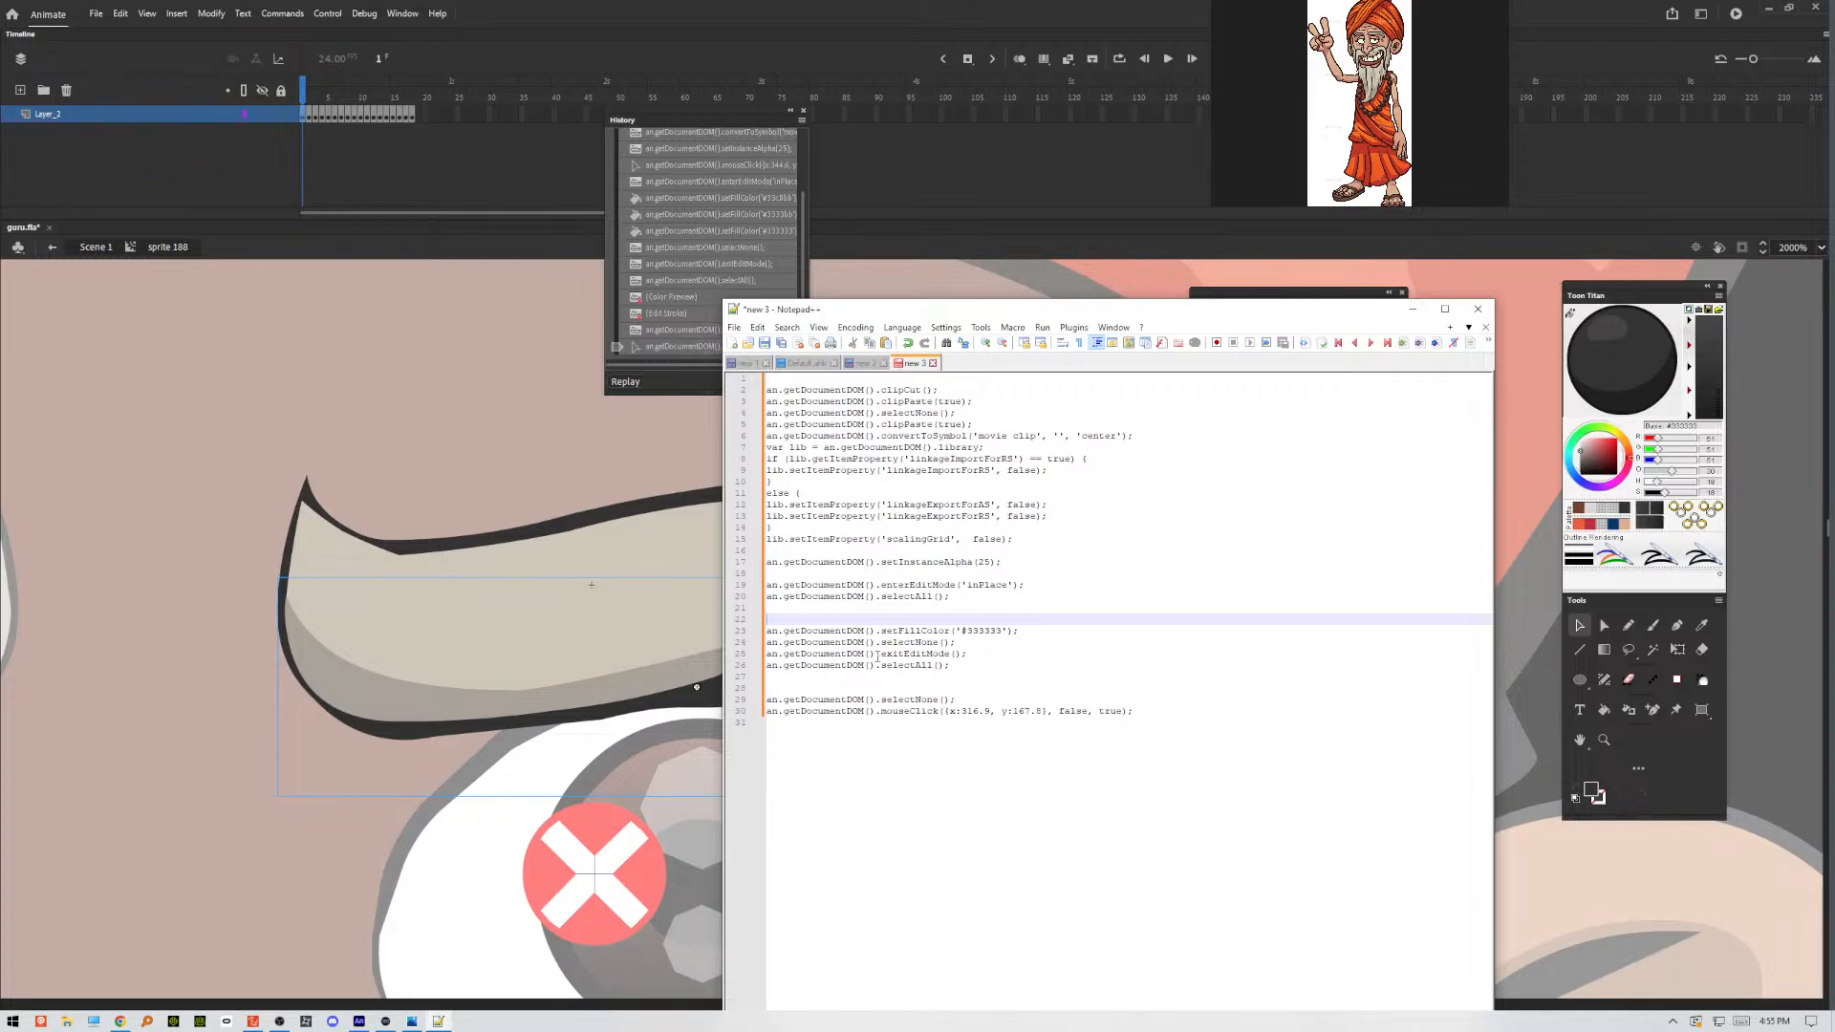
{"action": "key", "text": "Delete"}
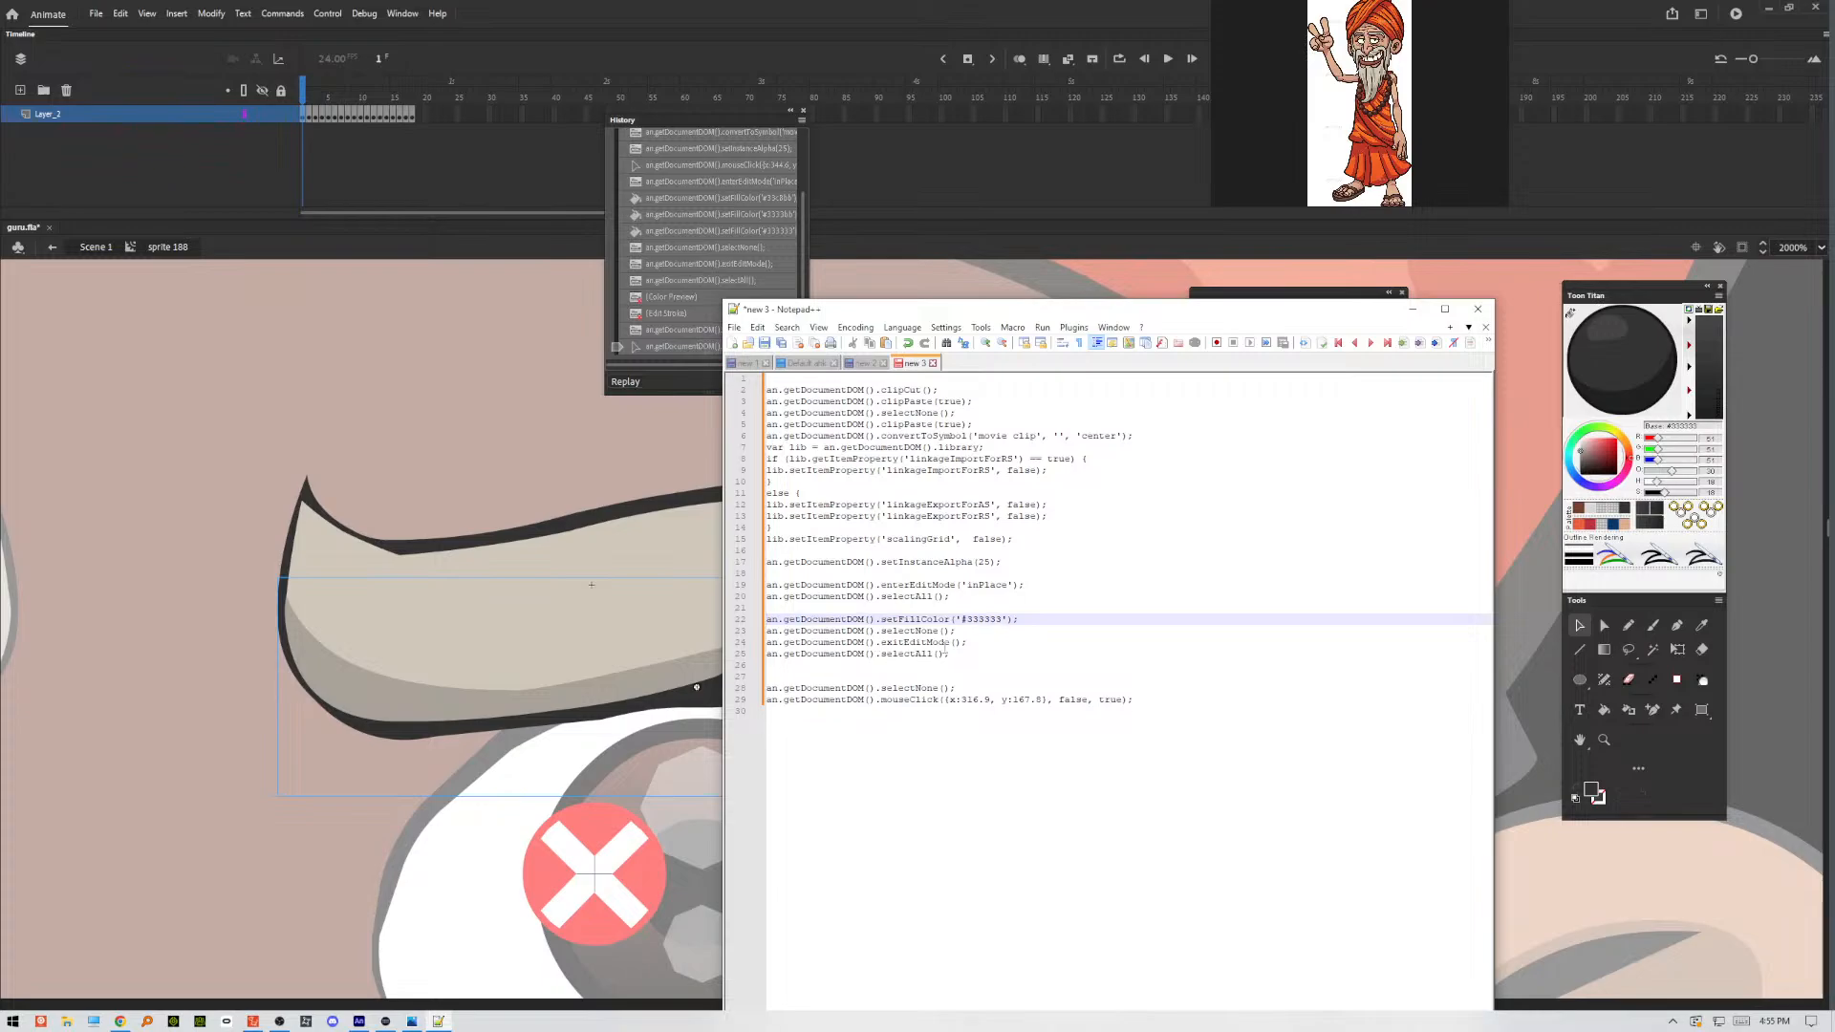
Delete the selectAll() line after exitEditMode() and the surplus blank lines beneath it.
{"action": "left_click", "coordinate": [960, 631]}
{"action": "left_click", "coordinate": [976, 645]}
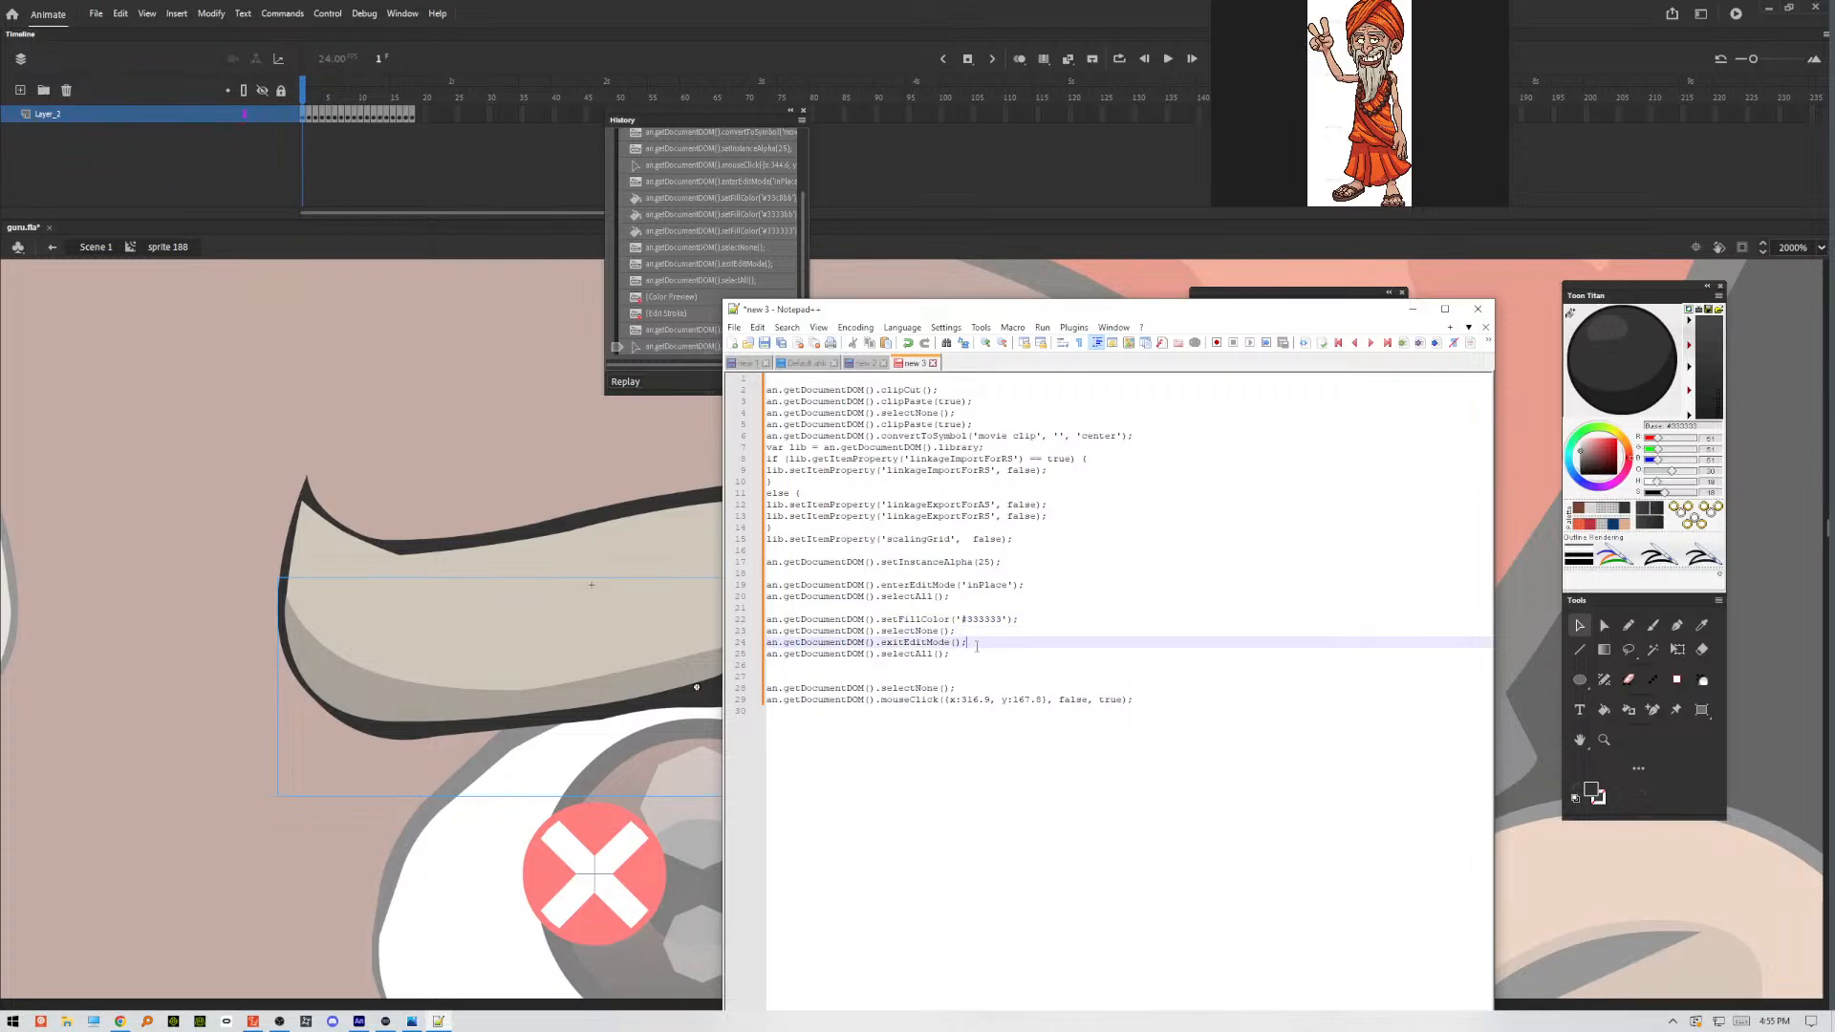
{"action": "left_click", "coordinate": [966, 656]}
{"action": "left_click", "coordinate": [849, 661]}
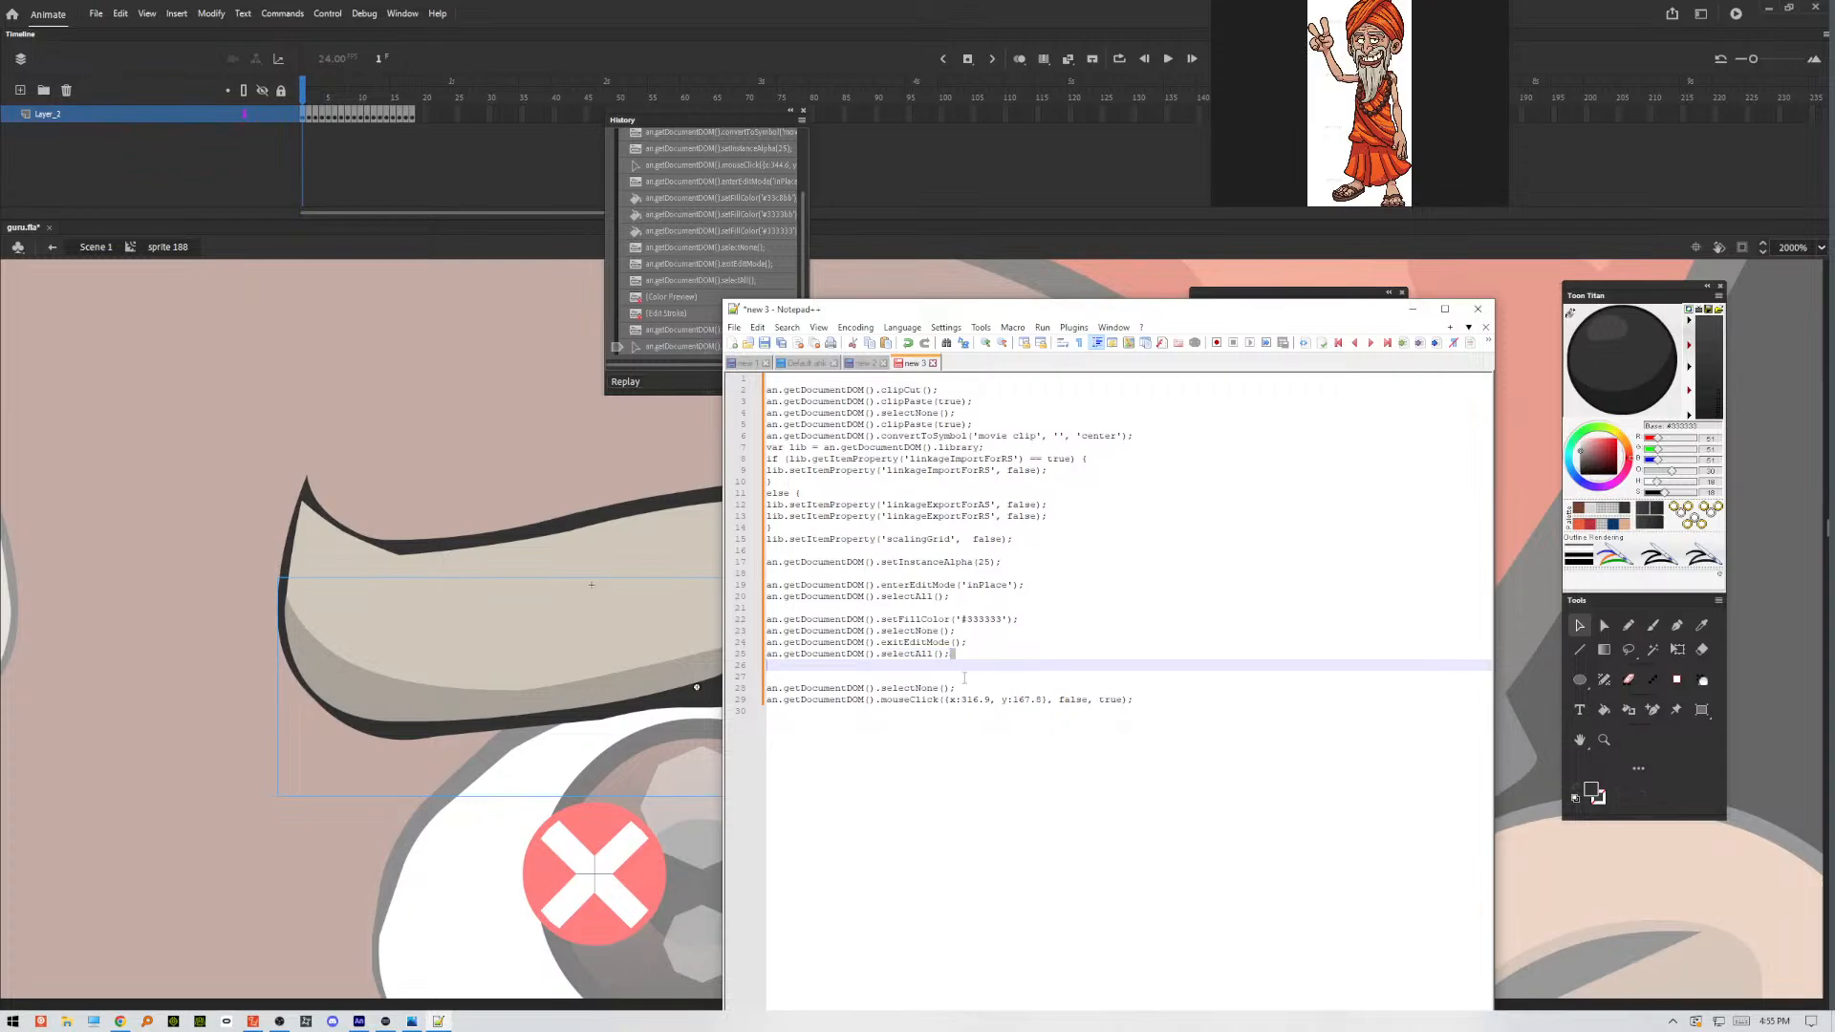
{"action": "left_click", "coordinate": [954, 678]}
{"action": "left_click_drag", "start_coordinate": [769, 666], "coordinate": [762, 656]}
{"action": "key", "text": "Delete"}
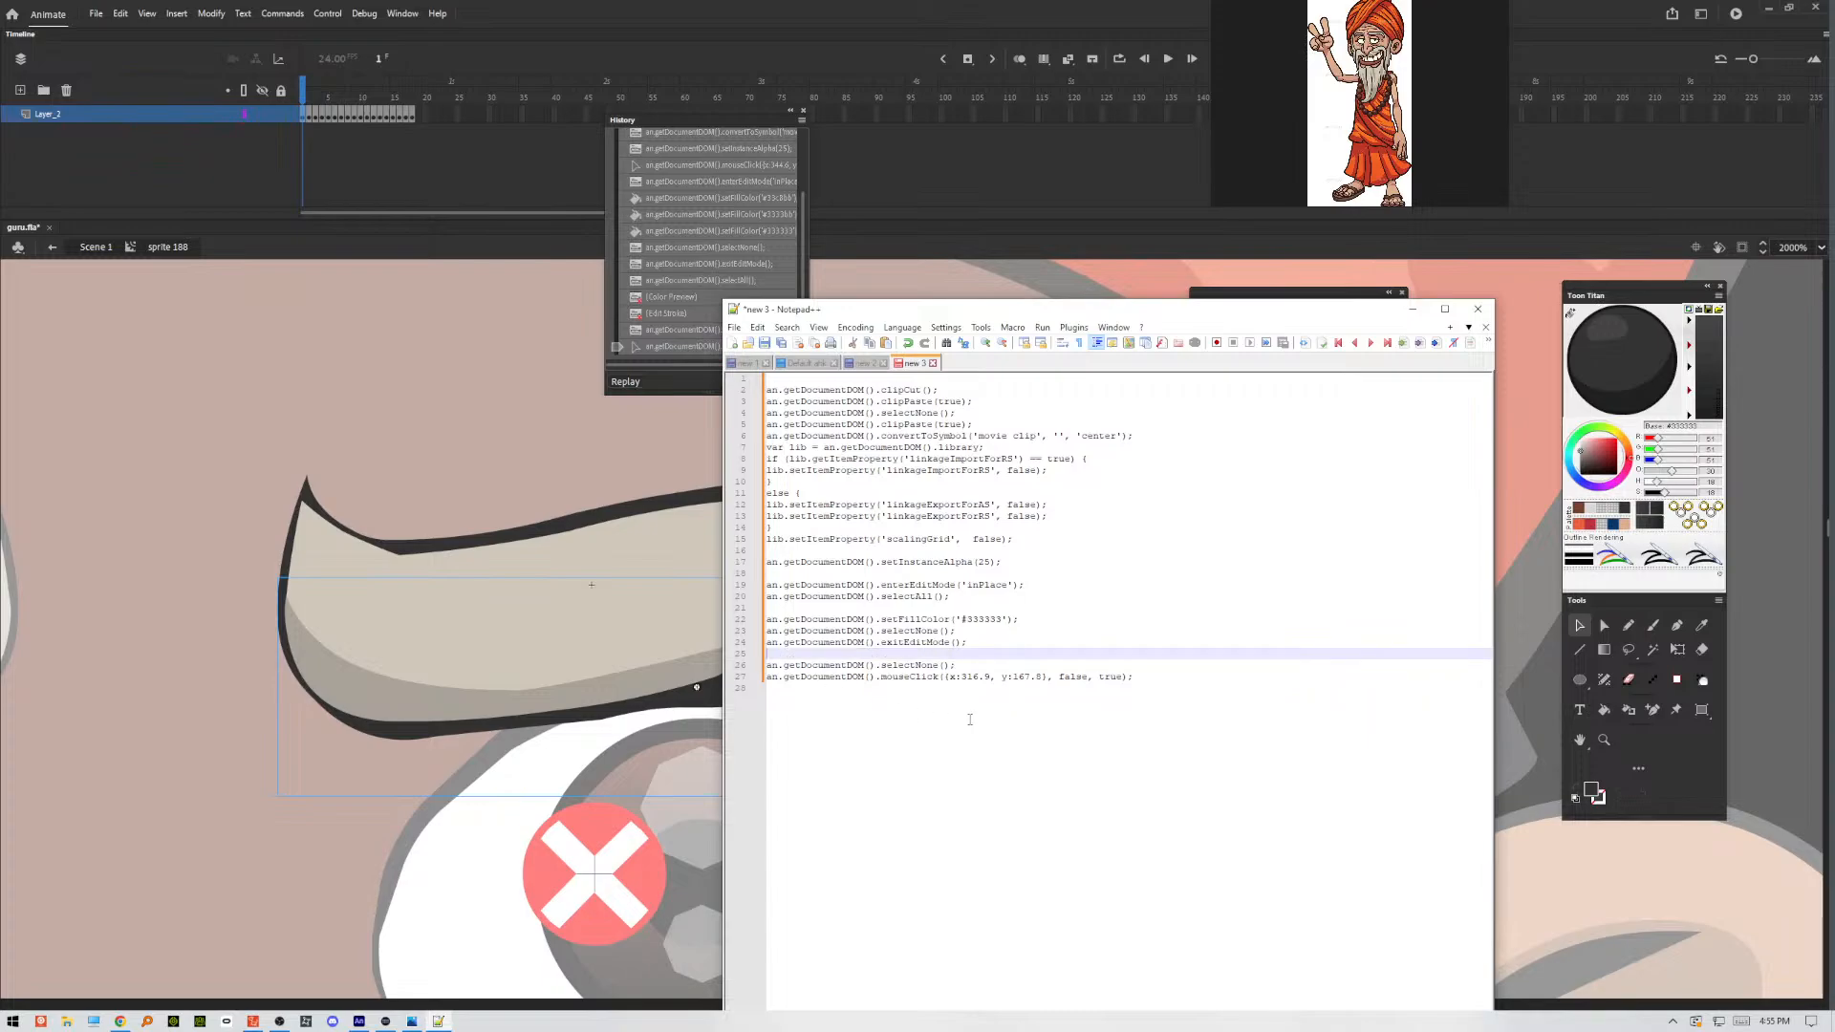
Remove the mouseClick command from the last line of the script.
{"action": "left_click", "coordinate": [1126, 679]}
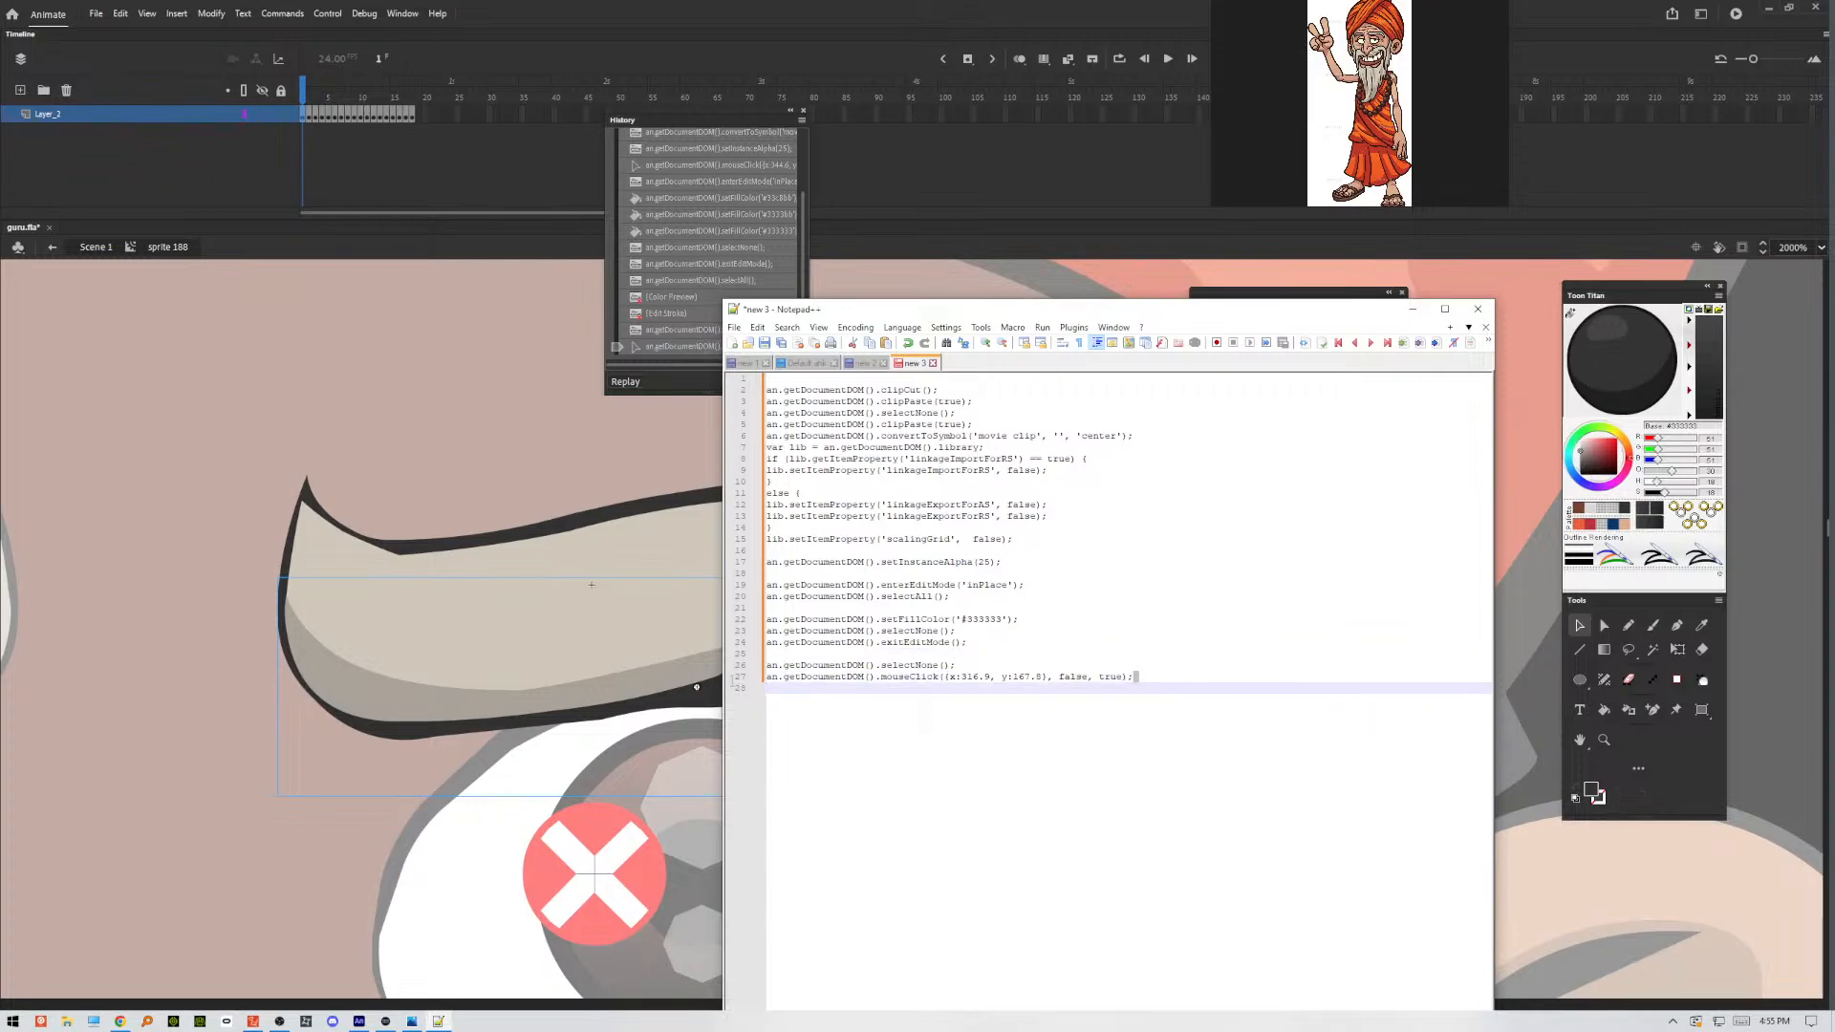
{"action": "key", "text": "shift+Home"}
{"action": "key", "text": "Delete"}
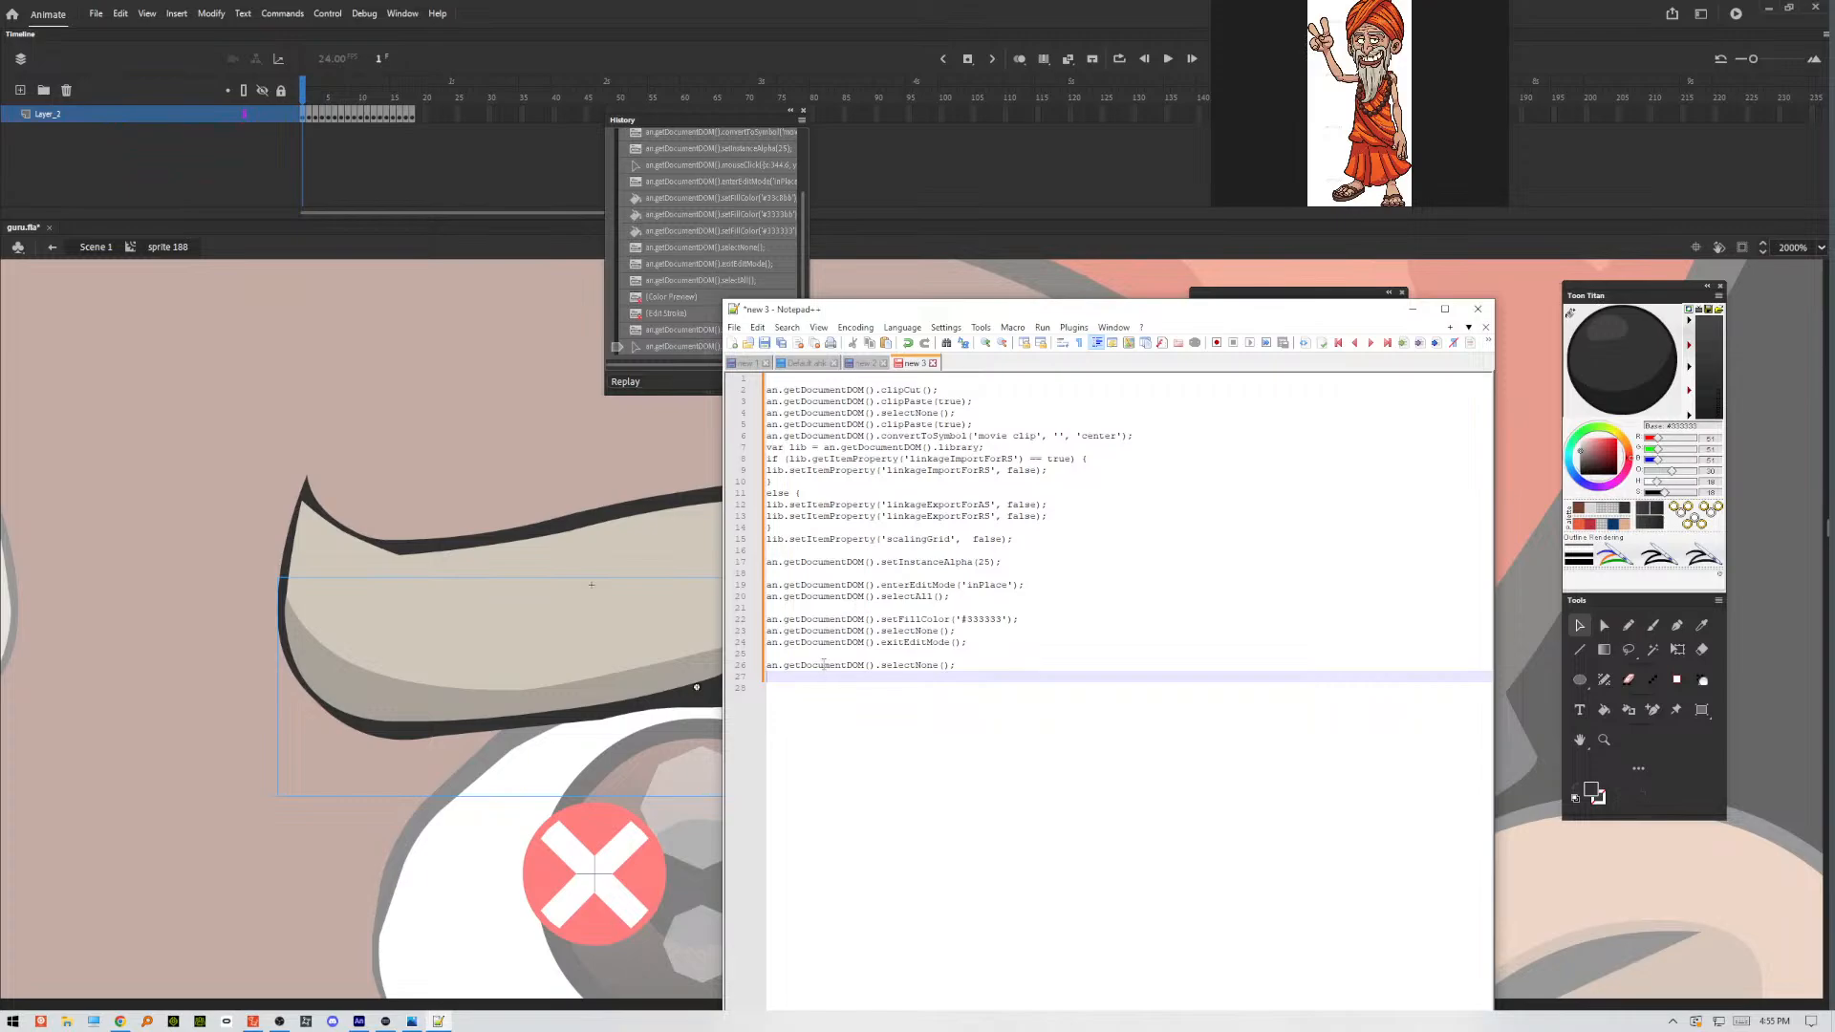
Remove the blank lines between the commands from the scalingGrid setting to the final selectNone().
{"action": "left_click", "coordinate": [818, 654]}
{"action": "key", "text": "Delete"}
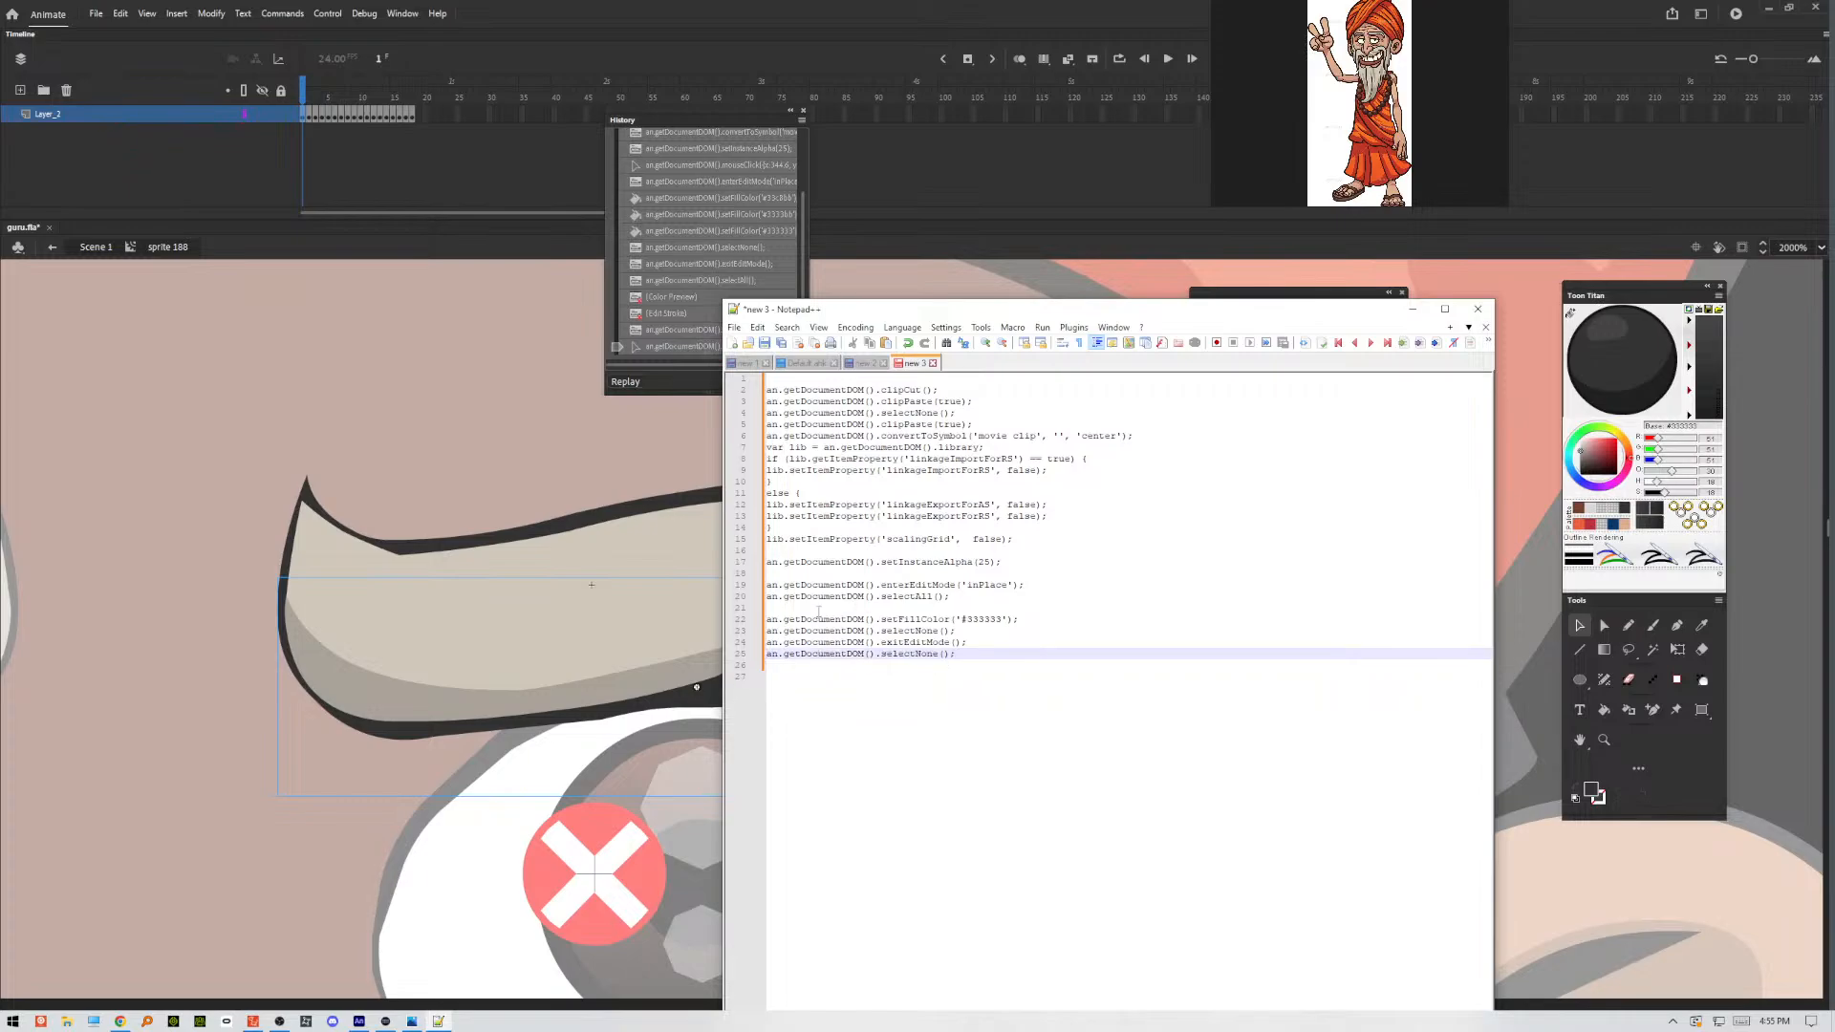
{"action": "left_click", "coordinate": [818, 610]}
{"action": "key", "text": "Delete"}
{"action": "left_click", "coordinate": [803, 573]}
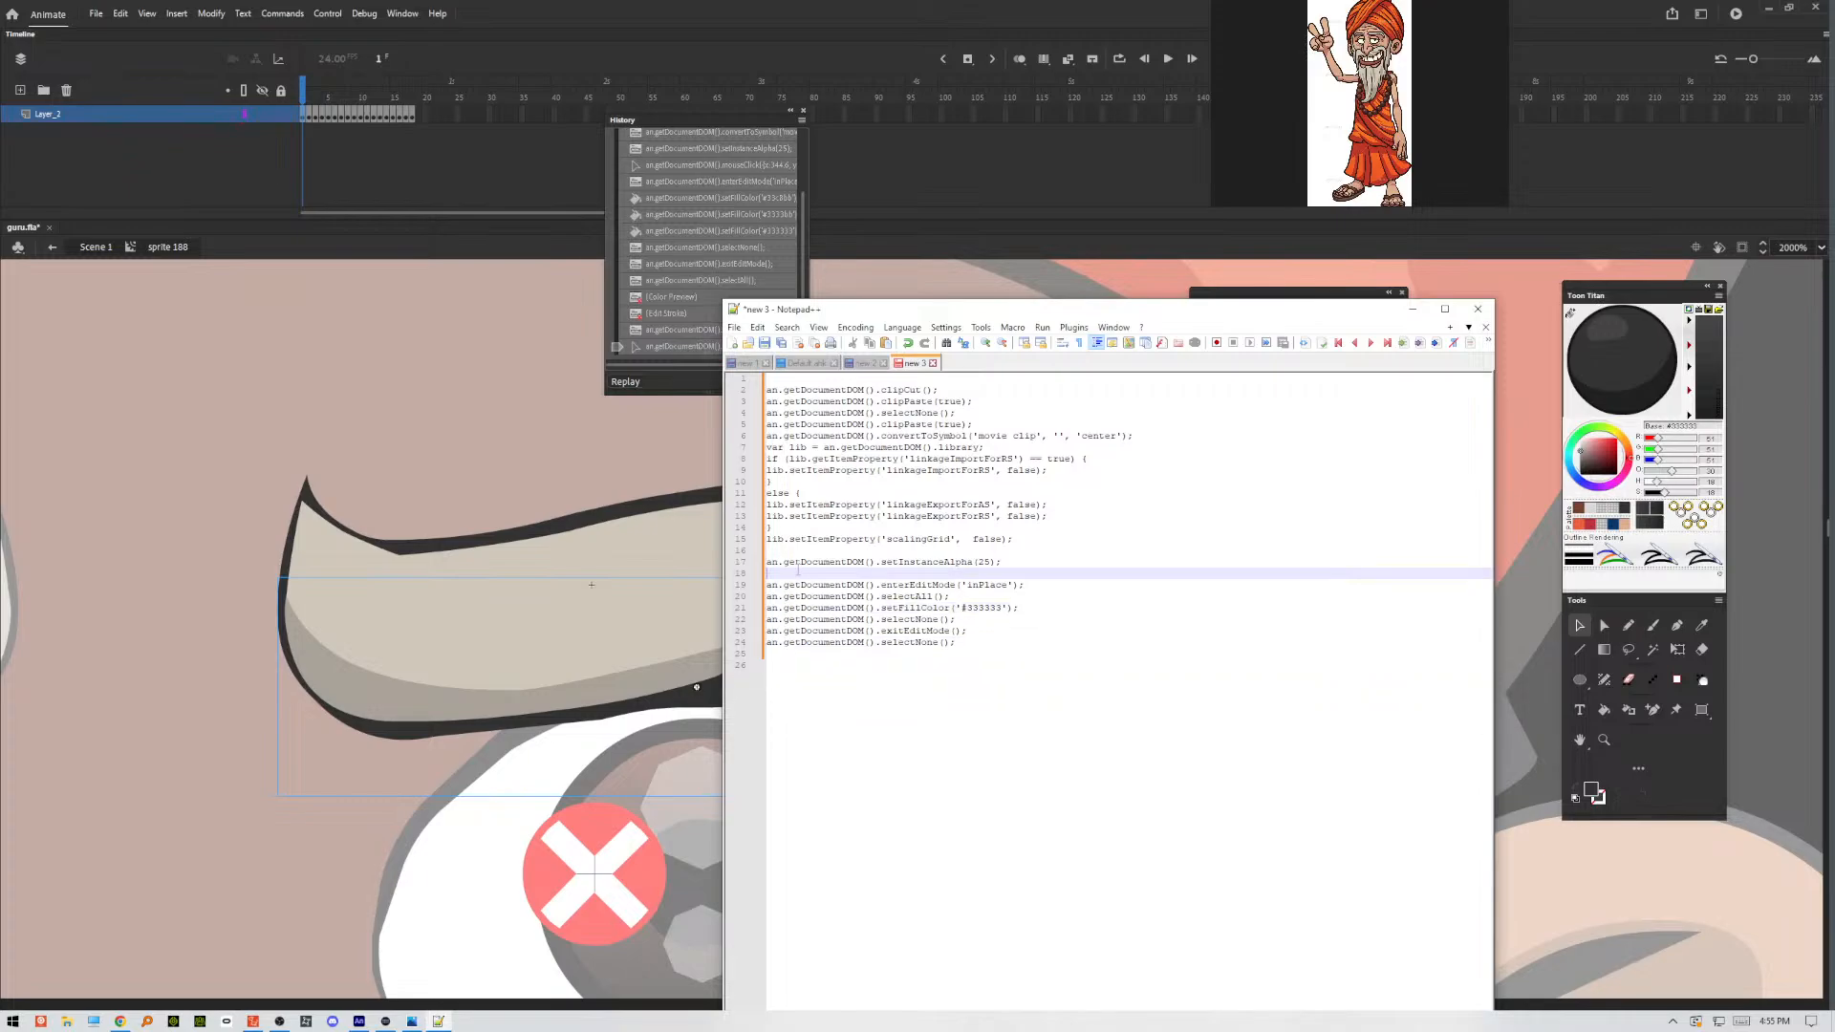
{"action": "key", "text": "Delete"}
{"action": "left_click", "coordinate": [803, 550]}
{"action": "key", "text": "Delete"}
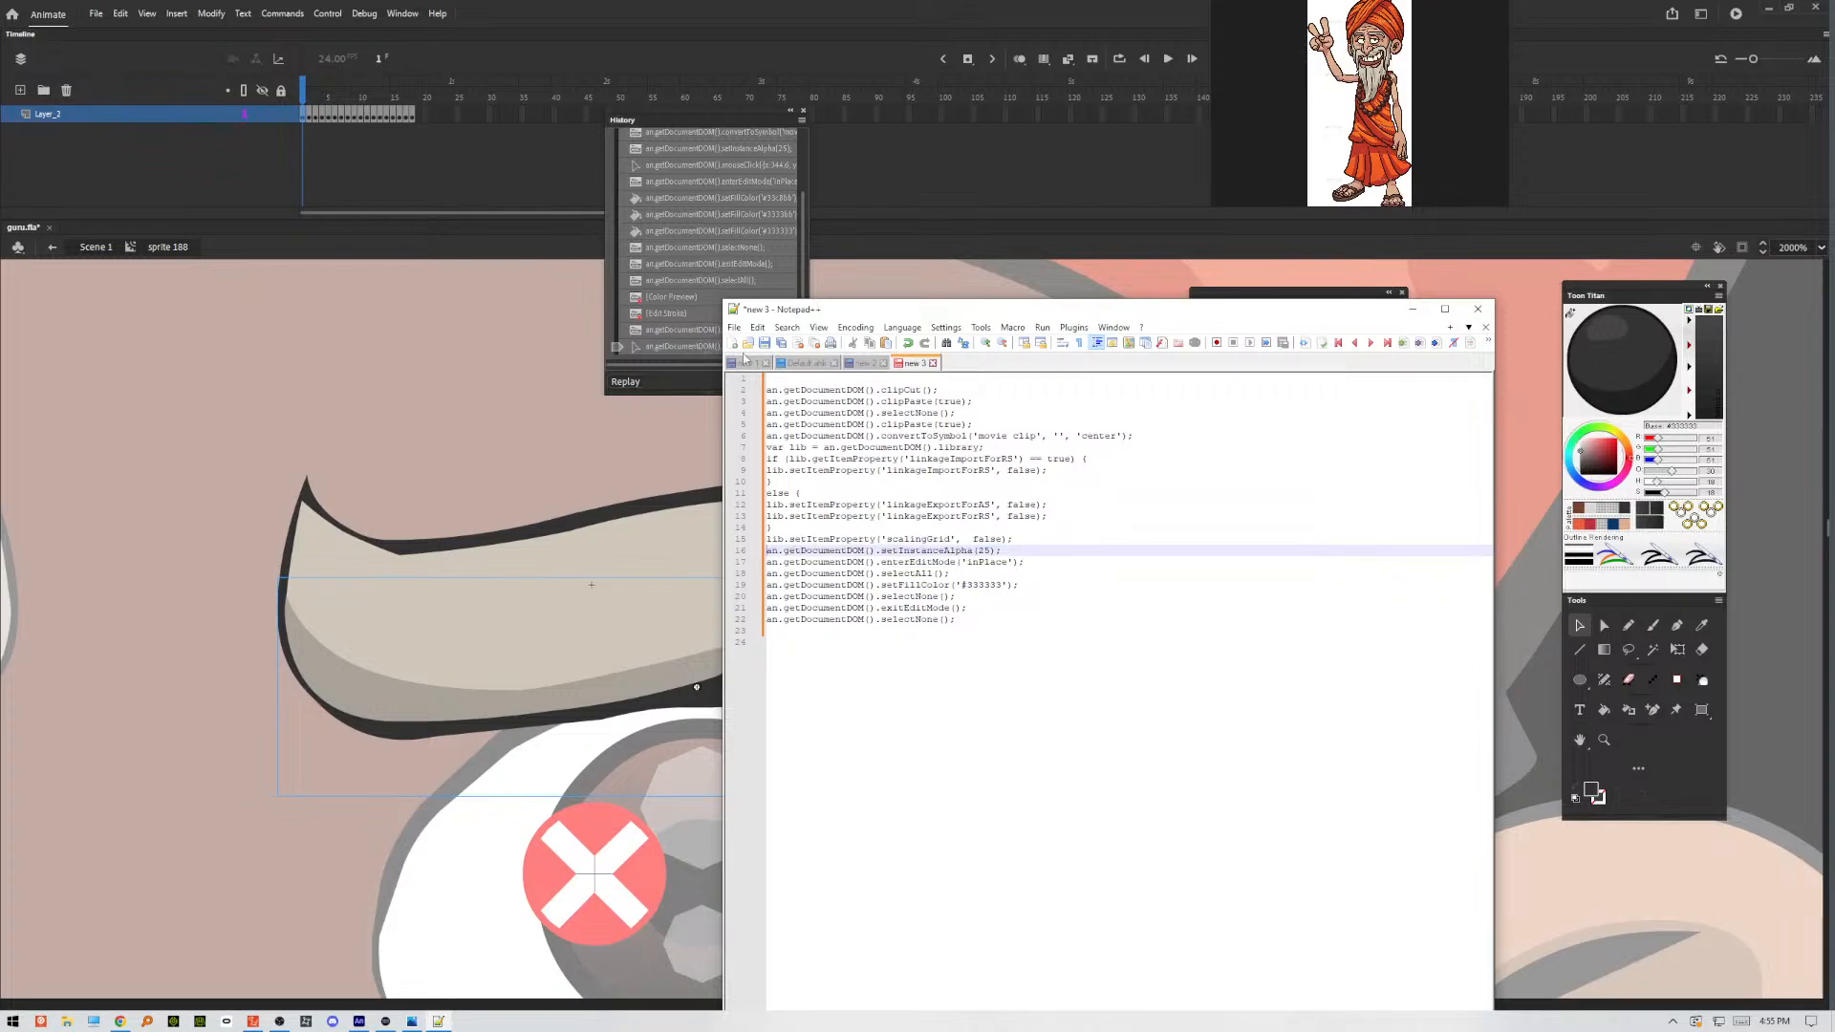
Save the script to the Desktop as a text file named makeShadow.
{"action": "left_click", "coordinate": [734, 327]}
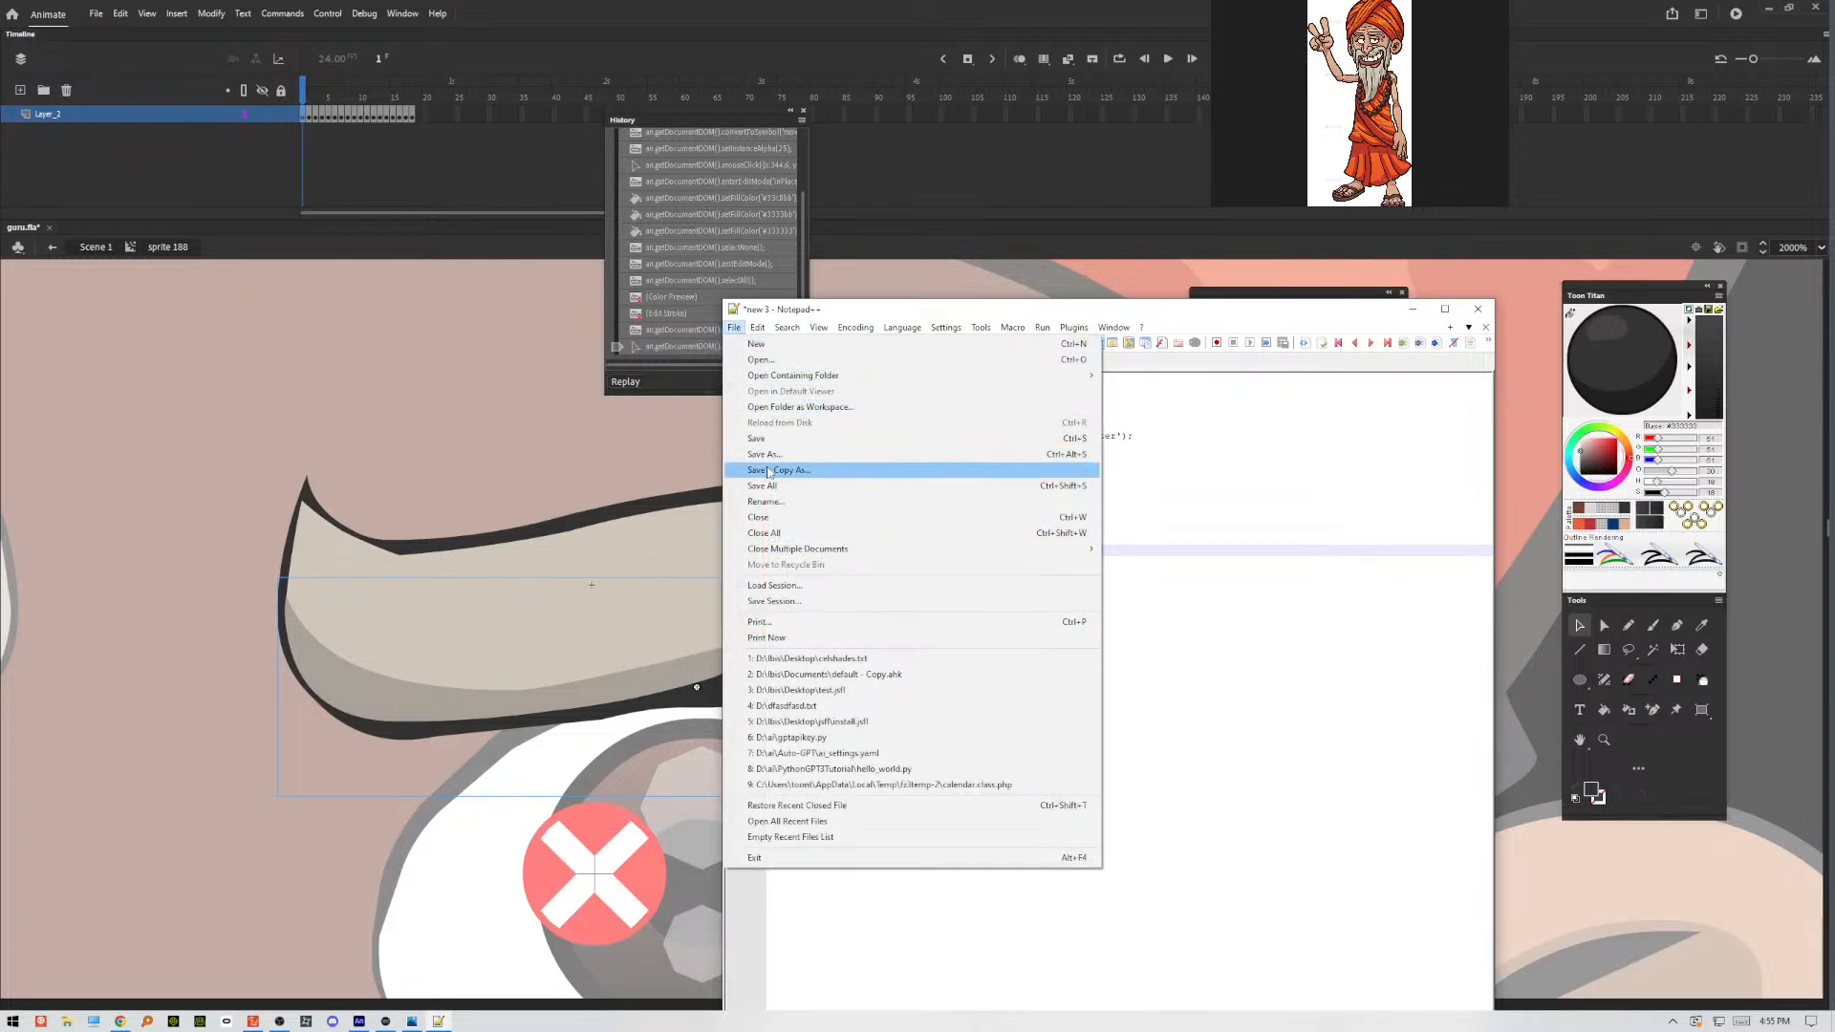
{"action": "left_click", "coordinate": [764, 454]}
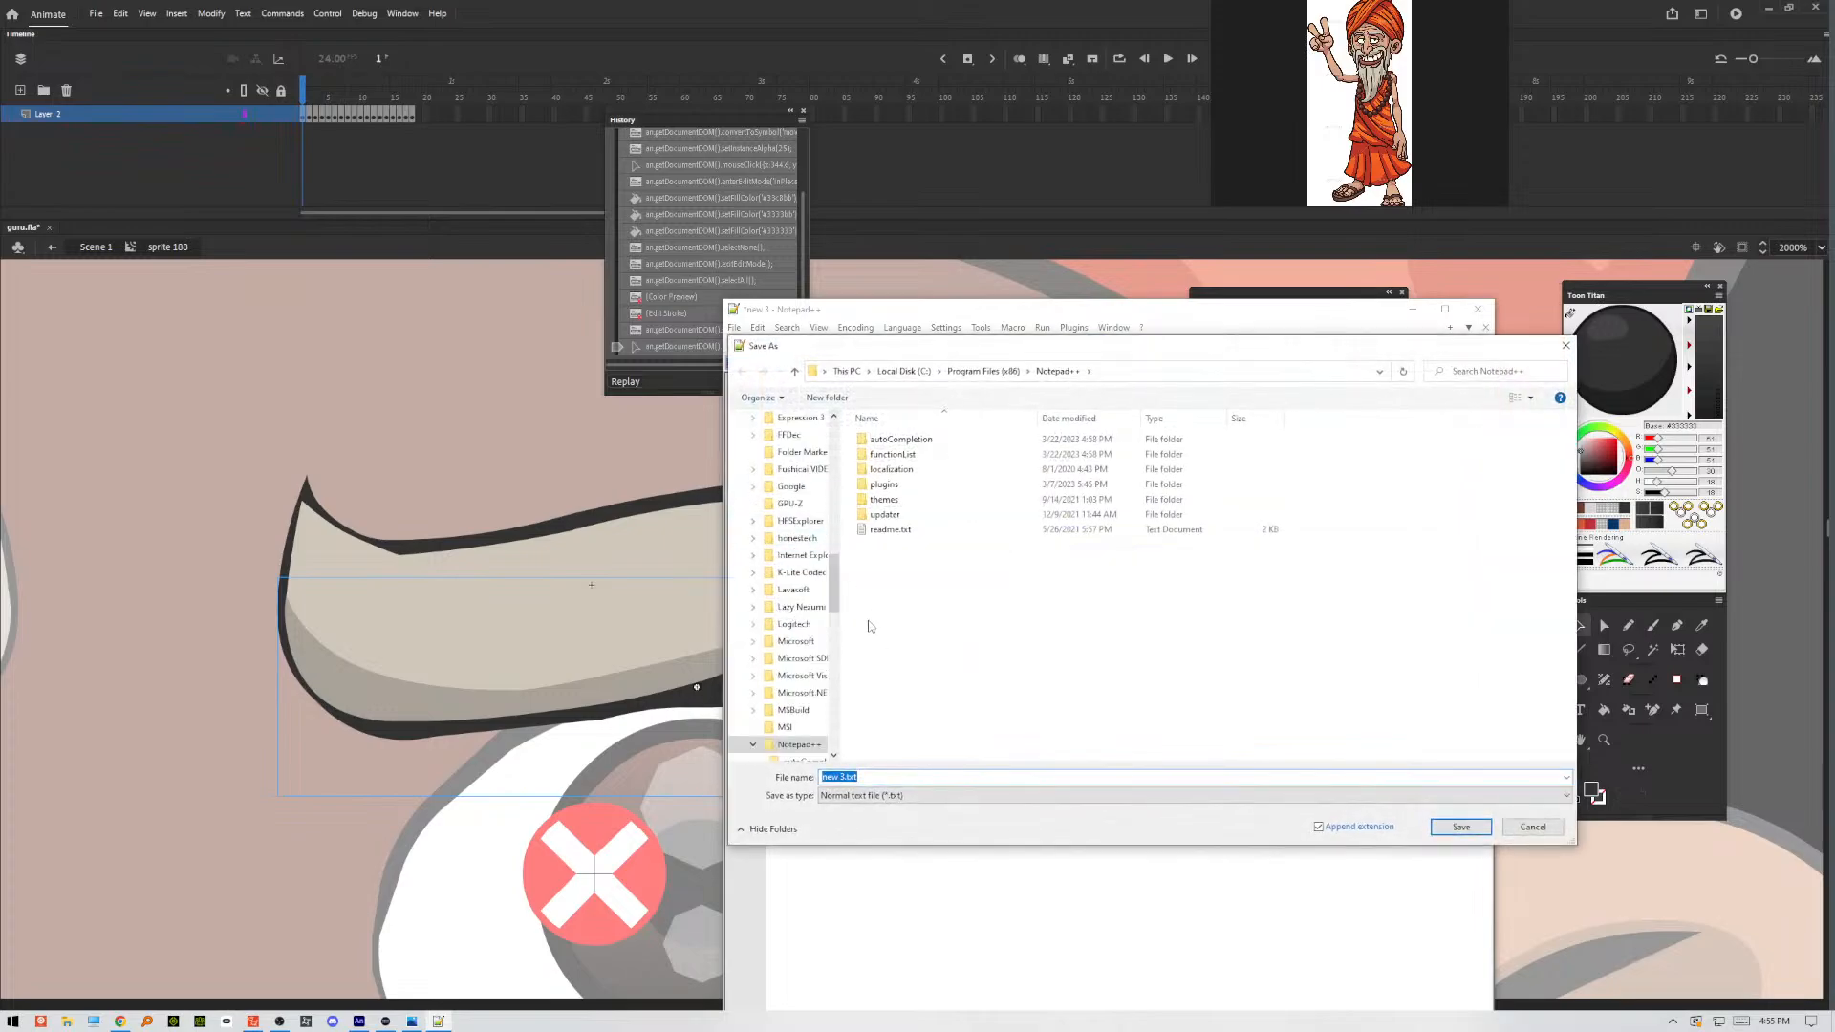
{"action": "scroll", "coordinate": [794, 585], "scroll_direction": "up", "scroll_amount": 10}
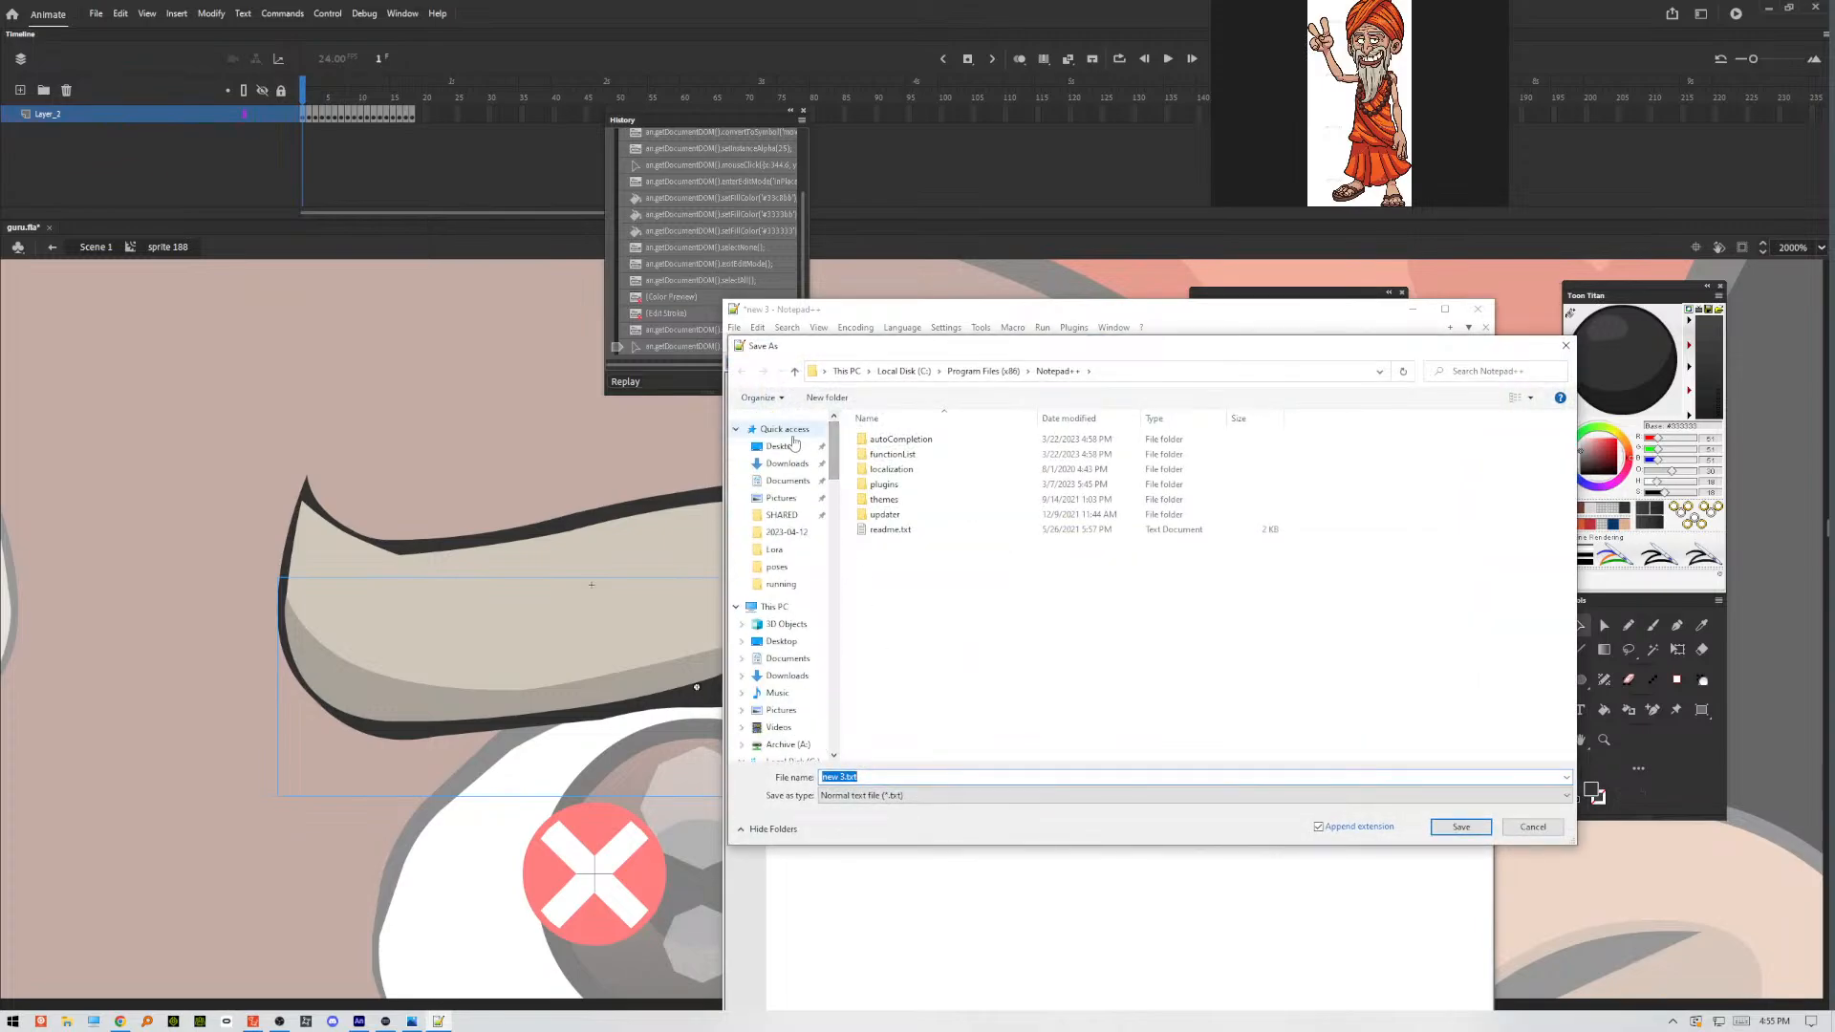
{"action": "left_click", "coordinate": [793, 446]}
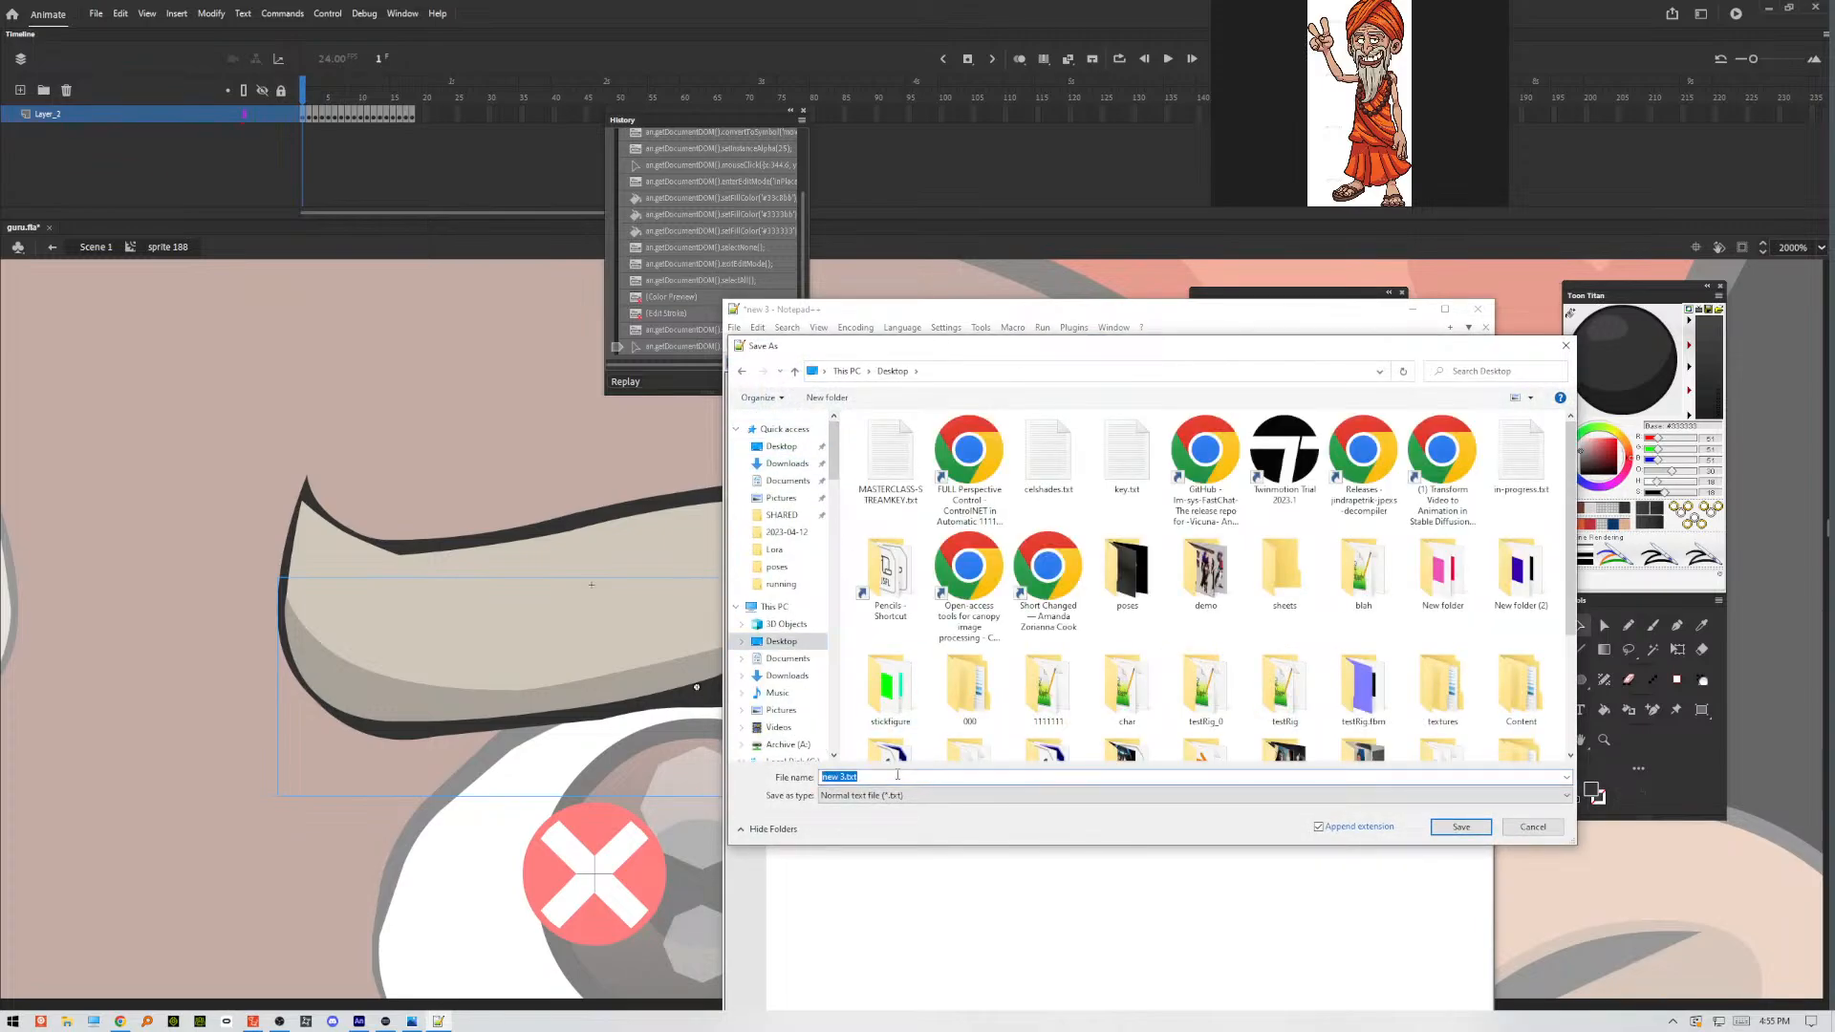
{"action": "type", "text": "makeShadow"}
{"action": "left_click", "coordinate": [1460, 826]}
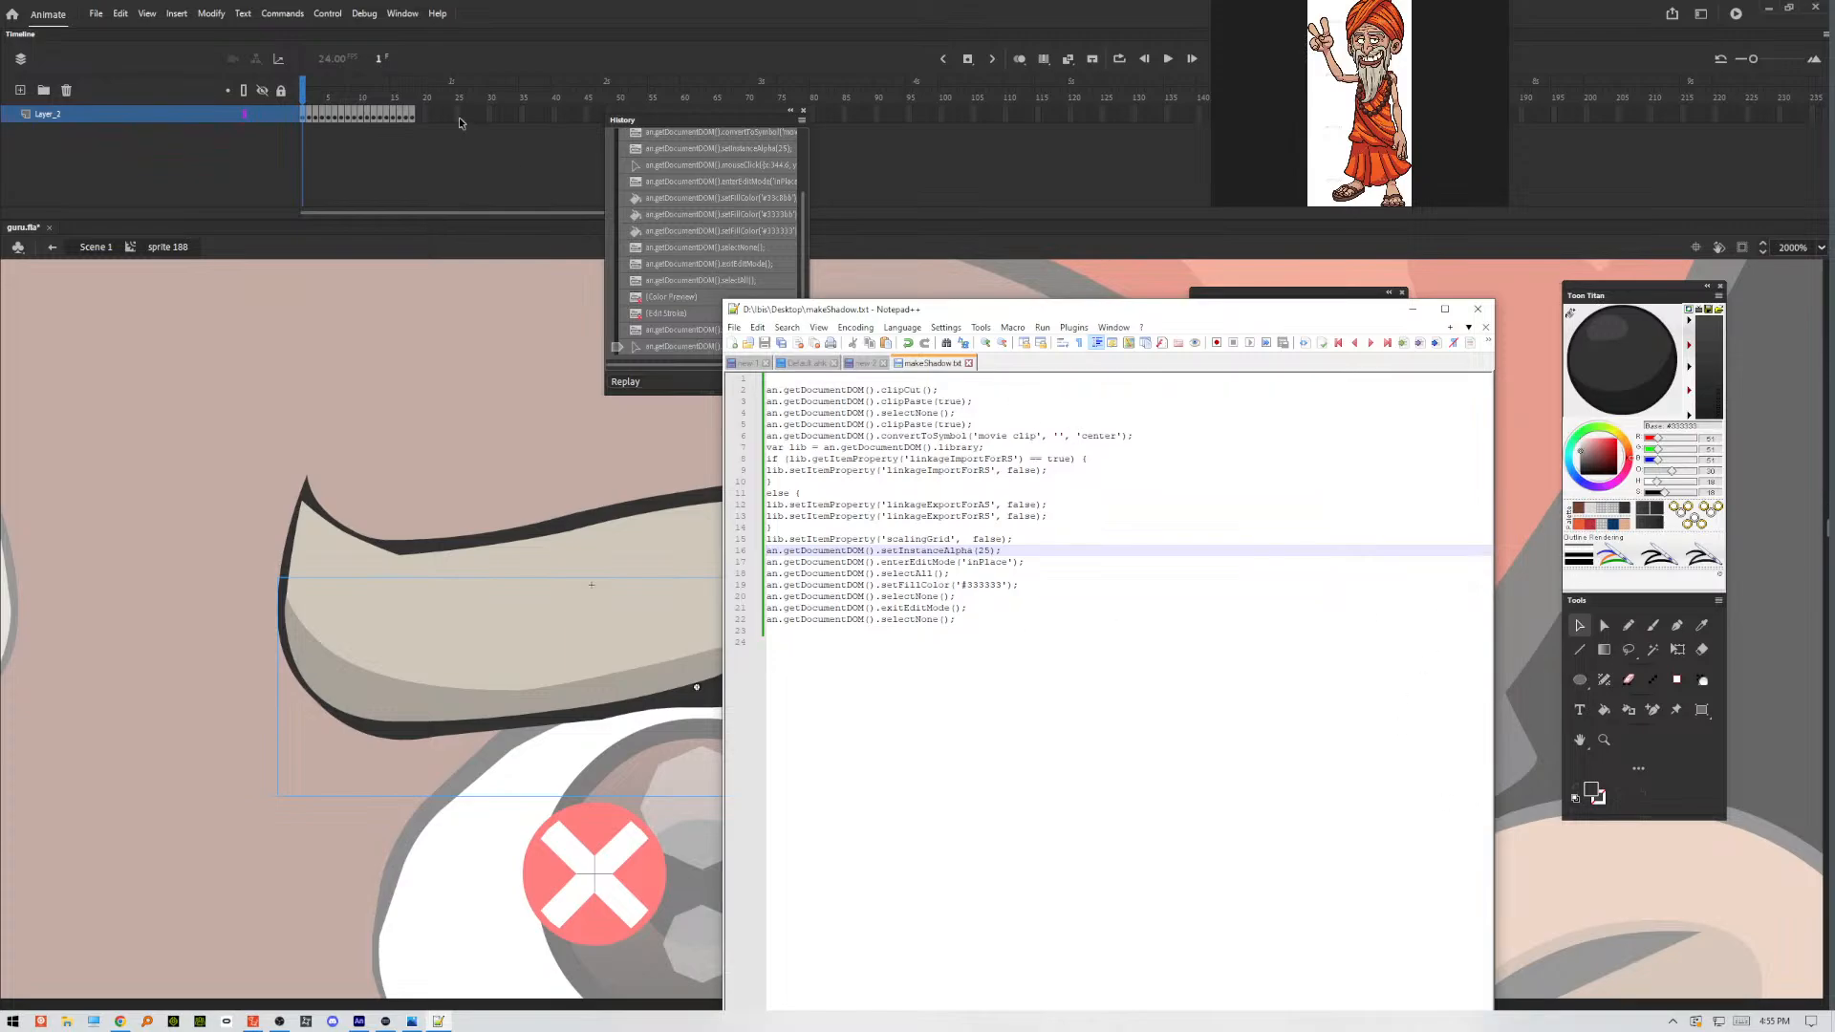
Switch to Animate and, on frame 2, pencil a closed outline with stroke size 0.1 around the eyebrow's lower shading area.
{"action": "left_click", "coordinate": [309, 120]}
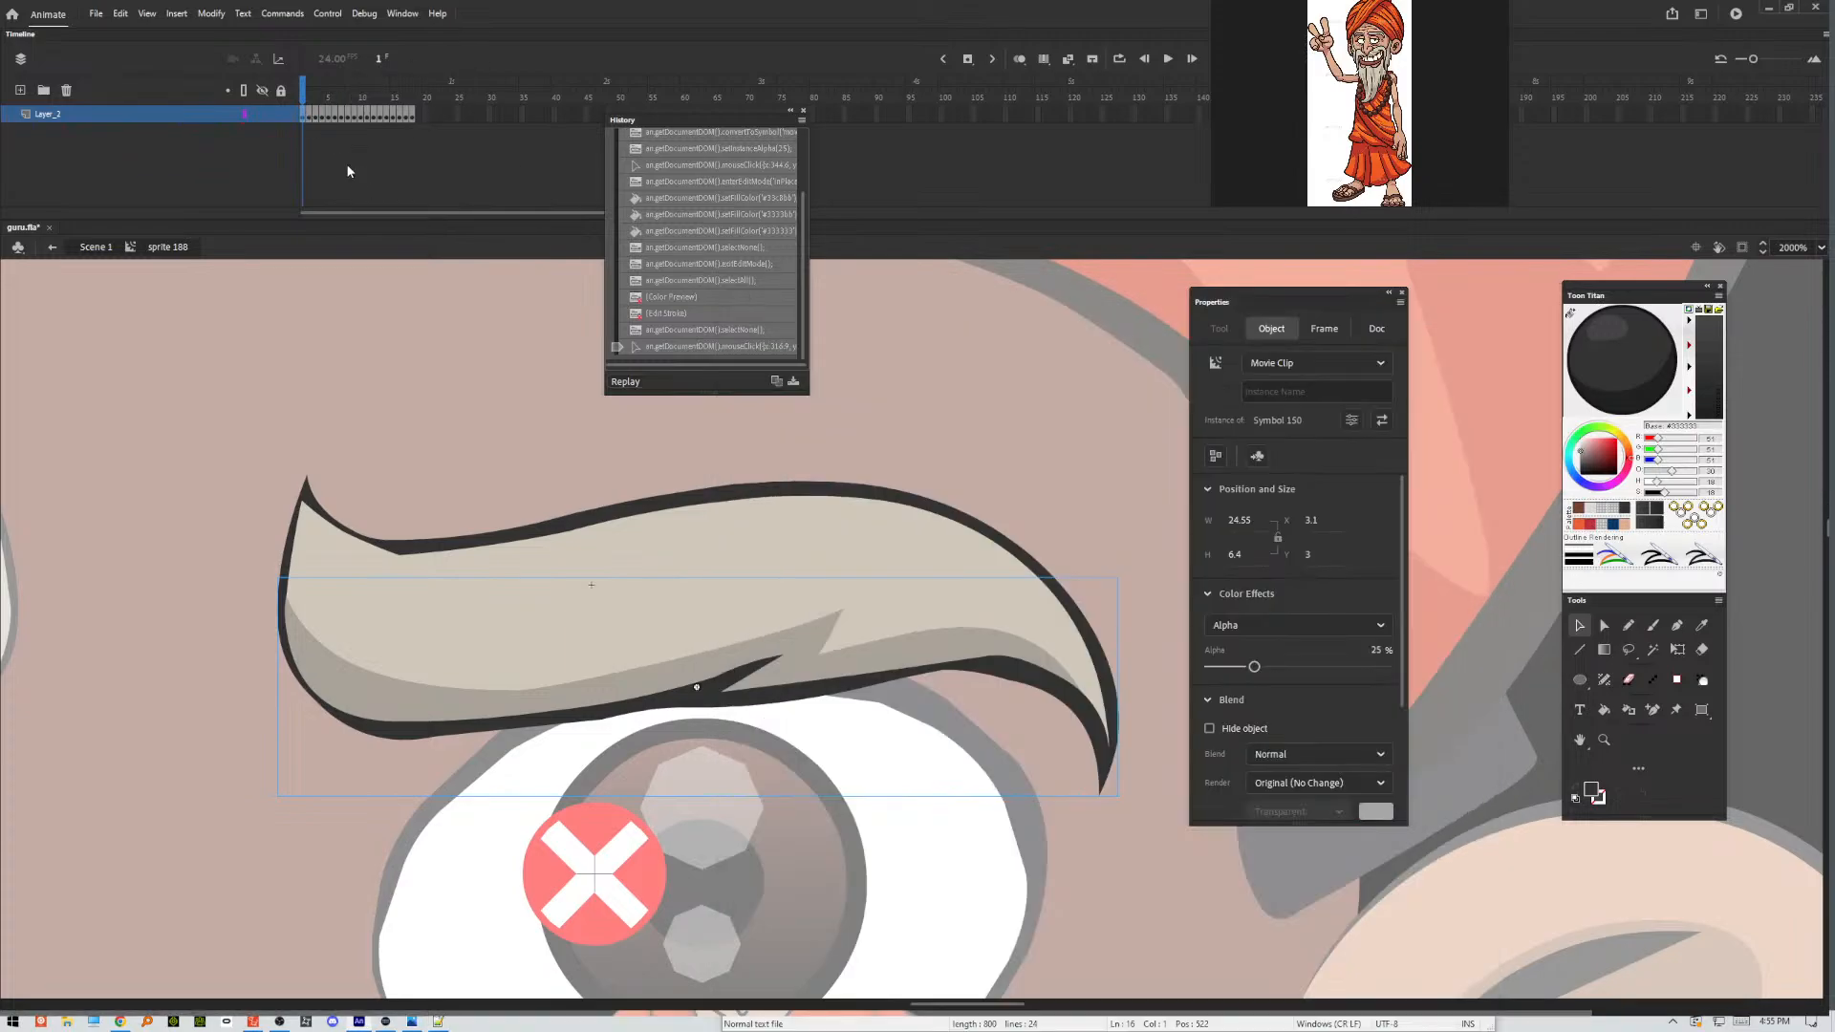
{"action": "left_click", "coordinate": [312, 114]}
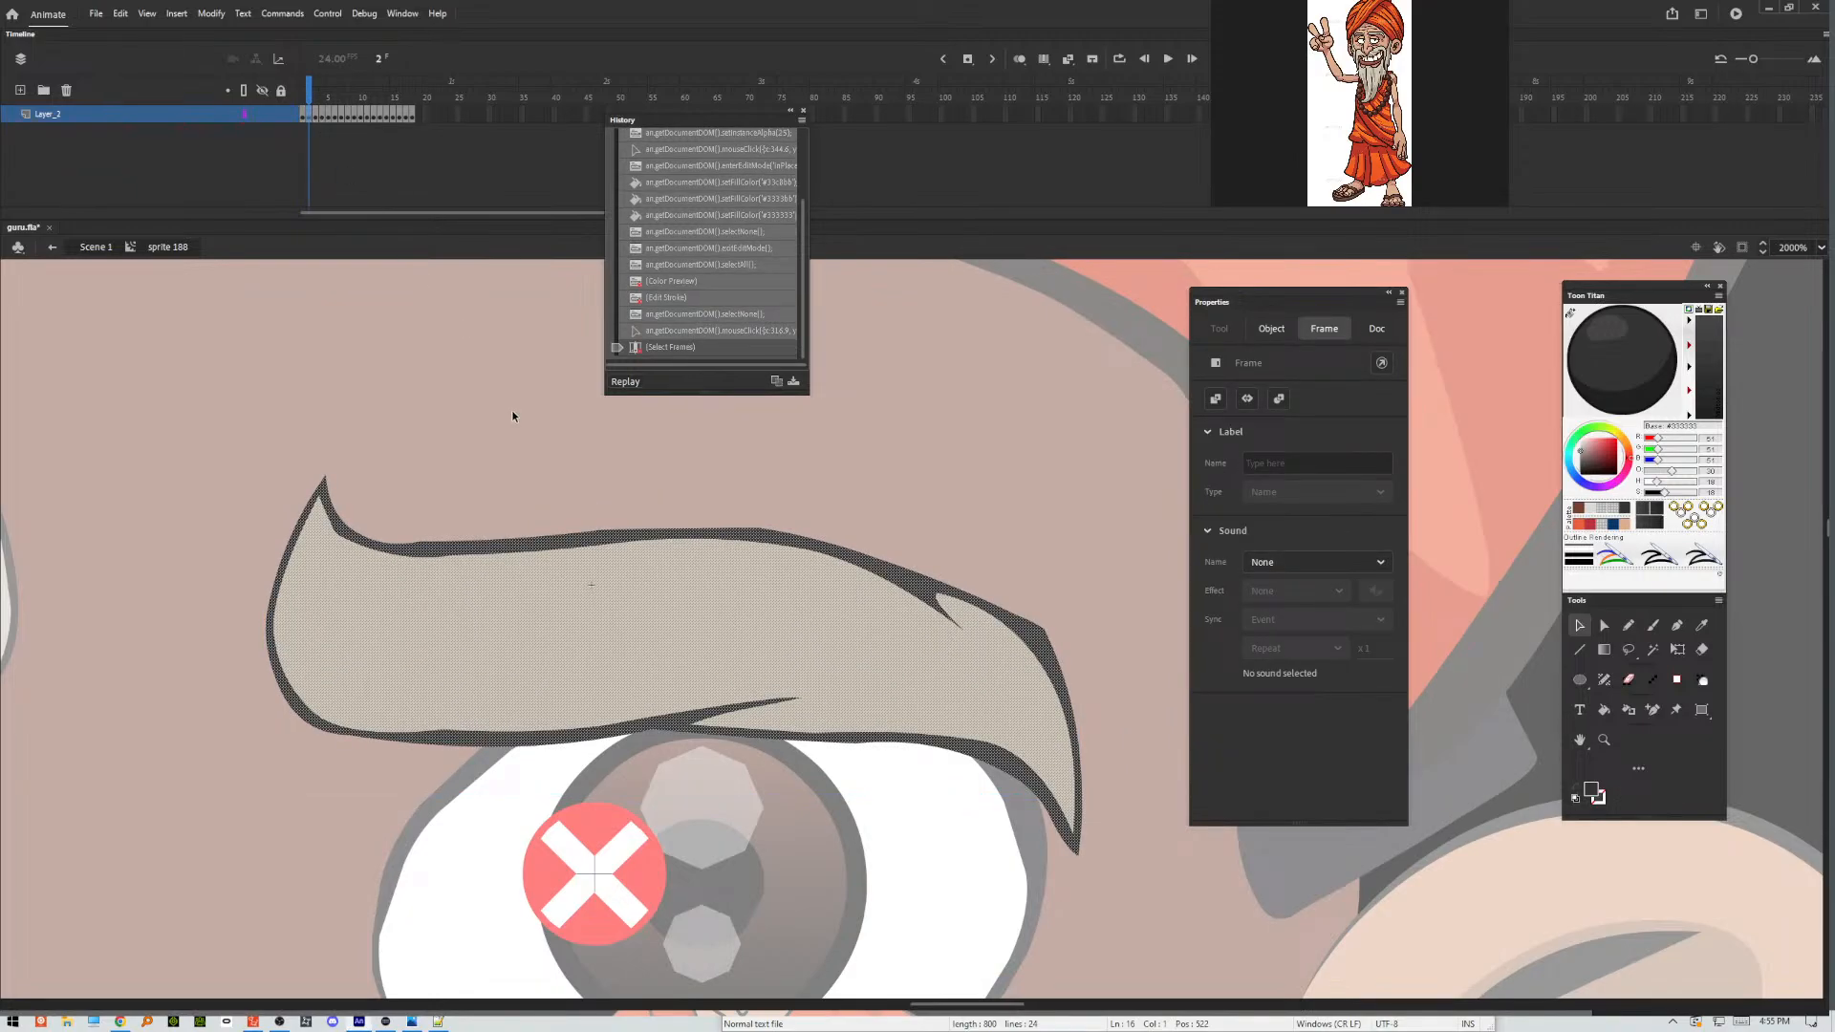
{"action": "key", "text": "ctrl+shift+a"}
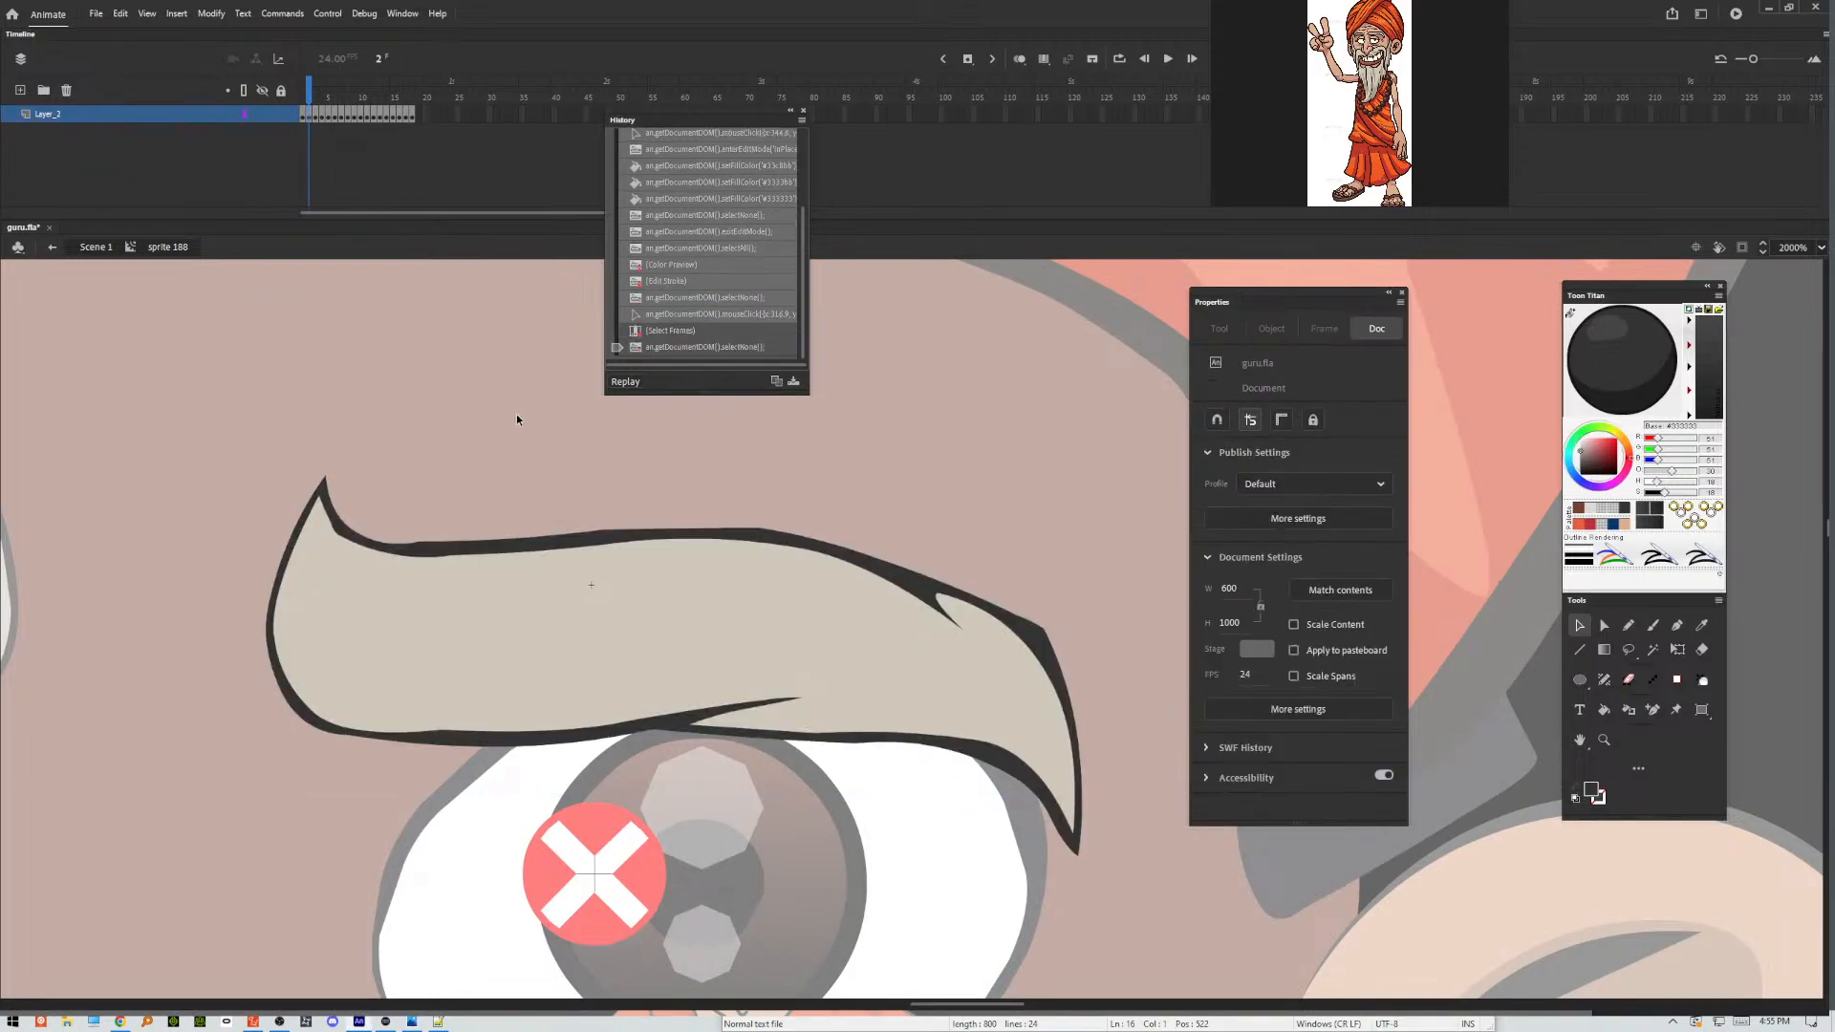
{"action": "left_click", "coordinate": [1629, 627]}
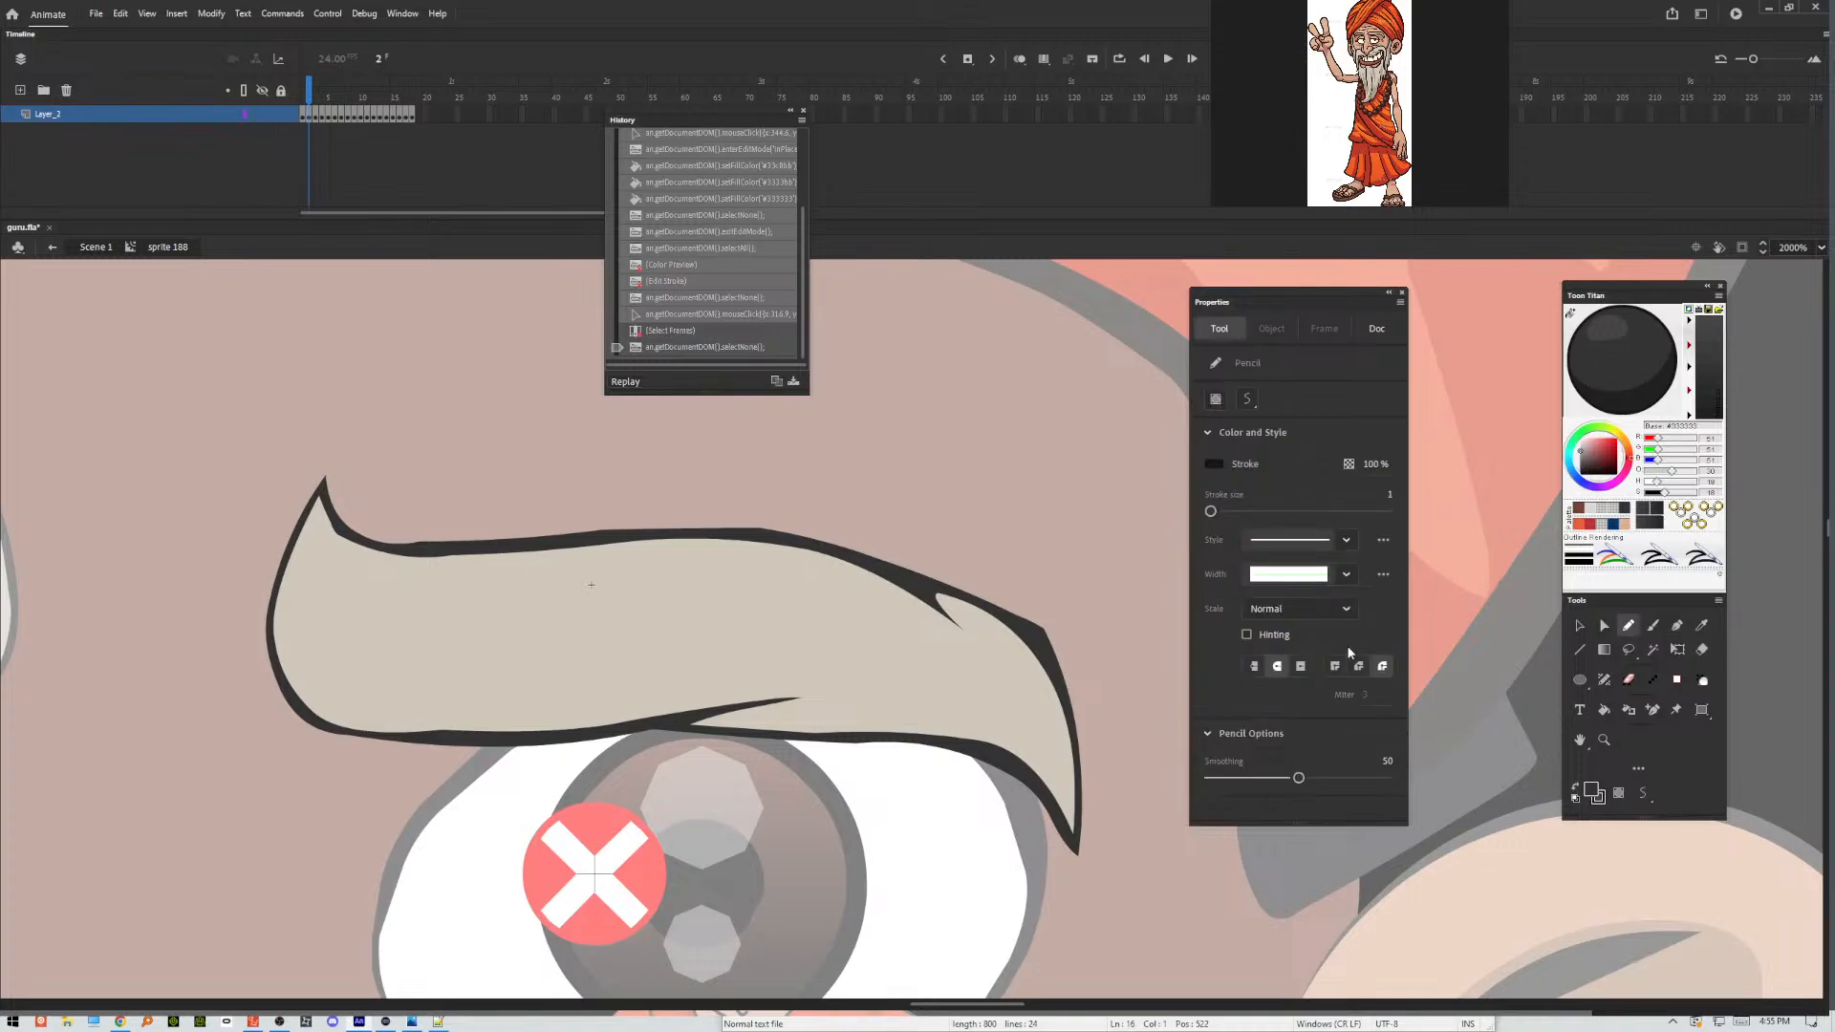
{"action": "left_click", "coordinate": [1350, 542]}
{"action": "left_click", "coordinate": [1351, 542]}
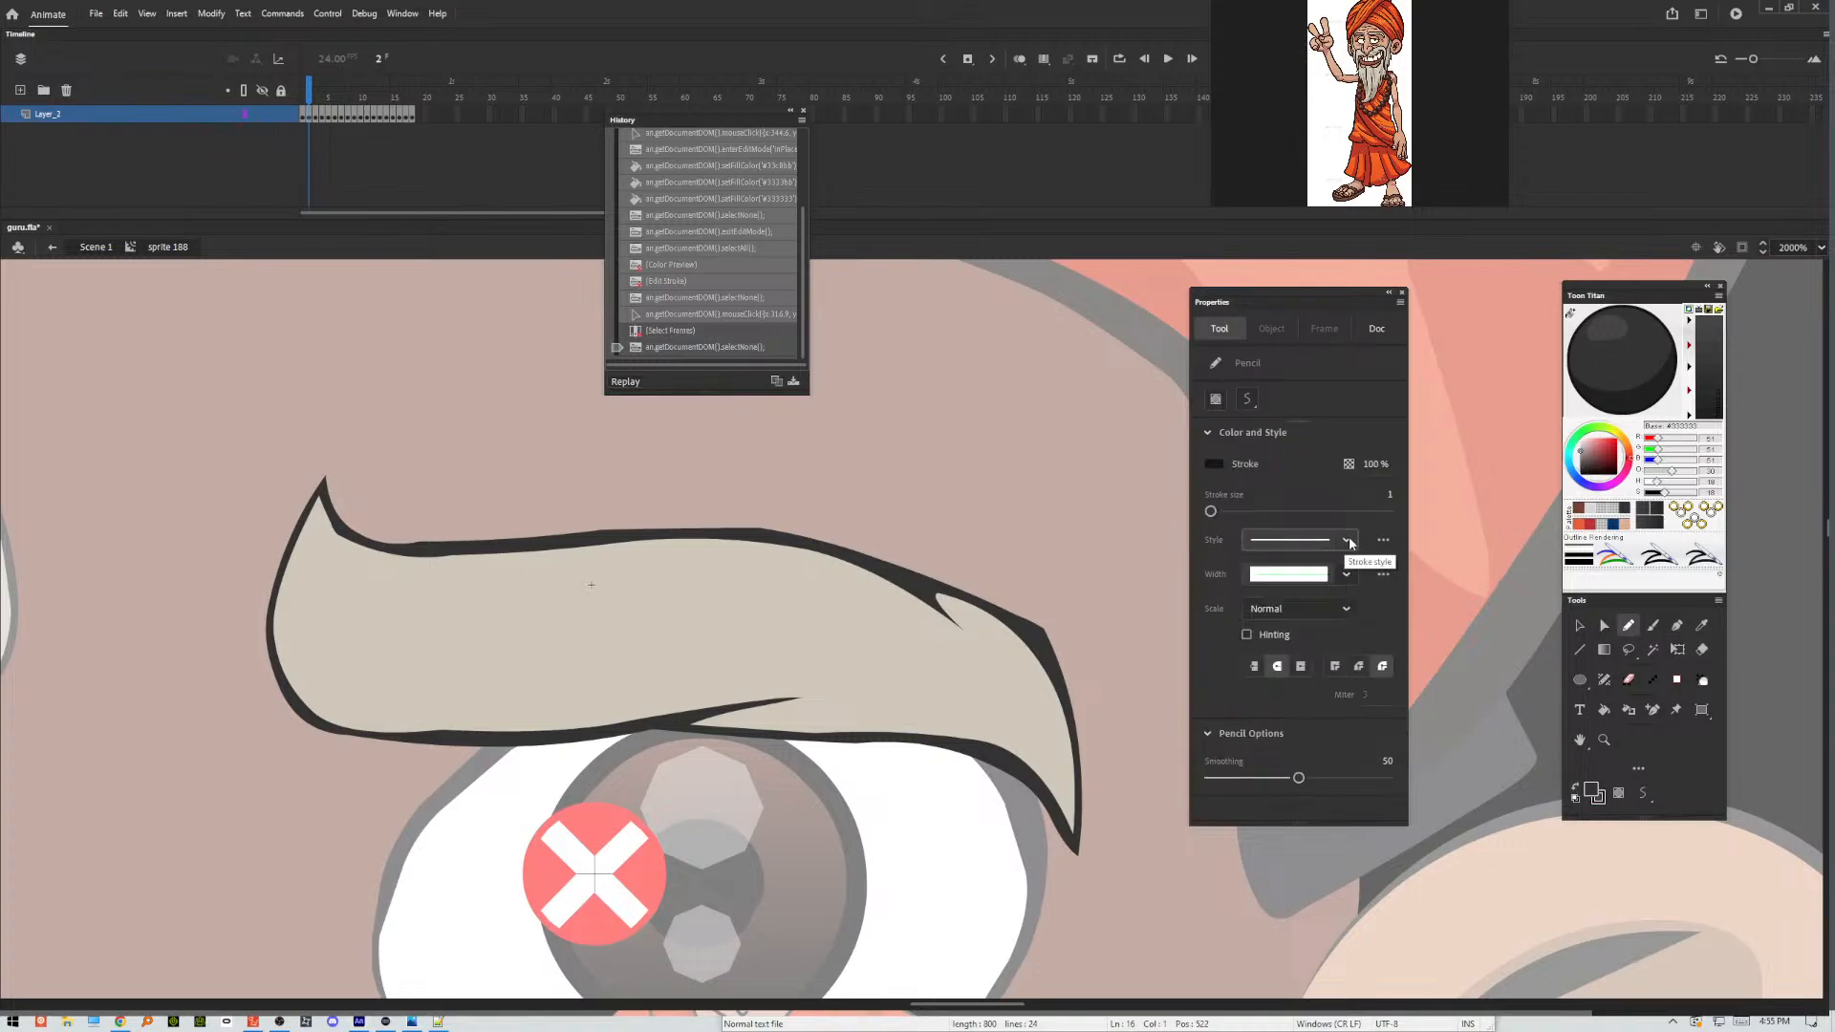
{"action": "left_click", "coordinate": [1350, 542]}
{"action": "left_click", "coordinate": [1349, 564]}
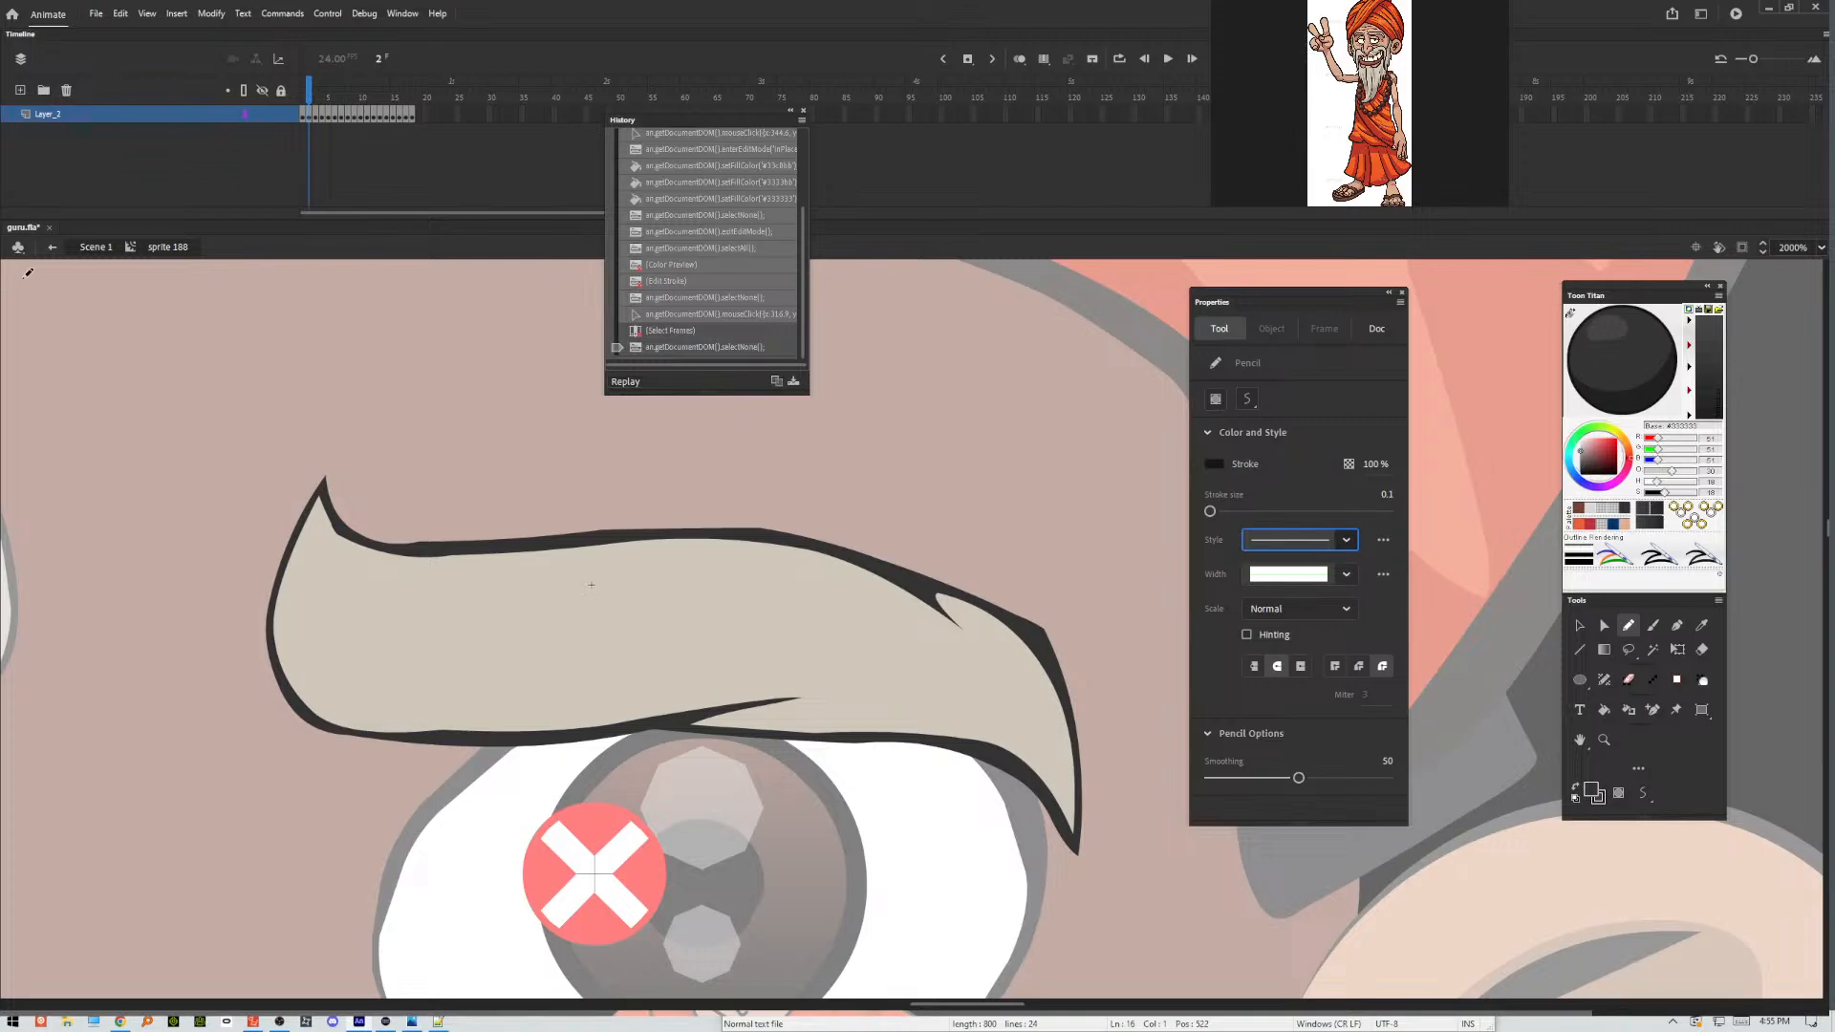
{"action": "mouse_move", "coordinate": [321, 469]}
{"action": "left_mouse_down"}
{"action": "mouse_move", "coordinate": [281, 616]}
{"action": "mouse_move", "coordinate": [324, 675]}
{"action": "mouse_move", "coordinate": [454, 699]}
{"action": "mouse_move", "coordinate": [651, 699]}
{"action": "mouse_move", "coordinate": [880, 661]}
{"action": "mouse_move", "coordinate": [796, 717]}
{"action": "mouse_move", "coordinate": [936, 698]}
{"action": "mouse_move", "coordinate": [1069, 775]}
{"action": "mouse_move", "coordinate": [1087, 708]}
{"action": "mouse_move", "coordinate": [1102, 713]}
{"action": "mouse_move", "coordinate": [1096, 869]}
{"action": "mouse_move", "coordinate": [1013, 931]}
{"action": "mouse_move", "coordinate": [554, 783]}
{"action": "mouse_move", "coordinate": [272, 729]}
{"action": "mouse_move", "coordinate": [243, 661]}
{"action": "mouse_move", "coordinate": [308, 507]}
{"action": "left_mouse_up"}
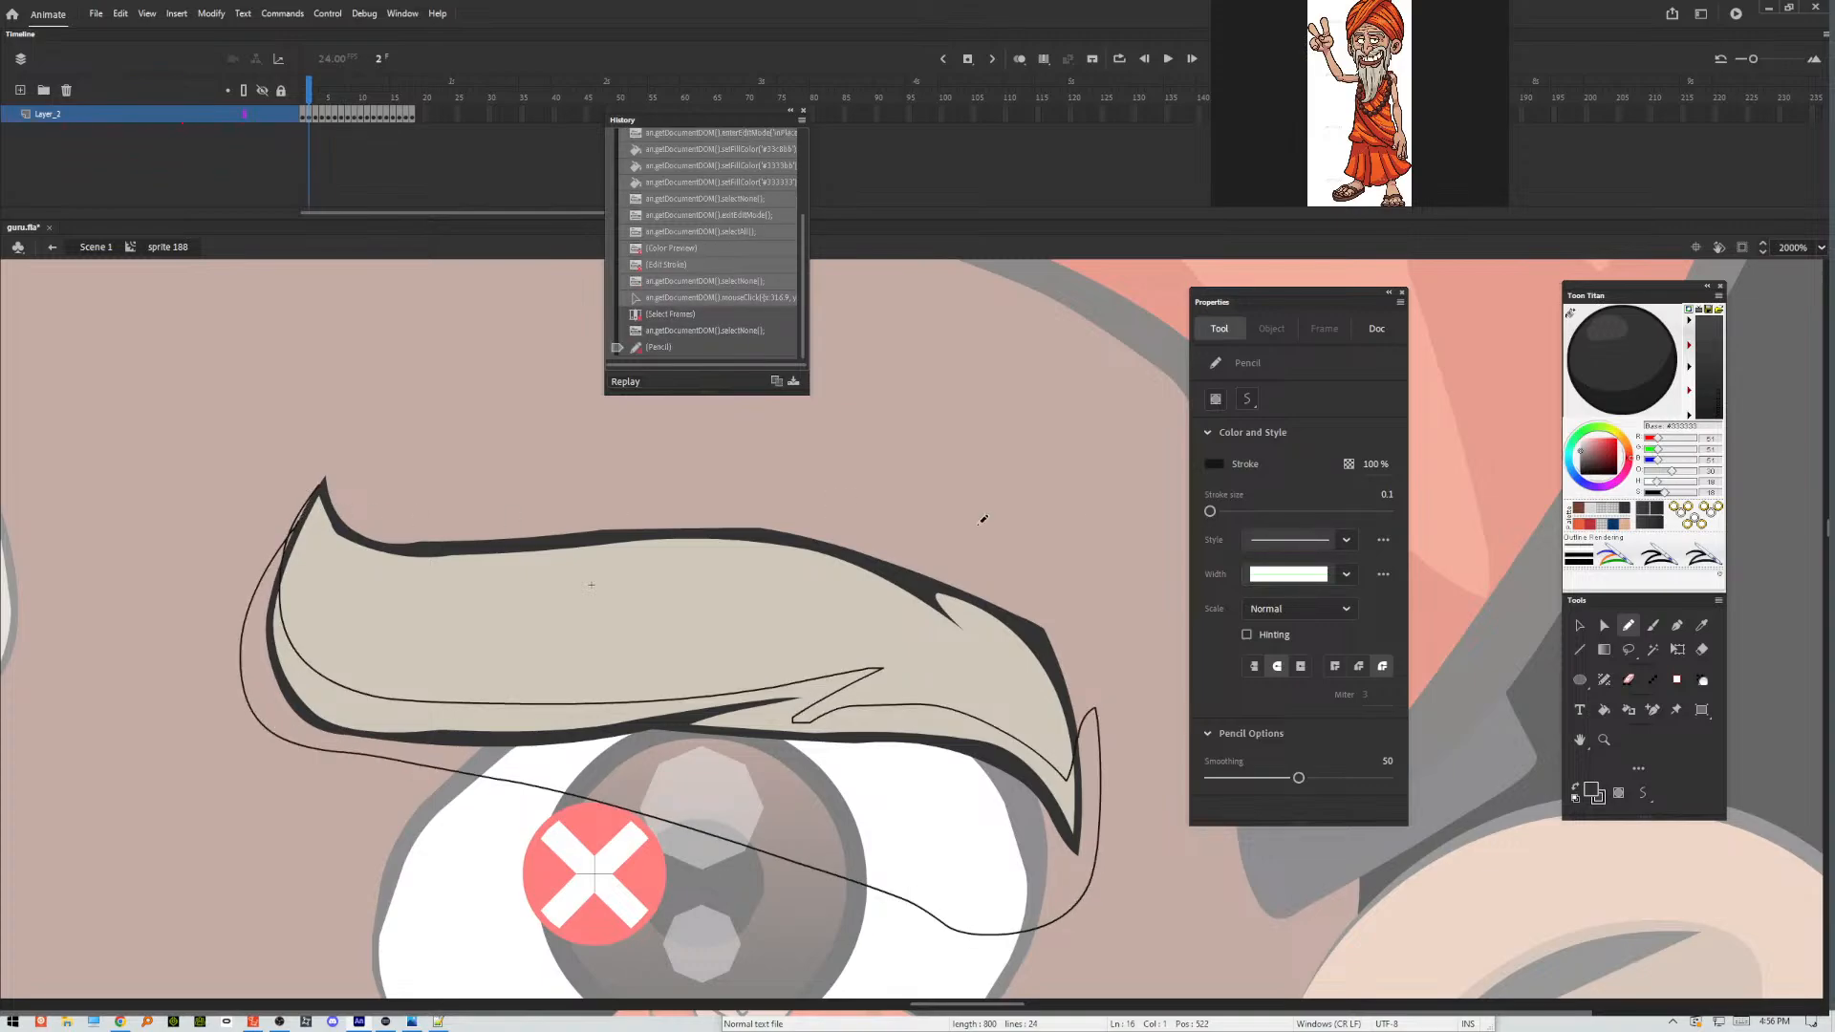
Select the eyebrow's light fill and dark outline areas enclosed by the pencilled shading line.
{"action": "left_click", "coordinate": [1579, 625]}
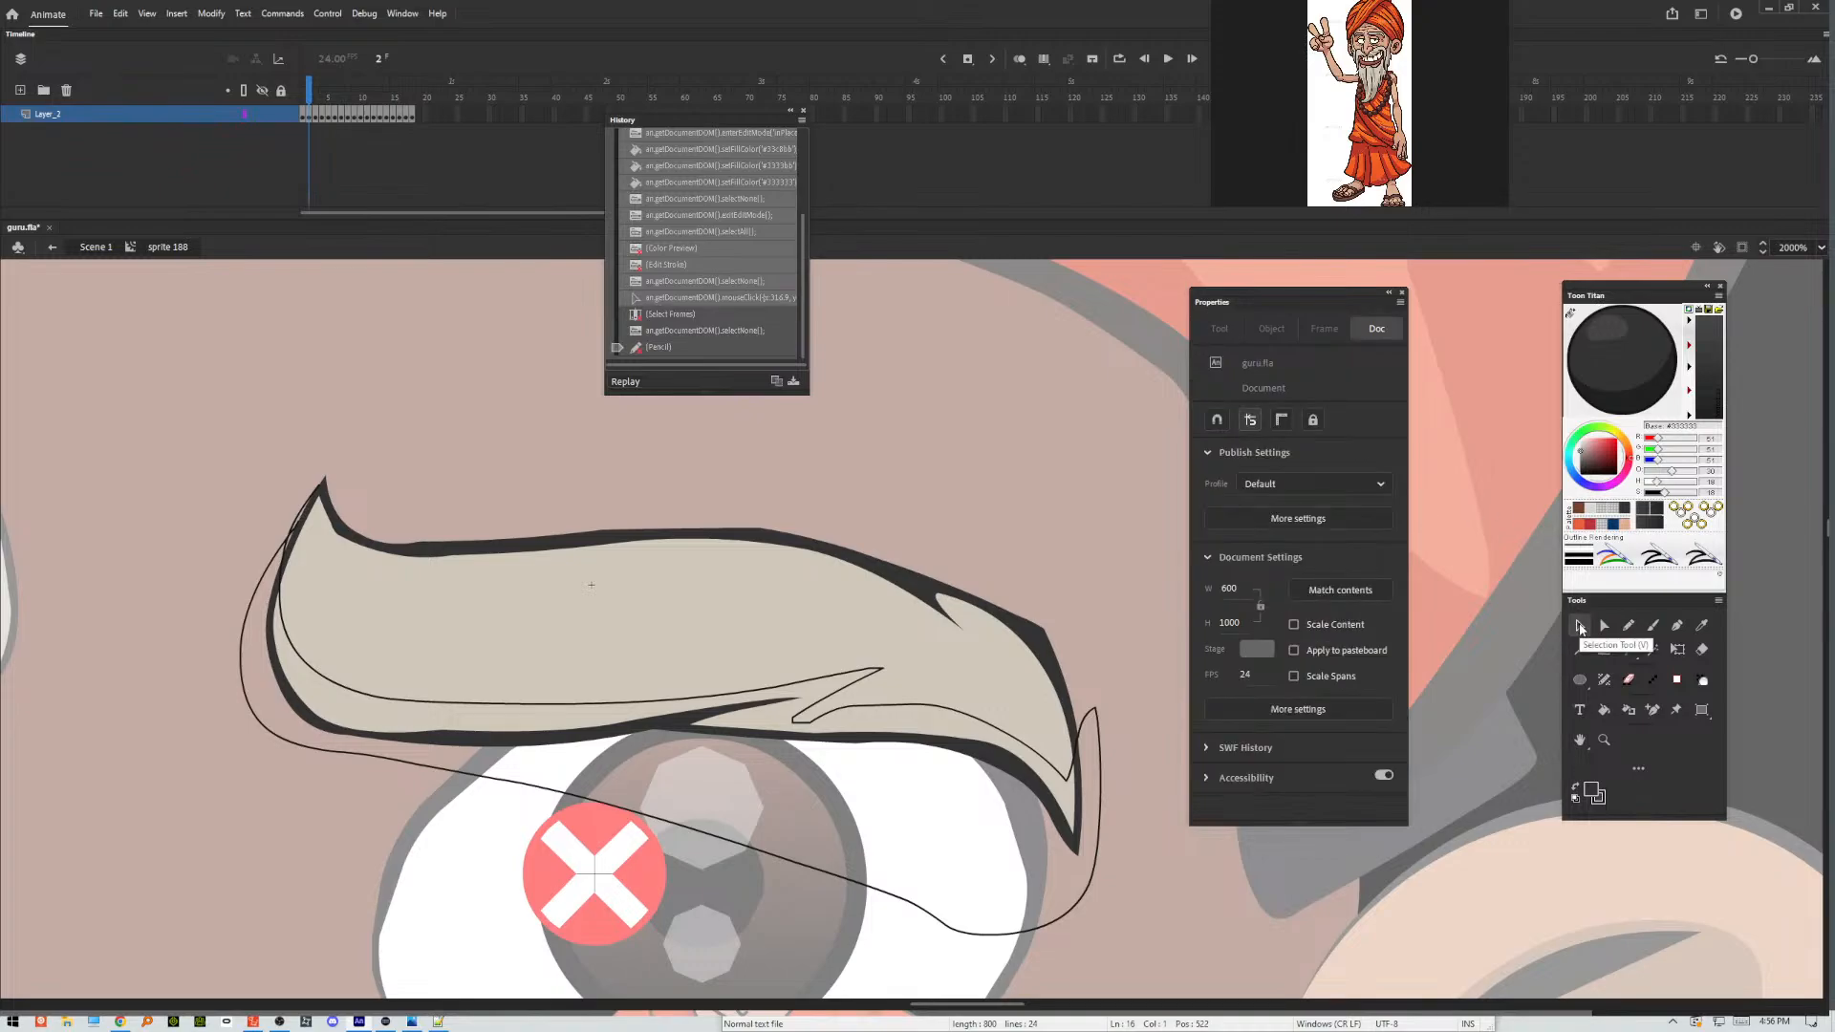
{"action": "left_click", "coordinate": [812, 690]}
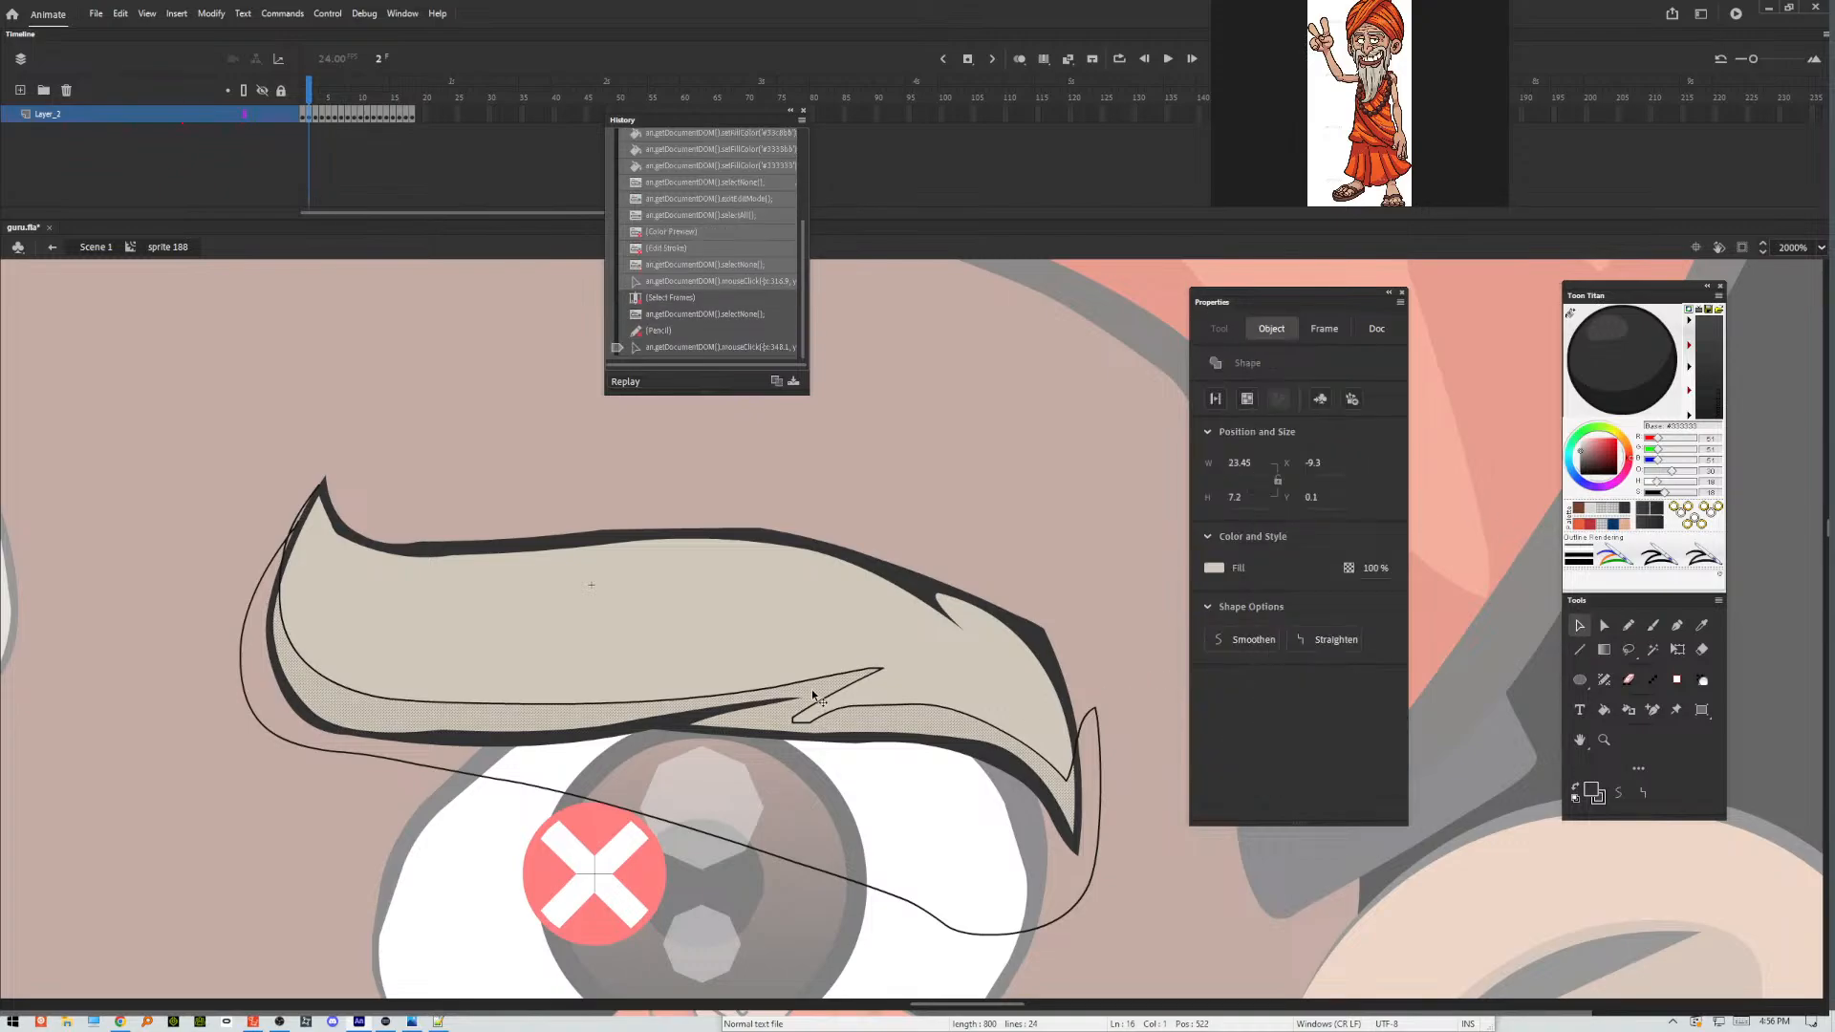
{"action": "left_click", "coordinate": [708, 716], "text": "shift"}
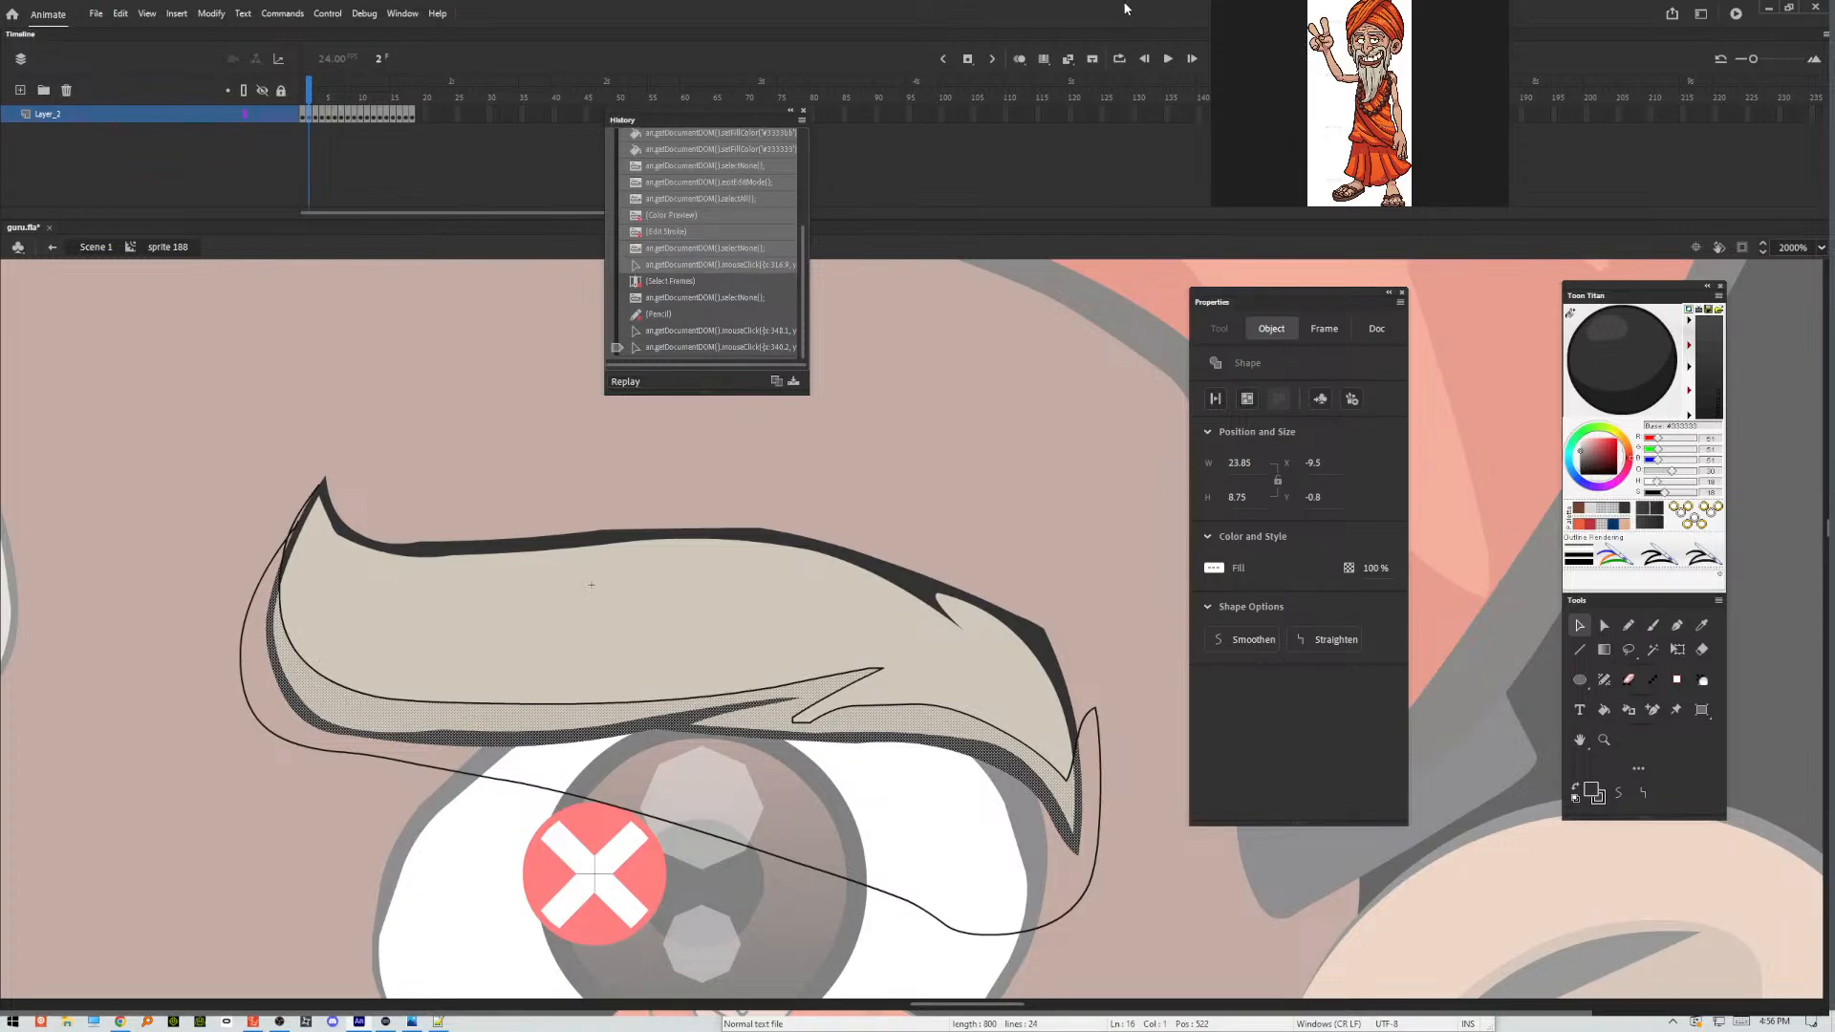
Move the Animate window aside to reveal the desktop files and rename makeShadow.txt to Make Shadow.jsfl, accepting the extension change.
{"action": "left_click_drag", "start_coordinate": [1106, 9], "coordinate": [1203, 92]}
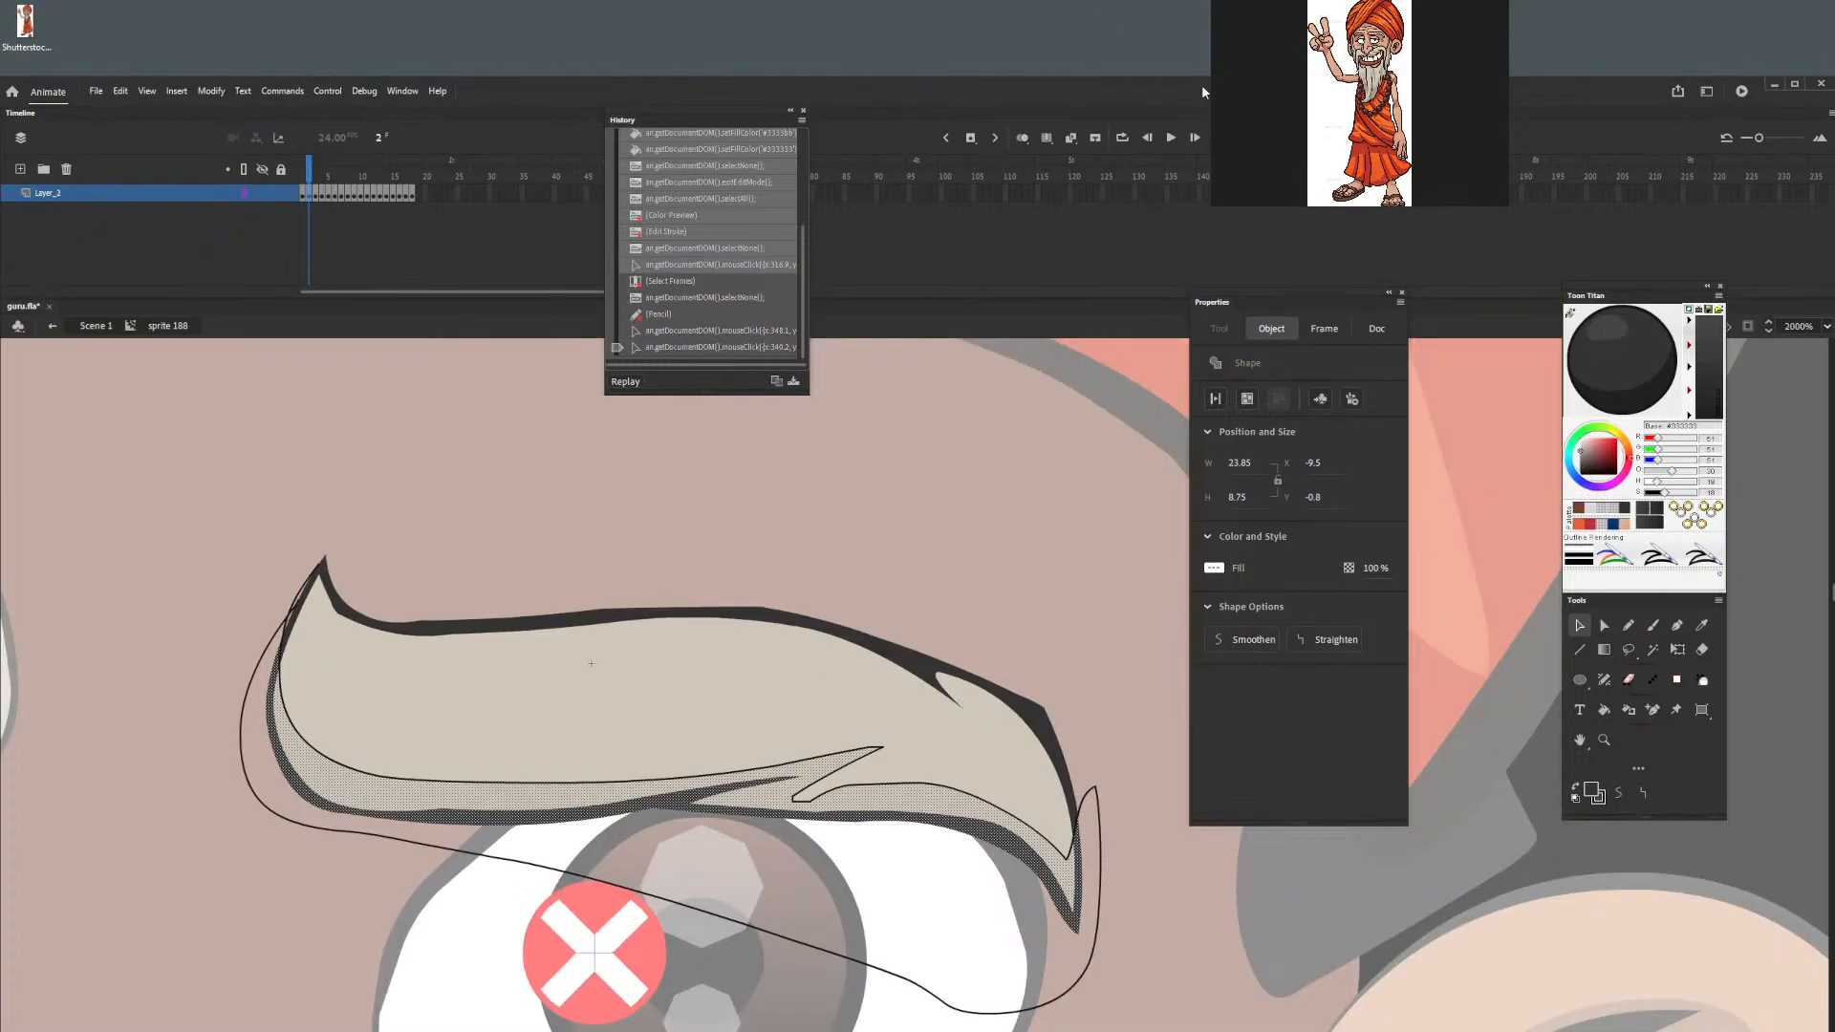
{"action": "left_click_drag", "start_coordinate": [633, 84], "coordinate": [744, 33]}
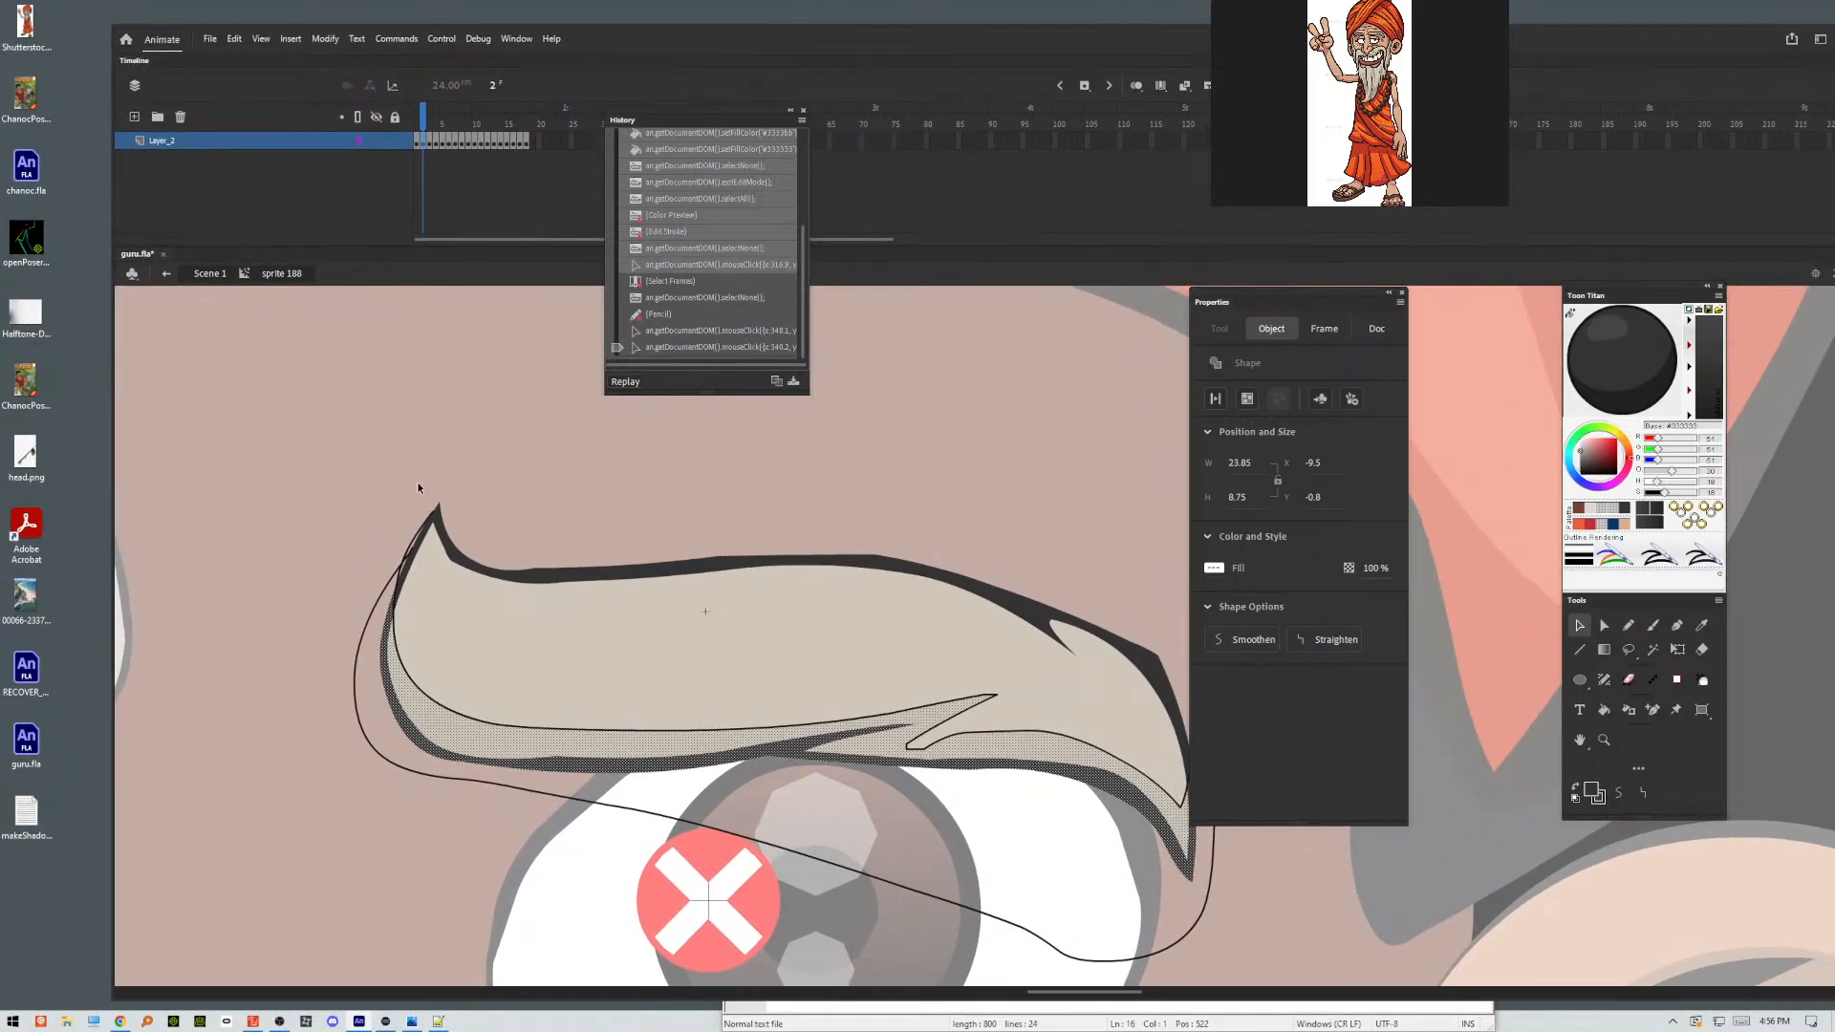
{"action": "left_click", "coordinate": [27, 822]}
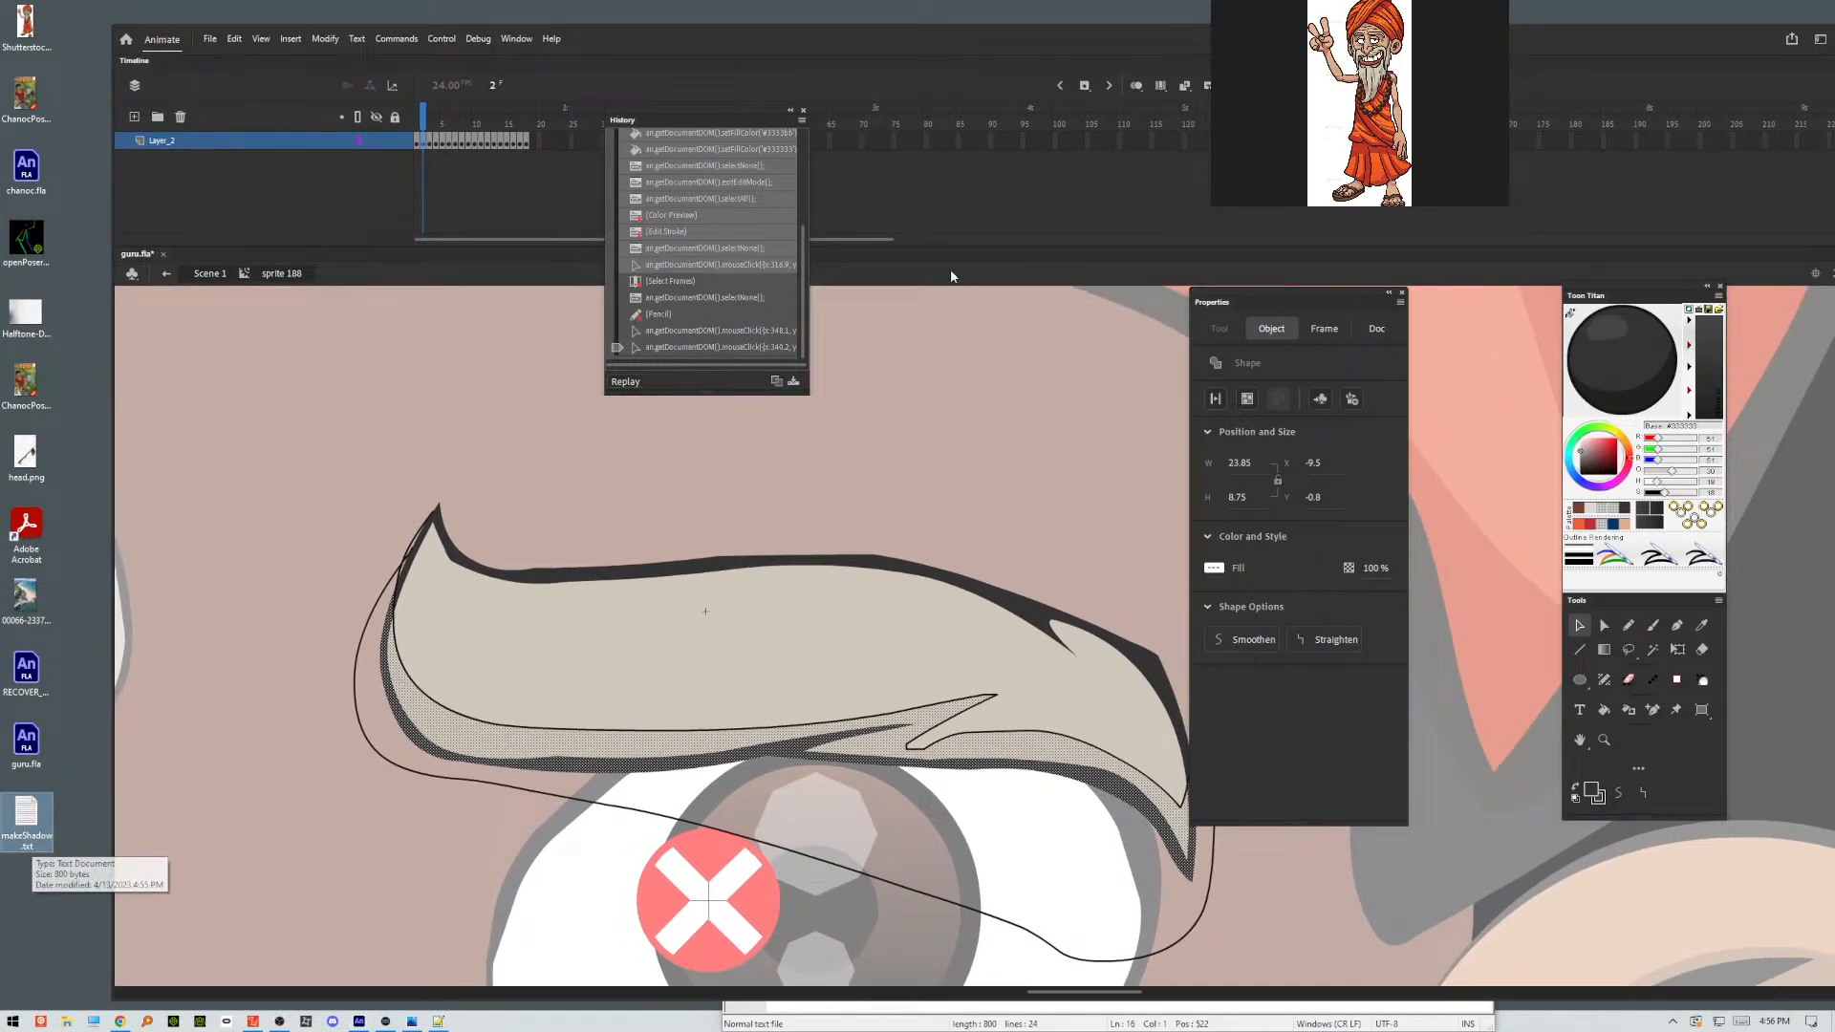
{"action": "left_click", "coordinate": [27, 853]}
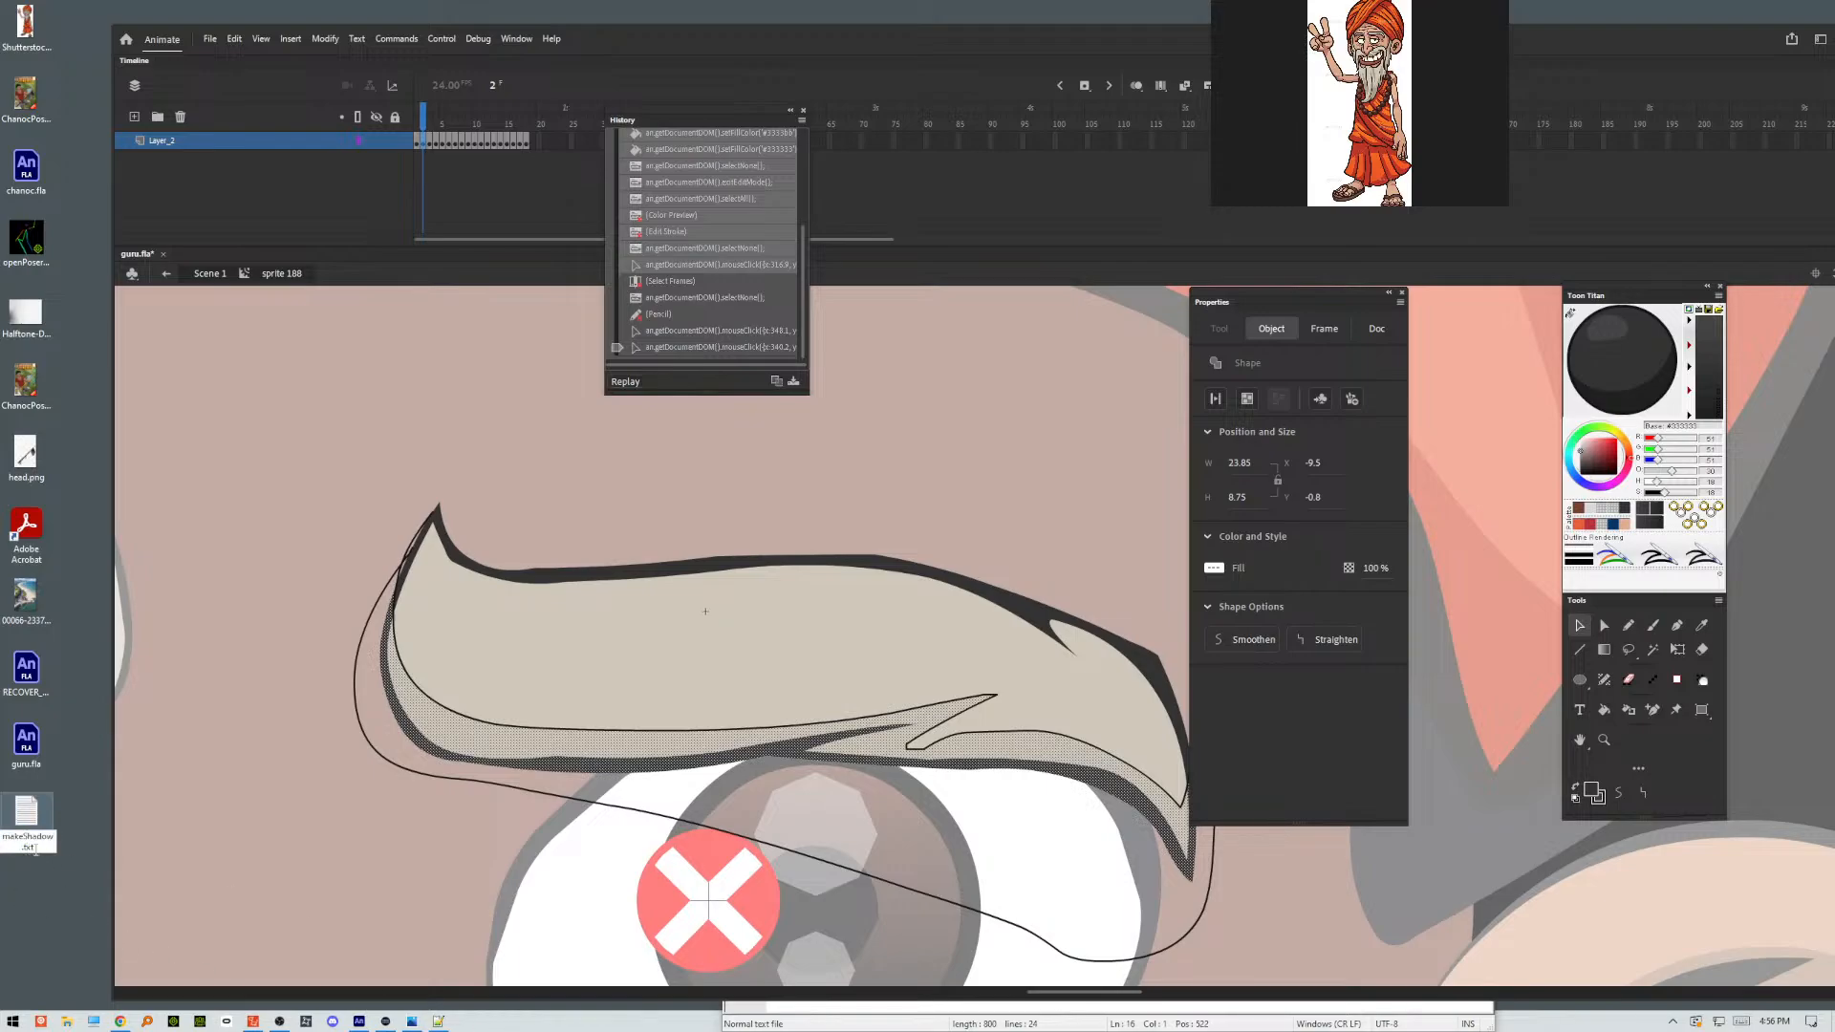
{"action": "left_click_drag", "start_coordinate": [41, 850], "coordinate": [1, 824]}
{"action": "key", "text": "Escape"}
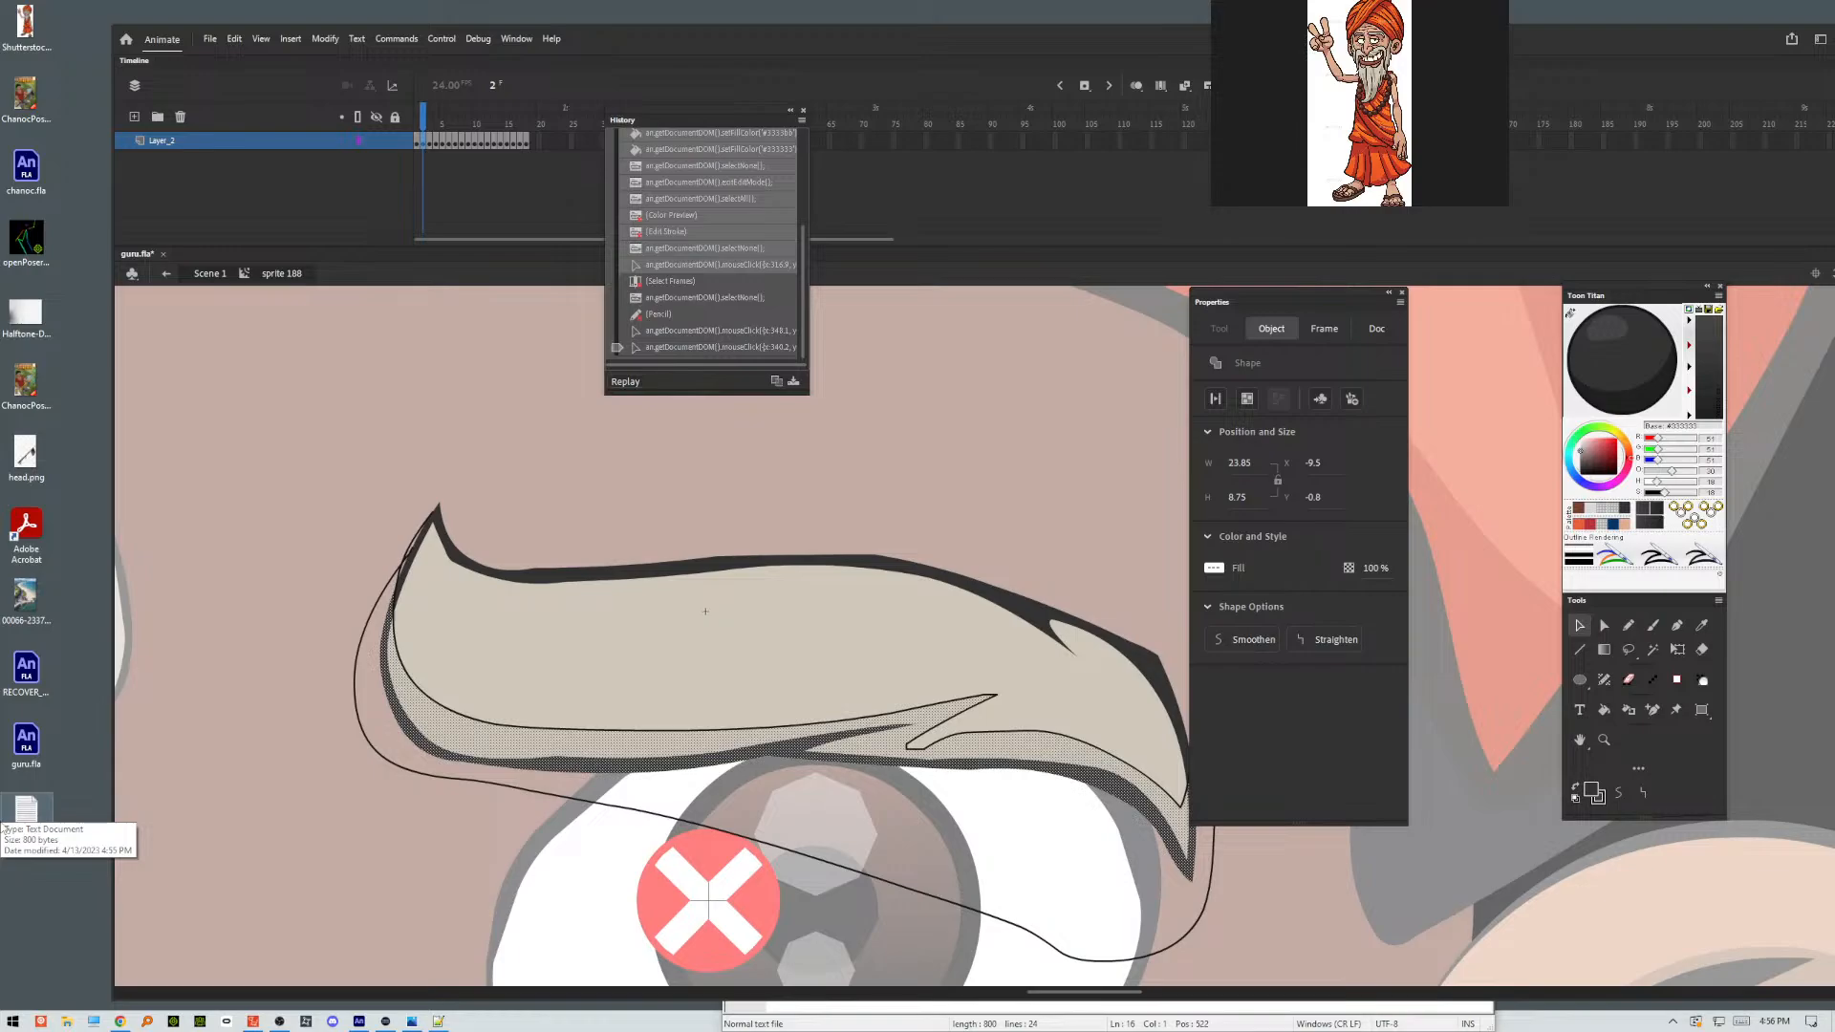
{"action": "key", "text": "Return"}
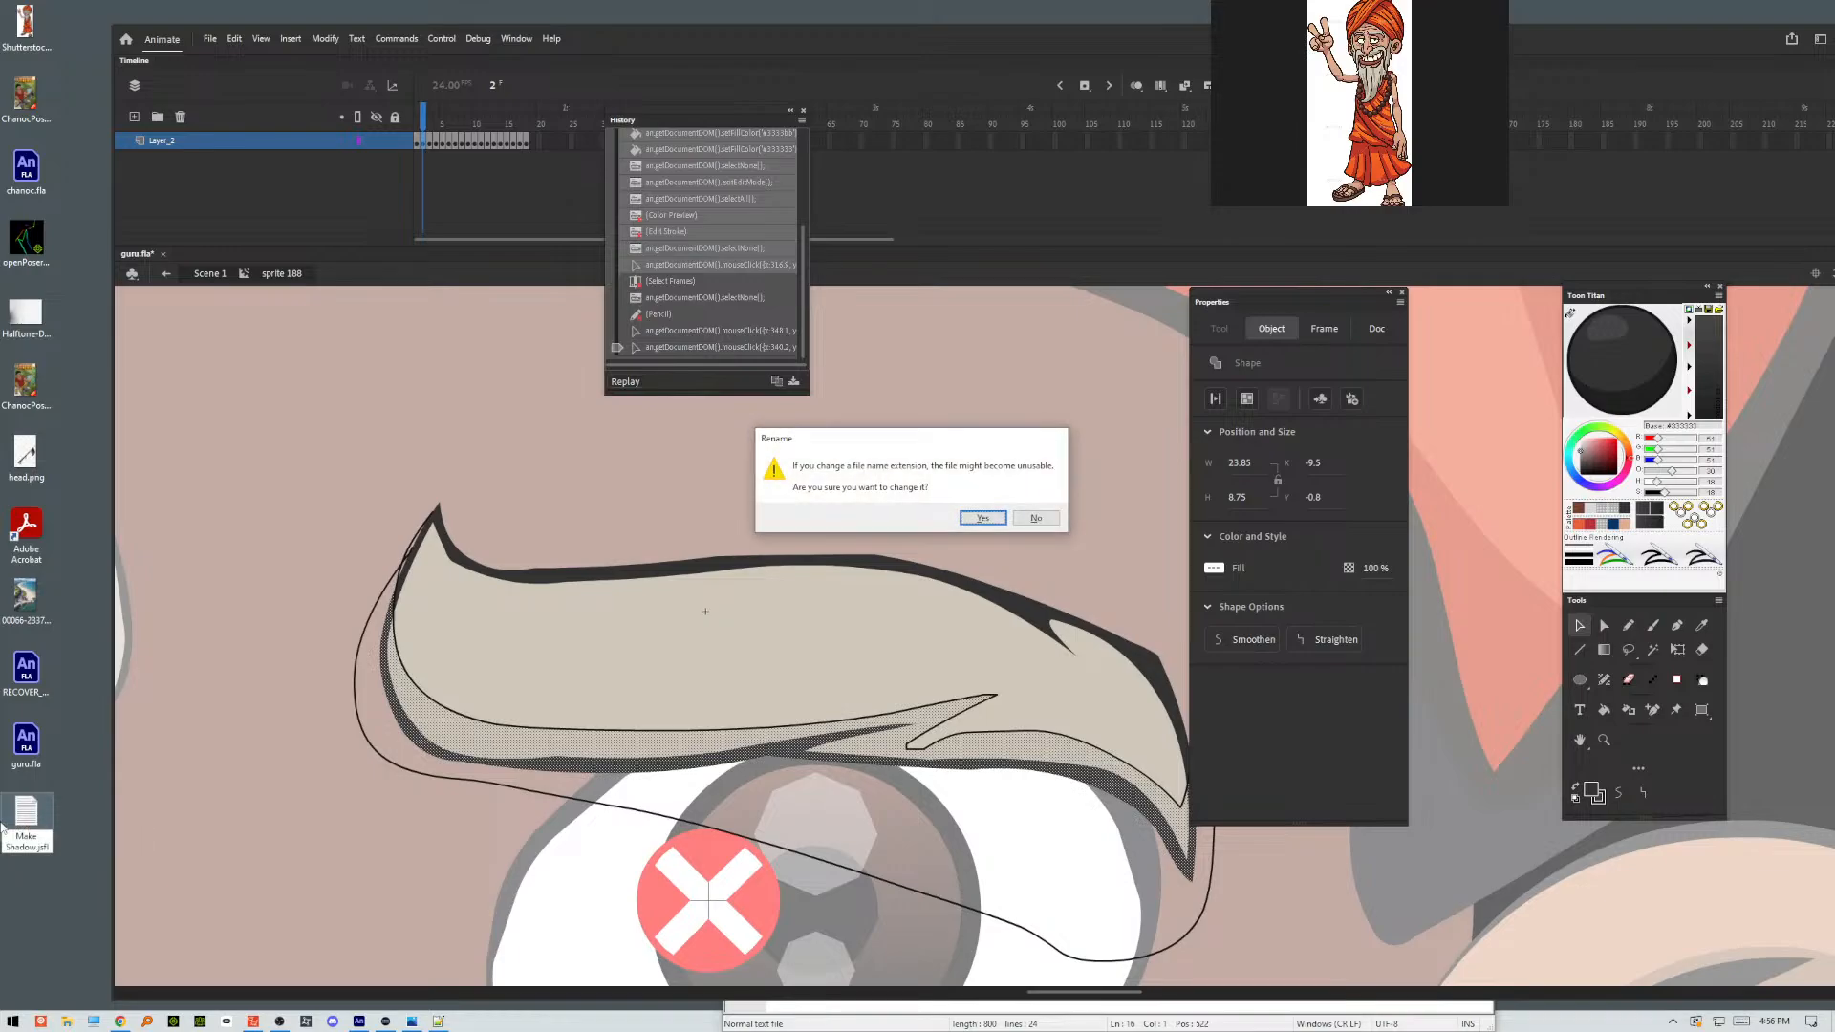
{"action": "key", "text": "Return"}
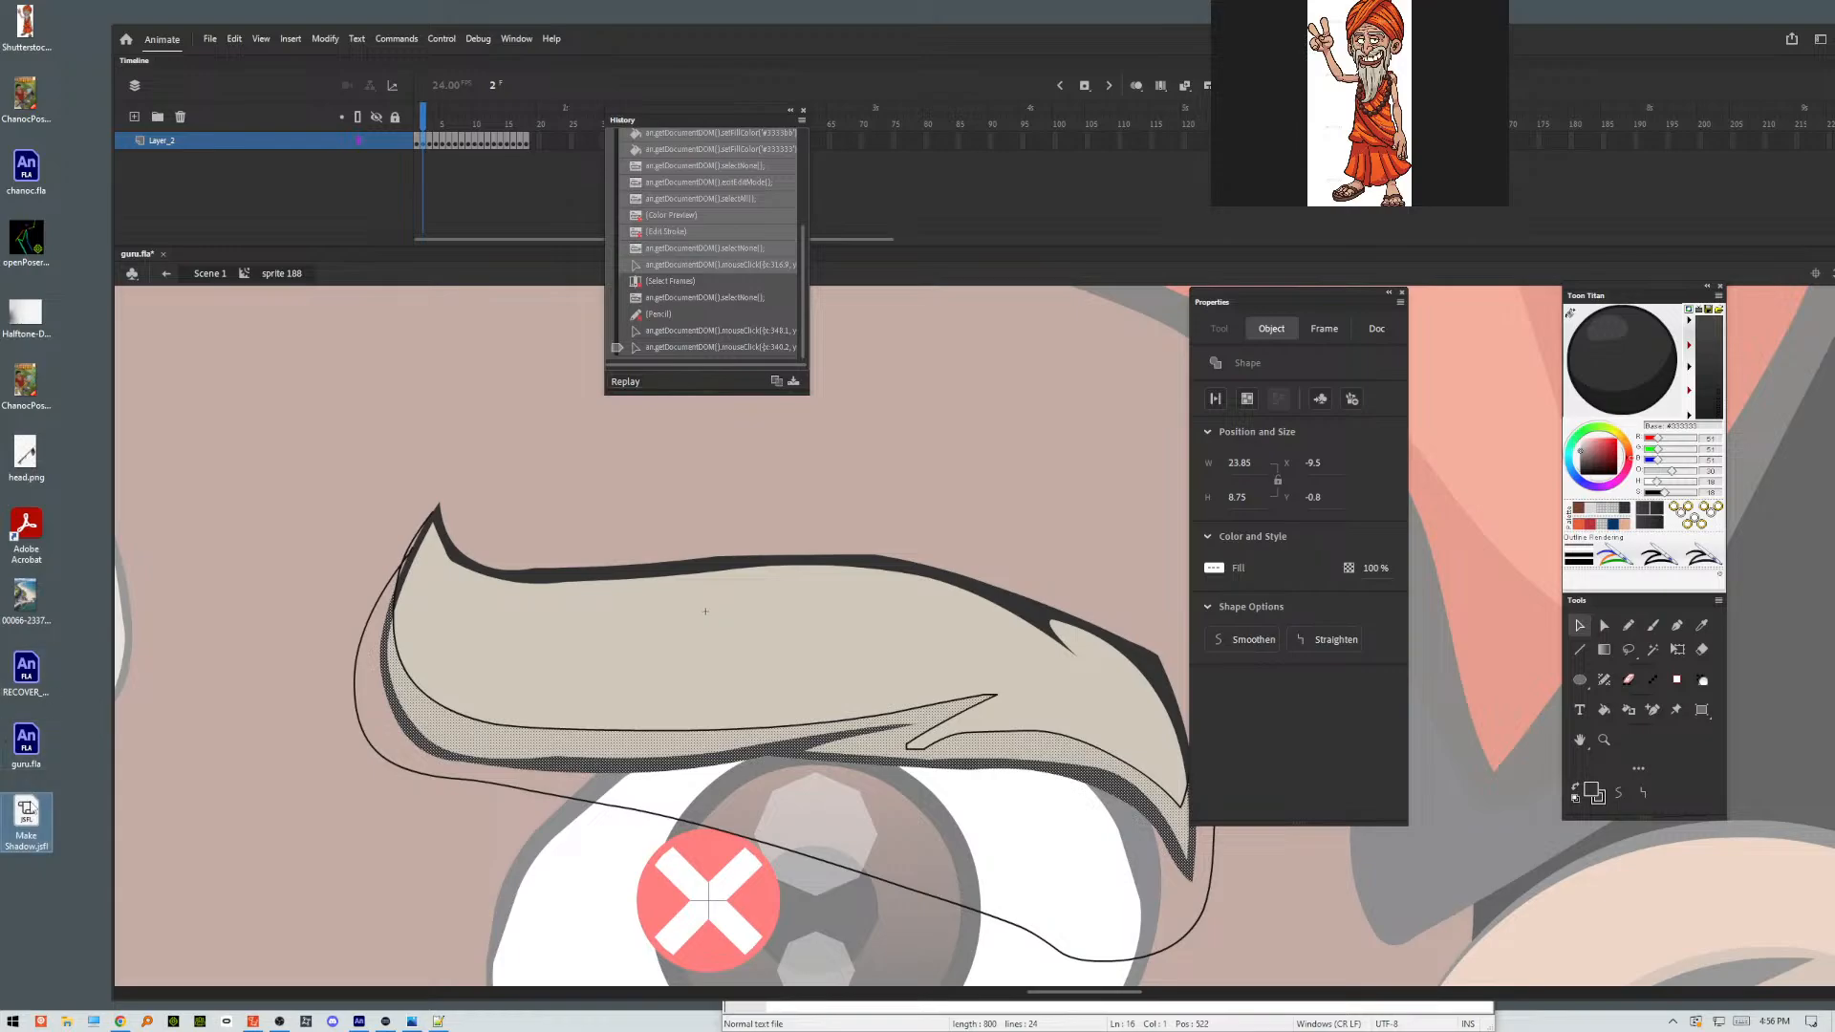
Run the Make Shadow.jsfl script on the selected eyebrow areas and delete the pencilled guide outline on frame 2.
{"action": "double_click", "coordinate": [25, 813]}
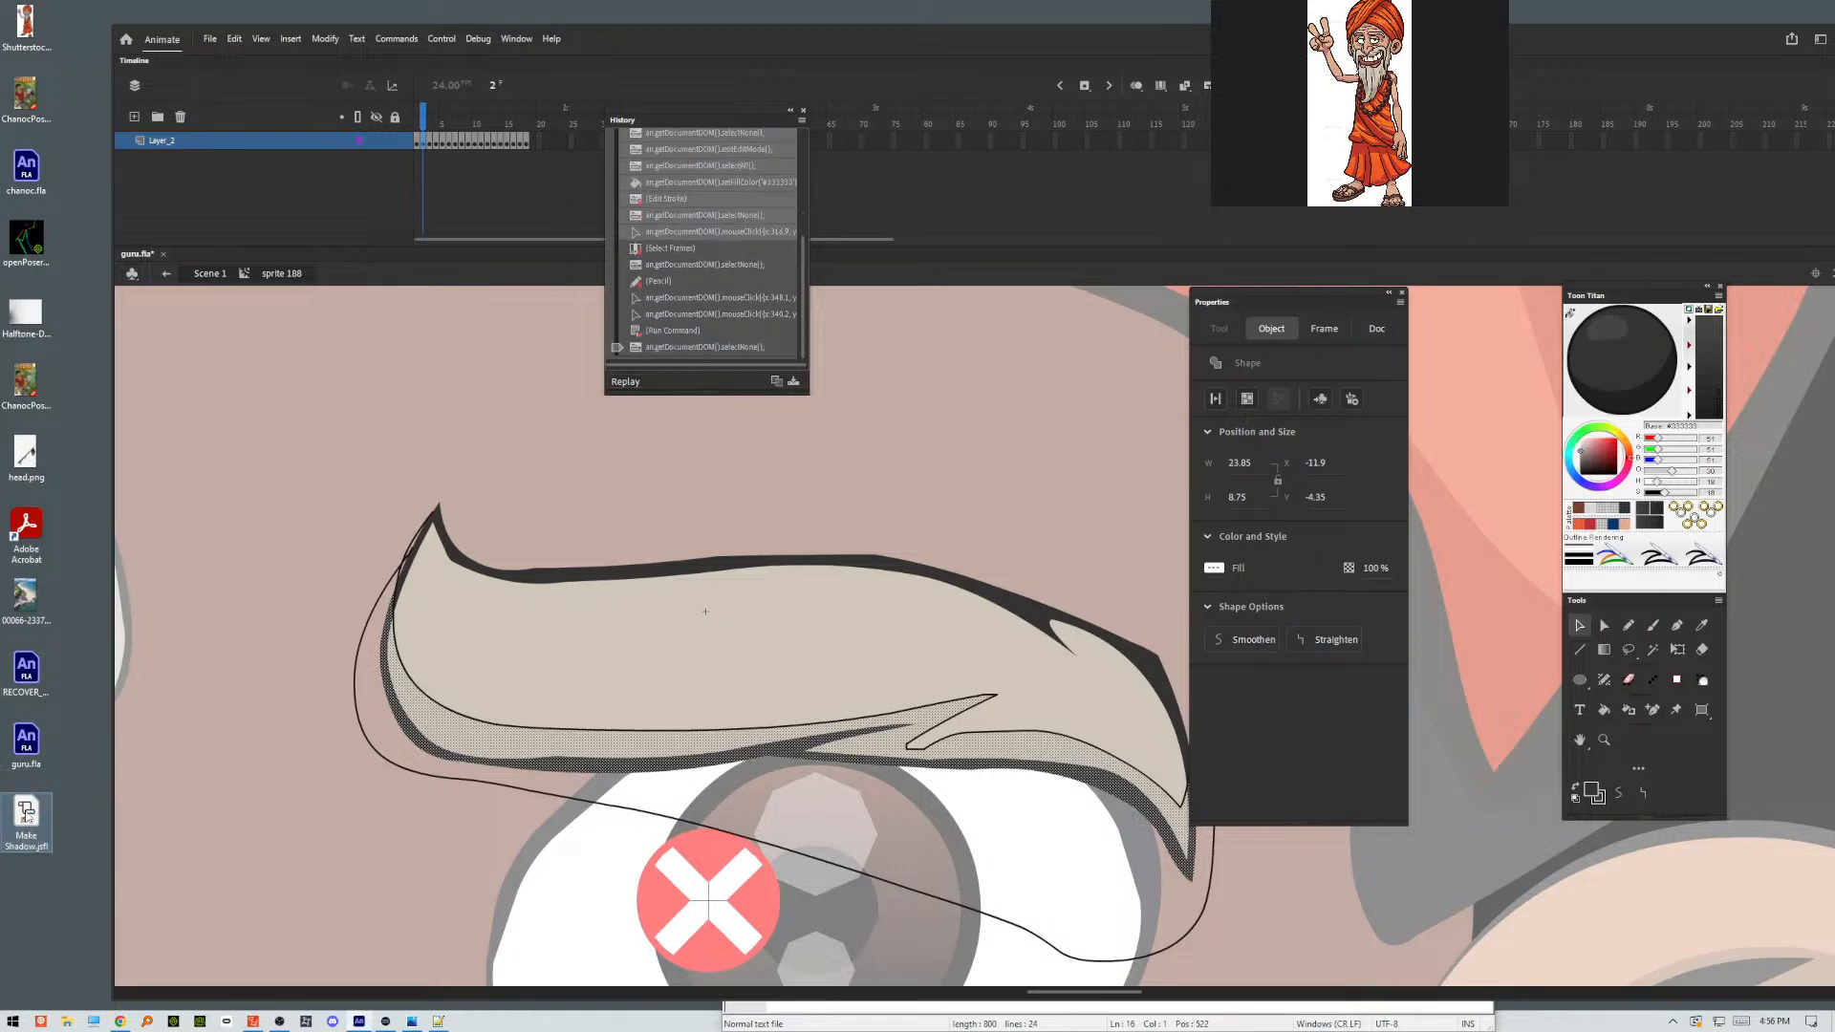
{"action": "double_click", "coordinate": [814, 861]}
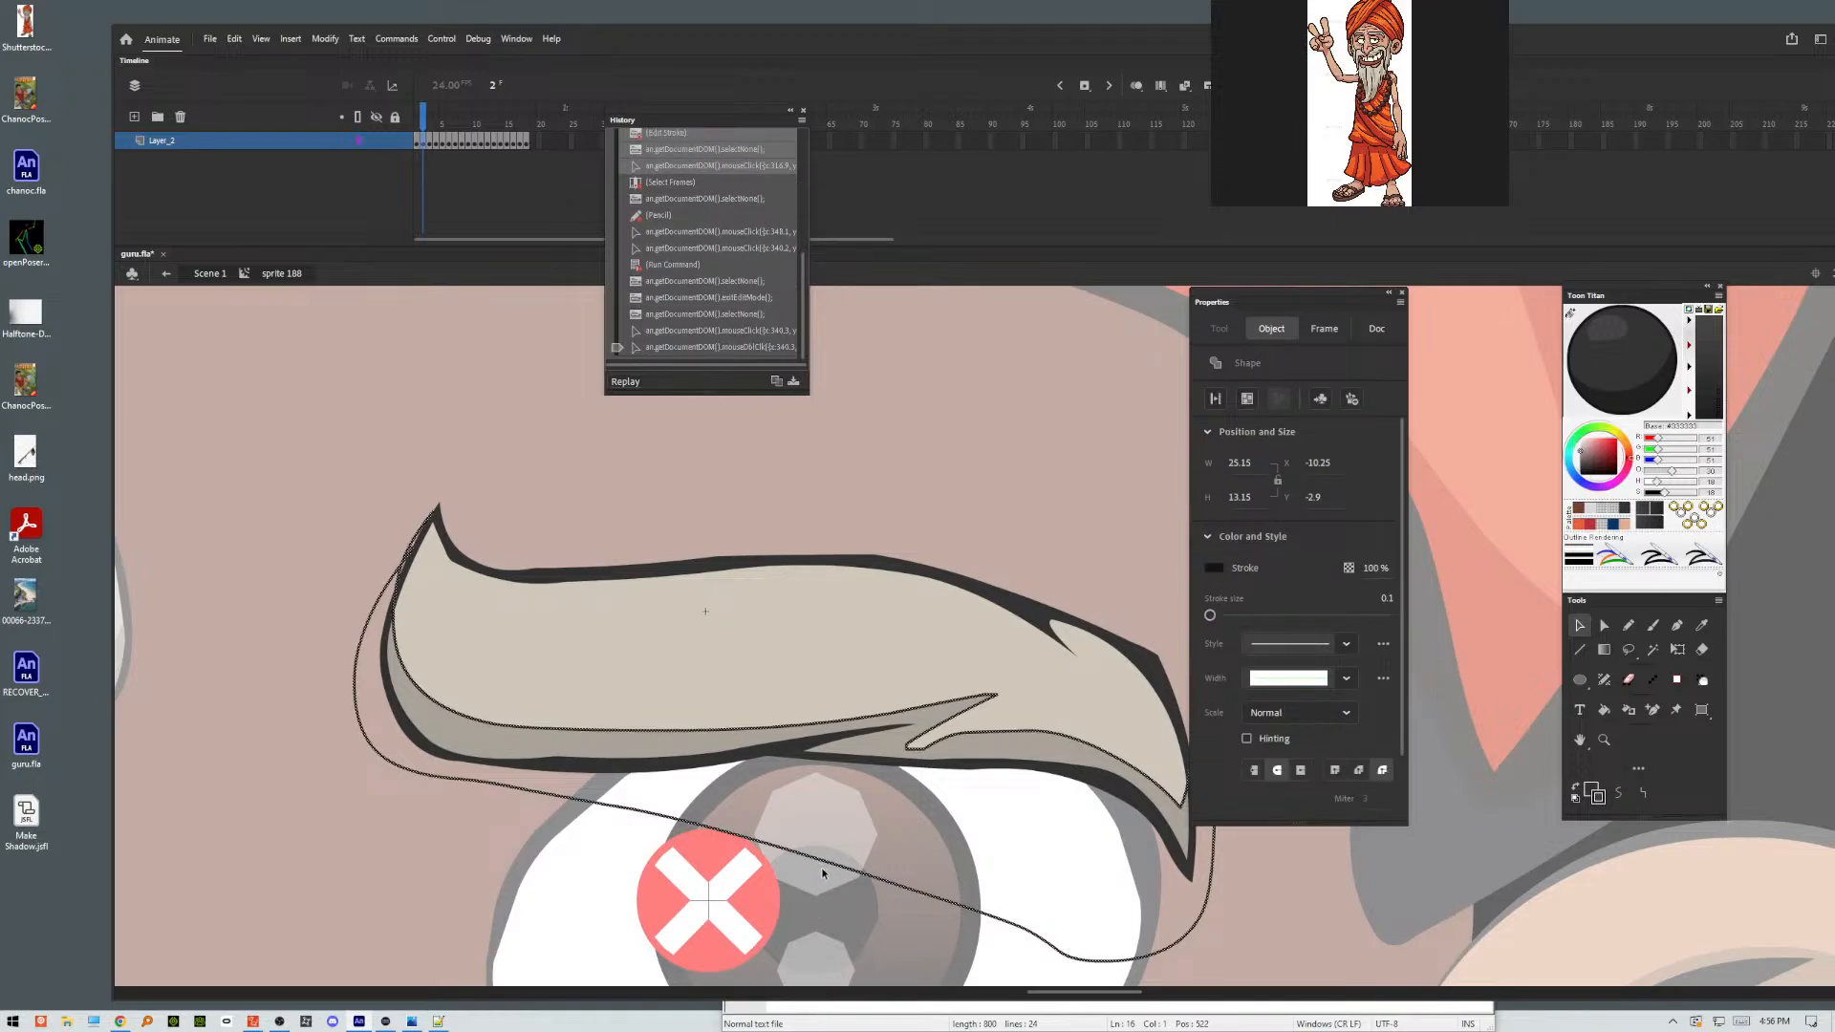
{"action": "key", "text": "Delete"}
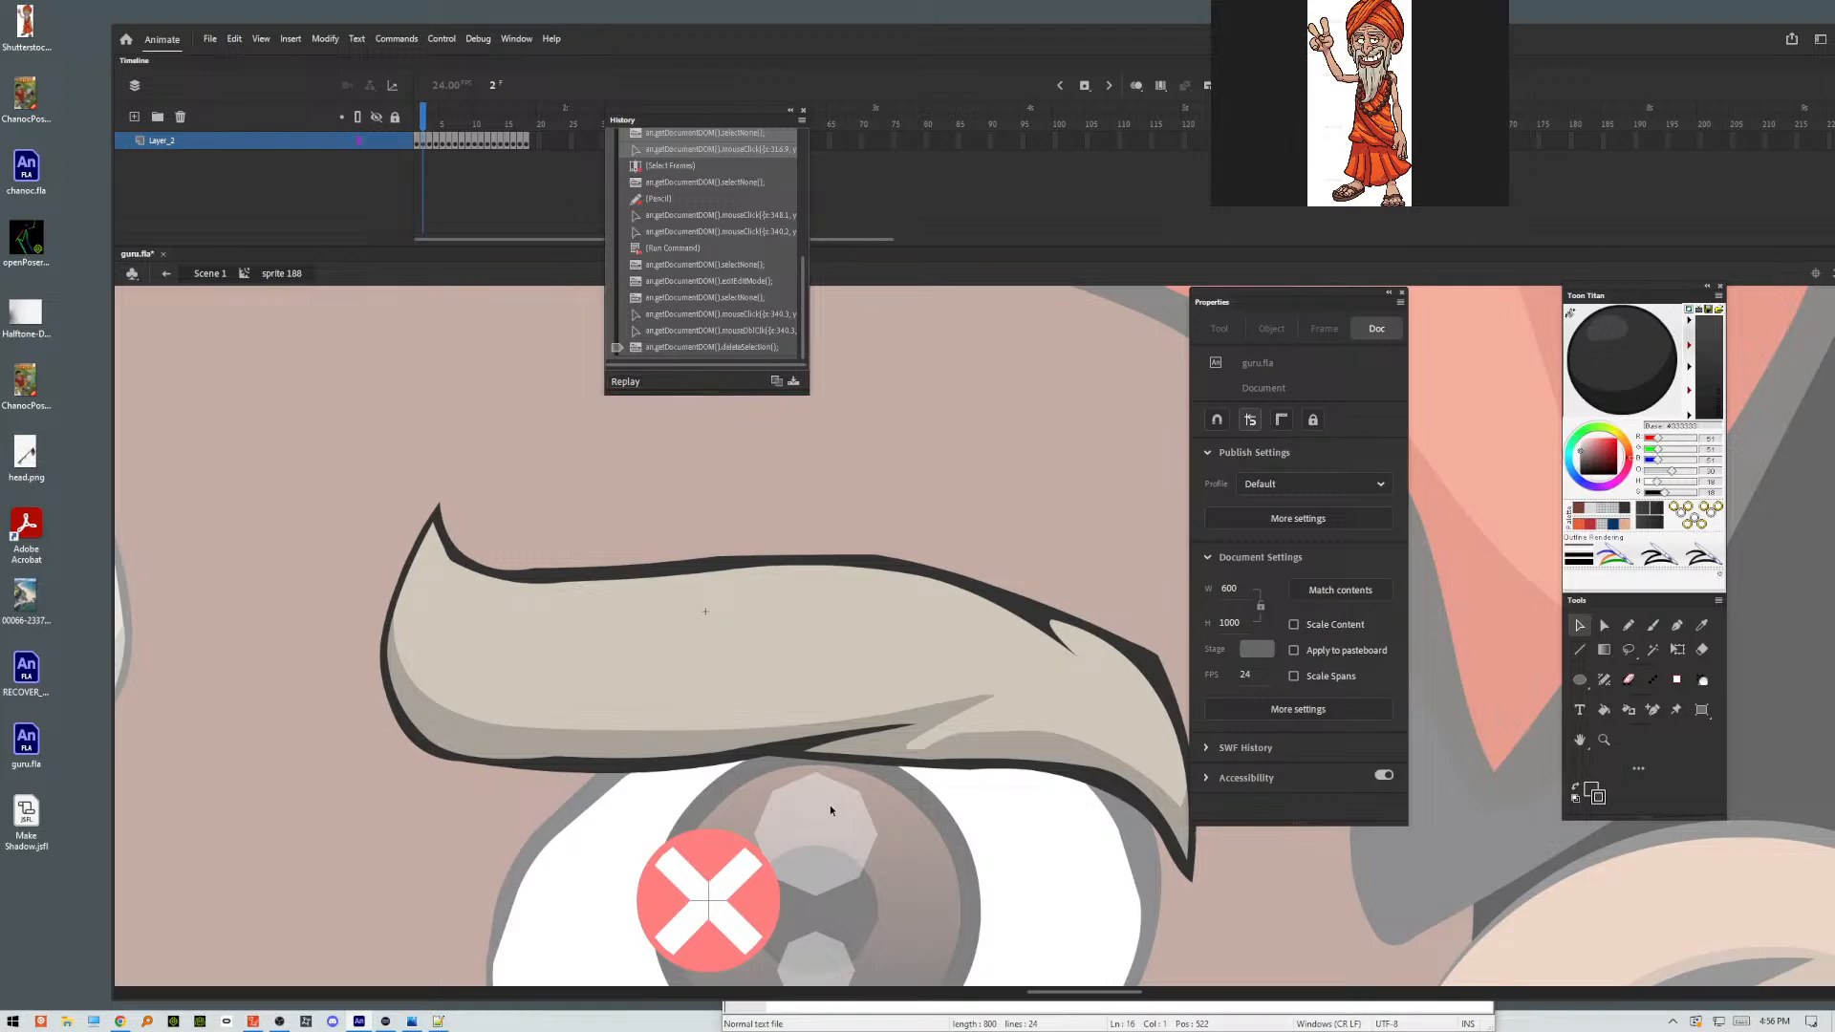
Edit the shadow symbol in place, reshaping the notch and the pointed tip near the eyebrow's outer end, and return to sprite 188.
{"action": "double_click", "coordinate": [948, 740]}
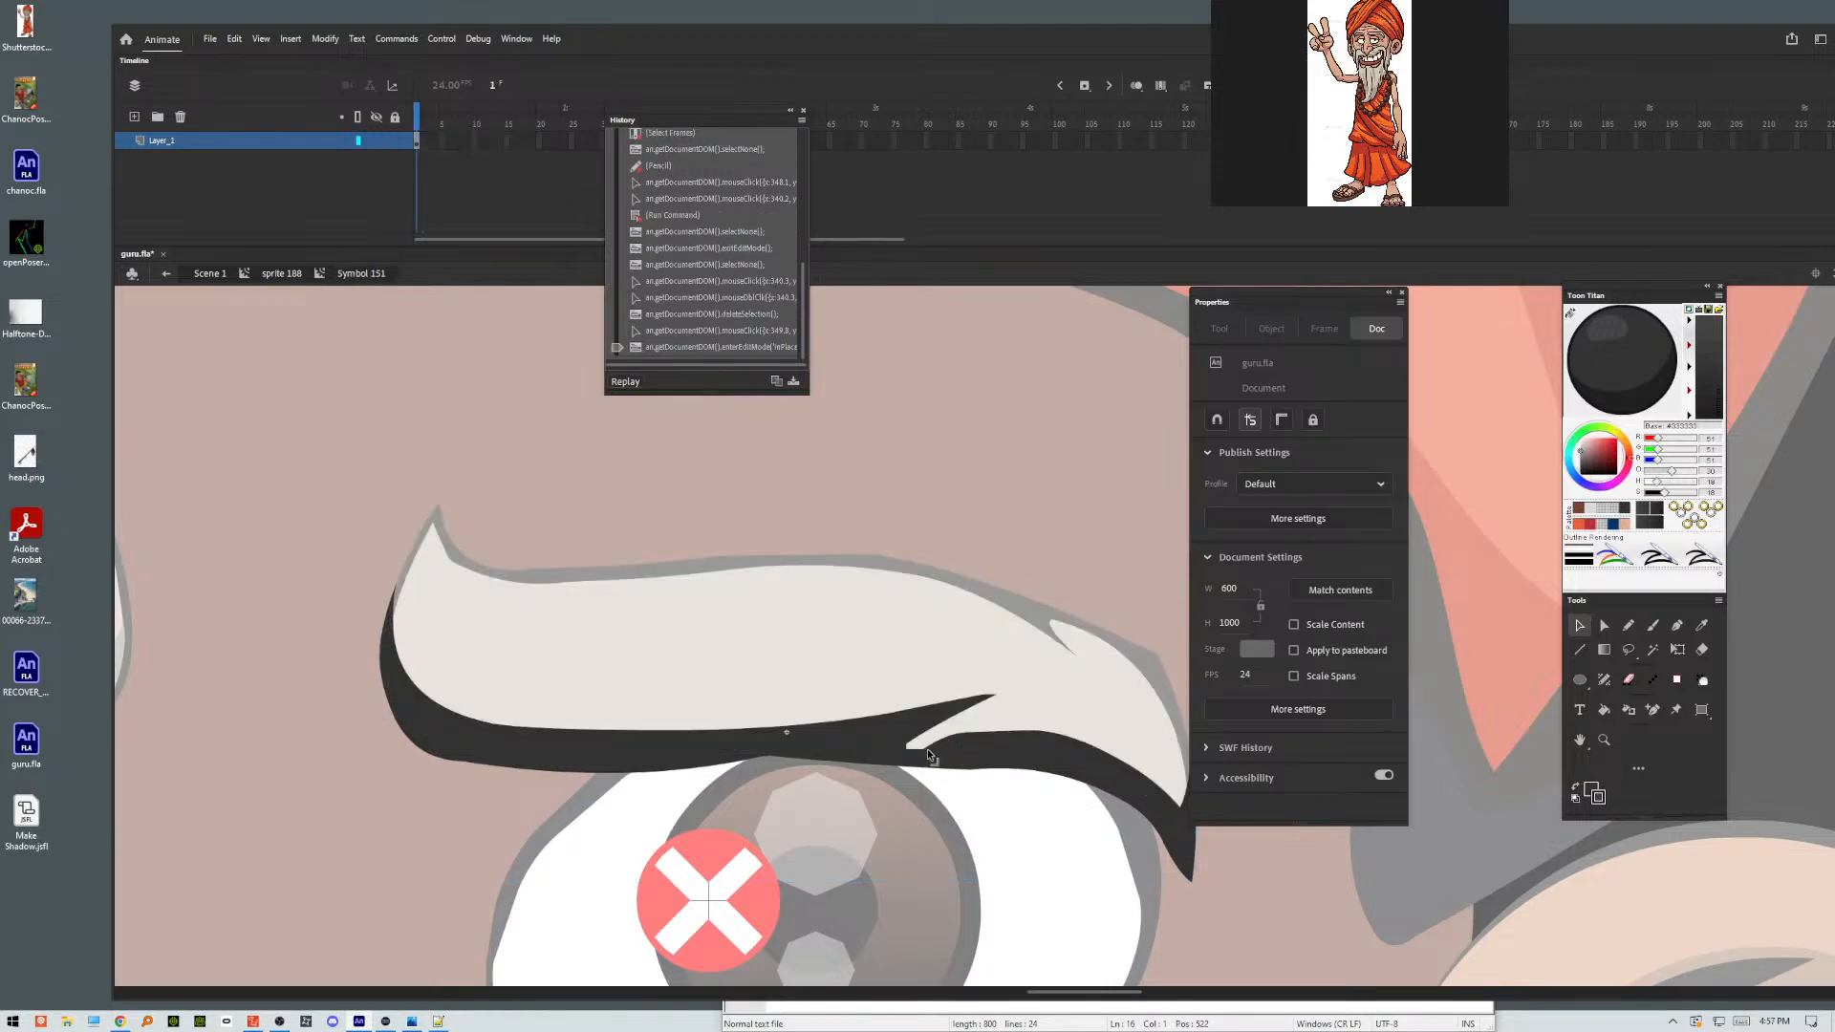
{"action": "left_click_drag", "start_coordinate": [924, 752], "coordinate": [918, 766]}
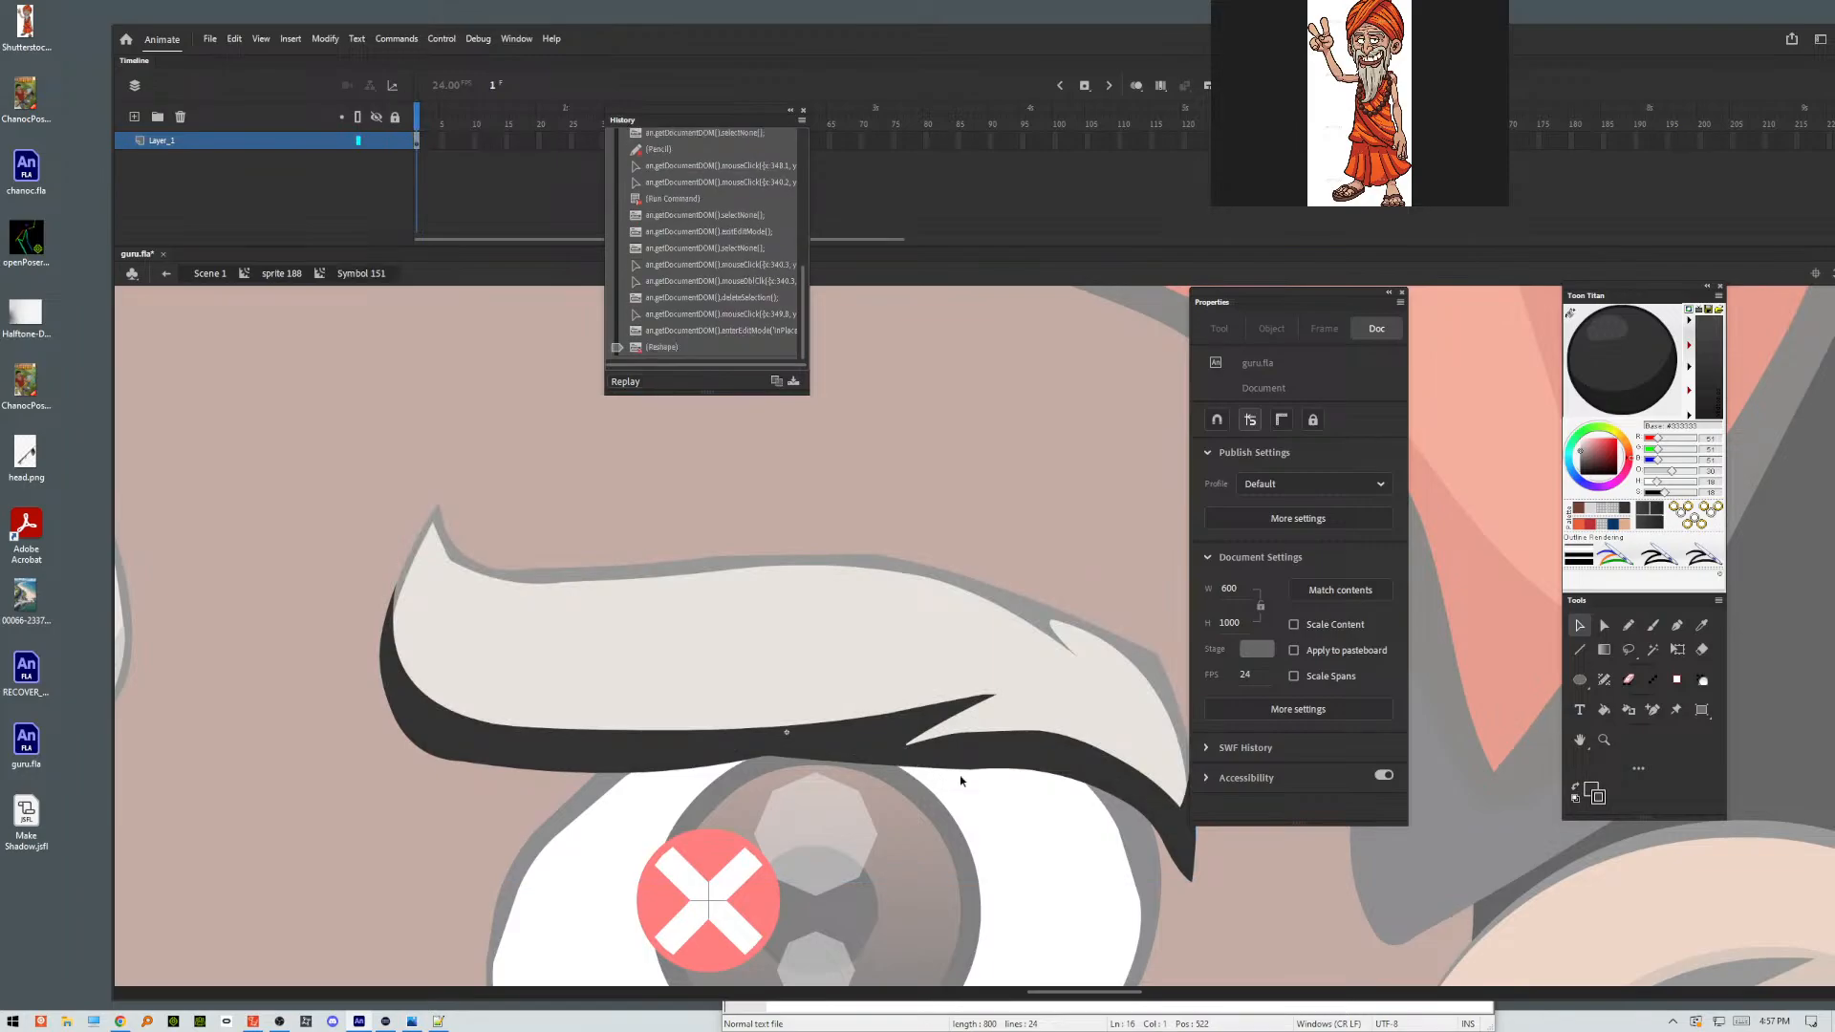
{"action": "double_click", "coordinate": [1060, 867]}
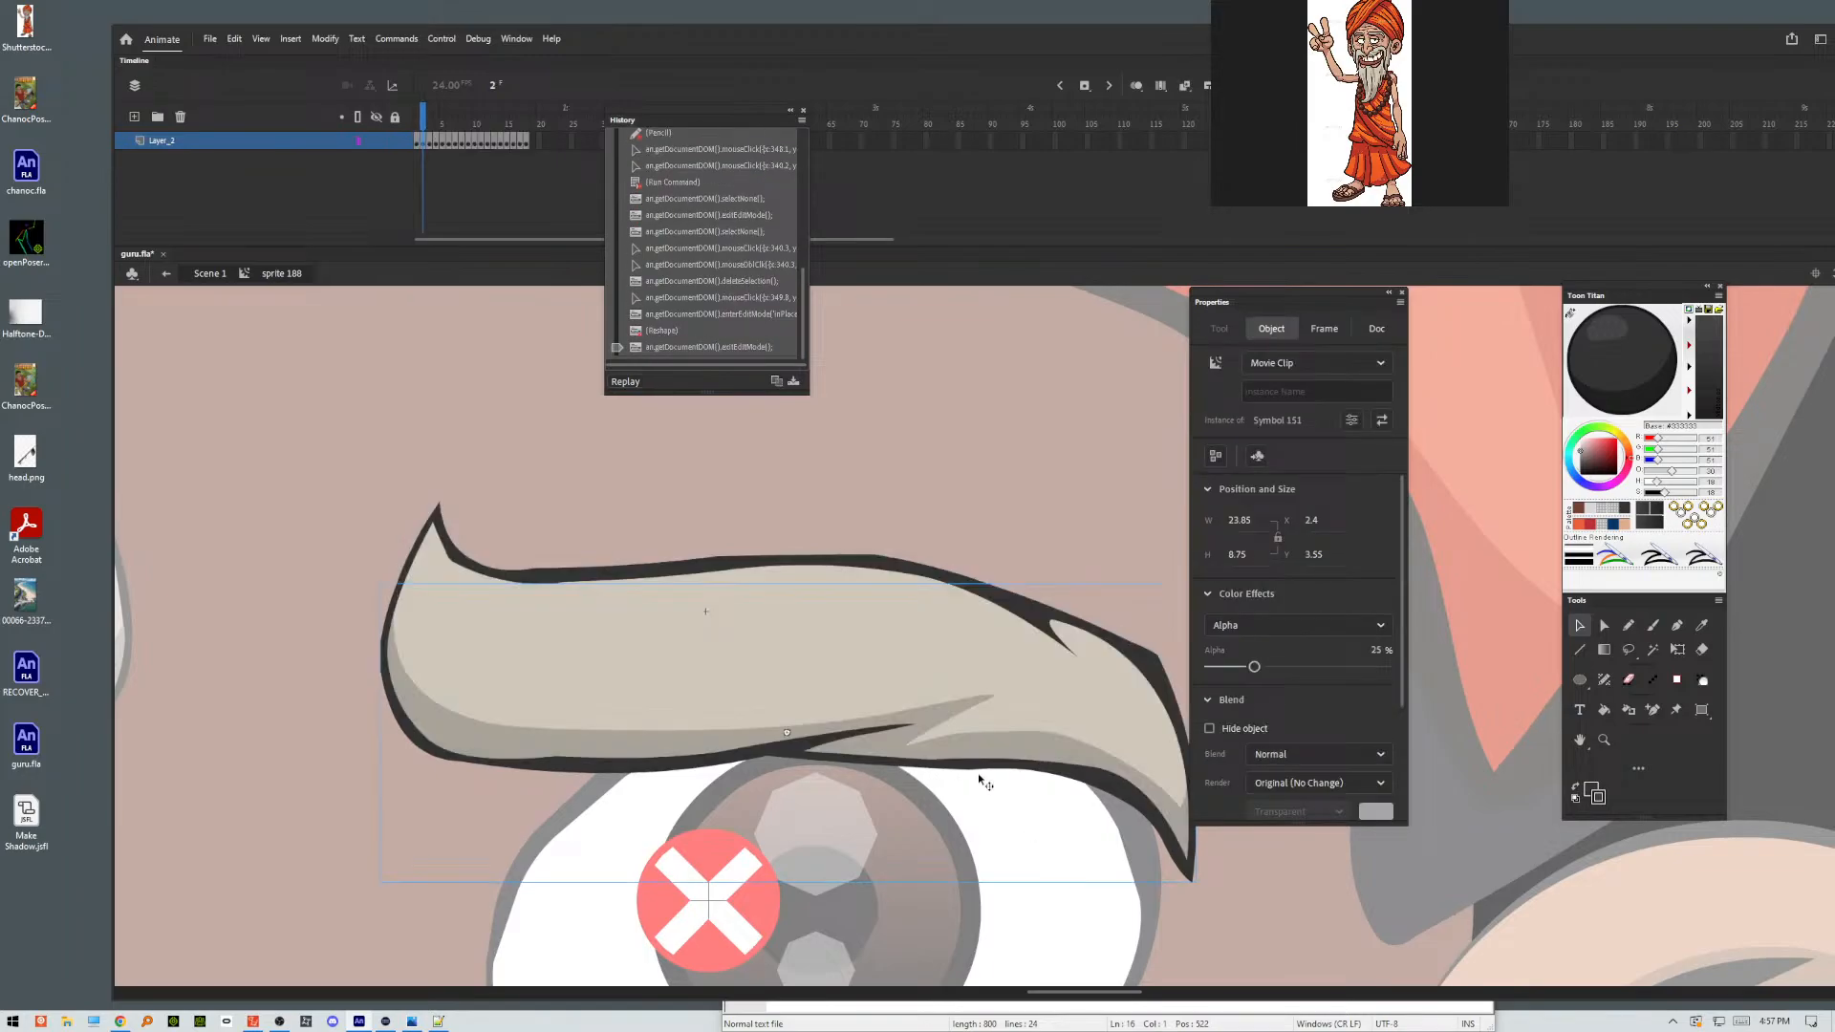
{"action": "double_click", "coordinate": [950, 711]}
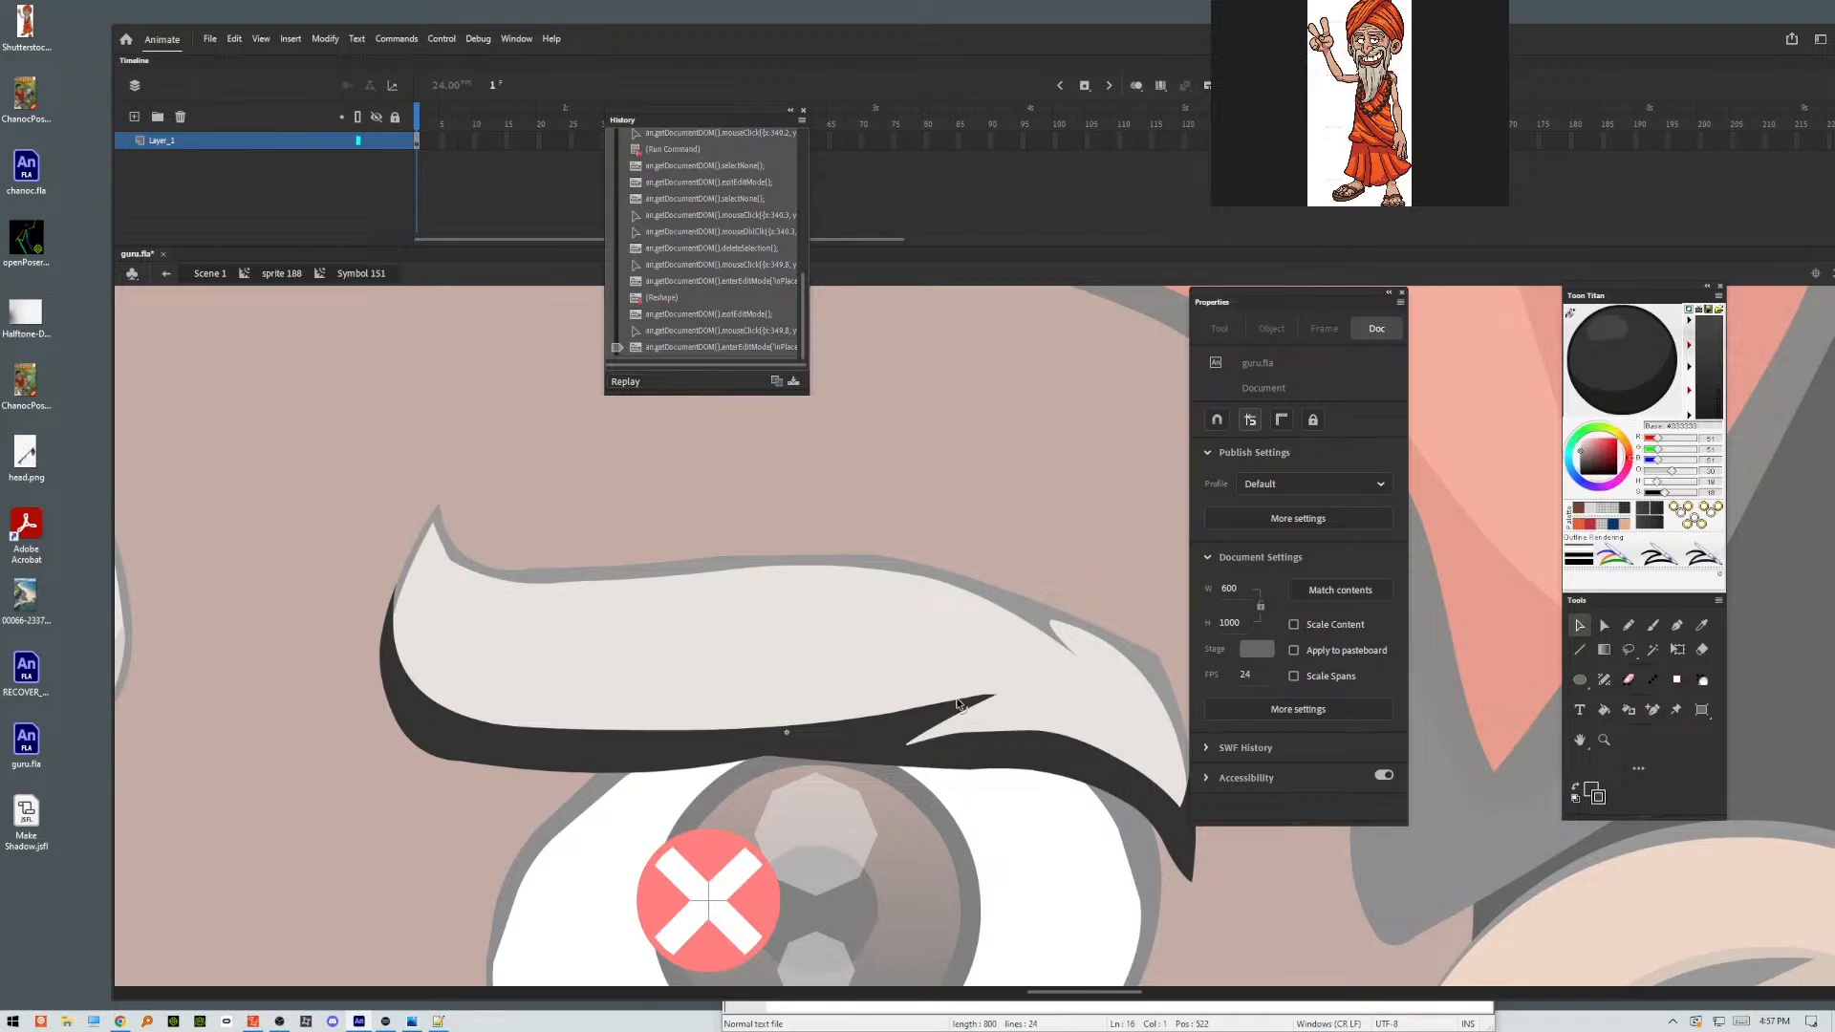
{"action": "mouse_move", "coordinate": [990, 707]}
{"action": "left_mouse_down"}
{"action": "mouse_move", "coordinate": [1024, 687]}
{"action": "mouse_move", "coordinate": [985, 702]}
{"action": "left_mouse_up"}
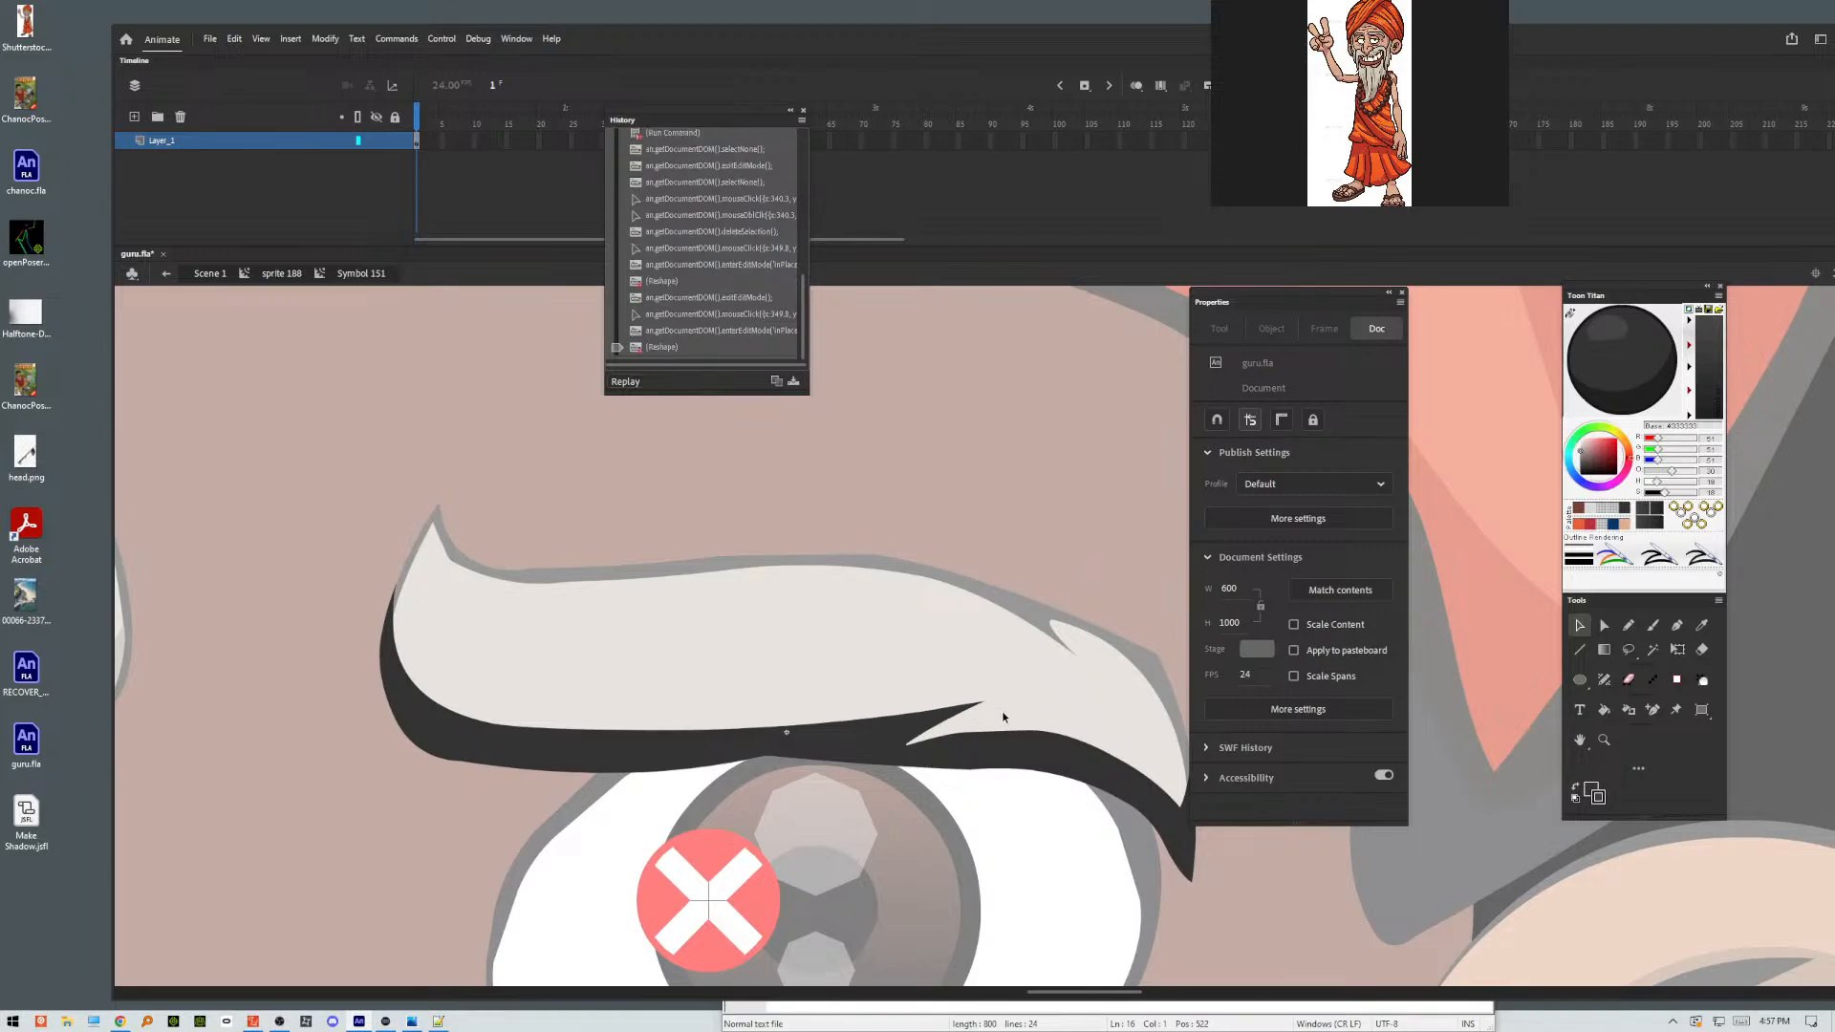
{"action": "double_click", "coordinate": [977, 840]}
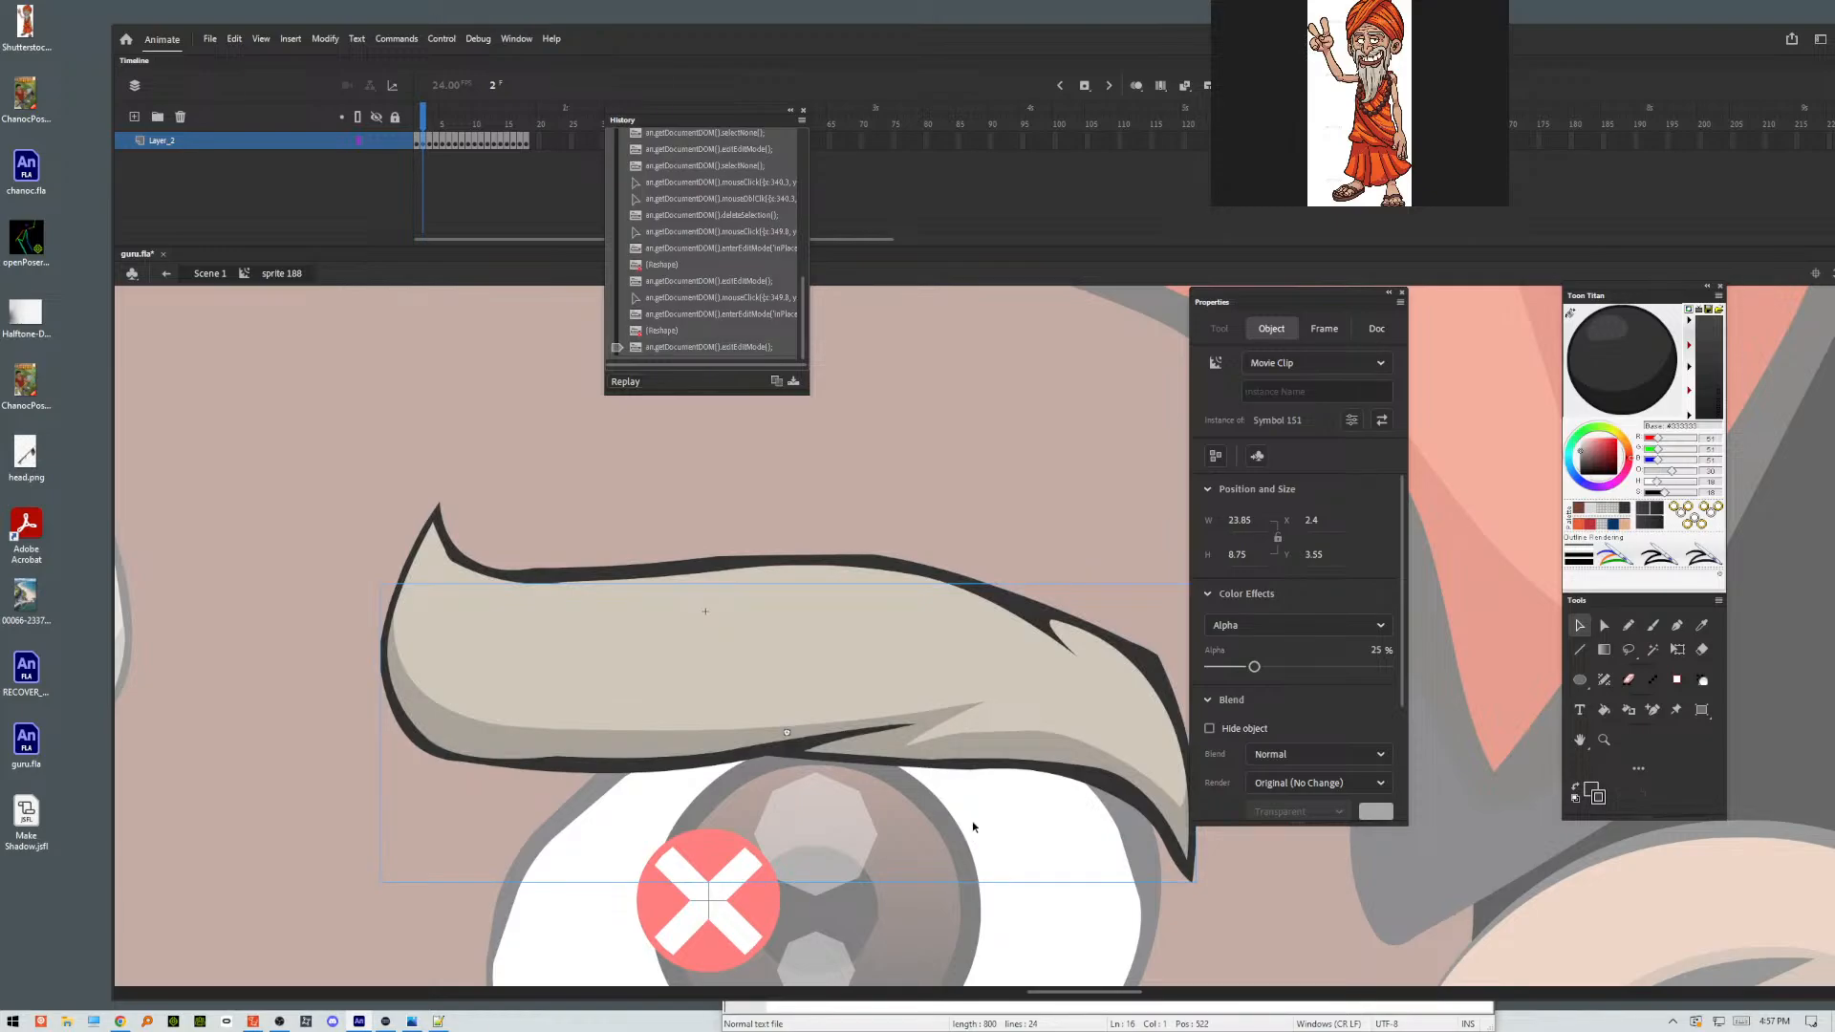
Switch to the Everything file search and search for WindowSWF.
{"action": "left_click", "coordinate": [15, 1022]}
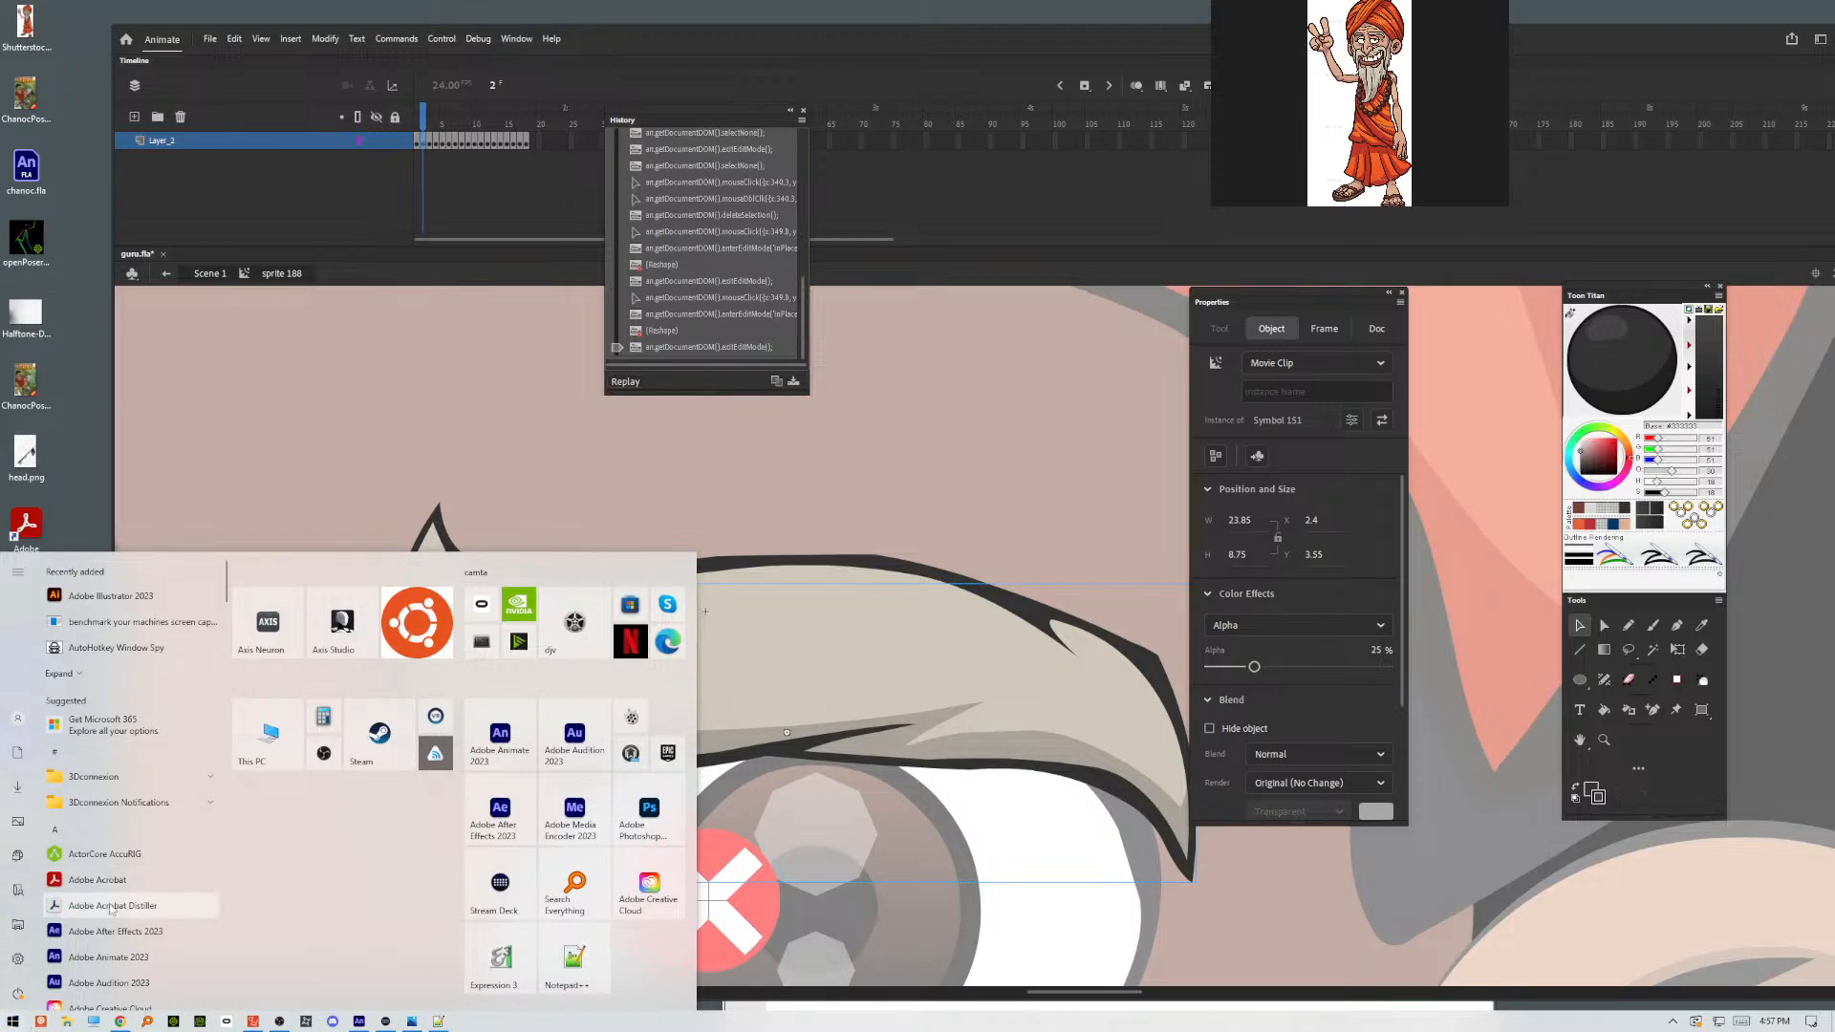
{"action": "left_click", "coordinate": [149, 1026]}
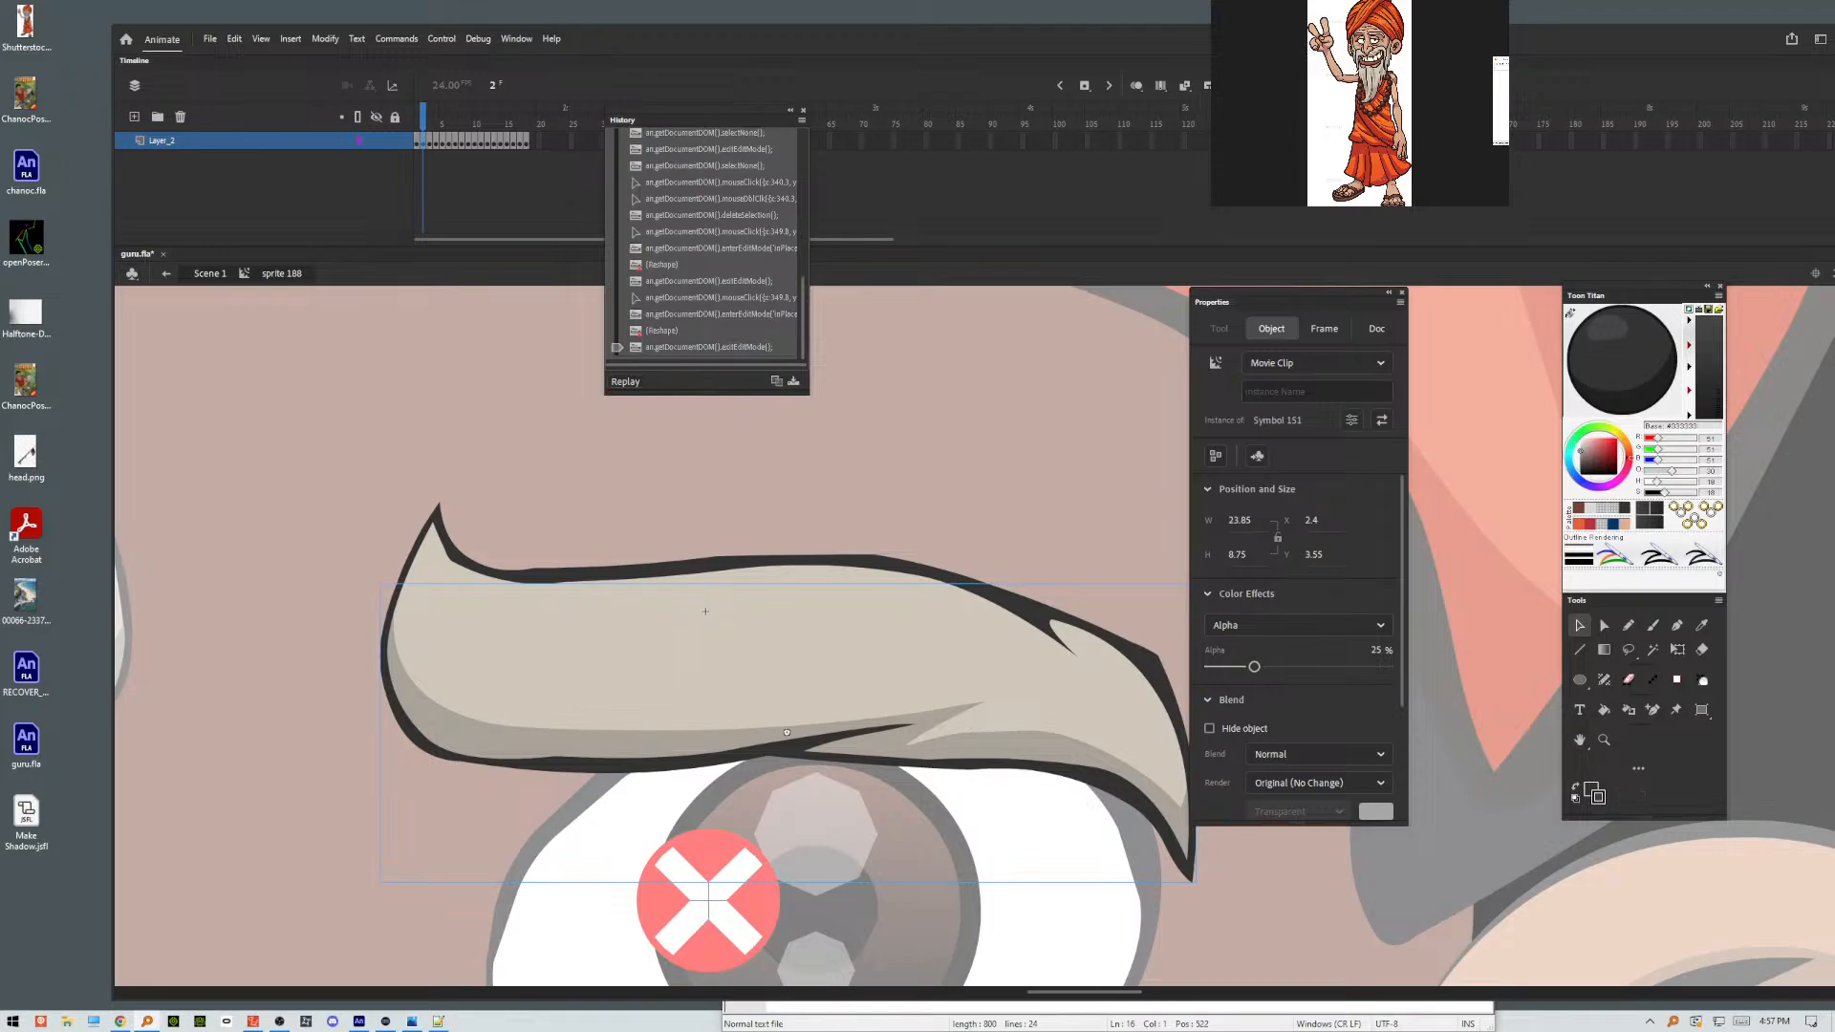
{"action": "left_click_drag", "start_coordinate": [1701, 0], "coordinate": [1126, 396]}
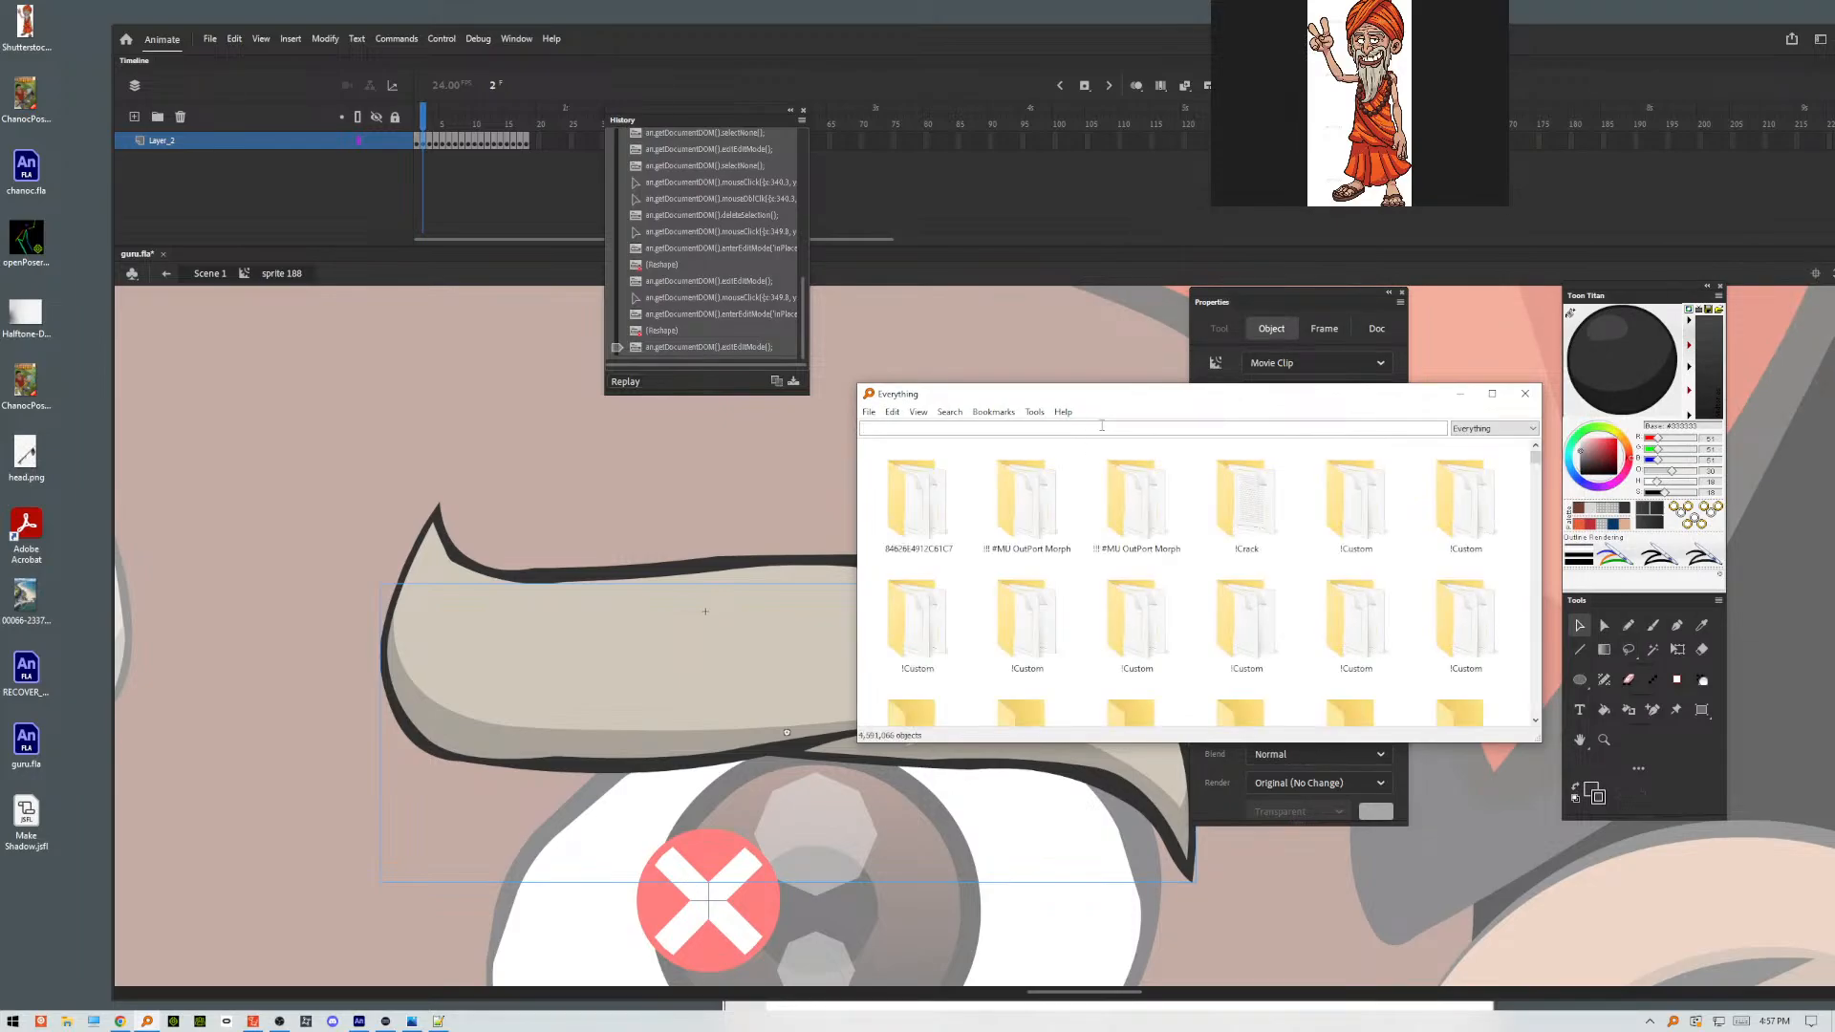
{"action": "type", "text": "Windiw"}
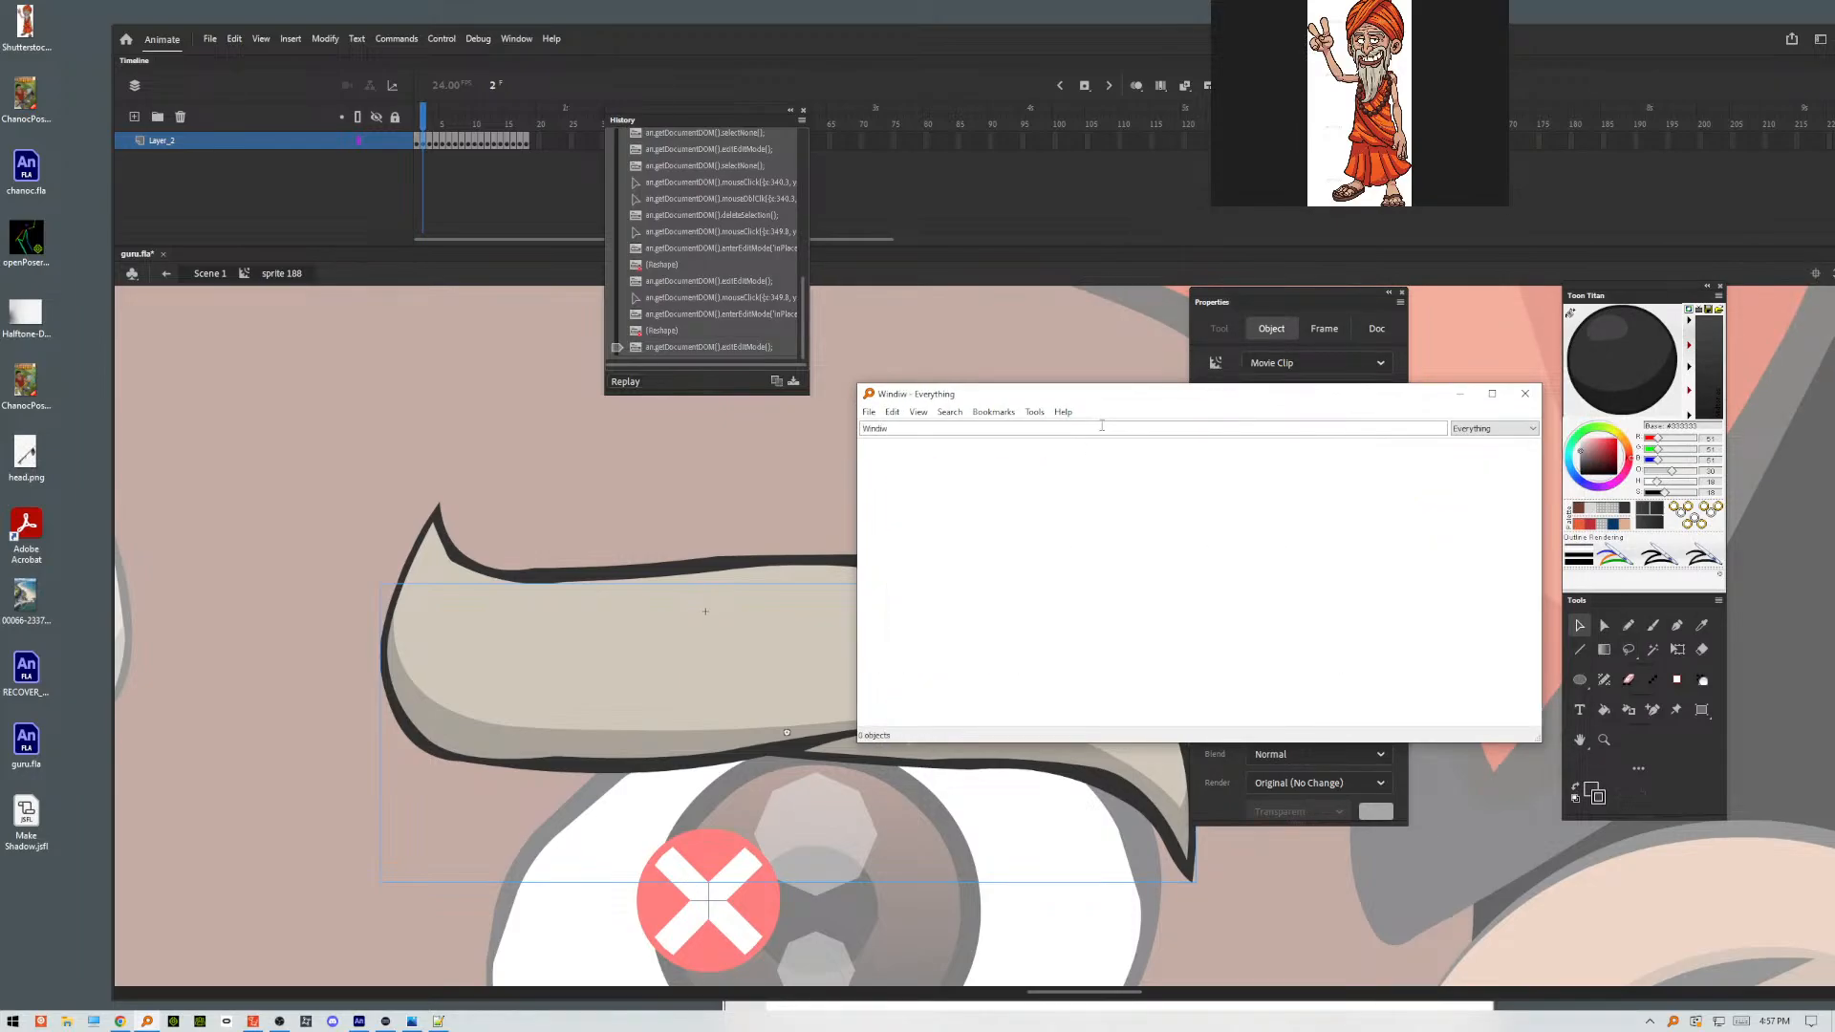
{"action": "type", "text": "SWF"}
{"action": "key", "text": "BackSpace"}
{"action": "key", "text": "BackSpace"}
{"action": "key", "text": "BackSpace"}
{"action": "key", "text": "BackSpace"}
{"action": "type", "text": "o"}
{"action": "key", "text": "BackSpace"}
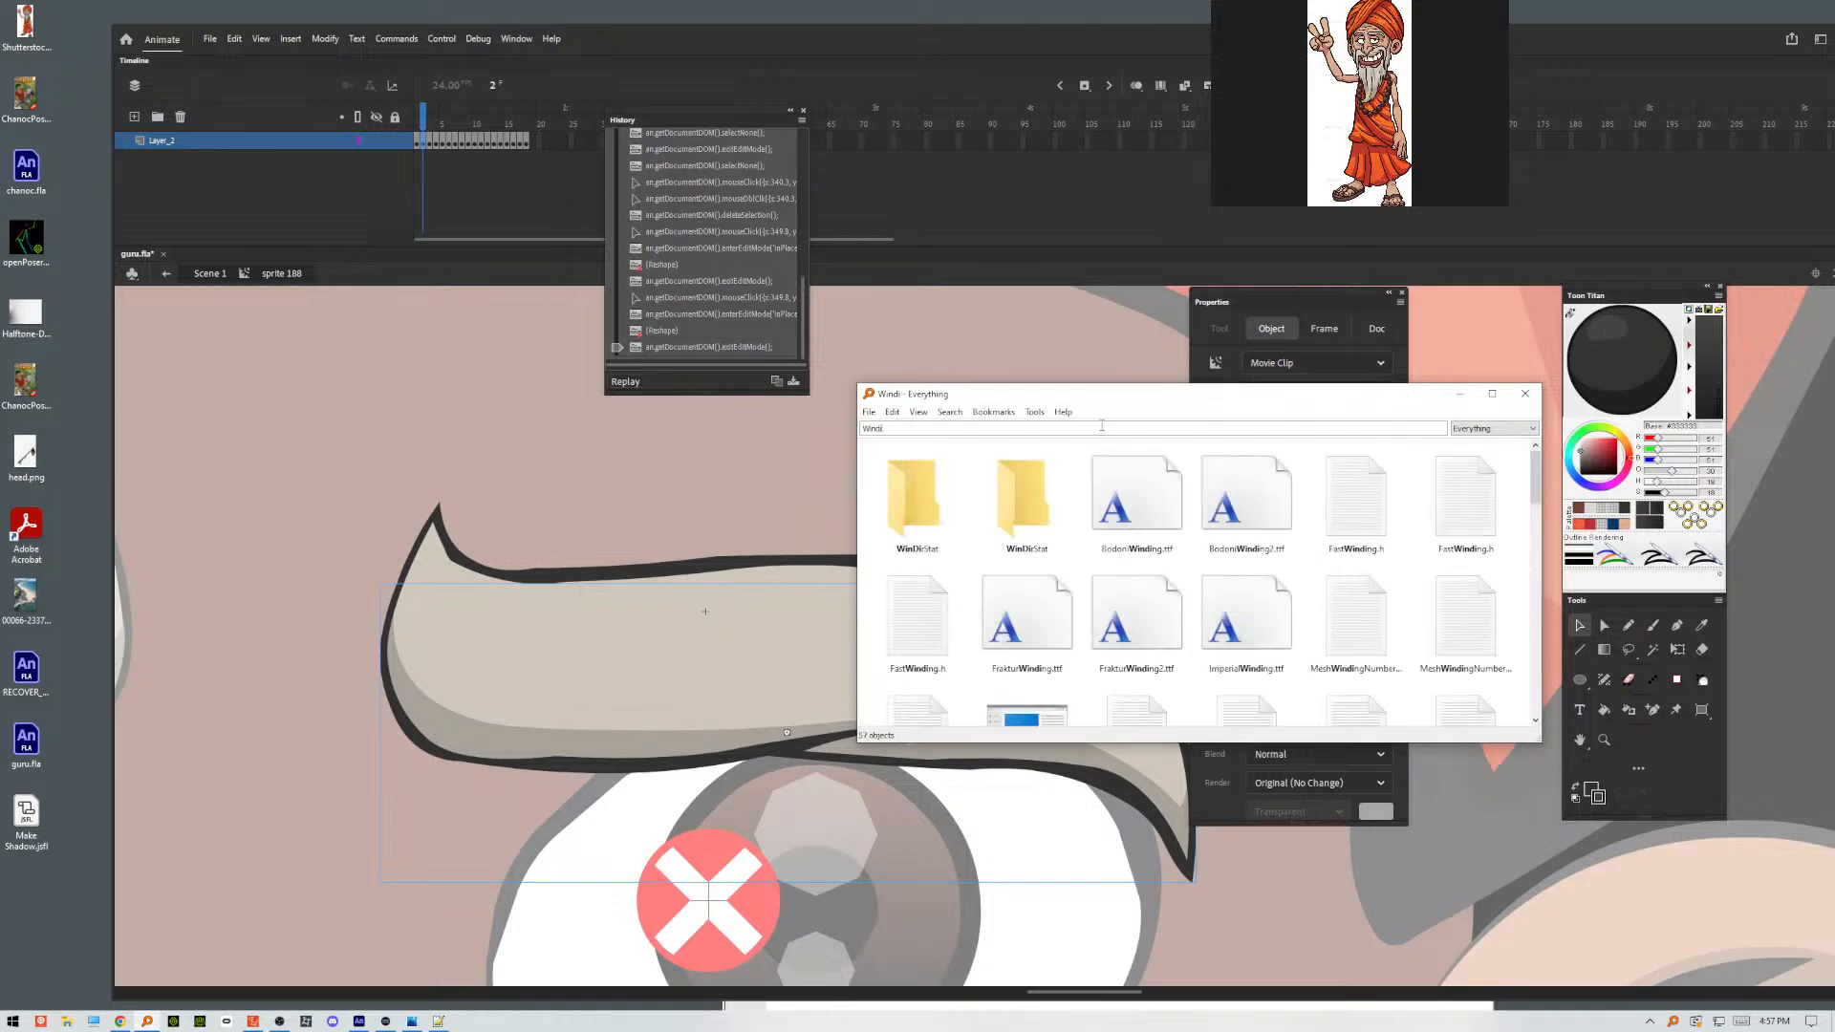
{"action": "type", "text": "ow"}
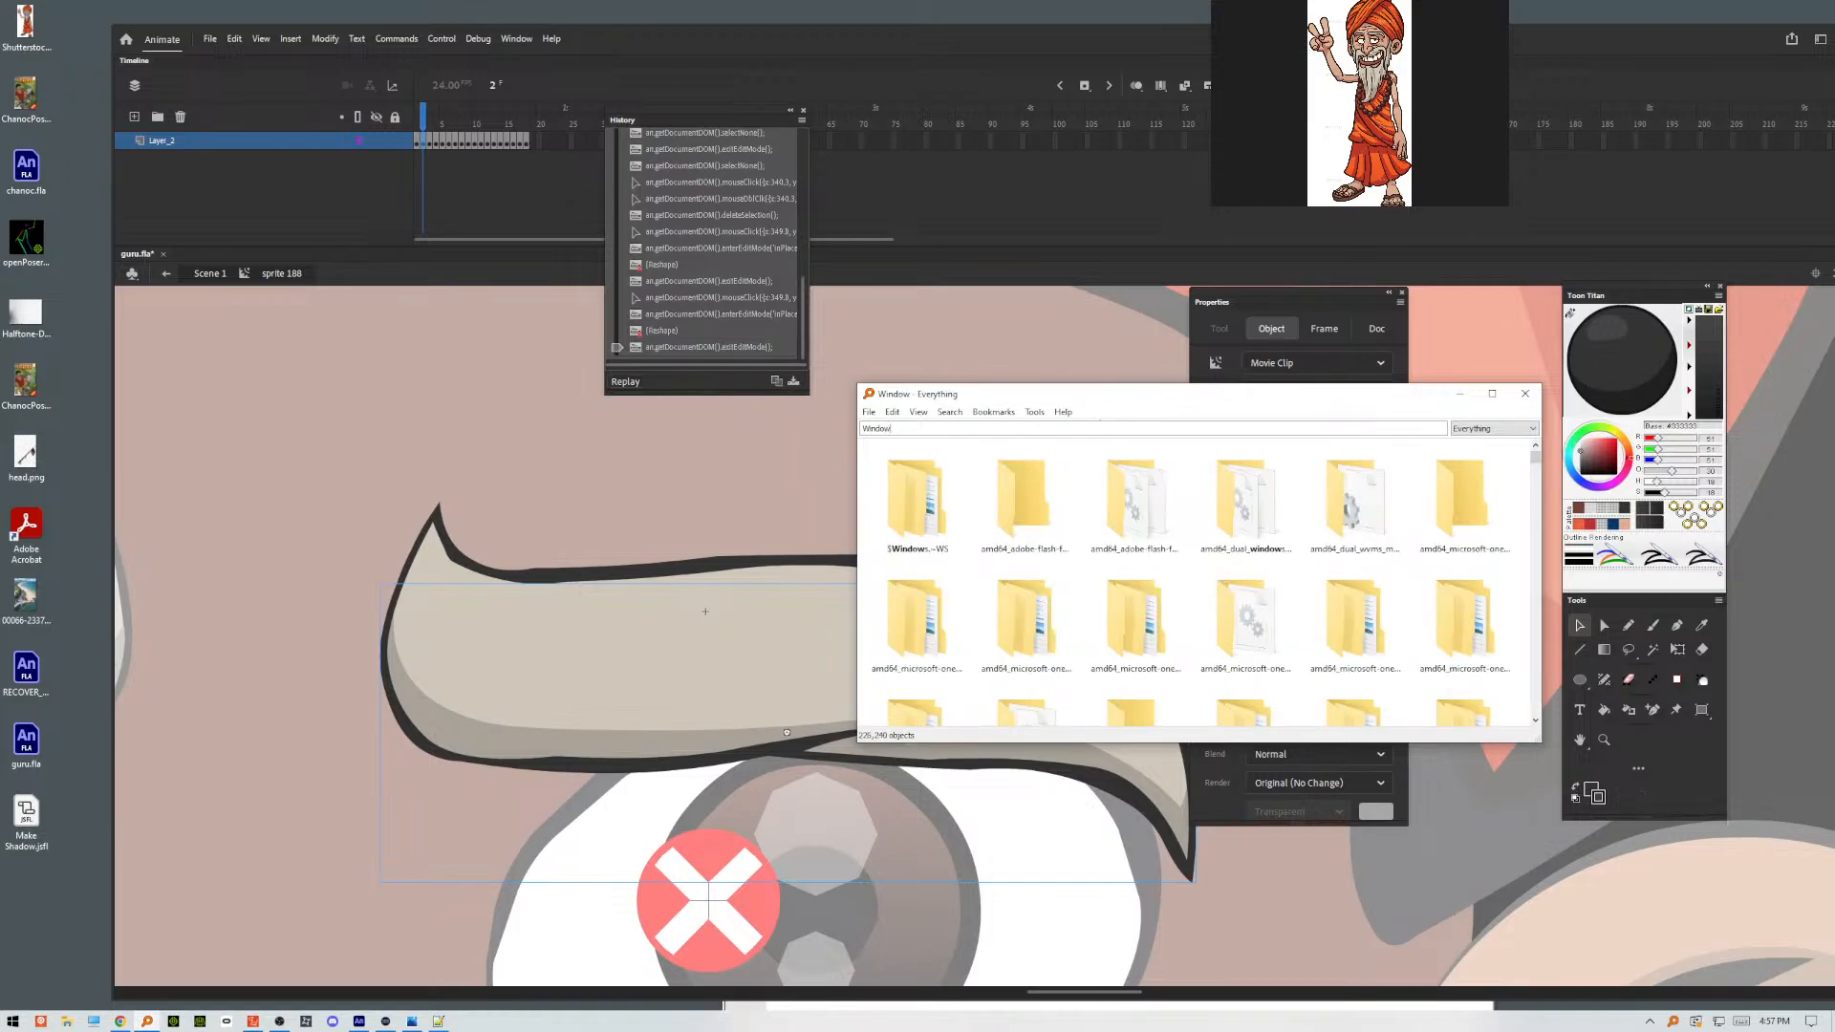
{"action": "type", "text": "SWF"}
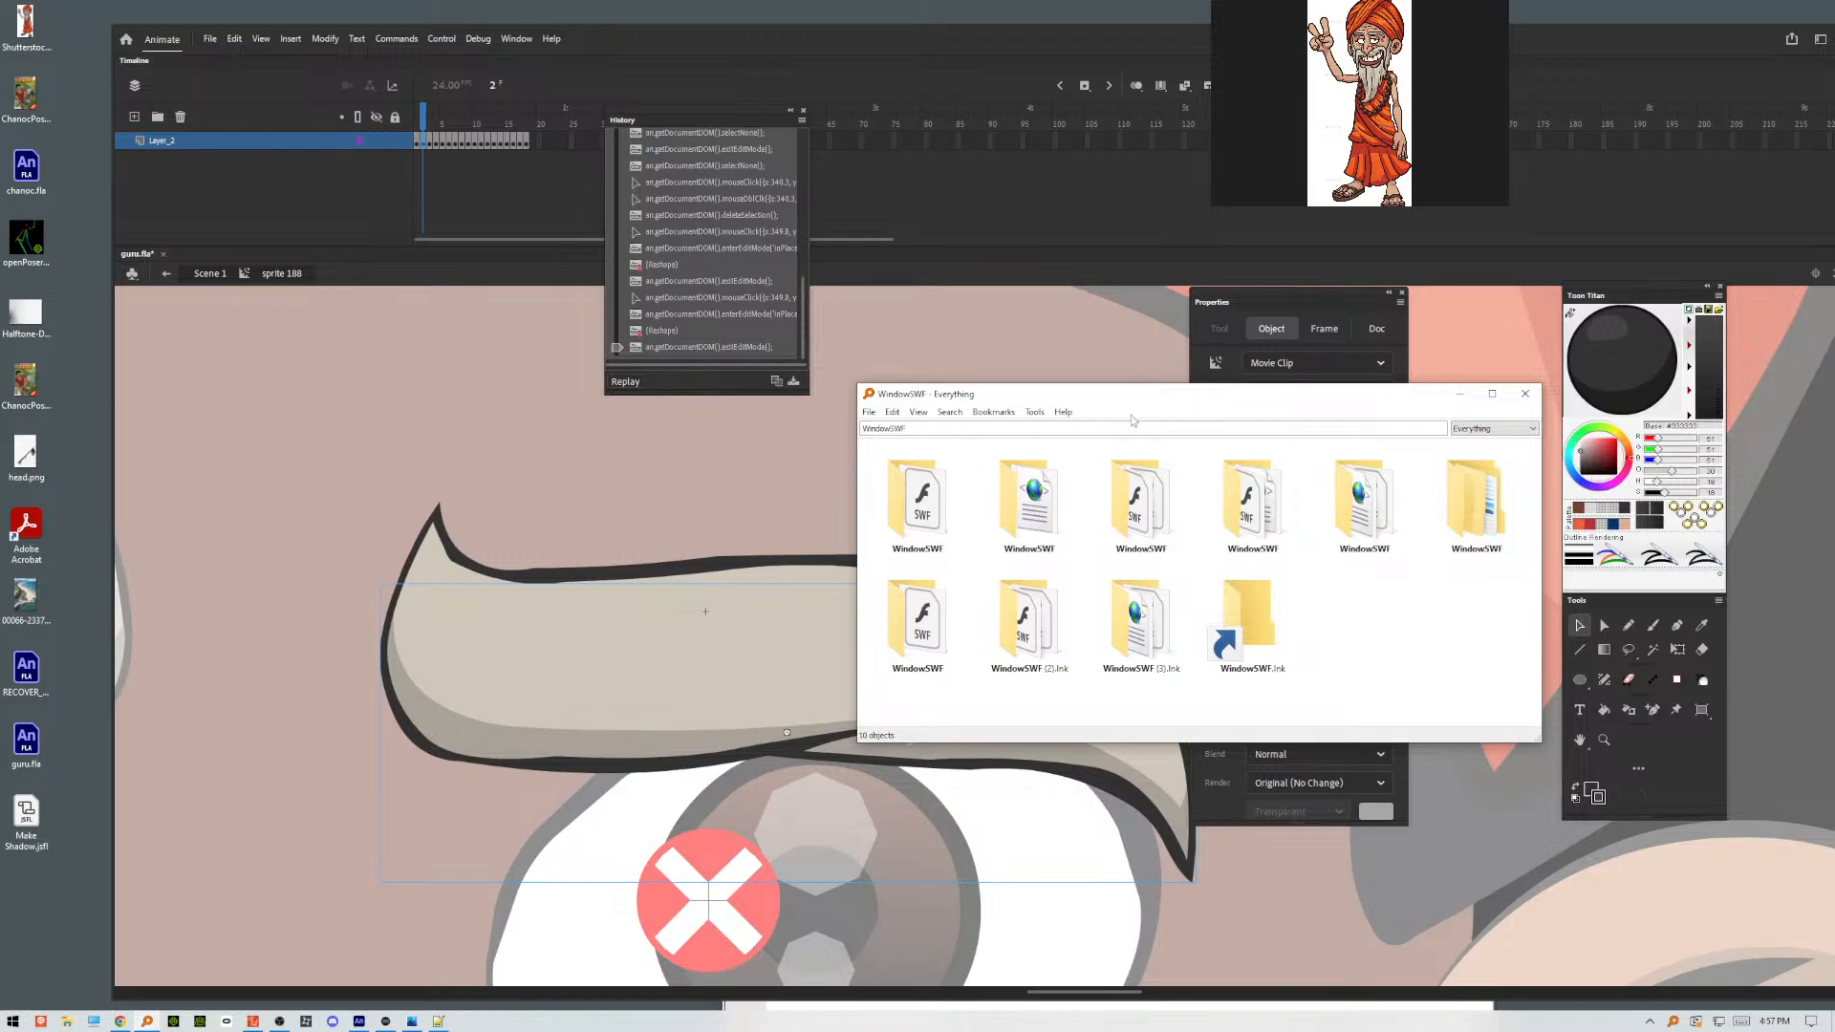
Show the results in Details view, open the Animate 2023 WindowSWF folder, and go to the neighbouring Commands folder in Configuration.
{"action": "right_click", "coordinate": [1449, 626]}
{"action": "mouse_move", "coordinate": [1473, 632]}
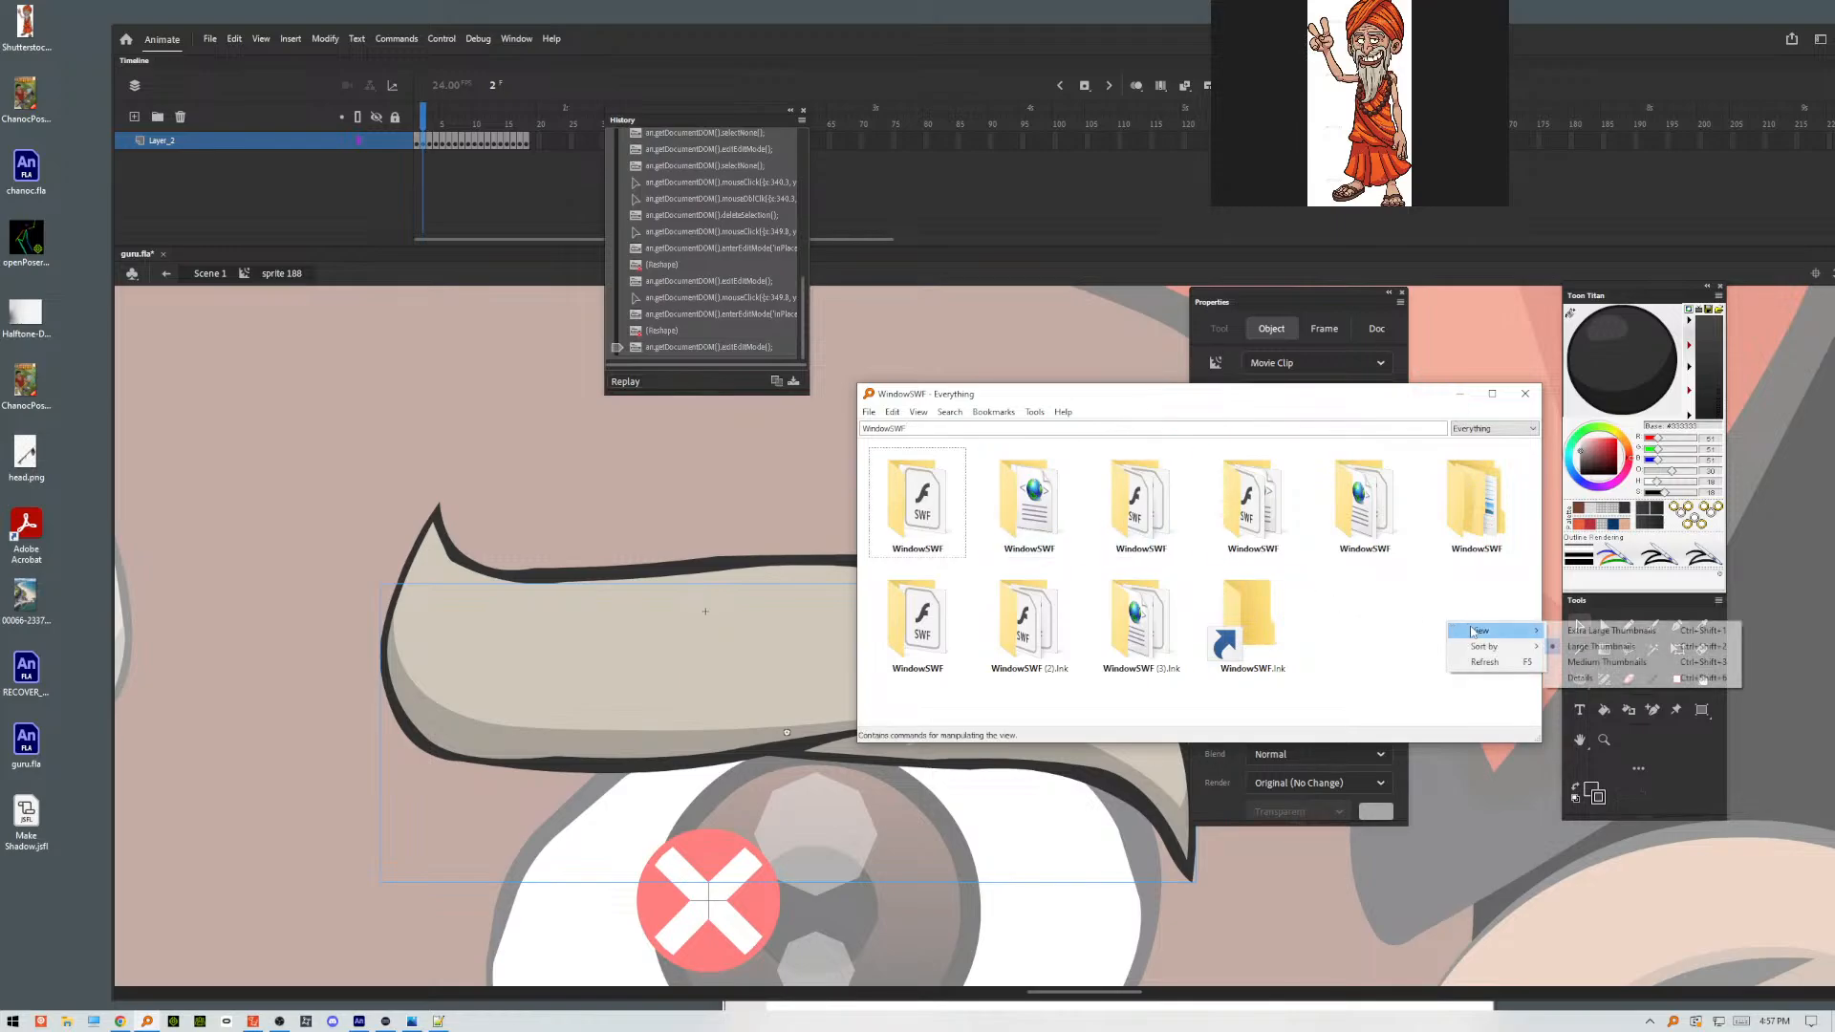
{"action": "left_click", "coordinate": [1615, 678]}
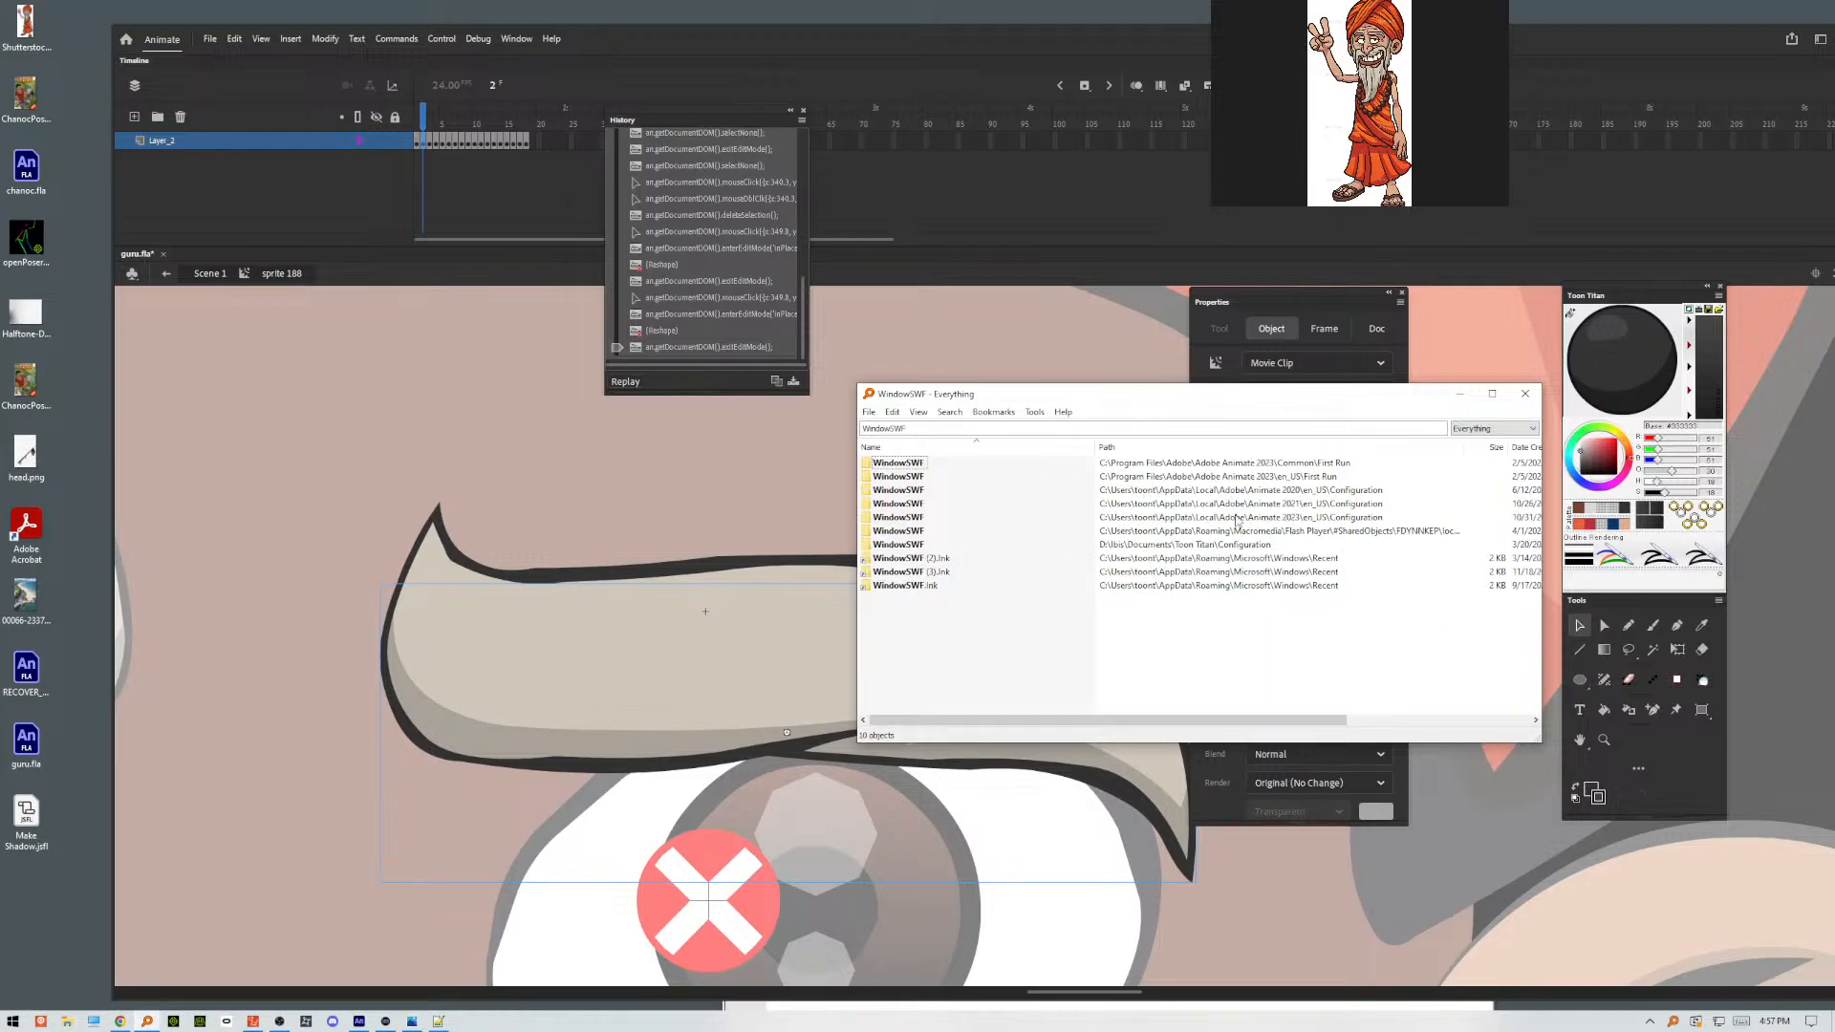
{"action": "left_click", "coordinate": [915, 521]}
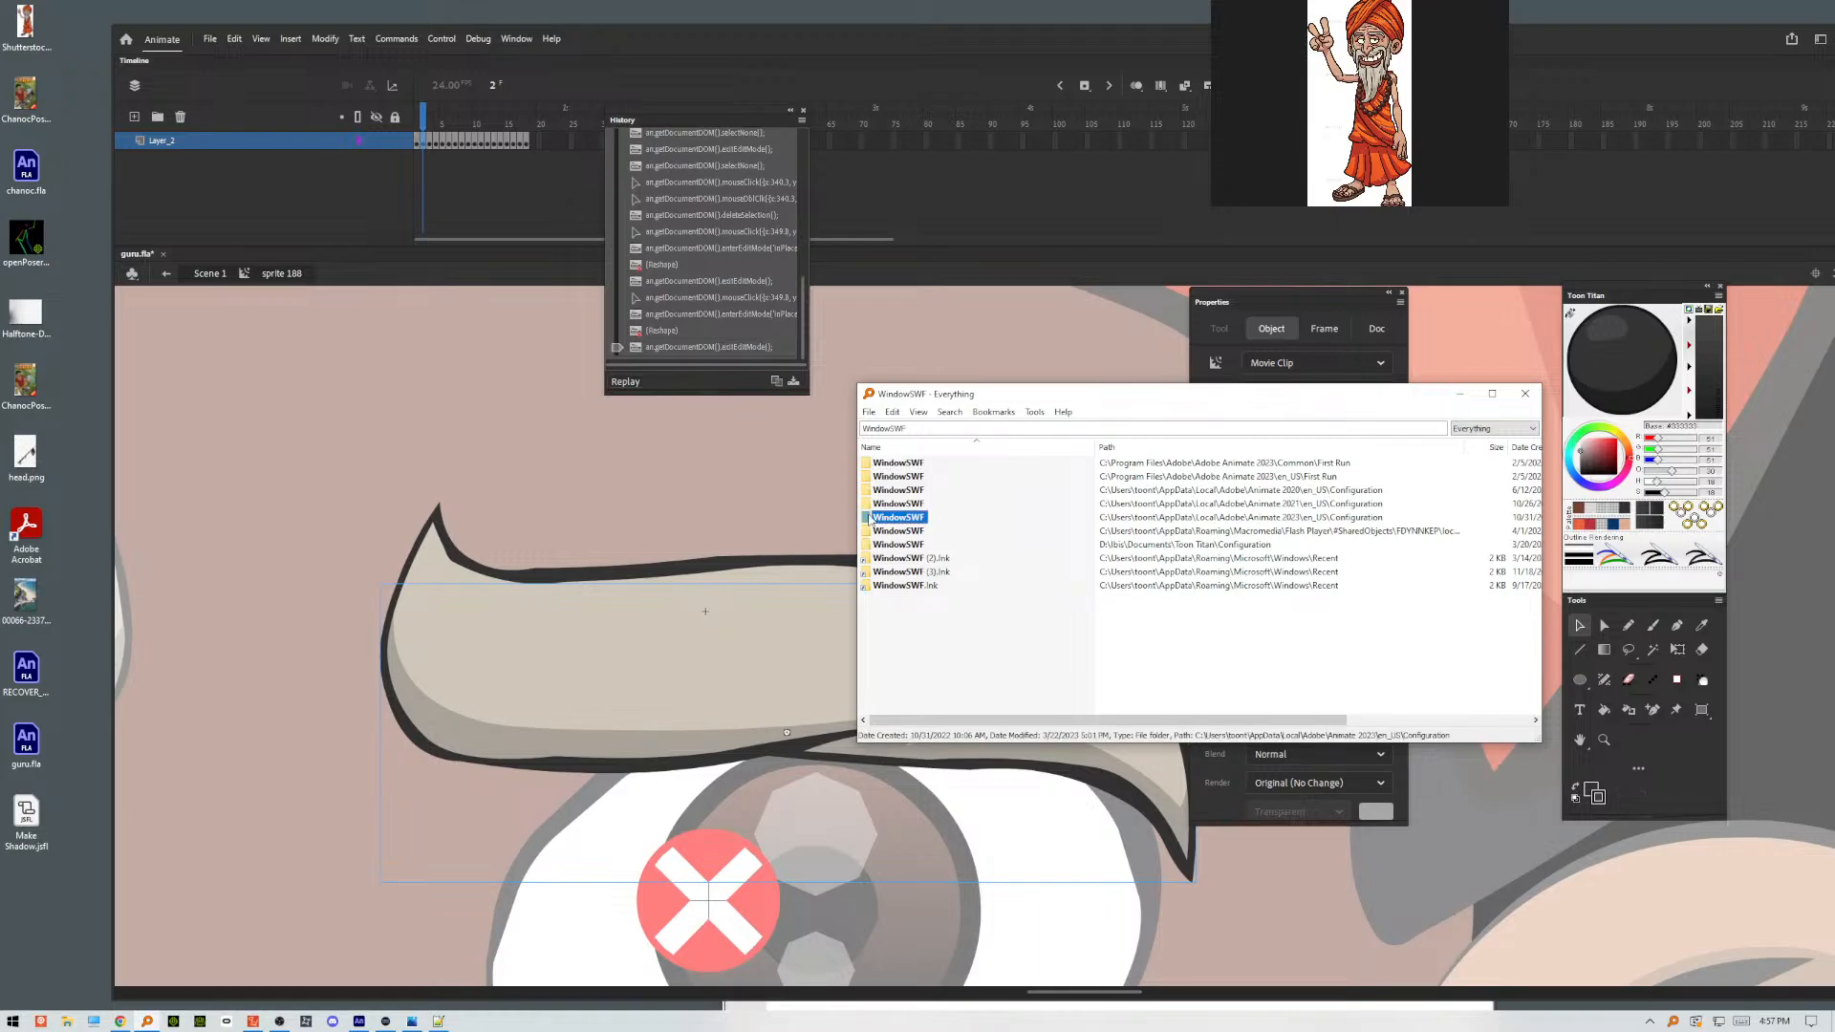
{"action": "double_click", "coordinate": [885, 521]}
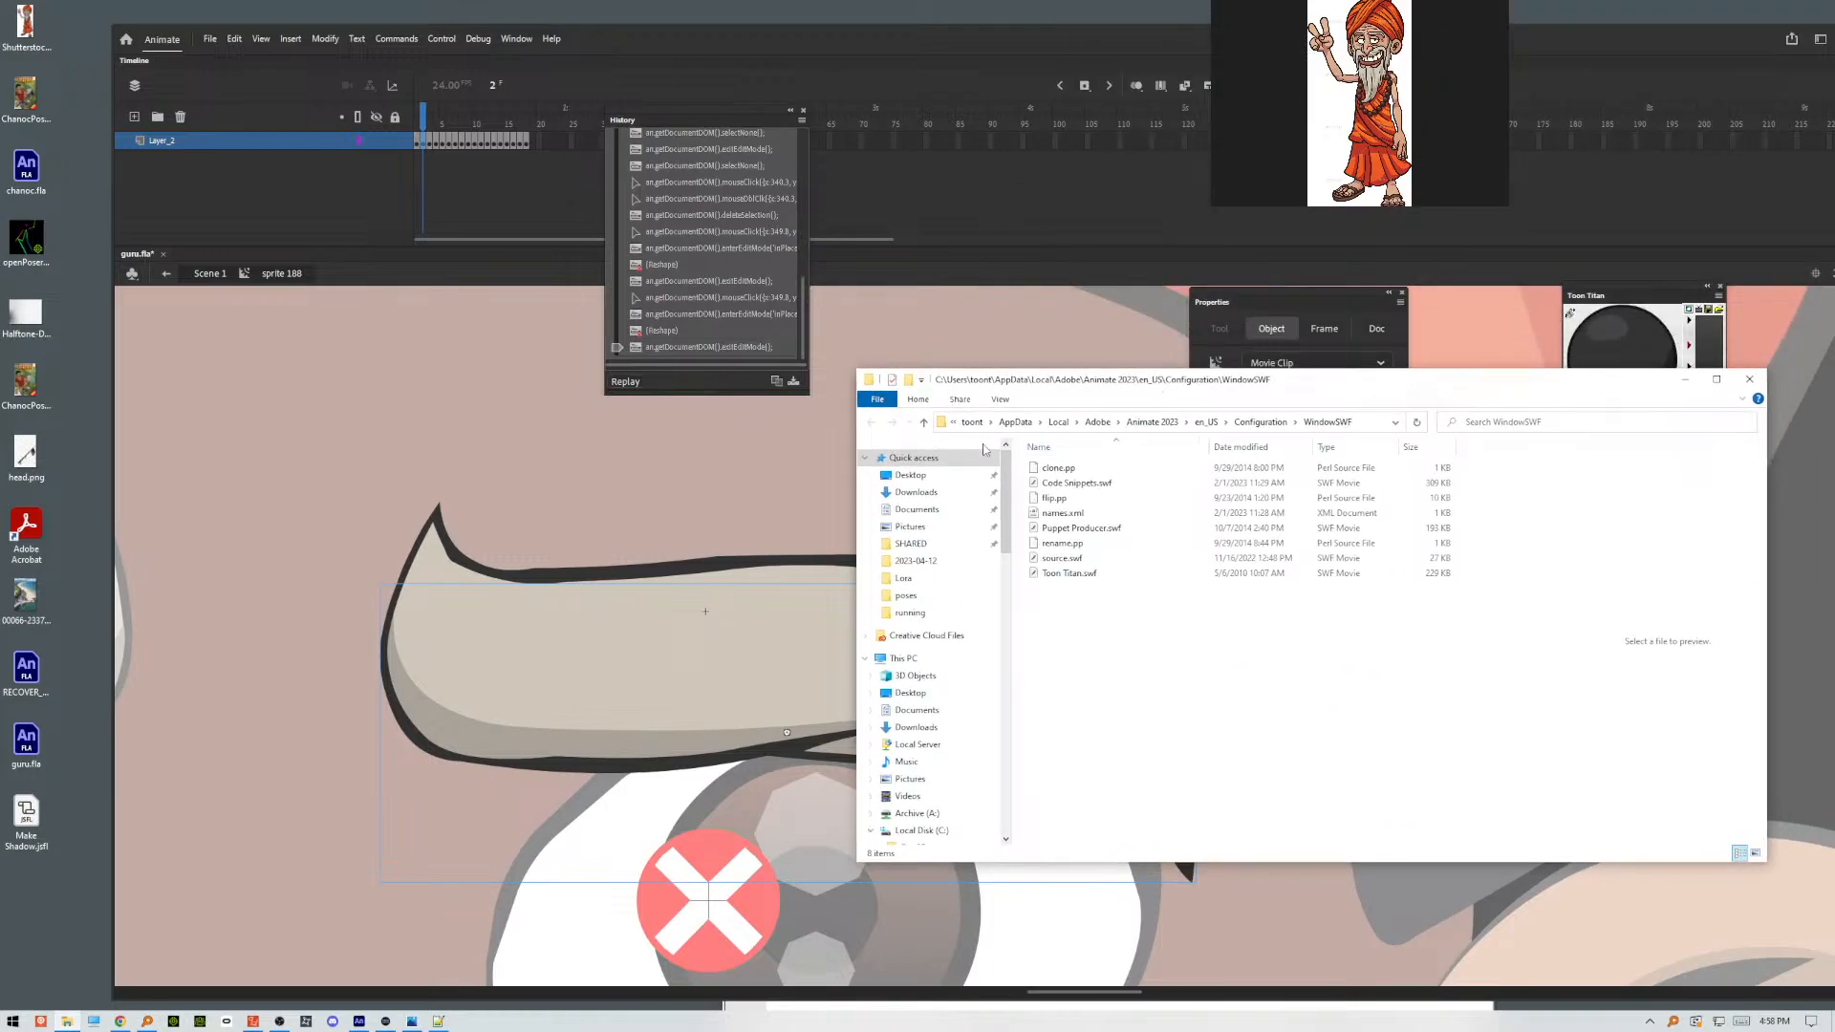
{"action": "left_click", "coordinate": [923, 422]}
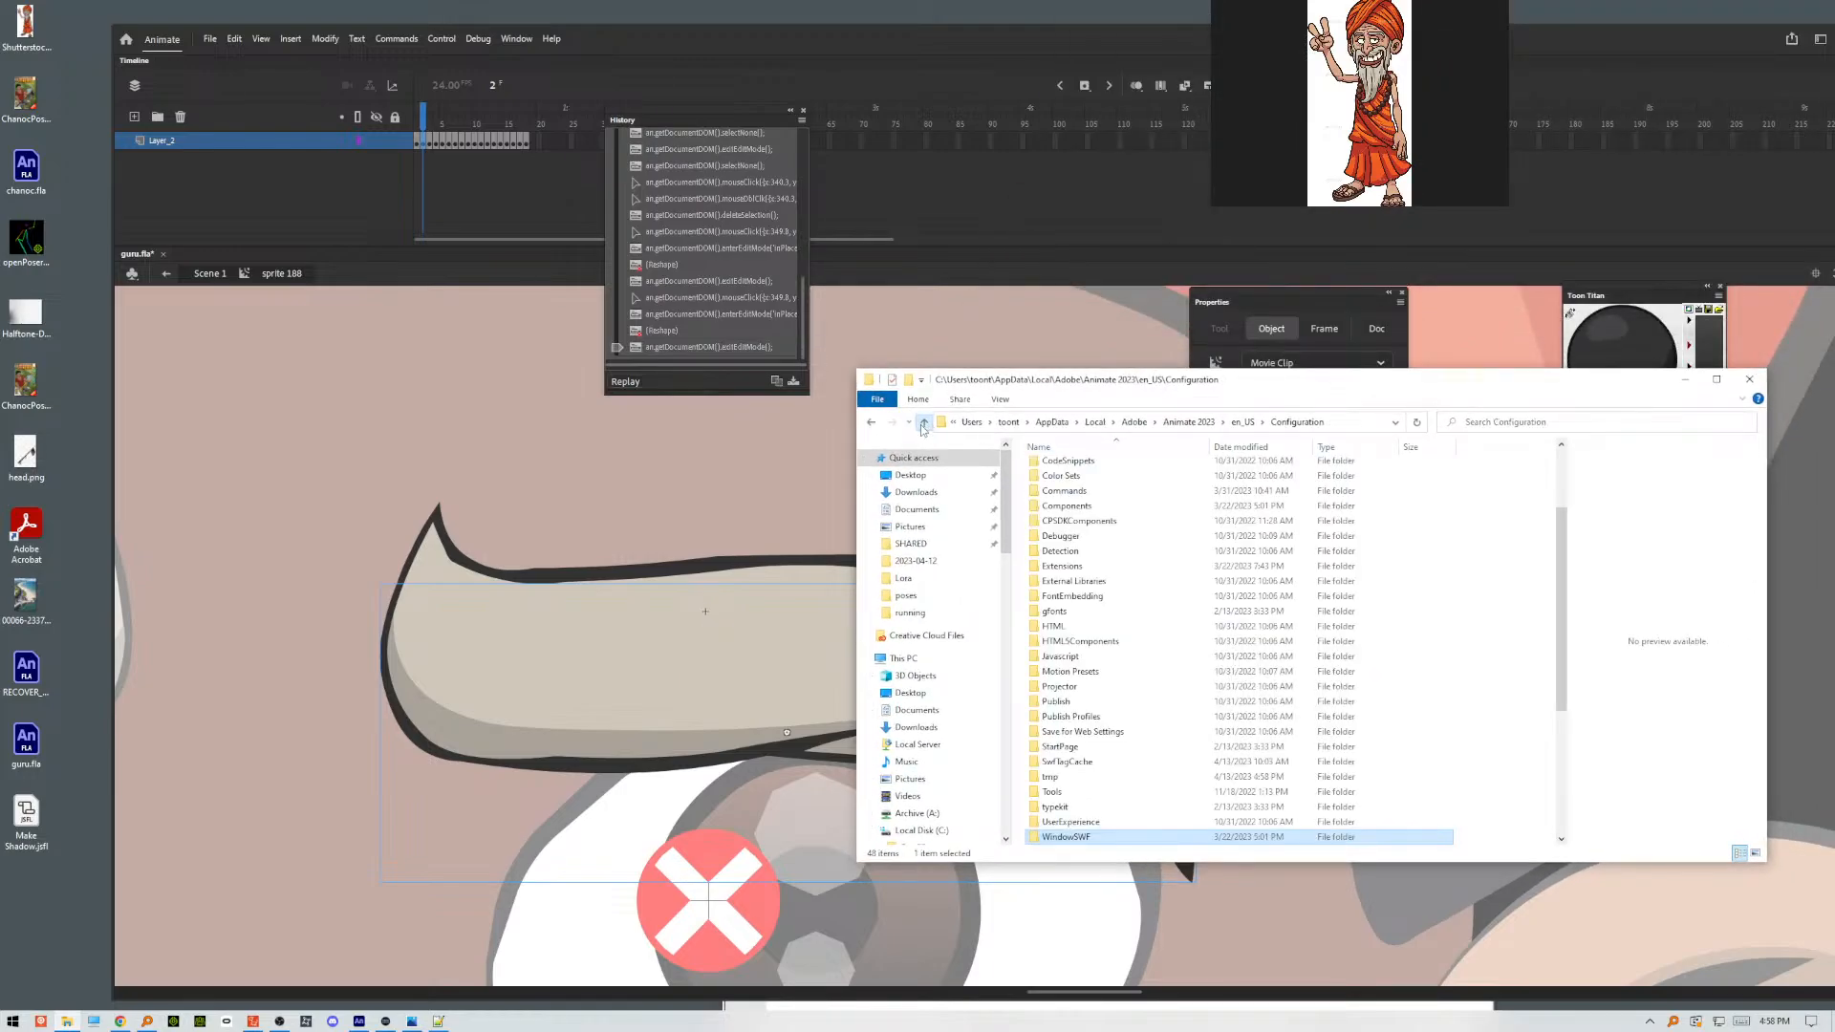
{"action": "double_click", "coordinate": [1110, 492]}
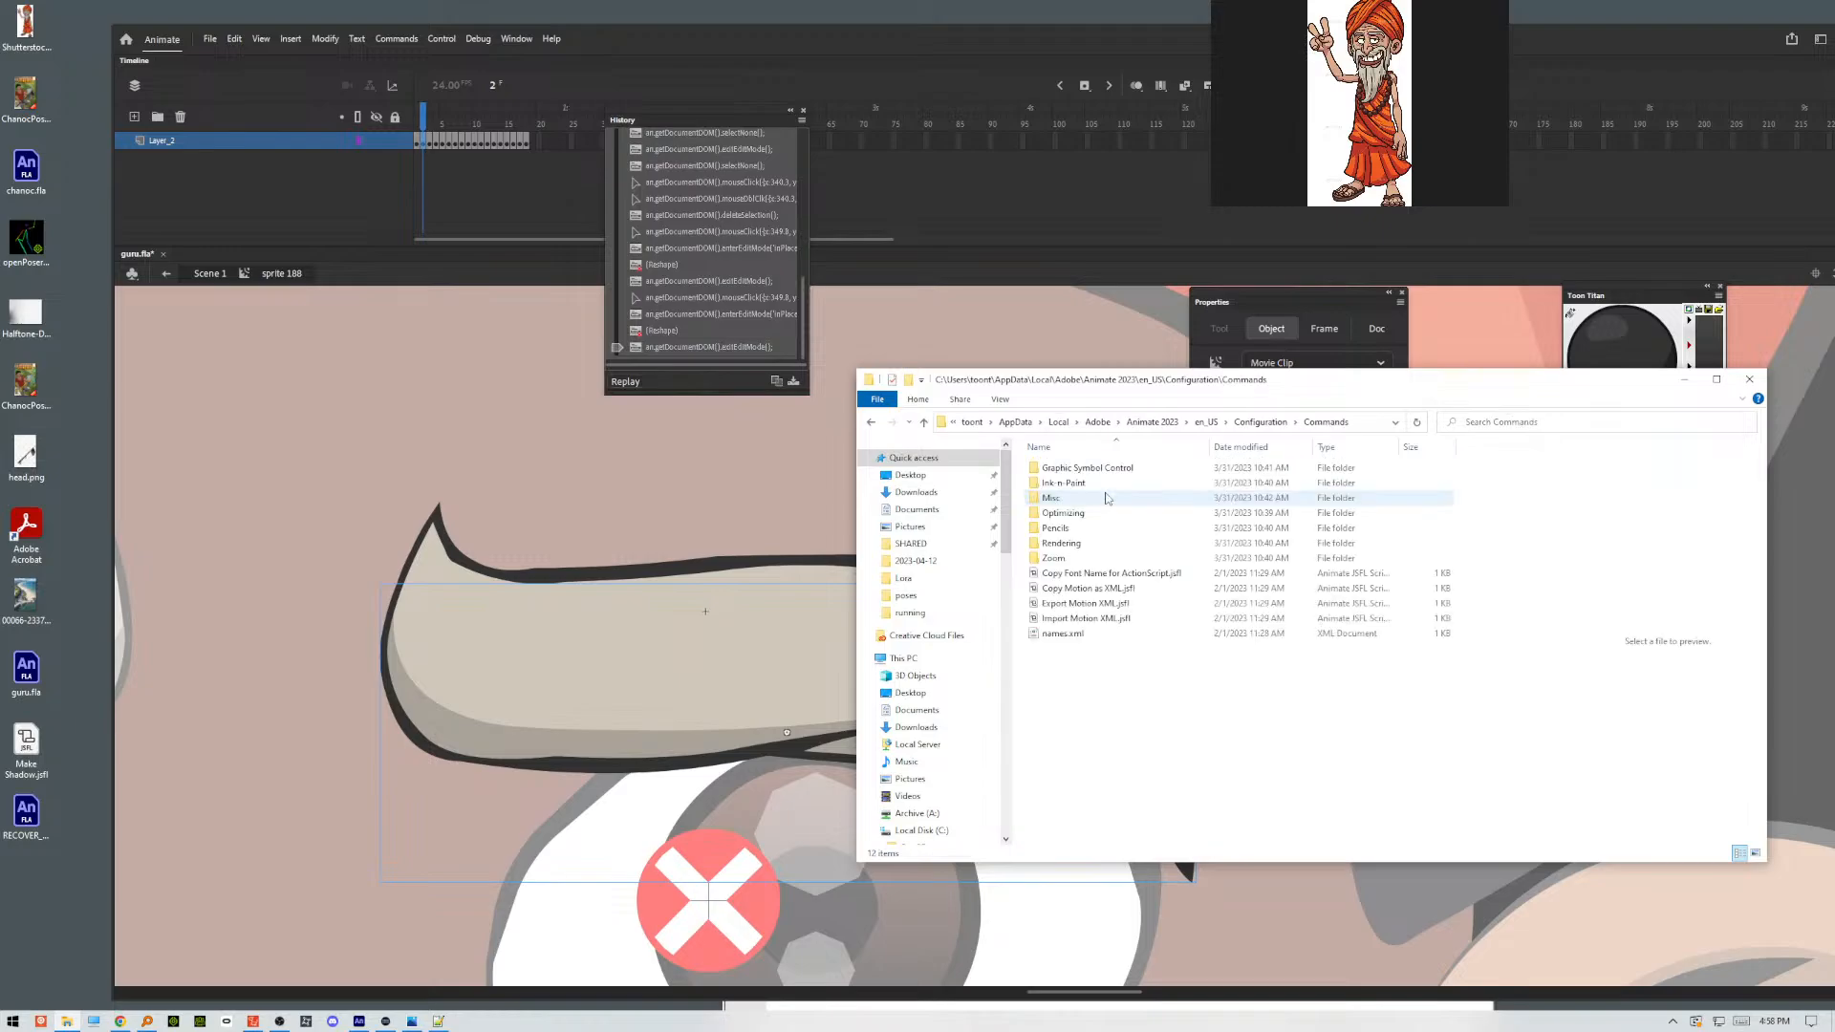
Copy Make Shadow.jsfl from the desktop into the Animate Commands folder and close the folder and search windows.
{"action": "left_click_drag", "start_coordinate": [26, 740], "coordinate": [1097, 756]}
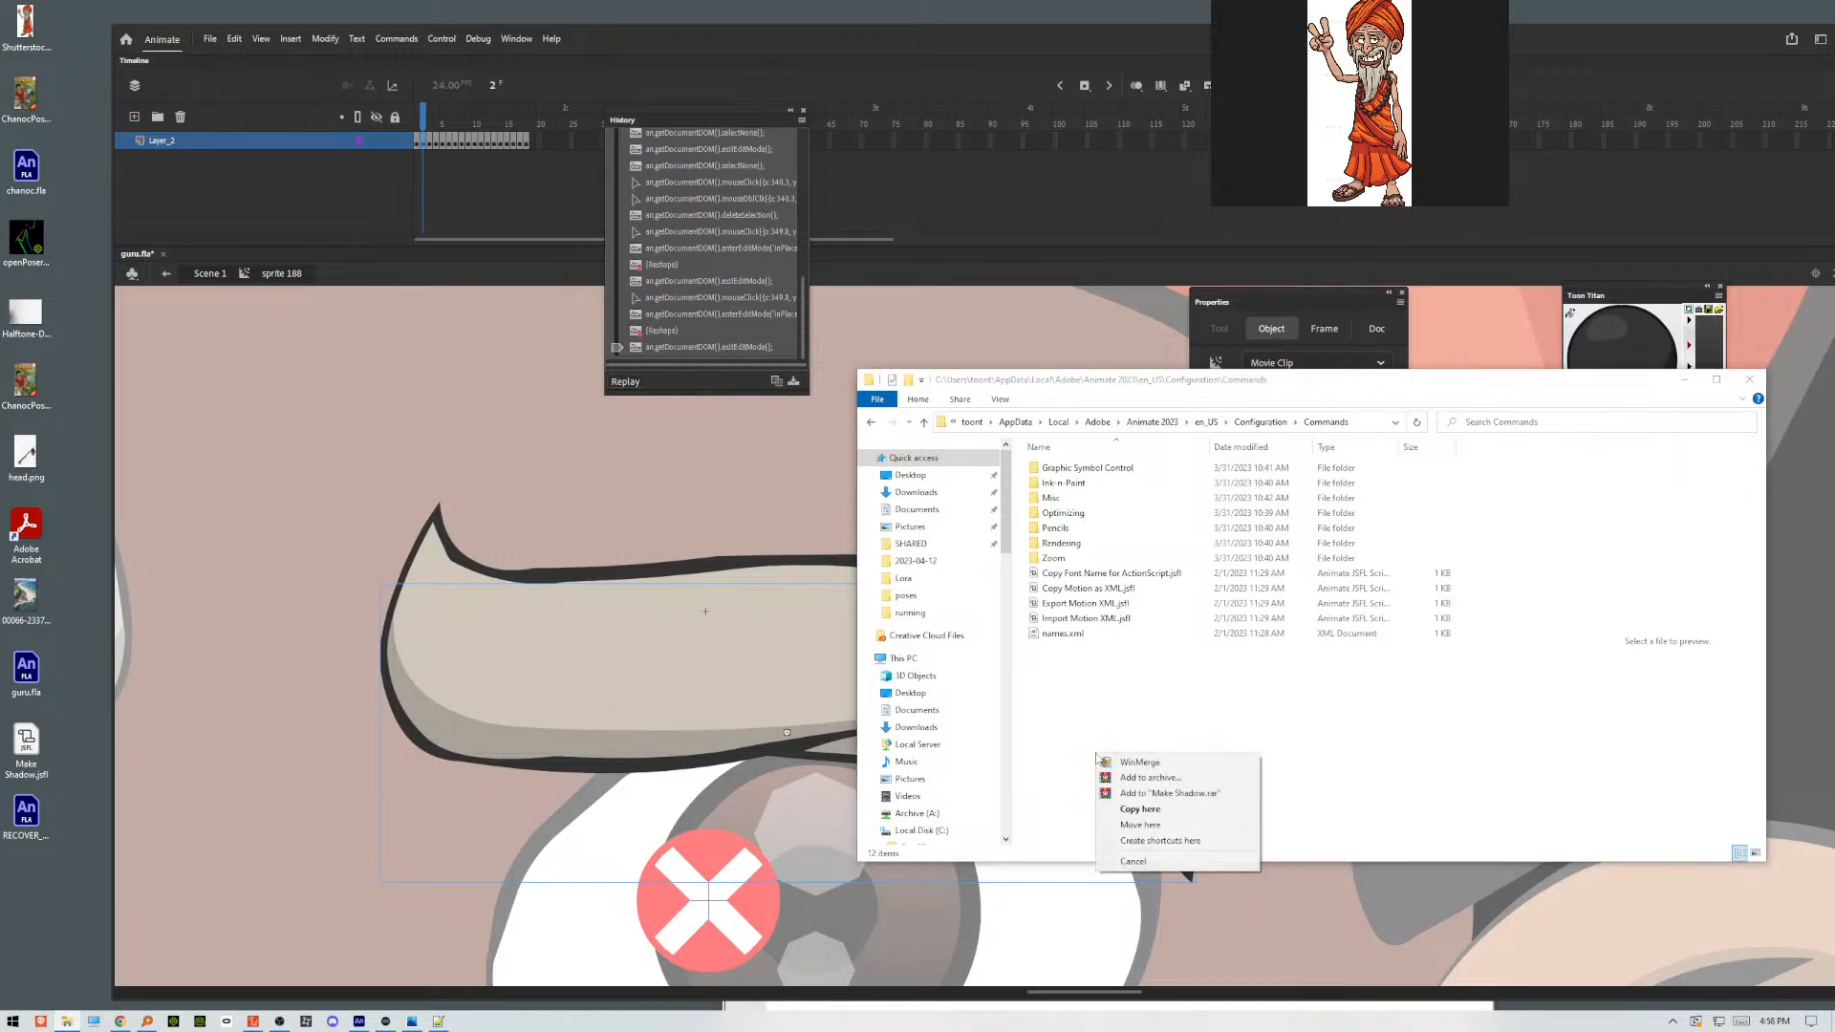
{"action": "left_click", "coordinate": [1150, 810]}
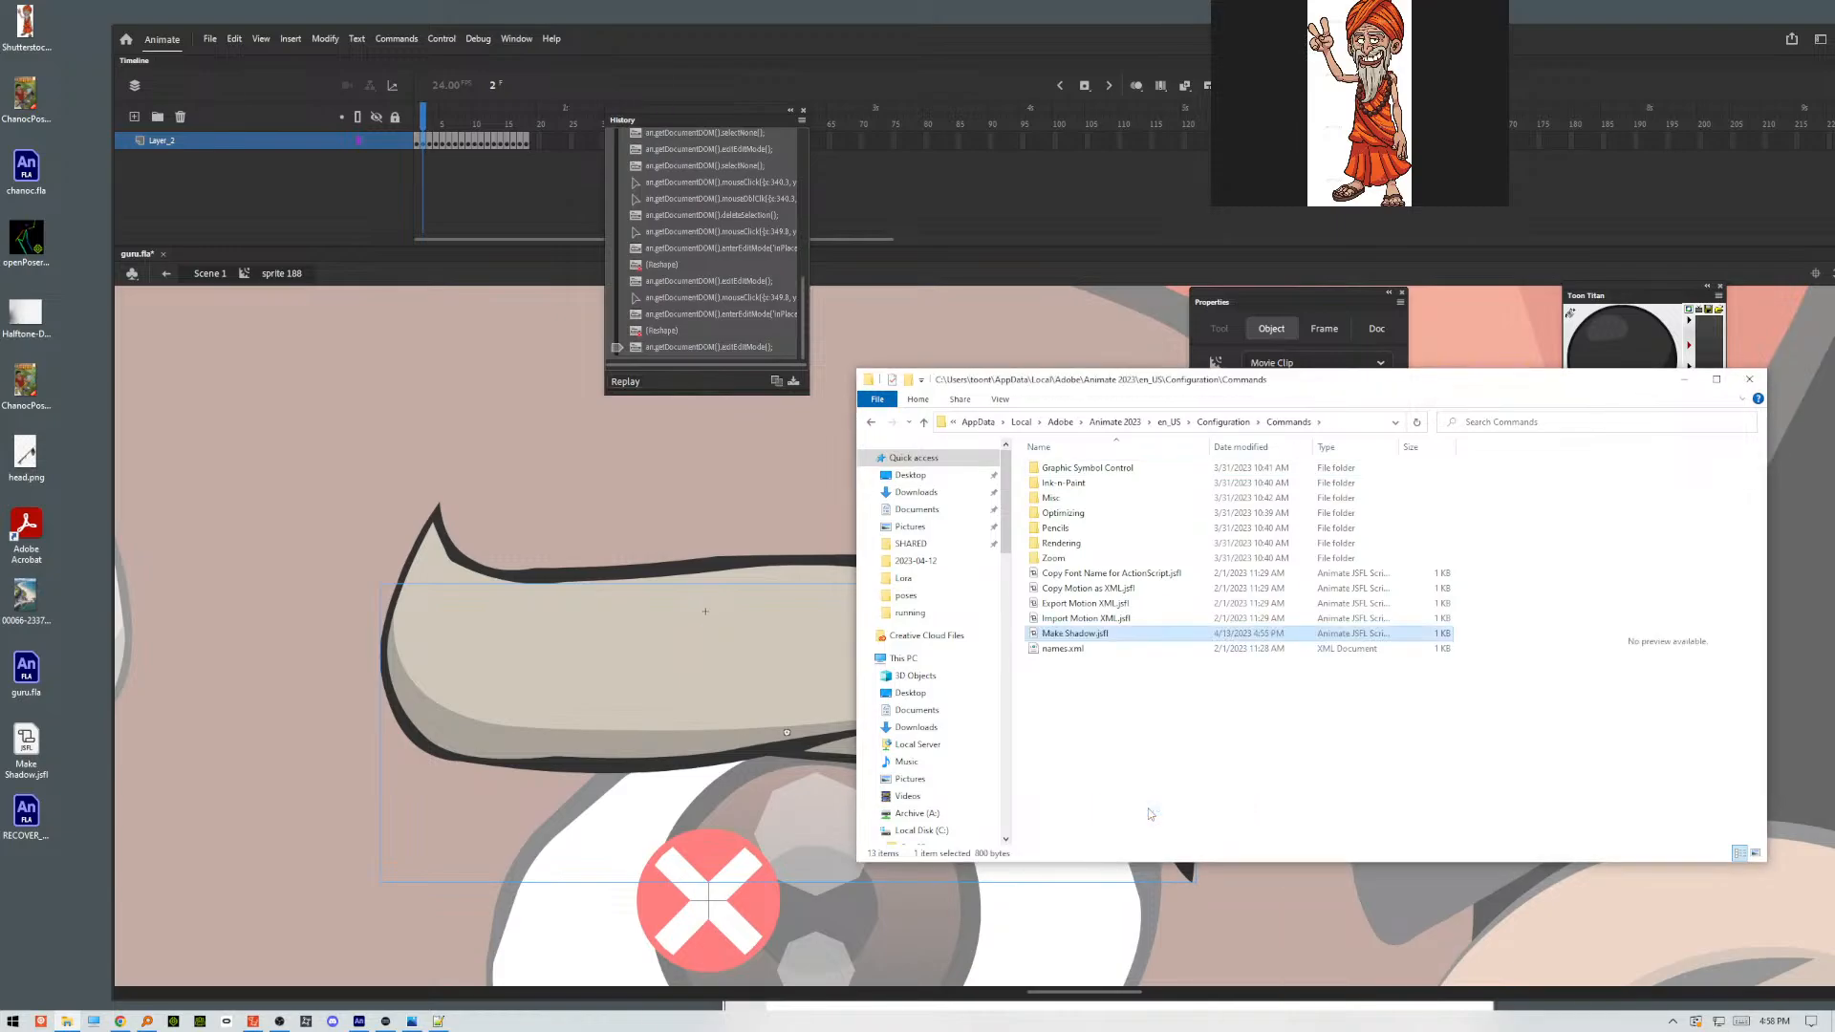
{"action": "left_click", "coordinate": [1749, 379]}
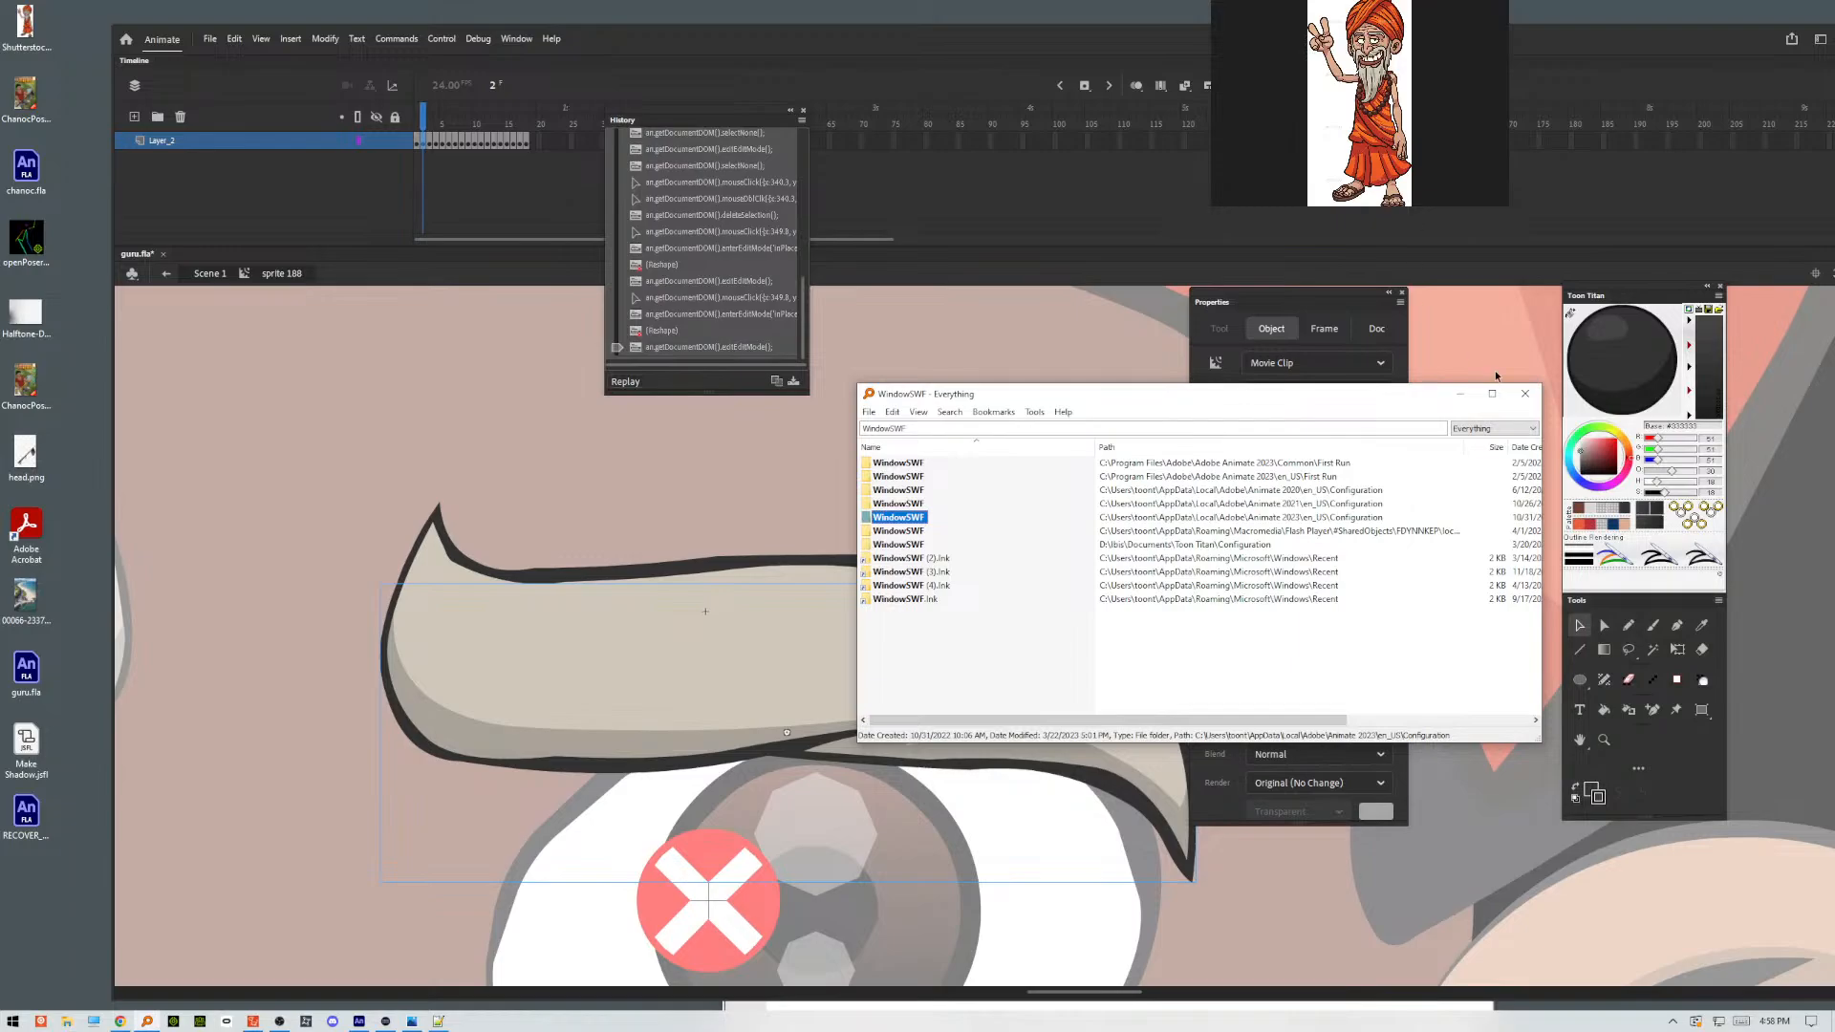
{"action": "left_click", "coordinate": [1526, 393]}
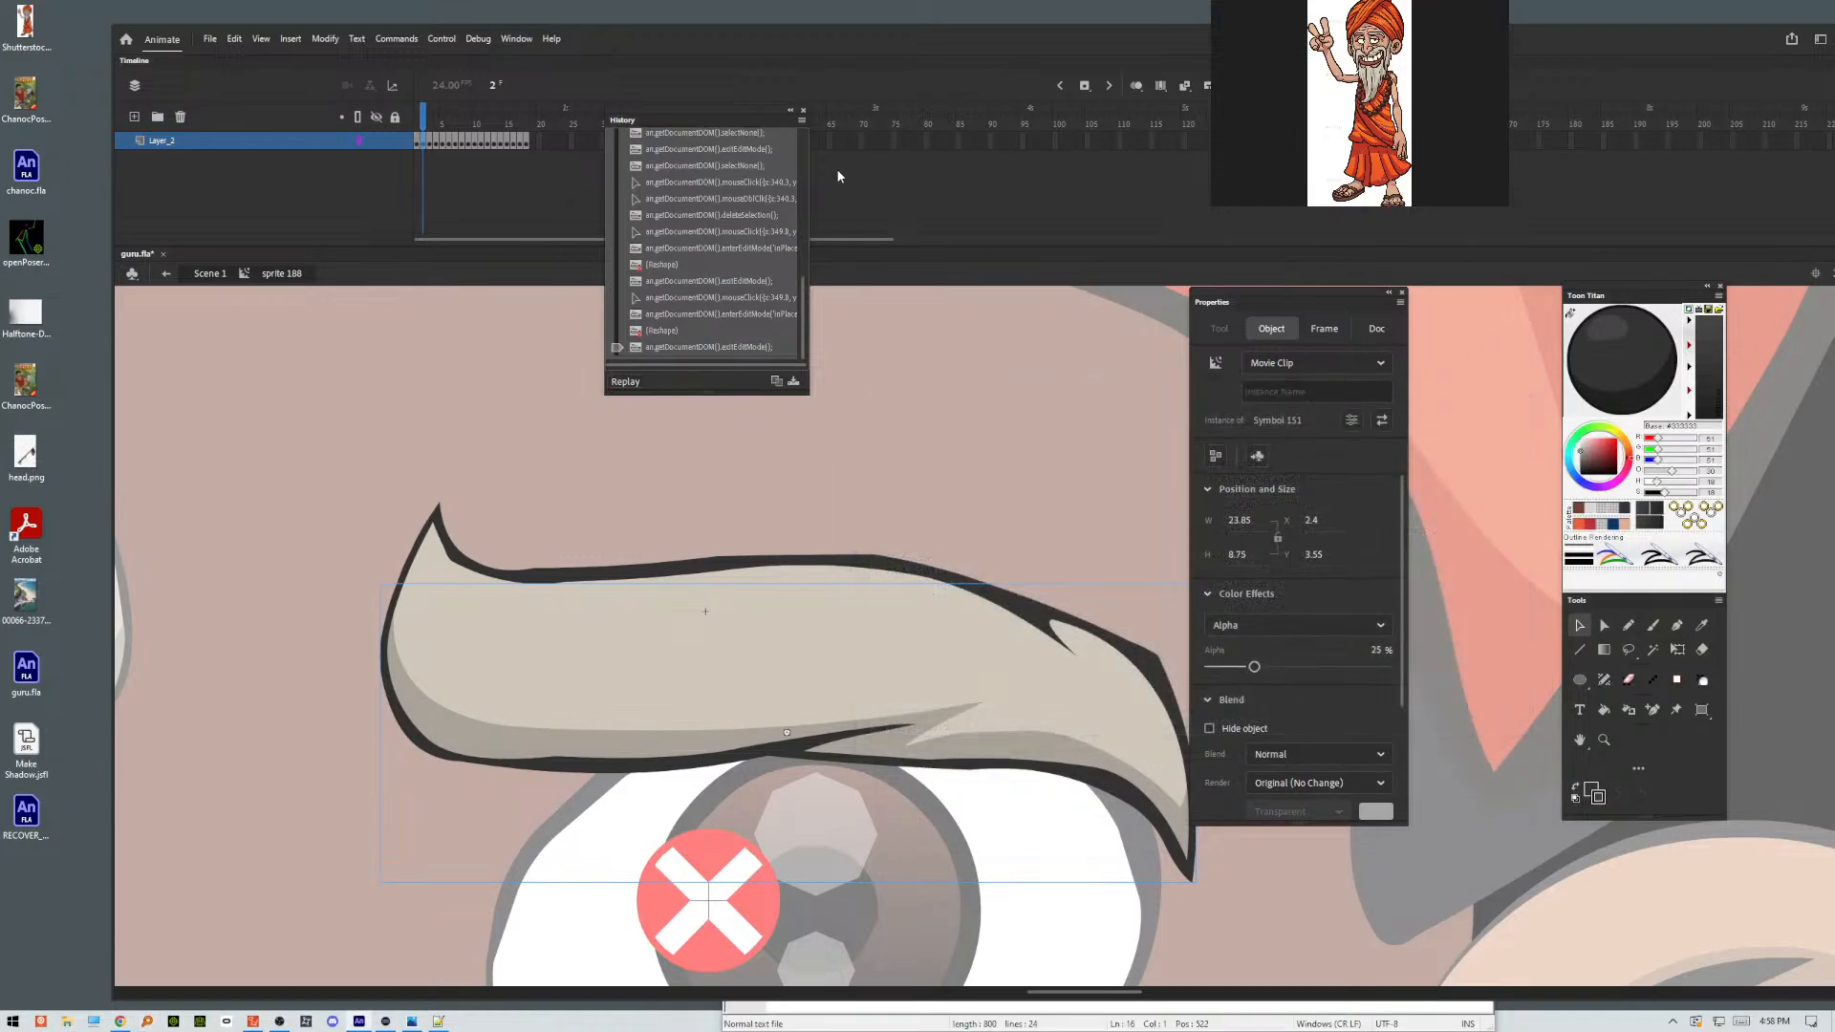
Close the History panel, maximize the Animate window, and check that Make Shadow is listed among the commands.
{"action": "left_click", "coordinate": [805, 111]}
{"action": "double_click", "coordinate": [1198, 44]}
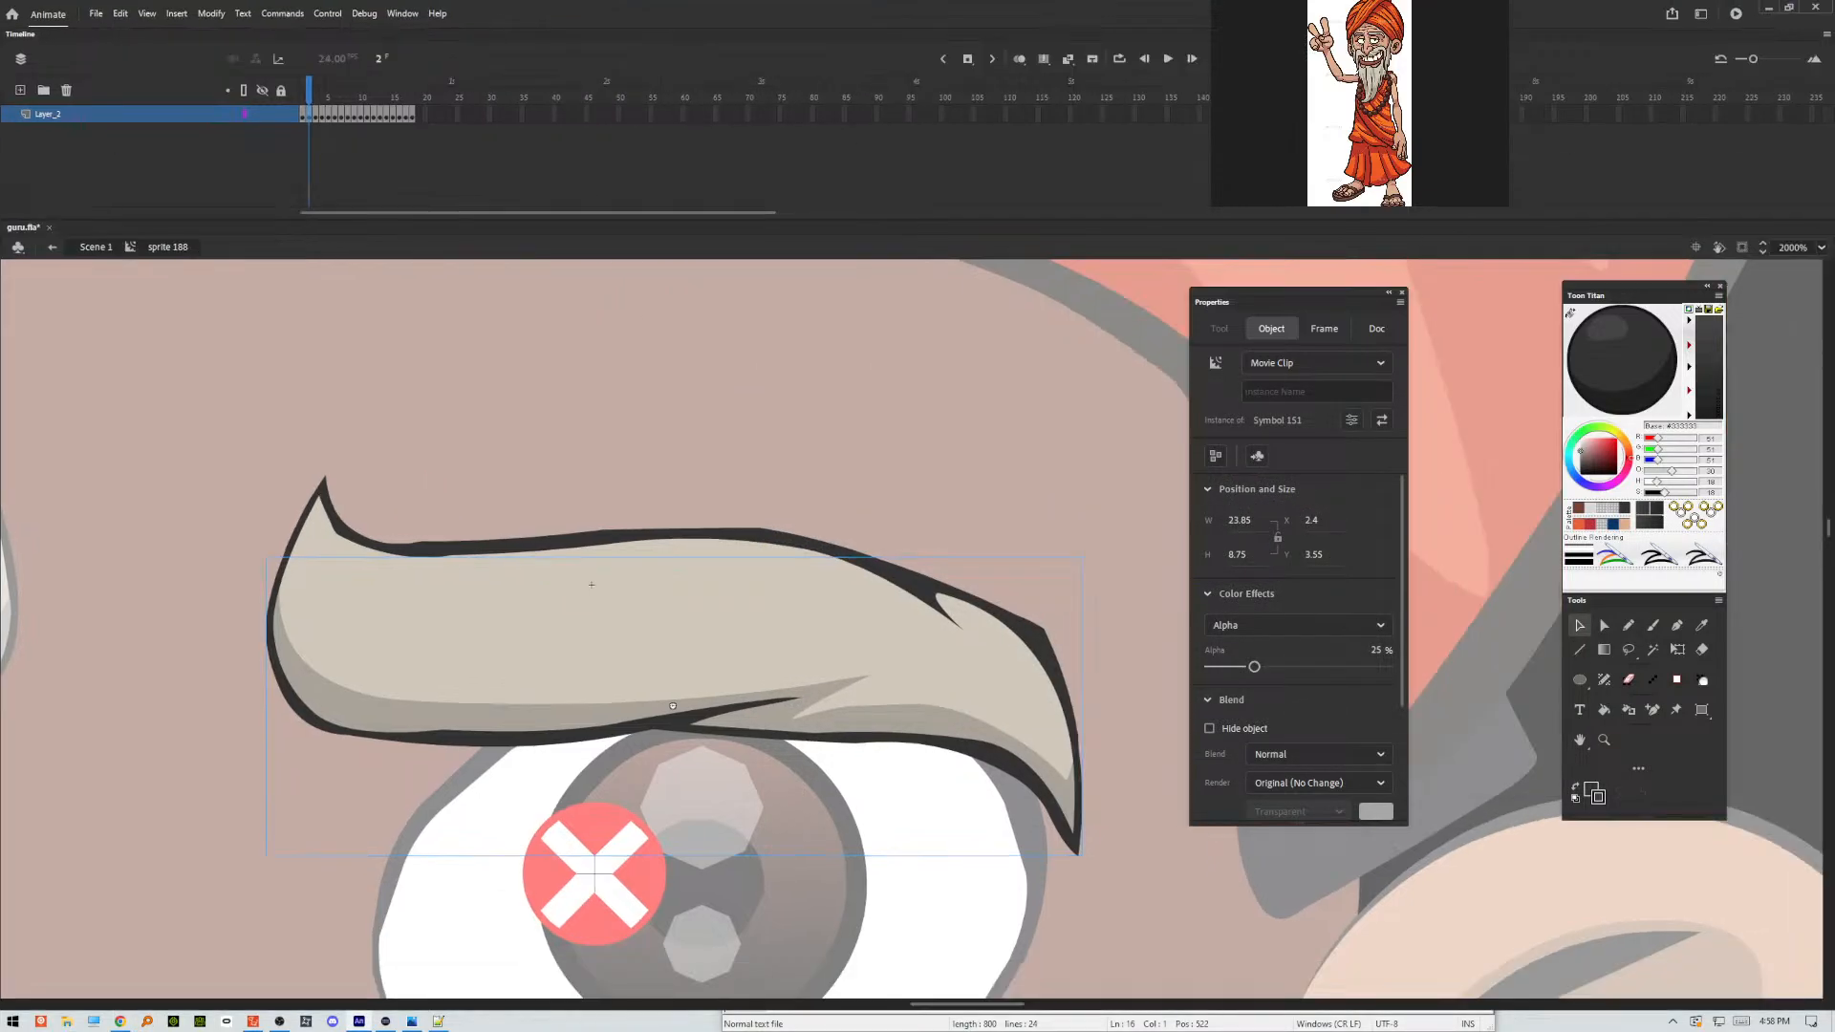
{"action": "left_click", "coordinate": [297, 16]}
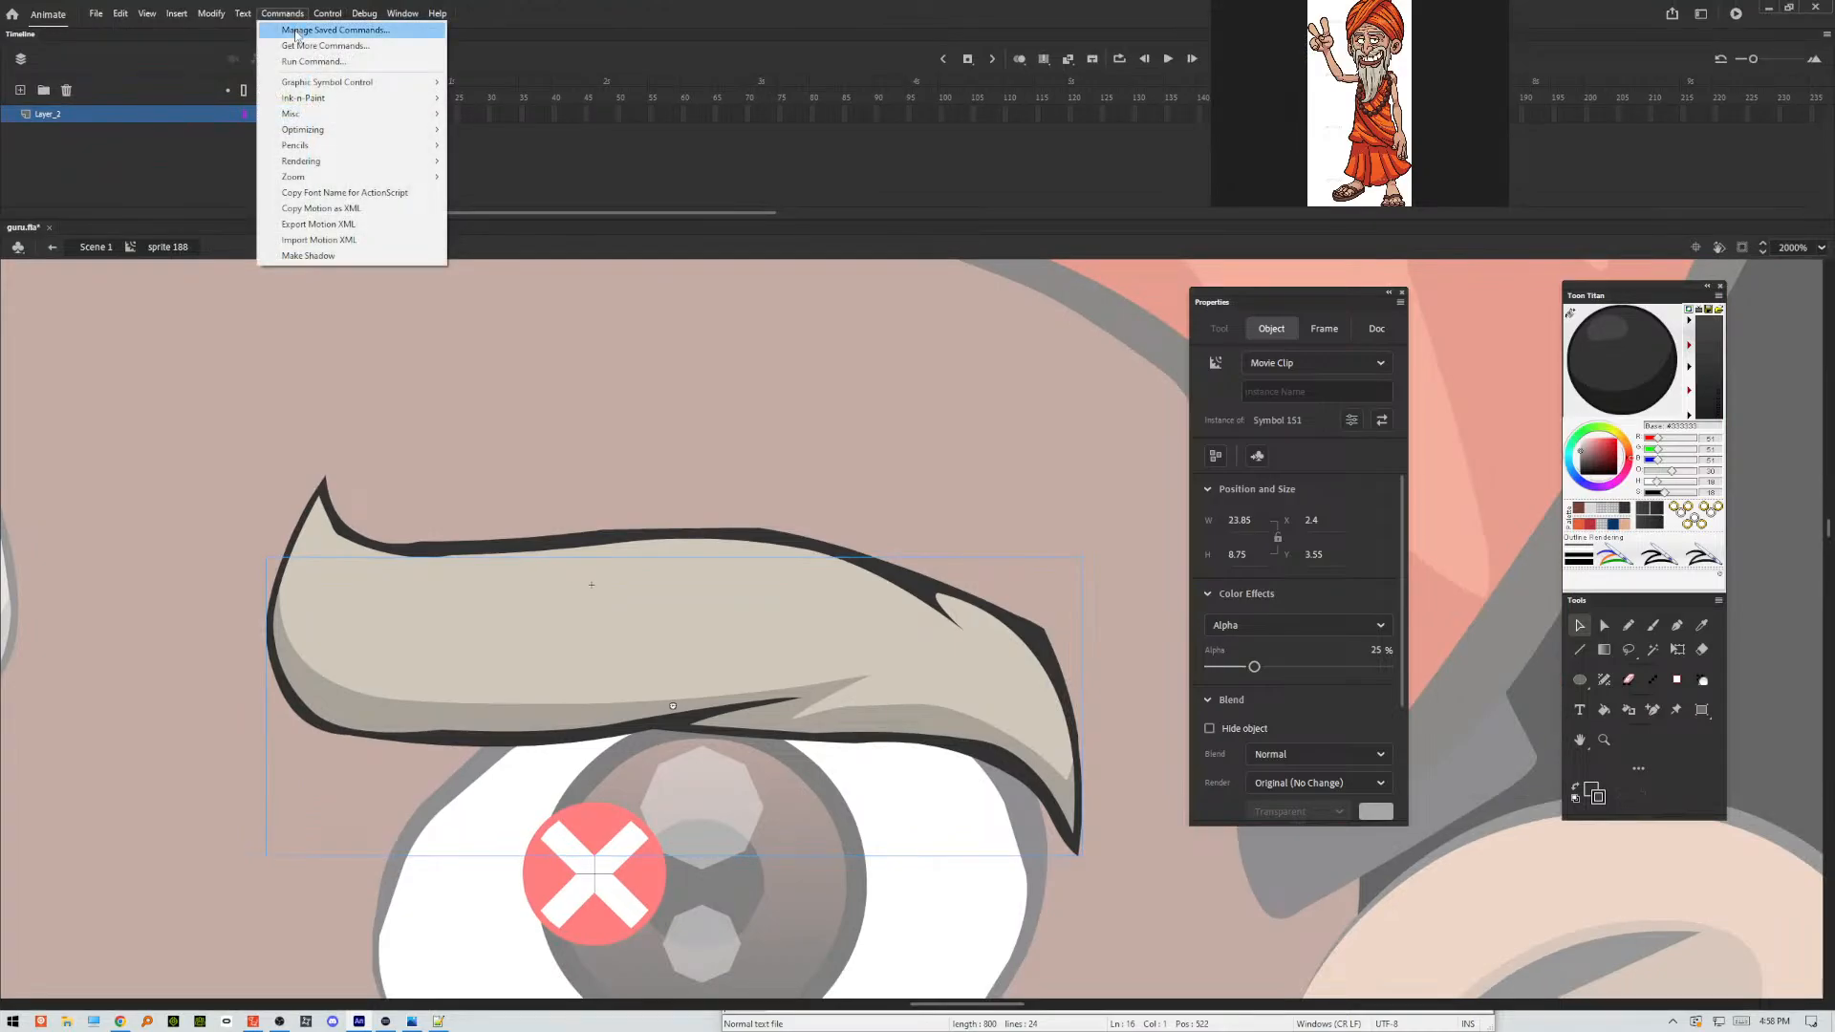
{"action": "mouse_move", "coordinate": [322, 99]}
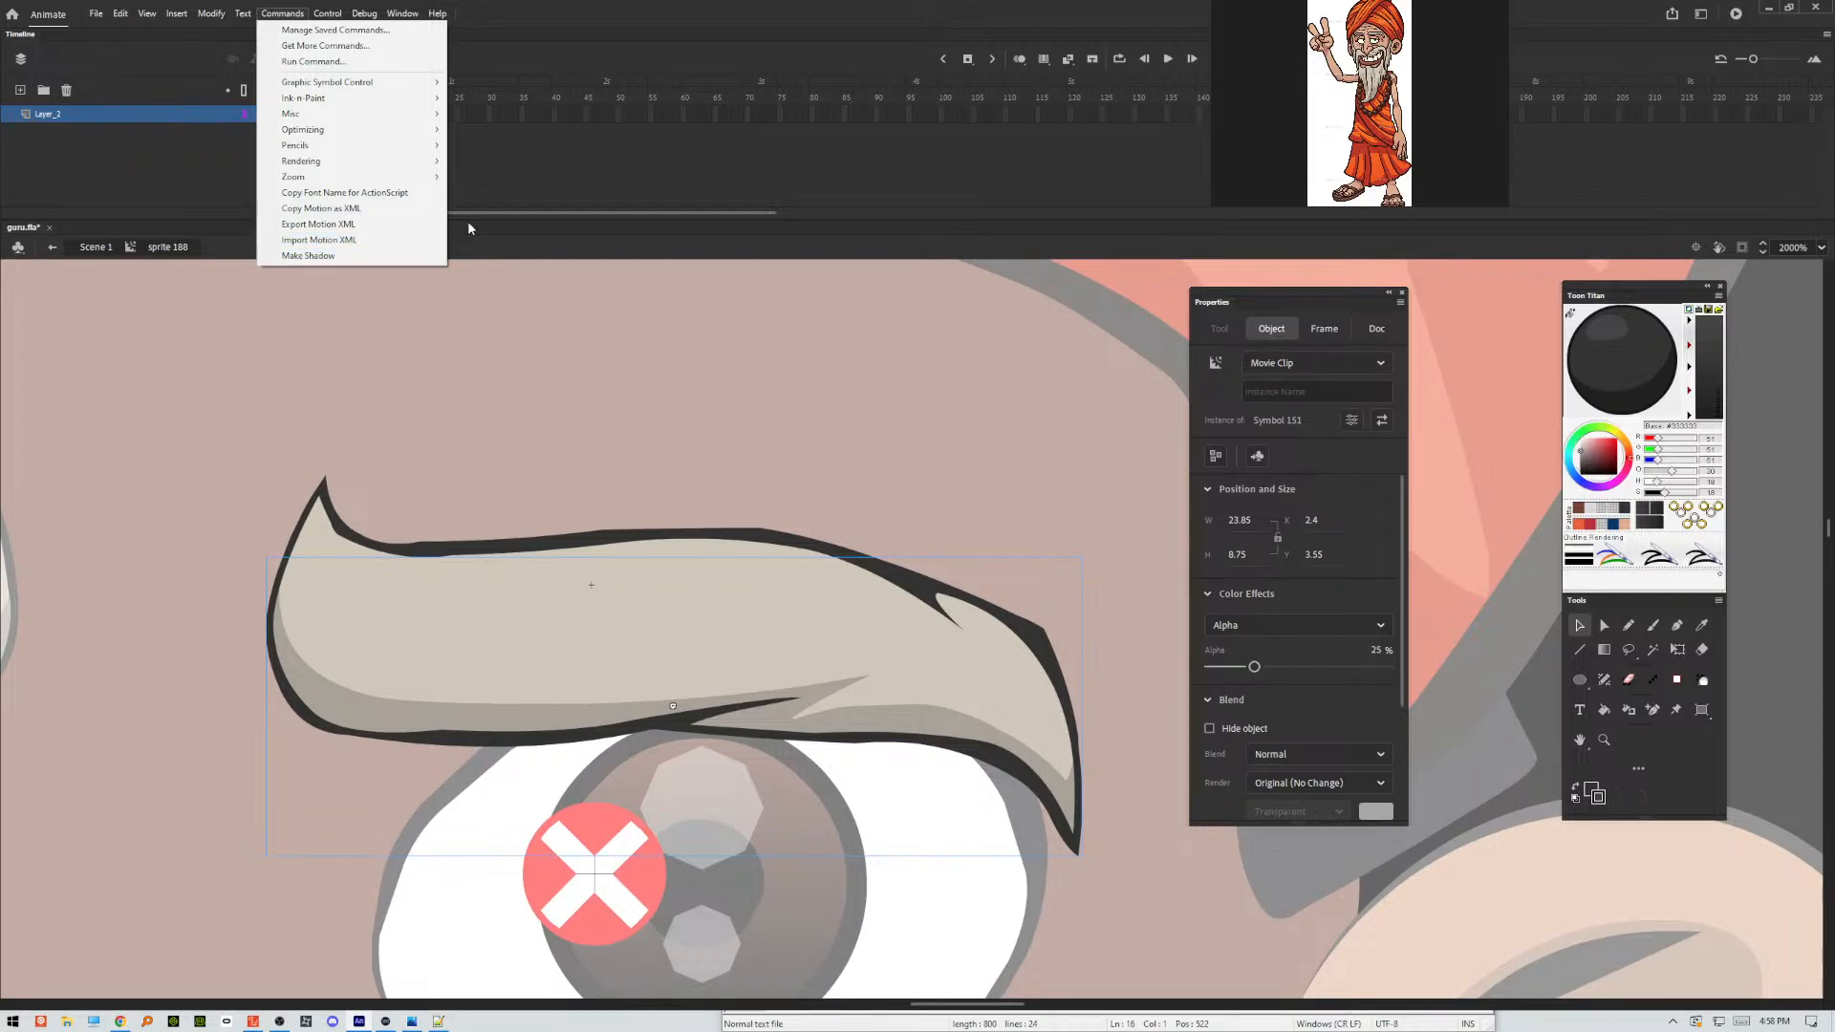
{"action": "left_click", "coordinate": [512, 163]}
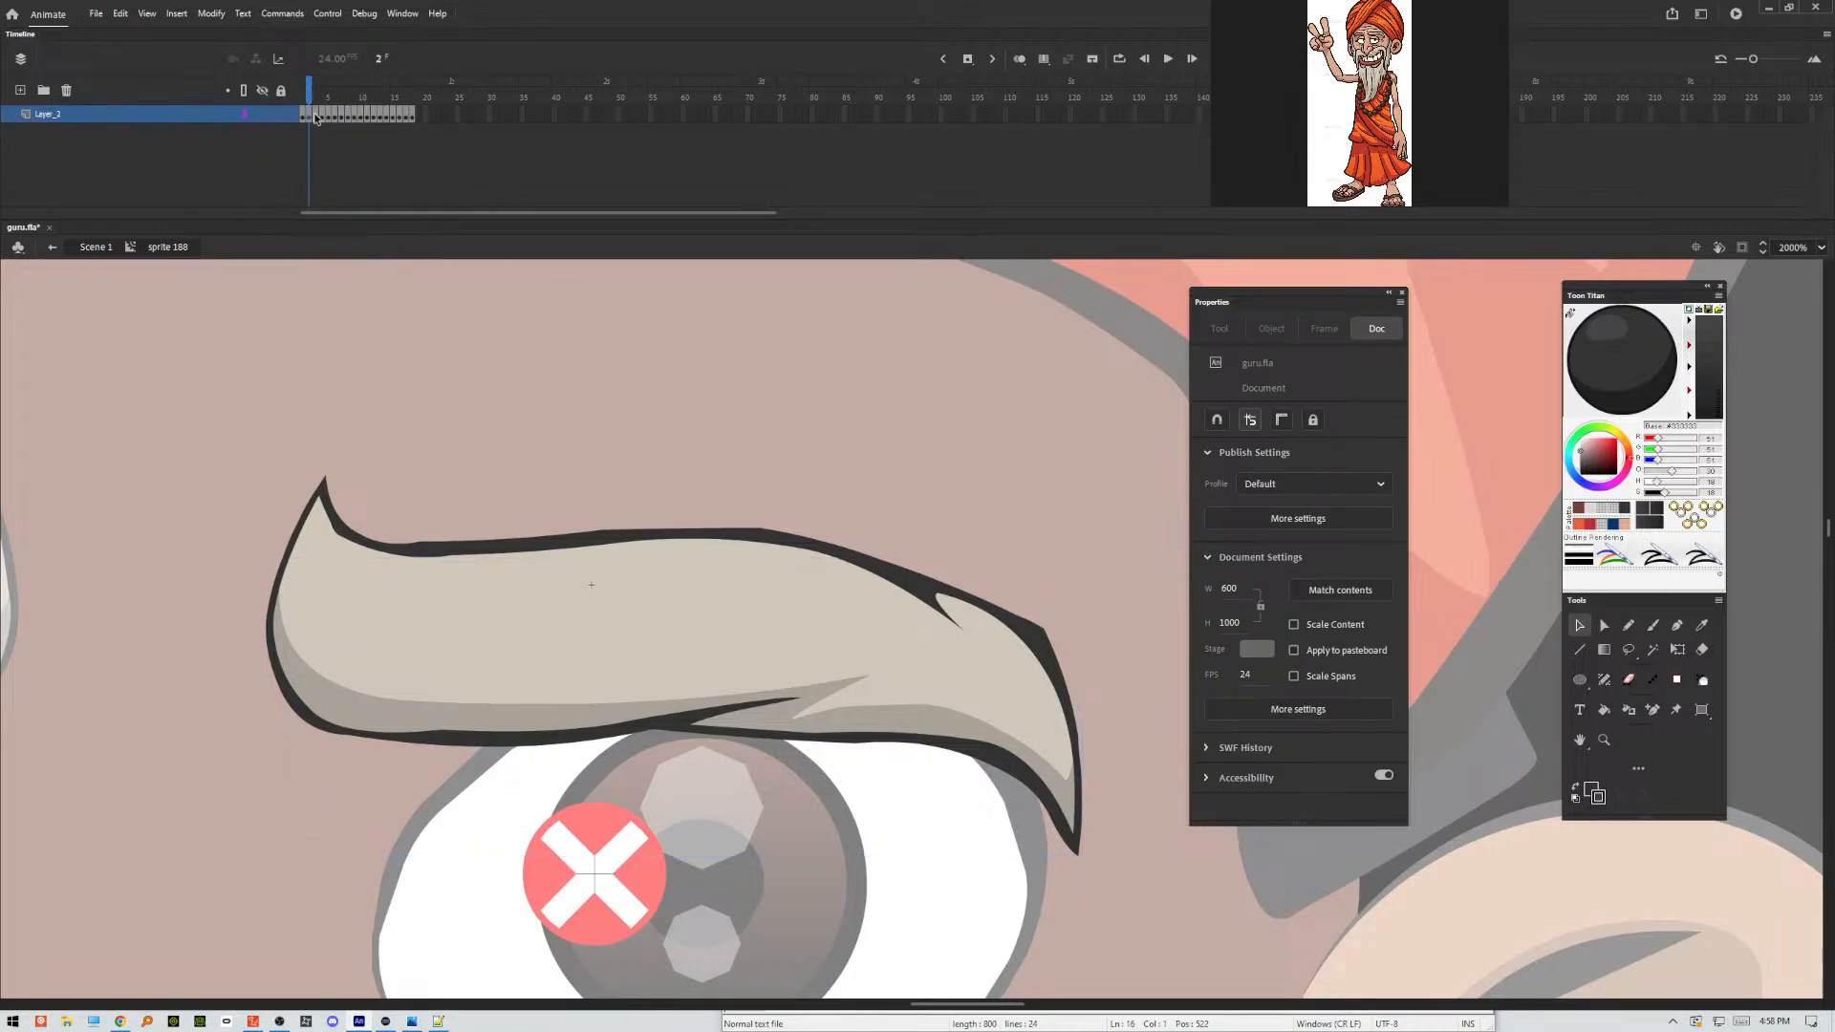
On frame 3, pencil a closed outline with stroke size 0.1 around the eyebrow's lower and outer shading area.
{"action": "left_click", "coordinate": [317, 115]}
{"action": "left_click", "coordinate": [639, 327]}
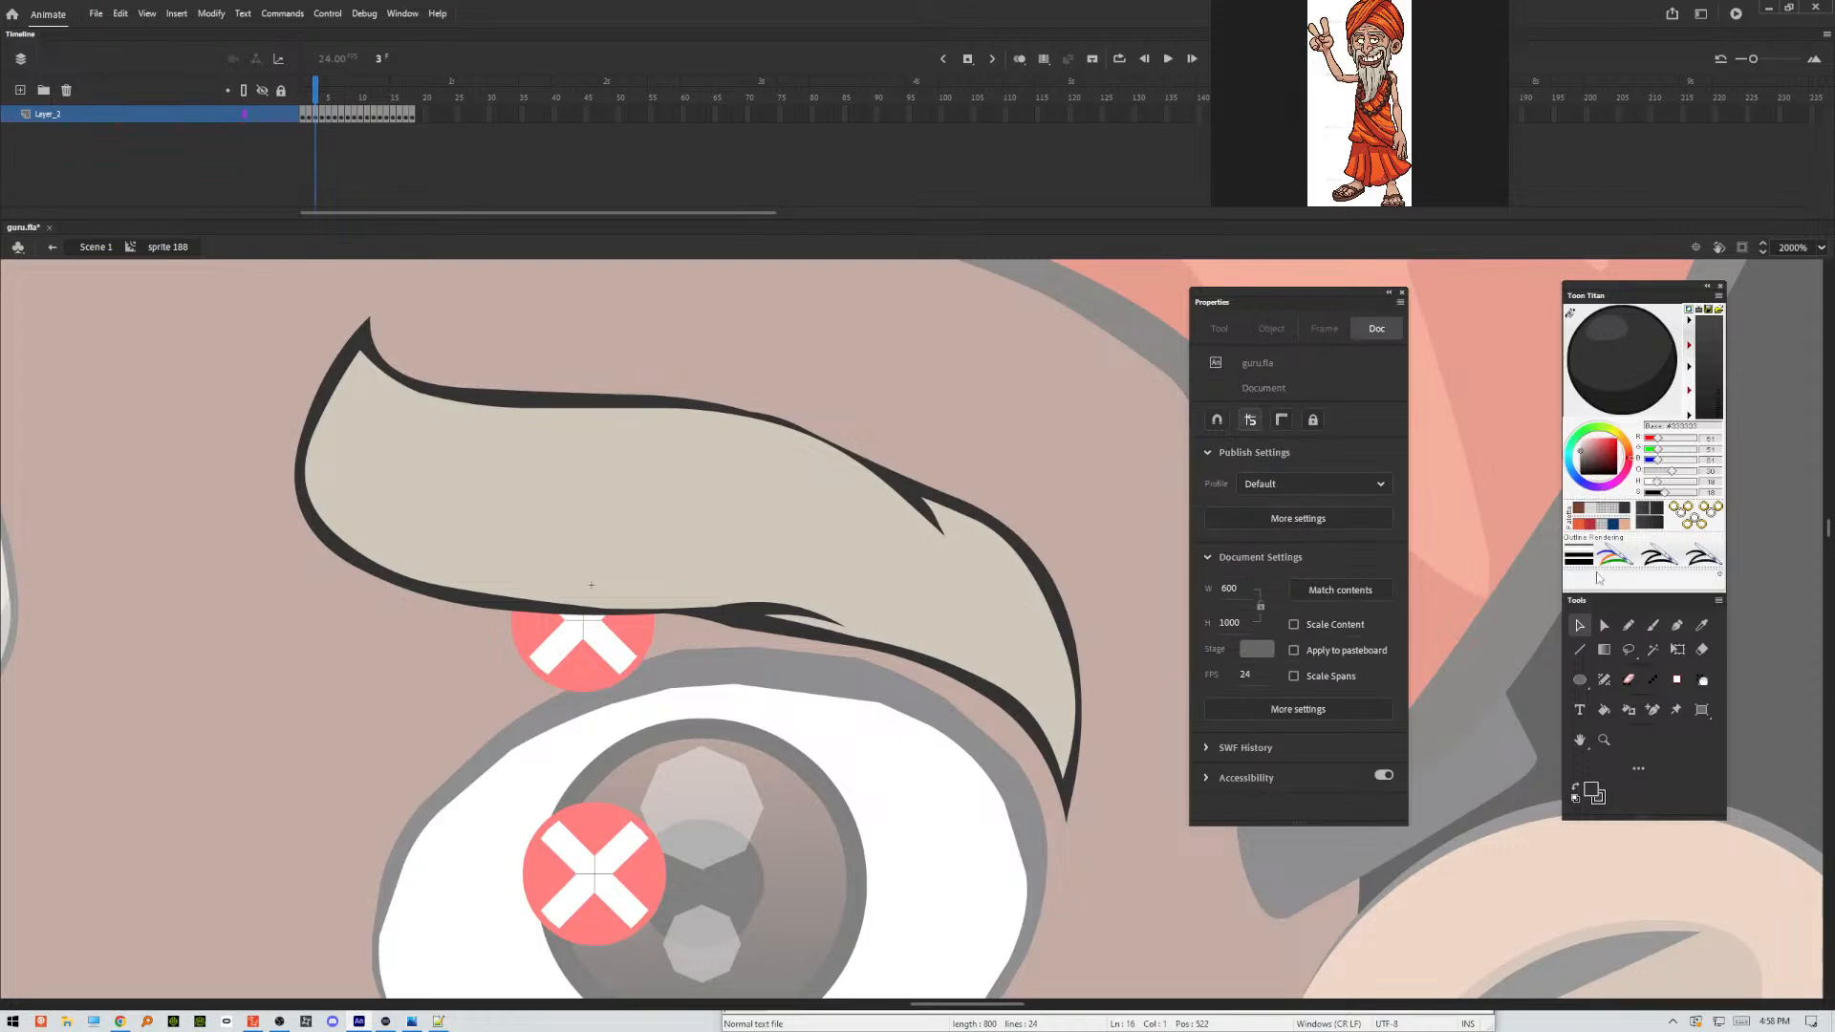
{"action": "left_click", "coordinate": [1626, 628]}
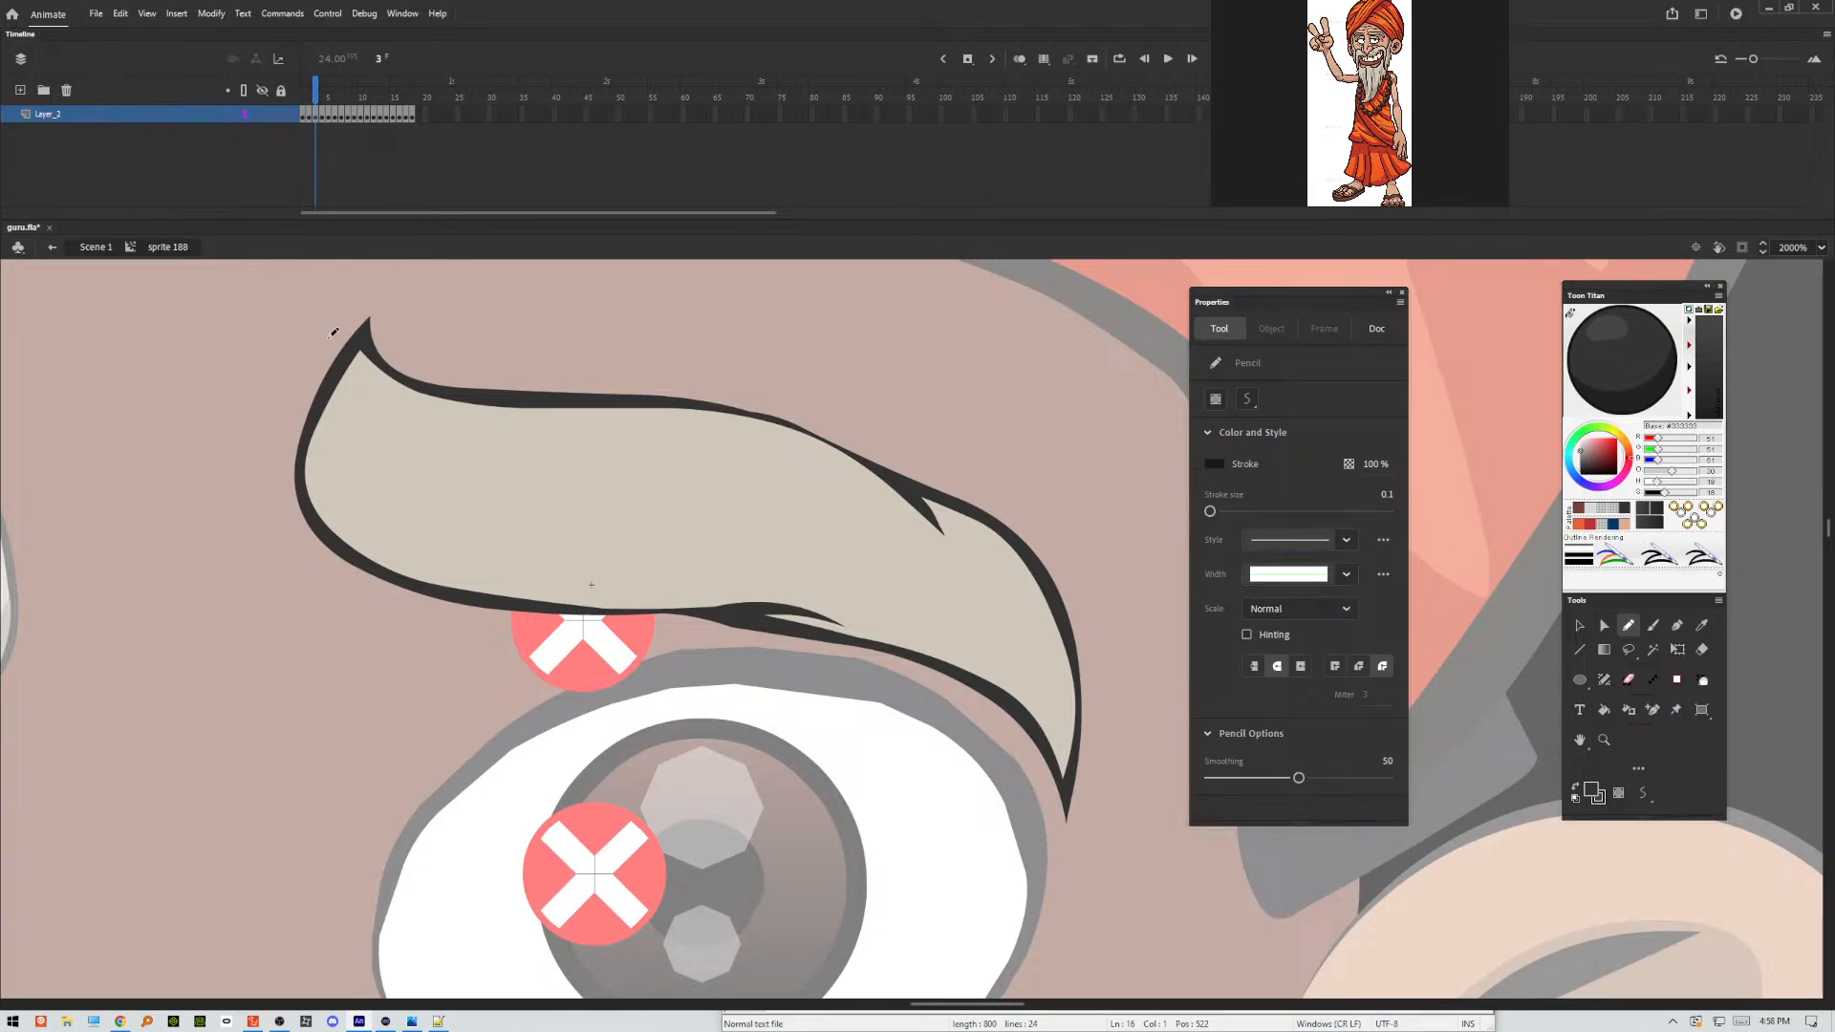
{"action": "mouse_move", "coordinate": [219, 507]}
{"action": "left_mouse_down"}
{"action": "mouse_move", "coordinate": [222, 431]}
{"action": "mouse_move", "coordinate": [318, 330]}
{"action": "mouse_move", "coordinate": [373, 490]}
{"action": "mouse_move", "coordinate": [498, 558]}
{"action": "mouse_move", "coordinate": [811, 586]}
{"action": "mouse_move", "coordinate": [909, 621]}
{"action": "mouse_move", "coordinate": [875, 631]}
{"action": "mouse_move", "coordinate": [1041, 686]}
{"action": "mouse_move", "coordinate": [1035, 636]}
{"action": "mouse_move", "coordinate": [964, 525]}
{"action": "mouse_move", "coordinate": [965, 586]}
{"action": "mouse_move", "coordinate": [935, 527]}
{"action": "mouse_move", "coordinate": [985, 457]}
{"action": "mouse_move", "coordinate": [1118, 697]}
{"action": "mouse_move", "coordinate": [953, 836]}
{"action": "mouse_move", "coordinate": [518, 654]}
{"action": "mouse_move", "coordinate": [218, 441]}
{"action": "mouse_move", "coordinate": [156, 348]}
{"action": "left_mouse_up"}
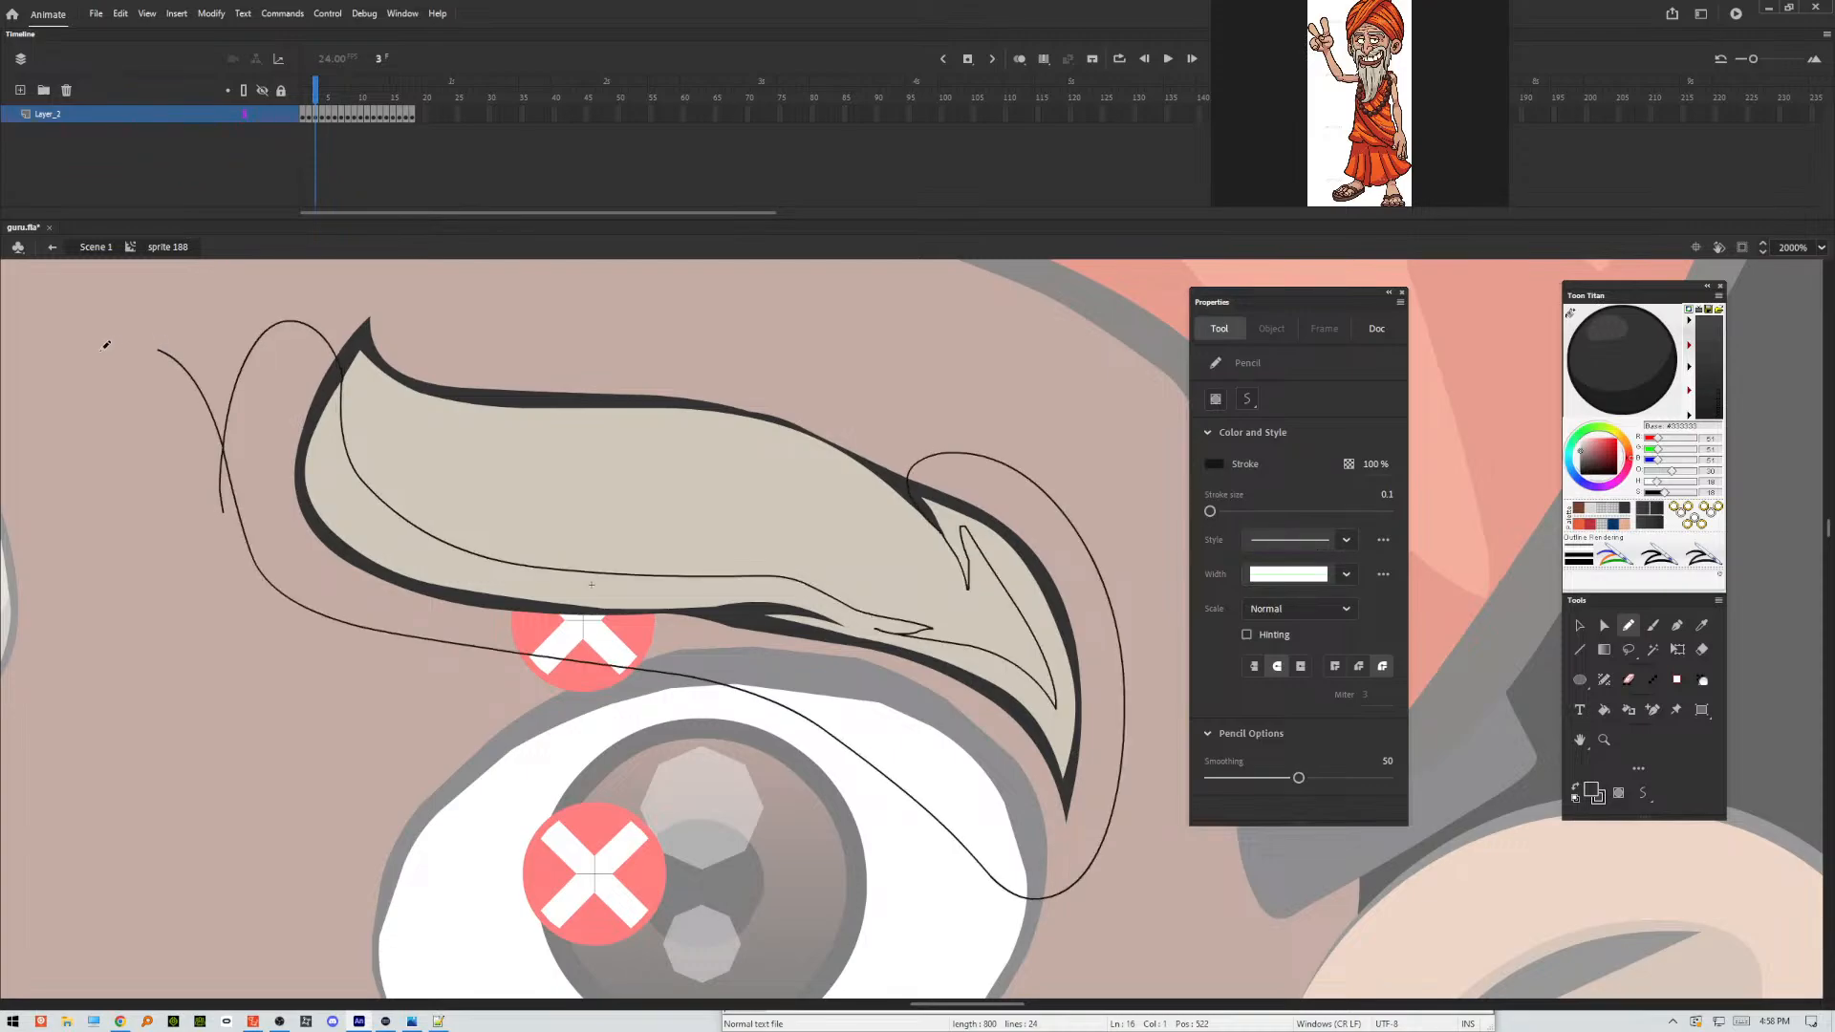
Select the eyebrow areas enclosed by the frame 3 pencil line and run the Make Shadow command on them.
{"action": "key", "text": "v"}
{"action": "left_click", "coordinate": [703, 594], "text": "shift"}
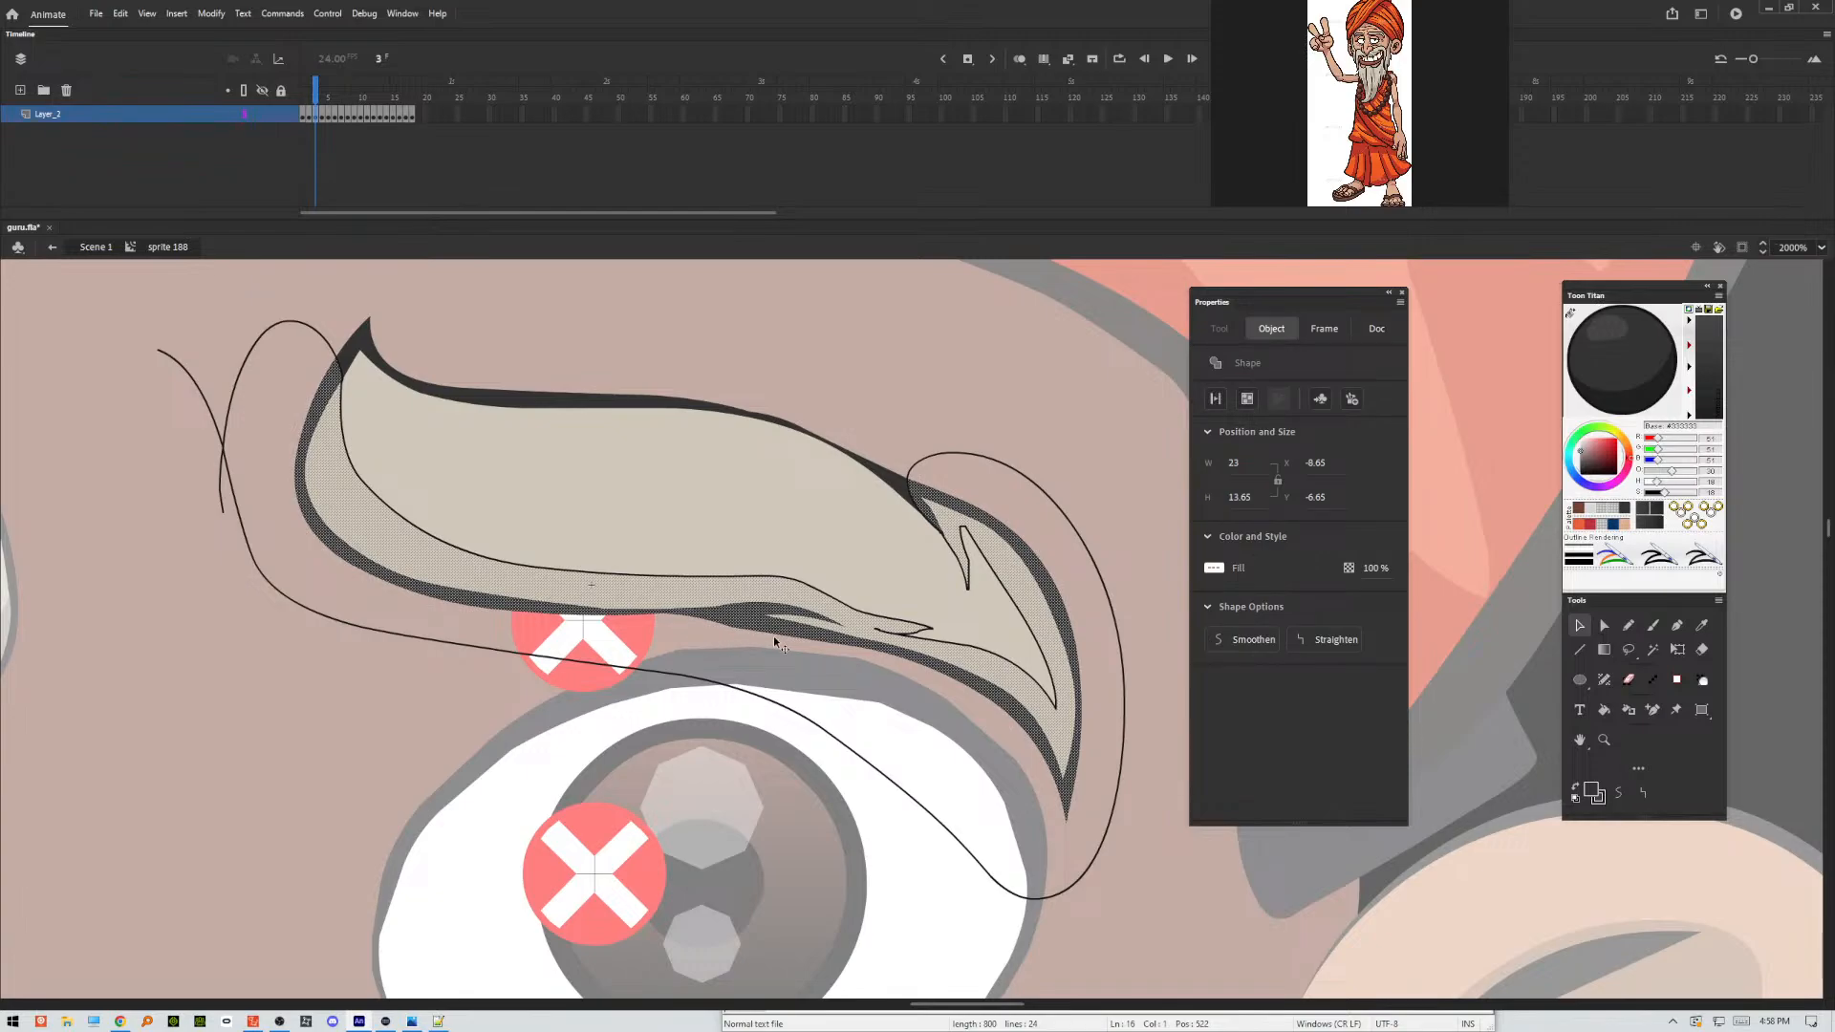
{"action": "left_click", "coordinate": [295, 15]}
{"action": "left_click", "coordinate": [321, 254]}
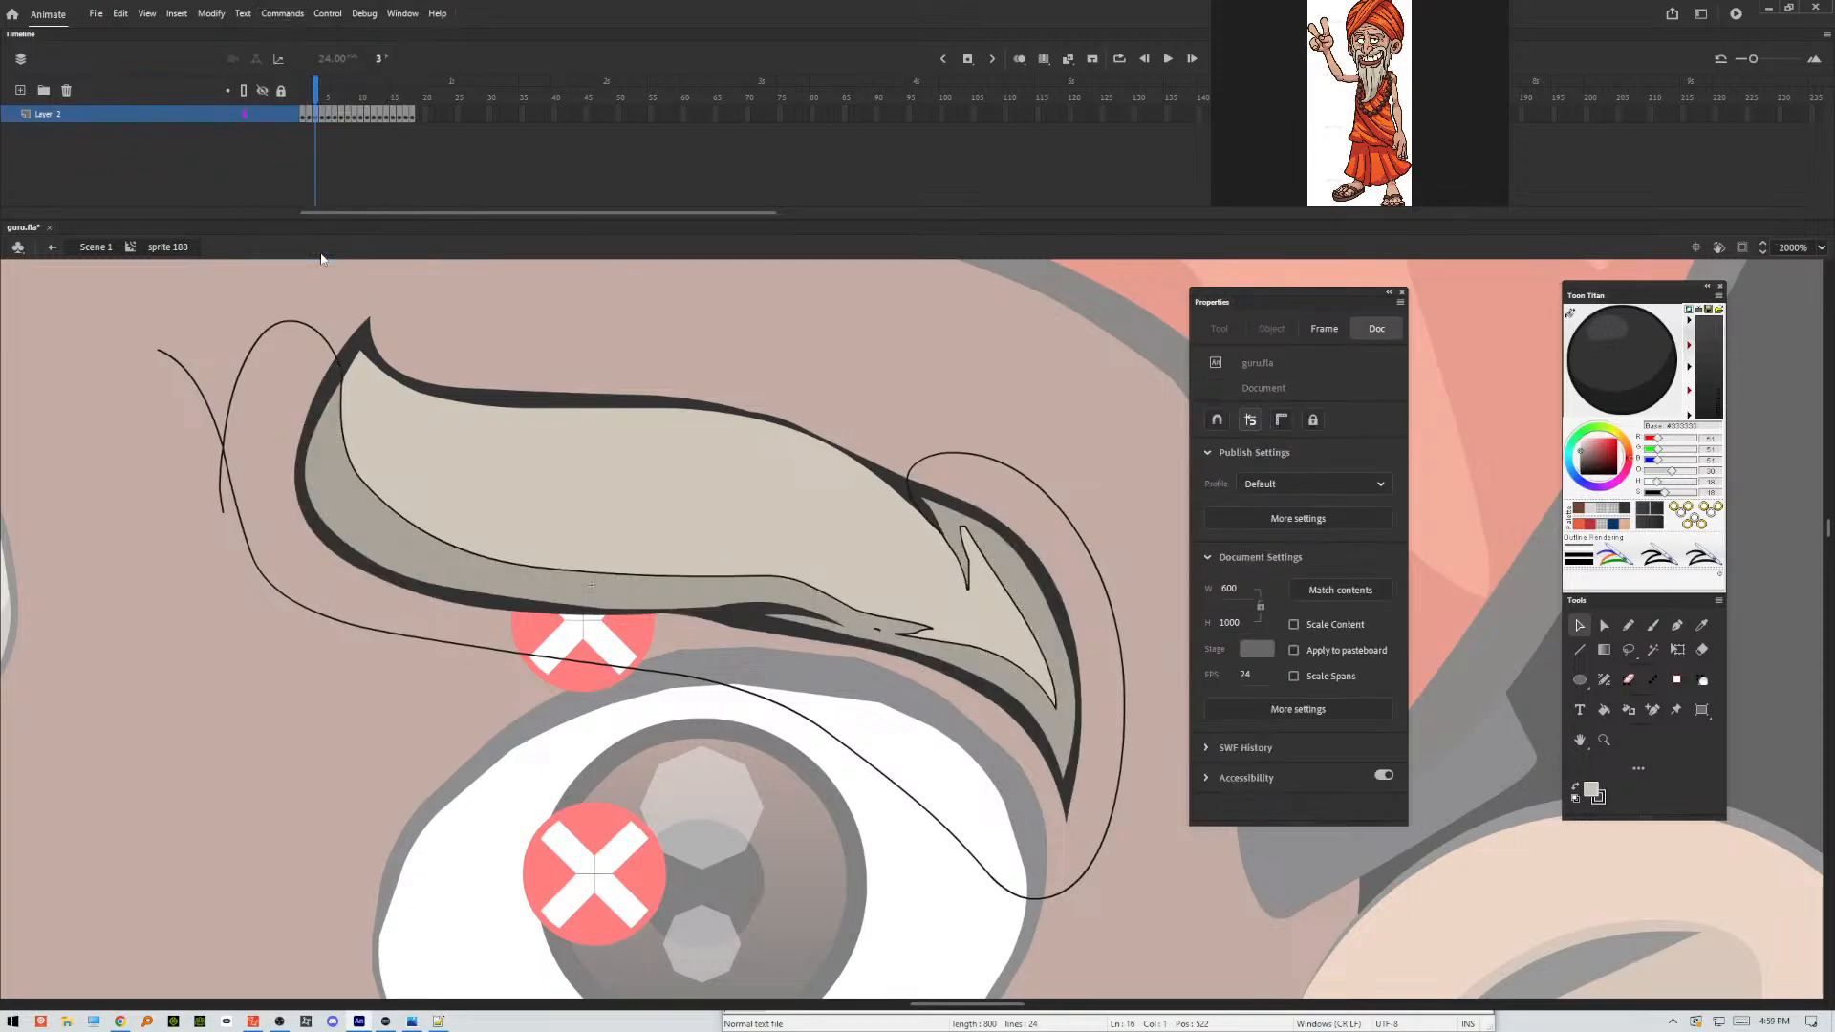
Delete the thin pencil outline left around the frame 3 eyebrow.
{"action": "left_click", "coordinate": [299, 325]}
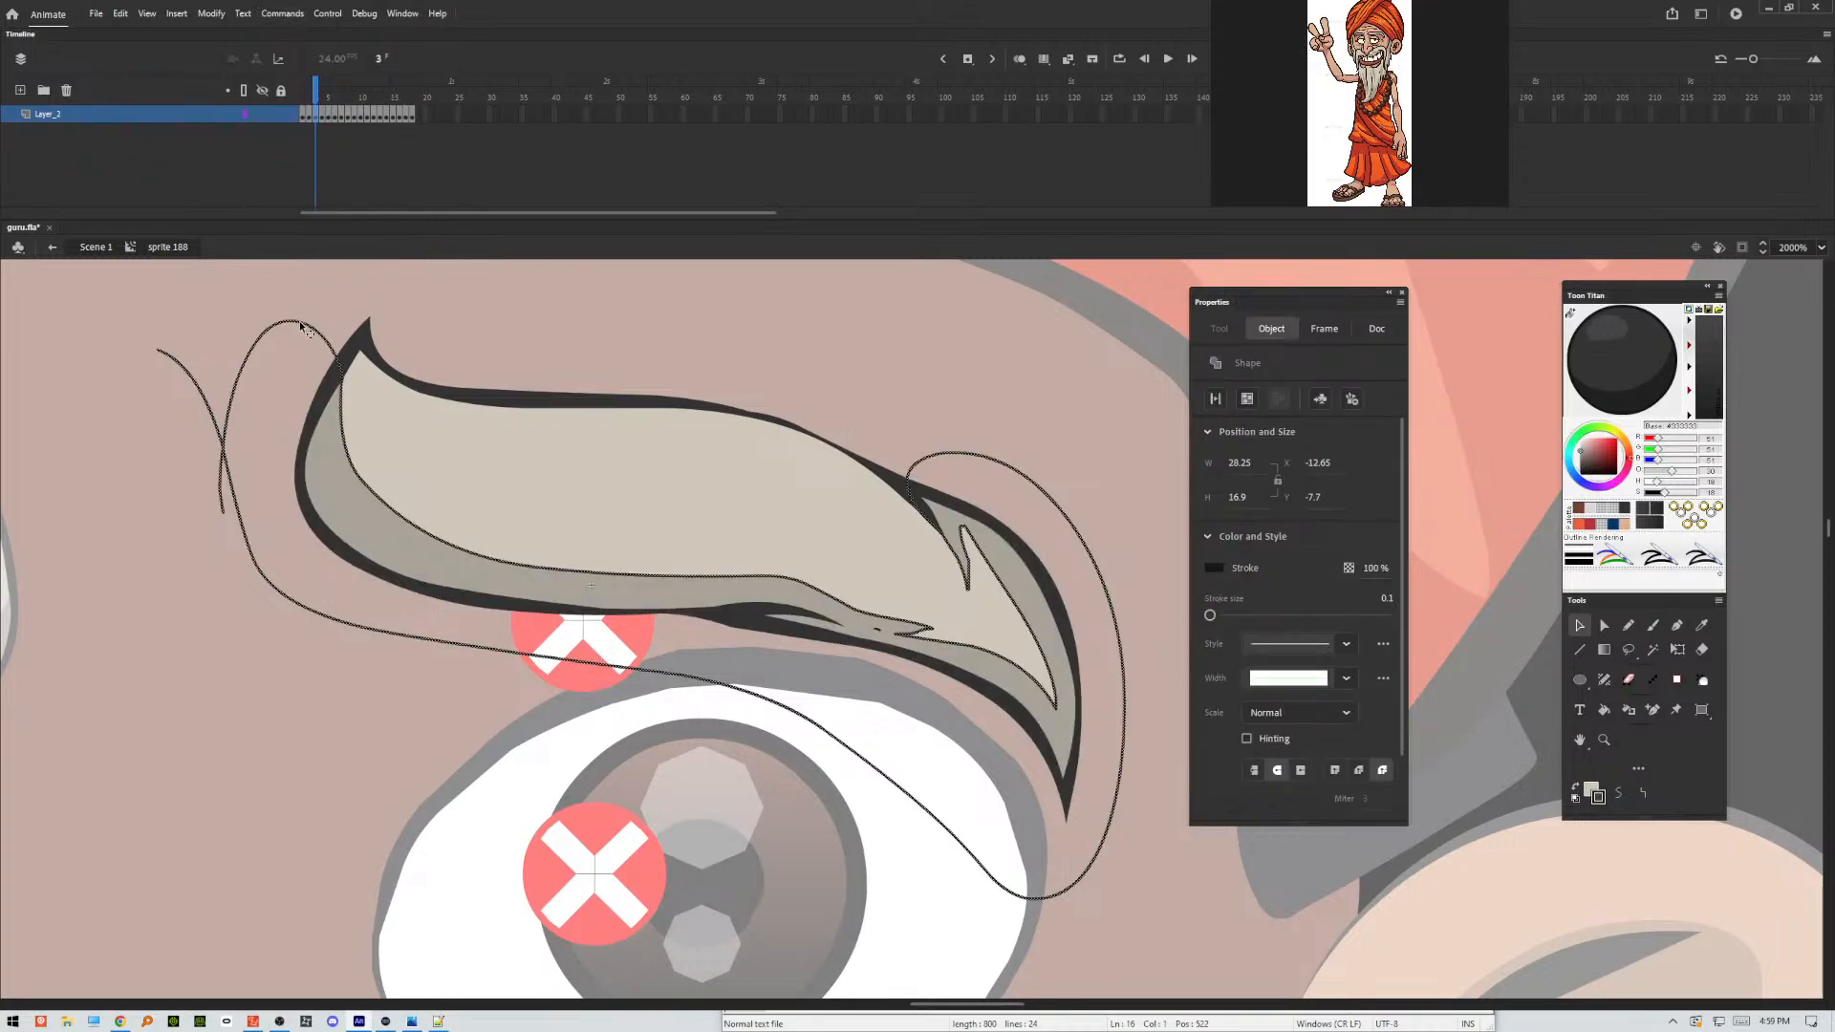
{"action": "key", "text": "Delete"}
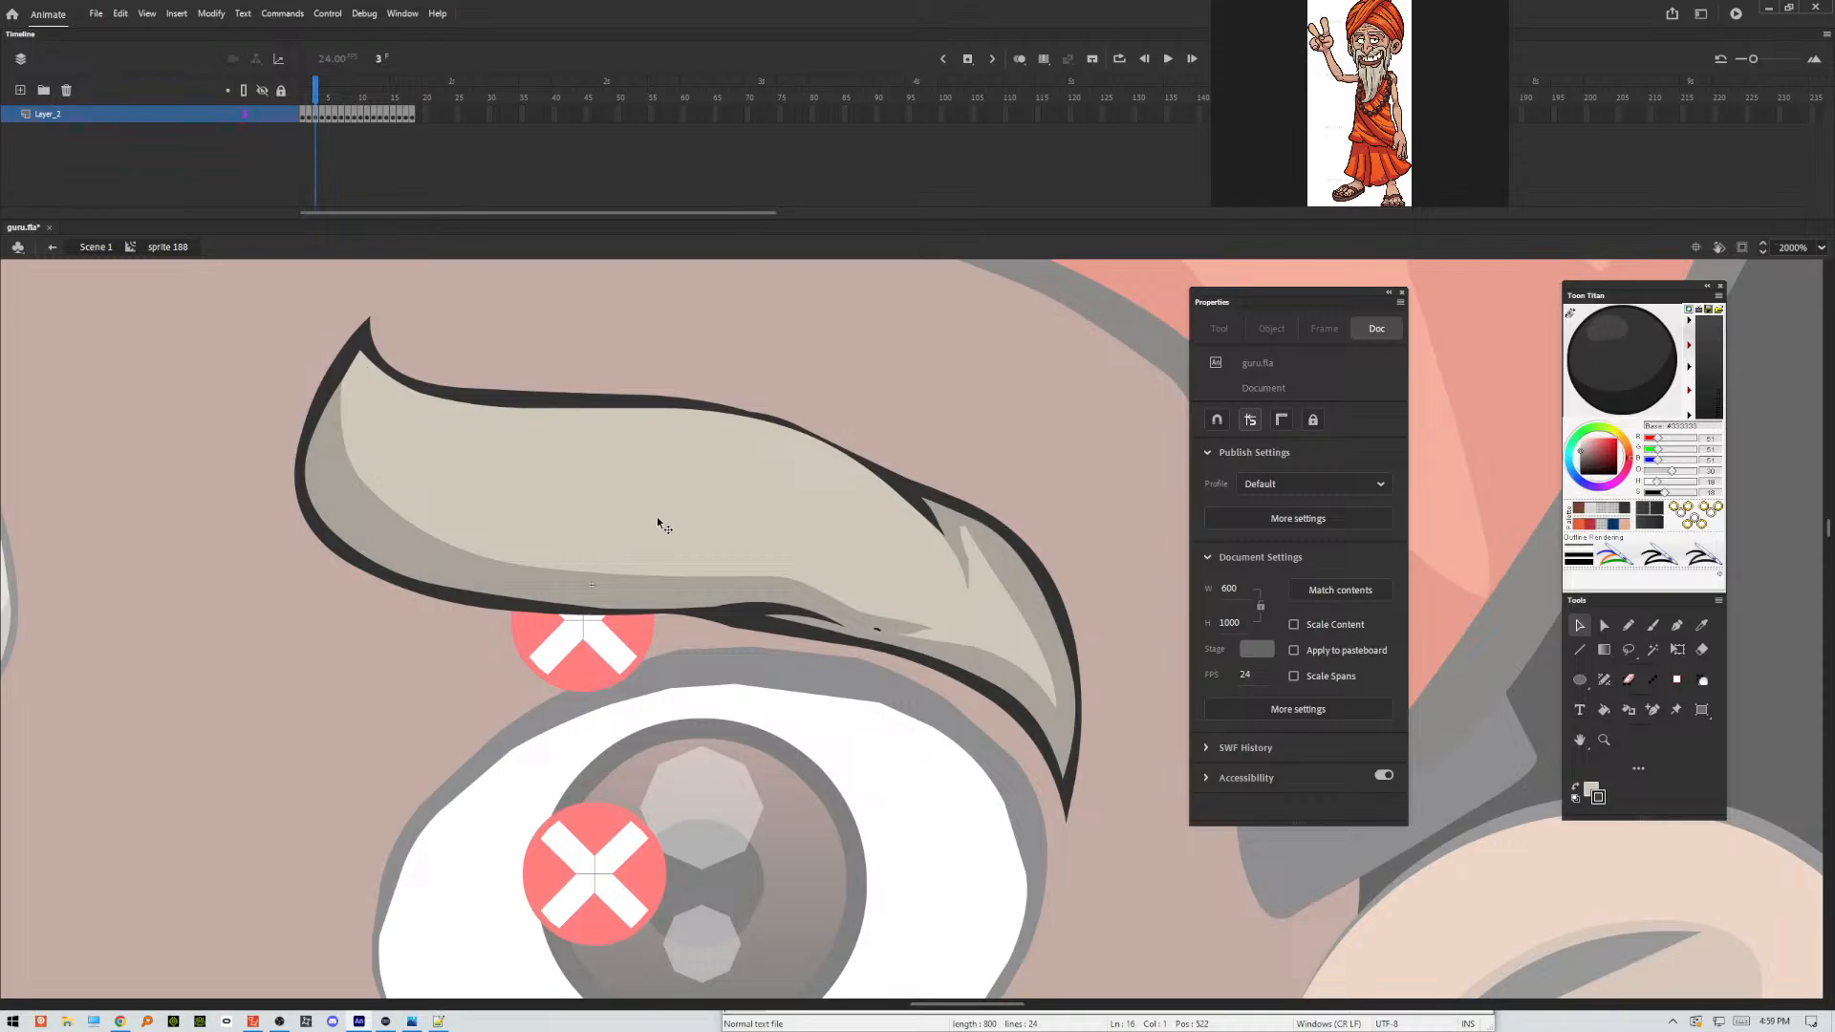
Cut the shadow clip, delete the stray dark speck beneath it near the eyebrow's lower edge, and paste the shadow back in place.
{"action": "double_click", "coordinate": [880, 633]}
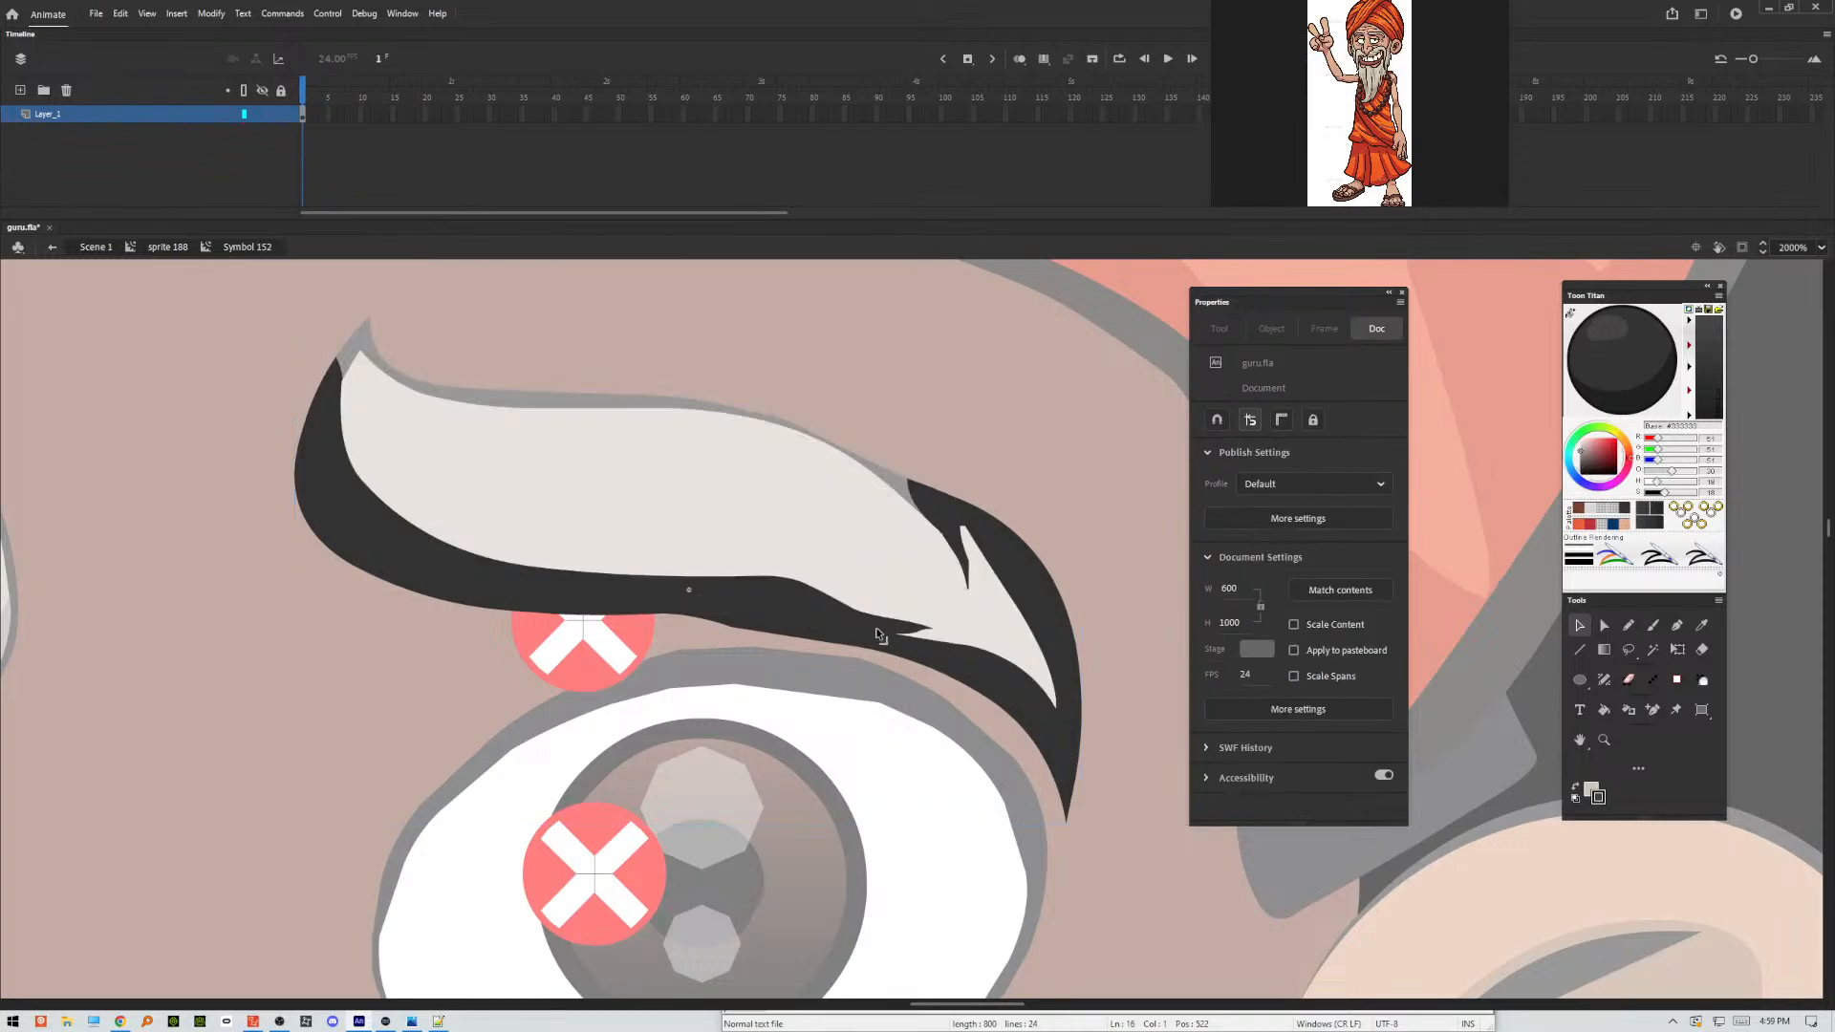
{"action": "double_click", "coordinate": [884, 609]}
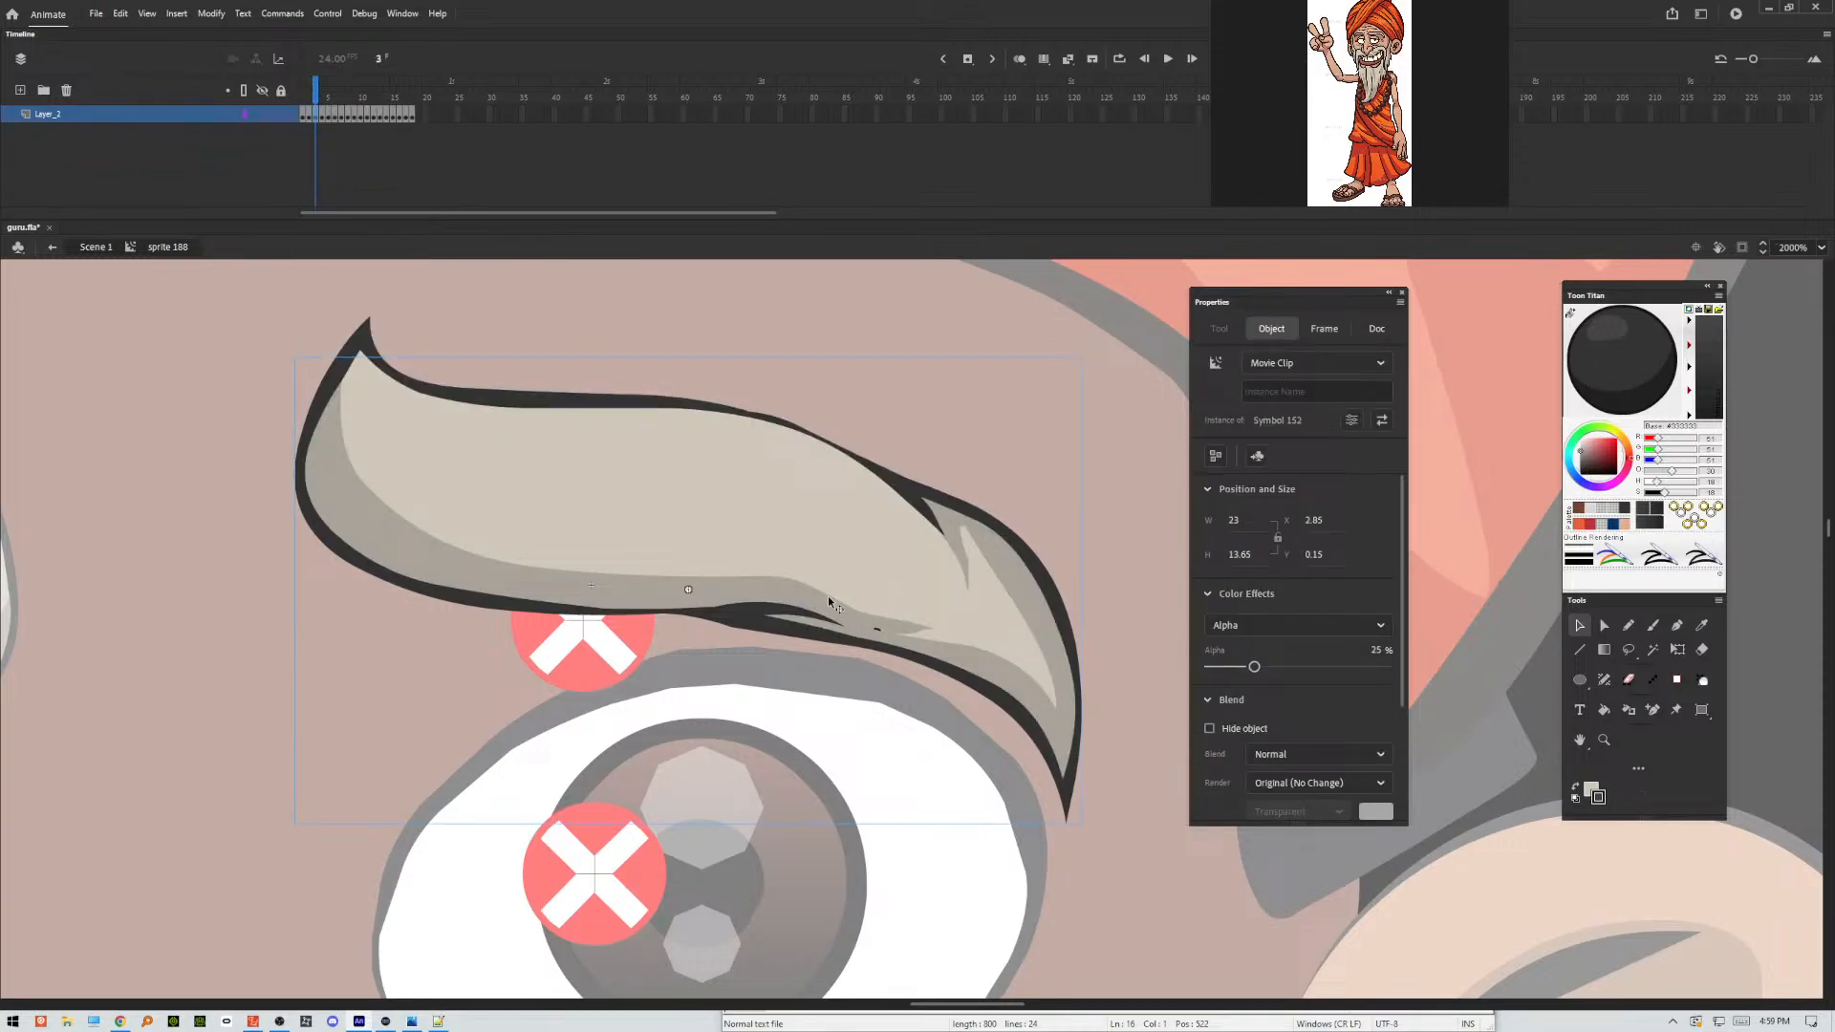
{"action": "double_click", "coordinate": [832, 583]}
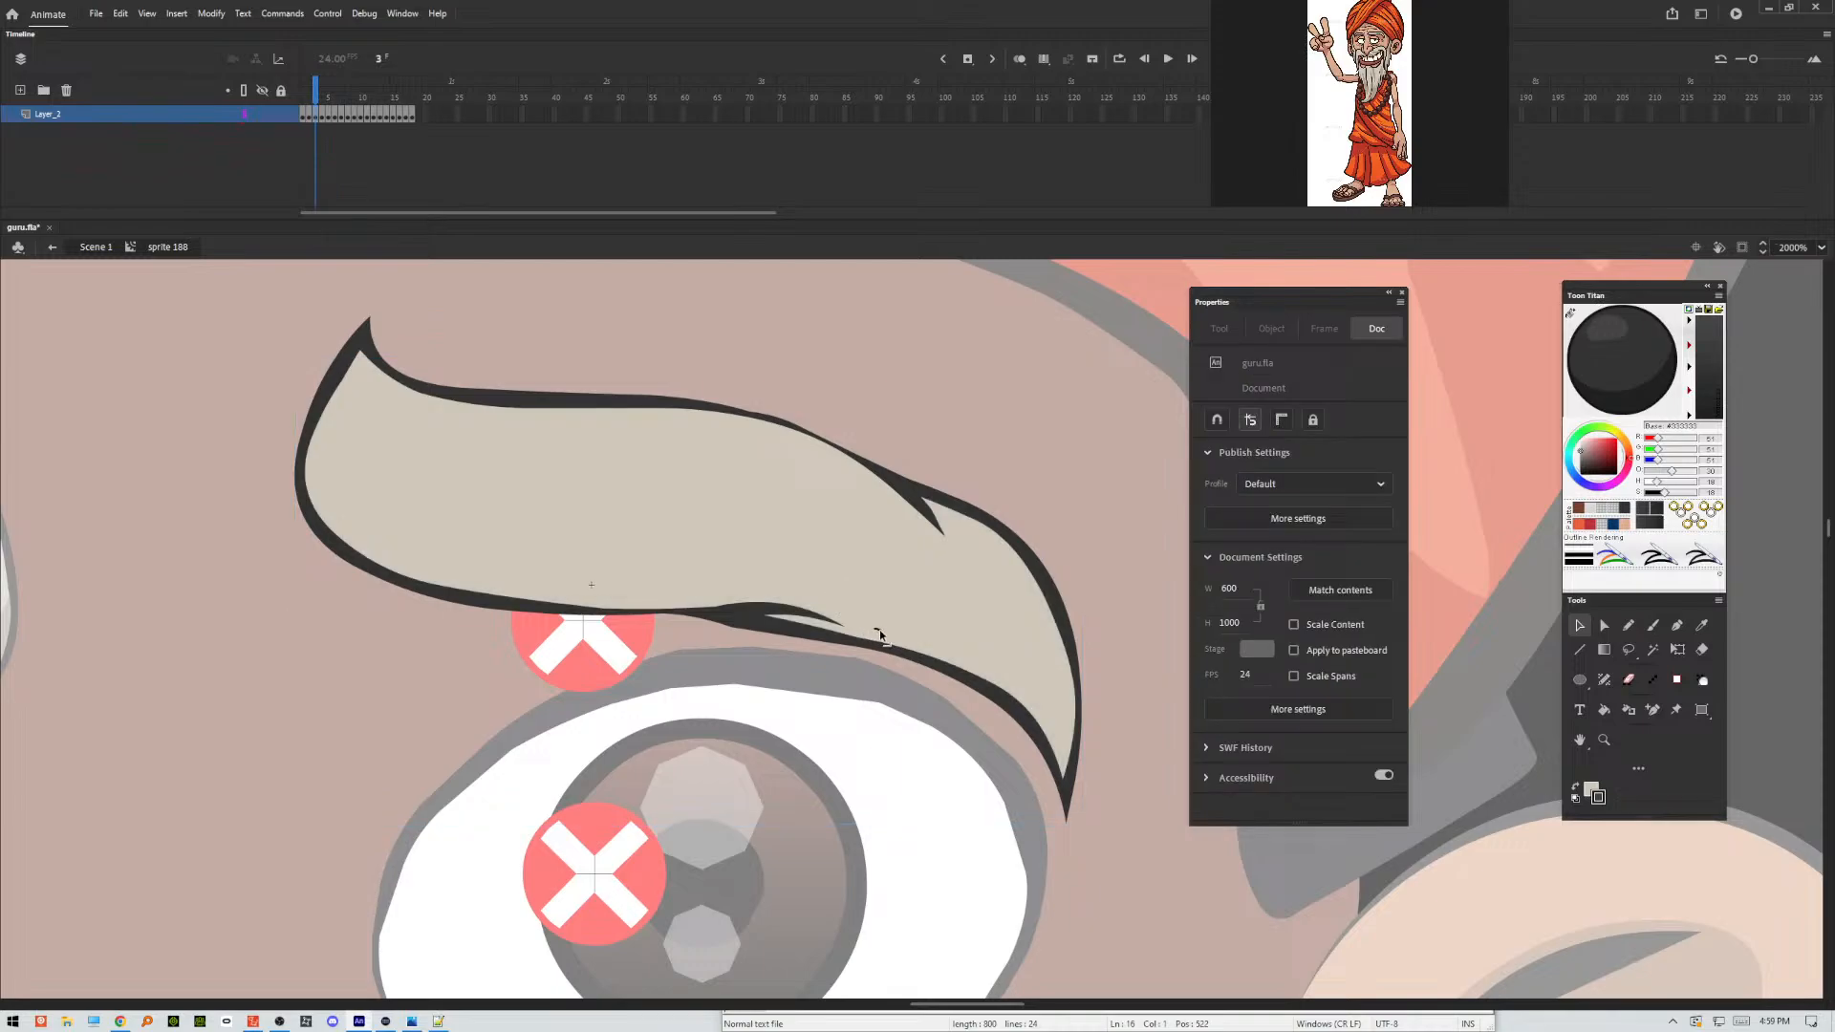
{"action": "left_click", "coordinate": [878, 630]}
{"action": "left_click", "coordinate": [862, 612]}
{"action": "right_click", "coordinate": [977, 403]}
{"action": "left_click", "coordinate": [1041, 460]}
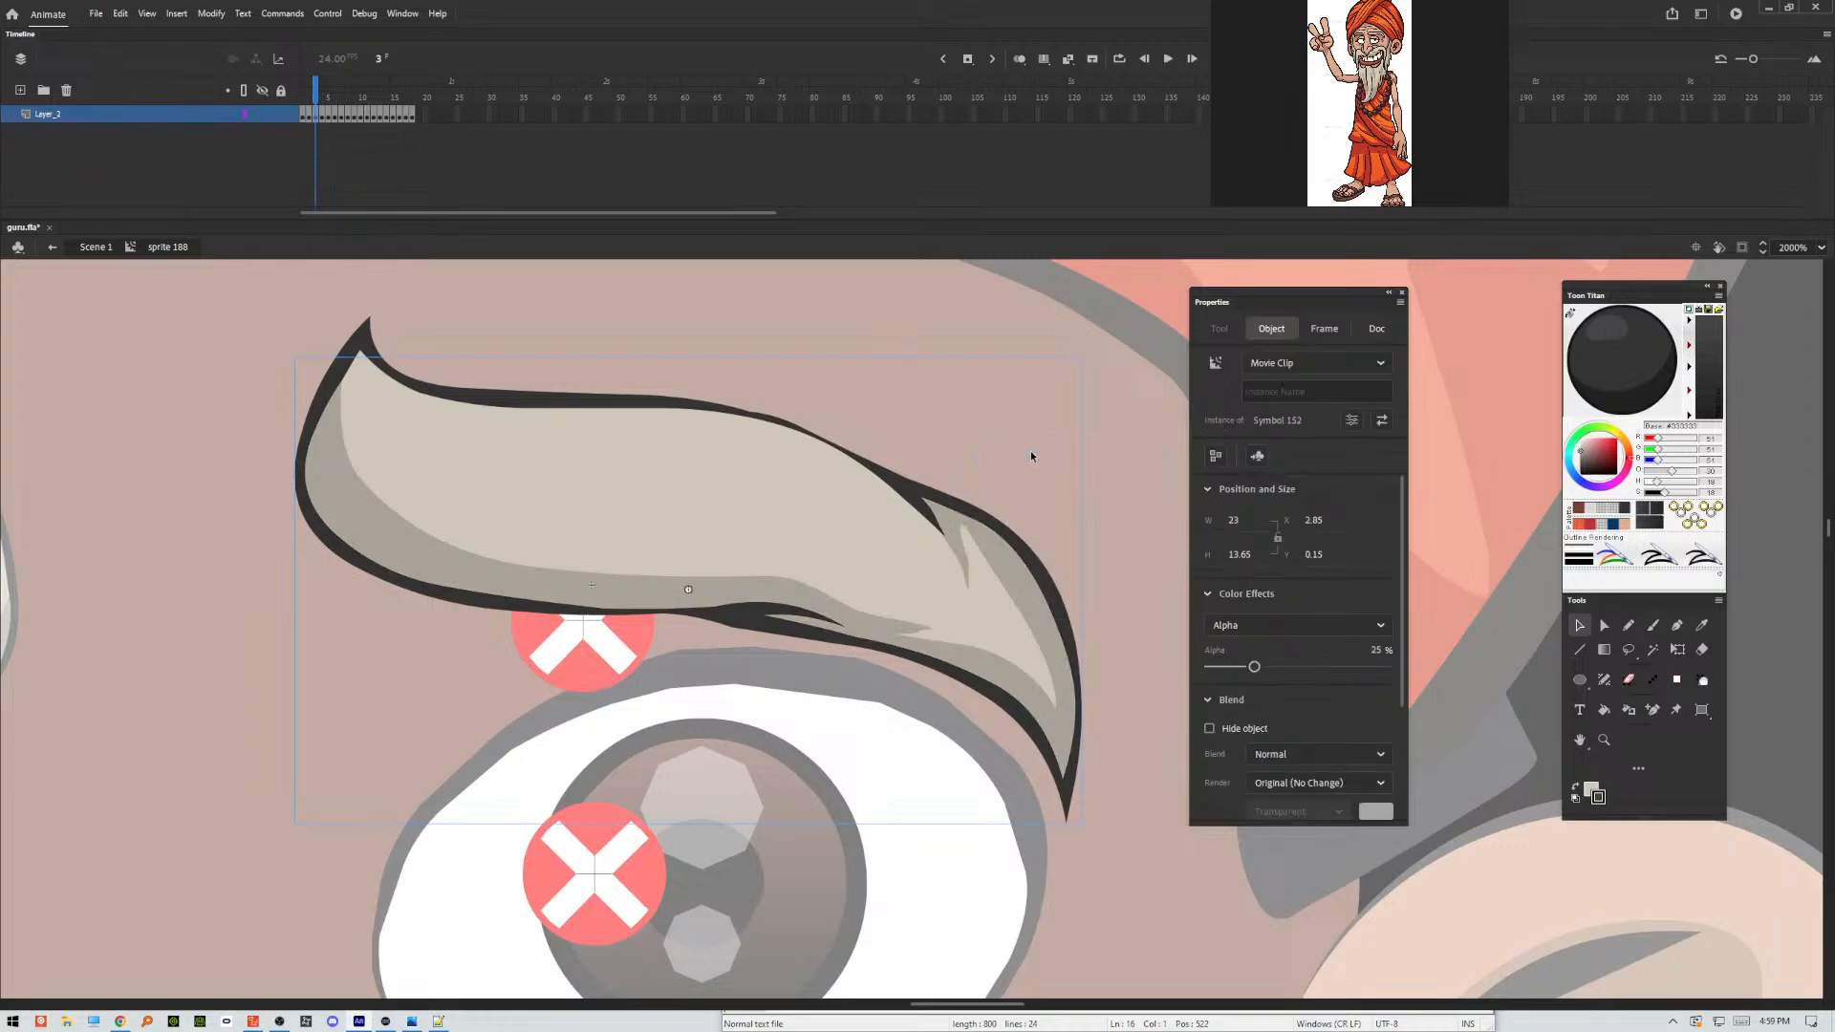
{"action": "left_click", "coordinate": [990, 426]}
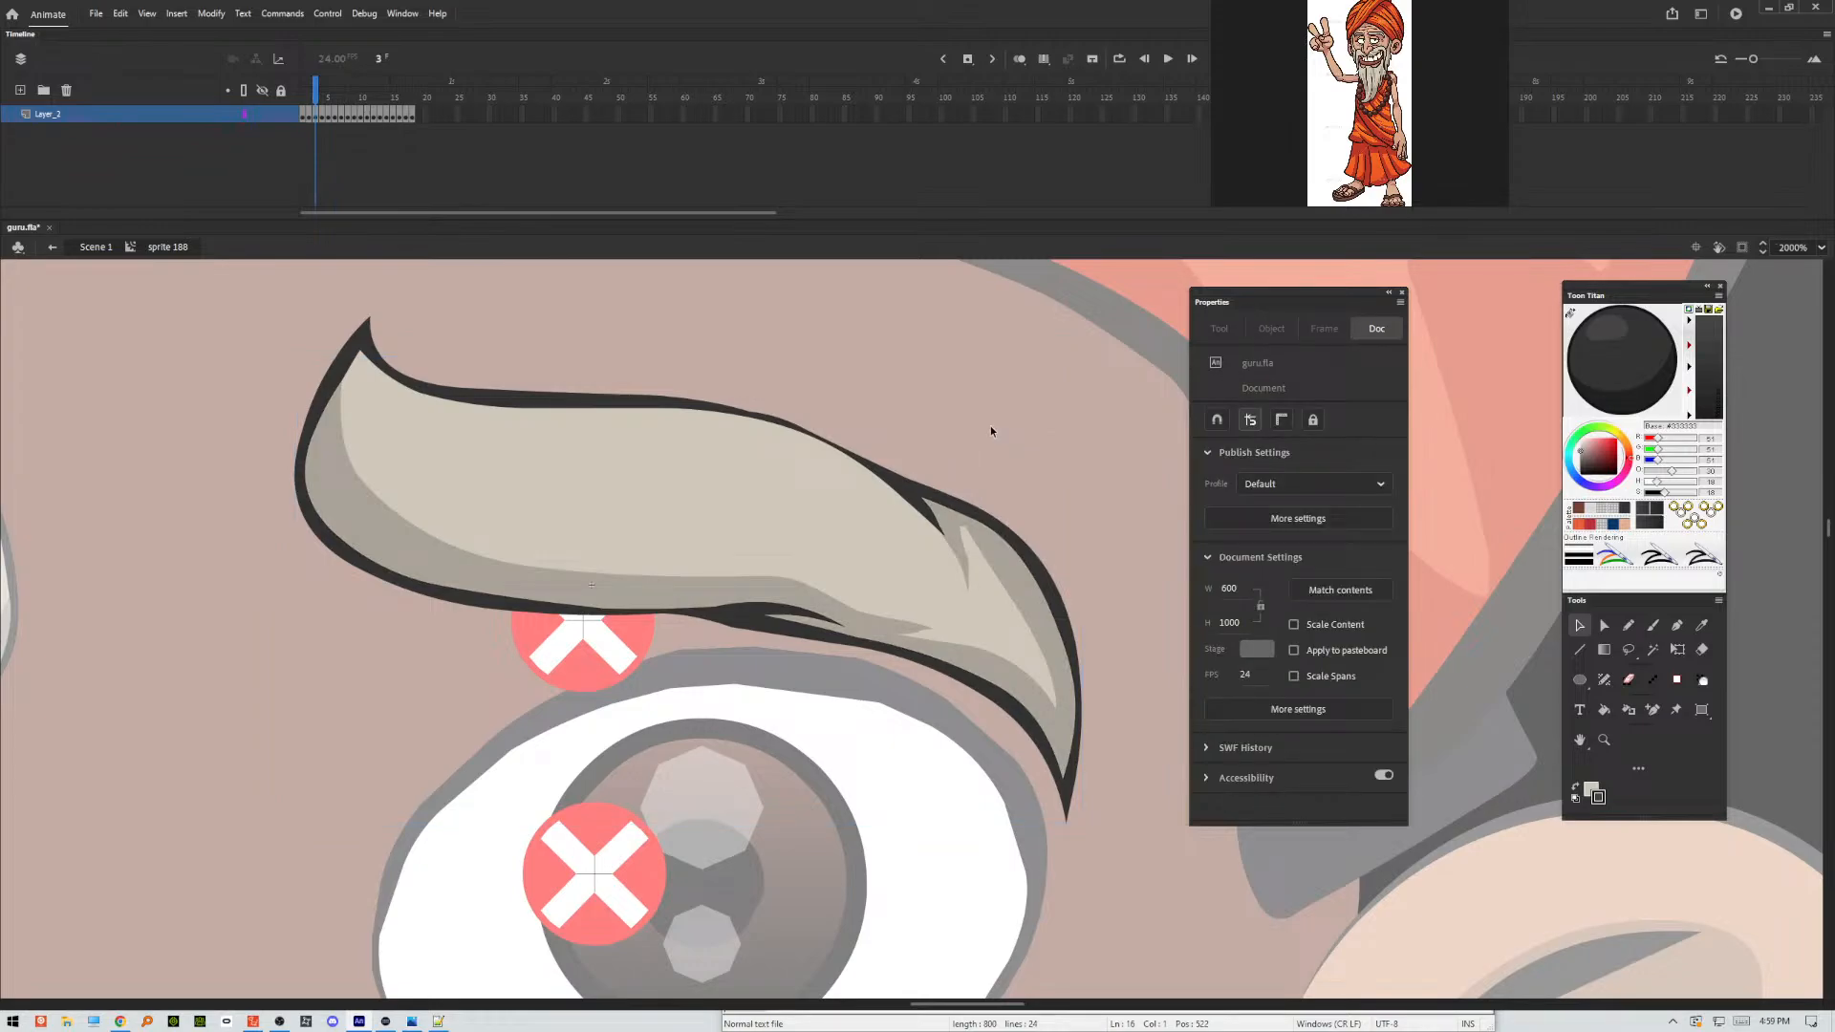
Inside the shadow clip, reshape the shading edges at the eyebrow's outer highlight spike and lower tip, and return to the eyebrow sprite.
{"action": "double_click", "coordinate": [967, 564]}
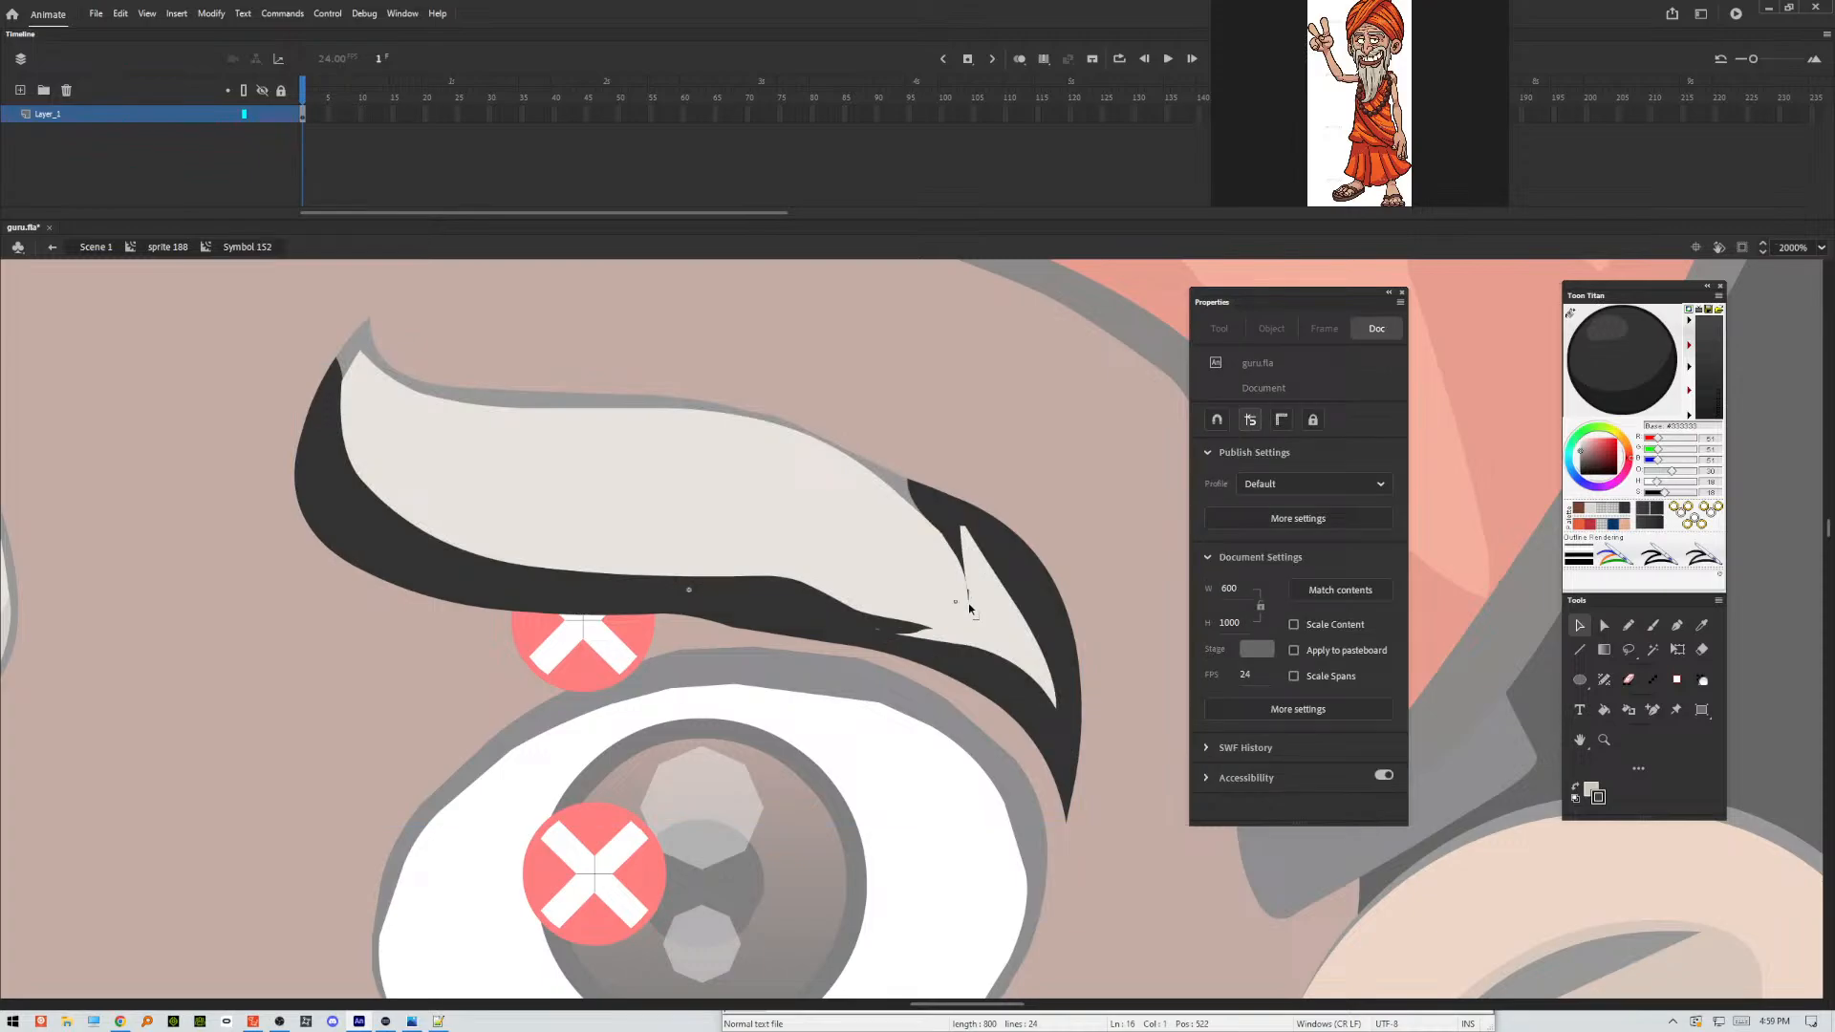
{"action": "left_click_drag", "start_coordinate": [963, 553], "coordinate": [1016, 568]}
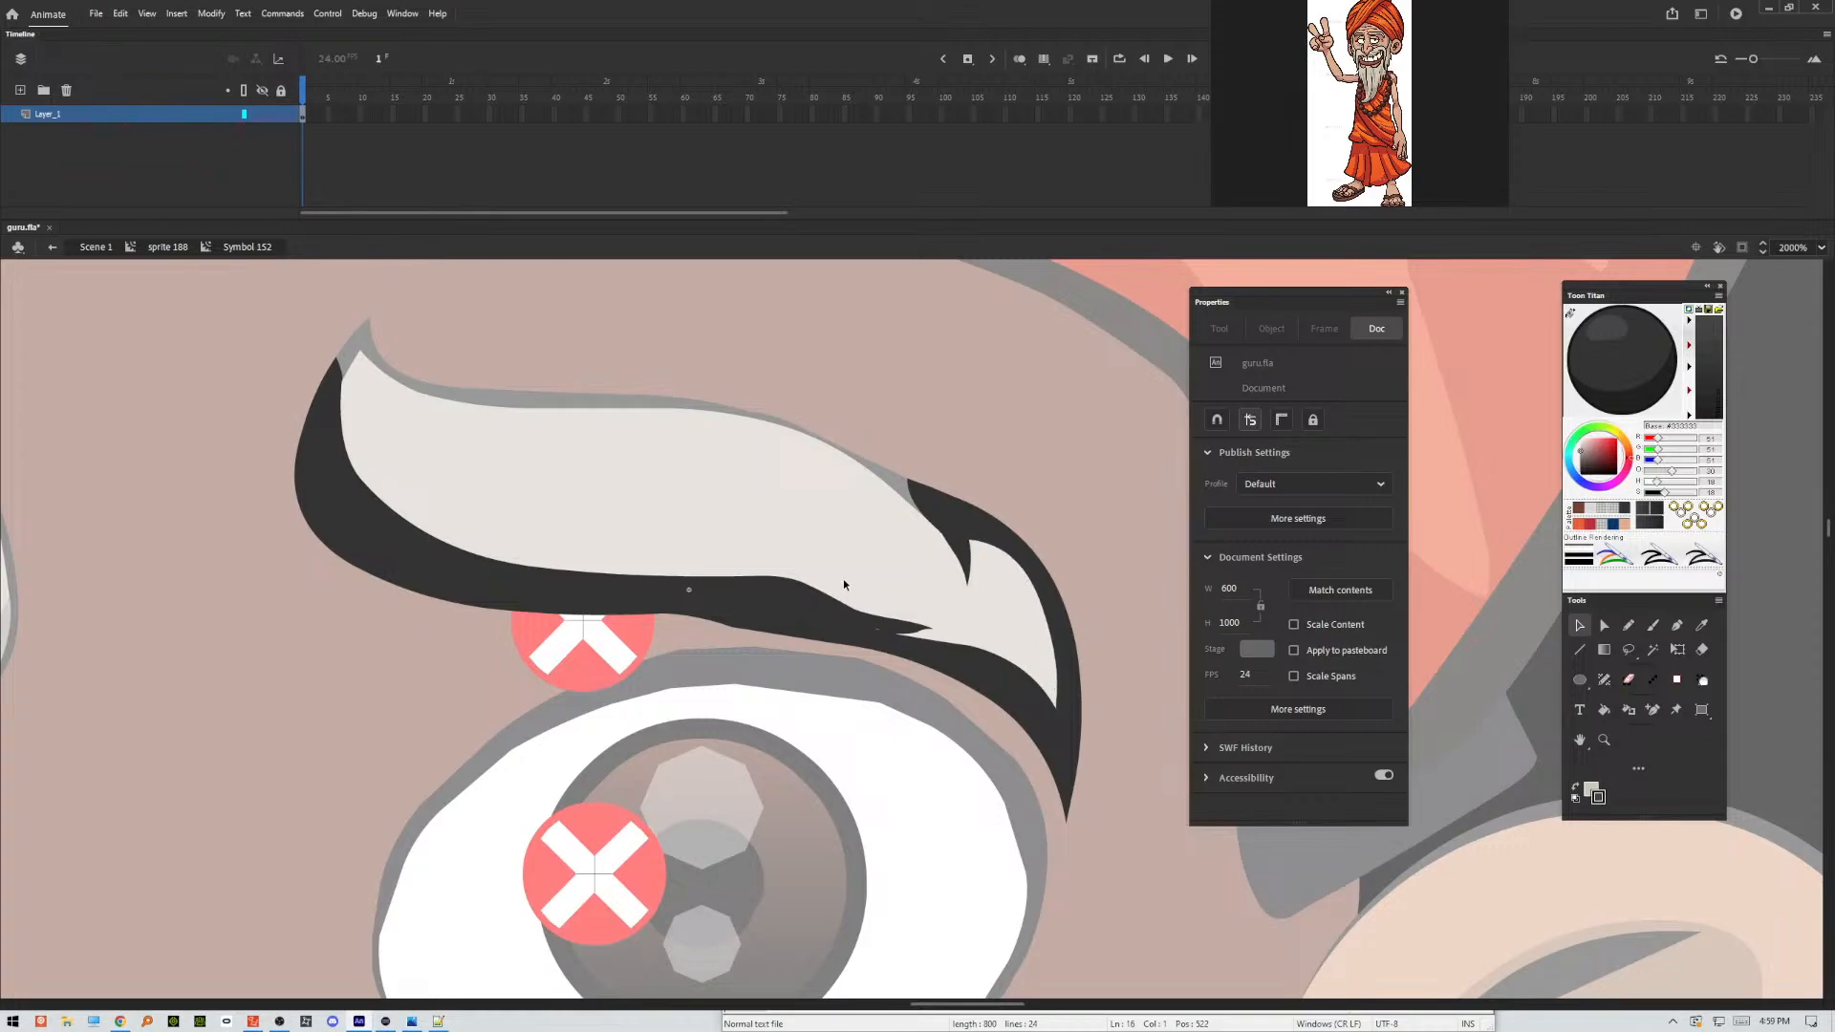
{"action": "left_click_drag", "start_coordinate": [880, 629], "coordinate": [919, 635]}
{"action": "double_click", "coordinate": [944, 360]}
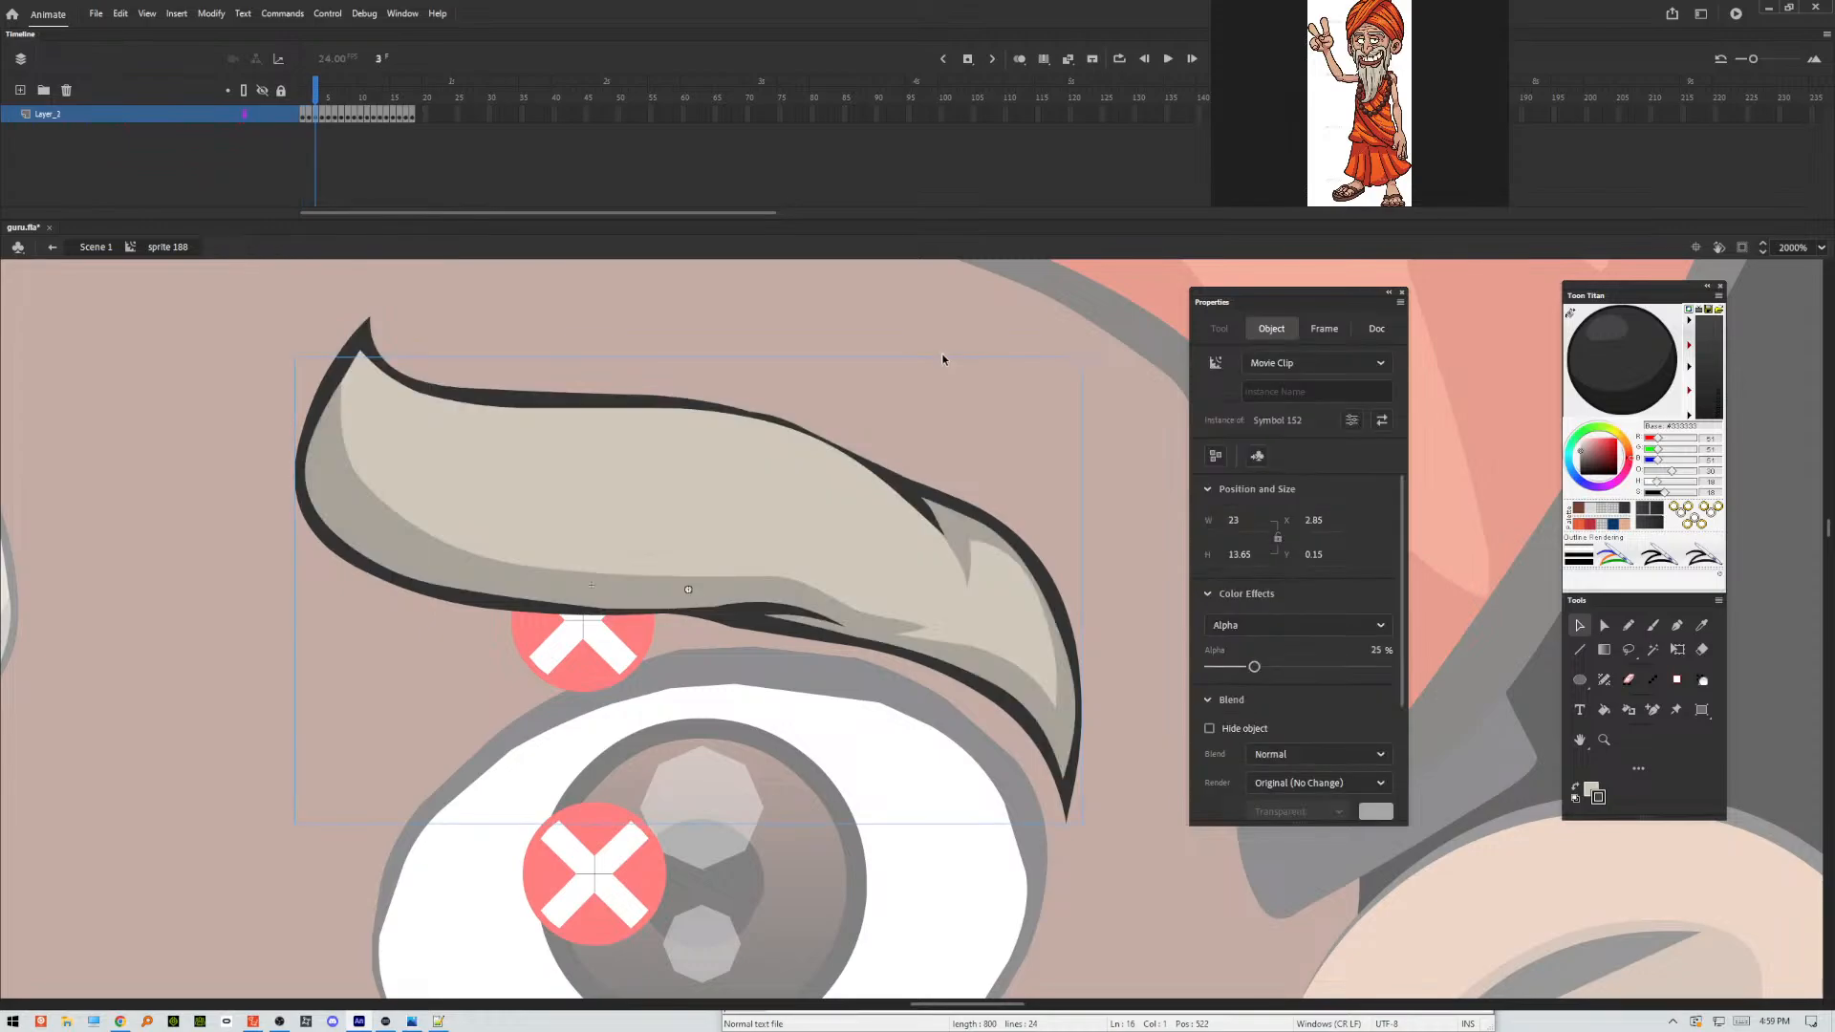
{"action": "left_click", "coordinate": [860, 349]}
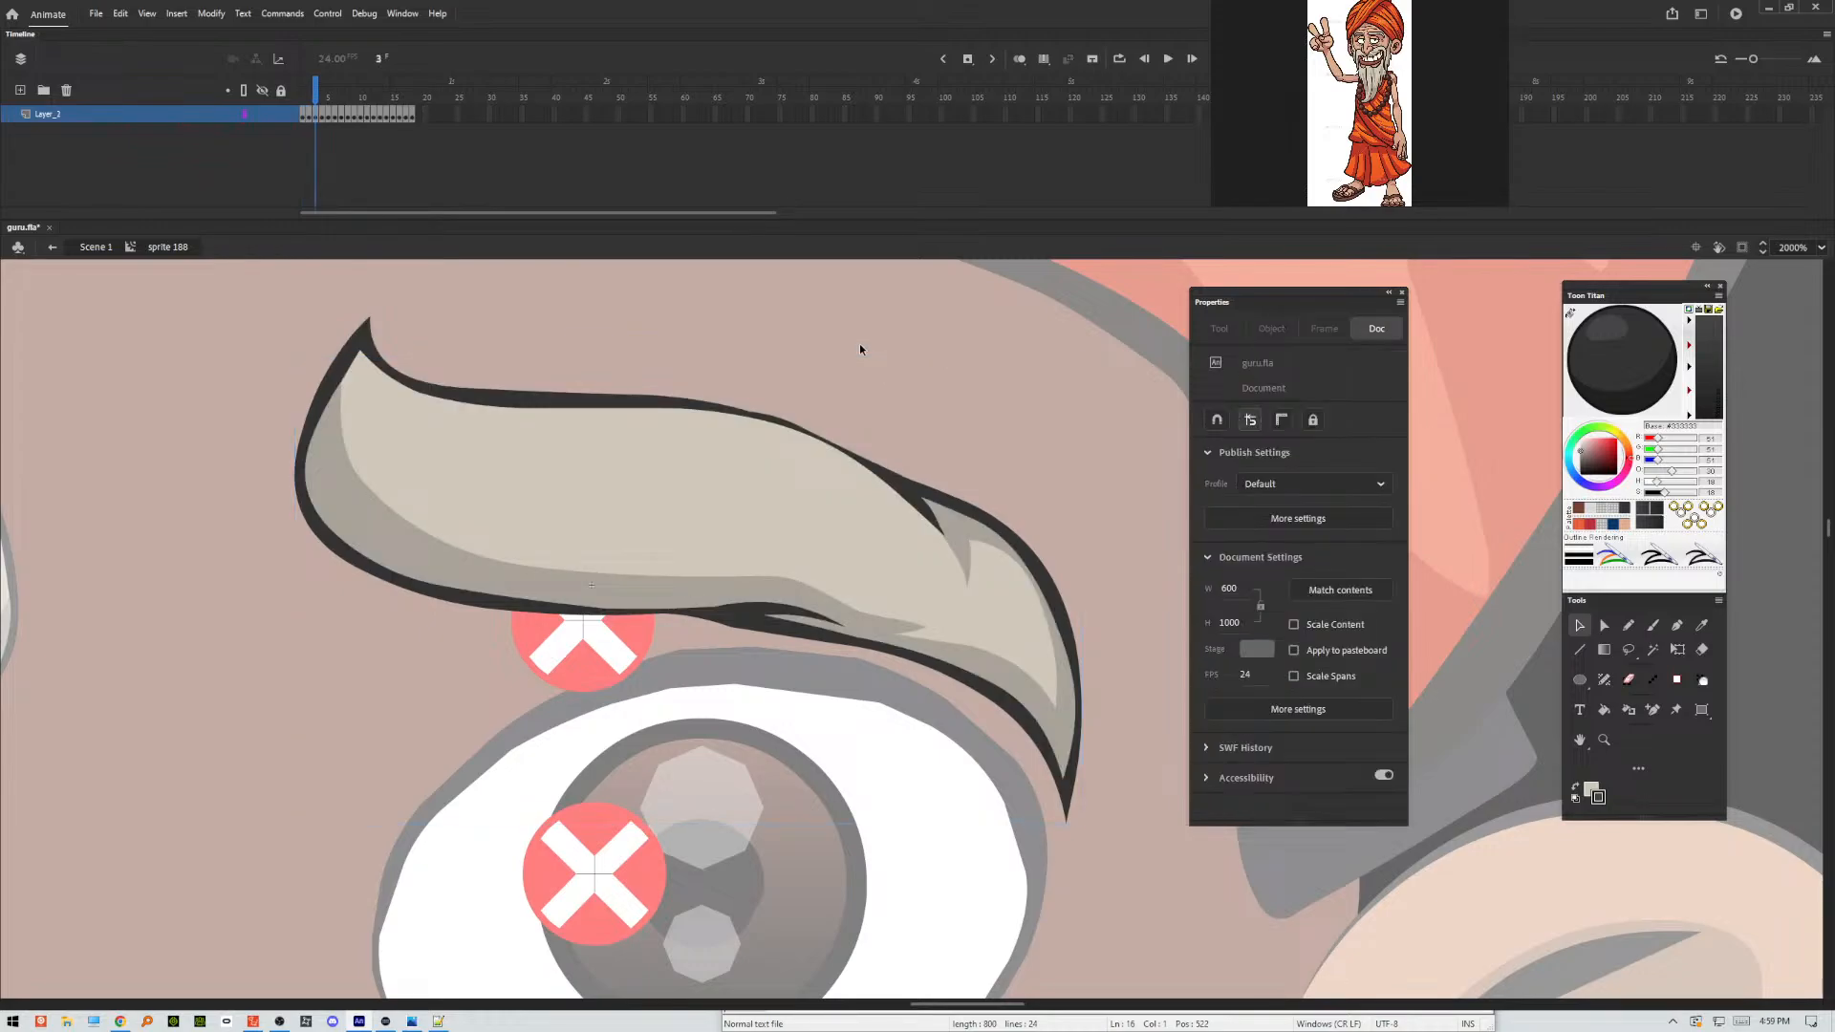
Open the Keyboard Shortcuts settings and expand the Commands group.
{"action": "left_click", "coordinate": [96, 13]}
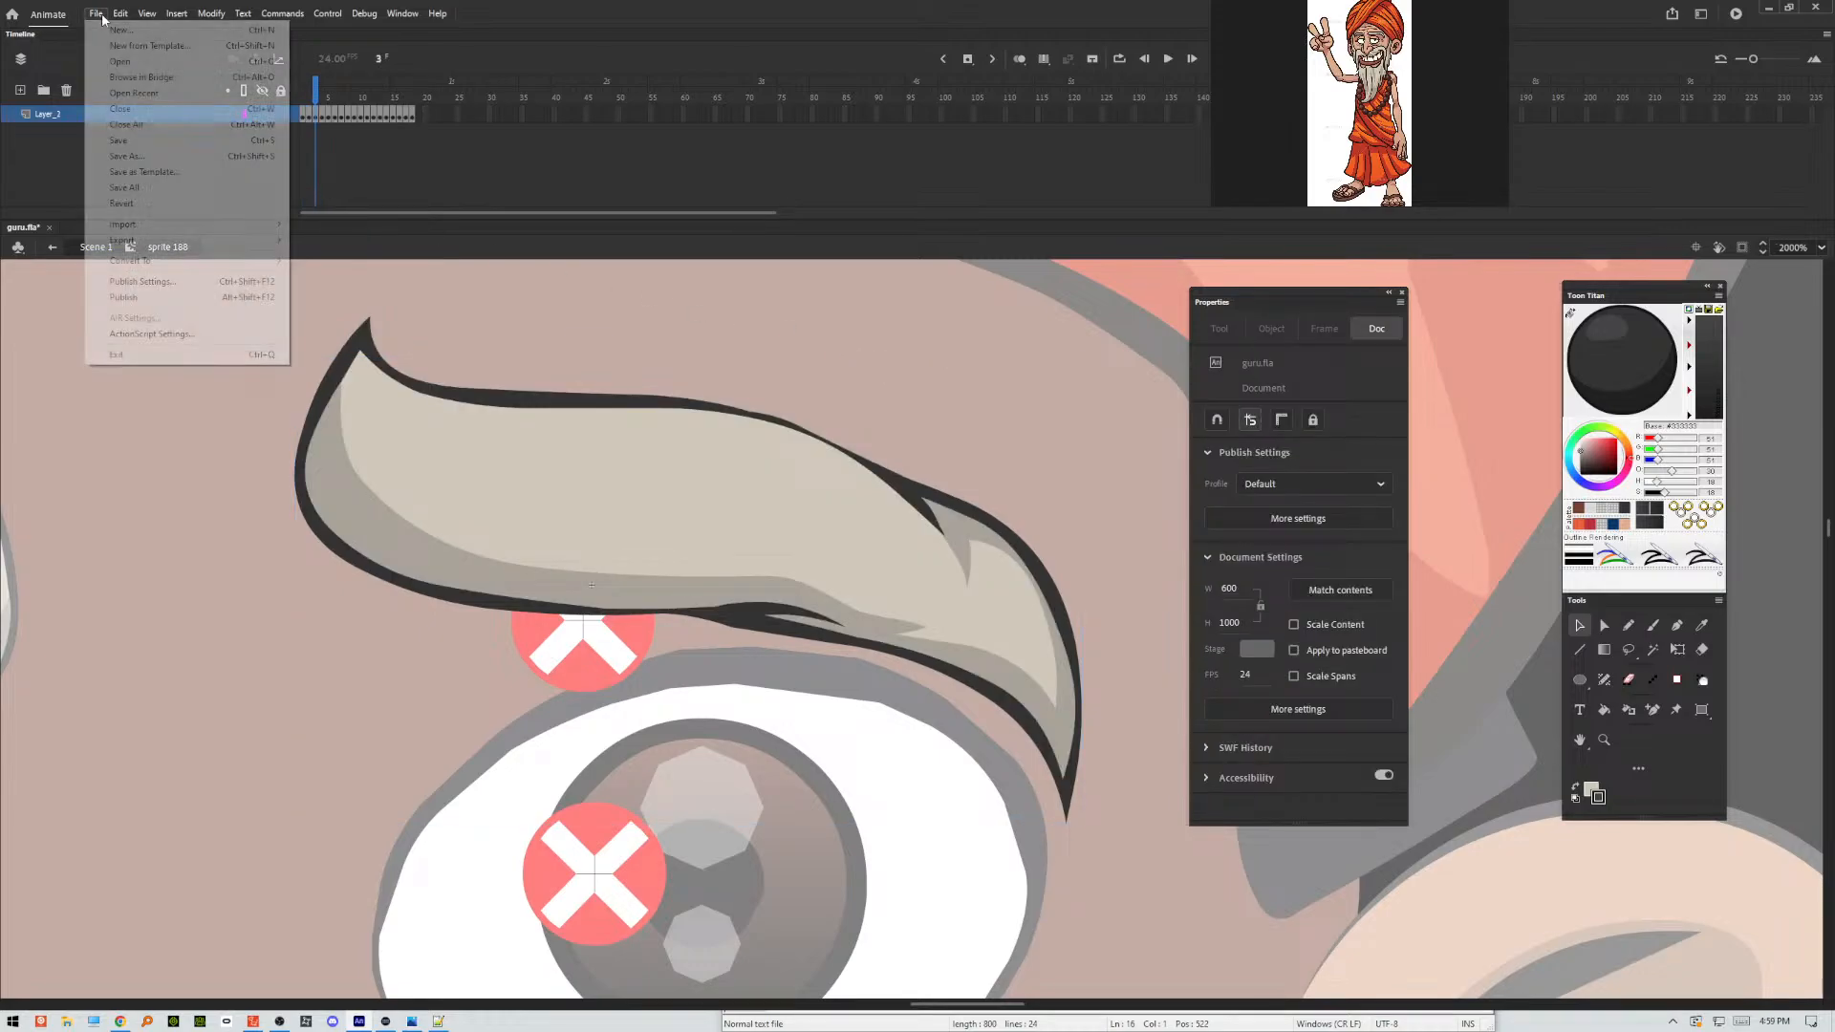
{"action": "mouse_move", "coordinate": [139, 230]}
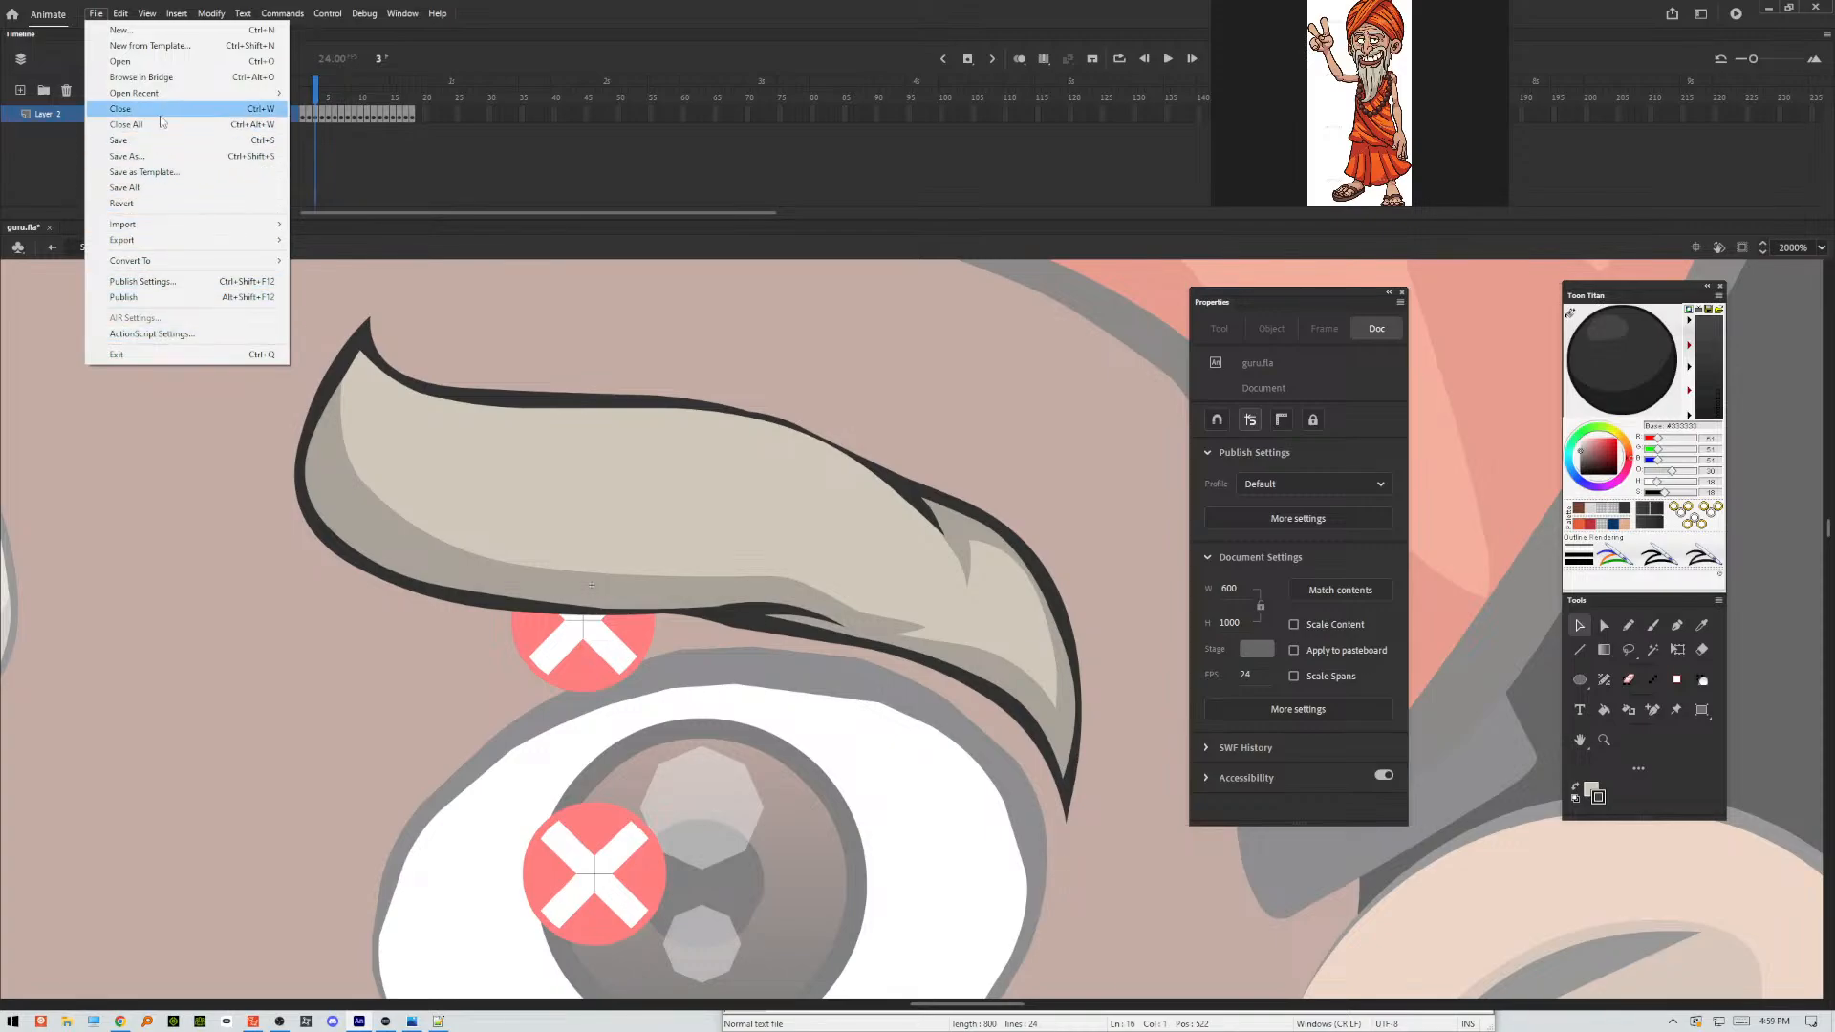
{"action": "mouse_move", "coordinate": [115, 17]}
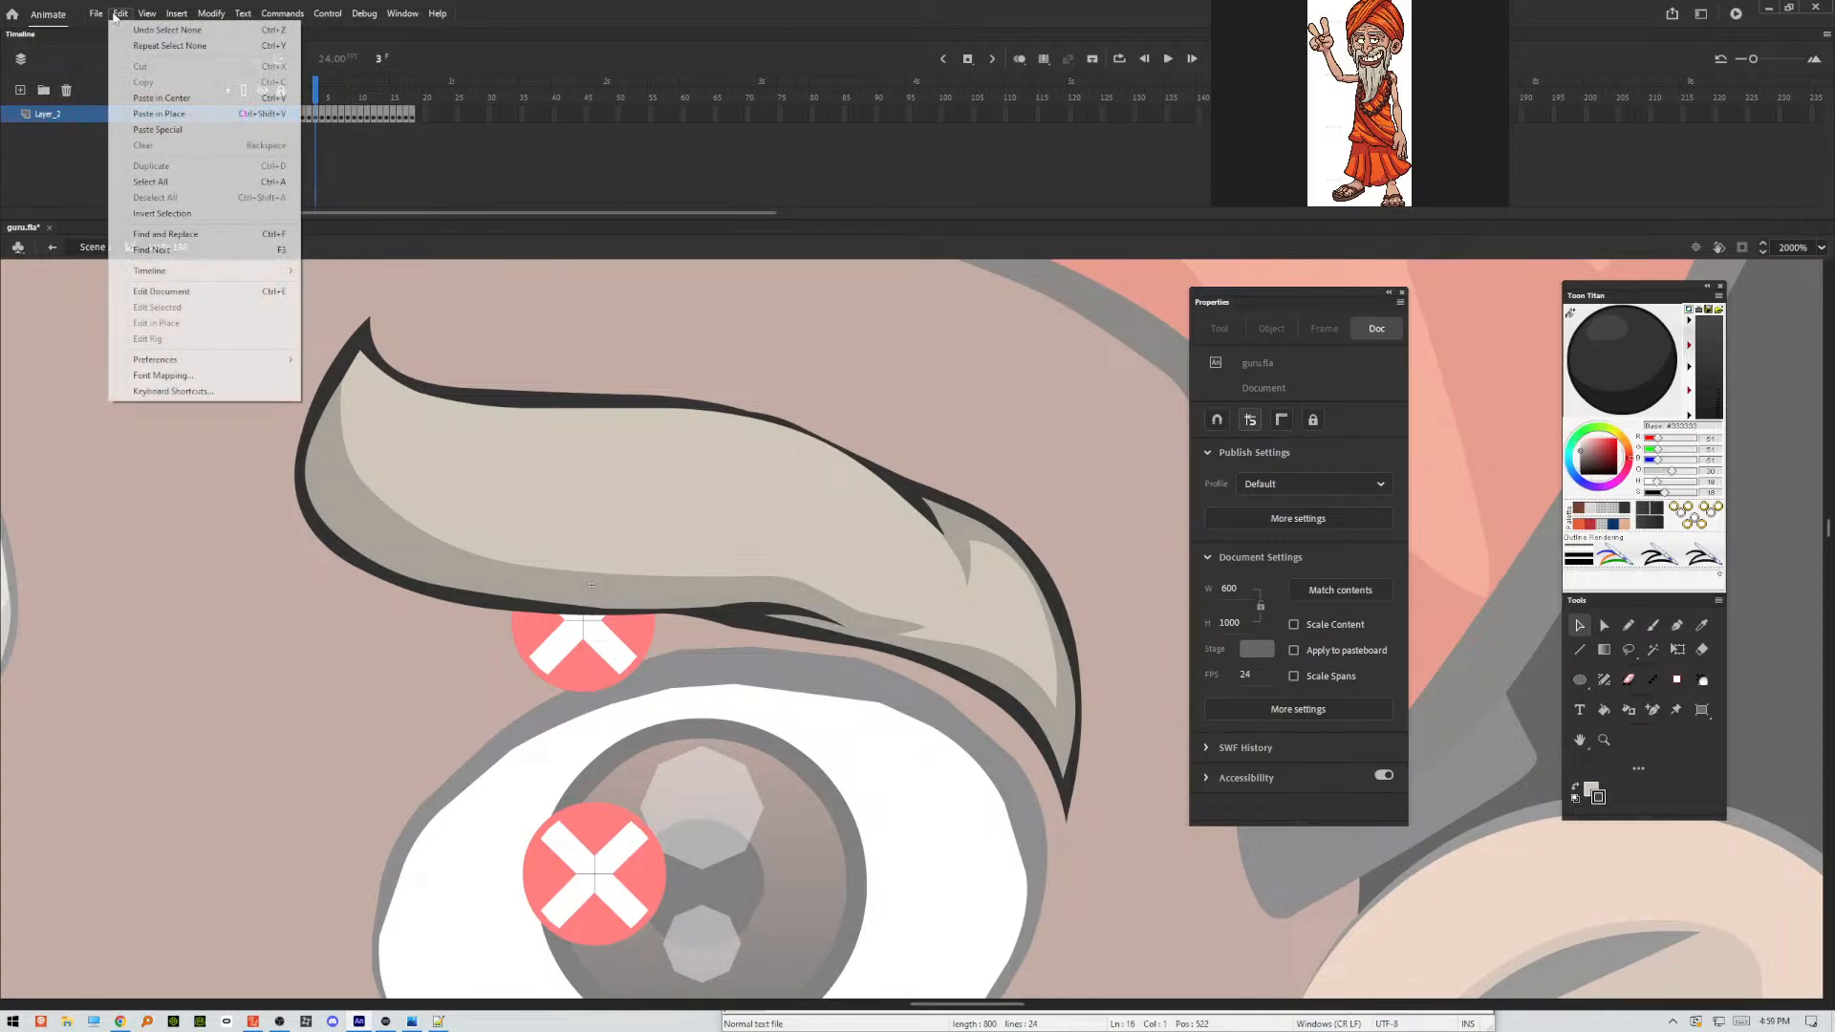
{"action": "left_click", "coordinate": [189, 394]}
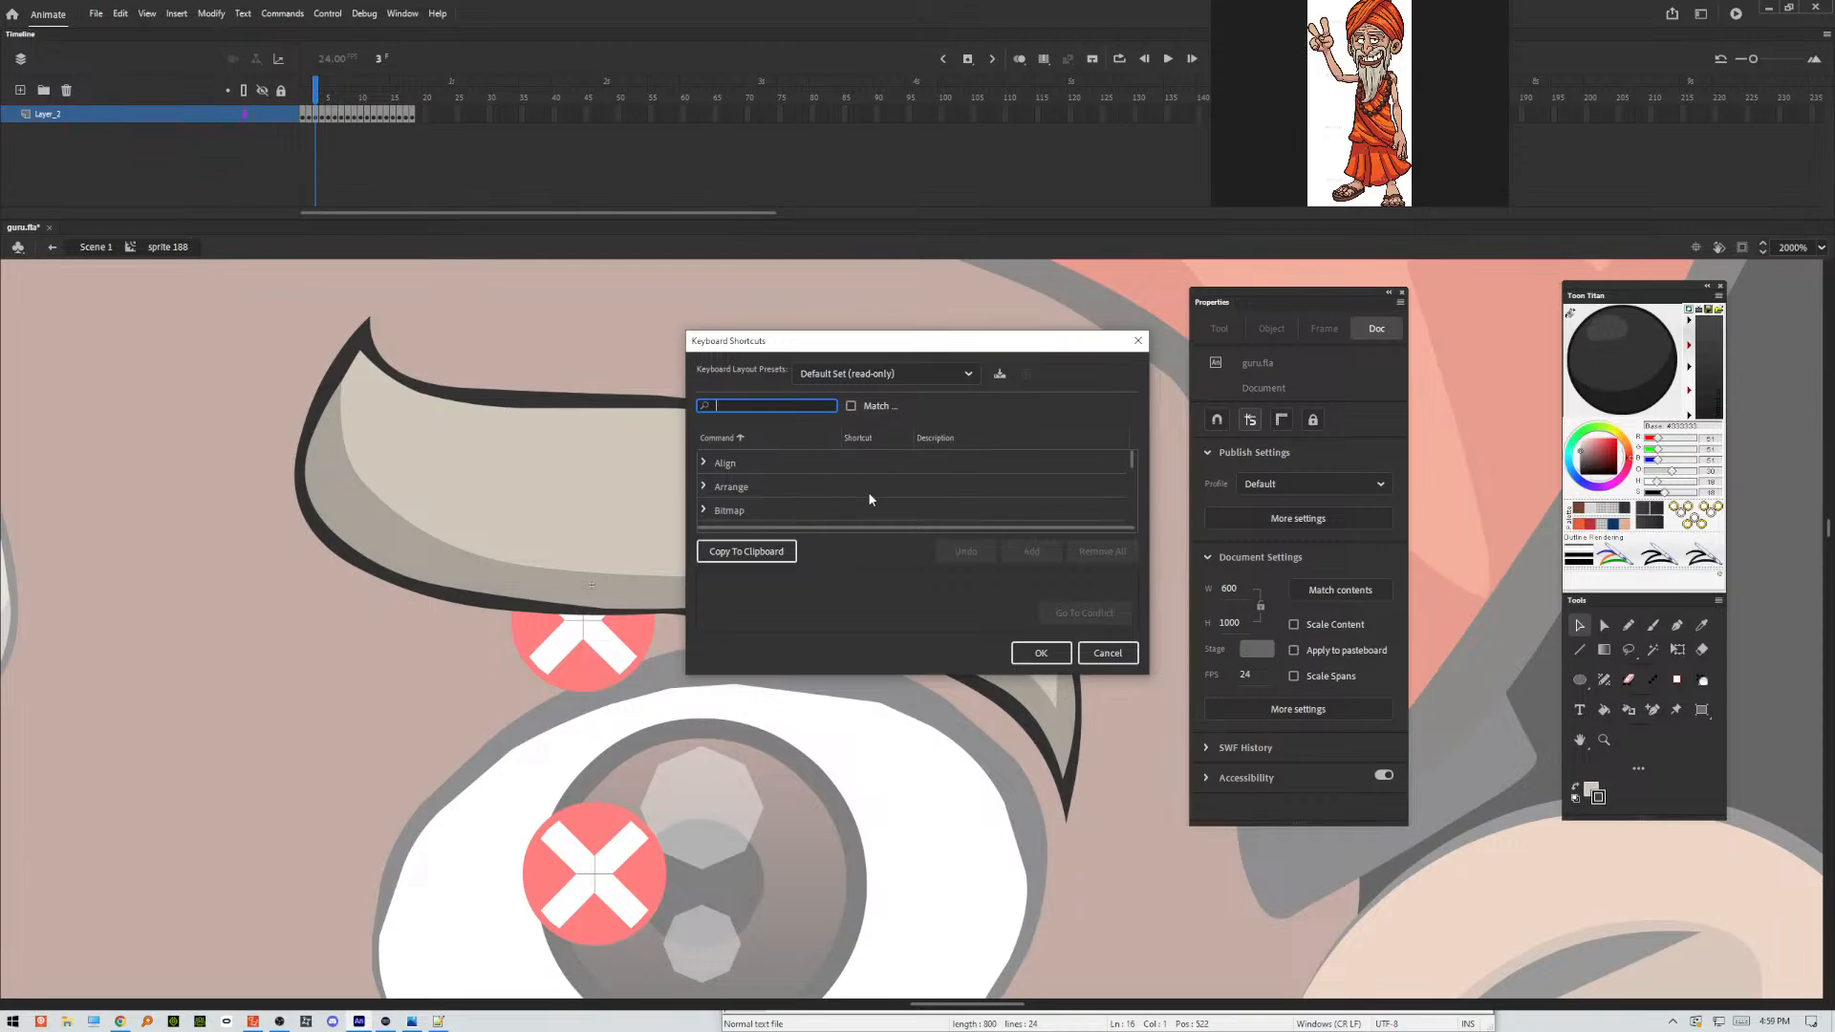
{"action": "scroll", "coordinate": [1135, 473], "scroll_direction": "down", "scroll_amount": 10}
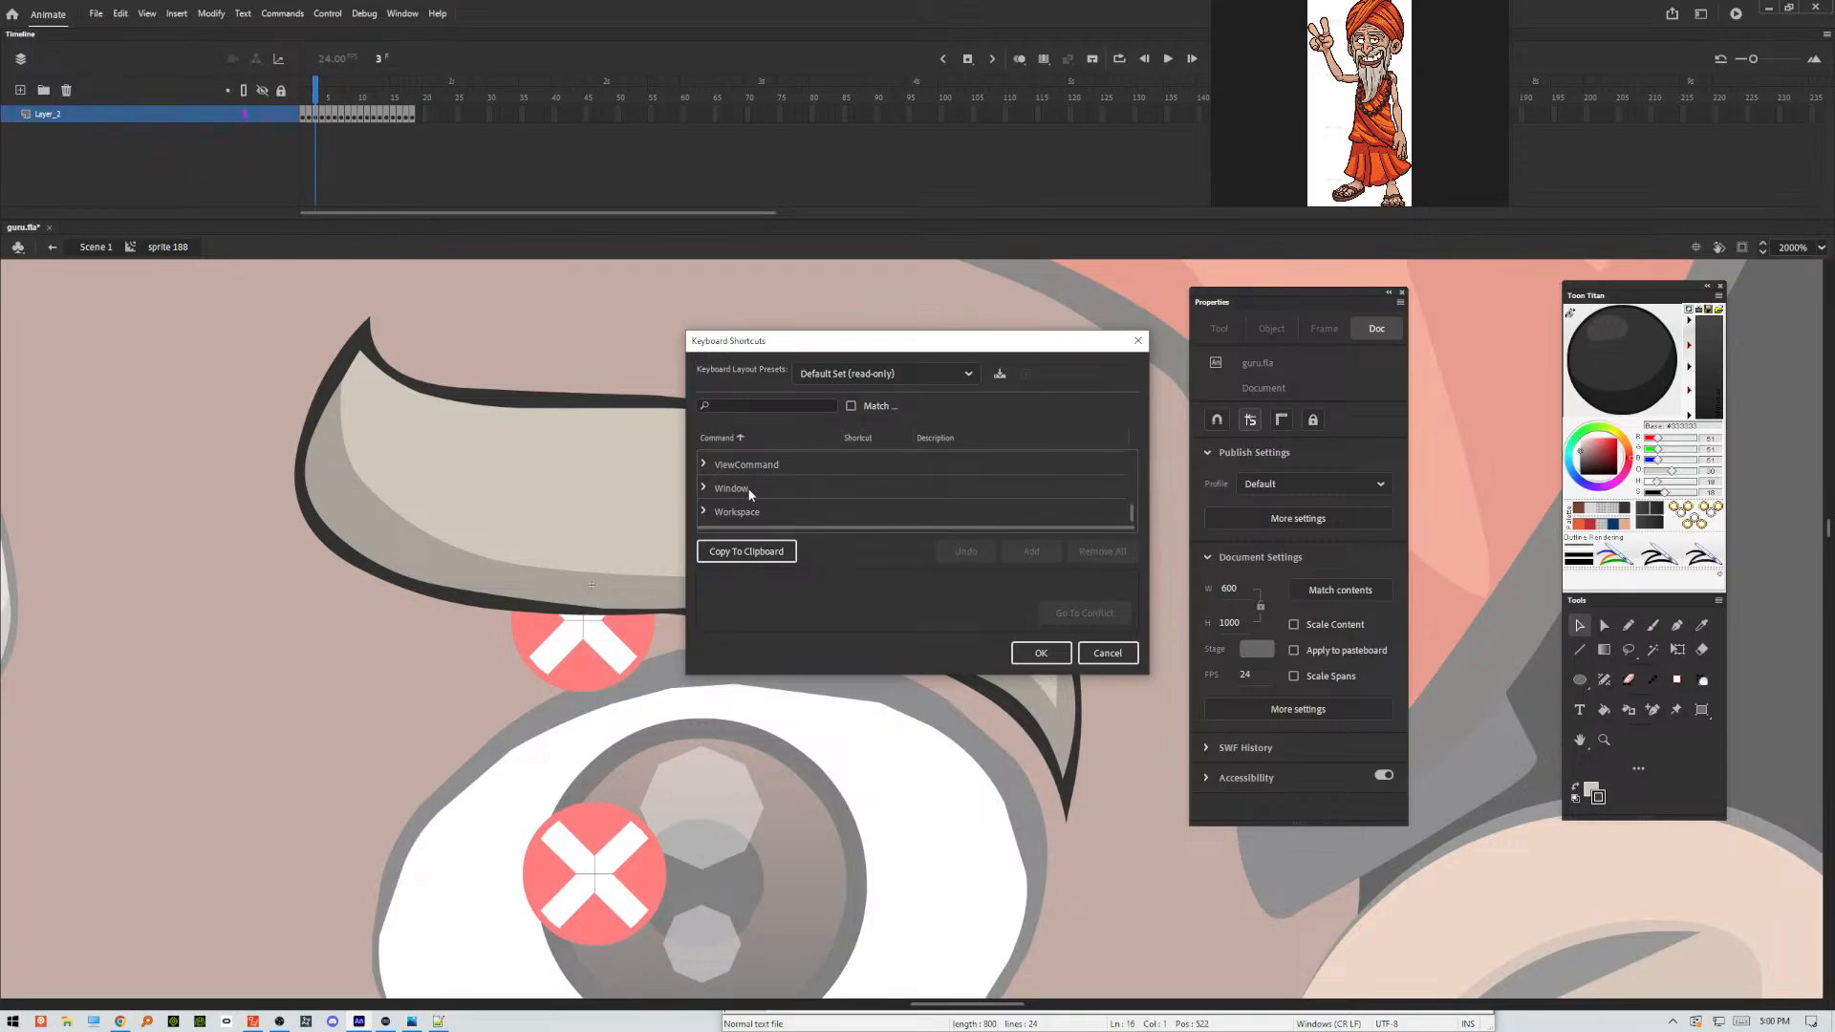
{"action": "scroll", "coordinate": [746, 492], "scroll_direction": "up", "scroll_amount": 1}
{"action": "scroll", "coordinate": [742, 484], "scroll_direction": "up", "scroll_amount": 2}
{"action": "scroll", "coordinate": [742, 484], "scroll_direction": "up", "scroll_amount": 2}
{"action": "left_click", "coordinate": [701, 489]}
Make the Keyboard Shortcuts dialog taller and look through the entries of the Commands group.
{"action": "scroll", "coordinate": [763, 489], "scroll_direction": "down", "scroll_amount": 2}
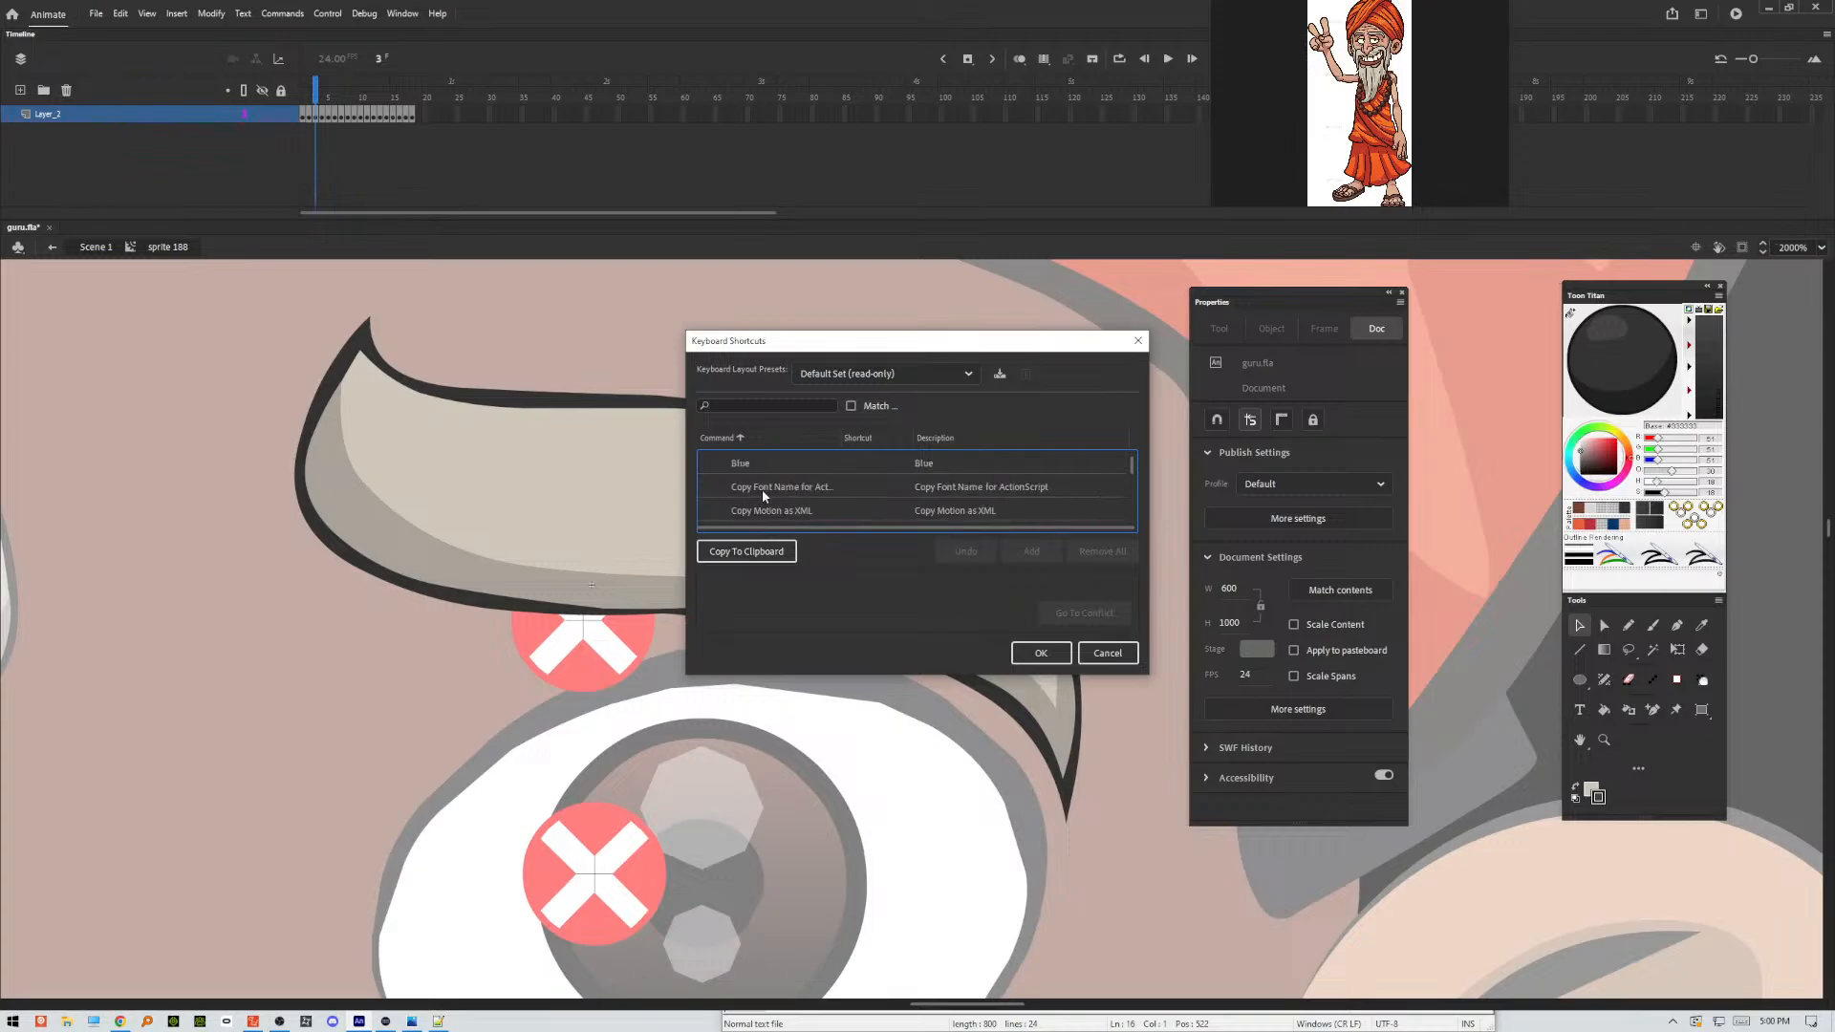
{"action": "scroll", "coordinate": [763, 491], "scroll_direction": "down", "scroll_amount": 5}
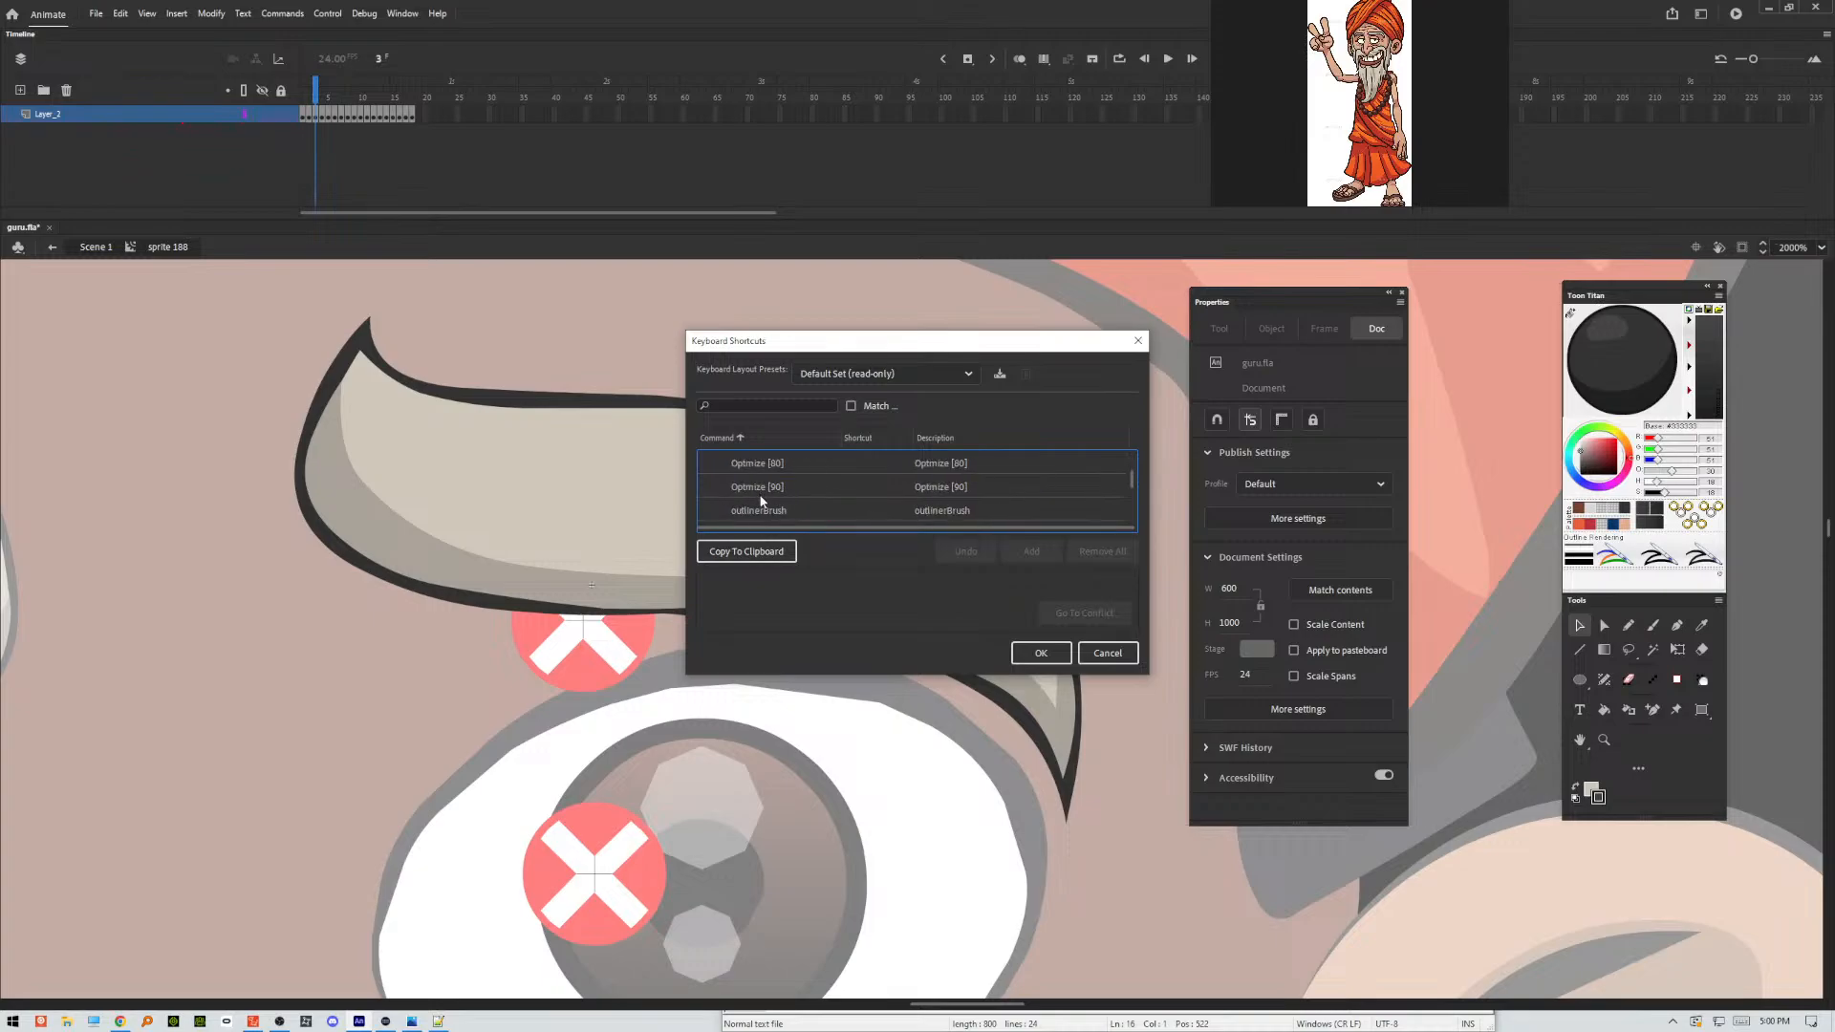
{"action": "scroll", "coordinate": [763, 500], "scroll_direction": "down", "scroll_amount": 5}
{"action": "scroll", "coordinate": [763, 505], "scroll_direction": "down", "scroll_amount": 4}
{"action": "scroll", "coordinate": [763, 505], "scroll_direction": "up", "scroll_amount": 1}
{"action": "left_click_drag", "start_coordinate": [1104, 676], "coordinate": [1017, 1005]}
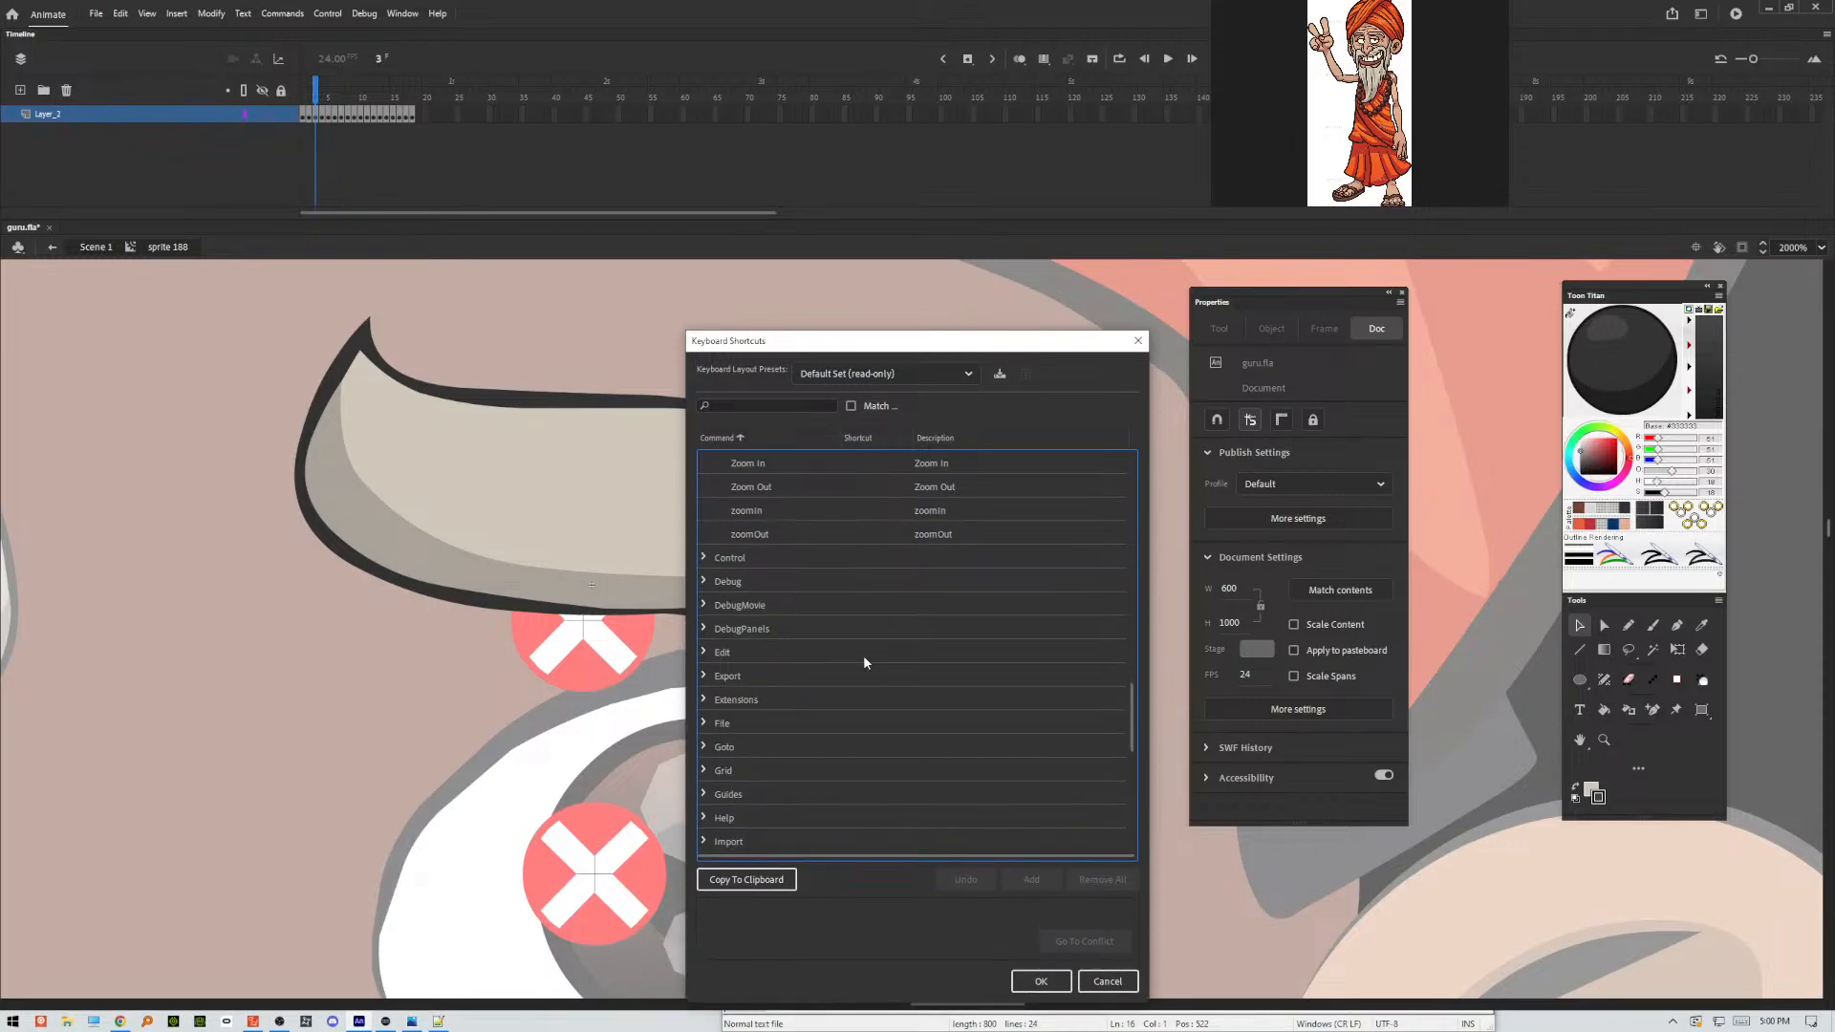
{"action": "scroll", "coordinate": [863, 656], "scroll_direction": "up", "scroll_amount": 8}
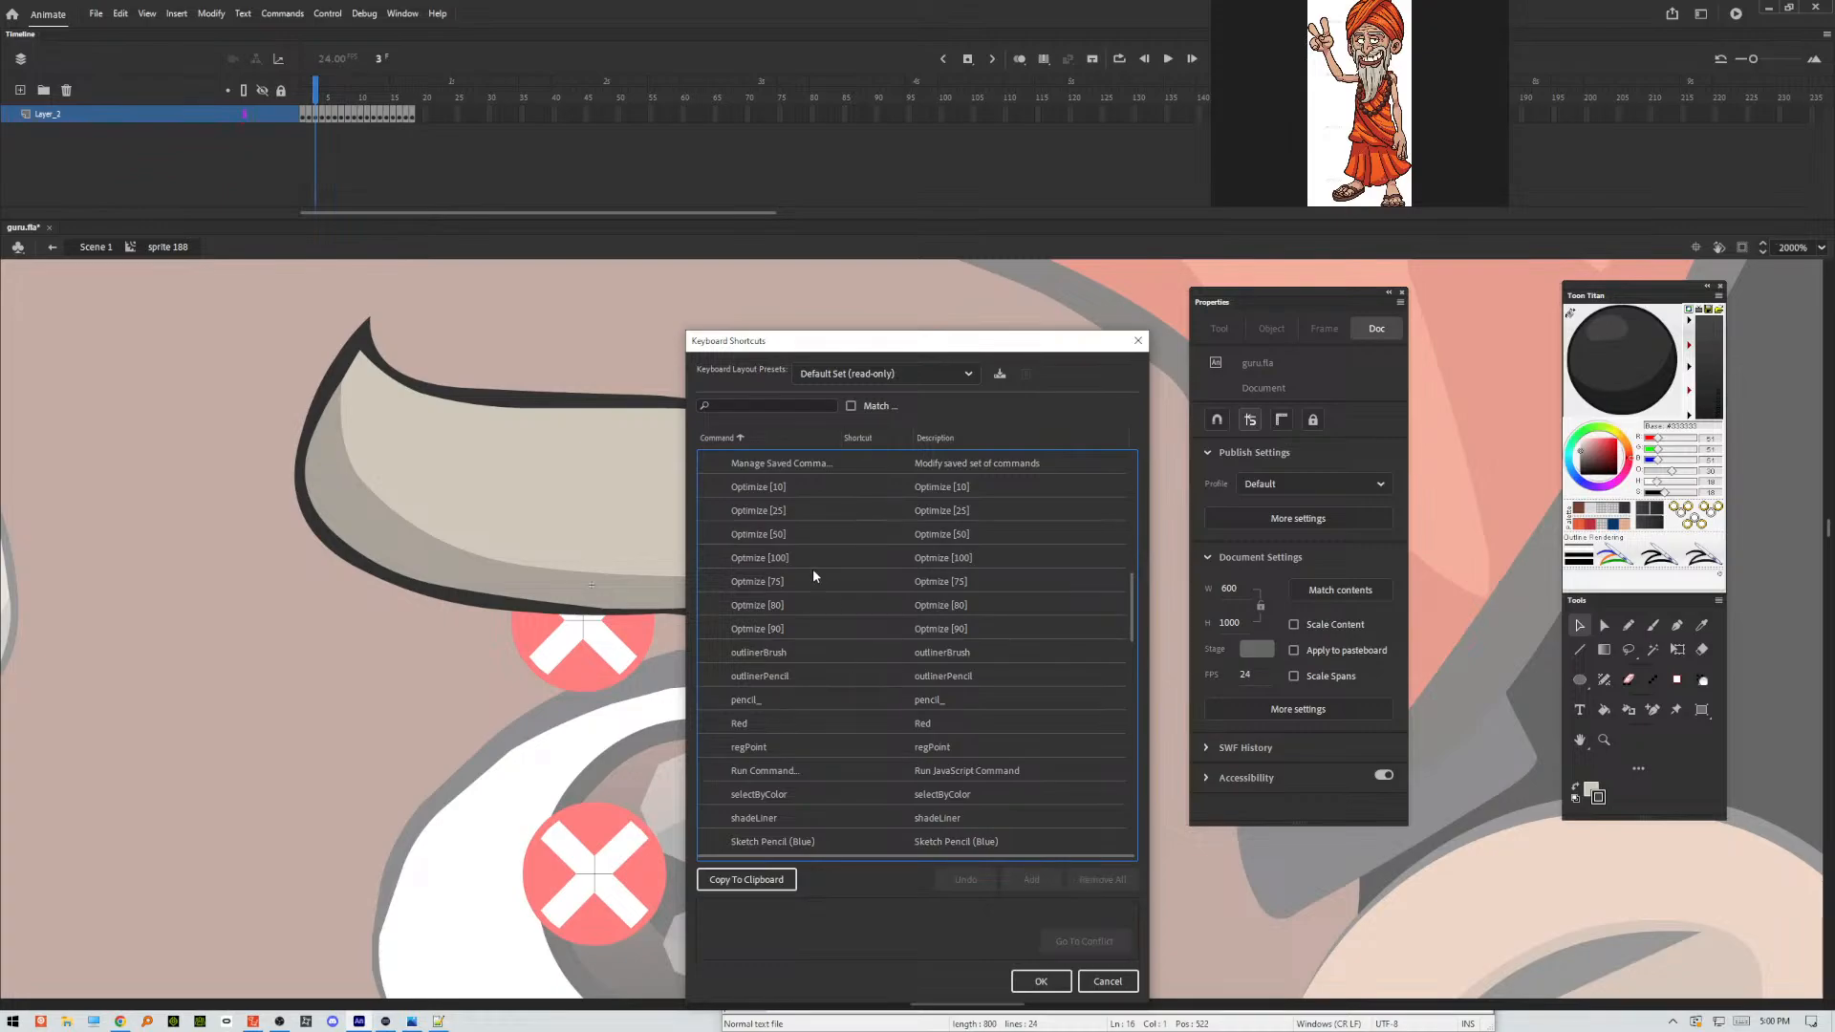
{"action": "scroll", "coordinate": [812, 570], "scroll_direction": "up", "scroll_amount": 5}
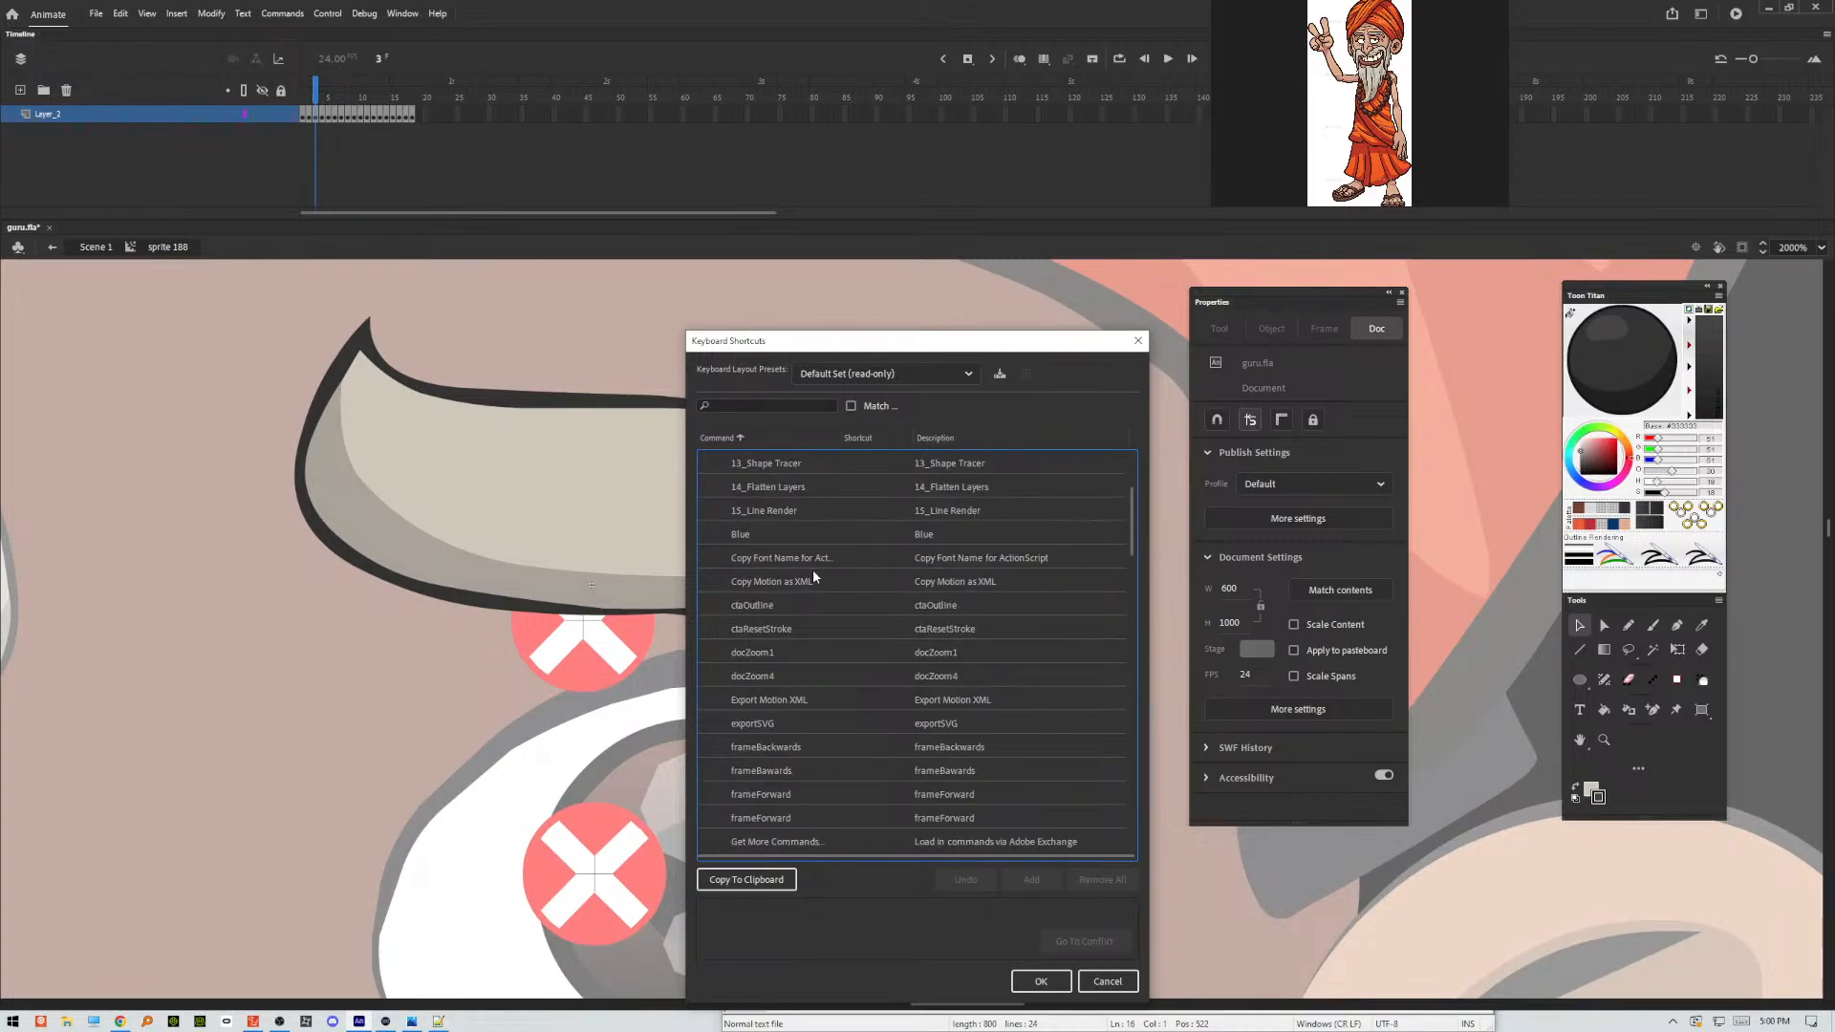
{"action": "scroll", "coordinate": [812, 570], "scroll_direction": "up", "scroll_amount": 3}
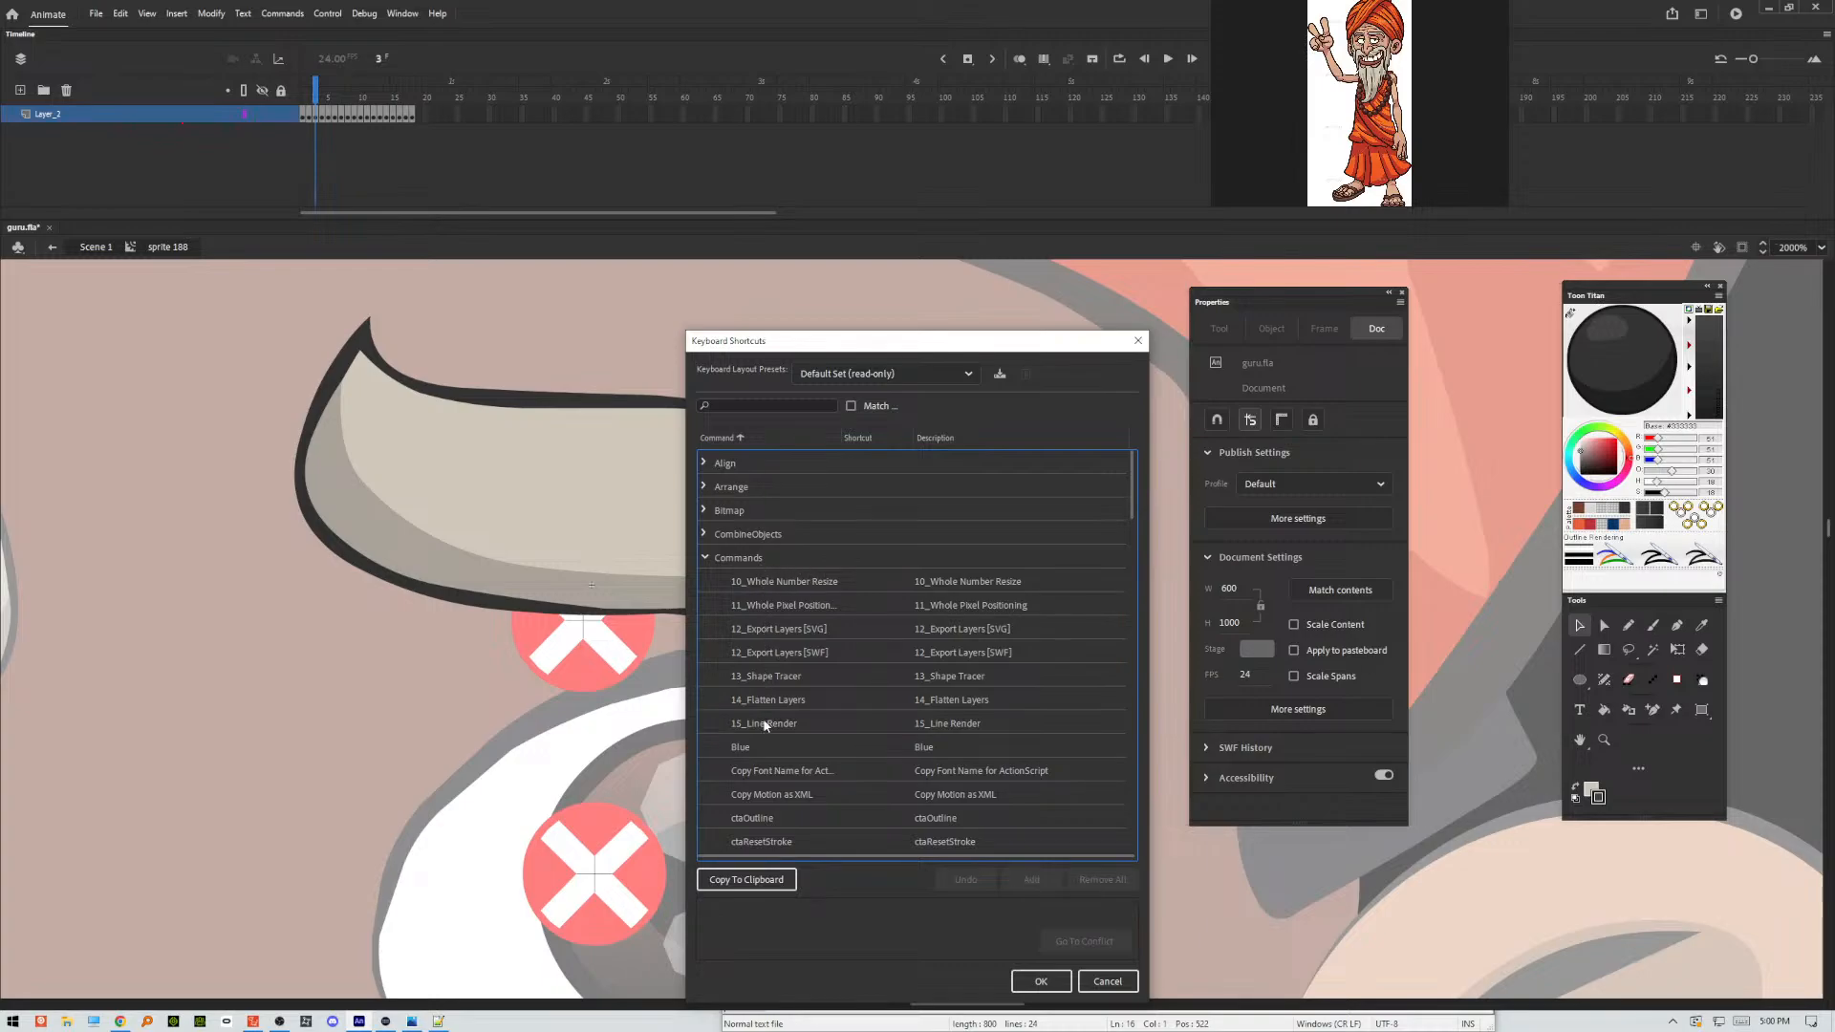
Assign the shortcut Ctrl+Alt+Shift+M to the Make Shadow command.
{"action": "left_click", "coordinate": [756, 758]}
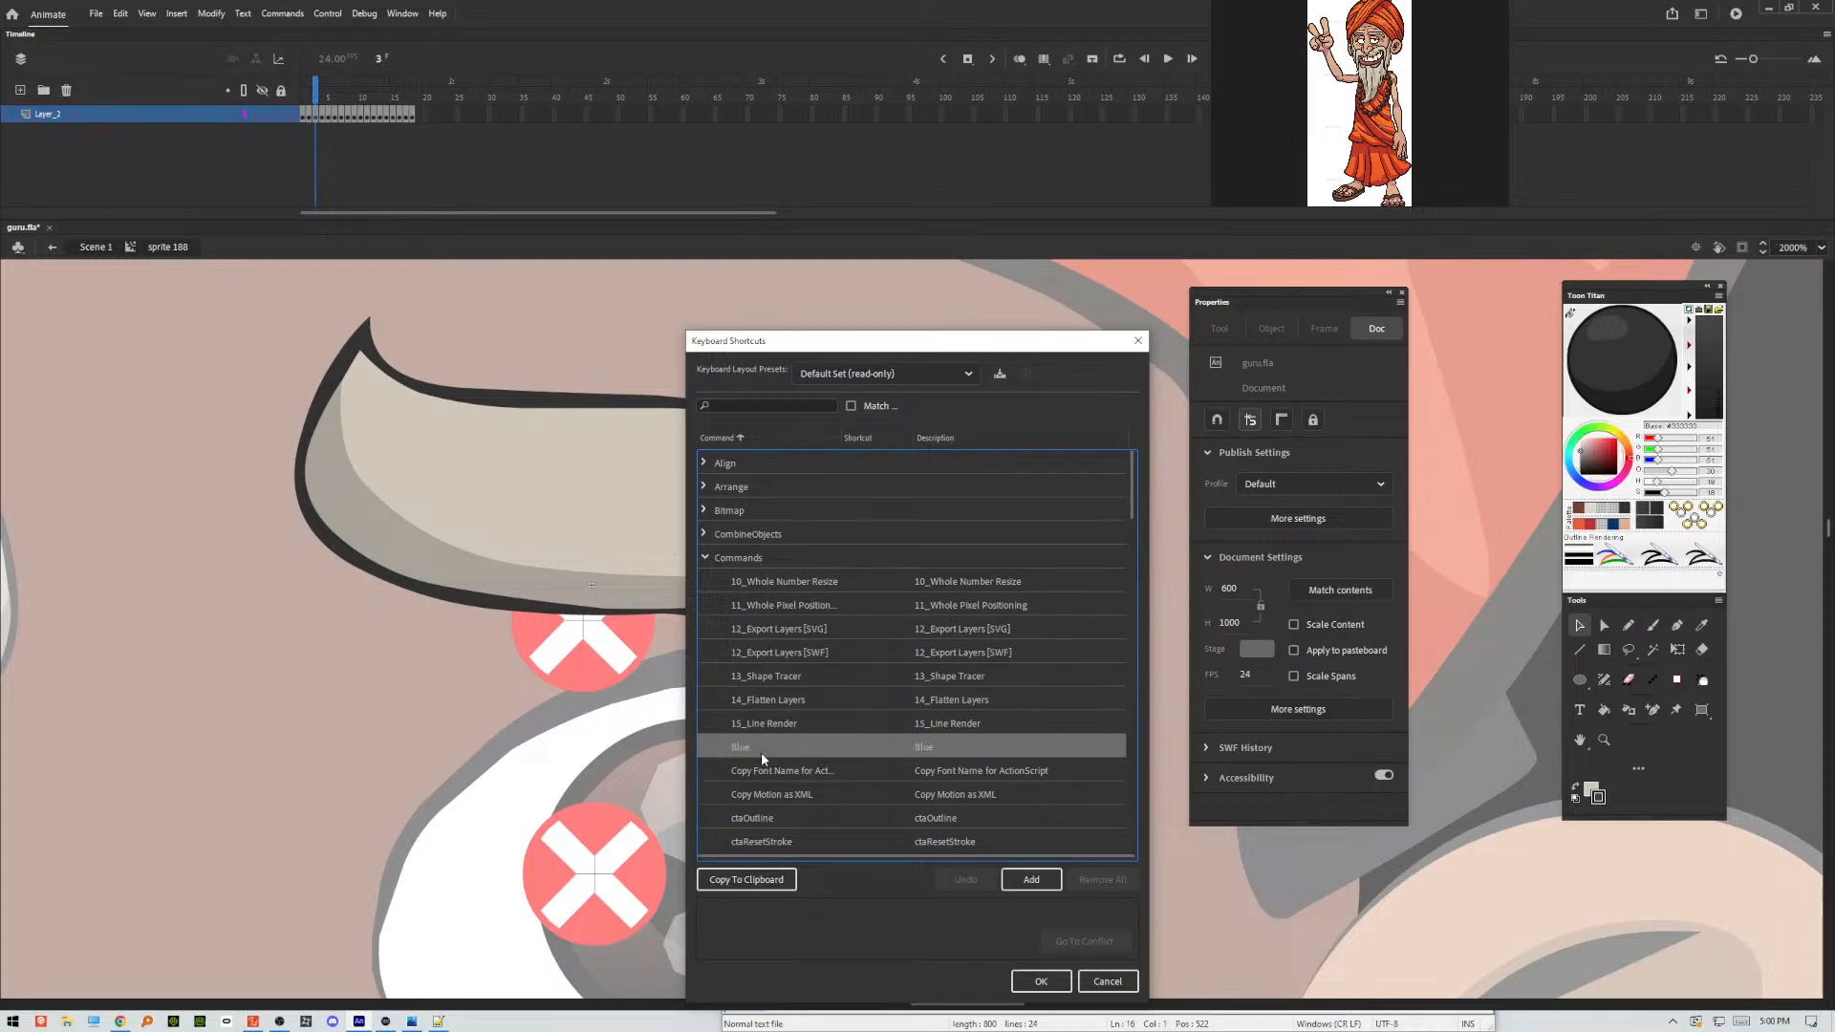
{"action": "scroll", "coordinate": [763, 757], "scroll_direction": "down", "scroll_amount": 4}
{"action": "scroll", "coordinate": [772, 758], "scroll_direction": "down", "scroll_amount": 3}
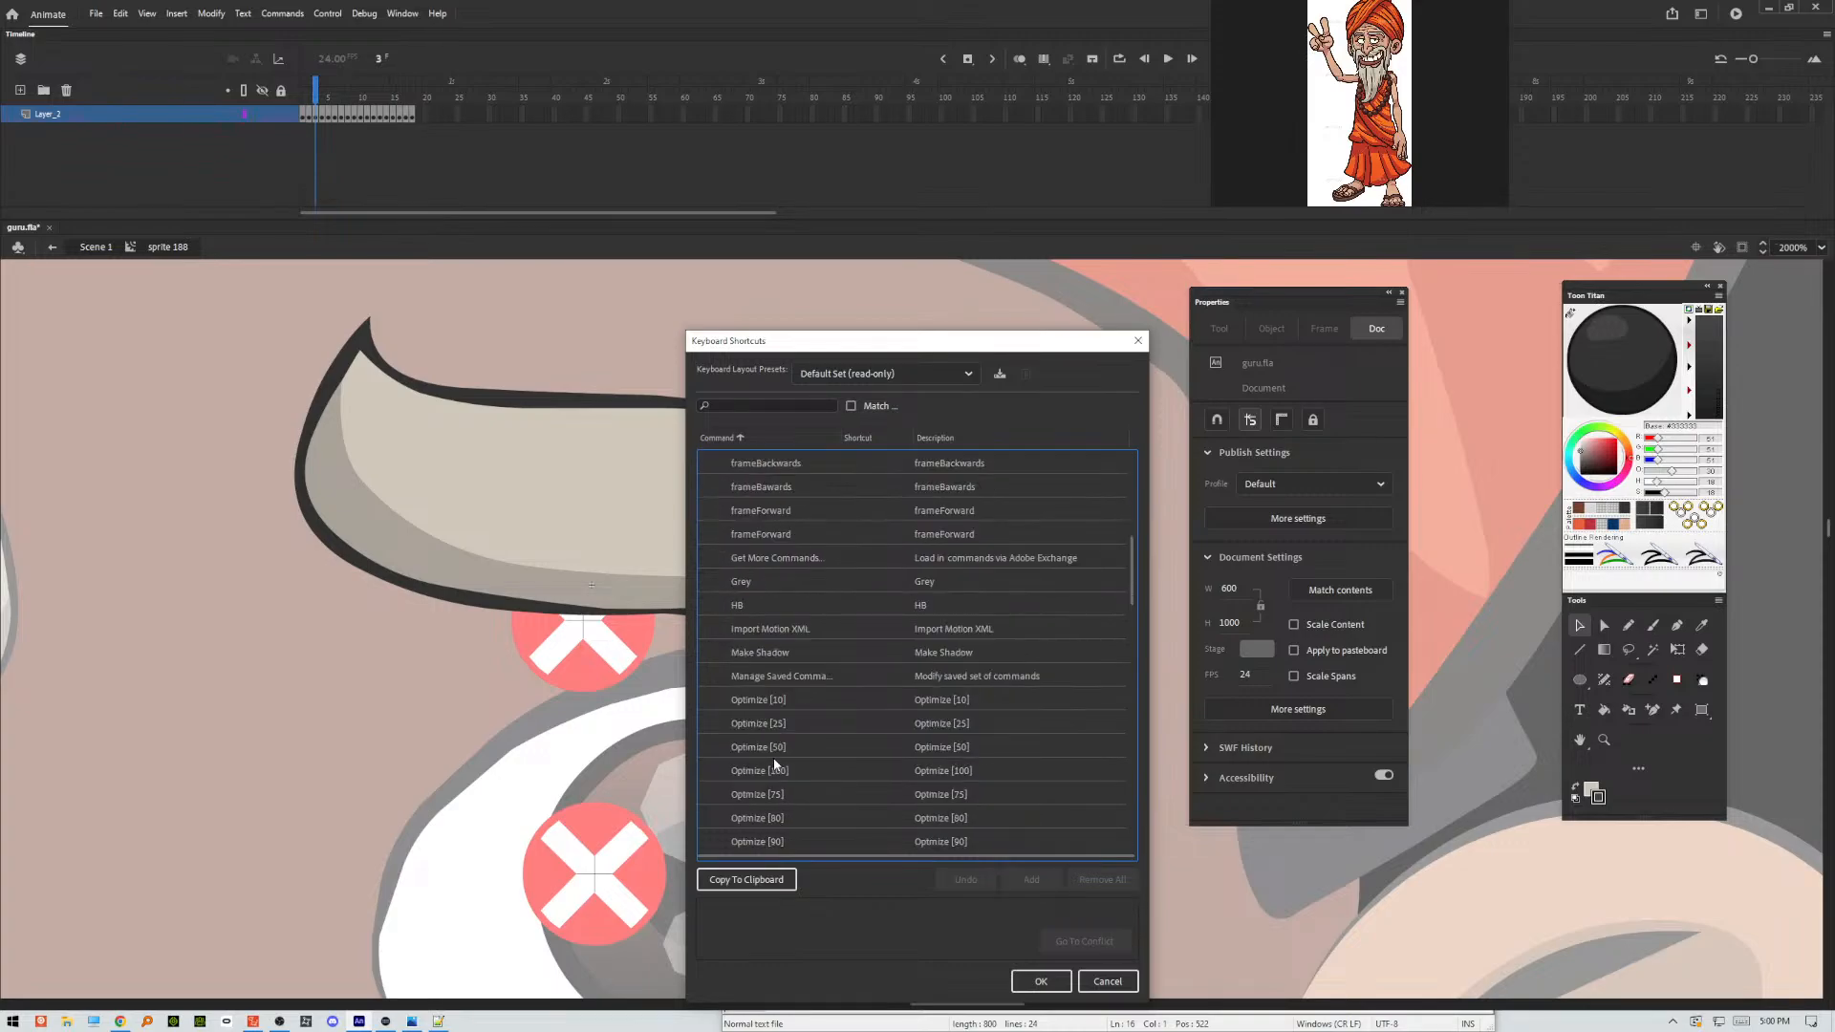
{"action": "left_click", "coordinate": [780, 654]}
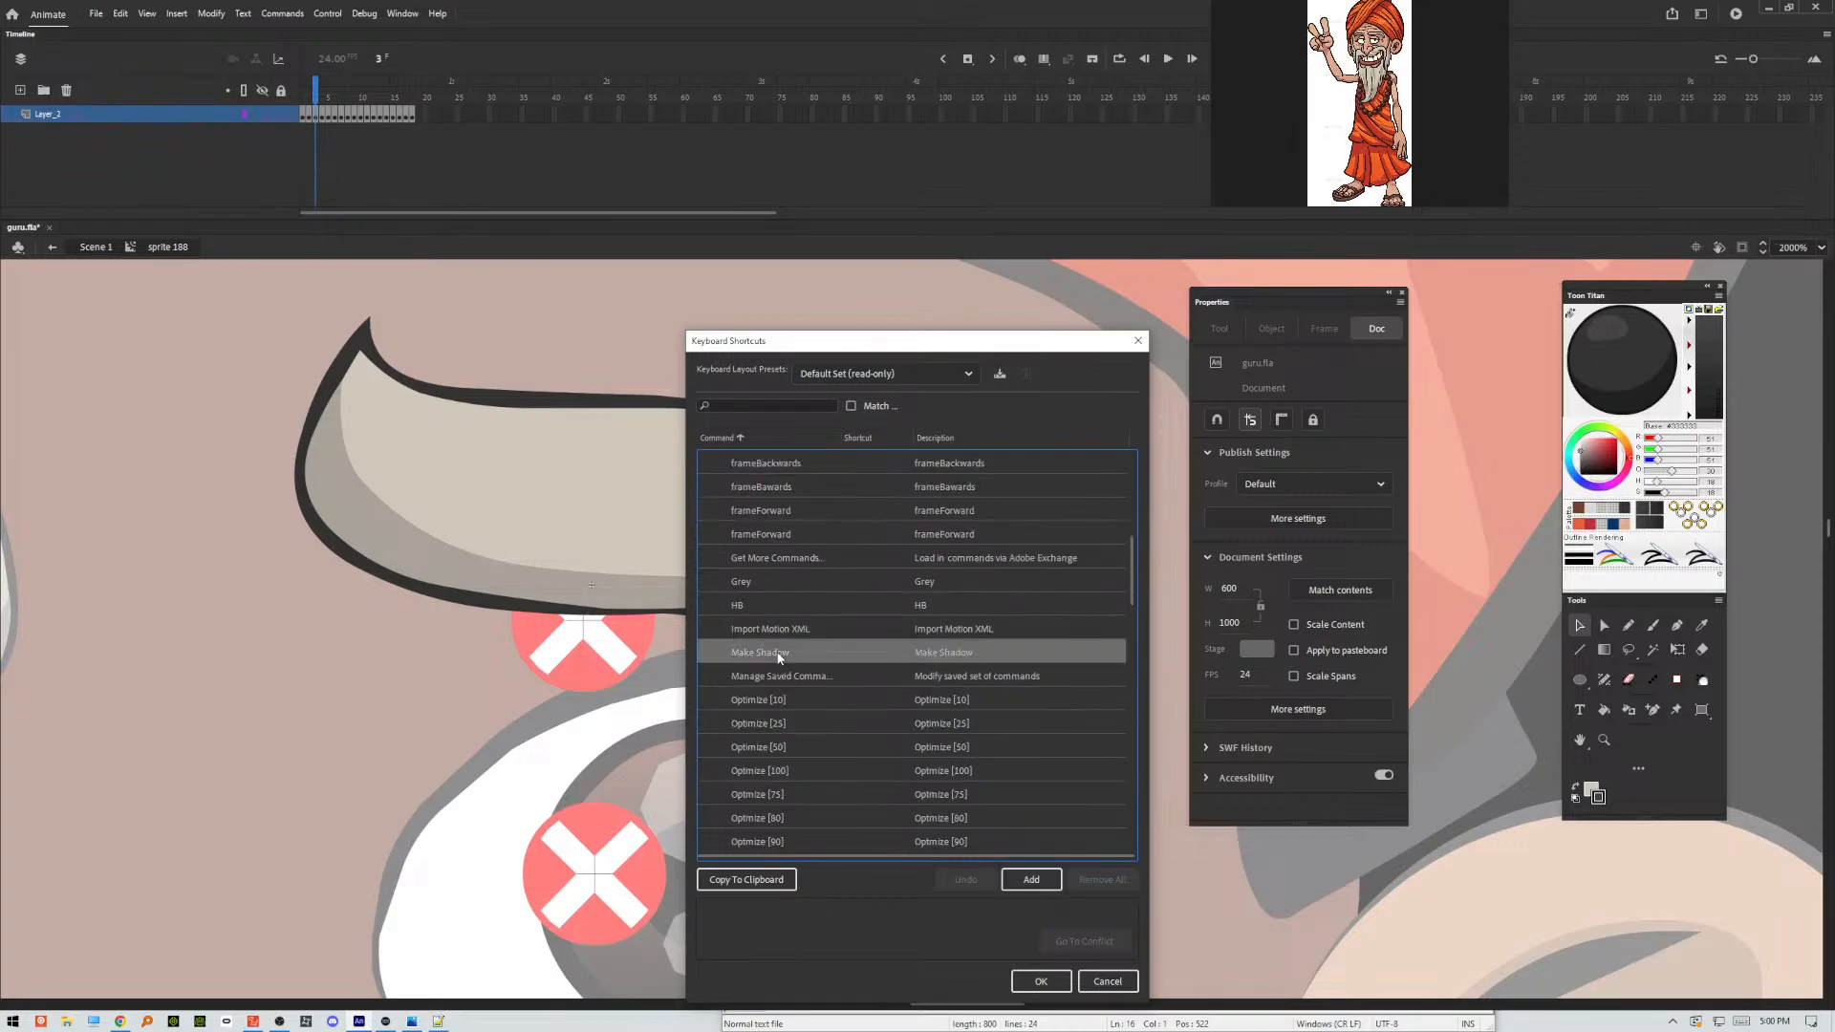
{"action": "left_click", "coordinate": [1035, 881]}
{"action": "key", "text": "ctrl+alt+shift+m"}
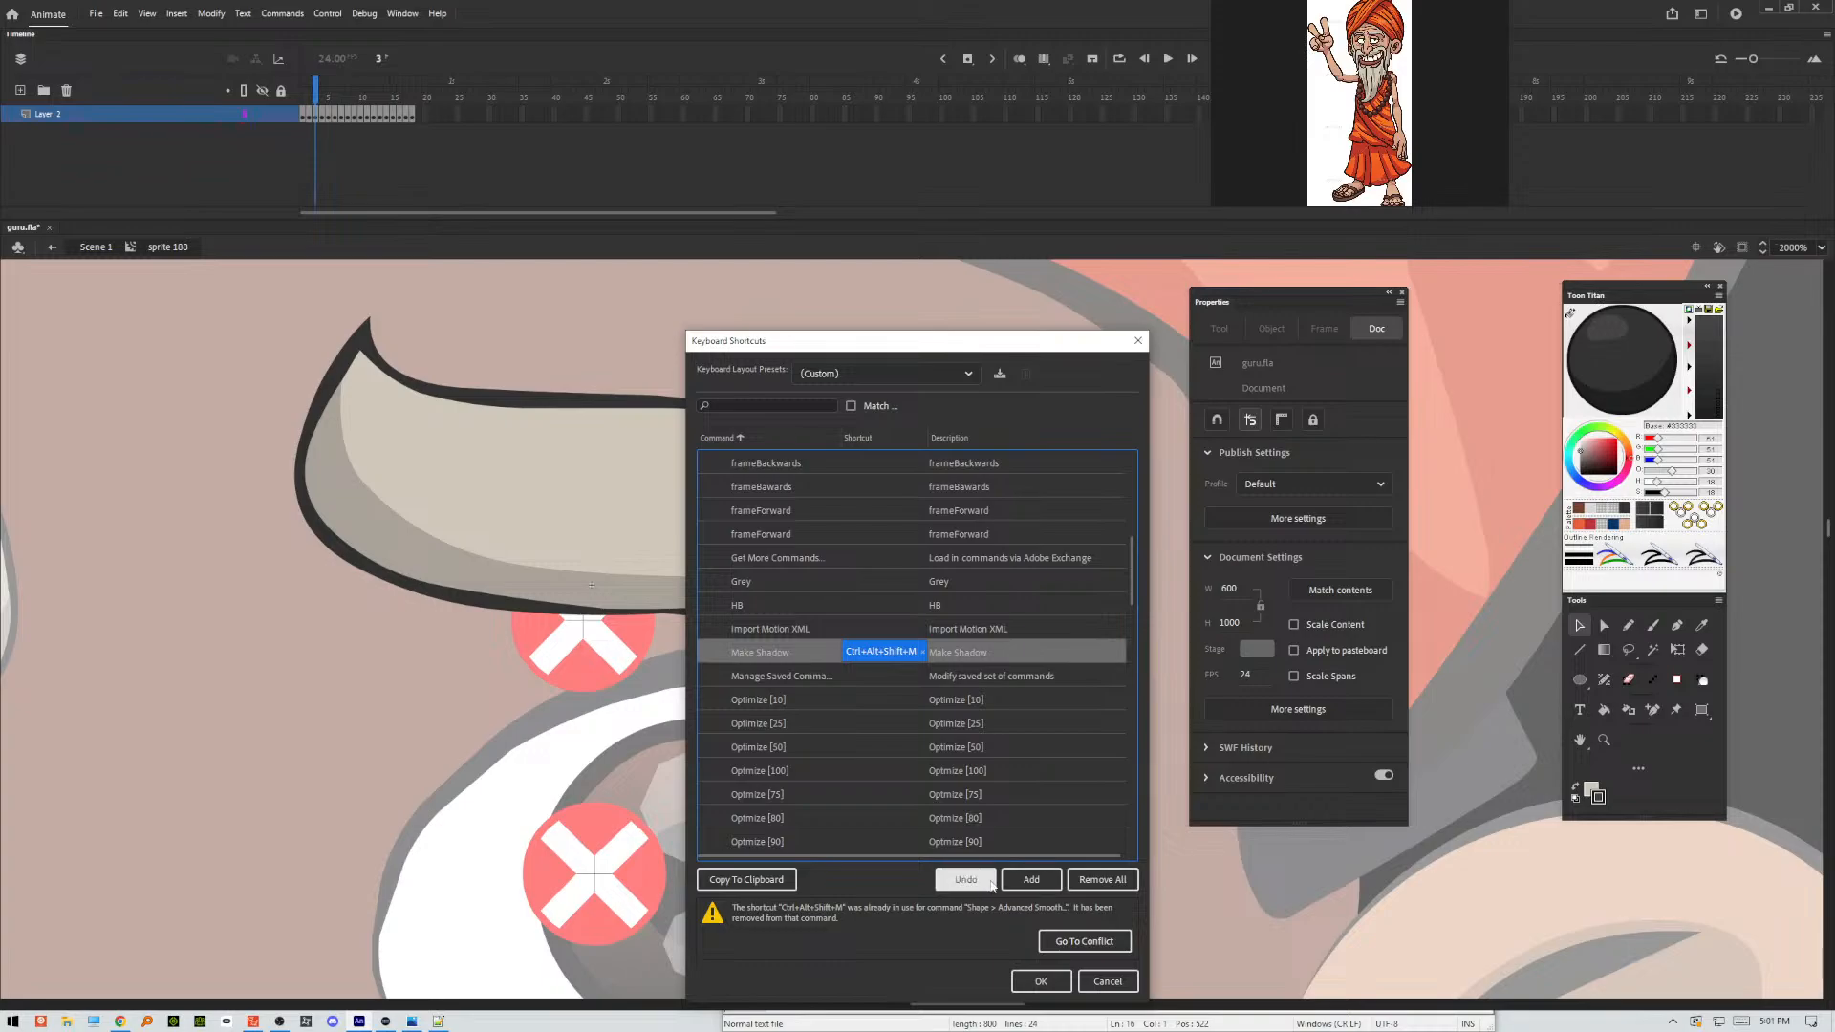
Replace the Make Shadow command's conflicting shortcut with Ctrl+Alt+Shift+P and confirm the Keyboard Shortcuts settings.
{"action": "left_click", "coordinate": [987, 884]}
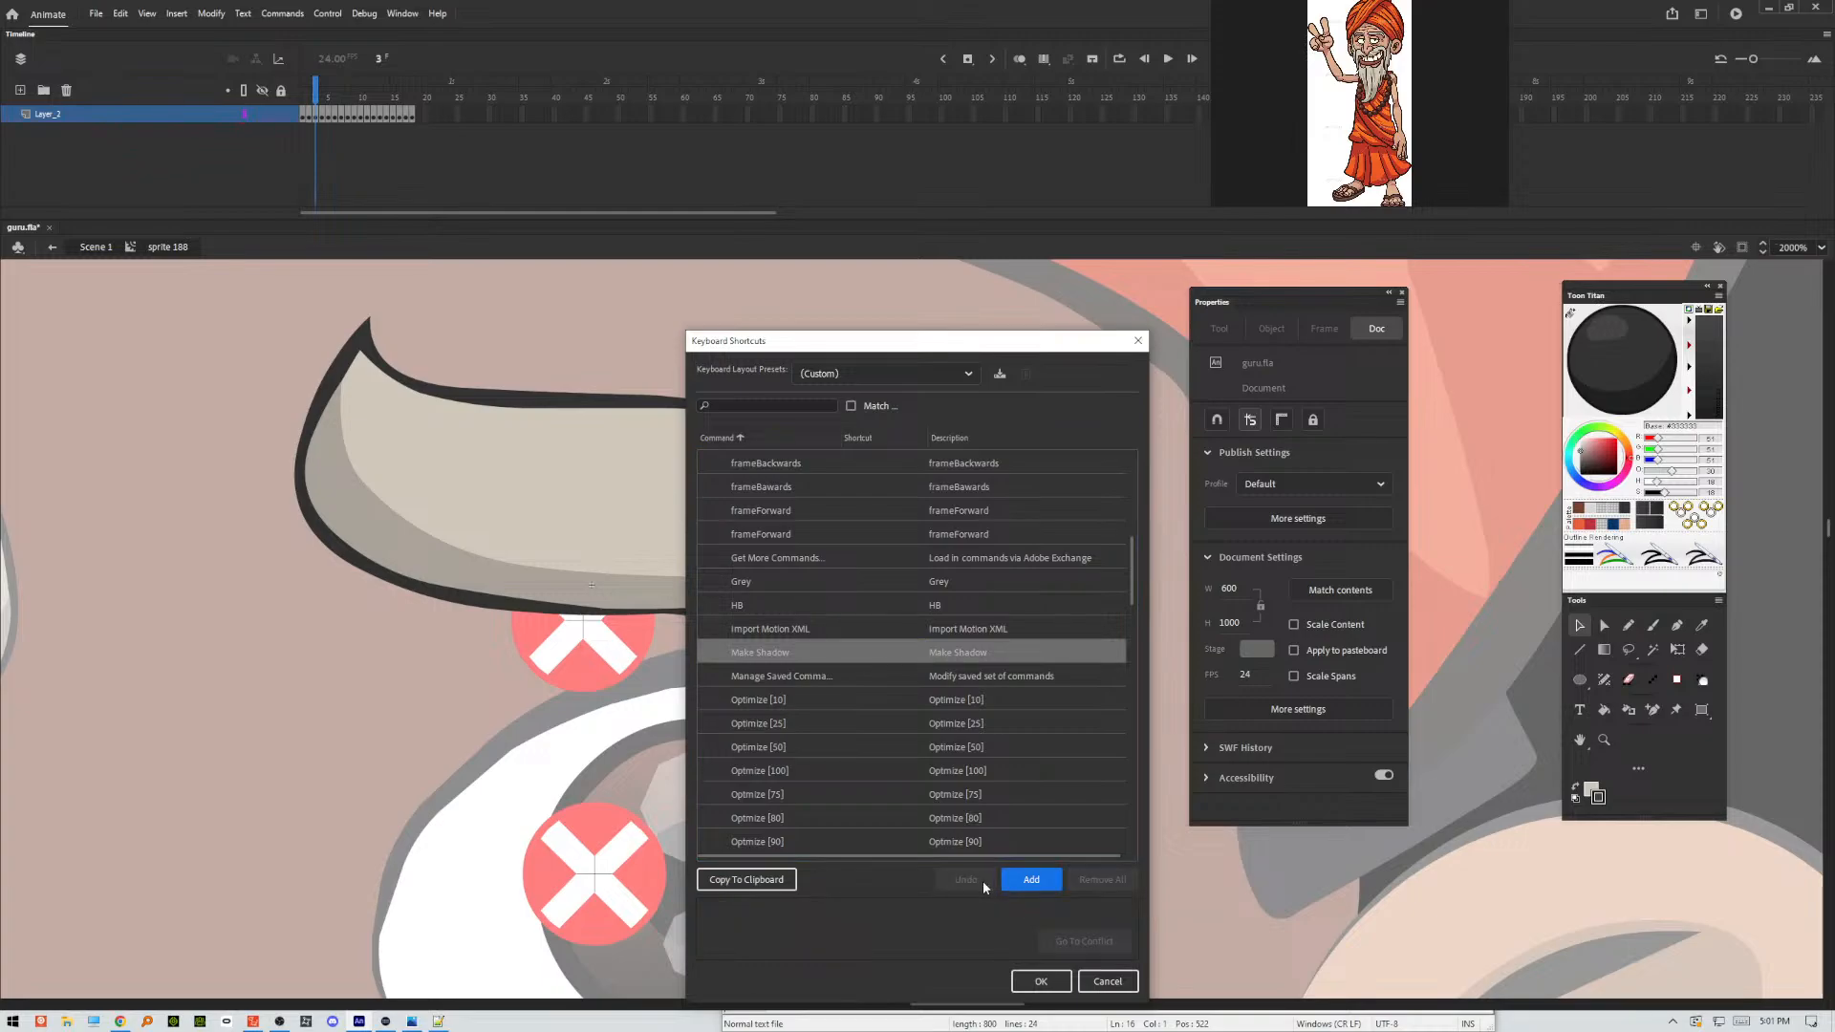
{"action": "left_click", "coordinate": [1029, 881]}
{"action": "key", "text": "ctrl+alt+shift+p"}
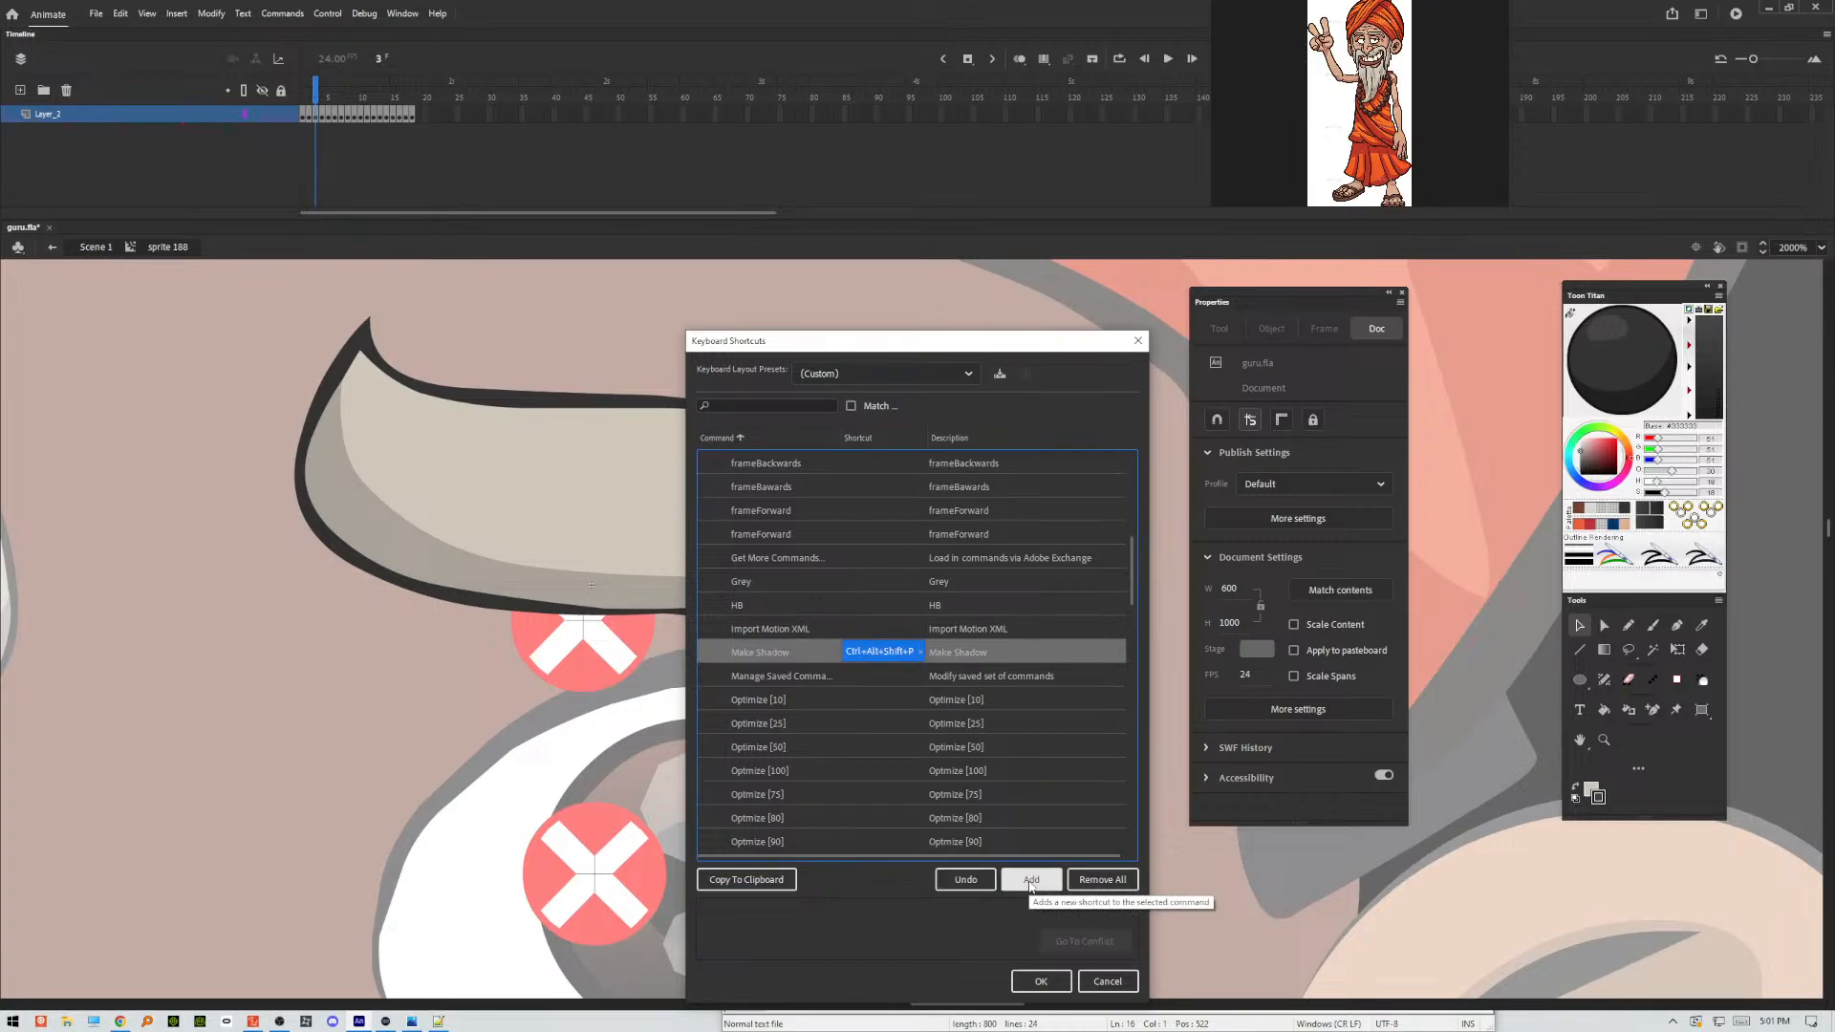
{"action": "left_click", "coordinate": [1042, 982]}
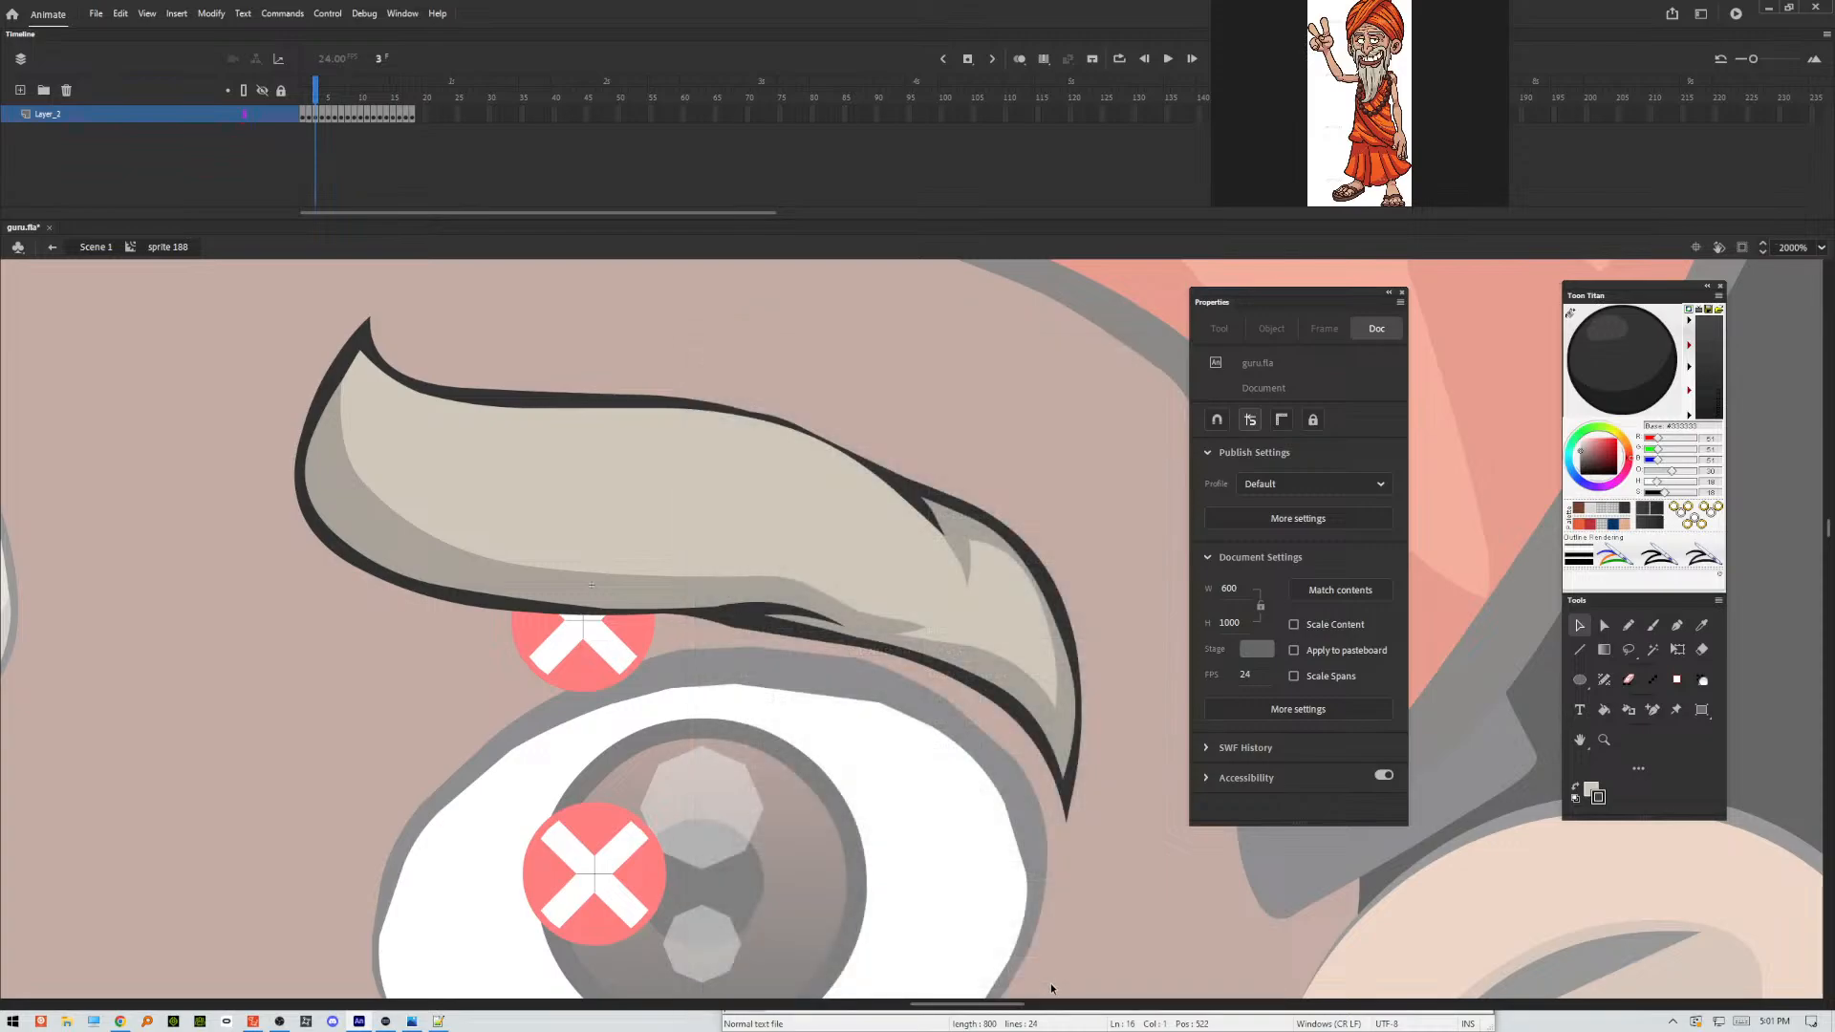
Switch to the Stream Deck software, leave the current key folder and open the Adobe Animate profile.
{"action": "left_click", "coordinate": [385, 1021]}
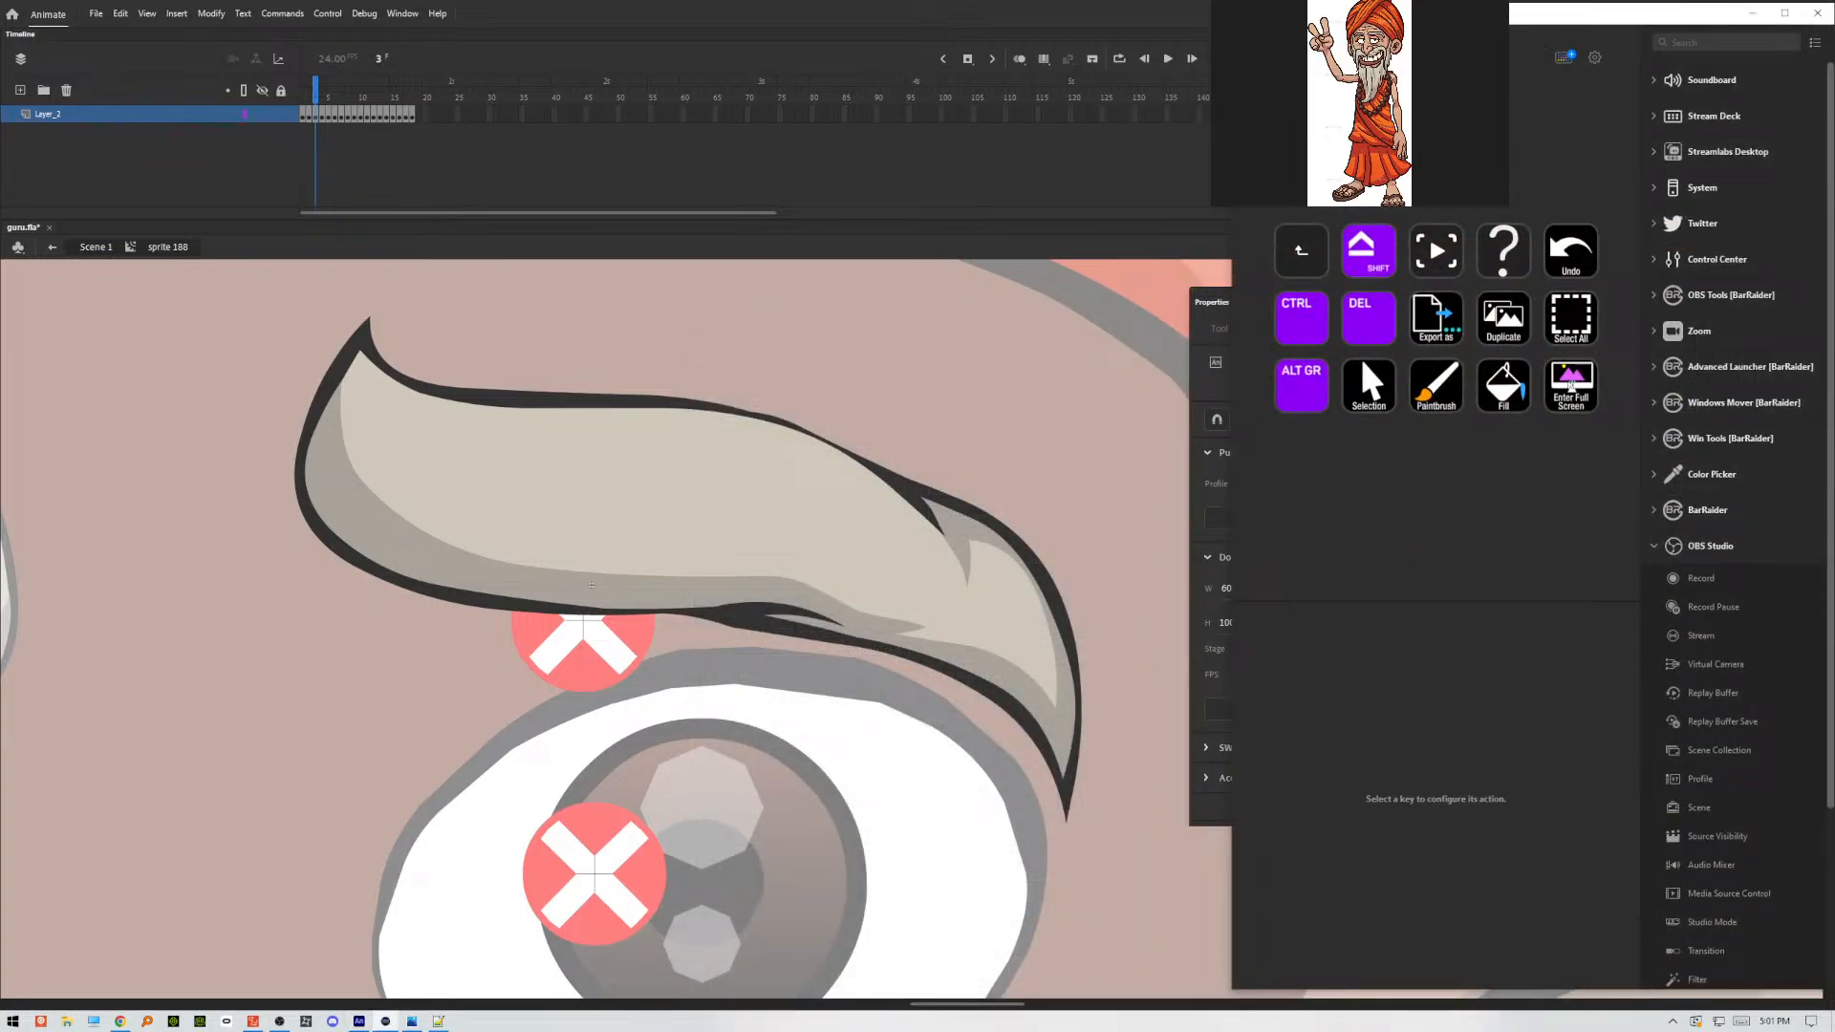
{"action": "left_click", "coordinate": [1340, 57]}
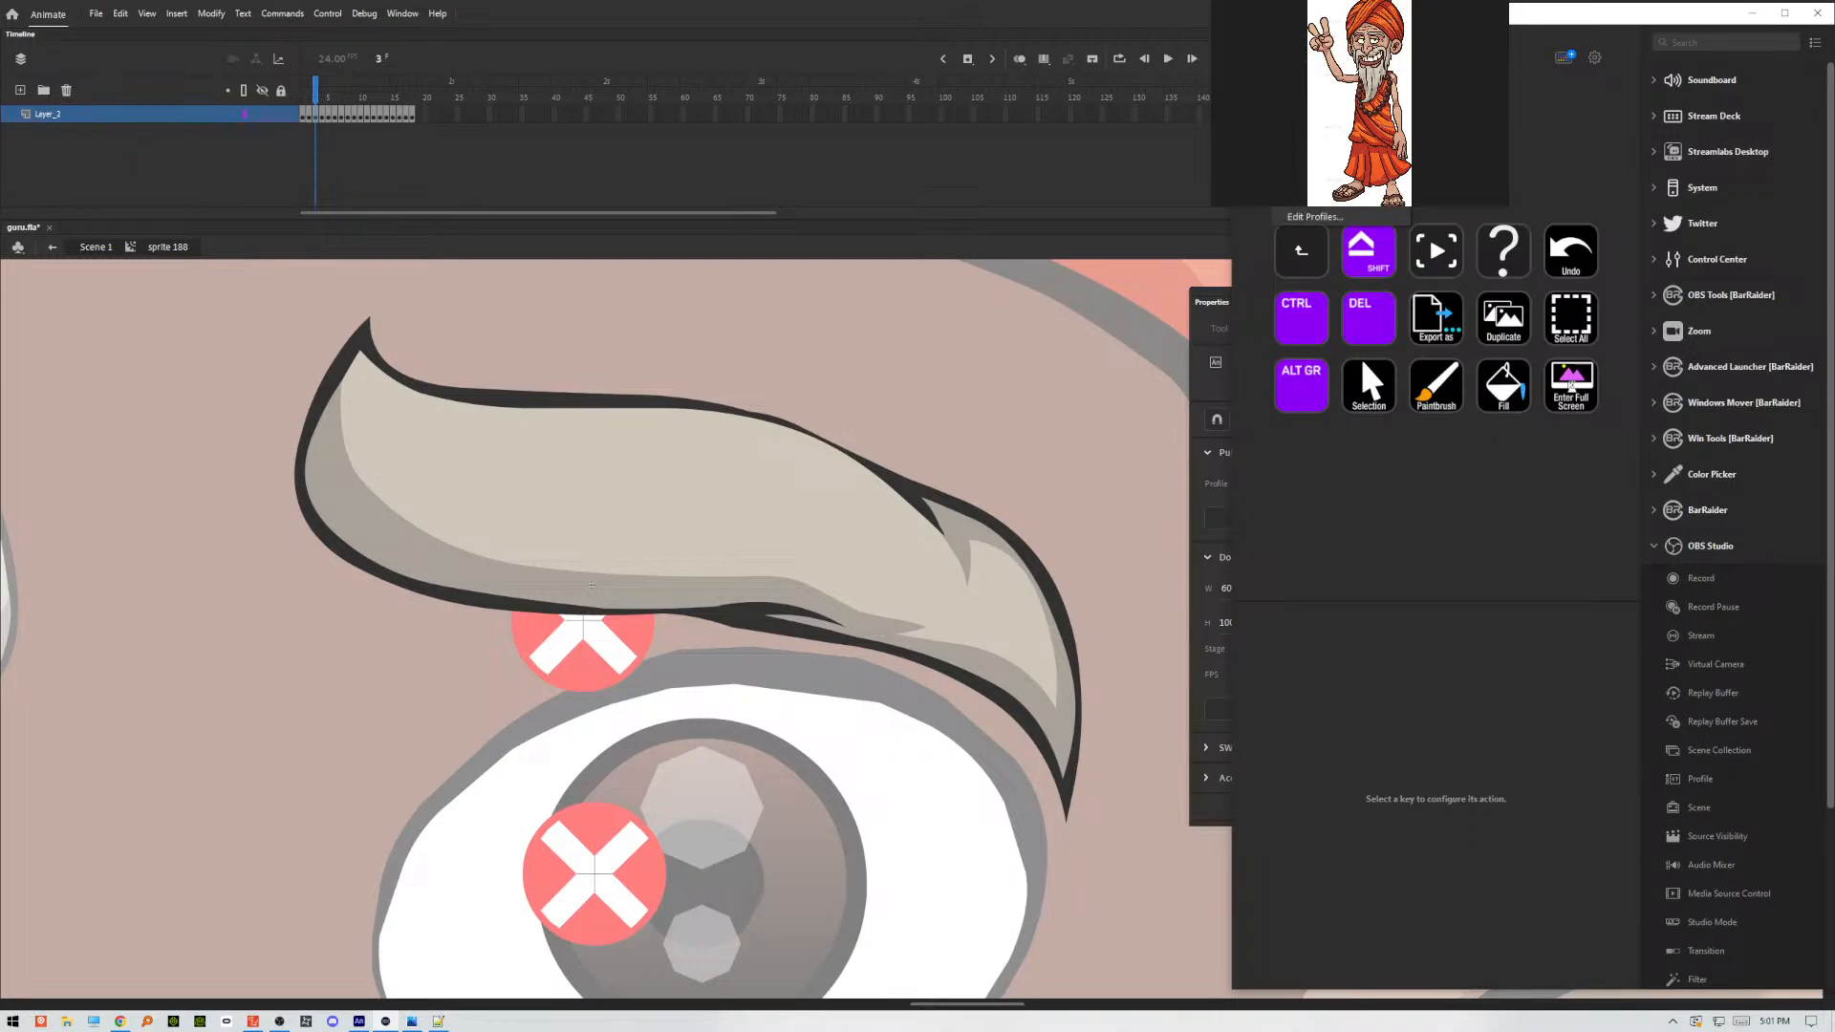
{"action": "left_click", "coordinate": [1313, 261]}
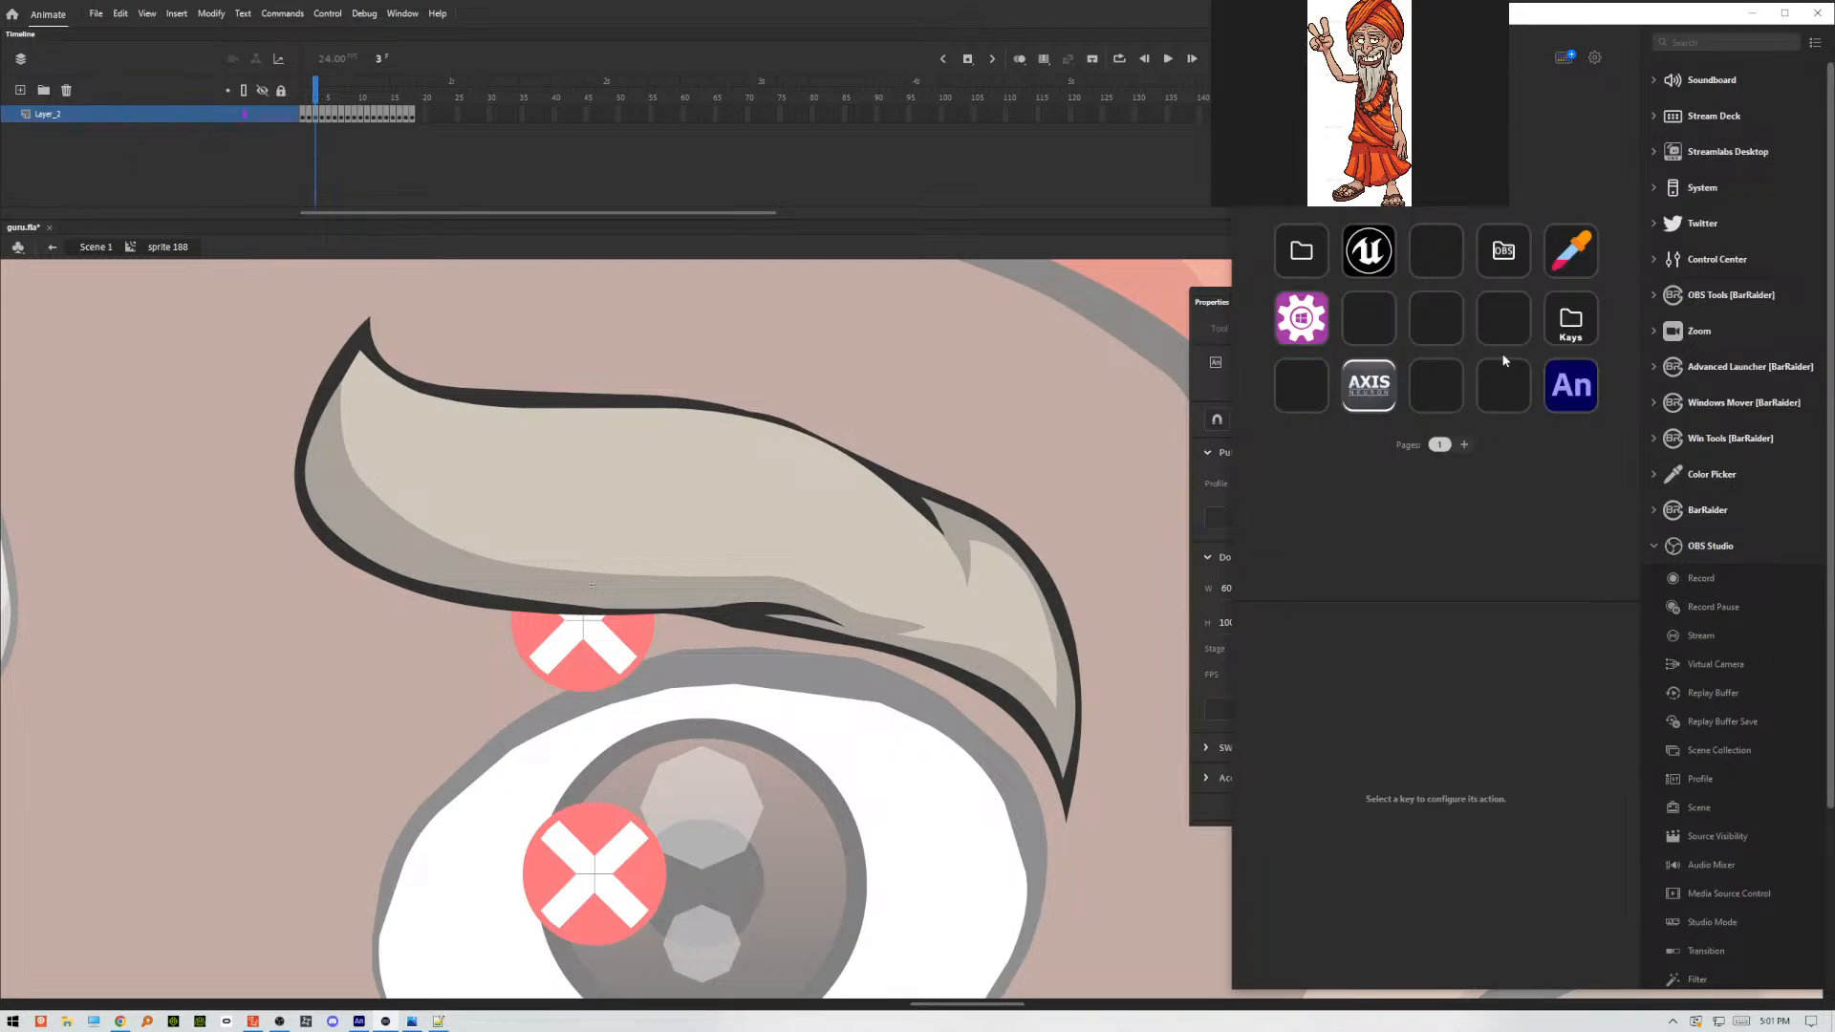
{"action": "double_click", "coordinate": [1566, 330]}
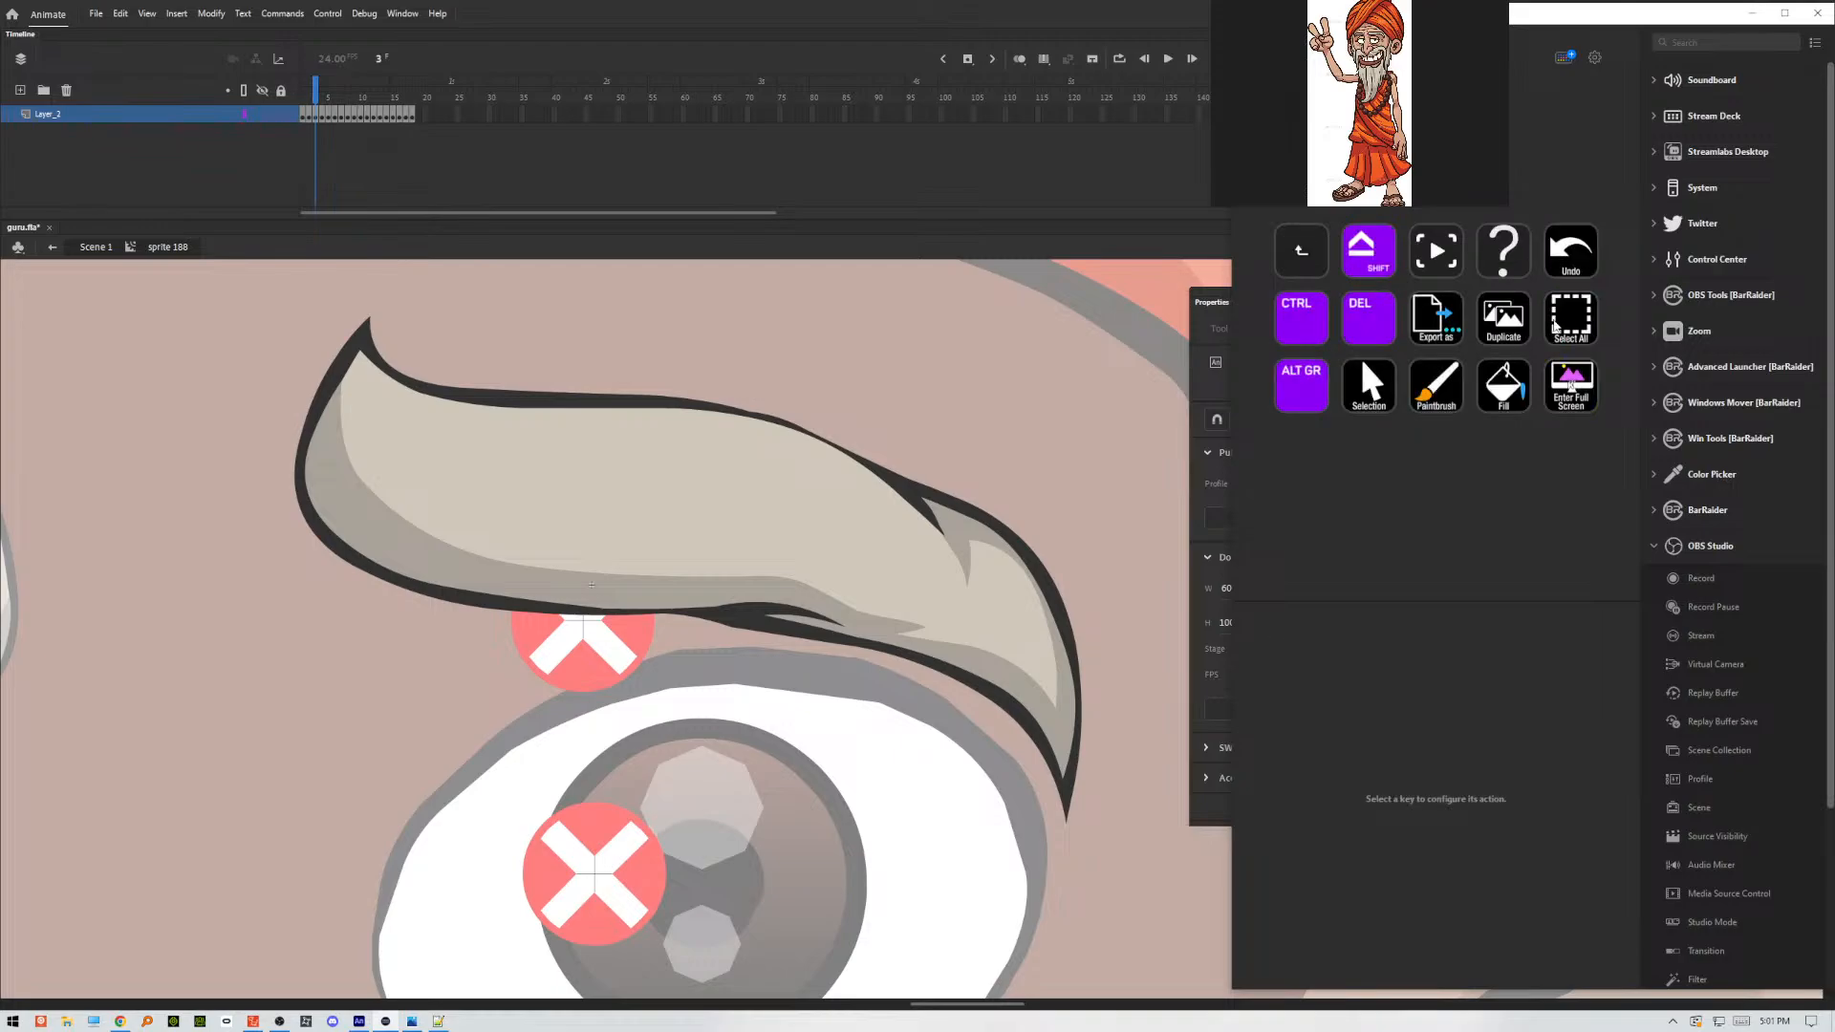
{"action": "double_click", "coordinate": [1323, 260]}
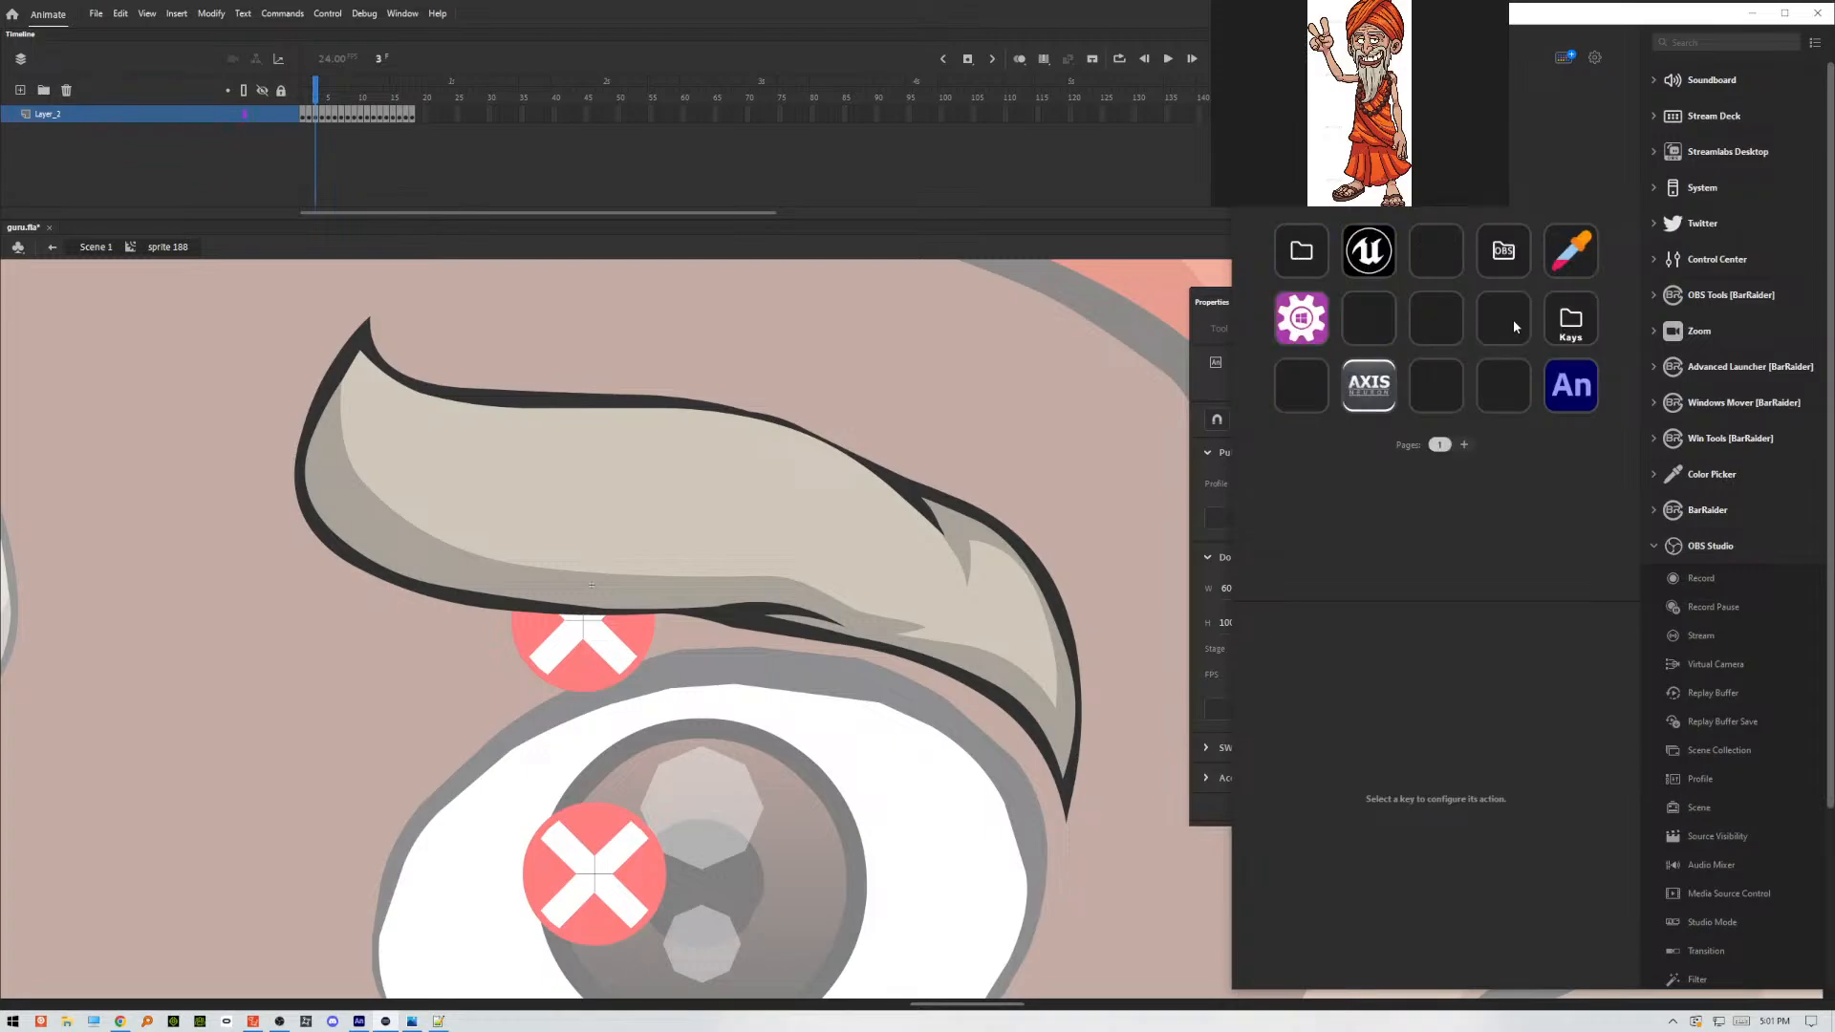
{"action": "left_click", "coordinate": [1516, 380]}
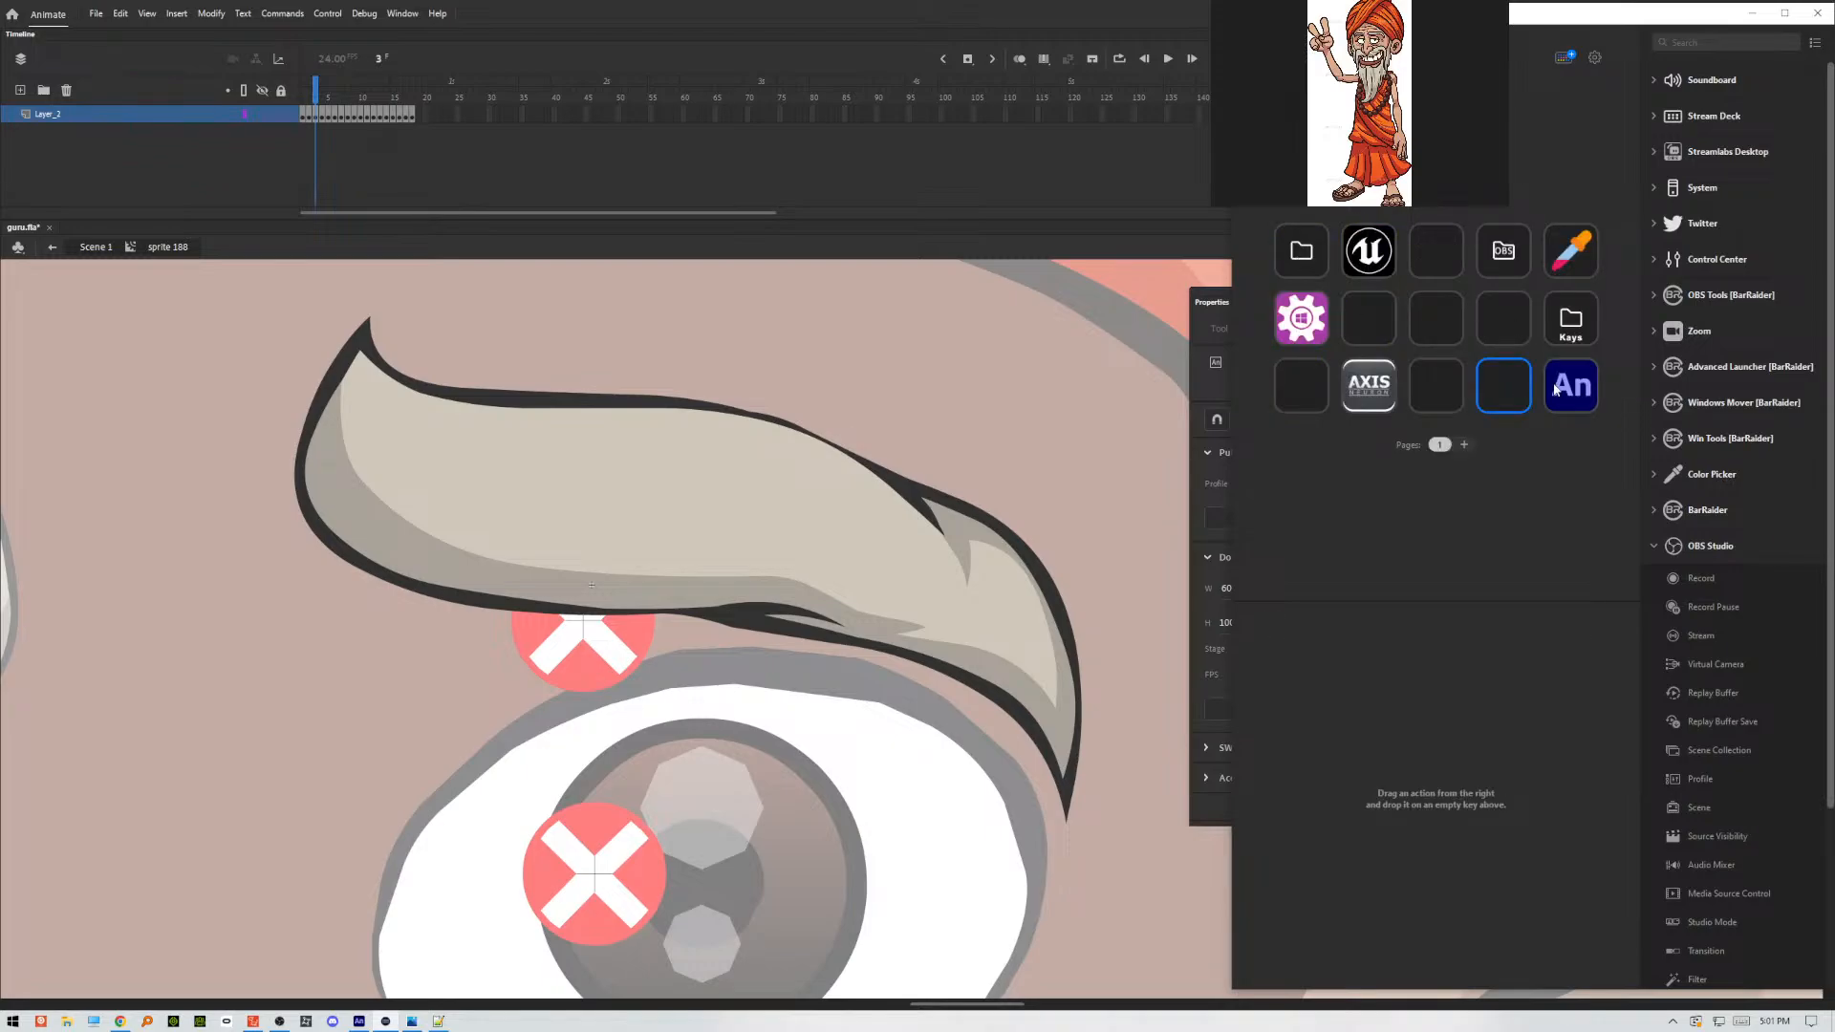
{"action": "left_click", "coordinate": [1556, 389]}
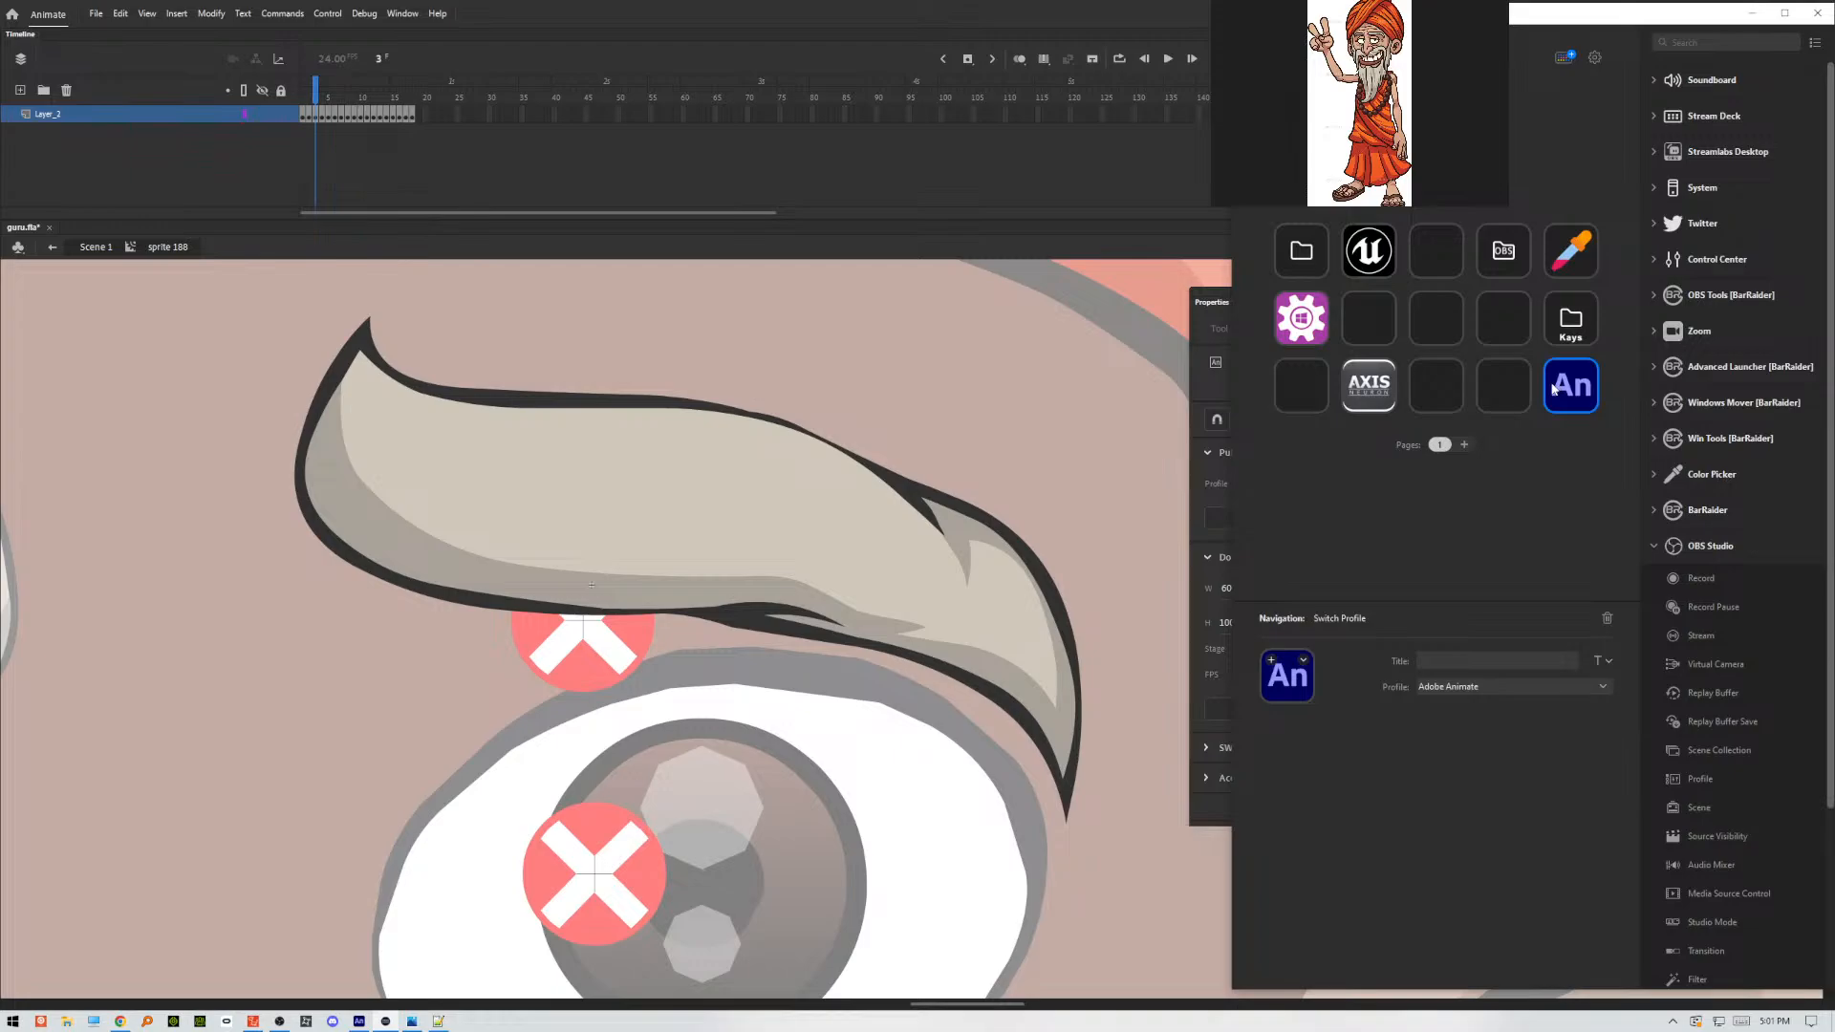
{"action": "double_click", "coordinate": [1554, 387]}
Add a System Hotkey action to the empty key in the third row and set its hotkey to Ctrl+Alt+Shift+P.
{"action": "left_click", "coordinate": [1442, 383]}
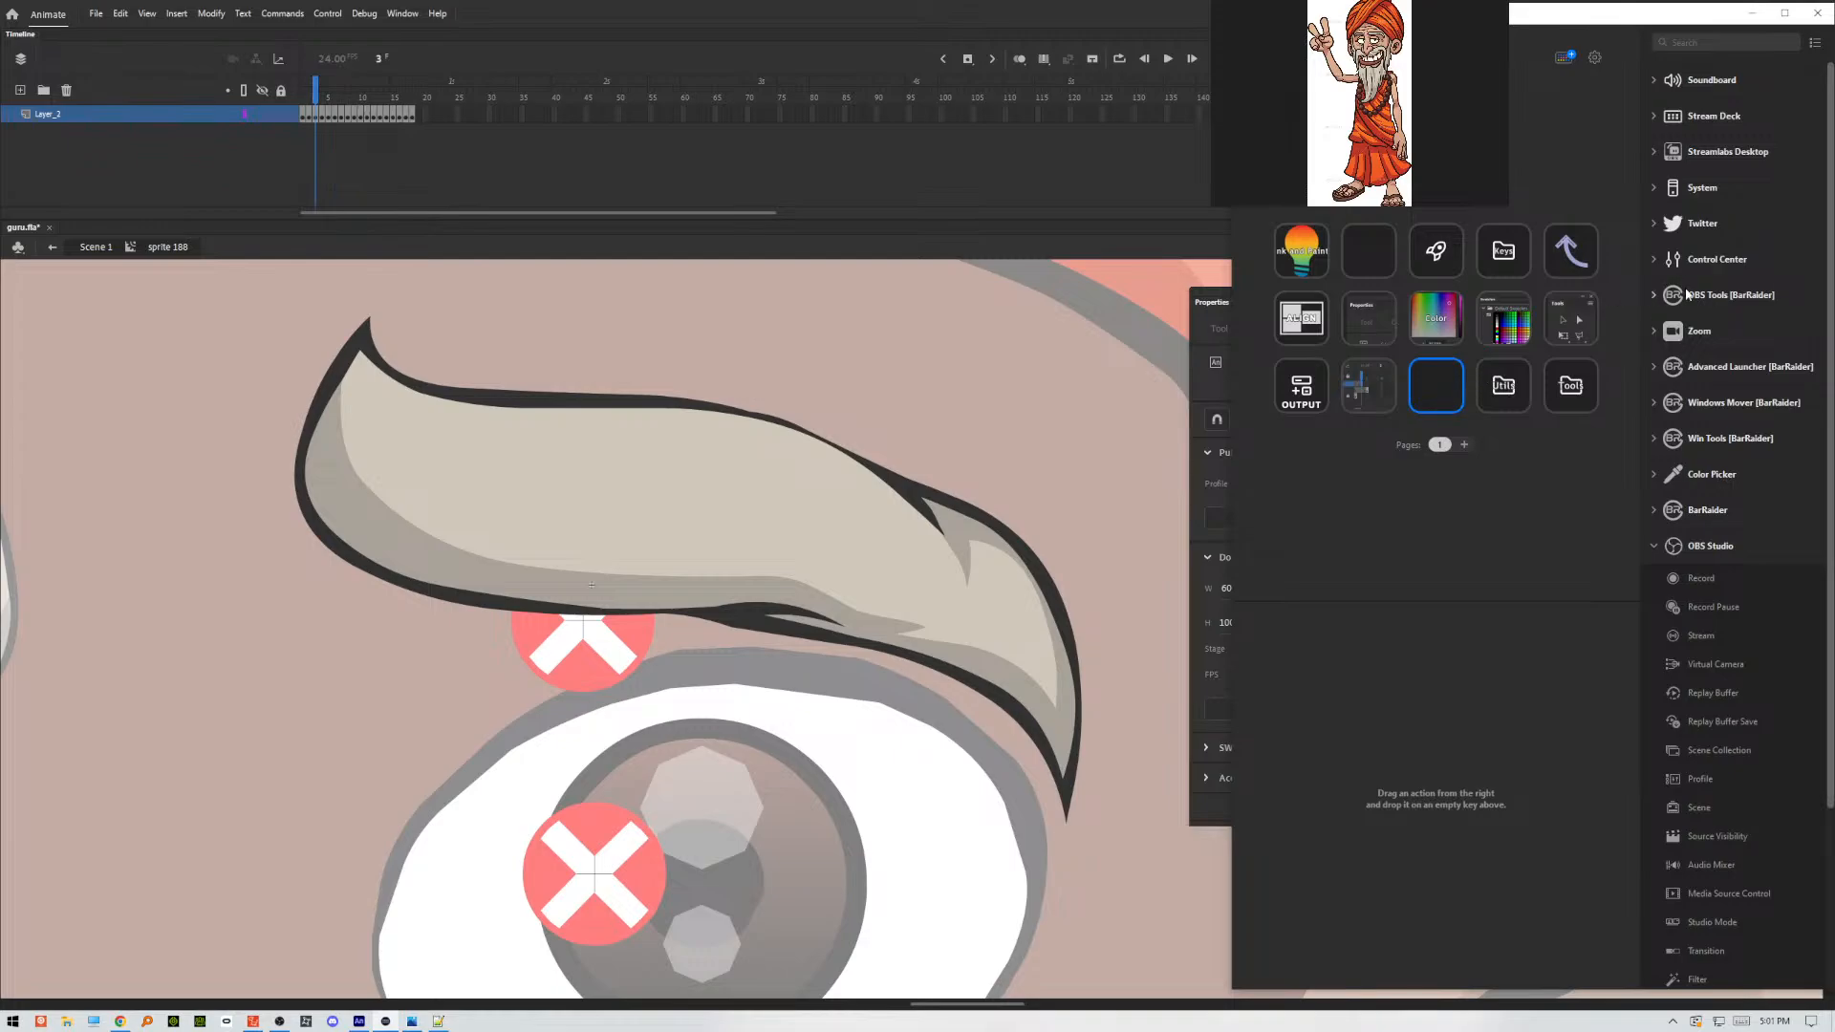
{"action": "left_click", "coordinate": [1703, 188]}
{"action": "left_click_drag", "start_coordinate": [1711, 277], "coordinate": [1443, 397]}
{"action": "left_click", "coordinate": [1485, 690]}
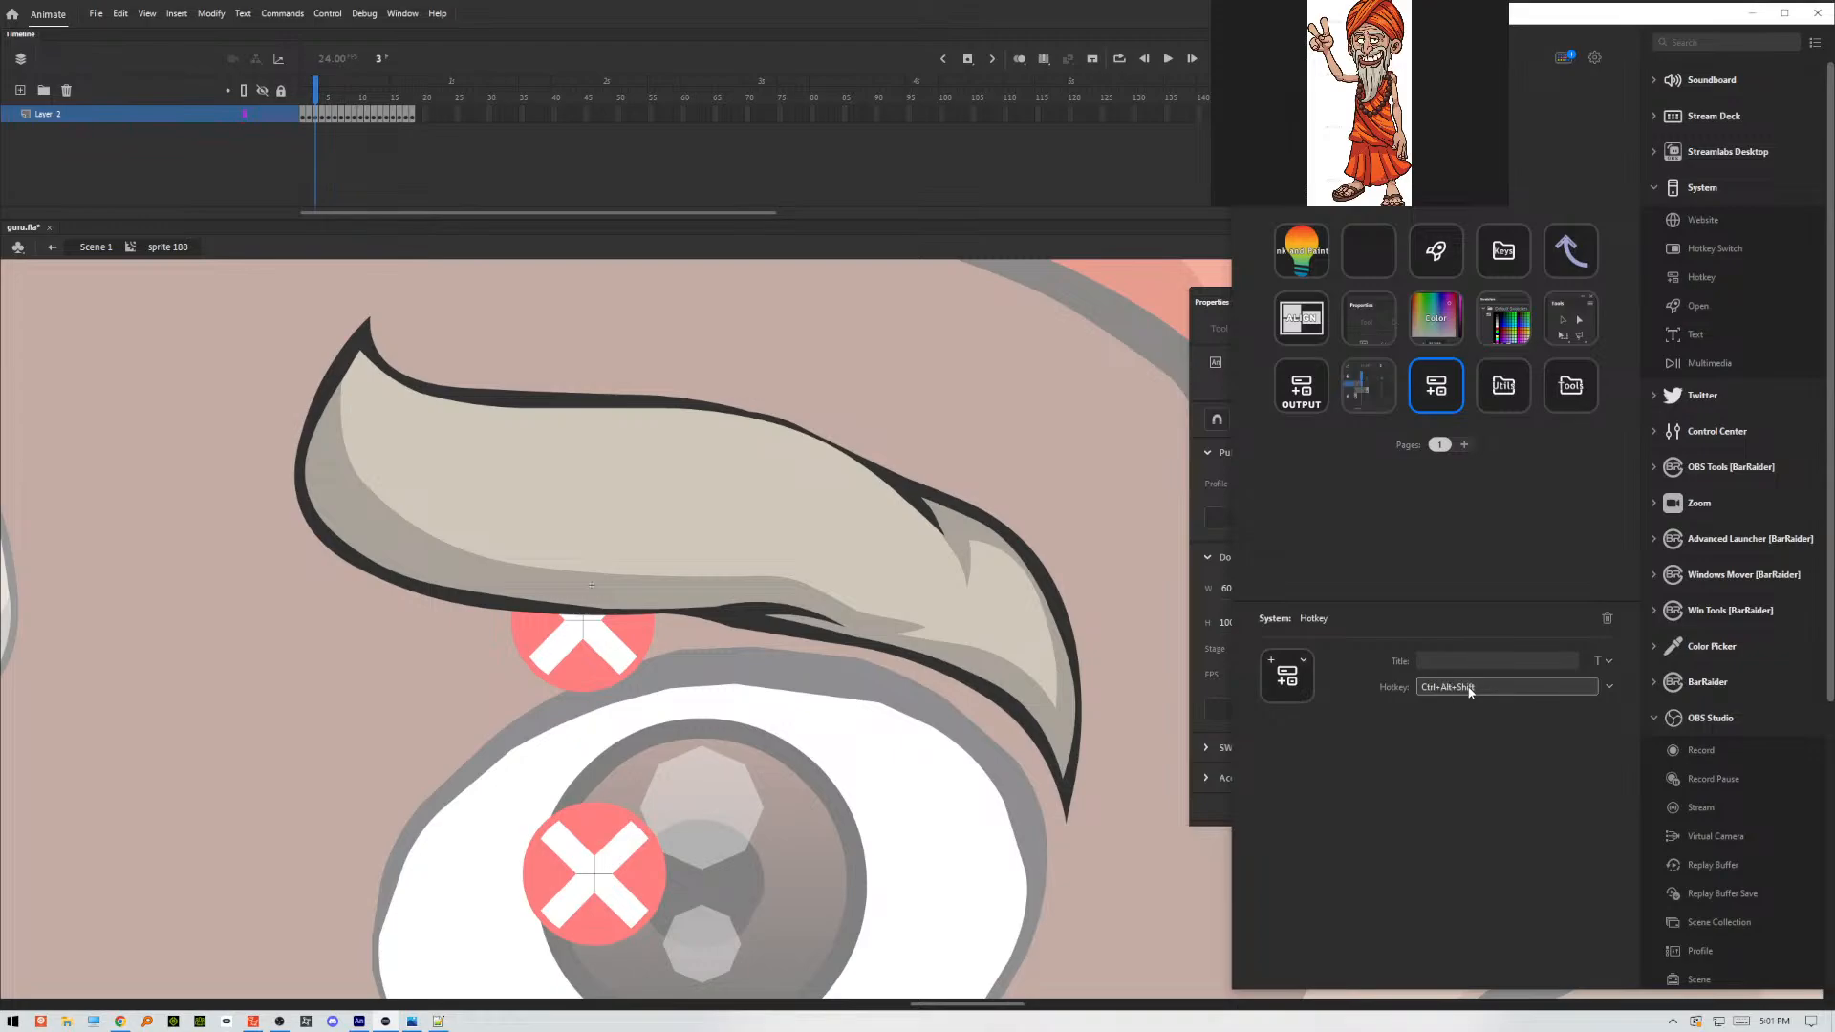
{"action": "key", "text": "ctrl+alt+shift+p"}
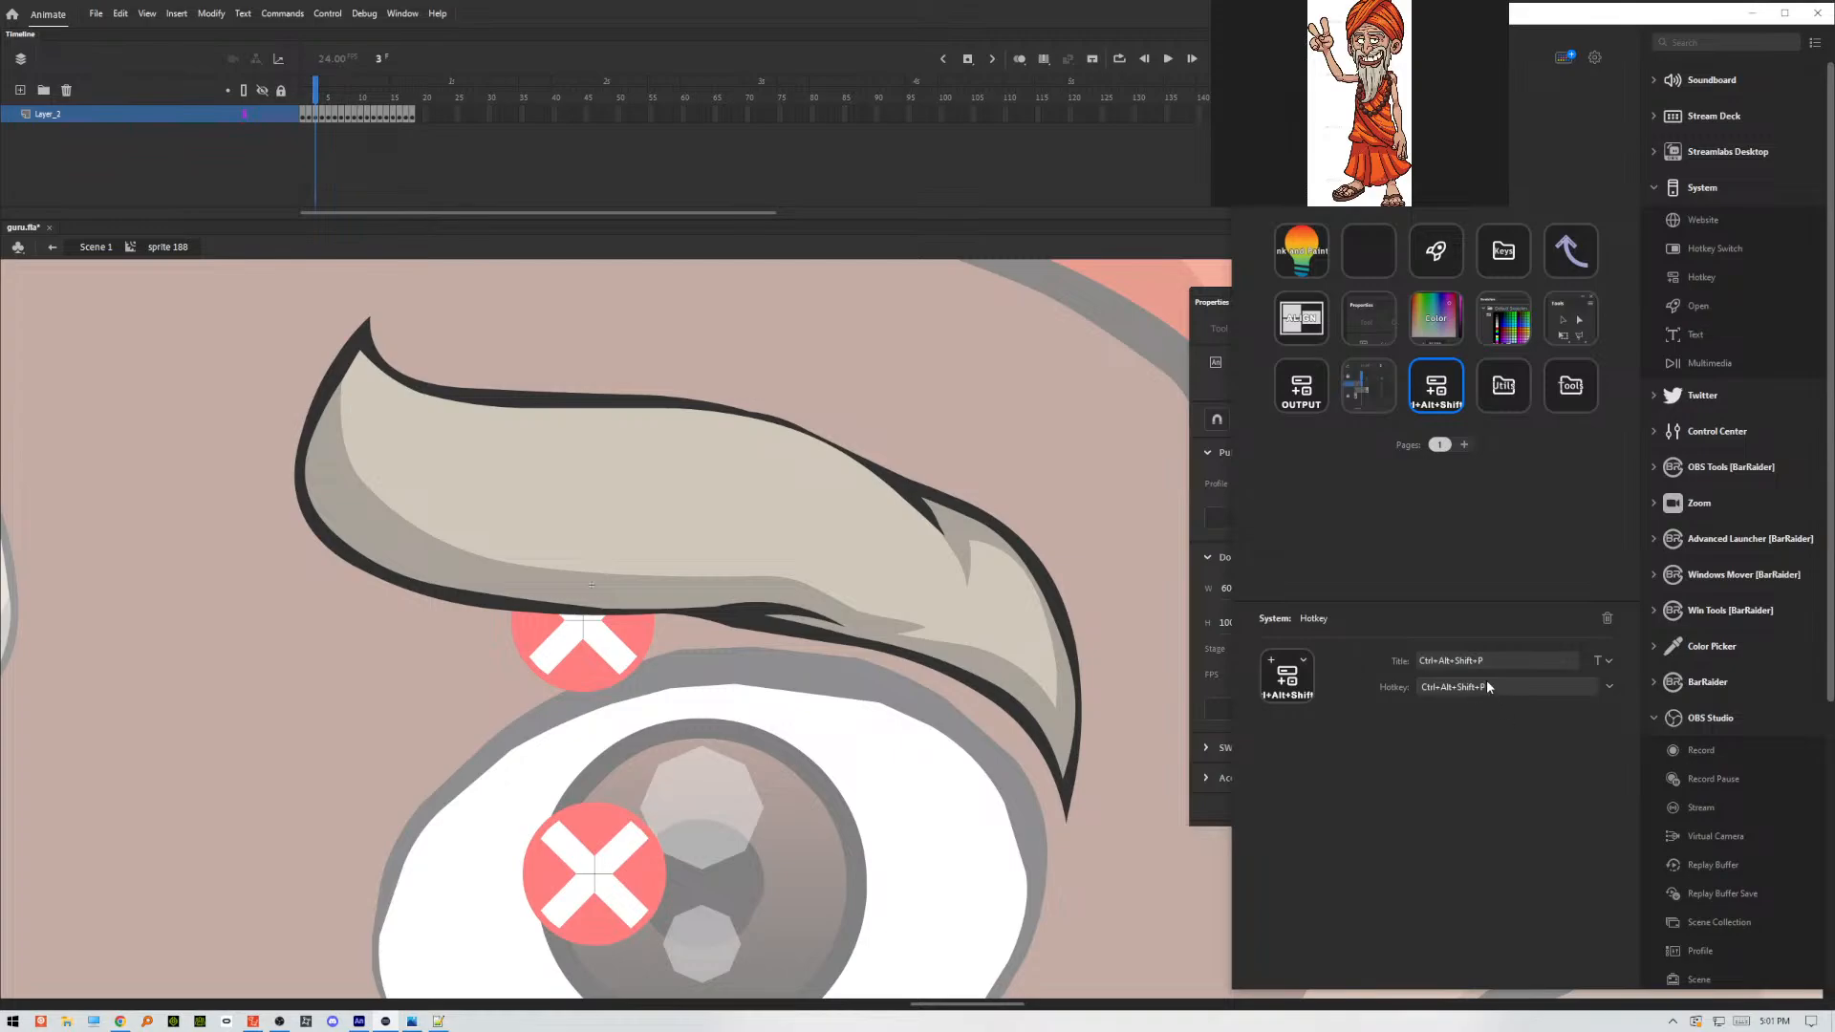
Title the new hotkey key "Make Shade" on two lines and align the title to the middle of the key.
{"action": "left_click", "coordinate": [1365, 659]}
{"action": "type", "text": "Shade"}
{"action": "type", "text": "Make"}
{"action": "key", "text": "Return"}
{"action": "left_click", "coordinate": [1599, 662]}
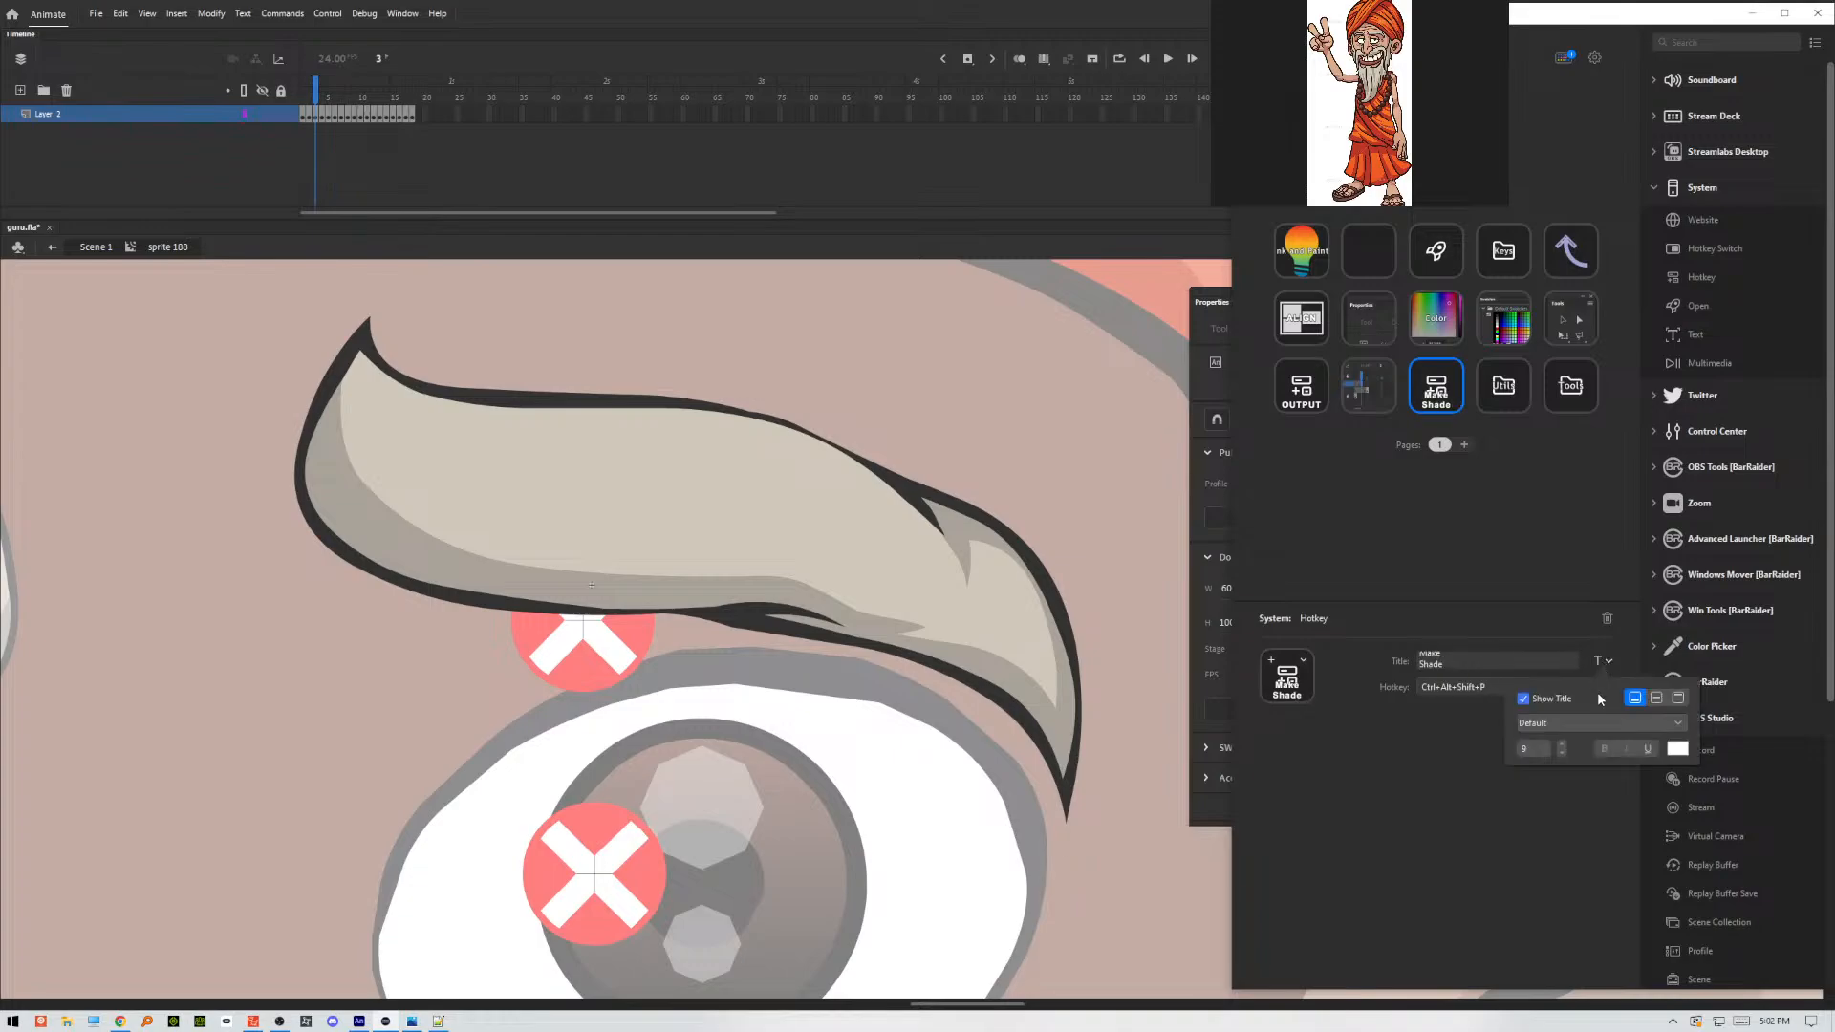
{"action": "left_click", "coordinate": [1656, 698]}
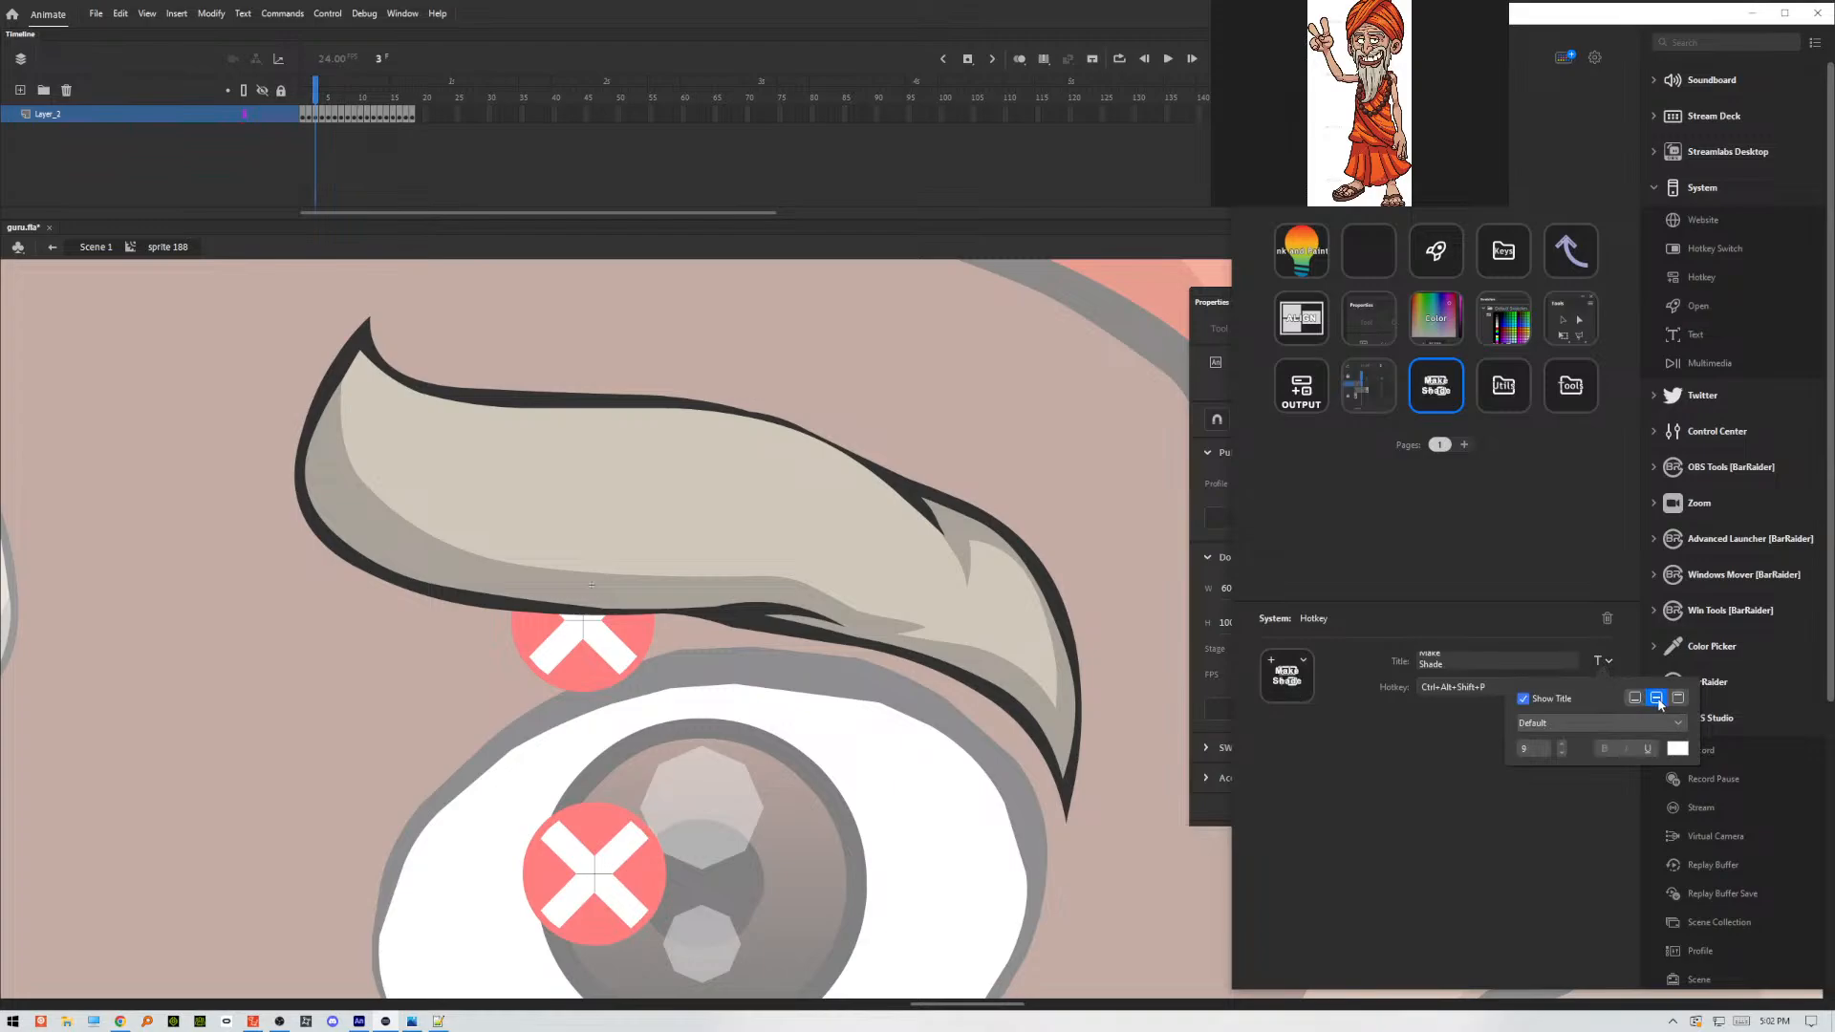
{"action": "left_click", "coordinate": [1450, 765]}
Give the Make Shade key the plain orange rounded-rectangle icon from the Icon Library, and deselect the key.
{"action": "left_click", "coordinate": [1276, 661]}
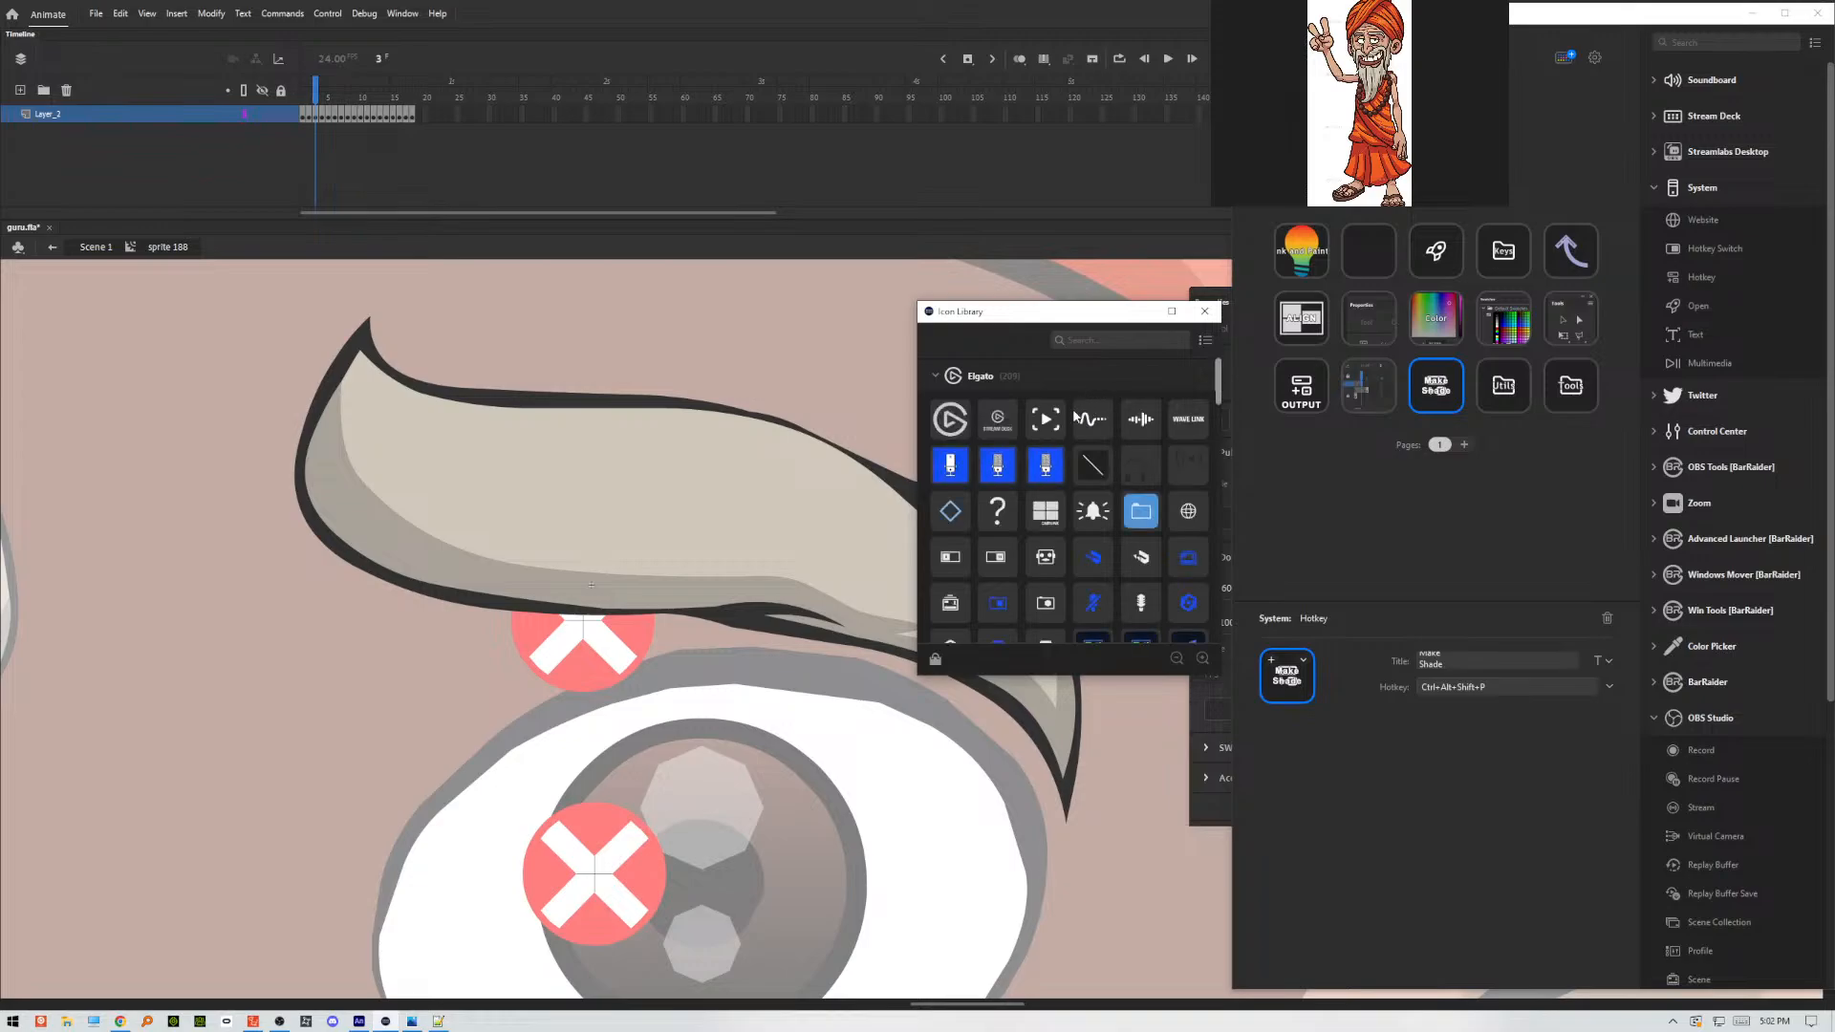
{"action": "scroll", "coordinate": [1214, 409], "scroll_direction": "down", "scroll_amount": 2}
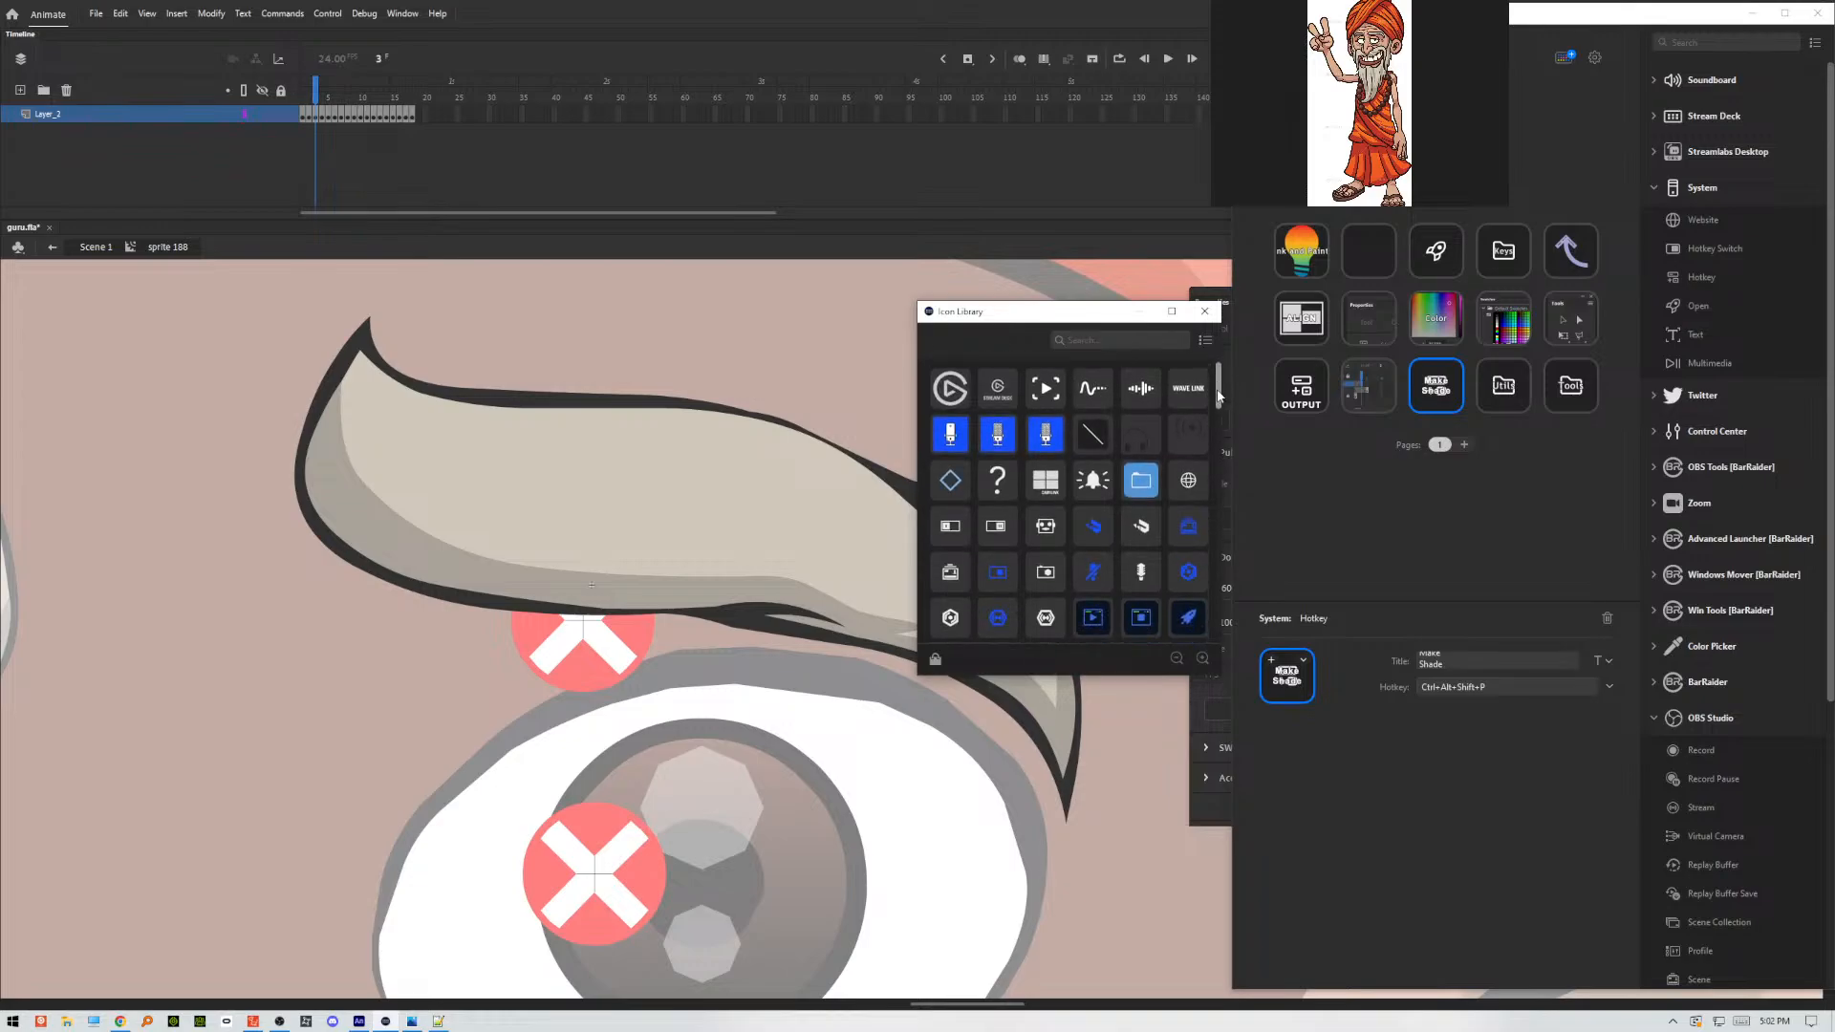
{"action": "left_click_drag", "start_coordinate": [1219, 406], "coordinate": [1187, 602]}
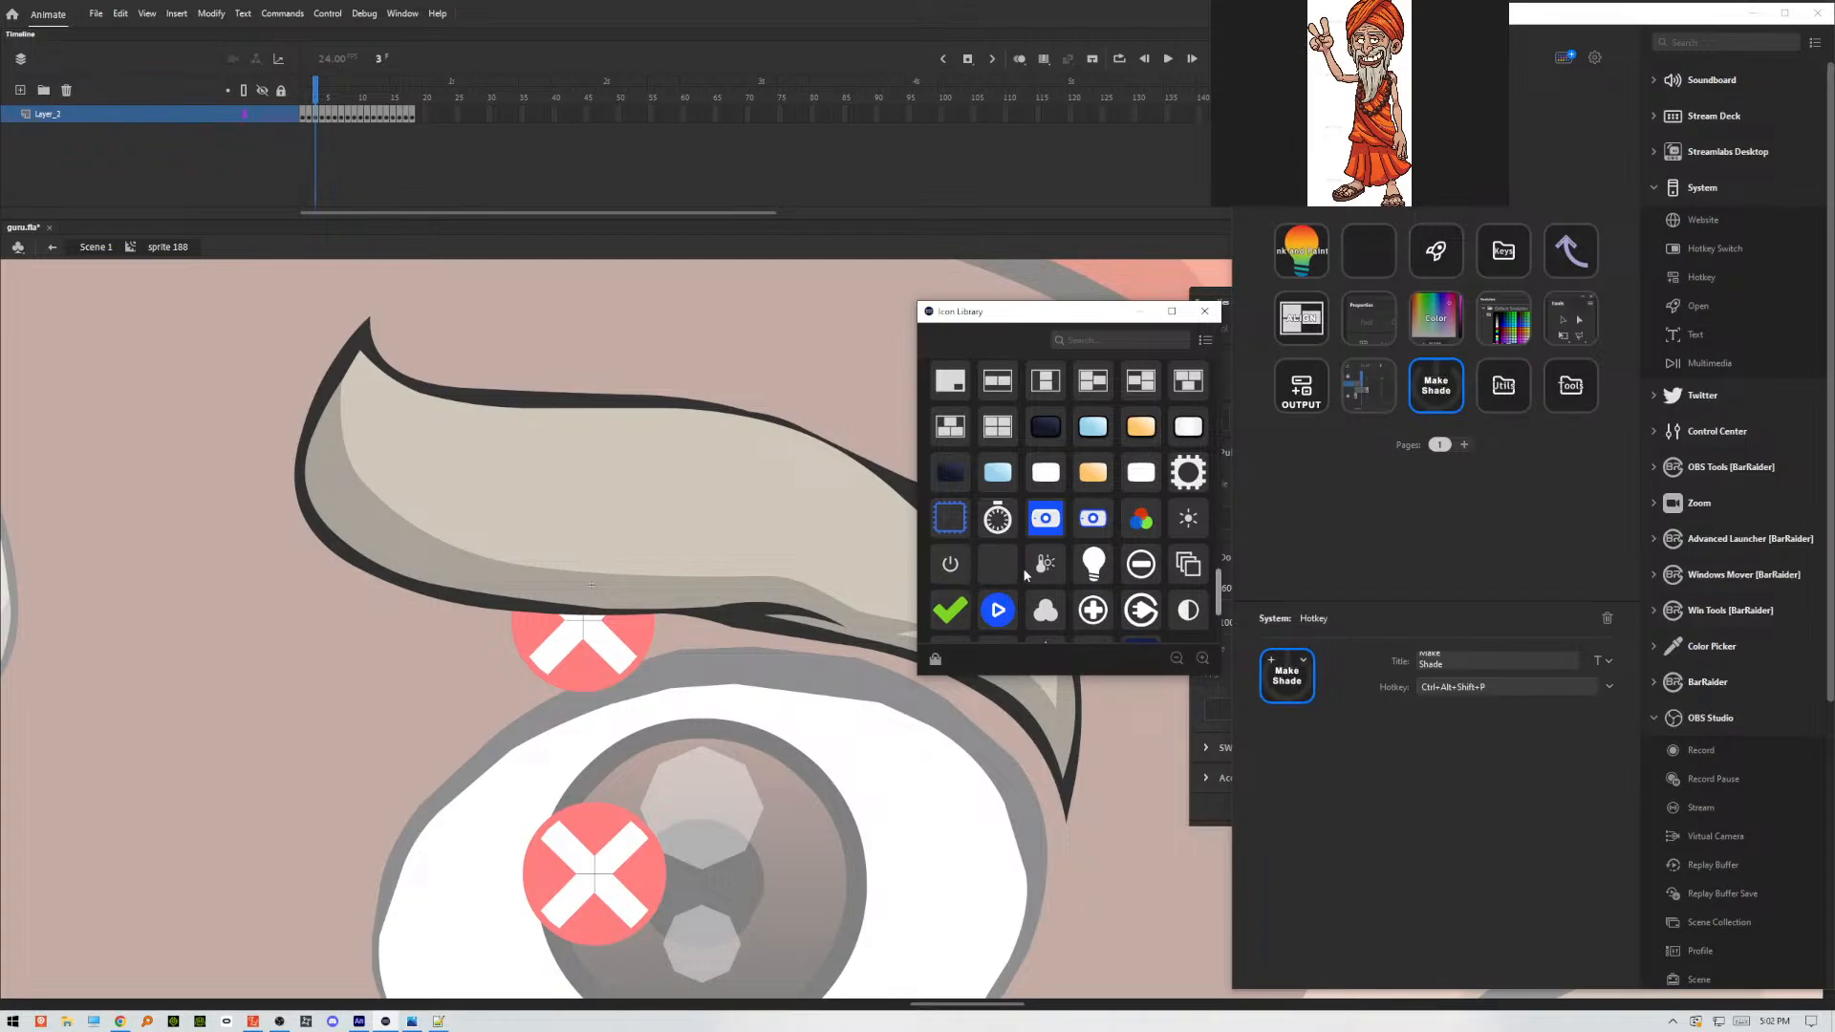
{"action": "scroll", "coordinate": [1027, 574], "scroll_direction": "down", "scroll_amount": 1}
{"action": "scroll", "coordinate": [1071, 577], "scroll_direction": "up", "scroll_amount": 1}
{"action": "left_click", "coordinate": [962, 534]}
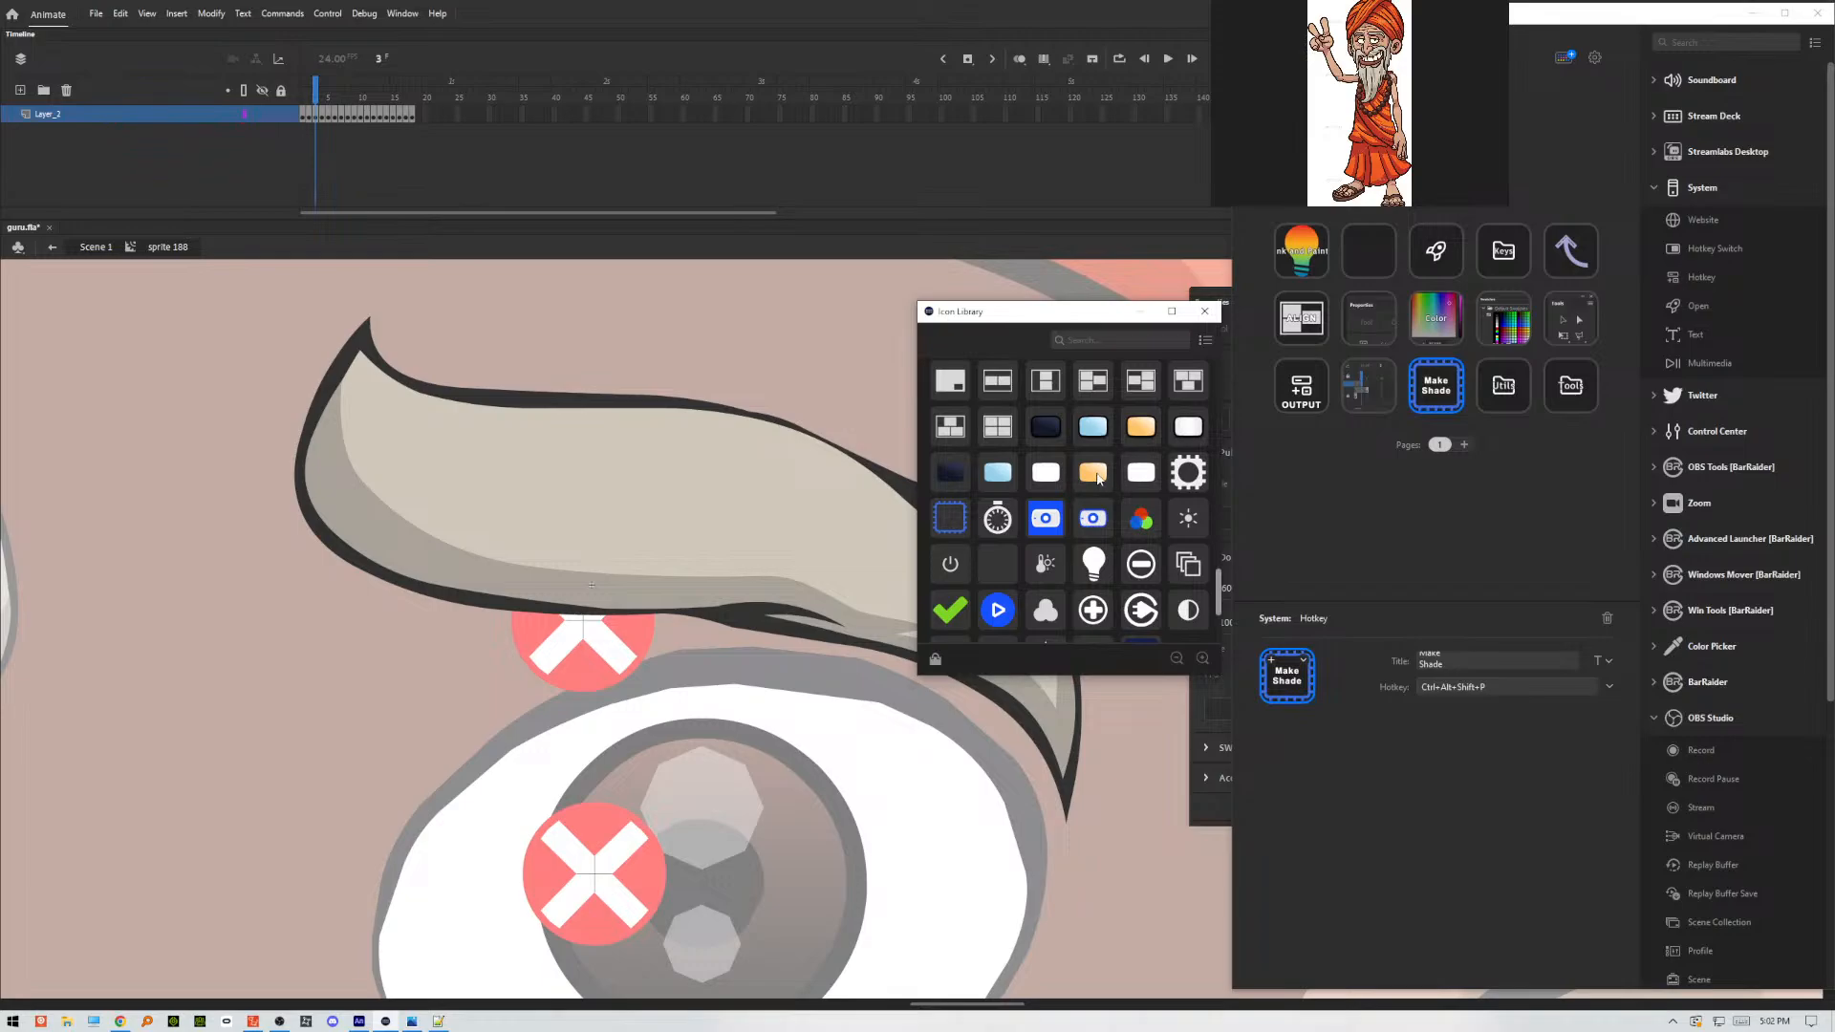
{"action": "left_click", "coordinate": [1094, 473]}
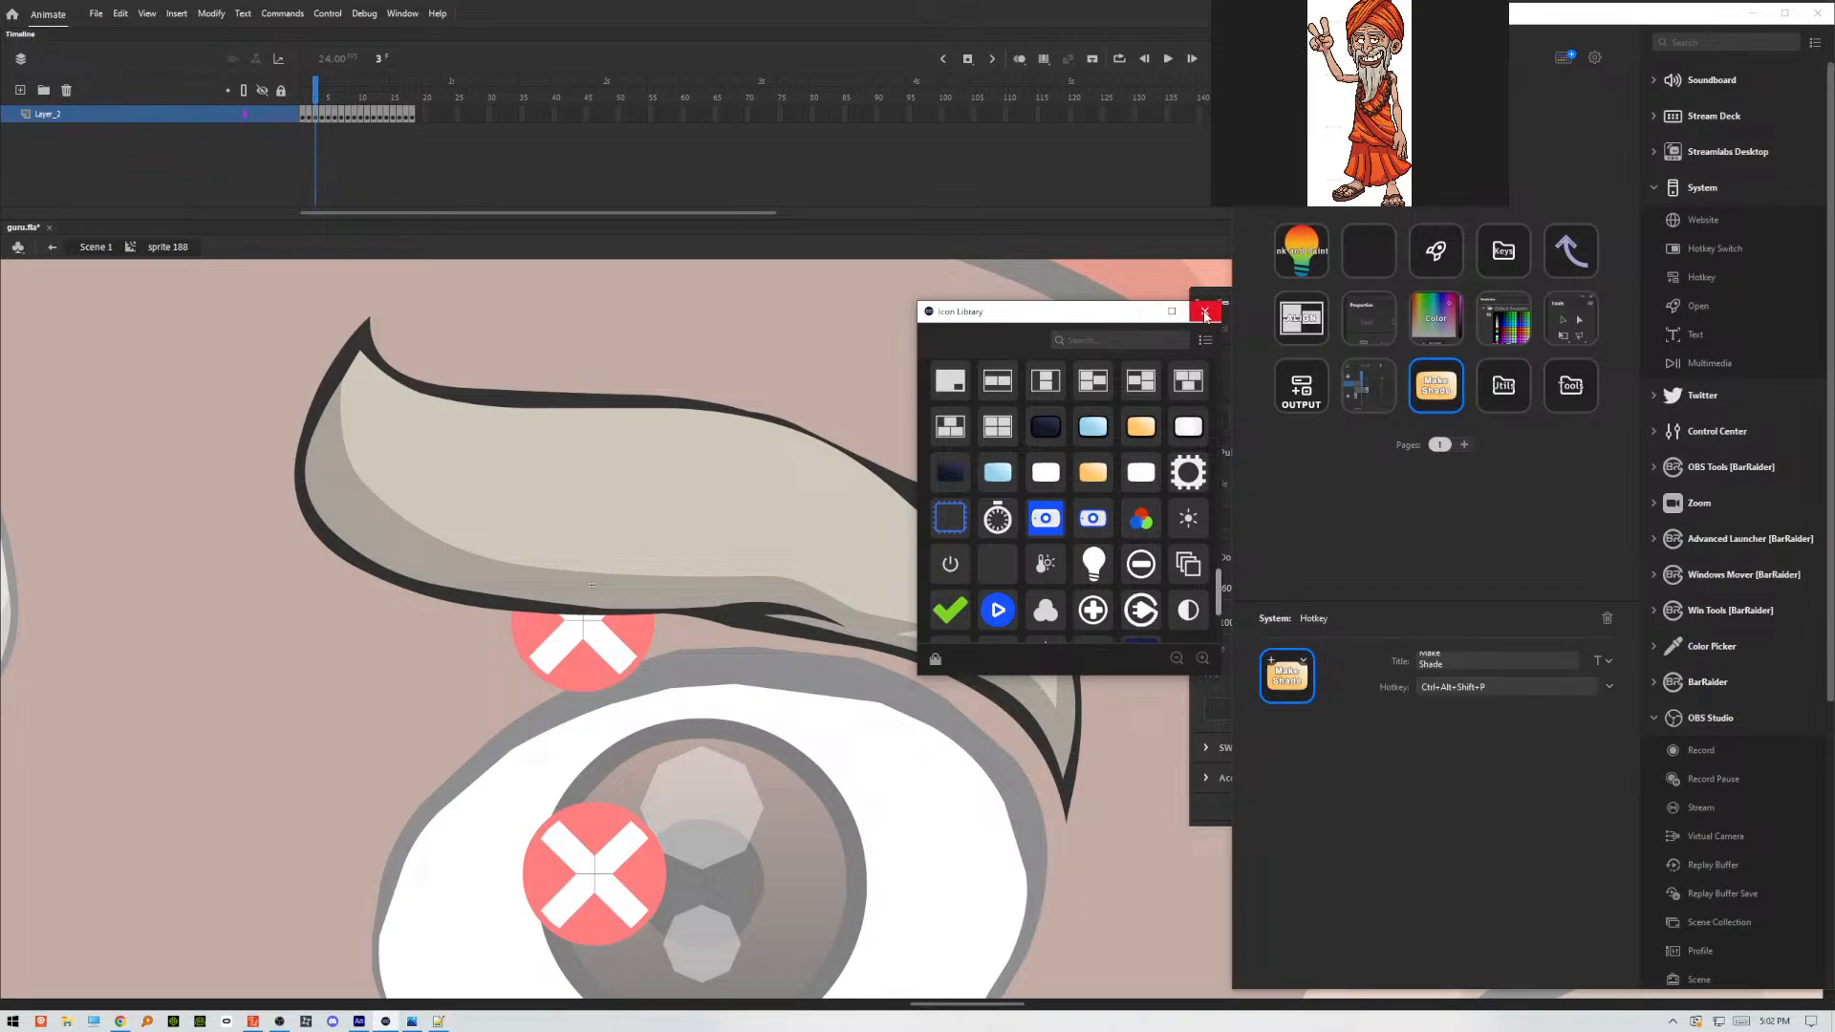
{"action": "left_click", "coordinate": [1206, 312]}
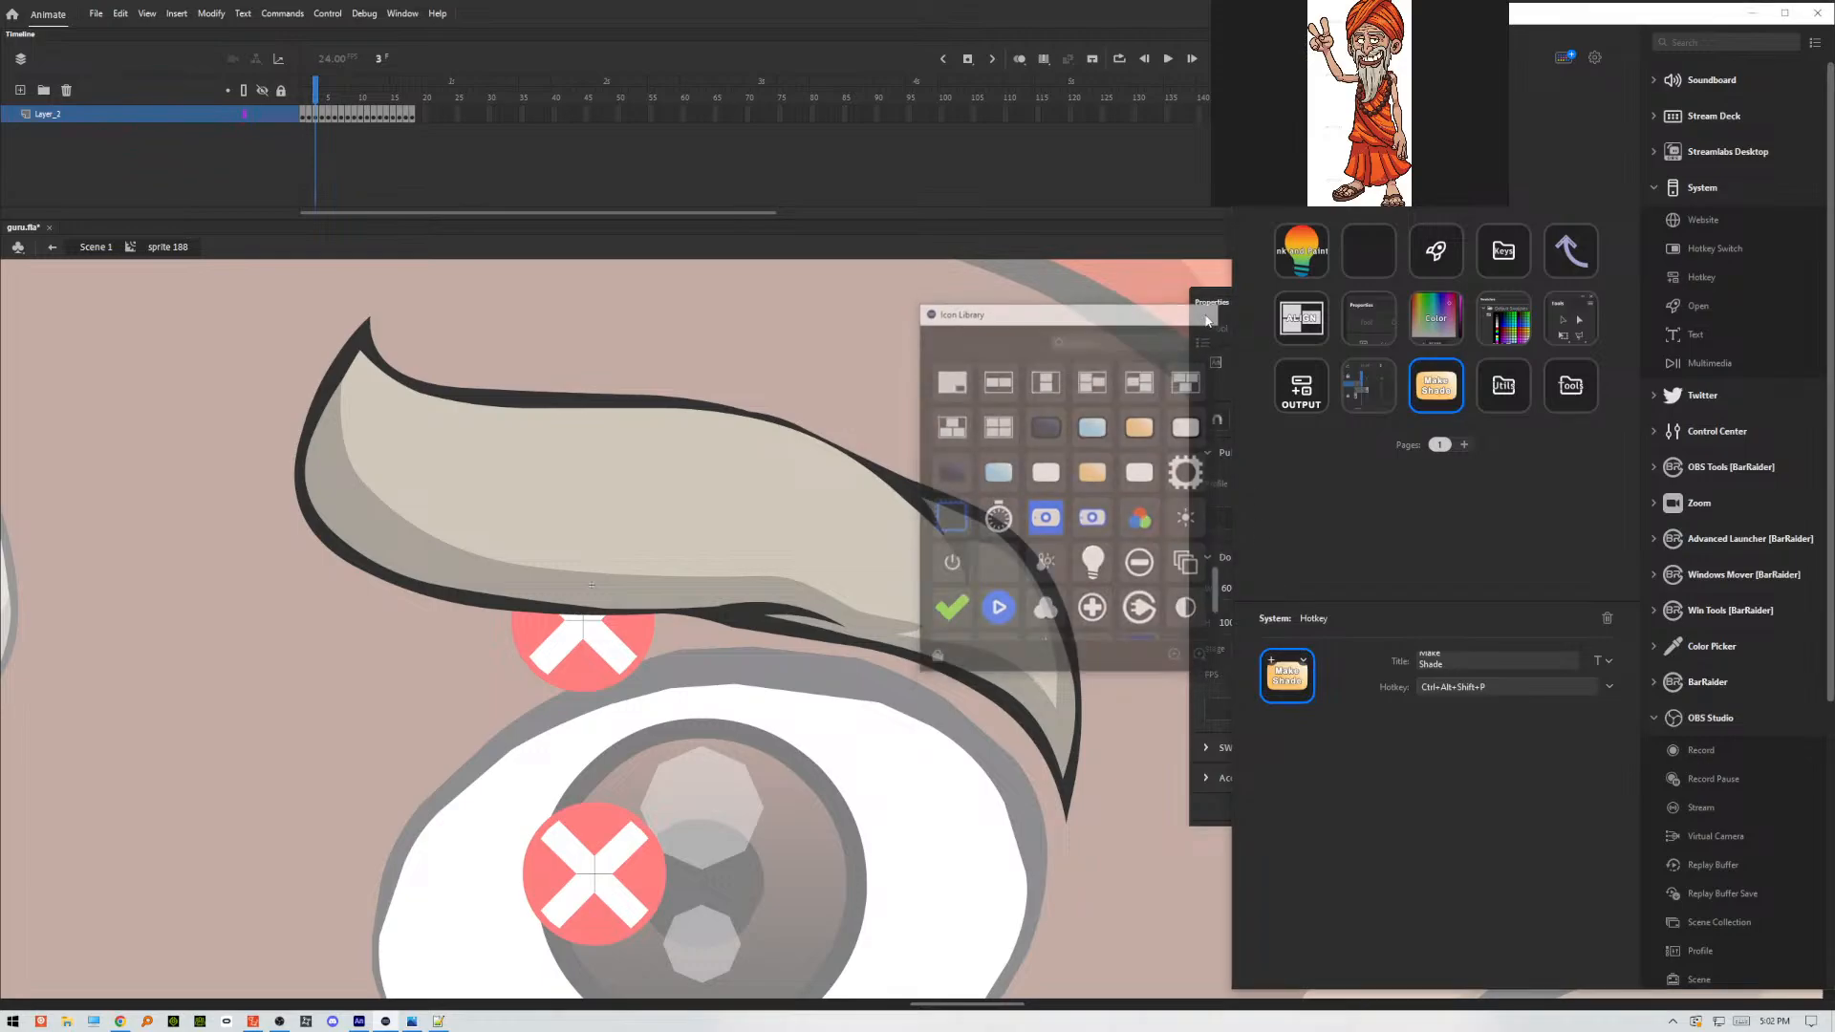
{"action": "left_click", "coordinate": [1407, 559]}
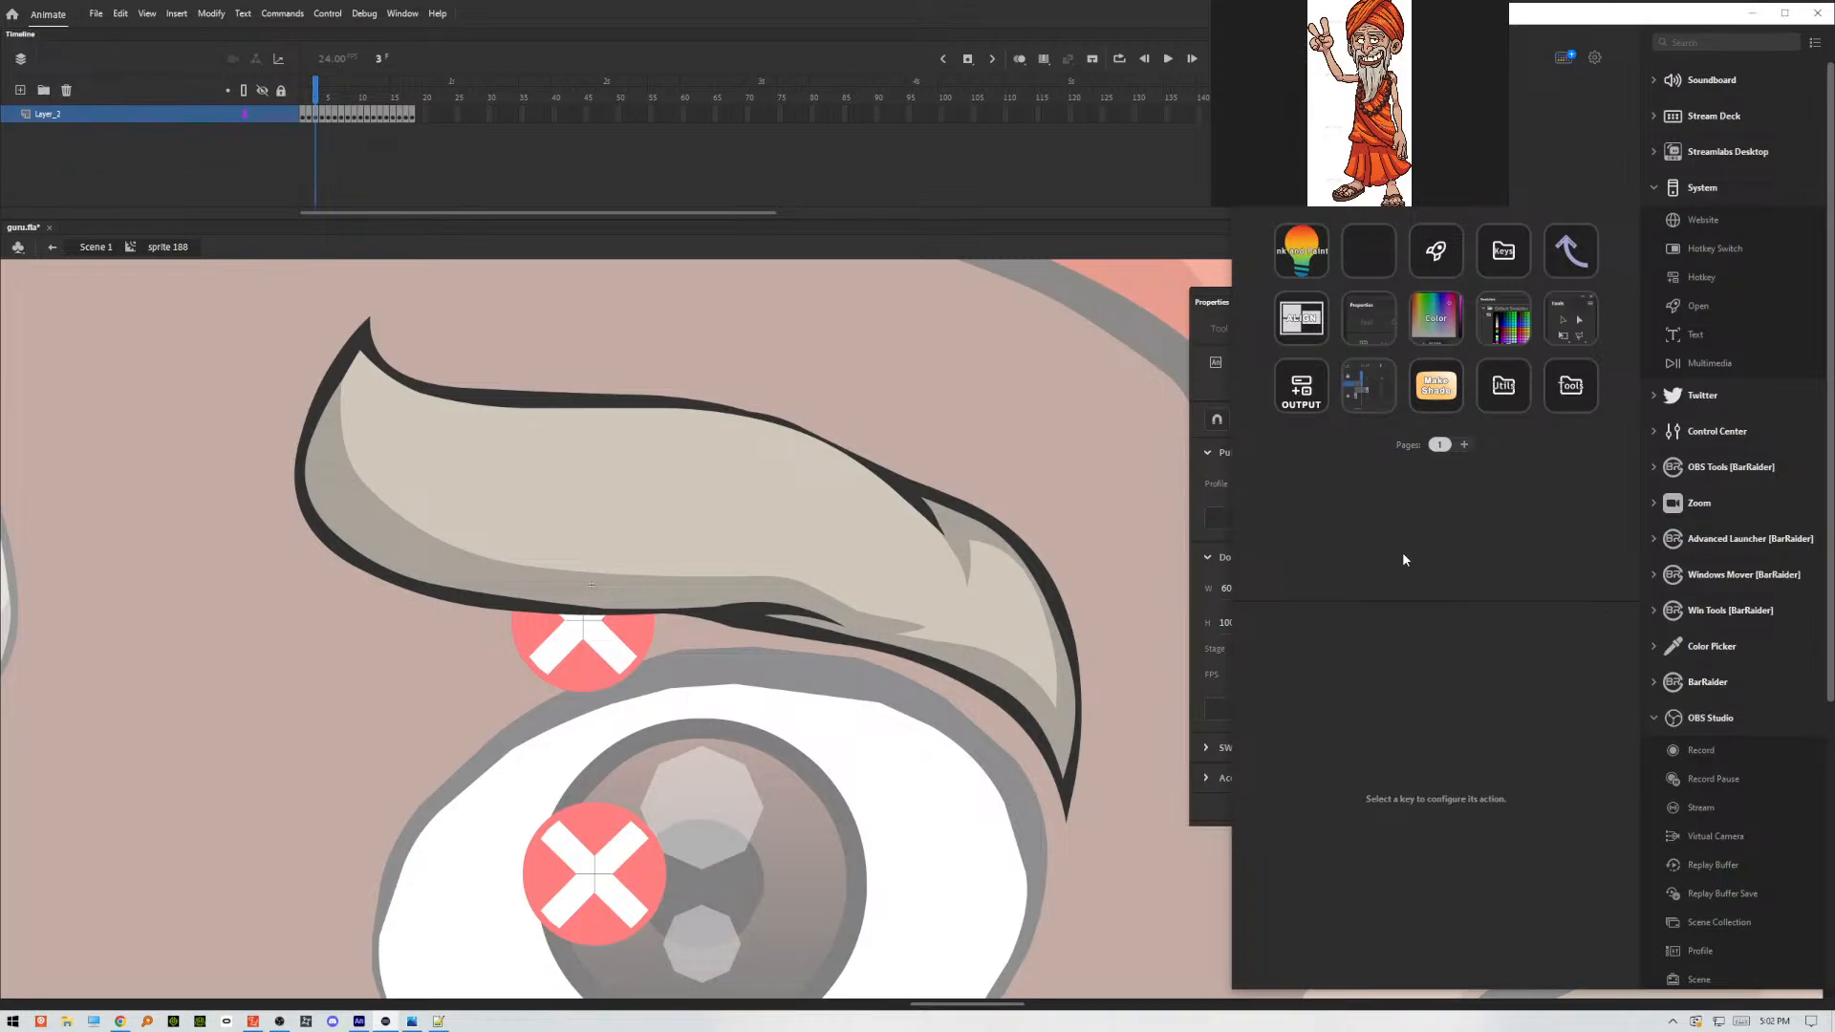
Back in Adobe Animate, outline the shading areas of the eyebrow in frame 4 with a freehand Pencil stroke about 28 by 14 px.
{"action": "left_click", "coordinate": [1025, 388]}
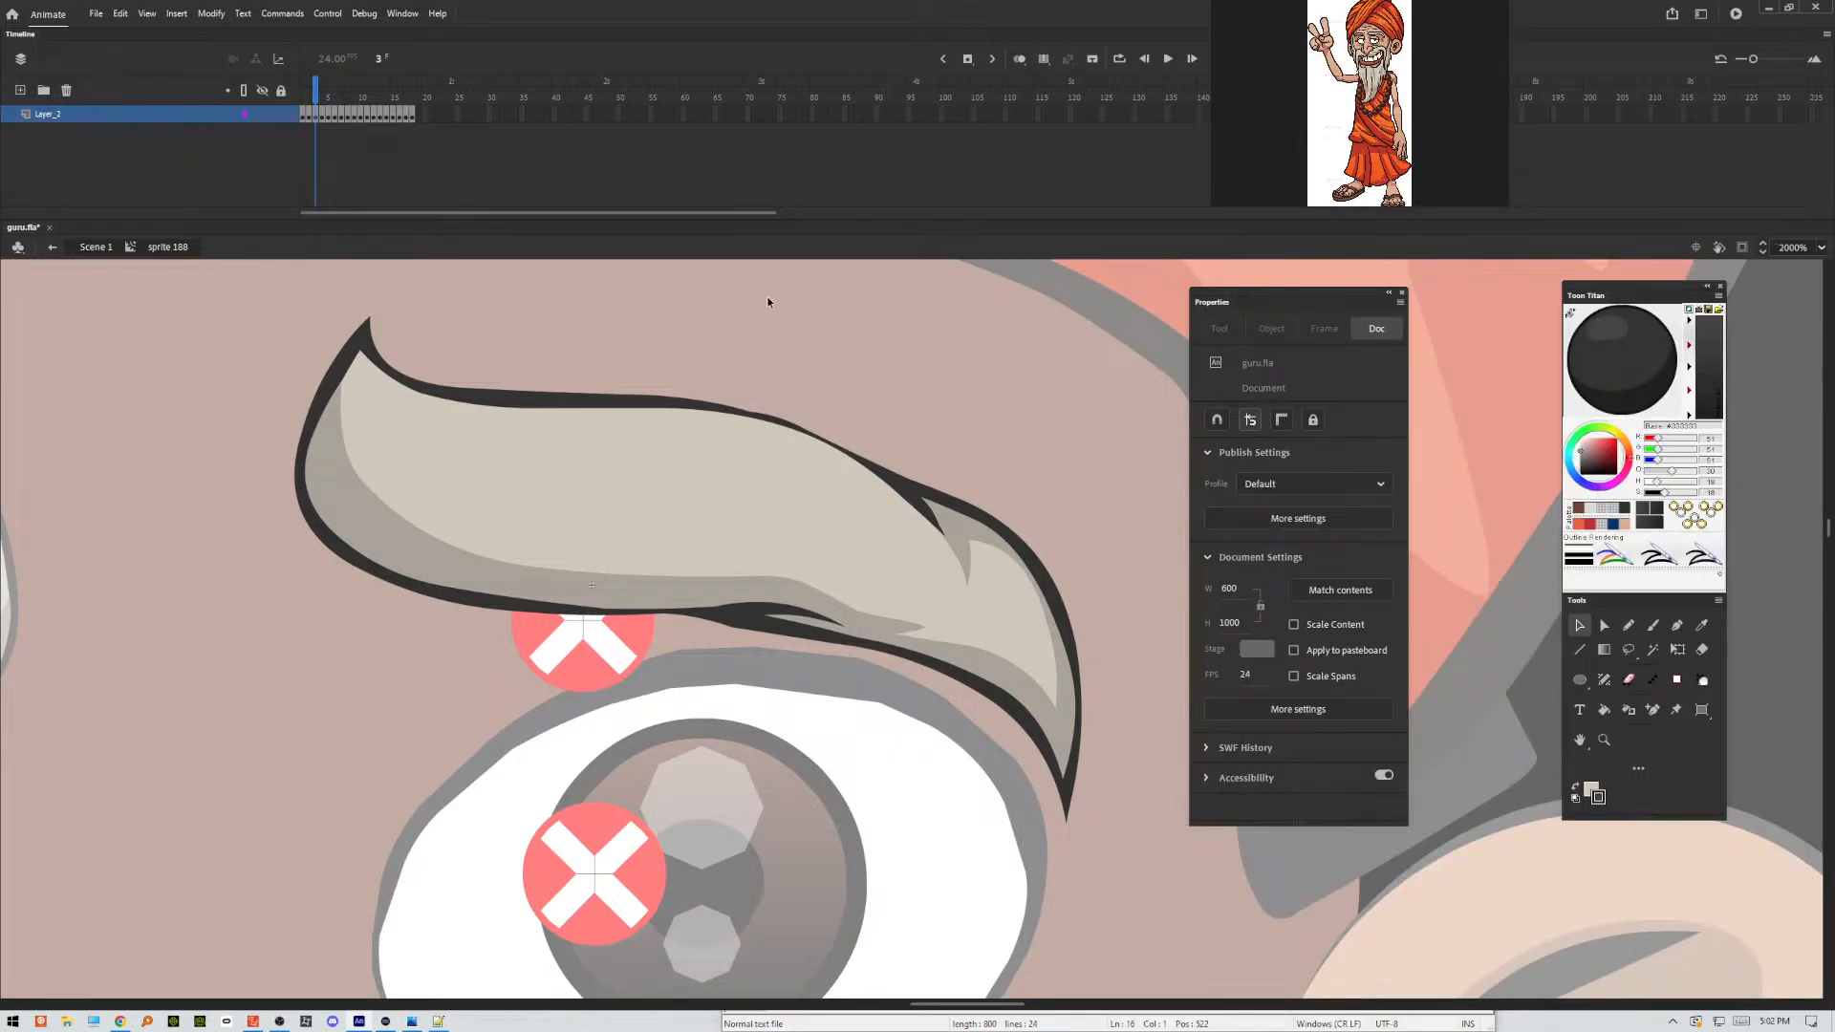
{"action": "key", "text": "."}
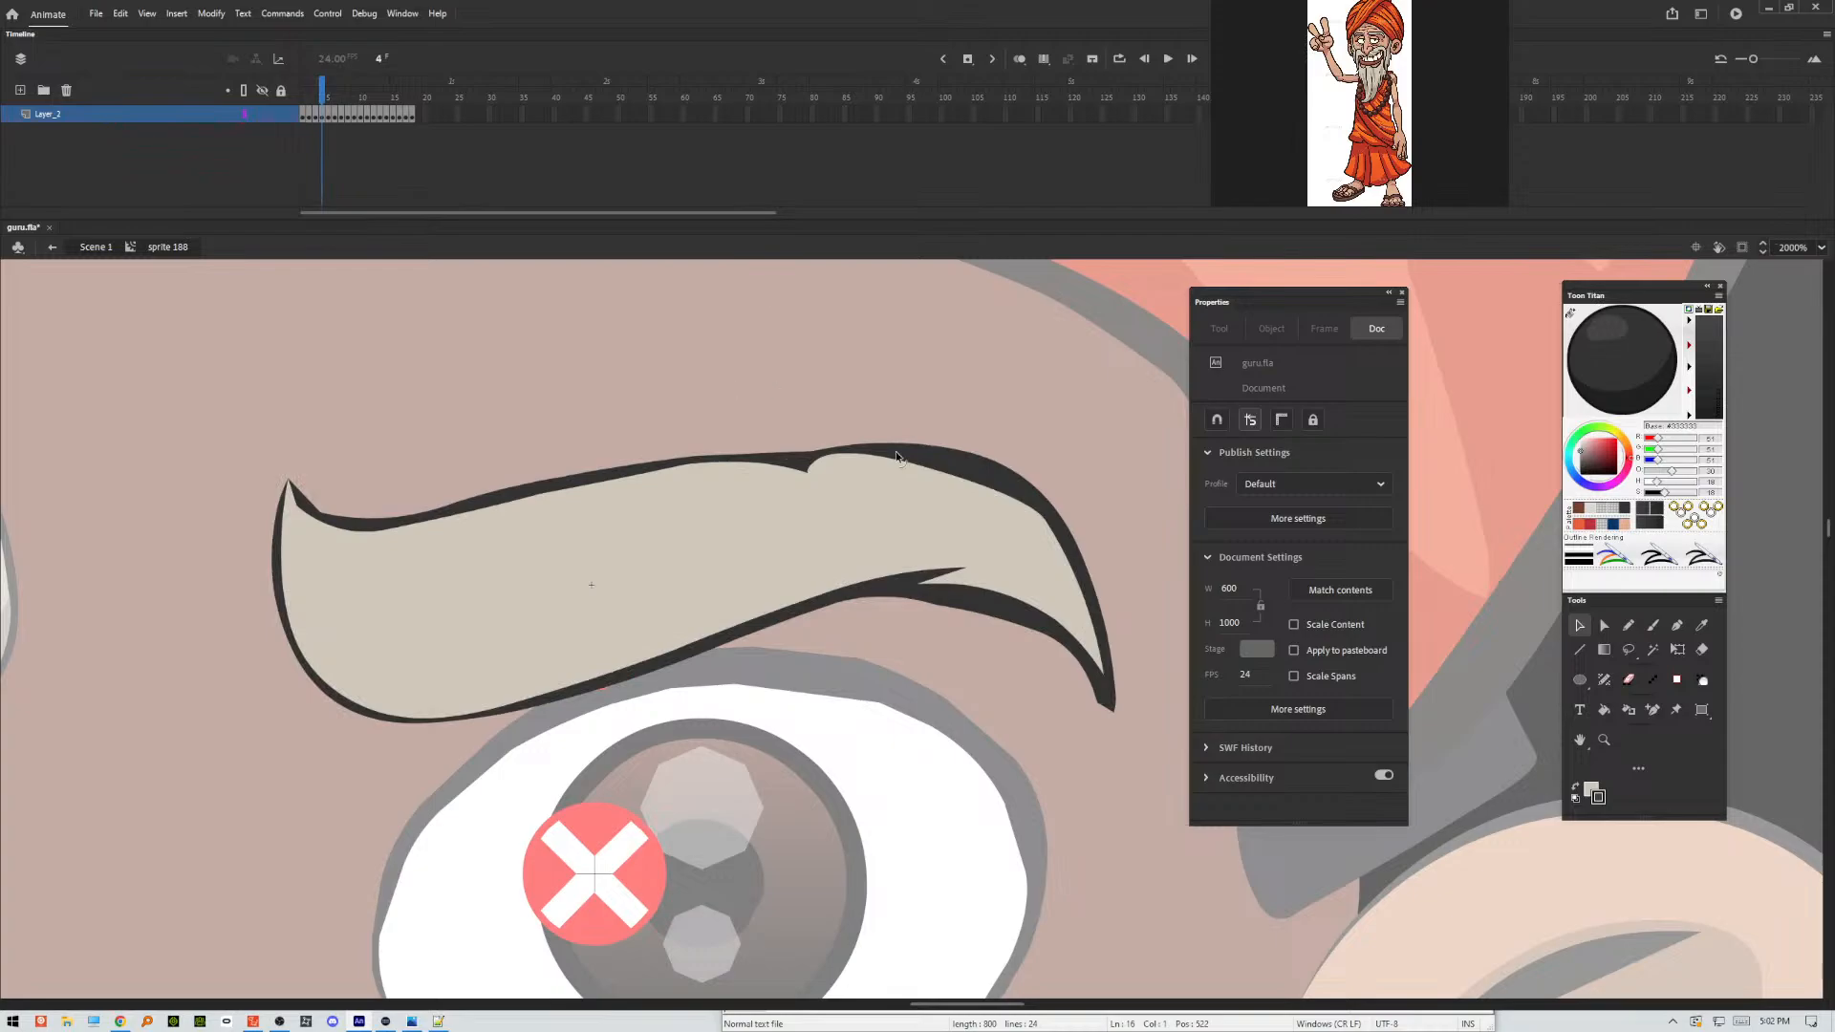
{"action": "left_click", "coordinate": [1628, 629]}
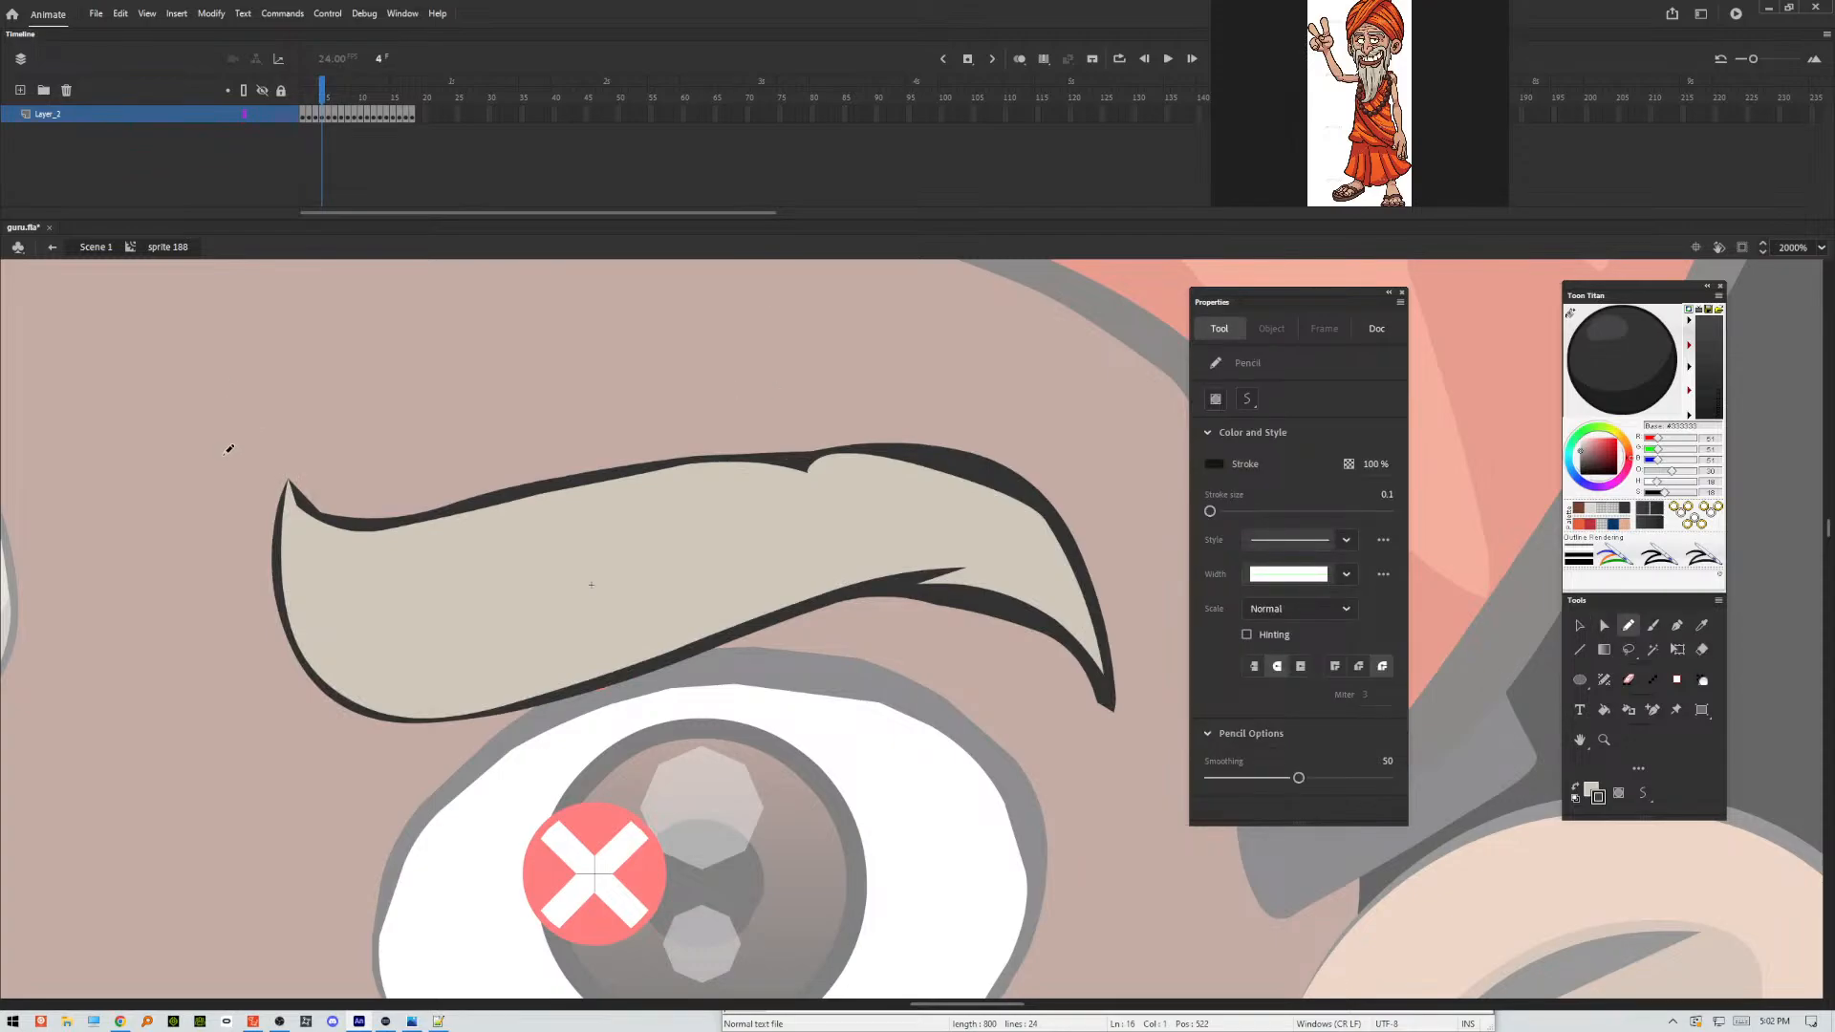
{"action": "mouse_move", "coordinate": [226, 406]}
{"action": "left_mouse_down"}
{"action": "mouse_move", "coordinate": [281, 620]}
{"action": "mouse_move", "coordinate": [344, 665]}
{"action": "mouse_move", "coordinate": [535, 655]}
{"action": "mouse_move", "coordinate": [907, 549]}
{"action": "mouse_move", "coordinate": [1040, 572]}
{"action": "mouse_move", "coordinate": [992, 581]}
{"action": "mouse_move", "coordinate": [1086, 617]}
{"action": "mouse_move", "coordinate": [1149, 683]}
{"action": "mouse_move", "coordinate": [1145, 624]}
{"action": "mouse_move", "coordinate": [1021, 523]}
{"action": "mouse_move", "coordinate": [859, 461]}
{"action": "mouse_move", "coordinate": [837, 473]}
{"action": "mouse_move", "coordinate": [863, 509]}
{"action": "mouse_move", "coordinate": [814, 474]}
{"action": "mouse_move", "coordinate": [732, 462]}
{"action": "mouse_move", "coordinate": [807, 386]}
{"action": "mouse_move", "coordinate": [1080, 421]}
{"action": "mouse_move", "coordinate": [1184, 575]}
{"action": "mouse_move", "coordinate": [1158, 752]}
{"action": "mouse_move", "coordinate": [992, 864]}
{"action": "mouse_move", "coordinate": [641, 856]}
{"action": "mouse_move", "coordinate": [310, 781]}
{"action": "mouse_move", "coordinate": [276, 382]}
{"action": "left_mouse_up"}
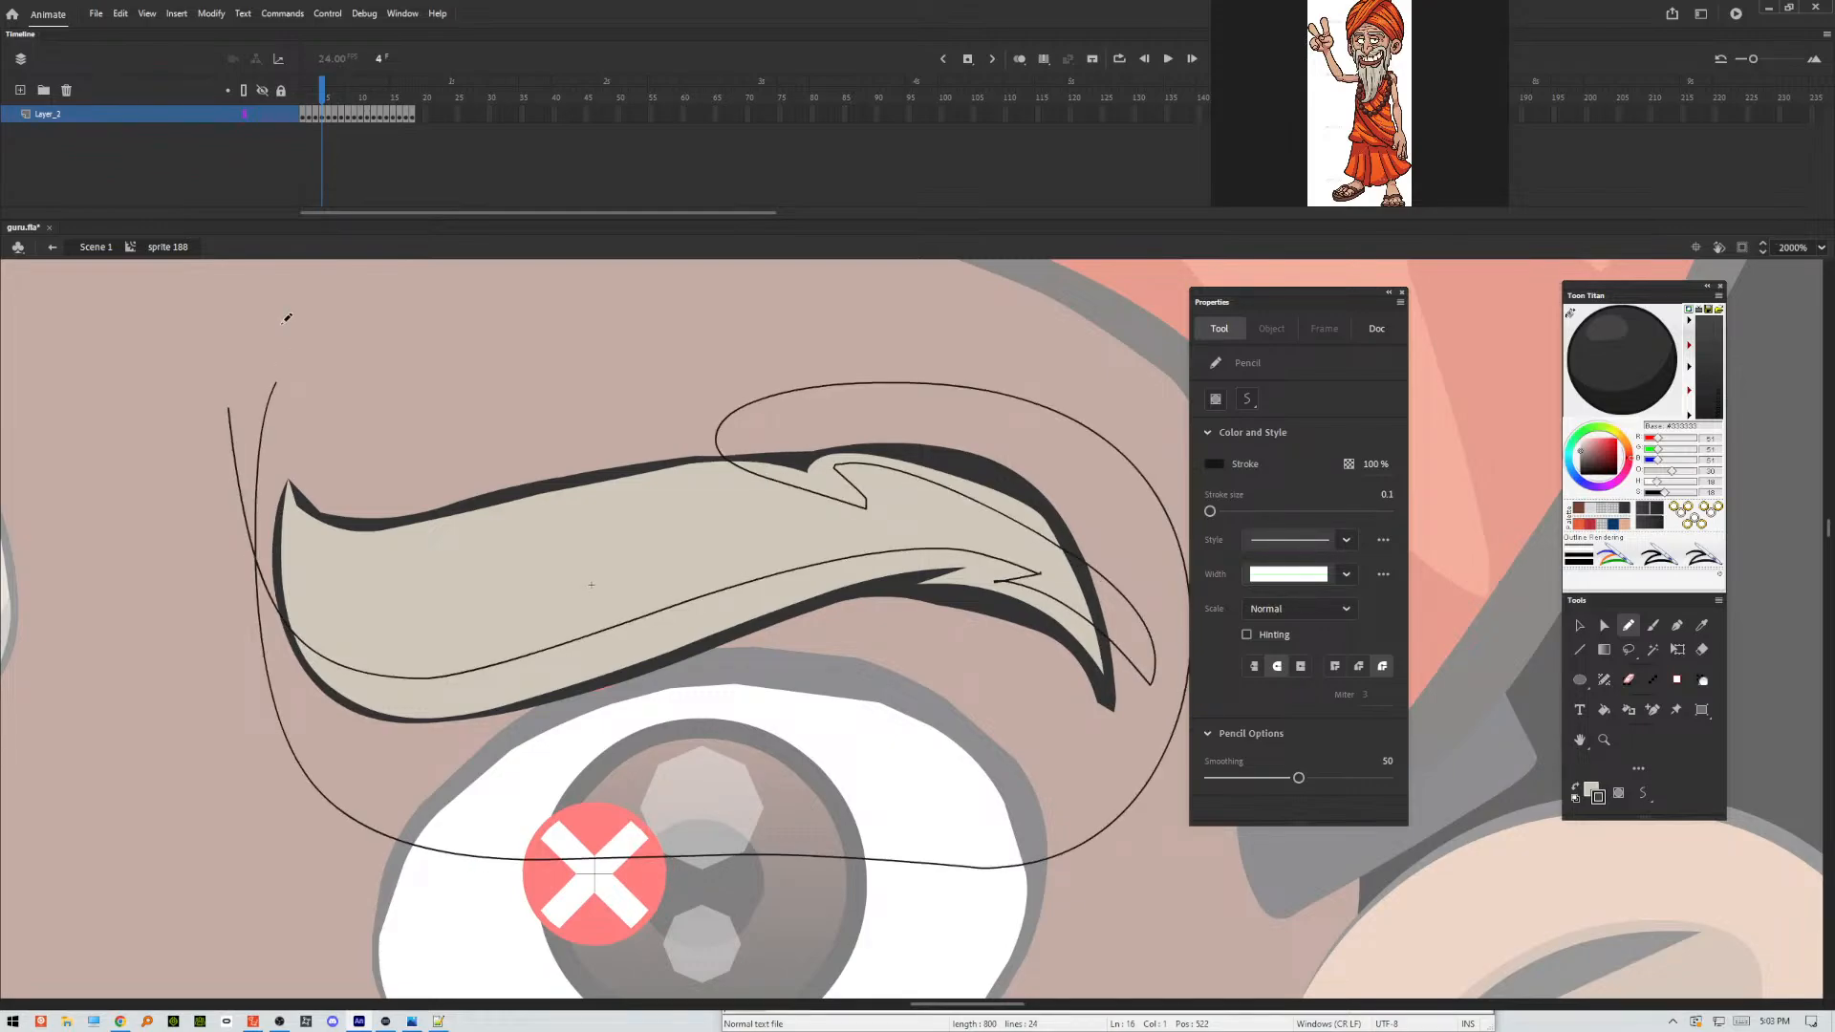
Apply Make Shadow to the eyebrow's lower fill and outline areas below the pencil line, and delete the pencil guide stroke.
{"action": "key", "text": "v"}
{"action": "left_click", "coordinate": [734, 617]}
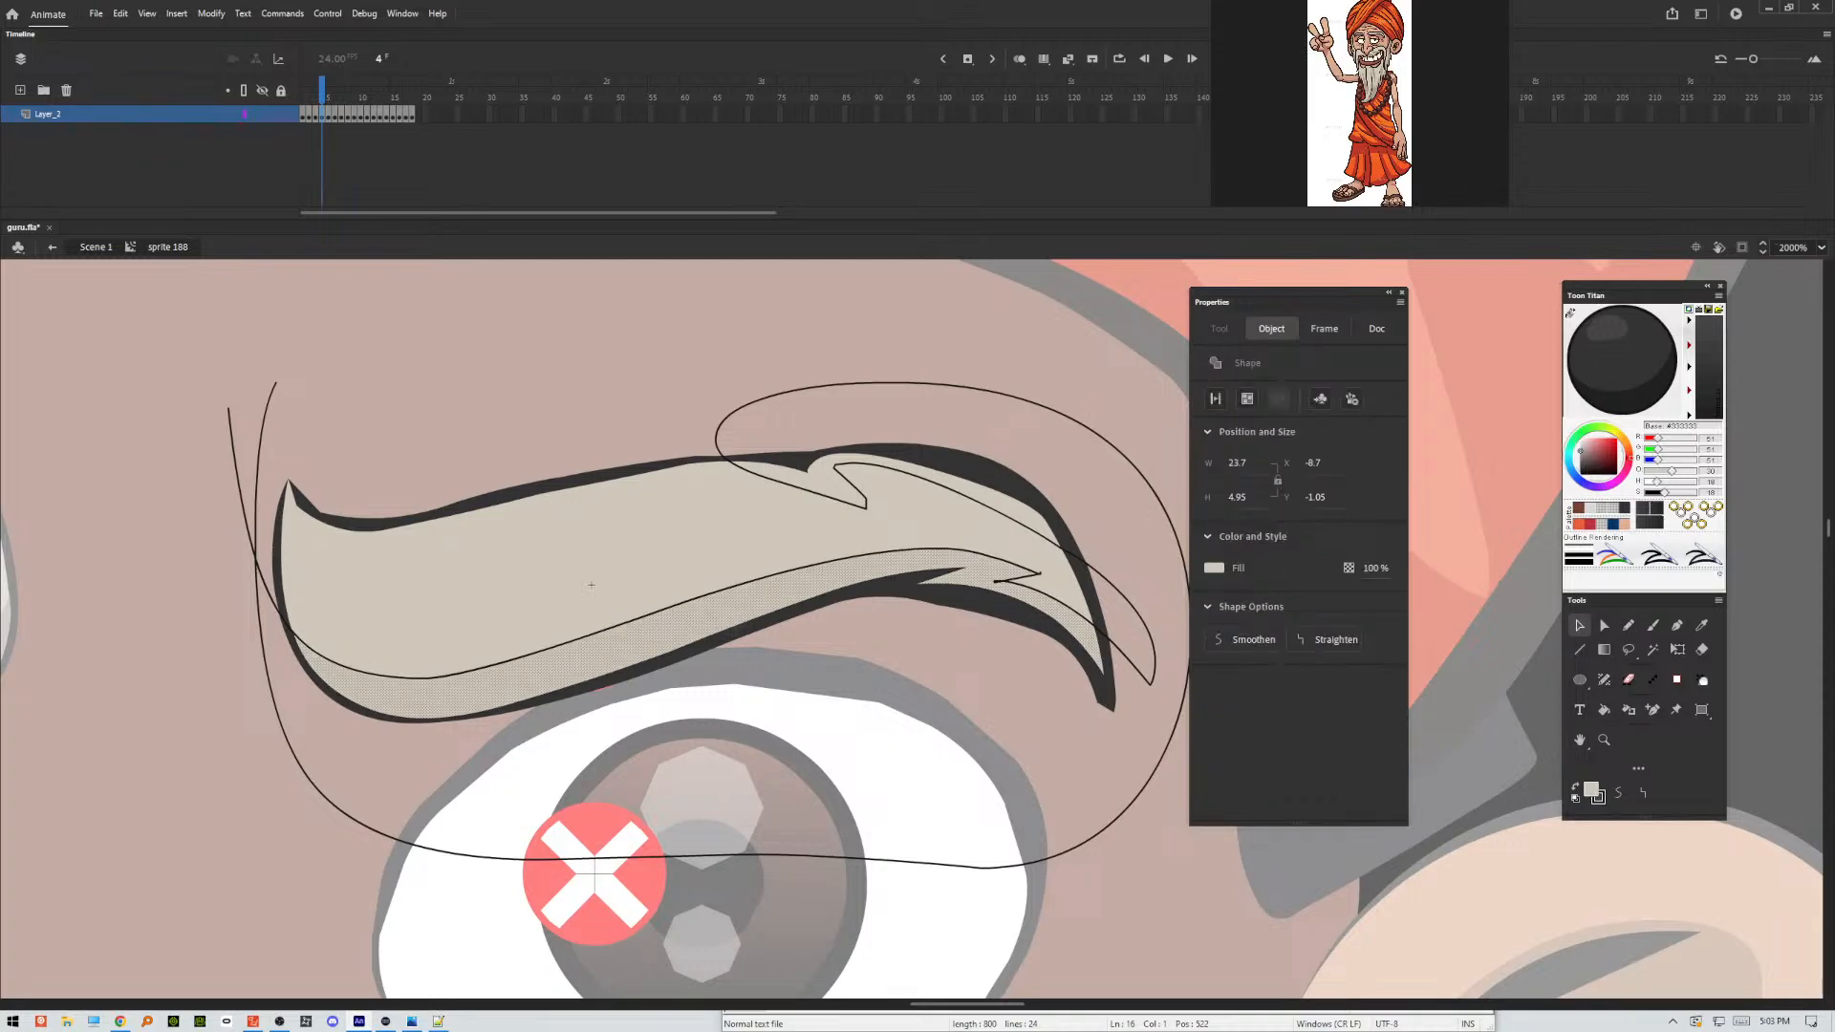
{"action": "left_click", "coordinate": [734, 638], "text": "shift"}
{"action": "key", "text": "Escape"}
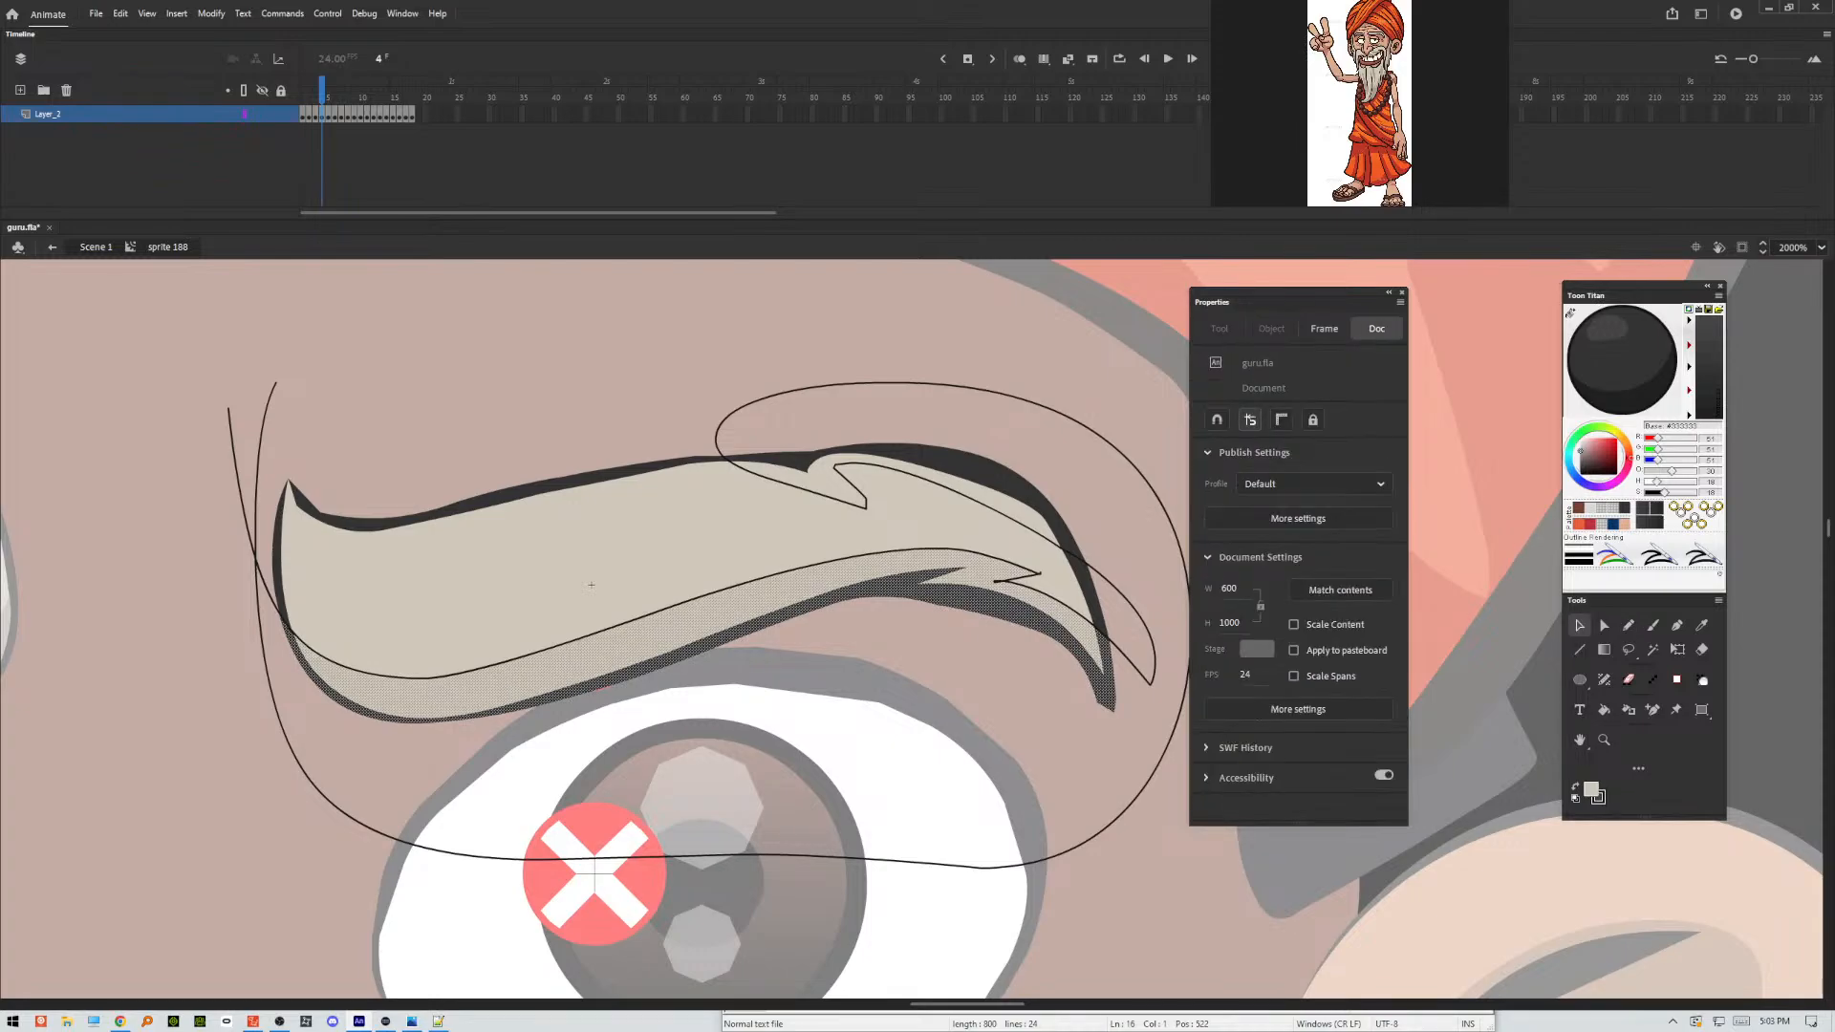
{"action": "key", "text": "ctrl+e"}
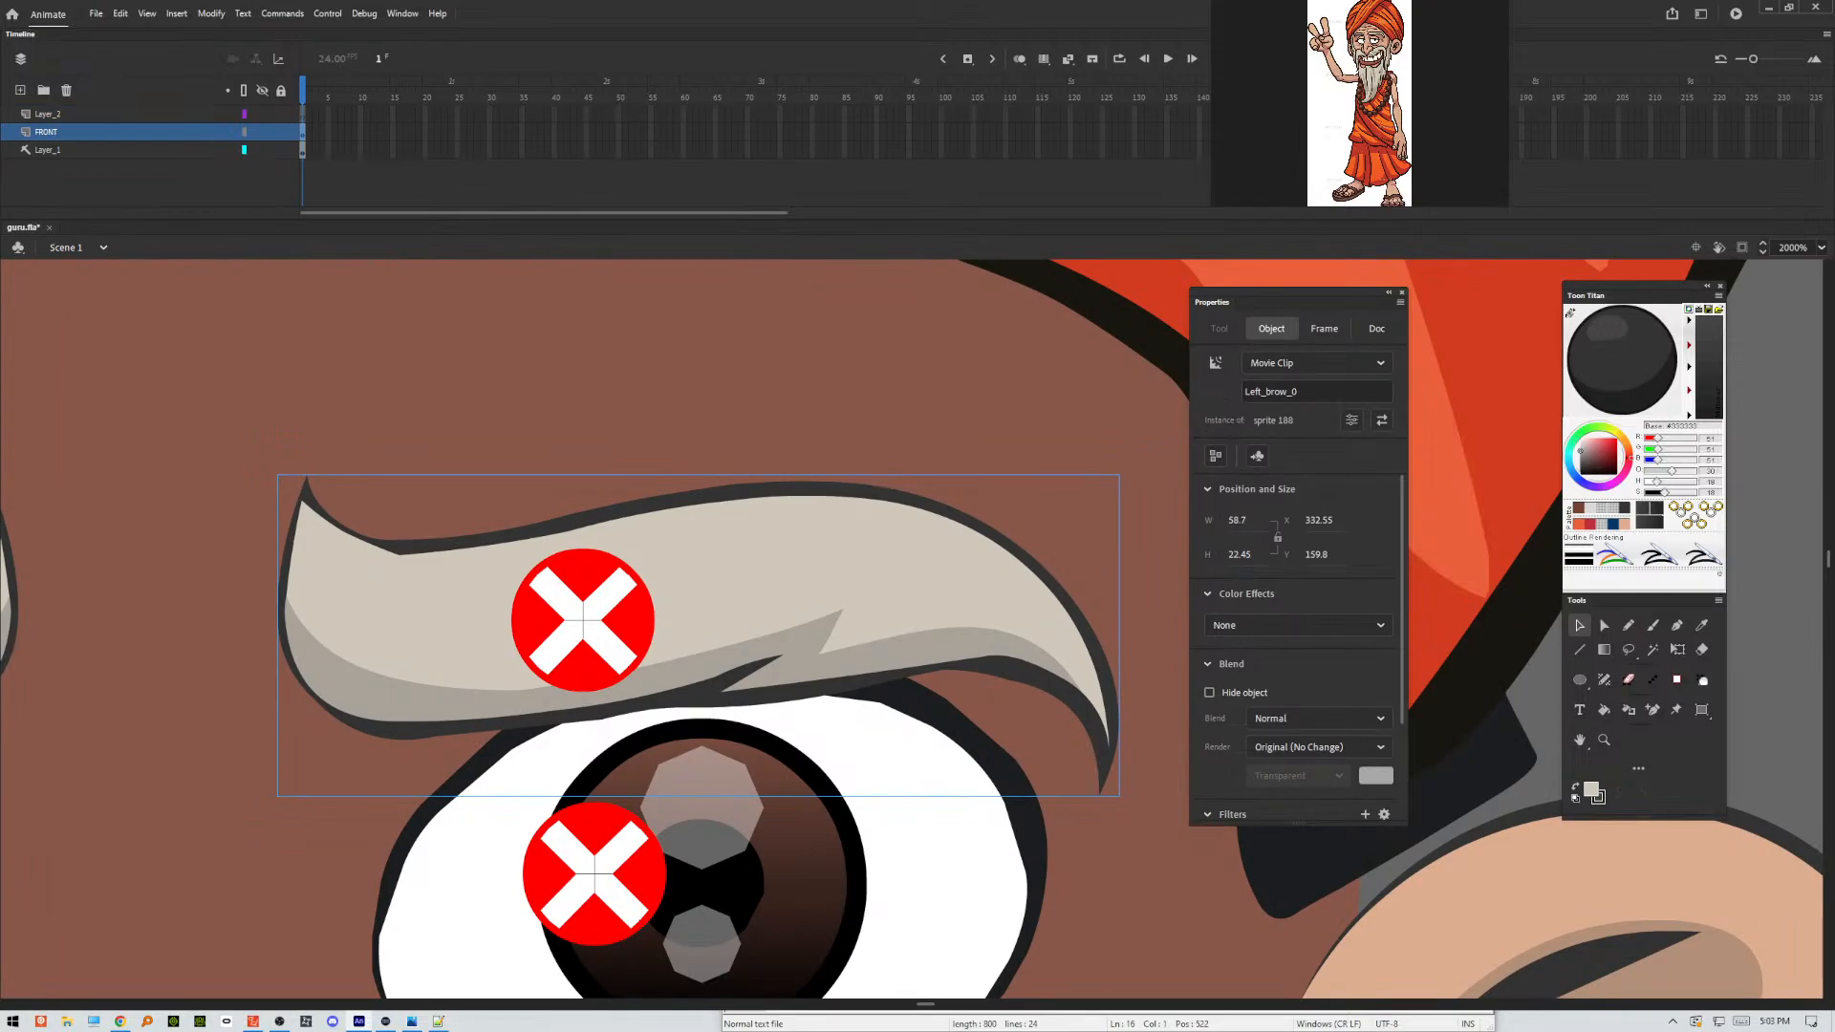
{"action": "key", "text": "ctrl+e"}
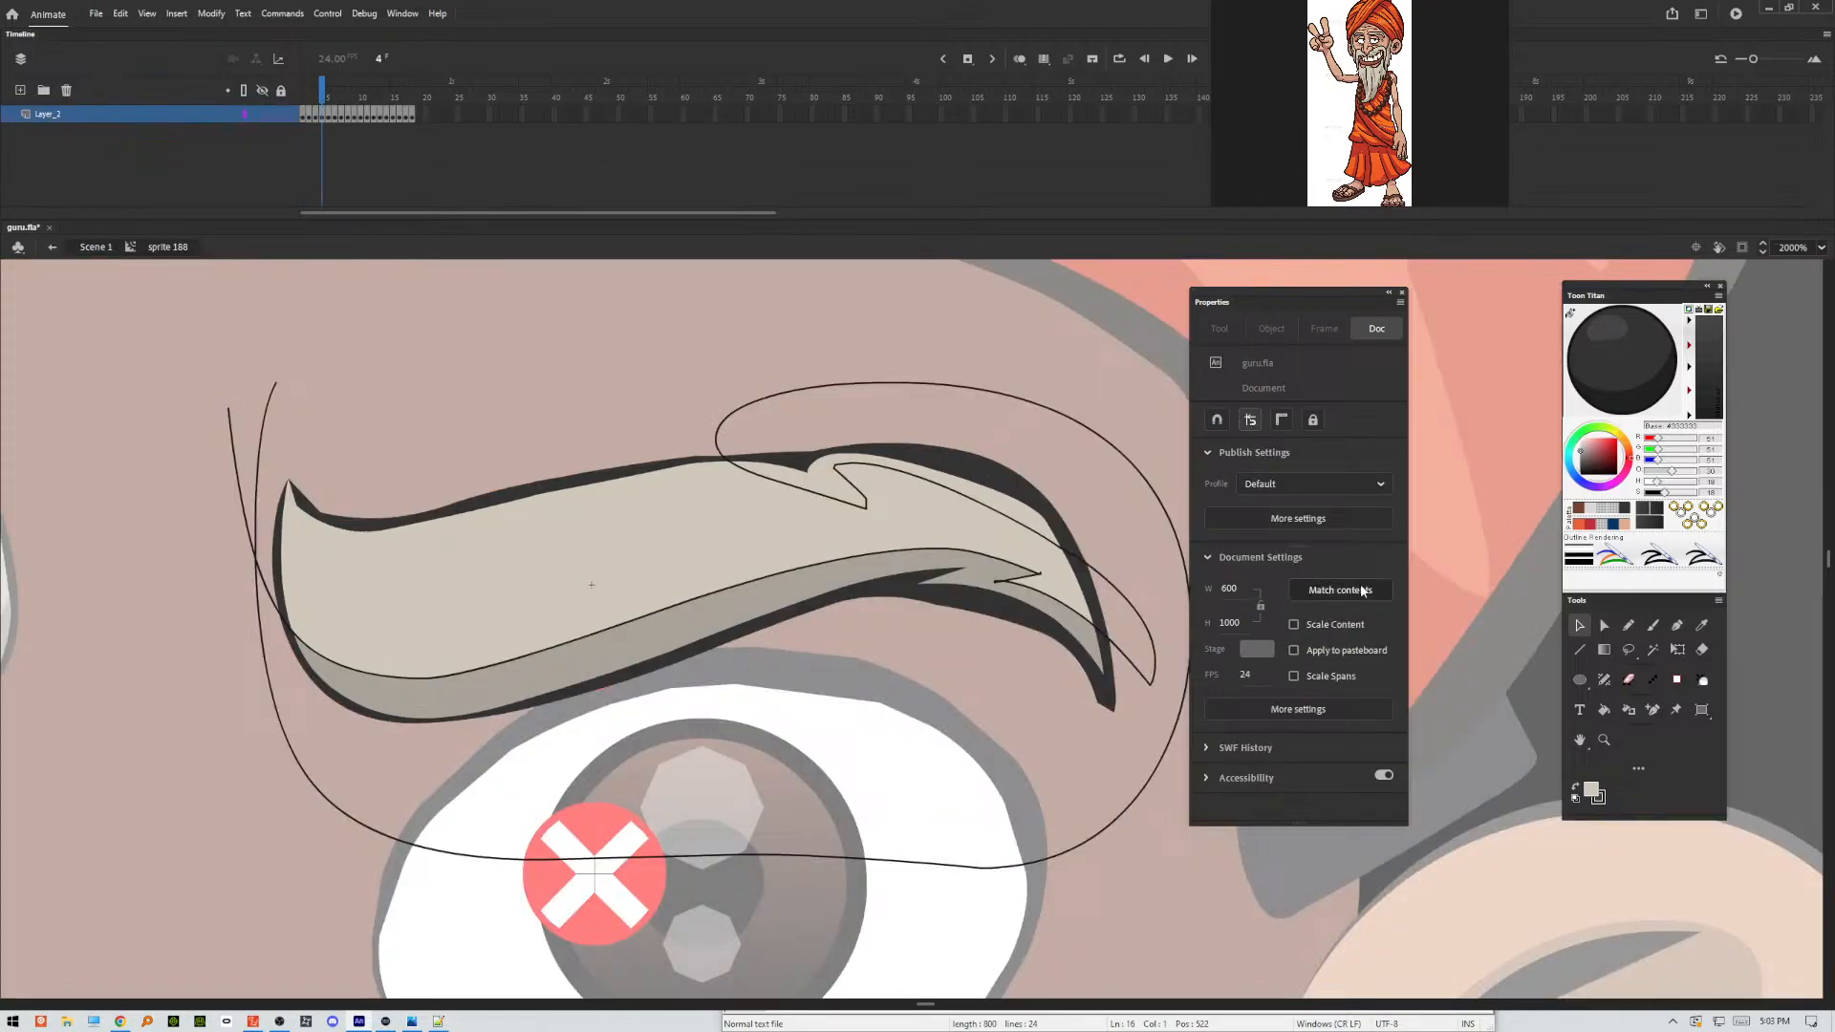
{"action": "double_click", "coordinate": [1153, 679]}
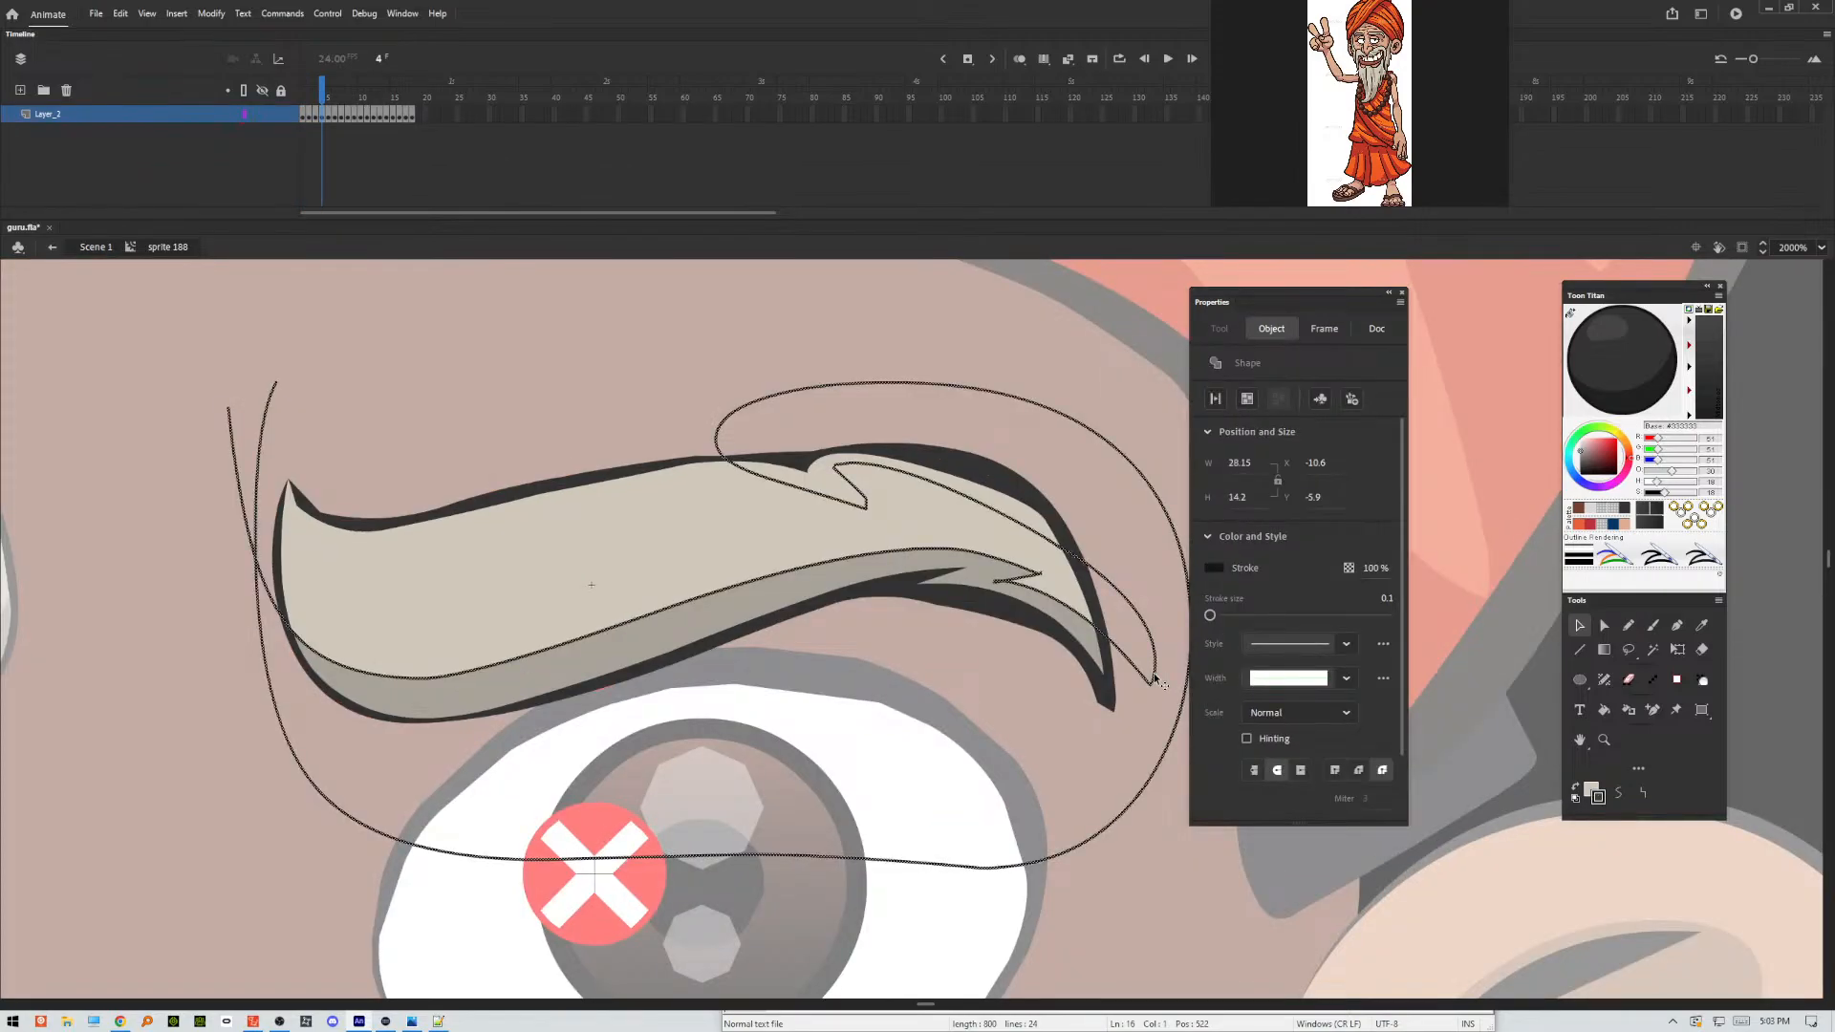
{"action": "key", "text": "Delete"}
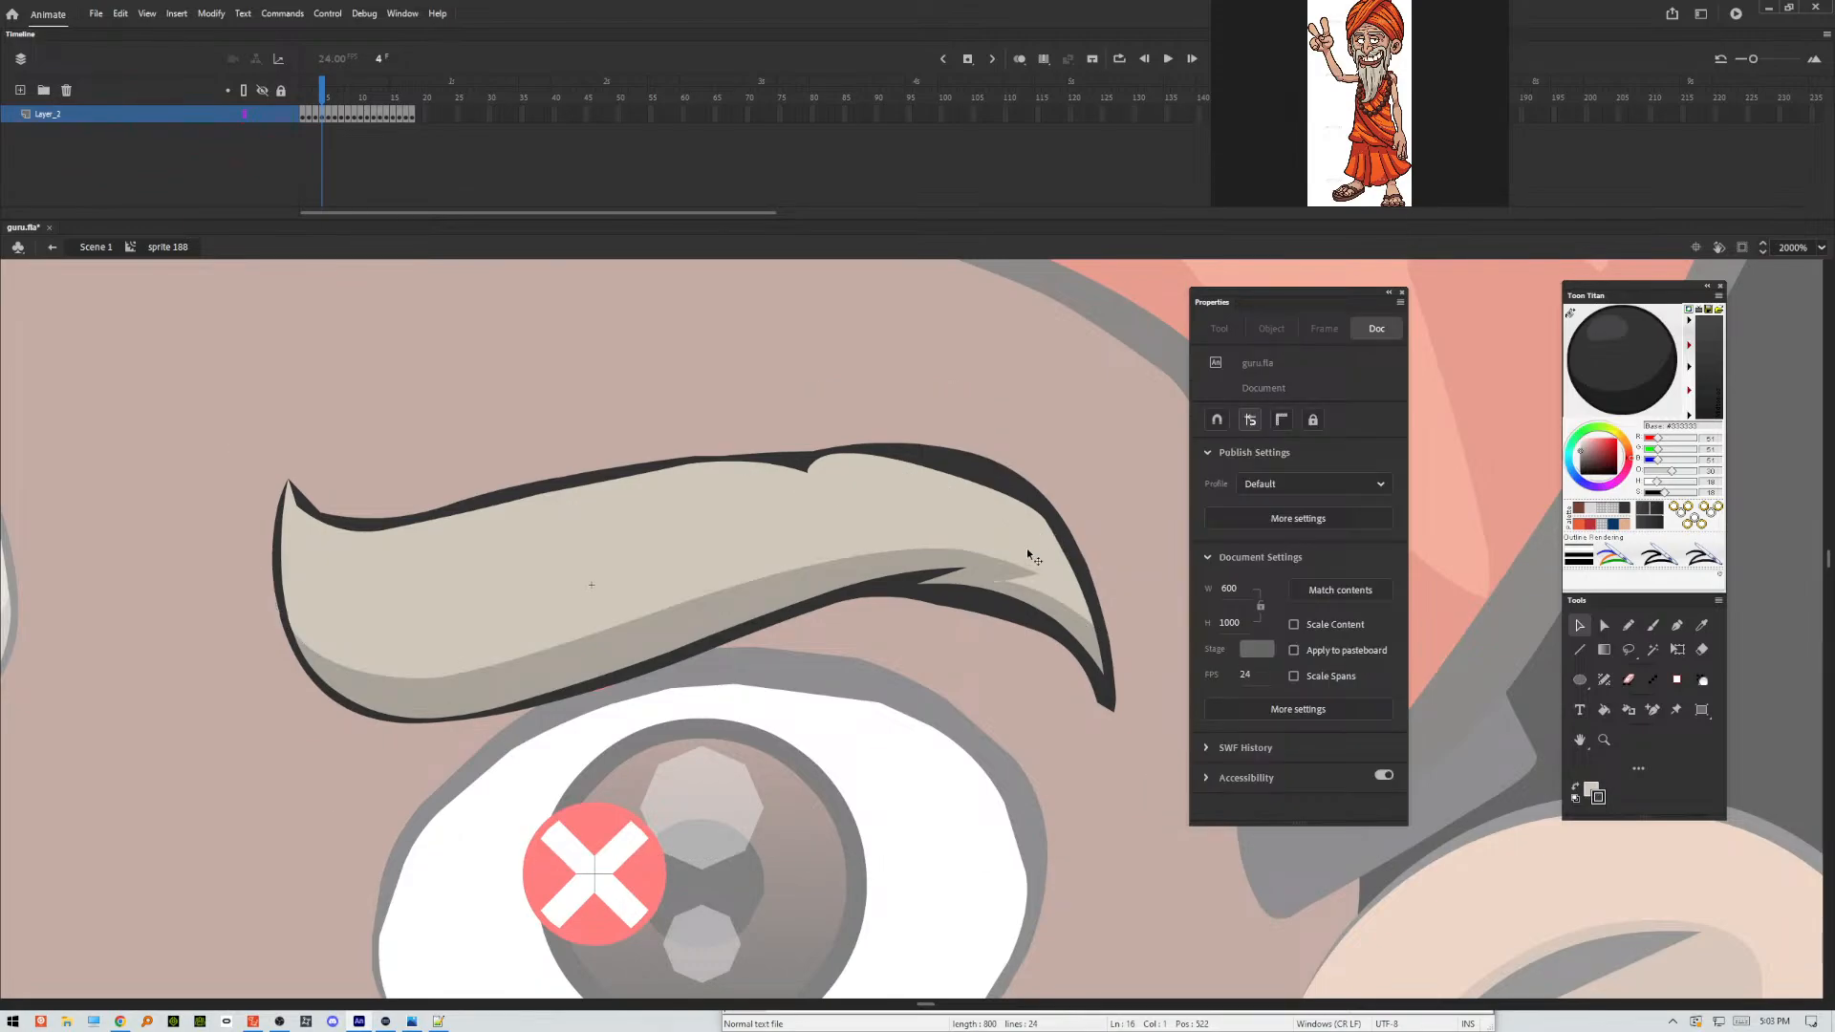
Adjust the notch near the shading's outer end inside the shadow clip, and return to the eyebrow sprite at frame 5.
{"action": "double_click", "coordinate": [1021, 581]}
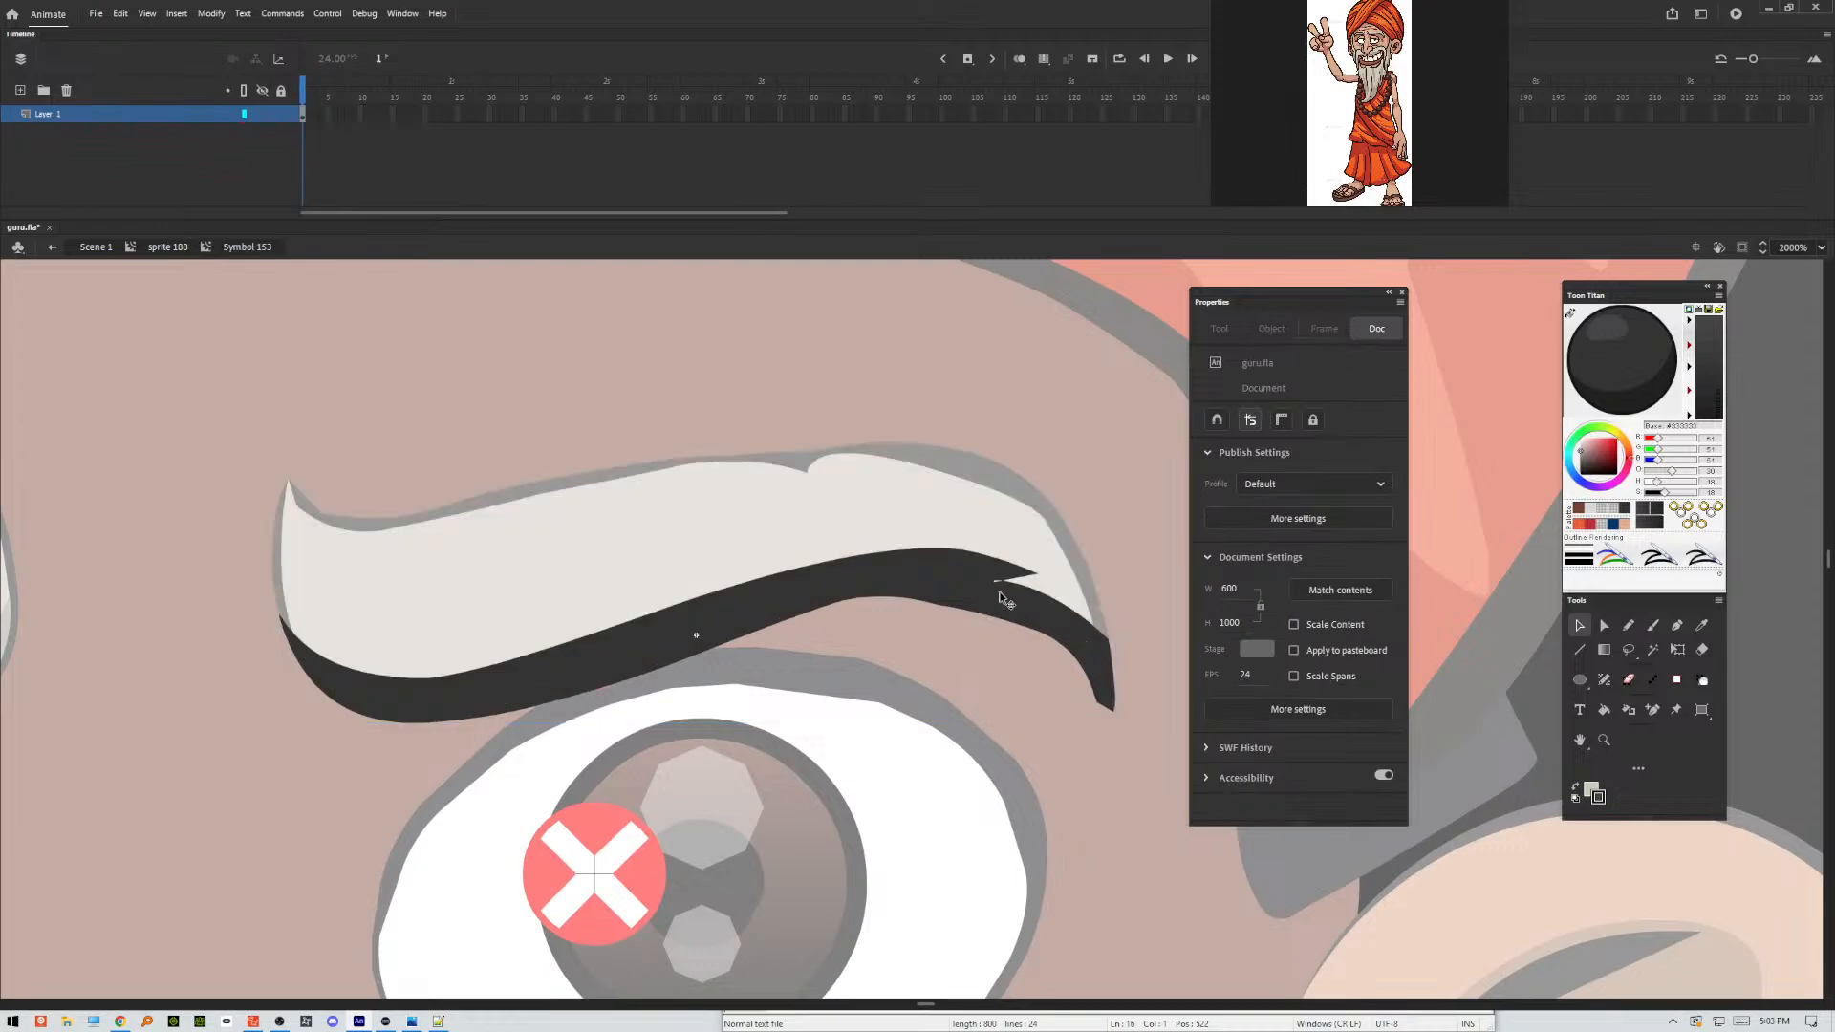
{"action": "mouse_move", "coordinate": [999, 592]}
{"action": "left_mouse_down"}
{"action": "mouse_move", "coordinate": [984, 606]}
{"action": "mouse_move", "coordinate": [995, 586]}
{"action": "mouse_move", "coordinate": [979, 584]}
{"action": "mouse_move", "coordinate": [1012, 586]}
{"action": "mouse_move", "coordinate": [997, 583]}
{"action": "left_mouse_up"}
{"action": "double_click", "coordinate": [1084, 767]}
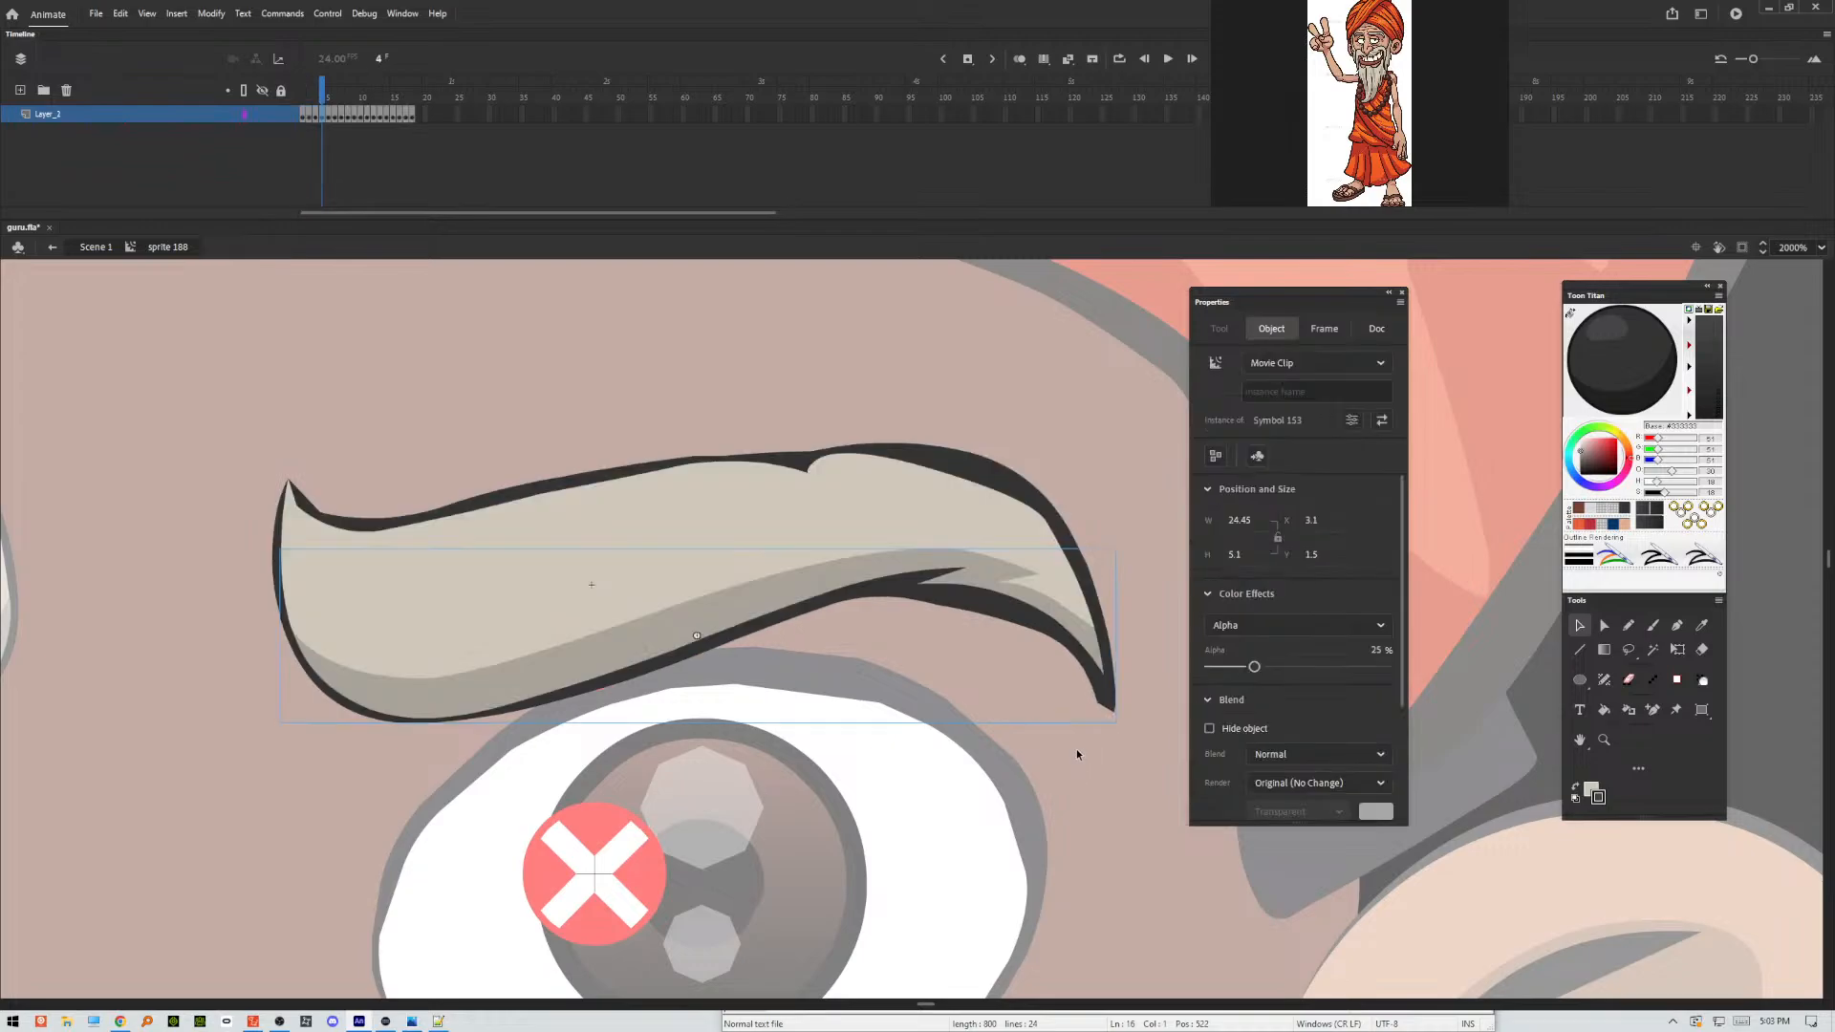
{"action": "key", "text": "."}
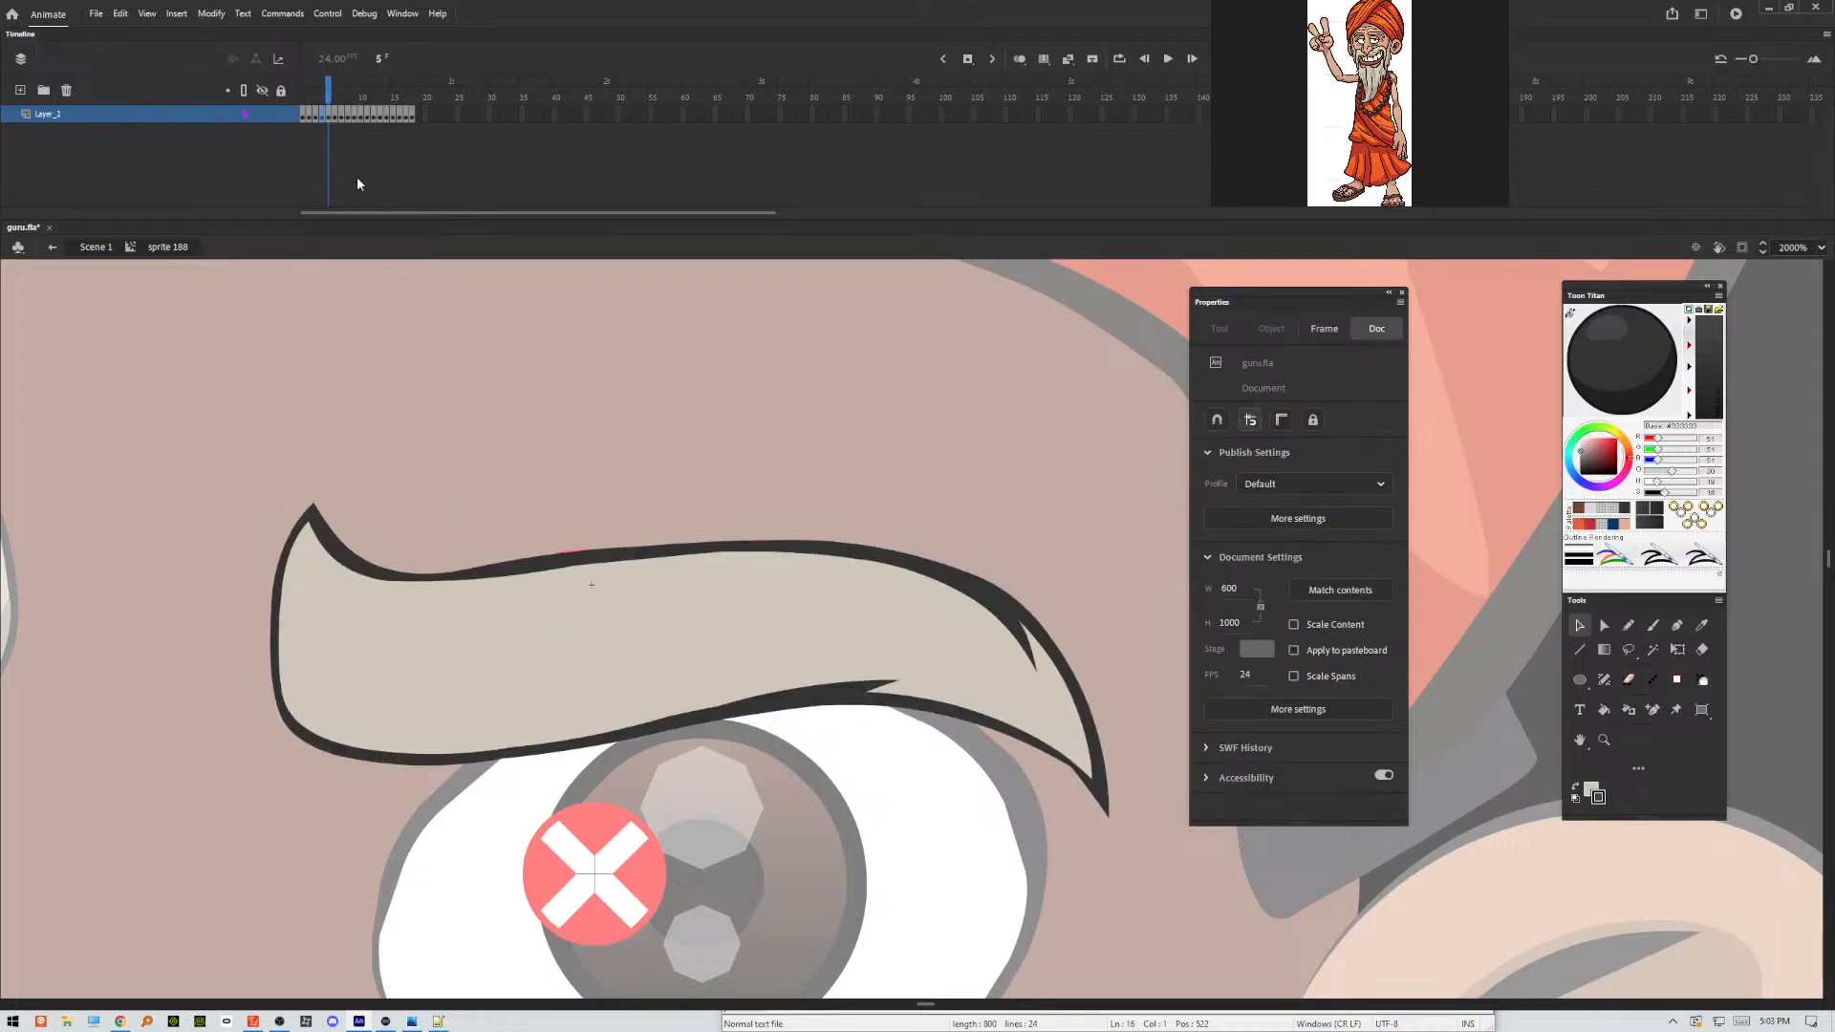
Outline the shading areas of the eyebrow in frame 5 with a freehand Pencil stroke about 28 by 18 px.
{"action": "left_click", "coordinate": [1636, 629]}
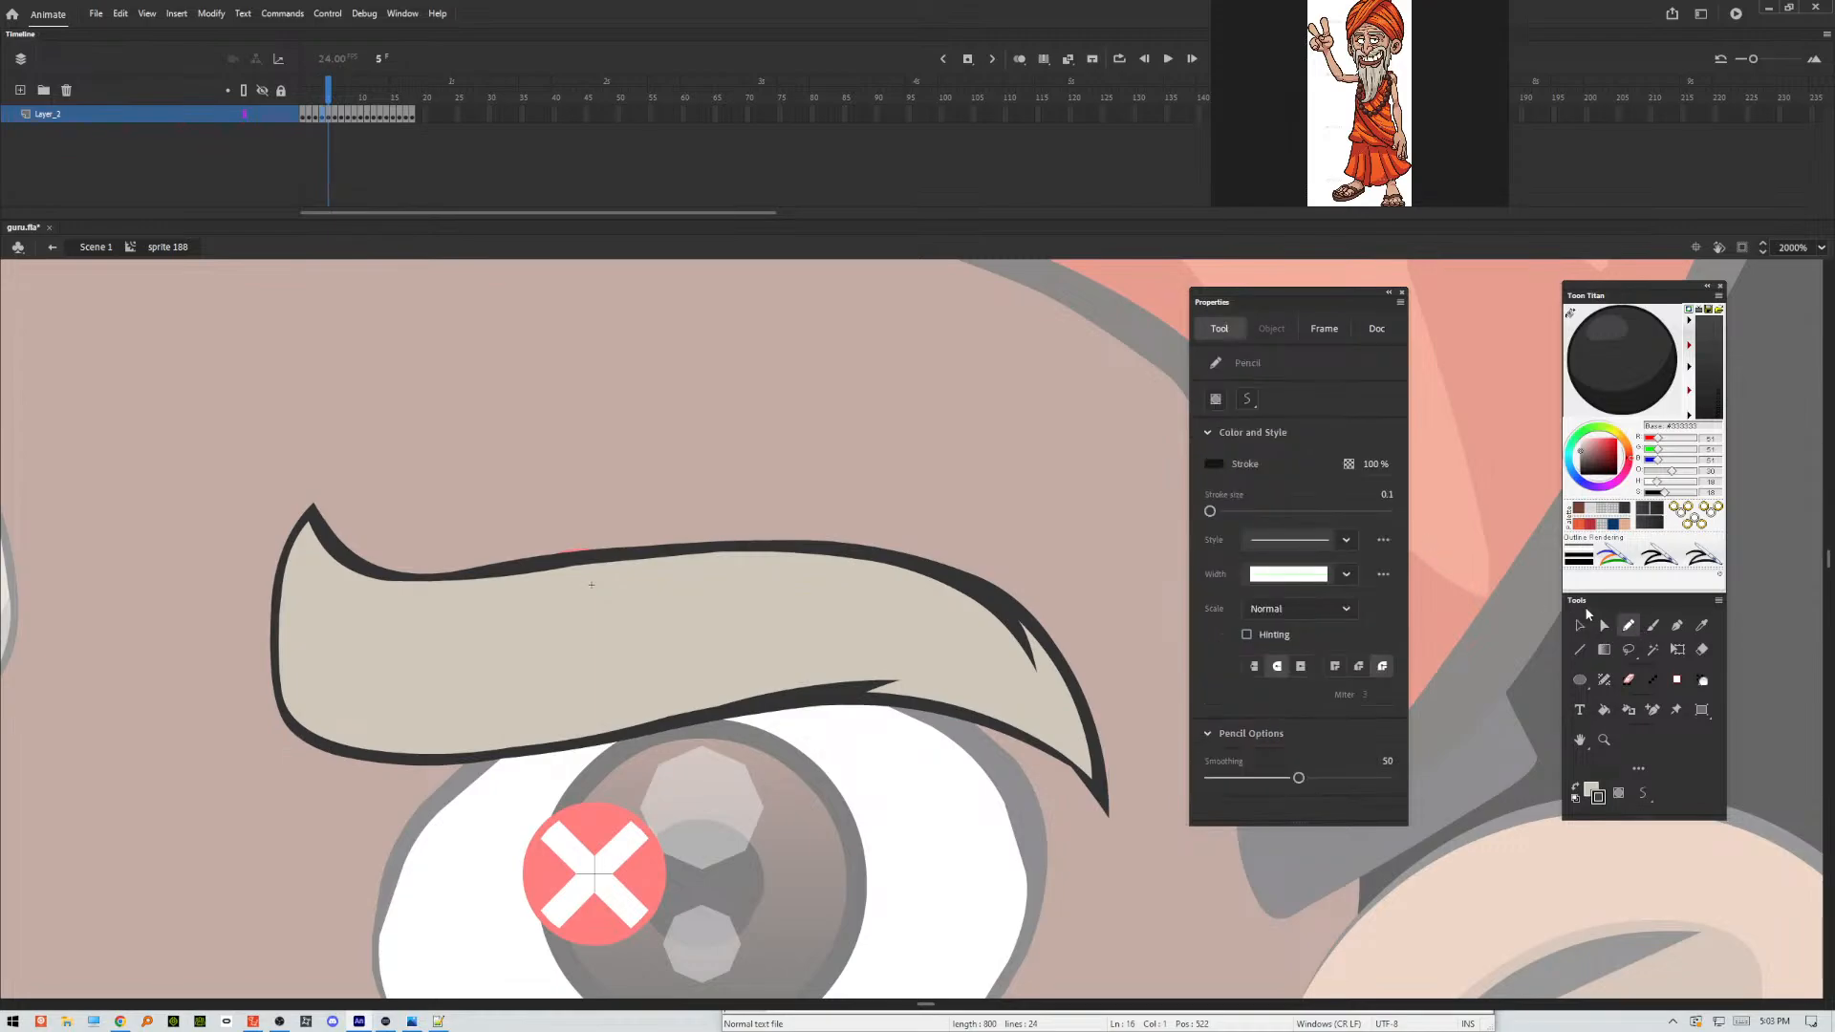
{"action": "mouse_move", "coordinate": [264, 455]}
{"action": "left_mouse_down"}
{"action": "mouse_move", "coordinate": [298, 659]}
{"action": "mouse_move", "coordinate": [487, 700]}
{"action": "mouse_move", "coordinate": [848, 642]}
{"action": "mouse_move", "coordinate": [1050, 739]}
{"action": "mouse_move", "coordinate": [1069, 707]}
{"action": "mouse_move", "coordinate": [893, 533]}
{"action": "mouse_move", "coordinate": [1136, 647]}
{"action": "mouse_move", "coordinate": [808, 938]}
{"action": "mouse_move", "coordinate": [229, 545]}
{"action": "mouse_move", "coordinate": [445, 327]}
{"action": "left_mouse_up"}
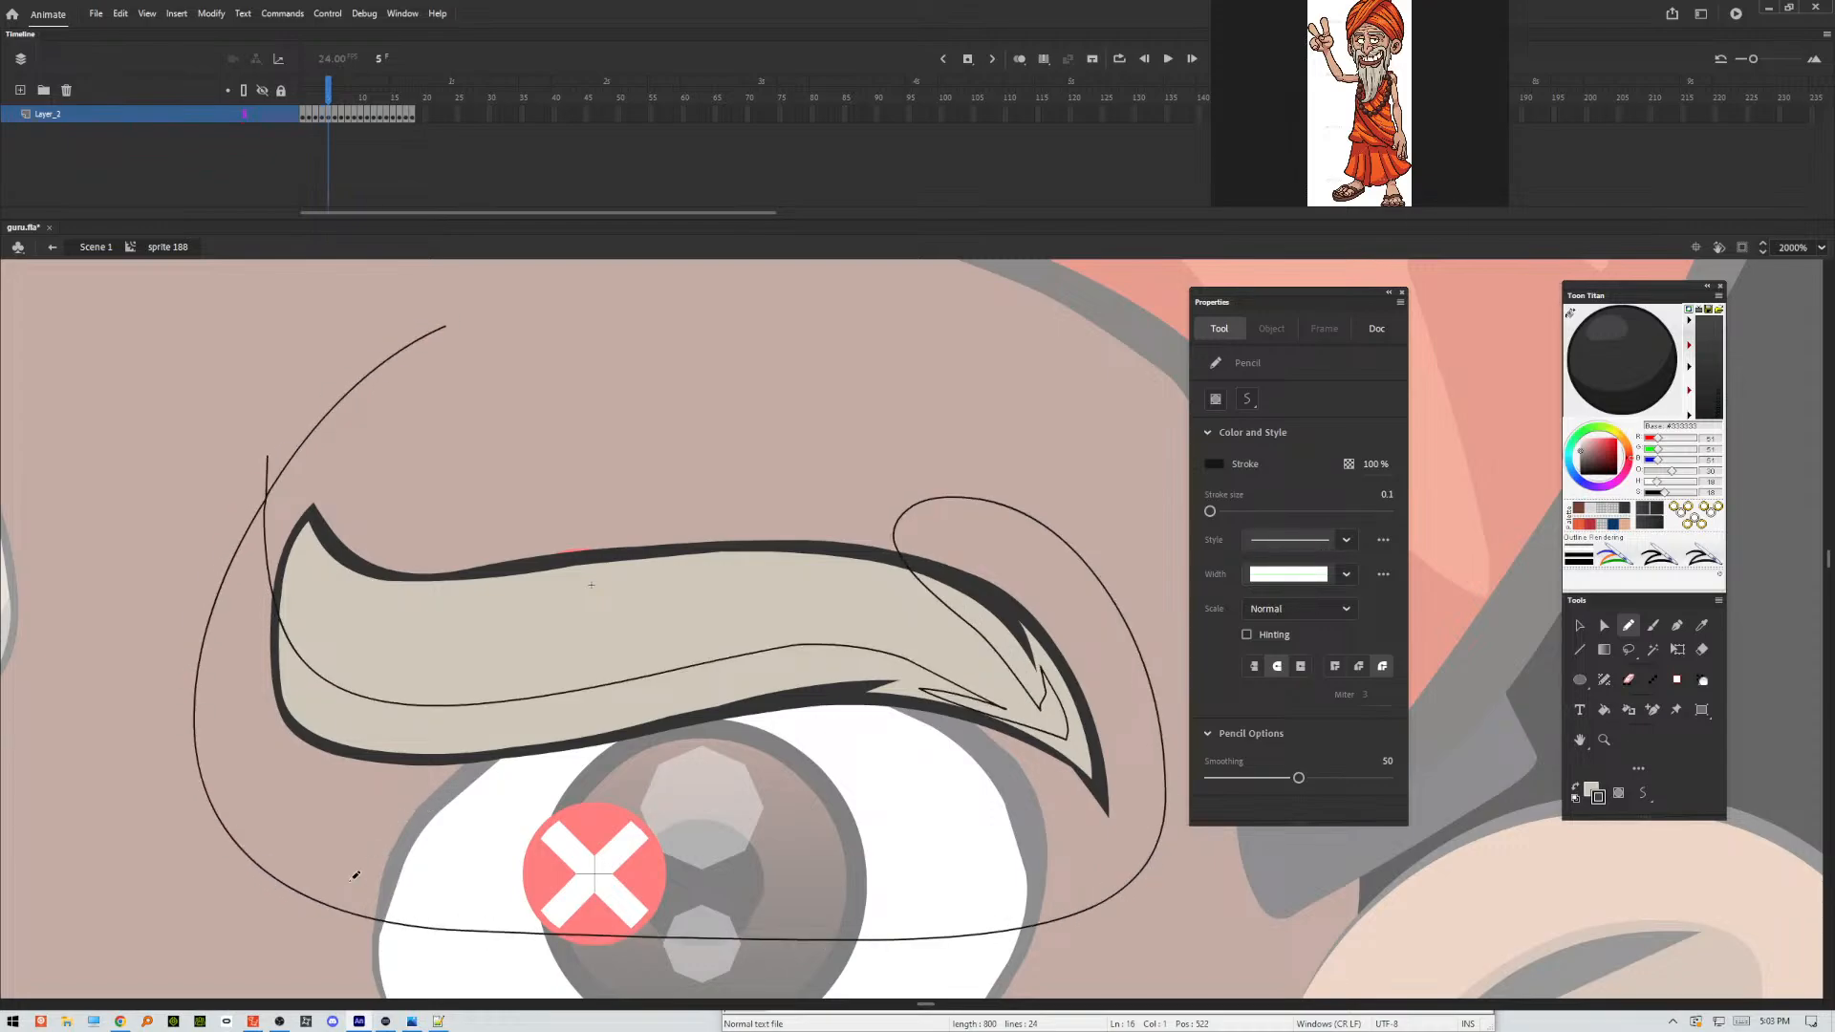
{"action": "key", "text": "v"}
Apply Make Shadow to frame 5's lower eyebrow fill and outline areas inside the guide, and delete the pencil guide stroke.
{"action": "left_click", "coordinate": [380, 715]}
{"action": "left_click", "coordinate": [353, 754], "text": "shift"}
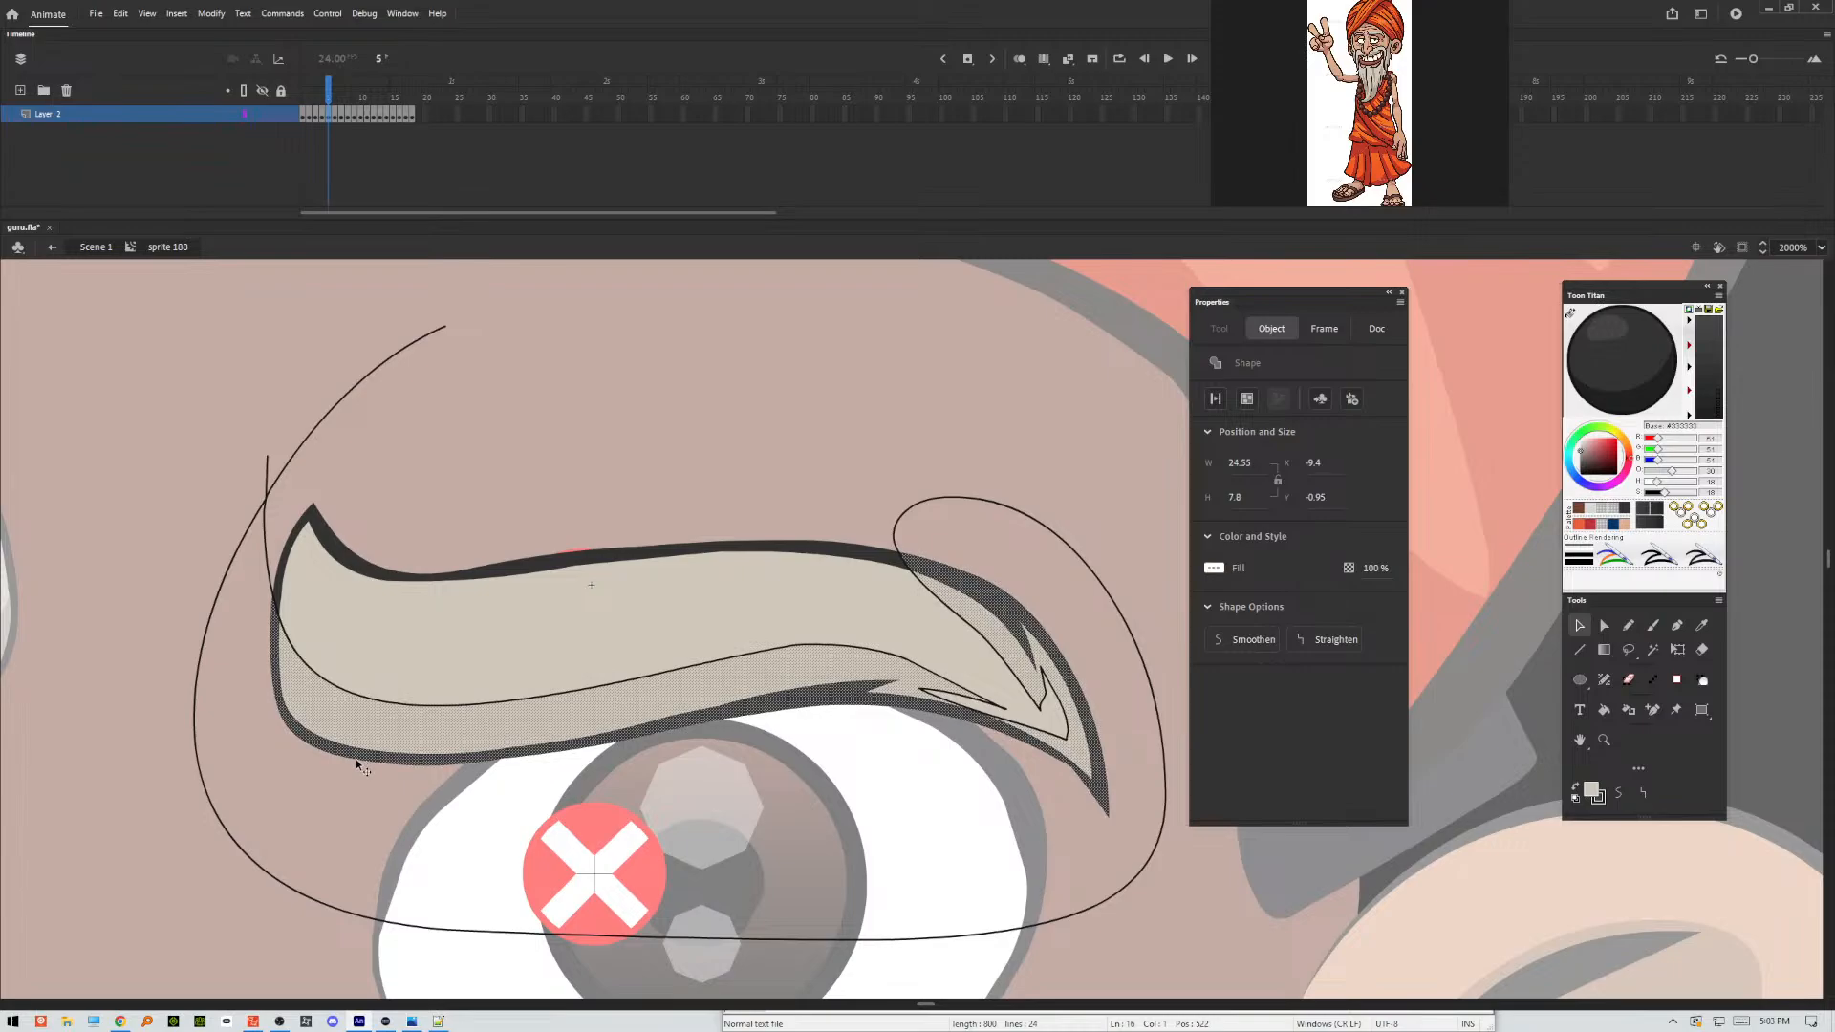
{"action": "key", "text": "Escape"}
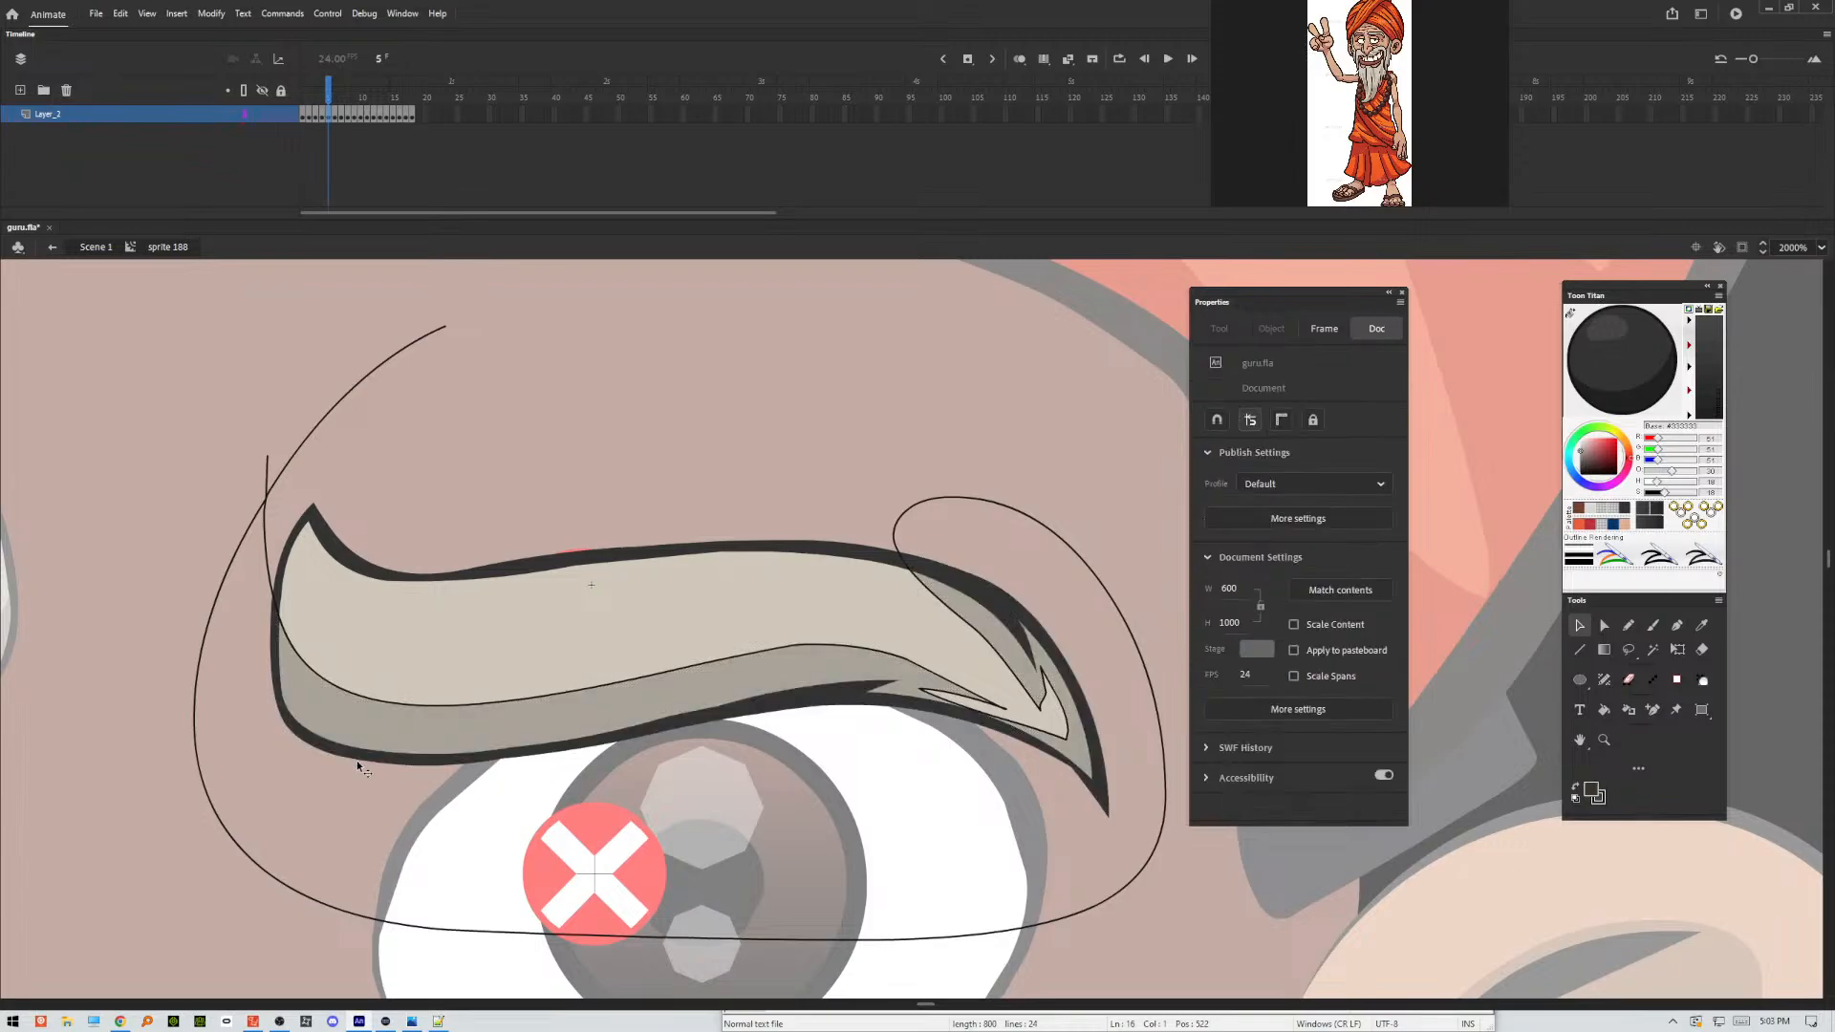
{"action": "double_click", "coordinate": [272, 492]}
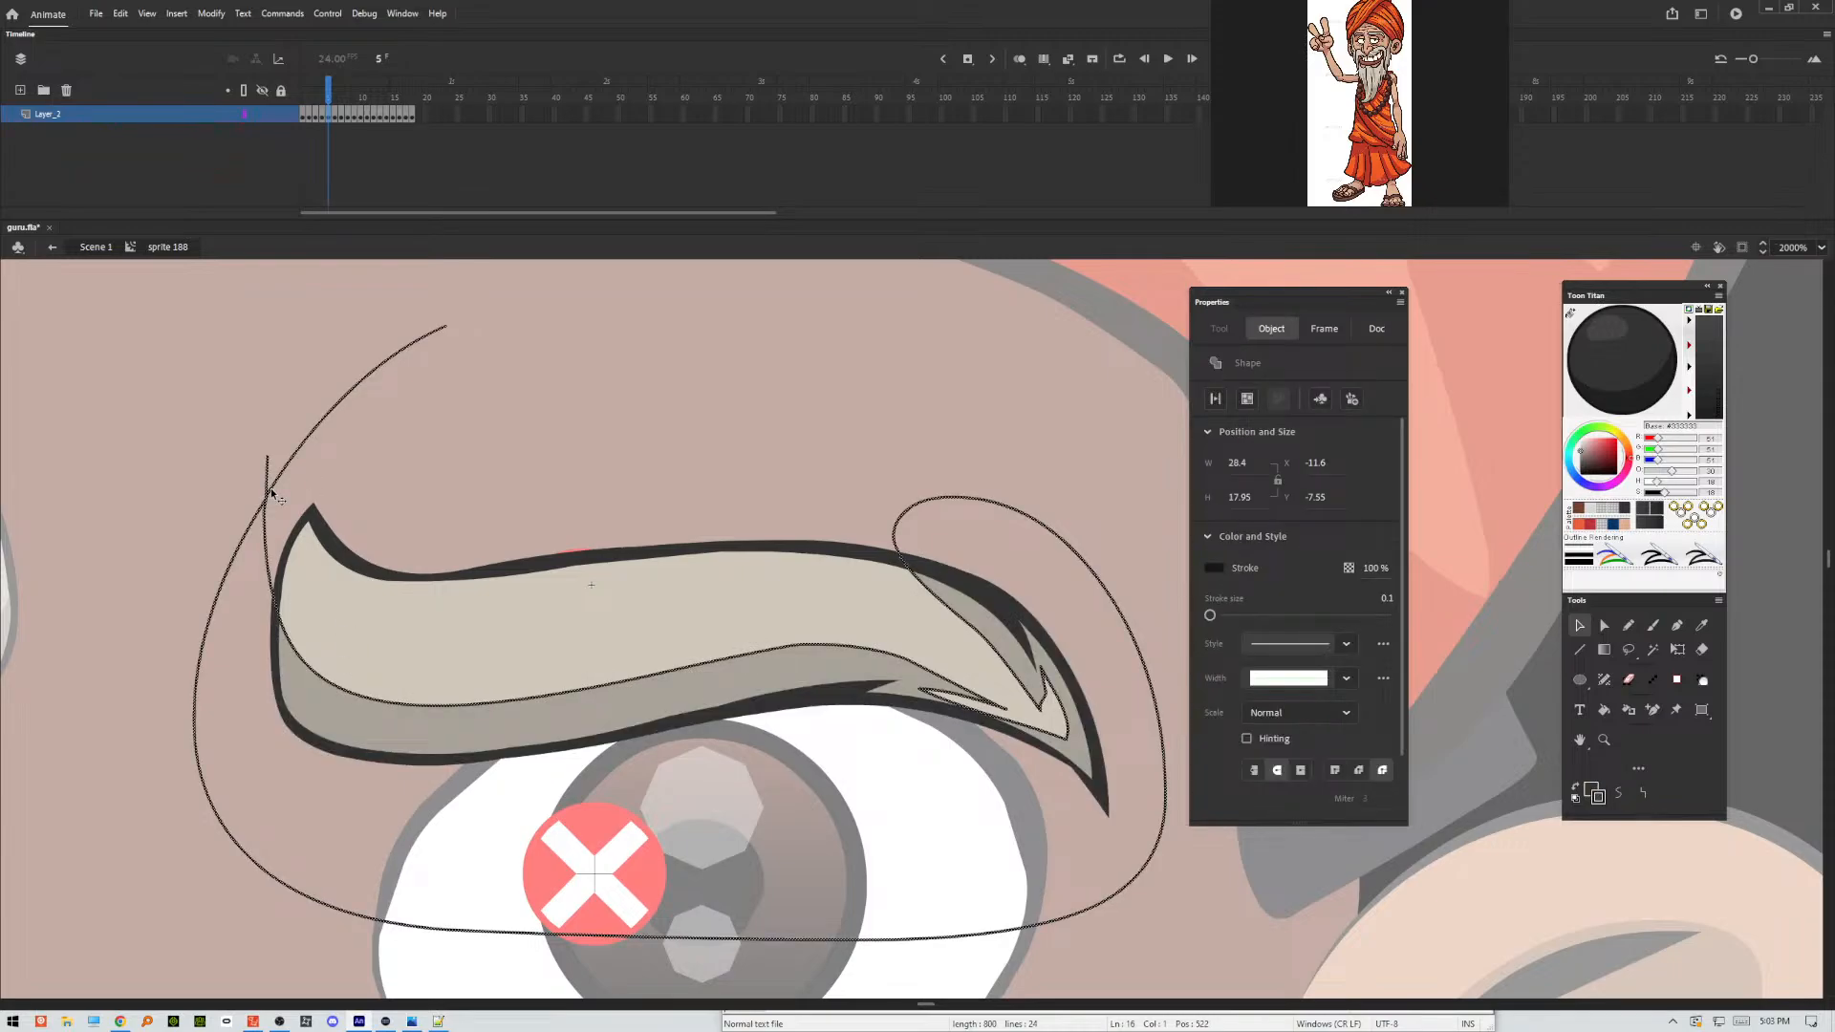
{"action": "key", "text": "Delete"}
Outline the eyebrow's shading areas in frame 6 with several freehand Pencil strokes spanning about 28 by 14 px, enclosing the brow's underside.
{"action": "key", "text": "period"}
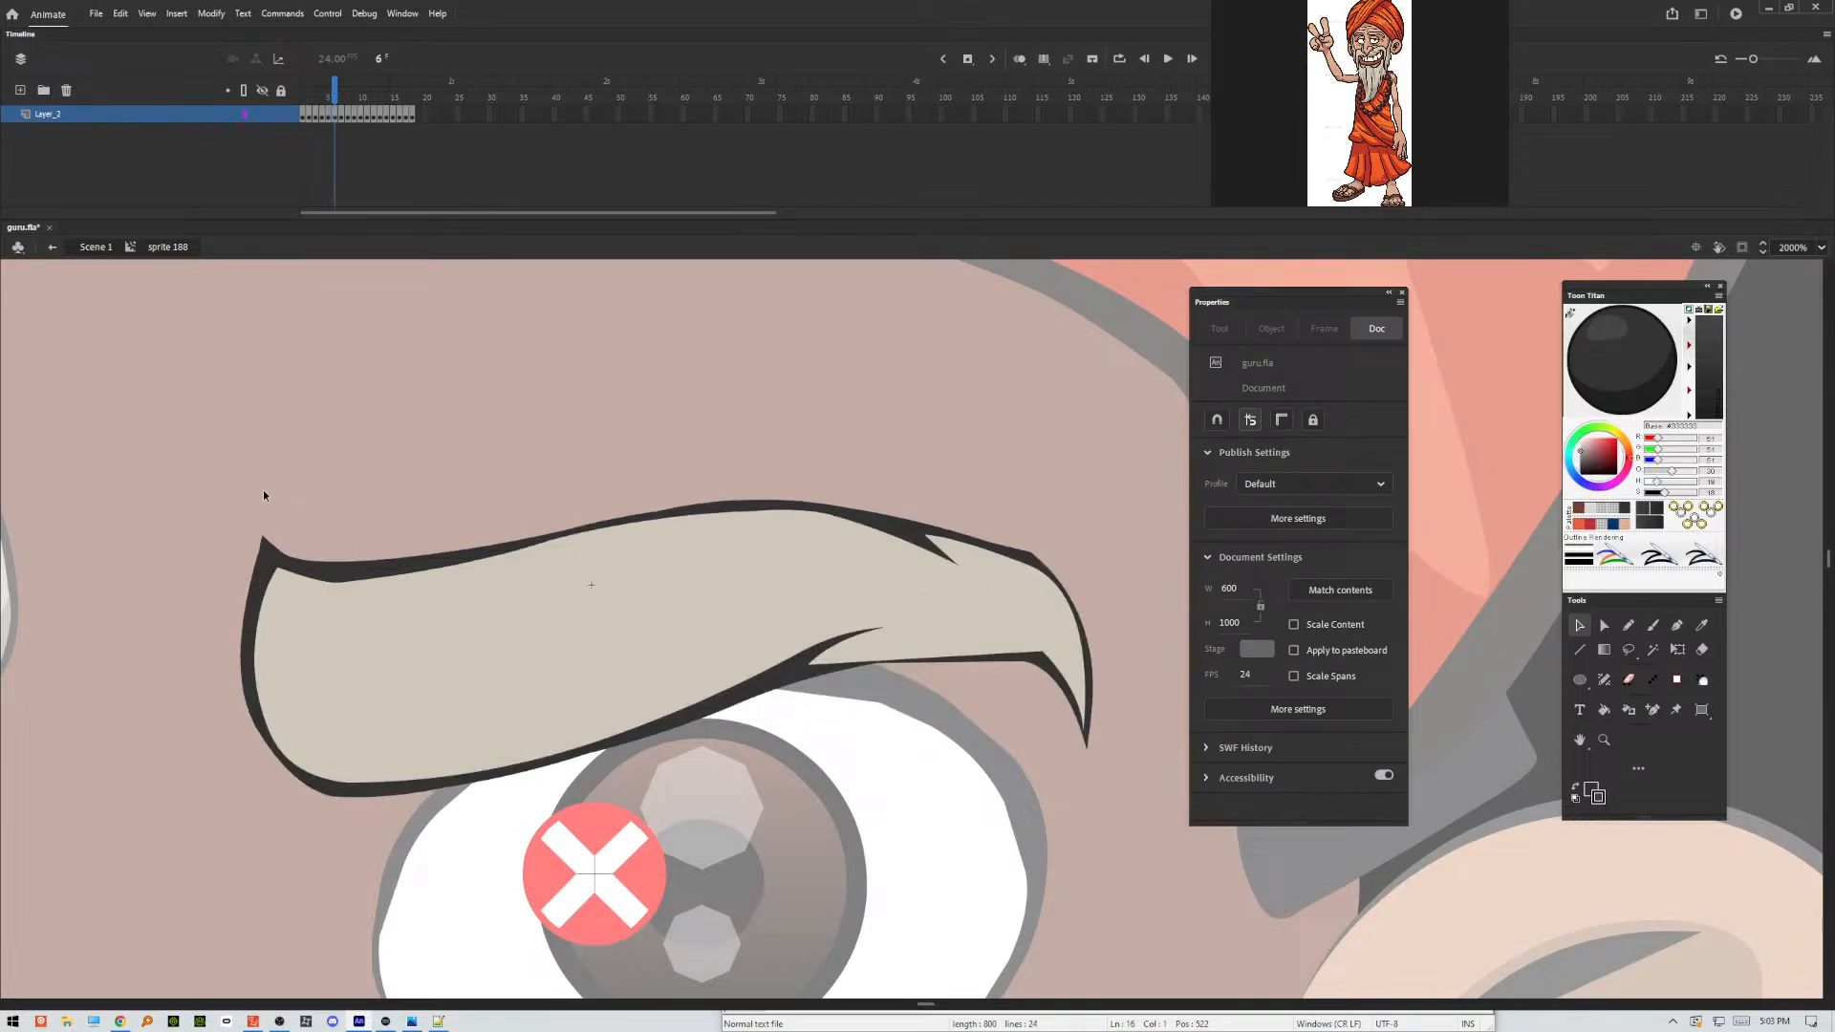
{"action": "left_click", "coordinate": [1628, 626]}
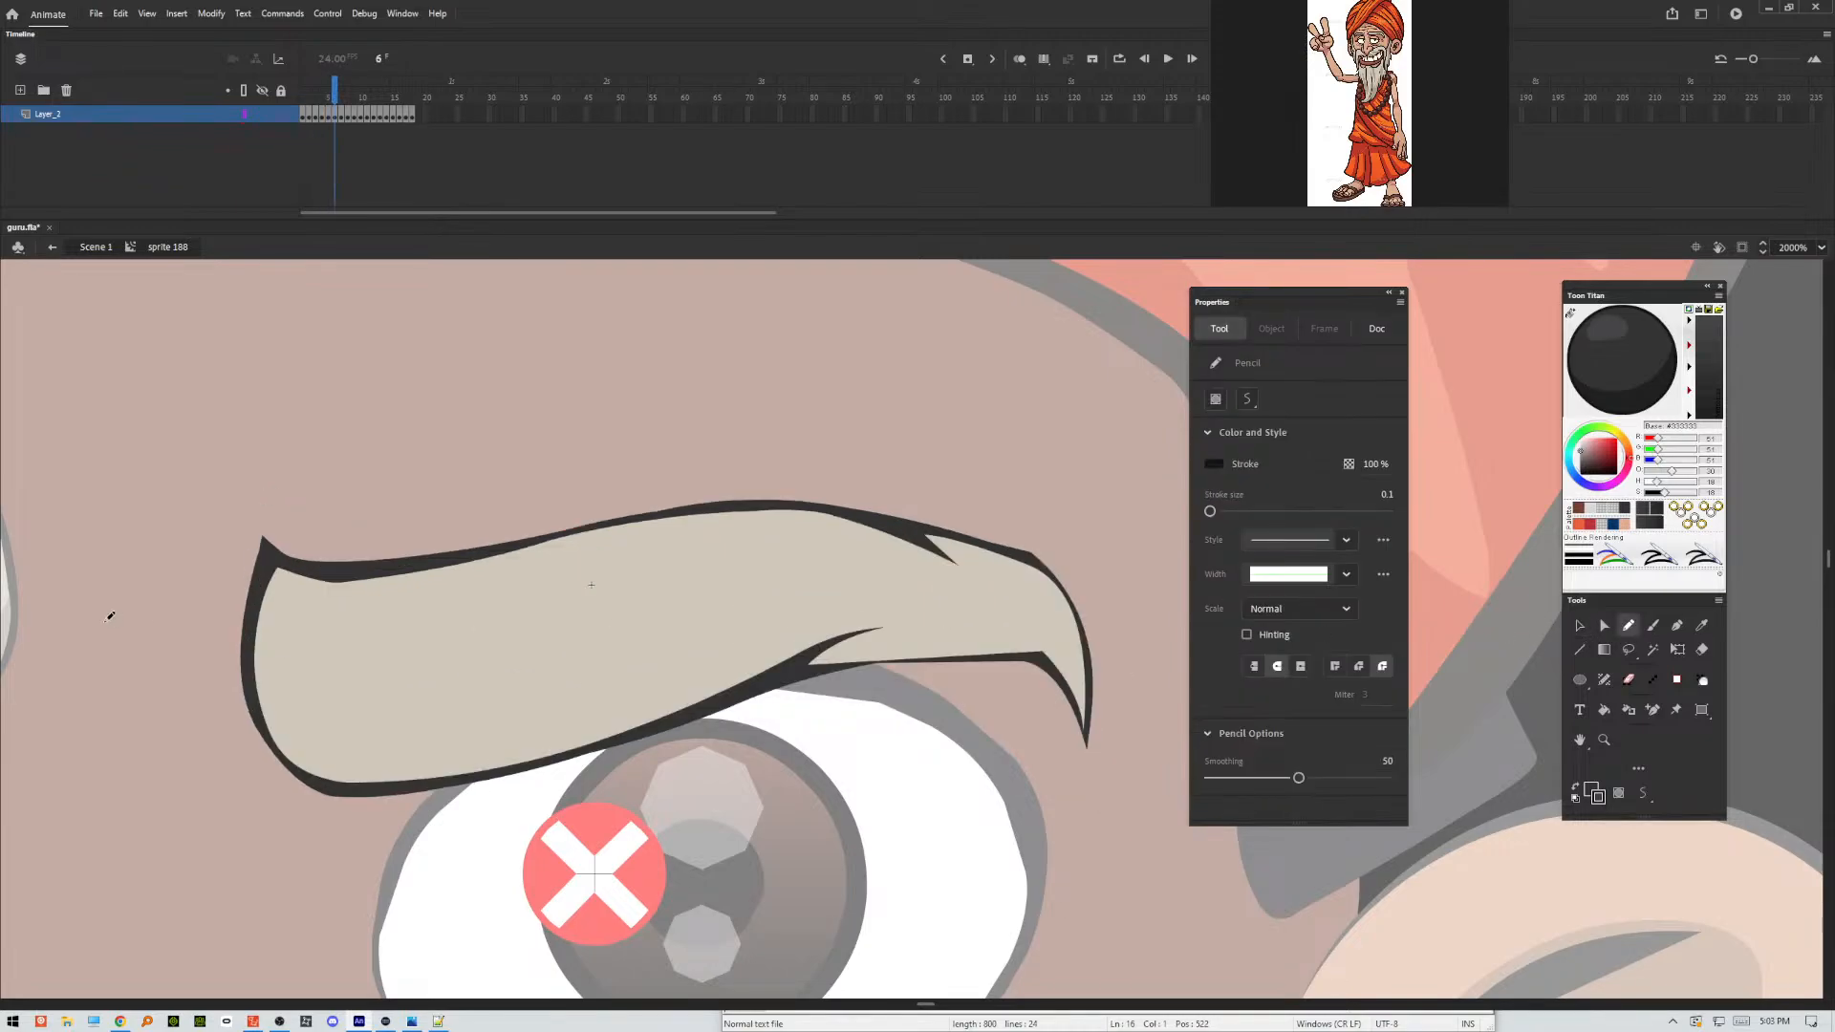
{"action": "left_click_drag", "start_coordinate": [227, 495], "coordinate": [240, 598]}
{"action": "mouse_move", "coordinate": [285, 695]}
{"action": "left_mouse_down"}
{"action": "mouse_move", "coordinate": [334, 728]}
{"action": "mouse_move", "coordinate": [479, 734]}
{"action": "mouse_move", "coordinate": [850, 610]}
{"action": "mouse_move", "coordinate": [943, 615]}
{"action": "mouse_move", "coordinate": [893, 642]}
{"action": "mouse_move", "coordinate": [1032, 622]}
{"action": "mouse_move", "coordinate": [1081, 641]}
{"action": "mouse_move", "coordinate": [1114, 686]}
{"action": "left_mouse_up"}
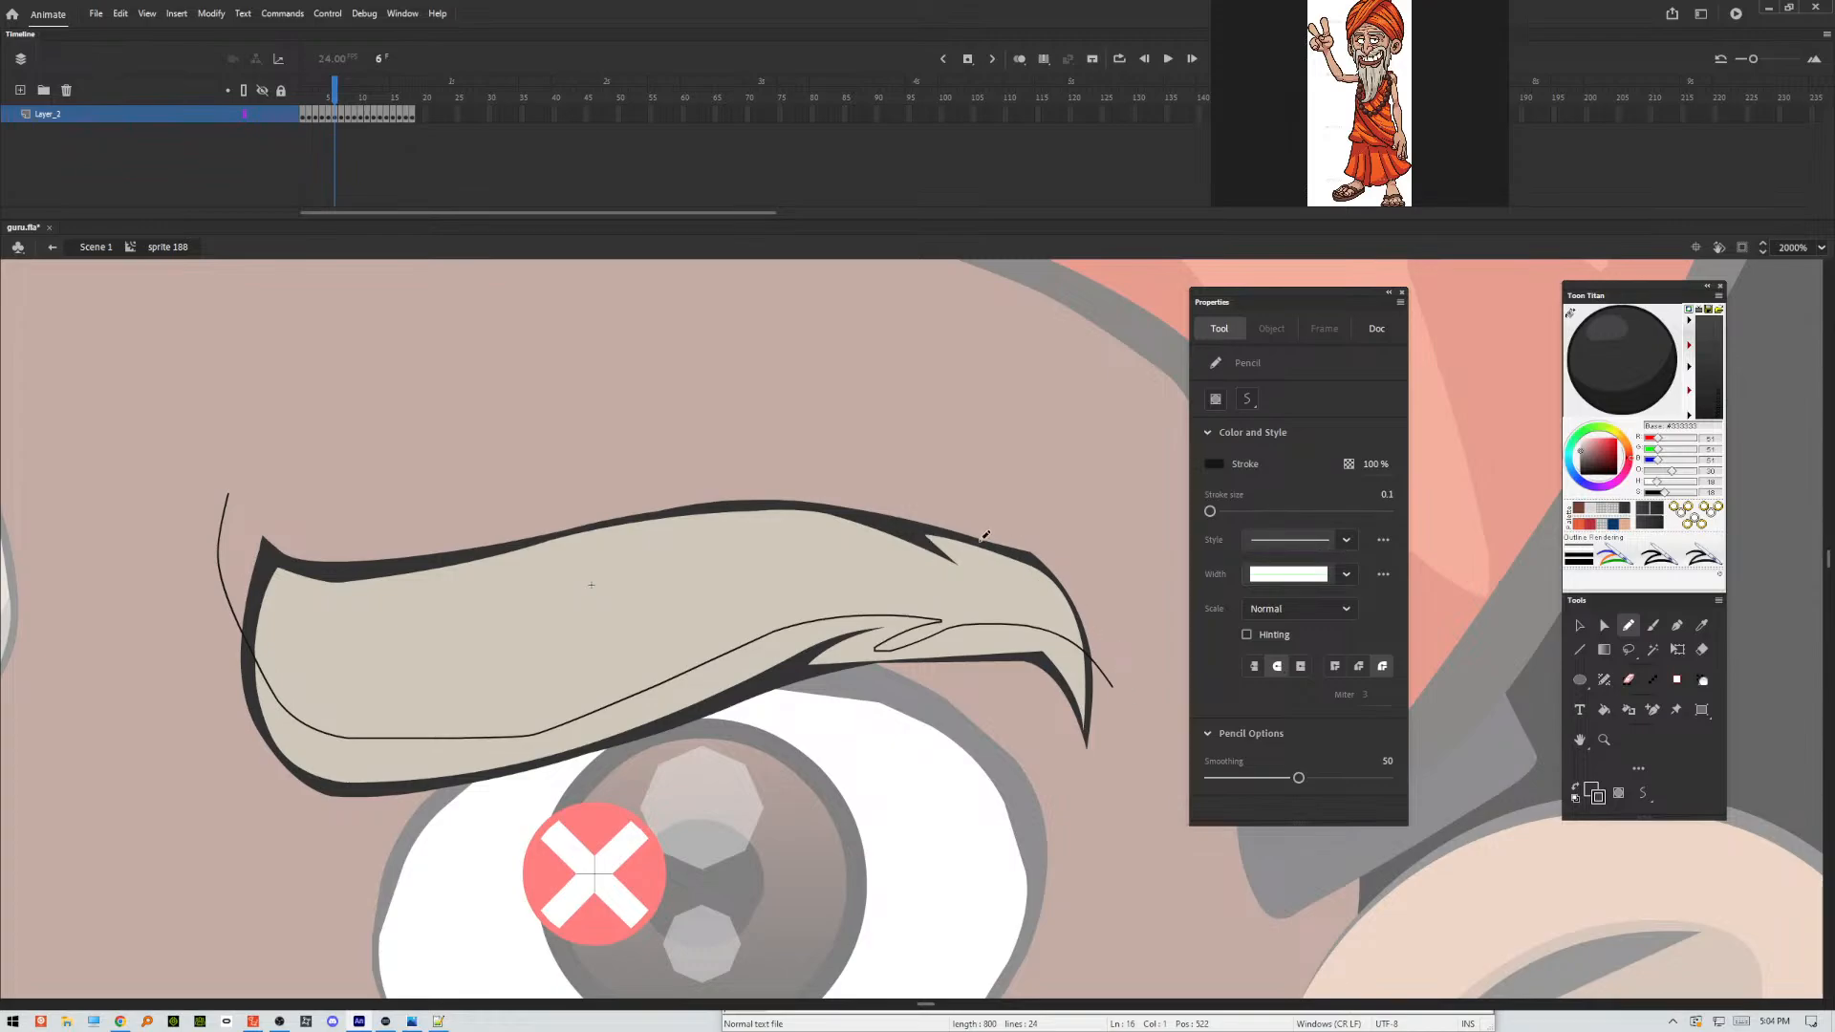
{"action": "mouse_move", "coordinate": [732, 457]}
{"action": "left_mouse_down"}
{"action": "mouse_move", "coordinate": [930, 572]}
{"action": "mouse_move", "coordinate": [993, 599]}
{"action": "mouse_move", "coordinate": [970, 568]}
{"action": "mouse_move", "coordinate": [1003, 563]}
{"action": "mouse_move", "coordinate": [1062, 592]}
{"action": "mouse_move", "coordinate": [1126, 732]}
{"action": "left_mouse_up"}
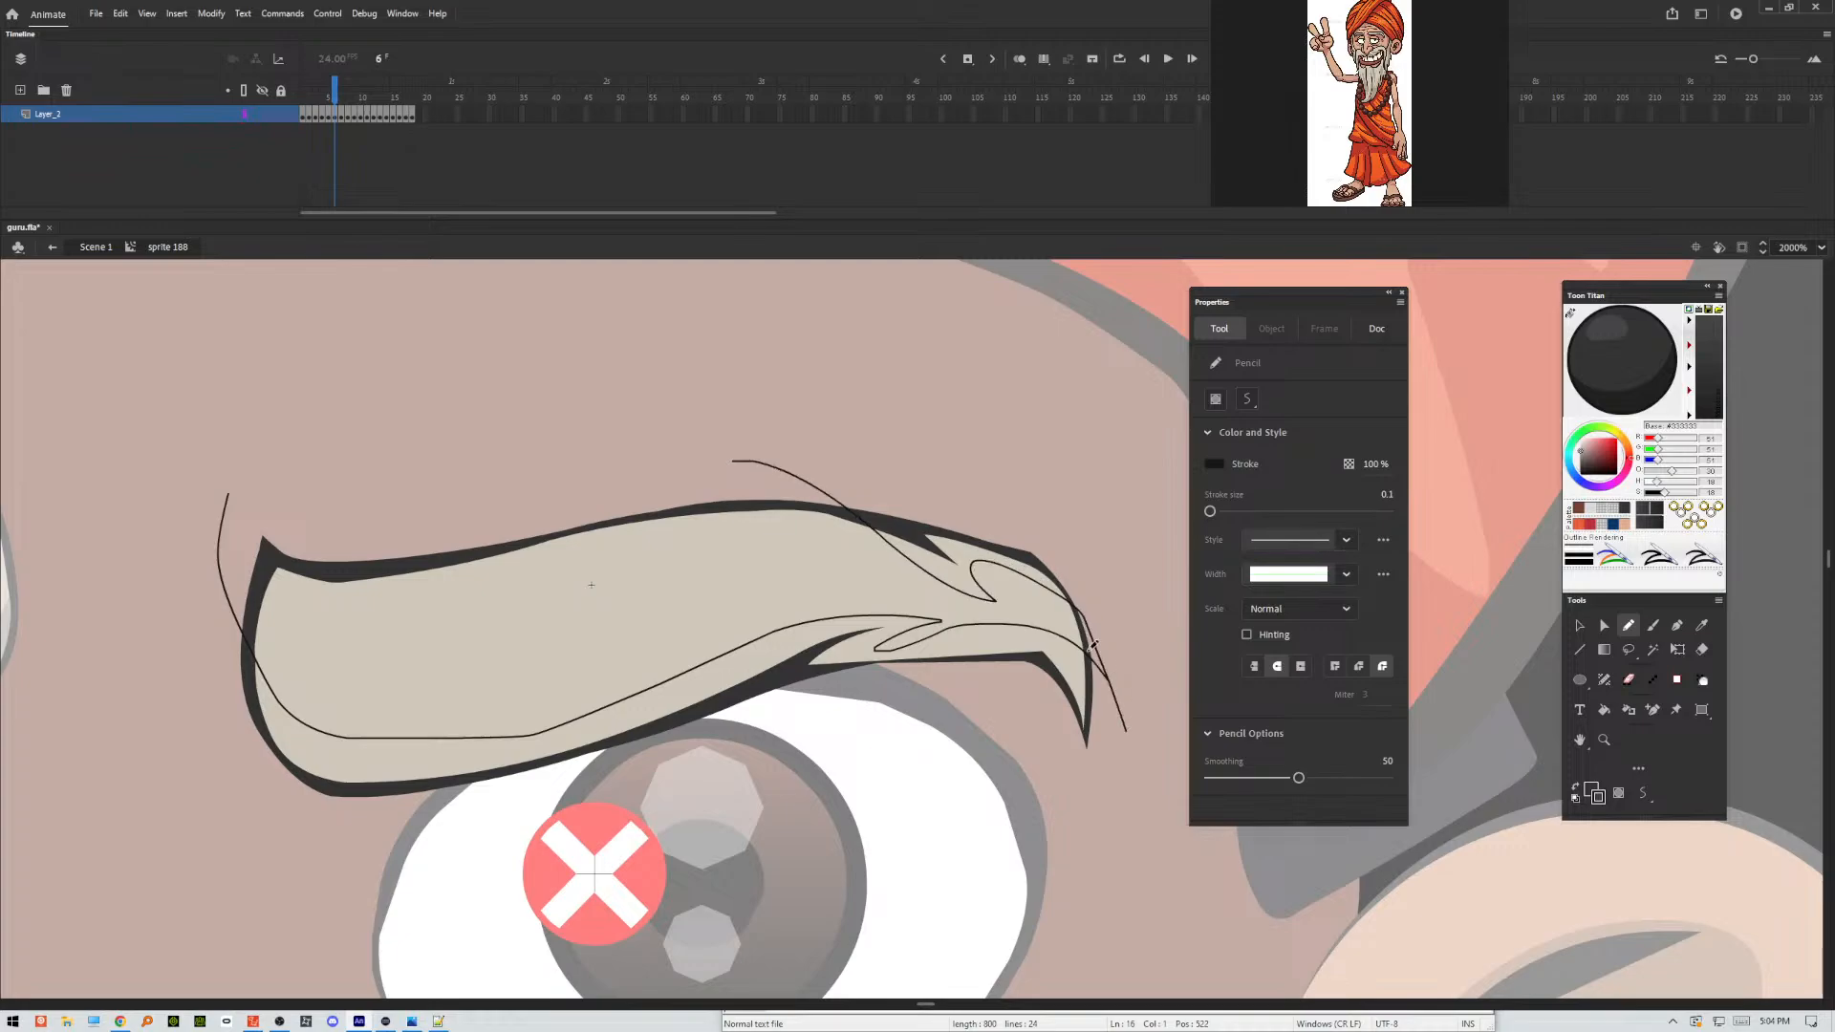
{"action": "mouse_move", "coordinate": [769, 476]}
{"action": "left_mouse_down"}
{"action": "mouse_move", "coordinate": [1085, 546]}
{"action": "mouse_move", "coordinate": [1042, 878]}
{"action": "mouse_move", "coordinate": [293, 891]}
{"action": "mouse_move", "coordinate": [277, 492]}
{"action": "left_mouse_up"}
{"action": "key", "text": "v"}
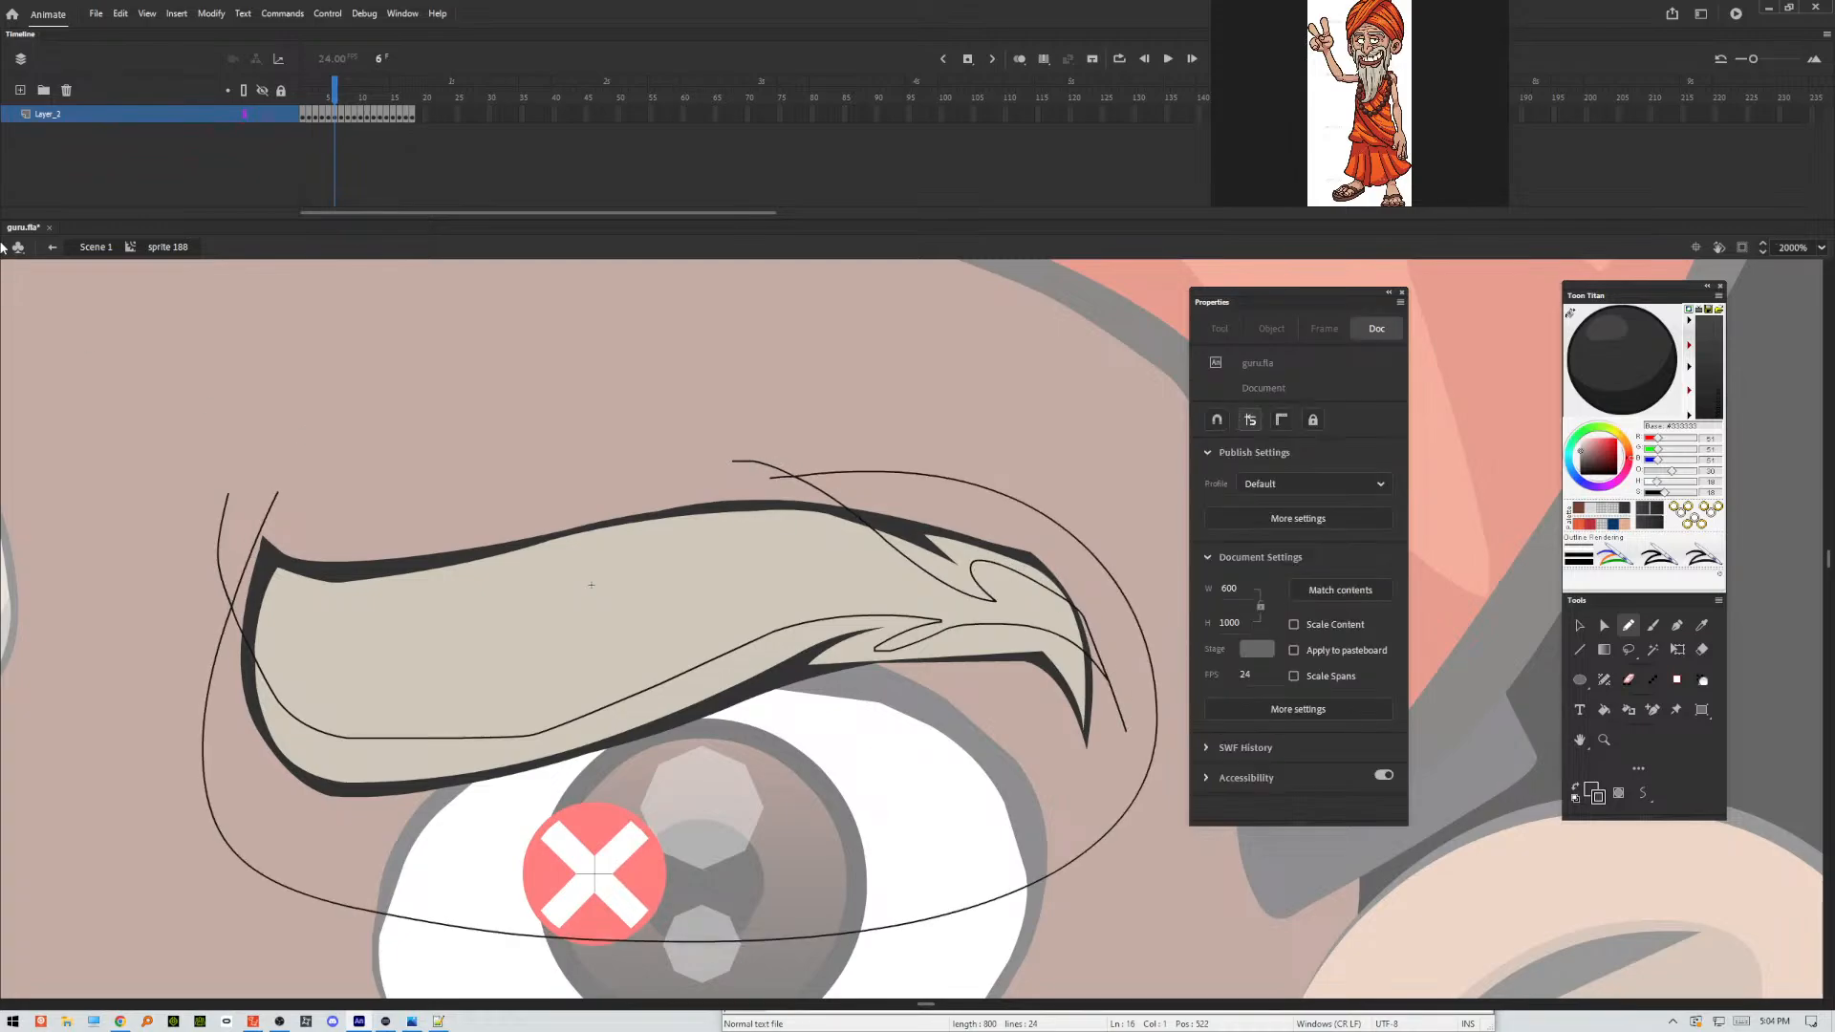
Apply Make Shadow to frame 6's eyebrow areas below the pencil line, and delete all the pencil guide strokes.
{"action": "left_click", "coordinate": [336, 782]}
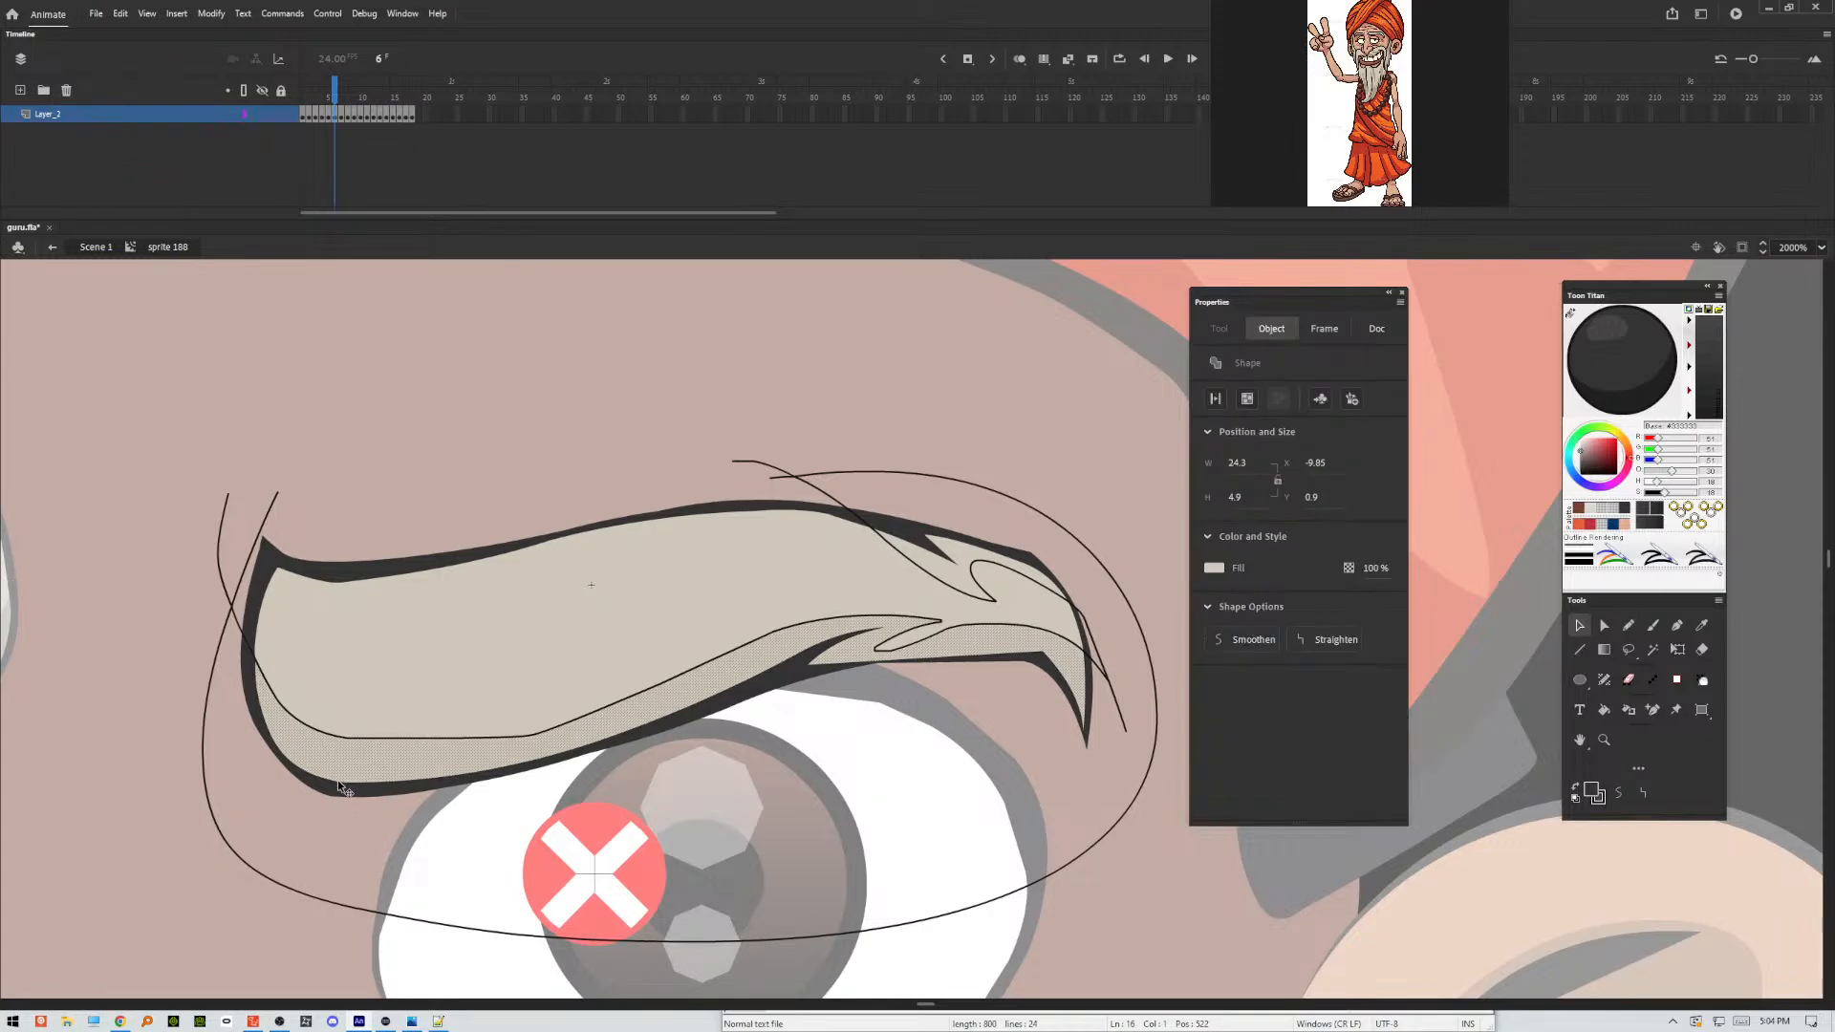
{"action": "key", "text": "Escape"}
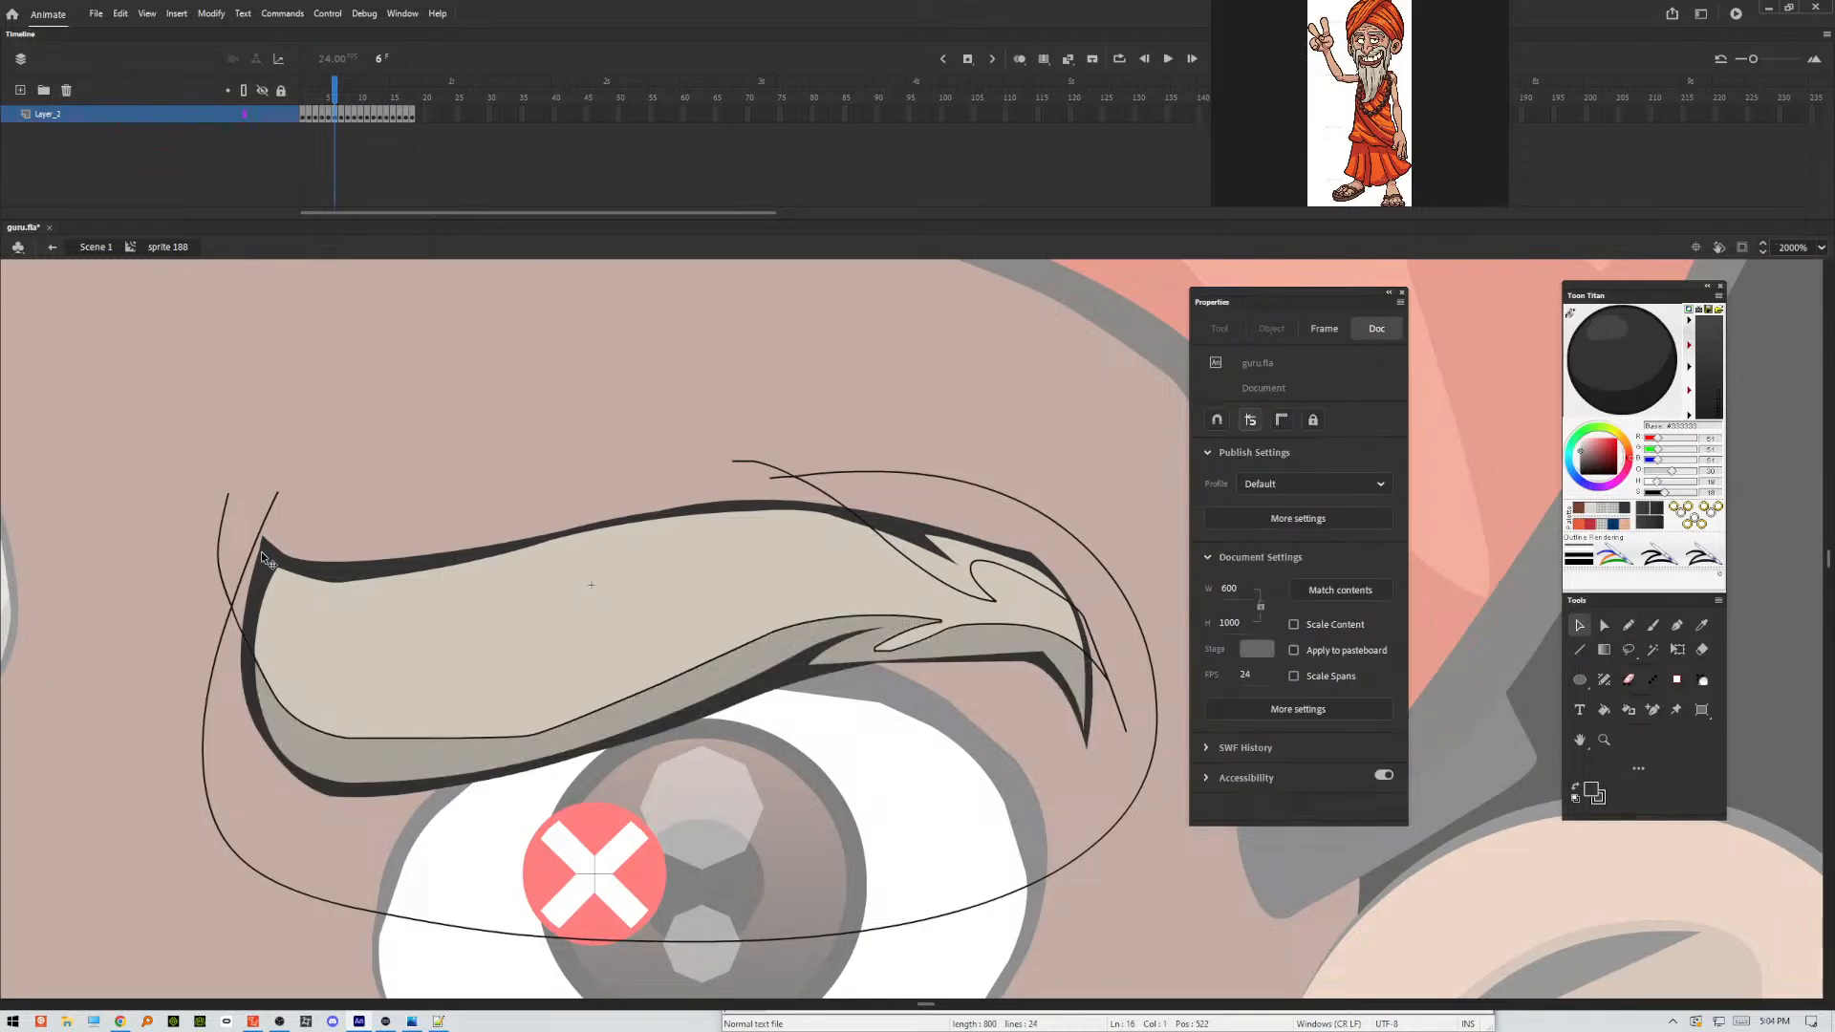
{"action": "left_click", "coordinate": [239, 614]}
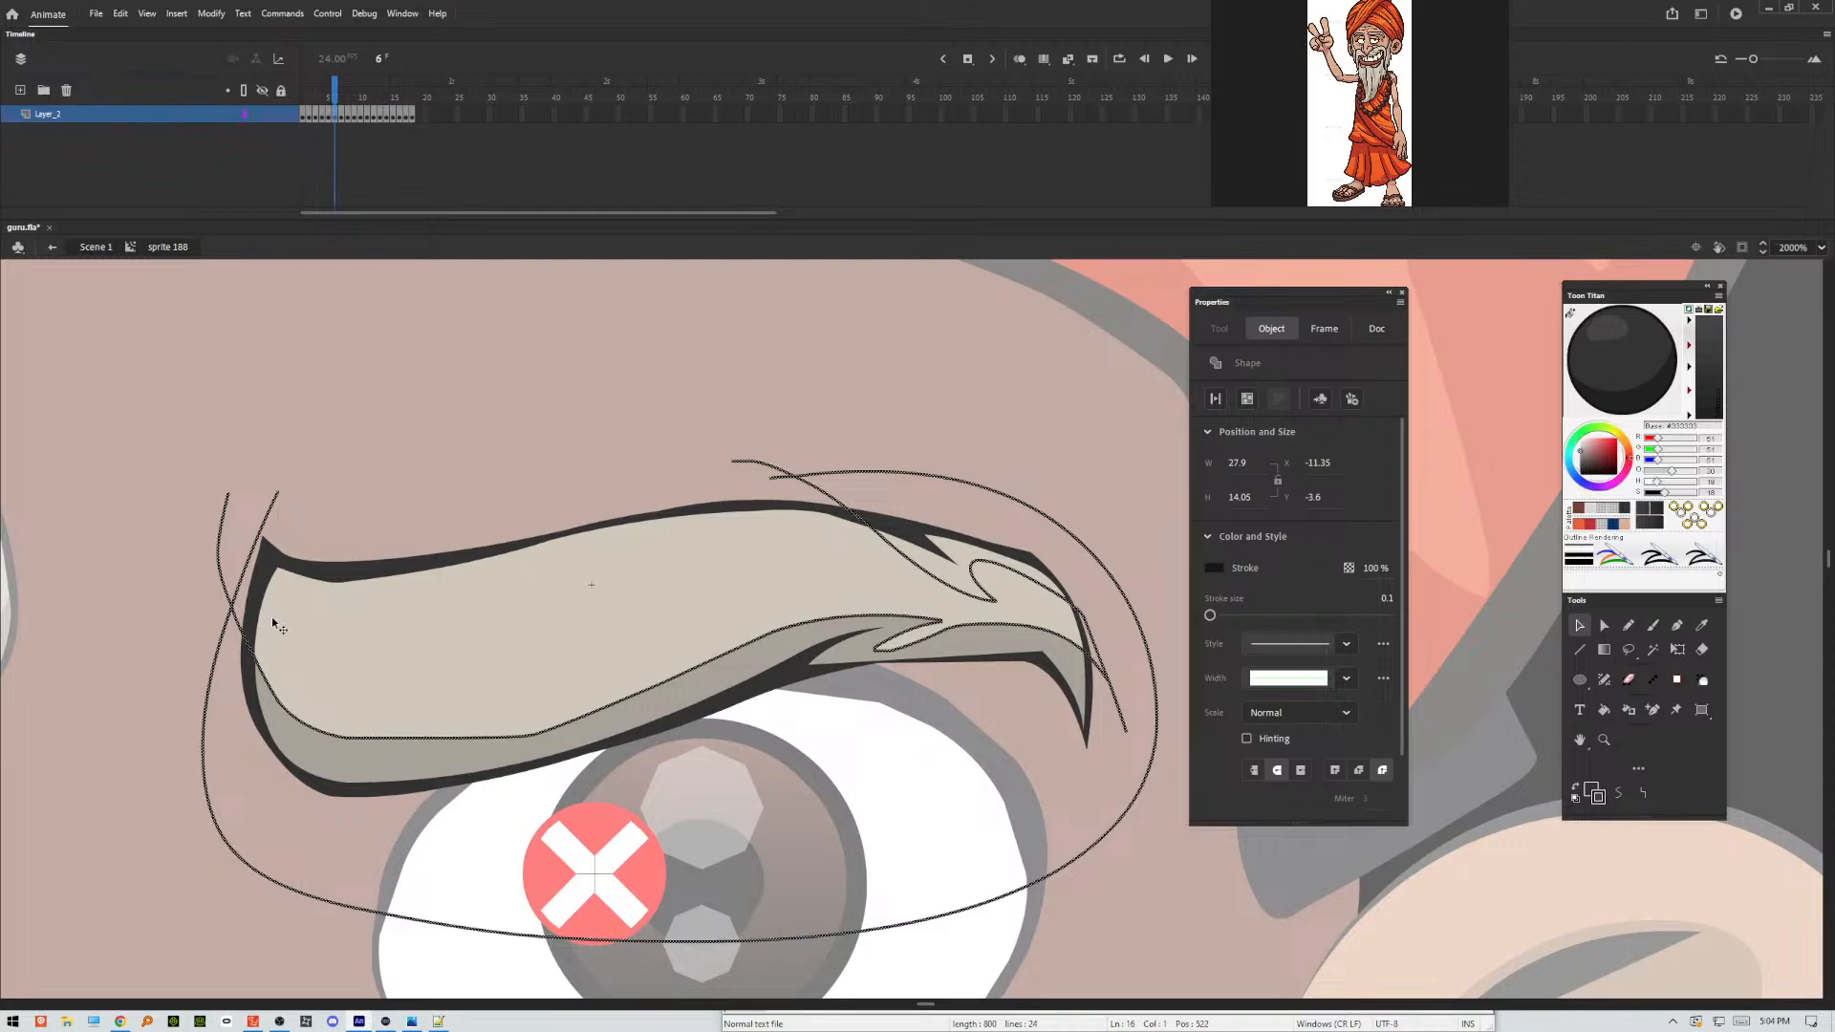
{"action": "key", "text": "Delete"}
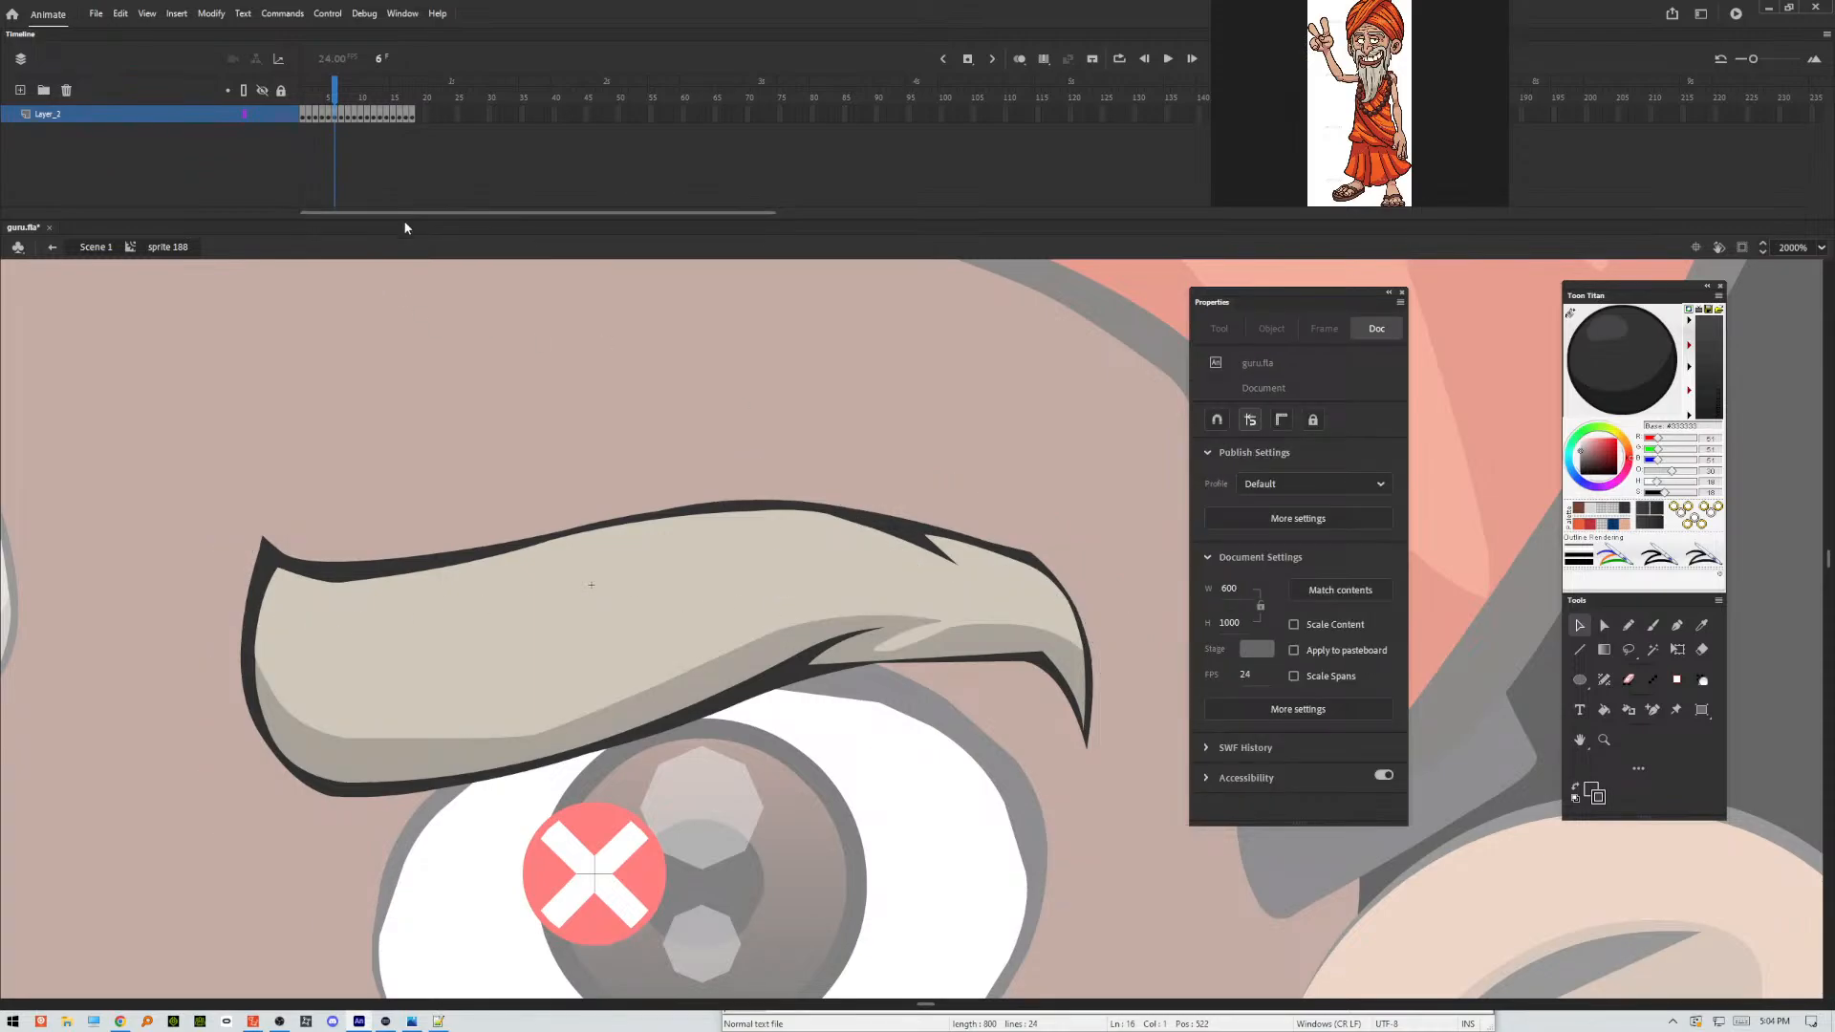
Outline the eyebrow's shading areas in frame 7 with one freehand Pencil stroke about 27 by 14 px, with pointed notches at the outer end.
{"action": "key", "text": "period"}
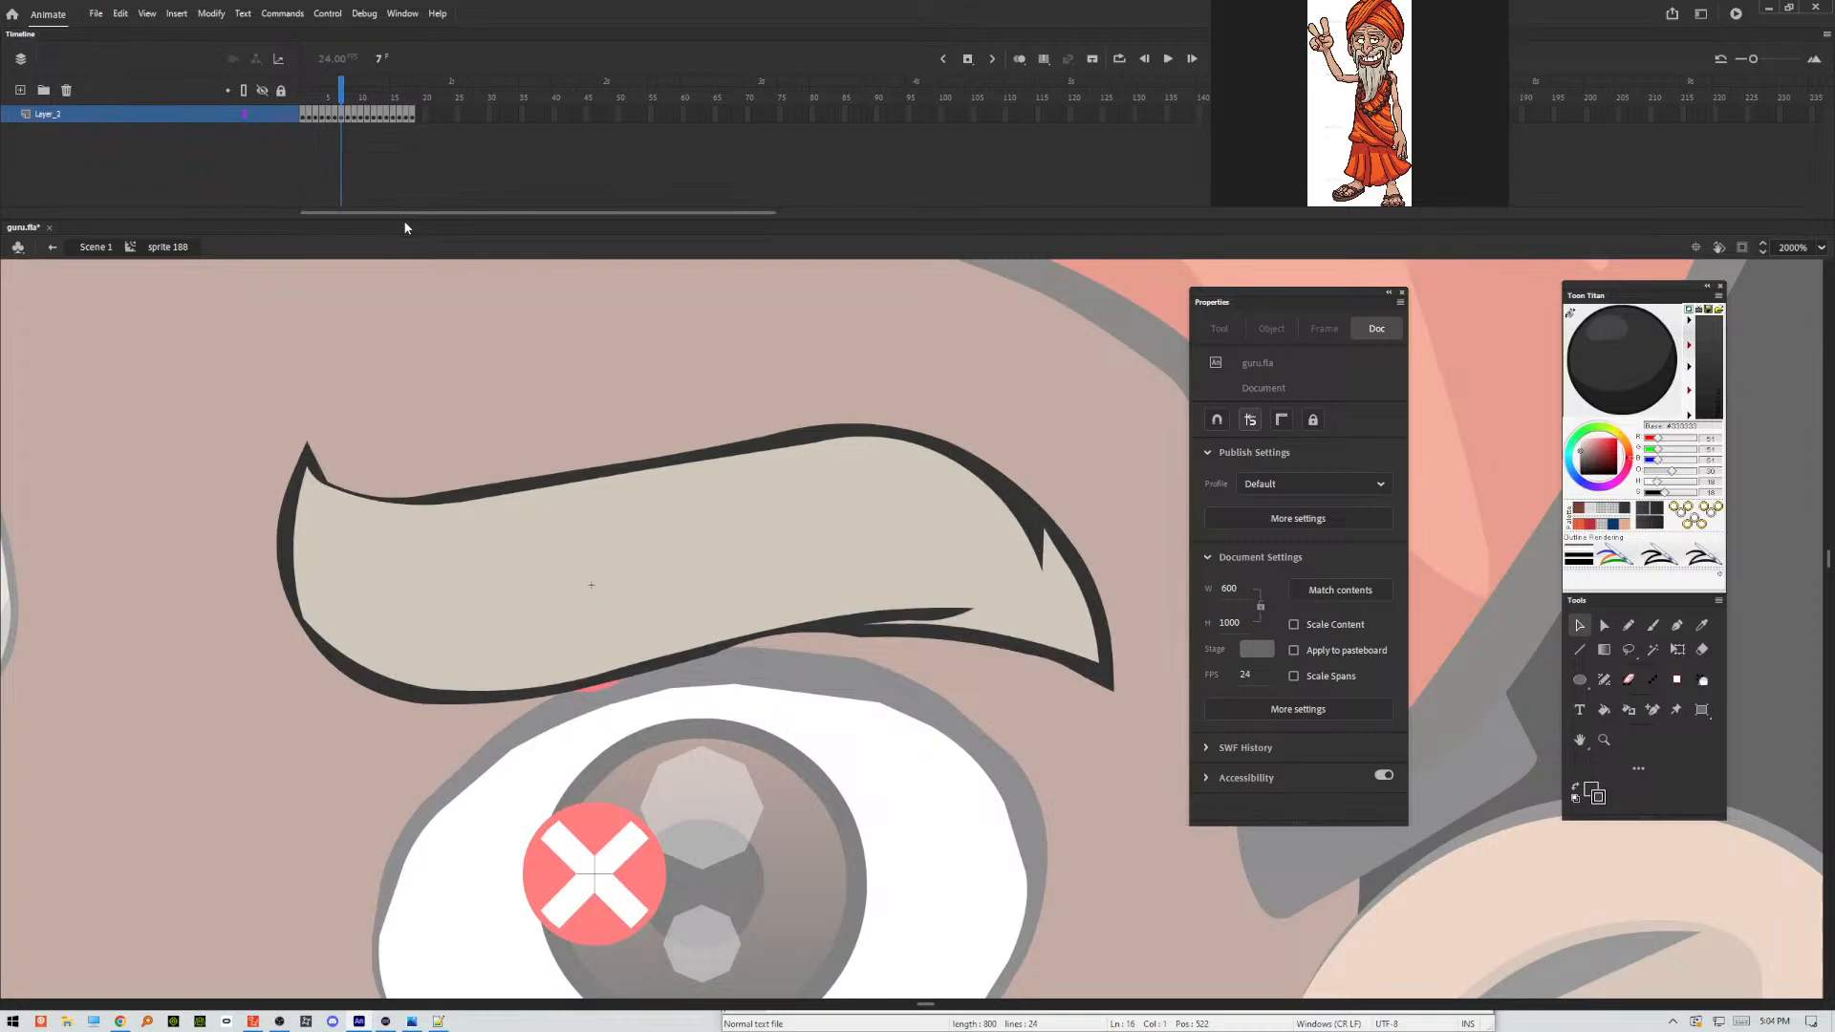
{"action": "left_click", "coordinate": [1631, 627]}
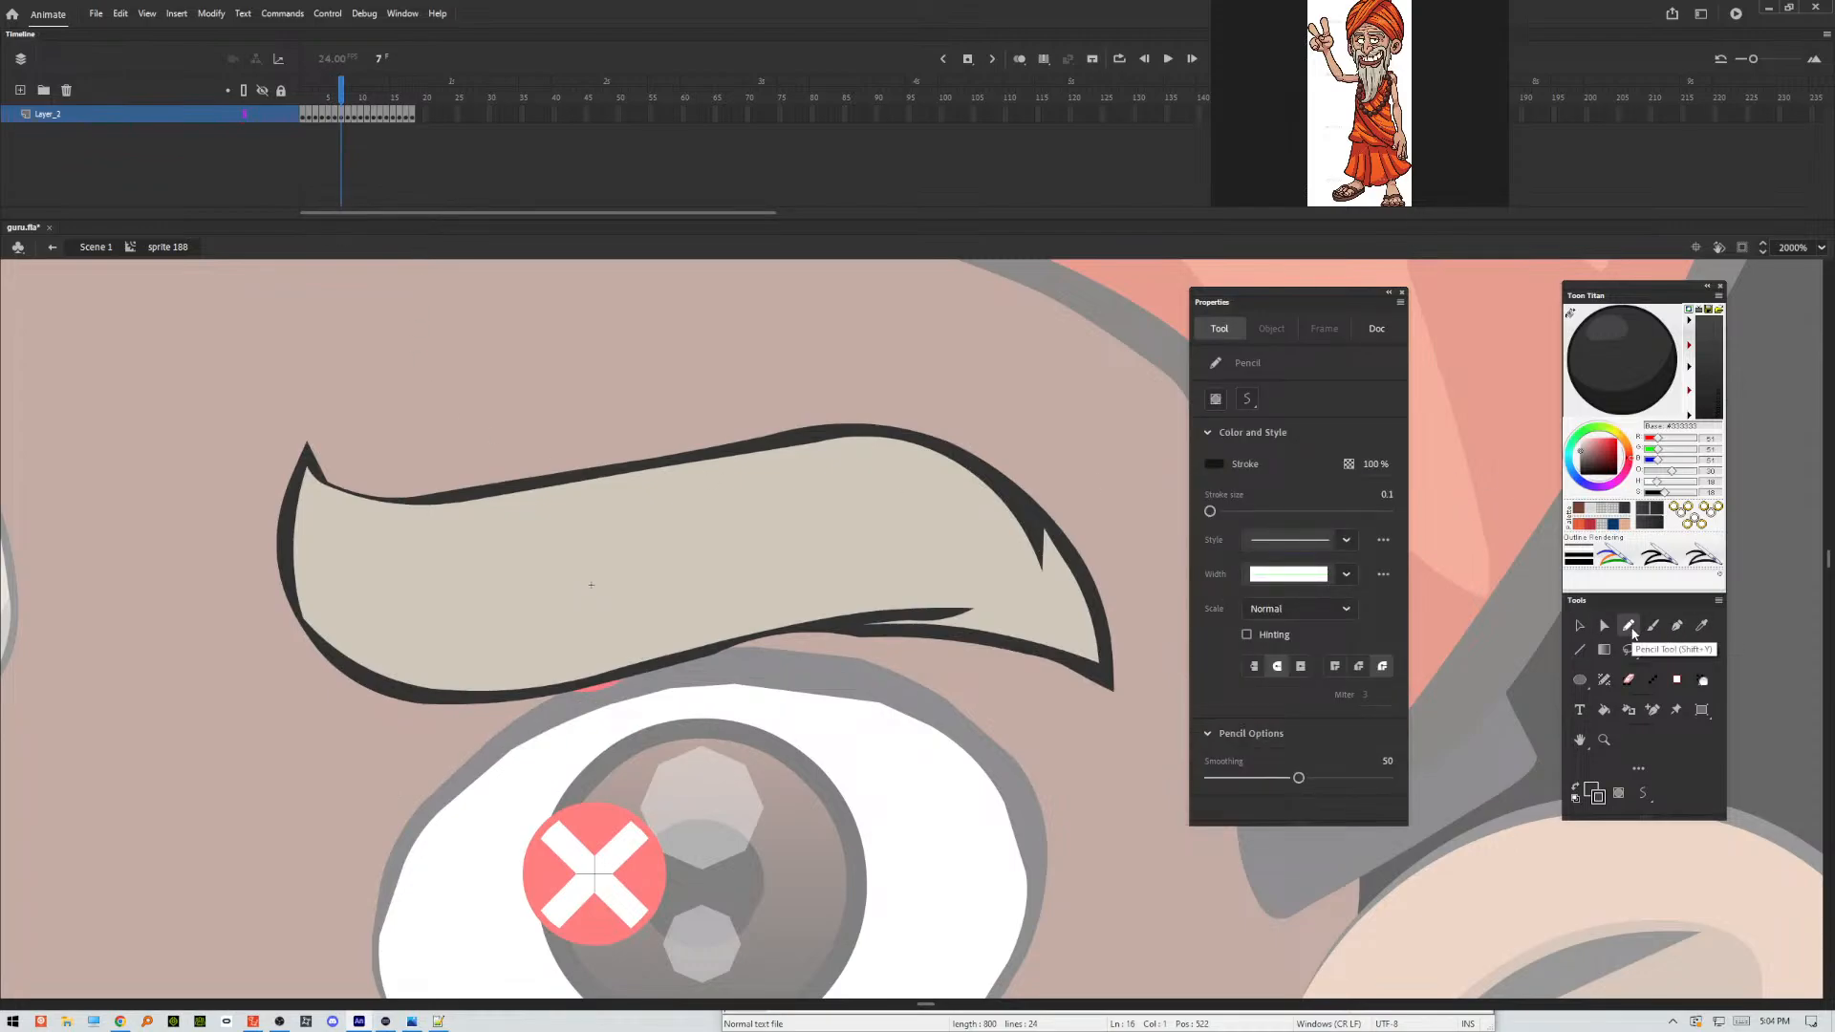
{"action": "mouse_move", "coordinate": [270, 407]}
{"action": "left_mouse_down"}
{"action": "mouse_move", "coordinate": [301, 557]}
{"action": "mouse_move", "coordinate": [478, 635]}
{"action": "mouse_move", "coordinate": [760, 578]}
{"action": "mouse_move", "coordinate": [943, 573]}
{"action": "mouse_move", "coordinate": [1023, 612]}
{"action": "mouse_move", "coordinate": [996, 620]}
{"action": "mouse_move", "coordinate": [1061, 633]}
{"action": "mouse_move", "coordinate": [1061, 579]}
{"action": "mouse_move", "coordinate": [1037, 583]}
{"action": "mouse_move", "coordinate": [1051, 442]}
{"action": "mouse_move", "coordinate": [1044, 798]}
{"action": "mouse_move", "coordinate": [239, 659]}
{"action": "mouse_move", "coordinate": [346, 368]}
{"action": "left_mouse_up"}
{"action": "key", "text": "v"}
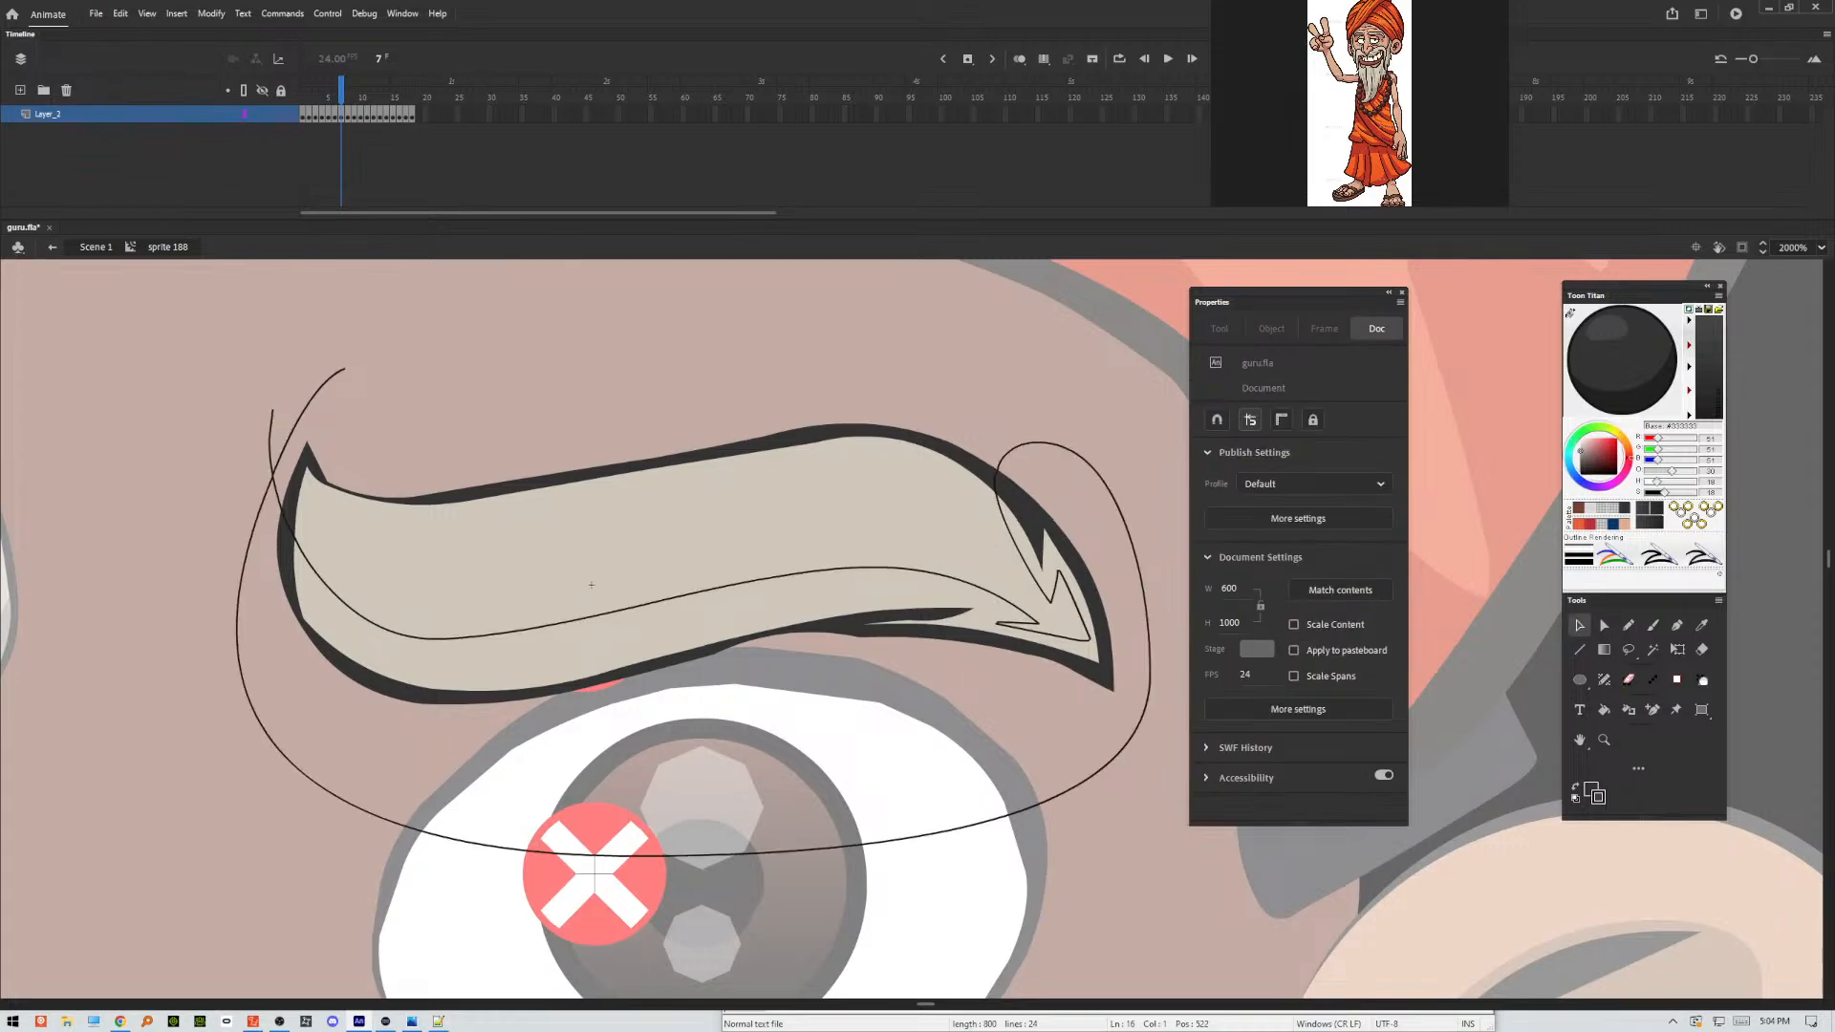
Apply Make Shadow to frame 7's lower eyebrow fill and outline areas inside the guide, and delete the pencil stroke.
{"action": "left_click", "coordinate": [337, 634]}
{"action": "left_click", "coordinate": [337, 661], "text": "shift"}
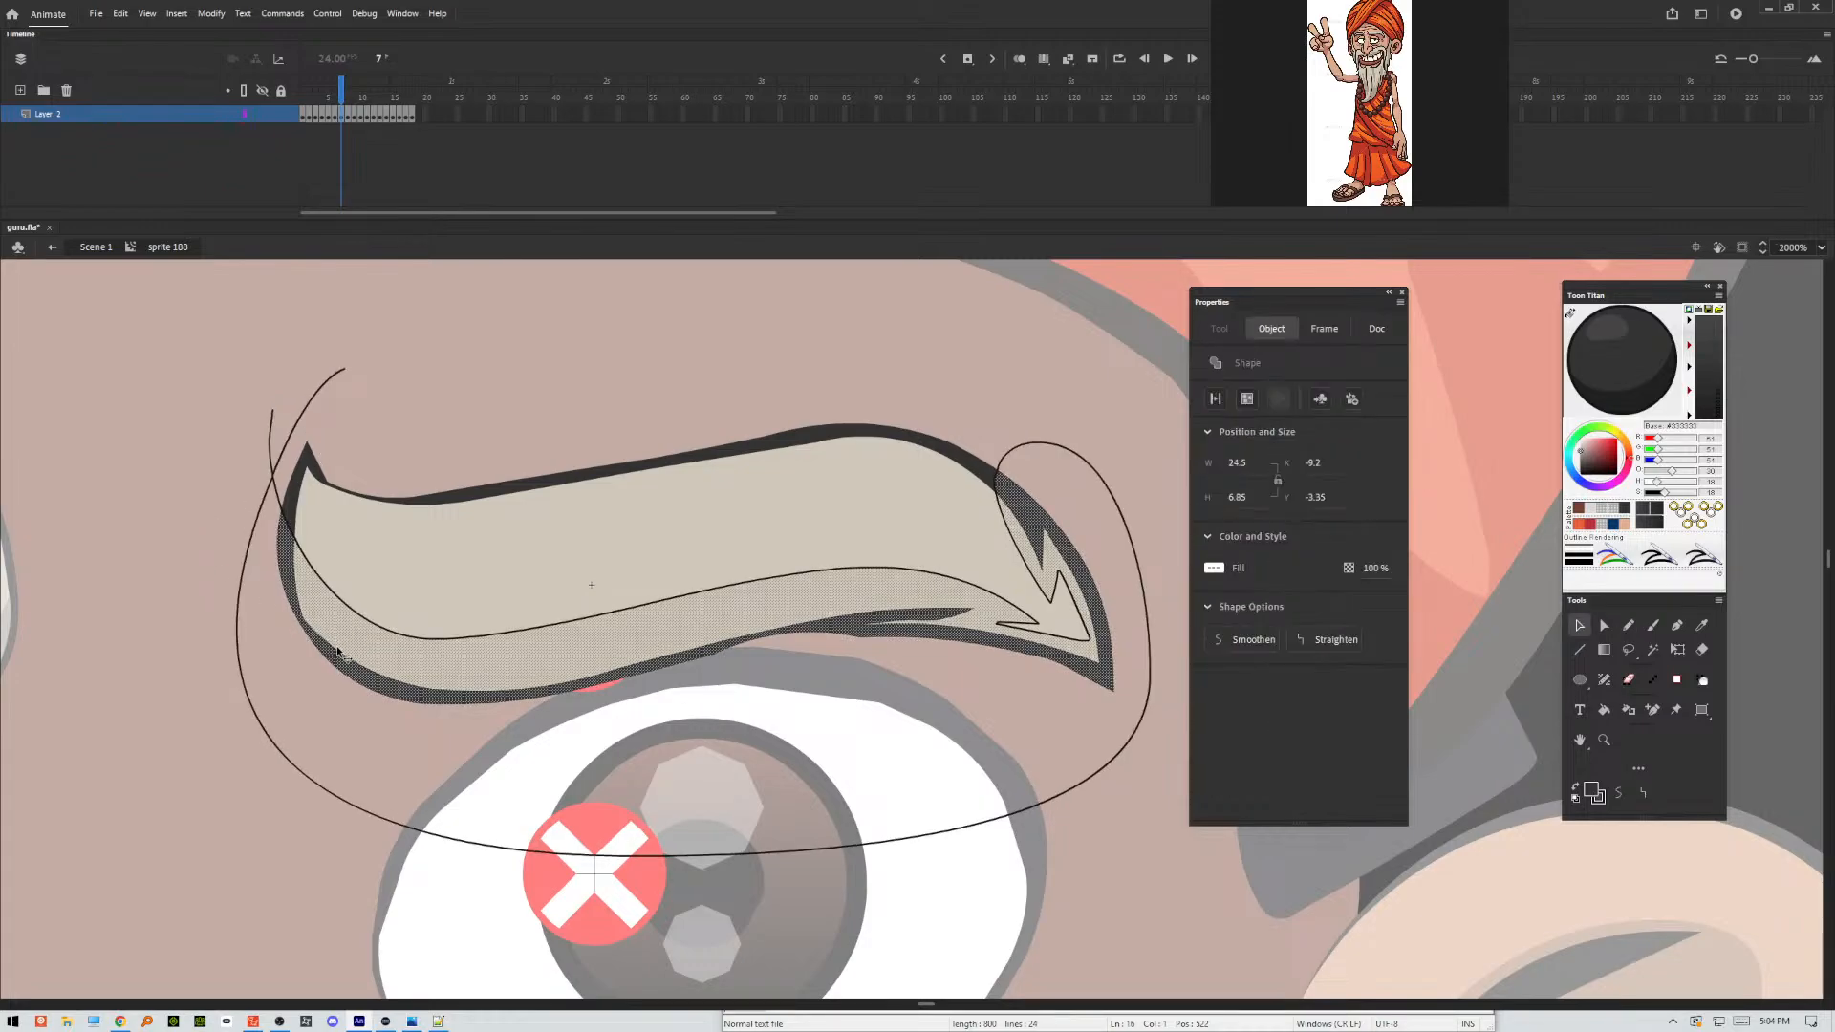
{"action": "left_click", "coordinate": [279, 471]}
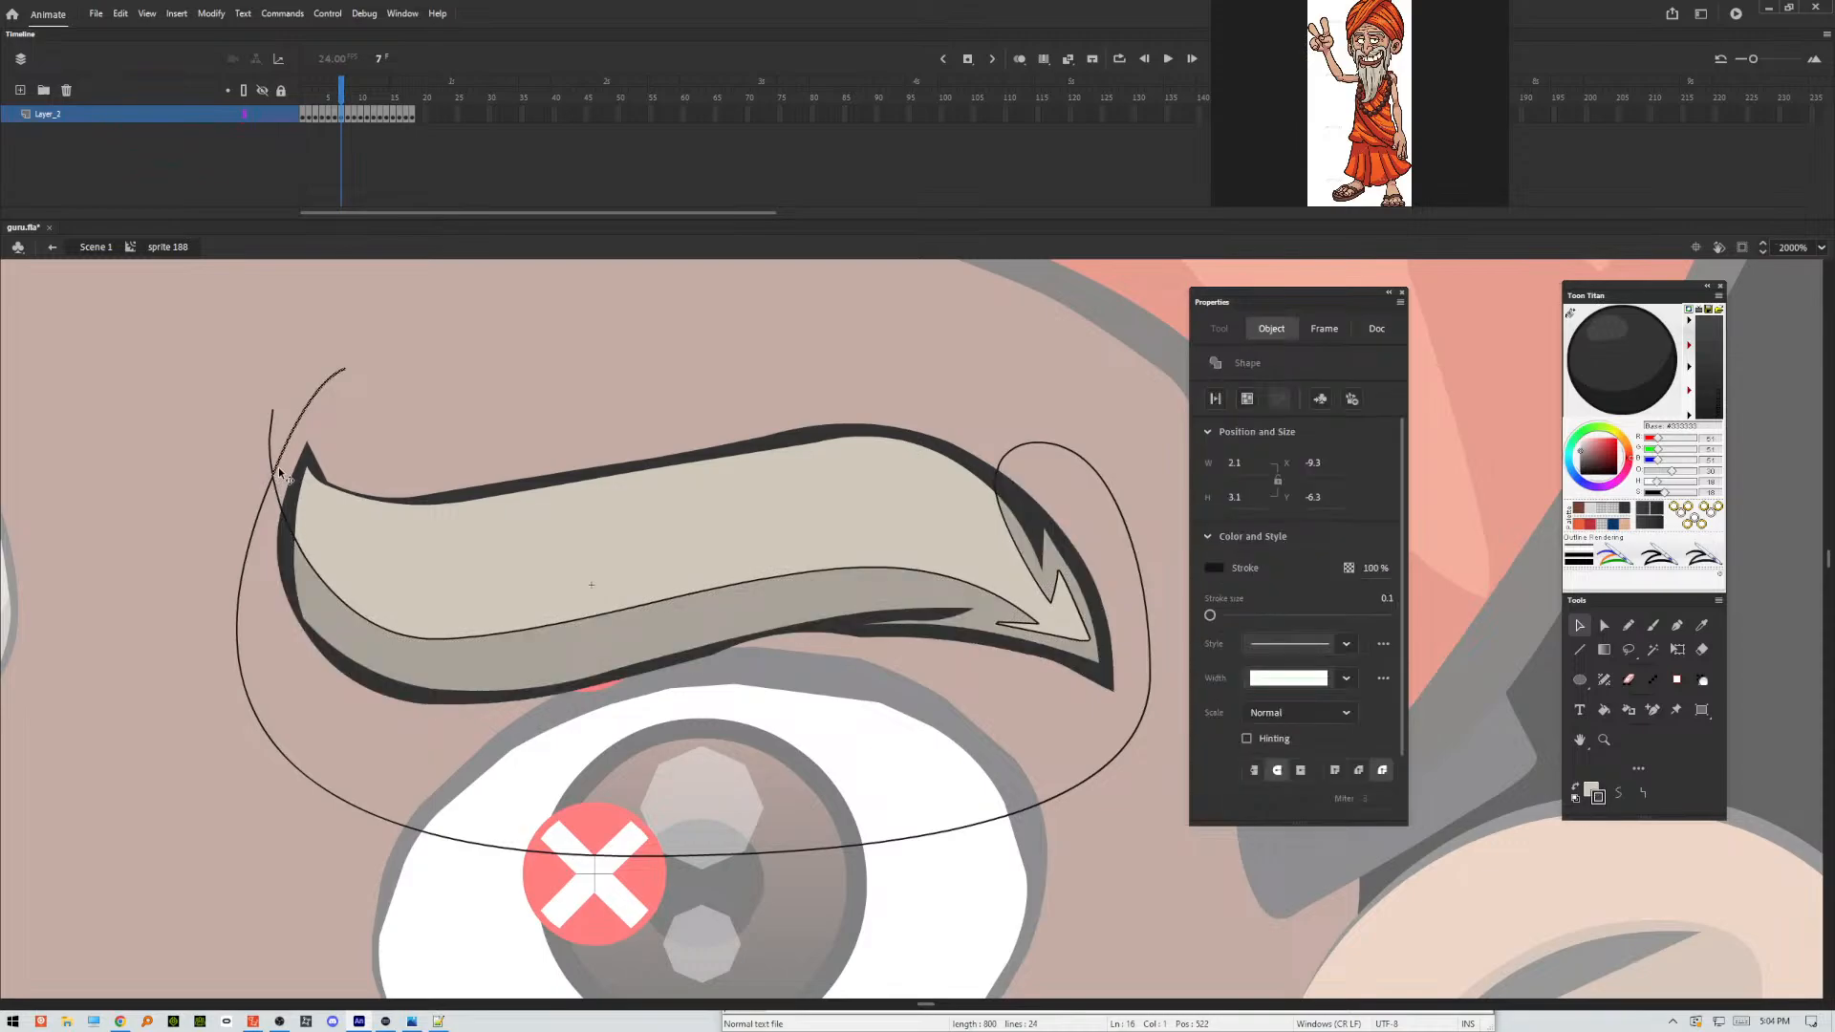
{"action": "double_click", "coordinate": [276, 487]}
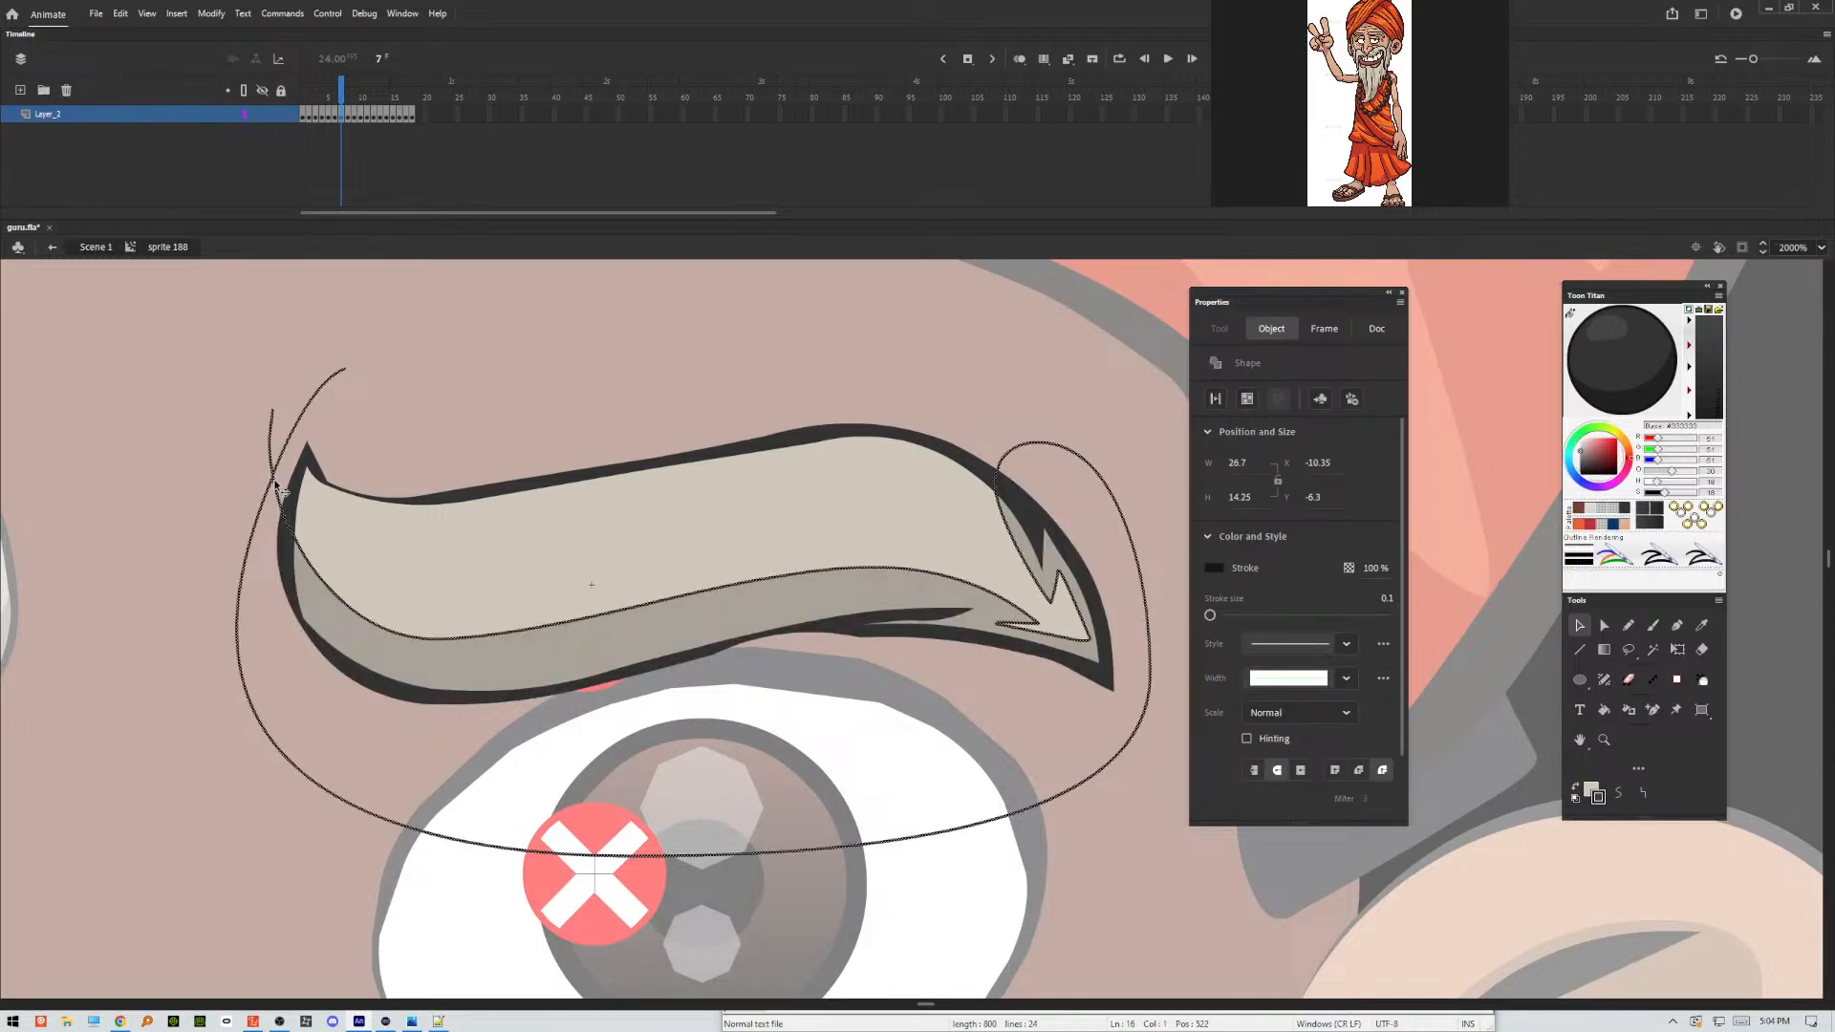
{"action": "key", "text": "Delete"}
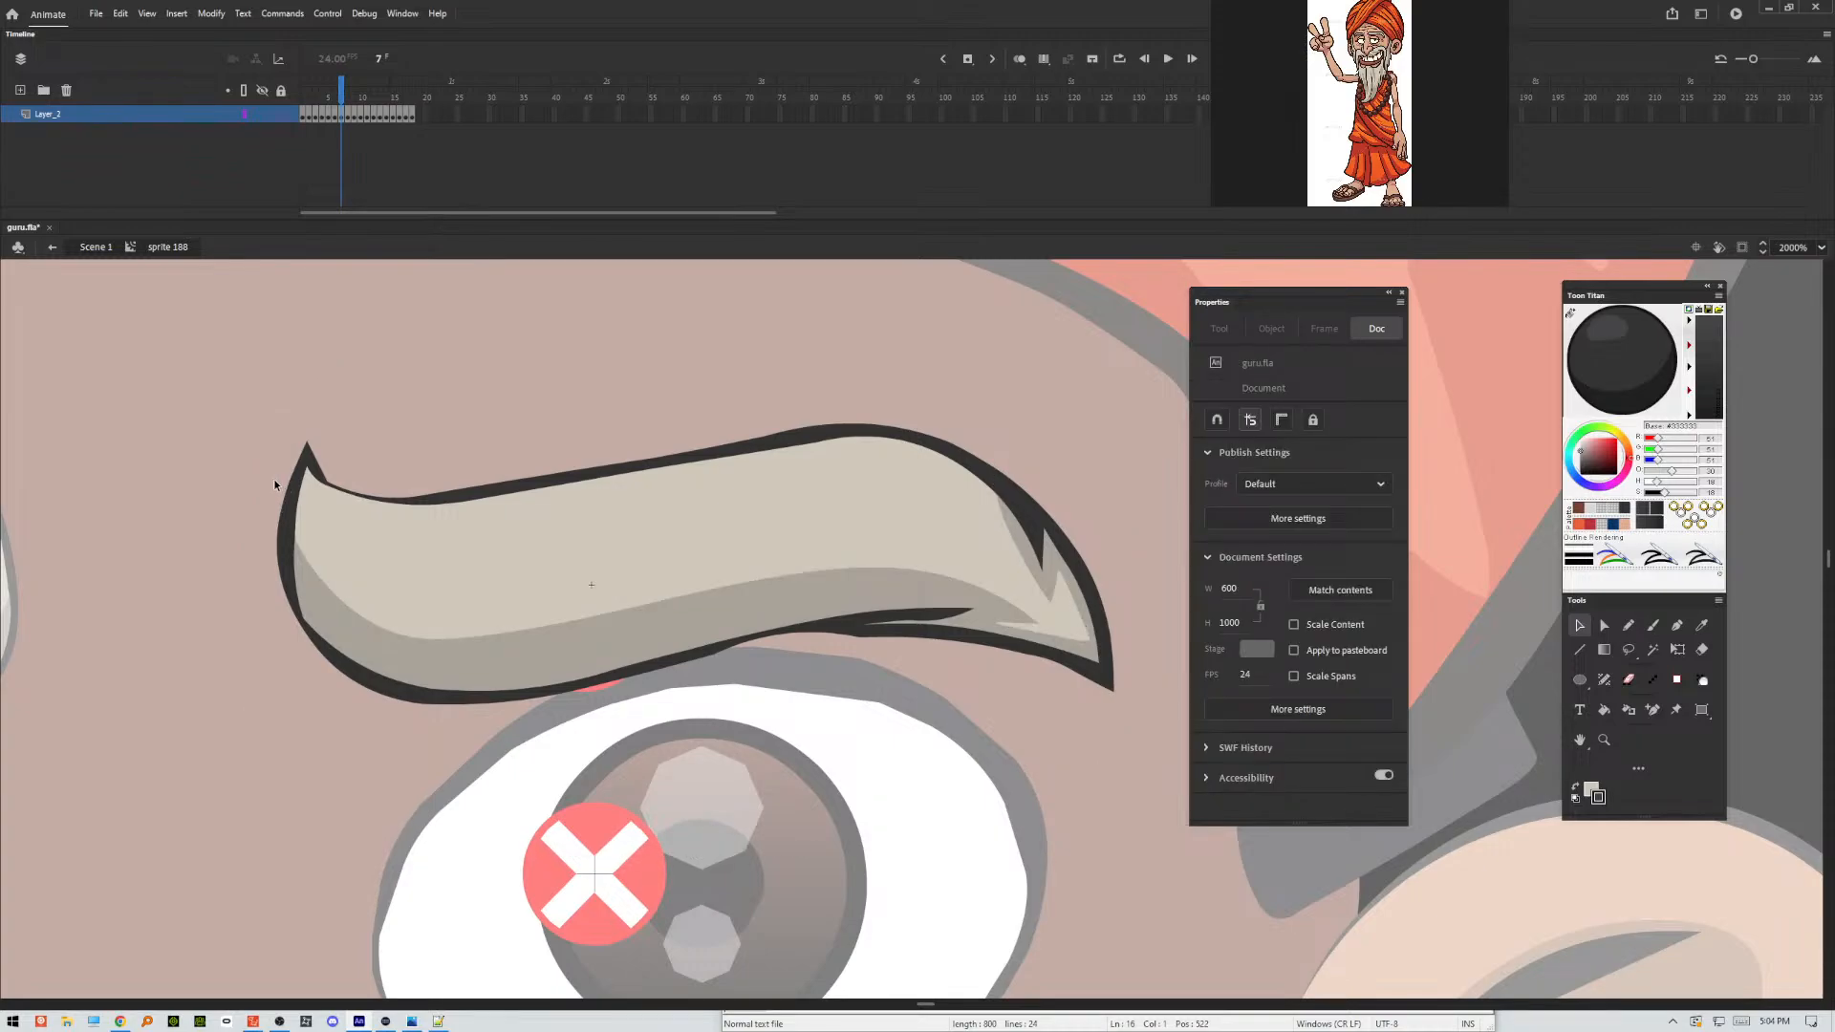
Outline the eyebrow's shading areas in frame 8 with a freehand Pencil stroke following the underside and looping around the outer end.
{"action": "key", "text": "."}
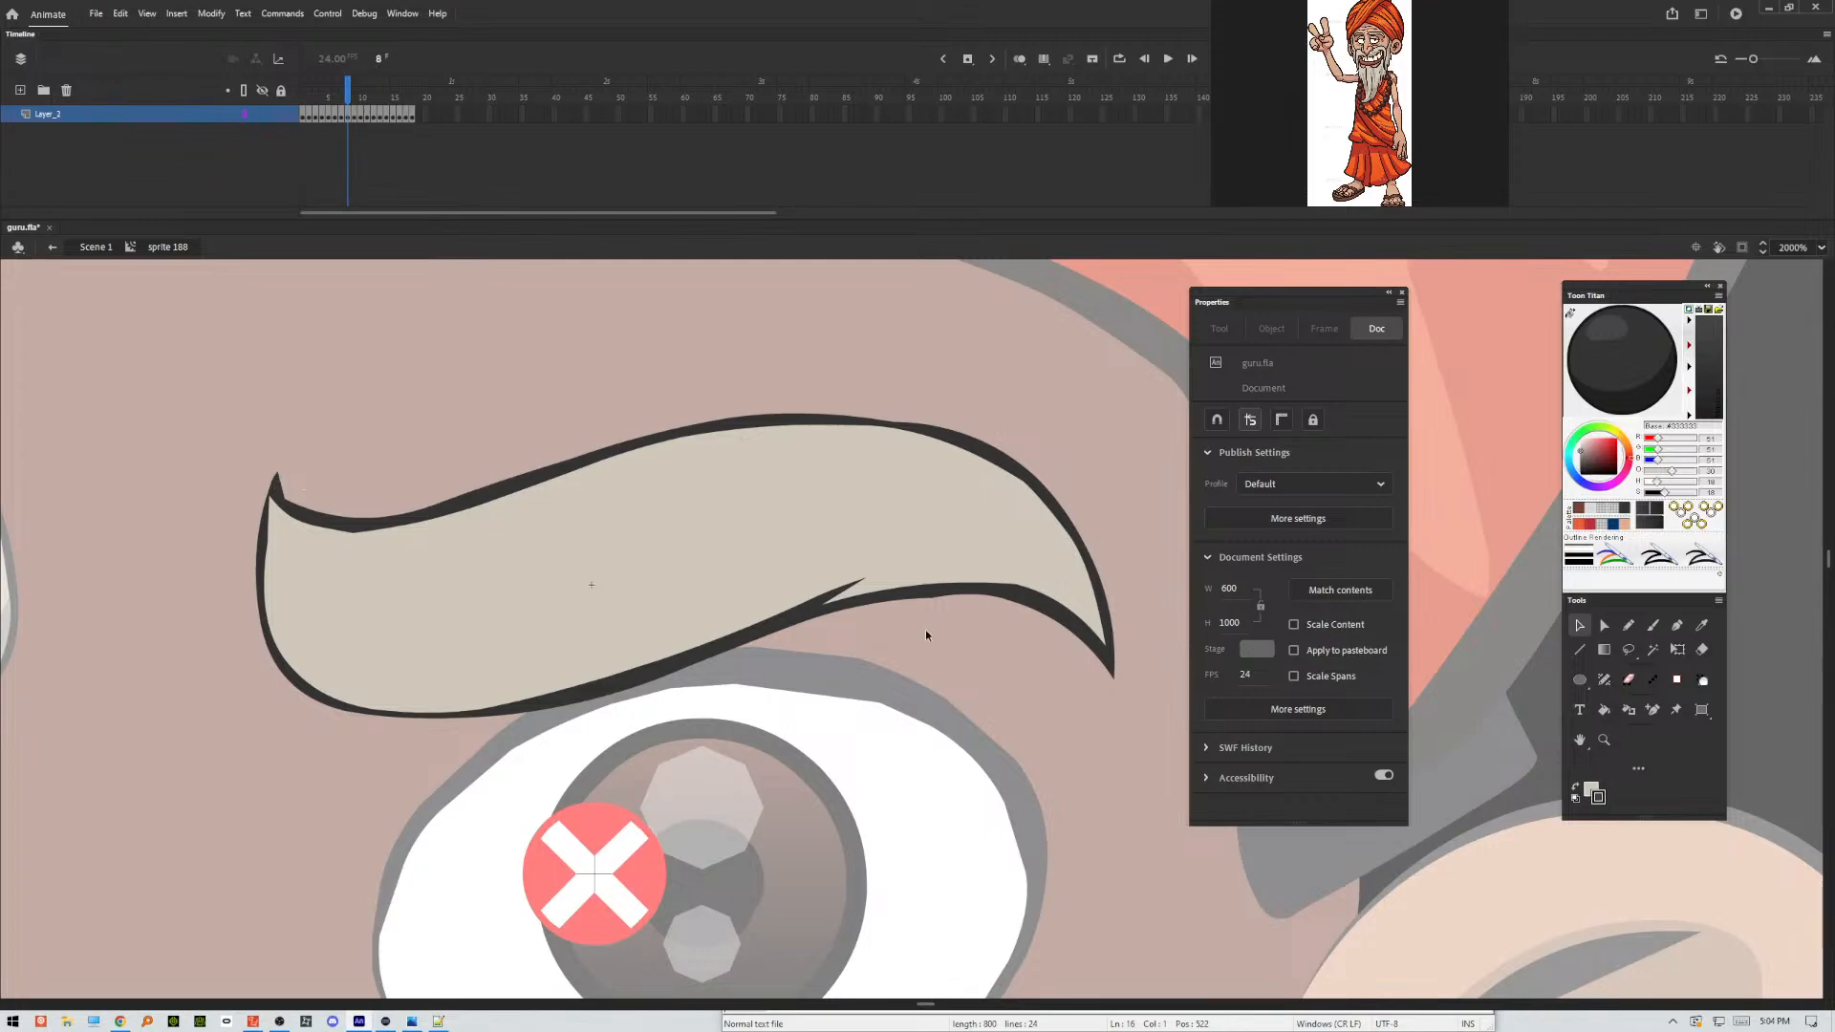
{"action": "left_click", "coordinate": [1627, 629]}
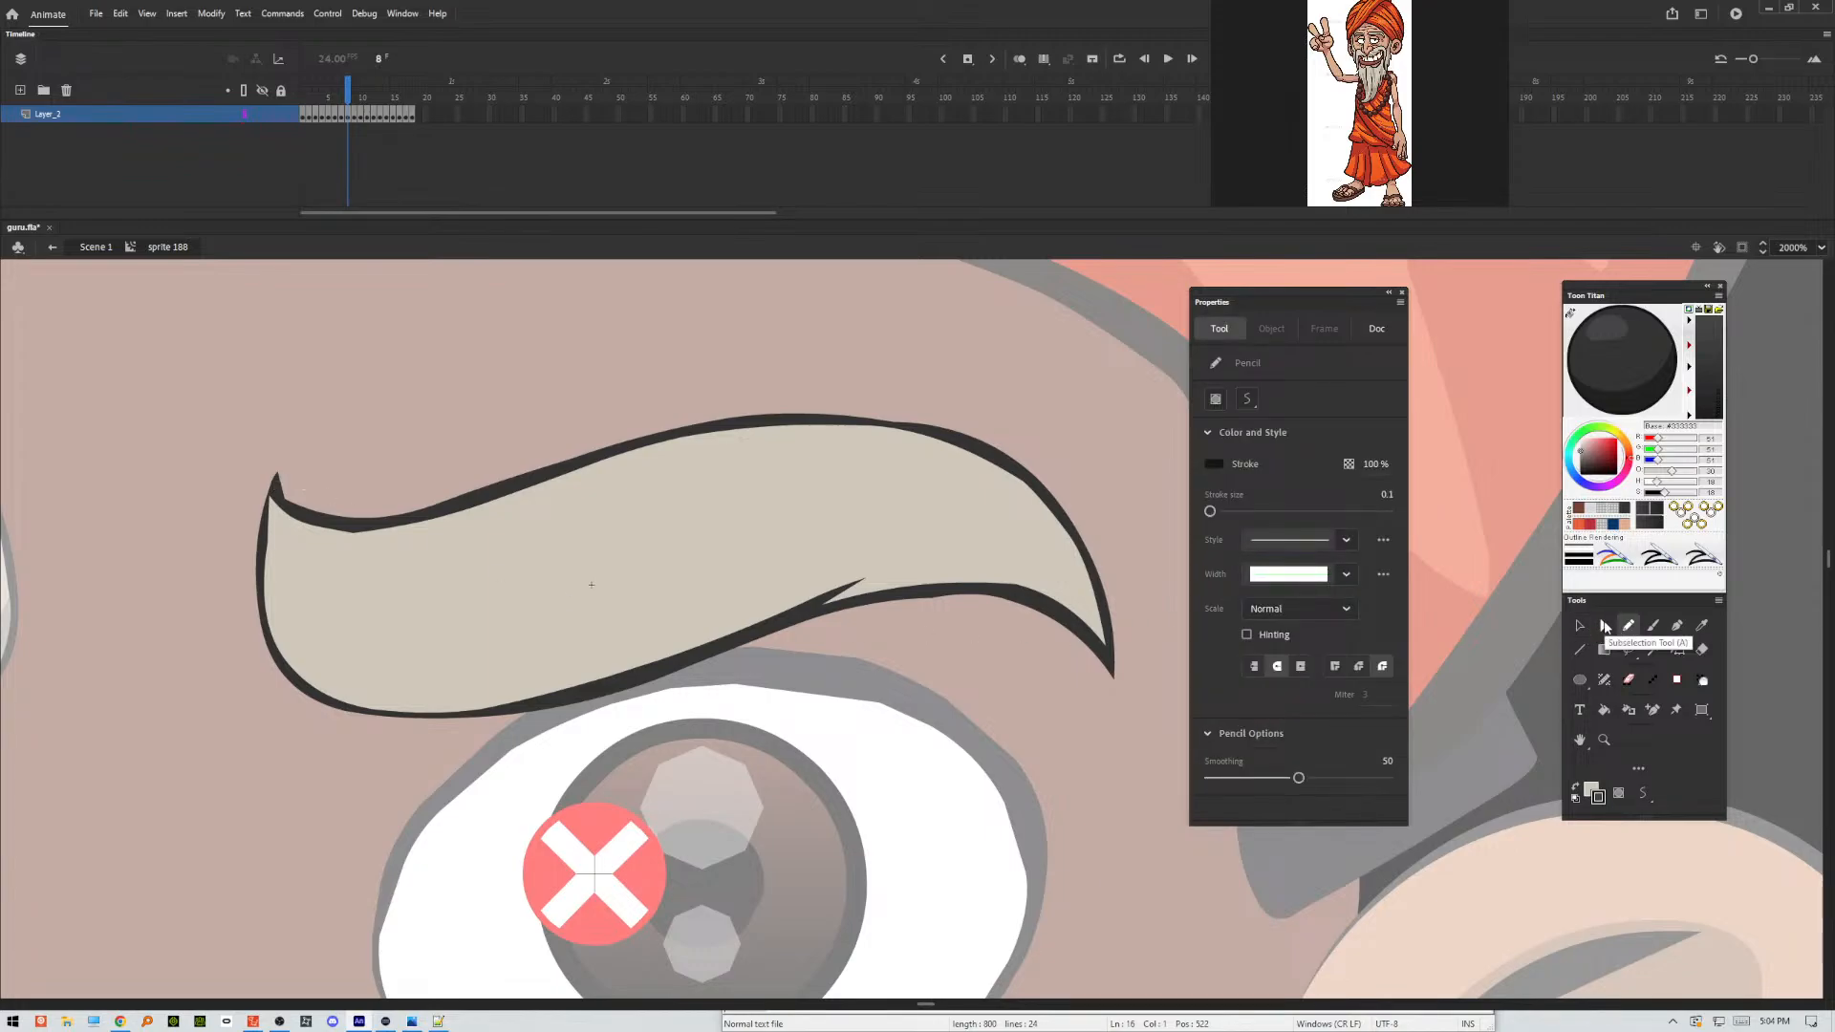
{"action": "mouse_move", "coordinate": [245, 450]}
{"action": "left_mouse_down"}
{"action": "mouse_move", "coordinate": [297, 650]}
{"action": "mouse_move", "coordinate": [513, 656]}
{"action": "mouse_move", "coordinate": [768, 565]}
{"action": "mouse_move", "coordinate": [934, 552]}
{"action": "mouse_move", "coordinate": [907, 573]}
{"action": "mouse_move", "coordinate": [1071, 591]}
{"action": "mouse_move", "coordinate": [1030, 512]}
{"action": "mouse_move", "coordinate": [906, 448]}
{"action": "mouse_move", "coordinate": [941, 363]}
{"action": "mouse_move", "coordinate": [1160, 763]}
{"action": "mouse_move", "coordinate": [353, 872]}
{"action": "mouse_move", "coordinate": [307, 398]}
{"action": "left_mouse_up"}
{"action": "key", "text": "v"}
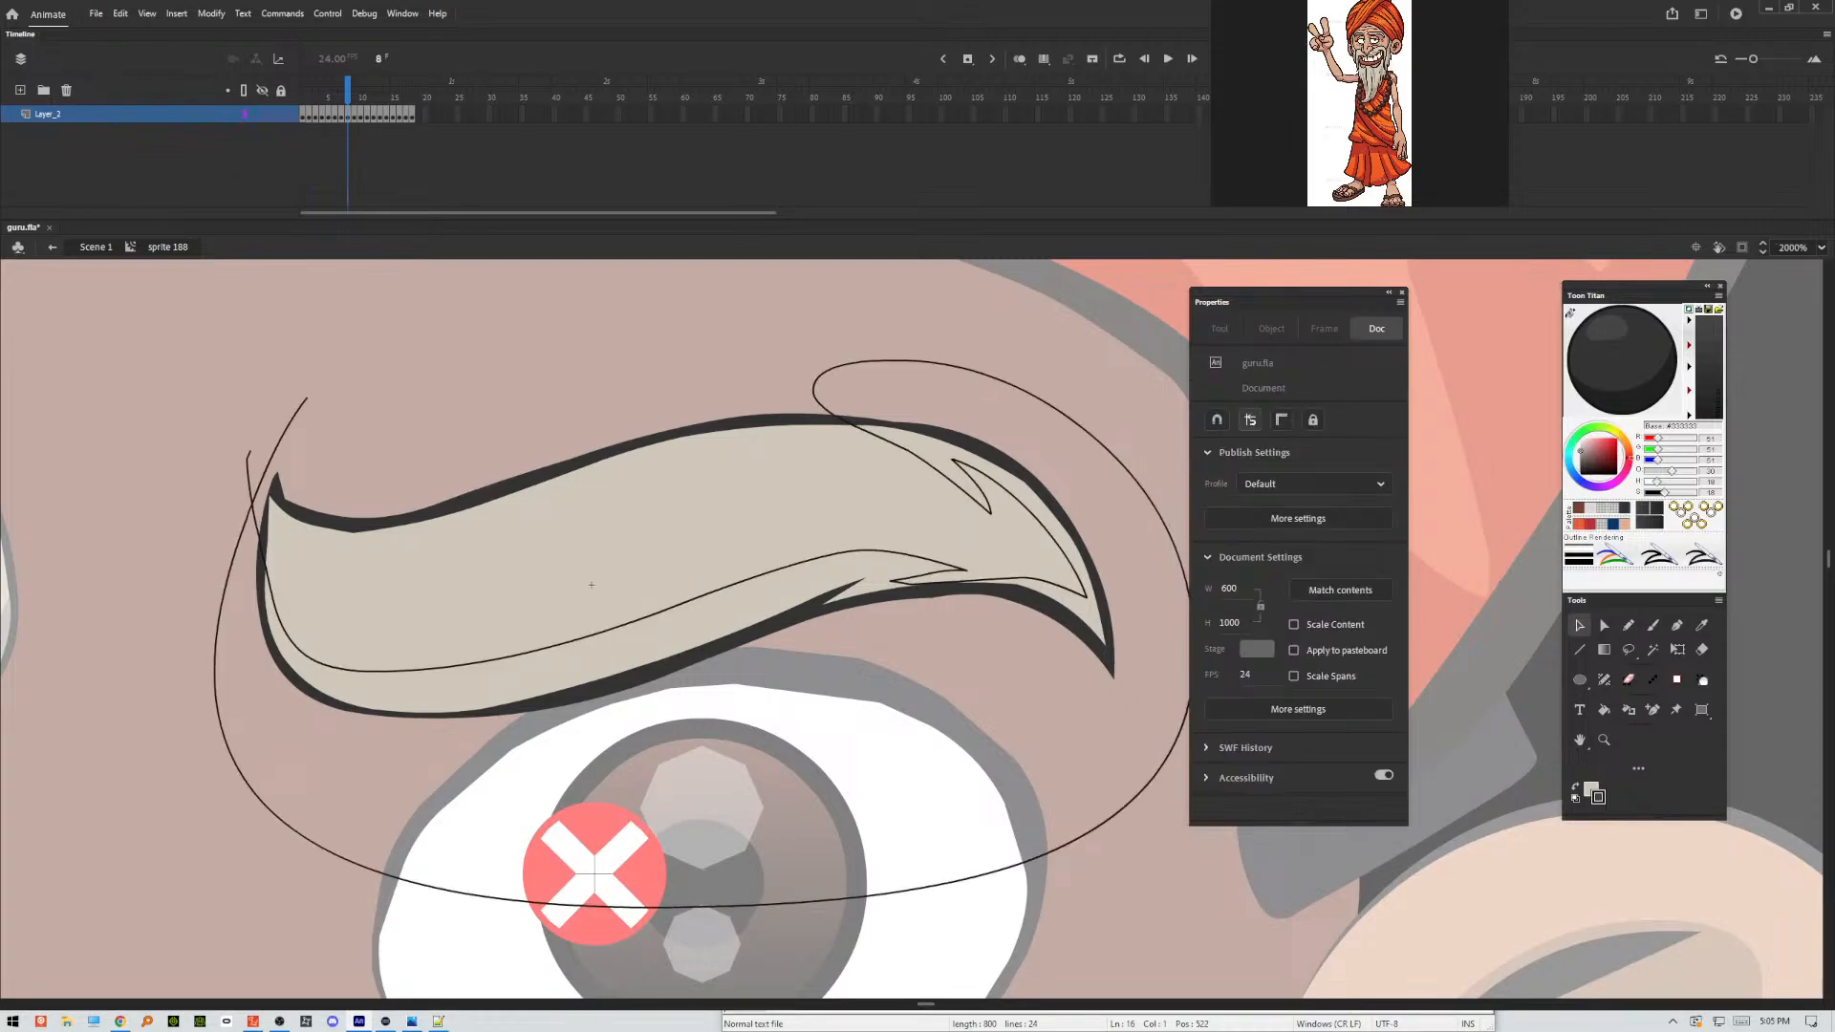
Apply Make Shadow to frame 8's lower eyebrow fill and outline areas, and delete the pencil guide stroke.
{"action": "left_click", "coordinate": [481, 686]}
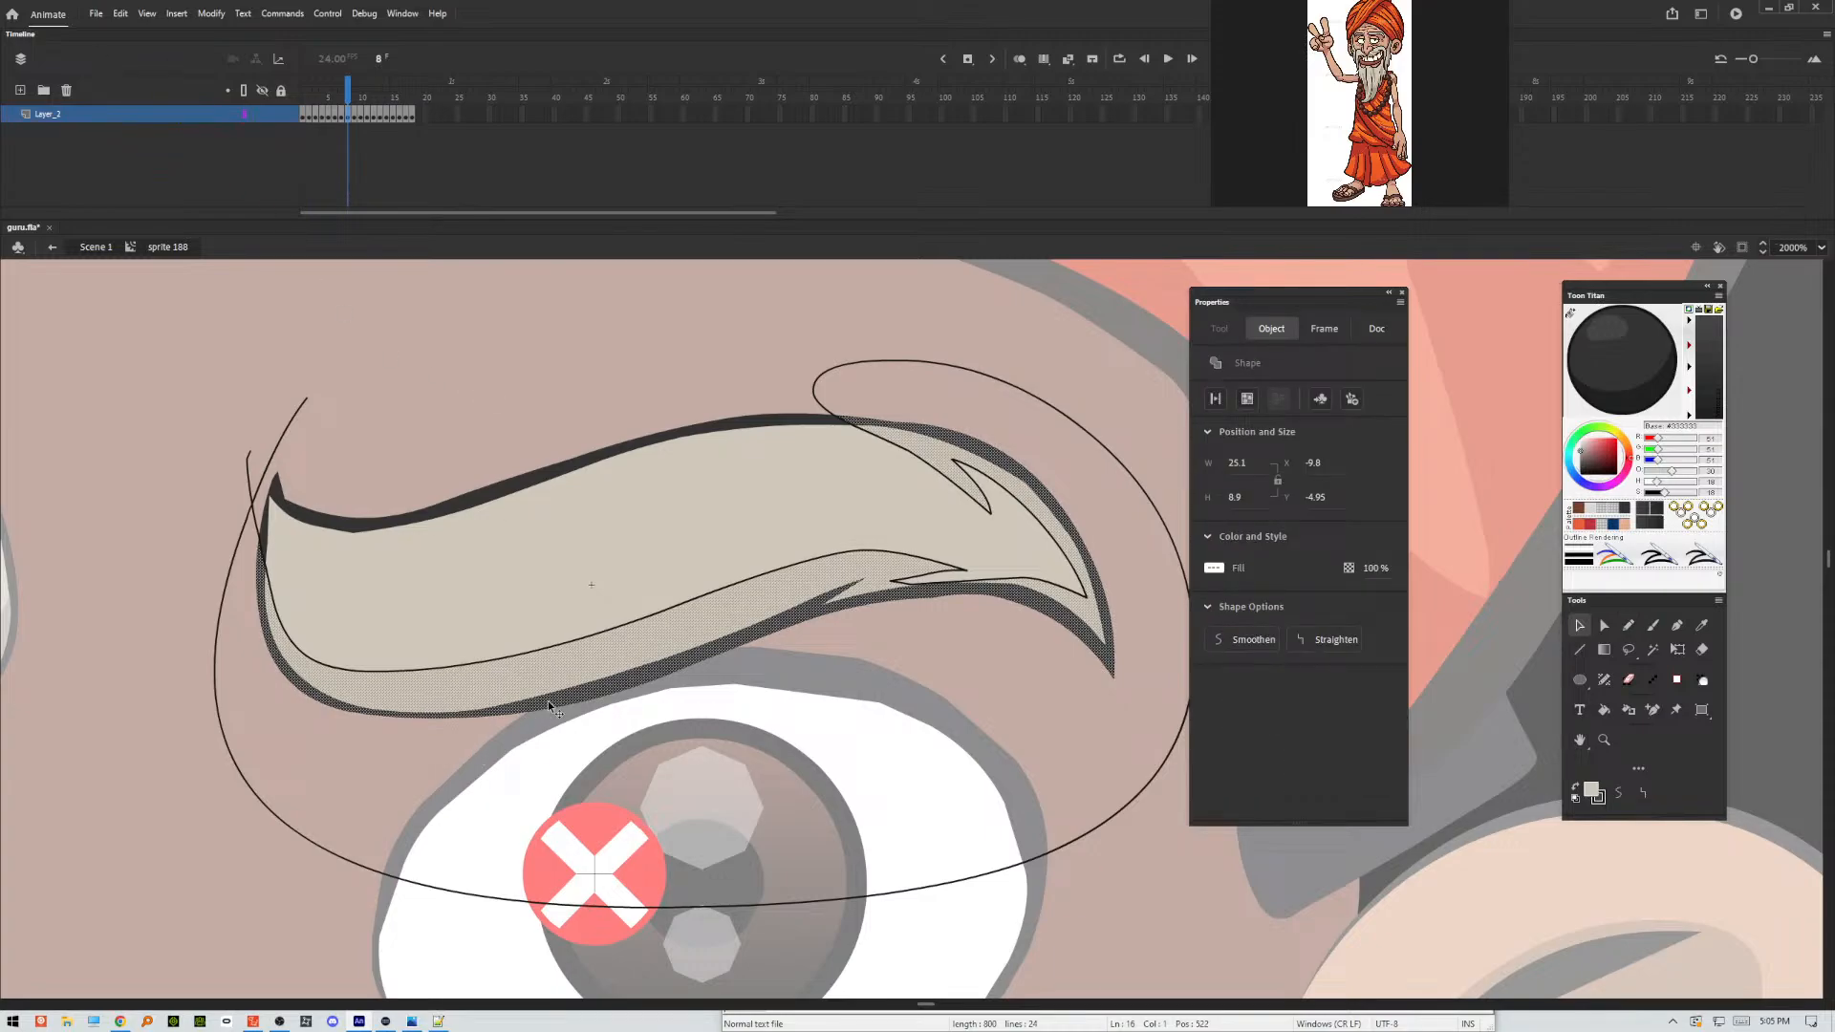
{"action": "left_click", "coordinate": [550, 707]}
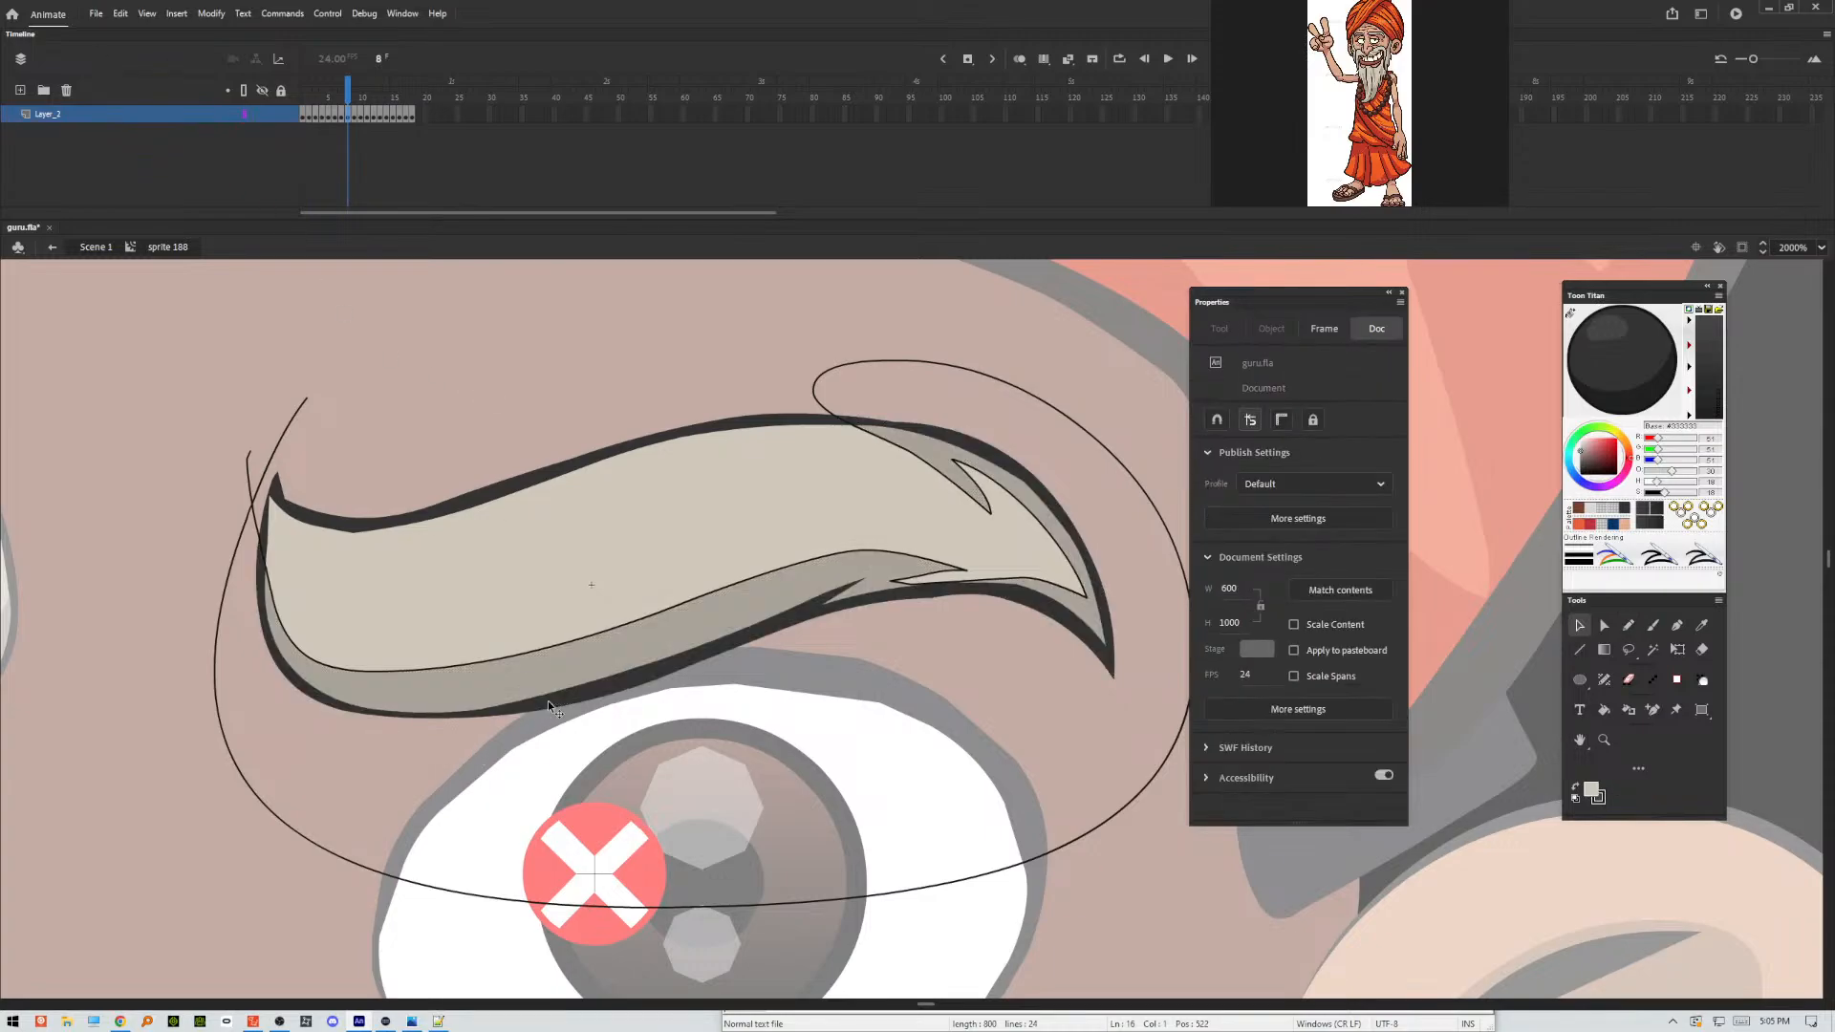
{"action": "double_click", "coordinate": [253, 503]}
{"action": "key", "text": "Delete"}
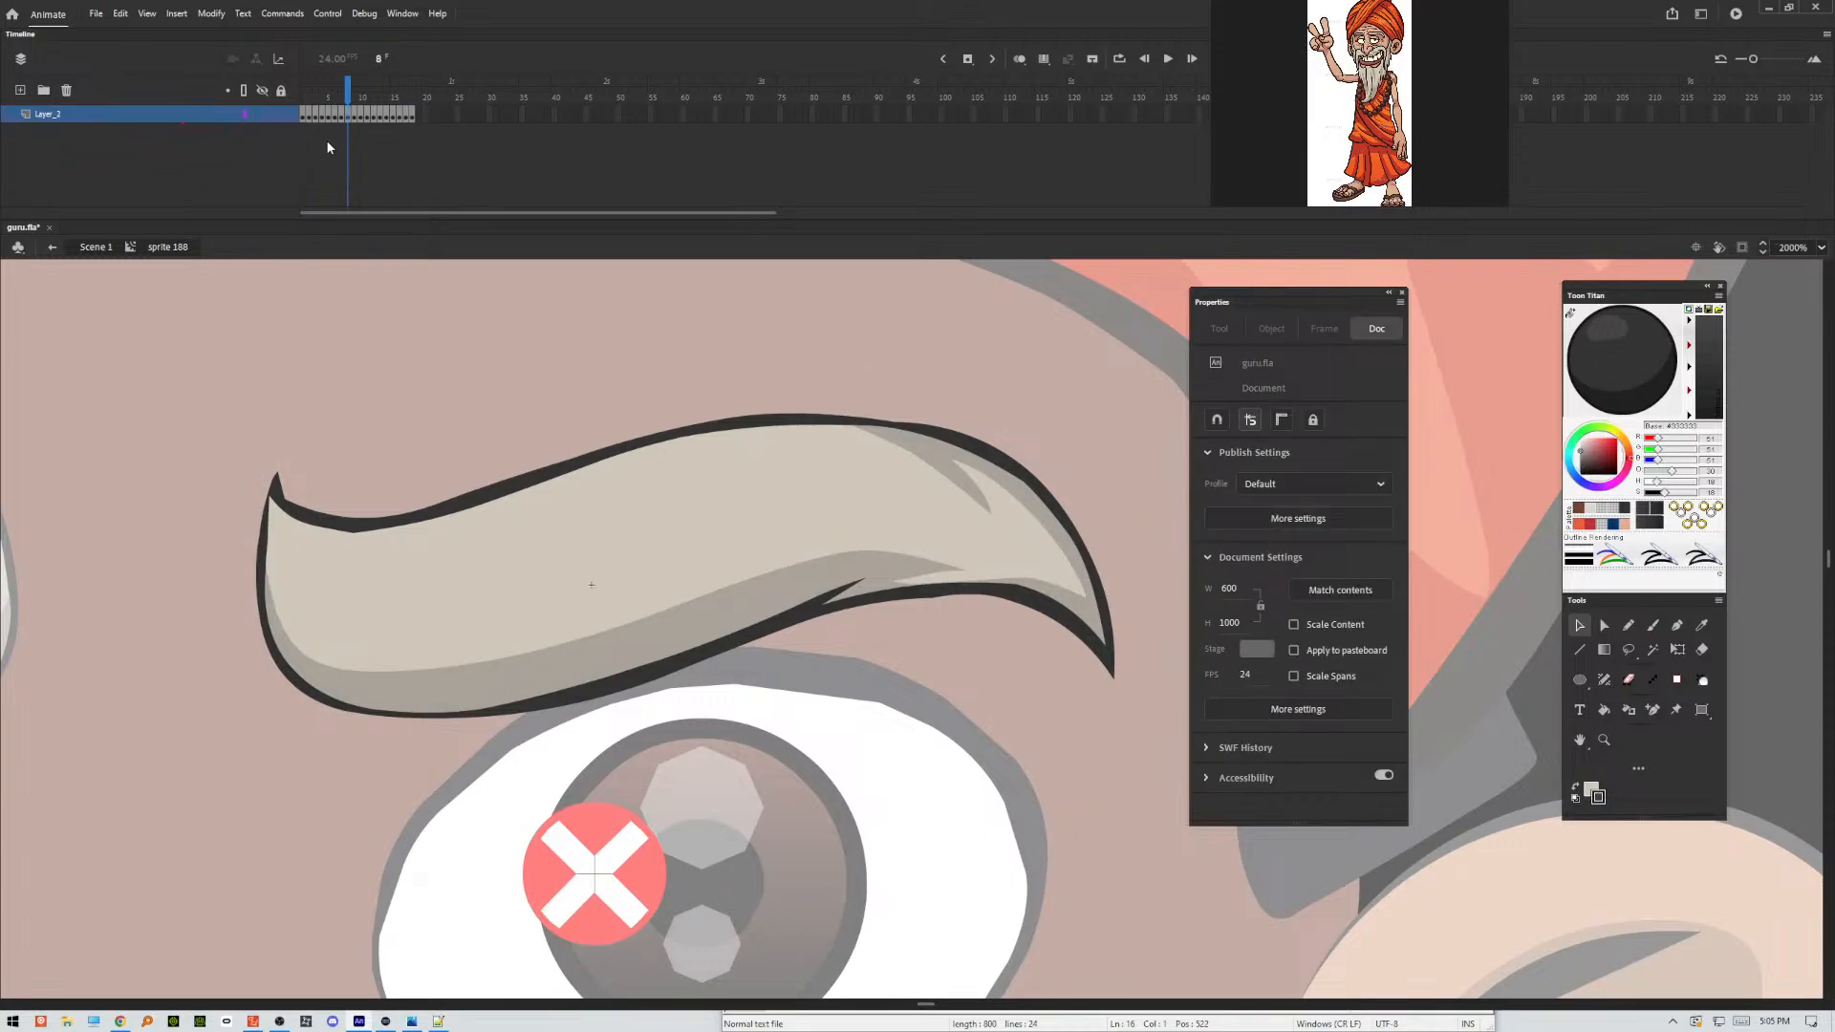
Outline the eyebrow's shading areas in frame 9 with a freehand Pencil stroke along the underside, with pointed notches near the outer end.
{"action": "key", "text": "."}
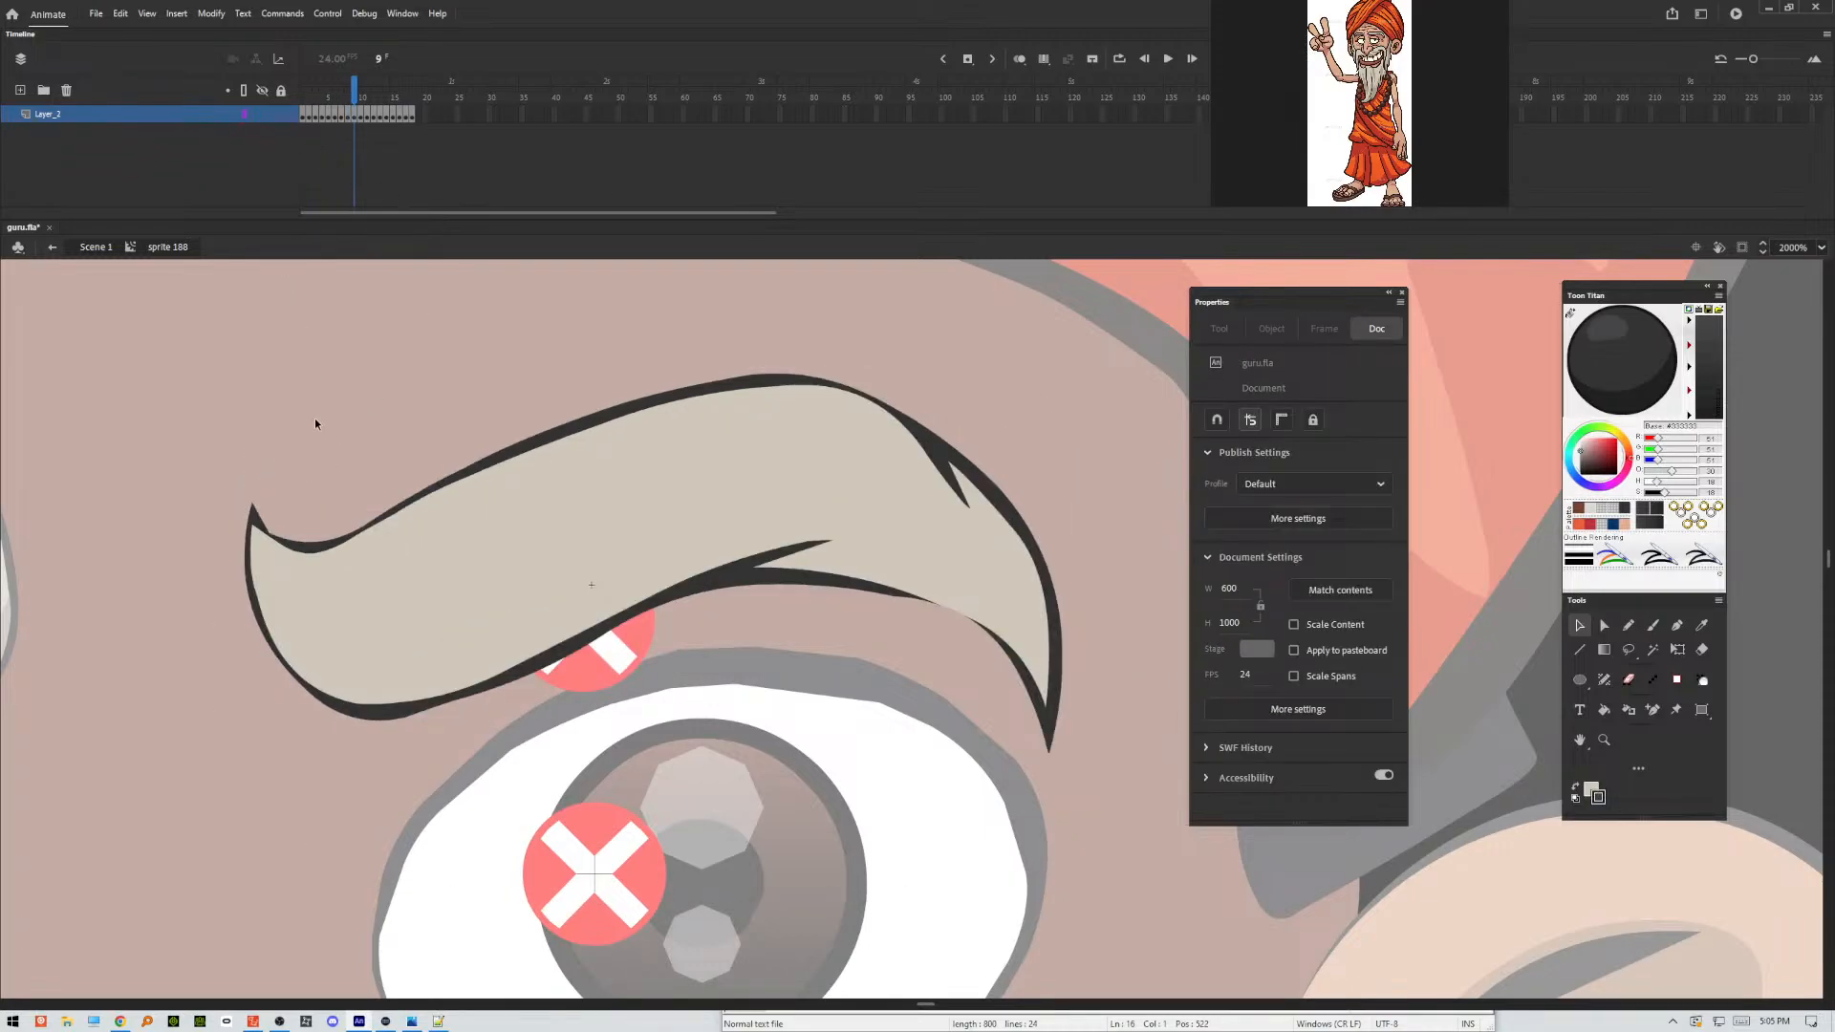
{"action": "key", "text": "shift+y"}
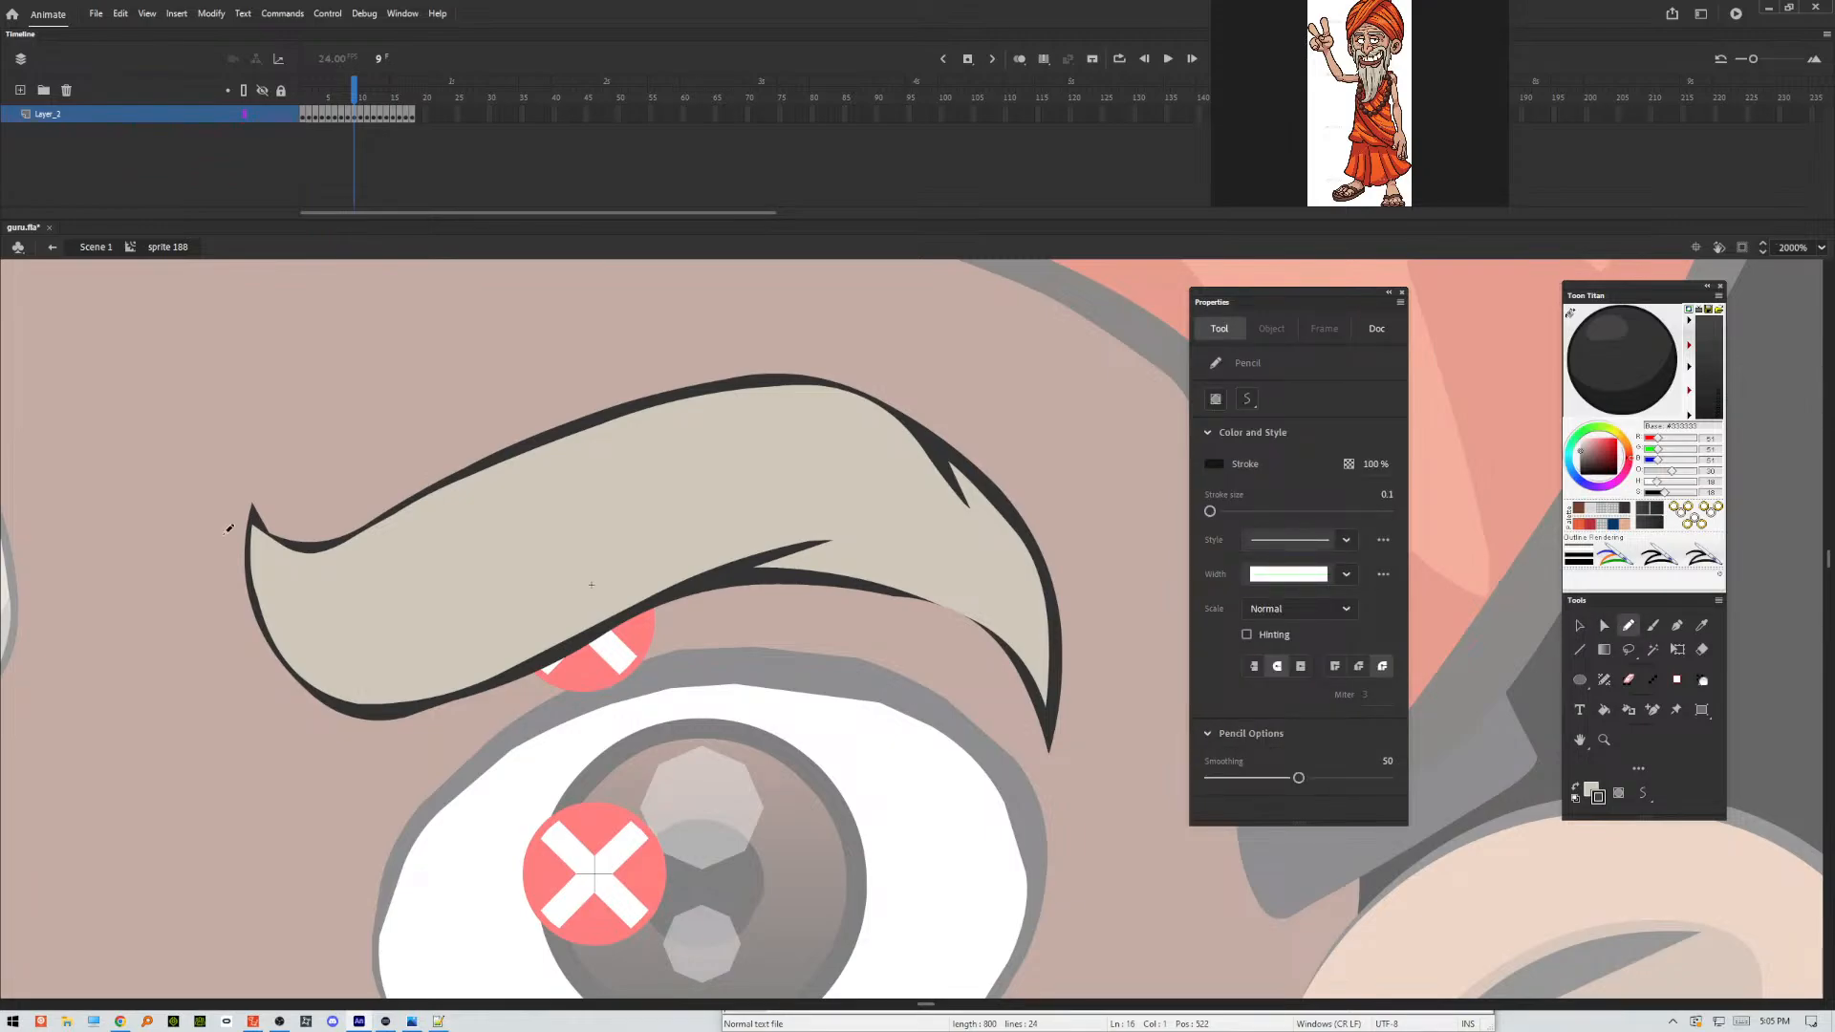
{"action": "mouse_move", "coordinate": [239, 475]}
{"action": "left_mouse_down"}
{"action": "mouse_move", "coordinate": [285, 629]}
{"action": "mouse_move", "coordinate": [487, 626]}
{"action": "mouse_move", "coordinate": [696, 538]}
{"action": "mouse_move", "coordinate": [820, 517]}
{"action": "mouse_move", "coordinate": [933, 552]}
{"action": "mouse_move", "coordinate": [846, 553]}
{"action": "mouse_move", "coordinate": [1003, 608]}
{"action": "mouse_move", "coordinate": [1019, 562]}
{"action": "mouse_move", "coordinate": [989, 556]}
{"action": "mouse_move", "coordinate": [920, 455]}
{"action": "mouse_move", "coordinate": [1064, 480]}
{"action": "mouse_move", "coordinate": [926, 786]}
{"action": "mouse_move", "coordinate": [306, 808]}
{"action": "mouse_move", "coordinate": [337, 368]}
{"action": "left_mouse_up"}
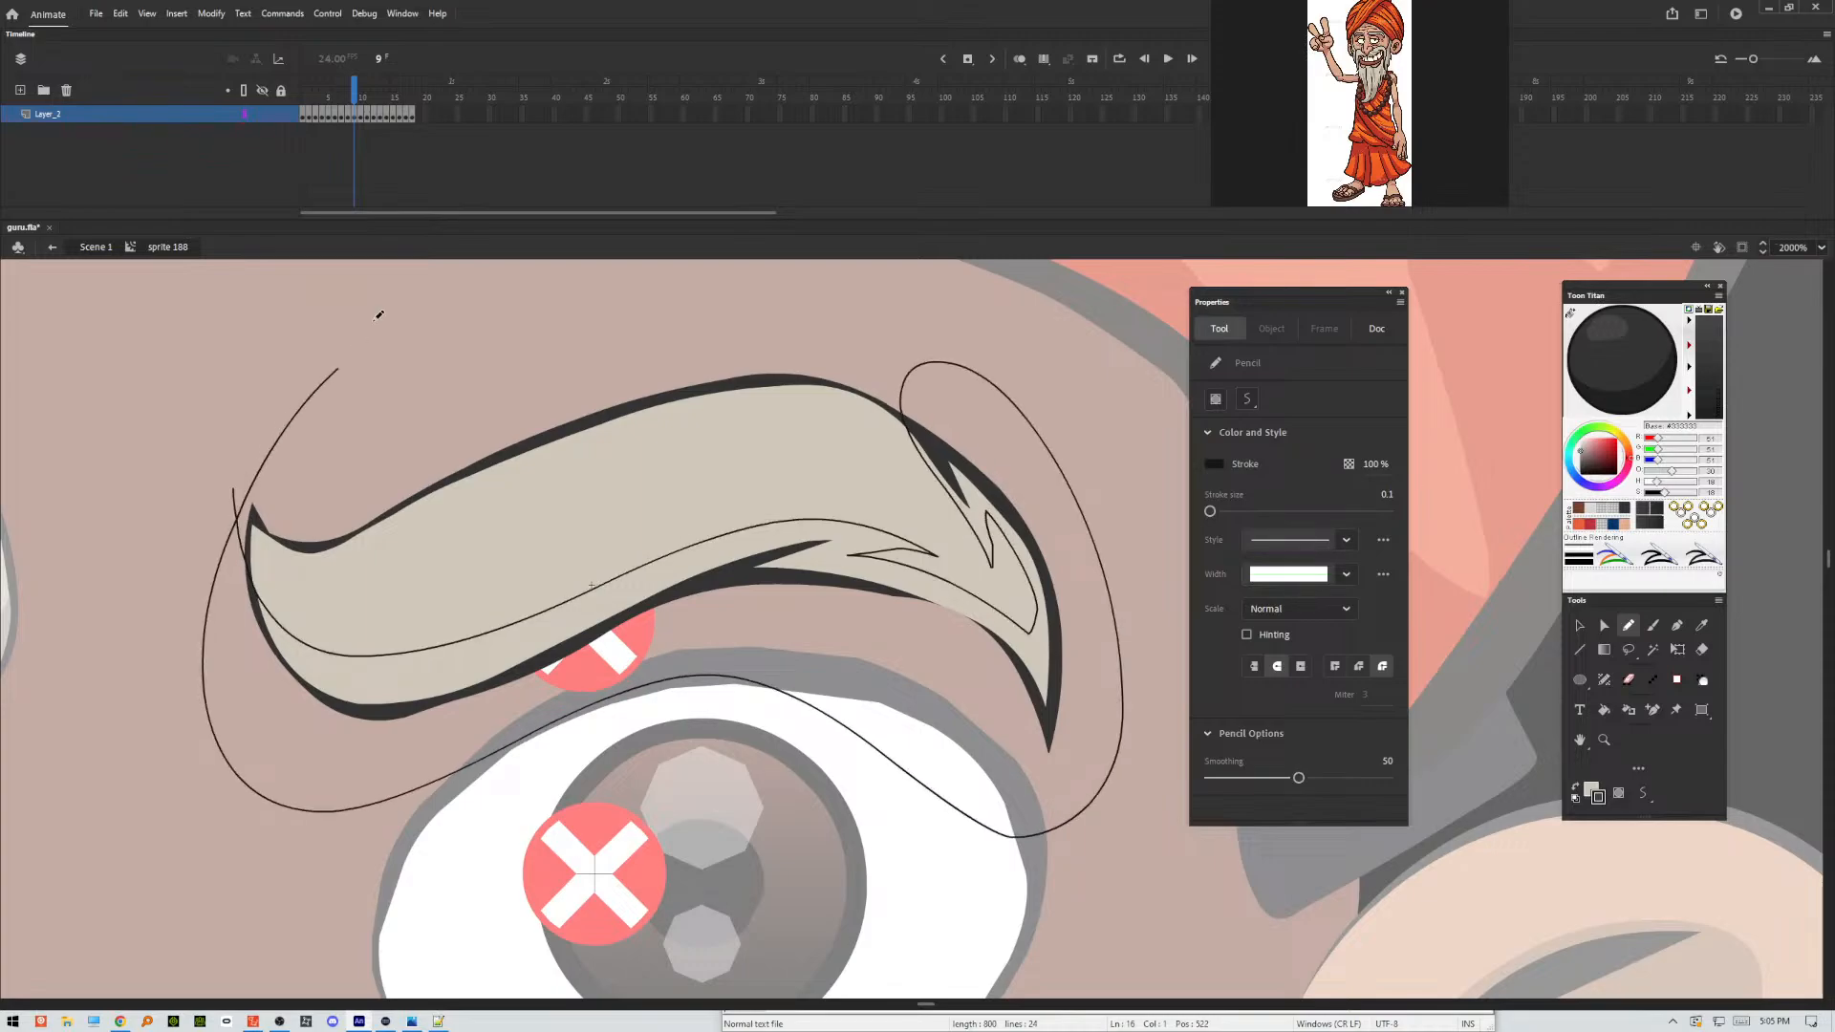
{"action": "key", "text": "v"}
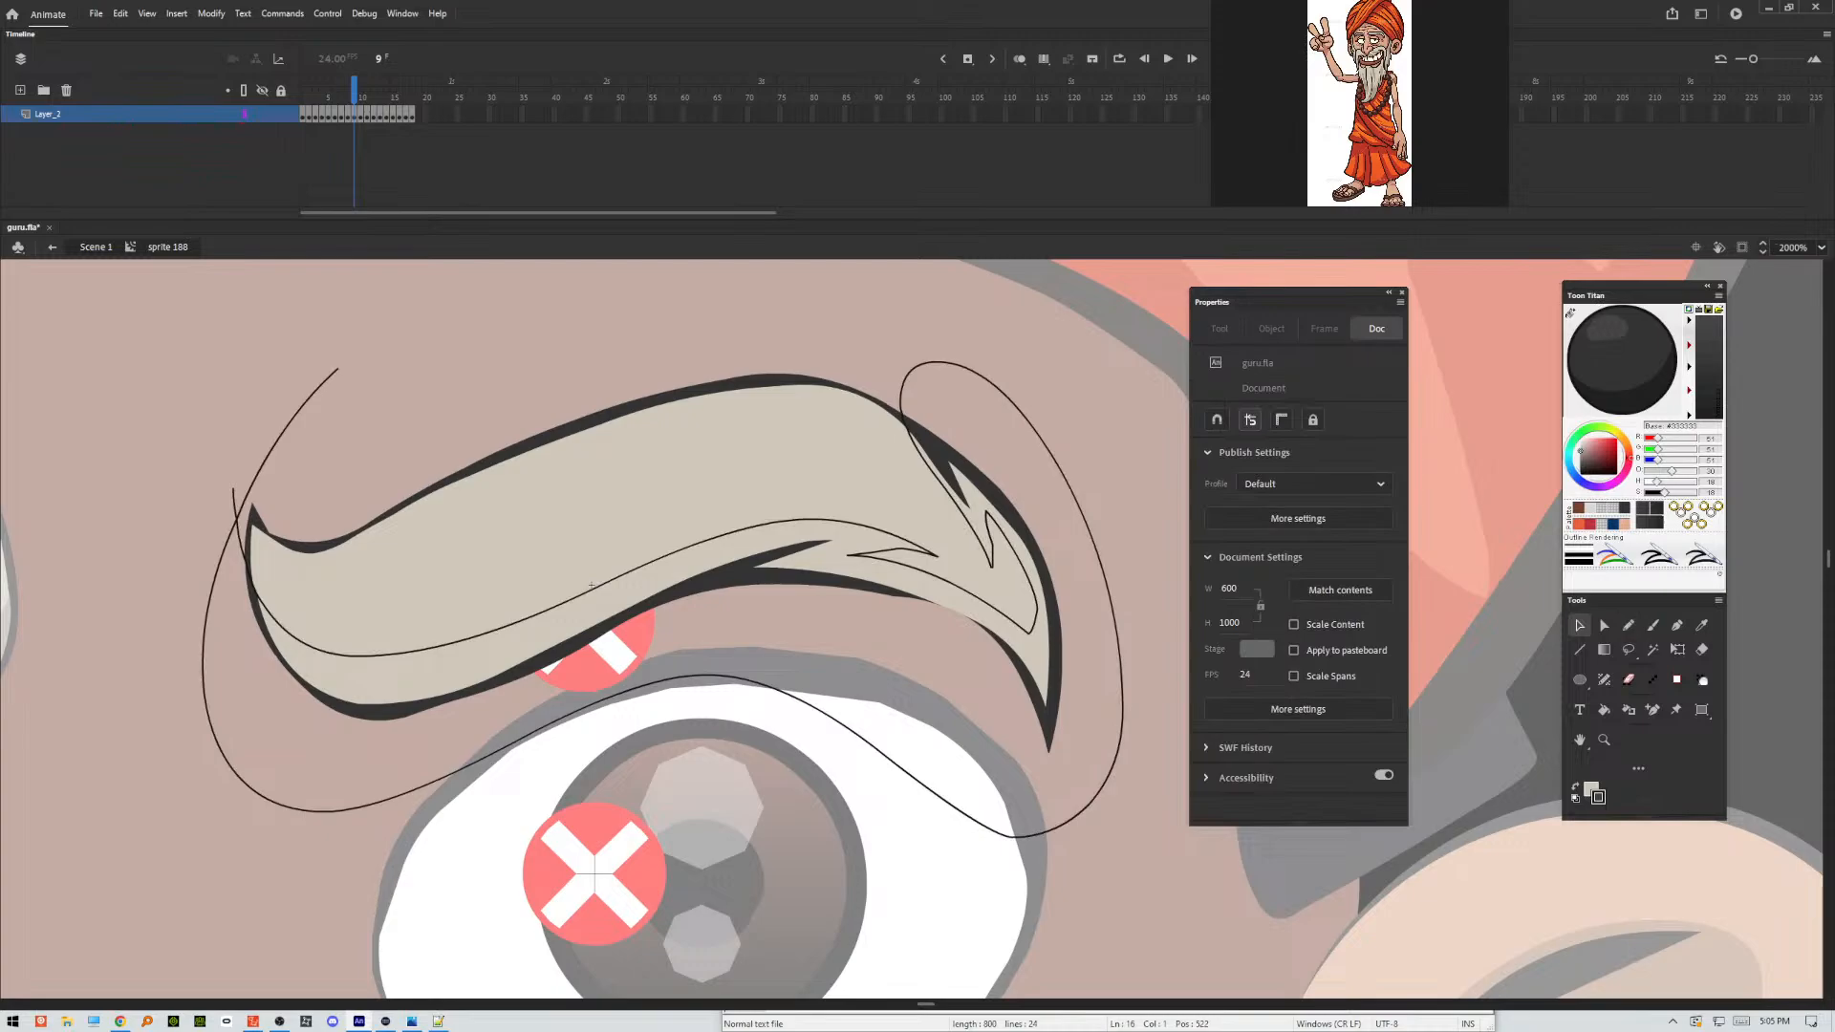
Apply Make Shadow to frame 9's lower eyebrow fill and outline areas, and delete the pencil guide stroke.
{"action": "left_click", "coordinate": [563, 637]}
{"action": "left_click", "coordinate": [588, 648]}
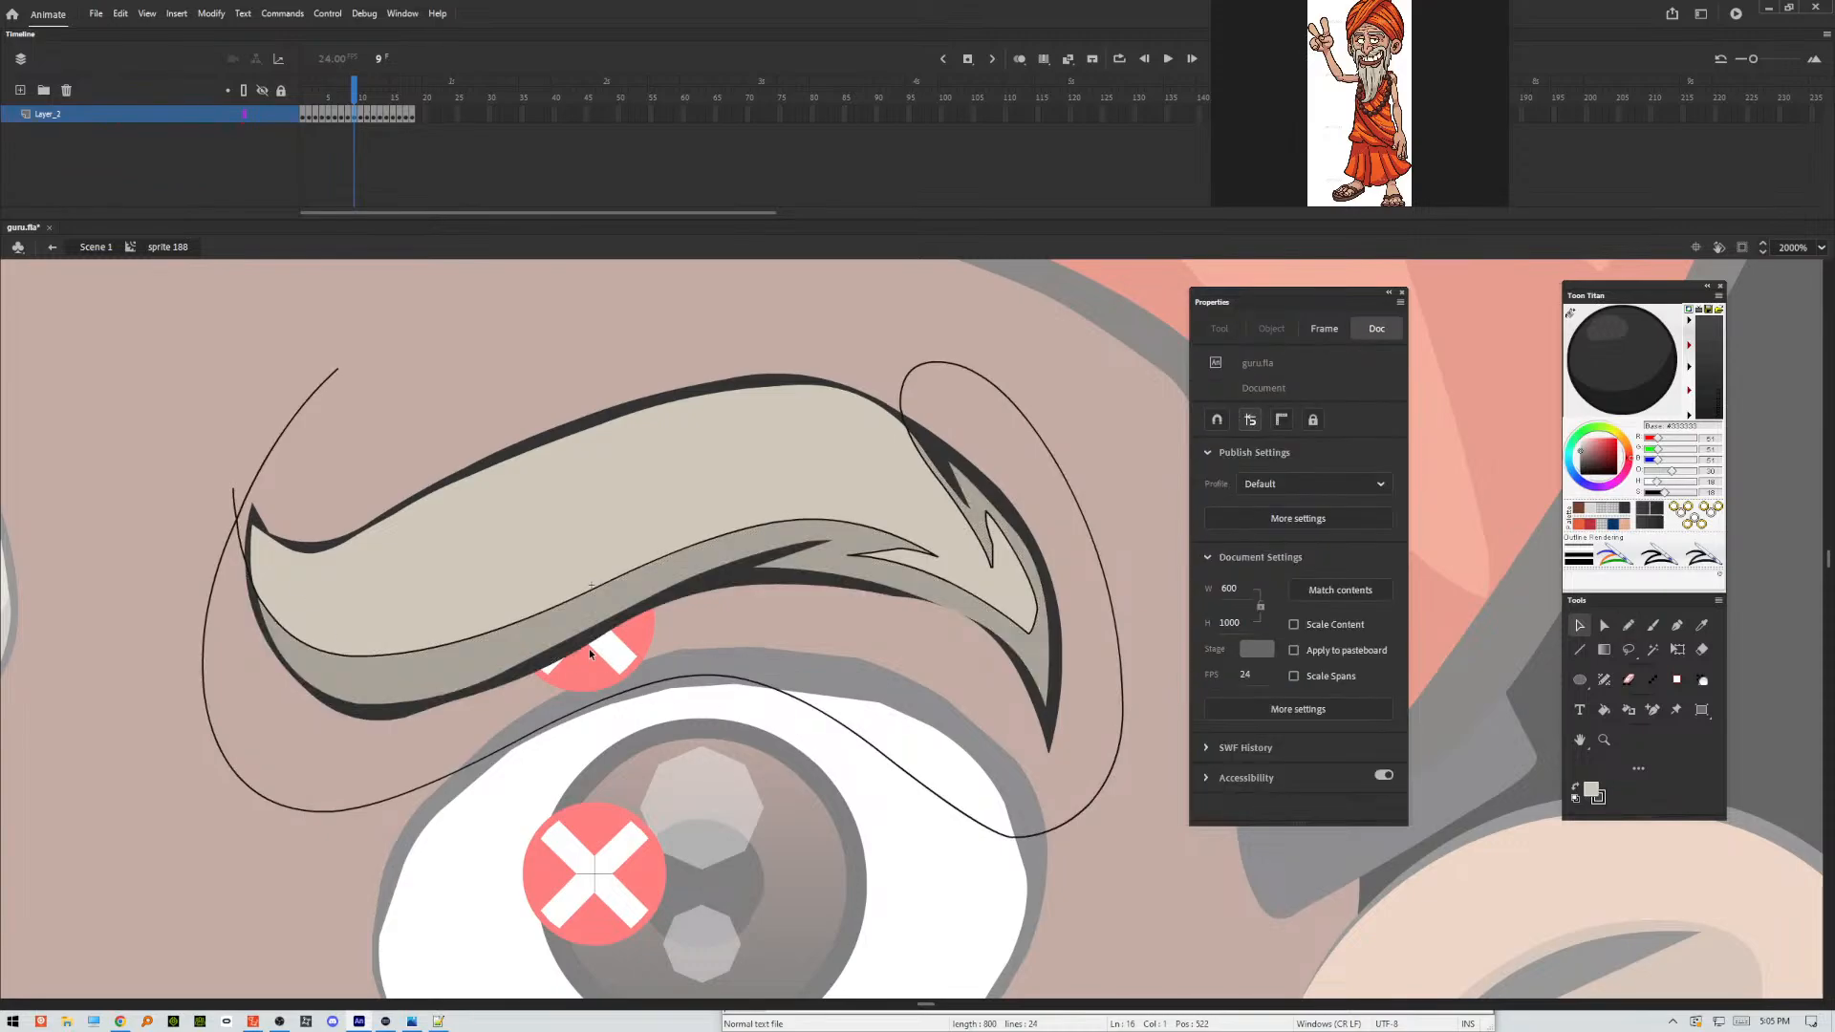
{"action": "left_click", "coordinate": [556, 726]}
{"action": "key", "text": "Delete"}
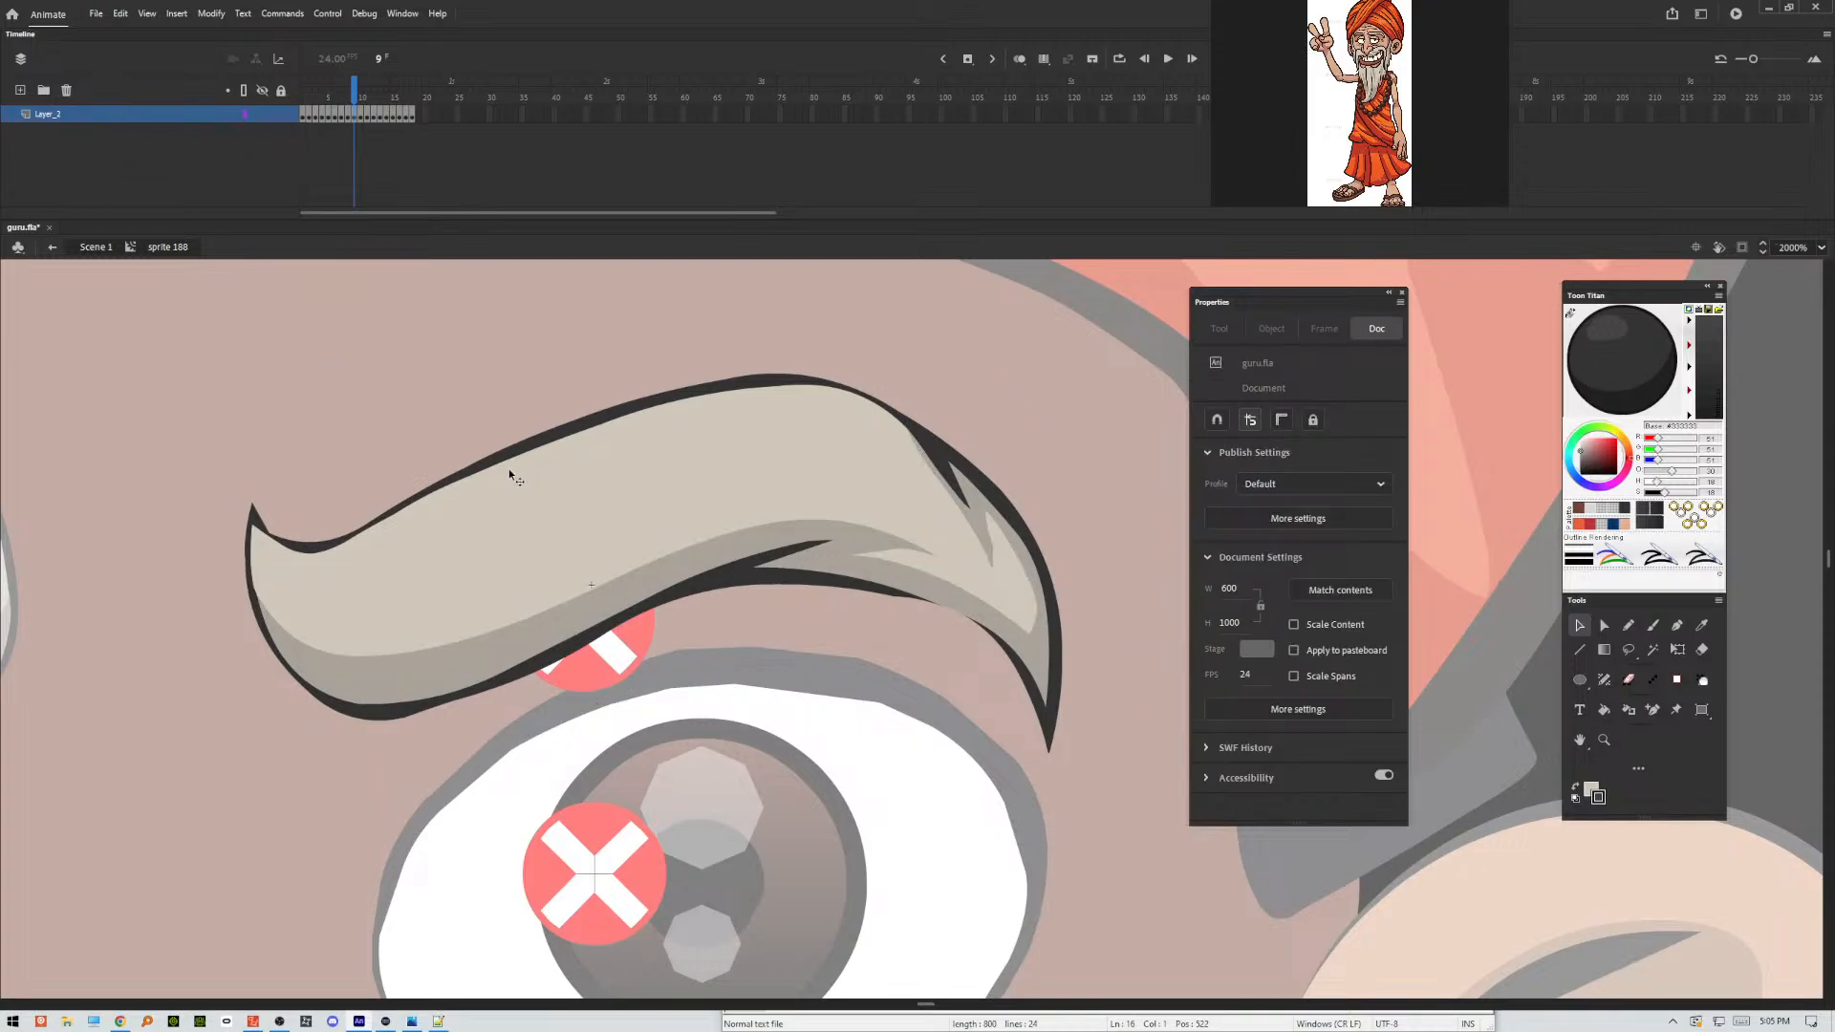
Outline the eyebrow's shading areas in frame 10 with a freehand Pencil stroke along the underside, notched at the fold and outer tip, closing below.
{"action": "key", "text": "."}
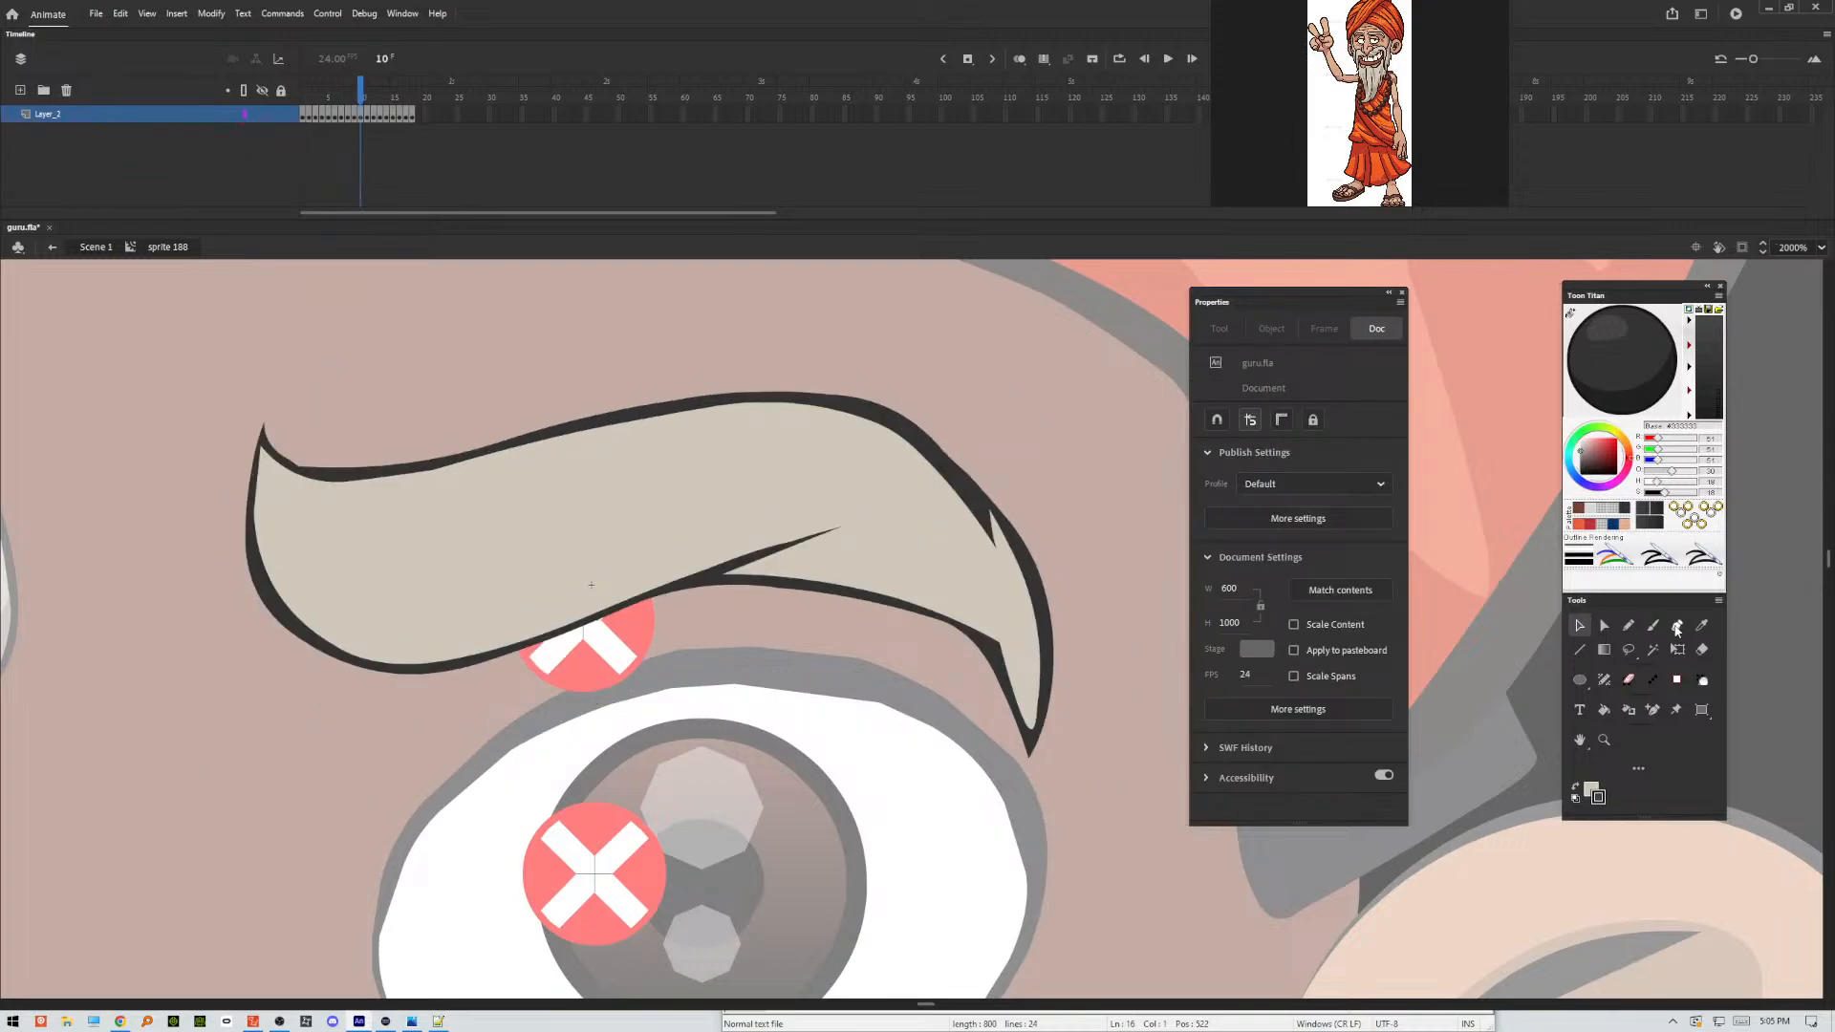
{"action": "left_click", "coordinate": [1628, 626]}
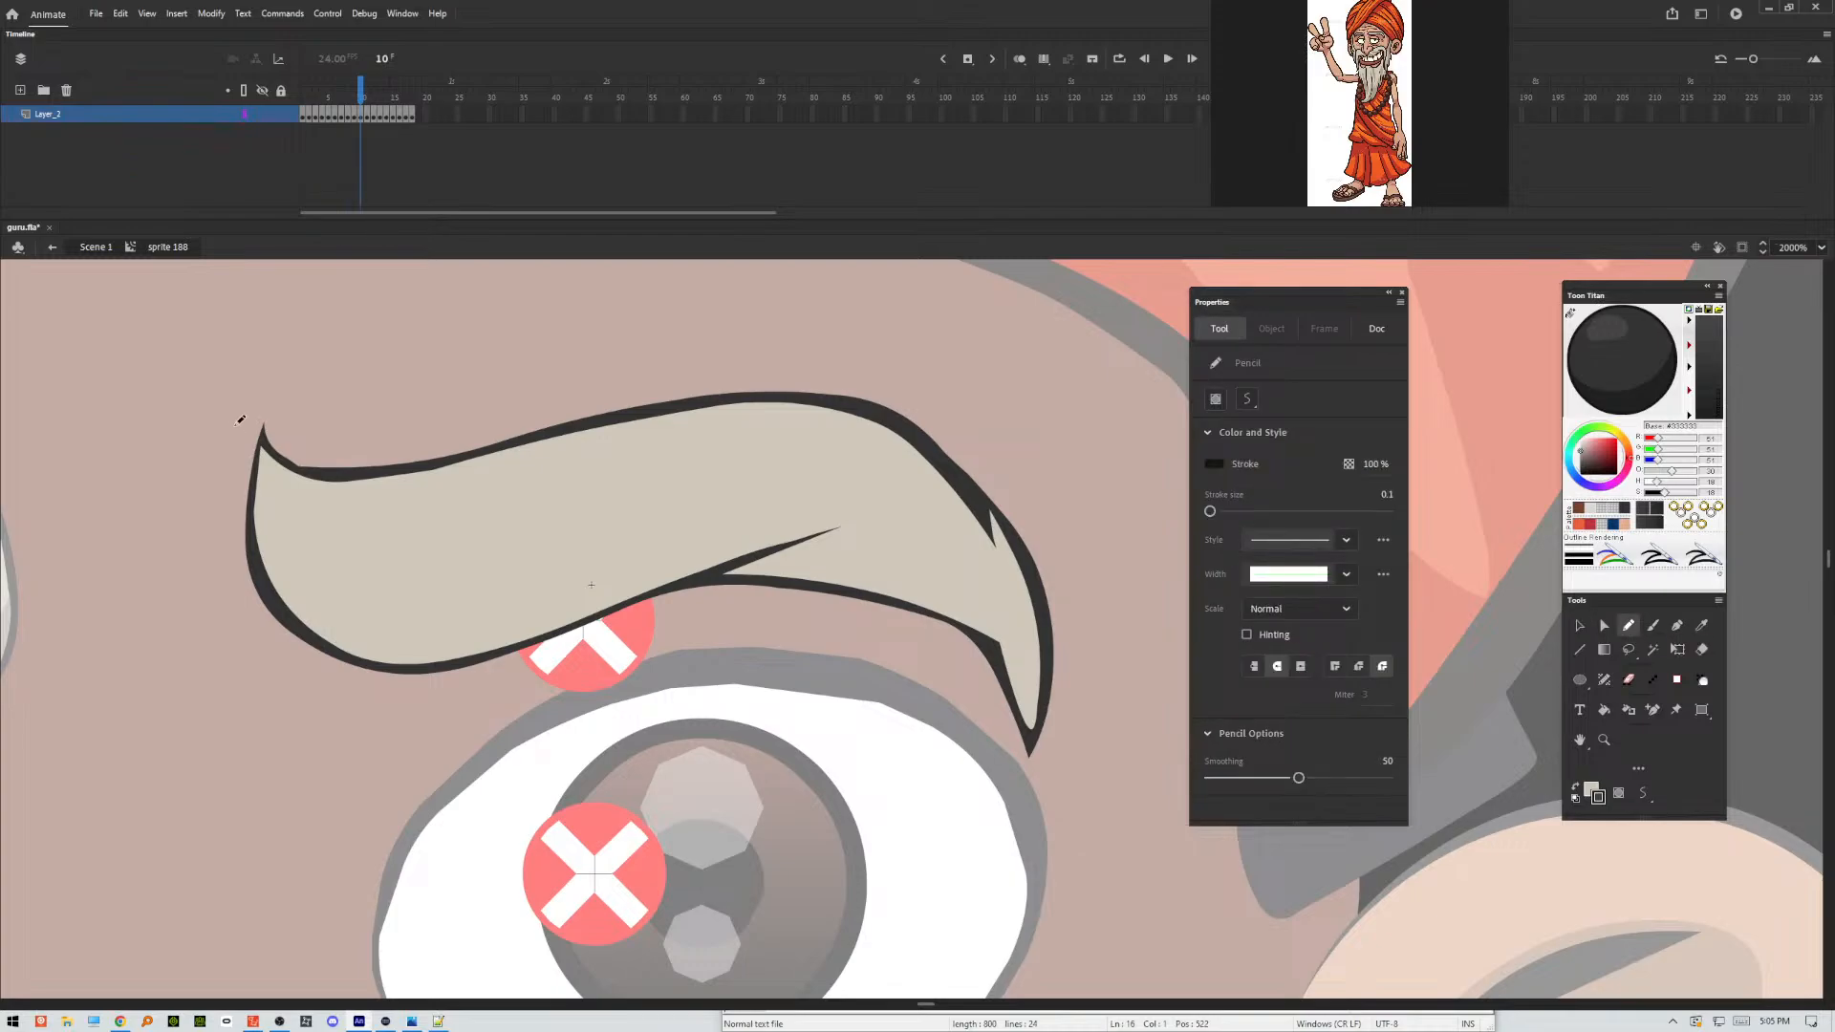
{"action": "mouse_move", "coordinate": [236, 407]}
{"action": "left_mouse_down"}
{"action": "mouse_move", "coordinate": [241, 491]}
{"action": "mouse_move", "coordinate": [369, 592]}
{"action": "mouse_move", "coordinate": [574, 573]}
{"action": "mouse_move", "coordinate": [757, 506]}
{"action": "mouse_move", "coordinate": [889, 514]}
{"action": "mouse_move", "coordinate": [880, 557]}
{"action": "mouse_move", "coordinate": [1004, 621]}
{"action": "mouse_move", "coordinate": [1032, 612]}
{"action": "mouse_move", "coordinate": [1002, 573]}
{"action": "mouse_move", "coordinate": [988, 453]}
{"action": "mouse_move", "coordinate": [1029, 831]}
{"action": "mouse_move", "coordinate": [268, 790]}
{"action": "mouse_move", "coordinate": [326, 344]}
{"action": "left_mouse_up"}
Apply Make Shadow to frame 10's lower eyebrow fill and outline areas, and delete the pencil guide stroke.
{"action": "key", "text": "v"}
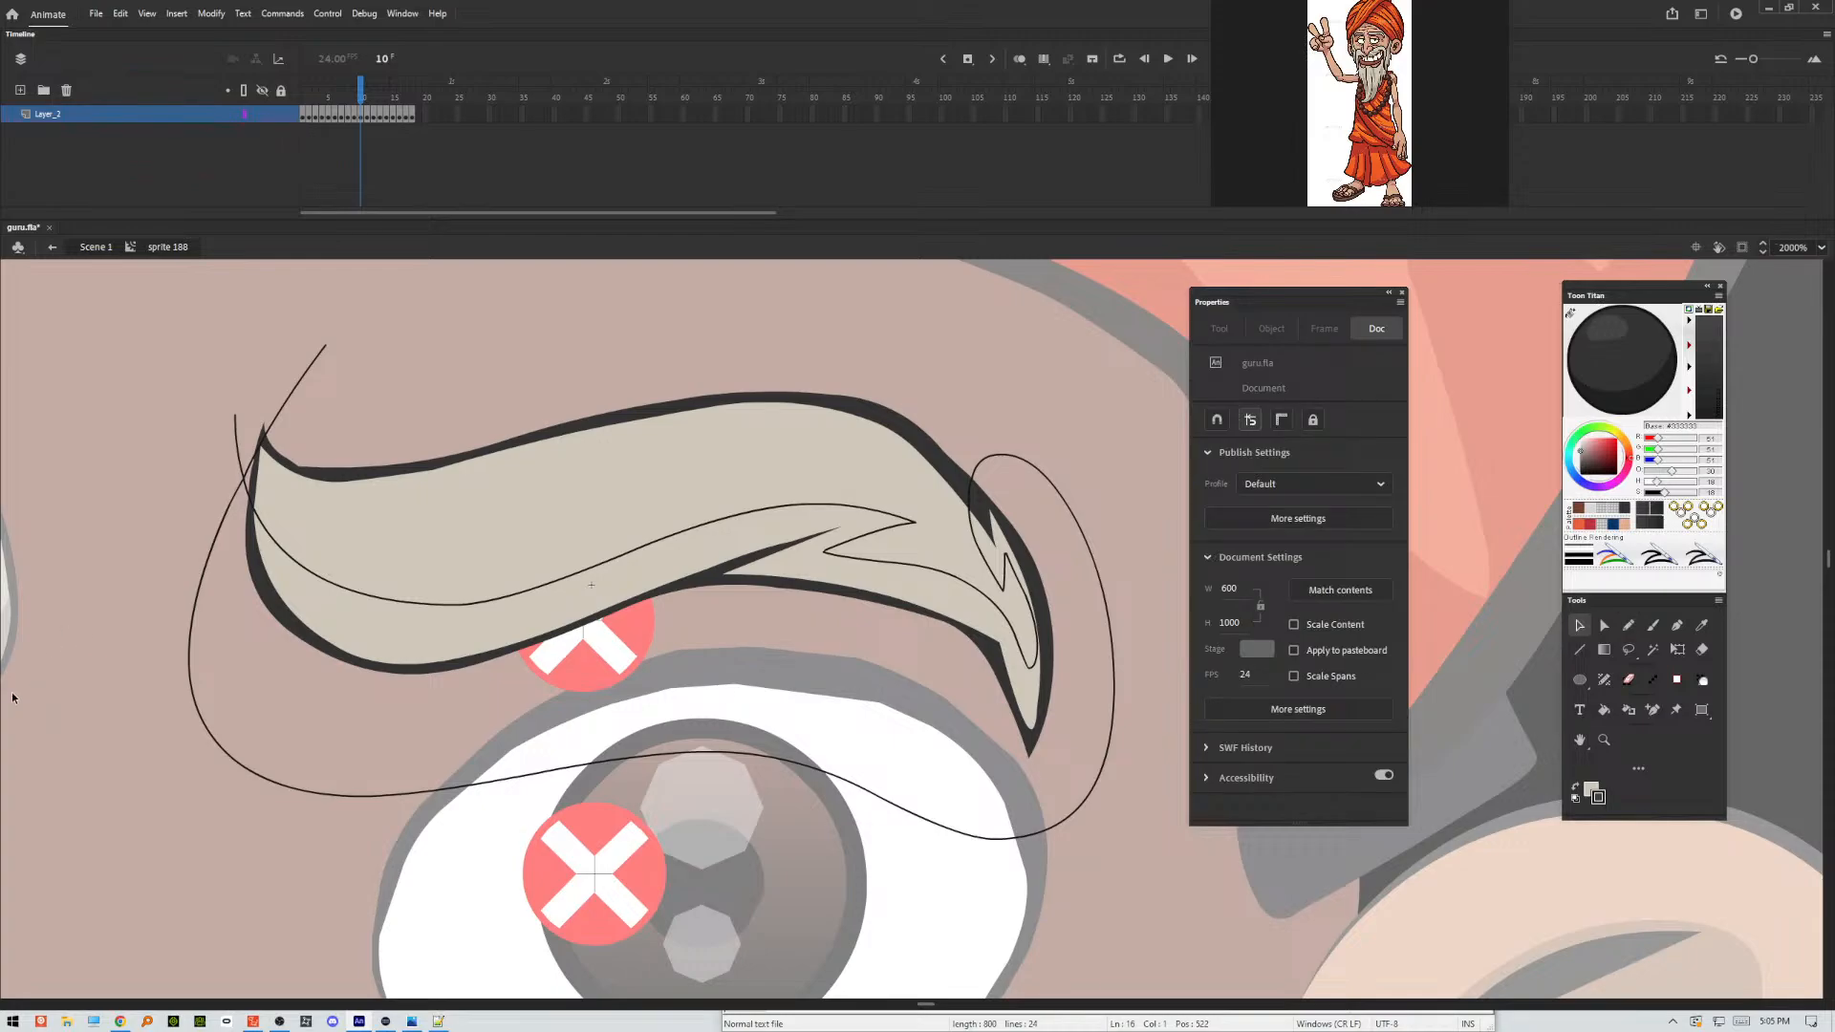
{"action": "left_click", "coordinate": [300, 629]}
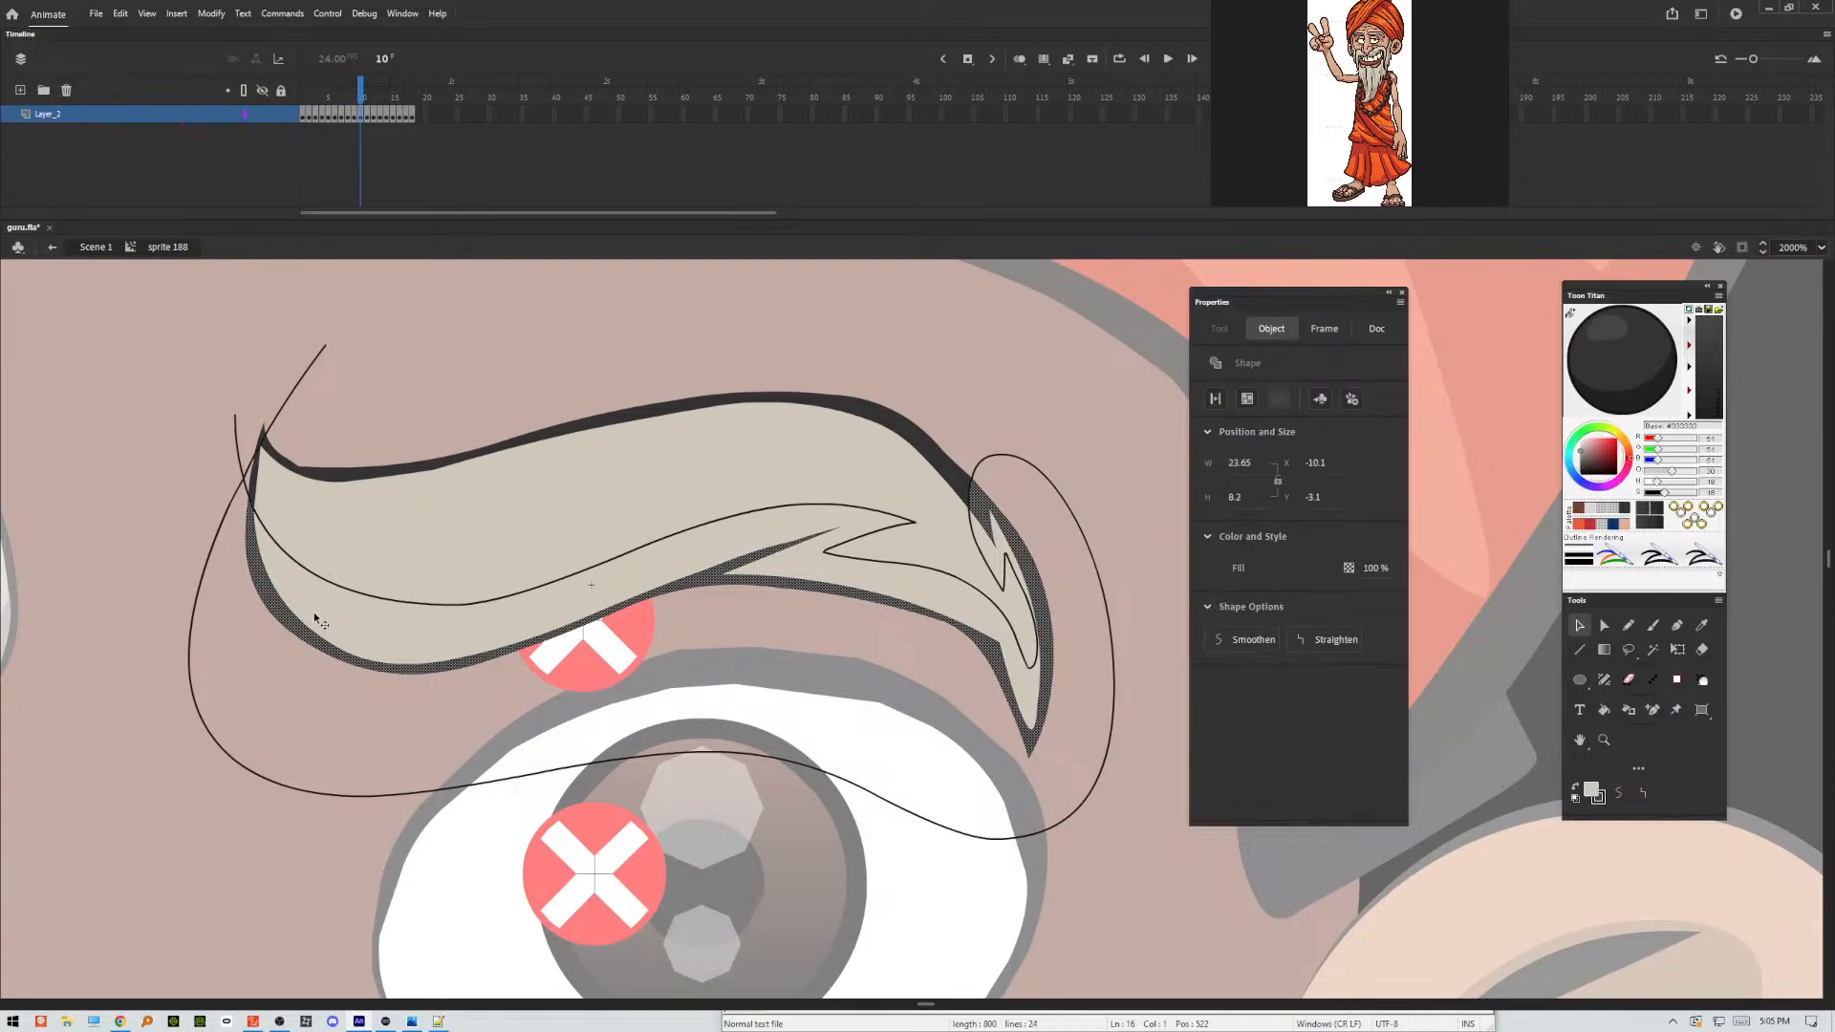
{"action": "double_click", "coordinate": [244, 478]}
{"action": "key", "text": "Delete"}
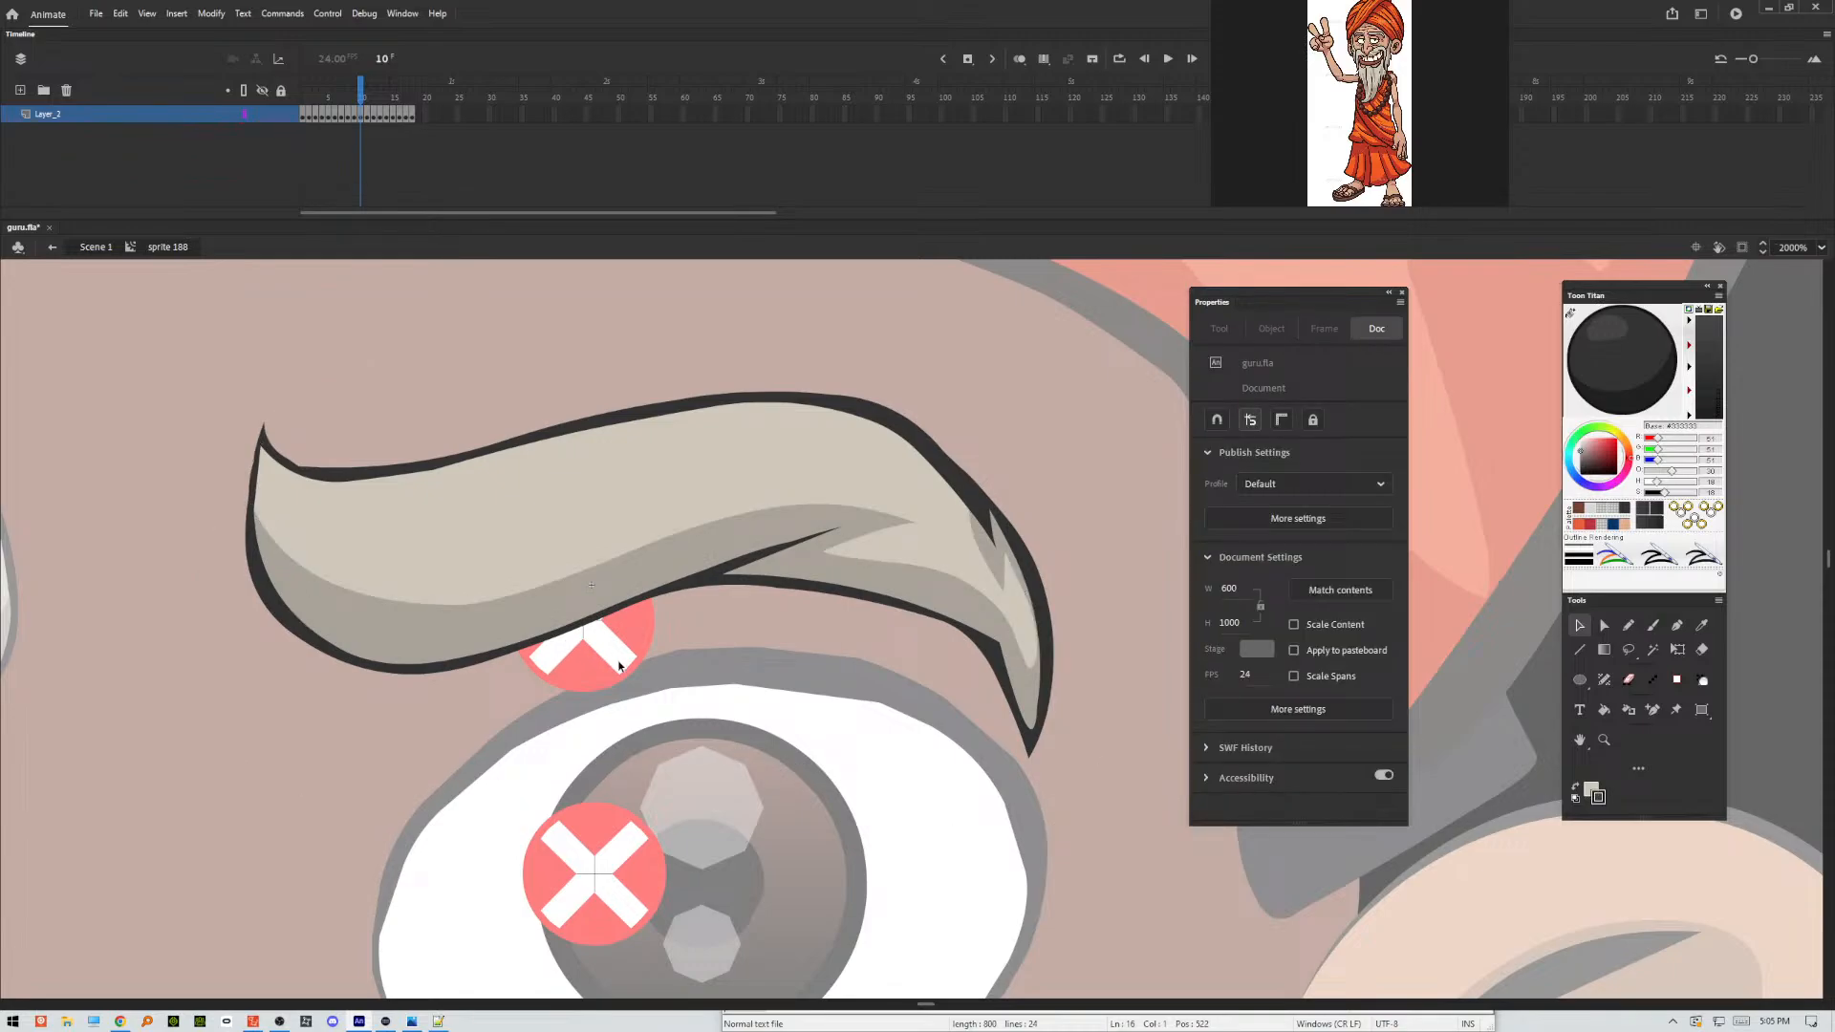
Outline the eyebrow's shading areas in frame 11 with a freehand Pencil stroke along the underside, spiked at the outer end and looping over the top edge.
{"action": "key", "text": "period"}
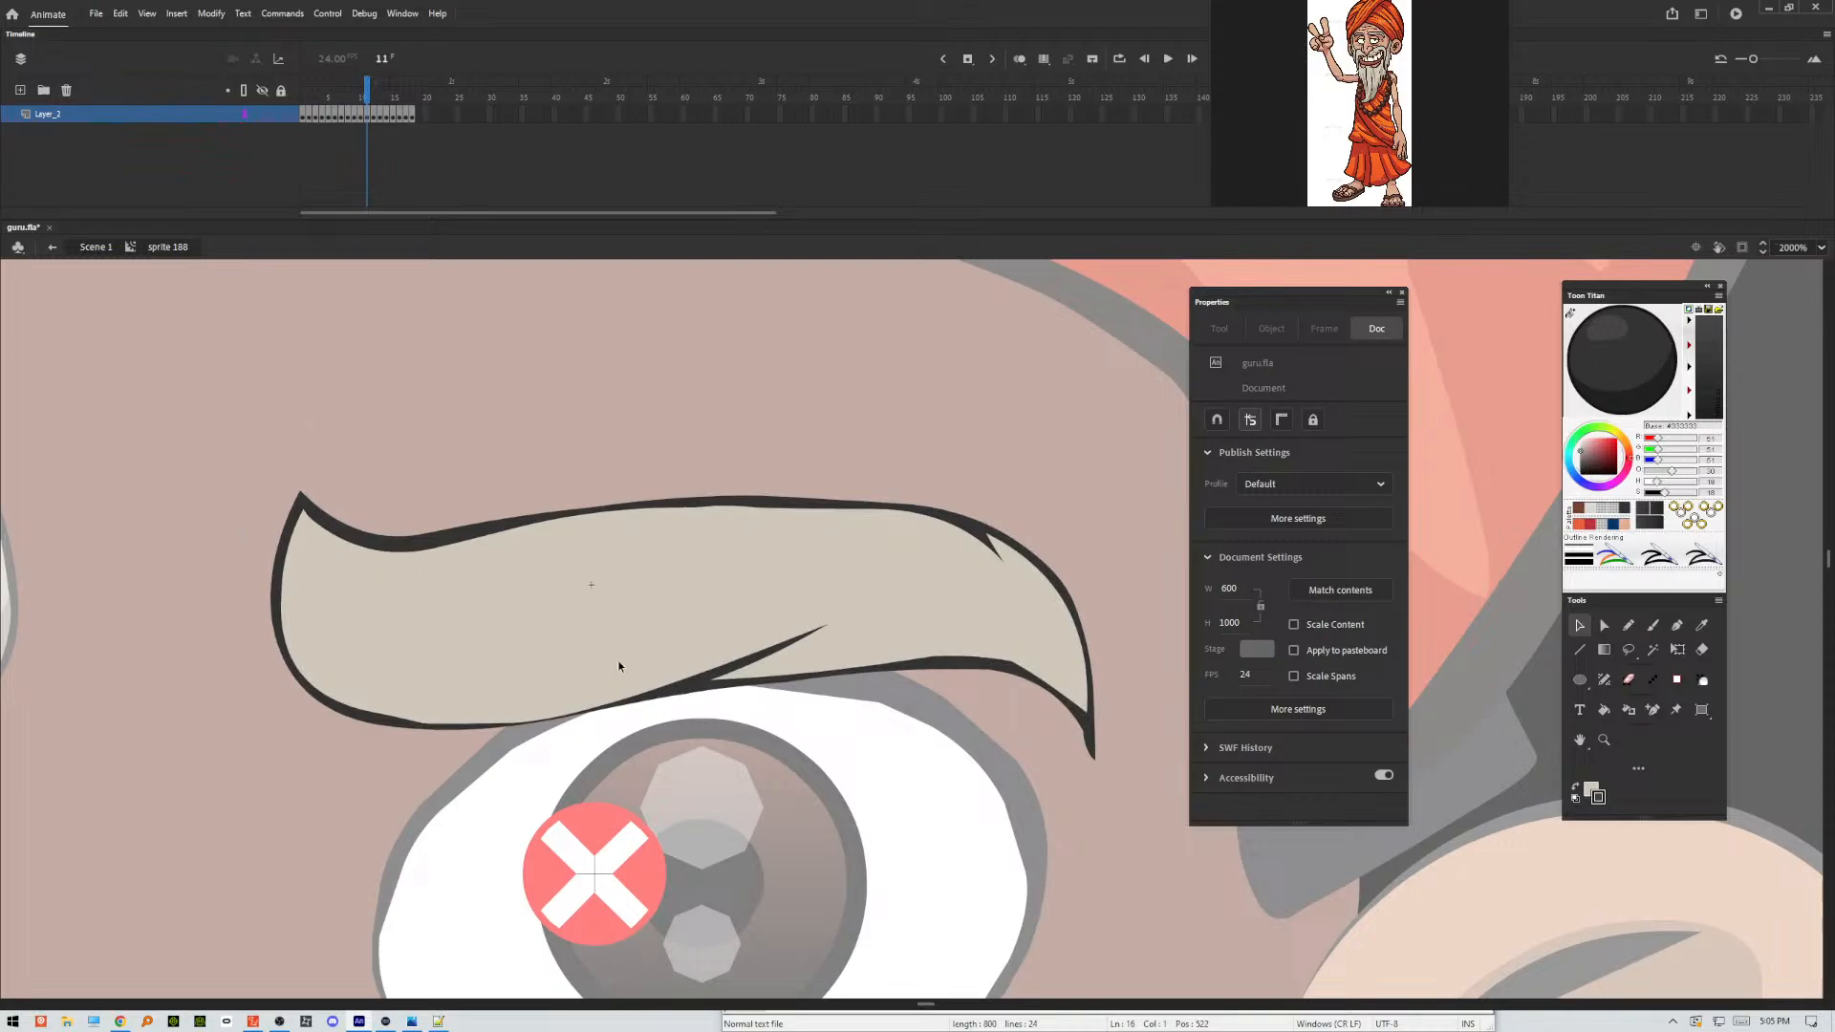
{"action": "left_click", "coordinate": [1629, 625]}
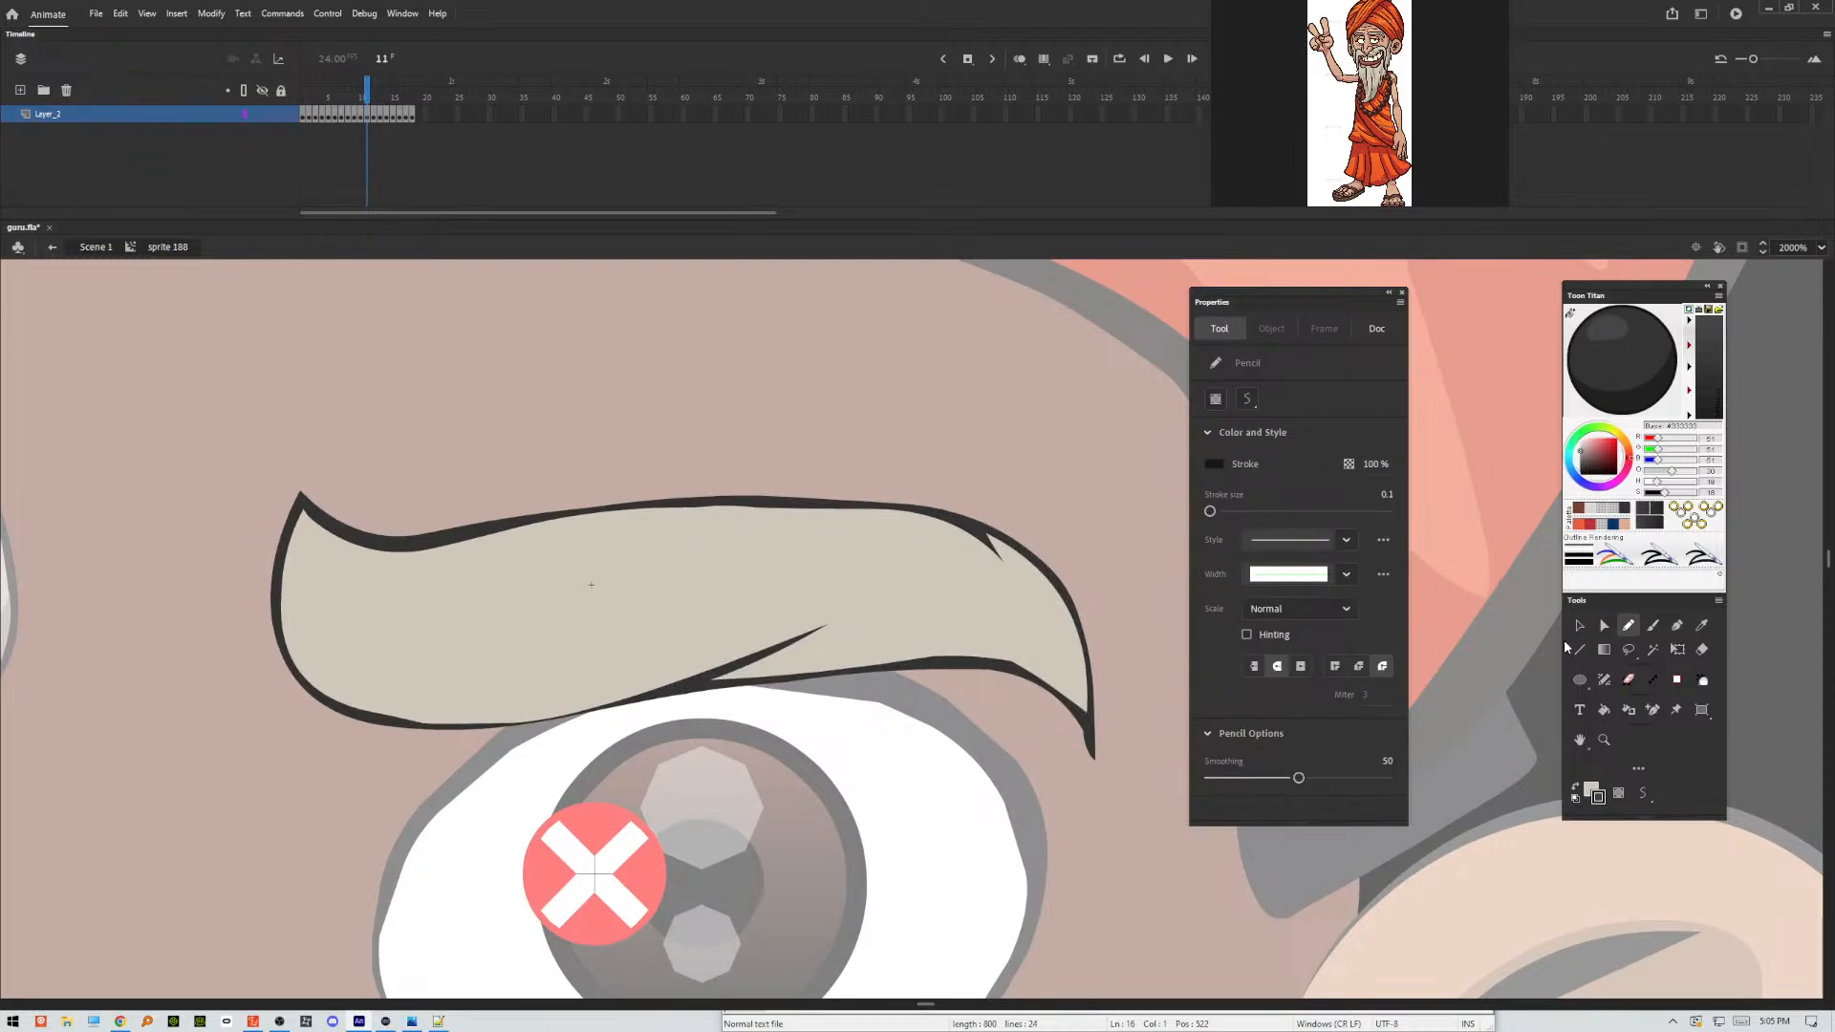
{"action": "mouse_move", "coordinate": [269, 468]}
{"action": "left_mouse_down"}
{"action": "mouse_move", "coordinate": [304, 651]}
{"action": "mouse_move", "coordinate": [373, 684]}
{"action": "mouse_move", "coordinate": [596, 661]}
{"action": "mouse_move", "coordinate": [804, 595]}
{"action": "mouse_move", "coordinate": [937, 610]}
{"action": "mouse_move", "coordinate": [825, 648]}
{"action": "mouse_move", "coordinate": [1019, 640]}
{"action": "mouse_move", "coordinate": [1061, 668]}
{"action": "mouse_move", "coordinate": [1016, 582]}
{"action": "mouse_move", "coordinate": [1013, 622]}
{"action": "mouse_move", "coordinate": [1002, 587]}
{"action": "mouse_move", "coordinate": [847, 486]}
{"action": "mouse_move", "coordinate": [1021, 473]}
{"action": "mouse_move", "coordinate": [1159, 707]}
{"action": "mouse_move", "coordinate": [970, 887]}
{"action": "mouse_move", "coordinate": [518, 887]}
{"action": "mouse_move", "coordinate": [231, 728]}
{"action": "mouse_move", "coordinate": [308, 438]}
{"action": "left_mouse_up"}
Apply Make Shadow to frame 11's lower eyebrow fill and outline areas, and delete the pencil guide stroke.
{"action": "key", "text": "v"}
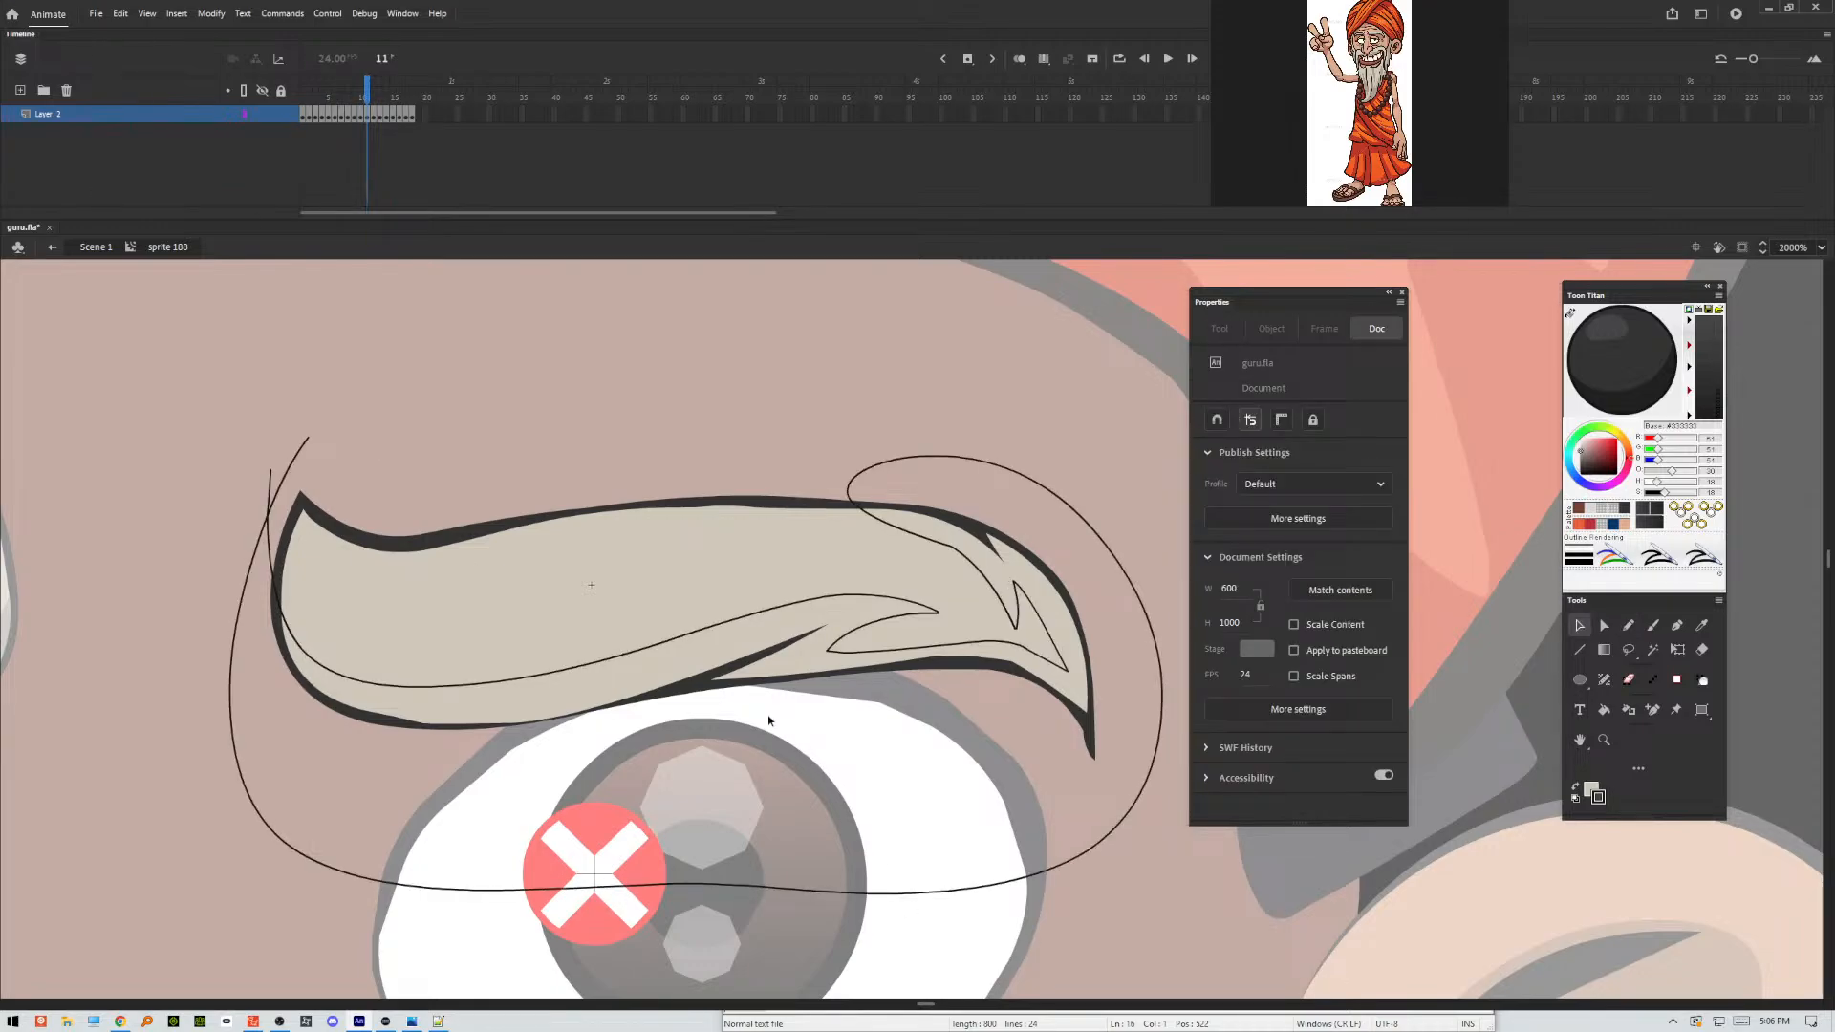
{"action": "left_click", "coordinate": [706, 678]}
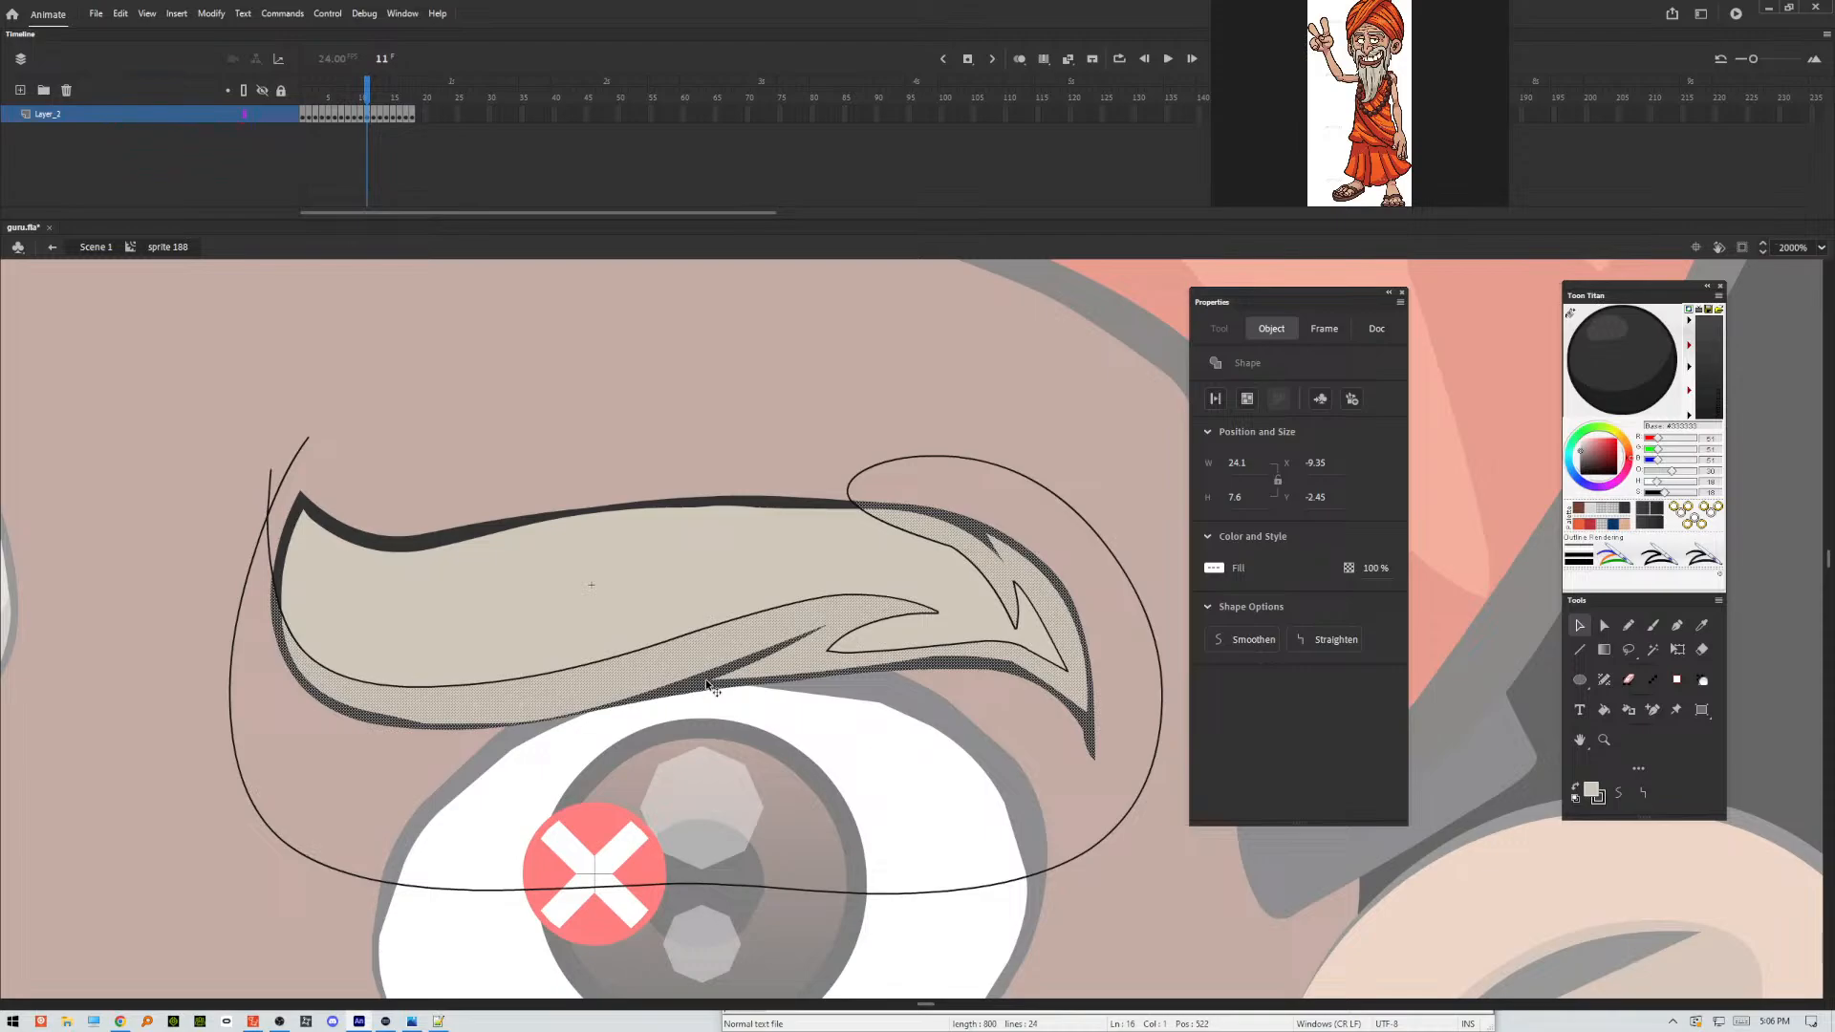
{"action": "left_click", "coordinate": [725, 715]}
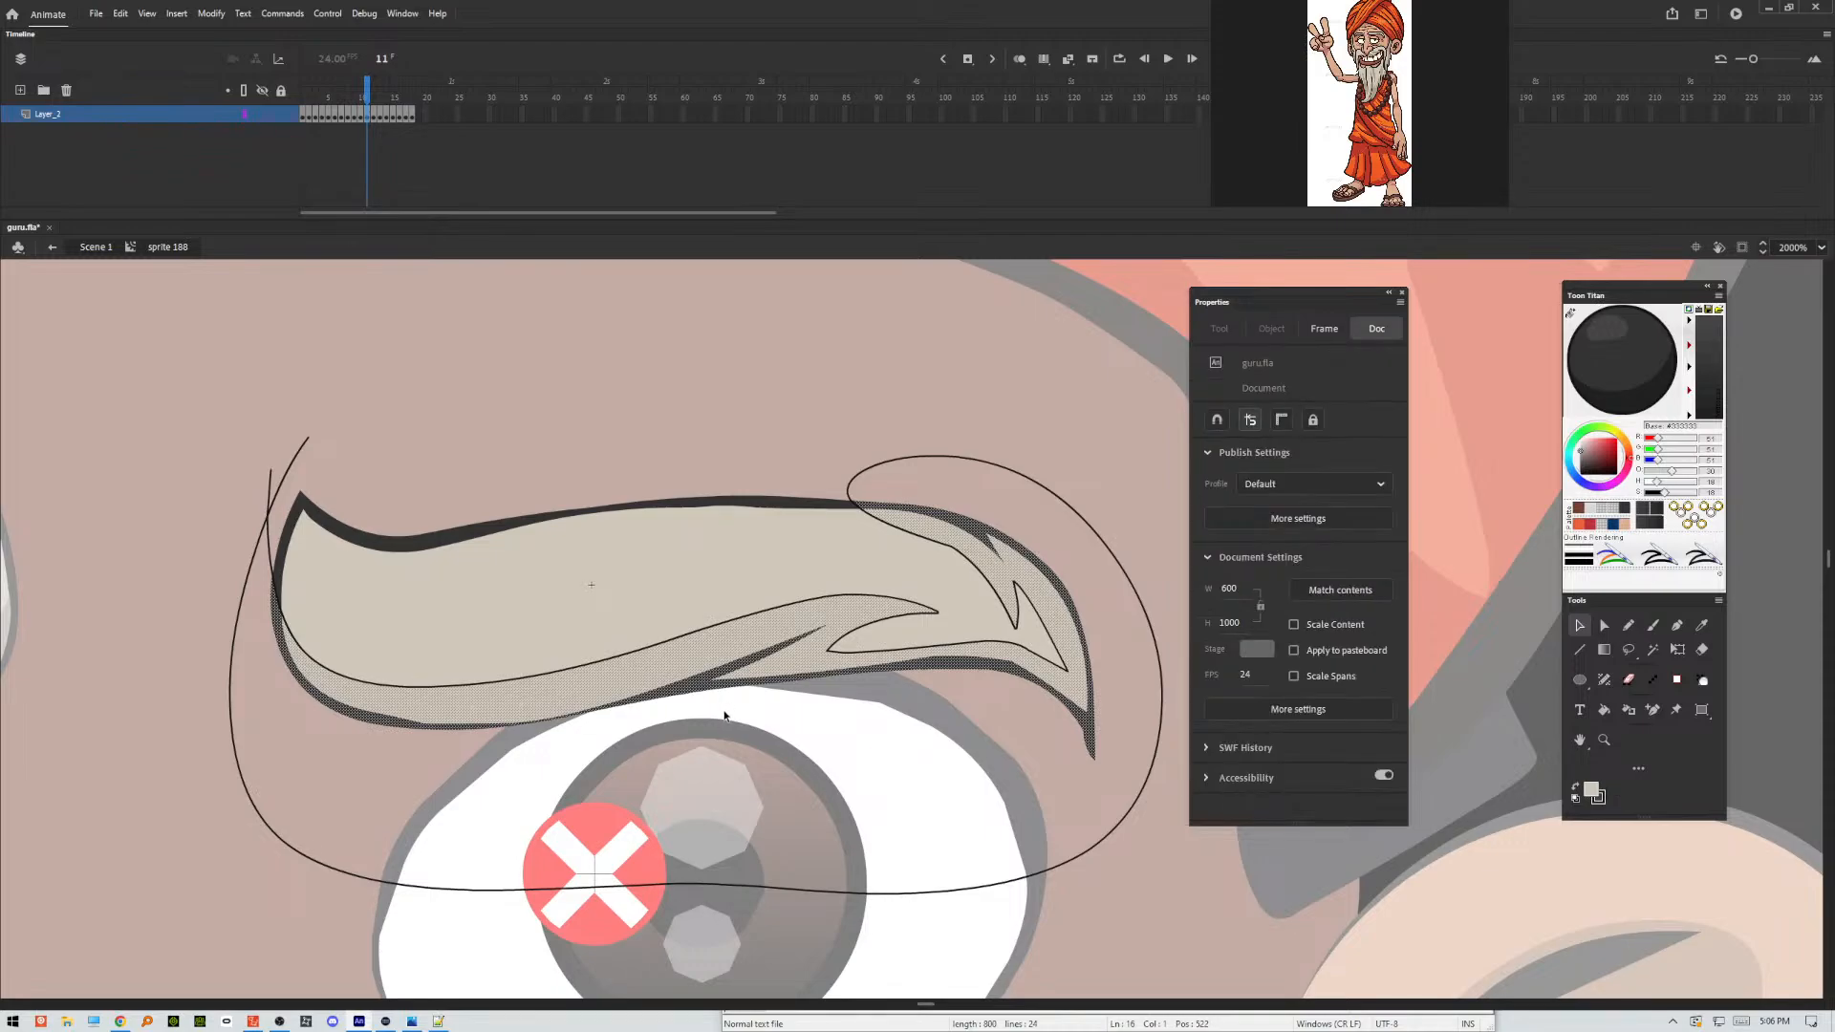
{"action": "left_click", "coordinate": [272, 527]}
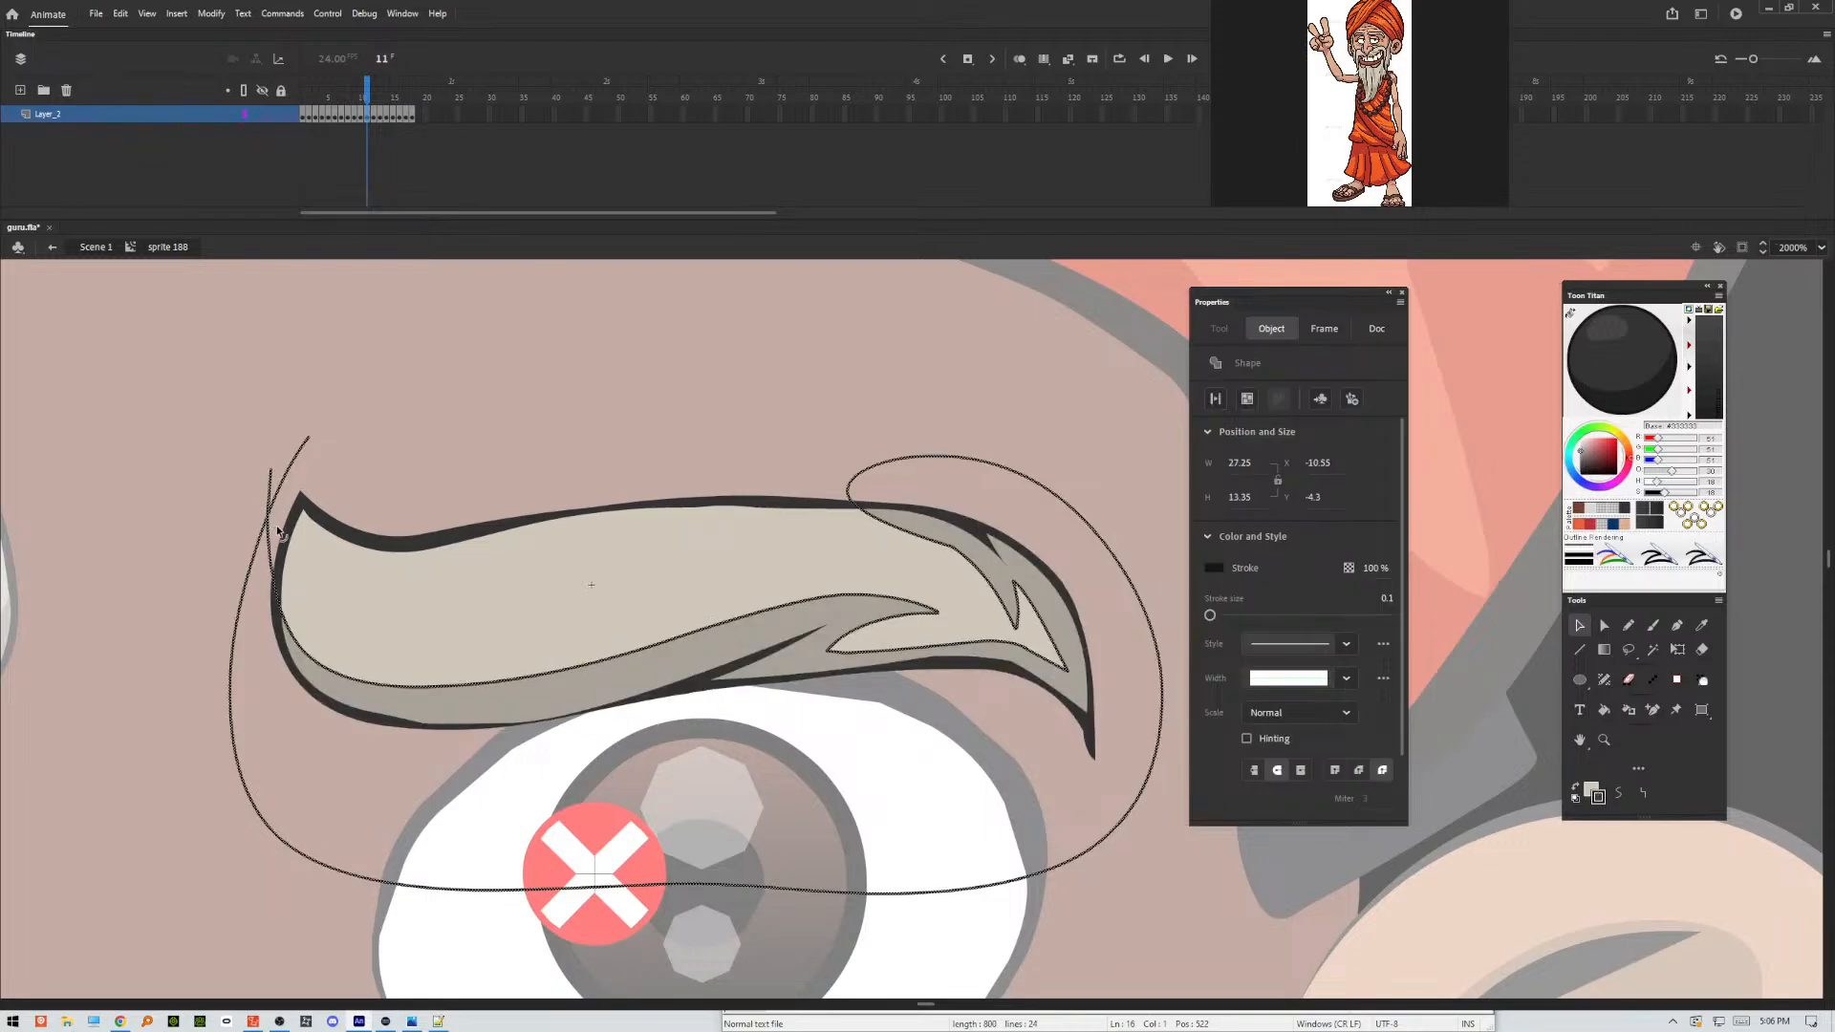
{"action": "key", "text": "Delete"}
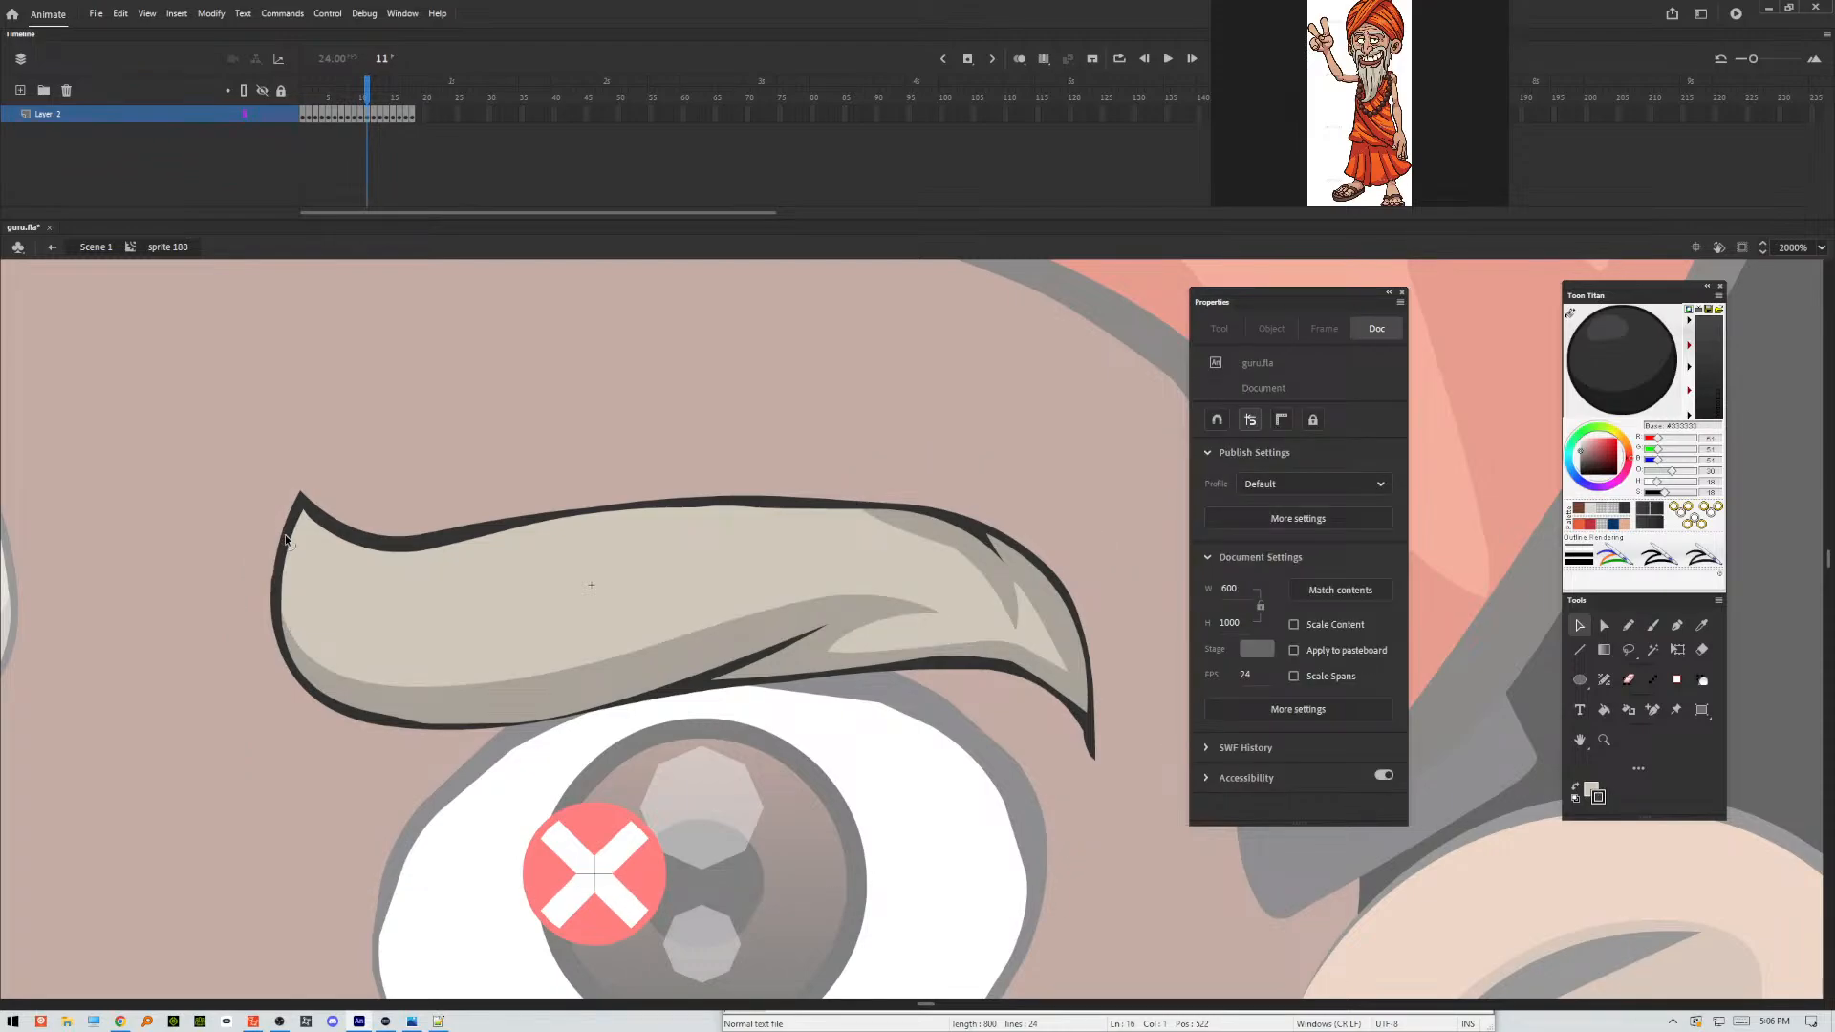
Outline the eyebrow's shading areas in frame 12 with a freehand Pencil stroke, notched above the lower fold and below the upper hair notch.
{"action": "key", "text": "period"}
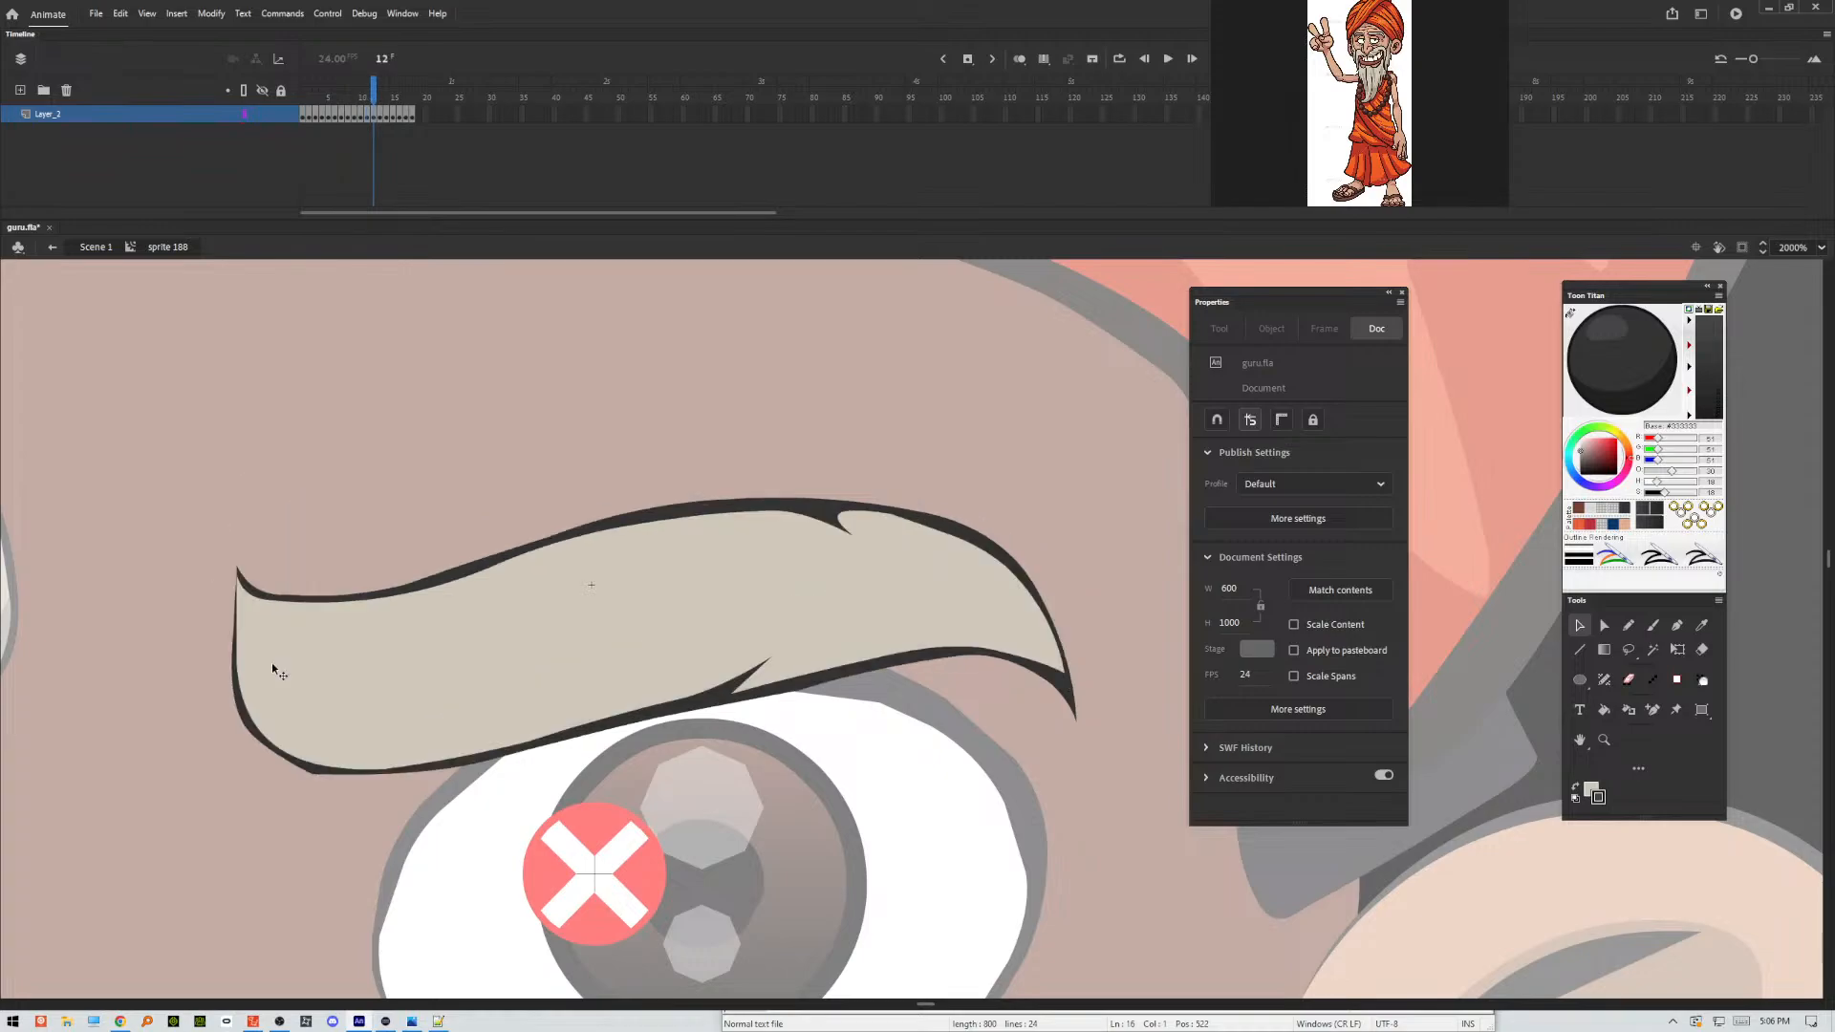
{"action": "left_click", "coordinate": [1628, 626]}
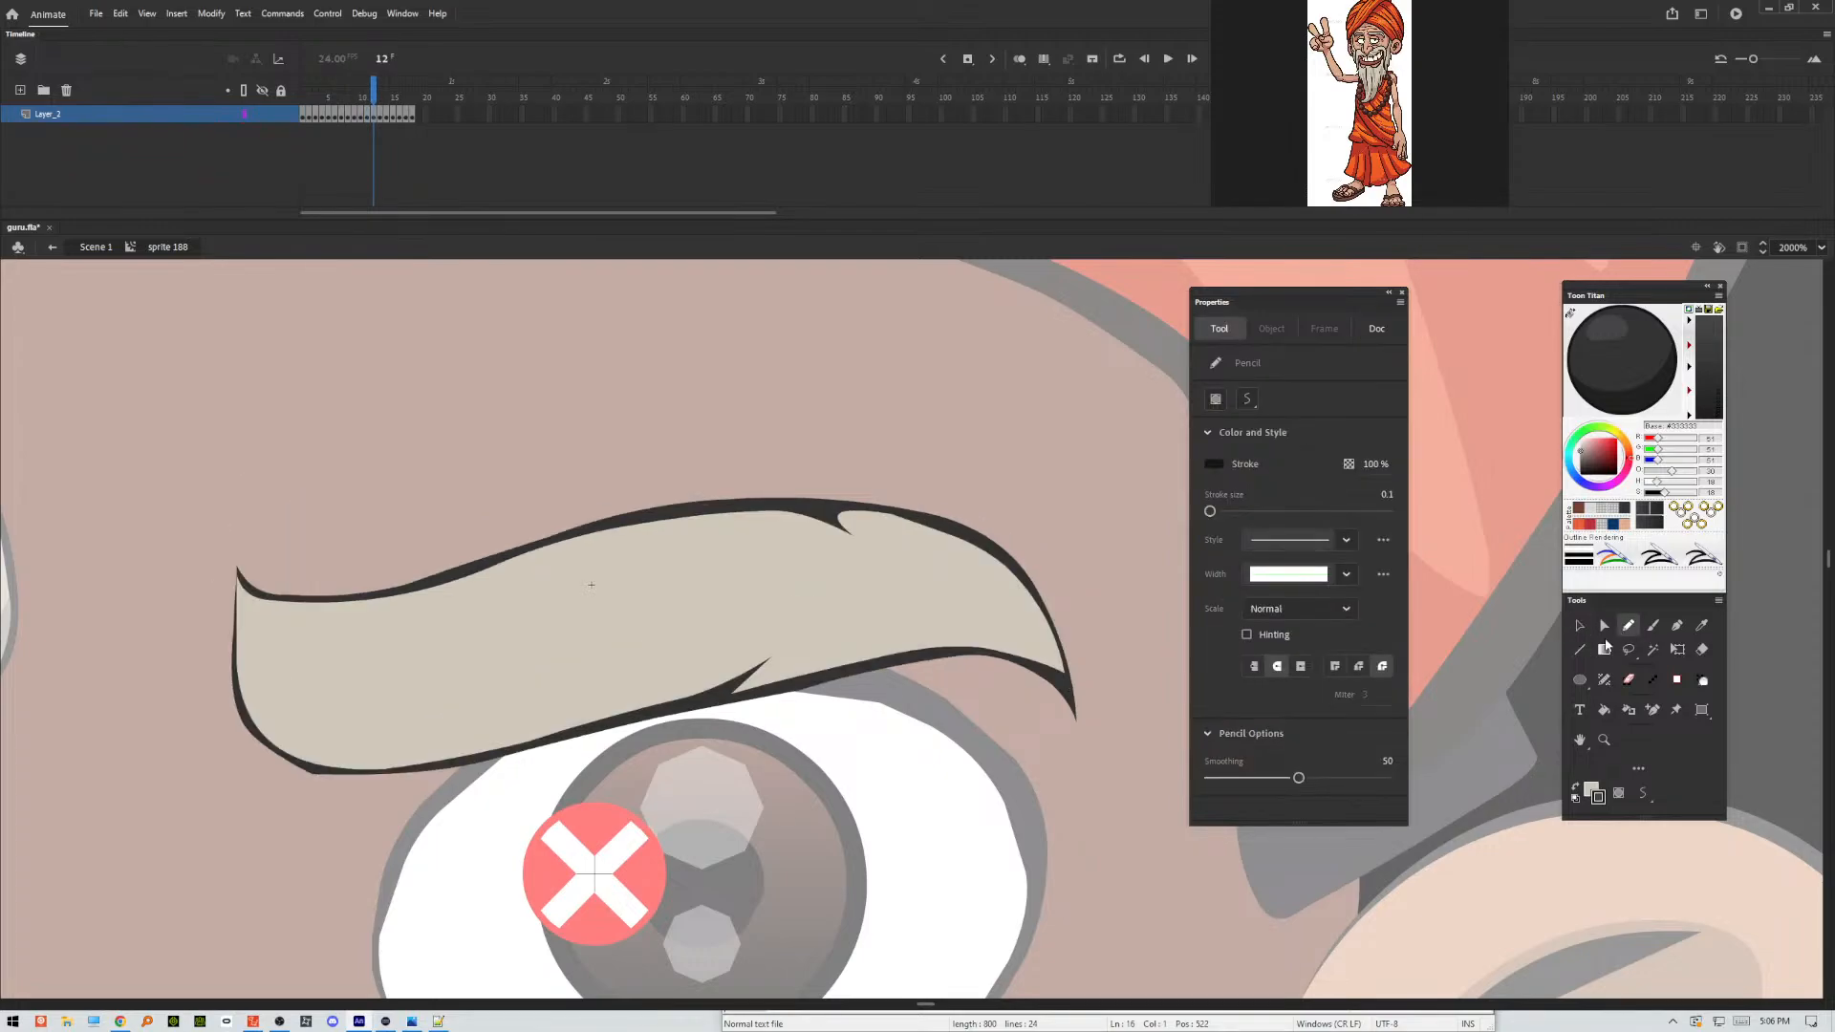
{"action": "mouse_move", "coordinate": [227, 559]}
{"action": "left_mouse_down"}
{"action": "mouse_move", "coordinate": [282, 722]}
{"action": "mouse_move", "coordinate": [471, 732]}
{"action": "mouse_move", "coordinate": [801, 622]}
{"action": "mouse_move", "coordinate": [818, 653]}
{"action": "mouse_move", "coordinate": [980, 623]}
{"action": "mouse_move", "coordinate": [1046, 654]}
{"action": "mouse_move", "coordinate": [937, 551]}
{"action": "mouse_move", "coordinate": [903, 572]}
{"action": "mouse_move", "coordinate": [776, 511]}
{"action": "mouse_move", "coordinate": [1099, 588]}
{"action": "mouse_move", "coordinate": [642, 903]}
{"action": "mouse_move", "coordinate": [251, 516]}
{"action": "mouse_move", "coordinate": [264, 493]}
{"action": "left_mouse_up"}
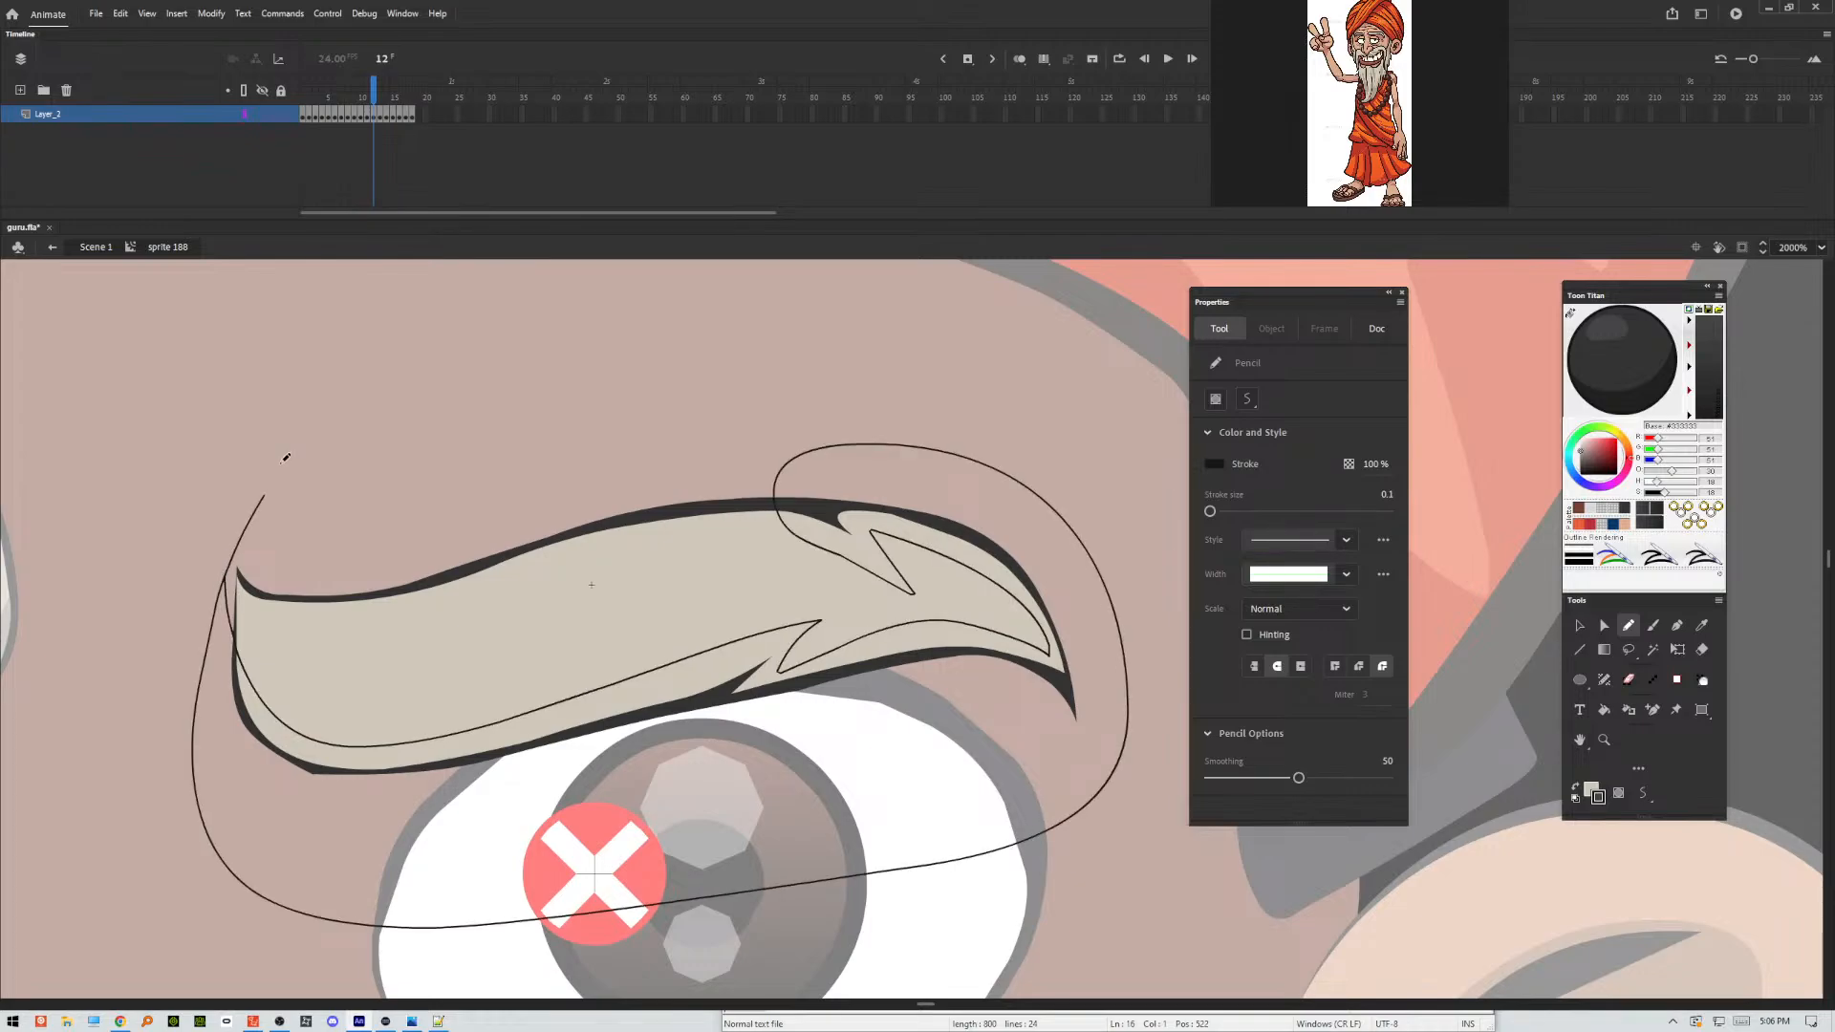
Apply Make Shadow to frame 12's lower eyebrow fill and outline areas, and delete the pencil guide stroke.
{"action": "key", "text": "v"}
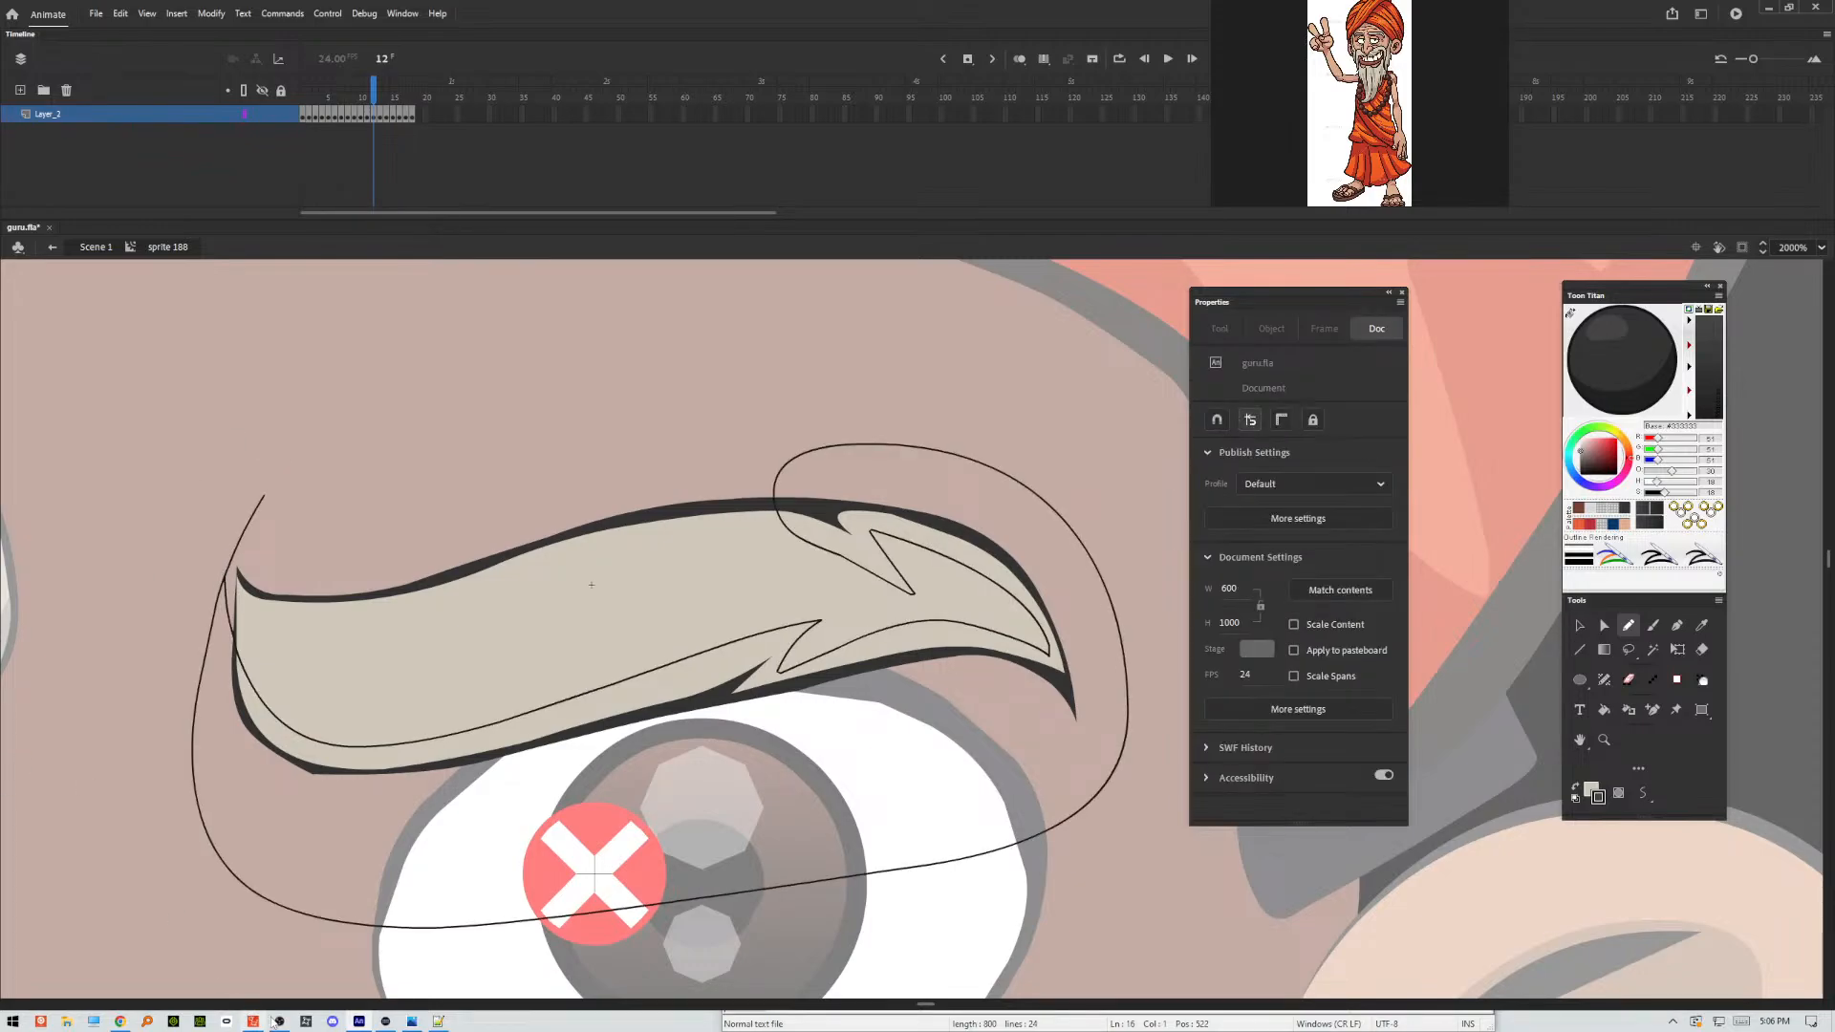
{"action": "left_click", "coordinate": [658, 717]}
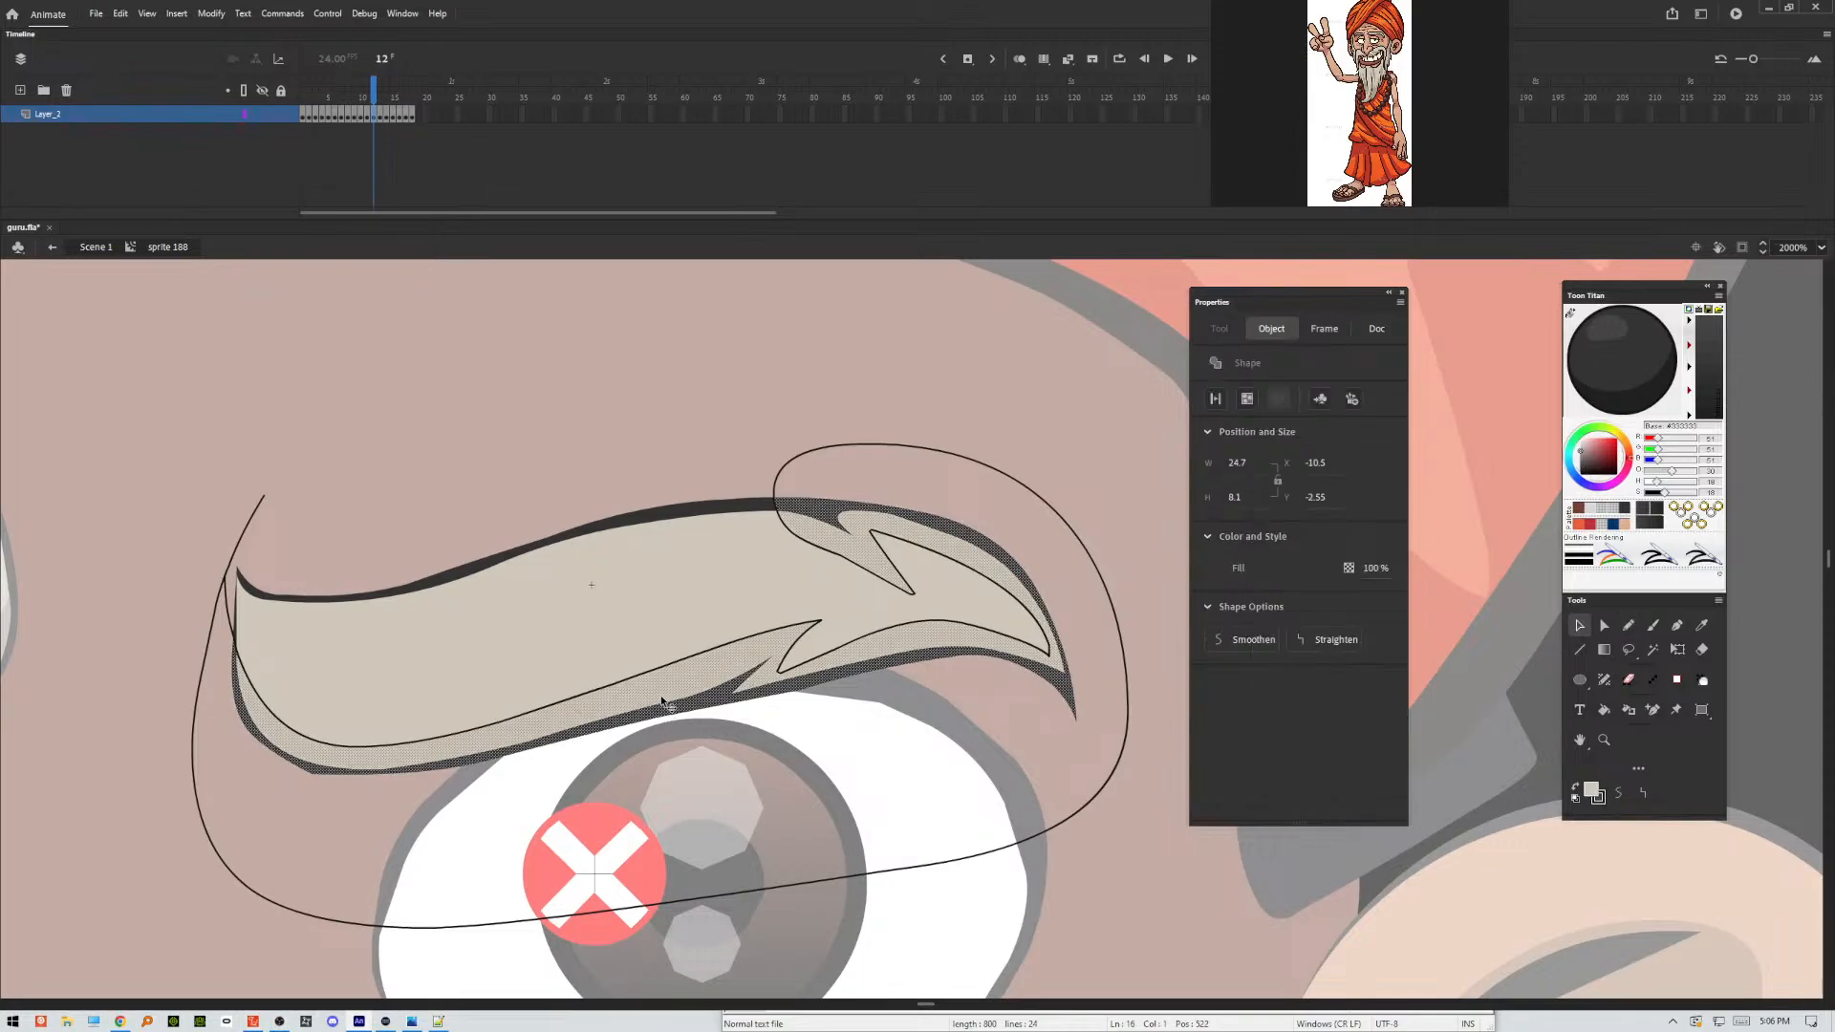
{"action": "left_click", "coordinate": [908, 730]}
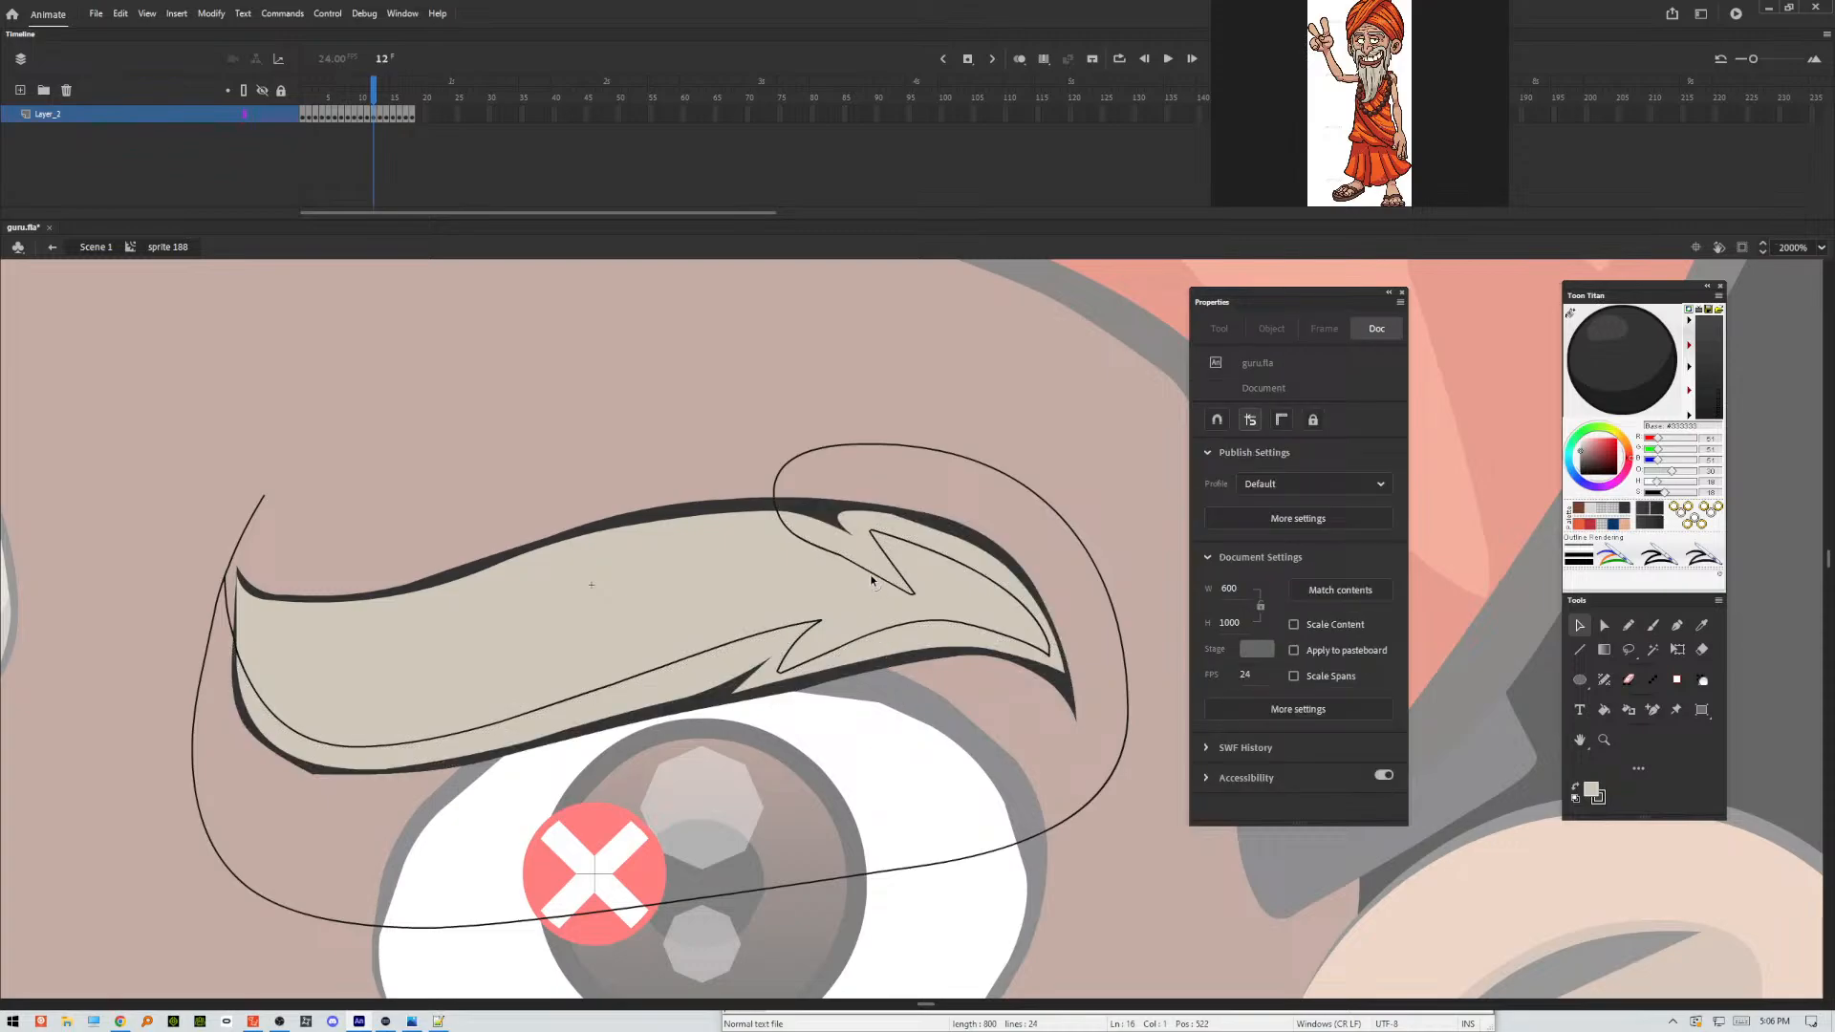
{"action": "left_click", "coordinate": [894, 653]}
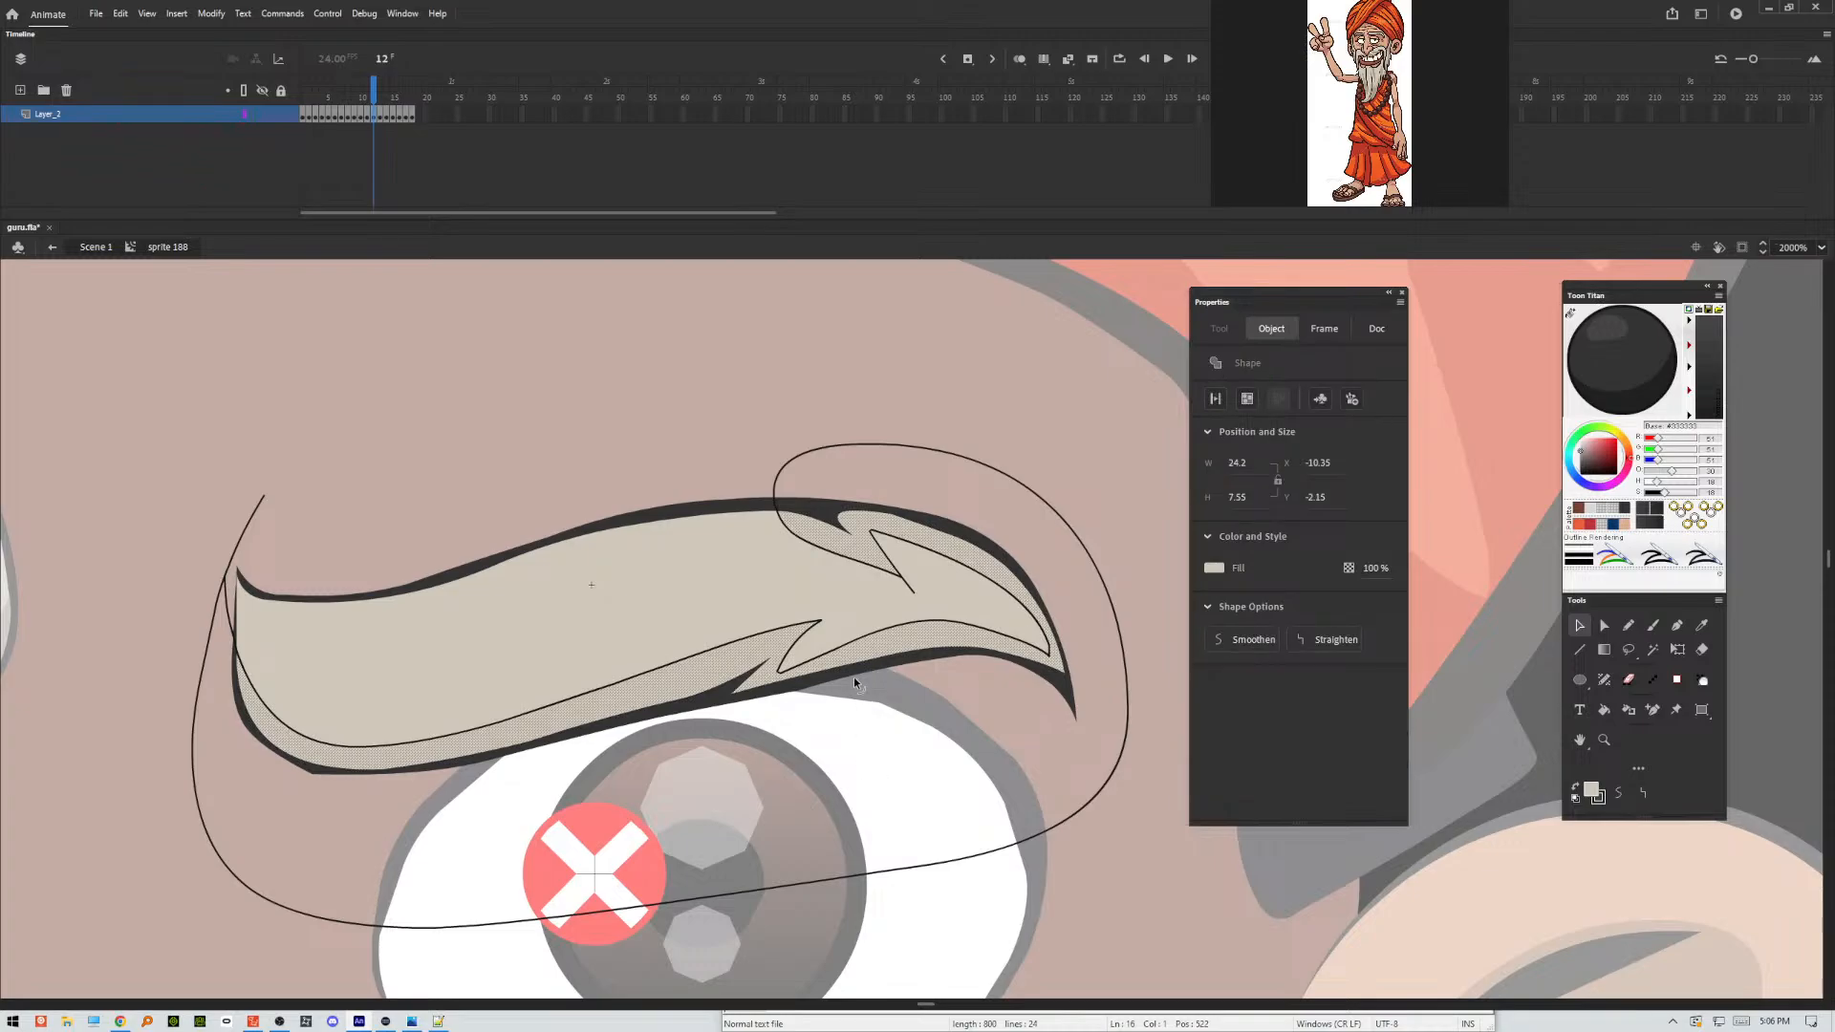
{"action": "left_click", "coordinate": [853, 679], "text": "shift"}
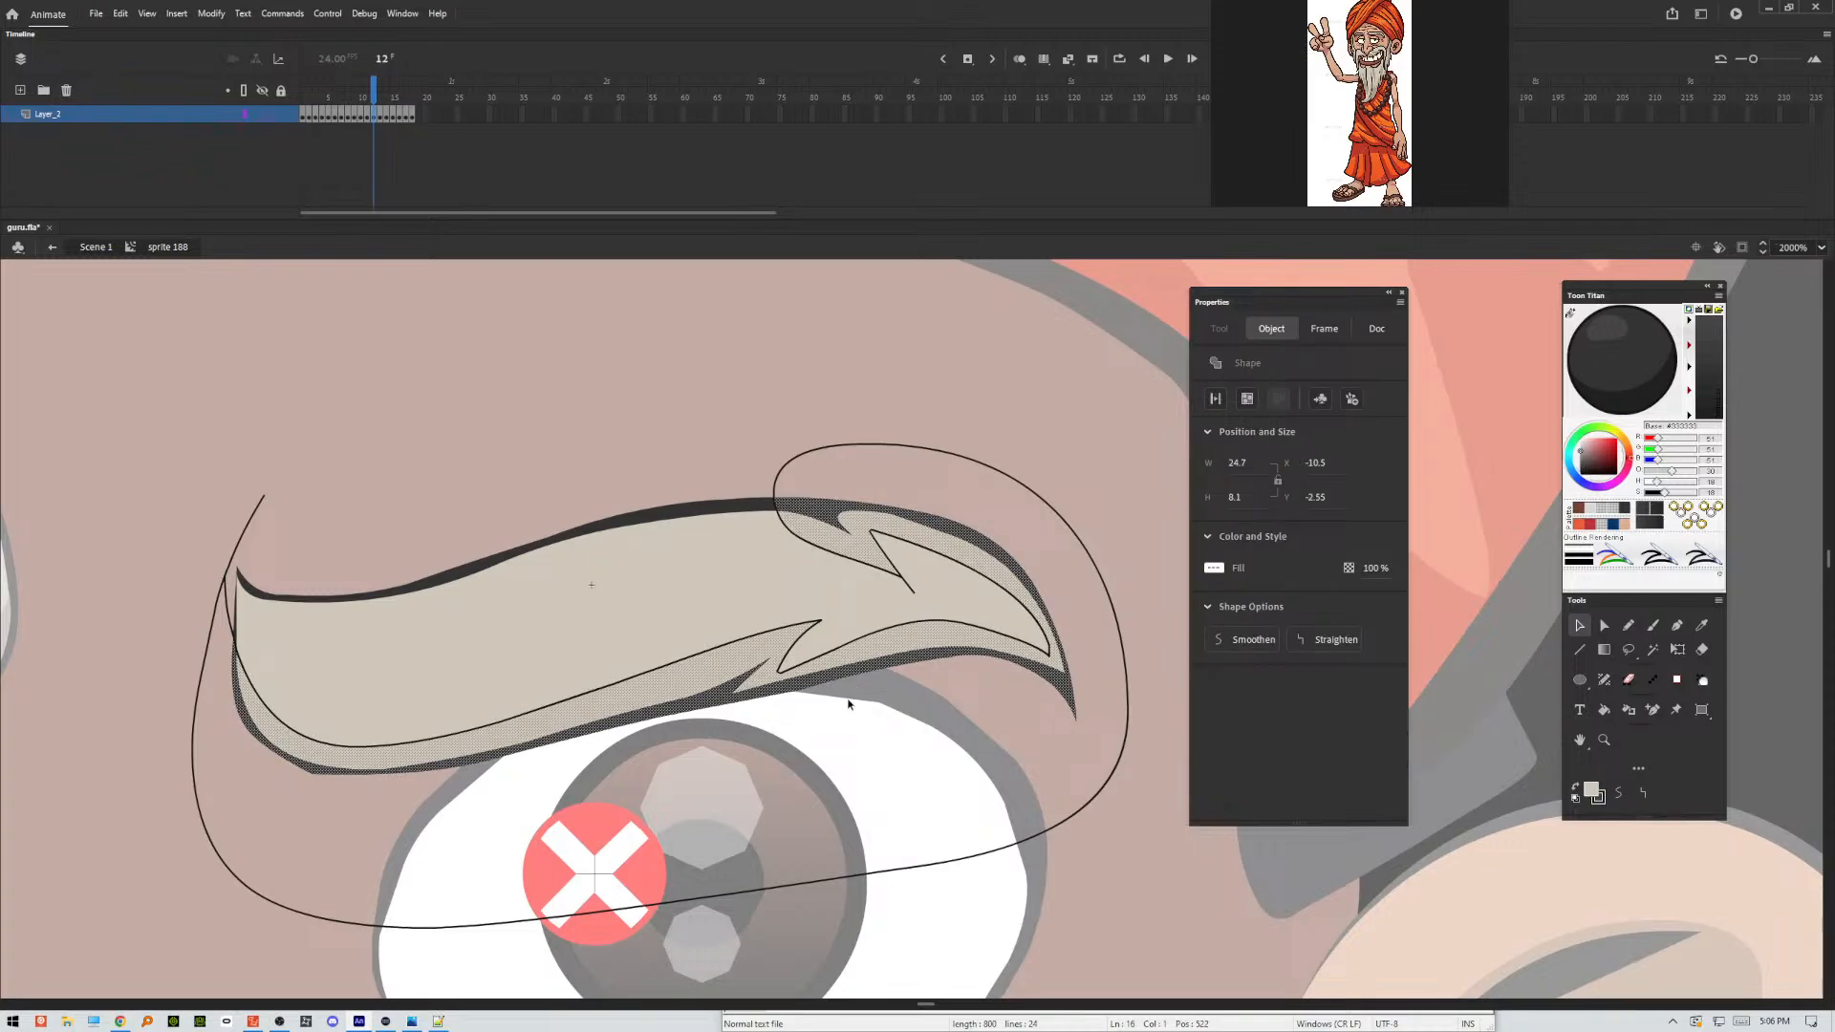
{"action": "left_click", "coordinate": [848, 703]}
{"action": "left_click", "coordinate": [1085, 808]}
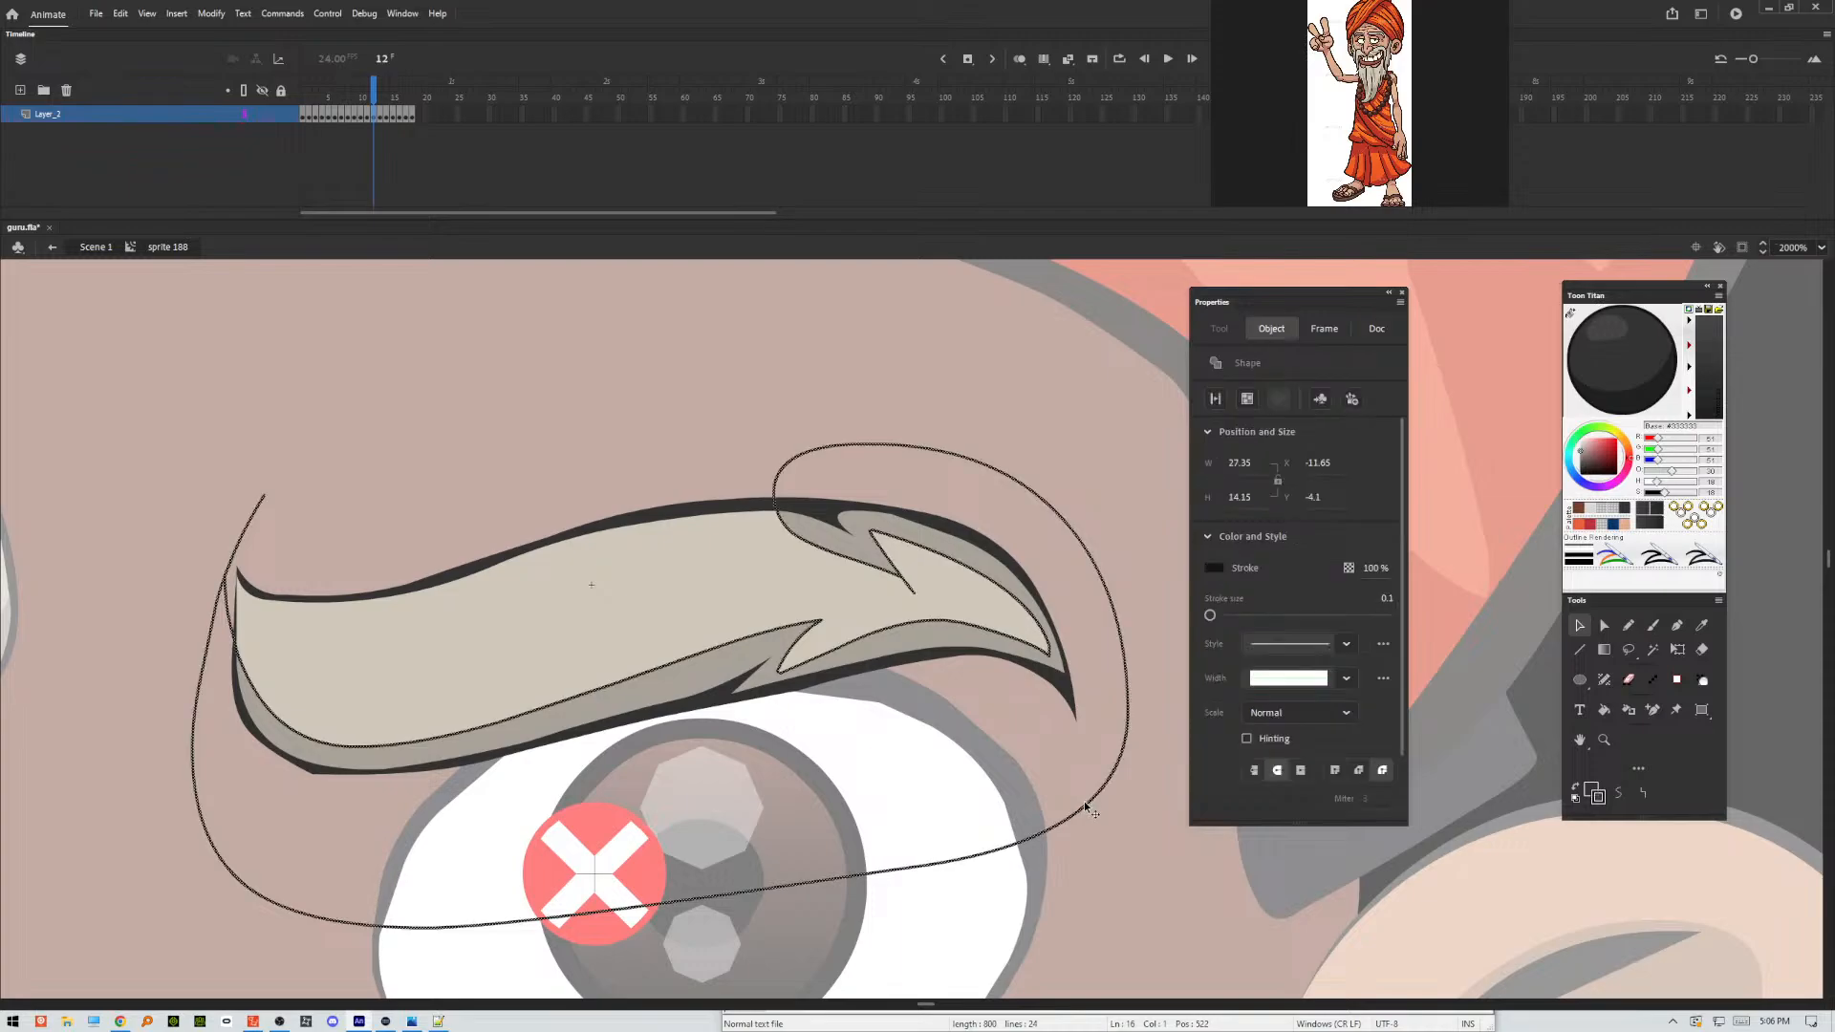
{"action": "key", "text": "Delete"}
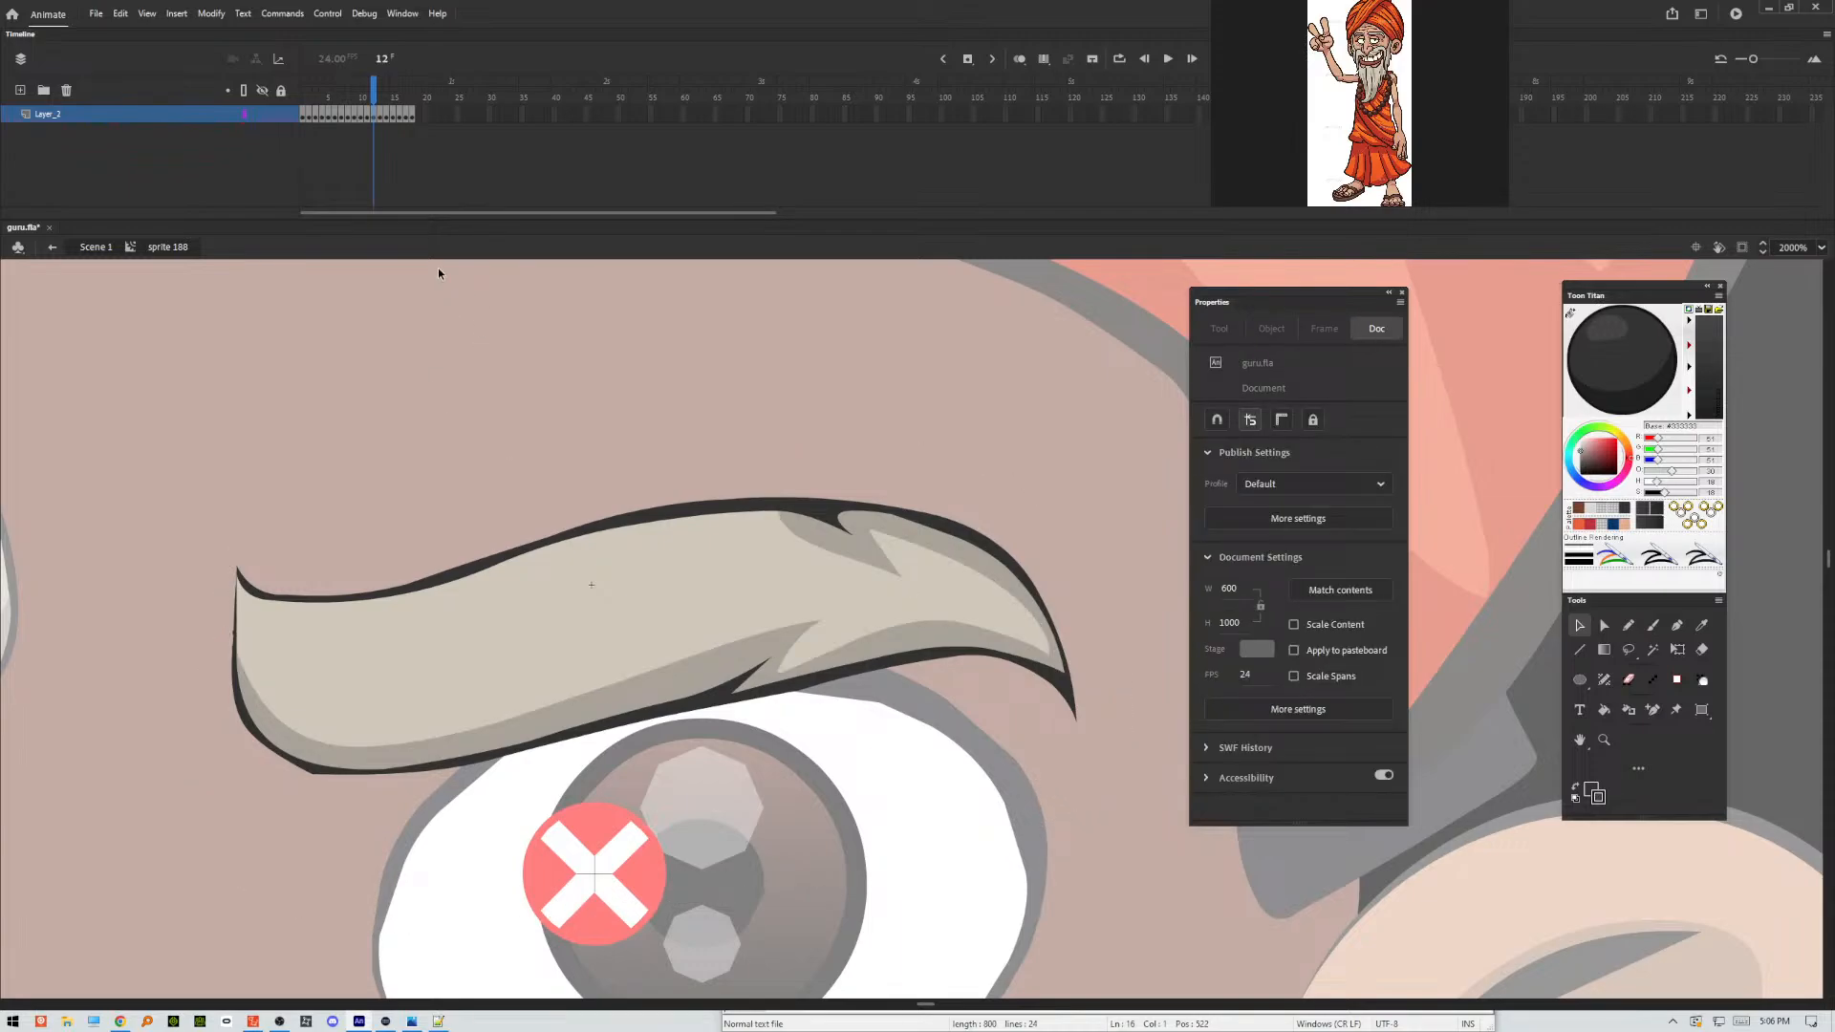
Outline the eyebrow's shading areas in frame 13 with a freehand Pencil stroke along the underside, adding a small lower notch and an upper outer spike.
{"action": "key", "text": "."}
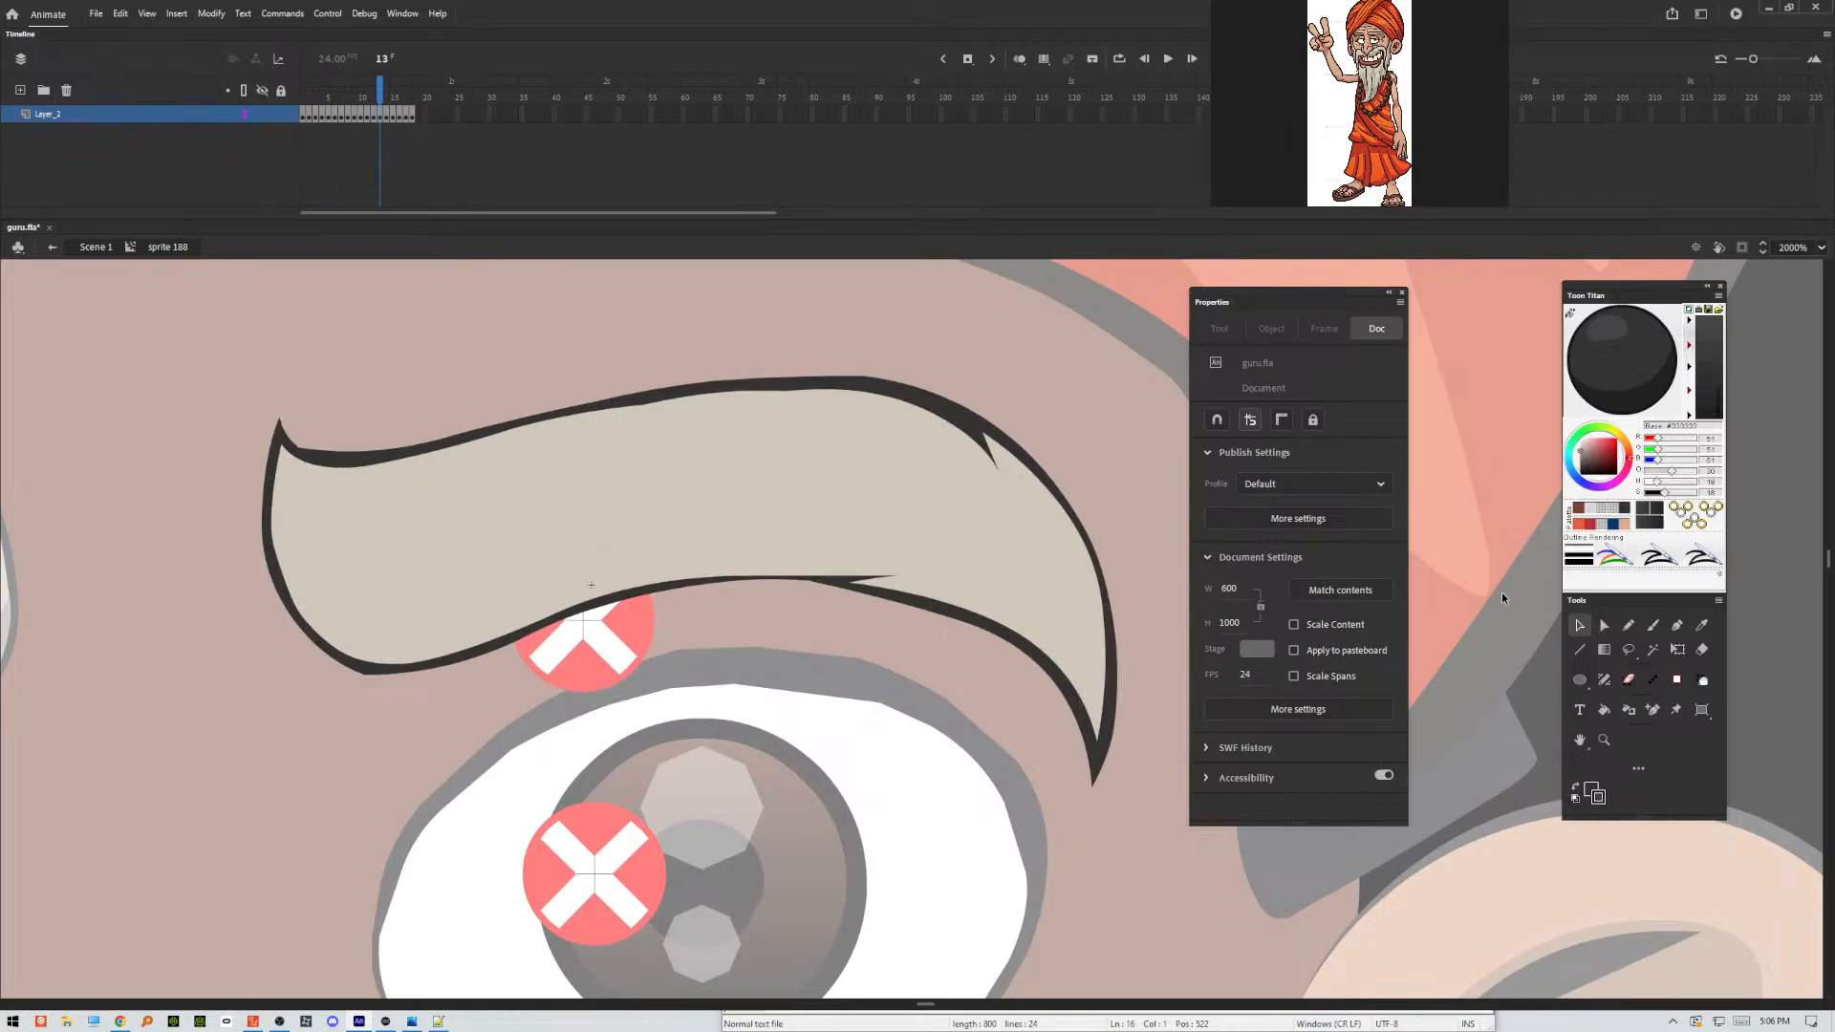
{"action": "key", "text": "y"}
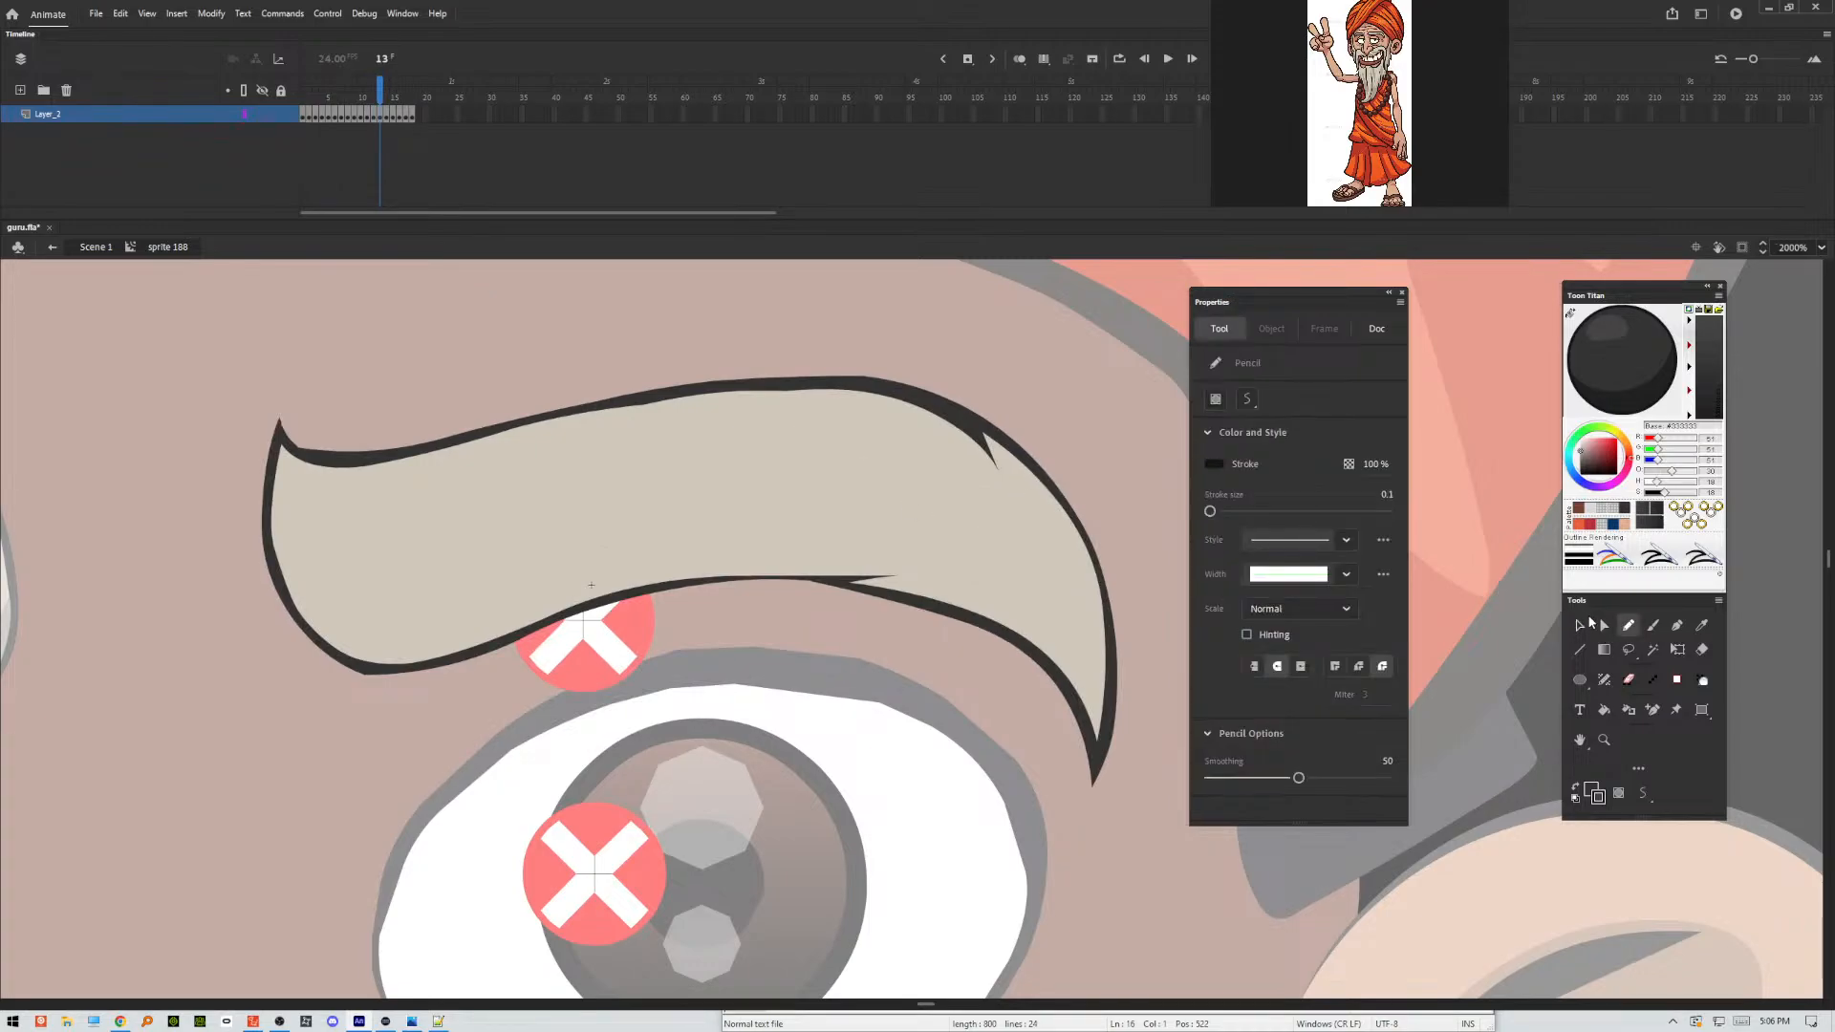
{"action": "mouse_move", "coordinate": [236, 438]}
{"action": "left_mouse_down"}
{"action": "mouse_move", "coordinate": [266, 516]}
{"action": "mouse_move", "coordinate": [413, 619]}
{"action": "mouse_move", "coordinate": [674, 552]}
{"action": "mouse_move", "coordinate": [918, 545]}
{"action": "mouse_move", "coordinate": [1024, 614]}
{"action": "mouse_move", "coordinate": [1078, 608]}
{"action": "mouse_move", "coordinate": [1015, 469]}
{"action": "mouse_move", "coordinate": [1028, 550]}
{"action": "mouse_move", "coordinate": [891, 344]}
{"action": "mouse_move", "coordinate": [1157, 779]}
{"action": "mouse_move", "coordinate": [535, 765]}
{"action": "mouse_move", "coordinate": [251, 387]}
{"action": "mouse_move", "coordinate": [279, 348]}
{"action": "left_mouse_up"}
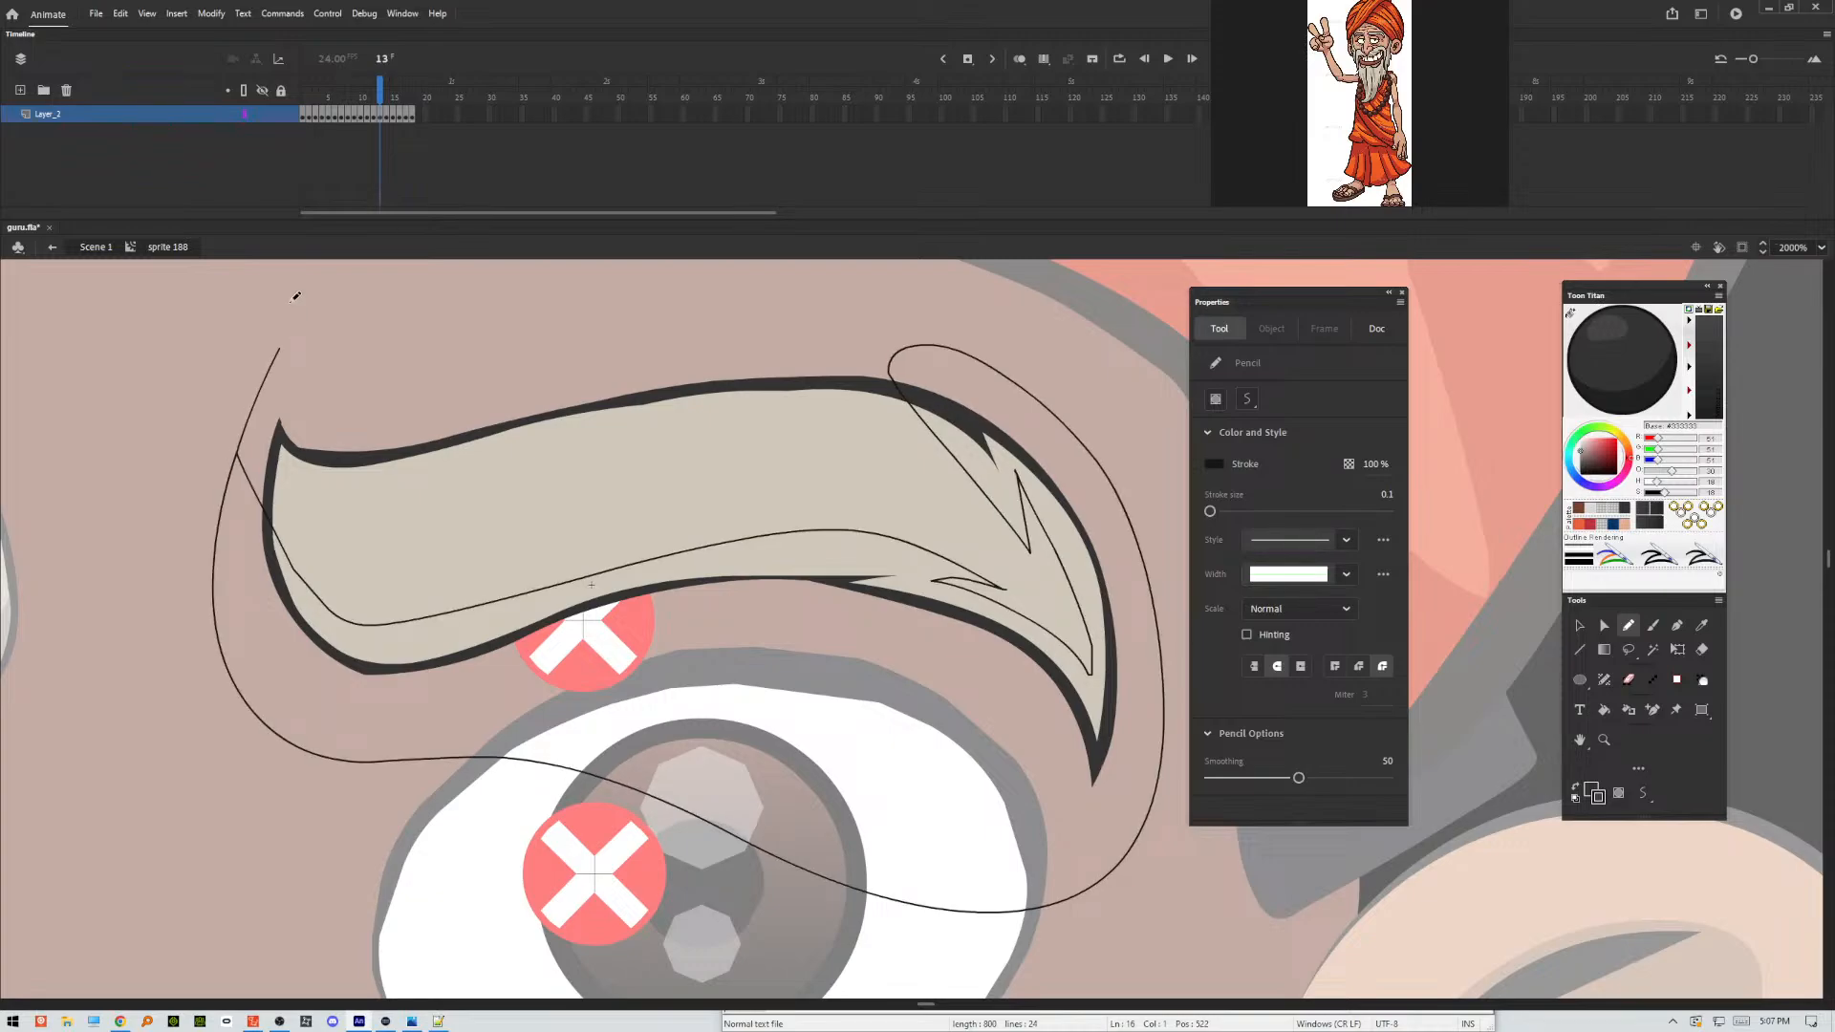
Apply Make Shadow to frame 13's lower eyebrow fill and outline areas, and delete the pencil guide stroke.
{"action": "key", "text": "v"}
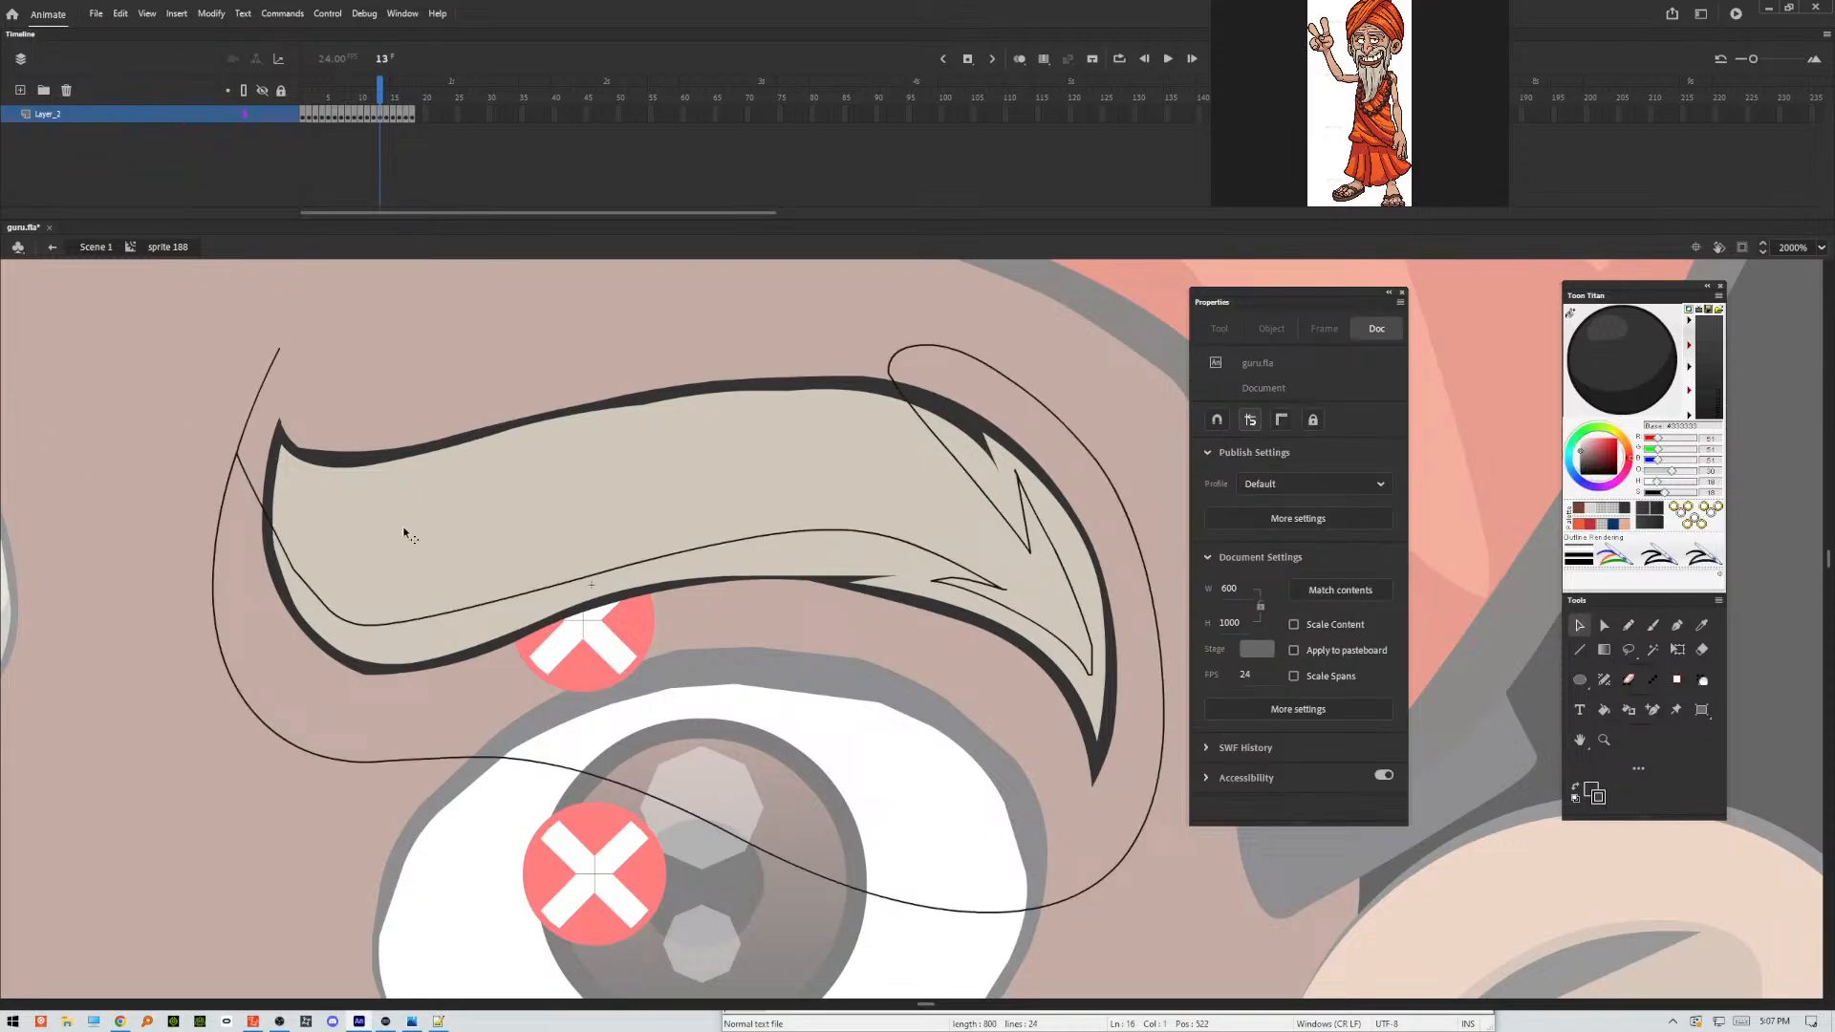
{"action": "left_click", "coordinate": [378, 629]}
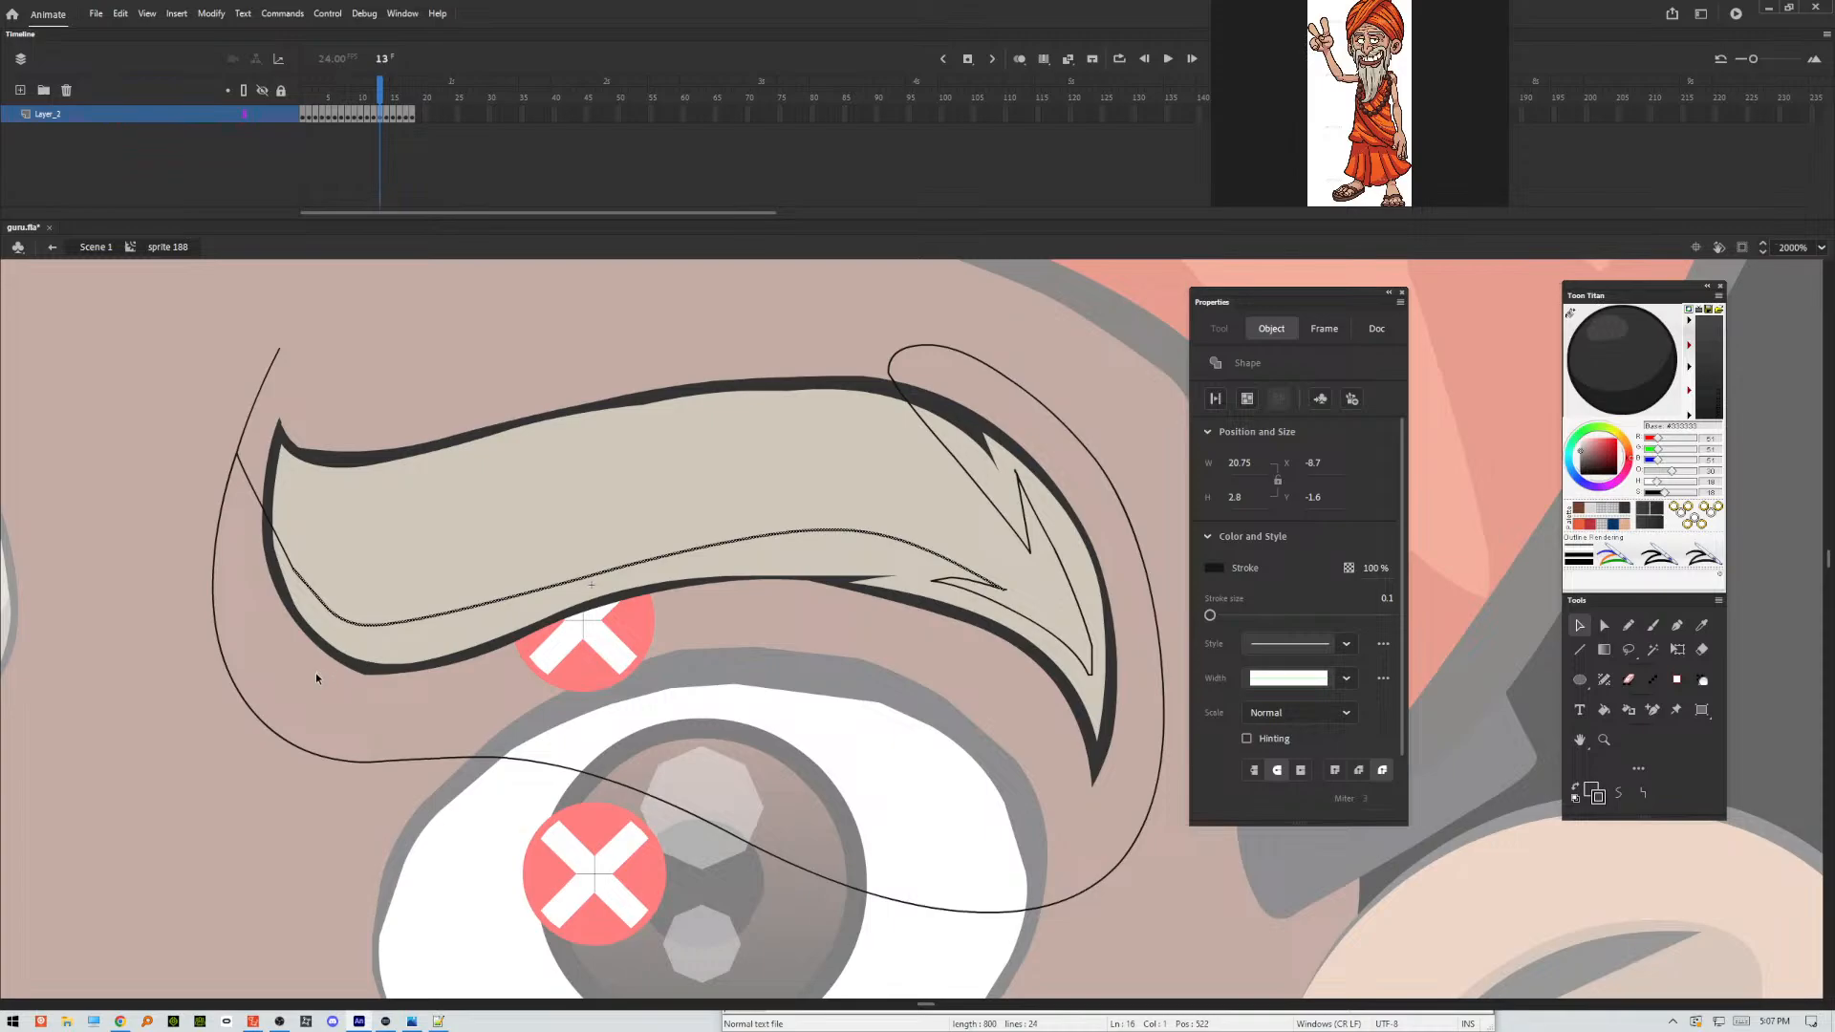
{"action": "left_click", "coordinate": [316, 673]}
{"action": "left_click", "coordinate": [355, 648]}
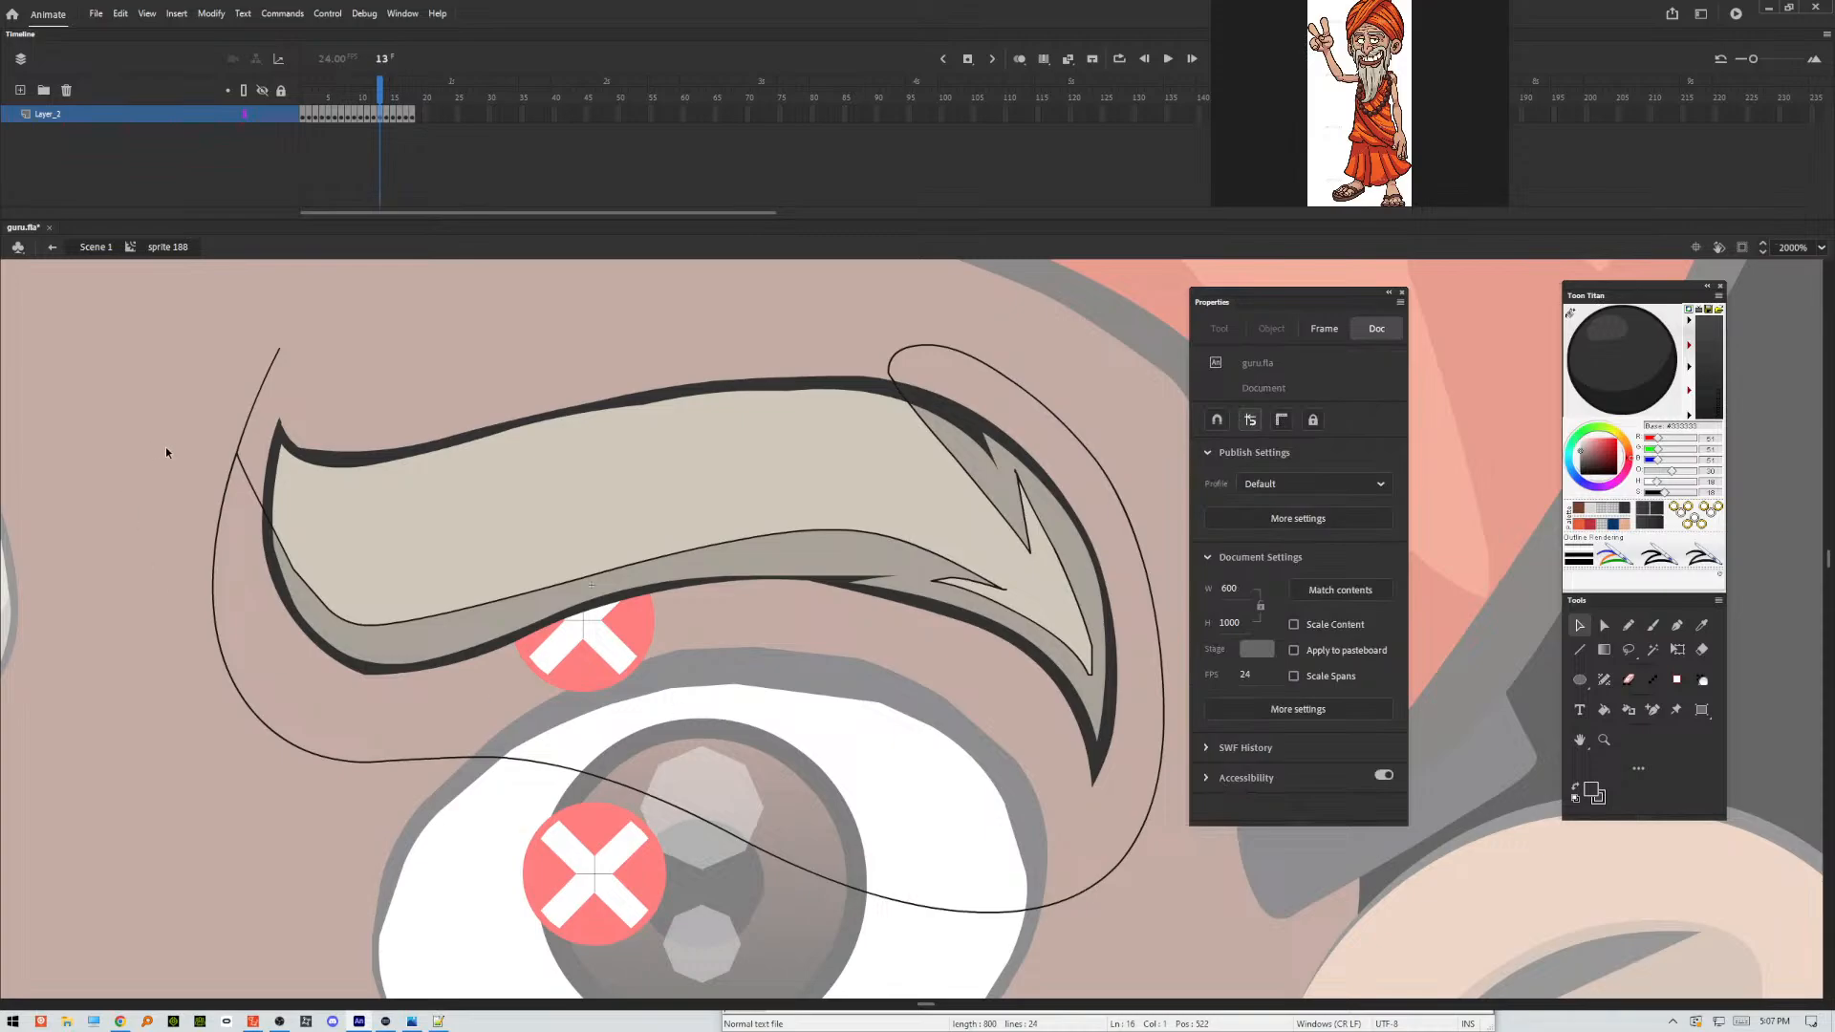
{"action": "double_click", "coordinate": [236, 457]}
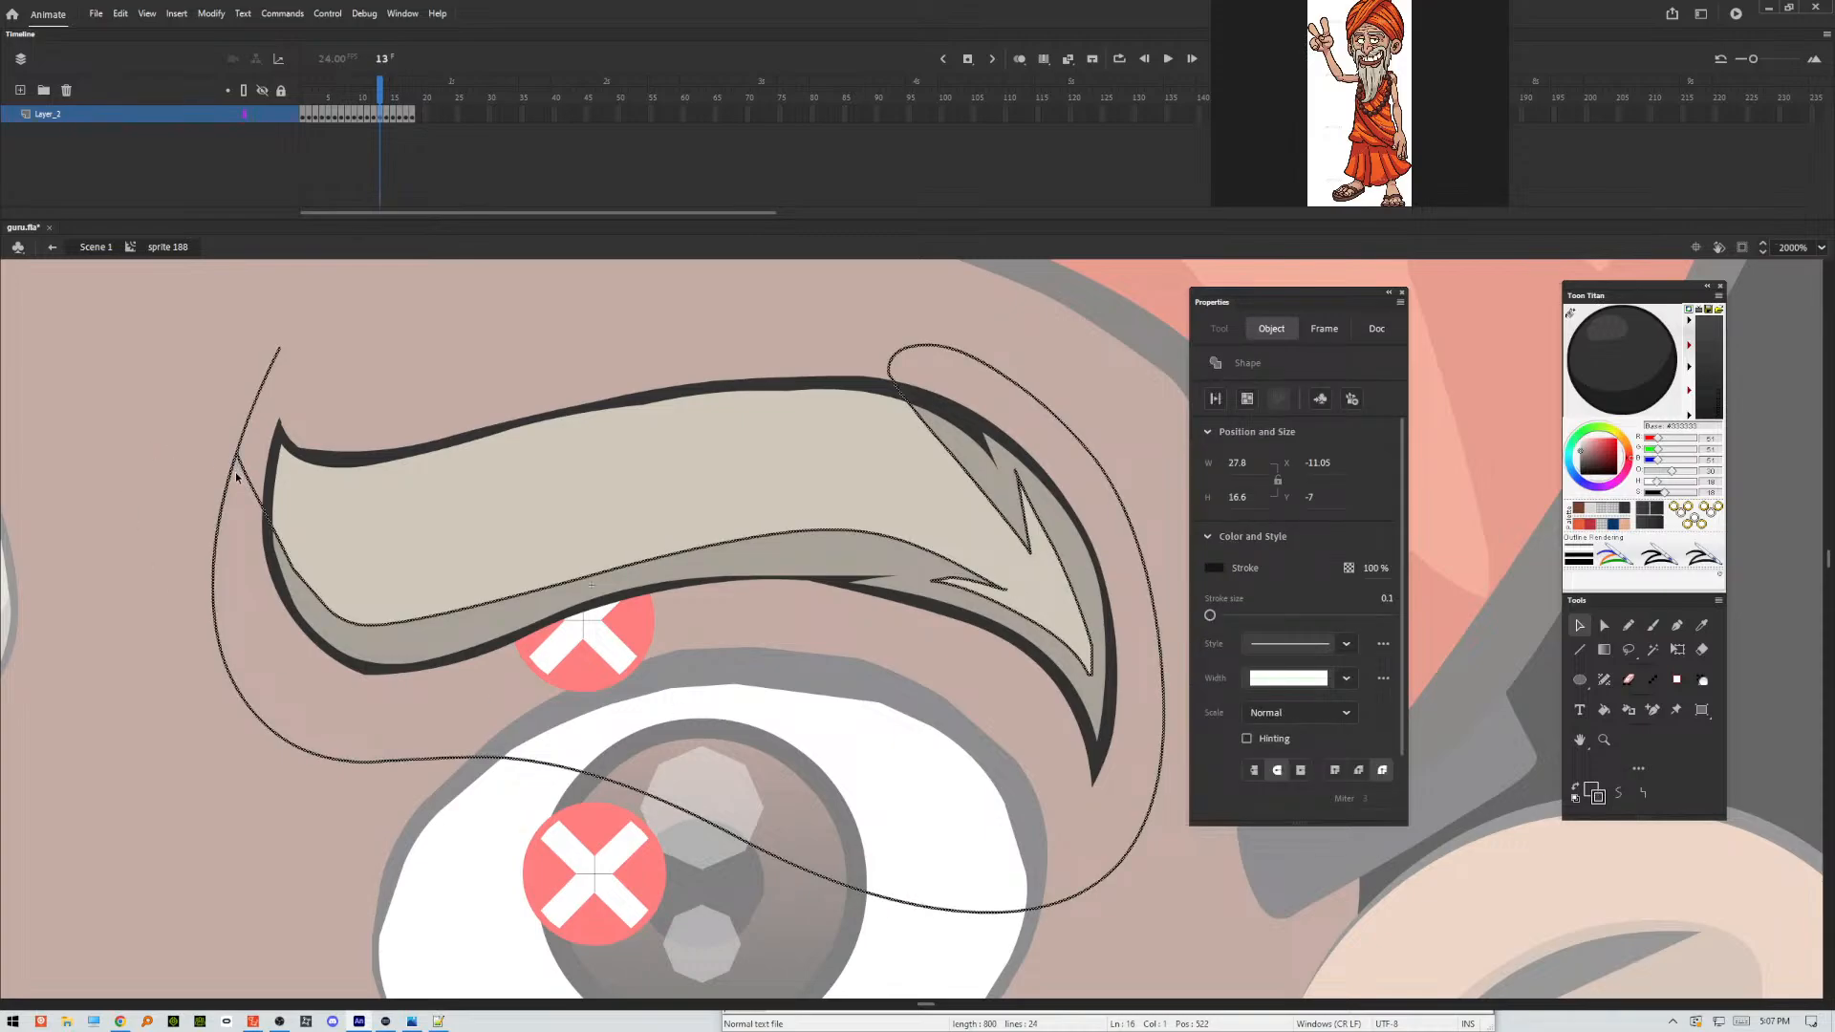
{"action": "key", "text": "Delete"}
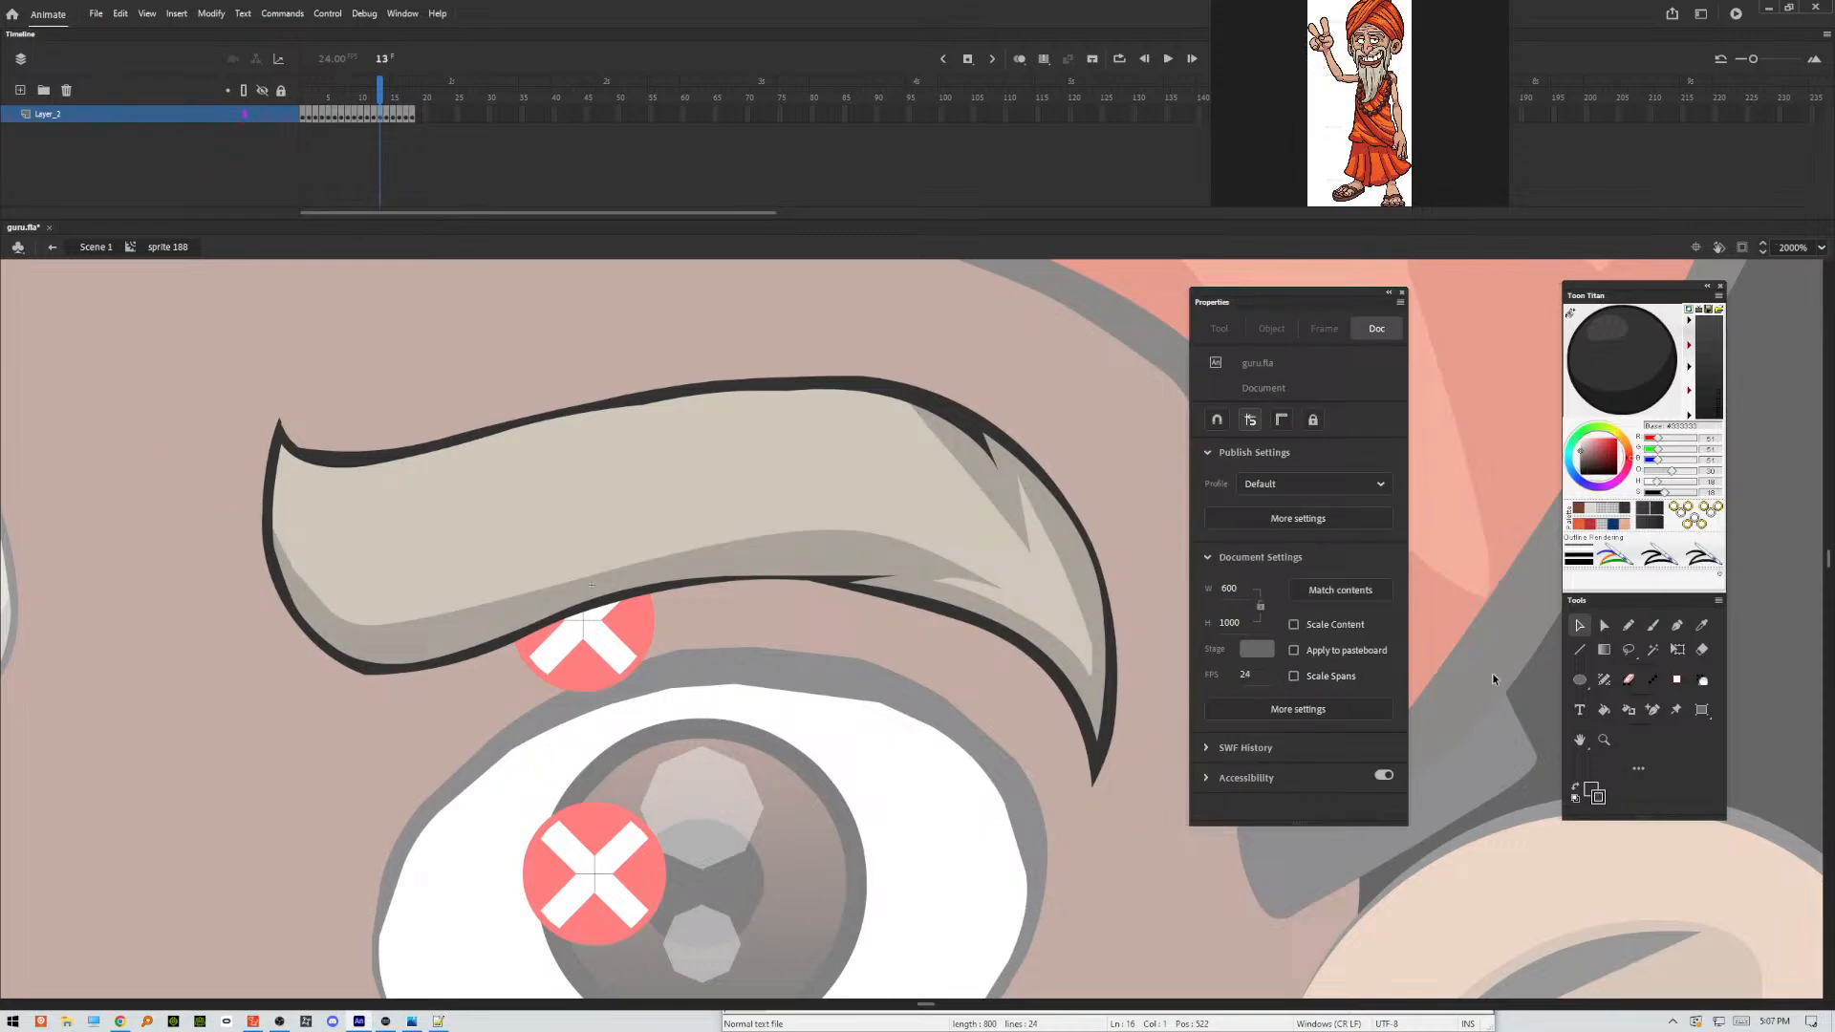
Outline the eyebrow's shading areas in frame 14 with a freehand Pencil stroke along the underside, with a long middle notch and an outer-end spike.
{"action": "key", "text": "."}
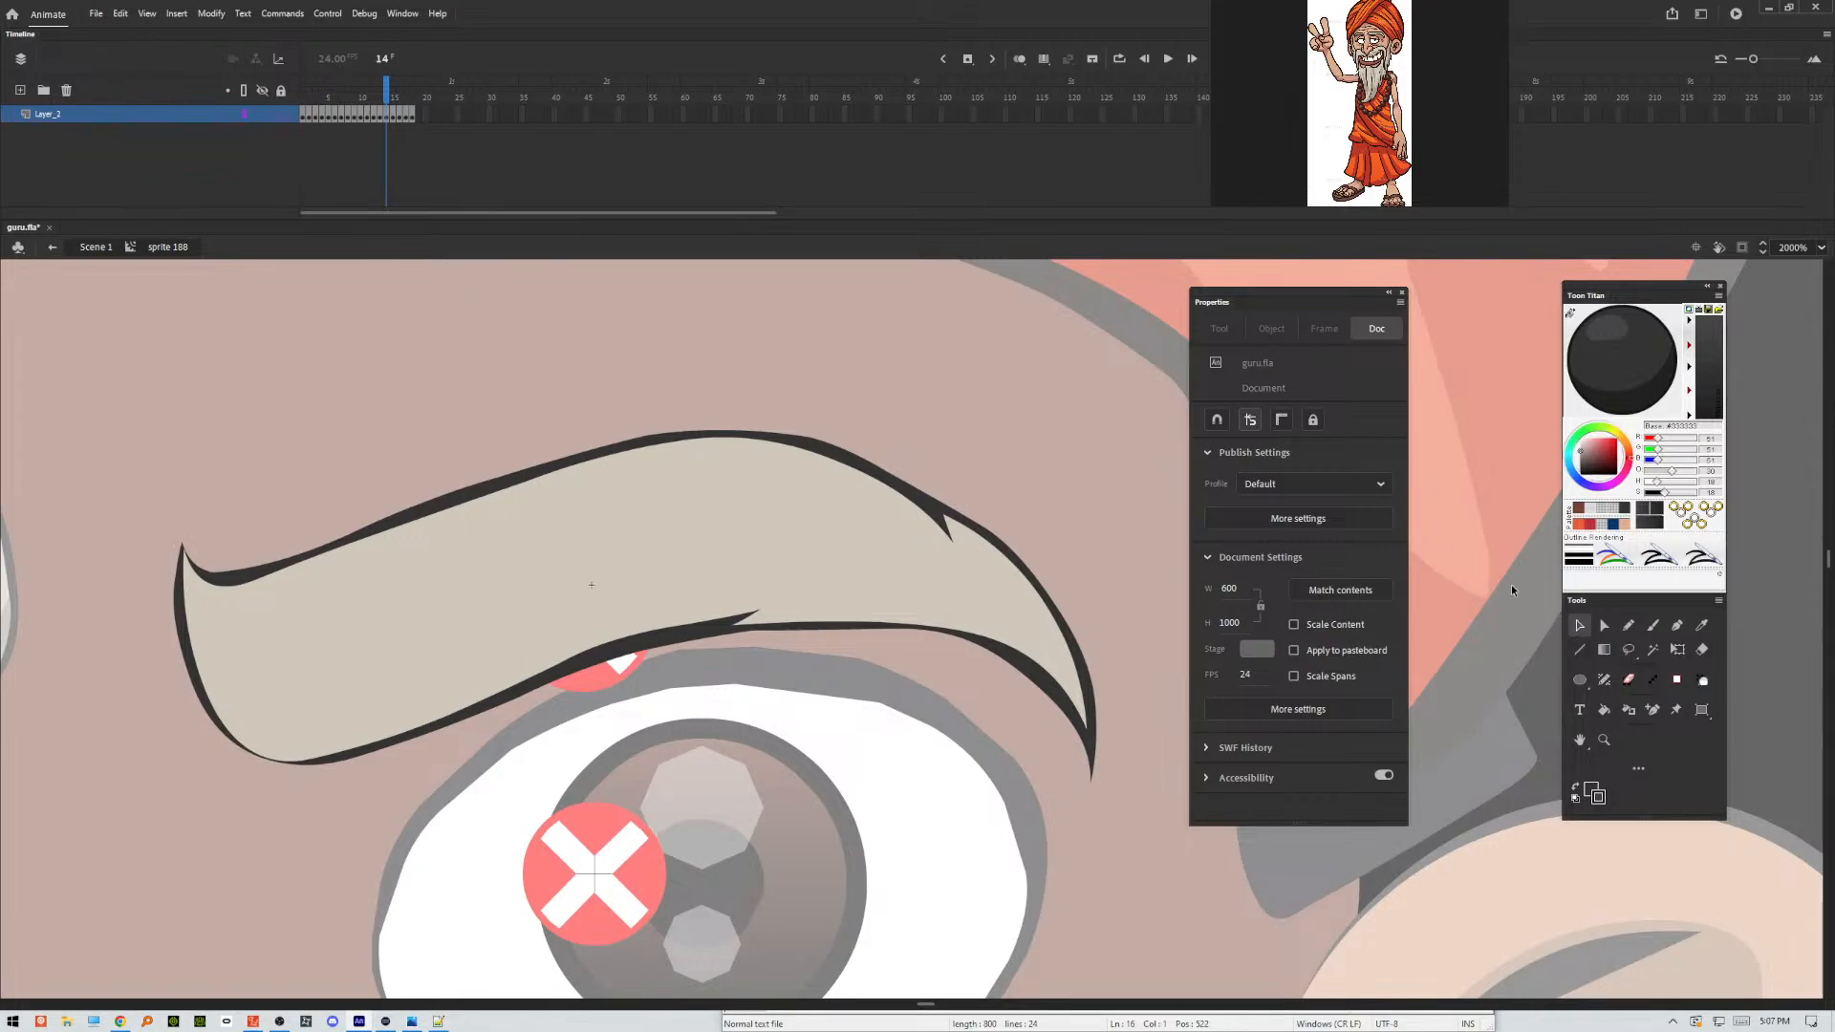
{"action": "left_click", "coordinate": [1623, 626]}
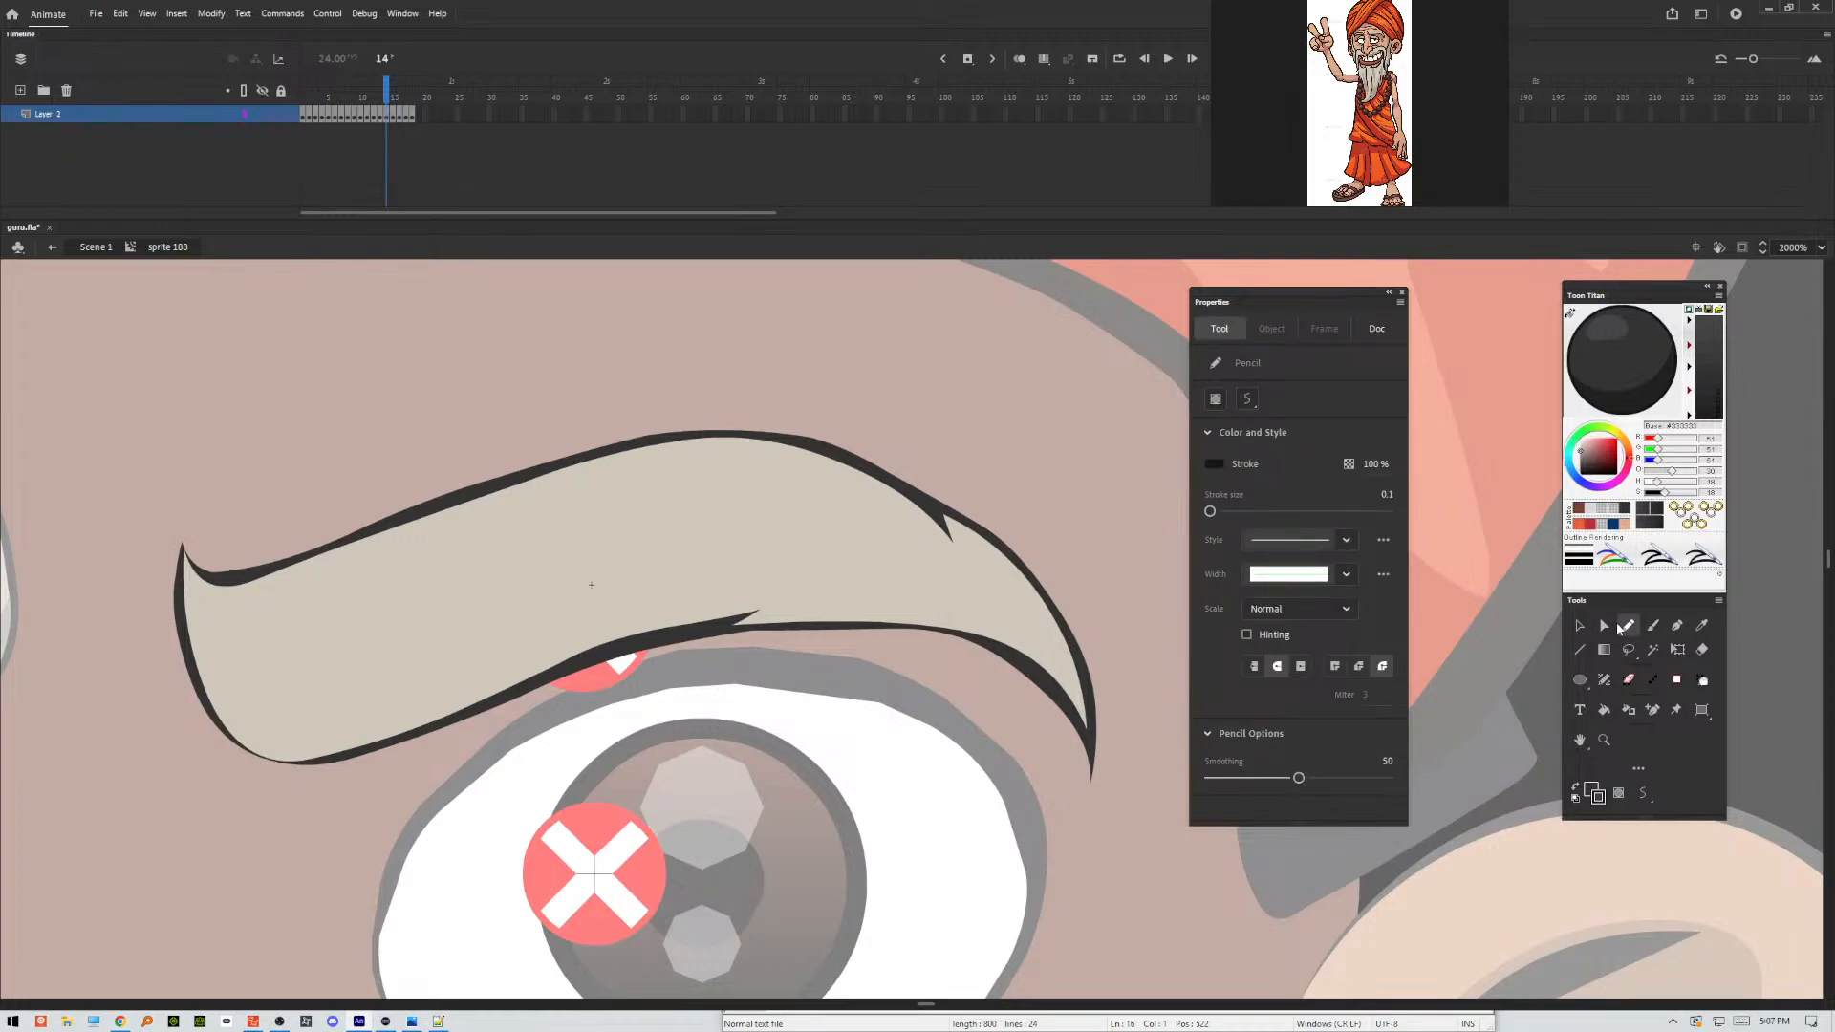
{"action": "mouse_move", "coordinate": [165, 543]}
{"action": "left_mouse_down"}
{"action": "mouse_move", "coordinate": [230, 698]}
{"action": "mouse_move", "coordinate": [340, 705]}
{"action": "mouse_move", "coordinate": [722, 568]}
{"action": "mouse_move", "coordinate": [832, 560]}
{"action": "mouse_move", "coordinate": [872, 567]}
{"action": "mouse_move", "coordinate": [795, 589]}
{"action": "mouse_move", "coordinate": [999, 615]}
{"action": "mouse_move", "coordinate": [1051, 662]}
{"action": "mouse_move", "coordinate": [1020, 592]}
{"action": "mouse_move", "coordinate": [967, 542]}
{"action": "mouse_move", "coordinate": [963, 583]}
{"action": "mouse_move", "coordinate": [930, 542]}
{"action": "mouse_move", "coordinate": [937, 452]}
{"action": "mouse_move", "coordinate": [1093, 570]}
{"action": "mouse_move", "coordinate": [1134, 815]}
{"action": "mouse_move", "coordinate": [1009, 791]}
{"action": "mouse_move", "coordinate": [766, 694]}
{"action": "mouse_move", "coordinate": [357, 860]}
{"action": "mouse_move", "coordinate": [136, 740]}
{"action": "mouse_move", "coordinate": [227, 441]}
{"action": "left_mouse_up"}
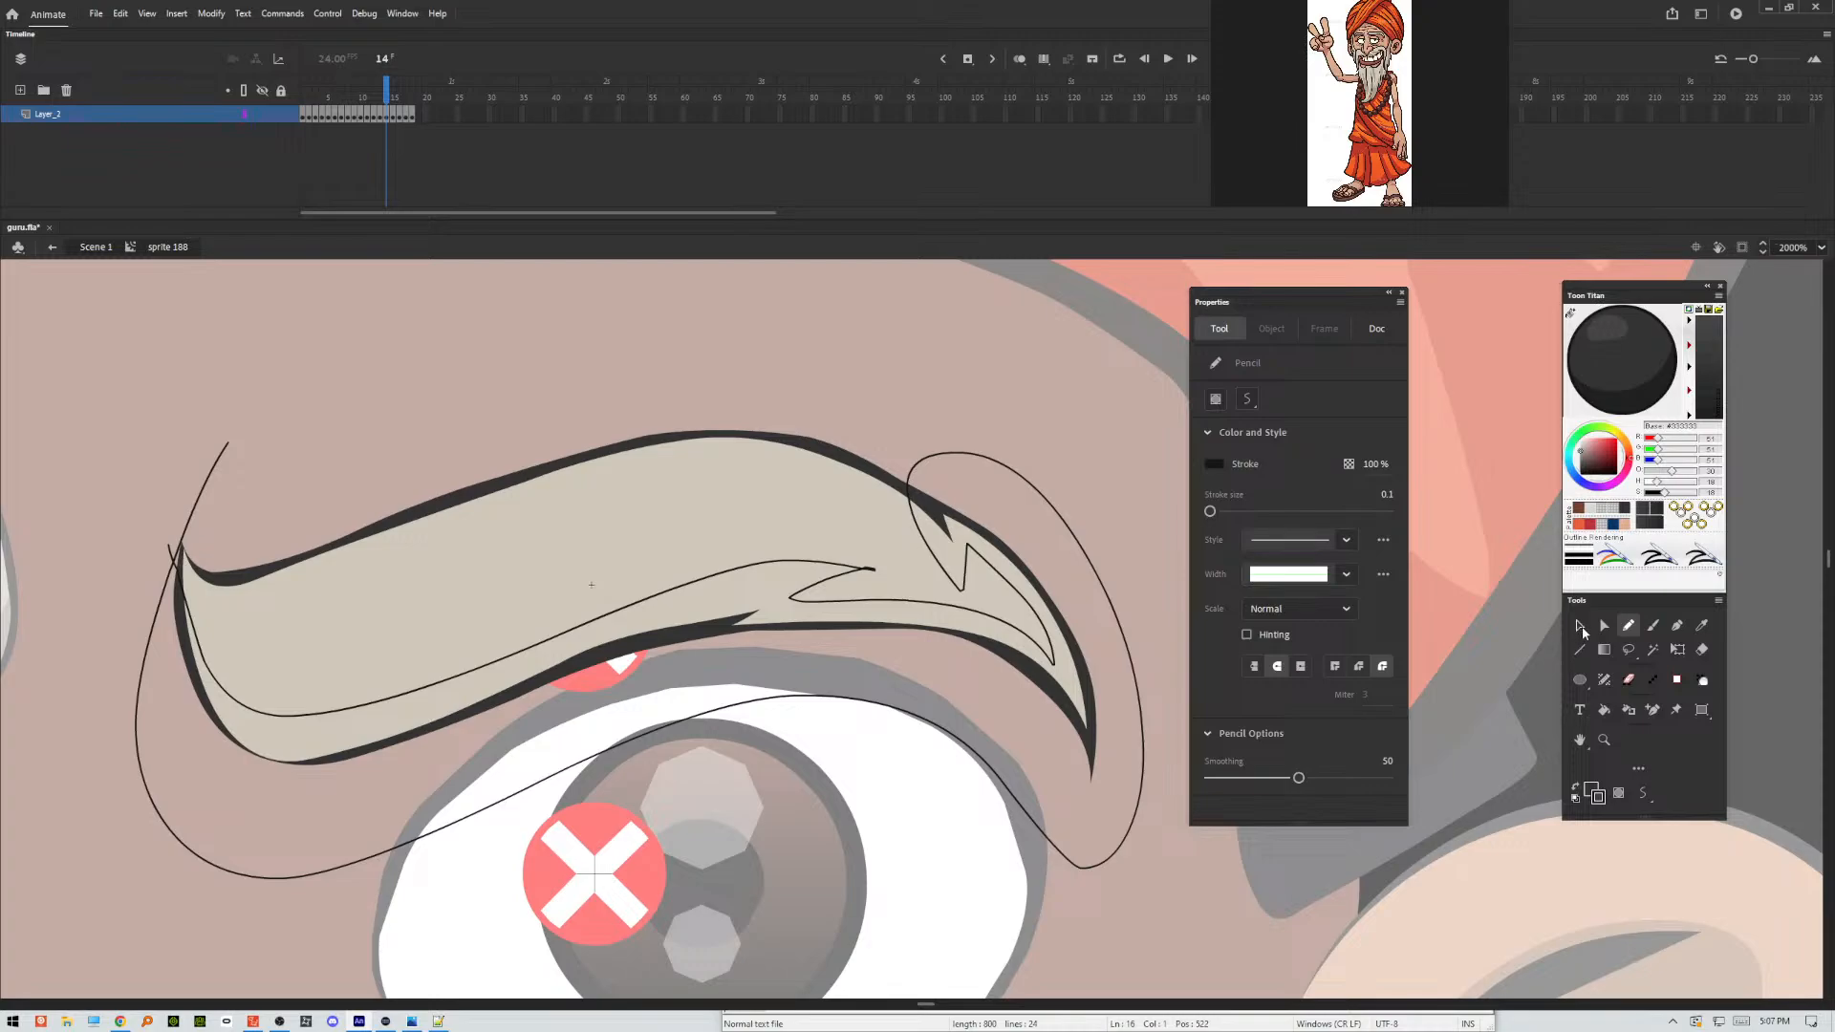
Apply Make Shadow to frame 14's lower eyebrow fill and outline areas, and delete the pencil guide stroke.
{"action": "left_click", "coordinate": [1581, 627]}
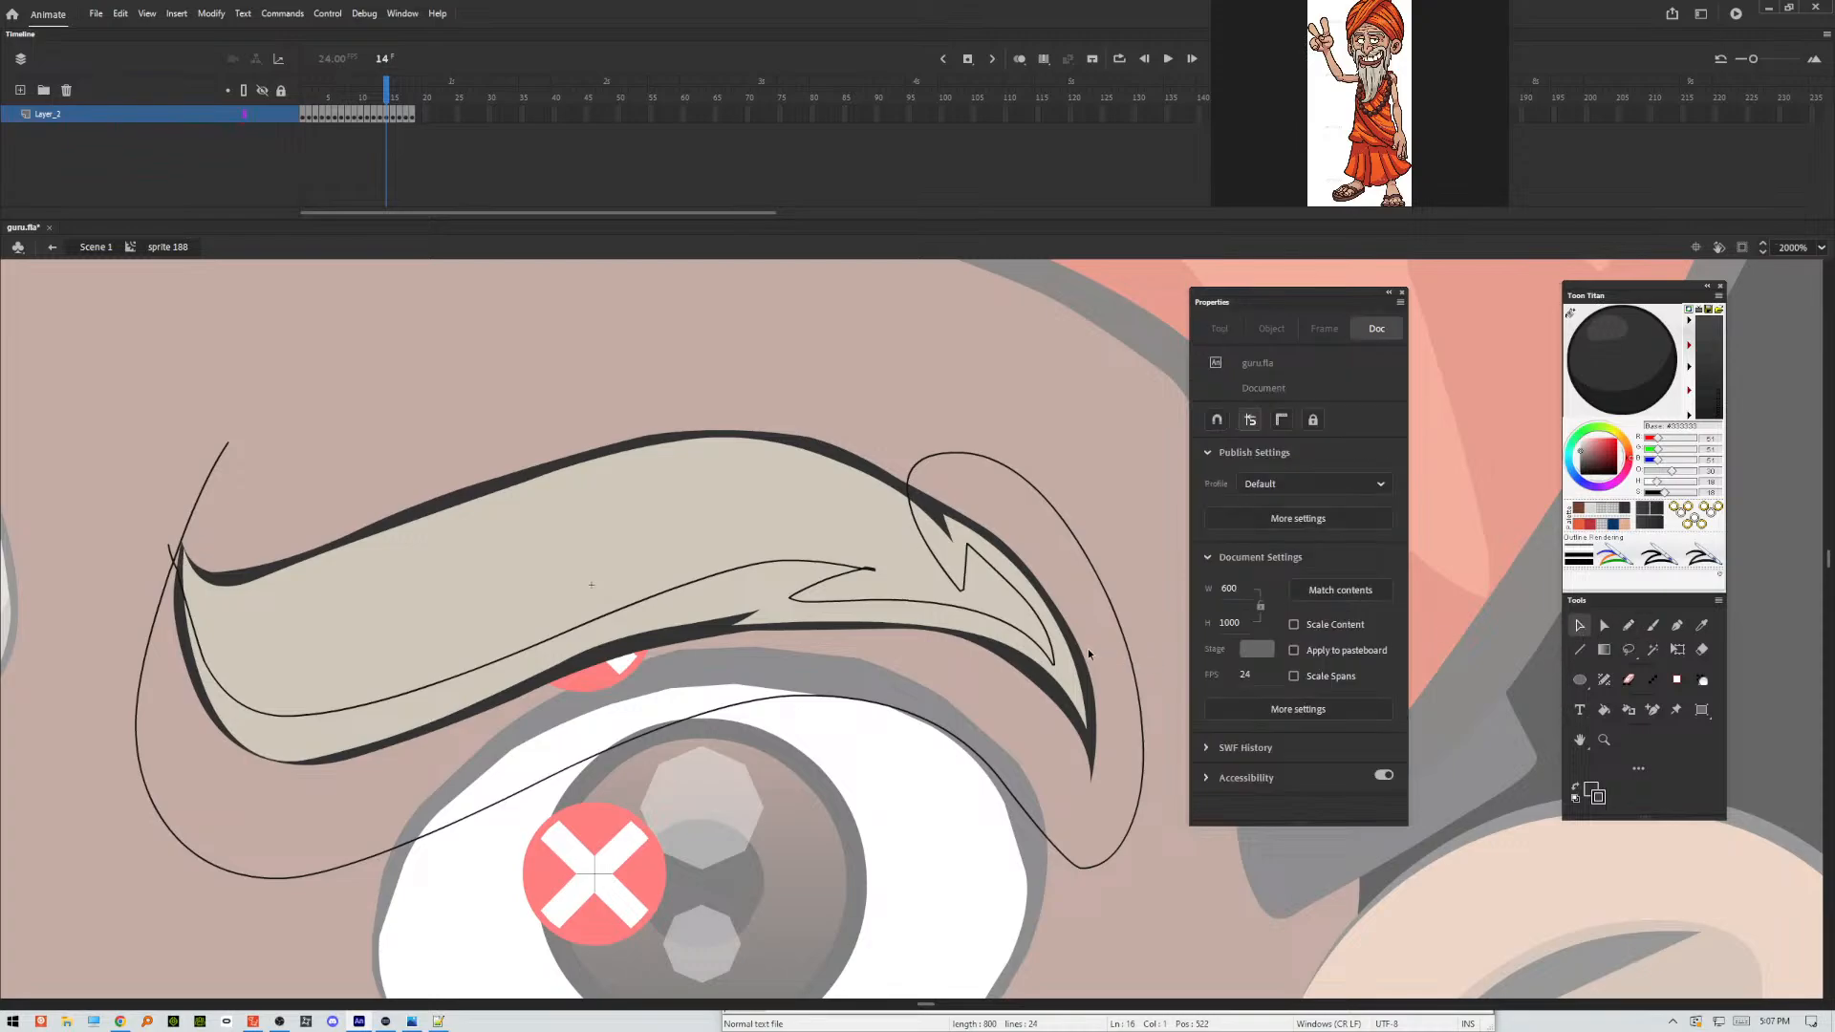
{"action": "left_click", "coordinate": [1063, 673]}
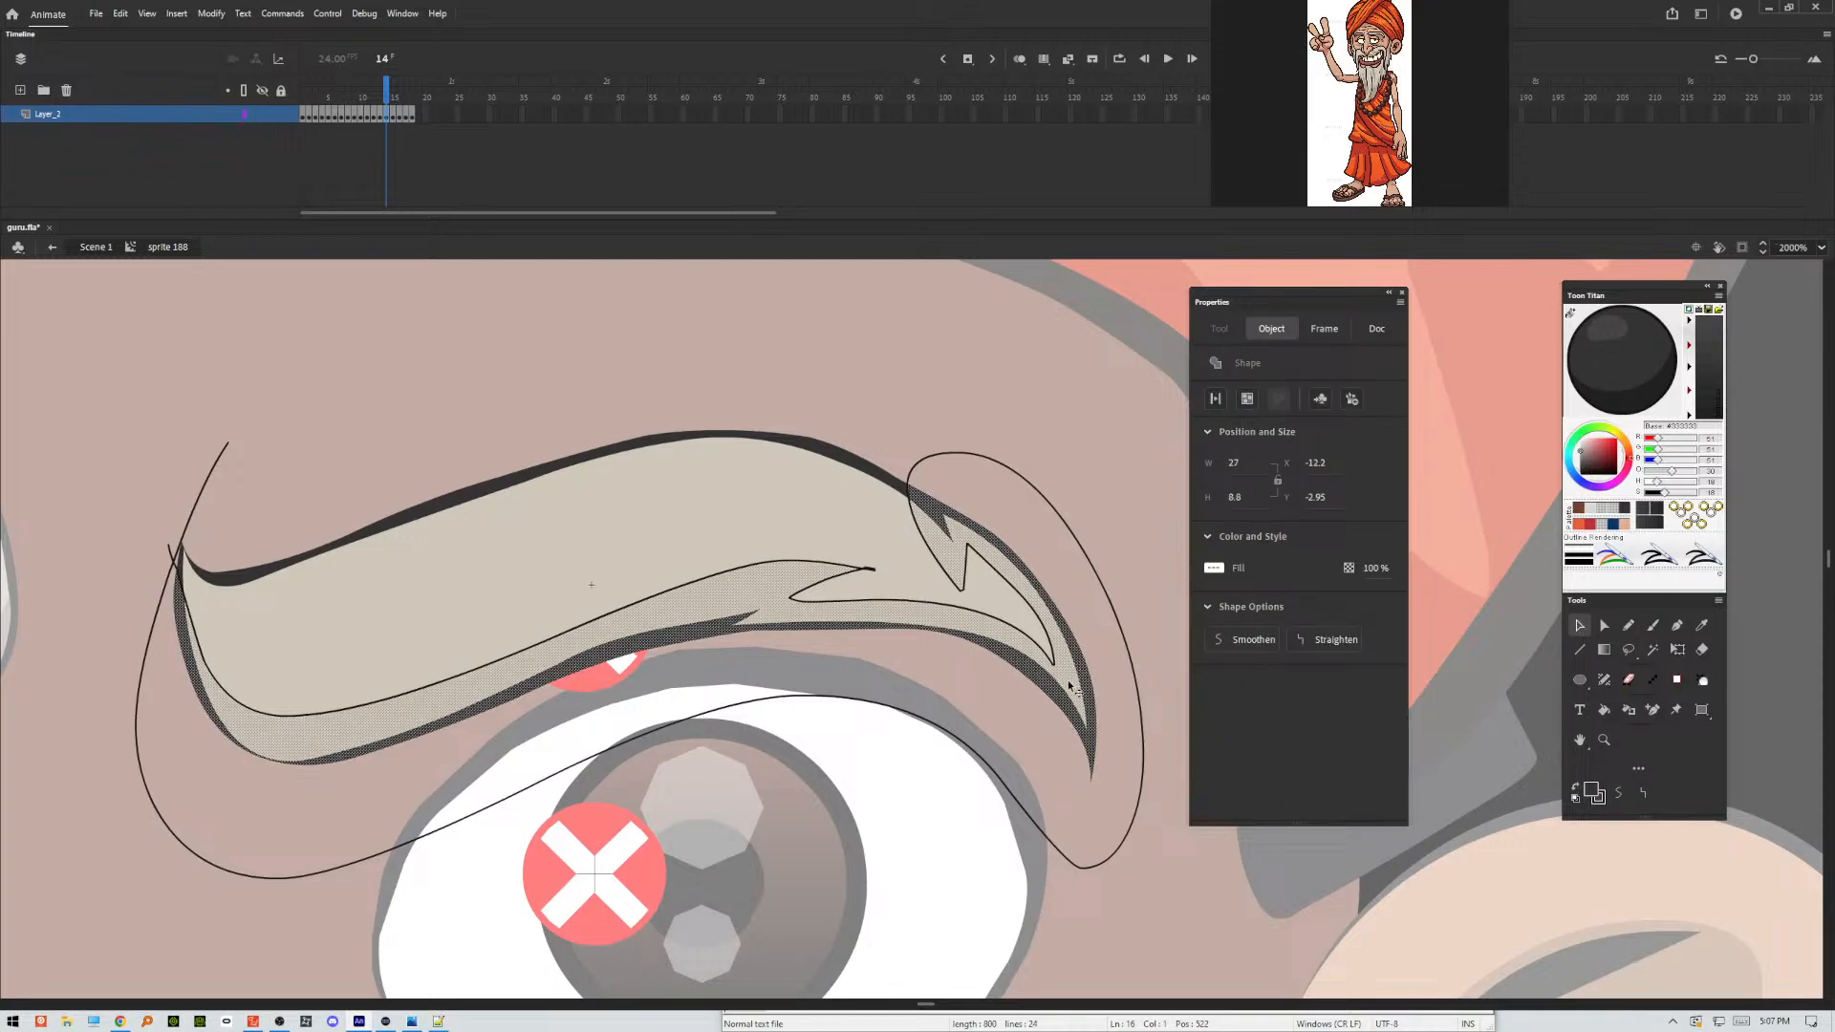
{"action": "left_click", "coordinate": [1121, 690]}
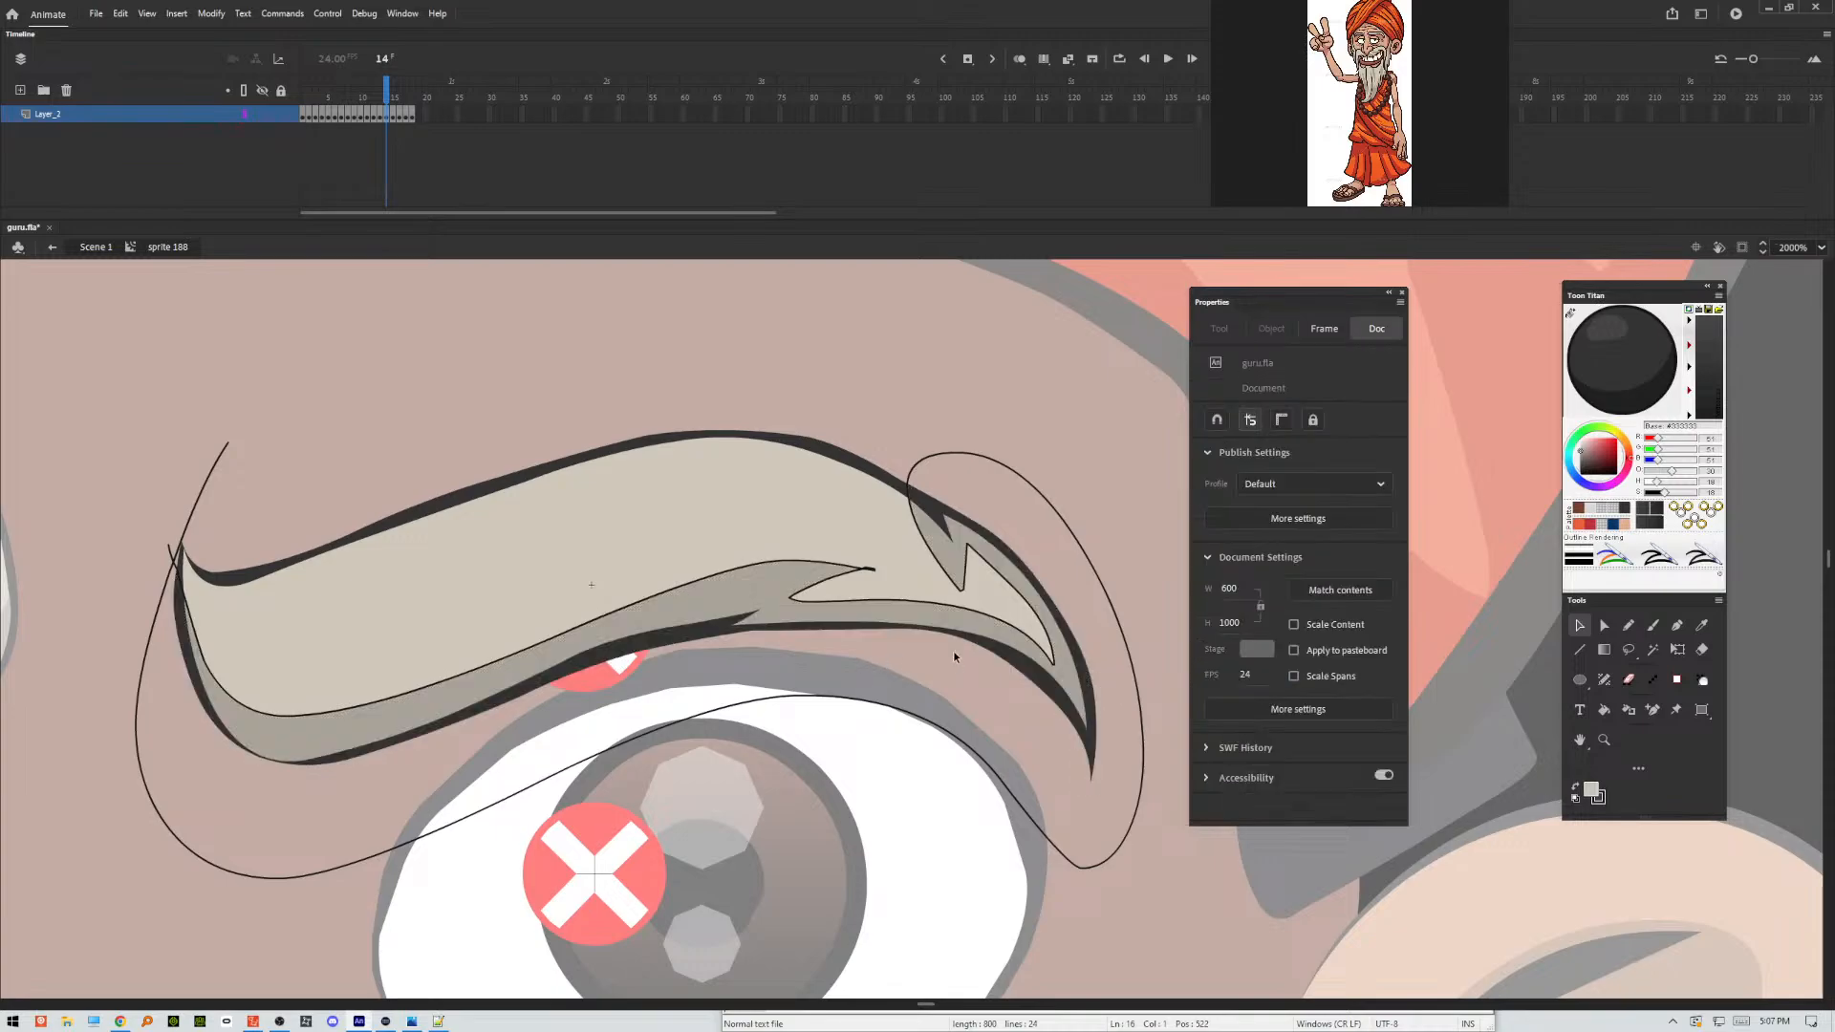
{"action": "double_click", "coordinate": [1119, 627]}
{"action": "key", "text": "Delete"}
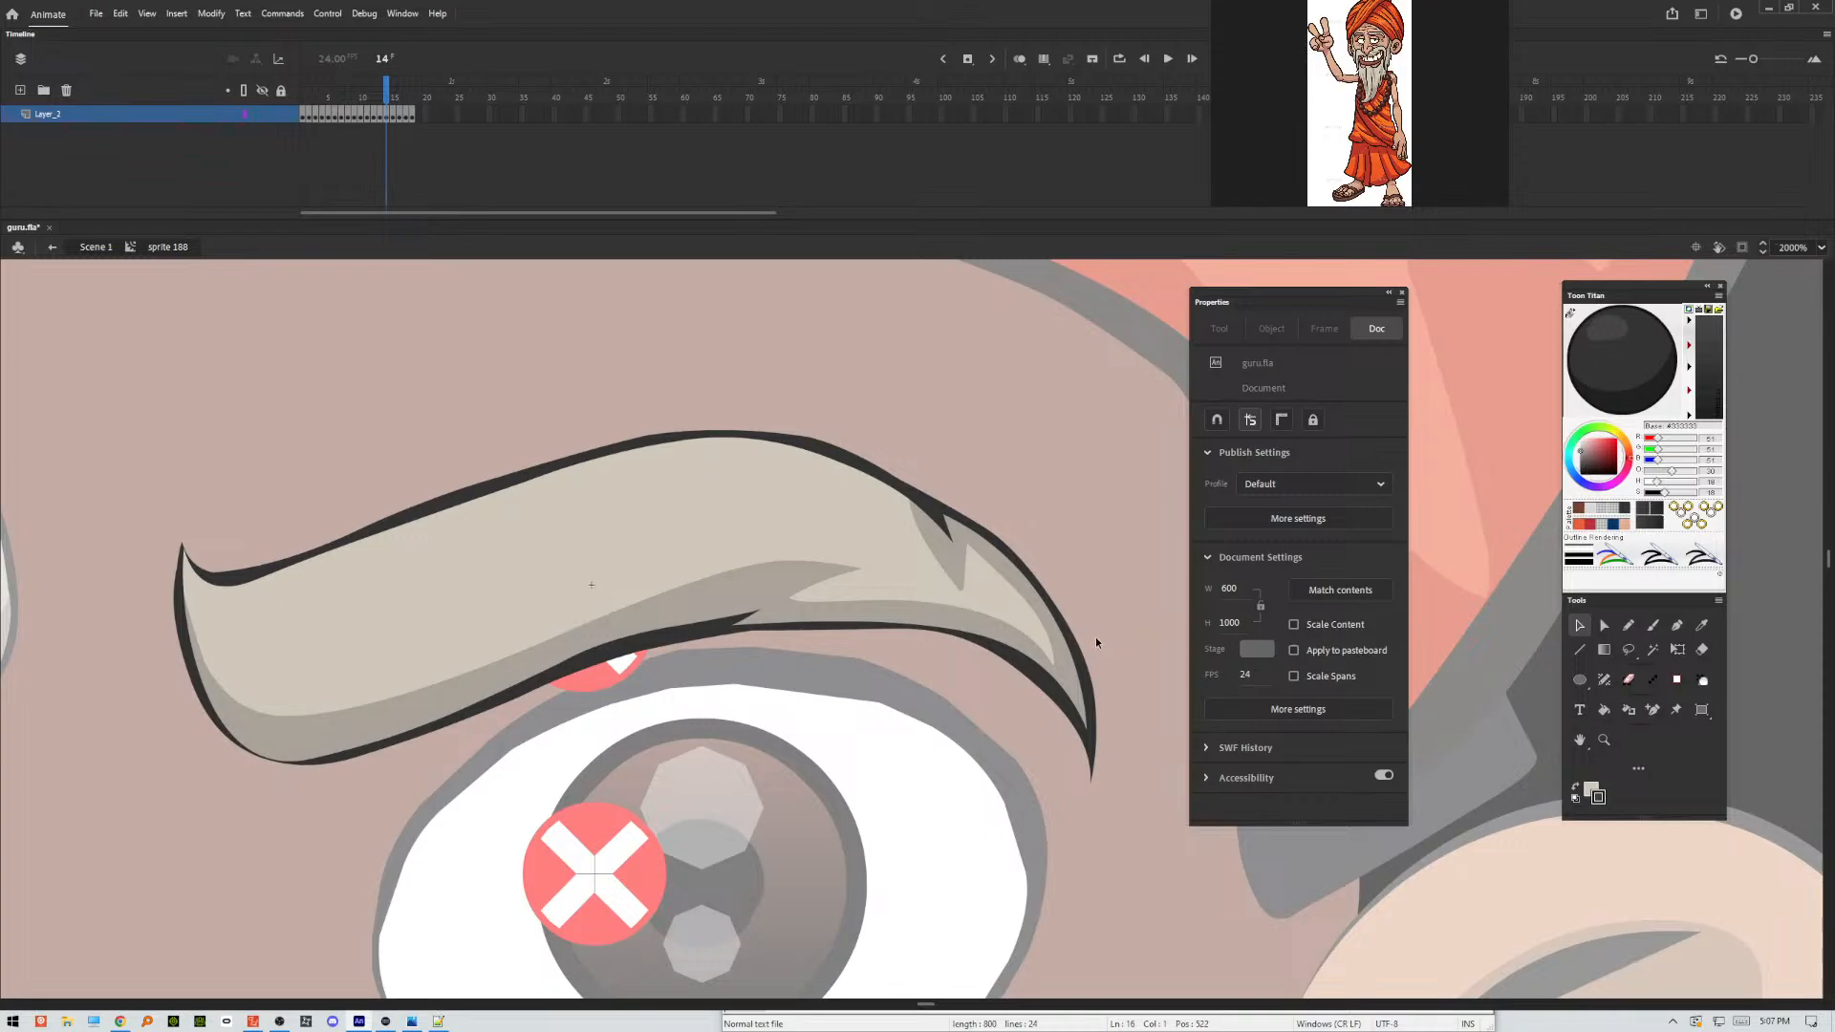
Outline the eyebrow's shading areas in frame 15 with a freehand Pencil stroke along the underside, with a rounded notch near the outer third.
{"action": "key", "text": "period"}
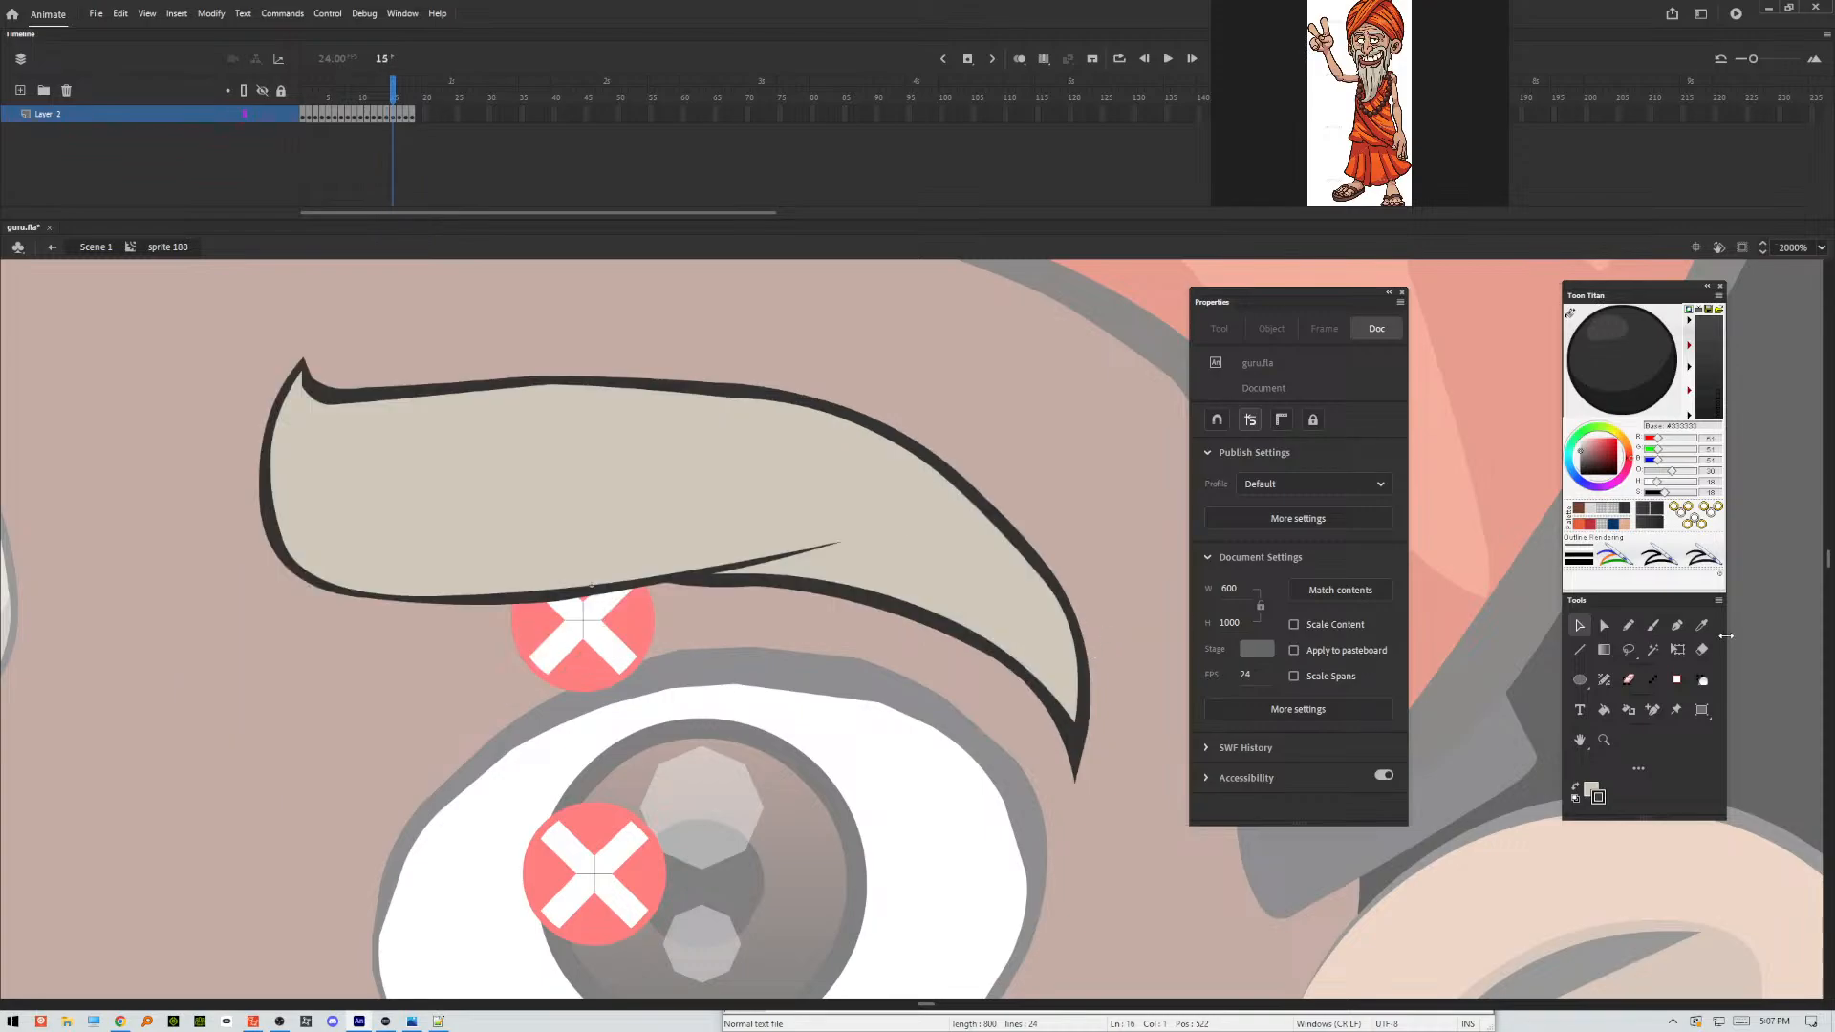
{"action": "left_click", "coordinate": [1629, 627]}
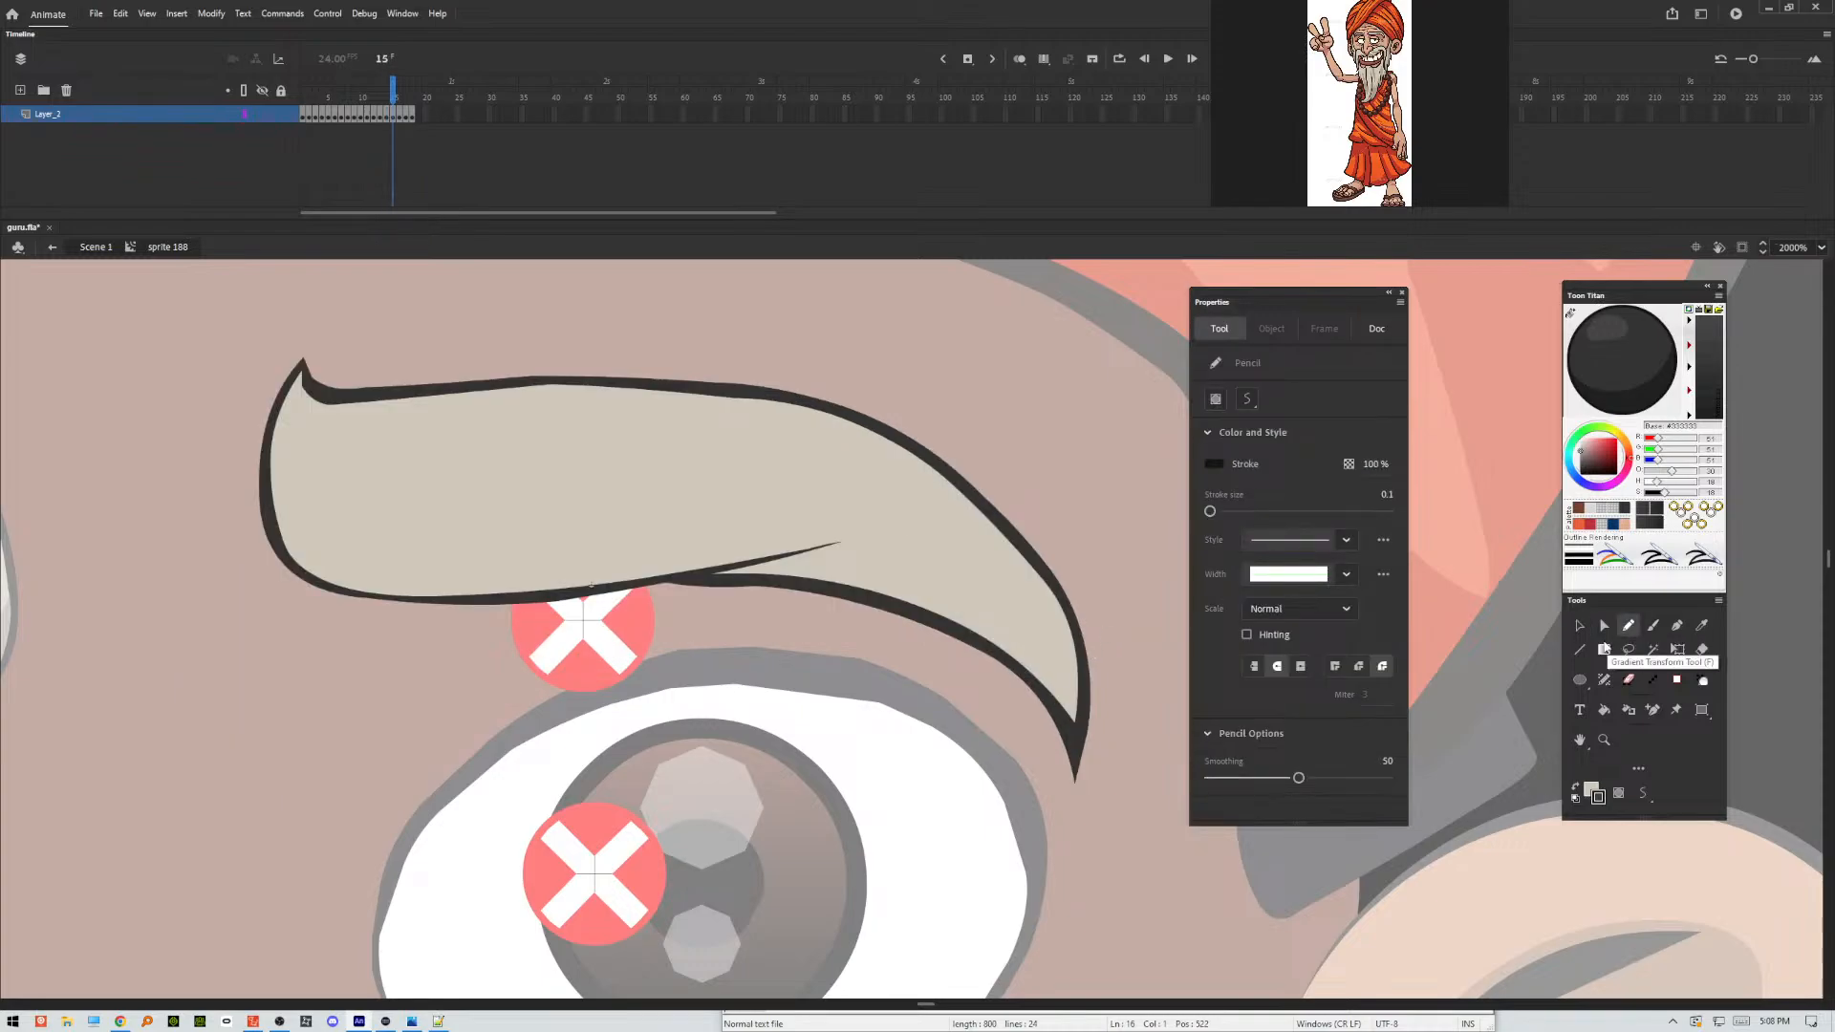
{"action": "mouse_move", "coordinate": [285, 337]}
{"action": "left_mouse_down"}
{"action": "mouse_move", "coordinate": [284, 470]}
{"action": "mouse_move", "coordinate": [344, 524]}
{"action": "mouse_move", "coordinate": [564, 541]}
{"action": "mouse_move", "coordinate": [806, 506]}
{"action": "left_mouse_up"}
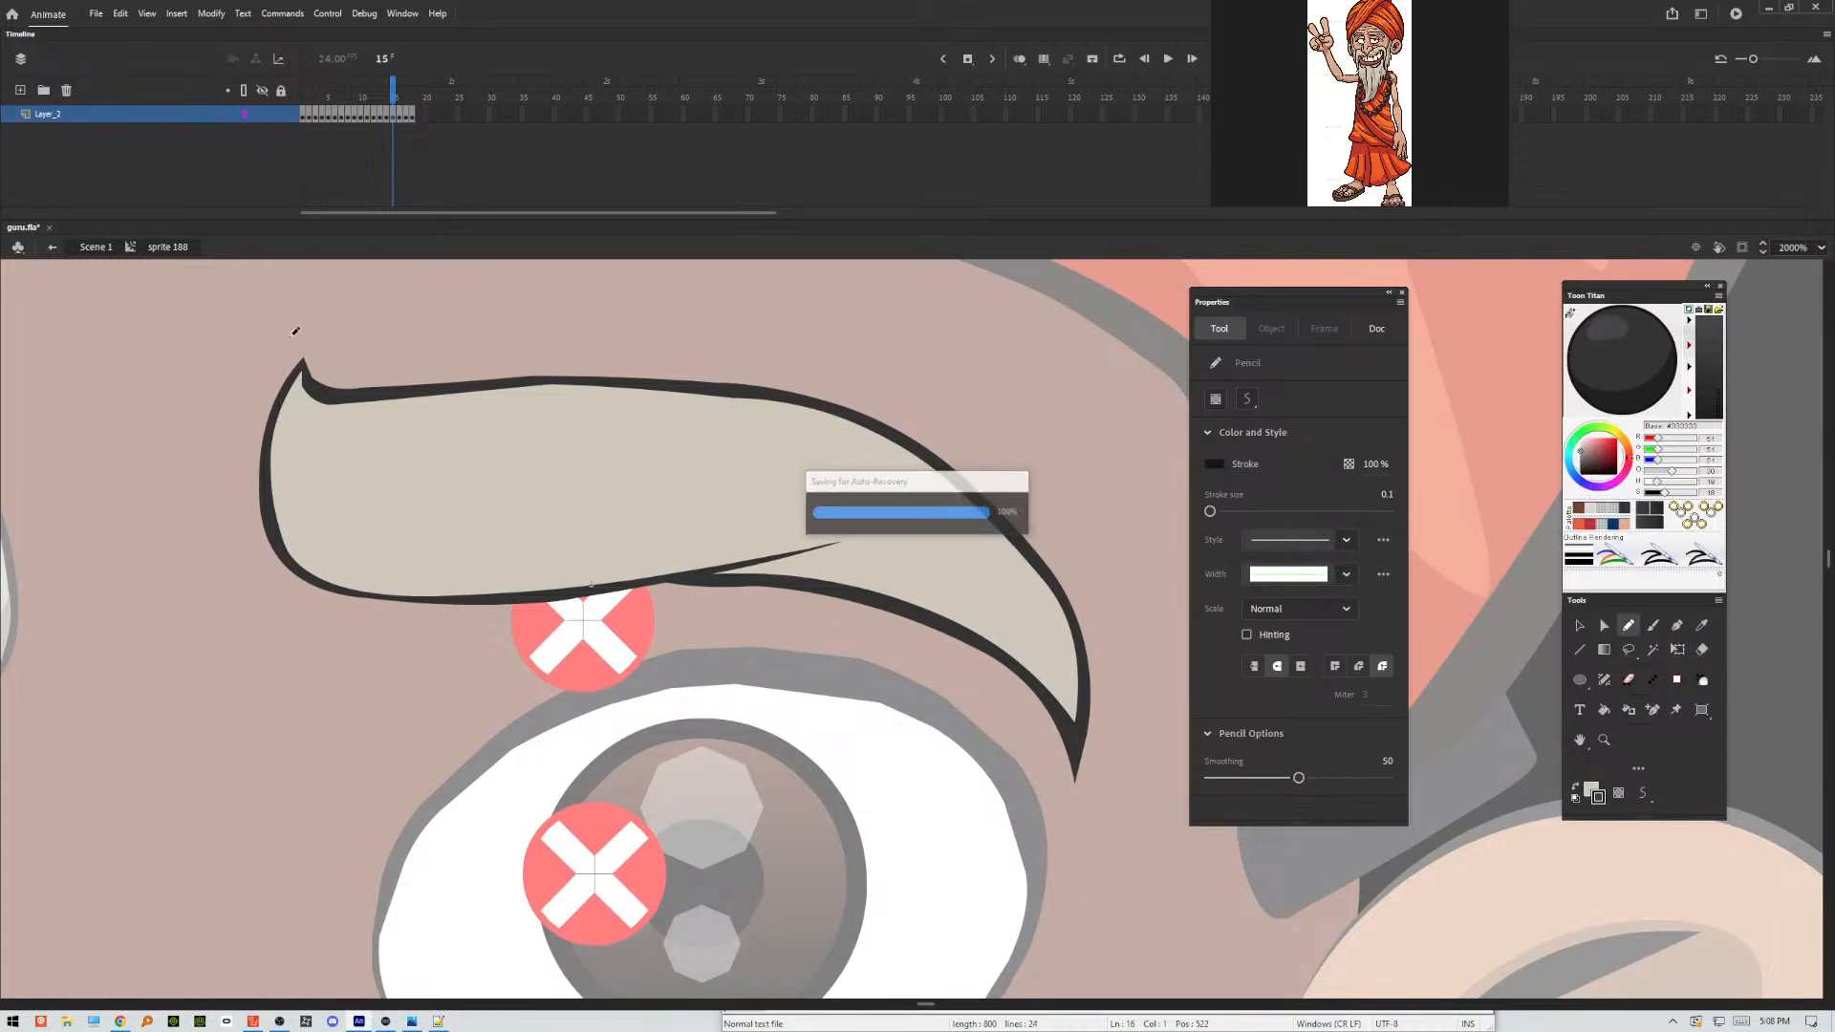
{"action": "mouse_move", "coordinate": [265, 316]}
{"action": "left_mouse_down"}
{"action": "mouse_move", "coordinate": [272, 406]}
{"action": "mouse_move", "coordinate": [327, 536]}
{"action": "mouse_move", "coordinate": [462, 558]}
{"action": "mouse_move", "coordinate": [915, 505]}
{"action": "mouse_move", "coordinate": [873, 516]}
{"action": "mouse_move", "coordinate": [857, 547]}
{"action": "mouse_move", "coordinate": [961, 594]}
{"action": "mouse_move", "coordinate": [1055, 668]}
{"action": "mouse_move", "coordinate": [1056, 559]}
{"action": "mouse_move", "coordinate": [1110, 544]}
{"action": "mouse_move", "coordinate": [1112, 807]}
{"action": "mouse_move", "coordinate": [821, 847]}
{"action": "mouse_move", "coordinate": [413, 754]}
{"action": "mouse_move", "coordinate": [197, 512]}
{"action": "mouse_move", "coordinate": [324, 290]}
{"action": "left_mouse_up"}
Apply Make Shadow to frame 15's lower eyebrow fill and outline areas, and delete the pencil guide stroke.
{"action": "key", "text": "v"}
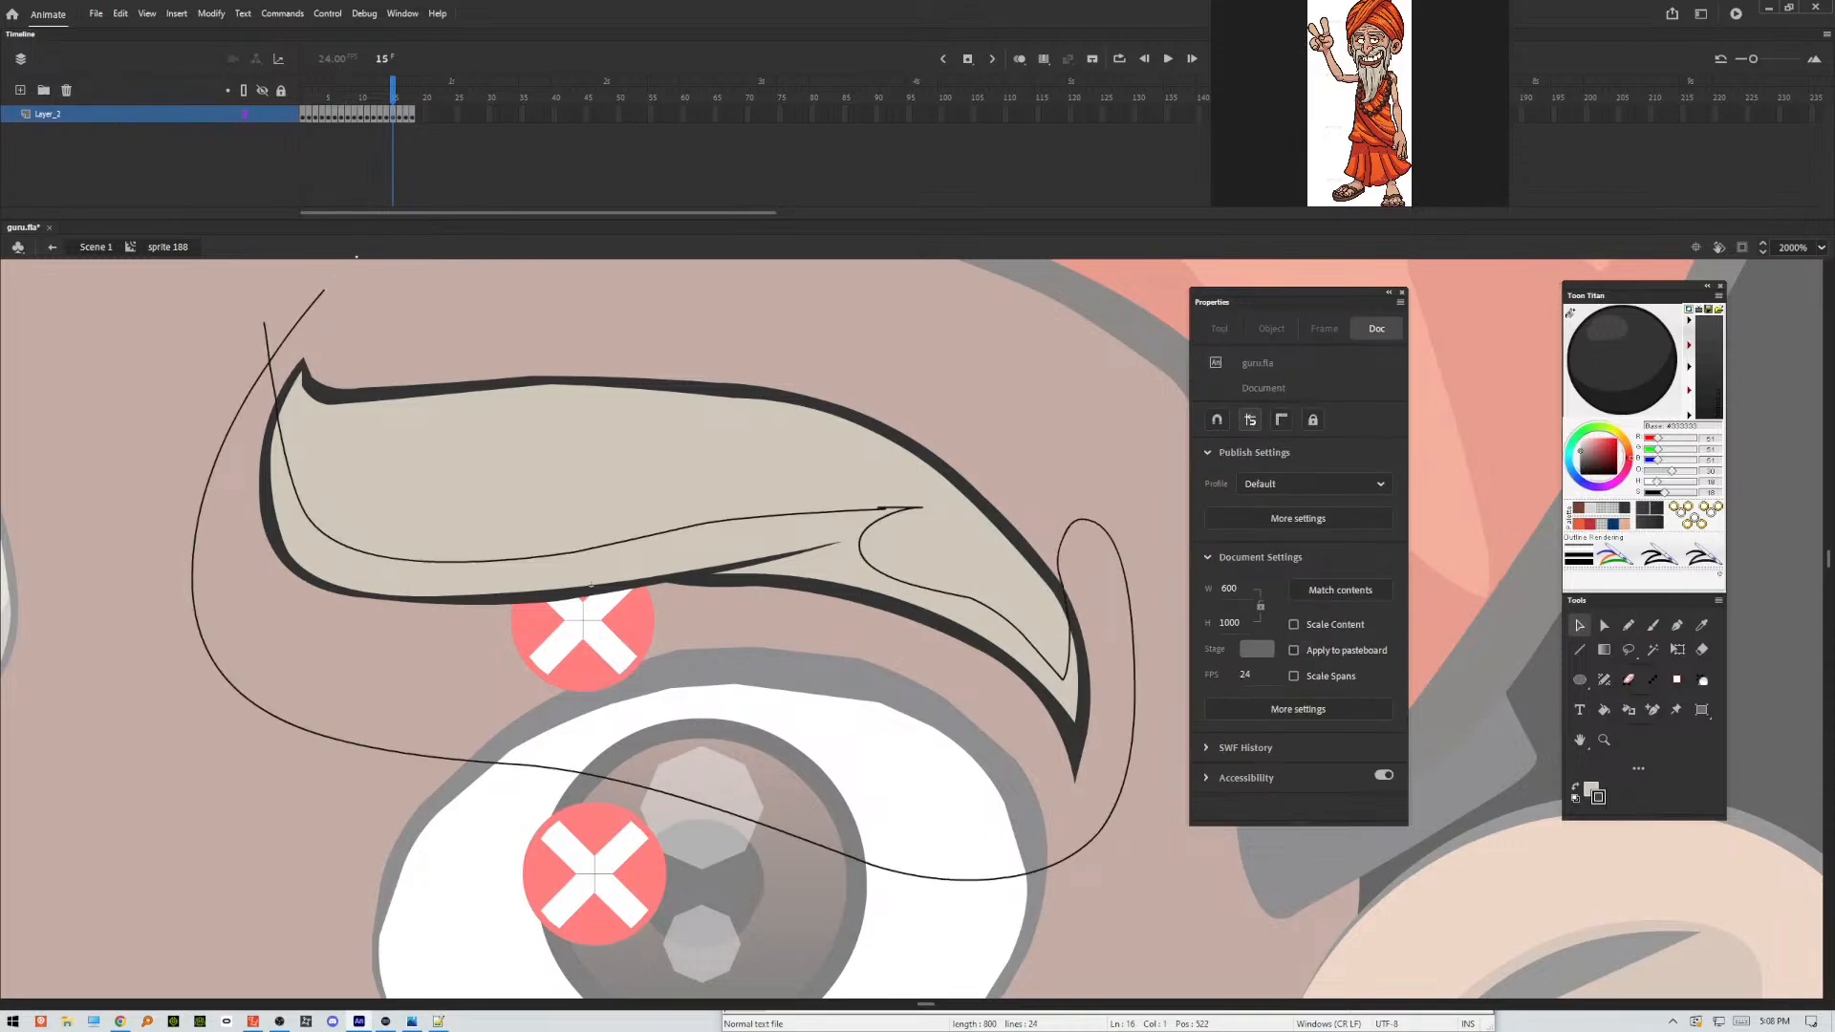
{"action": "left_click", "coordinate": [471, 574]}
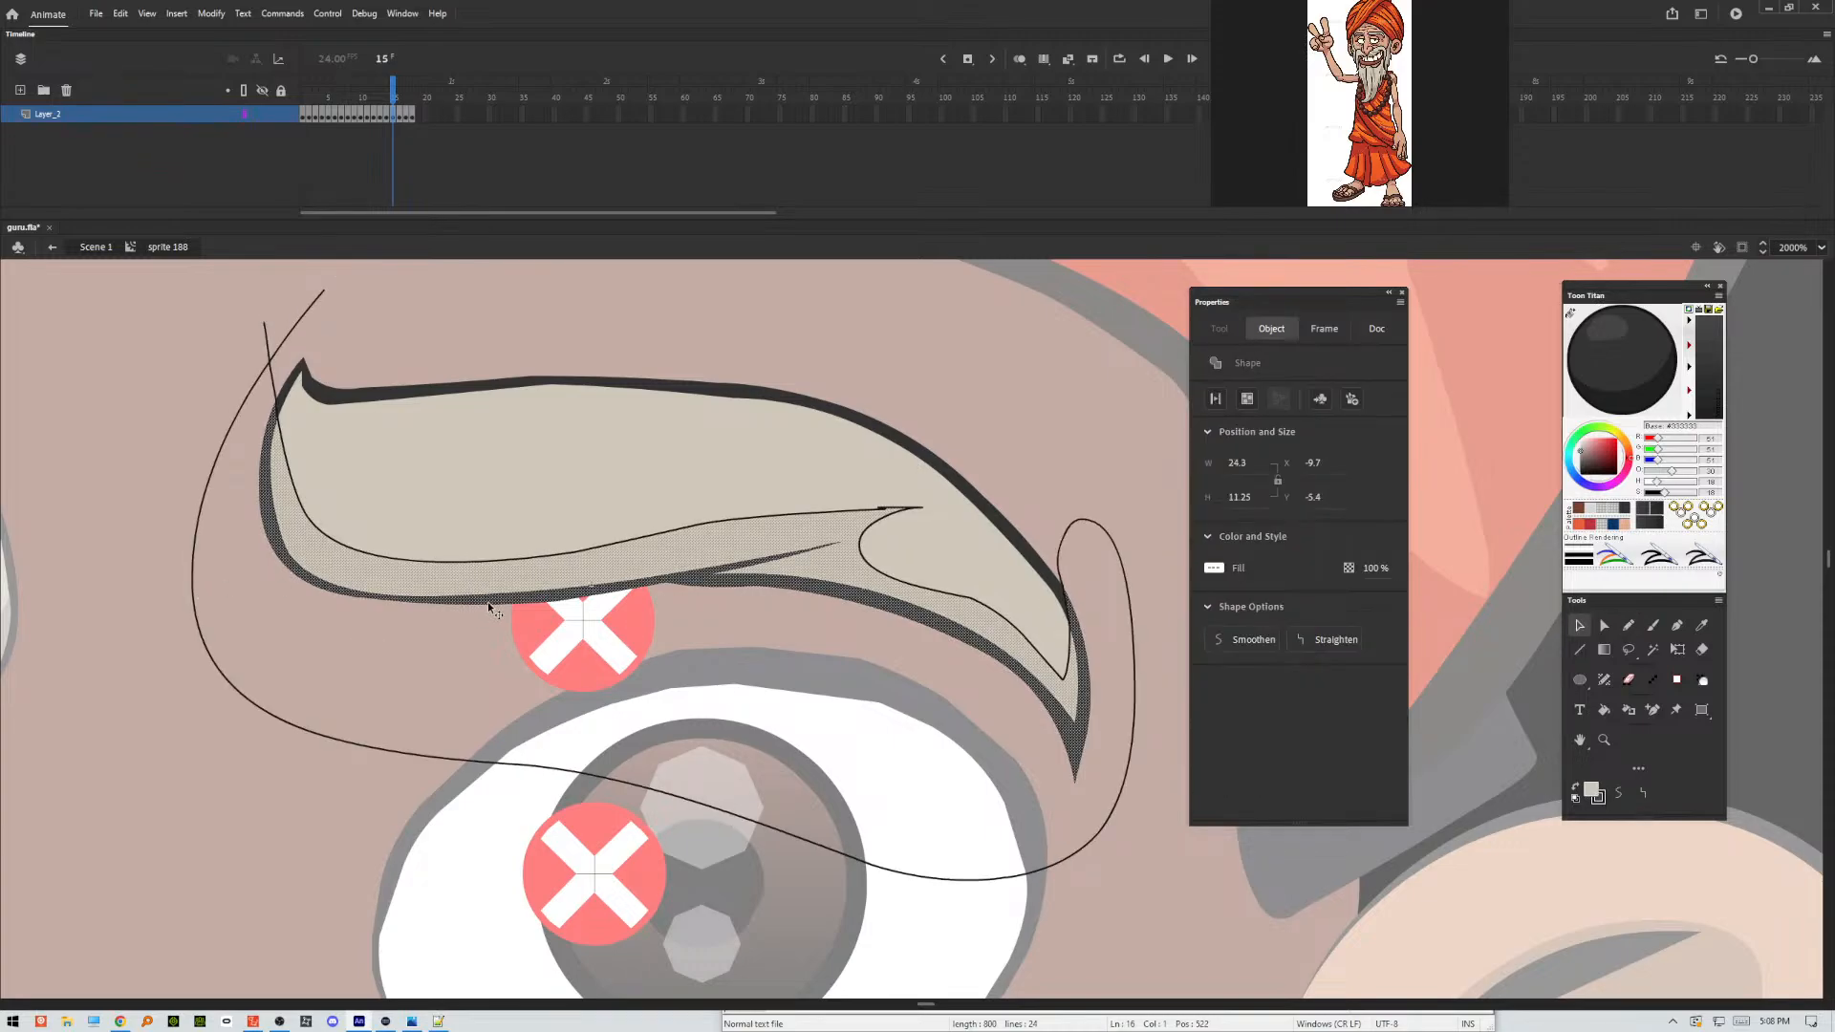
{"action": "left_click", "coordinate": [488, 602]}
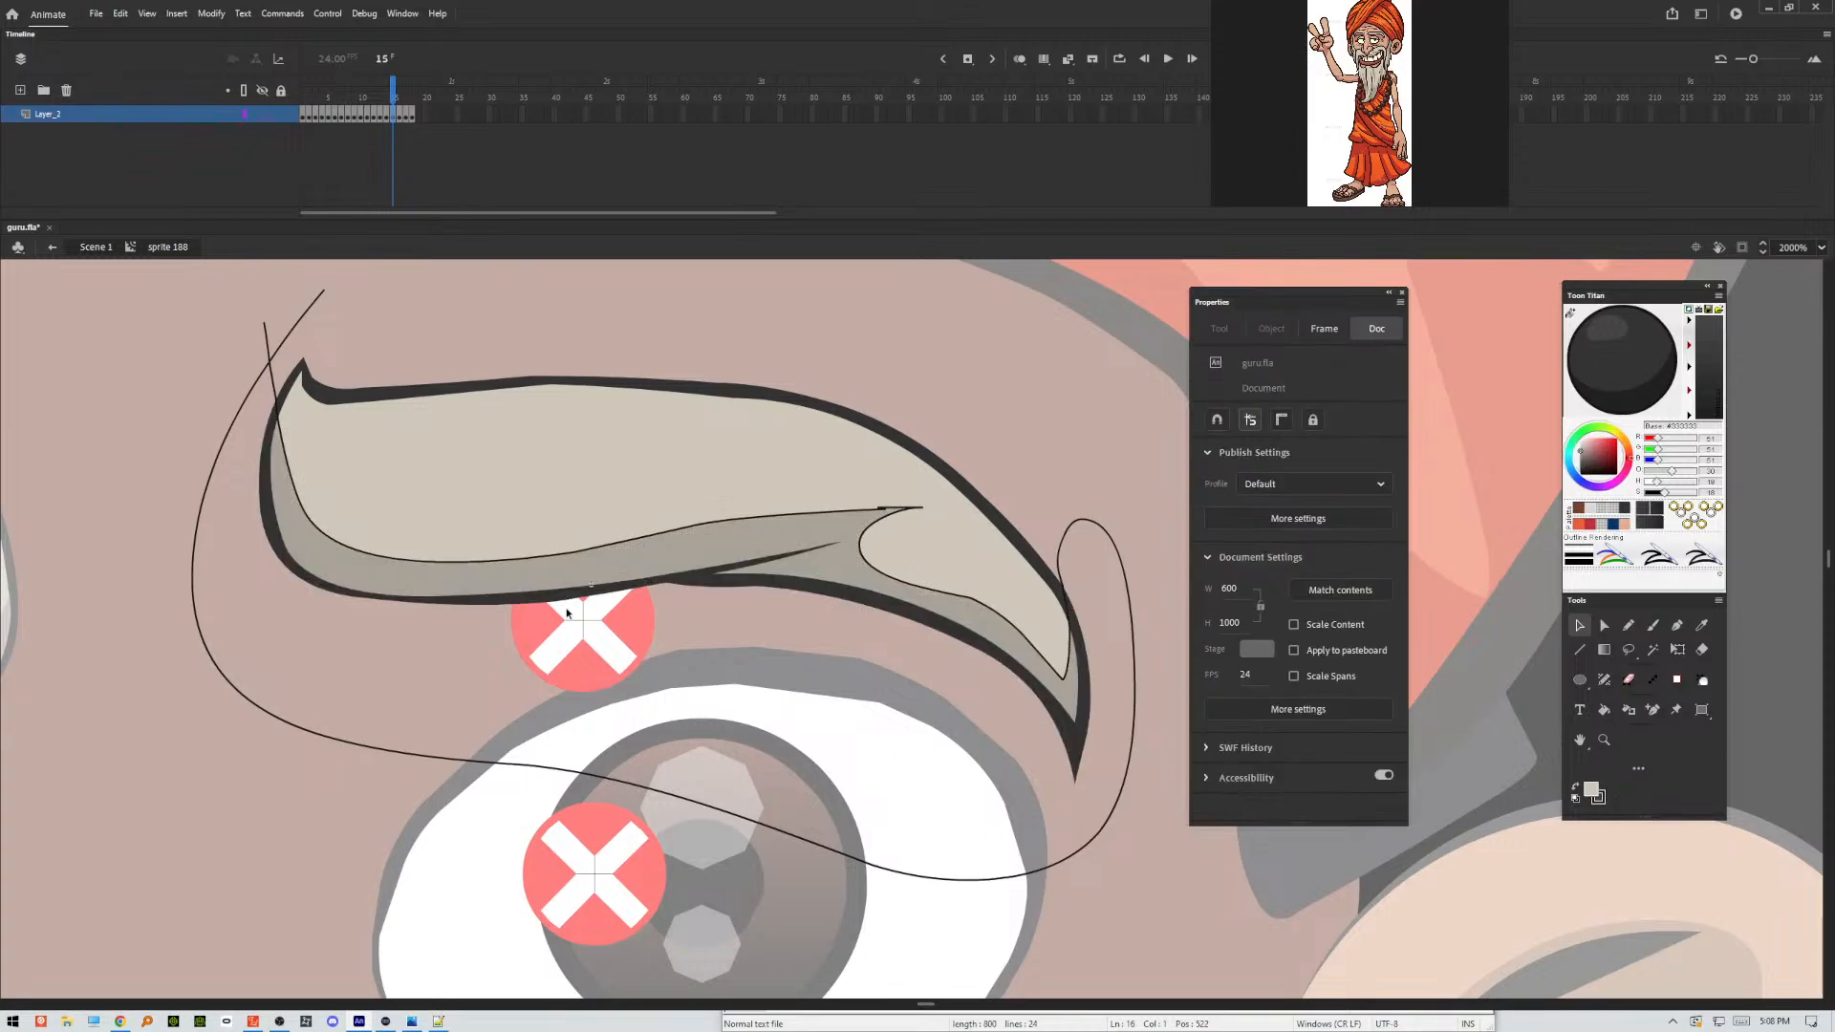
{"action": "left_click", "coordinate": [266, 364]}
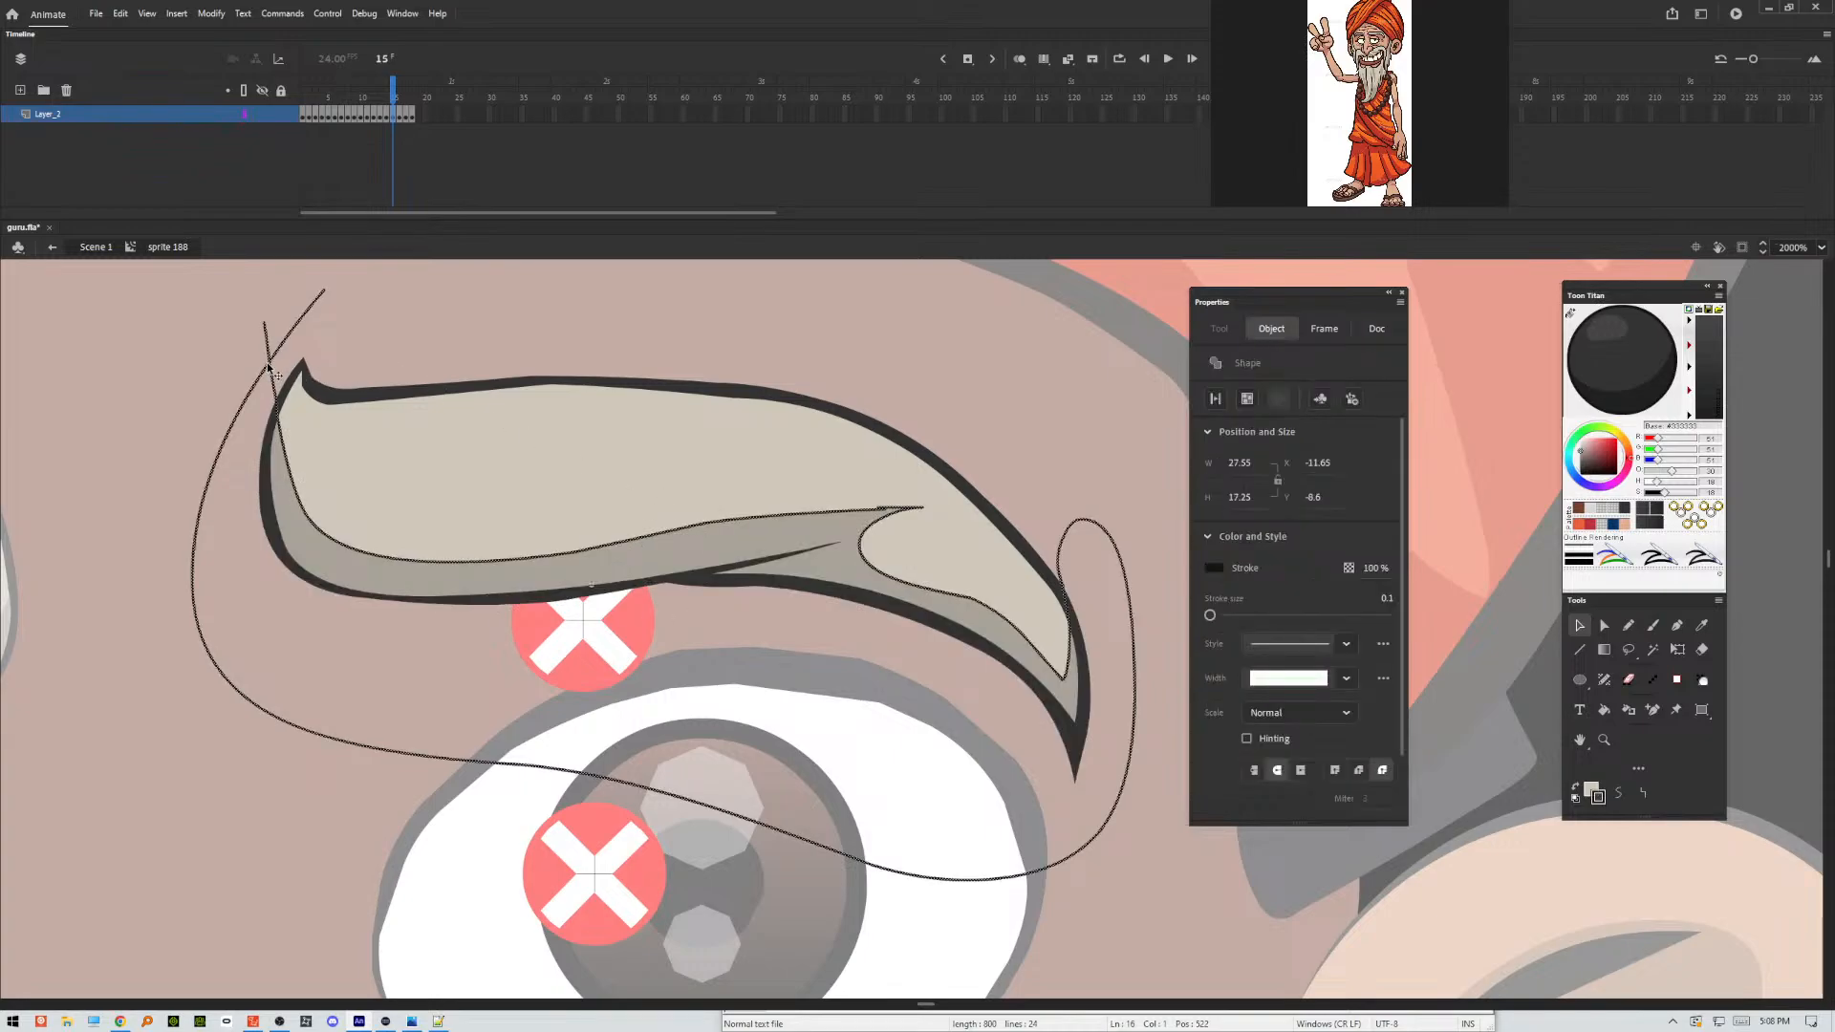
{"action": "key", "text": "Delete"}
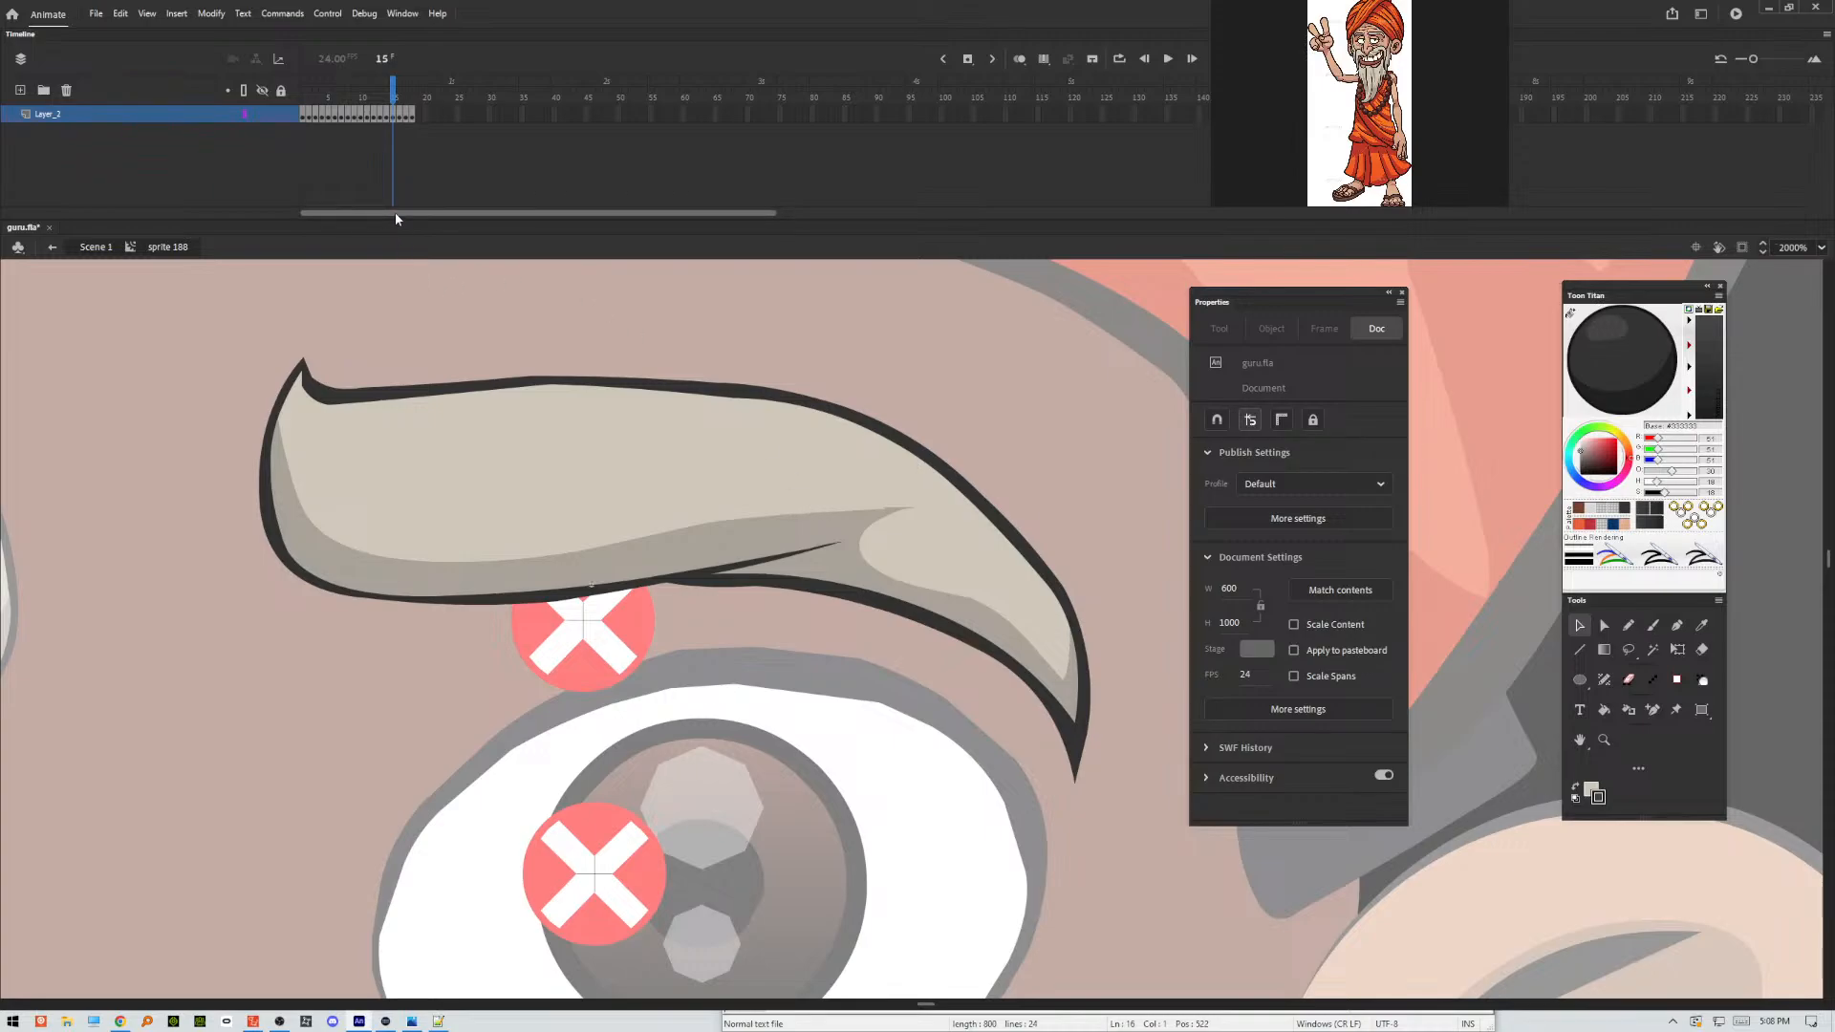
Outline the eyebrow's shading areas in frame 16 with a freehand Pencil stroke along the underside, with a sharp lower notch and an upper outer spike.
{"action": "key", "text": "period"}
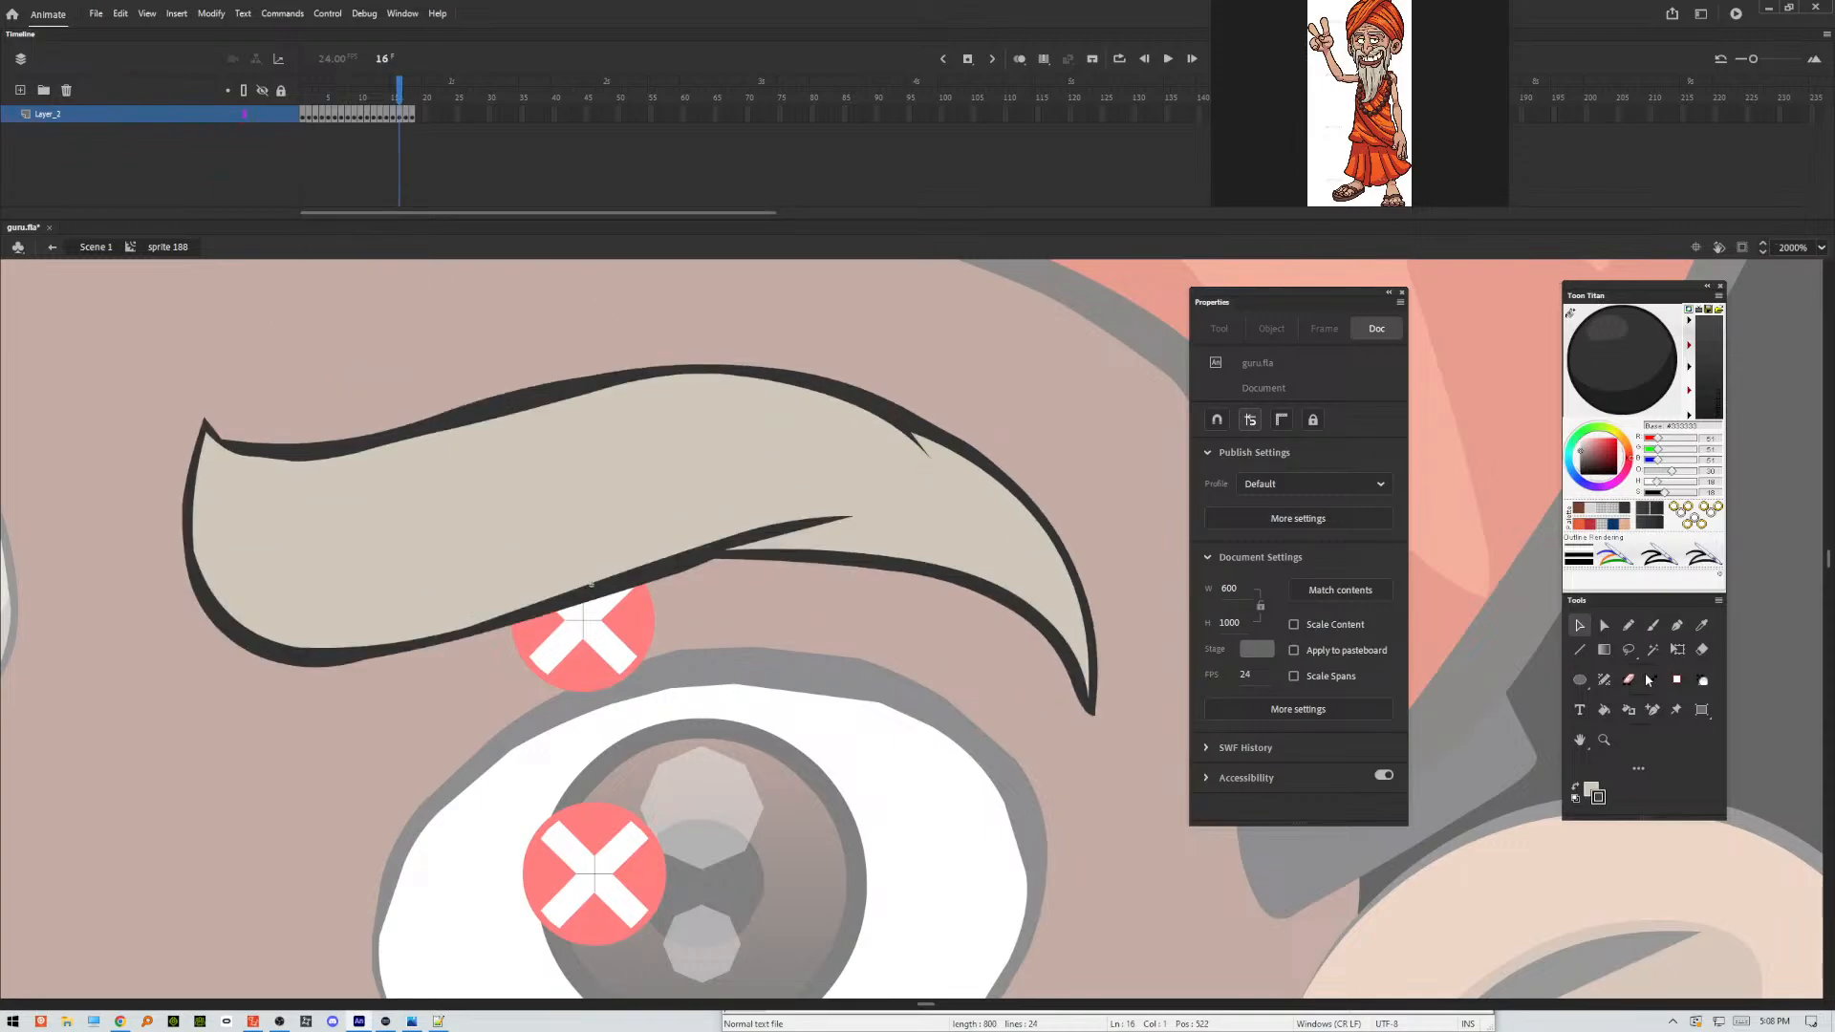
{"action": "left_click", "coordinate": [1630, 628]}
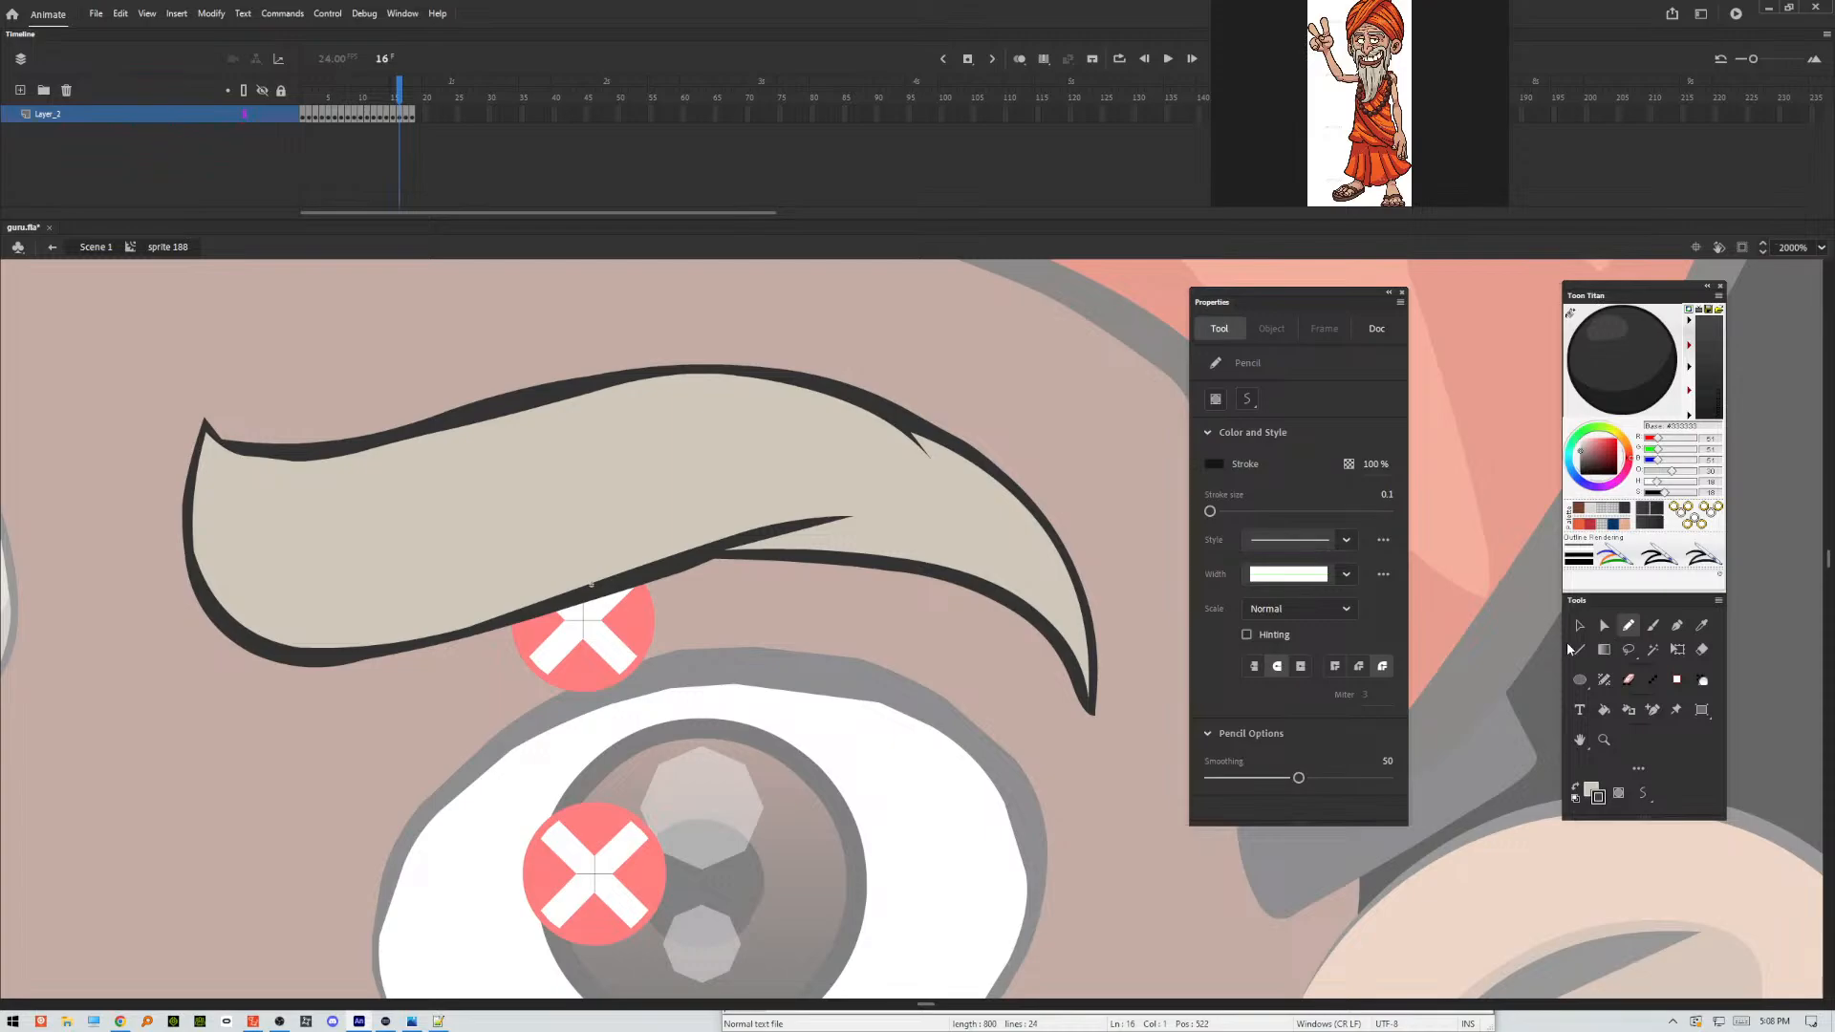
{"action": "mouse_move", "coordinate": [172, 384]}
{"action": "left_mouse_down"}
{"action": "mouse_move", "coordinate": [178, 448]}
{"action": "mouse_move", "coordinate": [266, 598]}
{"action": "mouse_move", "coordinate": [513, 564]}
{"action": "mouse_move", "coordinate": [815, 489]}
{"action": "mouse_move", "coordinate": [963, 524]}
{"action": "mouse_move", "coordinate": [886, 525]}
{"action": "mouse_move", "coordinate": [1067, 609]}
{"action": "mouse_move", "coordinate": [963, 482]}
{"action": "mouse_move", "coordinate": [956, 505]}
{"action": "mouse_move", "coordinate": [876, 430]}
{"action": "mouse_move", "coordinate": [1067, 442]}
{"action": "mouse_move", "coordinate": [1090, 782]}
{"action": "mouse_move", "coordinate": [398, 745]}
{"action": "mouse_move", "coordinate": [251, 328]}
{"action": "left_mouse_up"}
Apply Make Shadow to frame 16's lower eyebrow fill and outline areas, and delete the pencil guide stroke.
{"action": "key", "text": "v"}
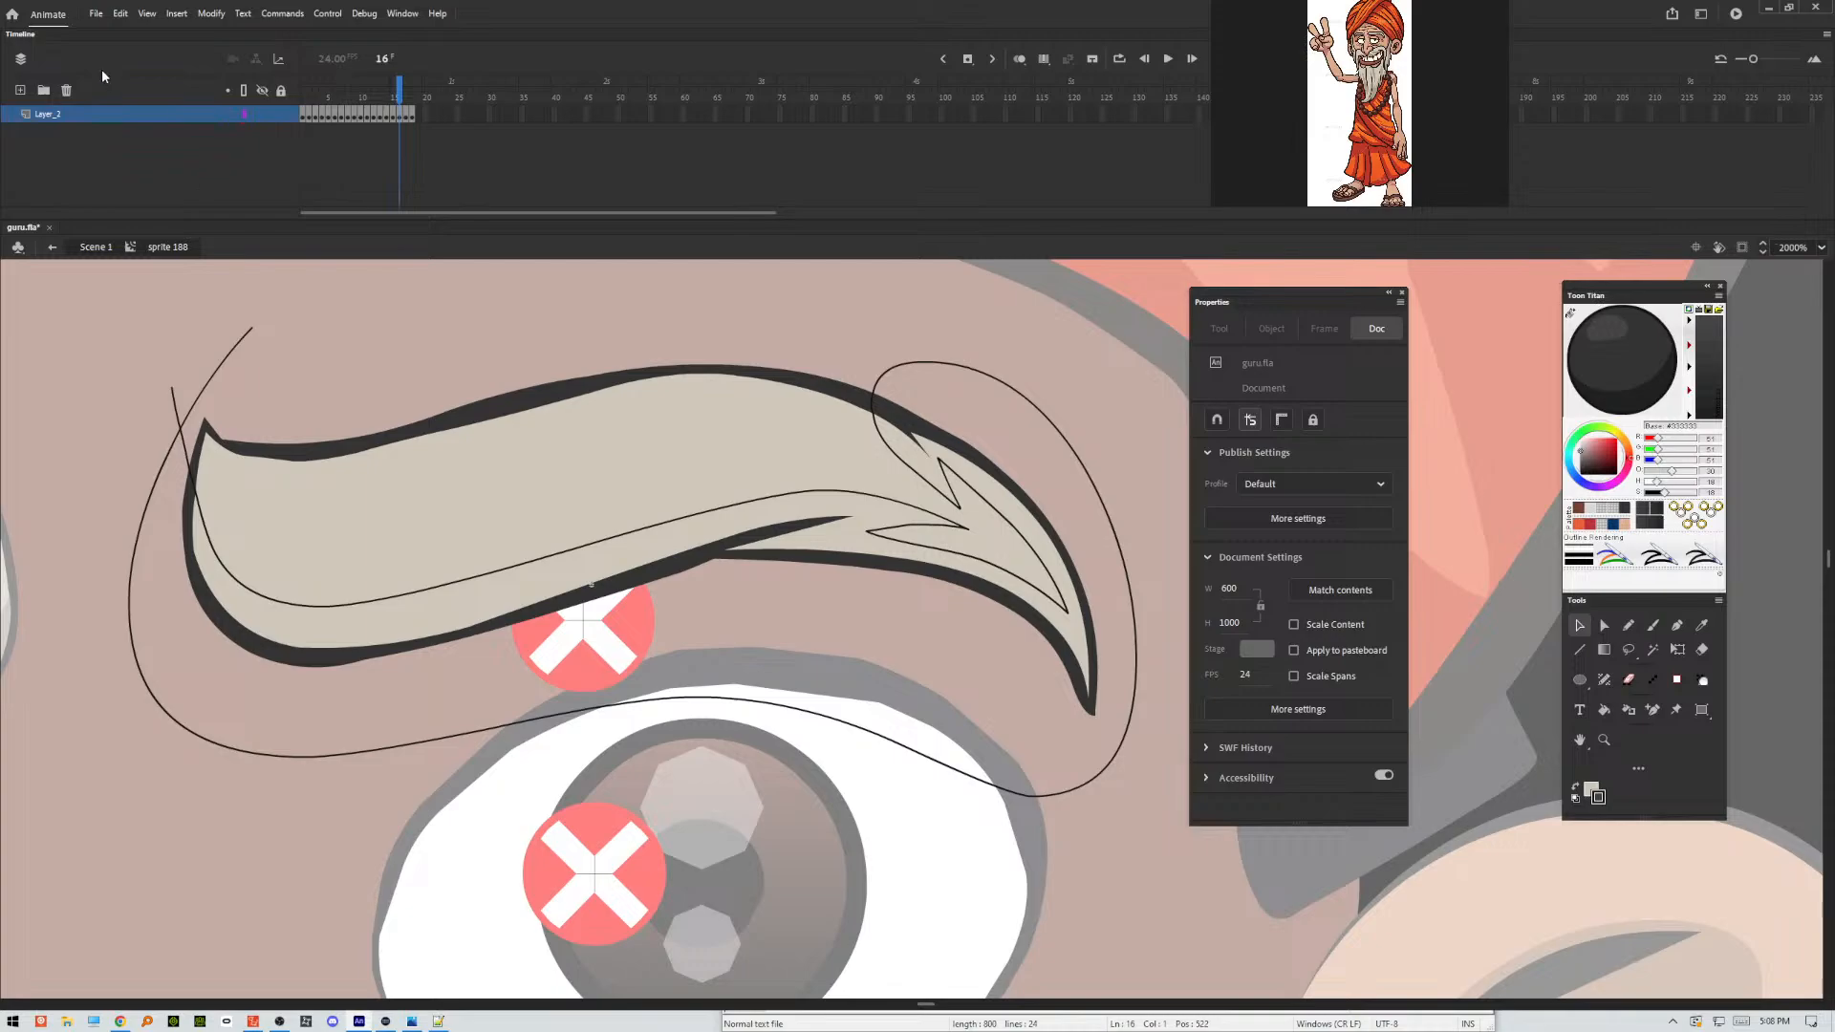
{"action": "left_click", "coordinate": [310, 618]}
{"action": "left_click", "coordinate": [300, 654], "text": "shift"}
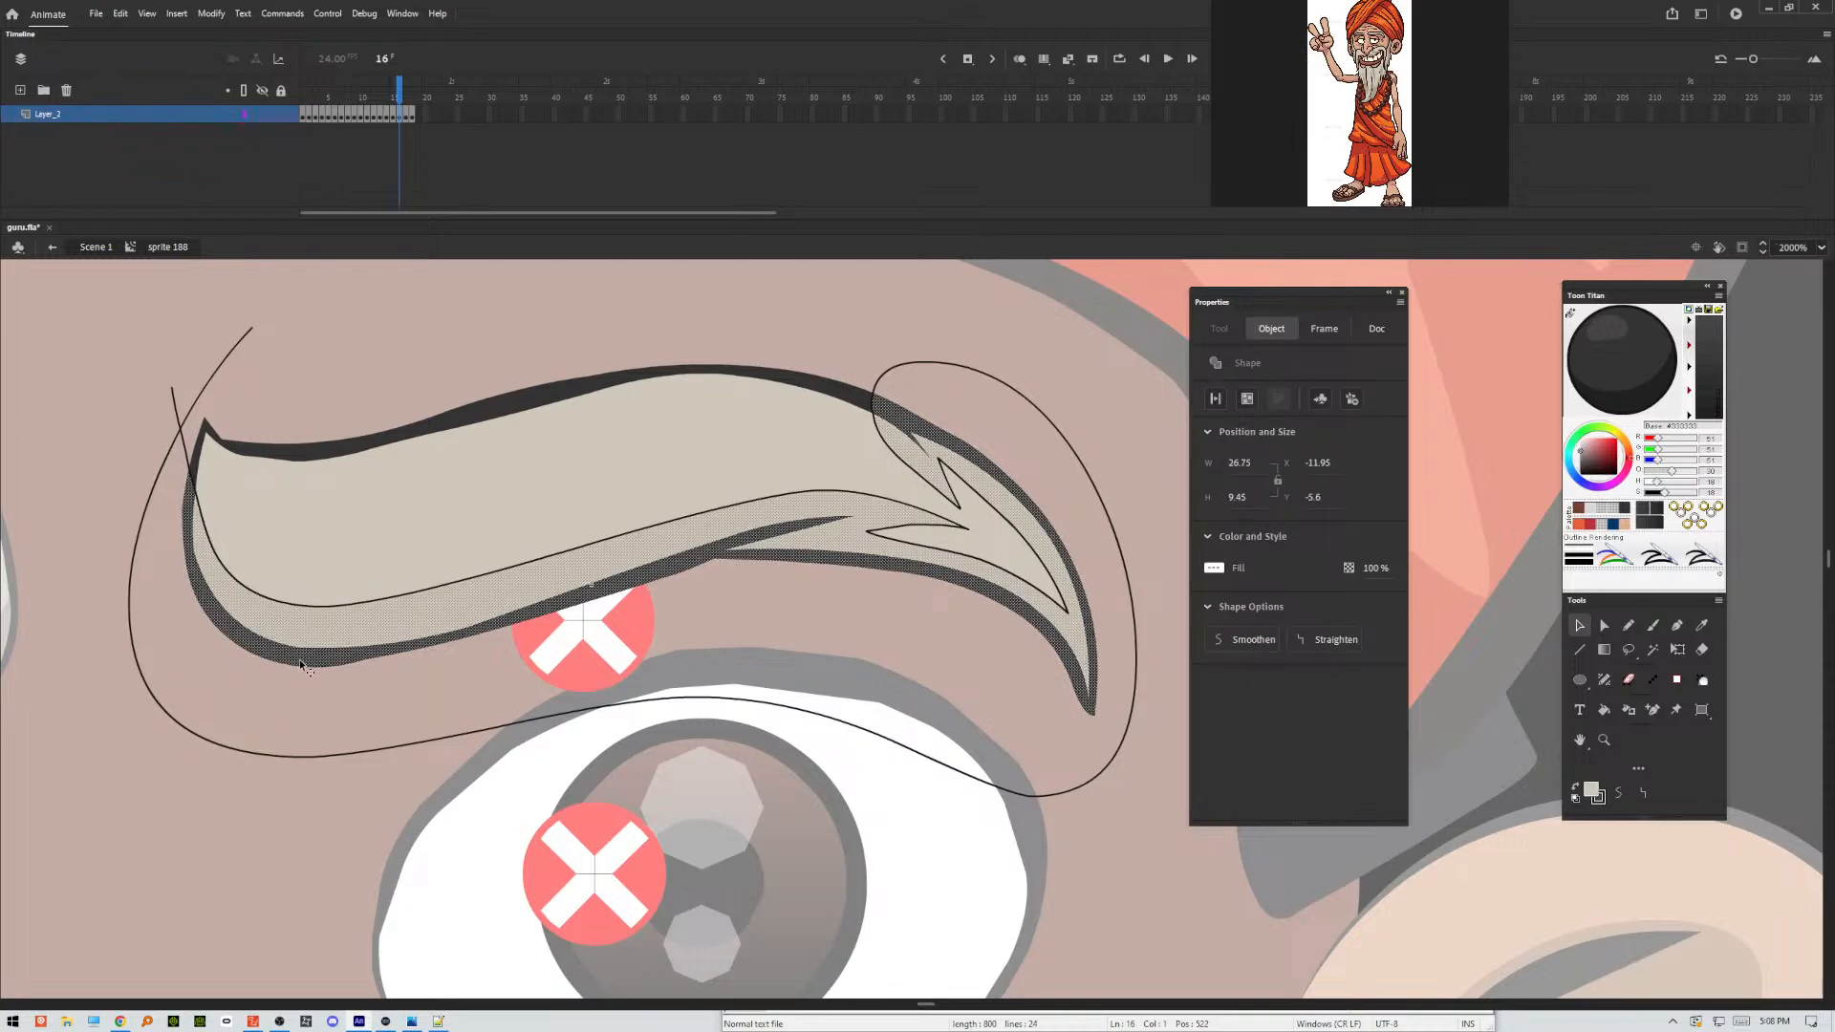
{"action": "key", "text": "F8"}
{"action": "left_click", "coordinate": [177, 421]}
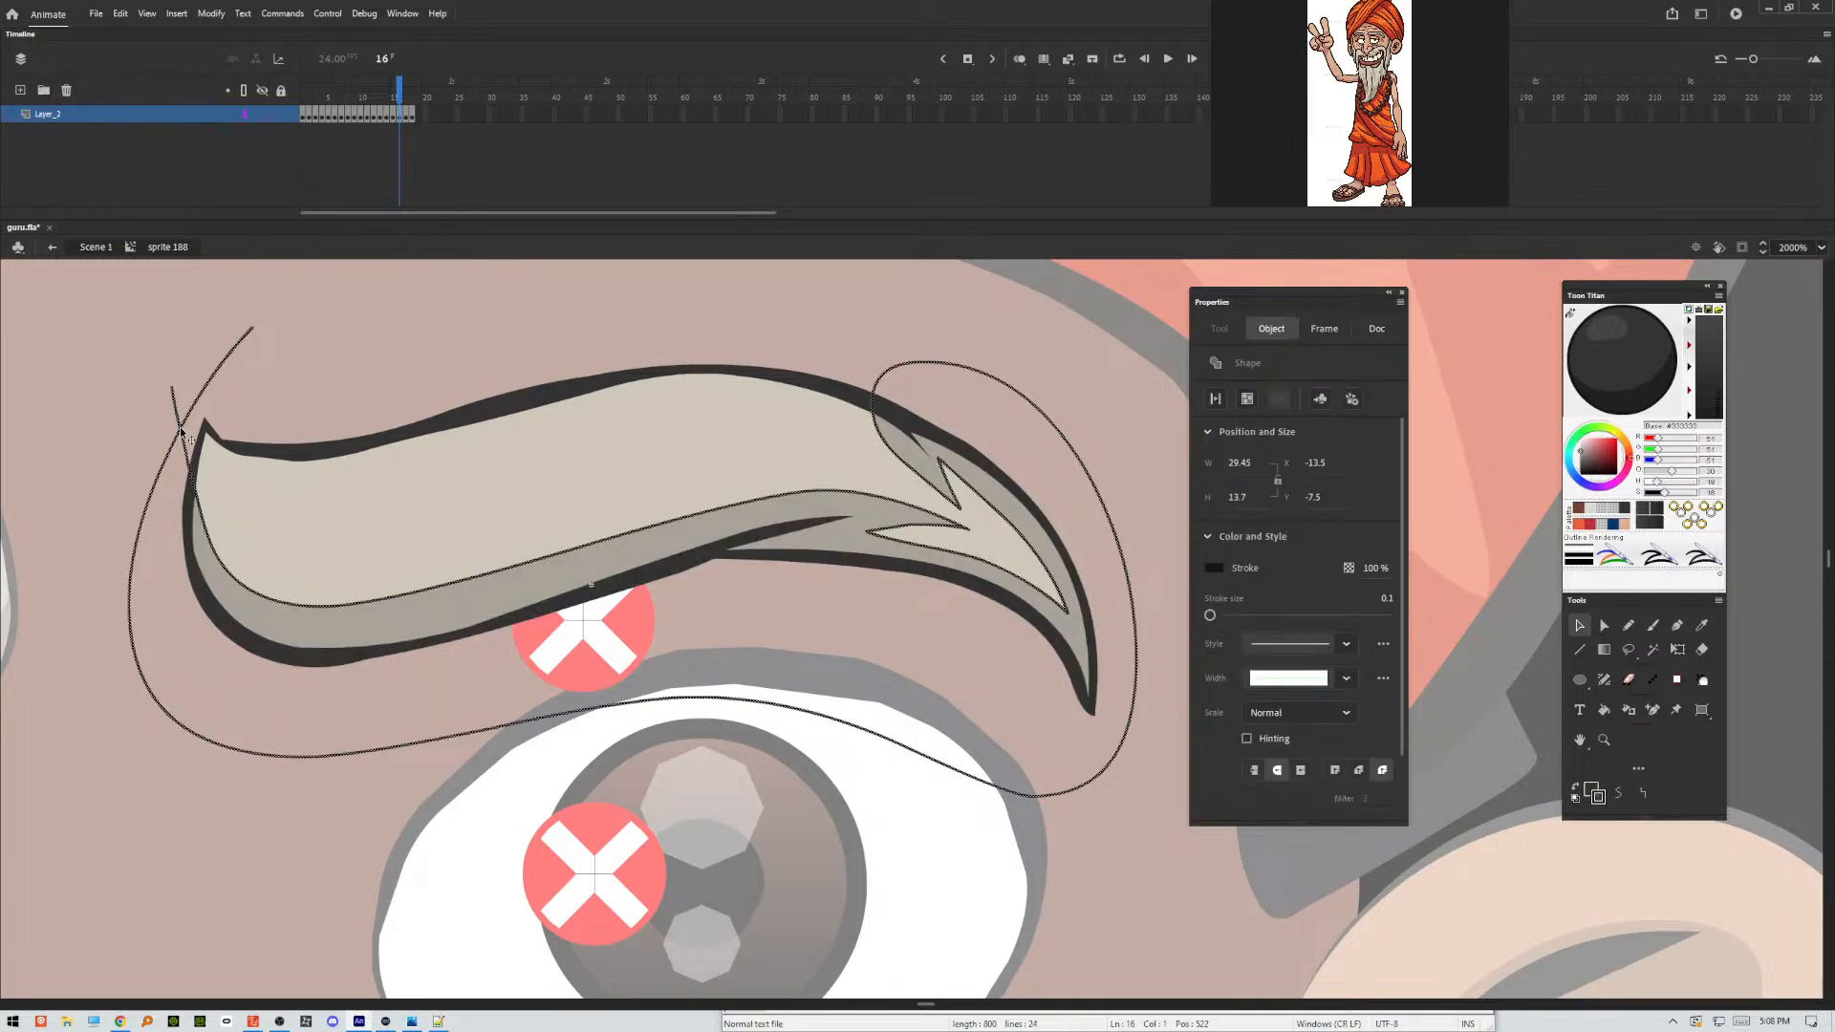
{"action": "key", "text": "Delete"}
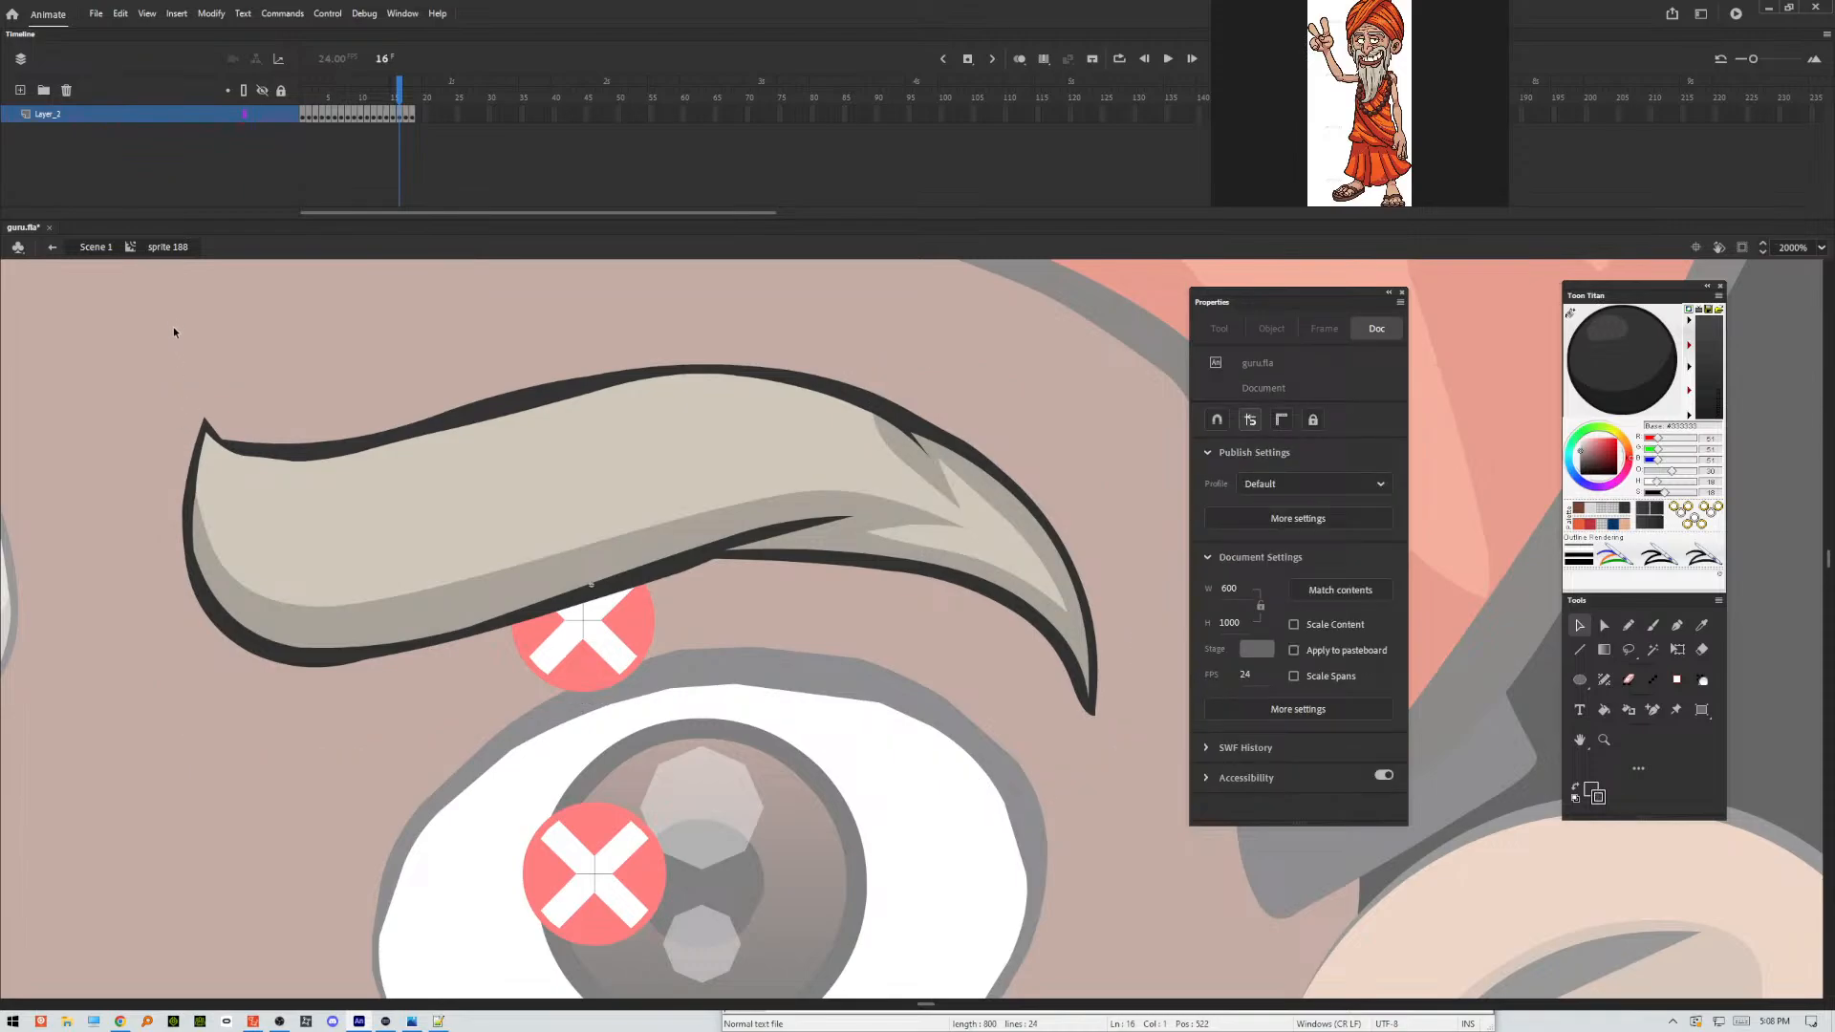
Outline the eyebrow's shading areas in frame 17 with a freehand Pencil stroke along the underside, with a rounded lower notch and a thin outer-end spike.
{"action": "key", "text": "period"}
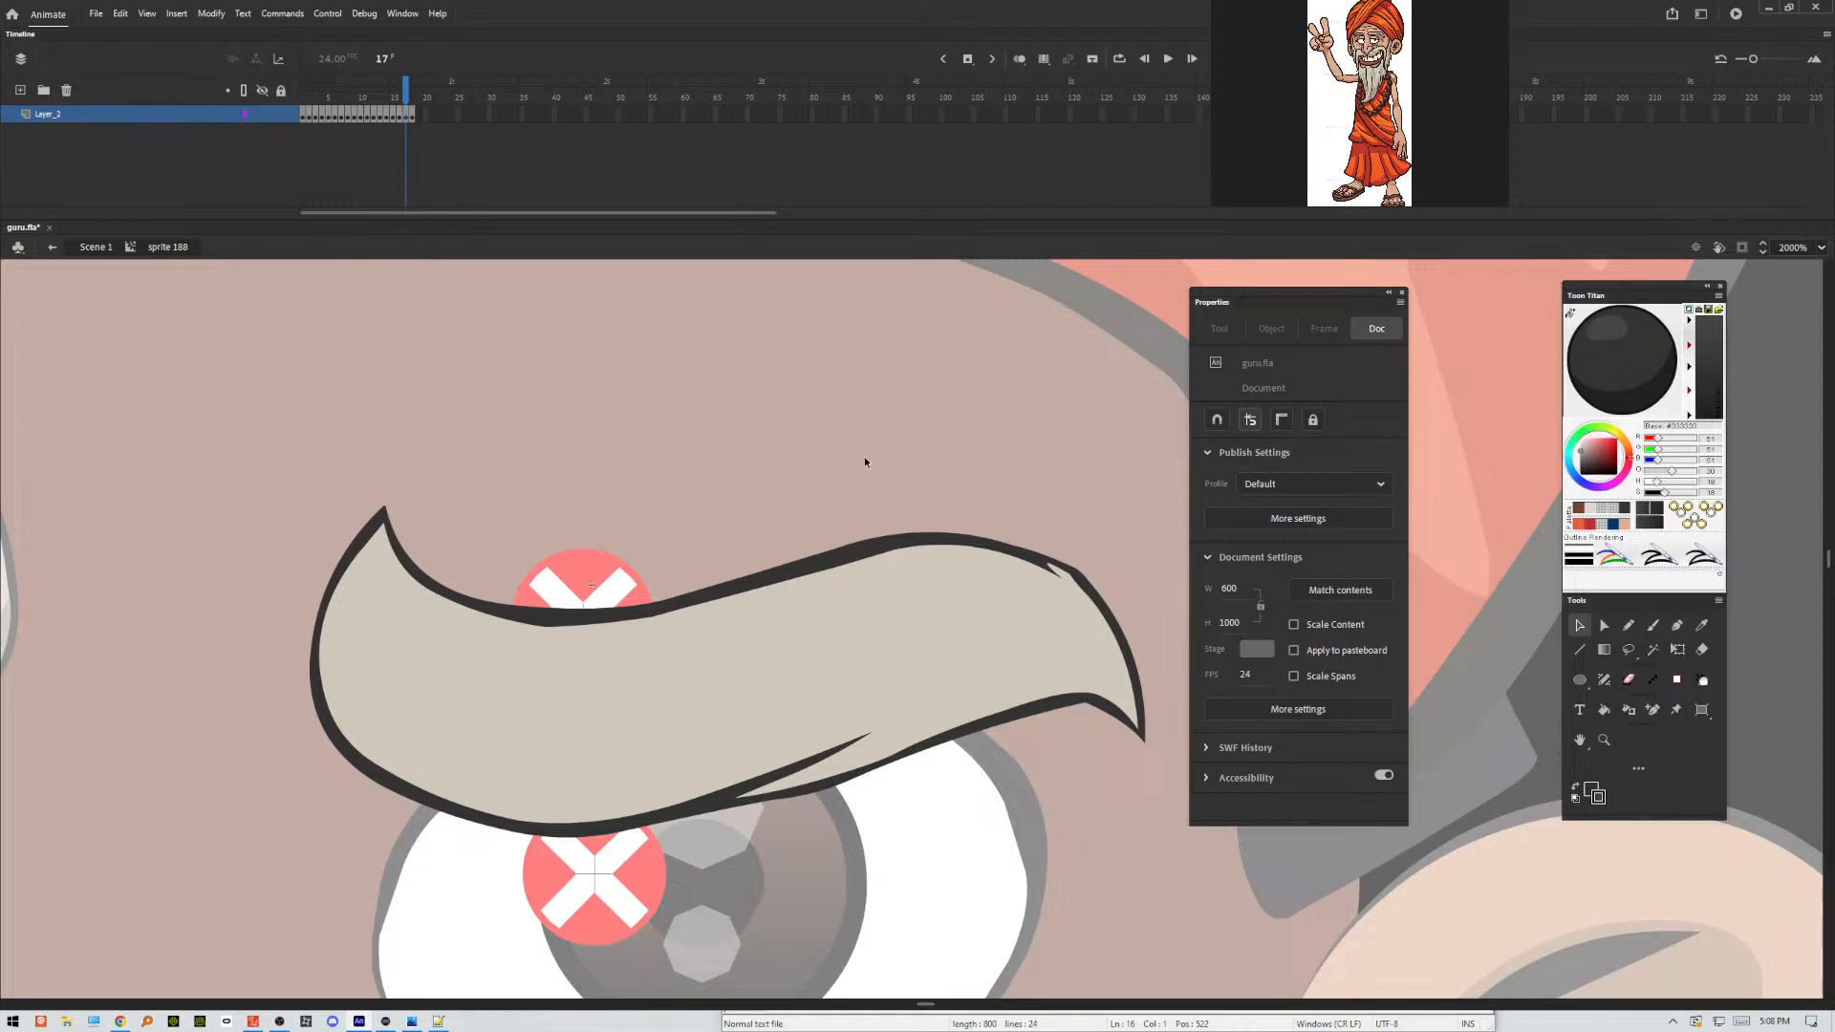
{"action": "key", "text": "i"}
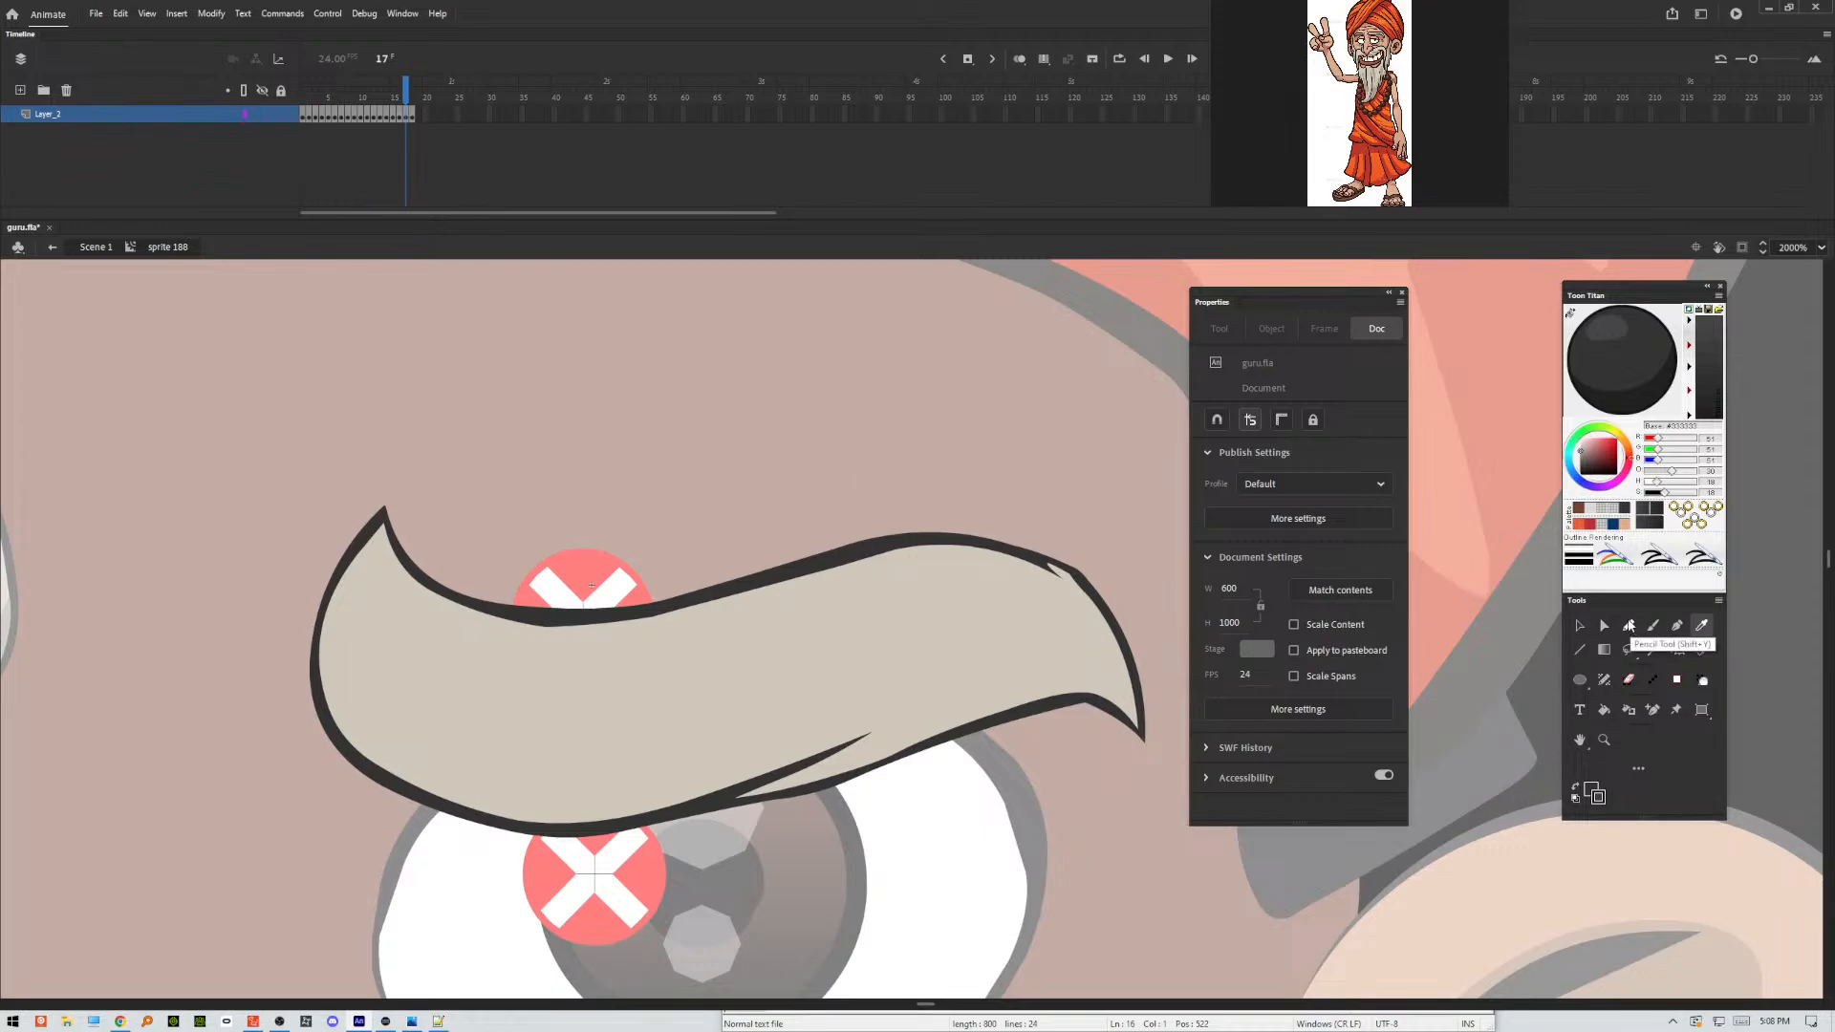
{"action": "left_click", "coordinate": [1629, 626]}
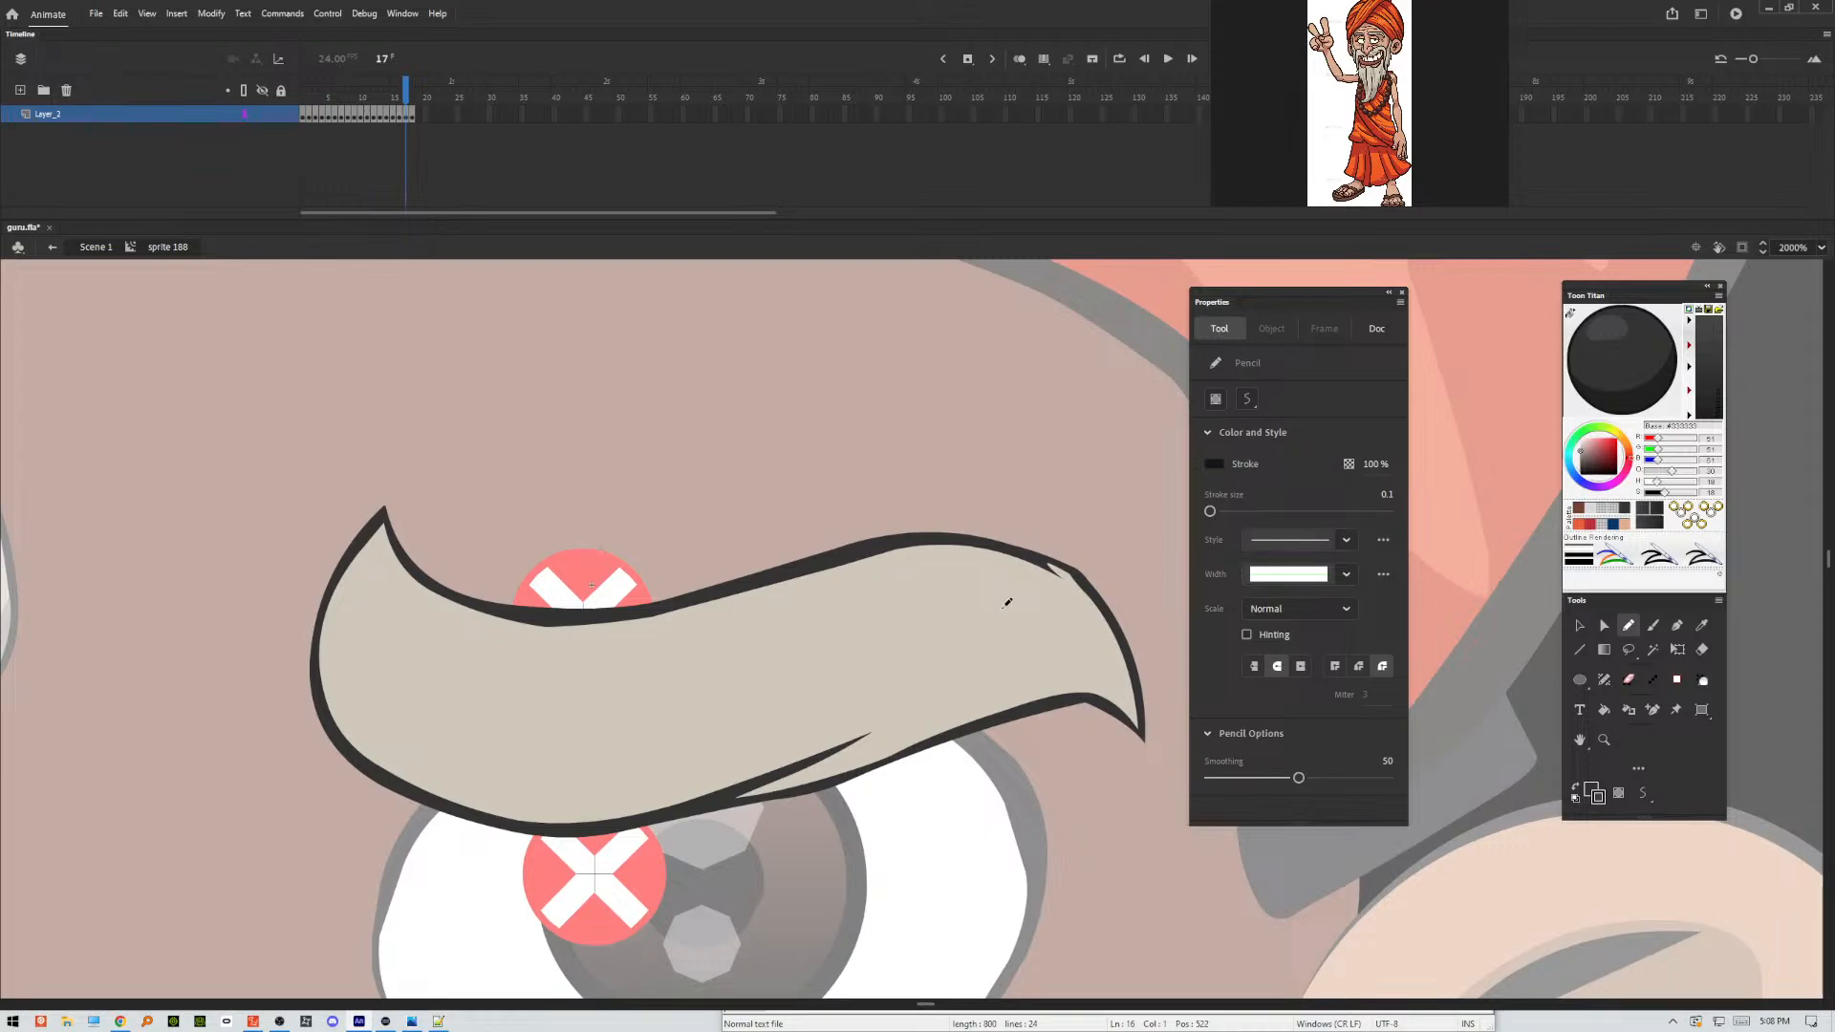
{"action": "mouse_move", "coordinate": [337, 505]}
{"action": "left_mouse_down"}
{"action": "mouse_move", "coordinate": [325, 554]}
{"action": "mouse_move", "coordinate": [392, 734]}
{"action": "mouse_move", "coordinate": [580, 791]}
{"action": "mouse_move", "coordinate": [966, 674]}
{"action": "mouse_move", "coordinate": [918, 692]}
{"action": "mouse_move", "coordinate": [913, 732]}
{"action": "mouse_move", "coordinate": [1070, 674]}
{"action": "mouse_move", "coordinate": [1119, 688]}
{"action": "mouse_move", "coordinate": [1056, 593]}
{"action": "mouse_move", "coordinate": [1072, 639]}
{"action": "mouse_move", "coordinate": [952, 542]}
{"action": "mouse_move", "coordinate": [1107, 488]}
{"action": "mouse_move", "coordinate": [1071, 889]}
{"action": "mouse_move", "coordinate": [393, 932]}
{"action": "mouse_move", "coordinate": [428, 433]}
{"action": "left_mouse_up"}
Apply Make Shadow to frame 17's lower eyebrow fill and outline areas, and delete the pencil guide stroke.
{"action": "key", "text": "v"}
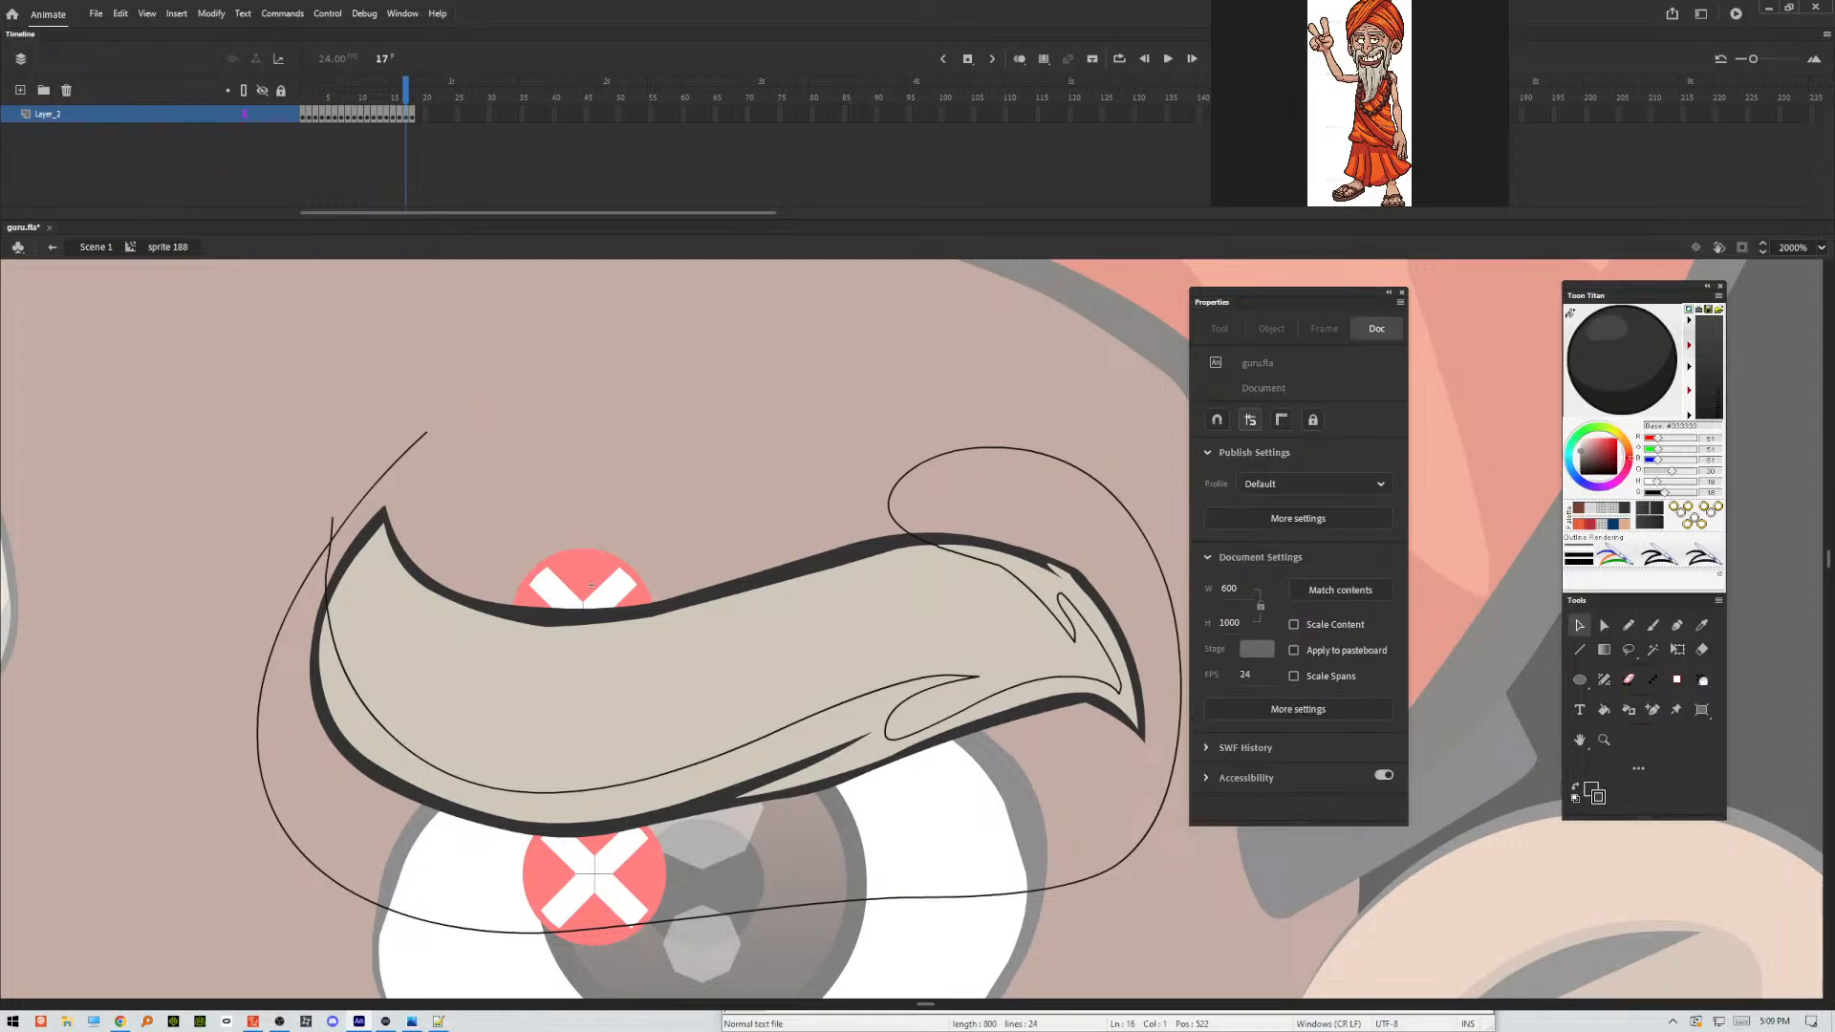
{"action": "left_click", "coordinate": [613, 828]}
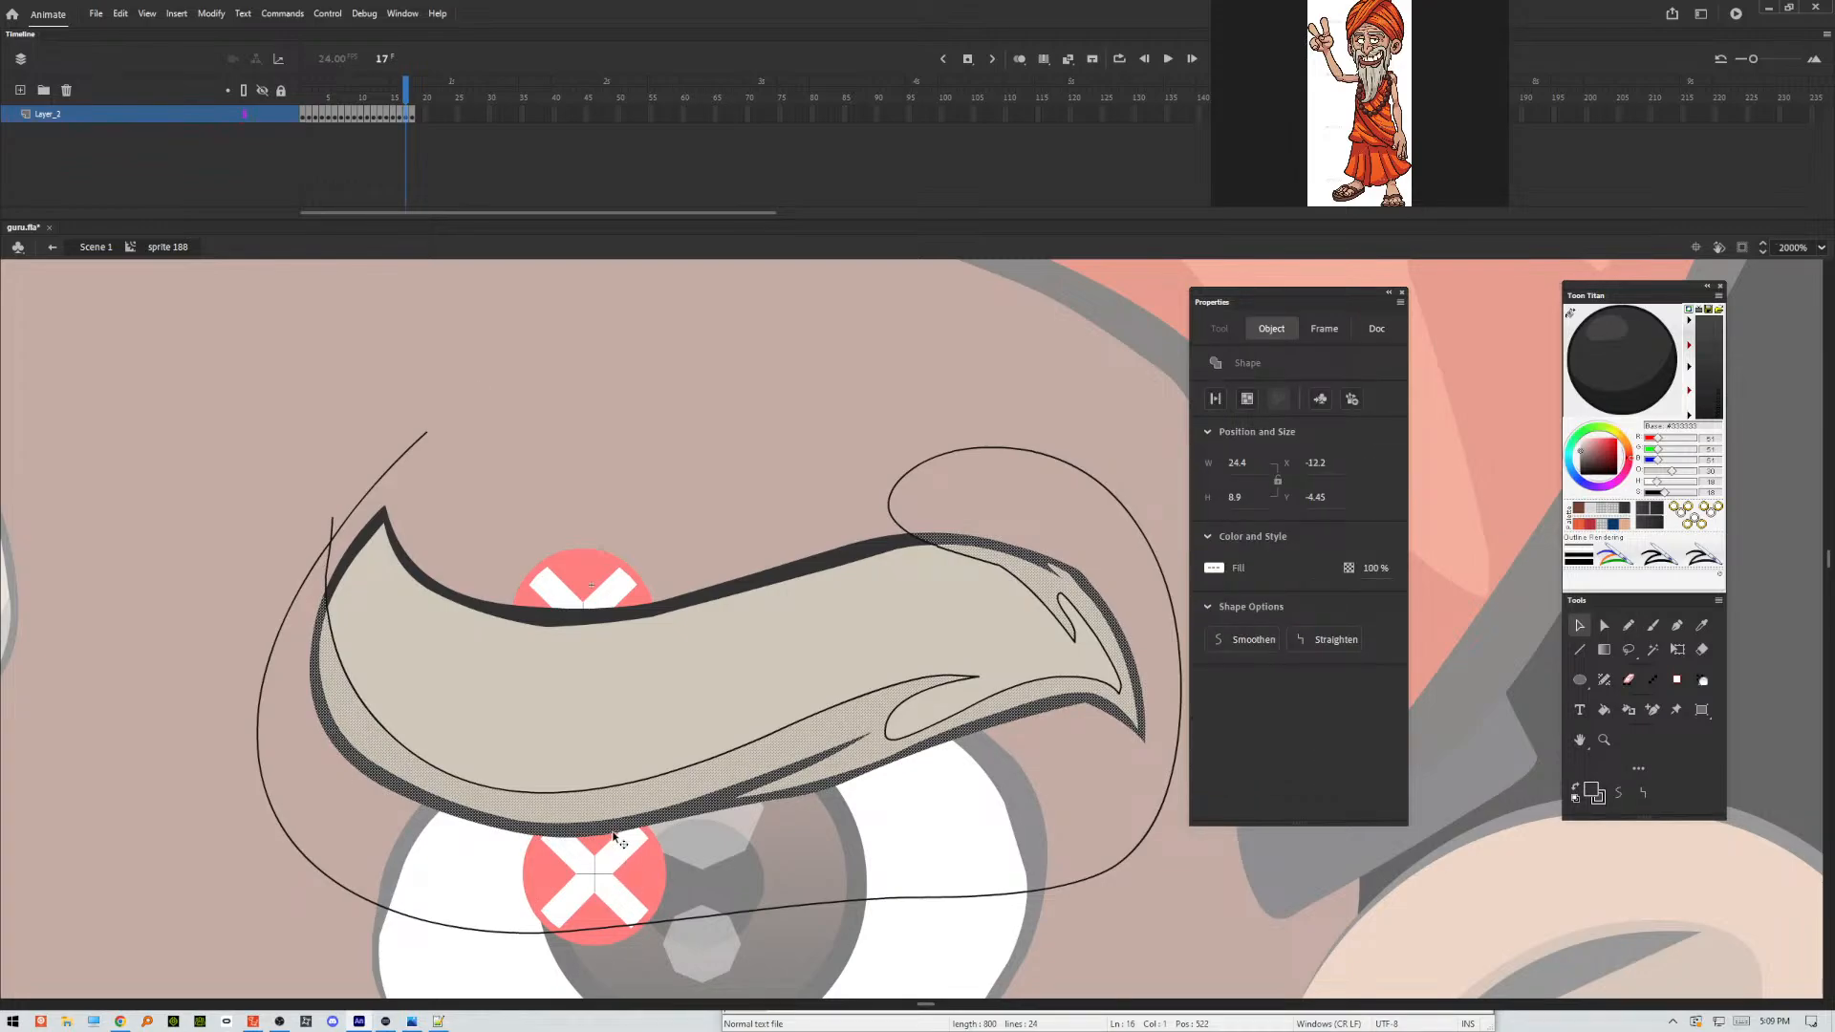
{"action": "key", "text": "Escape"}
{"action": "double_click", "coordinate": [331, 552]}
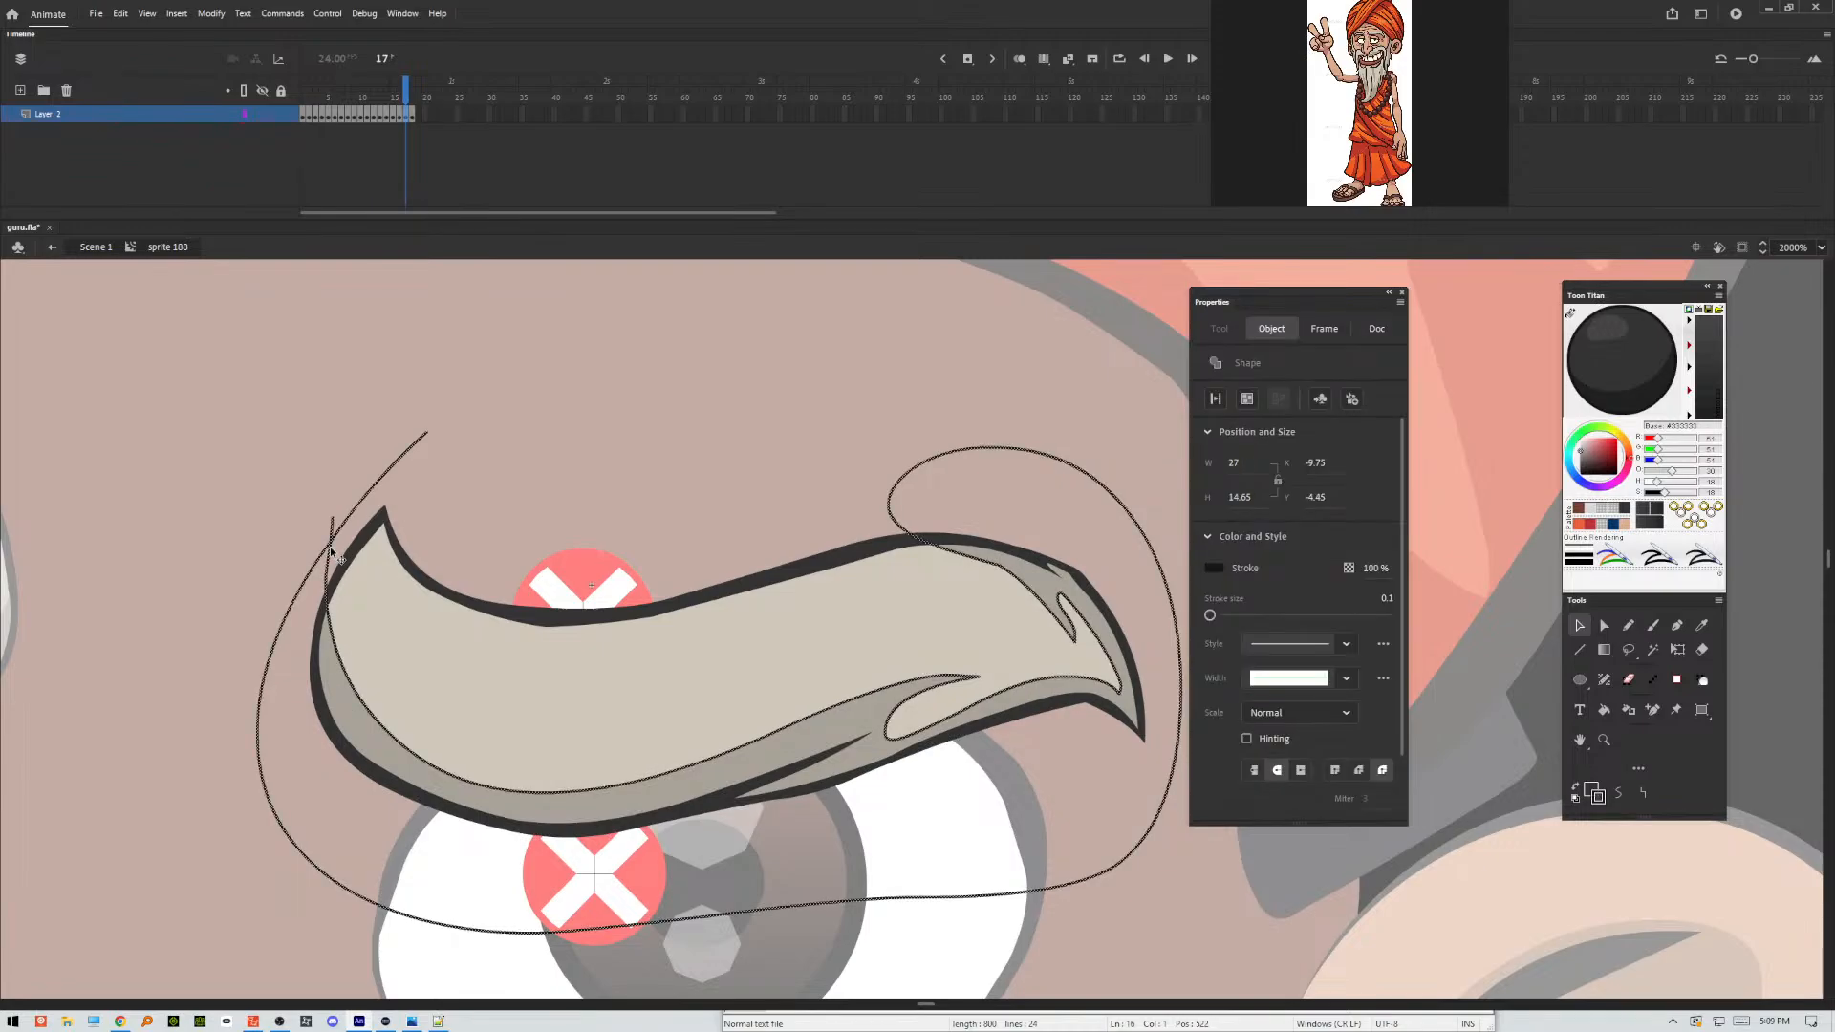
{"action": "key", "text": "Delete"}
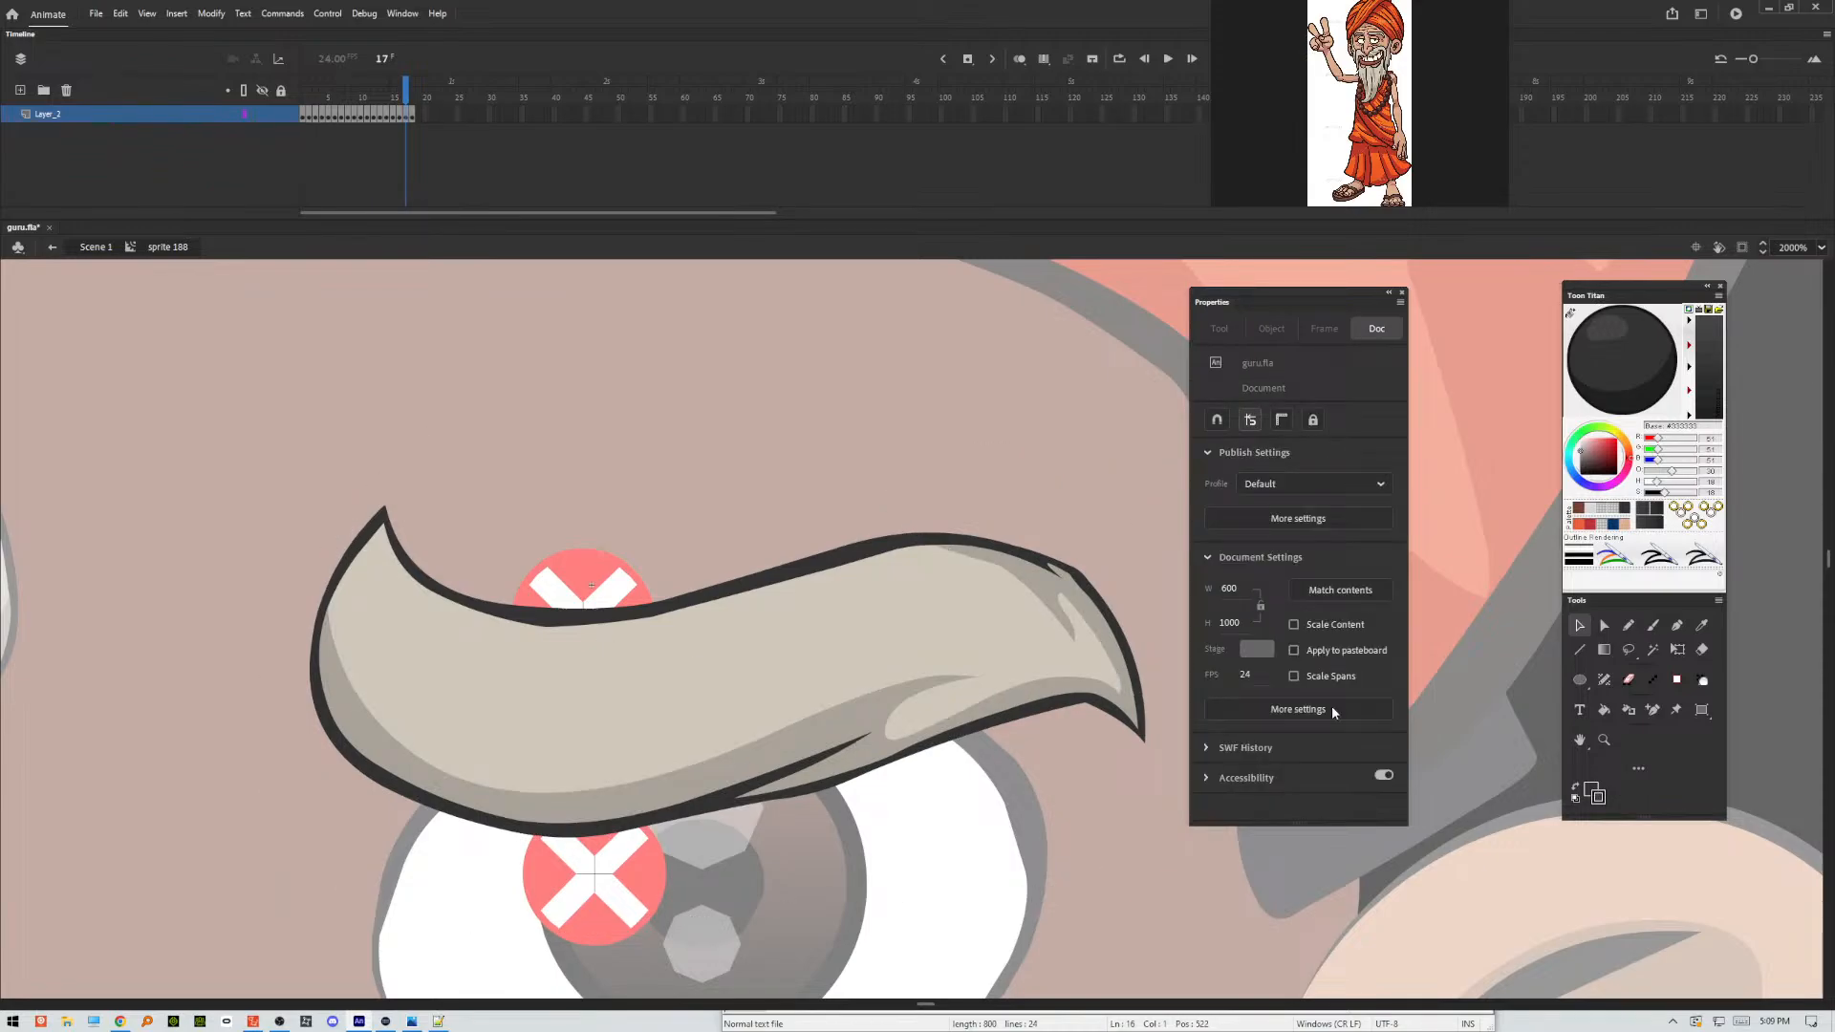
Outline the eyebrow's shading areas in frame 18 with a freehand Pencil stroke along the underside, with a narrow lower notch and a long spike below the upper crease.
{"action": "key", "text": "."}
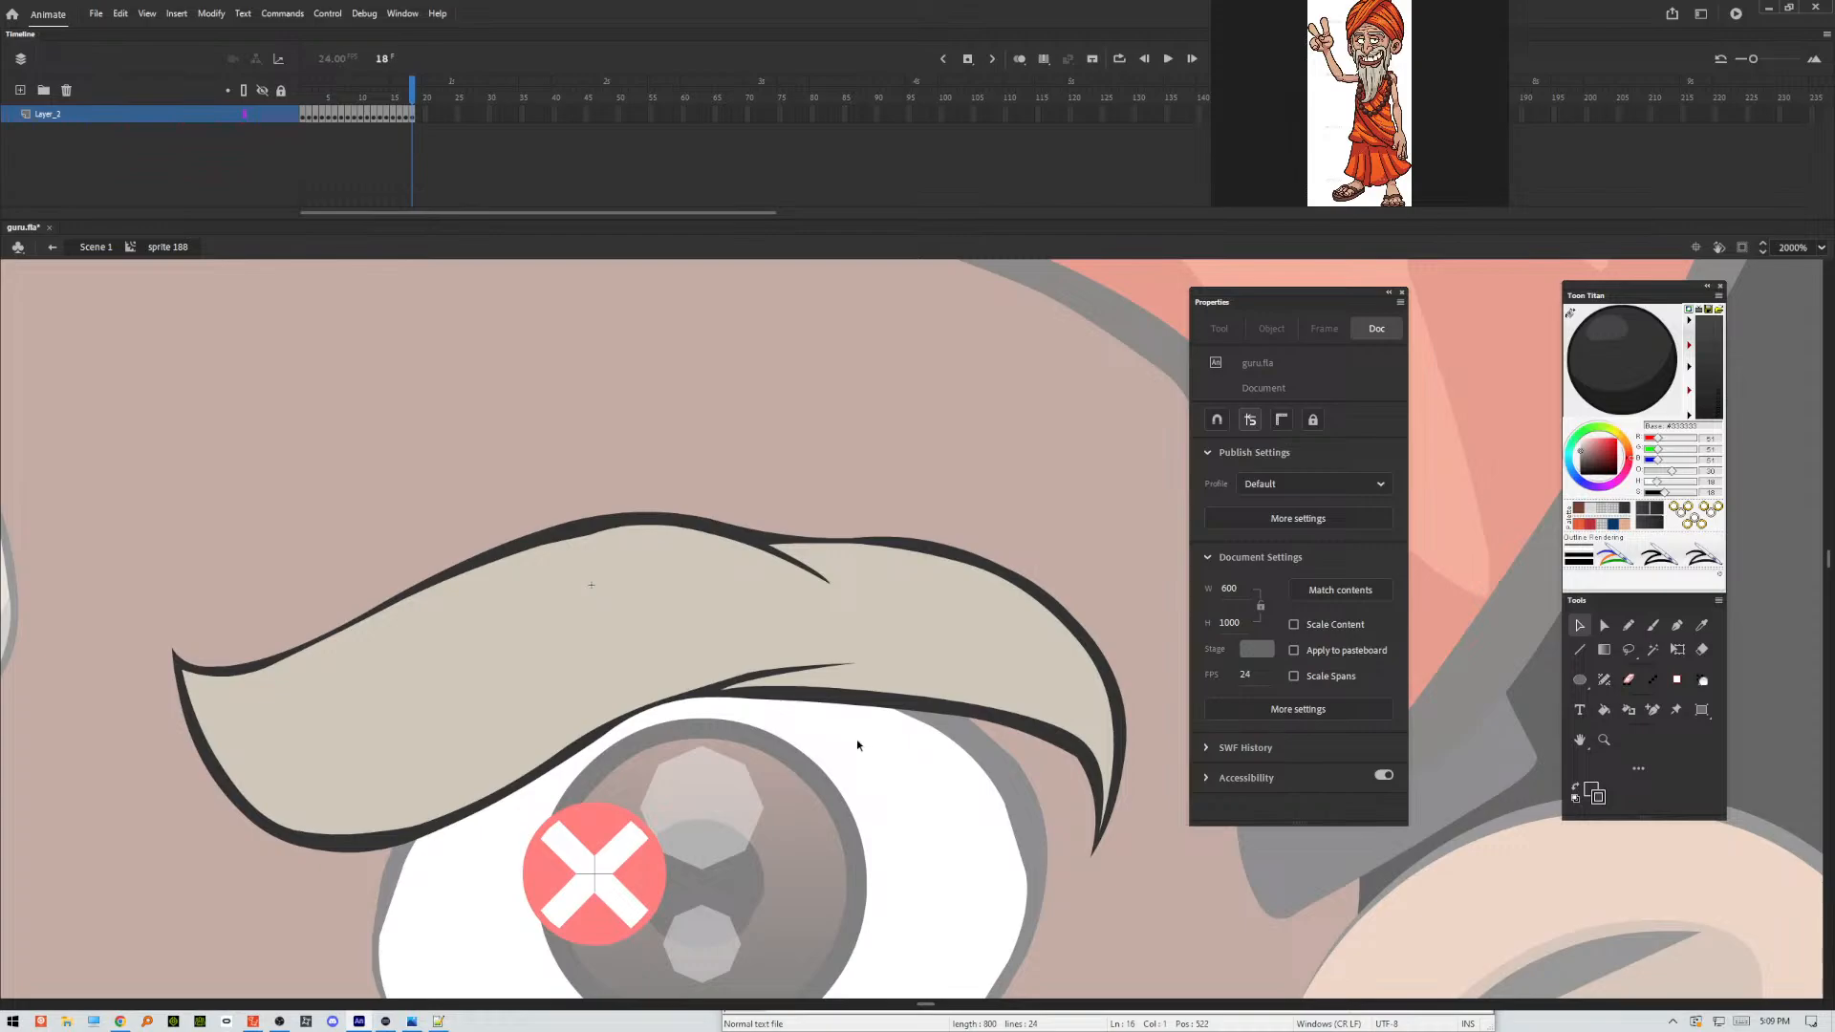
{"action": "key", "text": "y"}
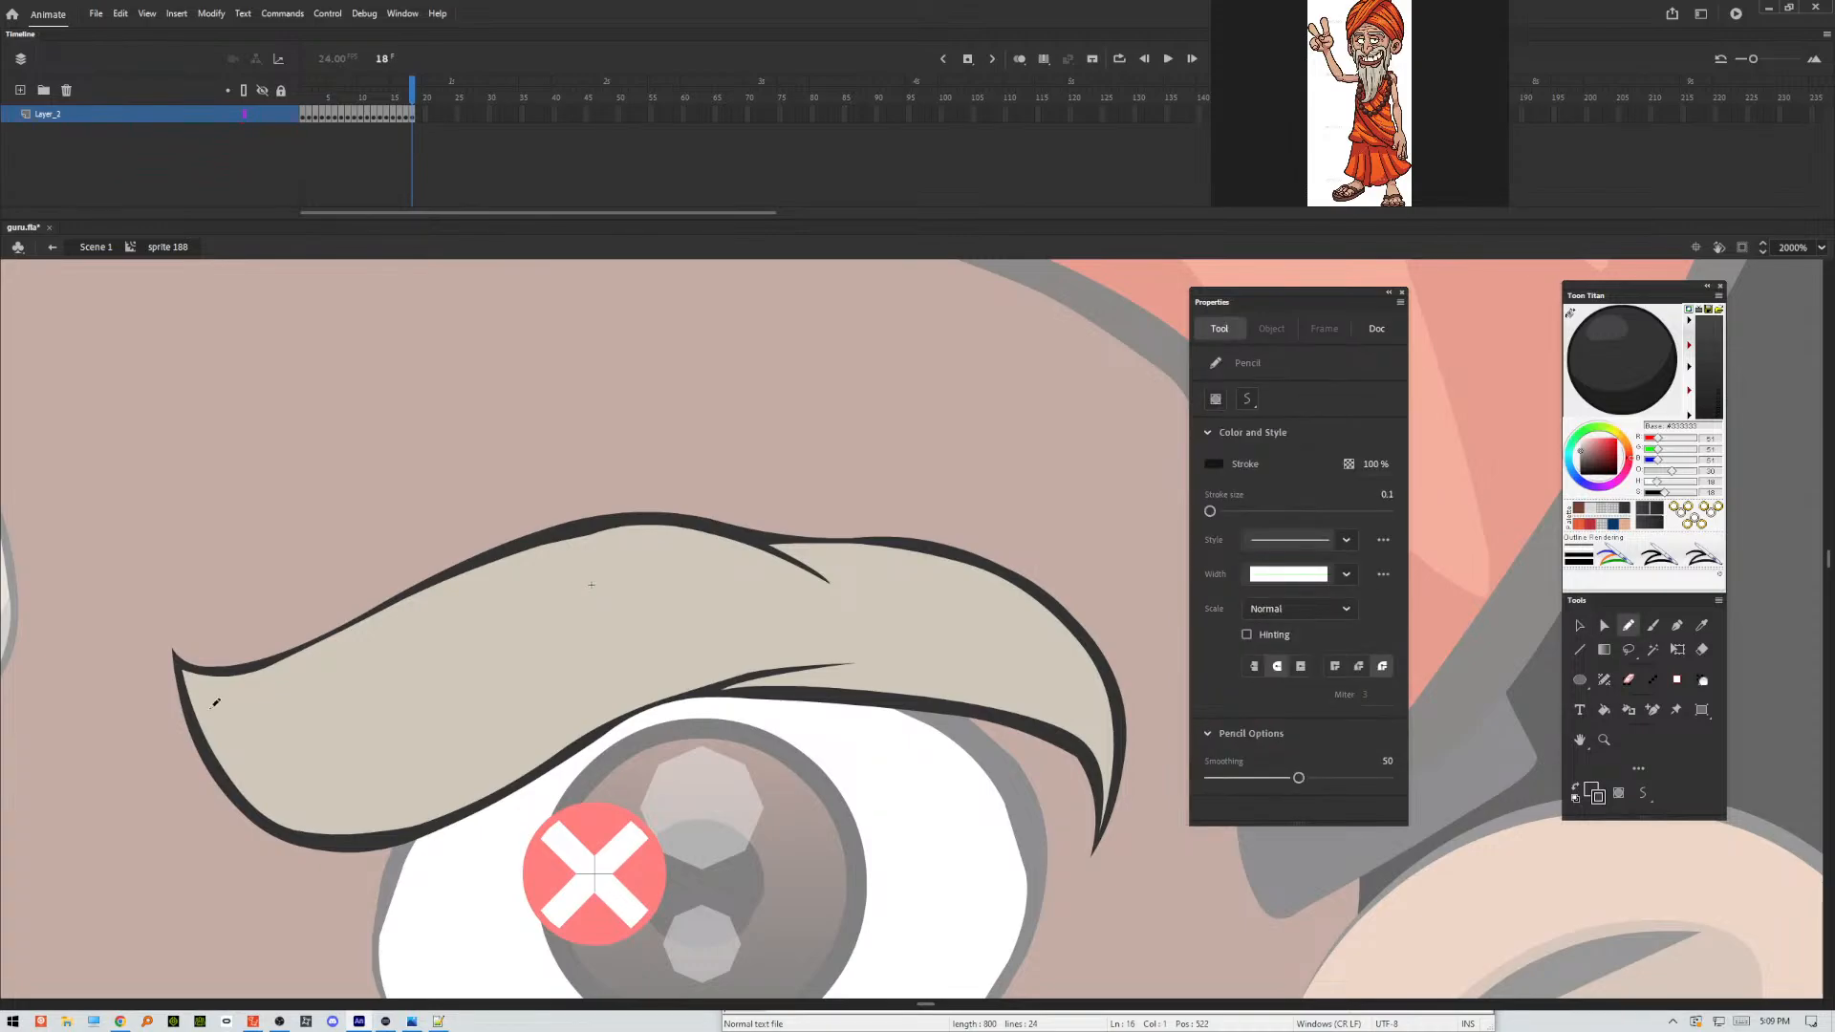
{"action": "mouse_move", "coordinate": [140, 648]}
{"action": "left_mouse_down"}
{"action": "mouse_move", "coordinate": [242, 773]}
{"action": "mouse_move", "coordinate": [452, 755]}
{"action": "mouse_move", "coordinate": [657, 652]}
{"action": "mouse_move", "coordinate": [818, 638]}
{"action": "mouse_move", "coordinate": [969, 668]}
{"action": "mouse_move", "coordinate": [895, 675]}
{"action": "mouse_move", "coordinate": [1047, 699]}
{"action": "mouse_move", "coordinate": [1094, 733]}
{"action": "mouse_move", "coordinate": [1095, 692]}
{"action": "mouse_move", "coordinate": [980, 593]}
{"action": "mouse_move", "coordinate": [849, 552]}
{"action": "mouse_move", "coordinate": [892, 630]}
{"action": "mouse_move", "coordinate": [803, 587]}
{"action": "mouse_move", "coordinate": [734, 459]}
{"action": "mouse_move", "coordinate": [1121, 555]}
{"action": "mouse_move", "coordinate": [1021, 922]}
{"action": "mouse_move", "coordinate": [387, 929]}
{"action": "mouse_move", "coordinate": [180, 538]}
{"action": "left_mouse_up"}
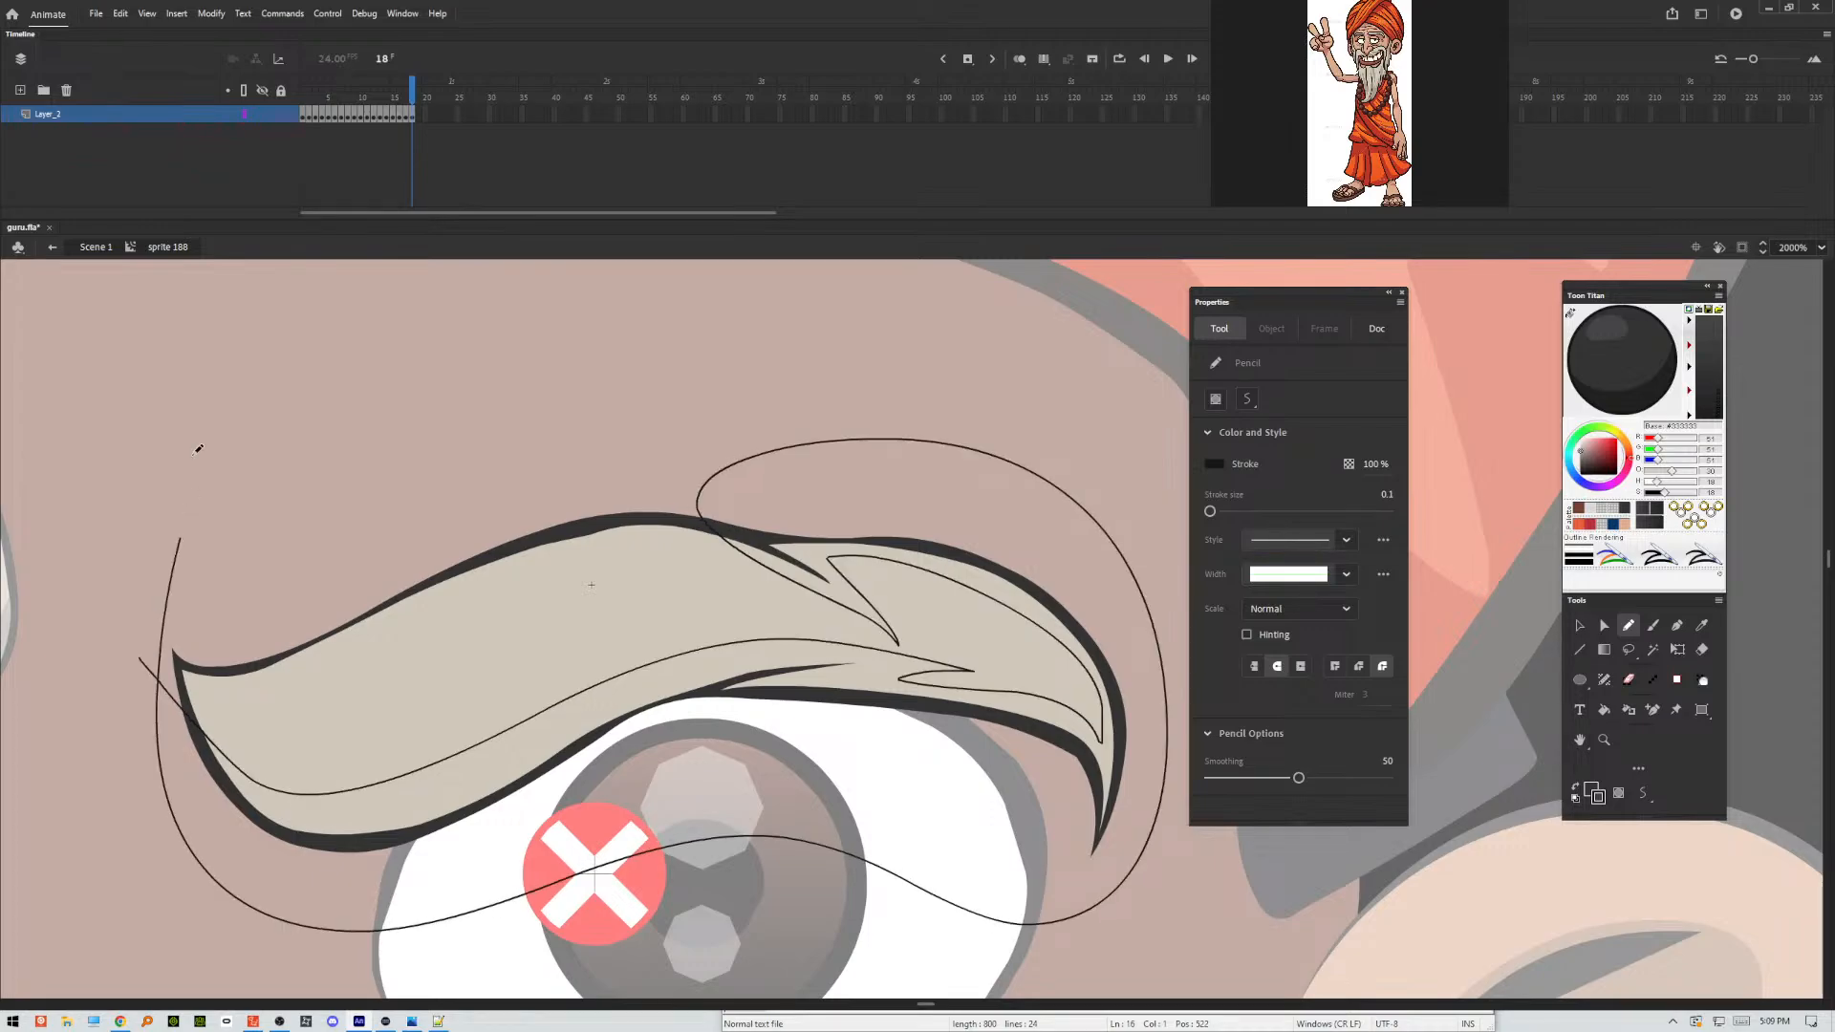
Apply Make Shadow to frame 18's lower eyebrow fill and outline areas, and delete the pencil guide stroke.
{"action": "key", "text": "v"}
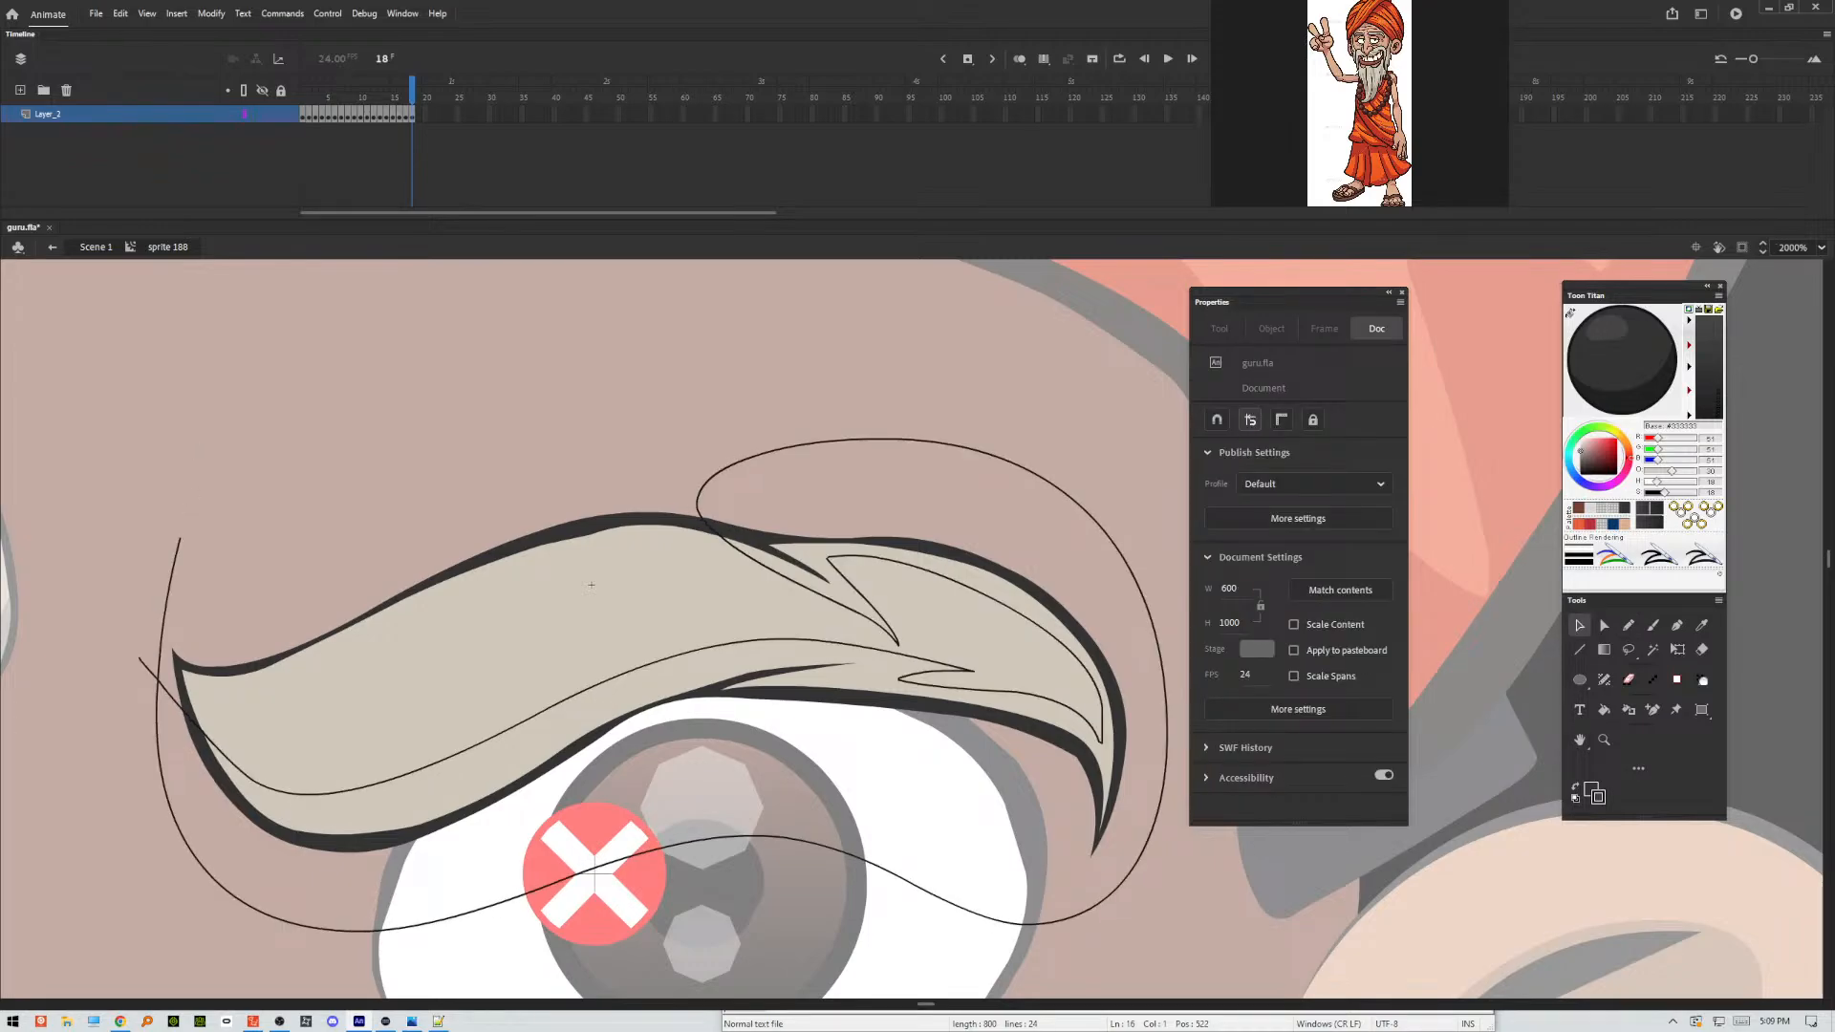
{"action": "double_click", "coordinate": [736, 692]}
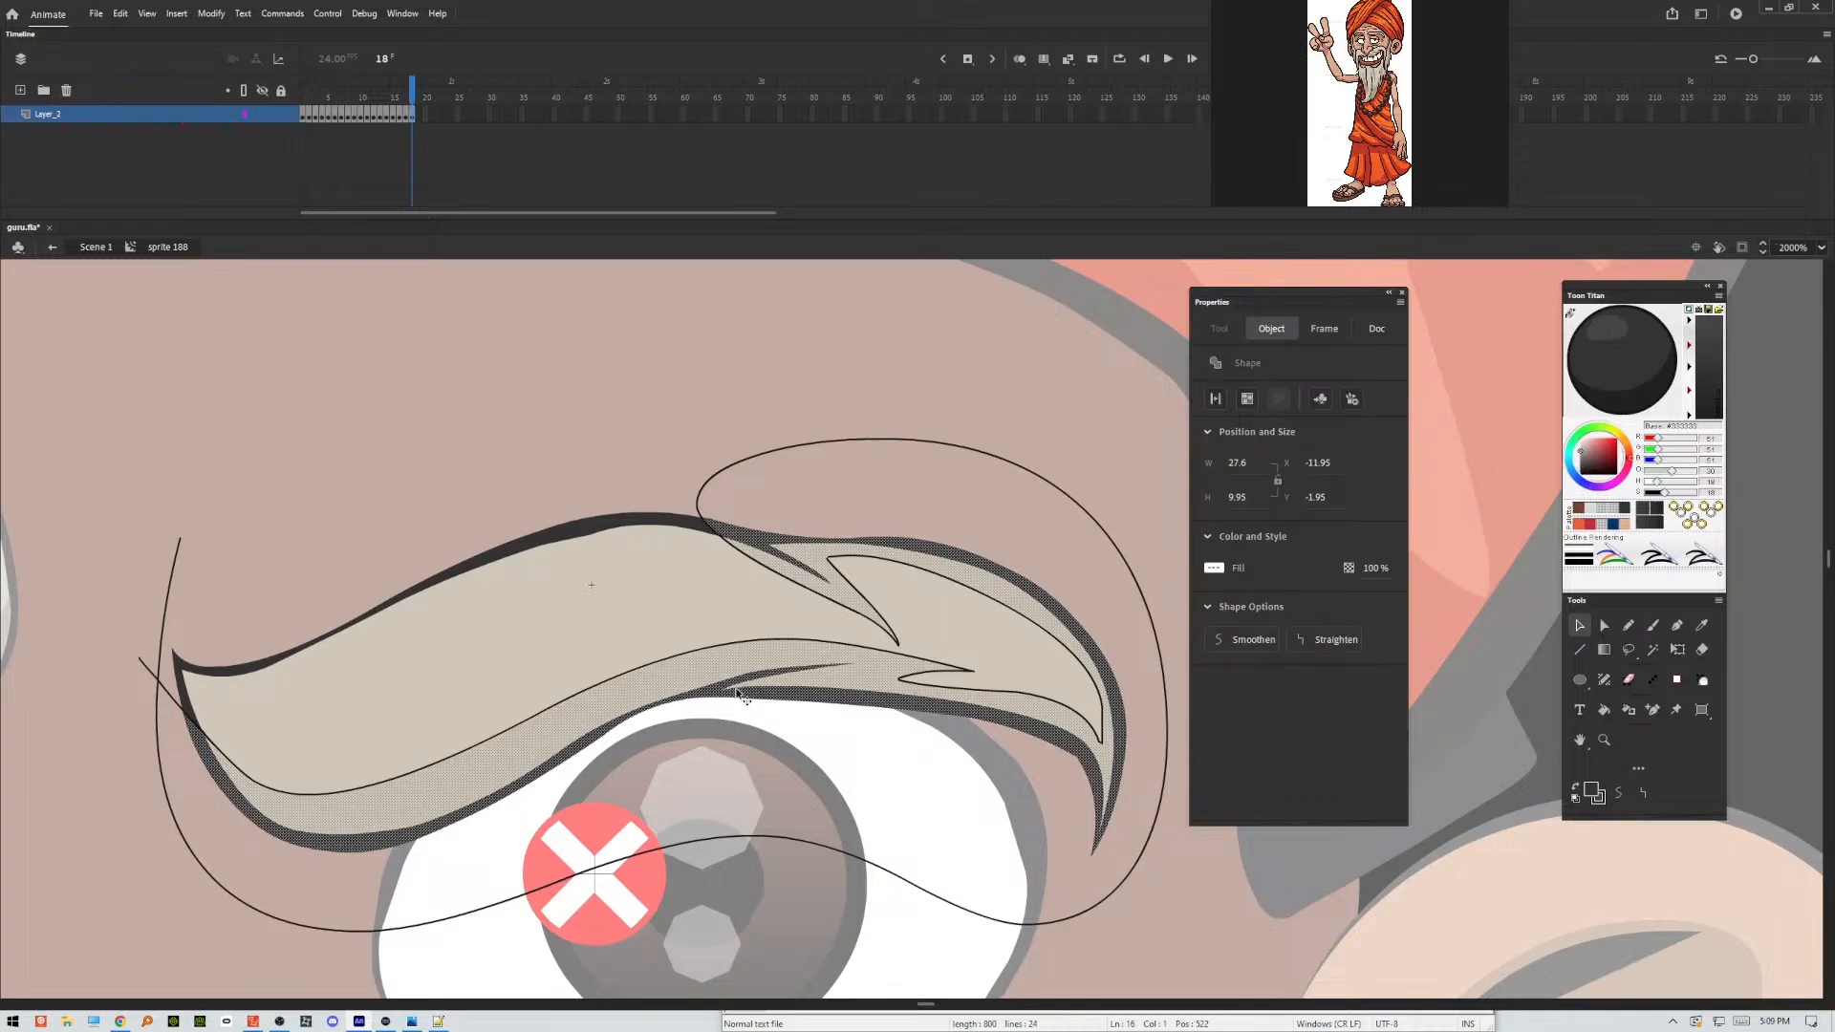
{"action": "key", "text": "F2"}
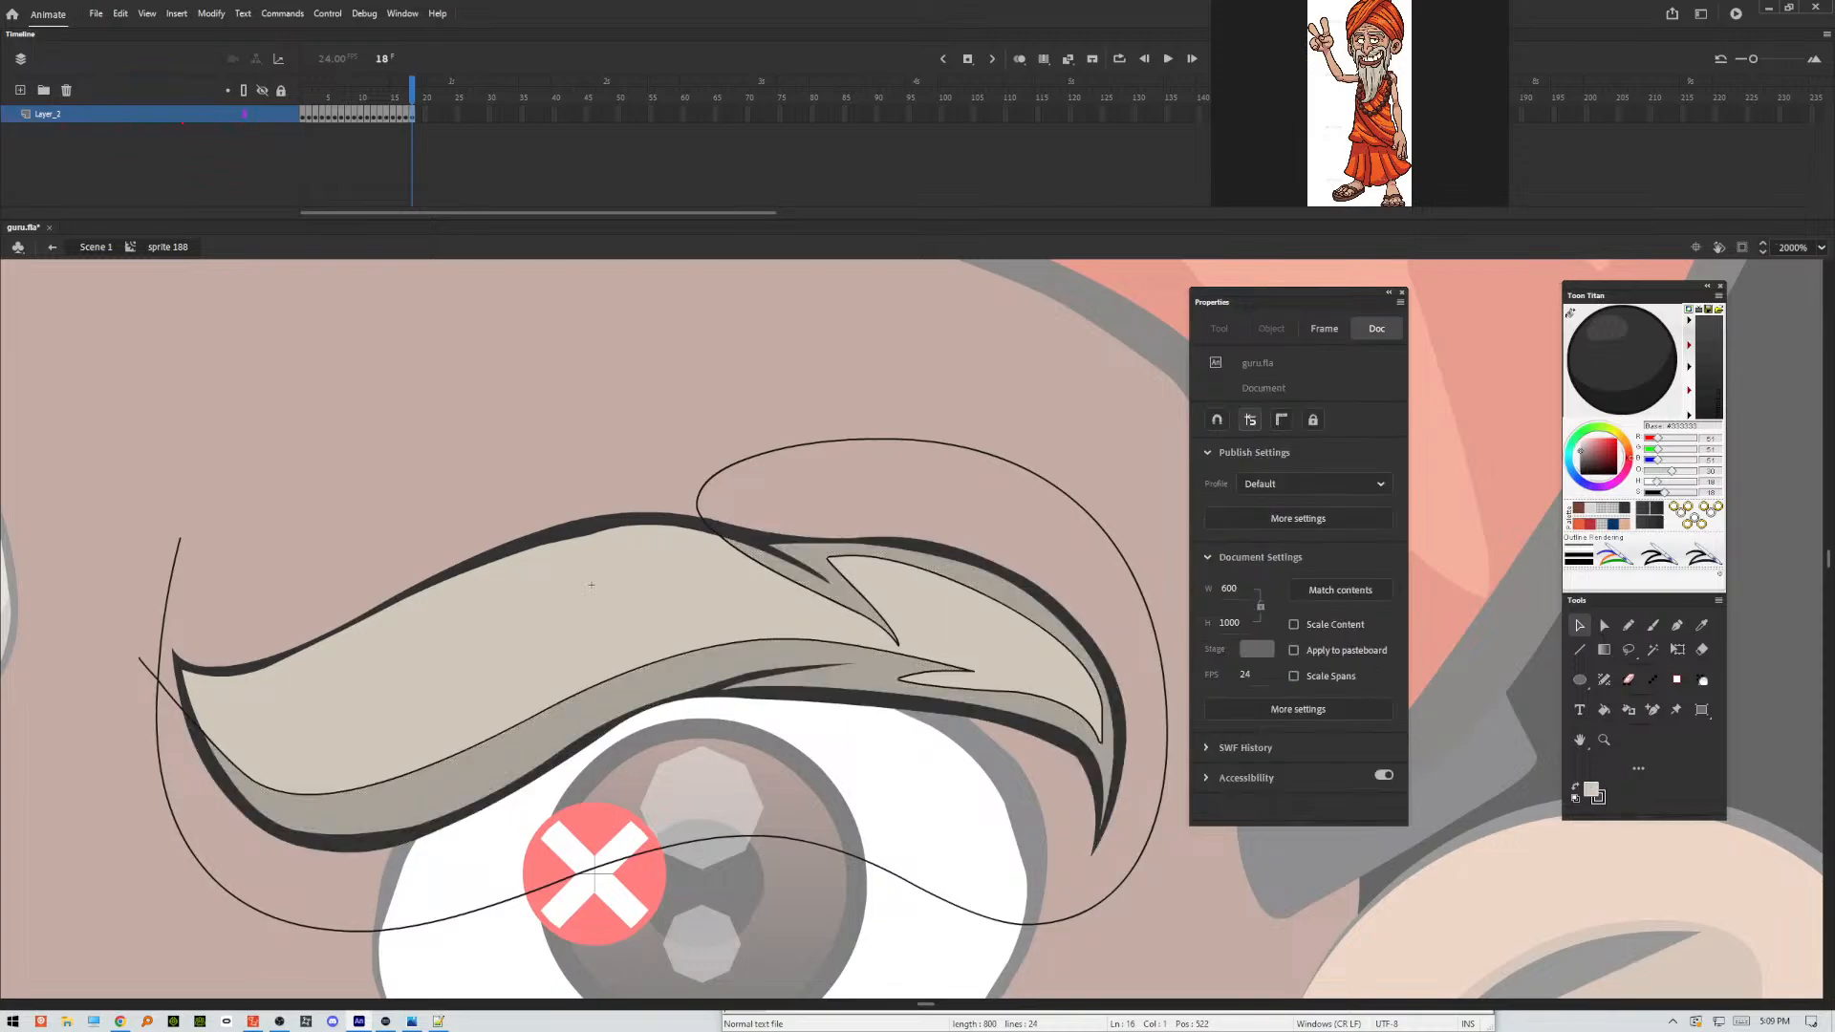
{"action": "double_click", "coordinate": [160, 670]}
{"action": "key", "text": "Delete"}
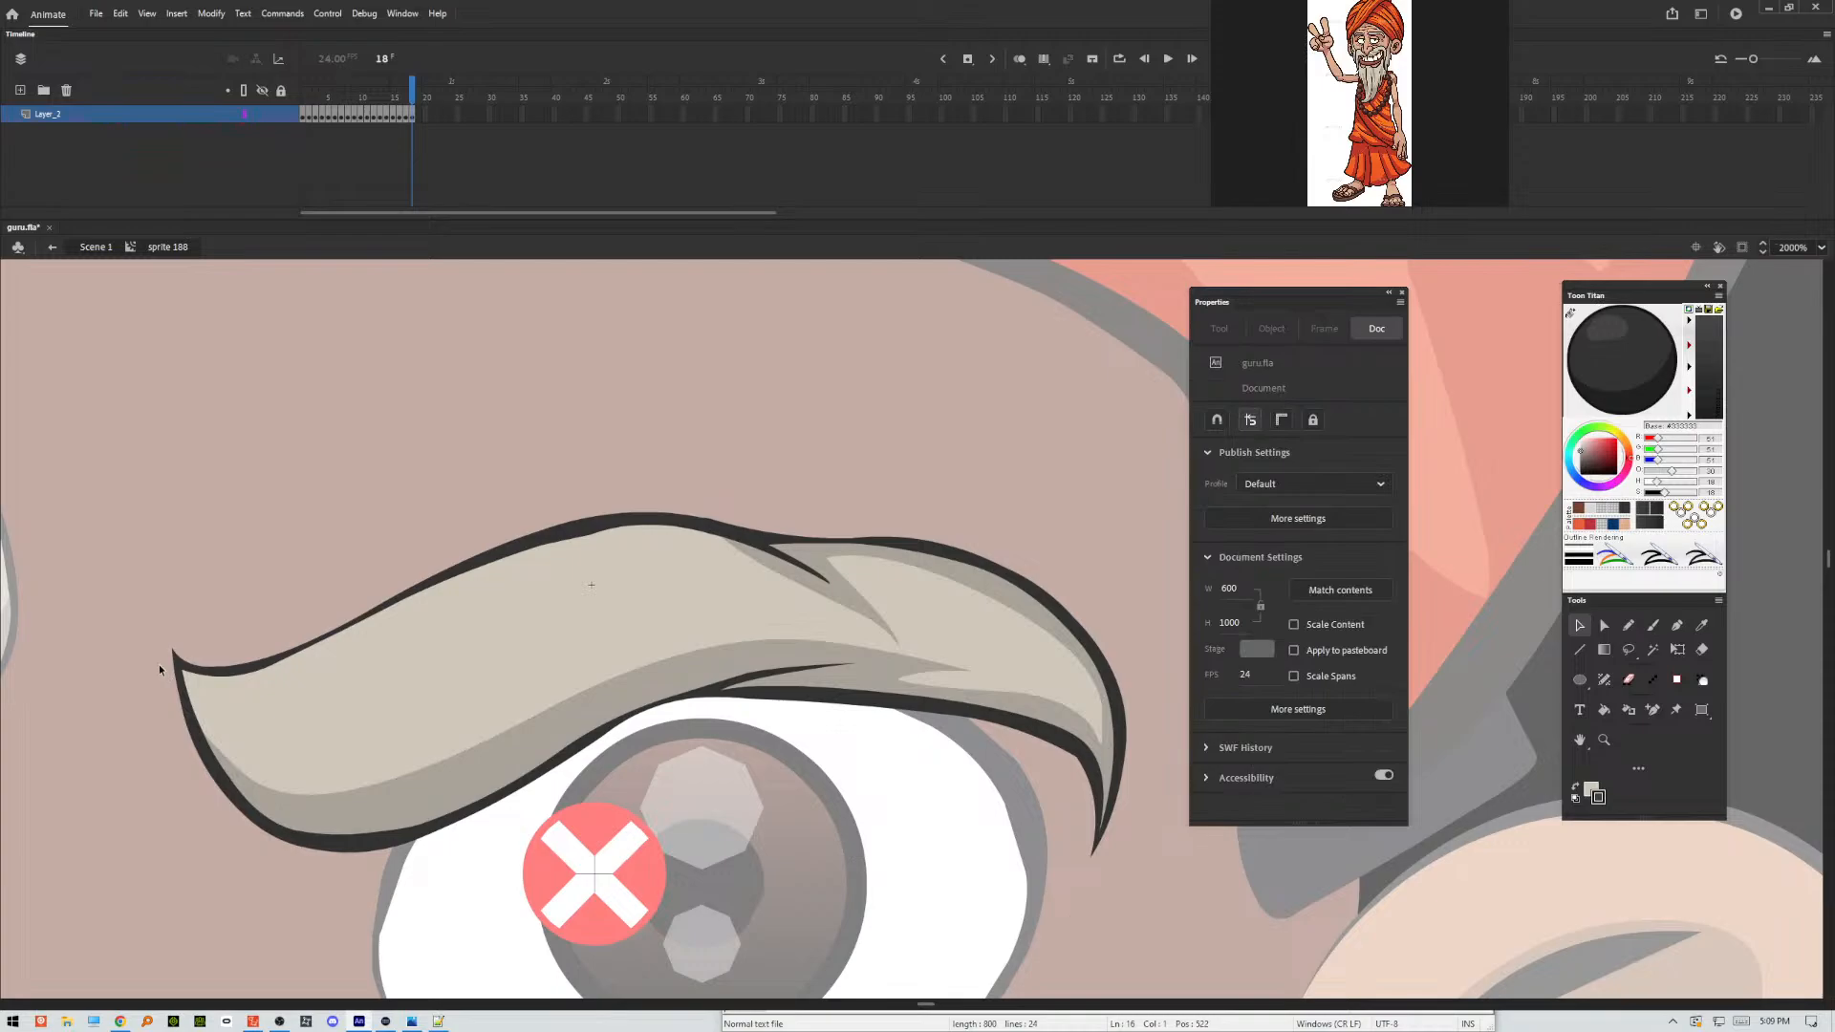
Play back the eyebrow frames to check the shading, and return to frame 1.
{"action": "key", "text": "Return"}
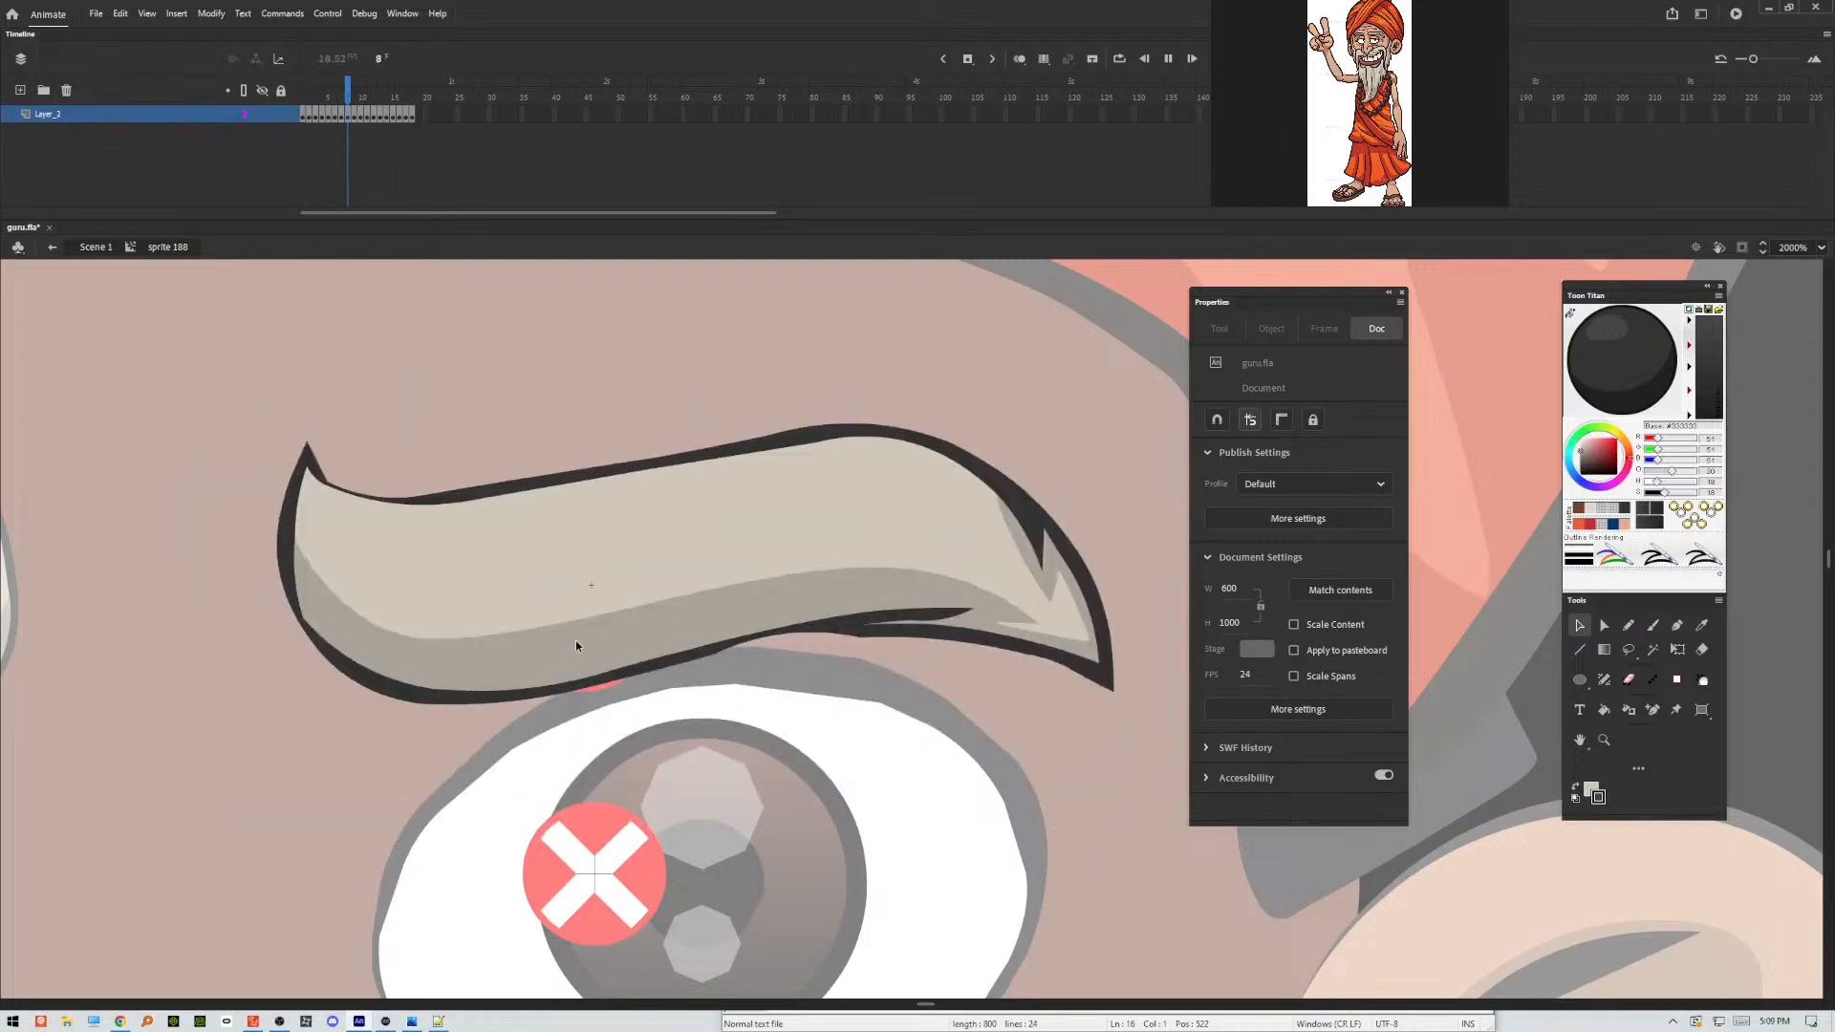
{"action": "key", "text": "Return"}
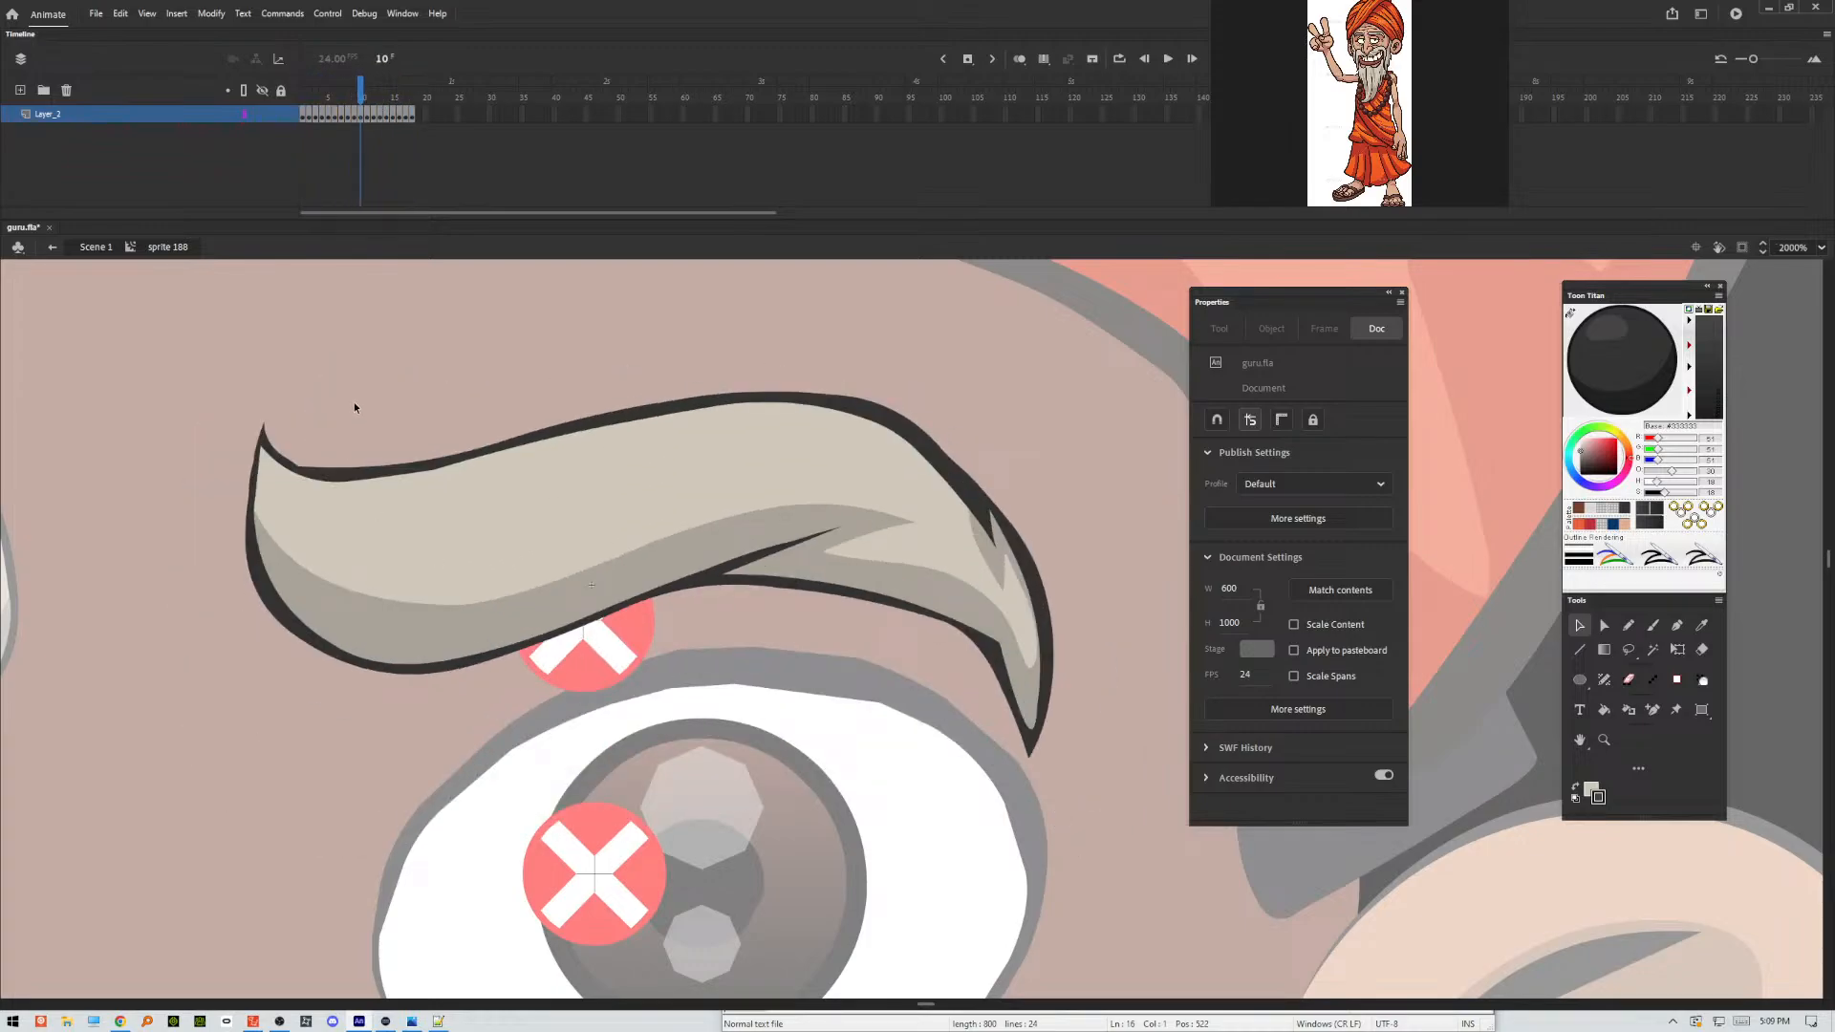
{"action": "left_click_drag", "start_coordinate": [365, 102], "coordinate": [304, 101]}
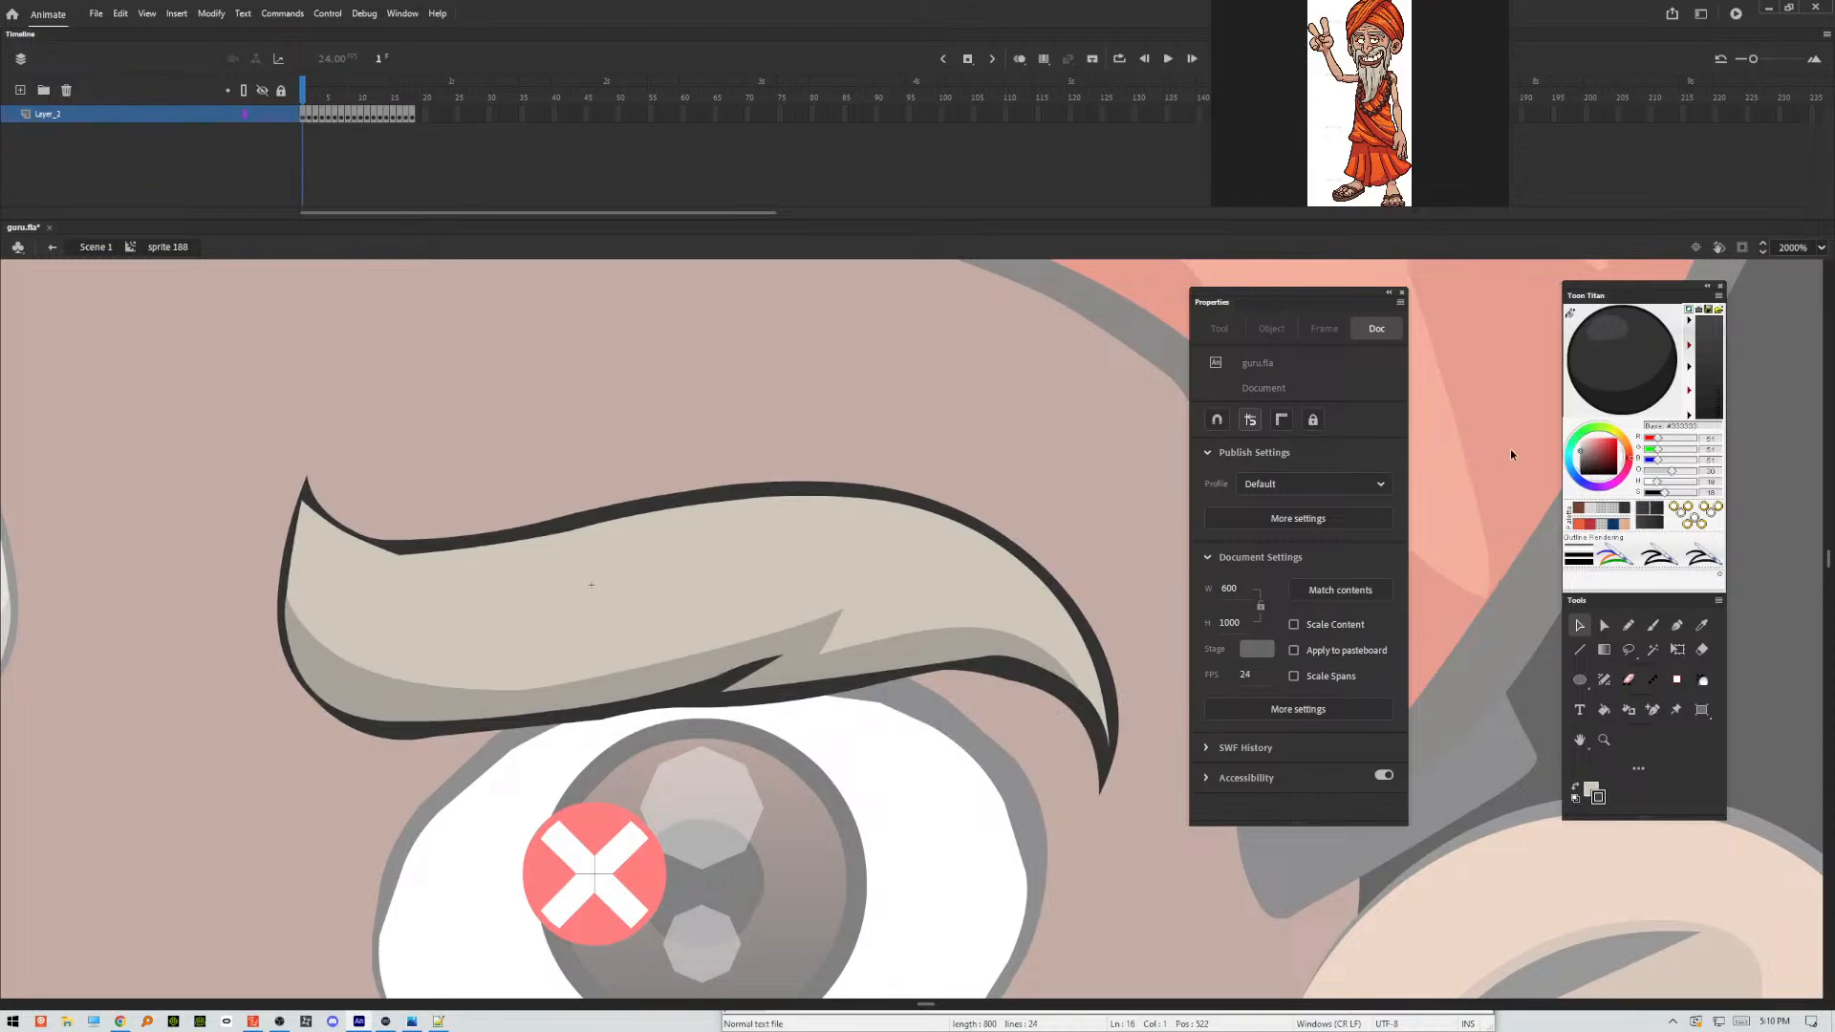
Open the Puppet Producer extension's eyebrow pose list and assign its pose names to the eyebrow symbols across the frames.
{"action": "left_click", "coordinate": [402, 13]}
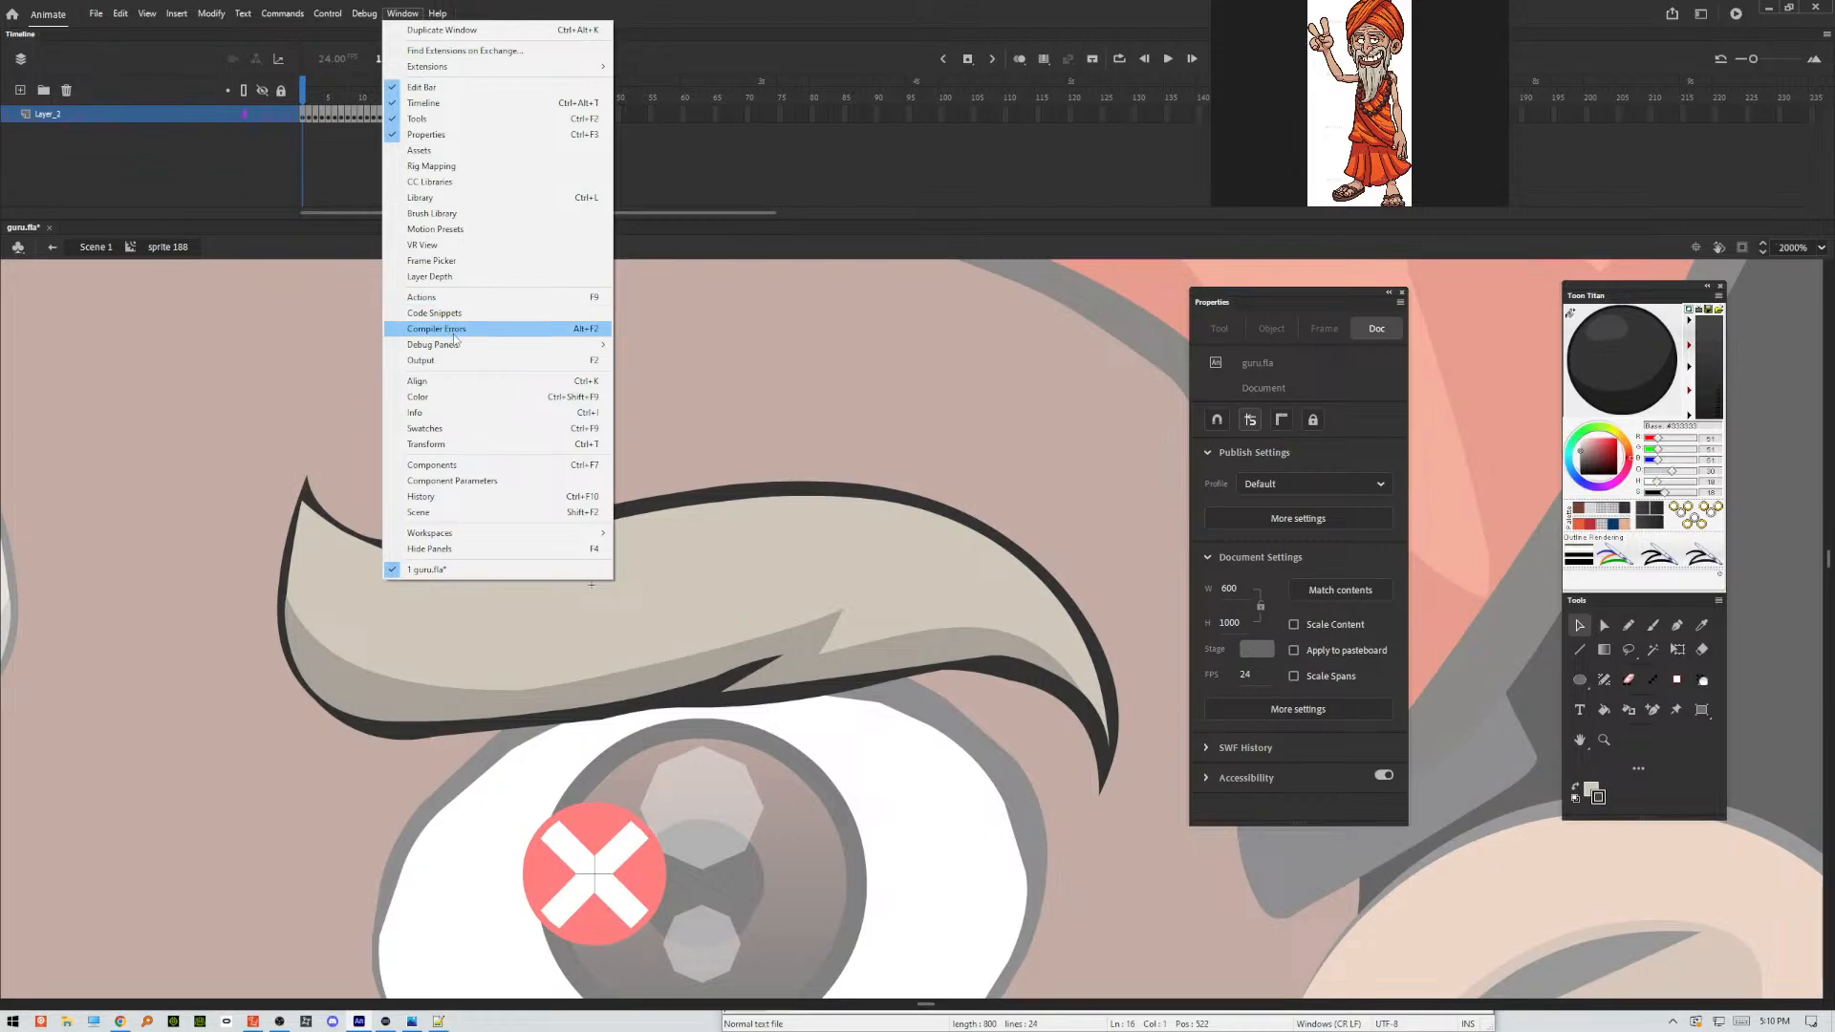
{"action": "mouse_move", "coordinate": [446, 67]}
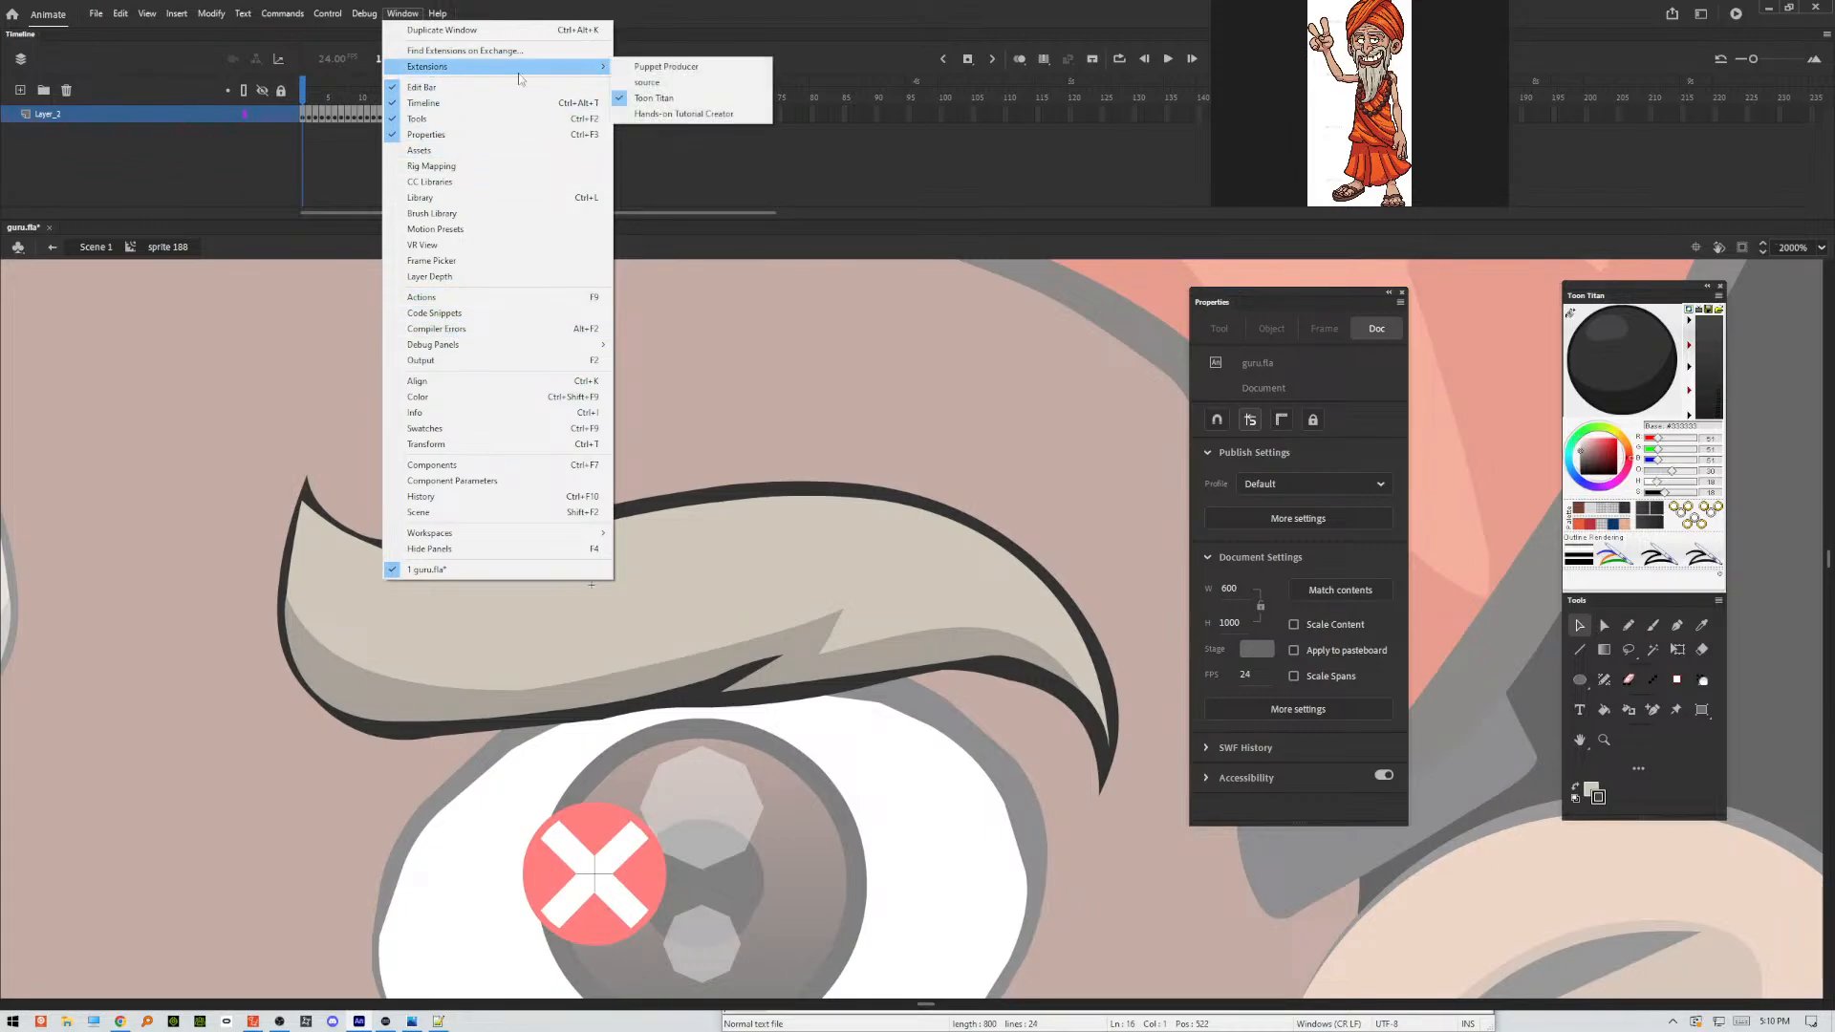
{"action": "left_click", "coordinate": [675, 69]}
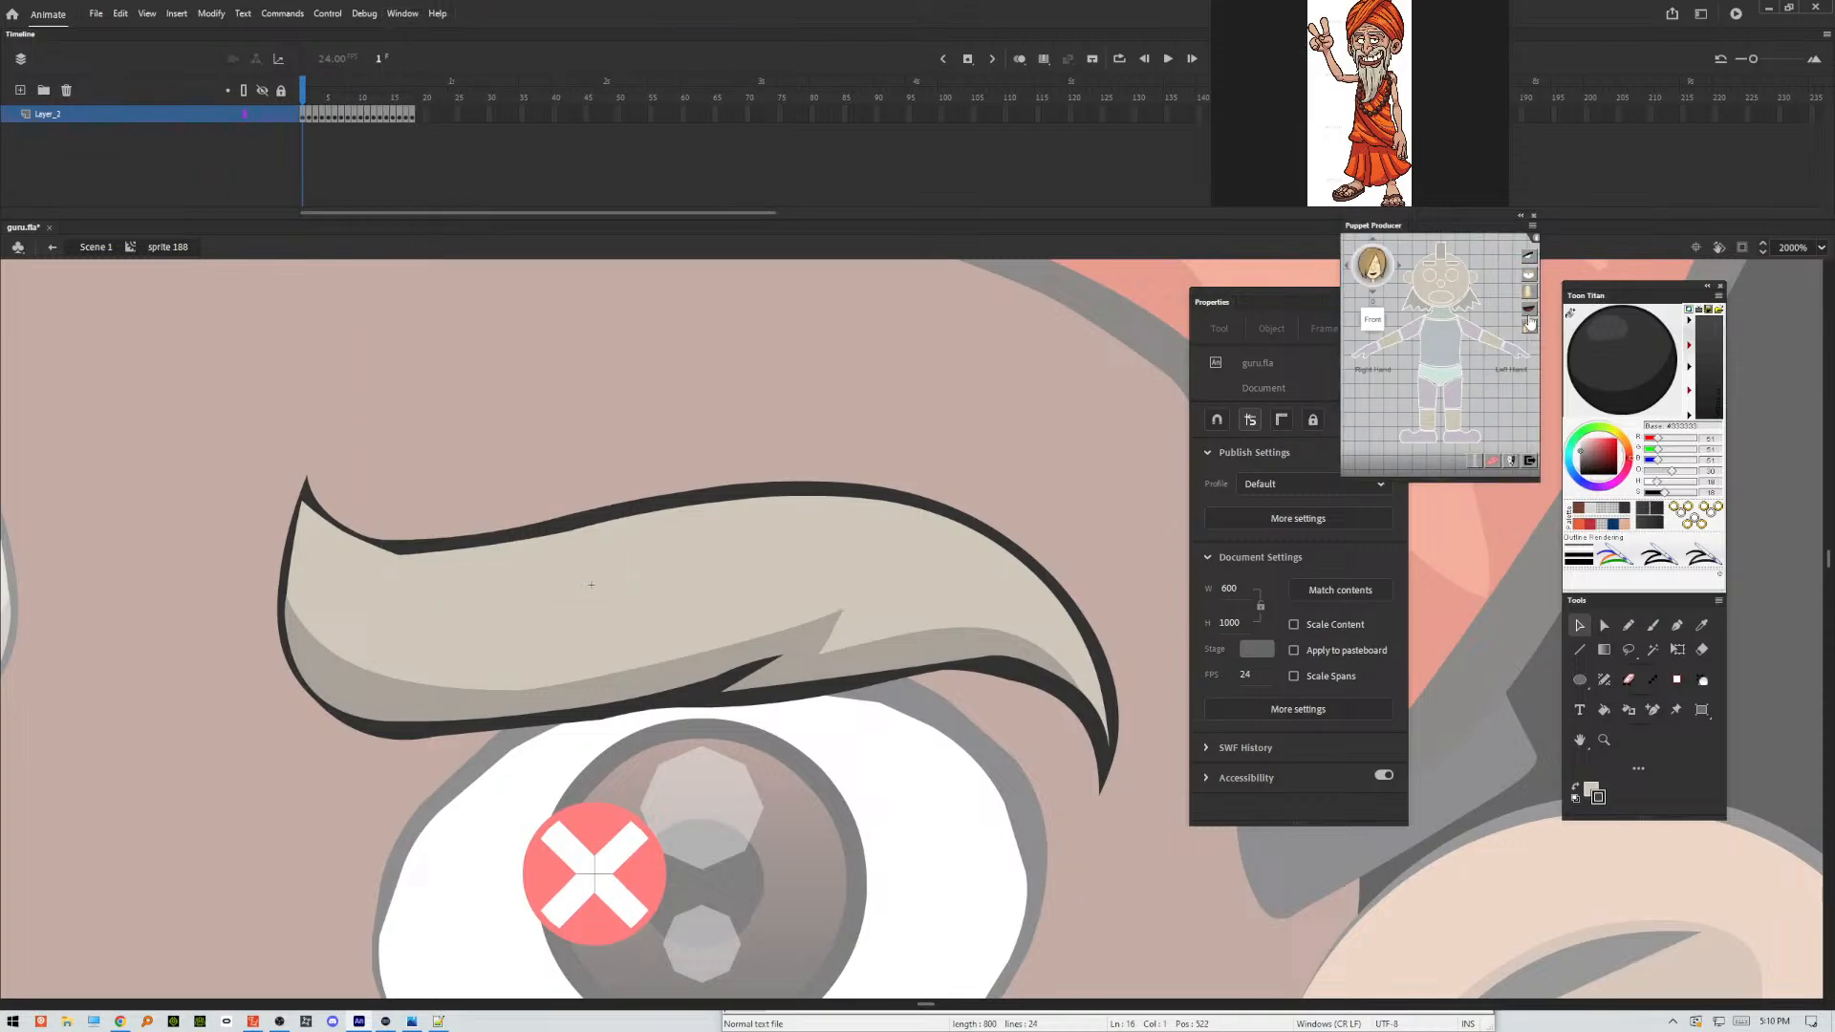
{"action": "left_click", "coordinate": [1529, 260]}
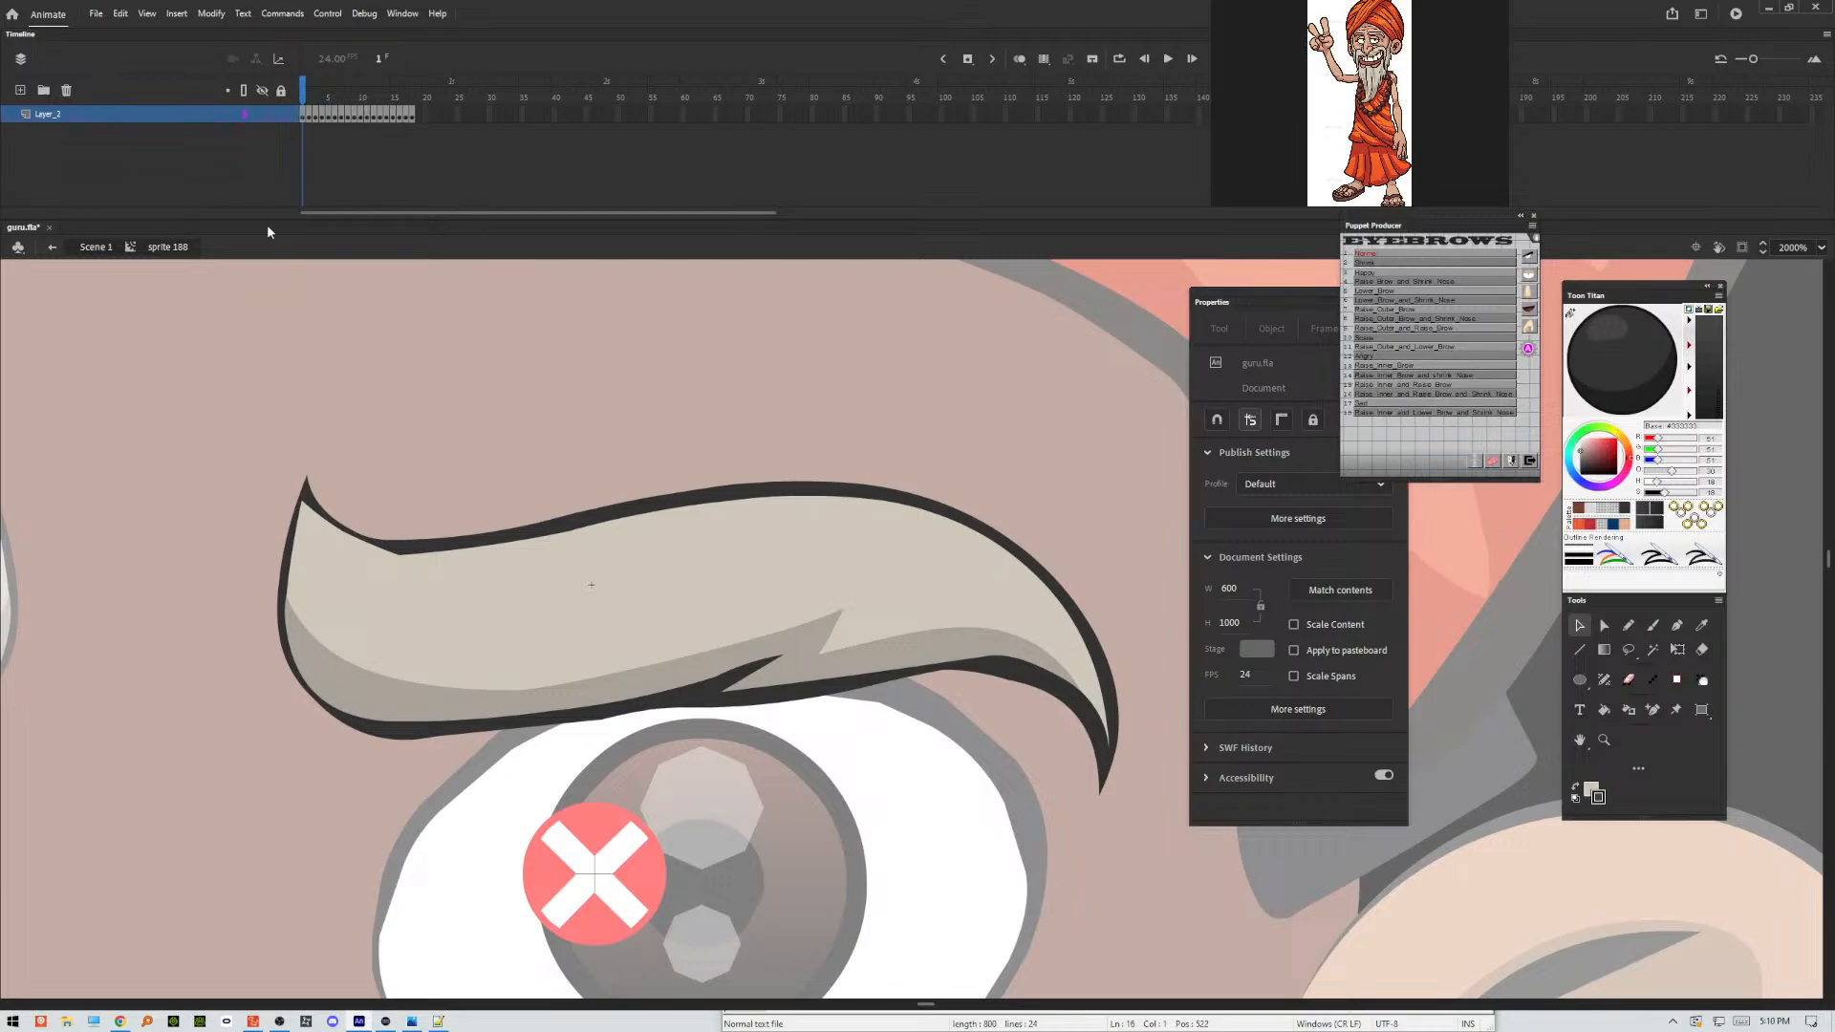
{"action": "left_click", "coordinate": [1528, 353]}
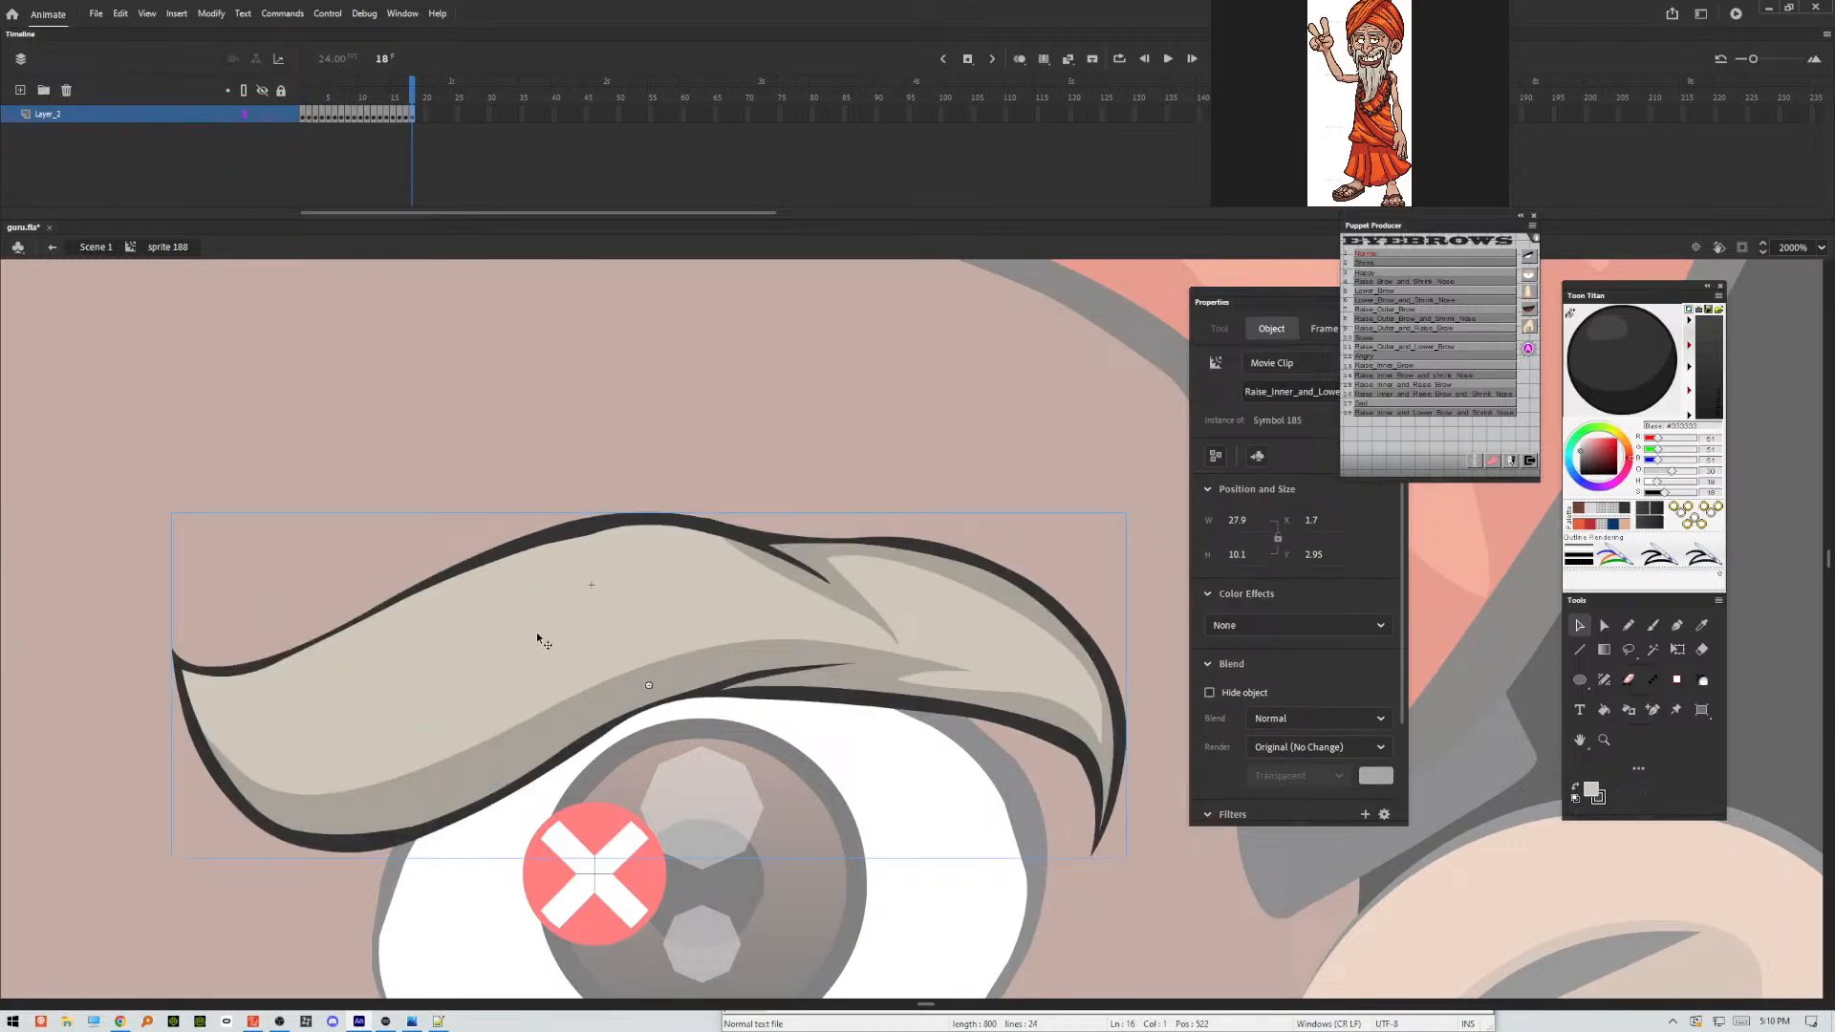
Check the instance names of the eyebrow symbols in several pose frames, including frames 1, 7 and 15.
{"action": "left_click", "coordinate": [381, 113]}
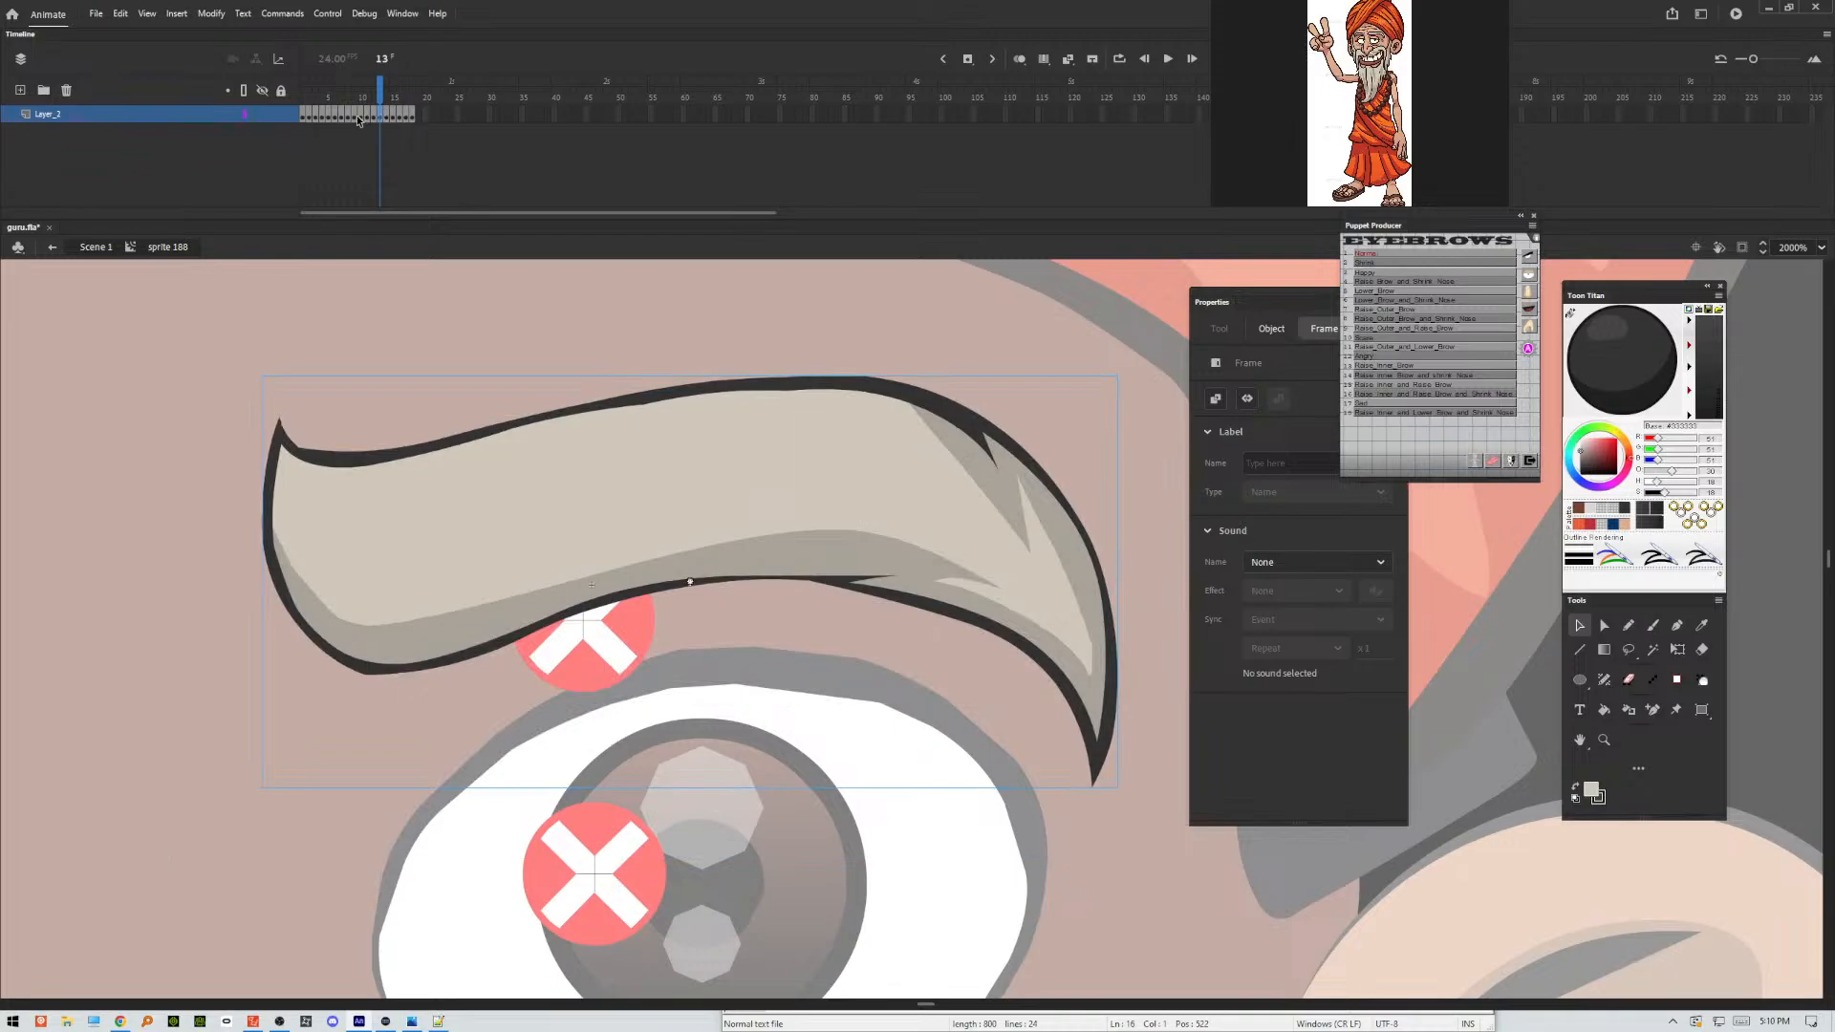
{"action": "left_click", "coordinate": [304, 115]}
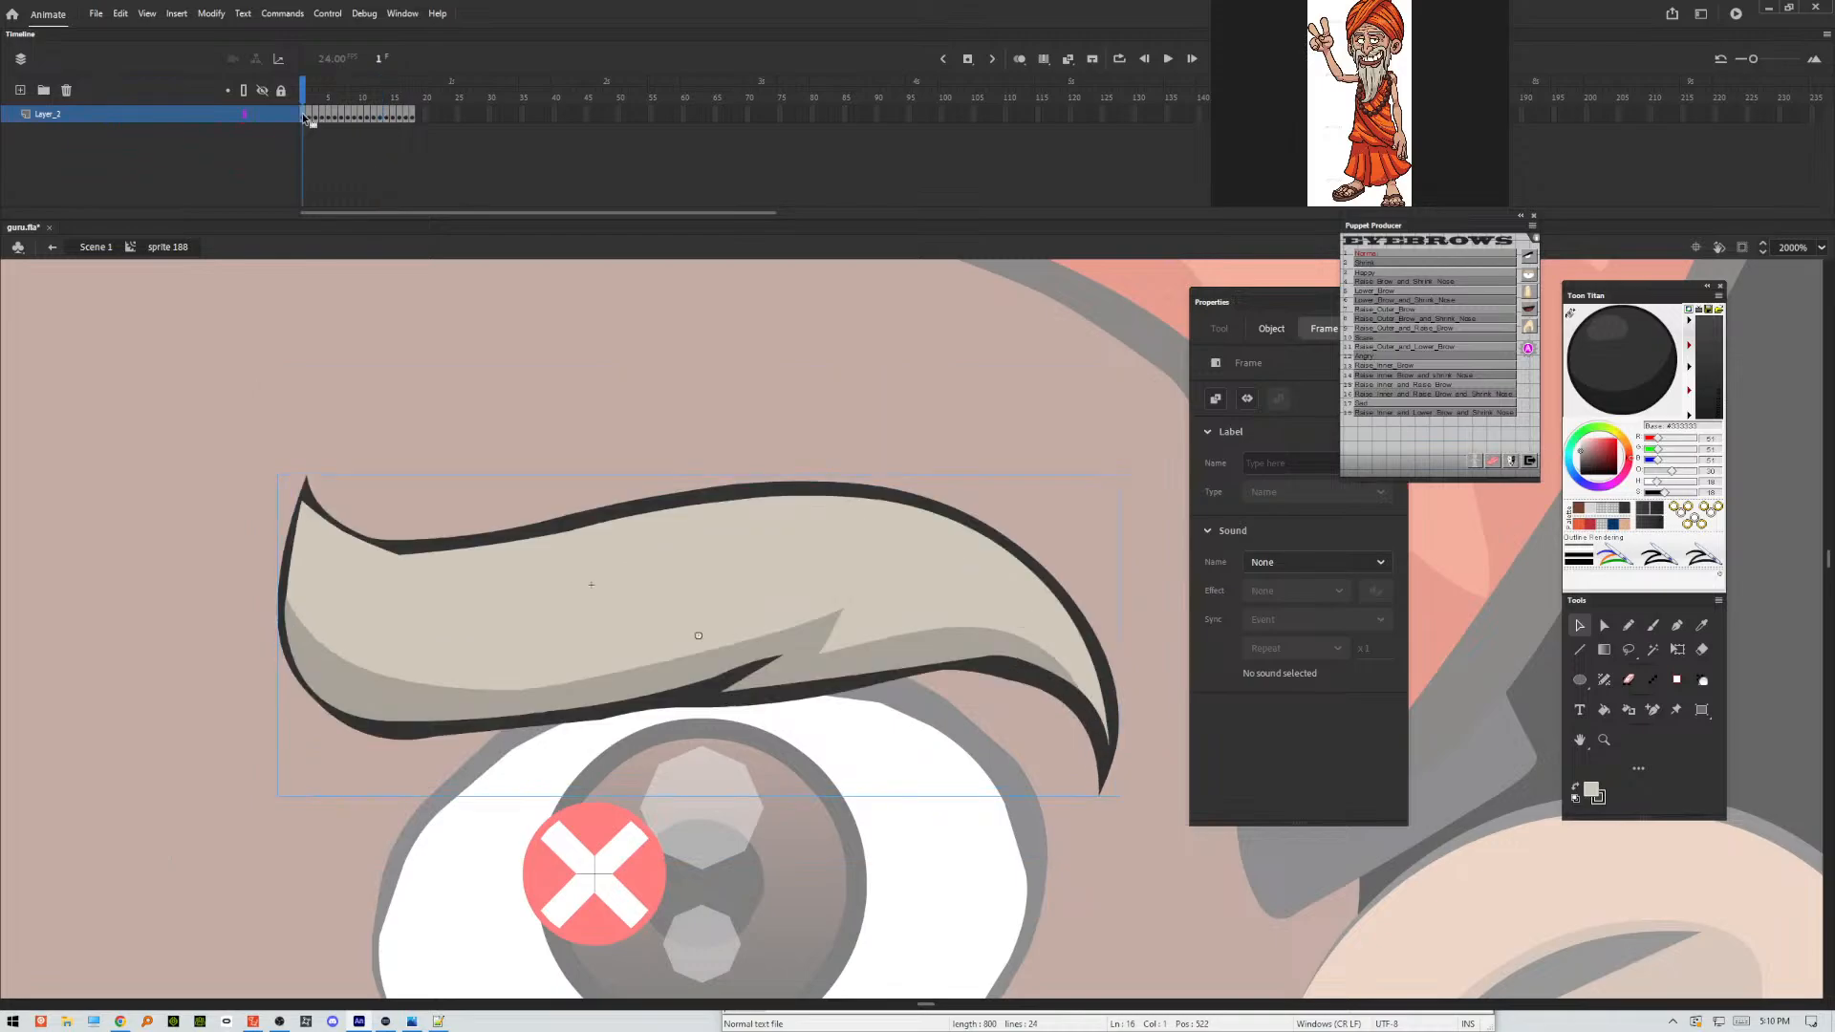
{"action": "left_click", "coordinate": [422, 614]}
{"action": "left_click", "coordinate": [1277, 392]}
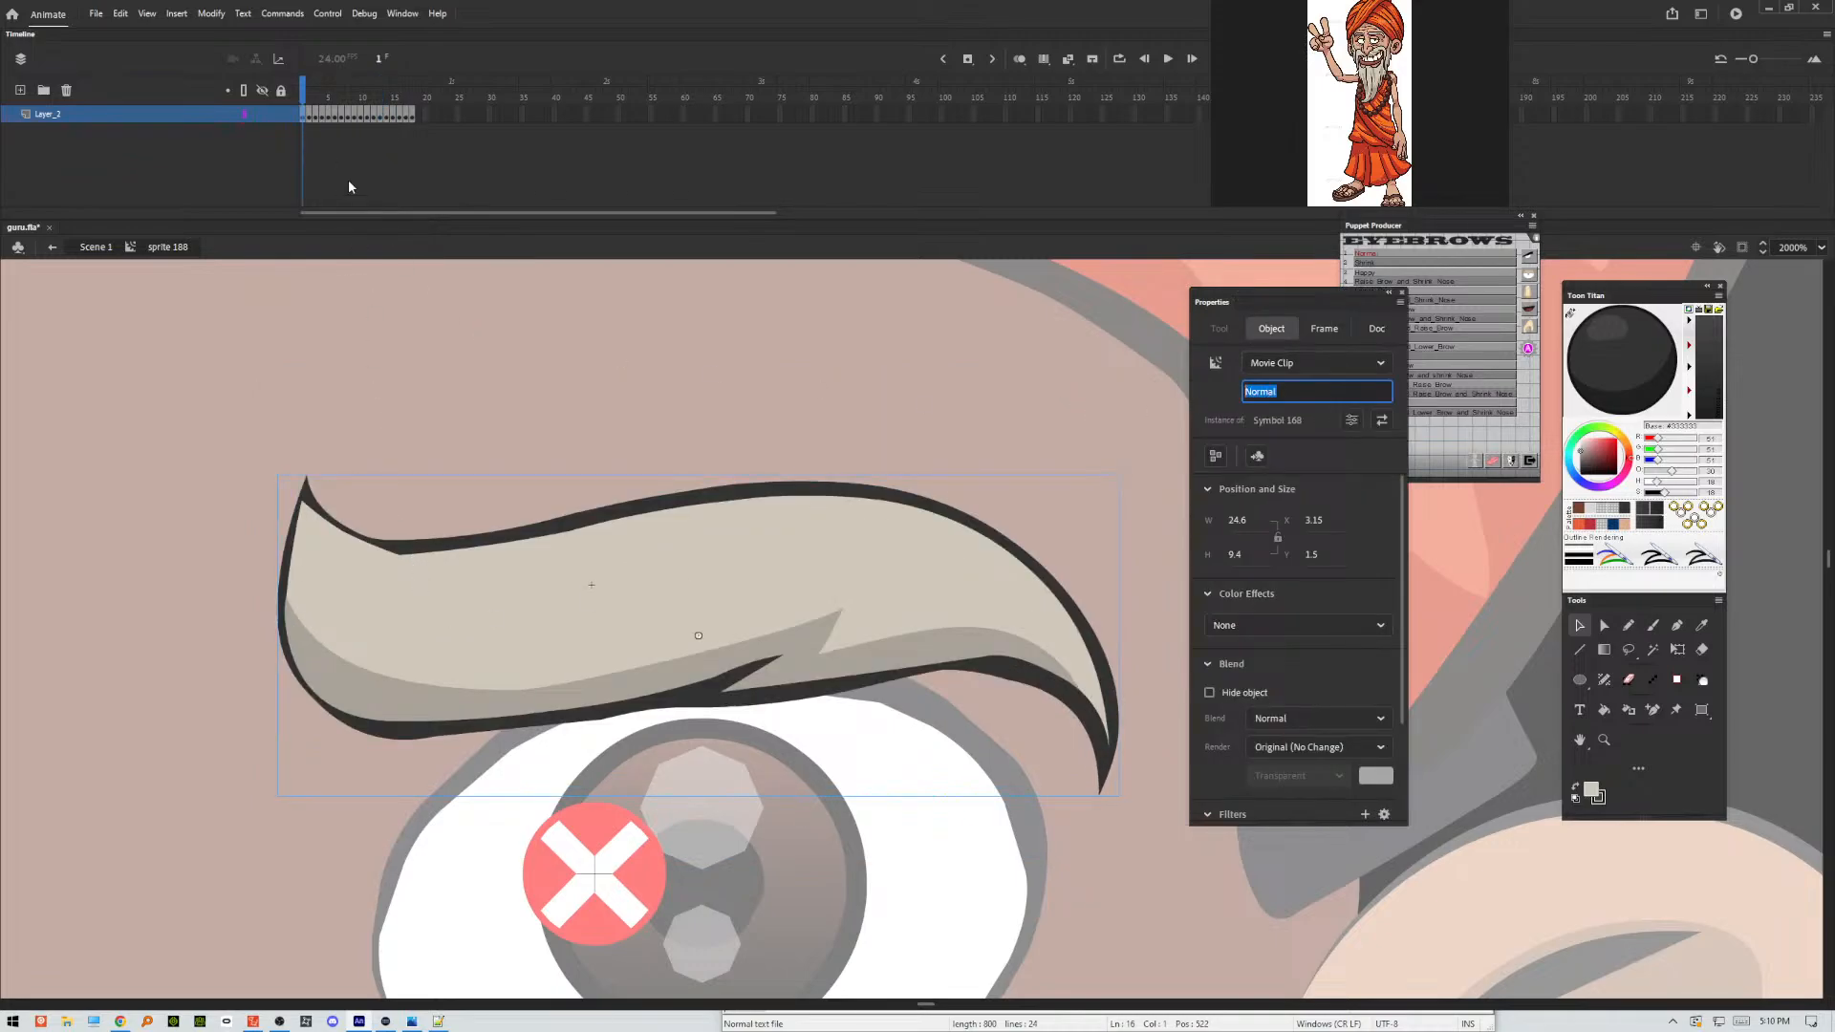
{"action": "left_click", "coordinate": [341, 113]}
{"action": "left_click", "coordinate": [1010, 515]}
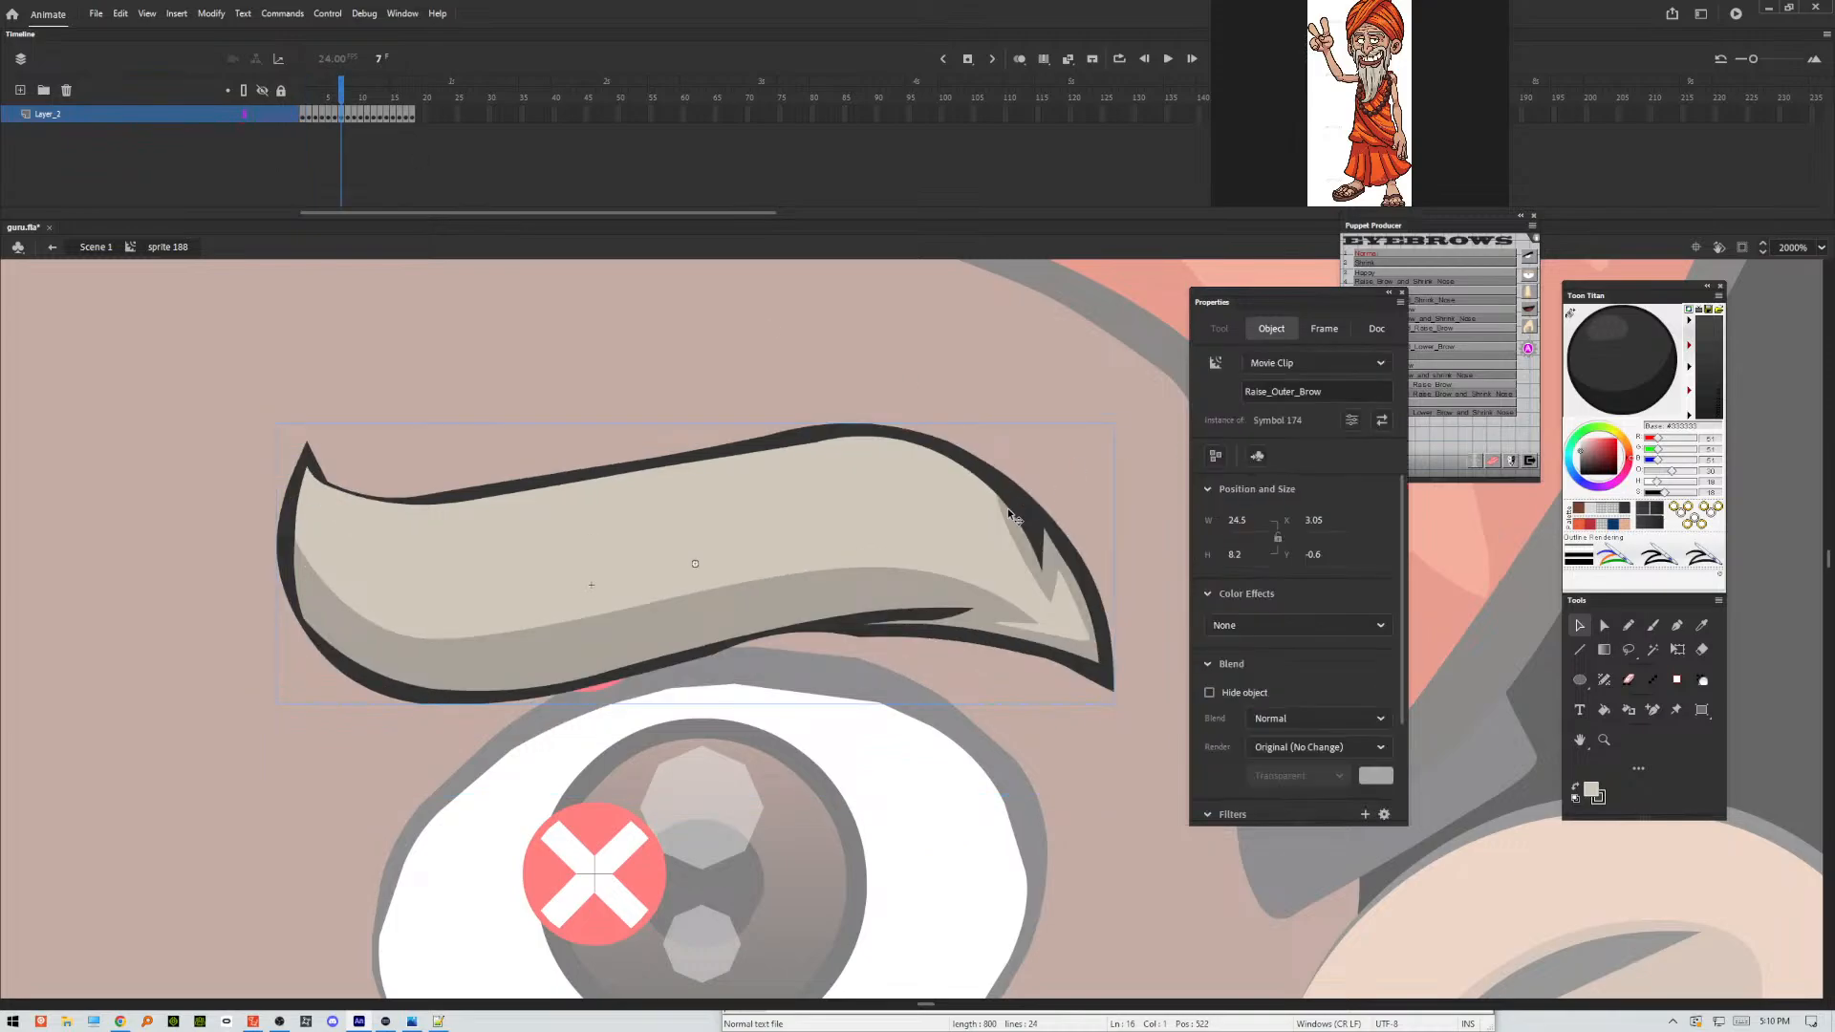
{"action": "left_click", "coordinate": [1334, 390]}
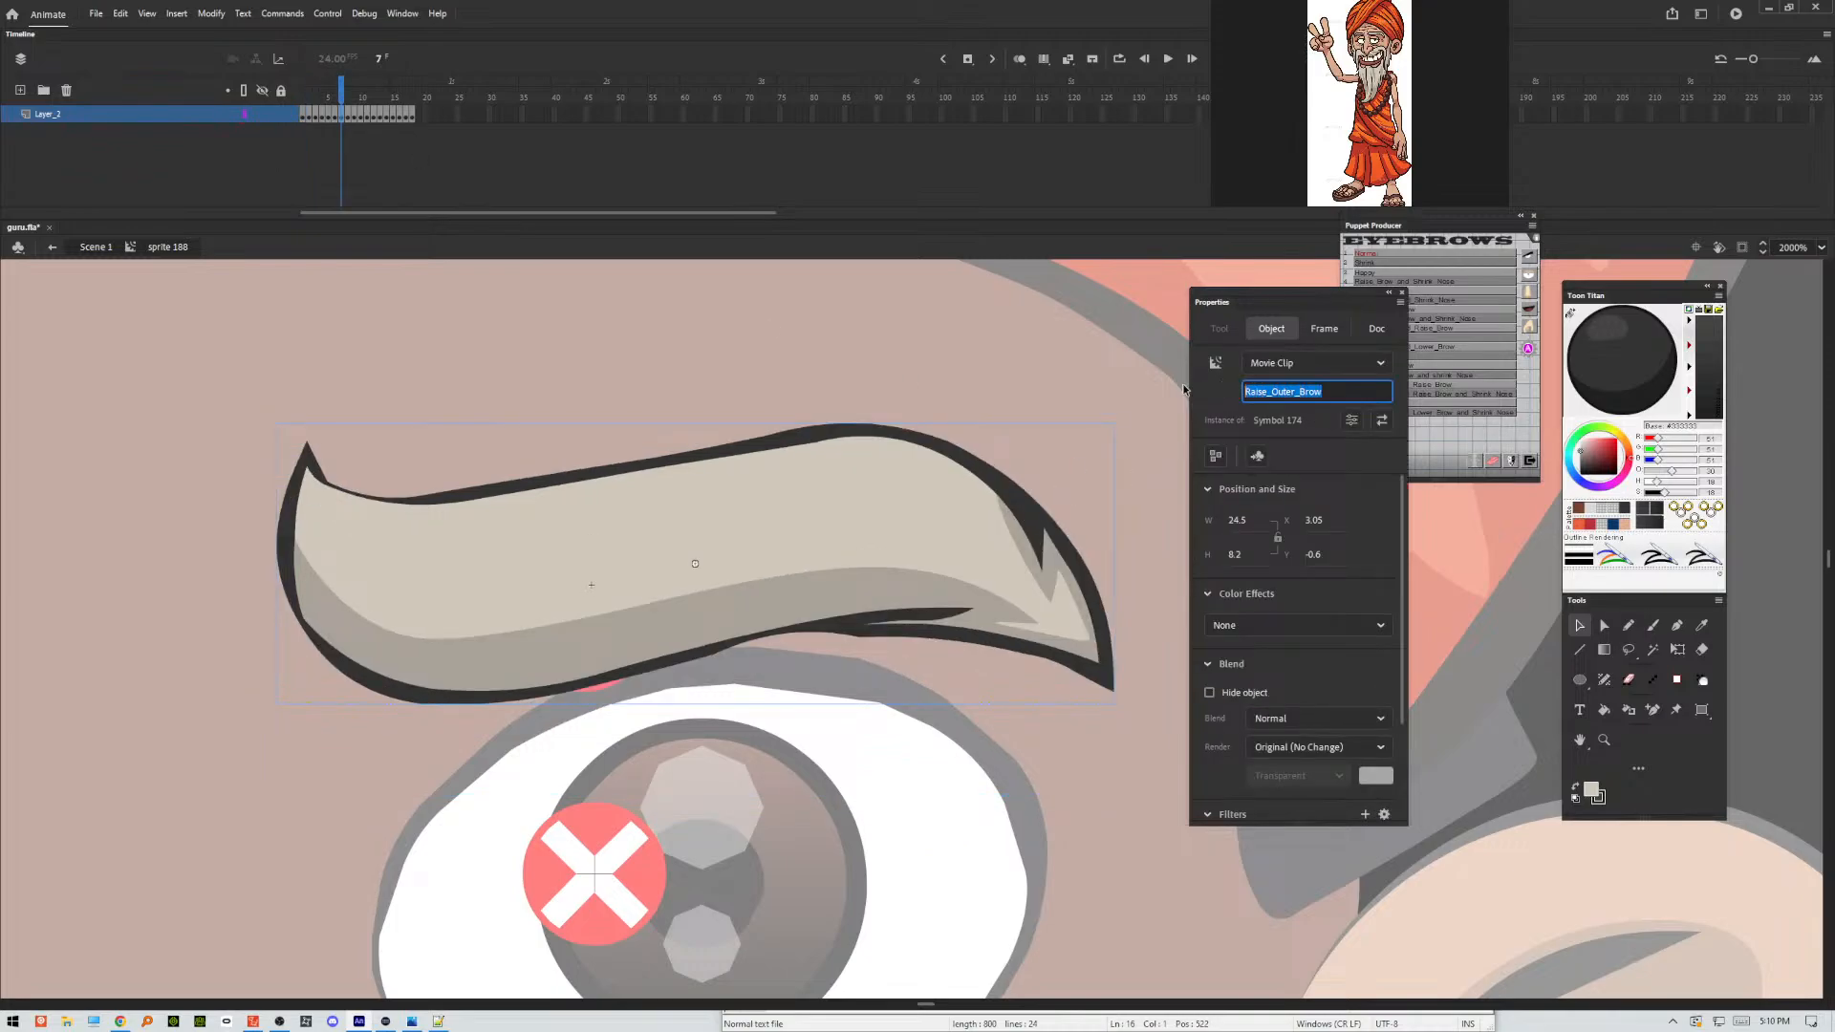
{"action": "left_click", "coordinate": [394, 116]}
{"action": "left_click", "coordinate": [745, 486]}
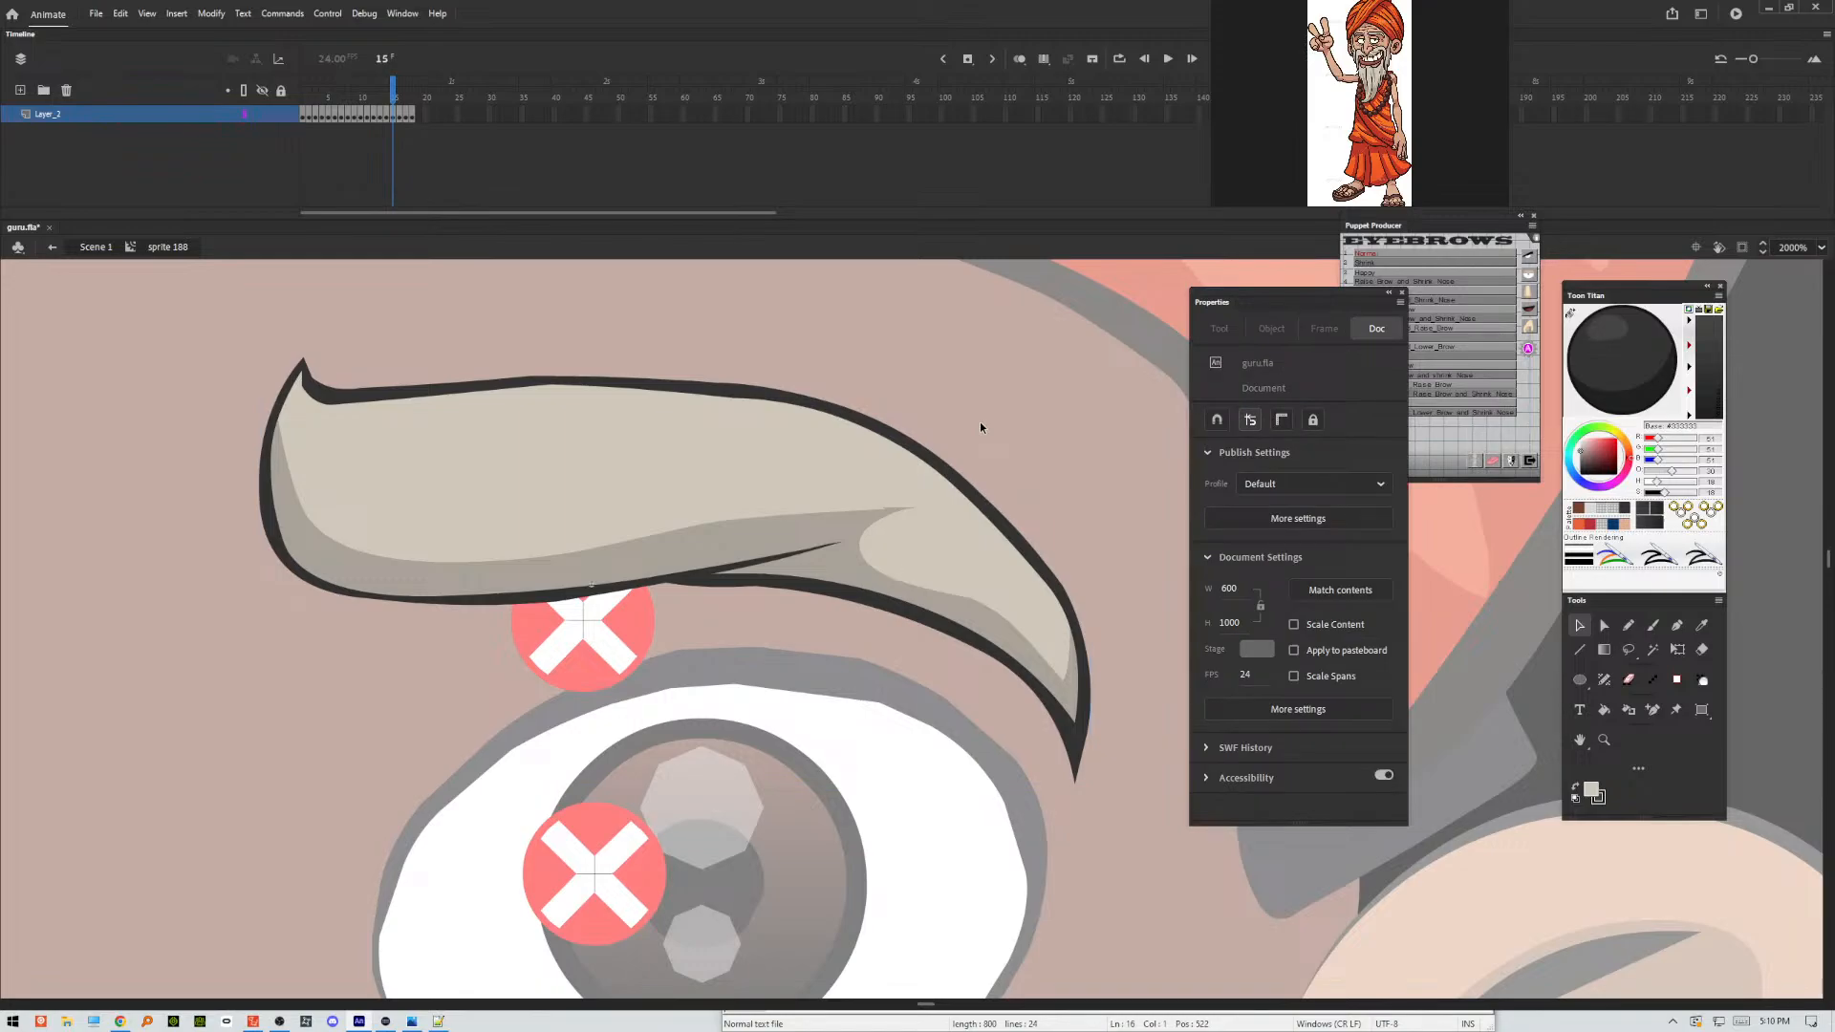
Return to Scene 1, open the opposite eyebrow's symbol to check its mirrored pose, and go back to the scene.
{"action": "double_click", "coordinate": [1046, 376]}
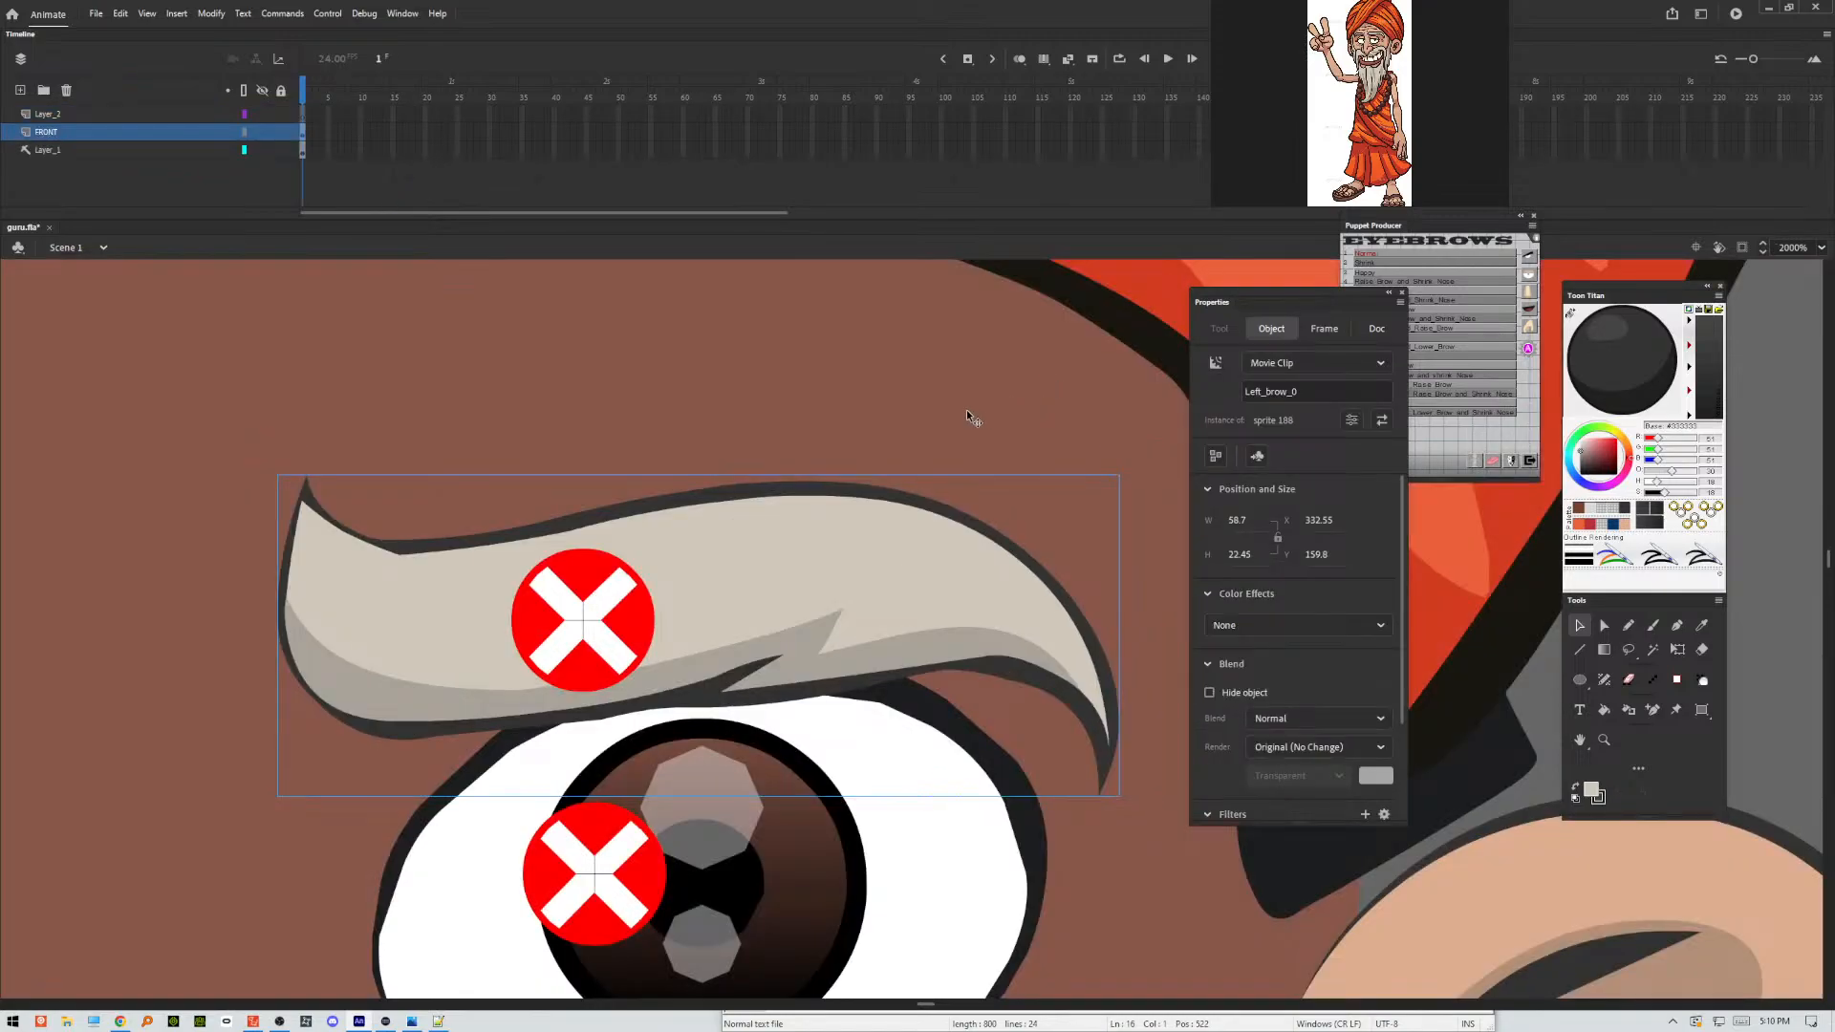
{"action": "key", "text": "ctrl+minus"}
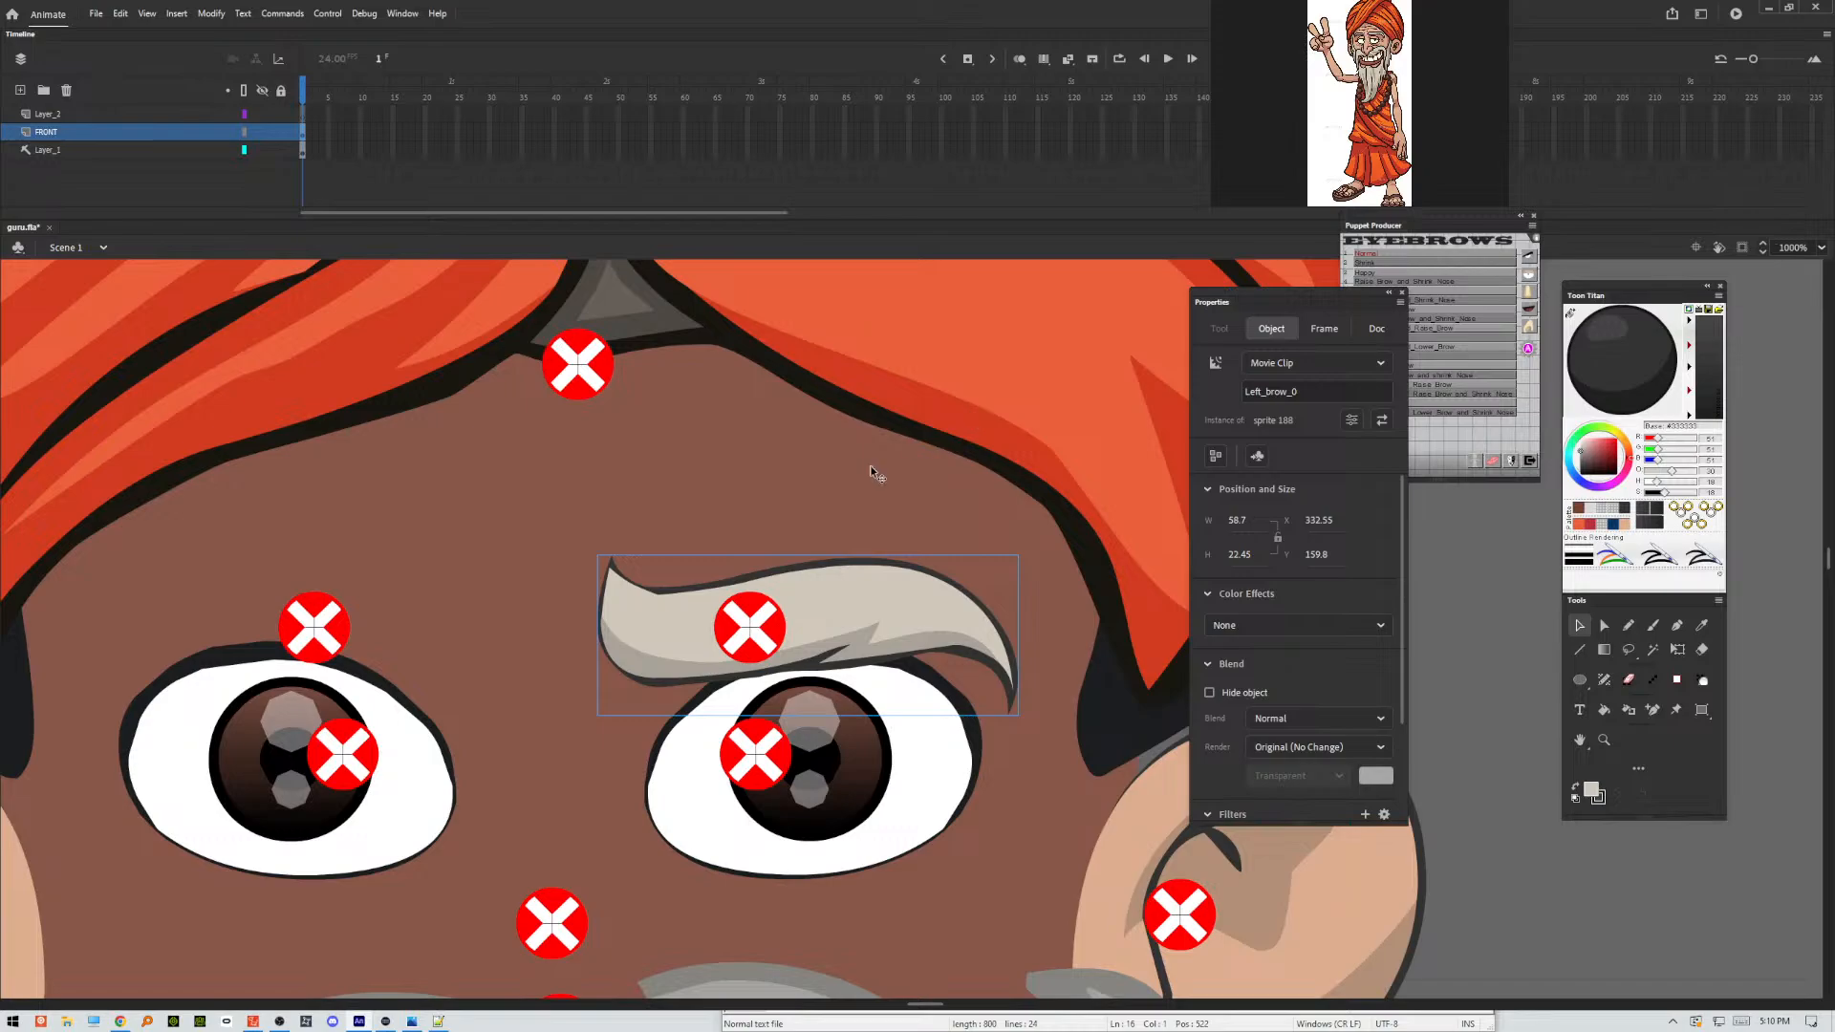
{"action": "double_click", "coordinate": [369, 631]}
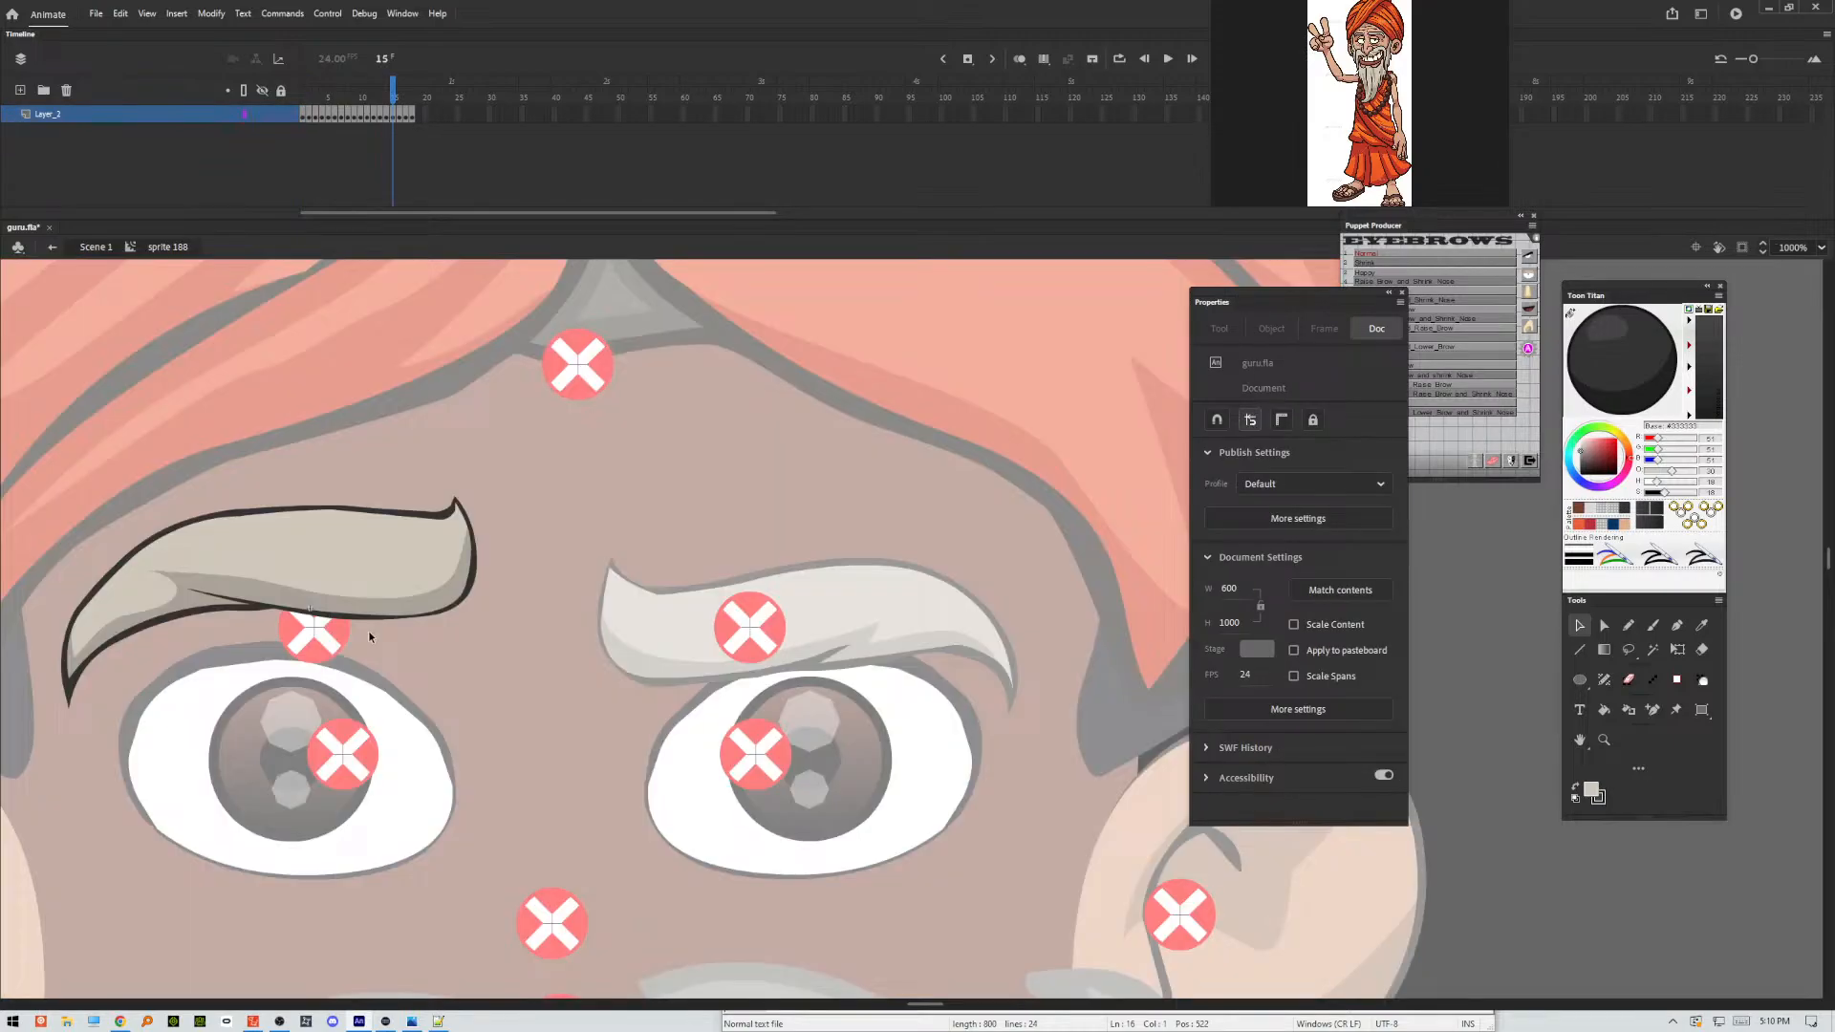
{"action": "double_click", "coordinate": [508, 646]}
Test the movie and examine the guru's eyebrow expressions up close and with the upper body in view.
{"action": "key", "text": "ctrl+Return"}
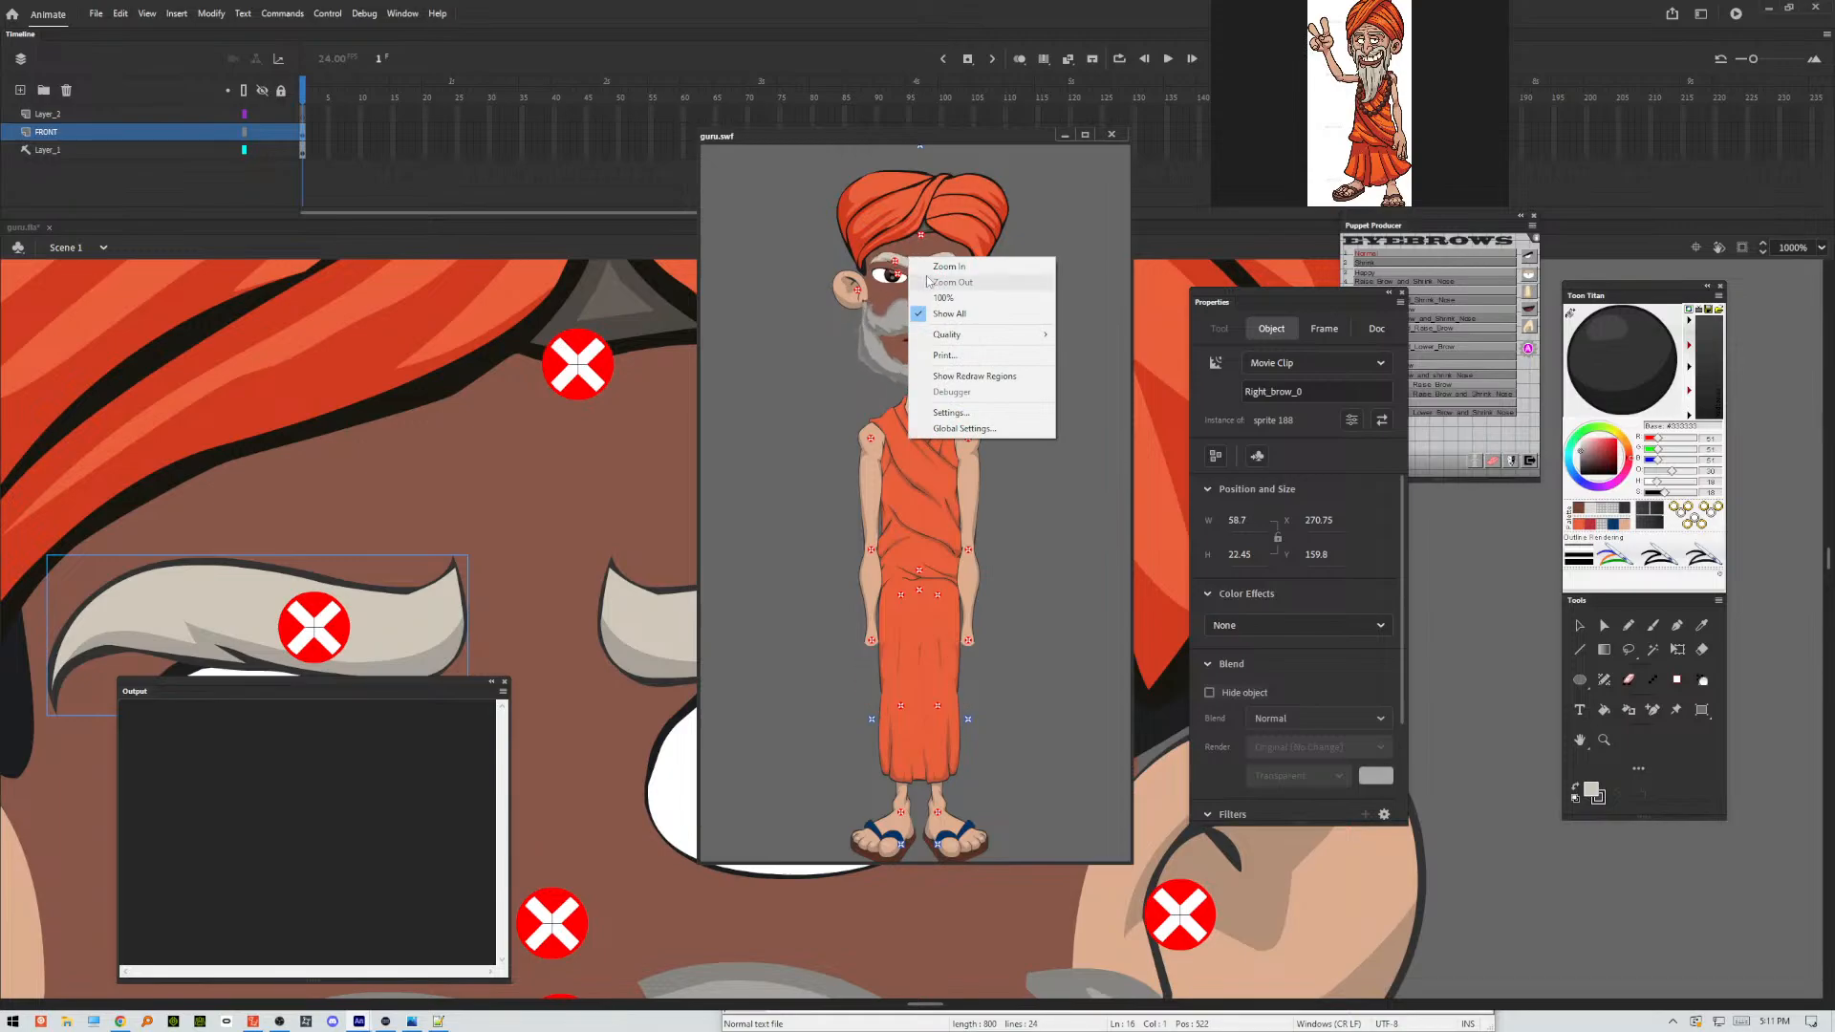
{"action": "left_click", "coordinate": [929, 269]}
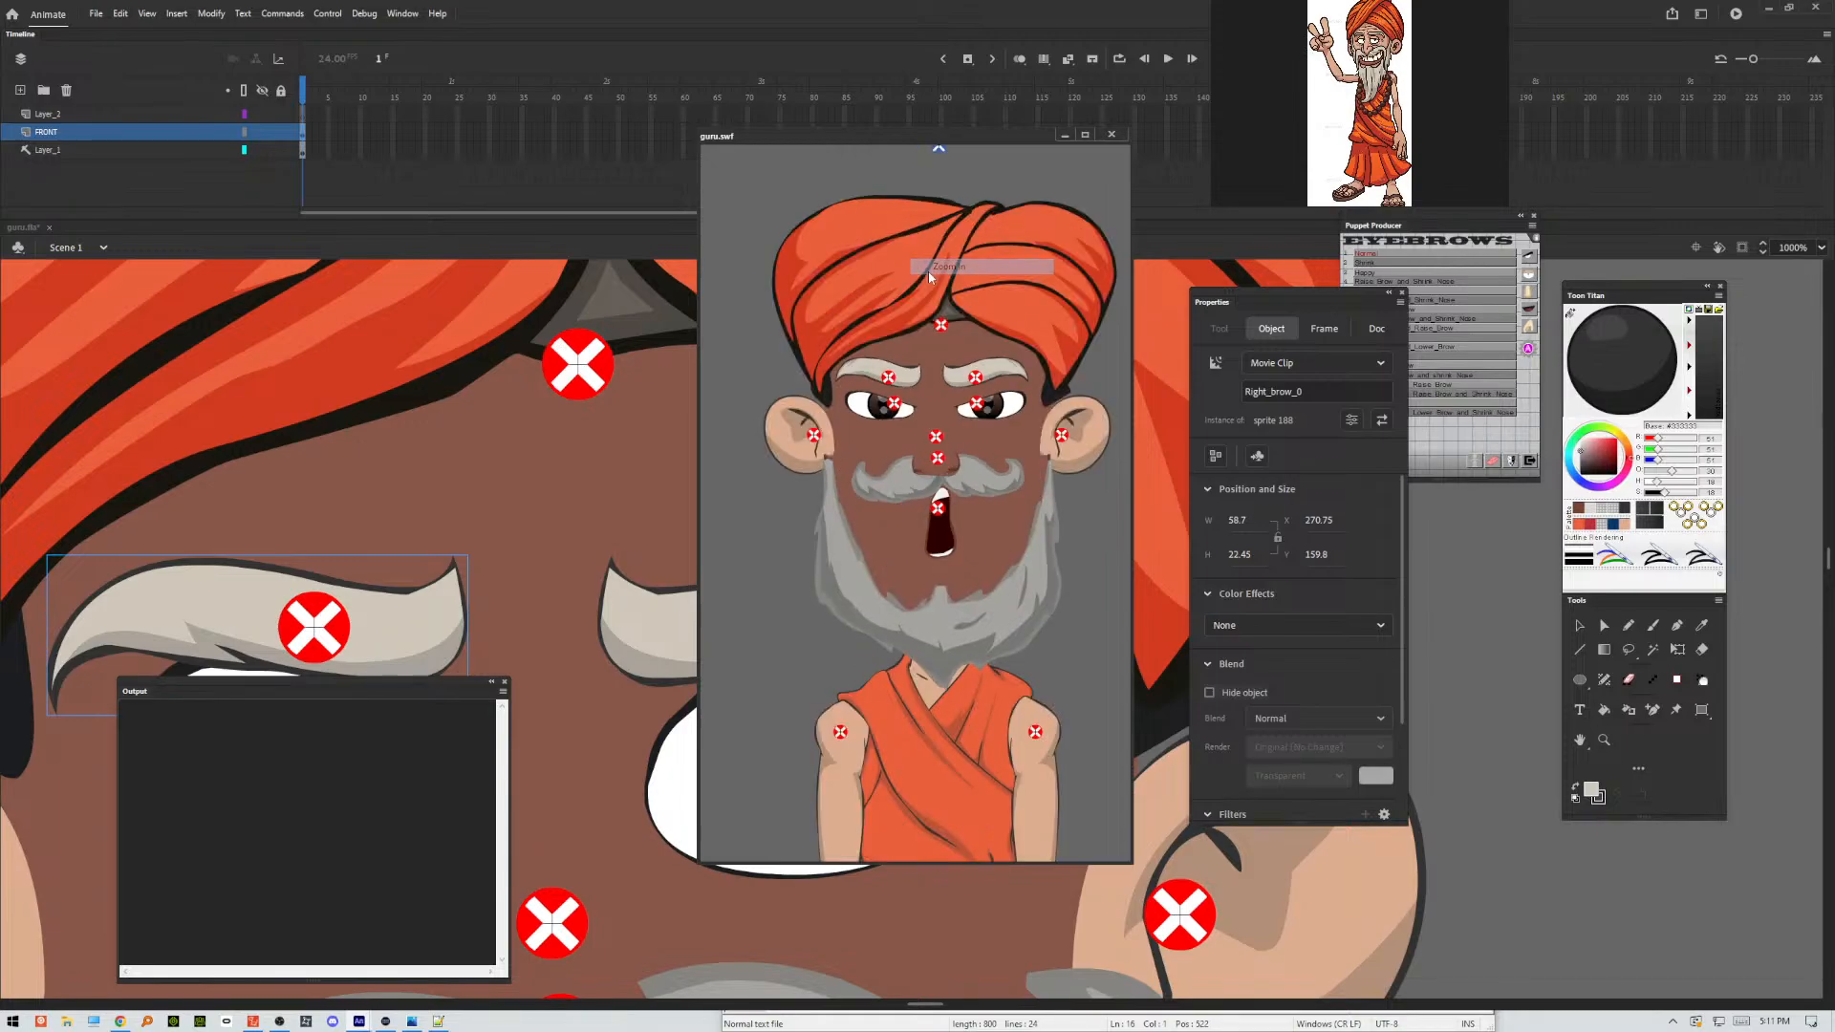
{"action": "right_click", "coordinate": [945, 395]}
{"action": "left_click", "coordinate": [961, 404]}
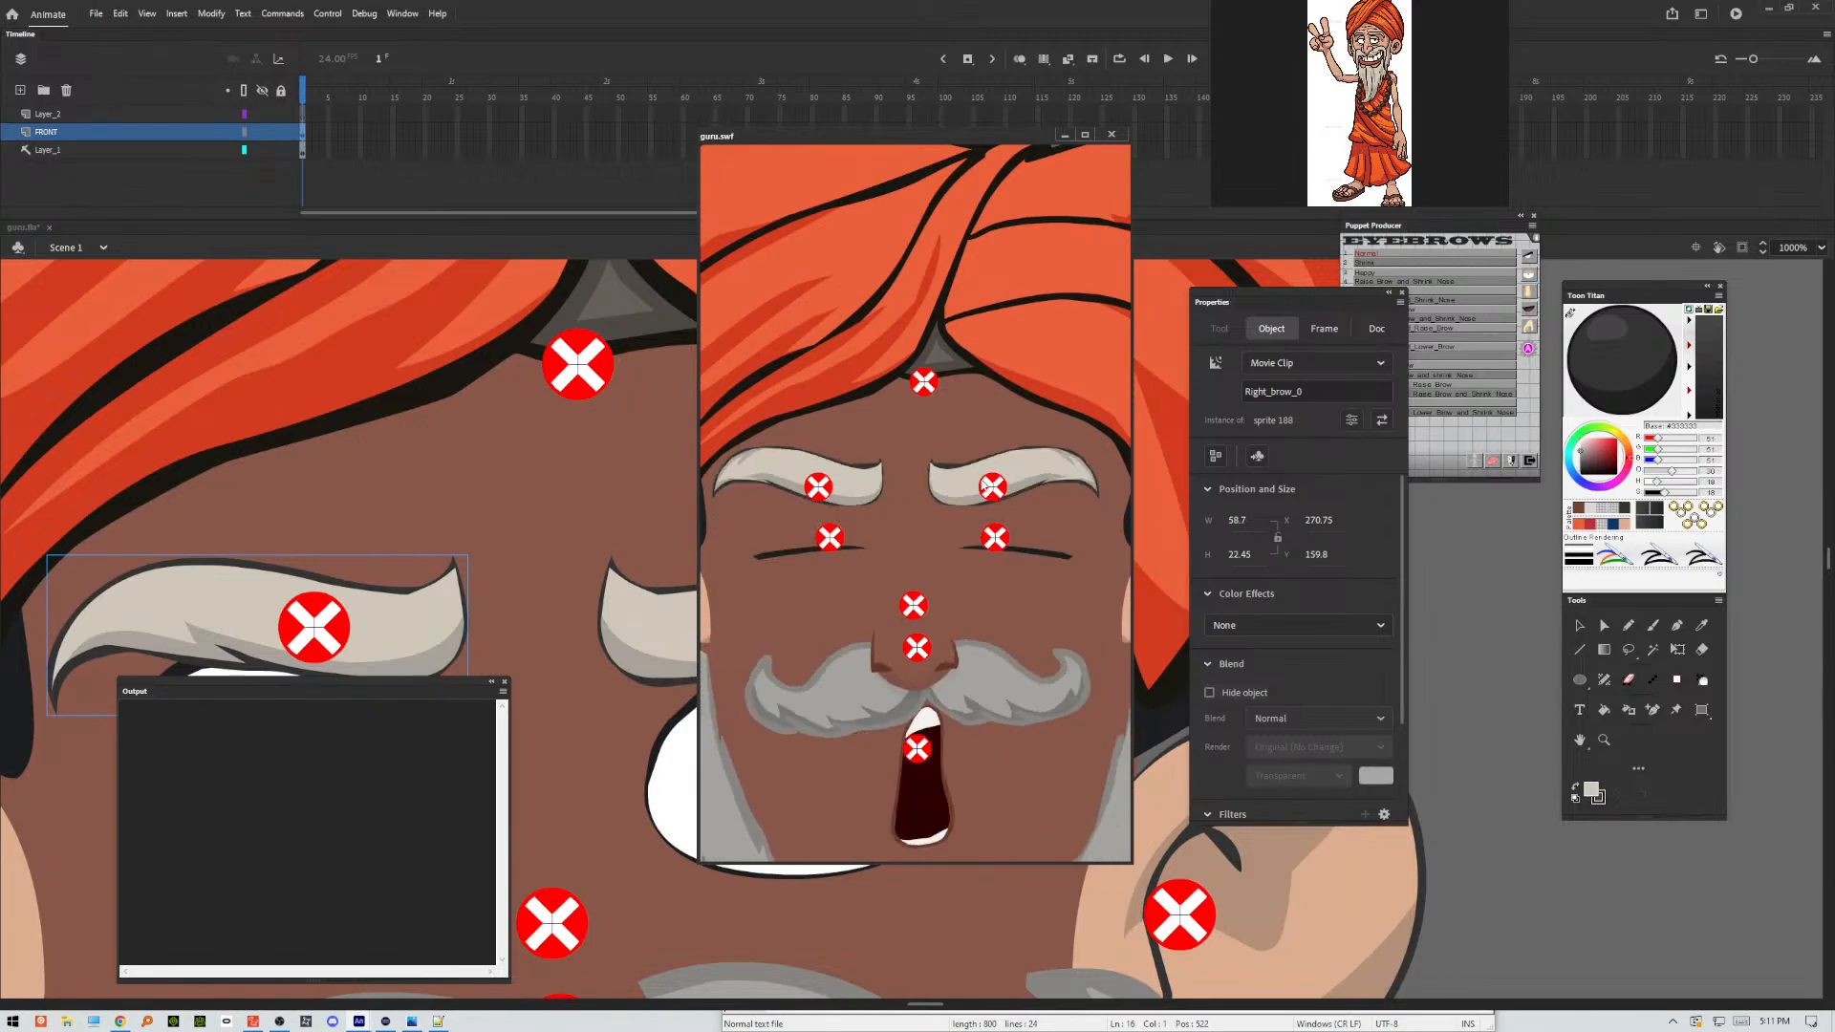
{"action": "right_click", "coordinate": [913, 572]}
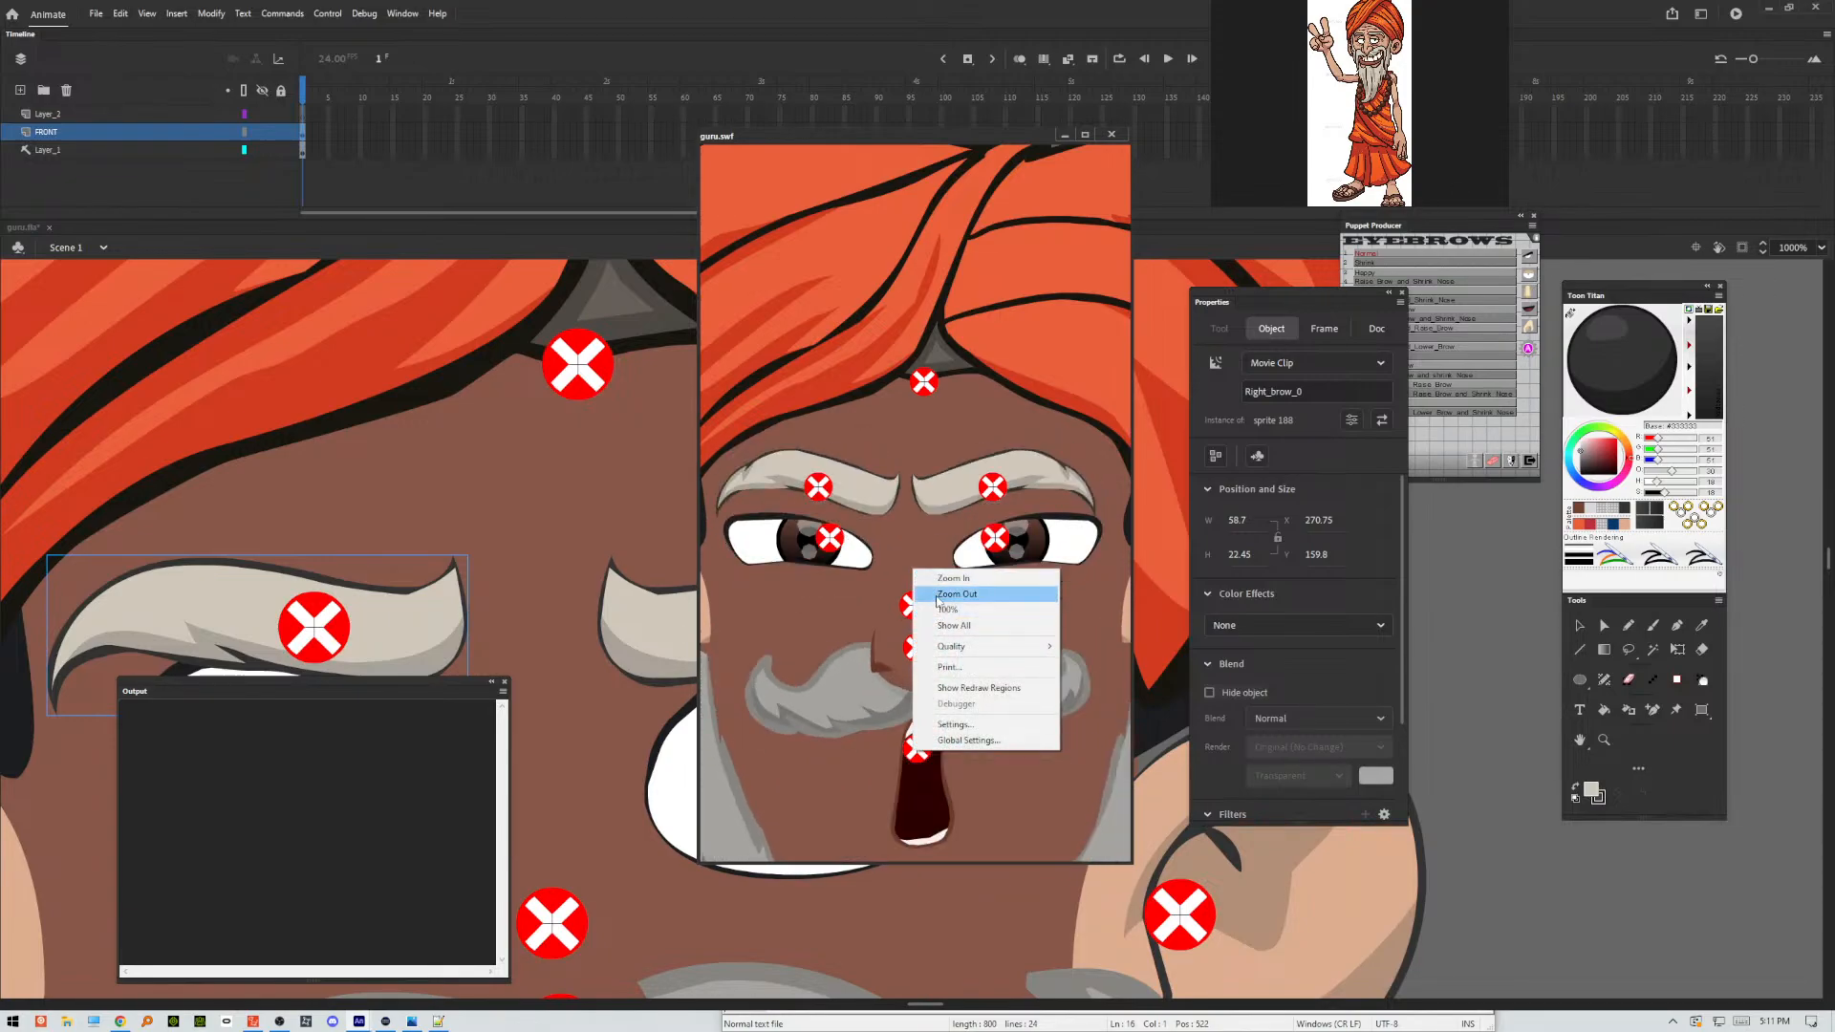
{"action": "left_click", "coordinate": [936, 595]}
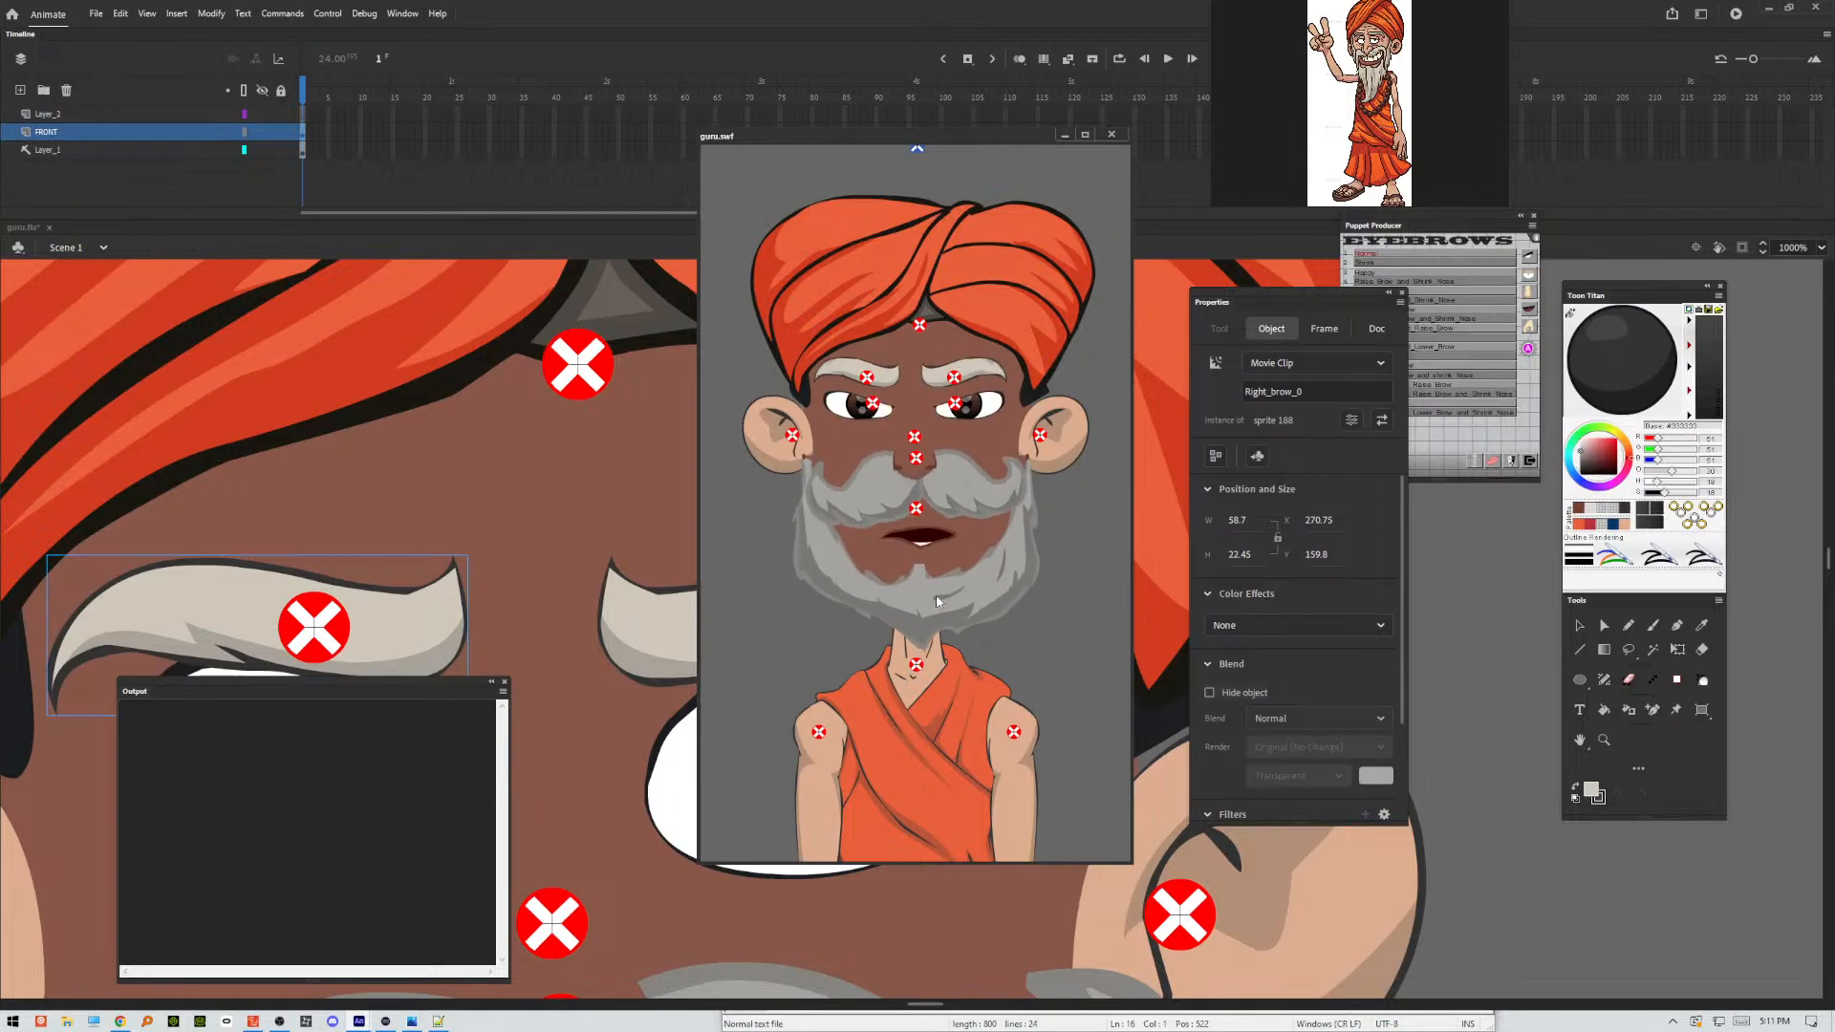
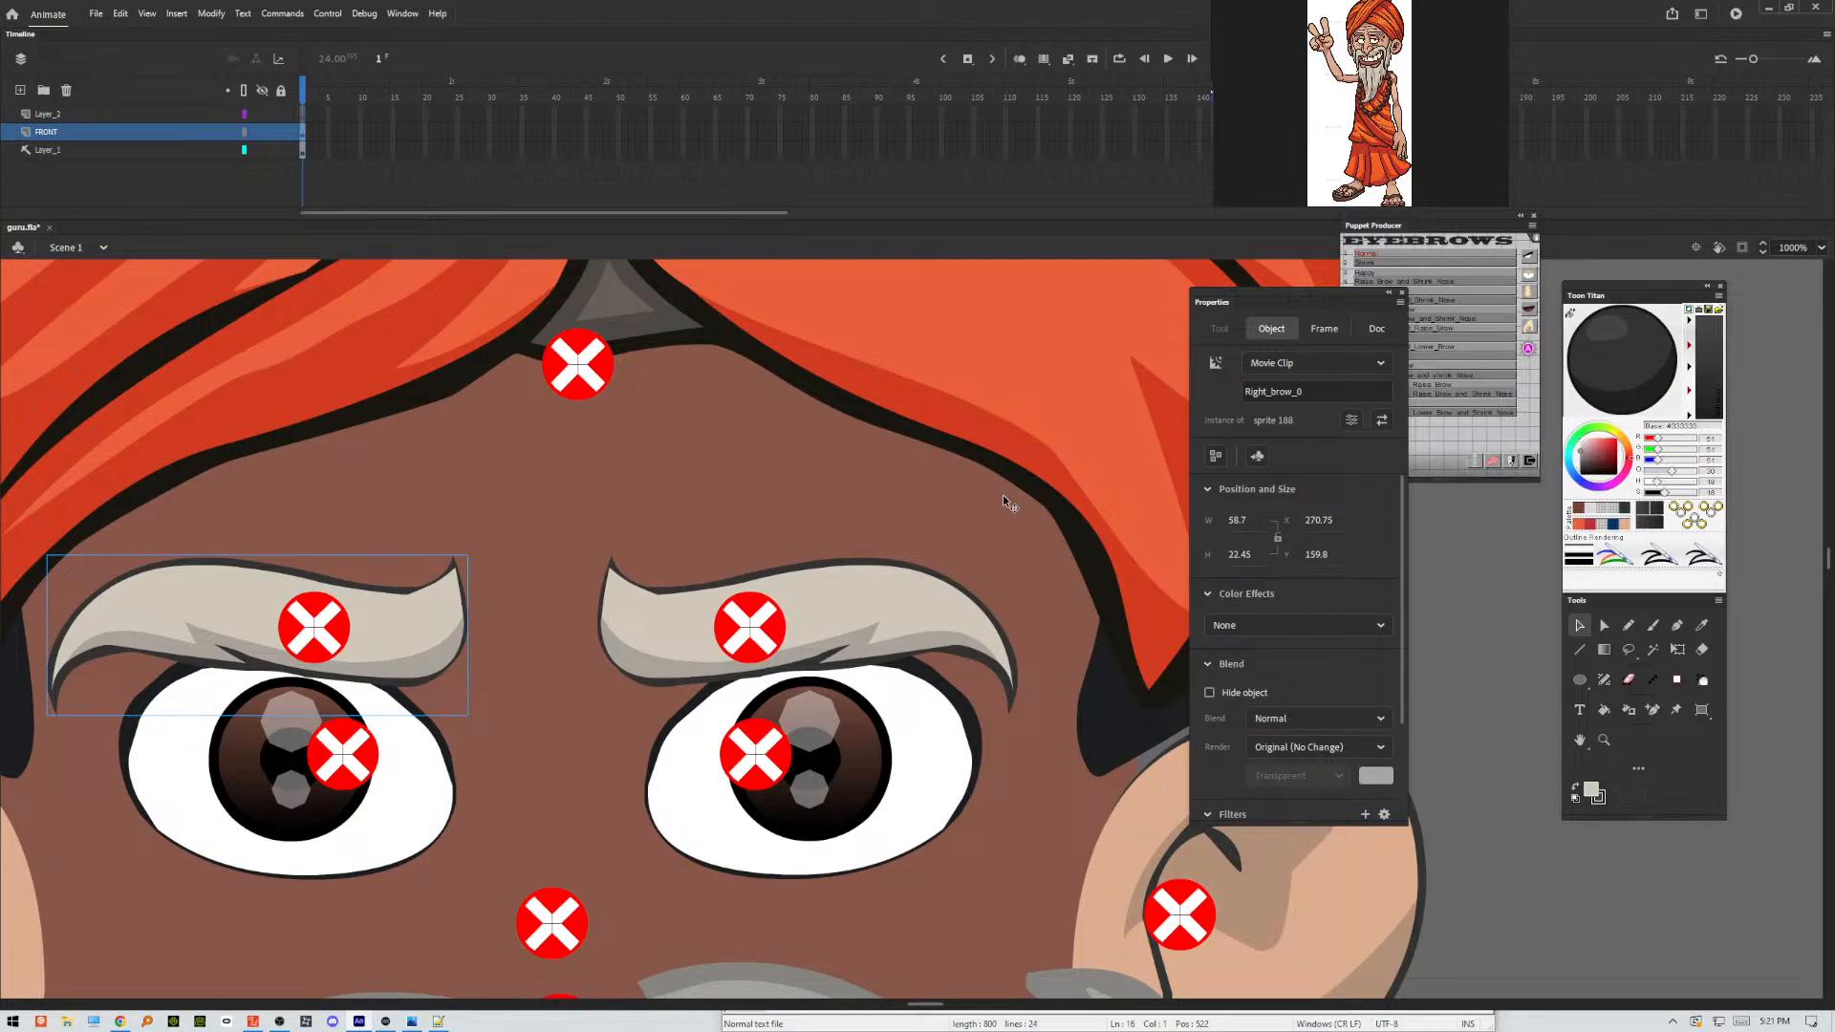
Open the guru's turban symbol for editing with the whole head in view.
{"action": "key", "text": "ctrl+minus"}
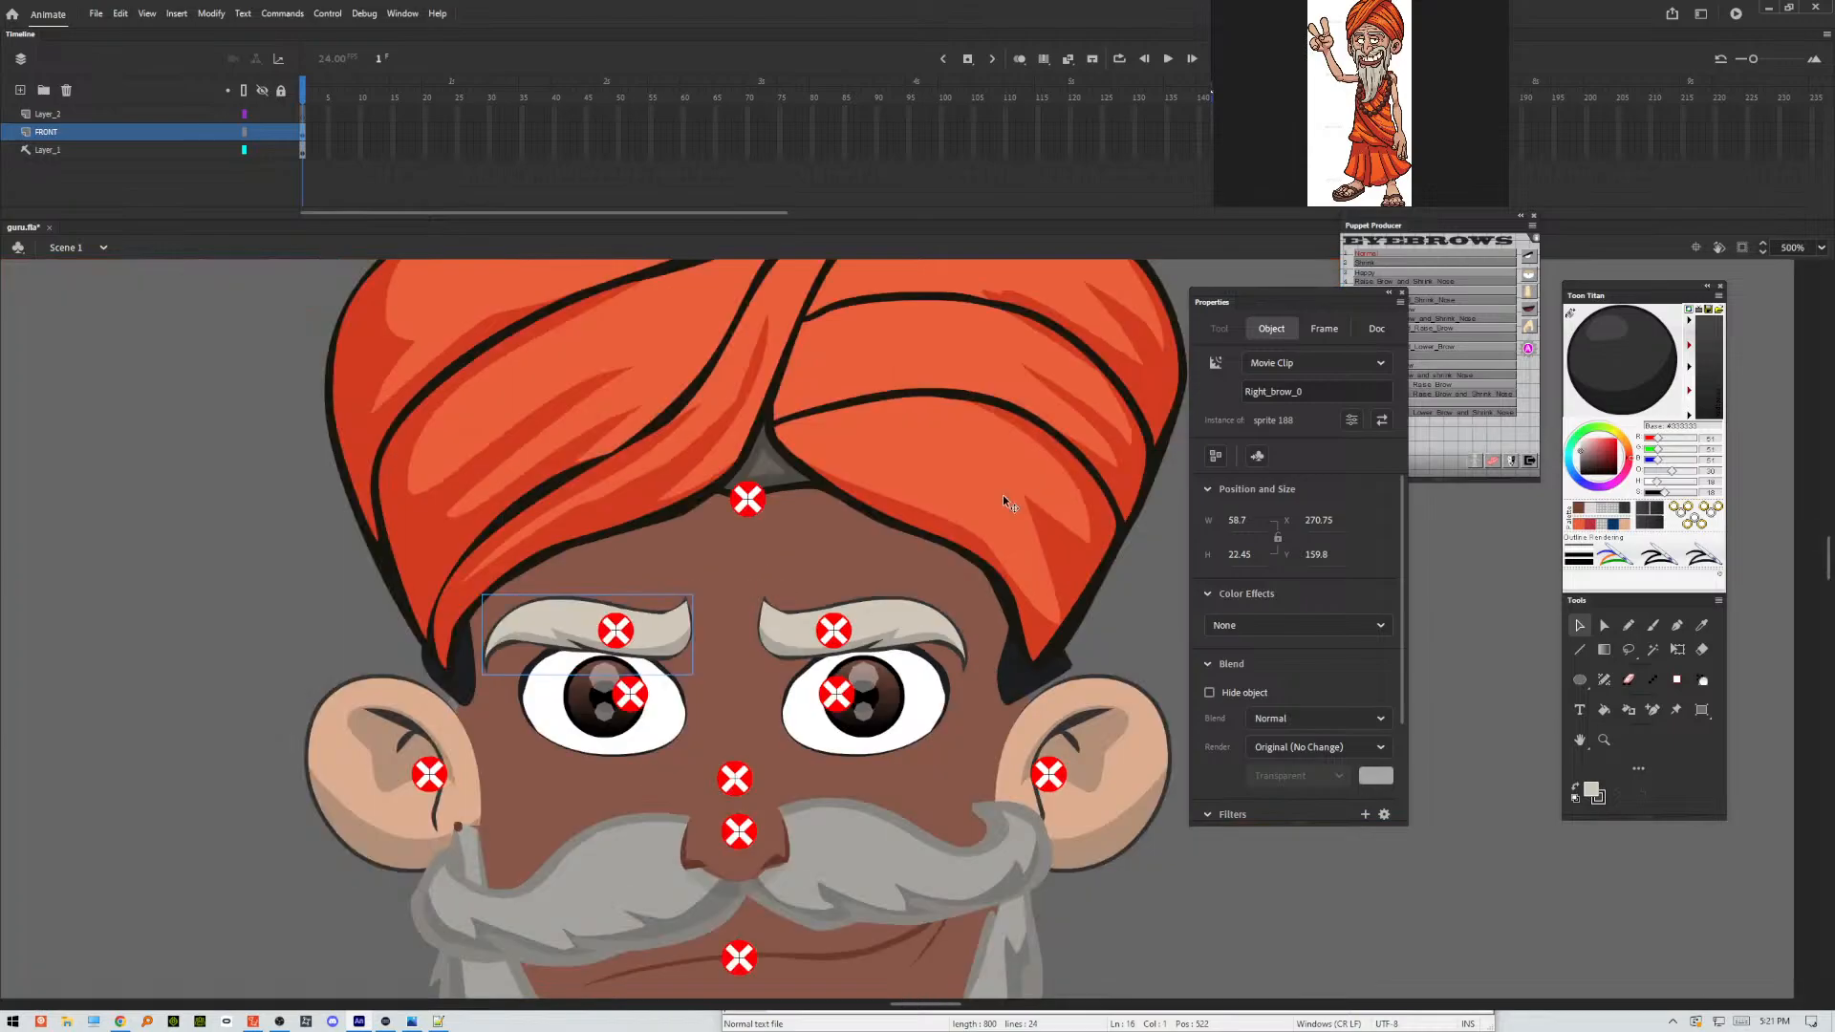
{"action": "left_click_drag", "start_coordinate": [984, 459], "coordinate": [930, 674]}
{"action": "double_click", "coordinate": [902, 675]}
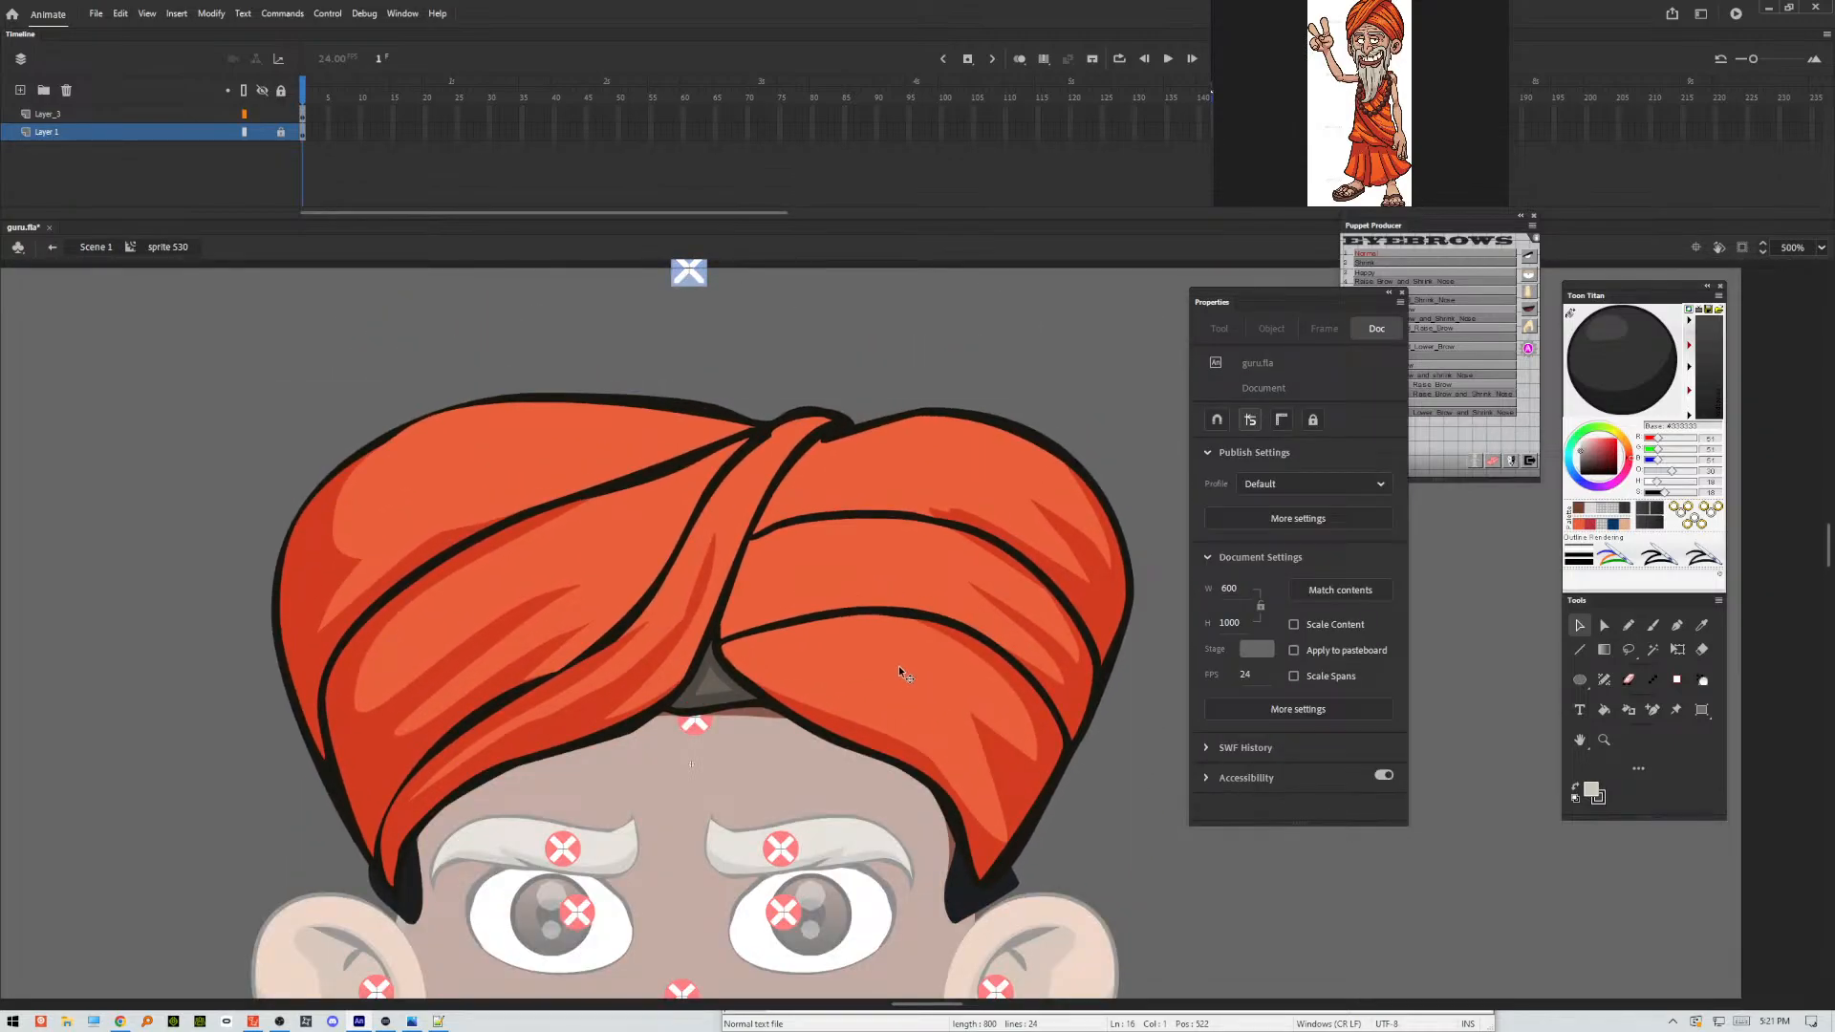
{"action": "key", "text": "ctrl+minus"}
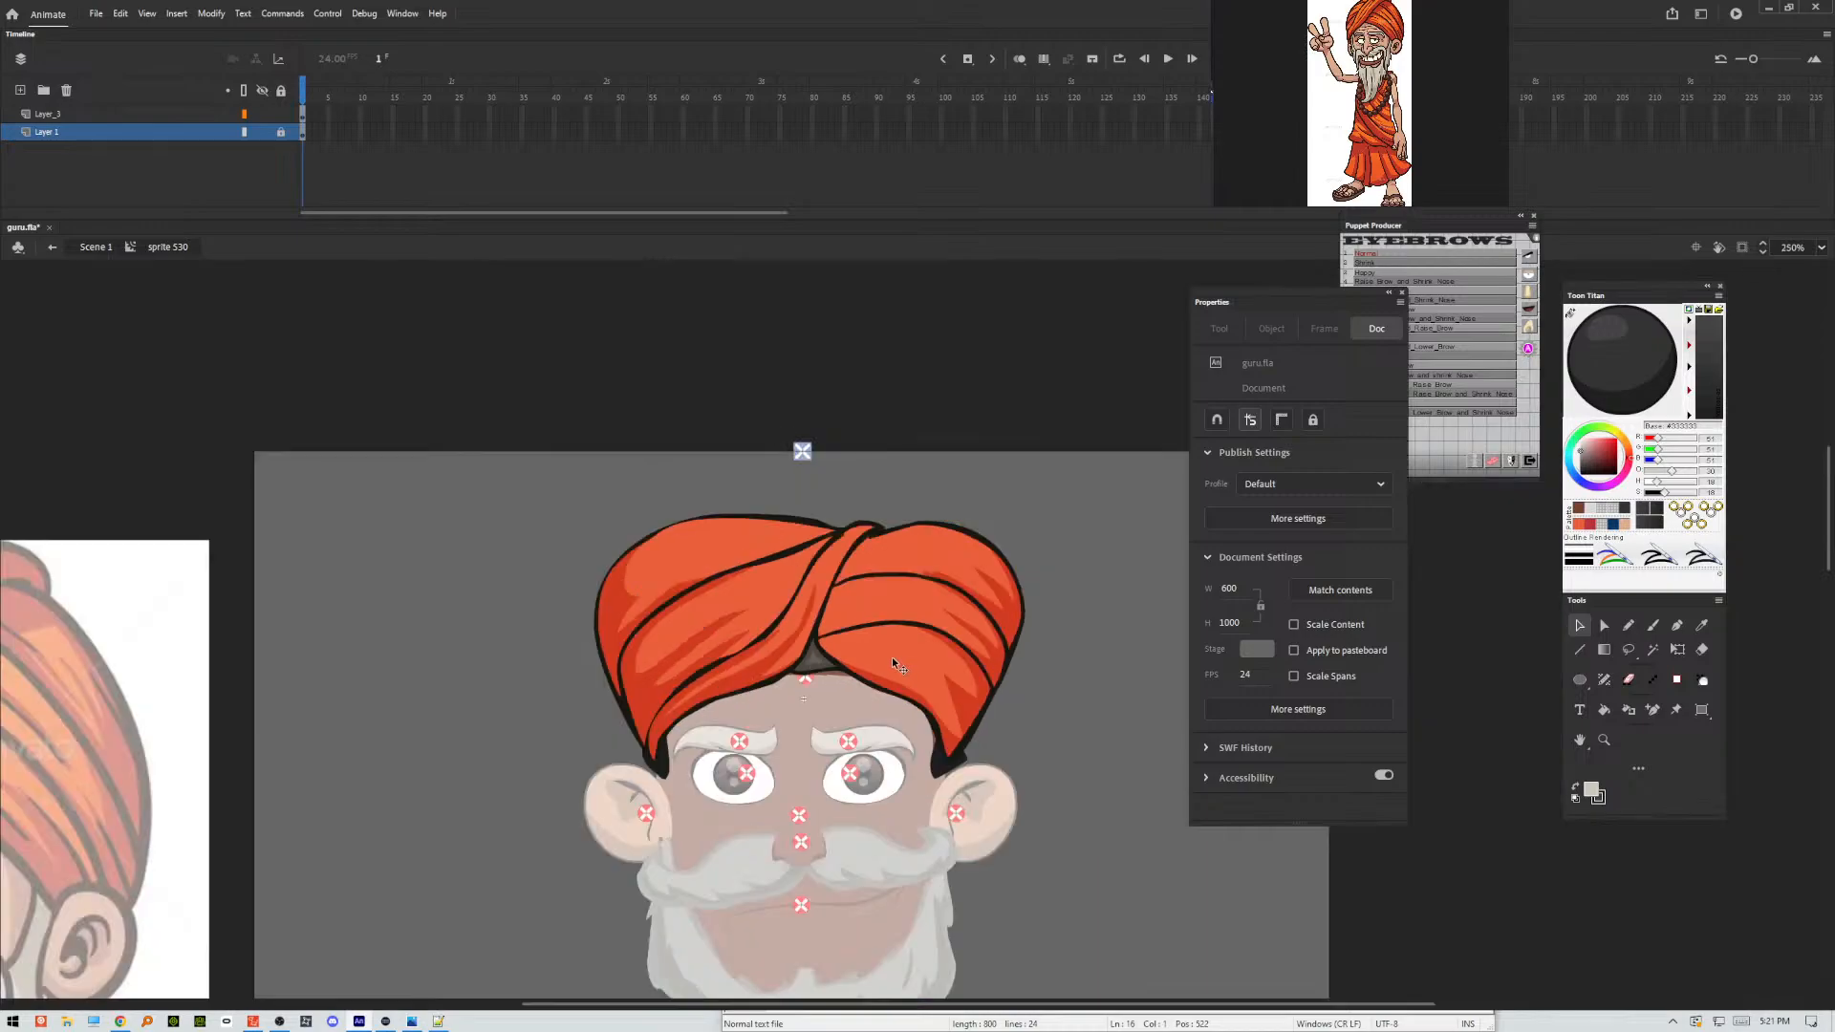
{"action": "left_click_drag", "start_coordinate": [867, 595], "coordinate": [856, 668]}
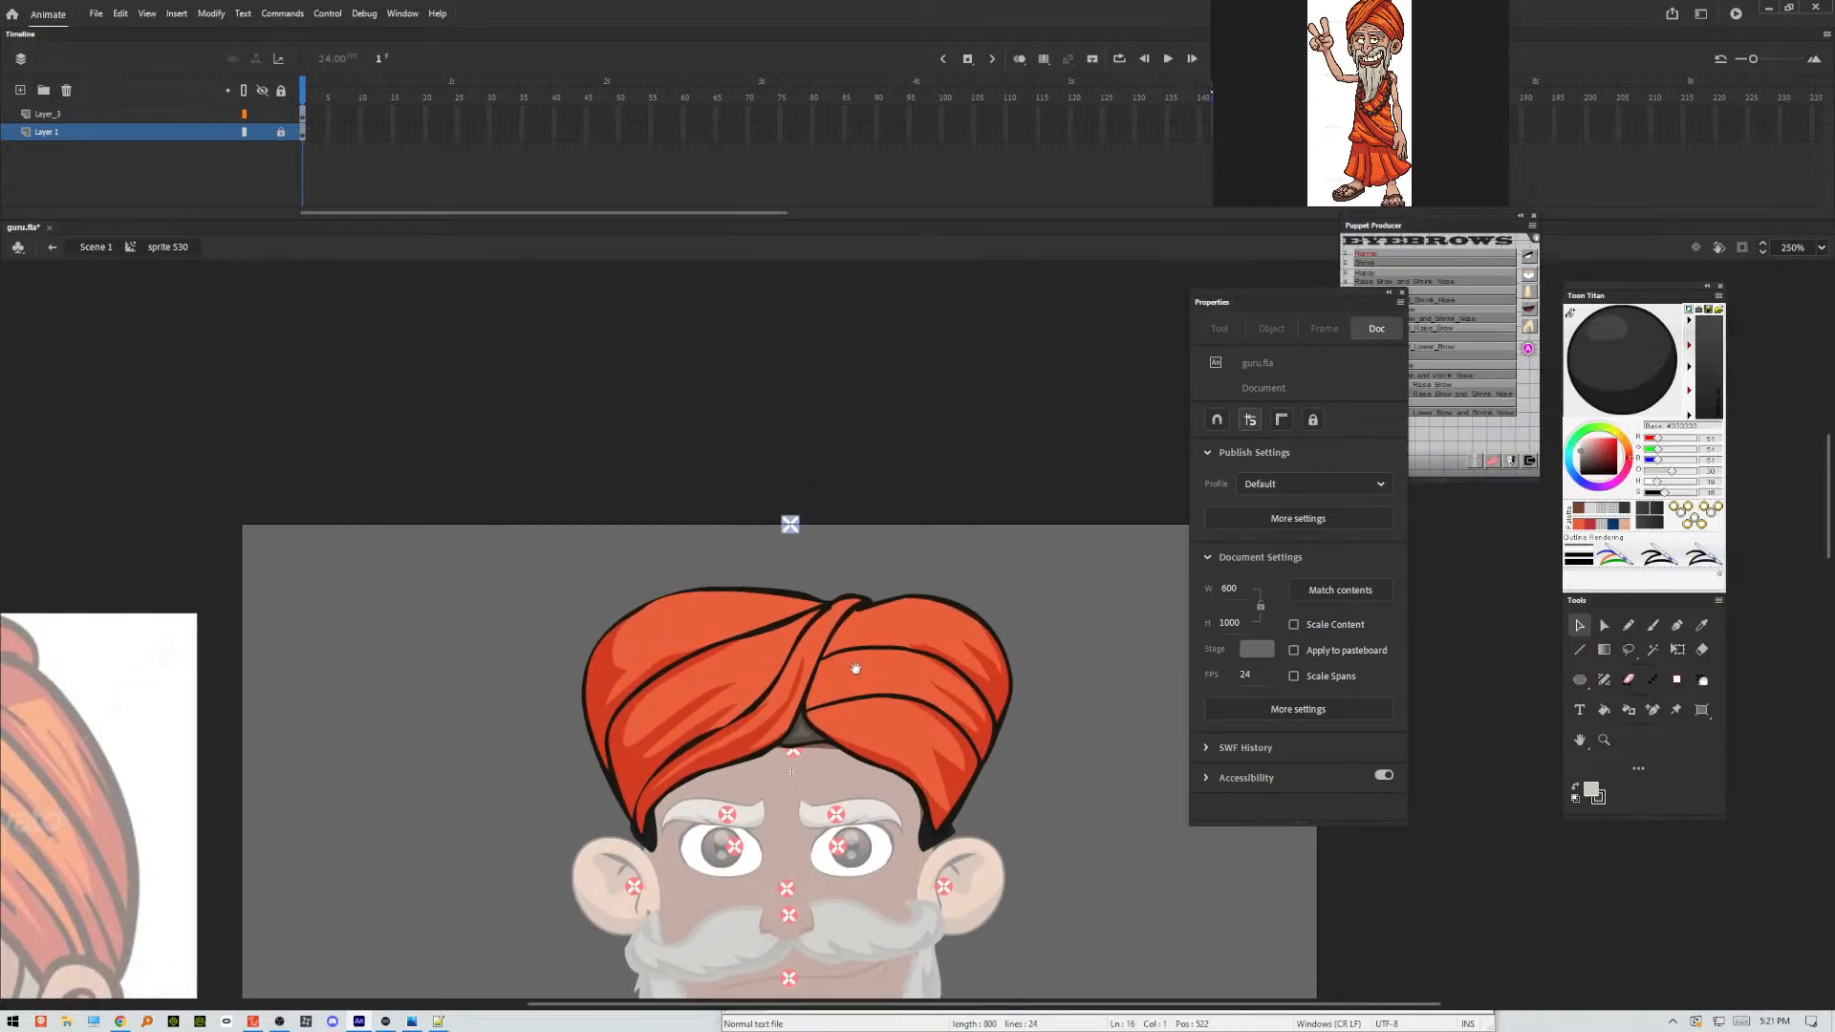
Show the turban symbol's two existing layers as outlines and add a new layer on top for brush drawing.
{"action": "left_click", "coordinate": [246, 115]}
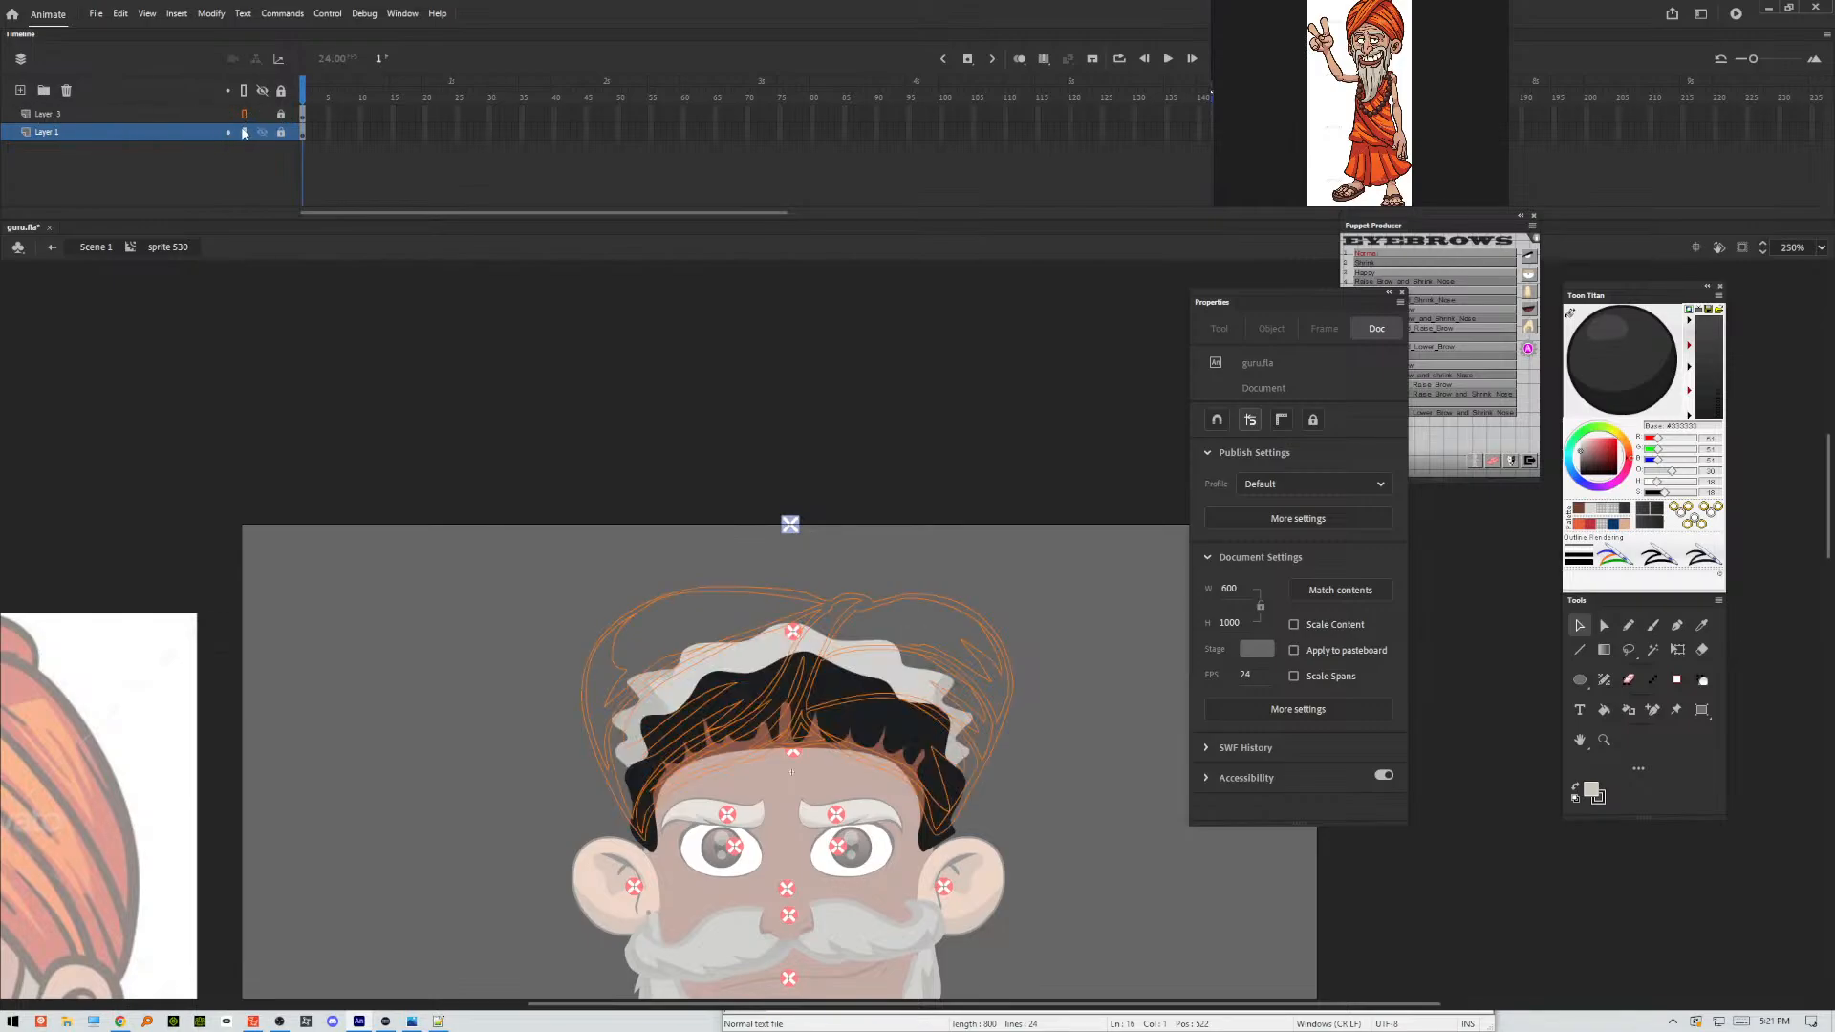
{"action": "left_click", "coordinate": [243, 132]}
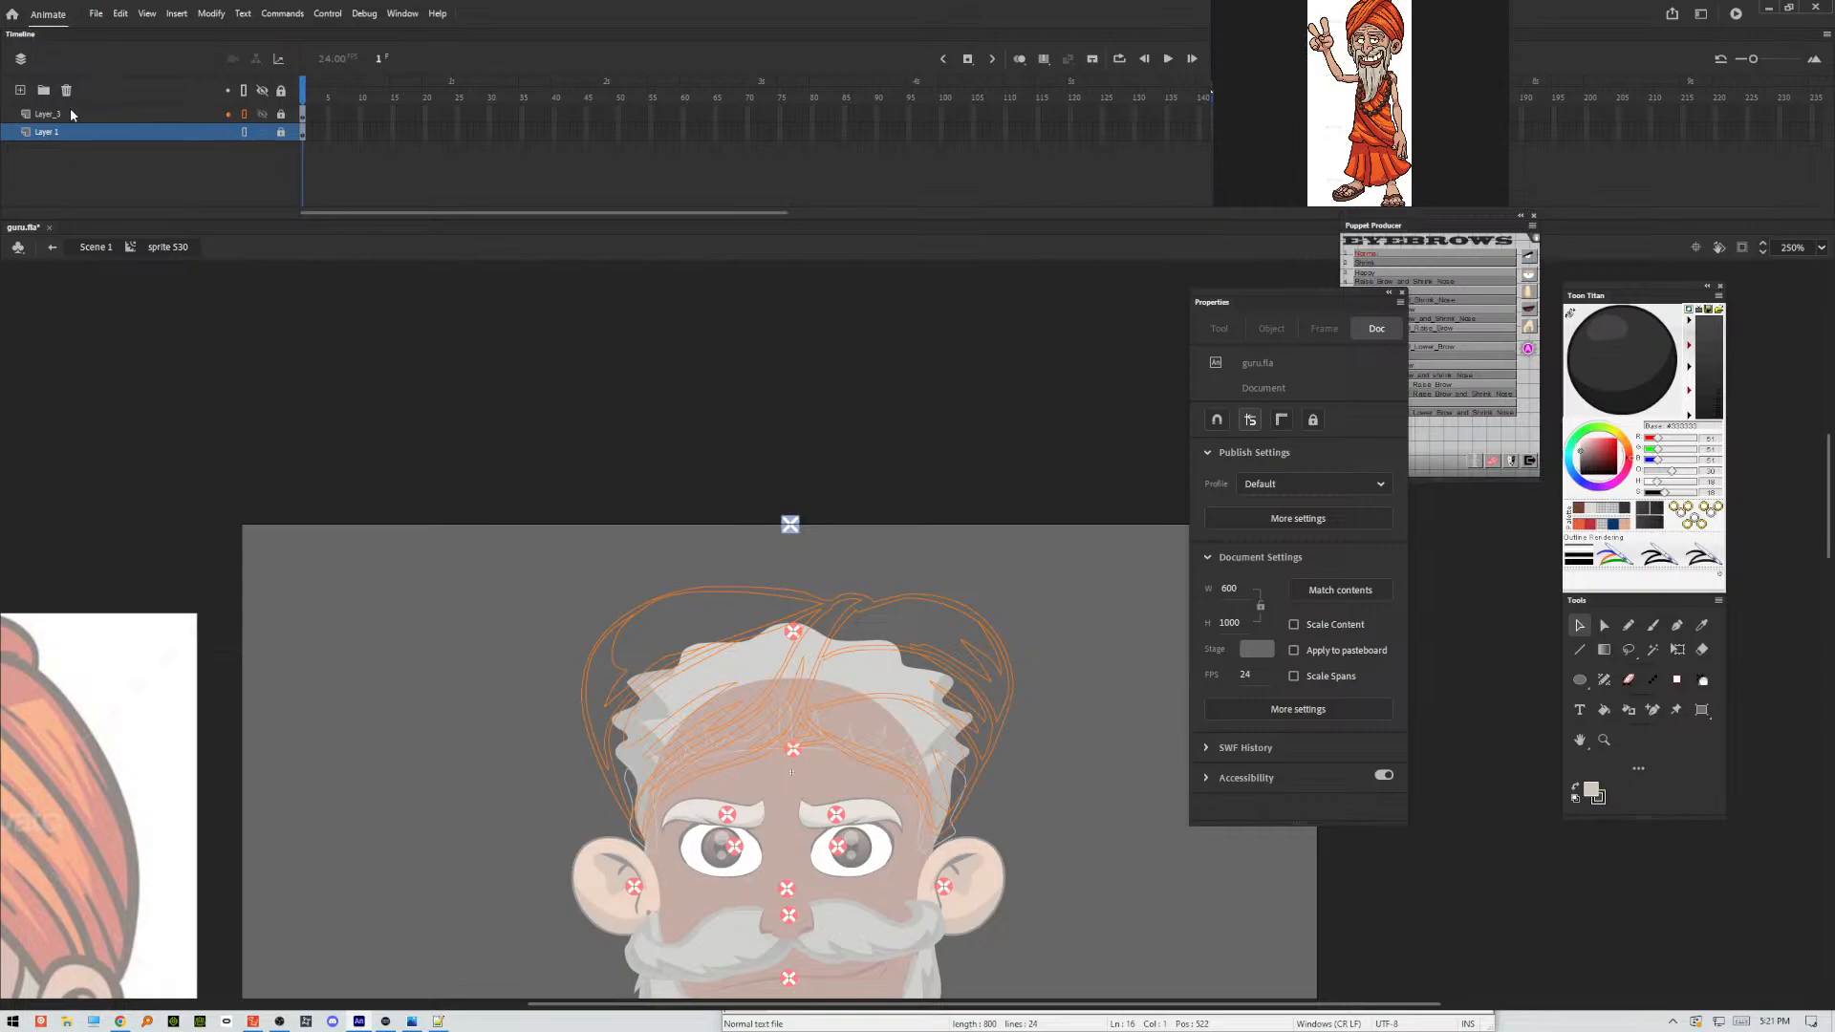
{"action": "left_click", "coordinate": [20, 89]}
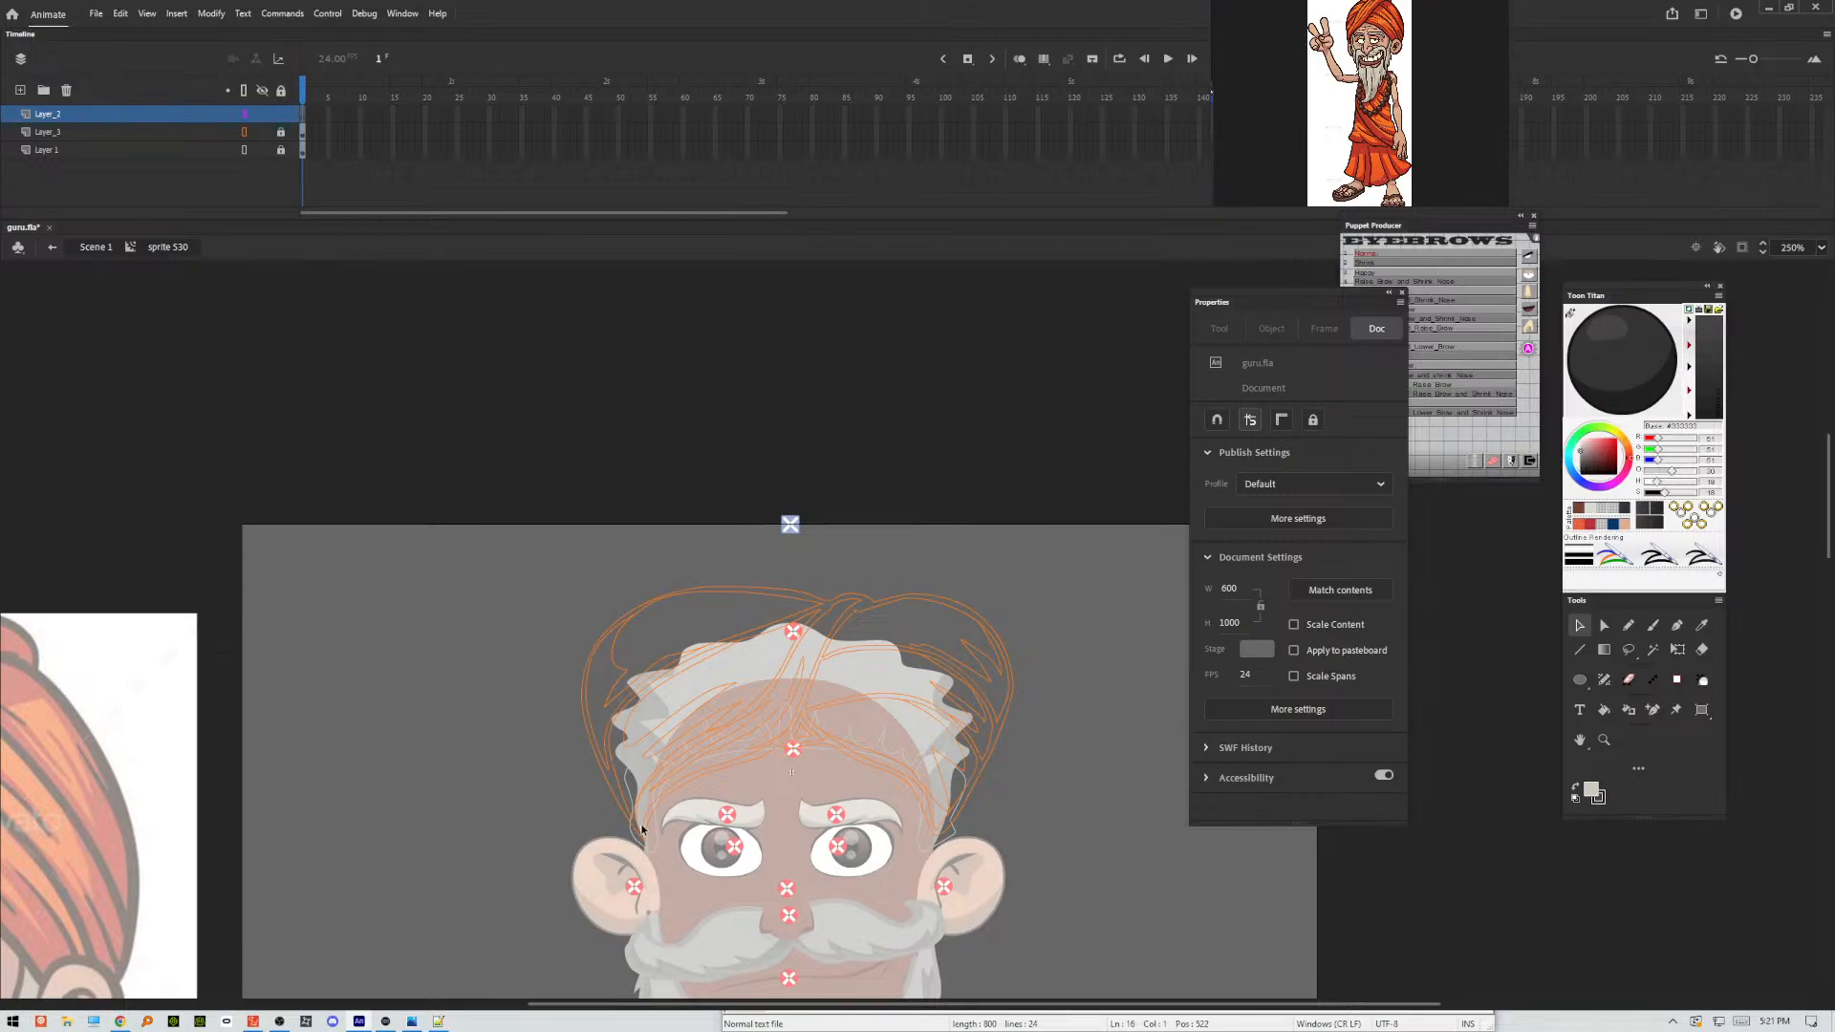
{"action": "key", "text": "b"}
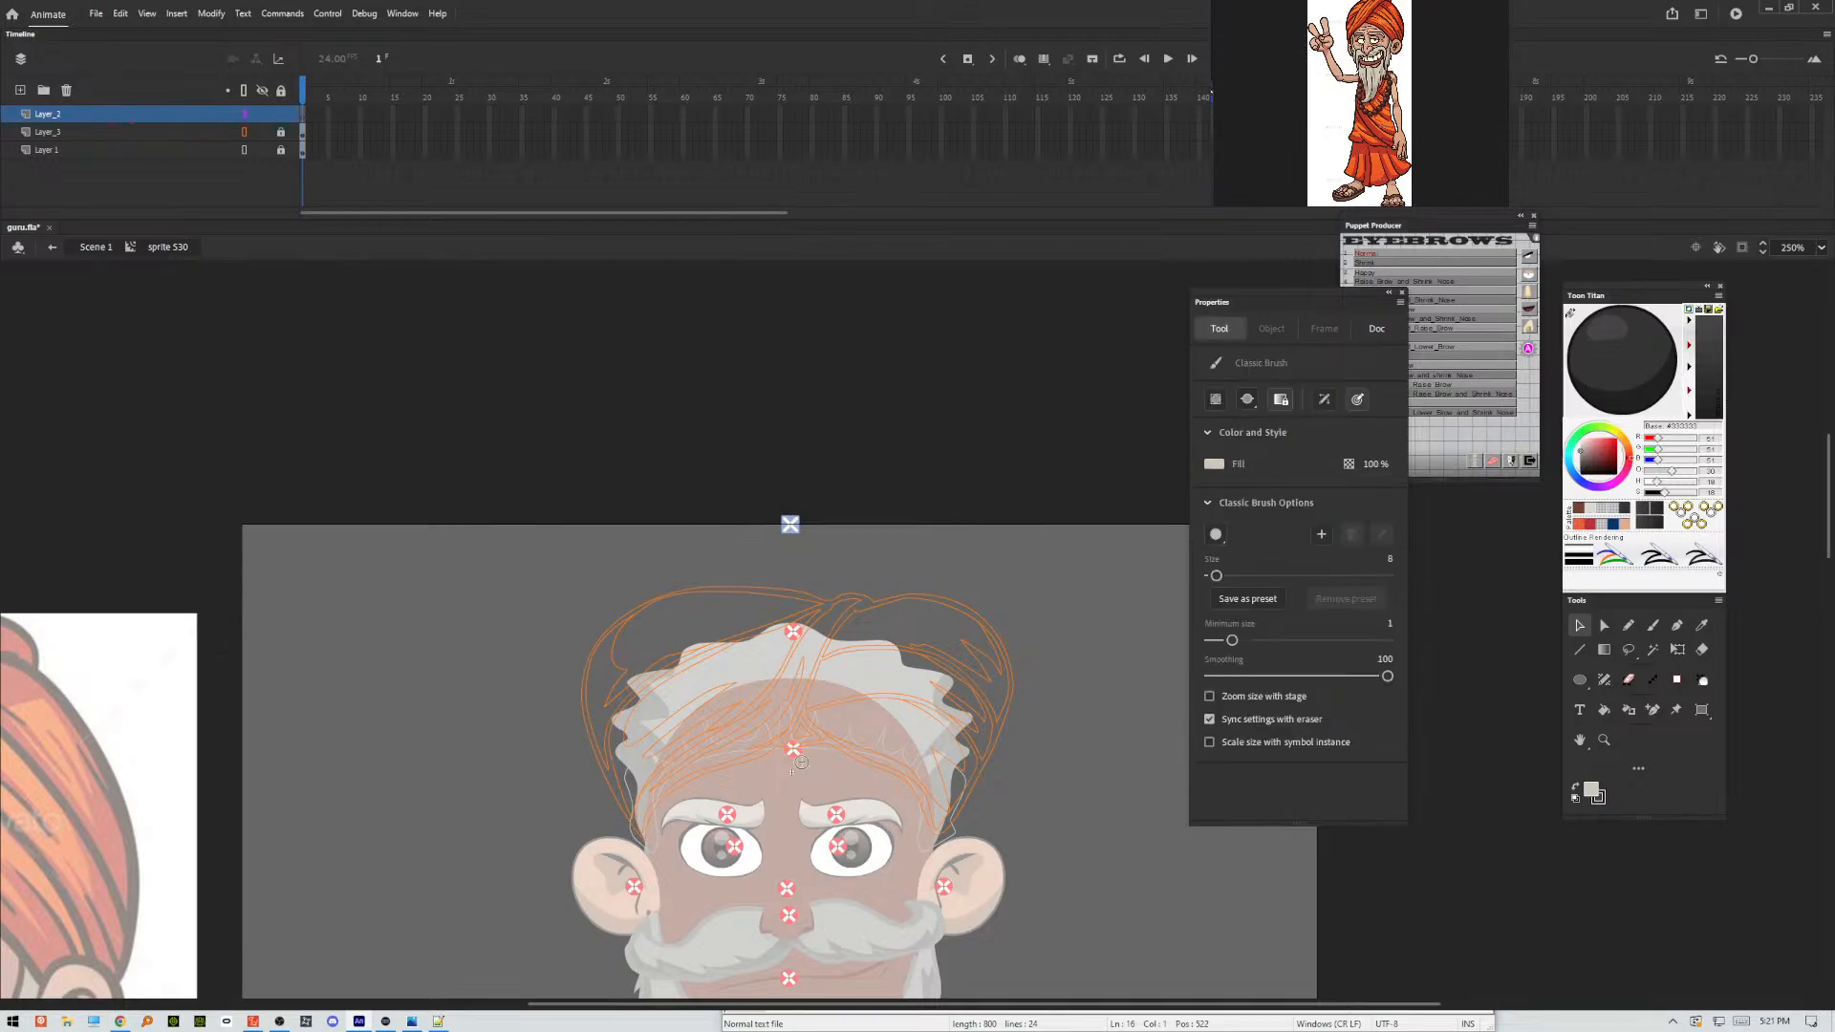
{"action": "left_click_drag", "start_coordinate": [639, 839], "coordinate": [600, 711]}
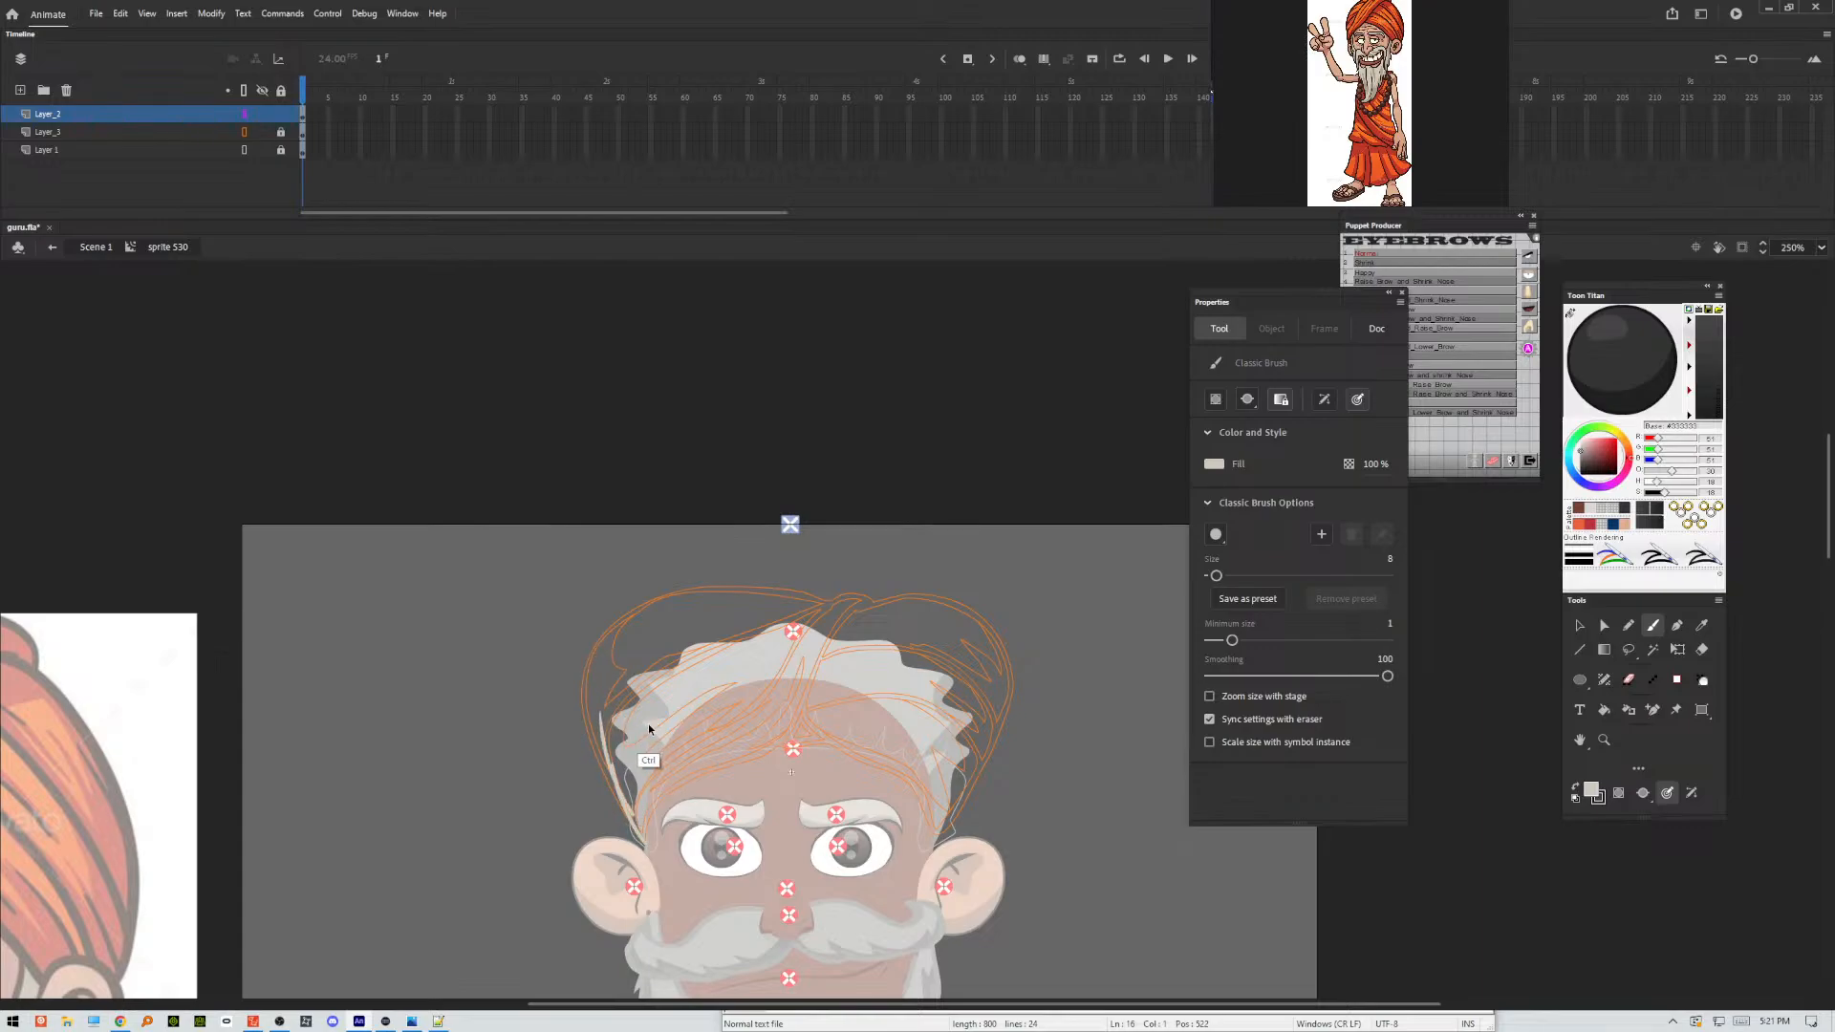
{"action": "key", "text": "ctrl+z"}
{"action": "key", "text": "ctrl+z"}
Choose a near-black fill and sketch a taller turban dome with the Classic Brush, running from ear to ear above the old outline.
{"action": "left_click", "coordinate": [1625, 385]}
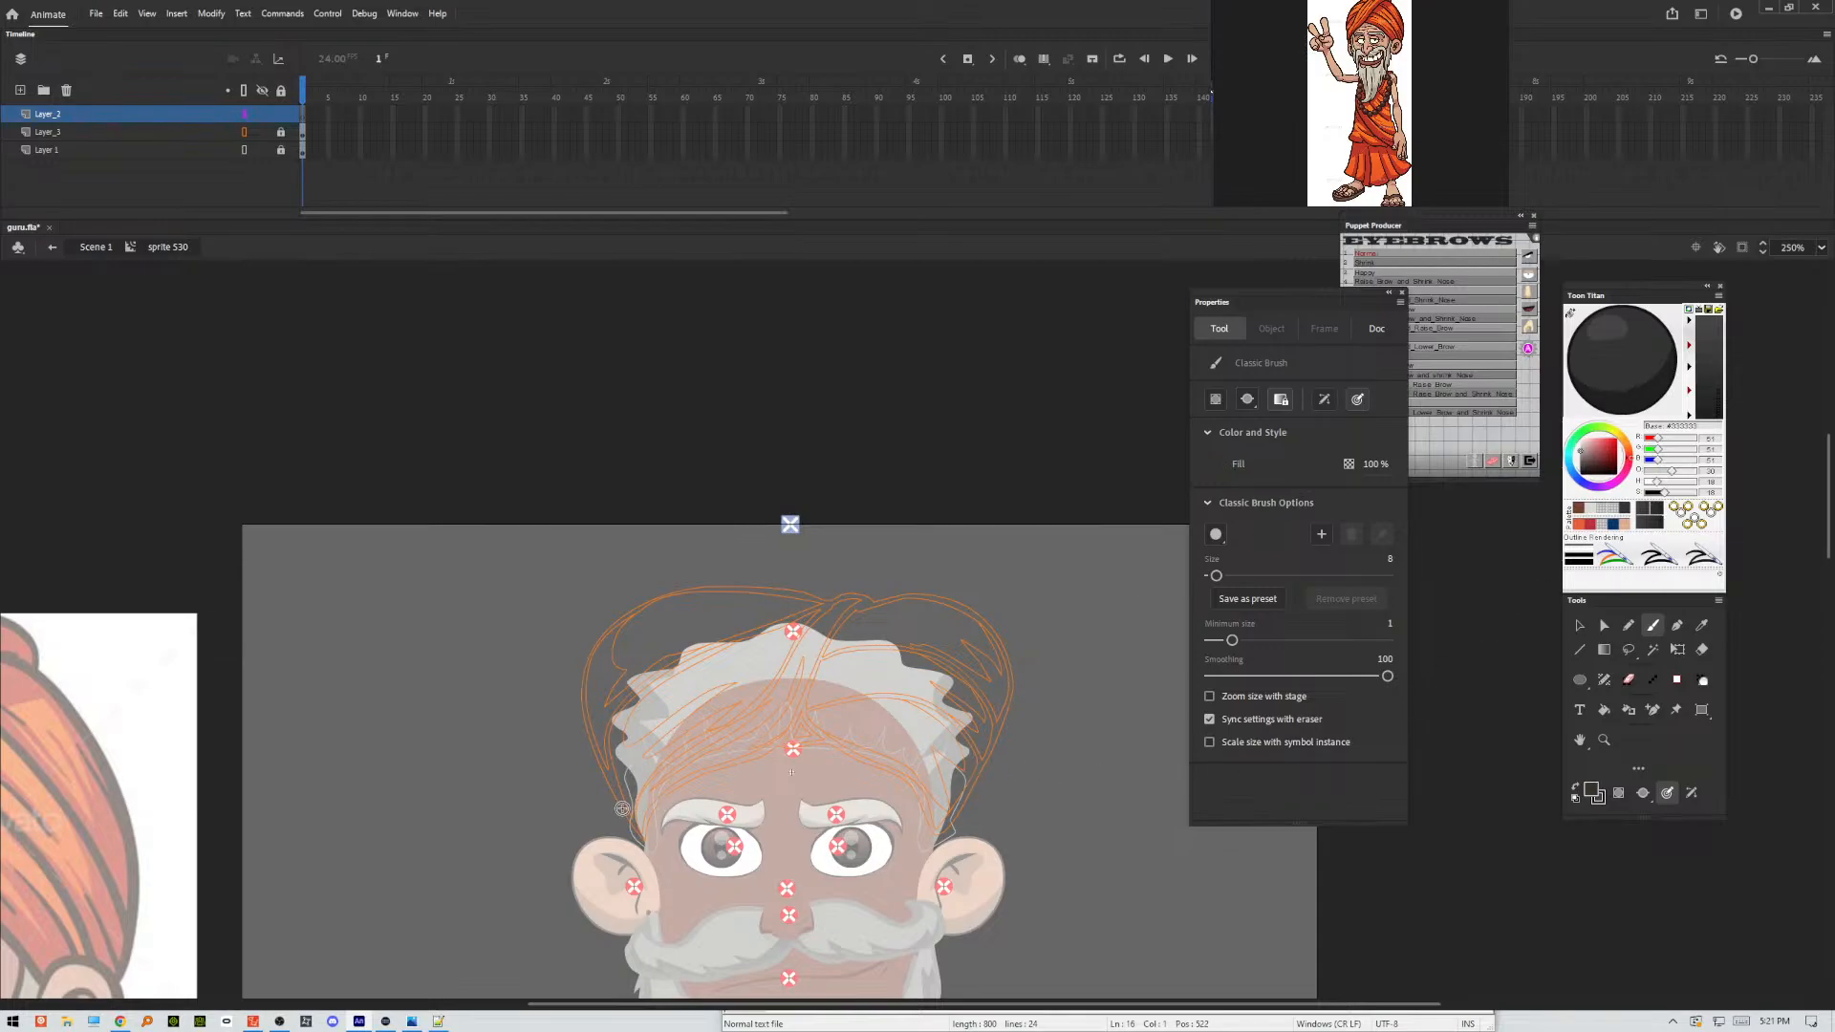
{"action": "left_click_drag", "start_coordinate": [646, 837], "coordinate": [609, 732]}
{"action": "left_click_drag", "start_coordinate": [640, 835], "coordinate": [597, 670]}
{"action": "left_click_drag", "start_coordinate": [611, 765], "coordinate": [623, 528]}
{"action": "mouse_move", "coordinate": [582, 623]}
{"action": "left_mouse_down"}
{"action": "mouse_move", "coordinate": [742, 463]}
{"action": "mouse_move", "coordinate": [608, 559]}
{"action": "mouse_move", "coordinate": [832, 443]}
{"action": "mouse_move", "coordinate": [679, 502]}
{"action": "mouse_move", "coordinate": [921, 469]}
{"action": "mouse_move", "coordinate": [732, 459]}
{"action": "mouse_move", "coordinate": [874, 457]}
{"action": "mouse_move", "coordinate": [820, 458]}
{"action": "mouse_move", "coordinate": [942, 517]}
{"action": "mouse_move", "coordinate": [985, 572]}
{"action": "left_mouse_up"}
{"action": "left_click_drag", "start_coordinate": [922, 479], "coordinate": [995, 584]}
{"action": "mouse_move", "coordinate": [964, 507]}
{"action": "left_mouse_down"}
{"action": "mouse_move", "coordinate": [999, 592]}
{"action": "mouse_move", "coordinate": [995, 708]}
{"action": "left_mouse_up"}
{"action": "mouse_move", "coordinate": [998, 601]}
{"action": "left_mouse_down"}
{"action": "mouse_move", "coordinate": [979, 778]}
{"action": "mouse_move", "coordinate": [1003, 670]}
{"action": "mouse_move", "coordinate": [964, 802]}
{"action": "mouse_move", "coordinate": [996, 732]}
{"action": "mouse_move", "coordinate": [948, 830]}
{"action": "left_mouse_up"}
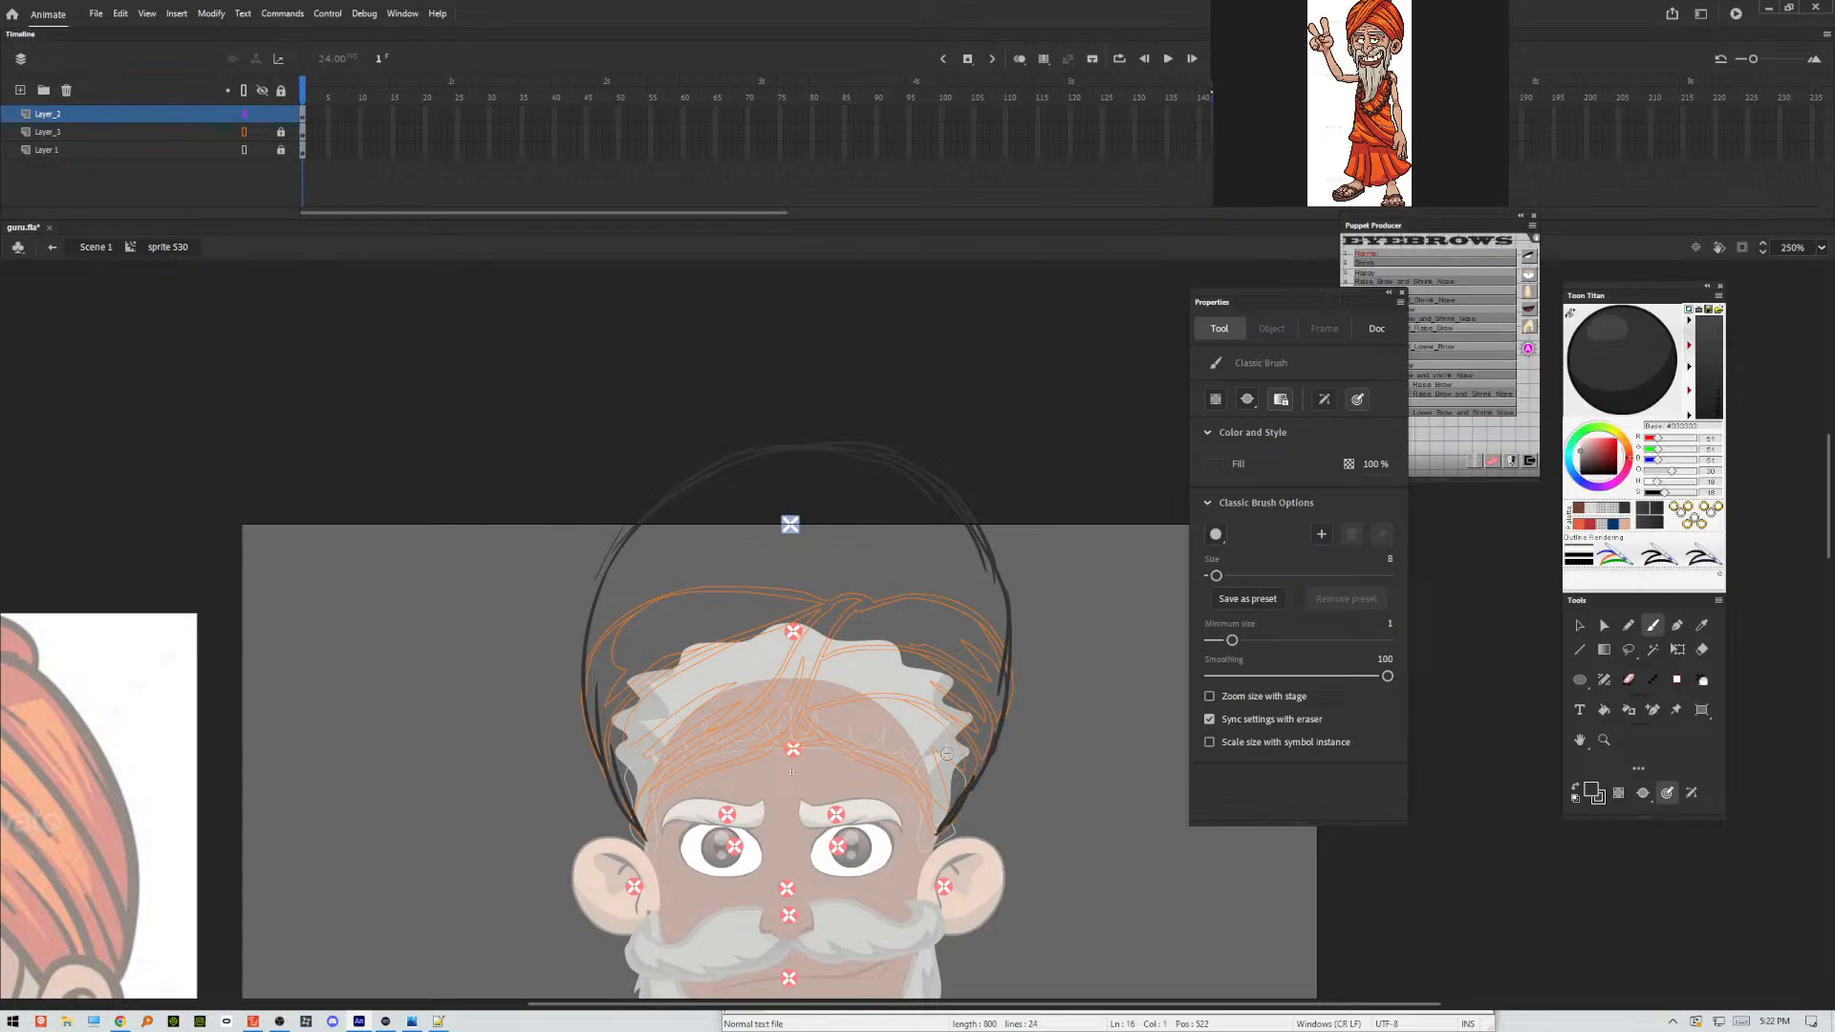
Sketch the turban's lower edge across the forehead with rough strokes, both halves meeting at the centre above the nose.
{"action": "mouse_move", "coordinate": [620, 818]}
{"action": "left_mouse_down"}
{"action": "mouse_move", "coordinate": [652, 775]}
{"action": "mouse_move", "coordinate": [639, 823]}
{"action": "mouse_move", "coordinate": [674, 732]}
{"action": "mouse_move", "coordinate": [622, 816]}
{"action": "mouse_move", "coordinate": [654, 742]}
{"action": "mouse_move", "coordinate": [621, 800]}
{"action": "mouse_move", "coordinate": [600, 747]}
{"action": "left_mouse_up"}
{"action": "left_click_drag", "start_coordinate": [624, 813], "coordinate": [690, 710]}
{"action": "mouse_move", "coordinate": [782, 729]}
{"action": "left_mouse_down"}
{"action": "mouse_move", "coordinate": [925, 809]}
{"action": "mouse_move", "coordinate": [874, 763]}
{"action": "mouse_move", "coordinate": [928, 824]}
{"action": "mouse_move", "coordinate": [908, 792]}
{"action": "mouse_move", "coordinate": [935, 831]}
{"action": "left_mouse_up"}
{"action": "left_click_drag", "start_coordinate": [864, 763], "coordinate": [742, 743]}
{"action": "left_click_drag", "start_coordinate": [641, 829], "coordinate": [728, 772]}
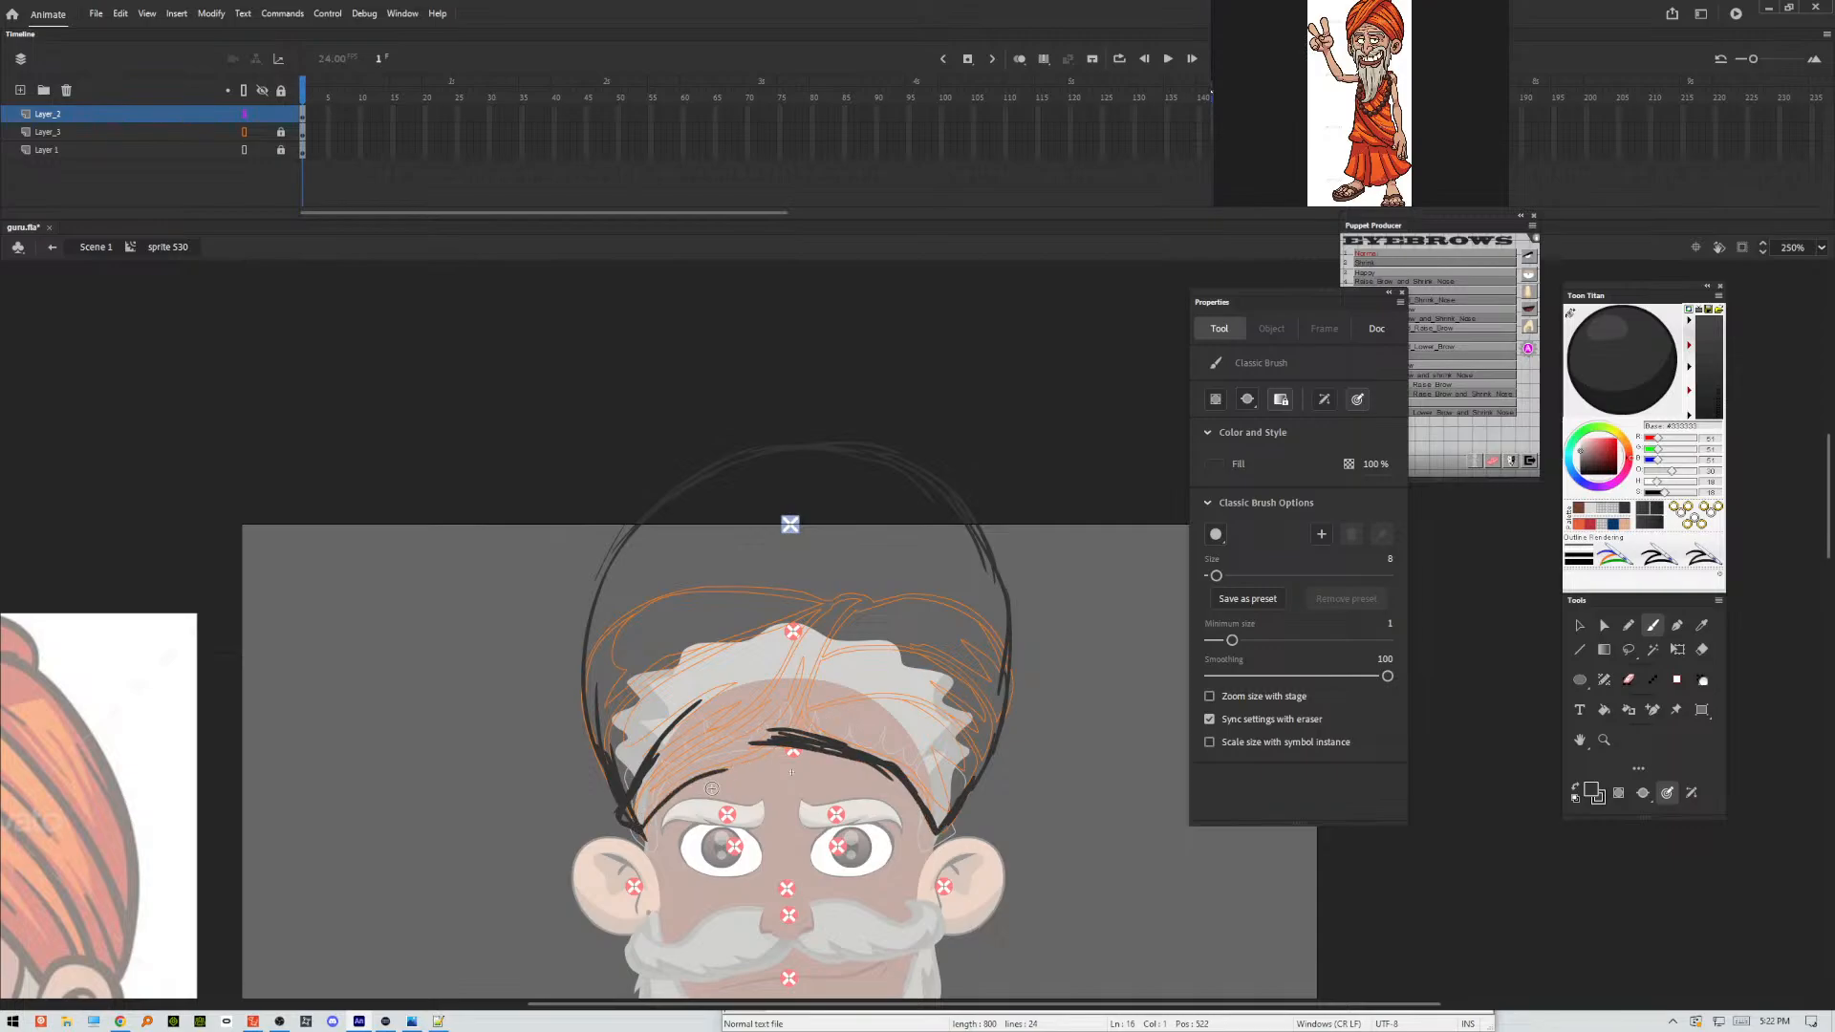
{"action": "left_click_drag", "start_coordinate": [647, 825], "coordinate": [817, 745]}
{"action": "left_click_drag", "start_coordinate": [718, 774], "coordinate": [820, 743]}
{"action": "mouse_move", "coordinate": [765, 751]}
{"action": "left_mouse_down"}
{"action": "mouse_move", "coordinate": [855, 694]}
{"action": "mouse_move", "coordinate": [781, 747]}
{"action": "mouse_move", "coordinate": [848, 685]}
{"action": "left_mouse_up"}
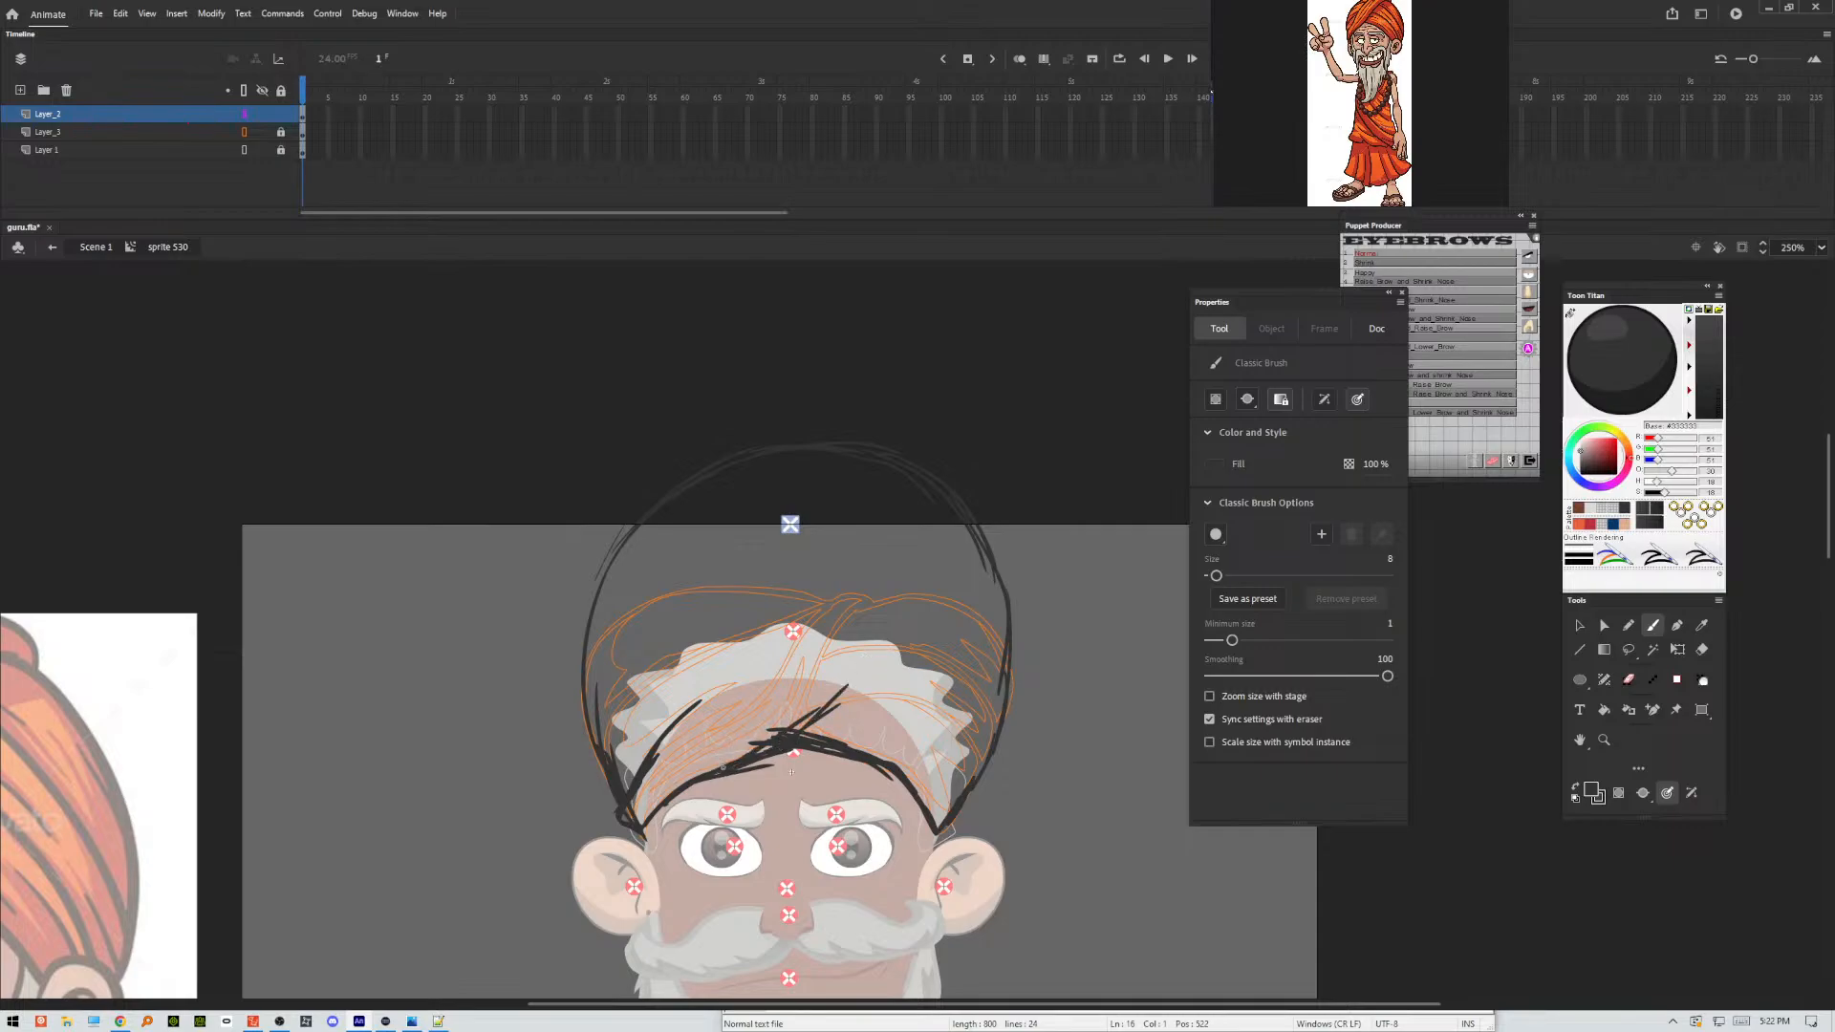
Sketch the diagonal wrap band rising from the forehead to the dome's upper edge, plus rough fold lines on both sides.
{"action": "left_click_drag", "start_coordinate": [755, 755], "coordinate": [975, 512]}
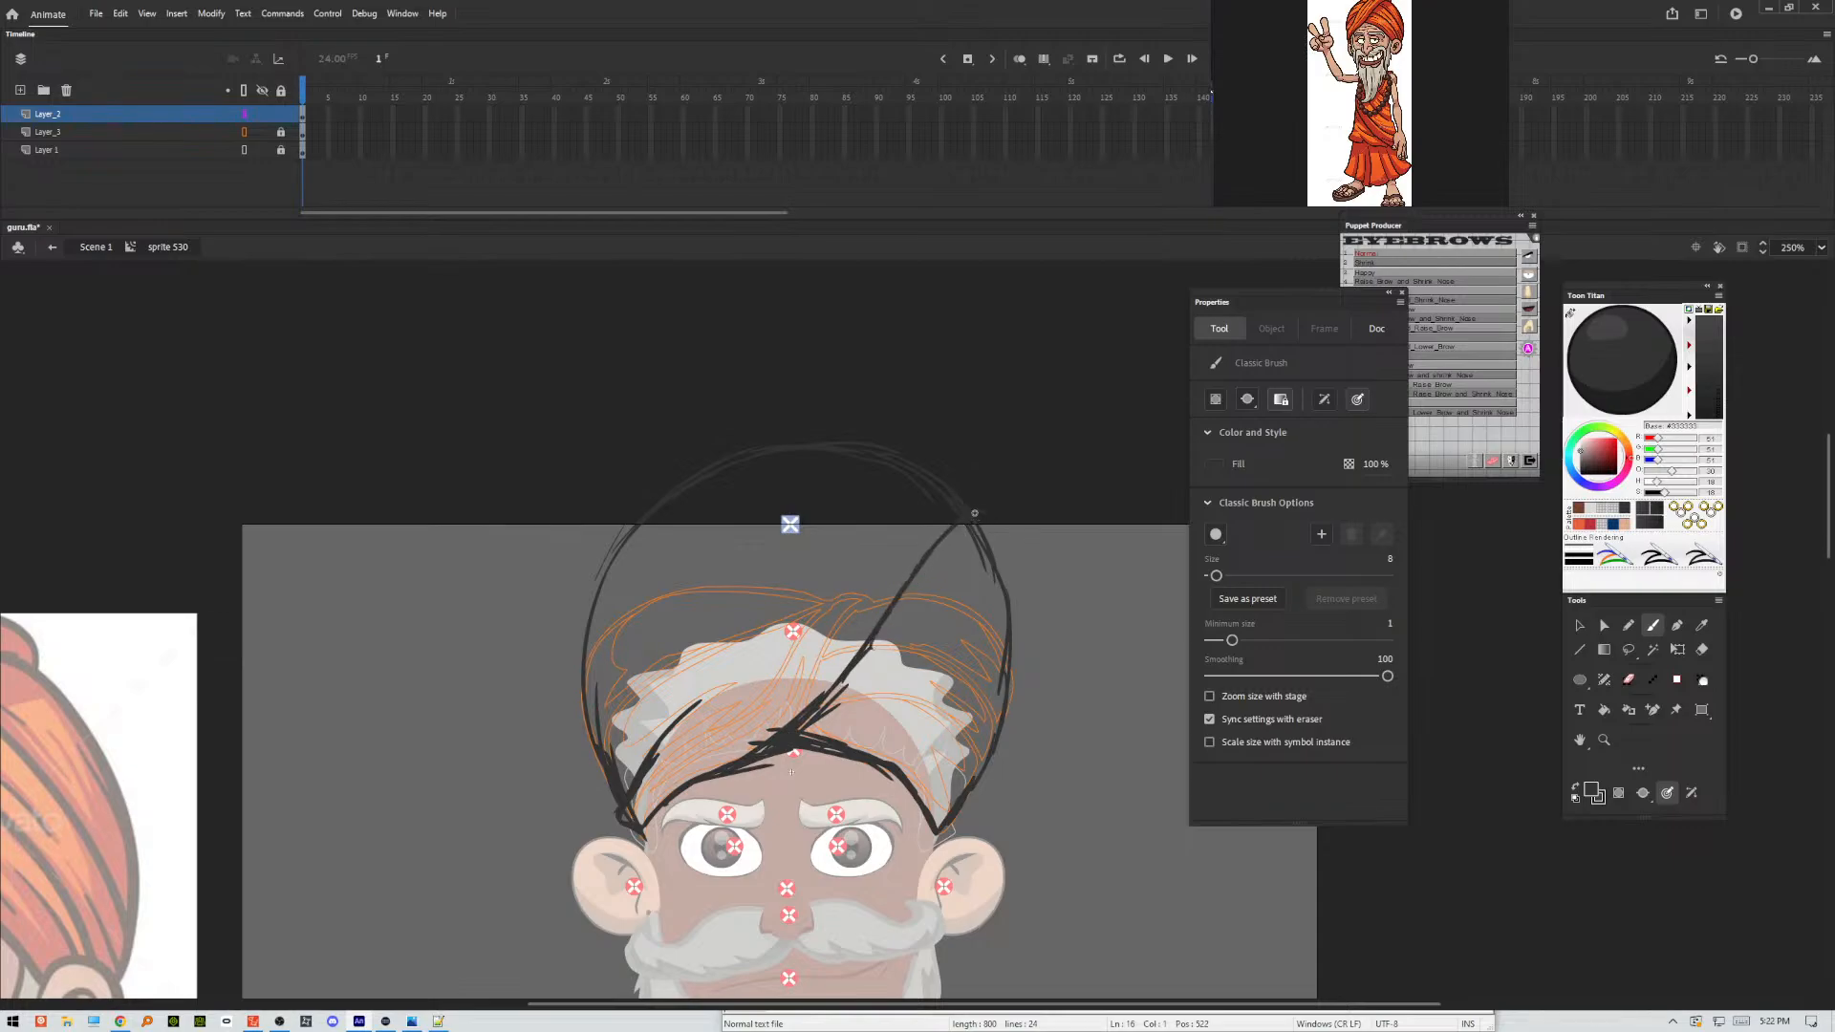
{"action": "left_click_drag", "start_coordinate": [703, 702], "coordinate": [873, 526]}
{"action": "mouse_move", "coordinate": [770, 638]}
{"action": "left_mouse_down"}
{"action": "mouse_move", "coordinate": [864, 540]}
{"action": "mouse_move", "coordinate": [926, 509]}
{"action": "left_mouse_up"}
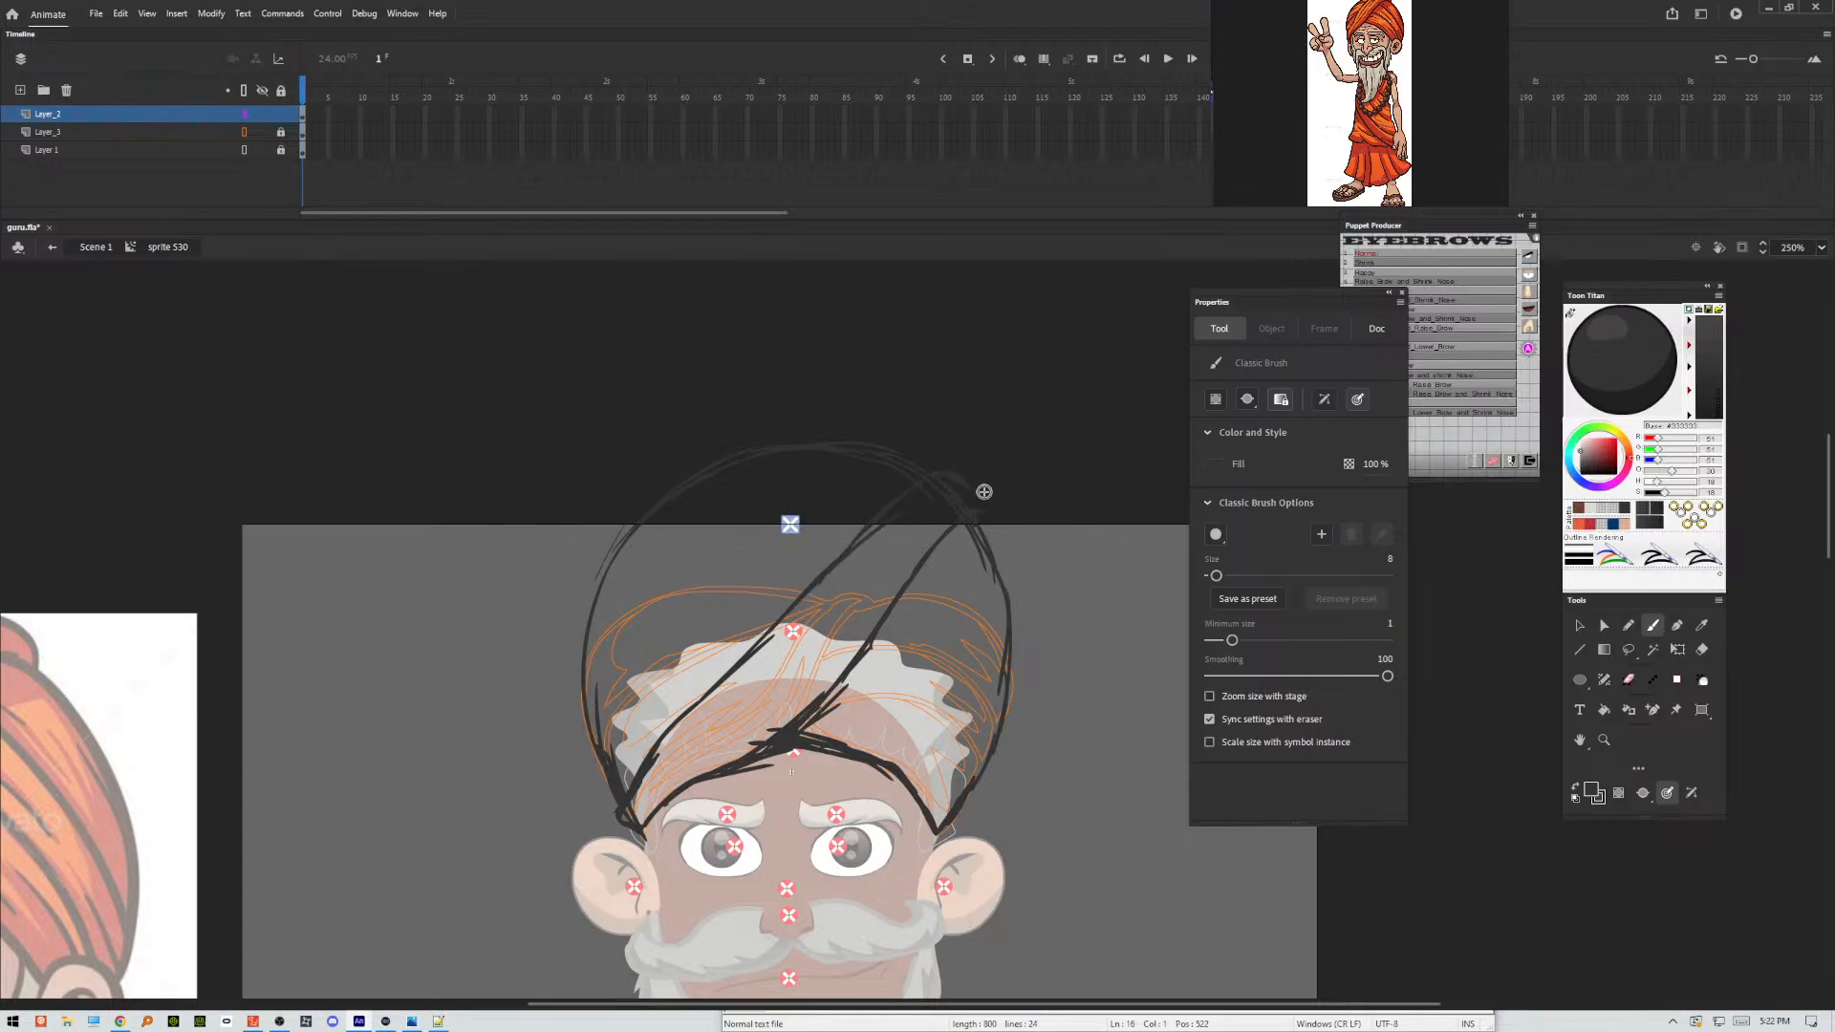
{"action": "left_click_drag", "start_coordinate": [962, 484], "coordinate": [993, 535]}
{"action": "left_click_drag", "start_coordinate": [593, 674], "coordinate": [664, 593]}
{"action": "left_click_drag", "start_coordinate": [605, 577], "coordinate": [748, 493]}
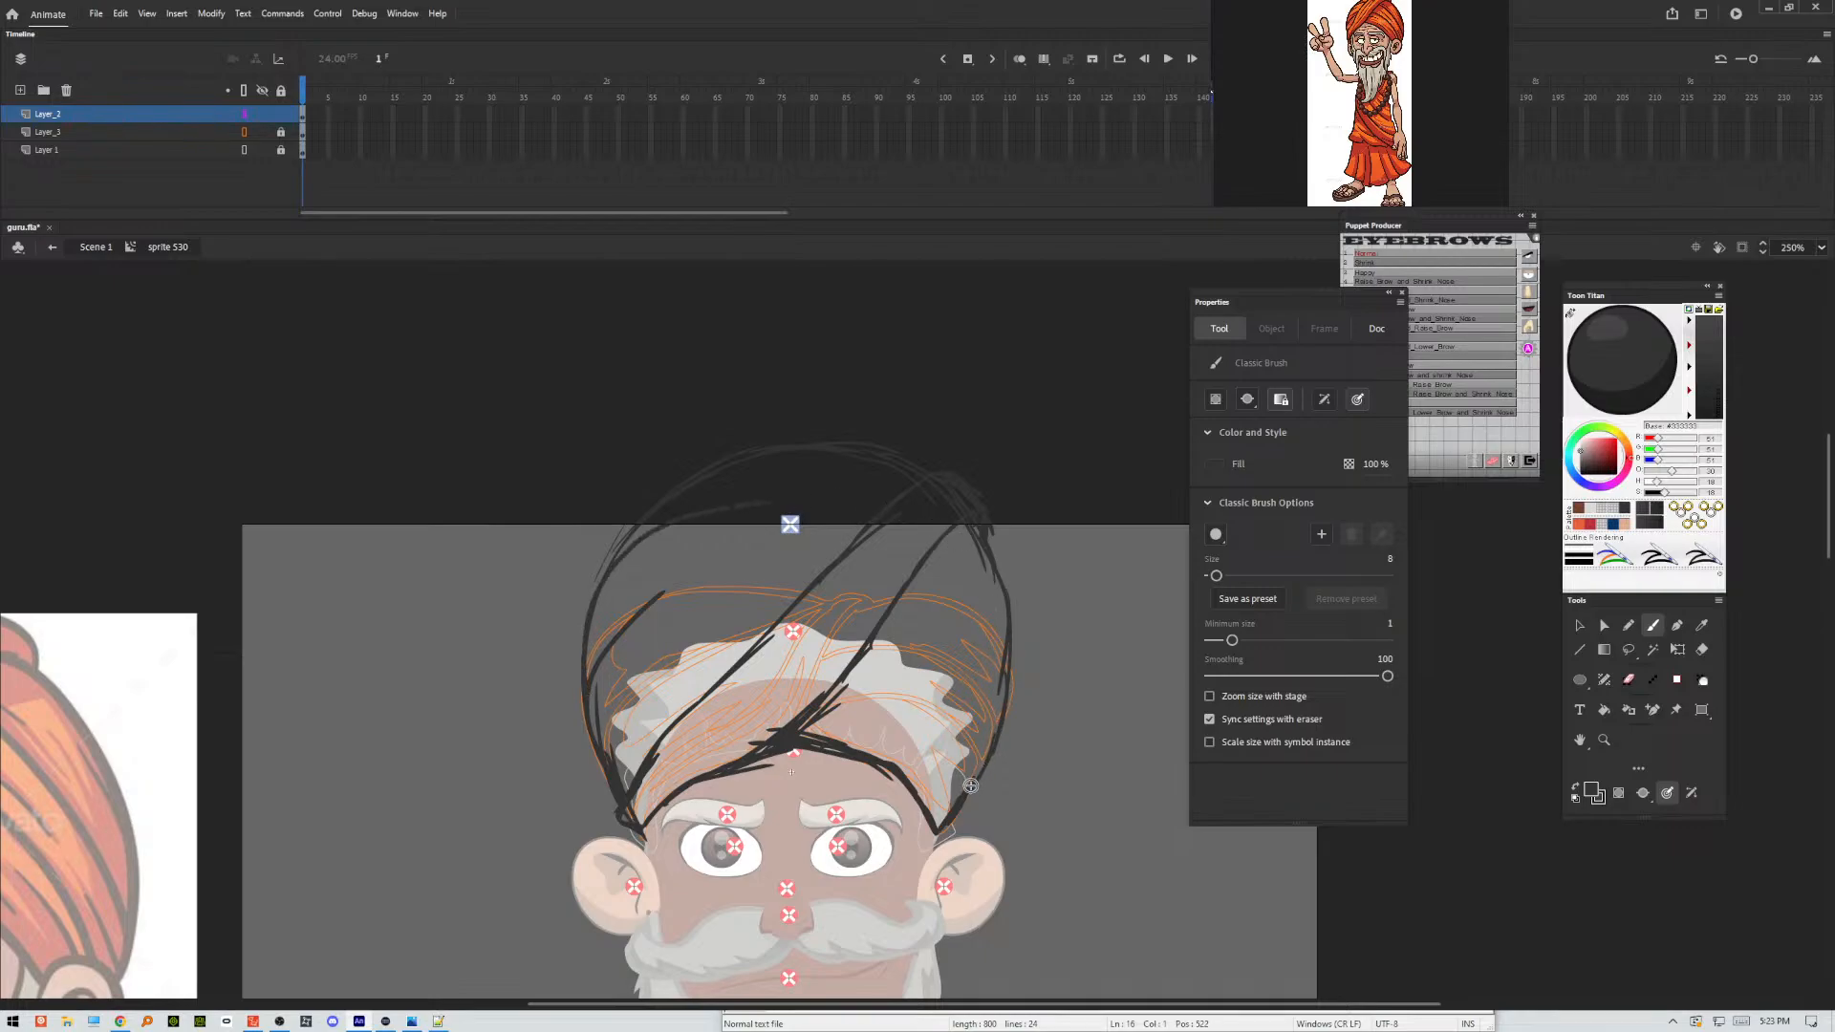
{"action": "left_click_drag", "start_coordinate": [946, 827], "coordinate": [918, 666]}
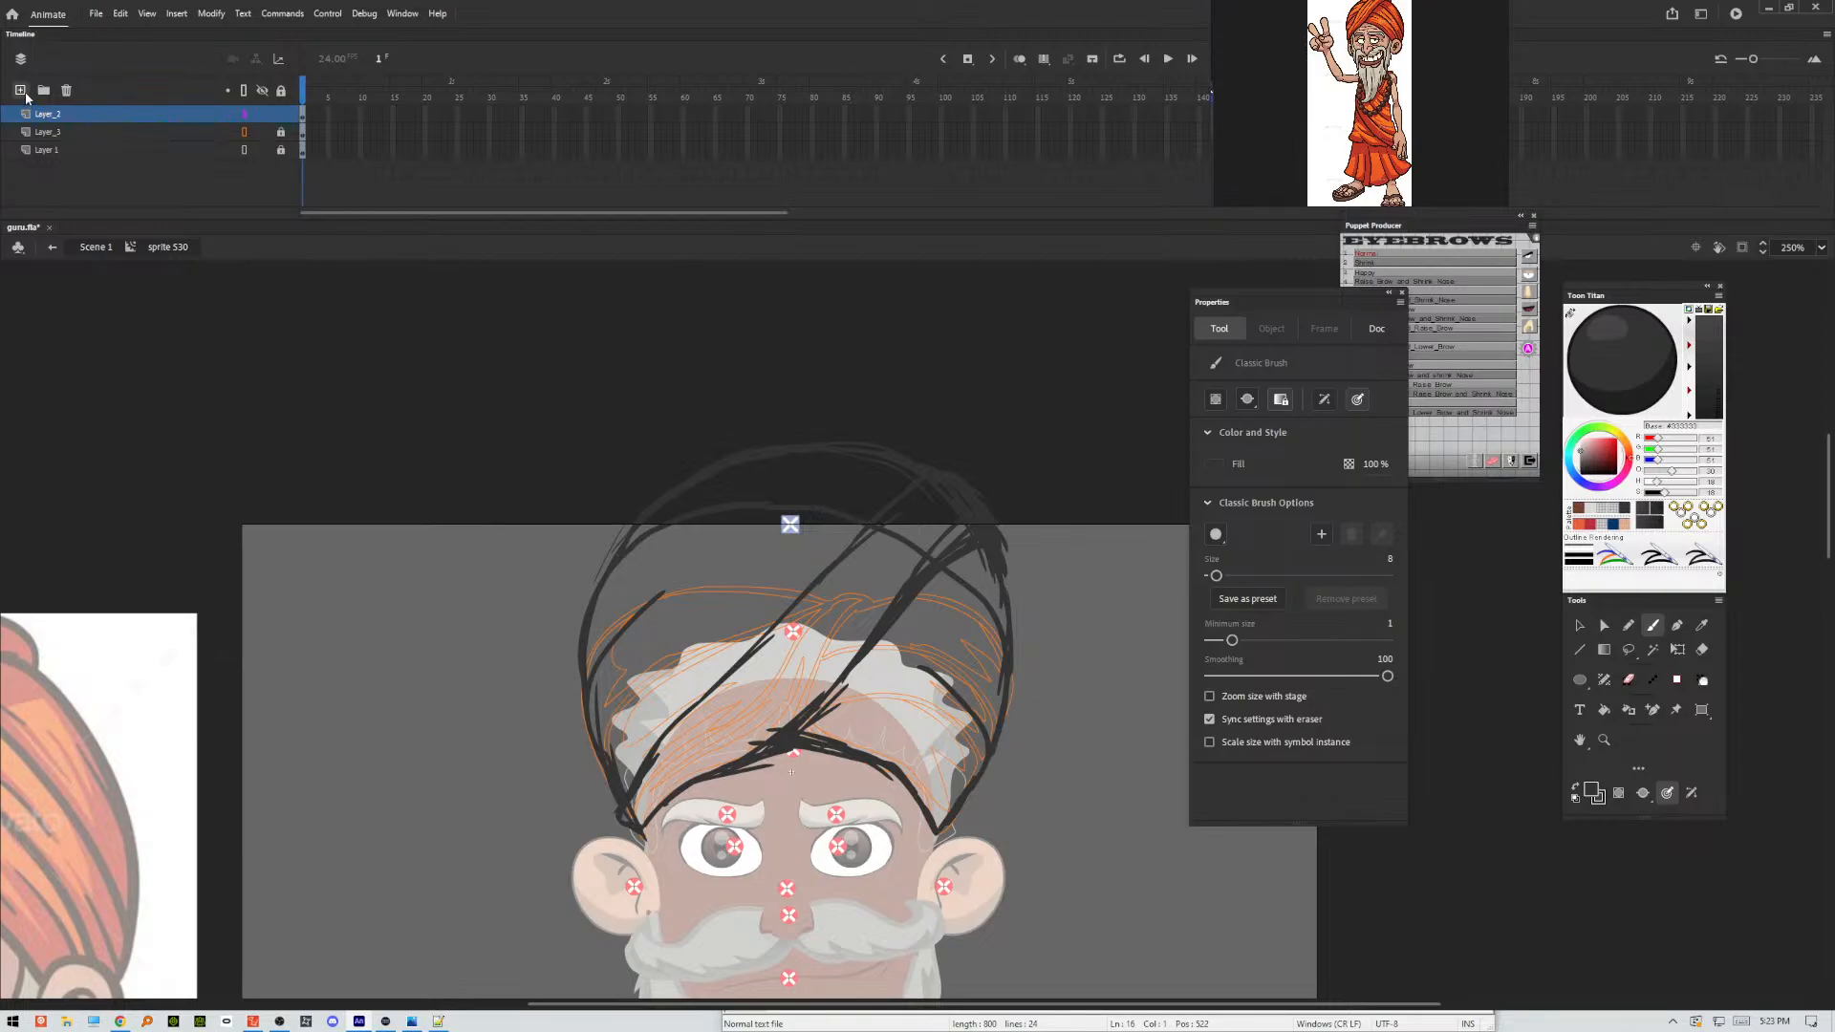
Add a new layer above the rough sketch, set Layer_2's outline color to blue and display that layer as outlines.
{"action": "left_click", "coordinate": [20, 89]}
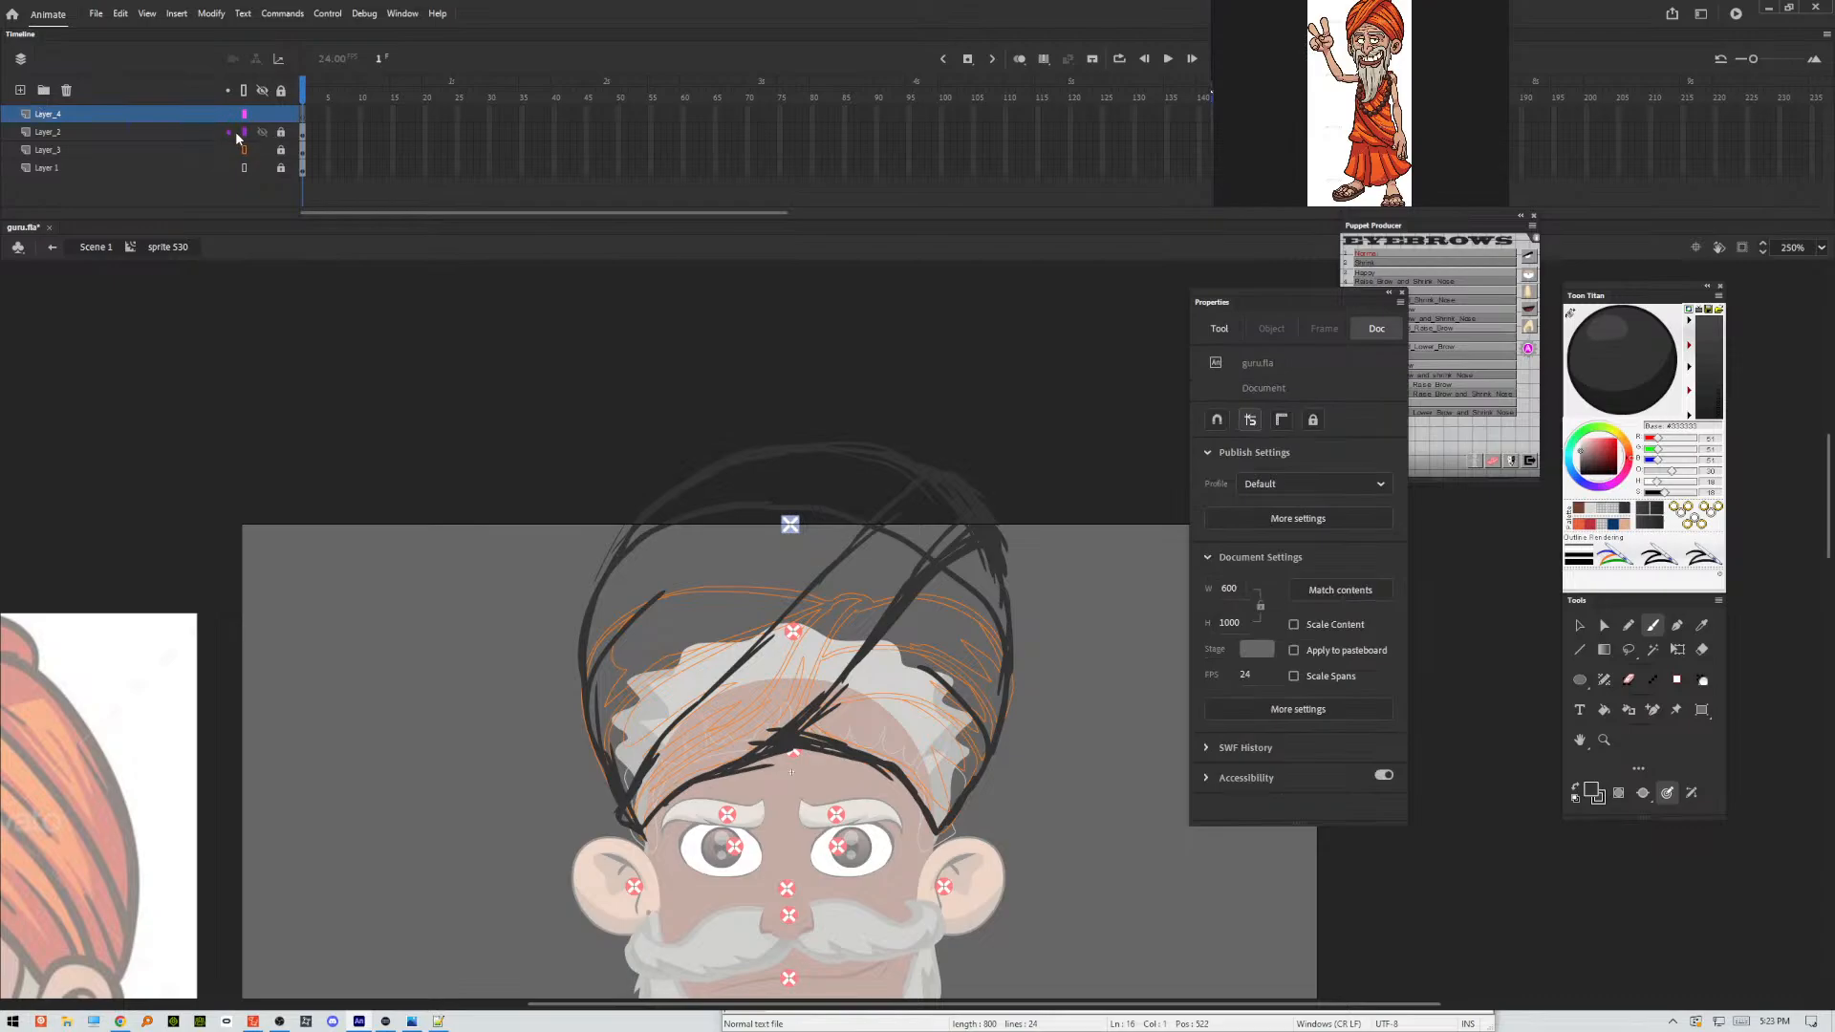
{"action": "left_click", "coordinate": [244, 132]}
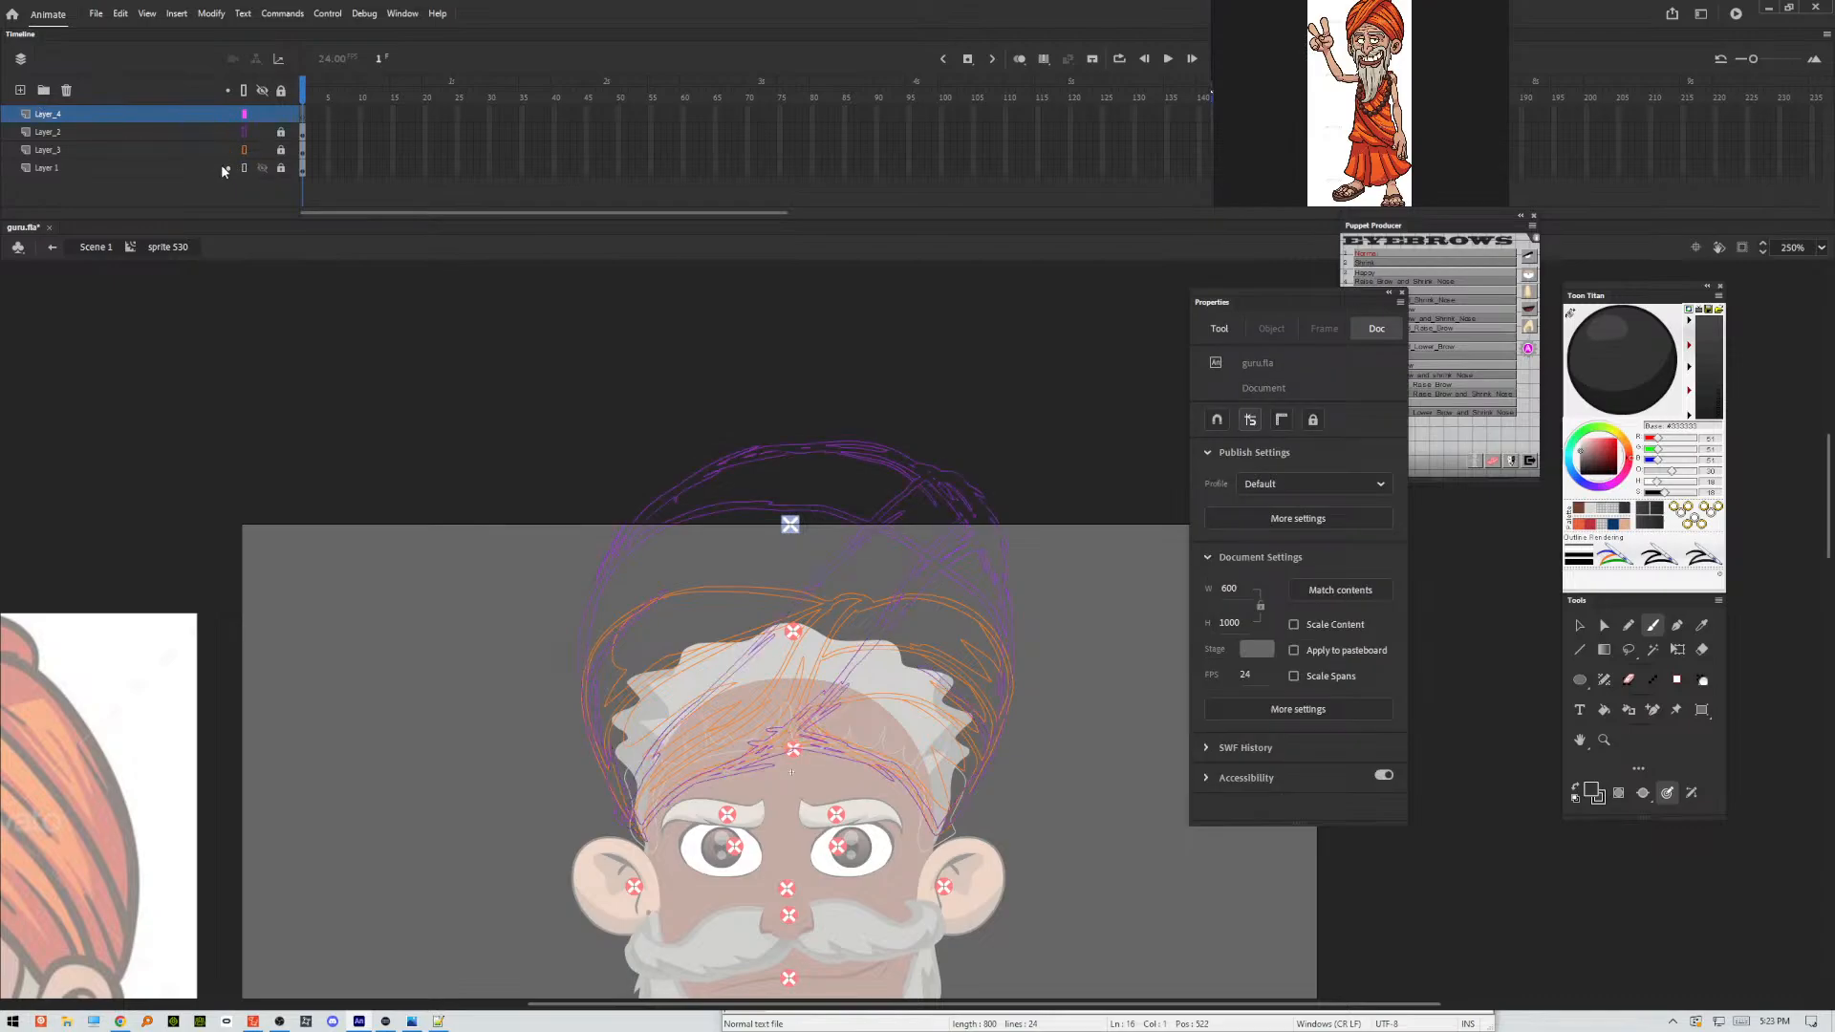
{"action": "double_click", "coordinate": [245, 132]}
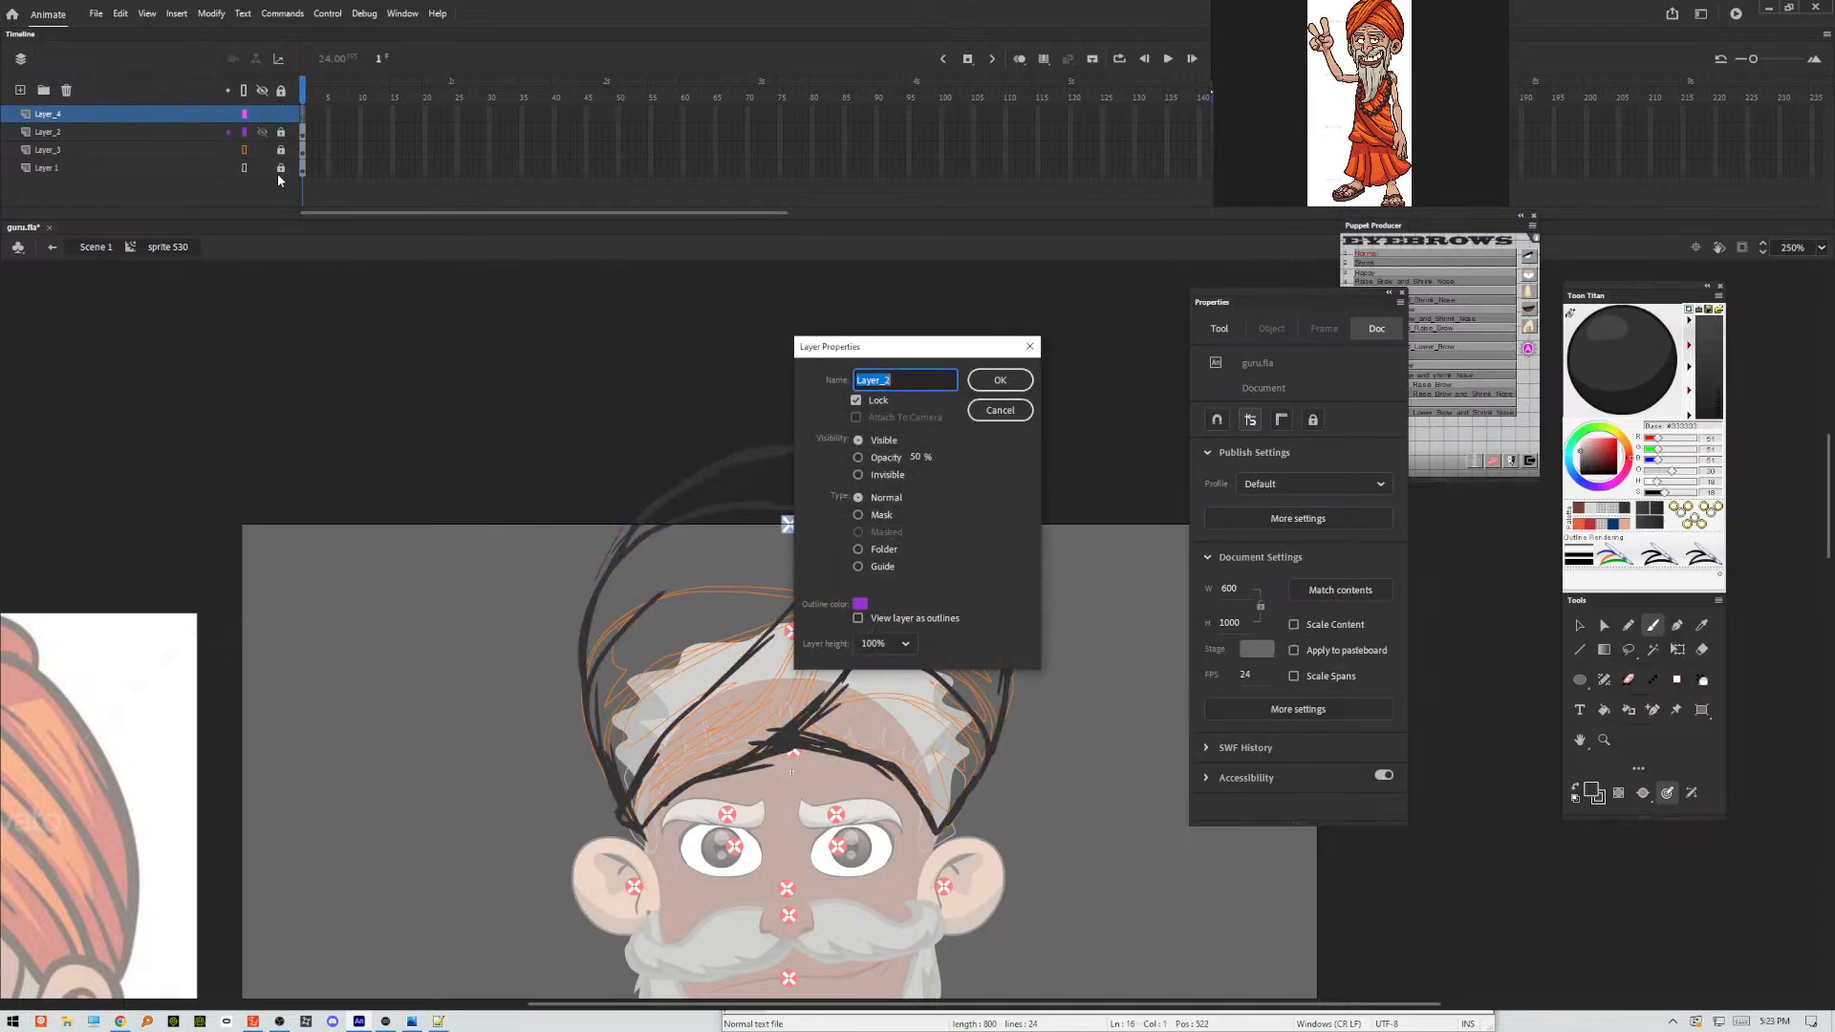
{"action": "left_click", "coordinate": [860, 604]}
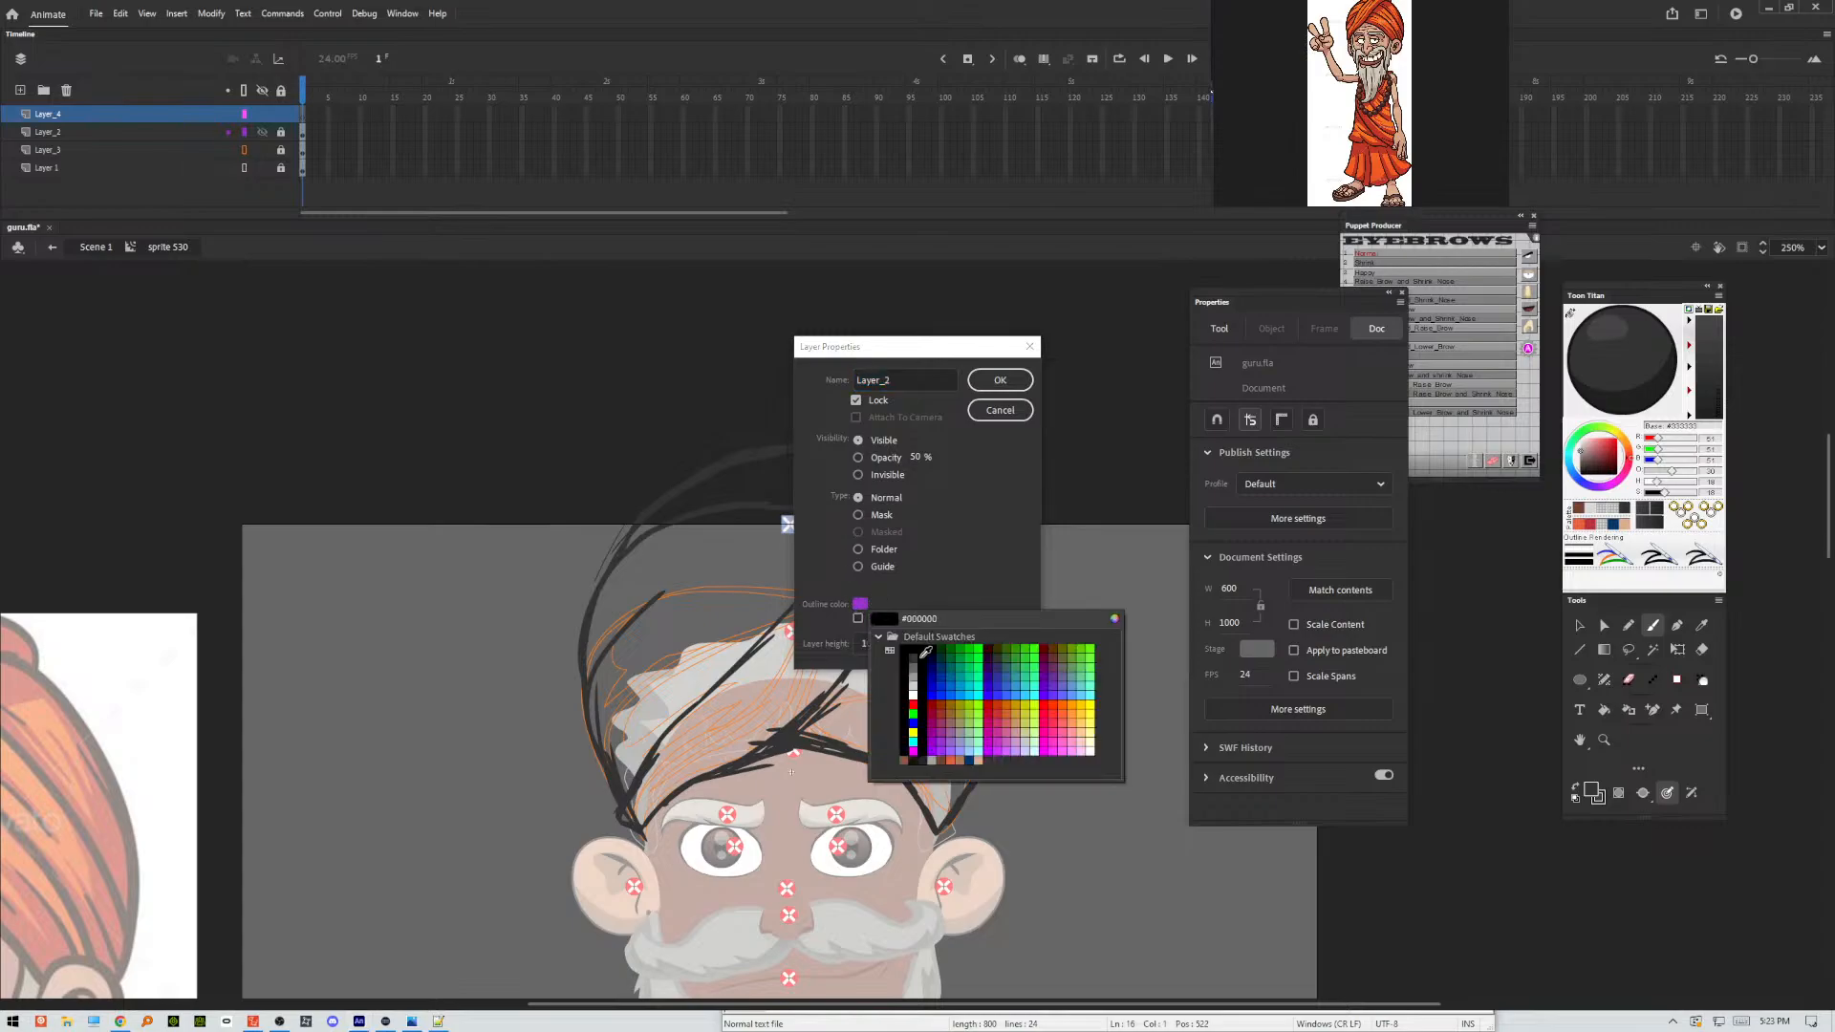
{"action": "left_click", "coordinate": [938, 686]}
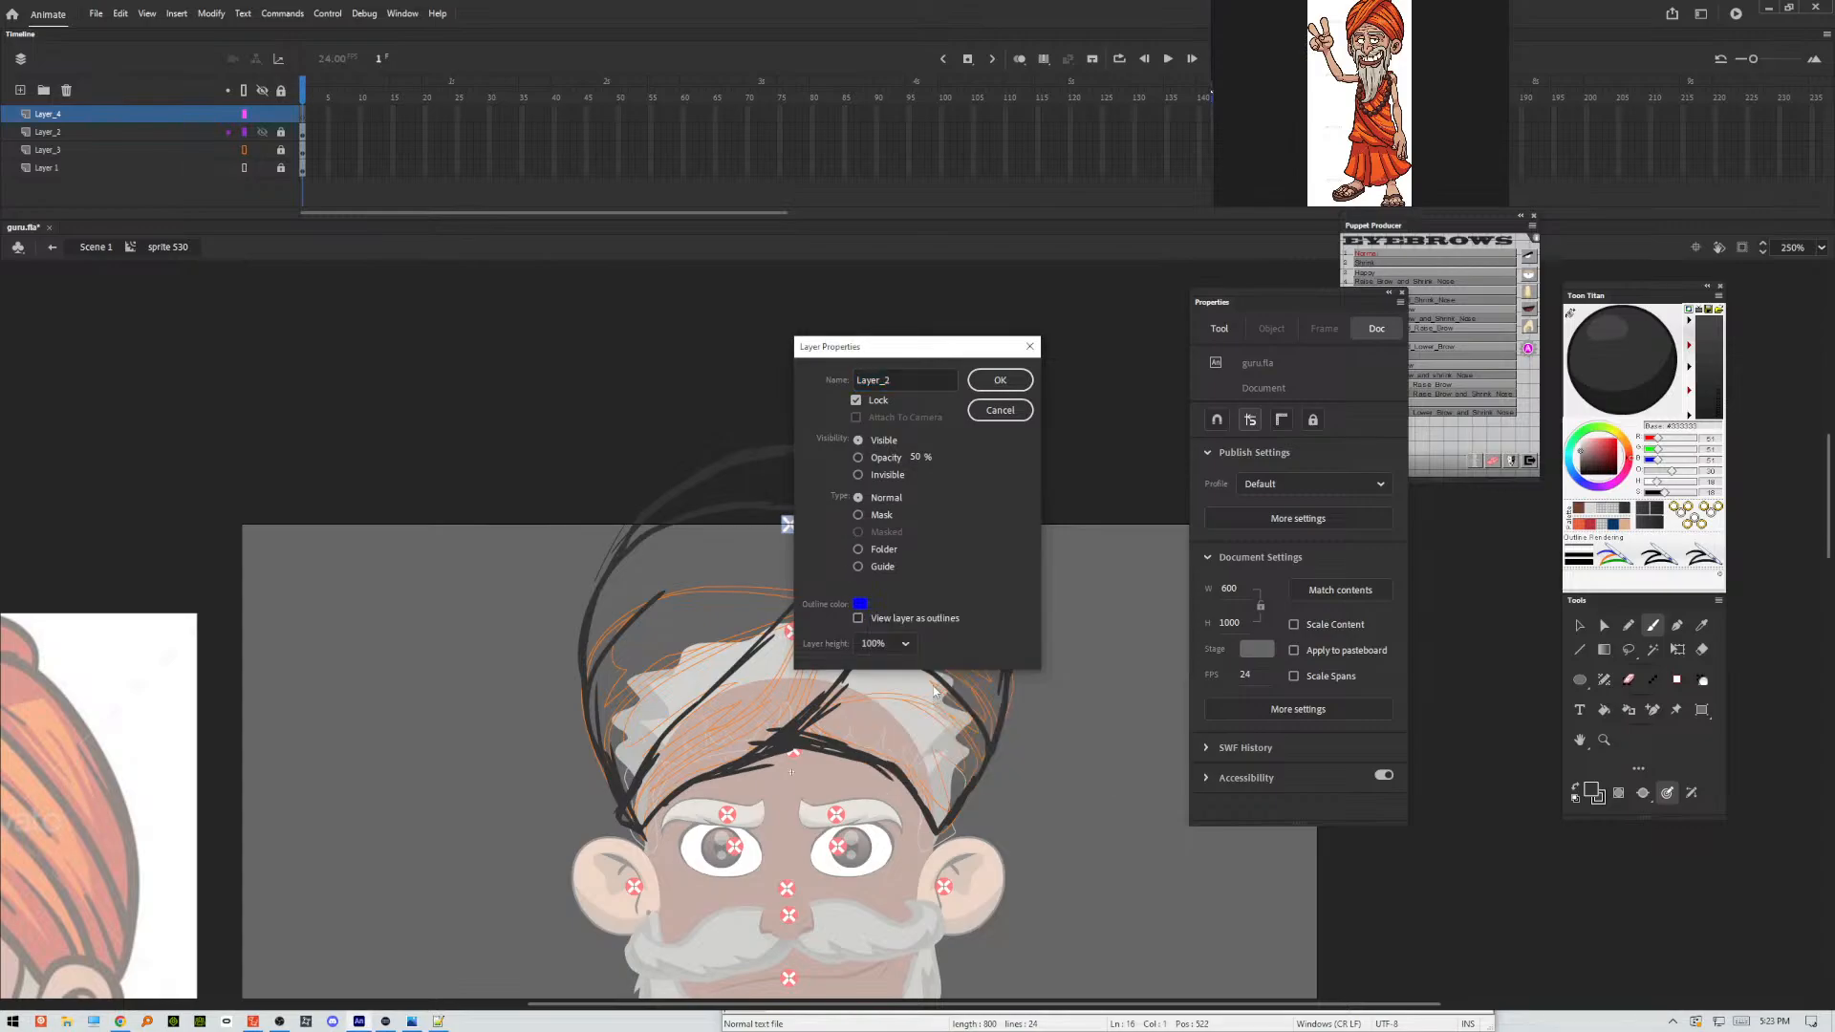
{"action": "left_click", "coordinate": [999, 380]}
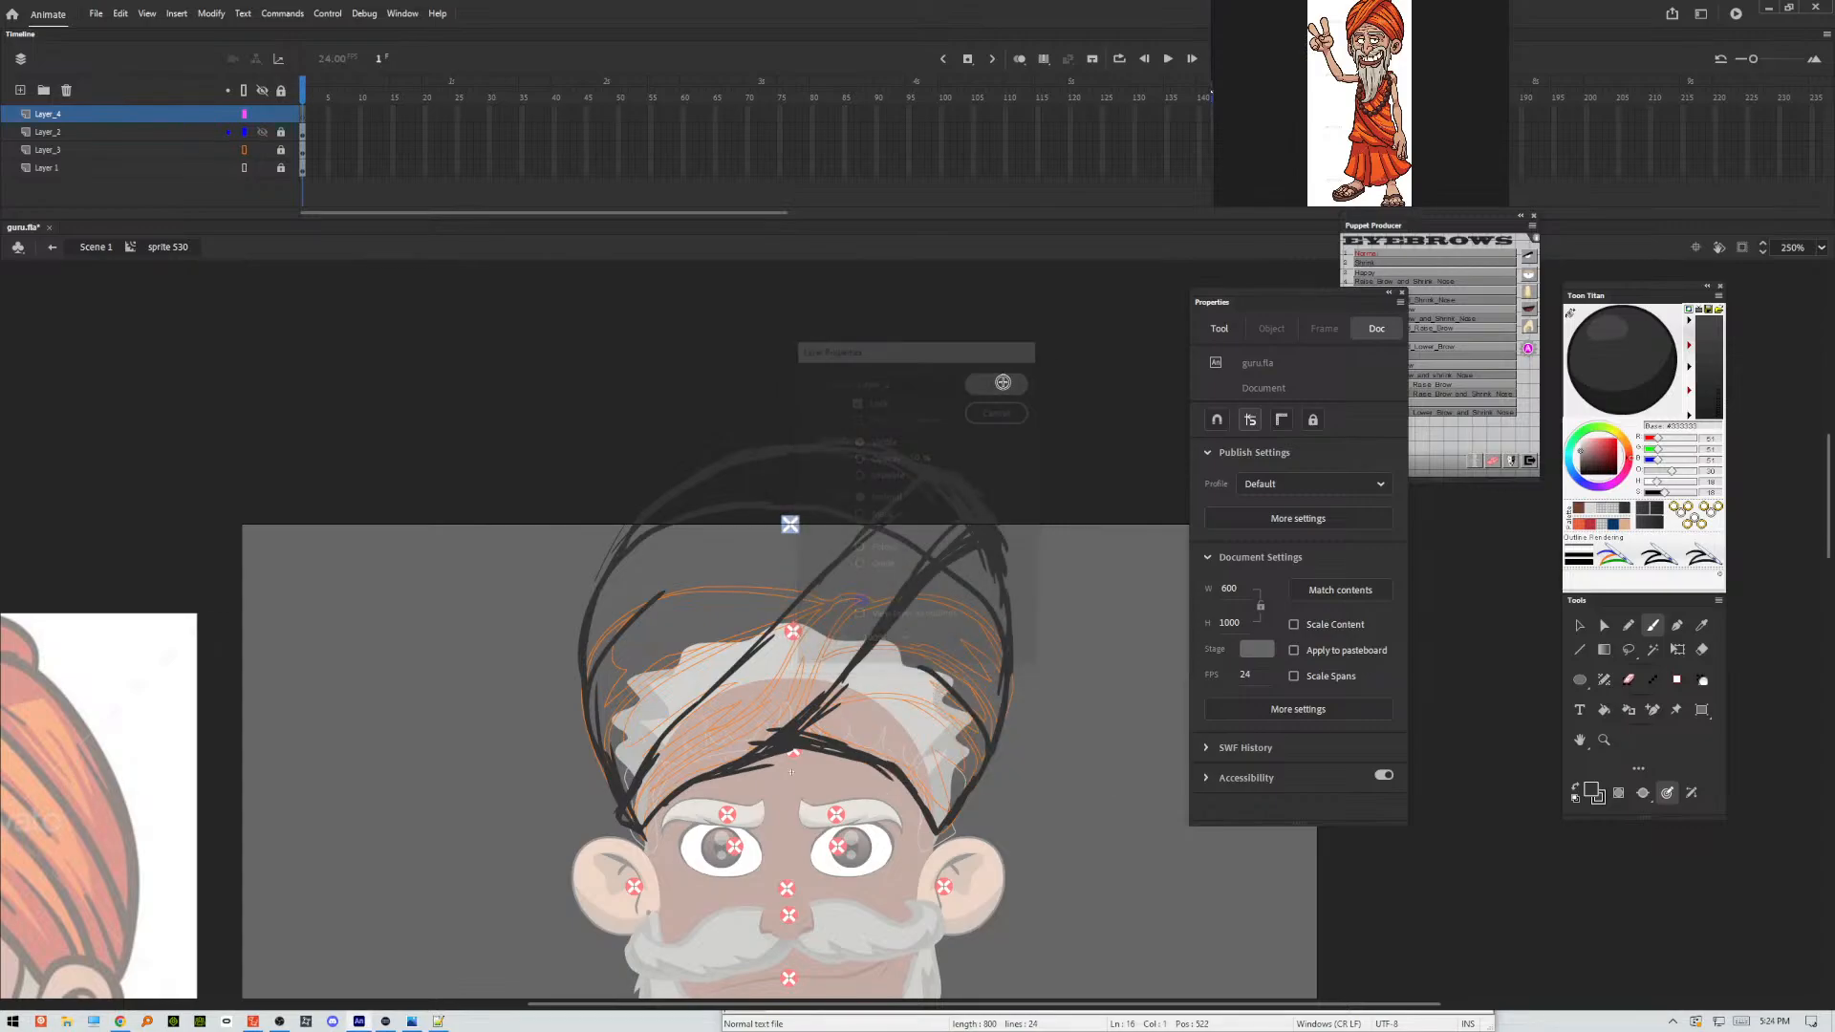
{"action": "left_click", "coordinate": [244, 133]}
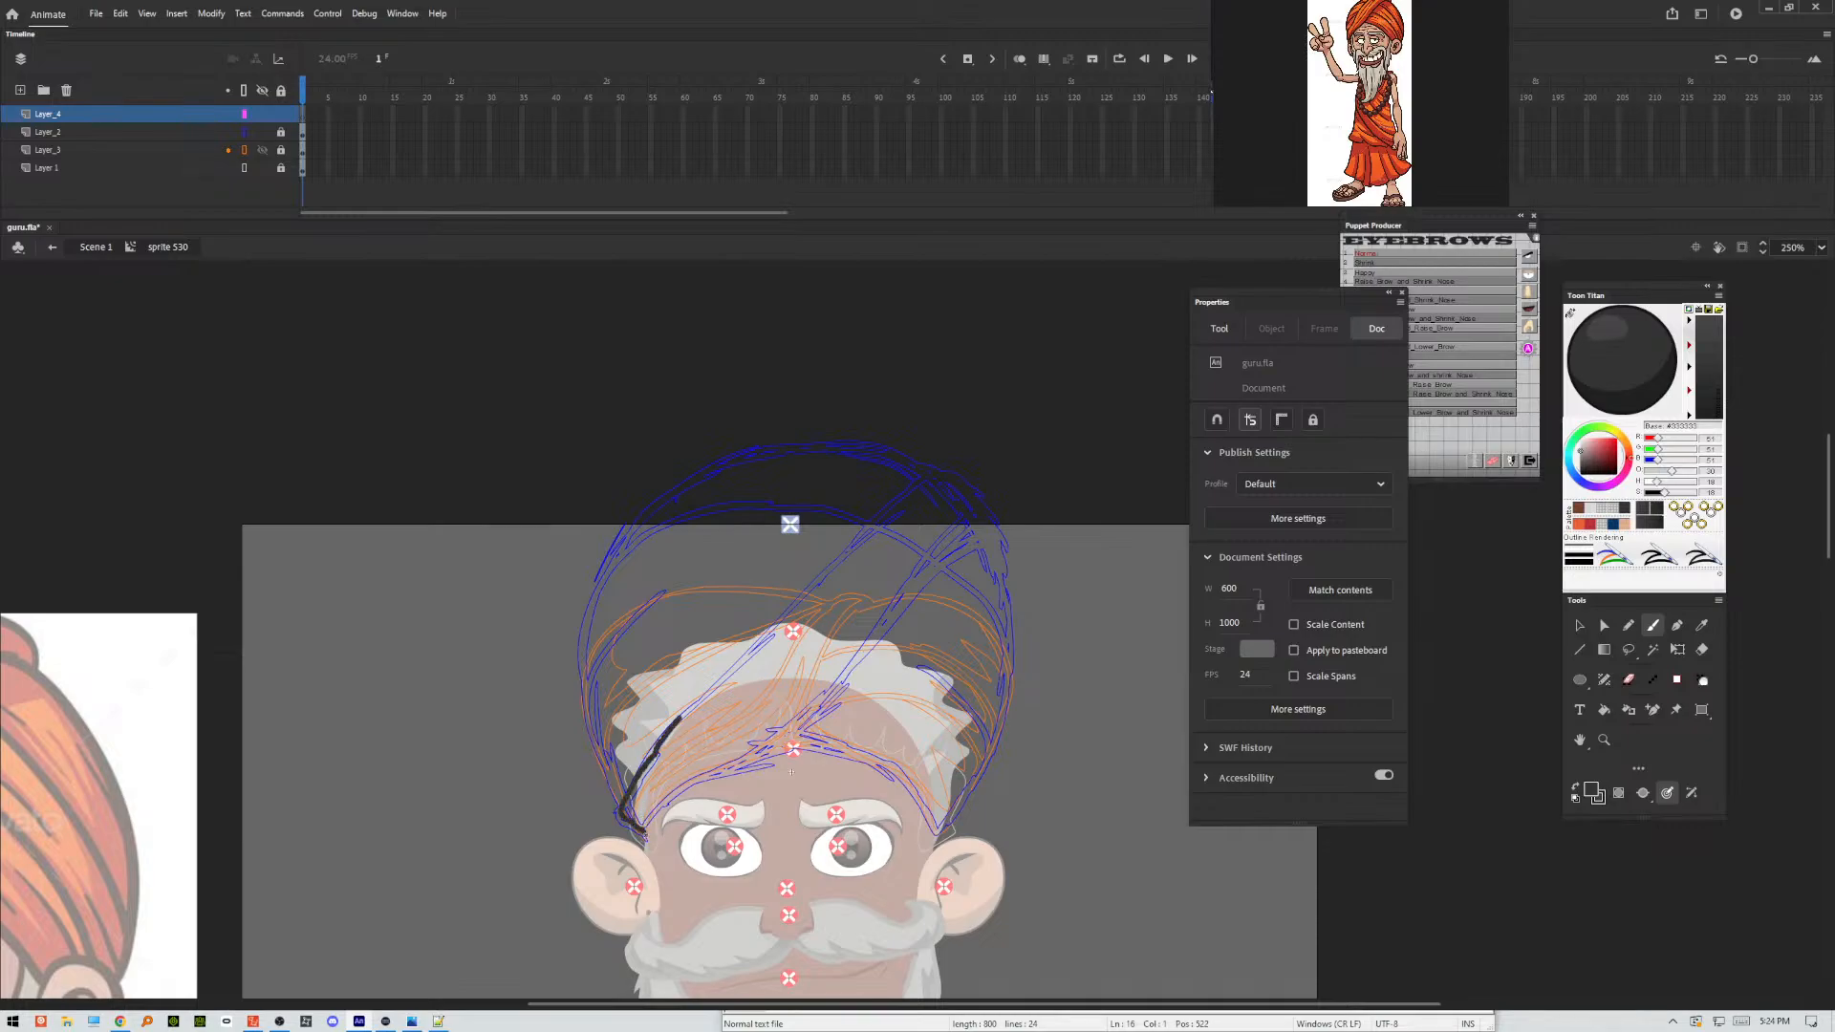
Ink the diagonal wrap band with clean brush lines, from the ear up to the dome's far side and back down.
{"action": "left_click_drag", "start_coordinate": [680, 717], "coordinate": [898, 498]}
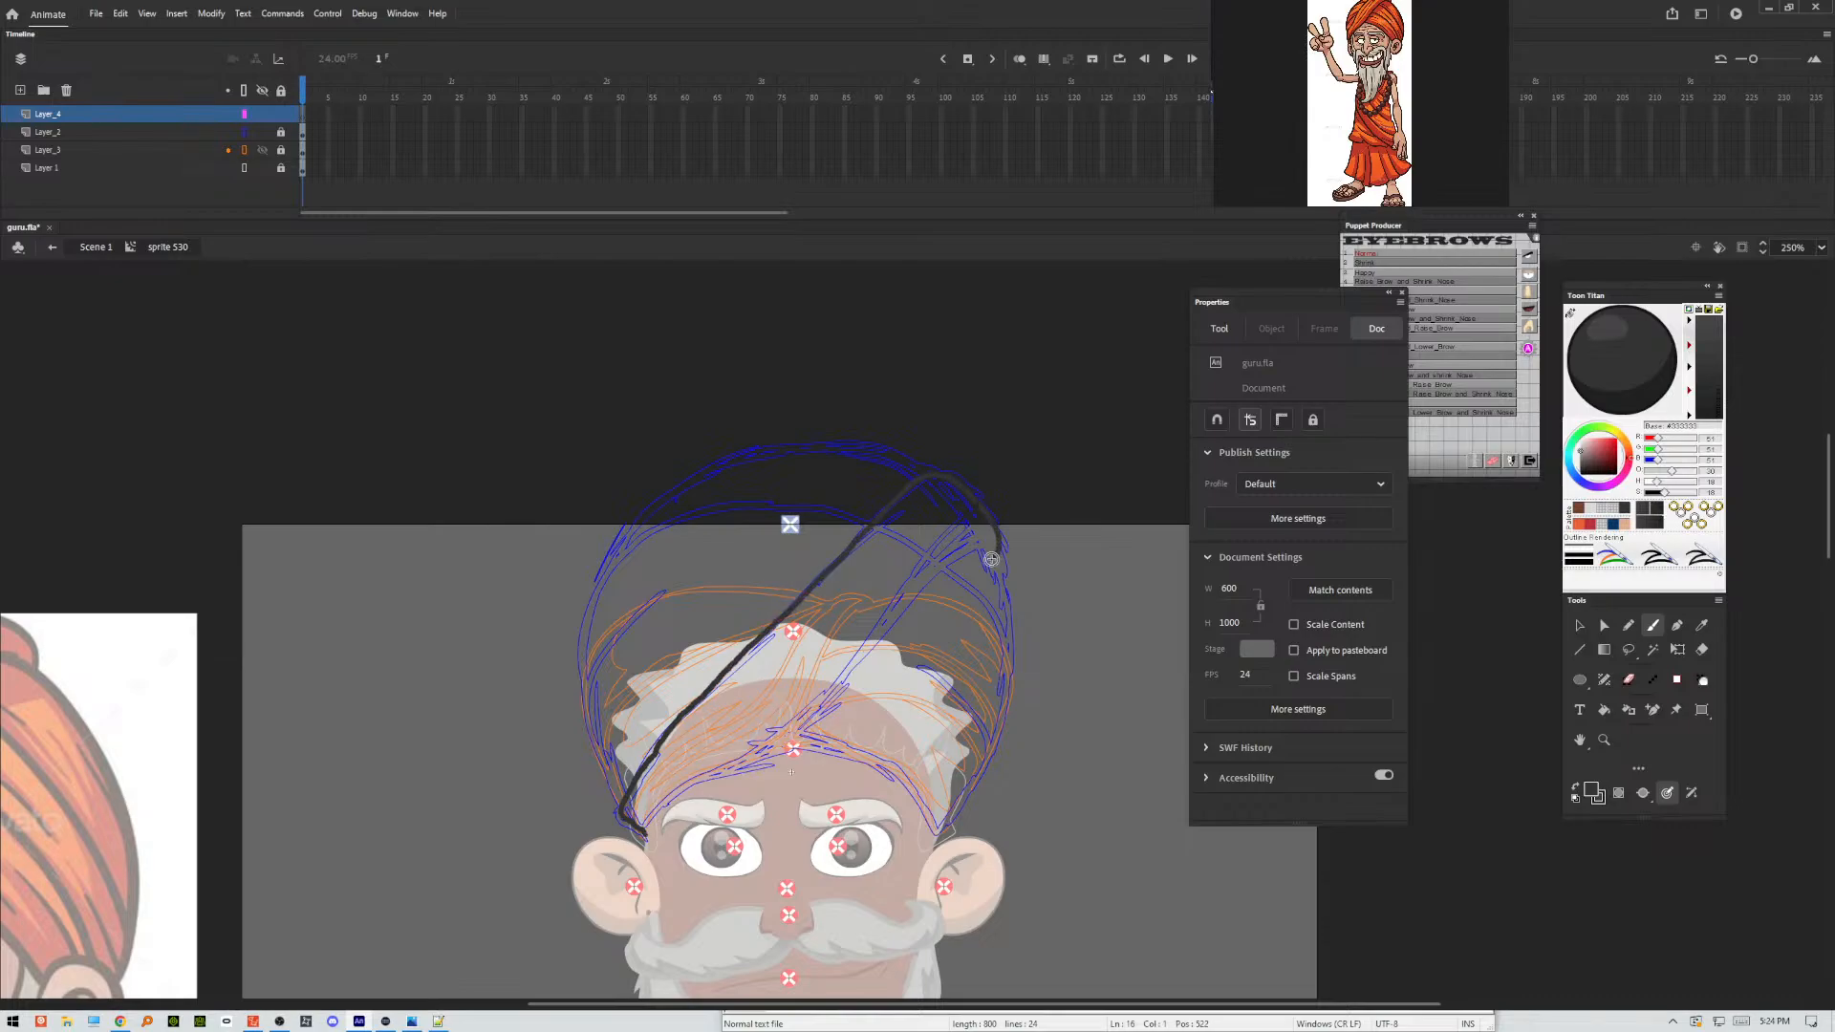
{"action": "left_click_drag", "start_coordinate": [991, 559], "coordinate": [991, 560]}
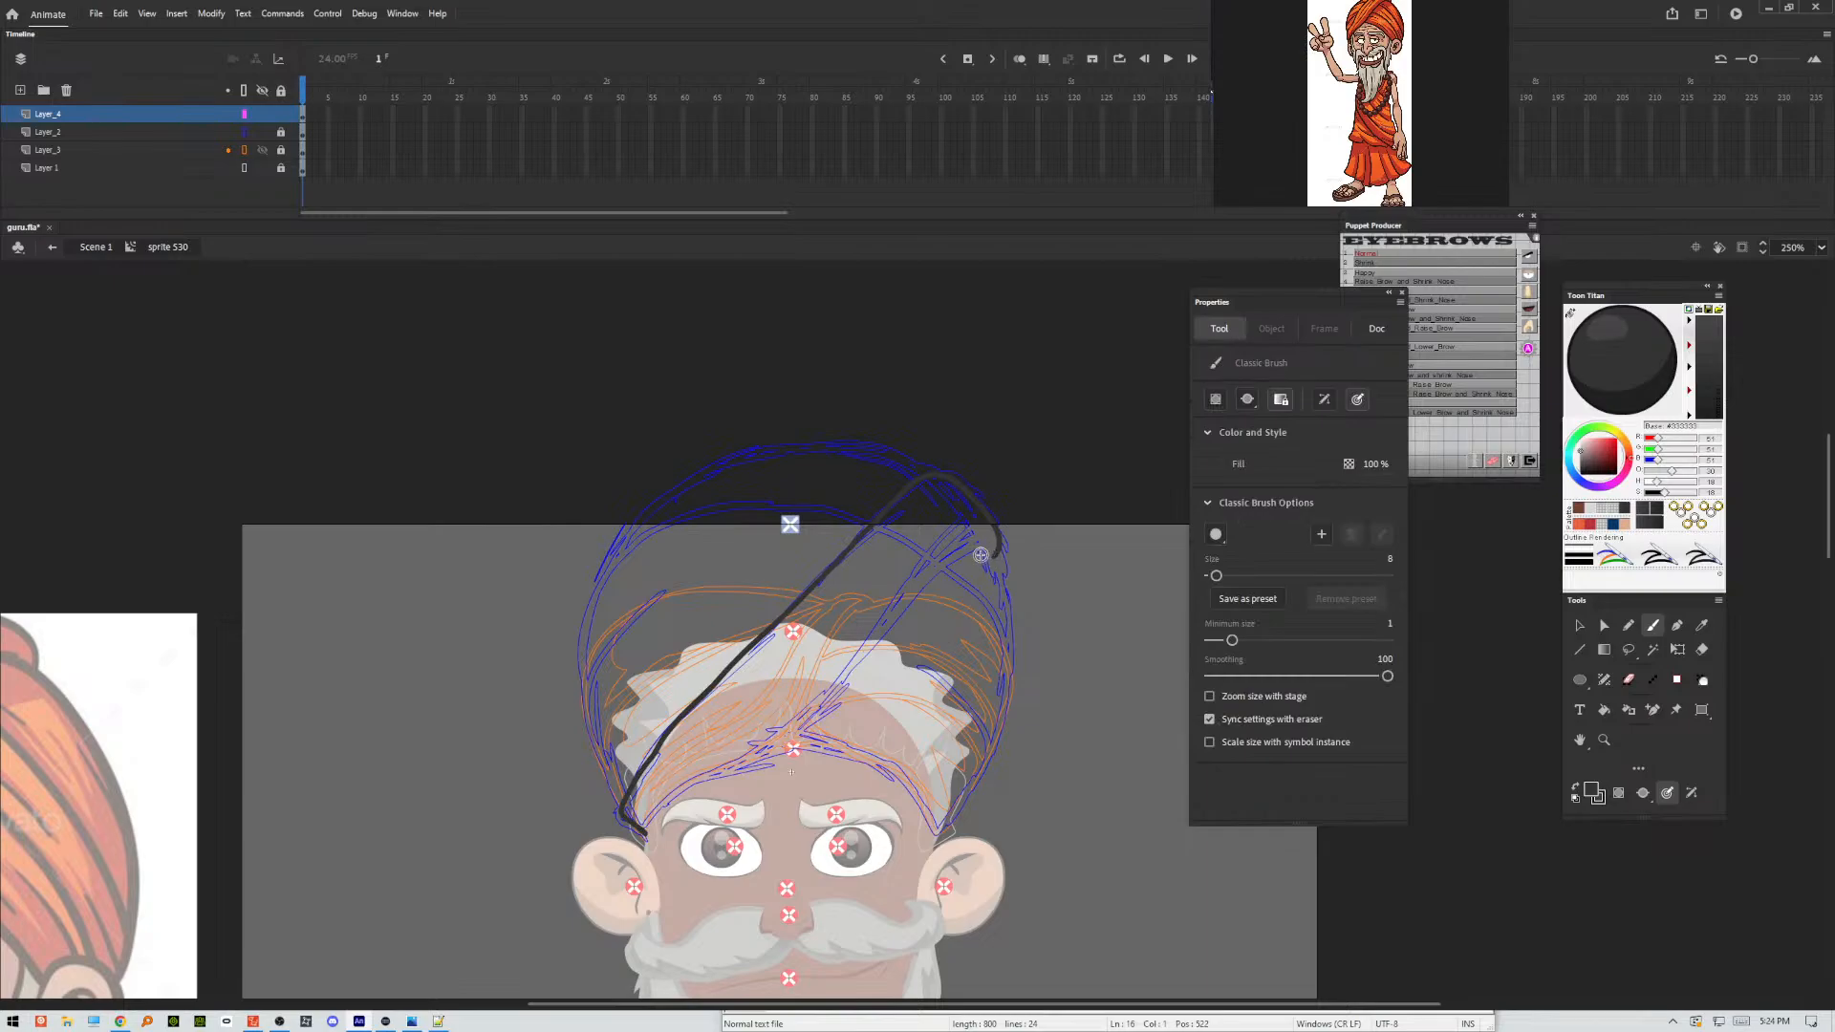
{"action": "left_click_drag", "start_coordinate": [993, 554], "coordinate": [994, 555]}
{"action": "mouse_move", "coordinate": [904, 610]}
{"action": "left_mouse_down"}
{"action": "mouse_move", "coordinate": [797, 729]}
{"action": "mouse_move", "coordinate": [649, 837]}
{"action": "left_mouse_up"}
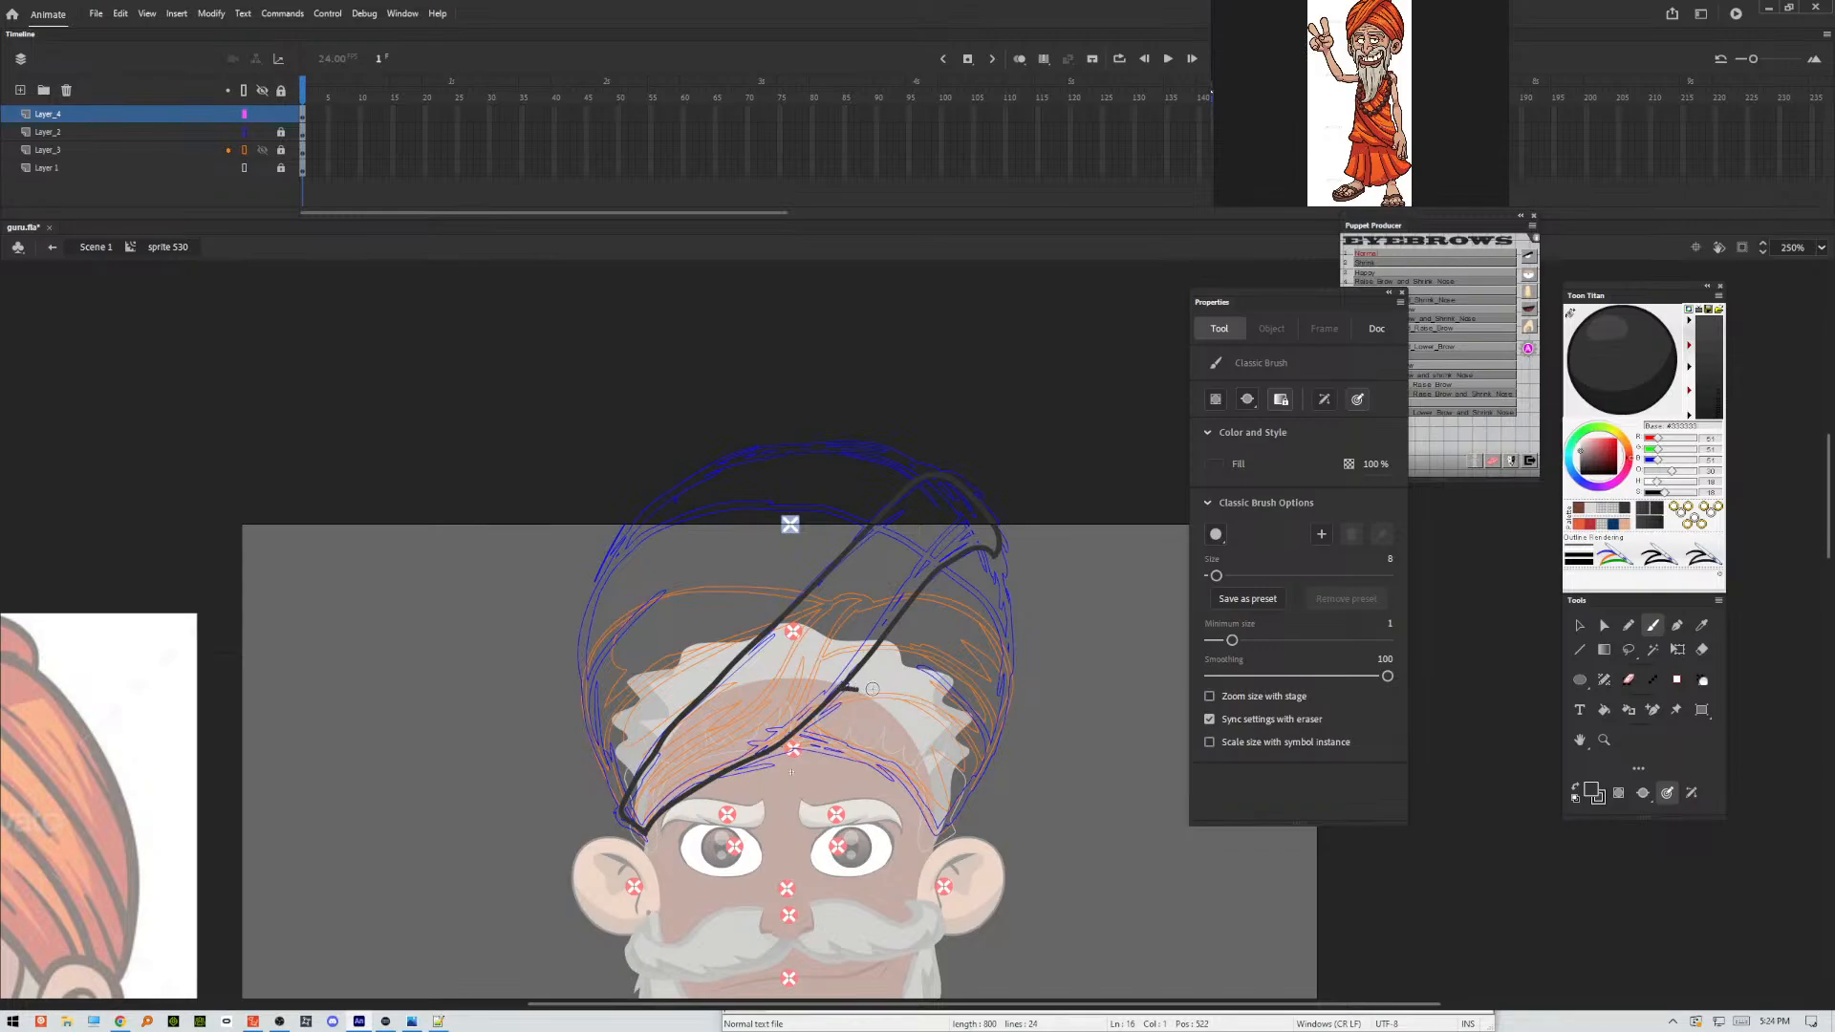
Ink the rest of the turban over the blue sketch: the remaining forehead edge, outer dome contour and fold lines on both sides.
{"action": "mouse_move", "coordinate": [793, 738]}
{"action": "left_mouse_down"}
{"action": "mouse_move", "coordinate": [877, 766]}
{"action": "mouse_move", "coordinate": [930, 829]}
{"action": "mouse_move", "coordinate": [980, 769]}
{"action": "mouse_move", "coordinate": [964, 729]}
{"action": "mouse_move", "coordinate": [865, 676]}
{"action": "left_mouse_up"}
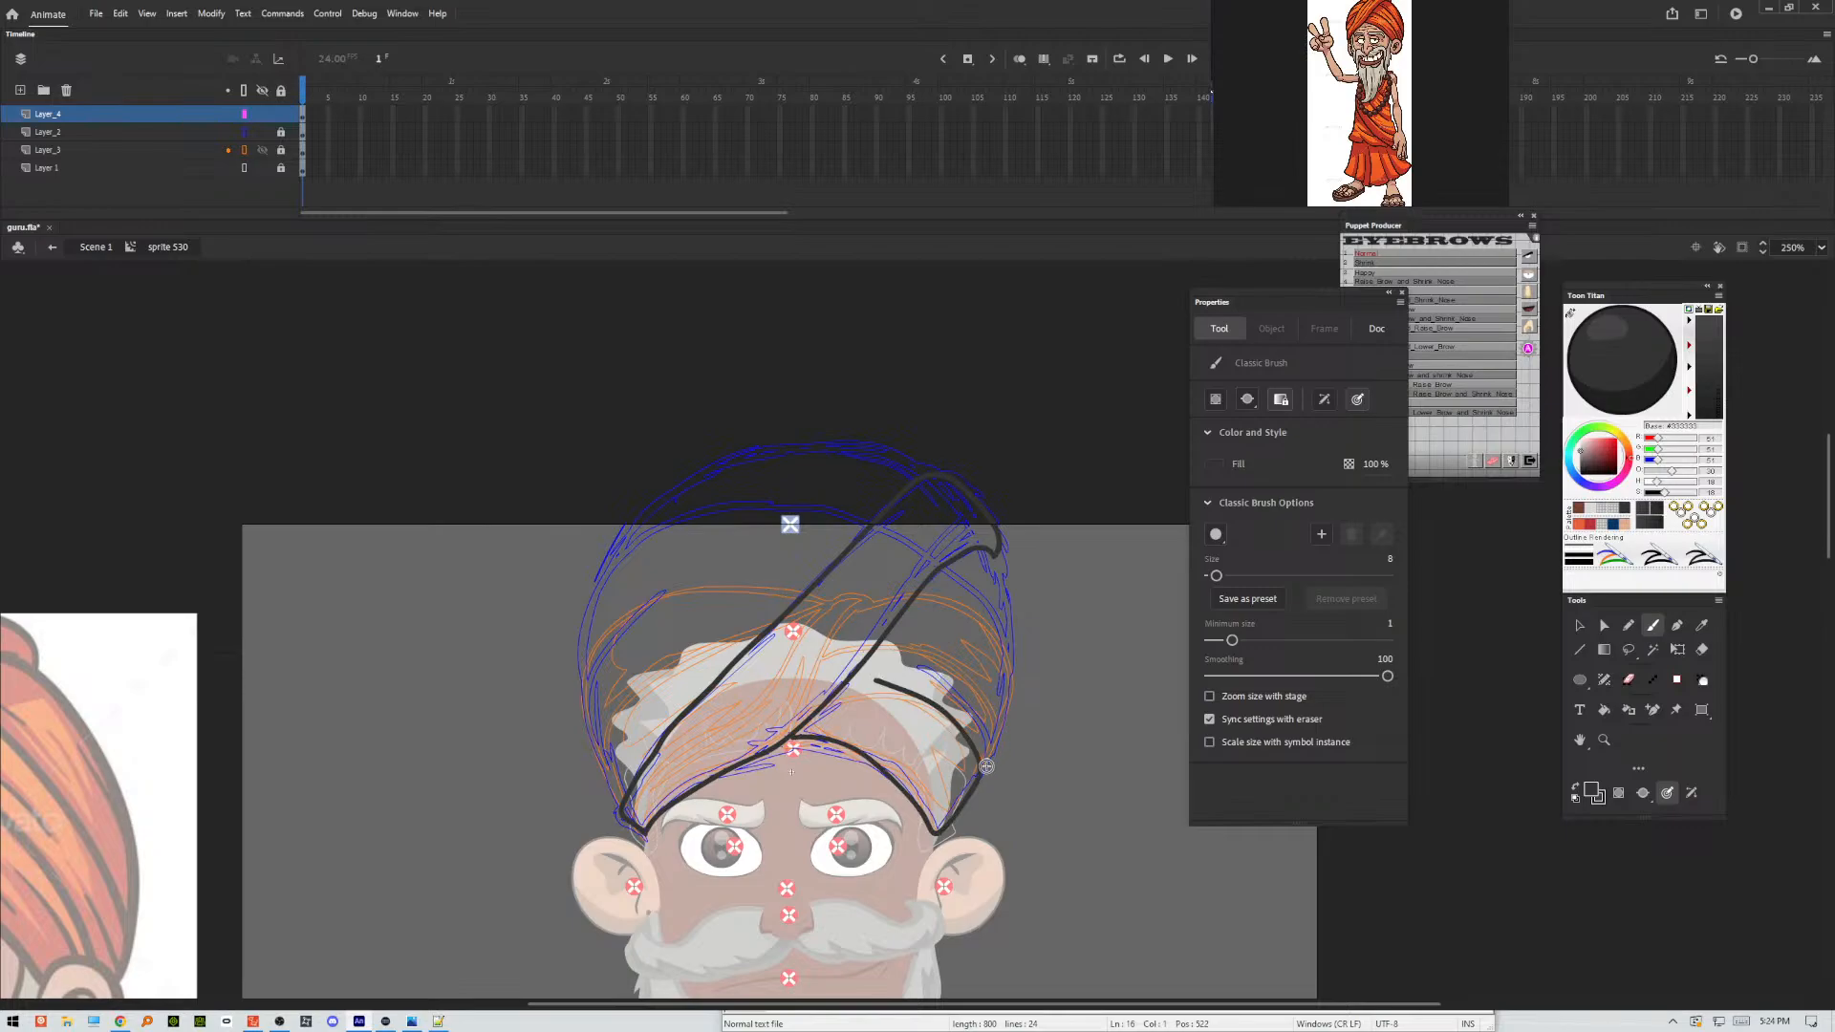
{"action": "mouse_move", "coordinate": [984, 760]}
{"action": "left_mouse_down"}
{"action": "mouse_move", "coordinate": [1008, 674]}
{"action": "mouse_move", "coordinate": [942, 583]}
{"action": "left_mouse_up"}
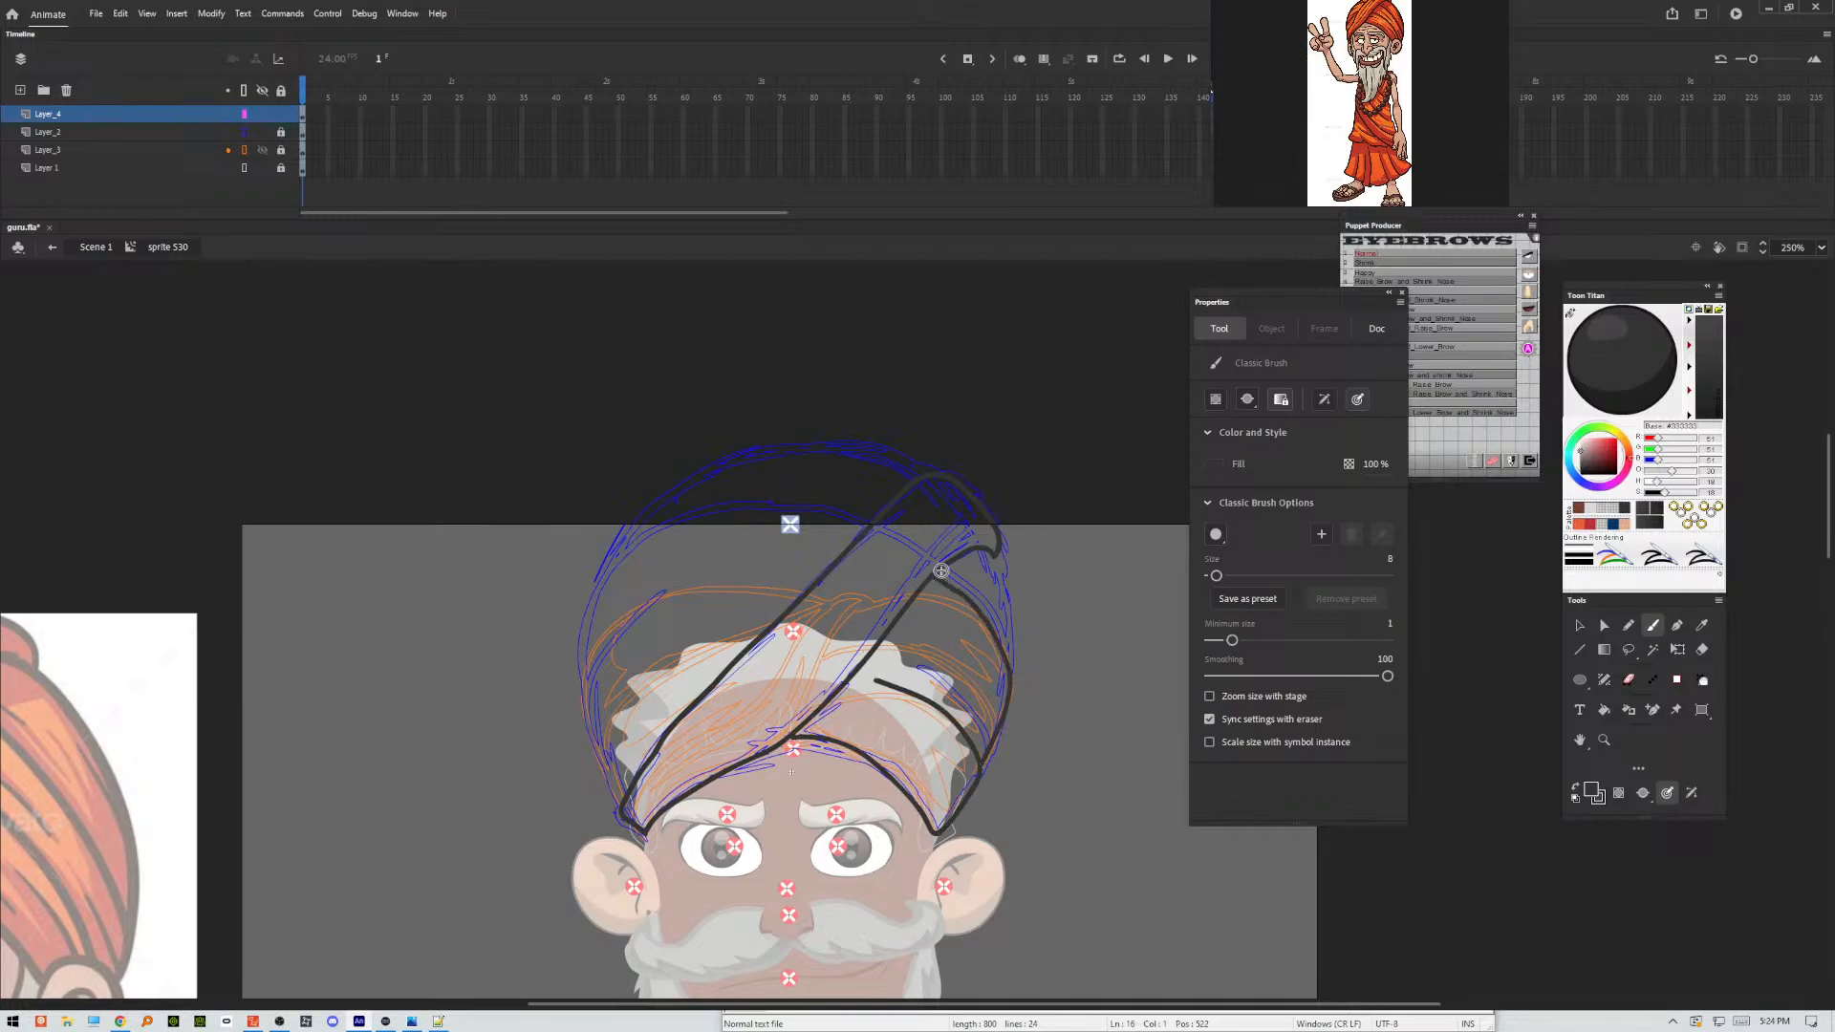
{"action": "left_click_drag", "start_coordinate": [1008, 669], "coordinate": [1002, 572]}
{"action": "mouse_move", "coordinate": [930, 475]}
{"action": "left_mouse_down"}
{"action": "mouse_move", "coordinate": [831, 445]}
{"action": "mouse_move", "coordinate": [755, 451]}
{"action": "mouse_move", "coordinate": [673, 483]}
{"action": "mouse_move", "coordinate": [628, 528]}
{"action": "left_mouse_up"}
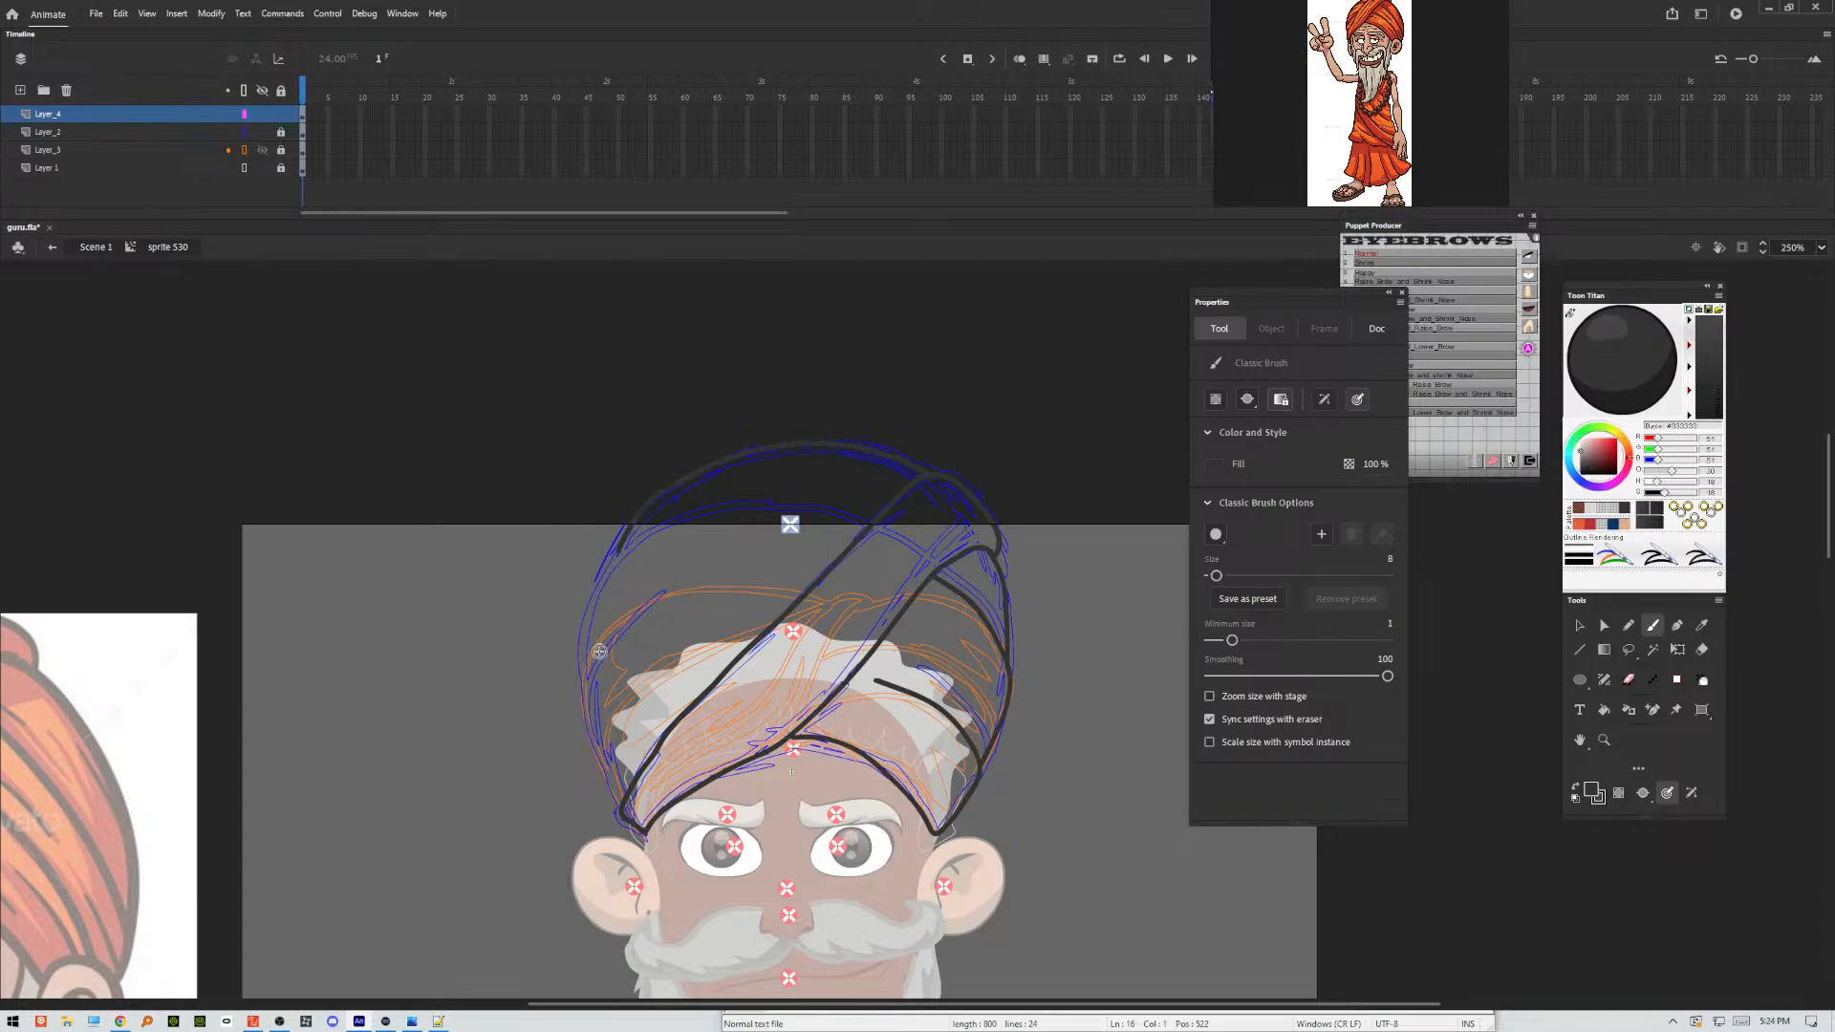
{"action": "mouse_move", "coordinate": [590, 675]}
{"action": "left_mouse_down"}
{"action": "mouse_move", "coordinate": [602, 564]}
{"action": "mouse_move", "coordinate": [698, 516]}
{"action": "left_mouse_up"}
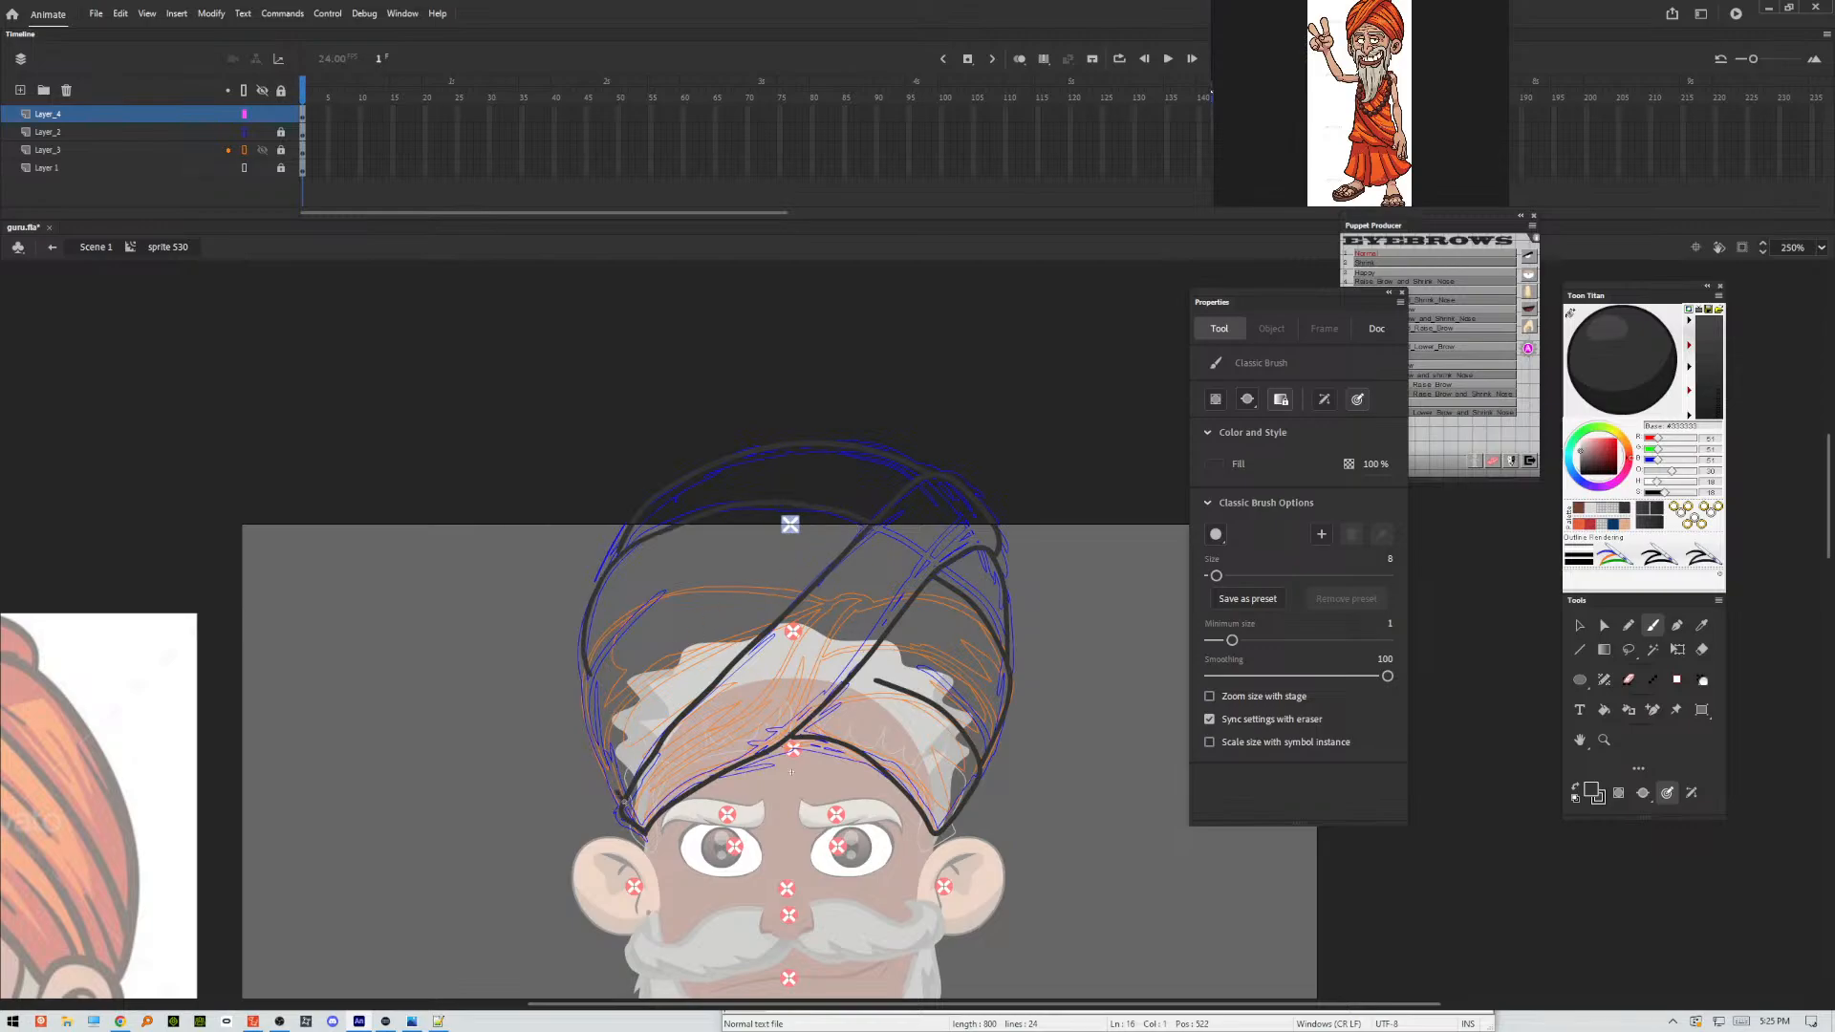
{"action": "mouse_move", "coordinate": [617, 790]}
{"action": "left_mouse_down"}
{"action": "mouse_move", "coordinate": [591, 664]}
{"action": "mouse_move", "coordinate": [620, 627]}
{"action": "mouse_move", "coordinate": [720, 580]}
{"action": "mouse_move", "coordinate": [816, 594]}
{"action": "left_mouse_up"}
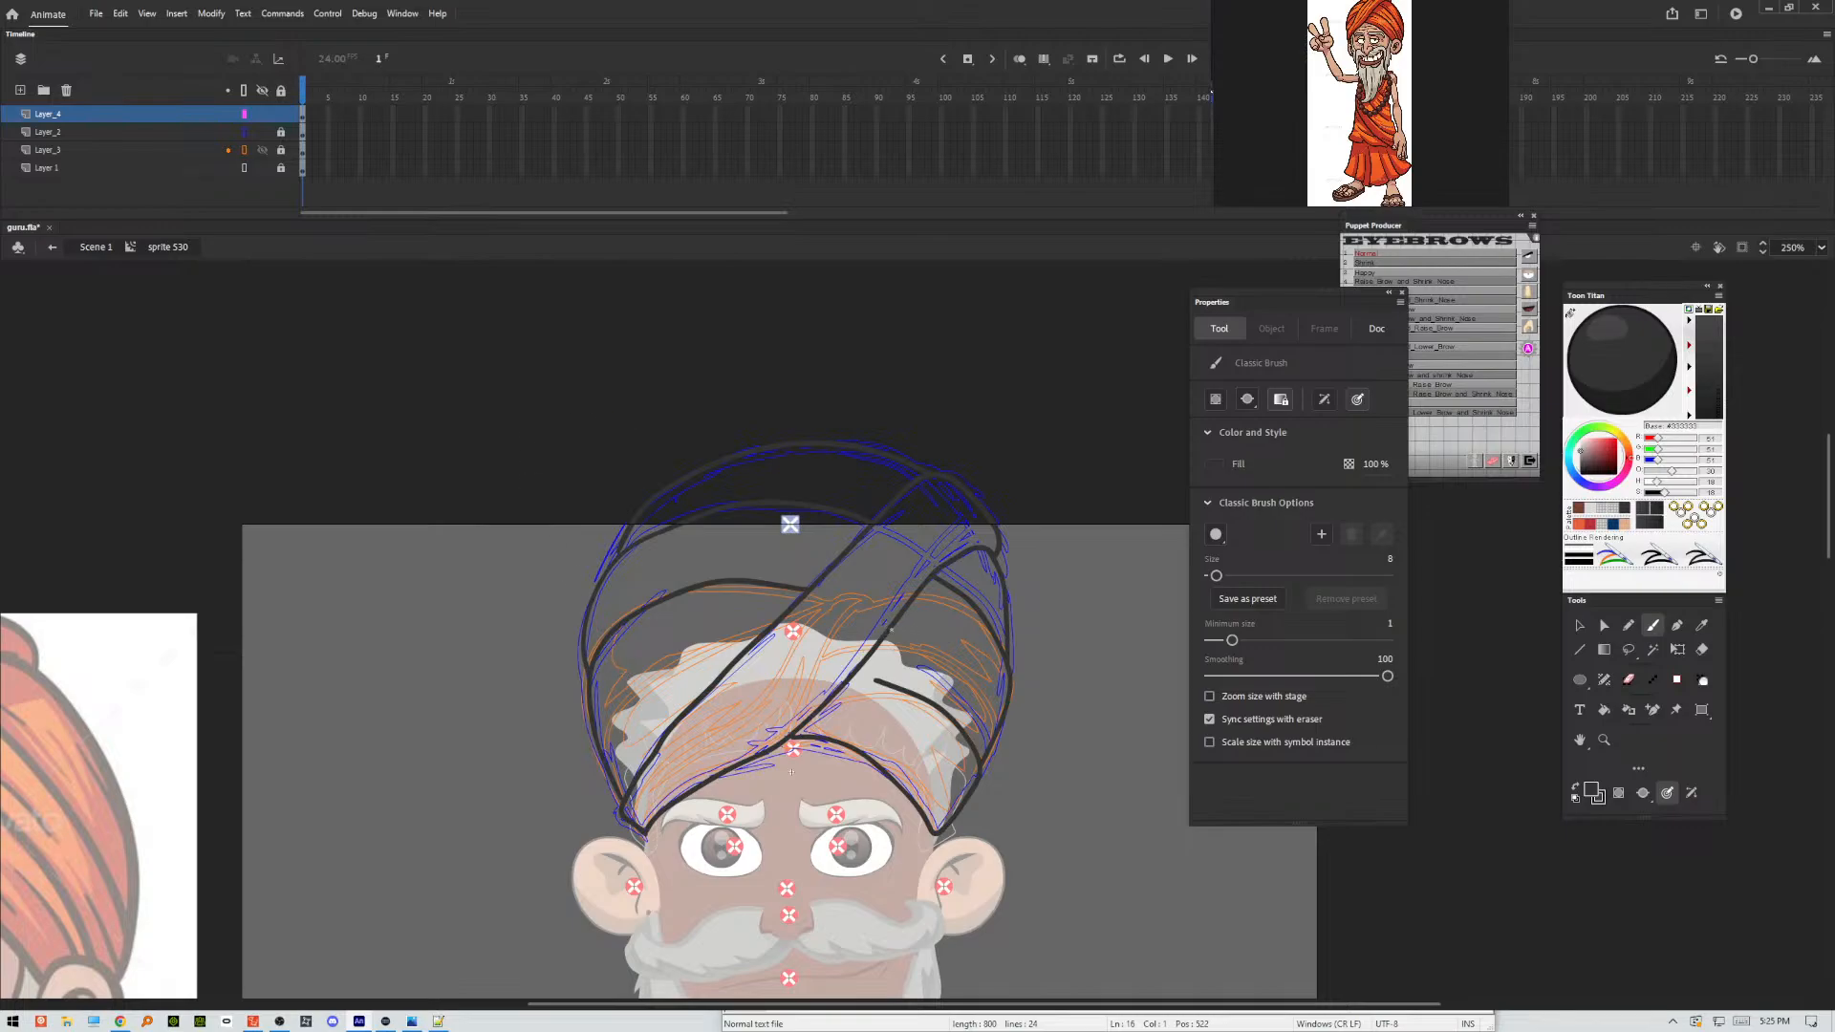
{"action": "left_click_drag", "start_coordinate": [889, 628], "coordinate": [980, 699]}
Select all the turban line art and simplify its curves with Optimize Curves.
{"action": "key", "text": "ctrl+a"}
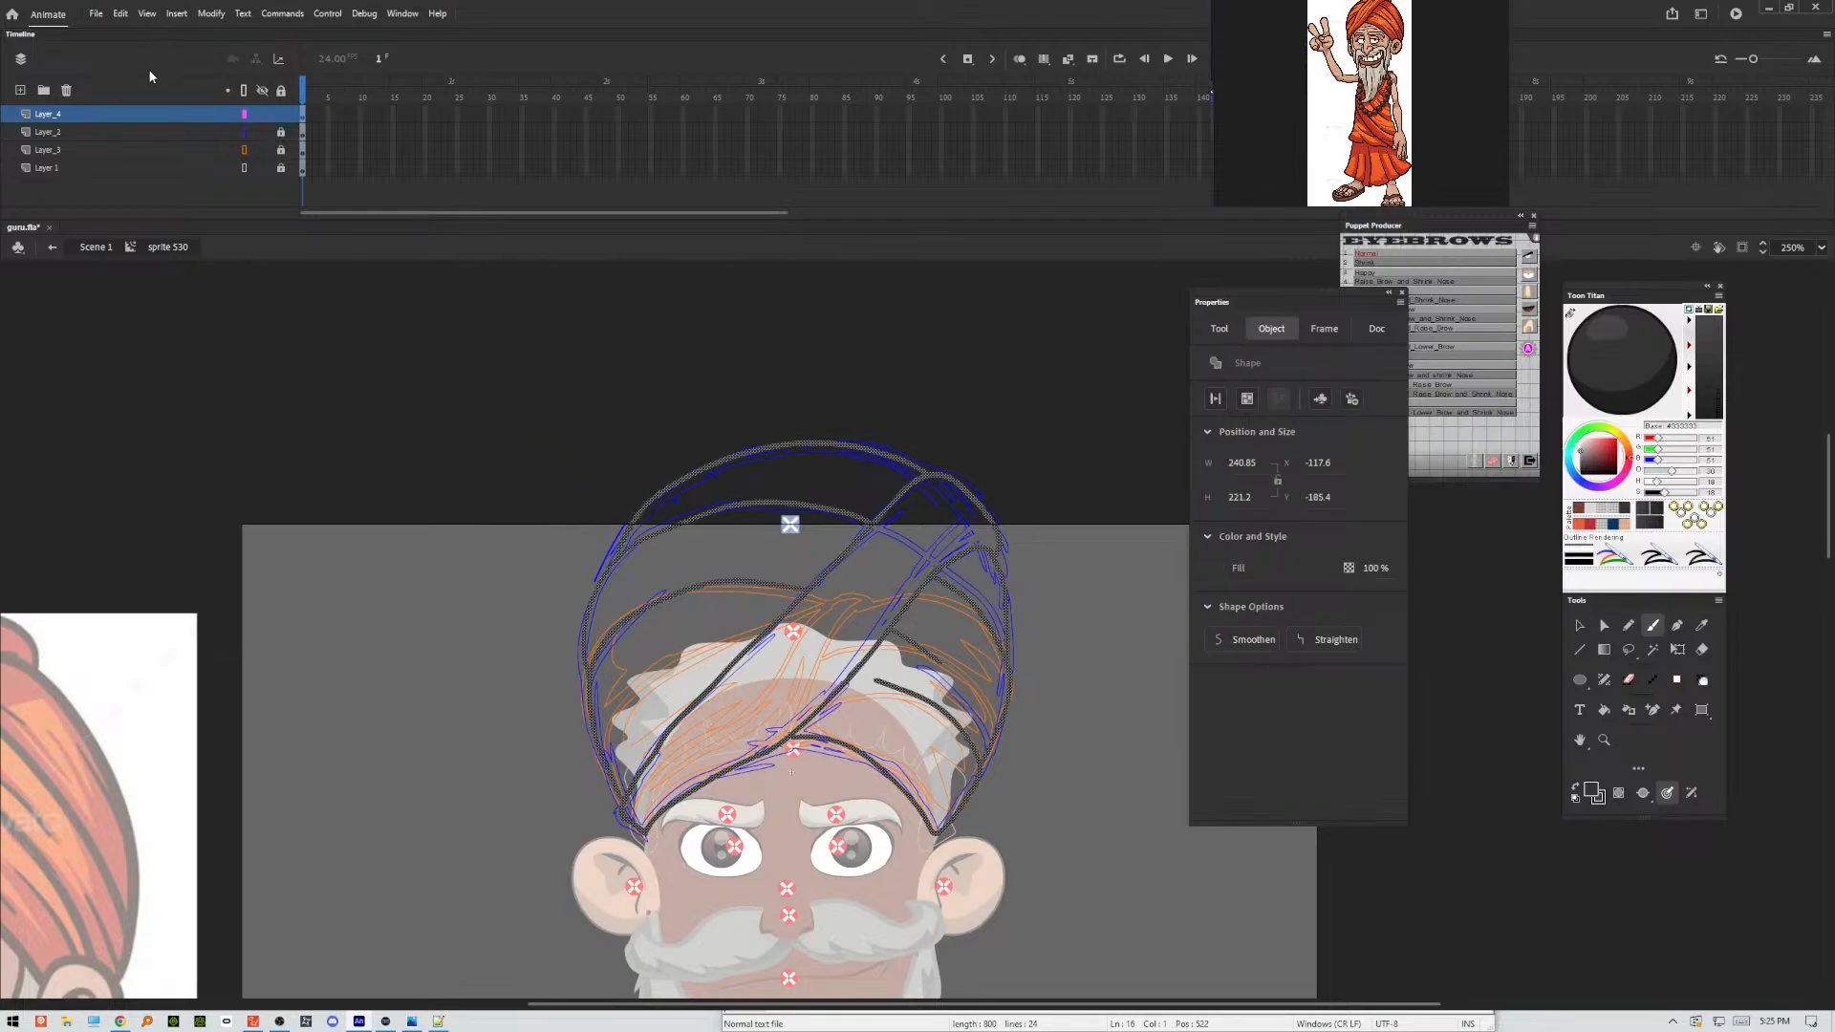
{"action": "left_click", "coordinate": [212, 13]}
{"action": "mouse_move", "coordinate": [416, 169]}
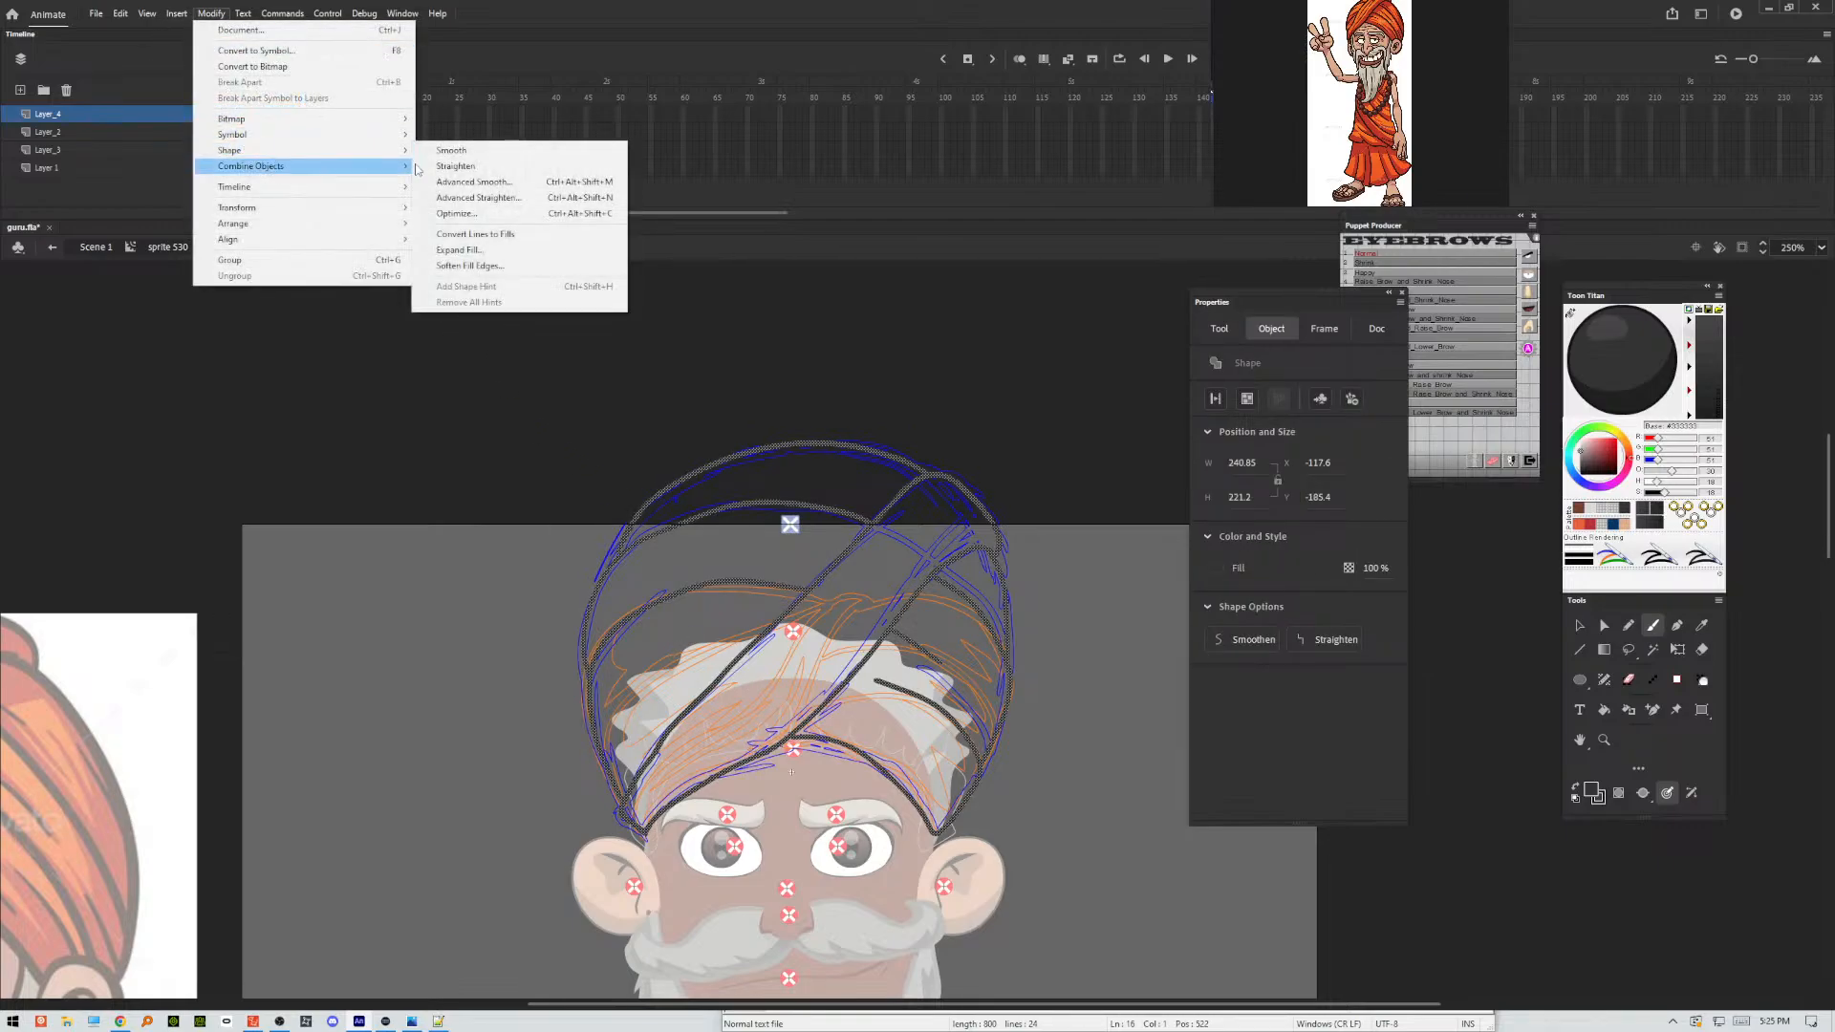
{"action": "left_click", "coordinate": [459, 213]}
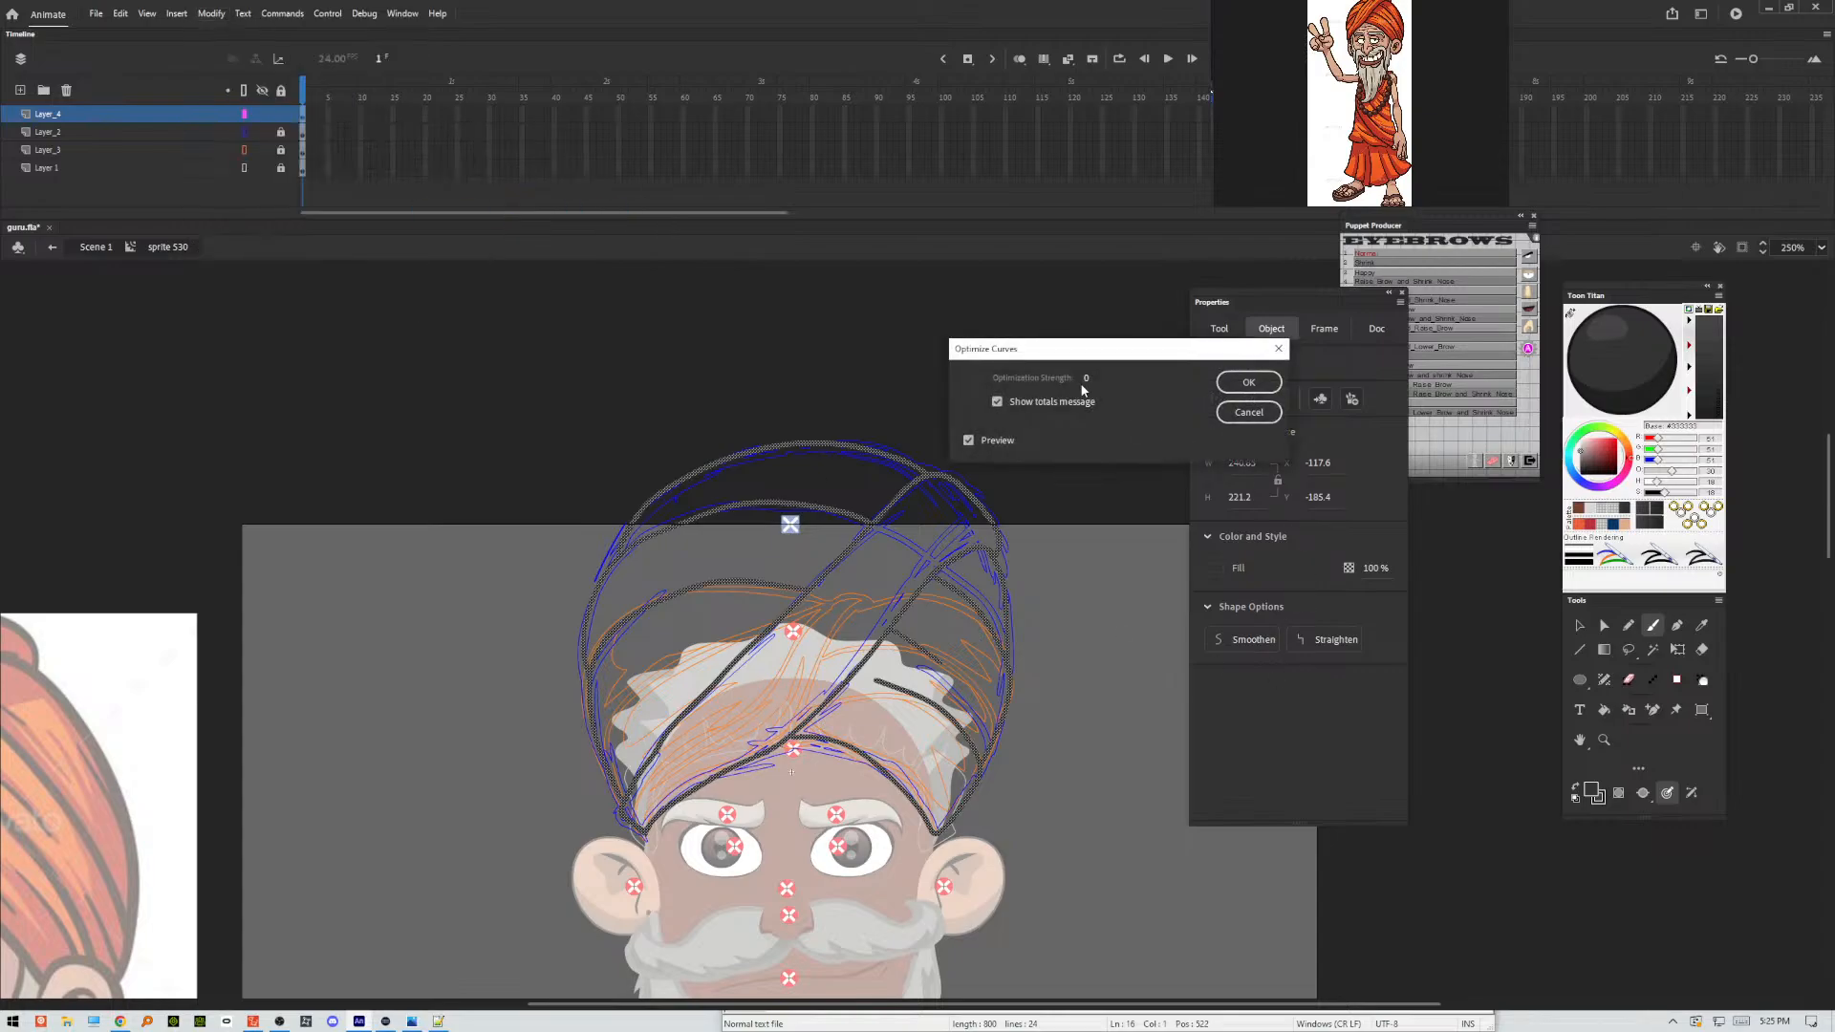
{"action": "mouse_move", "coordinate": [1085, 389]}
{"action": "left_mouse_down"}
{"action": "mouse_move", "coordinate": [1182, 380]}
{"action": "mouse_move", "coordinate": [1093, 381]}
{"action": "left_mouse_up"}
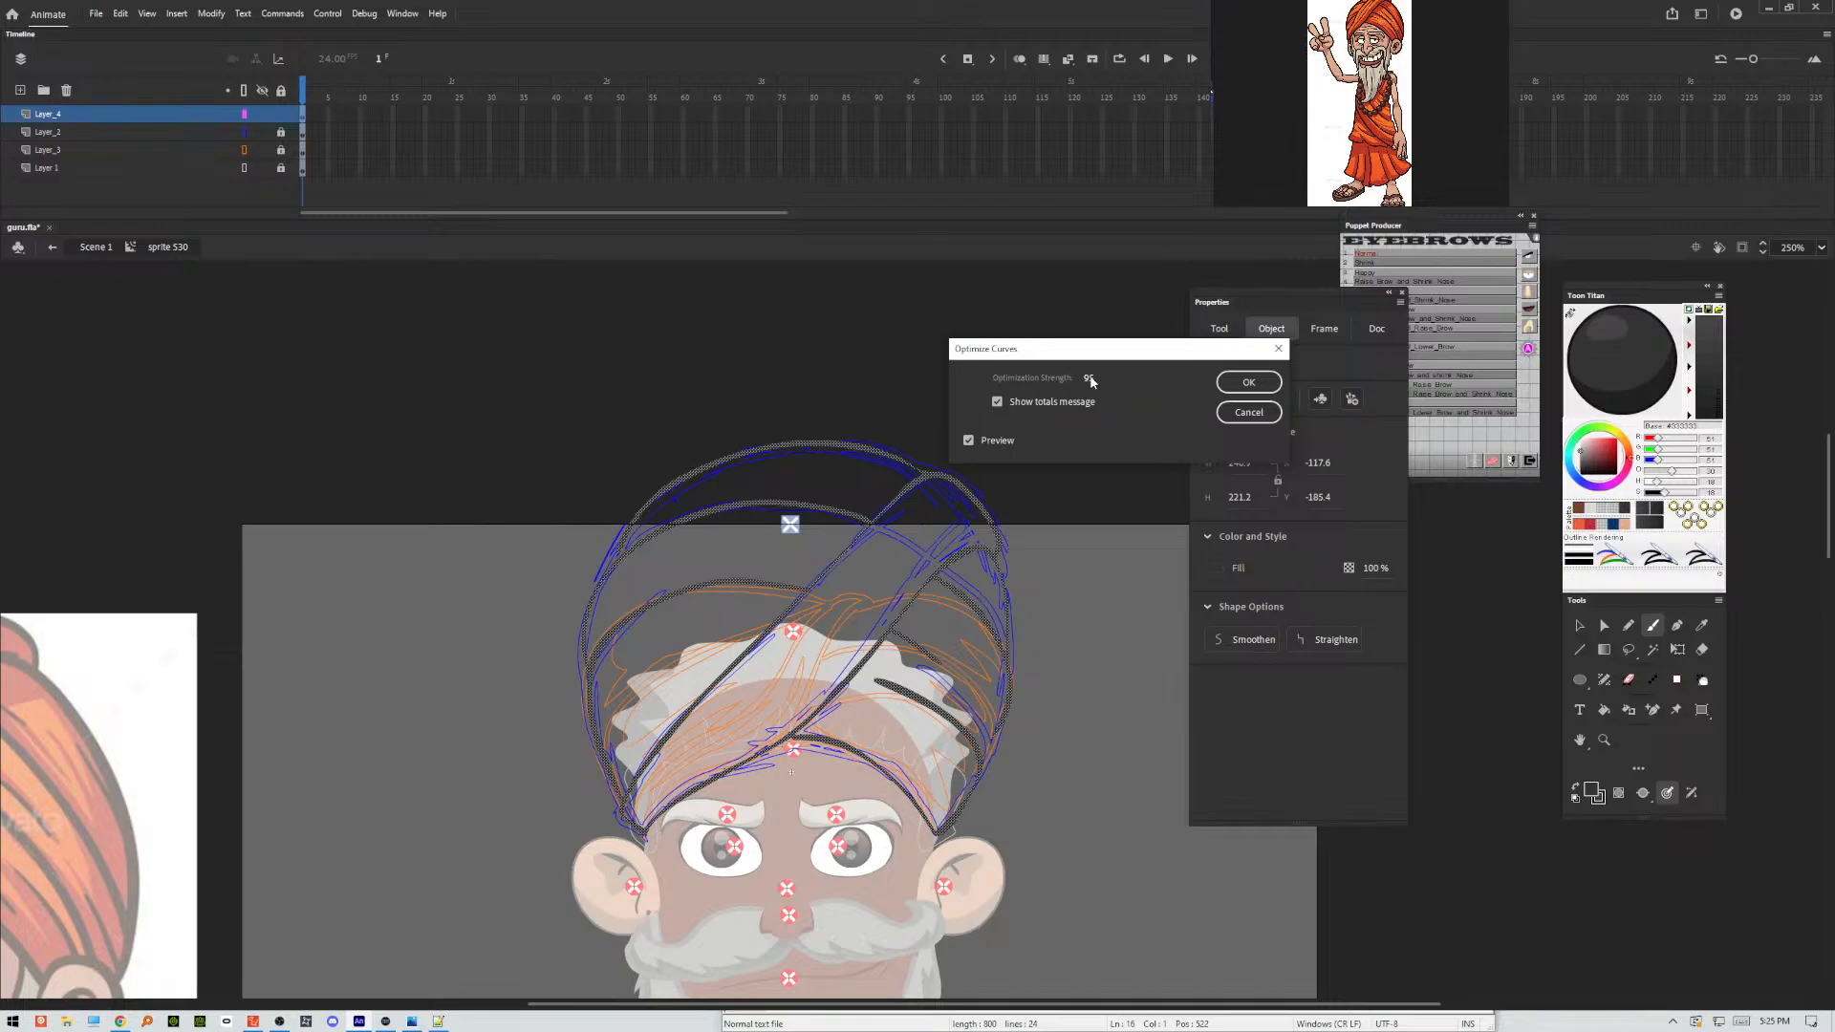
{"action": "left_click_drag", "start_coordinate": [1093, 381], "coordinate": [1083, 382]}
{"action": "left_click", "coordinate": [1248, 382]}
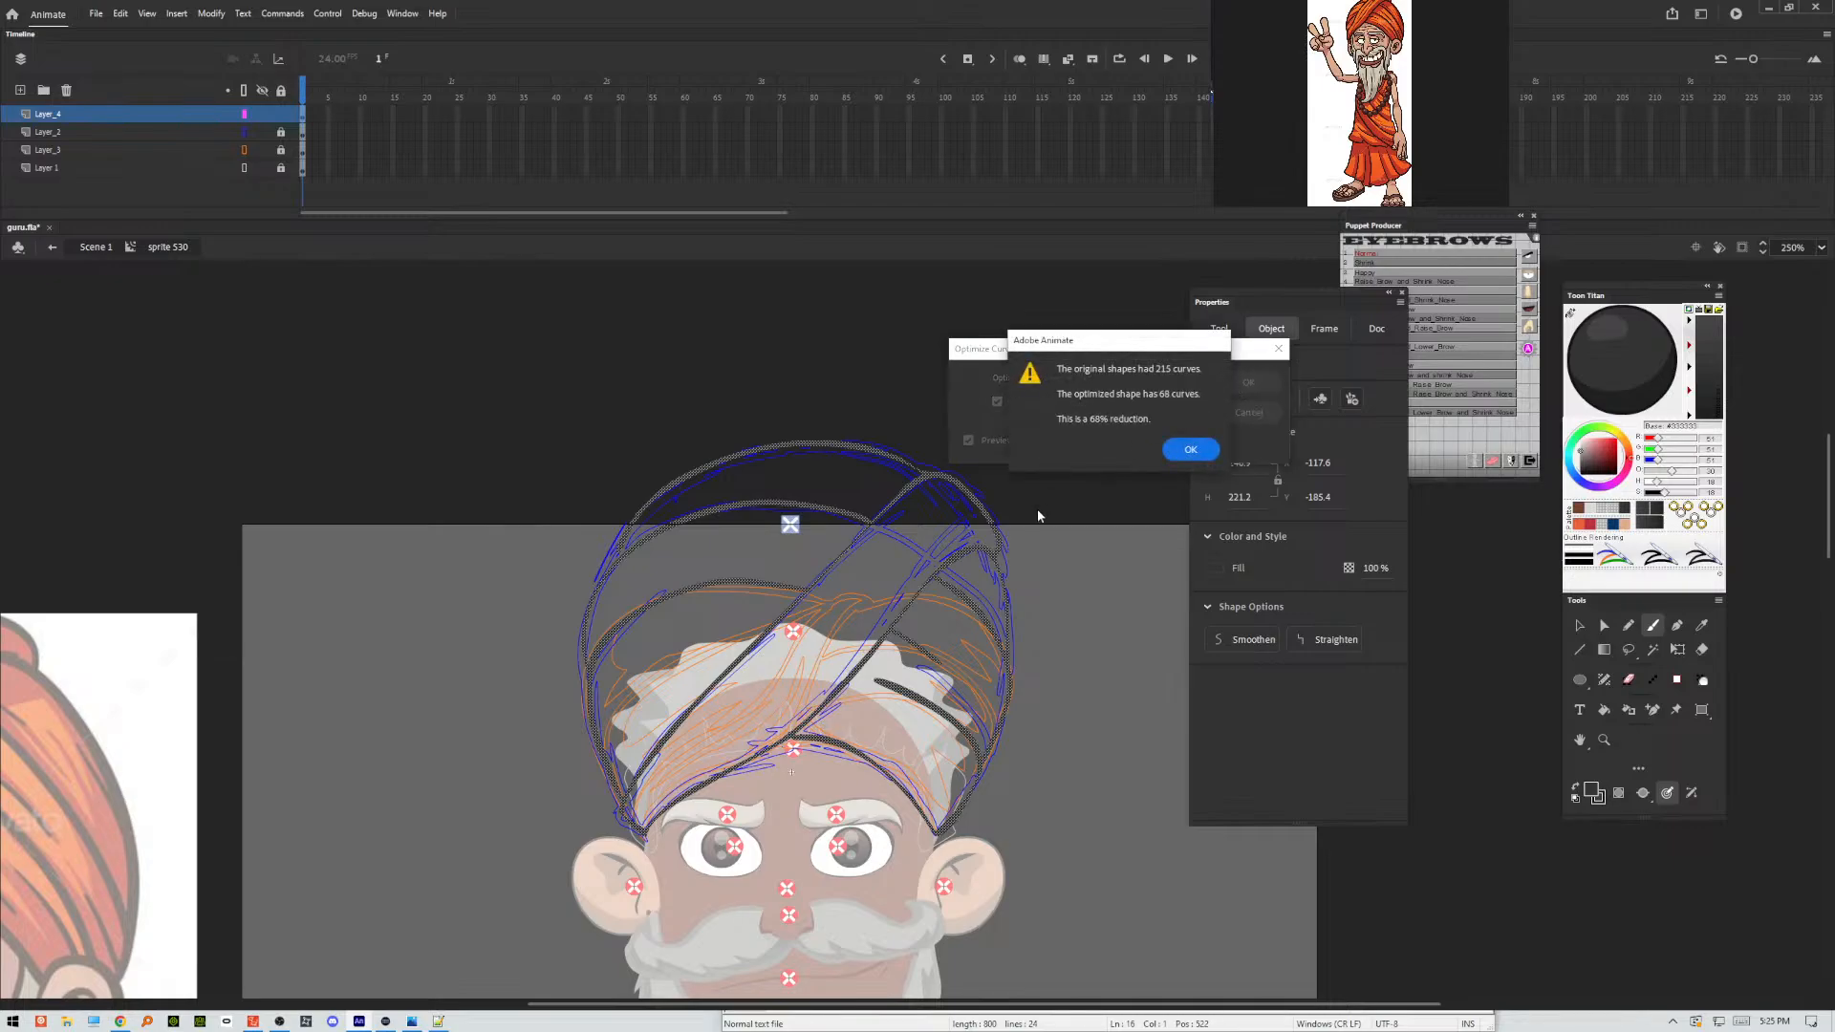
{"action": "left_click", "coordinate": [1192, 449]}
{"action": "key", "text": "v"}
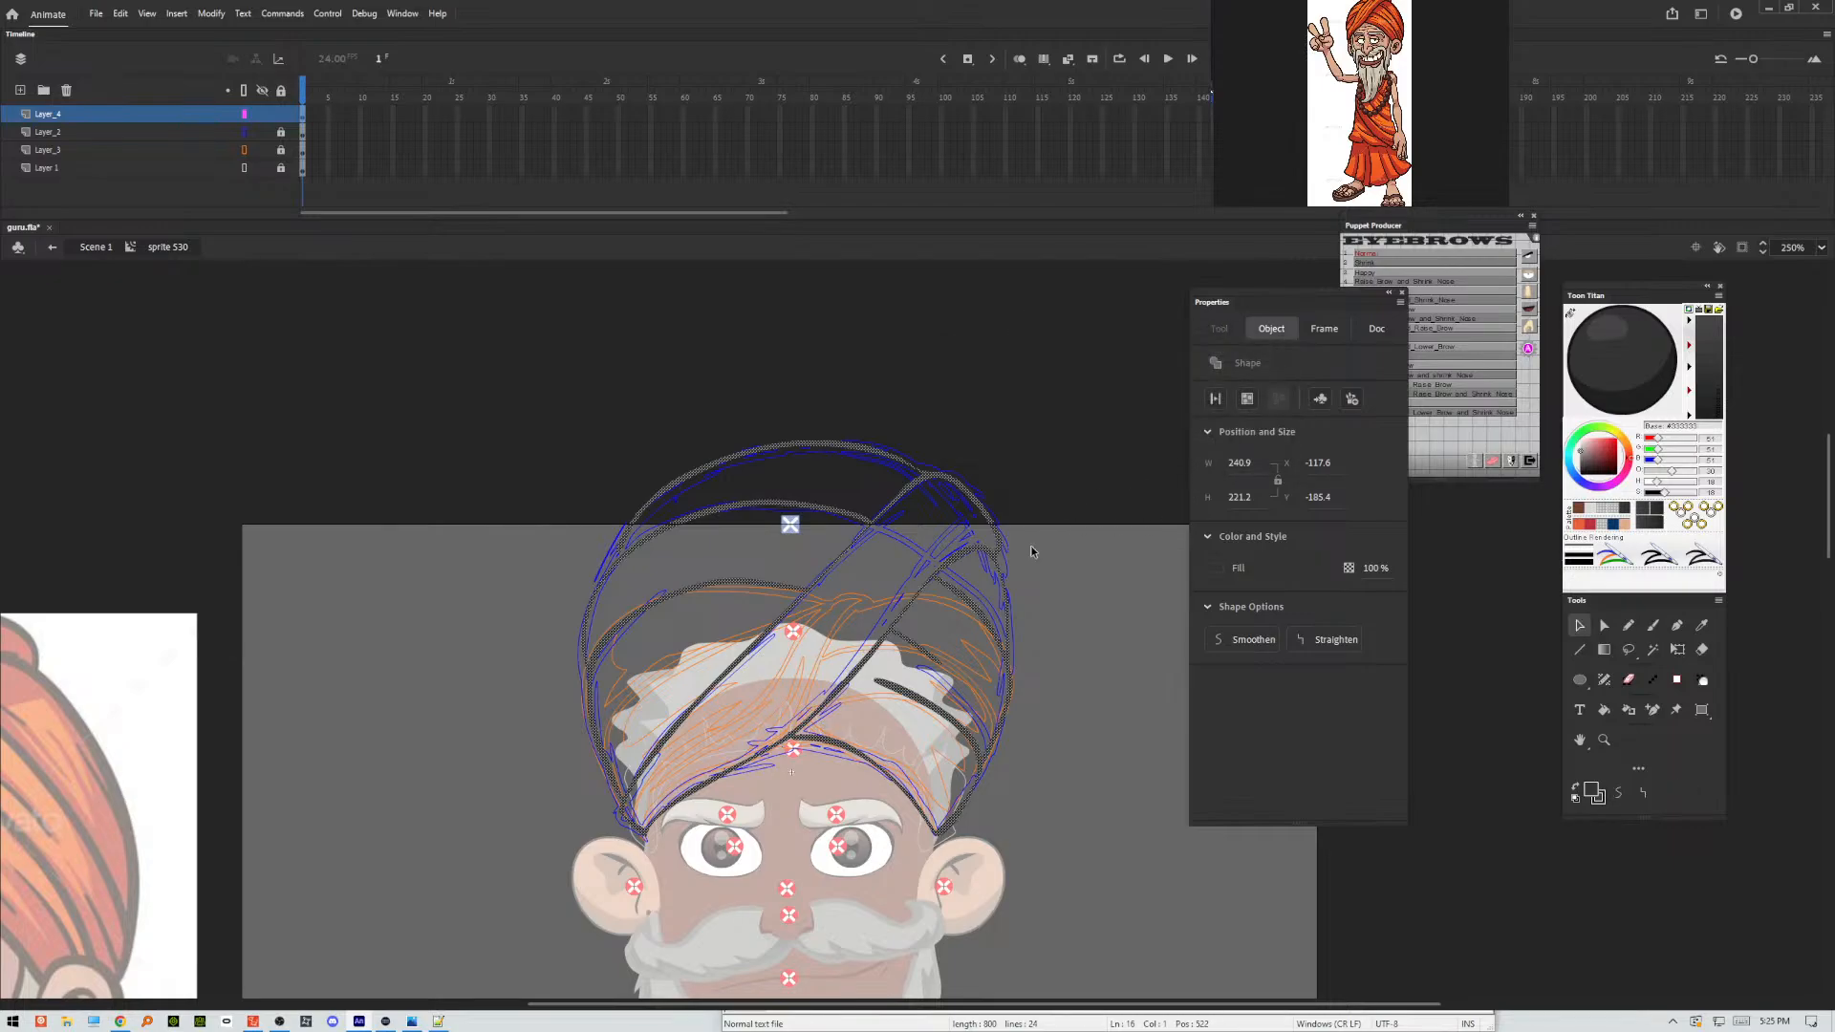
{"action": "left_click", "coordinate": [1063, 600]}
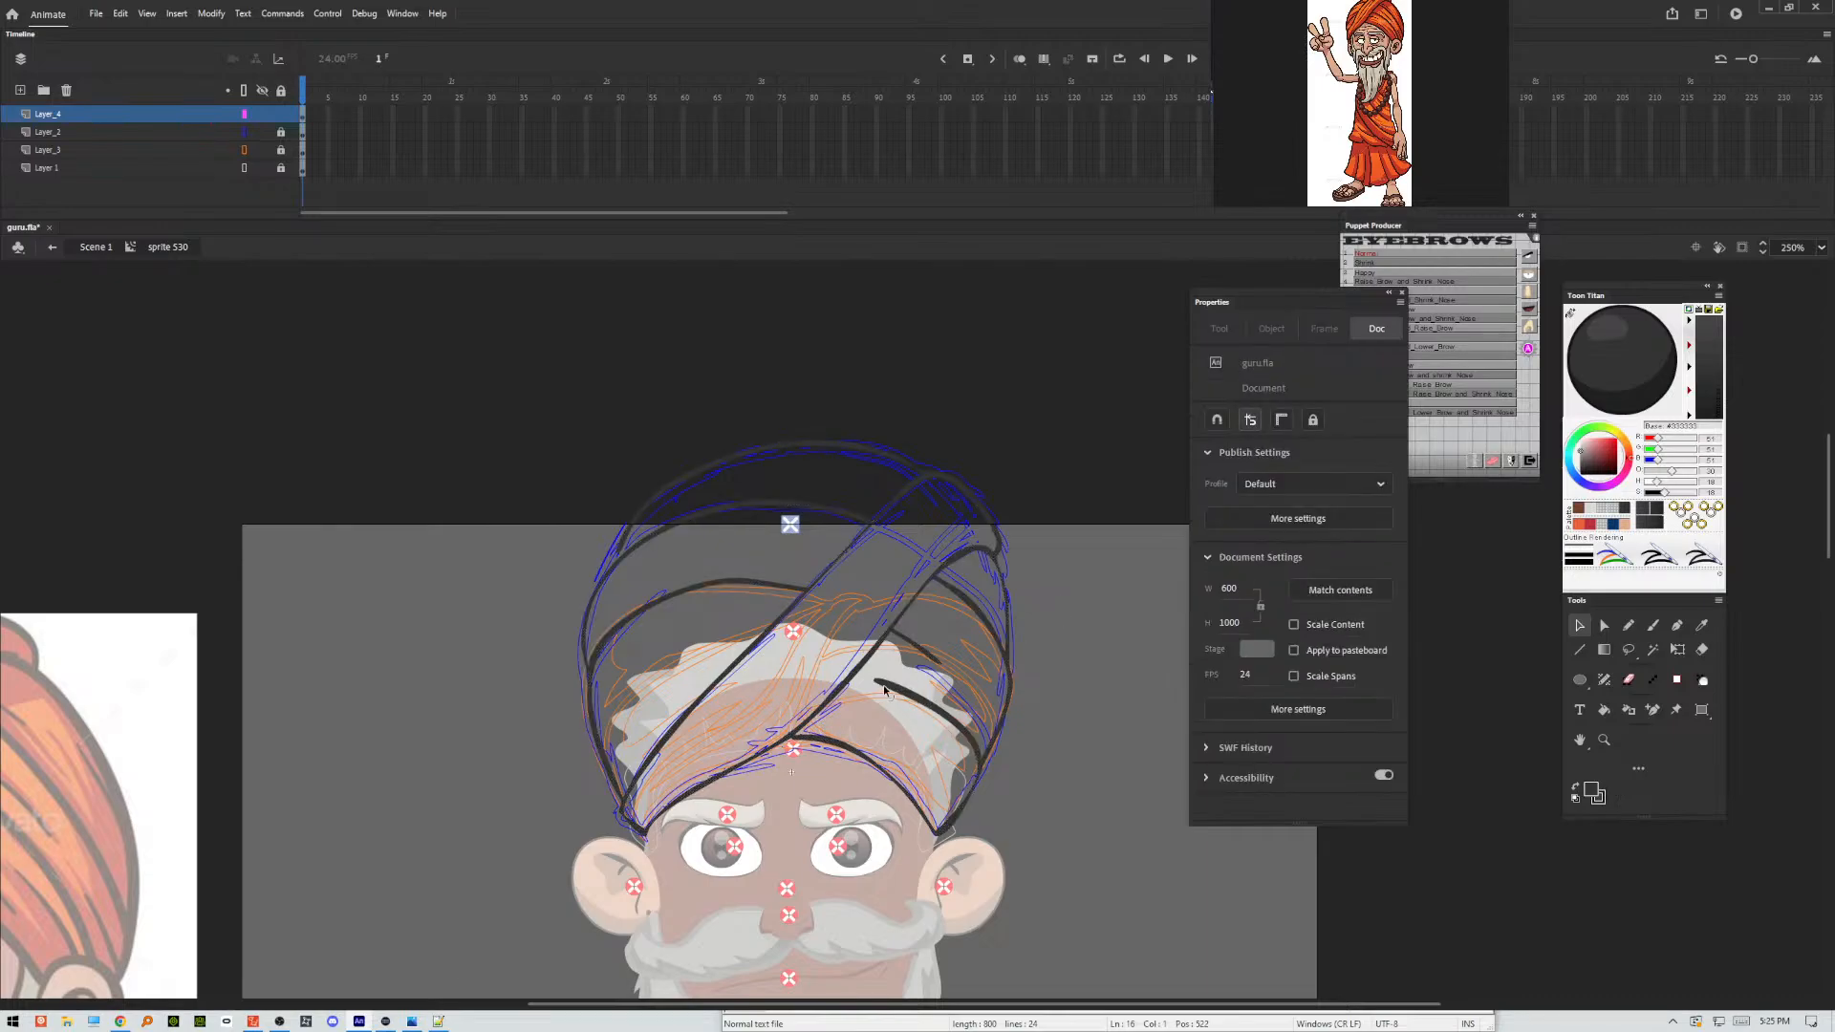
Reshape the loose ends of the short fold lines beside the wrap band so they taper to points.
{"action": "left_click_drag", "start_coordinate": [874, 678], "coordinate": [946, 677]}
{"action": "key", "text": "ctrl+z"}
{"action": "key", "text": "ctrl+z"}
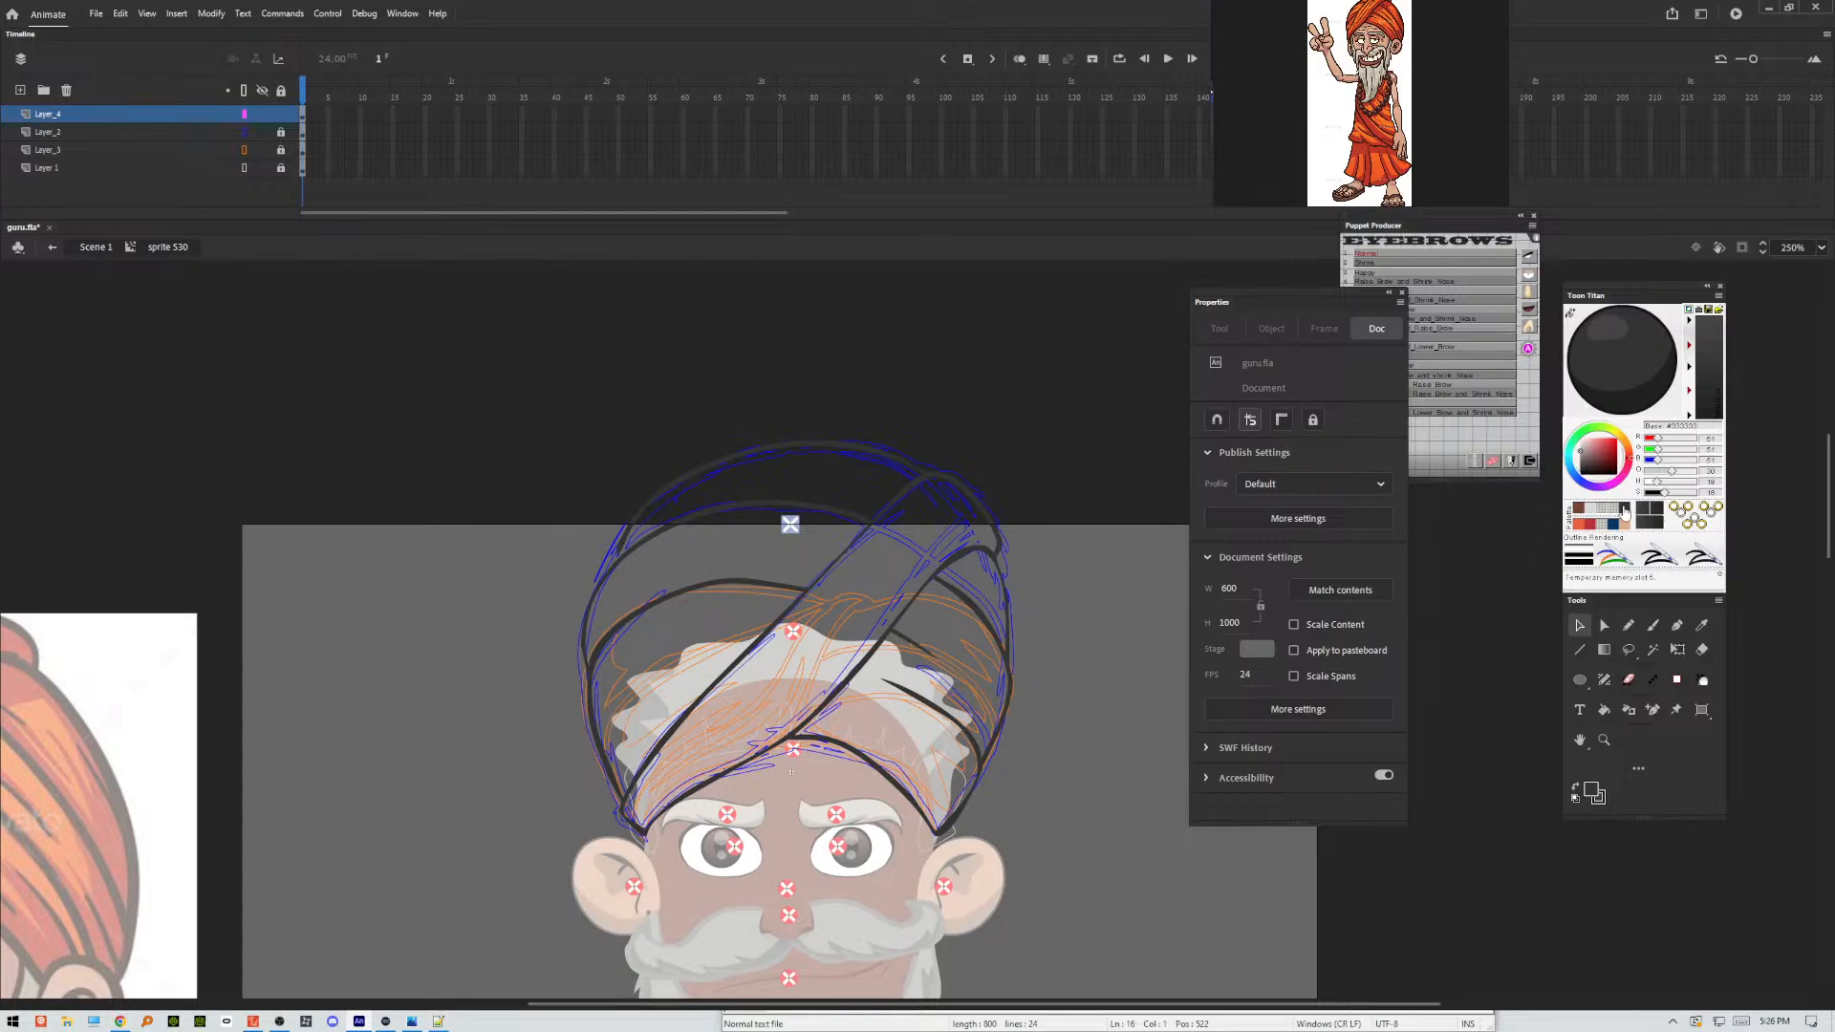
Fill every turban section with orange: the wrap band, the folds on both sides and the top of the dome.
{"action": "left_click", "coordinate": [1583, 525]}
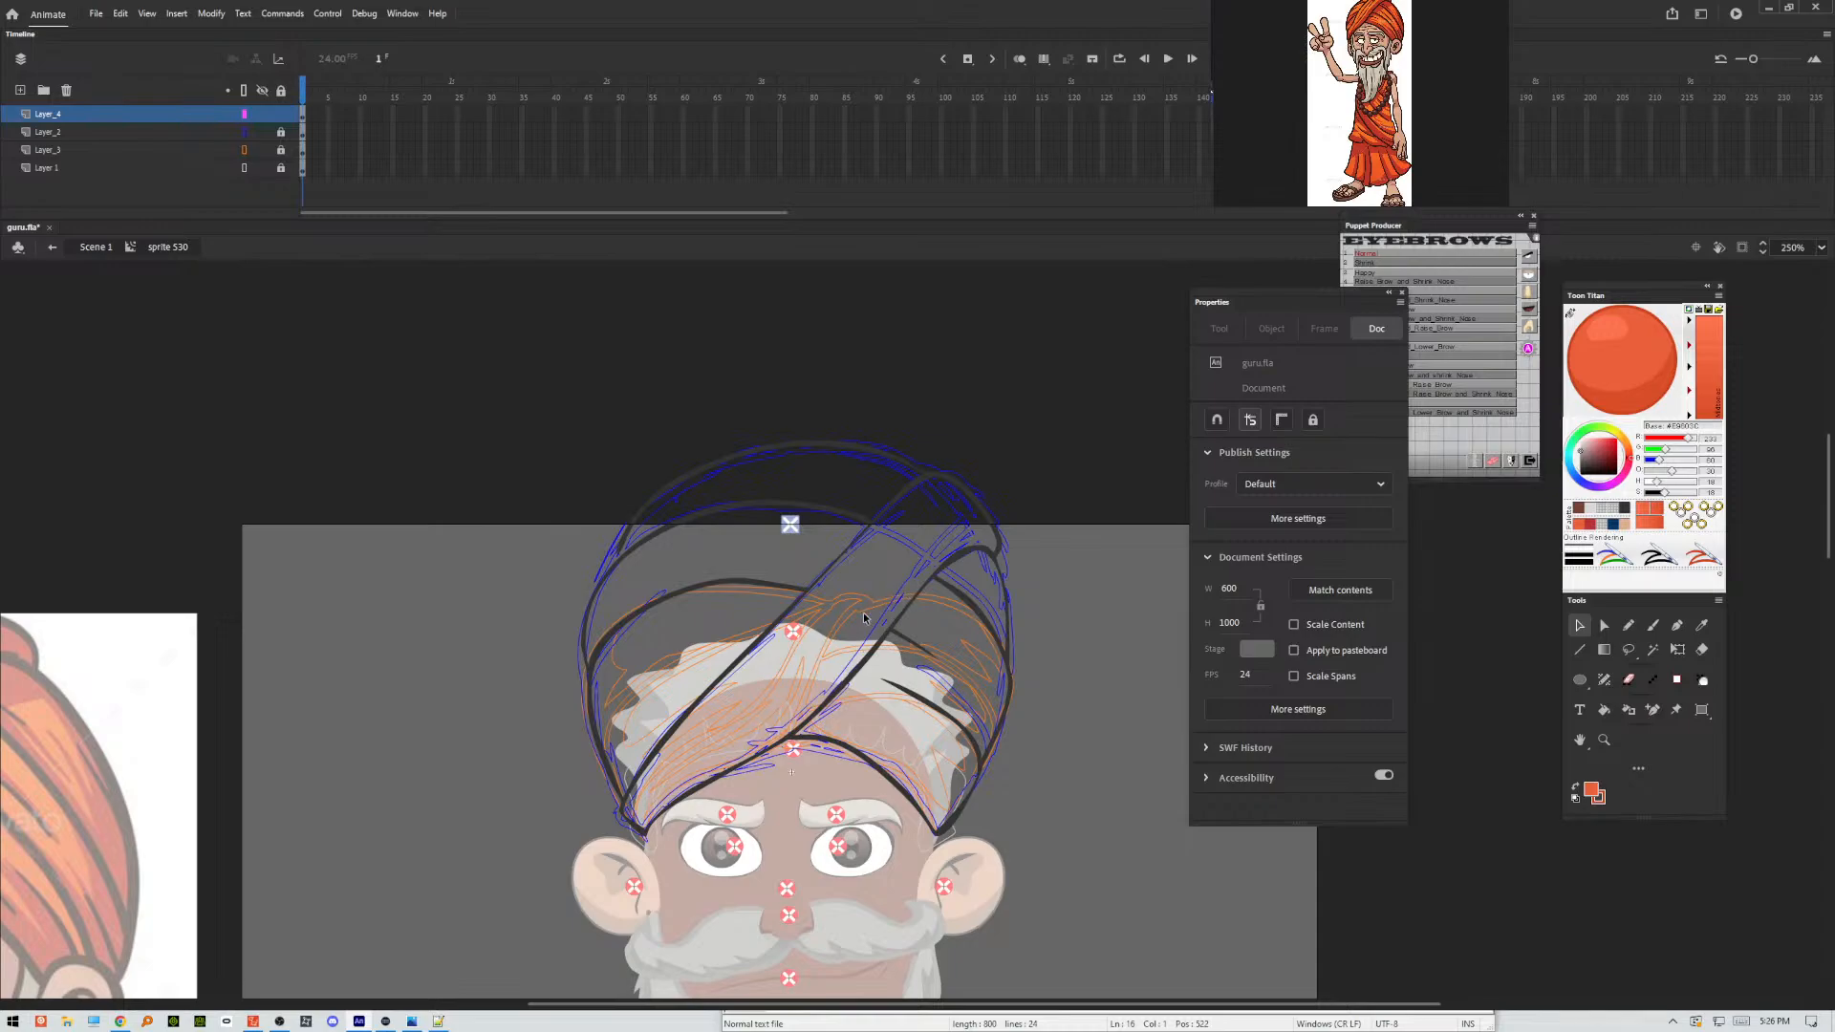
{"action": "key", "text": "k"}
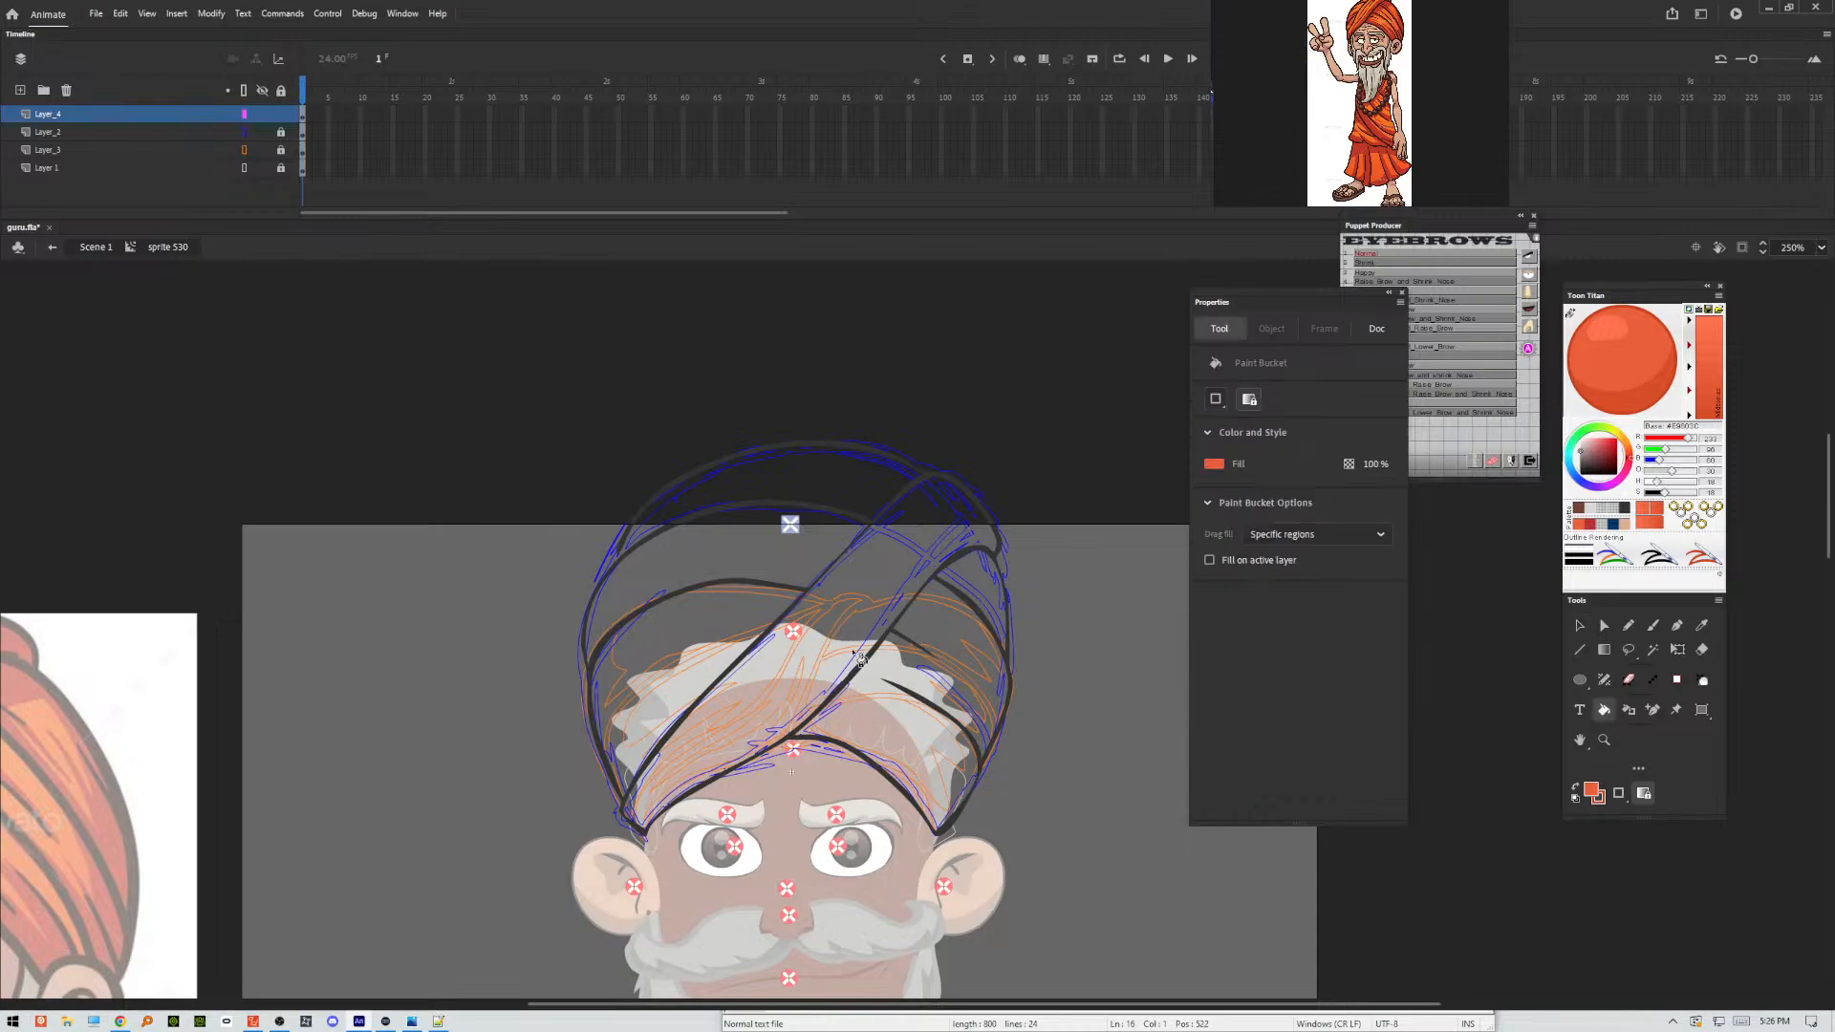
{"action": "left_click", "coordinate": [862, 657]}
{"action": "left_click", "coordinate": [898, 692]}
{"action": "left_click", "coordinate": [752, 623]}
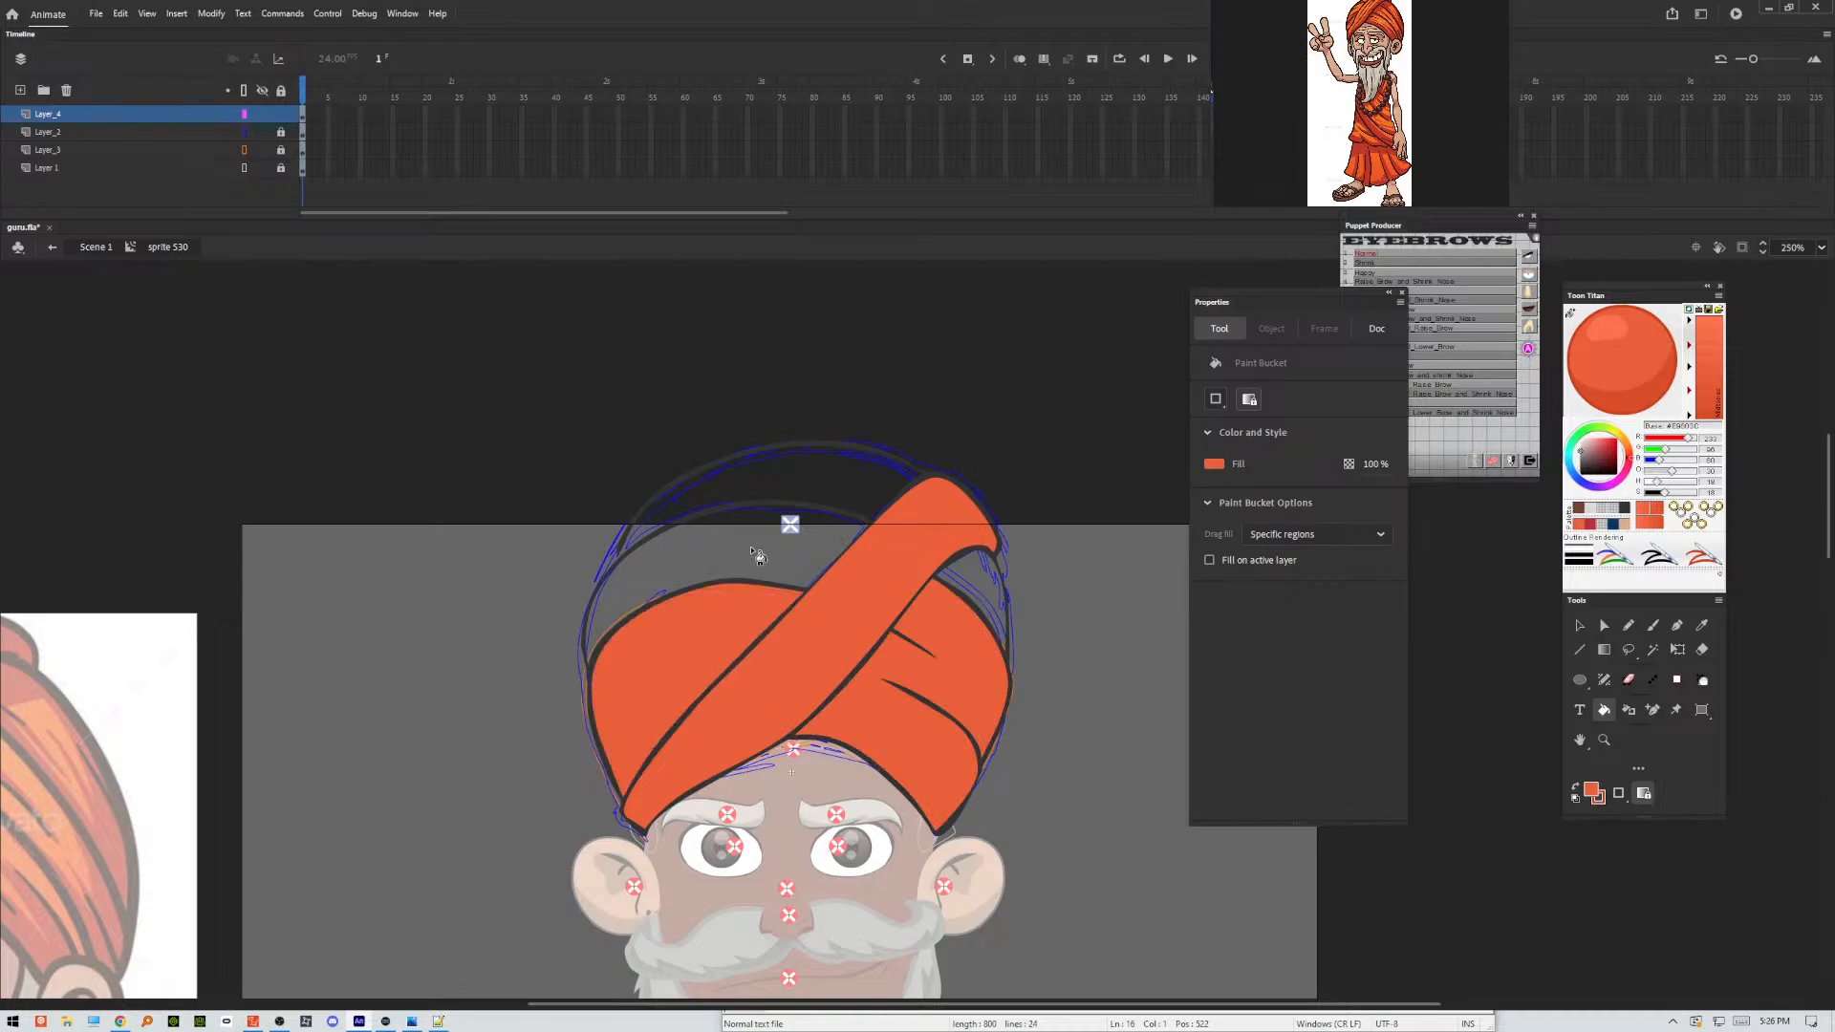
{"action": "left_click", "coordinate": [758, 557]}
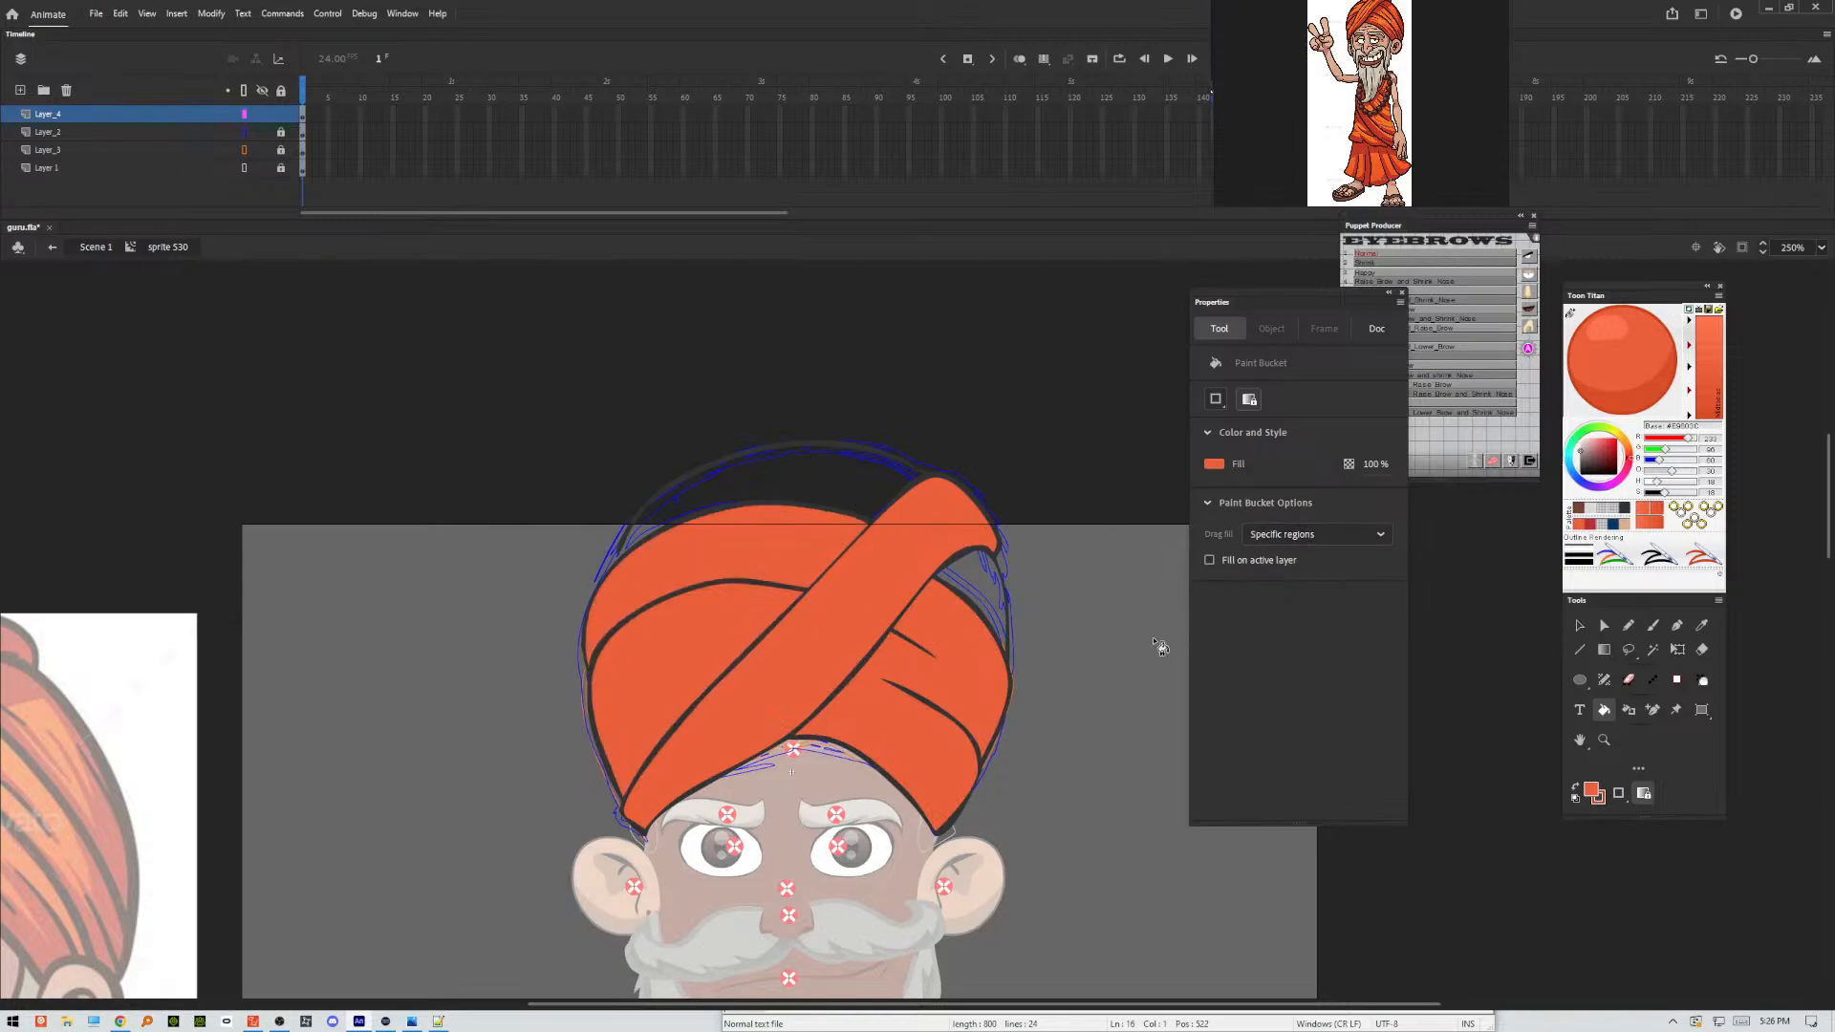
{"action": "left_click", "coordinate": [980, 583]}
{"action": "left_click", "coordinate": [1578, 626]}
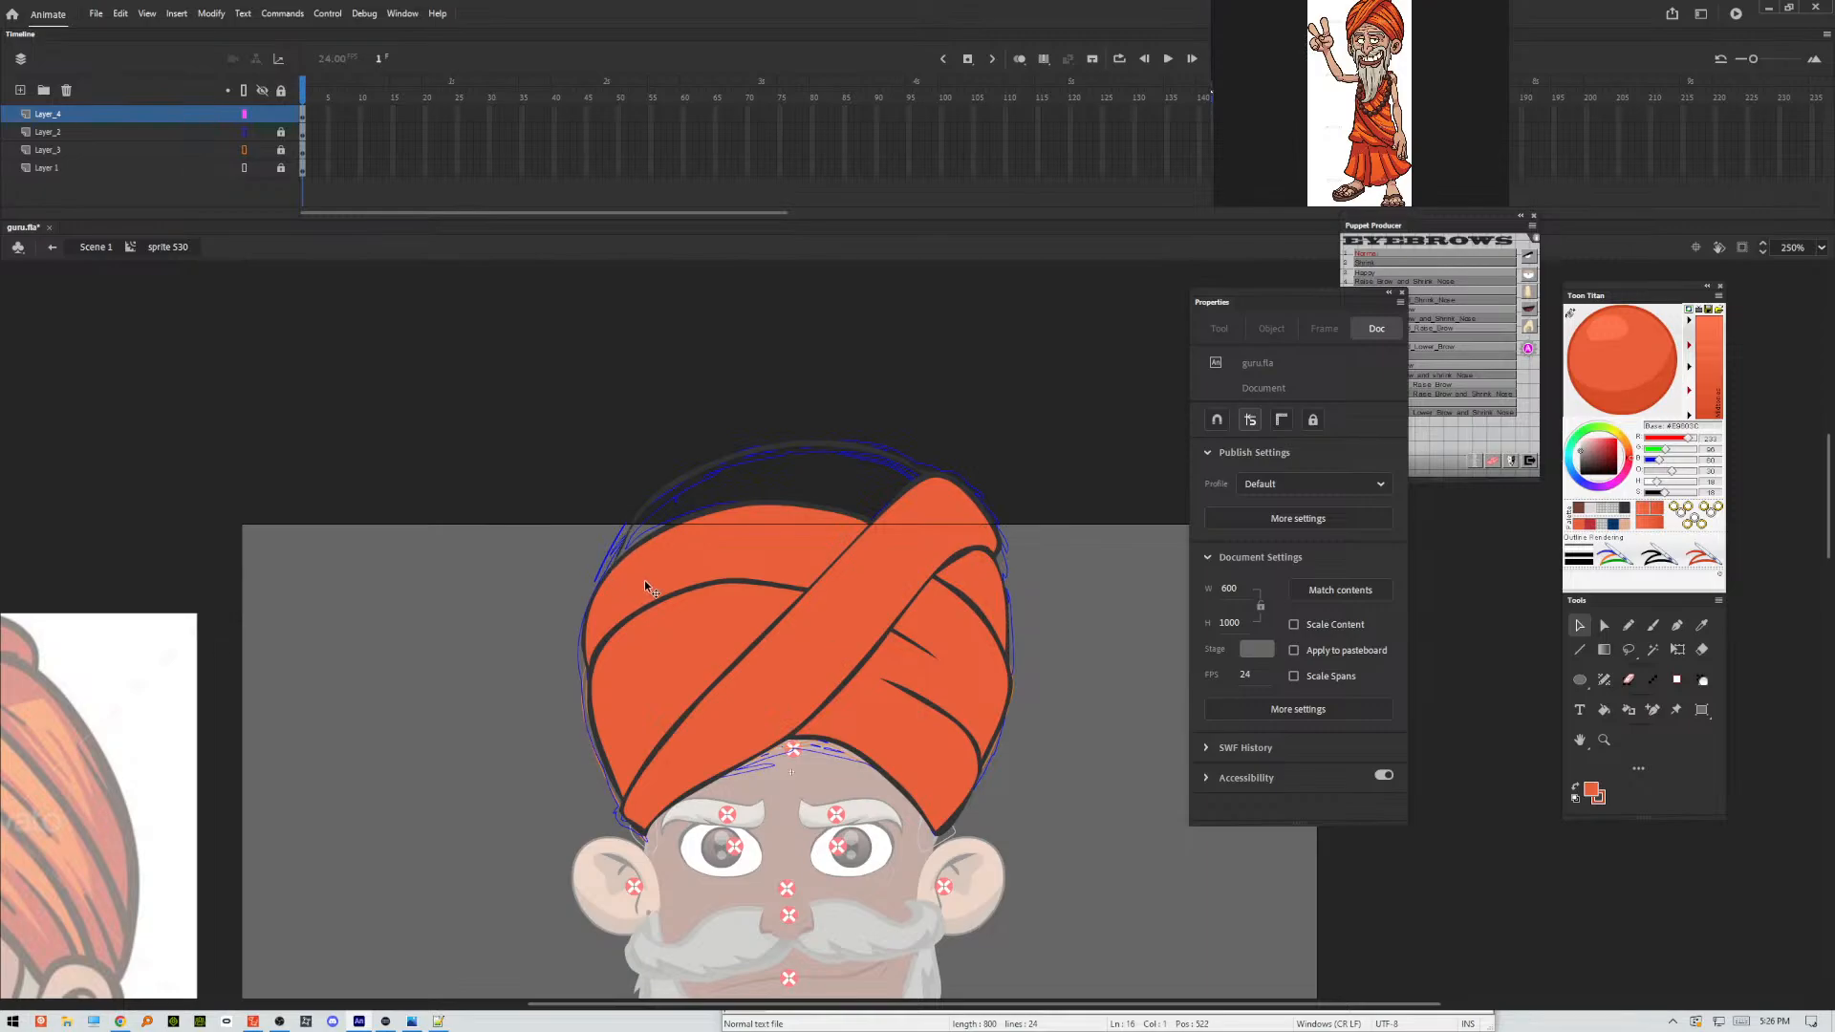
{"action": "key", "text": "k"}
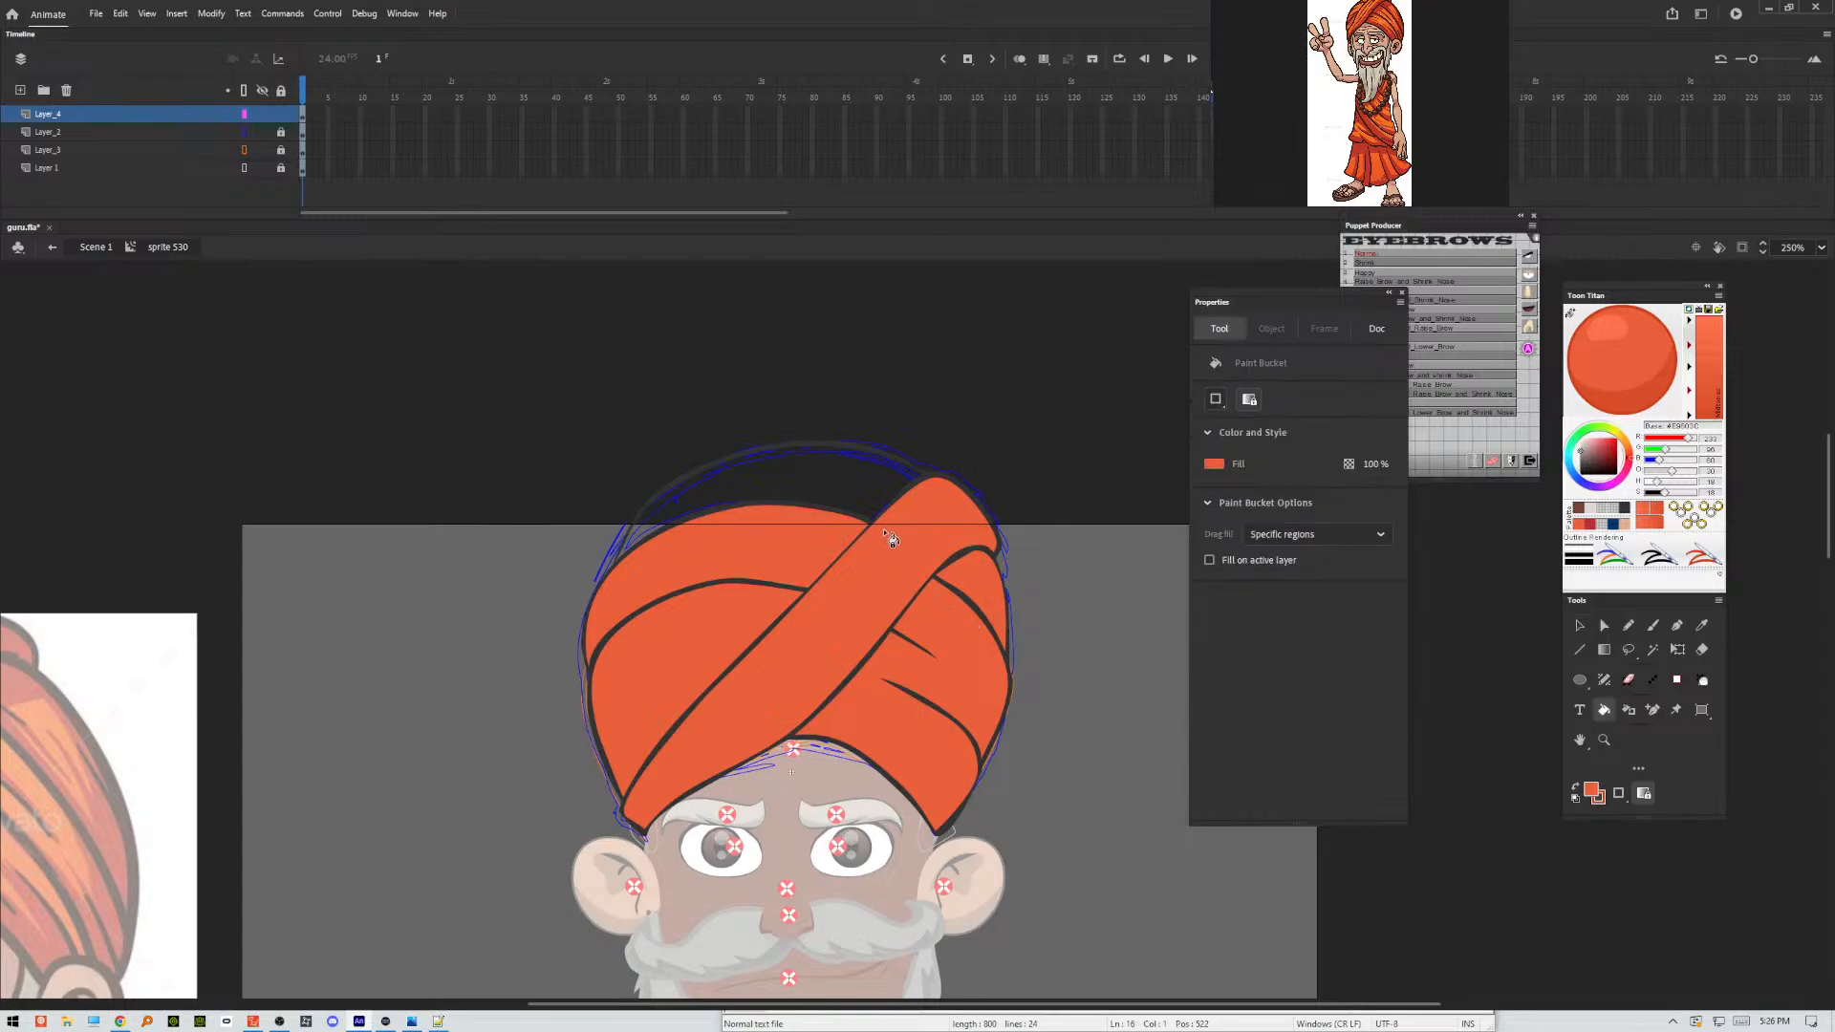
{"action": "left_click", "coordinate": [873, 506]}
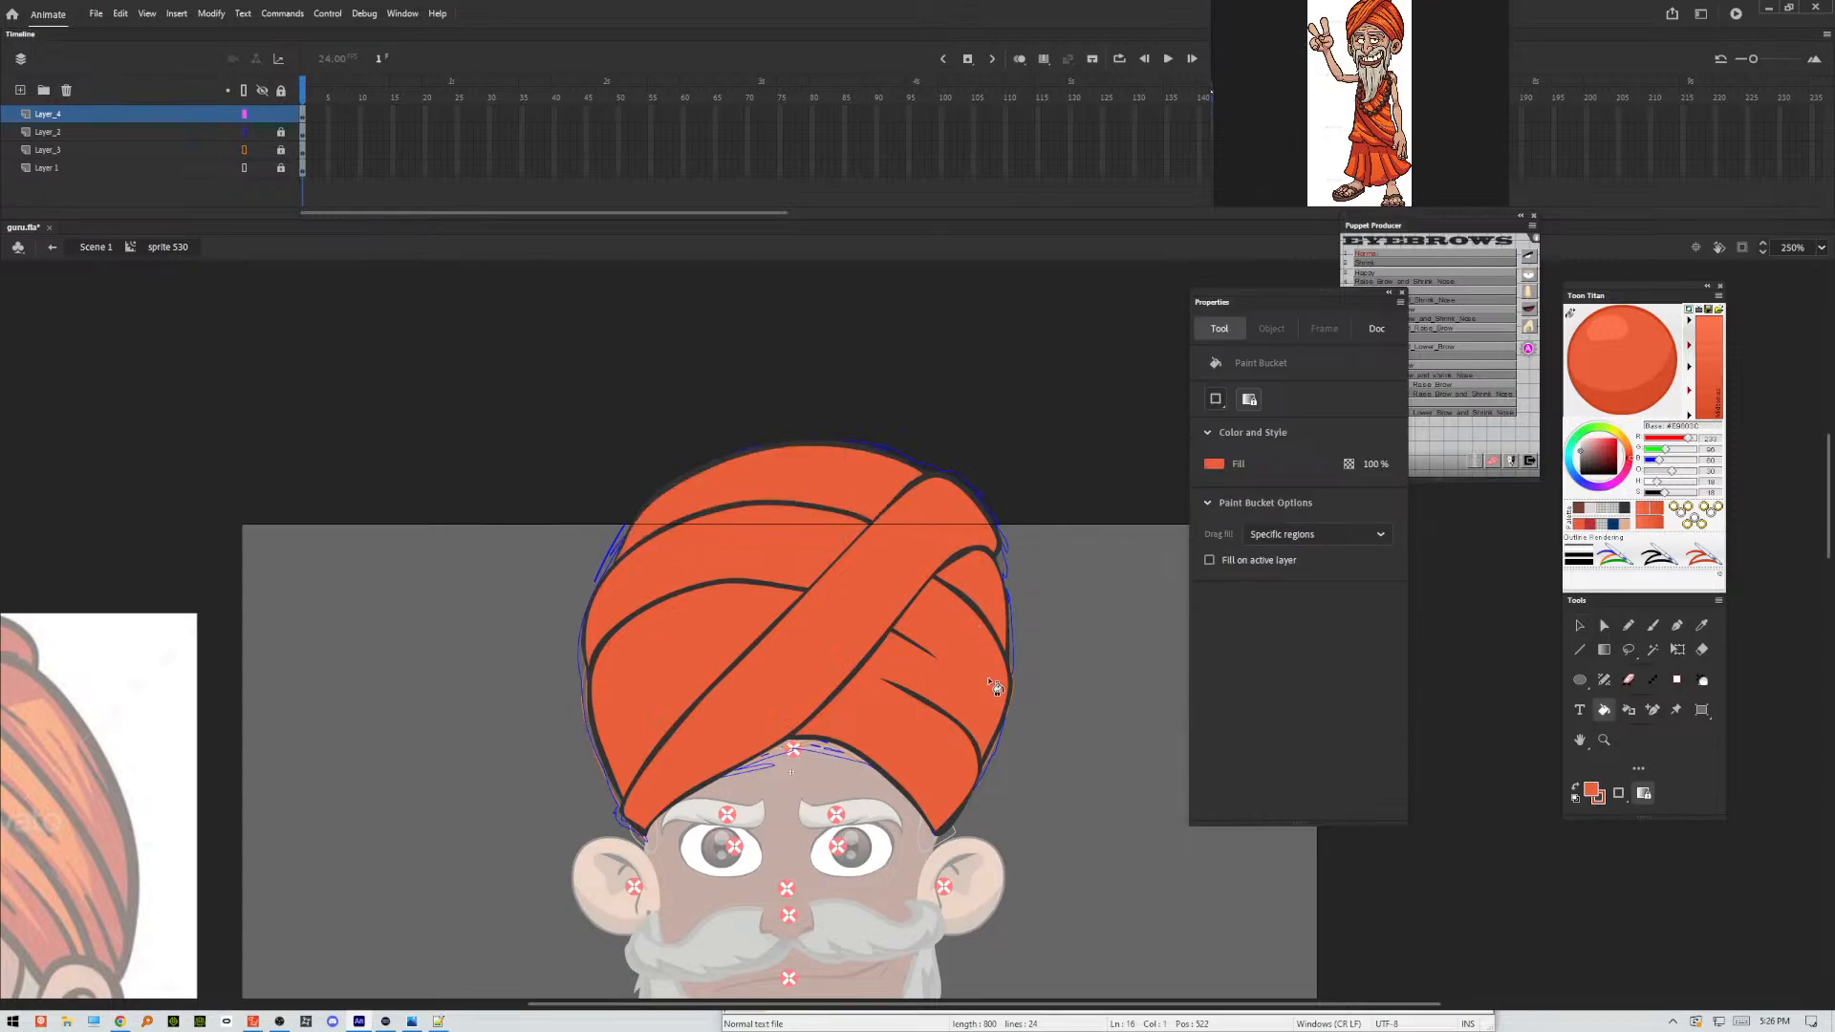
Trace shadow outlines over the turban folds with the Pencil in dark red, closing them outside the turban around its side and across the forehead.
{"action": "left_click", "coordinate": [1627, 626]}
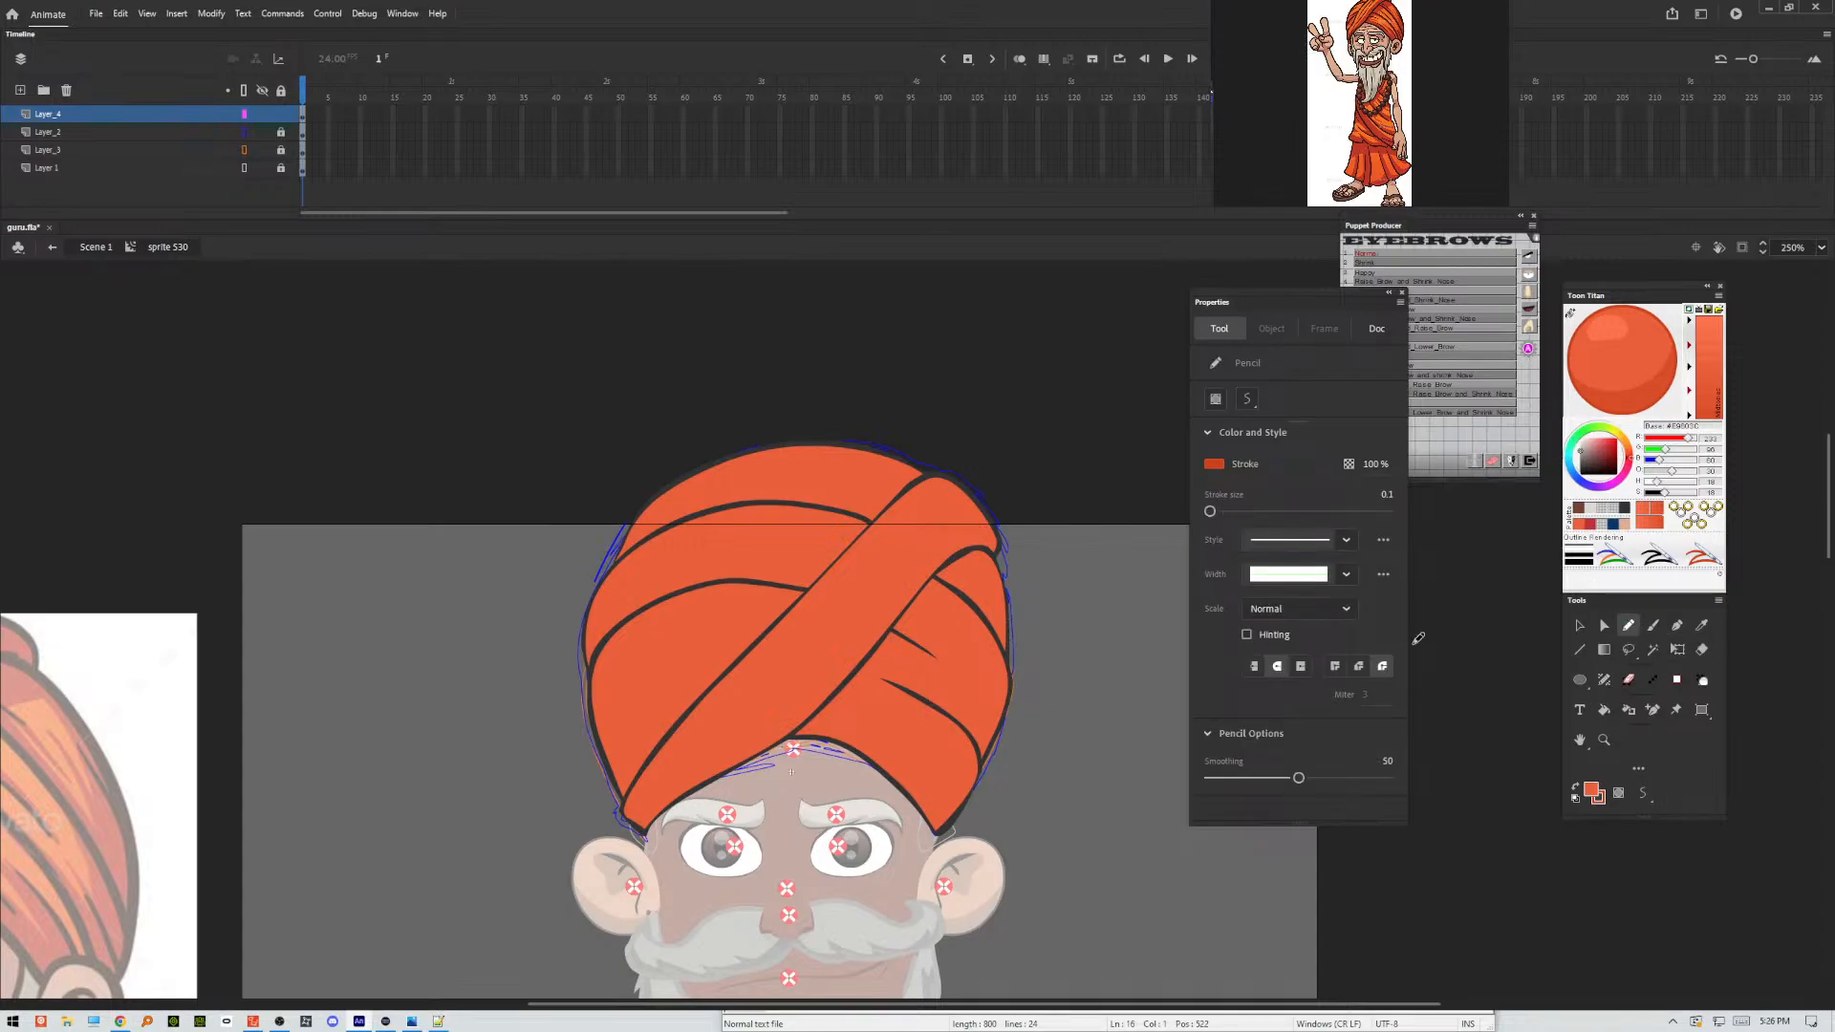
{"action": "left_click", "coordinate": [1589, 524]}
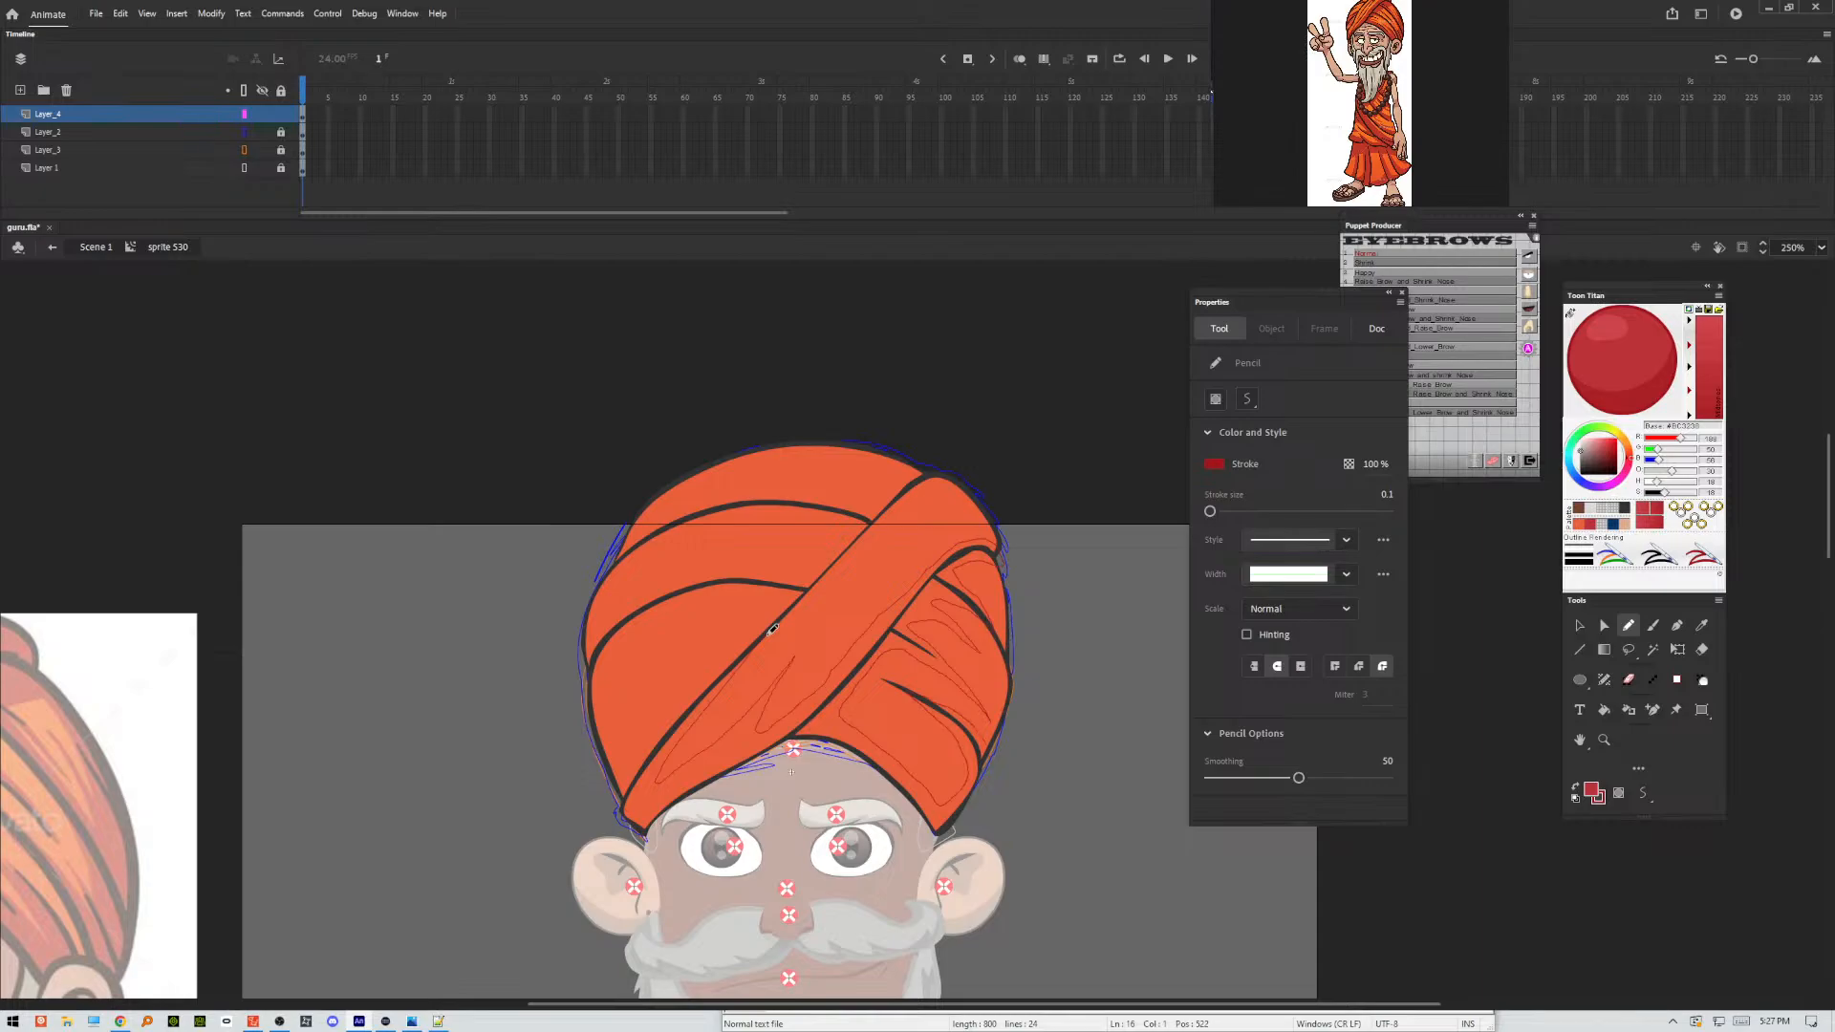
{"action": "mouse_move", "coordinate": [988, 813]}
{"action": "left_mouse_down"}
{"action": "mouse_move", "coordinate": [901, 877]}
{"action": "mouse_move", "coordinate": [647, 847]}
{"action": "left_mouse_up"}
{"action": "left_click_drag", "start_coordinate": [643, 489], "coordinate": [560, 712]}
{"action": "left_click_drag", "start_coordinate": [641, 796], "coordinate": [625, 842]}
Select all the connected red shadow outlines and smooth them.
{"action": "left_click", "coordinate": [1582, 625]}
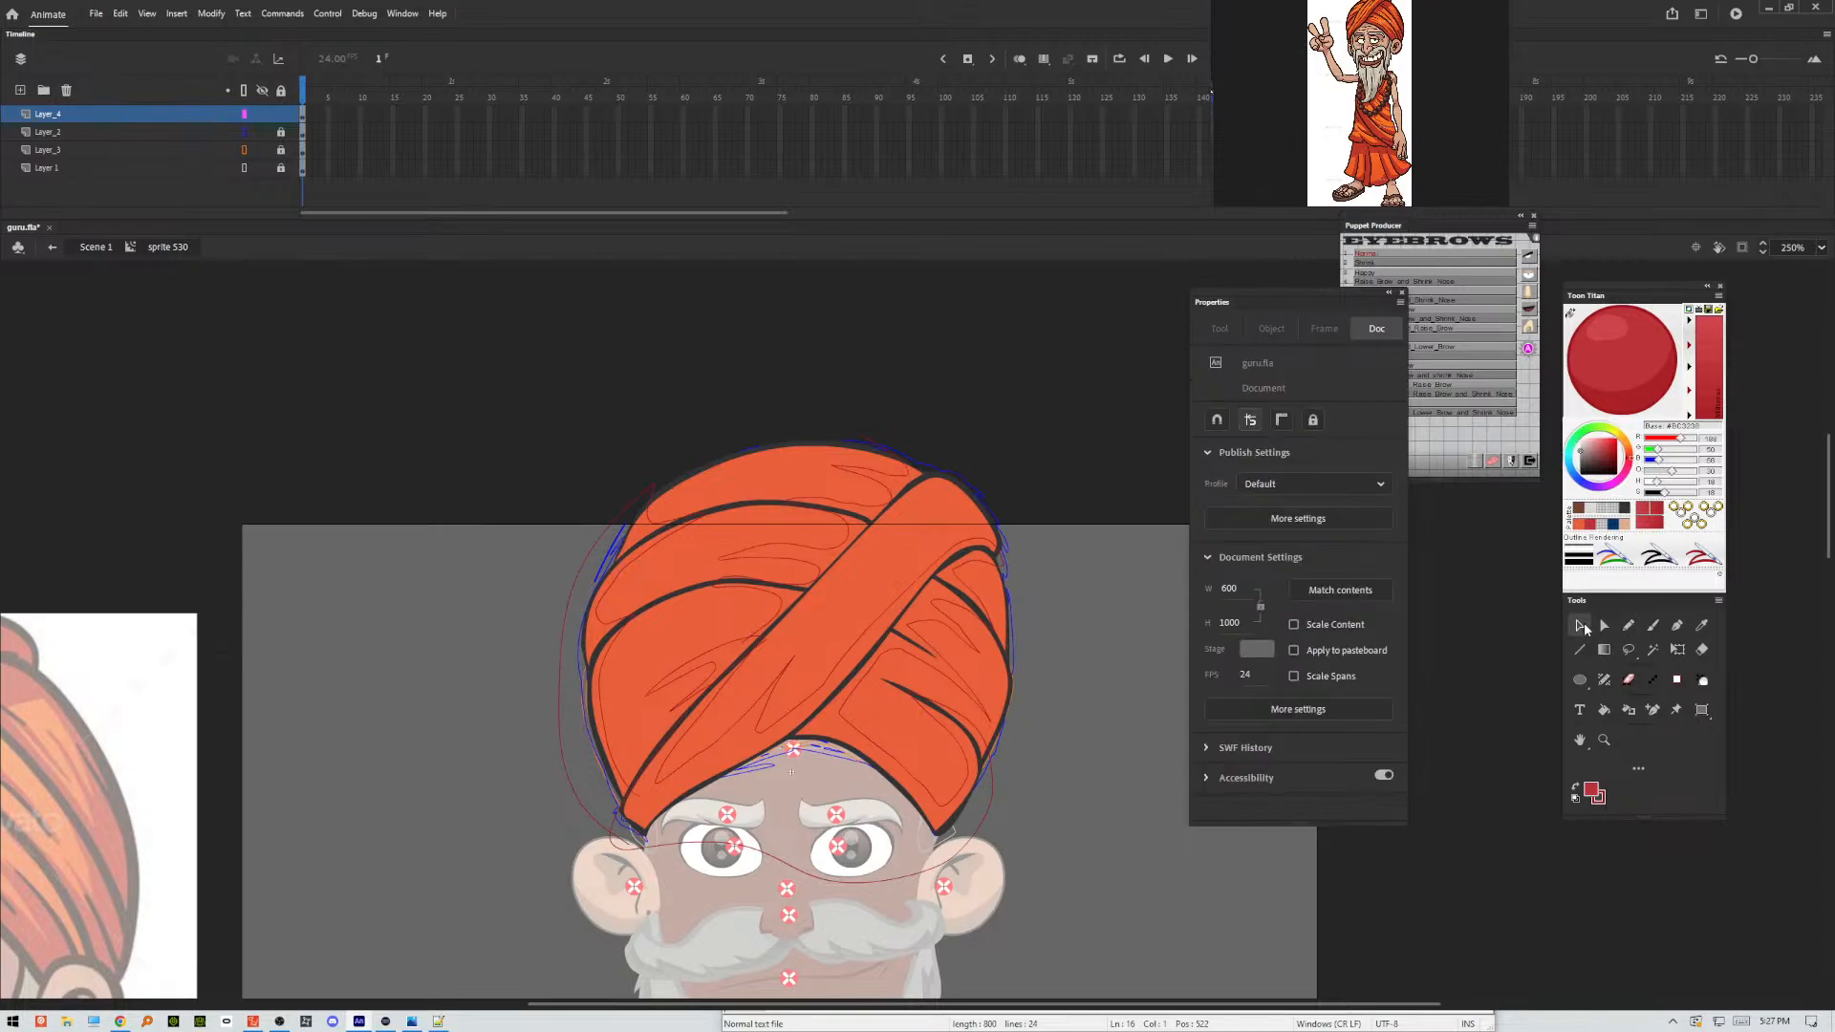
{"action": "left_click", "coordinate": [638, 538]}
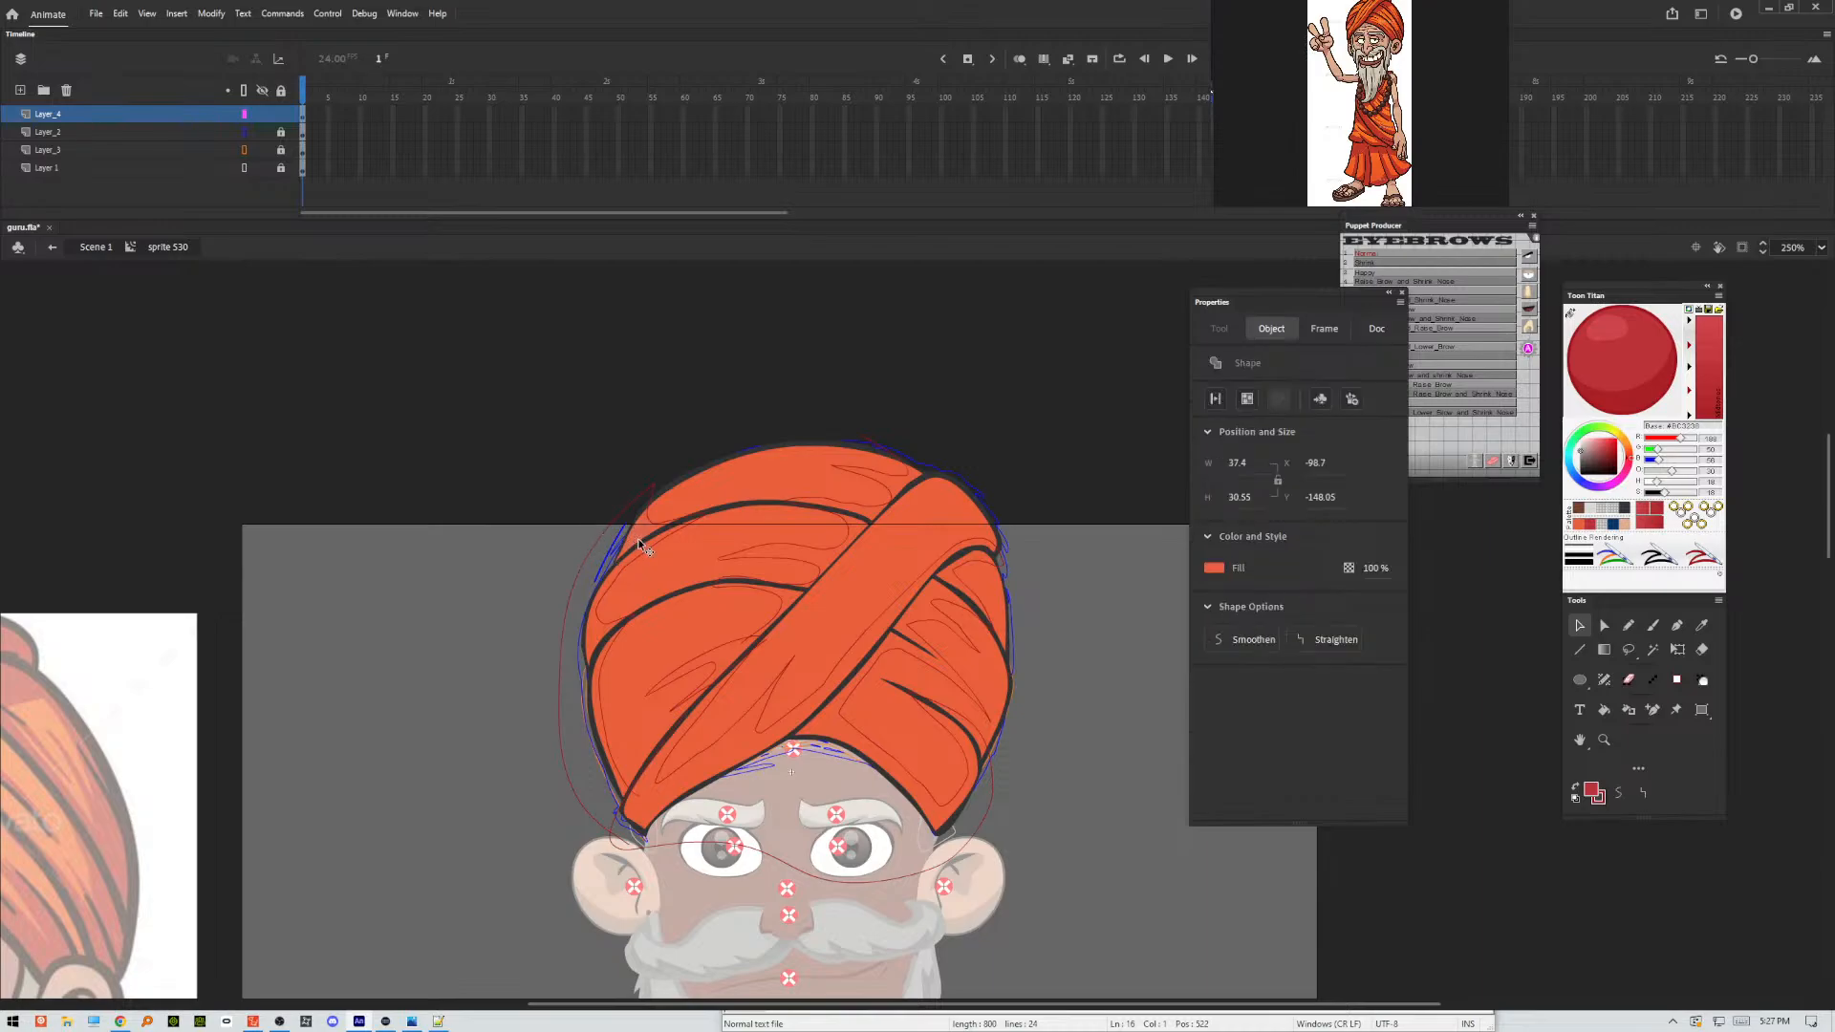
{"action": "left_click", "coordinate": [653, 489]}
{"action": "double_click", "coordinate": [653, 489]}
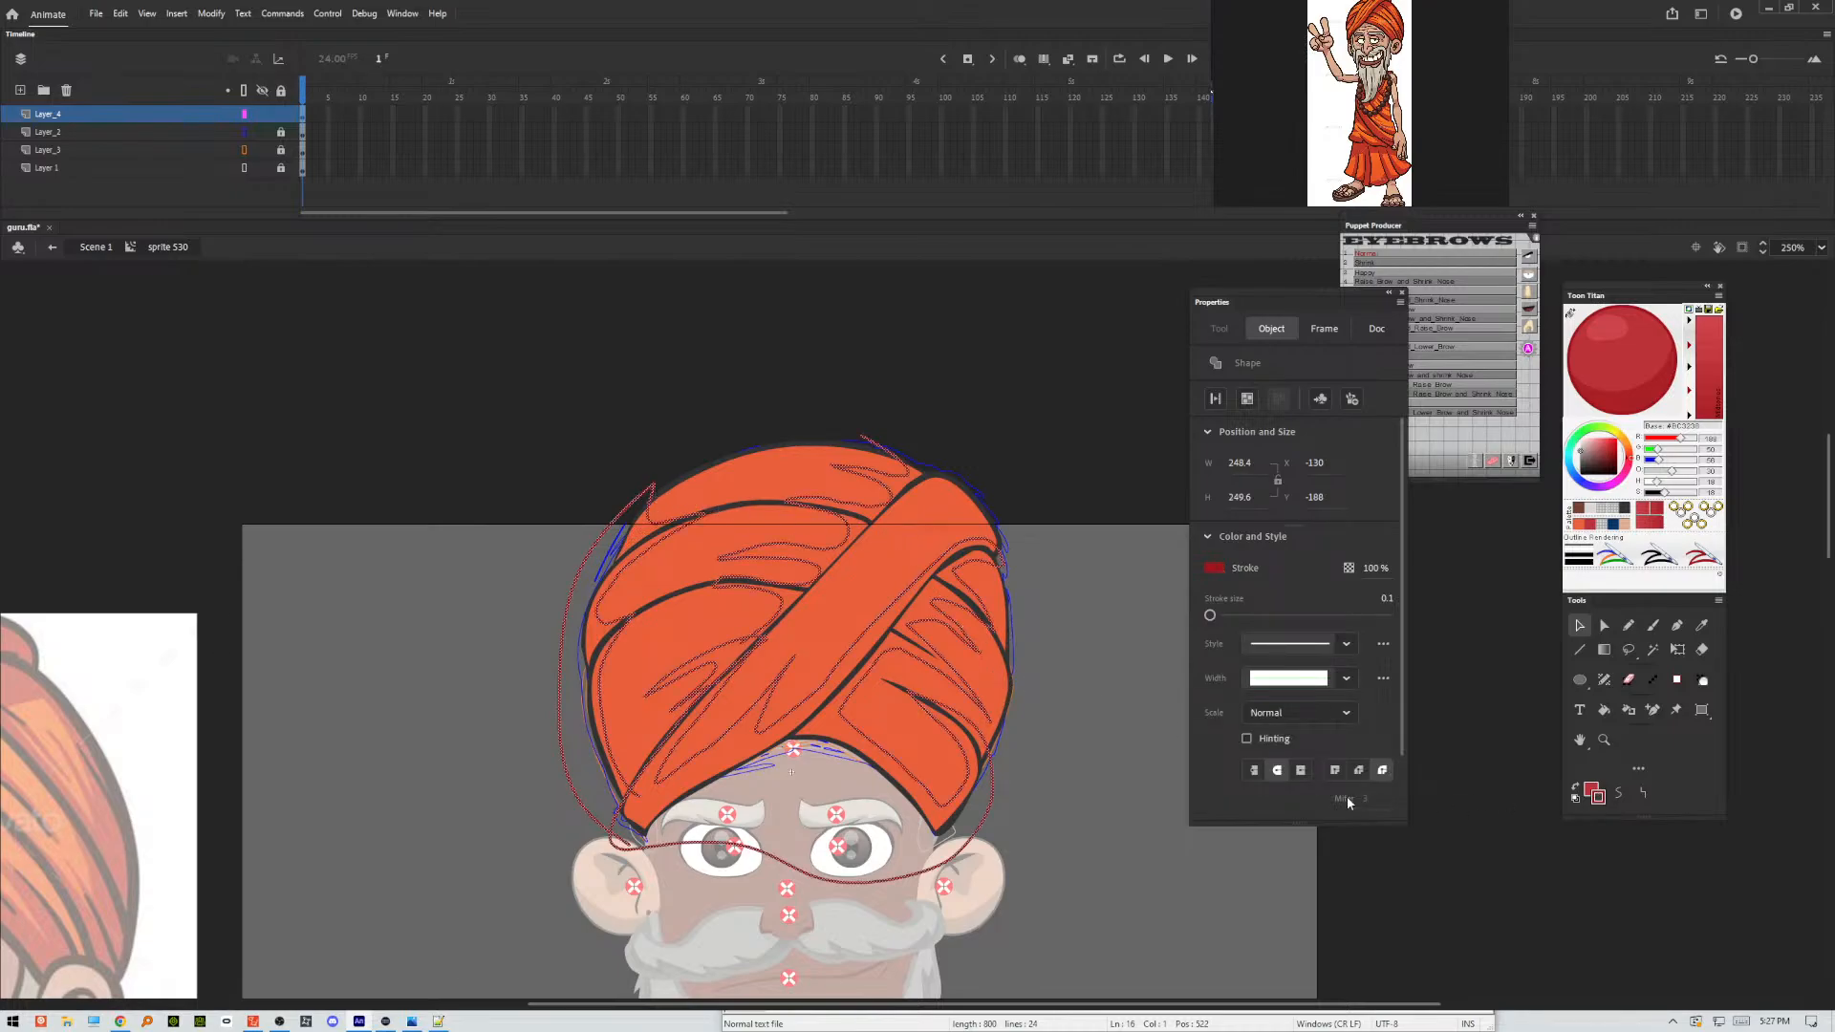
{"action": "left_click", "coordinate": [1620, 792]}
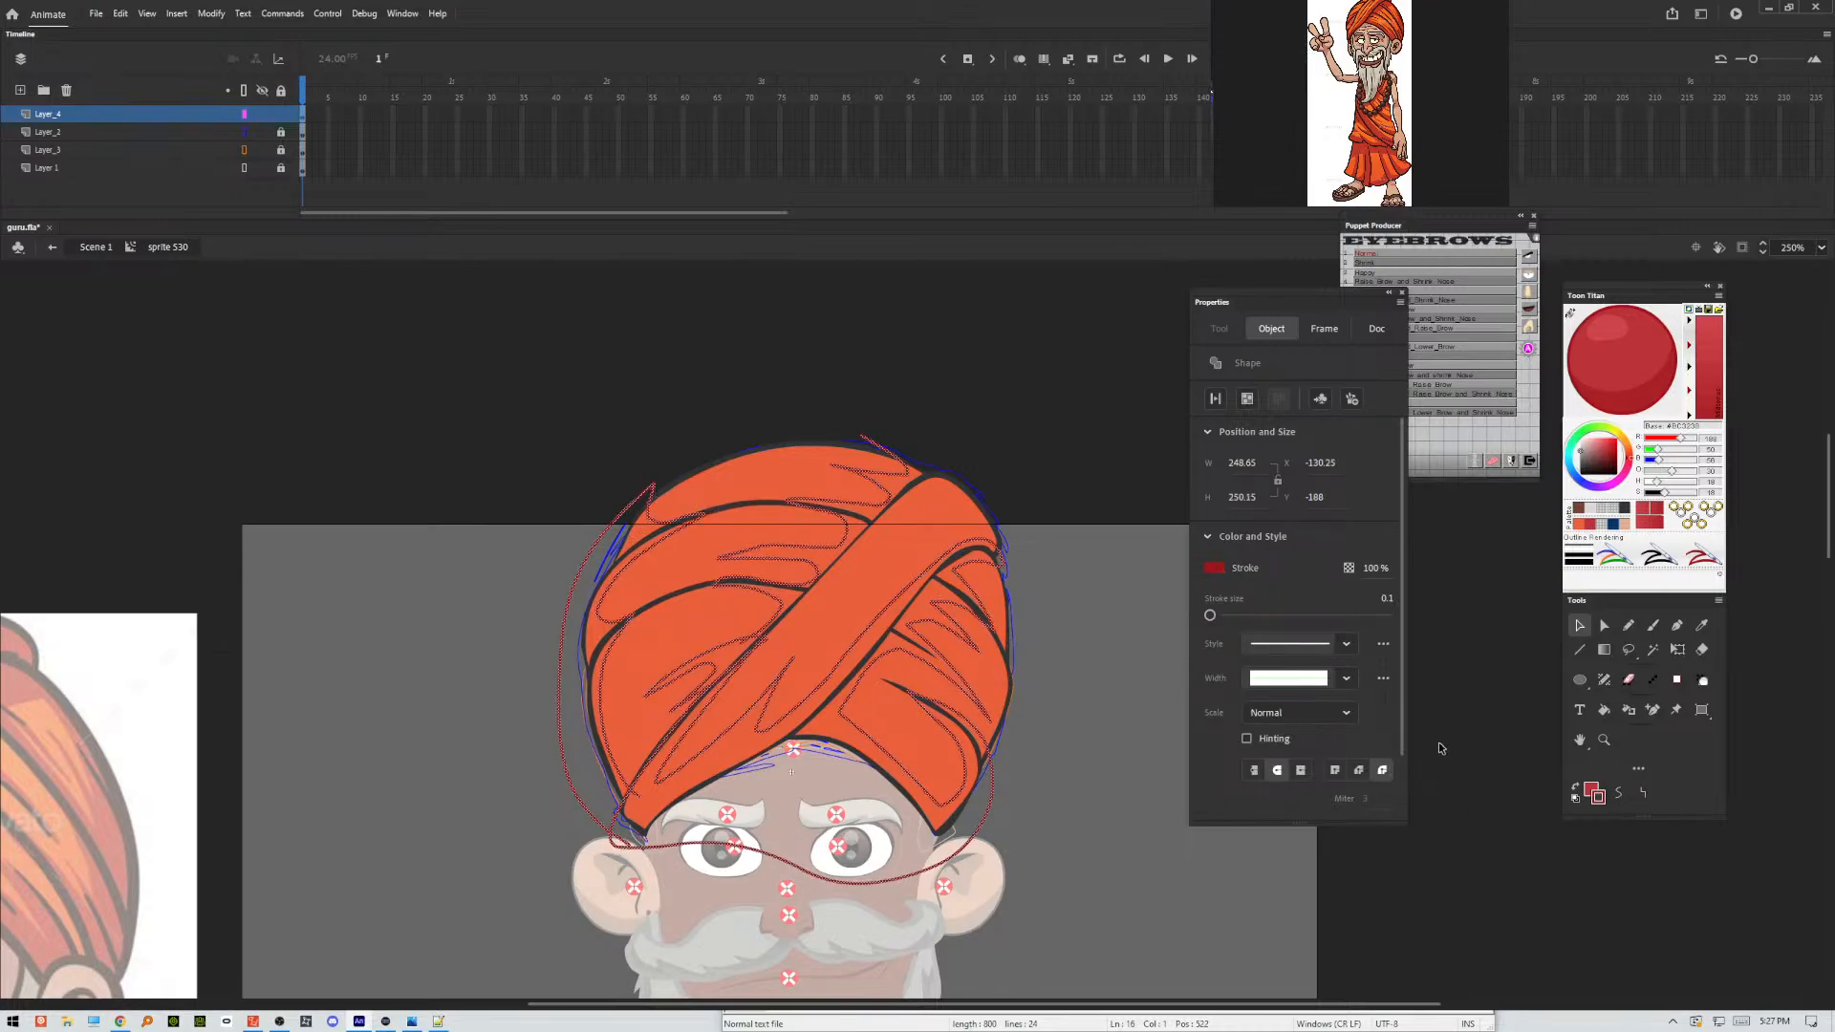
{"action": "left_click", "coordinate": [1089, 593]}
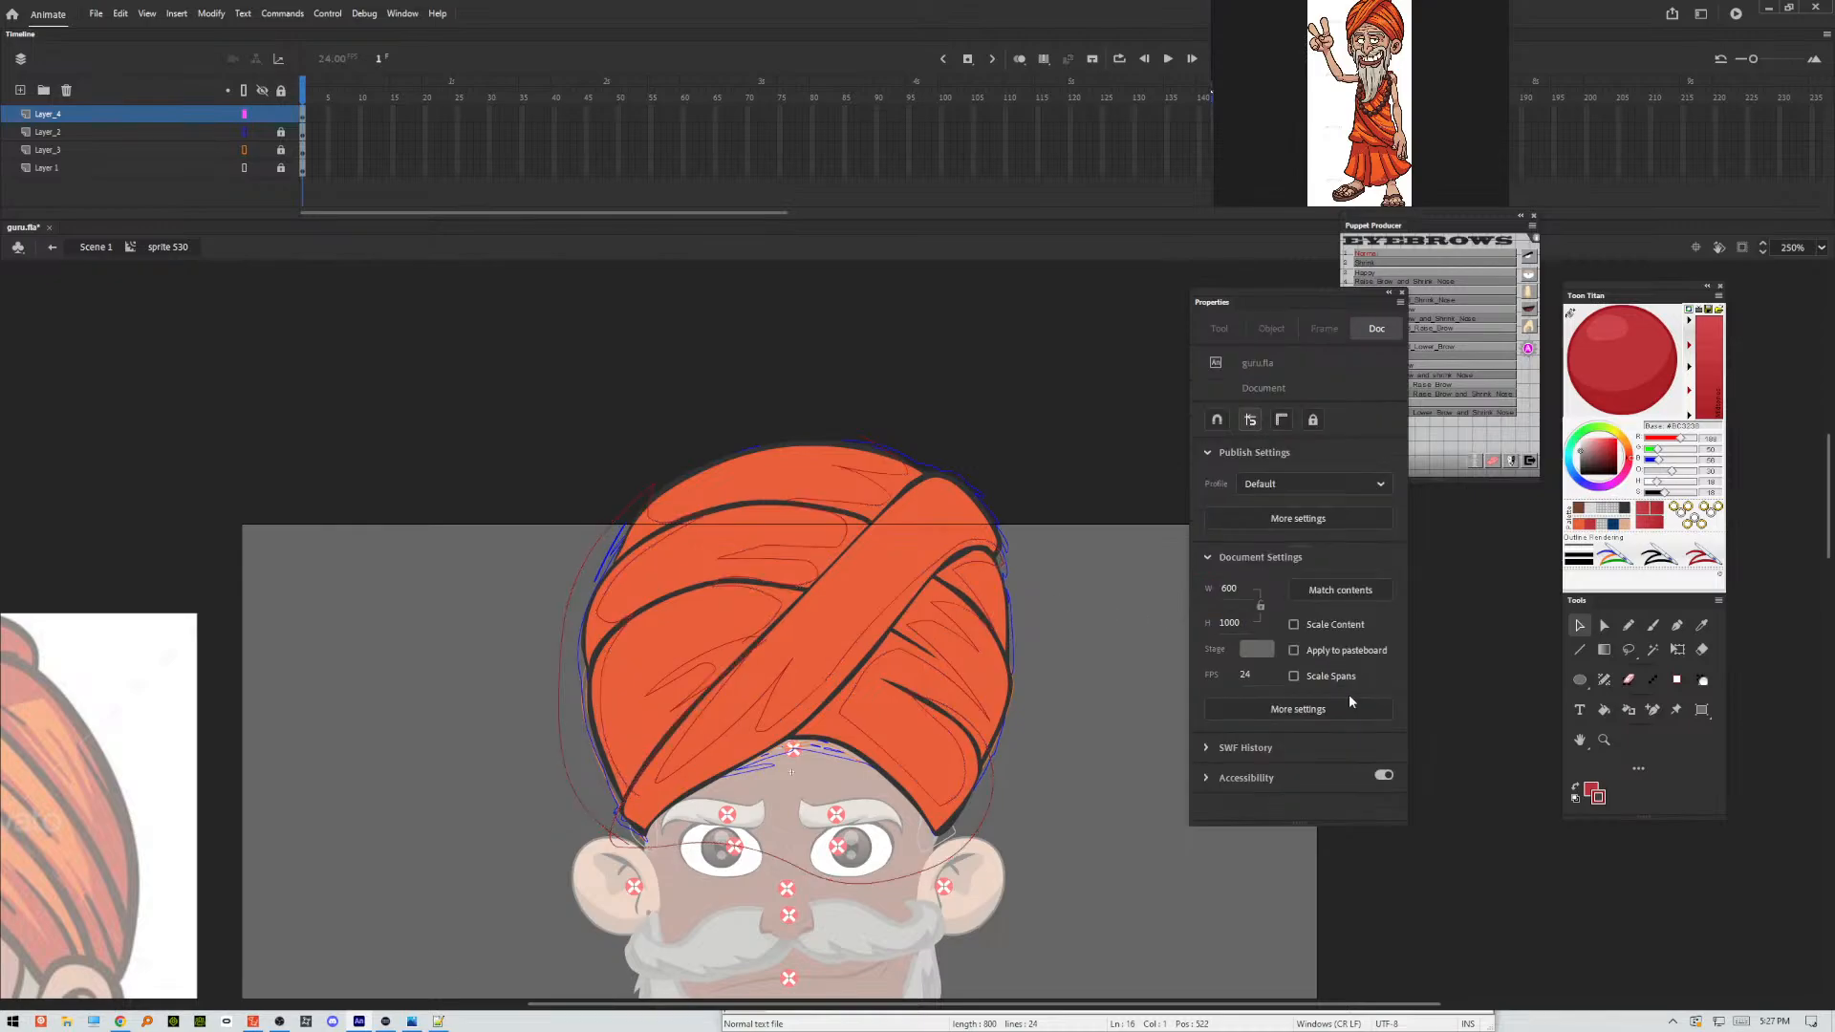
Darken the enclosed shadow areas and line art of the folds with the Make Shadow command and delete the red pencil outlines.
{"action": "left_click", "coordinate": [638, 543]}
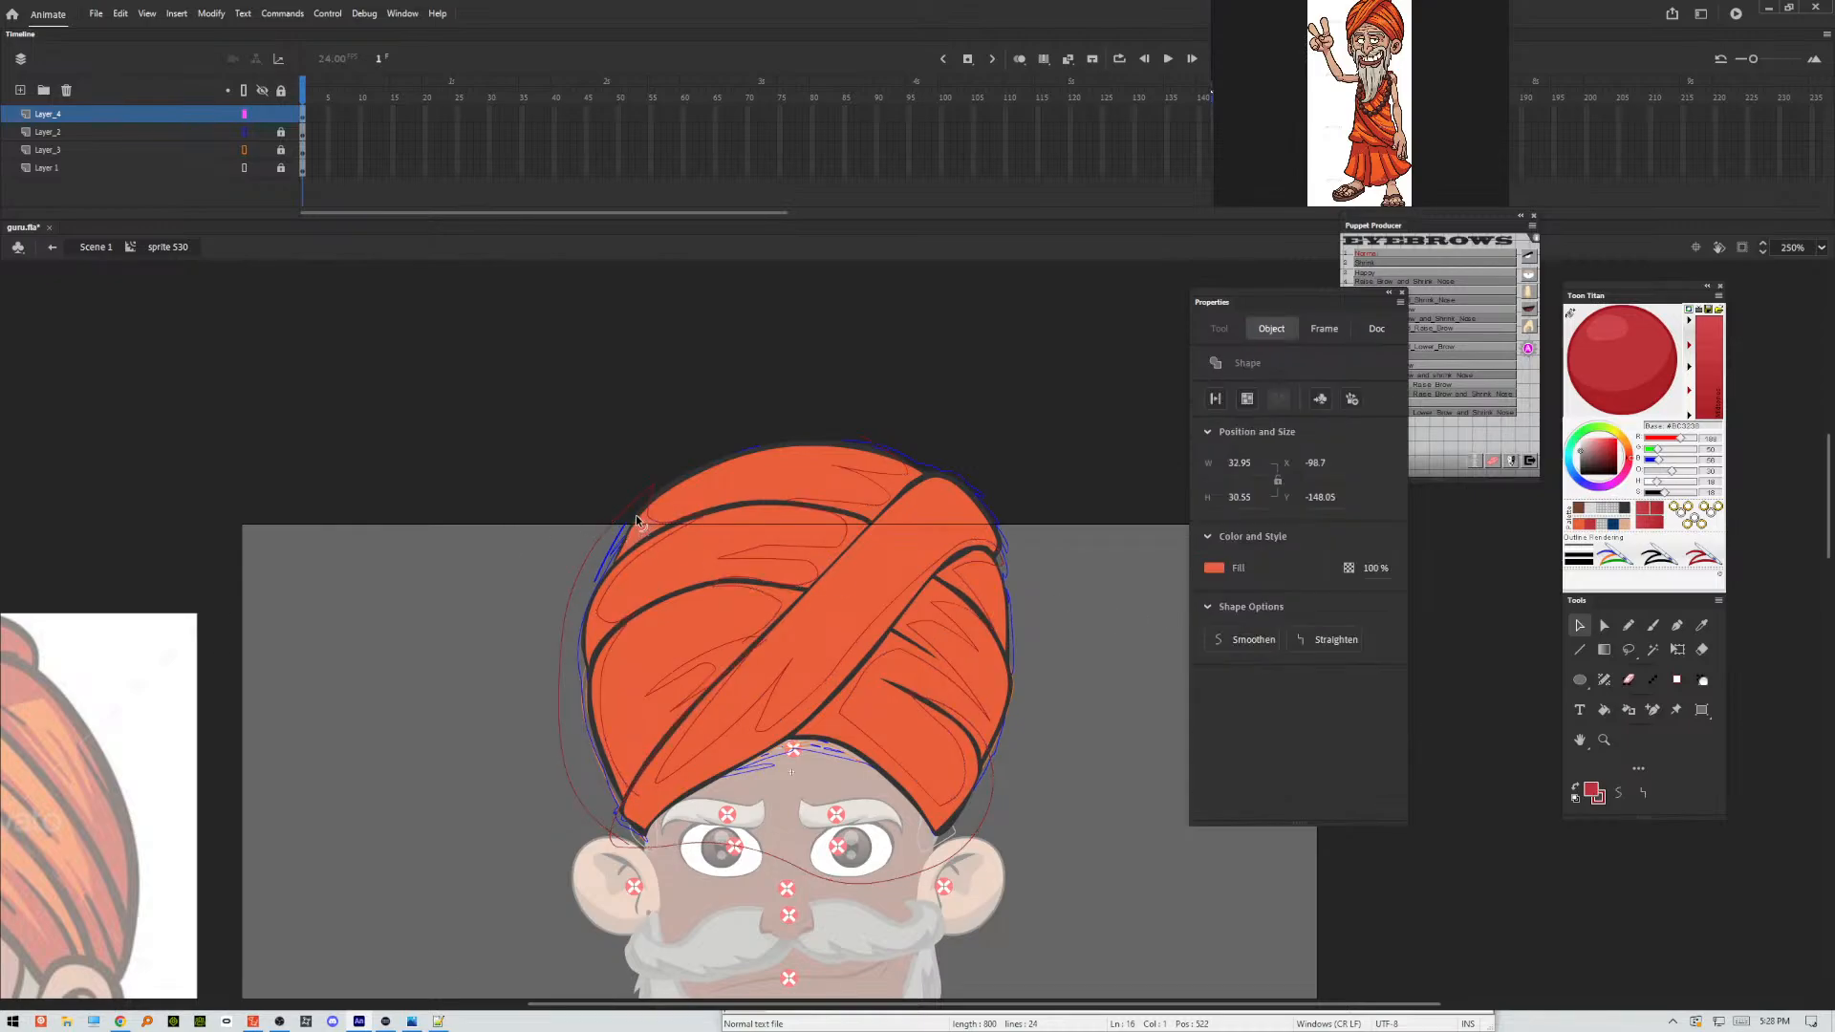
{"action": "left_click", "coordinate": [655, 566], "text": "shift"}
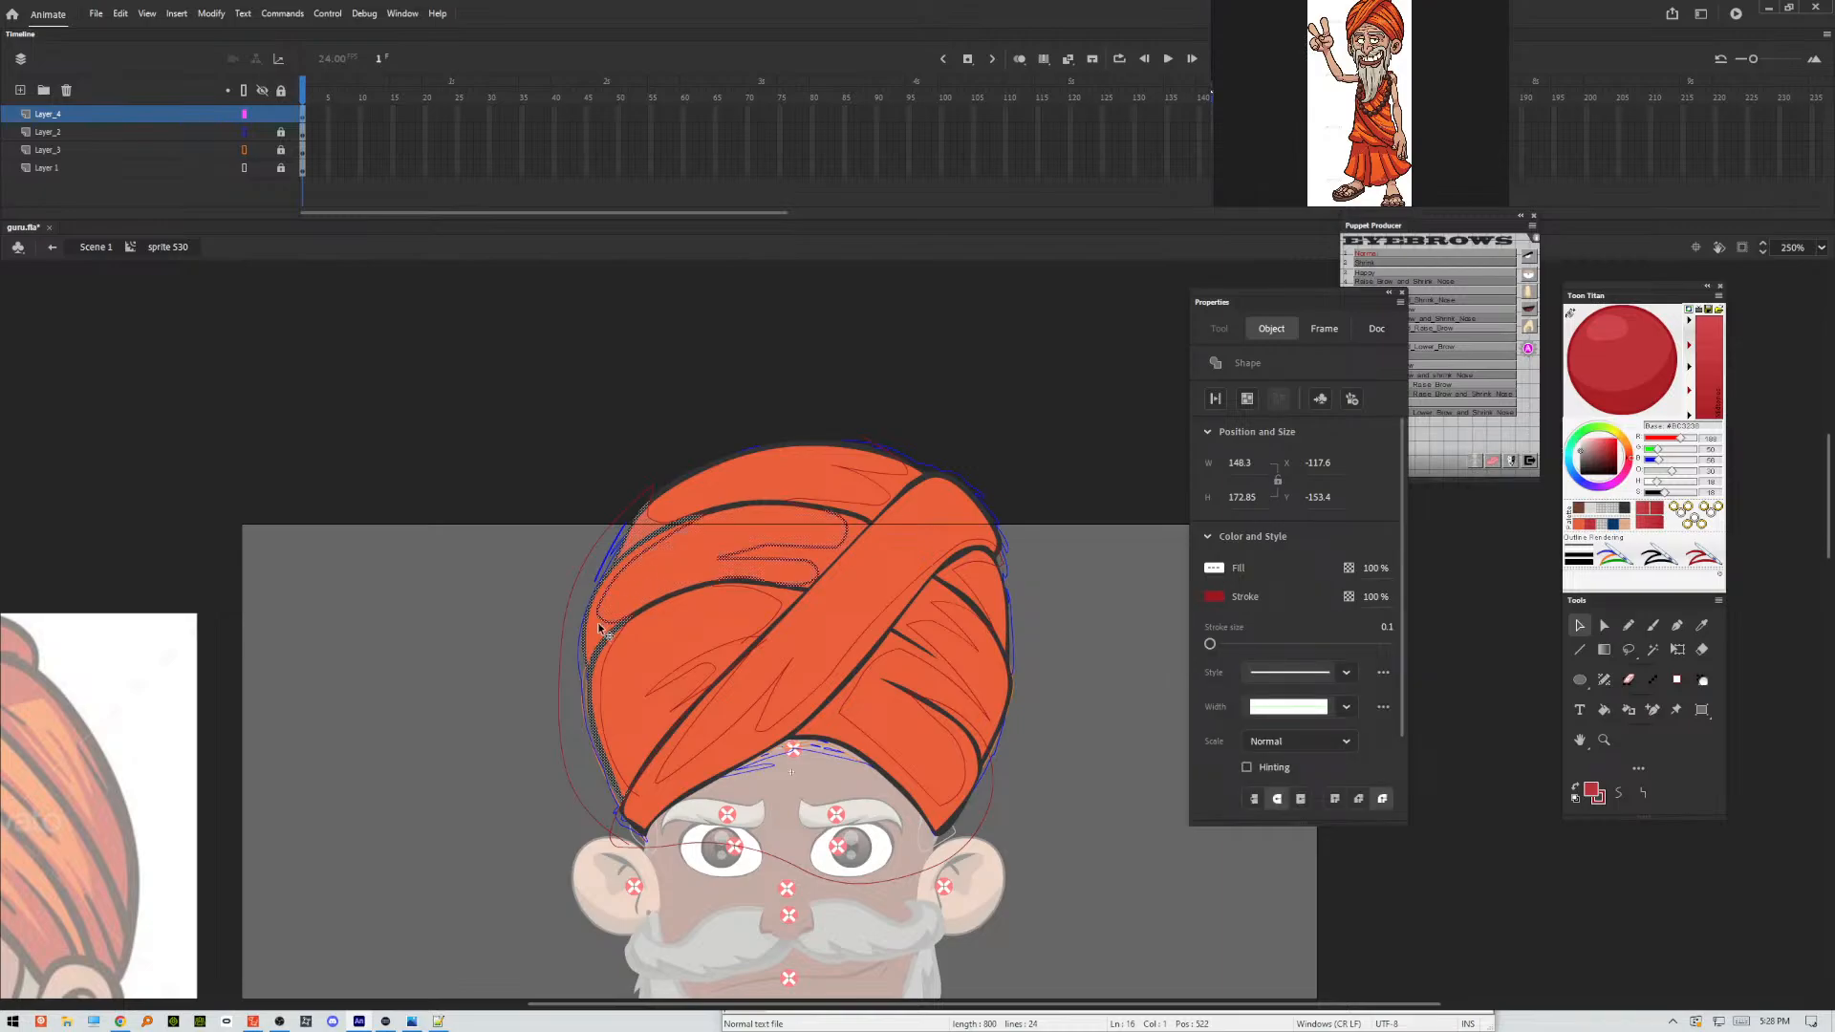
{"action": "key", "text": "ctrl+c"}
{"action": "left_click", "coordinate": [723, 662], "text": "shift"}
{"action": "left_click", "coordinate": [843, 551], "text": "shift"}
{"action": "left_click", "coordinate": [890, 495], "text": "shift"}
{"action": "left_click", "coordinate": [923, 619], "text": "shift"}
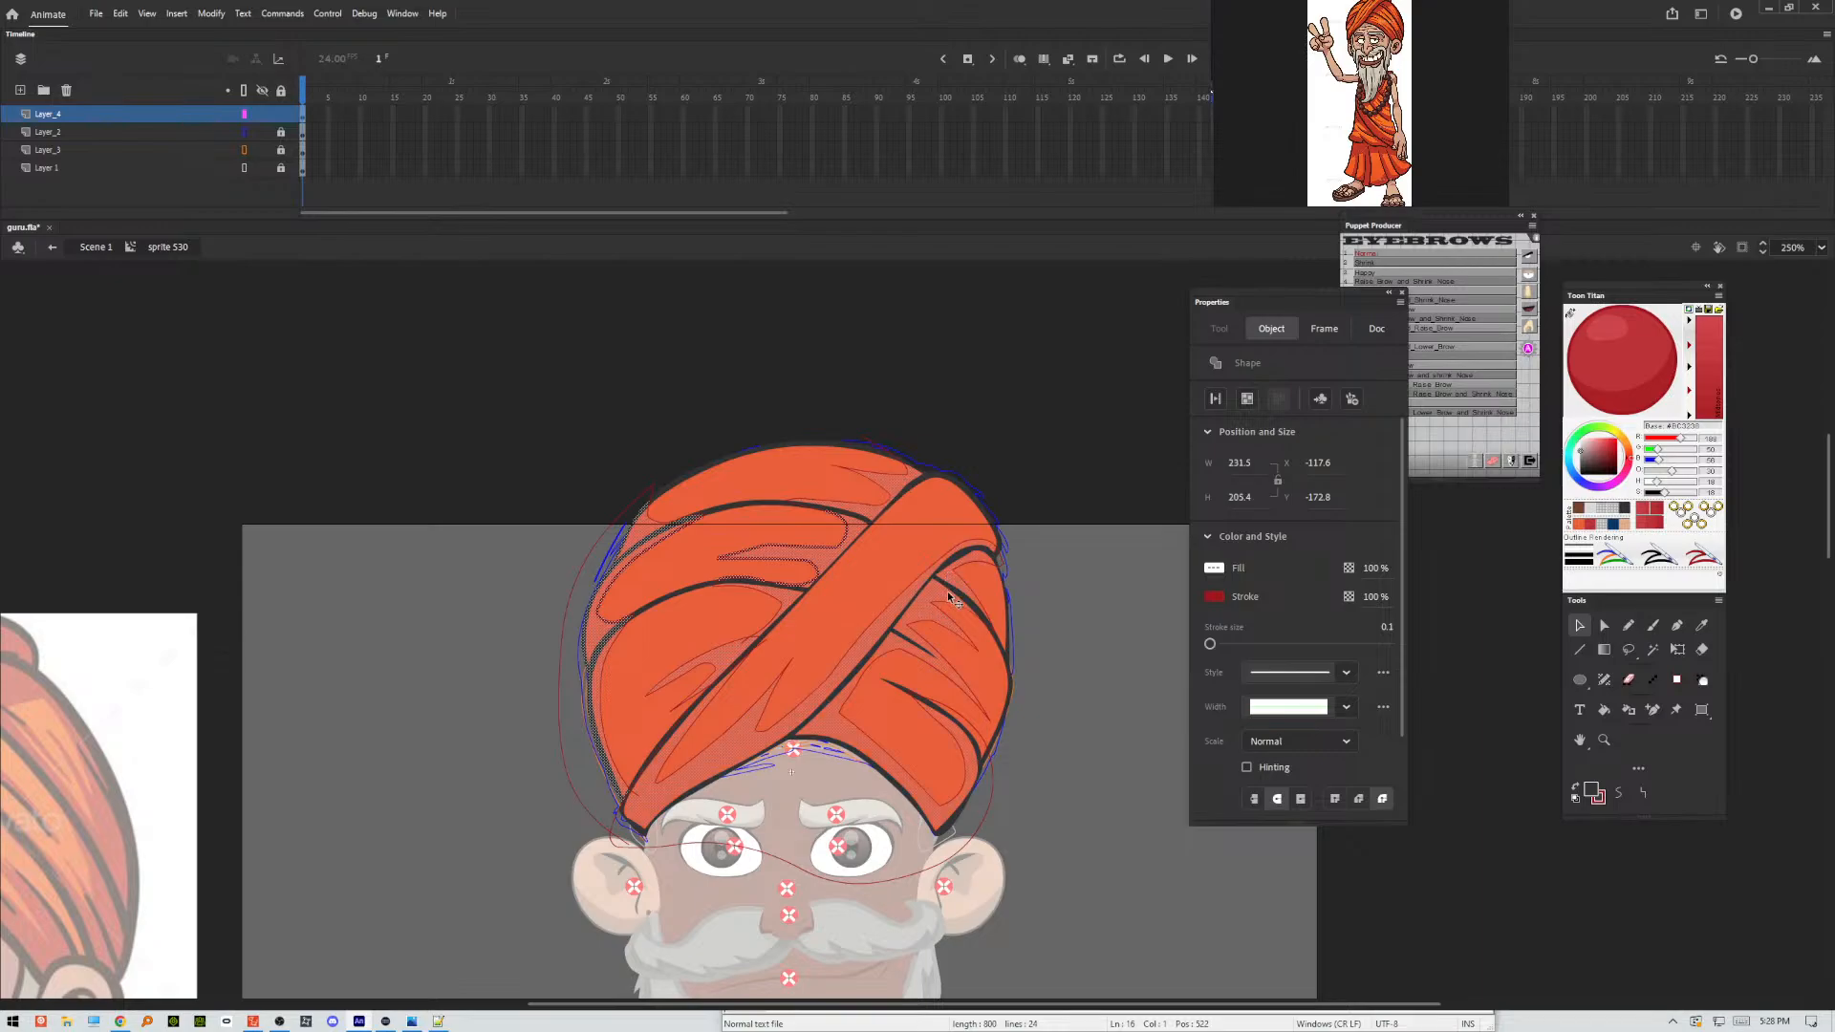
{"action": "left_click", "coordinate": [797, 732], "text": "shift"}
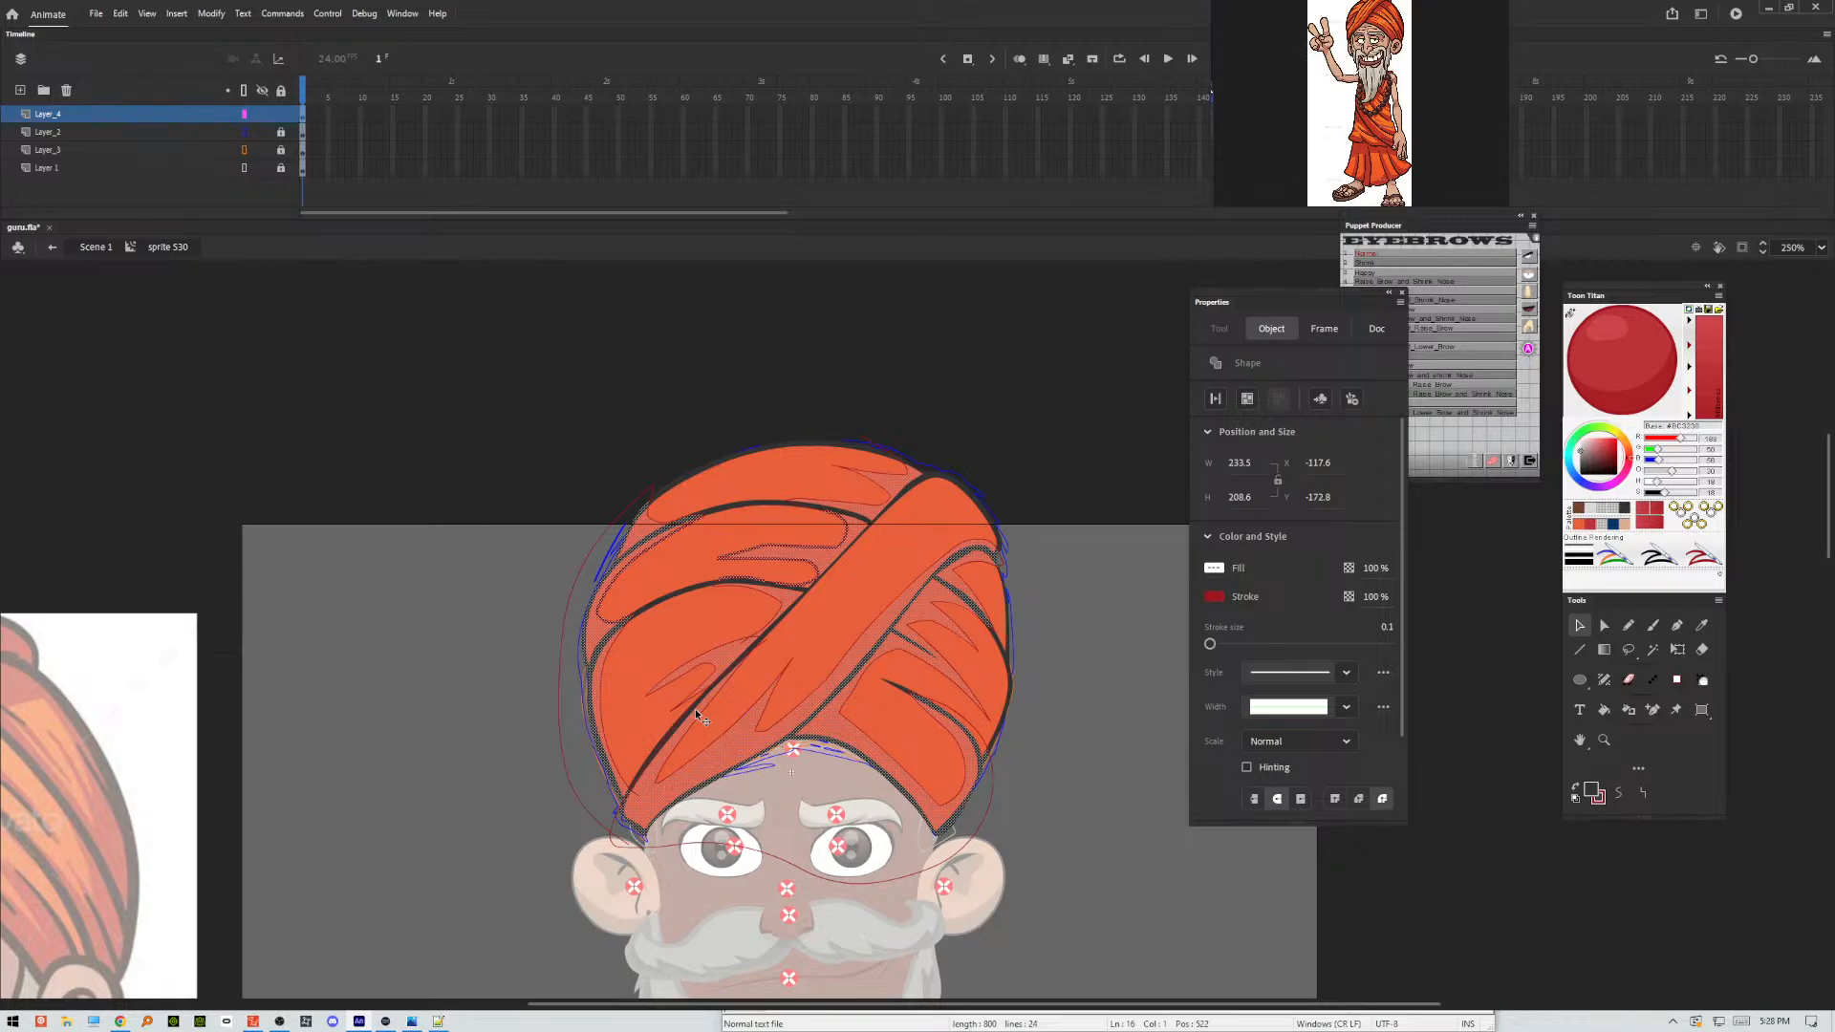
{"action": "key", "text": "F6"}
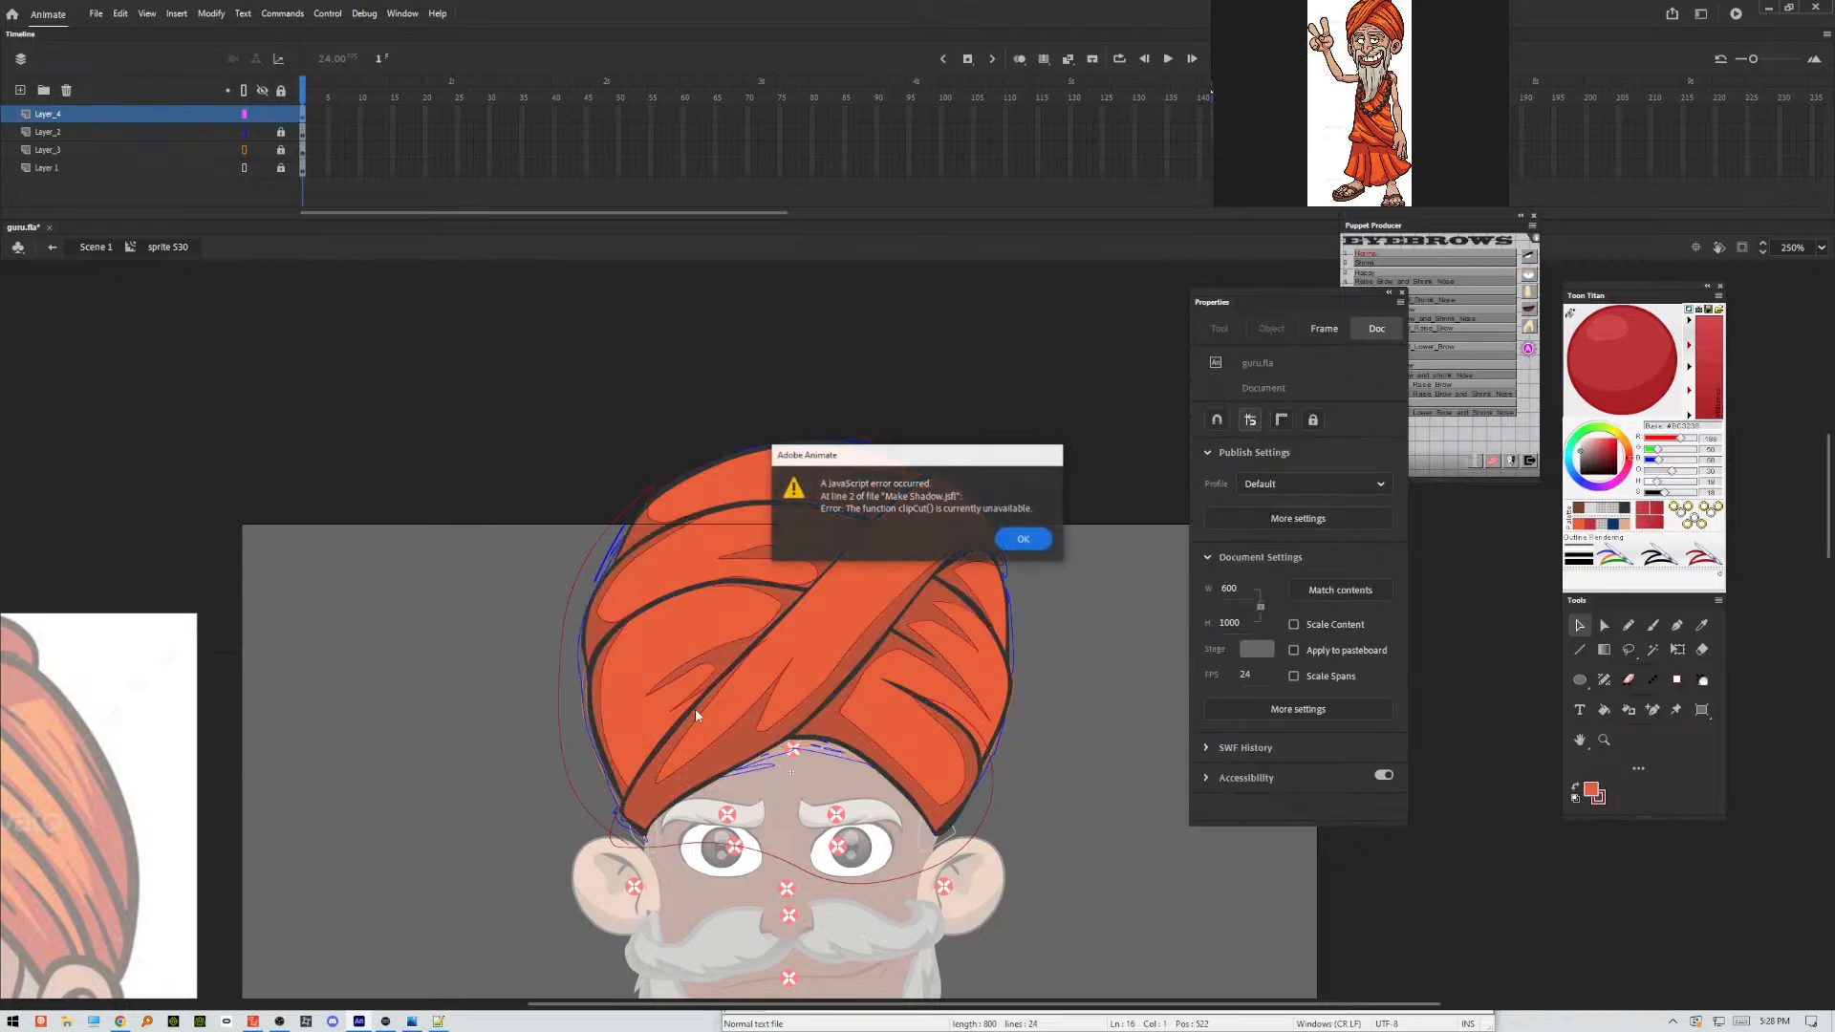
{"action": "left_click", "coordinate": [1021, 540]}
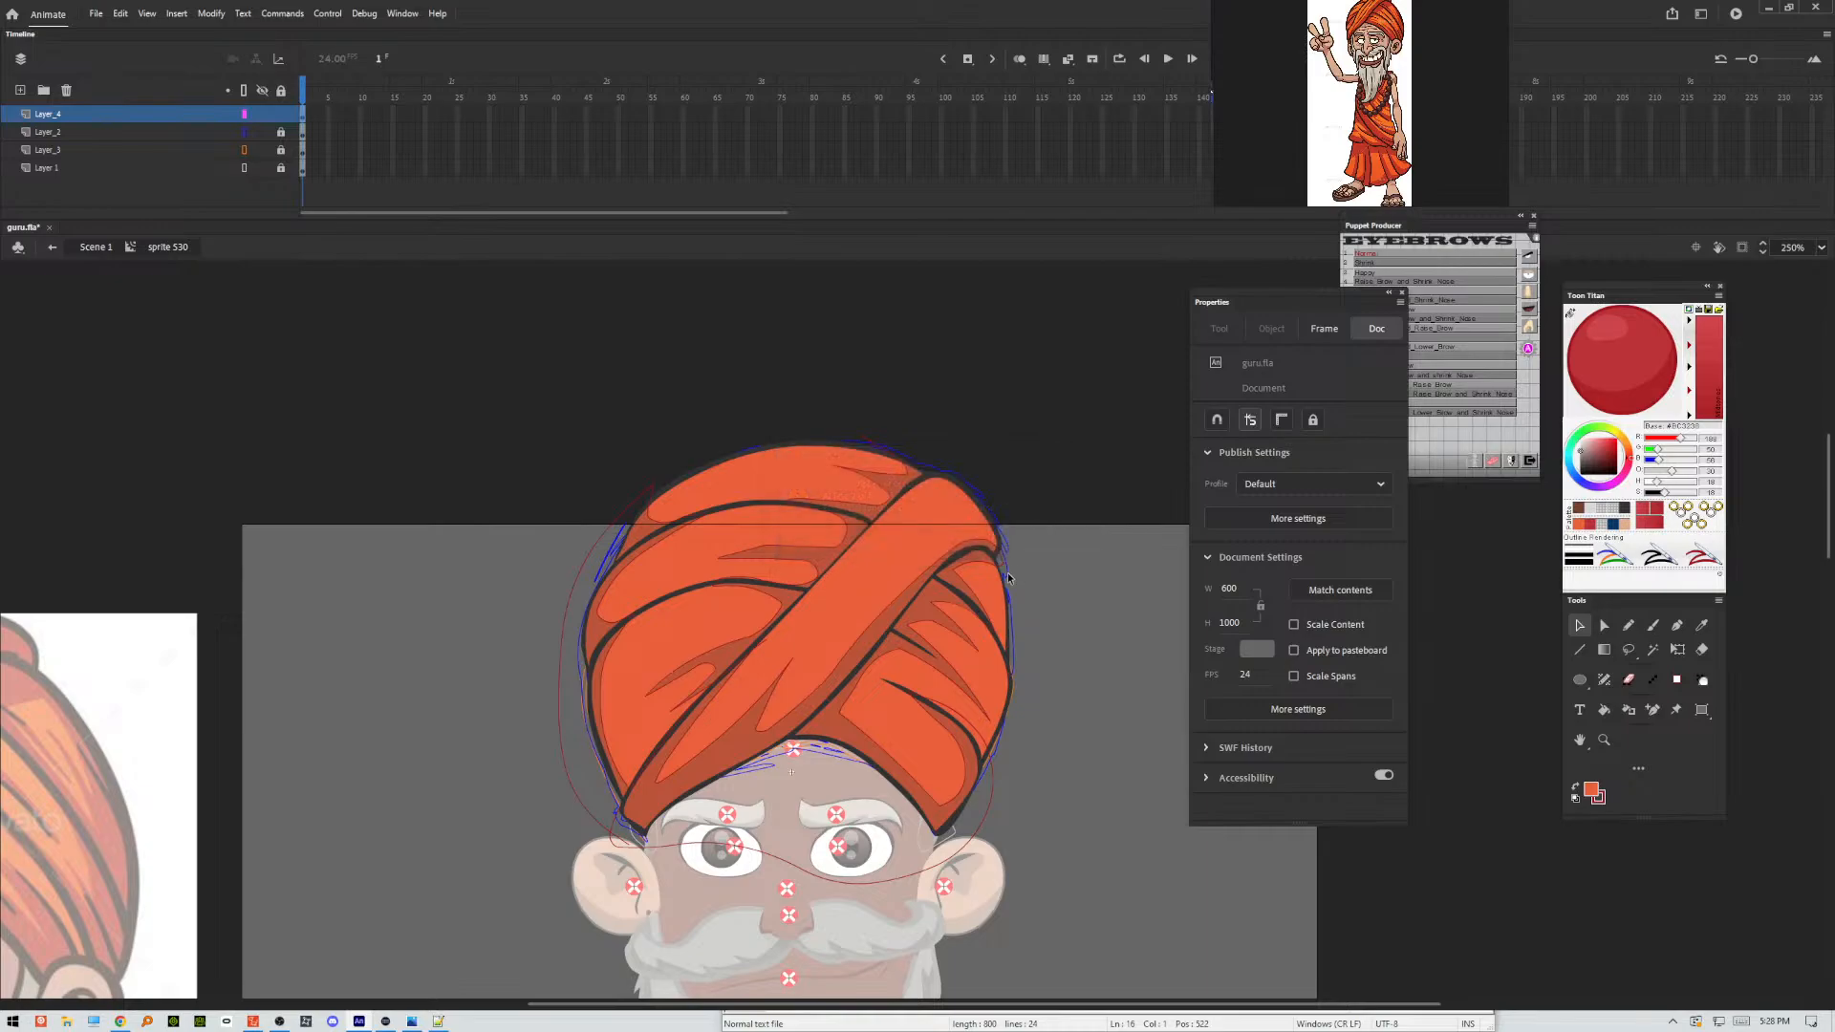
{"action": "double_click", "coordinate": [985, 814]}
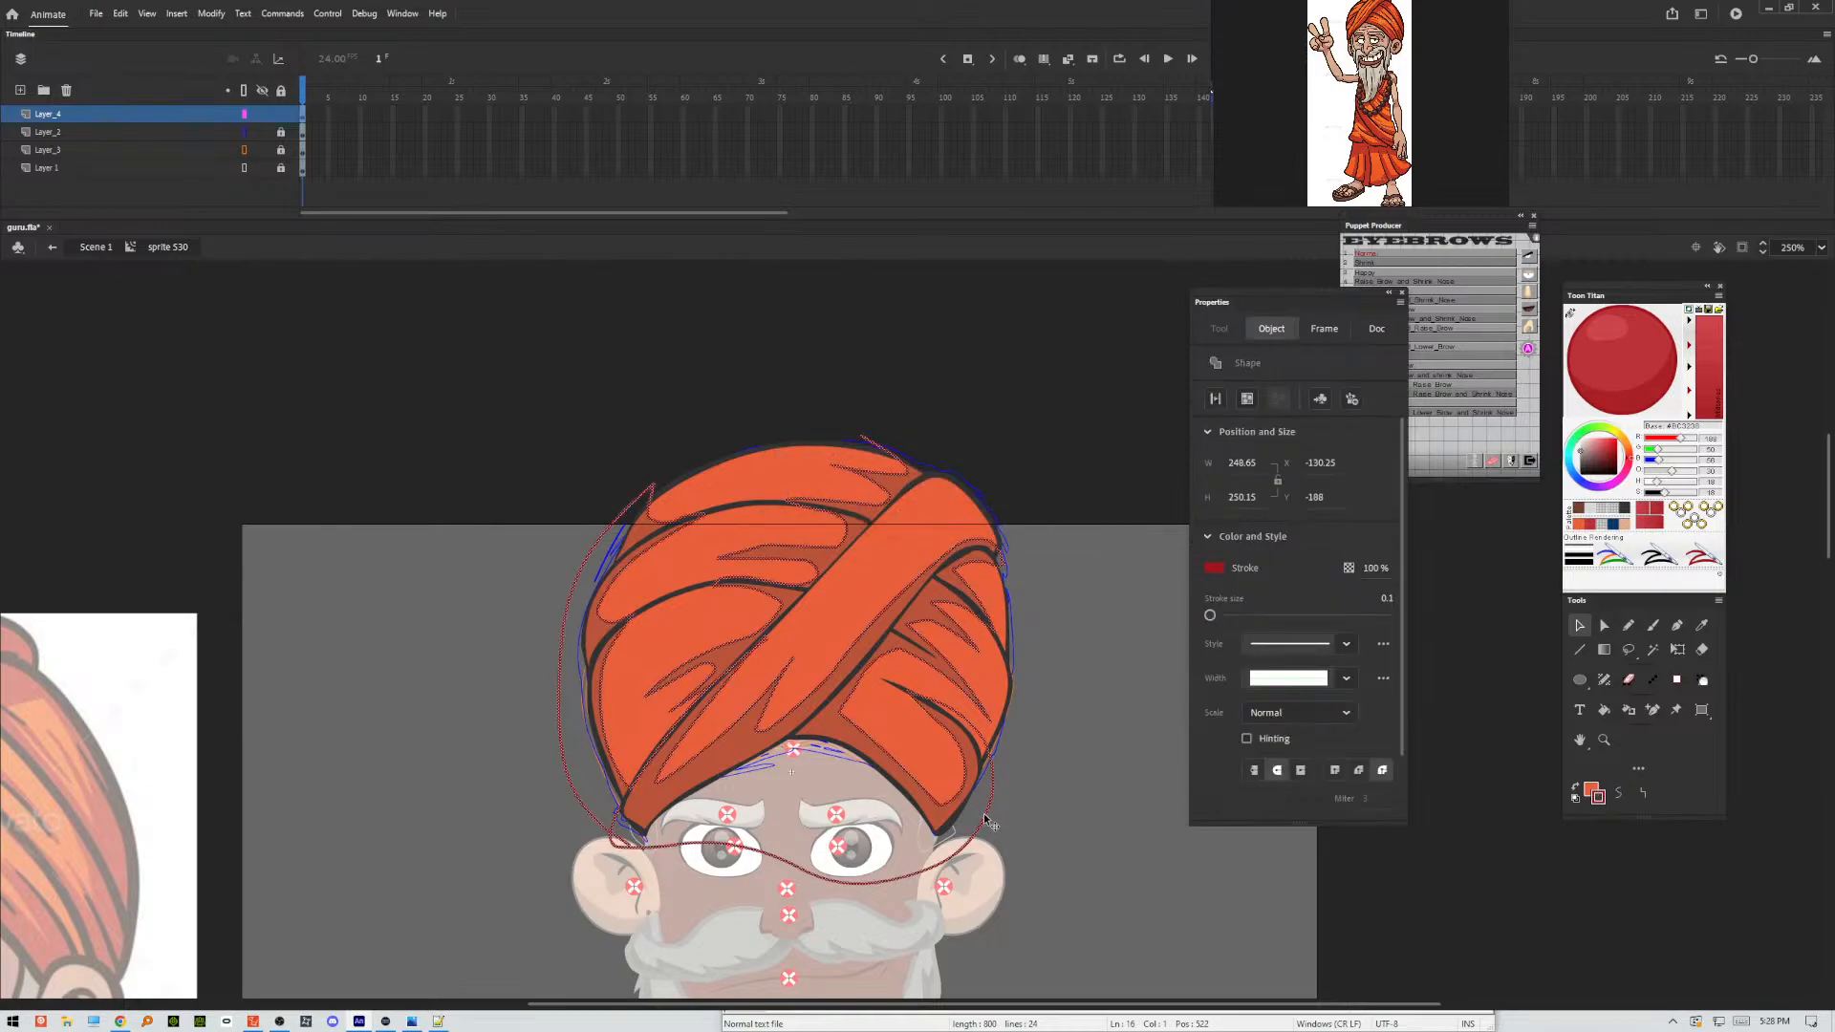
{"action": "key", "text": "Delete"}
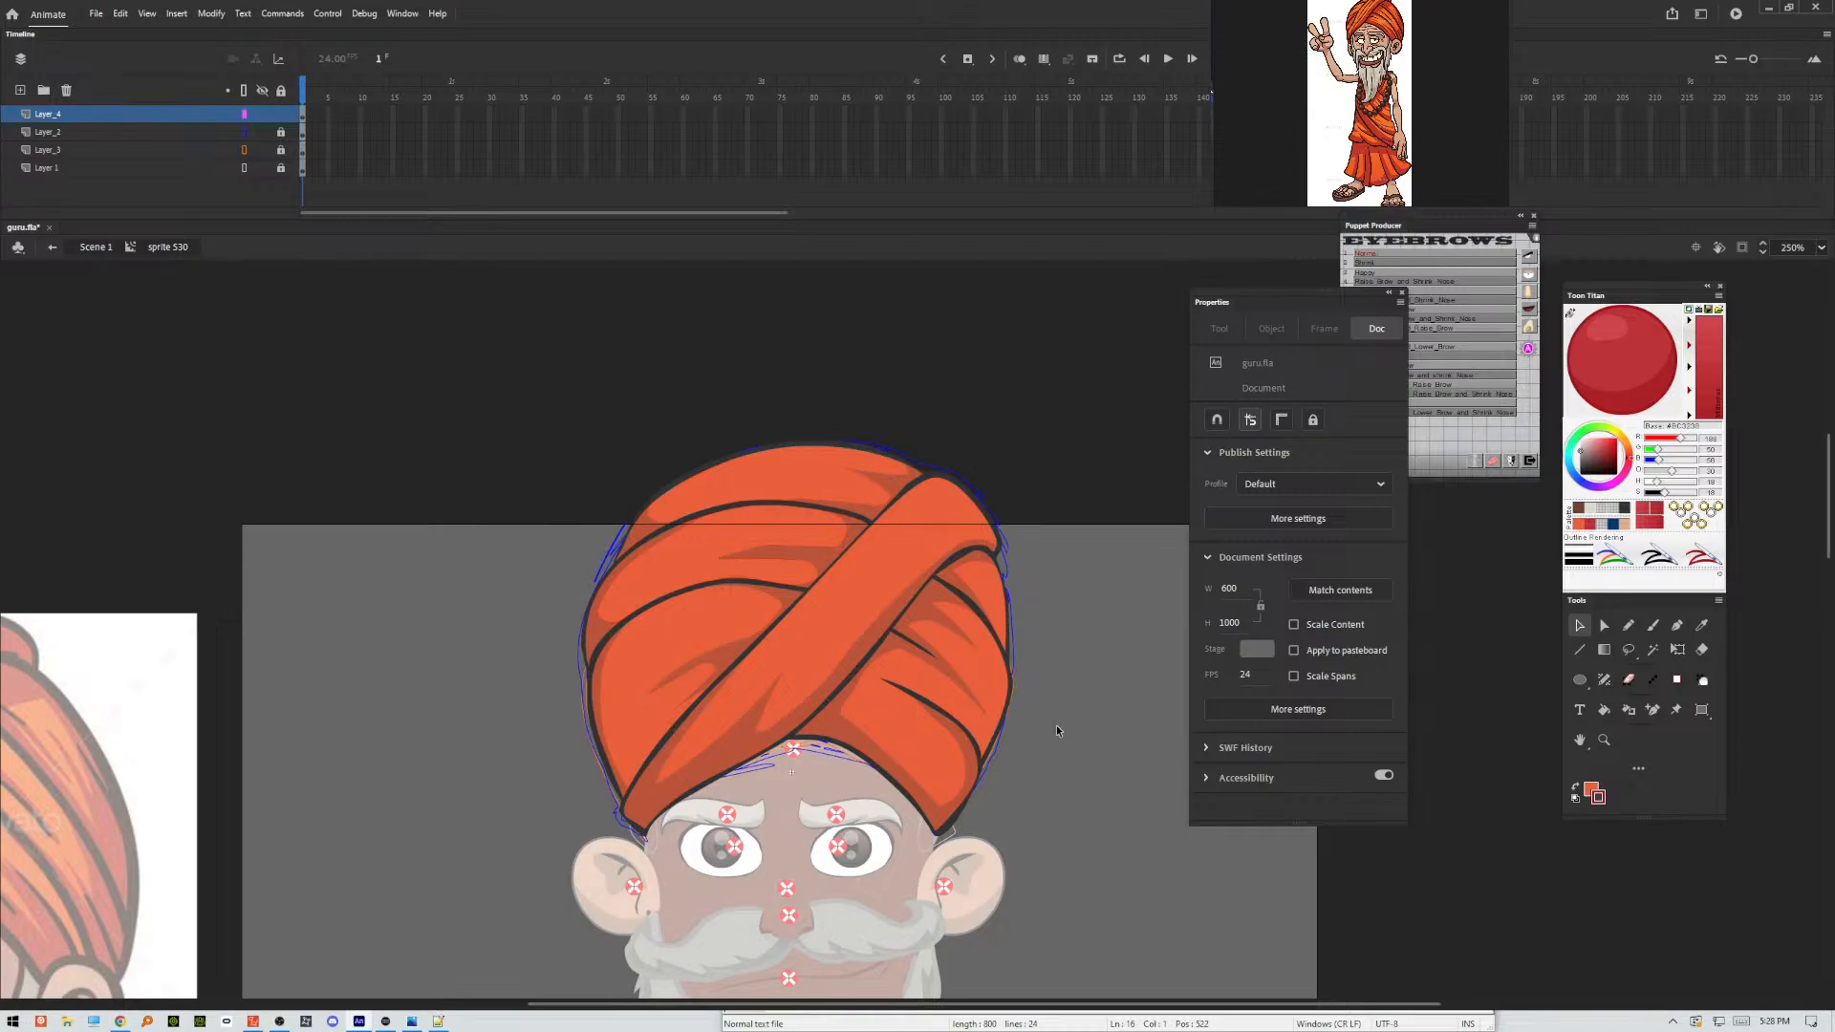
Check the turban in the main scene, then reopen its symbol and delete the blue and orange sketch layers, Layer_2 and Layer_3.
{"action": "double_click", "coordinate": [1052, 724]}
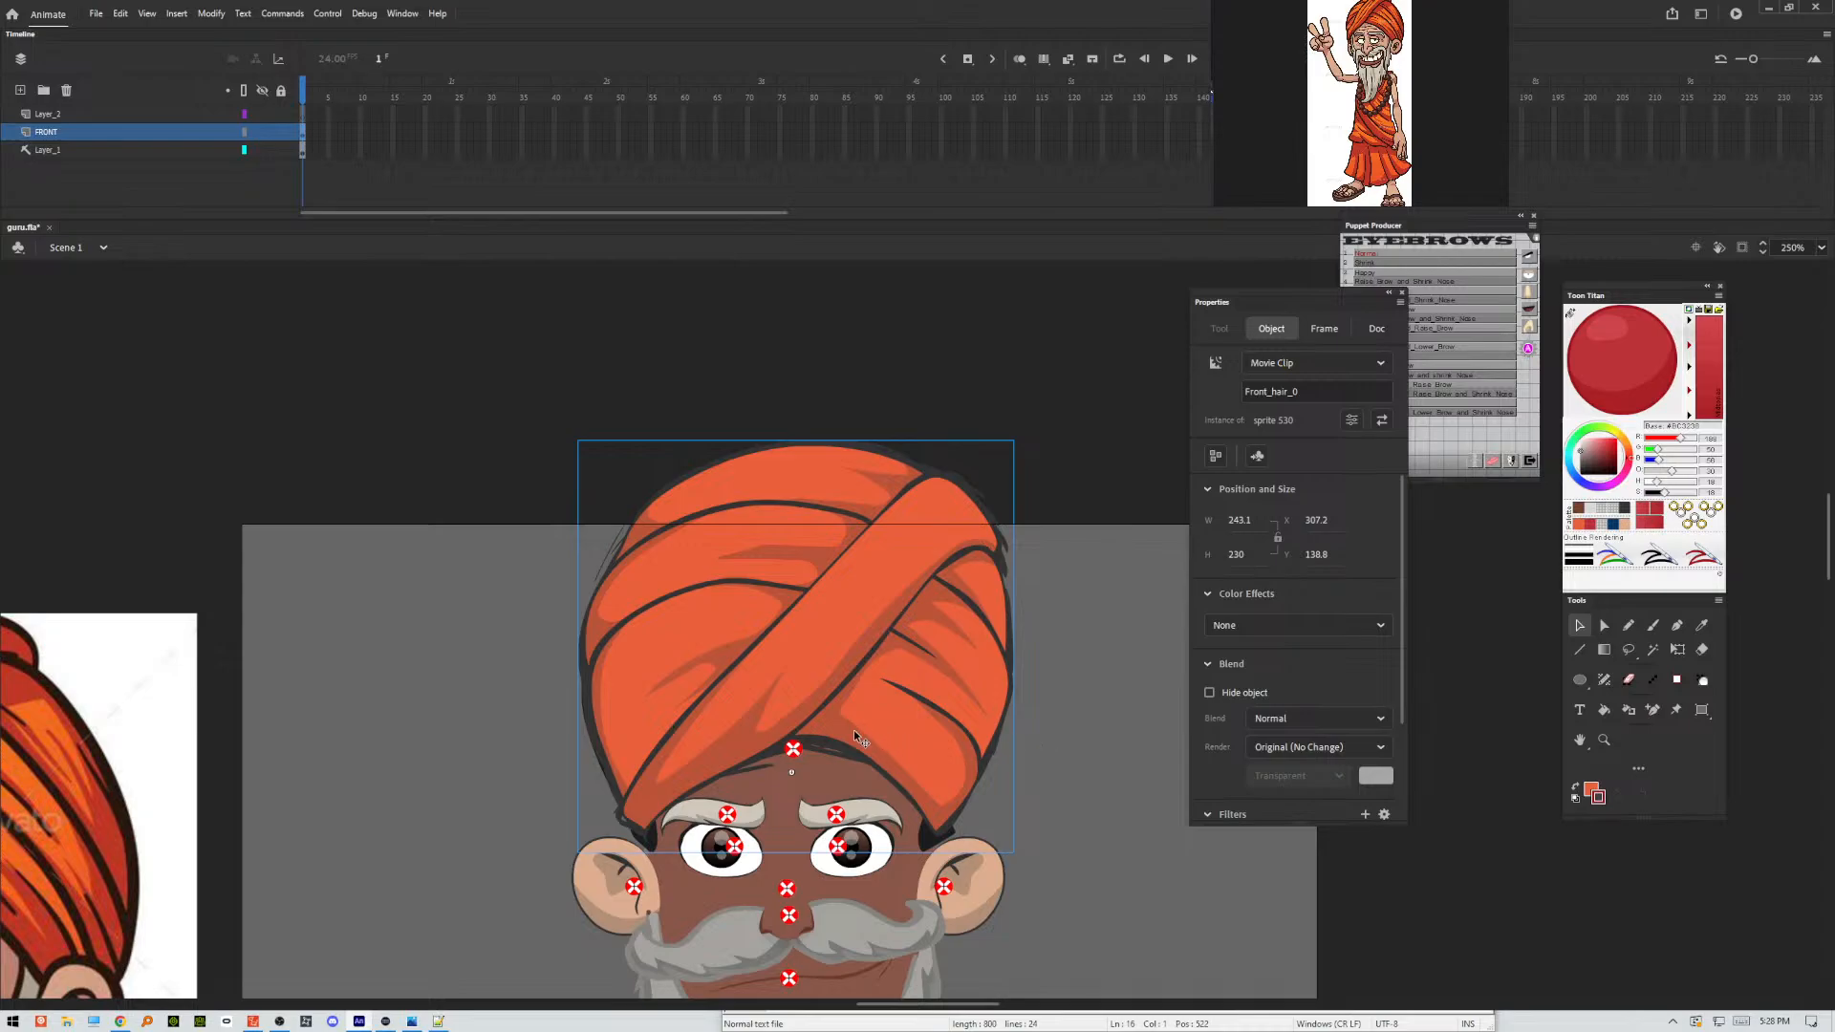
{"action": "double_click", "coordinate": [823, 719]}
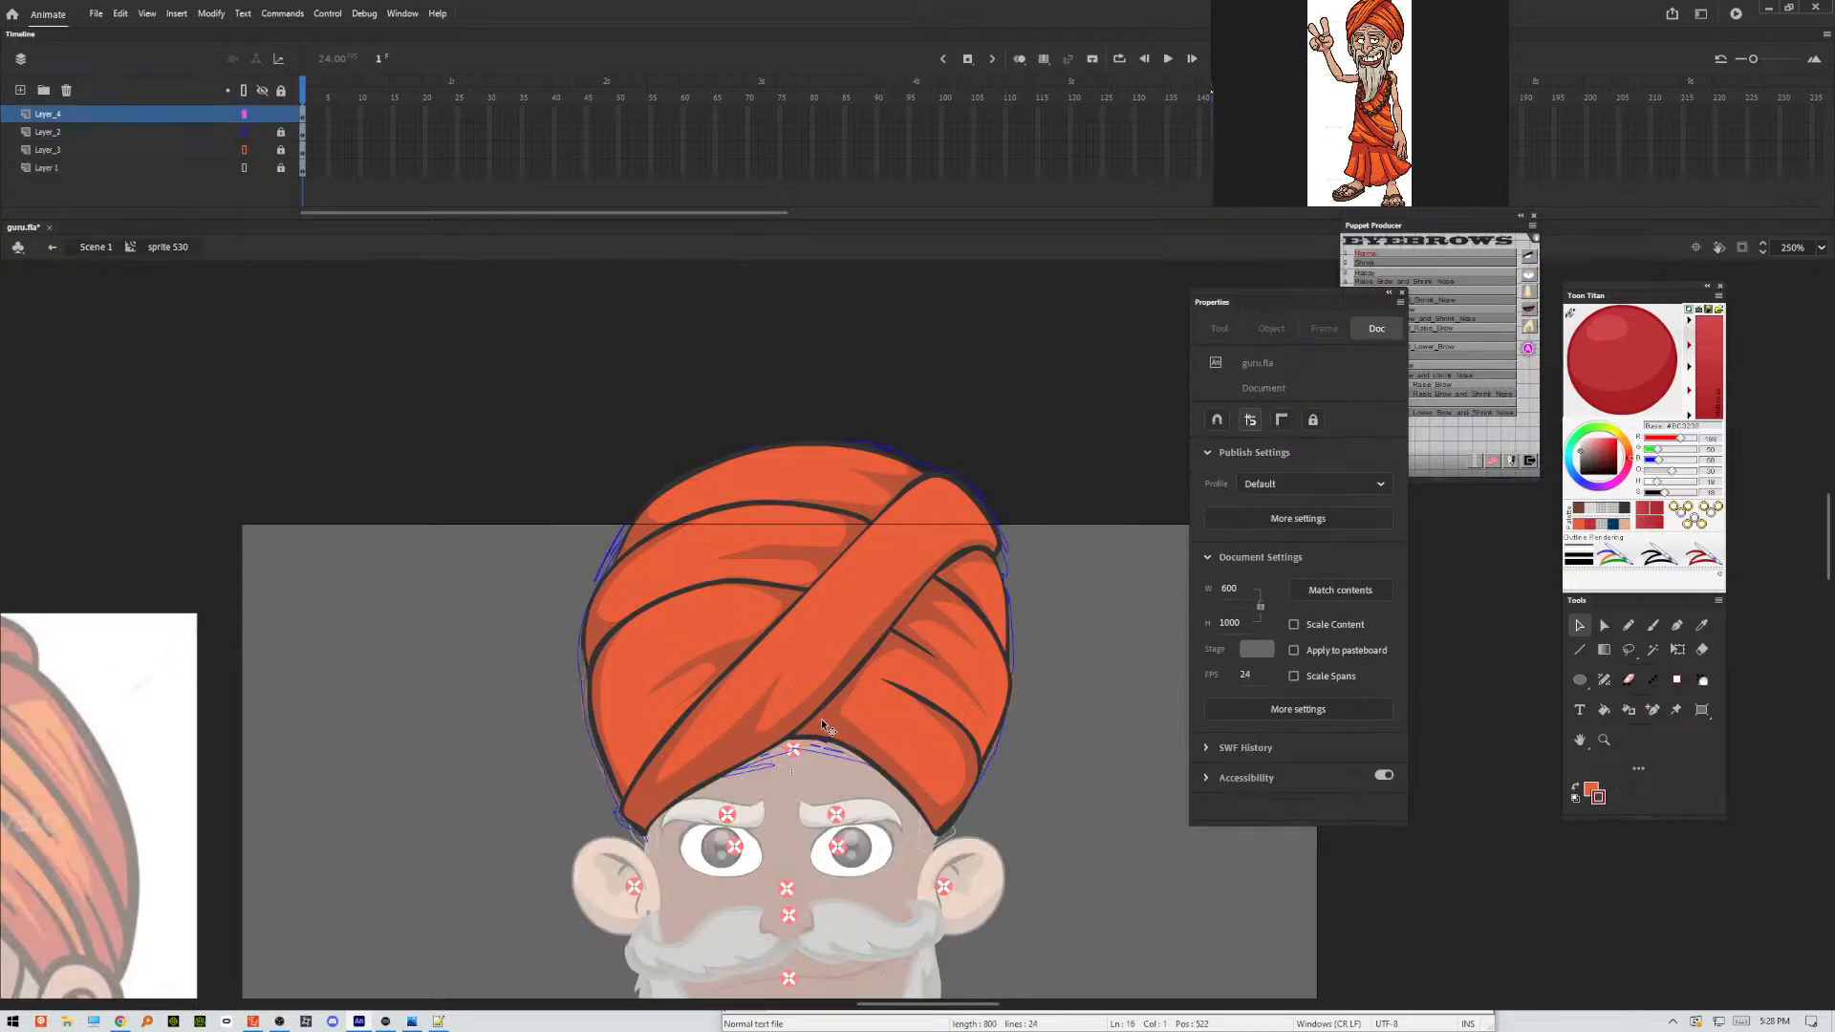
{"action": "left_click", "coordinate": [131, 151]}
{"action": "left_click", "coordinate": [122, 134]}
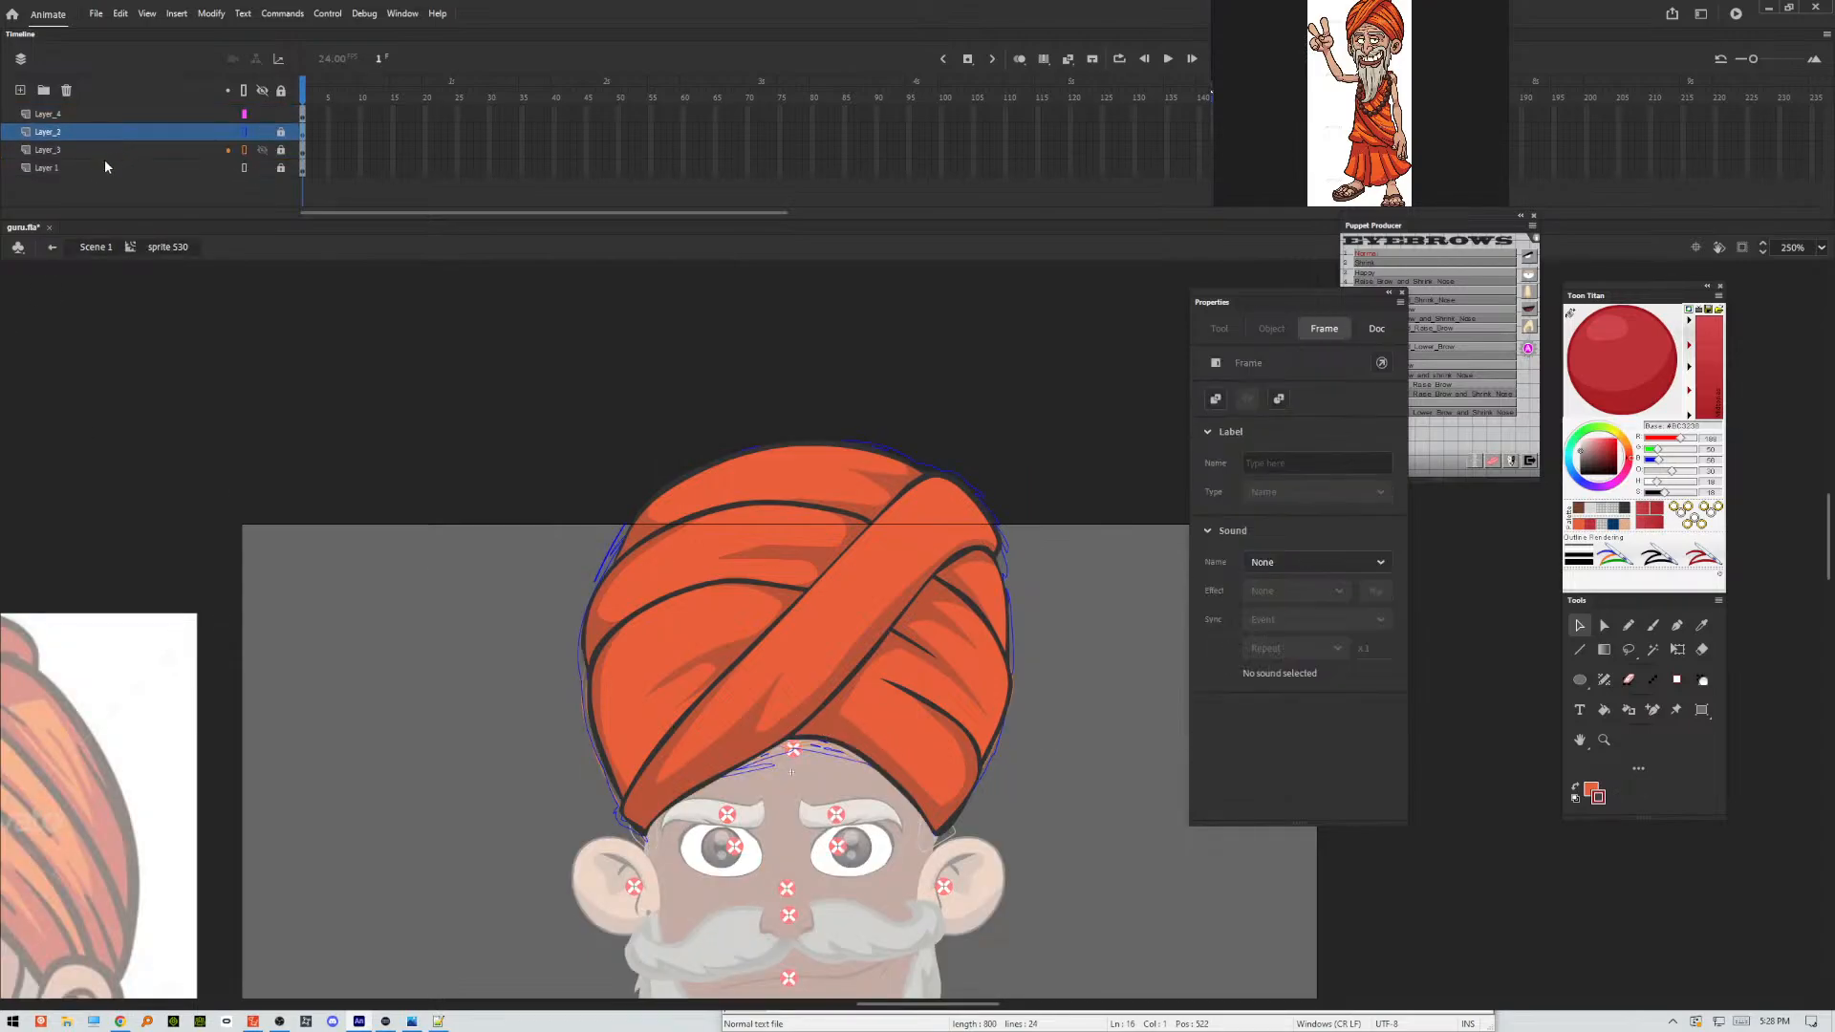
{"action": "left_click", "coordinate": [67, 91]}
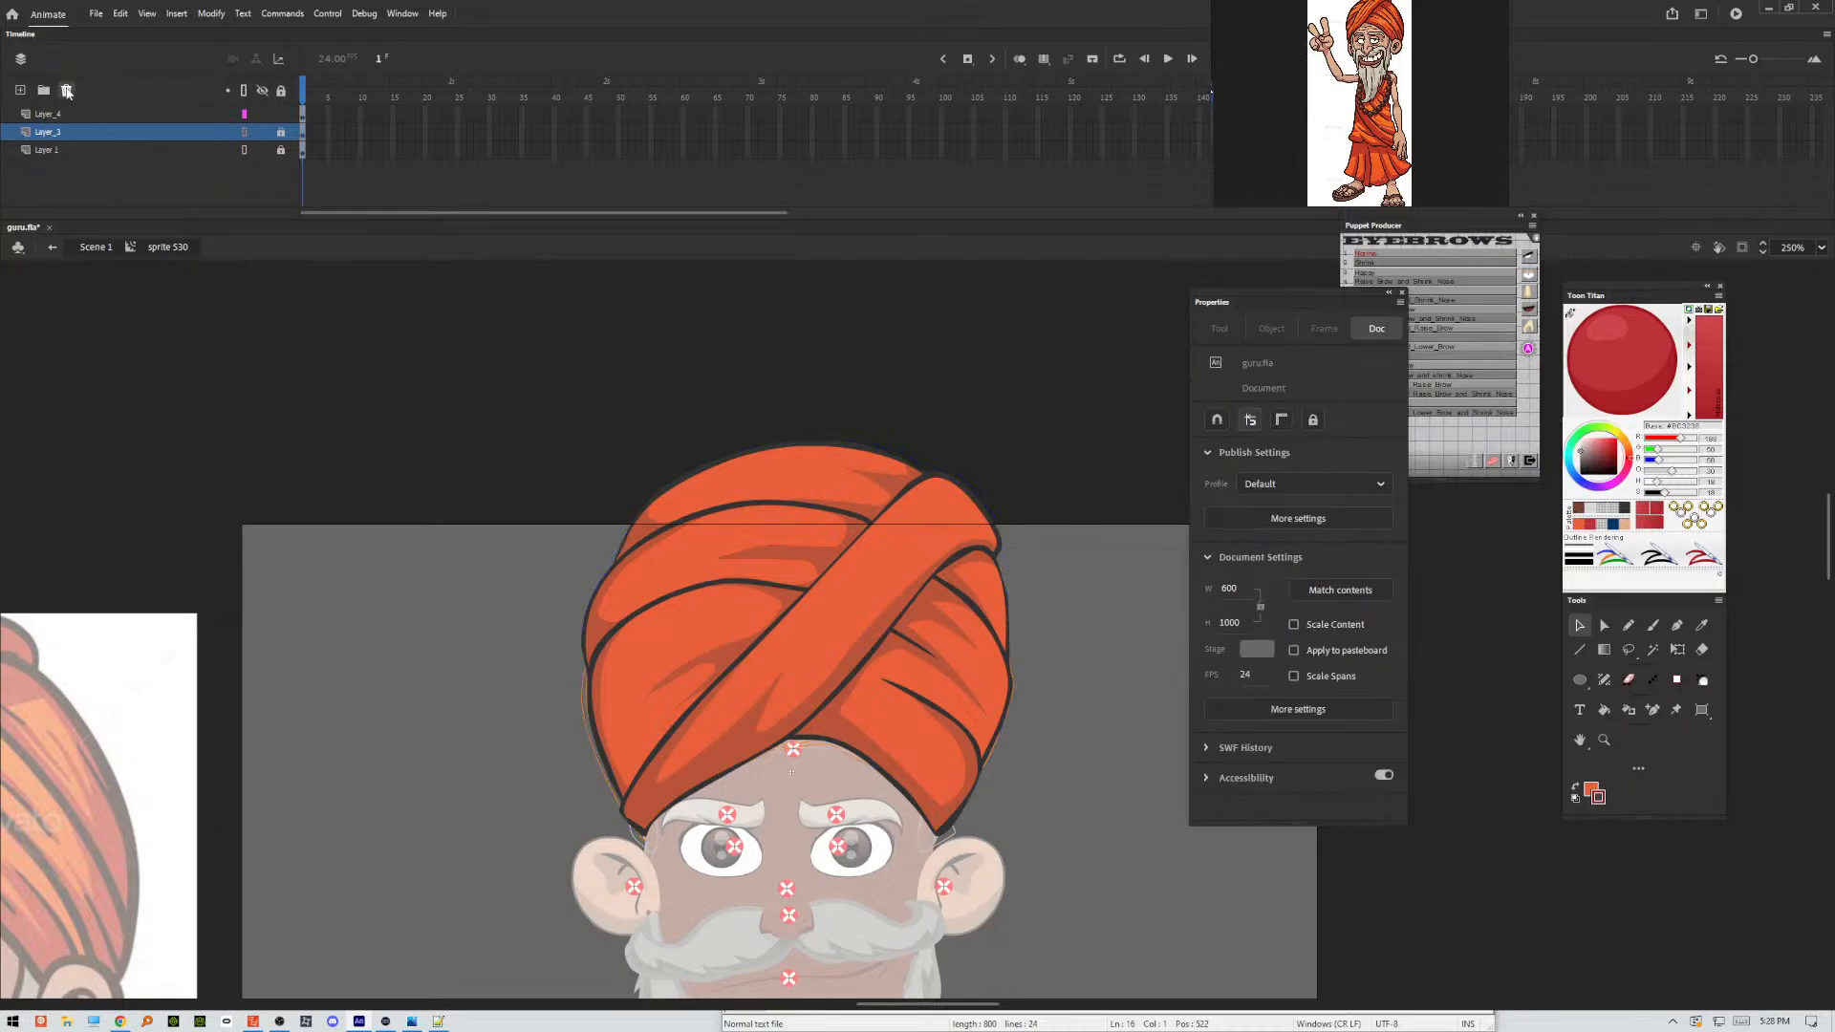
{"action": "left_click", "coordinate": [67, 91]}
Return to the main scene, test the movie to check the new turban on the whole character, and close the preview.
{"action": "double_click", "coordinate": [445, 657]}
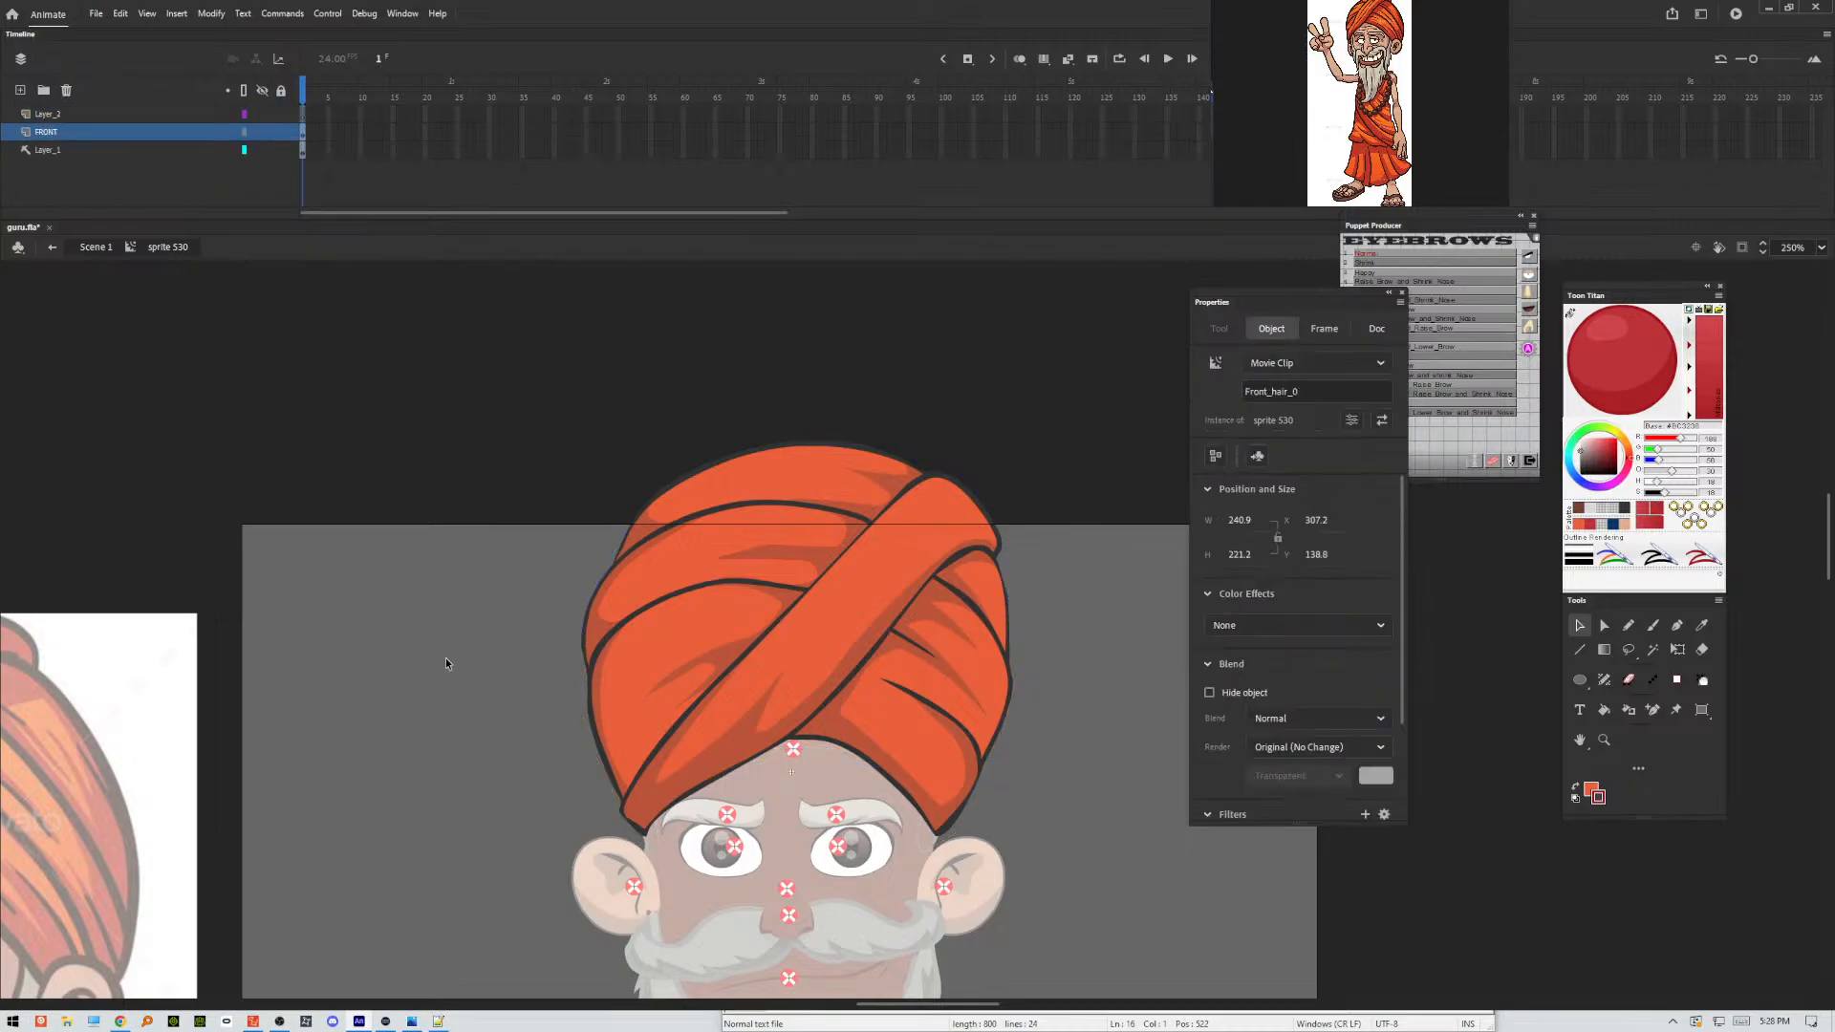
{"action": "left_click", "coordinate": [938, 845]}
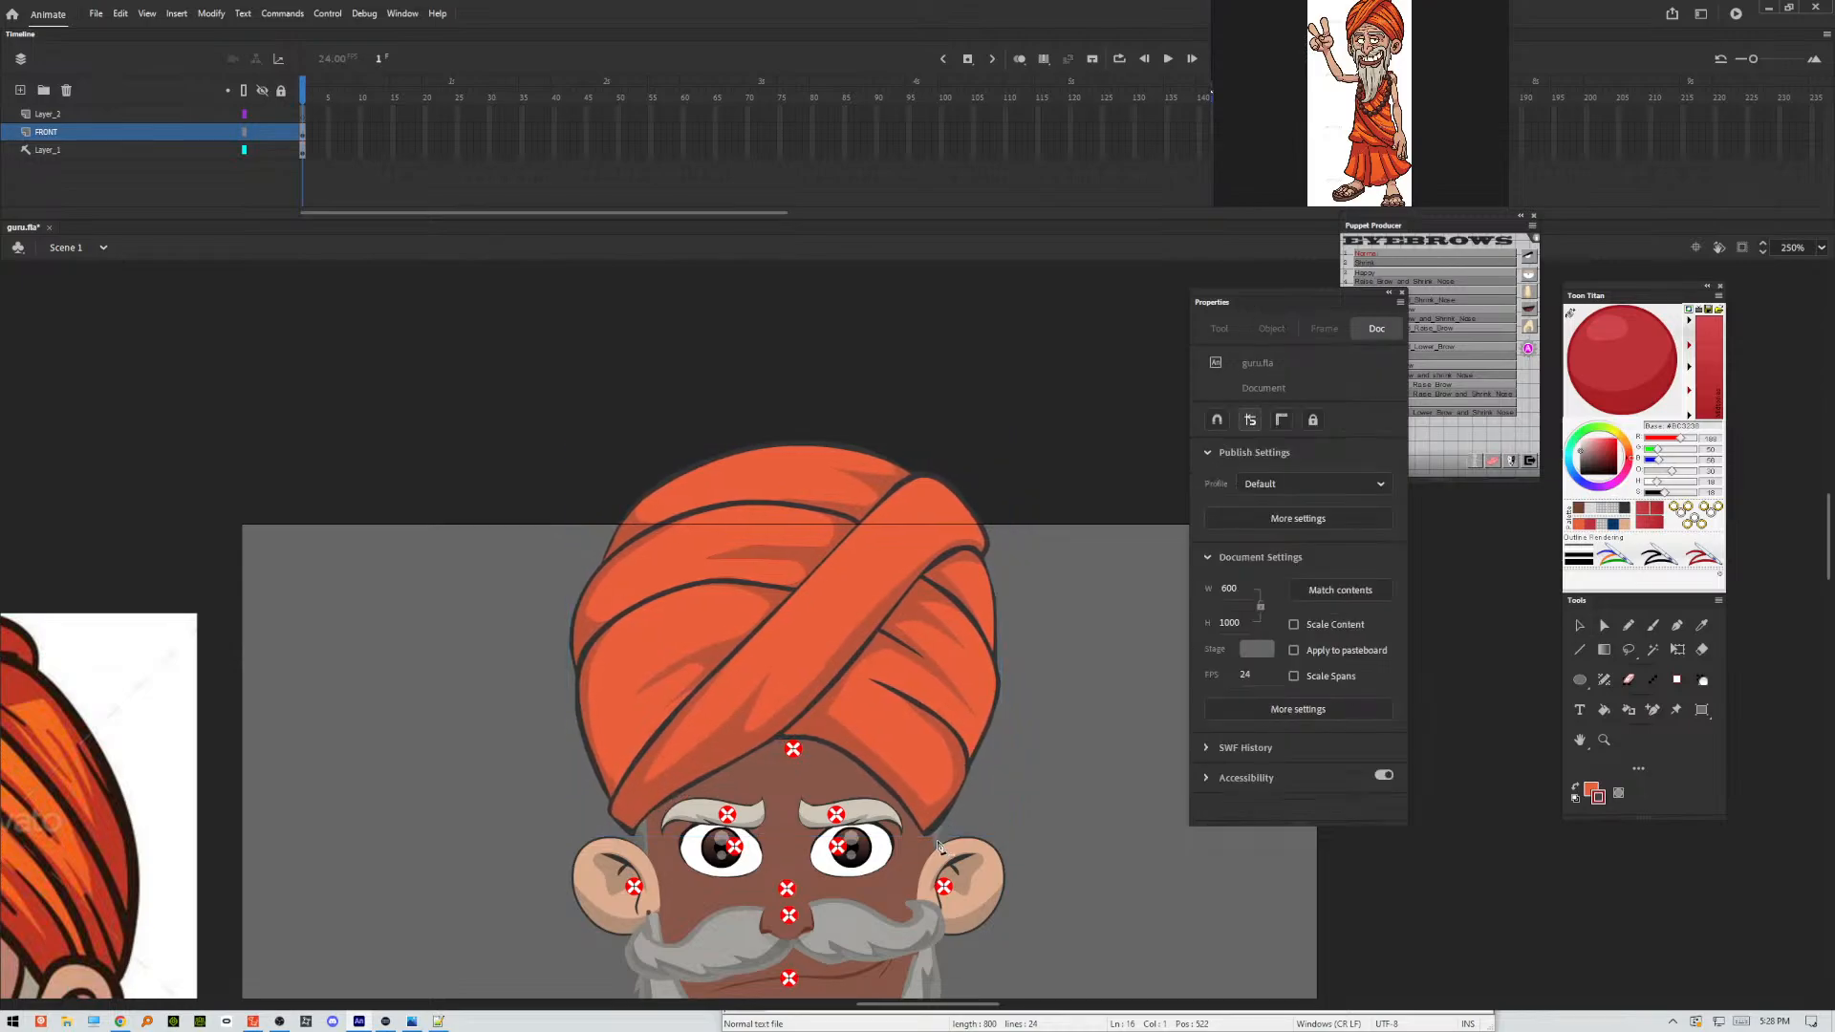
{"action": "left_click", "coordinate": [938, 845]}
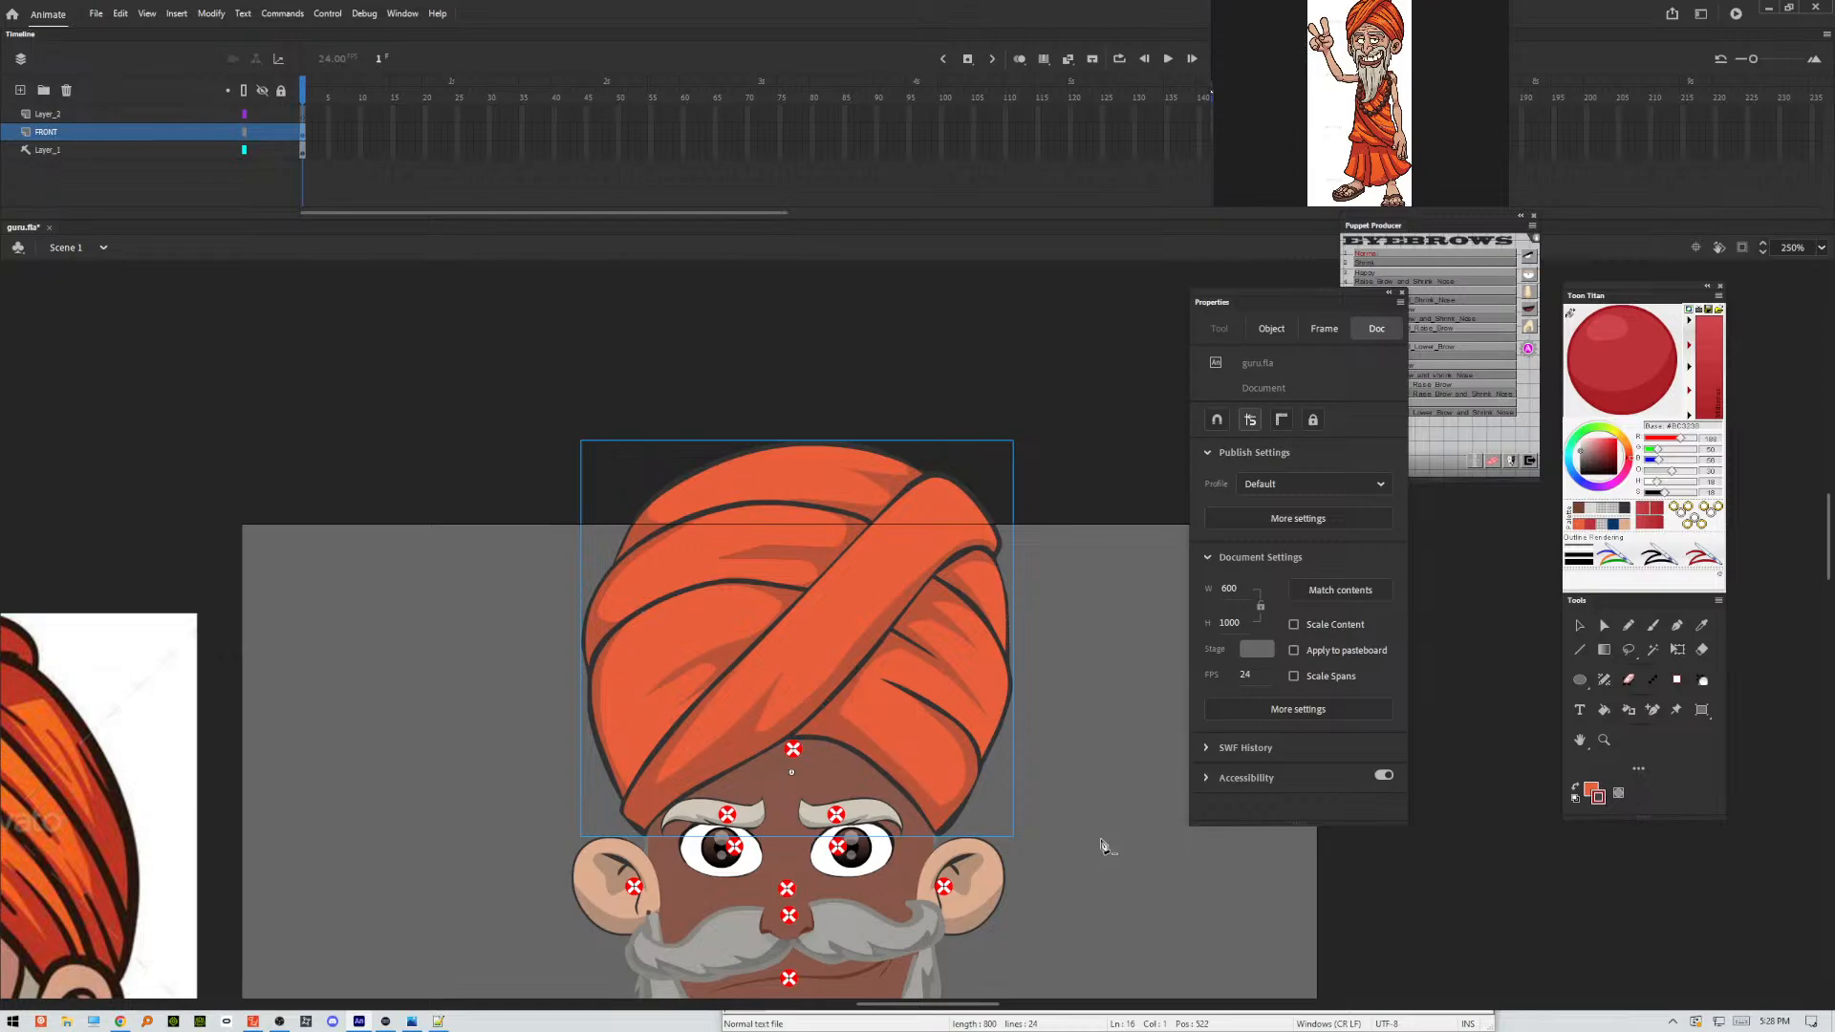
{"action": "key", "text": "v"}
{"action": "key", "text": "ctrl+Return"}
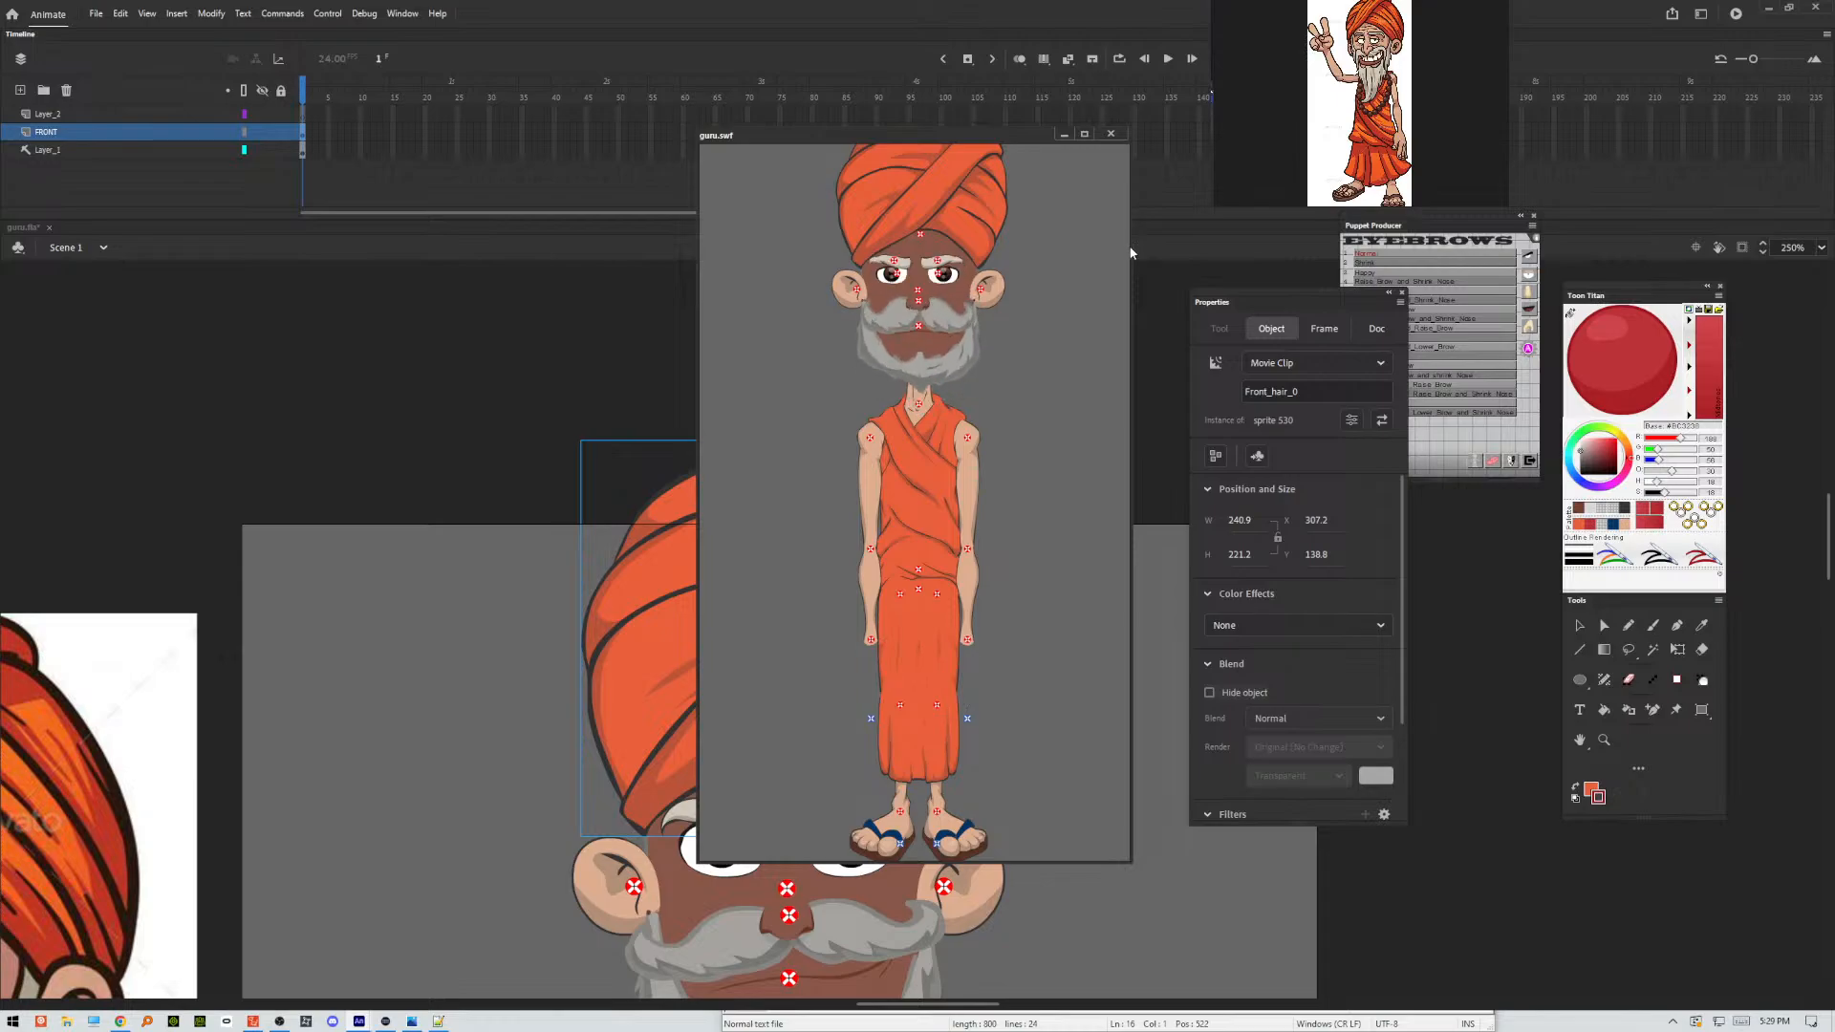
{"action": "left_click_drag", "start_coordinate": [1129, 247], "coordinate": [1063, 256]}
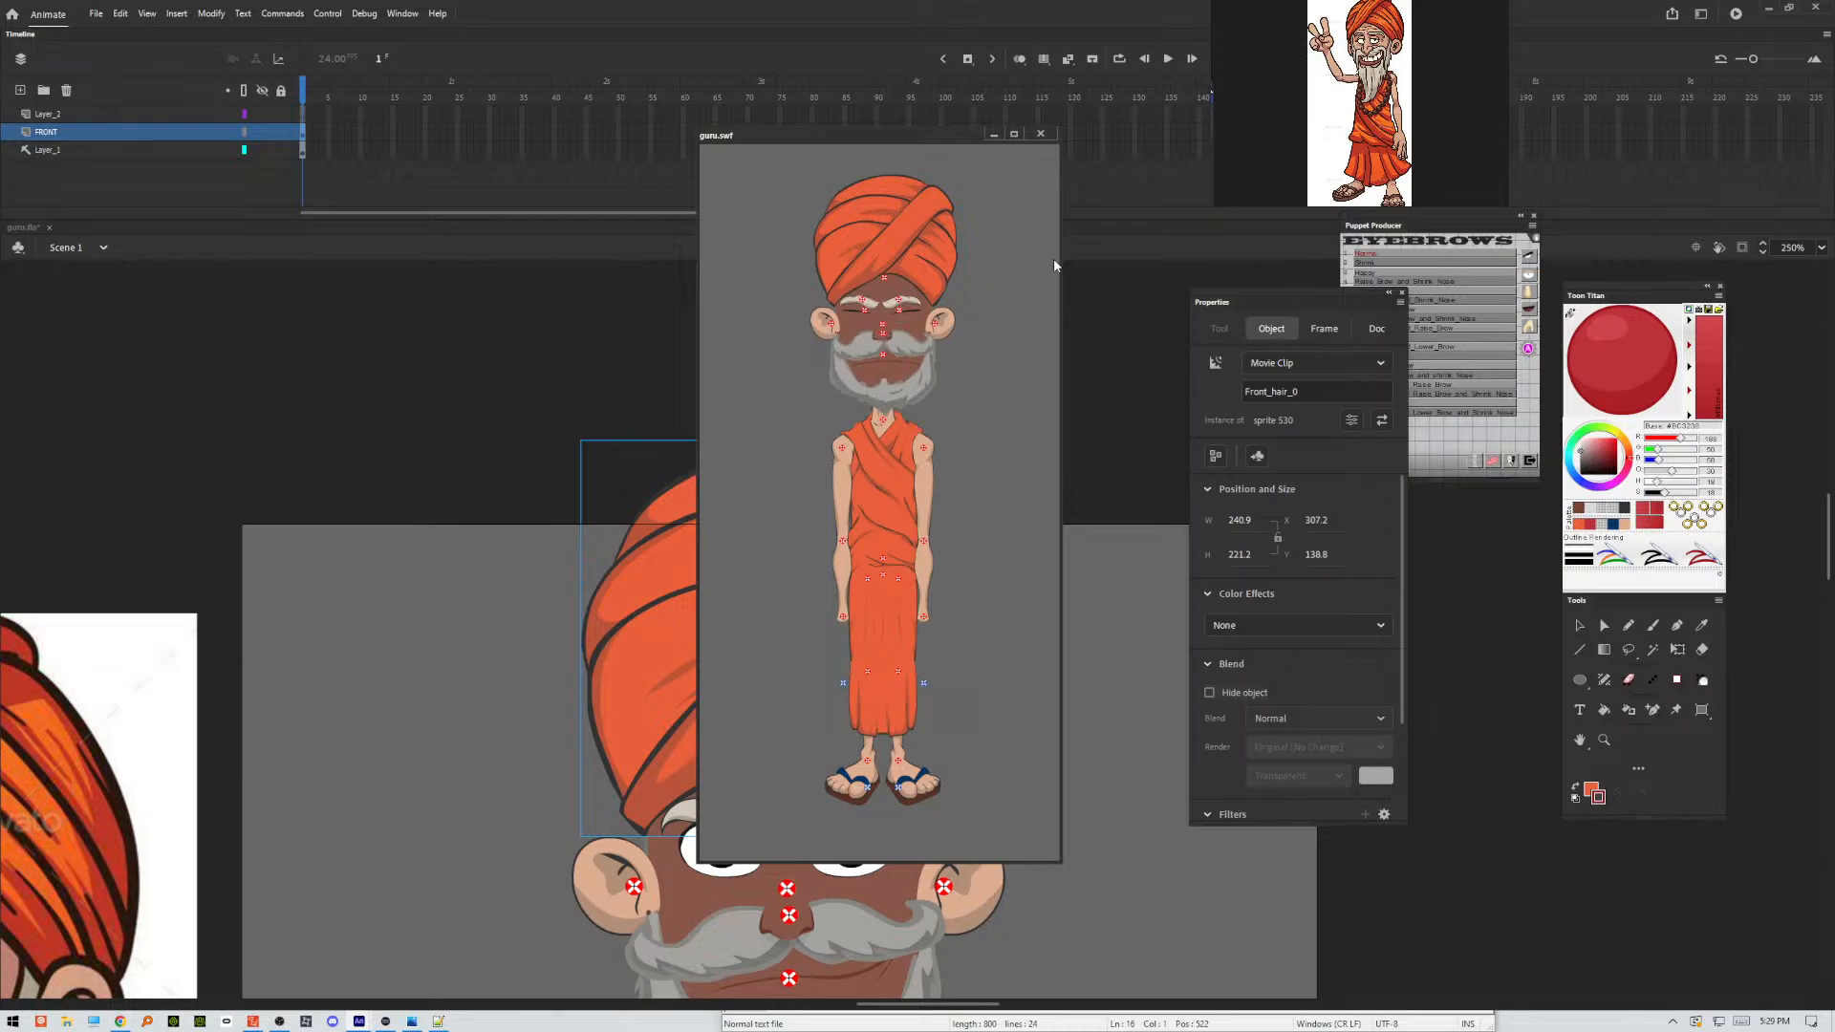
{"action": "left_click", "coordinate": [1042, 136]}
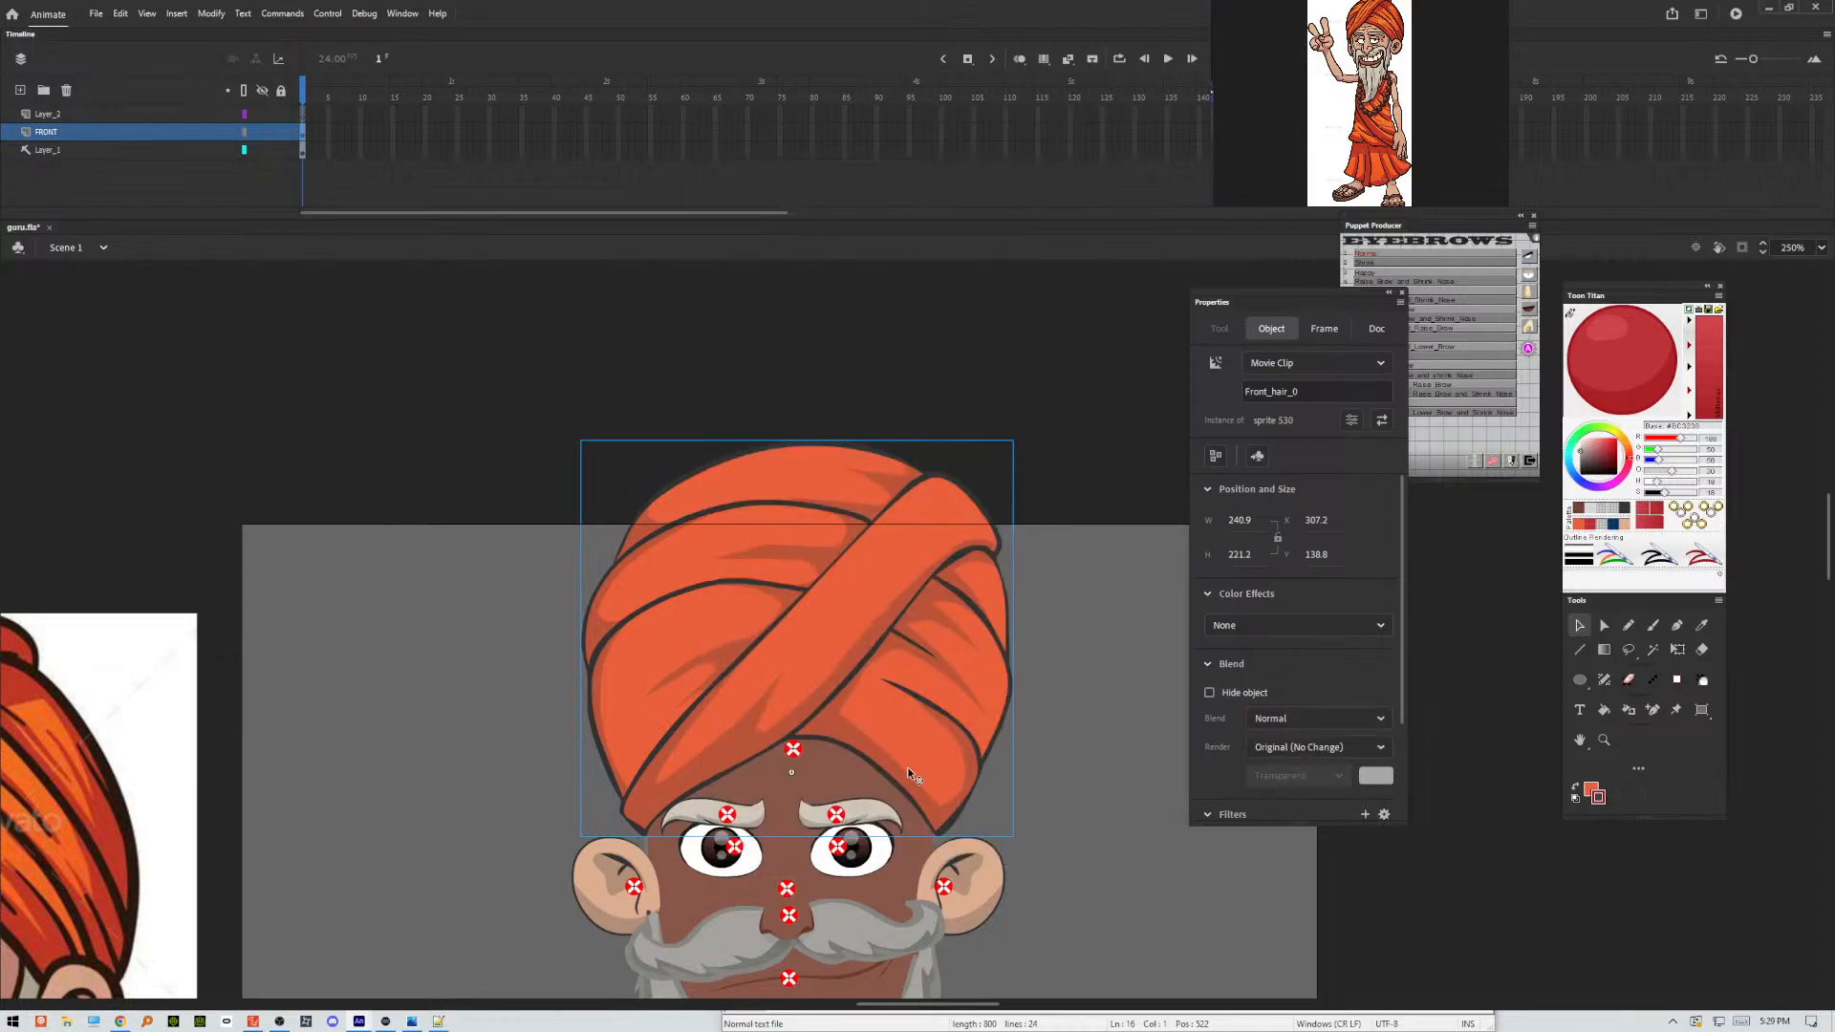
Open shape 496 inside the head symbol sprite 497 and recolour the whole brown face shape with the peach skin tone.
{"action": "double_click", "coordinate": [773, 787]}
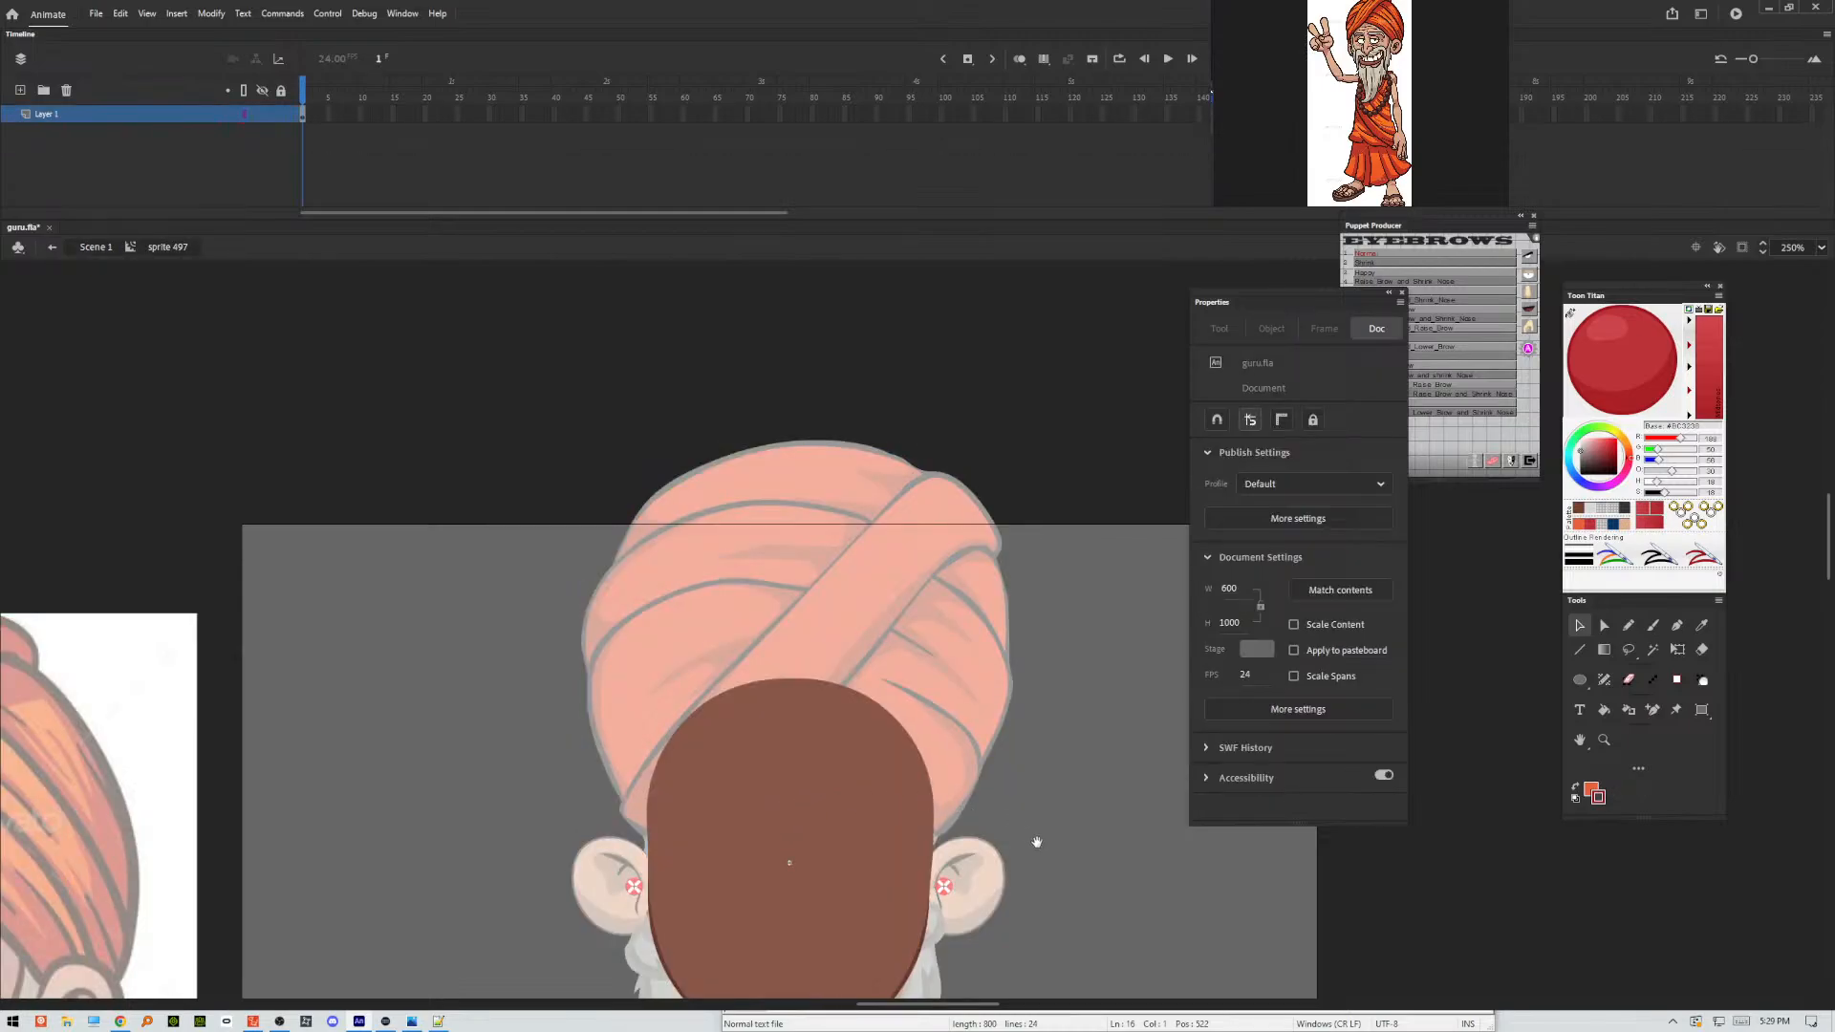
{"action": "left_click_drag", "start_coordinate": [1029, 839], "coordinate": [1035, 732]}
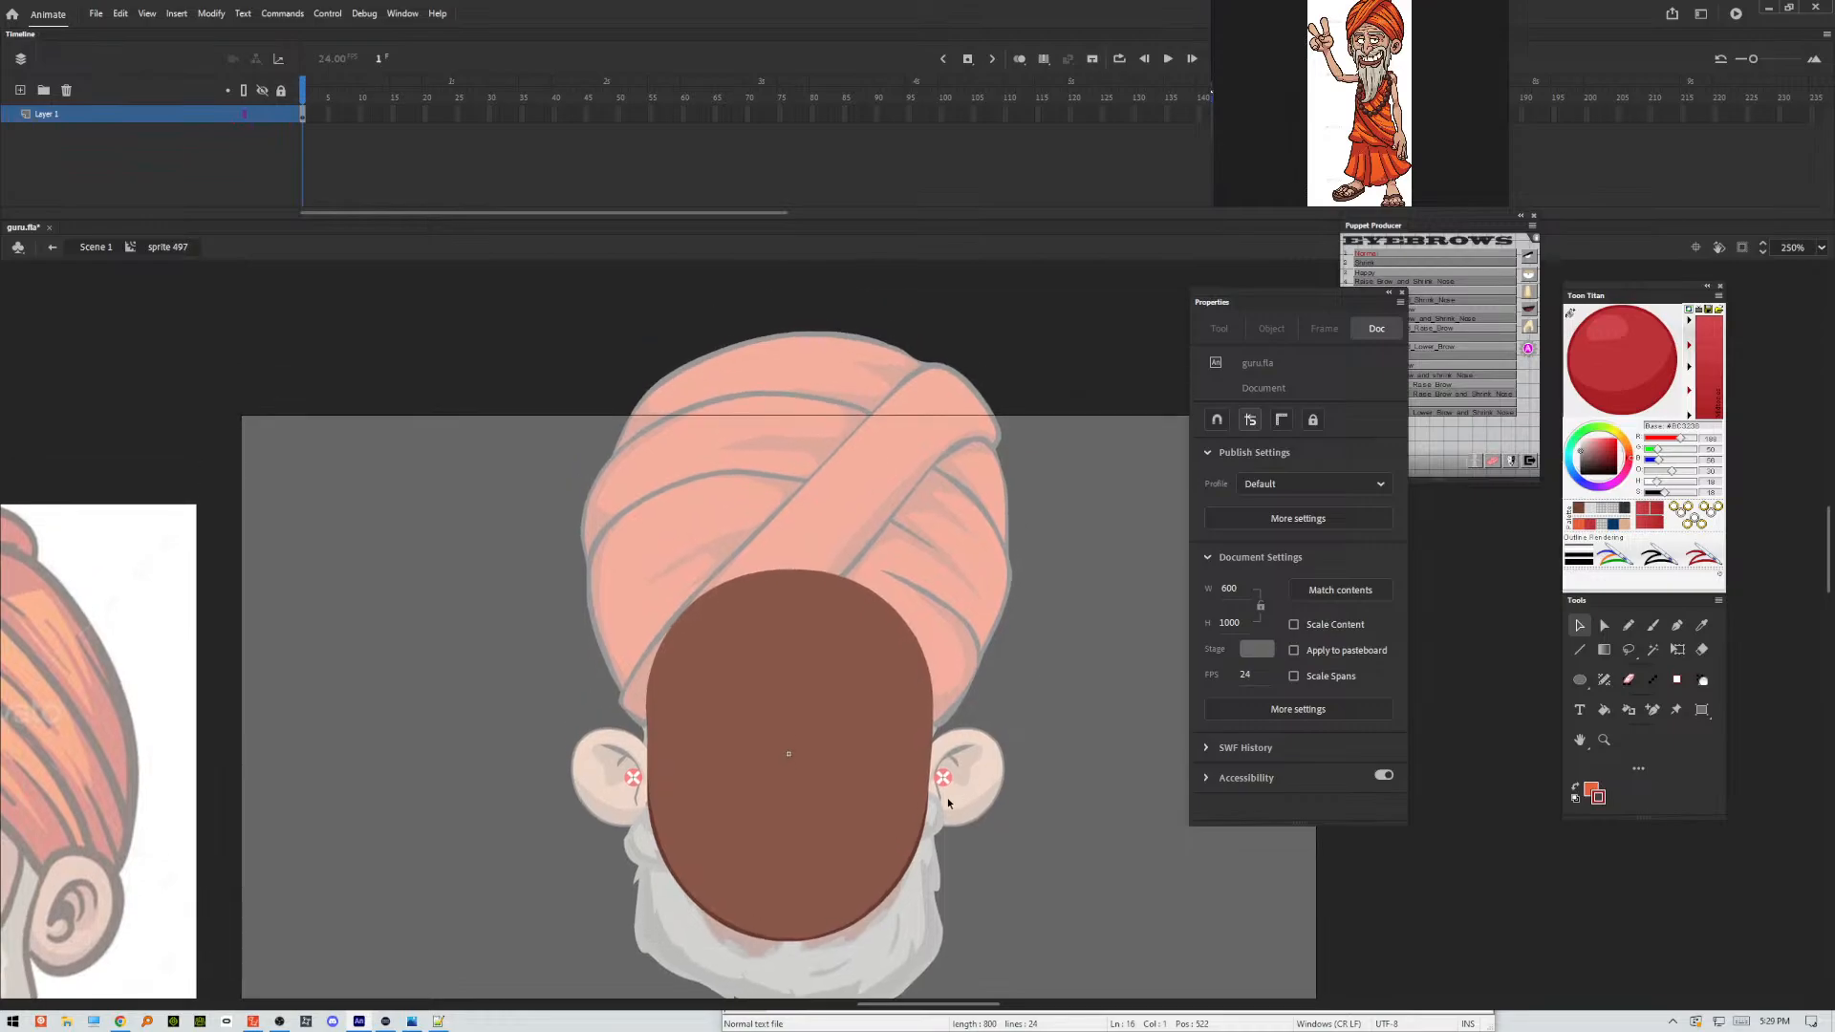
{"action": "left_click", "coordinate": [924, 753]}
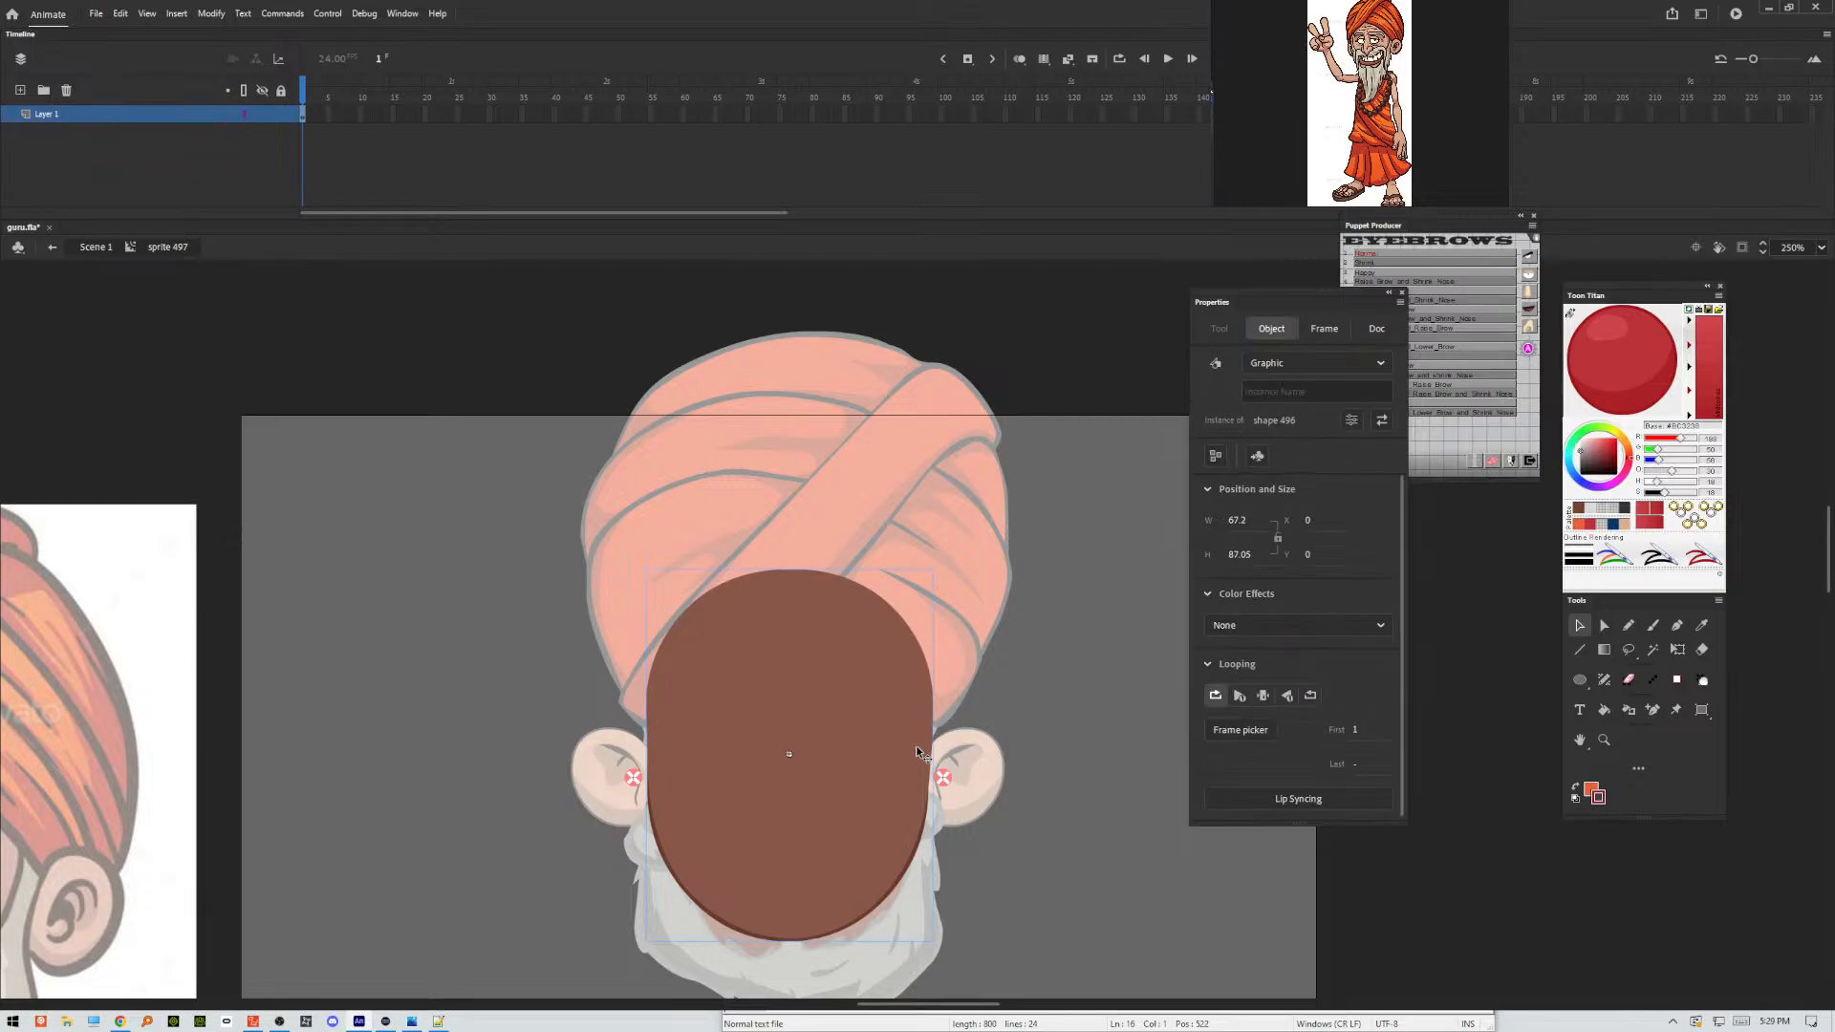
{"action": "double_click", "coordinate": [903, 742]}
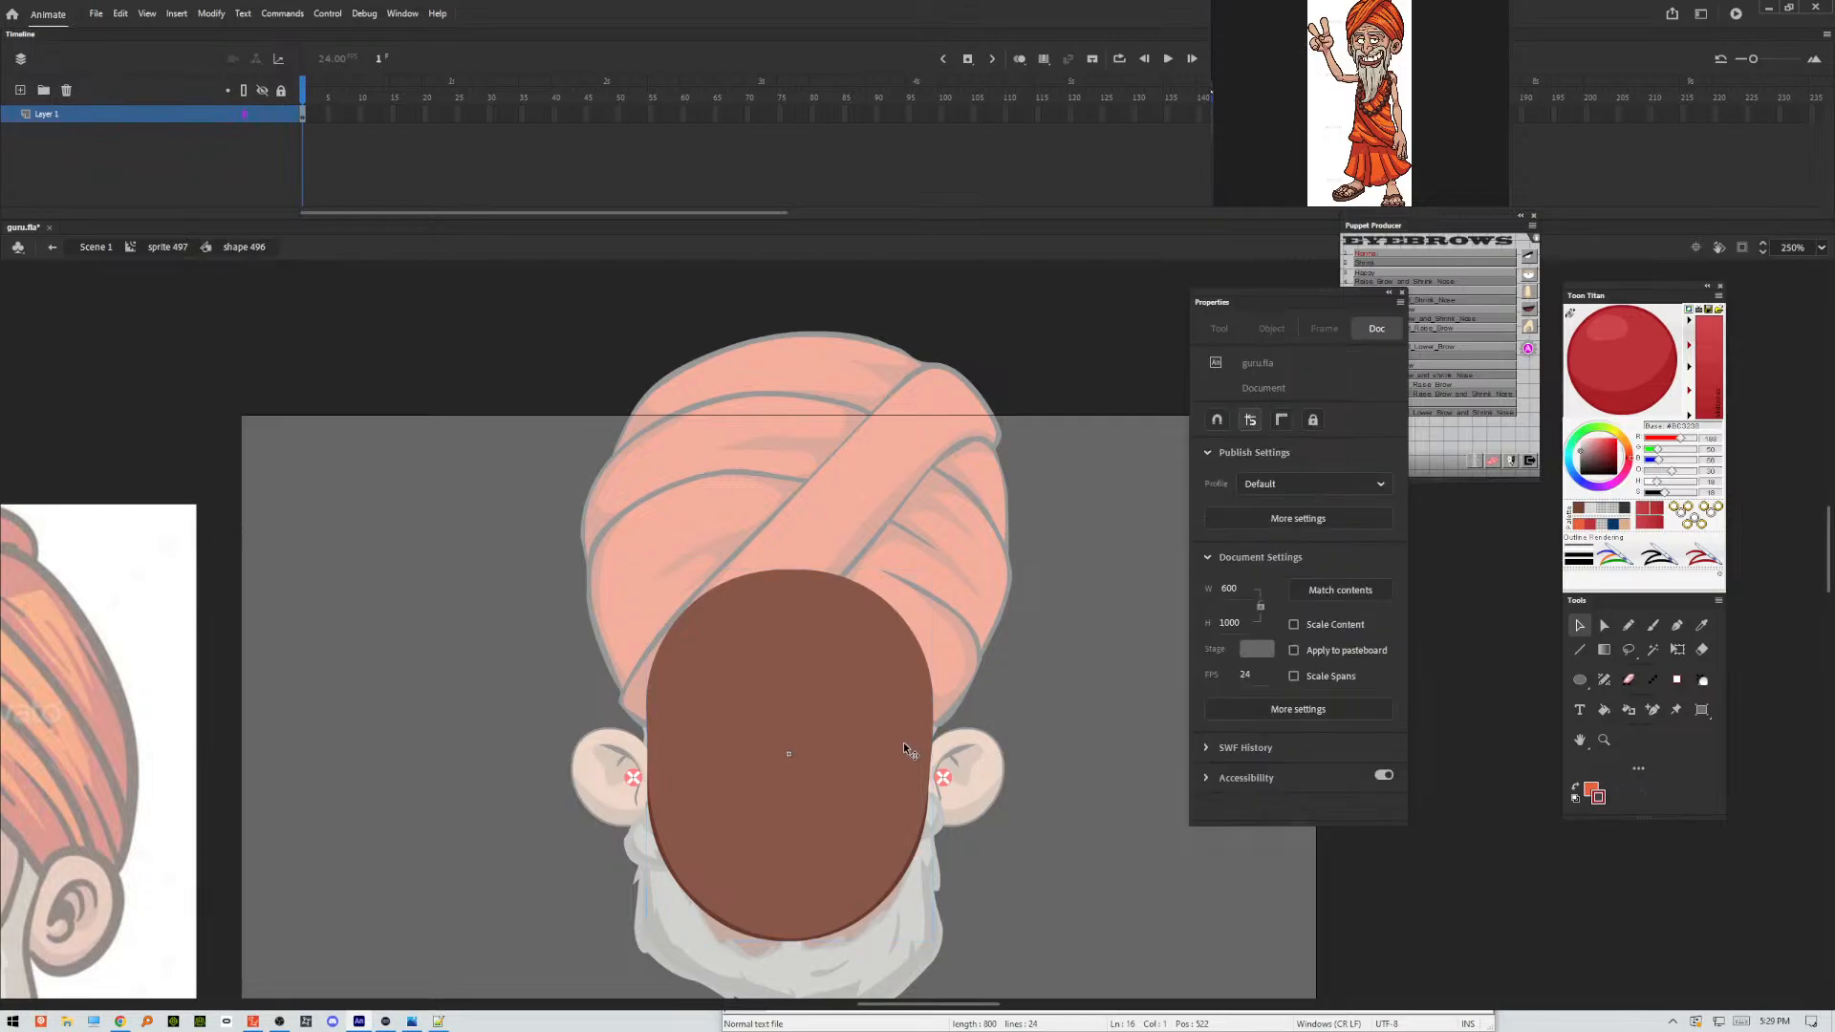
{"action": "left_click", "coordinate": [903, 742]}
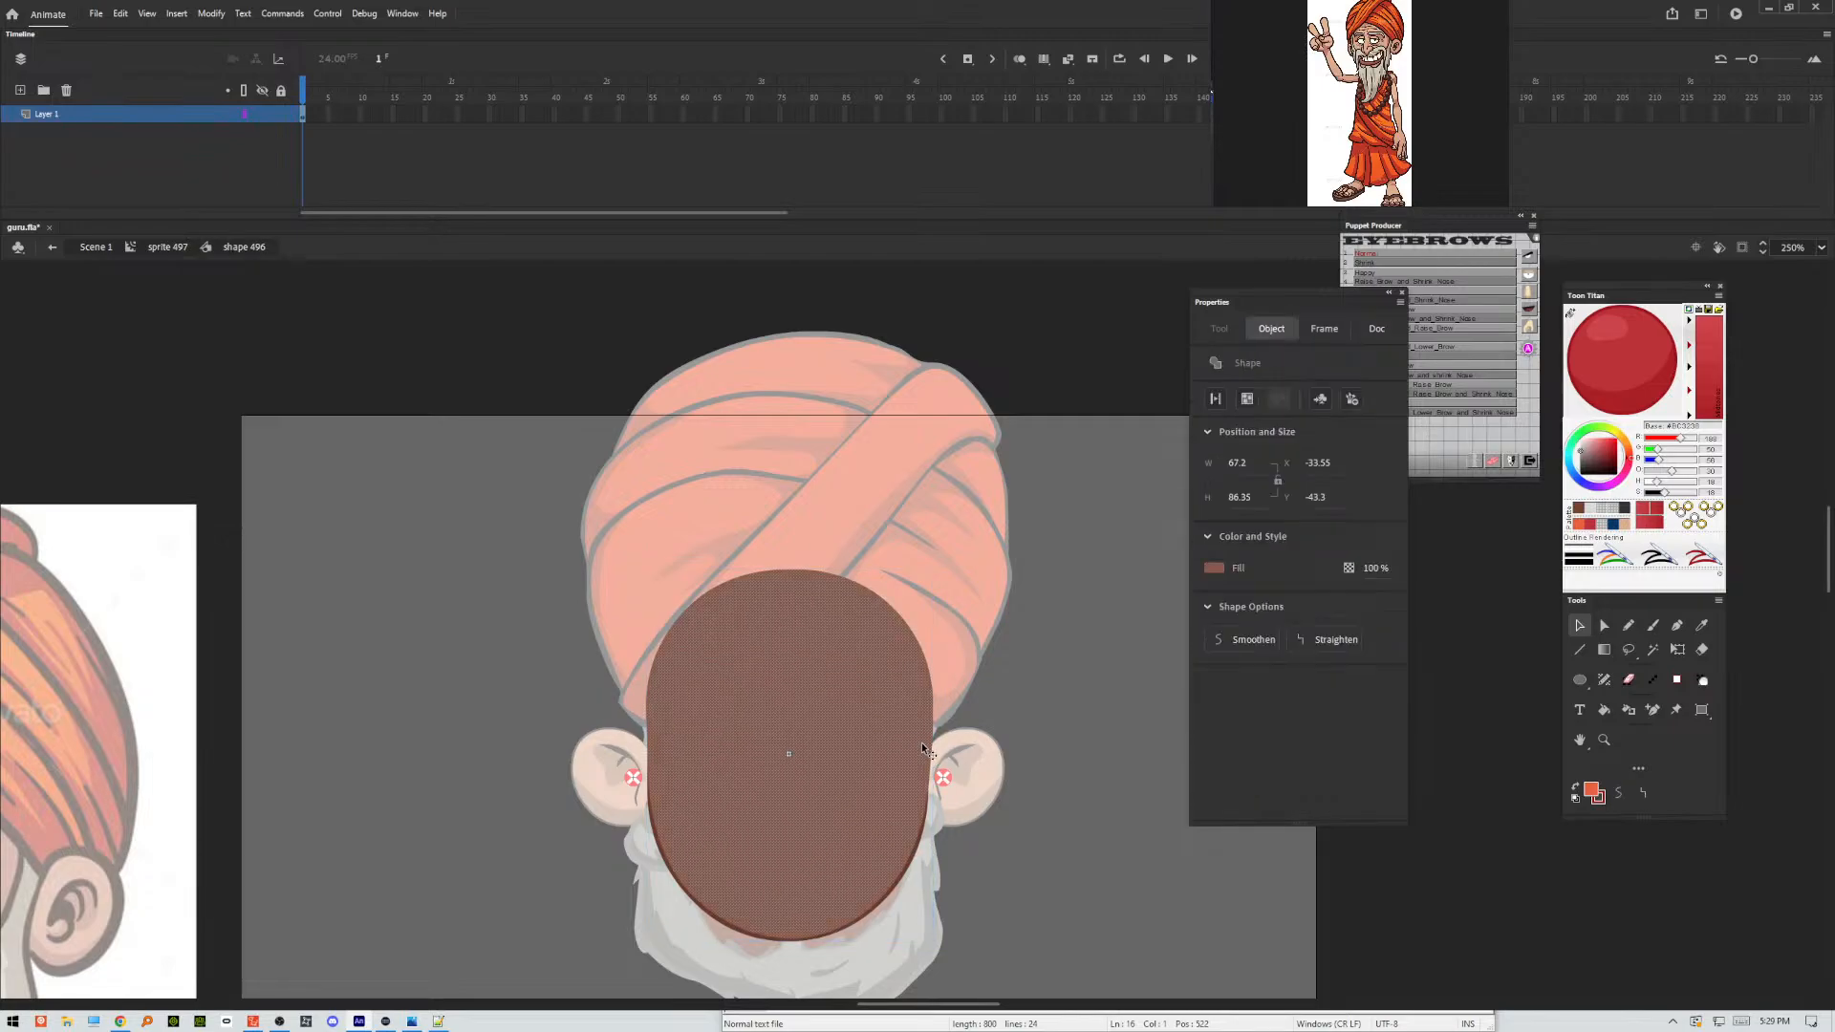
{"action": "double_click", "coordinate": [926, 750]}
{"action": "left_click", "coordinate": [1622, 524]}
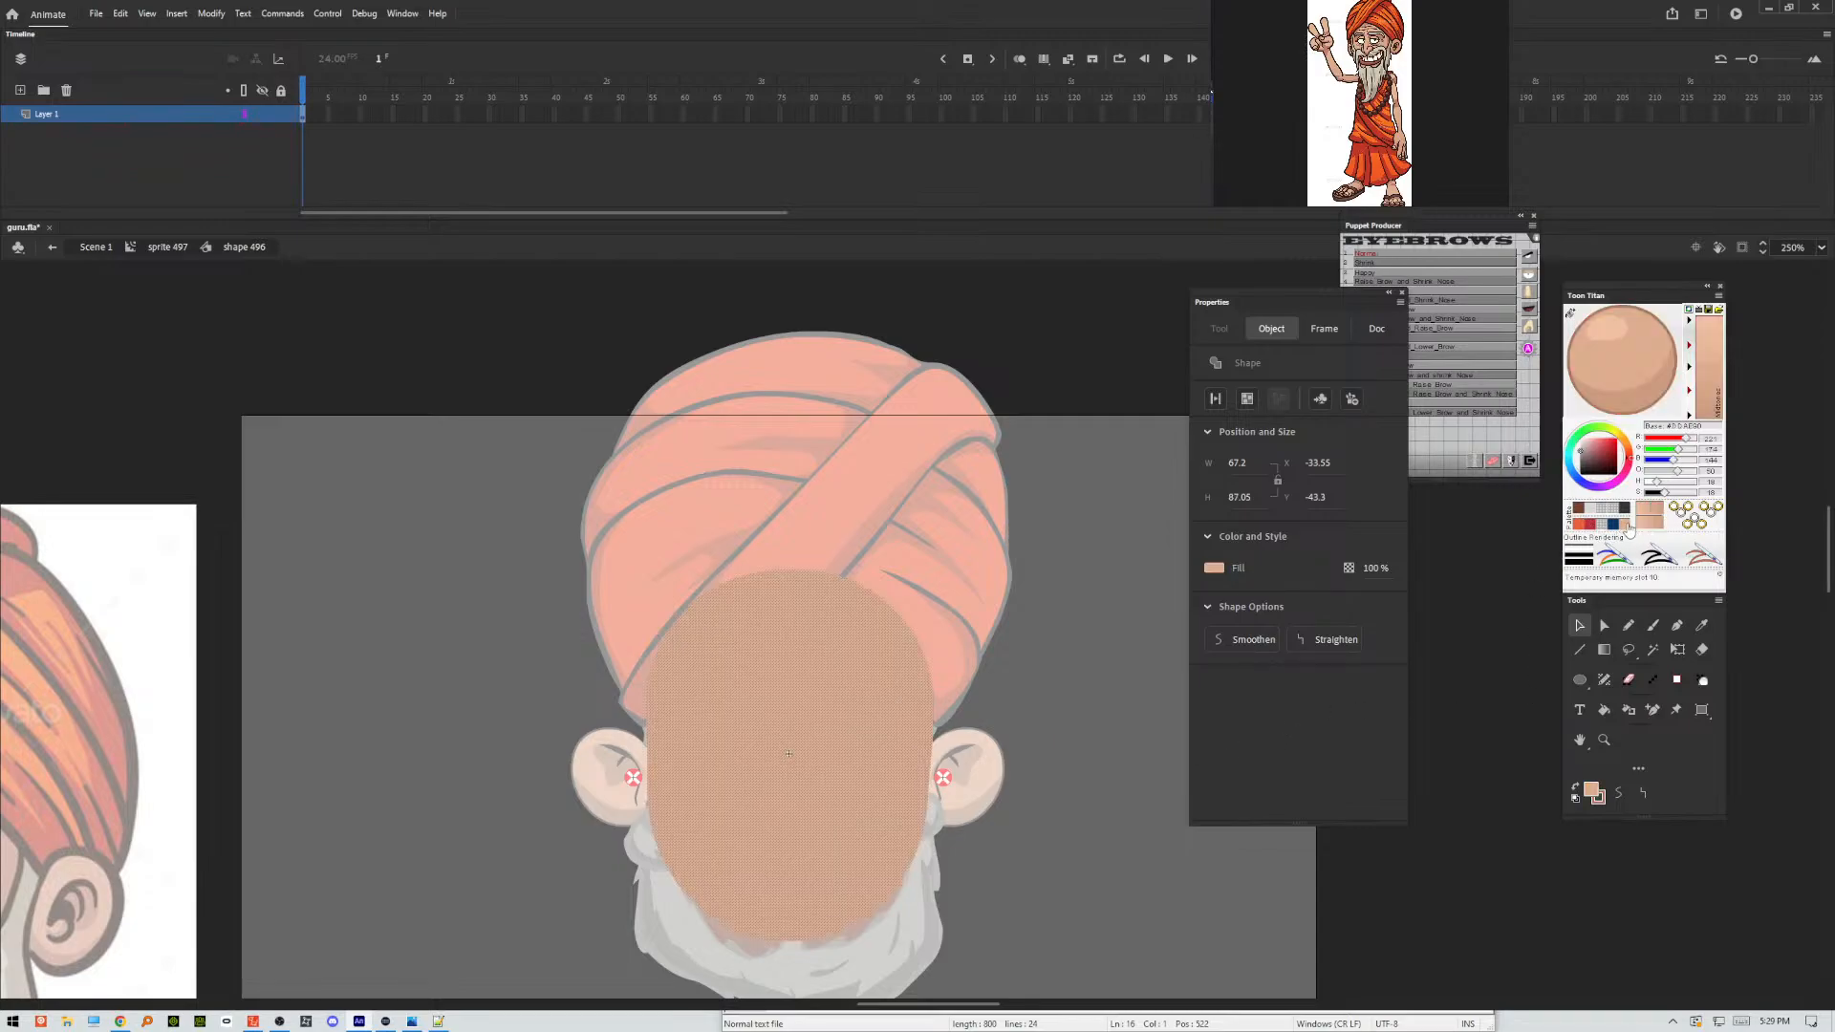
Copy the peach face shape and paste it in place on a new layer, Layer_2.
{"action": "right_click", "coordinate": [900, 722]}
{"action": "left_click", "coordinate": [934, 427]}
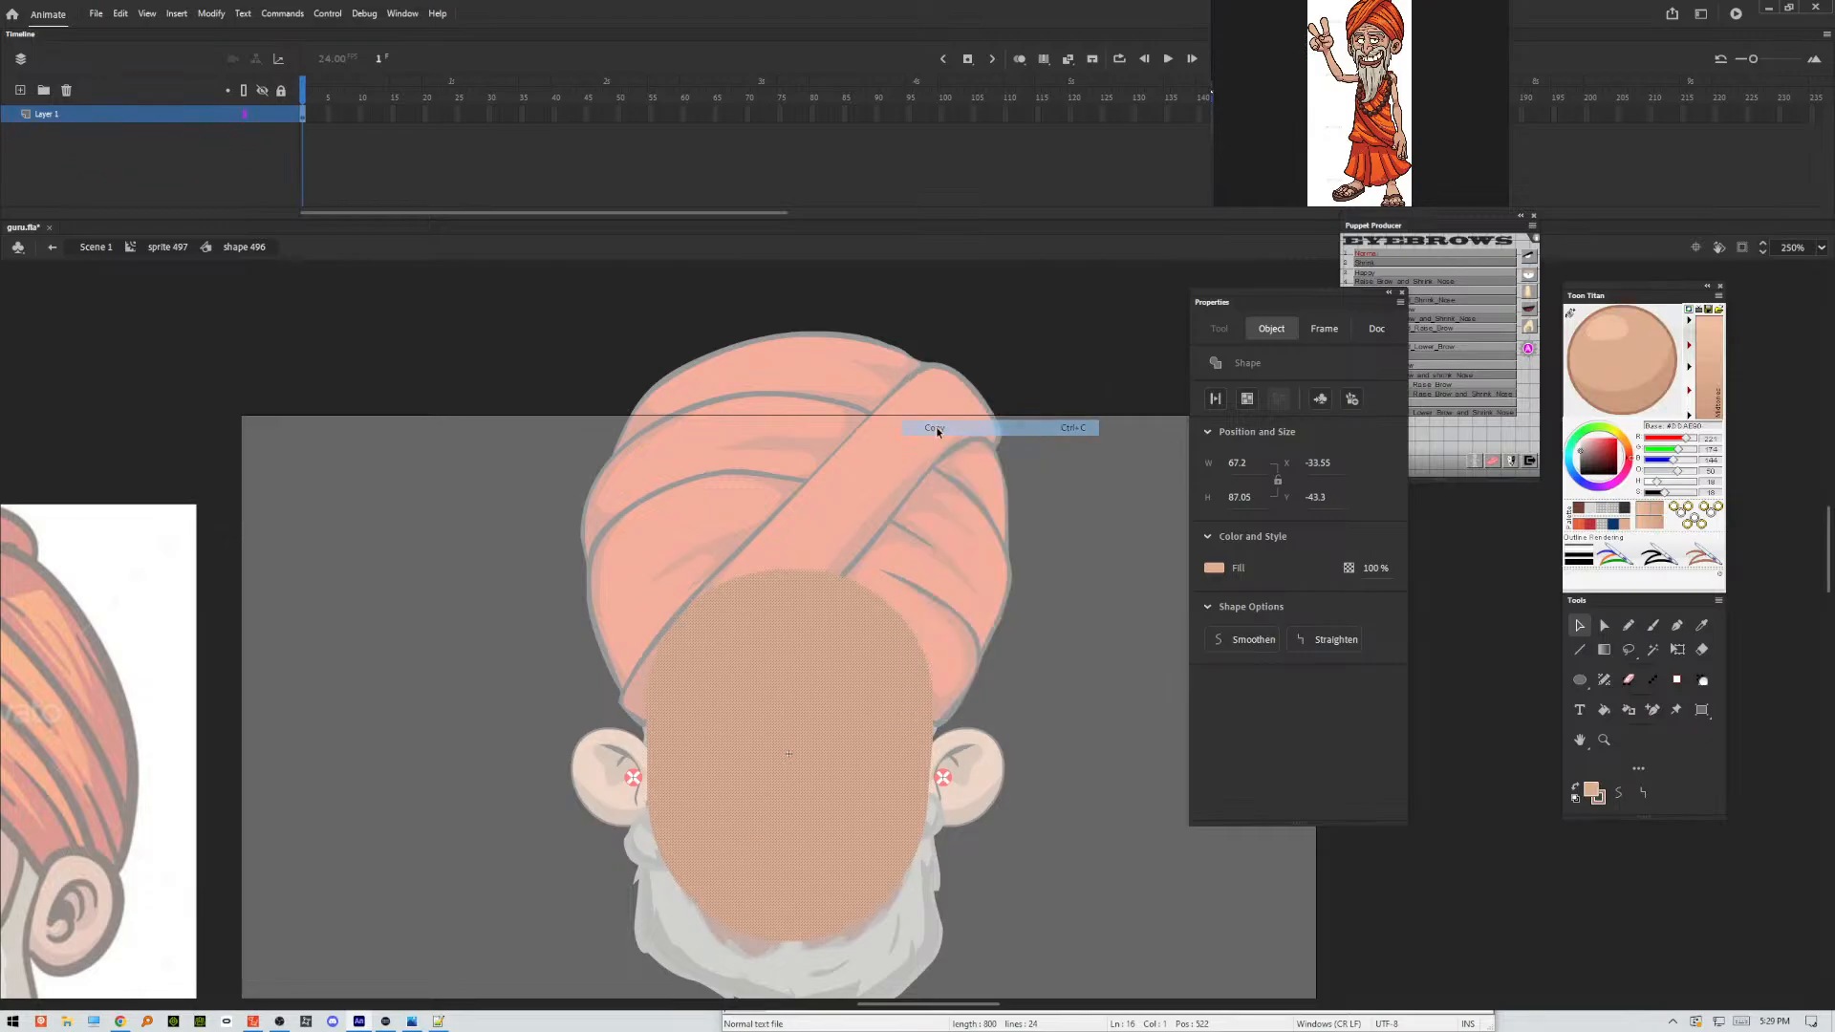
{"action": "left_click", "coordinate": [20, 90]}
{"action": "right_click", "coordinate": [351, 372]}
{"action": "left_click", "coordinate": [397, 427]}
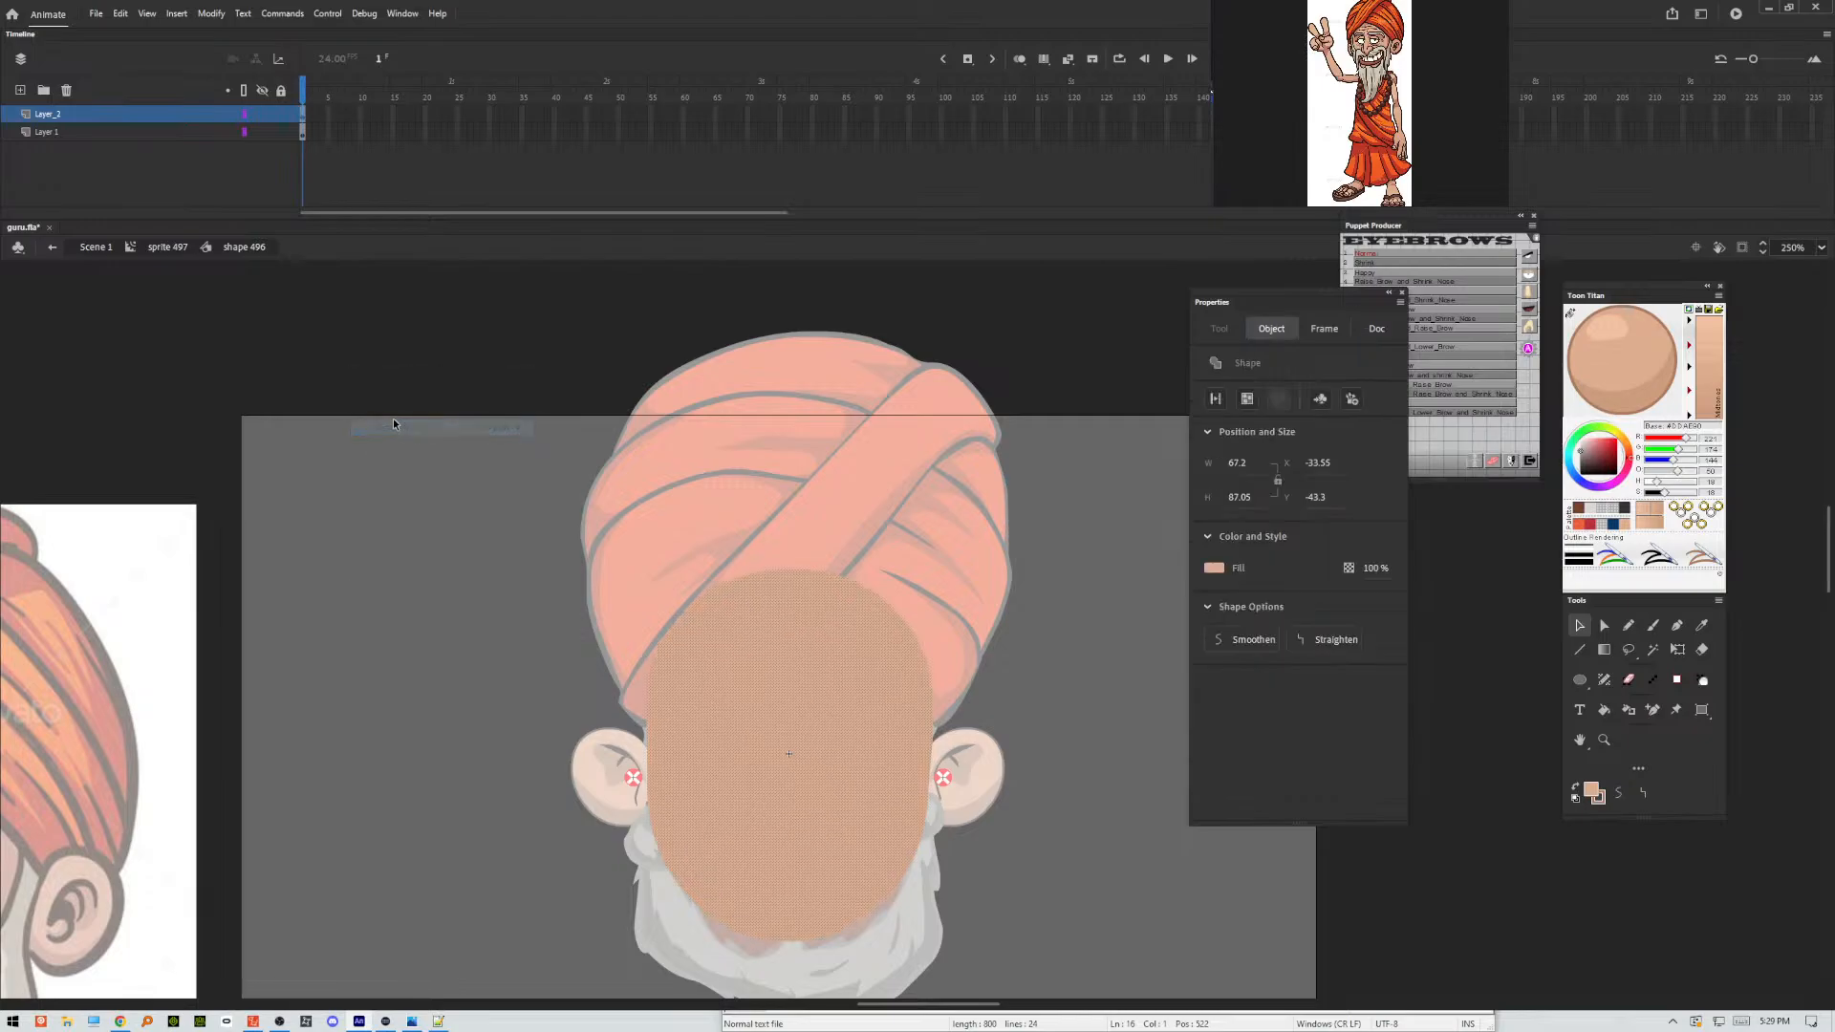
Enlarge the pasted face copy outward with Expand Fill, using a distance of 4.
{"action": "left_click", "coordinate": [212, 14]}
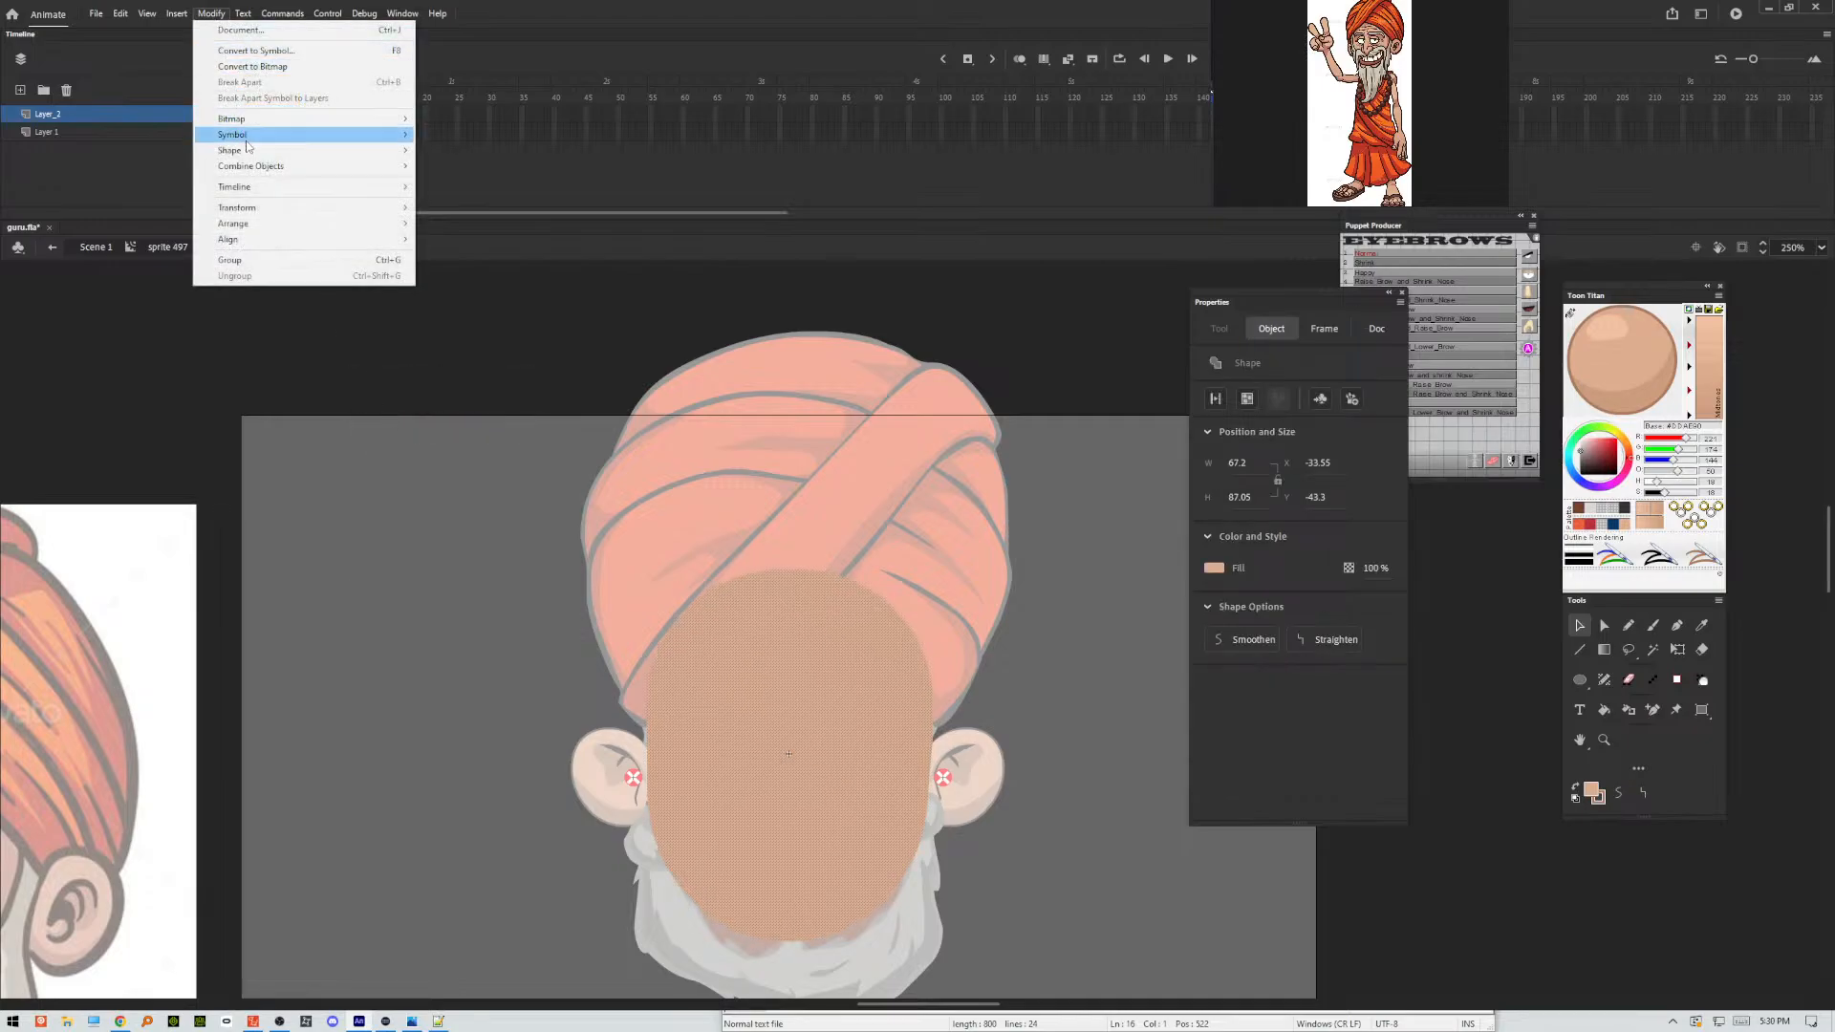
{"action": "mouse_move", "coordinate": [248, 151]}
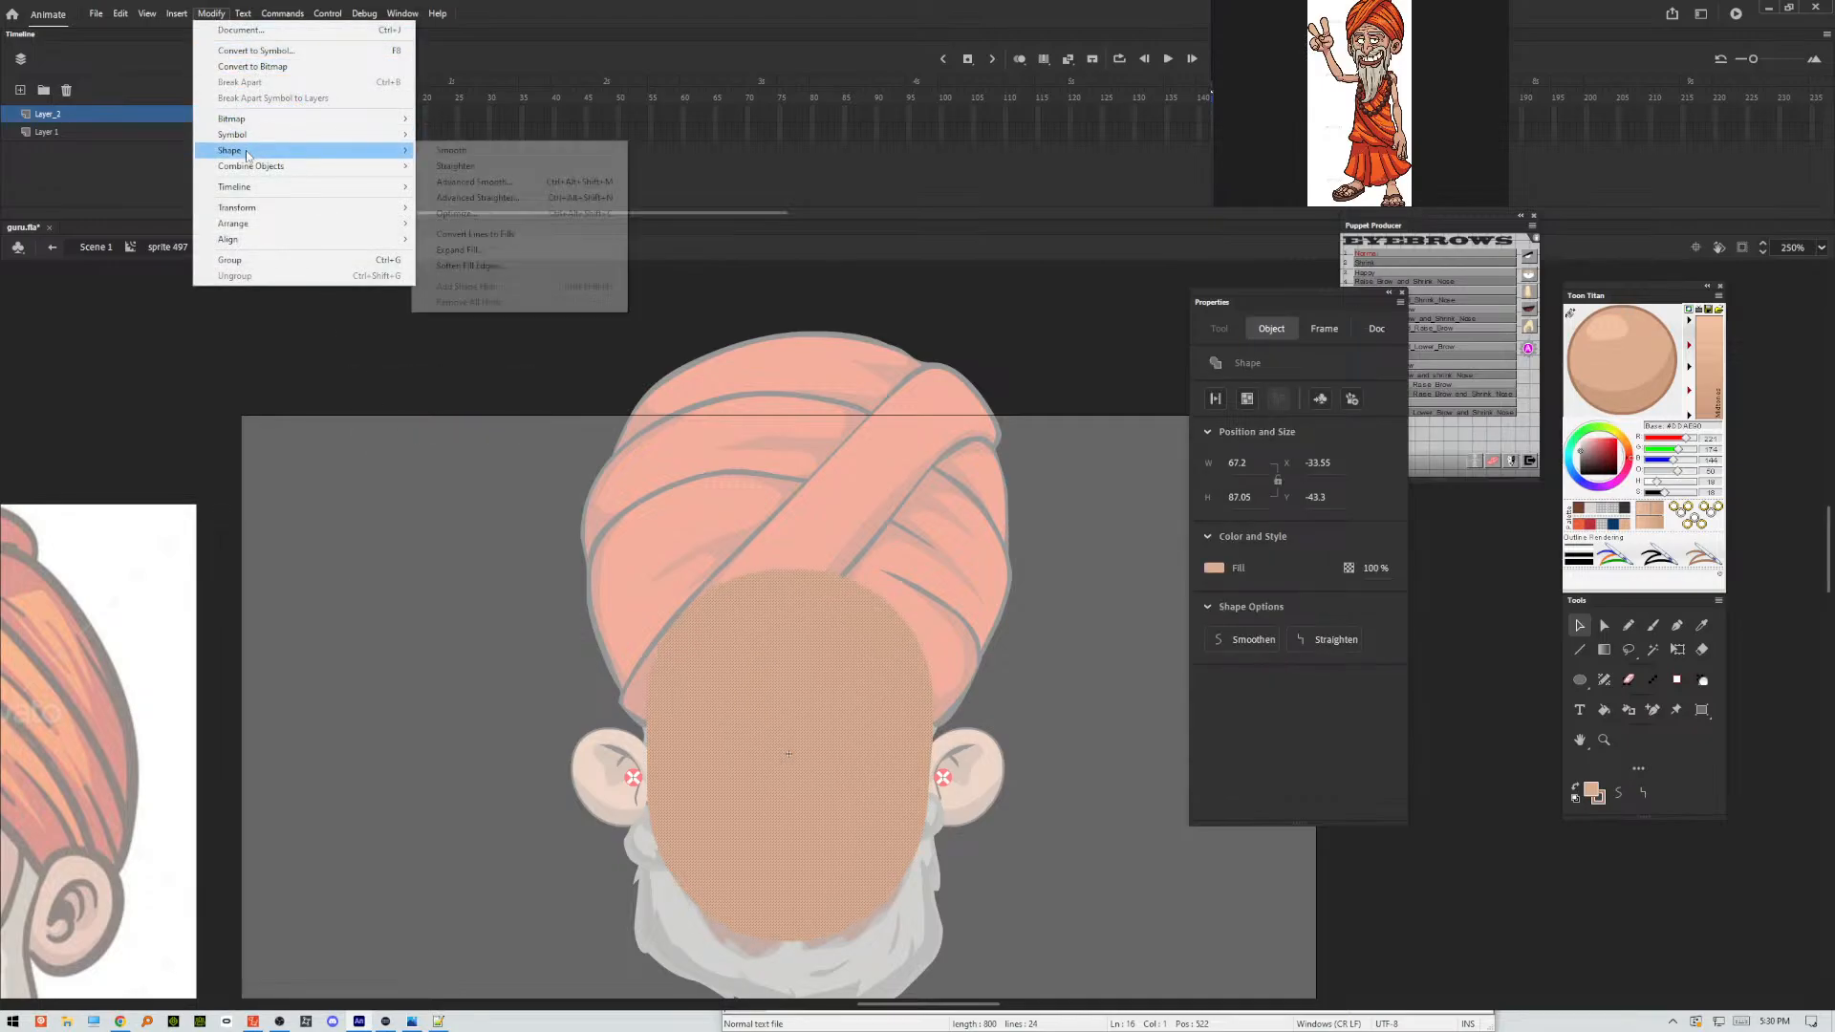
{"action": "left_click", "coordinate": [468, 249]}
{"action": "type", "text": "2"}
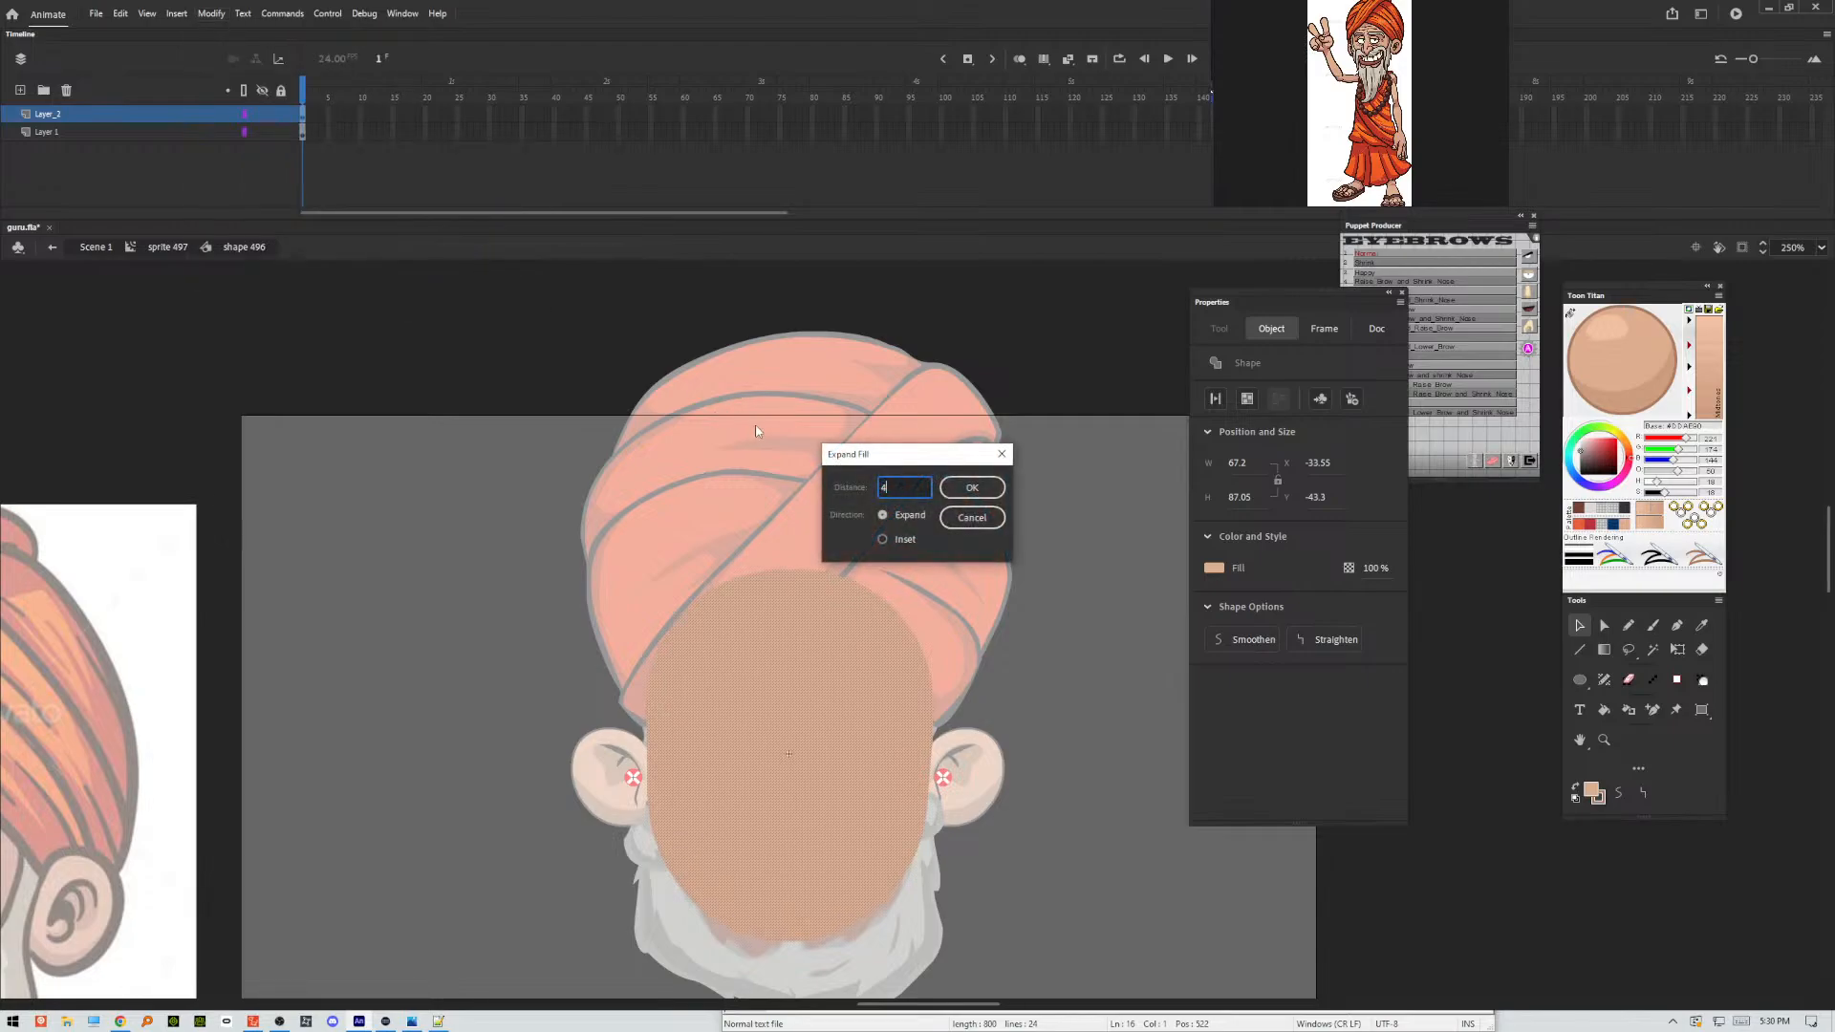
{"action": "left_click", "coordinate": [968, 488]}
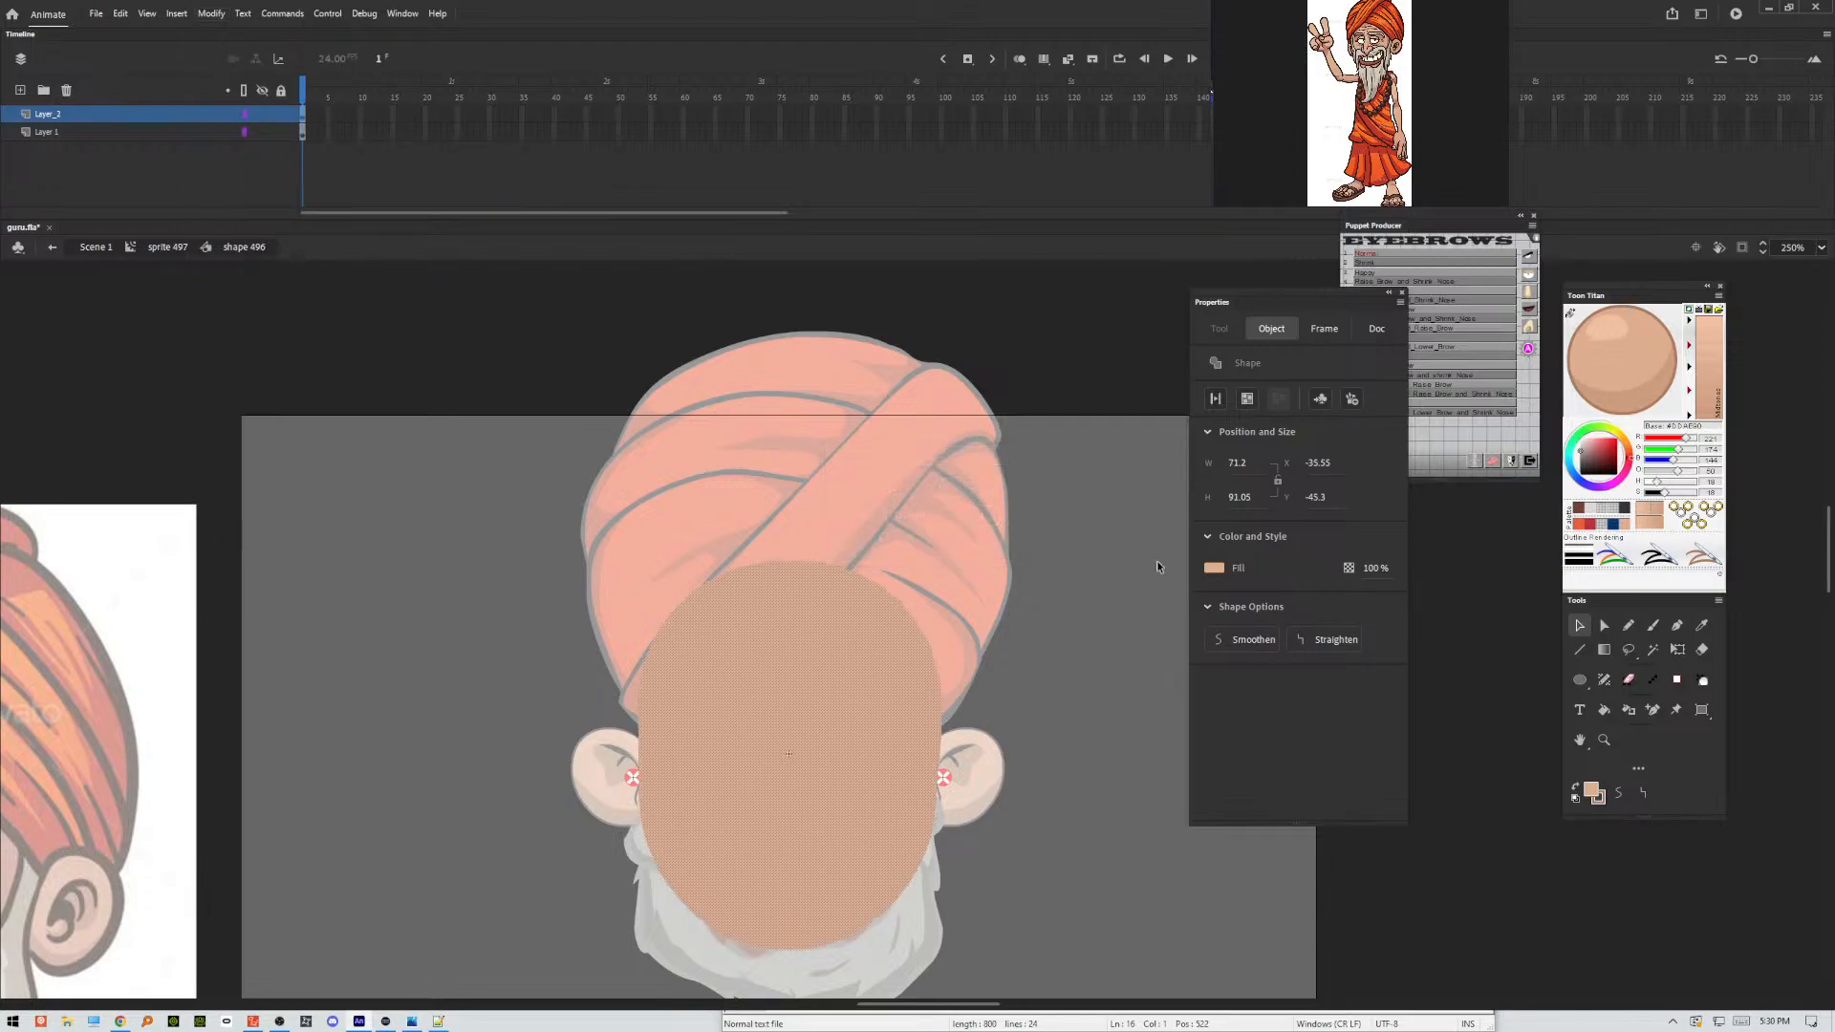
Recolour the expanded copy dark charcoal and move Layer_2 below Layer 1 so it forms the face outline.
{"action": "left_click", "coordinate": [1630, 515]}
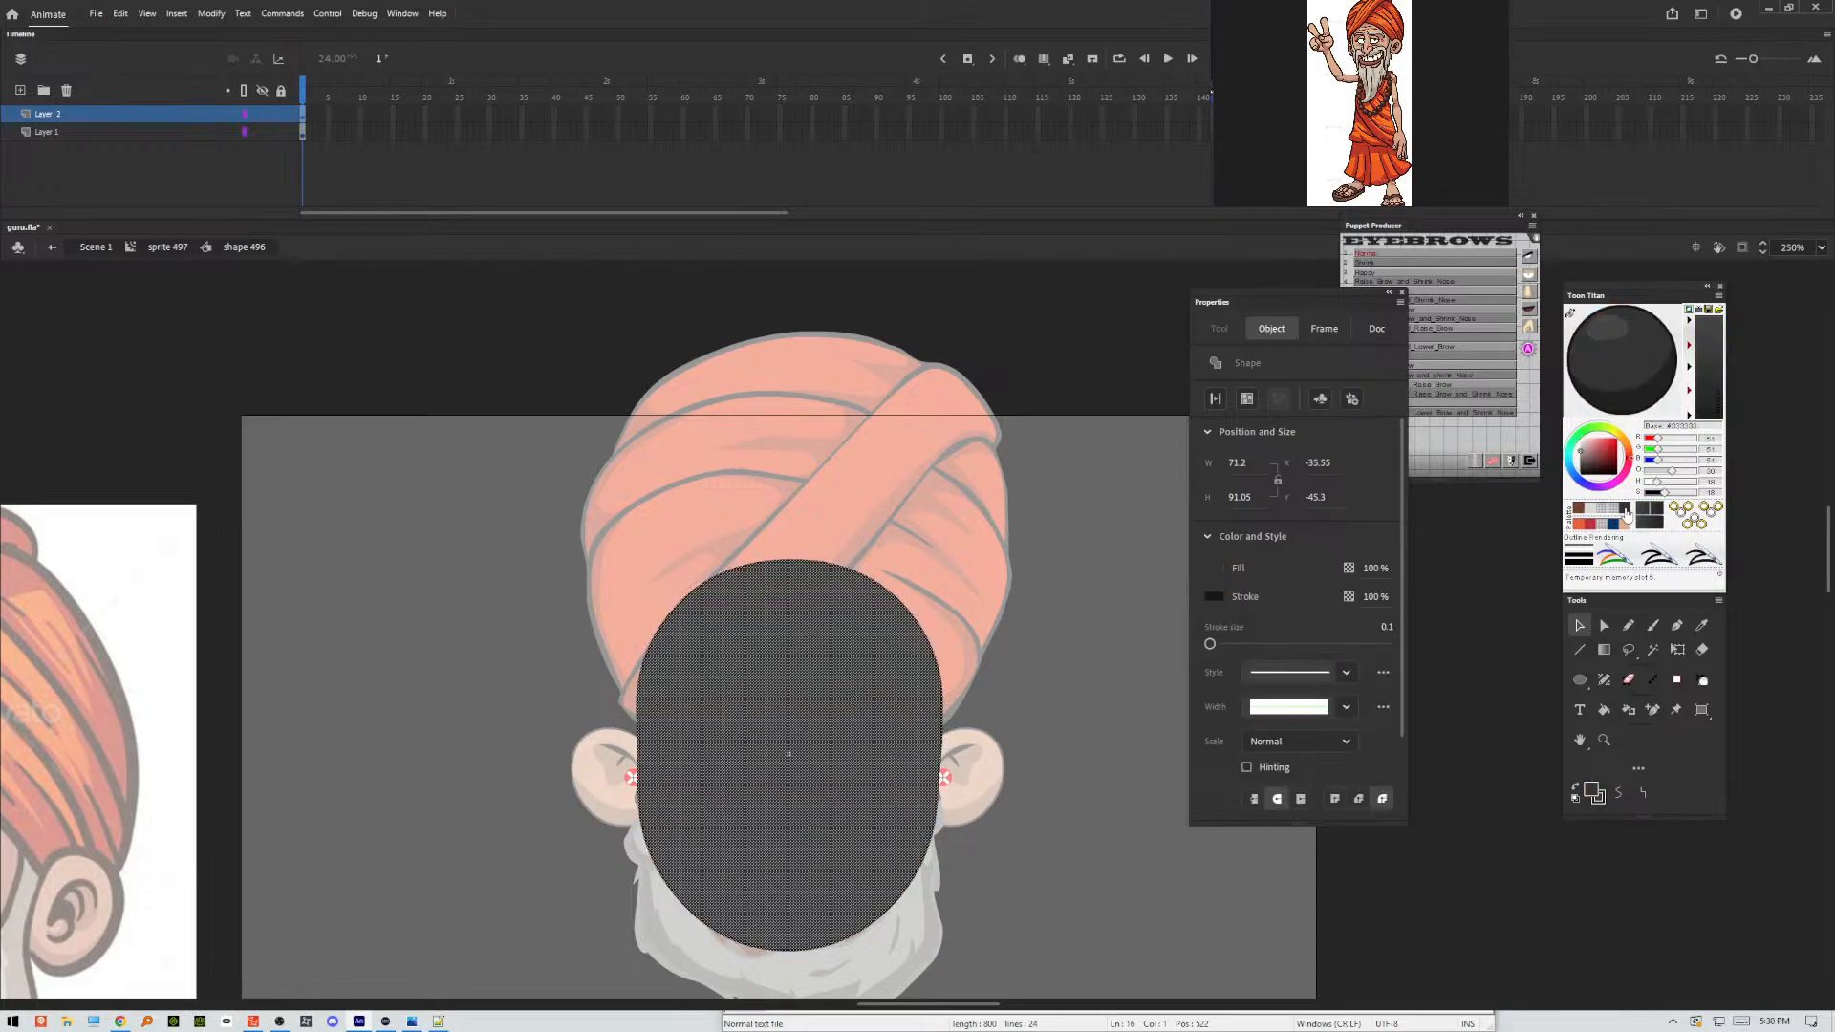
{"action": "left_click", "coordinate": [130, 118]}
{"action": "left_click_drag", "start_coordinate": [127, 125], "coordinate": [126, 144]}
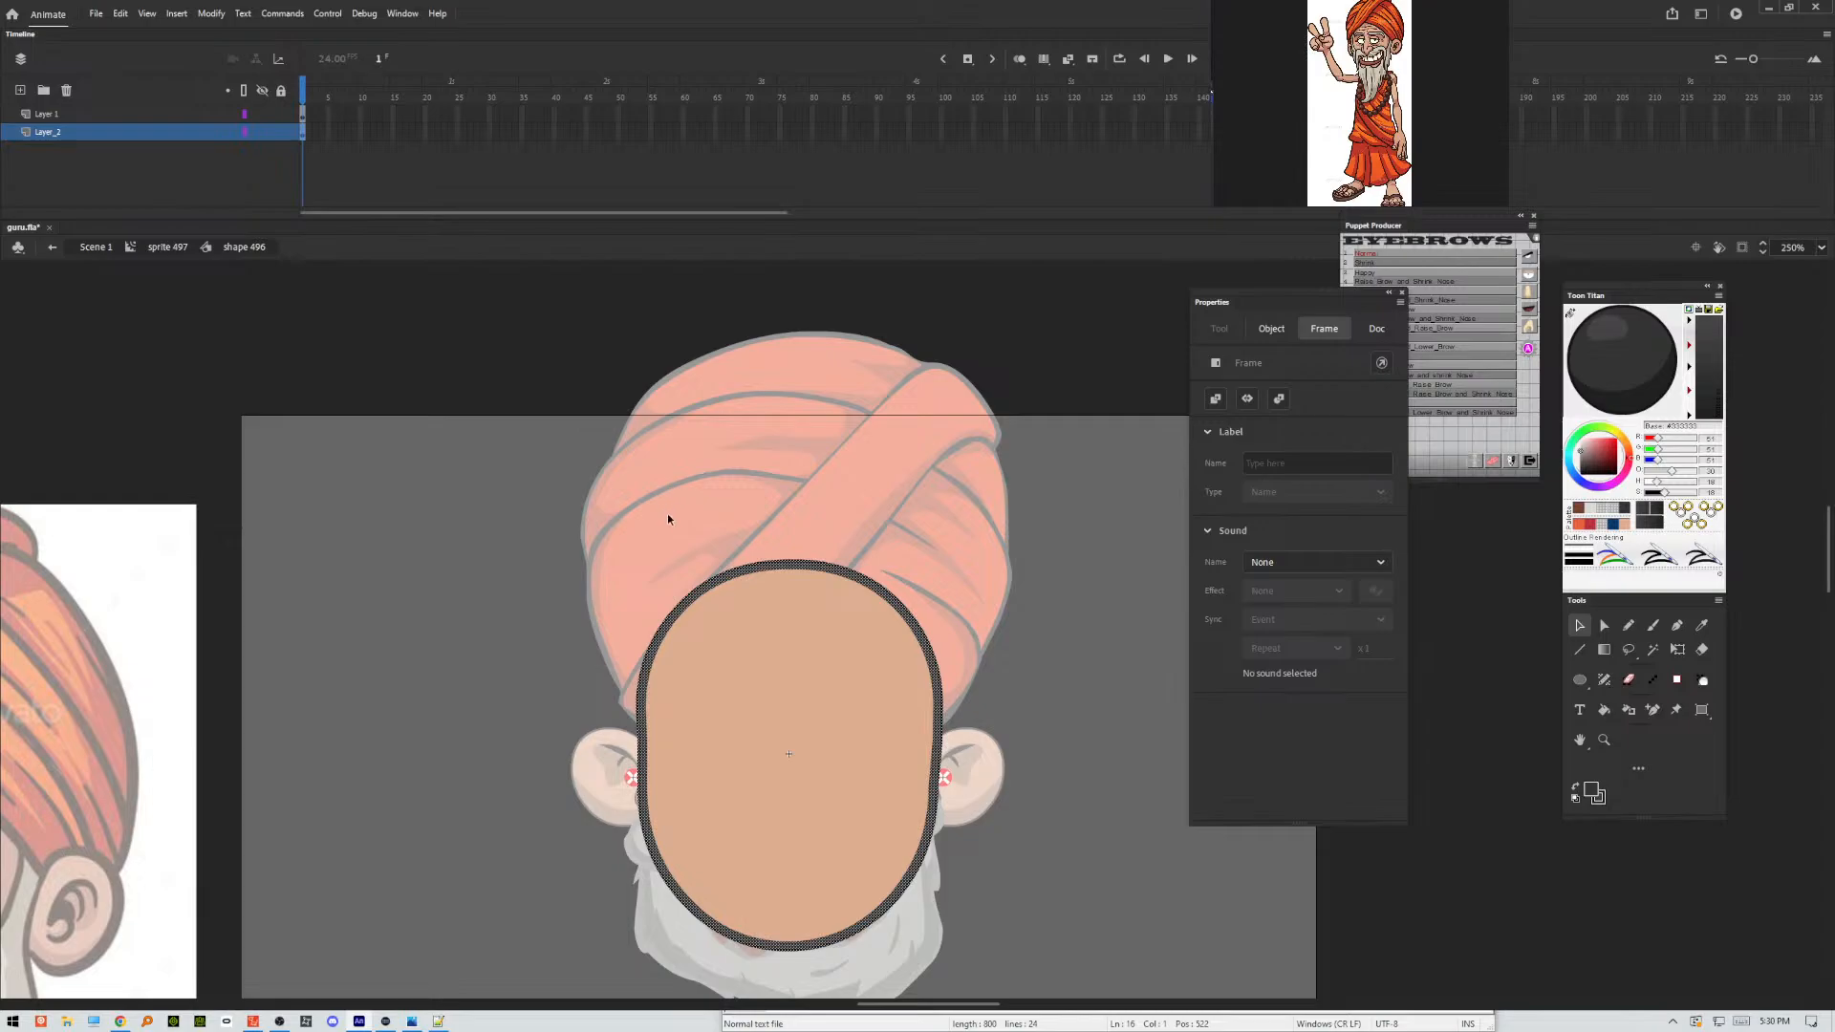
{"action": "left_click", "coordinate": [537, 659]}
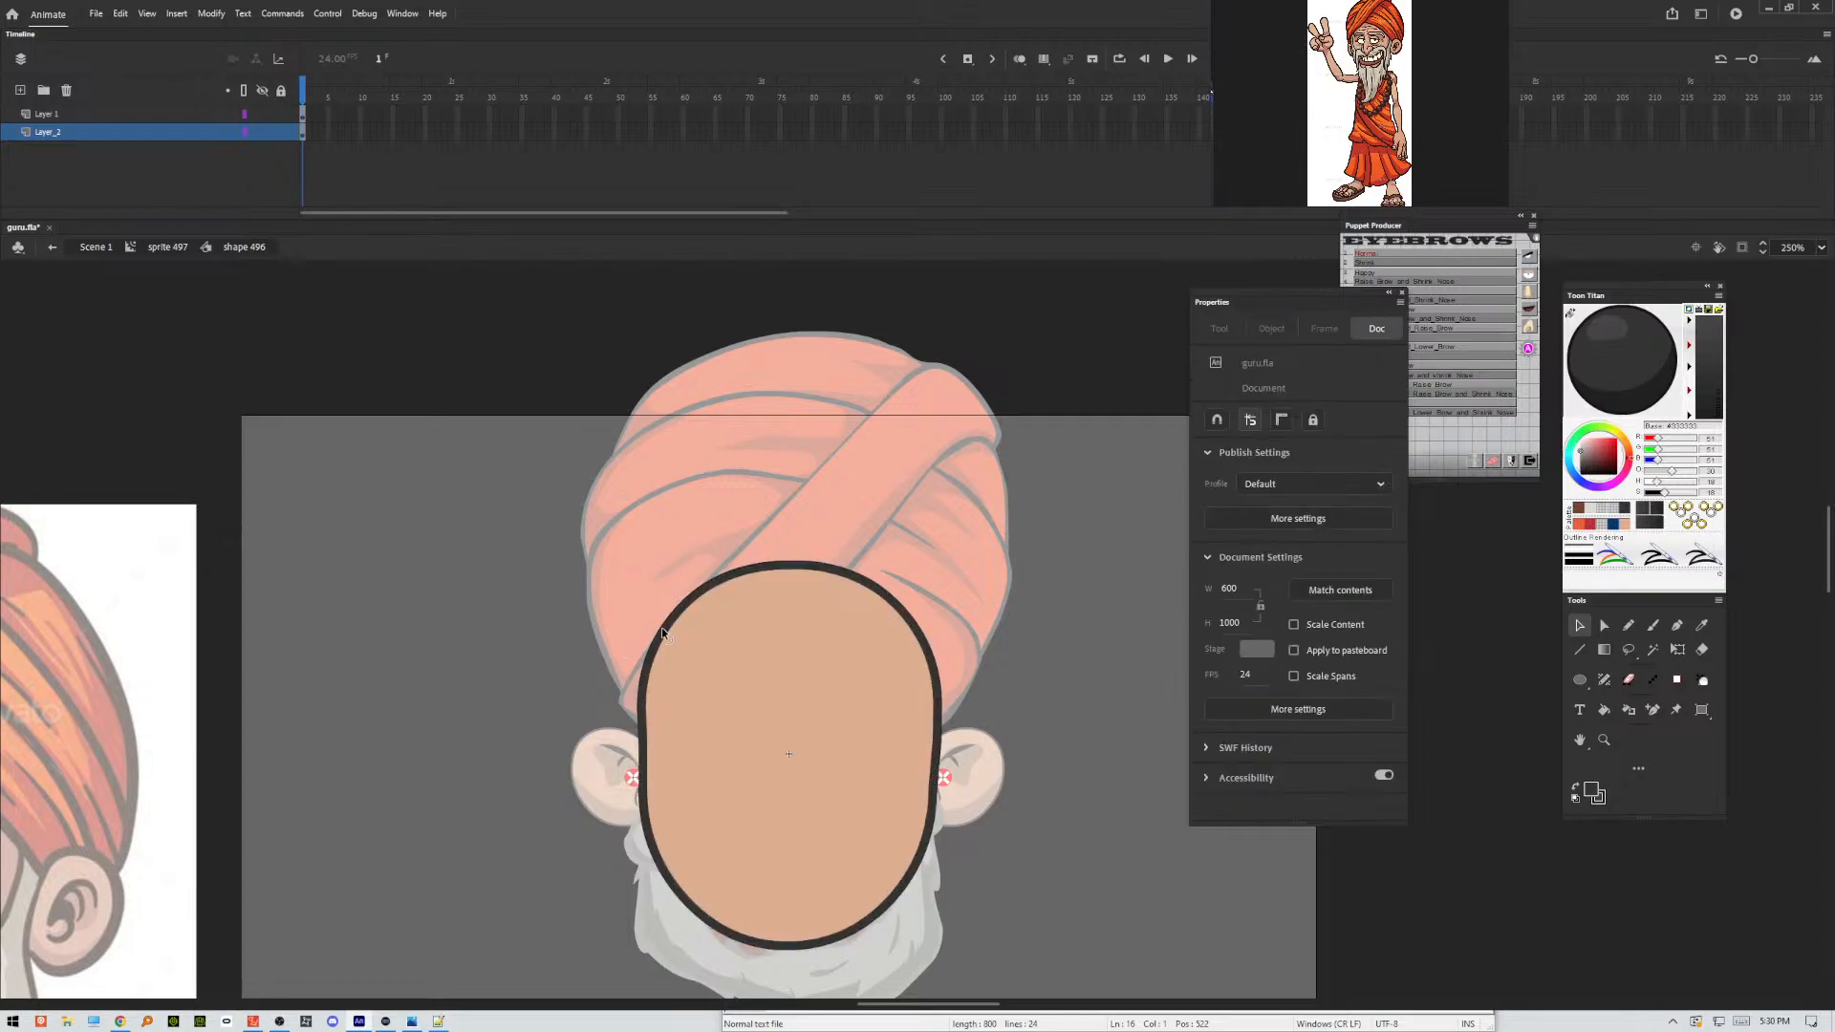
Pull the edges of the face fill outward over the dark shape, tapering the outline along the jaw and covering it at the chin.
{"action": "mouse_move", "coordinate": [652, 633]}
{"action": "left_mouse_down"}
{"action": "mouse_move", "coordinate": [668, 617]}
{"action": "mouse_move", "coordinate": [666, 633]}
{"action": "left_mouse_up"}
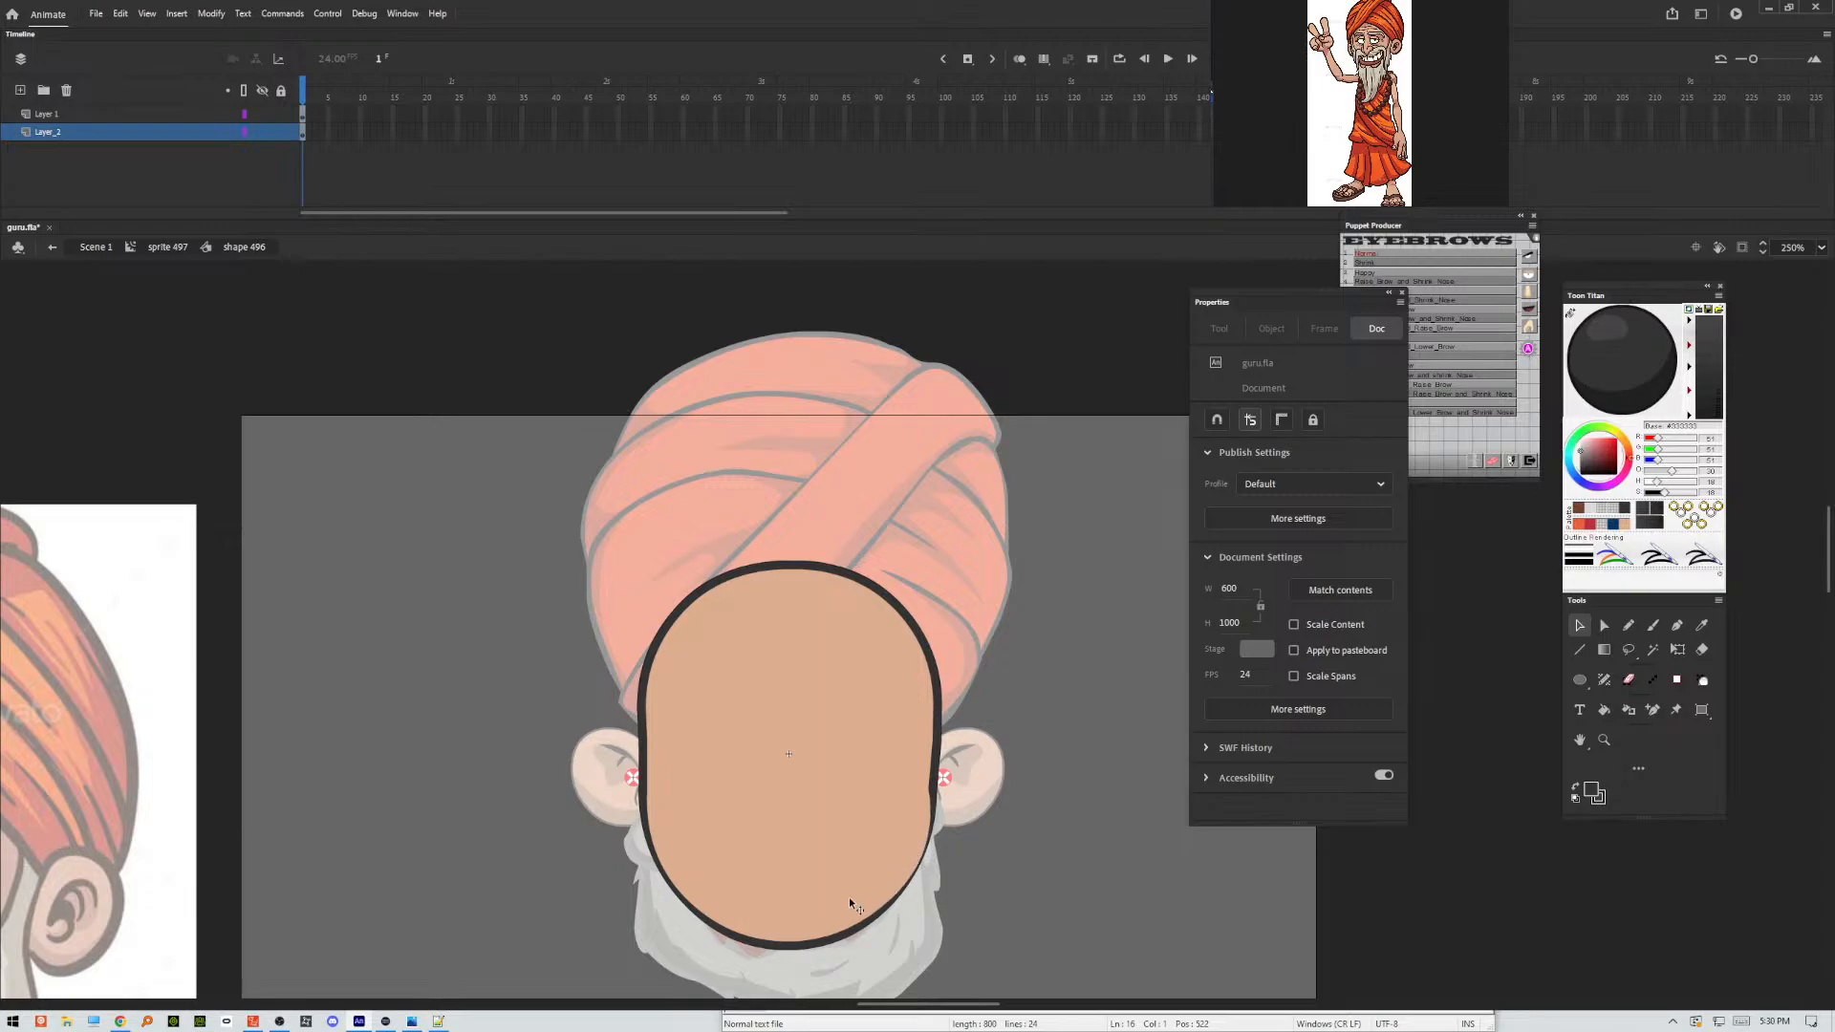
{"action": "left_click_drag", "start_coordinate": [774, 941], "coordinate": [780, 956]}
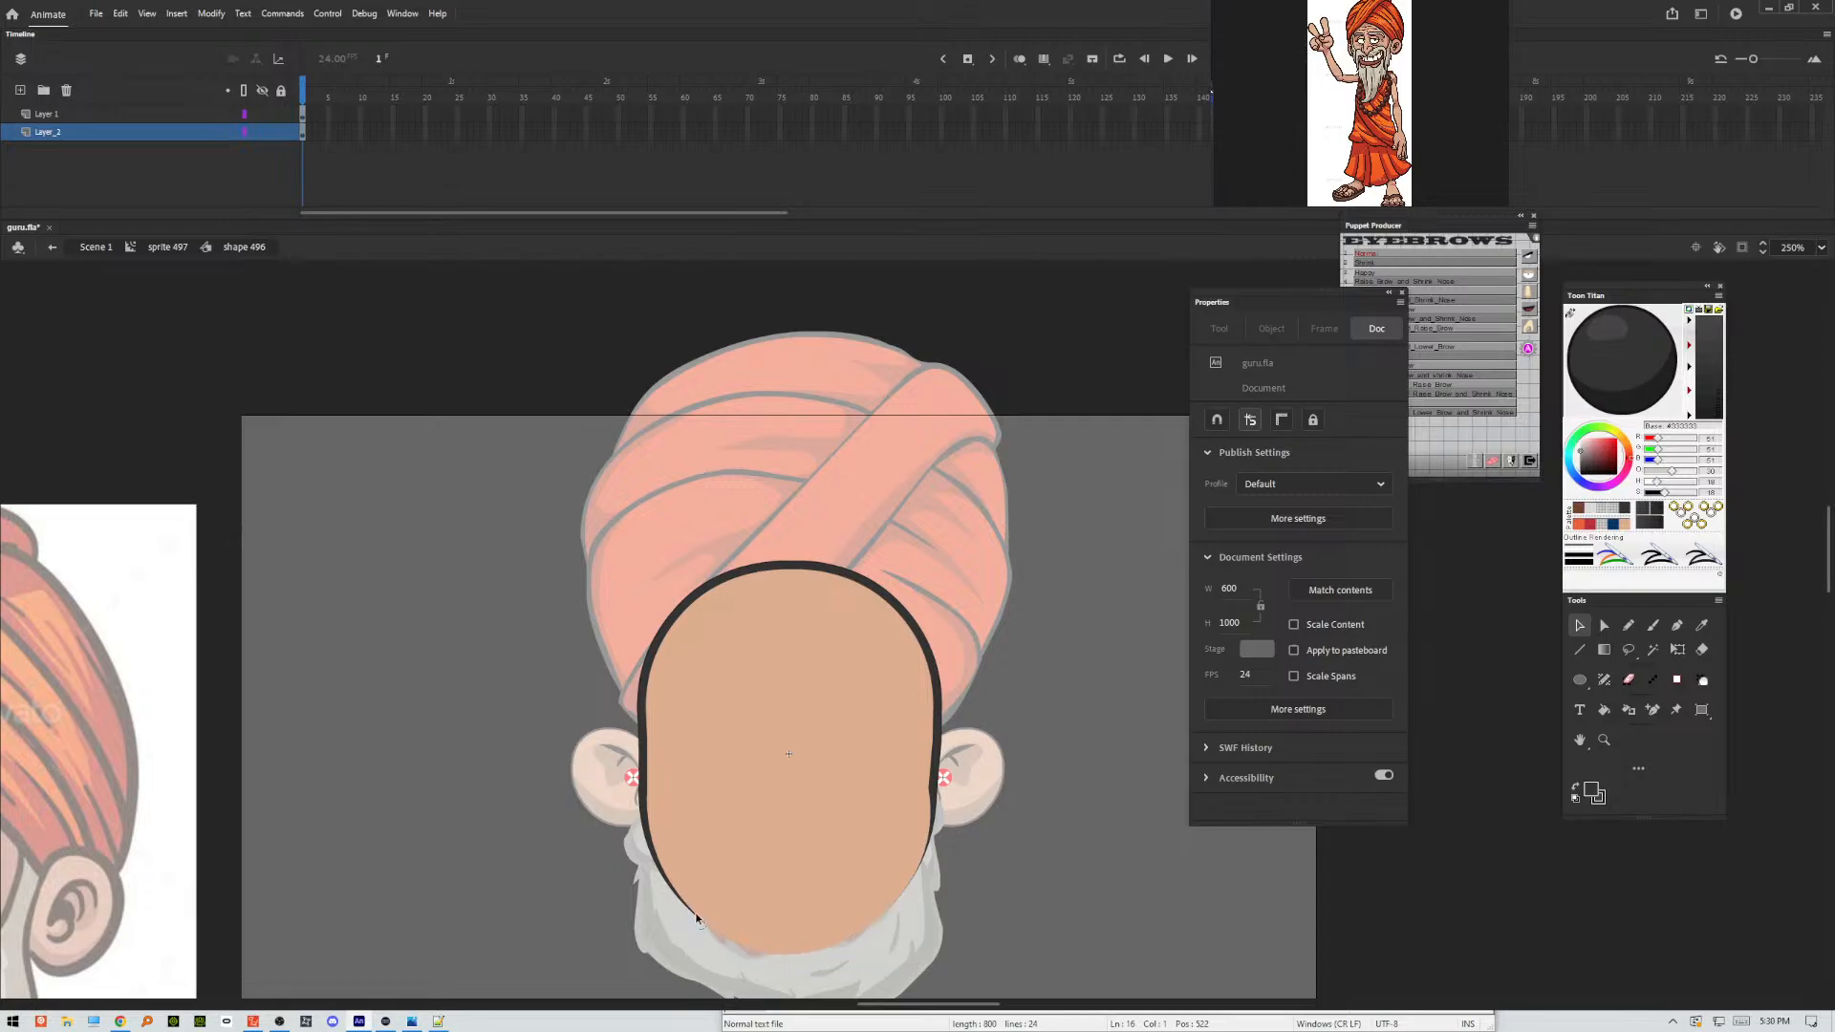
{"action": "left_click_drag", "start_coordinate": [697, 915], "coordinate": [692, 919]}
{"action": "left_click", "coordinate": [241, 133]}
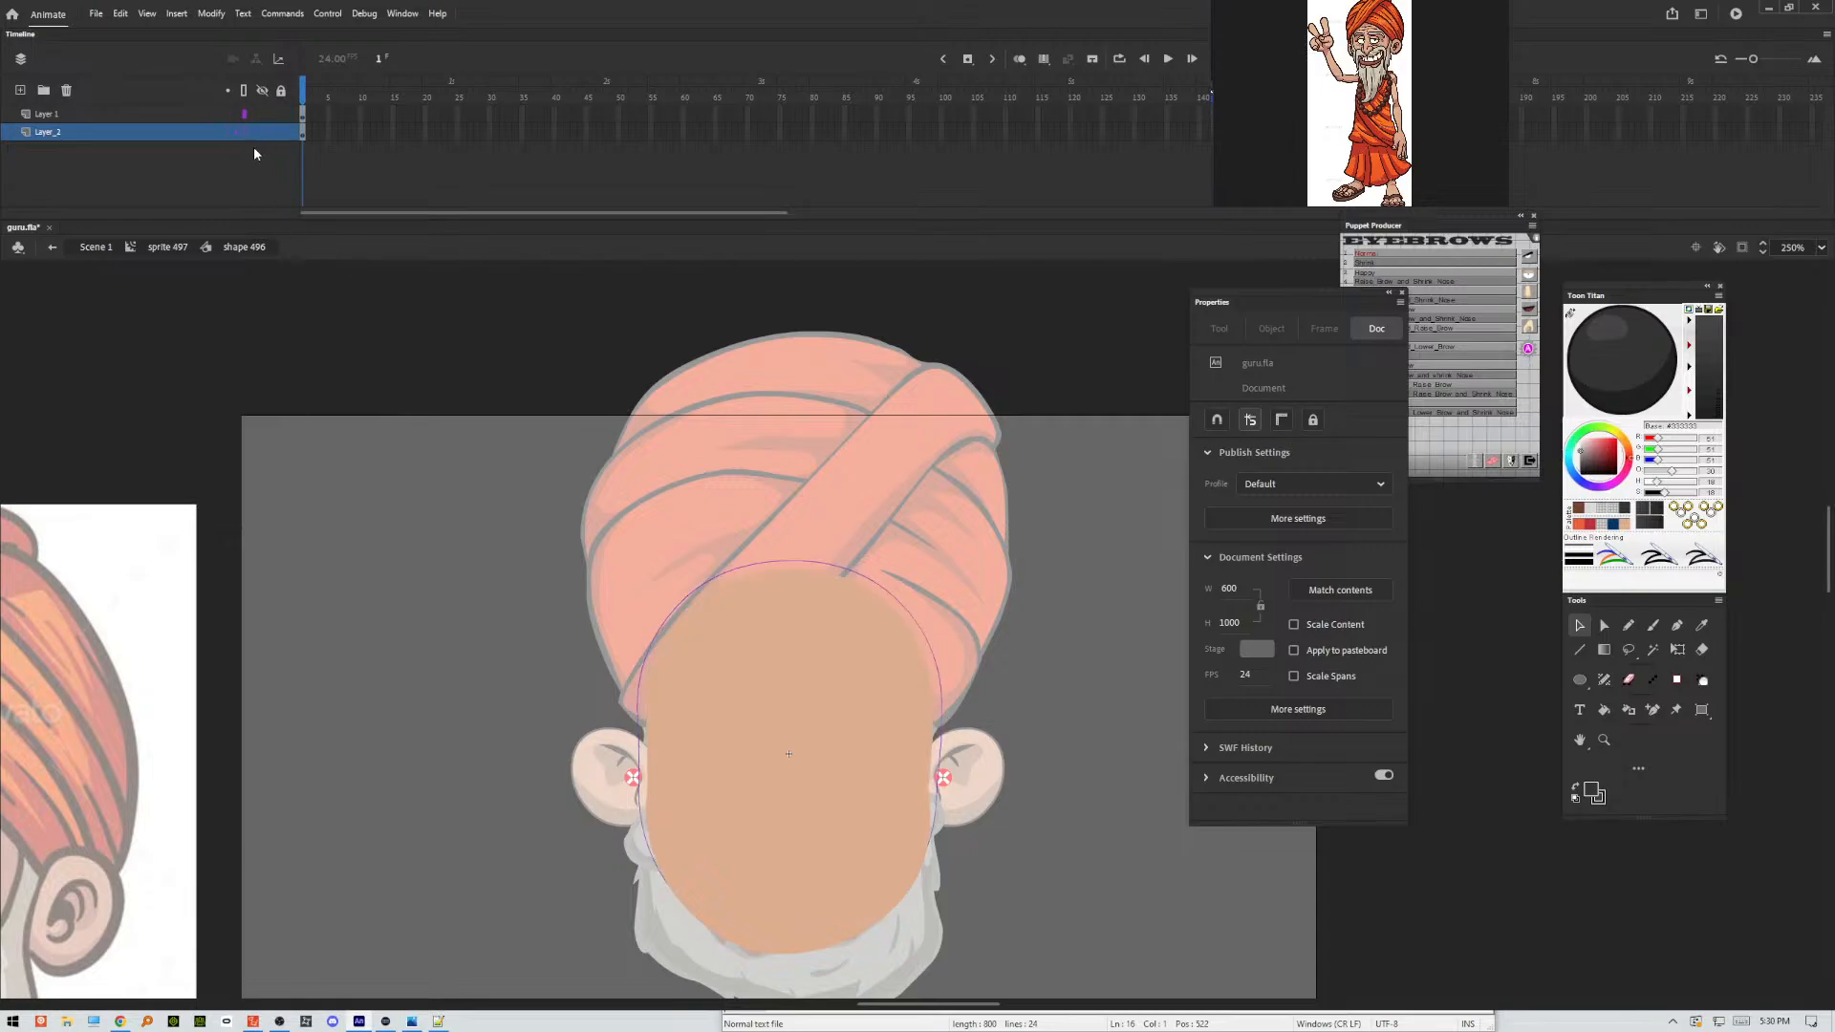
{"action": "left_click", "coordinate": [244, 132]}
Transfer the peach face fill from Layer 1 to Layer_2, deleting the original and pasting the copy in place over the dark shape.
{"action": "left_click", "coordinate": [305, 116]}
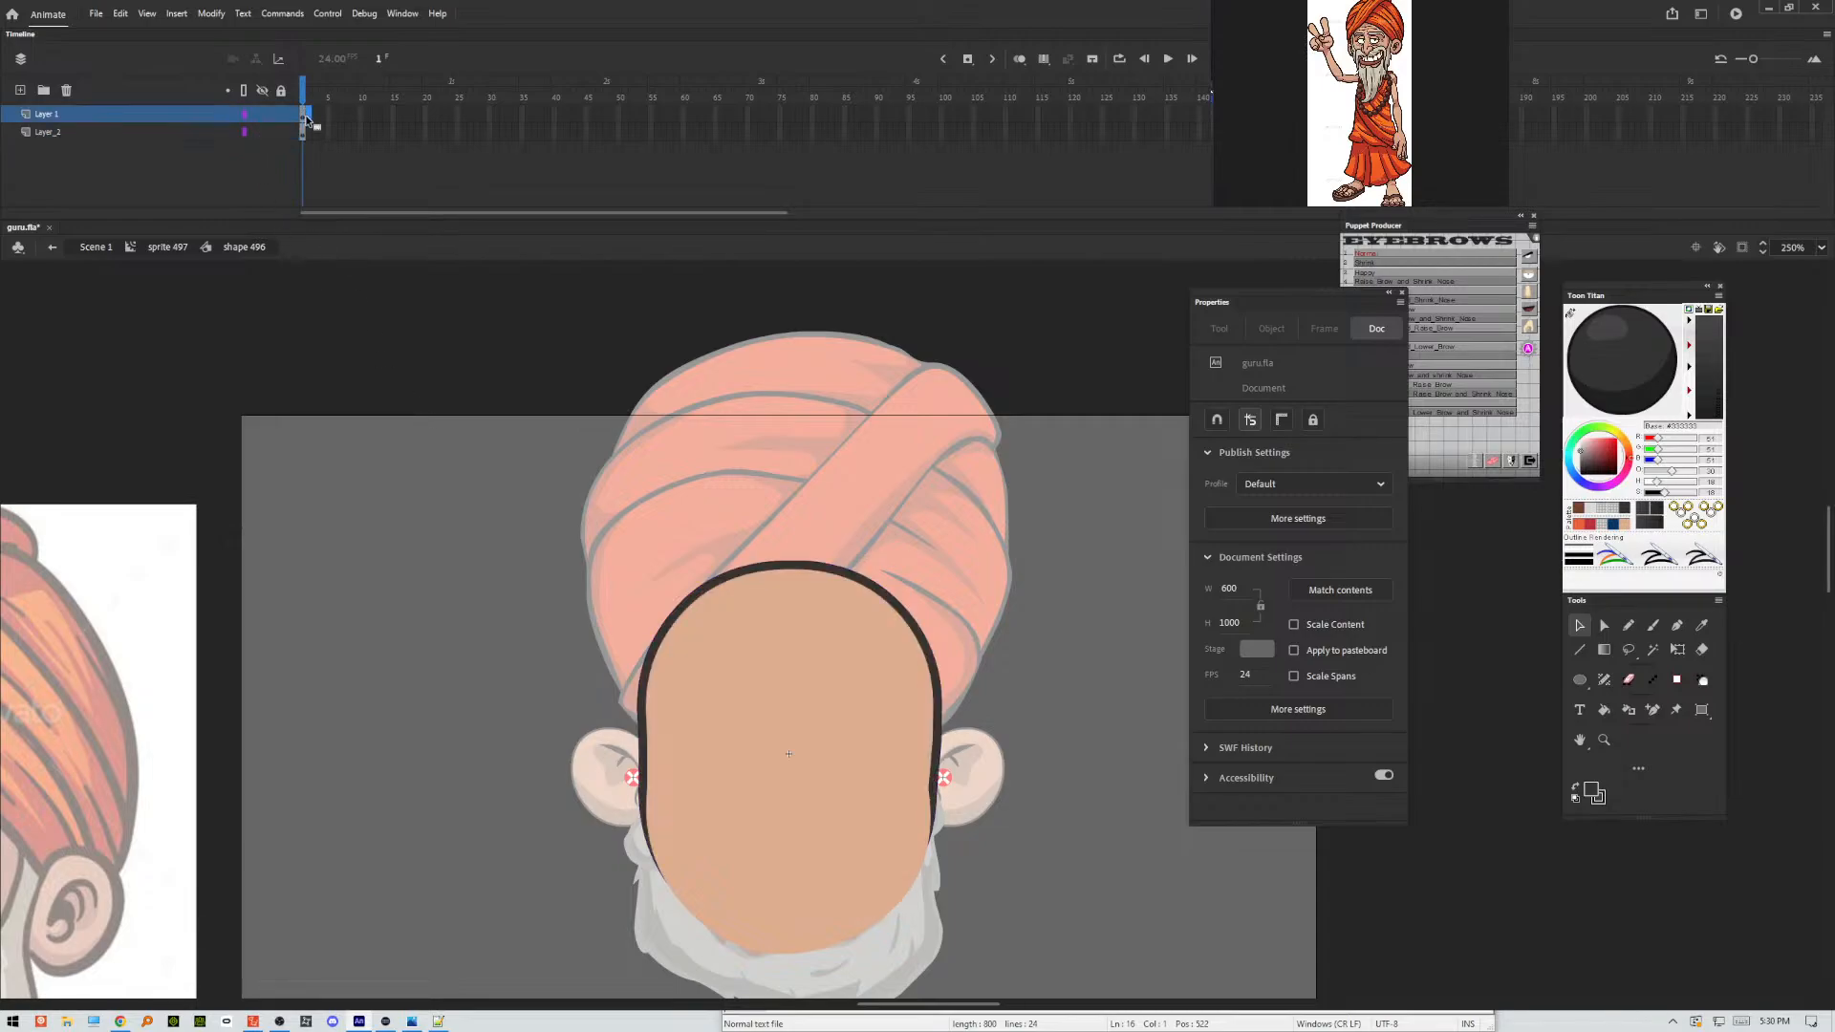
{"action": "left_click", "coordinate": [766, 748]}
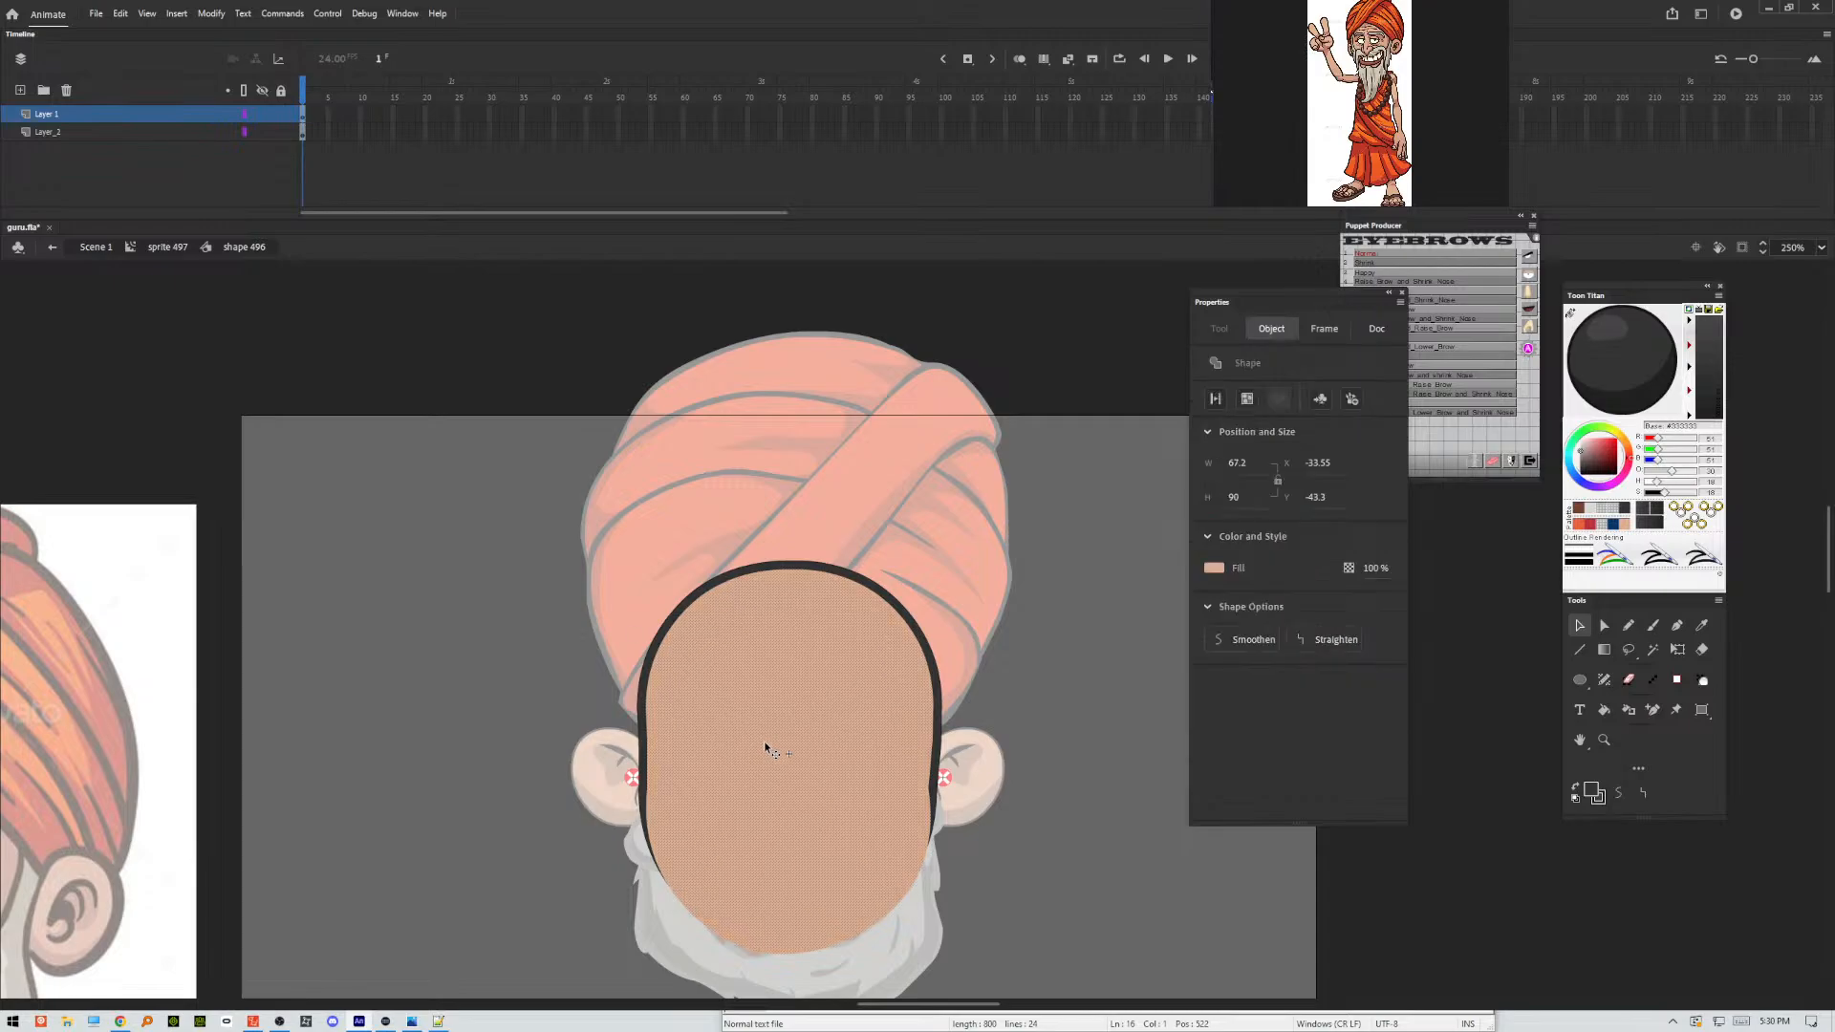
{"action": "left_click", "coordinate": [451, 614]}
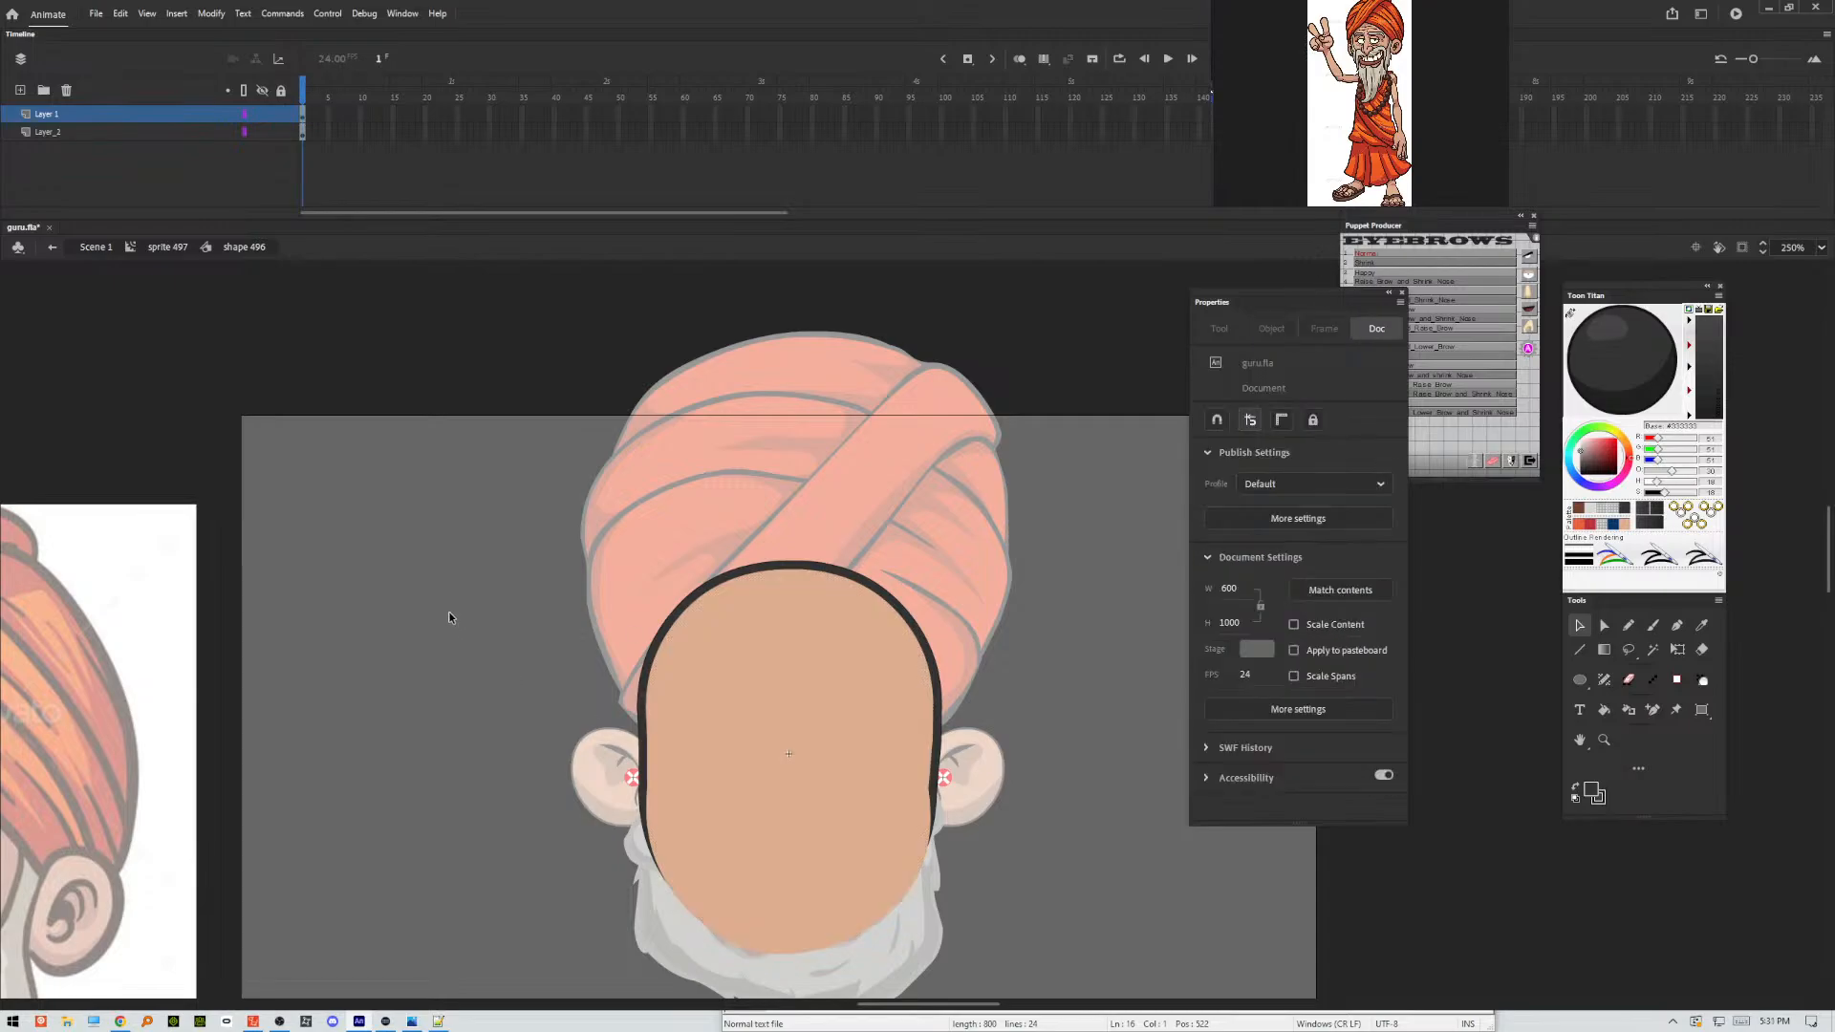
{"action": "right_click", "coordinate": [453, 621]}
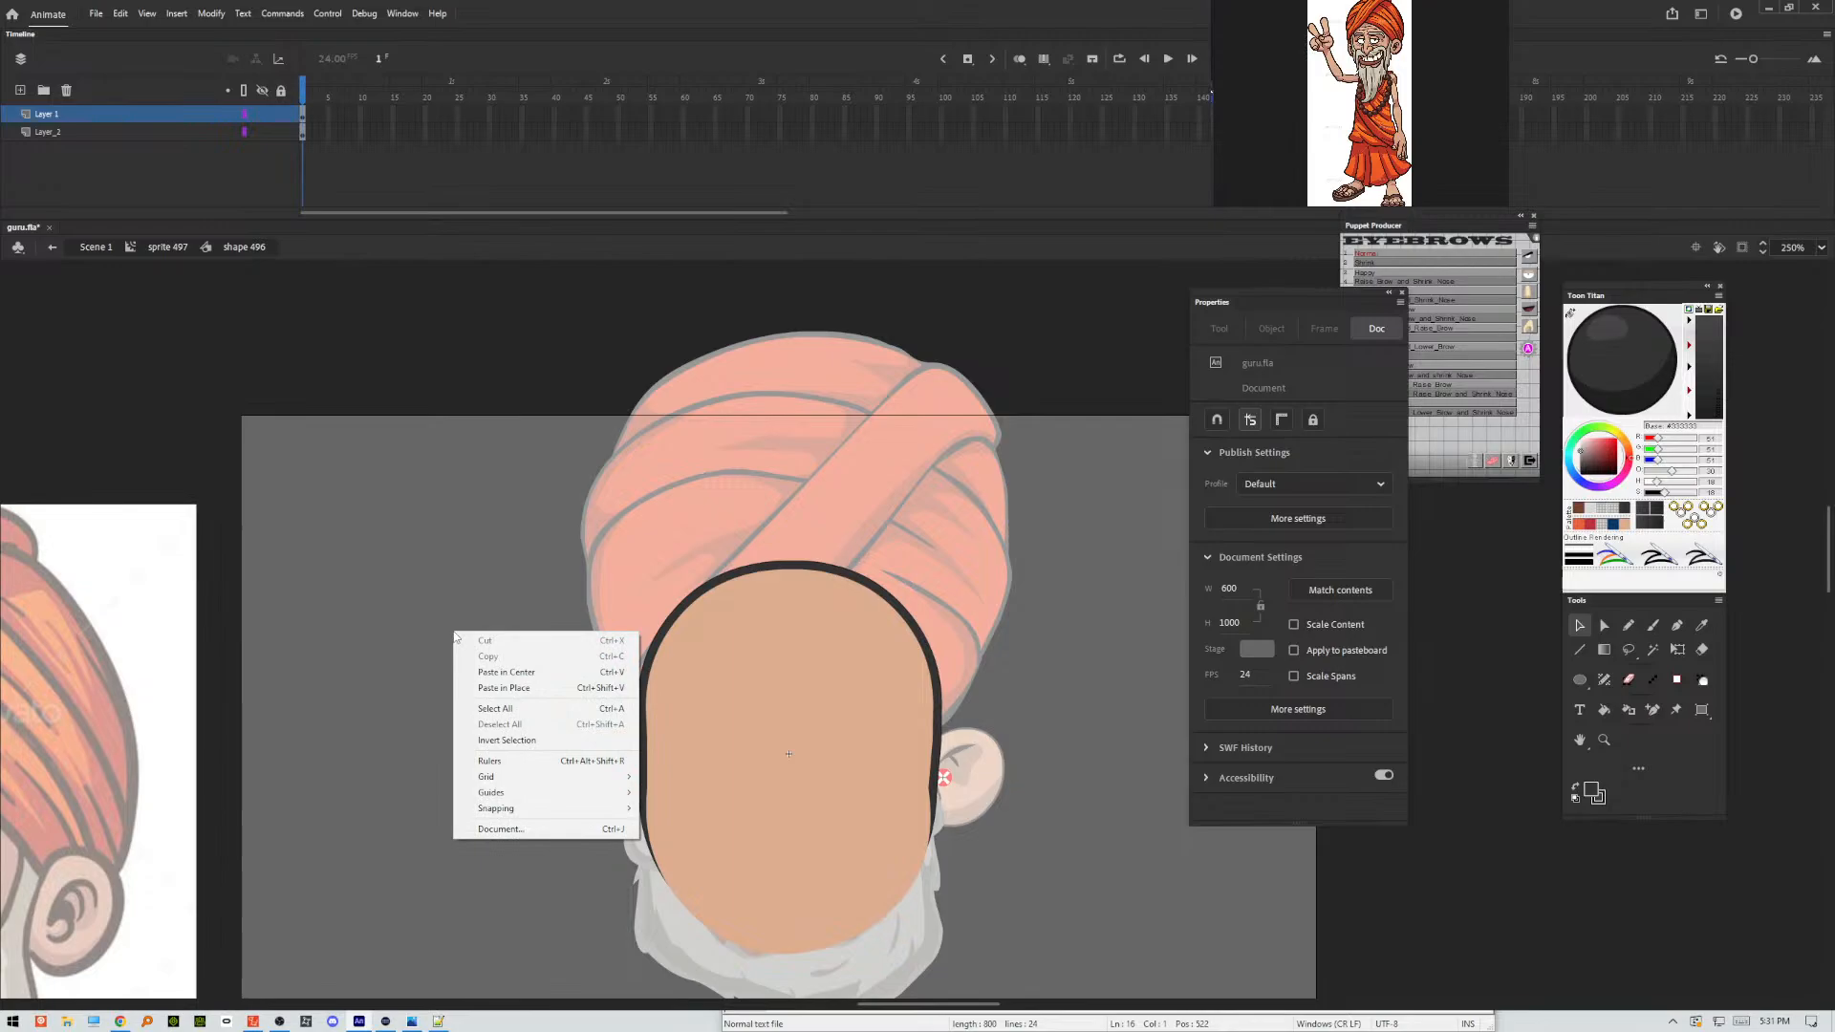
{"action": "left_click", "coordinate": [505, 689]}
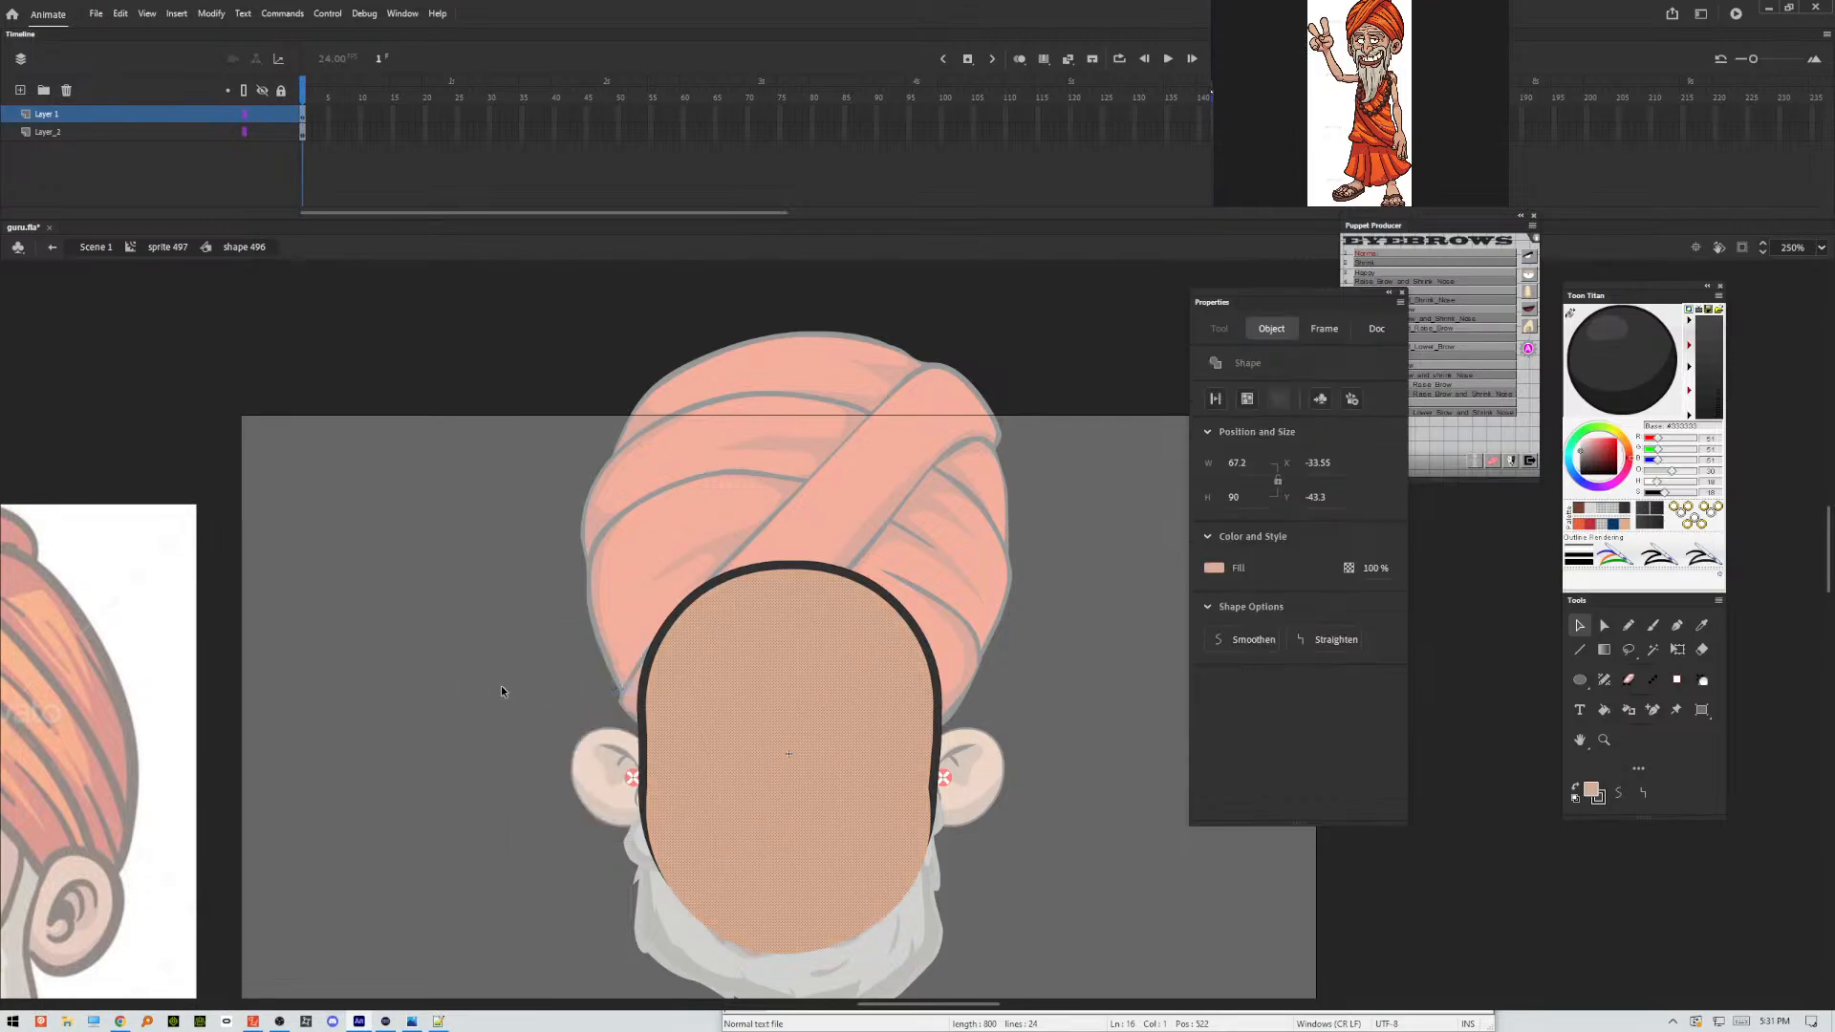
{"action": "left_click", "coordinate": [490, 678]}
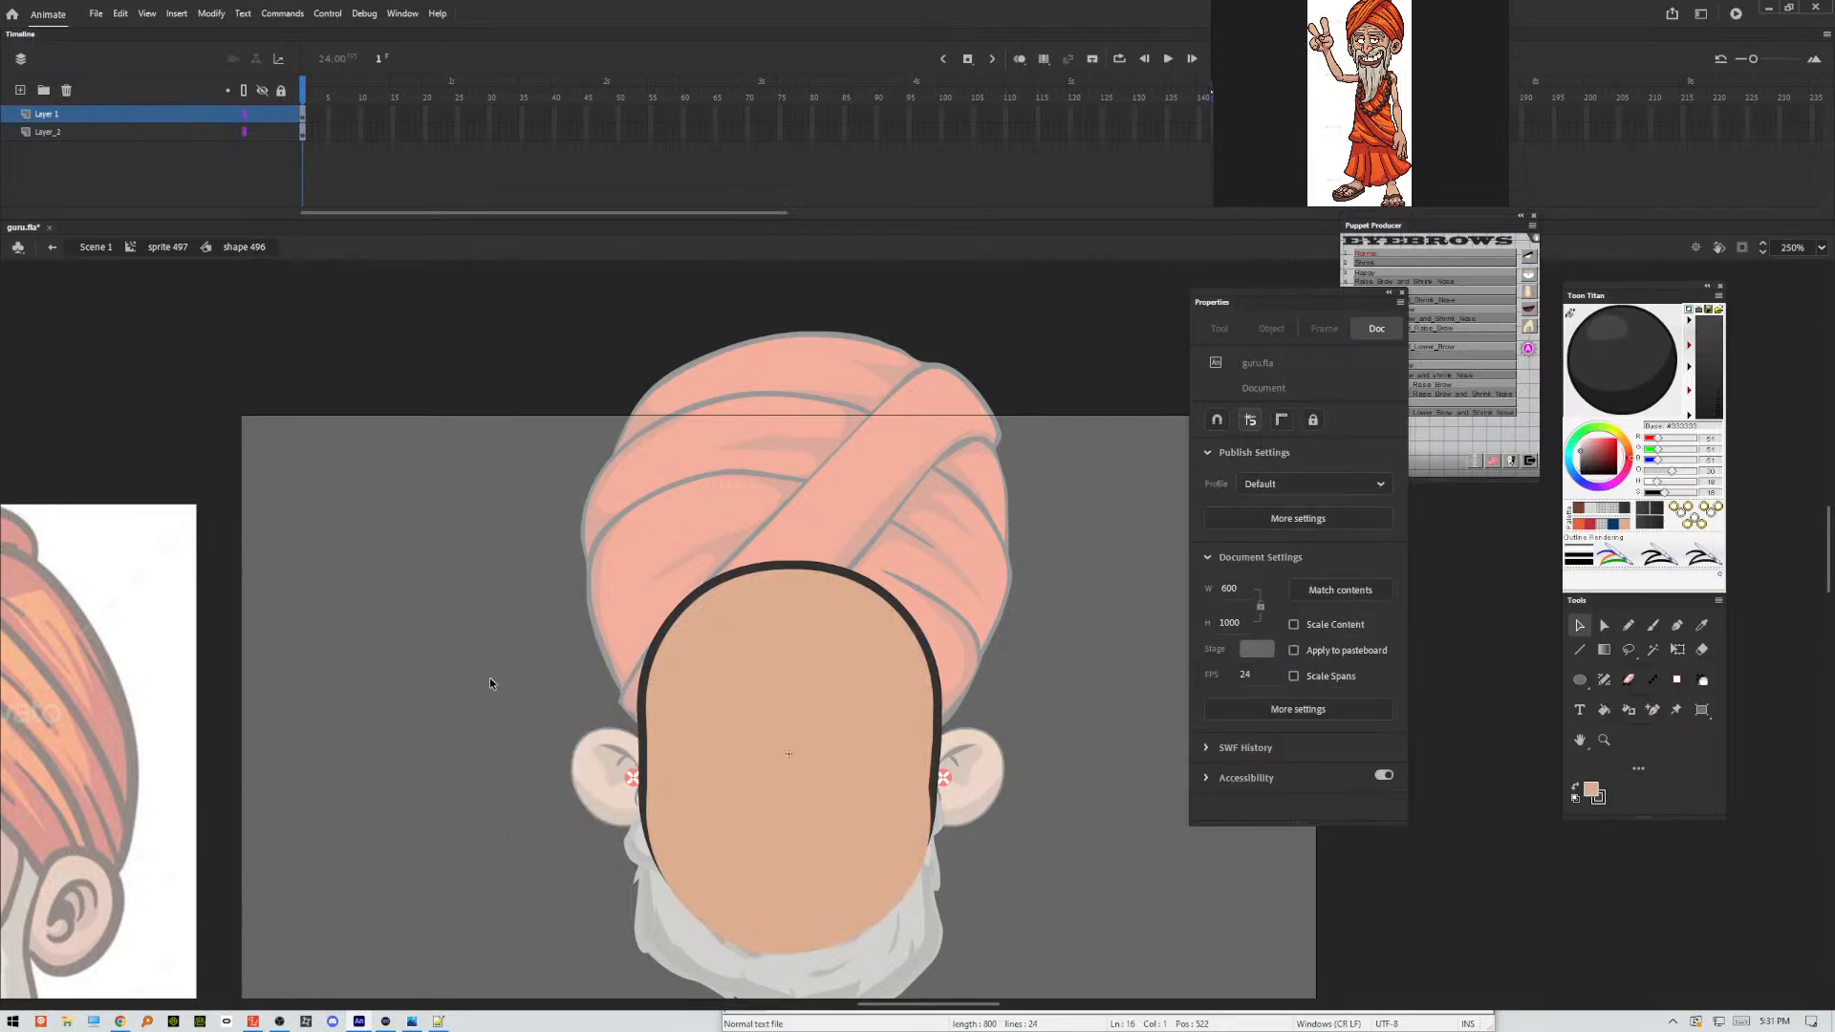
{"action": "left_click", "coordinate": [679, 618]}
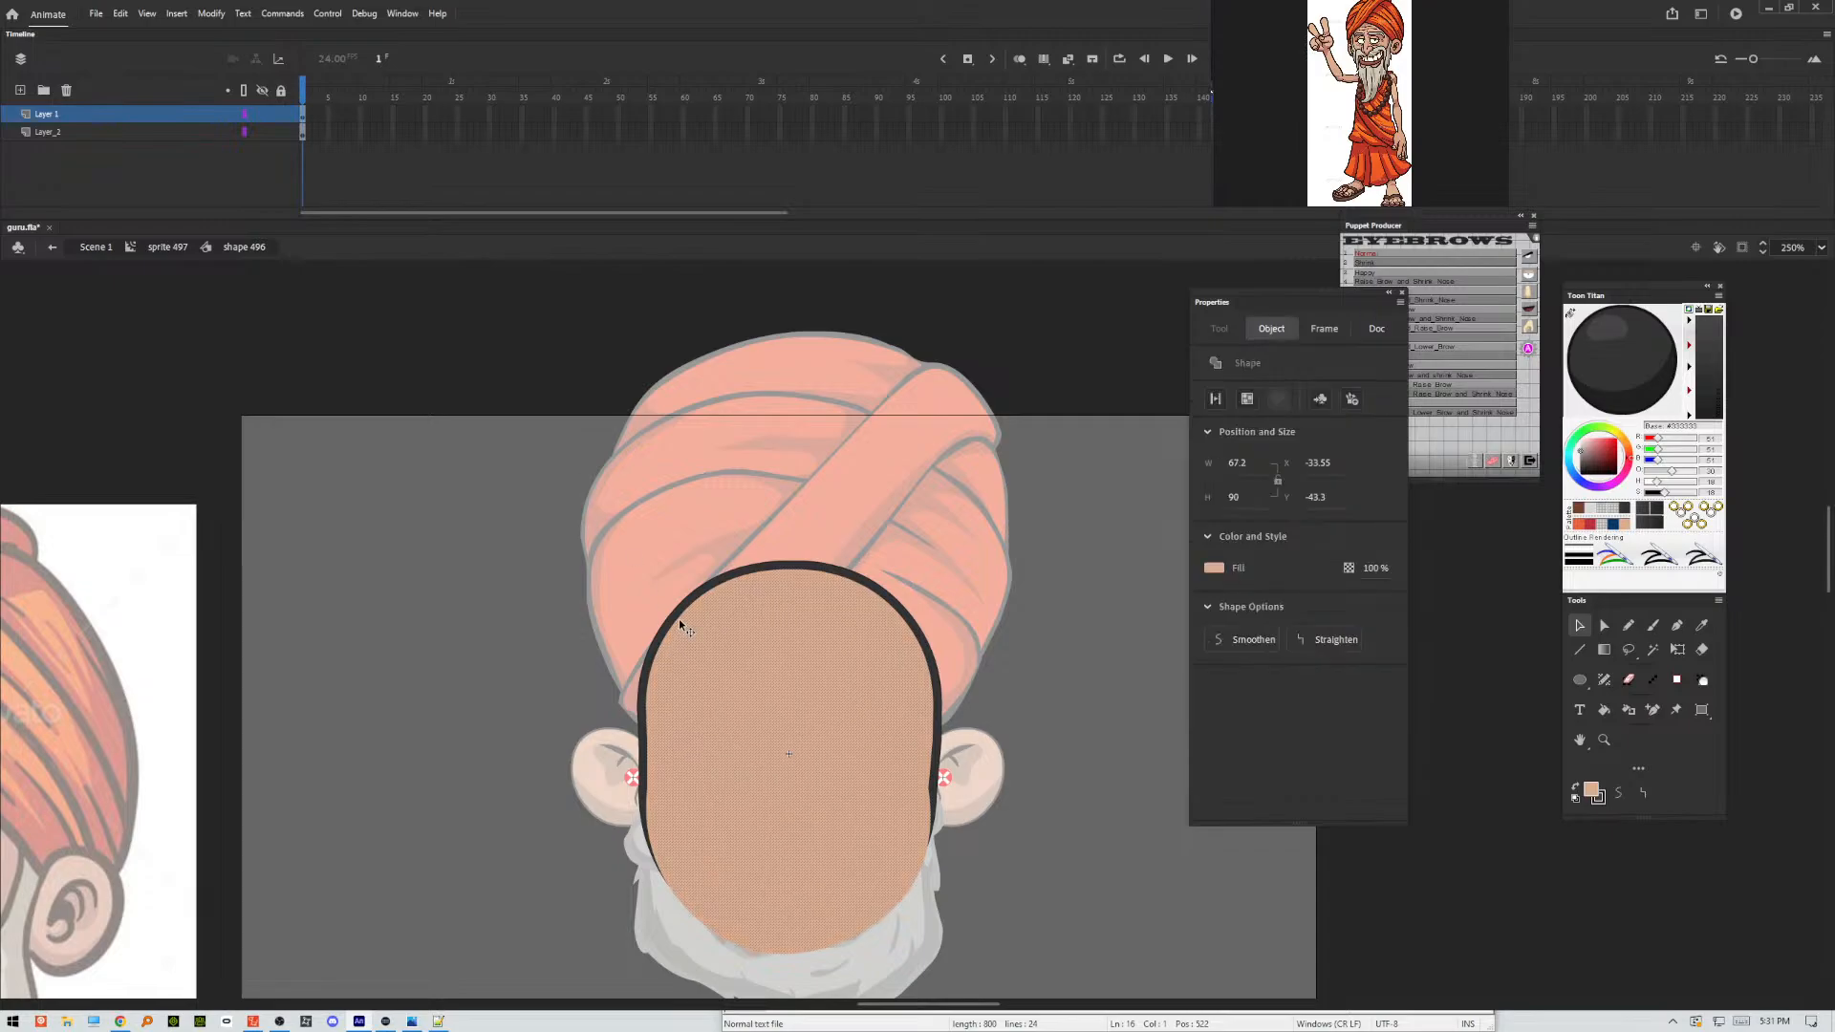
{"action": "key", "text": "Delete"}
{"action": "left_click", "coordinate": [143, 132]}
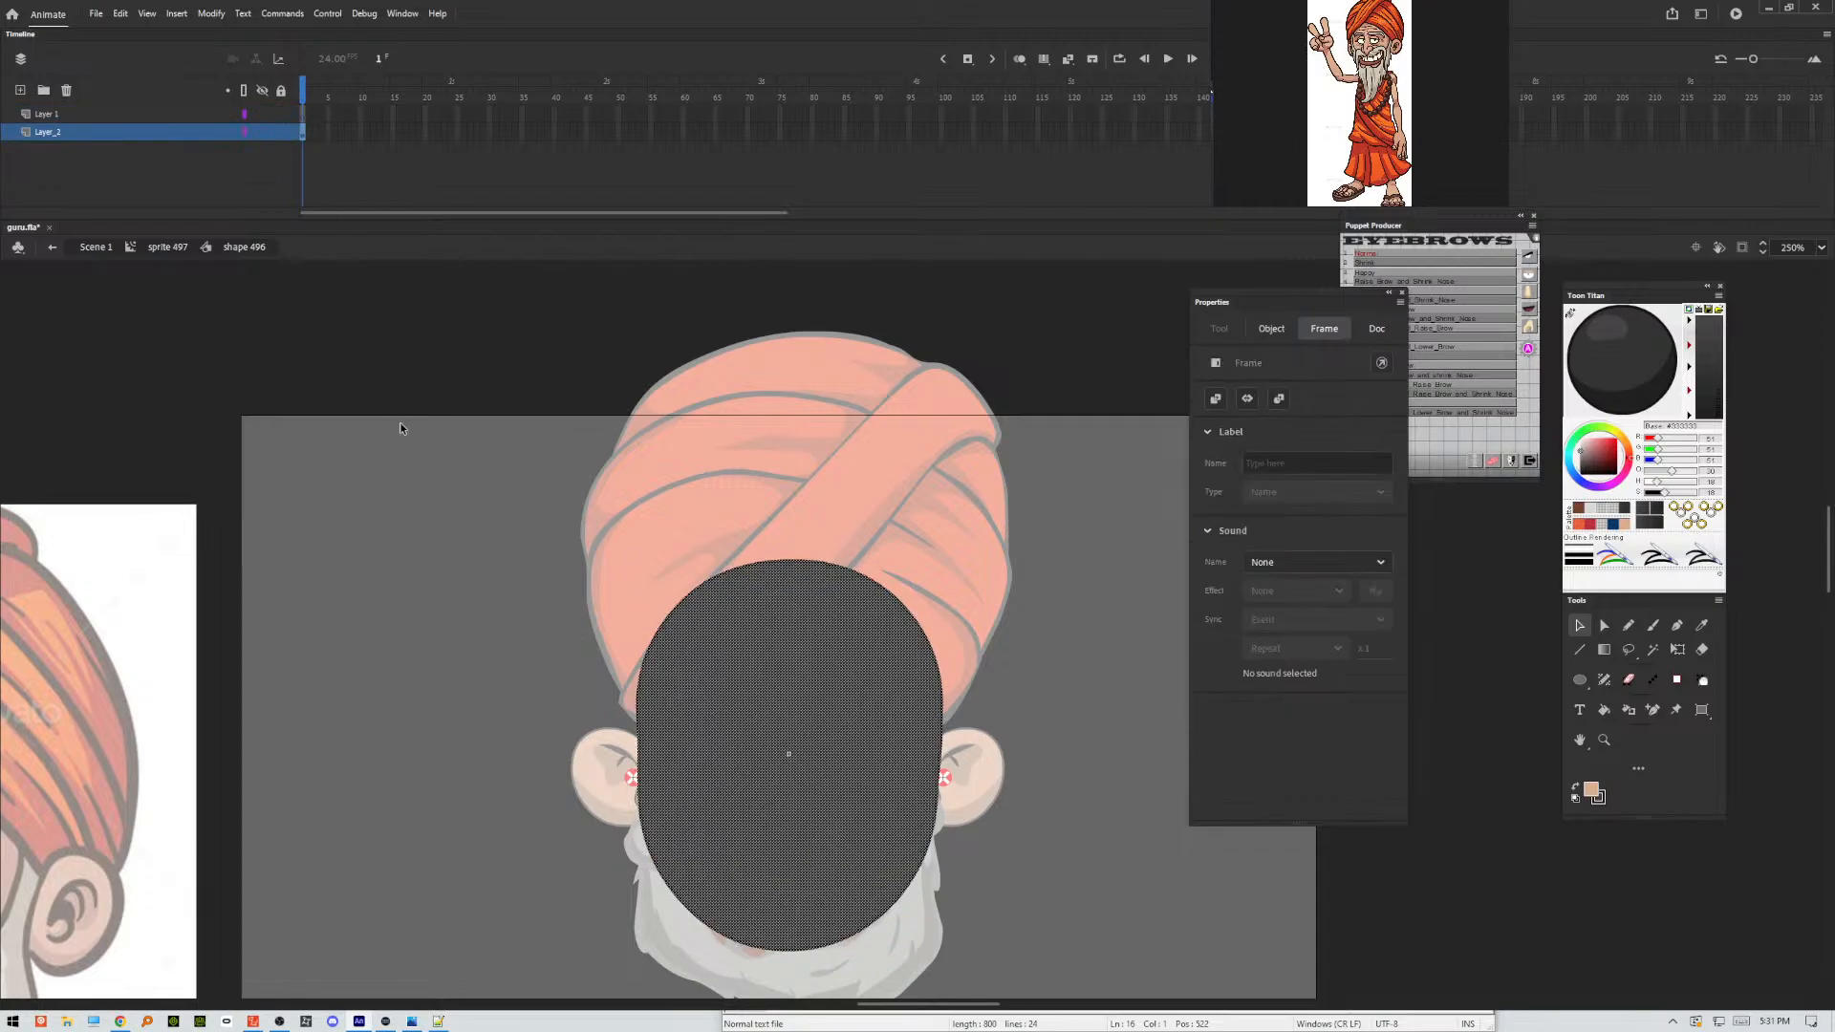
{"action": "right_click", "coordinate": [411, 472]}
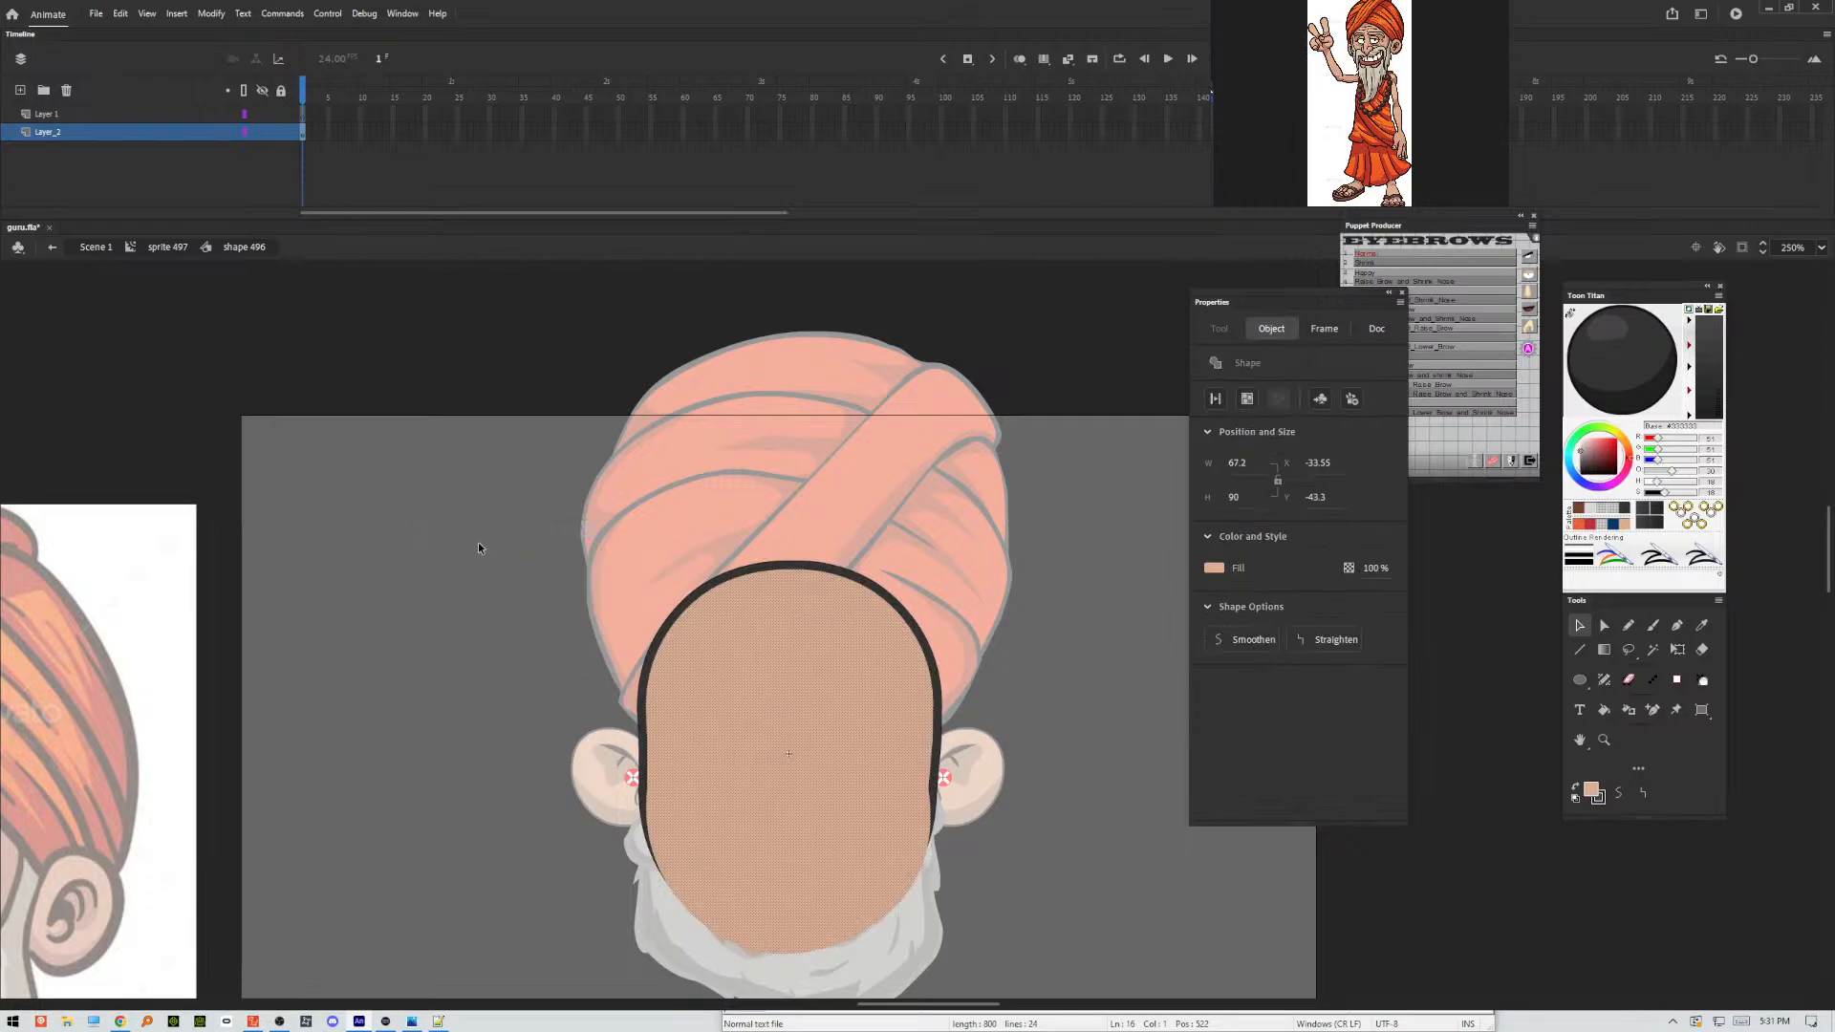
{"action": "left_click", "coordinate": [493, 555]}
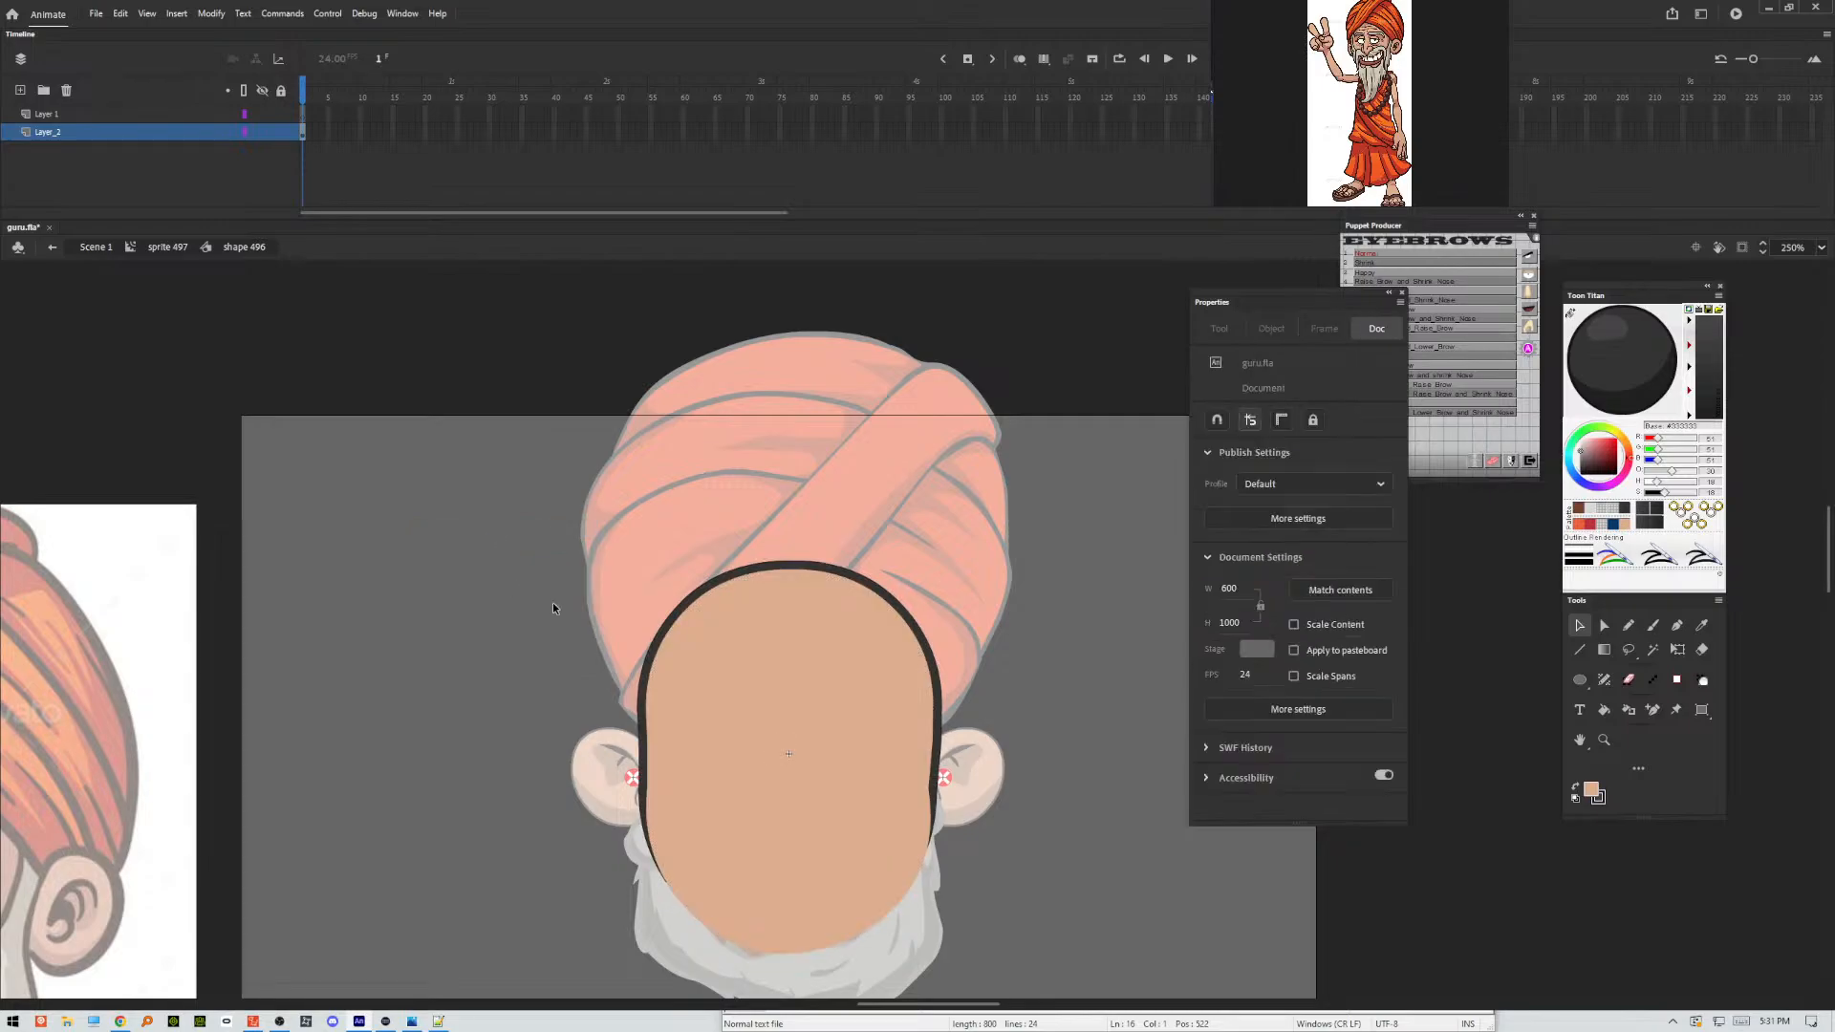
Show Layer_2 as outlines and draw an unfilled oval about 26.7 by 20.2 around the eye beneath the turban's crossing fold end.
{"action": "left_click", "coordinate": [246, 132]}
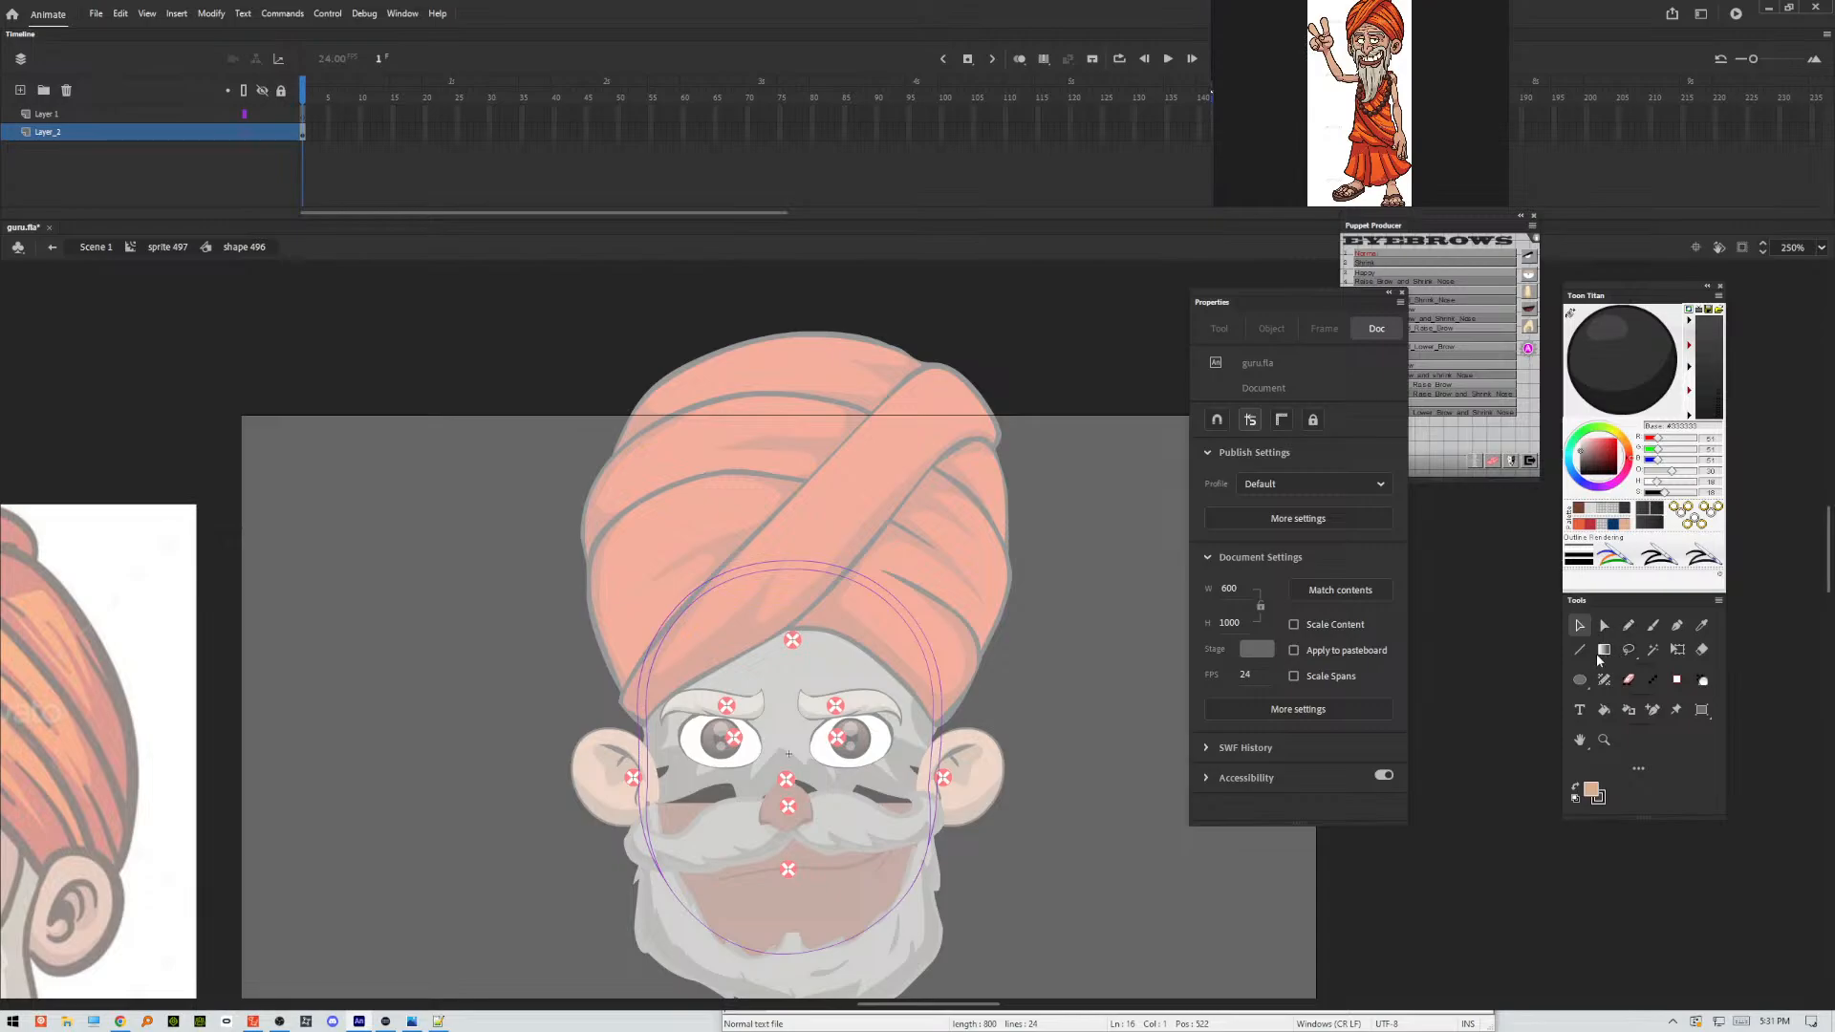
{"action": "left_click", "coordinate": [1580, 681]}
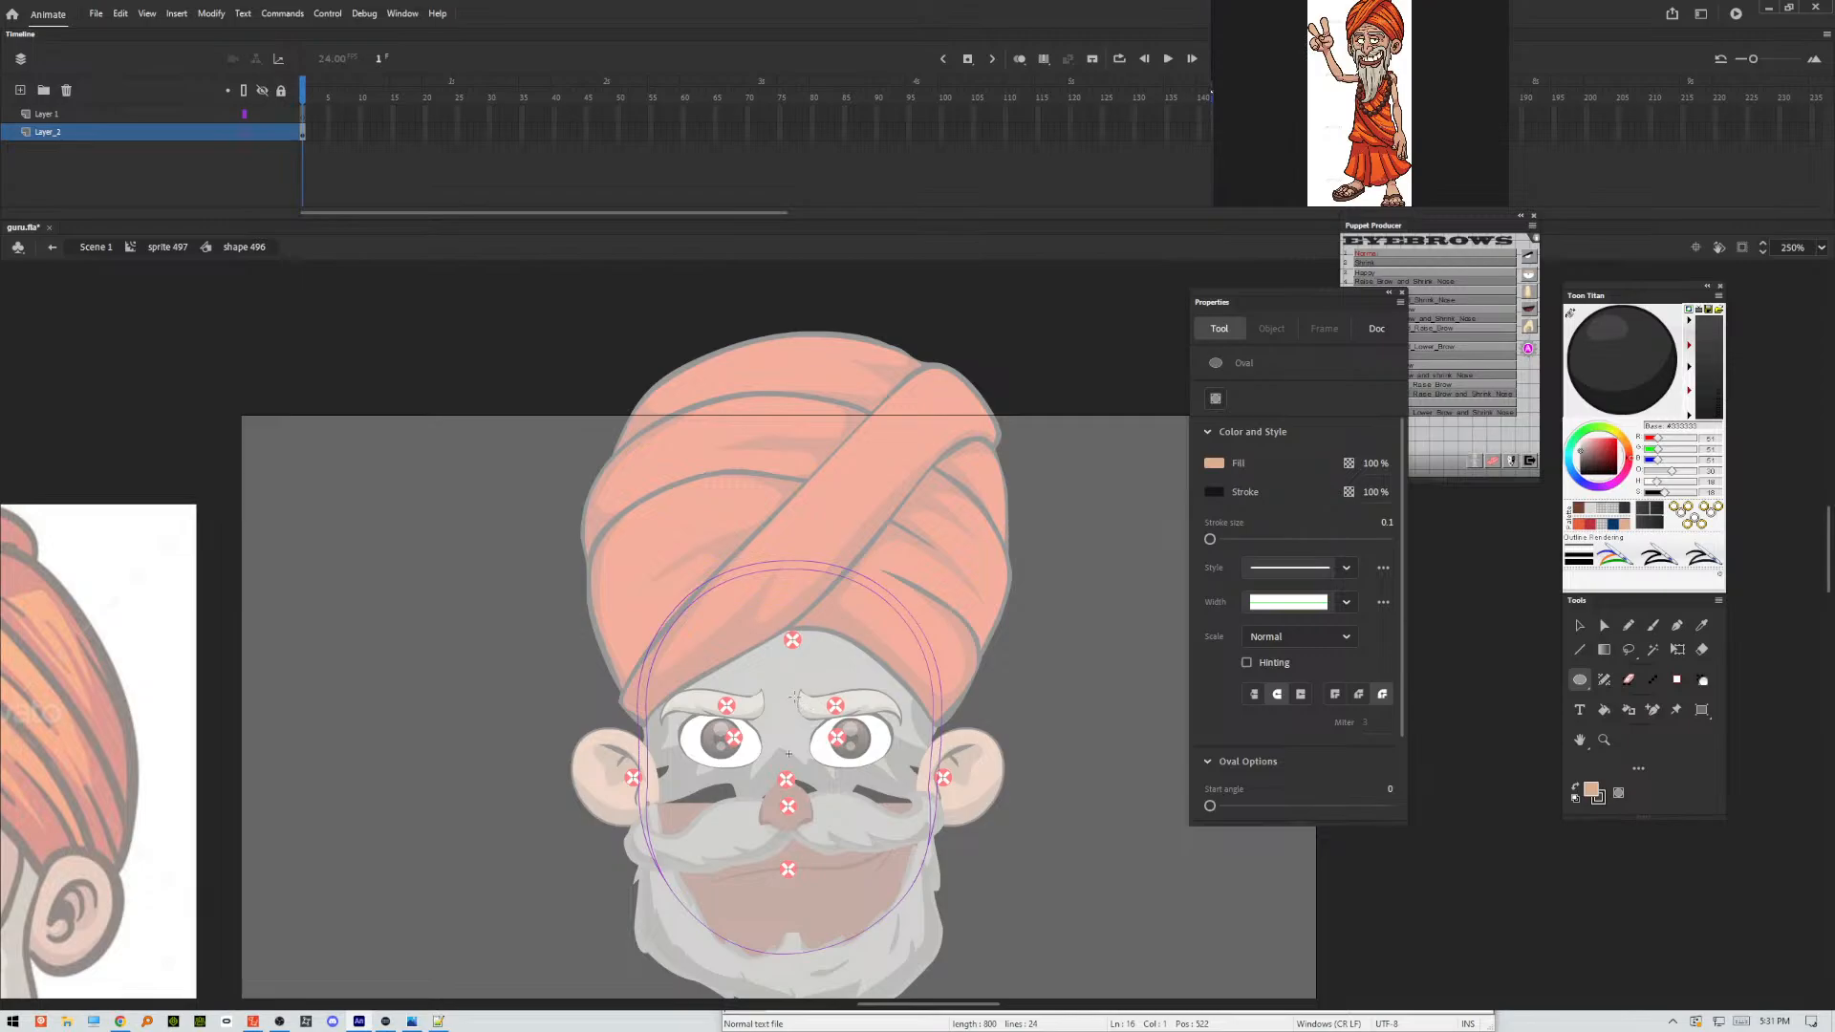
{"action": "left_click_drag", "start_coordinate": [794, 697], "coordinate": [909, 786]}
{"action": "left_click_drag", "start_coordinate": [661, 709], "coordinate": [780, 786]}
{"action": "key", "text": "ctrl+z"}
{"action": "key", "text": "v"}
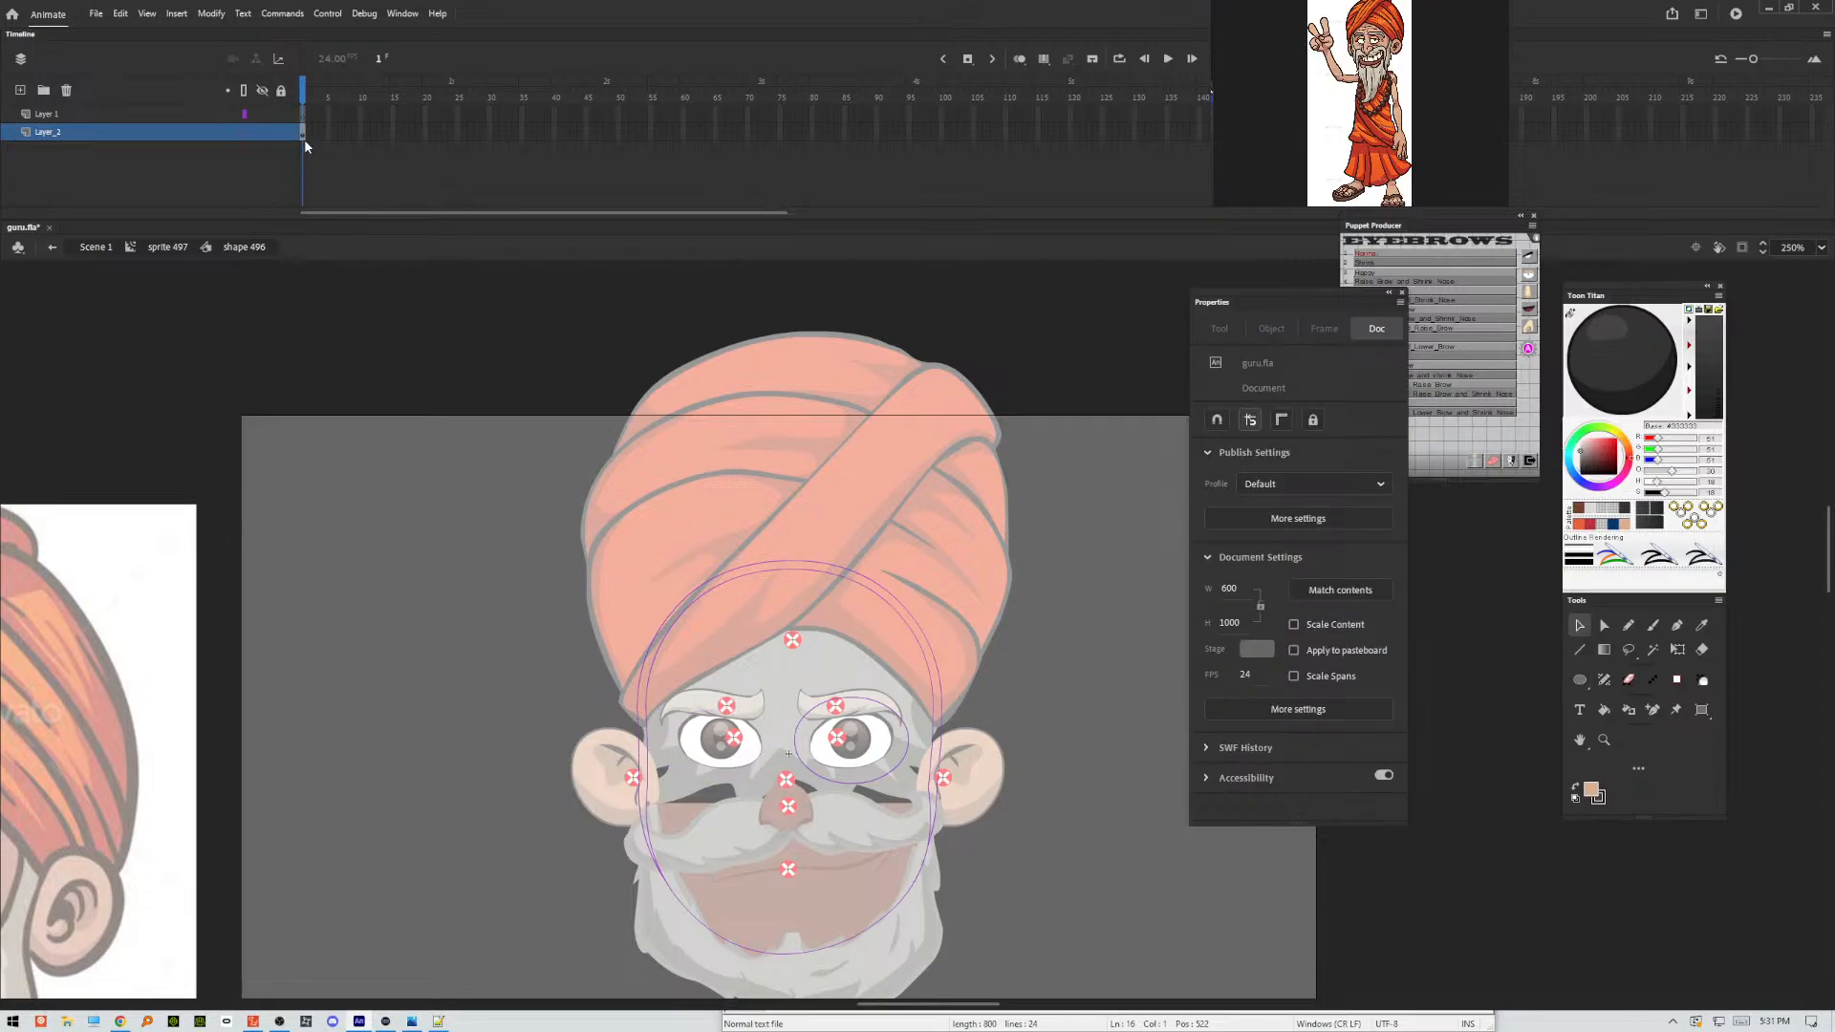
Transfer the eye oval from Layer_2 to Layer 1 by cutting it and pasting it in place.
{"action": "left_click", "coordinate": [808, 723]}
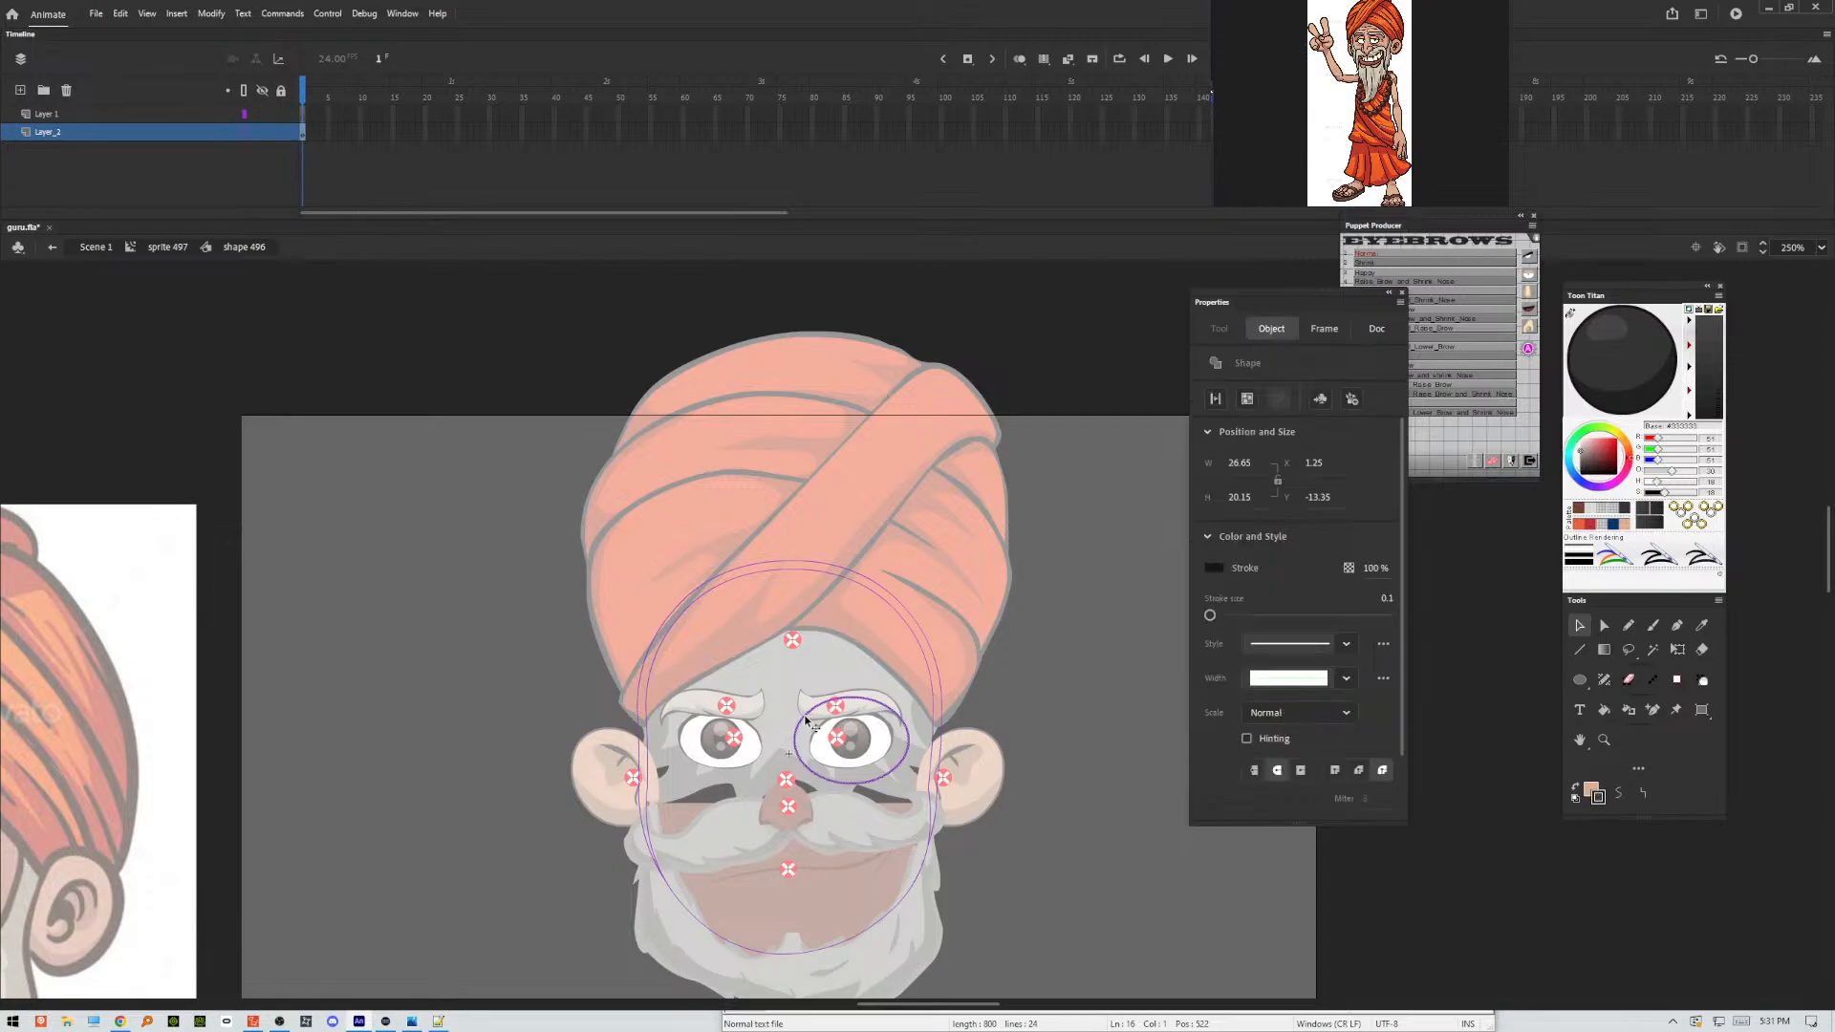
{"action": "left_click", "coordinate": [615, 486]}
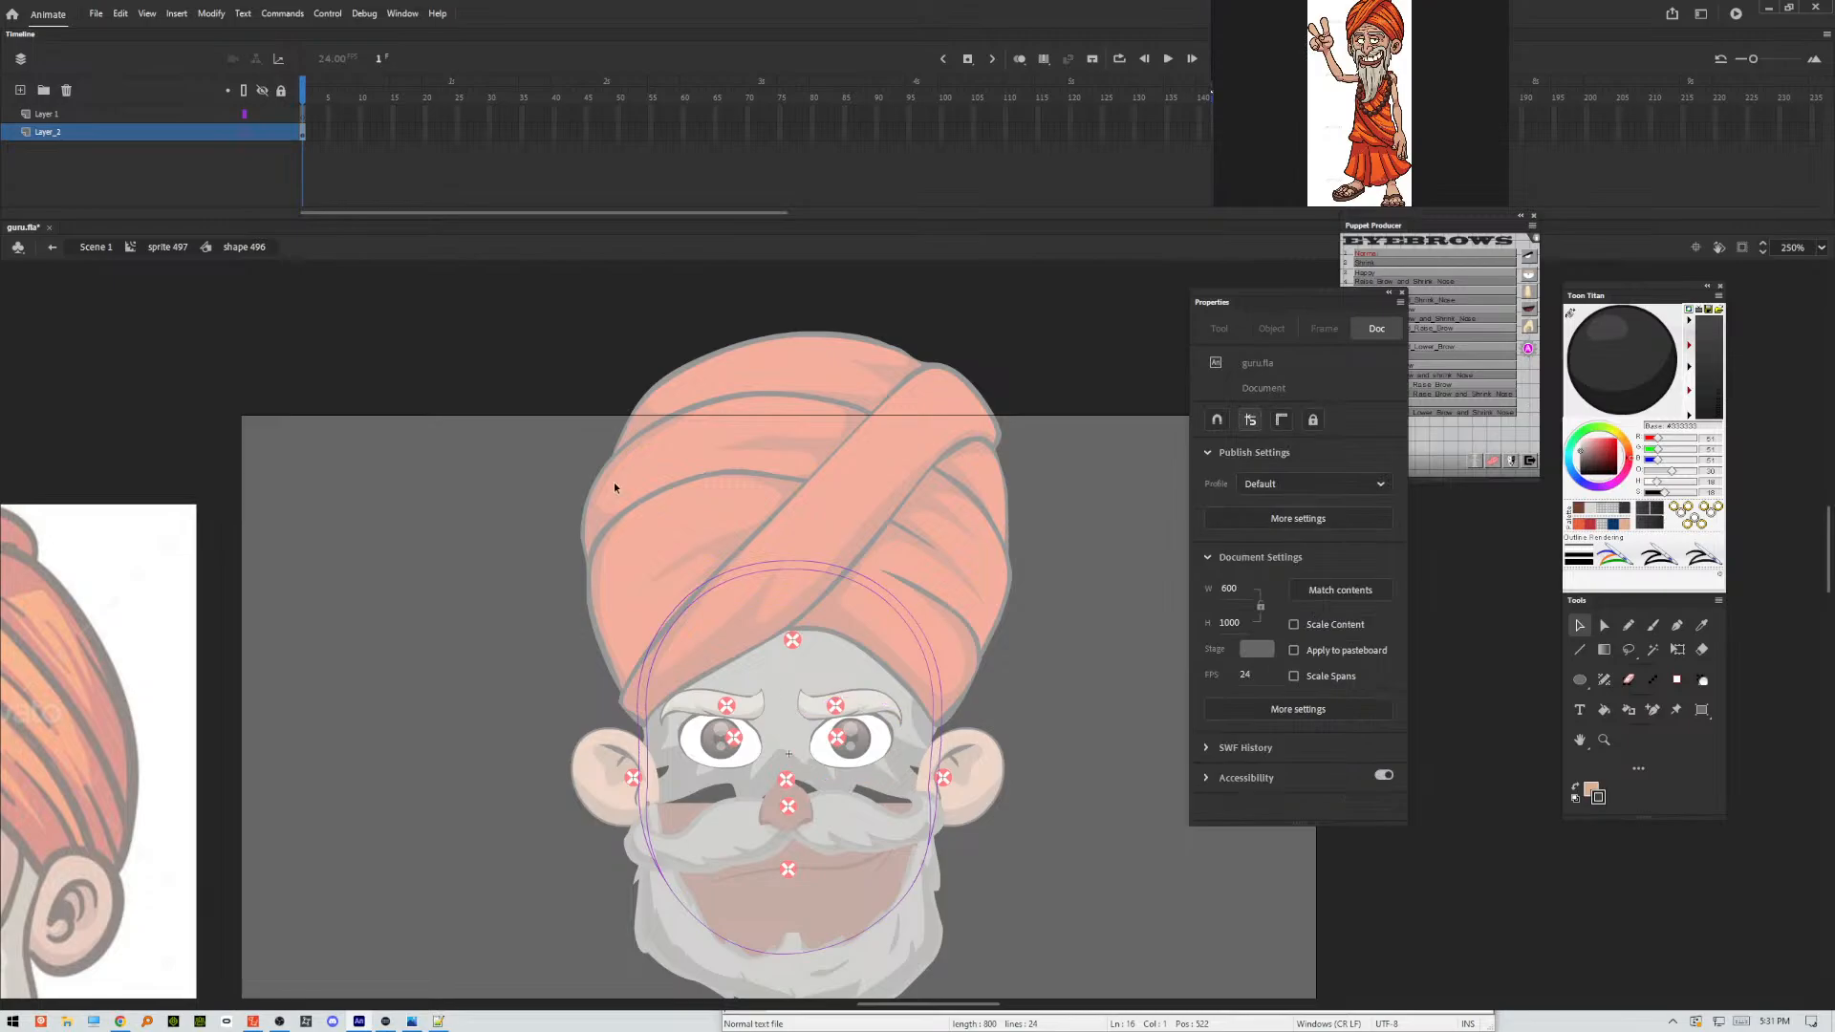
{"action": "left_click", "coordinate": [246, 133]}
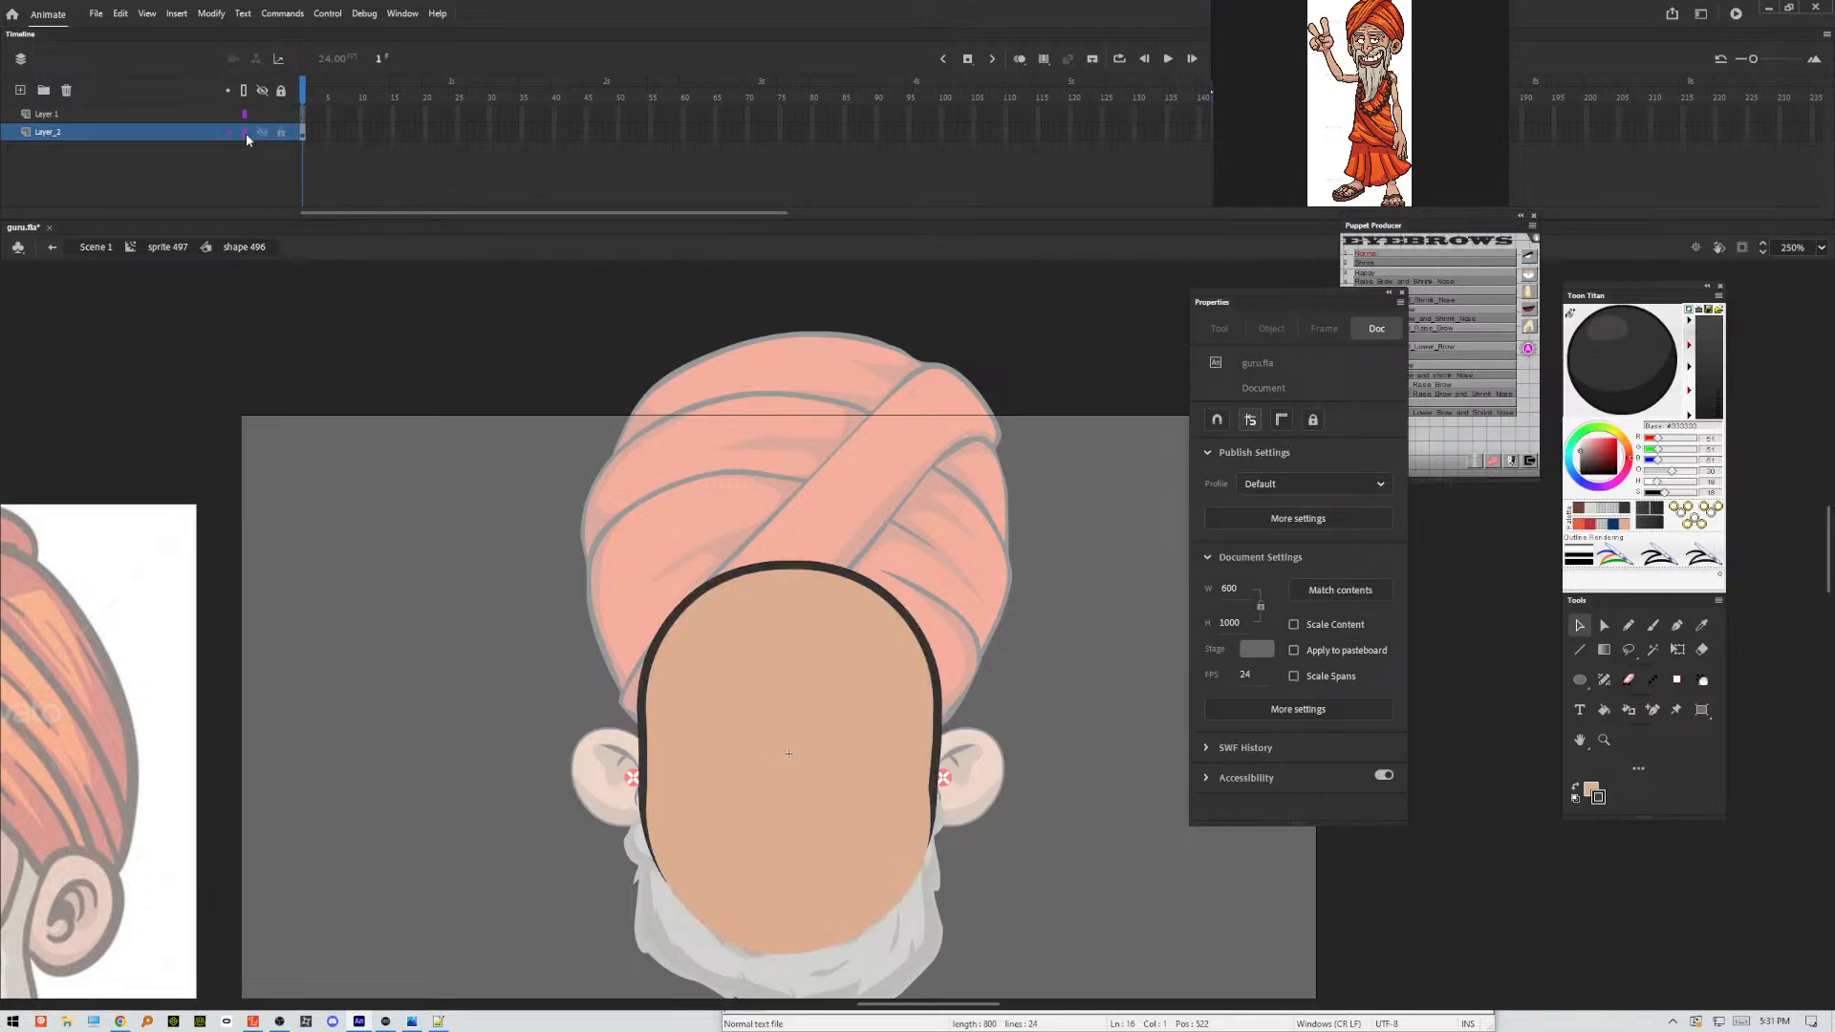
{"action": "left_click", "coordinate": [304, 113]}
{"action": "right_click", "coordinate": [371, 513]}
{"action": "left_click", "coordinate": [432, 568]}
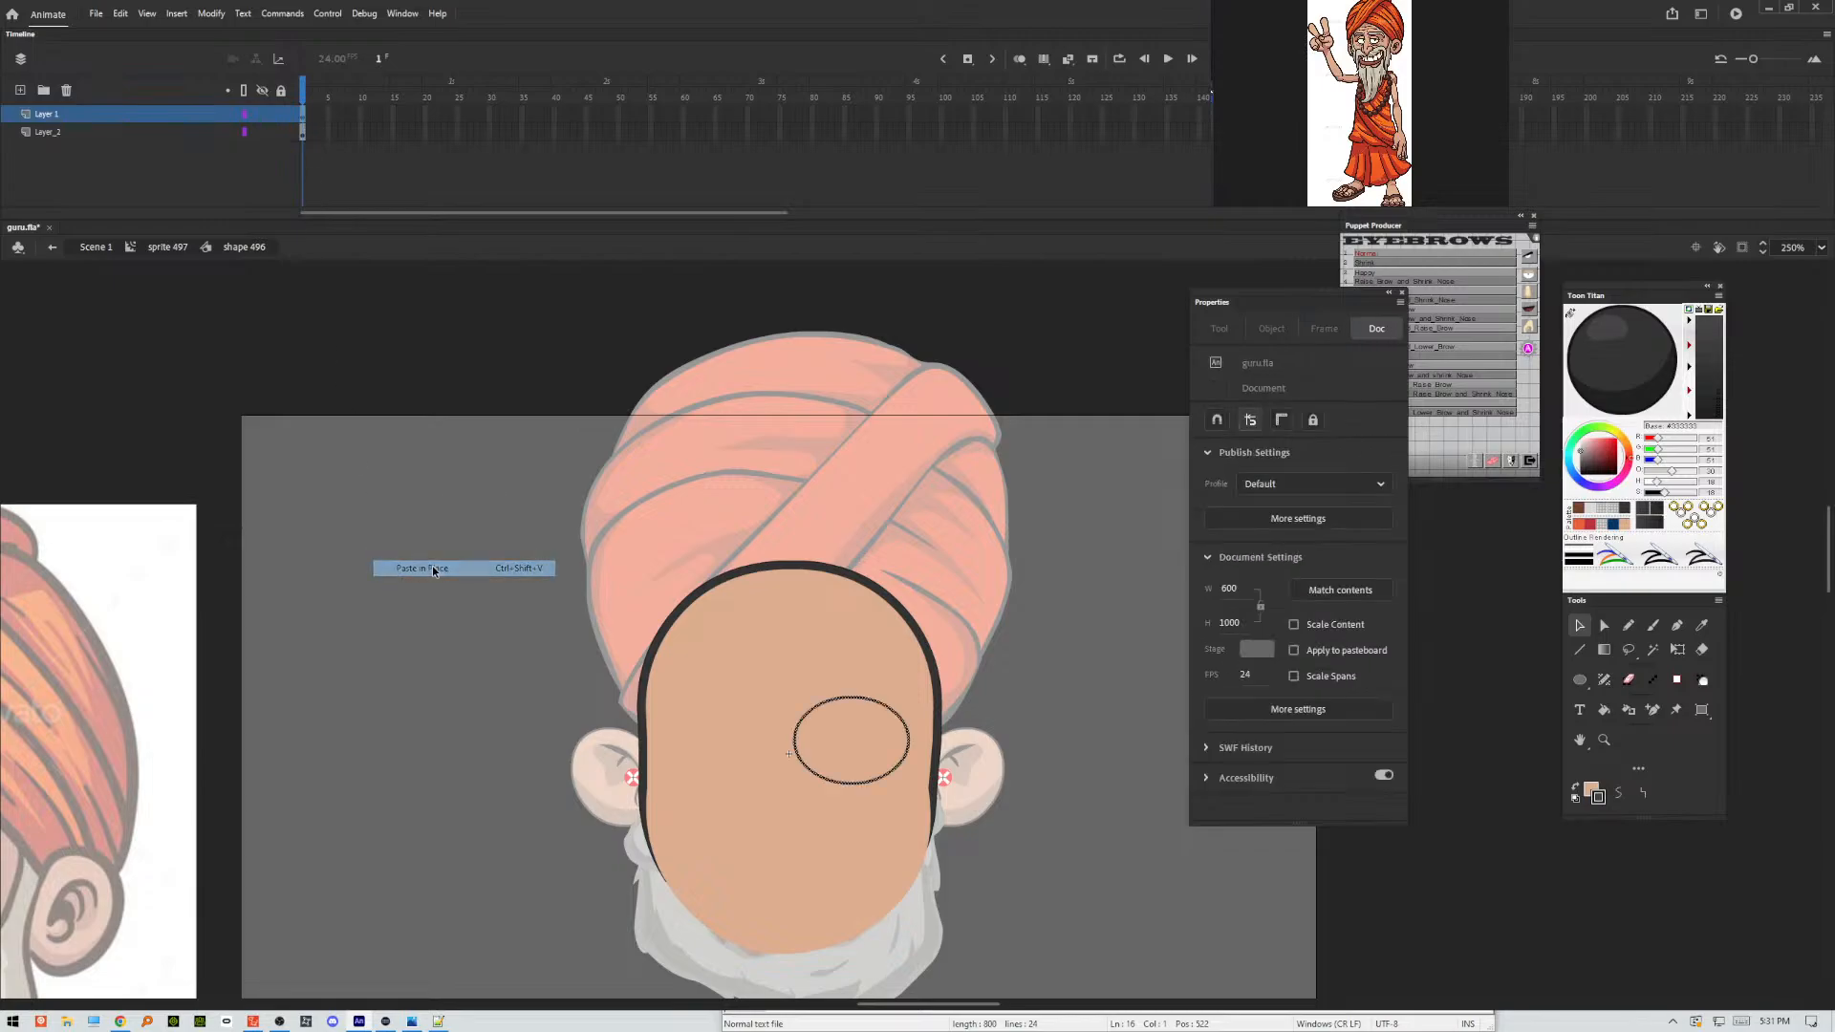
Duplicate the eye oval and shift the copy horizontally across the nose to the other eye, at X about -29.1.
{"action": "key", "text": "Right"}
{"action": "key", "text": "Down"}
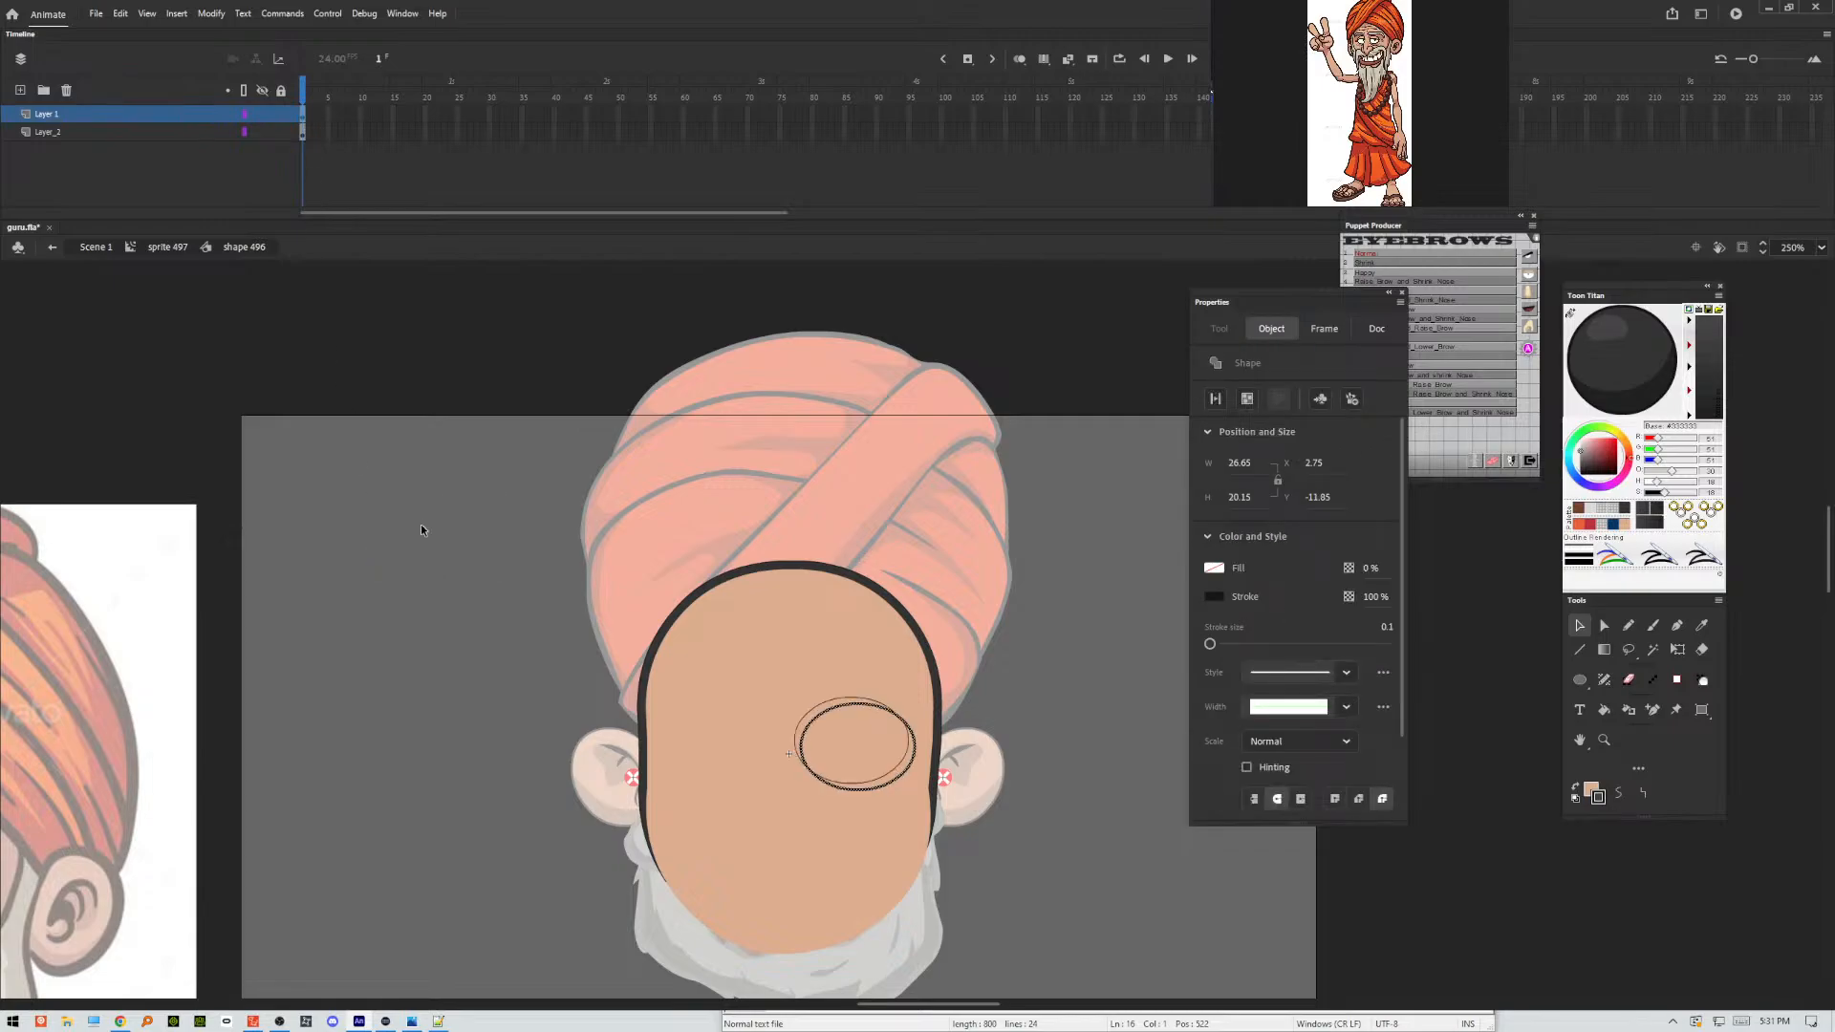
{"action": "key", "text": "Left"}
{"action": "key", "text": "Up"}
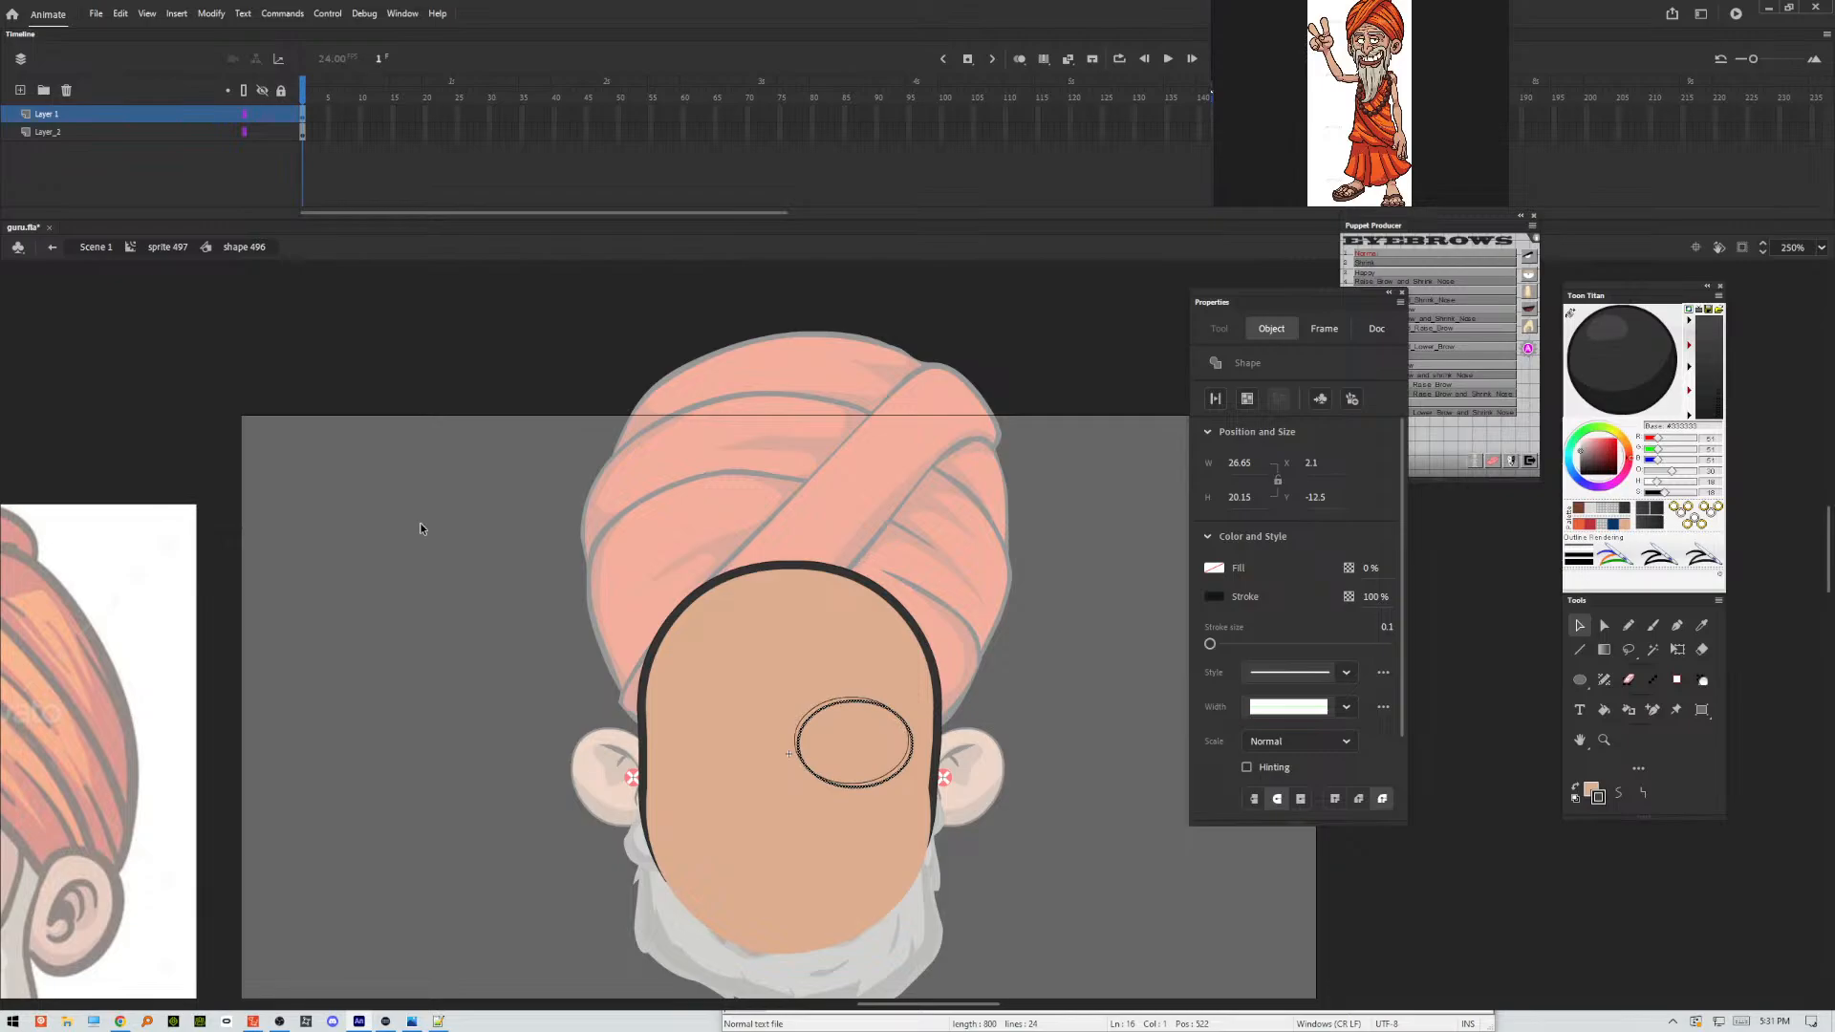
{"action": "key", "text": "Up"}
{"action": "key", "text": "Left"}
{"action": "key", "text": "Left"}
{"action": "key", "text": "Left"}
{"action": "key", "text": "Left"}
{"action": "key", "text": "Left"}
{"action": "key", "text": "Left"}
{"action": "key", "text": "Left"}
{"action": "key", "text": "Left"}
{"action": "key", "text": "Left"}
{"action": "key", "text": "Left"}
{"action": "key", "text": "Left"}
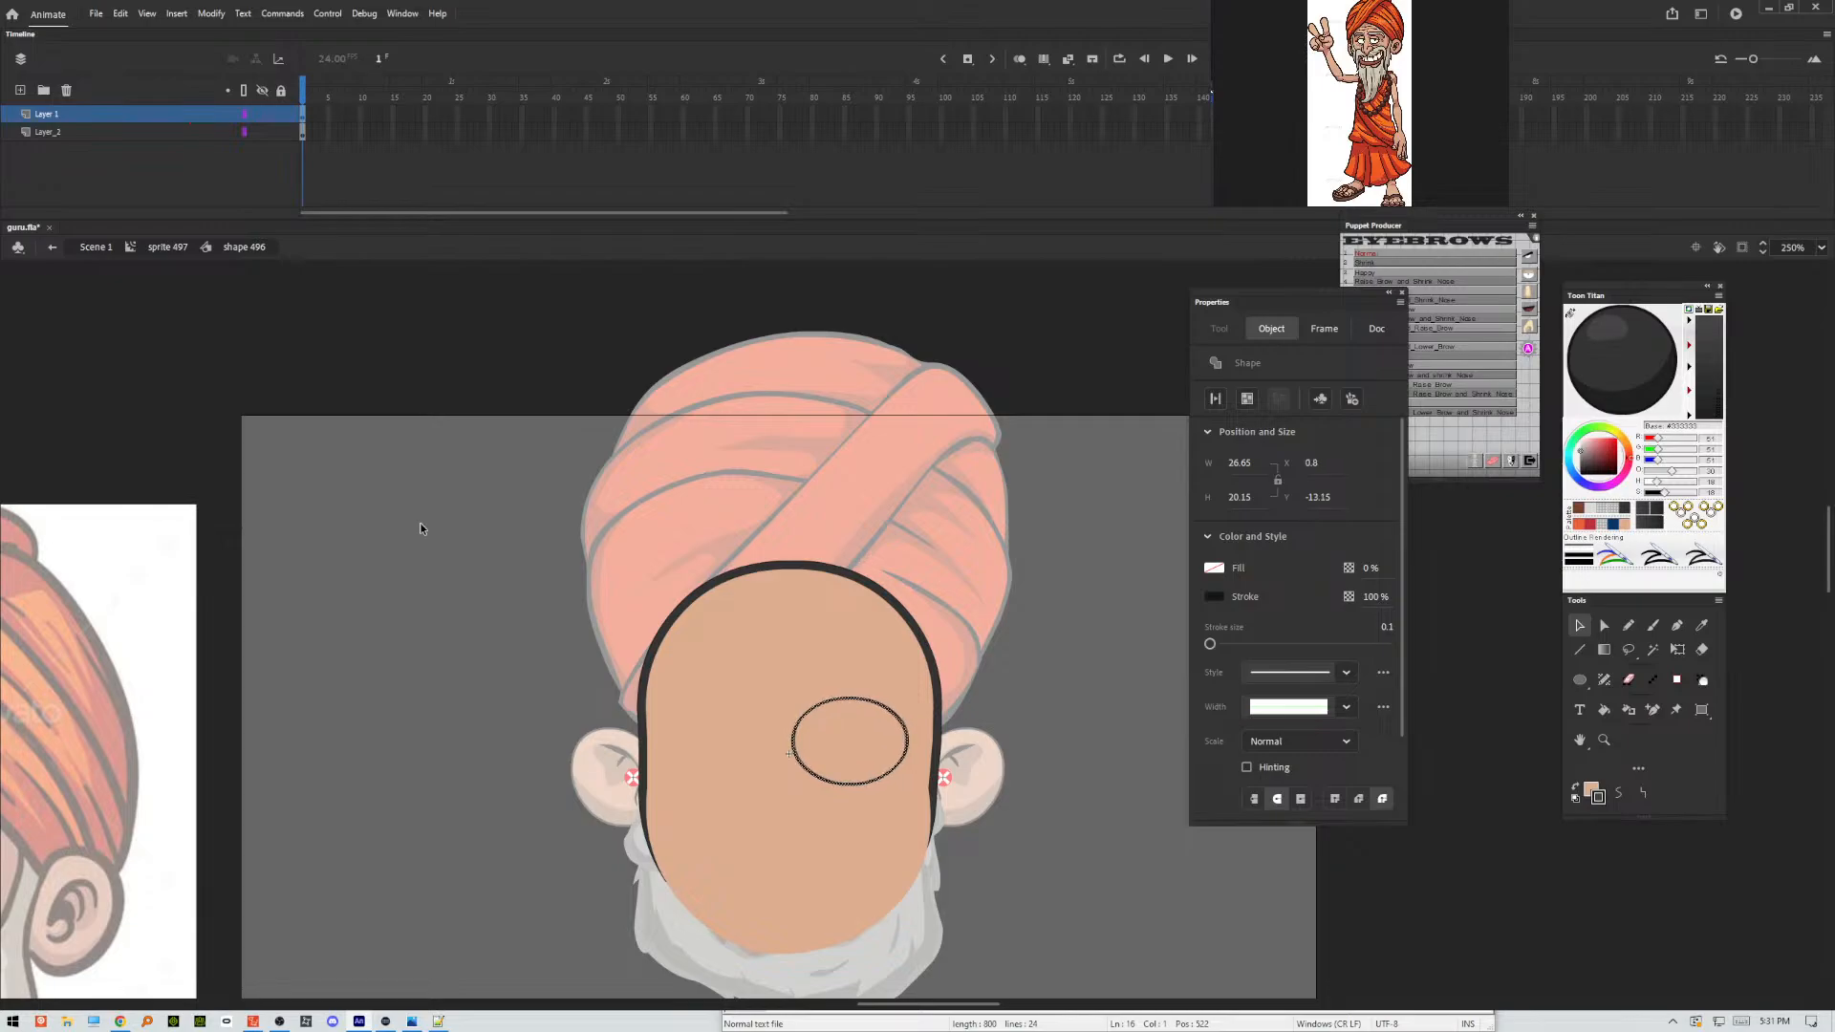
{"action": "key", "text": "Left"}
{"action": "key", "text": "Left"}
{"action": "key", "text": "Left"}
{"action": "key", "text": "Left"}
{"action": "key", "text": "Left"}
{"action": "key", "text": "Left"}
{"action": "key", "text": "Left"}
{"action": "key", "text": "Left"}
{"action": "key", "text": "Left"}
{"action": "key", "text": "Left"}
{"action": "key", "text": "Left"}
{"action": "key", "text": "Left"}
{"action": "key", "text": "Left"}
{"action": "key", "text": "Left"}
{"action": "key", "text": "Left"}
{"action": "key", "text": "Left"}
{"action": "key", "text": "Left"}
{"action": "key", "text": "Left"}
{"action": "key", "text": "Left"}
{"action": "key", "text": "Left"}
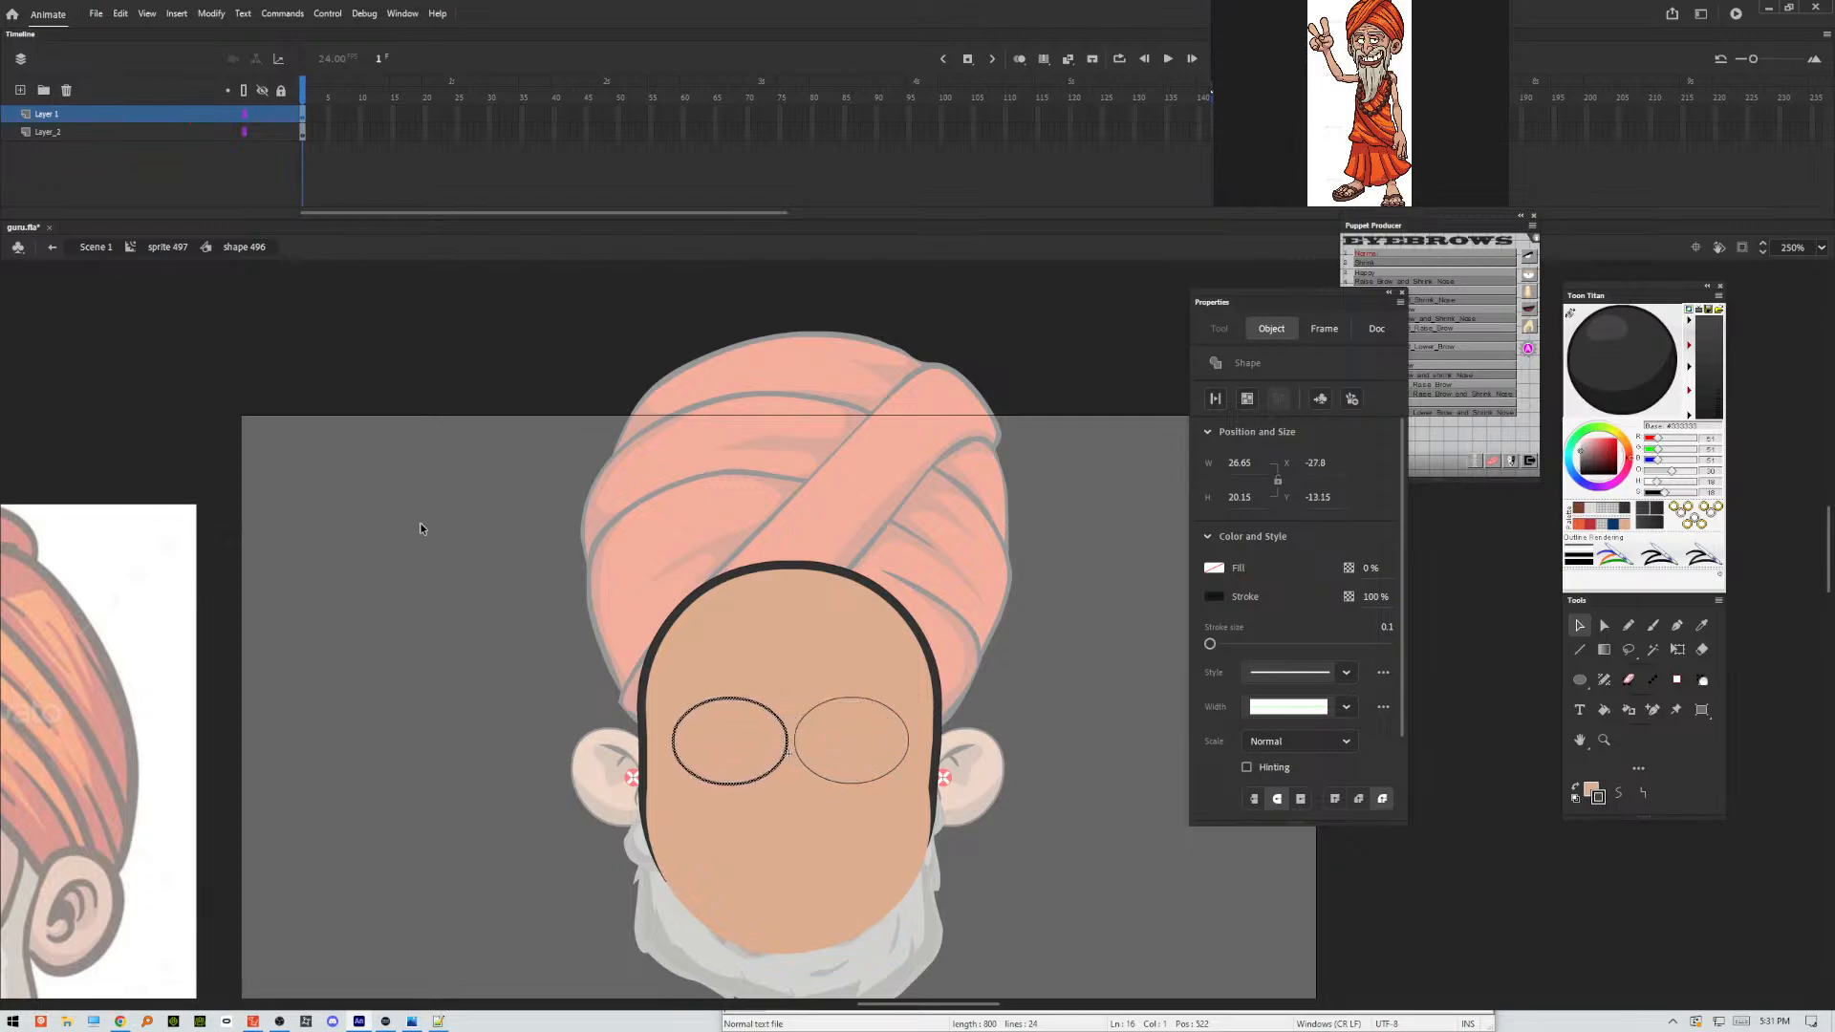
{"action": "key", "text": "Right"}
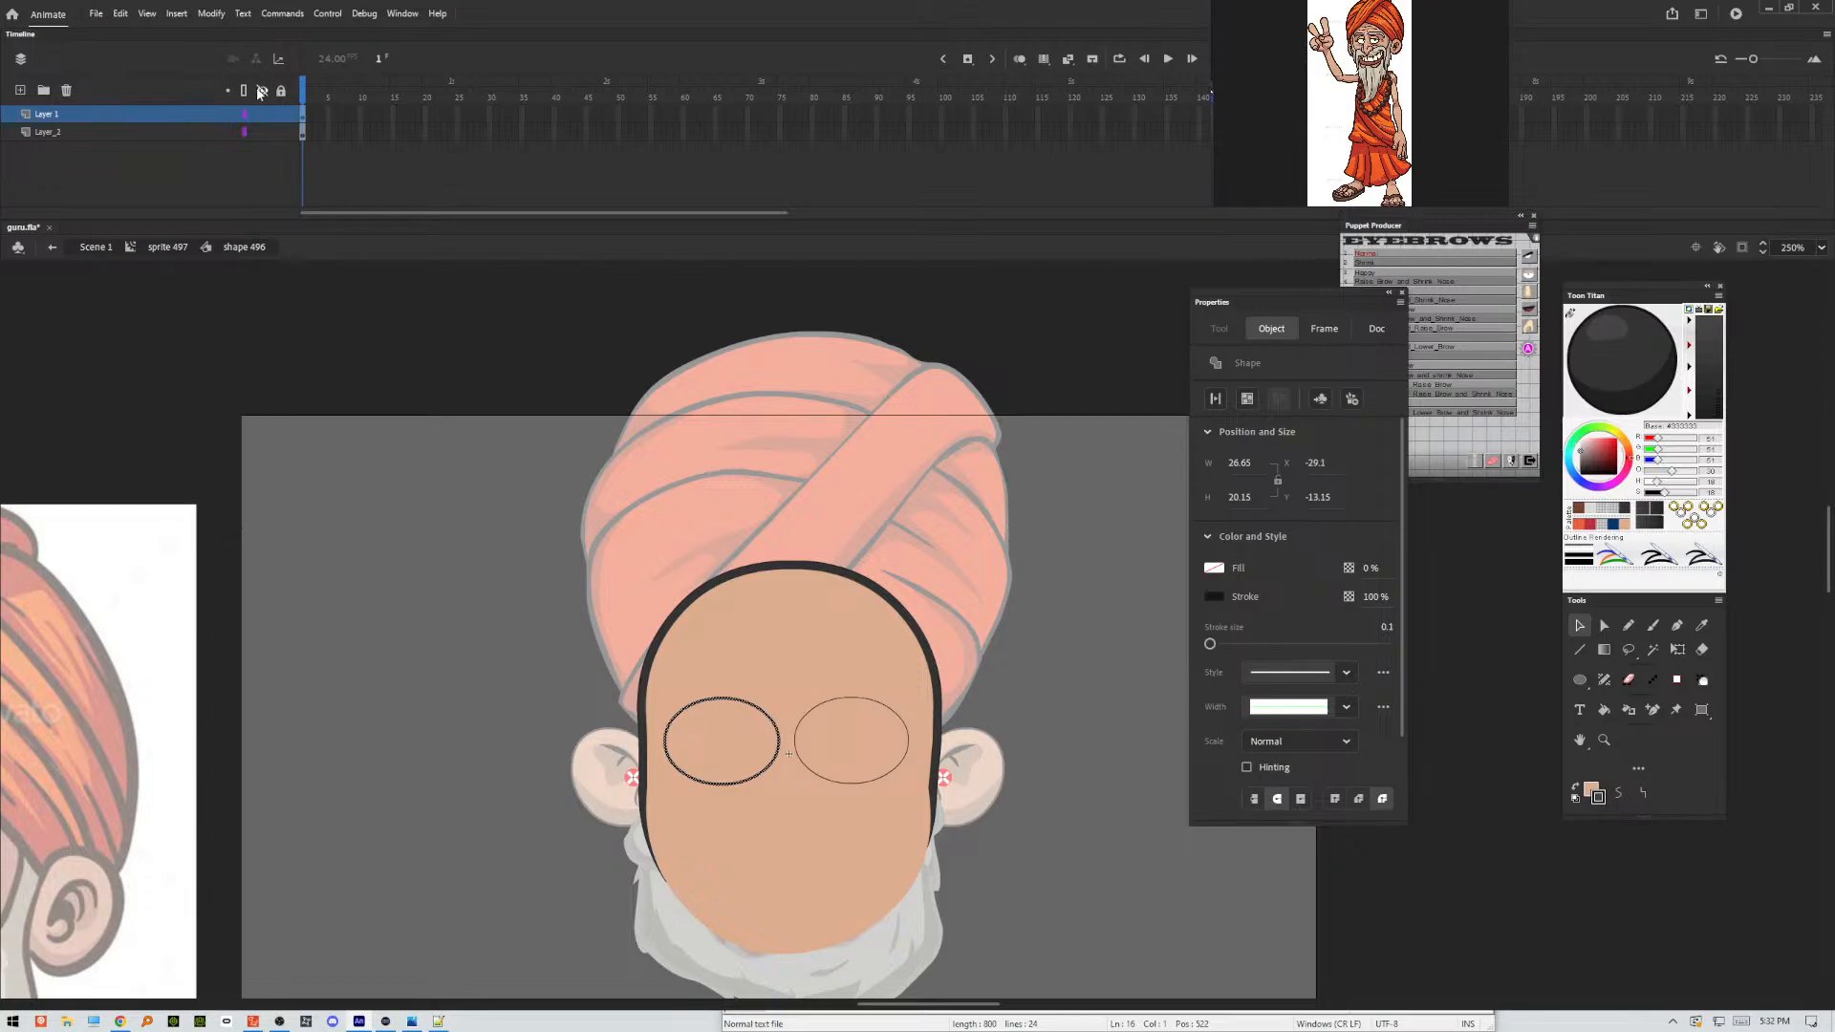
Group the two eye ovals, centre the group horizontally on the stage, and ungroup it.
{"action": "left_click", "coordinate": [245, 130]}
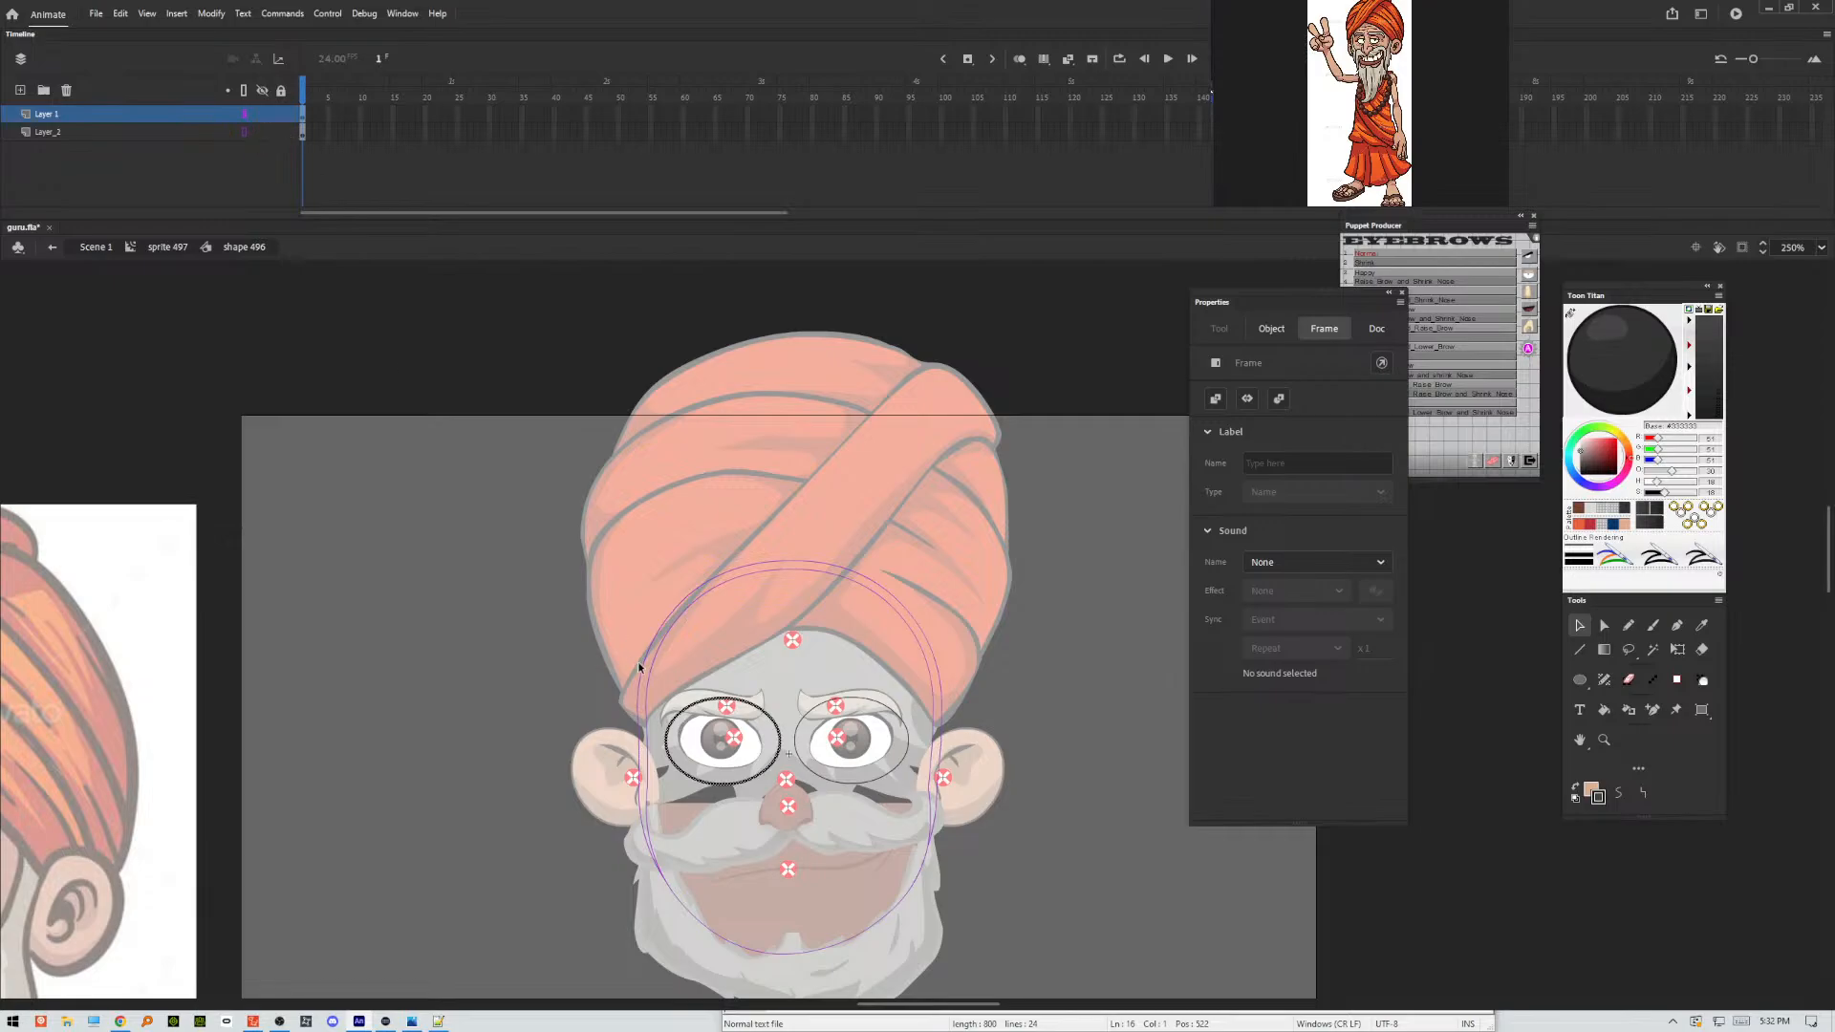
{"action": "left_click", "coordinate": [803, 724], "text": "shift"}
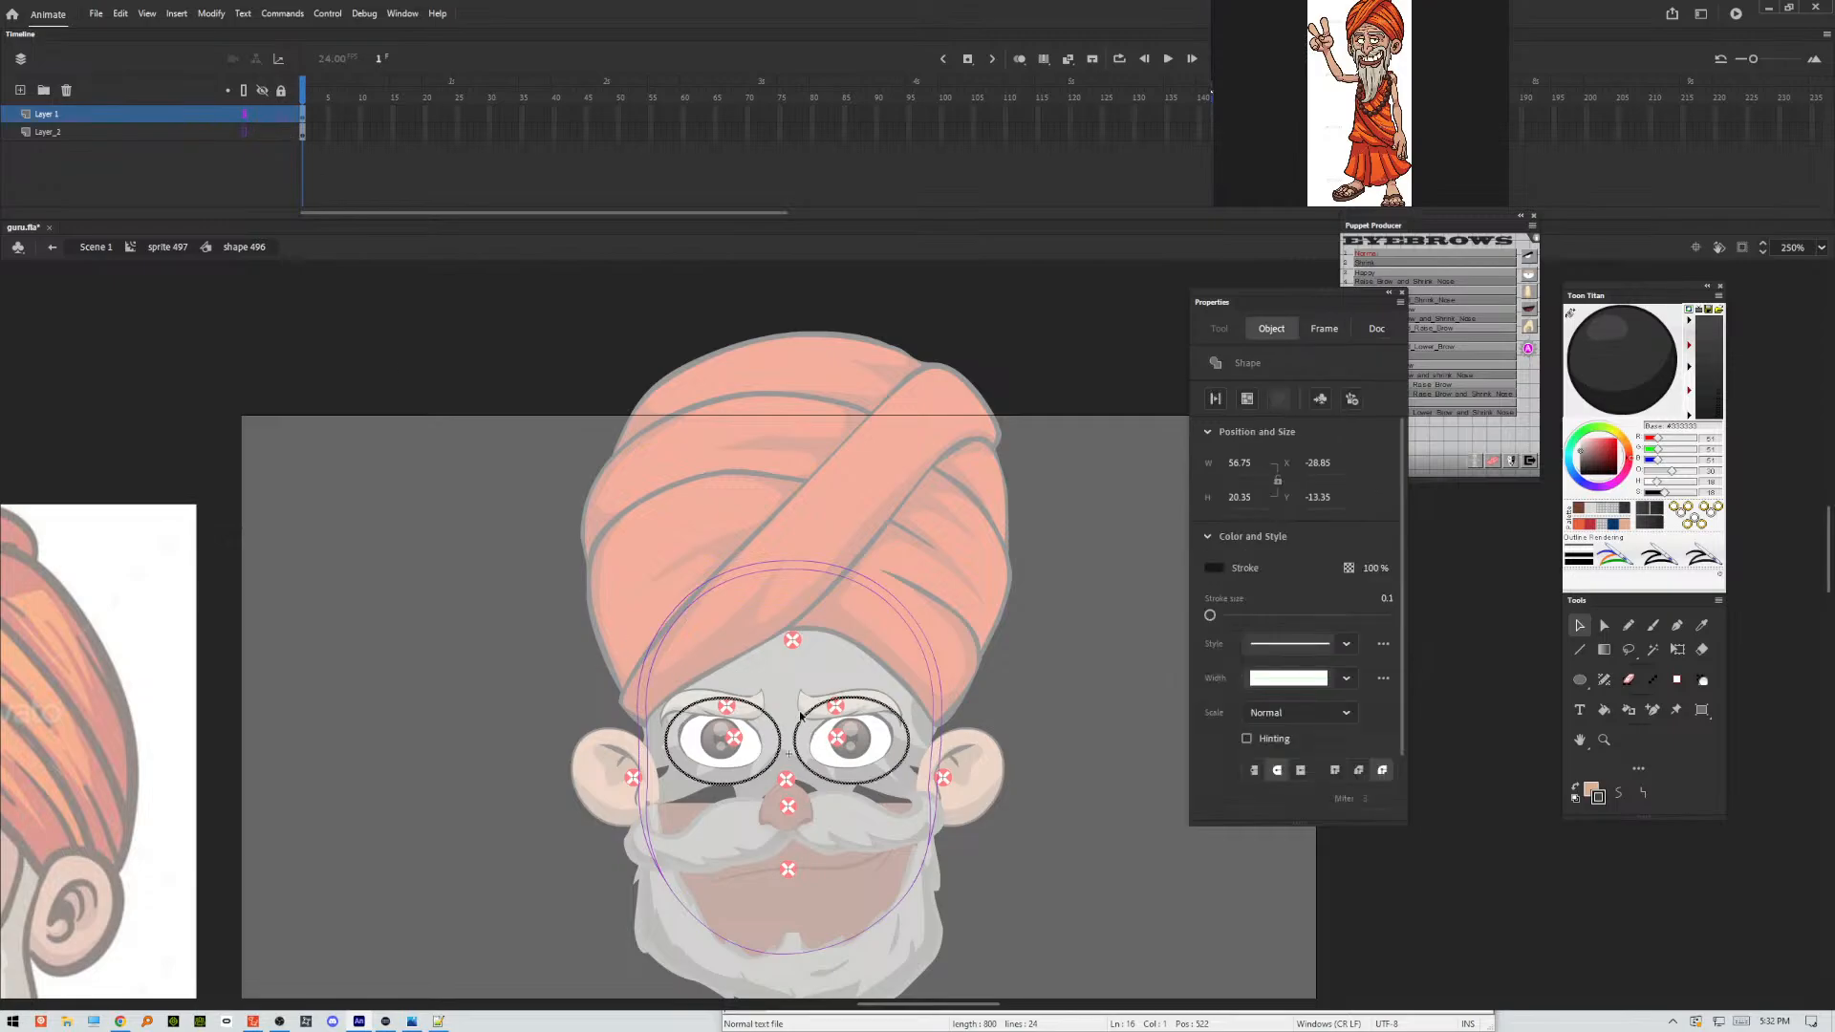
{"action": "key", "text": "ctrl+k"}
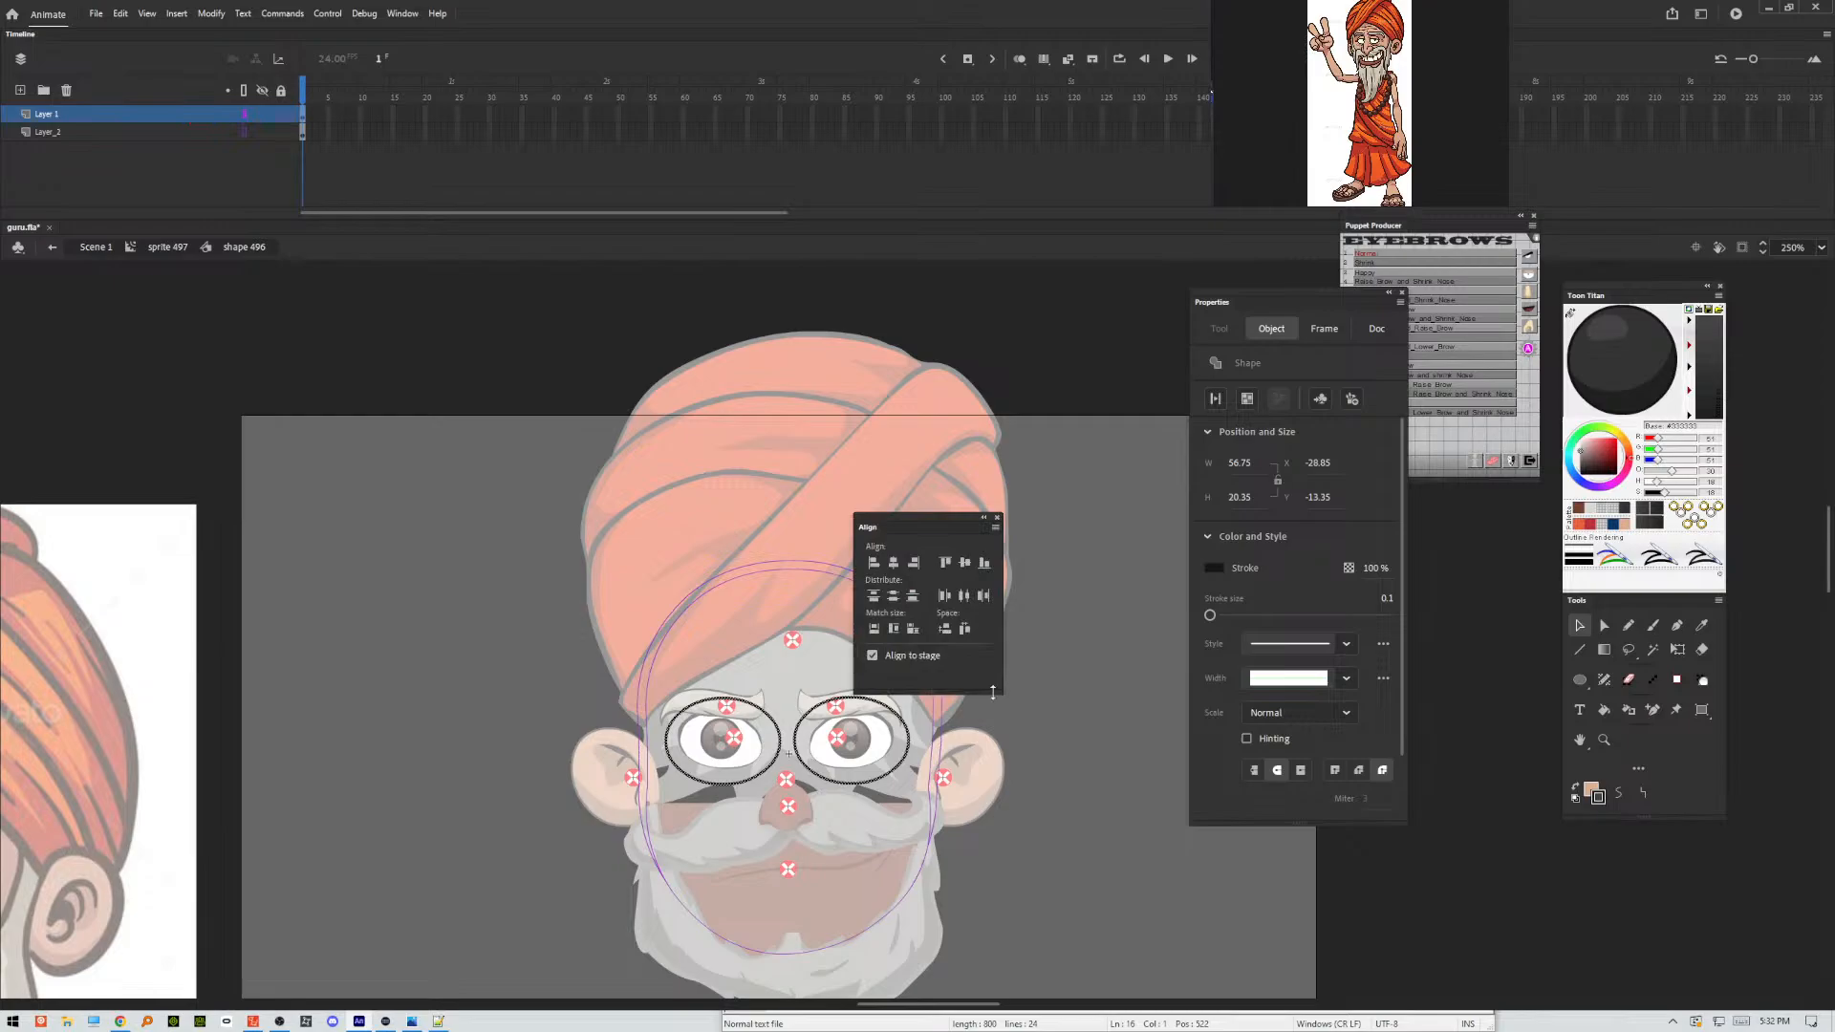
{"action": "left_click", "coordinate": [895, 564]}
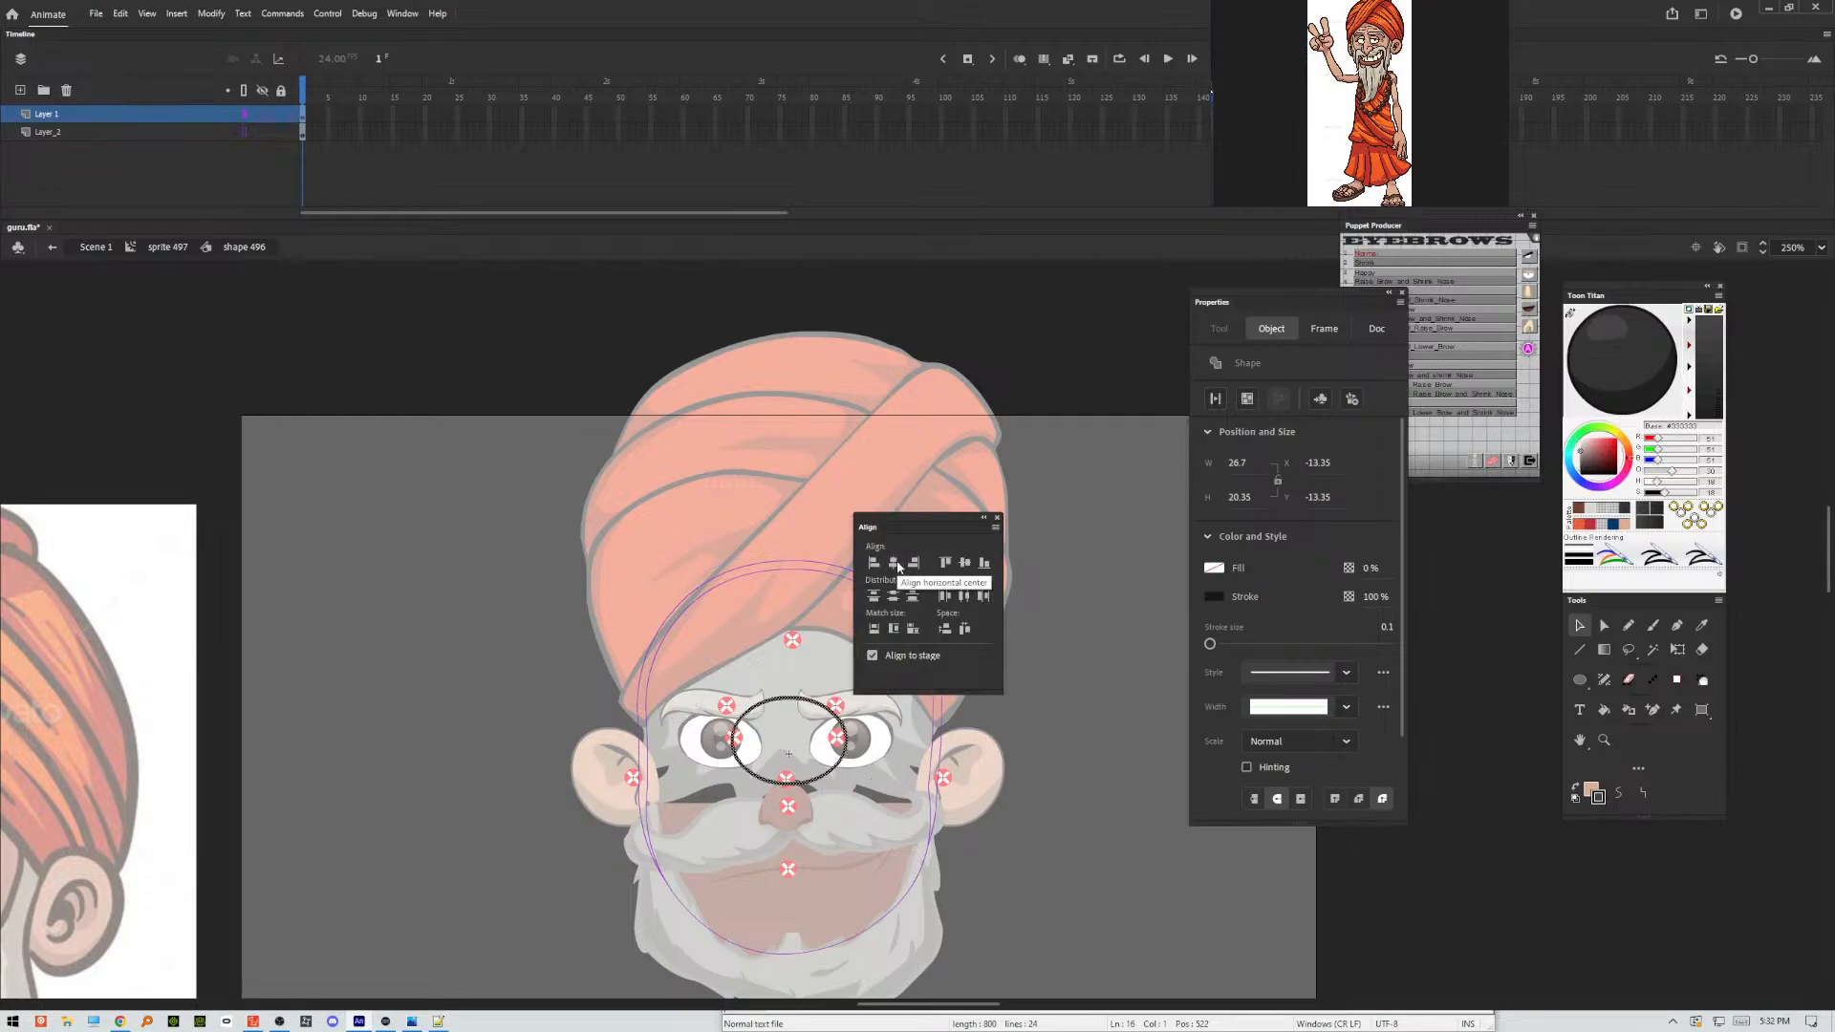
{"action": "key", "text": "ctrl+z"}
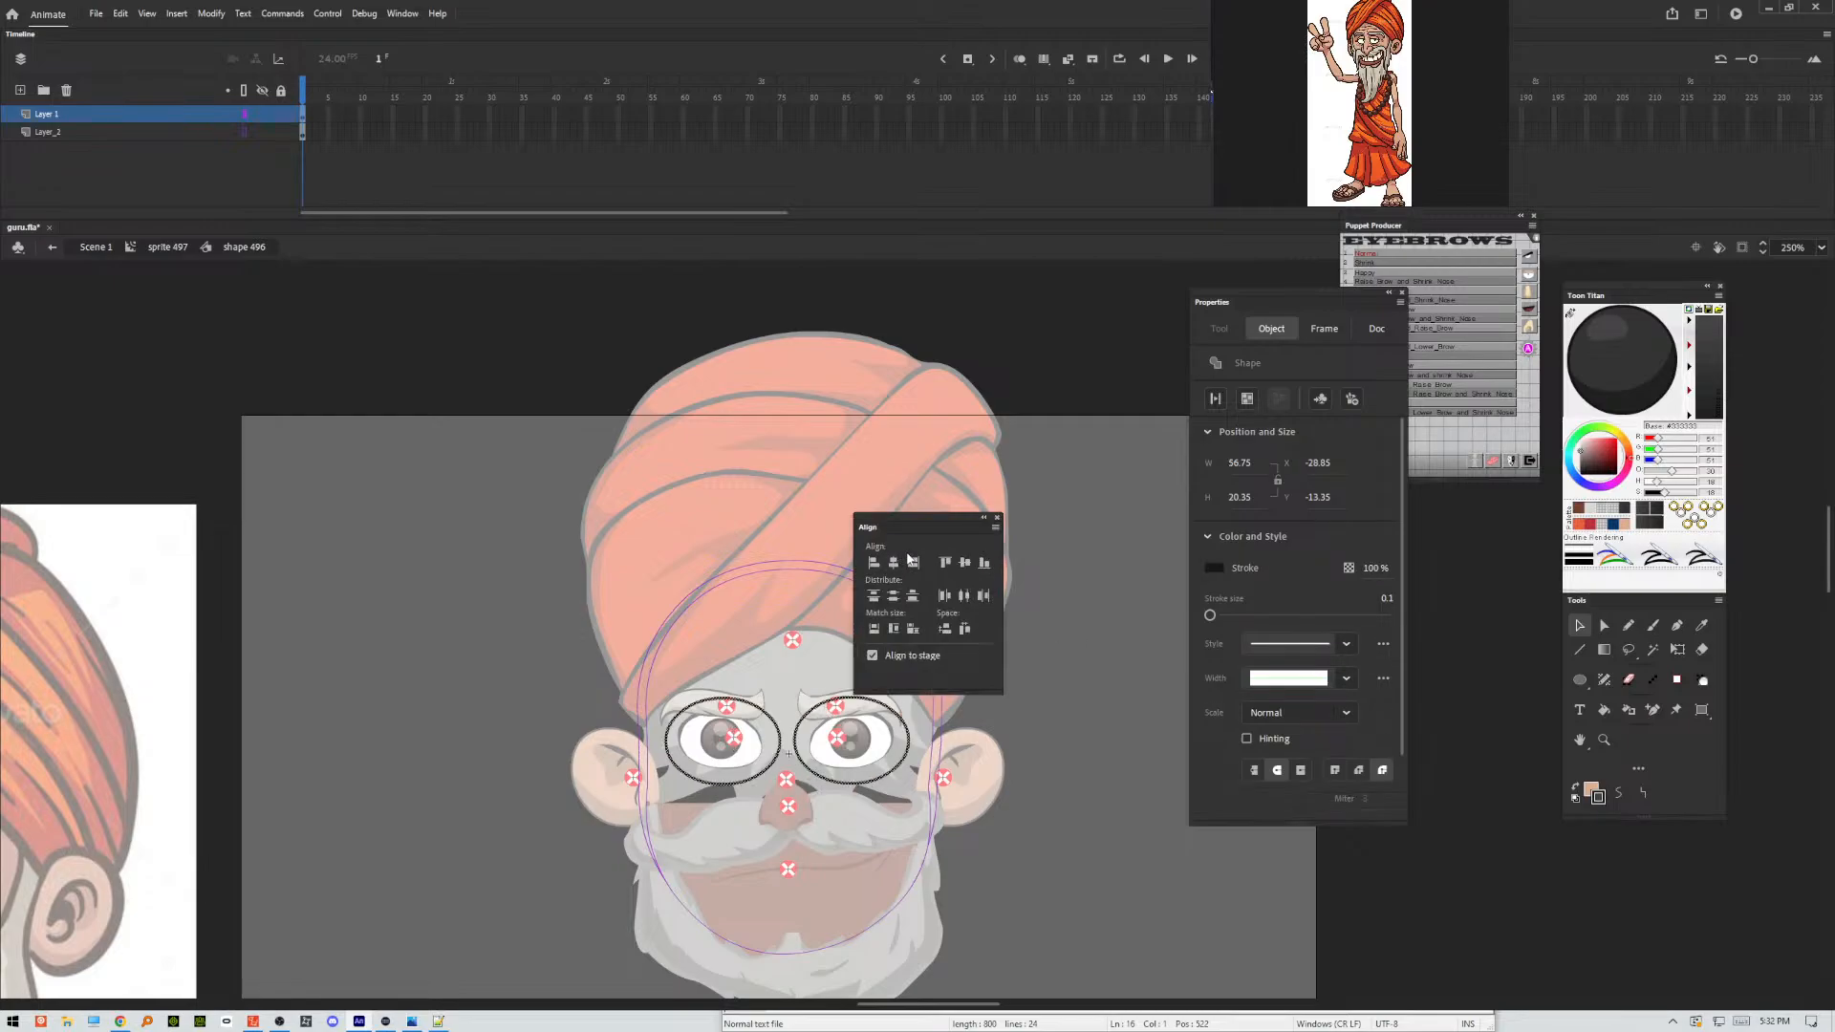
{"action": "key", "text": "ctrl+g"}
{"action": "left_click", "coordinate": [892, 566]}
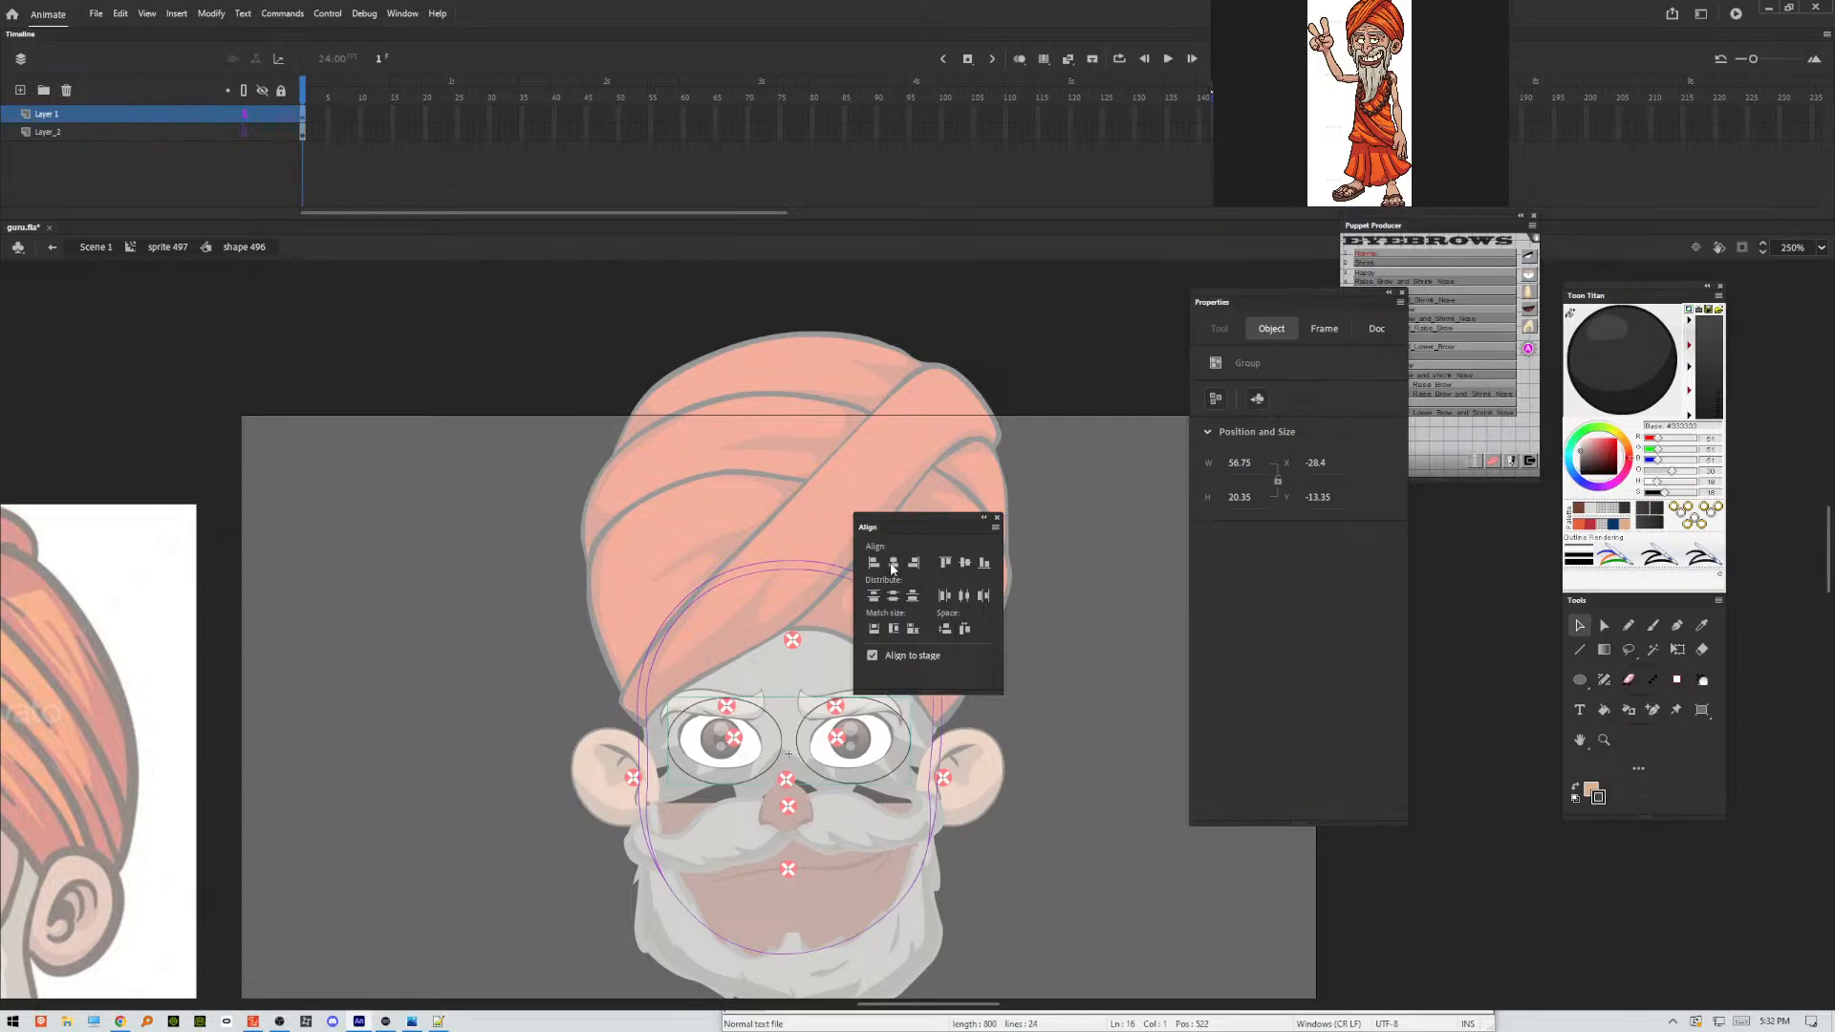
{"action": "left_click", "coordinate": [997, 517]}
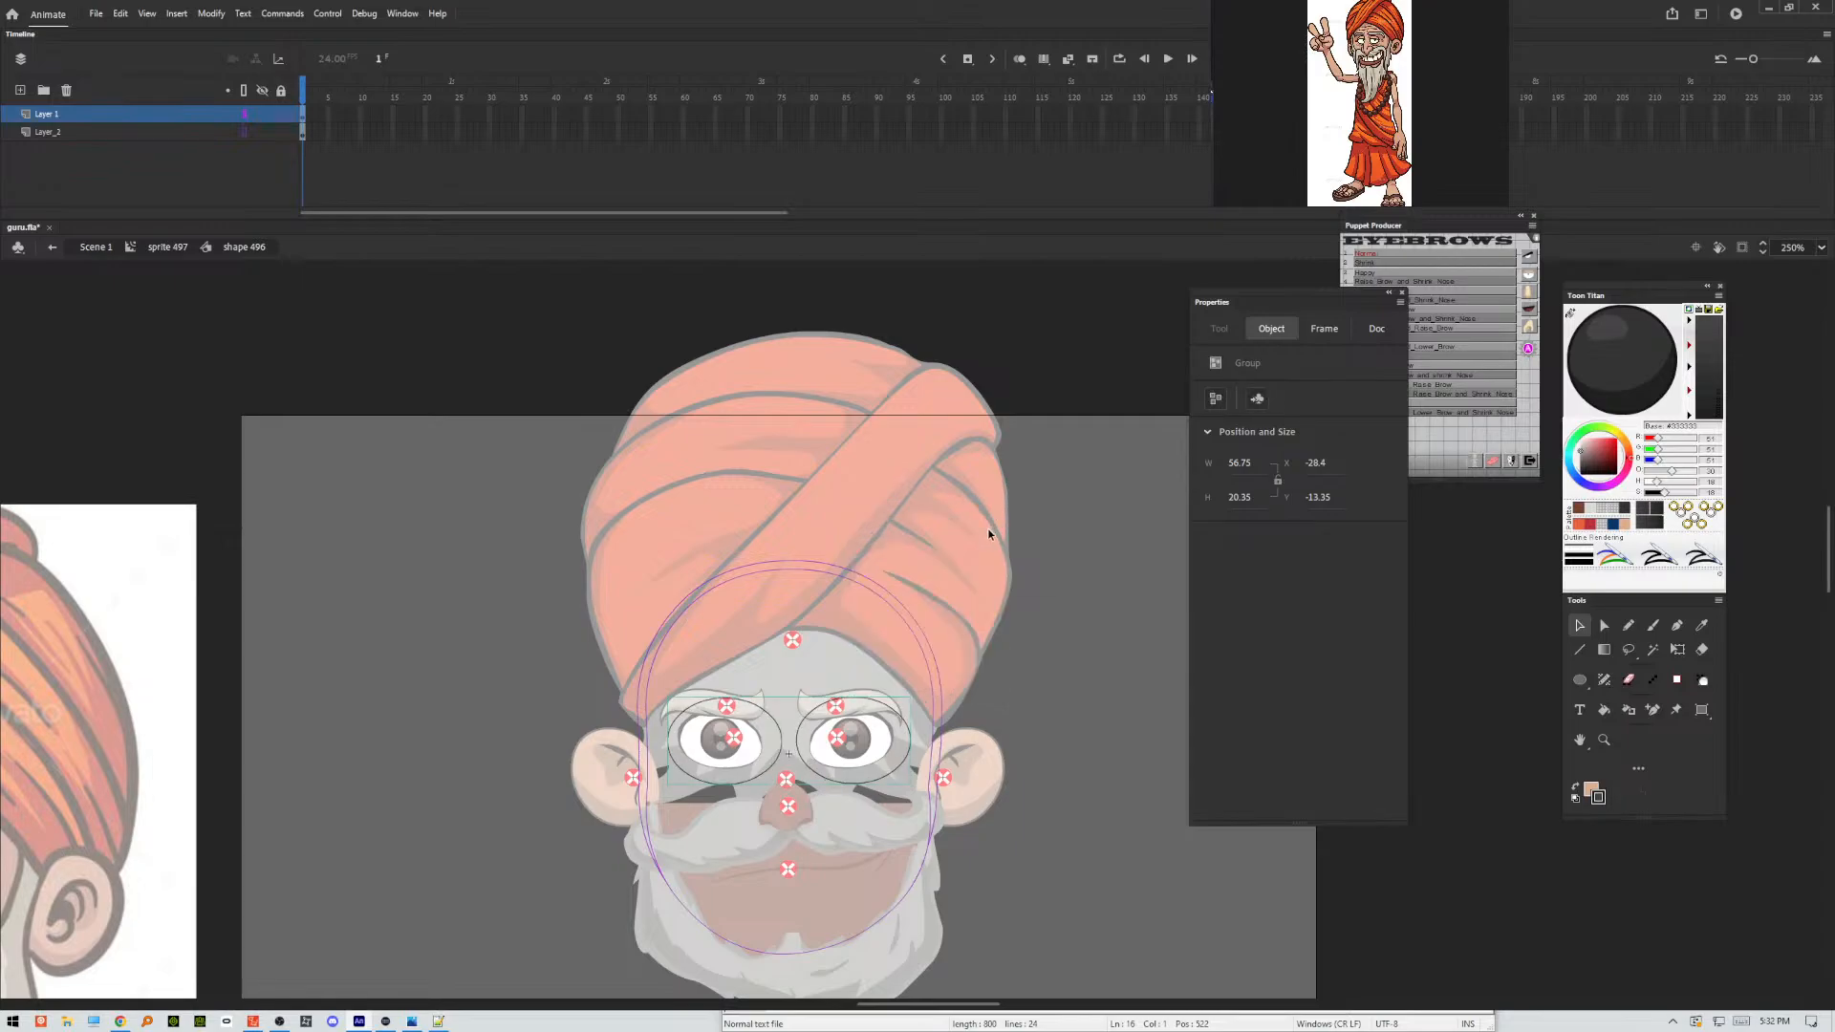
{"action": "key", "text": "ctrl+shift+g"}
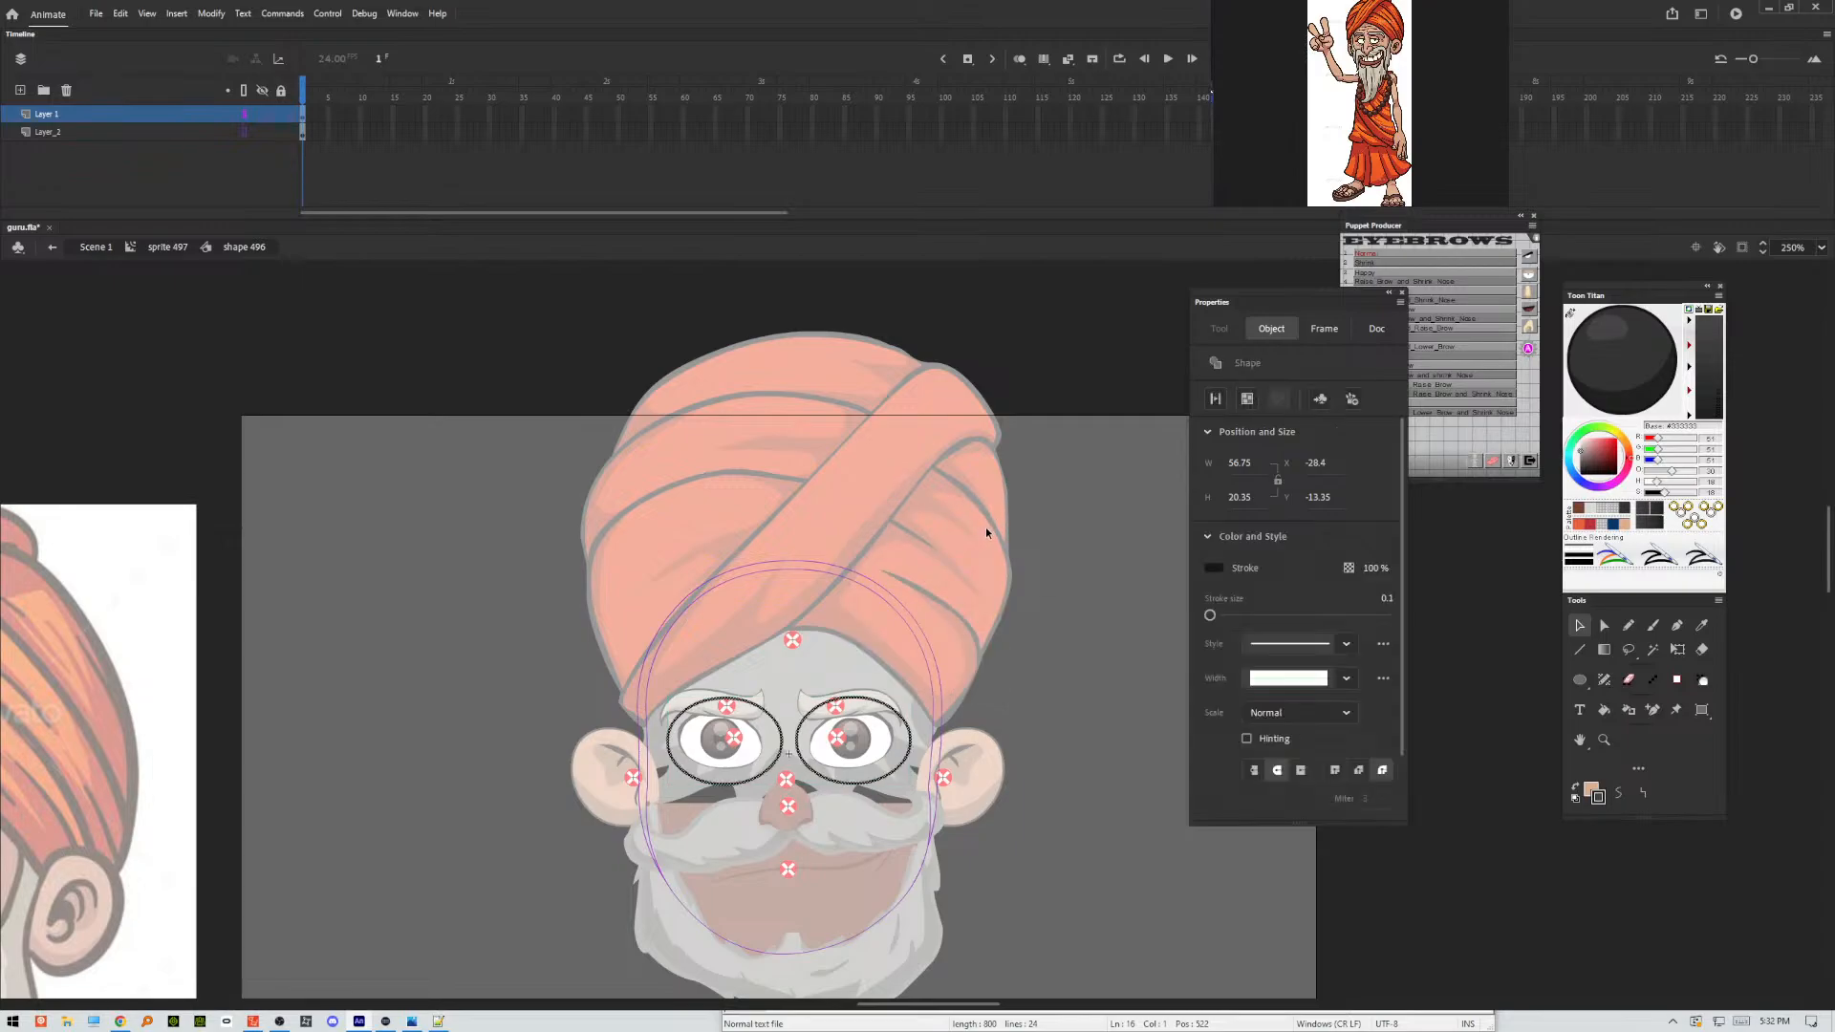
{"action": "left_click", "coordinate": [1045, 618]}
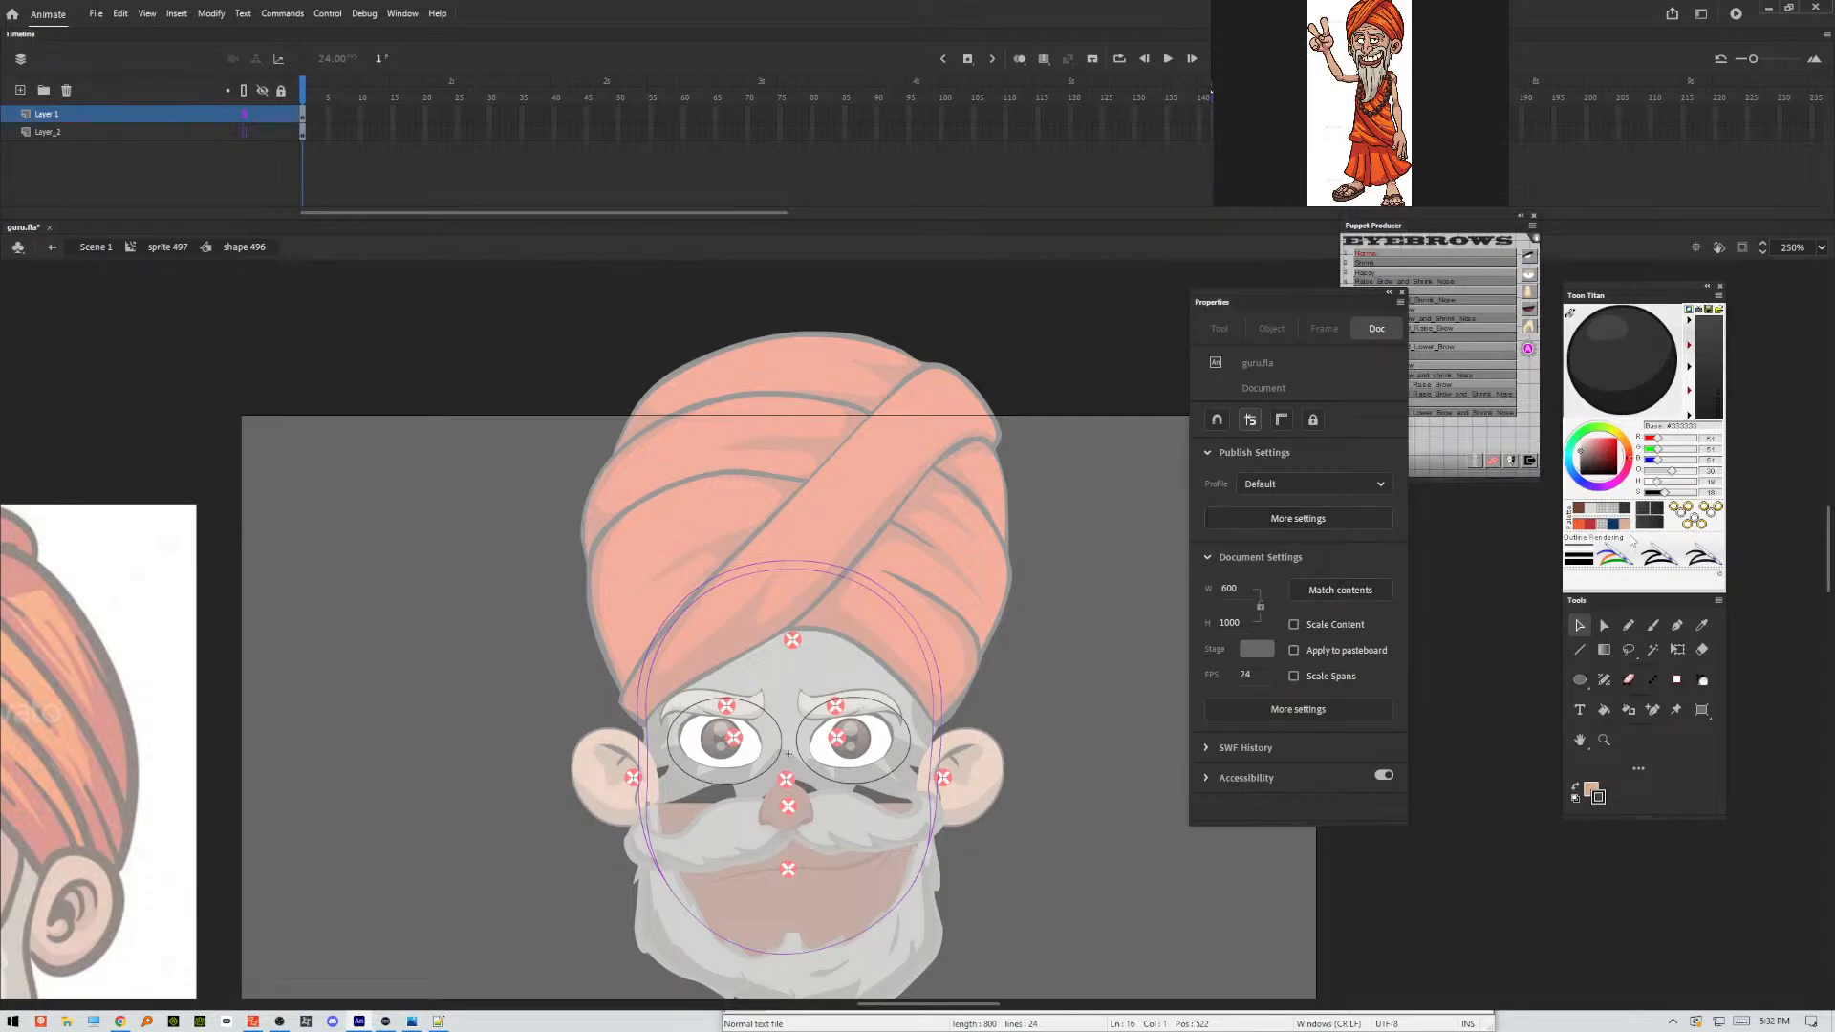
Set up a linear gradient with both stops black 000000 and the end stop's alpha at 0%.
{"action": "left_click", "coordinate": [405, 14]}
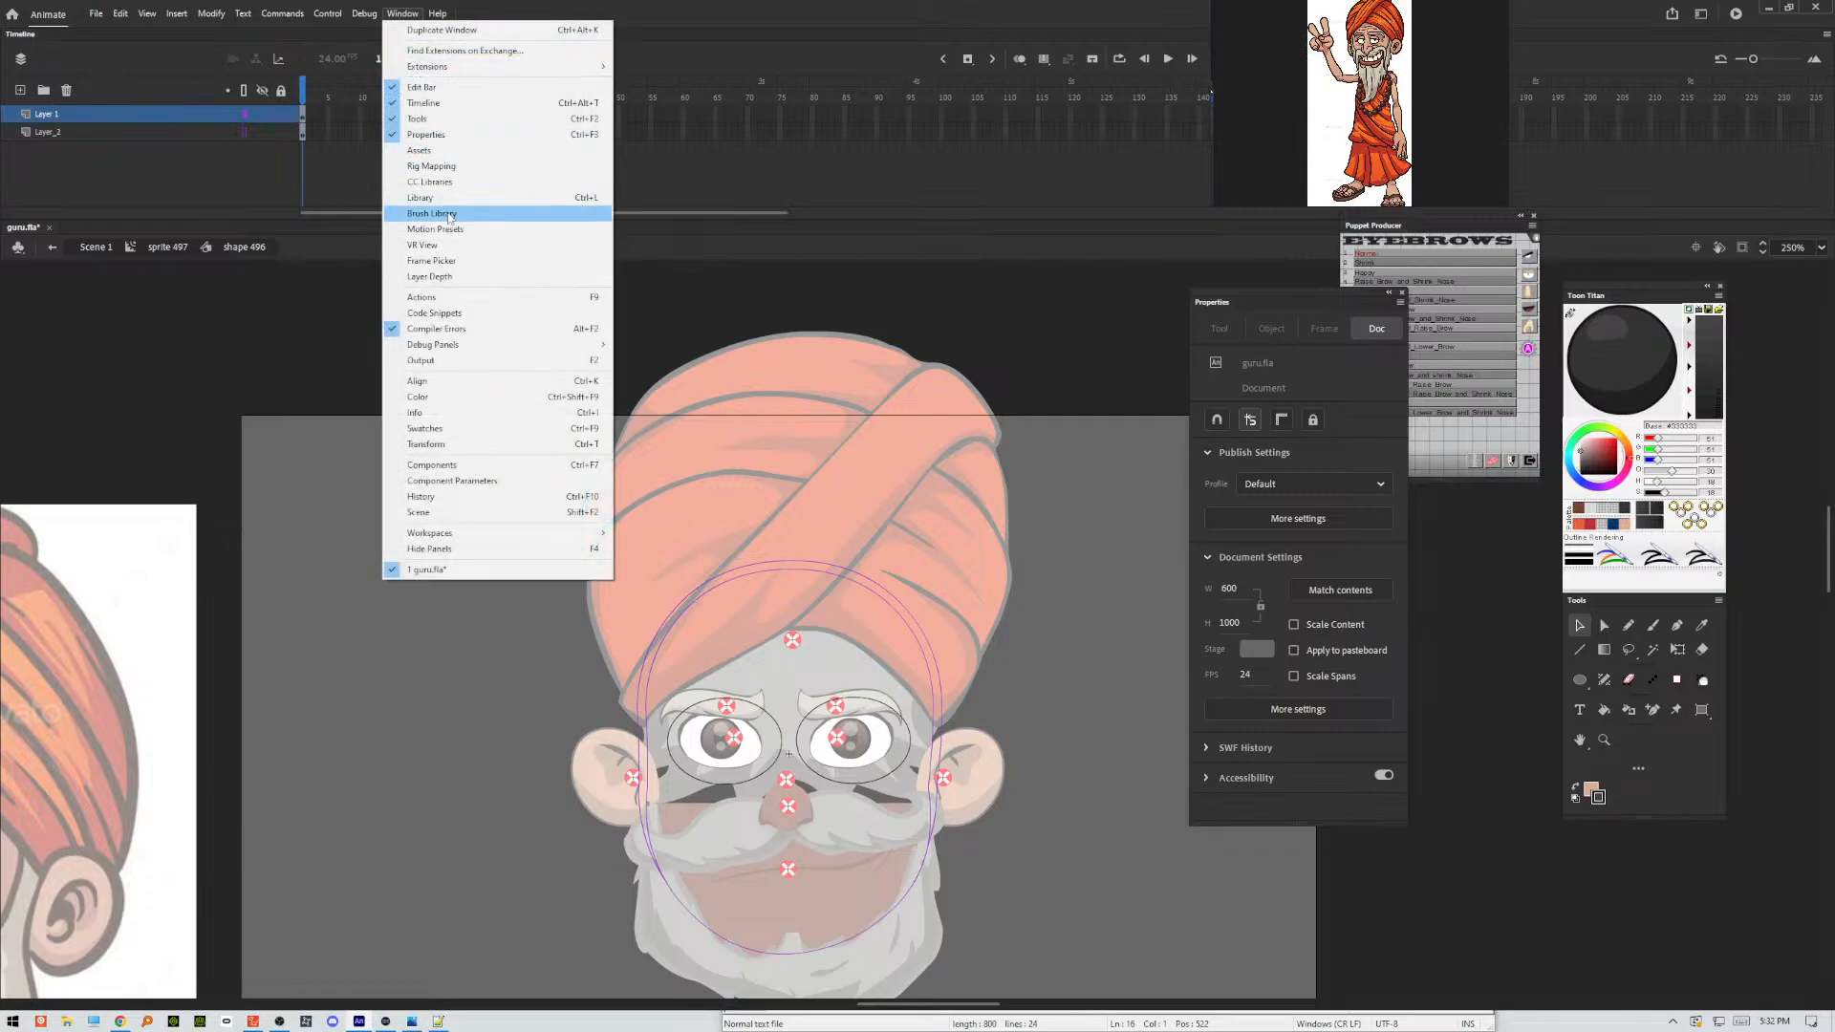
{"action": "left_click", "coordinate": [421, 396]}
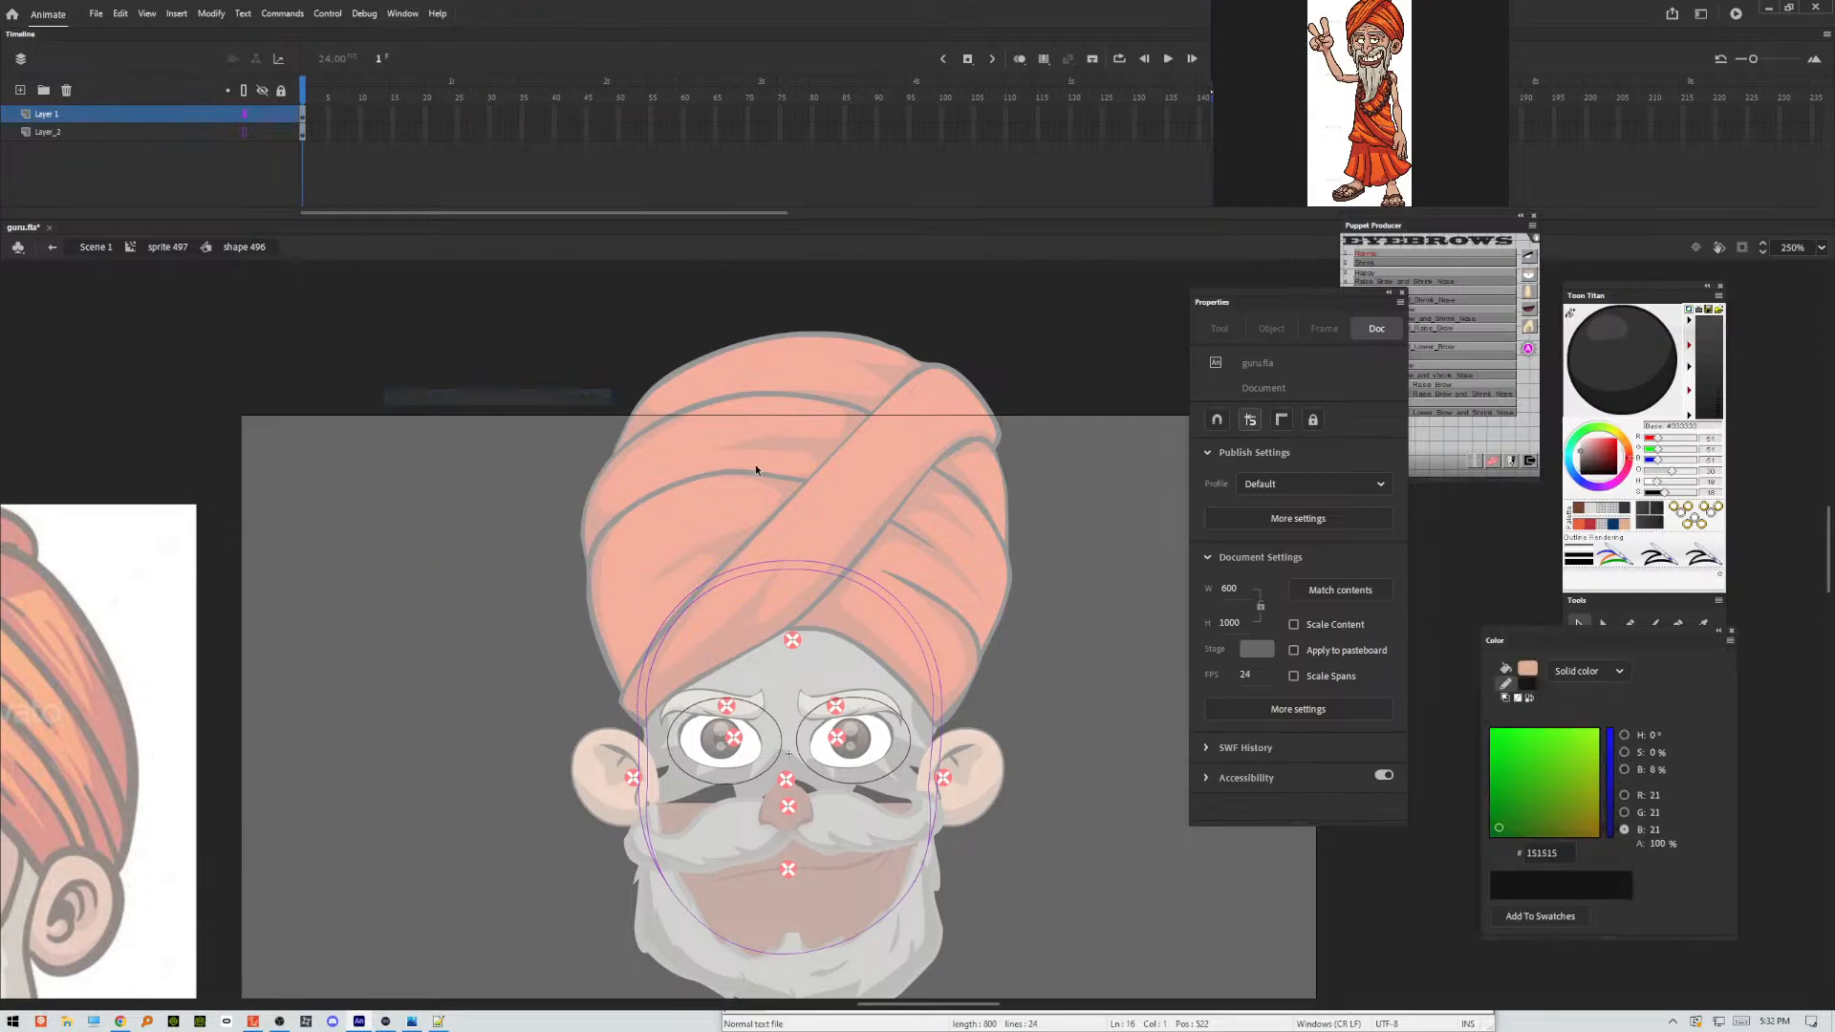
{"action": "left_click", "coordinate": [1579, 672]}
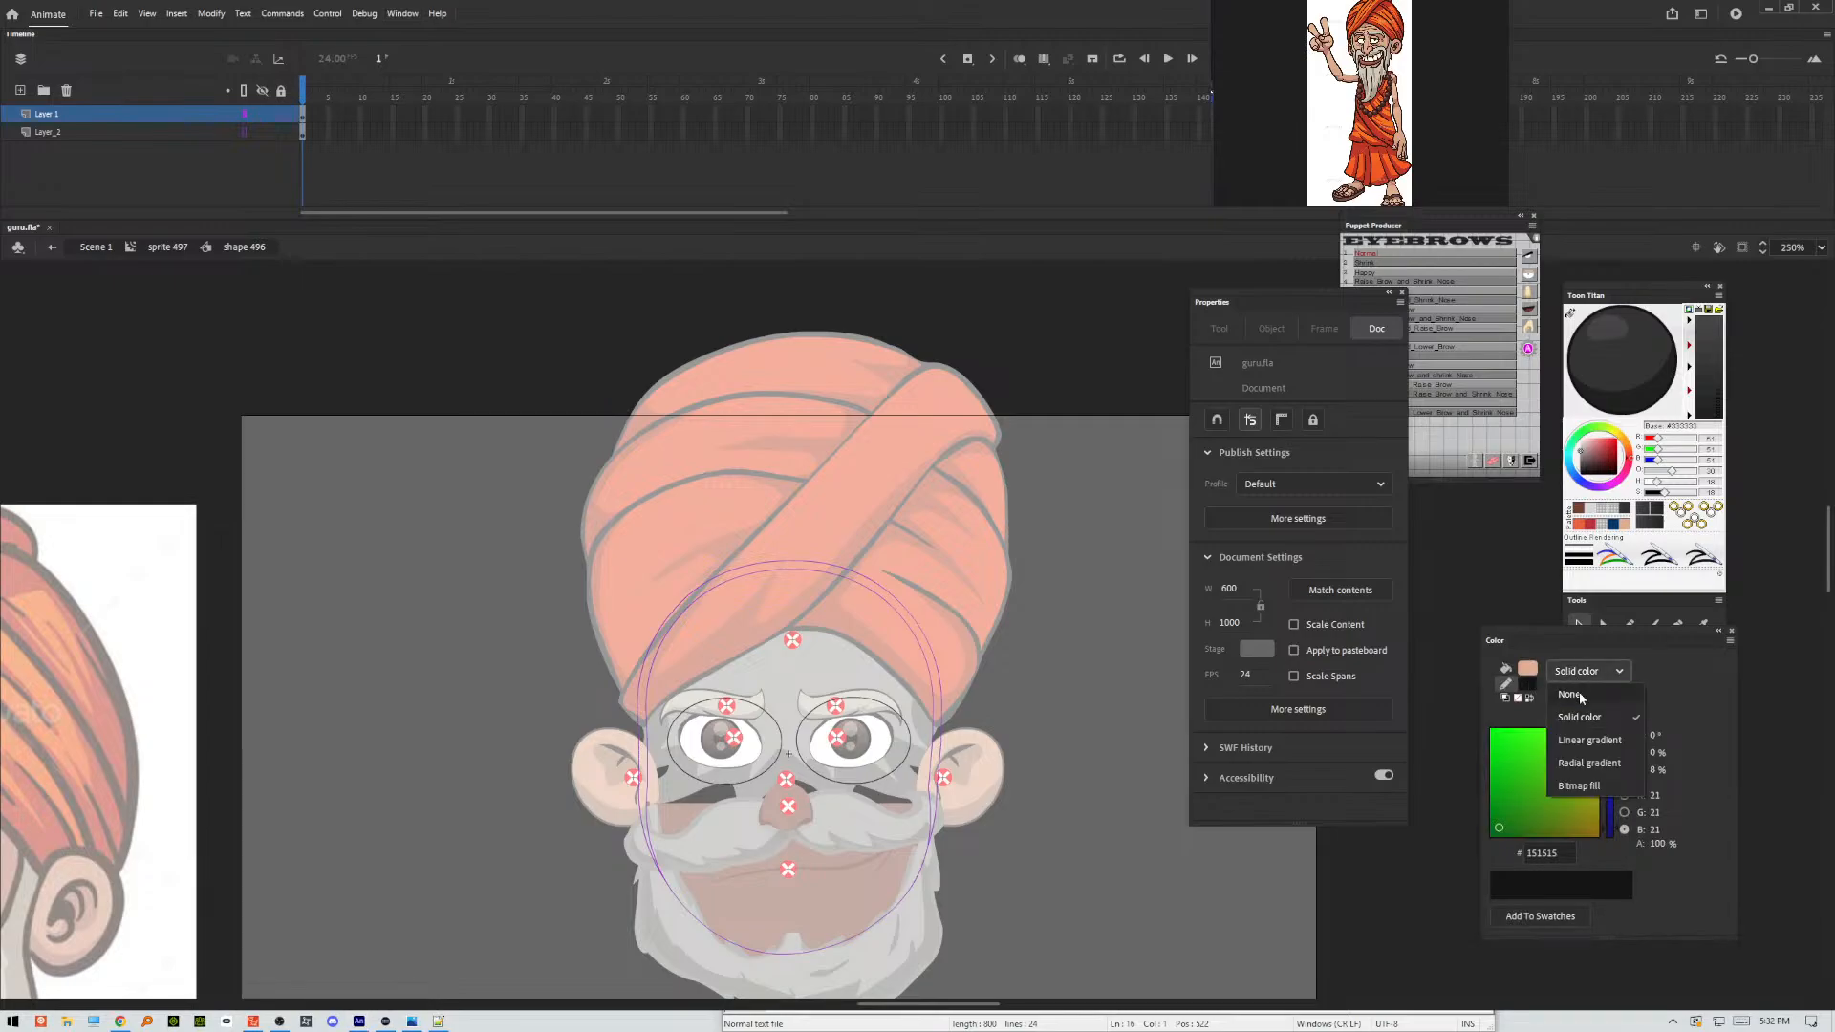
{"action": "left_click", "coordinate": [1581, 741]}
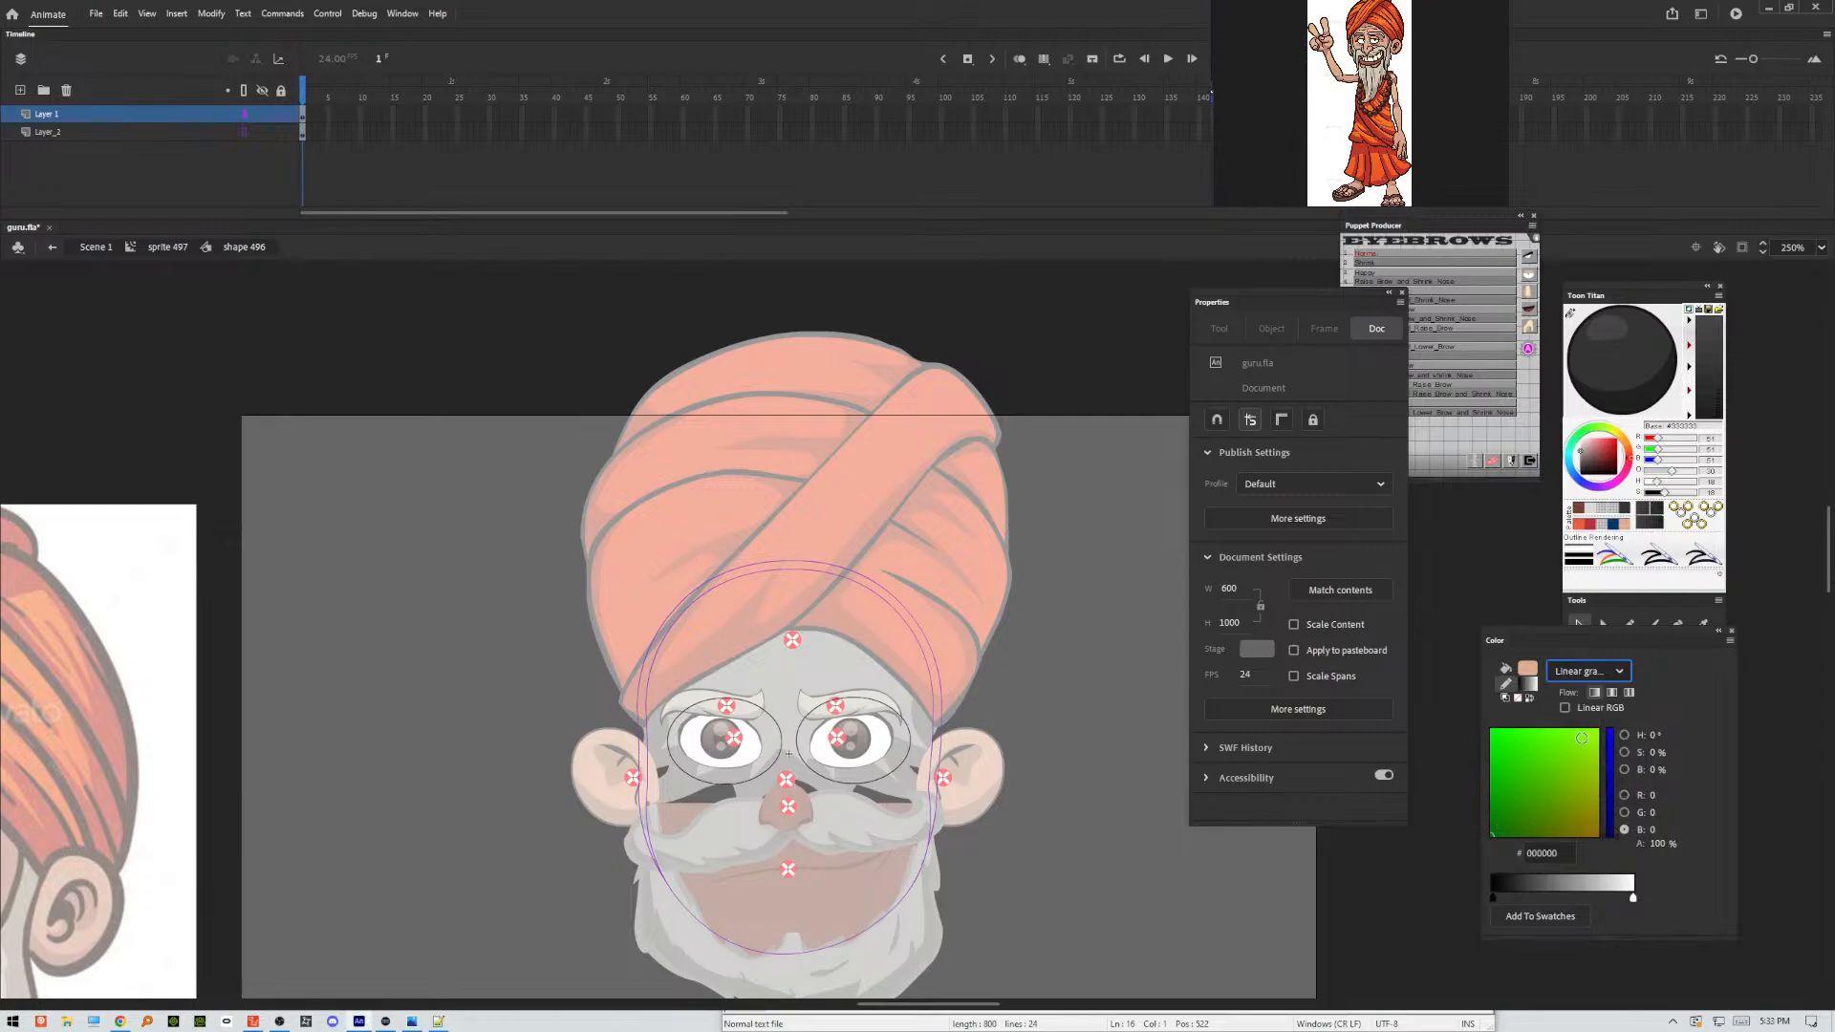
{"action": "left_click", "coordinate": [1580, 899]}
{"action": "mouse_move", "coordinate": [1581, 902]}
{"action": "left_mouse_down"}
{"action": "mouse_move", "coordinate": [1608, 900]}
{"action": "mouse_move", "coordinate": [1585, 920]}
{"action": "left_mouse_up"}
{"action": "left_click", "coordinate": [1633, 900]}
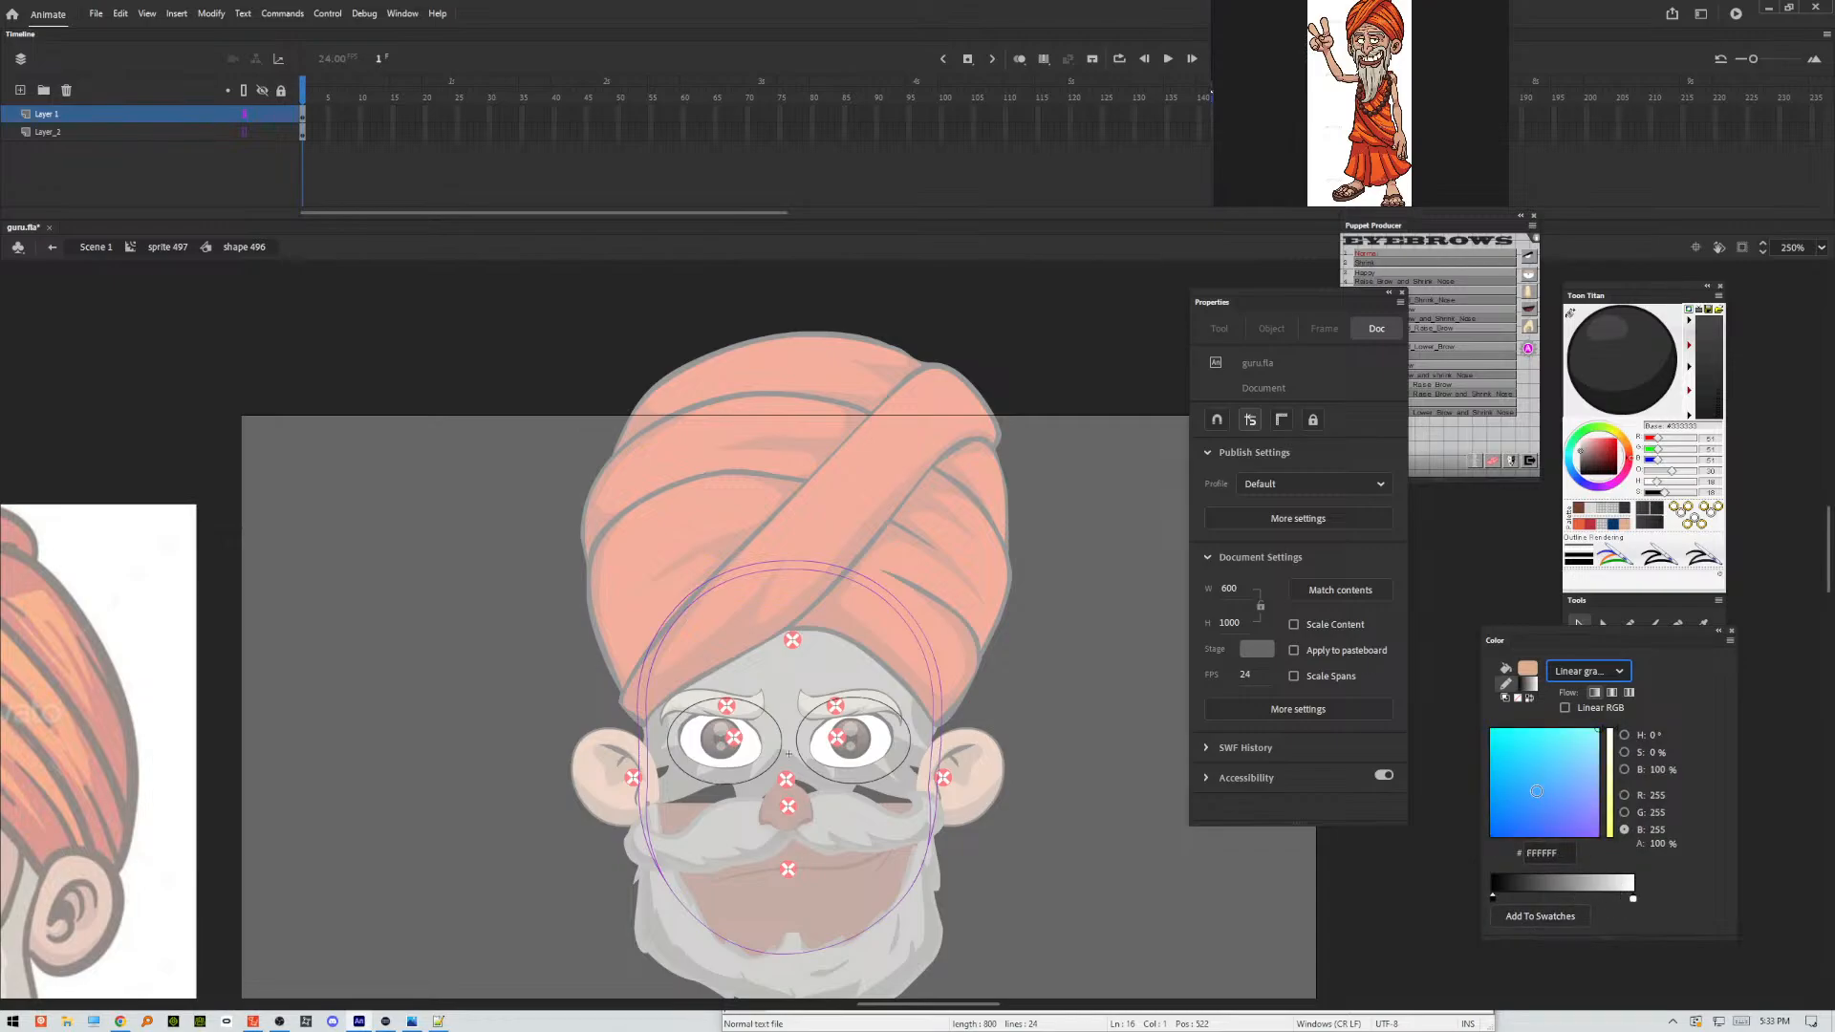
{"action": "left_click_drag", "start_coordinate": [1574, 786], "coordinate": [1477, 860]}
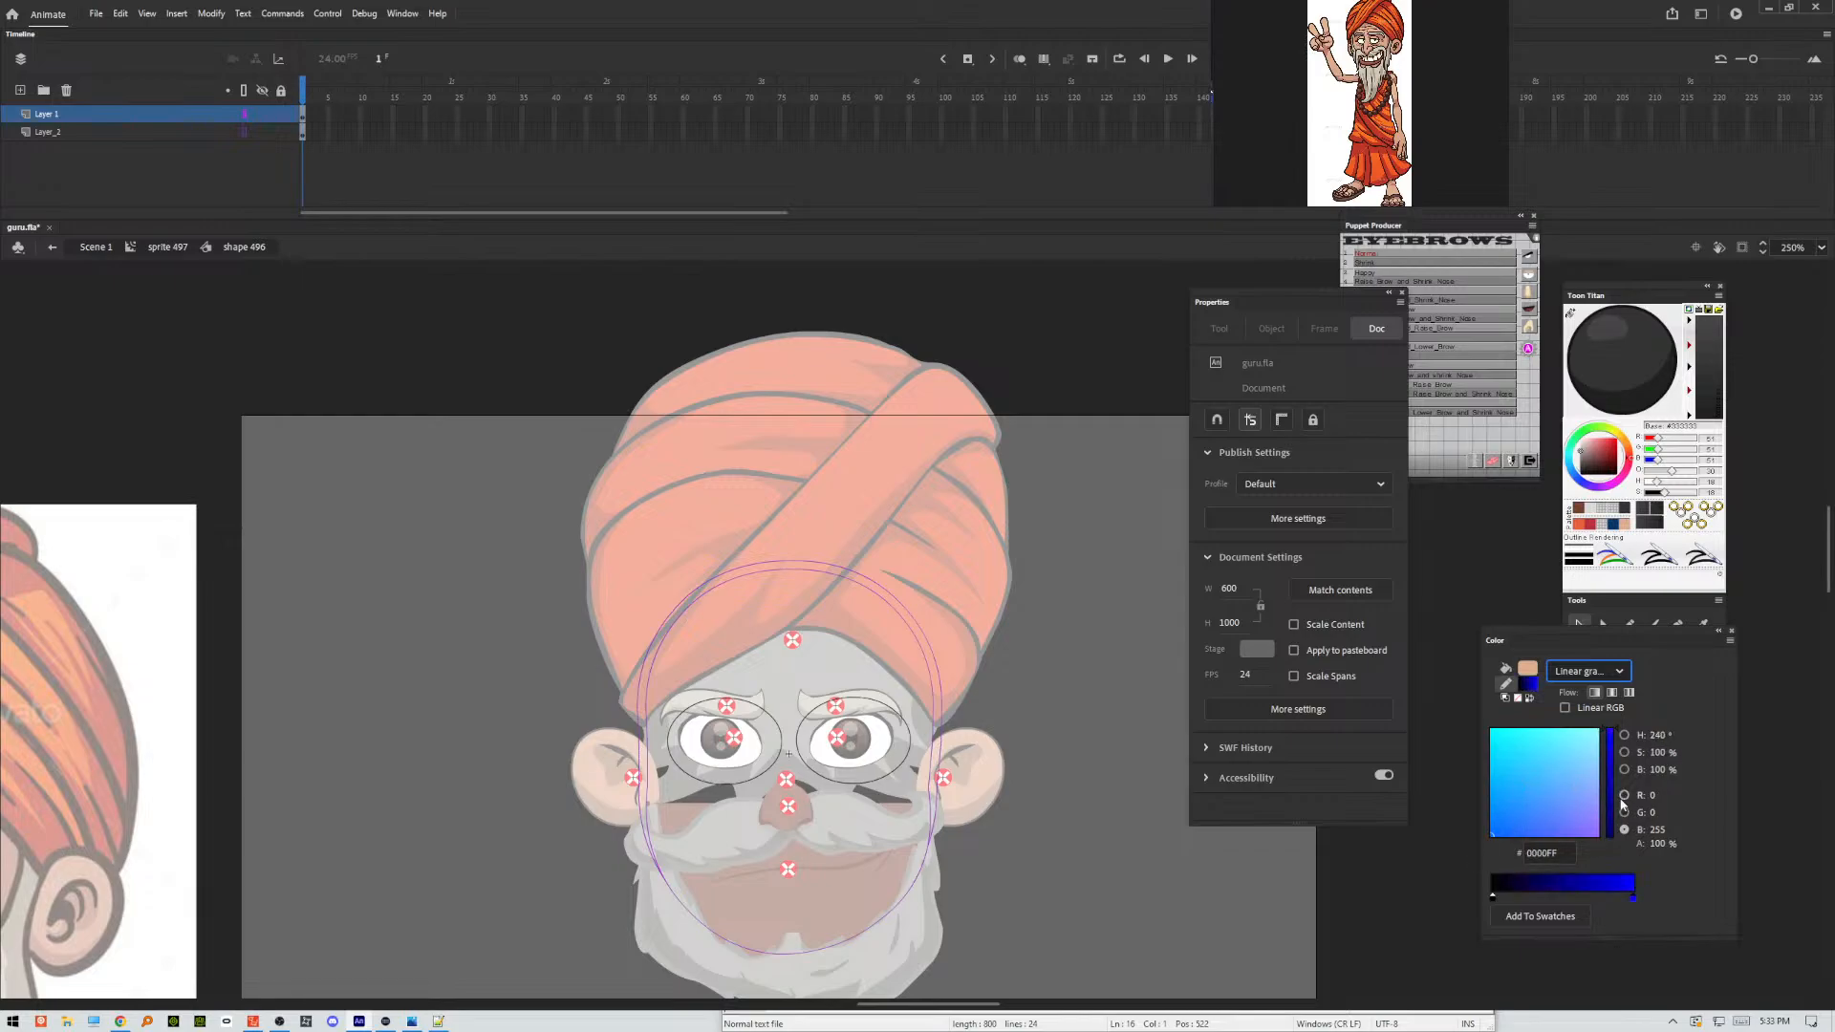
{"action": "left_click_drag", "start_coordinate": [1611, 805], "coordinate": [1614, 847]}
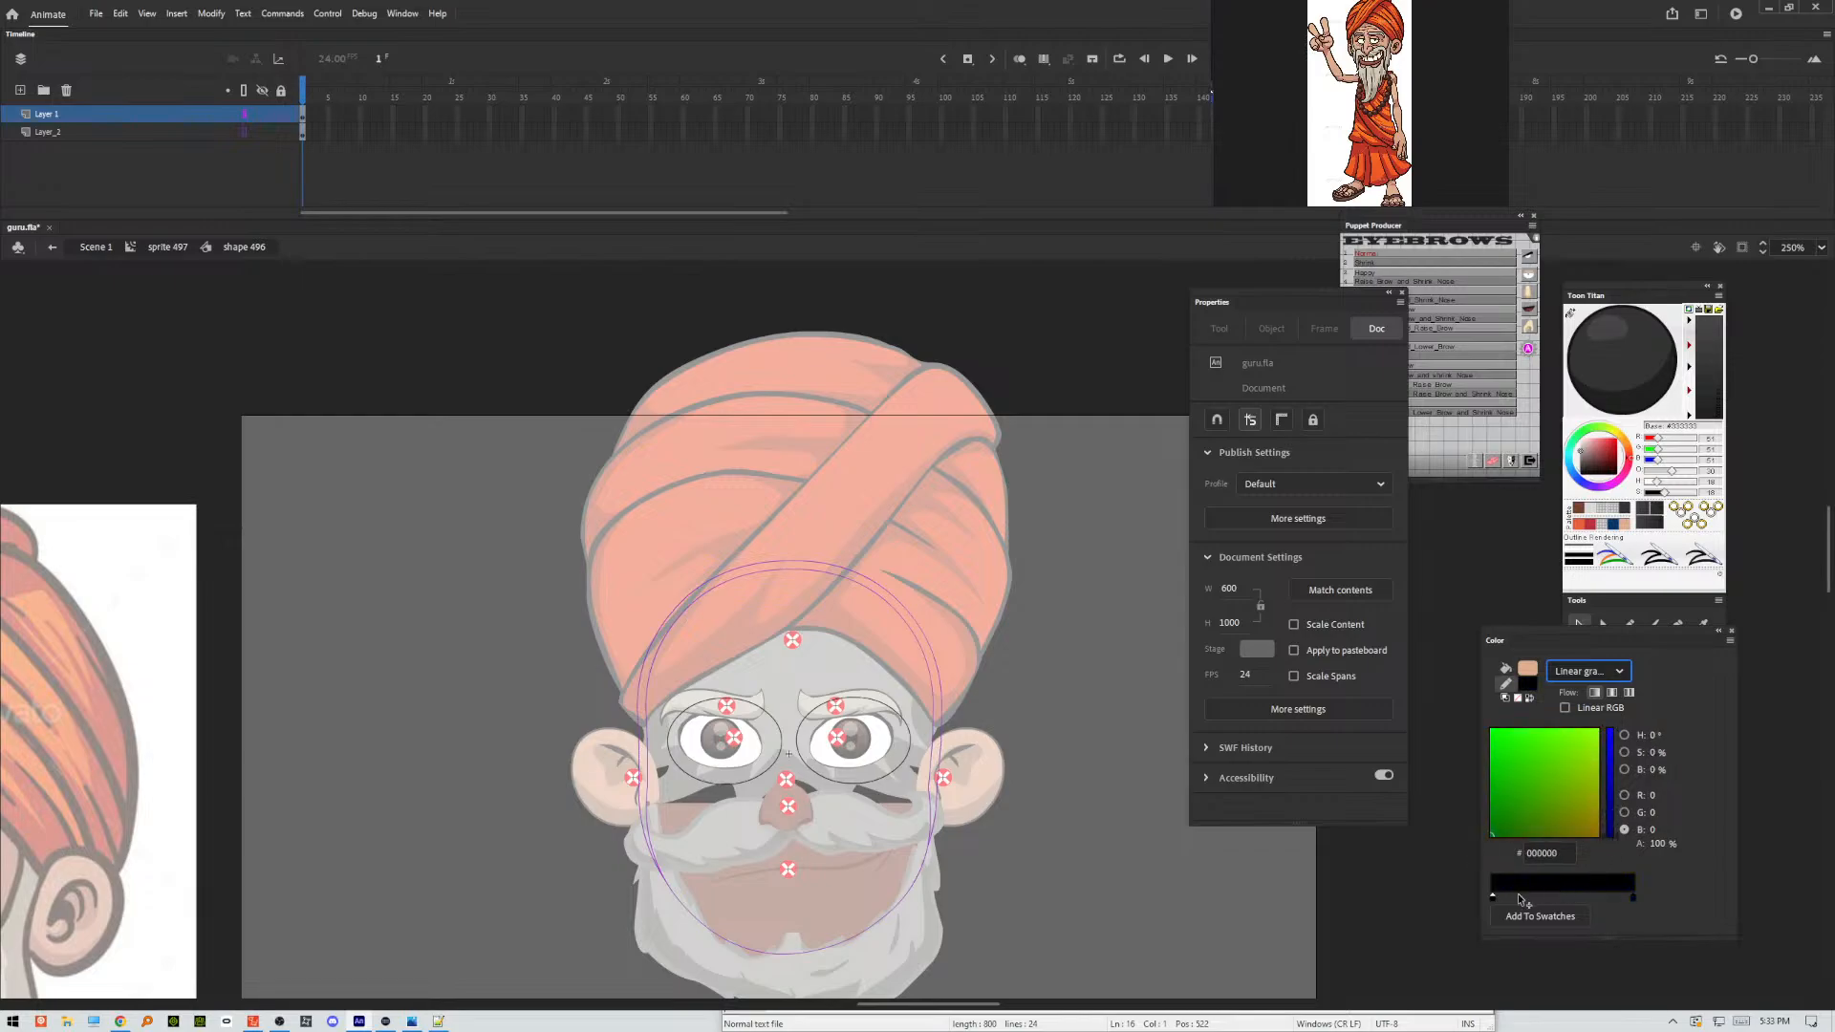
{"action": "left_click", "coordinate": [1632, 898]}
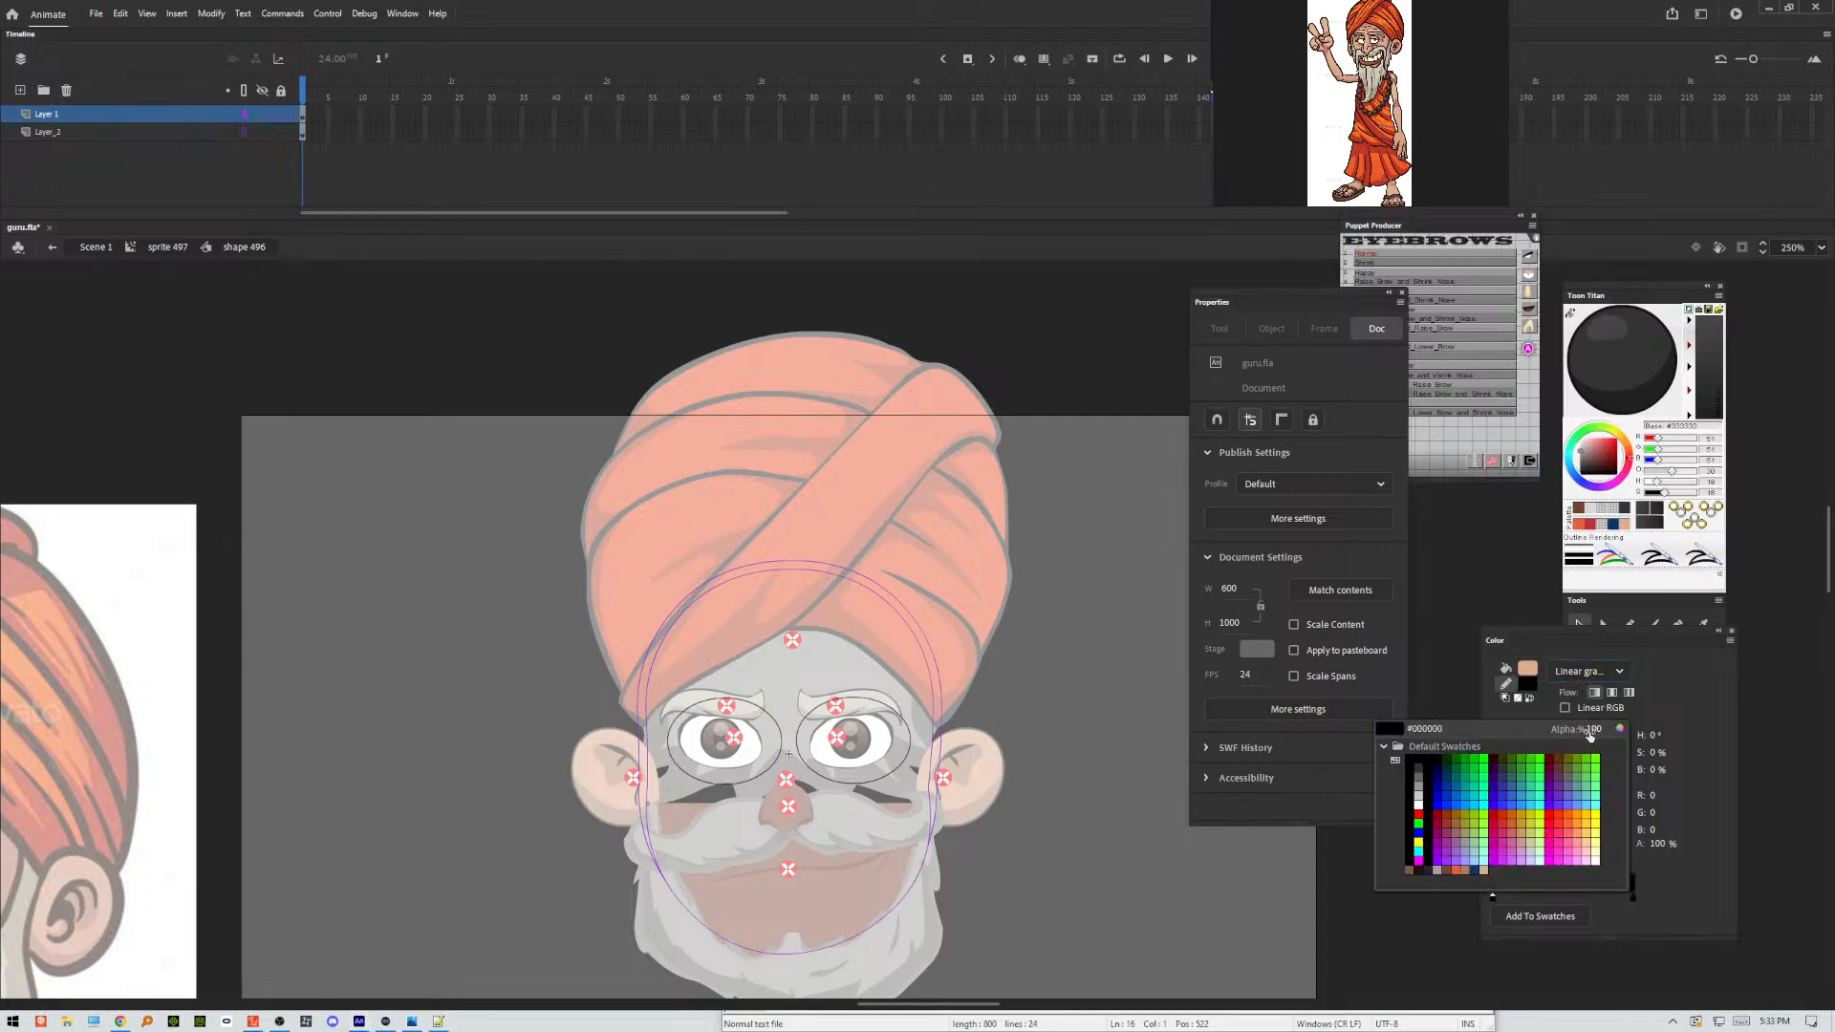
{"action": "left_click", "coordinate": [1534, 745]}
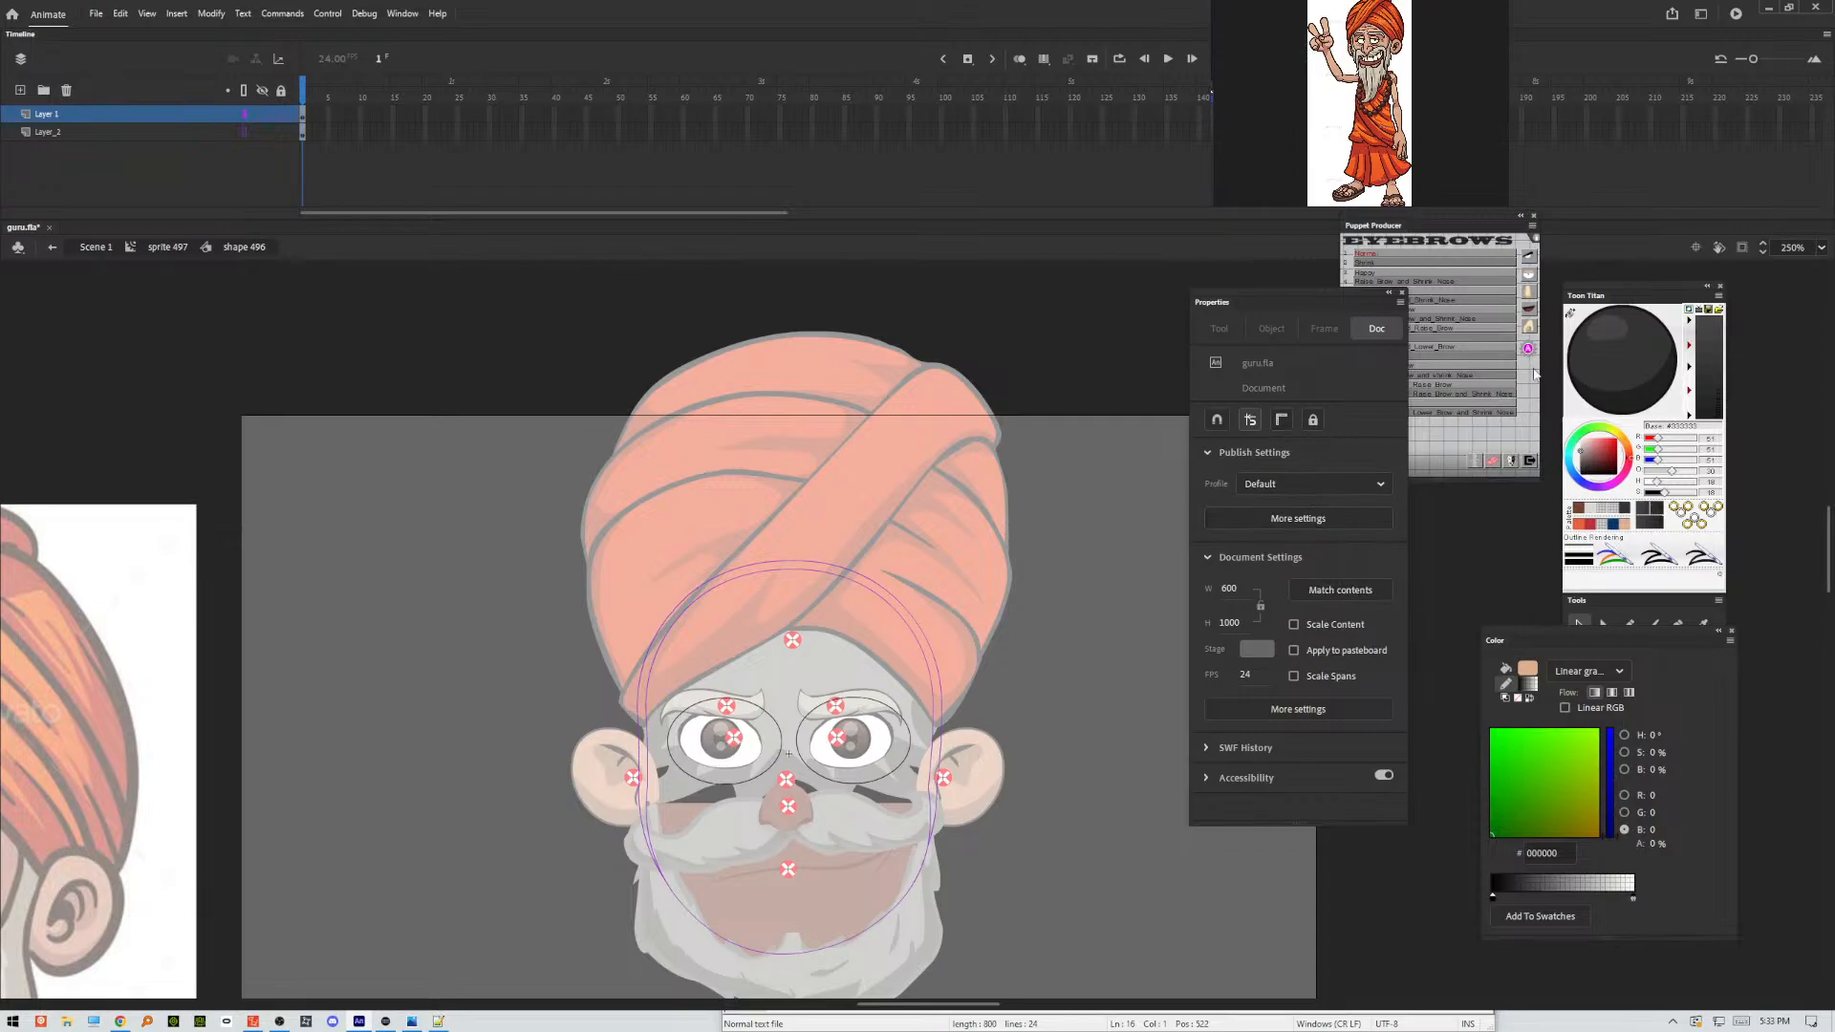
Swap the gradient to the fill colour and fill the first eye oval with it using the Paint Bucket, adjusting Lock Fill.
{"action": "left_click_drag", "start_coordinate": [1583, 627], "coordinate": [1378, 611]}
{"action": "left_click", "coordinate": [1604, 710]}
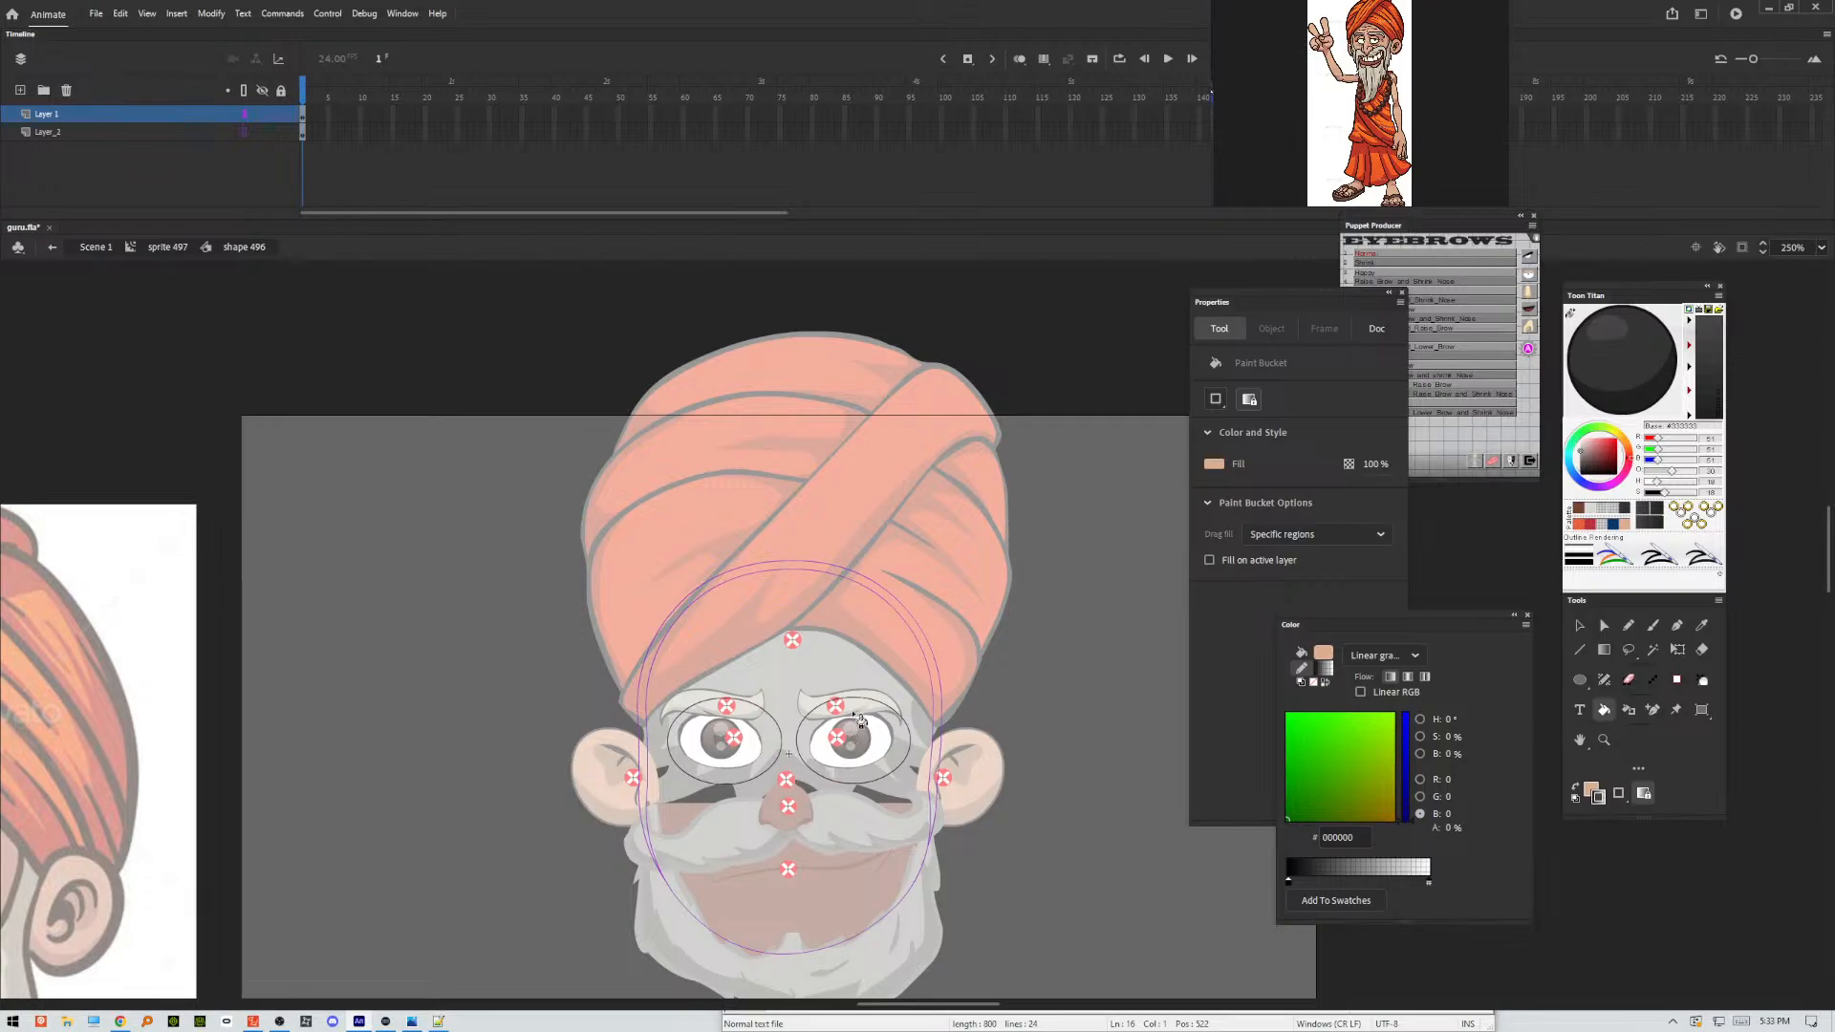
{"action": "left_click", "coordinate": [861, 722]}
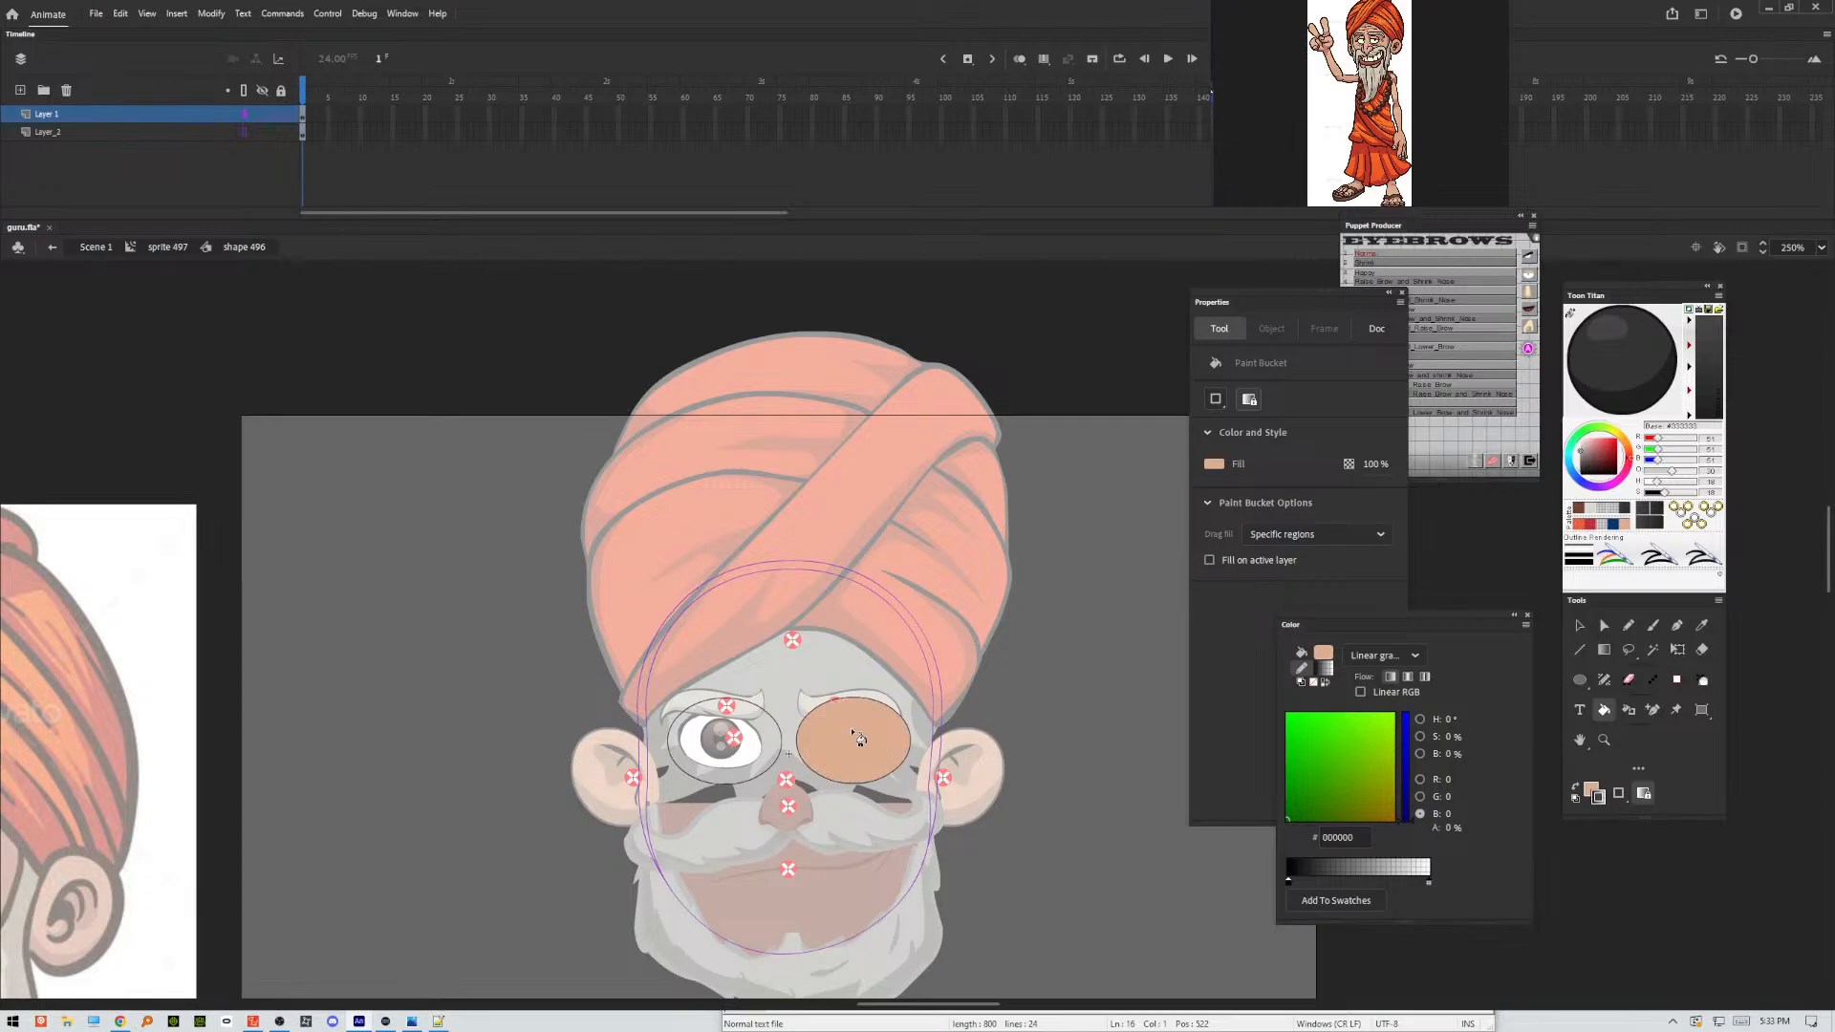
{"action": "left_click", "coordinate": [1645, 793]}
{"action": "left_click", "coordinate": [1576, 787]}
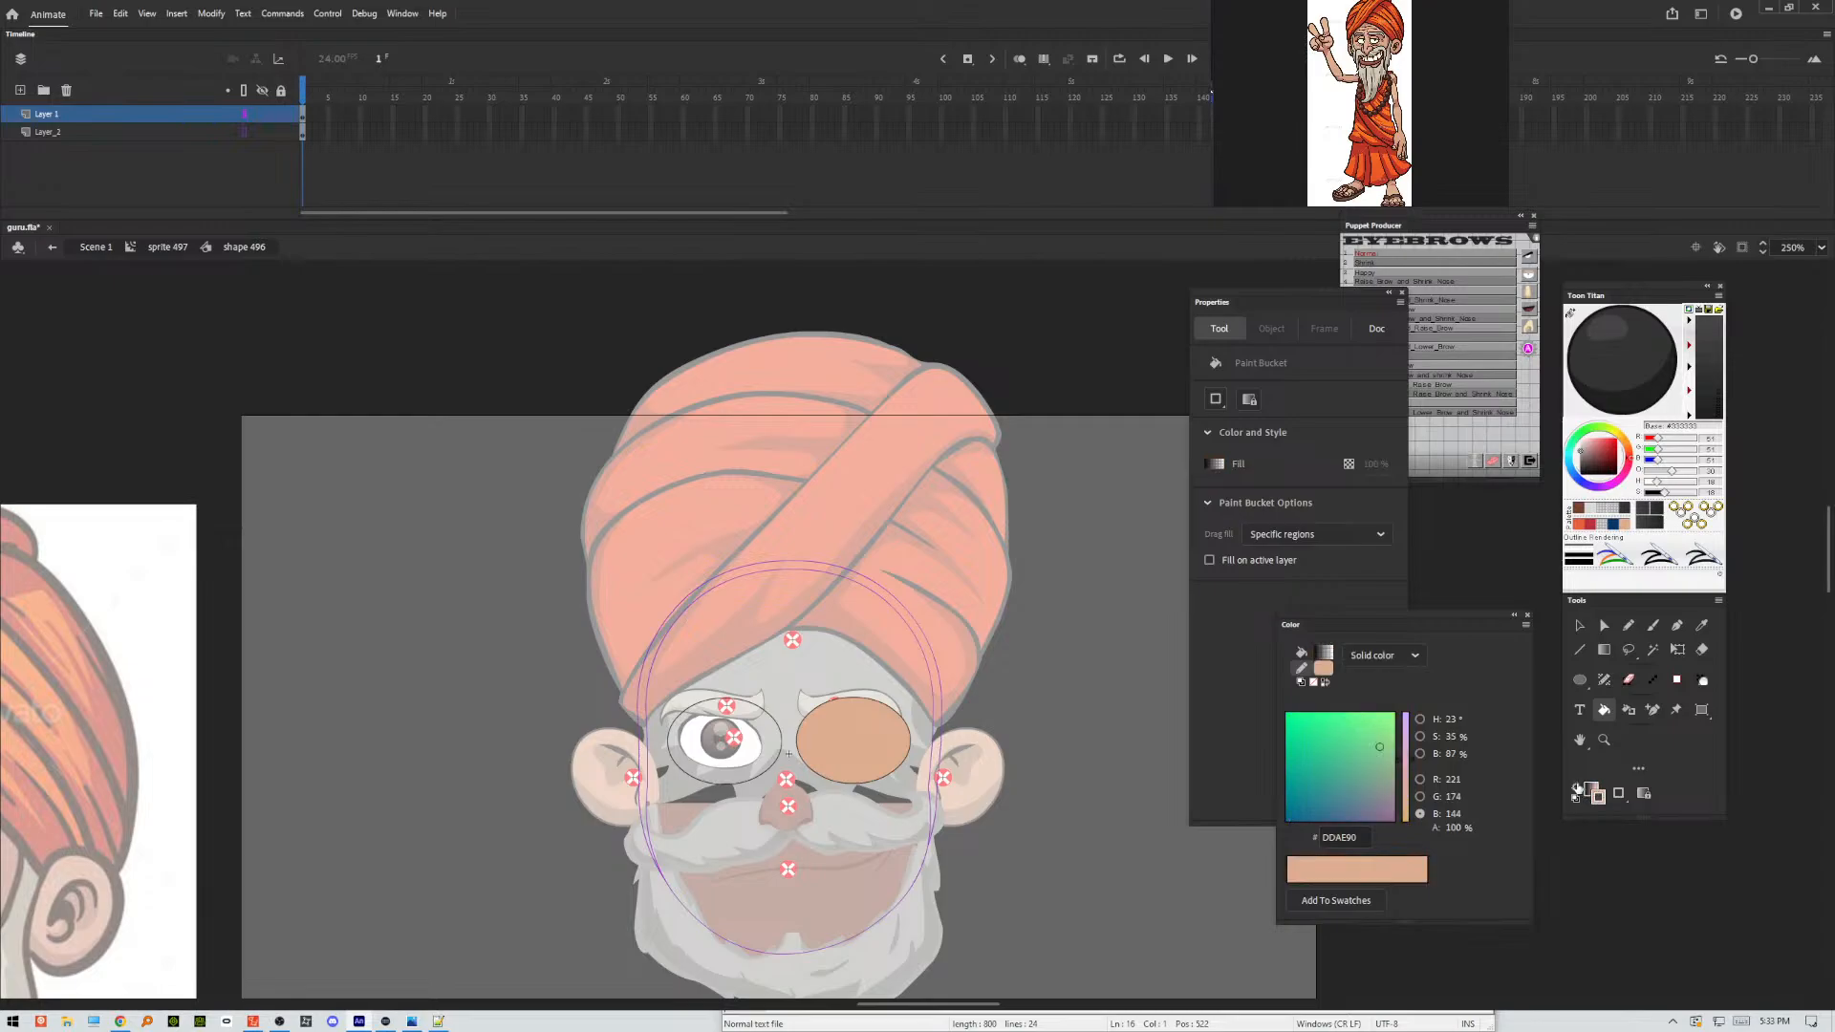
{"action": "left_click", "coordinate": [860, 724]}
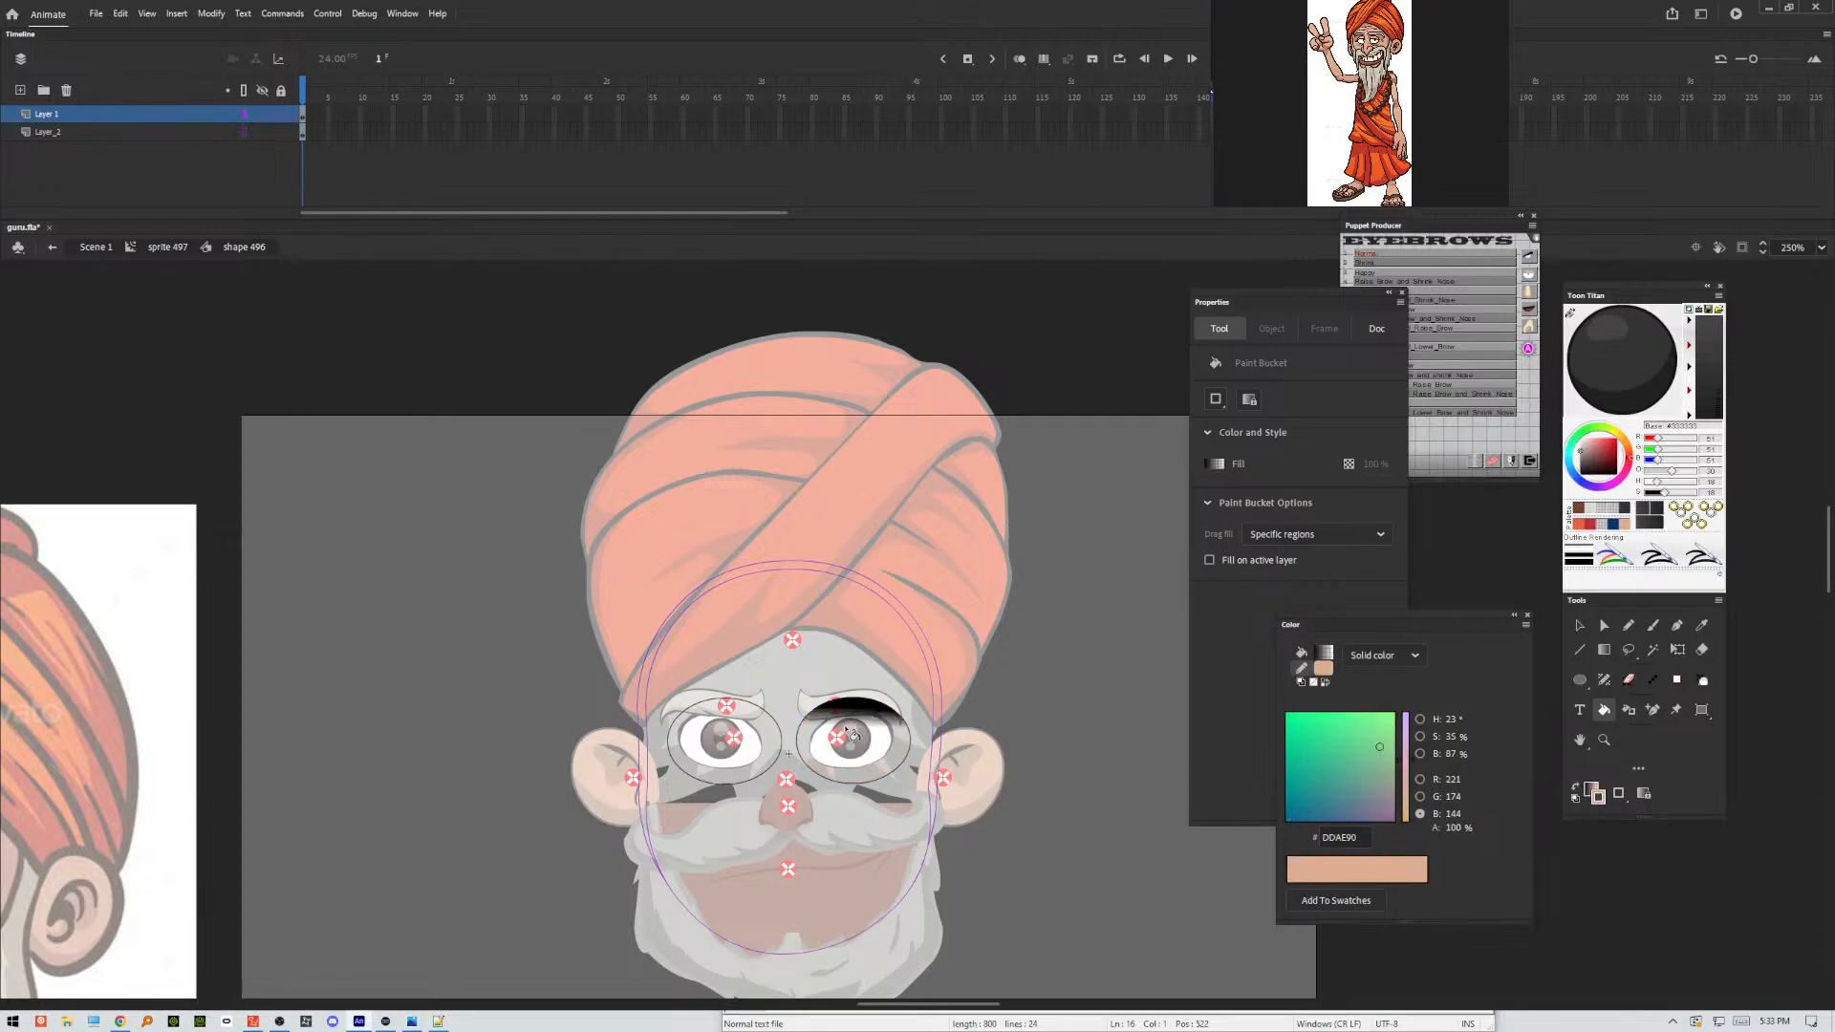
{"action": "left_click", "coordinate": [859, 742]}
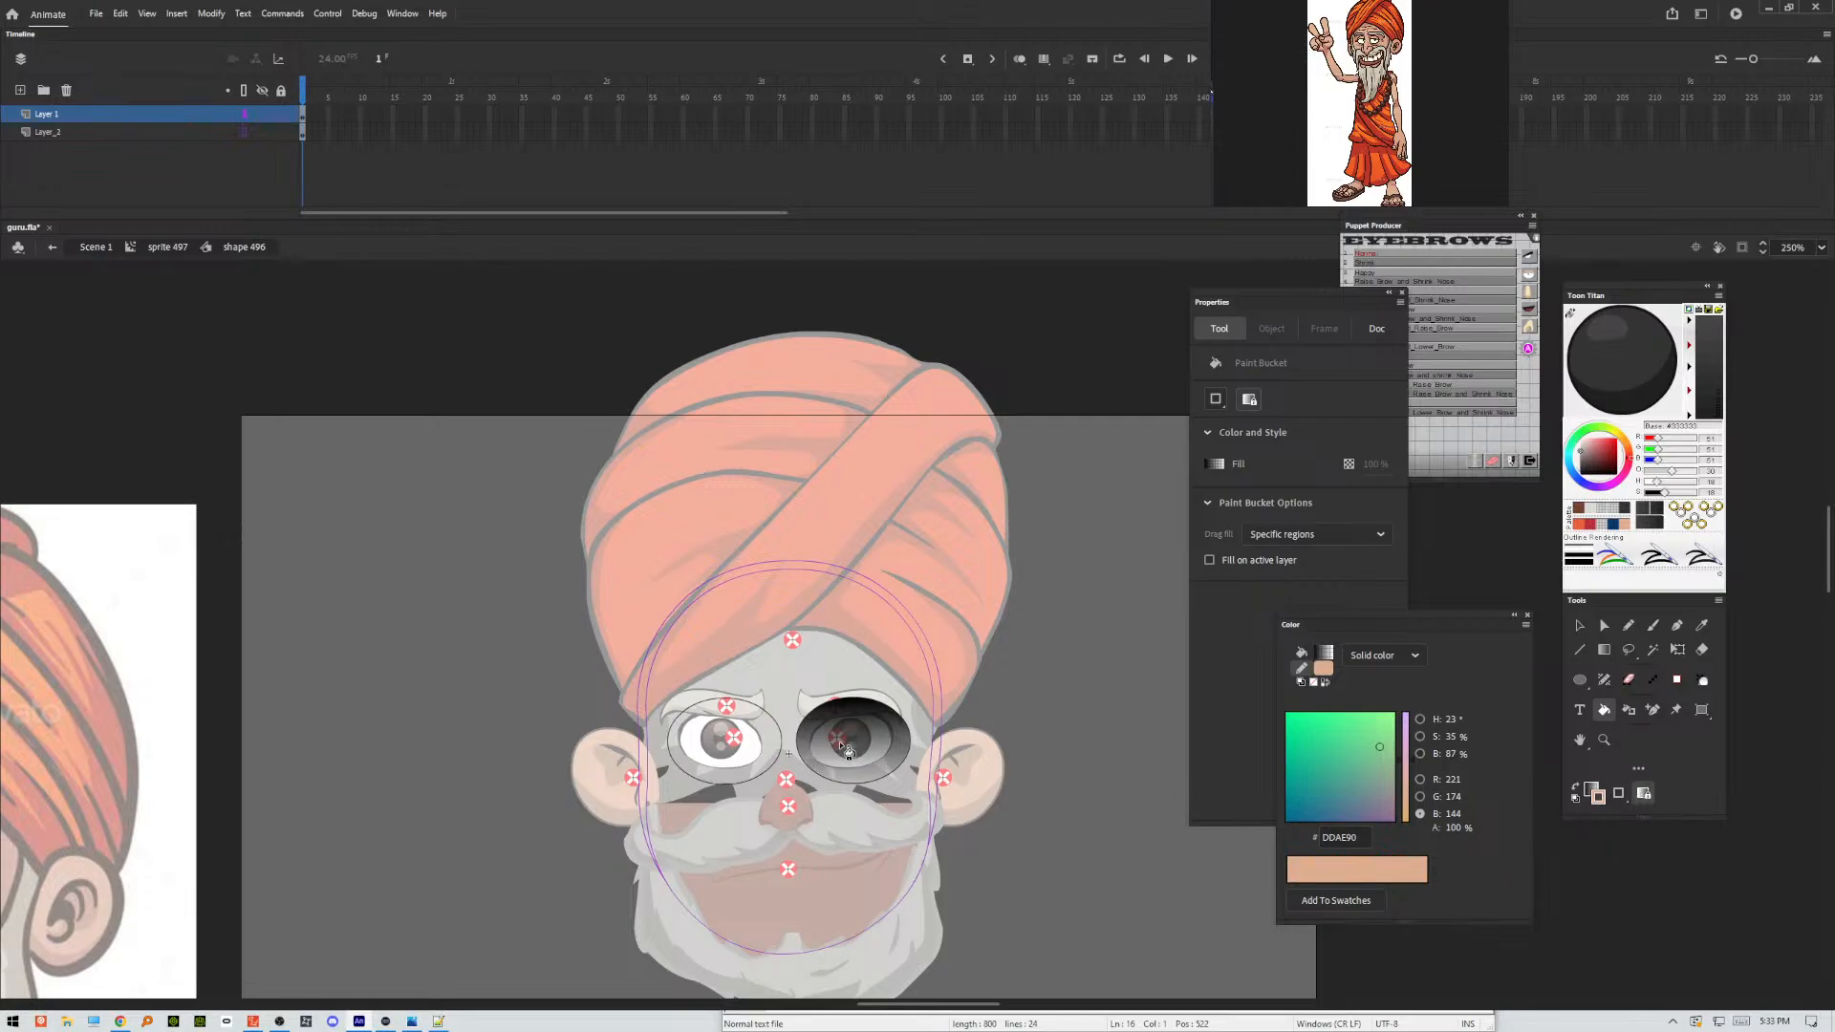
Fill the other eye oval with the gradient, then lengthen the gradient vertically and shift it upward with Gradient Transform.
{"action": "left_click", "coordinate": [745, 749]}
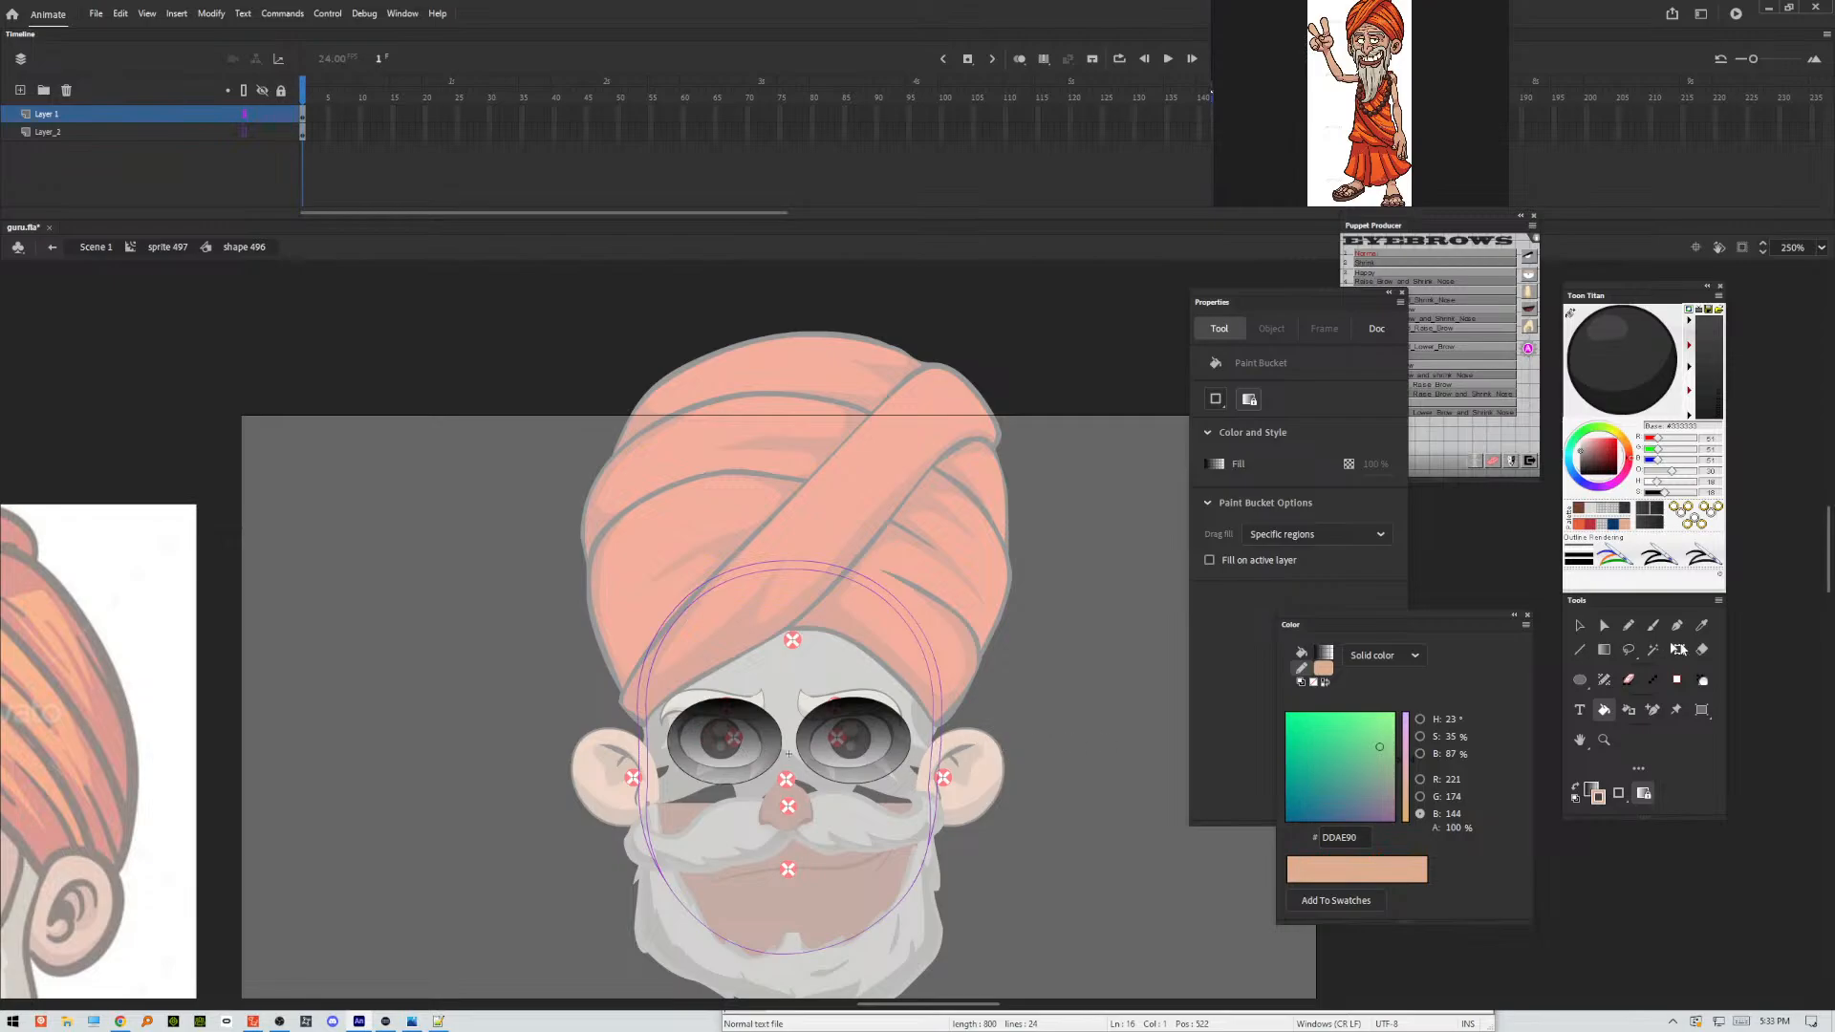
{"action": "left_click", "coordinate": [1679, 654]}
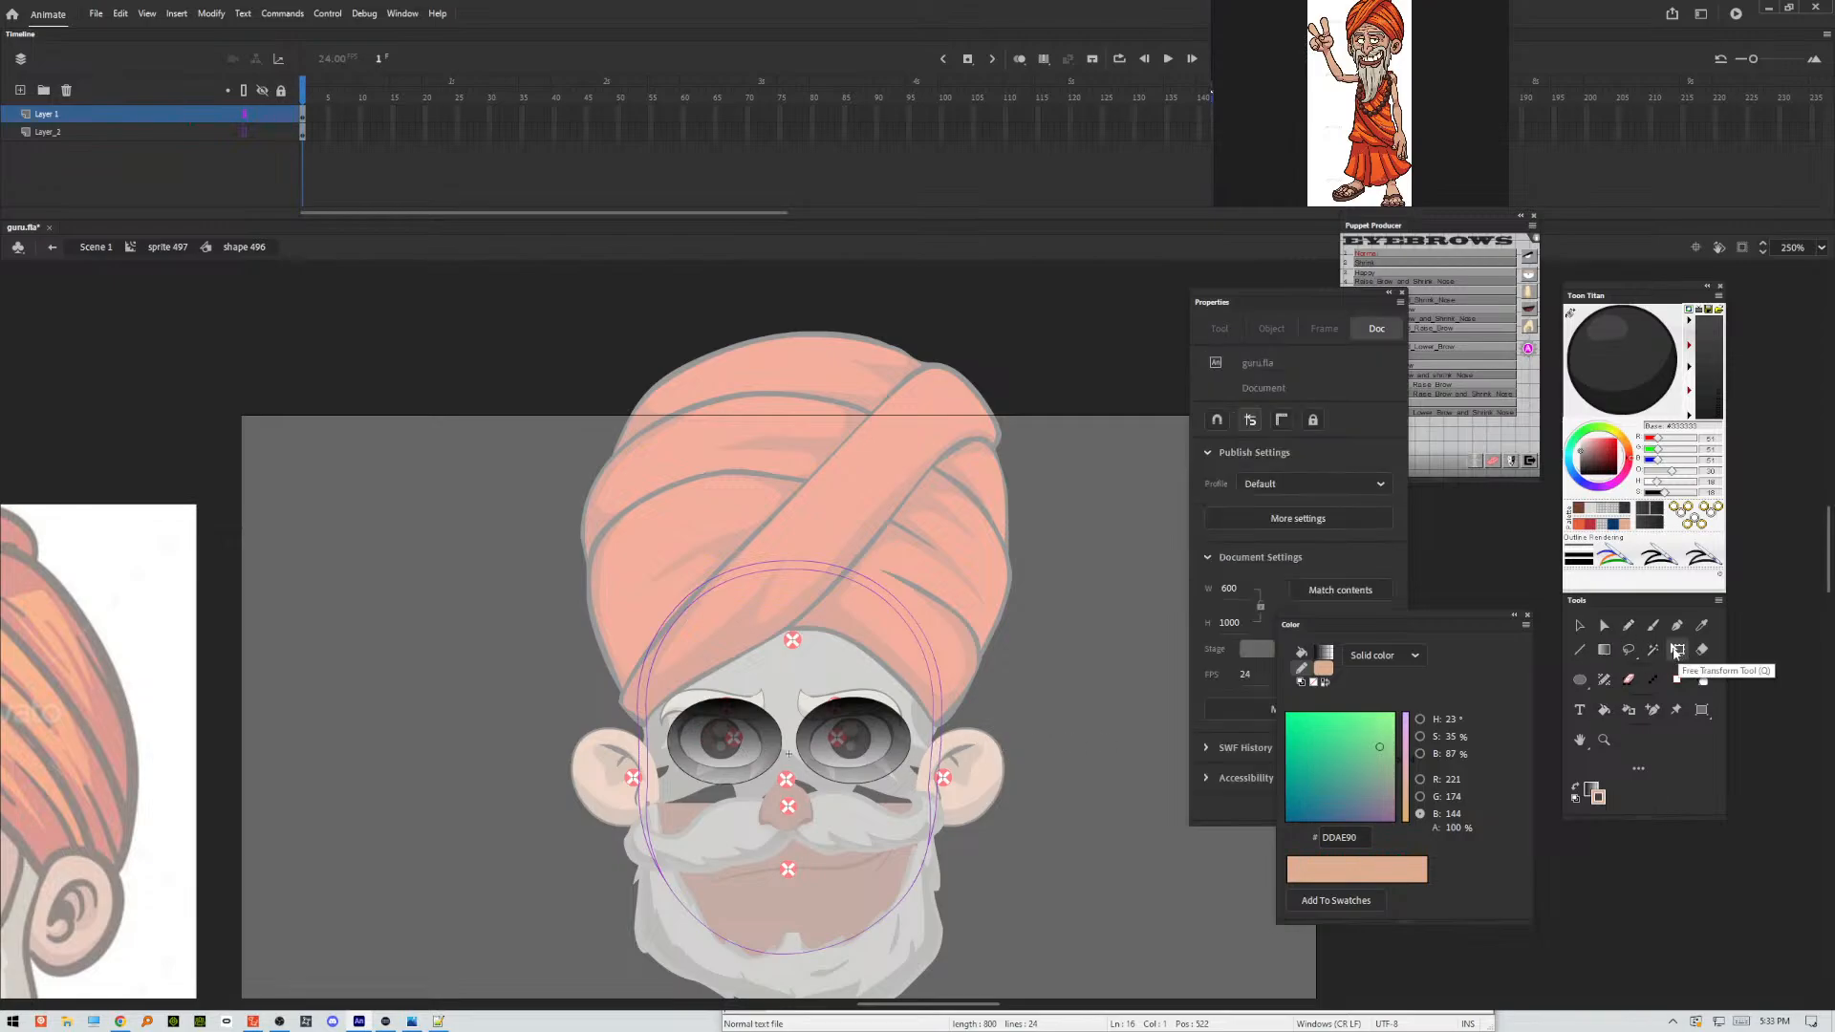
{"action": "left_click", "coordinate": [869, 748]}
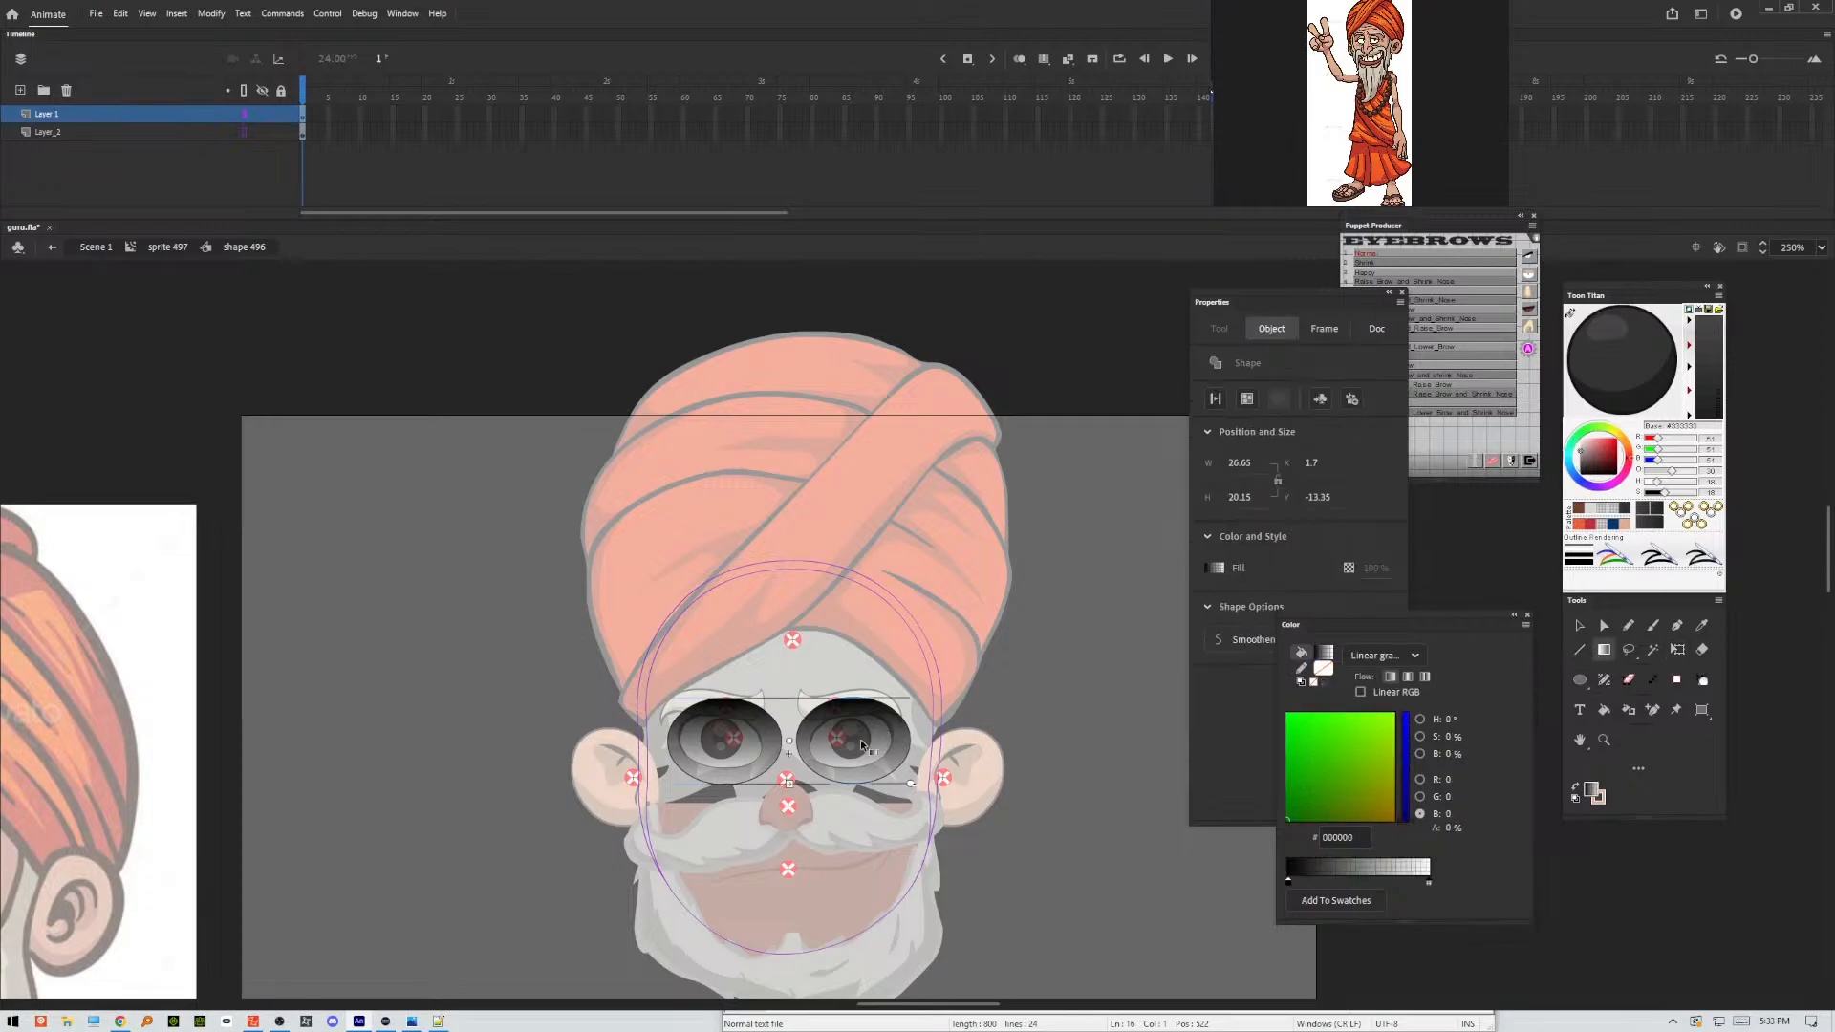
{"action": "left_click_drag", "start_coordinate": [786, 778], "coordinate": [790, 824]}
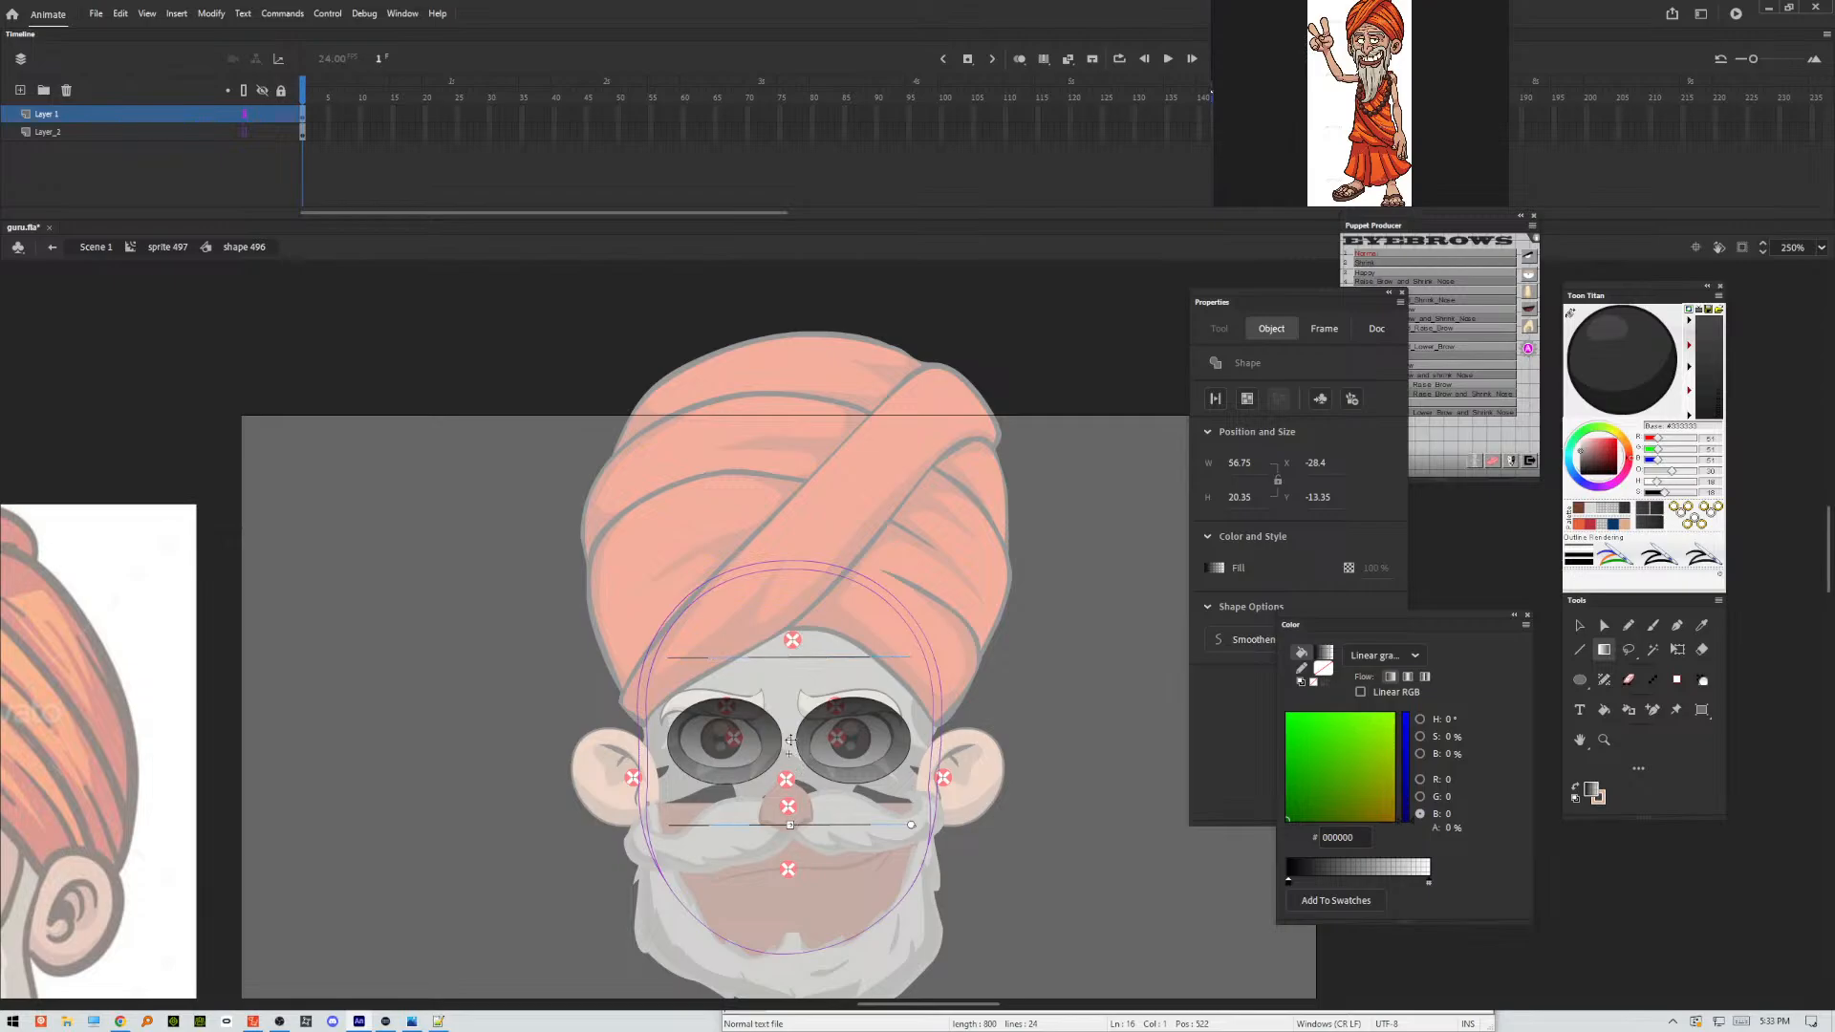
{"action": "left_click_drag", "start_coordinate": [791, 739], "coordinate": [793, 698]}
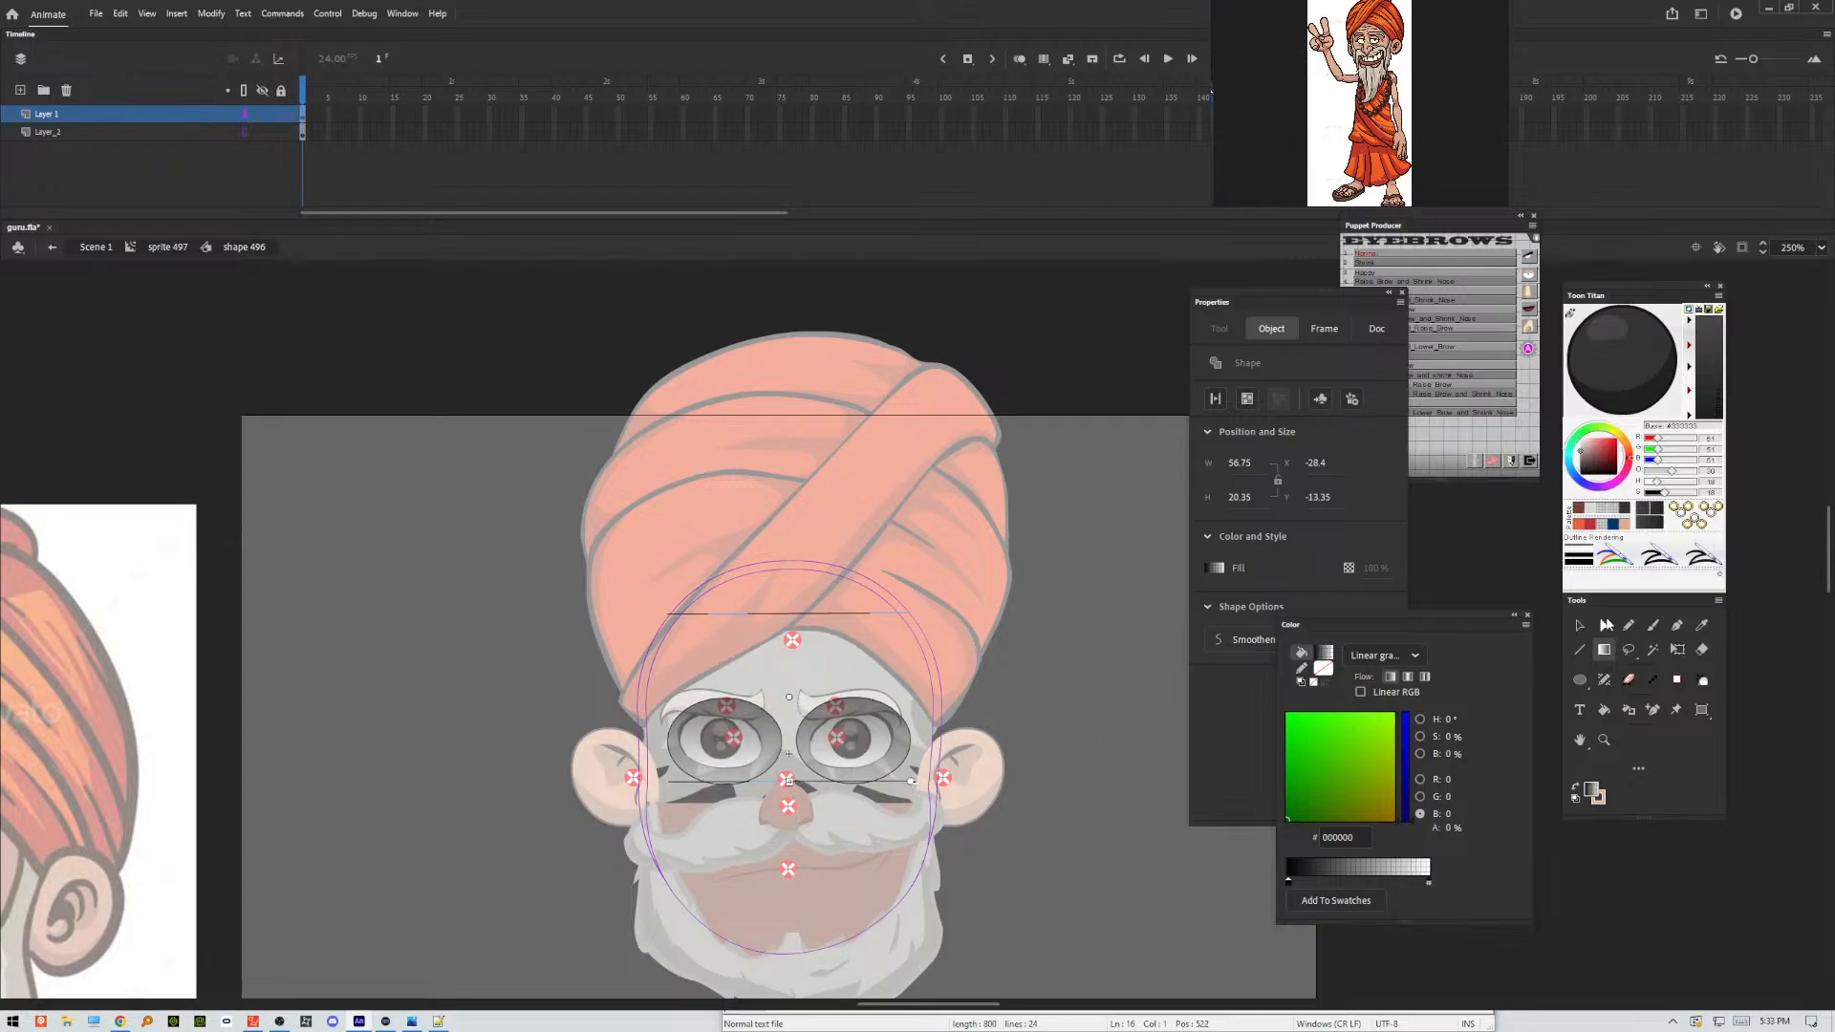
Delete the thin black outlines around both eye ovals, keeping only their gradient fills.
{"action": "left_click", "coordinate": [1580, 625]}
{"action": "left_click", "coordinate": [915, 748]}
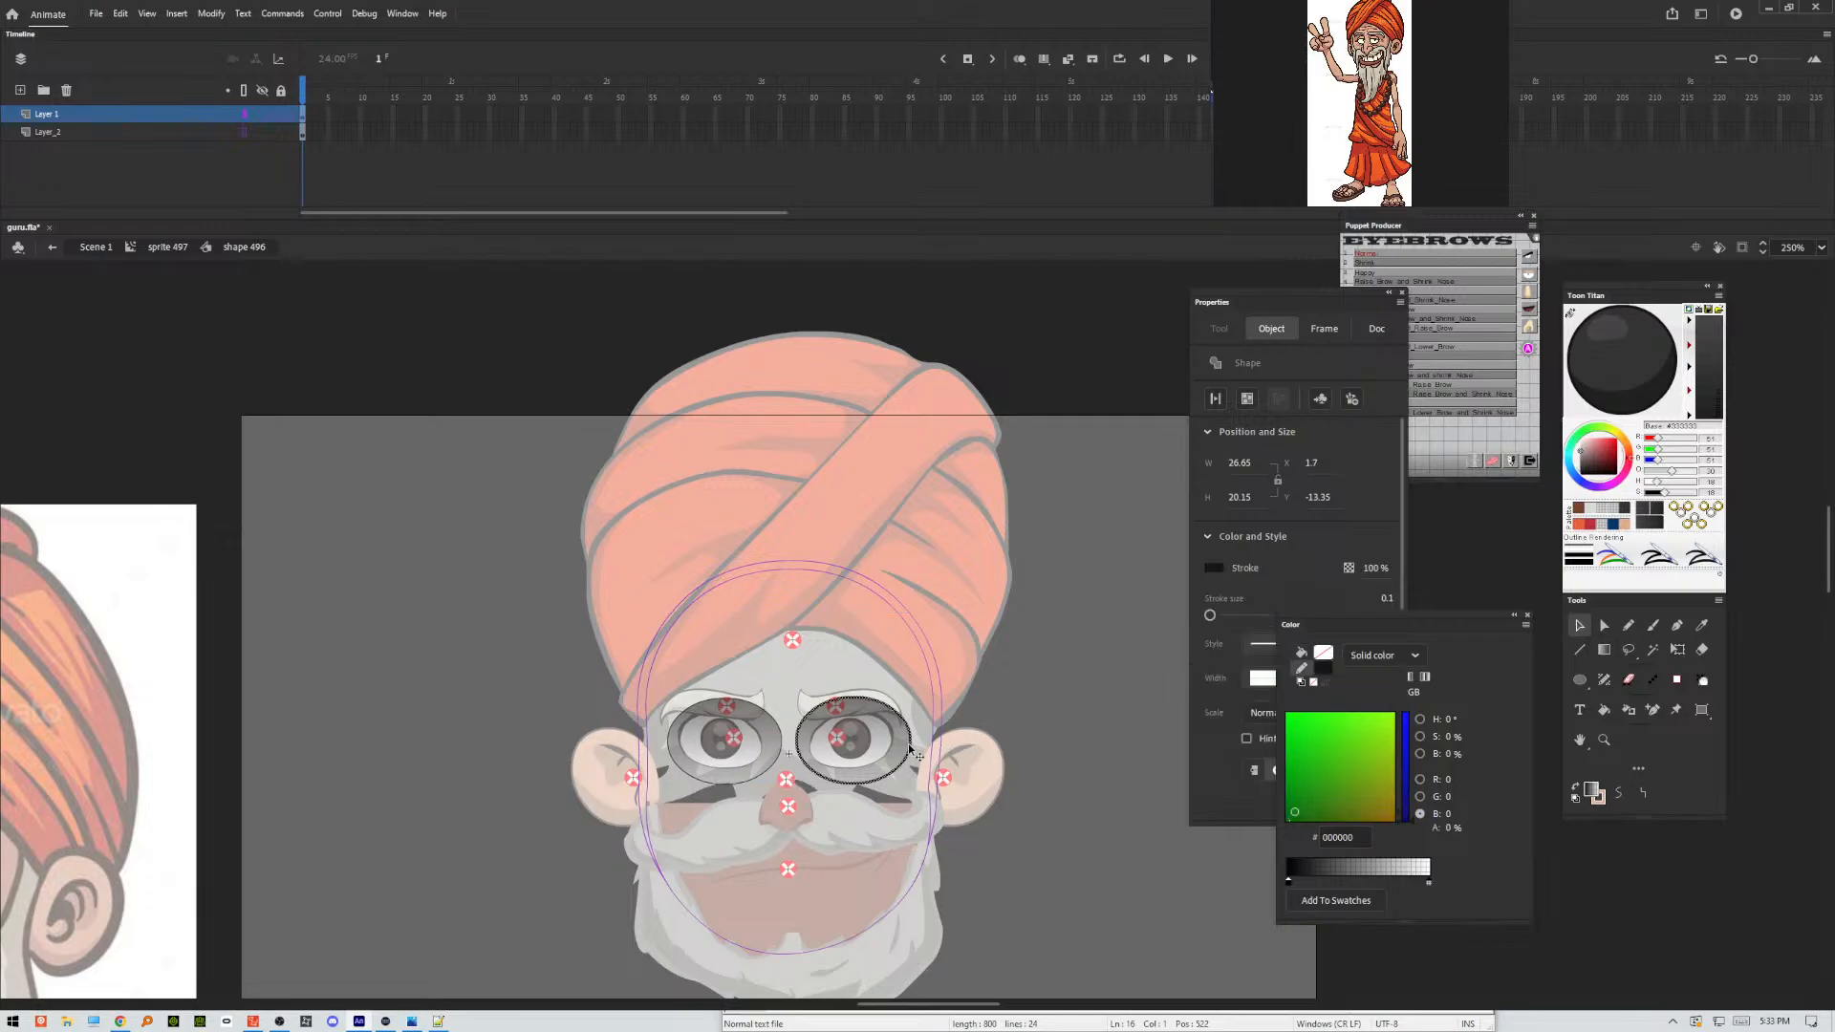
{"action": "left_click", "coordinate": [742, 781]}
{"action": "key", "text": "Delete"}
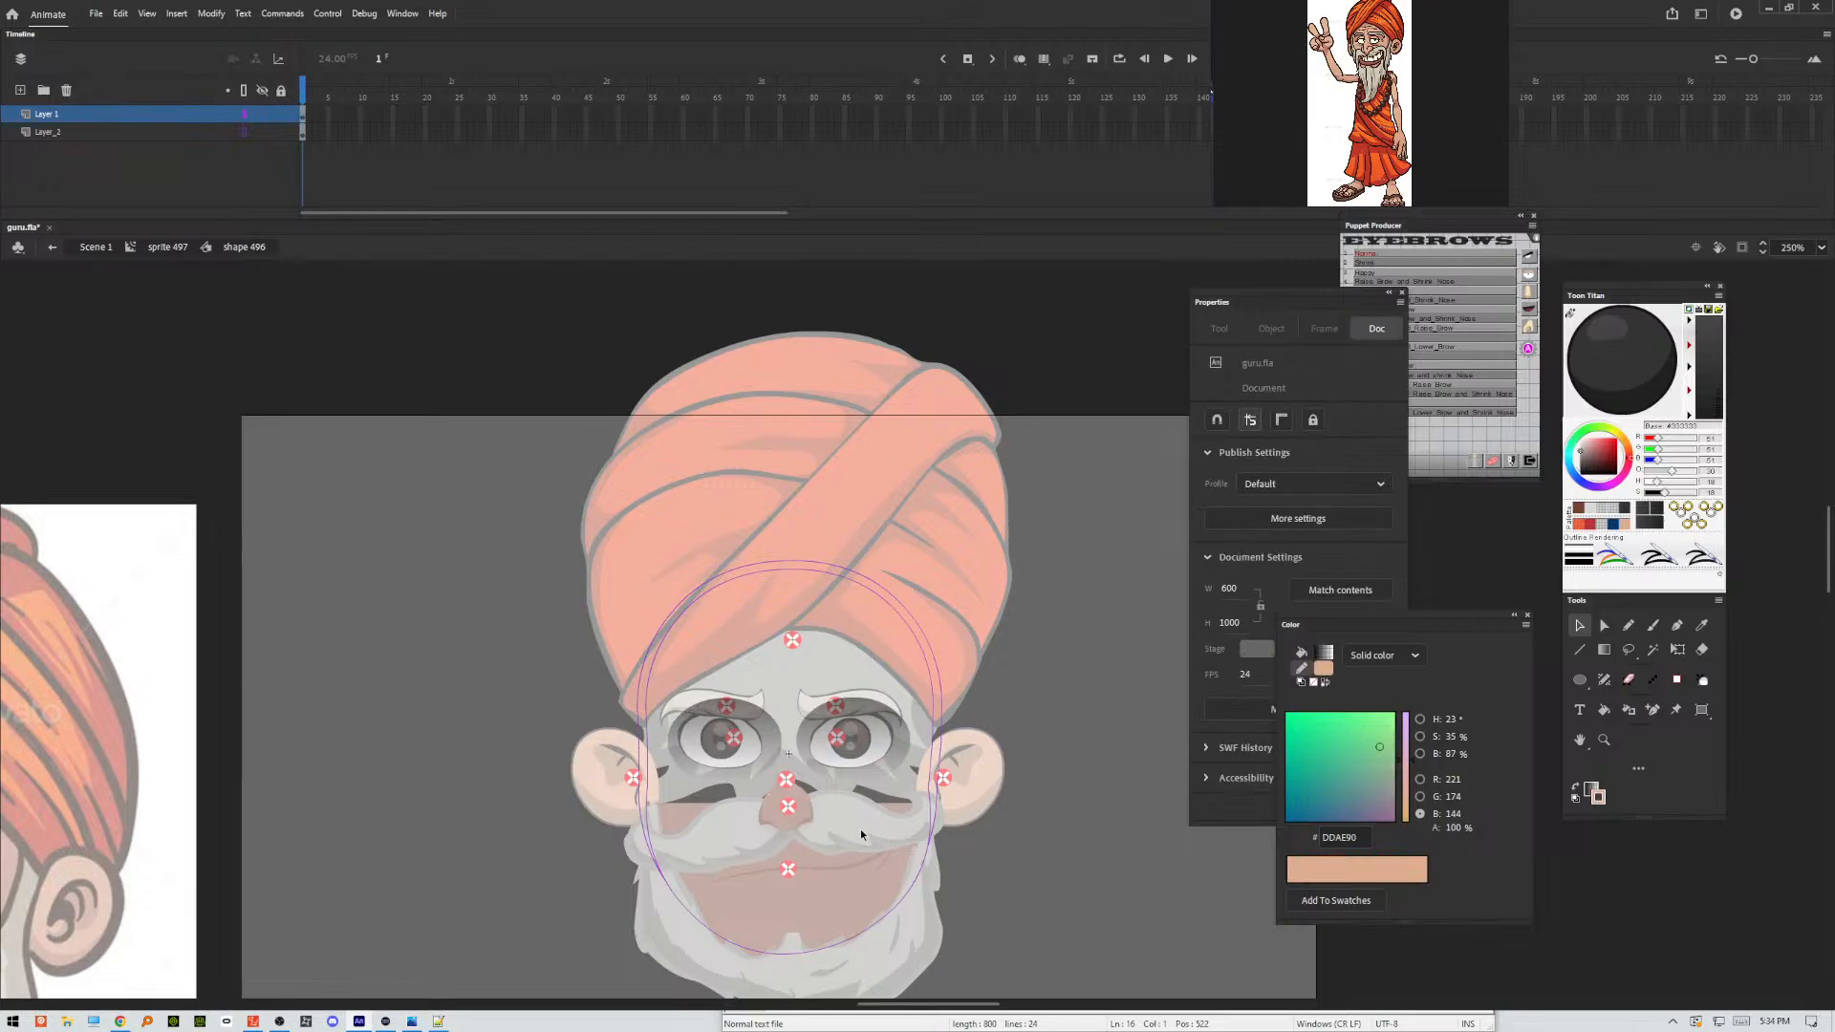
Move the eye ovals' gradient slightly higher with Gradient Transform so the shading fades out sooner, and deselect it.
{"action": "left_click", "coordinate": [1604, 650]}
{"action": "left_click", "coordinate": [868, 761]}
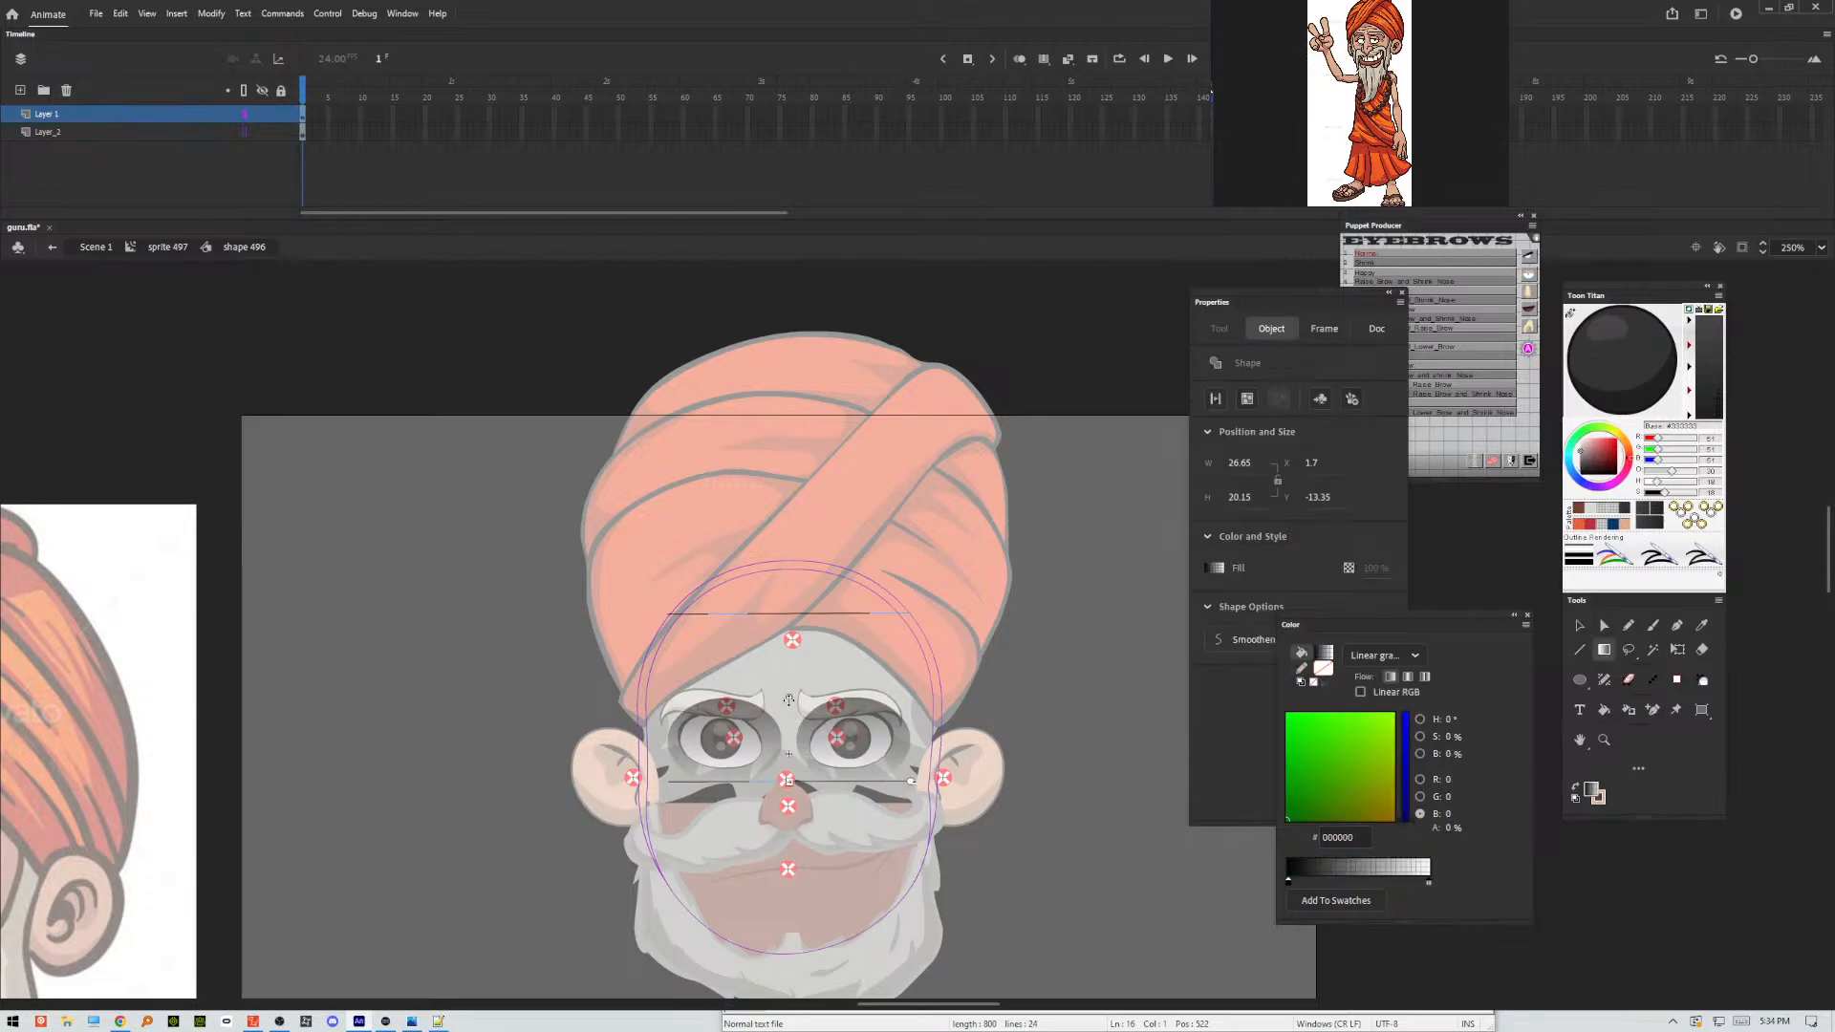
{"action": "left_click_drag", "start_coordinate": [788, 699], "coordinate": [789, 684]}
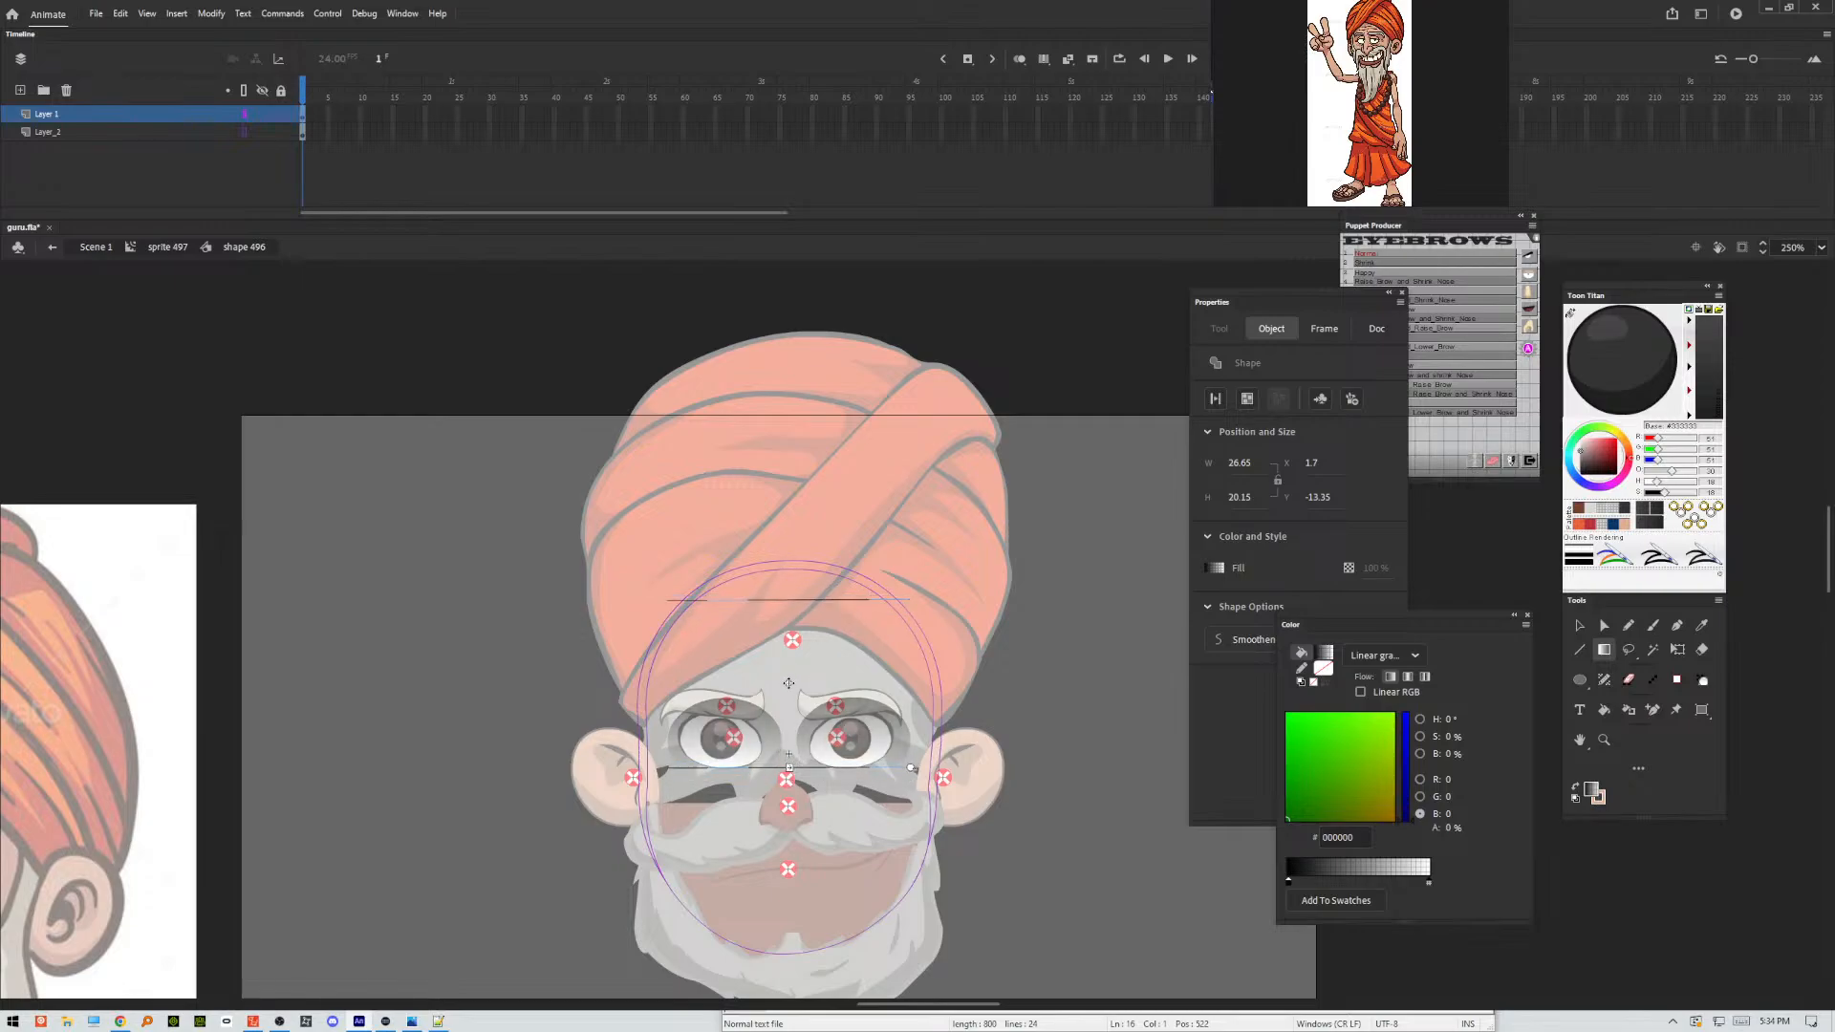
{"action": "left_click", "coordinate": [1044, 761]}
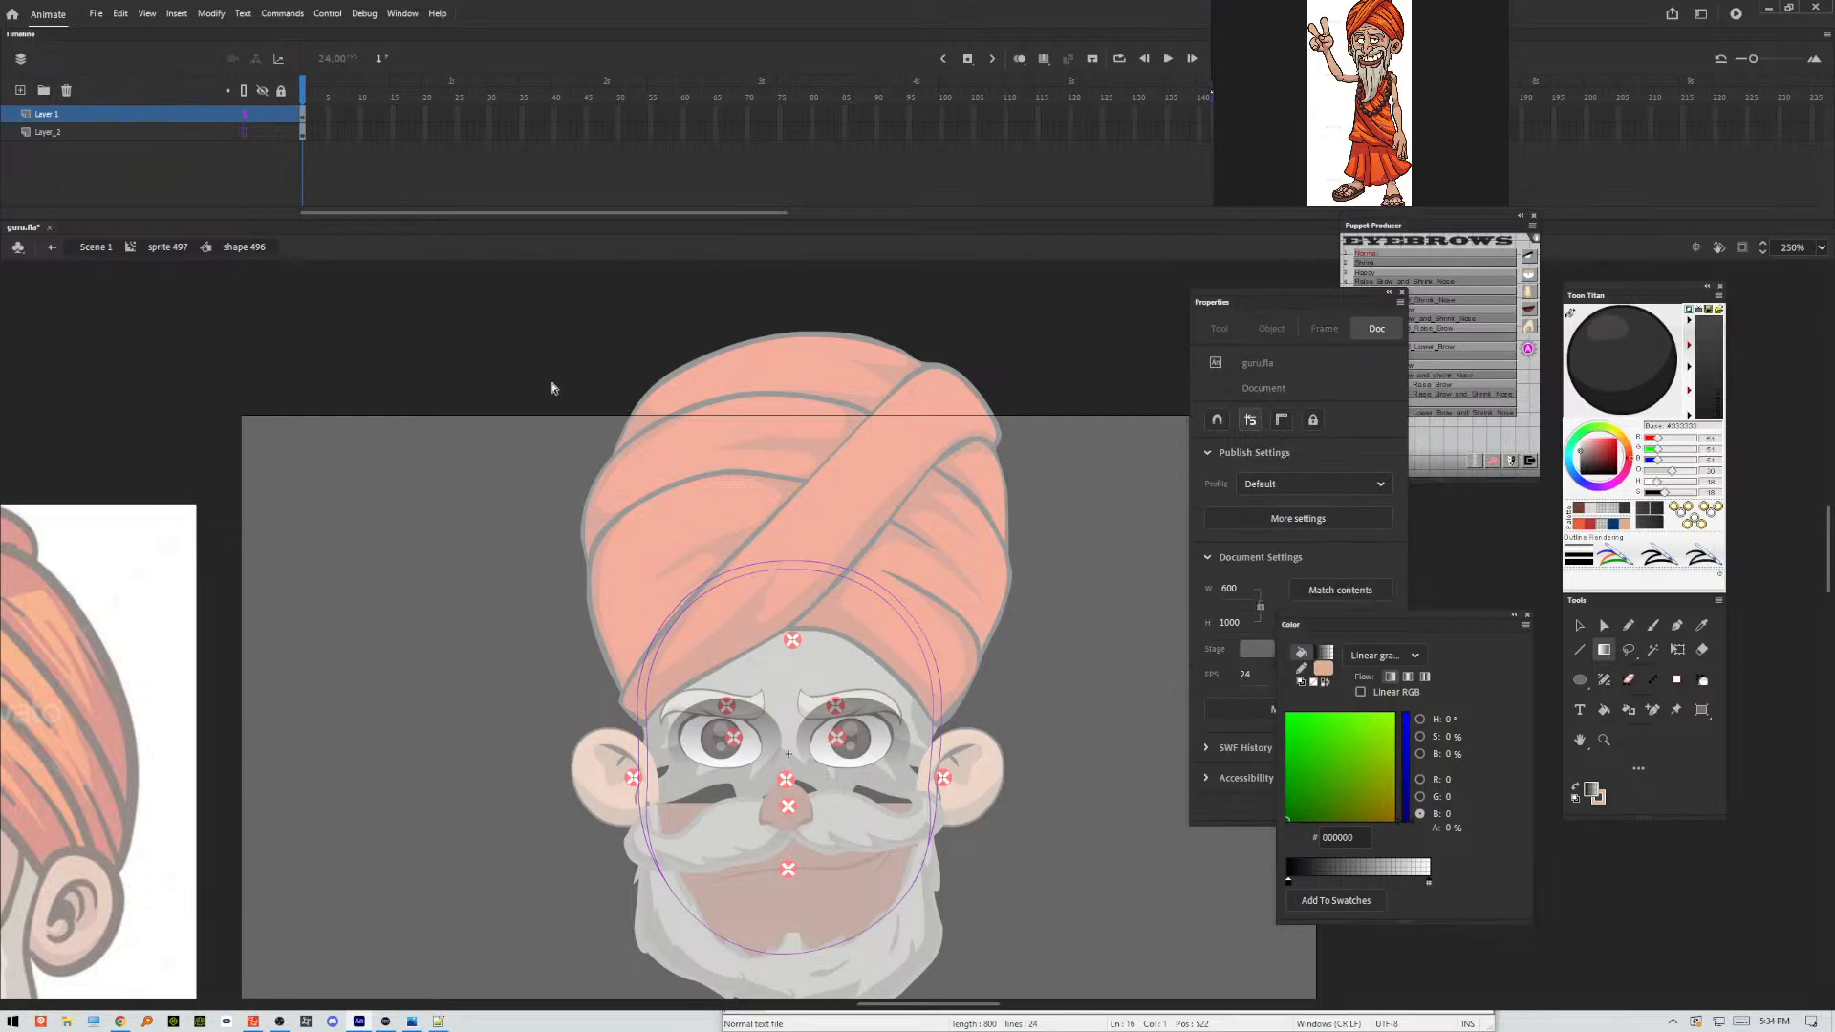
Turn off outline display for Layer_2 and return to the main scene to check the eye shading.
{"action": "left_click", "coordinate": [244, 132]}
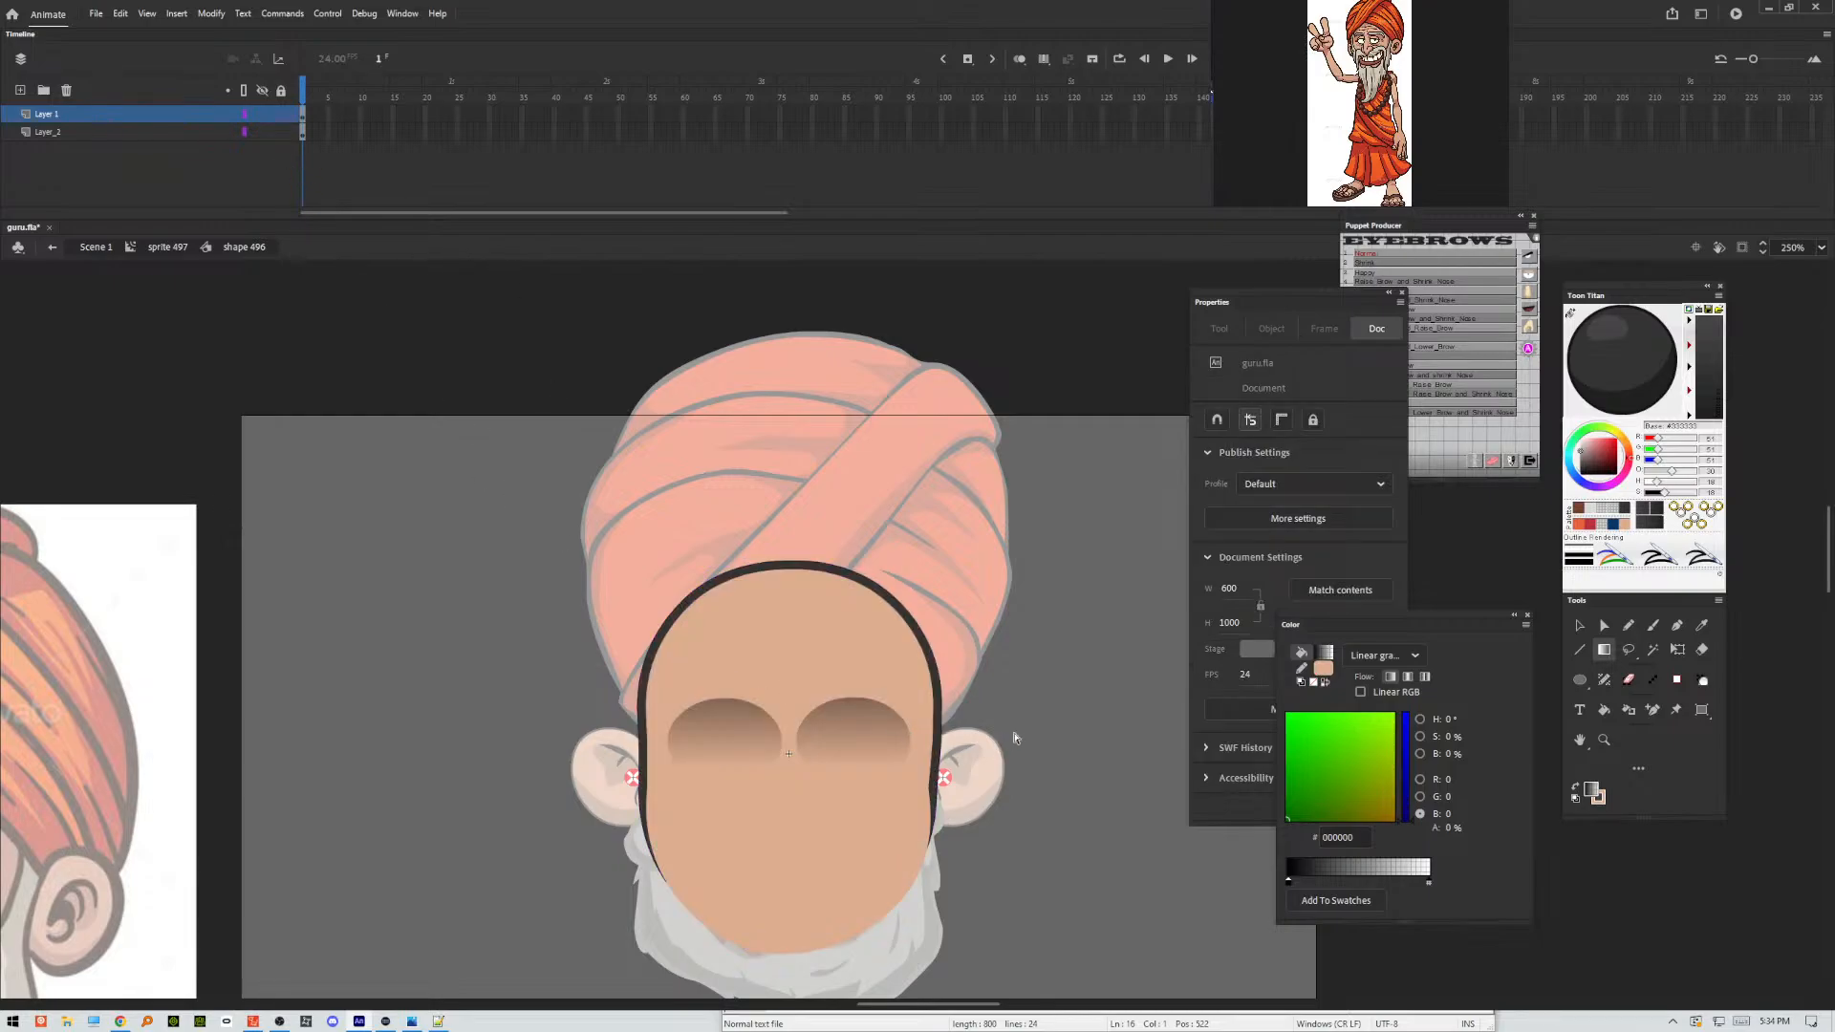
{"action": "key", "text": "v"}
{"action": "double_click", "coordinate": [1110, 646]}
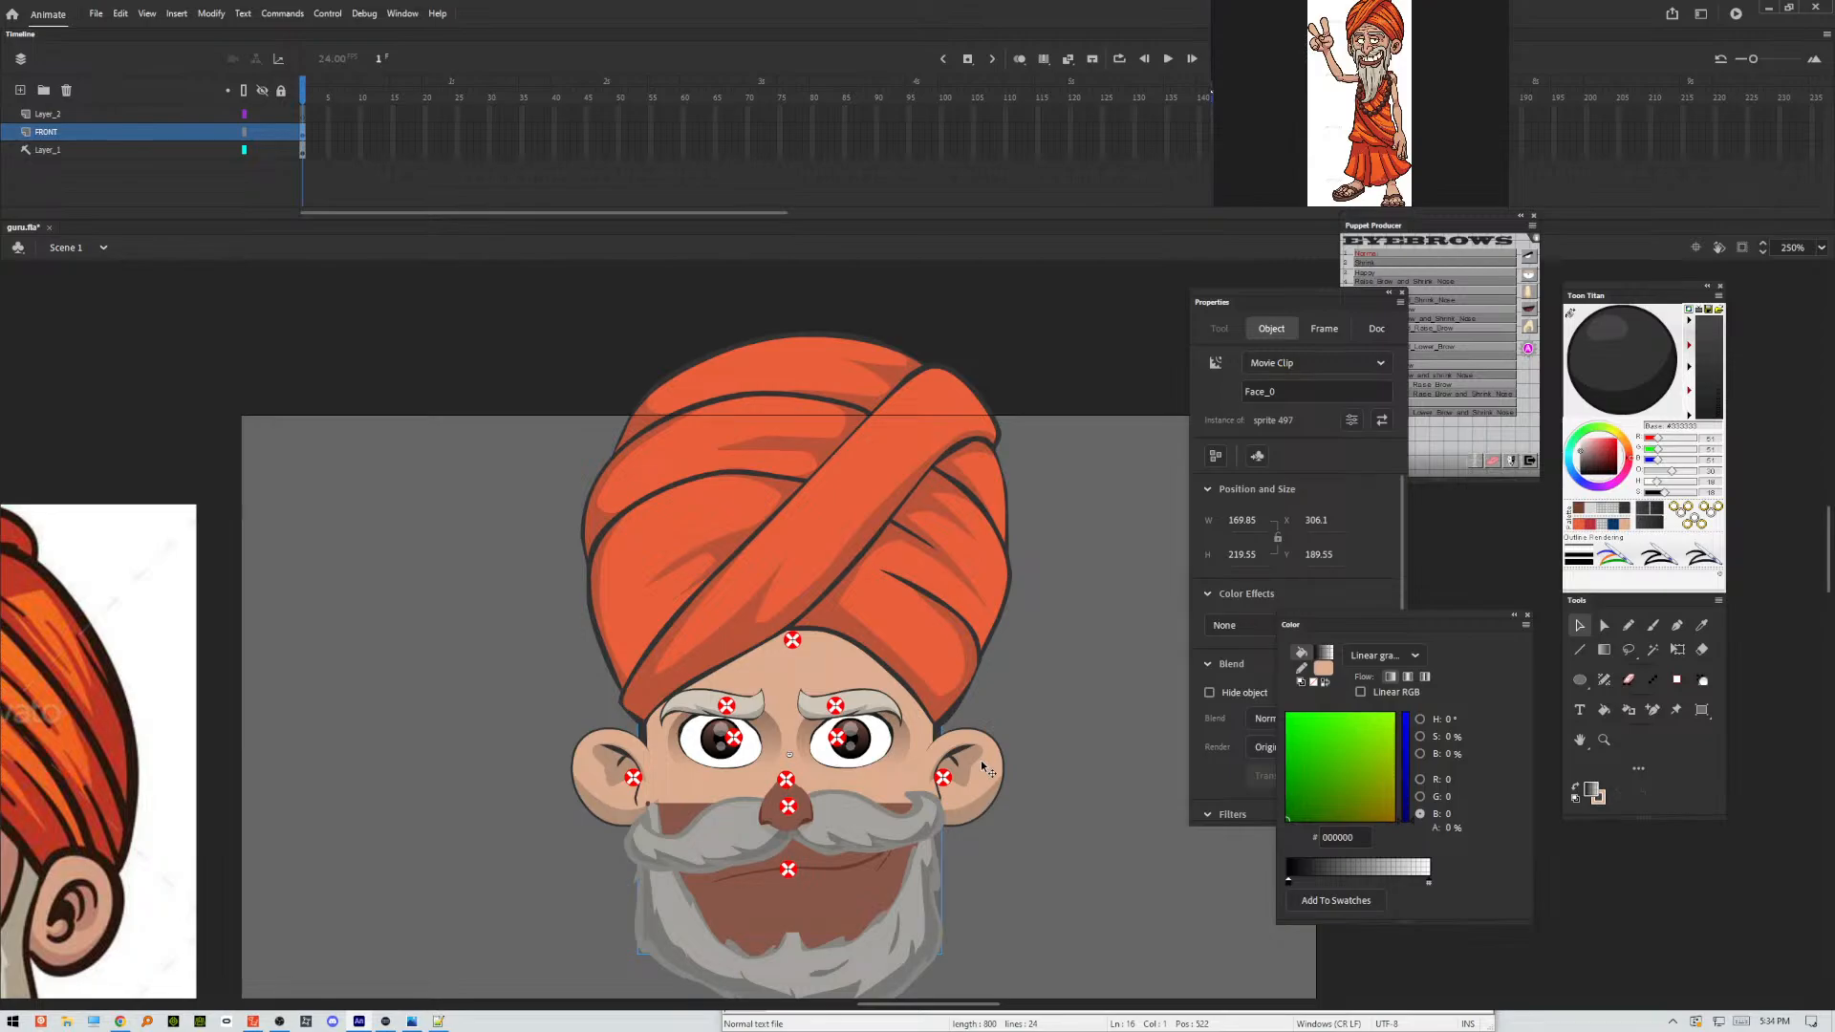
Reopen the face shape symbol, select both gradient ovals, and narrow them together with Free Transform to about 47 wide.
{"action": "double_click", "coordinate": [903, 748]}
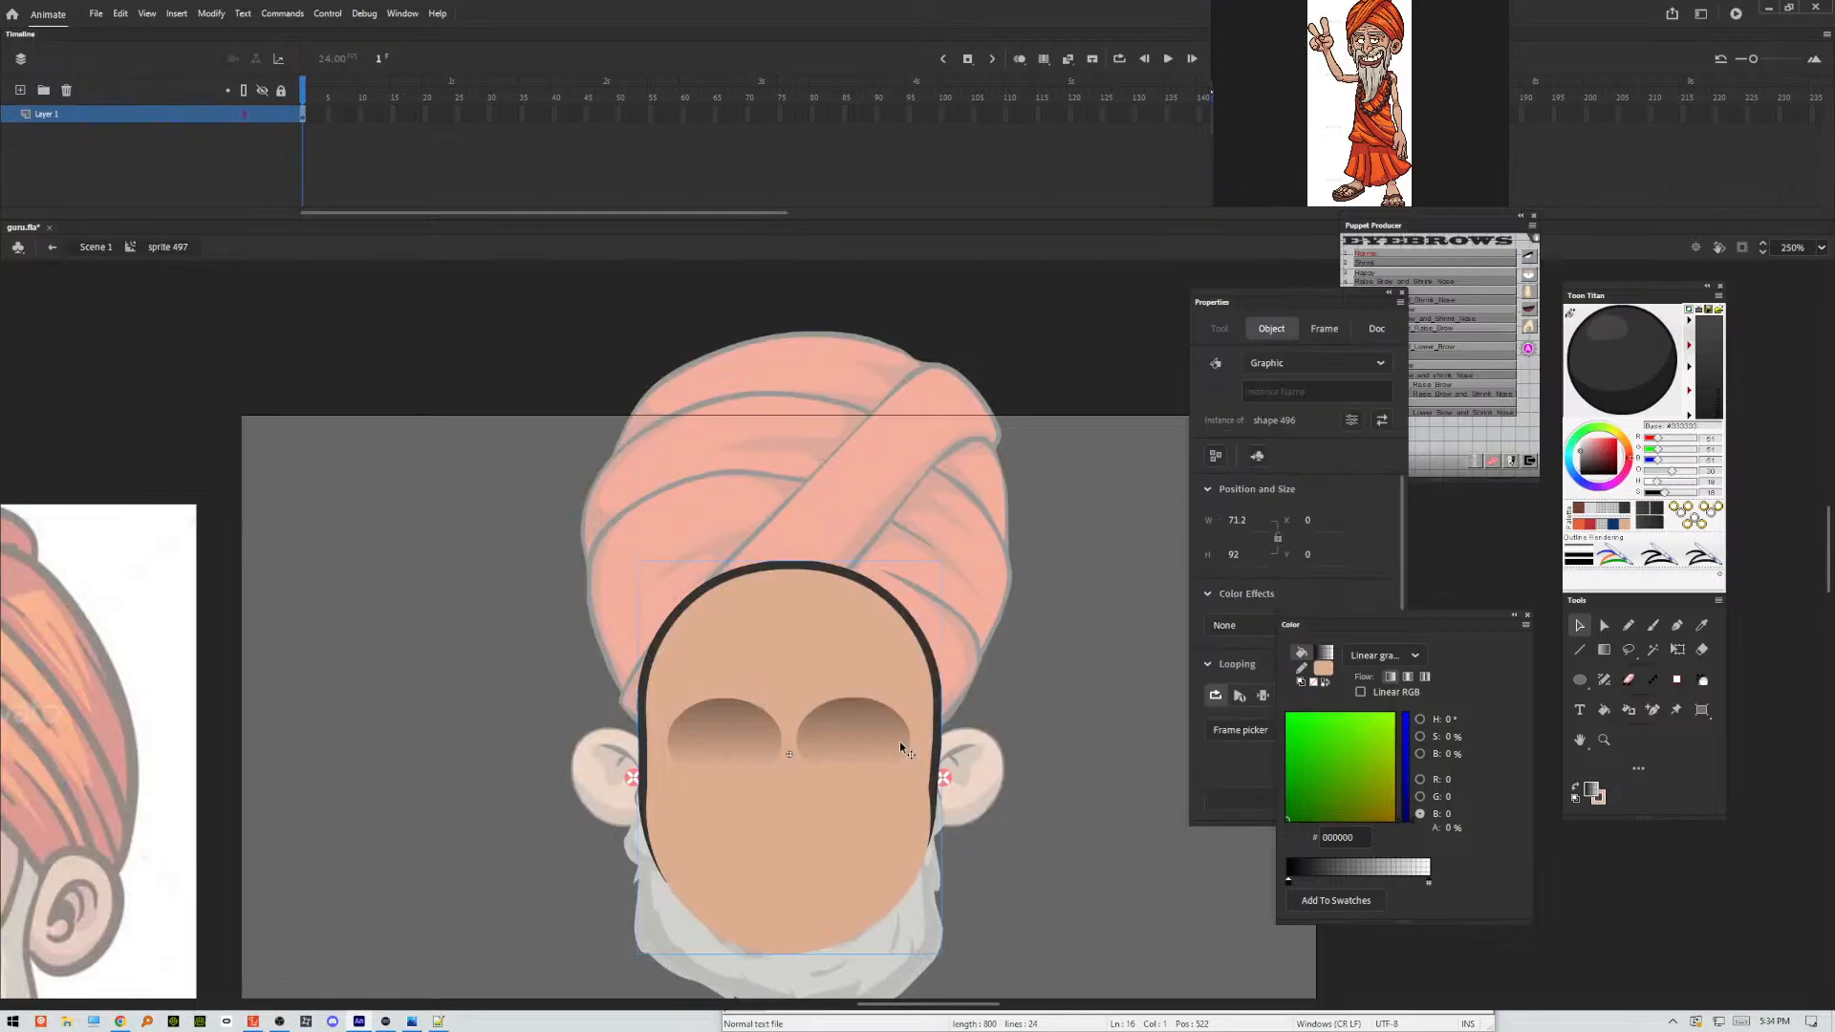
{"action": "double_click", "coordinate": [898, 743]}
{"action": "double_click", "coordinate": [1025, 719]}
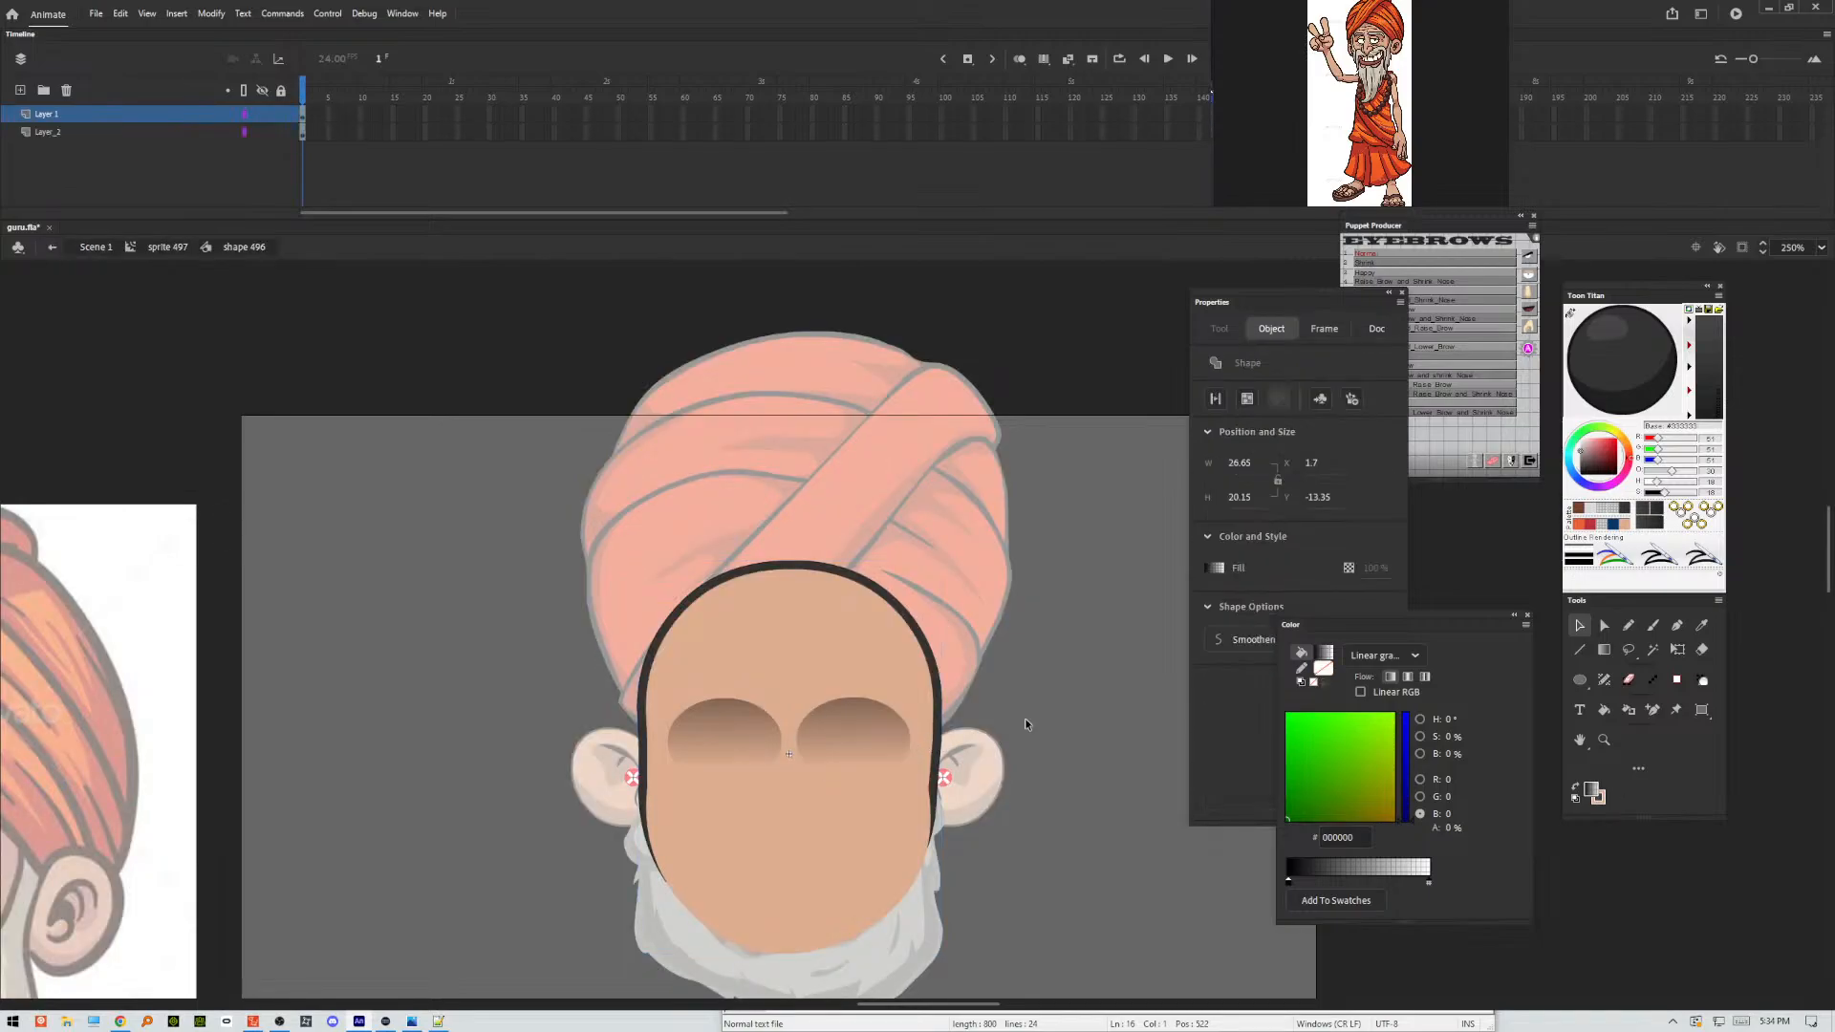
{"action": "double_click", "coordinate": [761, 749]}
{"action": "left_click", "coordinate": [765, 744]}
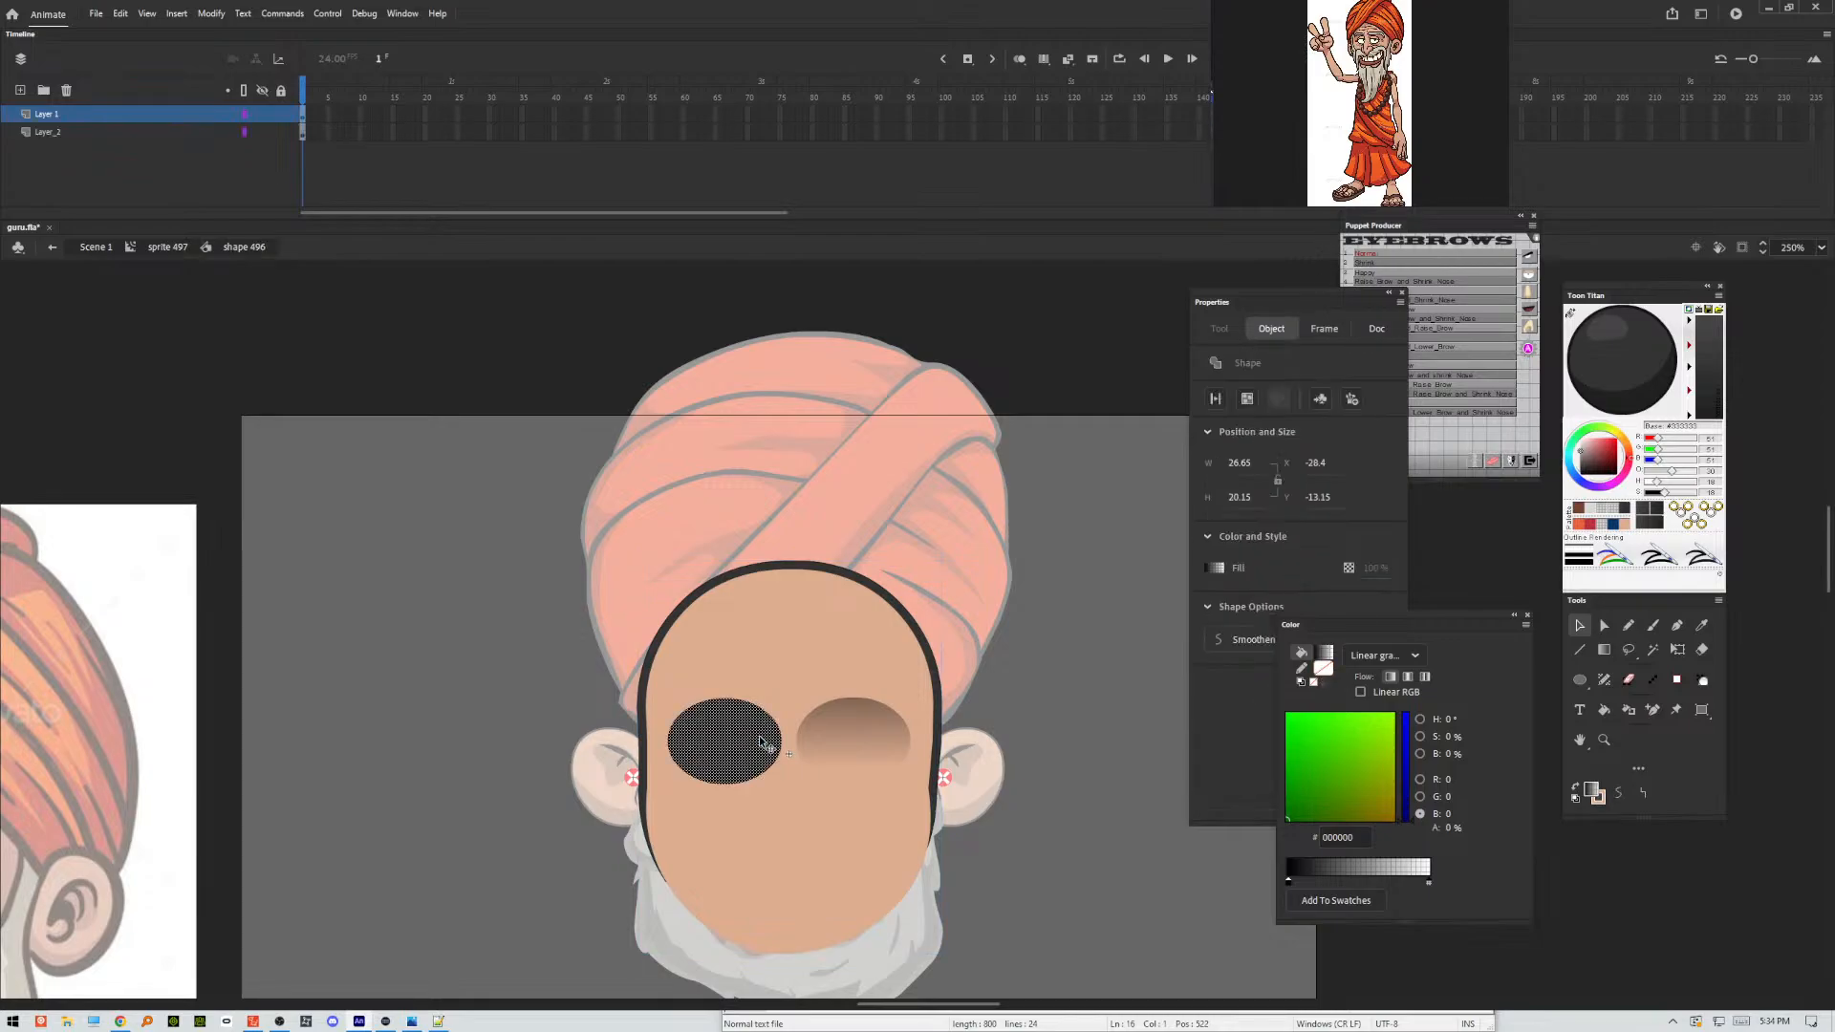
{"action": "left_click", "coordinate": [852, 737], "text": "shift"}
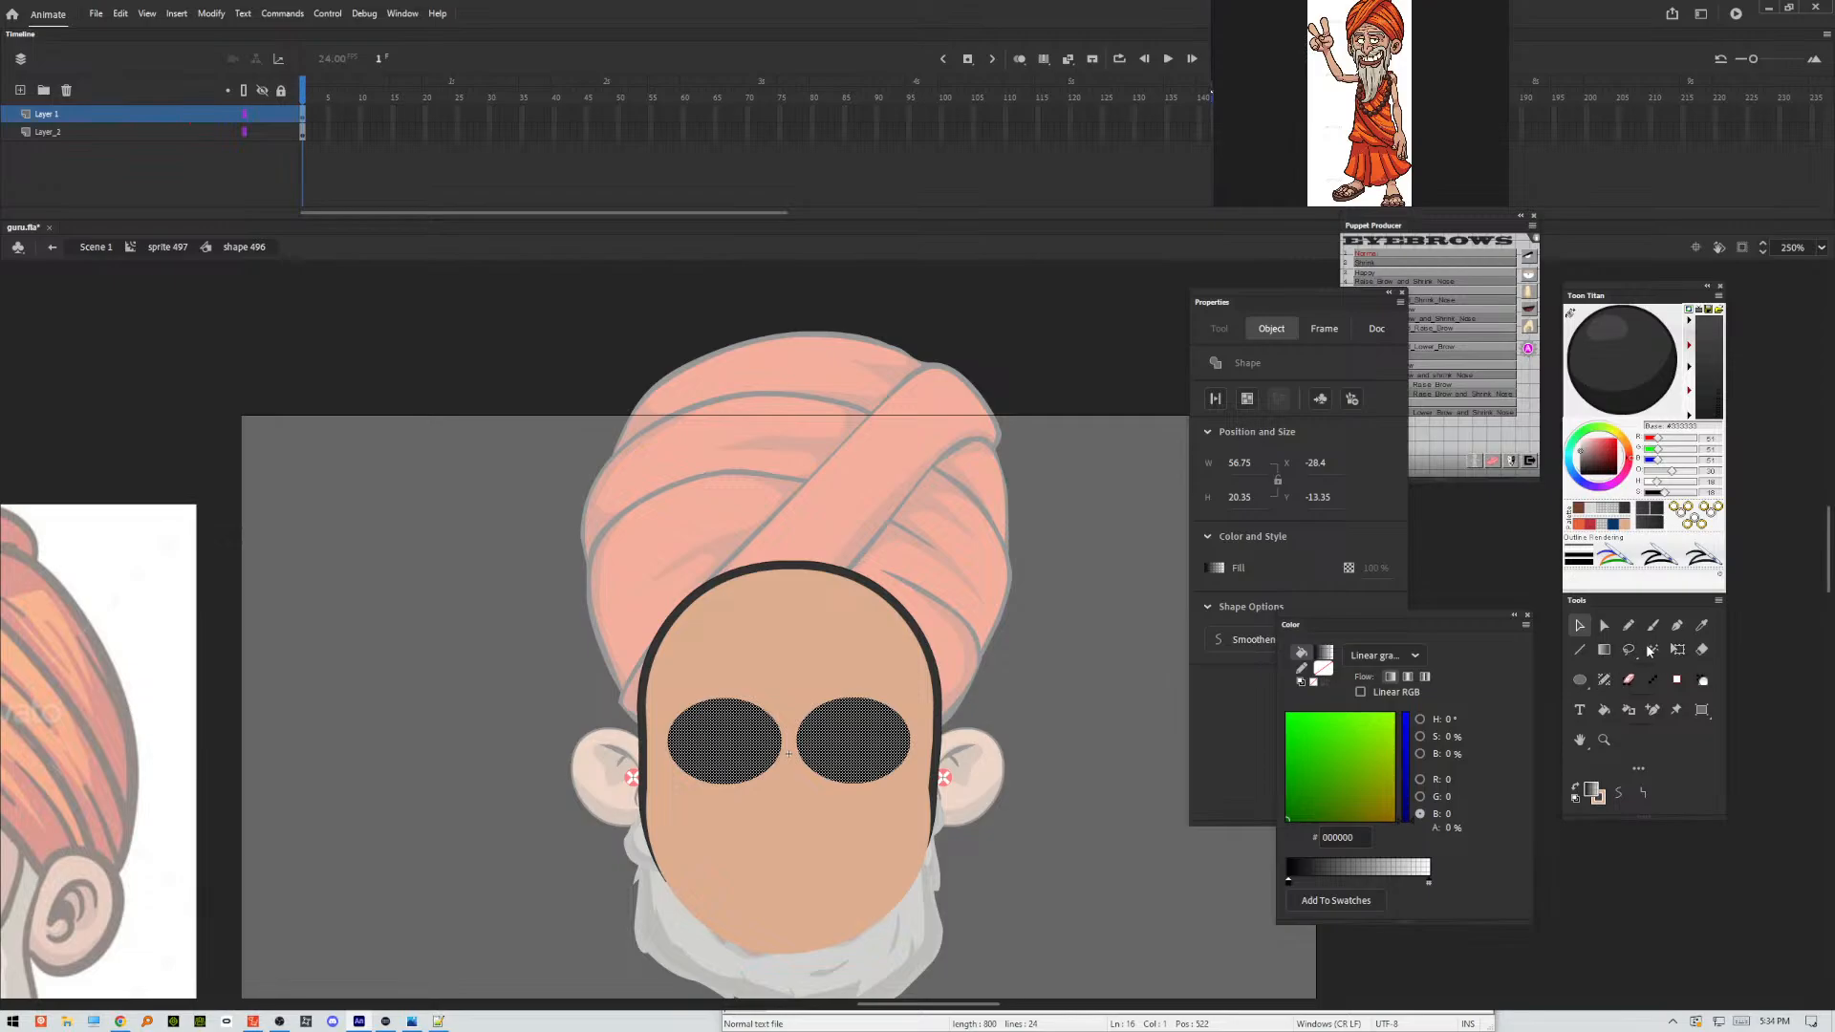
{"action": "left_click", "coordinate": [1678, 650]}
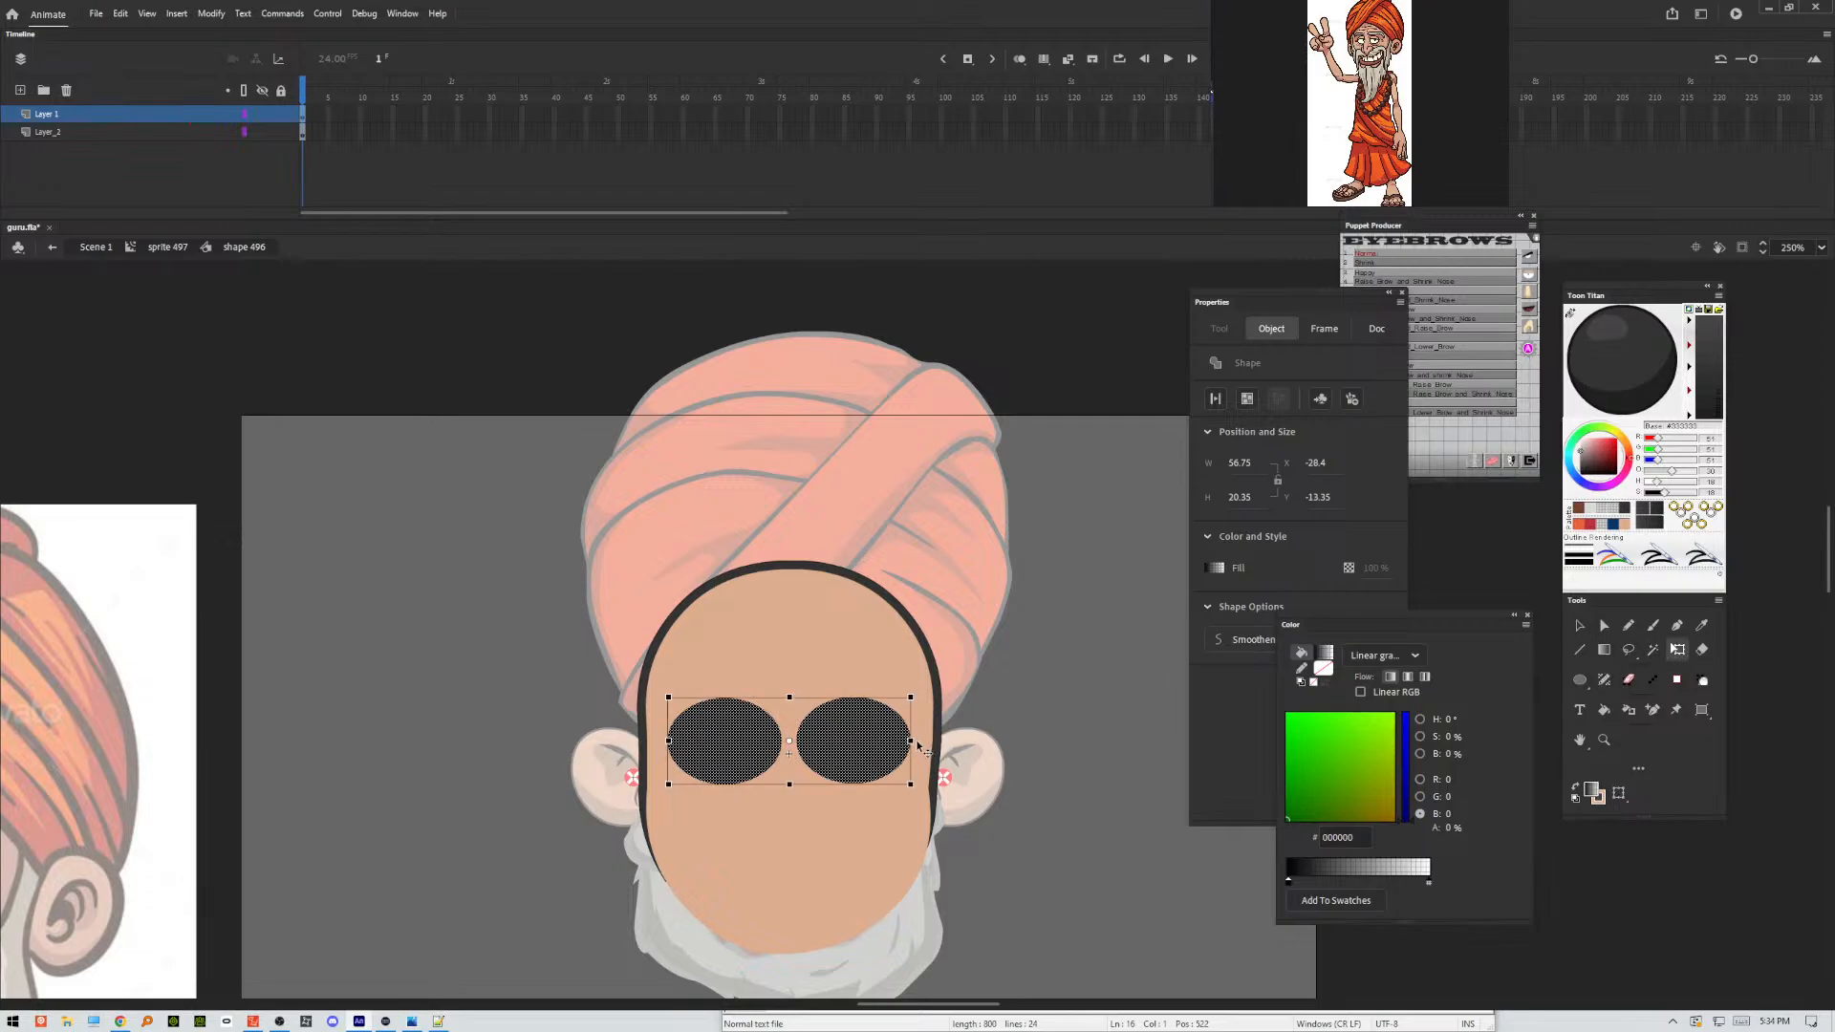
{"action": "left_click_drag", "start_coordinate": [911, 741], "coordinate": [891, 740]}
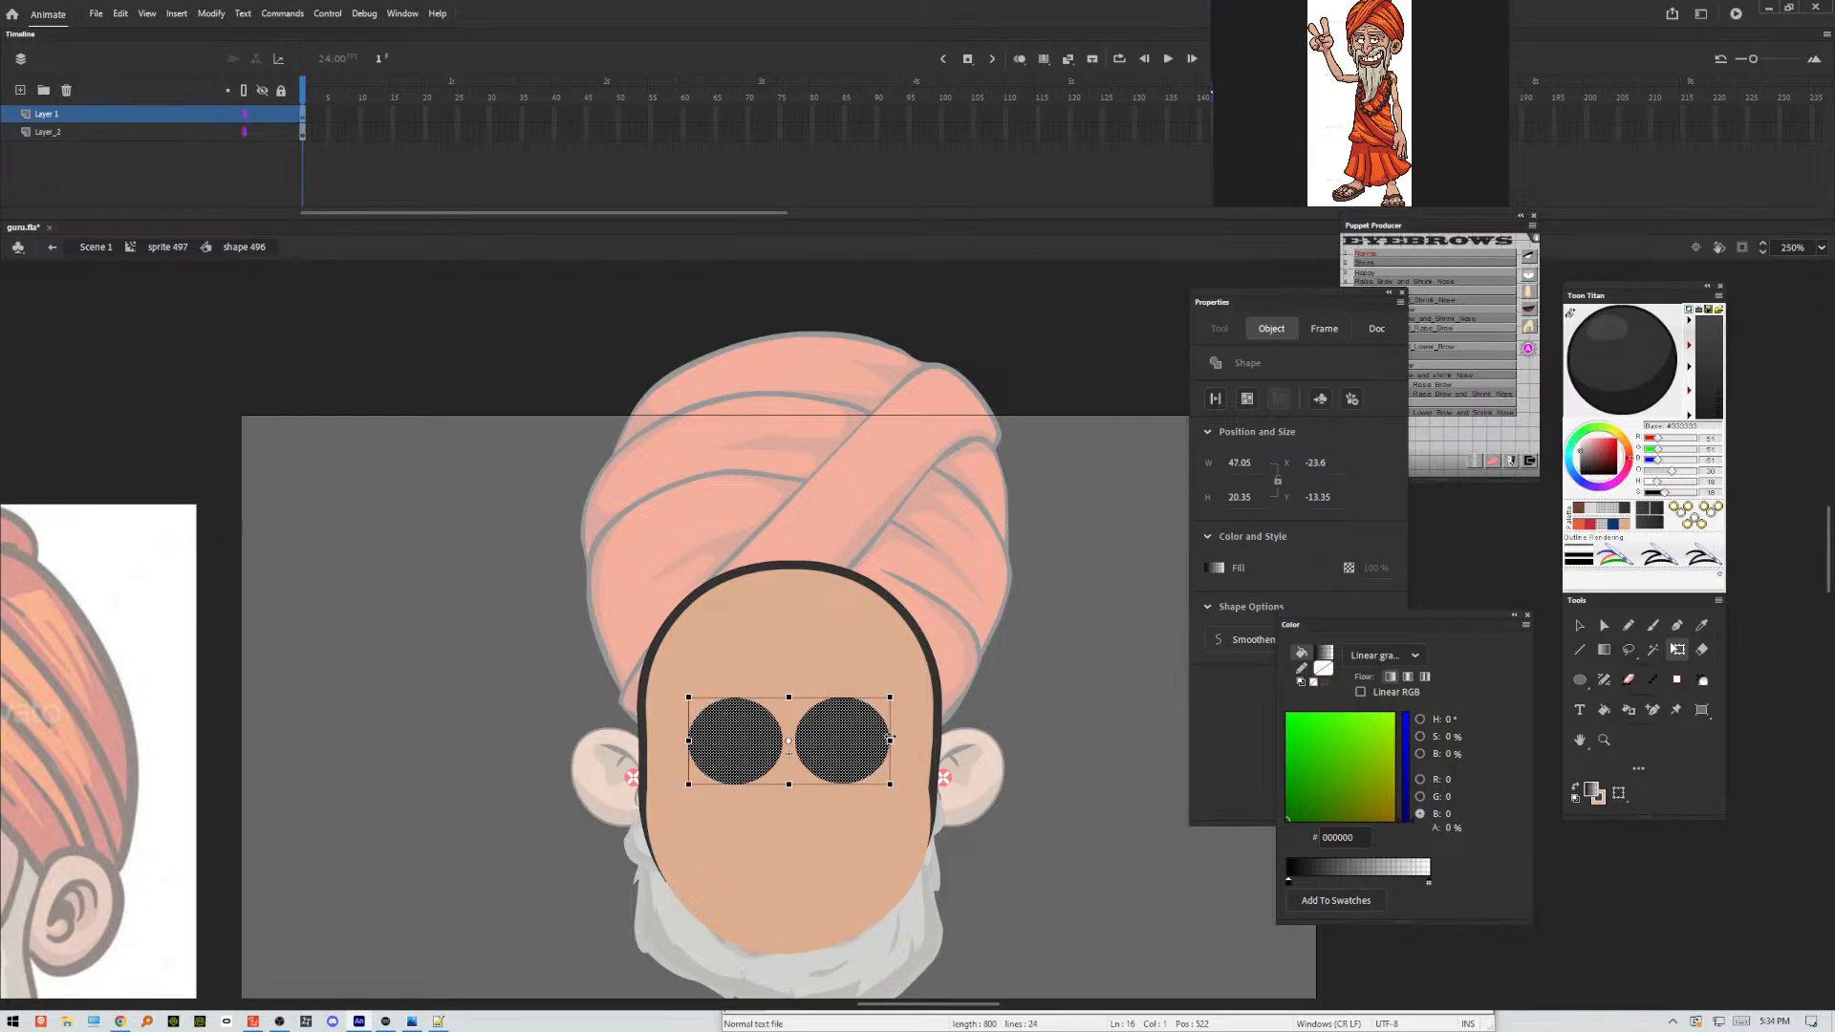
{"action": "left_click", "coordinate": [1072, 724]}
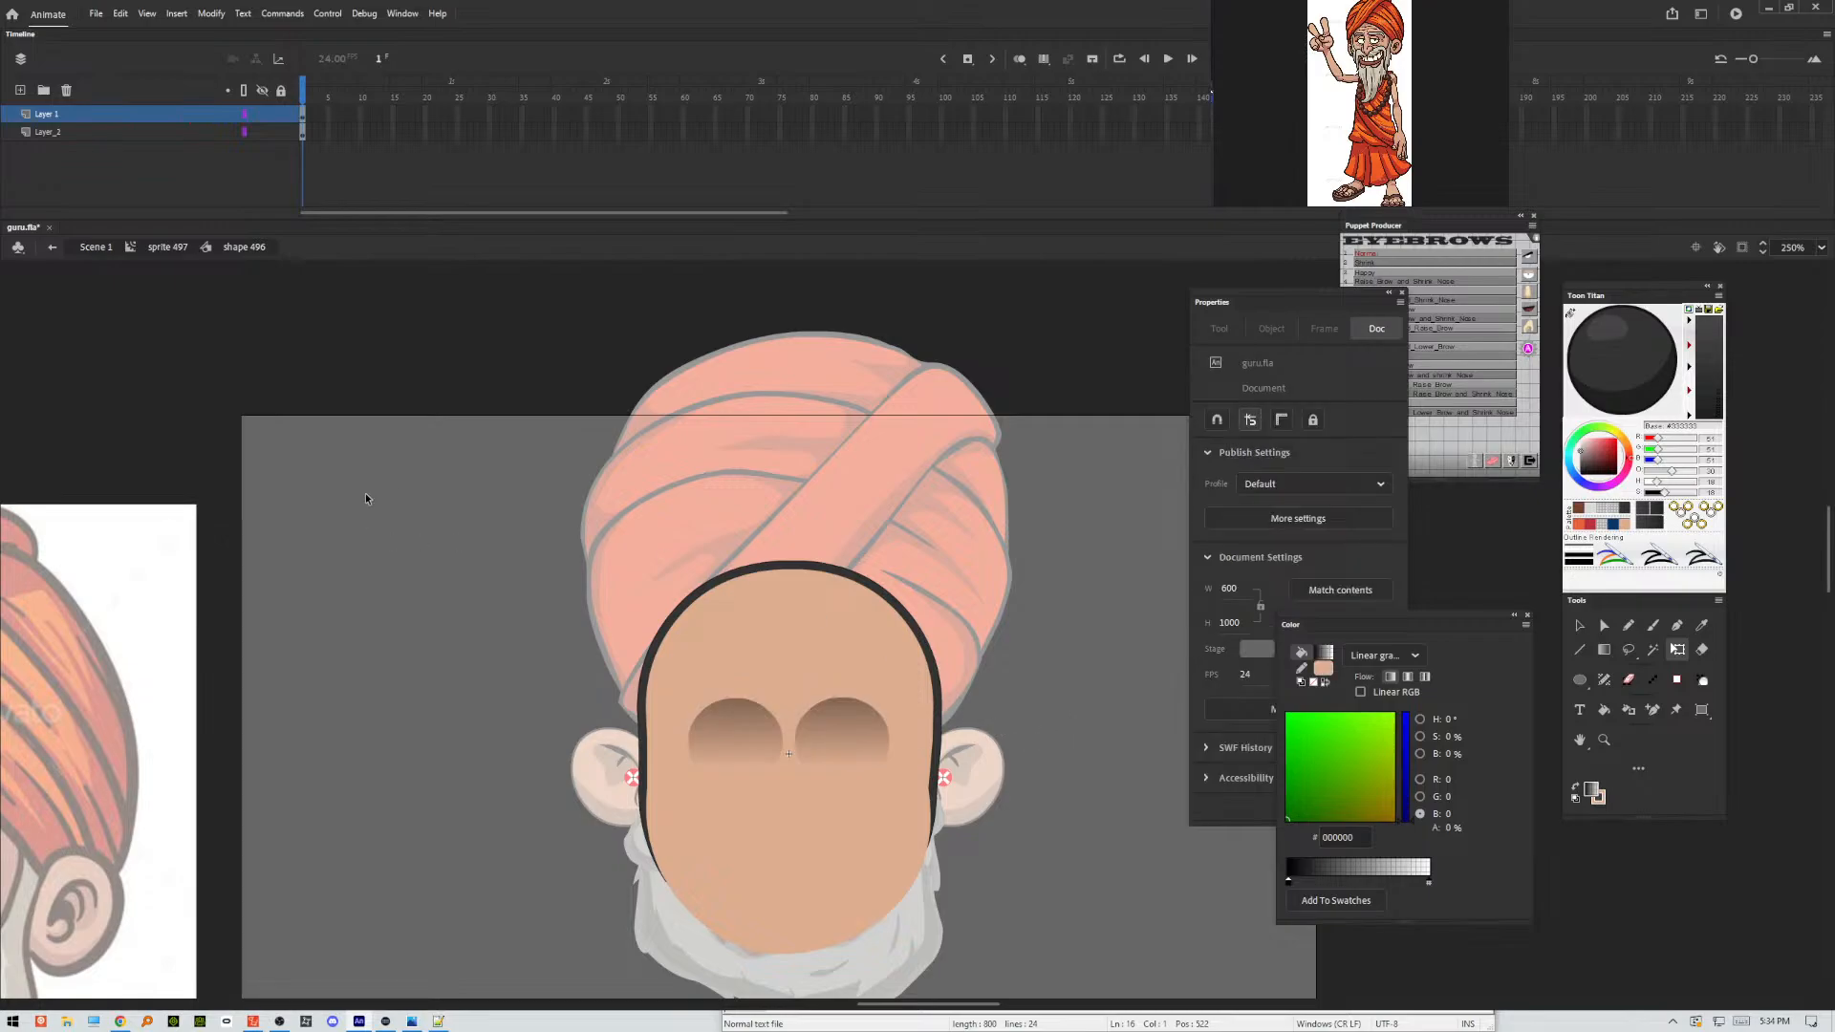
Add a new layer above Layer_2, show Layer_2 as outlines, and lock Layer 1 in preparation for brushing.
{"action": "left_click", "coordinate": [21, 92]}
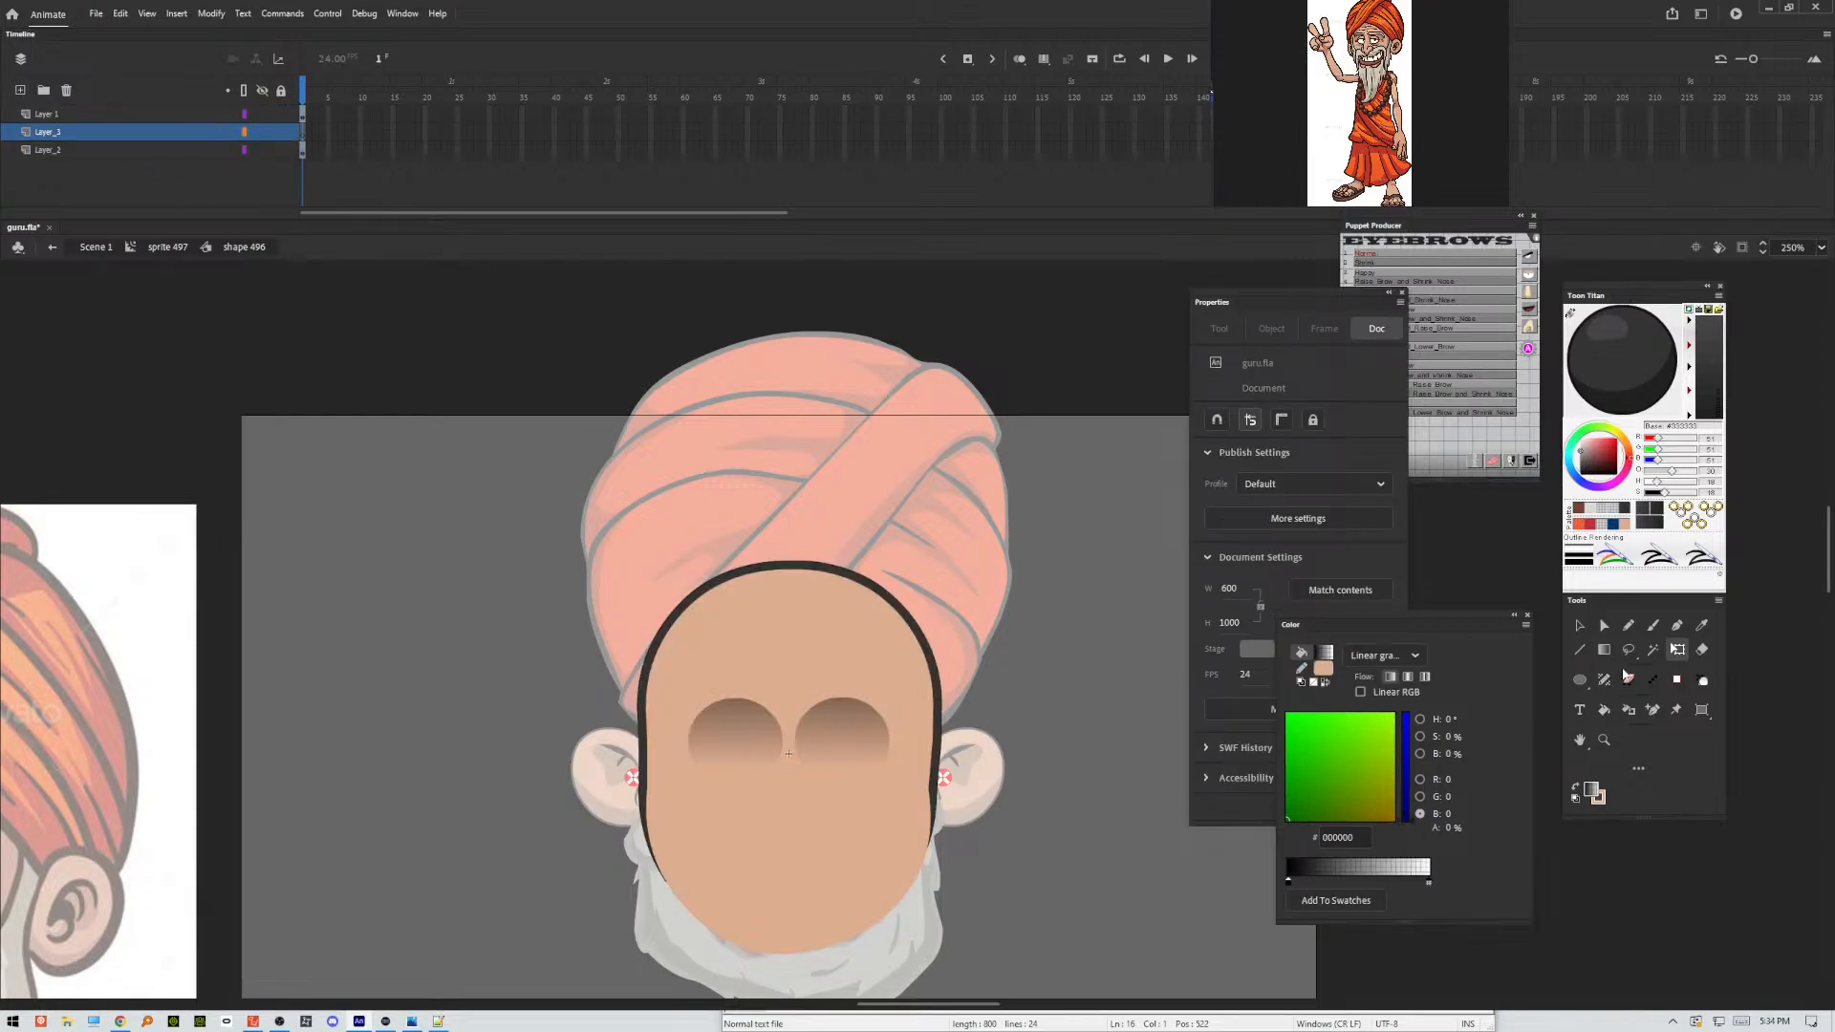
{"action": "left_click", "coordinate": [244, 151]}
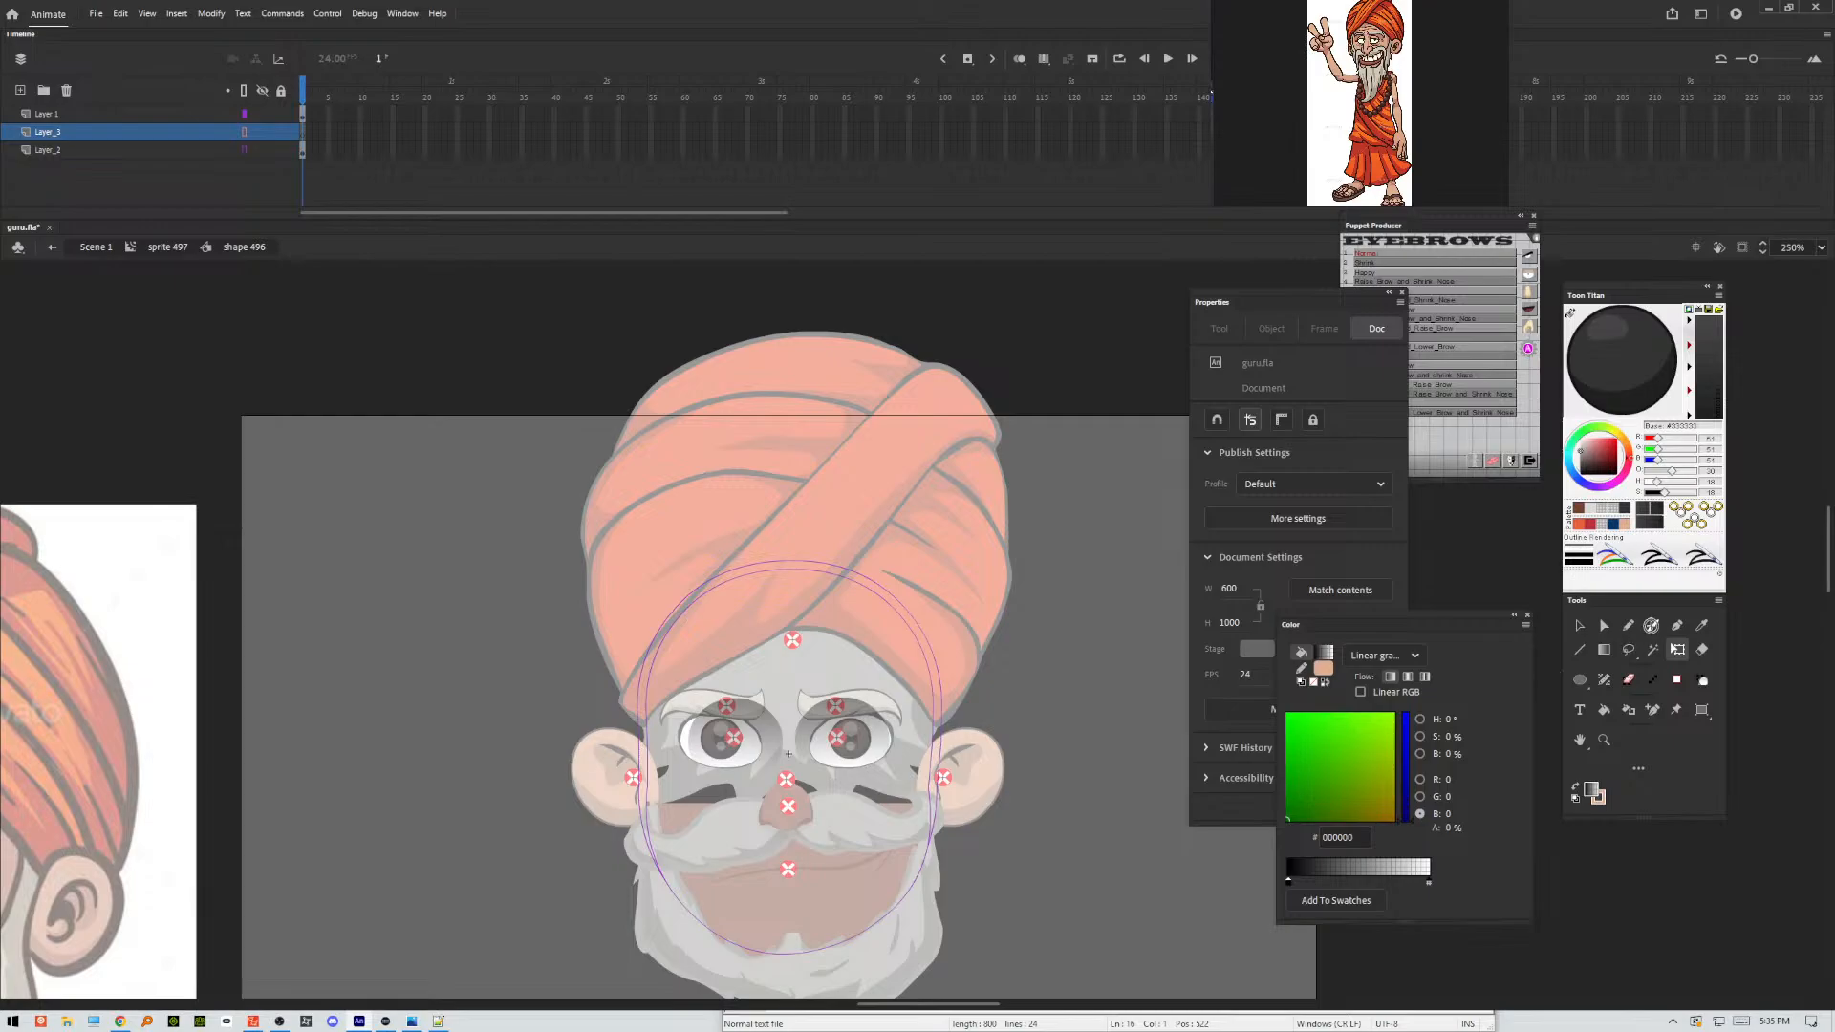
{"action": "left_click", "coordinate": [1654, 625]}
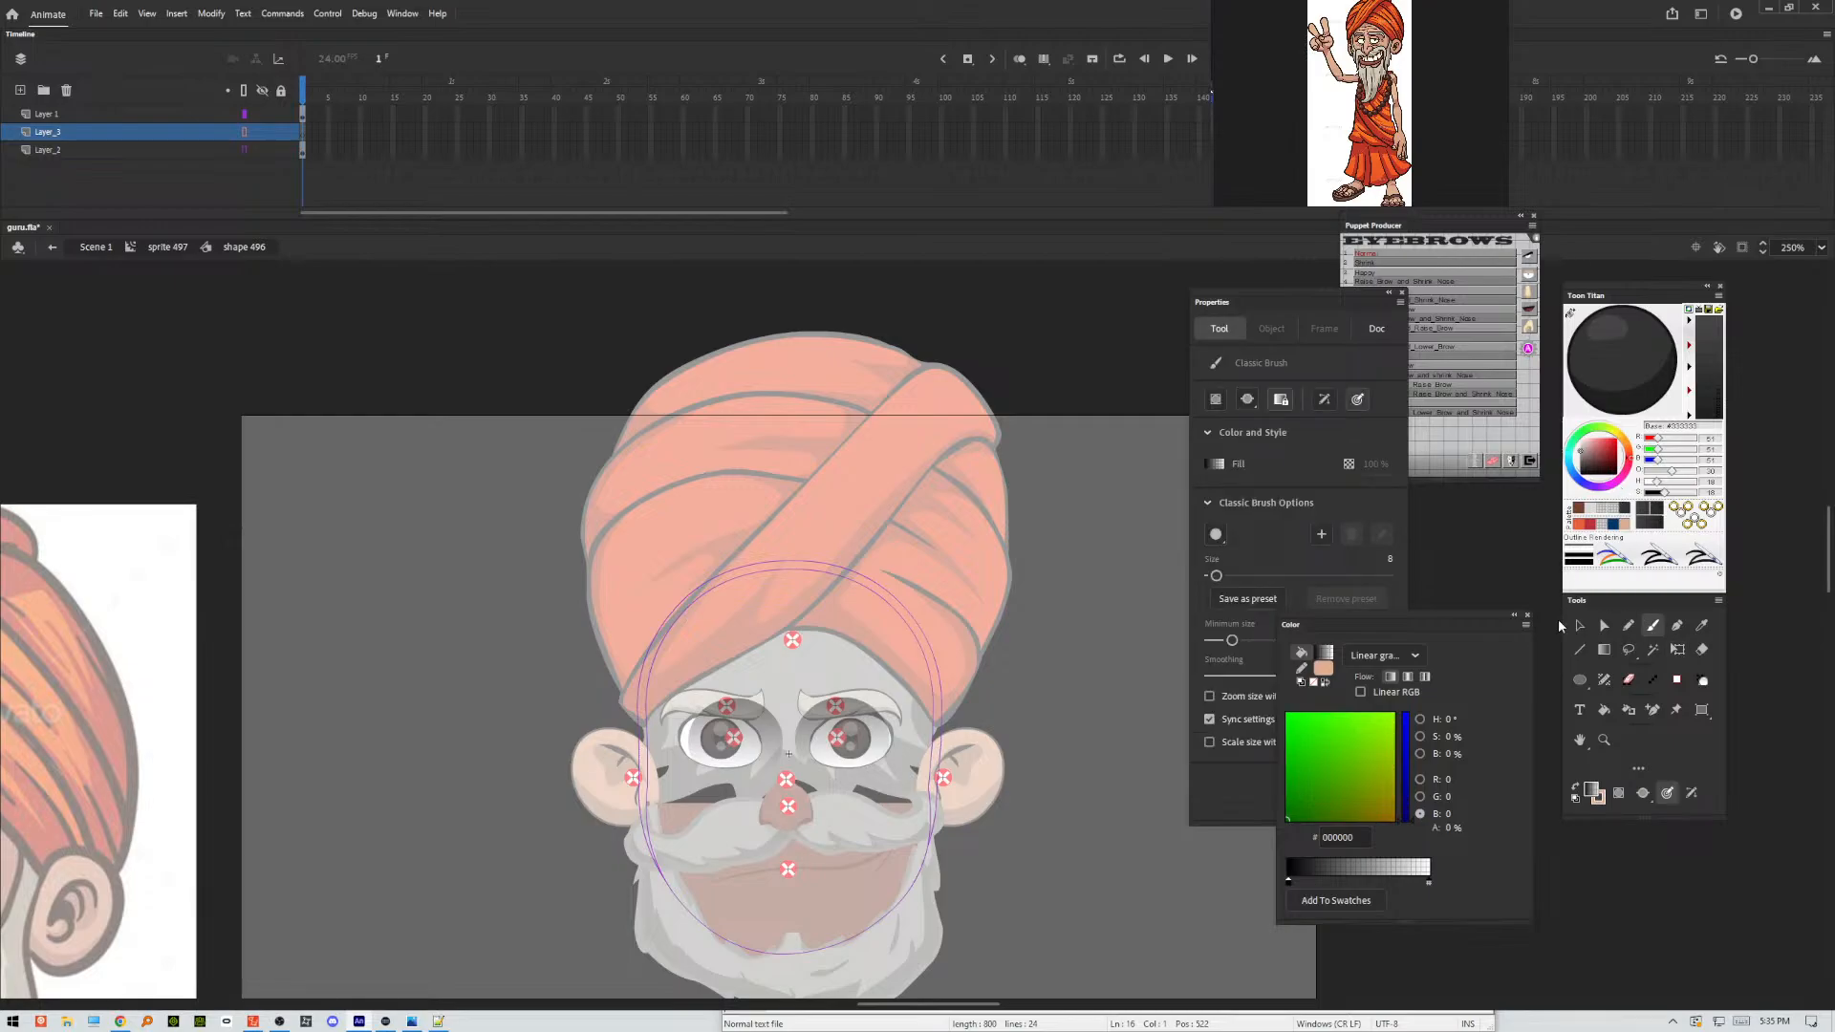
{"action": "left_click", "coordinate": [1528, 617]}
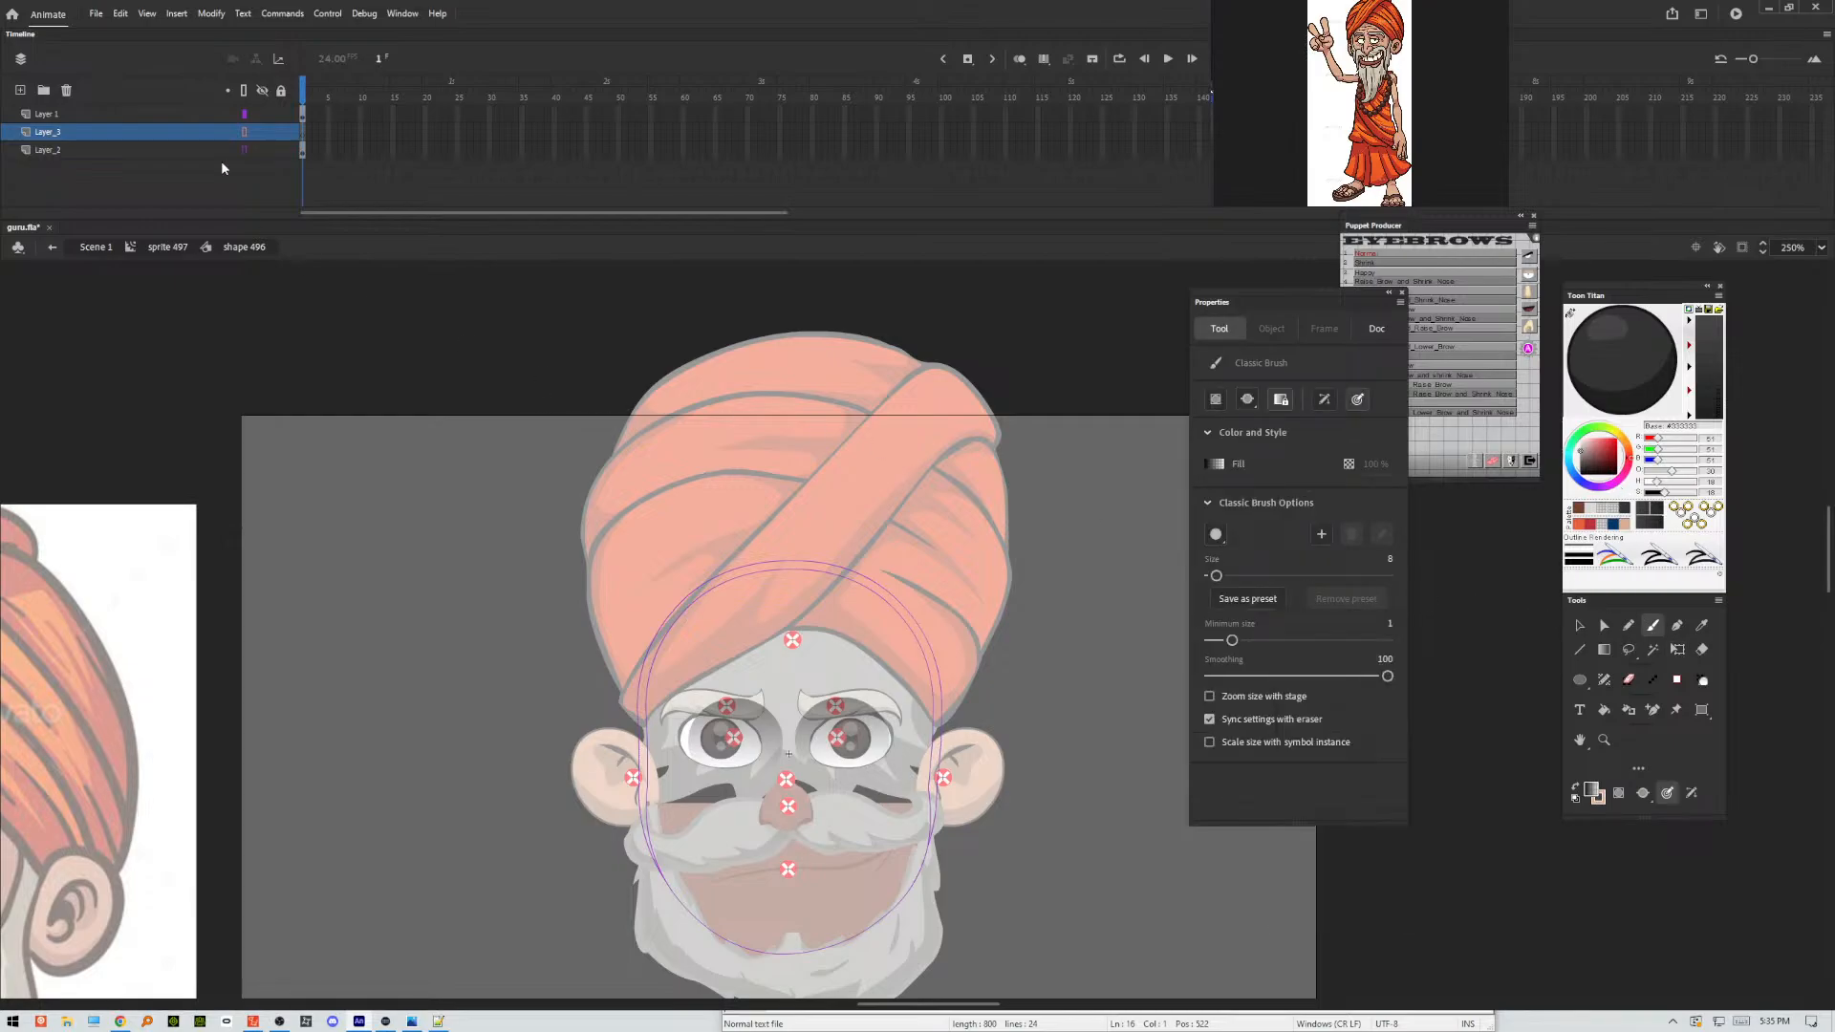
{"action": "left_click", "coordinate": [280, 116]}
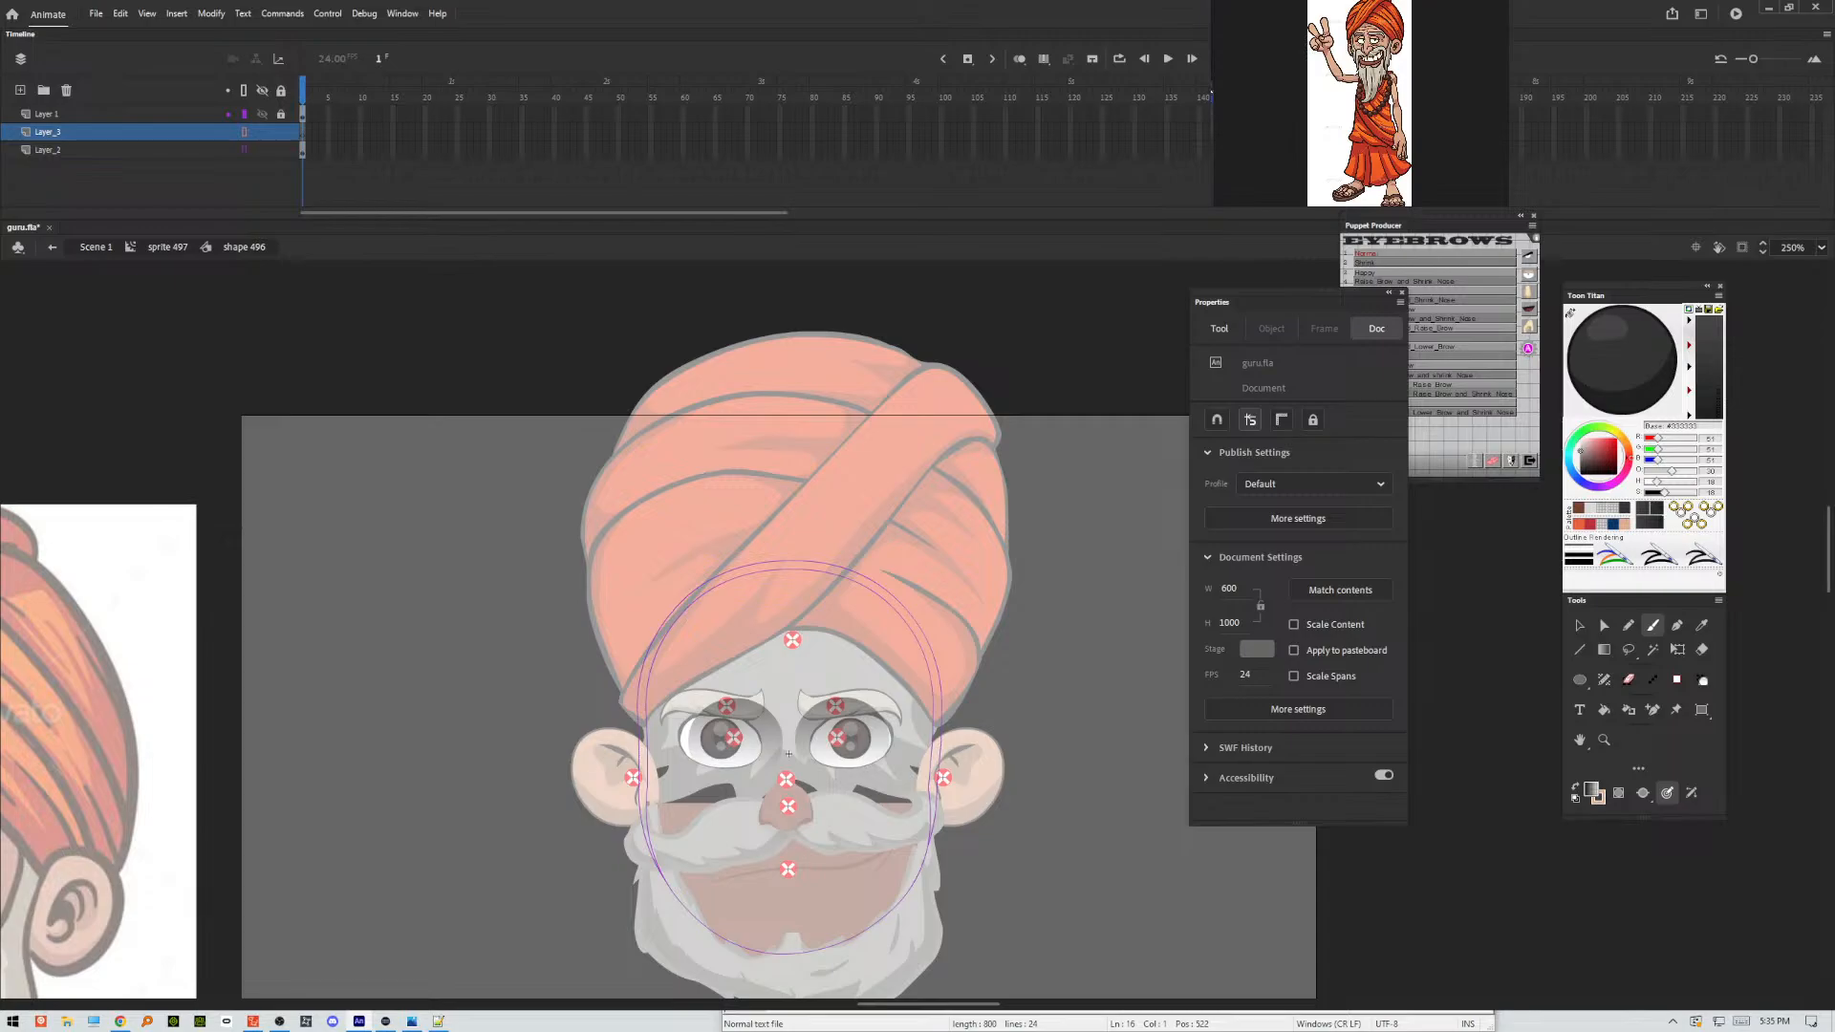
Brush a trial stroke under one eye, undo it, and turn off outline display for Layer_3.
{"action": "key", "text": "Return"}
{"action": "double_click", "coordinate": [1798, 247]}
{"action": "type", "text": "4"}
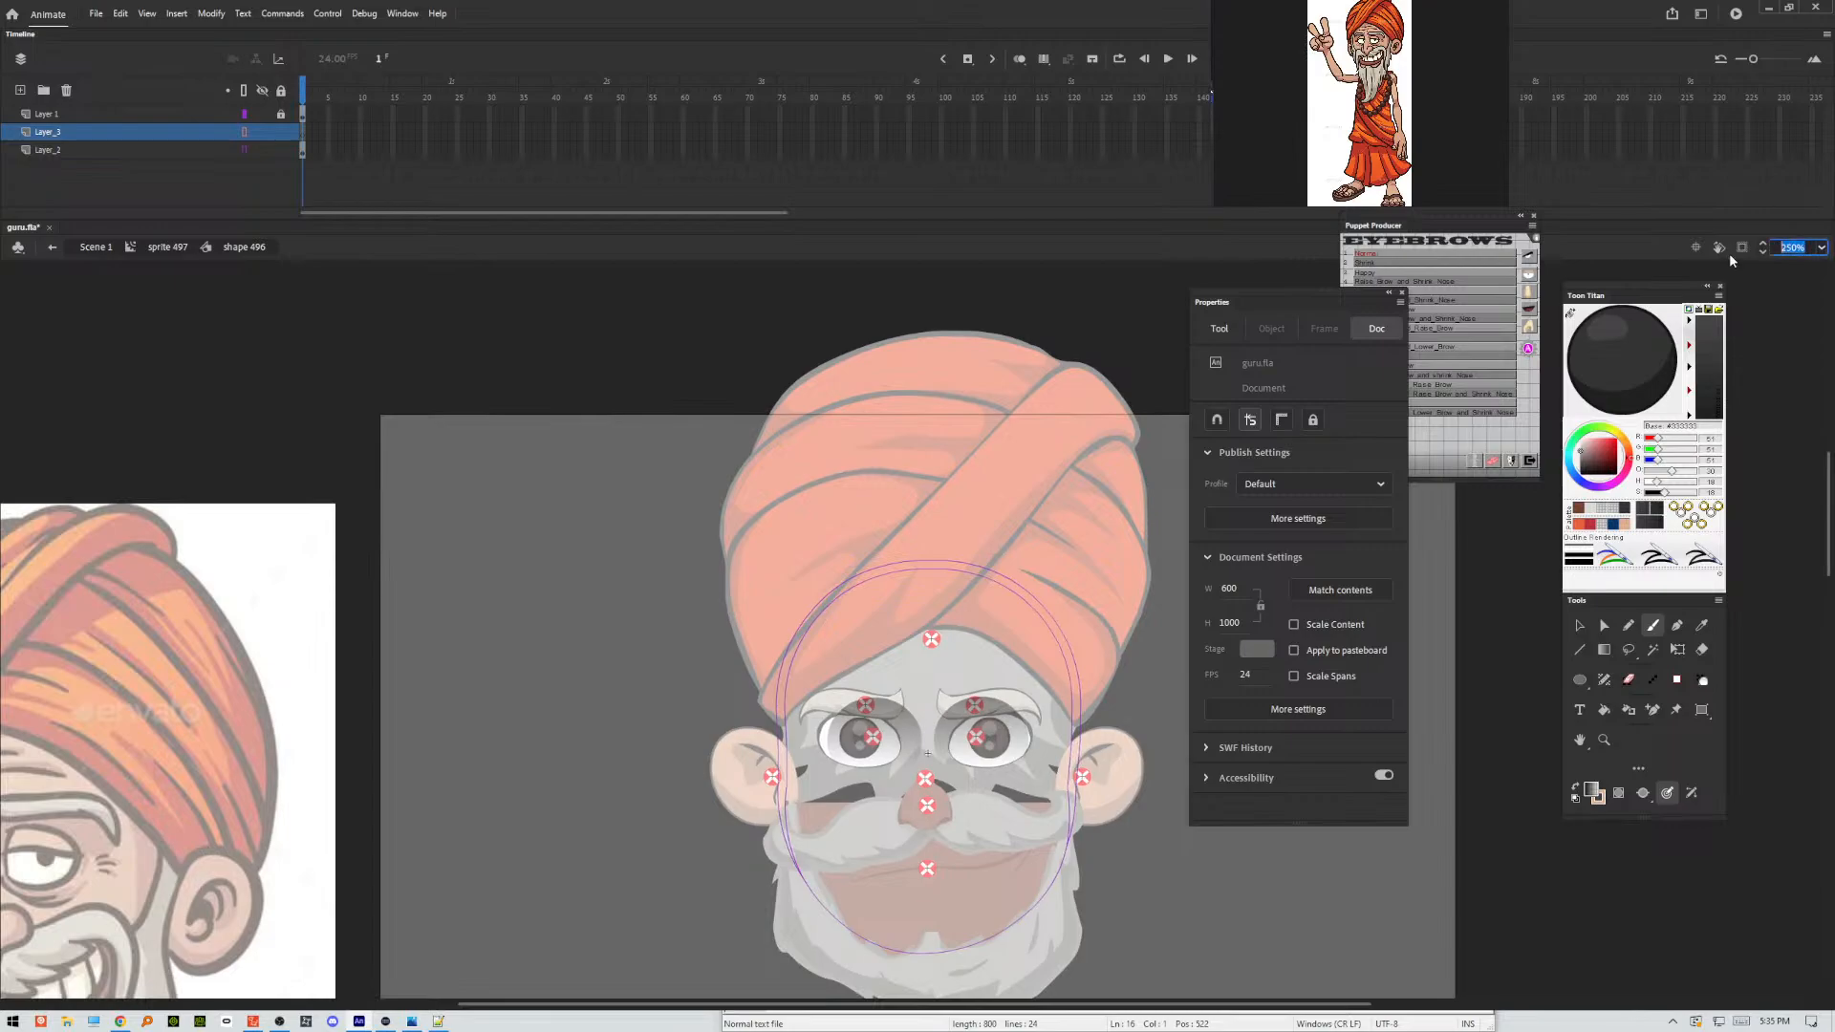
{"action": "type", "text": "00"}
{"action": "key", "text": "Return"}
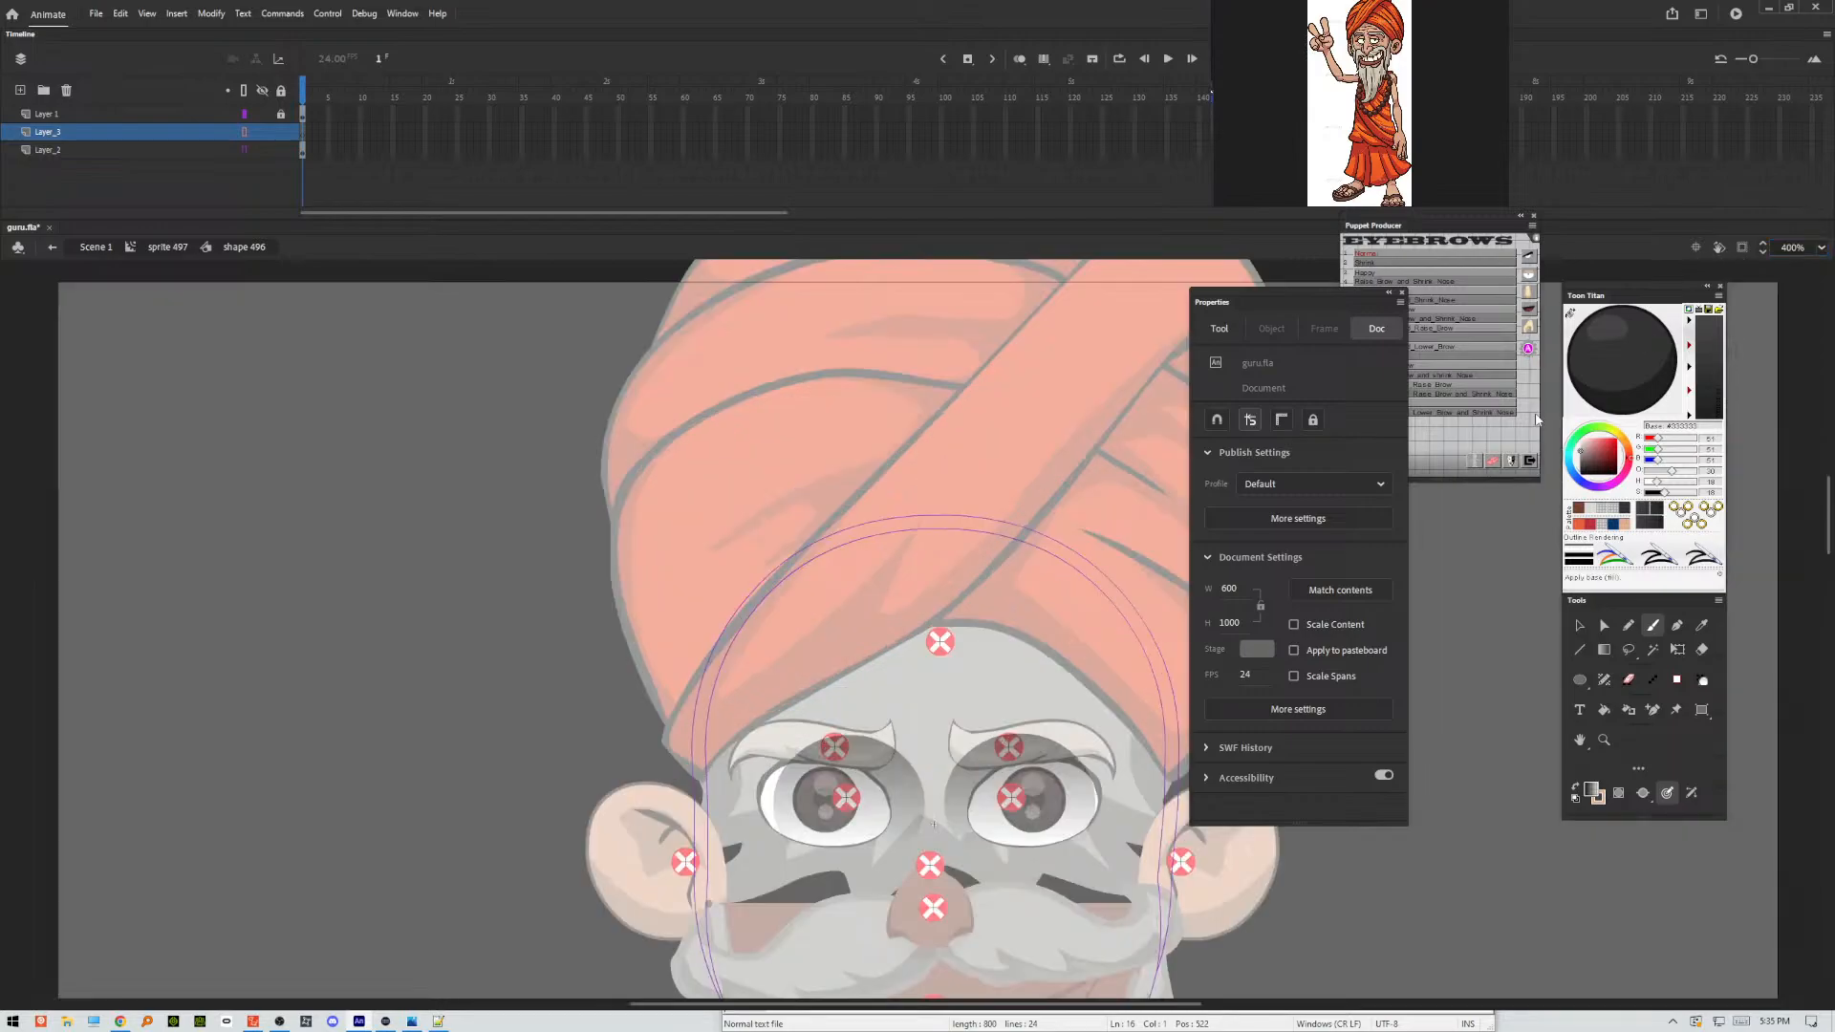
{"action": "left_click_drag", "start_coordinate": [1117, 834], "coordinate": [871, 659]}
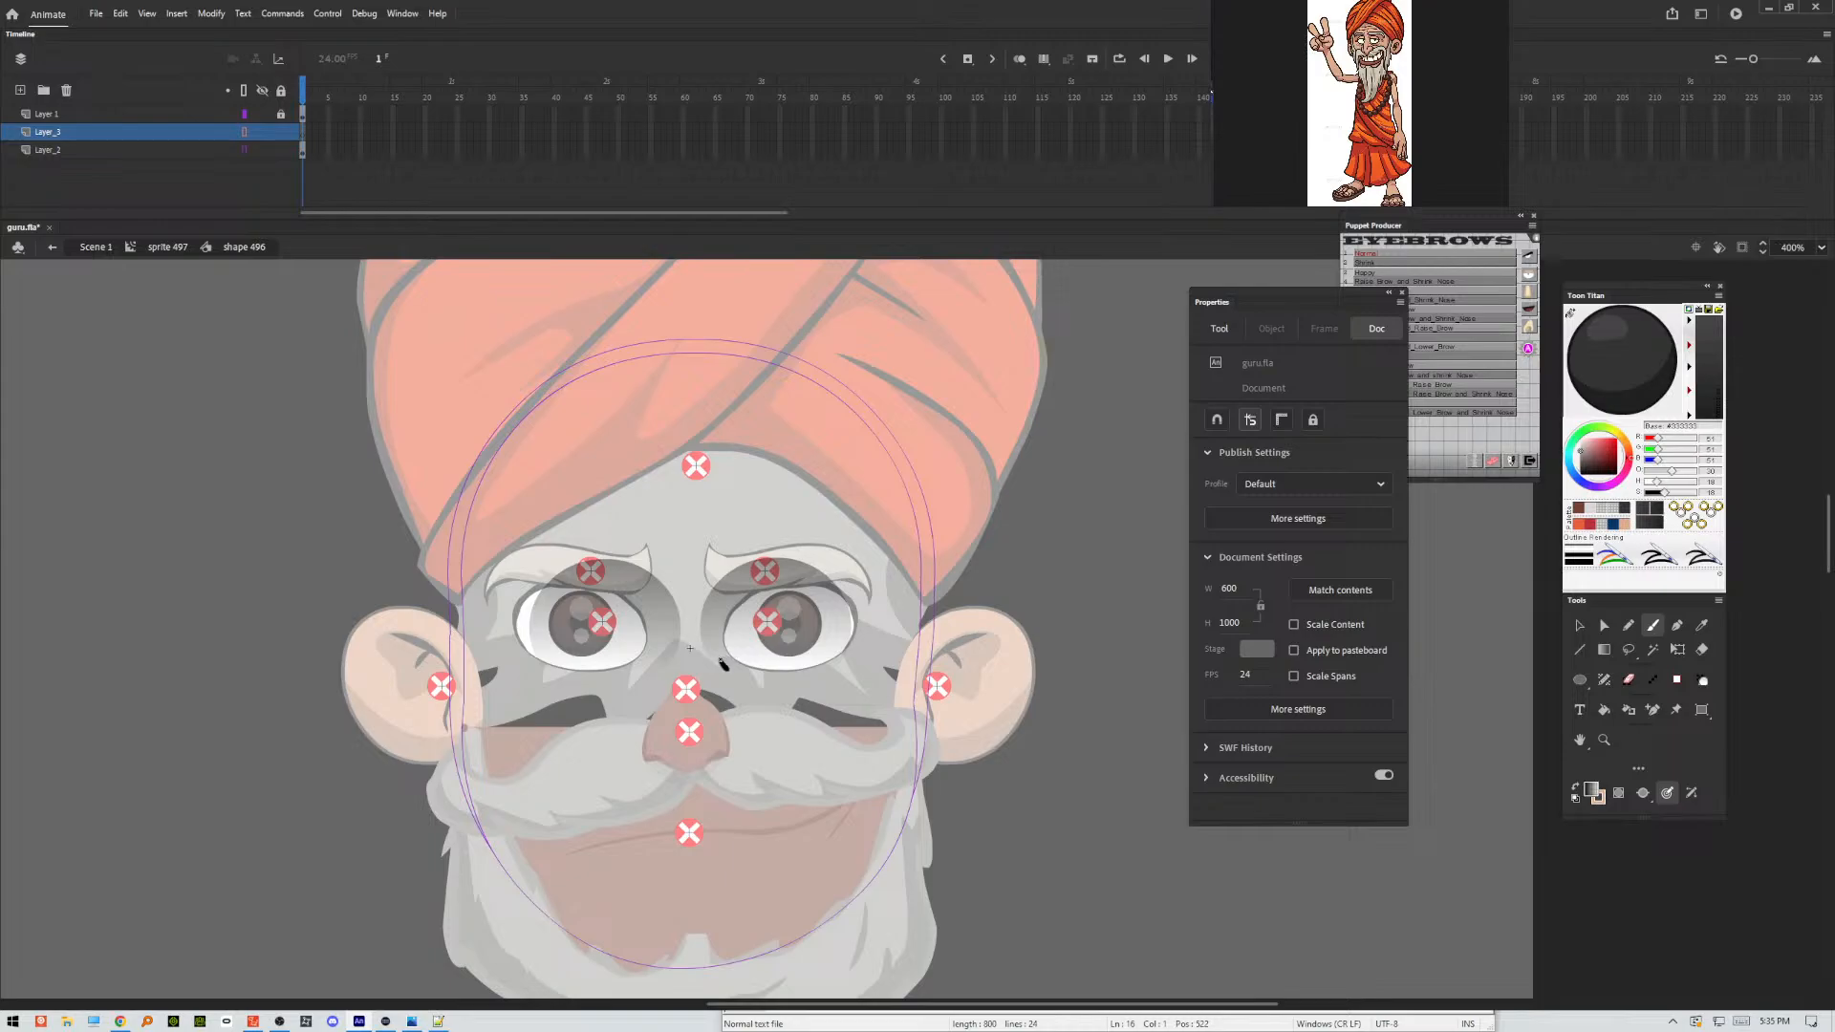
{"action": "left_click_drag", "start_coordinate": [767, 685], "coordinate": [813, 684]}
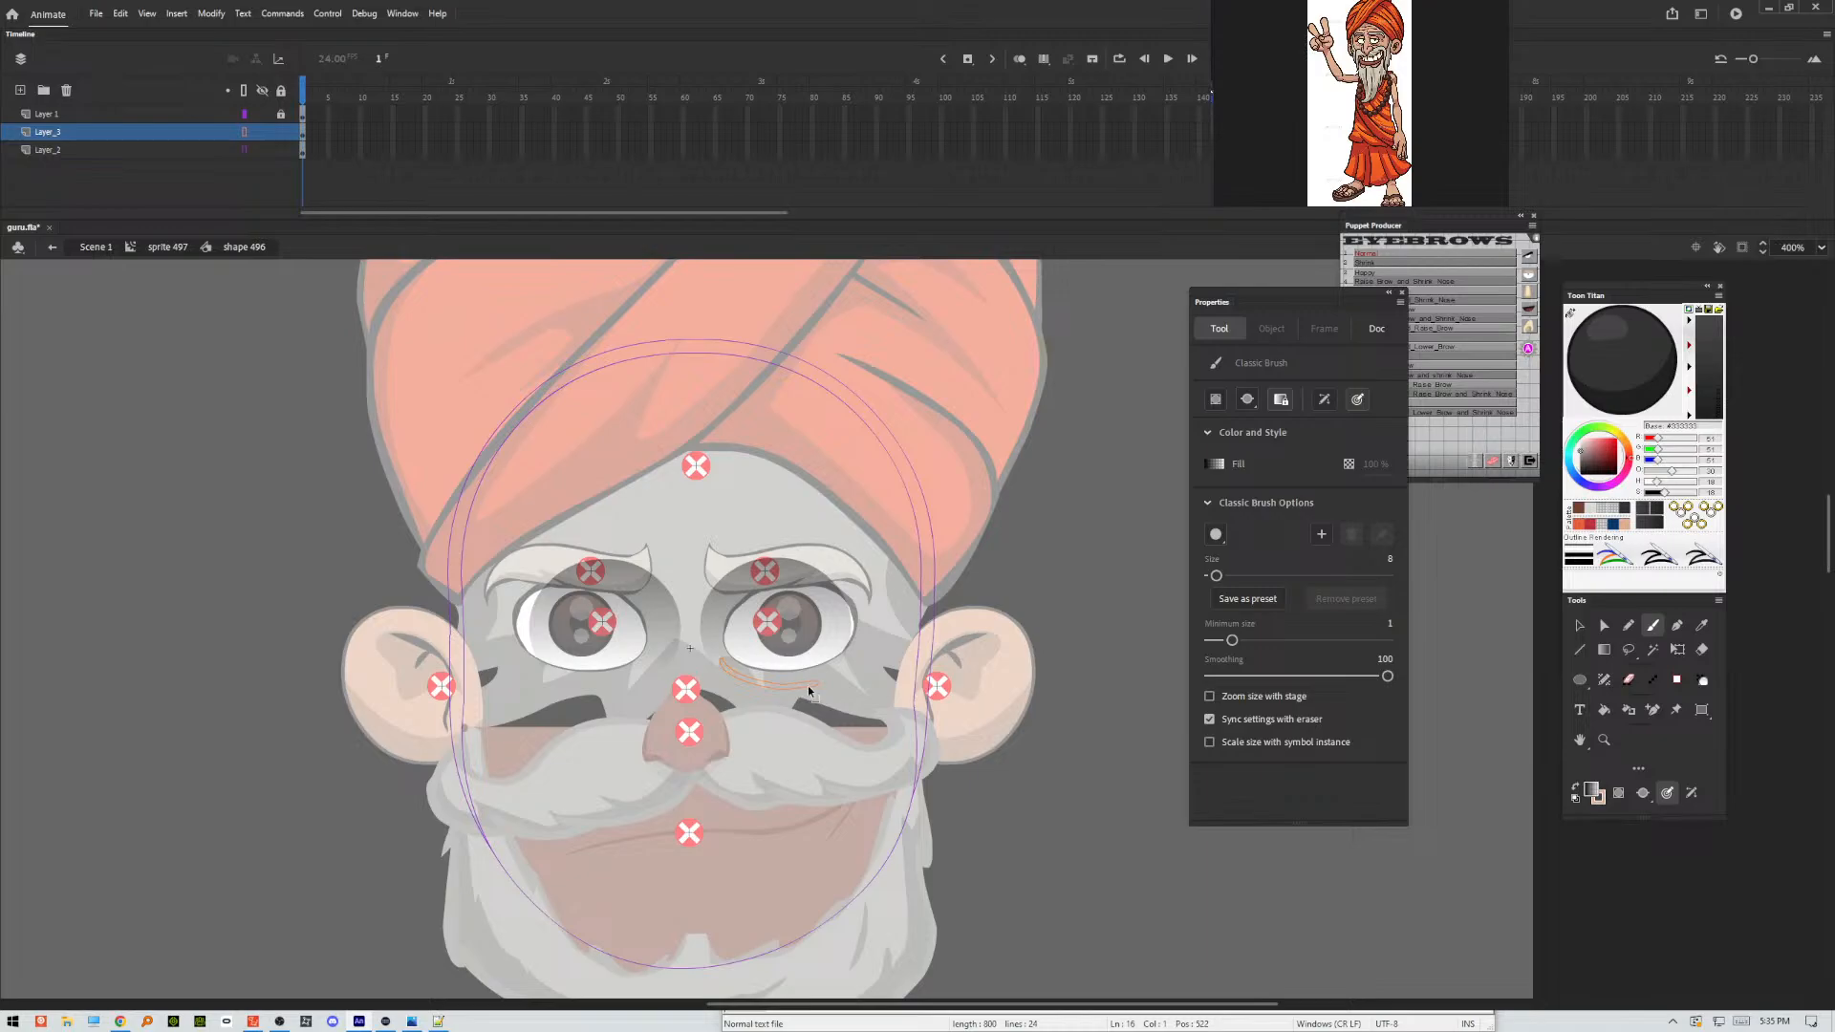
{"action": "key", "text": "ctrl+z"}
{"action": "left_click", "coordinate": [244, 132]}
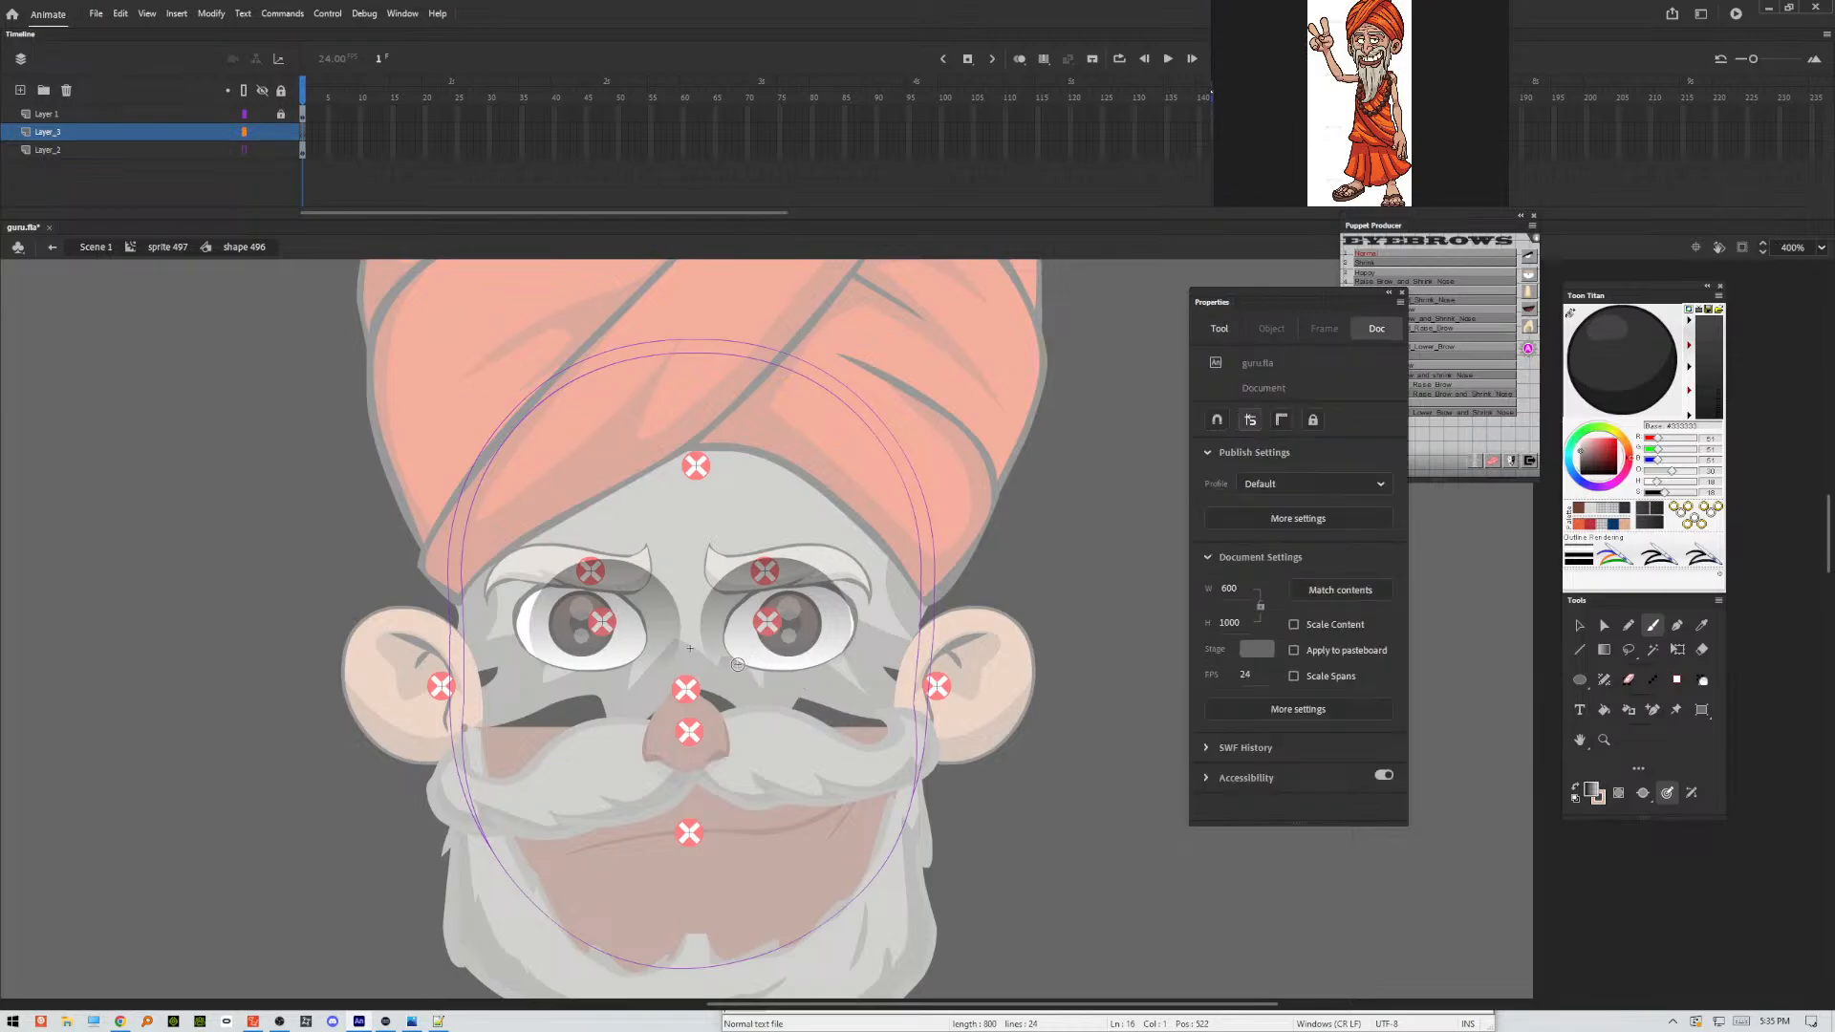
Paint thin wrinkle lines under both eyes, at their outer corners and across the forehead on Layer_3 with the size 8 Classic Brush.
{"action": "left_click_drag", "start_coordinate": [740, 675], "coordinate": [817, 686]}
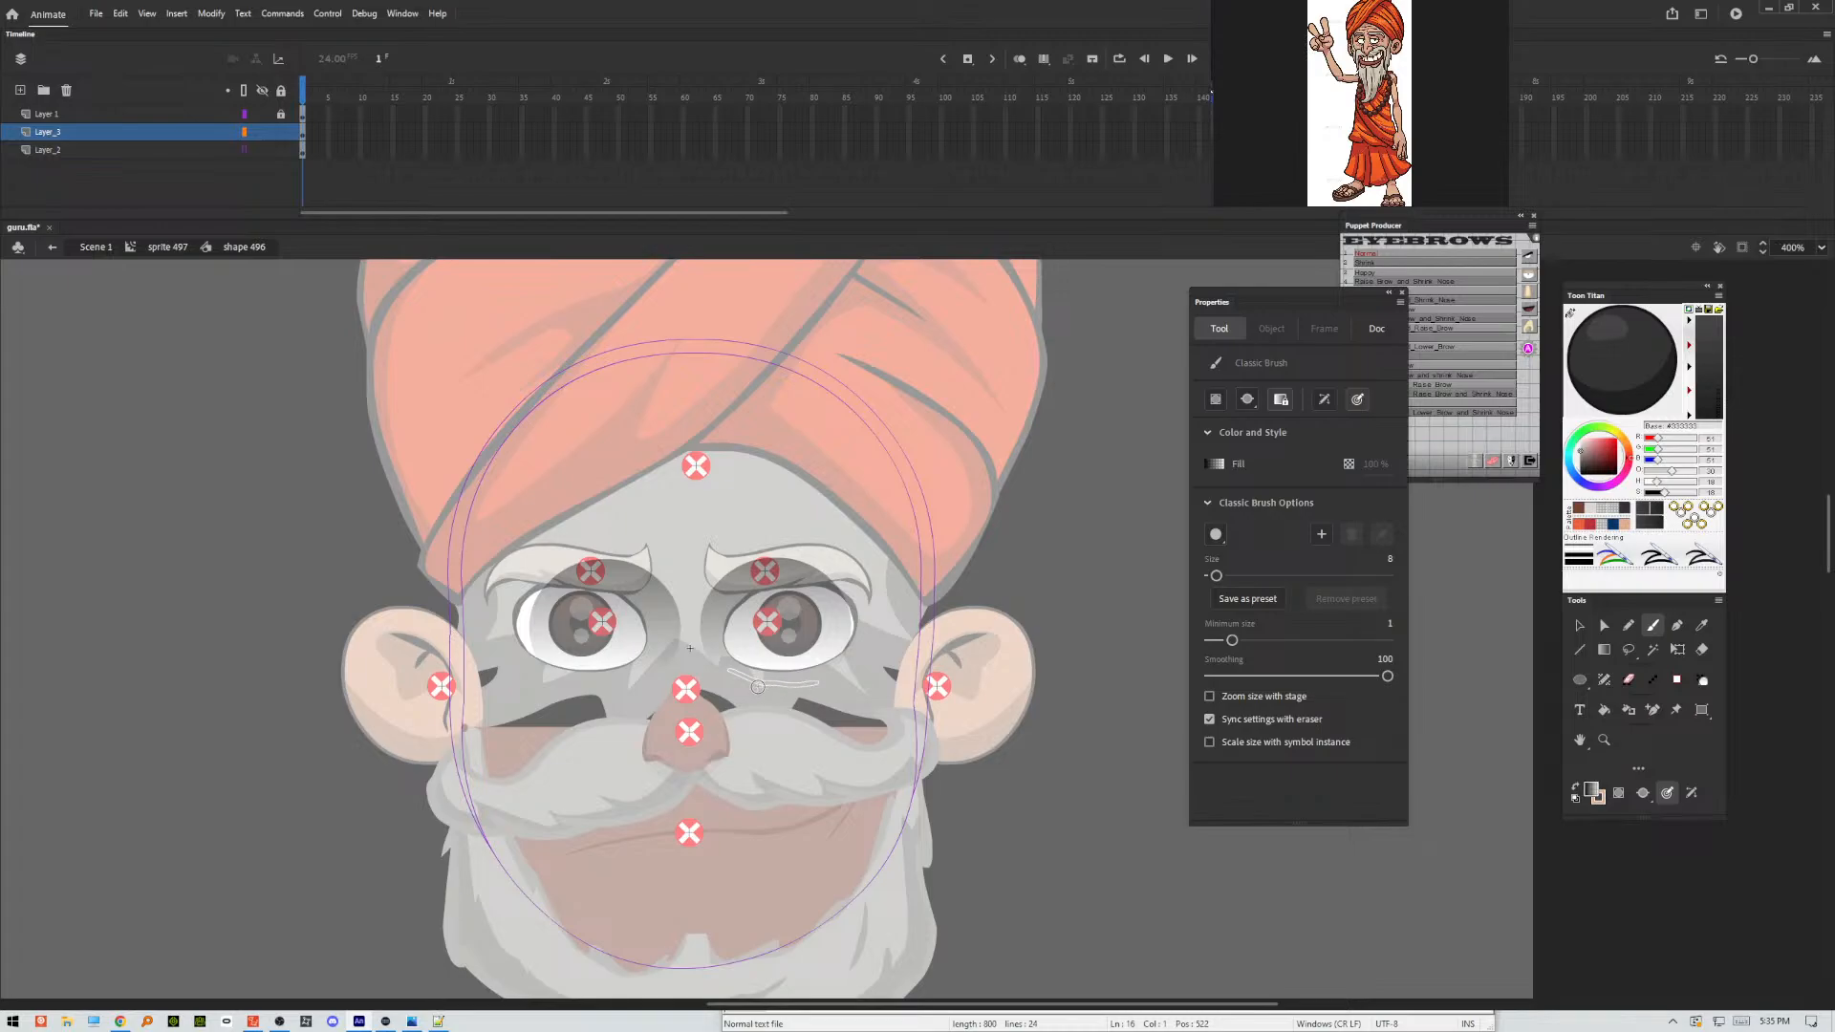
{"action": "left_click_drag", "start_coordinate": [785, 697], "coordinate": [847, 694]}
{"action": "mouse_move", "coordinate": [873, 626]}
{"action": "left_mouse_down"}
{"action": "mouse_move", "coordinate": [890, 623]}
{"action": "mouse_move", "coordinate": [883, 655]}
{"action": "left_mouse_up"}
{"action": "left_click_drag", "start_coordinate": [637, 669], "coordinate": [537, 715]}
{"action": "left_click_drag", "start_coordinate": [494, 610], "coordinate": [505, 617]}
{"action": "mouse_move", "coordinate": [598, 528]}
{"action": "left_mouse_down"}
{"action": "mouse_move", "coordinate": [751, 522]}
{"action": "mouse_move", "coordinate": [650, 510]}
{"action": "mouse_move", "coordinate": [785, 501]}
{"action": "left_mouse_up"}
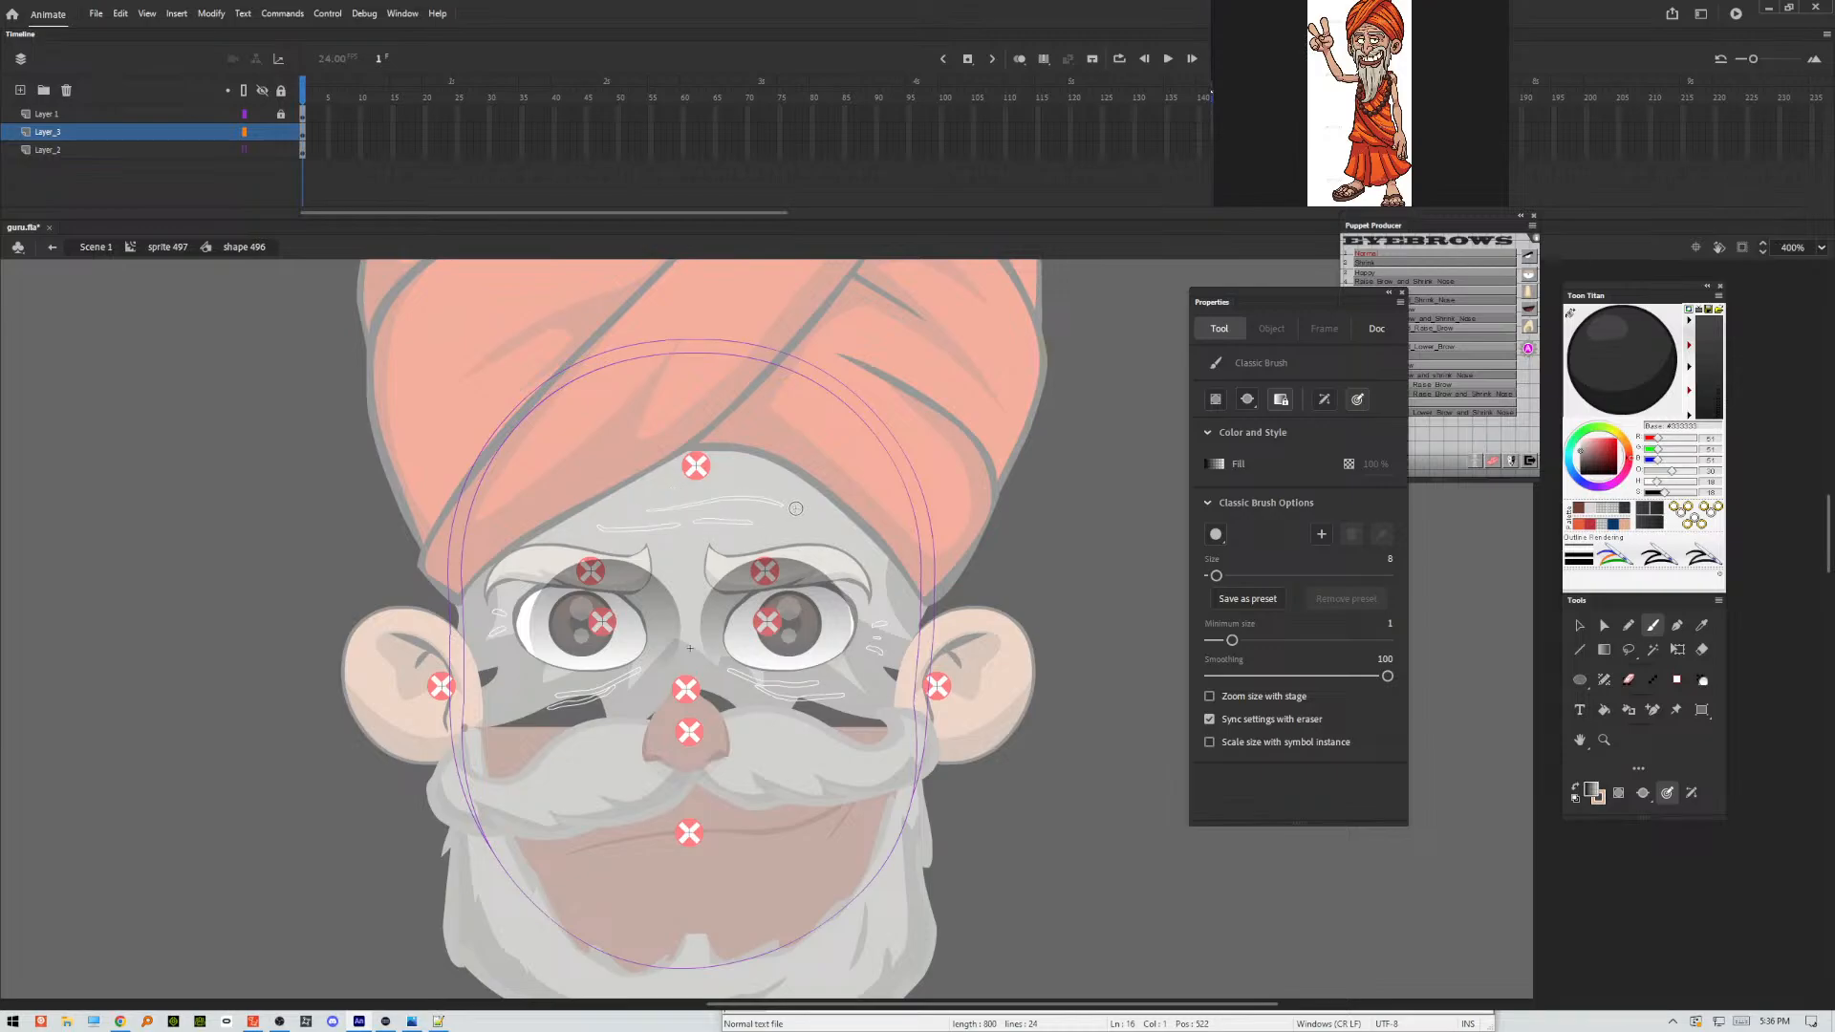
{"action": "left_click_drag", "start_coordinate": [677, 492], "coordinate": [696, 491]}
Select all the wrinkle strokes on Layer_3 and apply Convert Lines to Fills to them.
{"action": "left_click", "coordinate": [303, 141]}
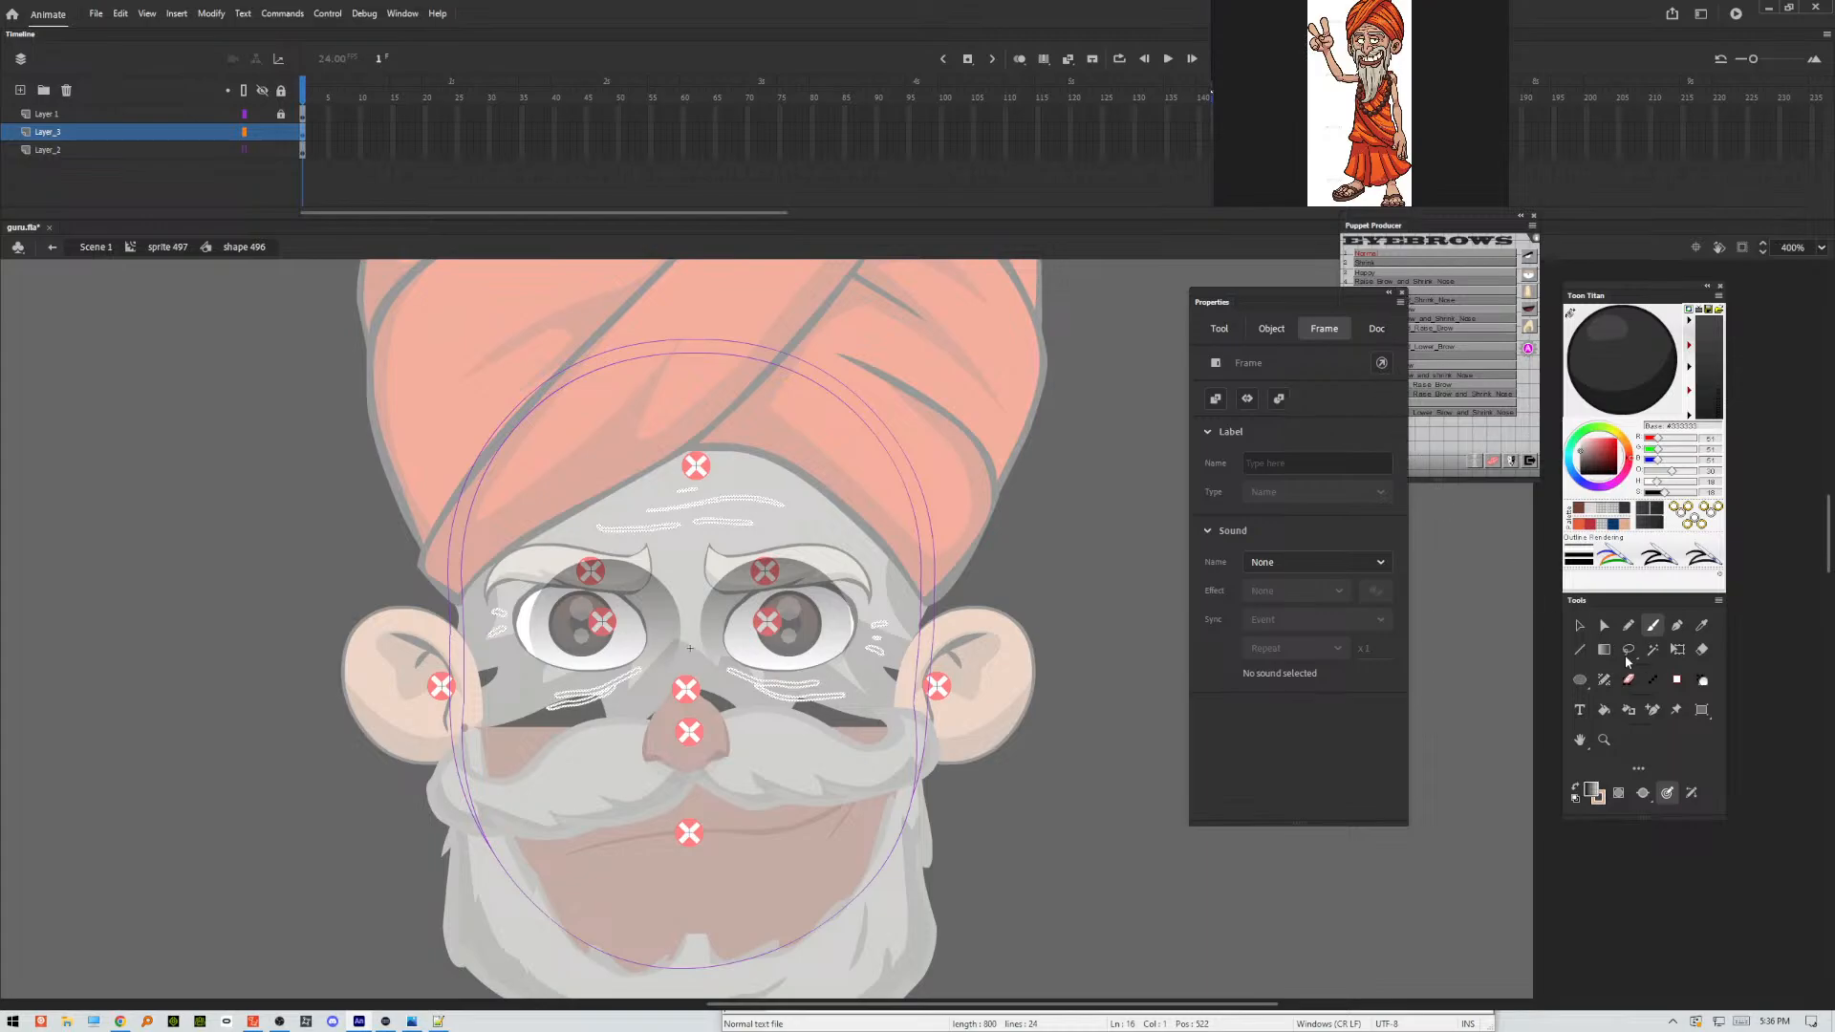
{"action": "left_click", "coordinate": [1582, 628]}
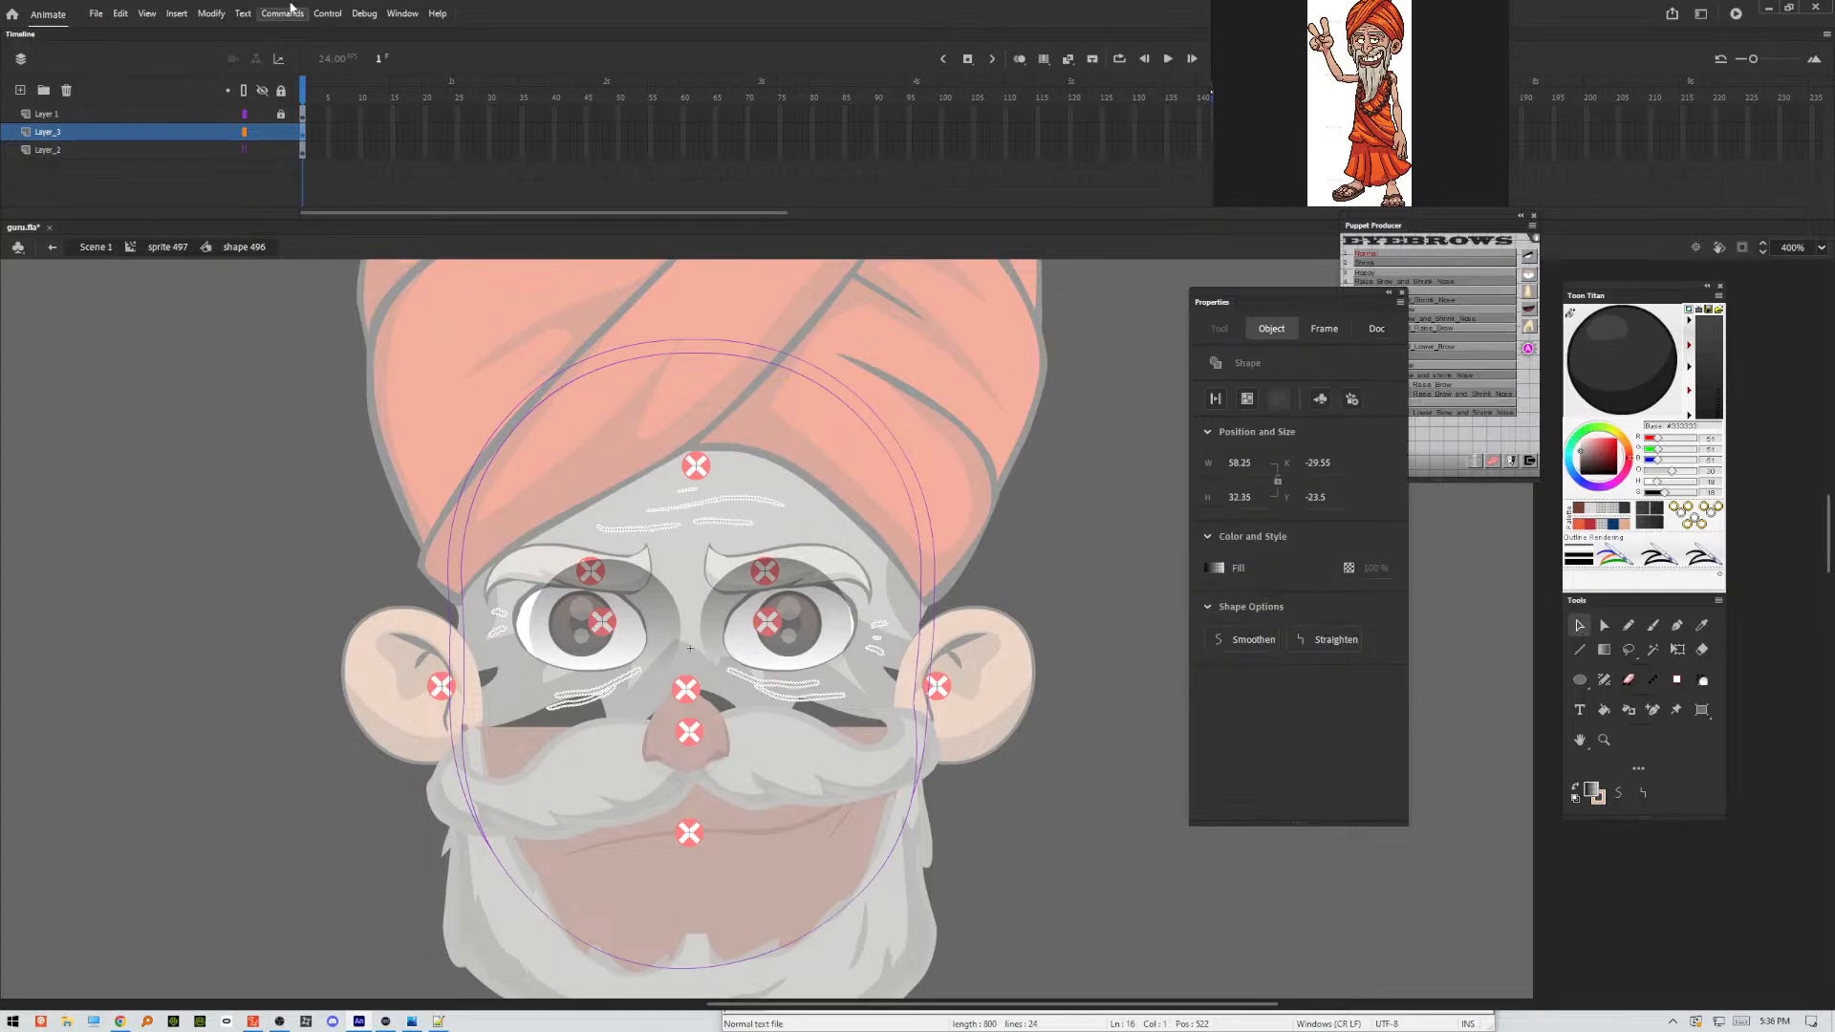
{"action": "left_click", "coordinate": [226, 17]}
{"action": "mouse_move", "coordinate": [253, 153]}
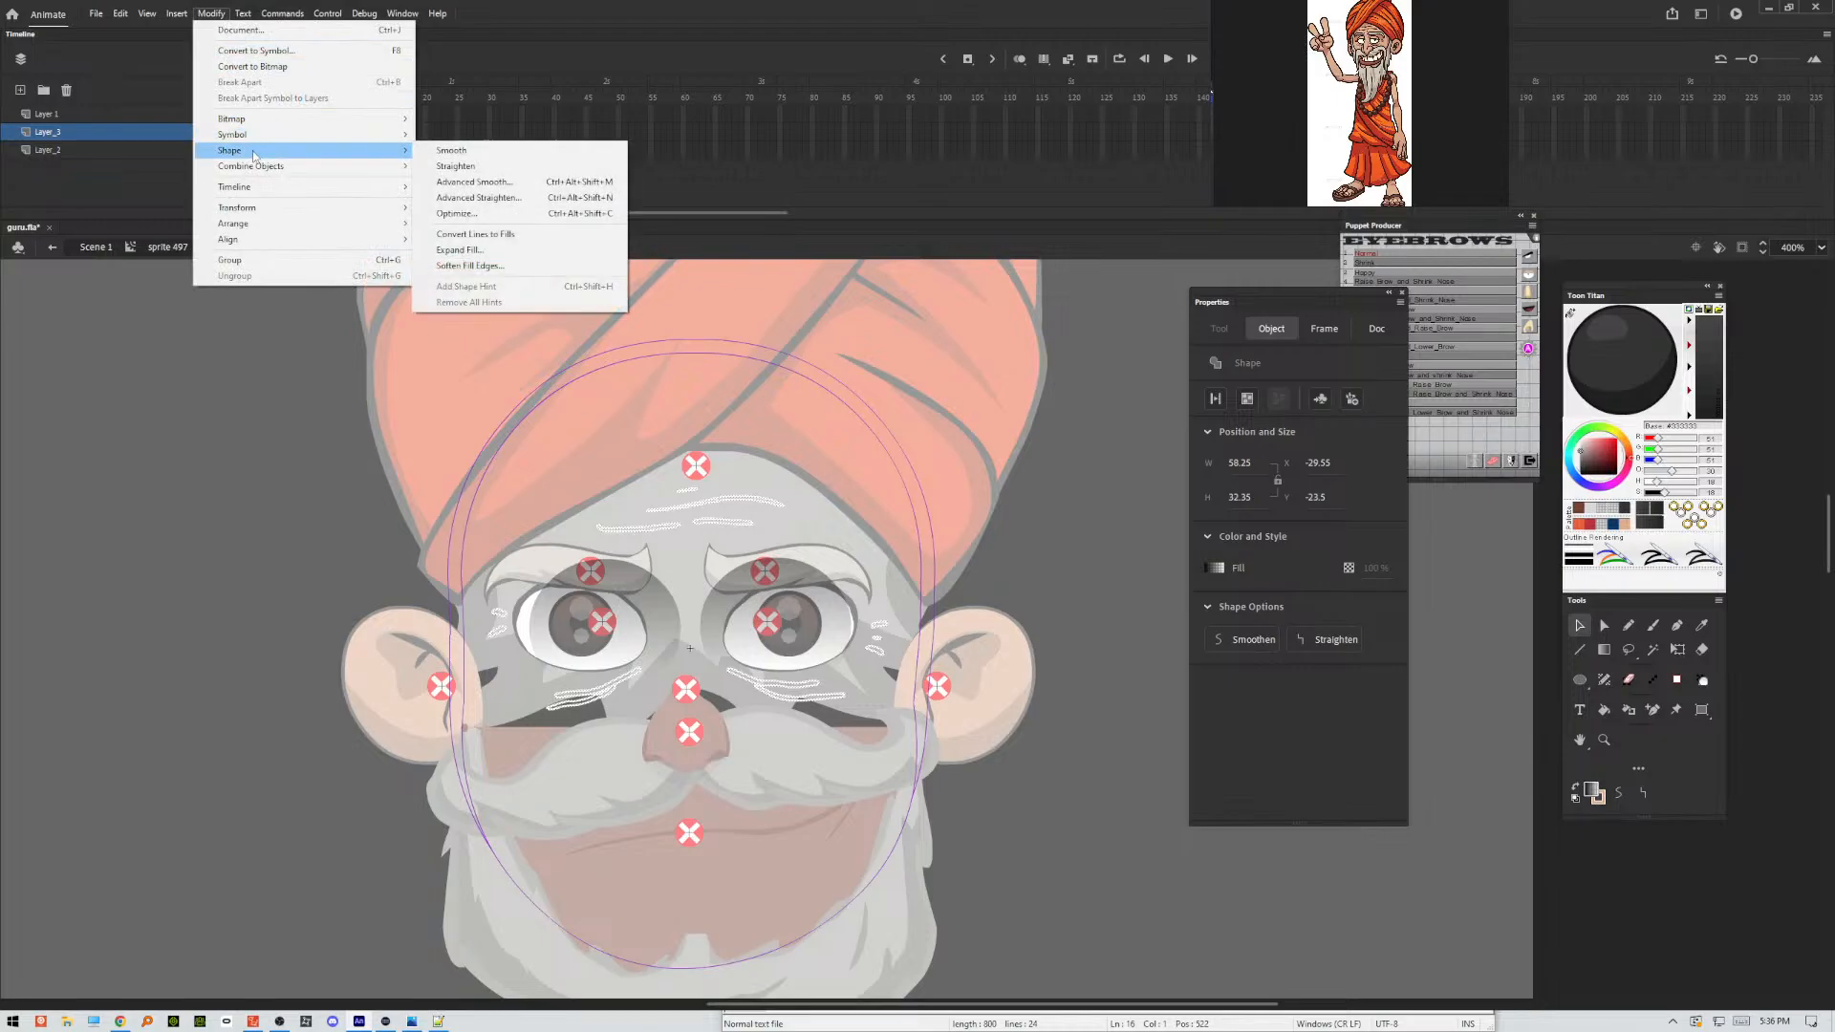
{"action": "left_click", "coordinate": [475, 235]}
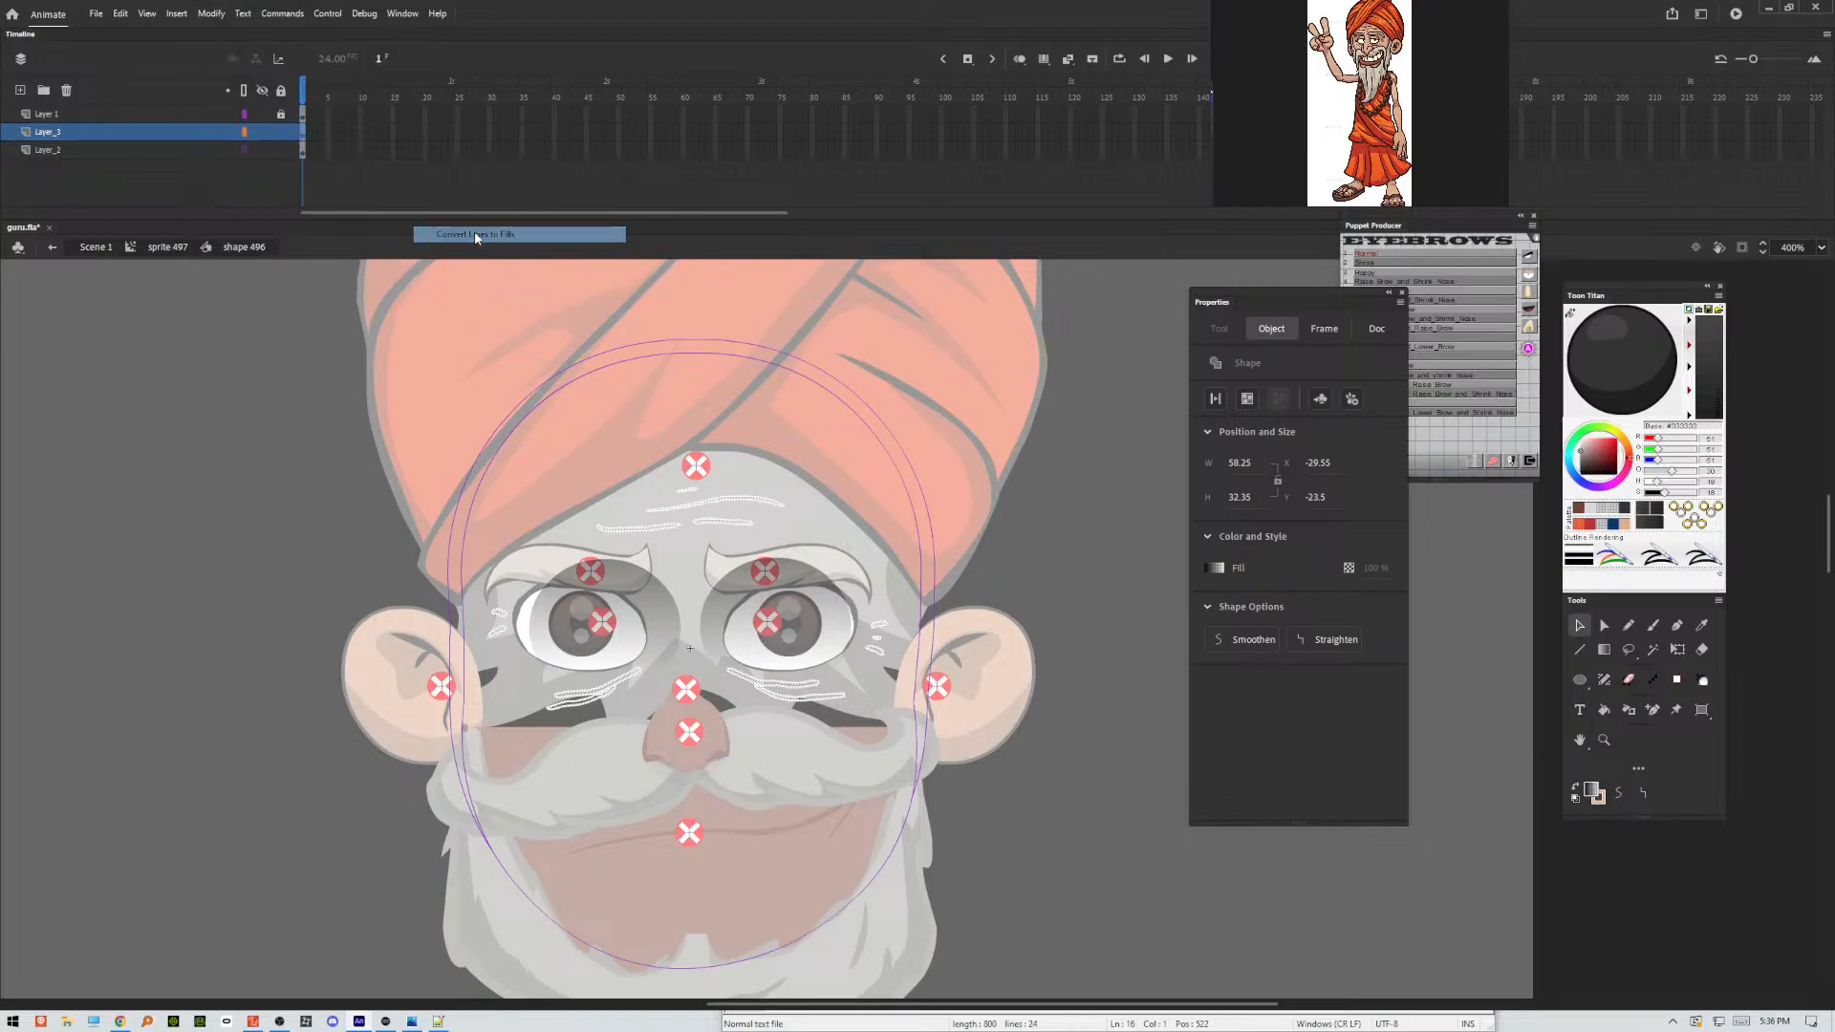
Optimize the curves of the selected wrinkle shapes on Layer_3 and deselect them.
{"action": "left_click", "coordinate": [212, 14]}
{"action": "mouse_move", "coordinate": [291, 153]}
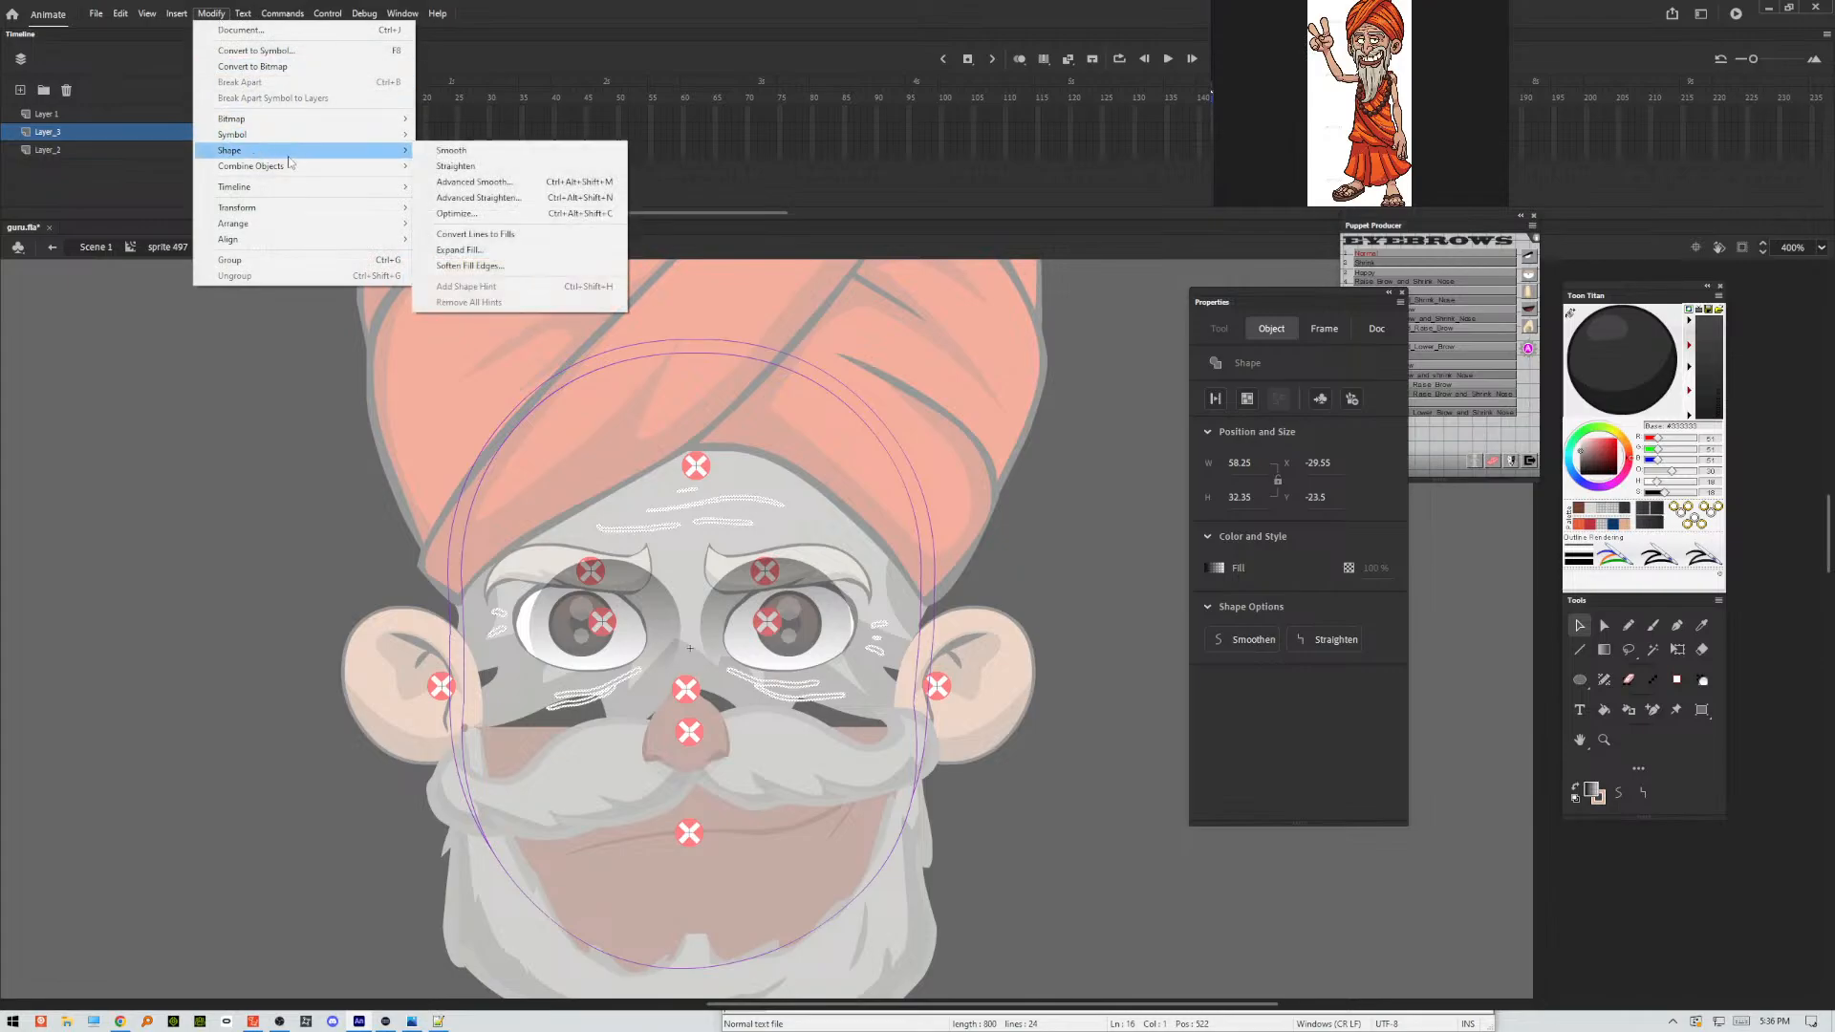
{"action": "left_click", "coordinate": [486, 215]}
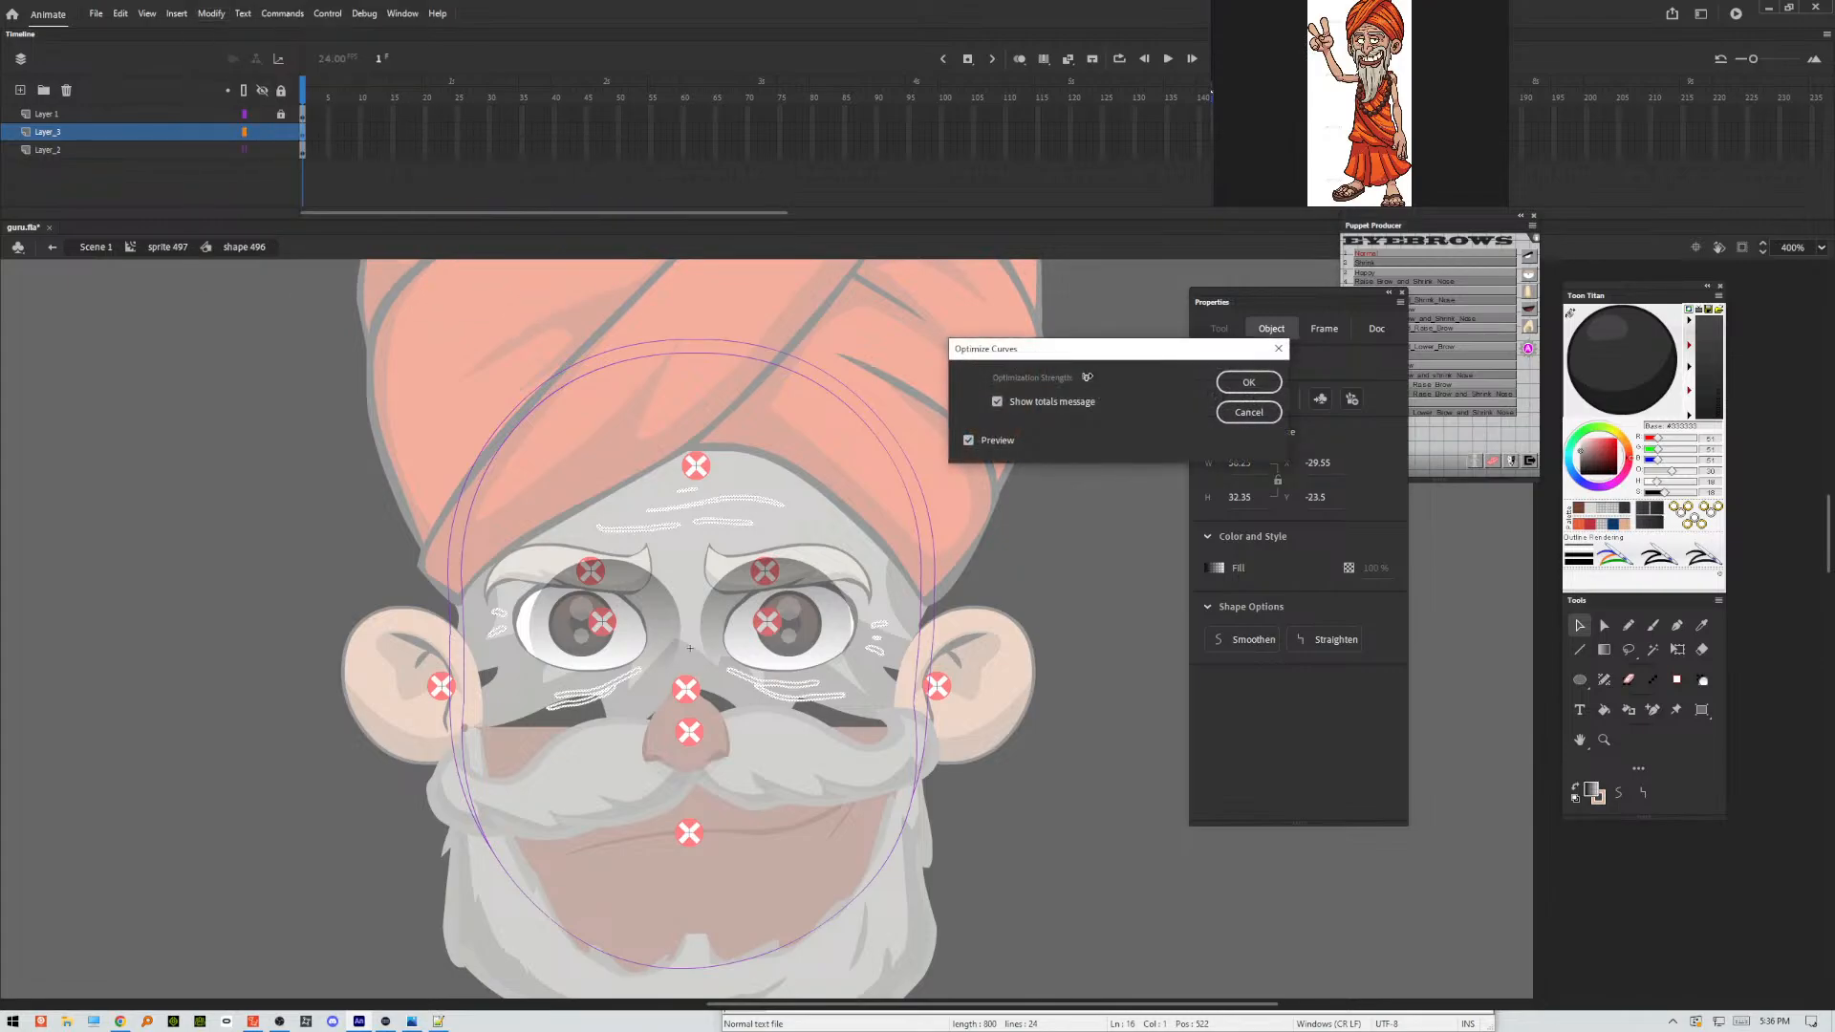
{"action": "left_click_drag", "start_coordinate": [1087, 380], "coordinate": [1247, 384]}
{"action": "left_click", "coordinate": [1247, 383]}
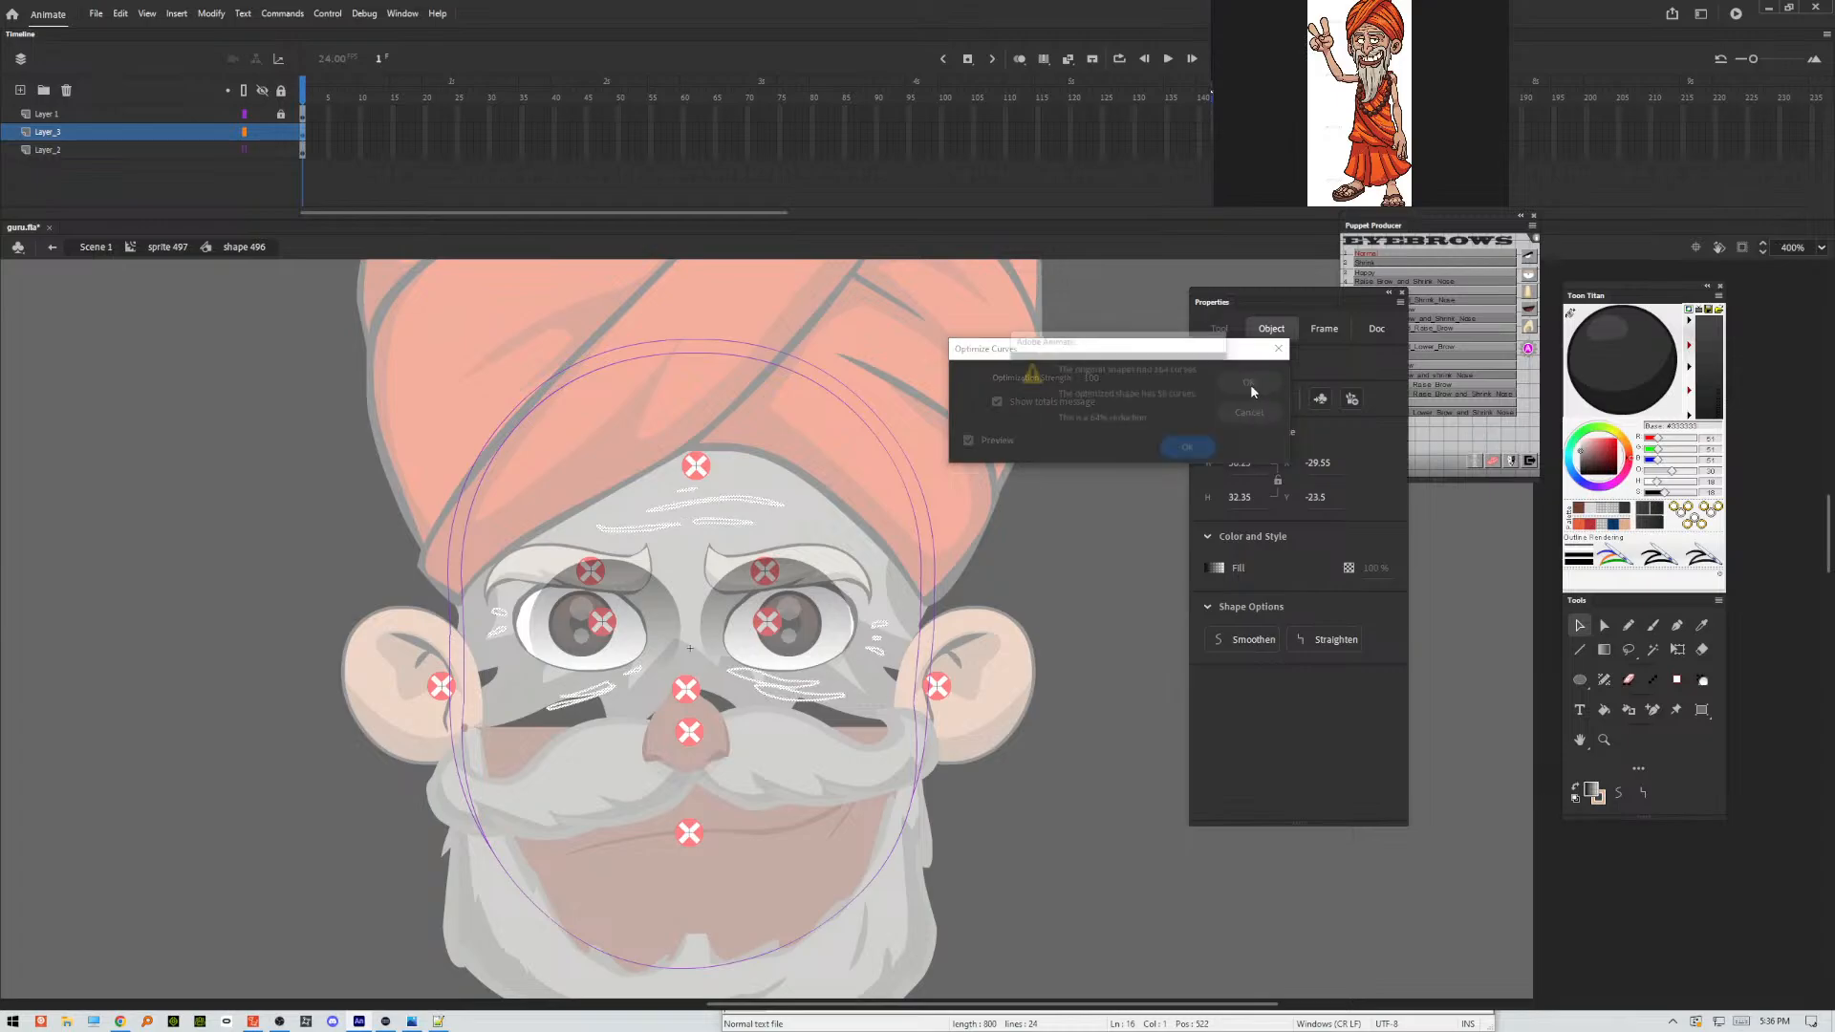
{"action": "left_click", "coordinate": [1195, 455]}
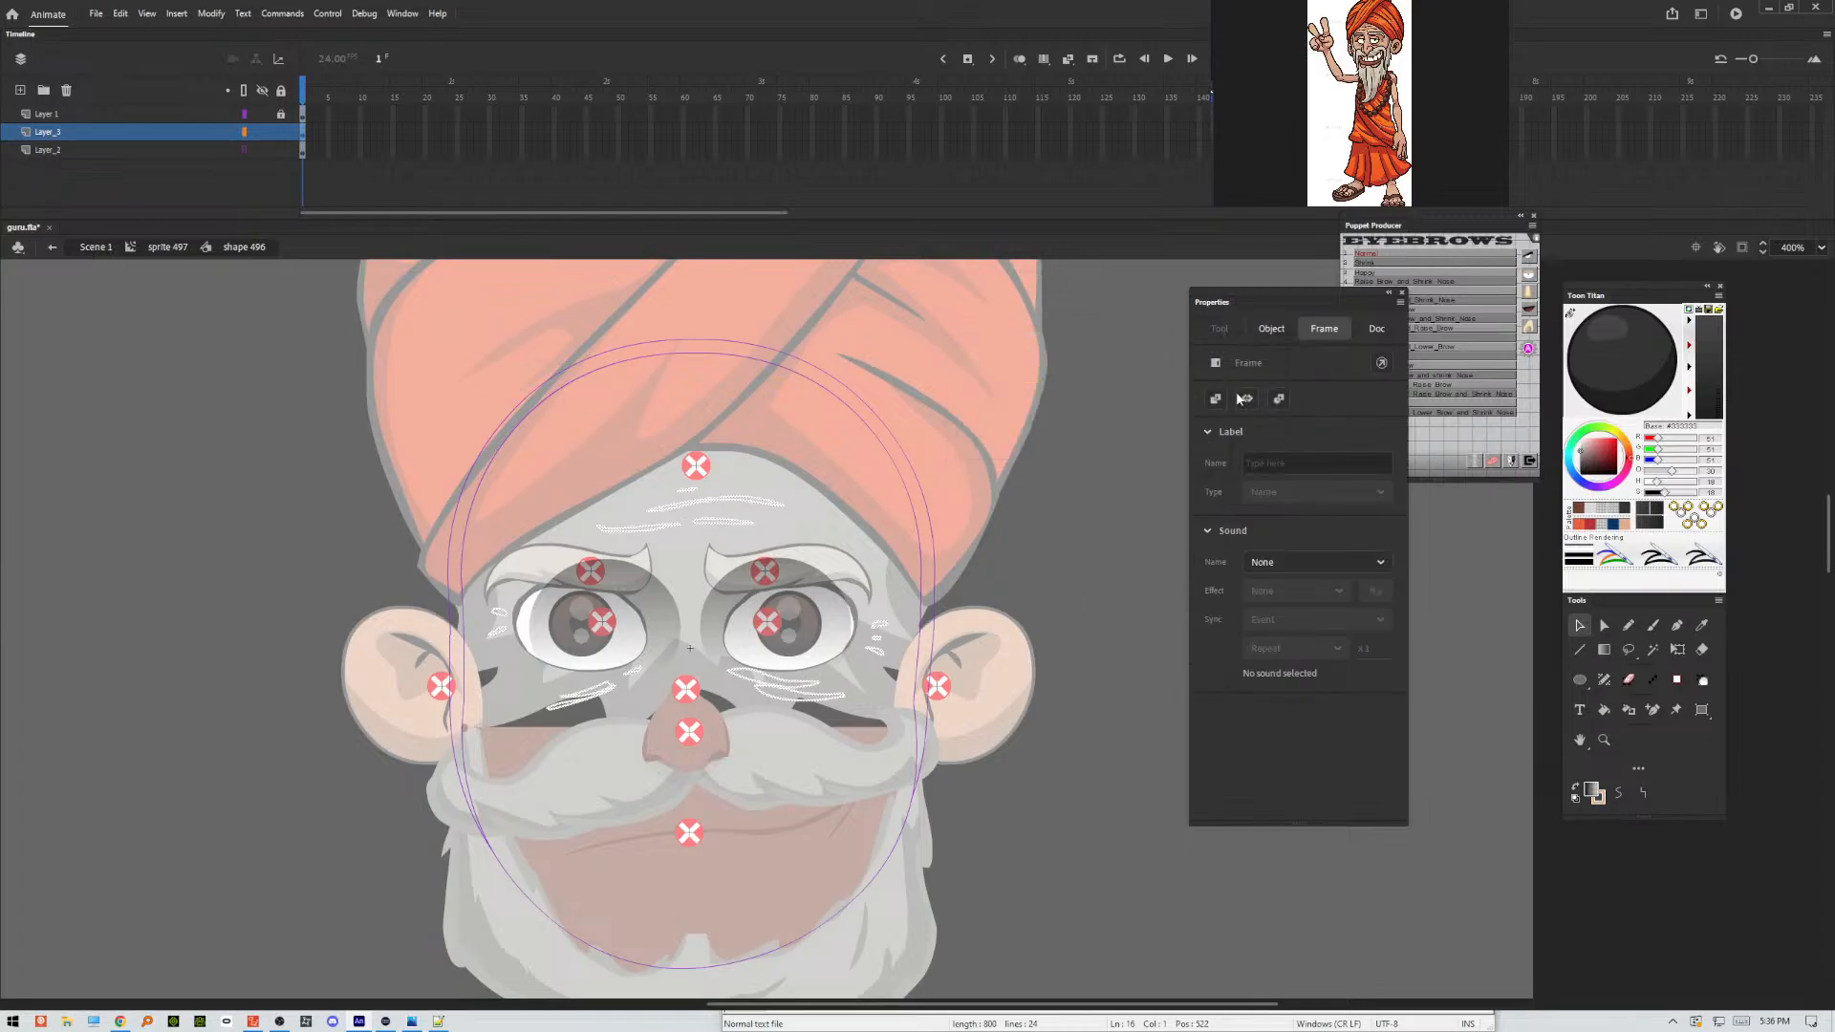
{"action": "left_click", "coordinate": [989, 633]}
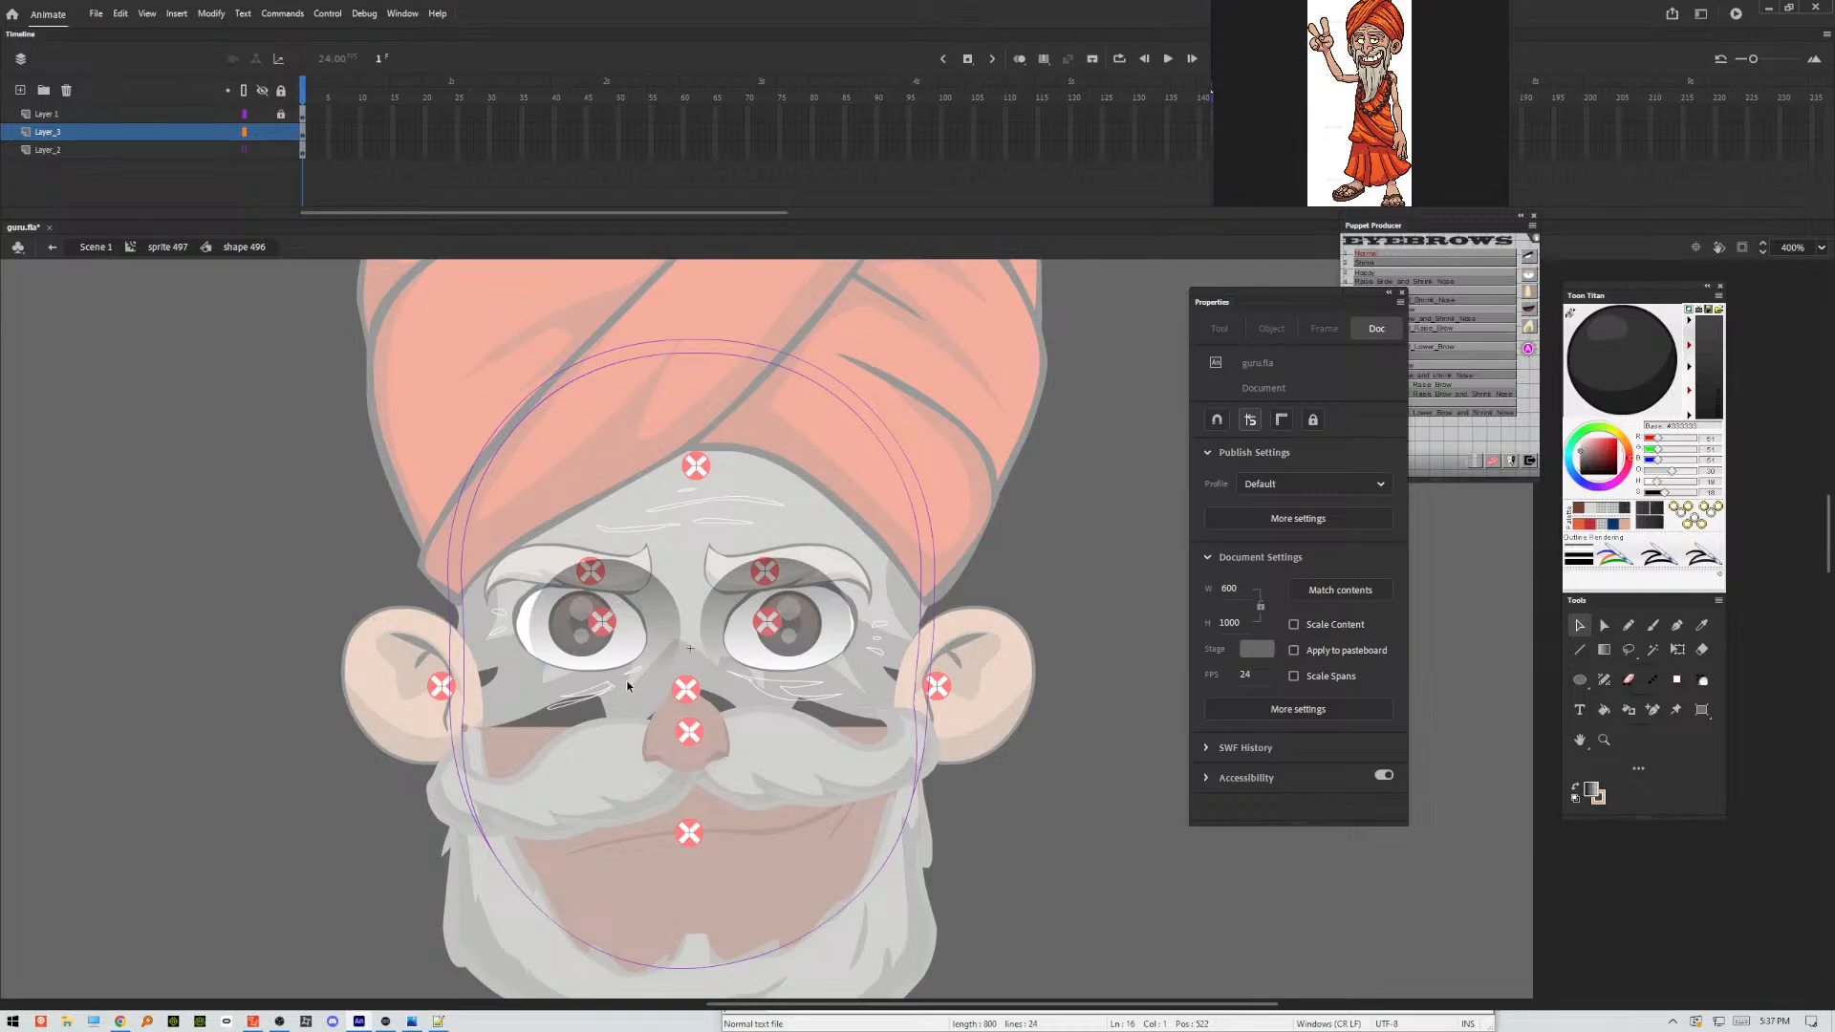
Reshape the tips of the wrinkles under one eye and across the forehead into finer tapered points.
{"action": "key", "text": "ctrl+="}
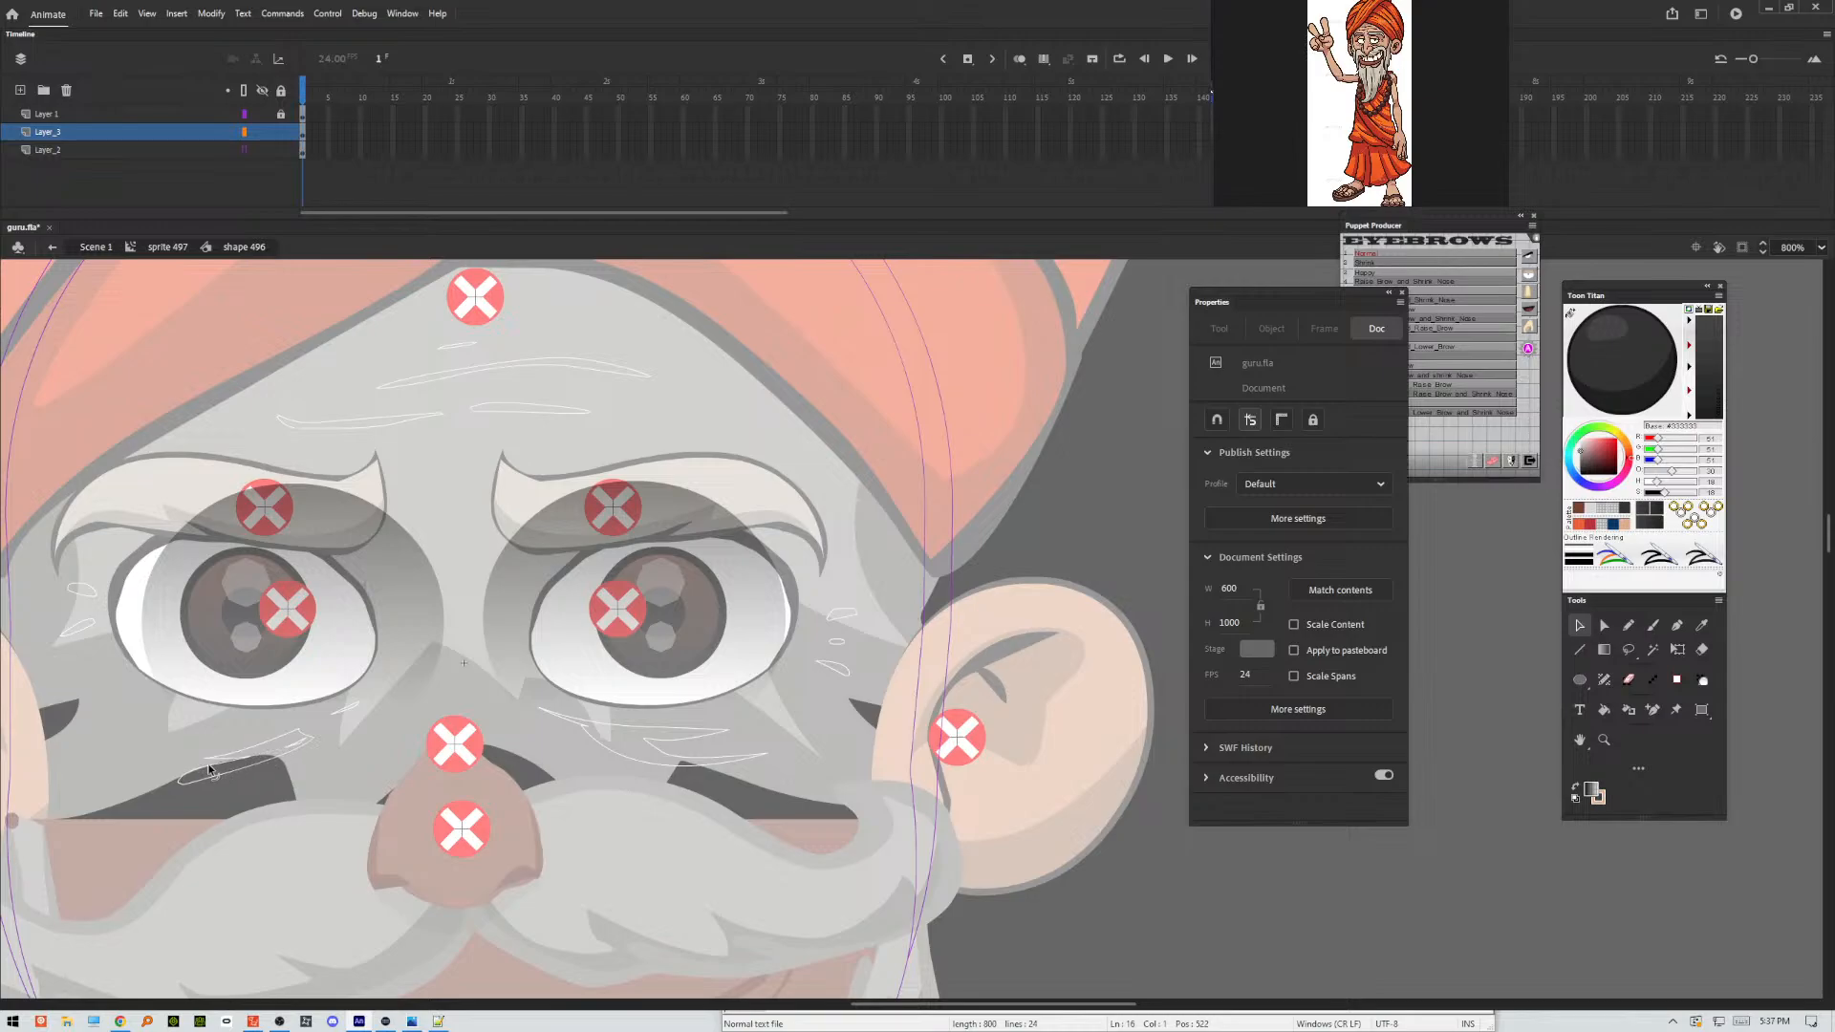
{"action": "left_click_drag", "start_coordinate": [211, 768], "coordinate": [192, 783]}
{"action": "left_click_drag", "start_coordinate": [287, 746], "coordinate": [319, 730]}
{"action": "mouse_move", "coordinate": [306, 732]}
{"action": "left_mouse_down"}
{"action": "mouse_move", "coordinate": [273, 752]}
{"action": "mouse_move", "coordinate": [289, 738]}
{"action": "left_mouse_up"}
{"action": "left_click_drag", "start_coordinate": [583, 415], "coordinate": [595, 409]}
{"action": "left_click_drag", "start_coordinate": [656, 376], "coordinate": [632, 370]}
{"action": "left_click_drag", "start_coordinate": [390, 384], "coordinate": [377, 393]}
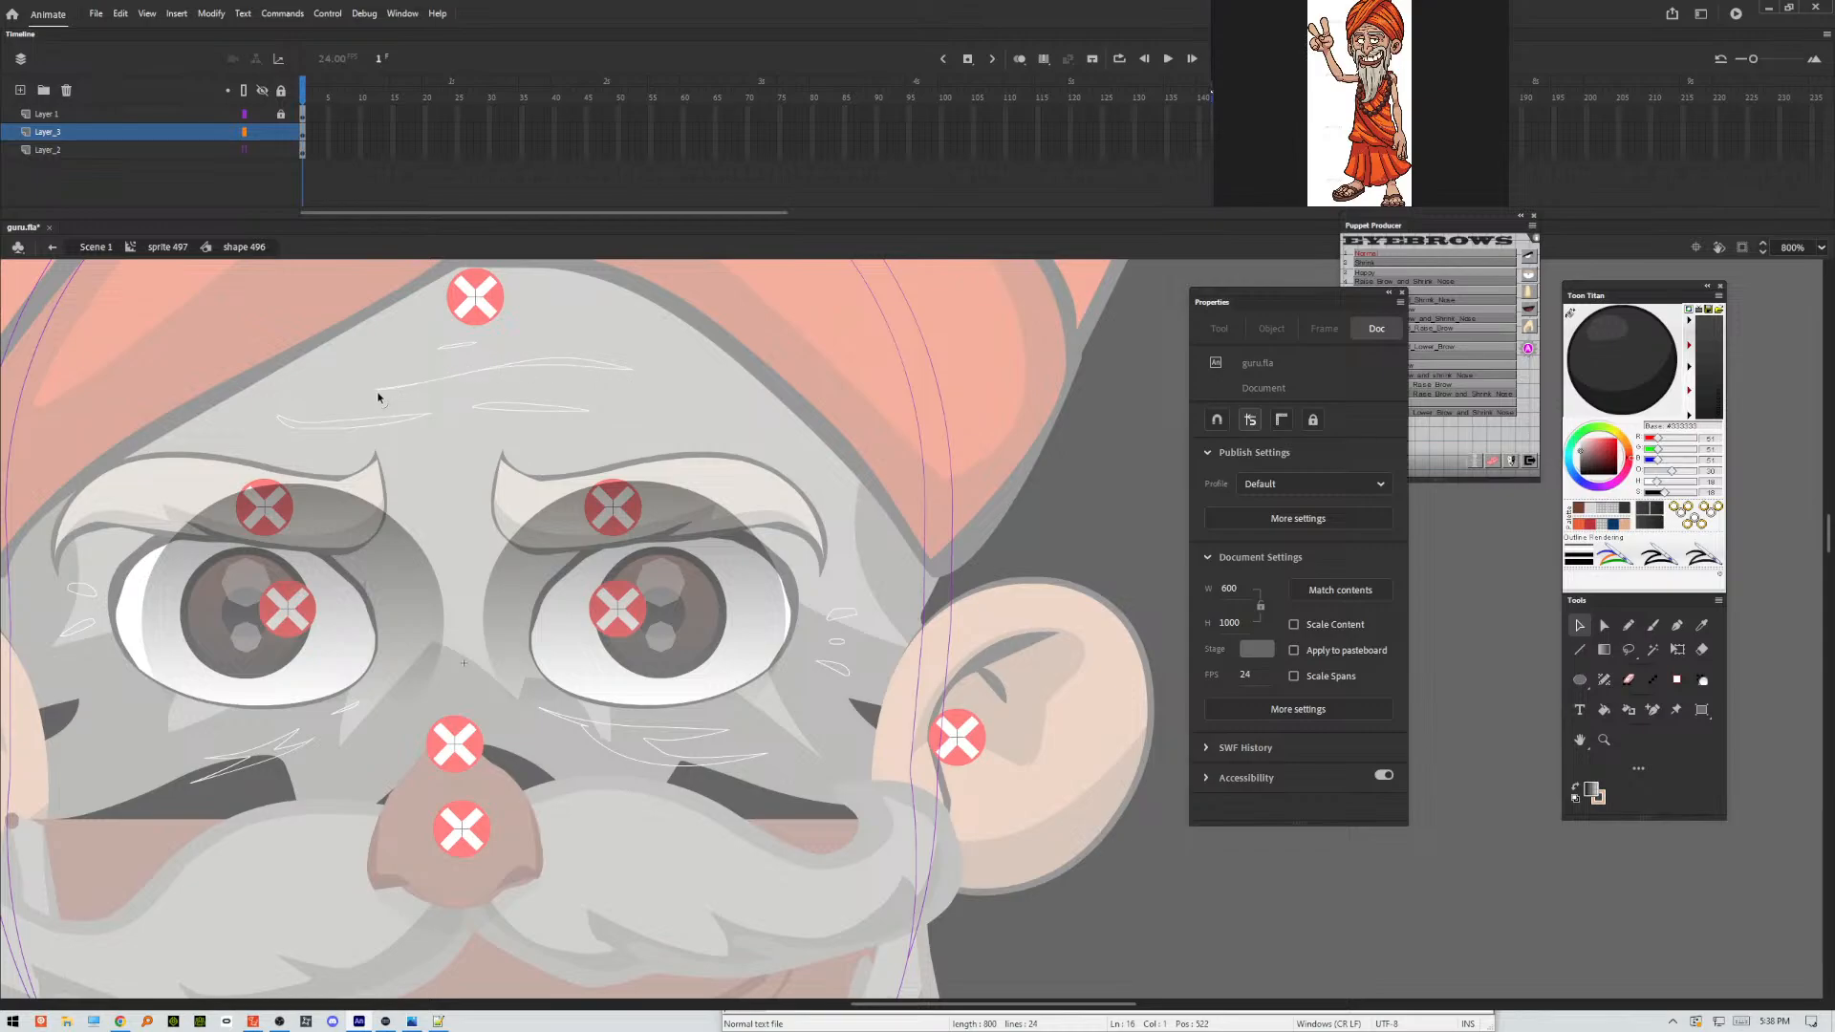
{"action": "left_click", "coordinate": [472, 348]}
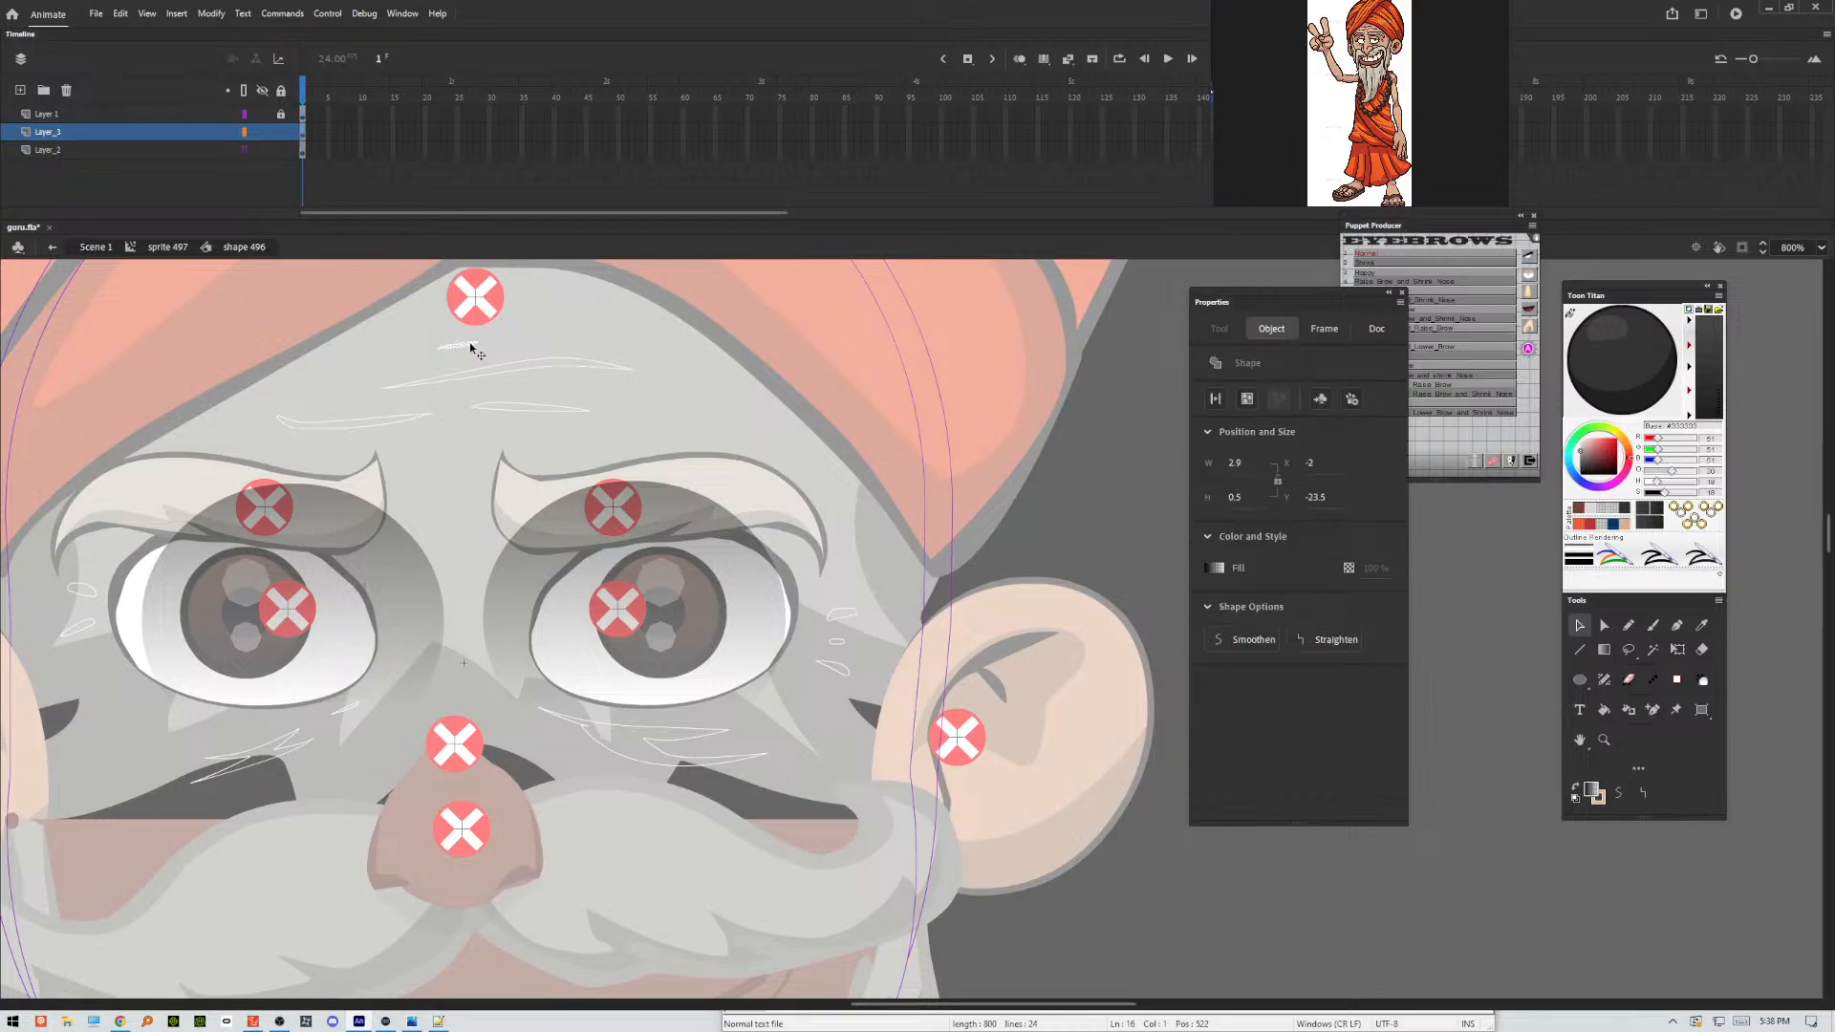
{"action": "left_click", "coordinate": [475, 350]}
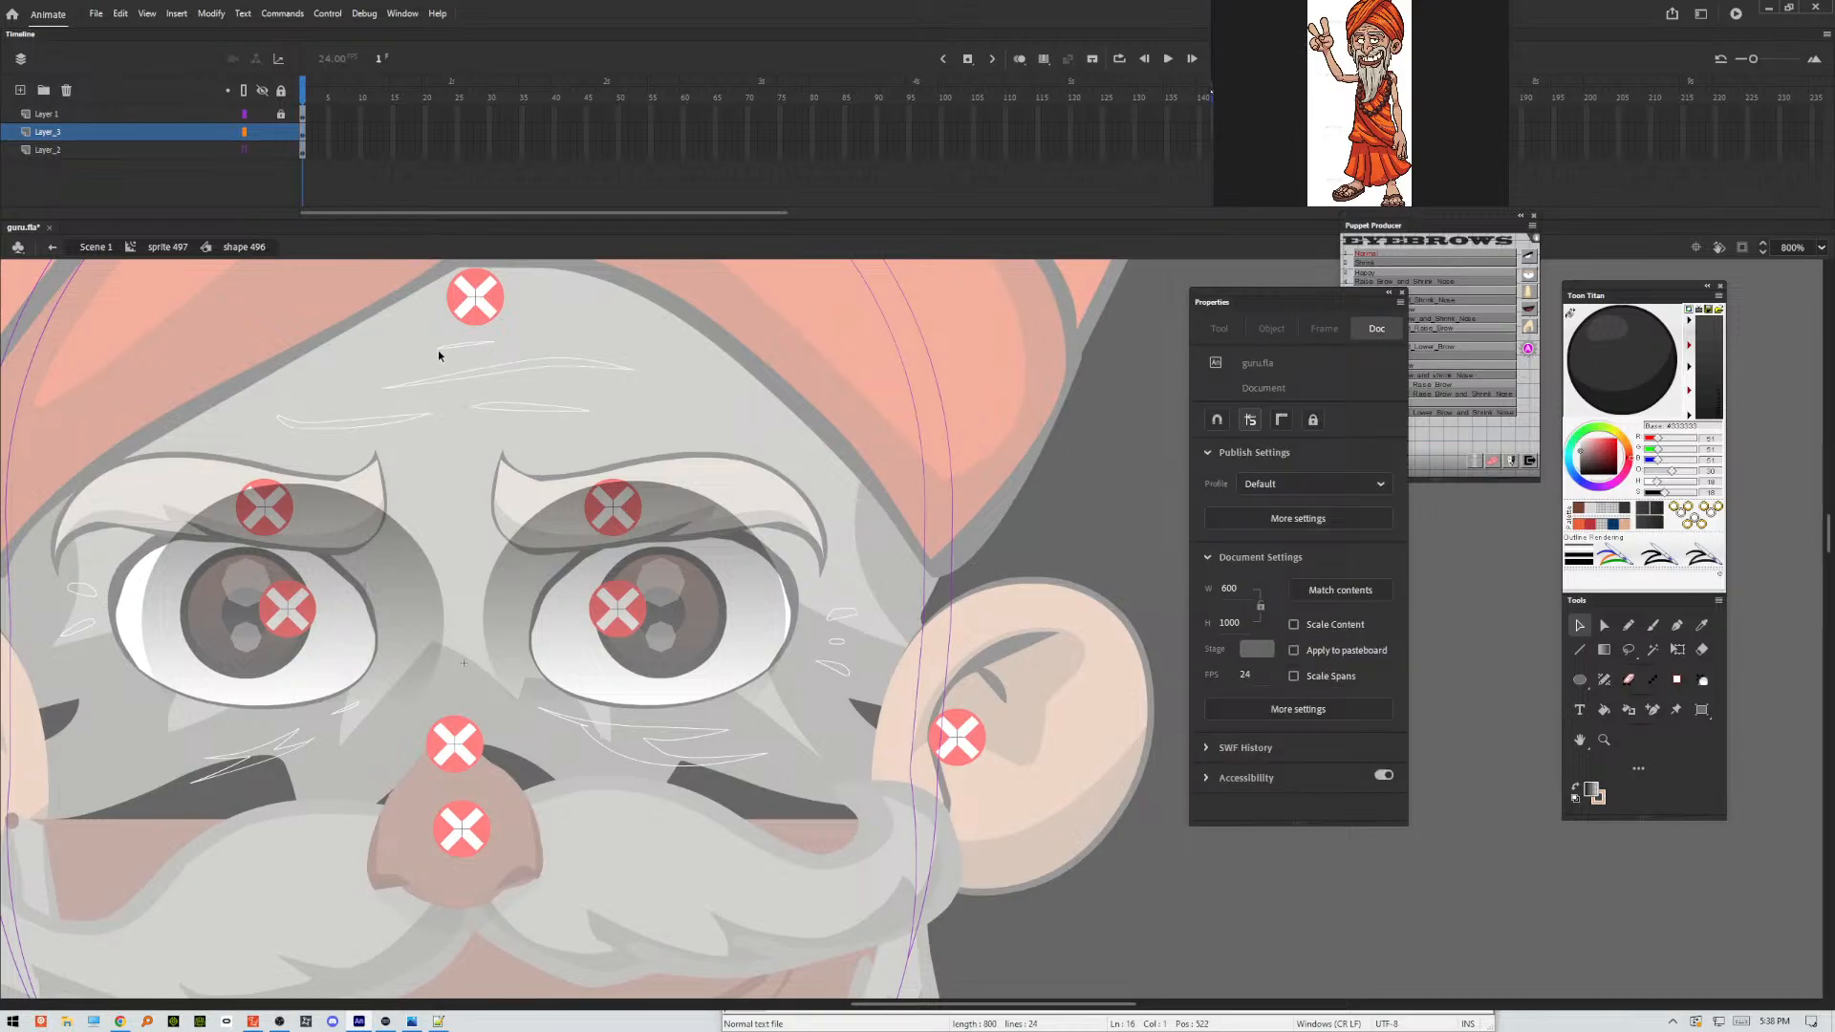
{"action": "left_click", "coordinate": [429, 354]}
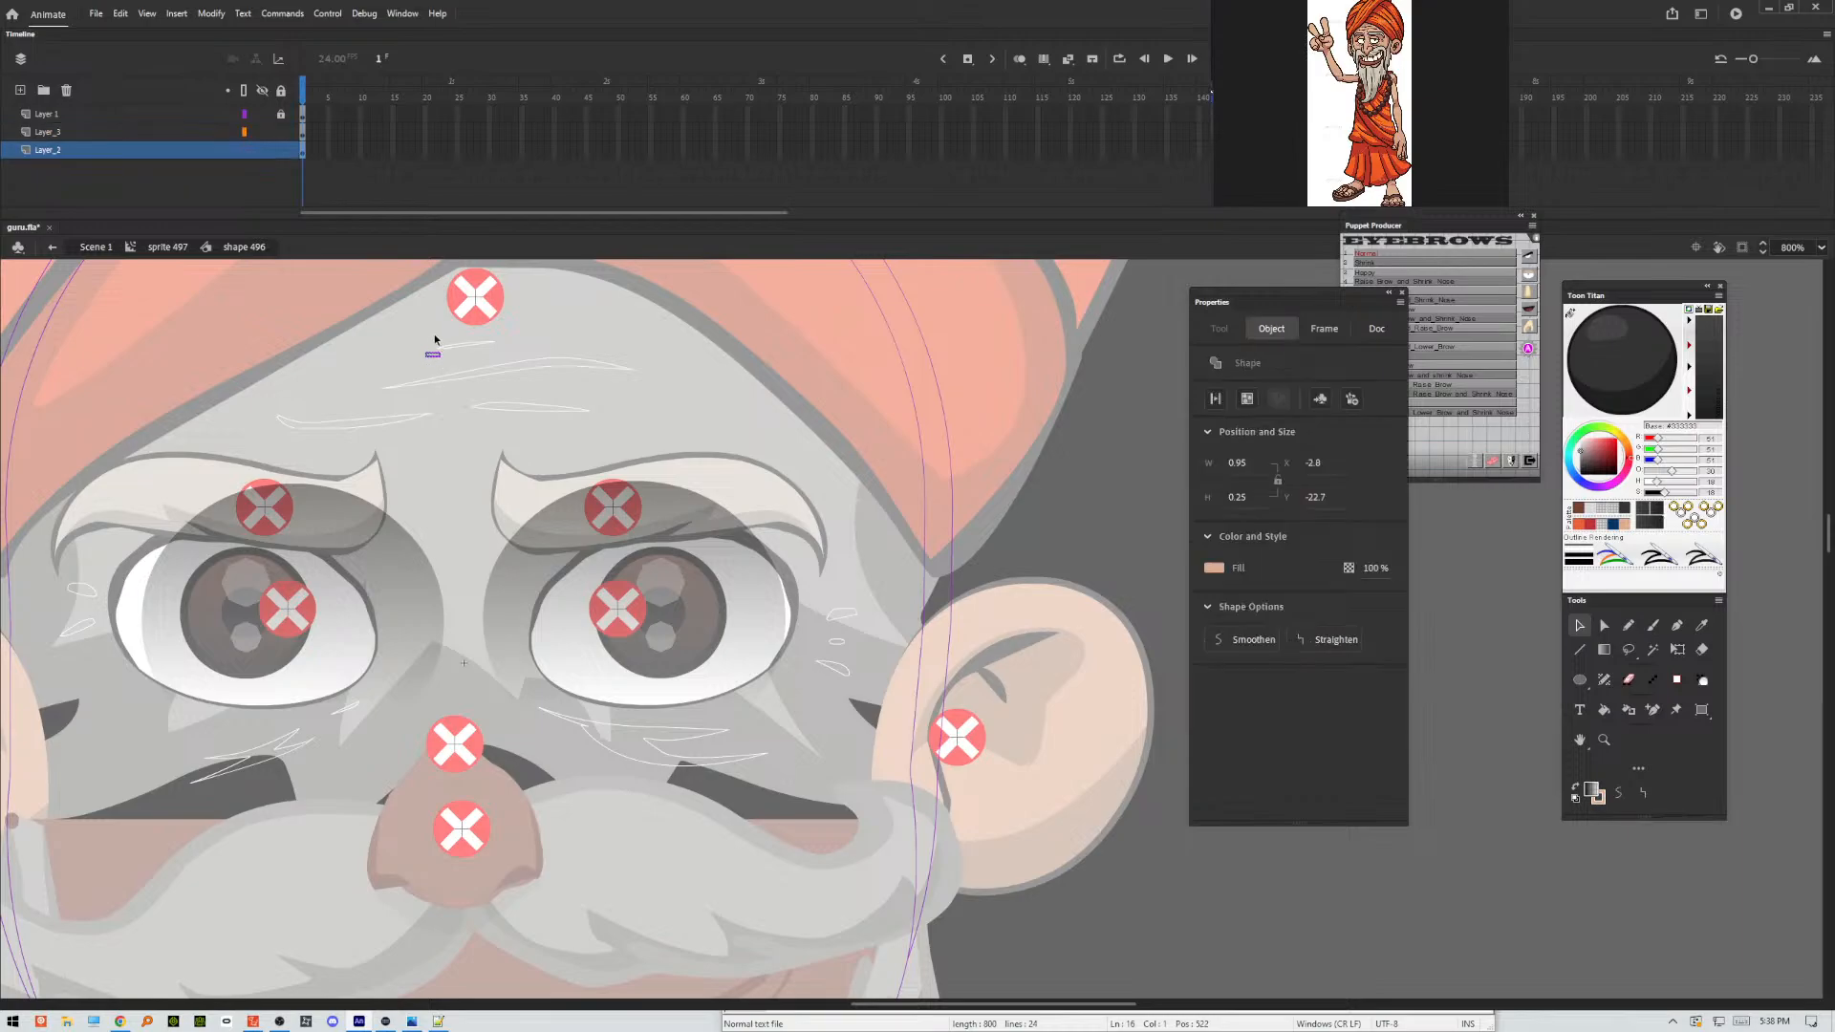
{"action": "left_click", "coordinate": [437, 352]}
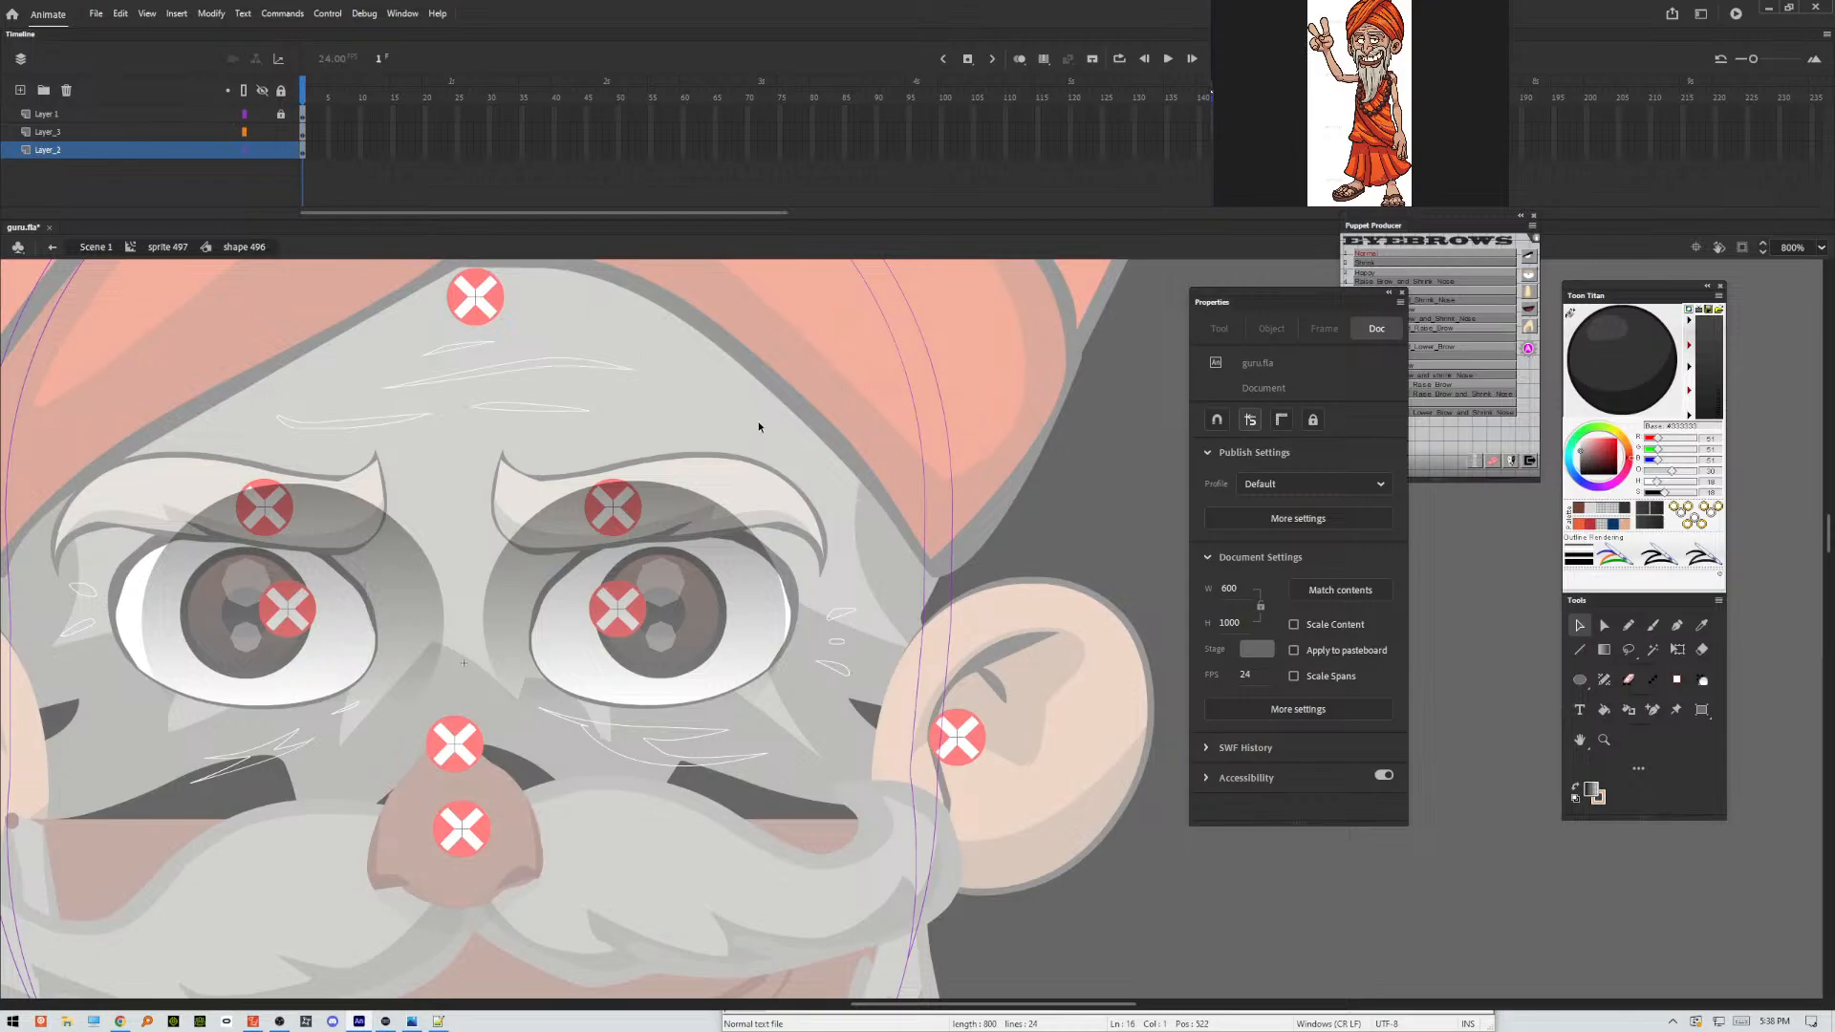
Save the file and return from the face shape to the main scene.
{"action": "key", "text": "ctrl+s"}
{"action": "double_click", "coordinate": [1083, 492]}
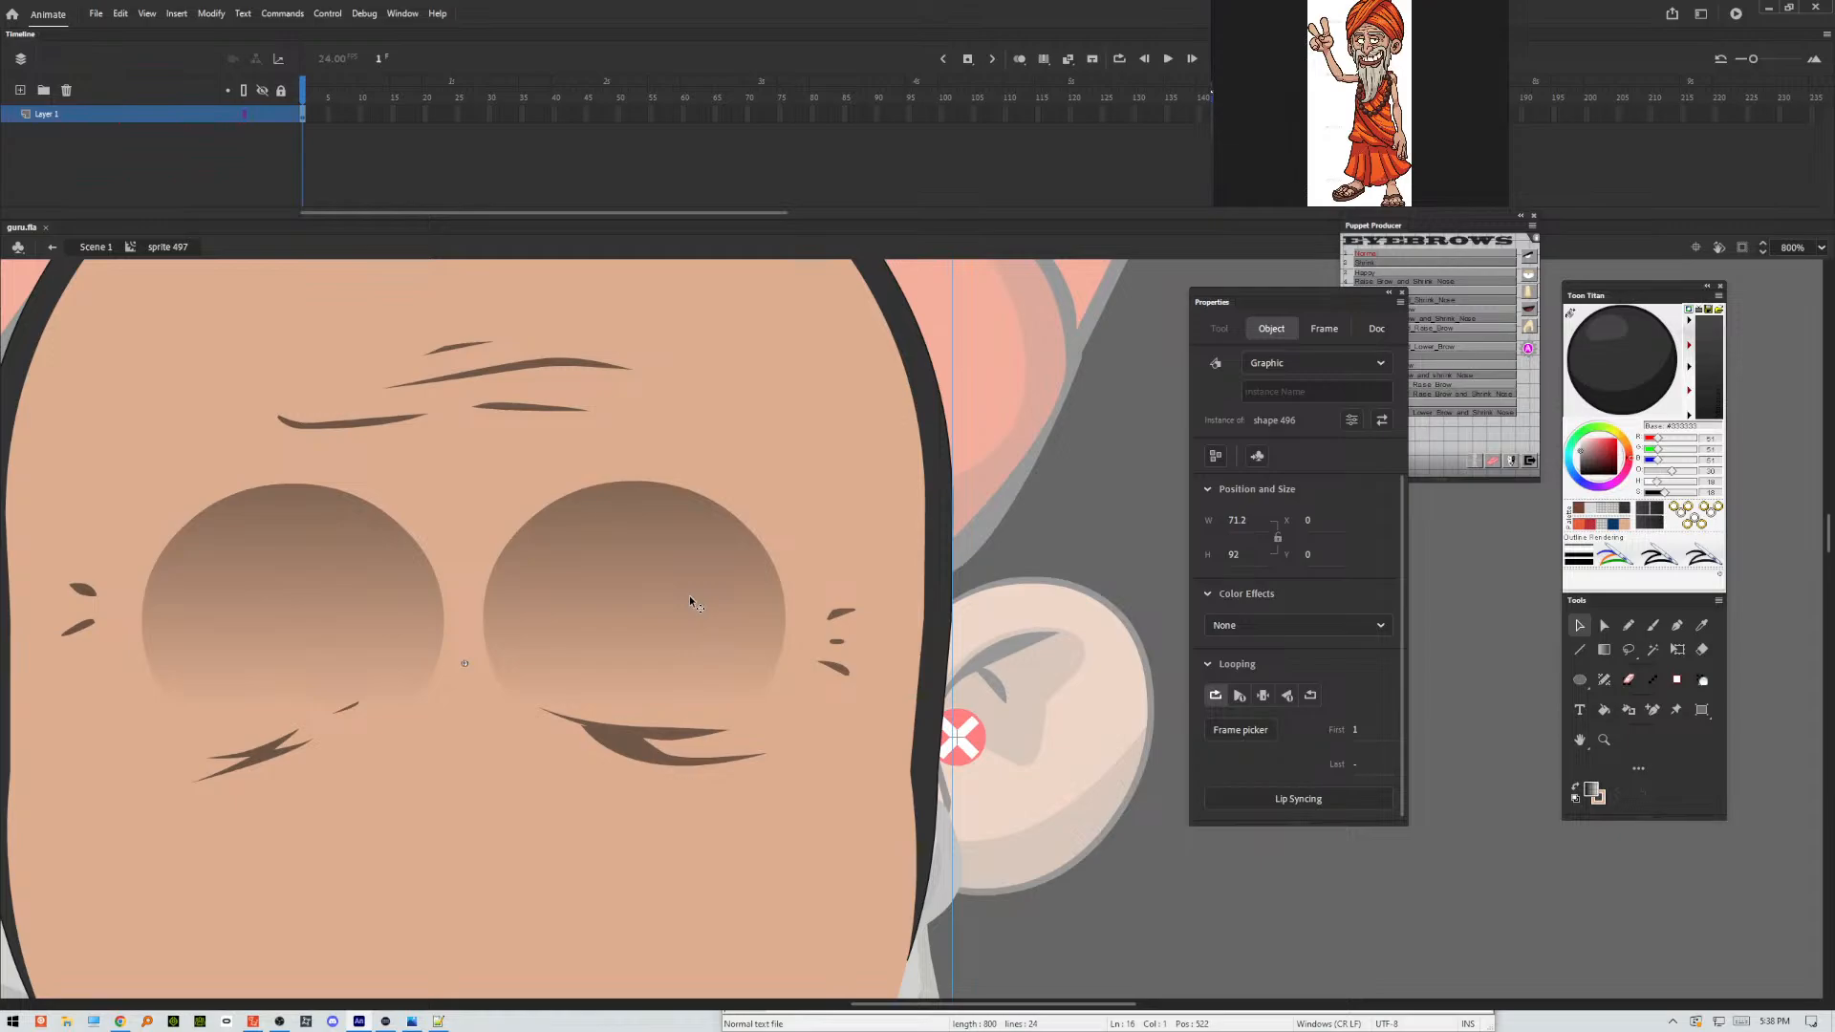
{"action": "key", "text": "ctrl+minus"}
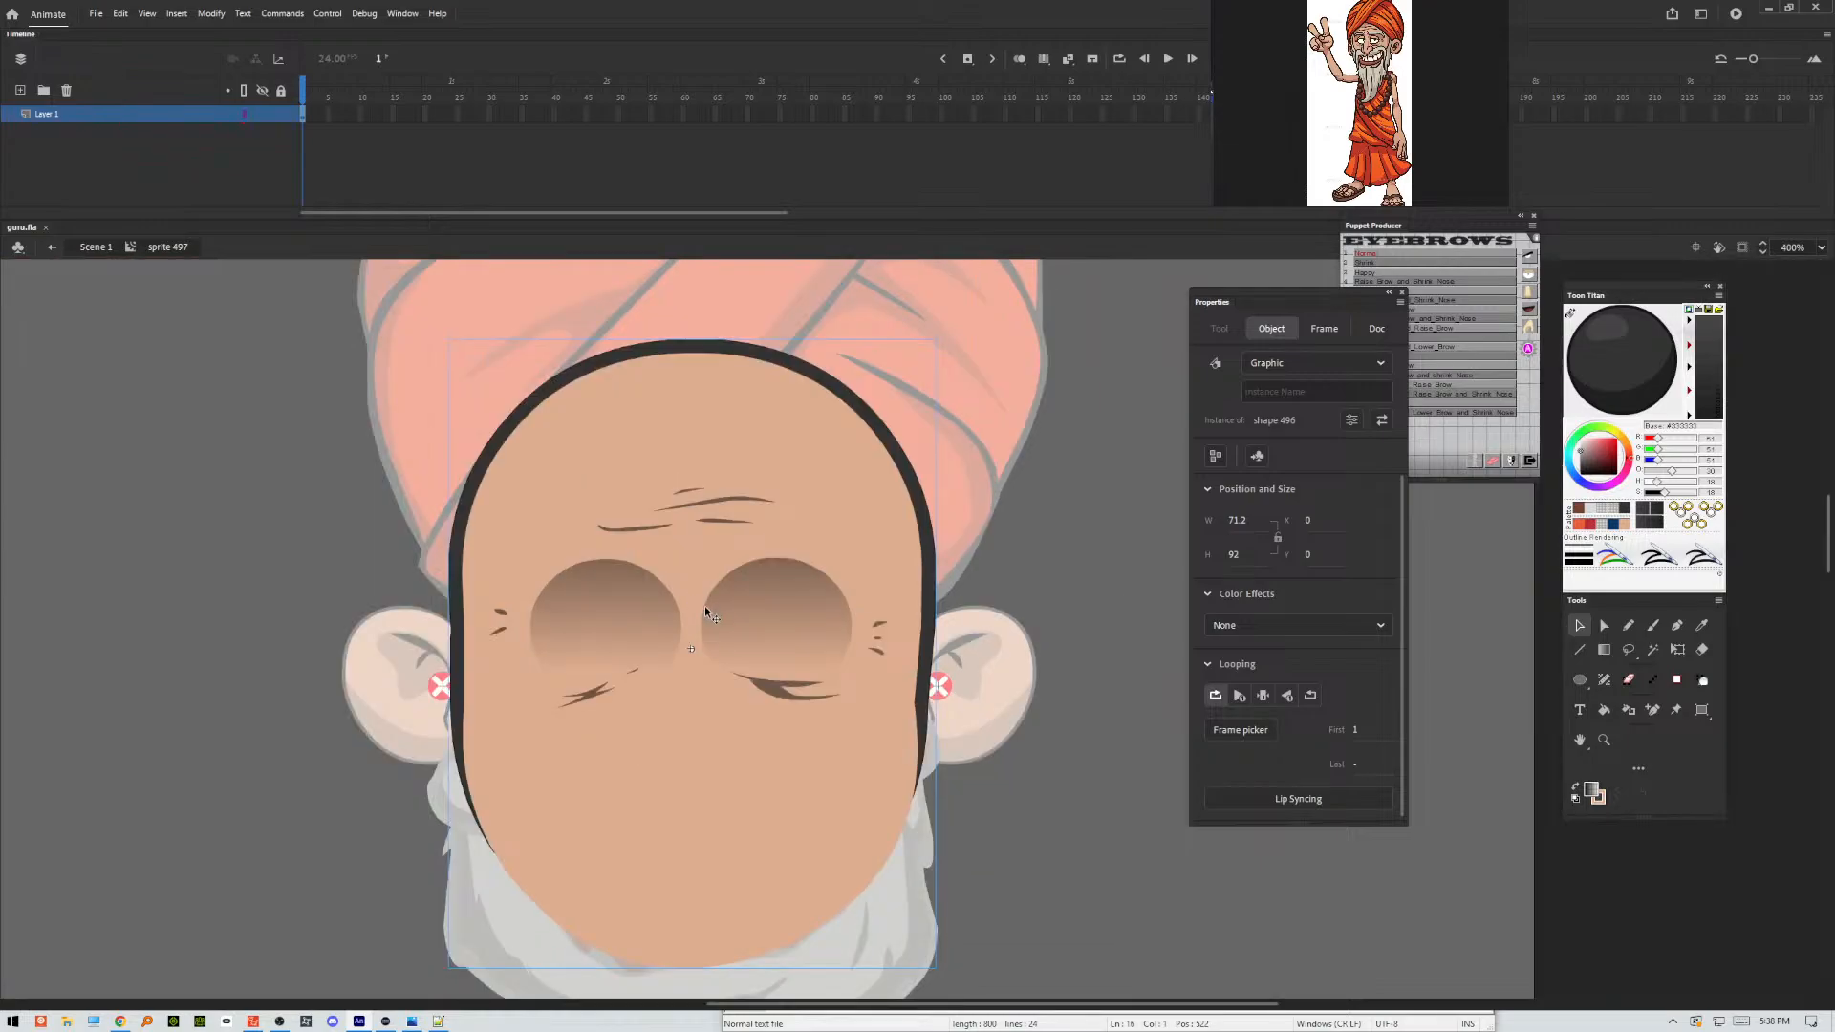
{"action": "double_click", "coordinate": [1059, 532]}
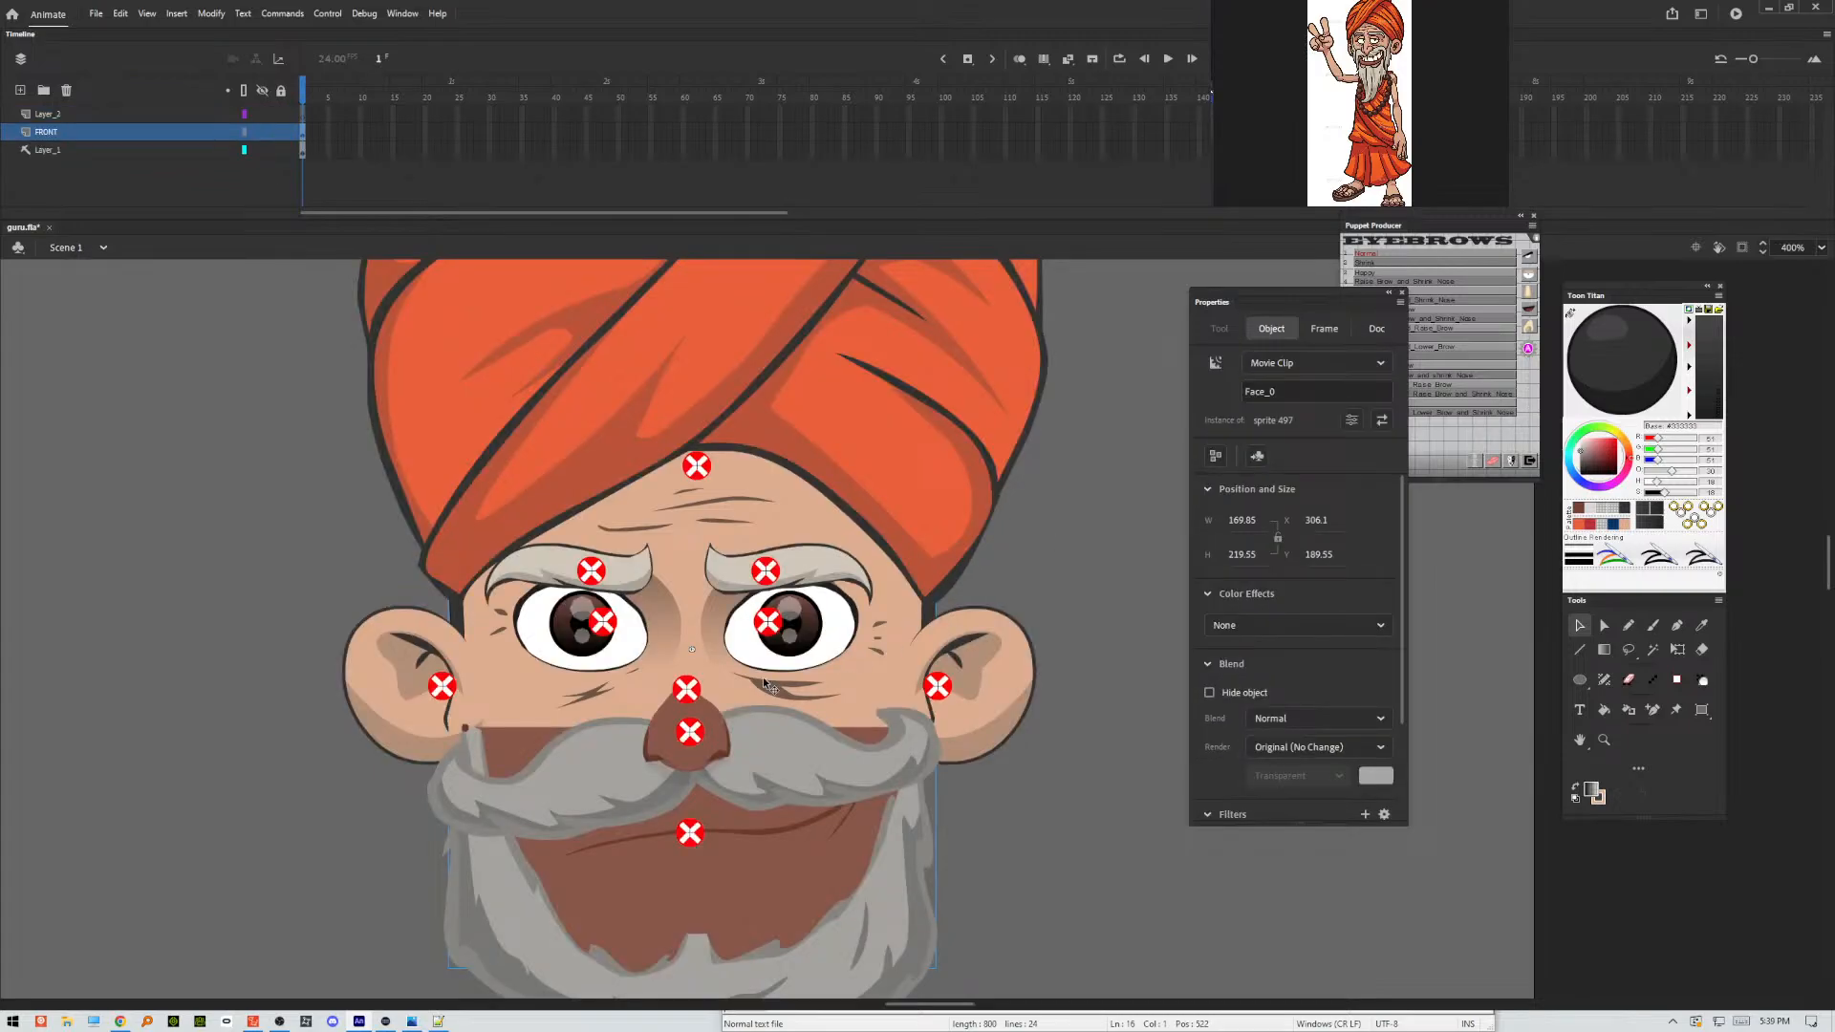
Reopen the nested face shape, select the wrinkles on Layer_3 to check their fill, and turn off outline display for Layer_2.
{"action": "double_click", "coordinate": [775, 700]}
{"action": "left_click", "coordinate": [774, 699]}
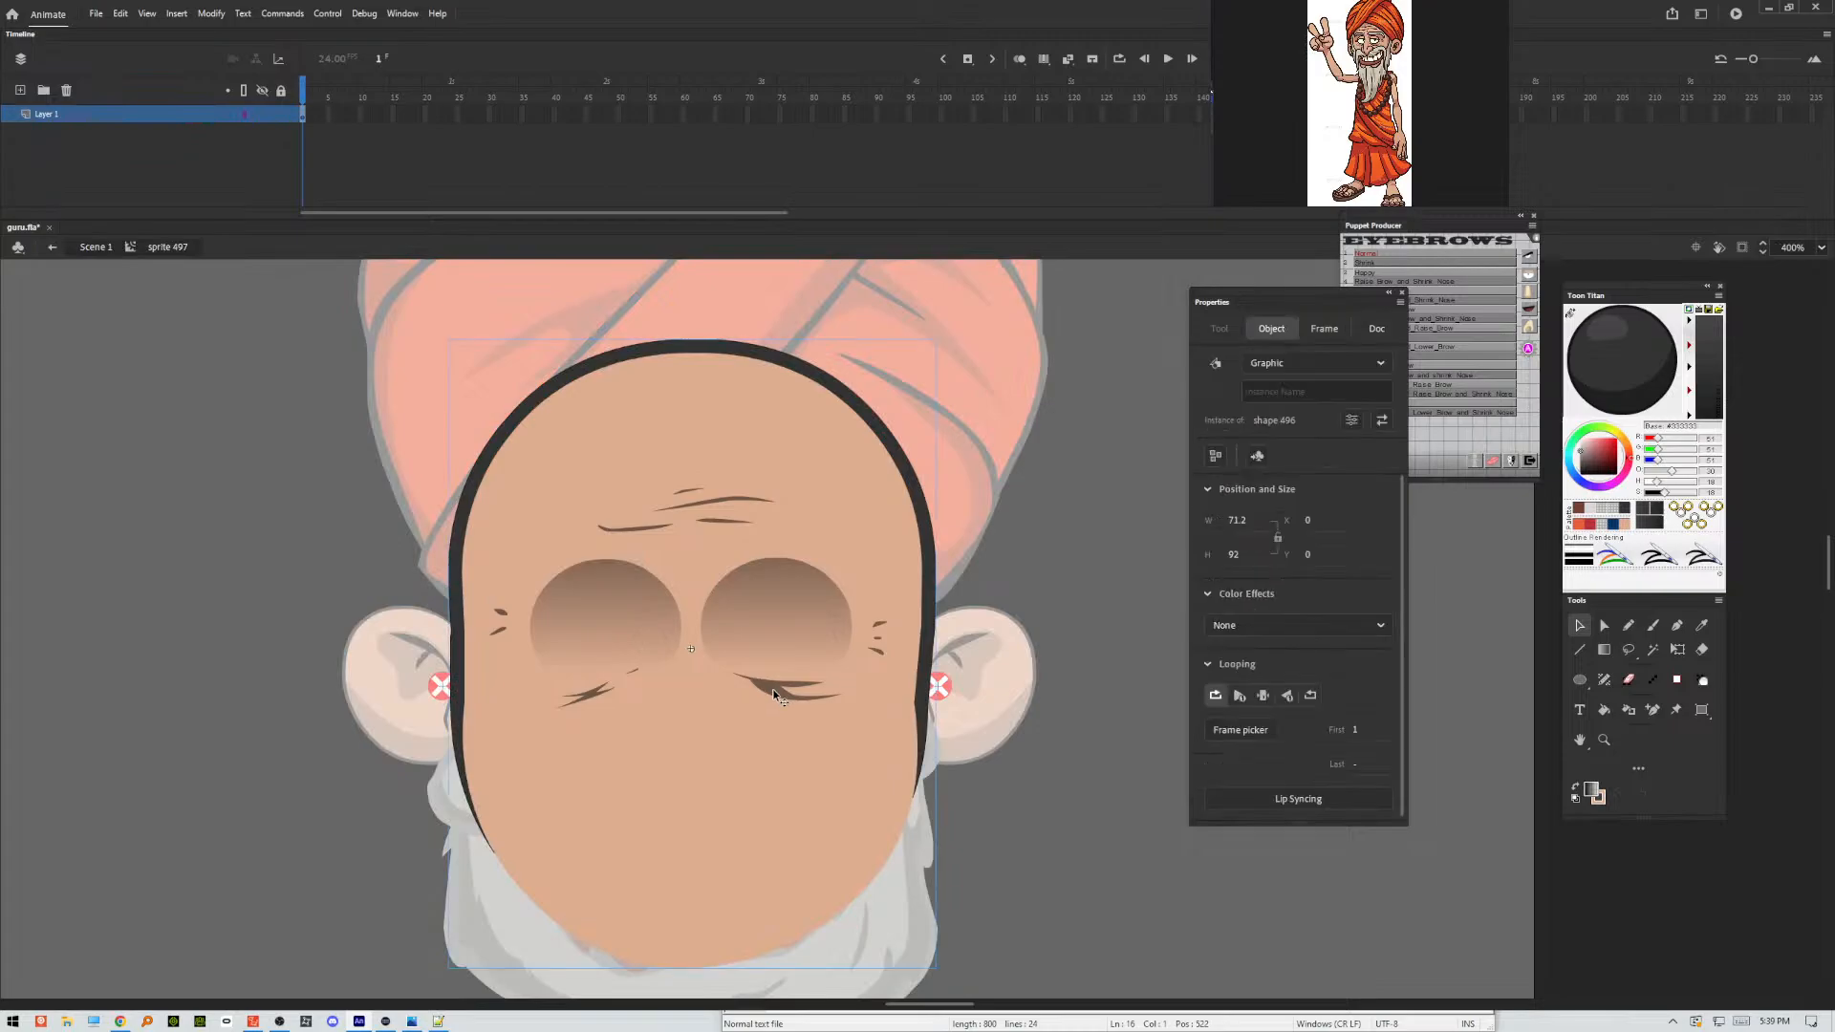
{"action": "double_click", "coordinate": [774, 699]}
{"action": "left_click", "coordinate": [774, 696]}
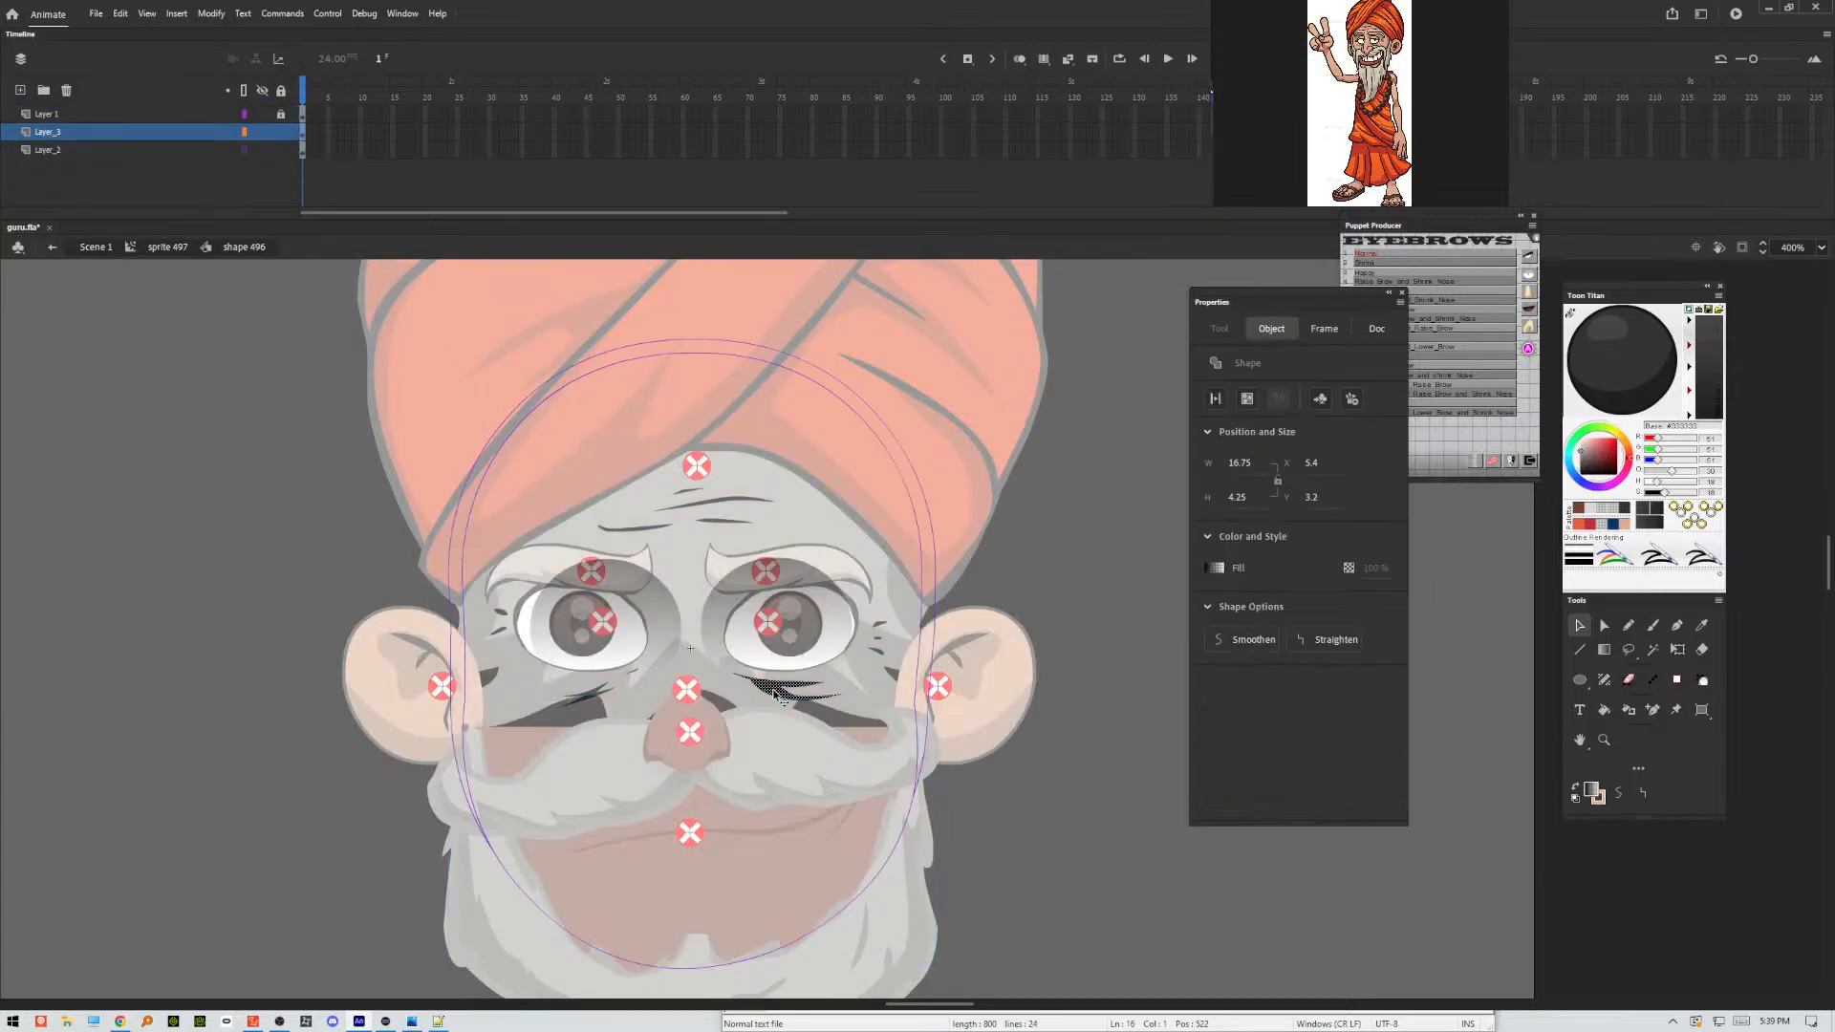
{"action": "left_click", "coordinate": [303, 136]}
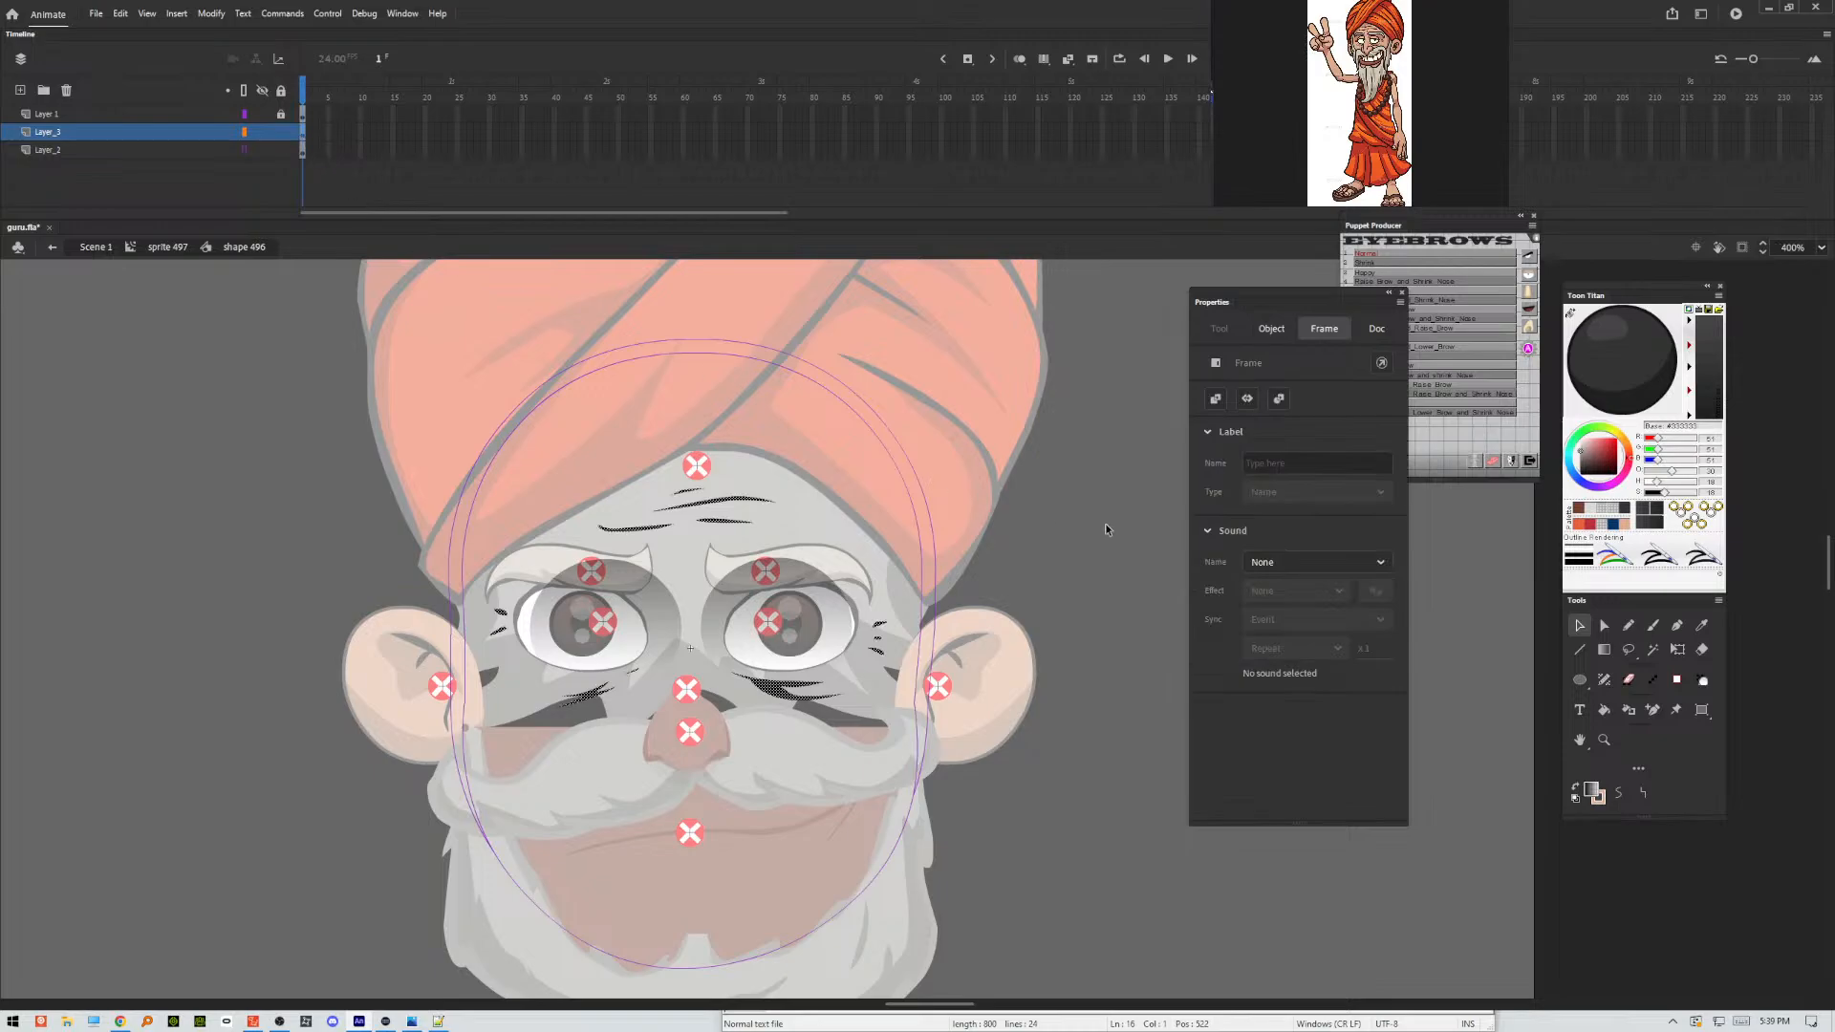
{"action": "left_click", "coordinate": [1653, 742]}
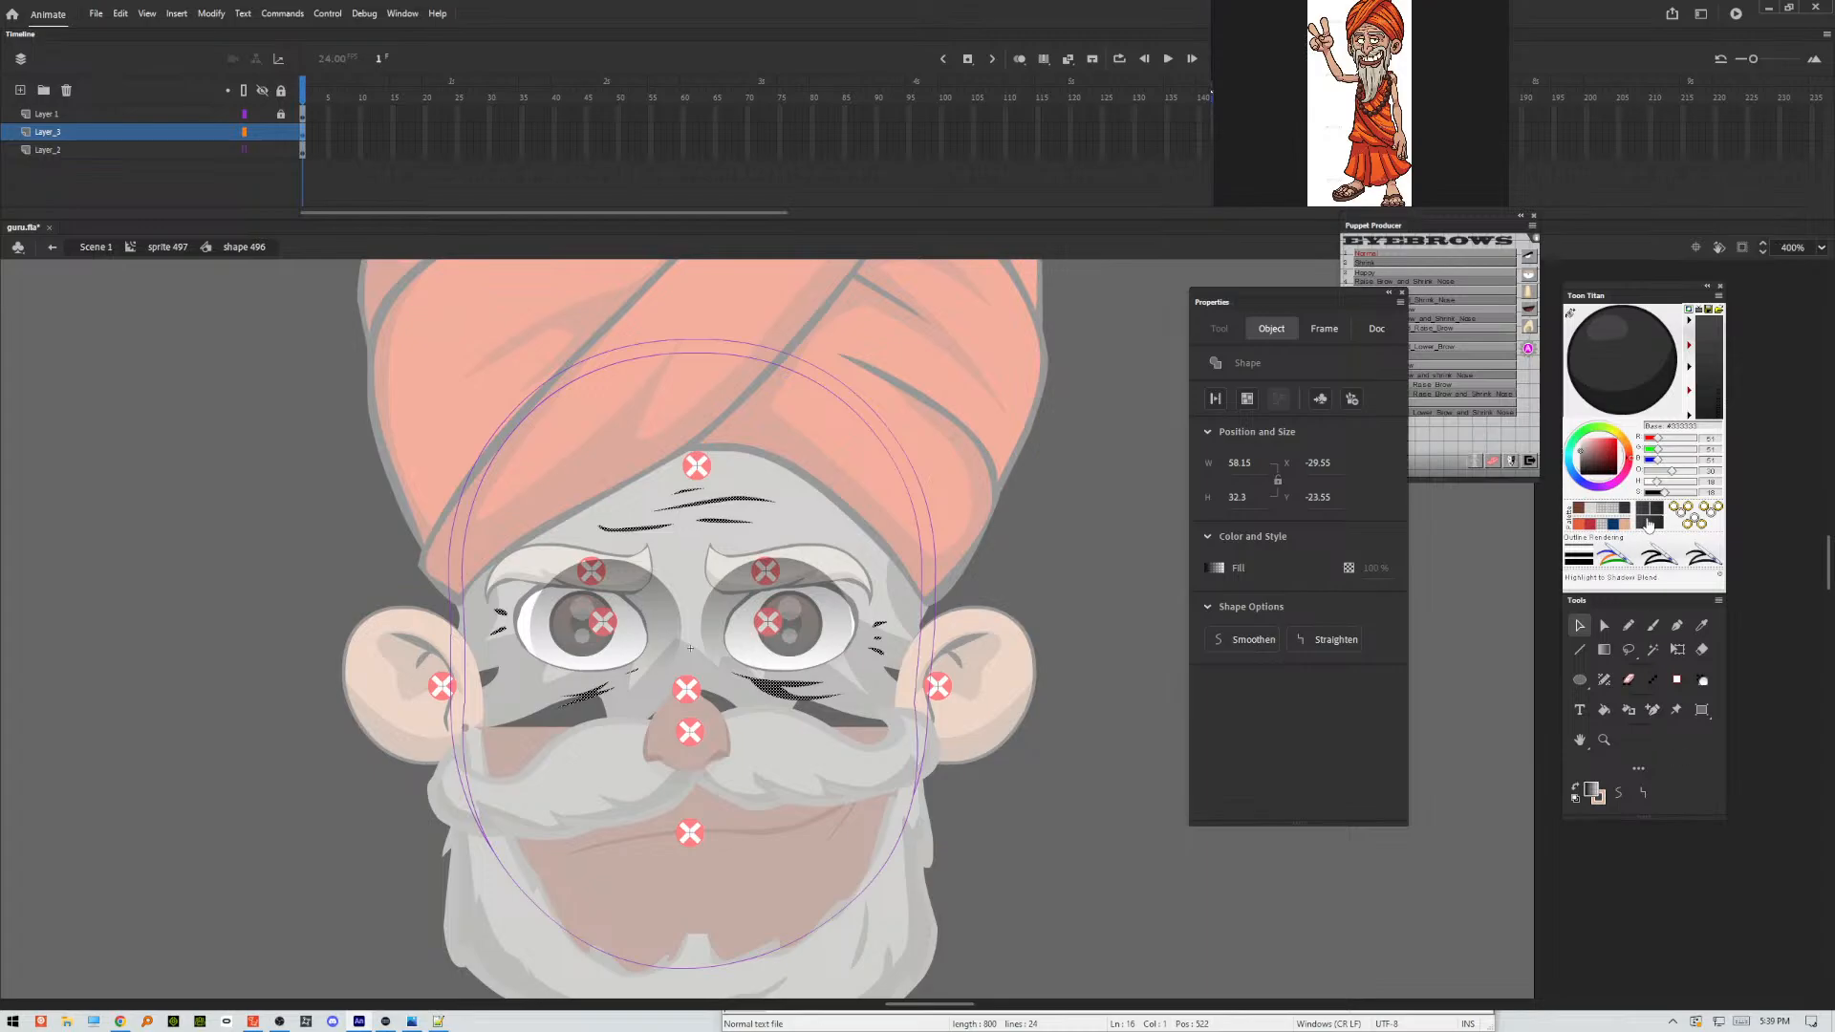
{"action": "left_click", "coordinate": [1068, 561]}
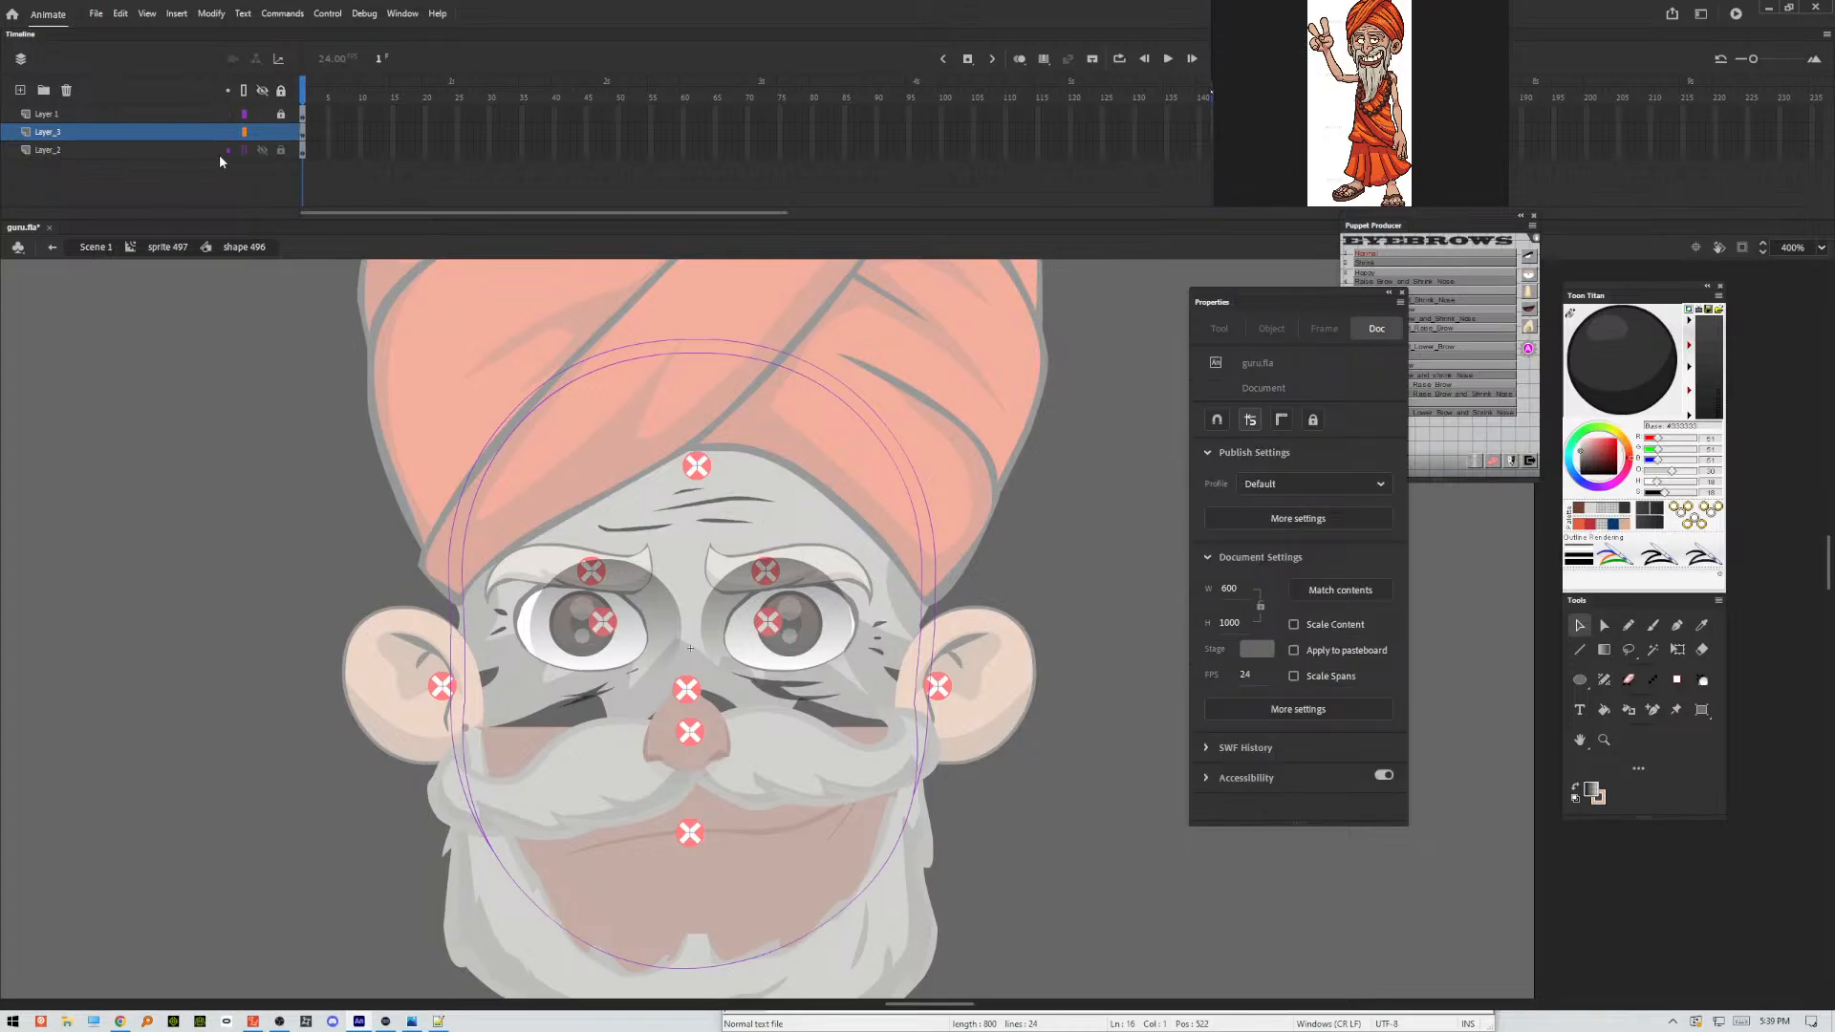
{"action": "left_click", "coordinate": [246, 148]}
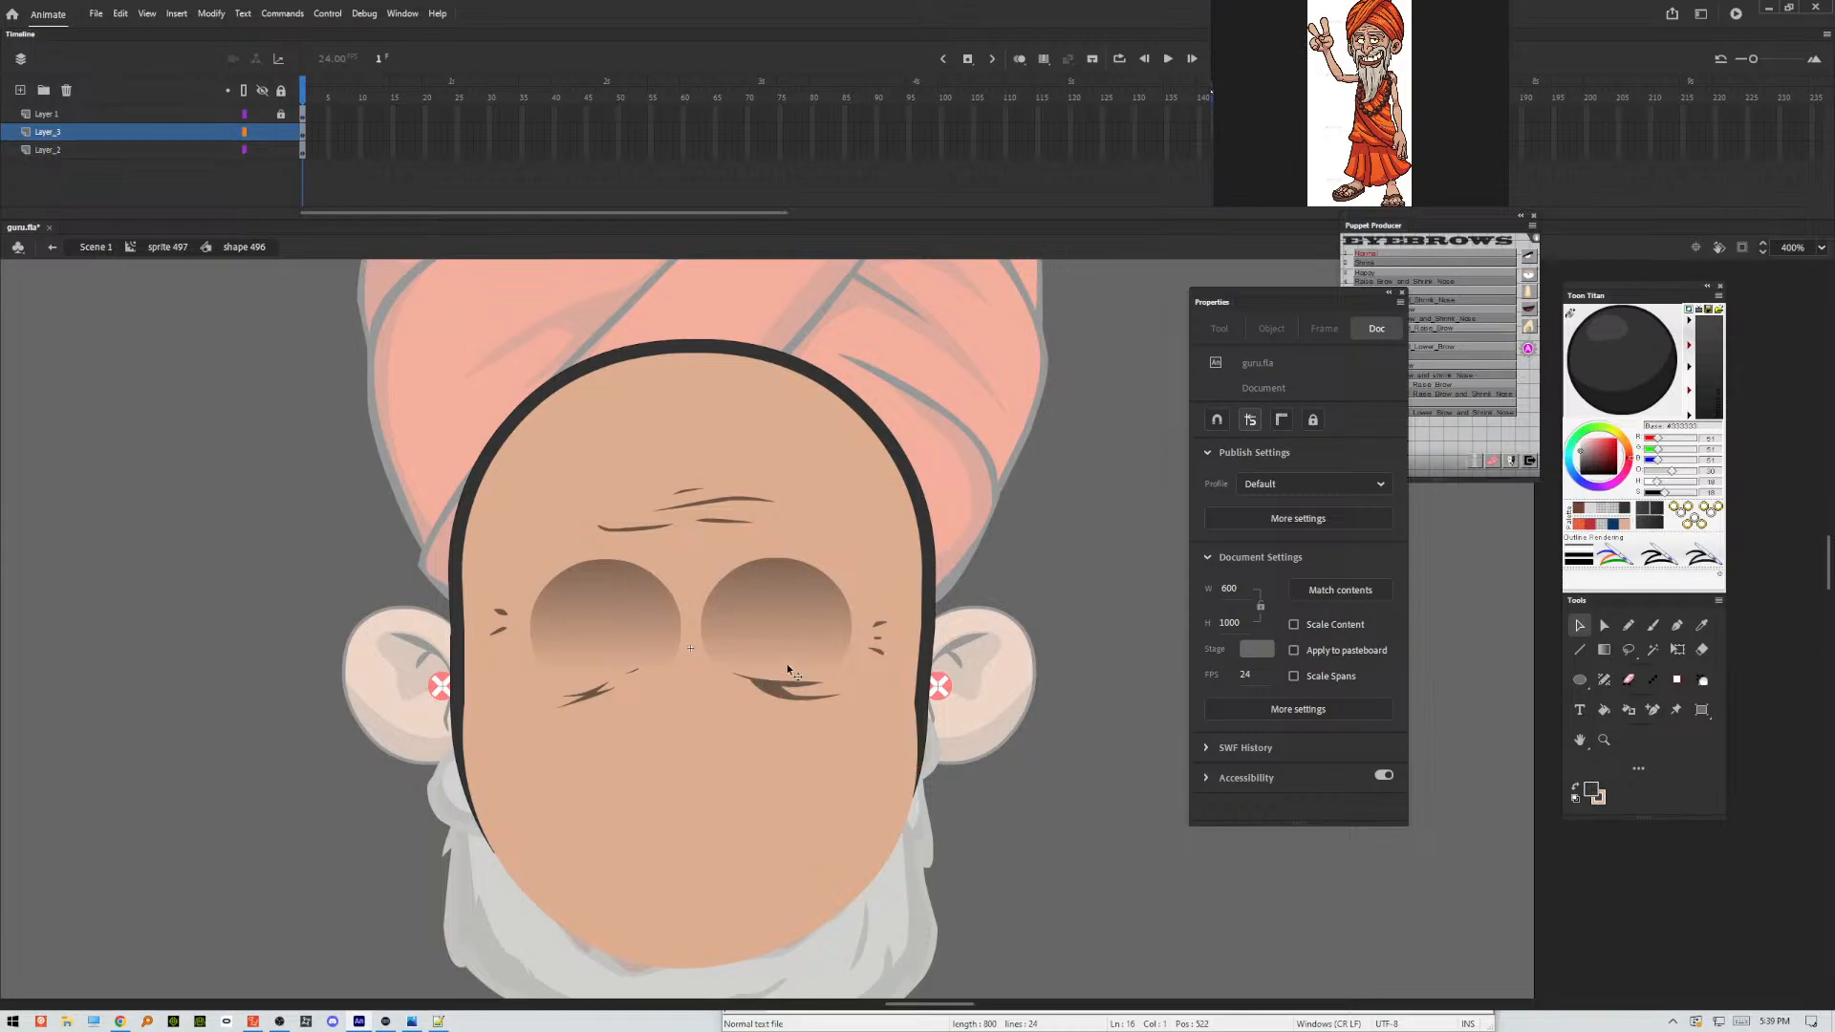
Try to recolor the wrinkles under the eyes with the Paint Bucket, and undo the dark fill over the face.
{"action": "left_click_drag", "start_coordinate": [788, 666], "coordinate": [788, 690]}
{"action": "left_click", "coordinate": [785, 690]}
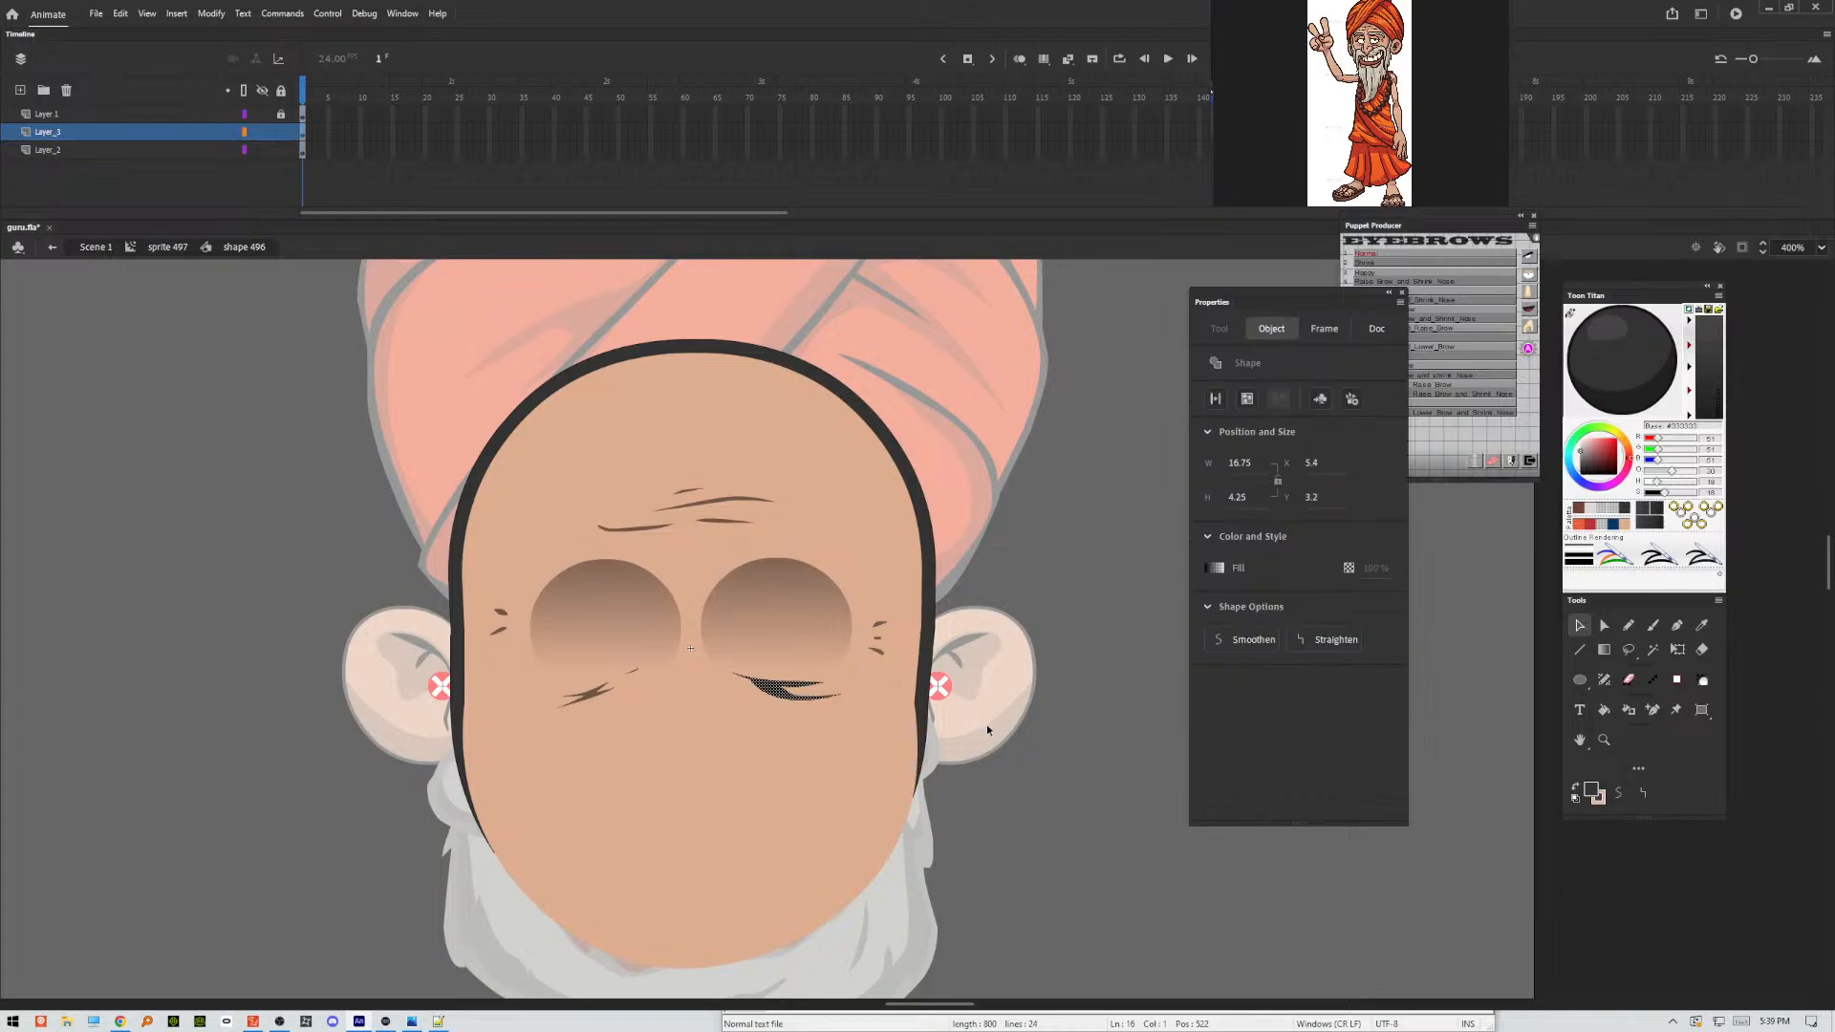
{"action": "left_click", "coordinate": [1036, 799]}
{"action": "key", "text": "k"}
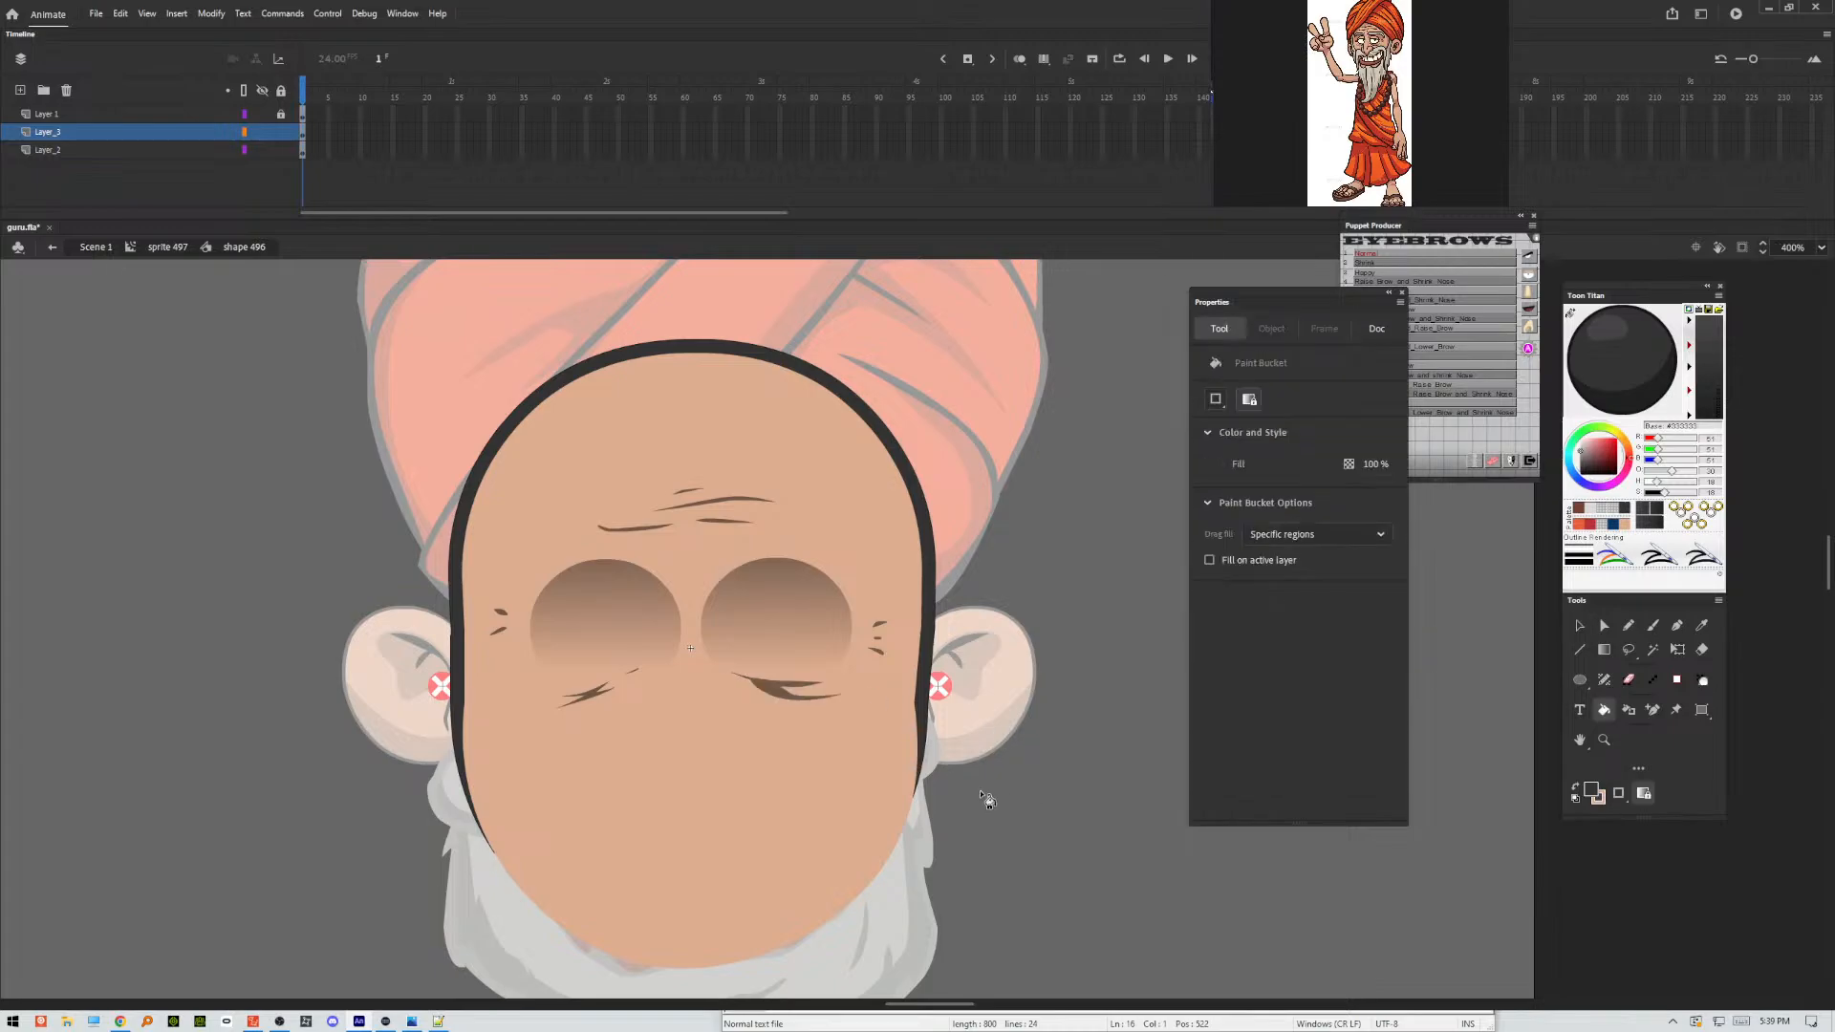
{"action": "left_click", "coordinate": [780, 690]}
{"action": "left_click", "coordinate": [610, 702]}
{"action": "left_click", "coordinate": [599, 703]}
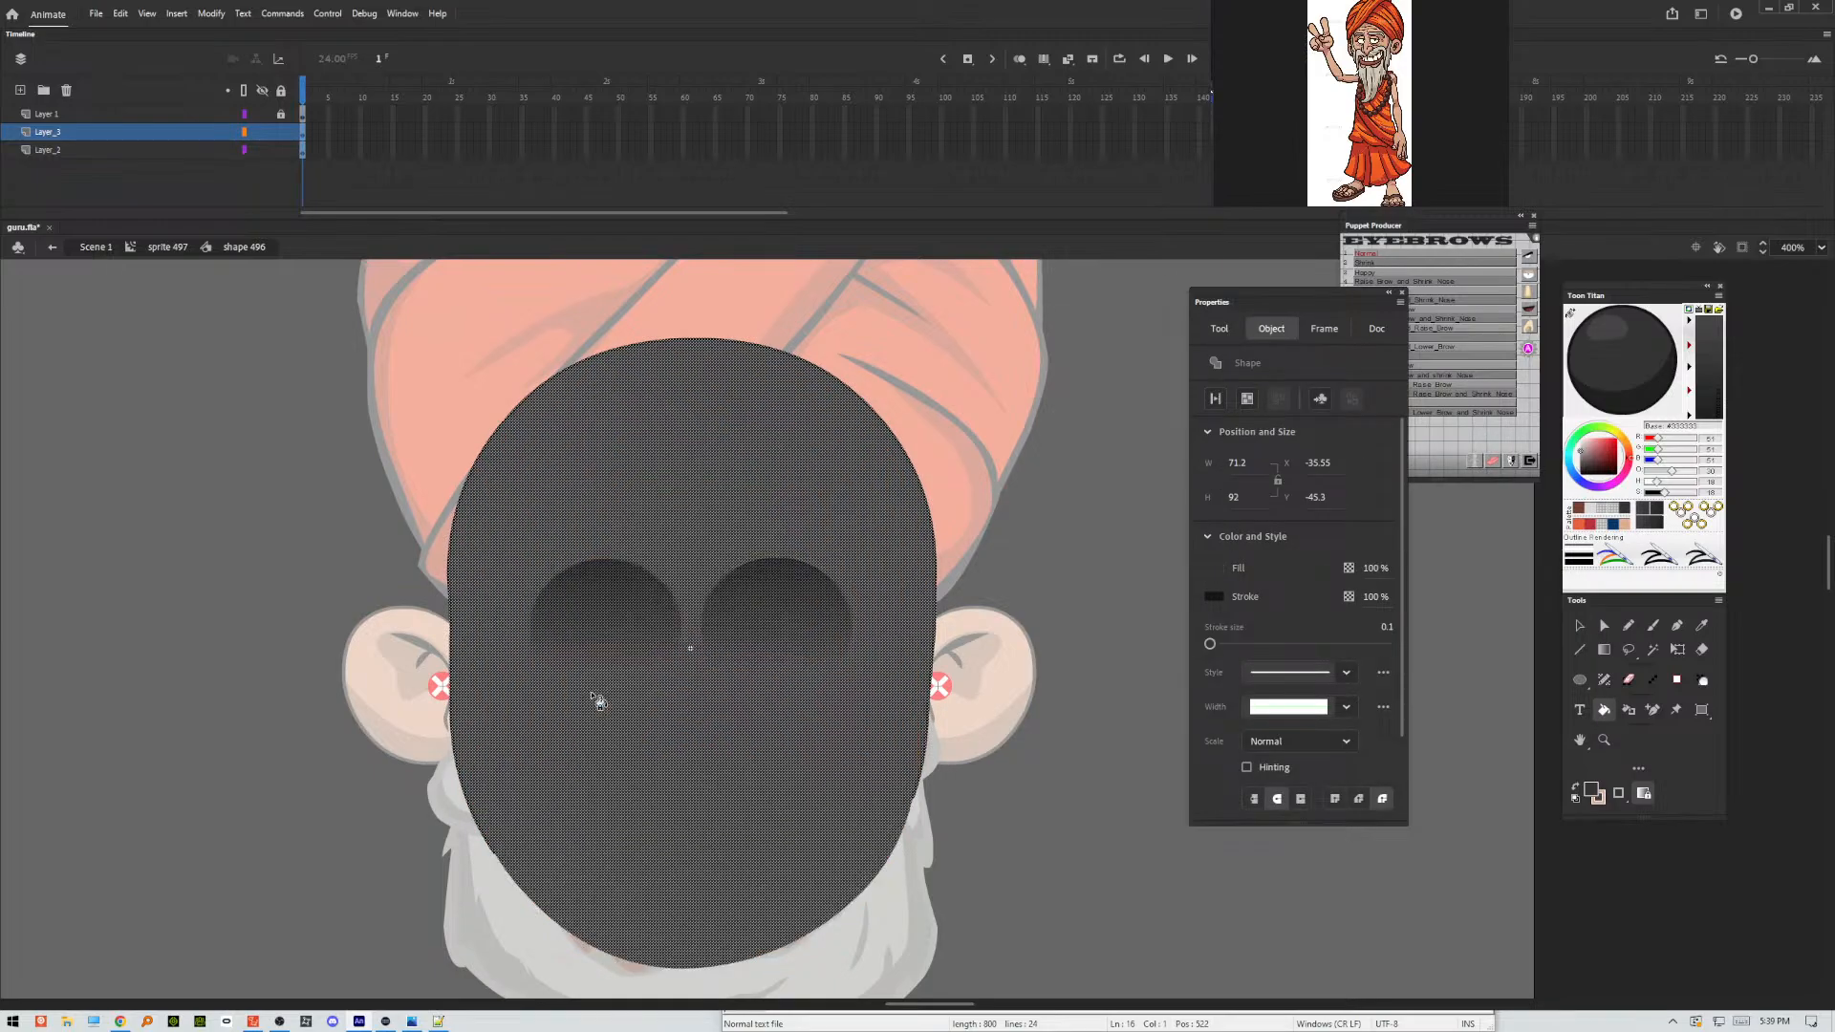
{"action": "key", "text": "ctrl+z"}
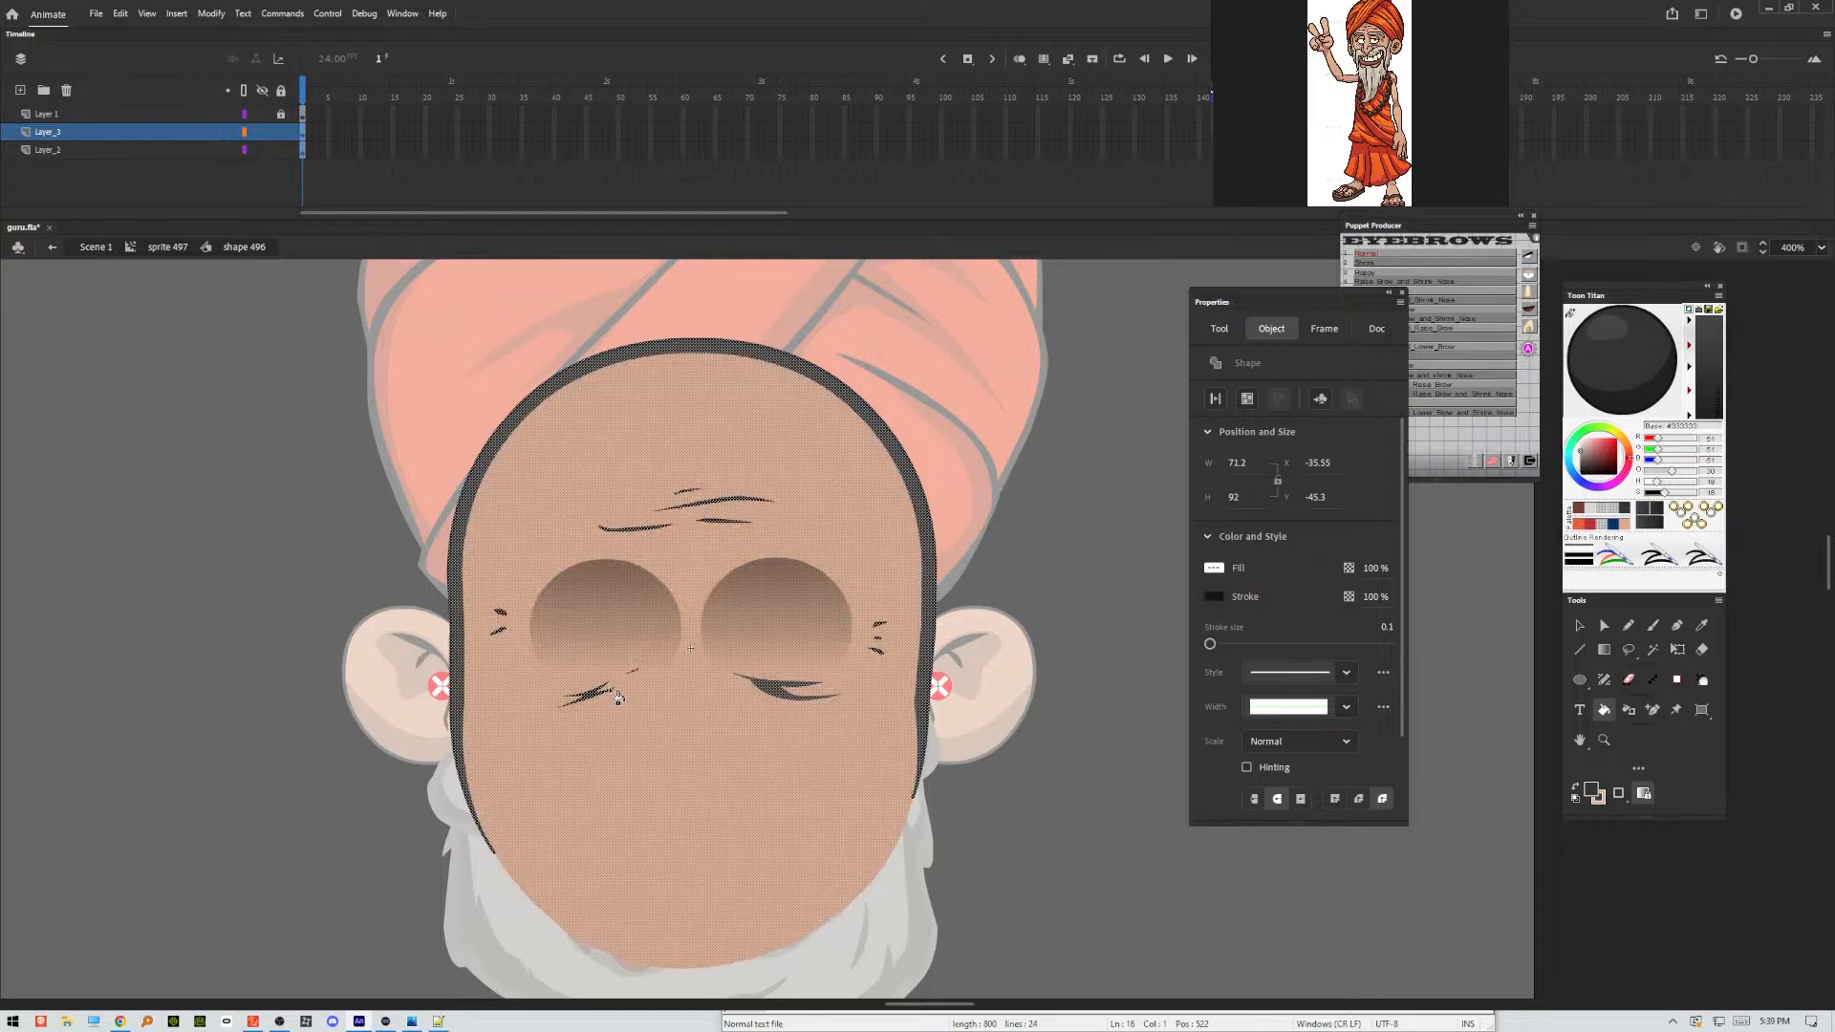
Exclude the face fill and head outline from the selection and recolor the wrinkle shapes with the dark outline color.
{"action": "key", "text": "v"}
{"action": "left_click", "coordinate": [577, 737], "text": "shift"}
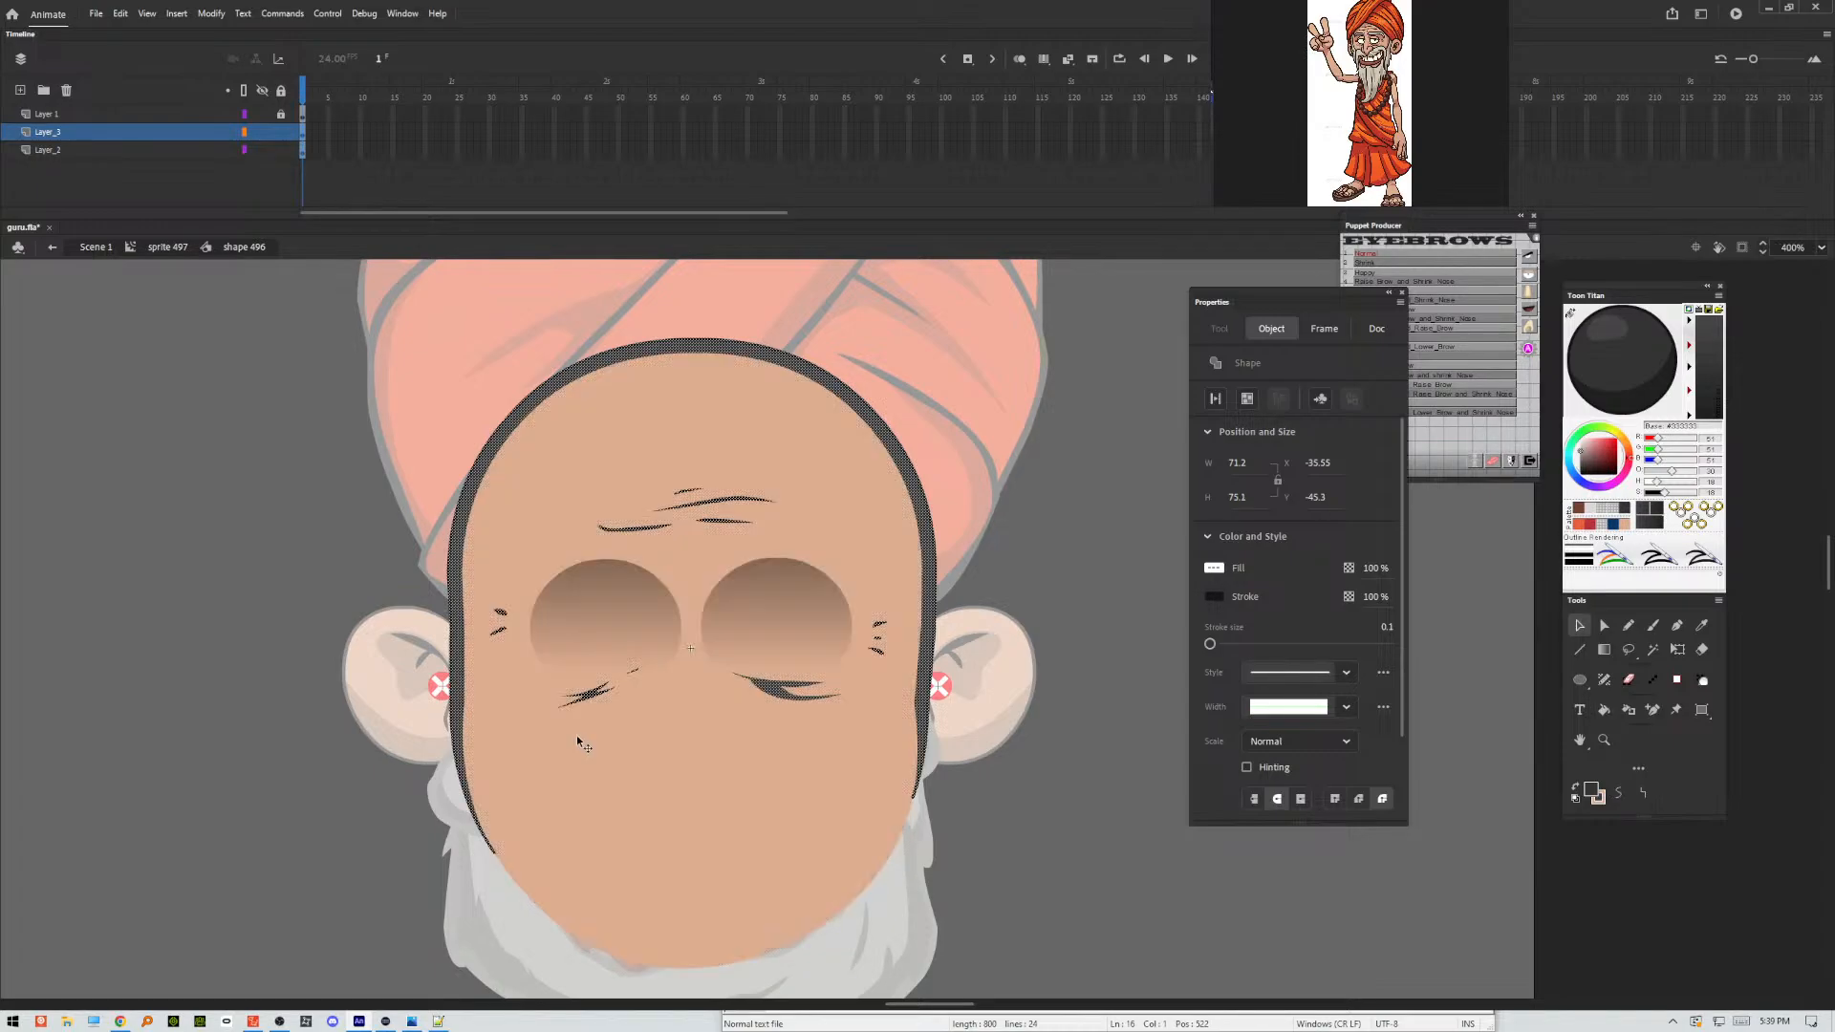
{"action": "left_click", "coordinate": [458, 663], "text": "shift"}
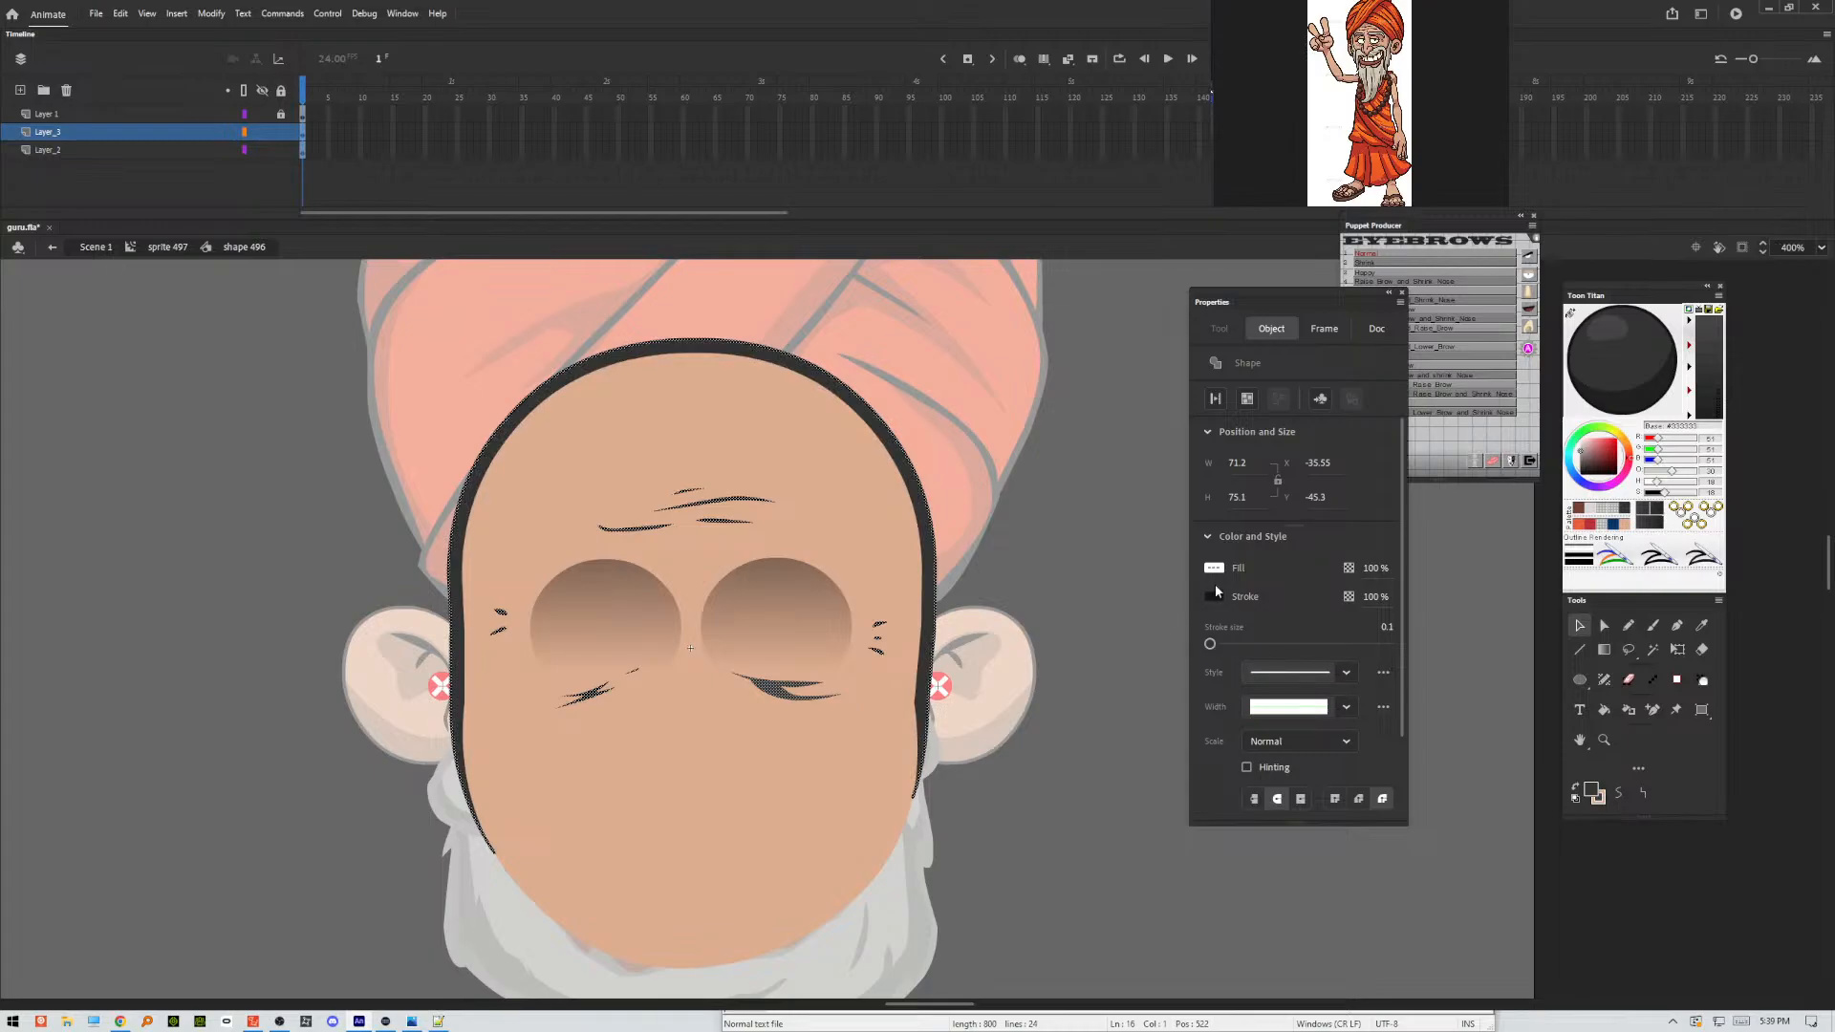
{"action": "left_click", "coordinate": [1604, 385]}
{"action": "left_click", "coordinate": [1034, 537]}
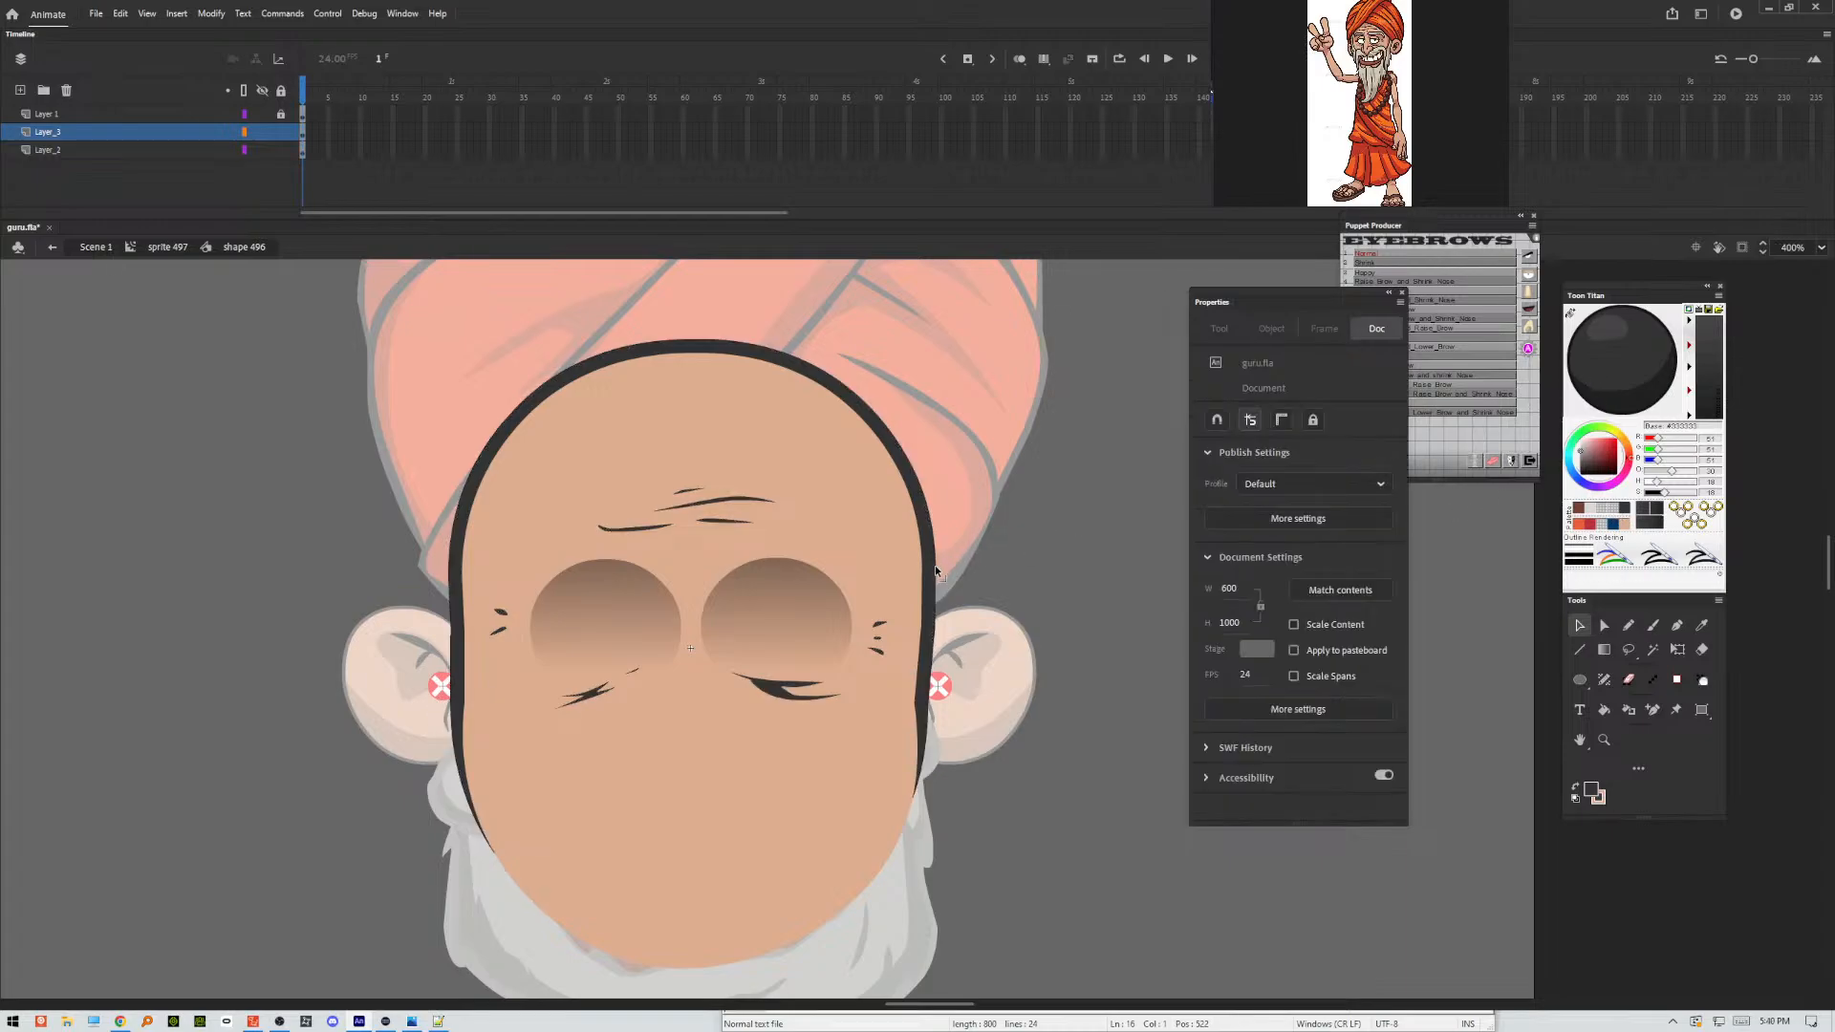
{"action": "left_click", "coordinate": [934, 568]}
{"action": "left_click", "coordinate": [1027, 590]}
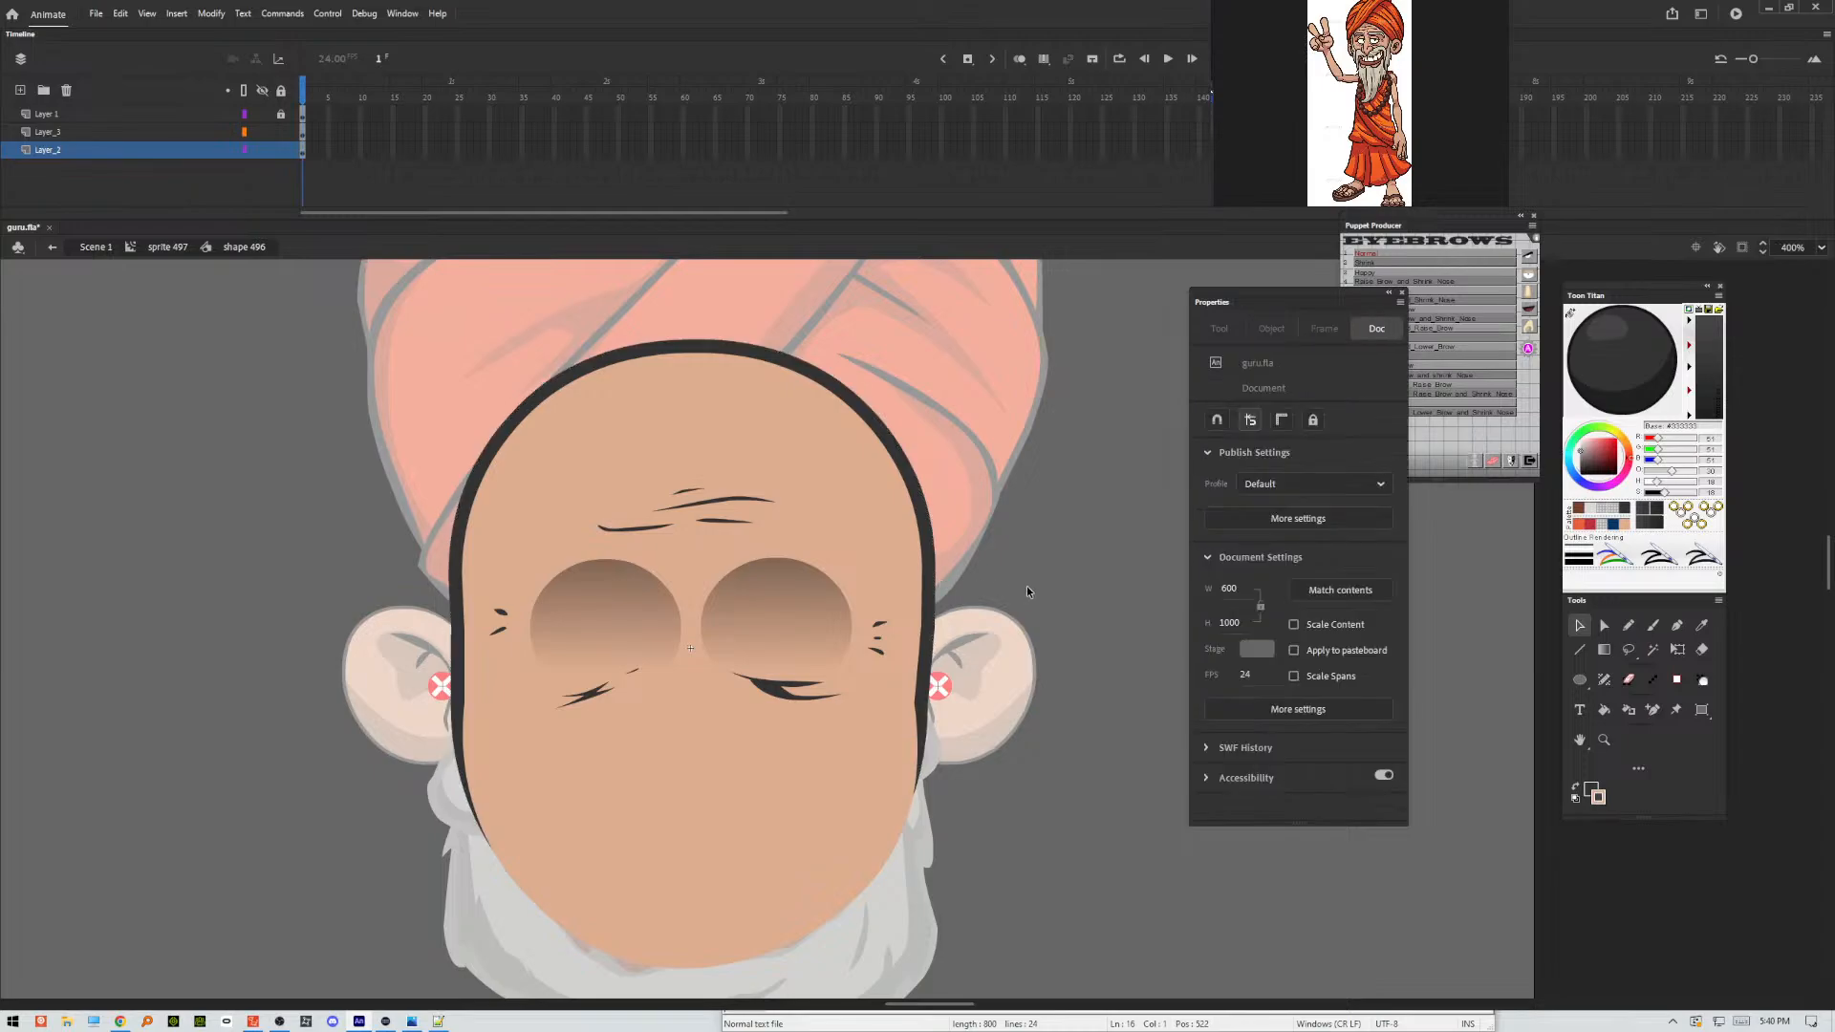
Return to the main scene and compare the whole puppet with the reference character.
{"action": "double_click", "coordinate": [1041, 559]}
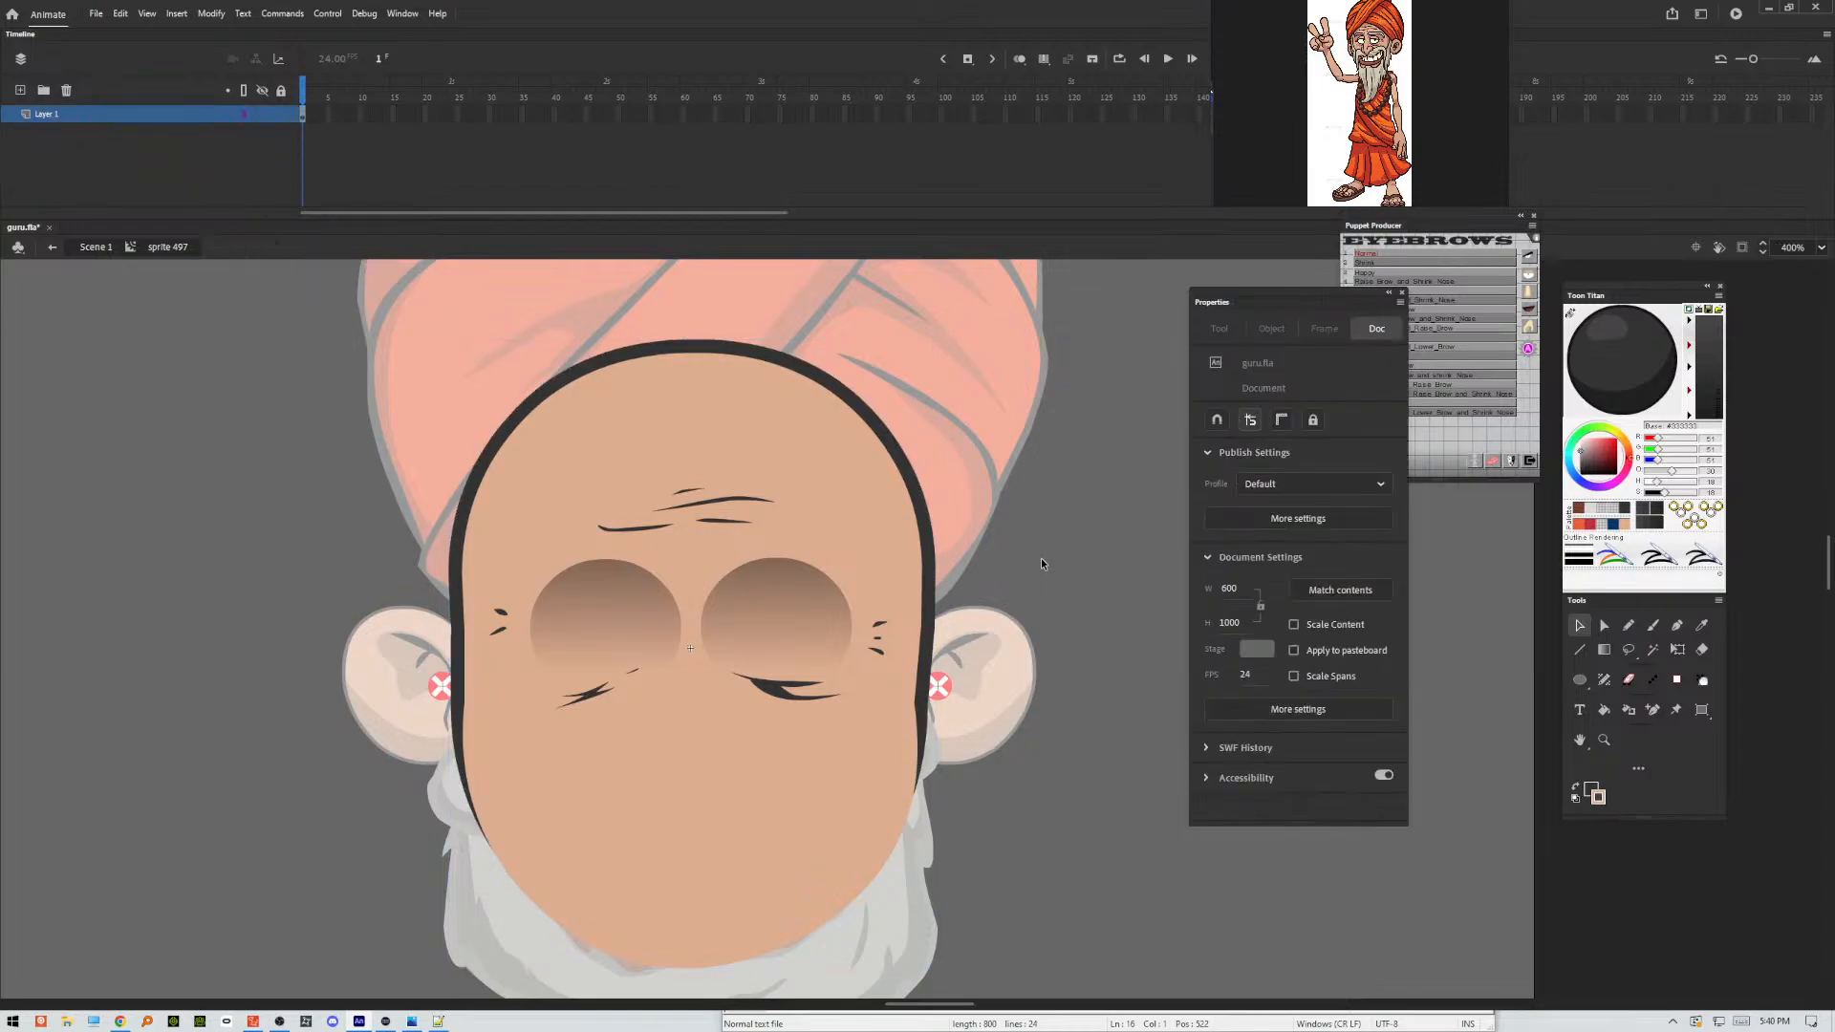
{"action": "double_click", "coordinate": [1041, 559]}
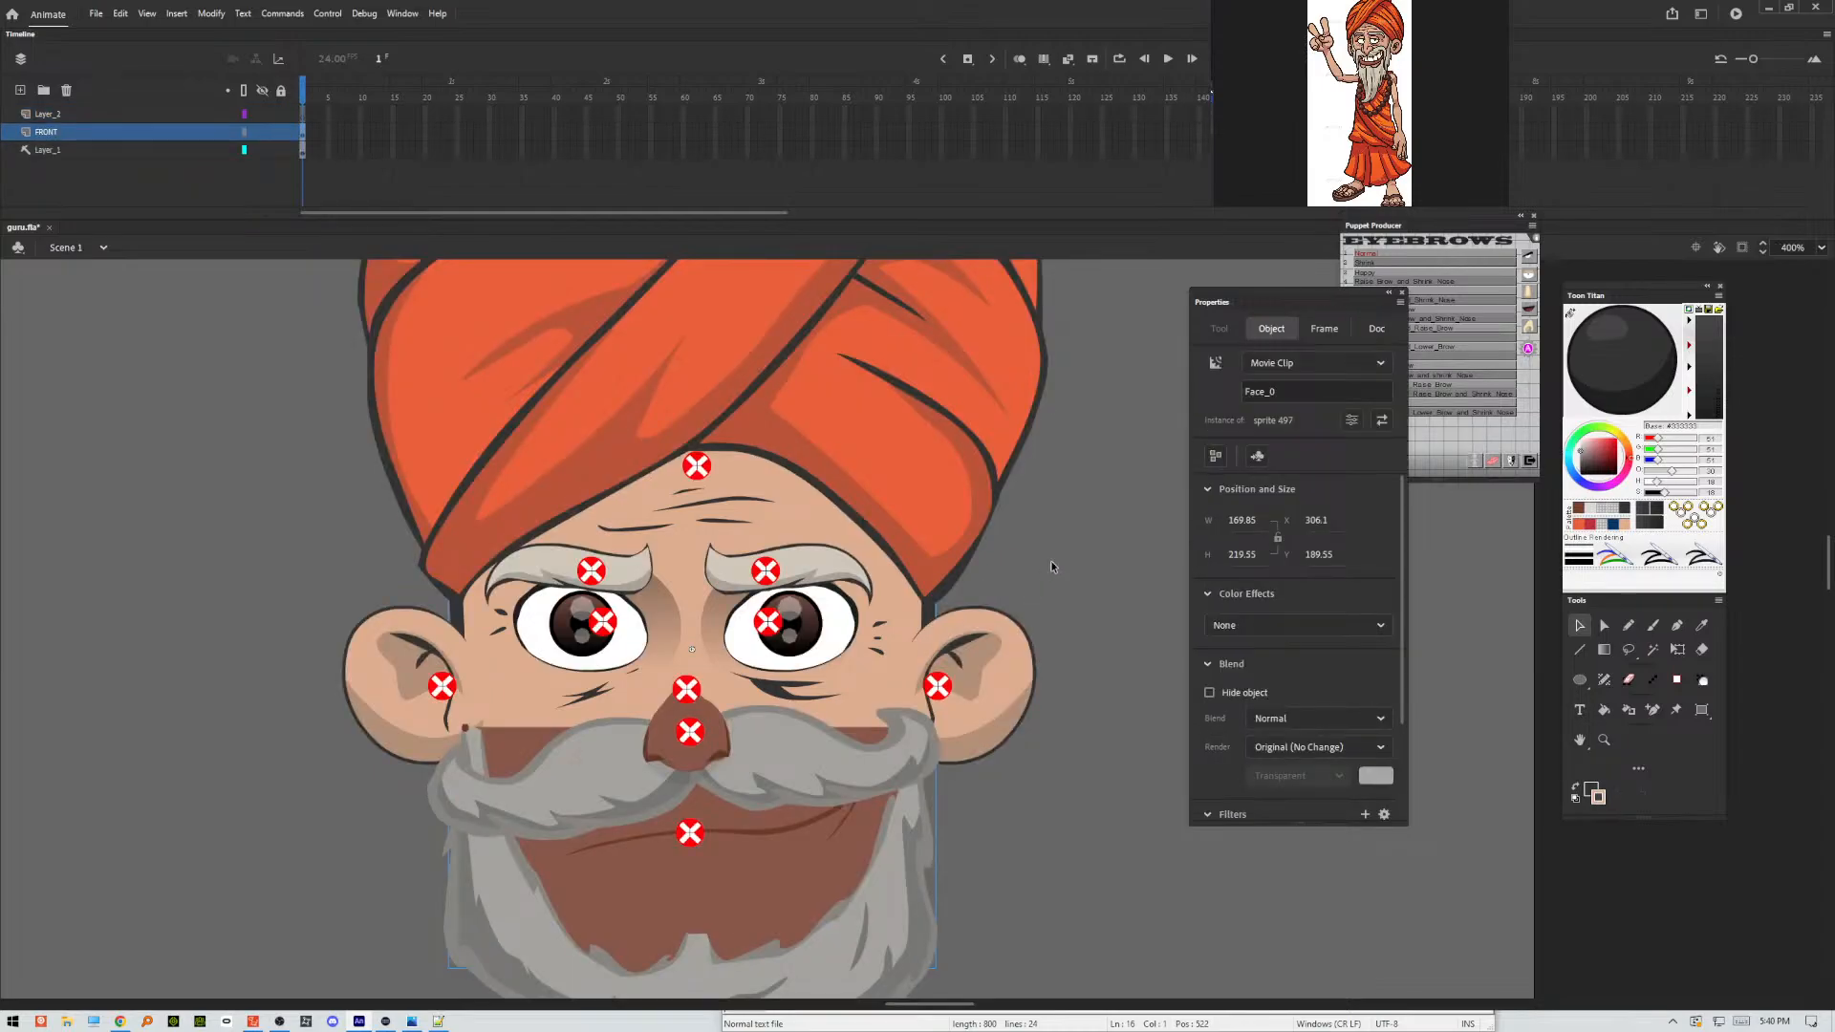
{"action": "key", "text": "ctrl+minus"}
{"action": "key", "text": "ctrl+minus"}
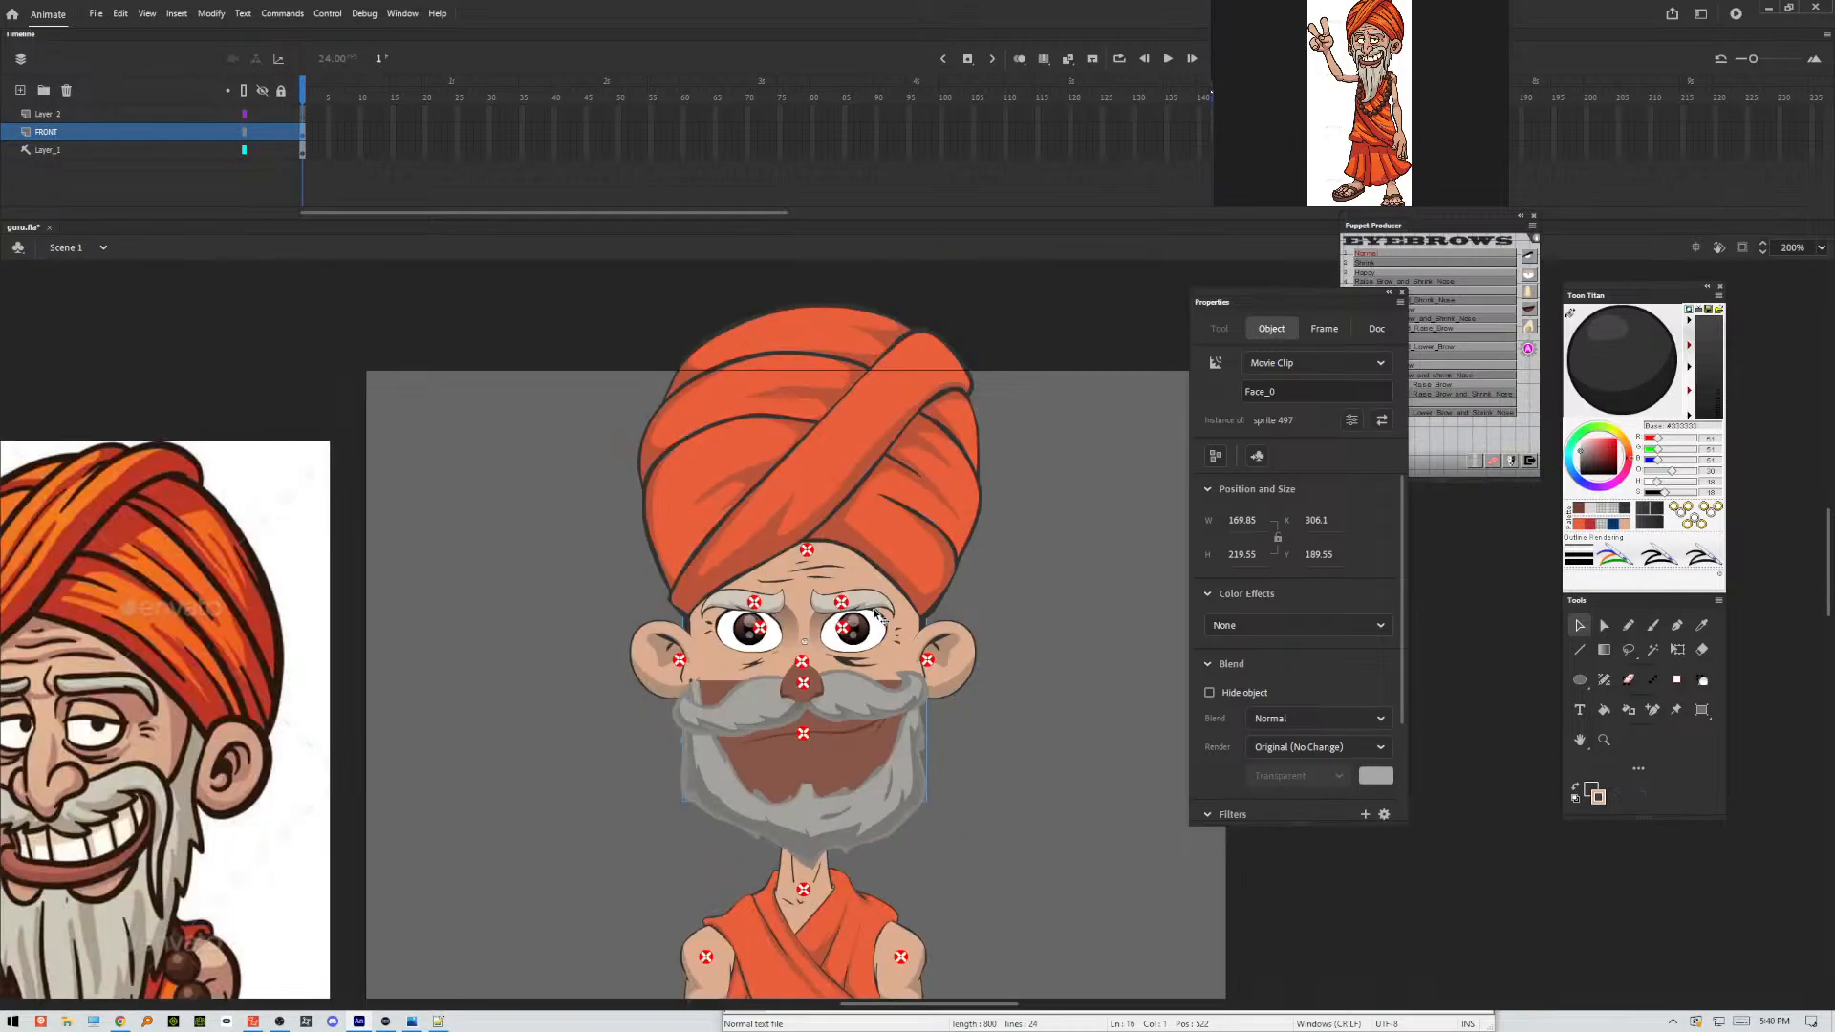
{"action": "key", "text": "ctrl+minus"}
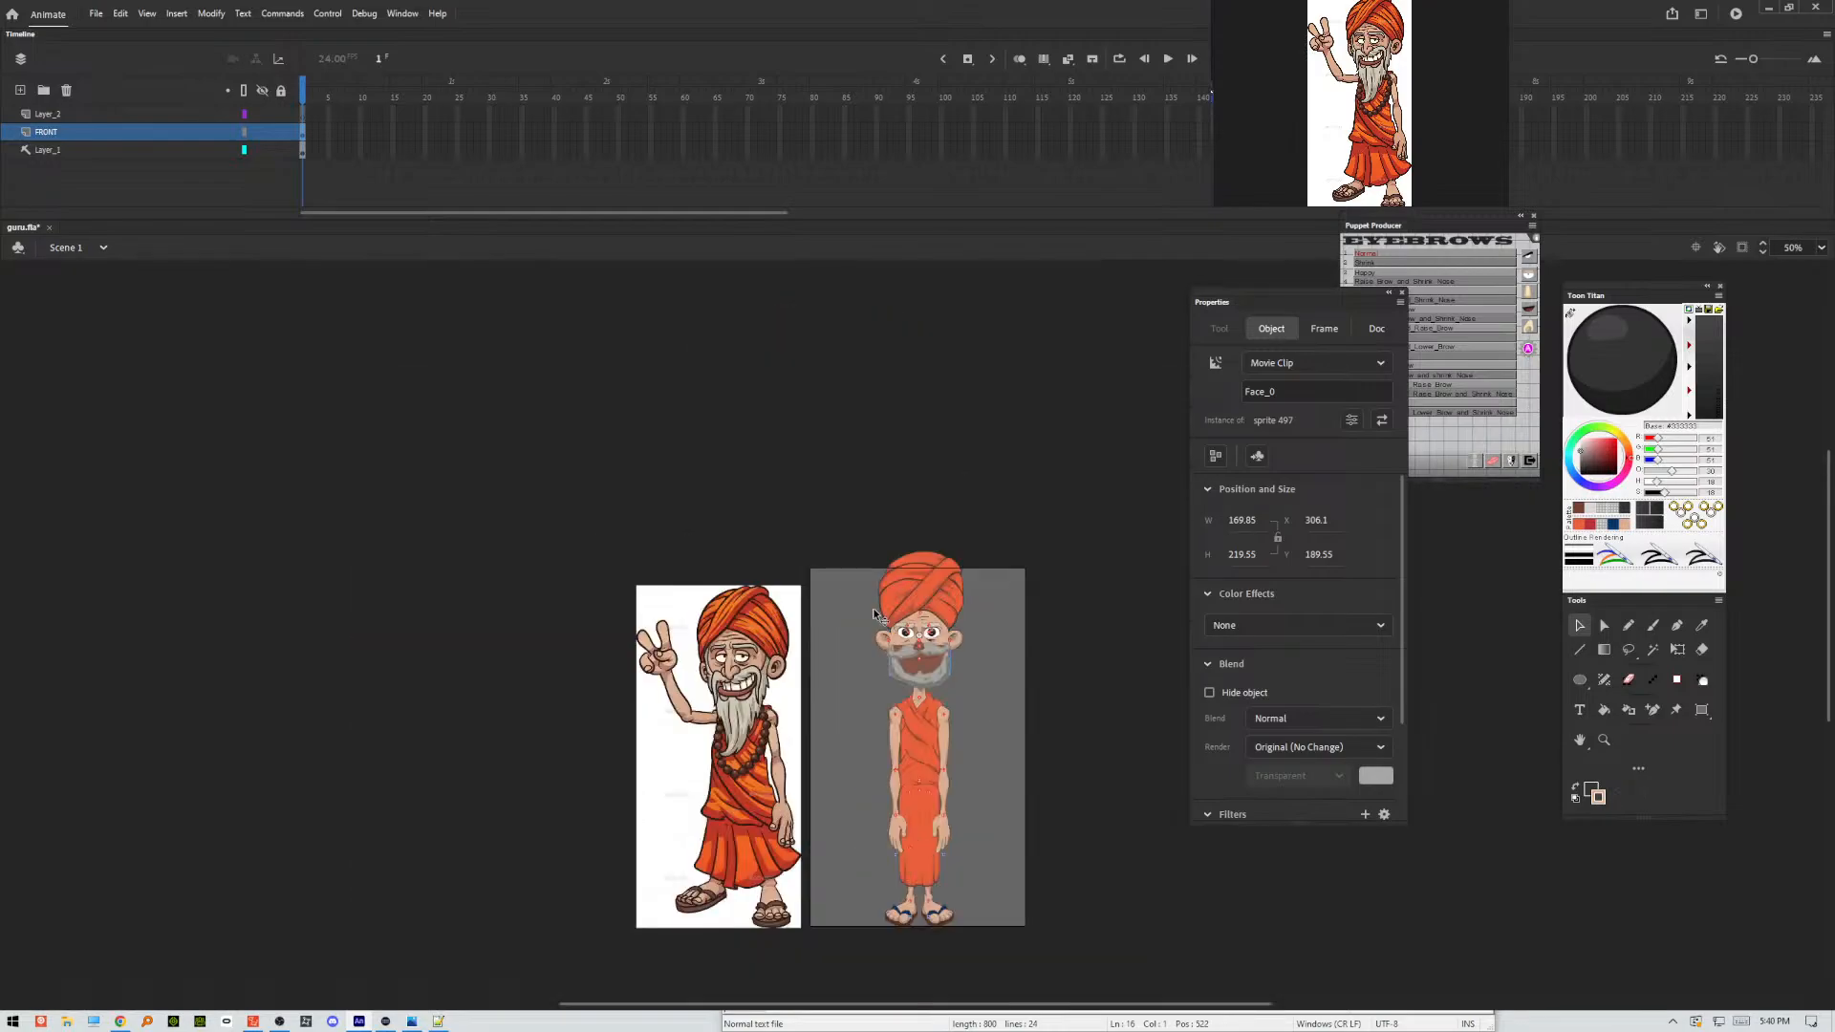
{"action": "key", "text": "ctrl+equal"}
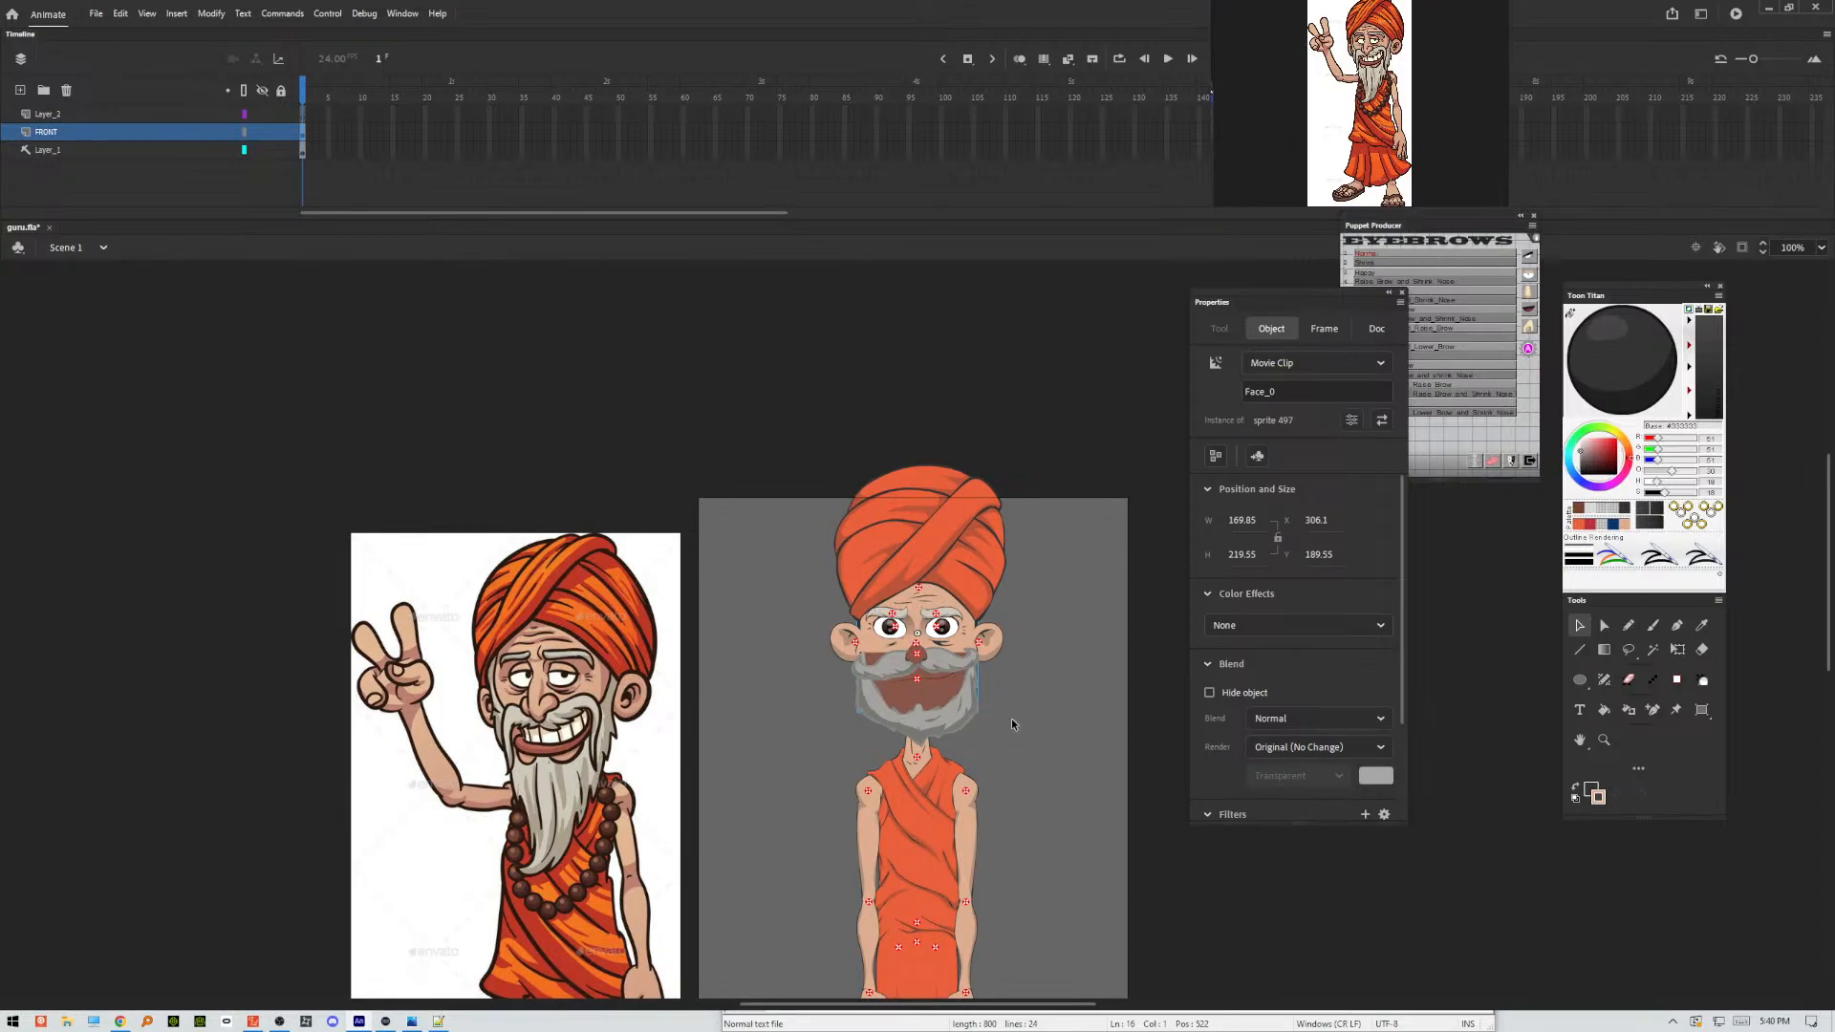
Open the face clip and try to outline a shading band around the head's edge with a Pencil line.
{"action": "double_click", "coordinate": [952, 612]}
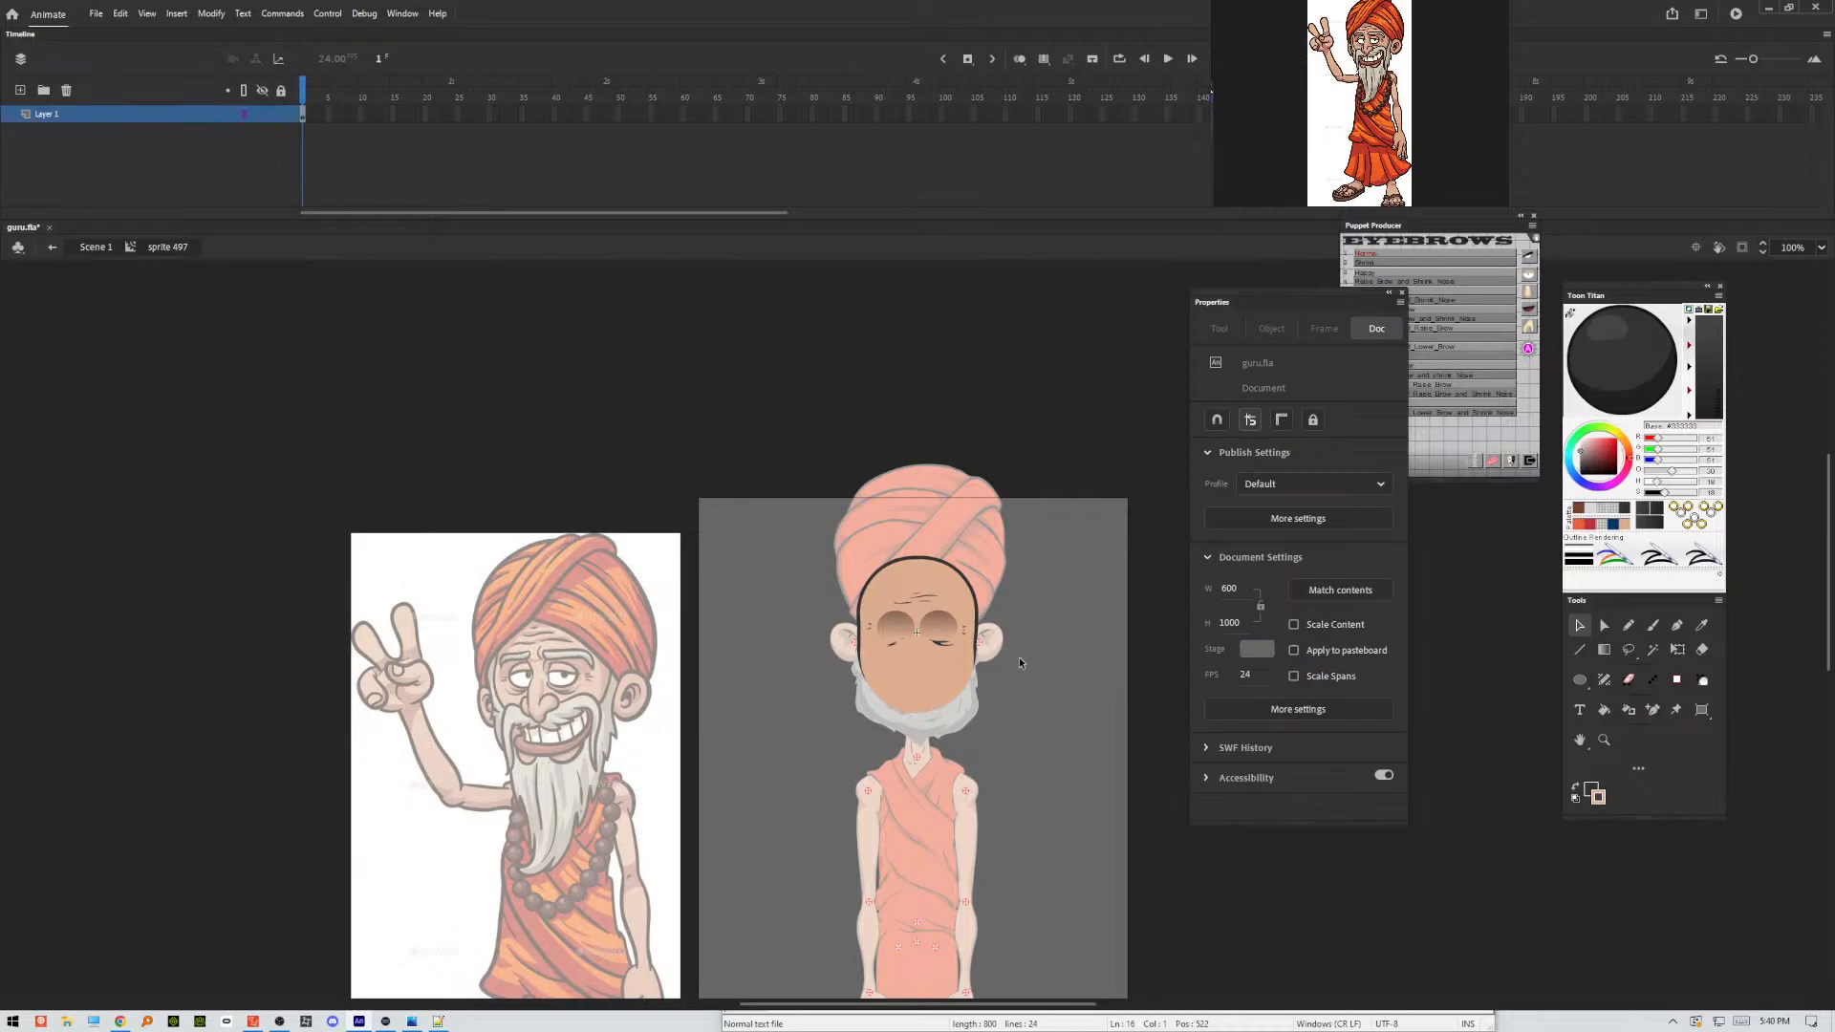
{"action": "key", "text": "y"}
{"action": "left_click", "coordinate": [1632, 626]}
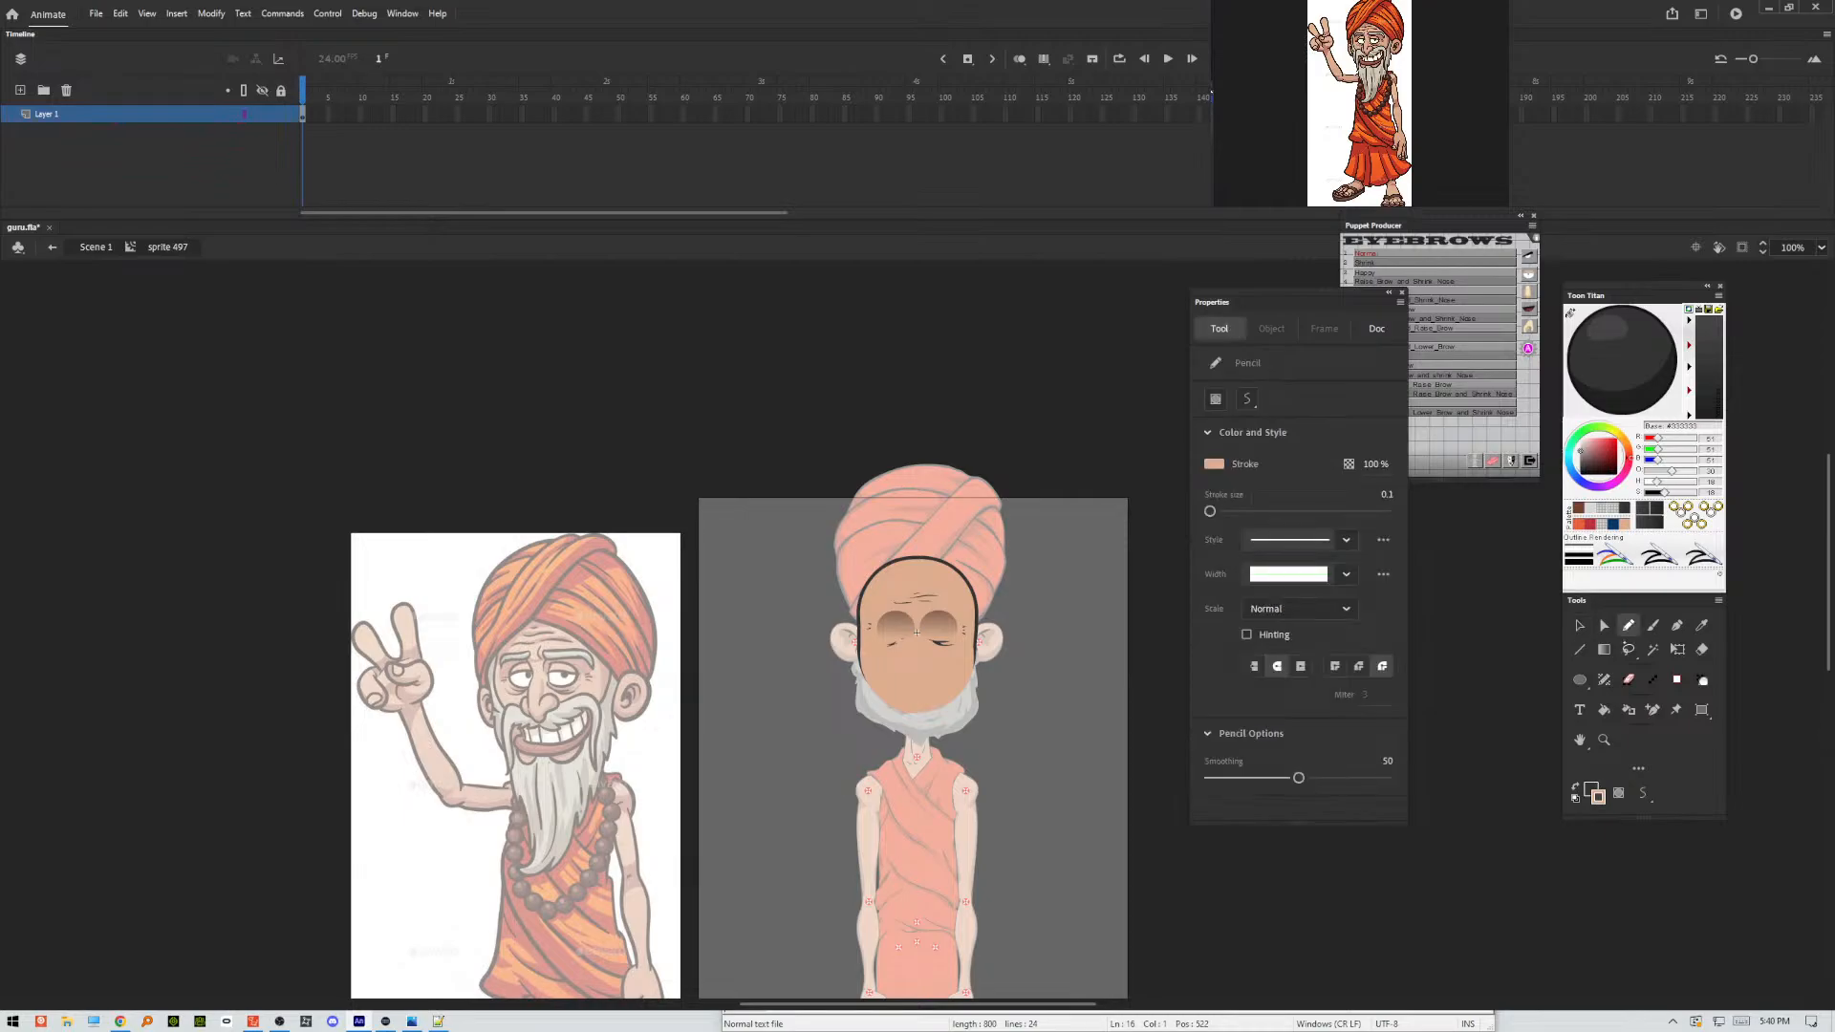
{"action": "scroll", "coordinate": [916, 632], "scroll_direction": "up", "scroll_amount": 1}
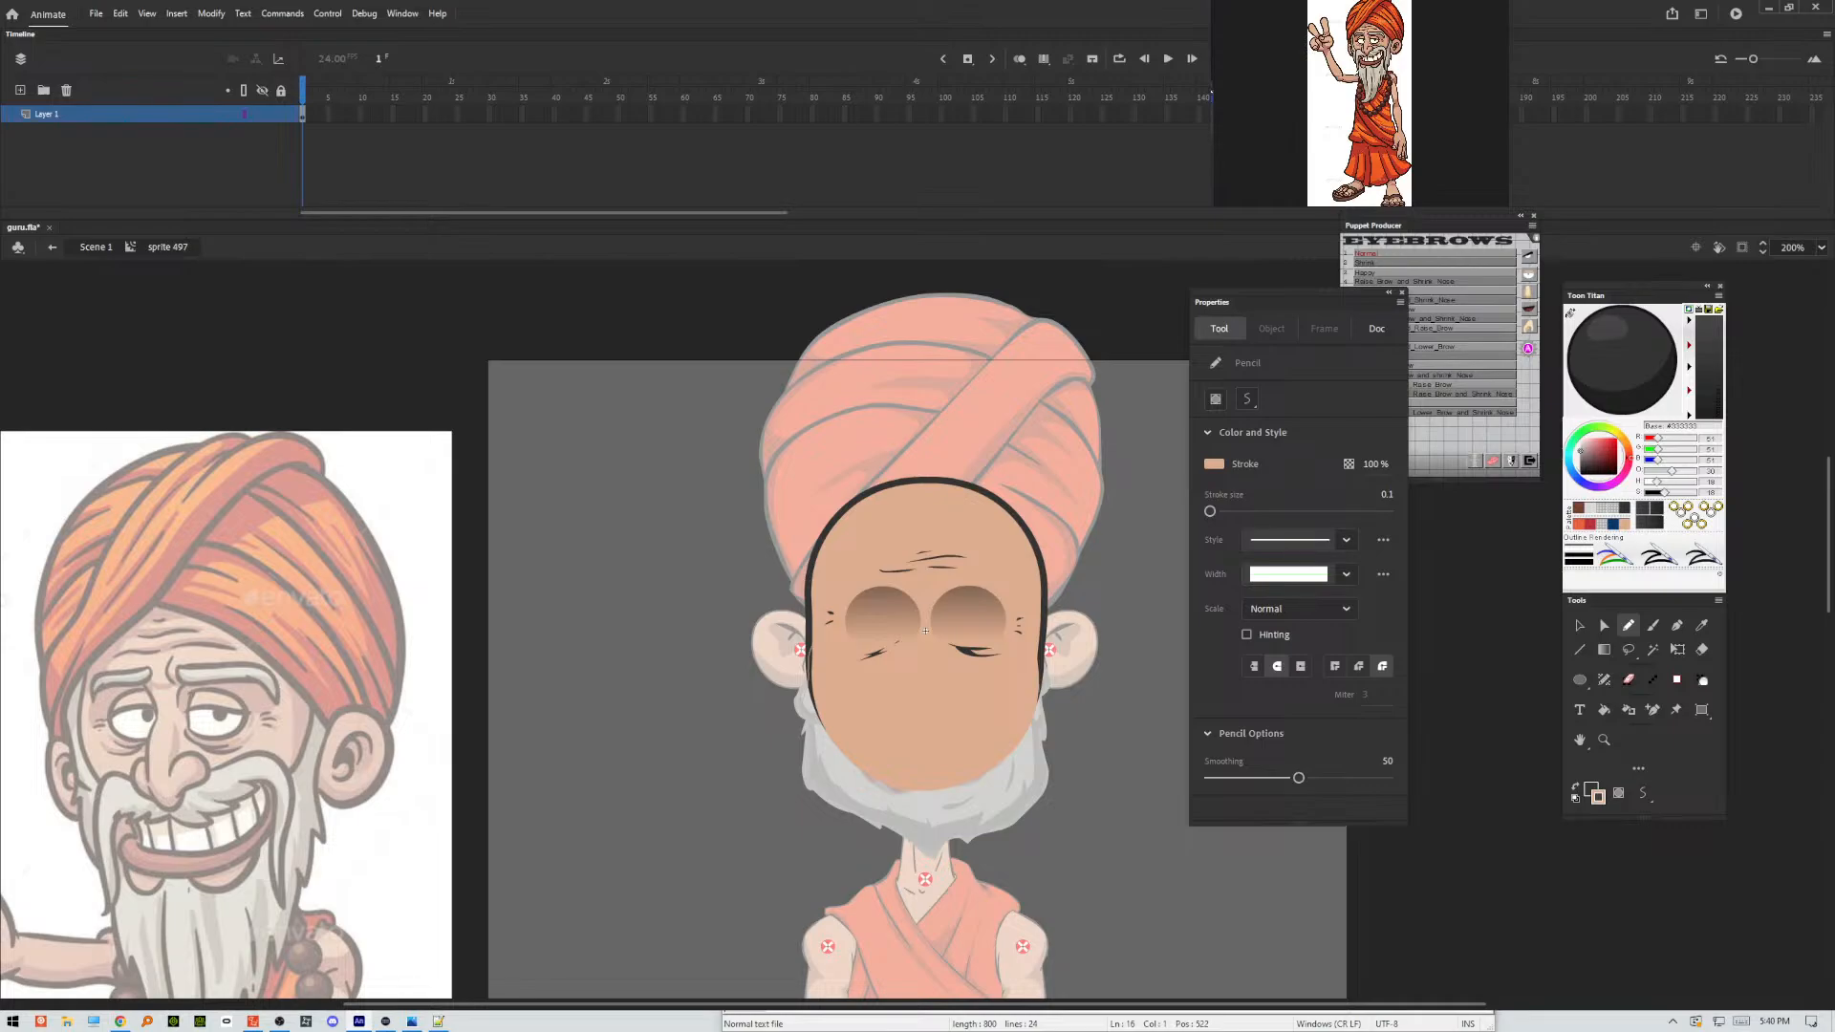
{"action": "mouse_move", "coordinate": [1049, 734]}
{"action": "left_mouse_down"}
{"action": "mouse_move", "coordinate": [1090, 714]}
{"action": "mouse_move", "coordinate": [1099, 519]}
{"action": "left_mouse_up"}
{"action": "left_click_drag", "start_coordinate": [761, 515], "coordinate": [774, 611]}
Open the nested face shape and draw a Pencil boundary on Layer_2 for a shading band around the head's edge.
{"action": "left_click", "coordinate": [1579, 625]}
{"action": "left_click", "coordinate": [1046, 629]}
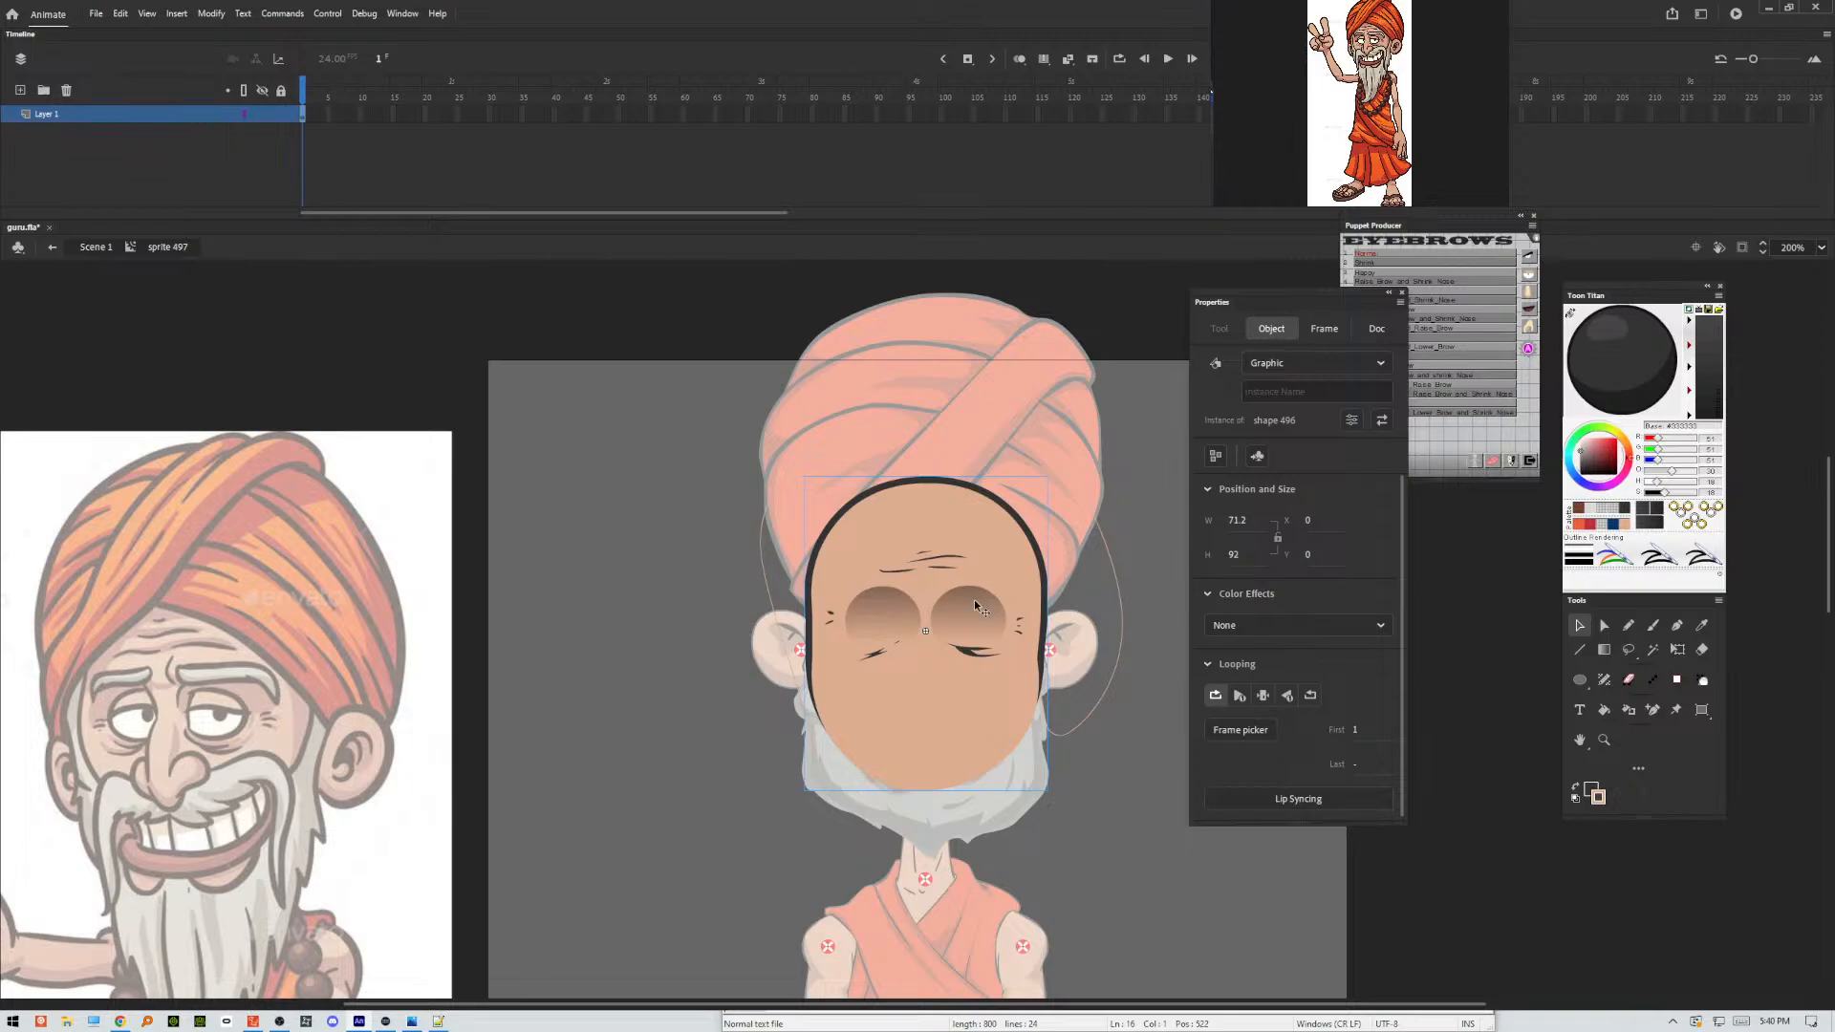
{"action": "double_click", "coordinate": [1011, 591]}
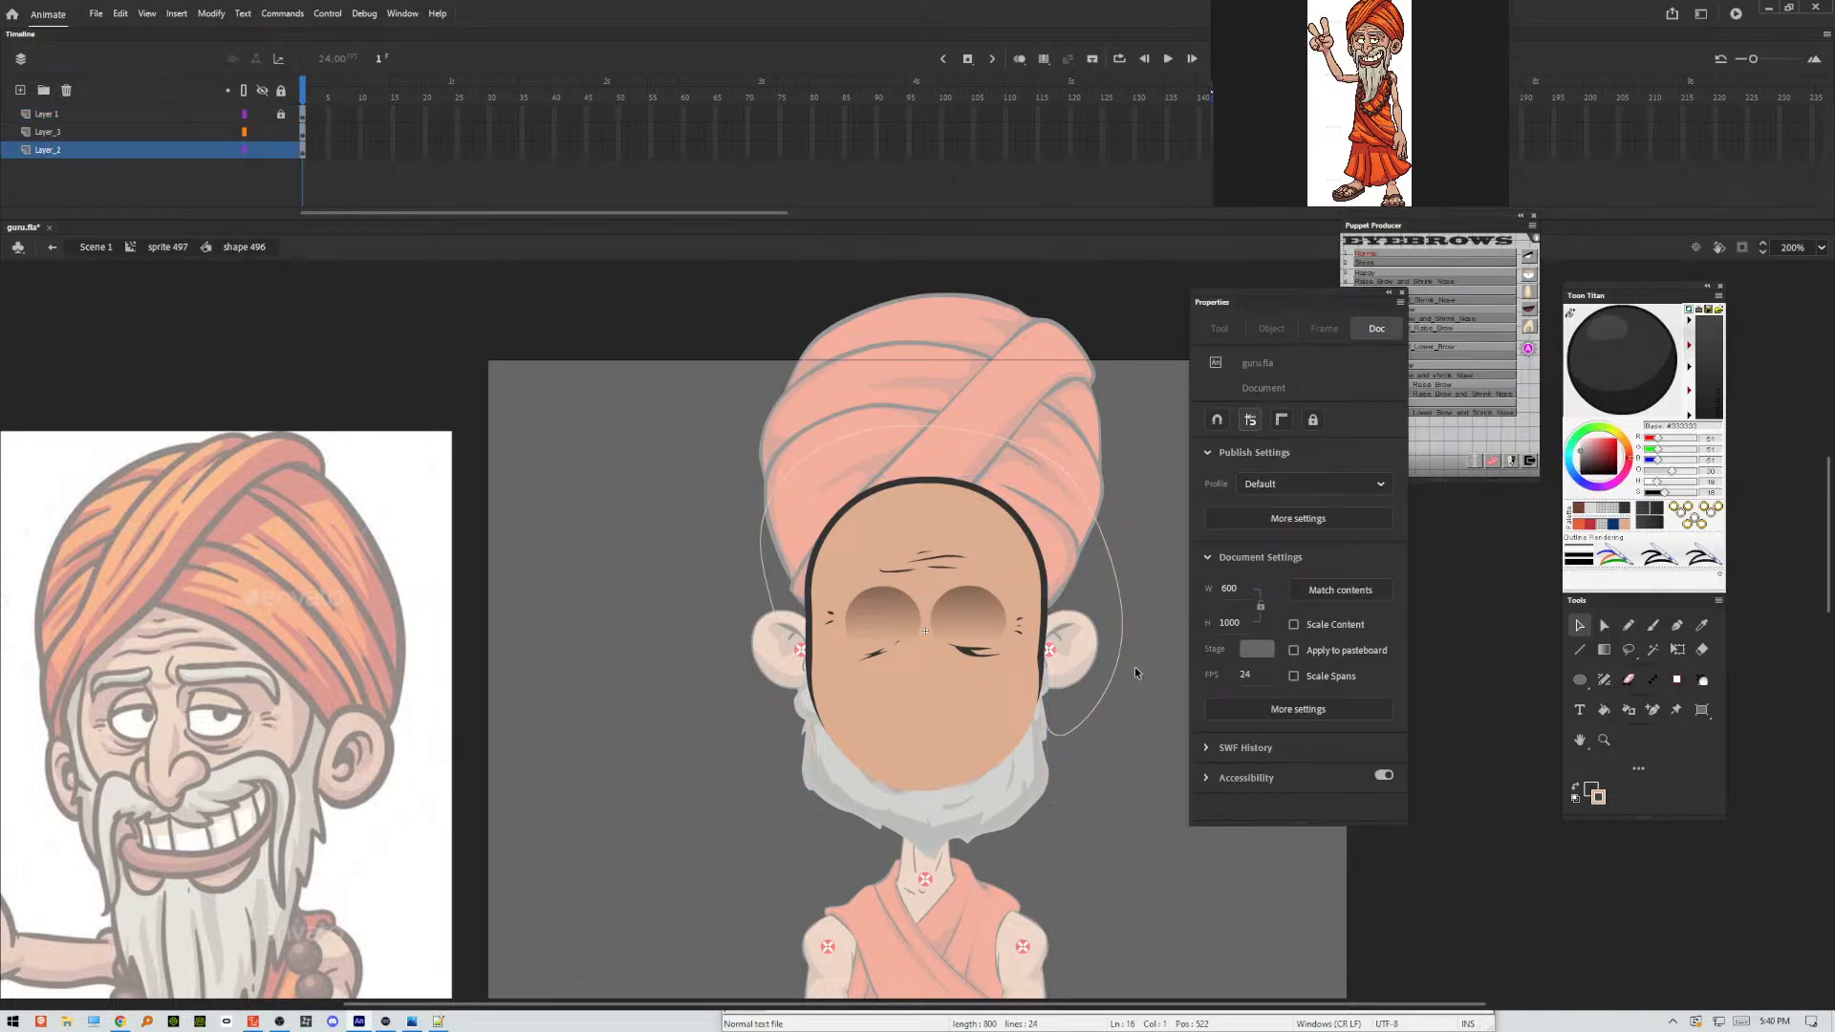
{"action": "left_click", "coordinate": [1629, 625]}
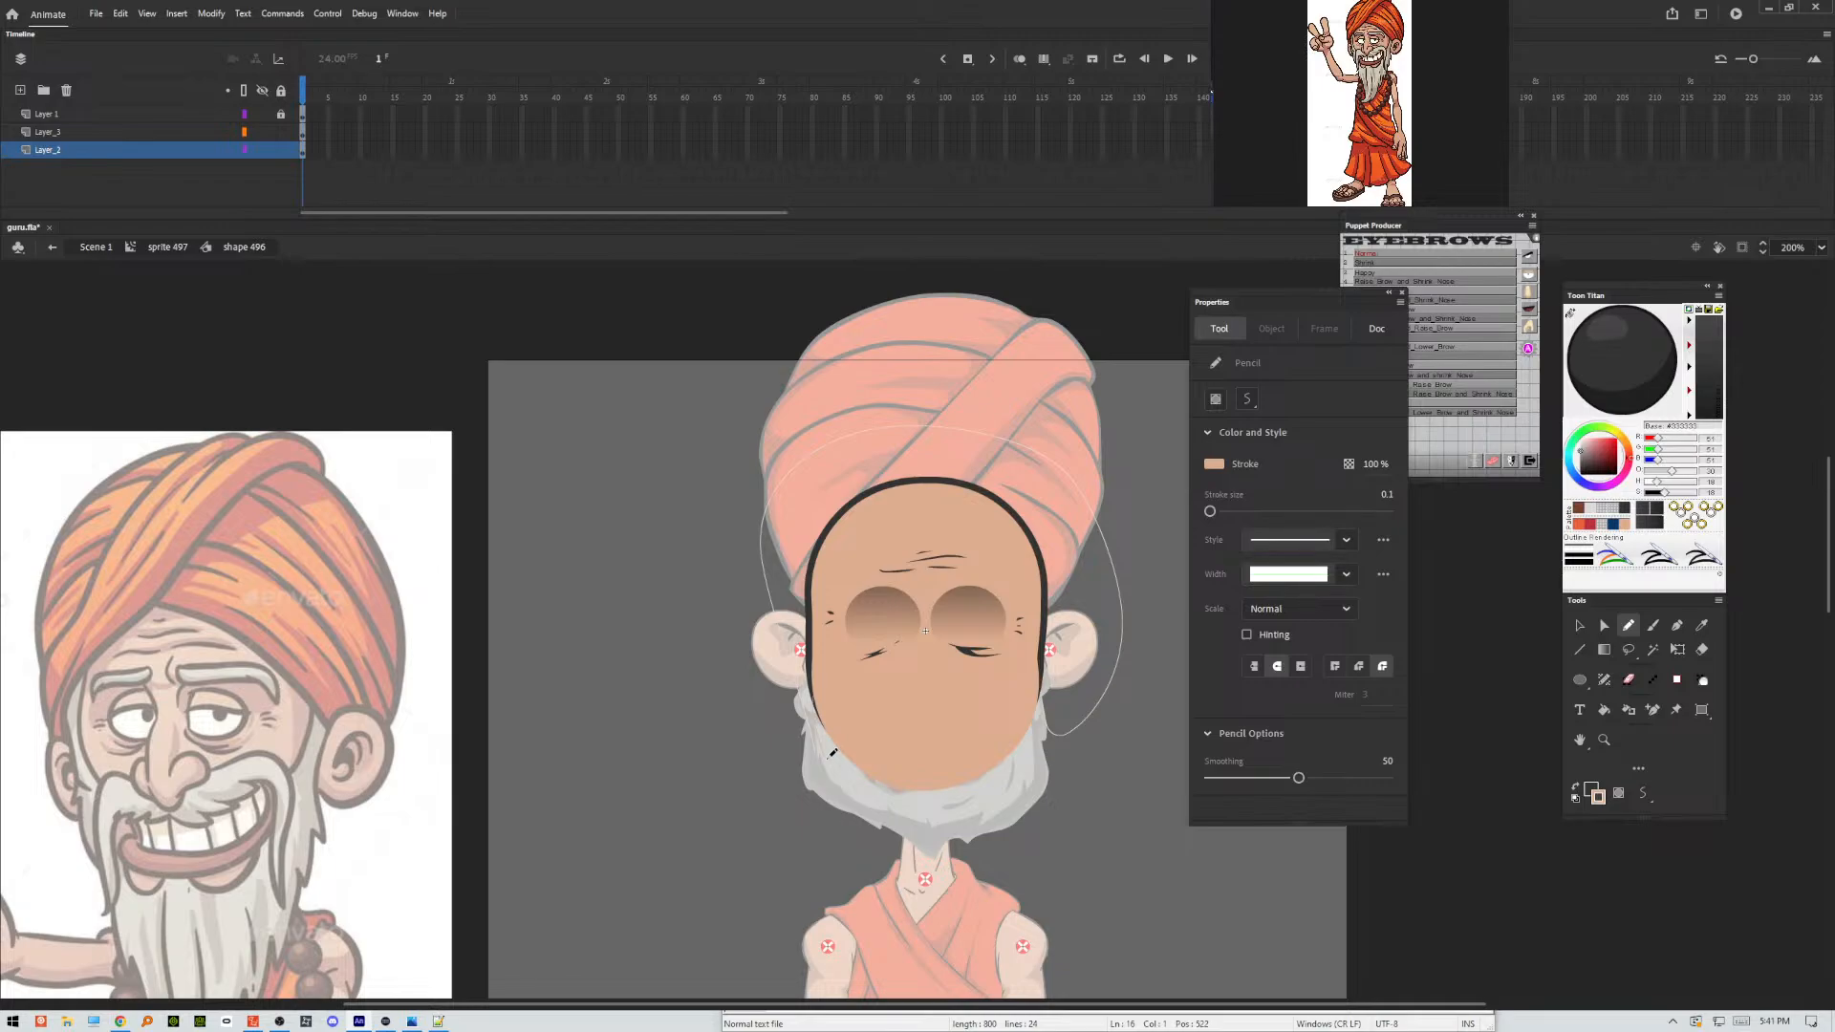
{"action": "left_click_drag", "start_coordinate": [1075, 743], "coordinate": [1088, 538]}
Shade the strip between the pencil boundary and the head outline with a darker skin tone.
{"action": "key", "text": "v"}
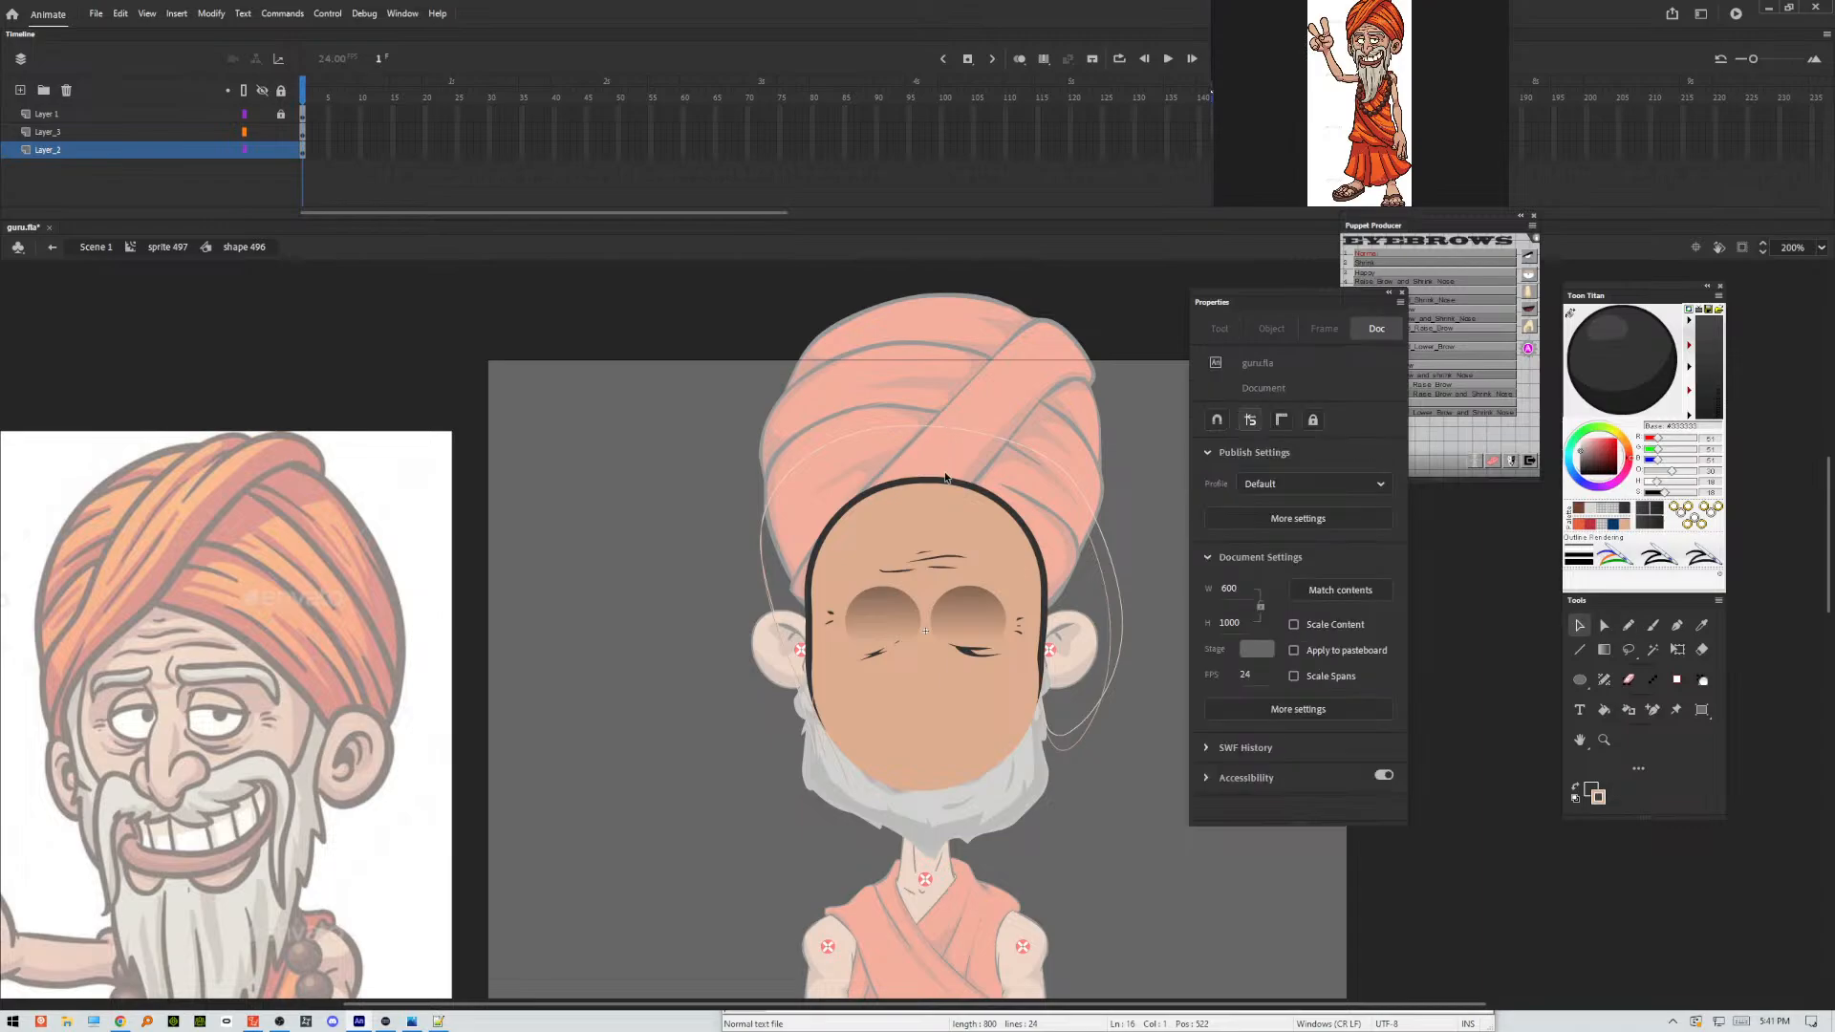
{"action": "left_click", "coordinate": [897, 488]}
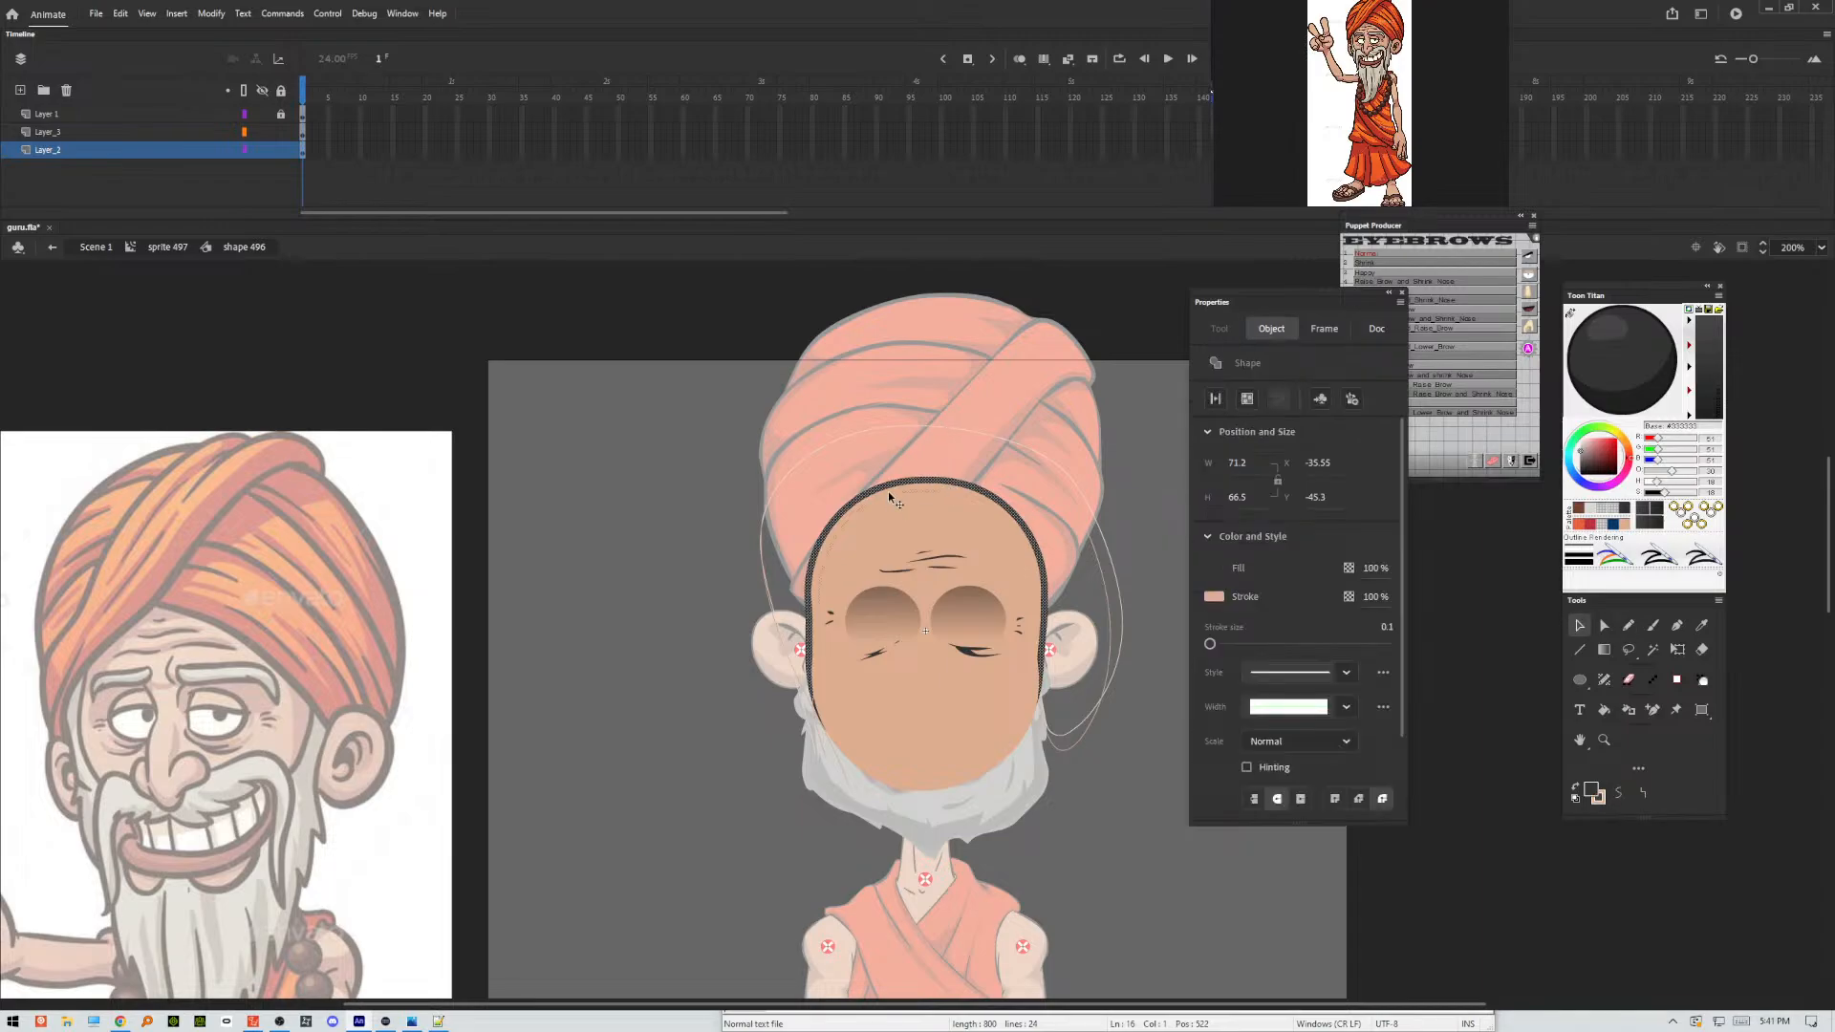
{"action": "left_click", "coordinate": [857, 510]}
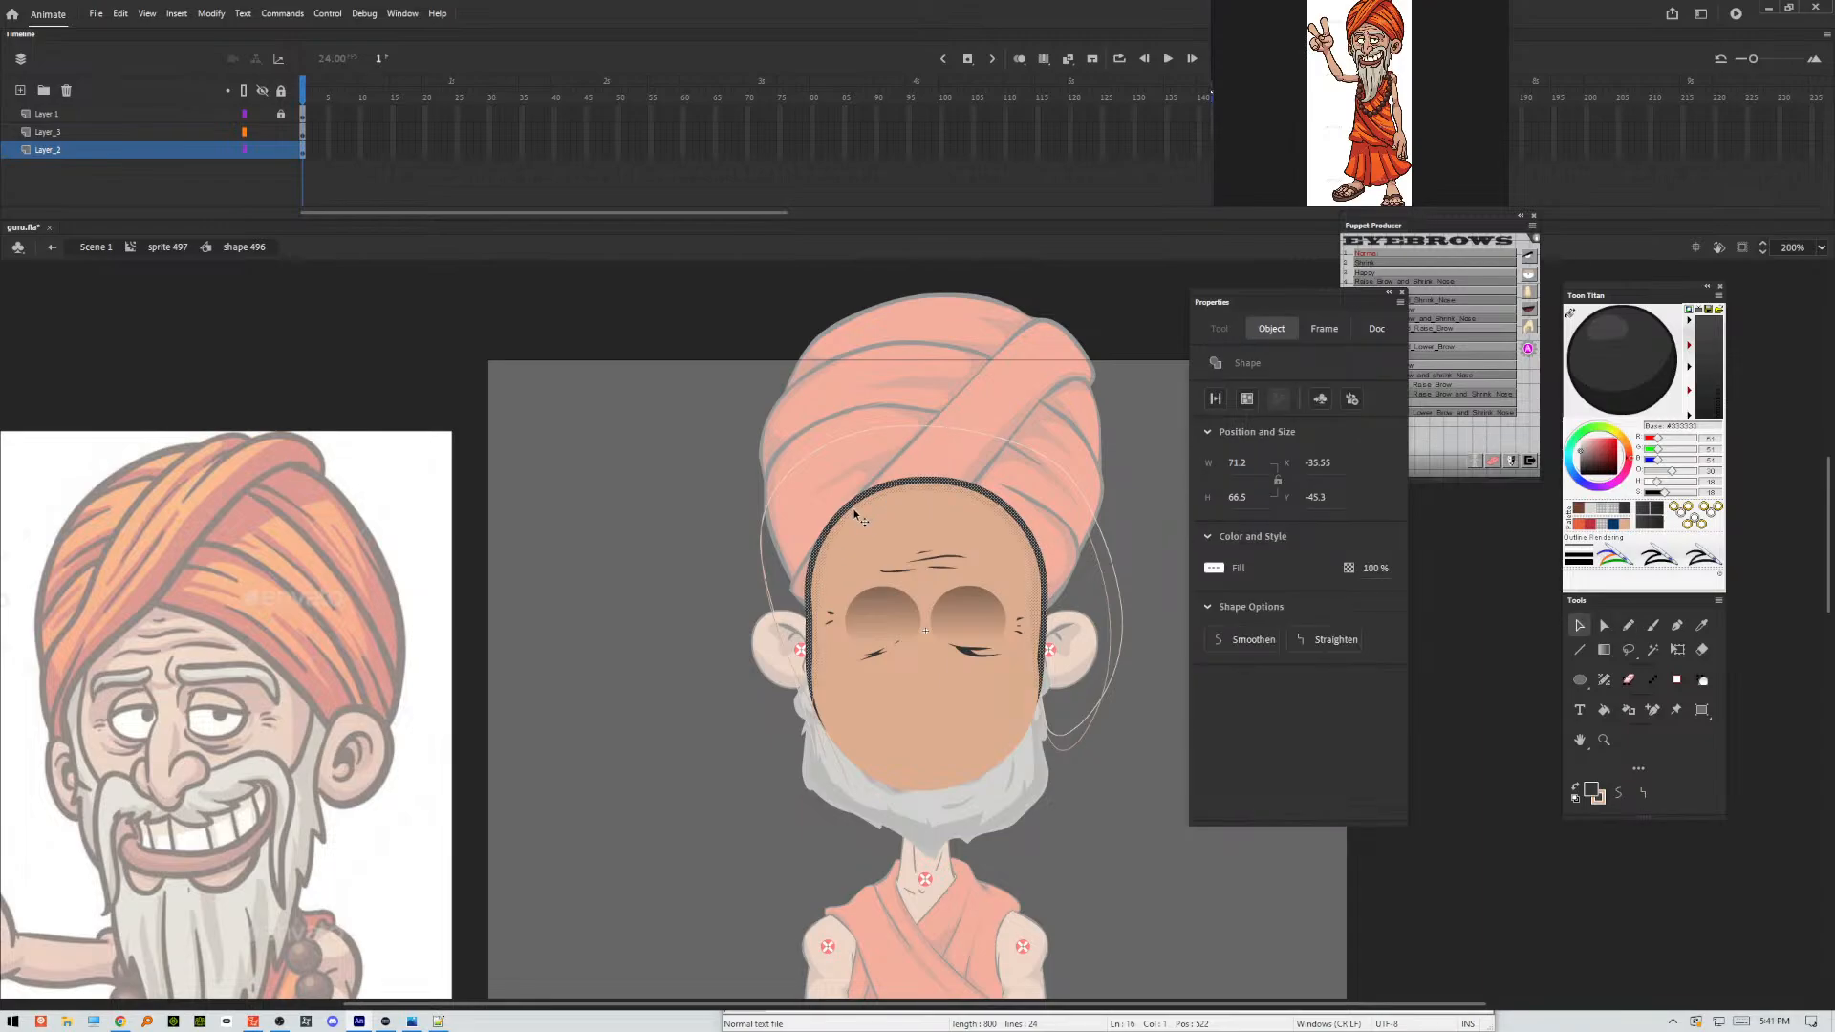
{"action": "key", "text": "ctrl+shift+a"}
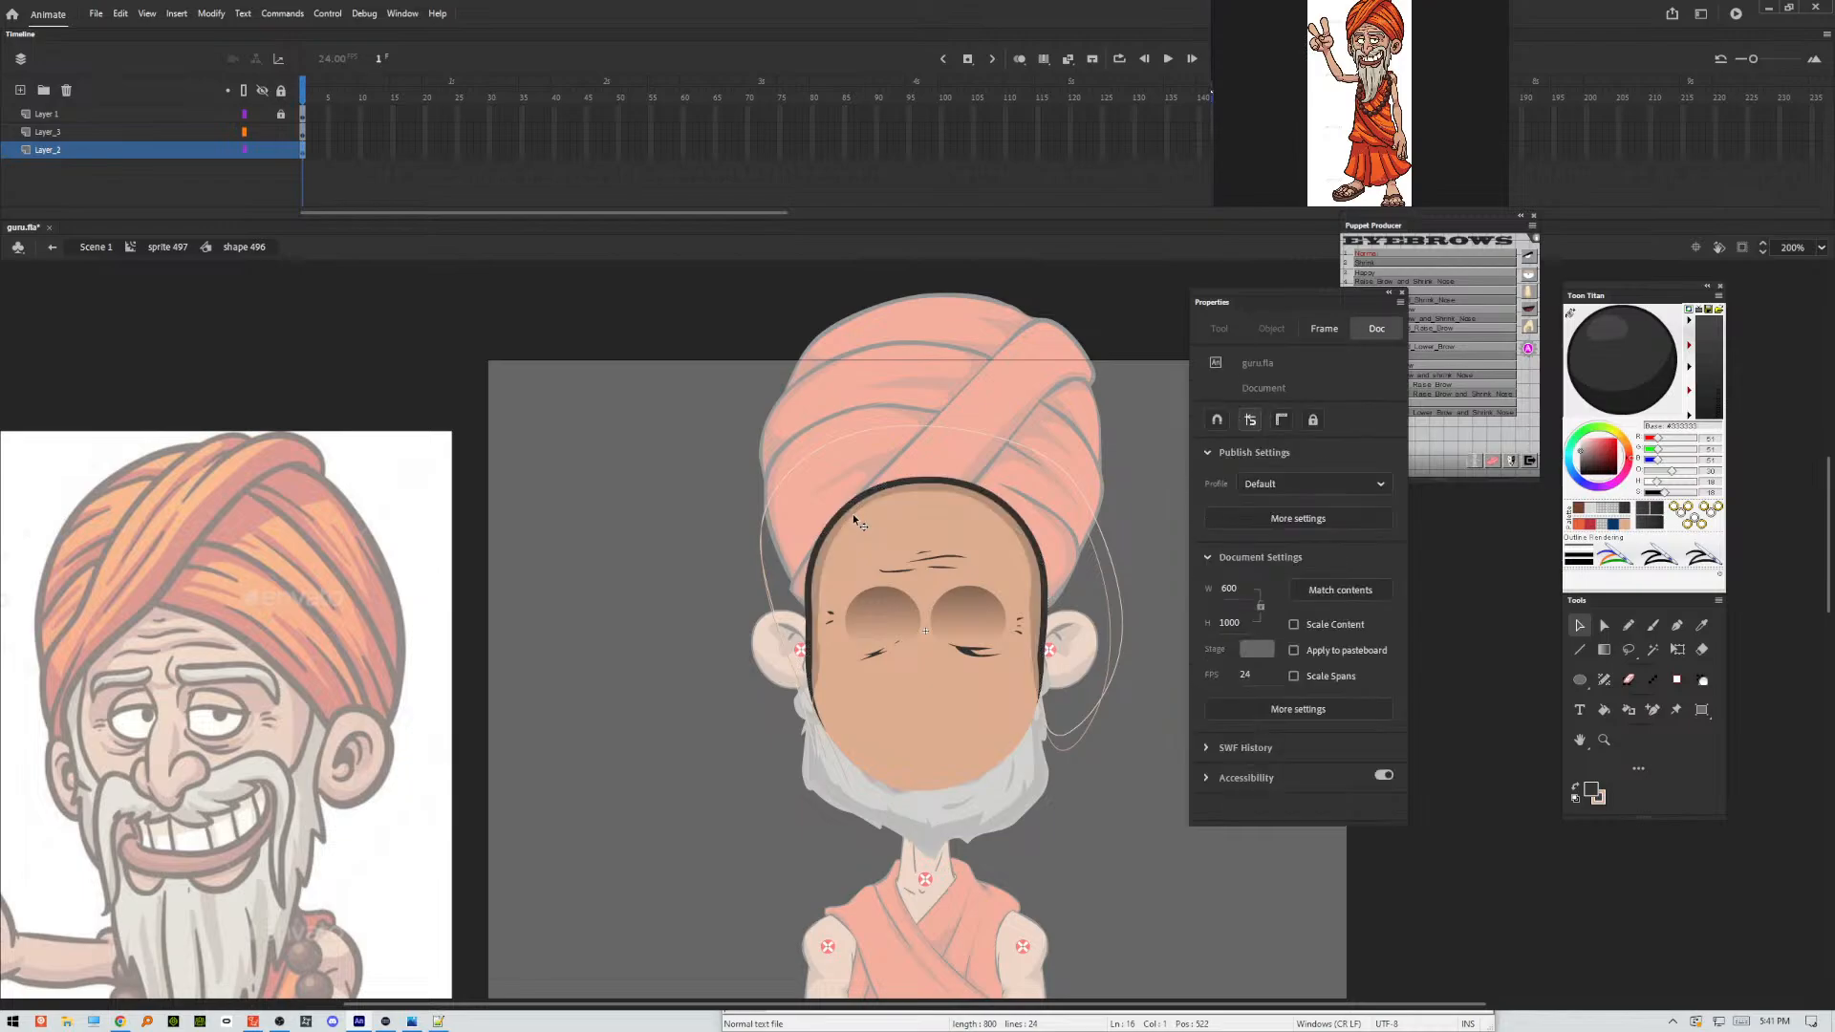
Delete the leftover pencil lines from the nested face shape and the face clip, and return to the main scene.
{"action": "left_click", "coordinate": [1109, 618]}
{"action": "double_click", "coordinate": [1103, 627]}
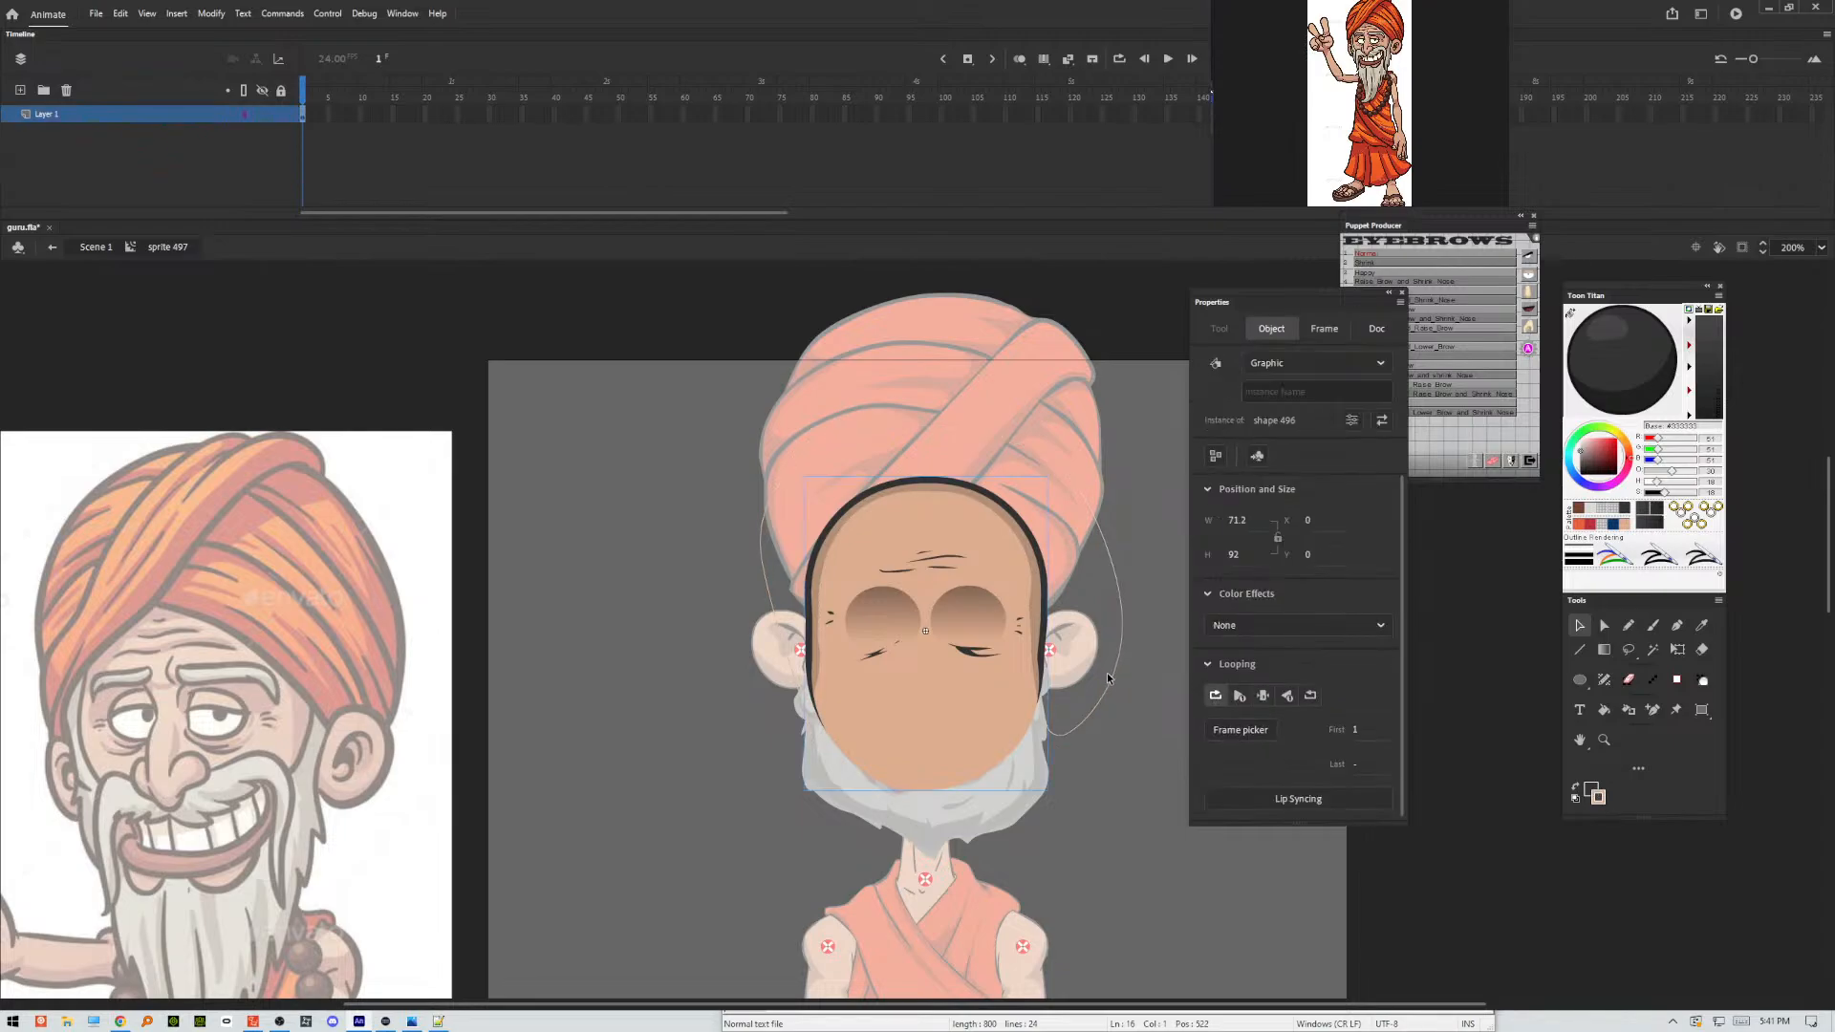
{"action": "left_click", "coordinate": [1109, 680]}
{"action": "key", "text": "Delete"}
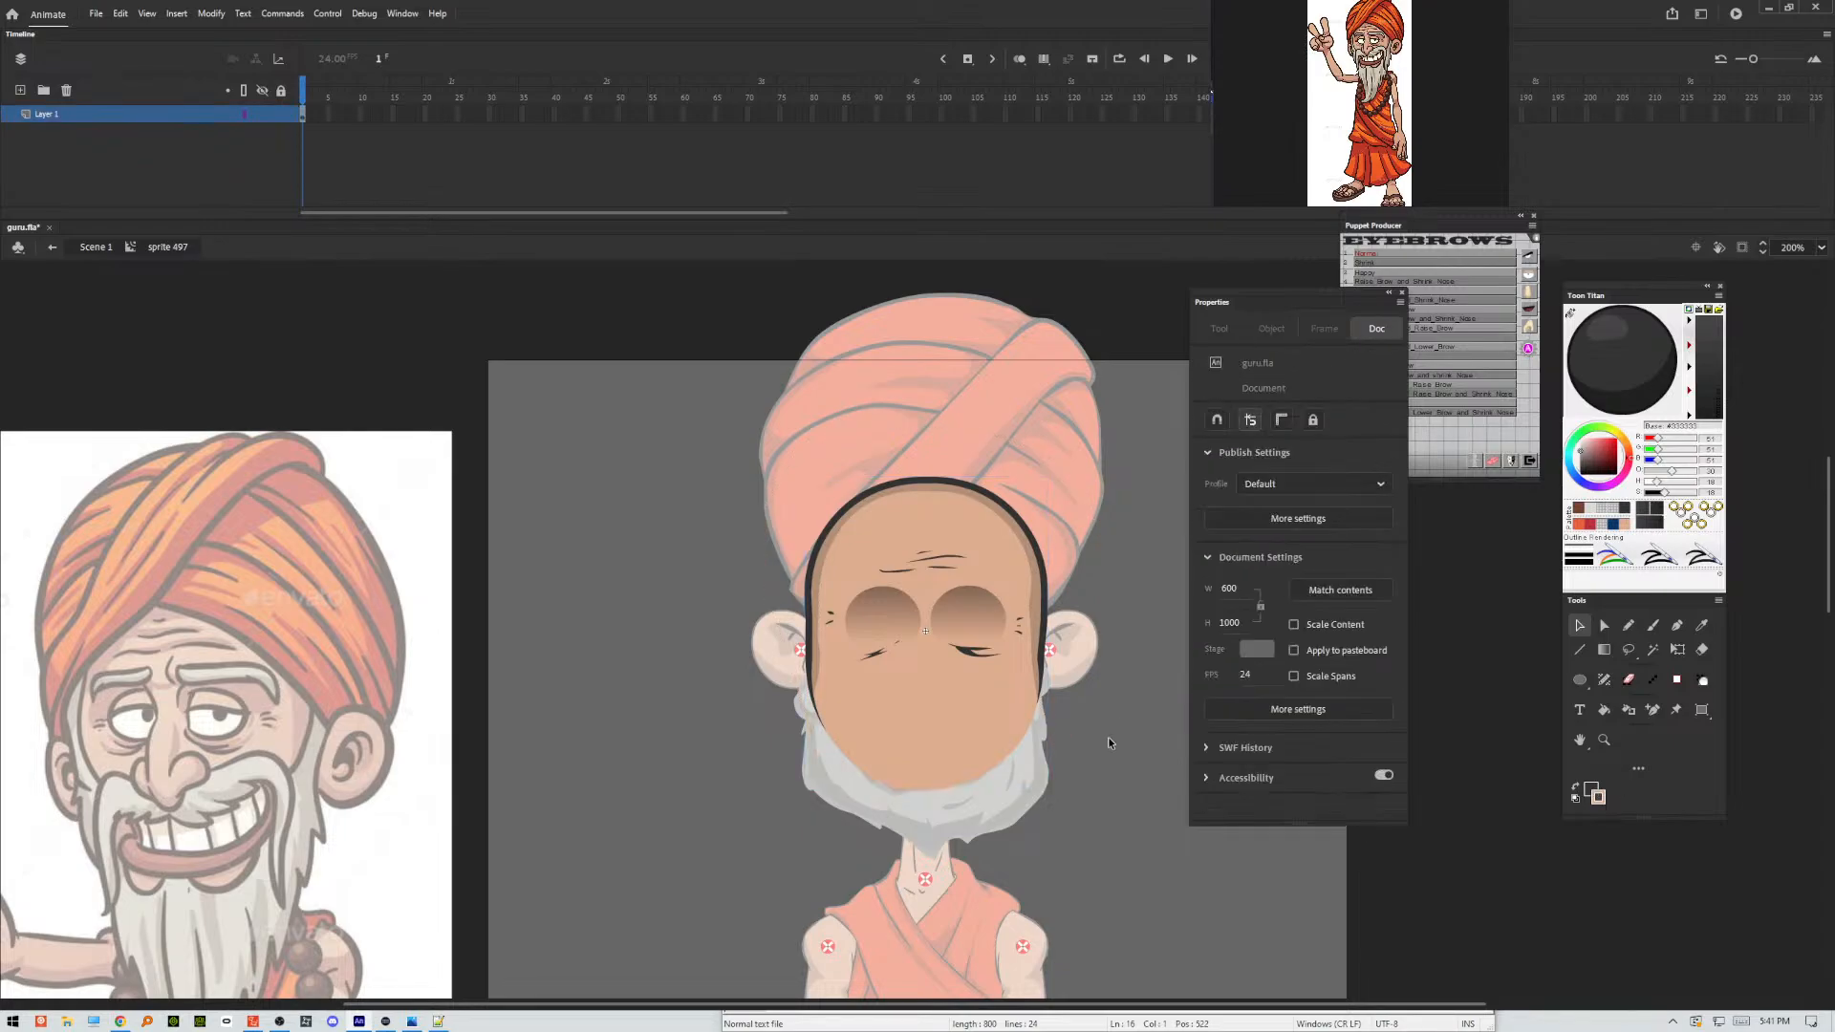
{"action": "double_click", "coordinate": [1105, 742]}
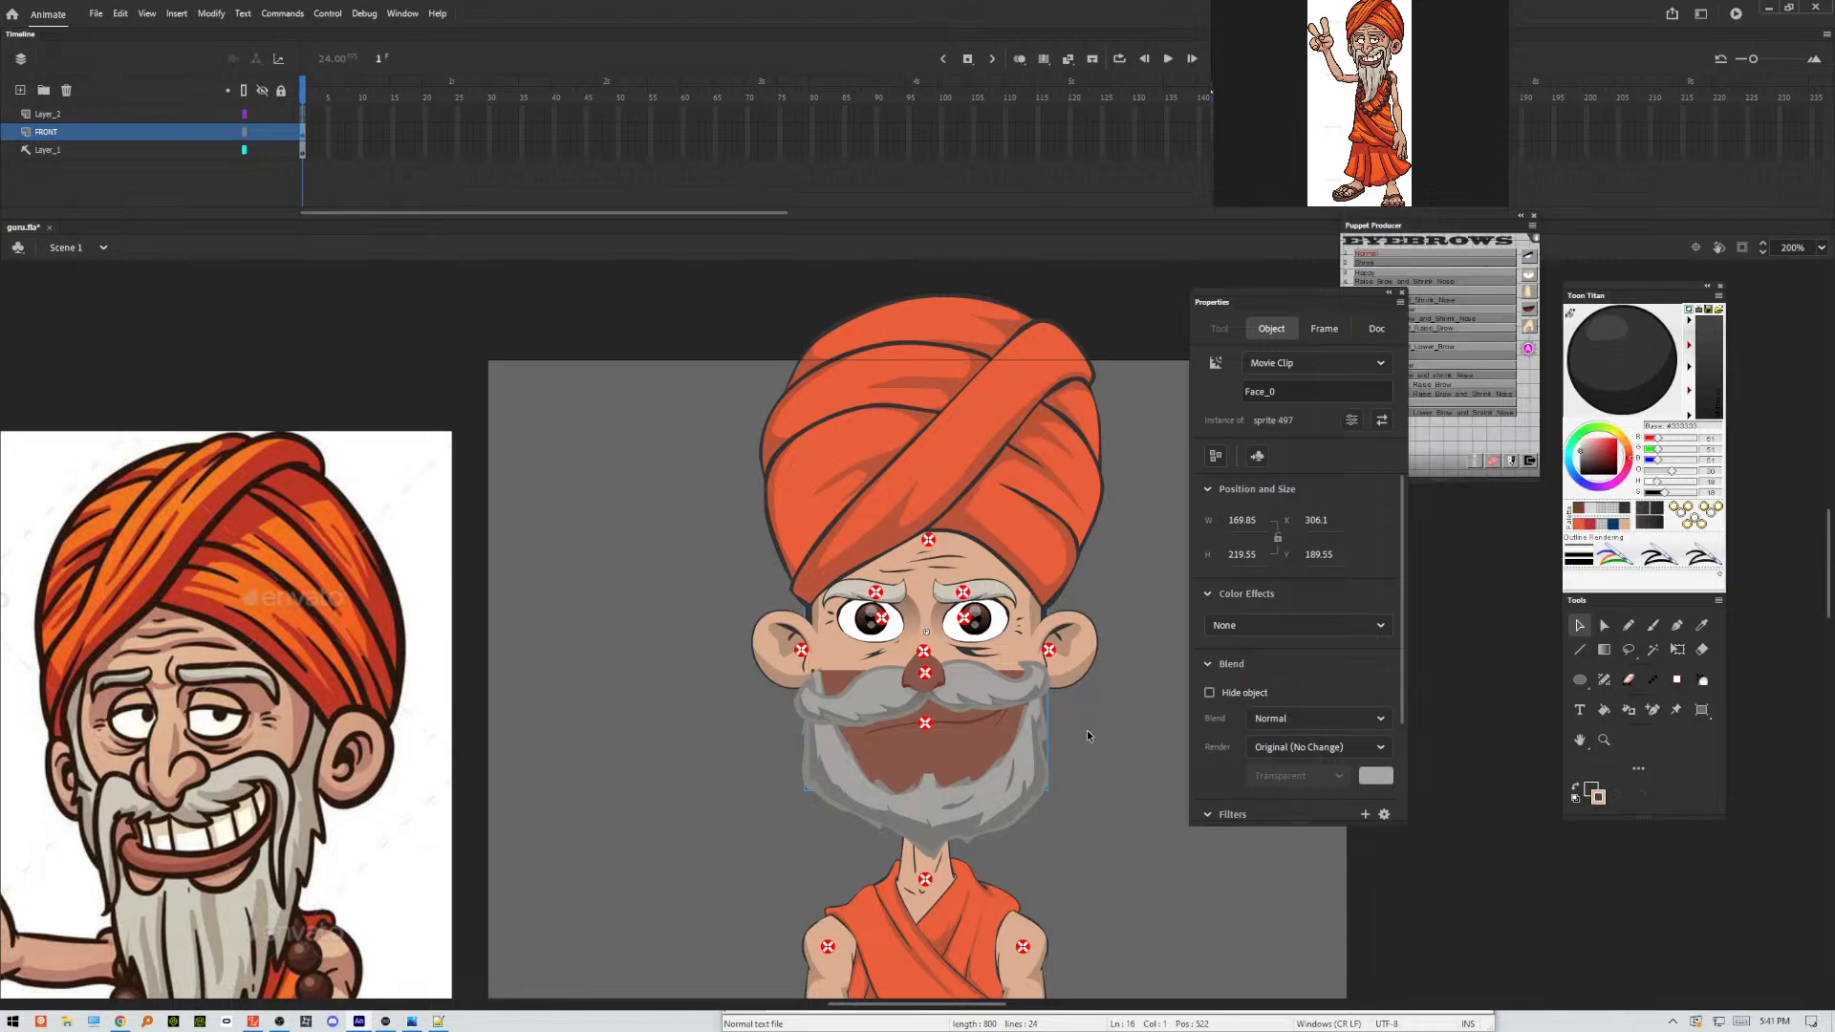
Save the file and check the puppet in a test movie preview.
{"action": "key", "text": "ctrl+s"}
{"action": "key", "text": "ctrl+Return"}
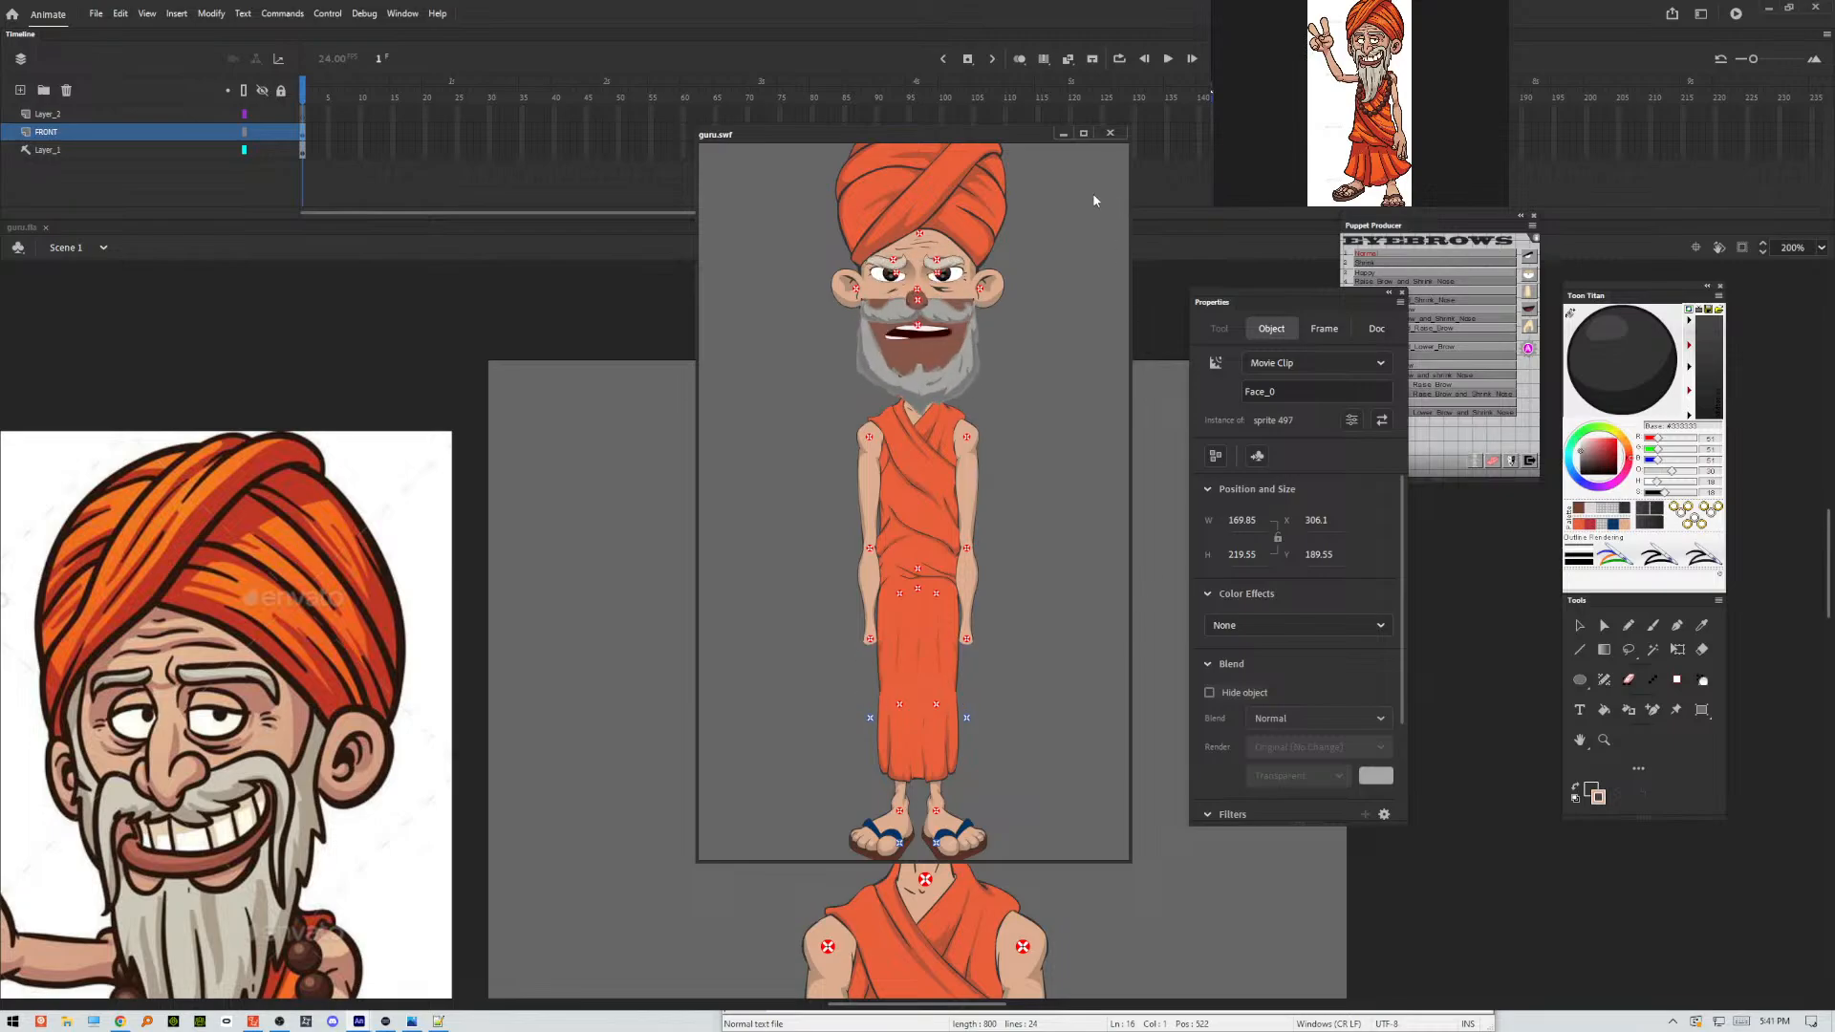
{"action": "left_click", "coordinate": [1110, 132]}
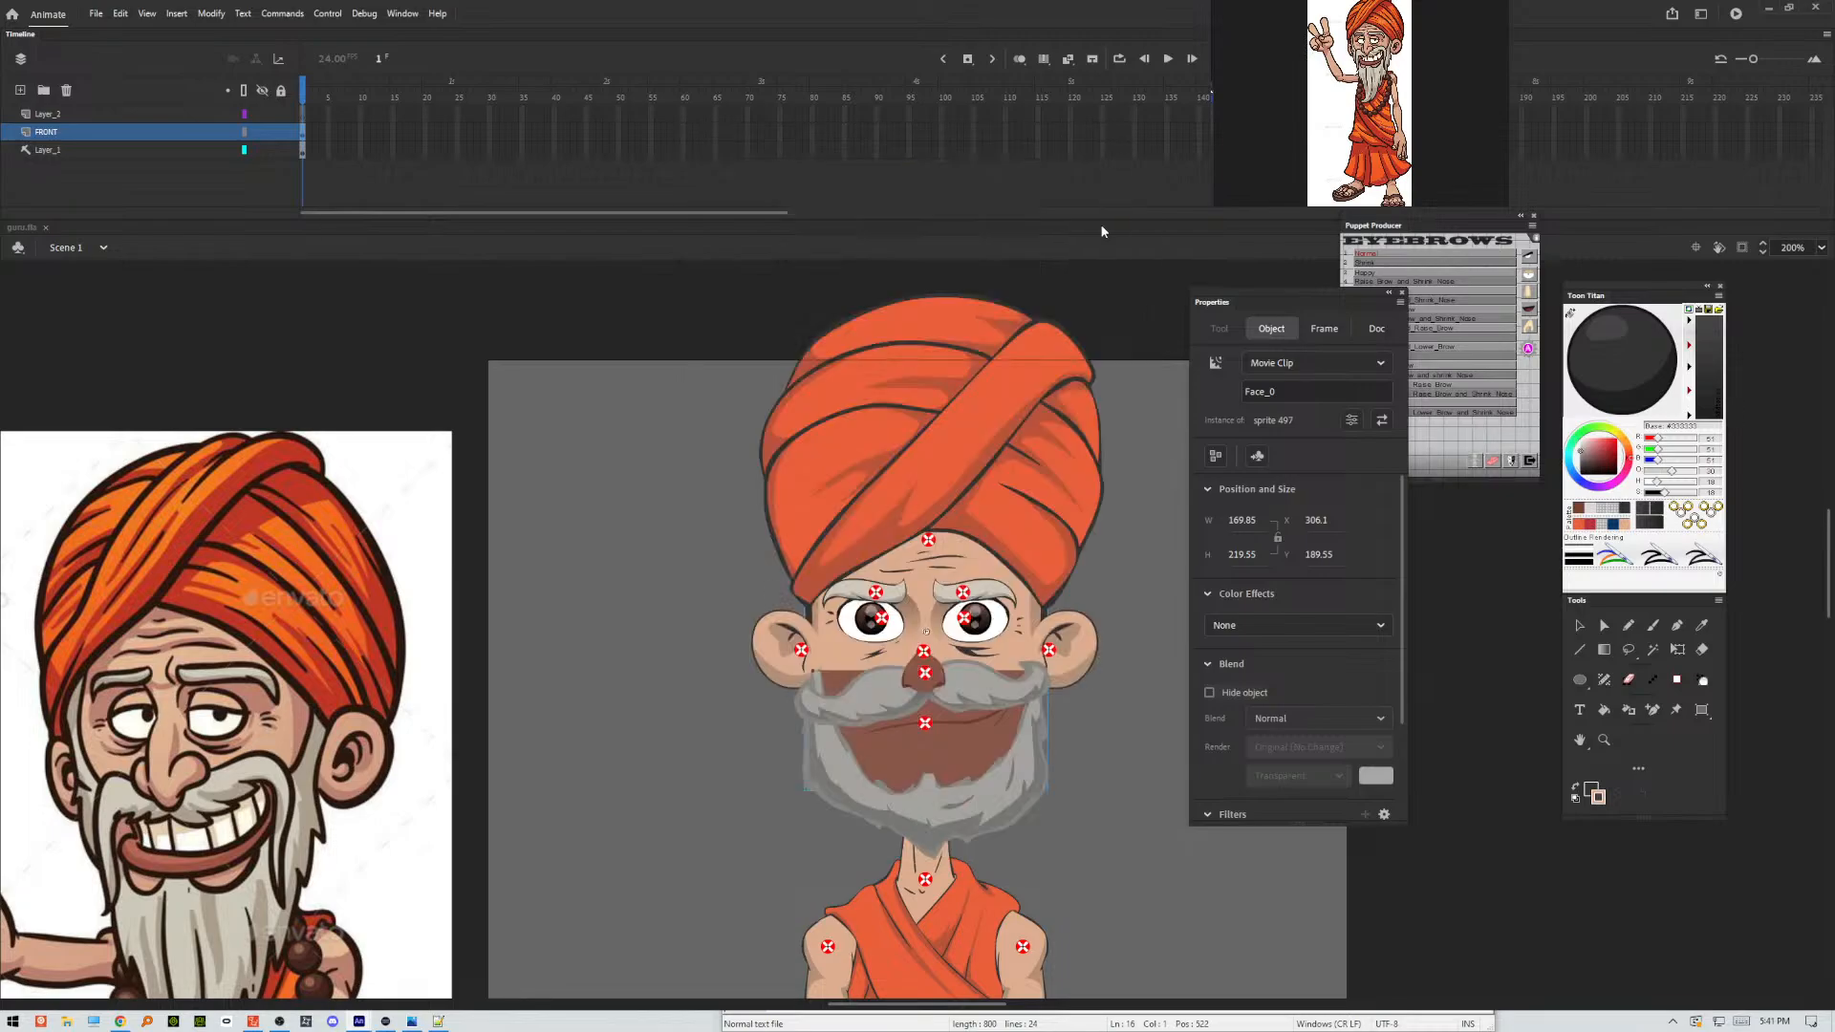
Open the mouth clip and its nested beard symbol to examine the moustache and beard fills, and return to the mouth clip.
{"action": "double_click", "coordinate": [1015, 760]}
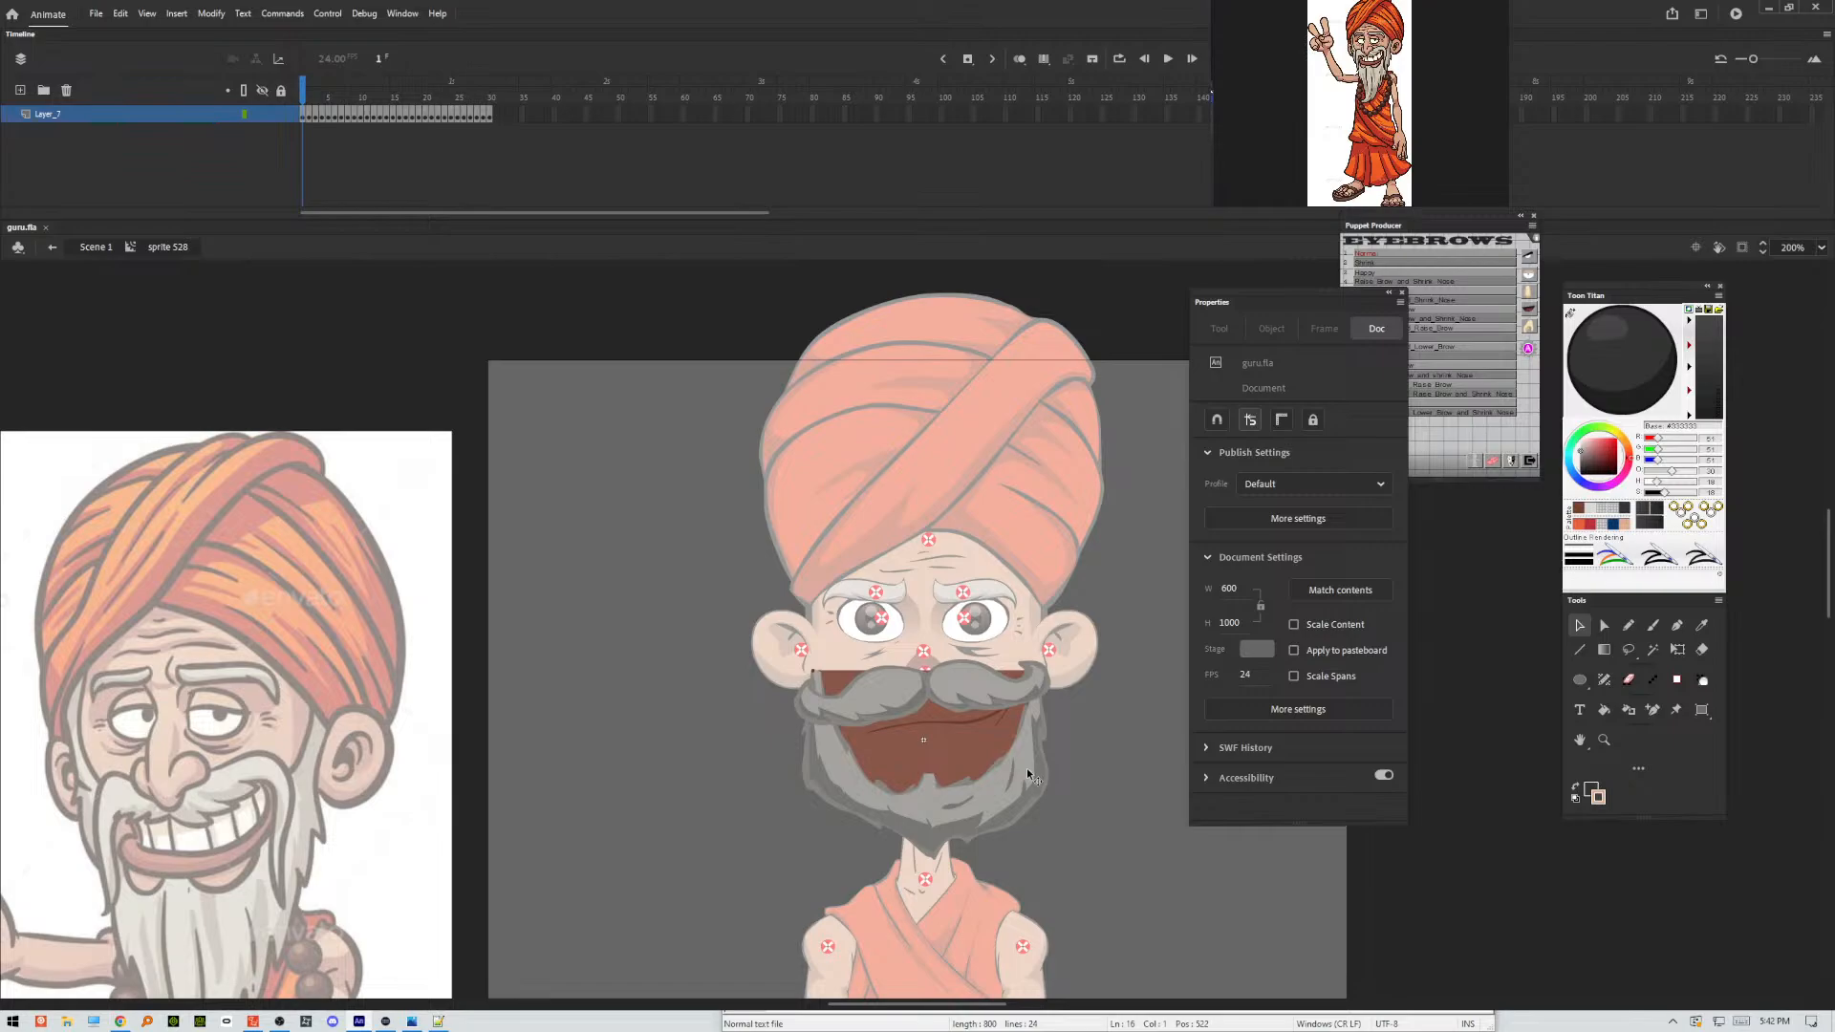
{"action": "left_click", "coordinate": [998, 694]}
{"action": "double_click", "coordinate": [998, 694]}
{"action": "left_click", "coordinate": [996, 690]}
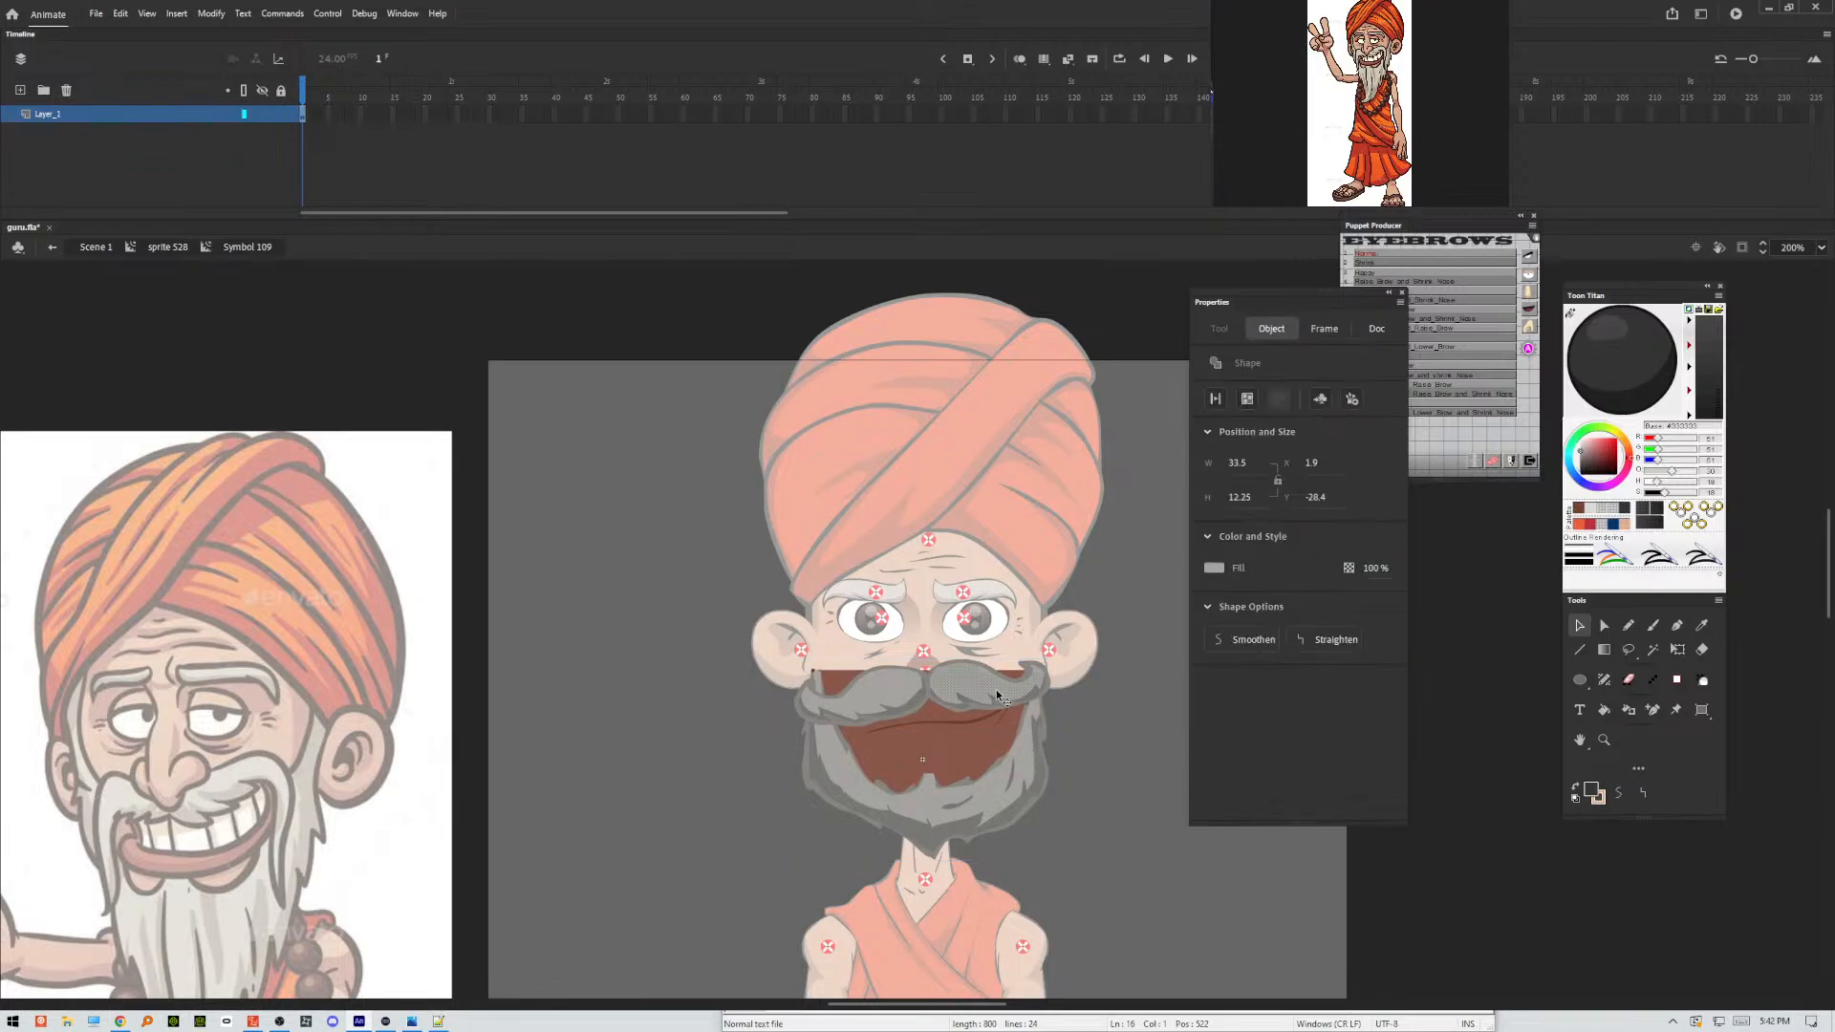
{"action": "left_click", "coordinate": [996, 719]}
{"action": "left_click", "coordinate": [1081, 730]}
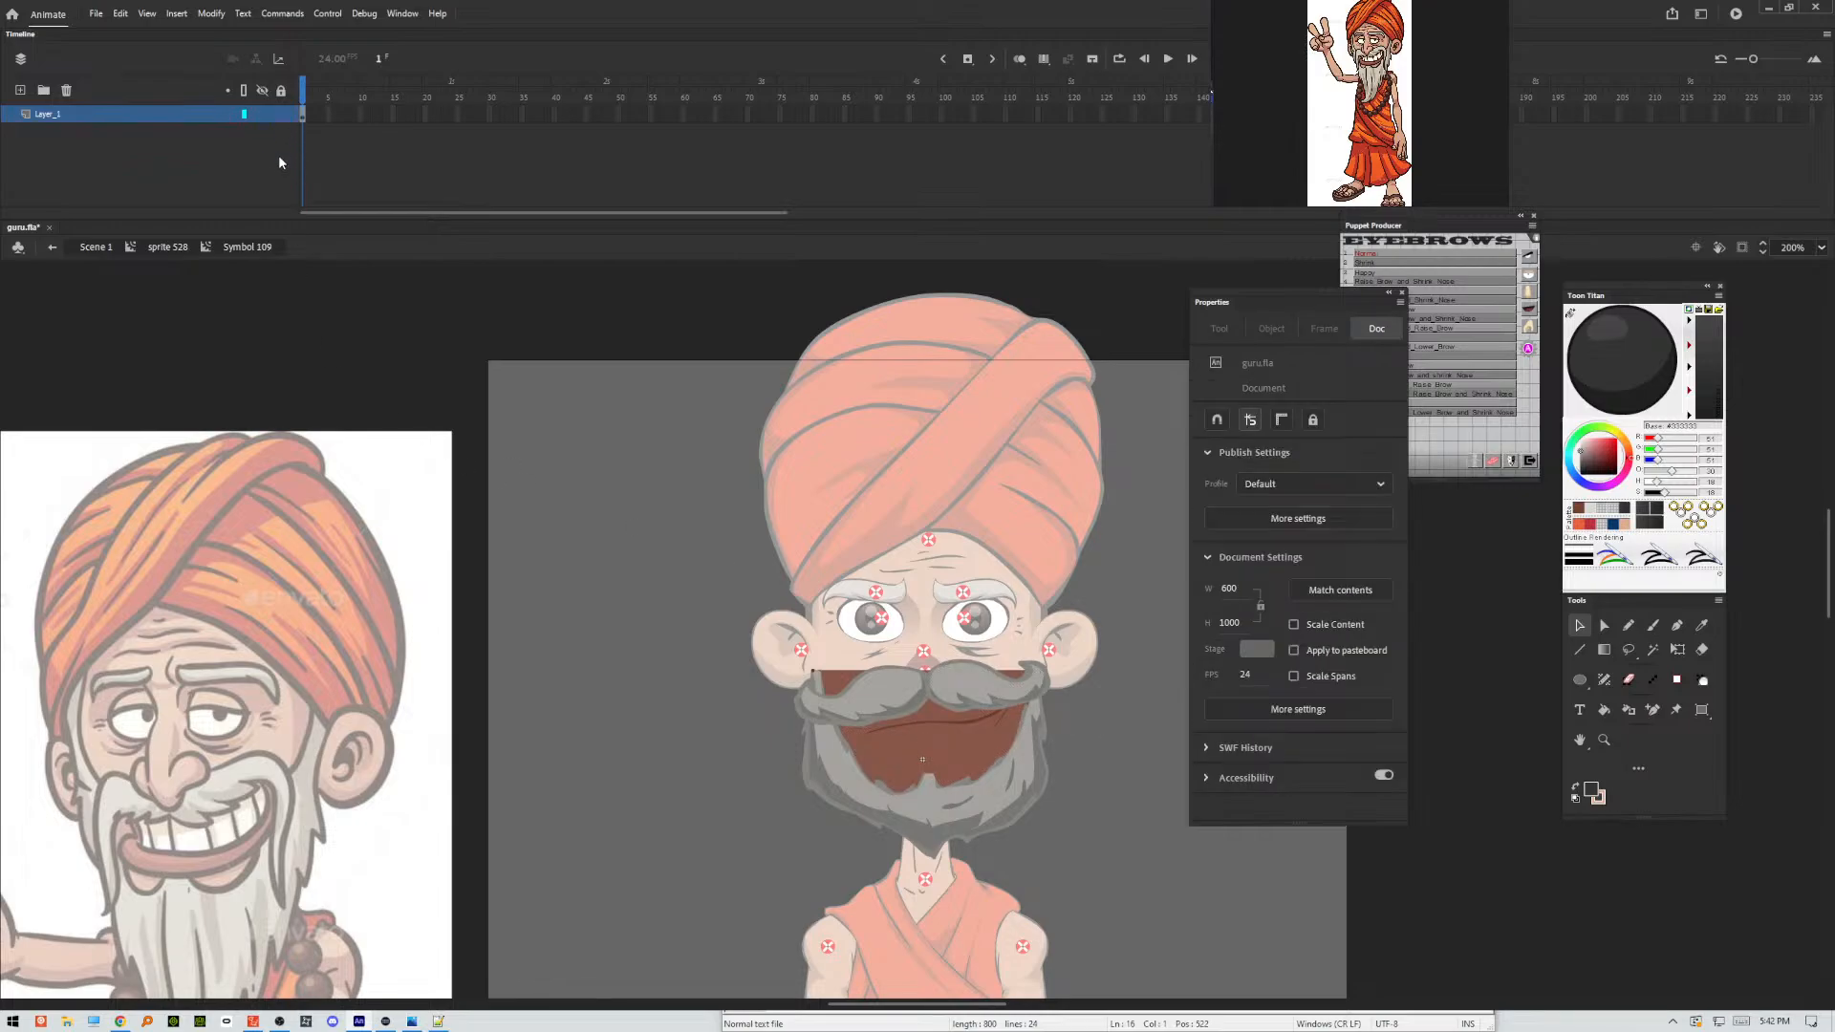
{"action": "double_click", "coordinate": [686, 599]}
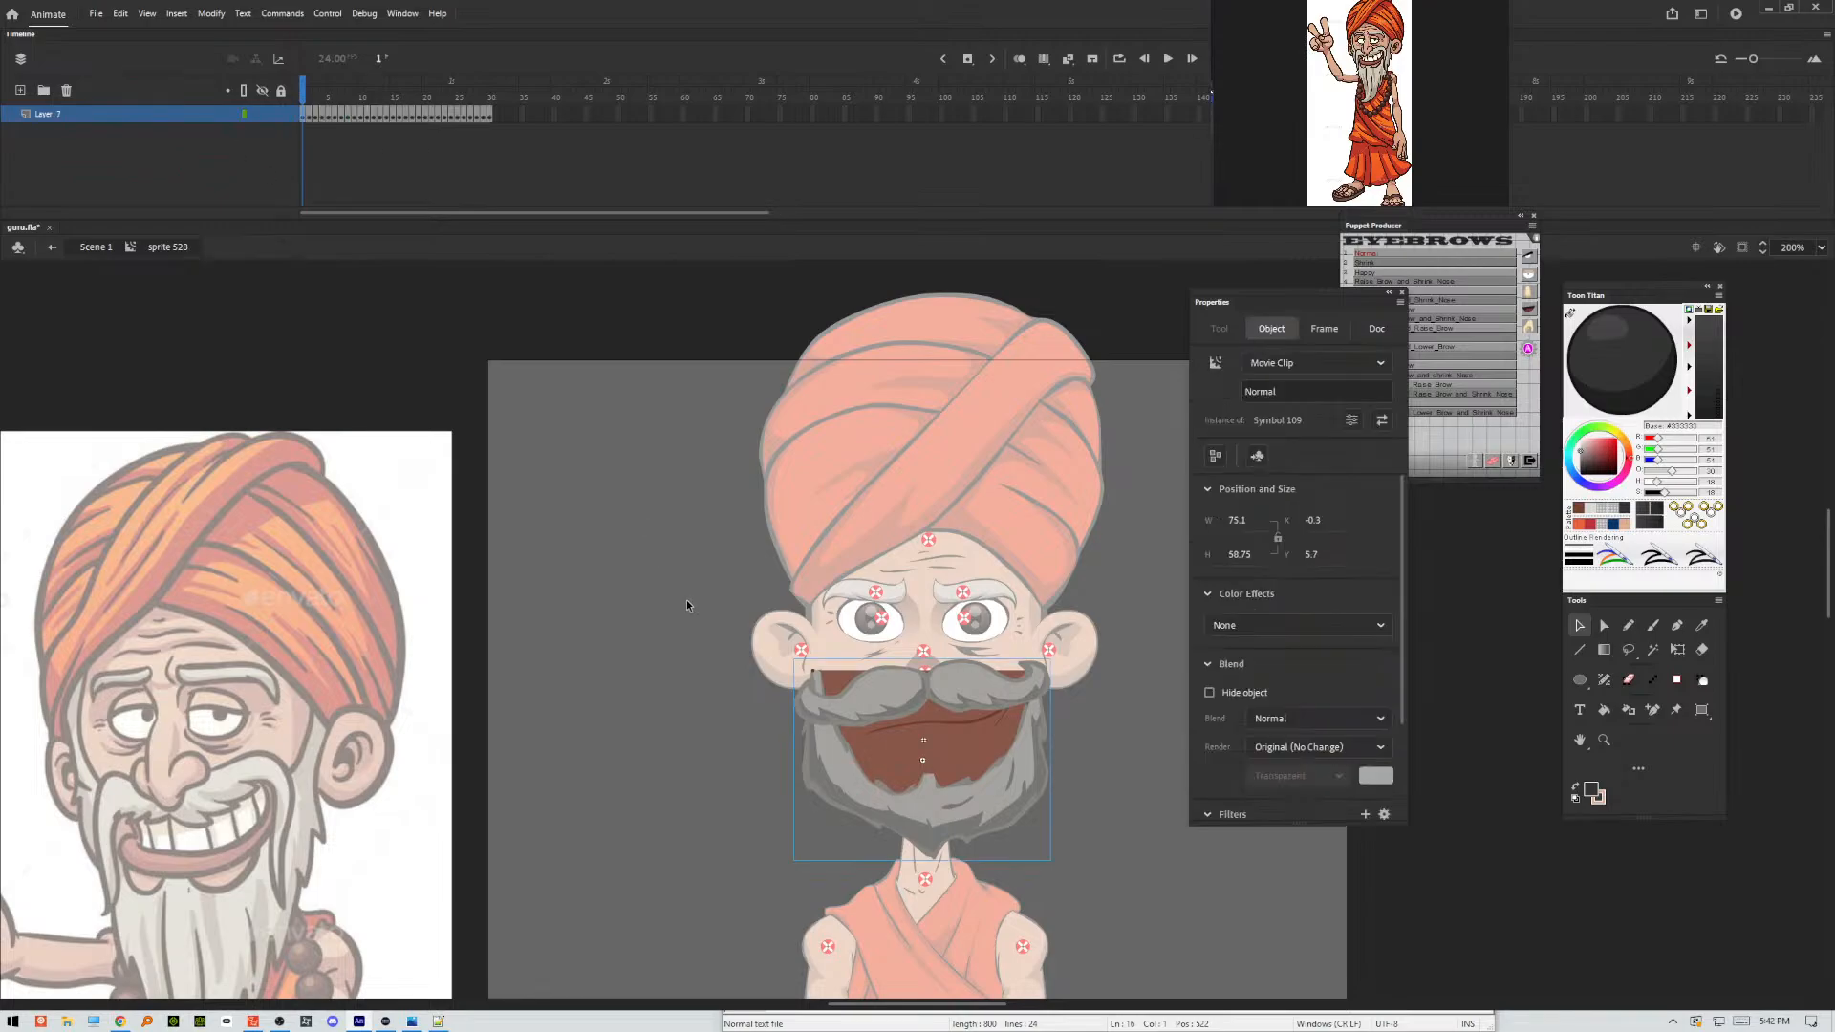
Lock Layer_7 in the mouth clip, add a new layer above it, and choose the Classic Brush.
{"action": "left_click", "coordinate": [262, 116]}
{"action": "left_click", "coordinate": [18, 90]}
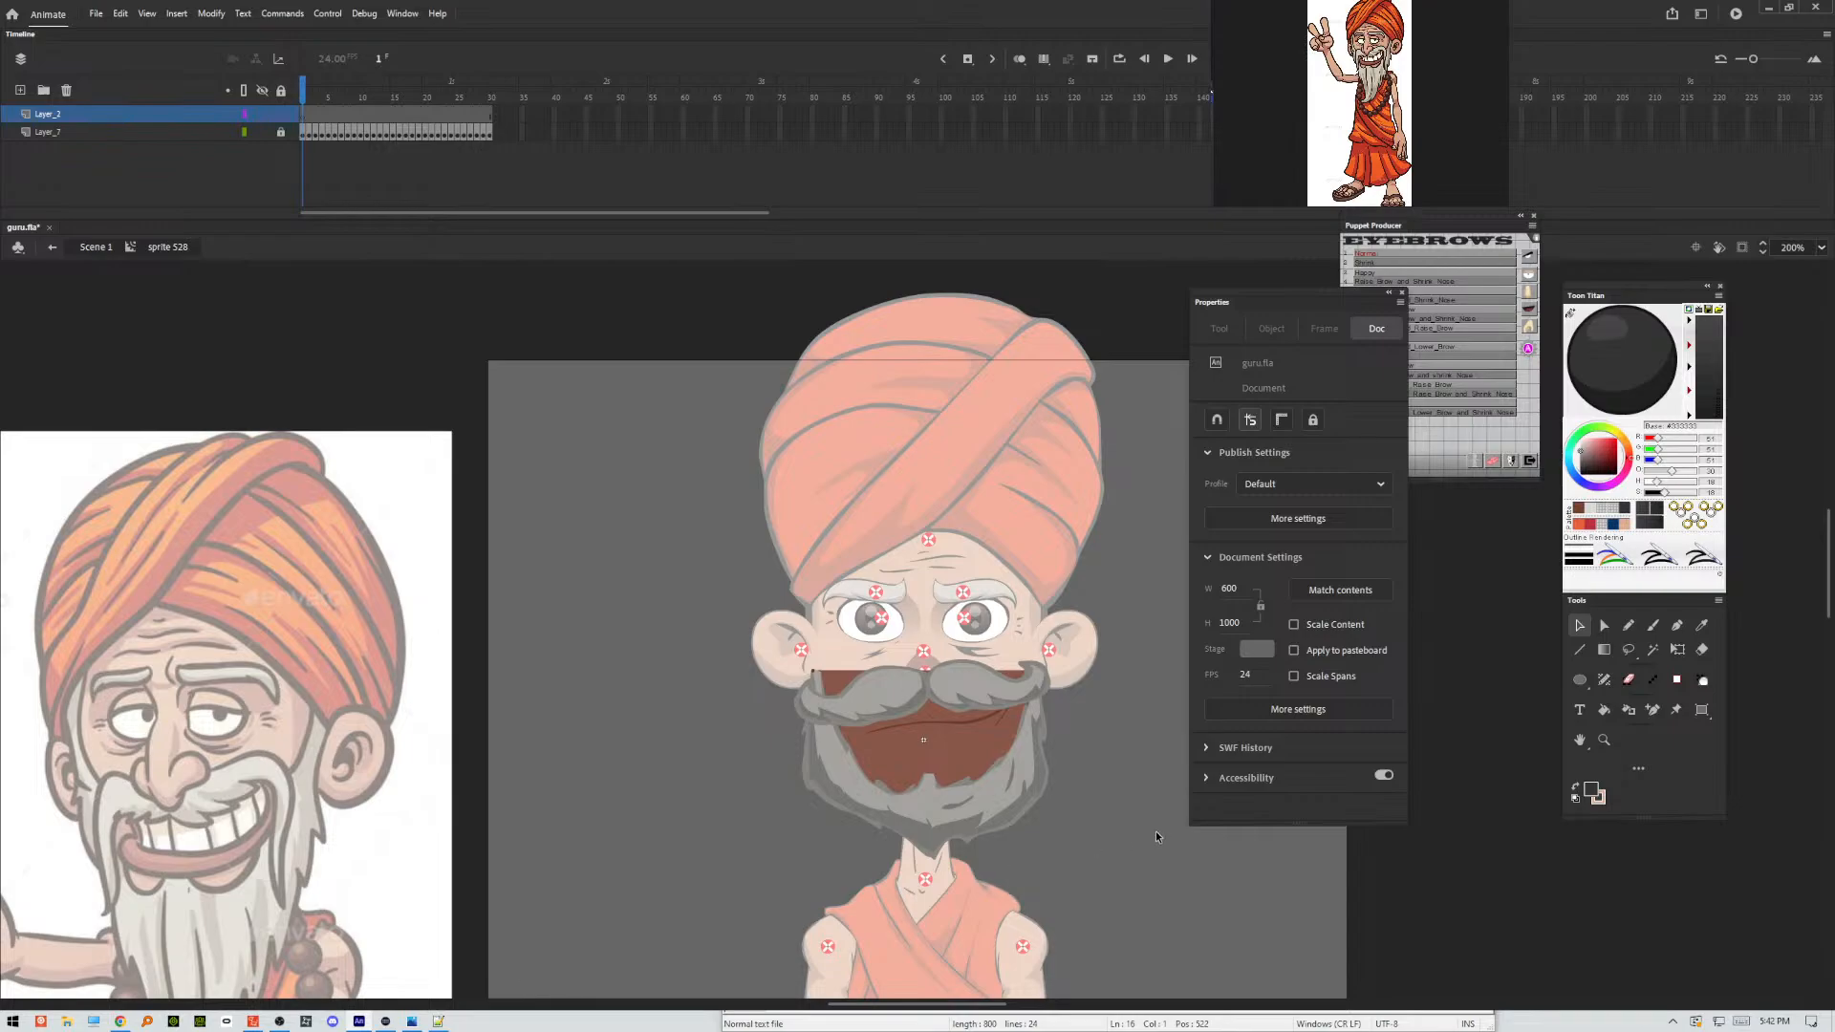
{"action": "left_click", "coordinate": [1653, 626]}
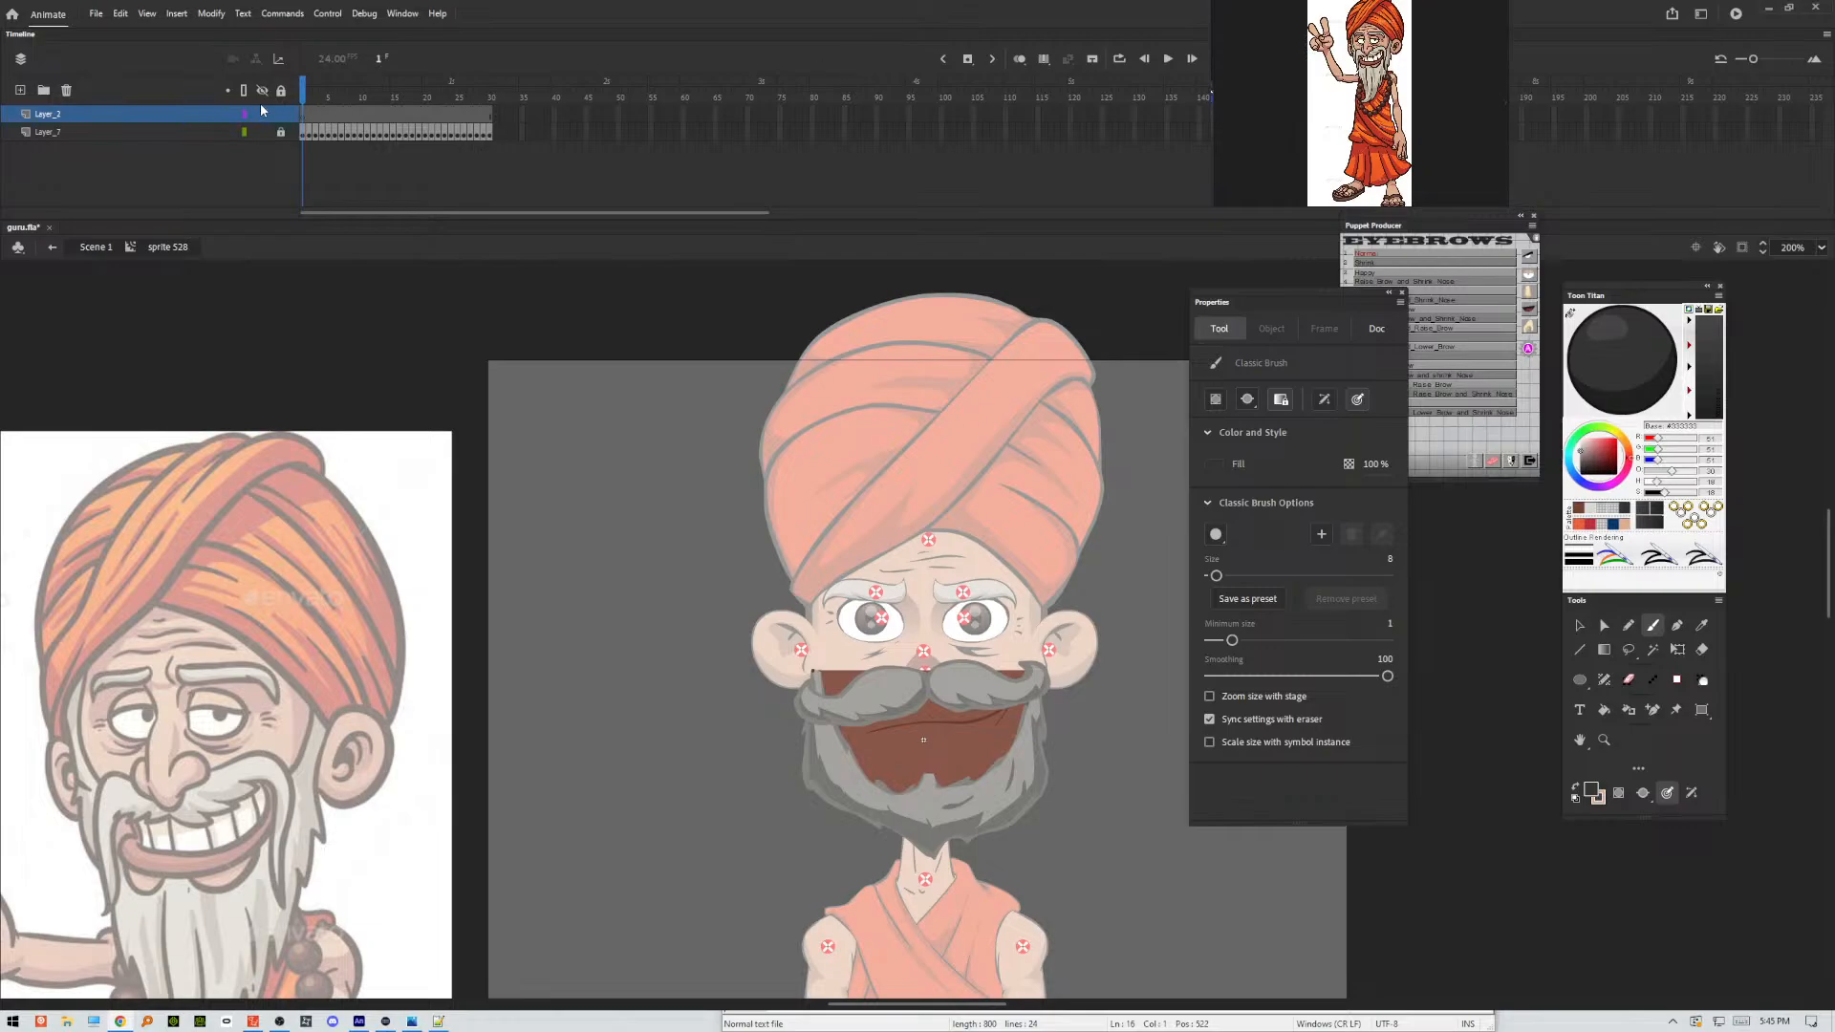
Insert a keyframe on every frame of Layer_2 from 1 to 30 and return to frame 1.
{"action": "mouse_move", "coordinate": [303, 90]}
{"action": "left_mouse_down"}
{"action": "mouse_move", "coordinate": [526, 122]}
{"action": "mouse_move", "coordinate": [305, 122]}
{"action": "left_mouse_up"}
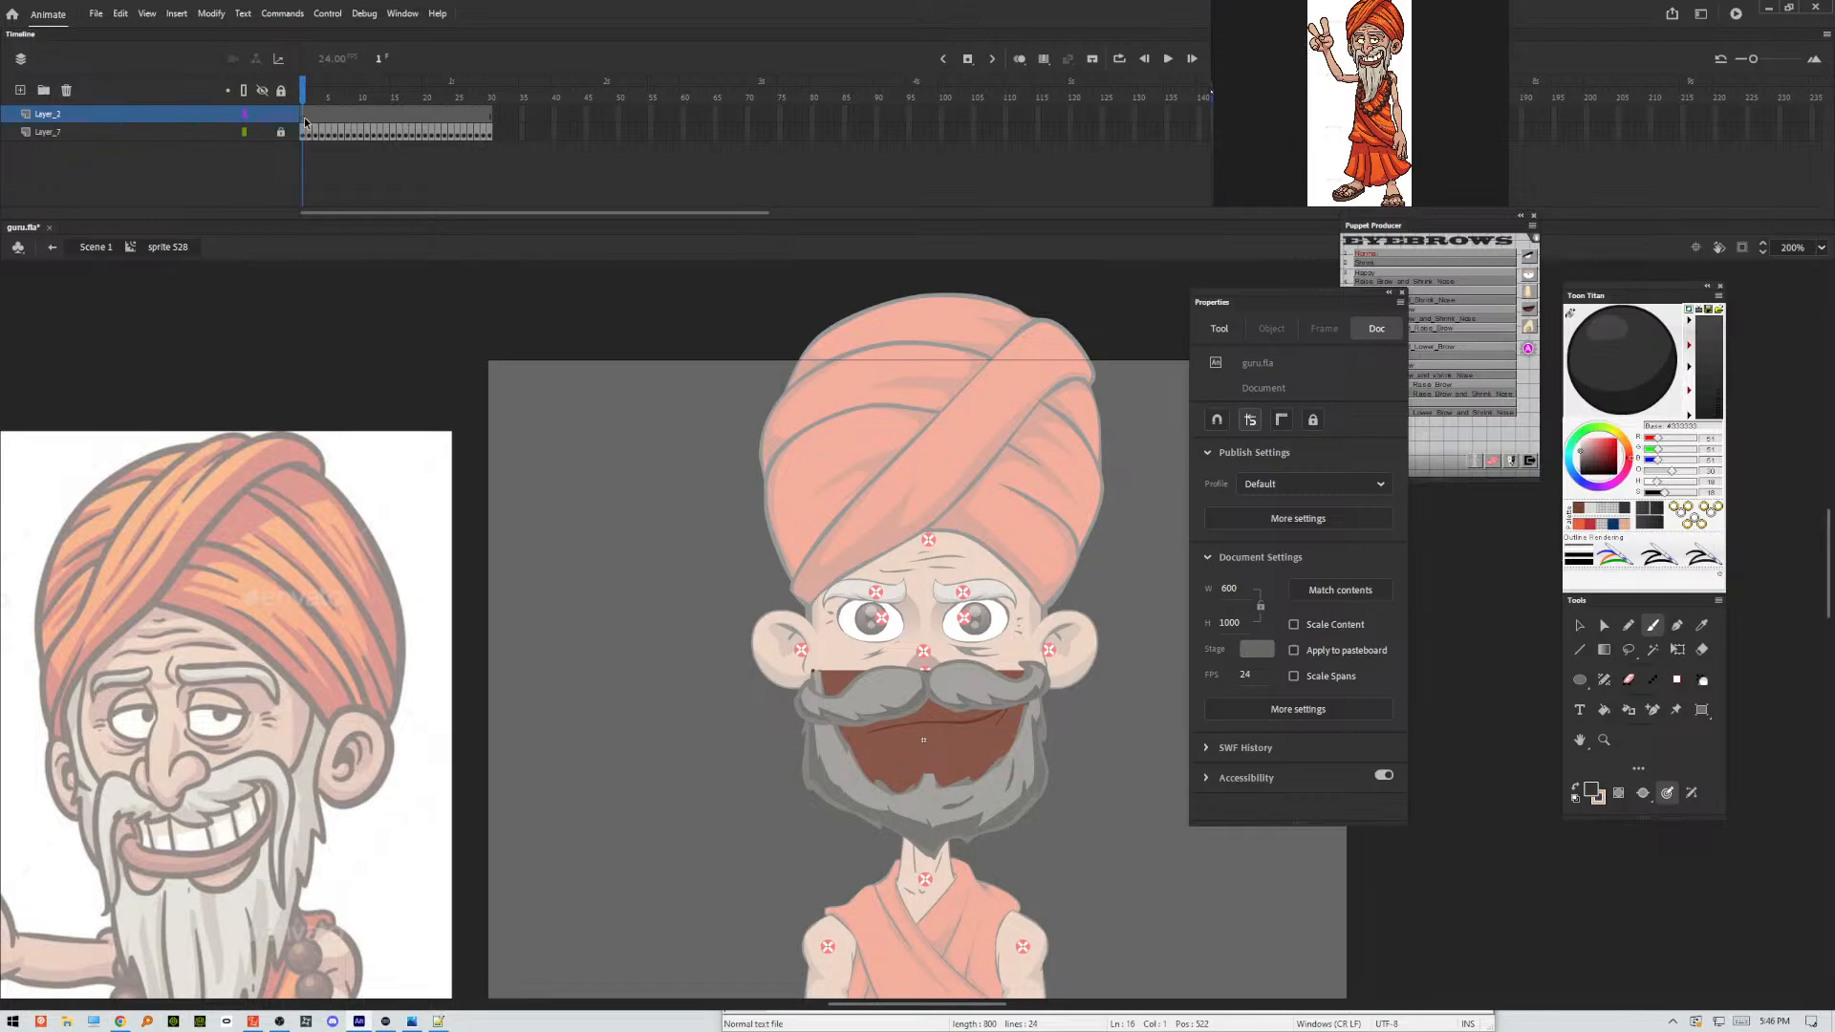
{"action": "left_click", "coordinate": [484, 121]}
{"action": "left_click_drag", "start_coordinate": [485, 121], "coordinate": [304, 125]}
{"action": "key", "text": "F6"}
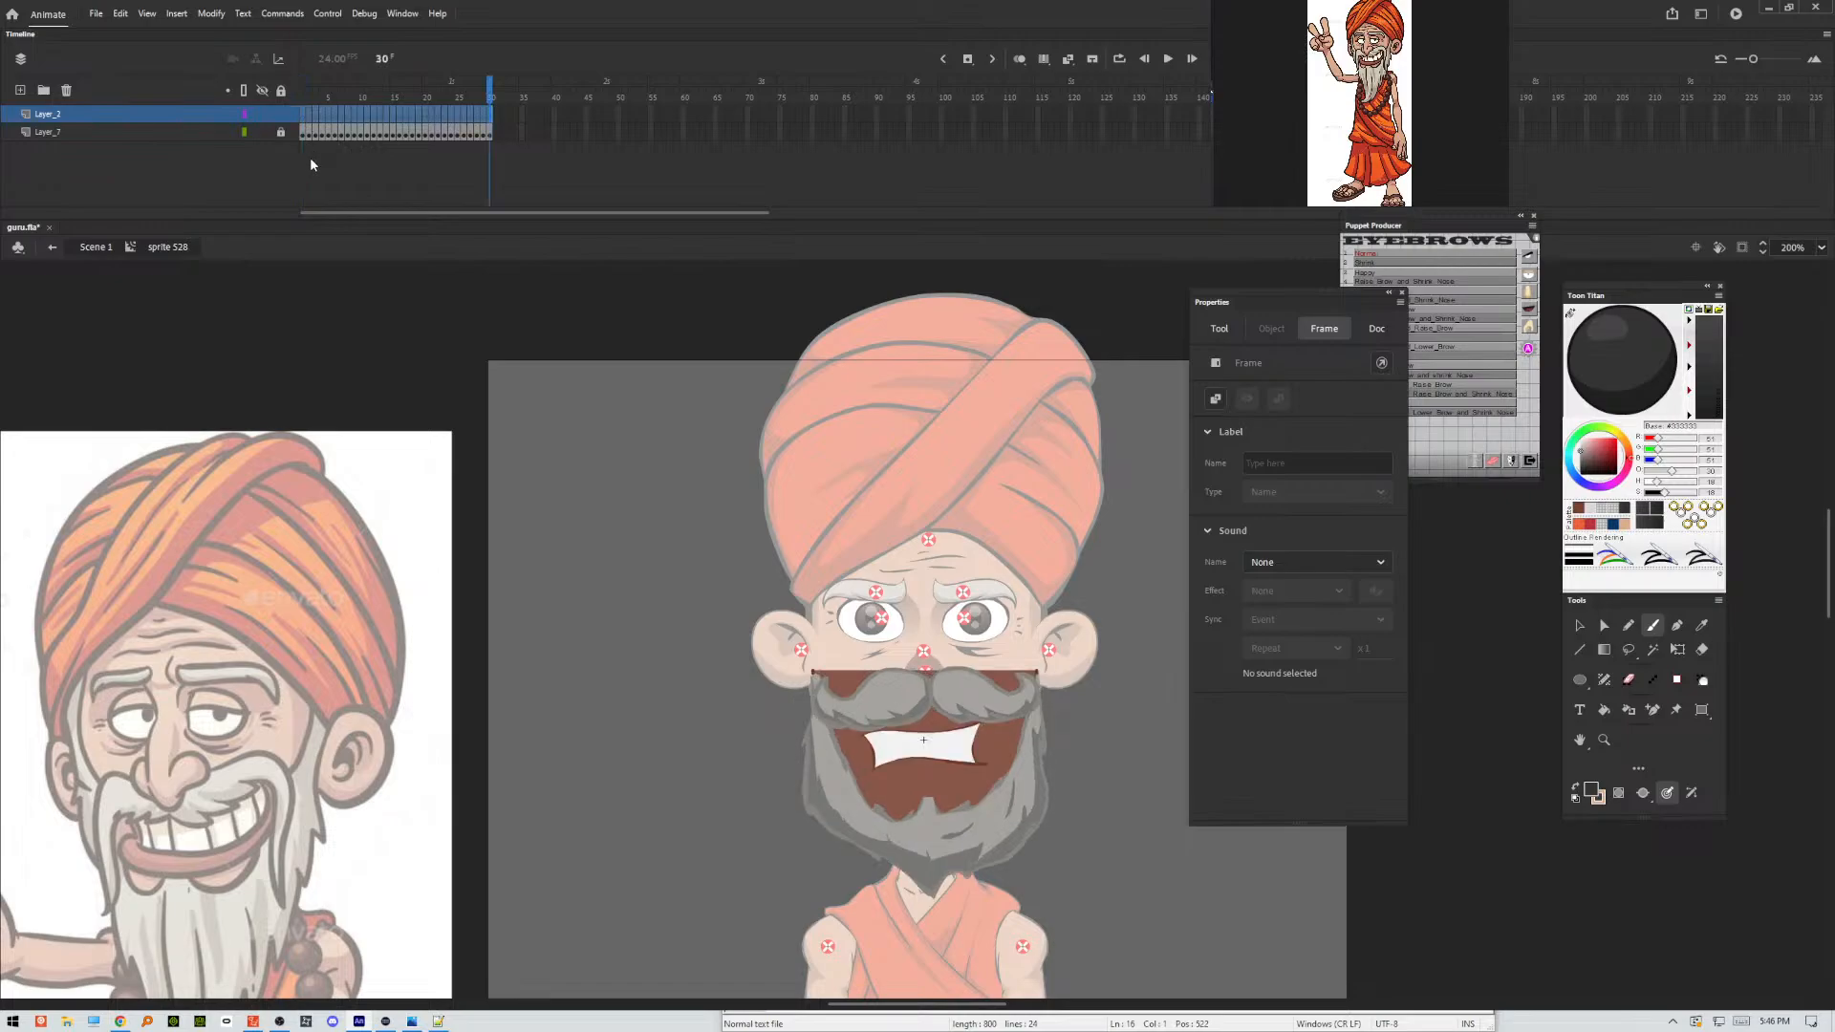
{"action": "left_click", "coordinate": [308, 114]}
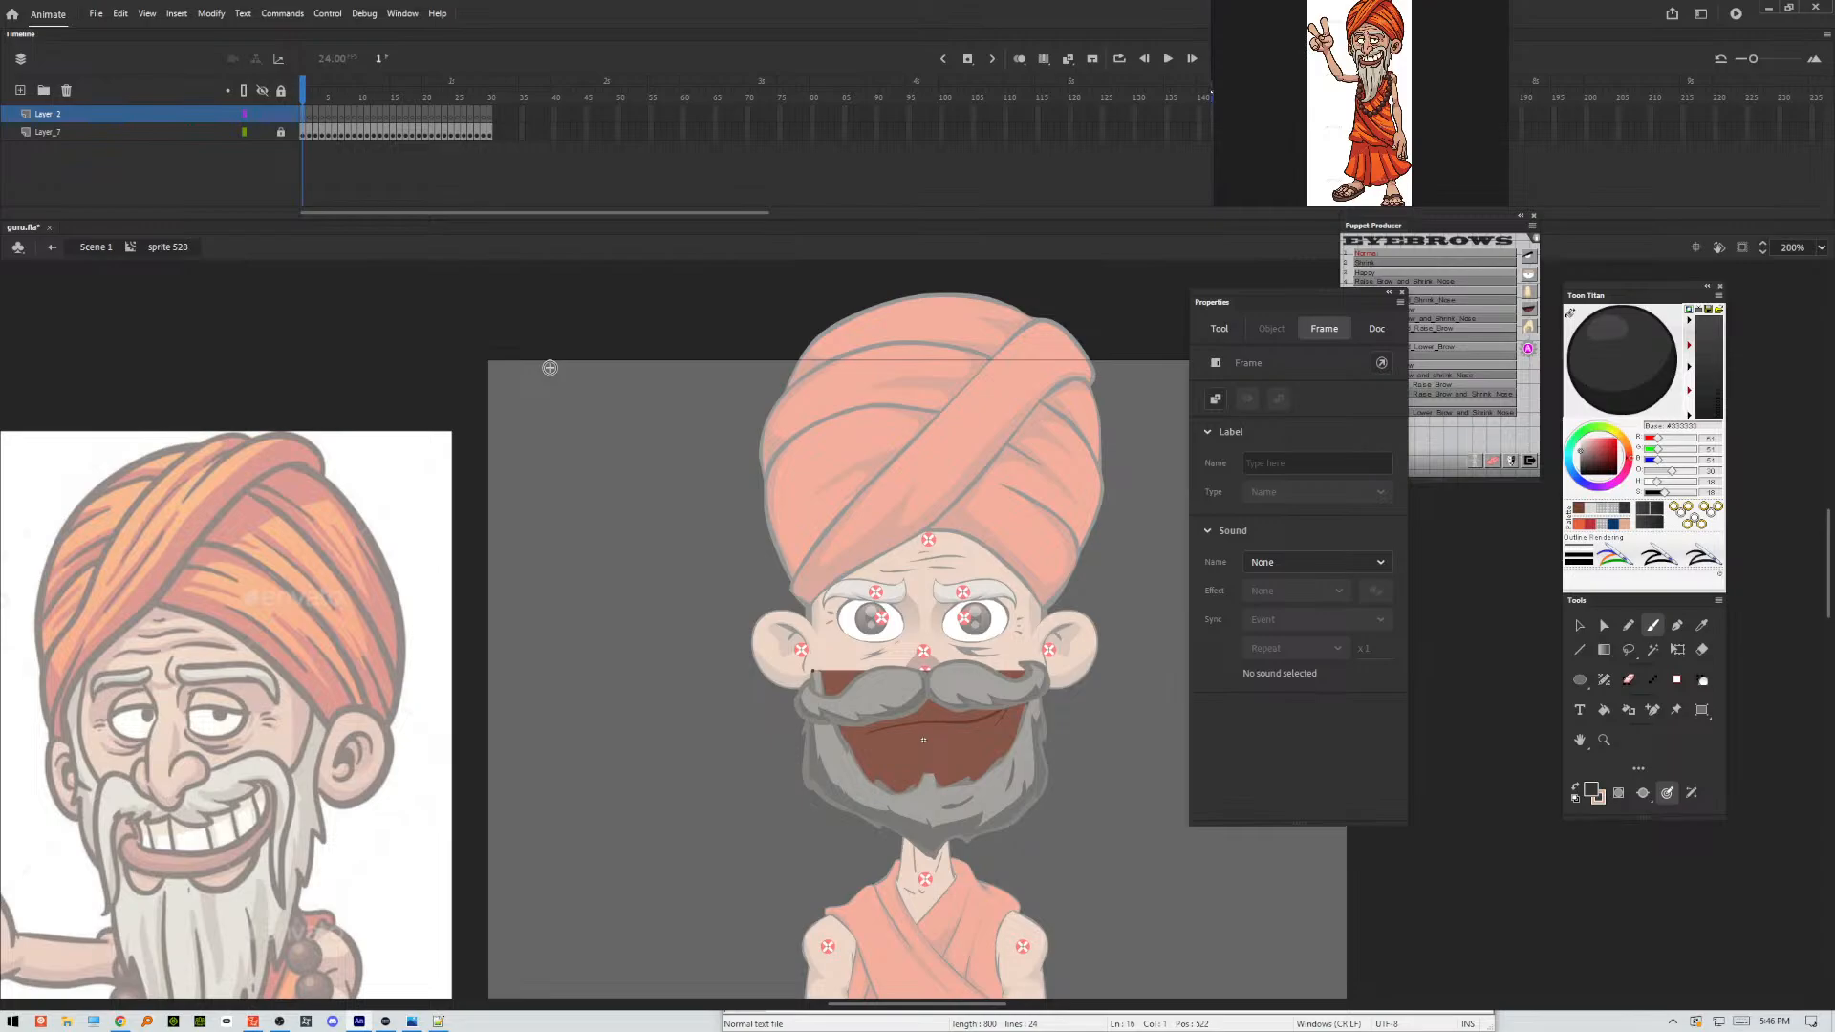
Show the locked beard layer as outlines and sketch the moustache's upper curve and drooping outer sides on Layer_2 with the Classic Brush.
{"action": "left_click", "coordinate": [244, 131]}
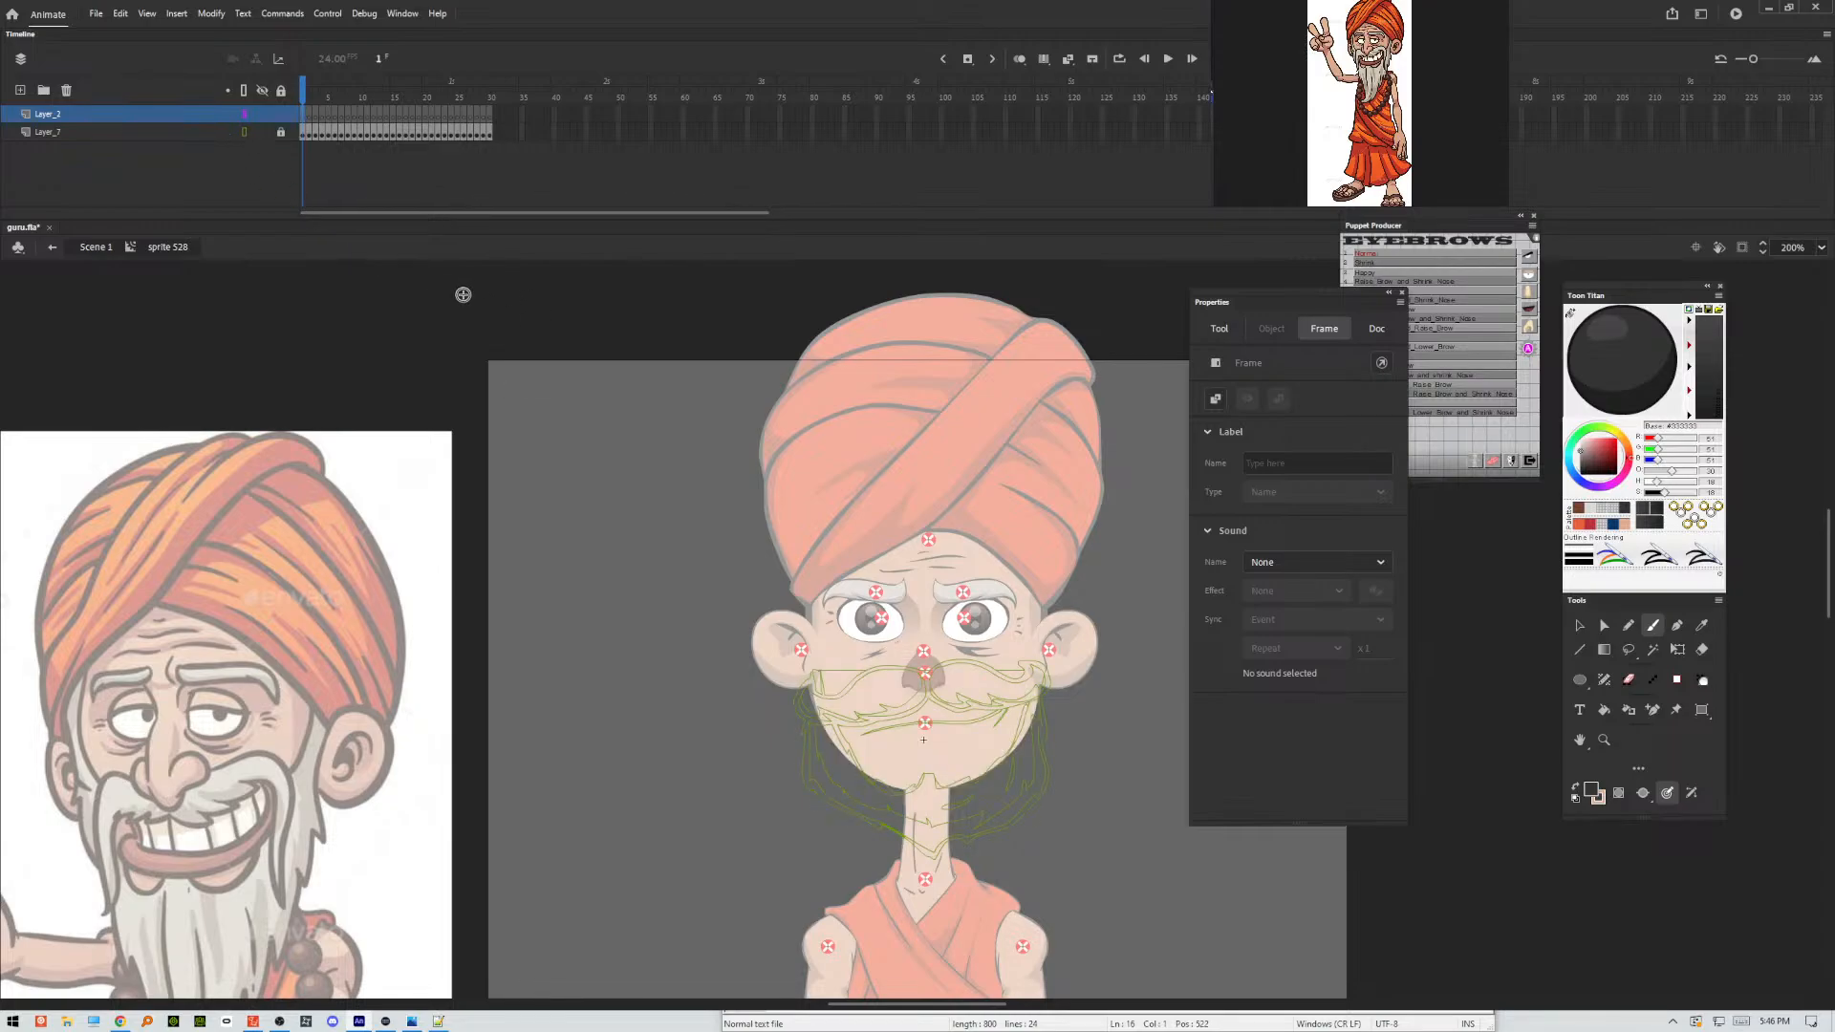
{"action": "left_click", "coordinate": [1628, 625]}
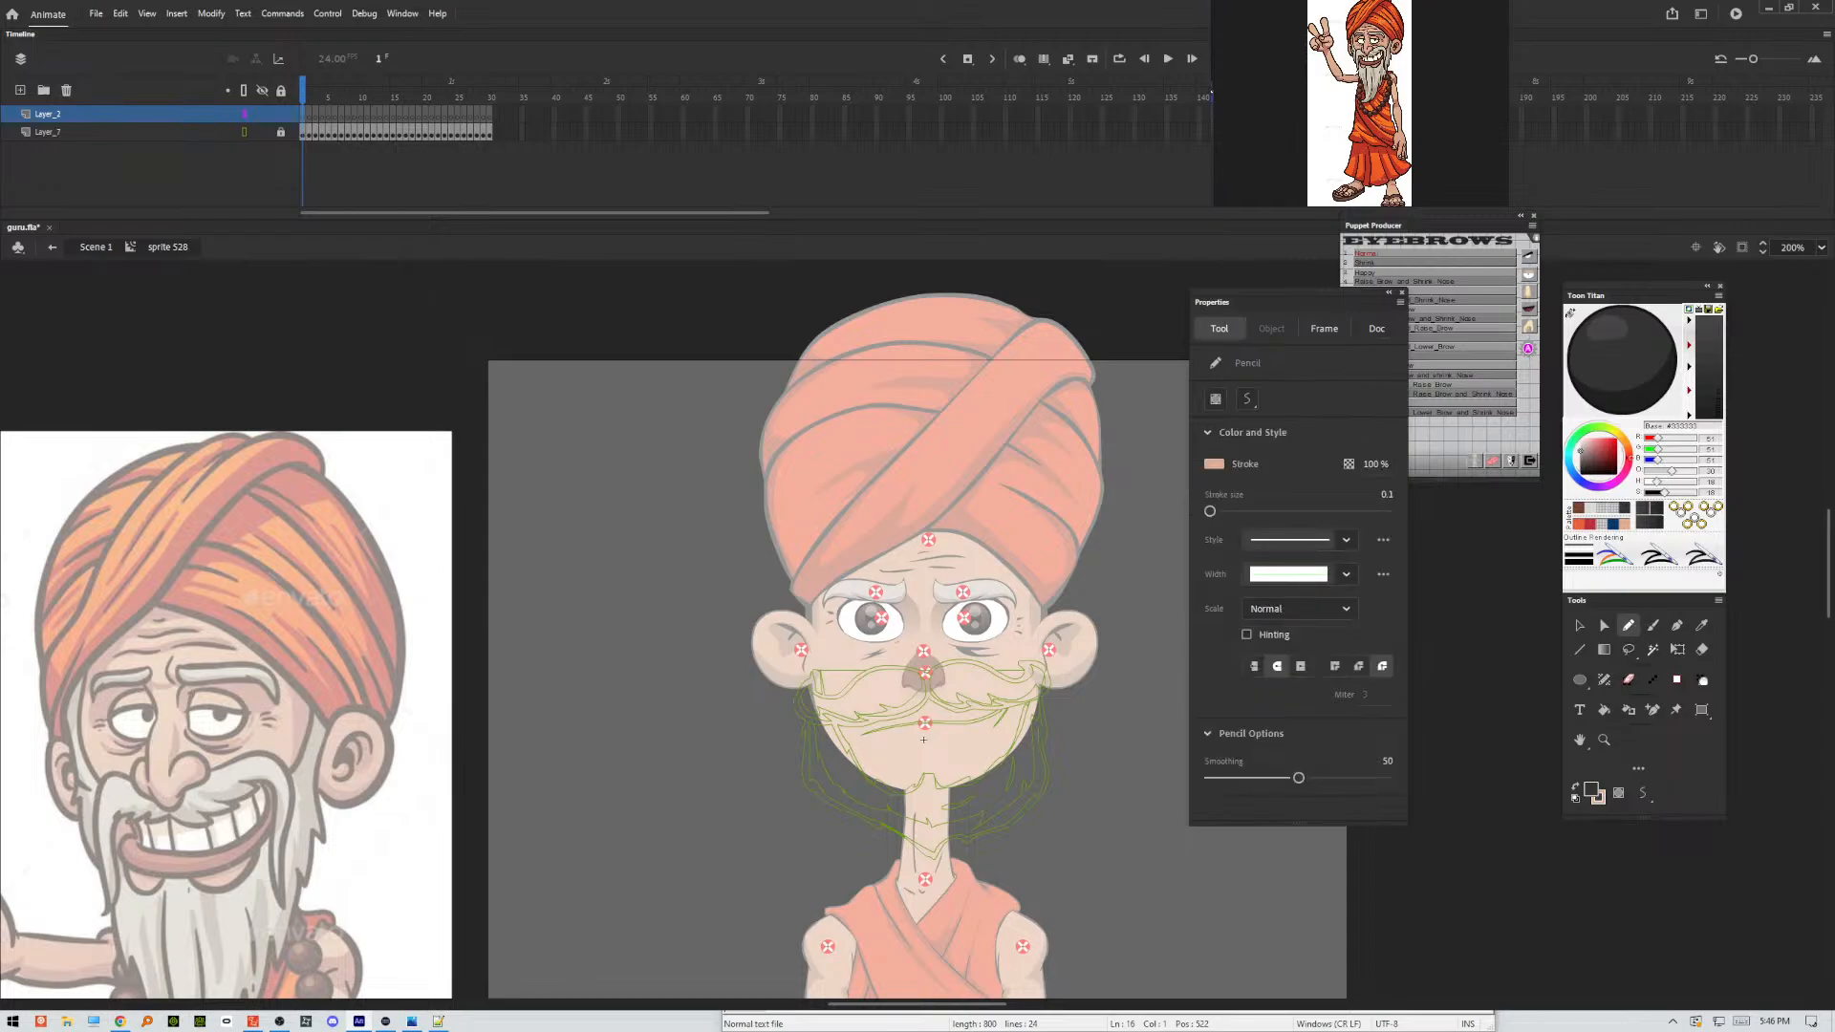
{"action": "left_click", "coordinate": [1653, 625]}
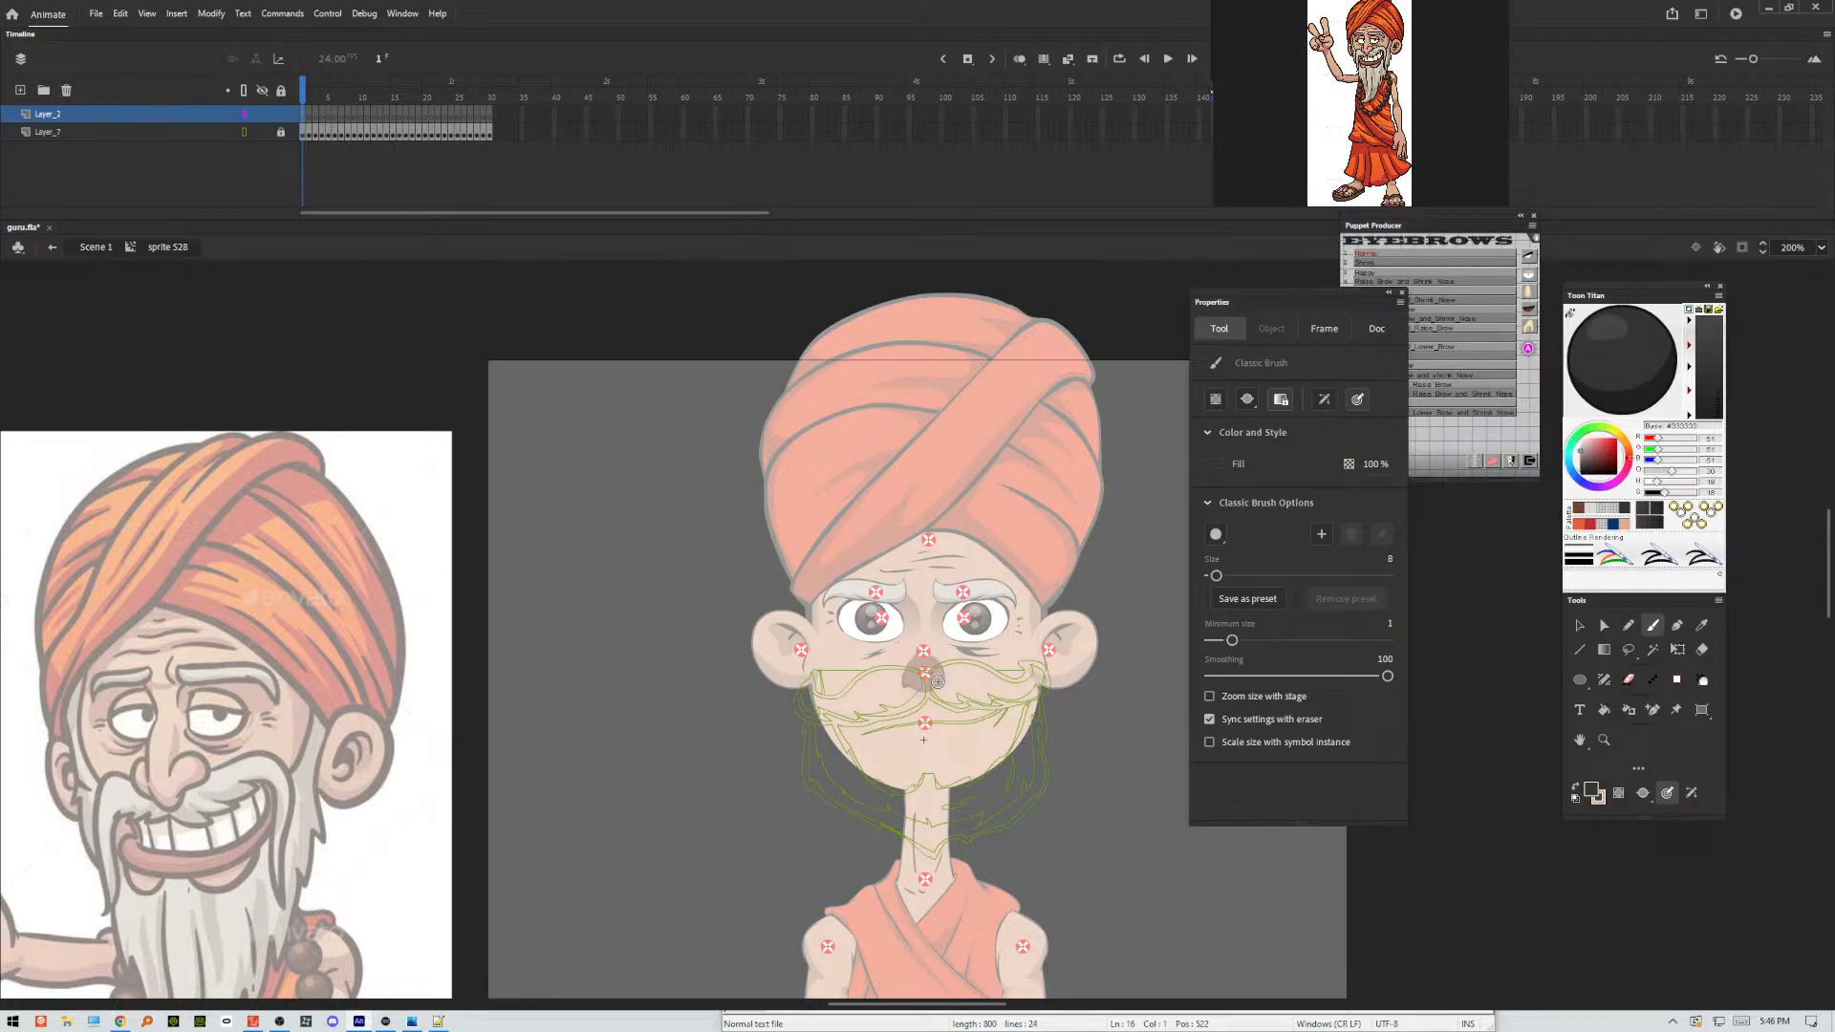
{"action": "left_click_drag", "start_coordinate": [940, 684], "coordinate": [951, 592]}
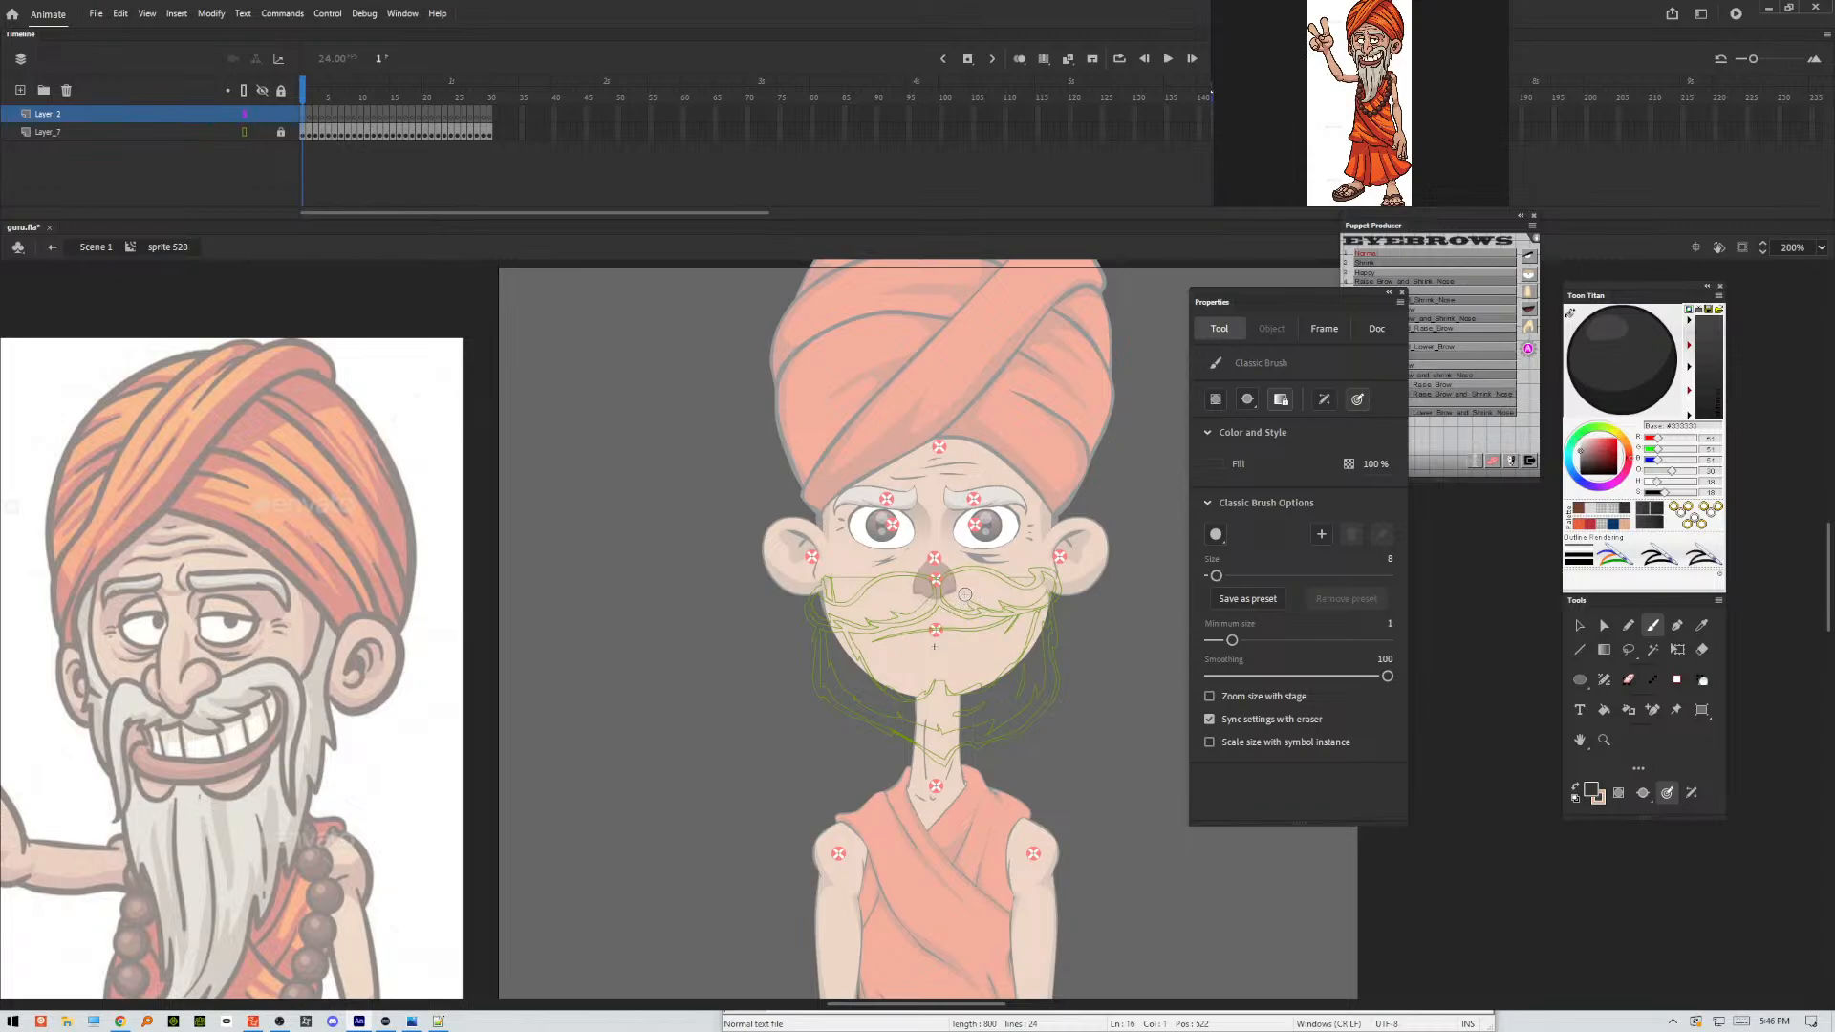
{"action": "mouse_move", "coordinate": [907, 587]}
{"action": "left_mouse_down"}
{"action": "mouse_move", "coordinate": [874, 578]}
{"action": "mouse_move", "coordinate": [1038, 577]}
{"action": "mouse_move", "coordinate": [961, 584]}
{"action": "mouse_move", "coordinate": [1027, 579]}
{"action": "mouse_move", "coordinate": [966, 582]}
{"action": "mouse_move", "coordinate": [1035, 631]}
{"action": "mouse_move", "coordinate": [1041, 662]}
{"action": "mouse_move", "coordinate": [1030, 594]}
{"action": "left_mouse_up"}
{"action": "mouse_move", "coordinate": [1042, 659]}
{"action": "left_mouse_down"}
{"action": "mouse_move", "coordinate": [1049, 633]}
{"action": "mouse_move", "coordinate": [1030, 696]}
{"action": "mouse_move", "coordinate": [1013, 585]}
{"action": "mouse_move", "coordinate": [1021, 732]}
{"action": "mouse_move", "coordinate": [1021, 675]}
{"action": "left_mouse_up"}
{"action": "mouse_move", "coordinate": [920, 585]}
{"action": "left_mouse_down"}
{"action": "mouse_move", "coordinate": [862, 604]}
{"action": "mouse_move", "coordinate": [872, 748]}
{"action": "left_mouse_up"}
{"action": "left_click_drag", "start_coordinate": [1035, 662], "coordinate": [1022, 734]}
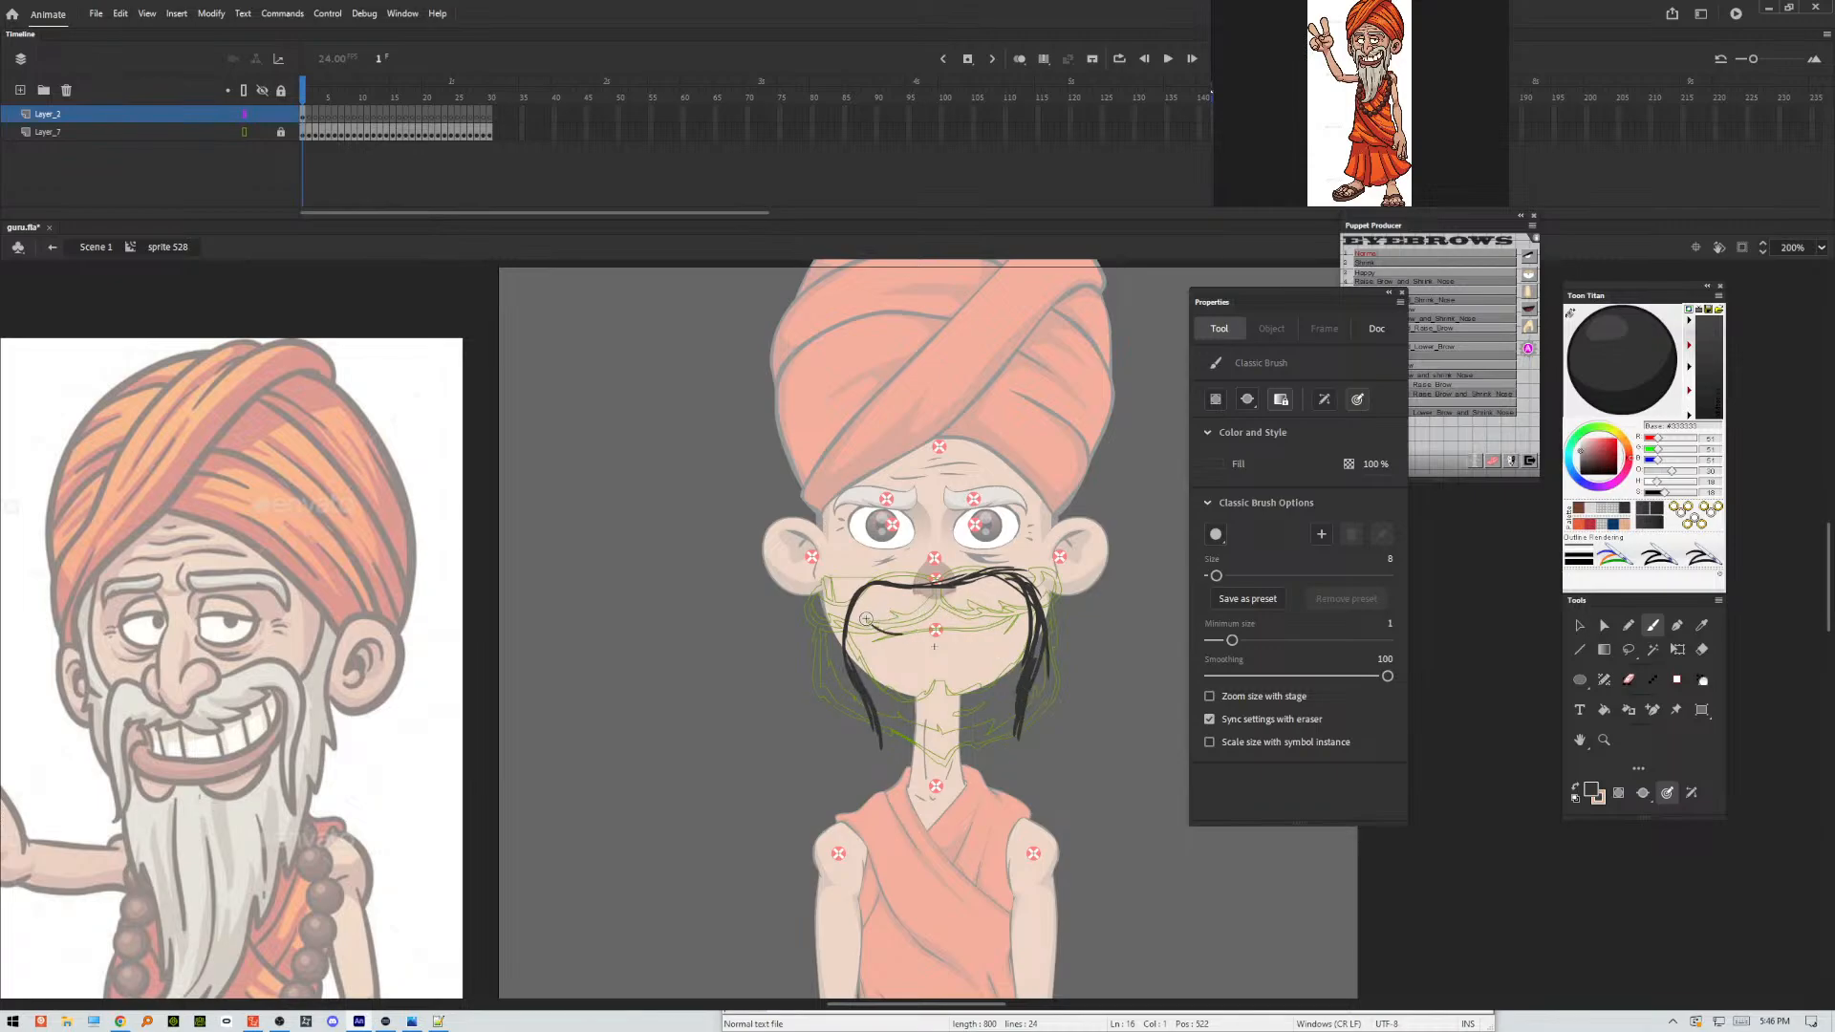
Sketch the mouth line with the moustache's inner edges hanging from it, and add the lower lip beneath.
{"action": "mouse_move", "coordinate": [865, 620]}
{"action": "left_mouse_down"}
{"action": "mouse_move", "coordinate": [1004, 618]}
{"action": "mouse_move", "coordinate": [971, 627]}
{"action": "mouse_move", "coordinate": [1013, 602]}
{"action": "mouse_move", "coordinate": [1012, 624]}
{"action": "left_mouse_up"}
{"action": "left_click_drag", "start_coordinate": [997, 621], "coordinate": [1015, 729]}
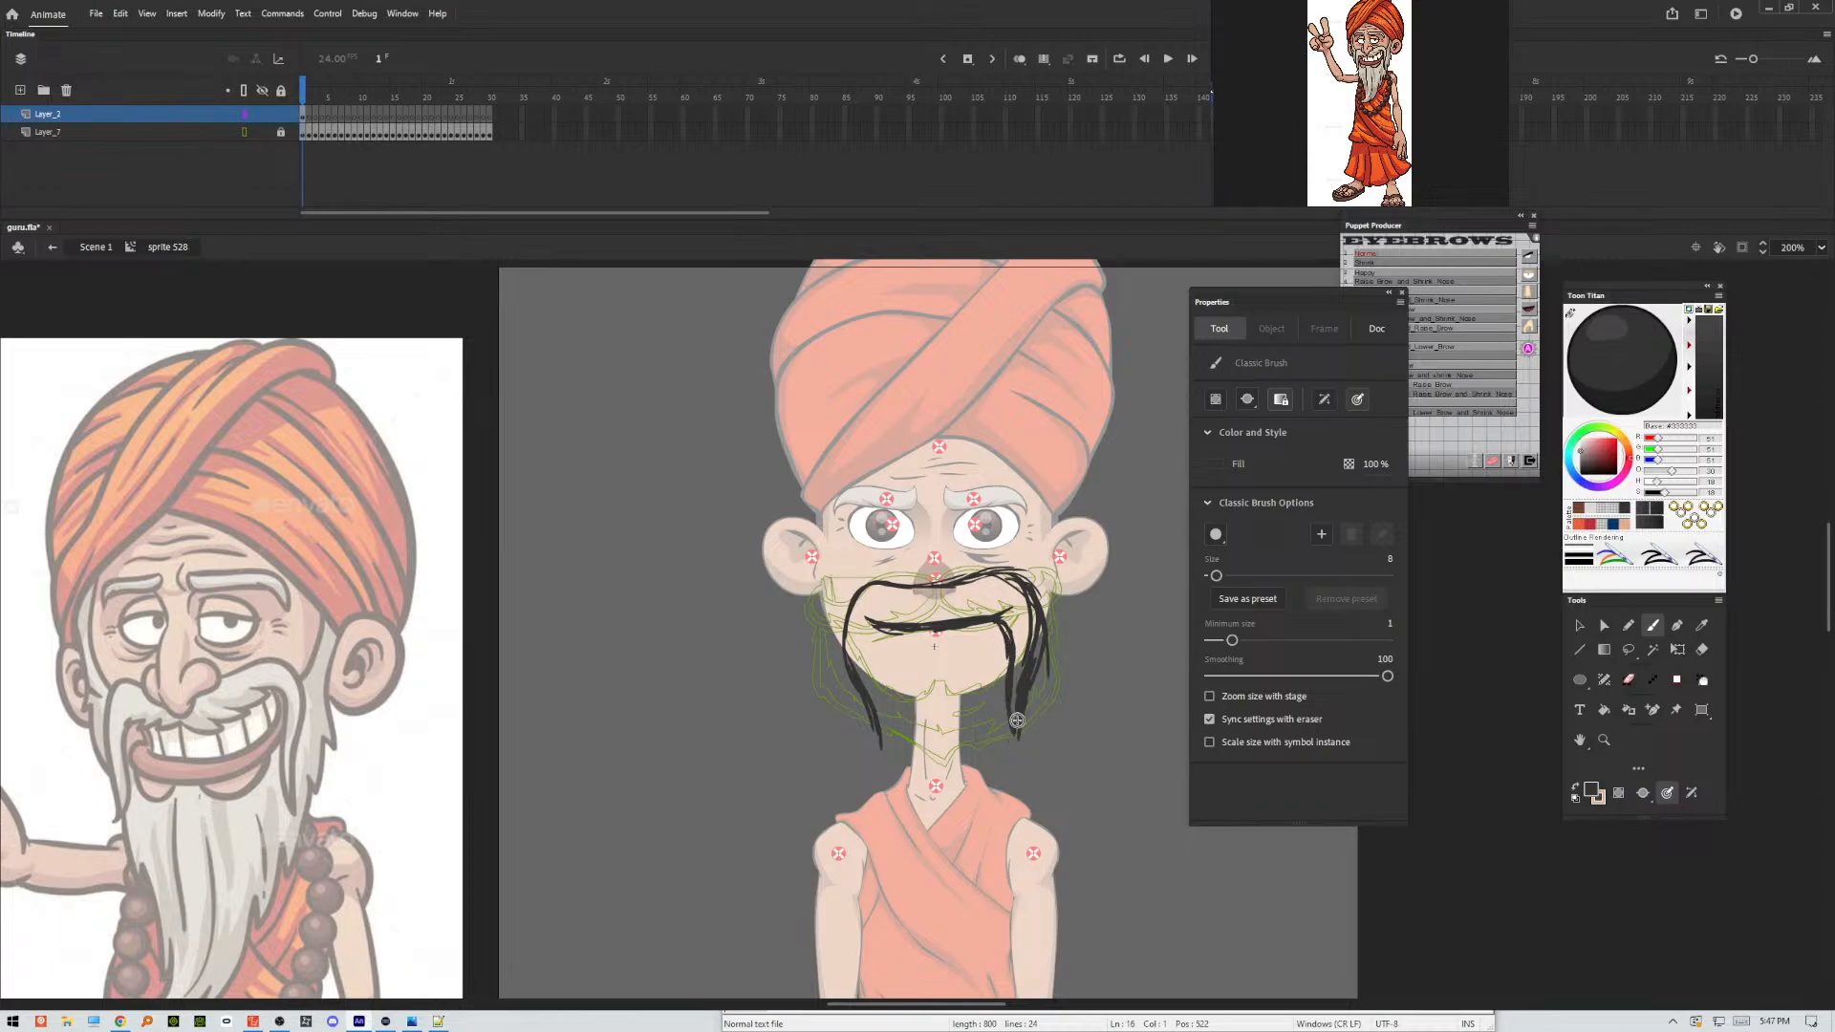
{"action": "left_click_drag", "start_coordinate": [885, 631], "coordinate": [880, 754]}
{"action": "left_click_drag", "start_coordinate": [875, 621], "coordinate": [1008, 609]}
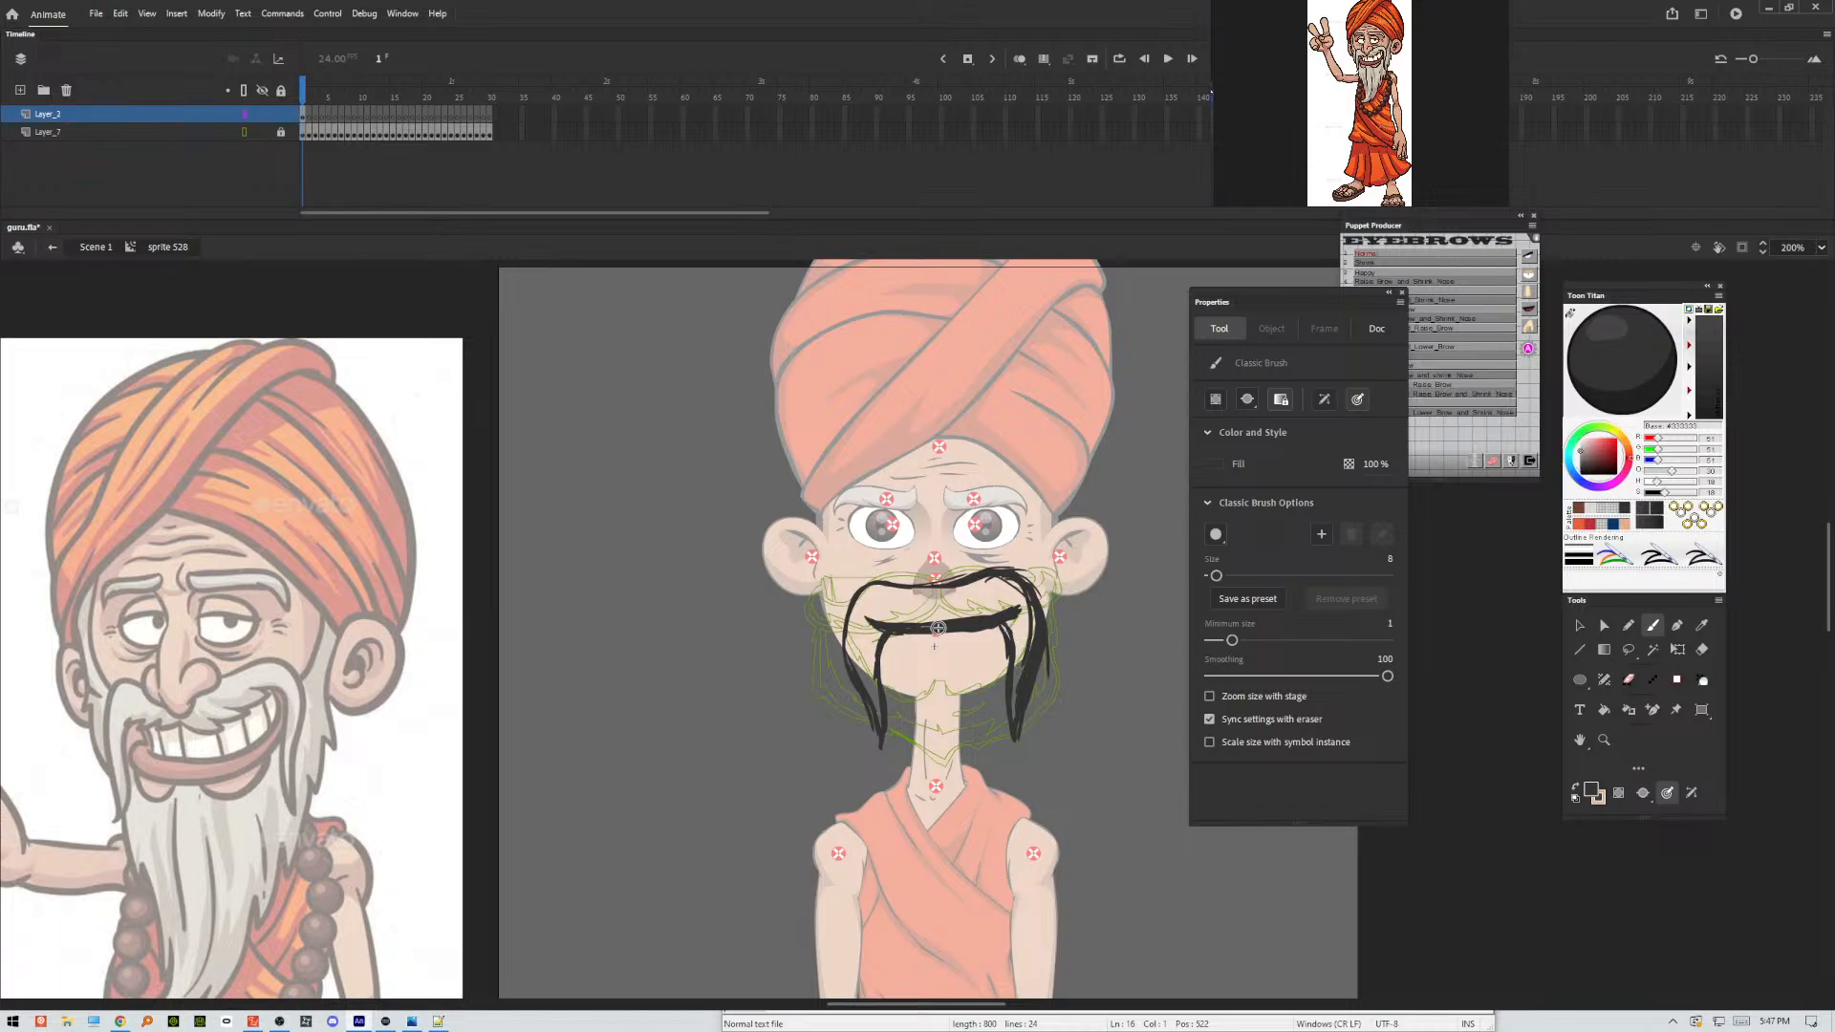
{"action": "left_click_drag", "start_coordinate": [884, 647], "coordinate": [910, 655]}
{"action": "mouse_move", "coordinate": [946, 655]}
{"action": "left_mouse_down"}
{"action": "mouse_move", "coordinate": [990, 649]}
{"action": "mouse_move", "coordinate": [969, 656]}
{"action": "left_mouse_up"}
{"action": "left_click_drag", "start_coordinate": [992, 644], "coordinate": [1015, 617]}
{"action": "mouse_move", "coordinate": [922, 657]}
{"action": "left_mouse_down"}
{"action": "mouse_move", "coordinate": [975, 656]}
{"action": "mouse_move", "coordinate": [1007, 628]}
{"action": "mouse_move", "coordinate": [998, 642]}
{"action": "left_mouse_up"}
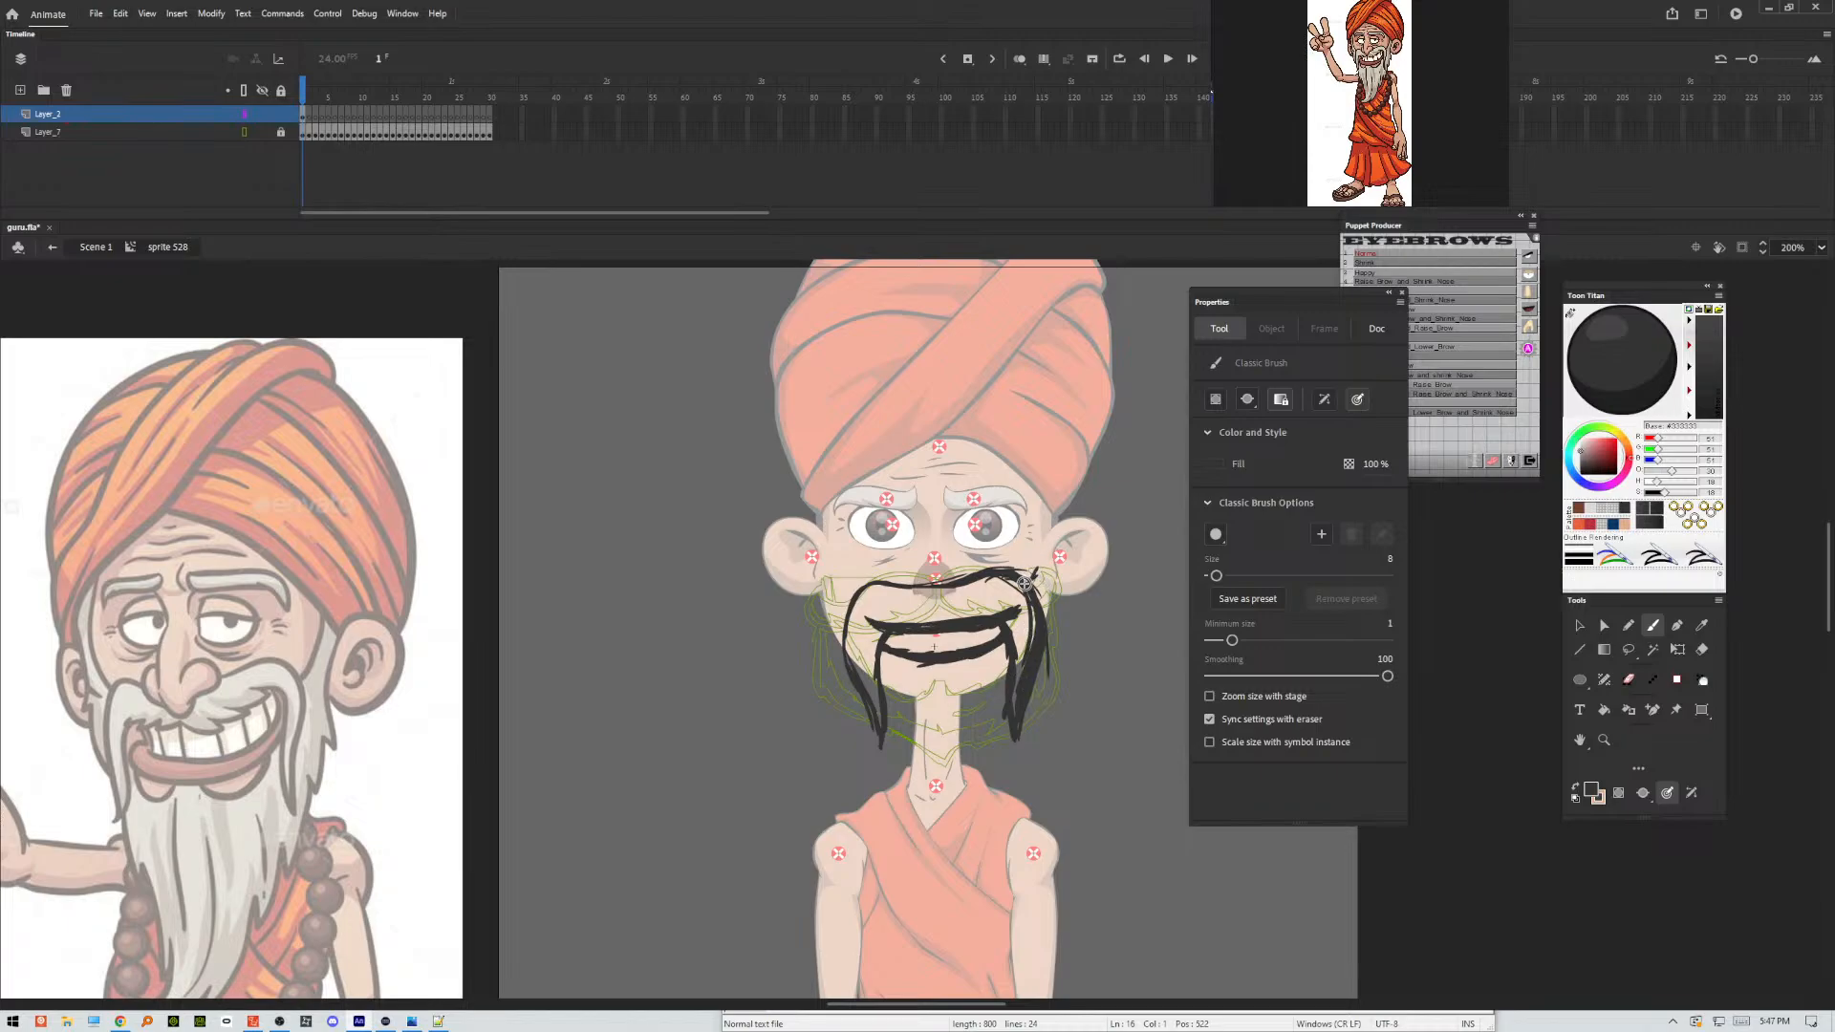
Sketch the beard outline from both sides of the face to a point below the neck and thicken the lower lip.
{"action": "left_click_drag", "start_coordinate": [1029, 581], "coordinate": [1042, 509]}
{"action": "mouse_move", "coordinate": [1040, 580]}
{"action": "left_mouse_down"}
{"action": "mouse_move", "coordinate": [1043, 642]}
{"action": "mouse_move", "coordinate": [1069, 597]}
{"action": "mouse_move", "coordinate": [1046, 587]}
{"action": "mouse_move", "coordinate": [1061, 673]}
{"action": "mouse_move", "coordinate": [1035, 738]}
{"action": "mouse_move", "coordinate": [940, 819]}
{"action": "left_mouse_up"}
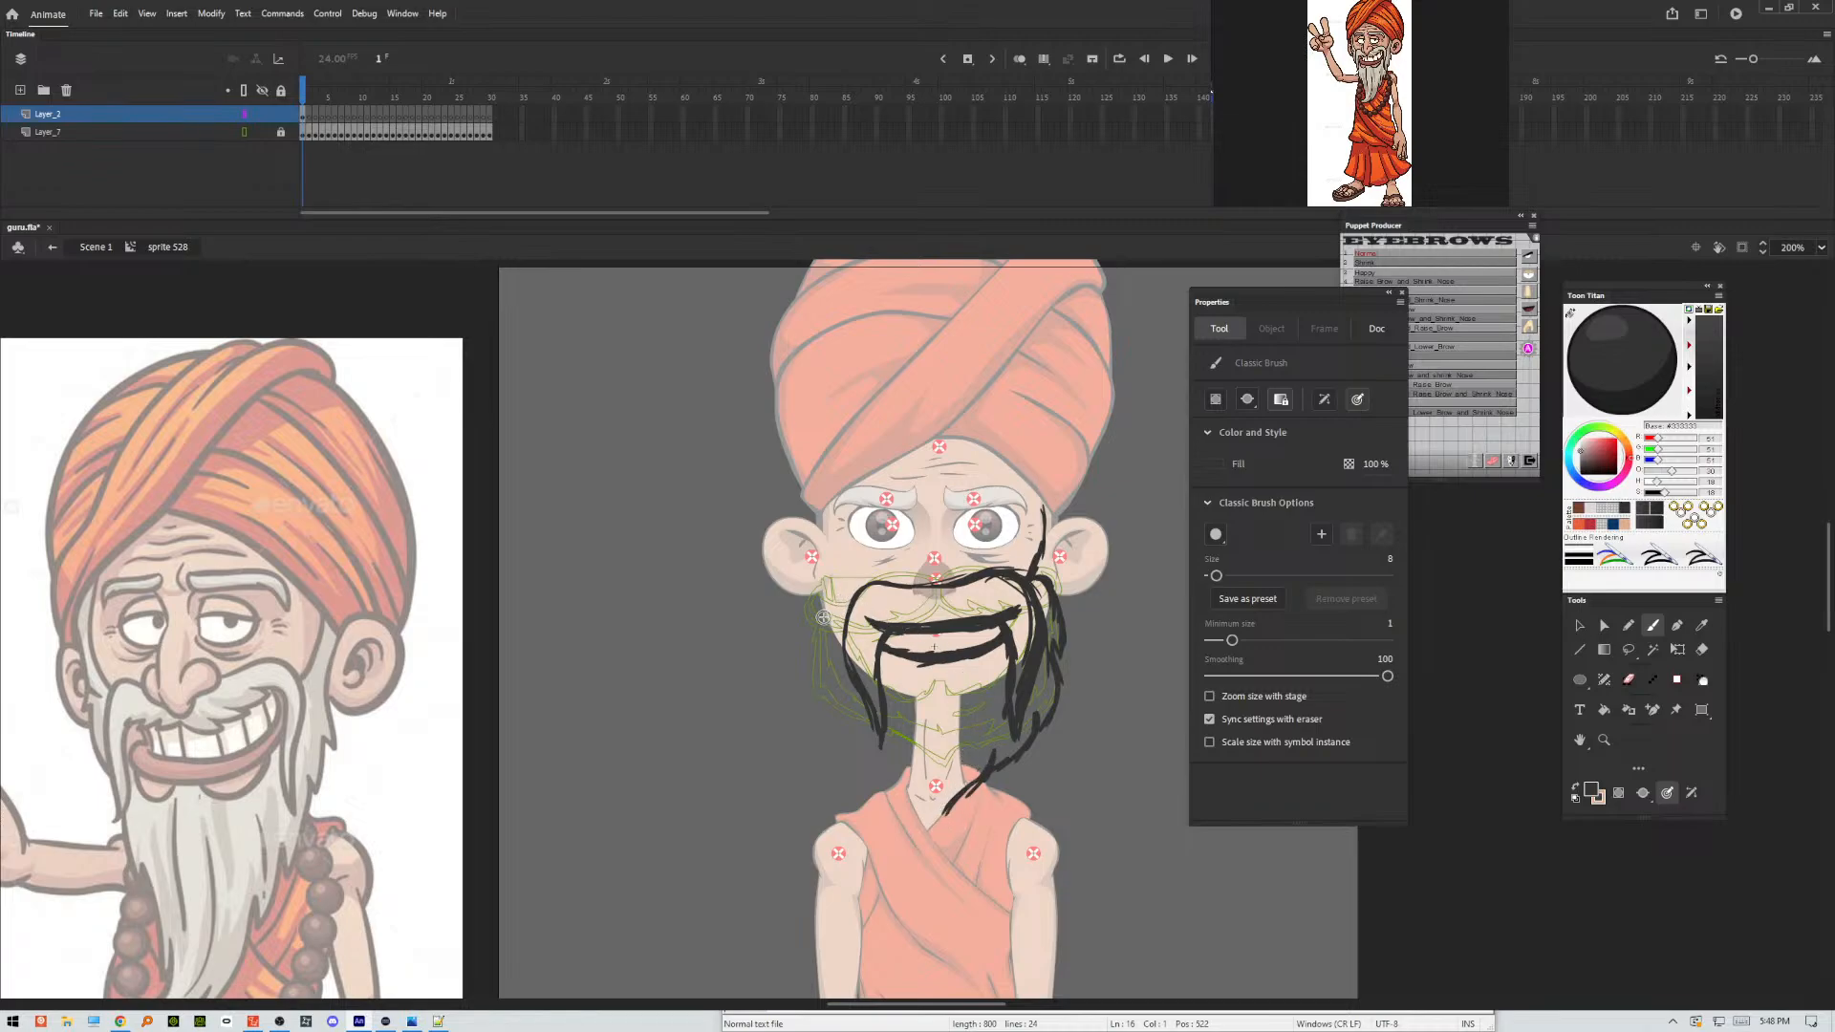
{"action": "mouse_move", "coordinate": [822, 602]}
{"action": "left_mouse_down"}
{"action": "mouse_move", "coordinate": [835, 698]}
{"action": "mouse_move", "coordinate": [827, 657]}
{"action": "mouse_move", "coordinate": [946, 818]}
{"action": "left_mouse_up"}
{"action": "mouse_move", "coordinate": [927, 791]}
{"action": "left_mouse_down"}
{"action": "mouse_move", "coordinate": [946, 823]}
{"action": "mouse_move", "coordinate": [994, 768]}
{"action": "mouse_move", "coordinate": [947, 821]}
{"action": "left_mouse_up"}
{"action": "mouse_move", "coordinate": [990, 772]}
{"action": "left_mouse_down"}
{"action": "mouse_move", "coordinate": [948, 816]}
{"action": "mouse_move", "coordinate": [1036, 728]}
{"action": "mouse_move", "coordinate": [1031, 754]}
{"action": "mouse_move", "coordinate": [1064, 681]}
{"action": "left_mouse_up"}
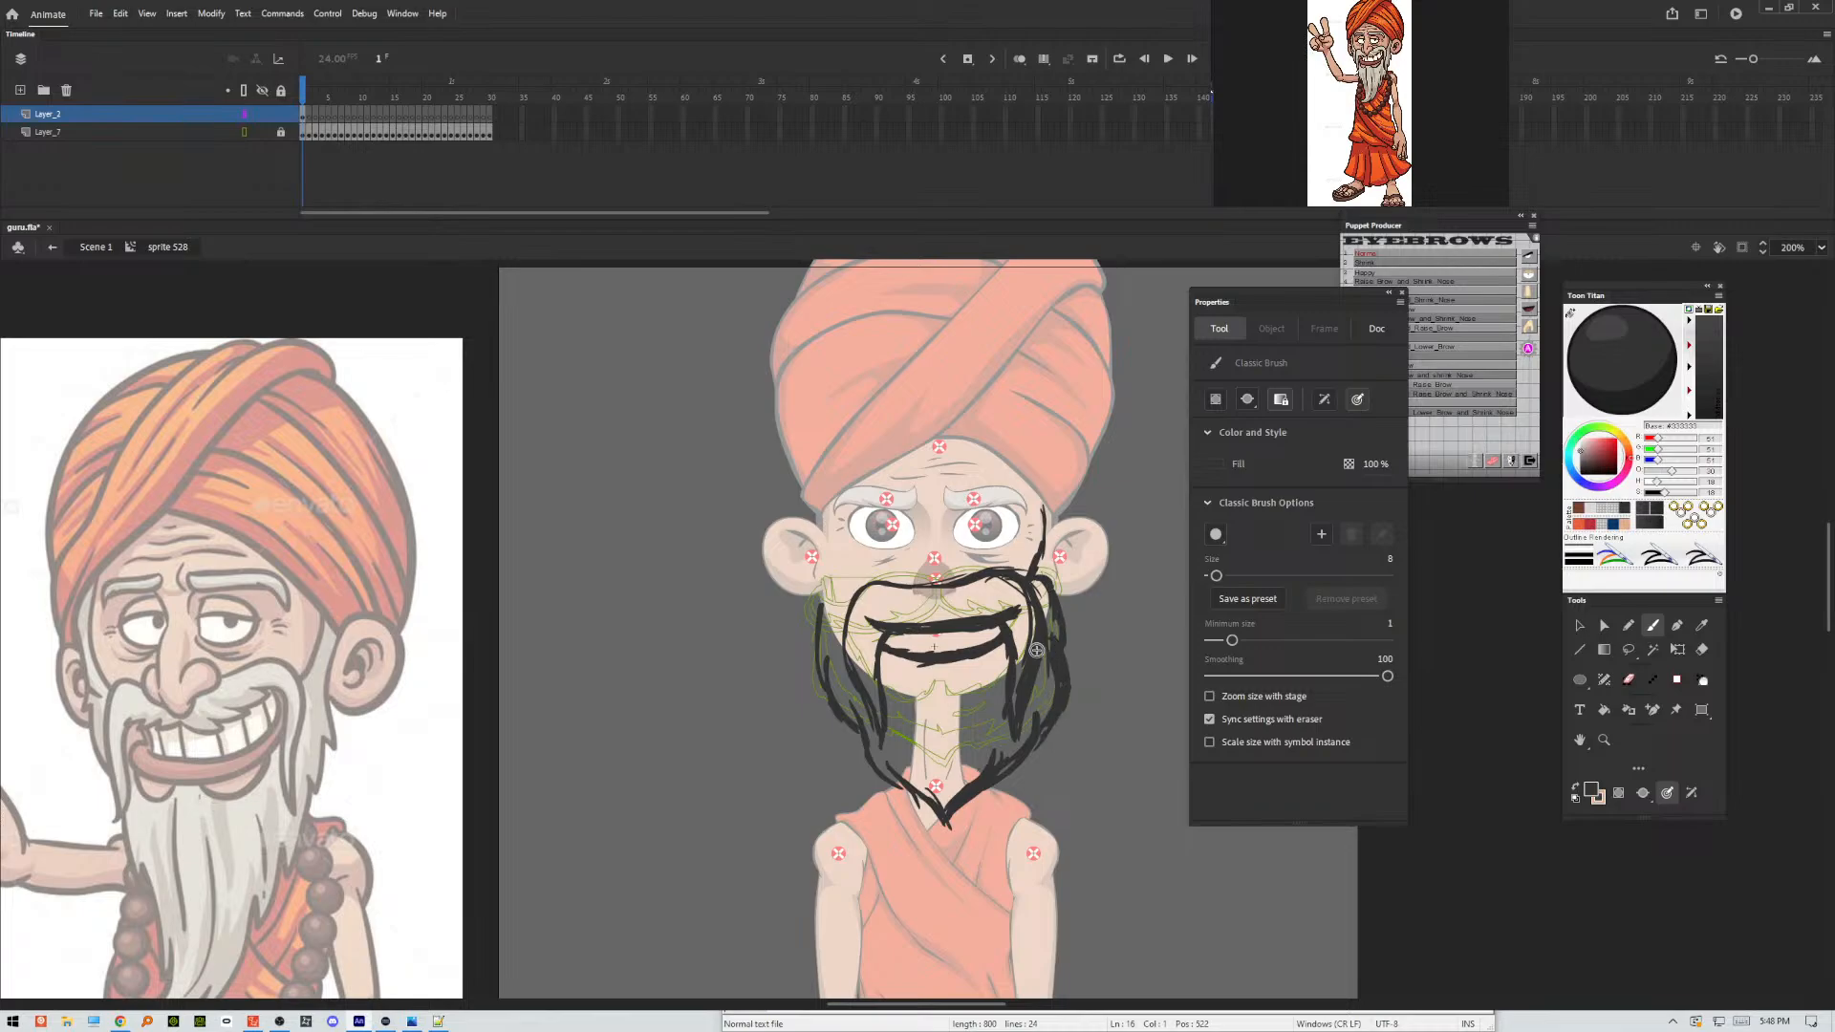
{"action": "mouse_move", "coordinate": [820, 599]}
{"action": "left_mouse_down"}
{"action": "mouse_move", "coordinate": [816, 658]}
{"action": "mouse_move", "coordinate": [842, 706]}
{"action": "left_mouse_up"}
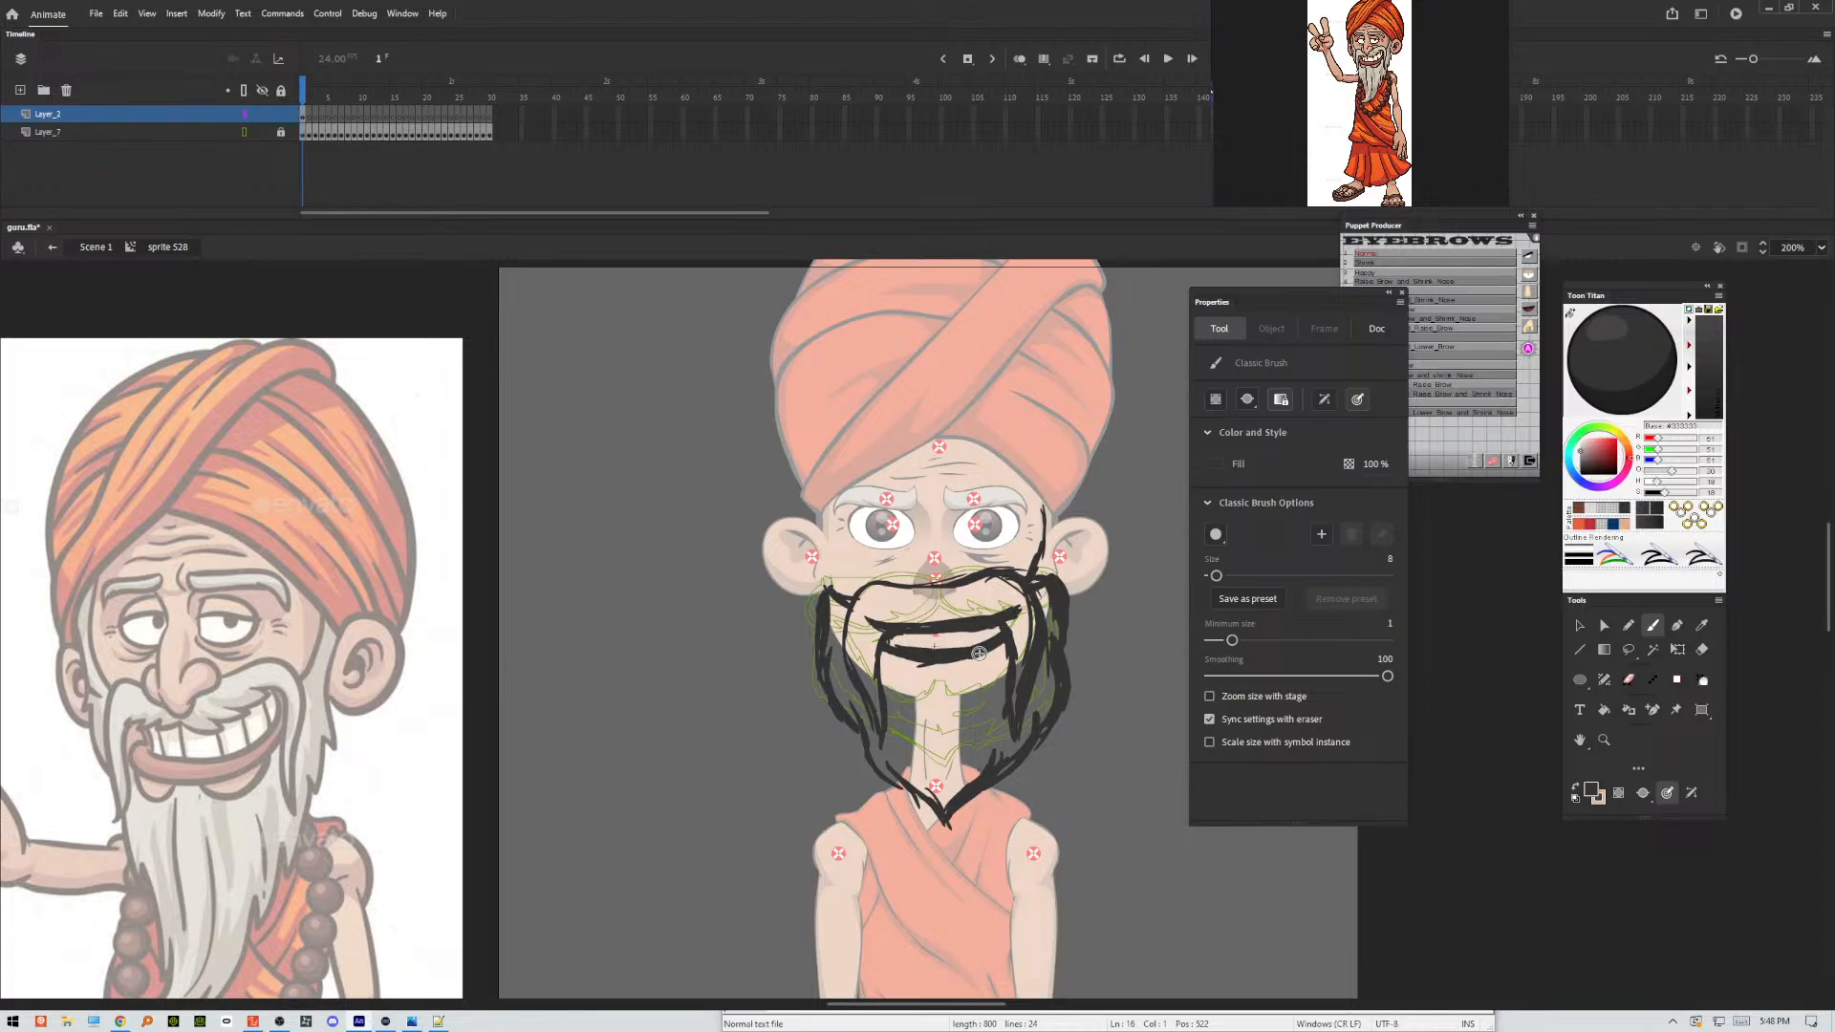
{"action": "left_click_drag", "start_coordinate": [894, 647], "coordinate": [906, 672]}
{"action": "mouse_move", "coordinate": [898, 651]}
{"action": "left_mouse_down"}
{"action": "mouse_move", "coordinate": [1006, 649]}
{"action": "mouse_move", "coordinate": [968, 651]}
{"action": "mouse_move", "coordinate": [1007, 655]}
{"action": "left_mouse_up"}
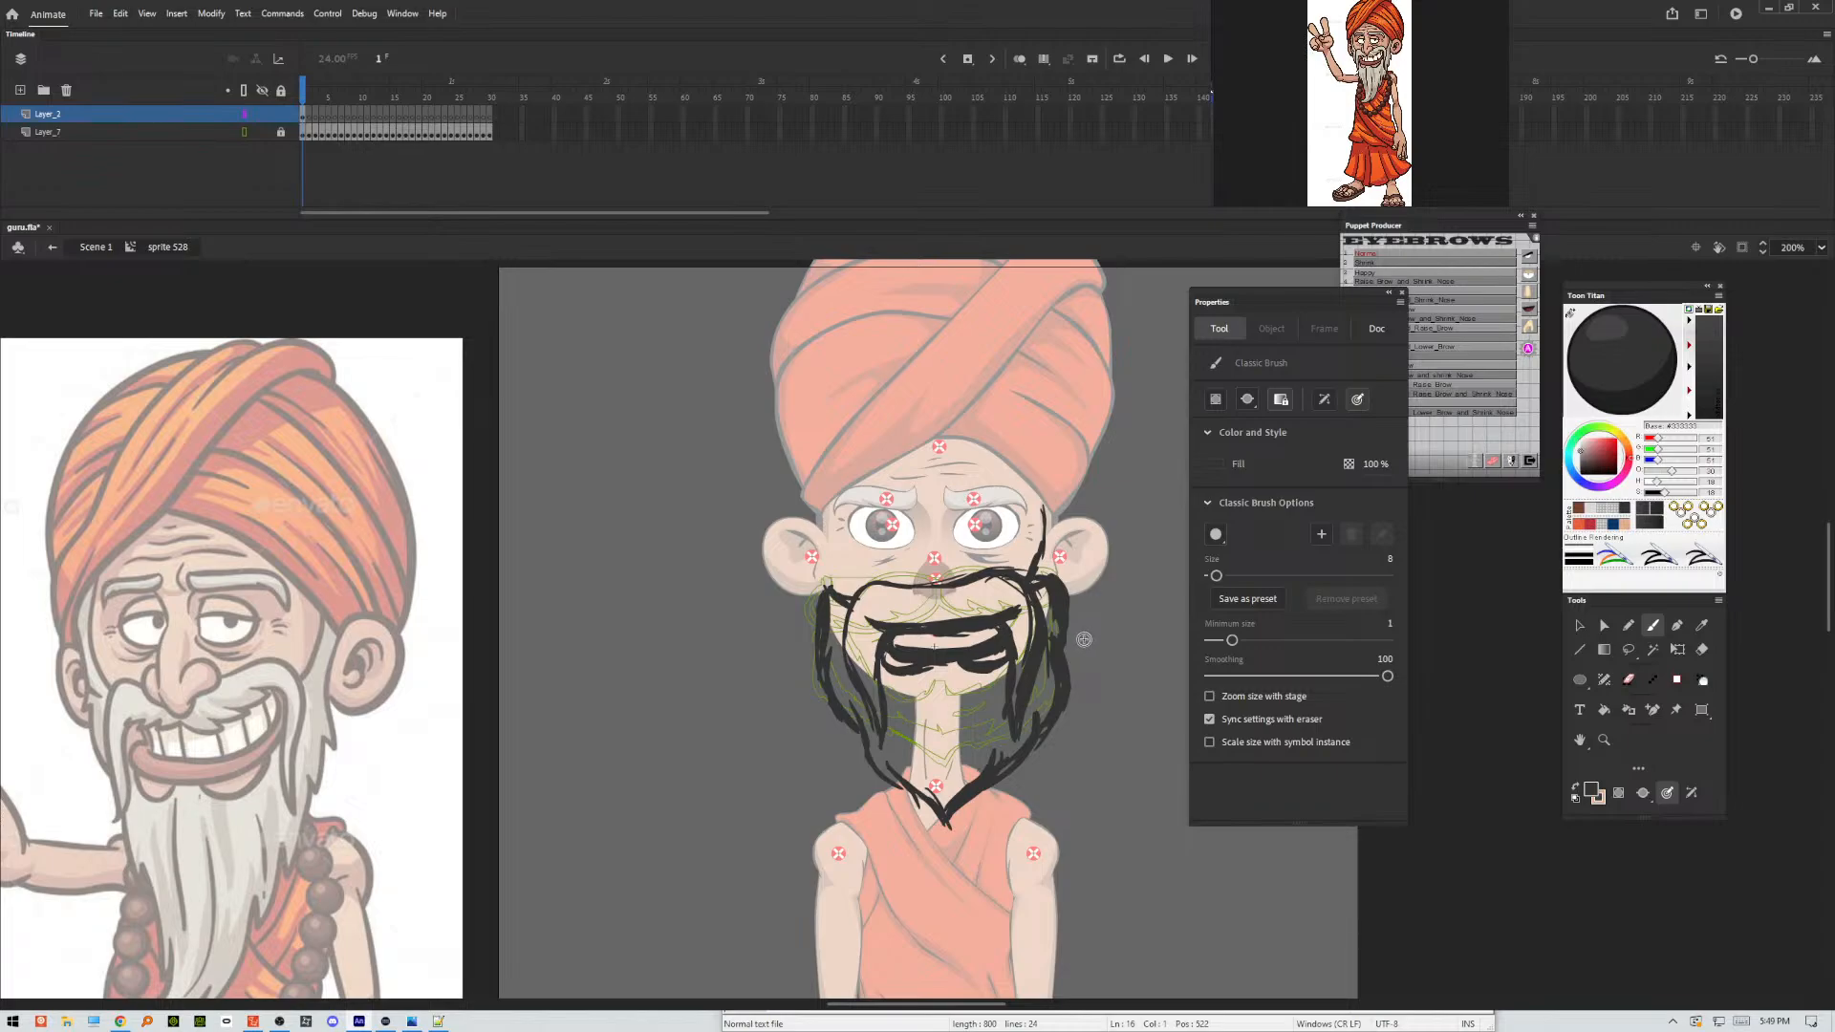
Lock Layer_2, add a layer above it, and draw a closed loop about 32 by 51 px over the right half of the mouth.
{"action": "left_click", "coordinate": [281, 114]}
{"action": "left_click", "coordinate": [20, 90]}
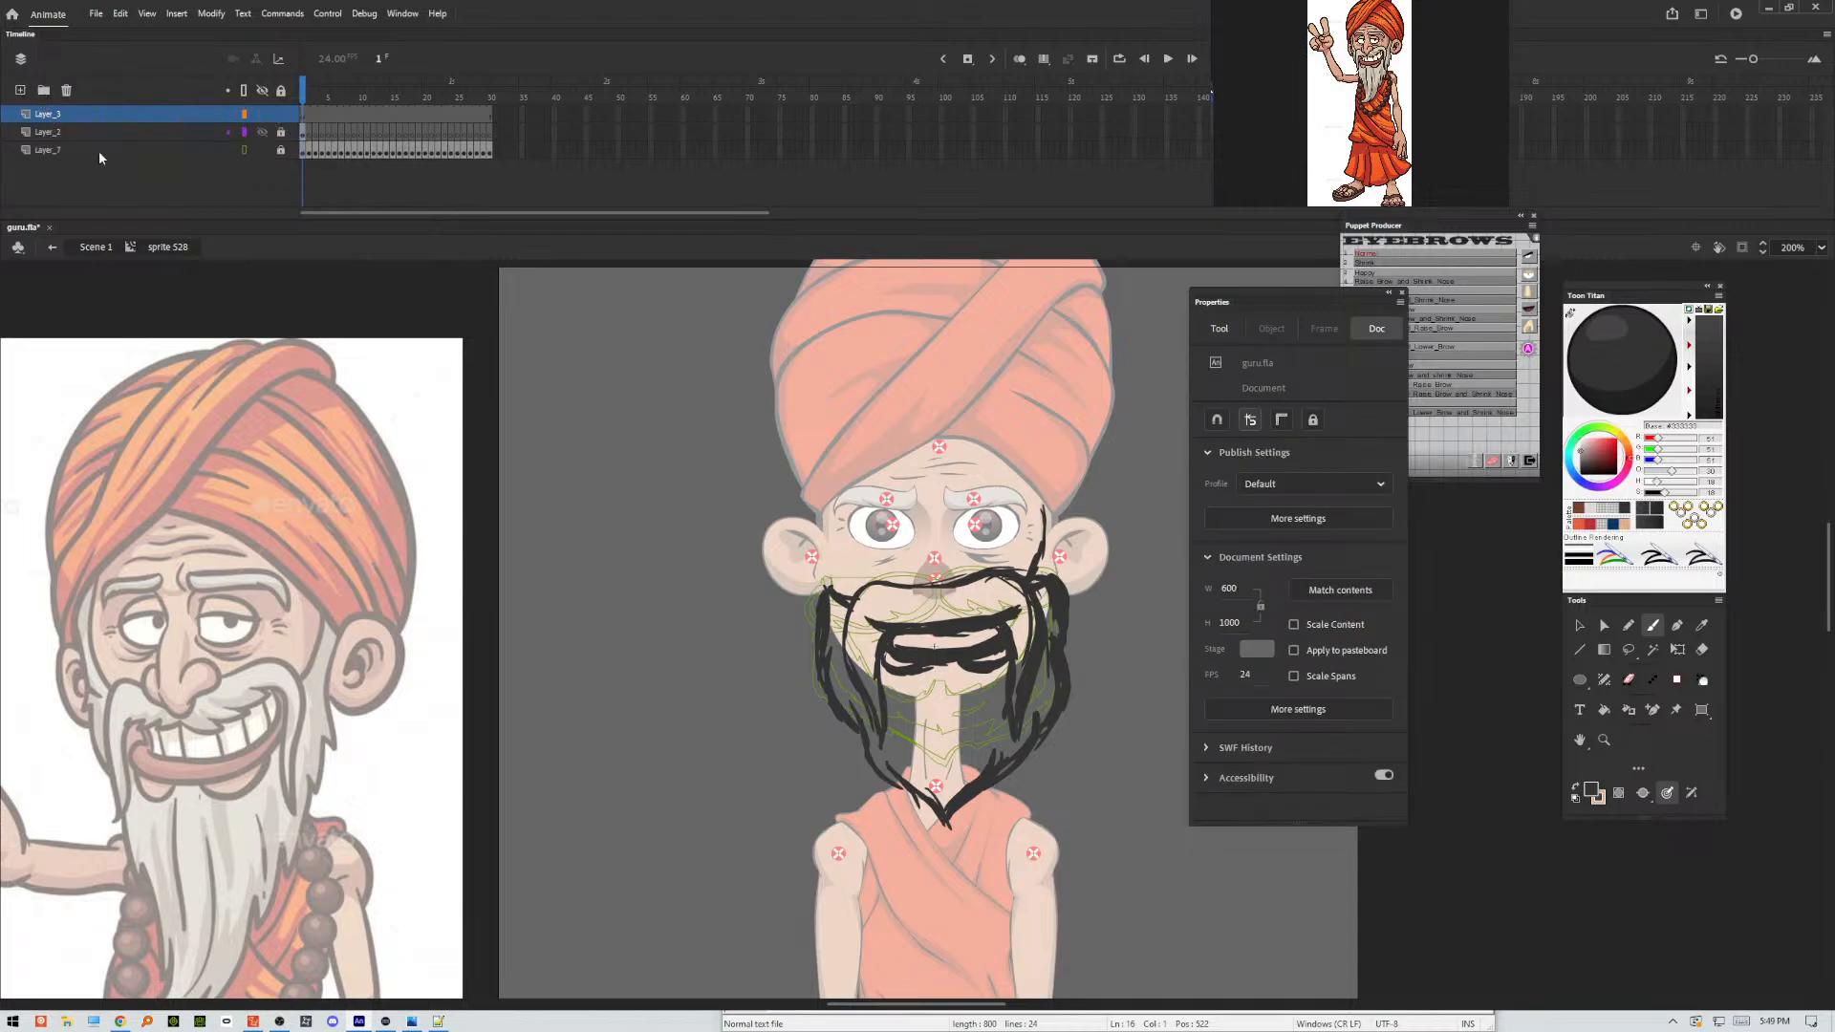
{"action": "left_click", "coordinate": [303, 114]}
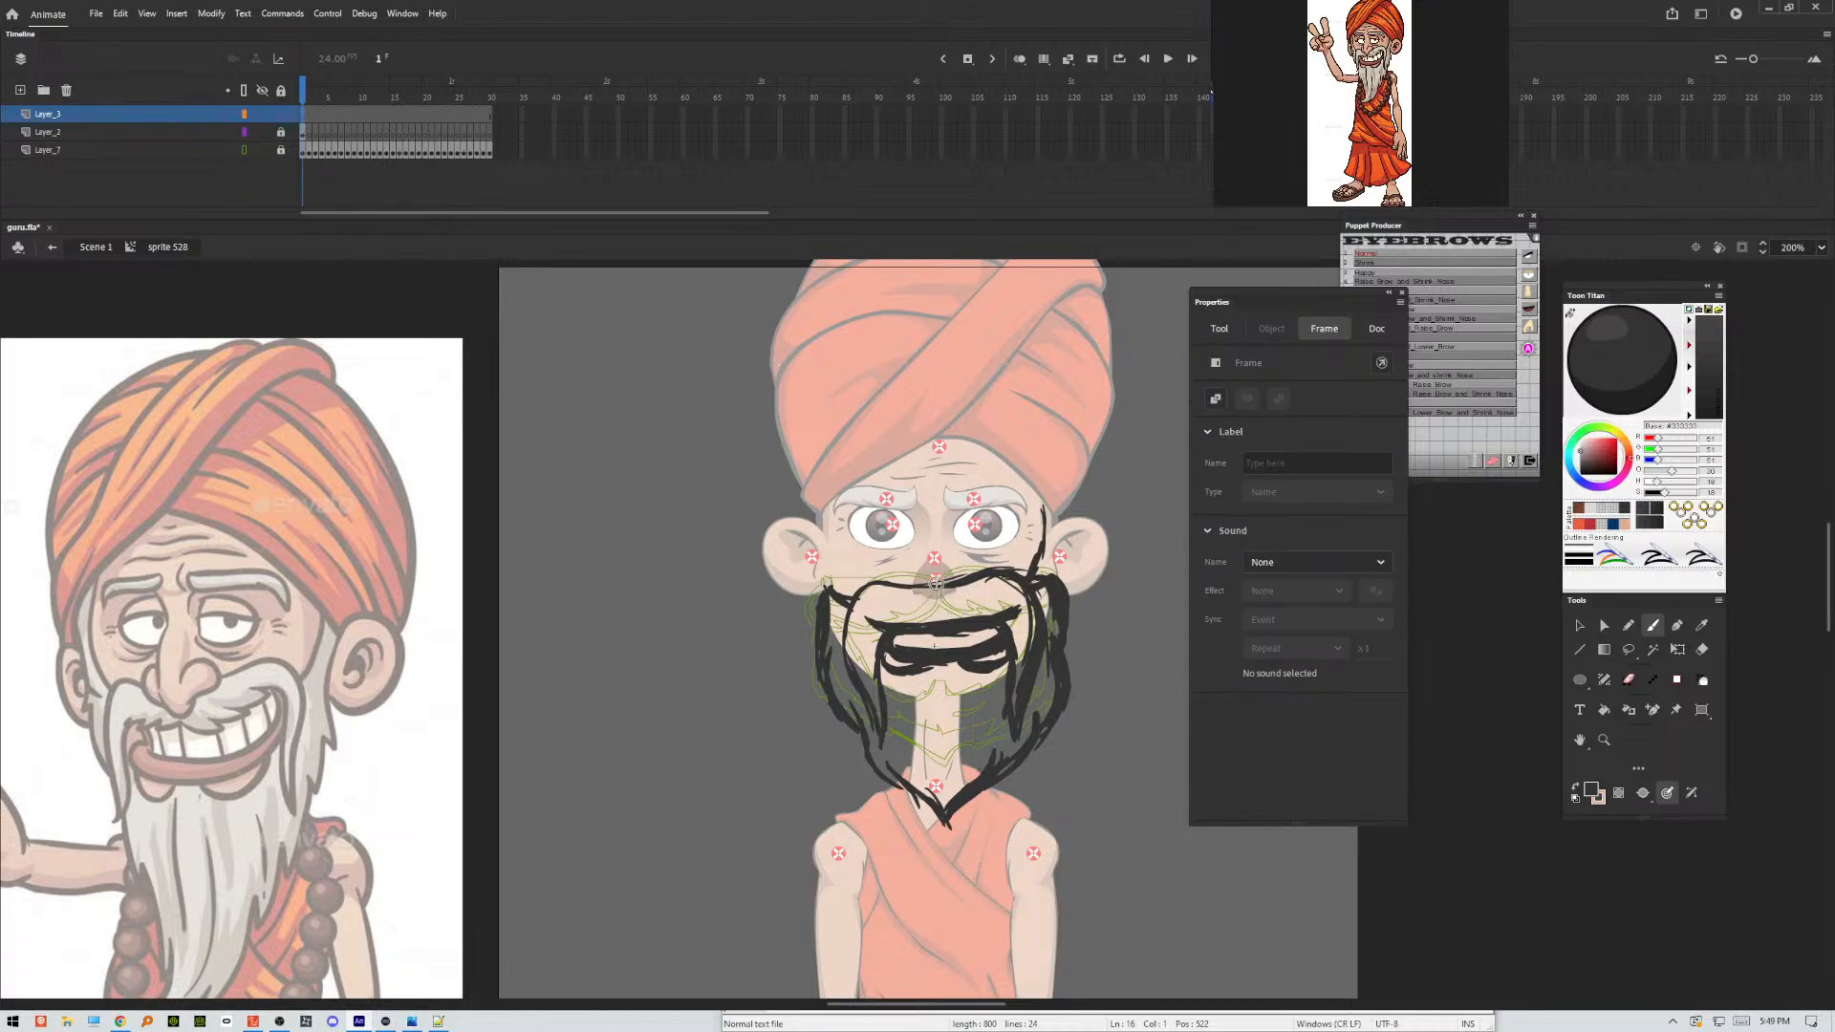
{"action": "mouse_move", "coordinate": [936, 579]}
{"action": "left_mouse_down"}
{"action": "mouse_move", "coordinate": [936, 711]}
{"action": "mouse_move", "coordinate": [969, 734]}
{"action": "mouse_move", "coordinate": [1024, 694]}
{"action": "left_mouse_up"}
{"action": "left_click_drag", "start_coordinate": [1005, 574], "coordinate": [938, 587]}
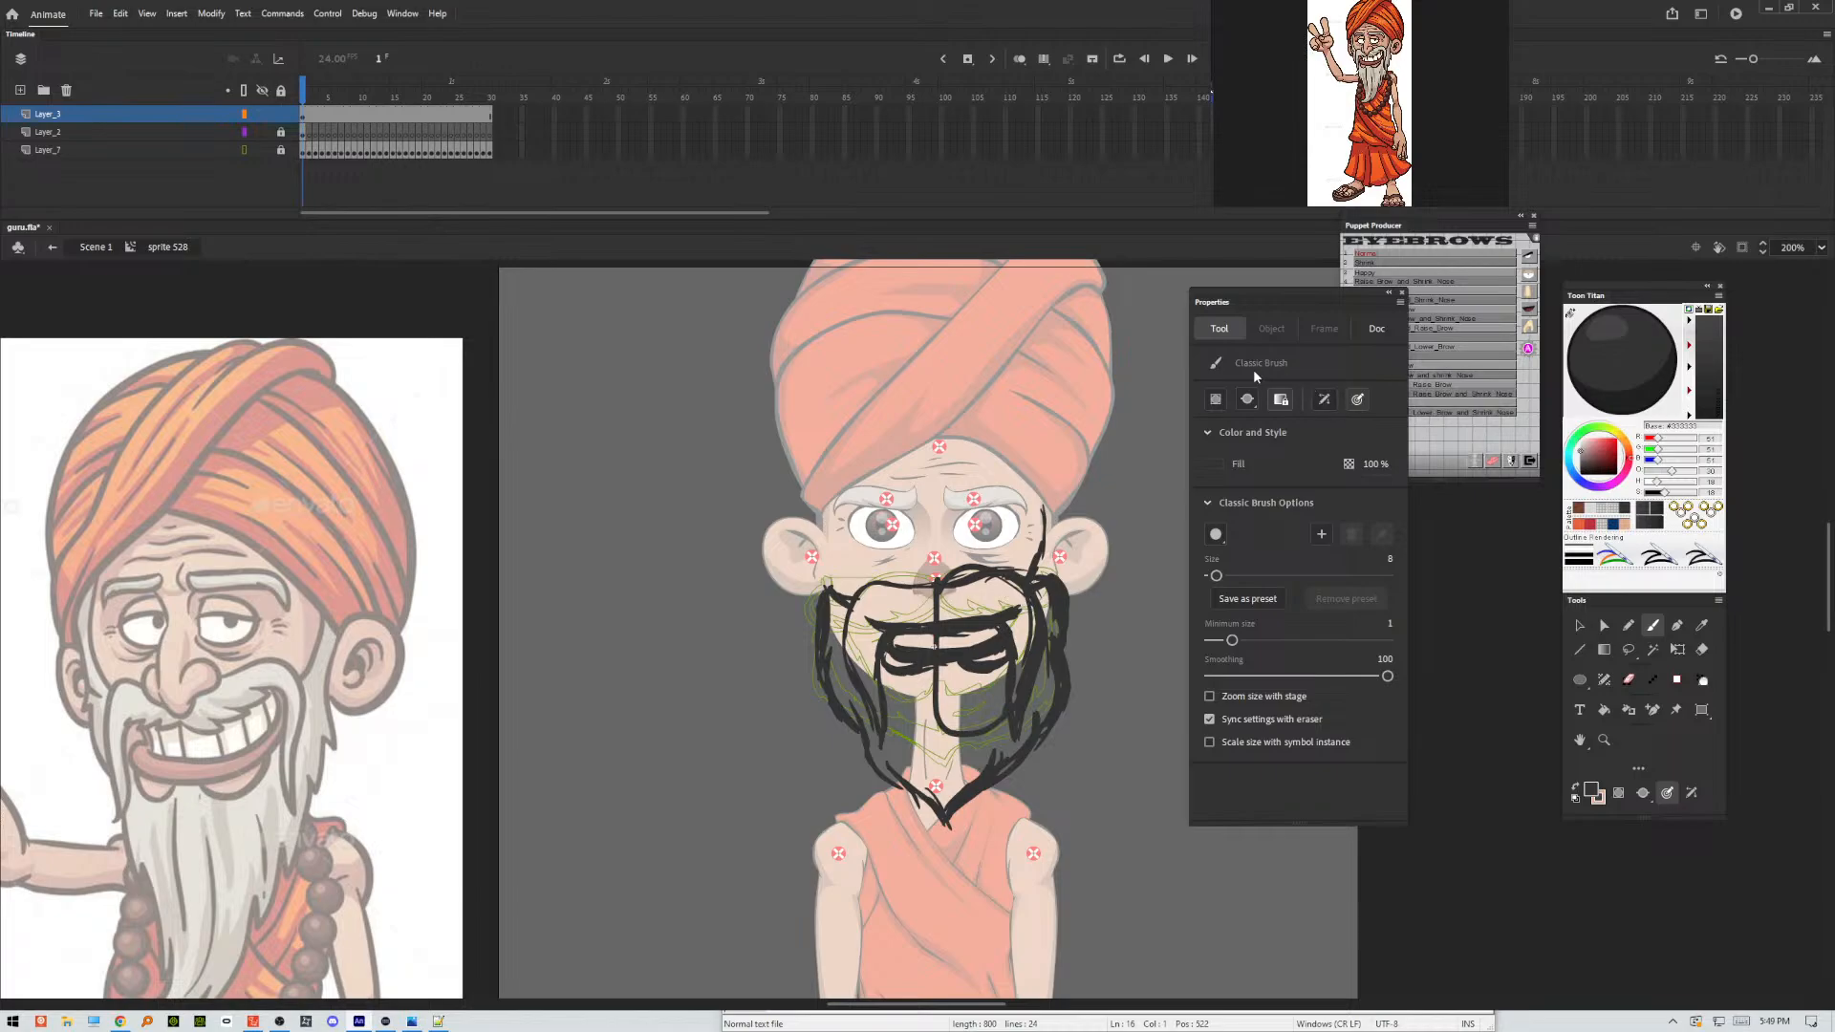
Convert the drawn loop to a Movie Clip symbol, look inside it, and return to the parent symbol.
{"action": "left_click", "coordinate": [1580, 626]}
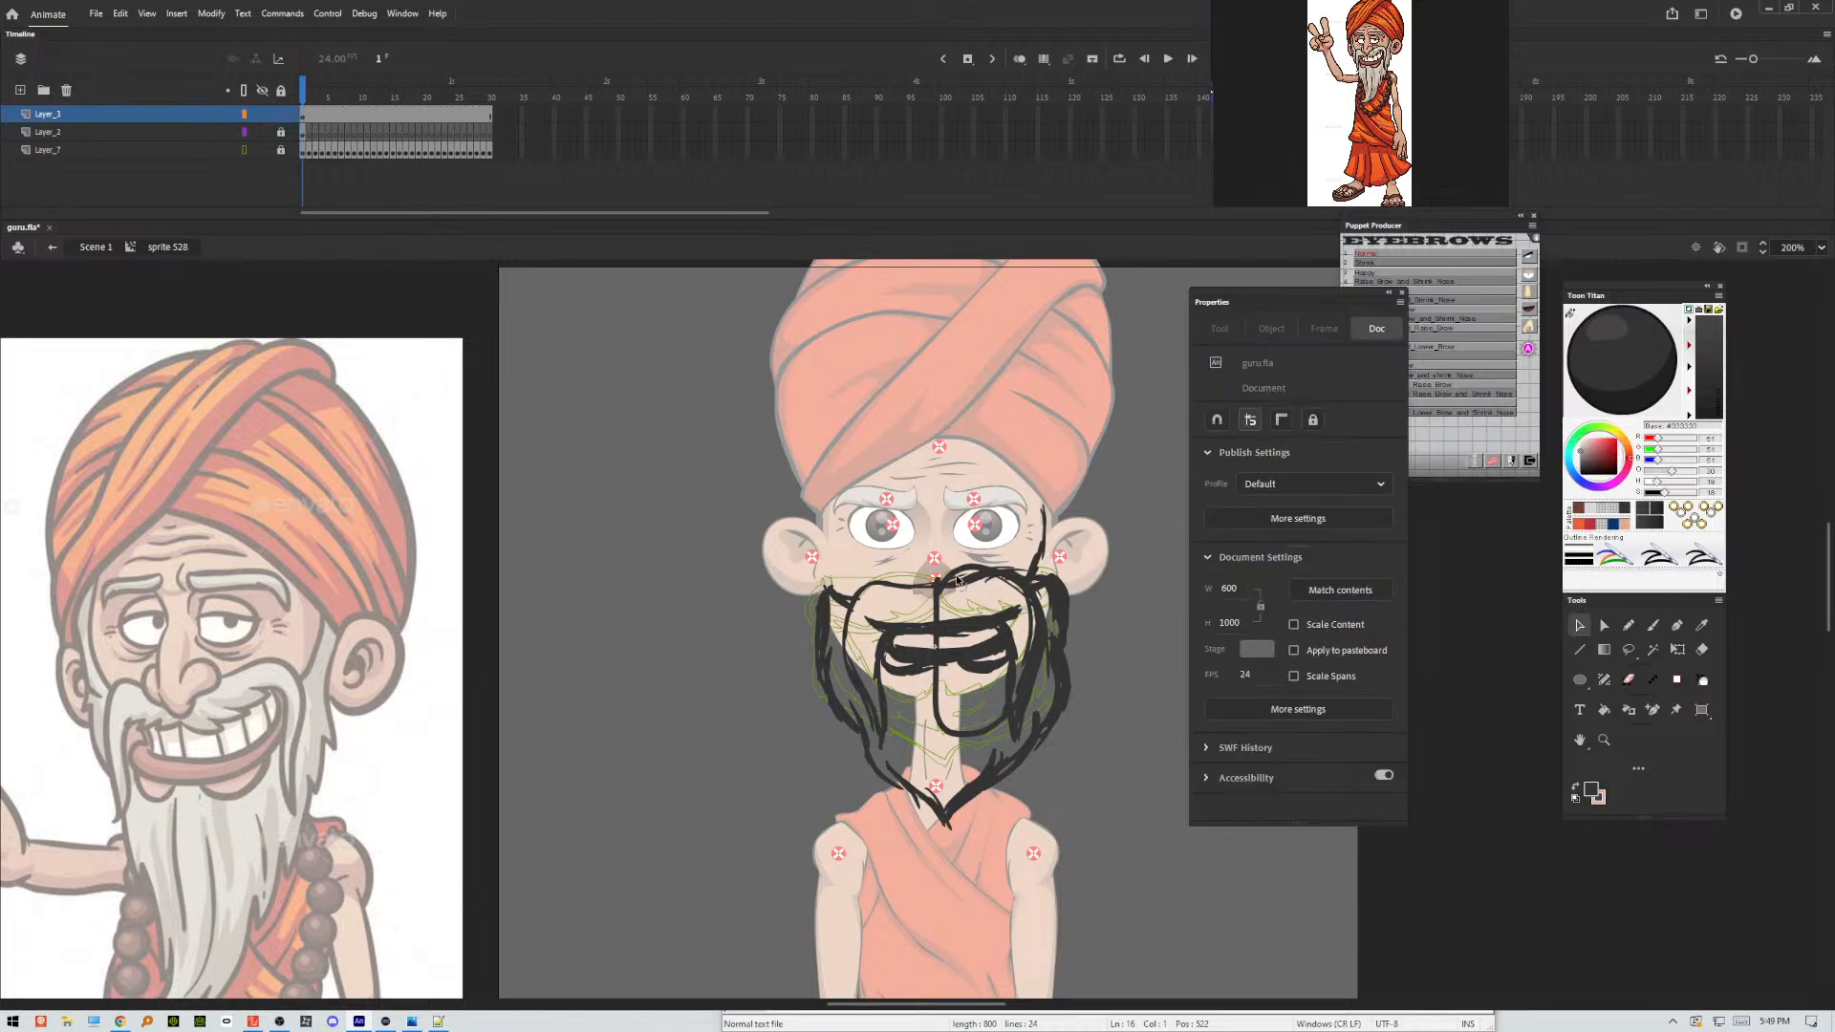
{"action": "left_click", "coordinate": [956, 578]}
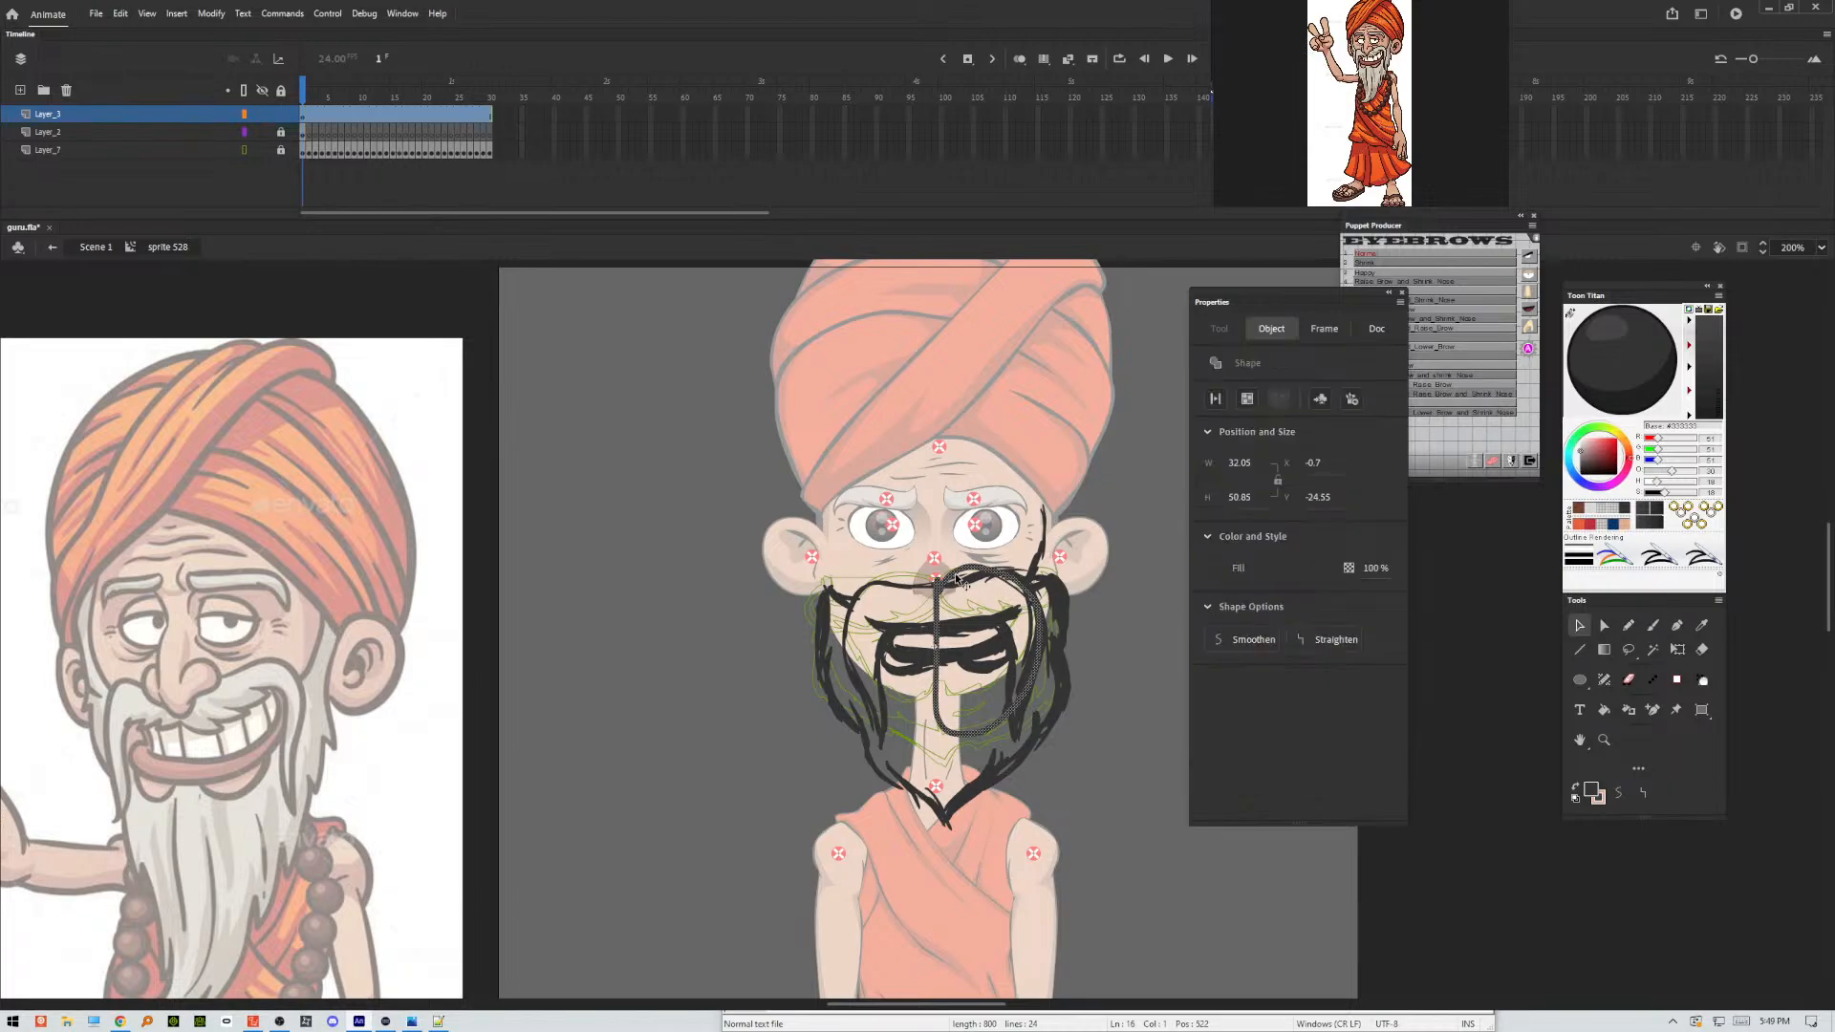
{"action": "key", "text": "F8"}
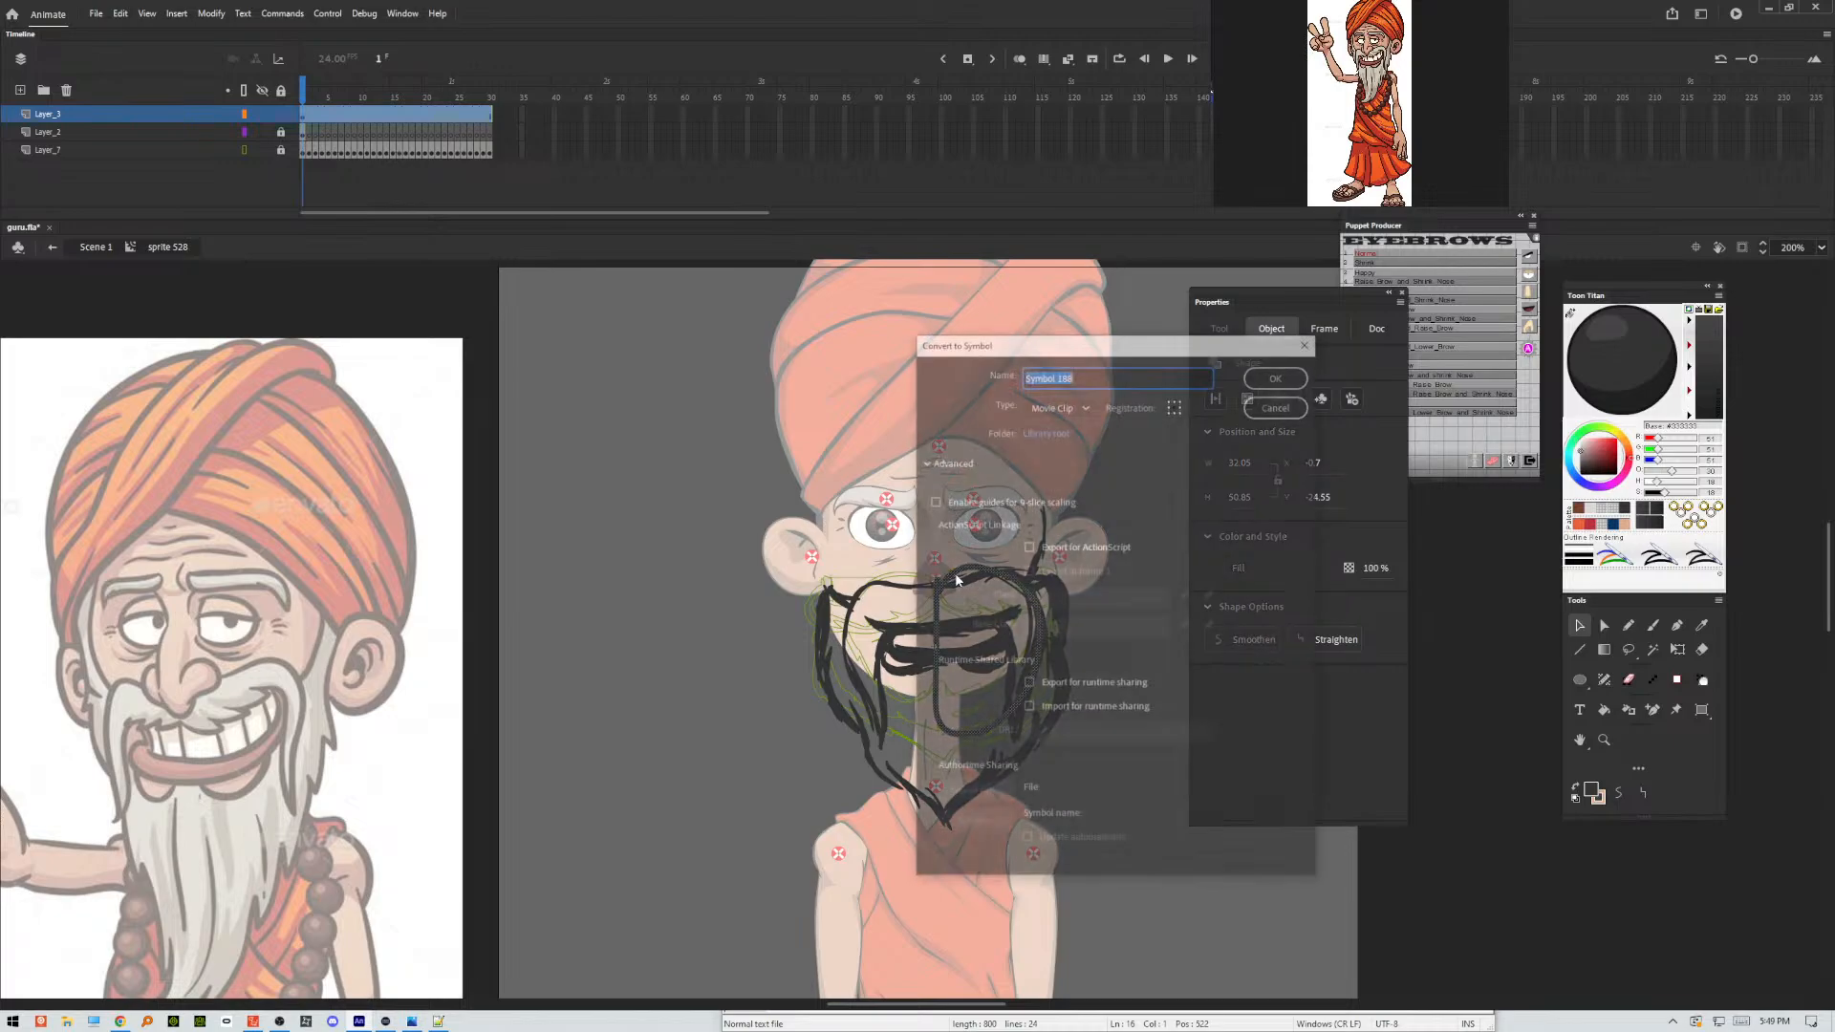
{"action": "left_click", "coordinate": [1279, 375]}
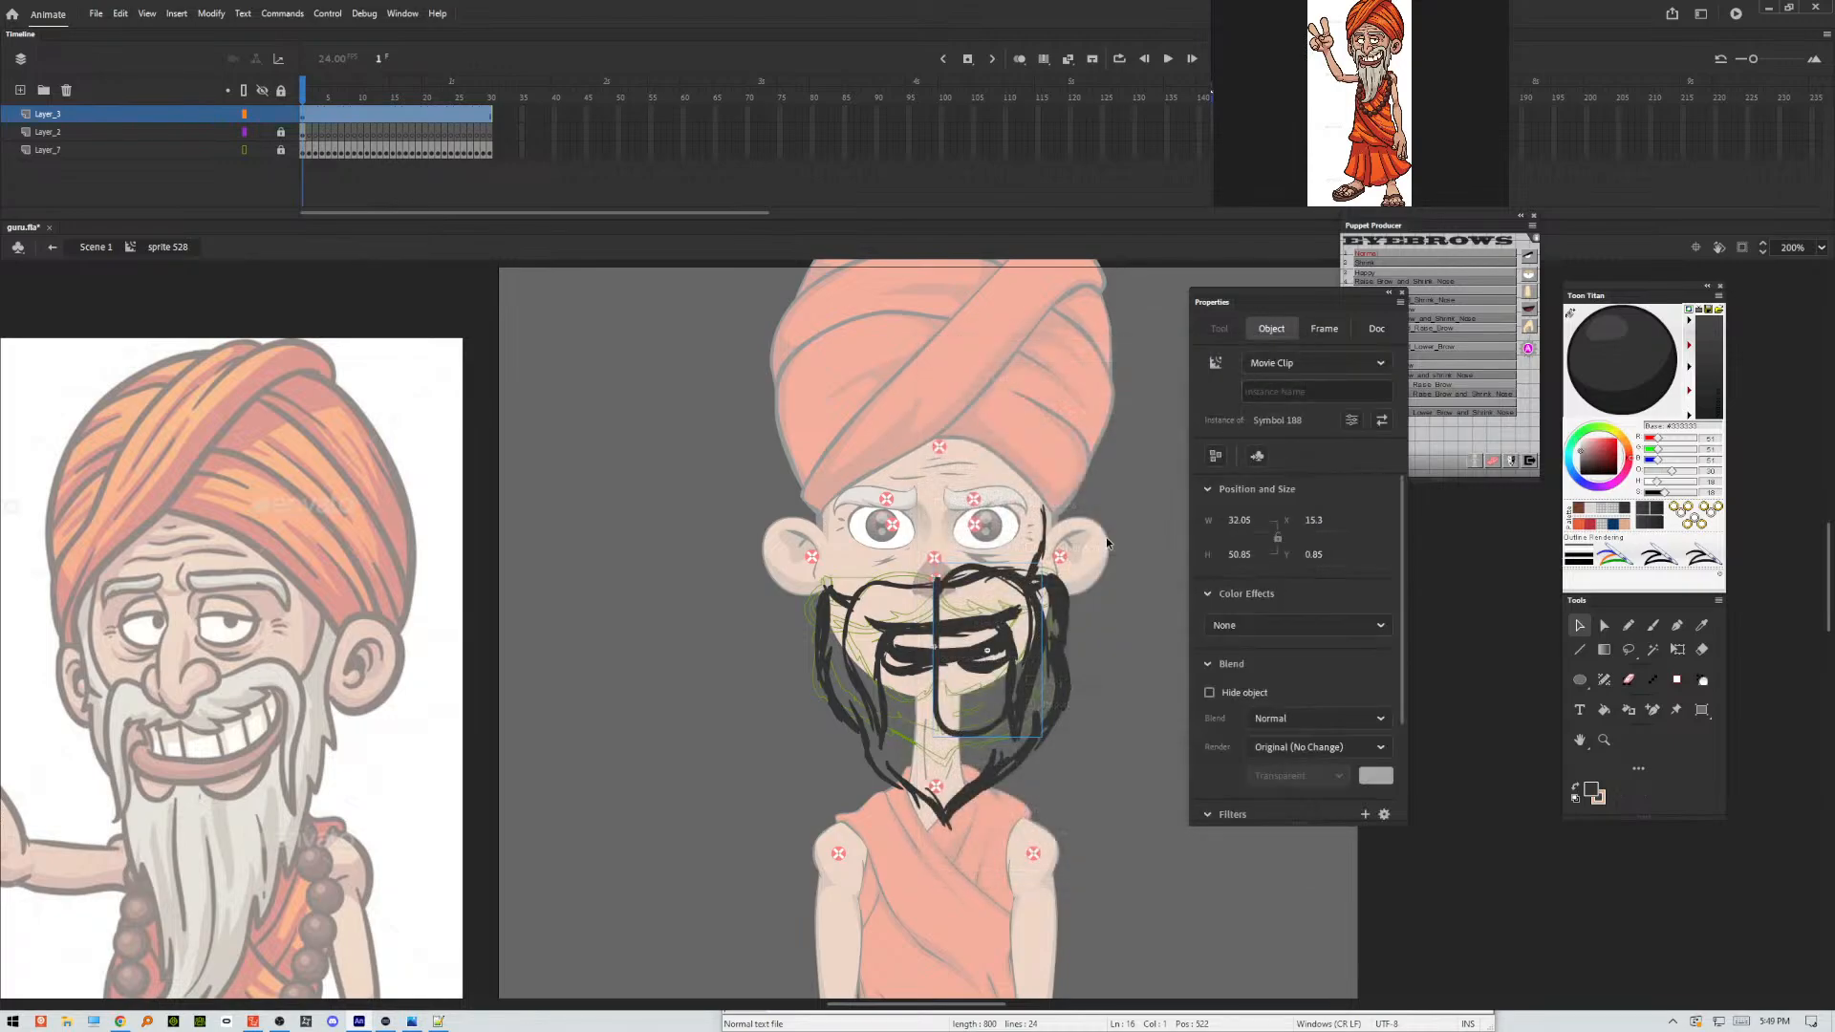
{"action": "double_click", "coordinate": [937, 634]}
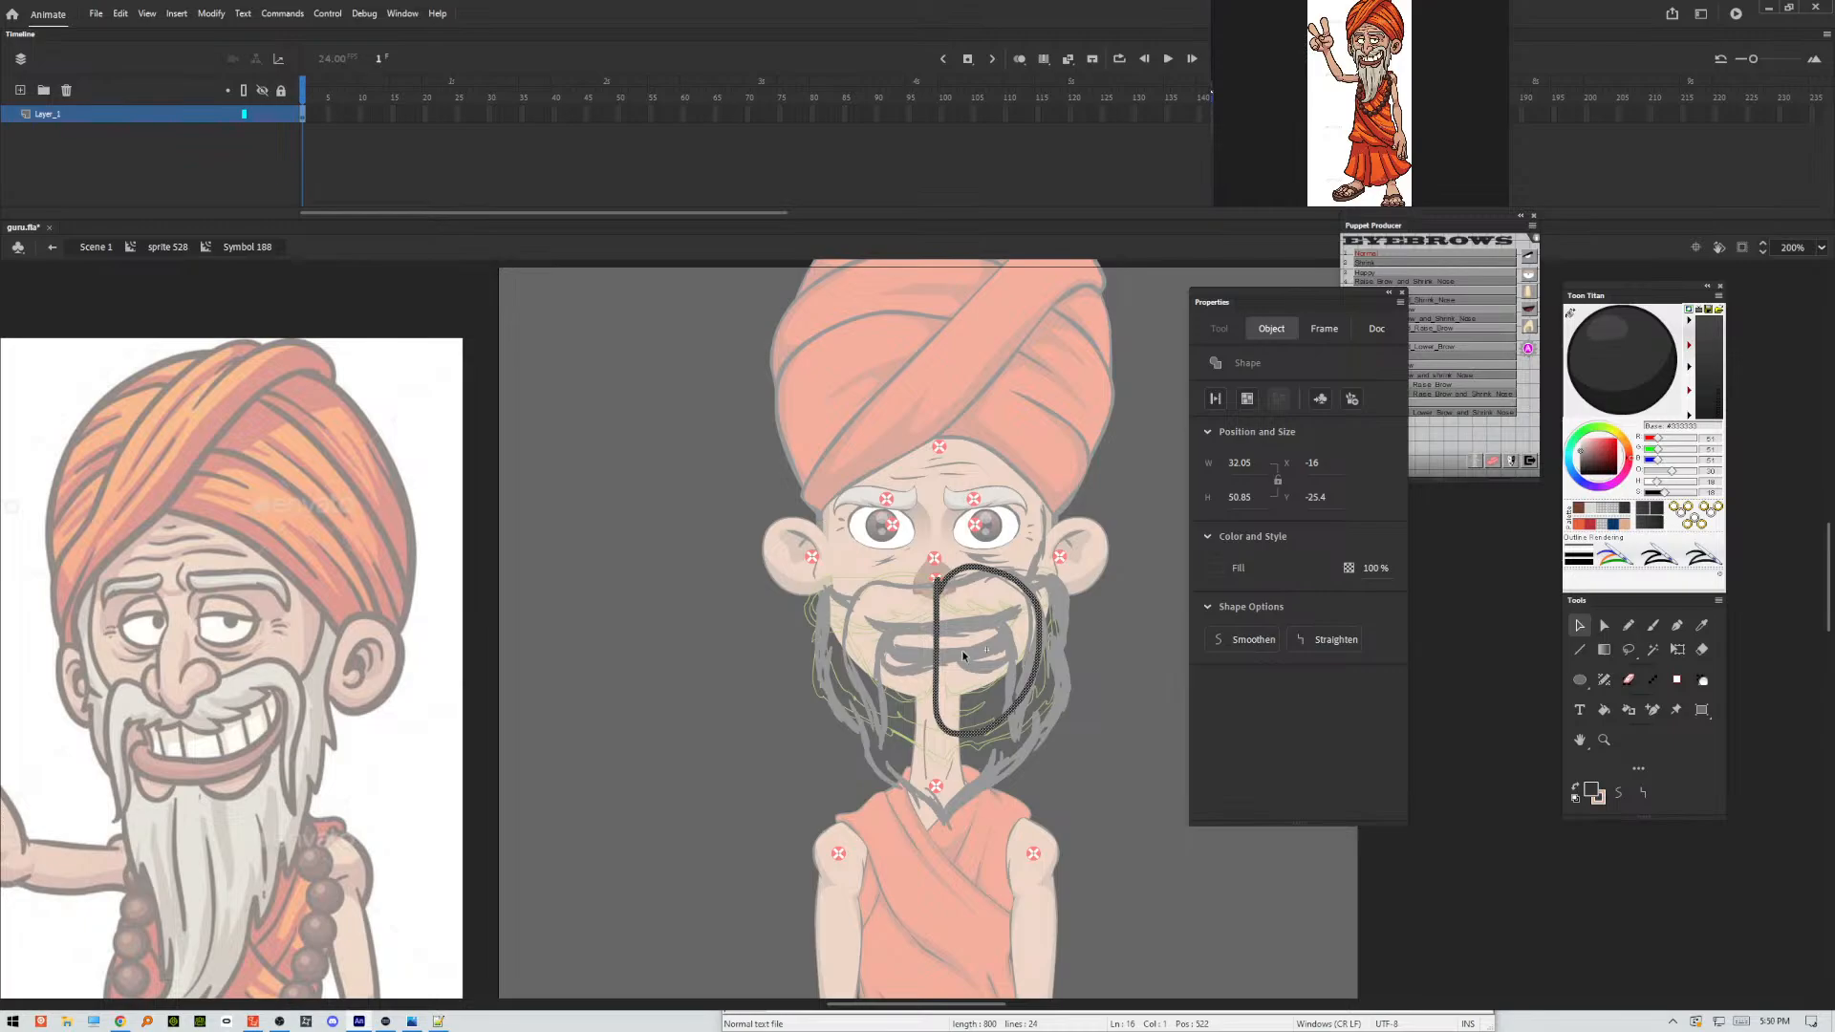
{"action": "double_click", "coordinate": [1081, 657]}
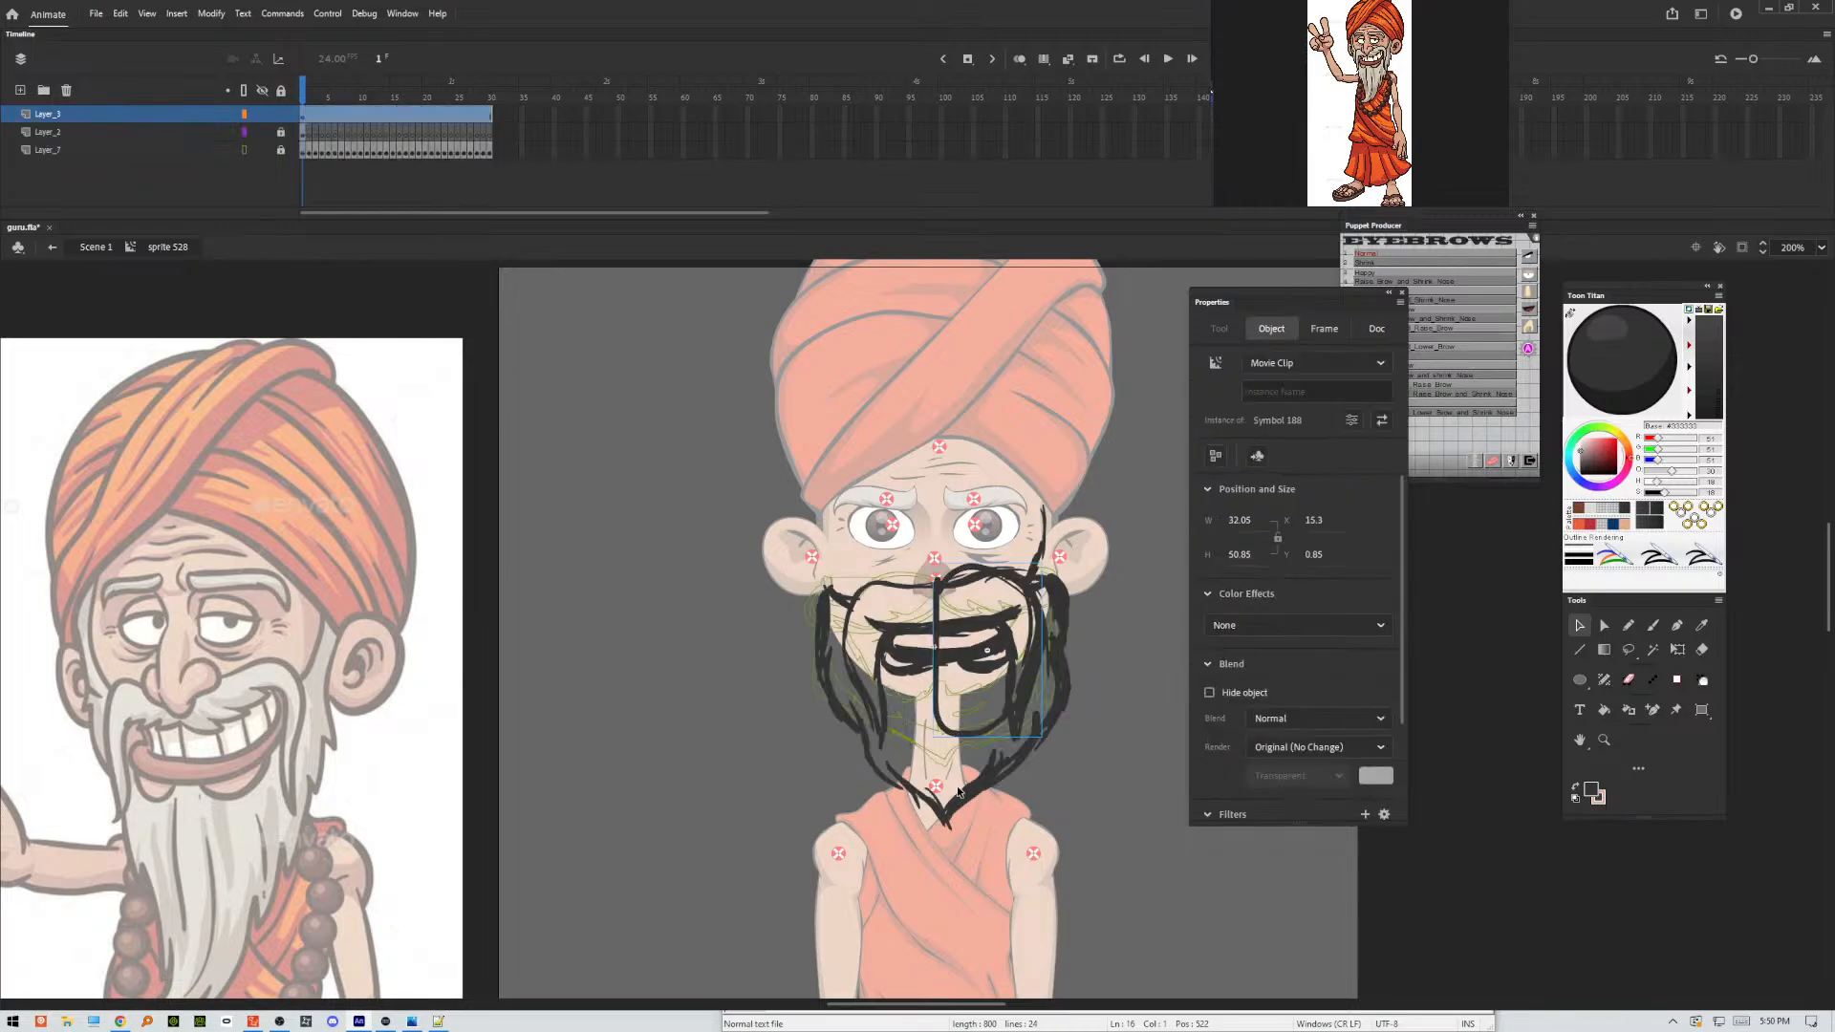
Show the Layer_2 sketch as outlines and paste the loop clip in place on Layer_3.
{"action": "left_click", "coordinate": [954, 752]}
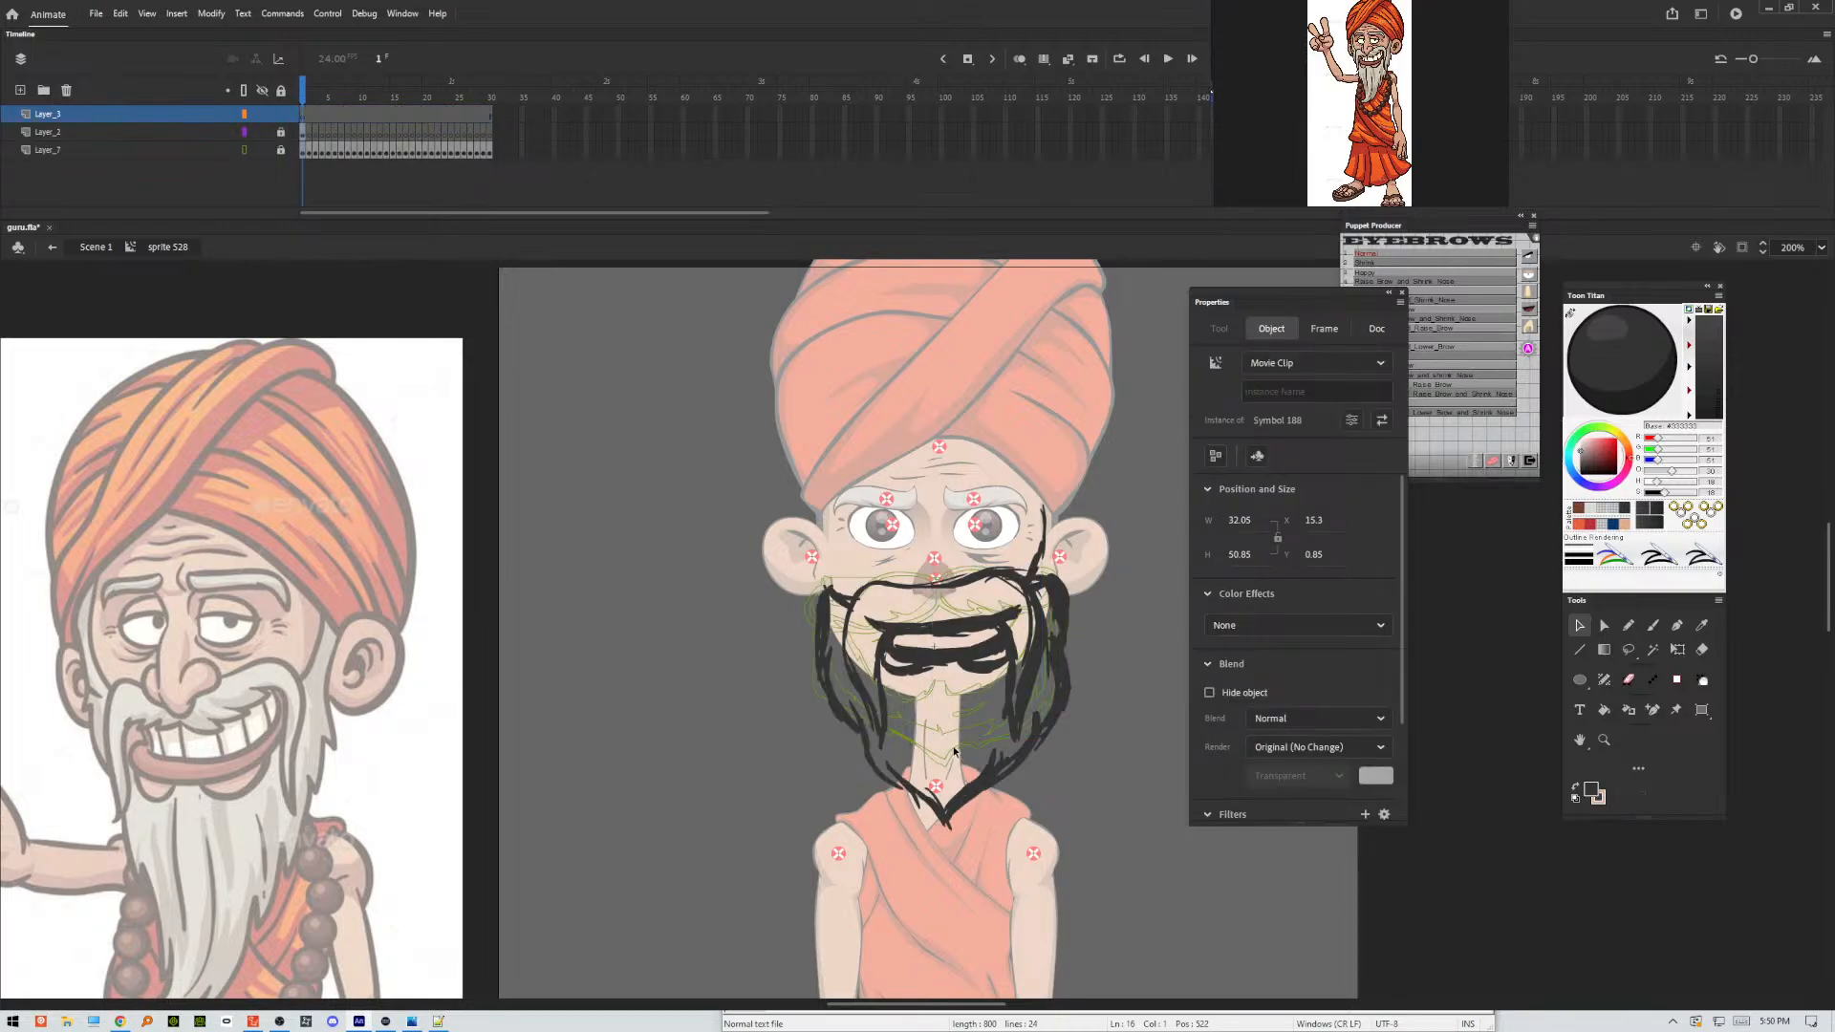
{"action": "left_click", "coordinate": [246, 131]}
{"action": "right_click", "coordinate": [612, 373]}
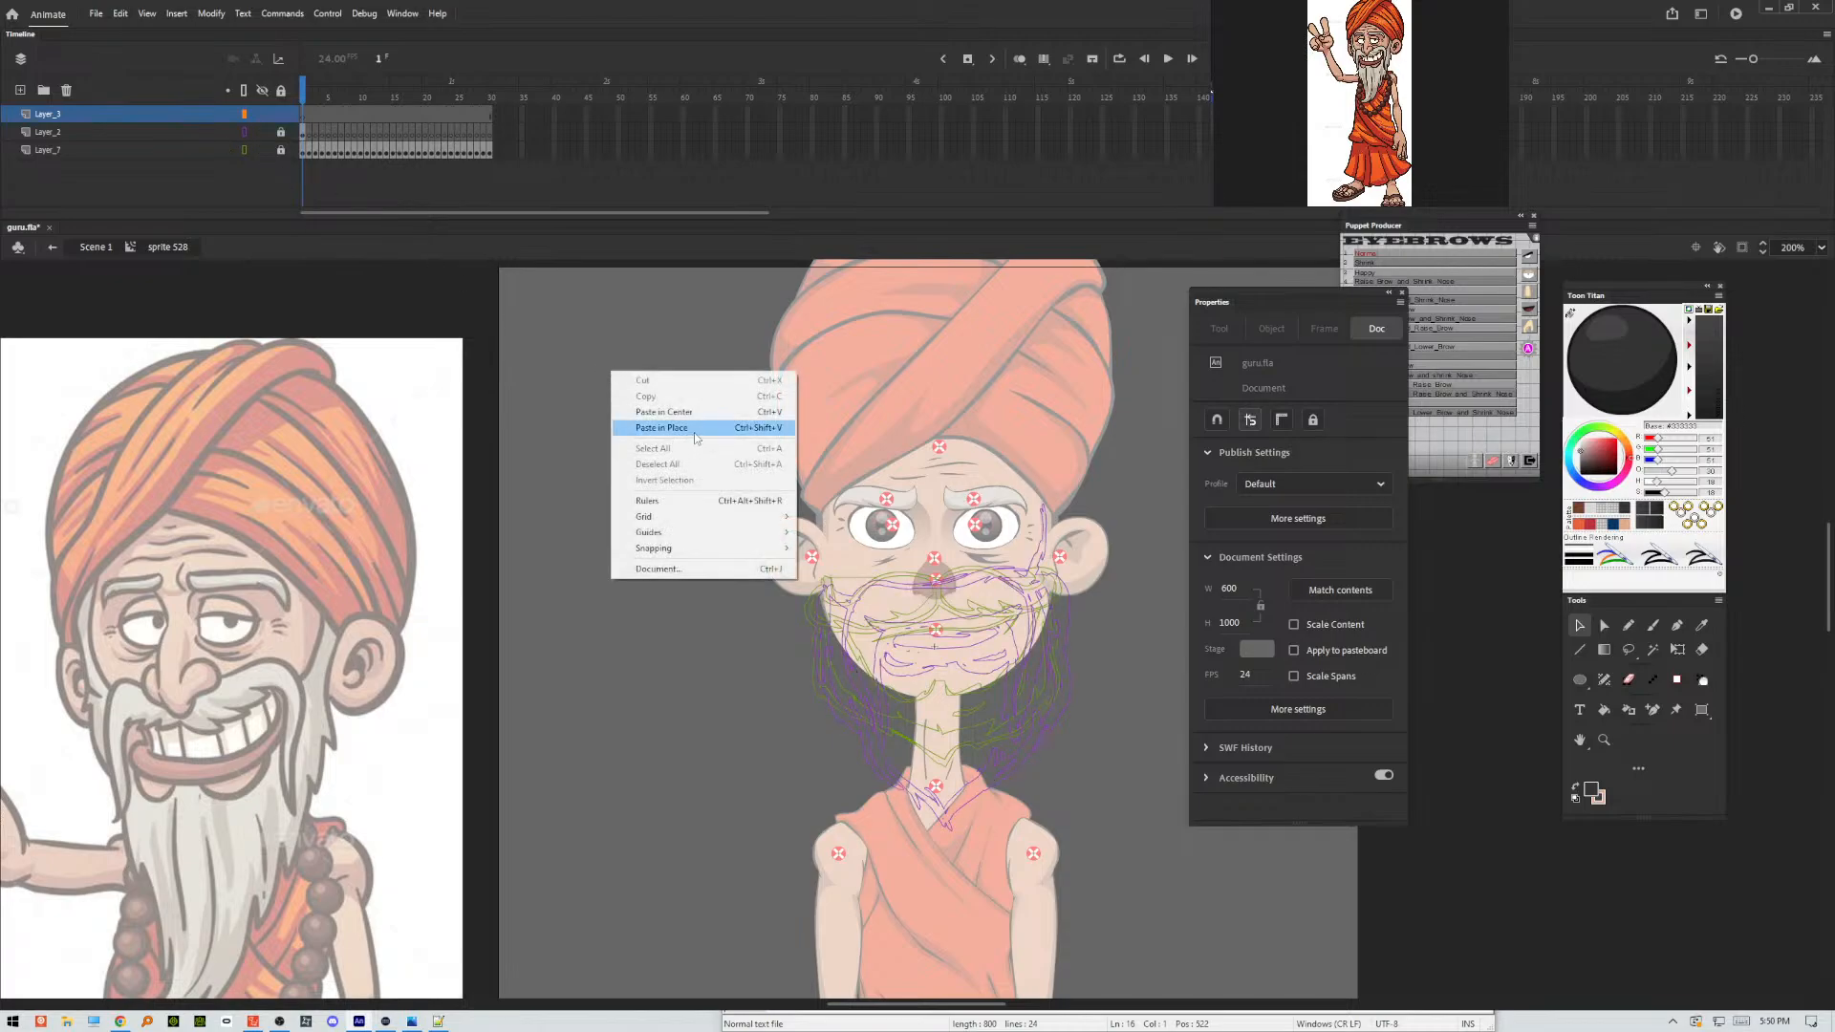
{"action": "left_click", "coordinate": [662, 428]}
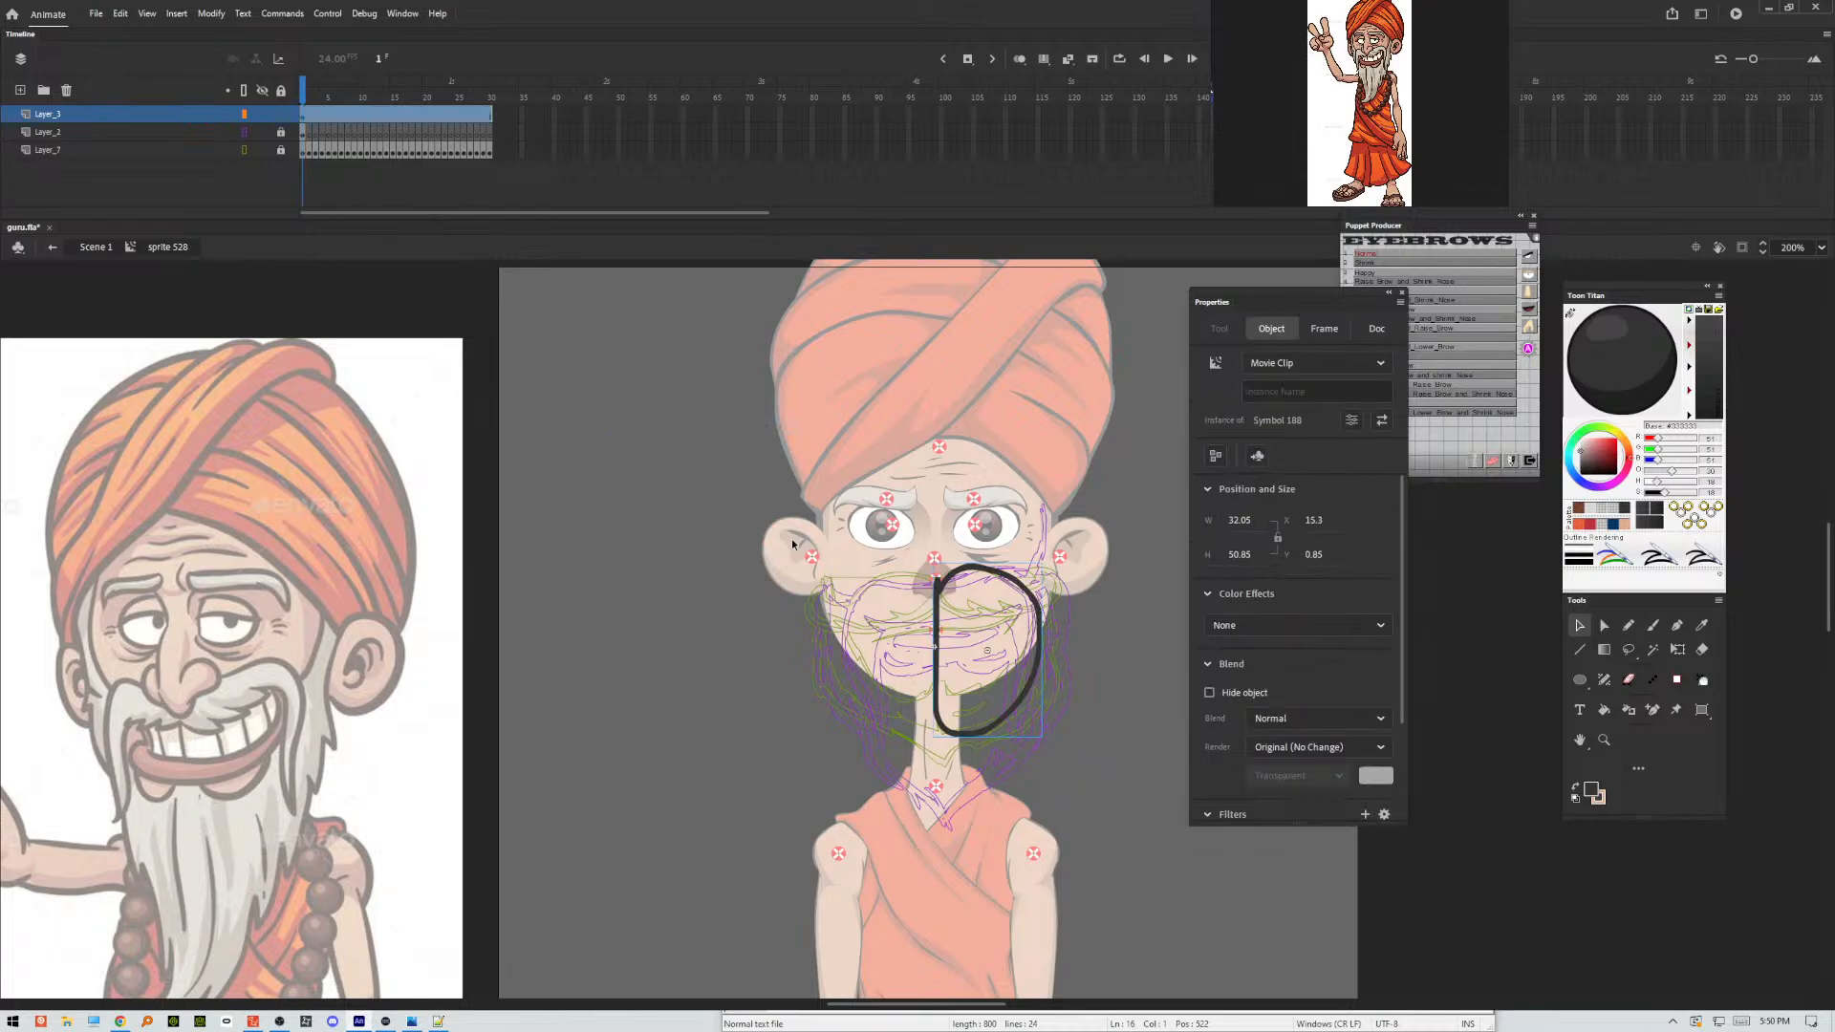
Nudge the pasted loop clip away from the one beneath it and back to X 15.6, Y 1.15.
{"action": "key", "text": "Right"}
{"action": "key", "text": "Right"}
{"action": "key", "text": "Down"}
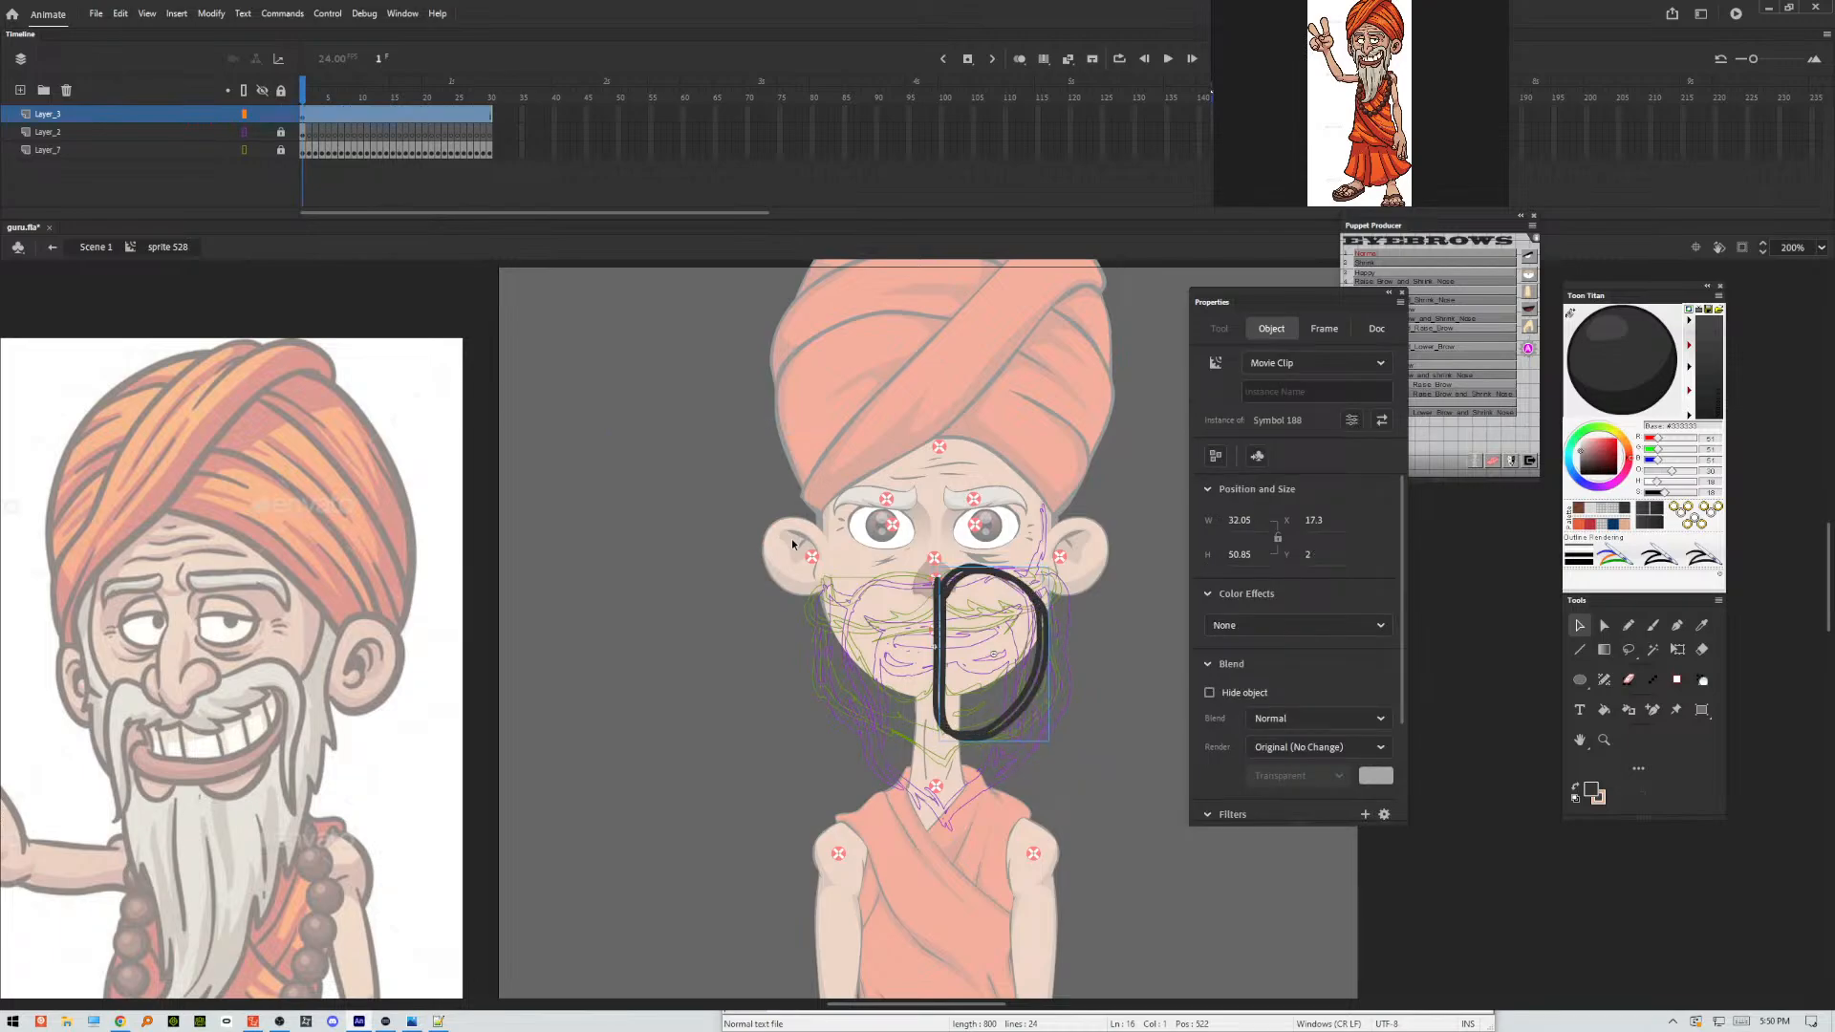
{"action": "key", "text": "Left"}
{"action": "key", "text": "Left"}
{"action": "key", "text": "Up"}
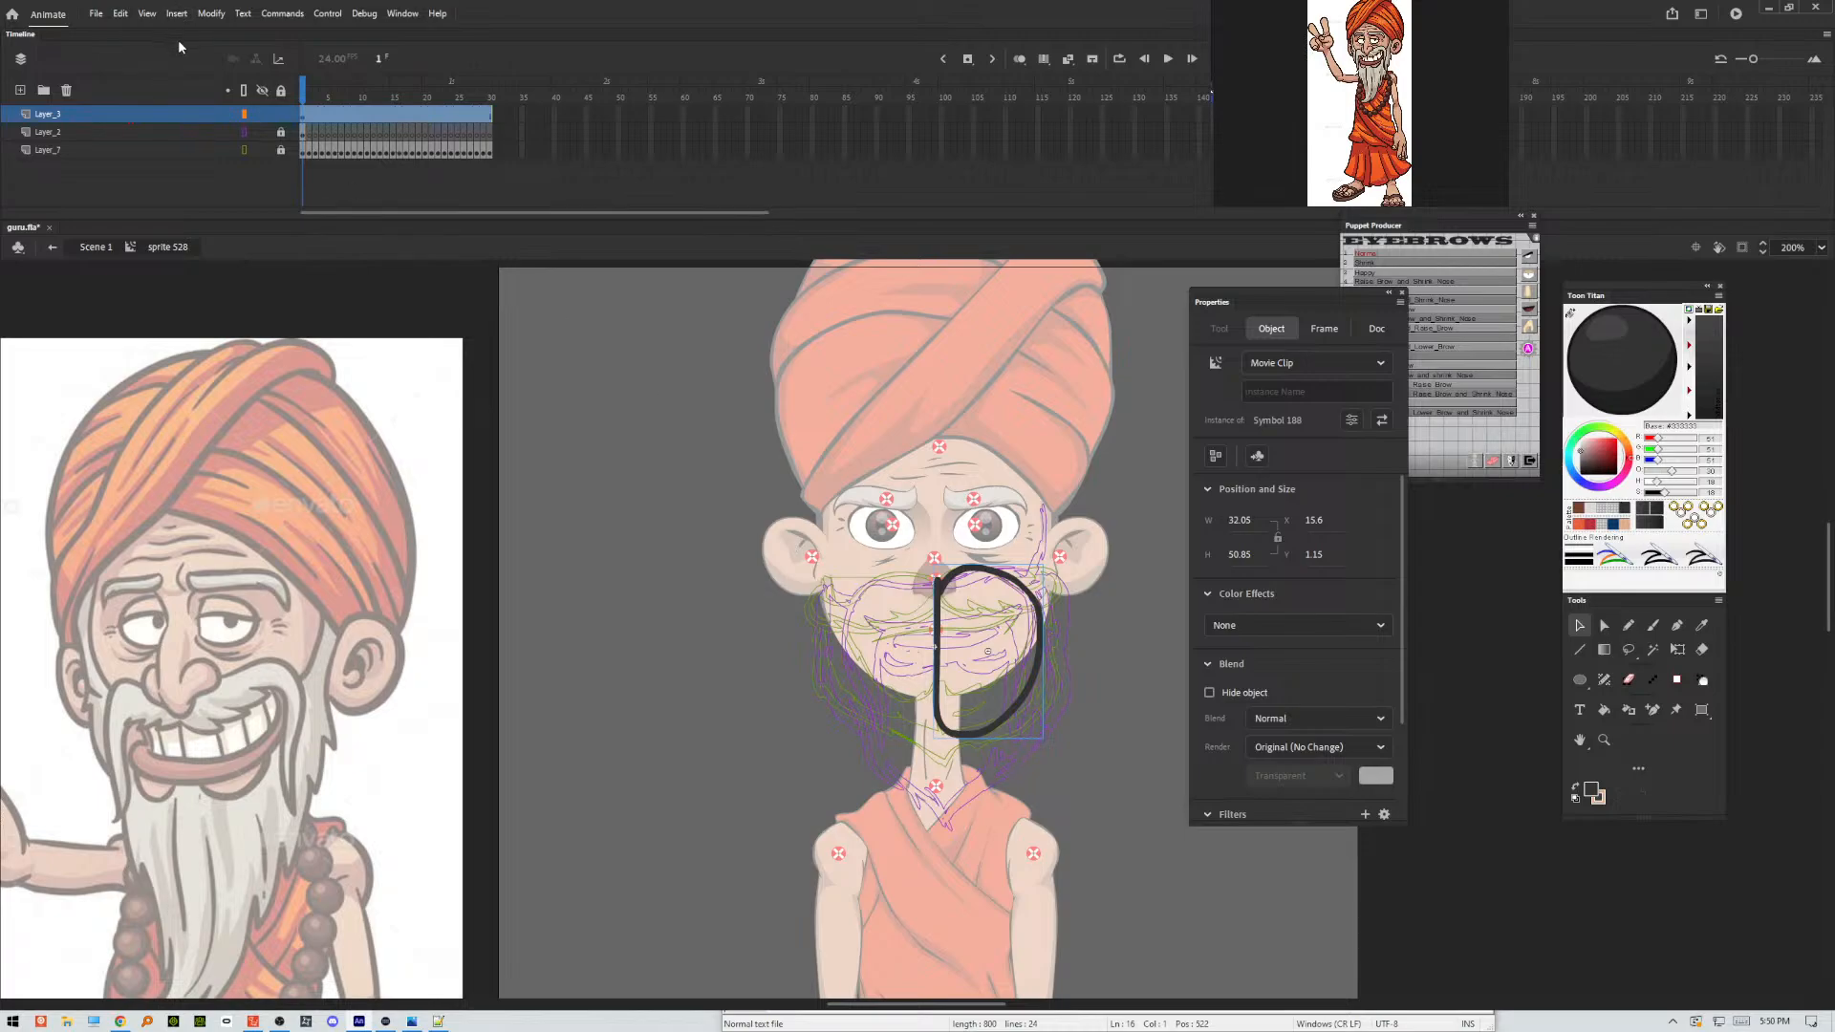
Flip the pasted loop clip horizontally and move it left to X -15 so it mirrors the other half at the centre line.
{"action": "left_click", "coordinate": [211, 14]}
{"action": "mouse_move", "coordinate": [264, 153]}
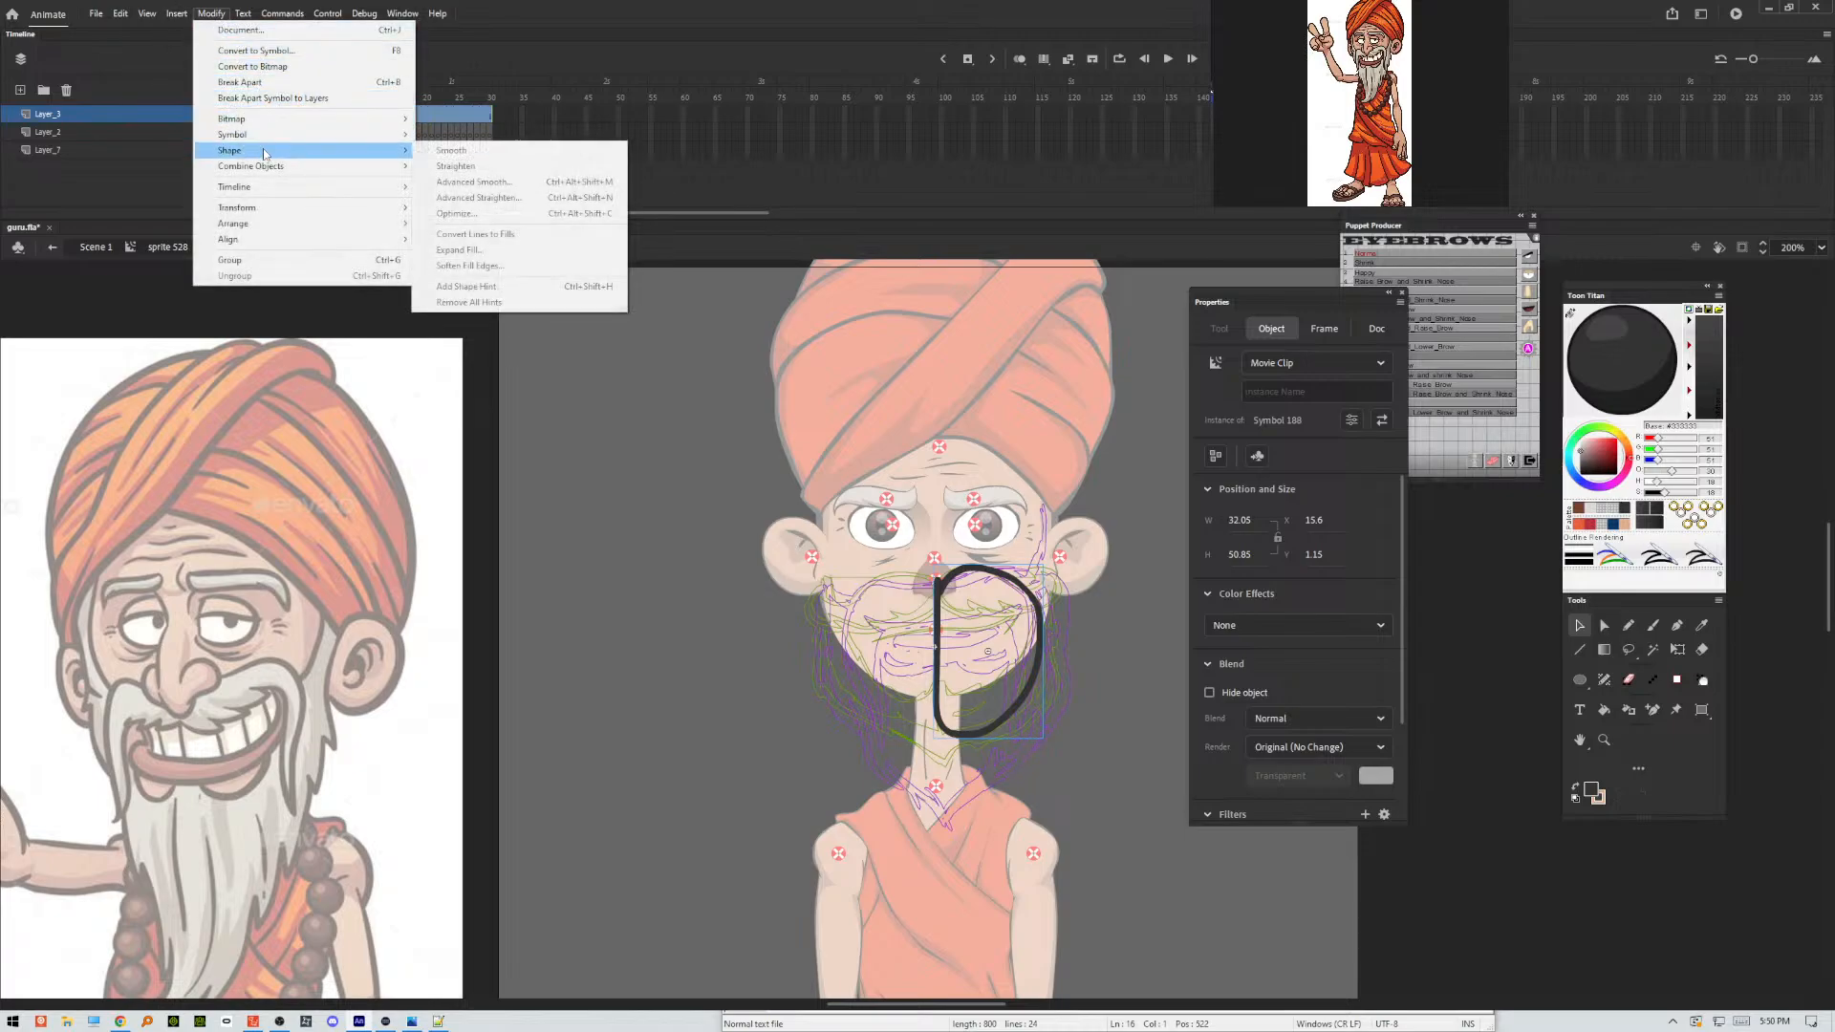
{"action": "mouse_move", "coordinate": [366, 216]}
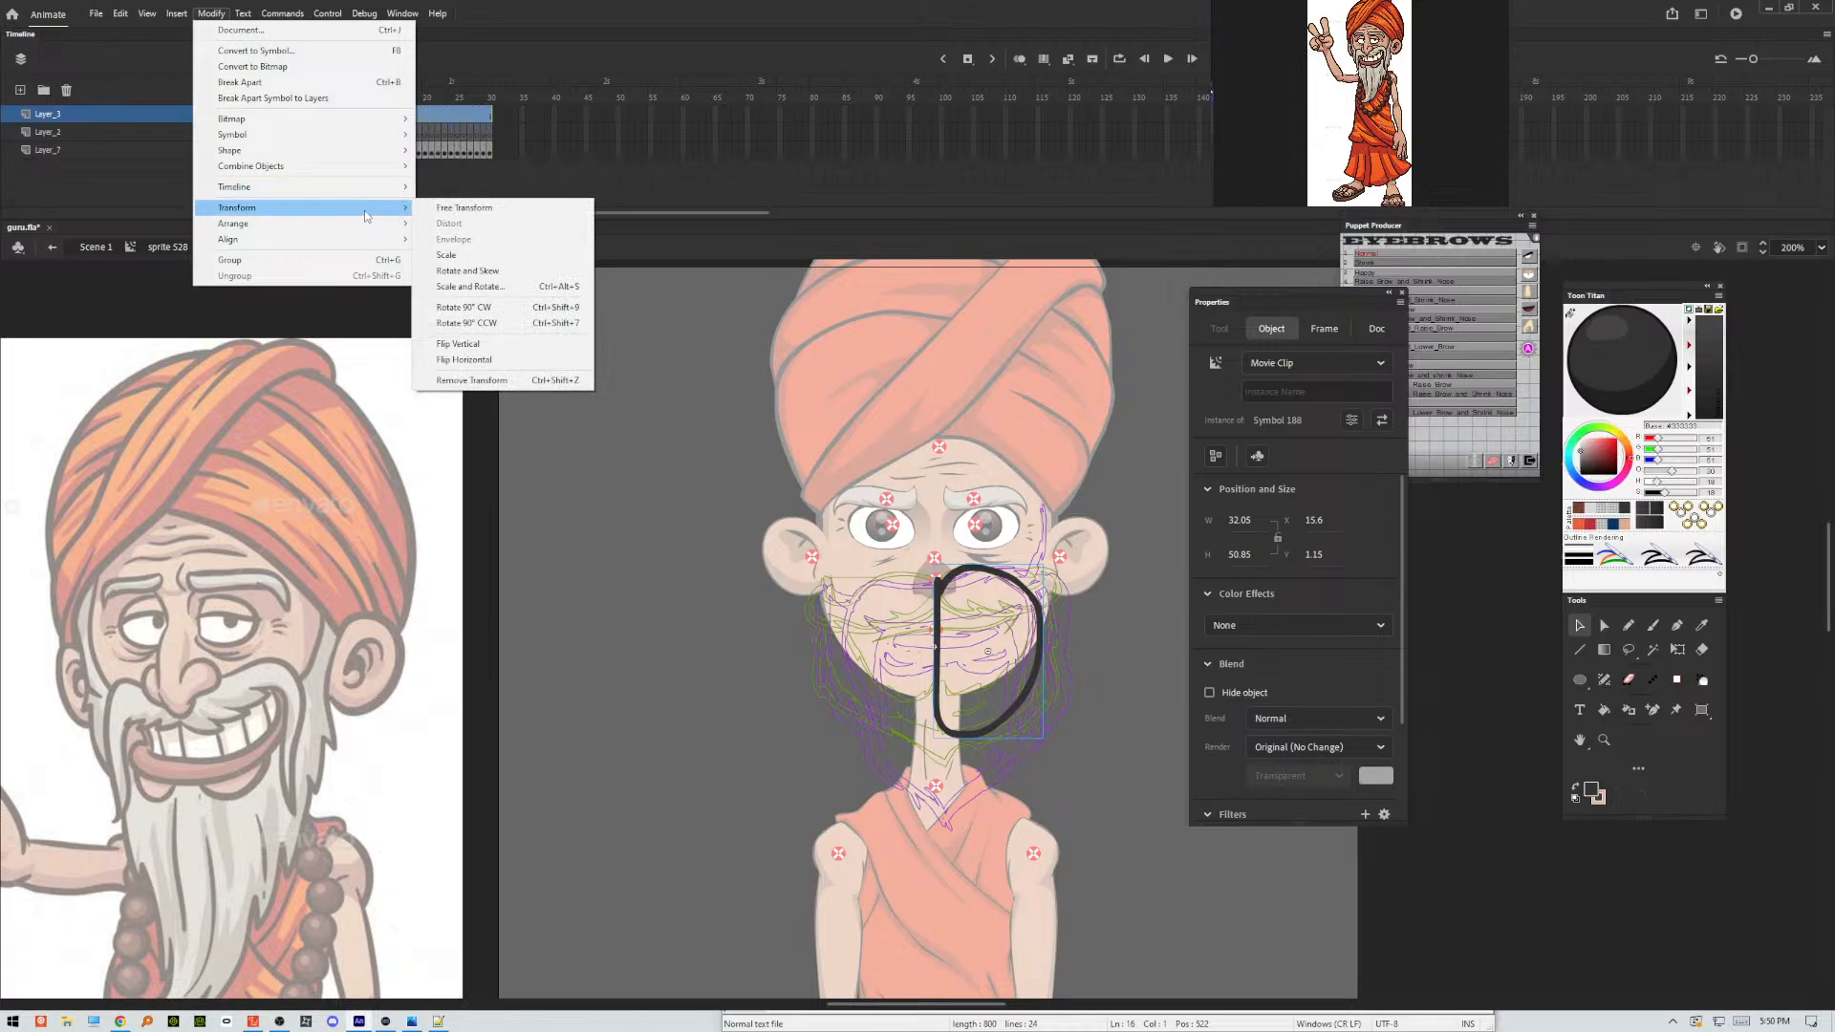
{"action": "left_click", "coordinate": [478, 359]}
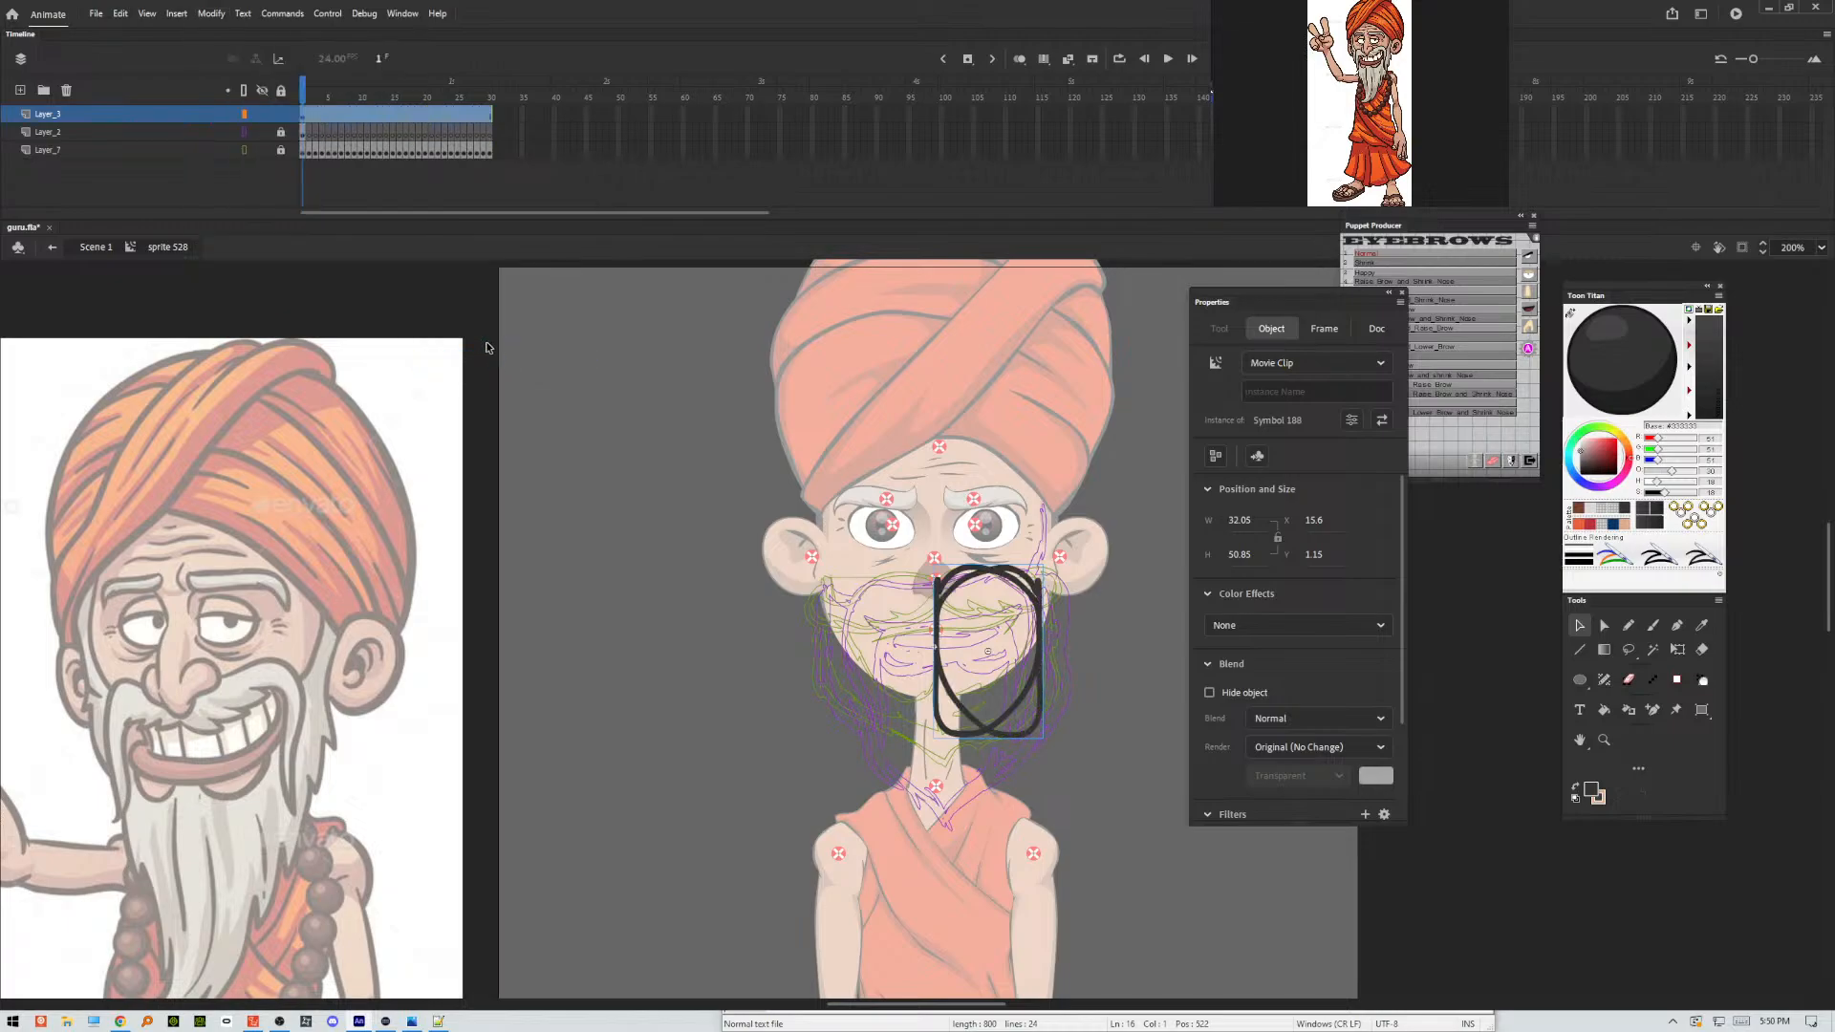
{"action": "key", "text": "Left"}
{"action": "key", "text": "Left"}
{"action": "key", "text": "Left"}
{"action": "key", "text": "Left"}
{"action": "key", "text": "Left"}
{"action": "key", "text": "Left"}
{"action": "key", "text": "Left"}
{"action": "key", "text": "Left"}
{"action": "key", "text": "Left"}
{"action": "key", "text": "Left"}
{"action": "key", "text": "Left"}
{"action": "key", "text": "Left"}
{"action": "key", "text": "Left"}
{"action": "key", "text": "Left"}
{"action": "key", "text": "Left"}
{"action": "key", "text": "Left"}
{"action": "key", "text": "Left"}
{"action": "key", "text": "Left"}
{"action": "key", "text": "Left"}
{"action": "key", "text": "Left"}
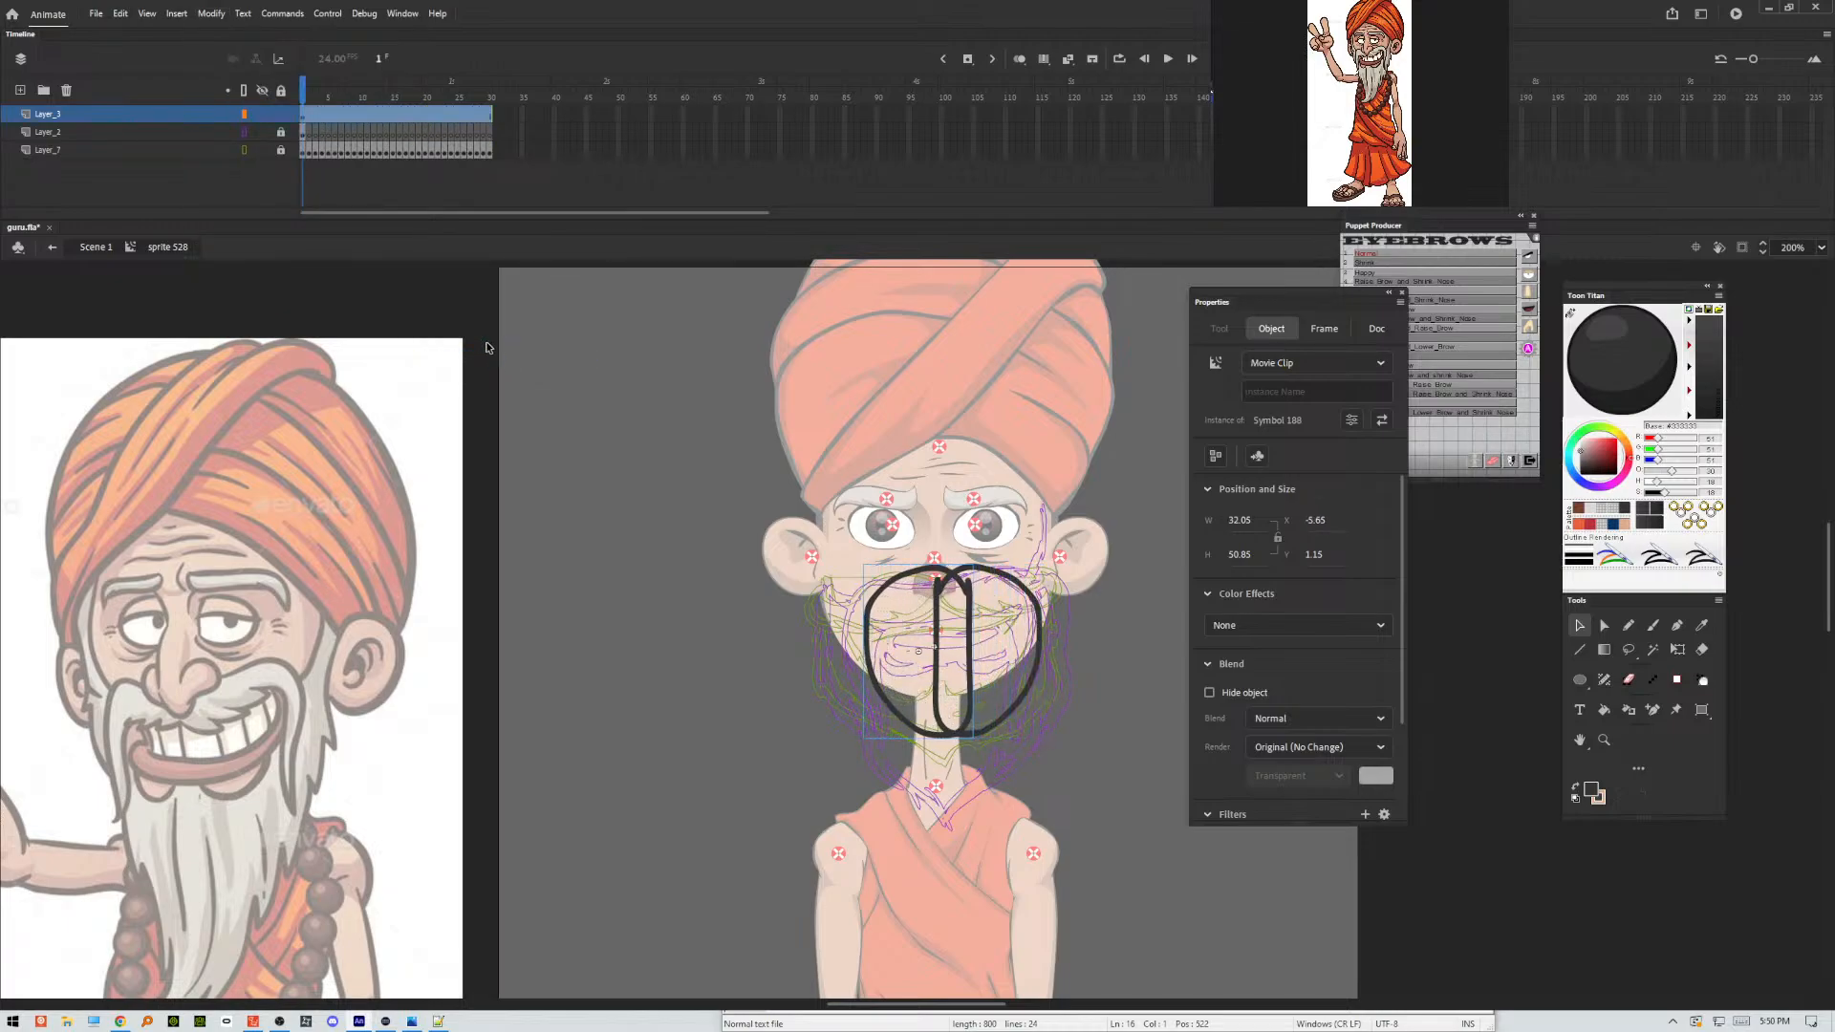
{"action": "key", "text": "Left"}
{"action": "key", "text": "Left"}
{"action": "key", "text": "Left"}
{"action": "key", "text": "Left"}
{"action": "key", "text": "Left"}
{"action": "key", "text": "Left"}
{"action": "key", "text": "Left"}
{"action": "key", "text": "Left"}
{"action": "key", "text": "Left"}
{"action": "key", "text": "Left"}
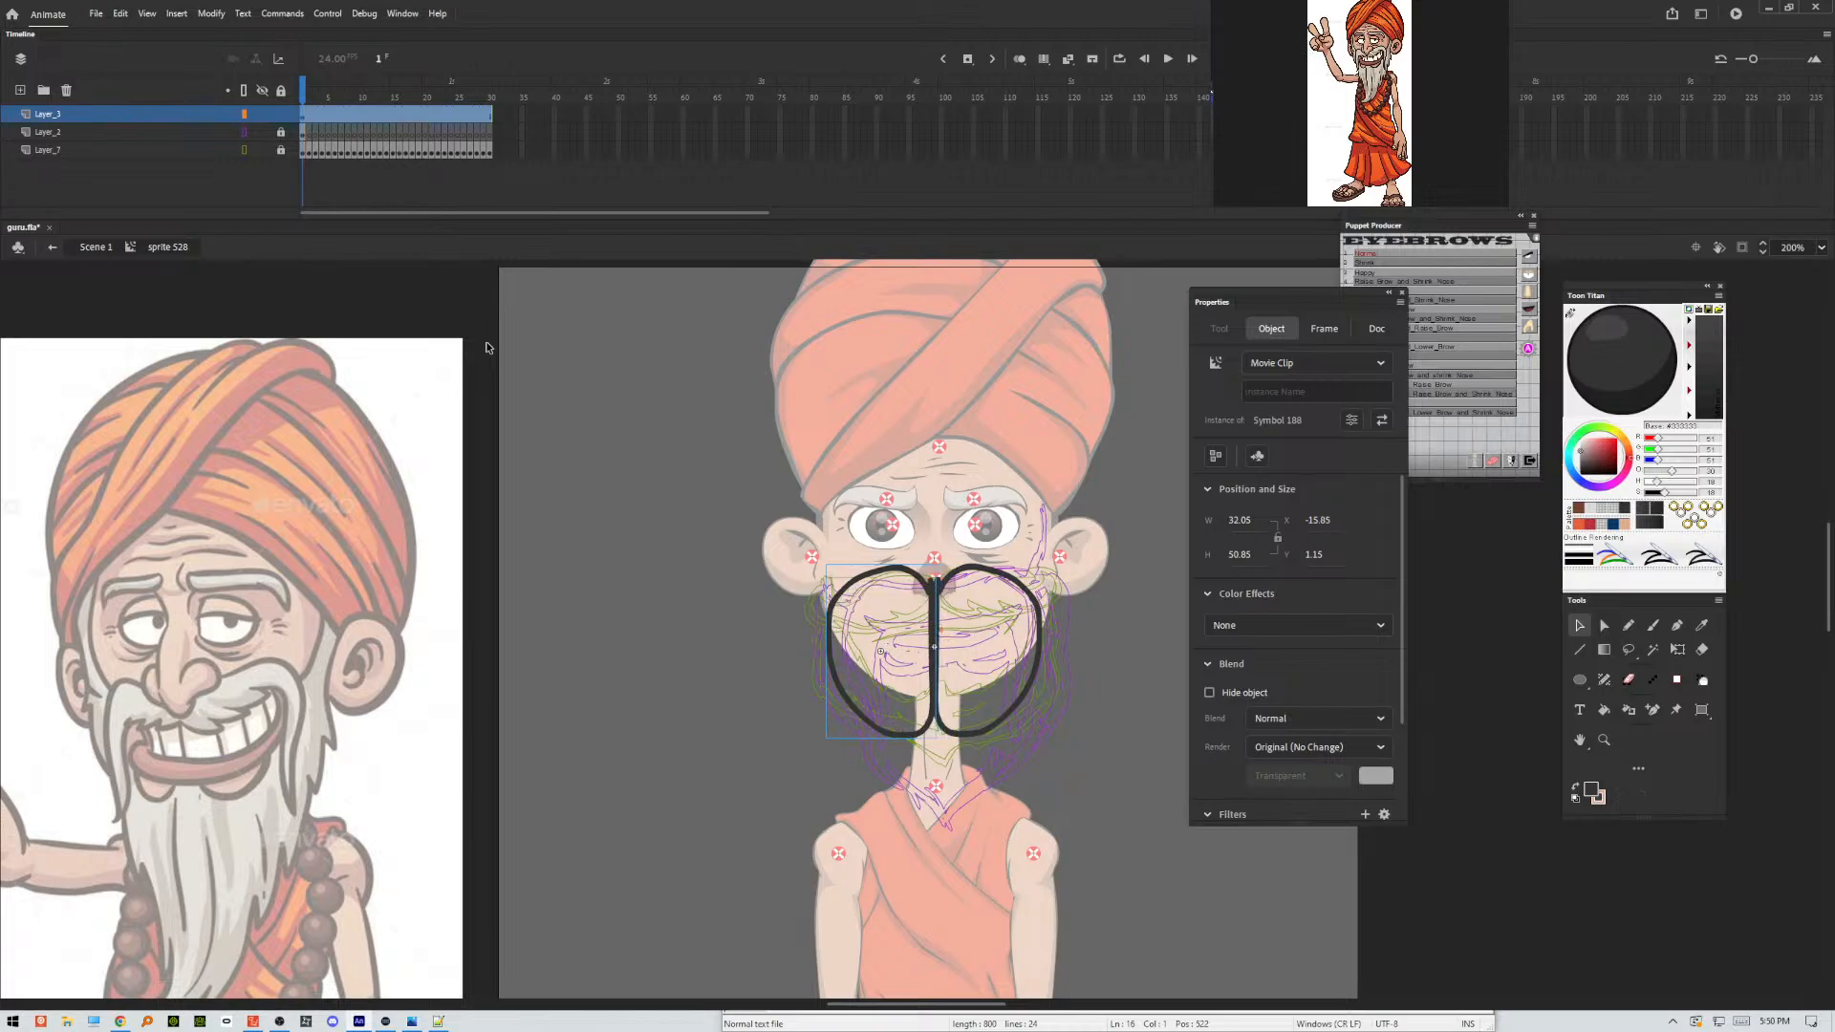
{"action": "key", "text": "Right"}
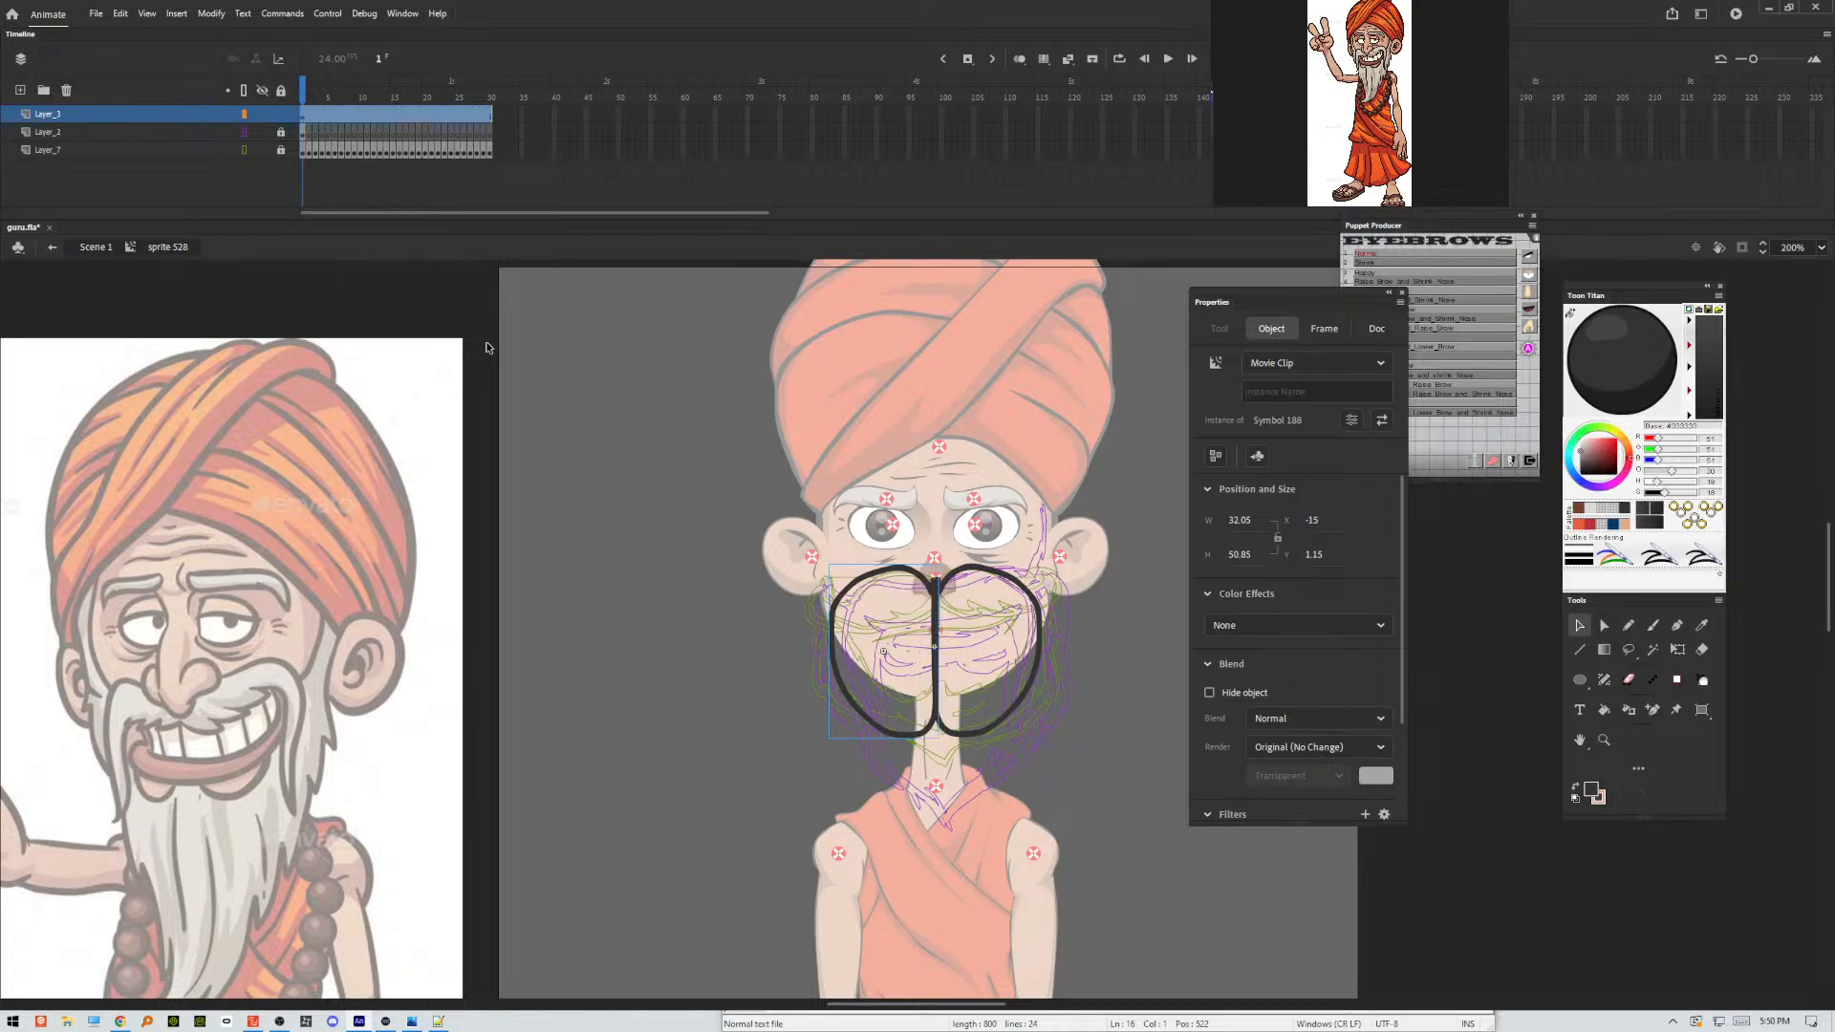
Open the loop movie clip for editing and delete the loop shape inside it.
{"action": "key", "text": "Right"}
{"action": "key", "text": "Left"}
{"action": "double_click", "coordinate": [970, 571]}
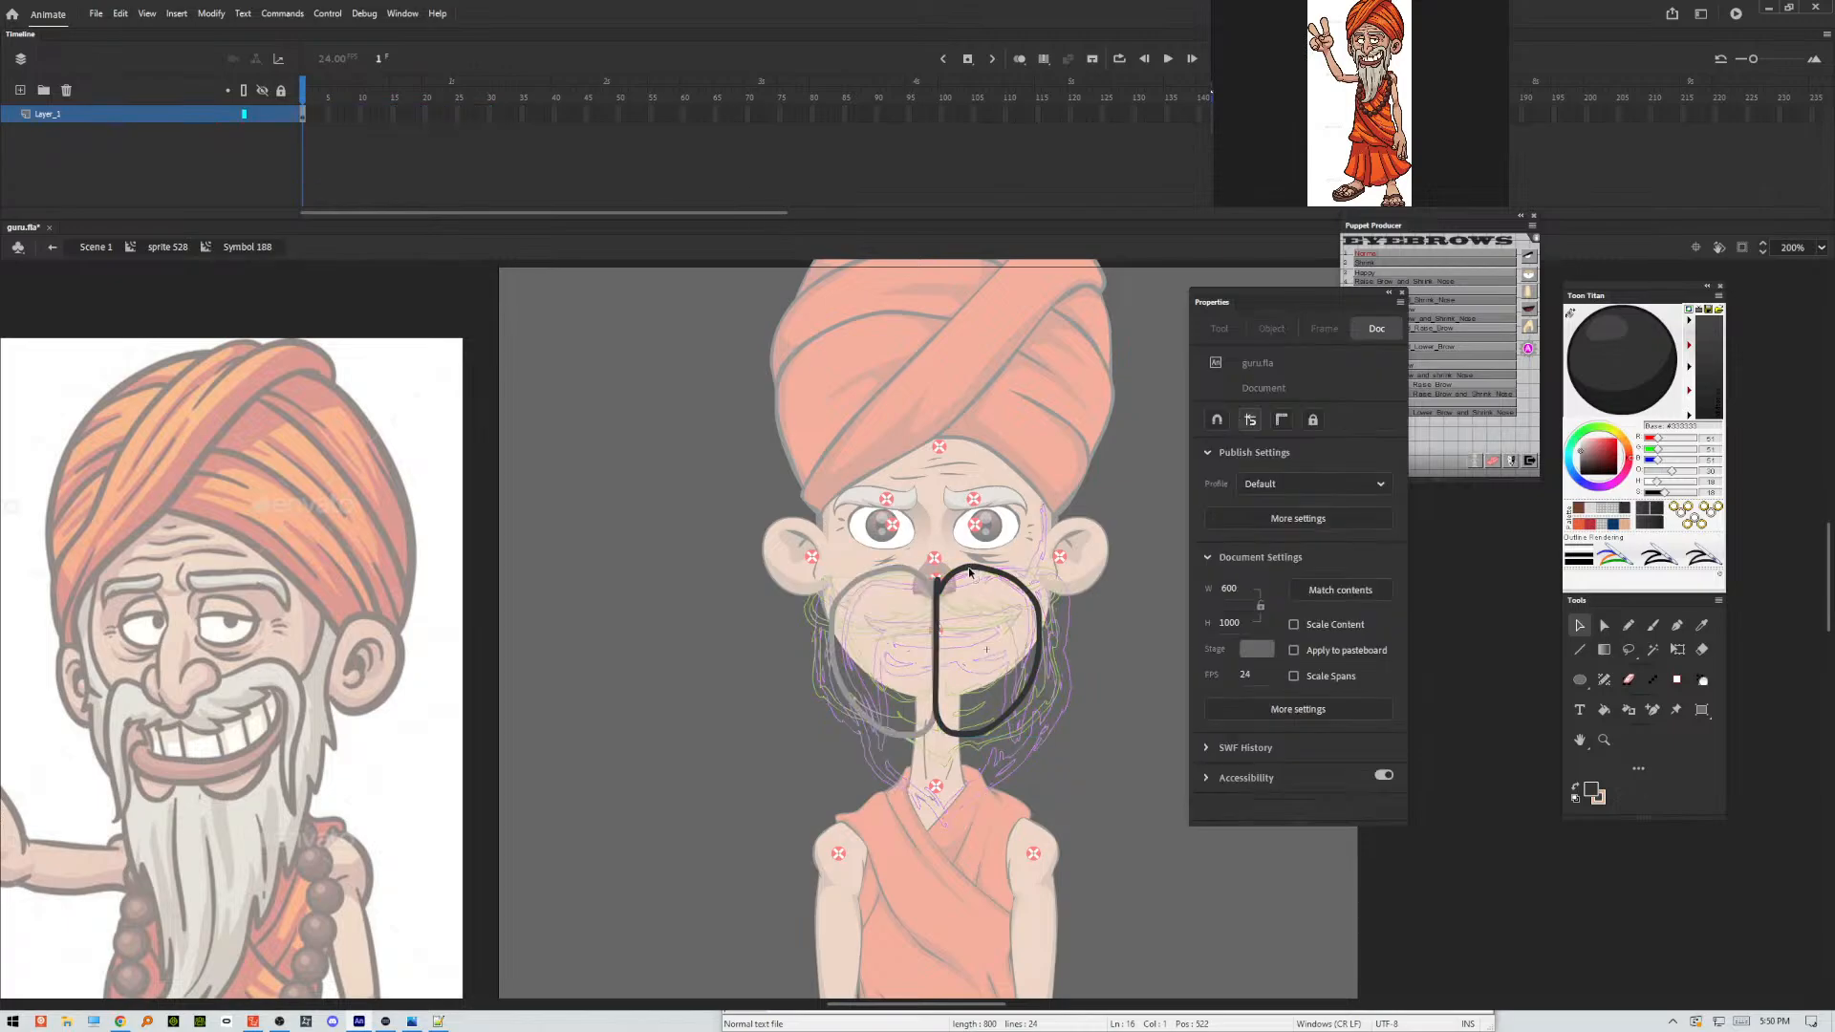
{"action": "left_click_drag", "start_coordinate": [1092, 543], "coordinate": [908, 762]}
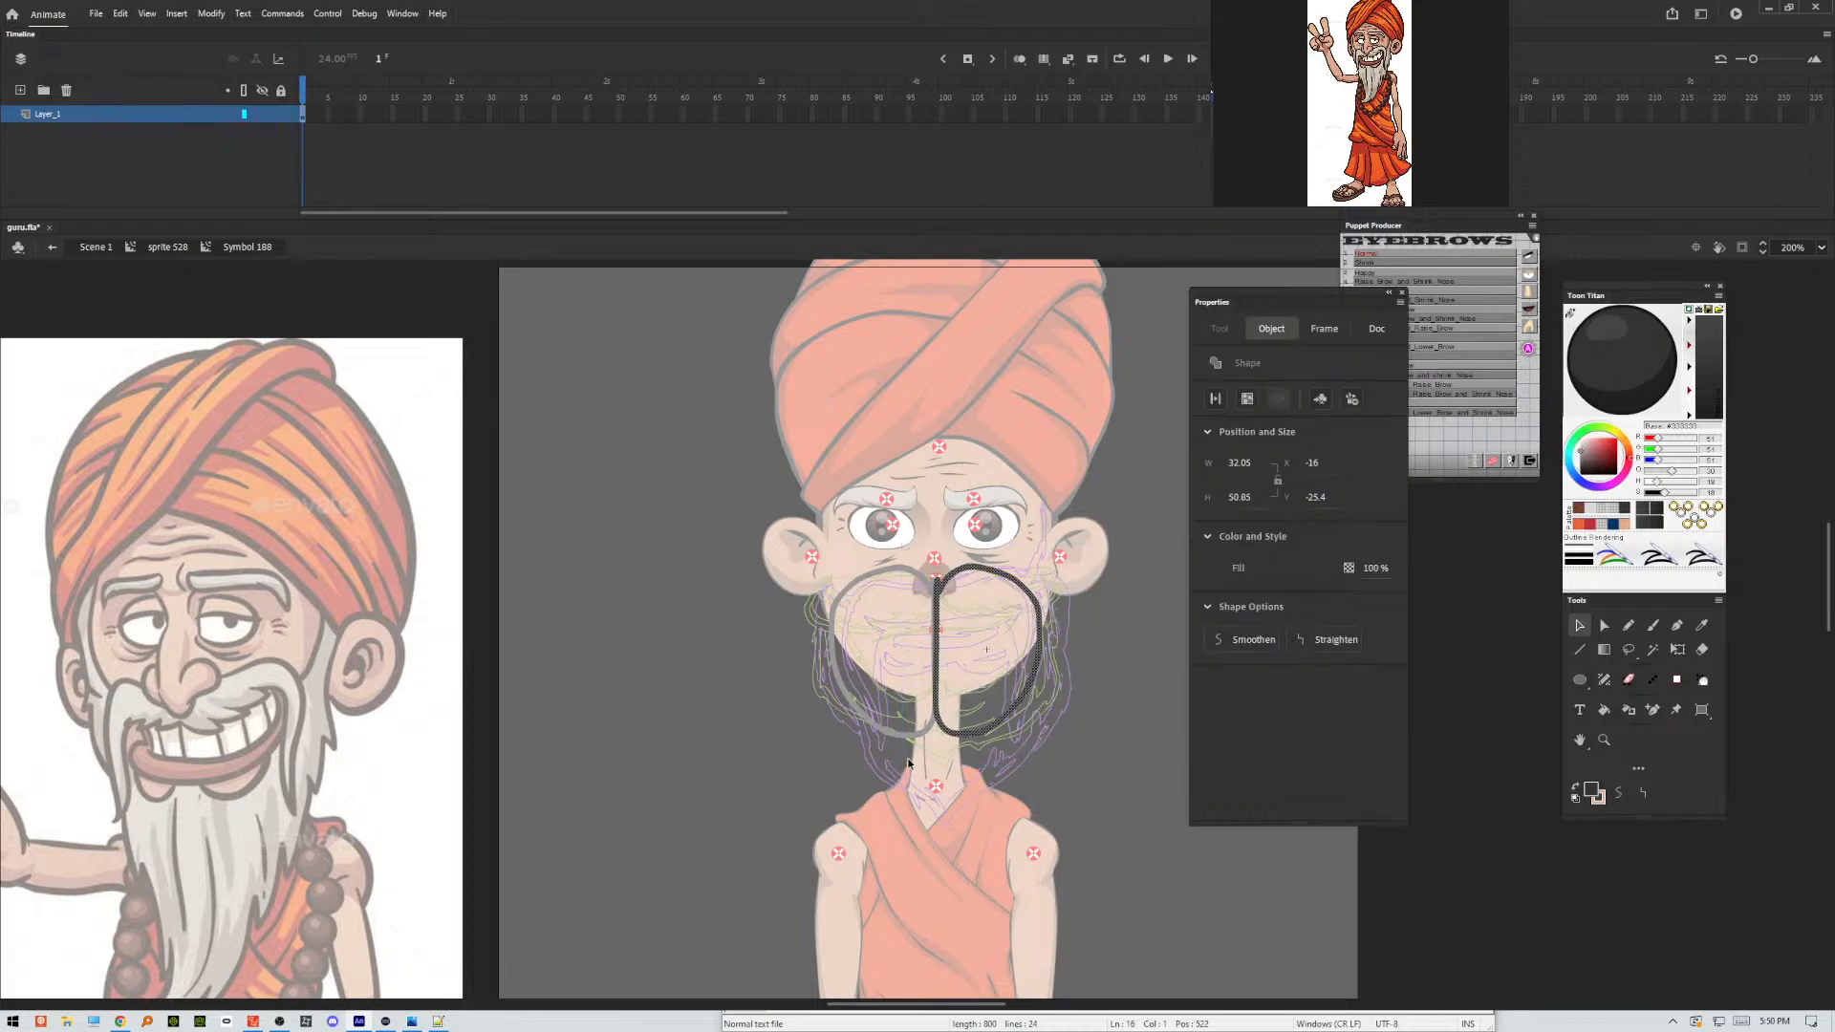
{"action": "key", "text": "Delete"}
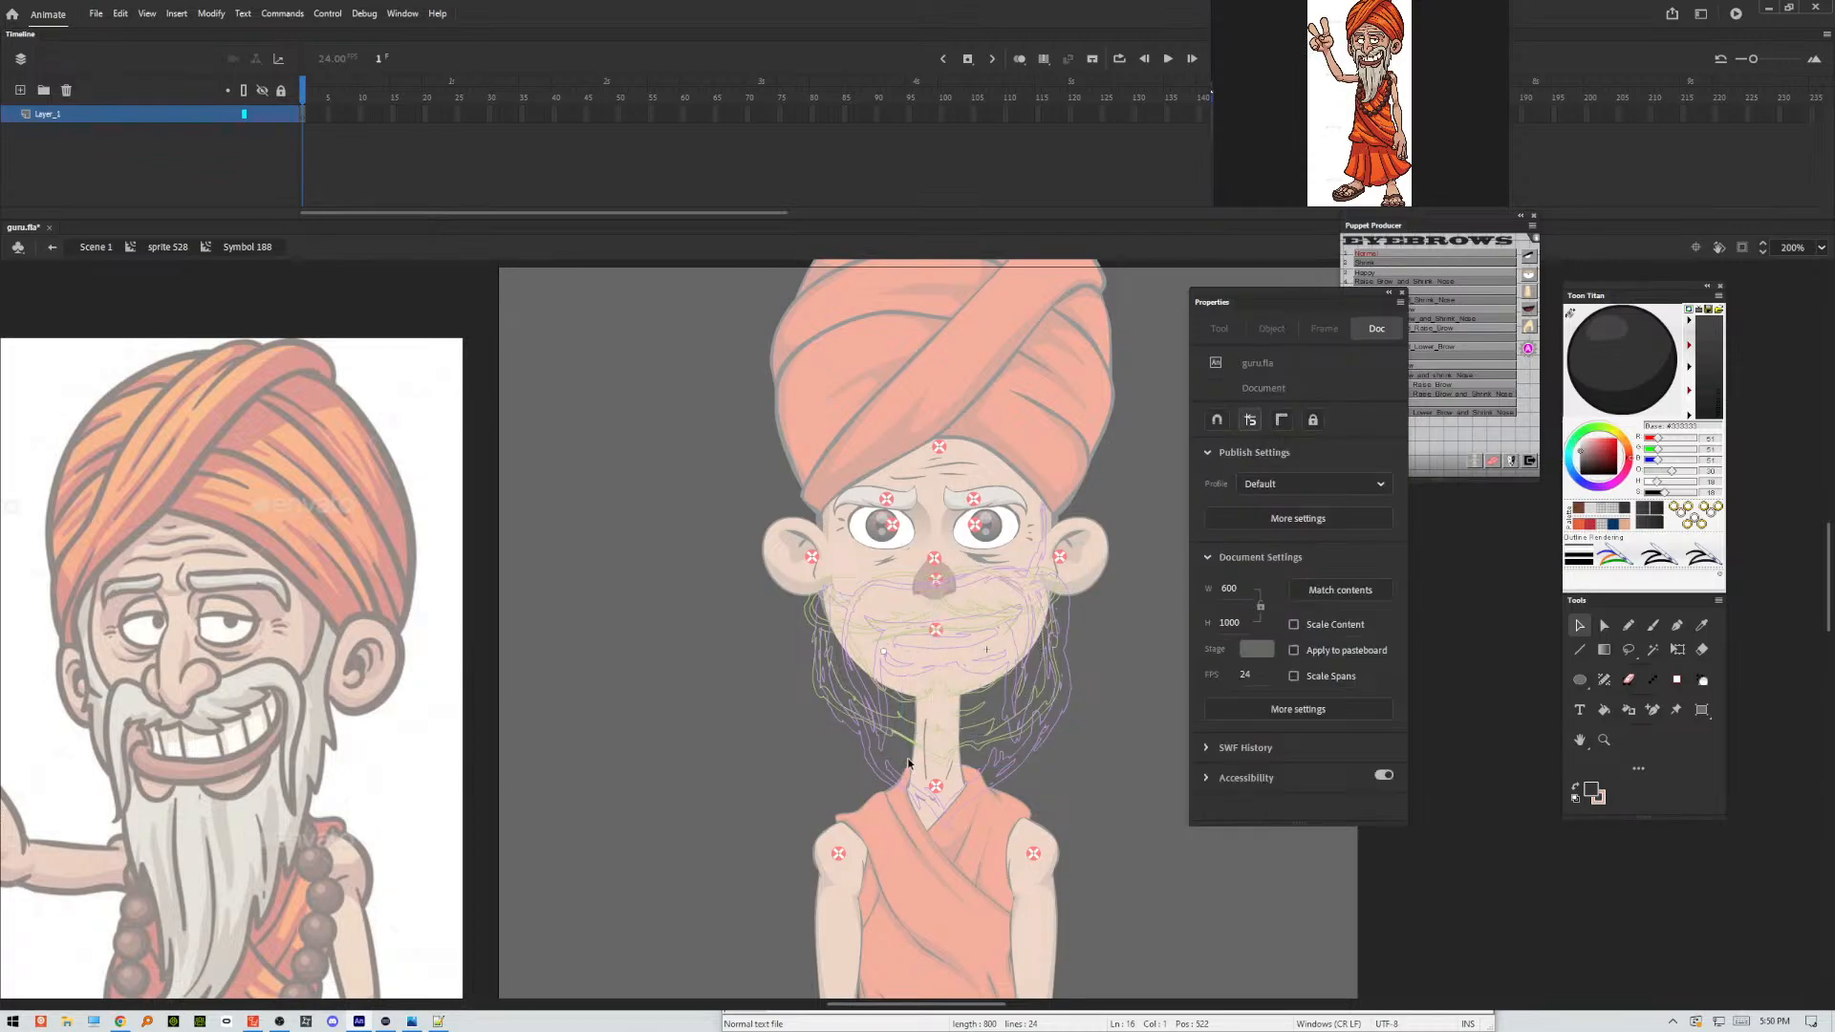
Sketch half of the mouth line and the drooping right half of the moustache with the Classic Brush at size 8.
{"action": "key", "text": "b"}
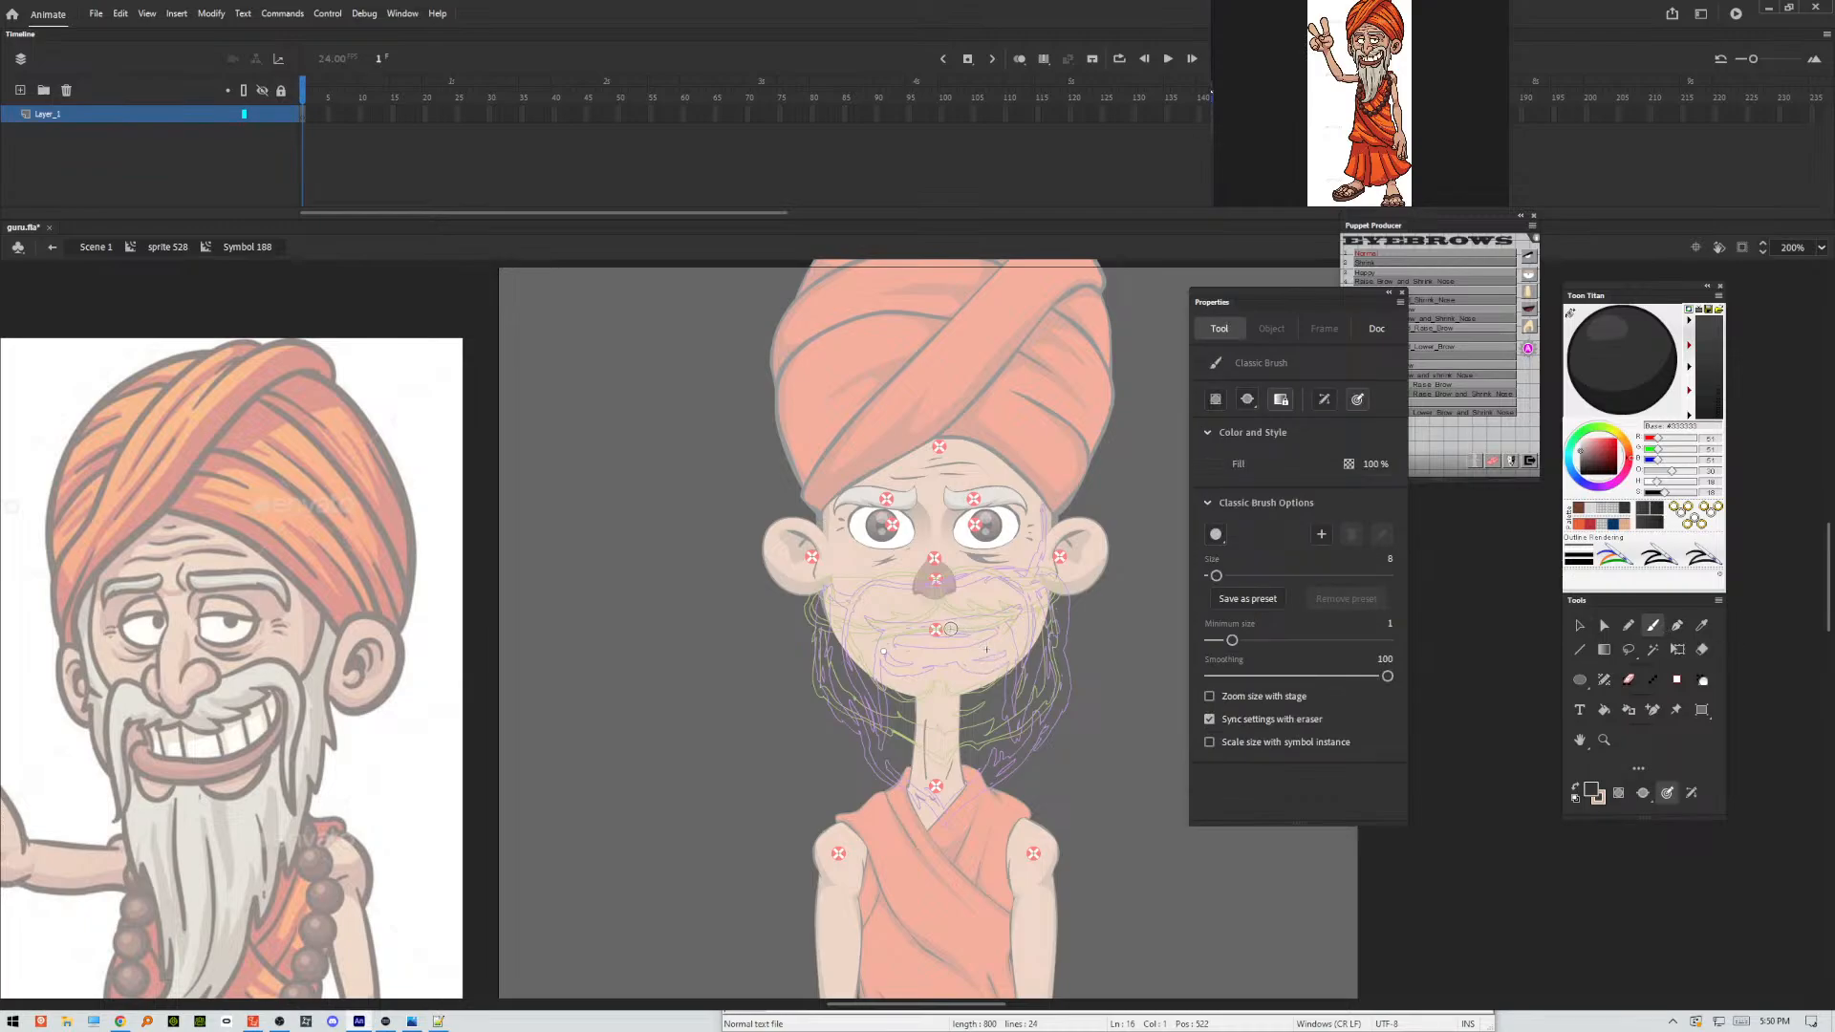
{"action": "mouse_move", "coordinate": [951, 630]}
{"action": "left_mouse_down"}
{"action": "mouse_move", "coordinate": [985, 624]}
{"action": "mouse_move", "coordinate": [899, 627]}
{"action": "mouse_move", "coordinate": [989, 623]}
{"action": "mouse_move", "coordinate": [1027, 600]}
{"action": "mouse_move", "coordinate": [1005, 619]}
{"action": "mouse_move", "coordinate": [1021, 633]}
{"action": "mouse_move", "coordinate": [999, 615]}
{"action": "mouse_move", "coordinate": [1026, 626]}
{"action": "left_mouse_up"}
{"action": "left_click_drag", "start_coordinate": [1013, 618], "coordinate": [1021, 723]}
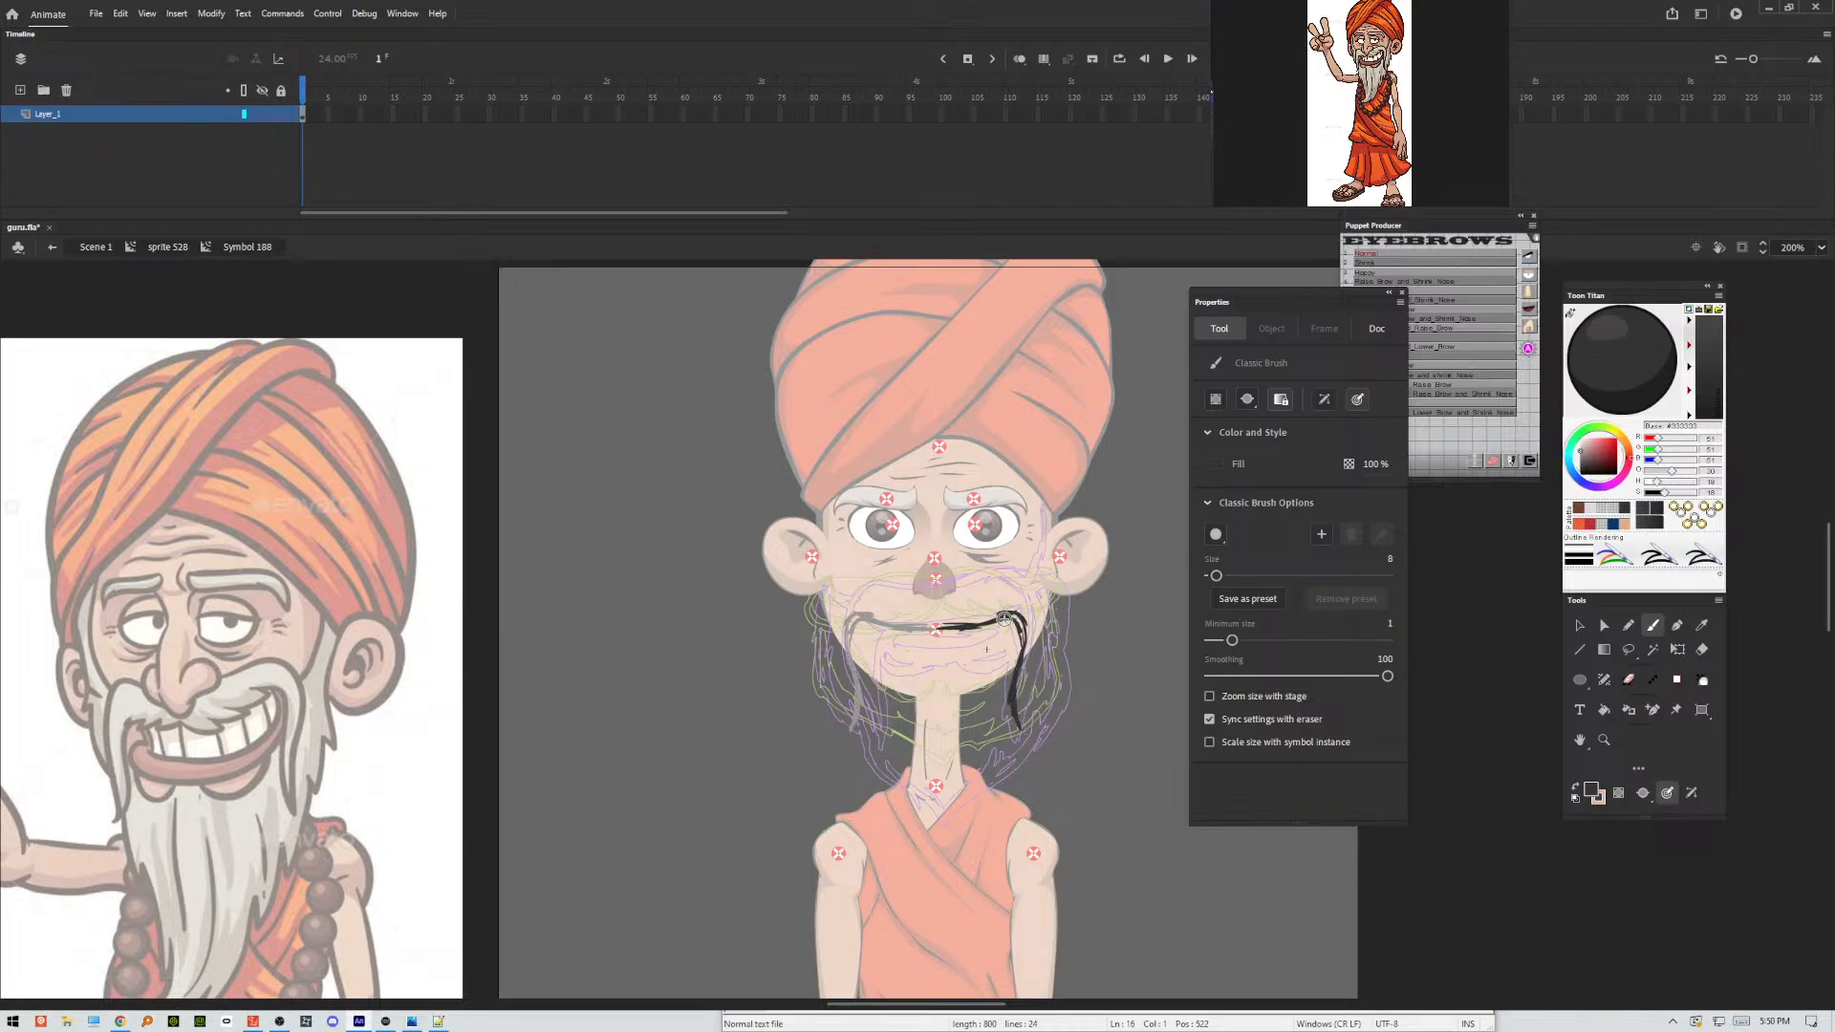
{"action": "left_click_drag", "start_coordinate": [1005, 619], "coordinate": [1012, 676]}
{"action": "mouse_move", "coordinate": [960, 581]}
{"action": "left_mouse_down"}
{"action": "mouse_move", "coordinate": [1019, 576]}
{"action": "mouse_move", "coordinate": [994, 570]}
{"action": "mouse_move", "coordinate": [1024, 601]}
{"action": "mouse_move", "coordinate": [1026, 581]}
{"action": "mouse_move", "coordinate": [1031, 625]}
{"action": "mouse_move", "coordinate": [990, 572]}
{"action": "left_mouse_up"}
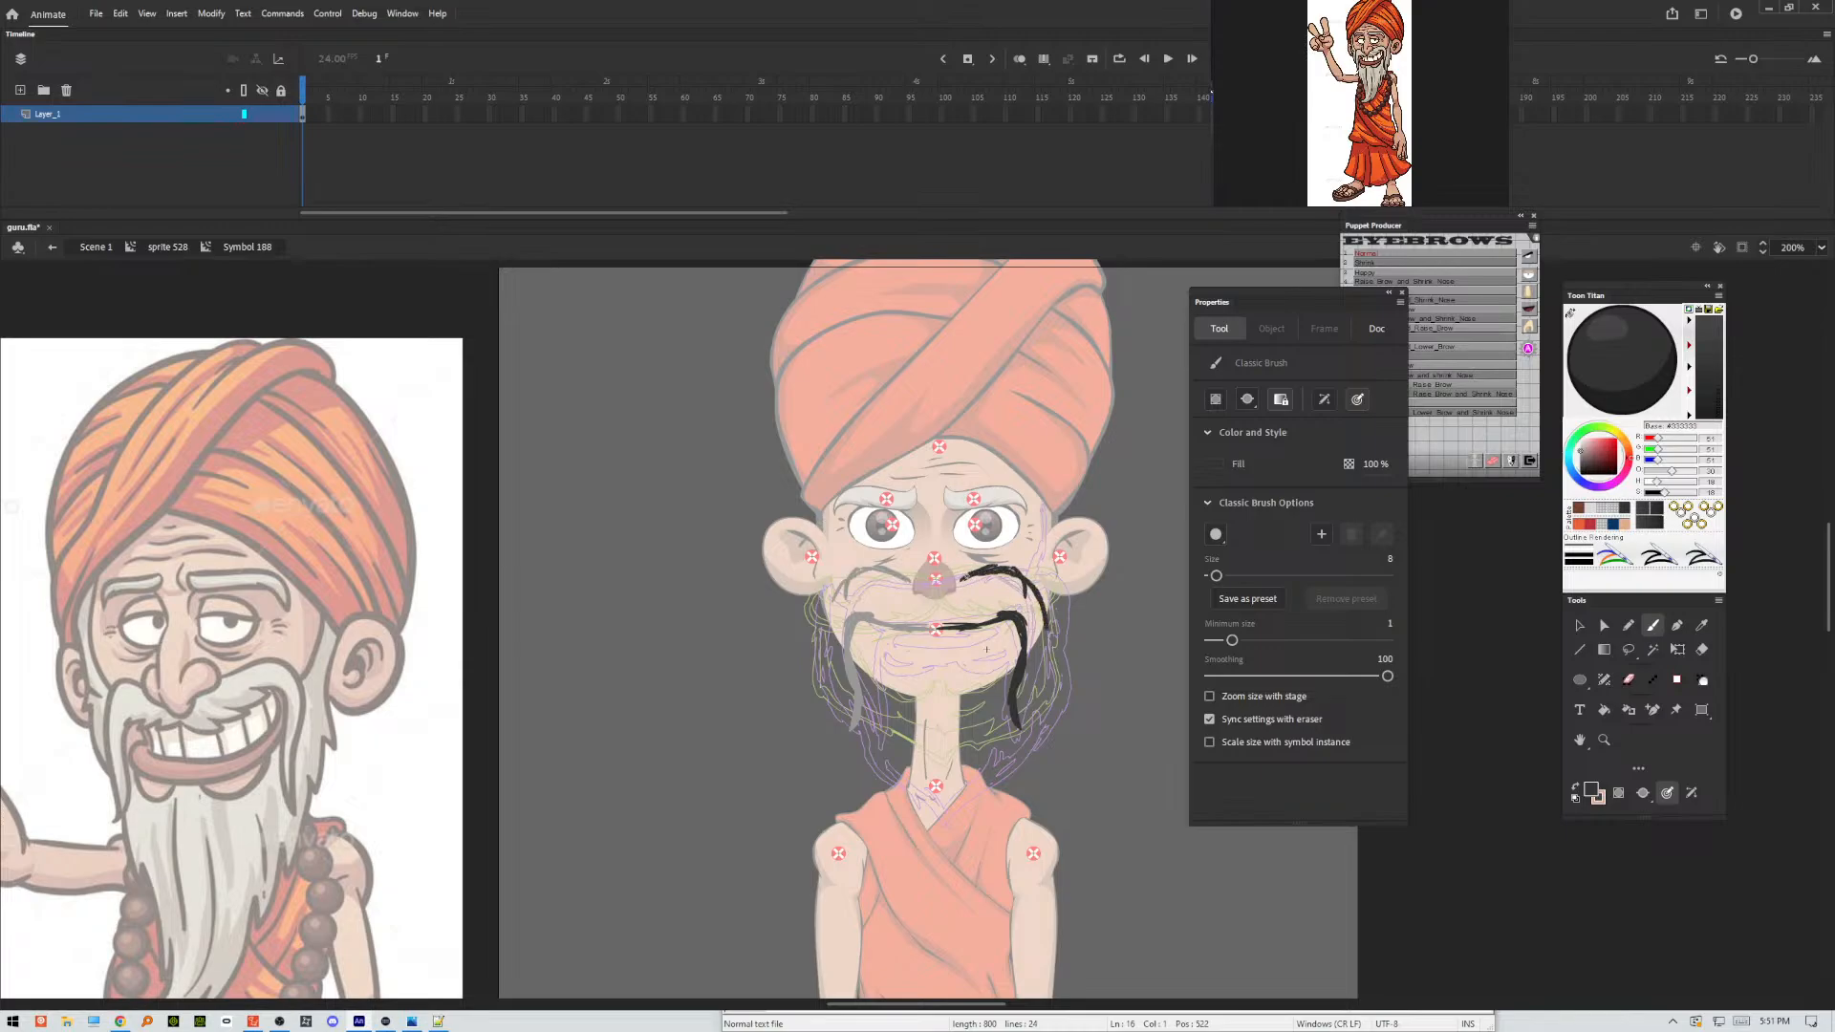
{"action": "left_click_drag", "start_coordinate": [1022, 690], "coordinate": [1019, 723]}
{"action": "left_click_drag", "start_coordinate": [1010, 623], "coordinate": [1017, 674]}
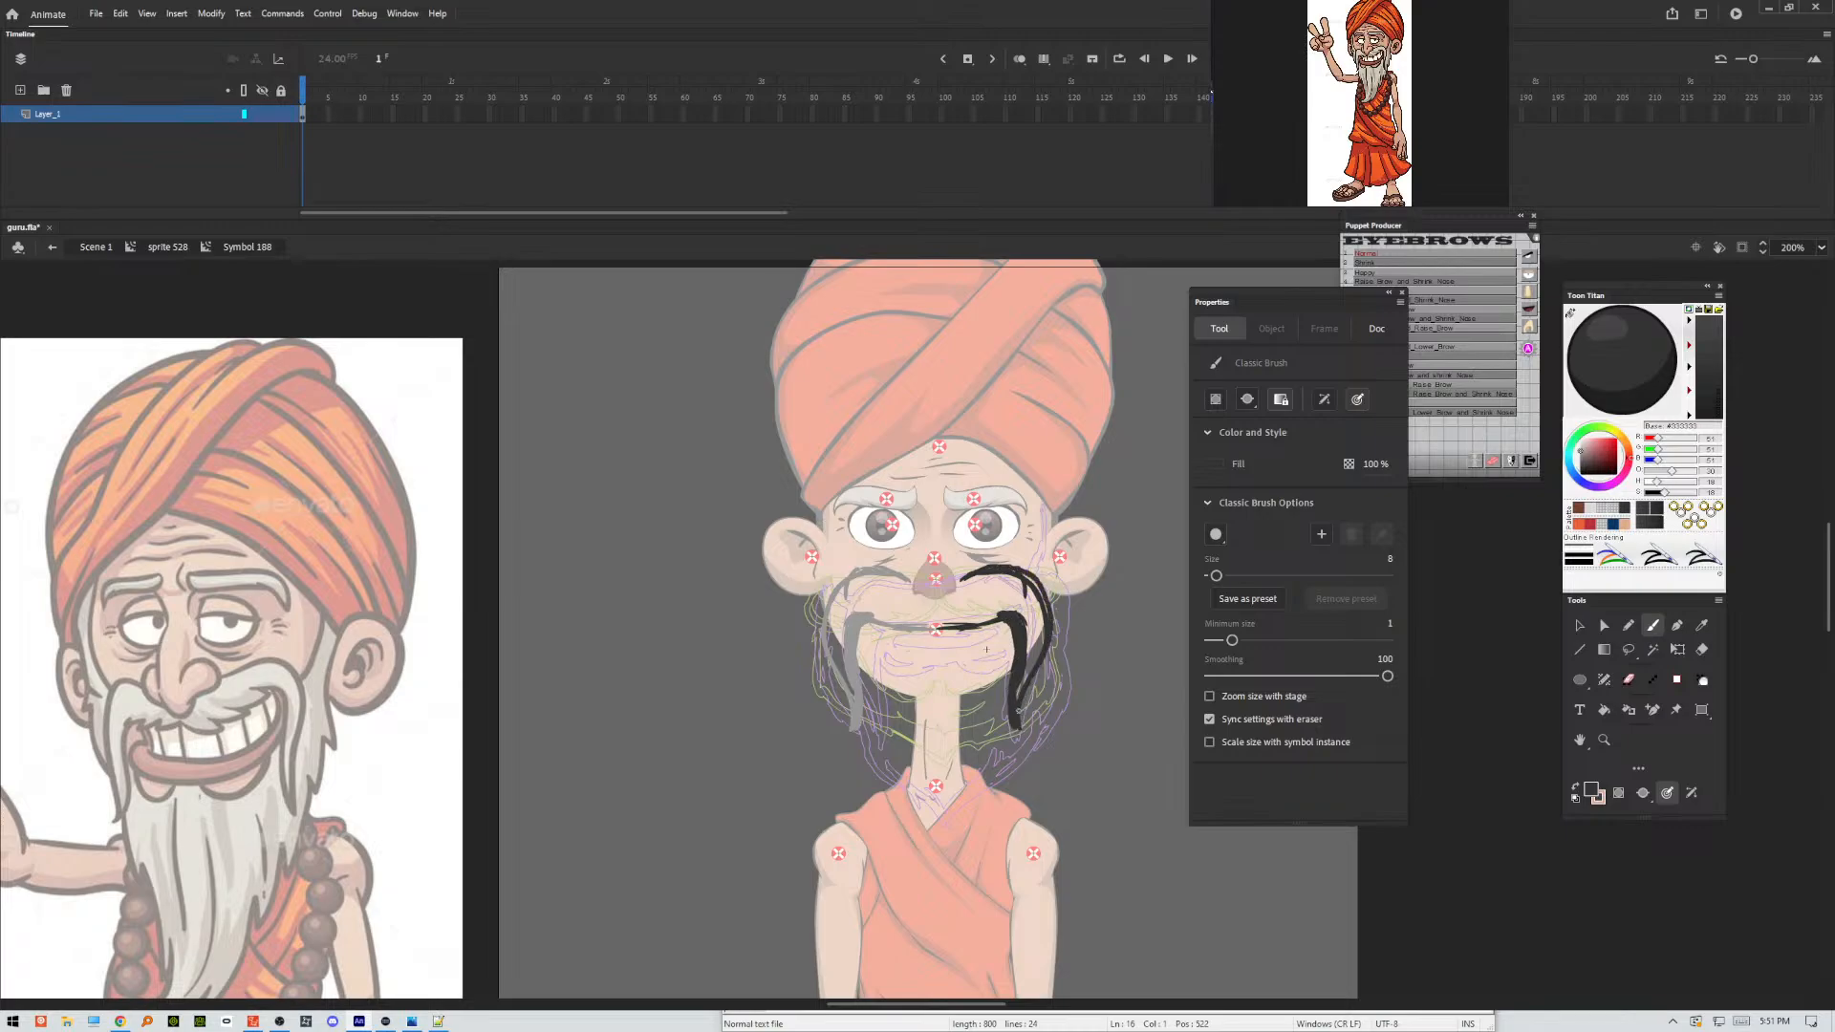
Rework the moustache's upper edge and sketch the beard's outer outline from below the right ear to a point at the collar.
{"action": "mouse_move", "coordinate": [958, 579]}
{"action": "left_mouse_down"}
{"action": "mouse_move", "coordinate": [912, 580]}
{"action": "mouse_move", "coordinate": [1012, 554]}
{"action": "mouse_move", "coordinate": [1066, 608]}
{"action": "mouse_move", "coordinate": [1066, 580]}
{"action": "mouse_move", "coordinate": [1079, 597]}
{"action": "mouse_move", "coordinate": [1039, 582]}
{"action": "mouse_move", "coordinate": [1069, 628]}
{"action": "mouse_move", "coordinate": [1038, 579]}
{"action": "mouse_move", "coordinate": [1074, 629]}
{"action": "left_mouse_up"}
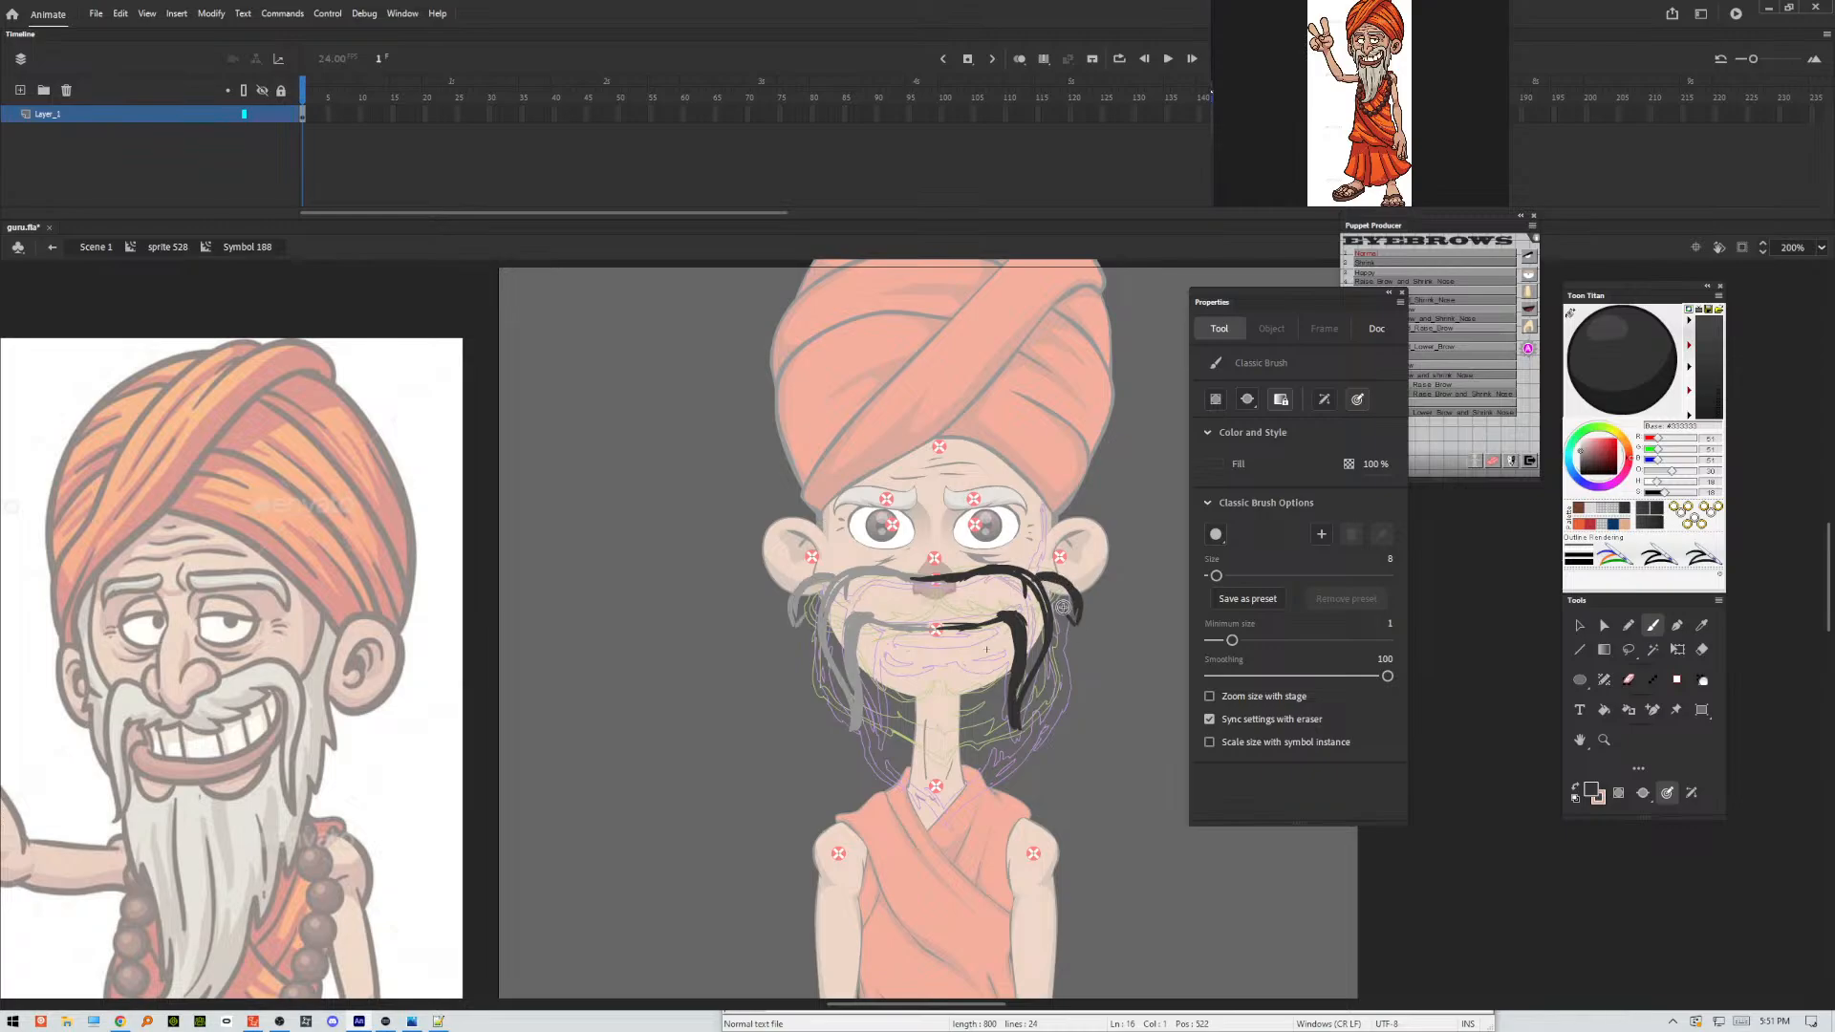
{"action": "mouse_move", "coordinate": [1064, 611]}
{"action": "left_mouse_down"}
{"action": "mouse_move", "coordinate": [1079, 707]}
{"action": "mouse_move", "coordinate": [1066, 688]}
{"action": "mouse_move", "coordinate": [1064, 734]}
{"action": "mouse_move", "coordinate": [1068, 686]}
{"action": "mouse_move", "coordinate": [1048, 735]}
{"action": "mouse_move", "coordinate": [1084, 694]}
{"action": "mouse_move", "coordinate": [1029, 763]}
{"action": "left_mouse_up"}
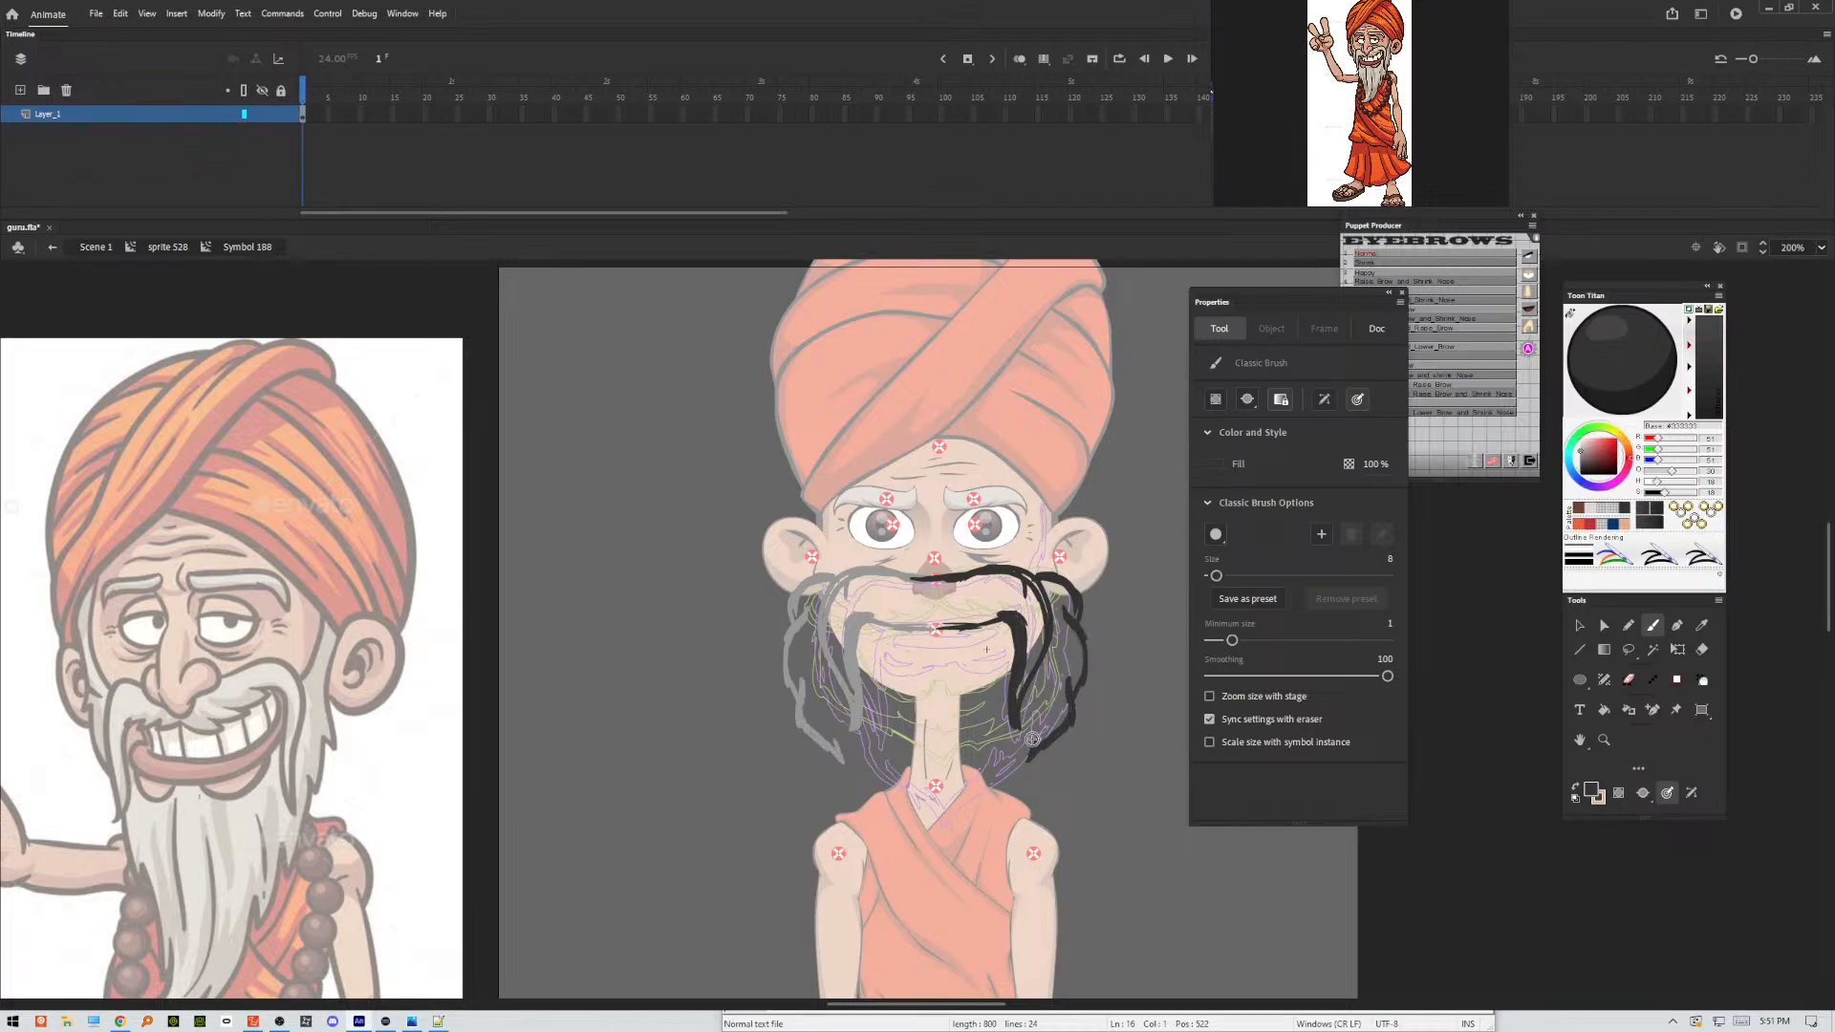
{"action": "mouse_move", "coordinate": [1027, 760]}
{"action": "left_mouse_down"}
{"action": "mouse_move", "coordinate": [1039, 737]}
{"action": "mouse_move", "coordinate": [947, 816]}
{"action": "left_mouse_up"}
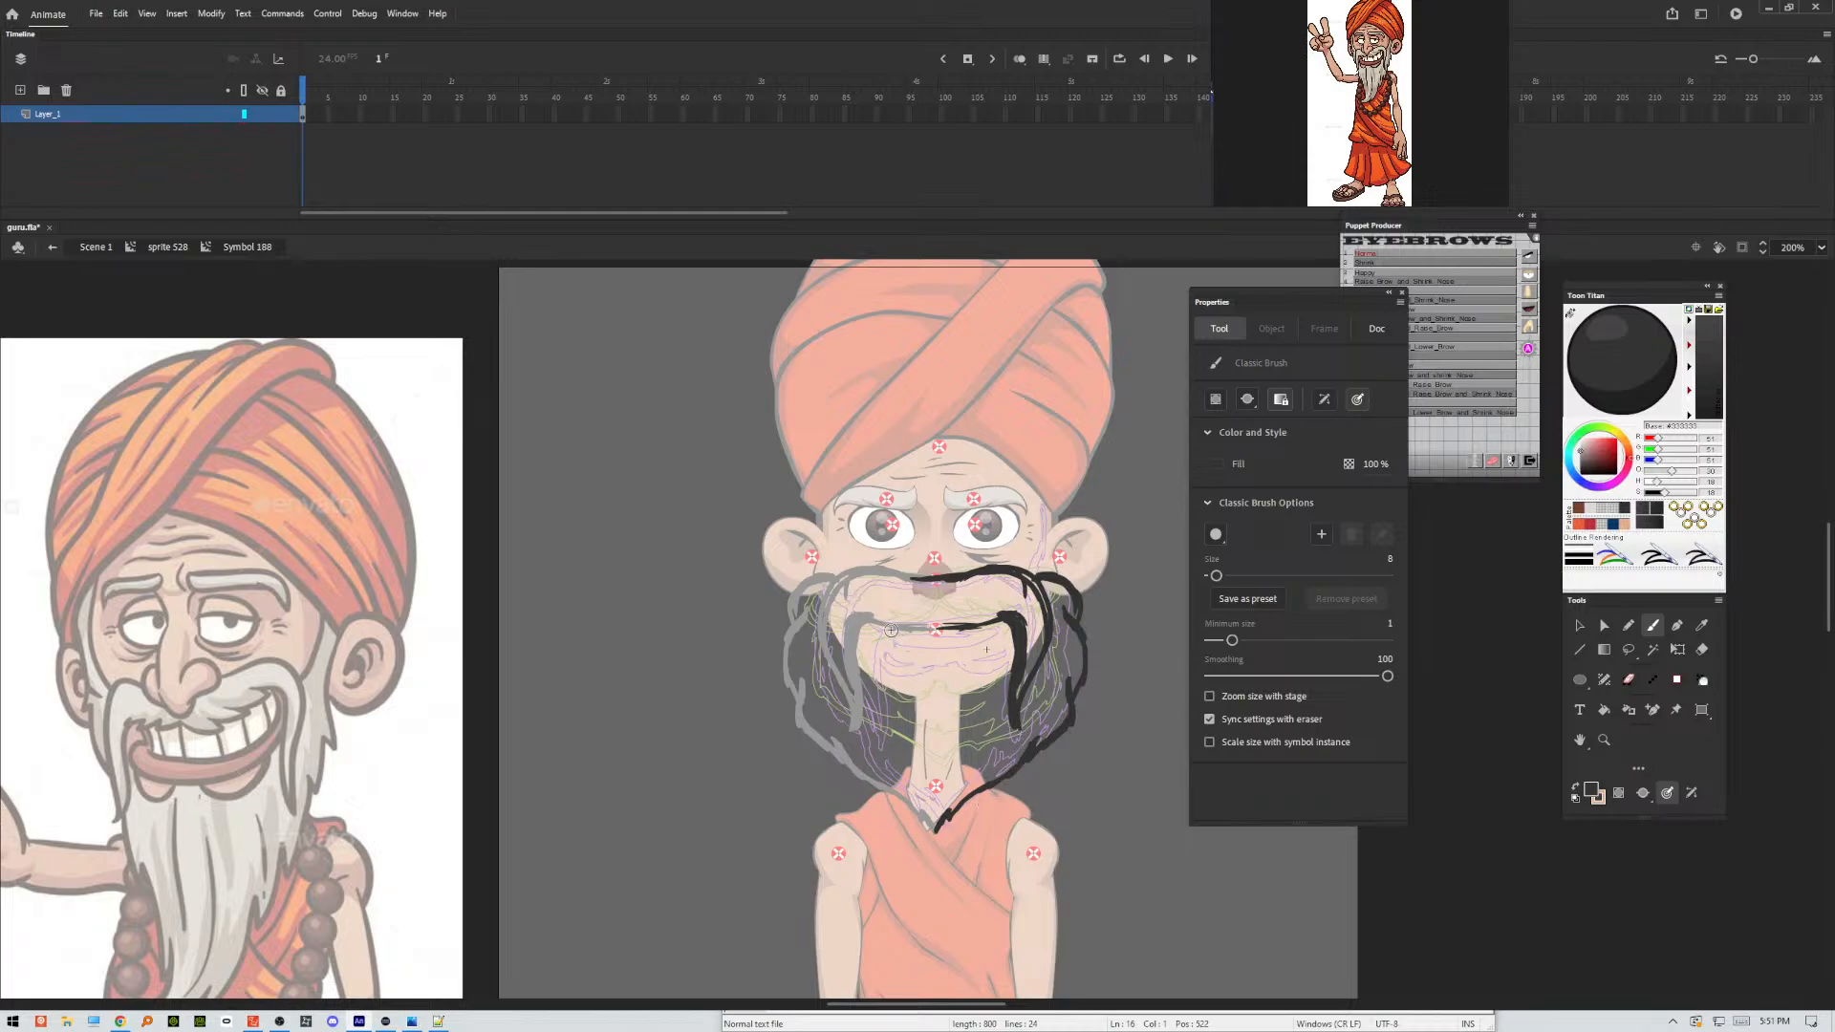
Sketch the mouth opening across the centre line and the curved lower lip at its right corner, undoing one stray stroke.
{"action": "mouse_move", "coordinate": [878, 627]}
{"action": "left_mouse_down"}
{"action": "mouse_move", "coordinate": [918, 653]}
{"action": "mouse_move", "coordinate": [970, 650]}
{"action": "mouse_move", "coordinate": [997, 624]}
{"action": "left_mouse_up"}
{"action": "left_click_drag", "start_coordinate": [895, 622], "coordinate": [994, 623]}
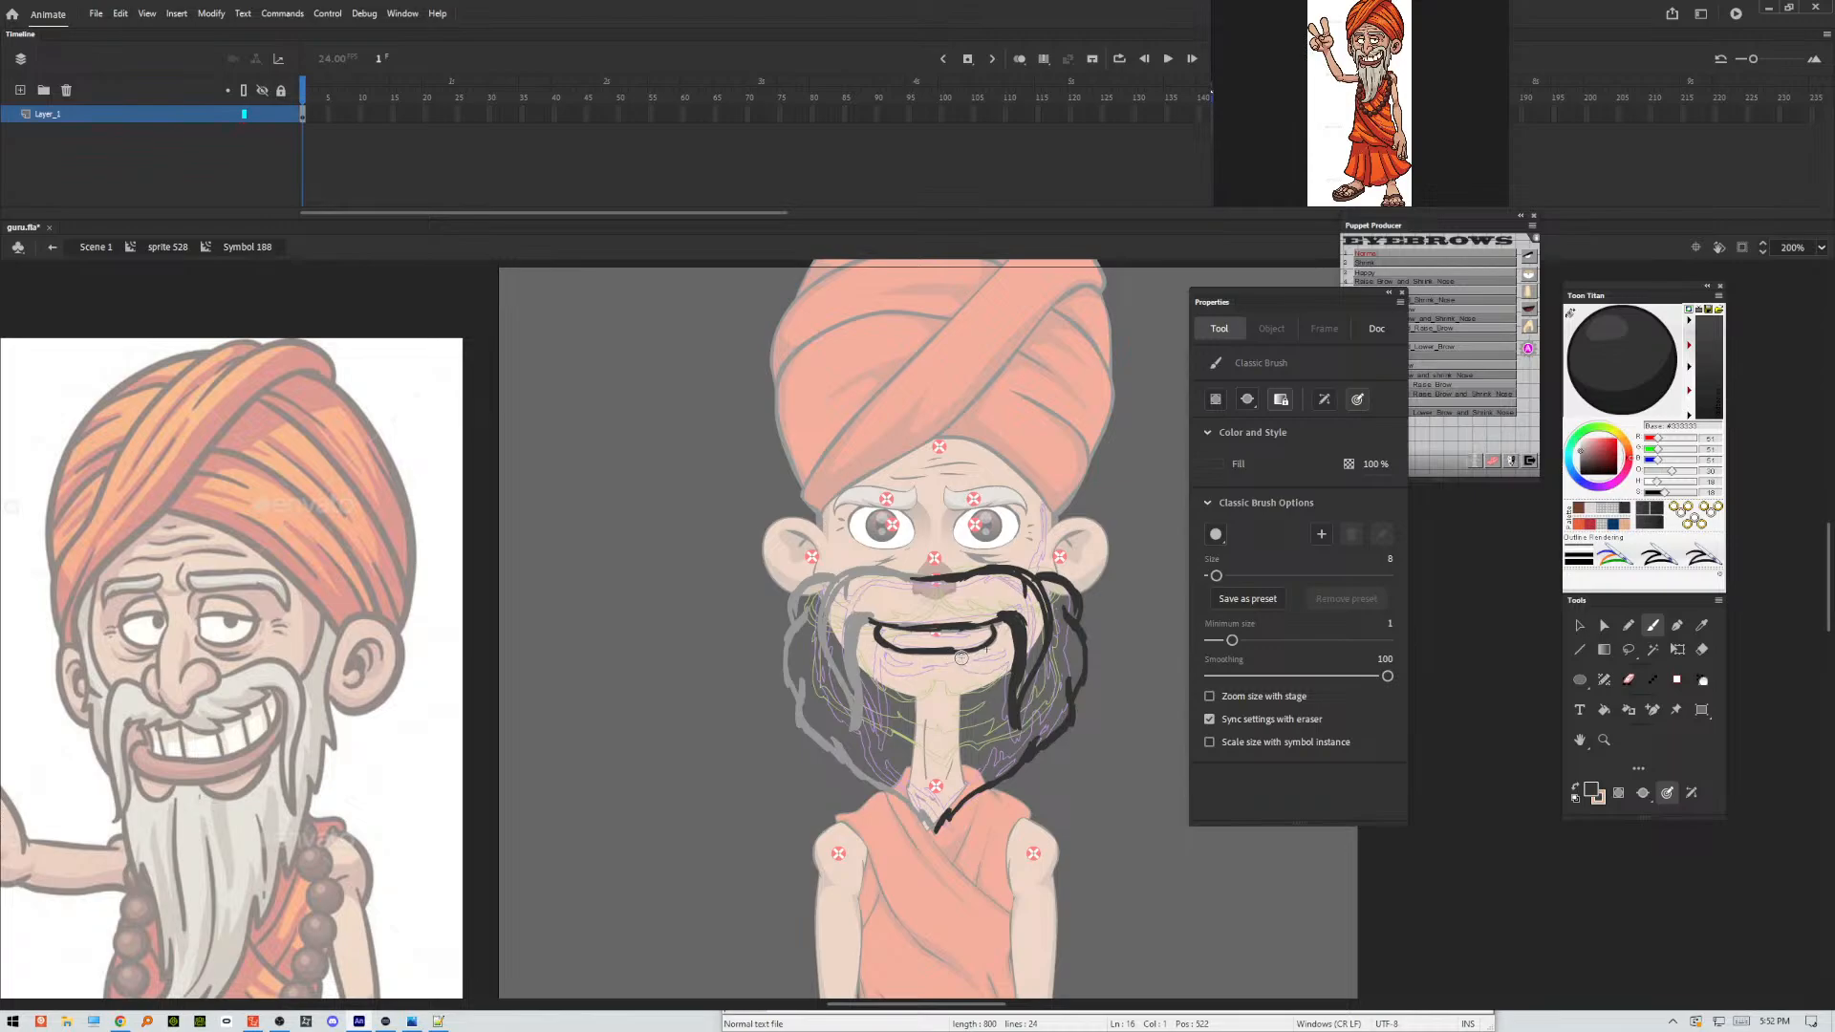
{"action": "key", "text": "ctrl+z"}
{"action": "left_click_drag", "start_coordinate": [954, 652], "coordinate": [968, 668]}
{"action": "left_click_drag", "start_coordinate": [997, 626], "coordinate": [992, 647]}
{"action": "left_click_drag", "start_coordinate": [999, 654], "coordinate": [1003, 642]}
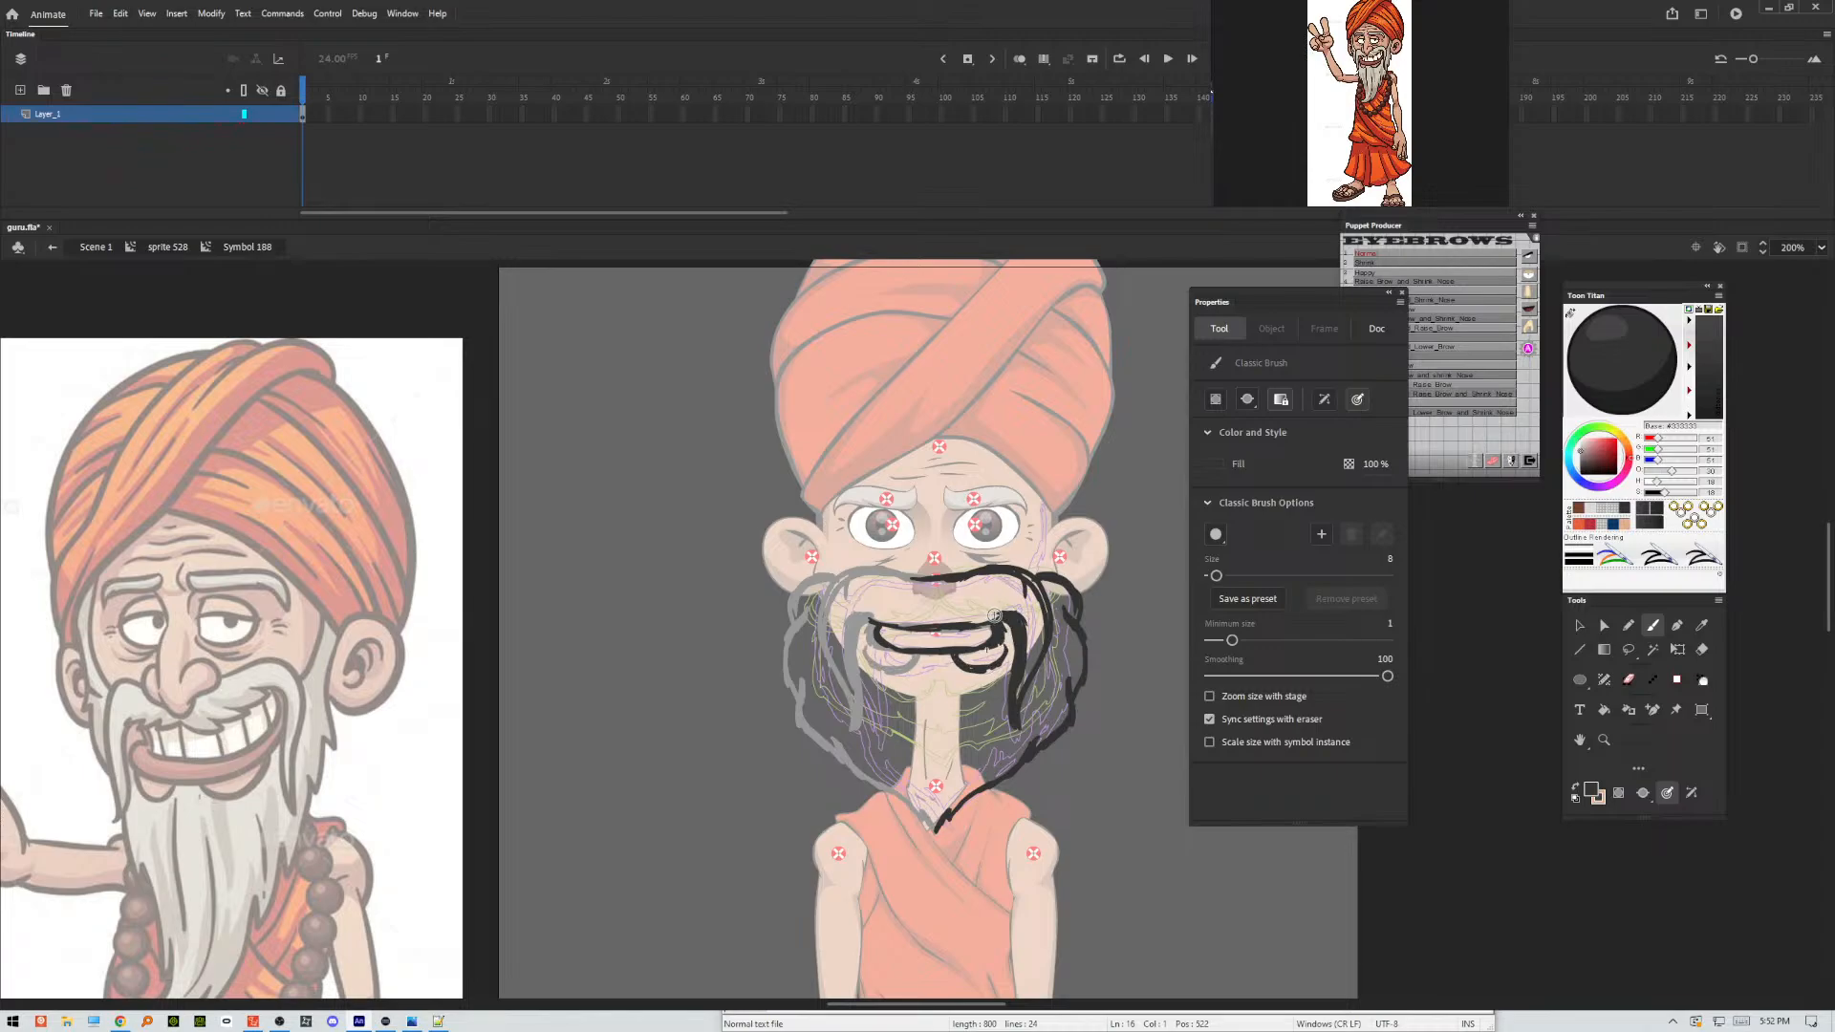
Add hair strands to the right half of the moustache and beard.
{"action": "mouse_move", "coordinate": [998, 639]}
{"action": "left_mouse_down"}
{"action": "mouse_move", "coordinate": [1027, 746]}
{"action": "mouse_move", "coordinate": [1019, 719]}
{"action": "left_mouse_up"}
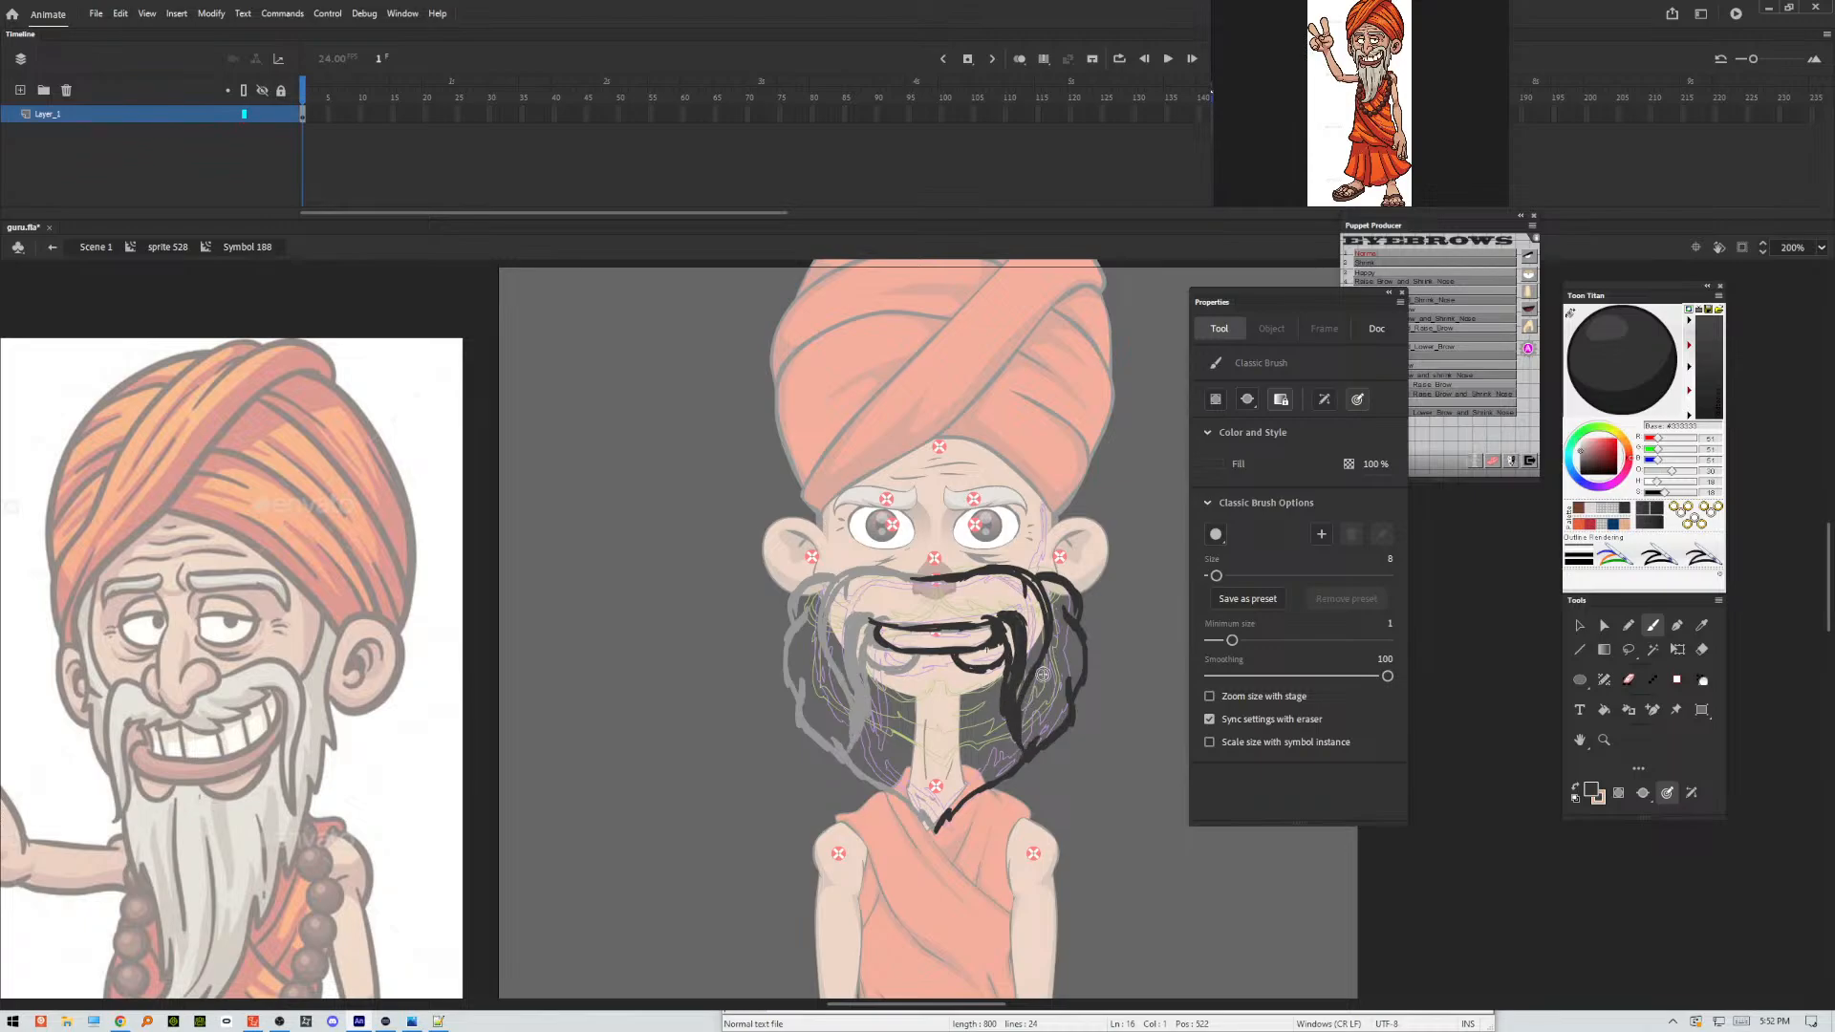
{"action": "left_click_drag", "start_coordinate": [1039, 588], "coordinate": [1028, 679]}
{"action": "mouse_move", "coordinate": [1037, 573]}
{"action": "left_mouse_down"}
{"action": "mouse_move", "coordinate": [1068, 608]}
{"action": "mouse_move", "coordinate": [1077, 723]}
{"action": "mouse_move", "coordinate": [941, 825]}
{"action": "mouse_move", "coordinate": [966, 780]}
{"action": "left_mouse_up"}
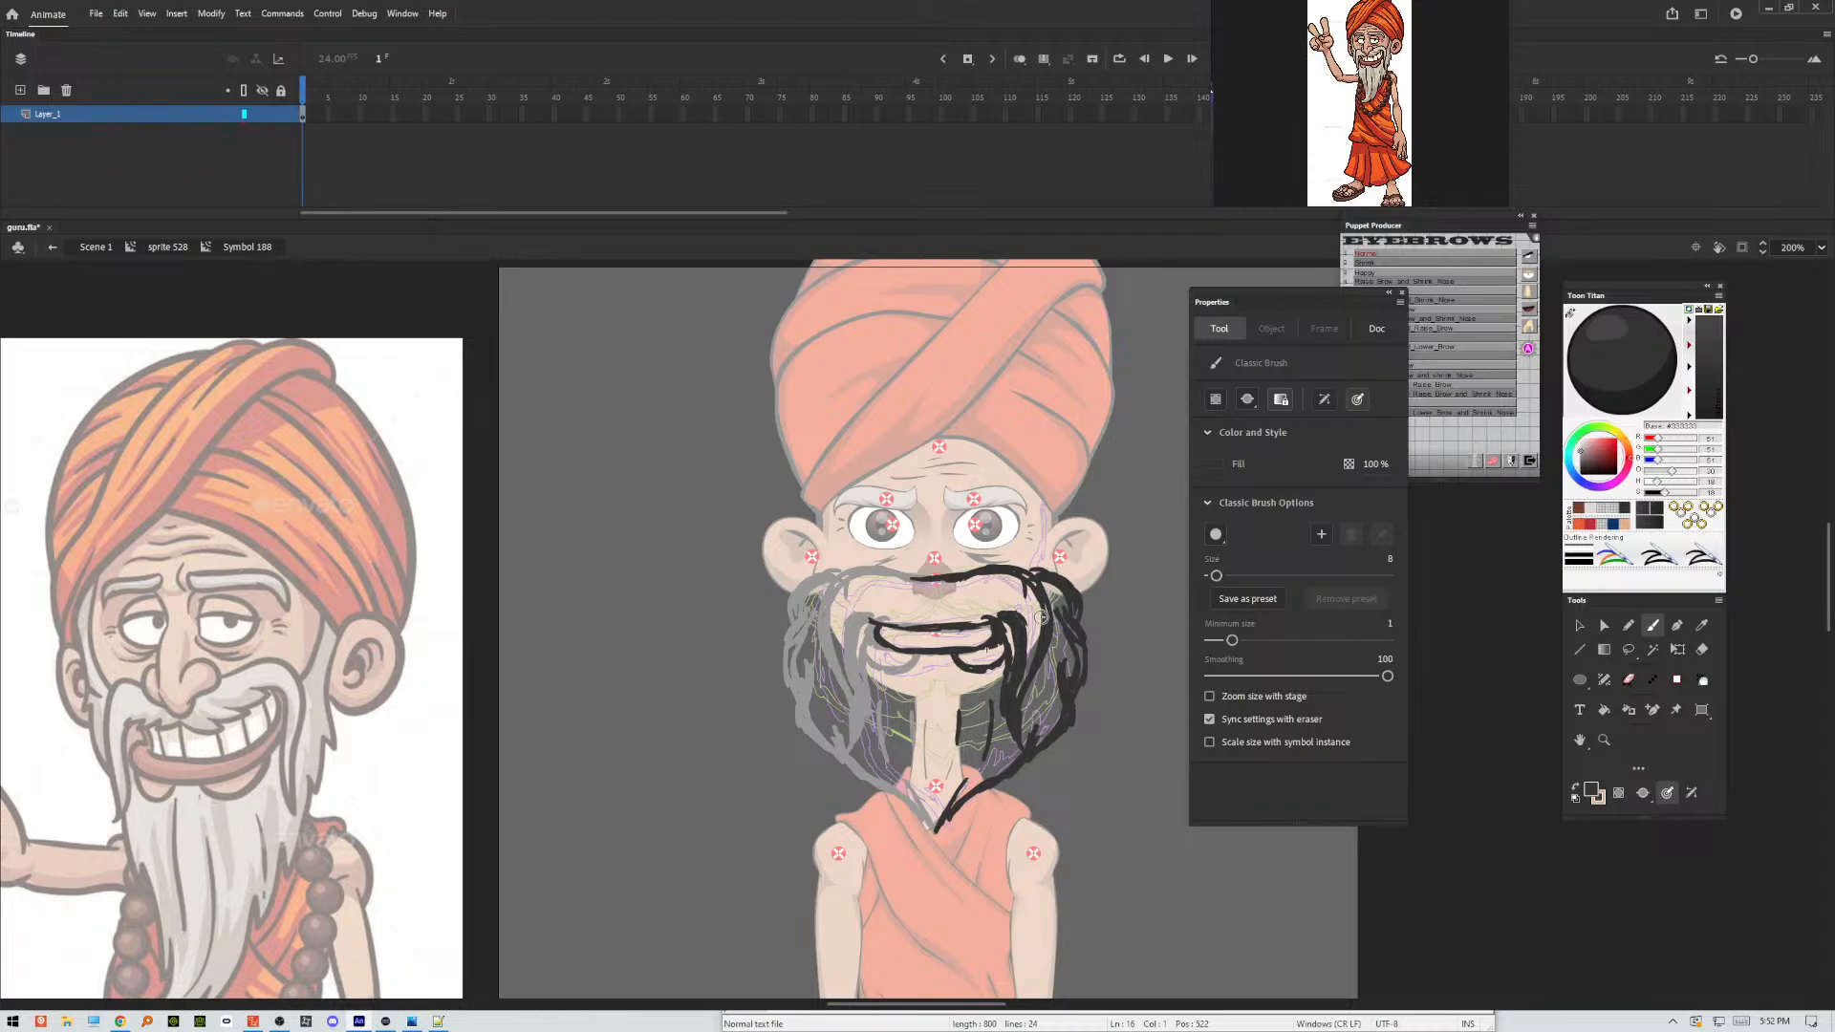
Enable Zoom size with stage for the Classic Brush and return to the parent symbol sprite 528.
{"action": "left_click", "coordinate": [1210, 696]}
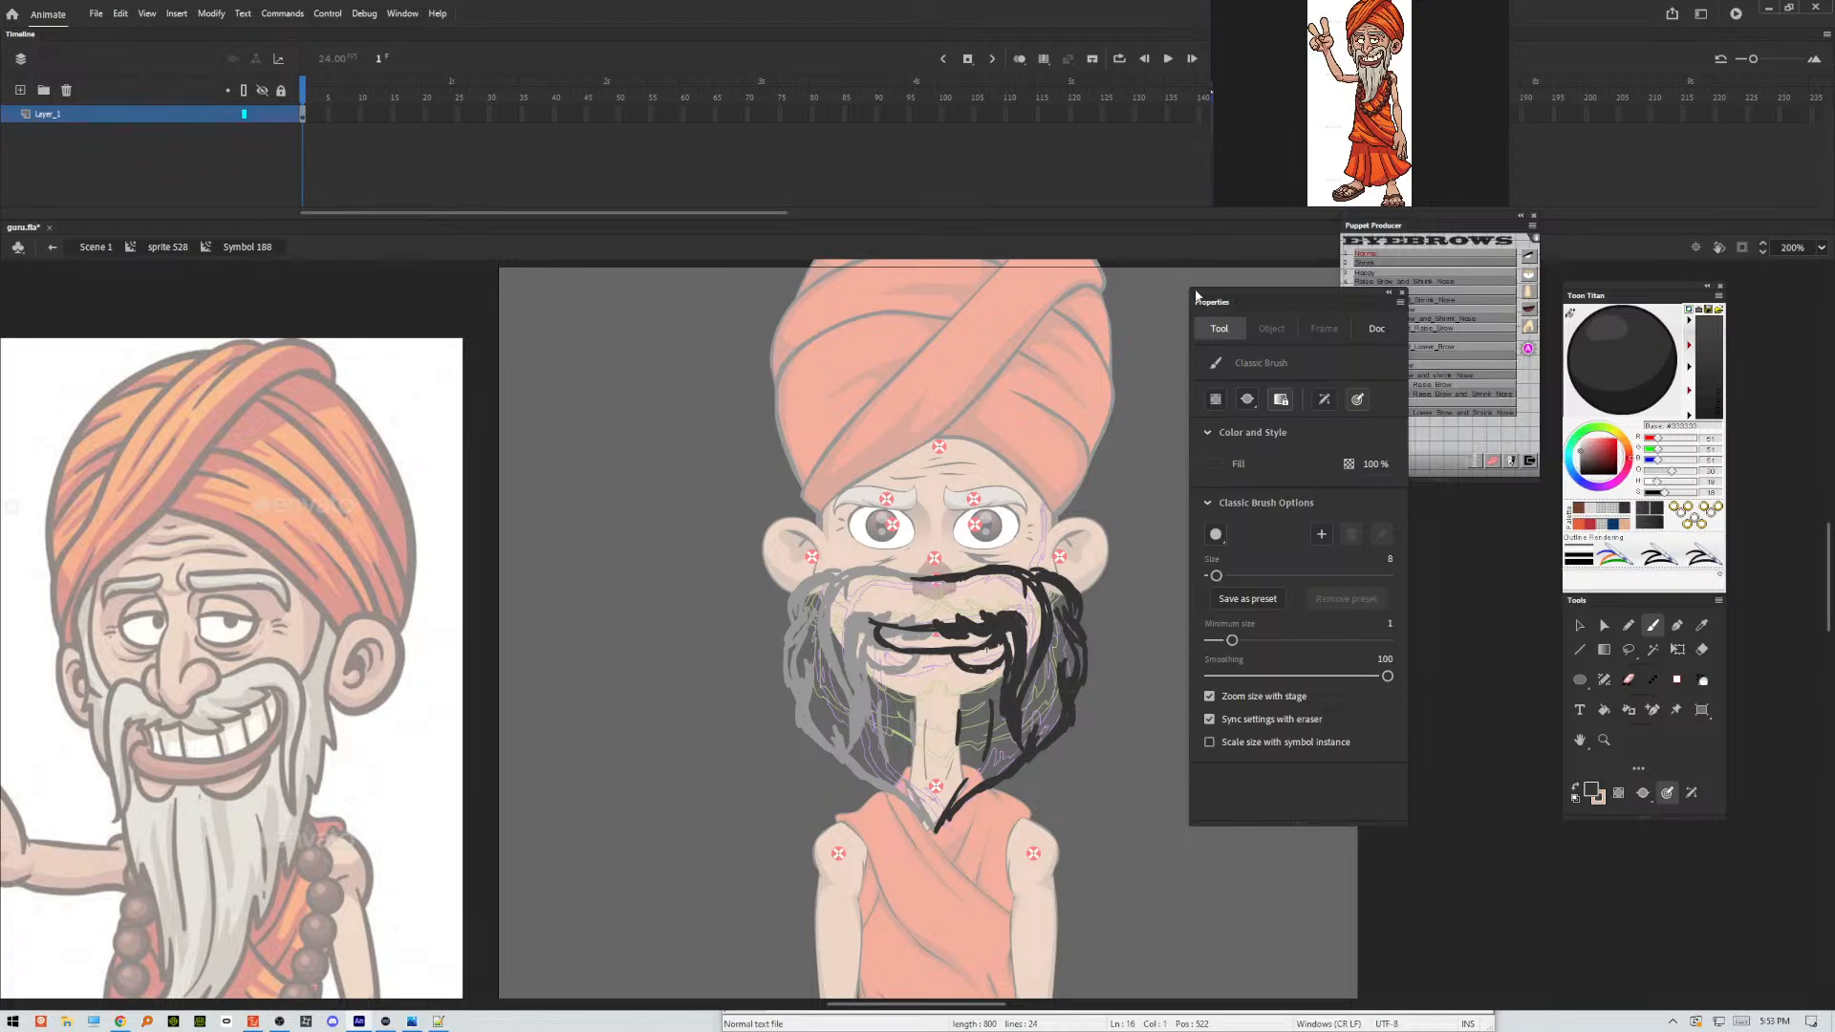
{"action": "key", "text": "v"}
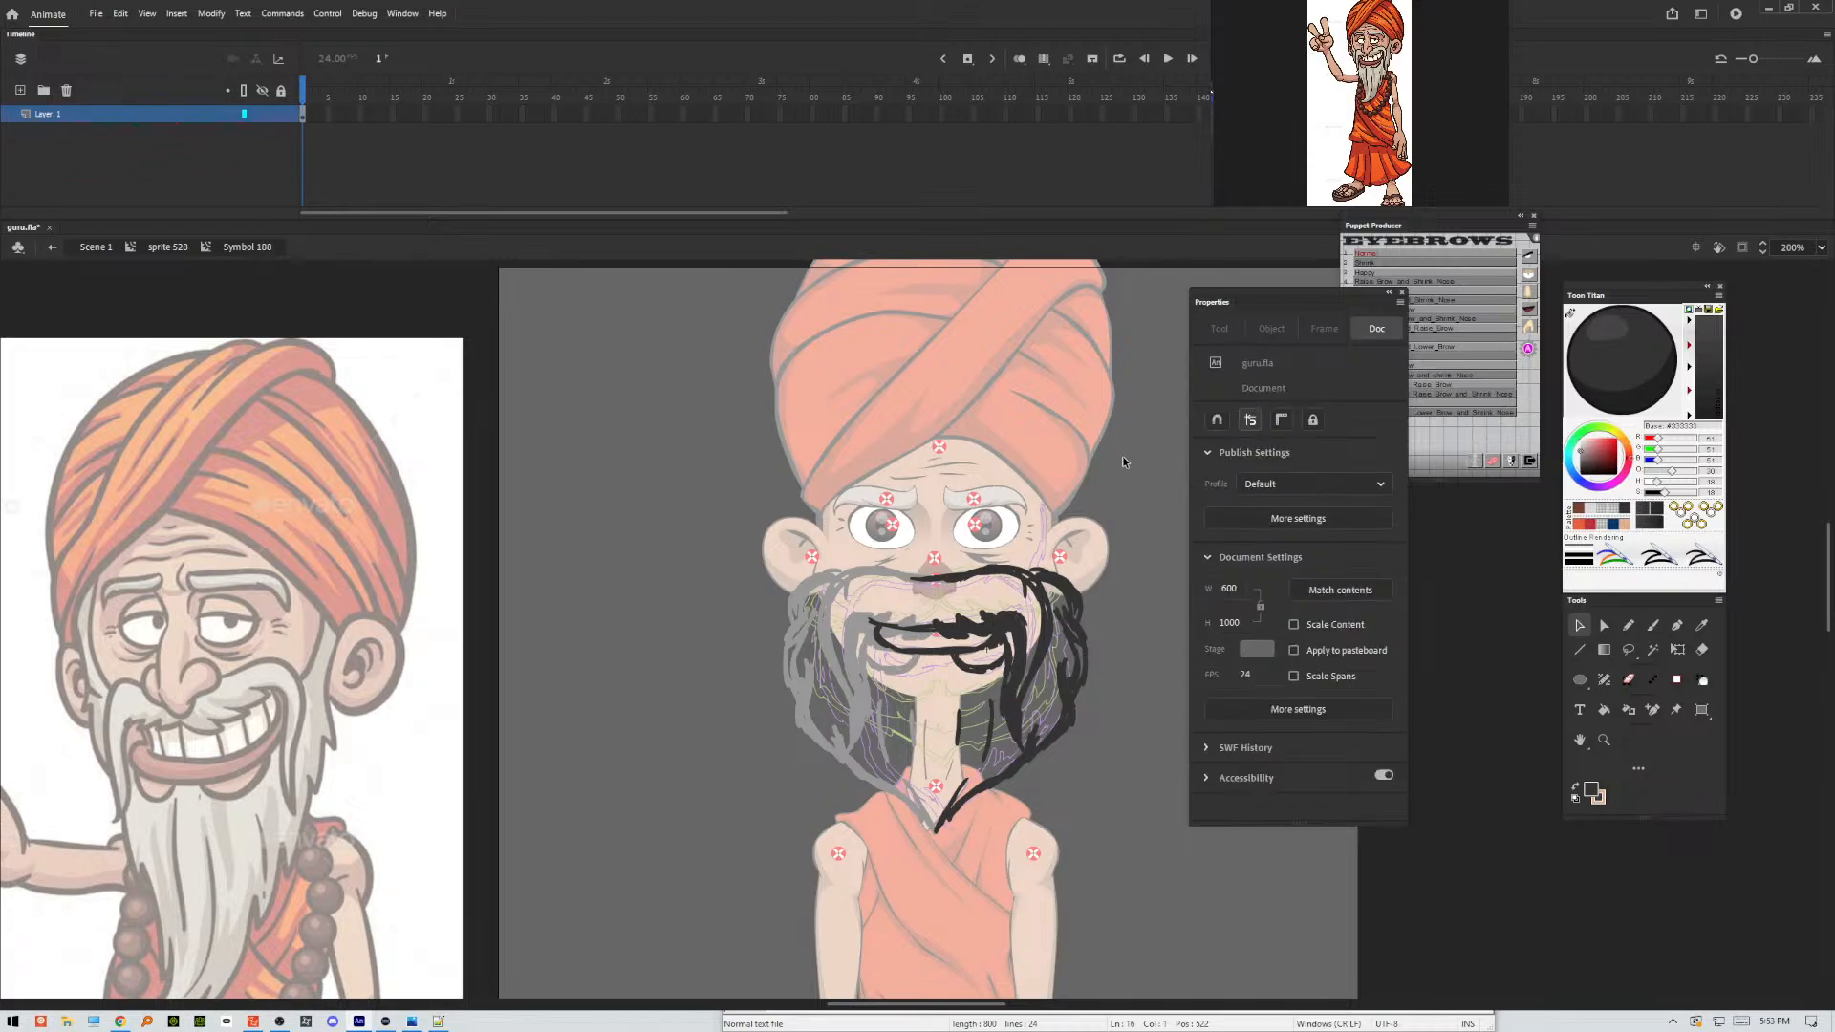
{"action": "double_click", "coordinate": [1124, 457]}
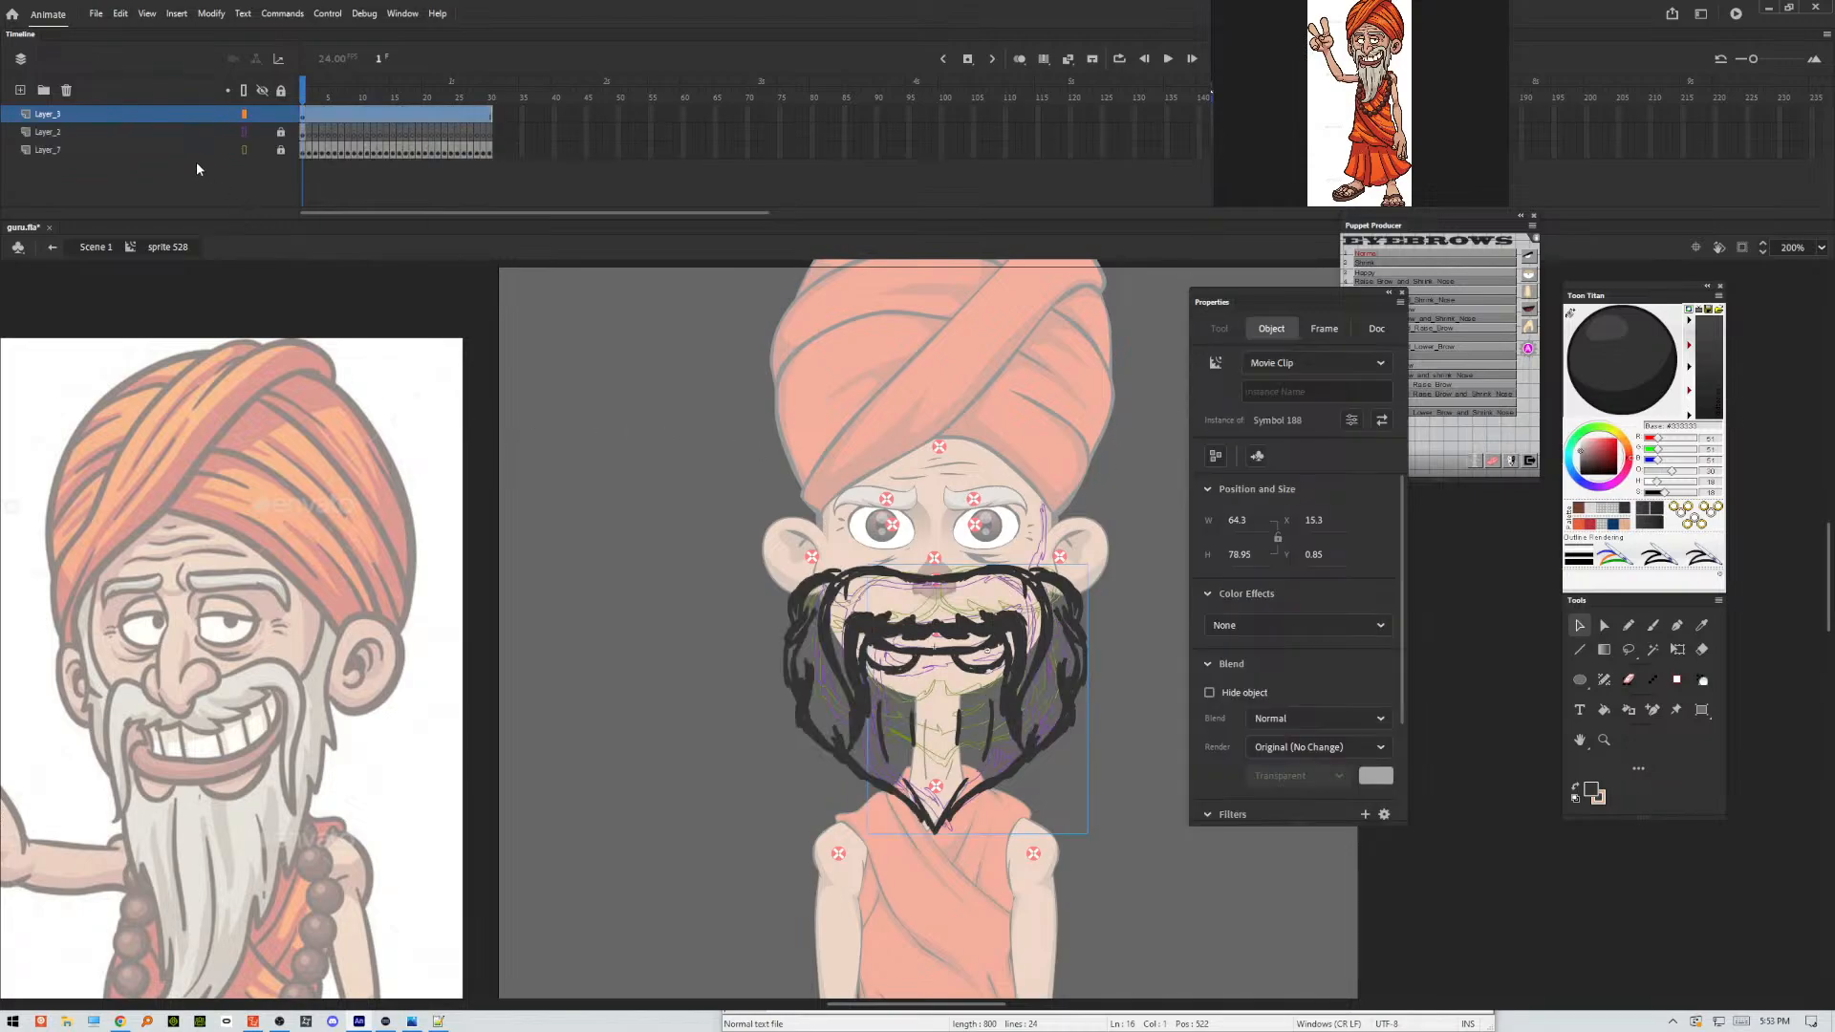
Delete the old Layer_2 sketch and show the original beard artwork on Layer_1 in full colour instead of outlines.
{"action": "left_click", "coordinate": [143, 133]}
{"action": "left_click", "coordinate": [65, 90]}
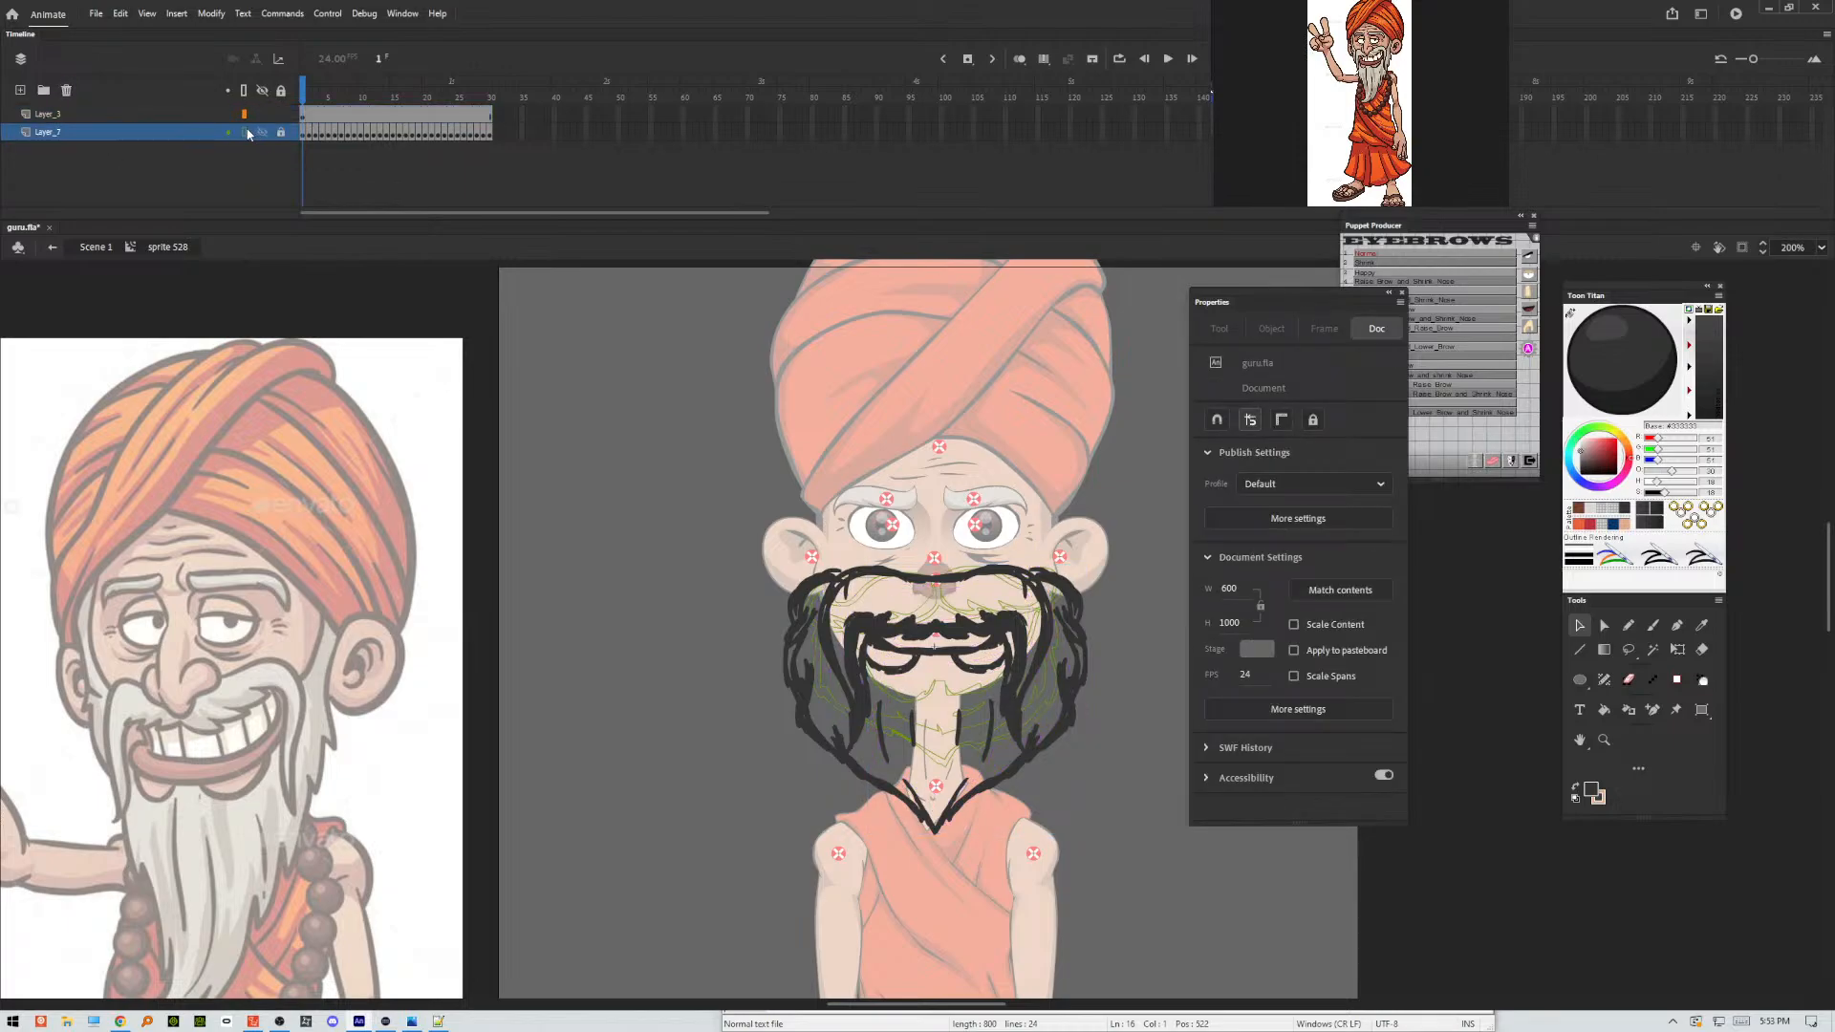
{"action": "left_click", "coordinate": [246, 132]}
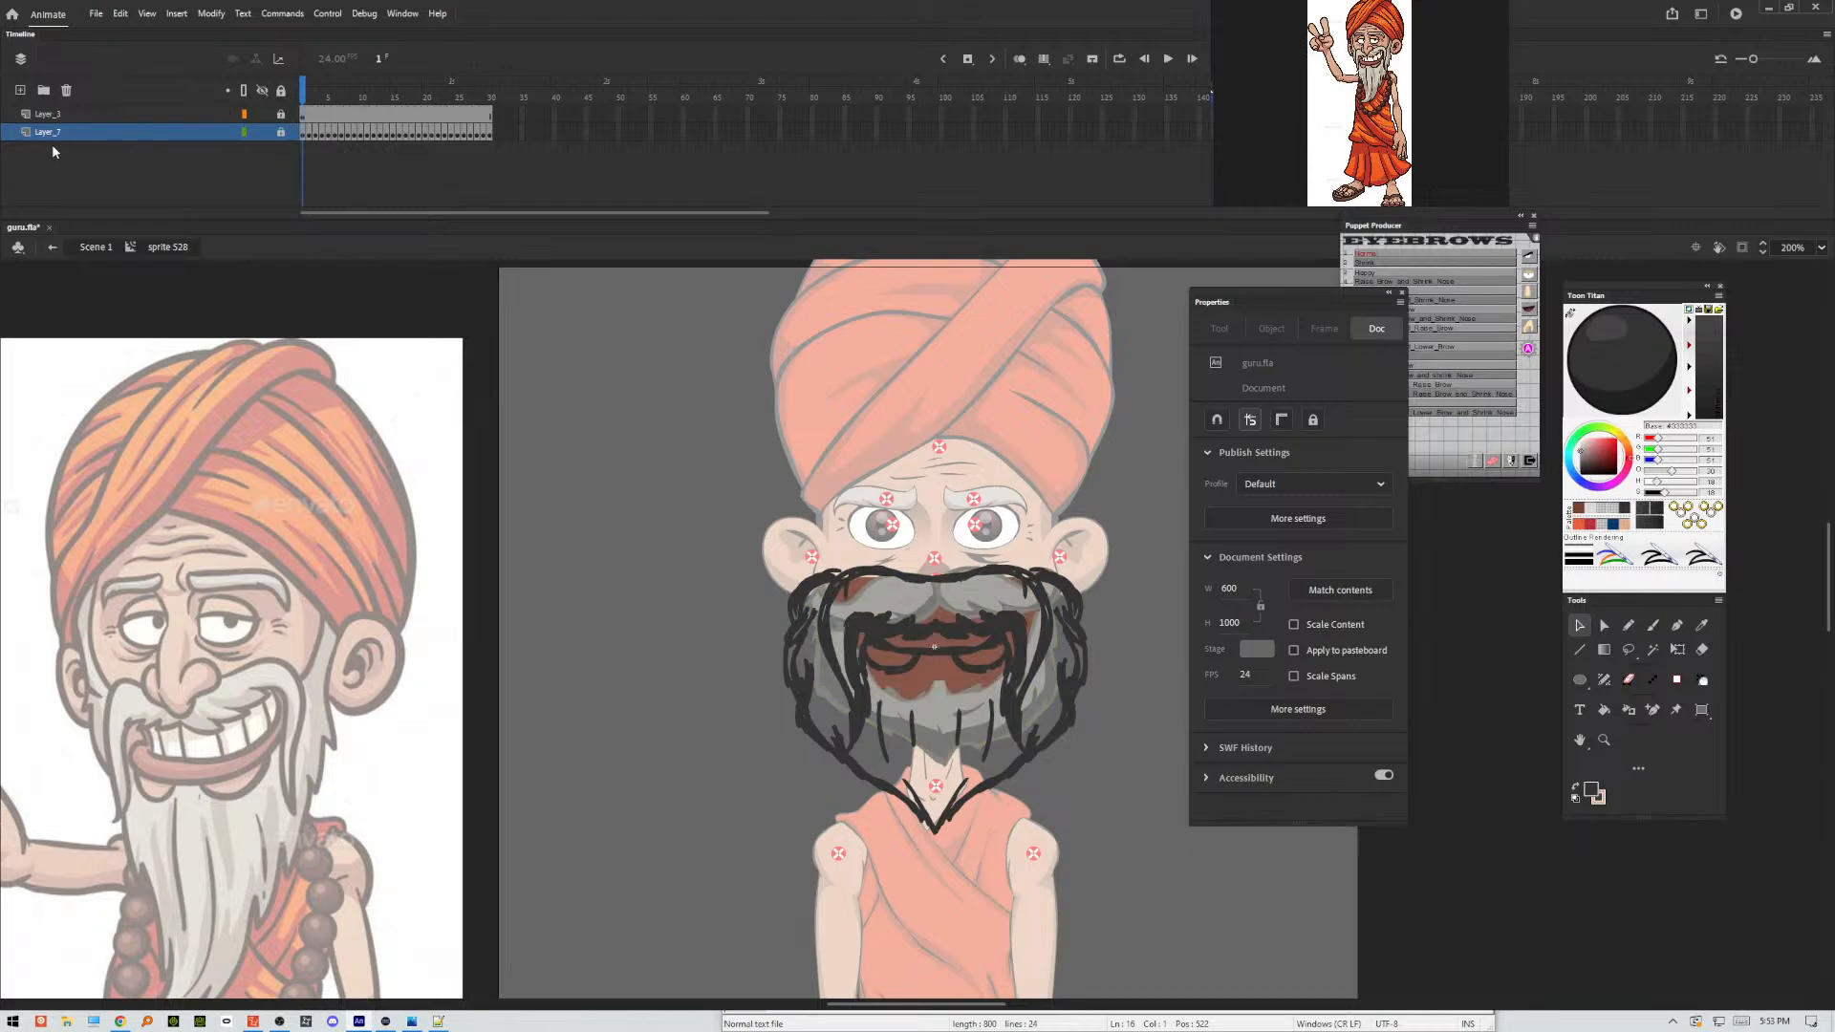
Add a new layer on top of the Layer_3 sketch and show that sketch as outlines.
{"action": "left_click", "coordinate": [29, 90]}
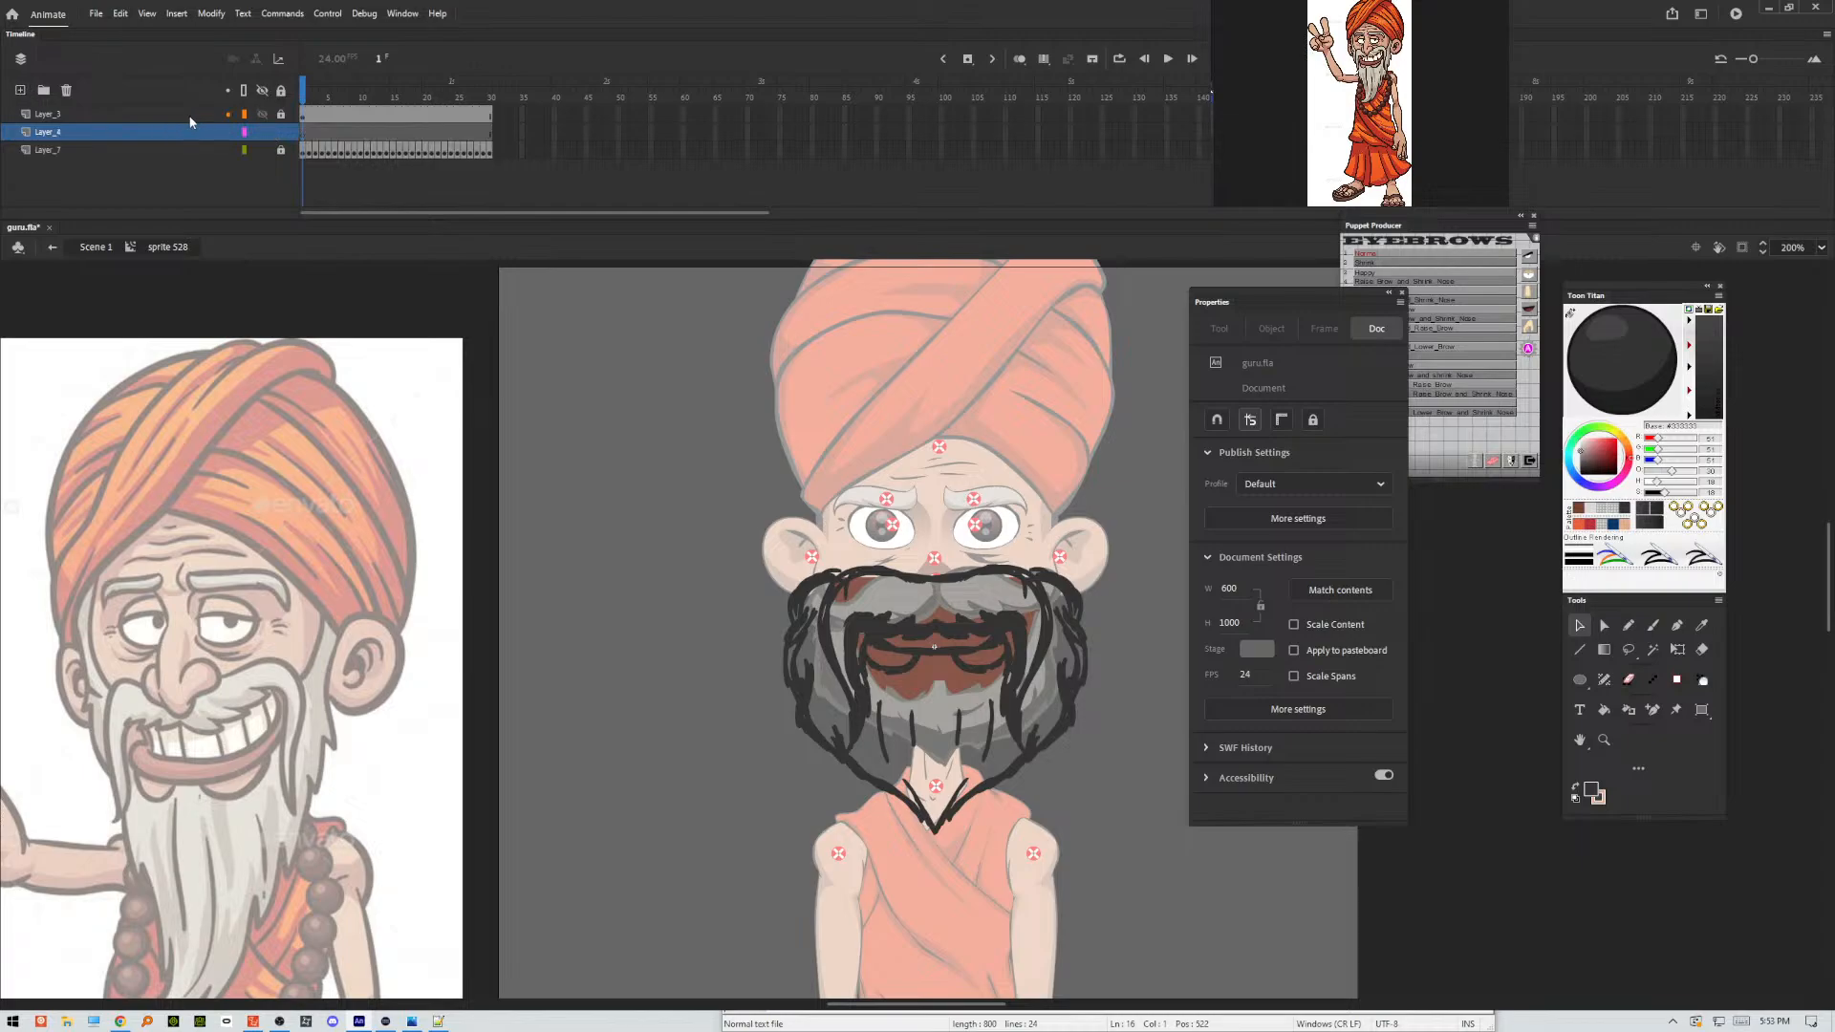
{"action": "left_click_drag", "start_coordinate": [189, 121], "coordinate": [194, 142]}
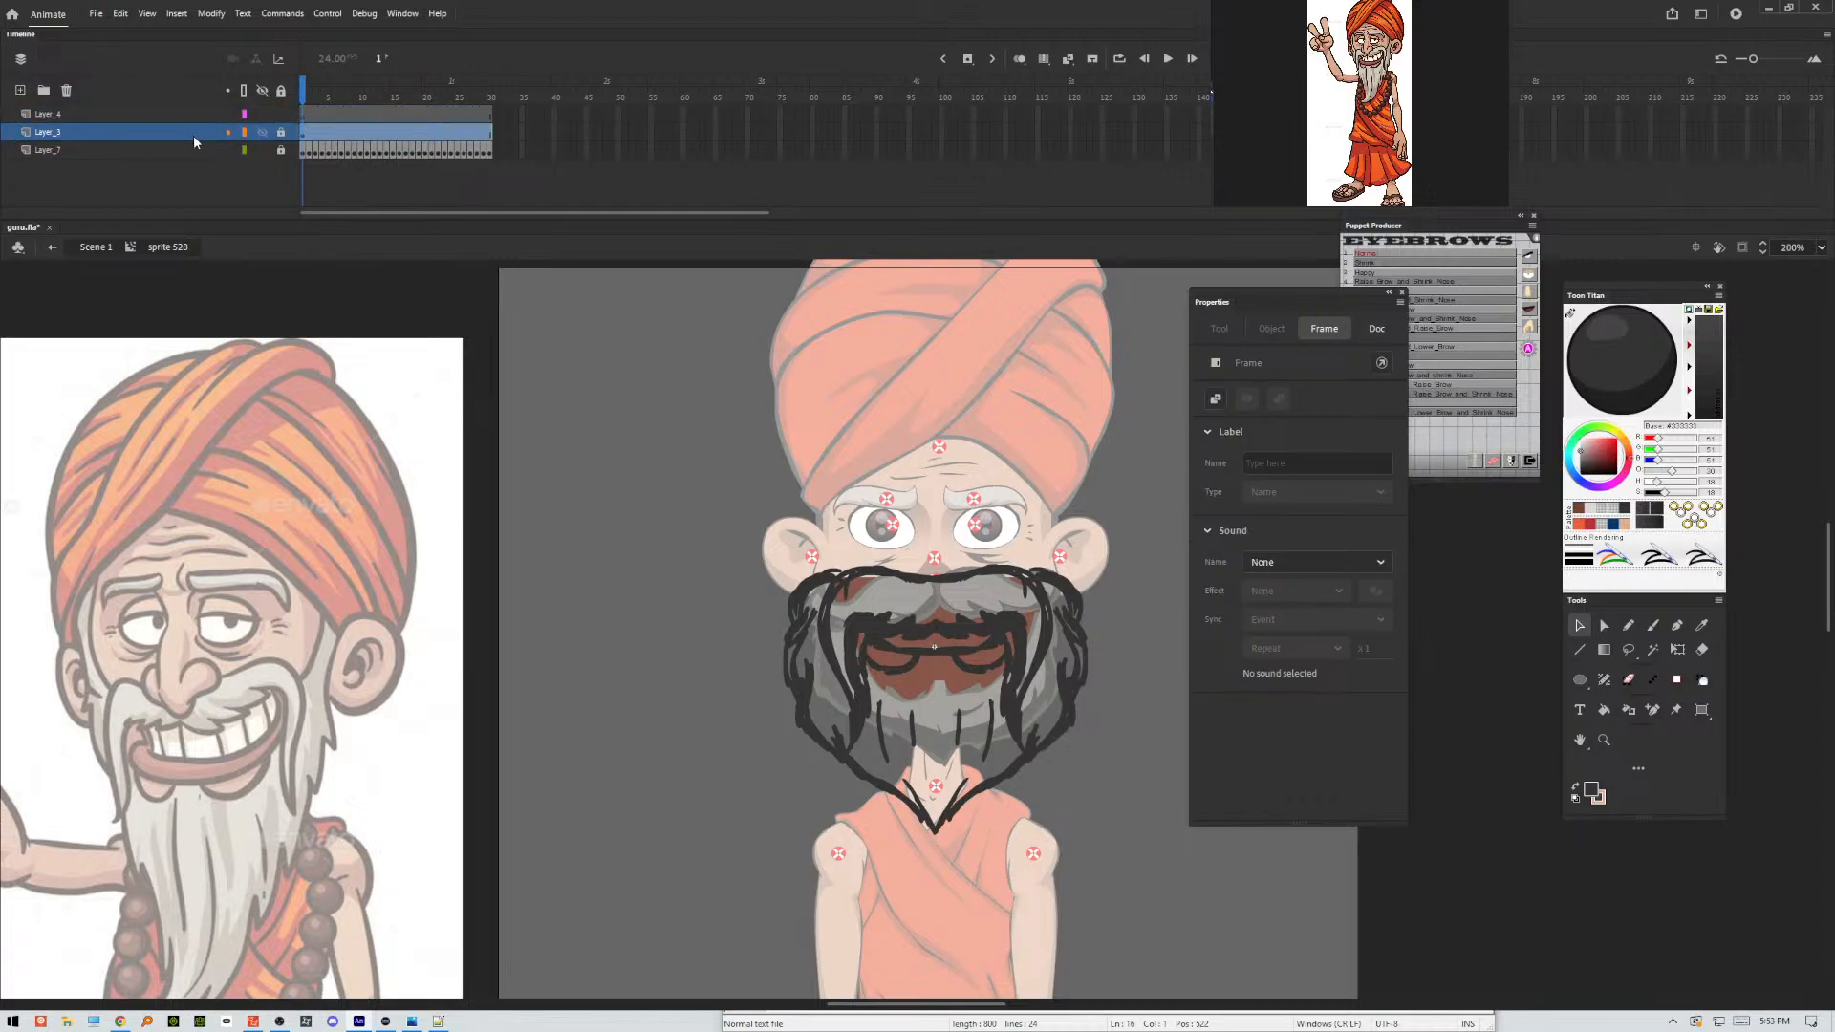
{"action": "left_click", "coordinate": [305, 119]}
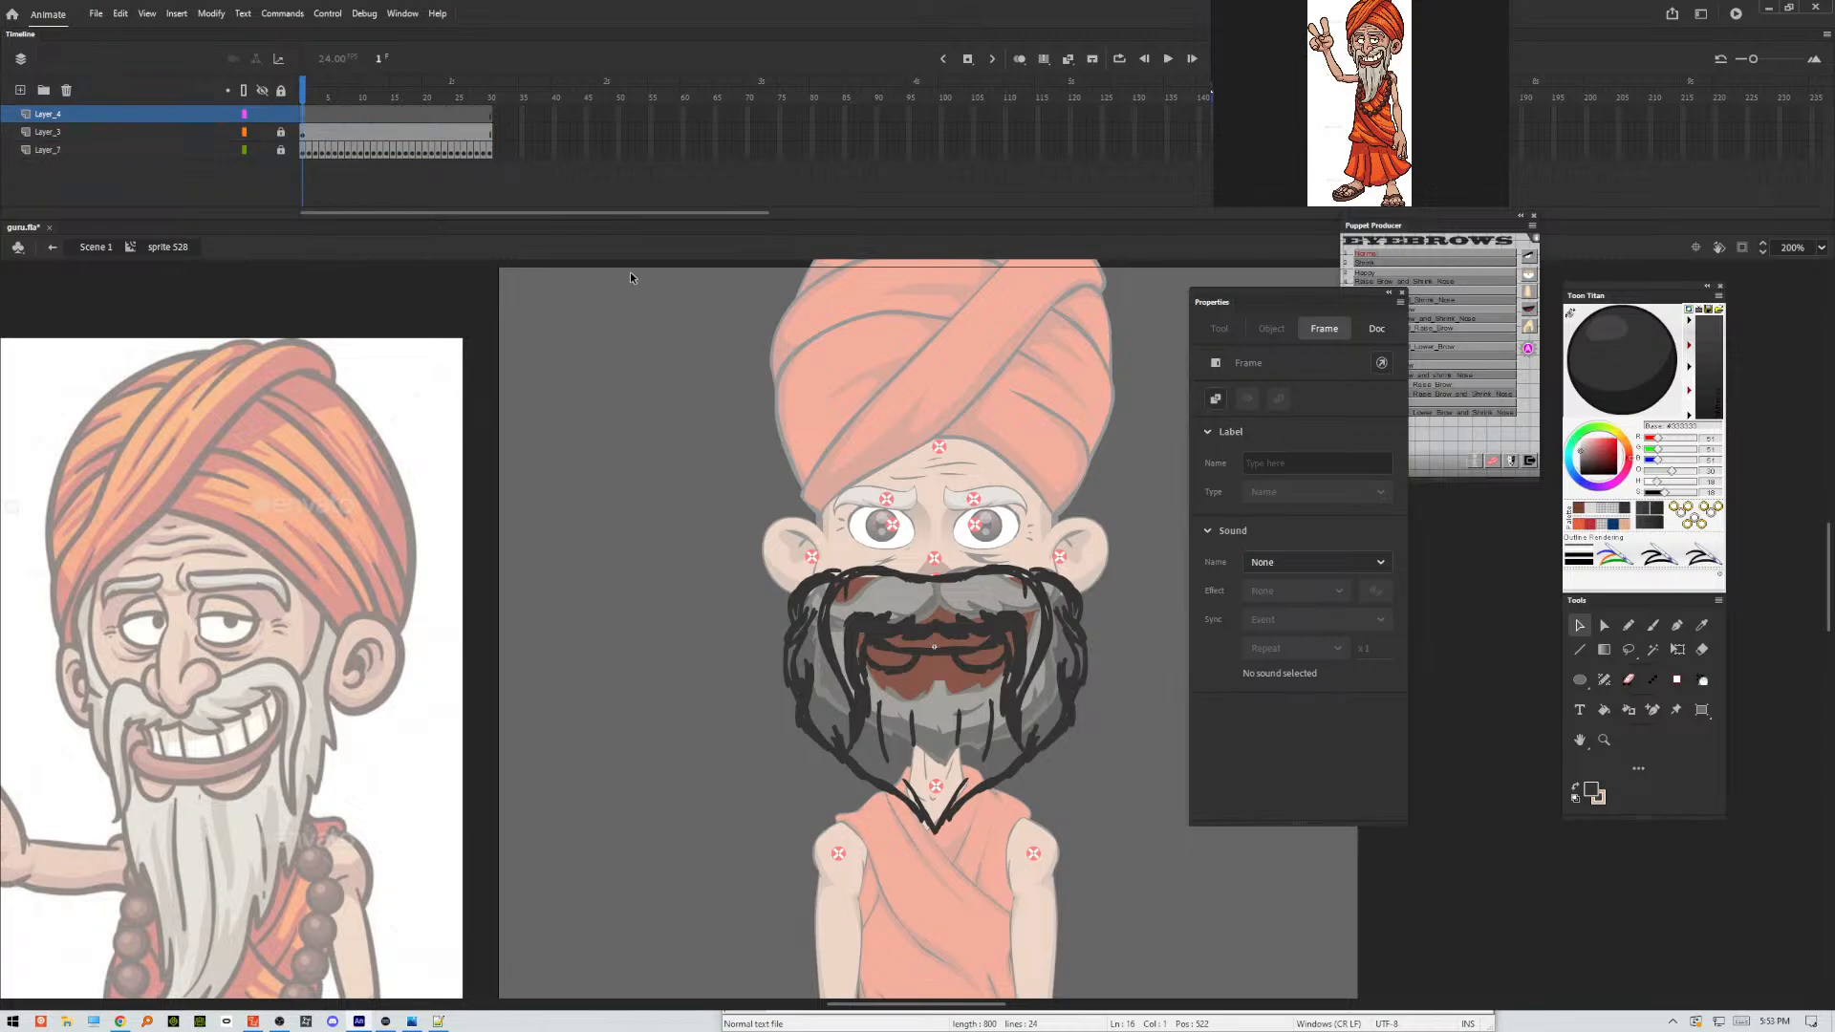
{"action": "left_click", "coordinate": [244, 132]}
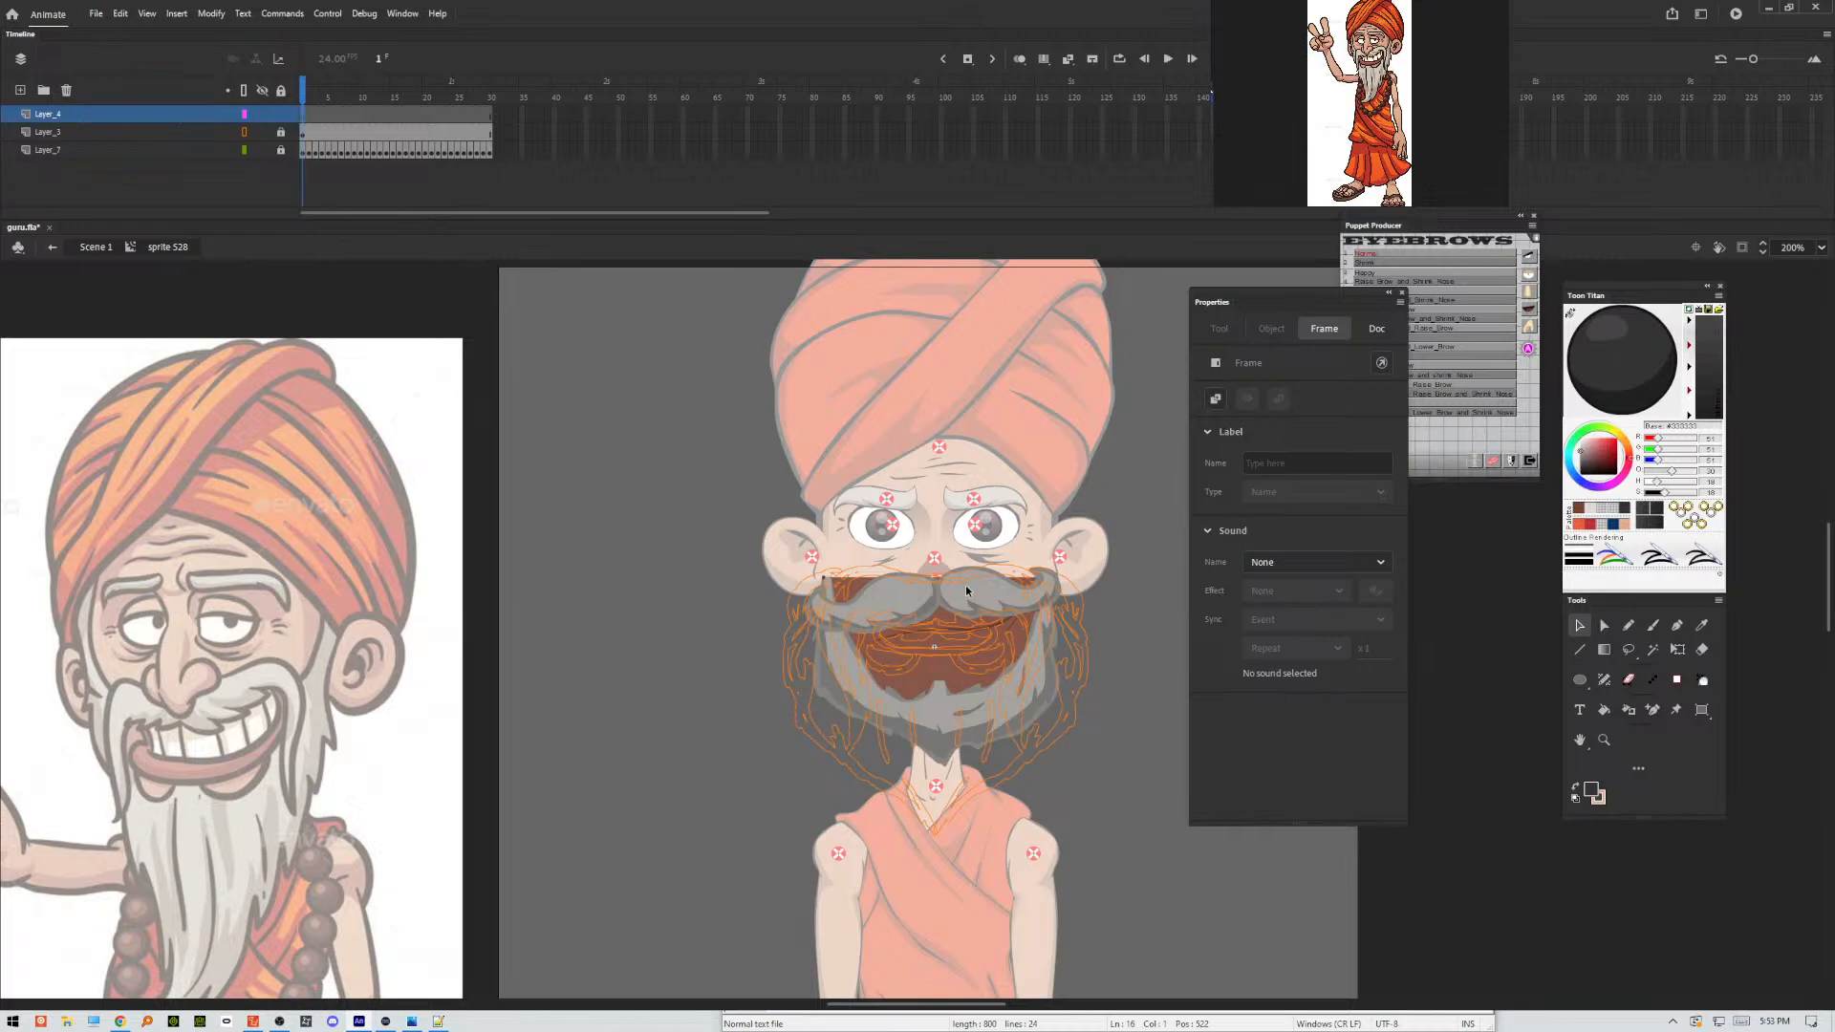
Activate the Classic Brush and magnify the stage to 400% around the moustache and beard.
{"action": "key", "text": "b"}
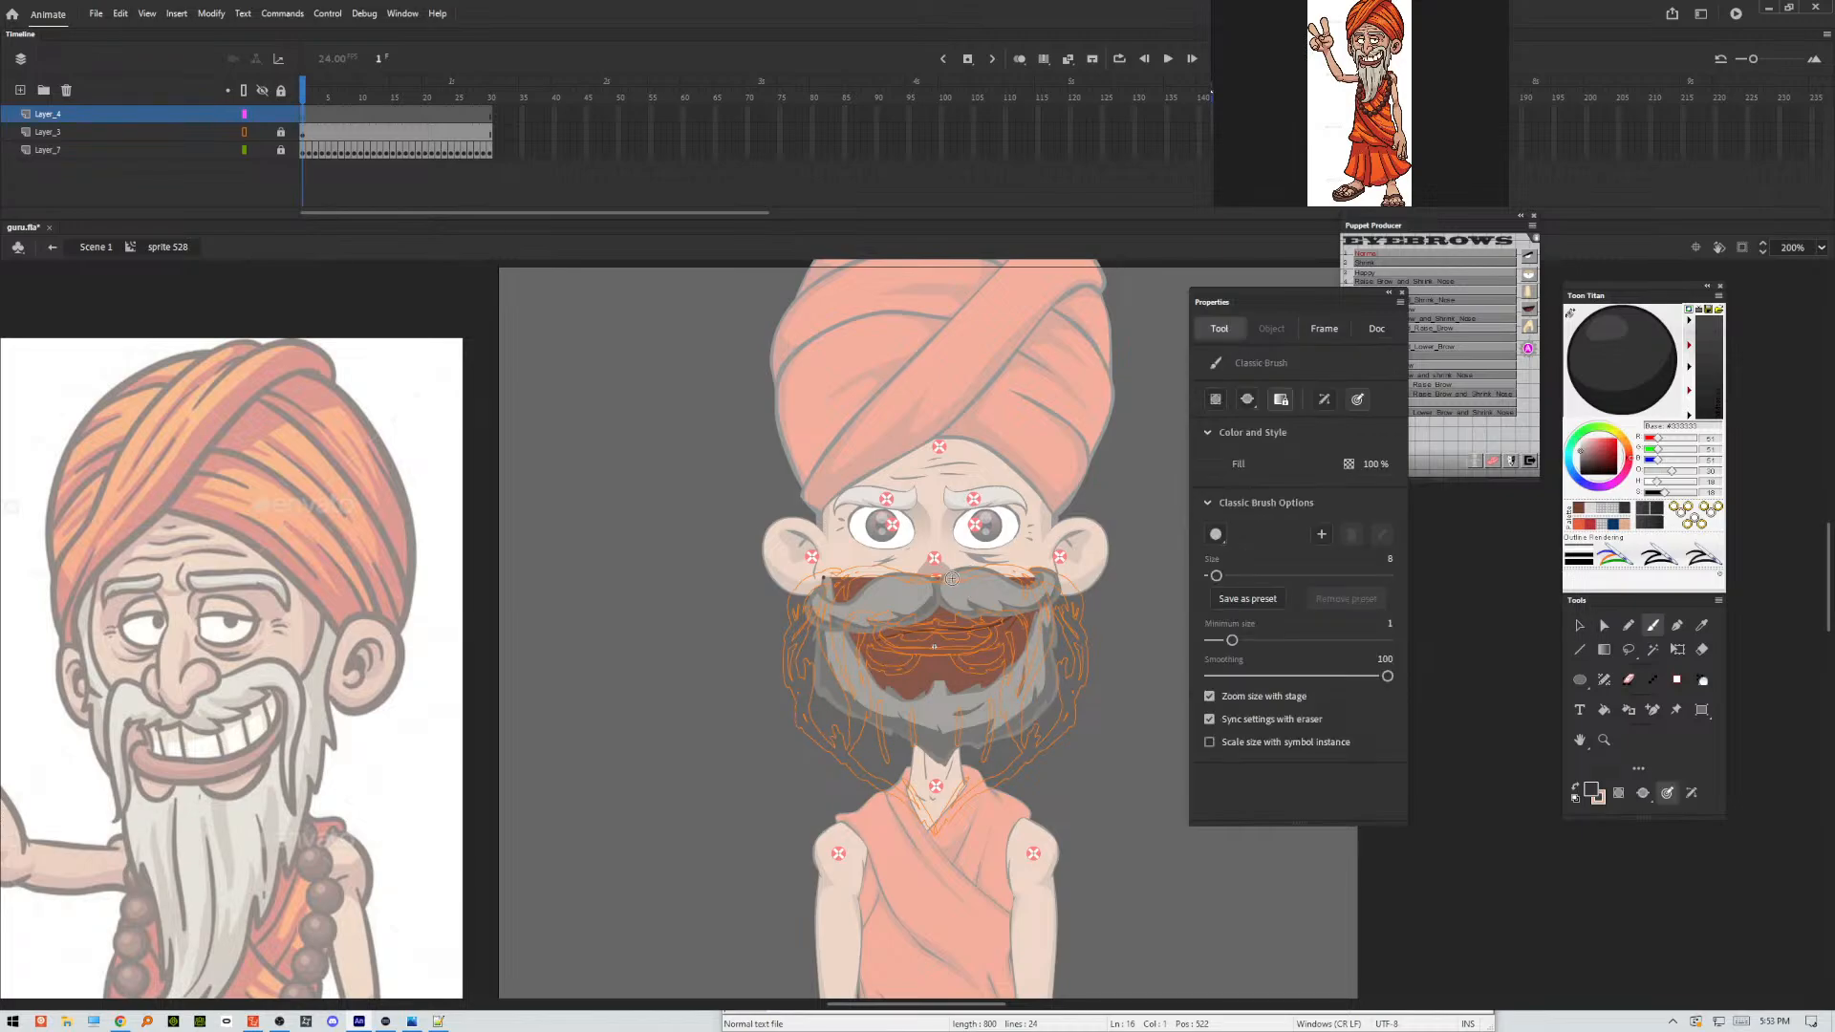
{"action": "left_click", "coordinate": [1823, 248]}
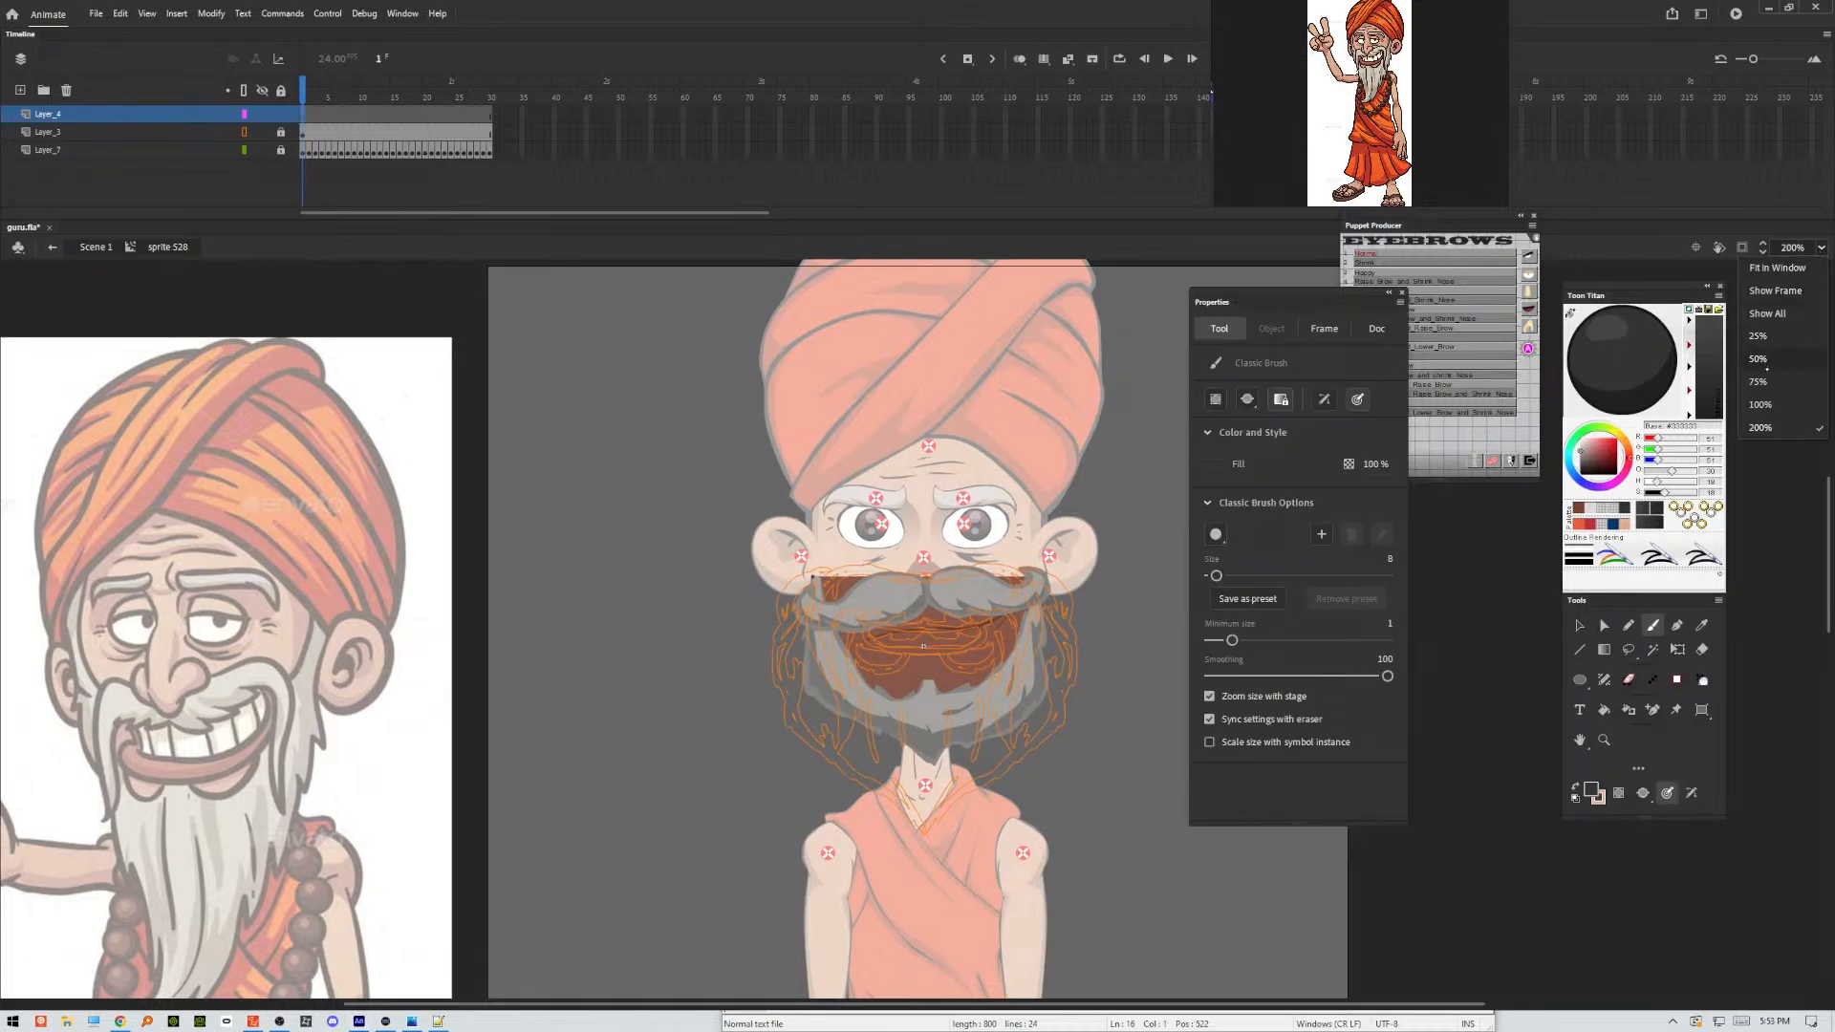
{"action": "left_click", "coordinate": [1802, 253]}
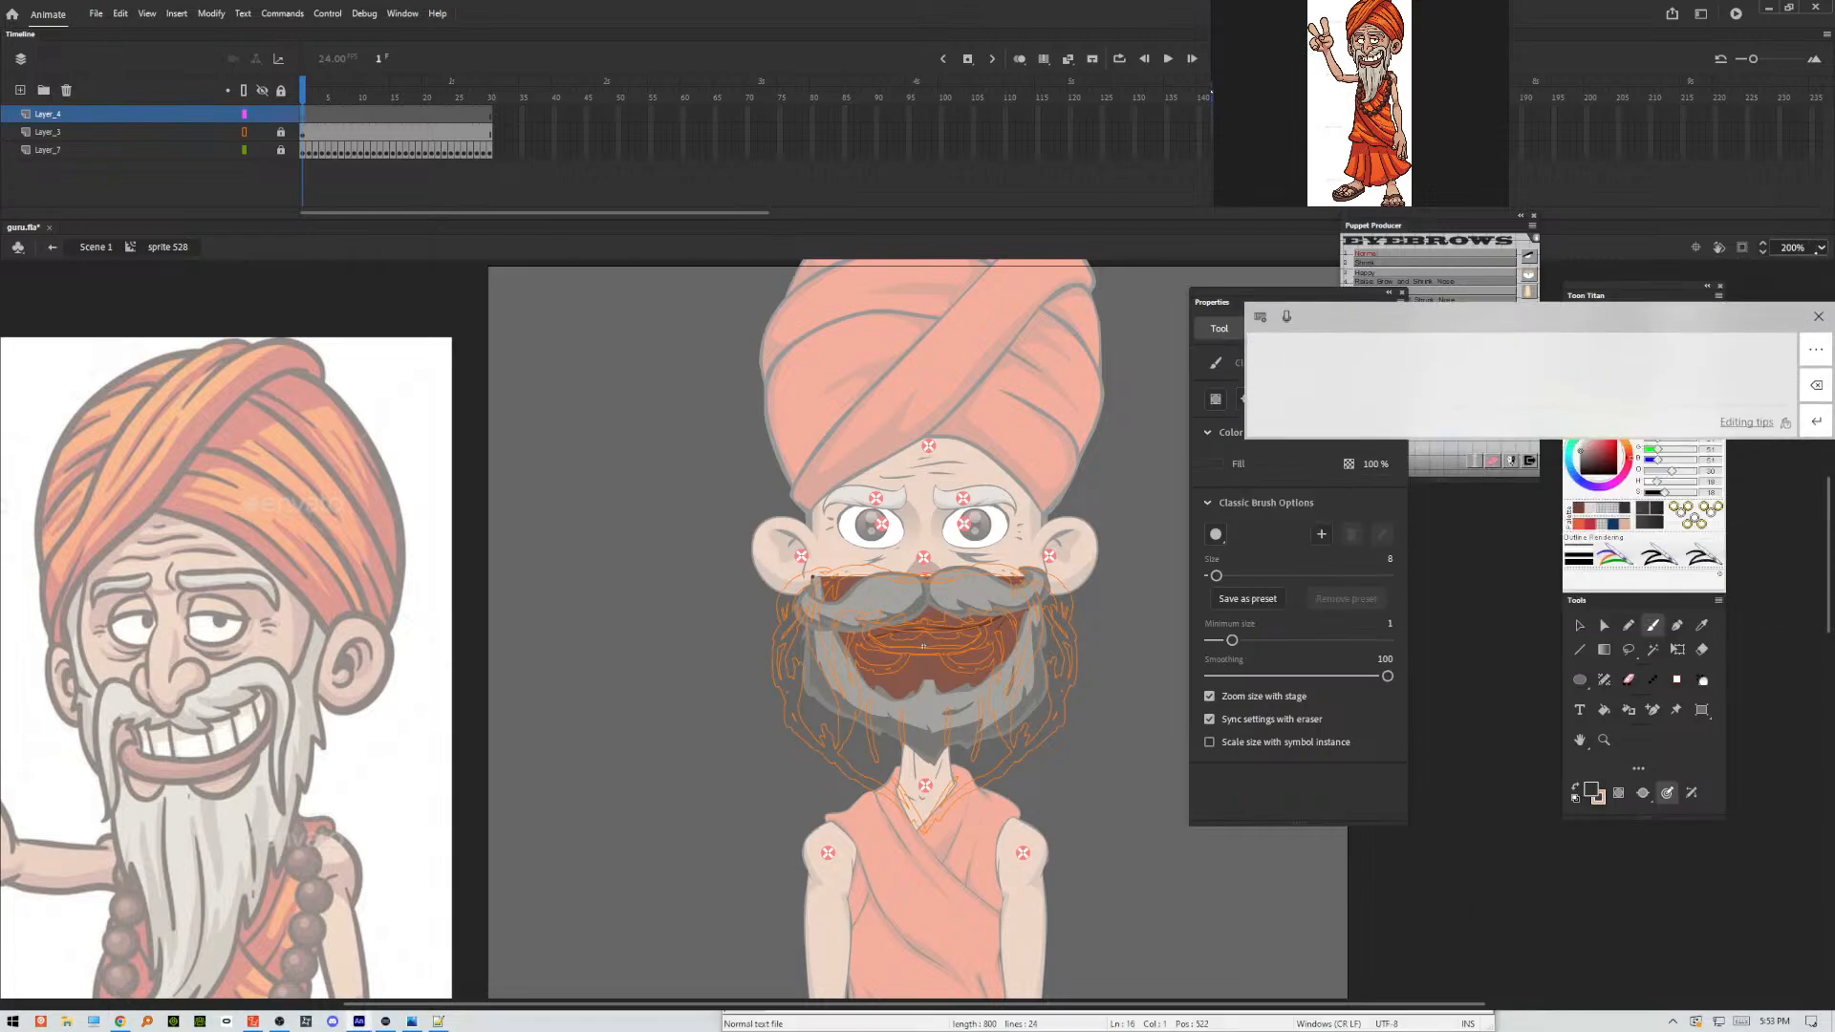
{"action": "double_click", "coordinate": [1801, 250]}
{"action": "type", "text": "4"}
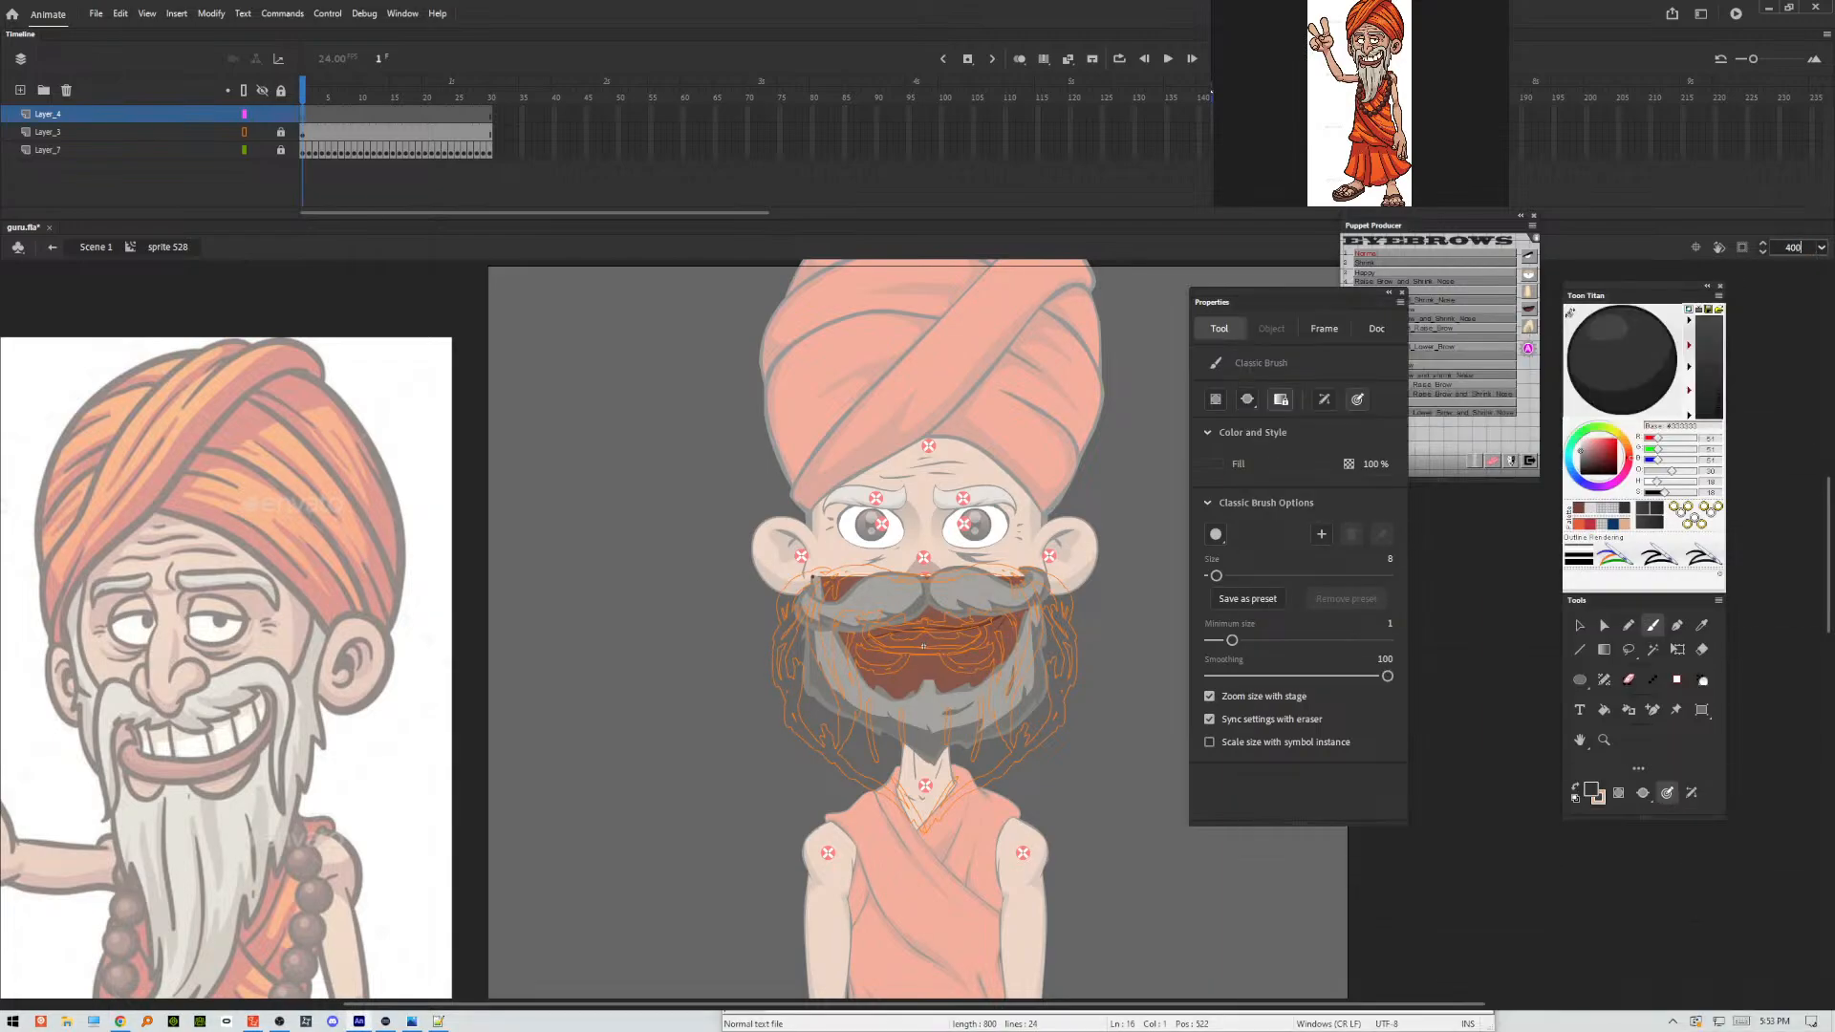
{"action": "key", "text": "Return"}
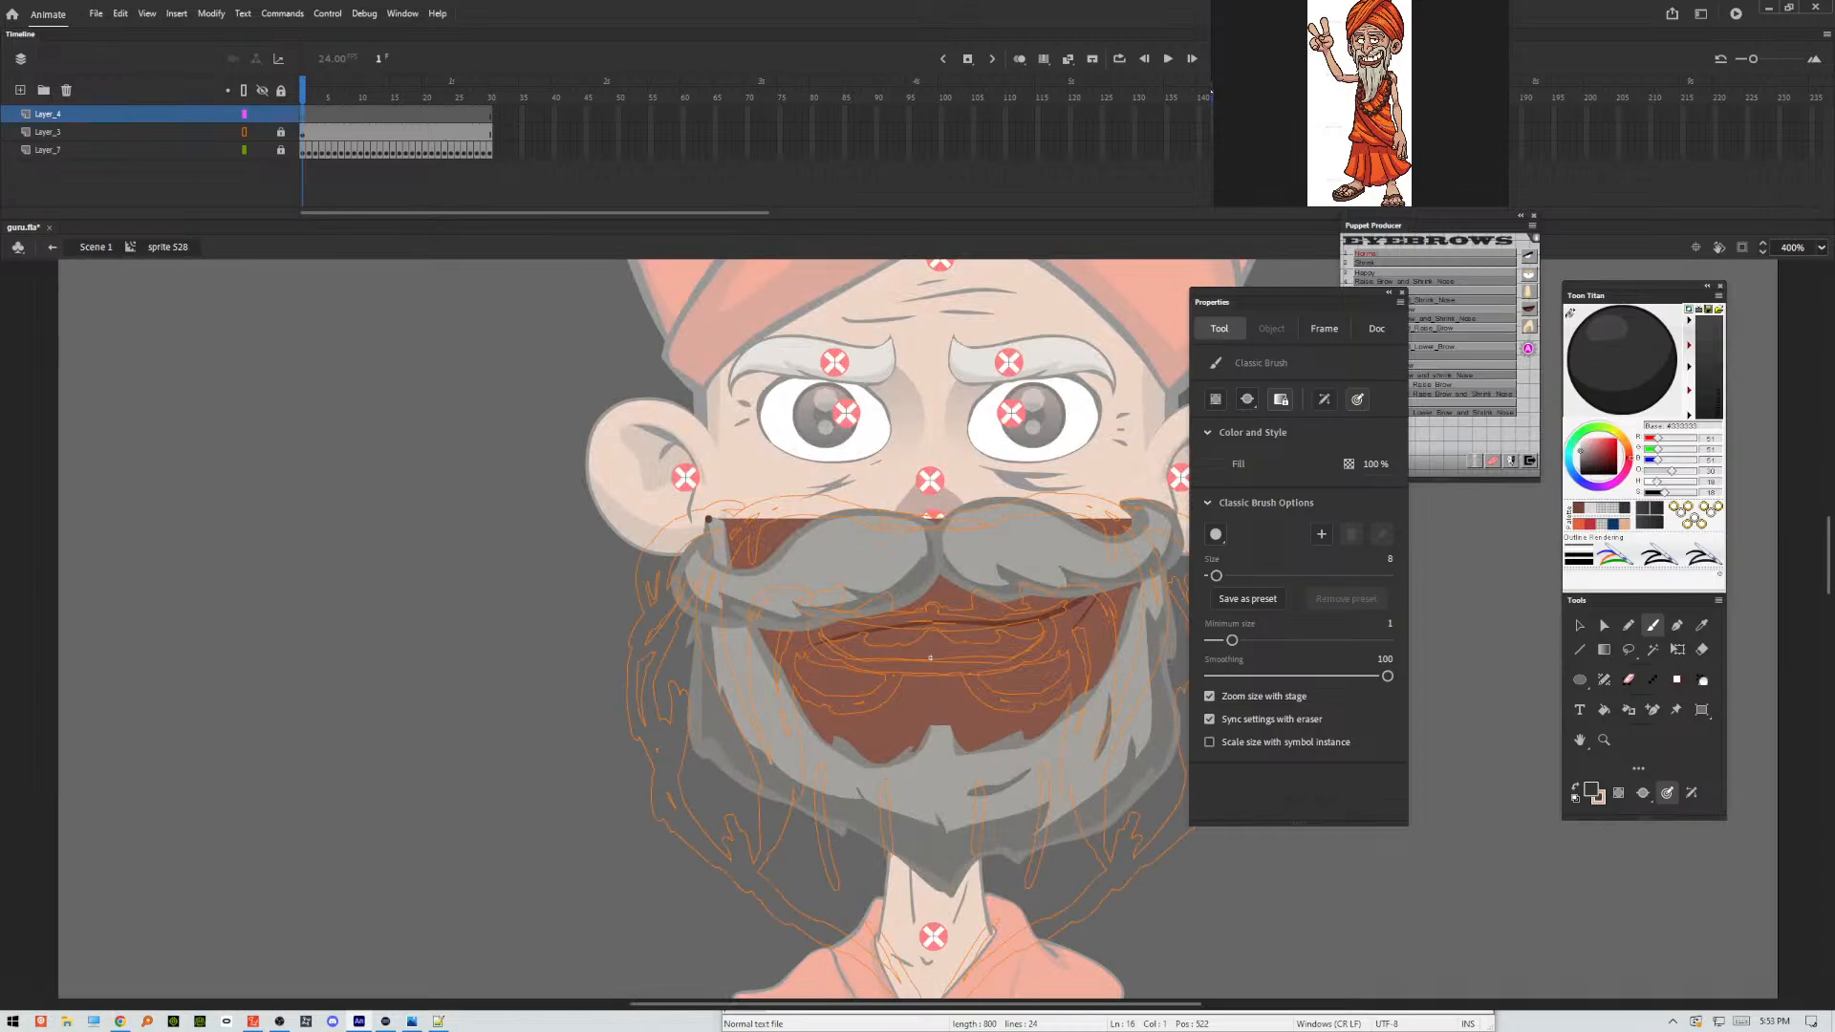
{"action": "left_click_drag", "start_coordinate": [708, 519], "coordinate": [416, 468]}
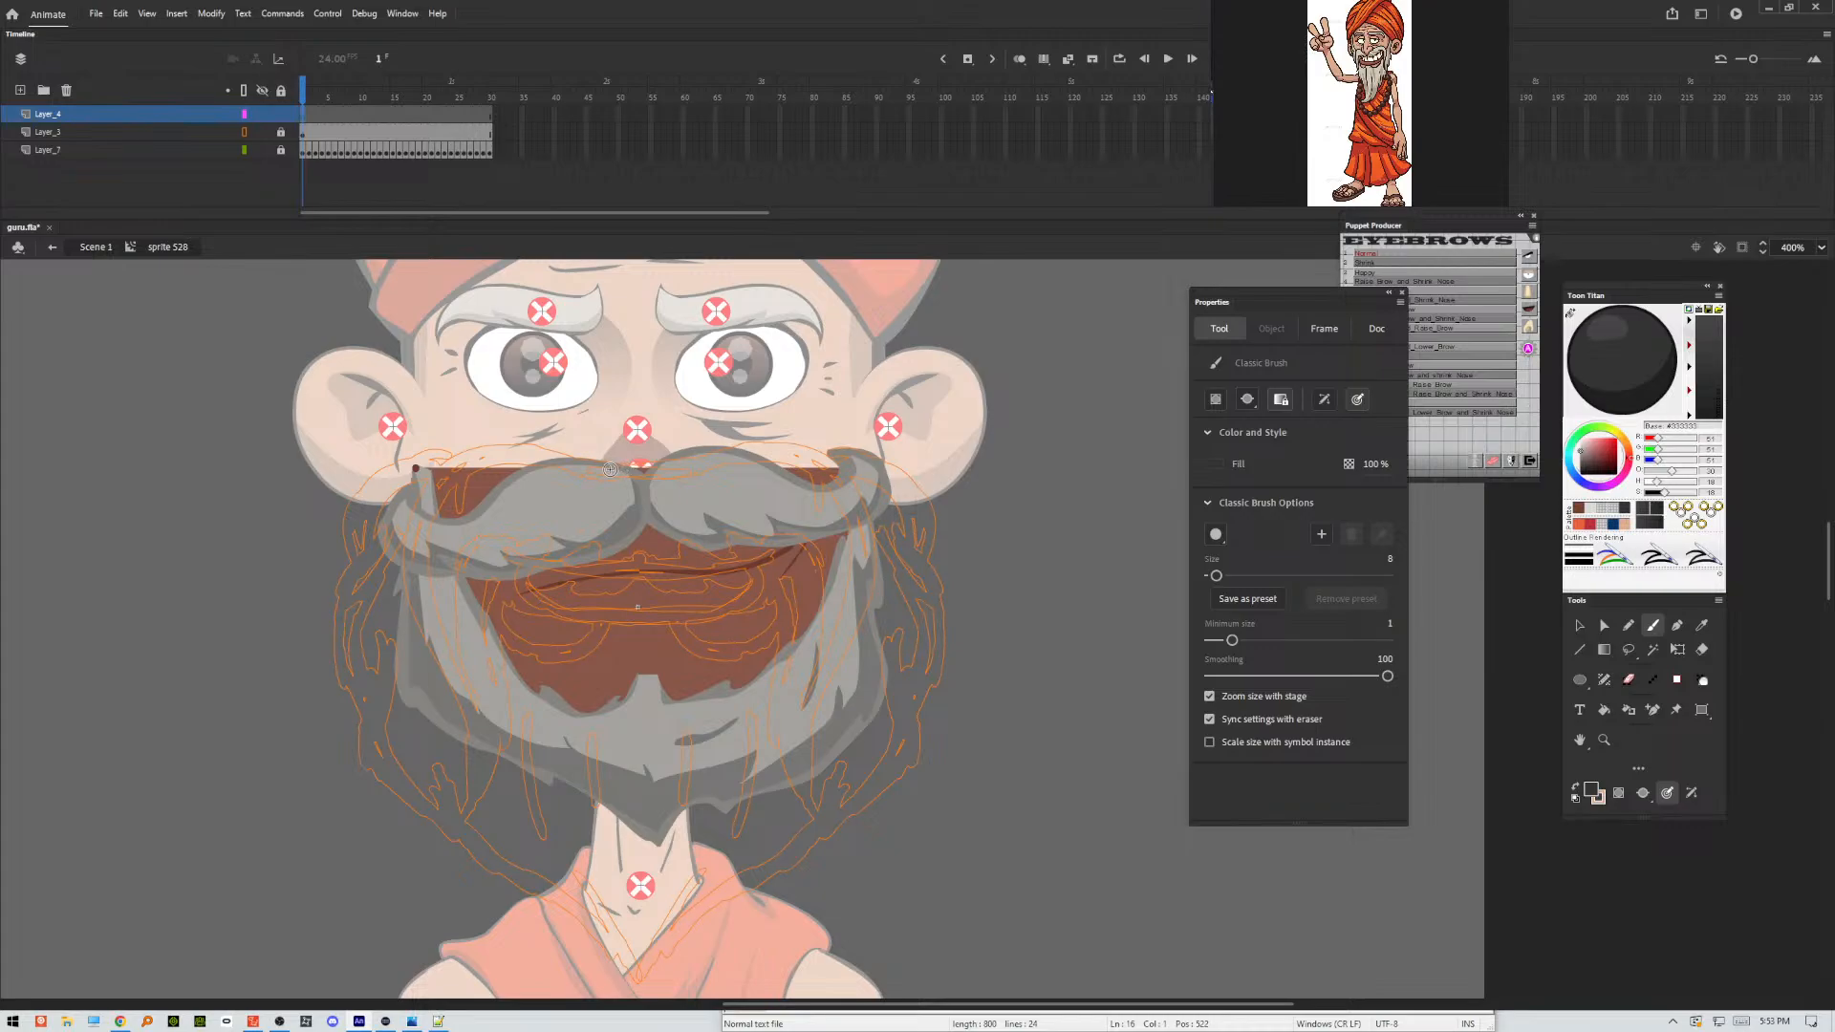
Set the Classic Brush size to 4 and ink the outline of the moustache's right half over the sketch on the new layer.
{"action": "left_click_drag", "start_coordinate": [610, 470], "coordinate": [687, 467]}
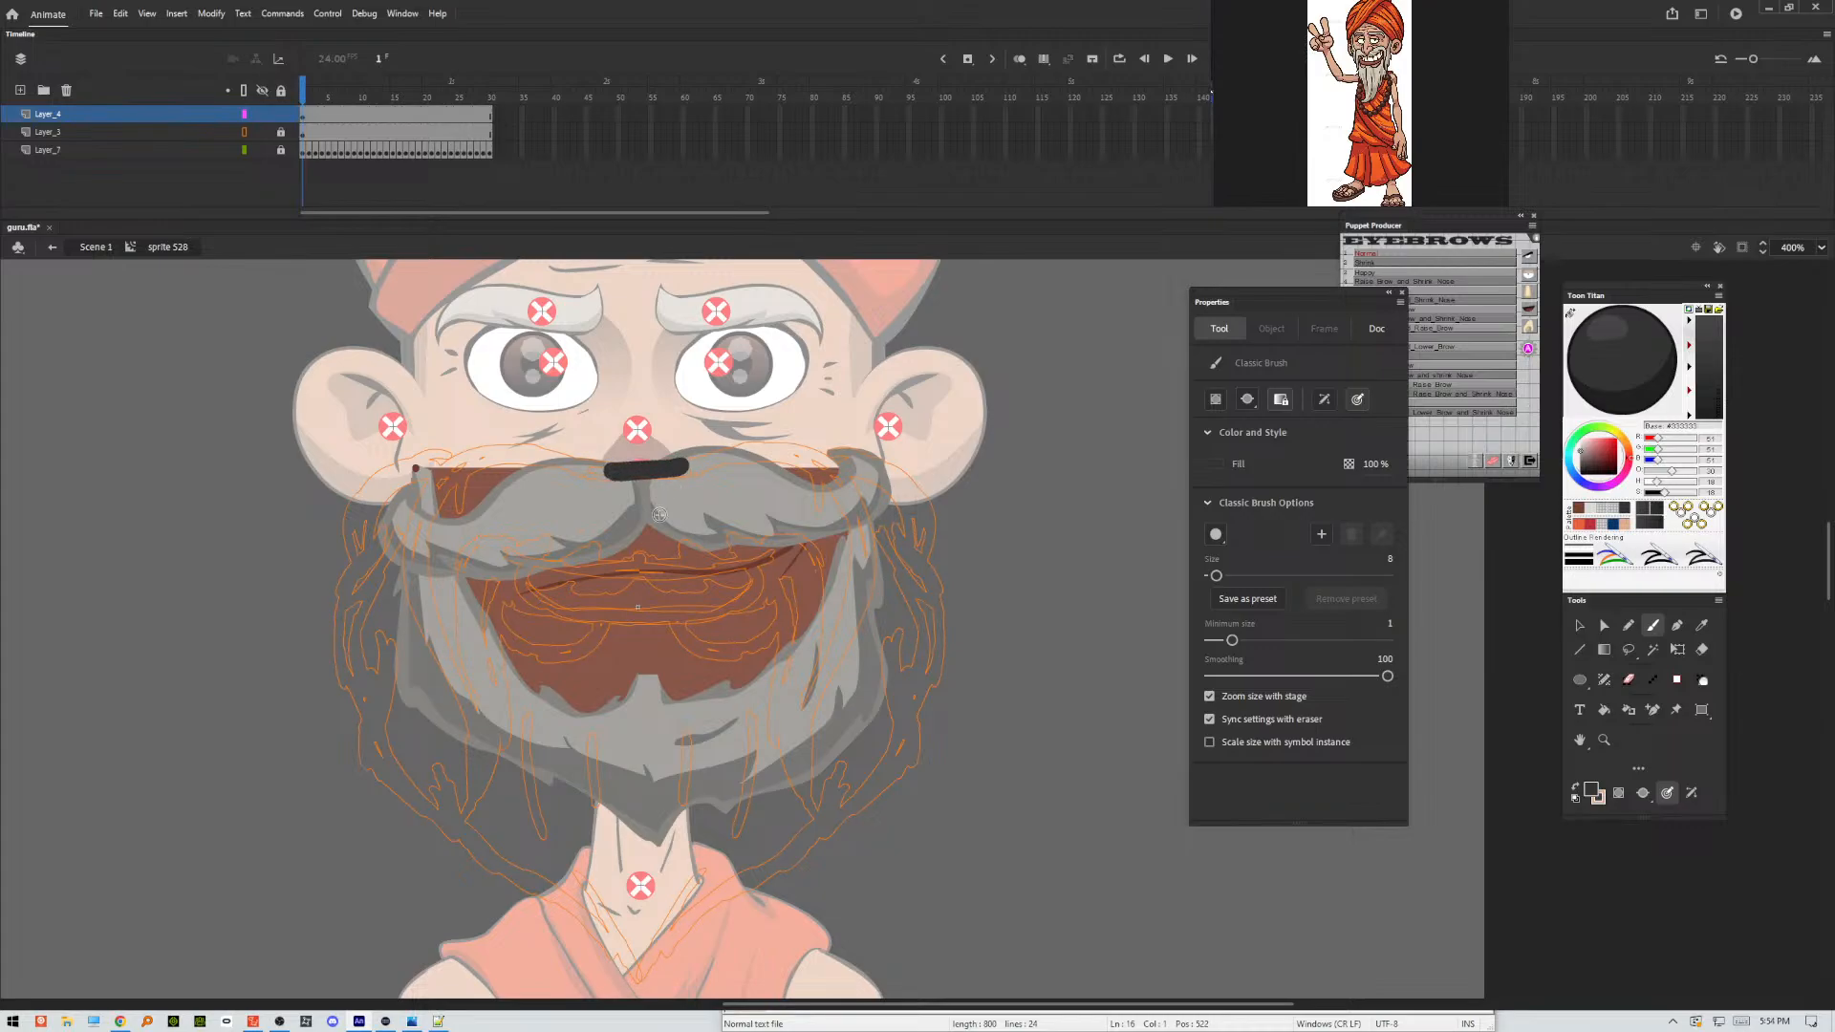
{"action": "key", "text": "ctrl+z"}
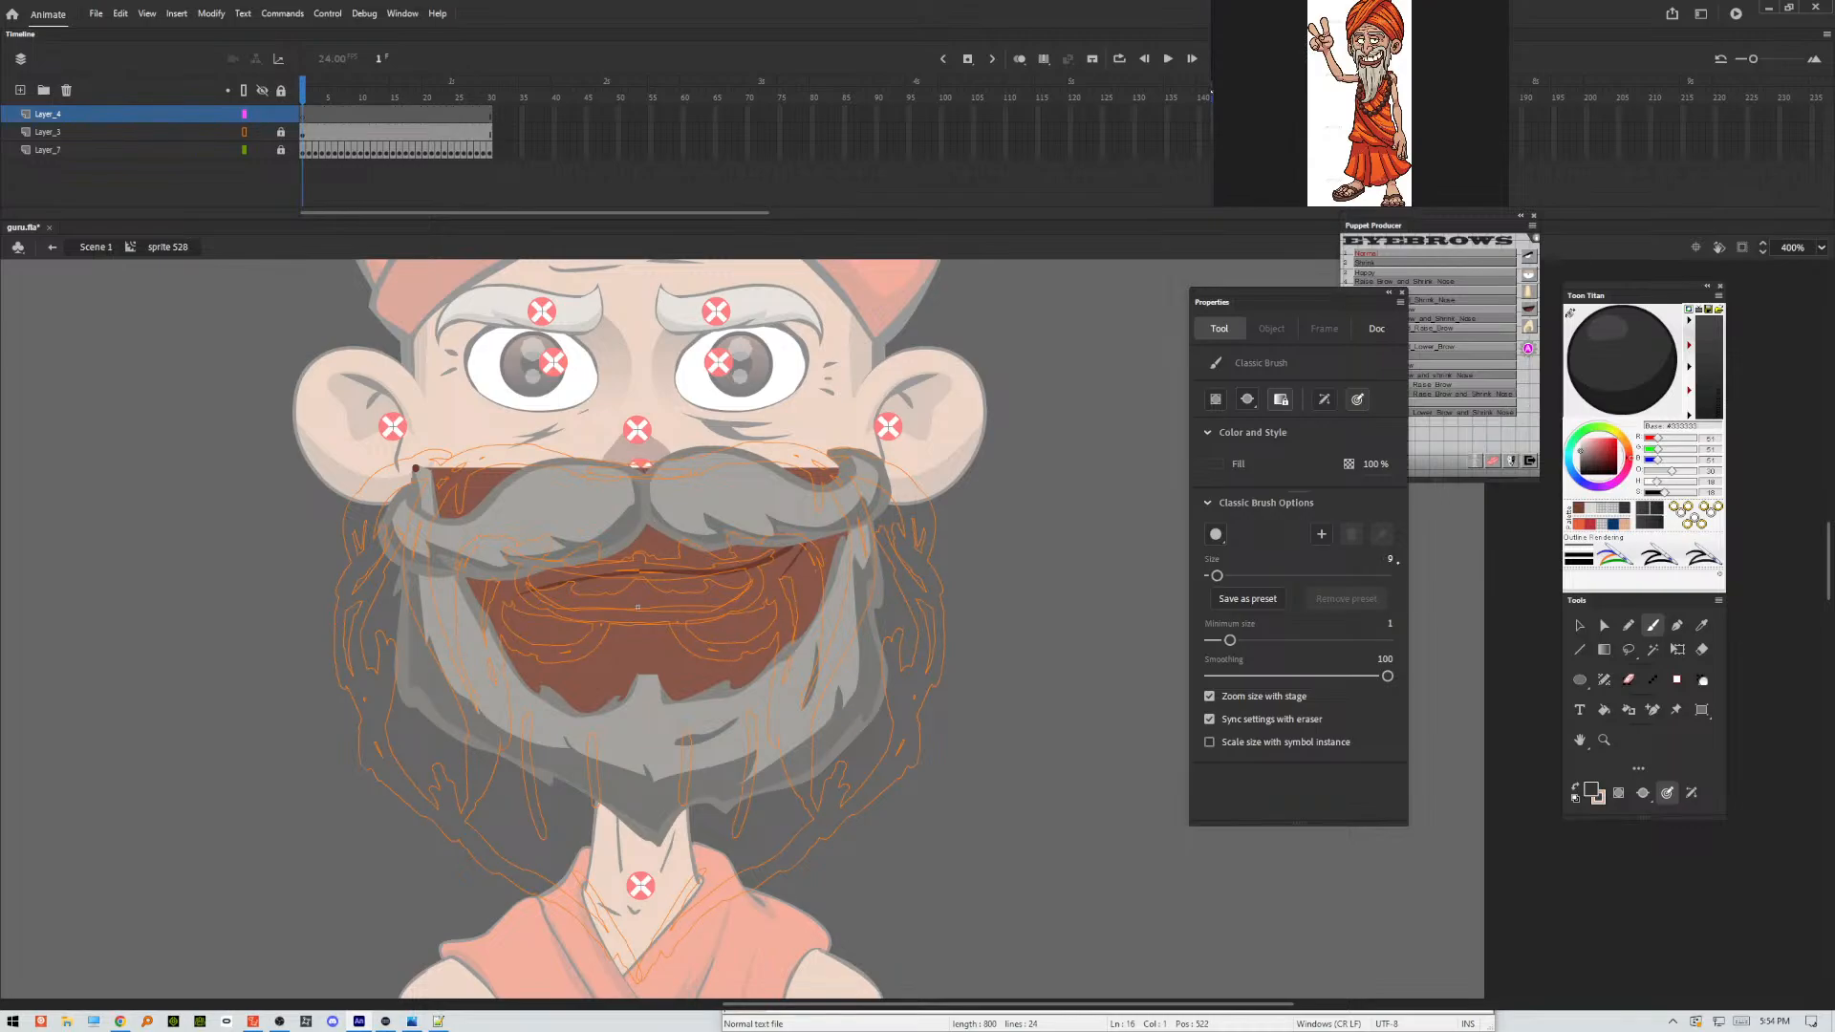
{"action": "left_click", "coordinate": [1391, 560]}
{"action": "type", "text": "4"}
{"action": "key", "text": "Return"}
{"action": "mouse_move", "coordinate": [626, 474]}
{"action": "left_mouse_down"}
{"action": "mouse_move", "coordinate": [794, 448]}
{"action": "mouse_move", "coordinate": [862, 513]}
{"action": "mouse_move", "coordinate": [855, 611]}
{"action": "mouse_move", "coordinate": [801, 750]}
{"action": "mouse_move", "coordinate": [814, 817]}
{"action": "mouse_move", "coordinate": [782, 719]}
{"action": "mouse_move", "coordinate": [805, 624]}
{"action": "mouse_move", "coordinate": [753, 542]}
{"action": "left_mouse_up"}
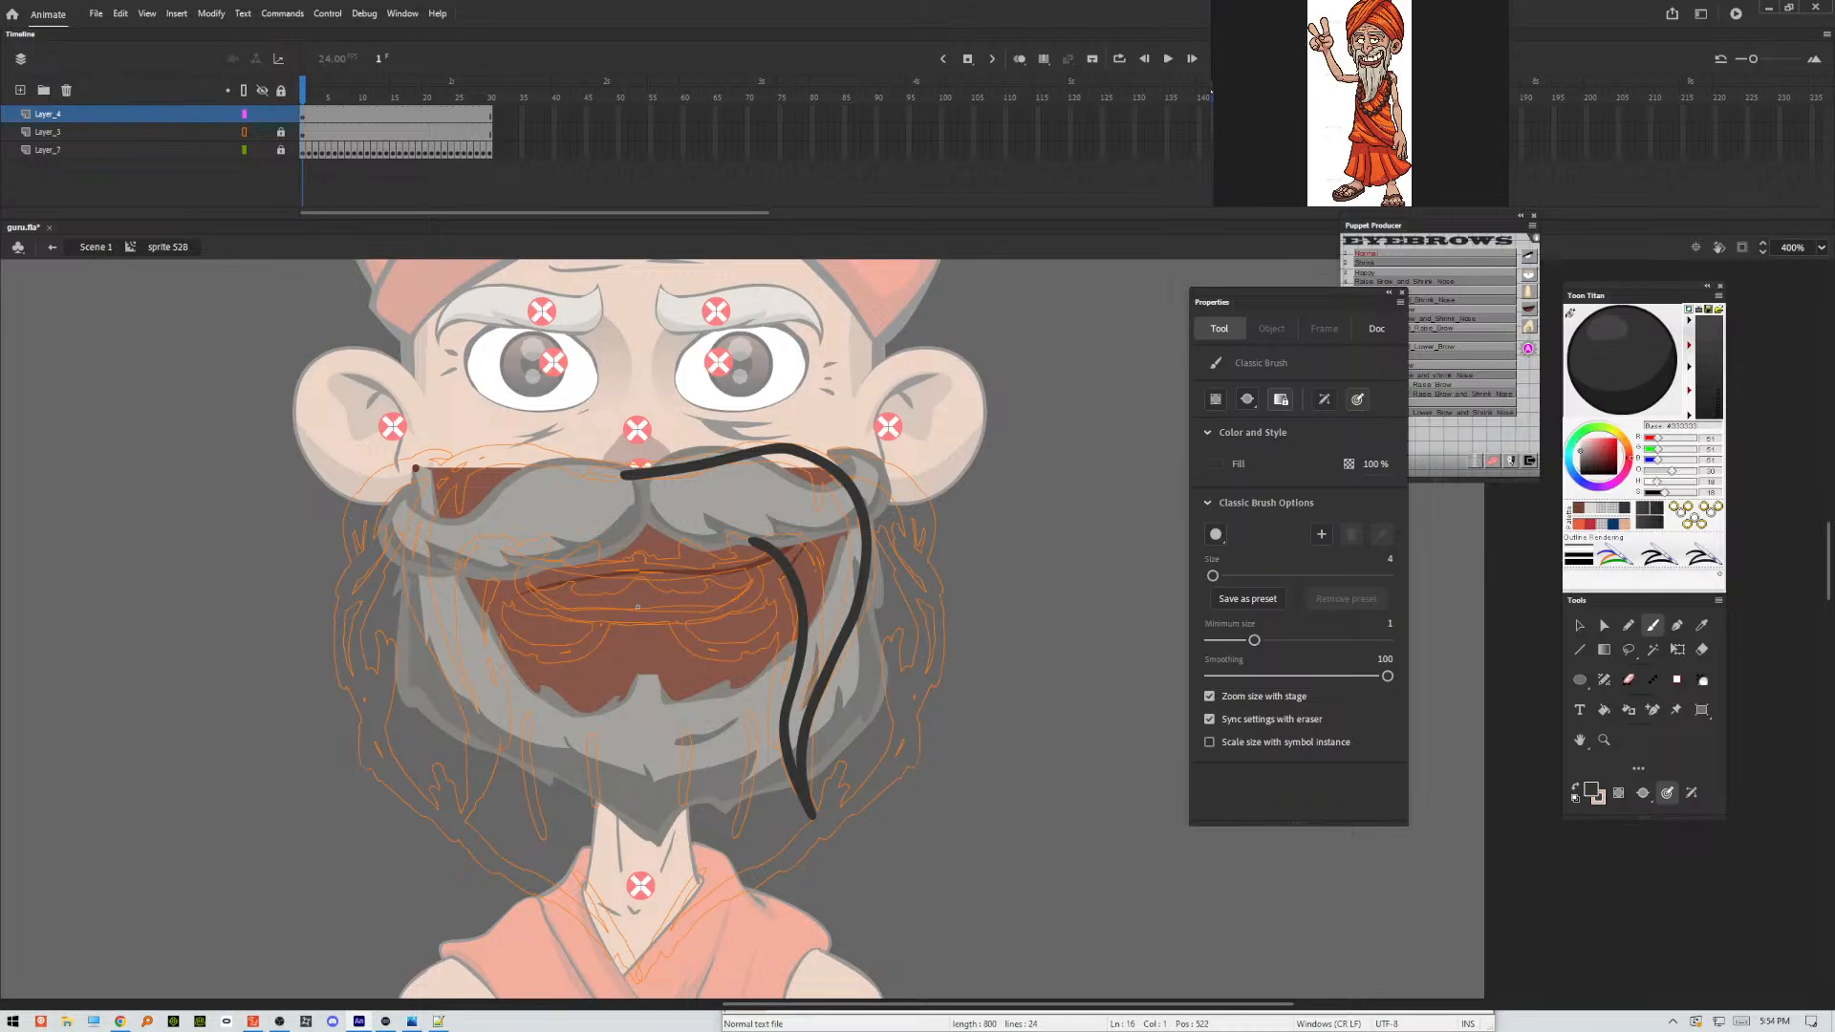
Undo a trial stroke beside the face, set the Classic Brush size to 2 and draw a thin curved stroke near the right ear.
{"action": "left_click_drag", "start_coordinate": [1015, 461], "coordinate": [1014, 628]}
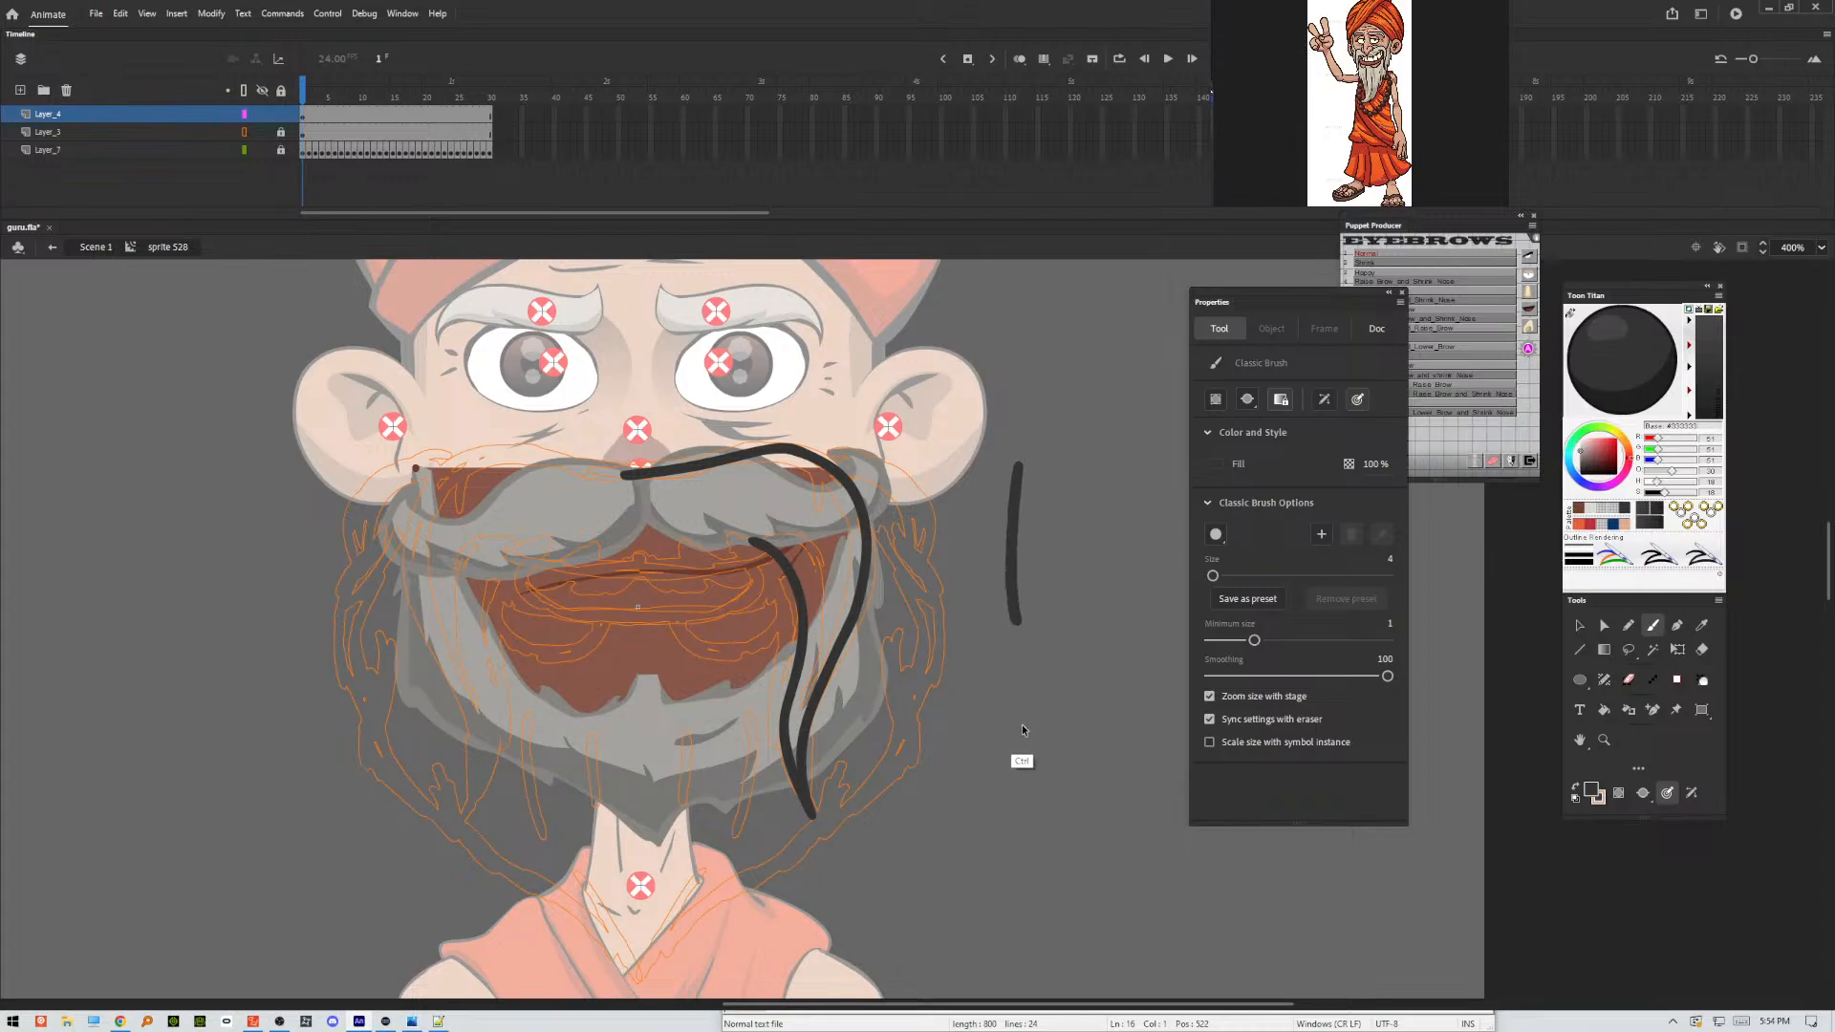
{"action": "key", "text": "ctrl+z"}
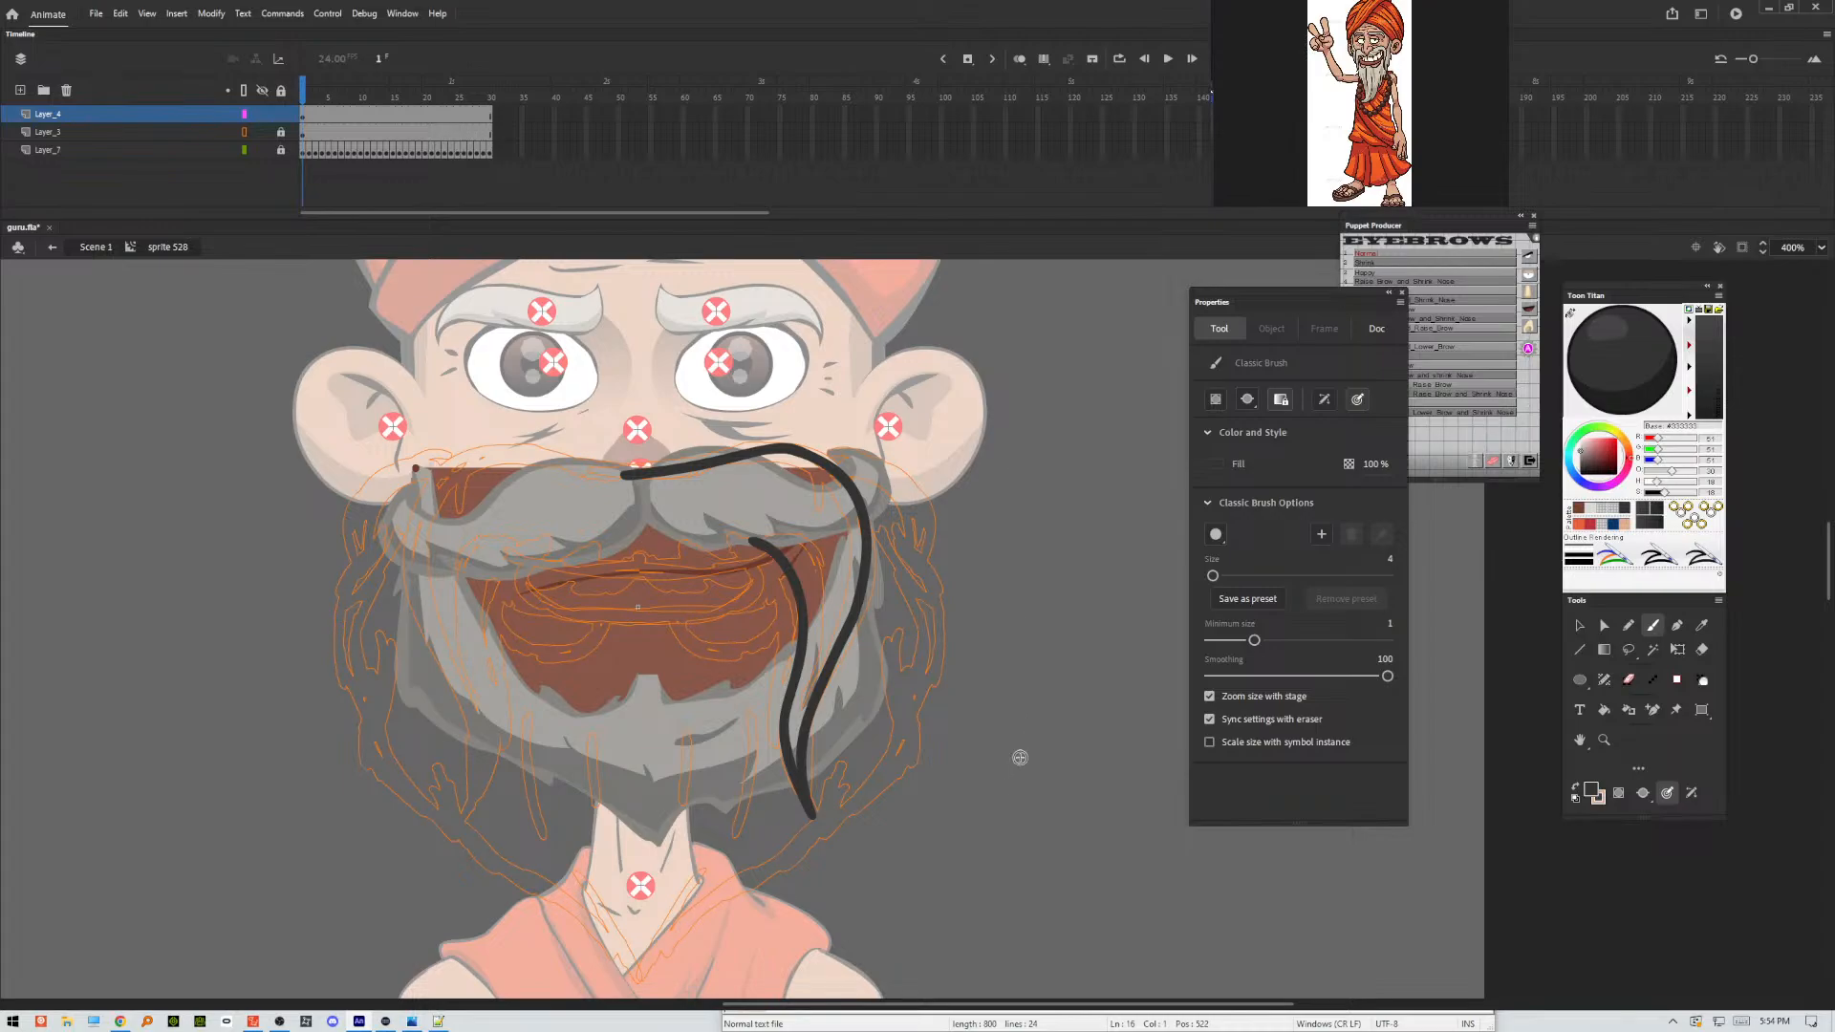
{"action": "left_click", "coordinate": [1389, 559]}
{"action": "type", "text": "2"}
{"action": "key", "text": "Return"}
{"action": "mouse_move", "coordinate": [968, 533]}
{"action": "left_mouse_down"}
{"action": "mouse_move", "coordinate": [913, 448]}
{"action": "mouse_move", "coordinate": [972, 576]}
{"action": "left_mouse_up"}
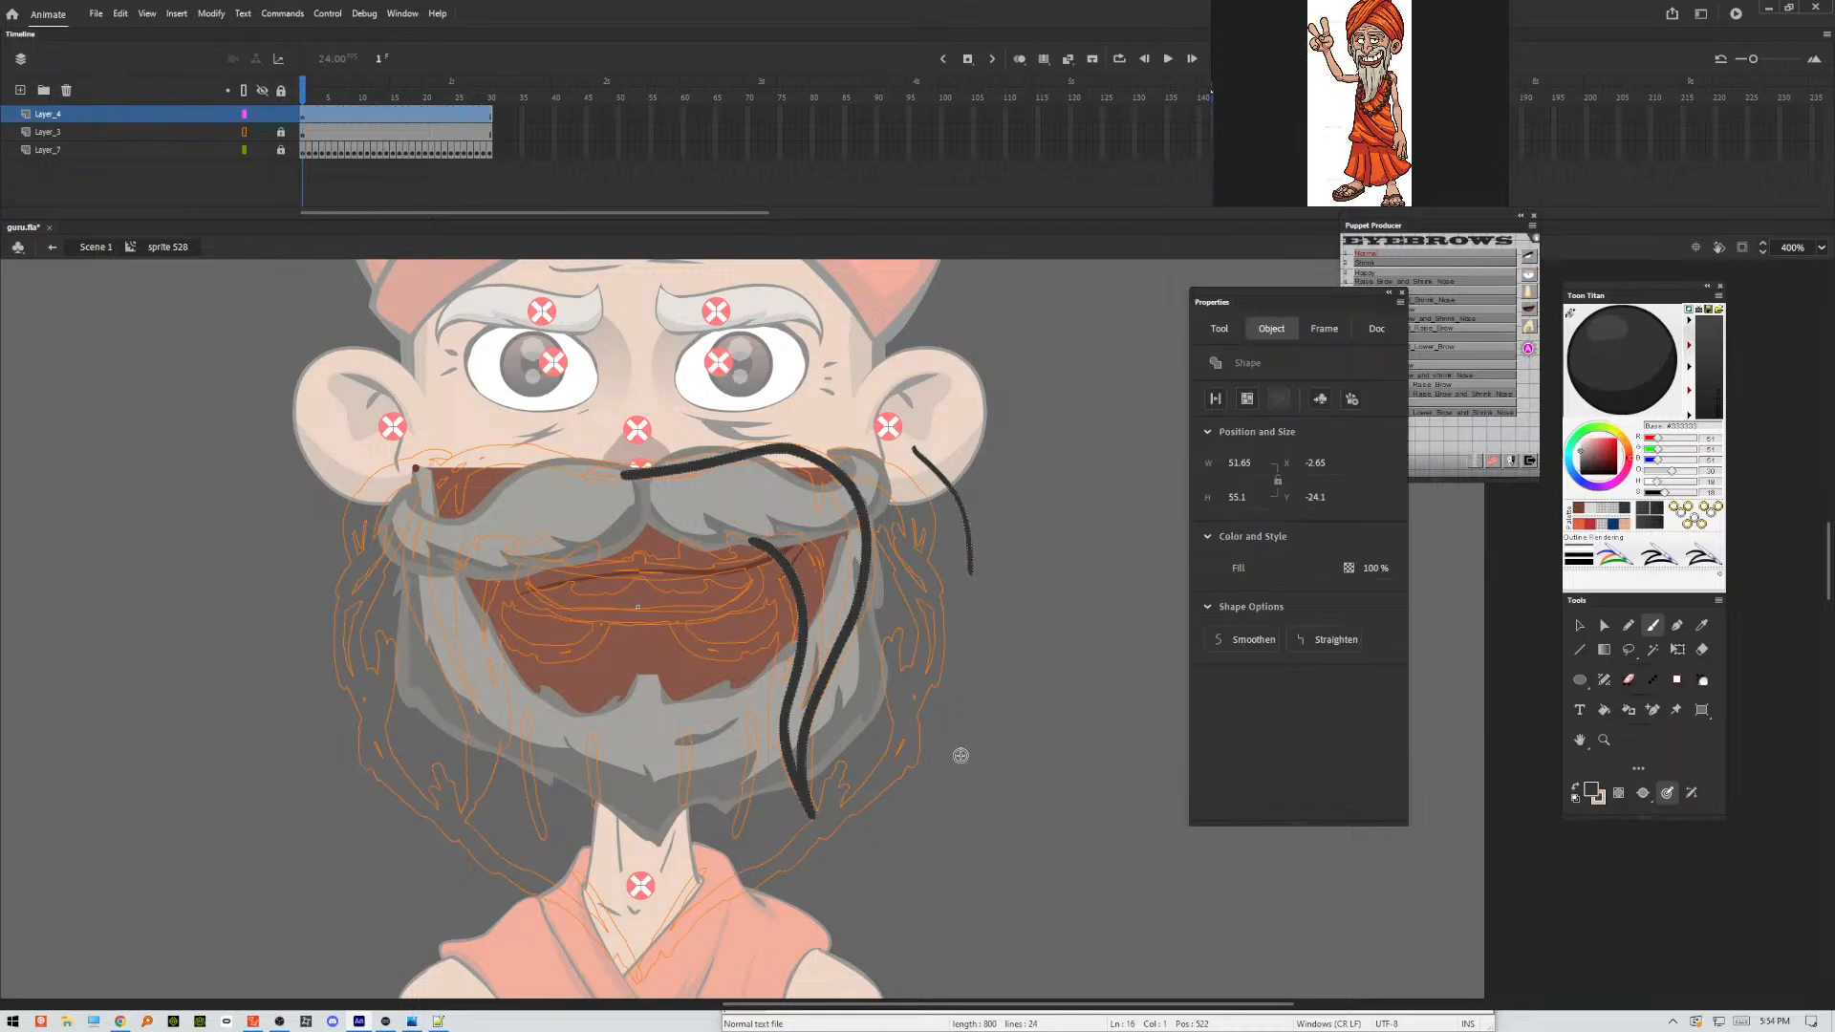
Delete the inked strokes and redraw the moustache's right half thinner, adding its lower edge above the mouth with the size 2 brush.
{"action": "key", "text": "Delete"}
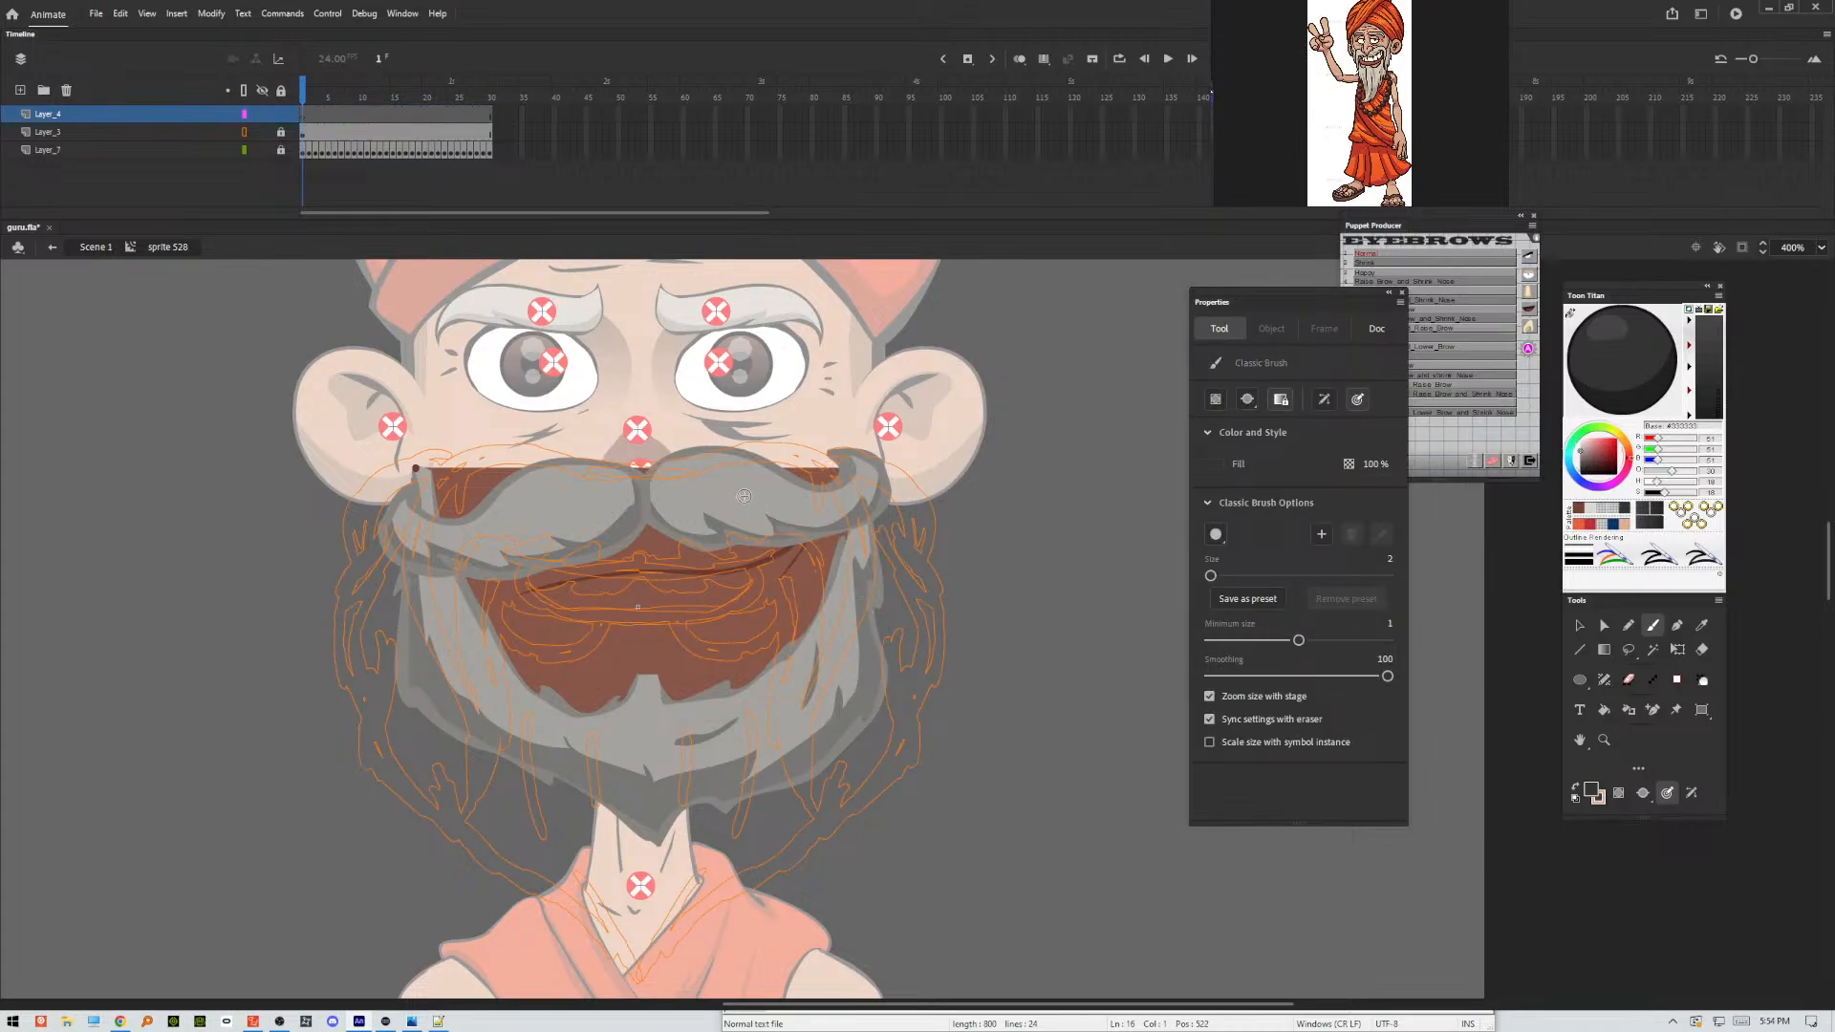
{"action": "mouse_move", "coordinate": [602, 468]}
{"action": "left_mouse_down"}
{"action": "mouse_move", "coordinate": [784, 446]}
{"action": "mouse_move", "coordinate": [838, 470]}
{"action": "mouse_move", "coordinate": [863, 516]}
{"action": "mouse_move", "coordinate": [853, 613]}
{"action": "mouse_move", "coordinate": [800, 725]}
{"action": "mouse_move", "coordinate": [807, 807]}
{"action": "mouse_move", "coordinate": [784, 777]}
{"action": "mouse_move", "coordinate": [775, 671]}
{"action": "mouse_move", "coordinate": [794, 583]}
{"action": "mouse_move", "coordinate": [718, 524]}
{"action": "left_mouse_up"}
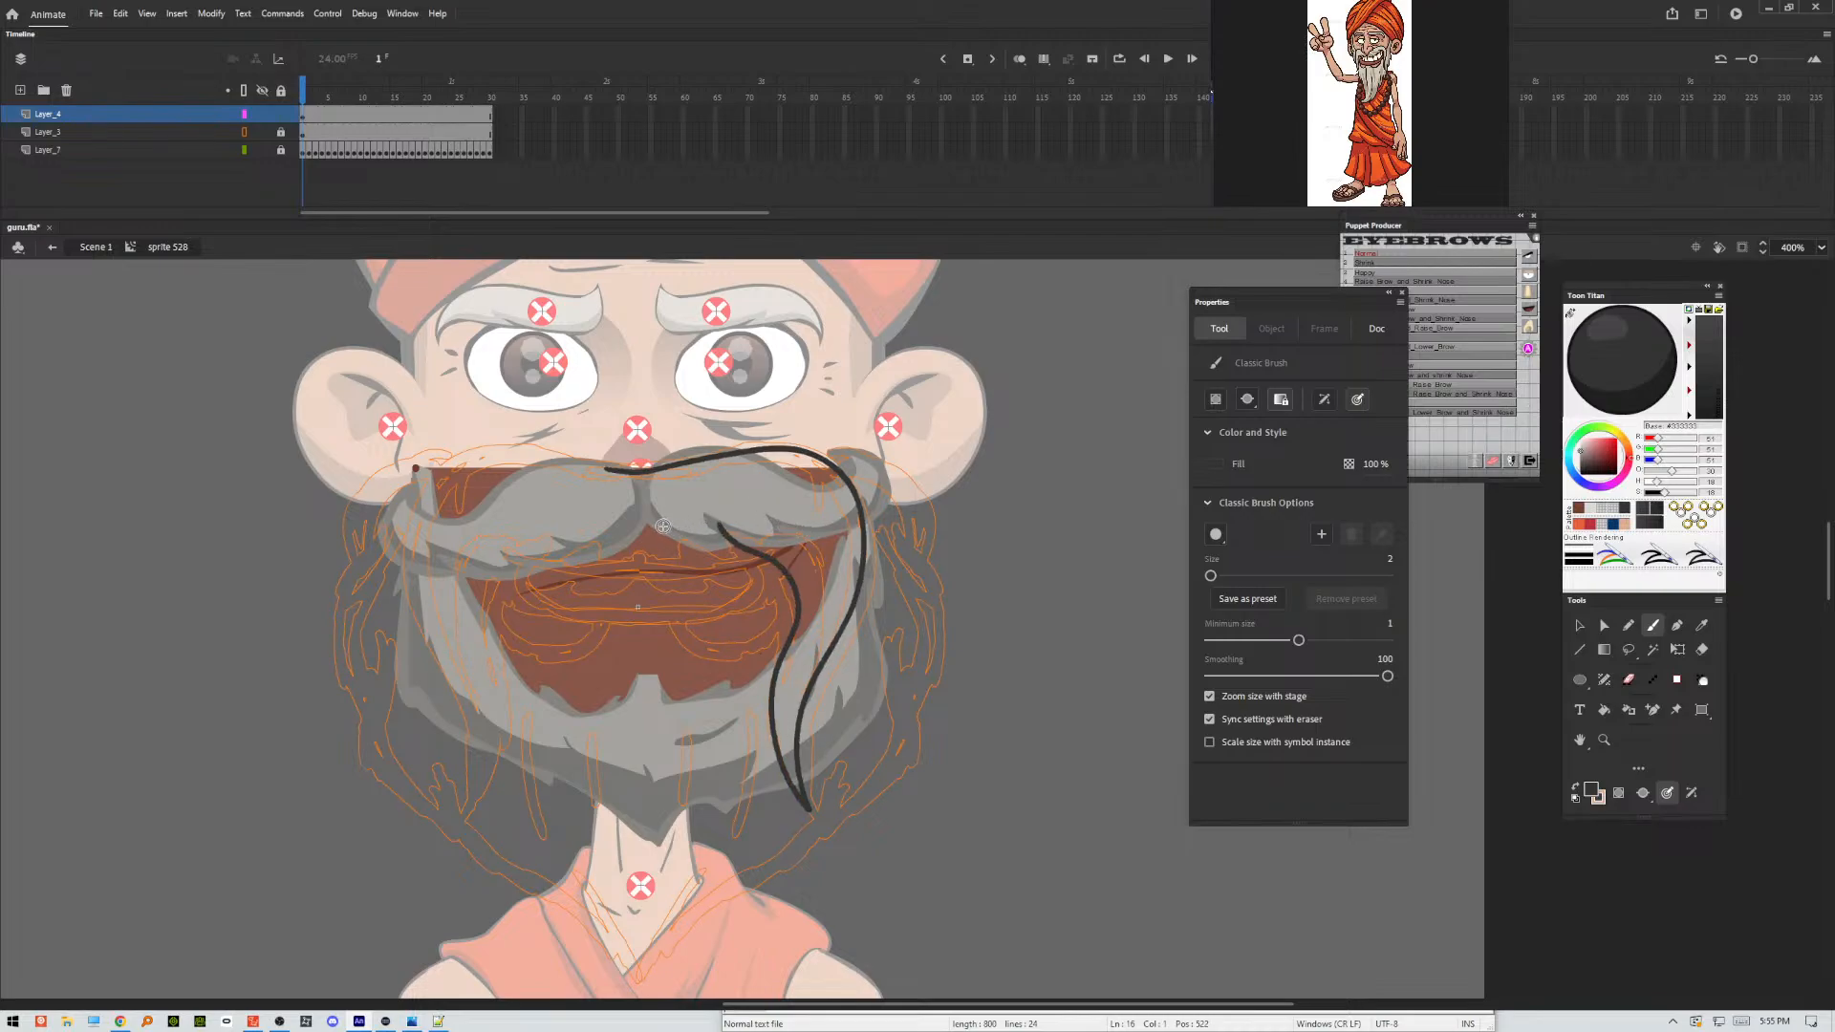
{"action": "left_click_drag", "start_coordinate": [667, 531], "coordinate": [760, 557]}
{"action": "left_click_drag", "start_coordinate": [879, 572], "coordinate": [893, 569]}
{"action": "key", "text": "ctrl+z"}
{"action": "key", "text": "ctrl+z"}
Ink the upper outer curve of the beard beside the right ear and undo the misplaced strokes beneath it.
{"action": "mouse_move", "coordinate": [837, 459]}
{"action": "left_mouse_down"}
{"action": "mouse_move", "coordinate": [917, 513]}
{"action": "mouse_move", "coordinate": [946, 620]}
{"action": "mouse_move", "coordinate": [941, 730]}
{"action": "mouse_move", "coordinate": [900, 637]}
{"action": "left_mouse_up"}
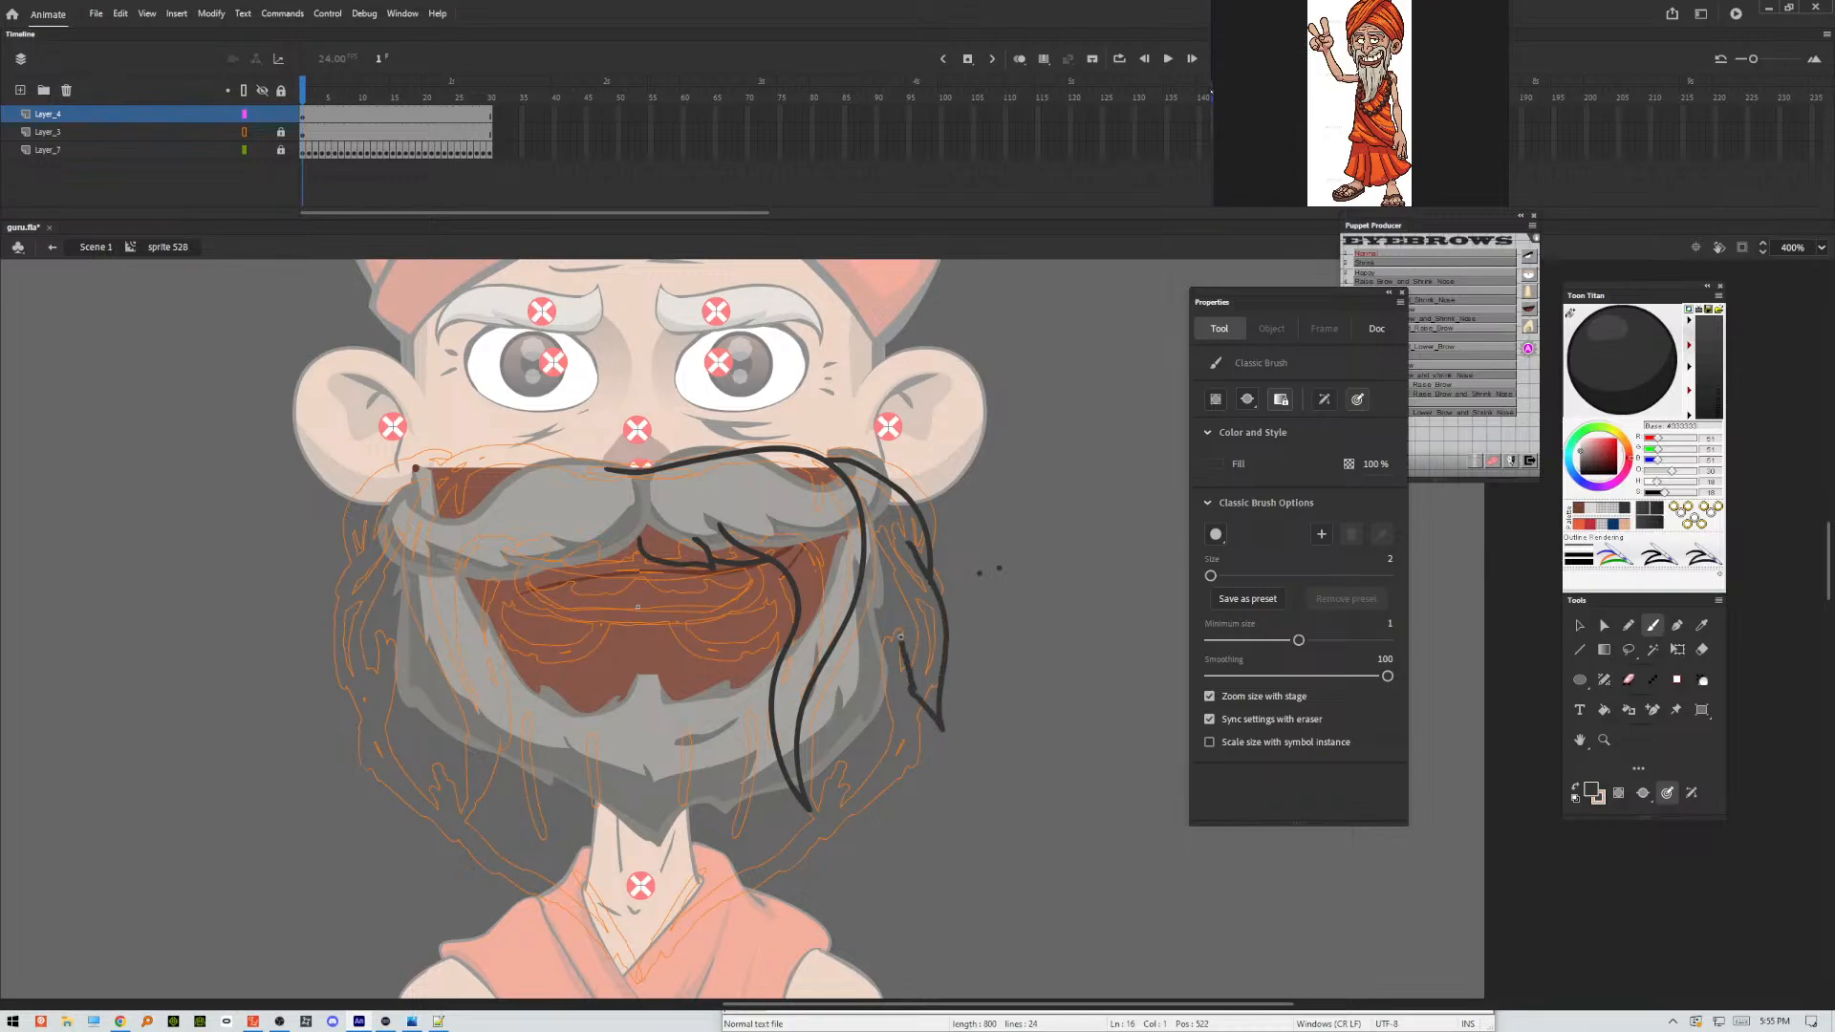
{"action": "left_click_drag", "start_coordinate": [913, 700], "coordinate": [920, 742]}
{"action": "key", "text": "ctrl+z"}
{"action": "key", "text": "ctrl+z"}
{"action": "key", "text": "ctrl+z"}
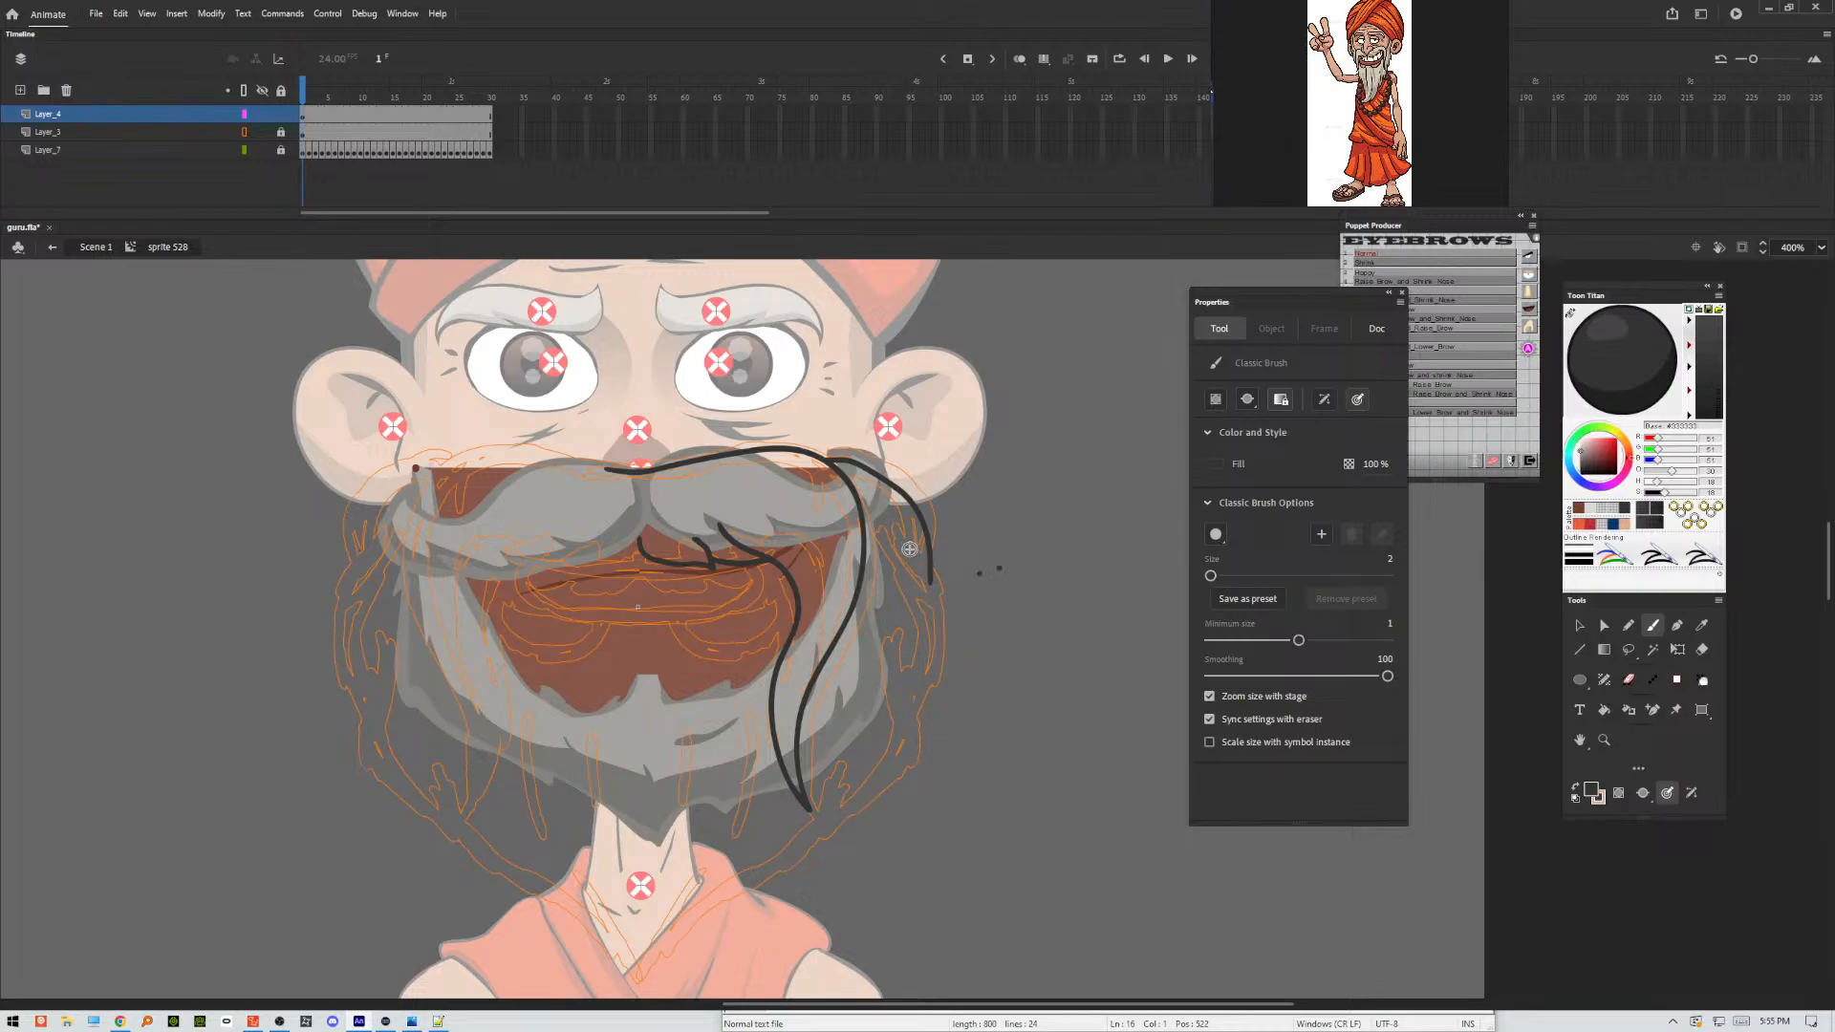
Ink the rest of the beard's right outer edge with hair tufts down to the pointed tip below the neck.
{"action": "mouse_move", "coordinate": [908, 549]}
{"action": "left_mouse_down"}
{"action": "mouse_move", "coordinate": [936, 645]}
{"action": "mouse_move", "coordinate": [915, 733]}
{"action": "left_mouse_up"}
{"action": "mouse_move", "coordinate": [901, 647]}
{"action": "left_mouse_down"}
{"action": "mouse_move", "coordinate": [908, 714]}
{"action": "mouse_move", "coordinate": [882, 805]}
{"action": "mouse_move", "coordinate": [824, 851]}
{"action": "left_mouse_up"}
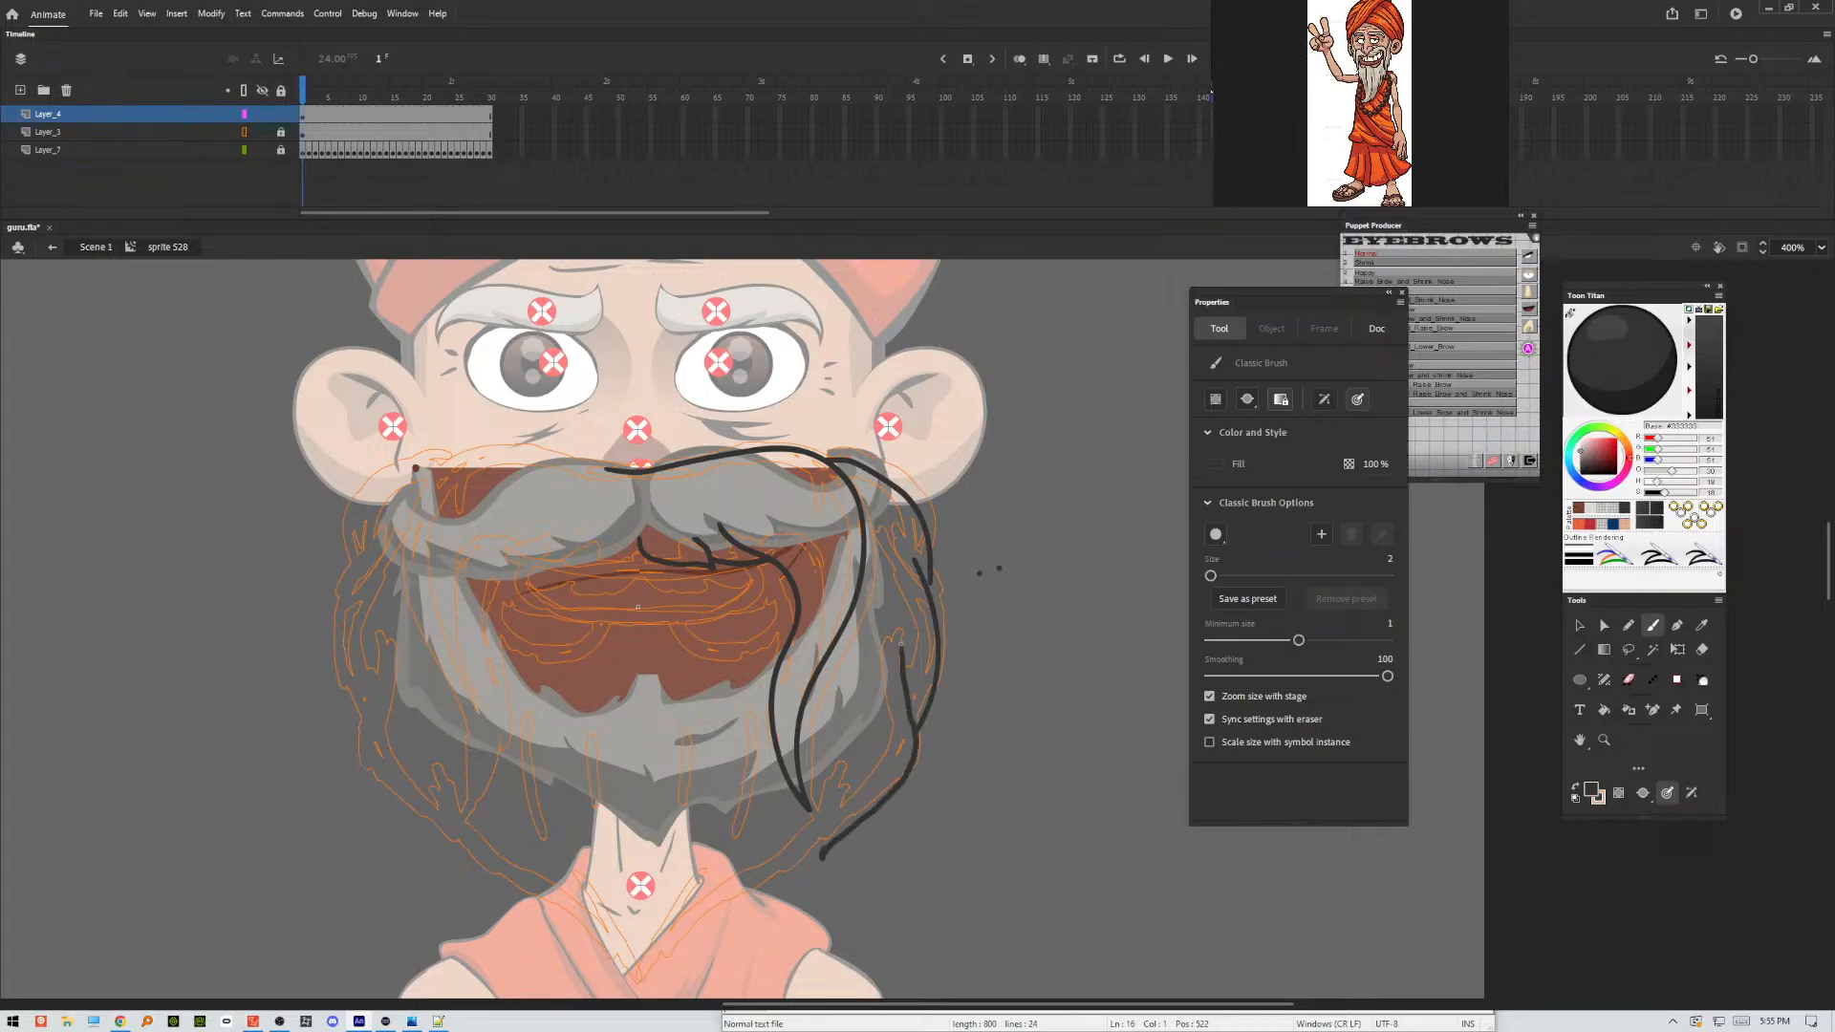
{"action": "key", "text": "ctrl+z"}
{"action": "key", "text": "ctrl+z"}
{"action": "mouse_move", "coordinate": [841, 771]}
{"action": "left_mouse_down"}
{"action": "mouse_move", "coordinate": [823, 853]}
{"action": "mouse_move", "coordinate": [909, 753]}
{"action": "mouse_move", "coordinate": [915, 700]}
{"action": "left_mouse_up"}
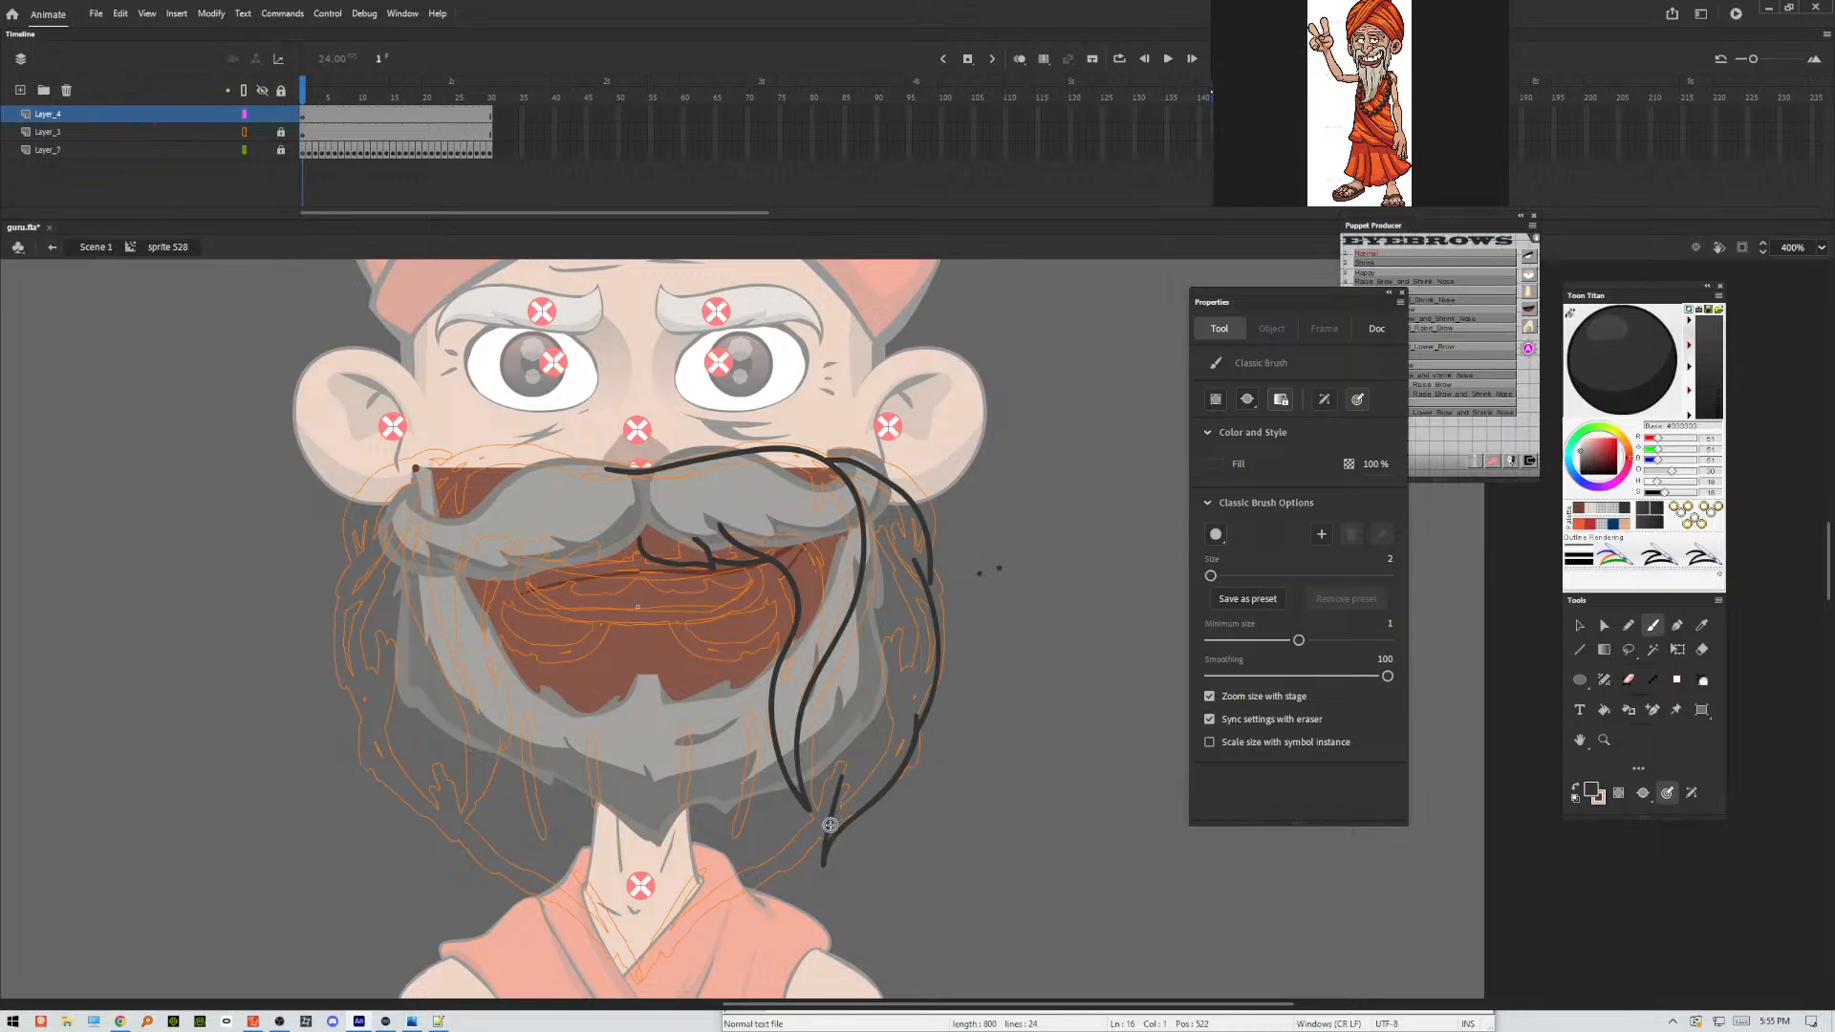
{"action": "mouse_move", "coordinate": [830, 825]}
{"action": "left_mouse_down"}
{"action": "mouse_move", "coordinate": [820, 861]}
{"action": "mouse_move", "coordinate": [667, 961]}
{"action": "mouse_move", "coordinate": [681, 905]}
{"action": "left_mouse_up"}
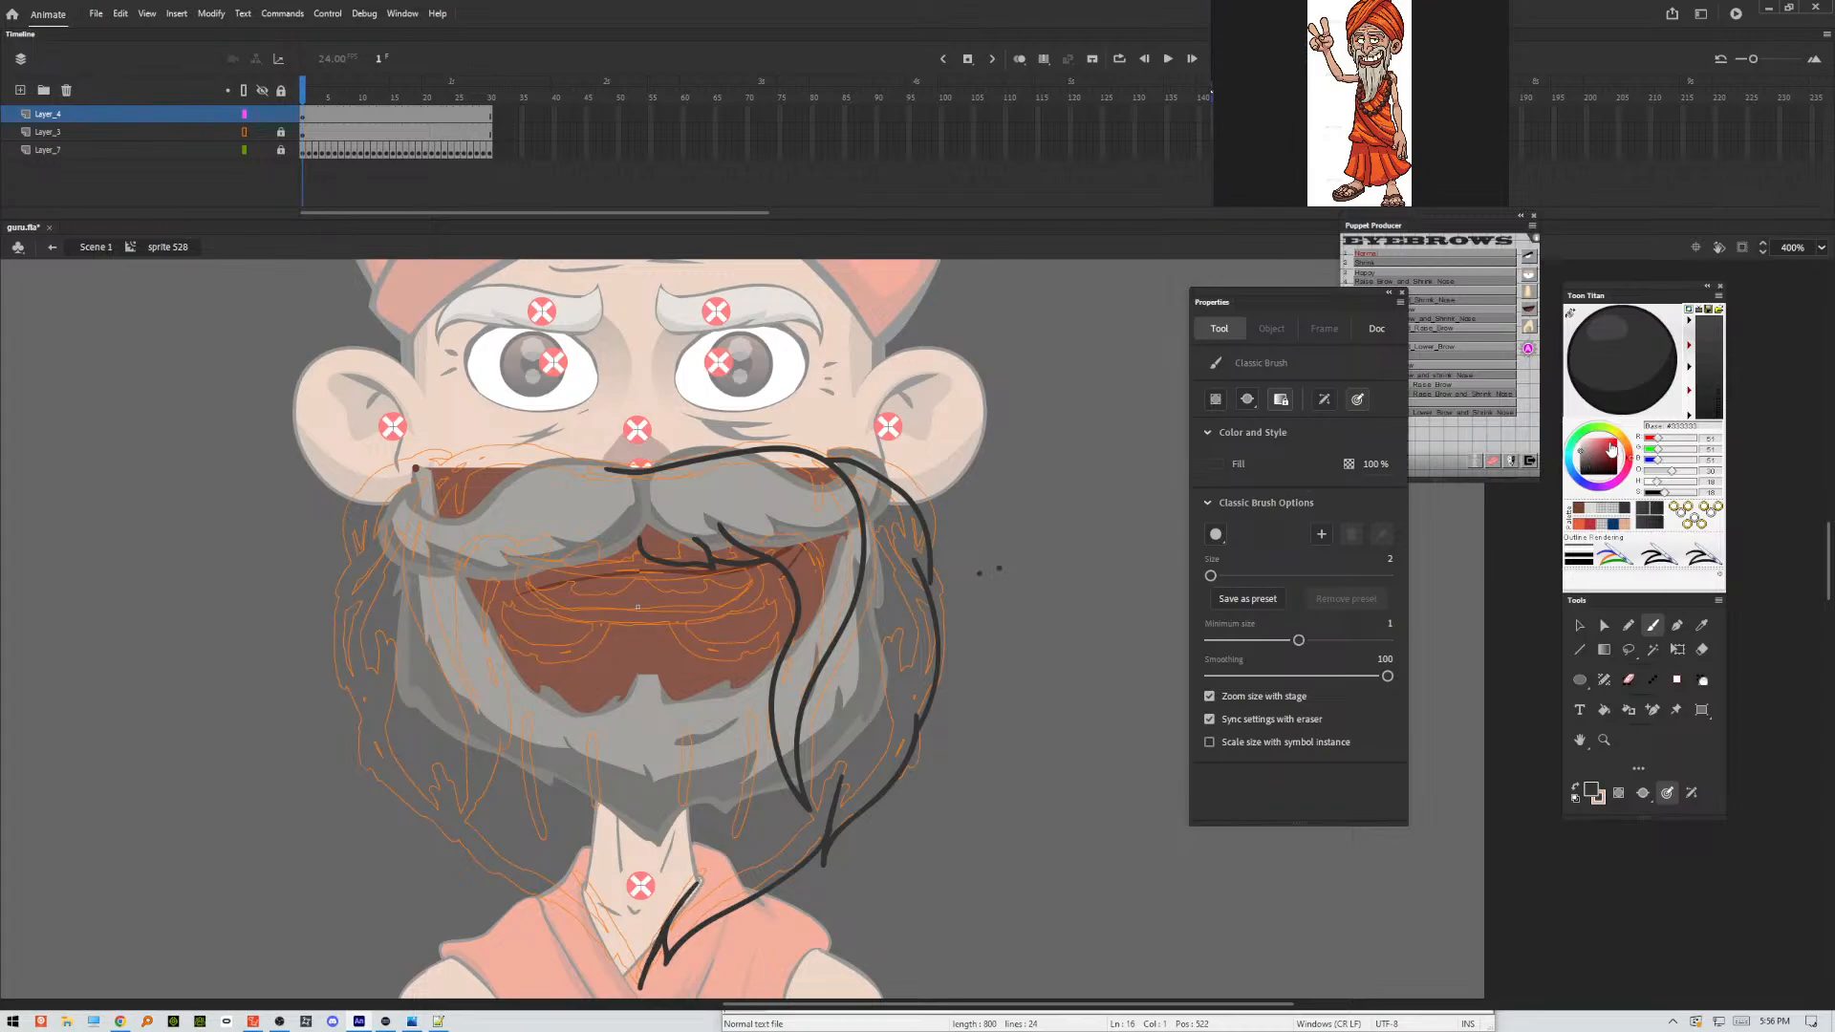
Select all the inked moustache and beard strokes and smoothen them twice.
{"action": "left_click", "coordinate": [1579, 626]}
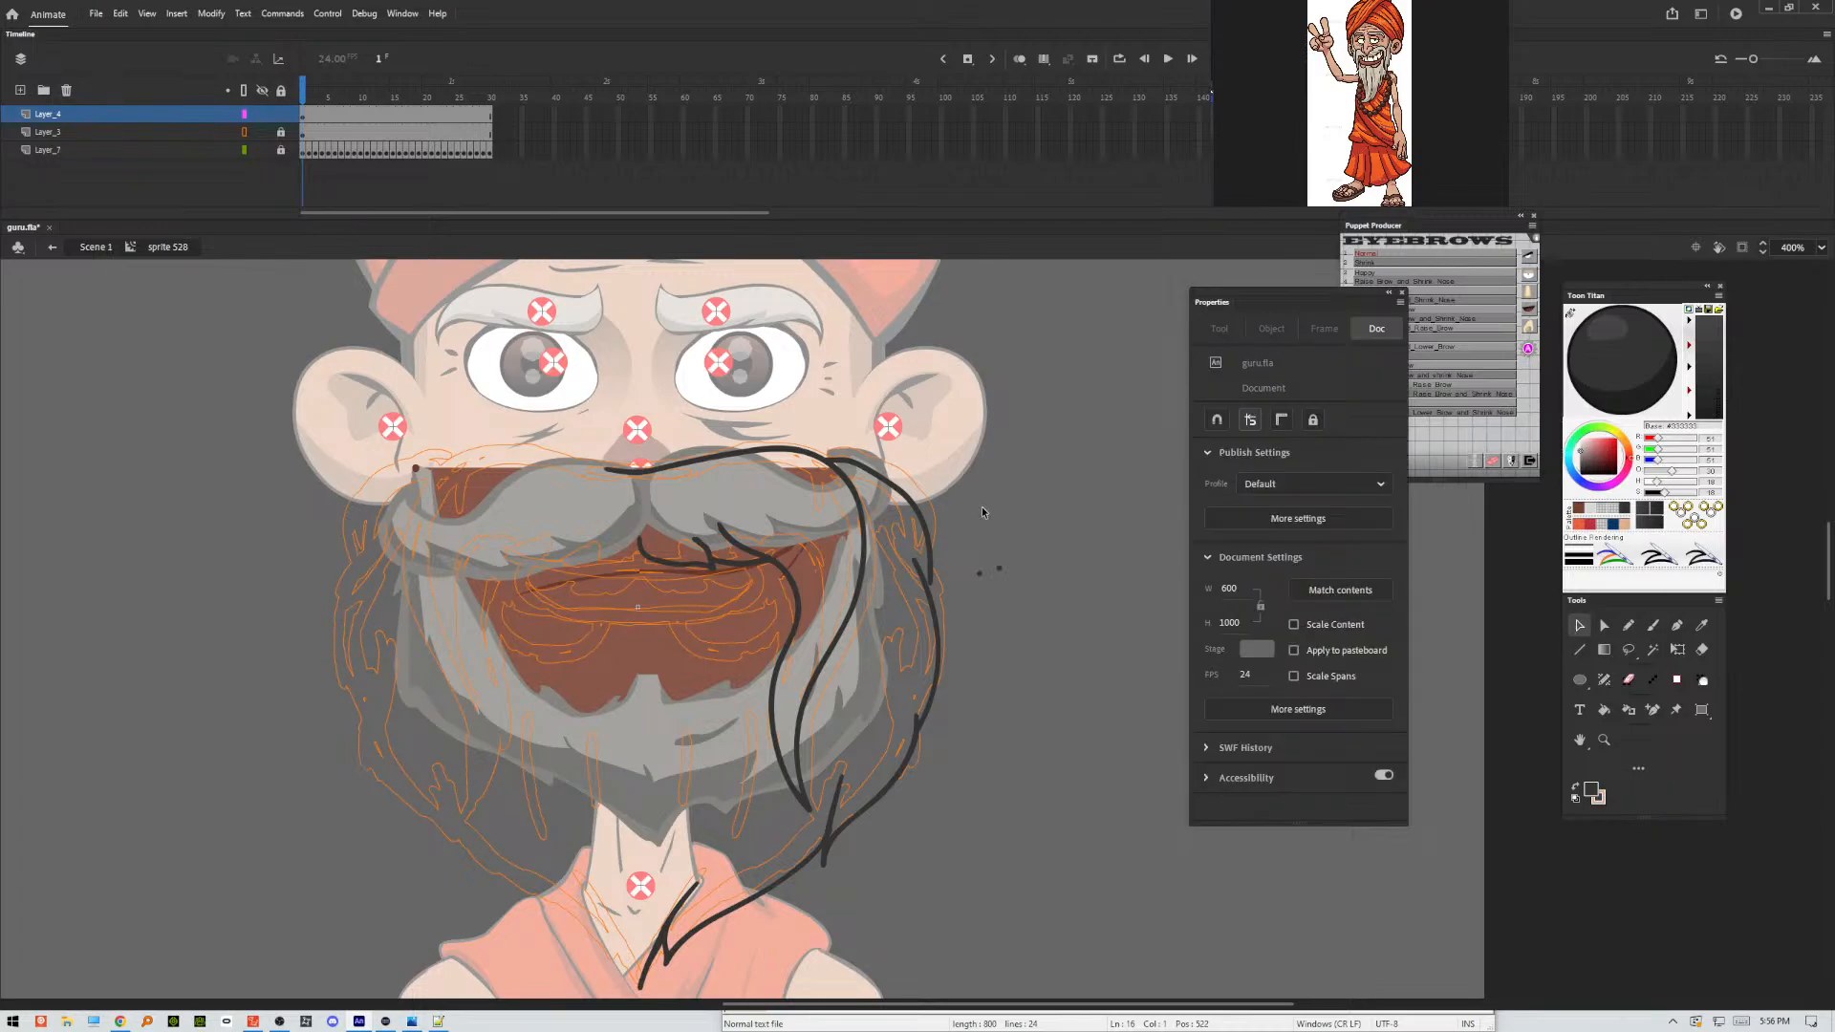
{"action": "key", "text": "ctrl+a"}
{"action": "left_click", "coordinate": [1224, 642]}
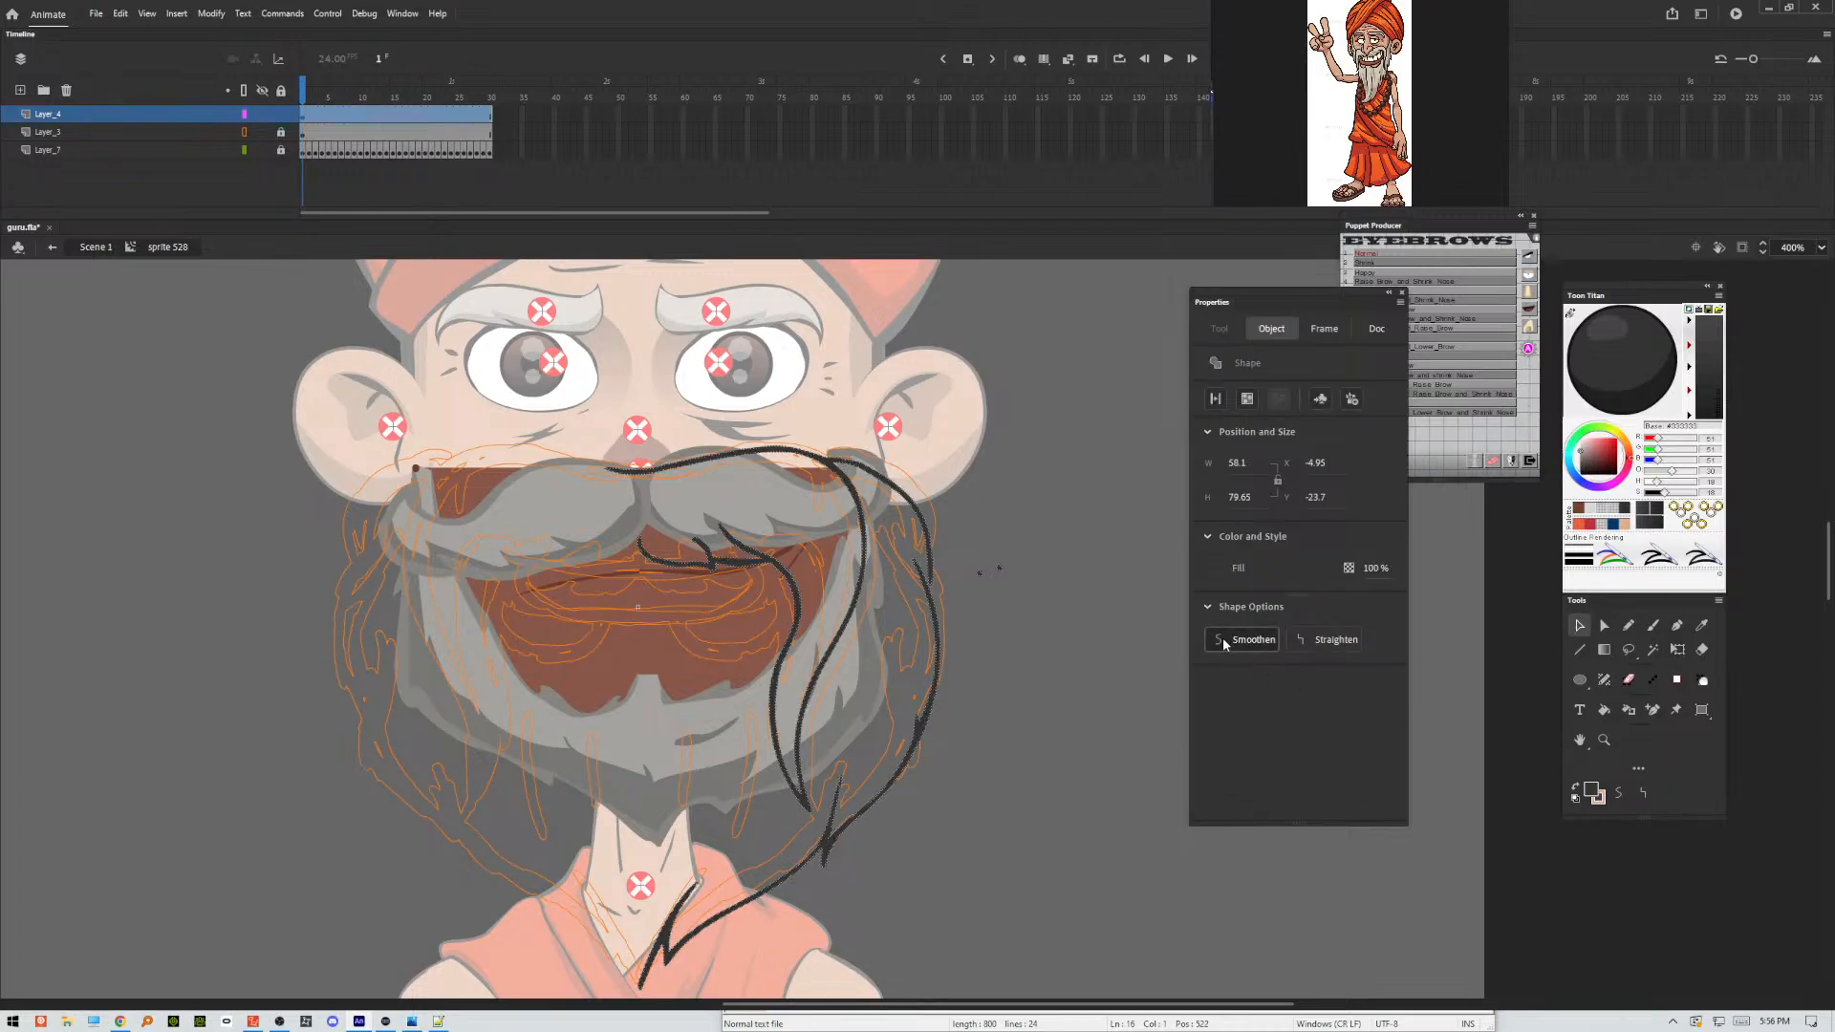
{"action": "left_click", "coordinate": [1226, 644]}
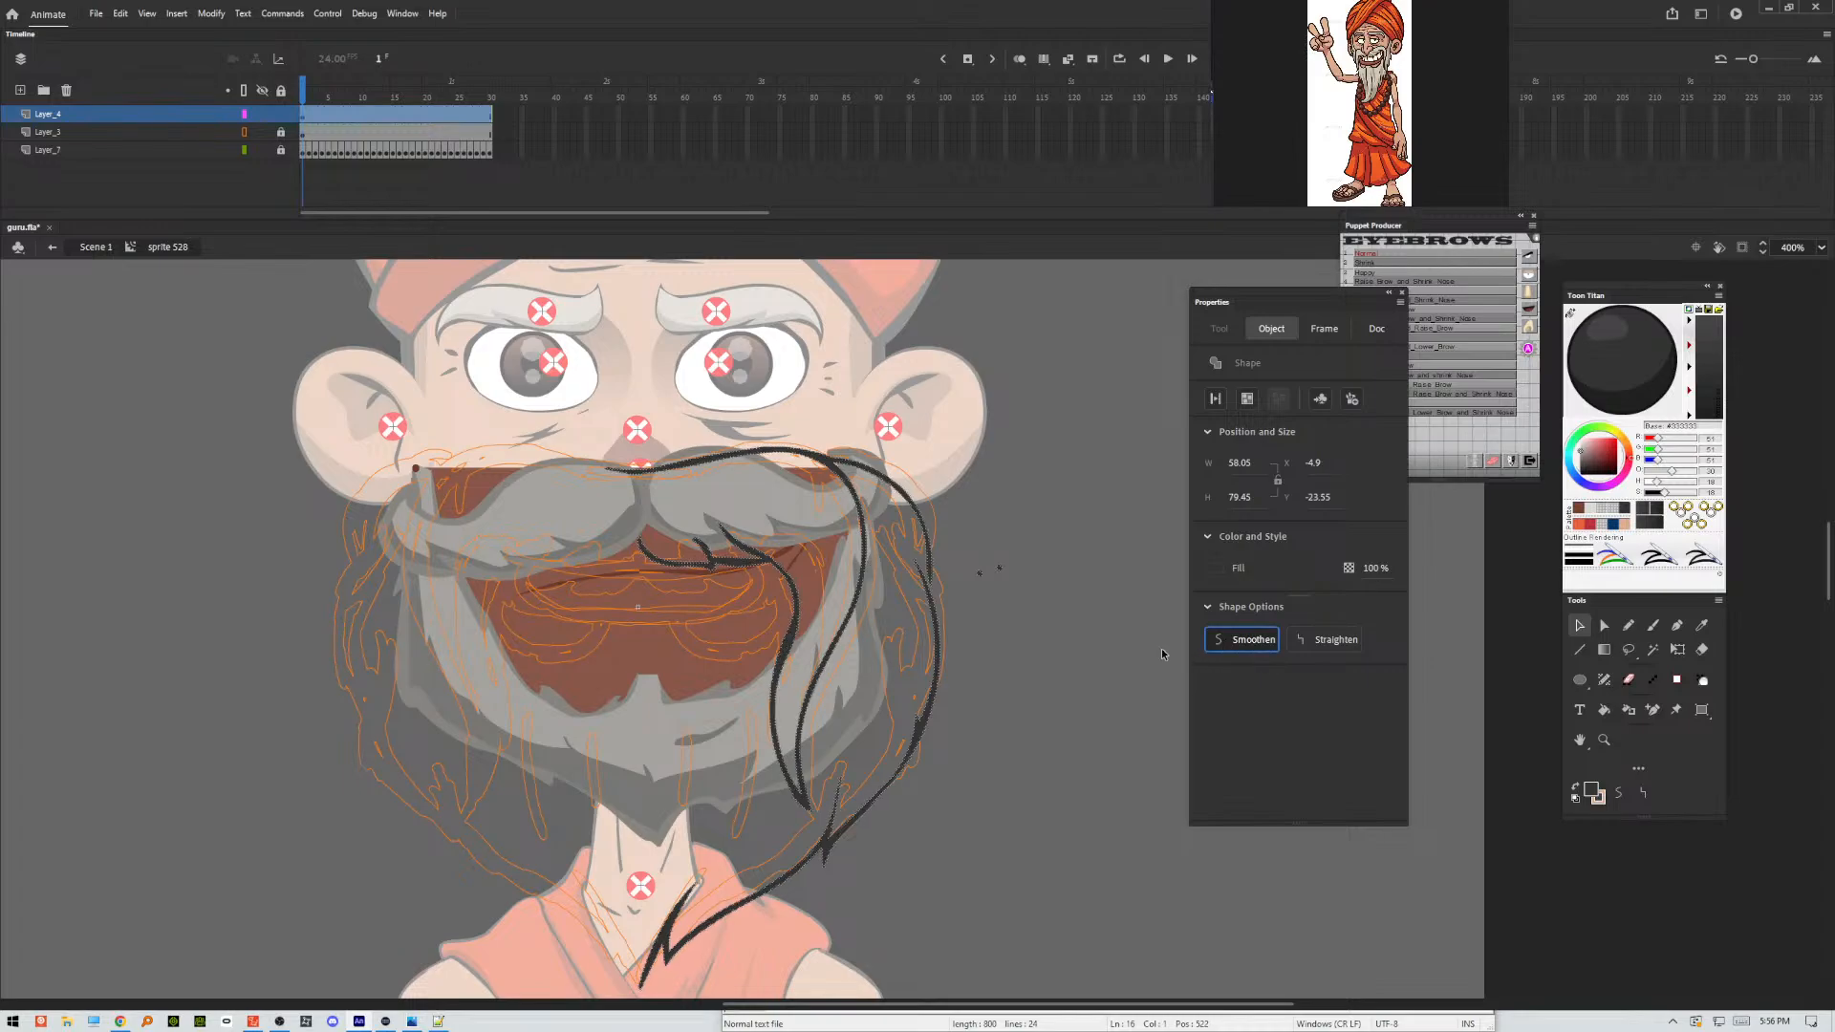
{"action": "left_click", "coordinate": [1053, 633]}
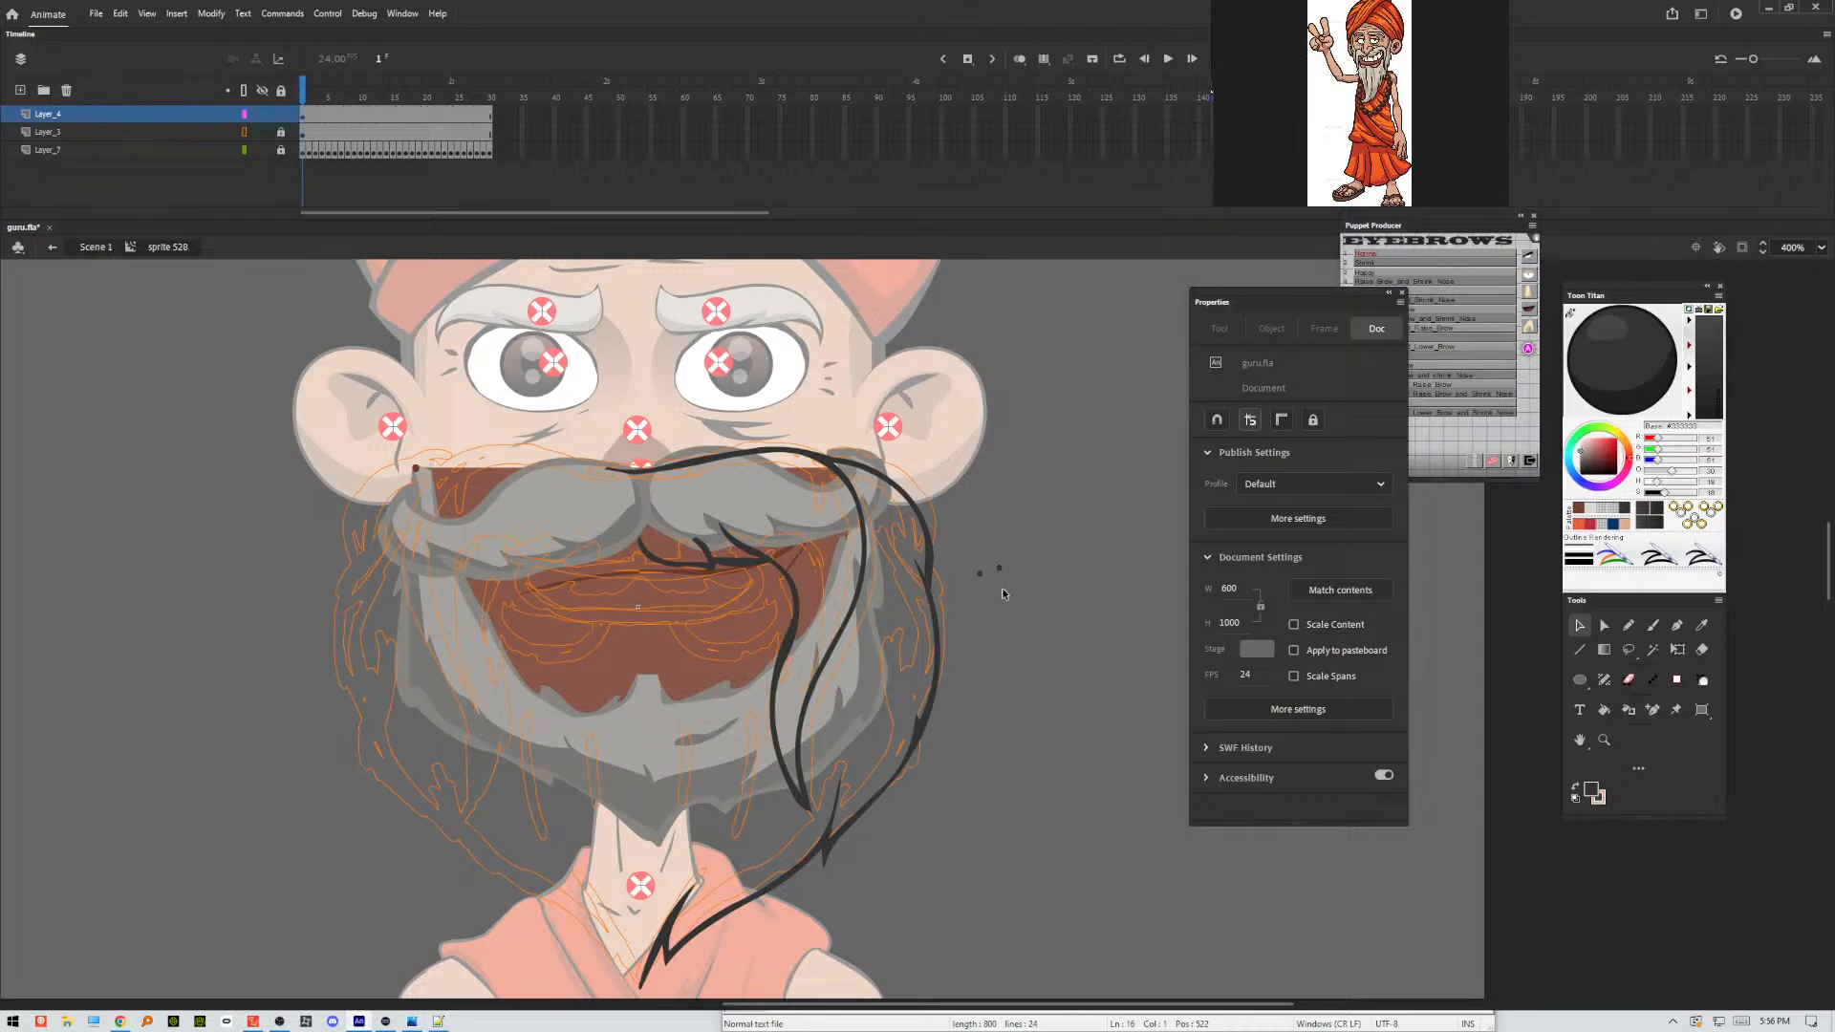
Remove the two stray dots beside the beard and check the selection of the remaining linework.
{"action": "left_click_drag", "start_coordinate": [989, 580], "coordinate": [971, 606]}
{"action": "left_click", "coordinate": [973, 621]}
{"action": "mouse_move", "coordinate": [1008, 418]}
{"action": "left_mouse_down"}
{"action": "mouse_move", "coordinate": [623, 791]}
{"action": "mouse_move", "coordinate": [545, 995]}
{"action": "left_mouse_up"}
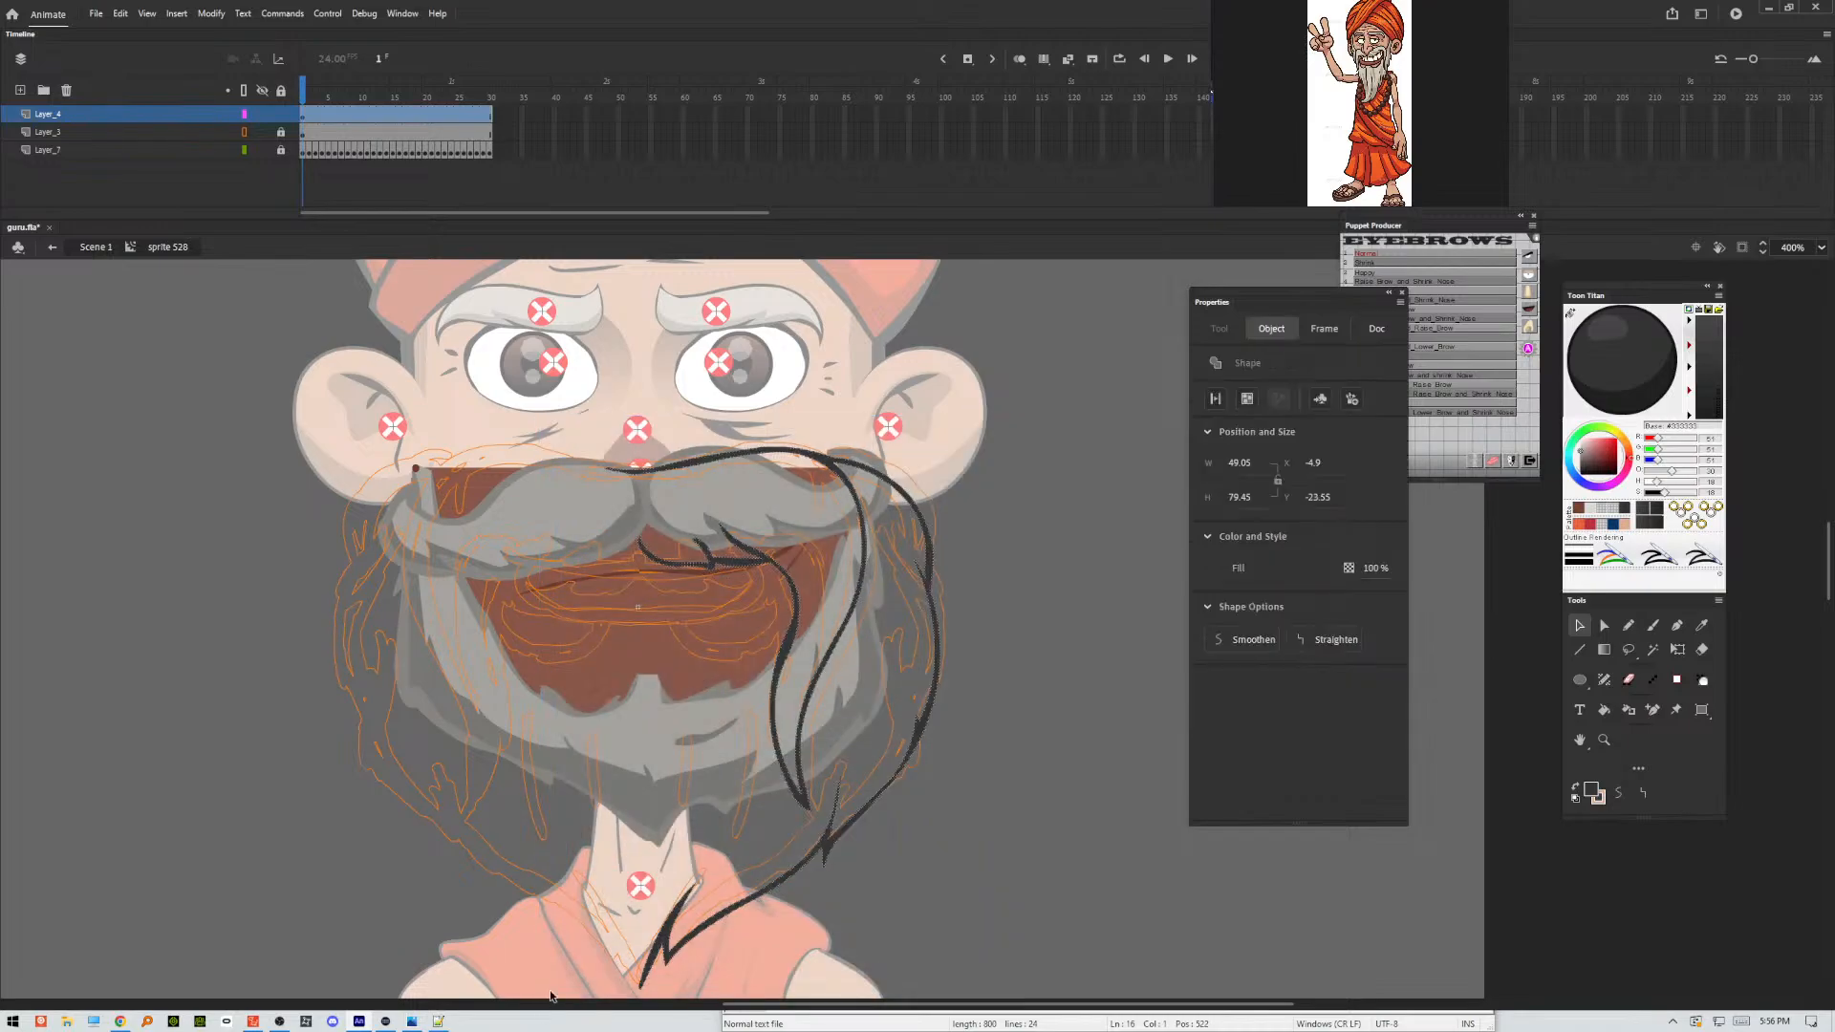
{"action": "left_click", "coordinate": [1047, 525]}
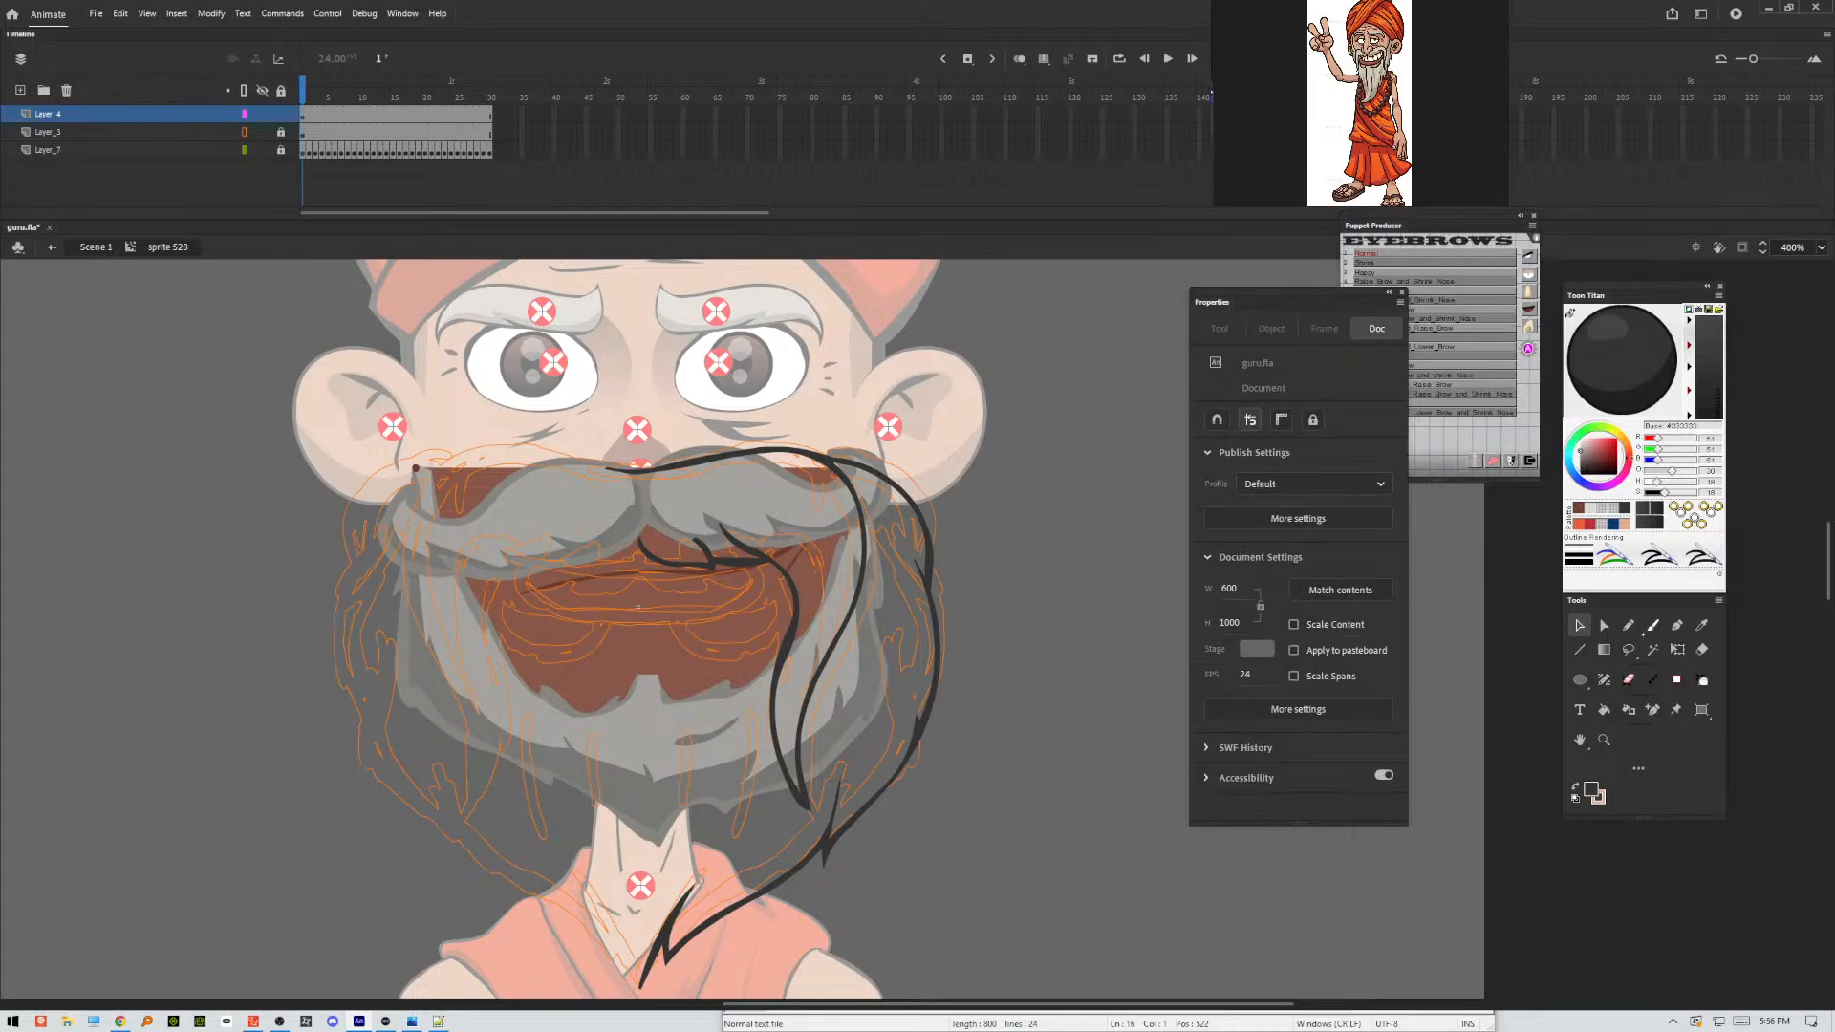
Ink the right half of the lower lip and the small curved shape beneath it with the size 2 Classic Brush.
{"action": "left_click", "coordinate": [1653, 625]}
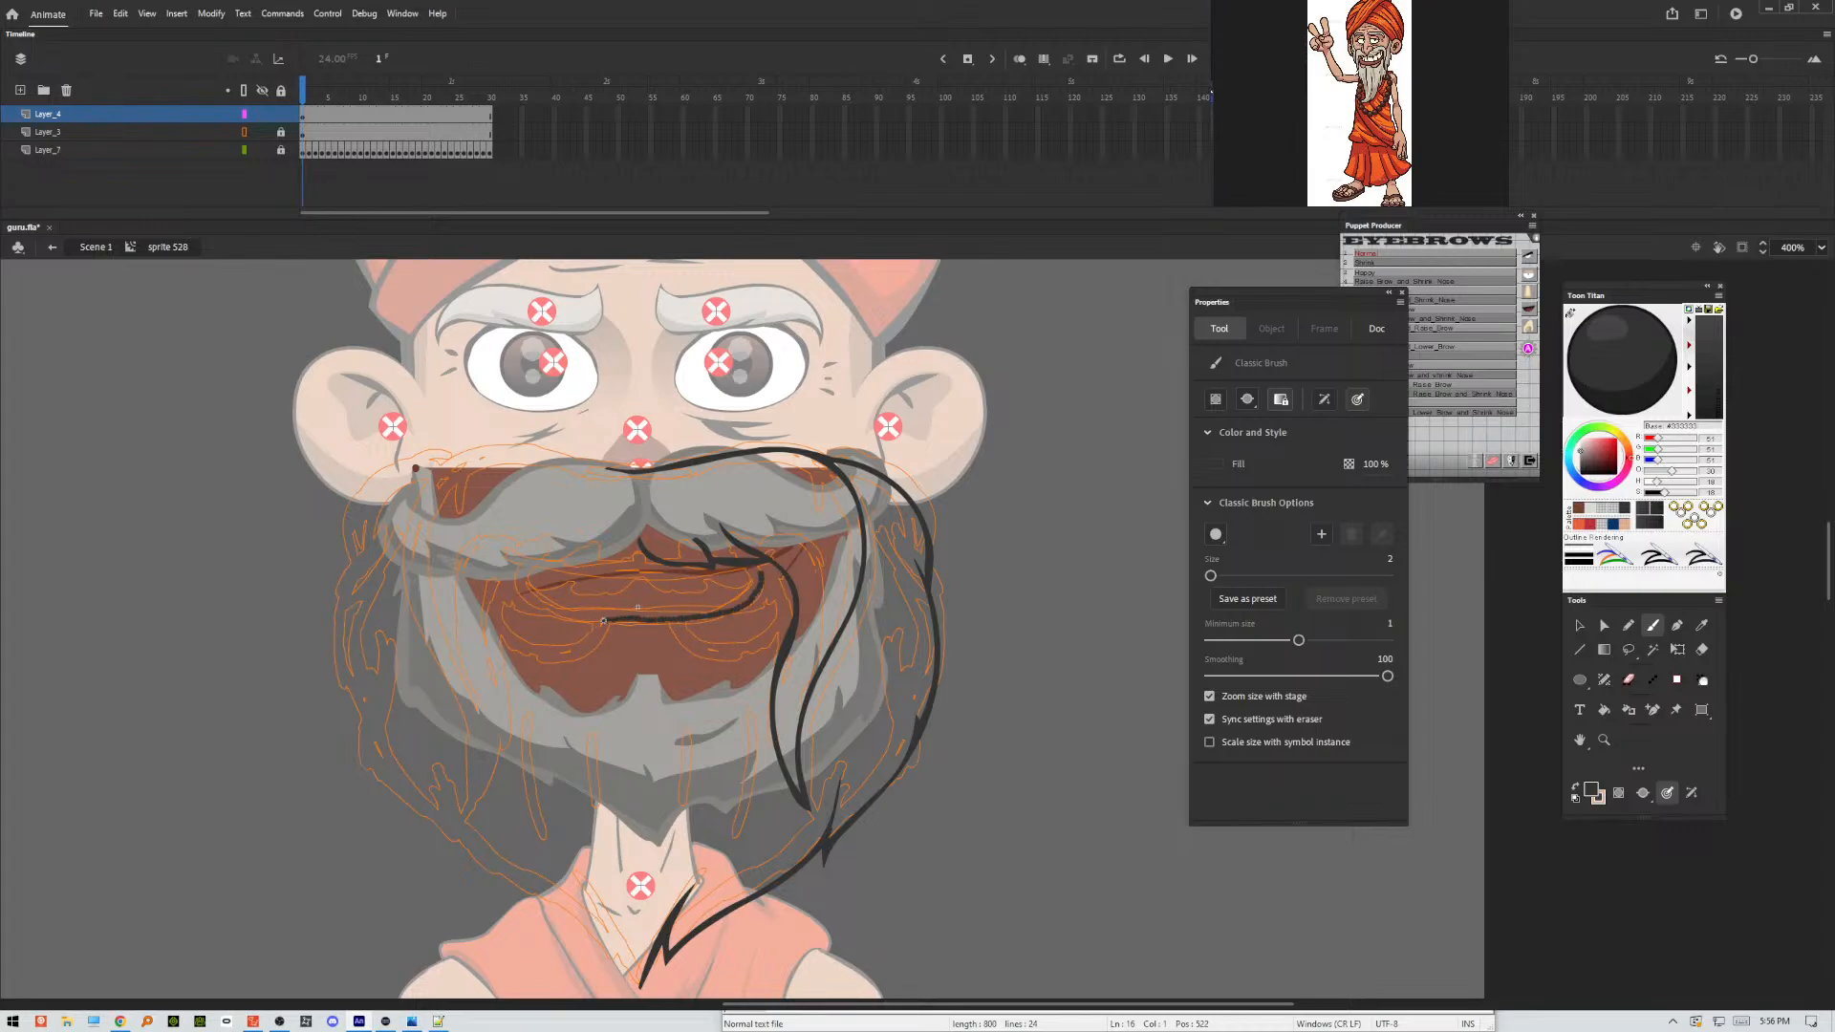
{"action": "left_click_drag", "start_coordinate": [604, 621], "coordinate": [603, 622]}
{"action": "left_click_drag", "start_coordinate": [754, 562], "coordinate": [762, 575]}
{"action": "left_click_drag", "start_coordinate": [703, 639], "coordinate": [739, 642]}
Duplicate the complete right-half linework in place and flip the copy horizontally.
{"action": "key", "text": "ctrl+a"}
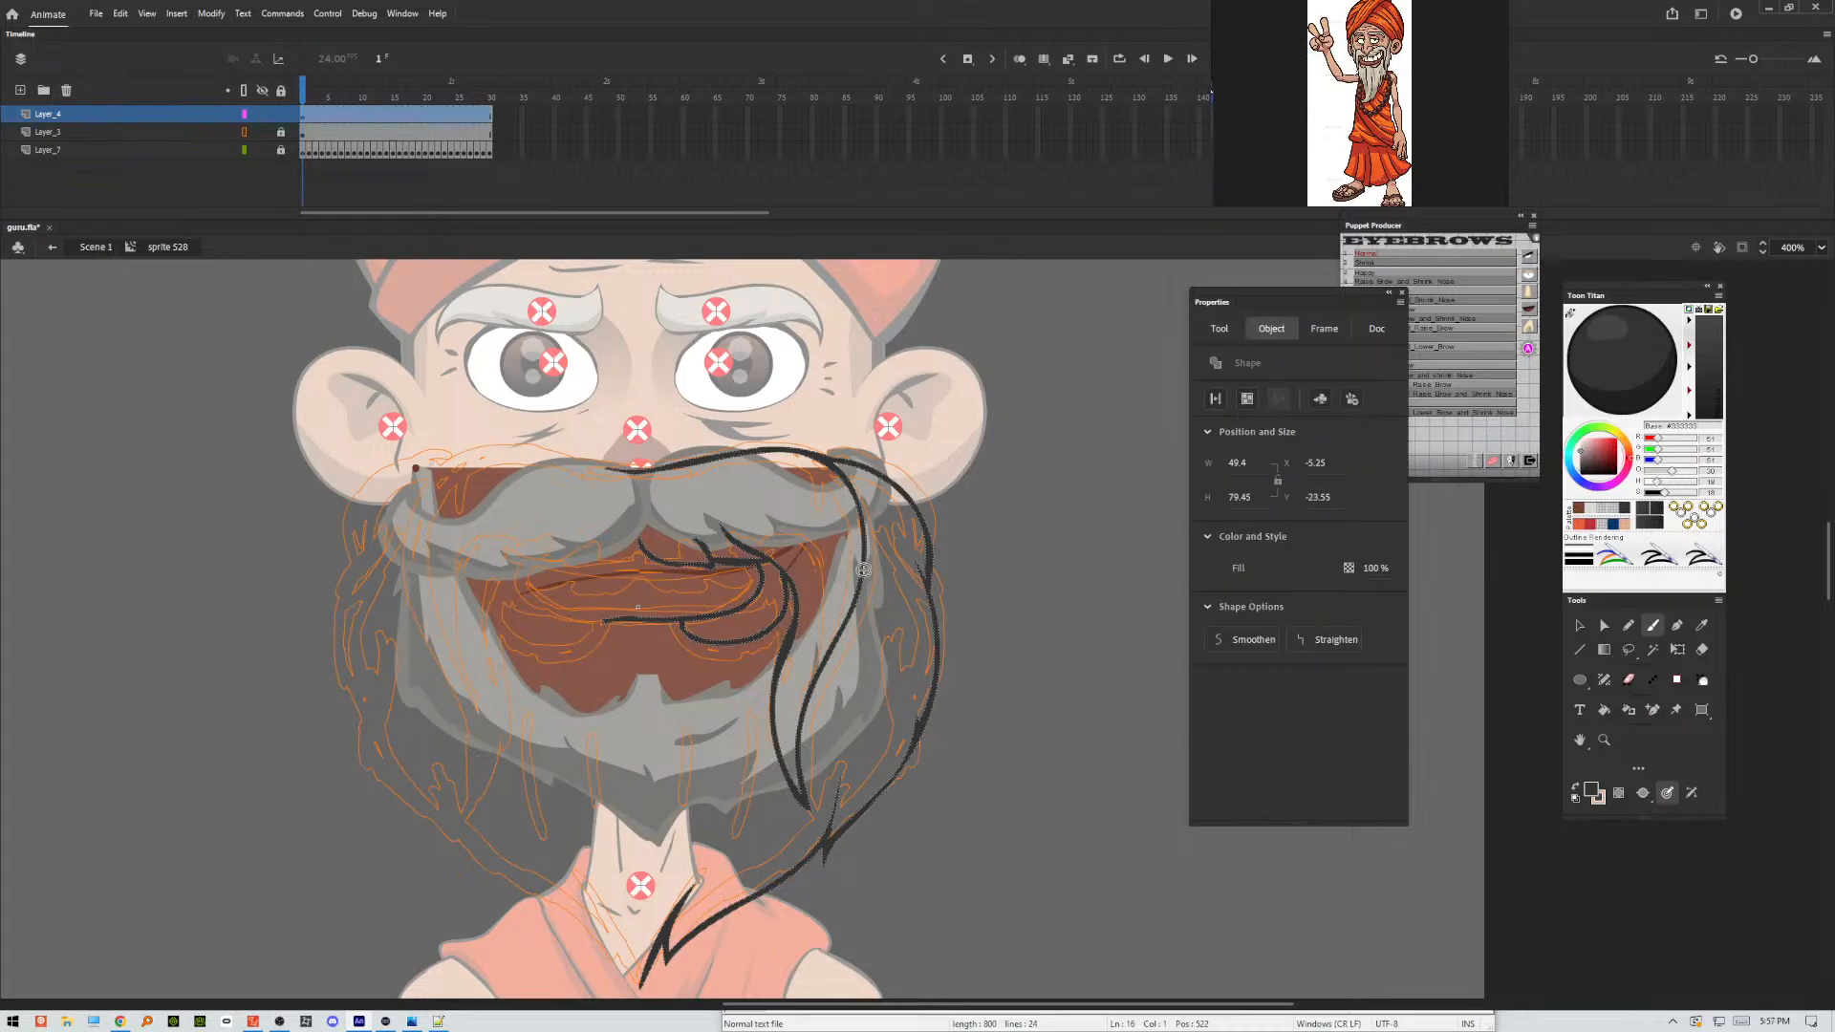
{"action": "right_click", "coordinate": [1048, 556]}
{"action": "left_click", "coordinate": [1134, 614]}
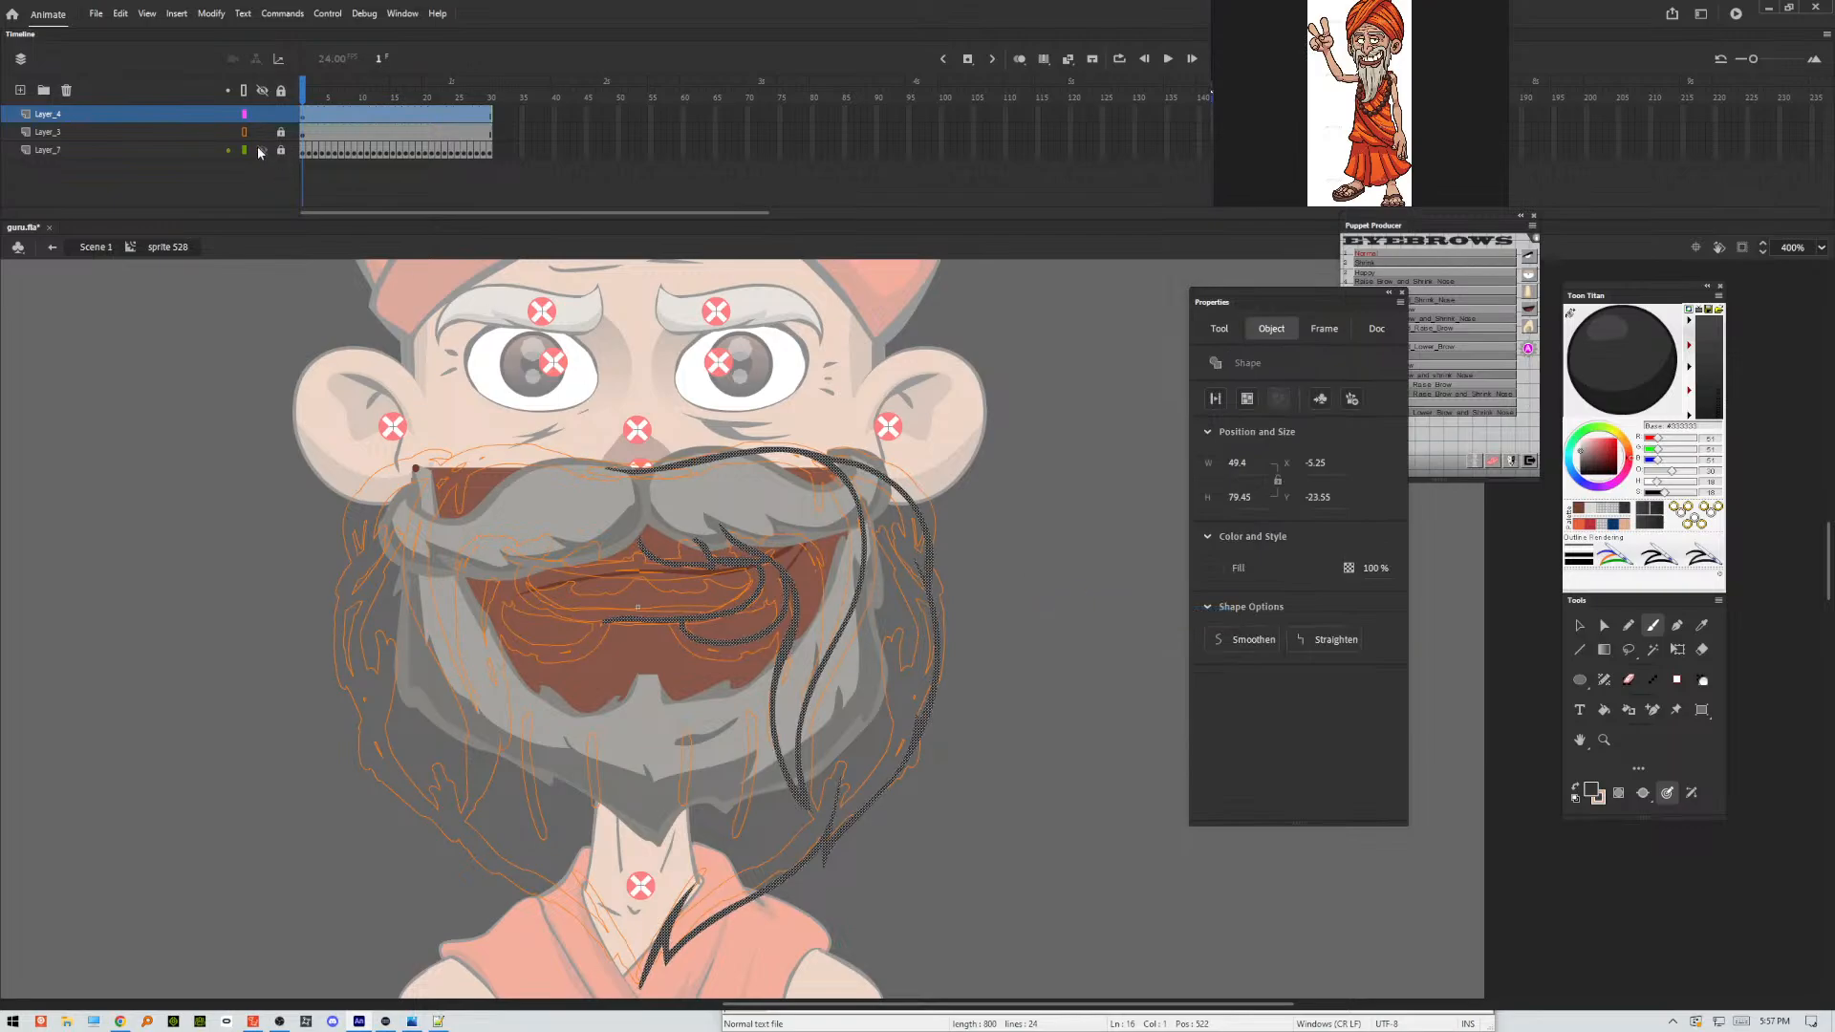
{"action": "left_click", "coordinate": [206, 13]}
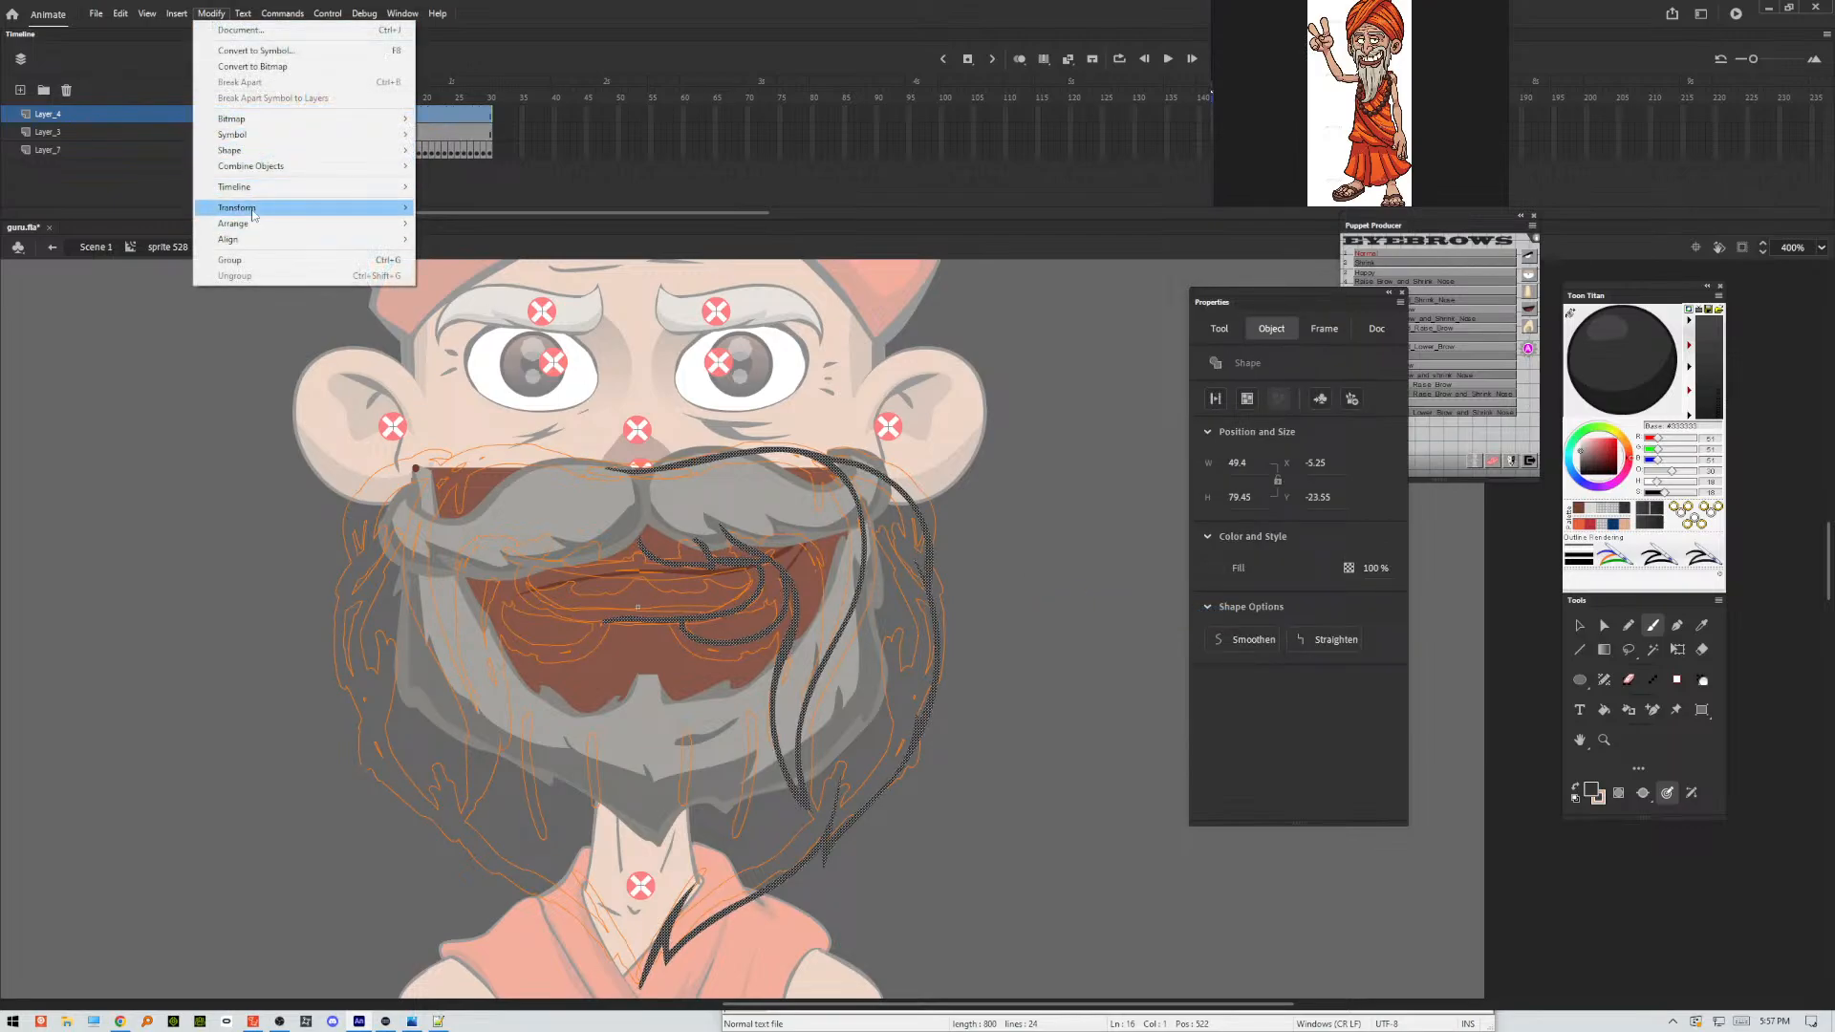
{"action": "mouse_move", "coordinate": [255, 209]}
{"action": "left_click", "coordinate": [457, 361]}
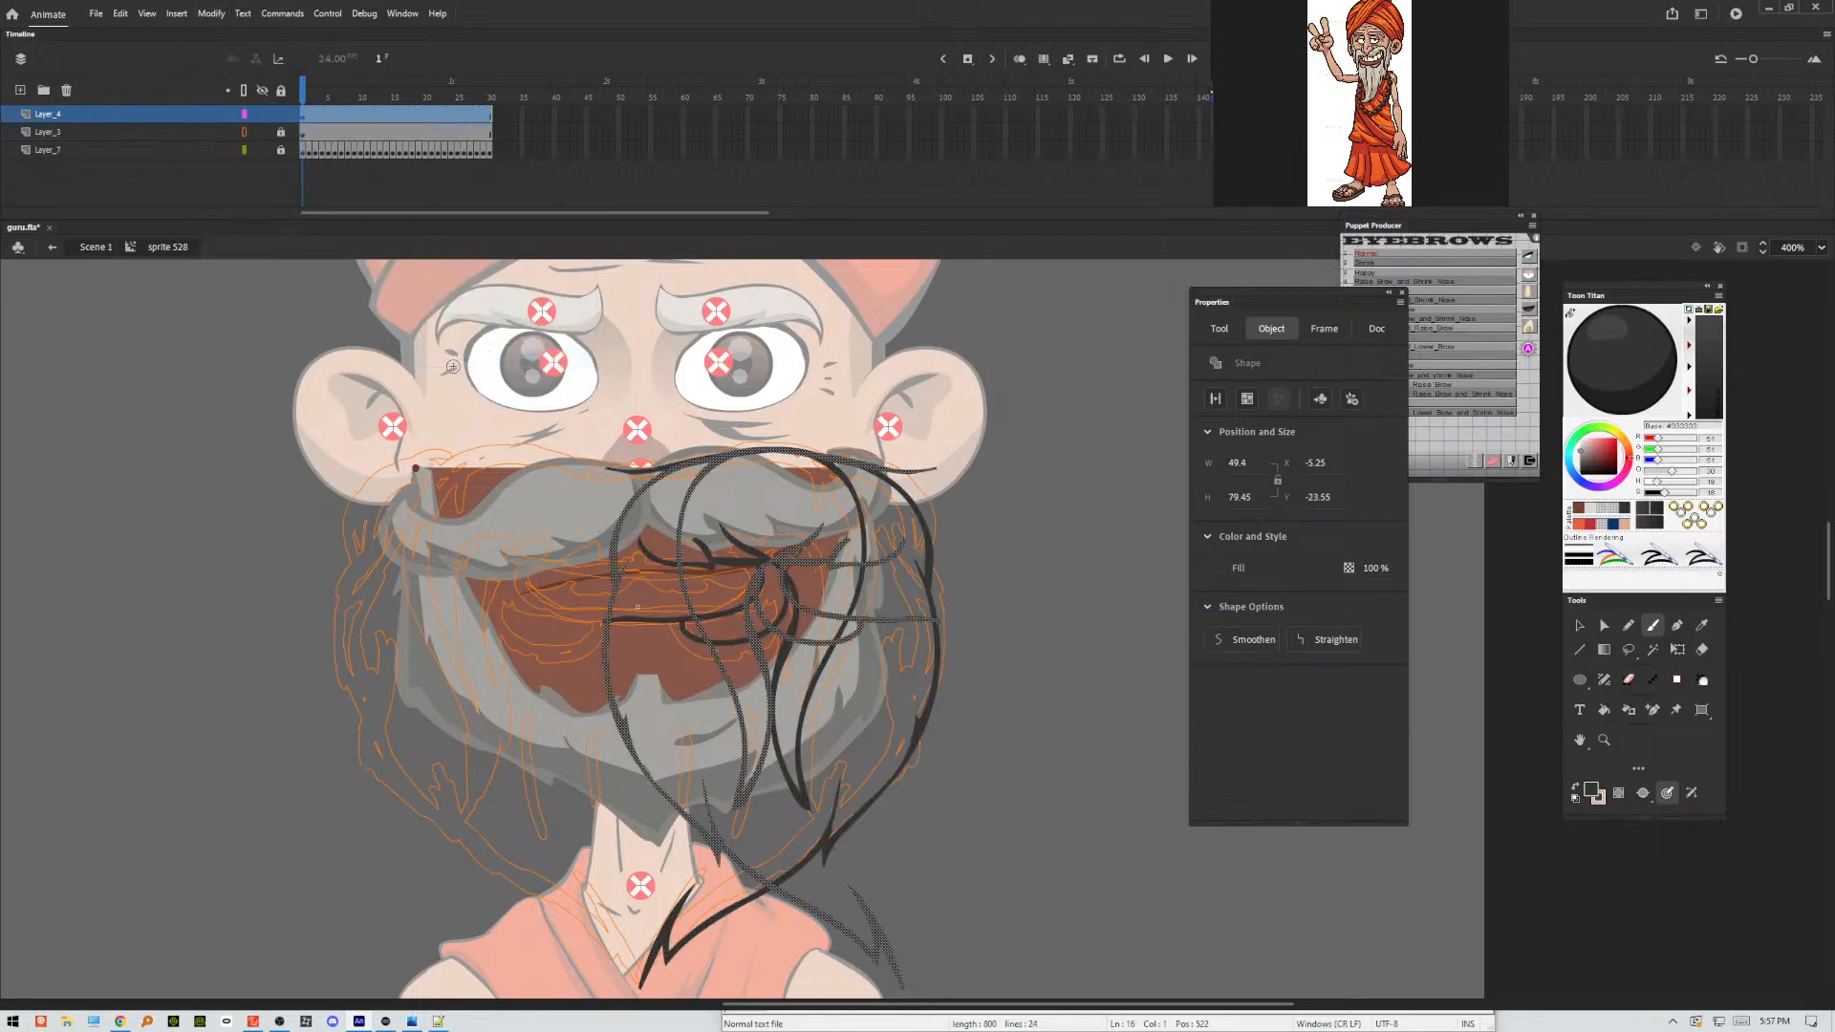
Move the flipped copy to X -43.65 so both halves meet at the face's centre, and play the timeline before returning to frame 1.
{"action": "key", "text": "Left"}
{"action": "key", "text": "Left"}
{"action": "key", "text": "Left"}
{"action": "key", "text": "Left"}
{"action": "key", "text": "Left"}
{"action": "key", "text": "Left"}
{"action": "key", "text": "Left"}
{"action": "key", "text": "Left"}
{"action": "key", "text": "Left"}
{"action": "key", "text": "Left"}
{"action": "key", "text": "Left"}
{"action": "key", "text": "Left"}
{"action": "key", "text": "Left"}
{"action": "key", "text": "Left"}
{"action": "key", "text": "Left"}
{"action": "key", "text": "Left"}
{"action": "key", "text": "Left"}
{"action": "key", "text": "Left"}
{"action": "key", "text": "Left"}
{"action": "key", "text": "Left"}
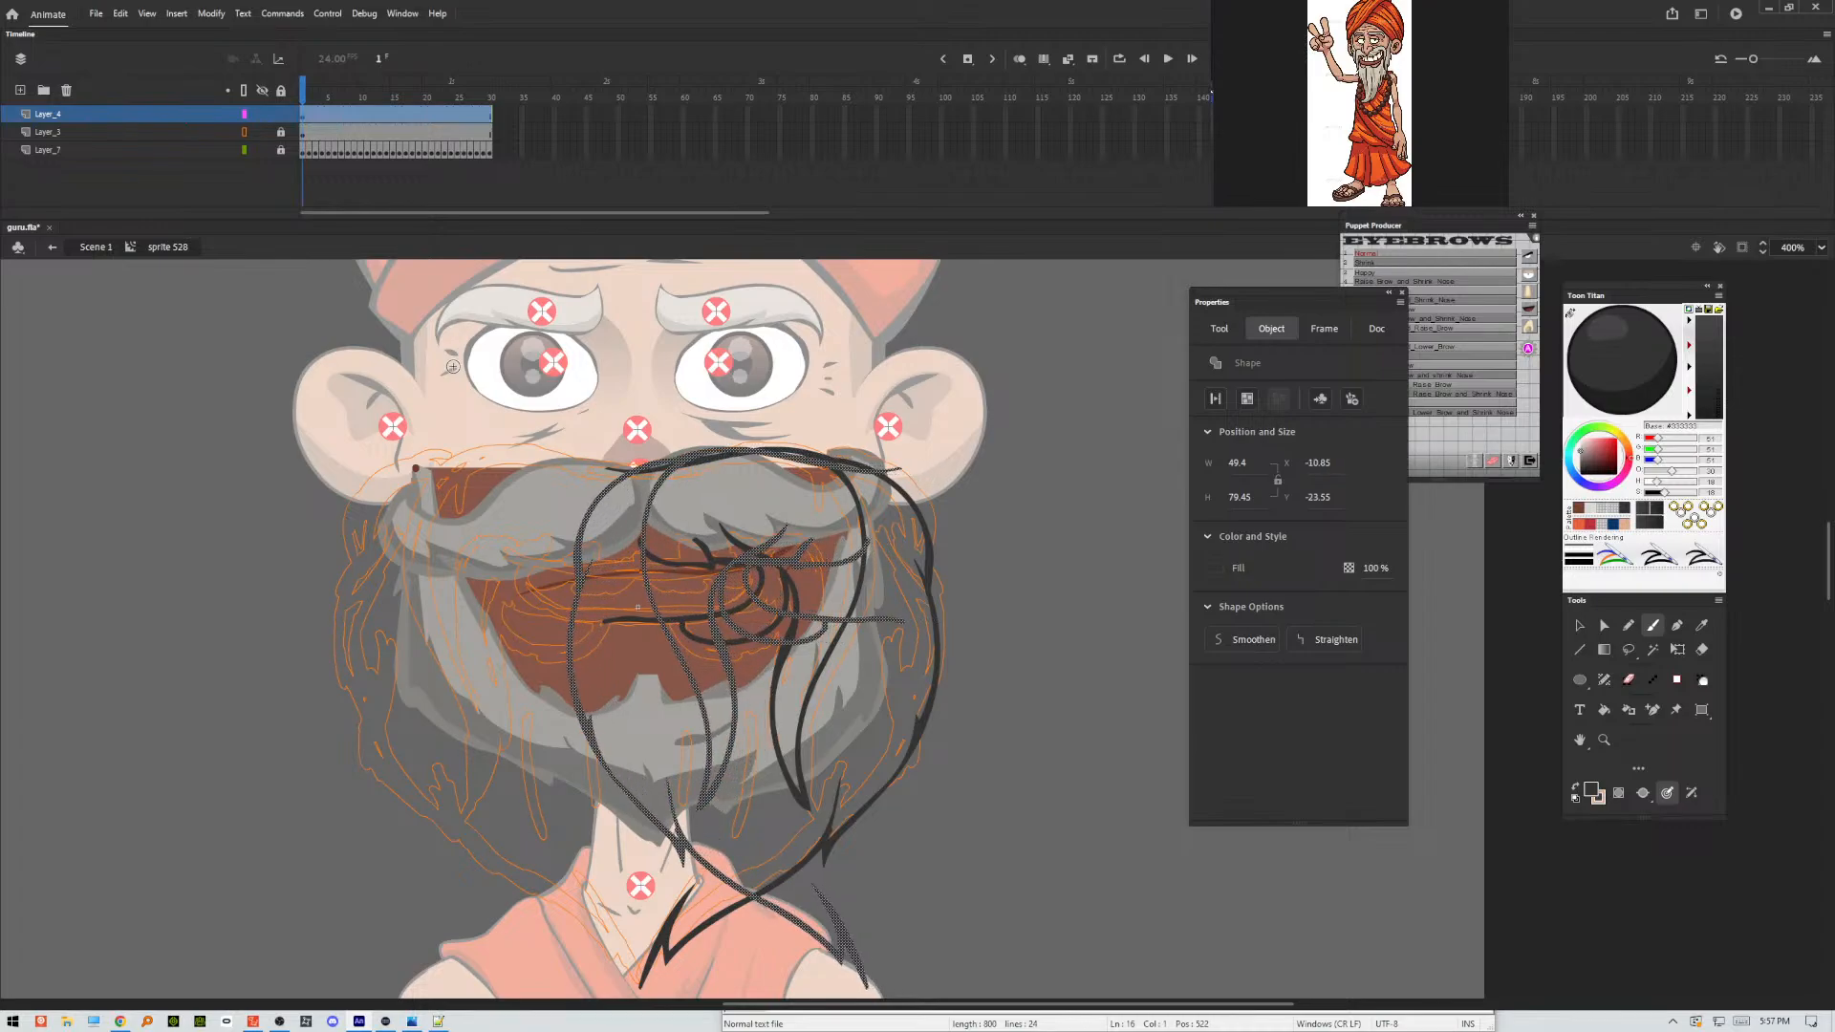
{"action": "key", "text": "Left"}
{"action": "key", "text": "Left"}
{"action": "key", "text": "Left"}
{"action": "key", "text": "Left"}
{"action": "key", "text": "Left"}
{"action": "key", "text": "Left"}
{"action": "key", "text": "Left"}
{"action": "key", "text": "Left"}
{"action": "key", "text": "Left"}
{"action": "key", "text": "Left"}
{"action": "key", "text": "Left"}
{"action": "key", "text": "Left"}
{"action": "key", "text": "Left"}
{"action": "key", "text": "Left"}
{"action": "key", "text": "Left"}
{"action": "key", "text": "Left"}
{"action": "key", "text": "Left"}
{"action": "key", "text": "Left"}
{"action": "key", "text": "Left"}
{"action": "key", "text": "Left"}
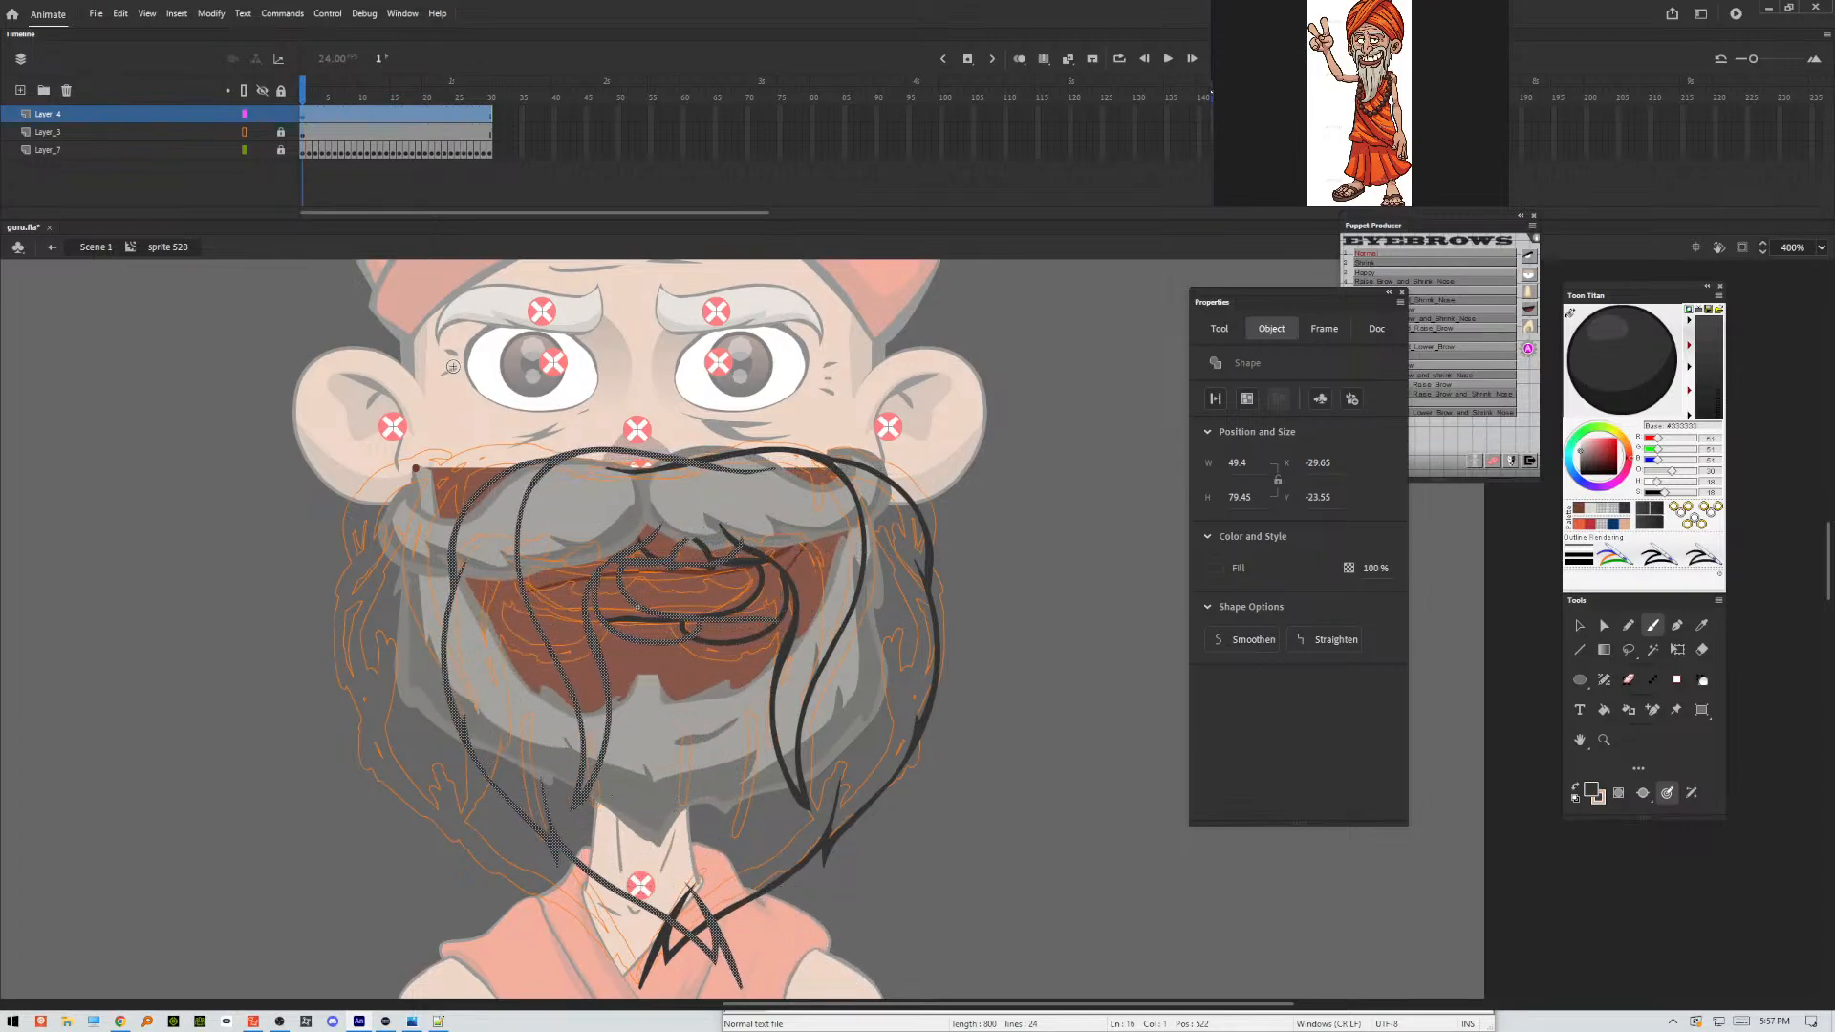
{"action": "key", "text": "Left"}
{"action": "key", "text": "Left"}
{"action": "key", "text": "Left"}
{"action": "key", "text": "Left"}
{"action": "key", "text": "Left"}
{"action": "key", "text": "Left"}
{"action": "key", "text": "Left"}
{"action": "key", "text": "Left"}
{"action": "key", "text": "Left"}
{"action": "key", "text": "Left"}
{"action": "key", "text": "Left"}
{"action": "key", "text": "Left"}
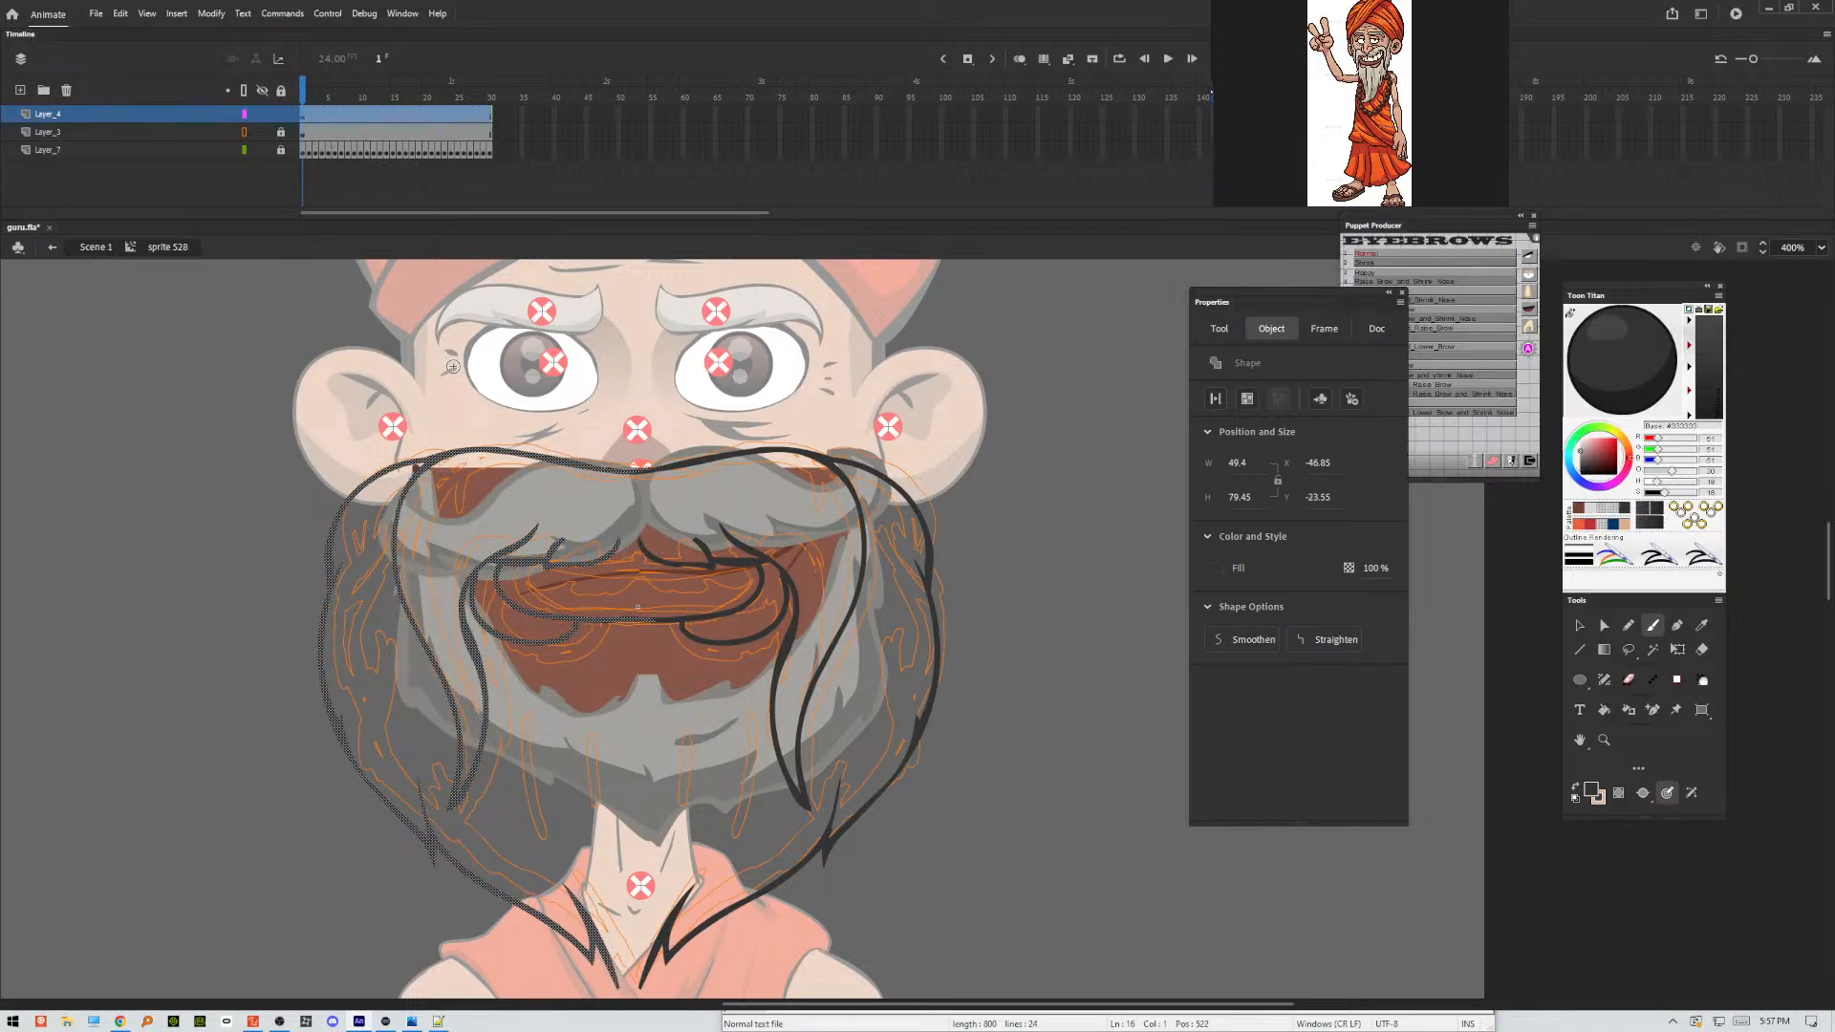
{"action": "key", "text": "Right"}
{"action": "key", "text": "Right"}
{"action": "key", "text": "Right"}
{"action": "key", "text": "Right"}
{"action": "key", "text": "Right"}
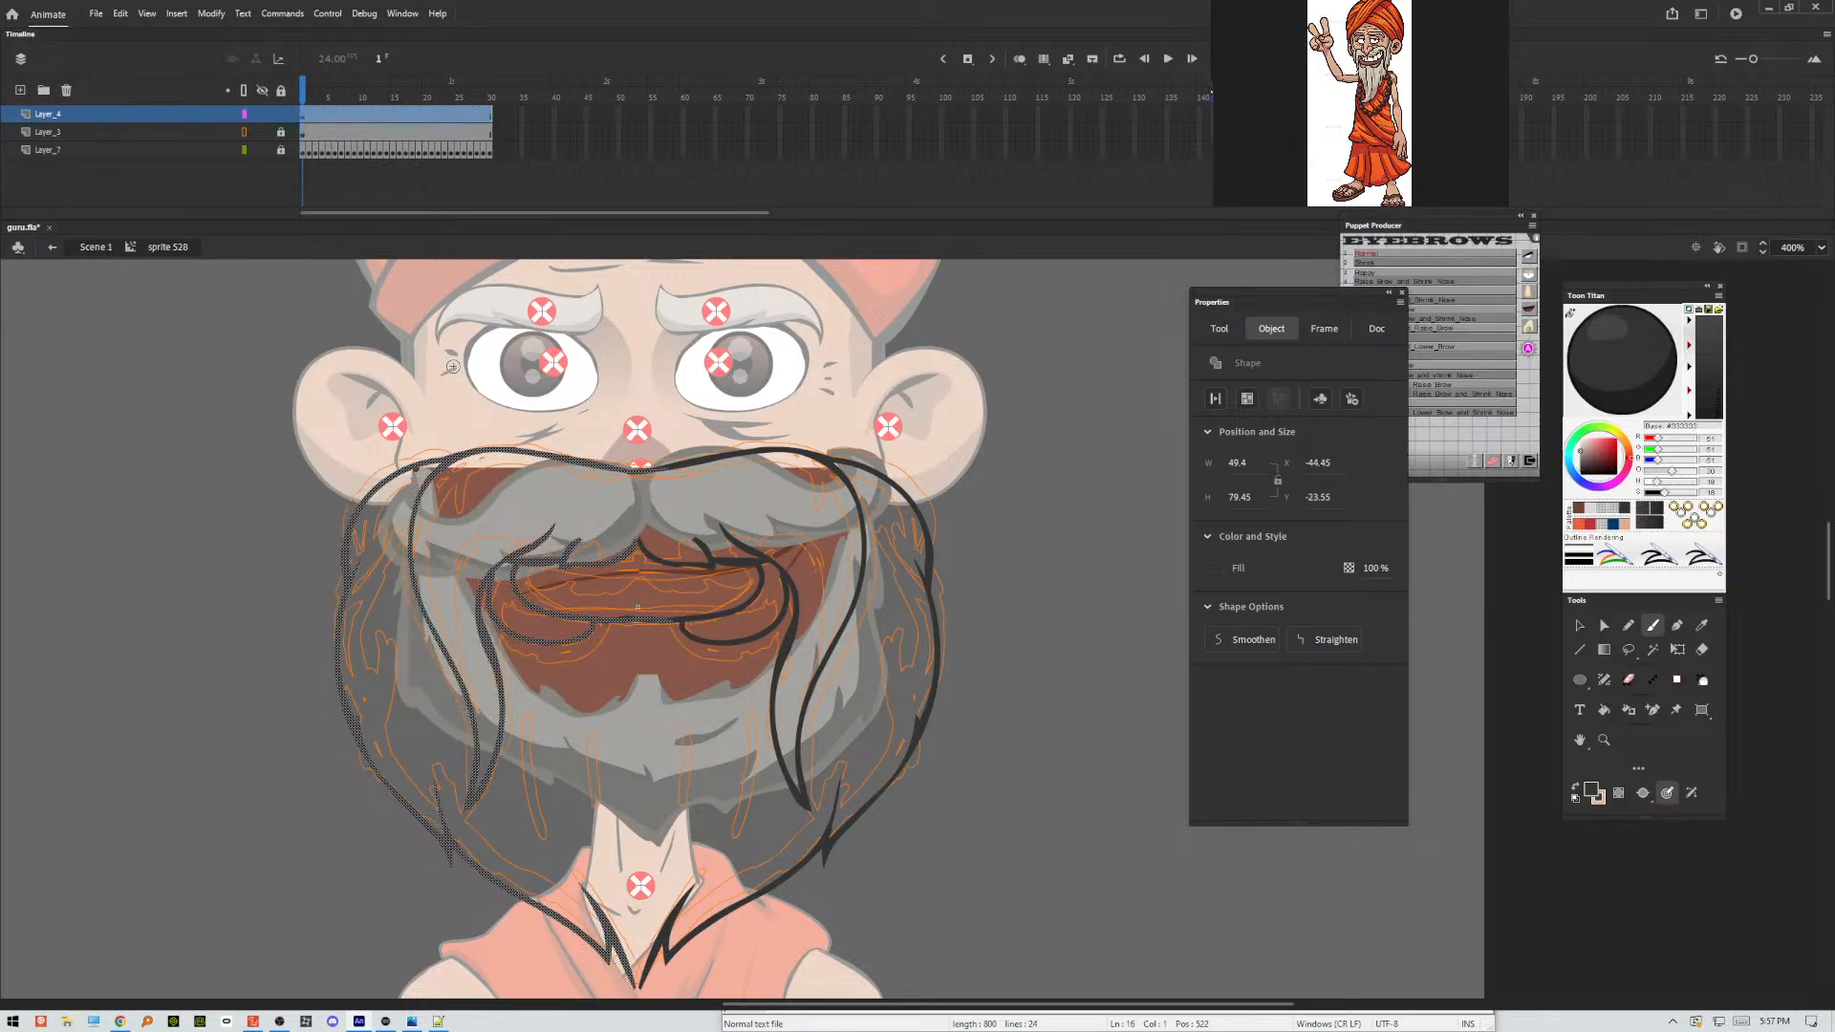
{"action": "key", "text": "Right"}
{"action": "key", "text": "Right"}
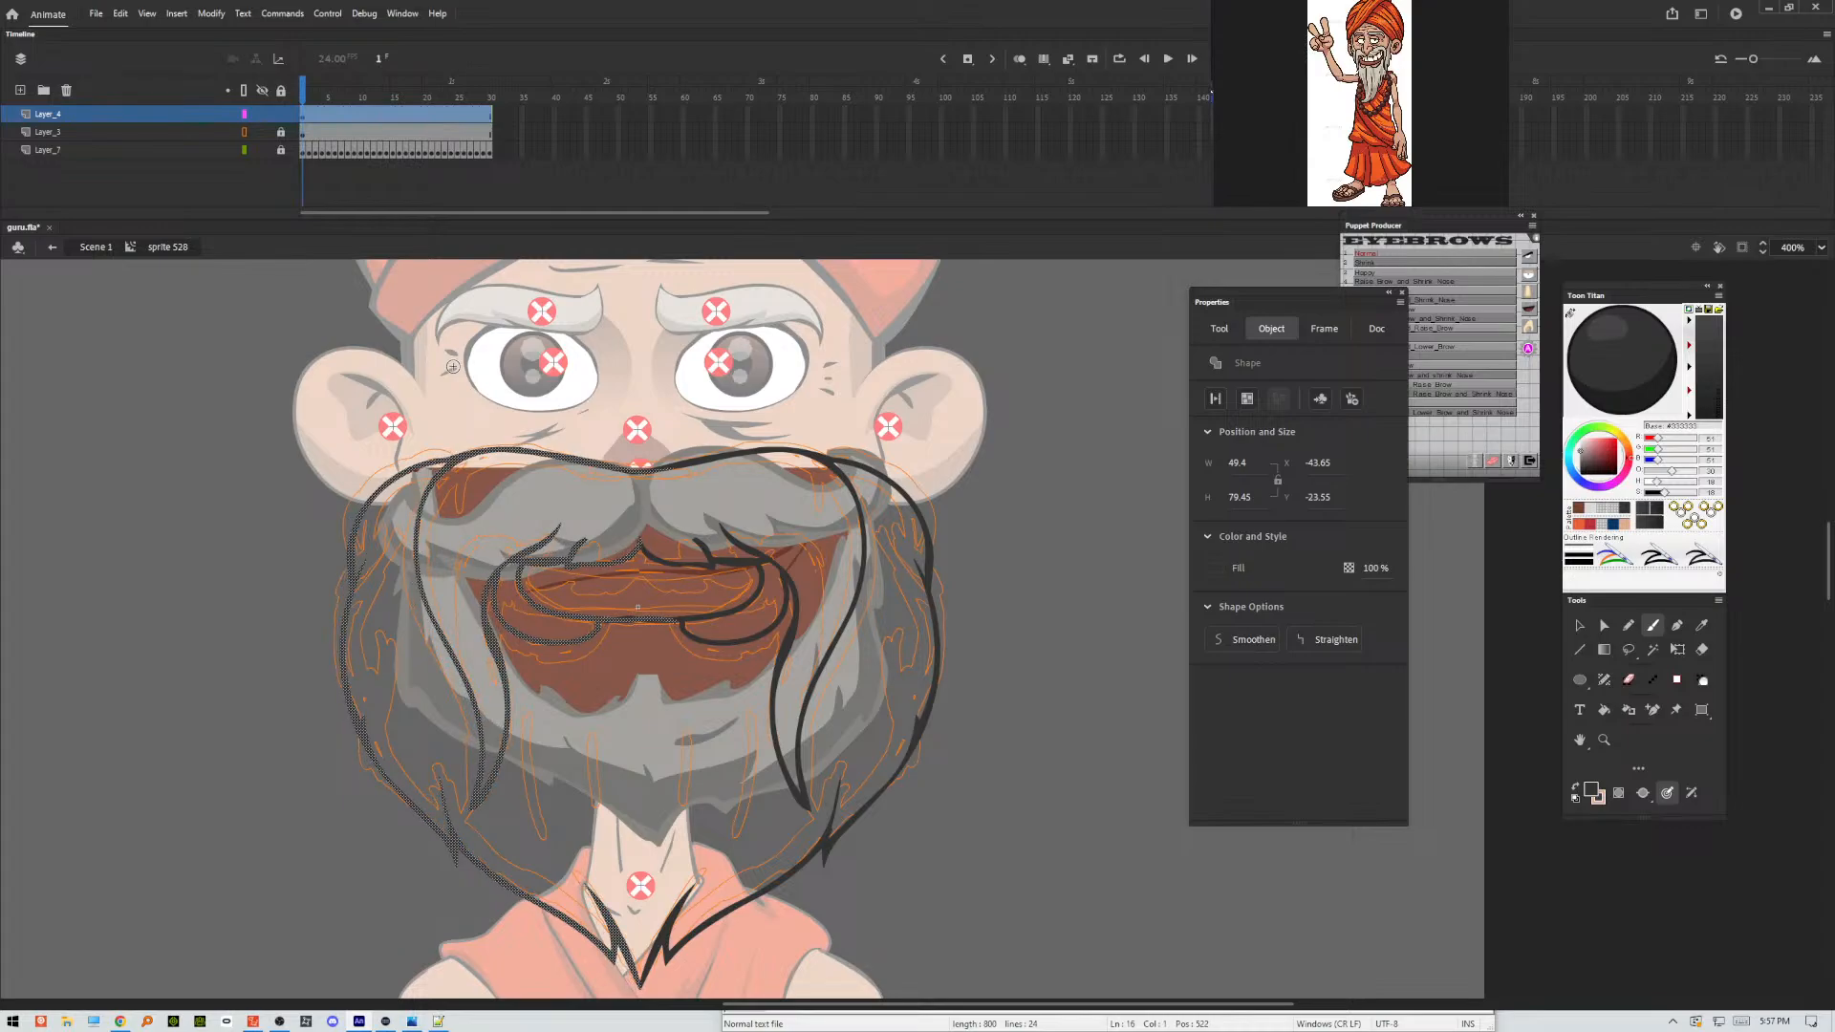
{"action": "key", "text": "Return"}
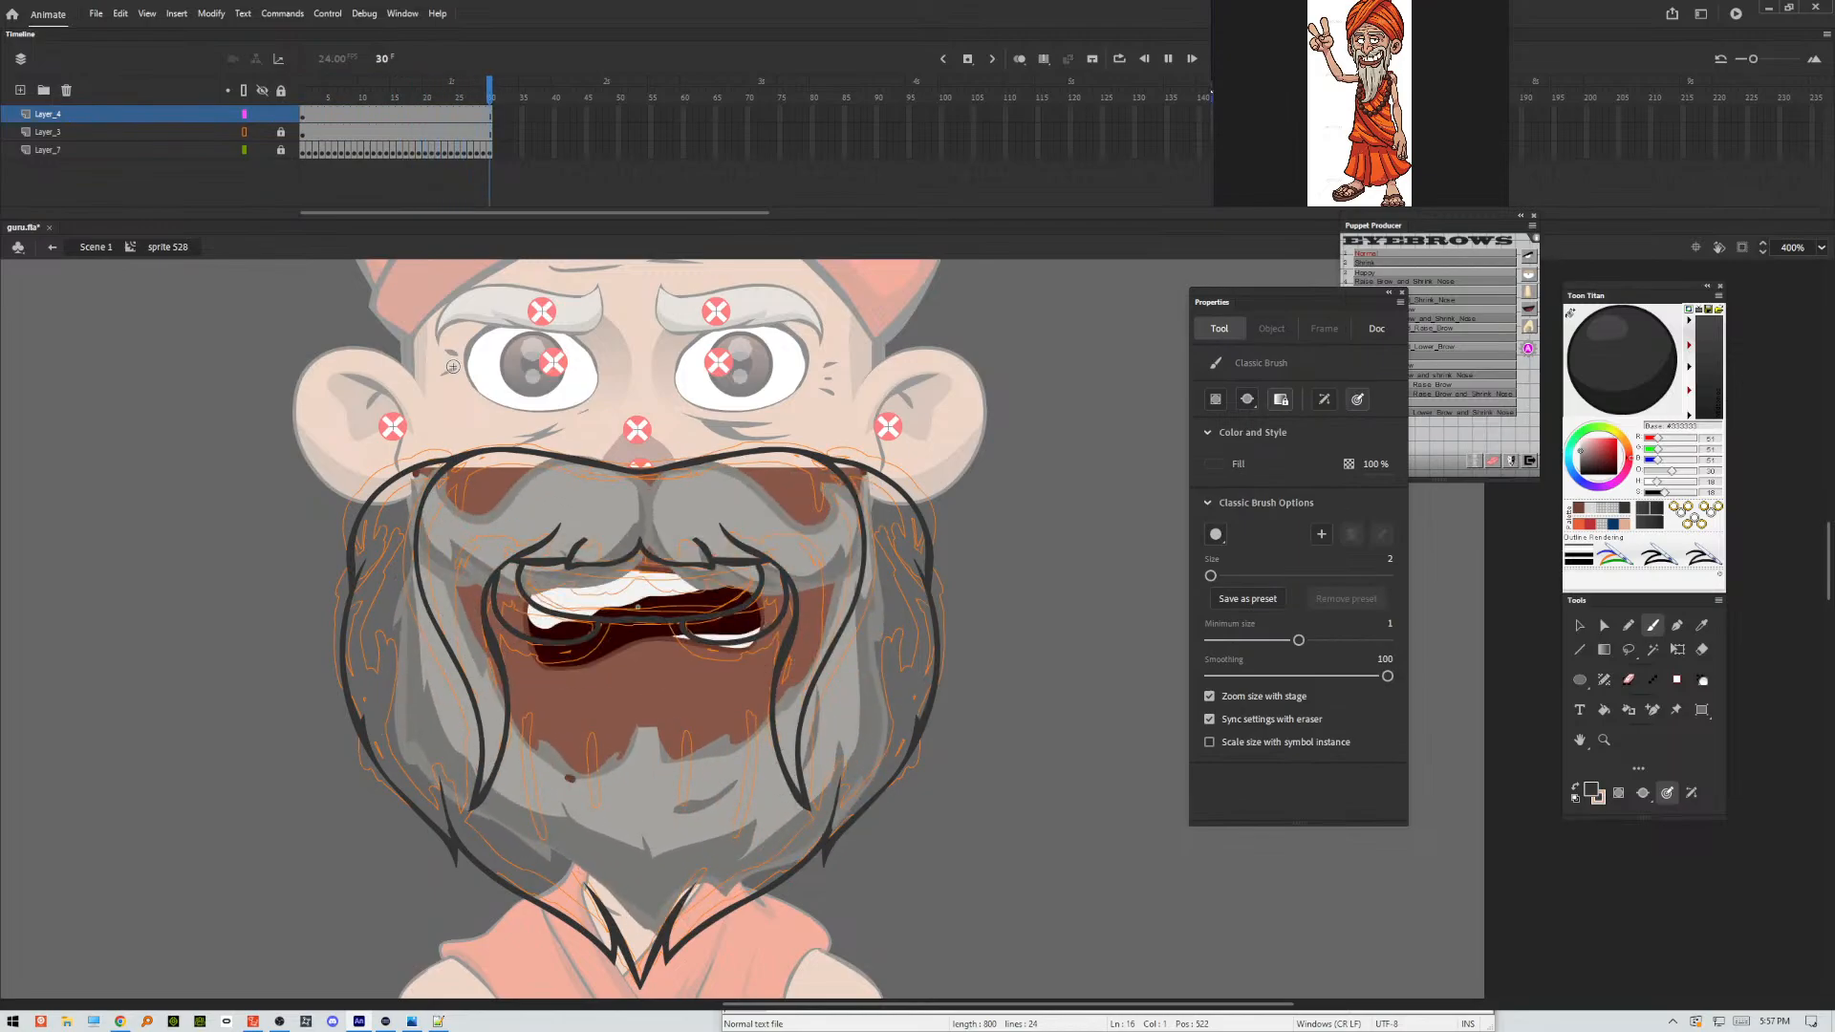
{"action": "left_click", "coordinate": [306, 98]}
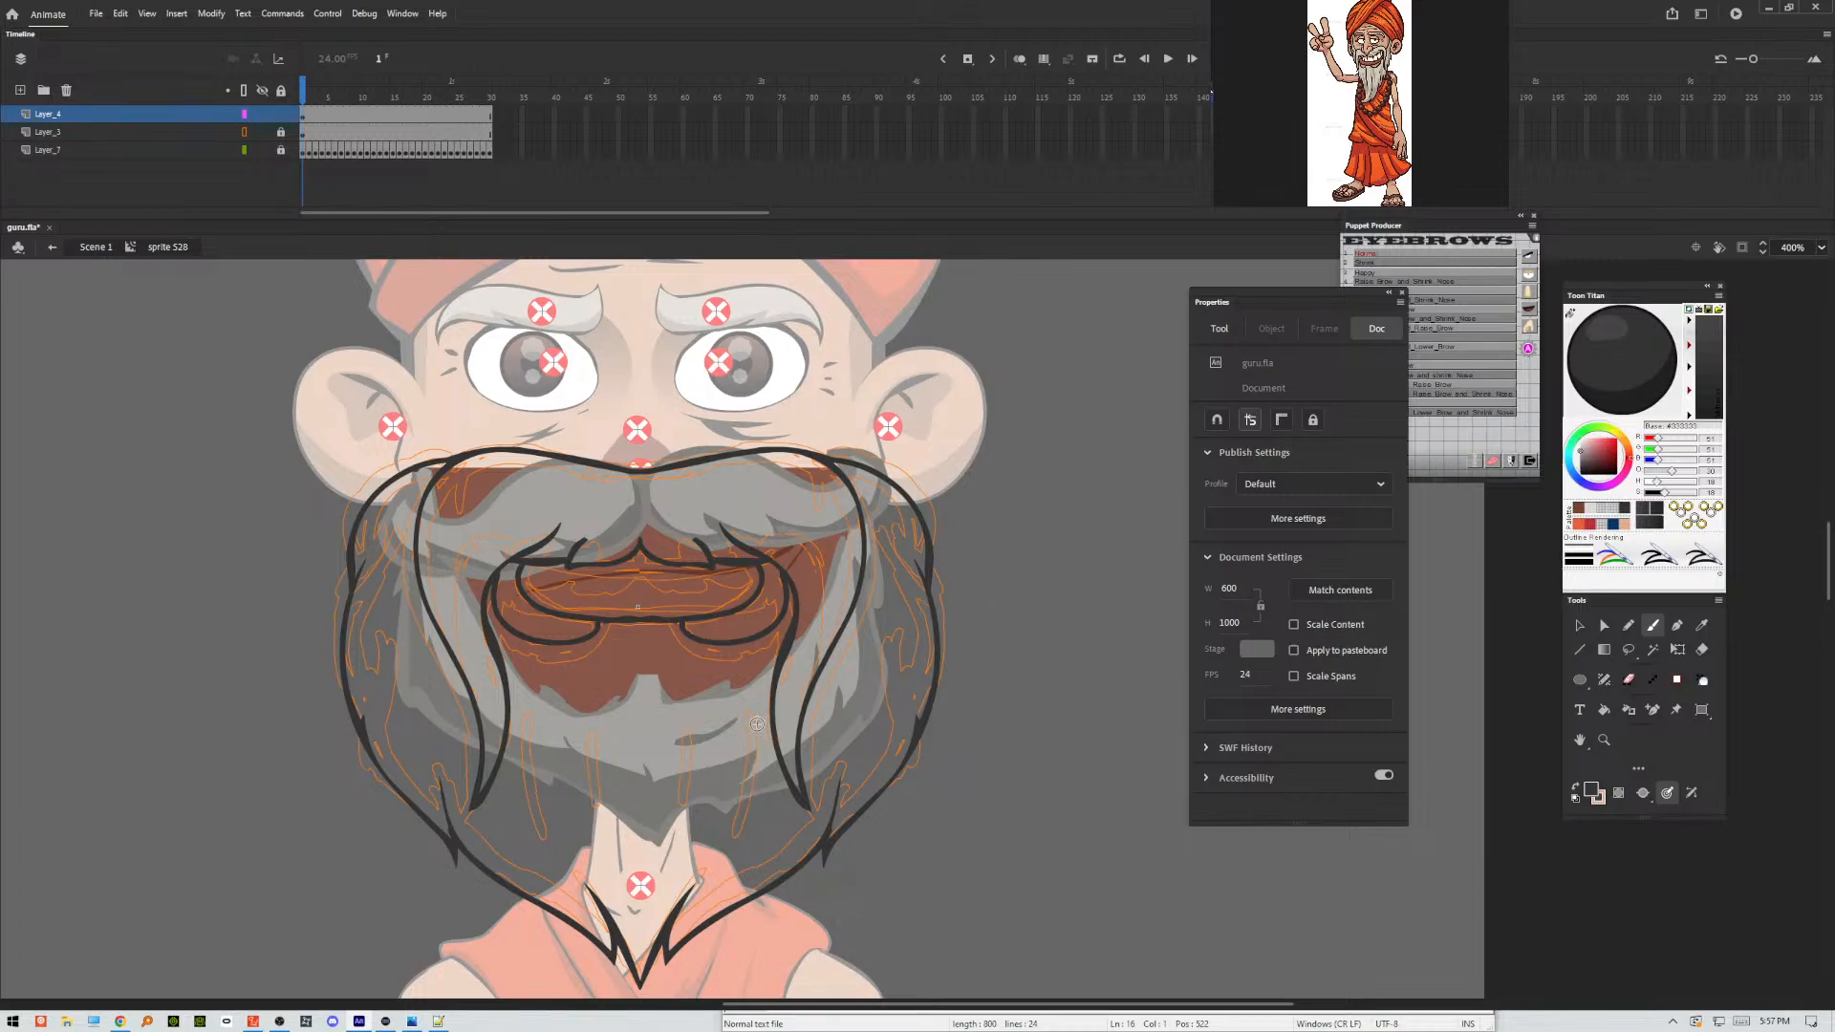
Ink short hair strands on both sides of the lower beard and smoothen selected strands.
{"action": "mouse_move", "coordinate": [756, 727]}
{"action": "left_mouse_down"}
{"action": "mouse_move", "coordinate": [724, 836]}
{"action": "mouse_move", "coordinate": [664, 828]}
{"action": "mouse_move", "coordinate": [713, 733]}
{"action": "left_mouse_up"}
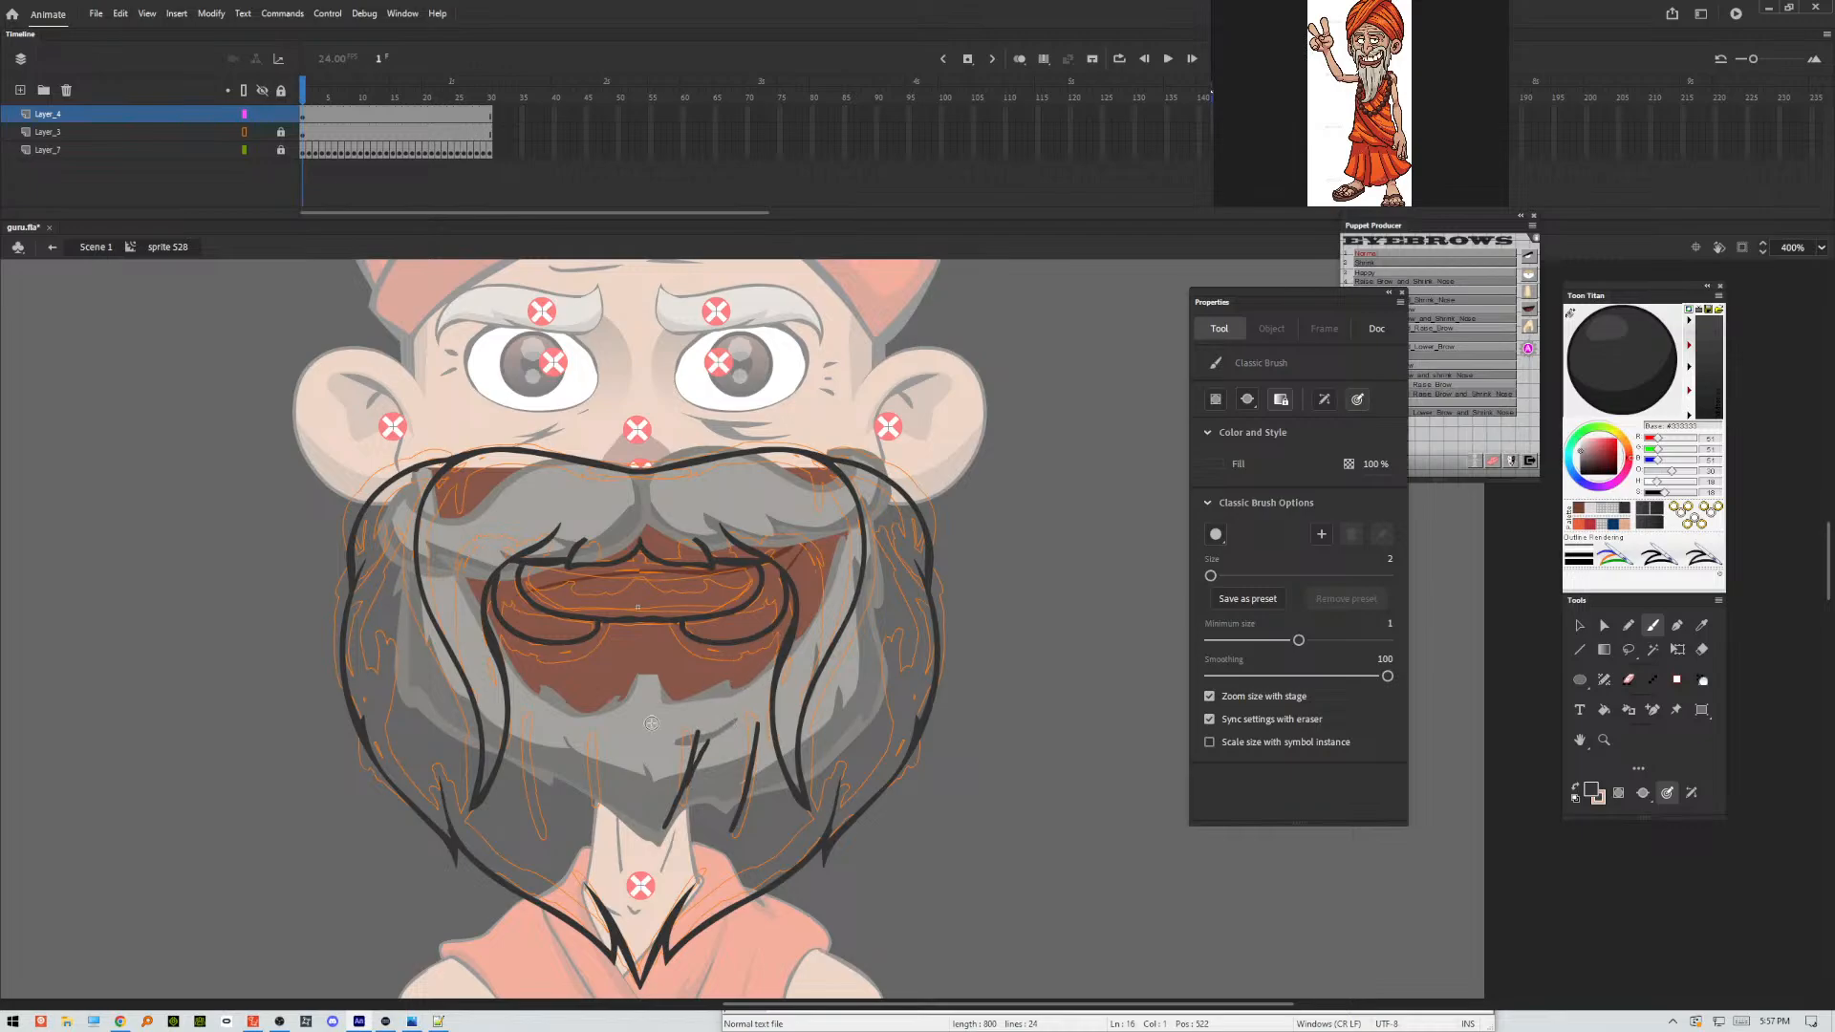
{"action": "left_click_drag", "start_coordinate": [546, 747], "coordinate": [593, 832]}
{"action": "left_click", "coordinate": [1580, 625]}
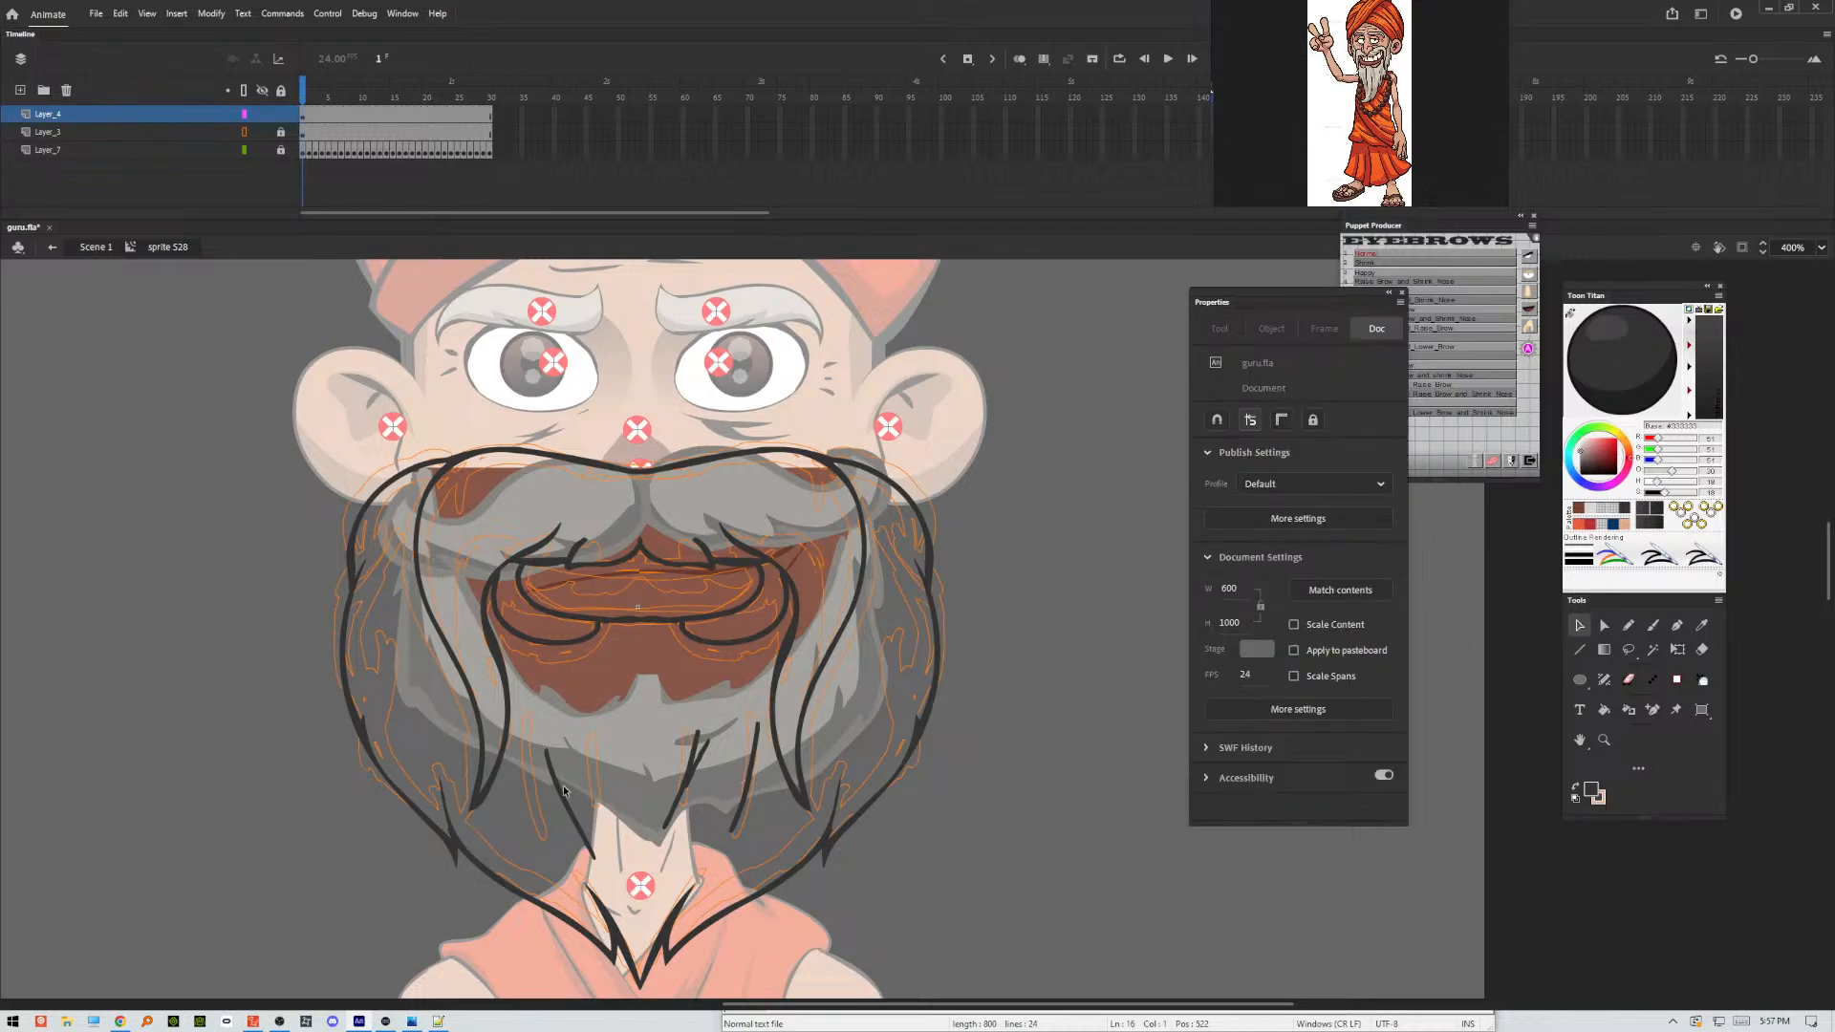
{"action": "left_click", "coordinate": [556, 798]}
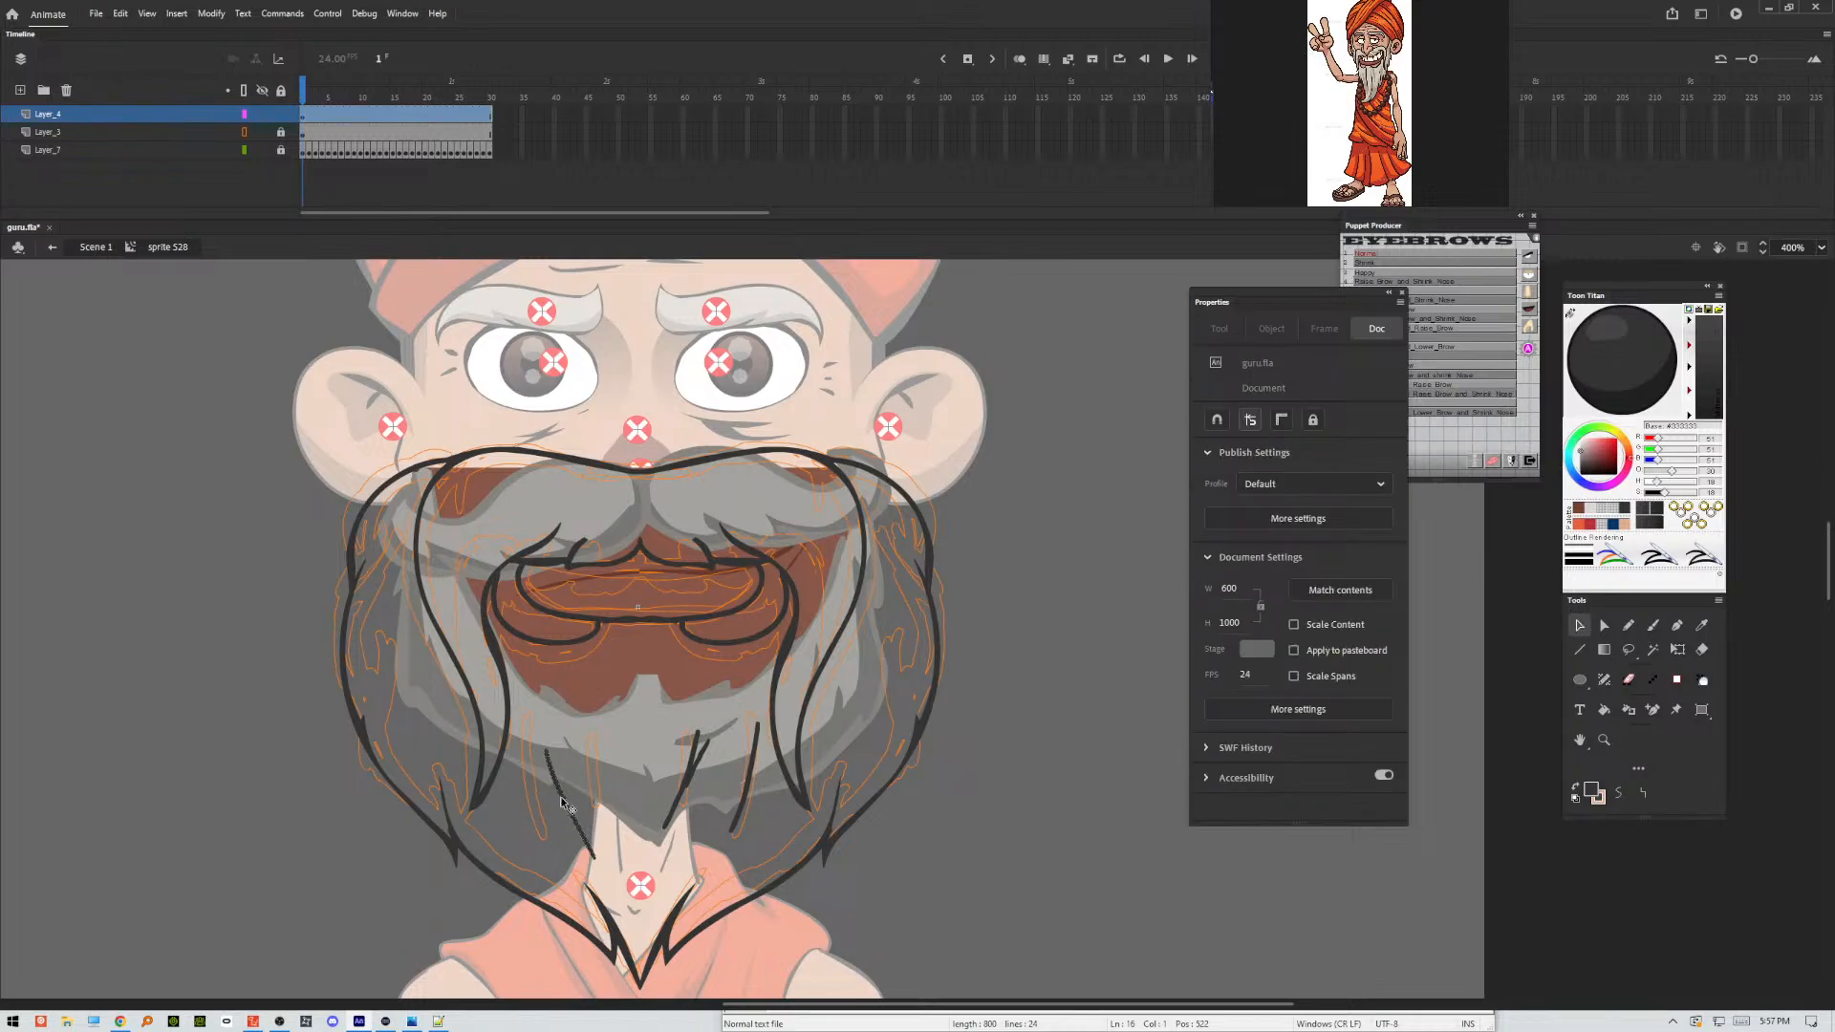
{"action": "left_click", "coordinate": [691, 776], "text": "shift"}
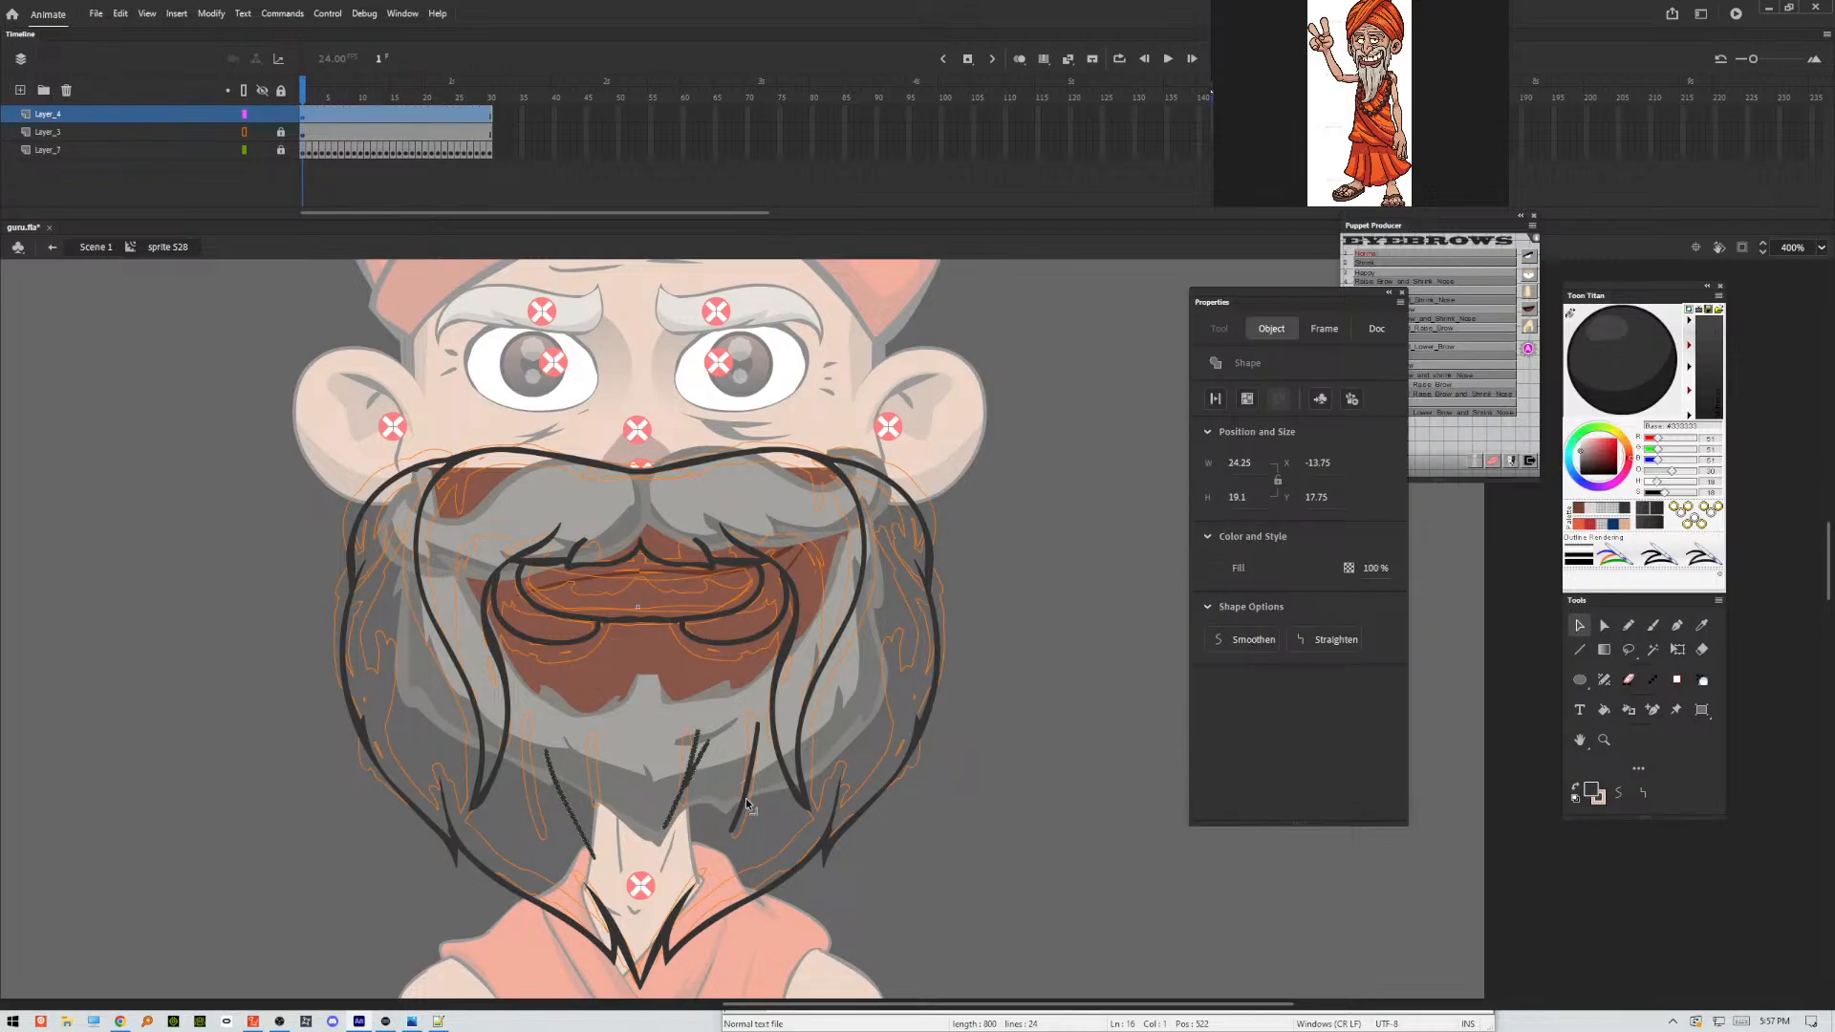
{"action": "left_click", "coordinate": [1233, 635]}
{"action": "left_click", "coordinate": [1038, 721]}
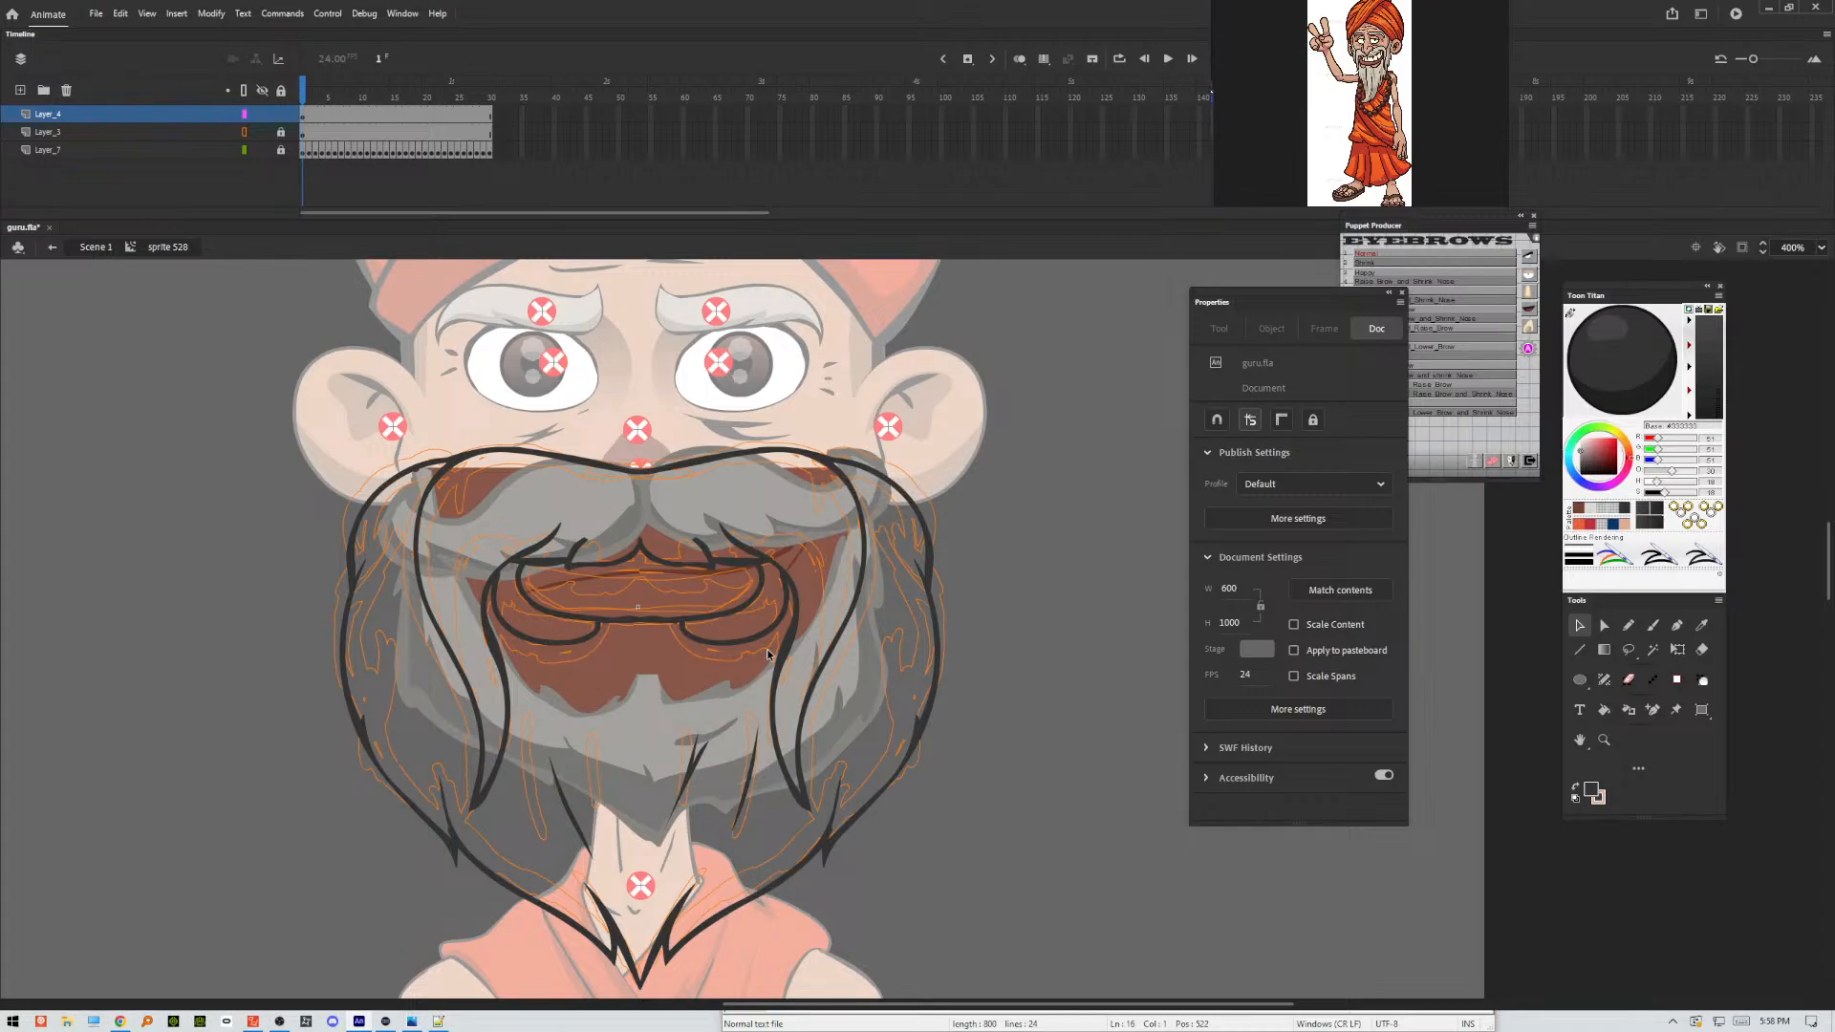
Check the head in the main scene, re-enter the Mouth_0 symbol and fill the beard and moustache with light grey.
{"action": "double_click", "coordinate": [1011, 517]}
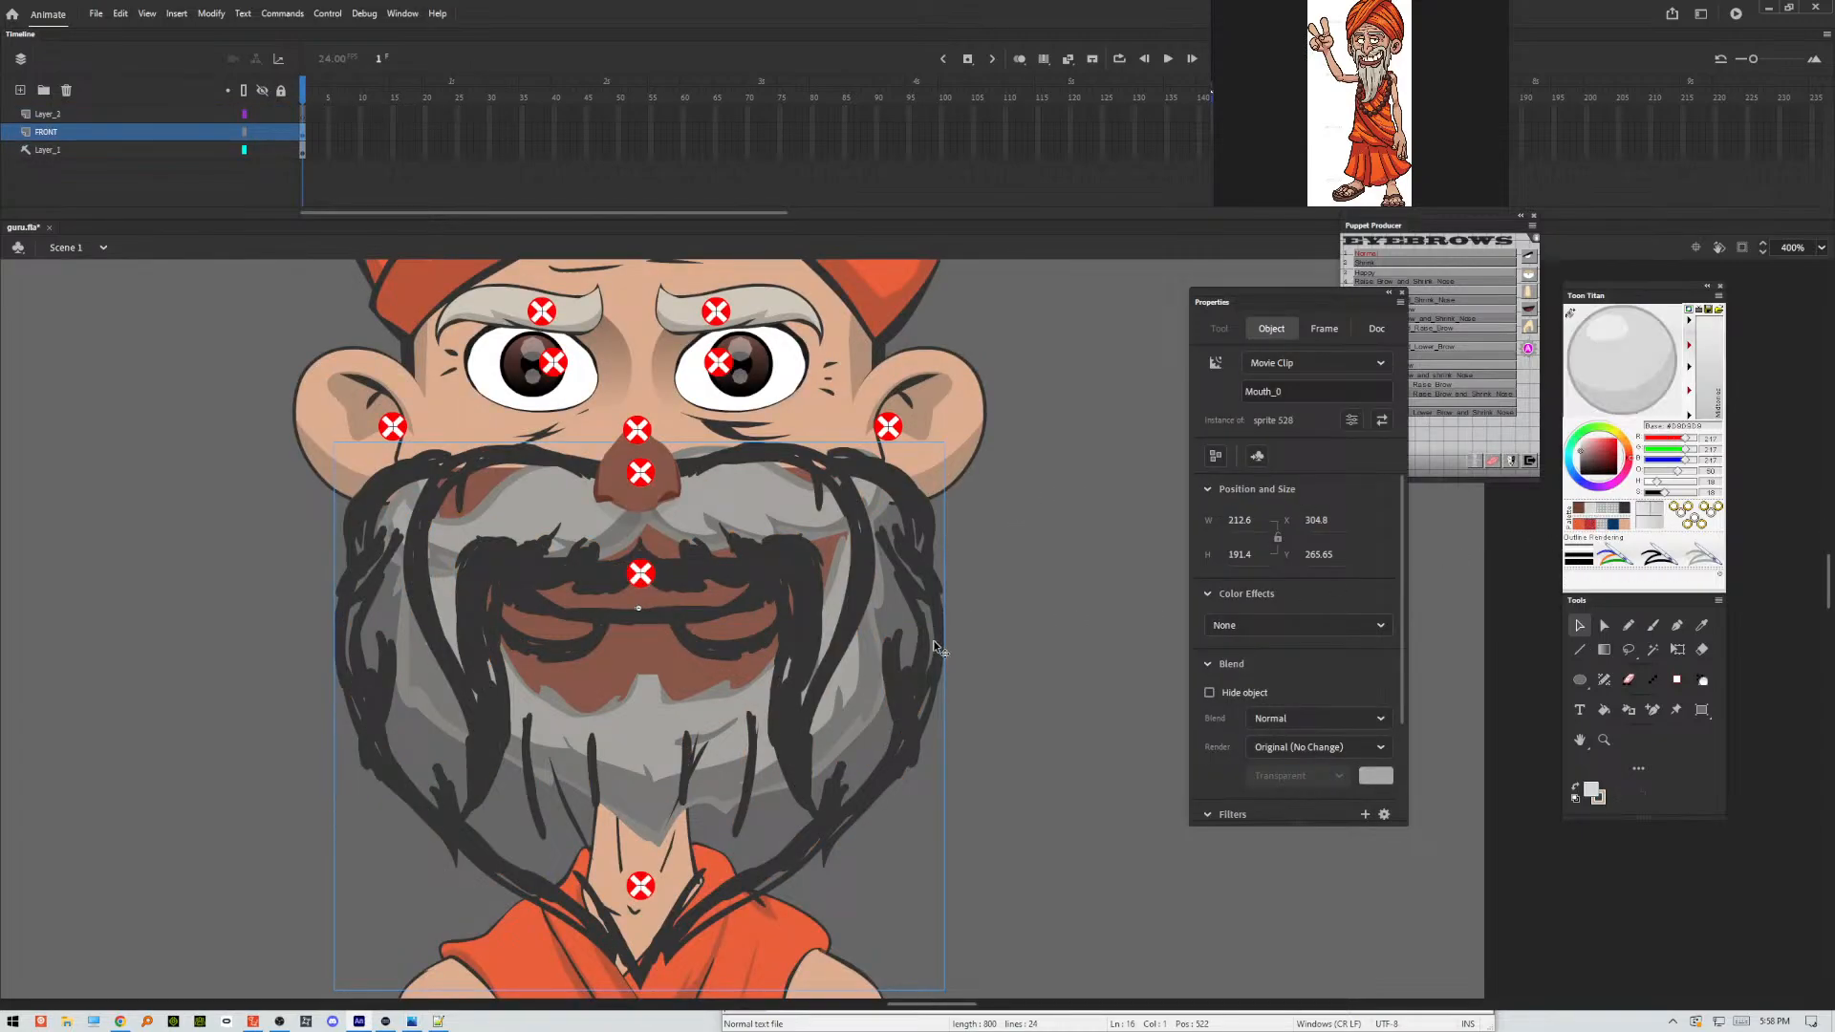
{"action": "double_click", "coordinate": [915, 689]}
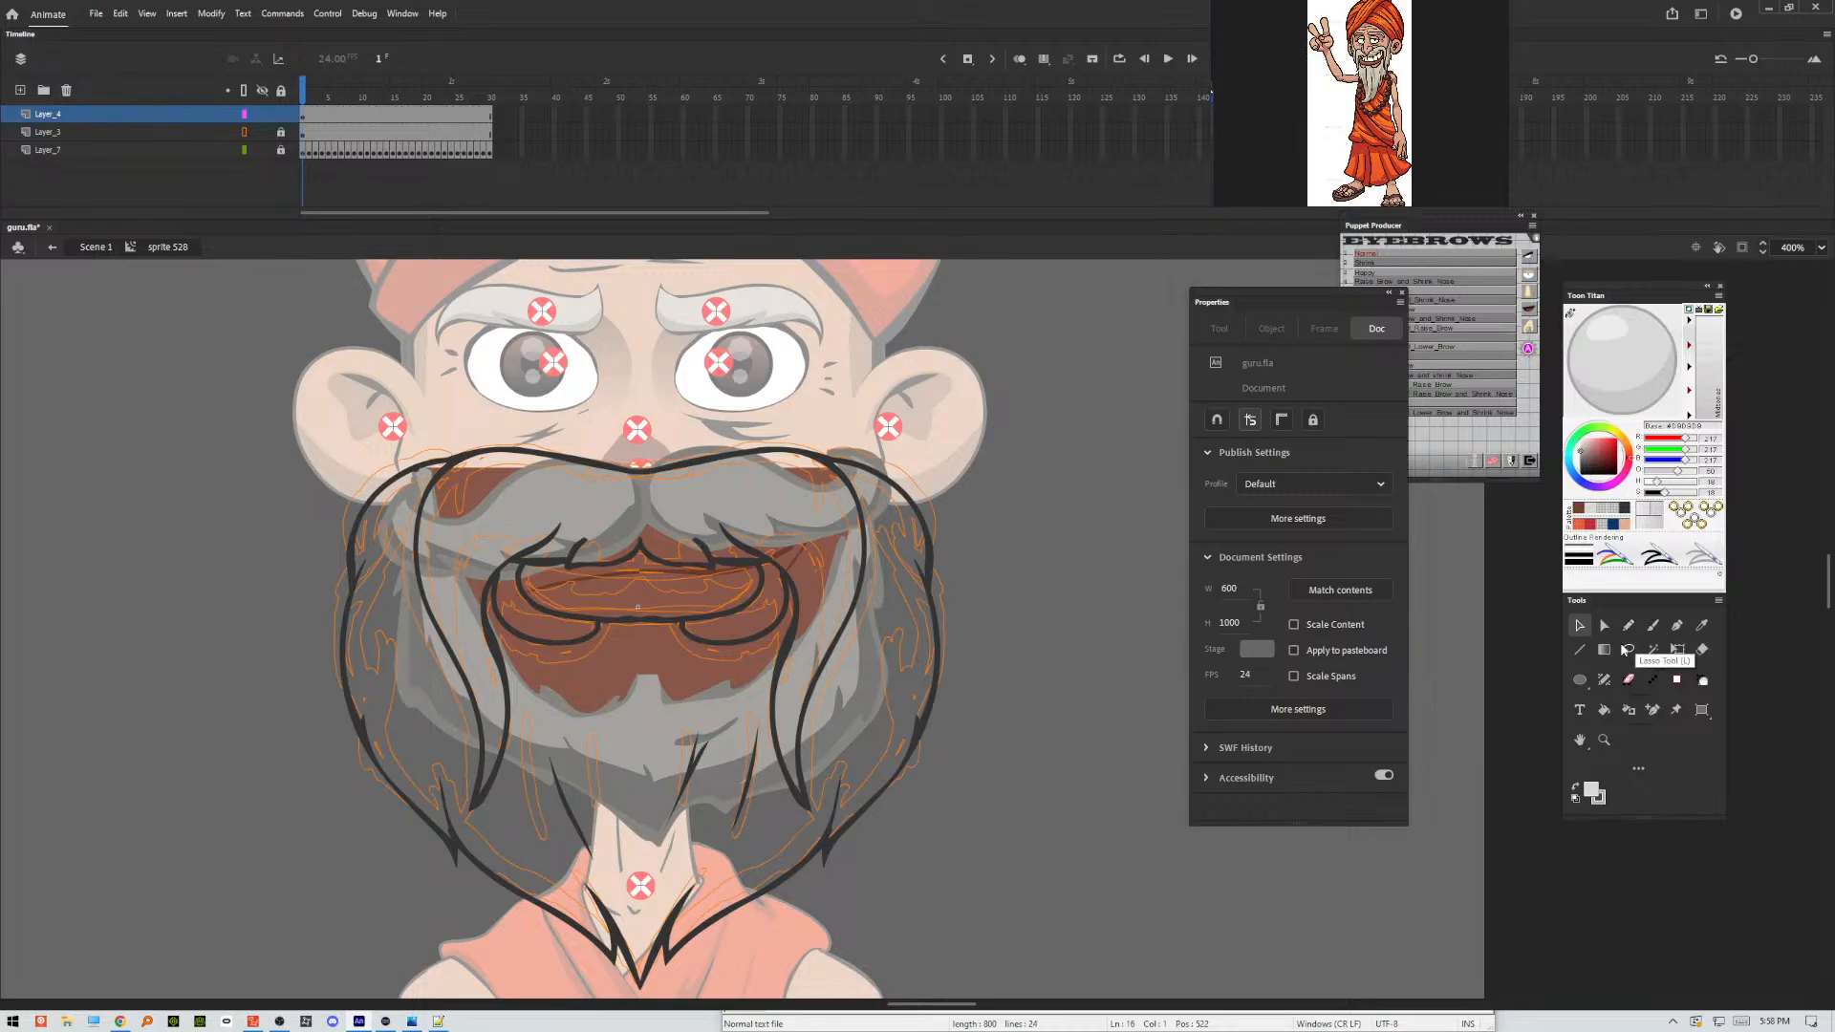
{"action": "left_click", "coordinate": [1604, 710]}
{"action": "left_click", "coordinate": [884, 685]}
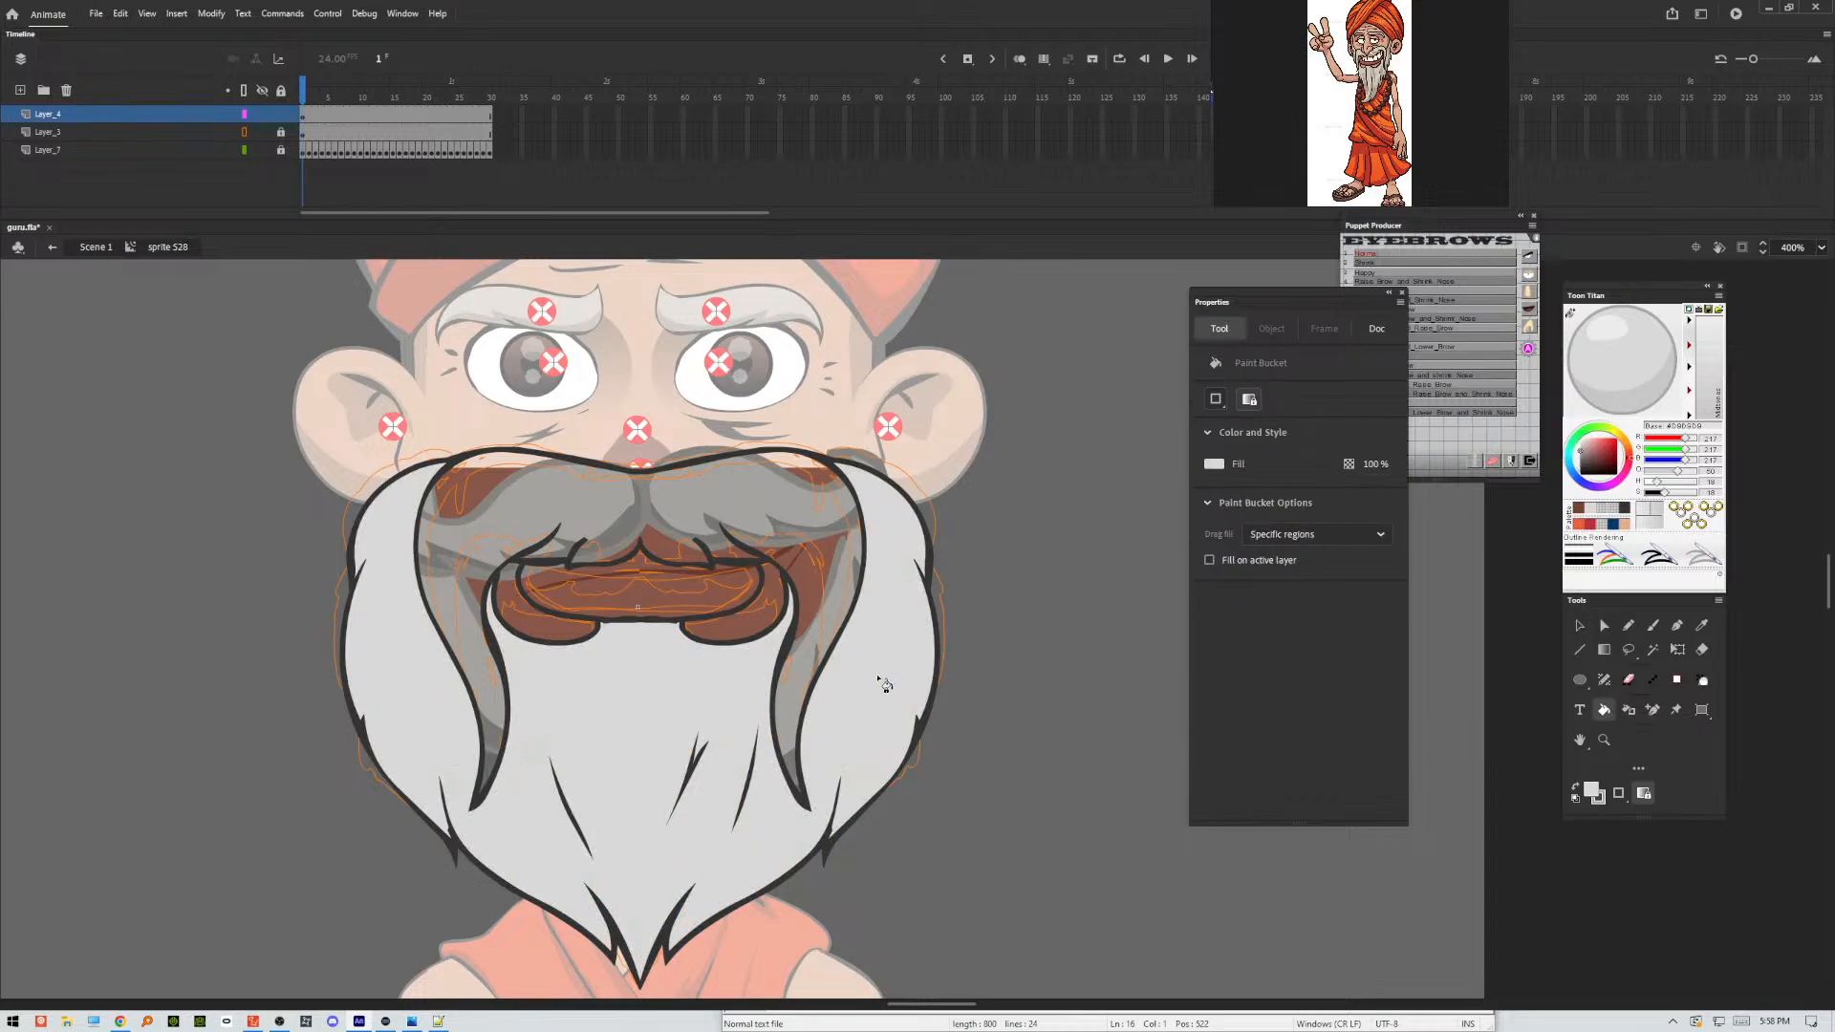
{"action": "left_click", "coordinate": [826, 622]}
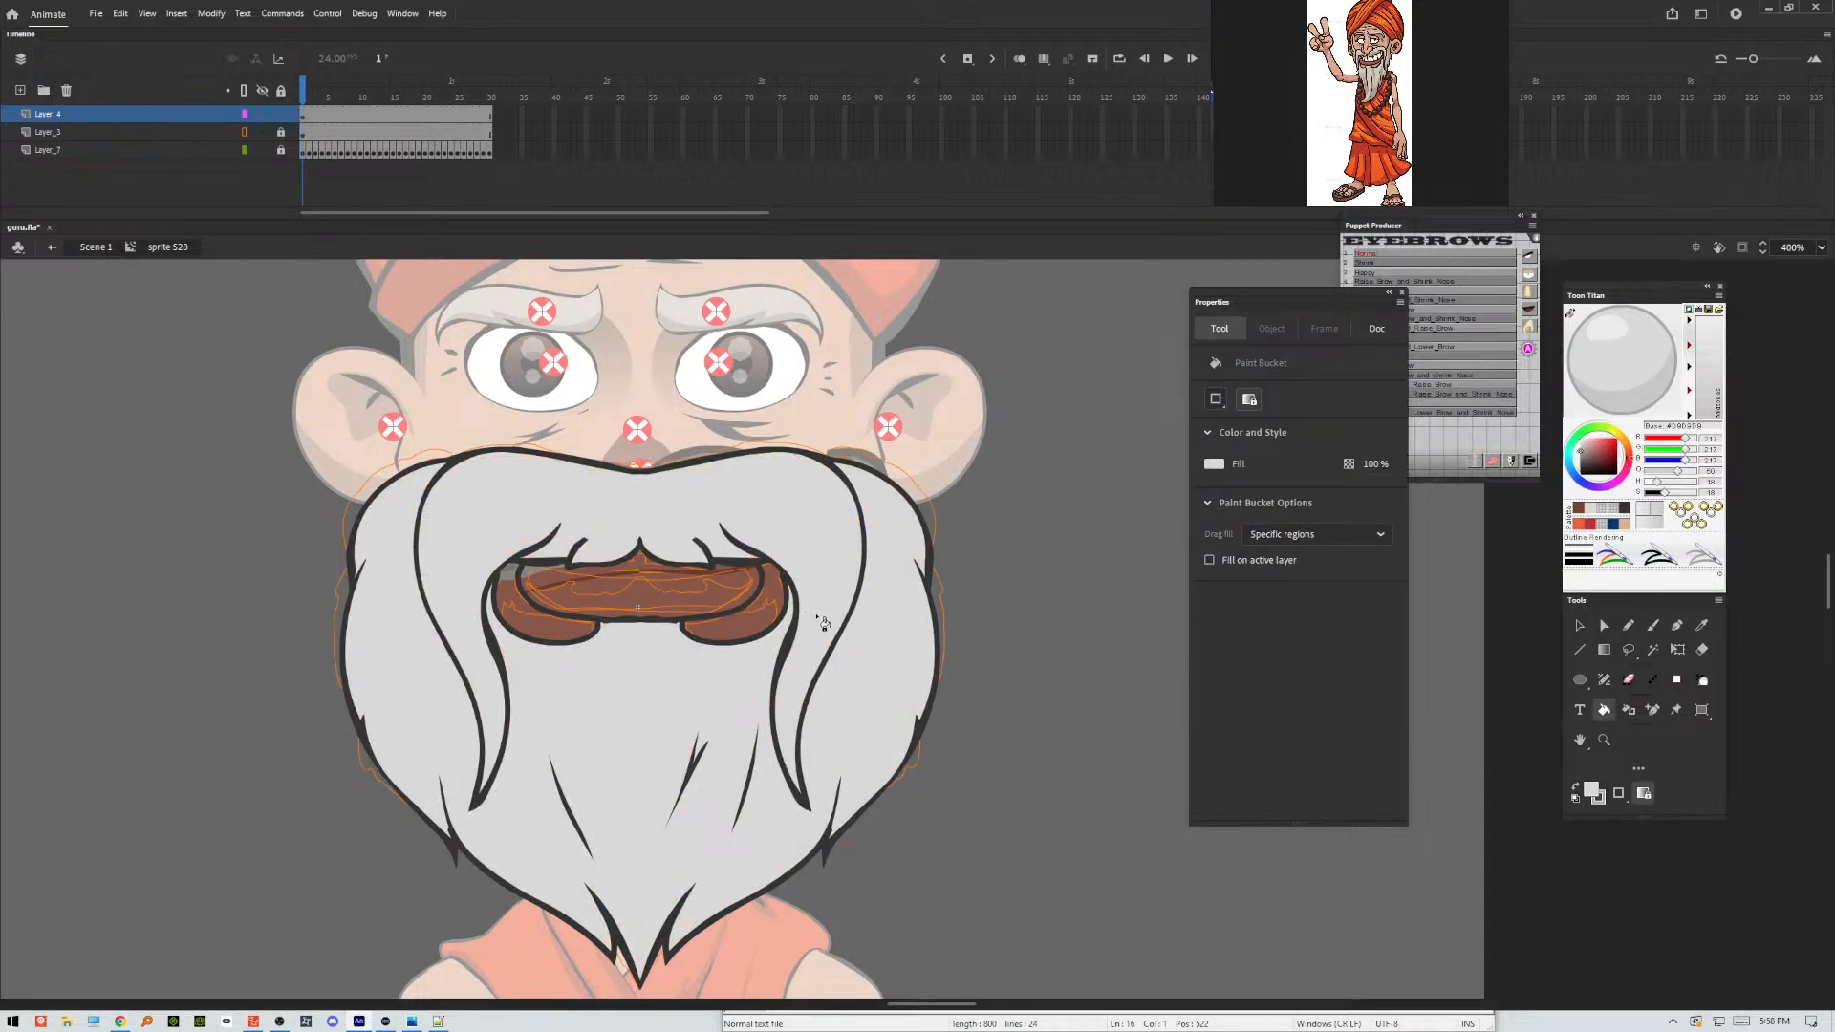
Fill the lip area between the moustache and beard with the light skin tone.
{"action": "left_click", "coordinate": [1624, 525]}
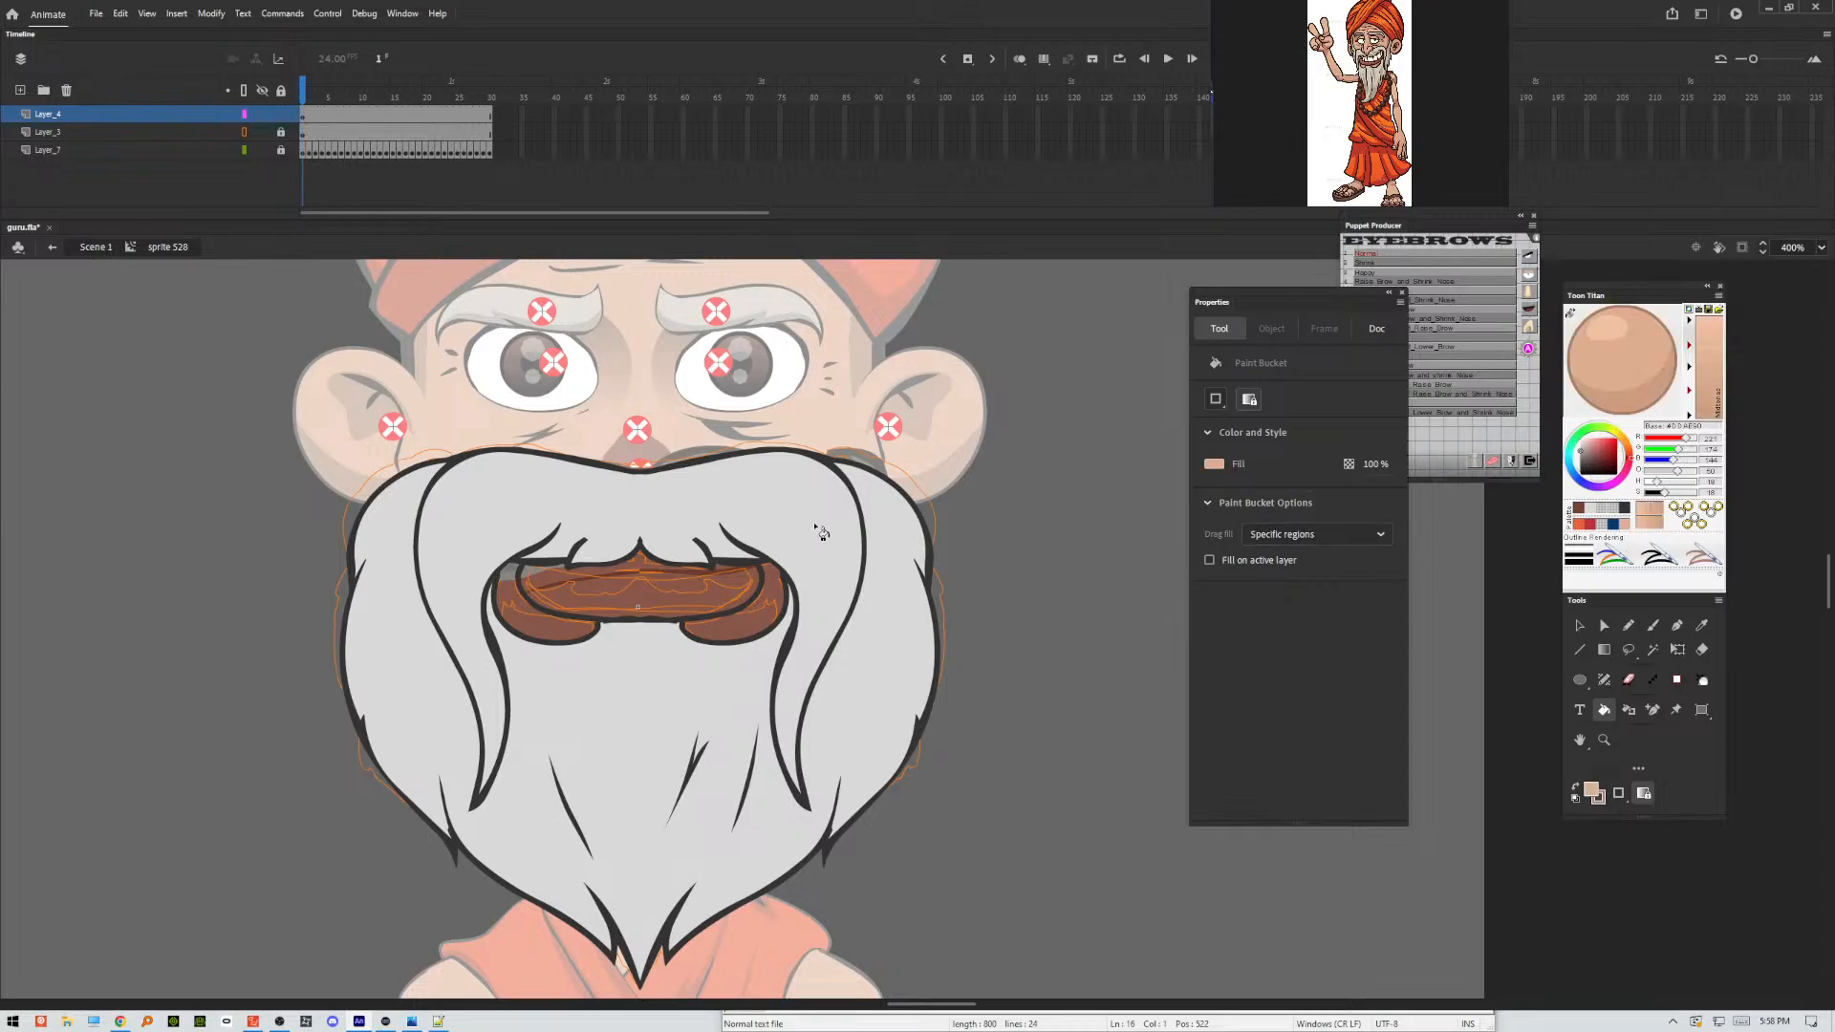
{"action": "left_click", "coordinate": [746, 588]}
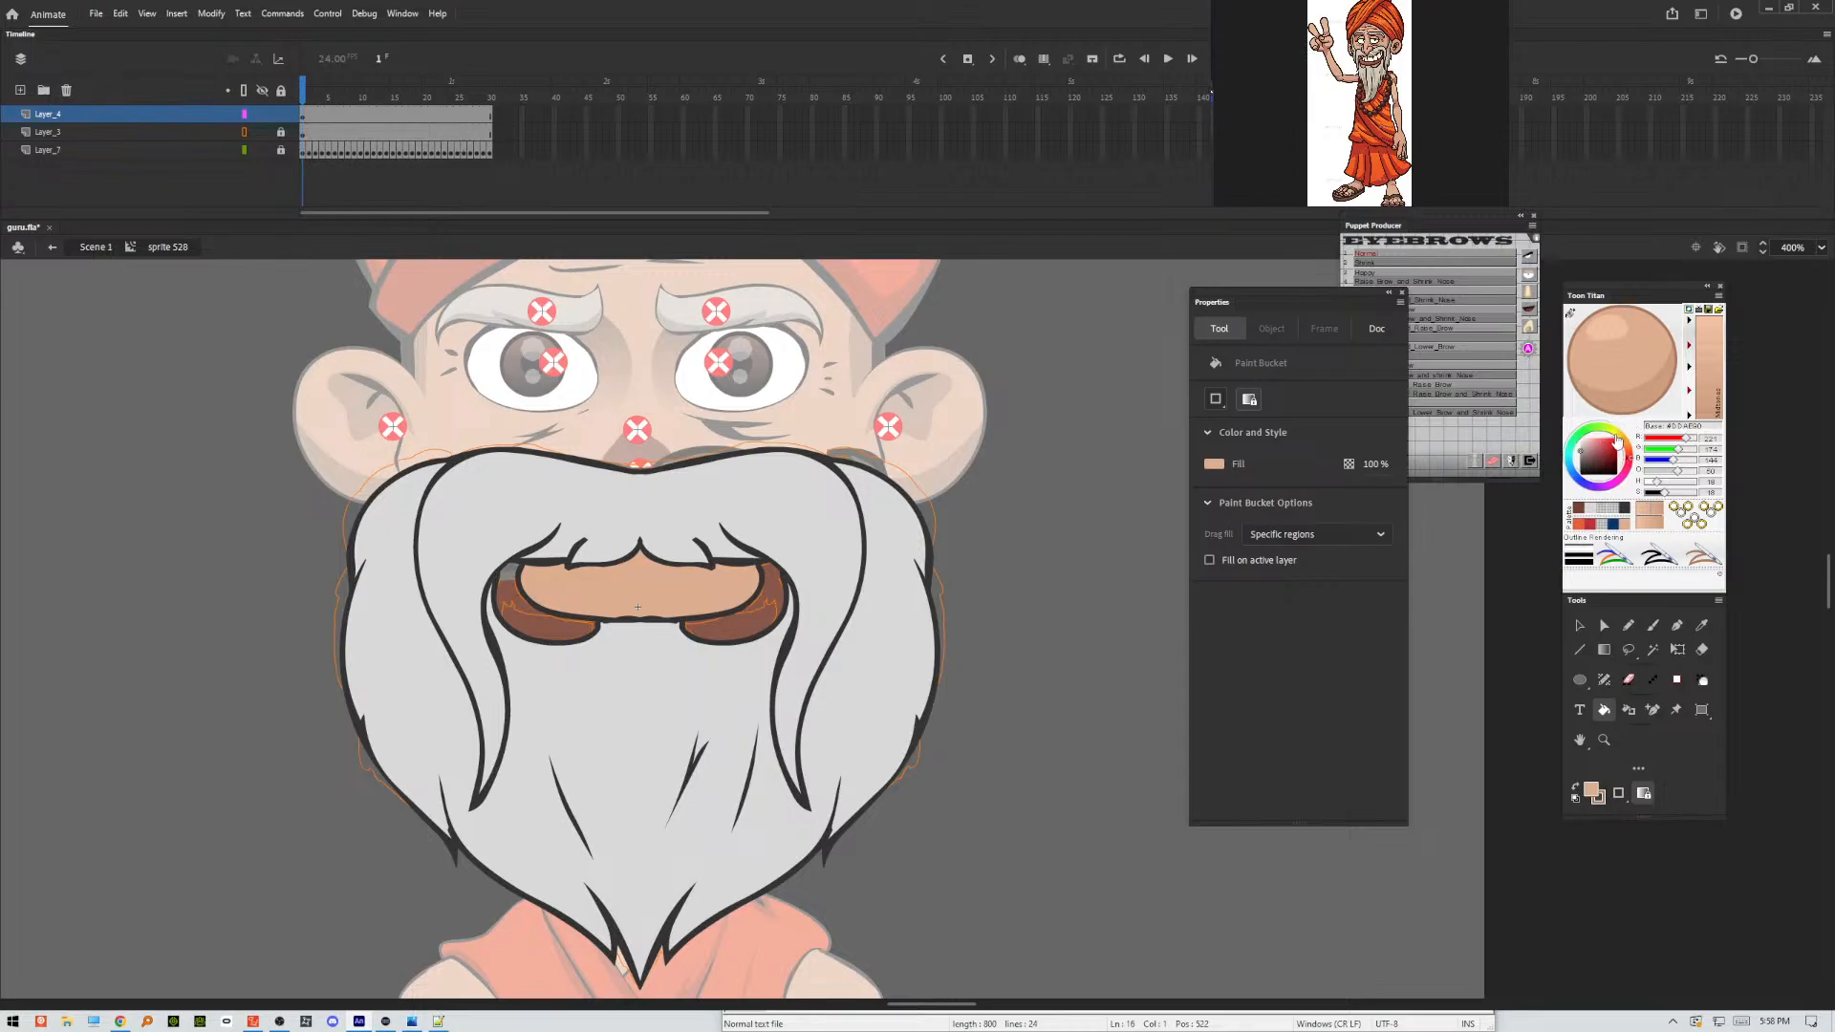
Fill the lip area with pinkish tone DD9D89 and both brown areas at the mouth corners with the light skin tone.
{"action": "left_click", "coordinate": [1216, 465]}
{"action": "left_click", "coordinate": [1471, 480]}
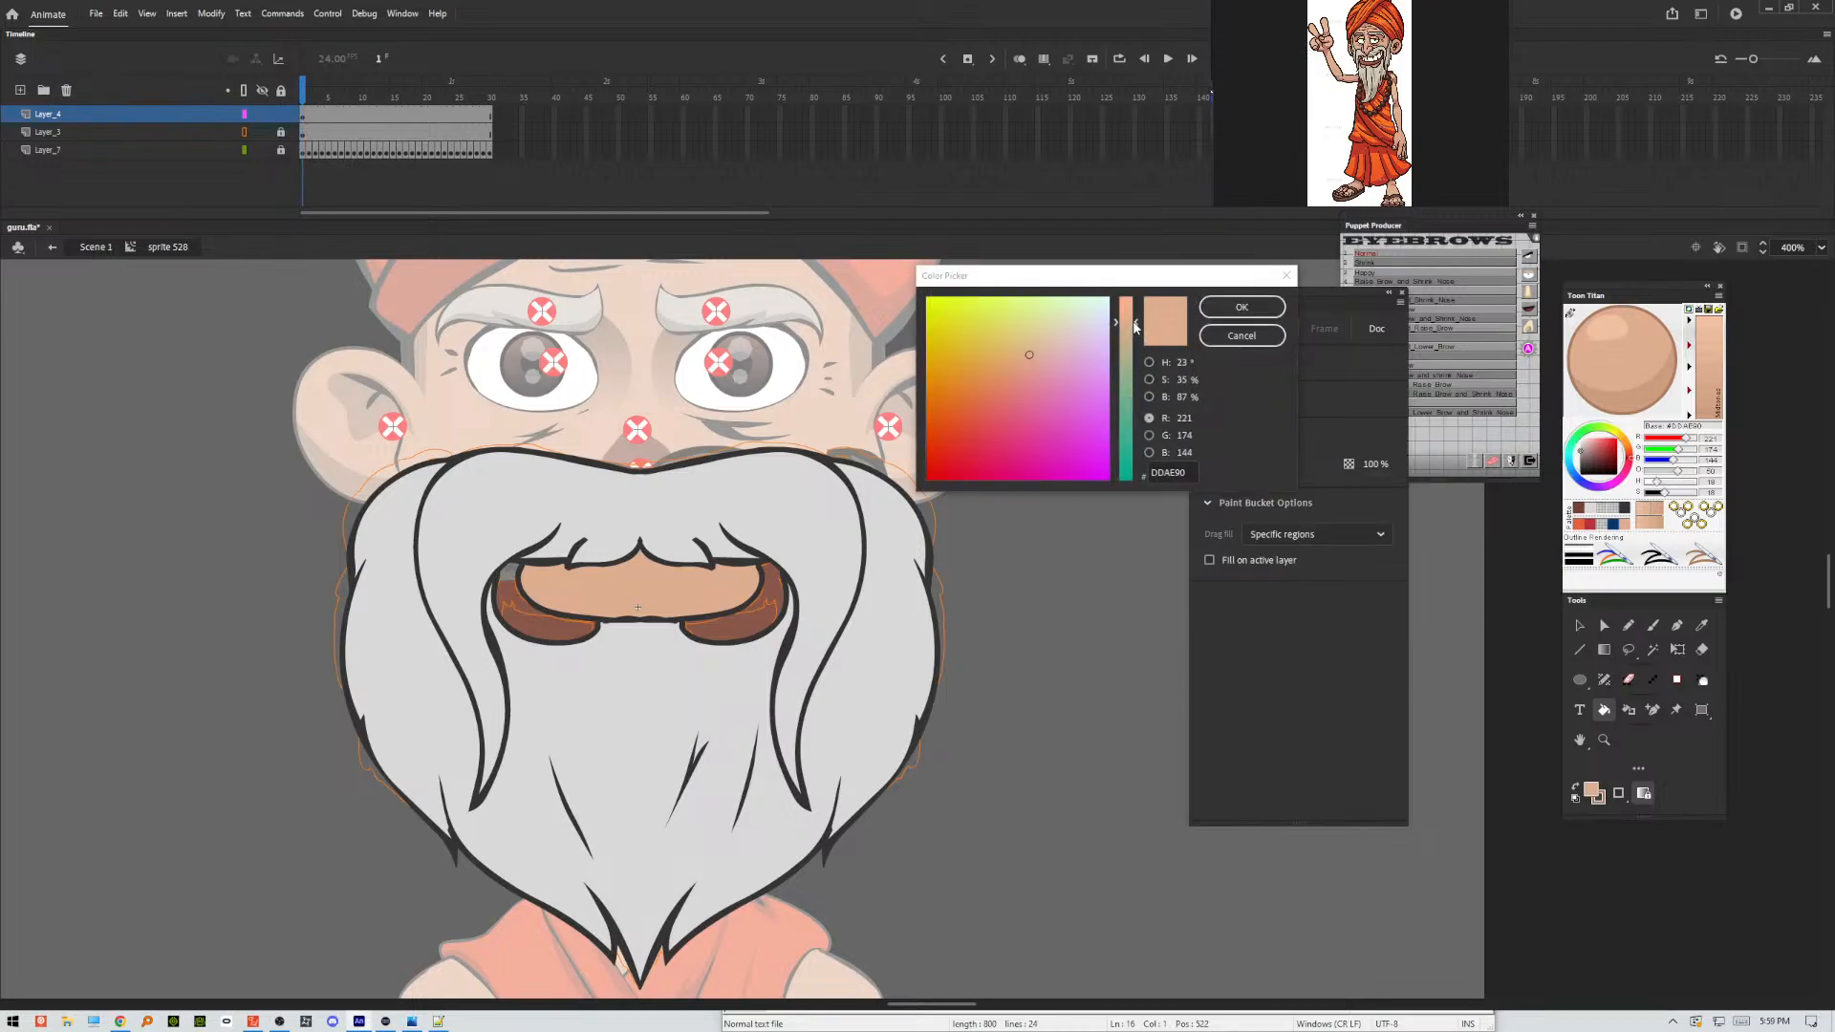
{"action": "left_click", "coordinate": [1034, 364]}
{"action": "left_click_drag", "start_coordinate": [1033, 364], "coordinate": [1024, 367]}
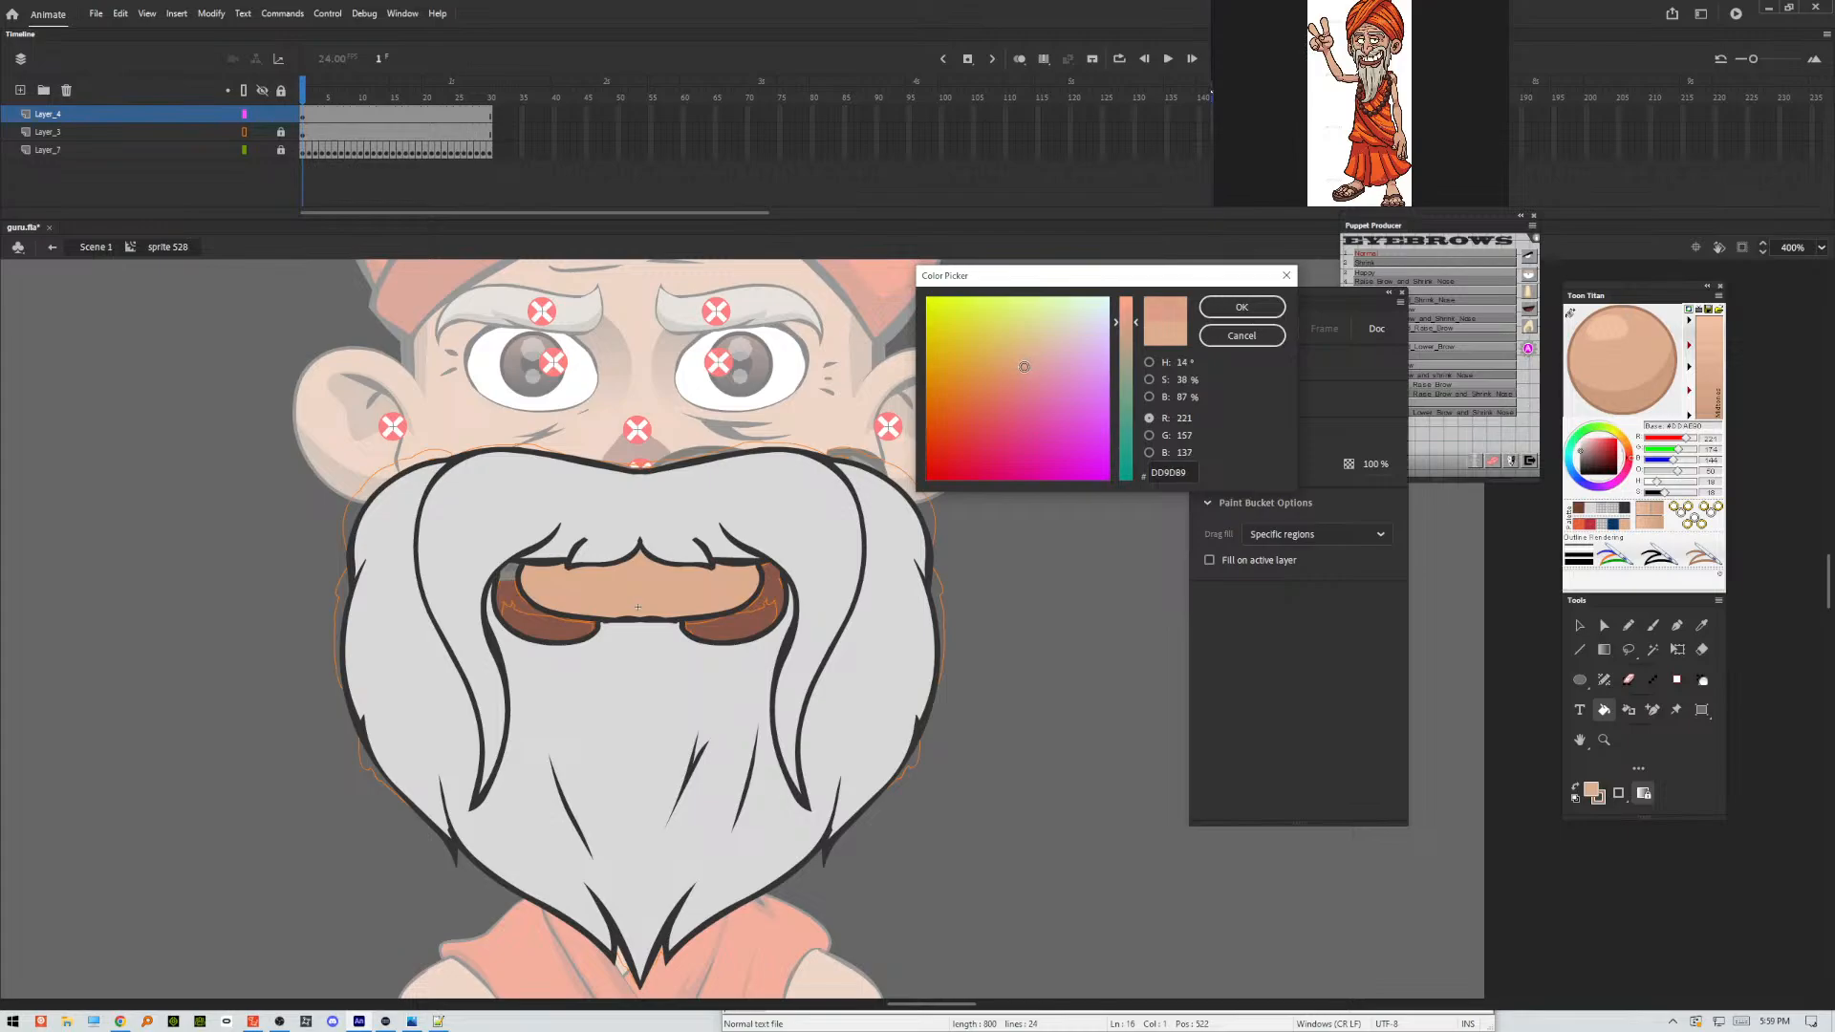
{"action": "left_click", "coordinate": [1224, 316]}
{"action": "left_click", "coordinate": [736, 588]}
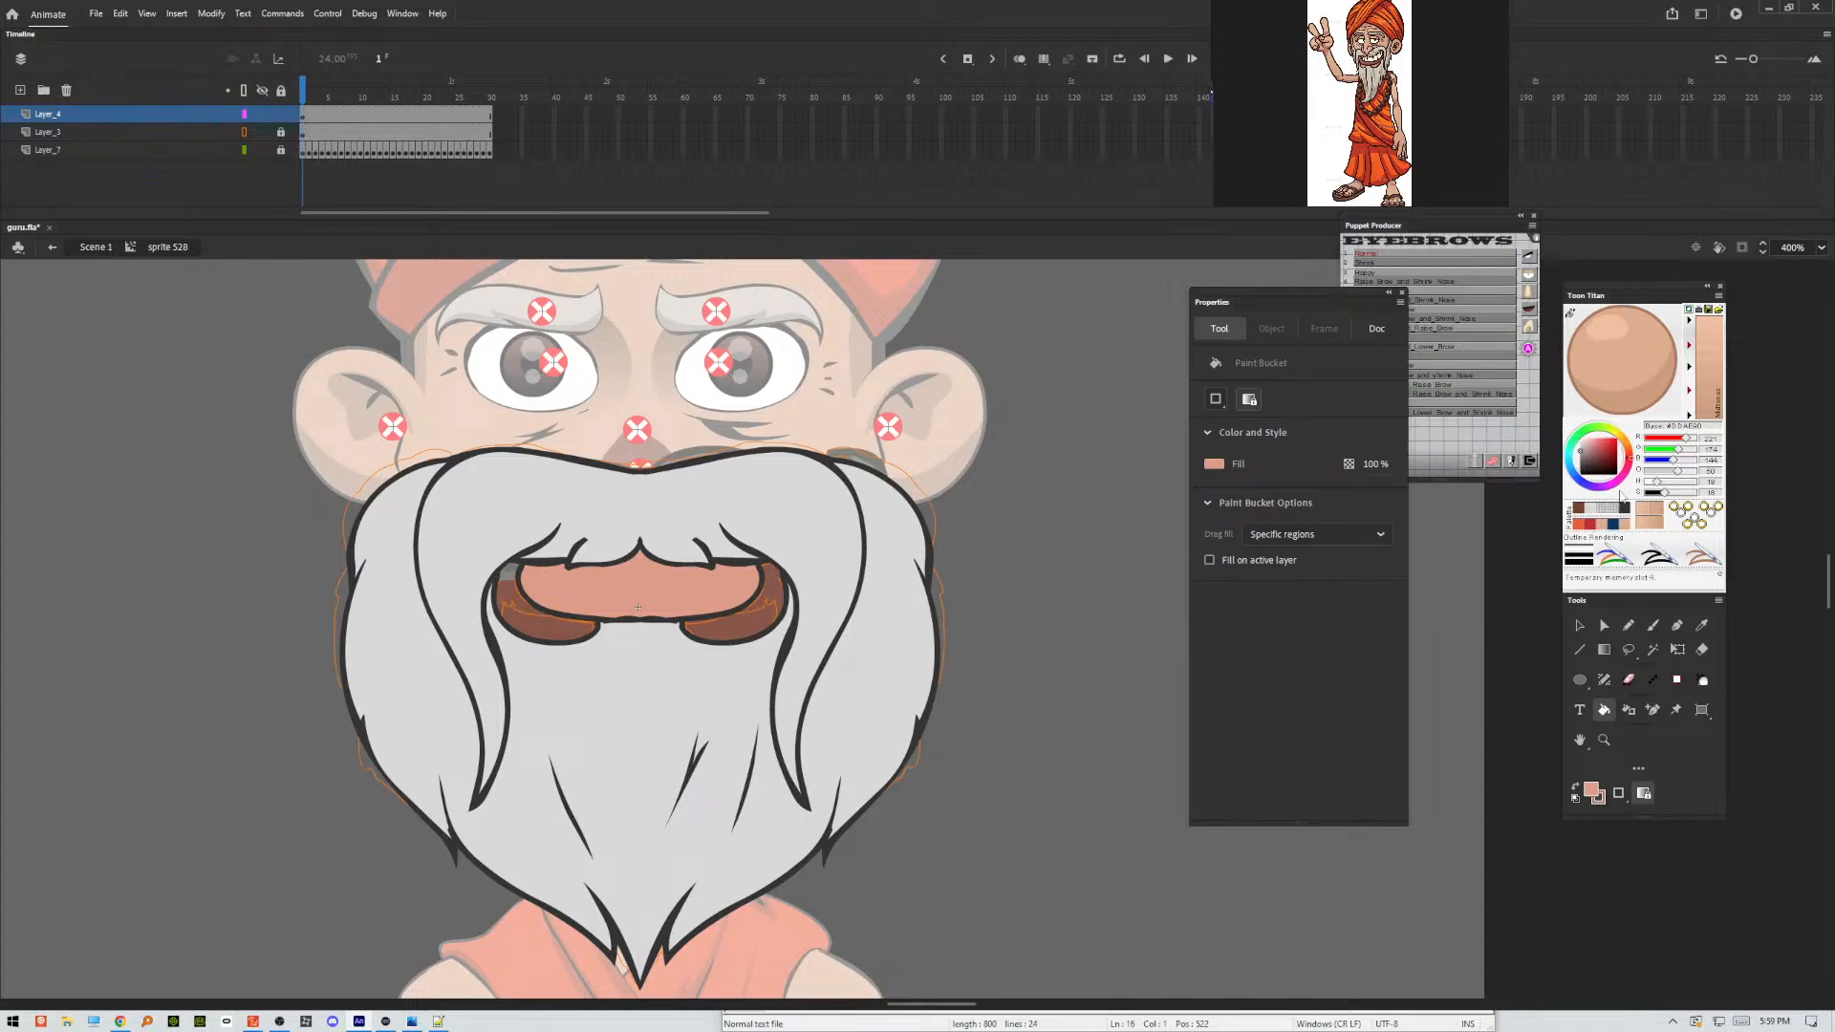
{"action": "left_click", "coordinate": [763, 629]}
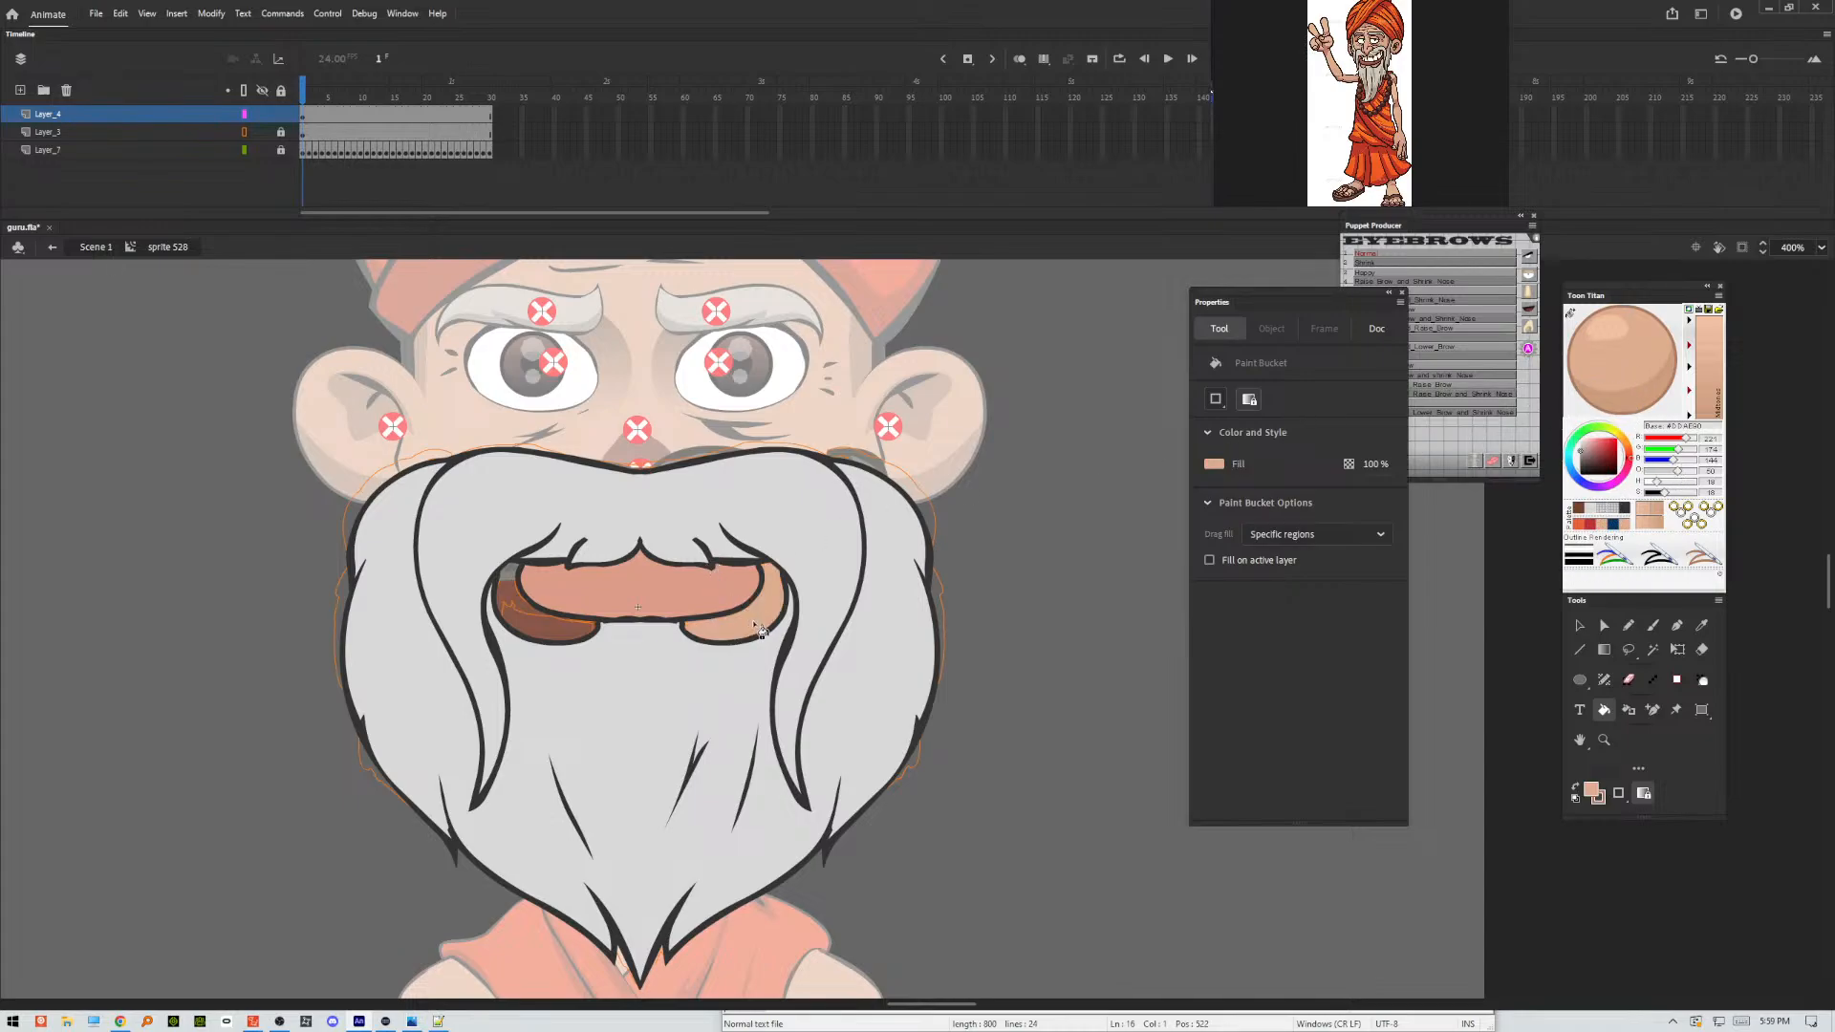
{"action": "left_click", "coordinate": [532, 623]}
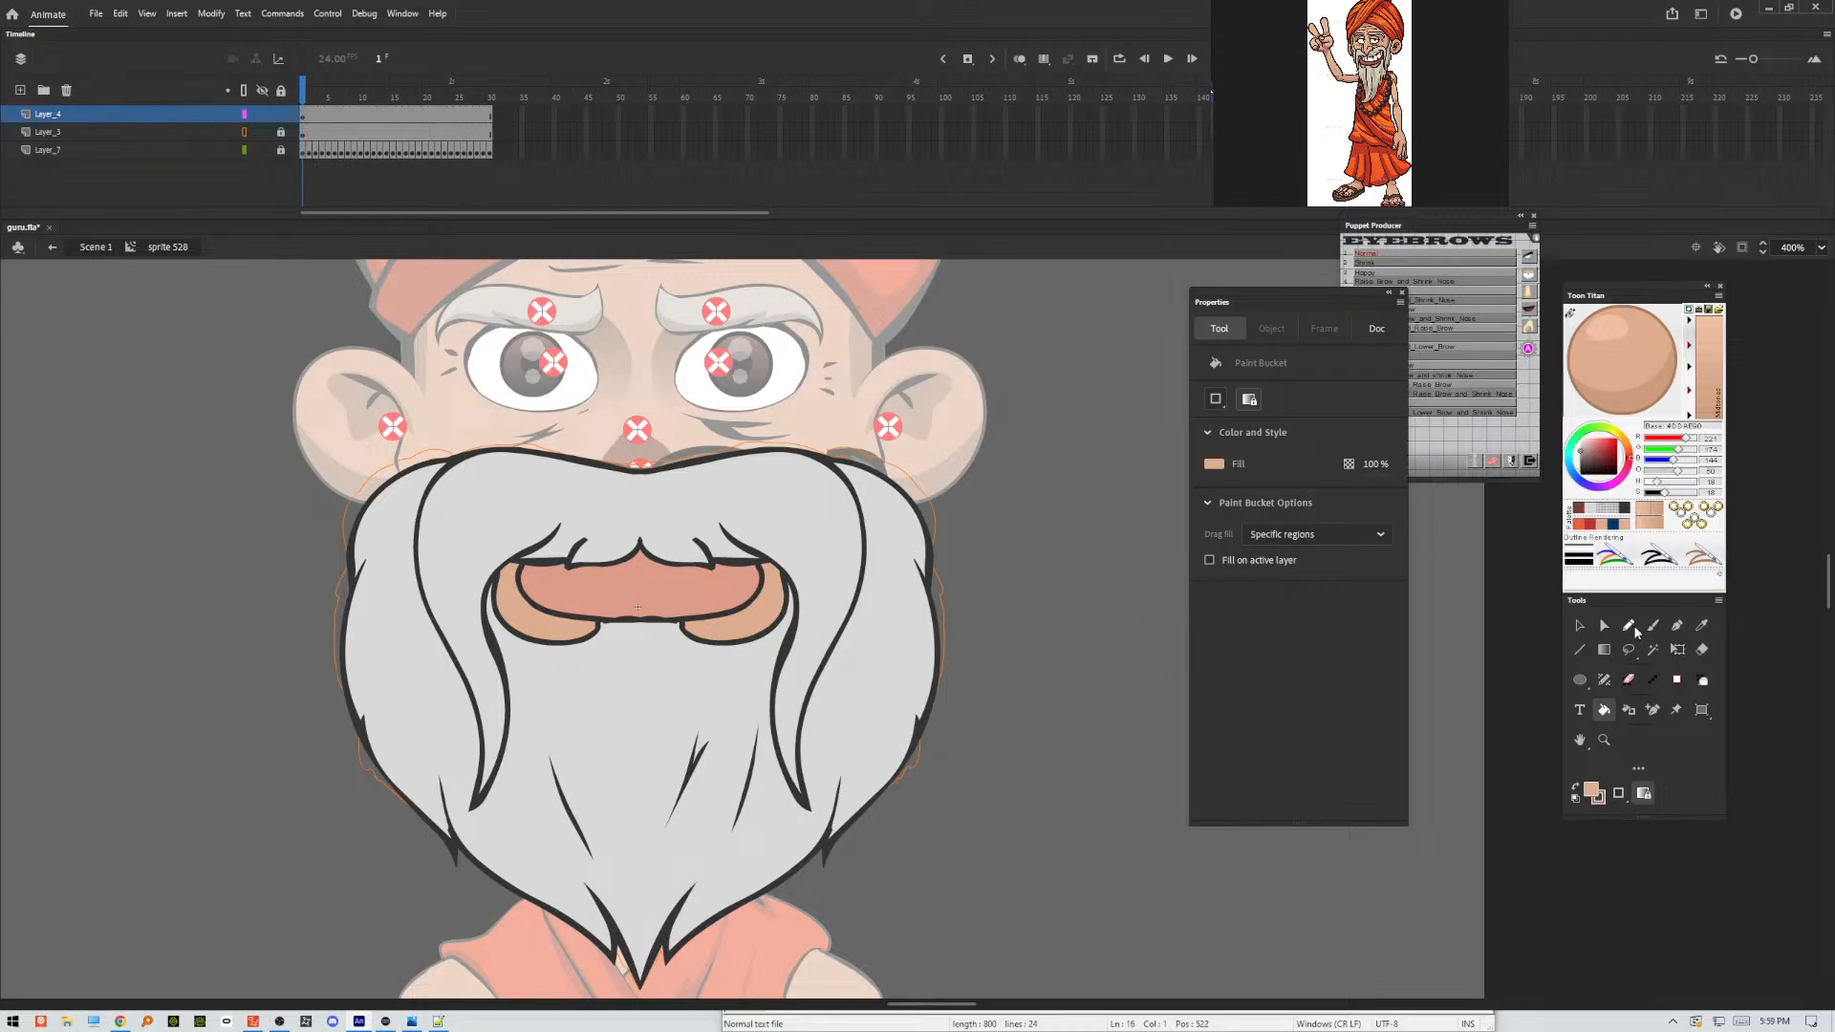
Pencil a thin black shading outline with 0.1 stroke size along the right-hand moustache strand, with jagged hair tips.
{"action": "left_click", "coordinate": [1626, 627]}
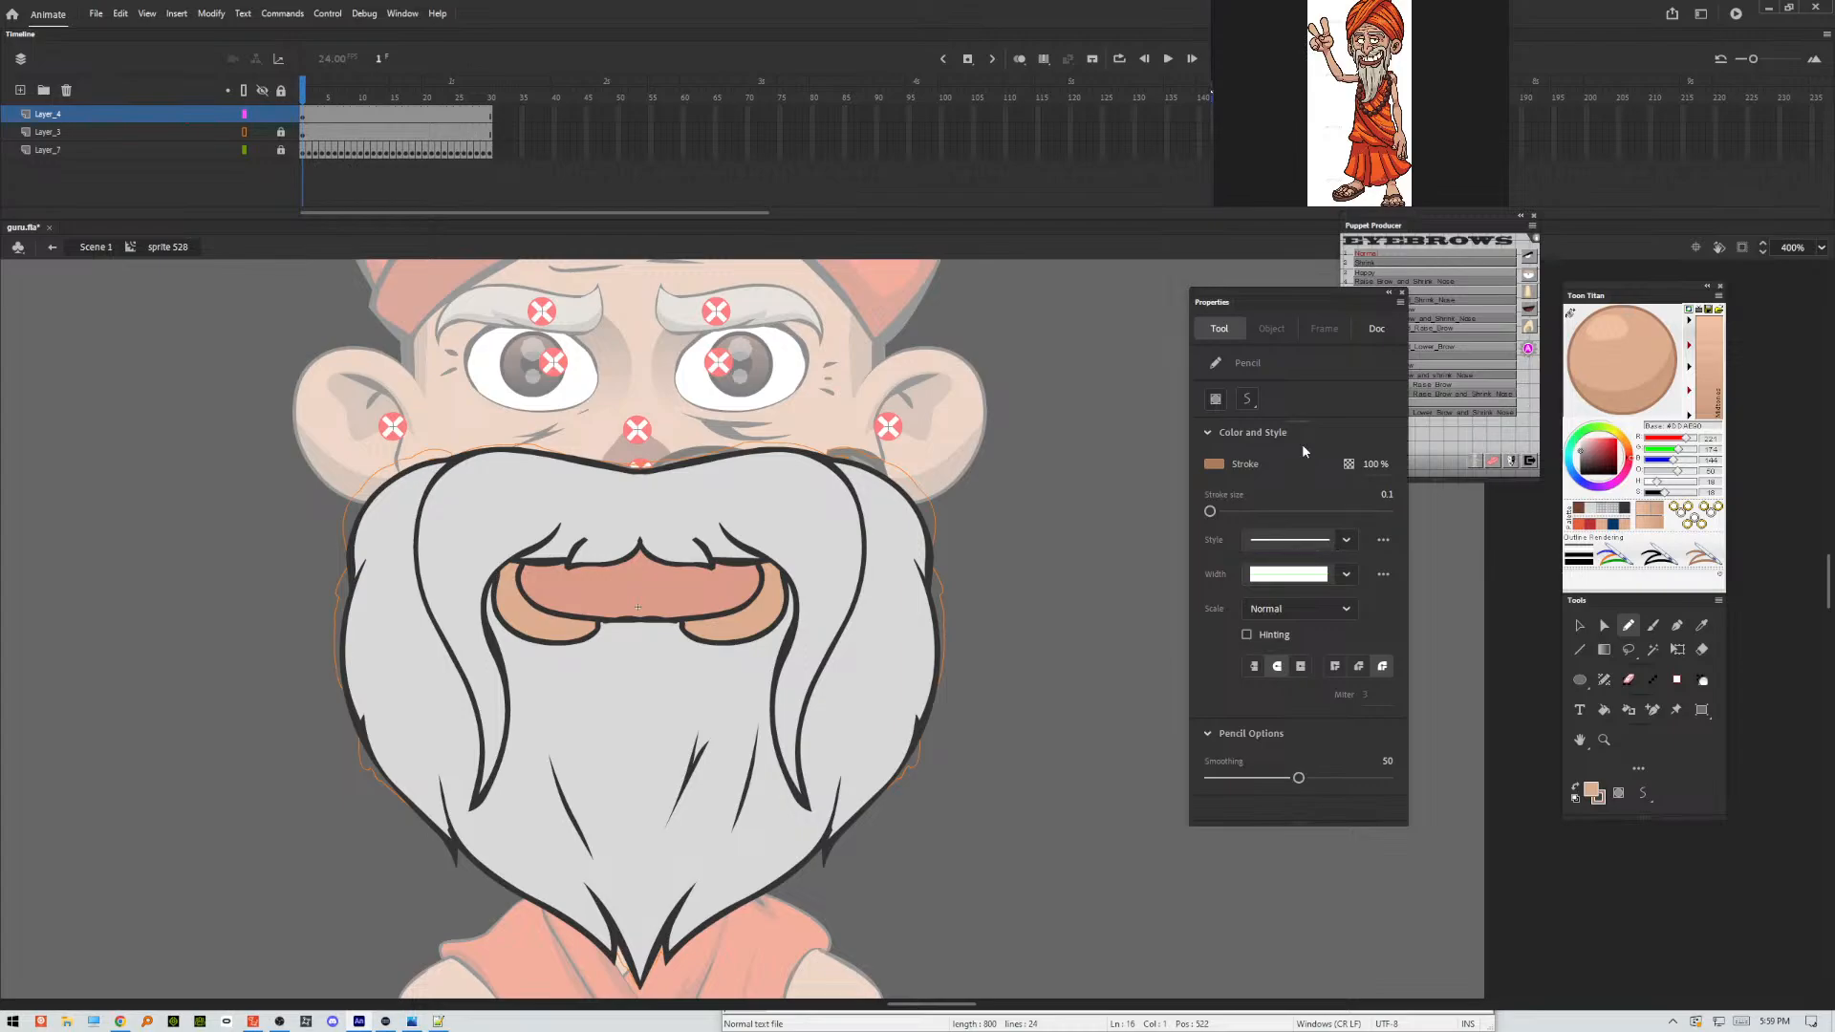
{"action": "left_click", "coordinate": [1594, 789]}
{"action": "left_click", "coordinate": [1364, 897]}
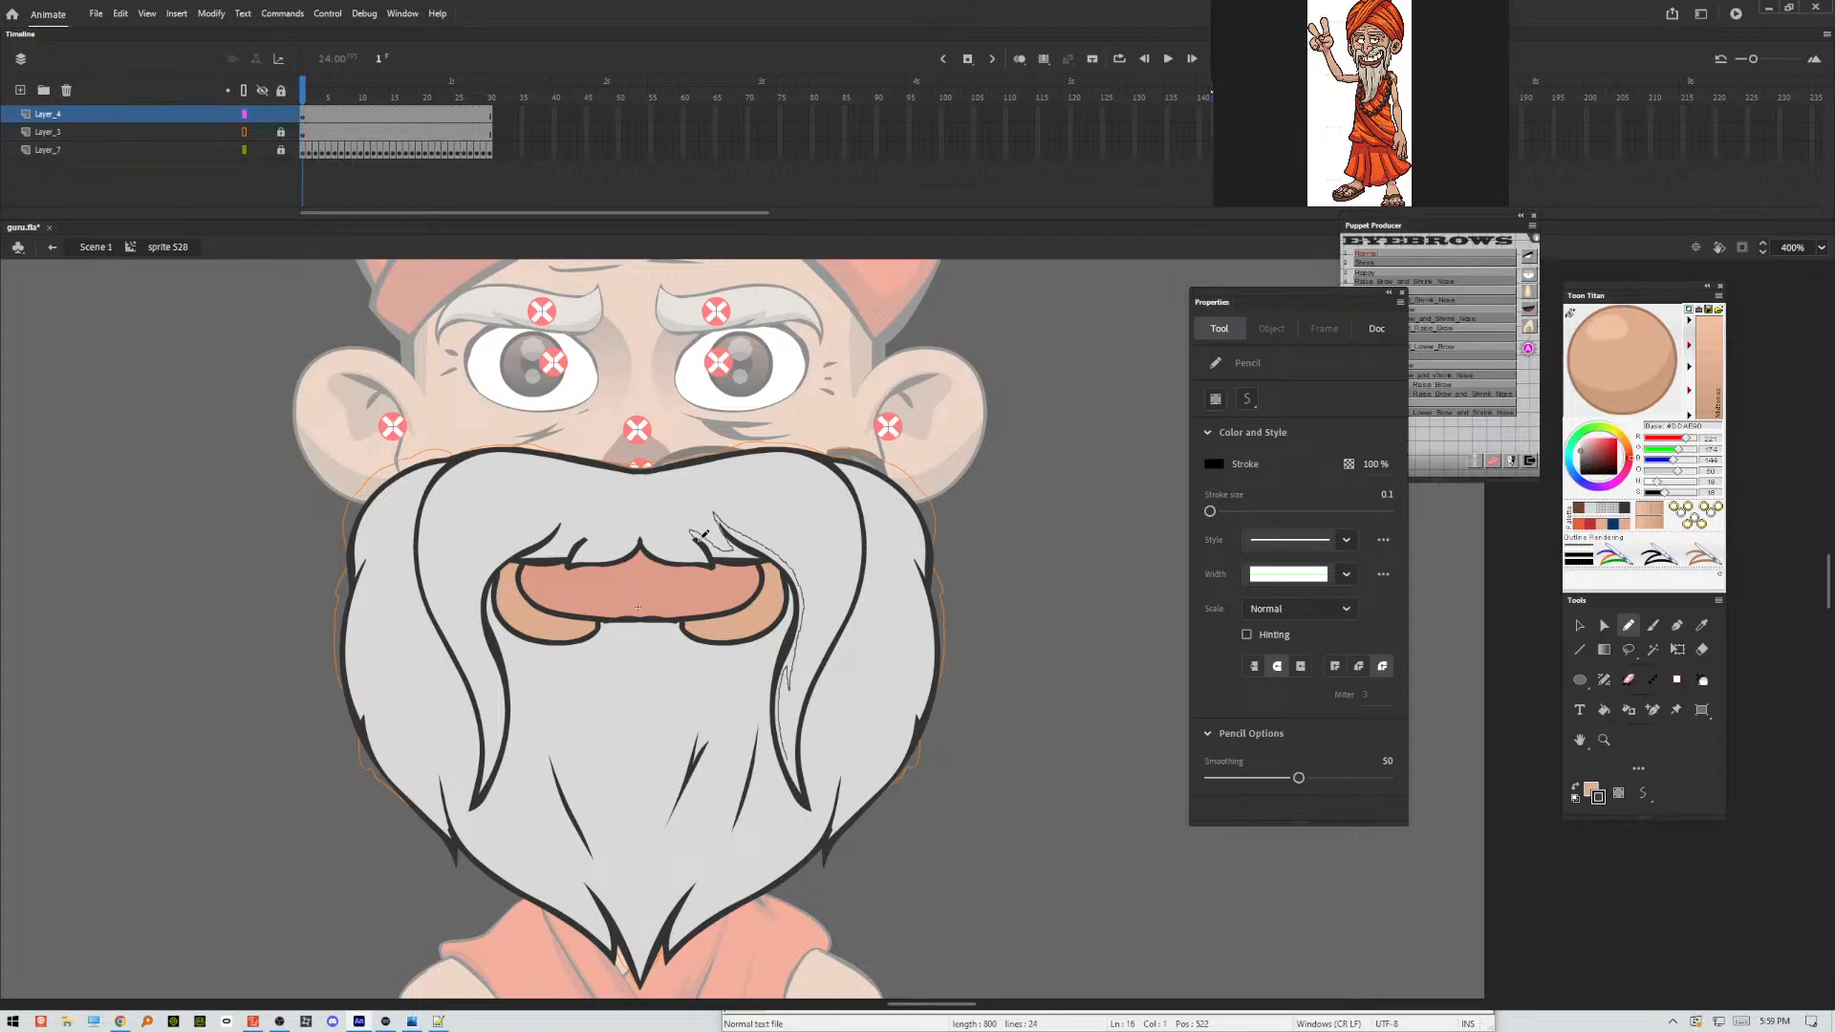
{"action": "mouse_move", "coordinate": [786, 763]}
{"action": "left_mouse_down"}
{"action": "mouse_move", "coordinate": [787, 668]}
{"action": "mouse_move", "coordinate": [793, 693]}
{"action": "mouse_move", "coordinate": [856, 563]}
{"action": "left_mouse_up"}
{"action": "left_click_drag", "start_coordinate": [852, 492], "coordinate": [797, 402]}
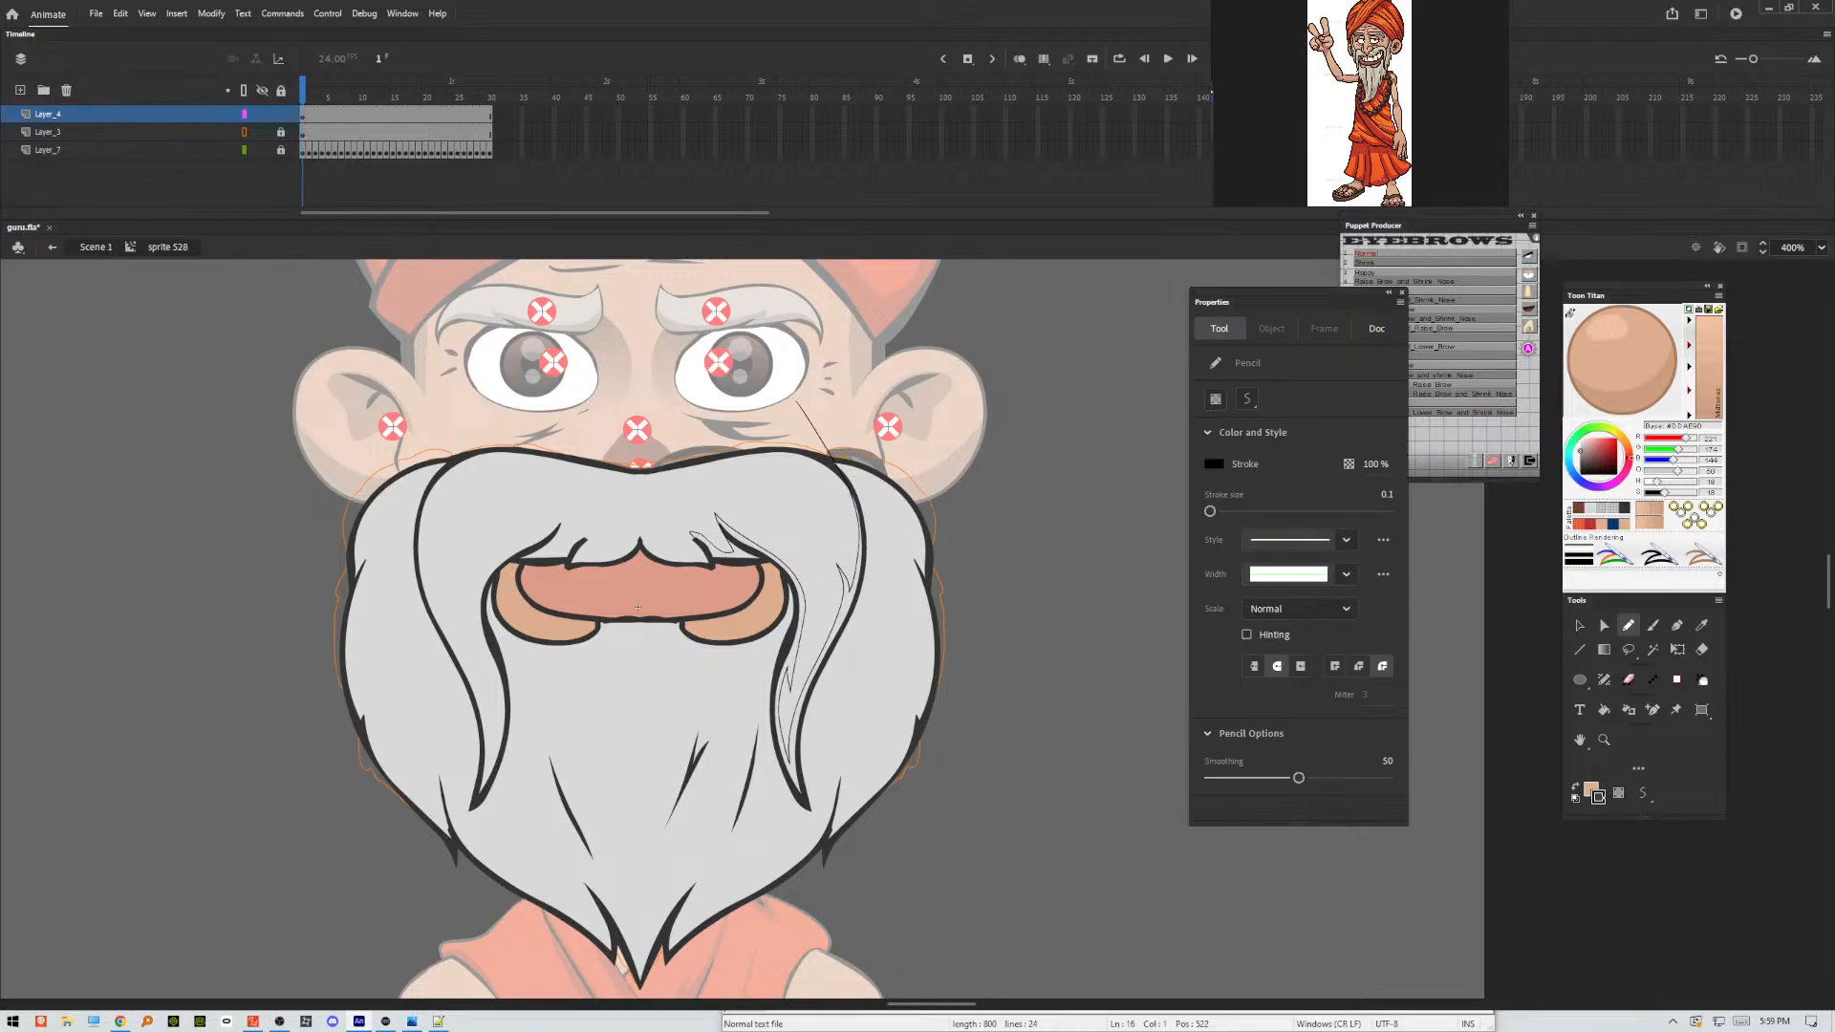
Switch the pencil stroke to red and outline jagged shadow areas along both beard edges, the beard tip and the moustache.
{"action": "left_click", "coordinate": [1601, 797]}
{"action": "left_click", "coordinate": [1364, 899]}
{"action": "mouse_move", "coordinate": [913, 567]}
{"action": "left_mouse_down"}
{"action": "mouse_move", "coordinate": [923, 706]}
{"action": "mouse_move", "coordinate": [882, 775]}
{"action": "mouse_move", "coordinate": [847, 804]}
{"action": "mouse_move", "coordinate": [841, 755]}
{"action": "mouse_move", "coordinate": [798, 846]}
{"action": "mouse_move", "coordinate": [681, 922]}
{"action": "left_mouse_up"}
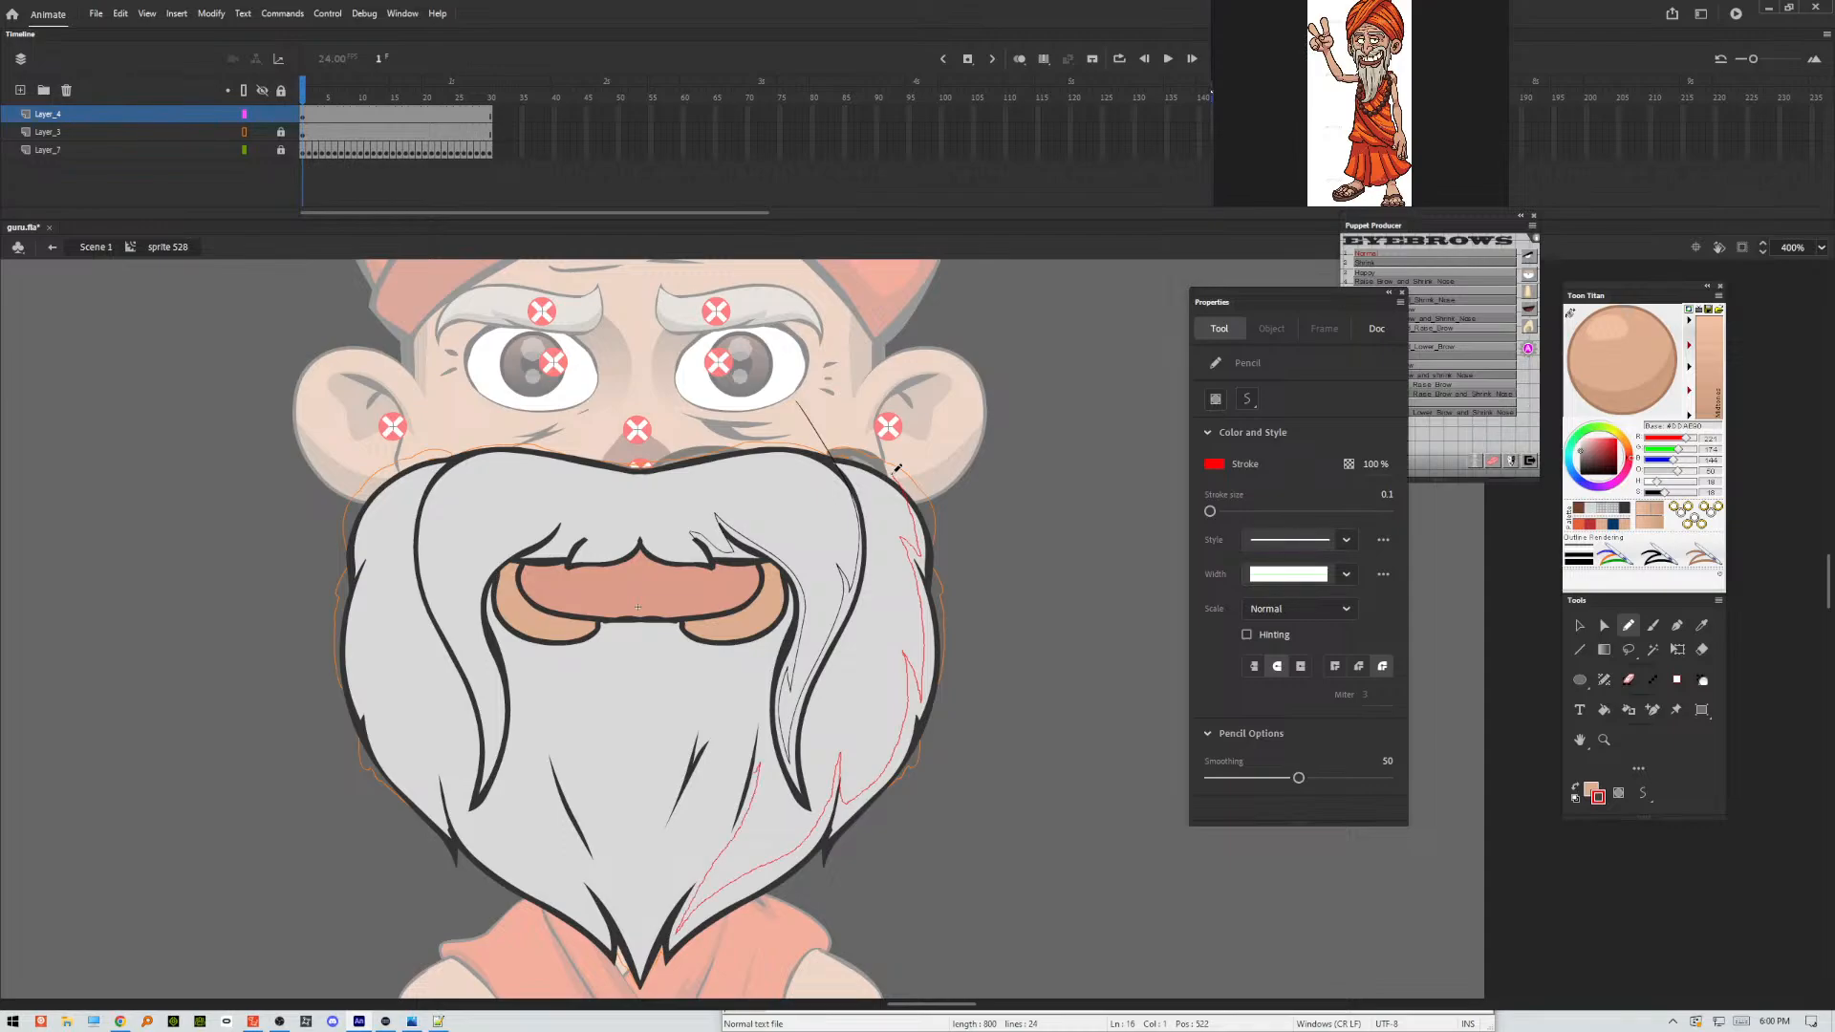
{"action": "mouse_move", "coordinate": [753, 689]}
{"action": "left_mouse_down"}
{"action": "mouse_move", "coordinate": [724, 818]}
{"action": "mouse_move", "coordinate": [640, 935]}
{"action": "mouse_move", "coordinate": [663, 873]}
{"action": "mouse_move", "coordinate": [640, 912]}
{"action": "left_mouse_up"}
{"action": "left_click_drag", "start_coordinate": [577, 863], "coordinate": [597, 889]}
{"action": "mouse_move", "coordinate": [550, 826]}
{"action": "left_mouse_down"}
{"action": "mouse_move", "coordinate": [593, 921]}
{"action": "mouse_move", "coordinate": [558, 859]}
{"action": "mouse_move", "coordinate": [525, 888]}
{"action": "mouse_move", "coordinate": [501, 874]}
{"action": "mouse_move", "coordinate": [374, 733]}
{"action": "mouse_move", "coordinate": [402, 628]}
{"action": "mouse_move", "coordinate": [366, 687]}
{"action": "mouse_move", "coordinate": [358, 601]}
{"action": "mouse_move", "coordinate": [401, 529]}
{"action": "mouse_move", "coordinate": [369, 536]}
{"action": "mouse_move", "coordinate": [373, 486]}
{"action": "left_mouse_up"}
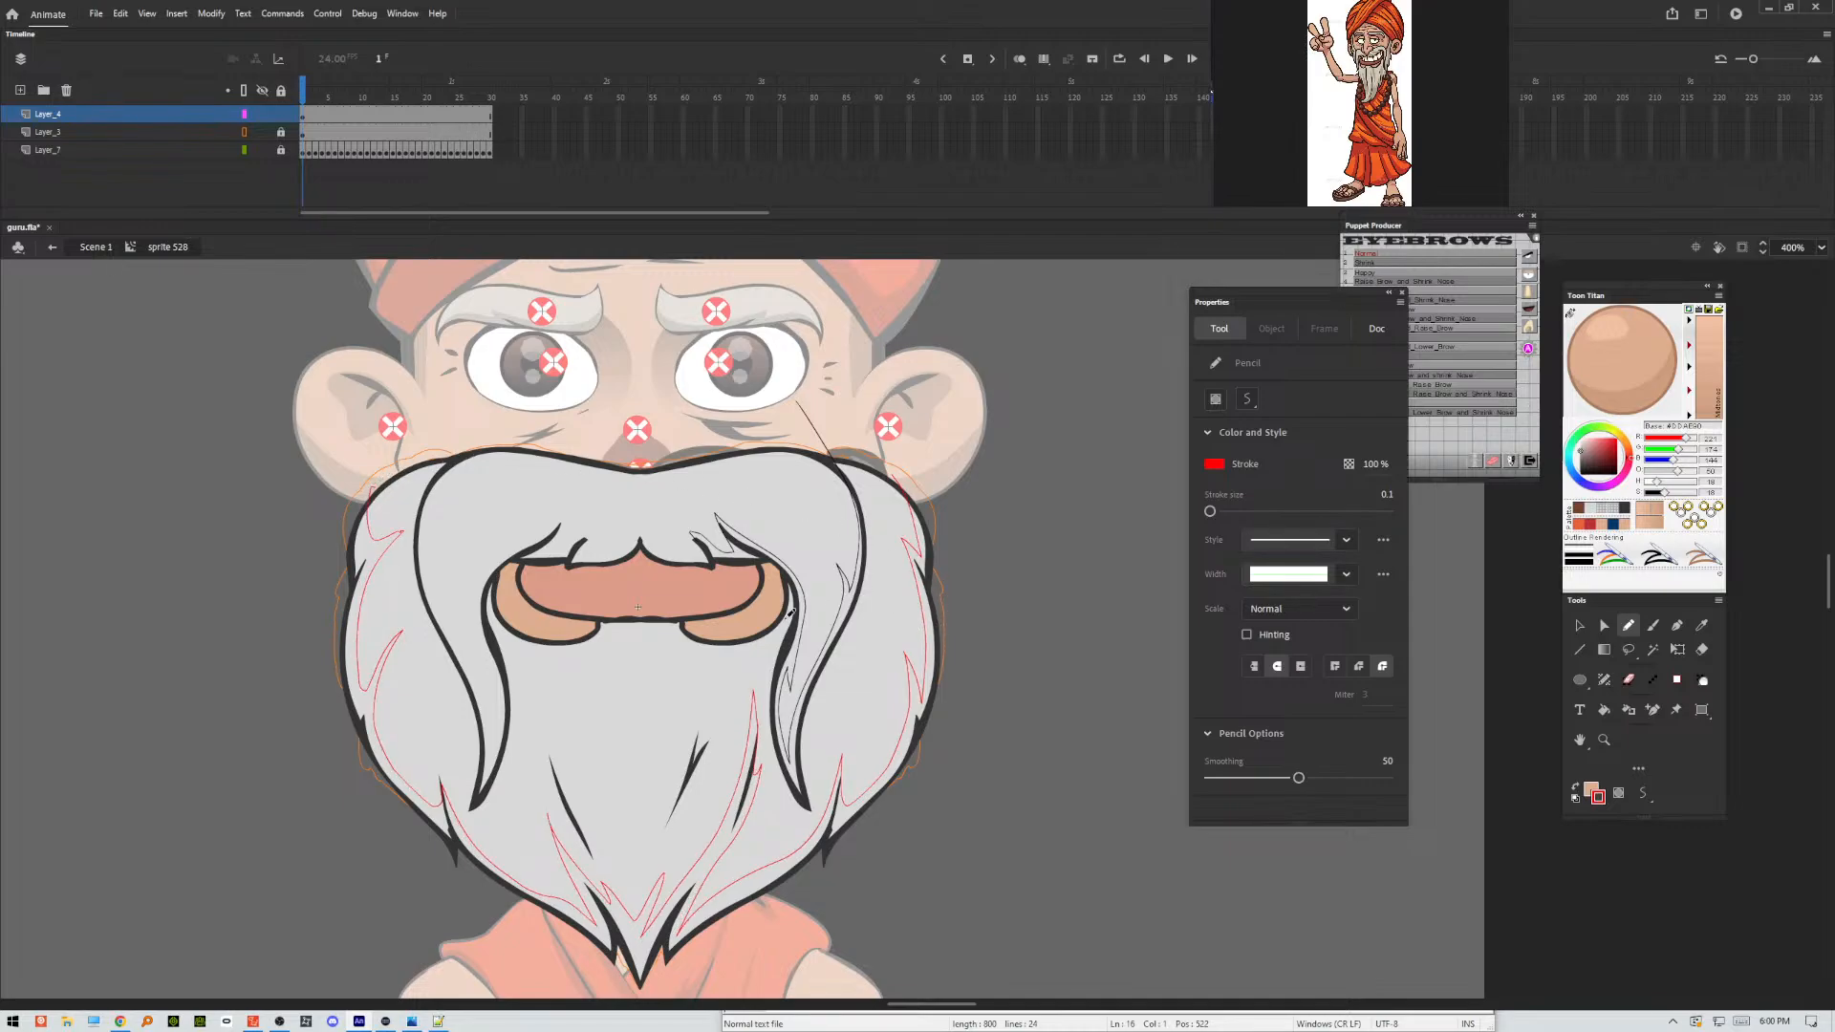
{"action": "mouse_move", "coordinate": [418, 571]}
{"action": "left_mouse_down"}
{"action": "mouse_move", "coordinate": [495, 757]}
{"action": "mouse_move", "coordinate": [483, 657]}
{"action": "mouse_move", "coordinate": [495, 669]}
{"action": "left_mouse_up"}
{"action": "left_click_drag", "start_coordinate": [506, 568], "coordinate": [503, 570]}
Recolour the black shading outlines on the right-hand moustache strand to red with the Ink Bottle.
{"action": "left_click", "coordinate": [1629, 710]}
{"action": "left_click", "coordinate": [806, 672]}
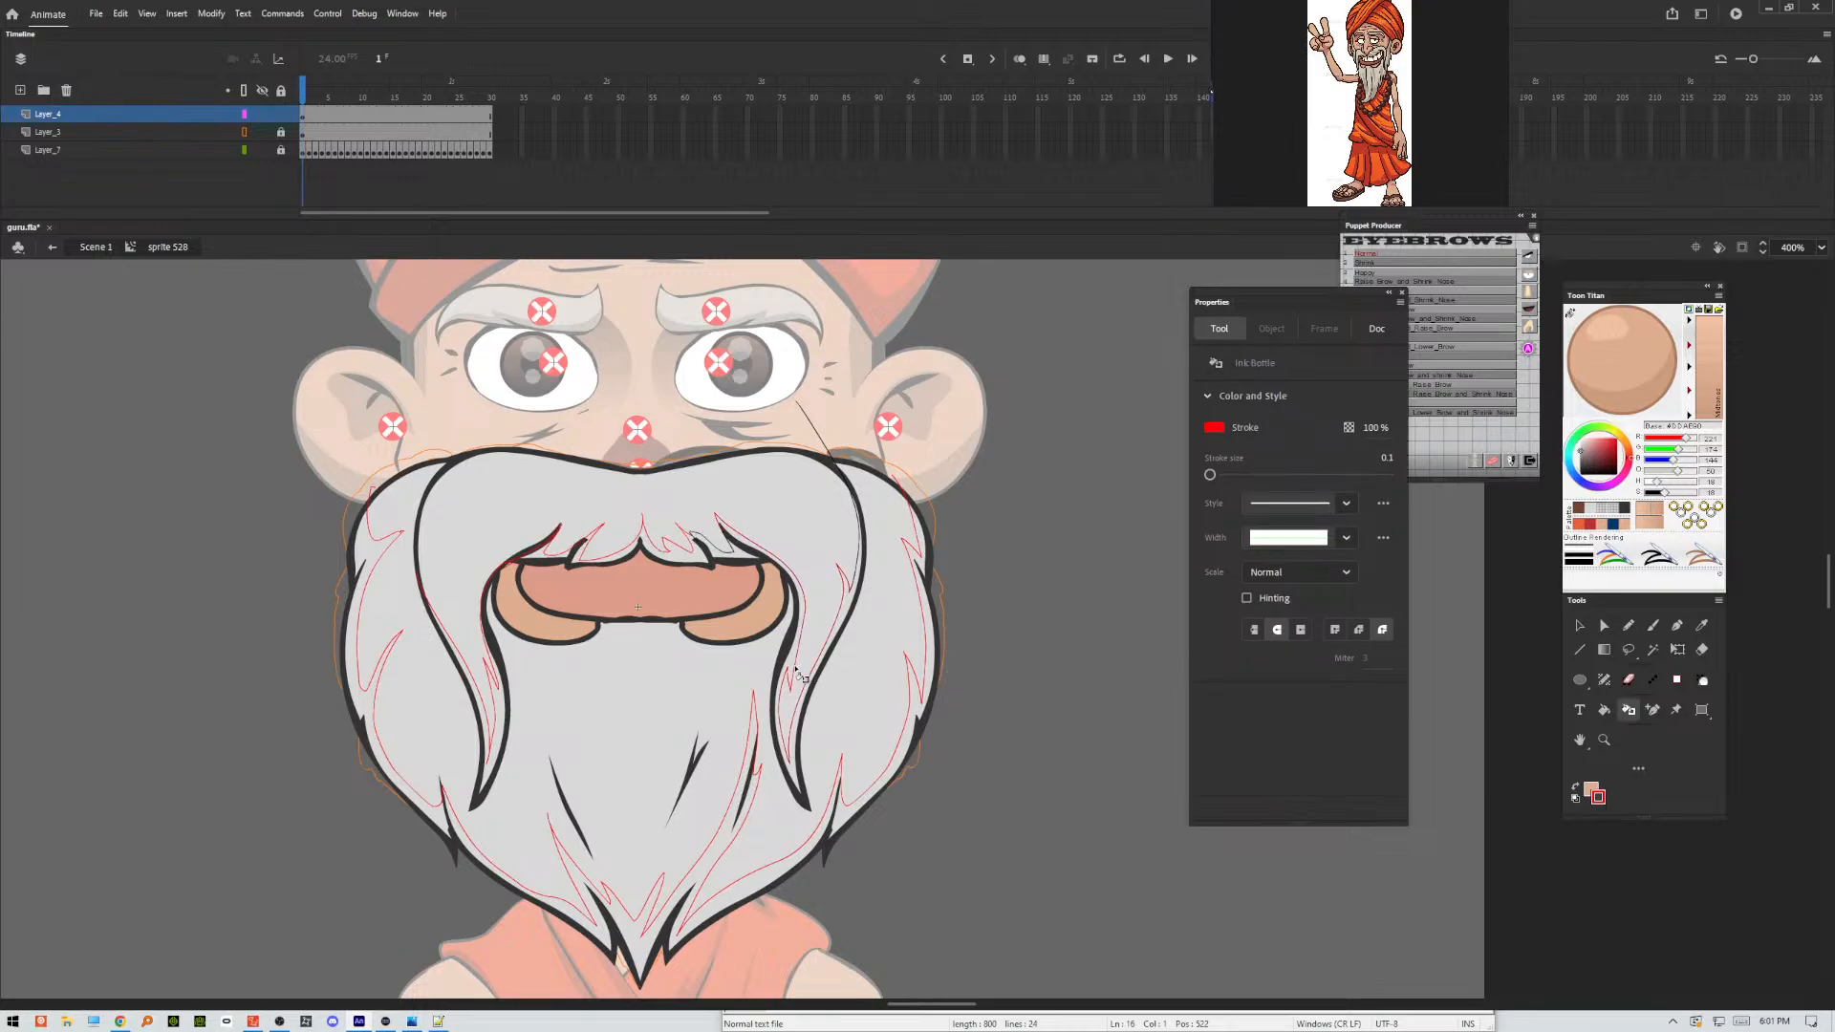
{"action": "left_click", "coordinate": [728, 550]}
{"action": "left_click", "coordinate": [829, 452]}
Pencil red shadow outlines around the inner beard strands, below the mouth, in the mouth corners and inside the lips.
{"action": "key", "text": "y"}
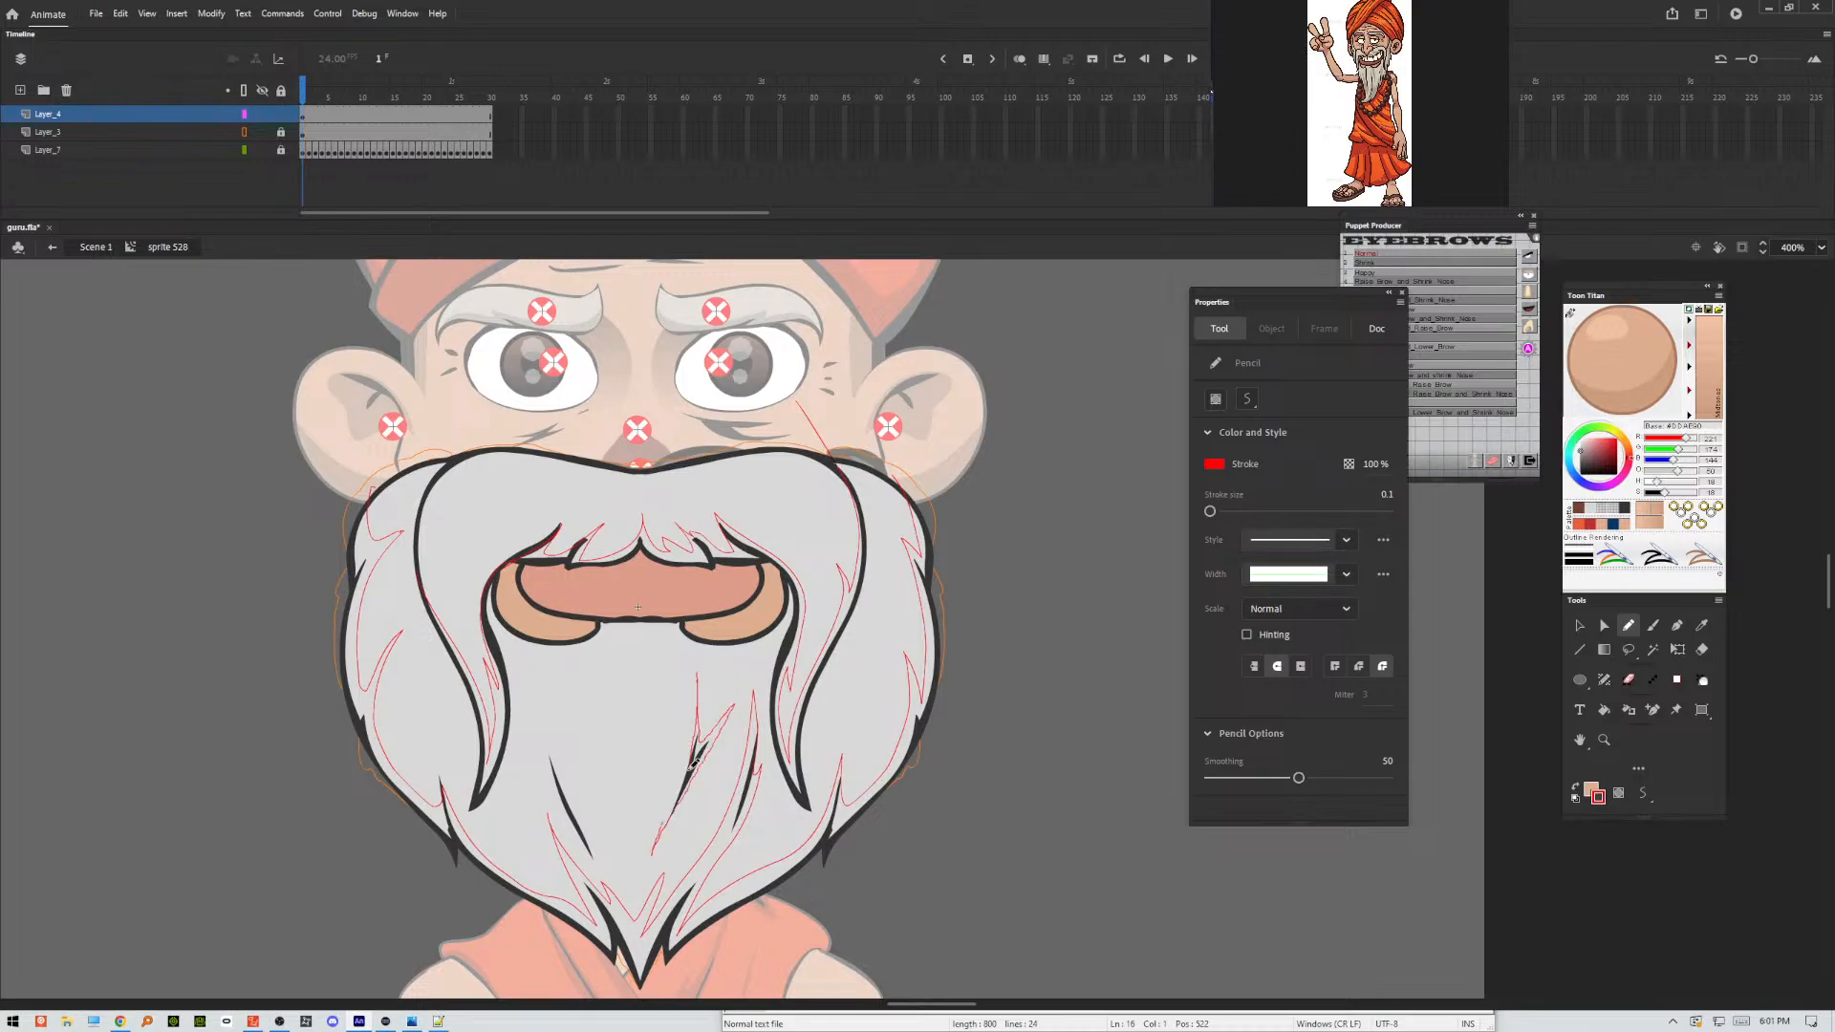
{"action": "left_click_drag", "start_coordinate": [690, 770], "coordinate": [699, 720]}
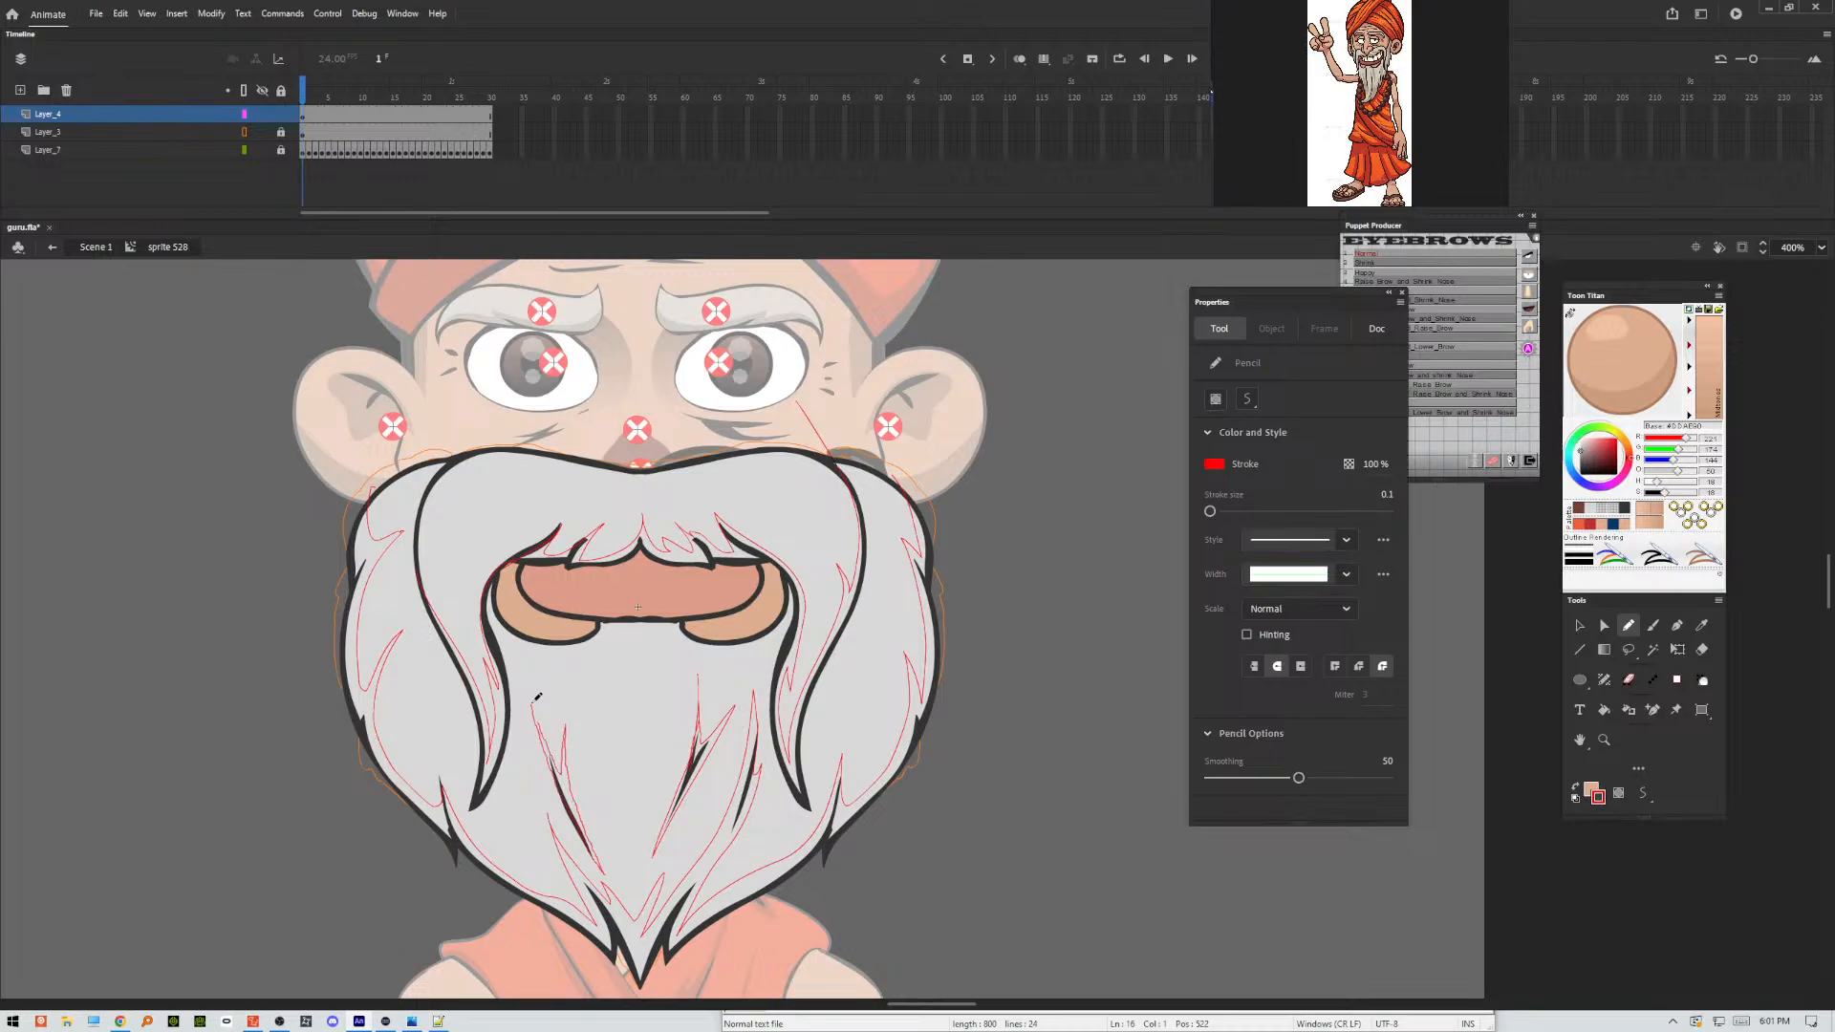
{"action": "left_click_drag", "start_coordinate": [537, 696], "coordinate": [530, 685]}
{"action": "left_click_drag", "start_coordinate": [623, 632], "coordinate": [637, 700]}
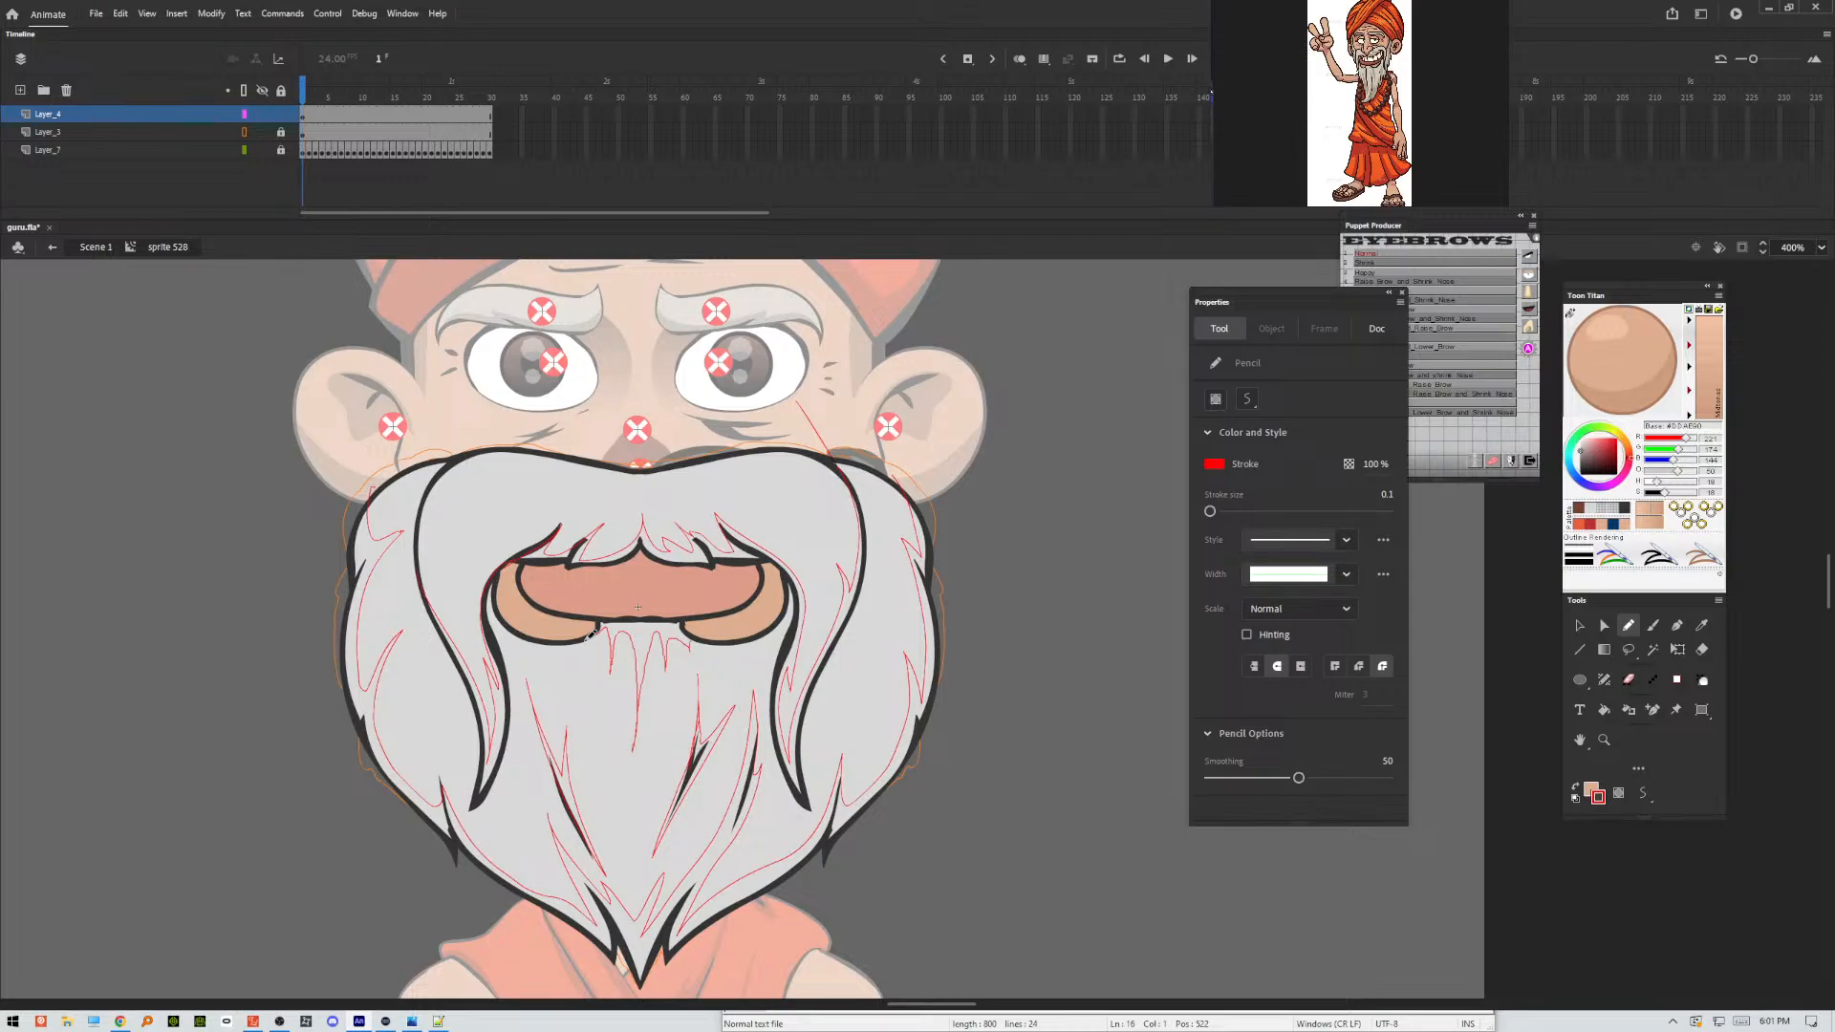
{"action": "left_click_drag", "start_coordinate": [587, 640], "coordinate": [585, 642]}
{"action": "left_click_drag", "start_coordinate": [529, 564], "coordinate": [526, 566]}
Select all red shading outlines across the beard, moustache and mouth, smoothen them and clear the selection.
{"action": "left_click", "coordinate": [1579, 625]}
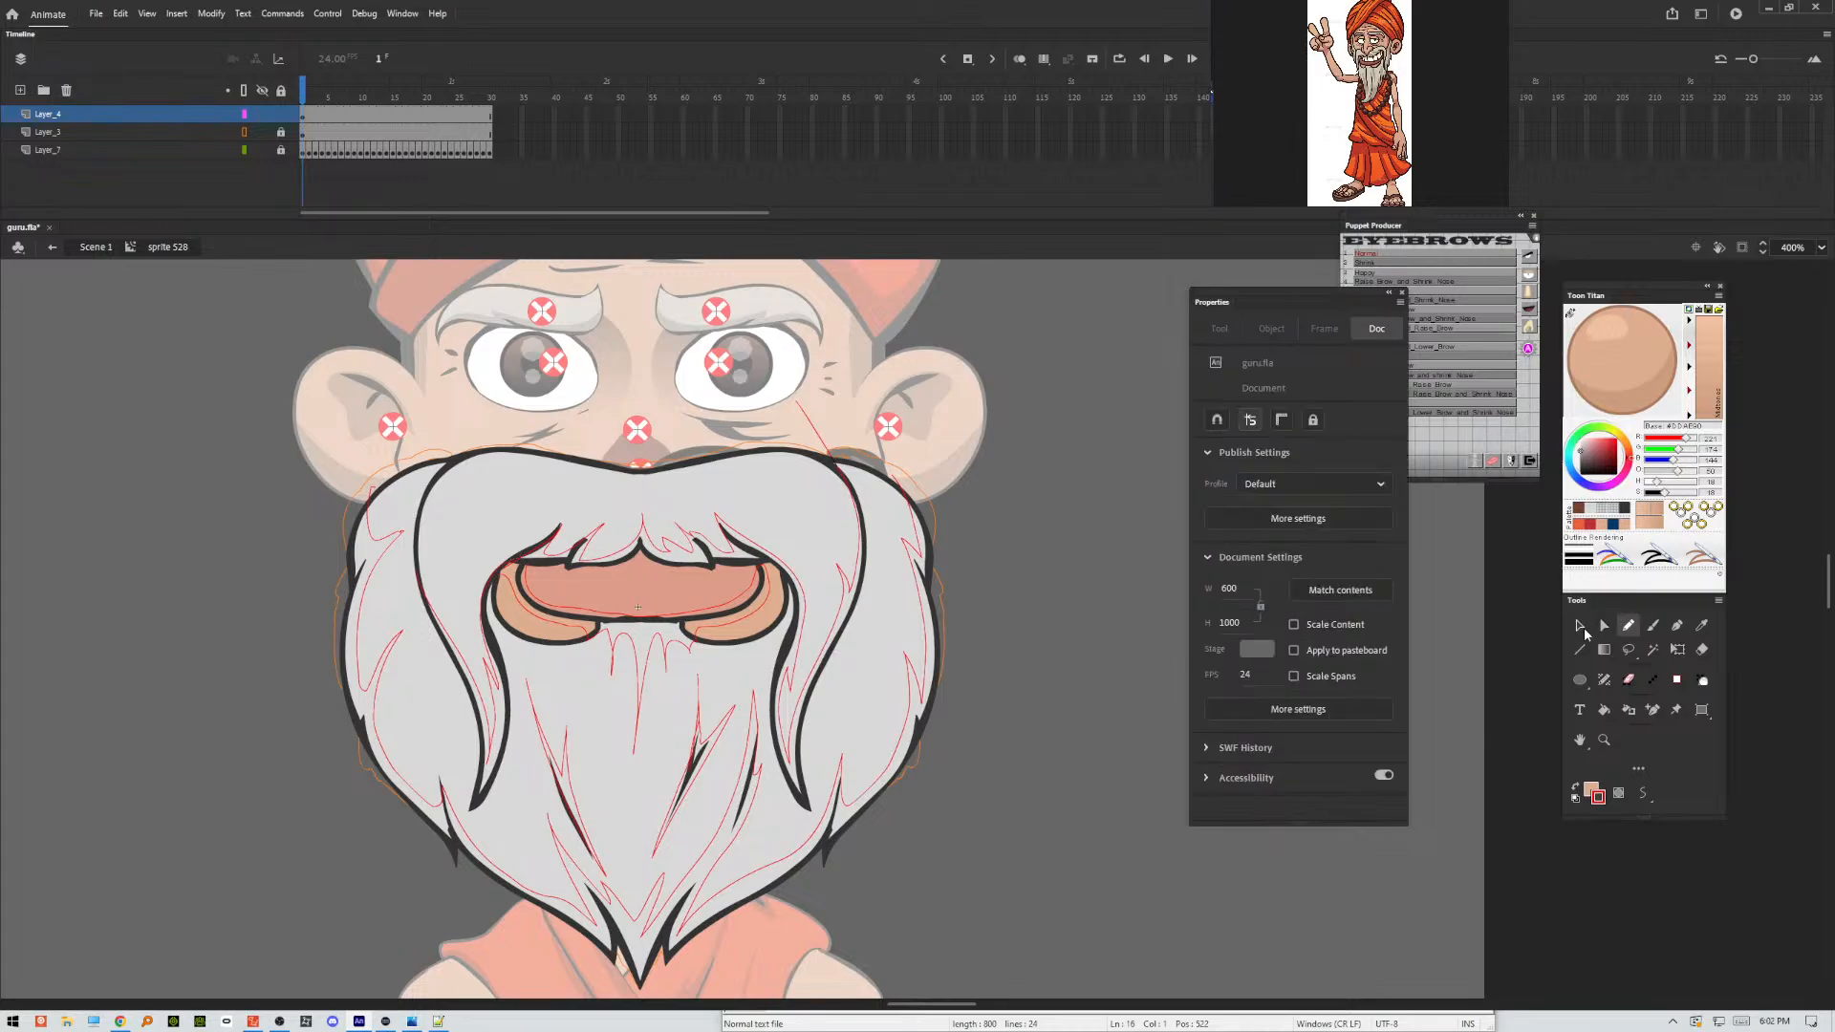
{"action": "left_click", "coordinate": [703, 728]}
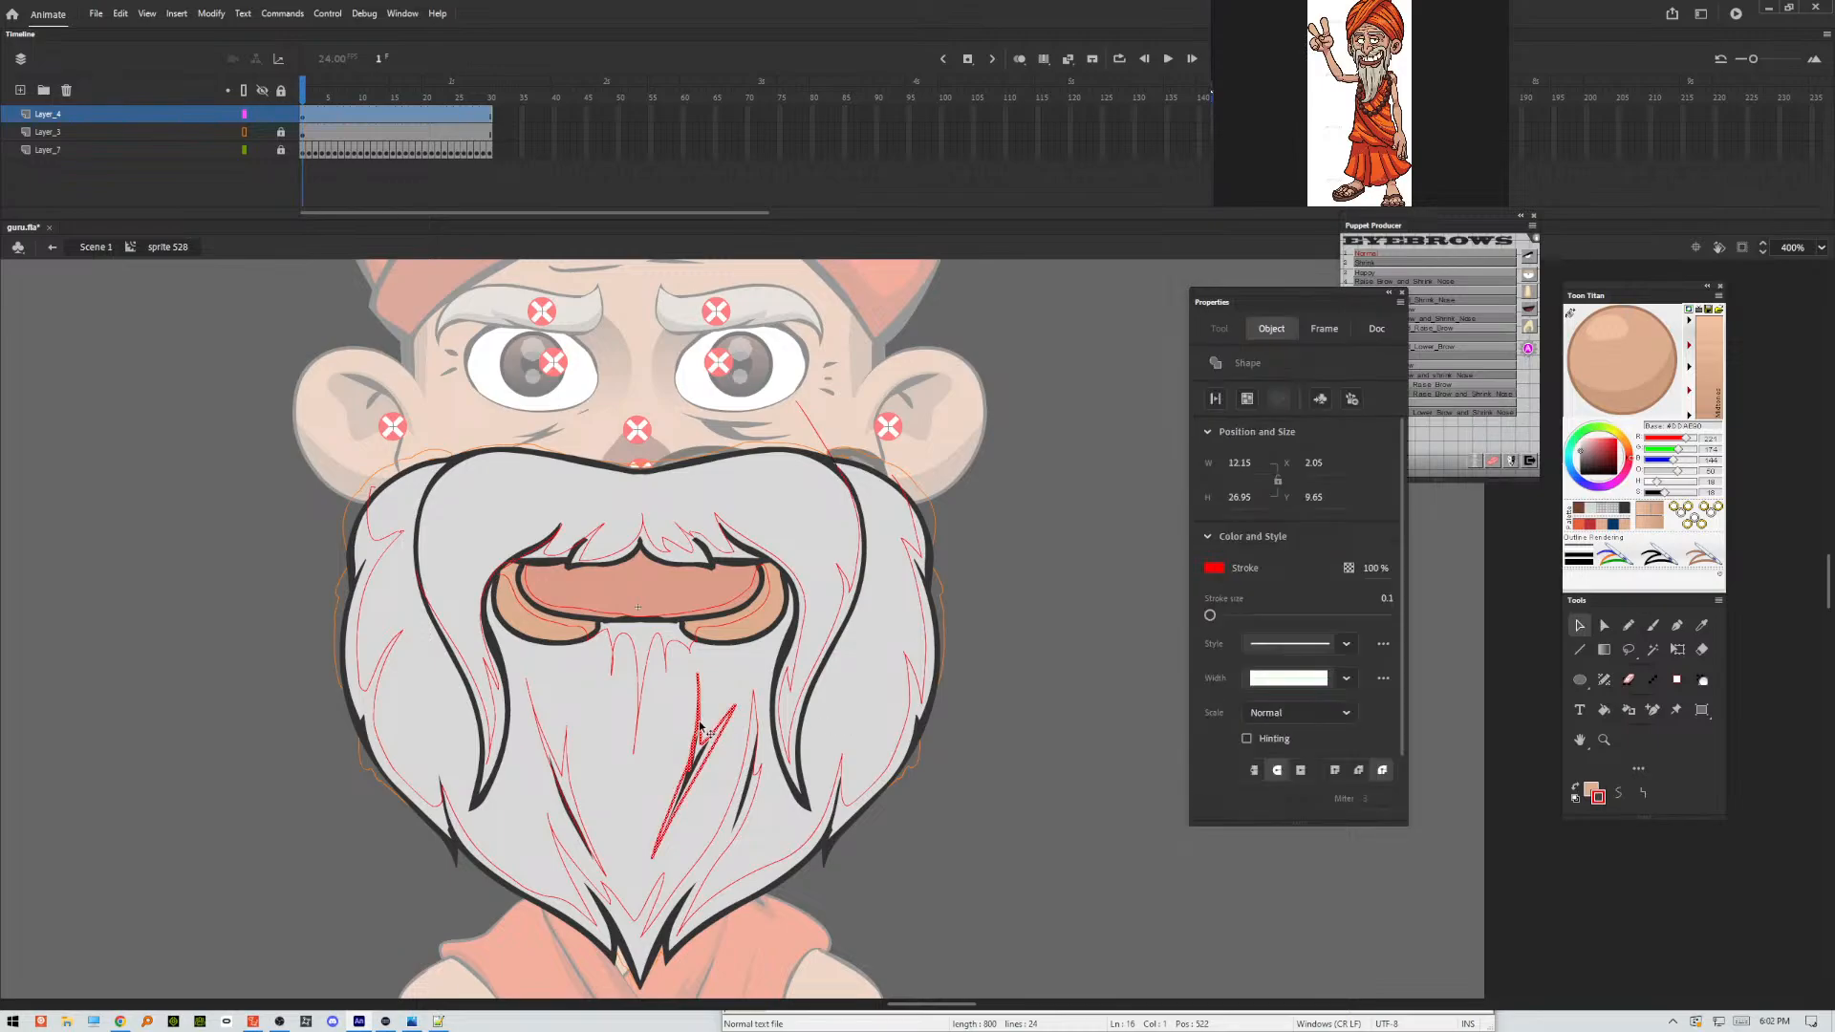
{"action": "left_click", "coordinate": [654, 685], "text": "shift"}
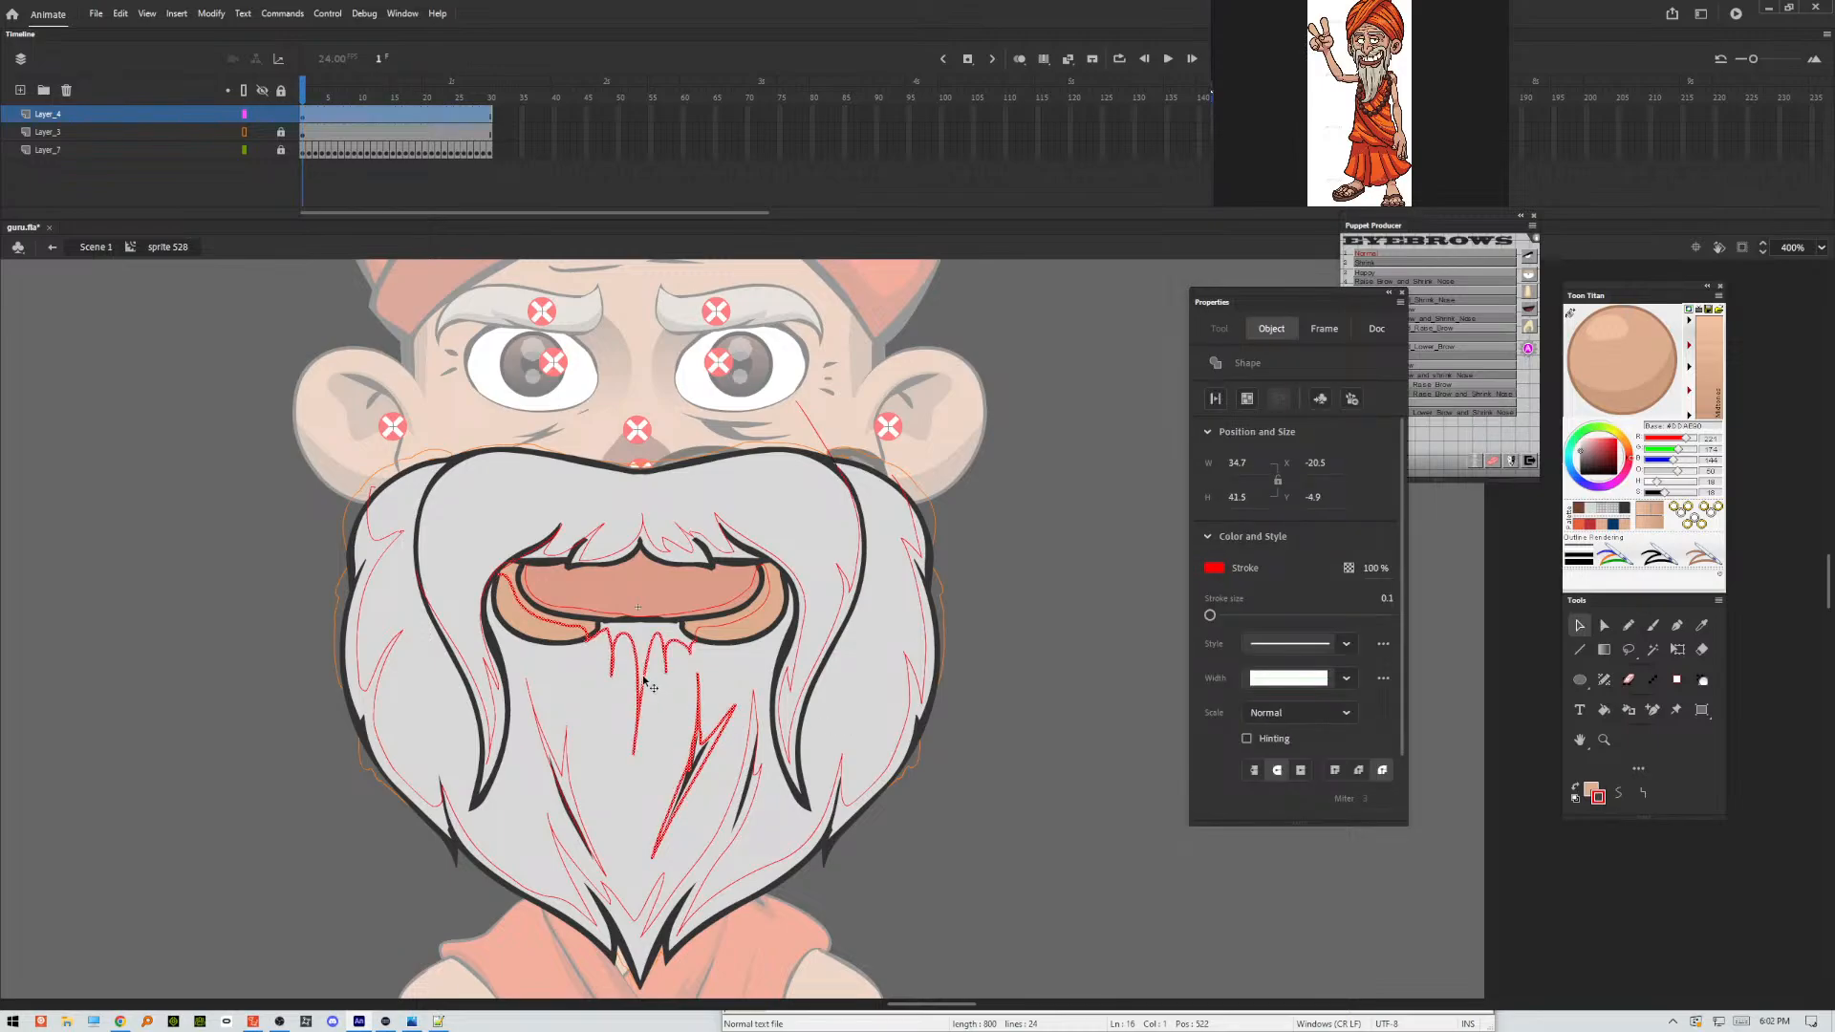
{"action": "left_click", "coordinate": [701, 633], "text": "shift"}
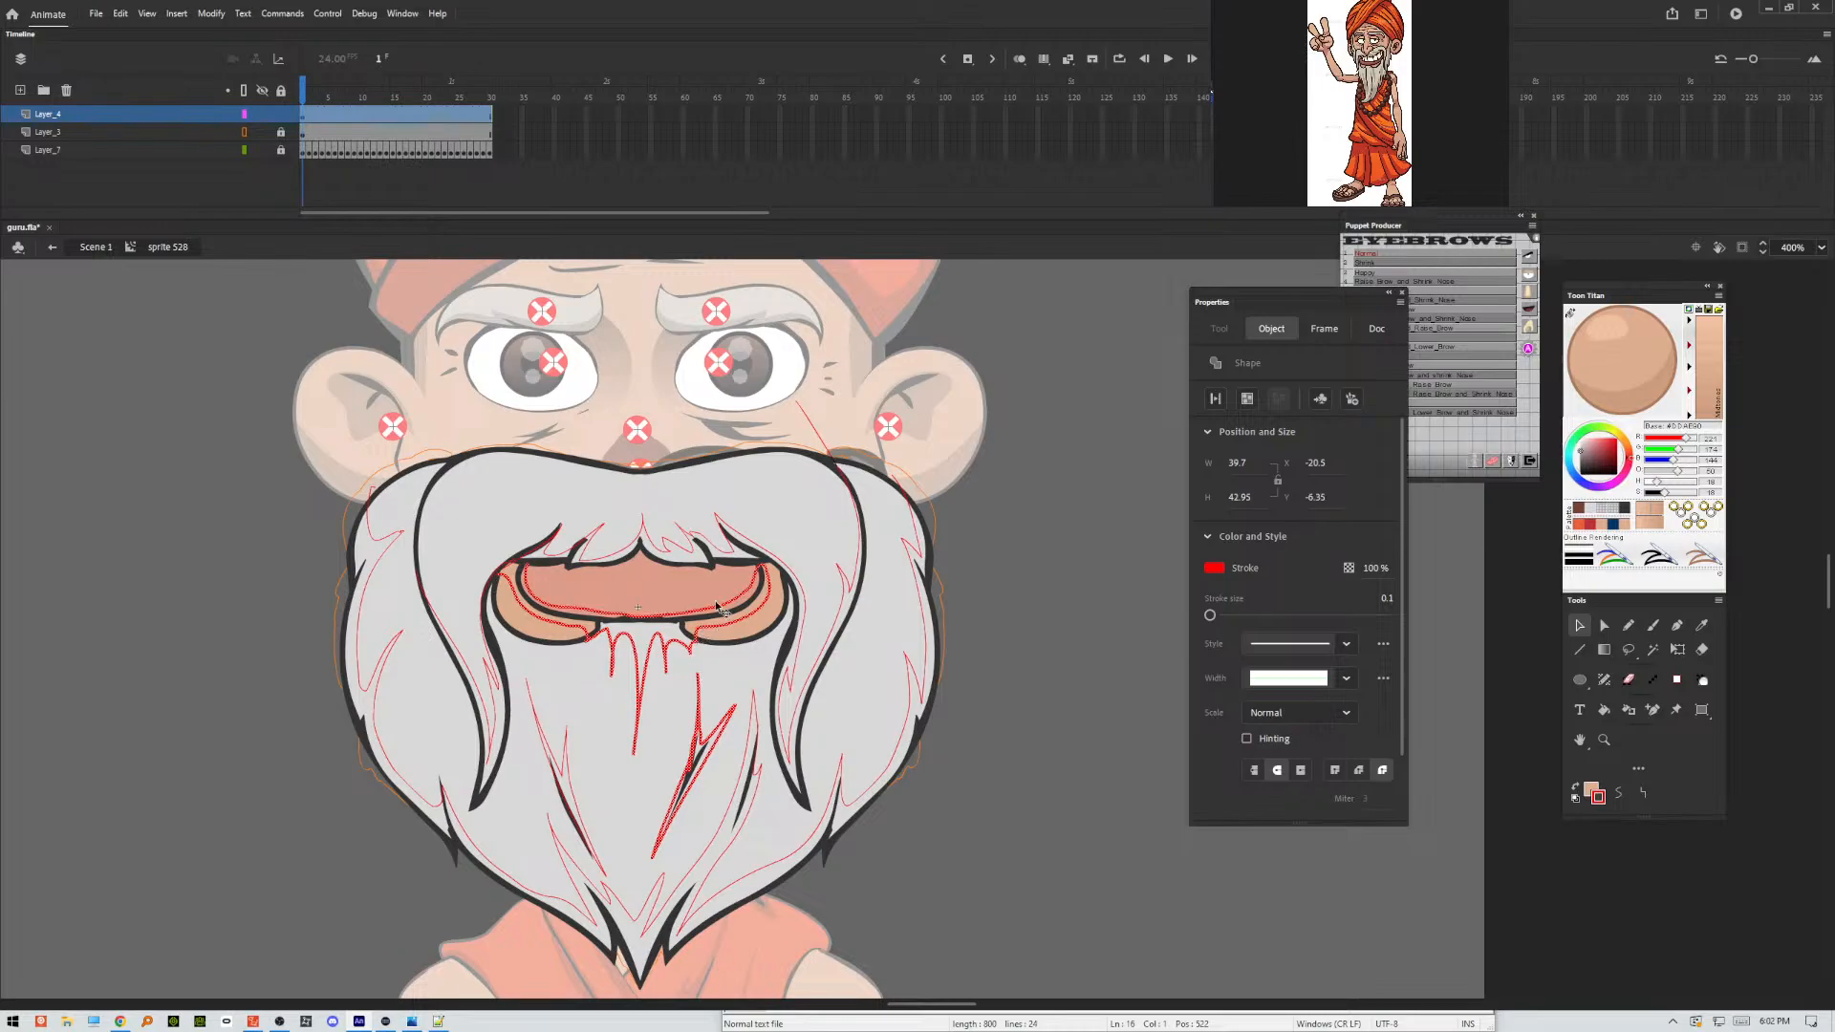
{"action": "left_click", "coordinate": [724, 557], "text": "shift"}
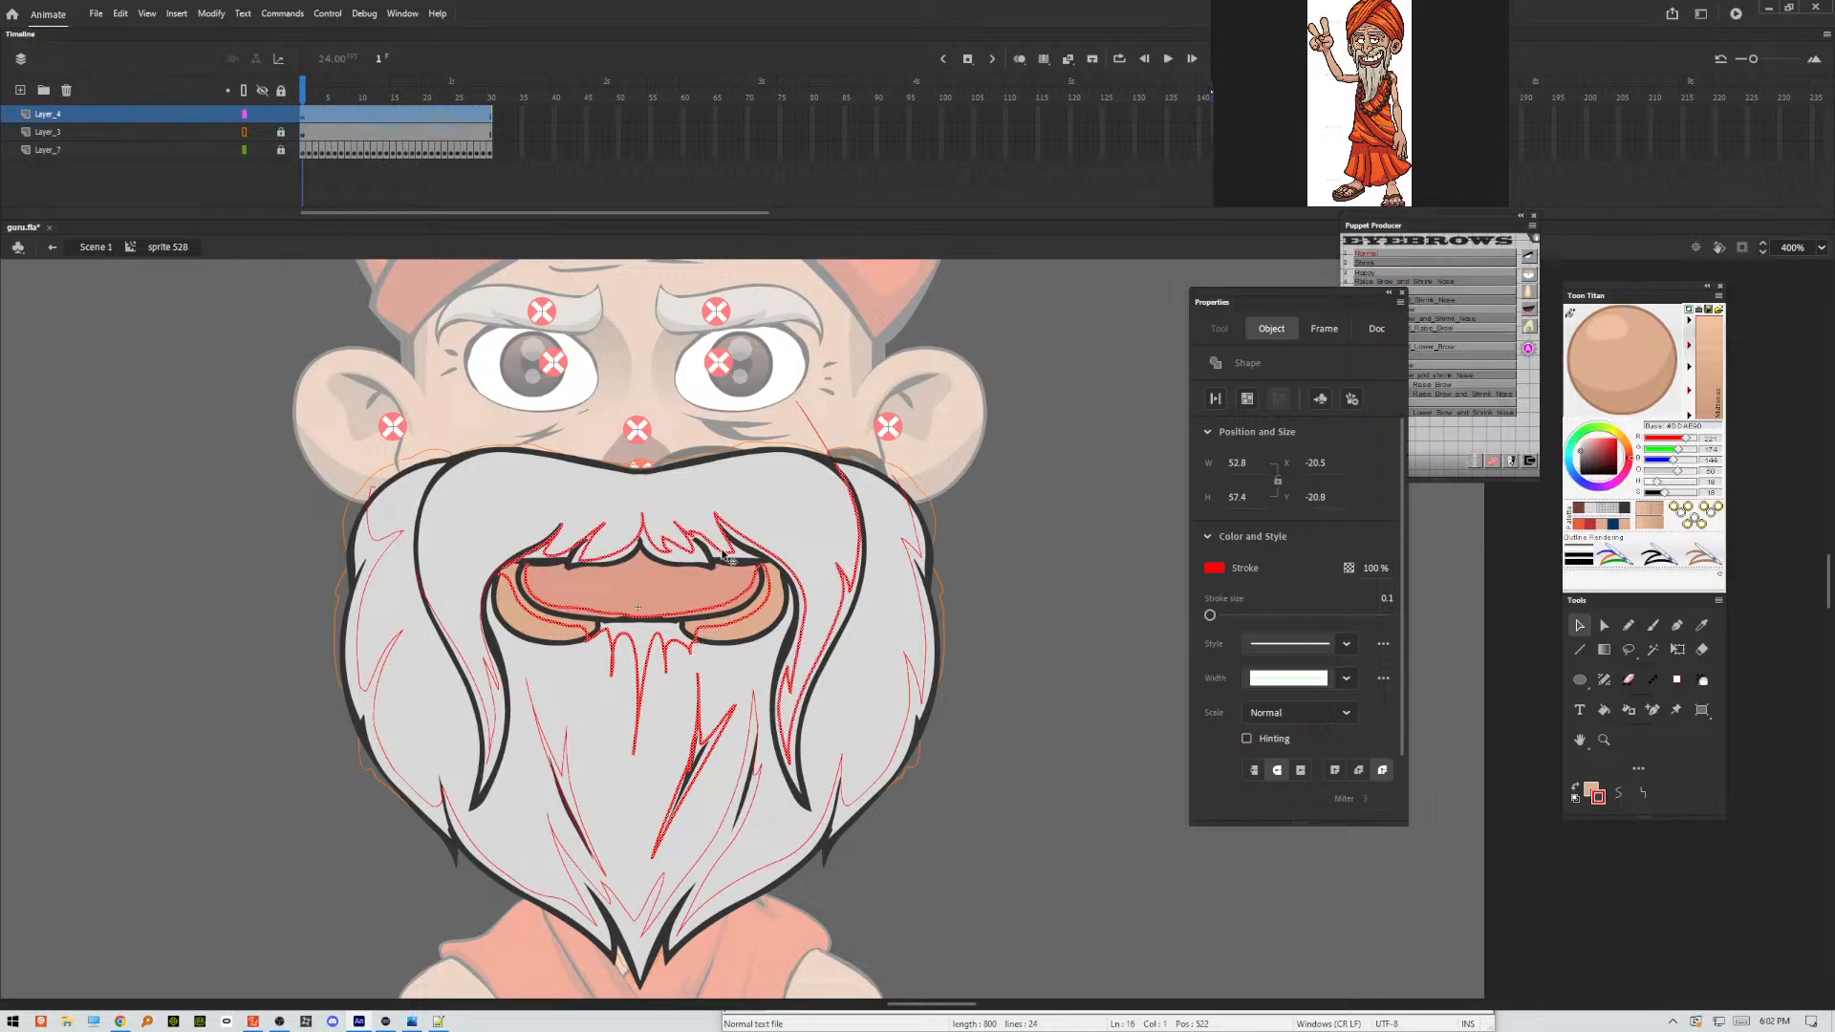
{"action": "left_click", "coordinate": [923, 588], "text": "shift"}
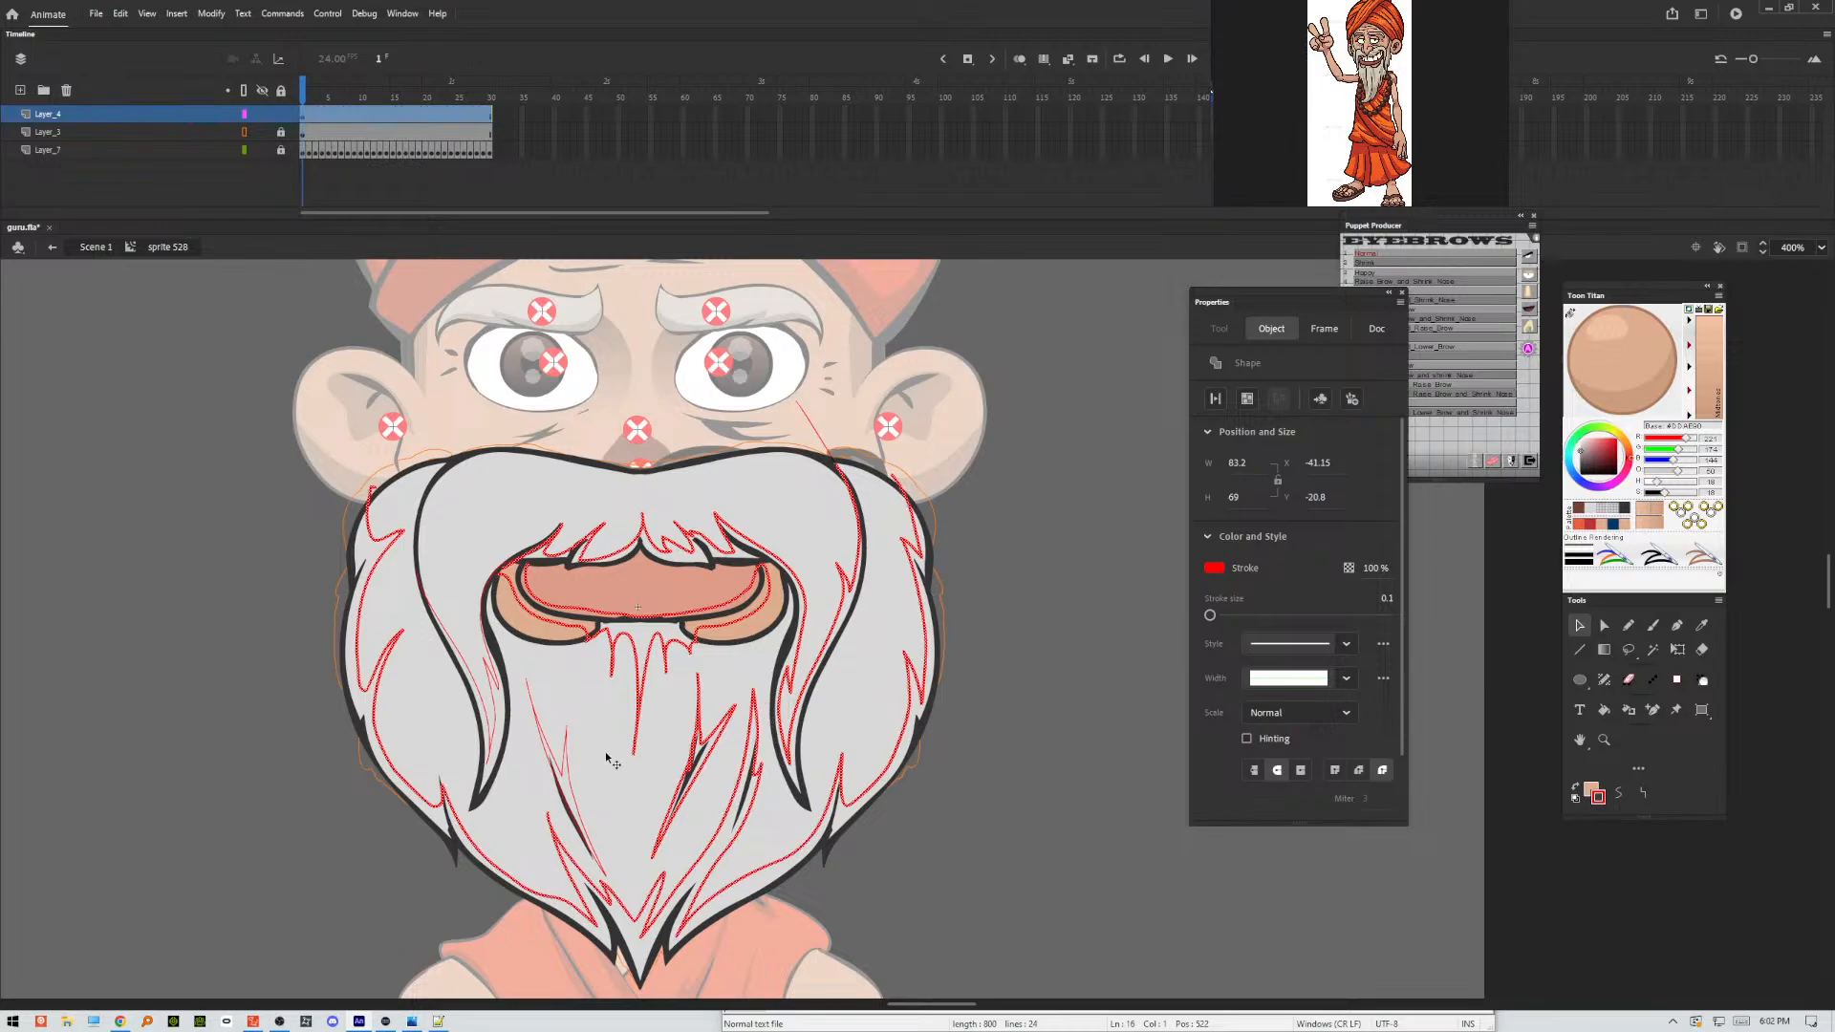
{"action": "left_click", "coordinate": [567, 749], "text": "shift"}
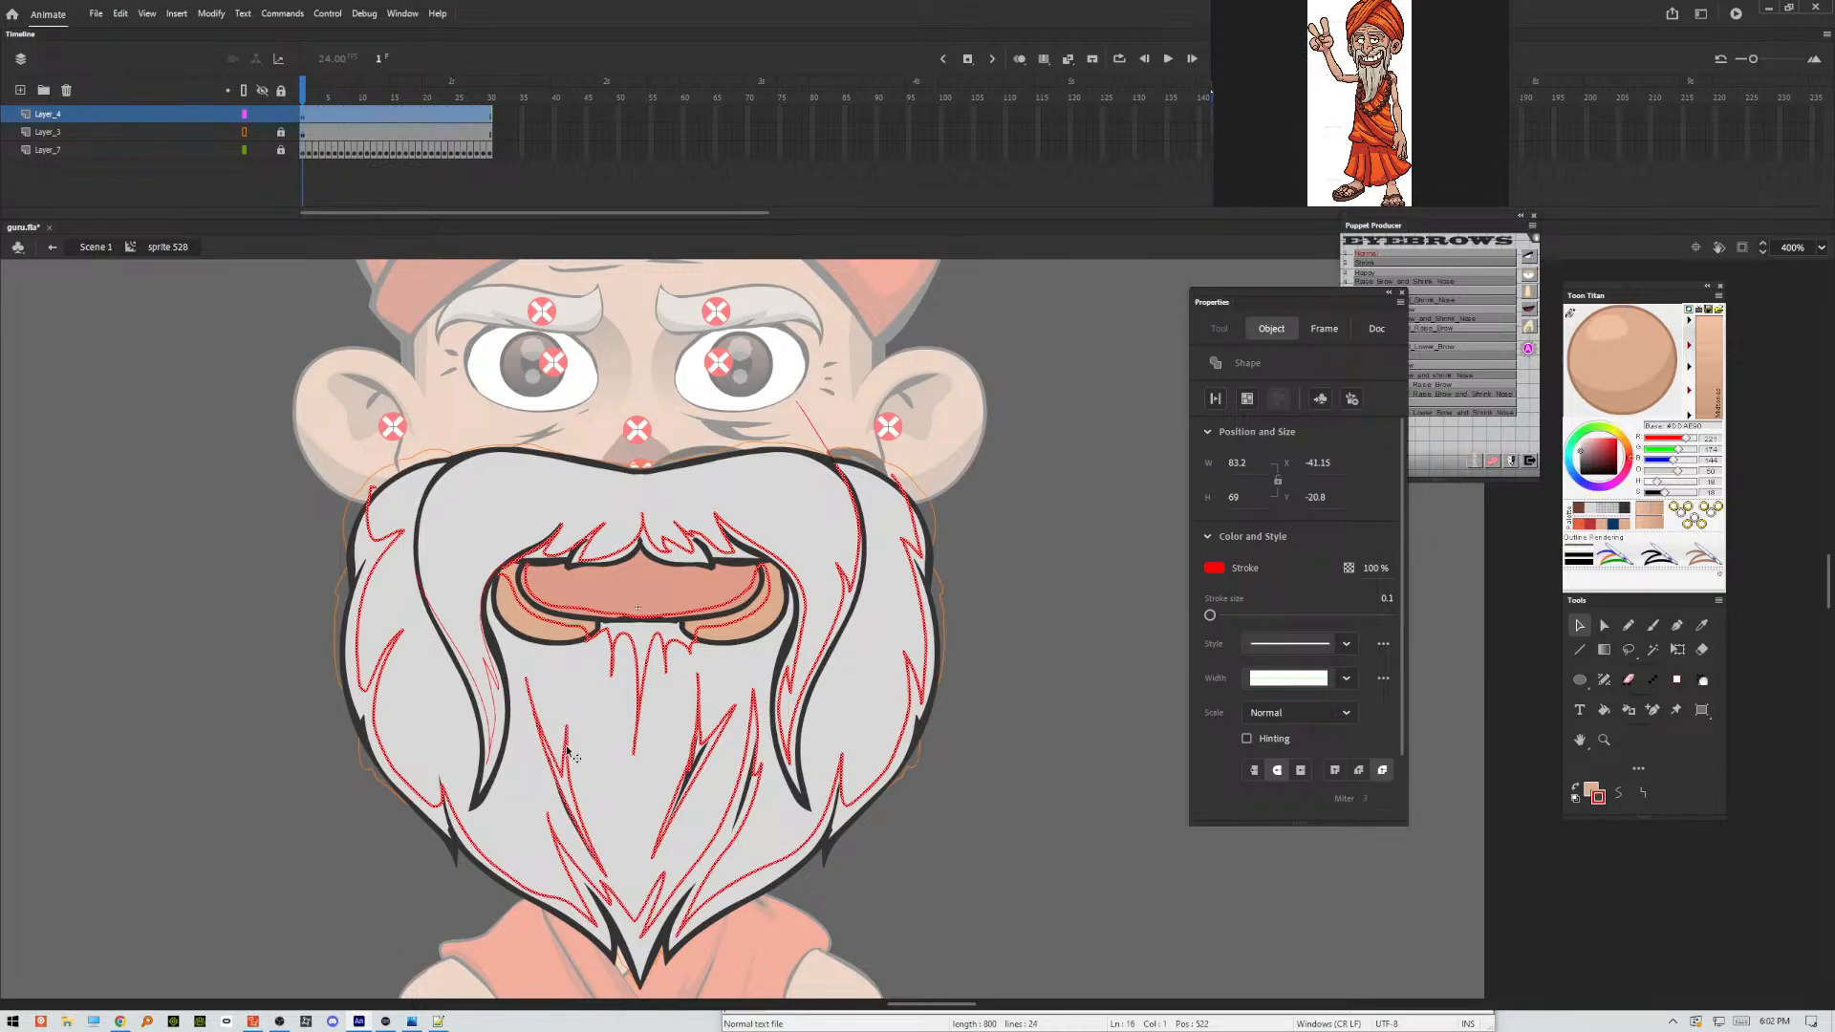
{"action": "left_click", "coordinate": [499, 695], "text": "shift"}
{"action": "left_click", "coordinate": [499, 696], "text": "shift"}
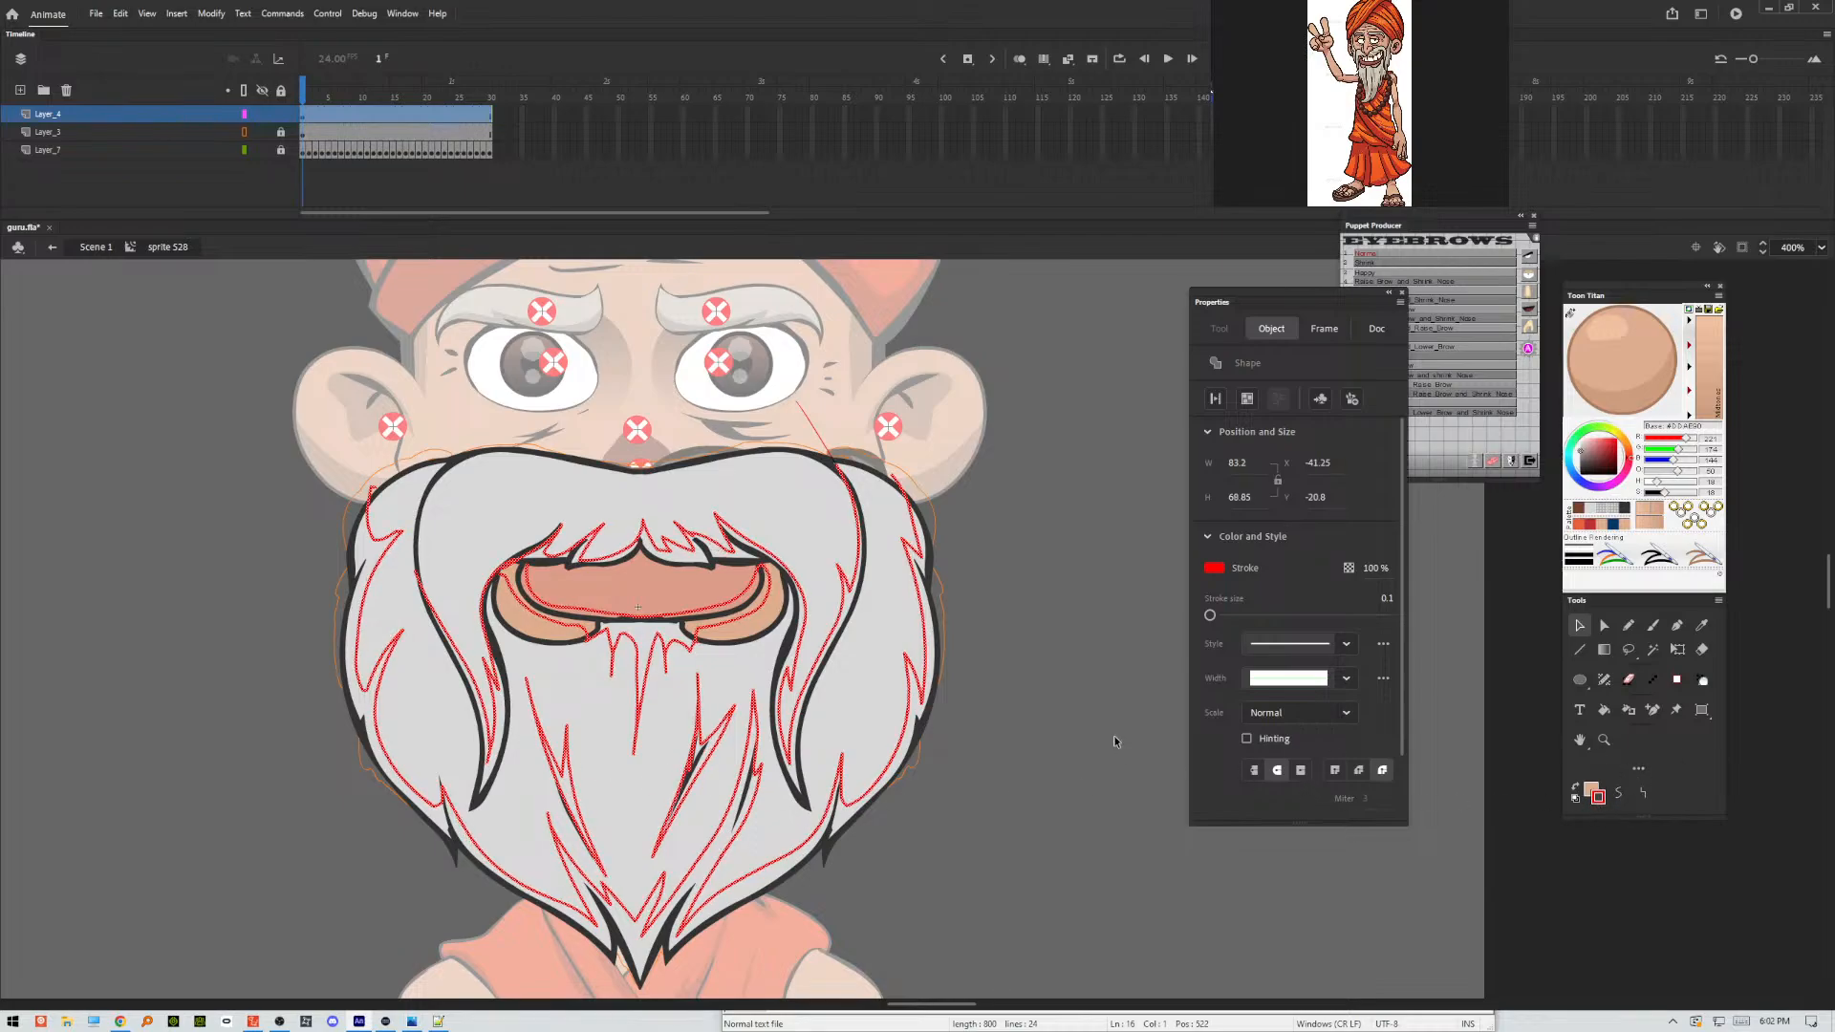
{"action": "left_click", "coordinate": [1086, 717]}
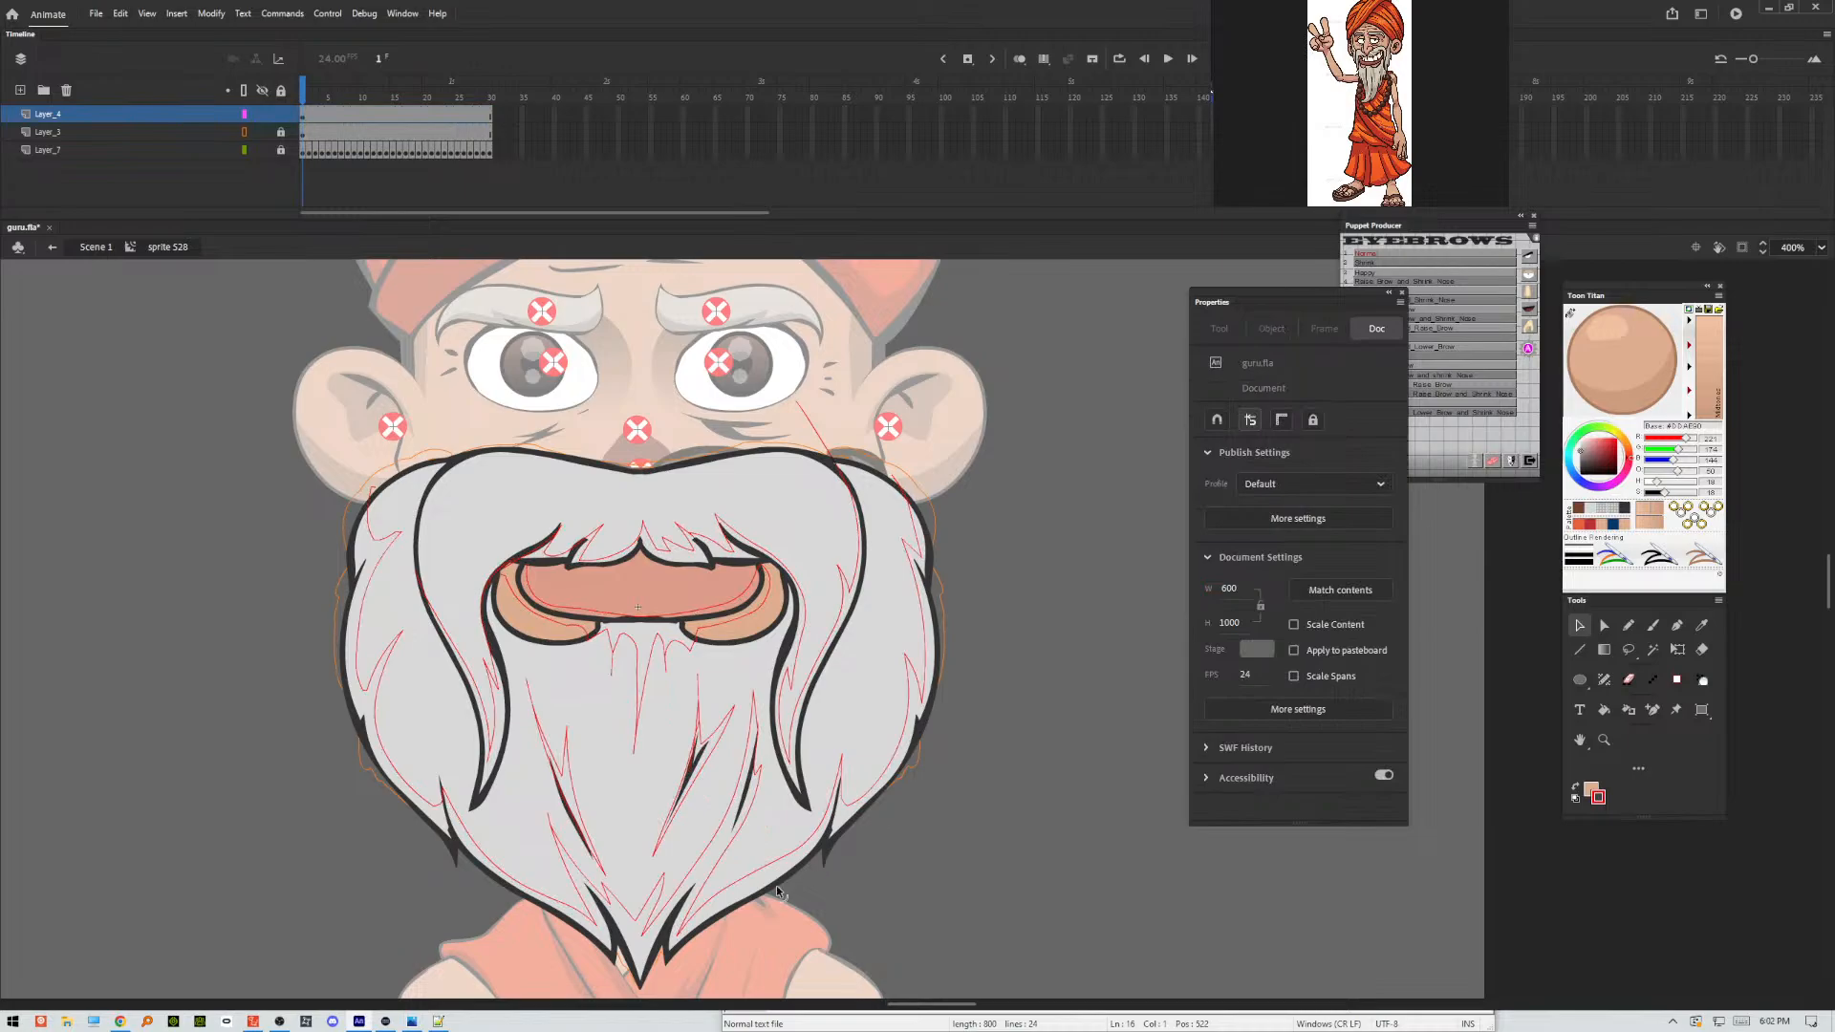
Select the grey fill areas enclosed by the red outlines along the beard's edges, tip and inner strands.
{"action": "left_click", "coordinate": [581, 926]}
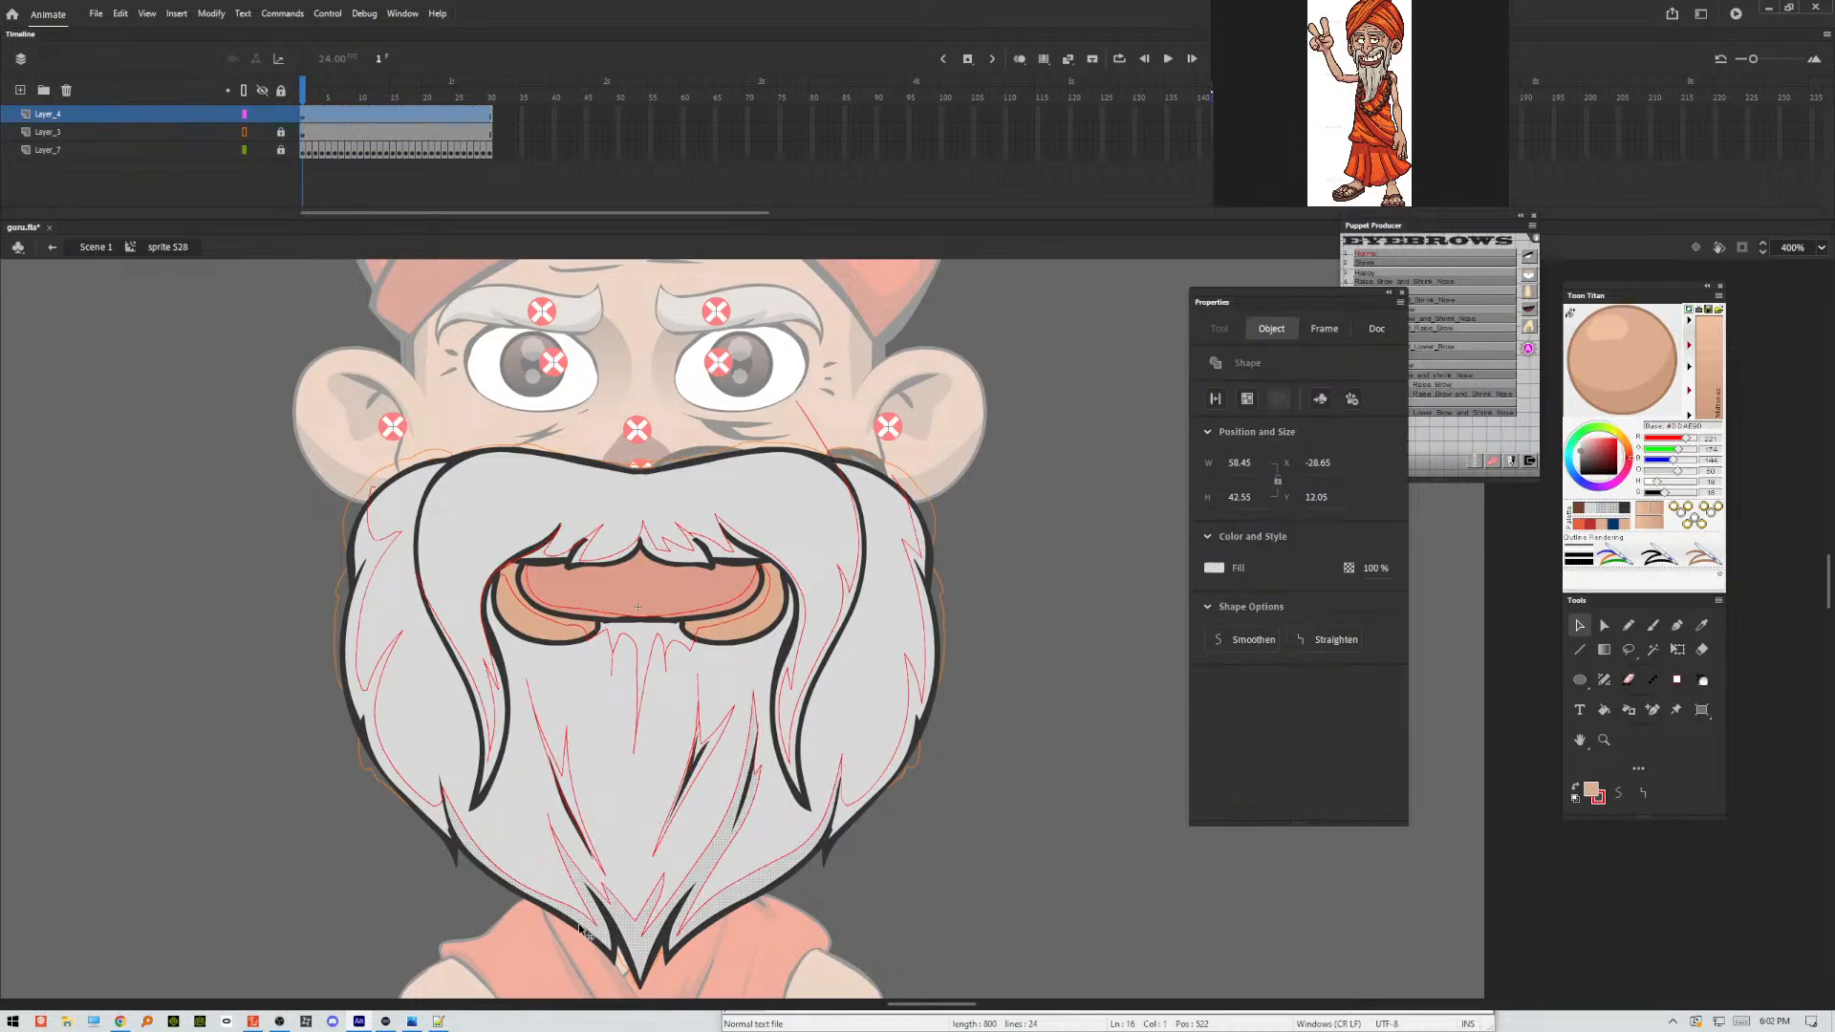
{"action": "left_click", "coordinate": [738, 909], "text": "shift"}
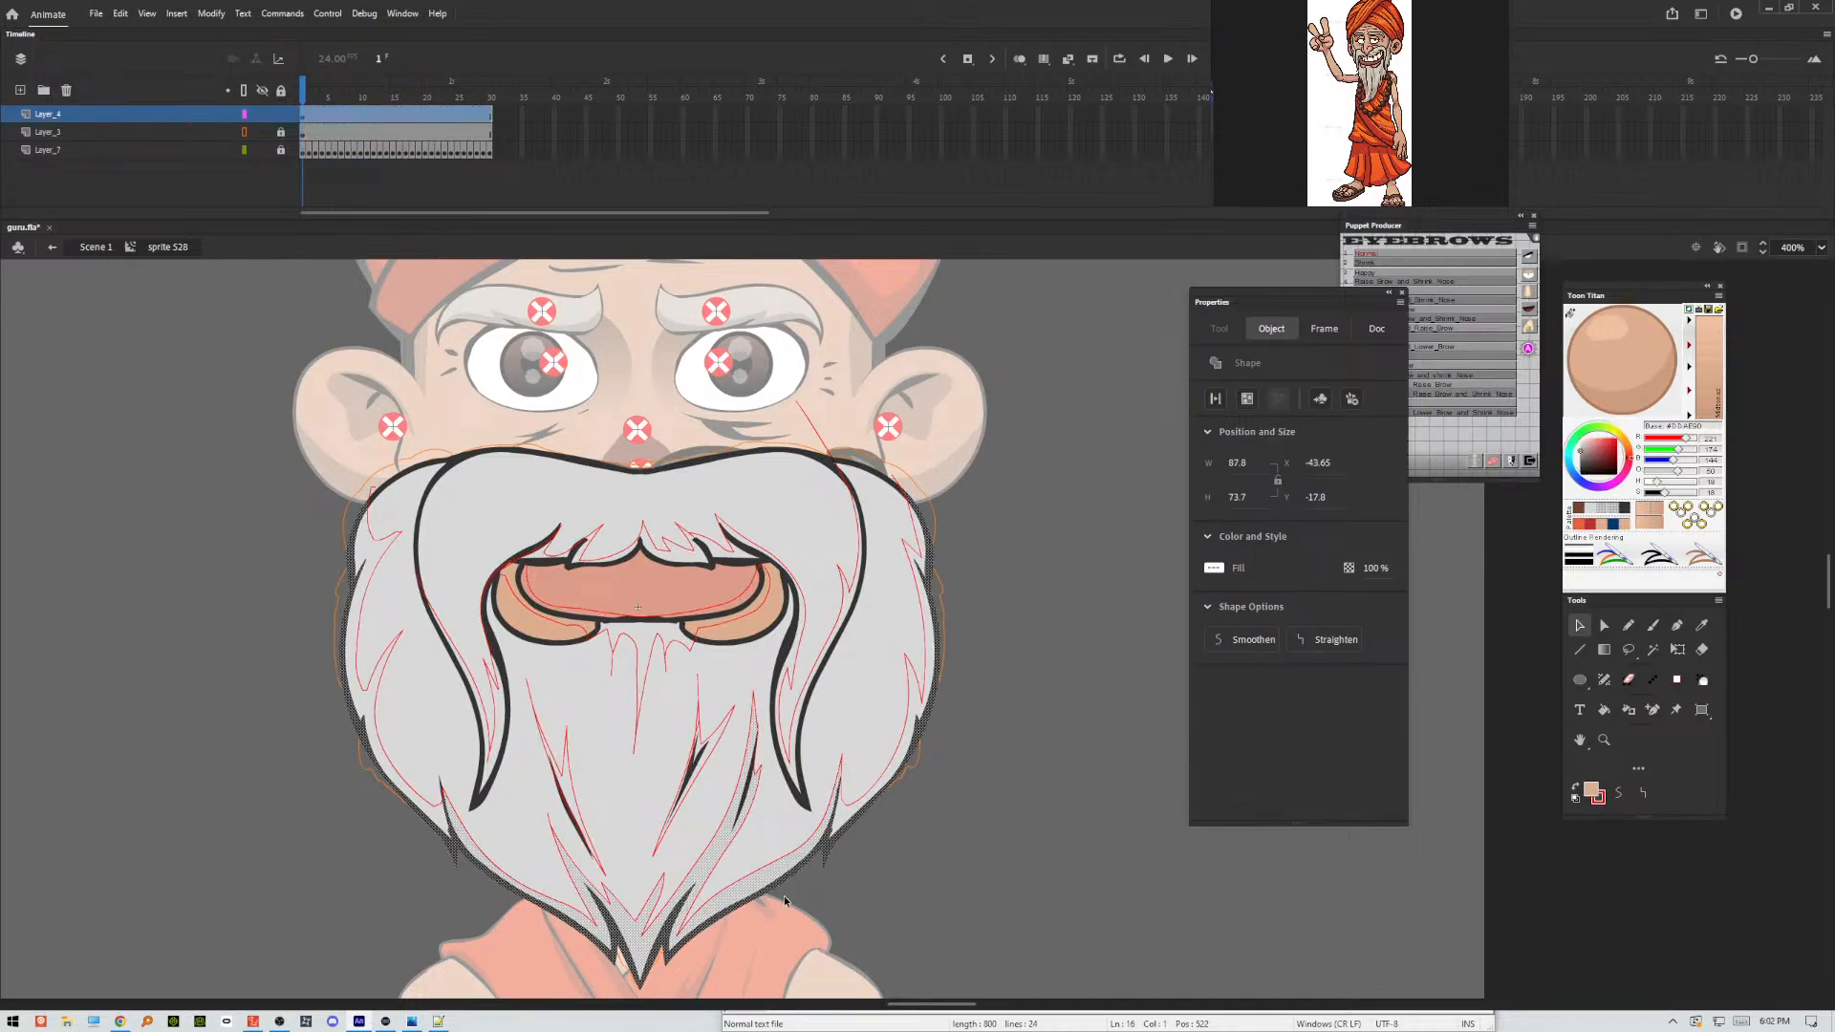
{"action": "left_click", "coordinate": [840, 822], "text": "shift"}
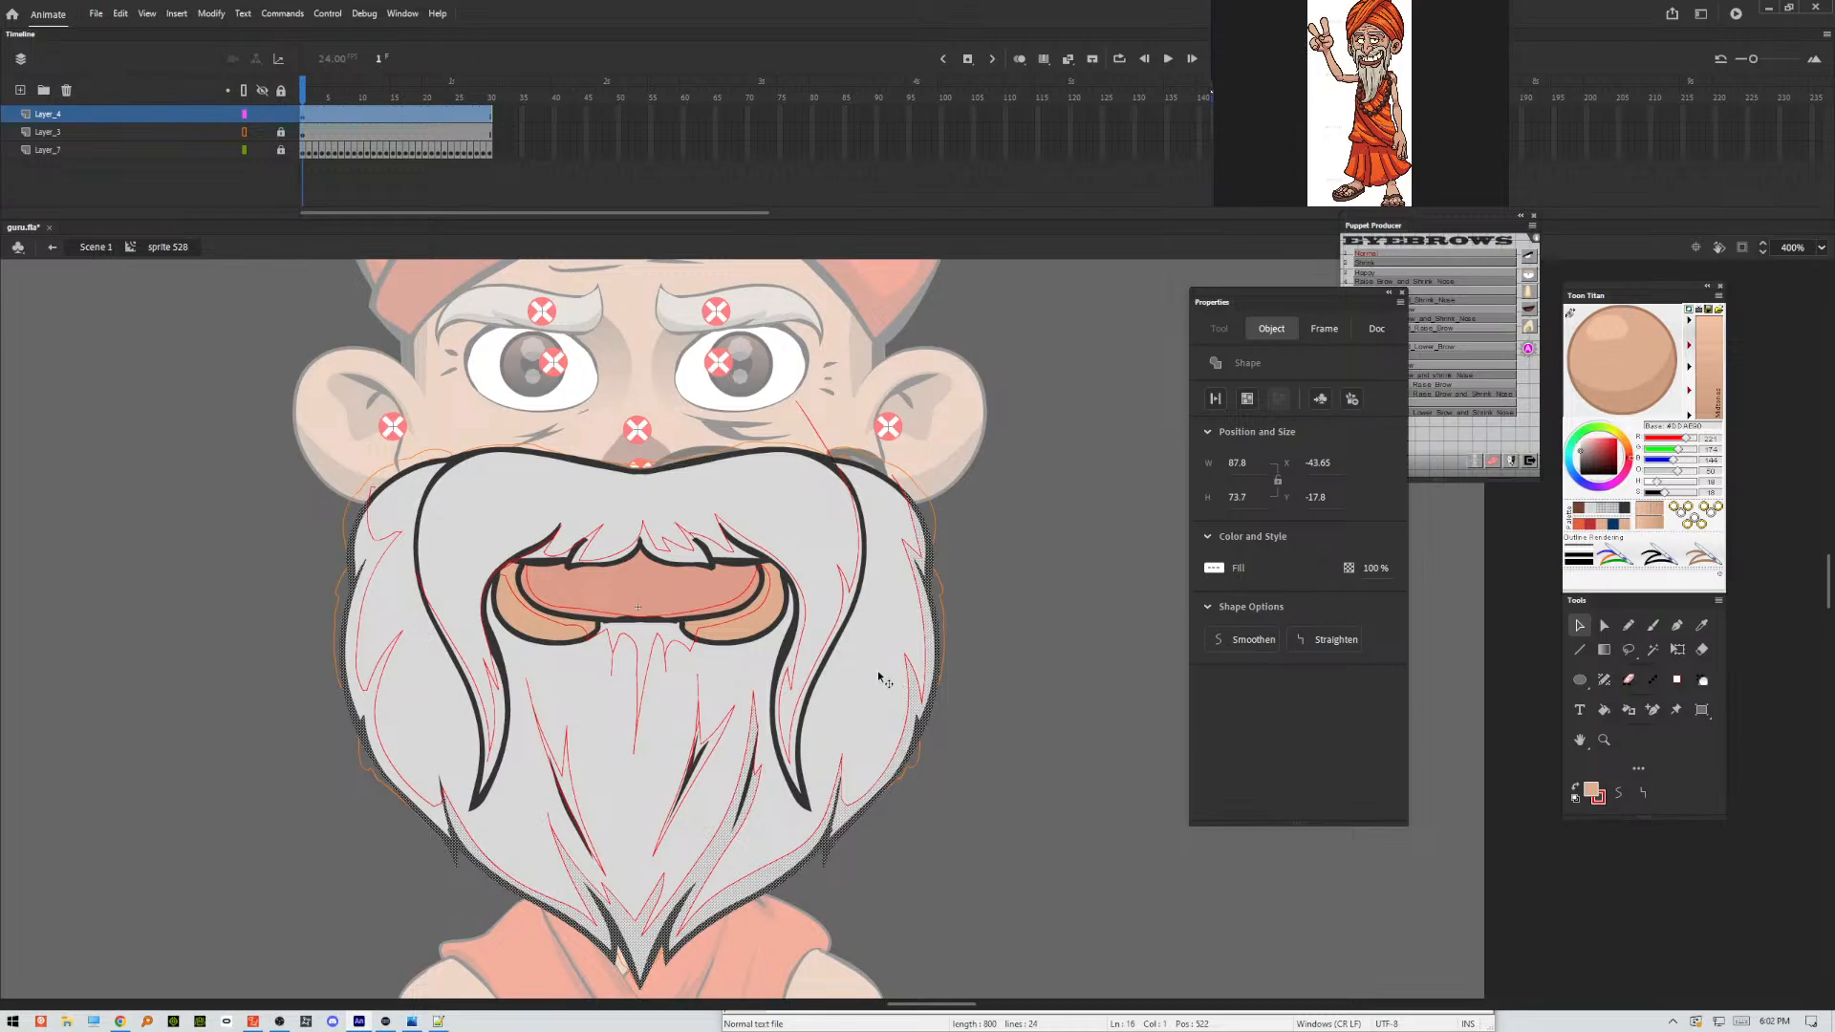
{"action": "left_click", "coordinate": [370, 712], "text": "shift"}
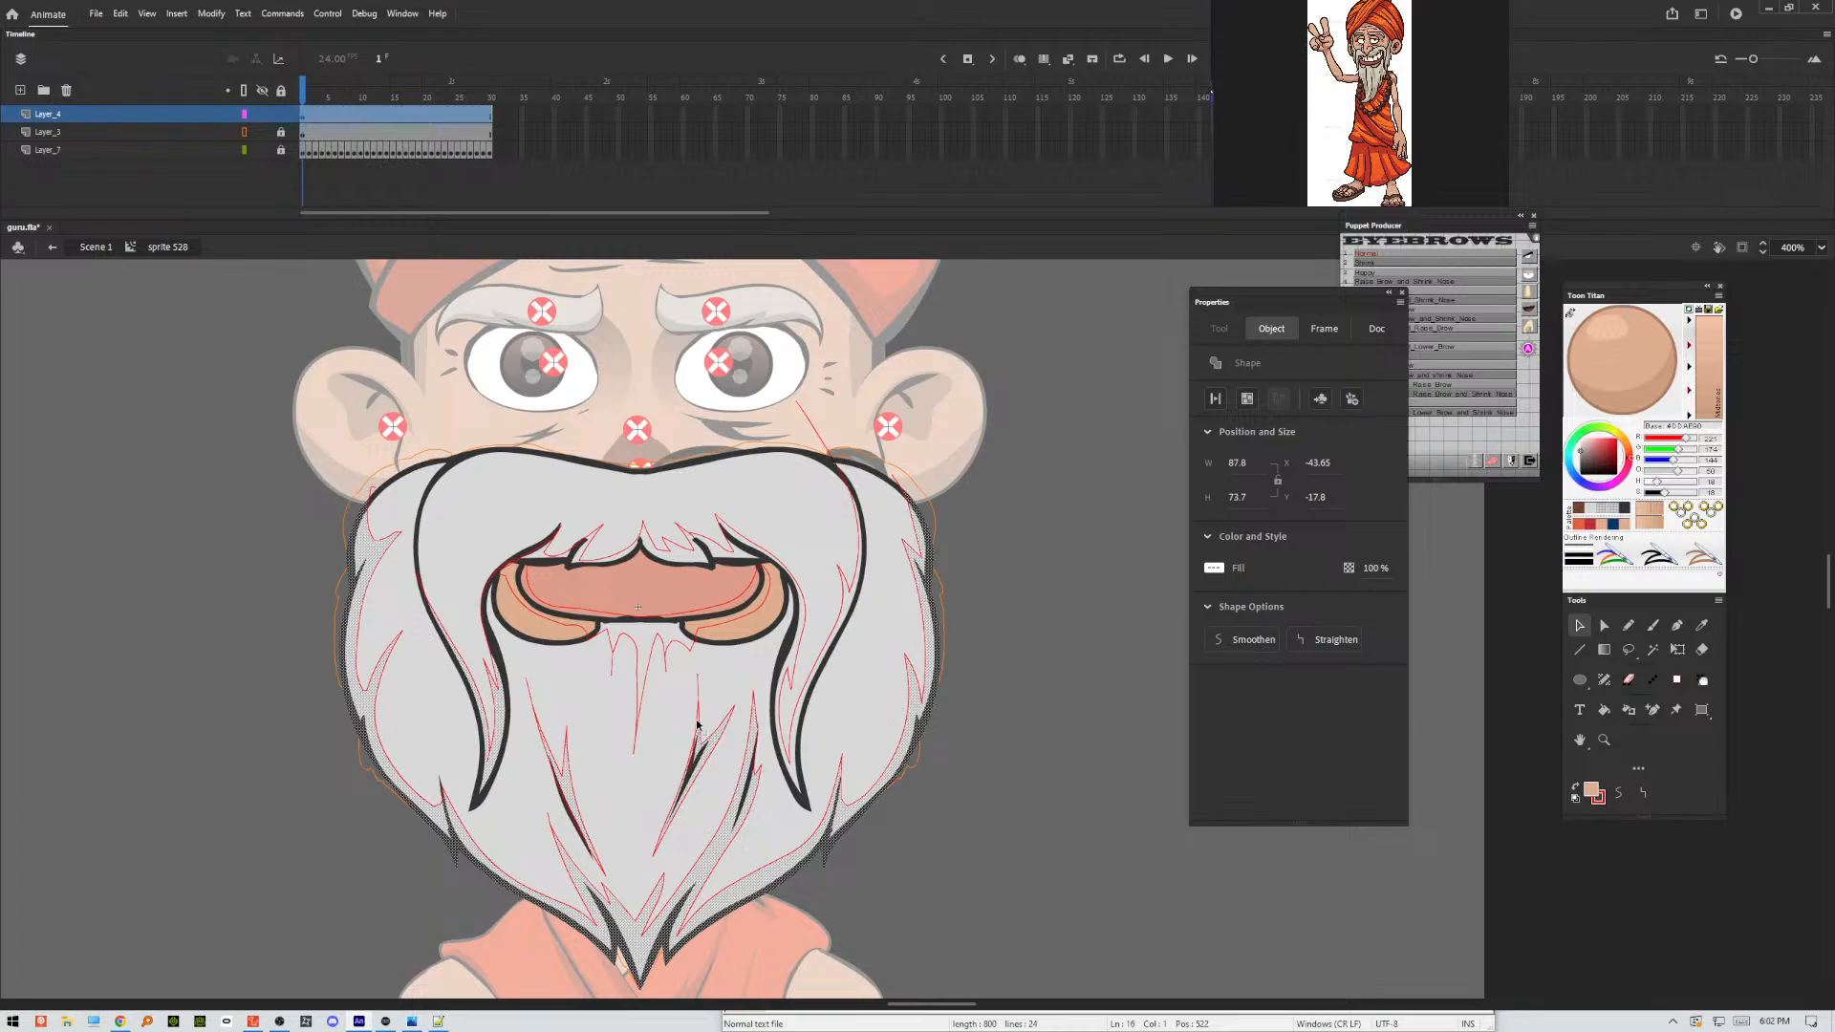
{"action": "left_click", "coordinate": [698, 727]}
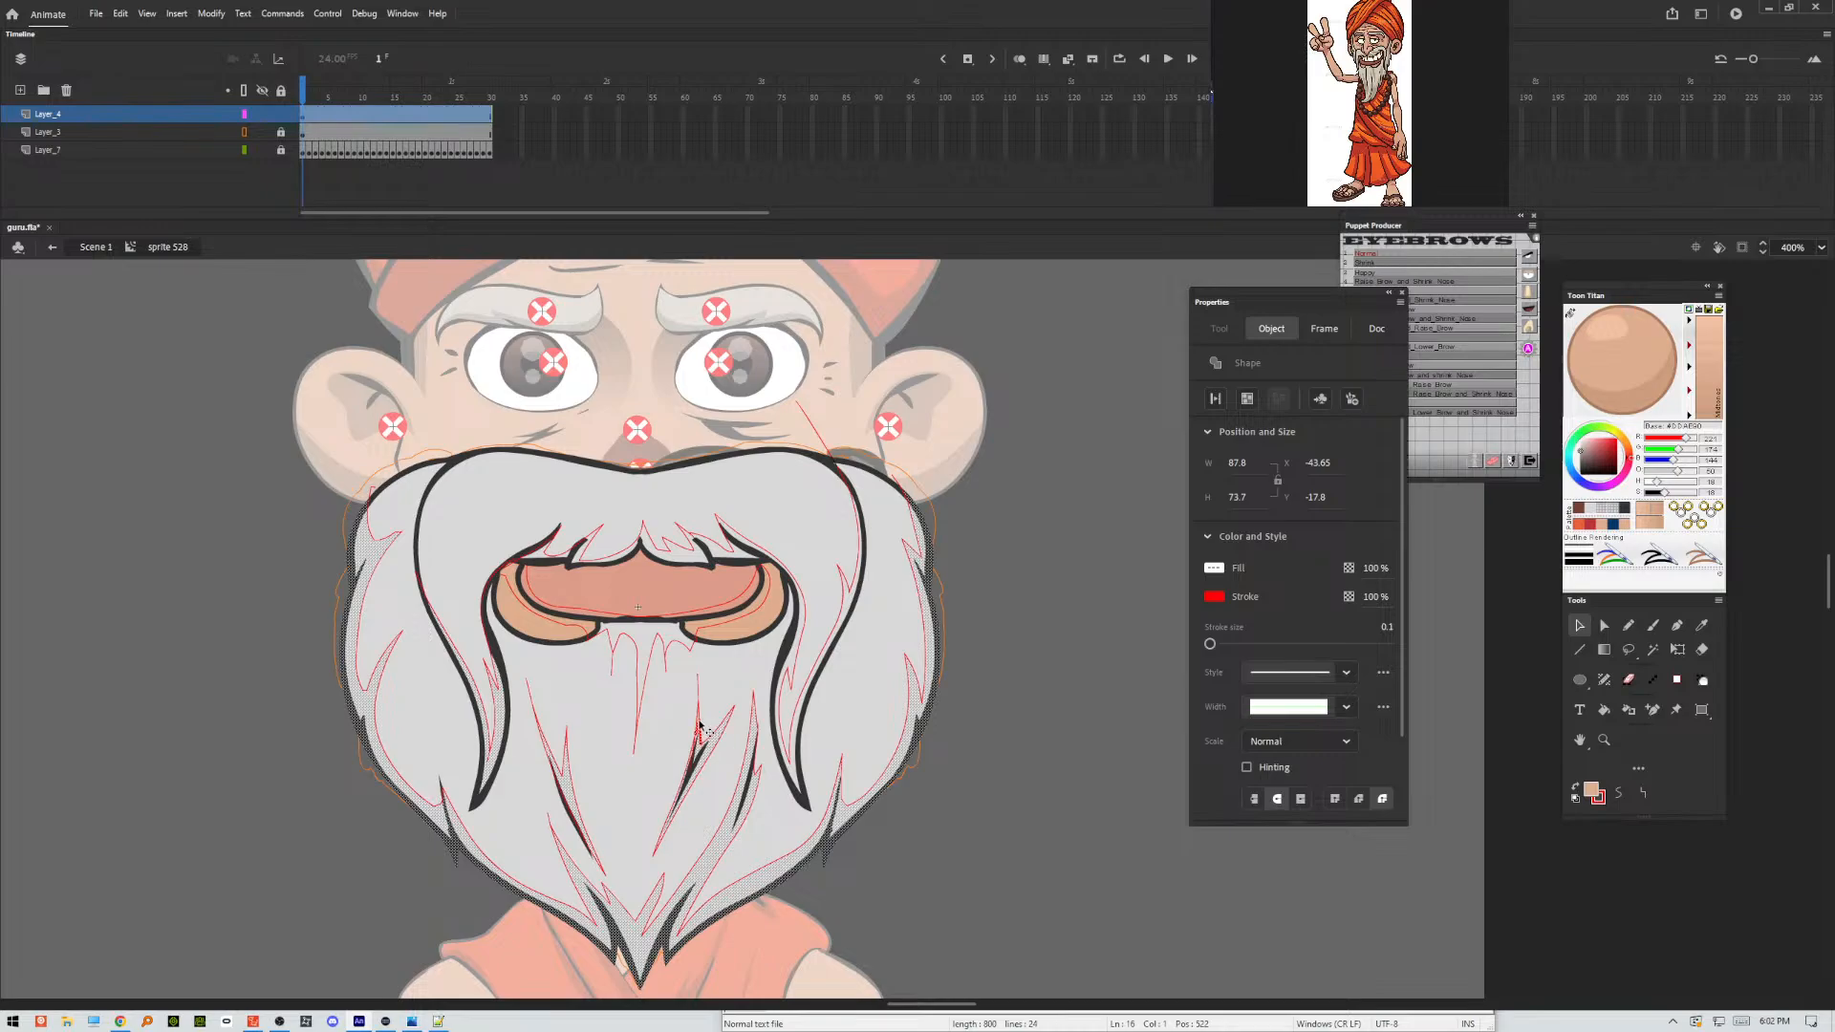
{"action": "left_click", "coordinate": [697, 731]}
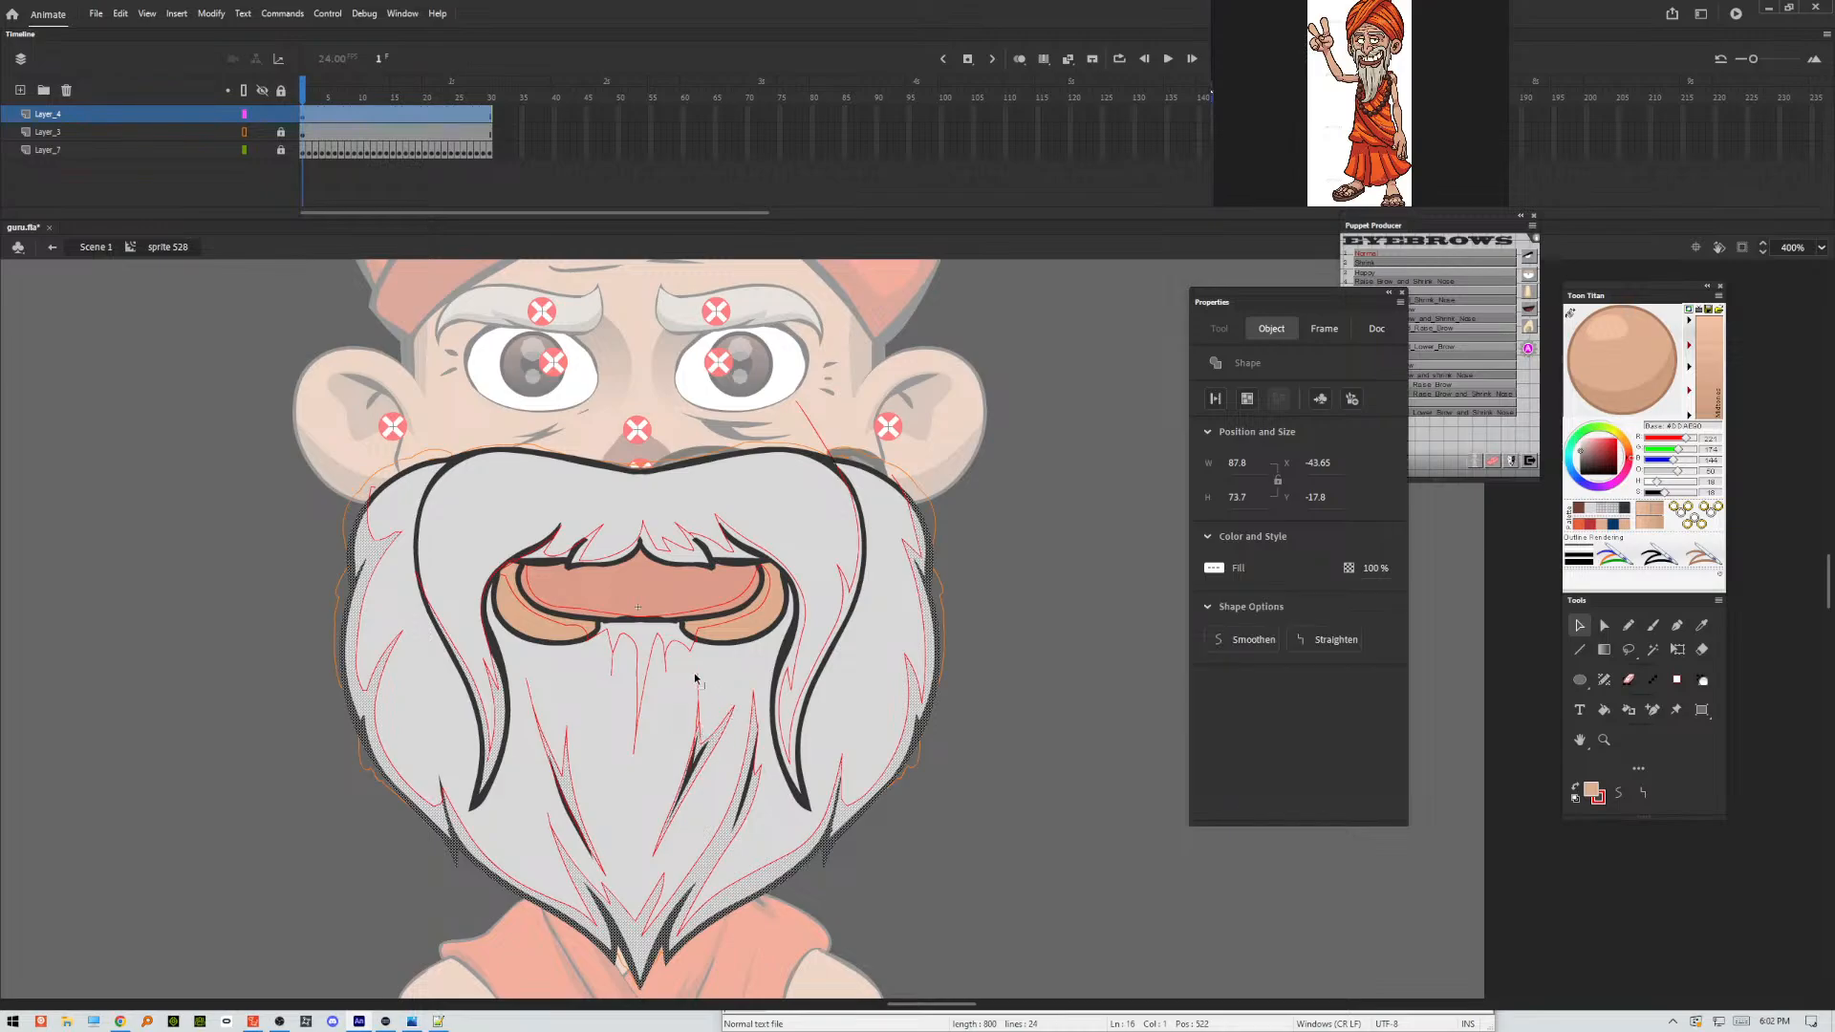
Add the shadow areas below the mouth, in the mouth corners and along the moustache's centre fringe to the selection.
{"action": "left_click", "coordinate": [690, 640]}
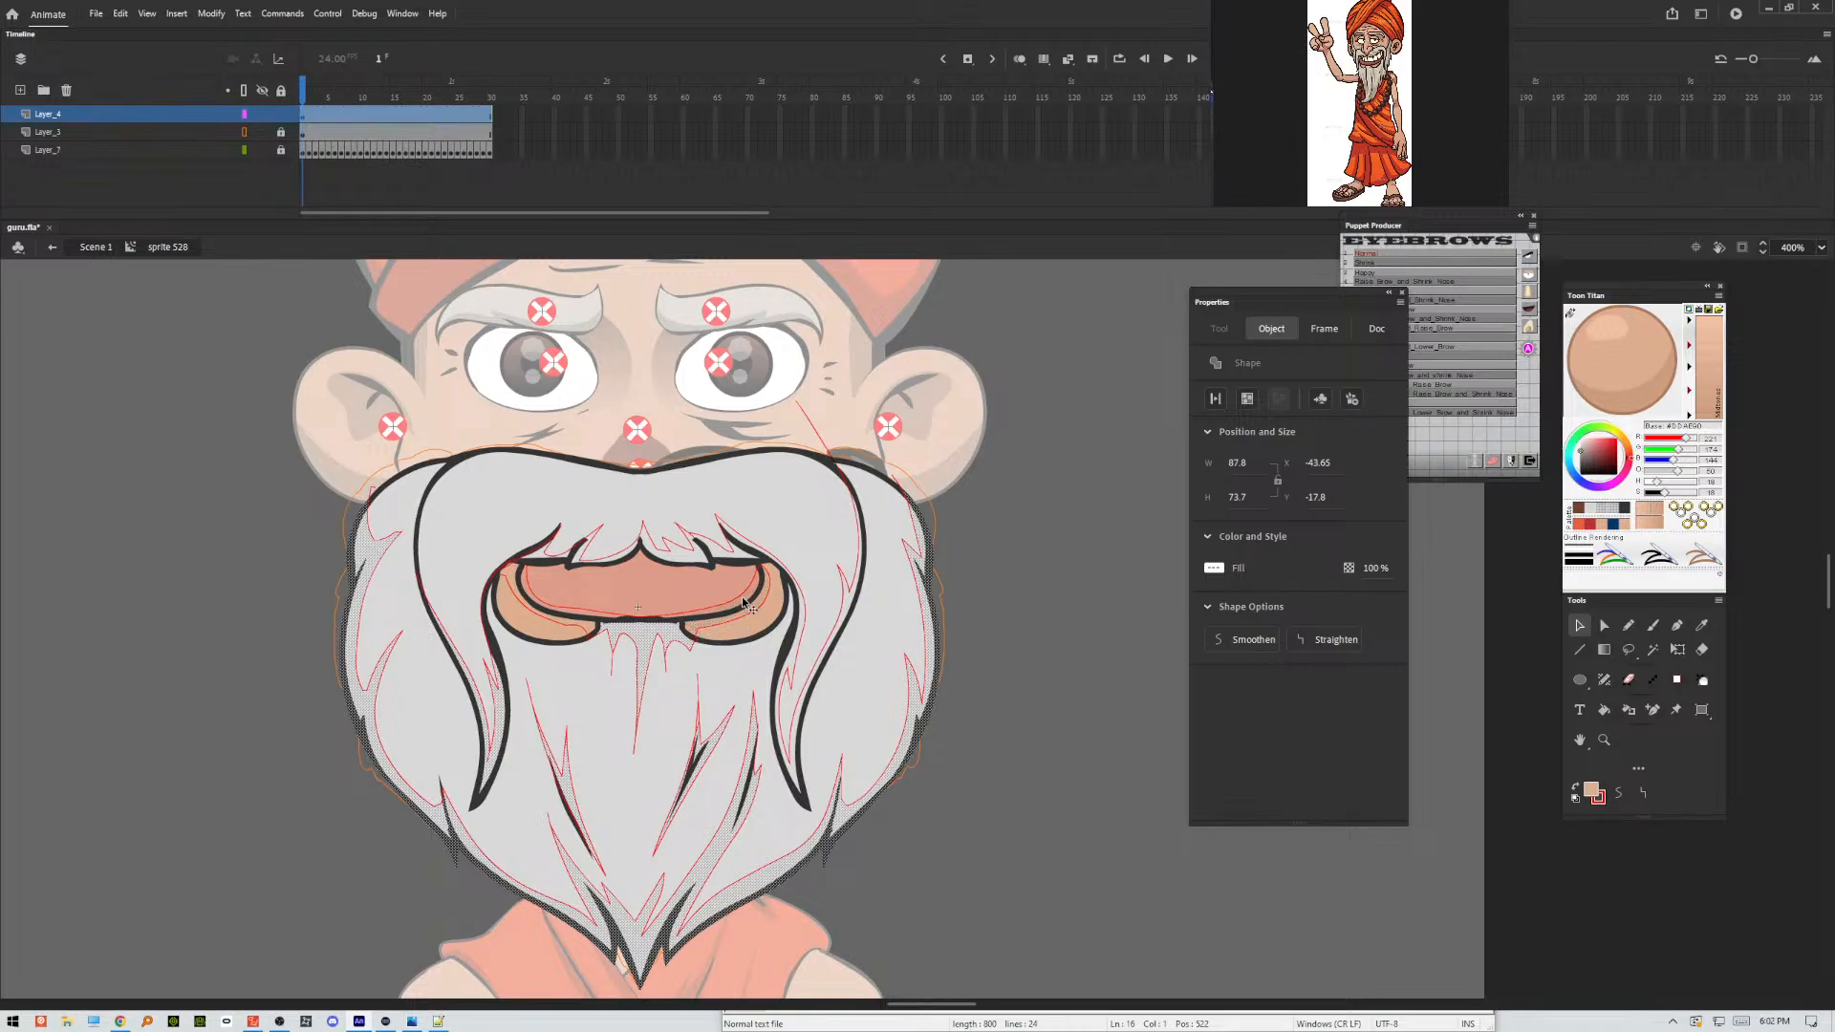
{"action": "left_click", "coordinate": [592, 616], "text": "shift"}
{"action": "left_click", "coordinate": [593, 615], "text": "shift"}
{"action": "left_click", "coordinate": [690, 622], "text": "shift"}
{"action": "left_click", "coordinate": [690, 622], "text": "shift"}
{"action": "left_click", "coordinate": [661, 555], "text": "shift"}
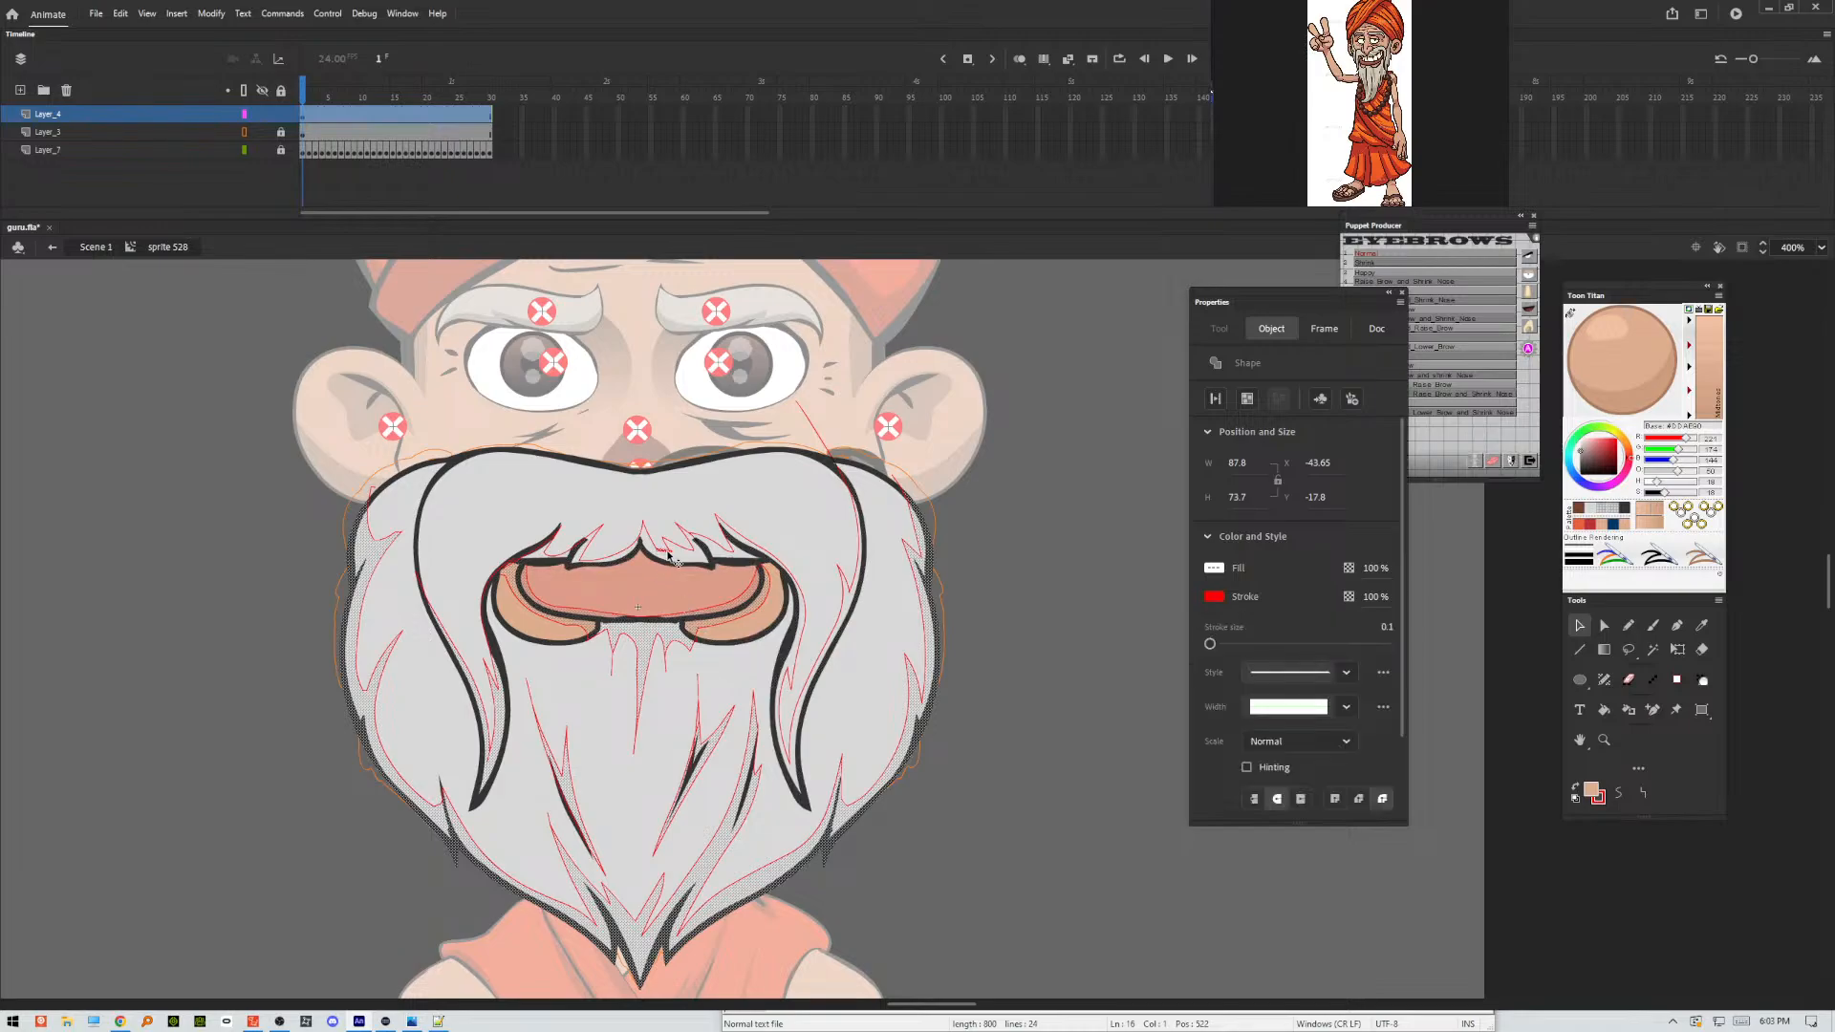
{"action": "left_click", "coordinate": [666, 554], "text": "shift"}
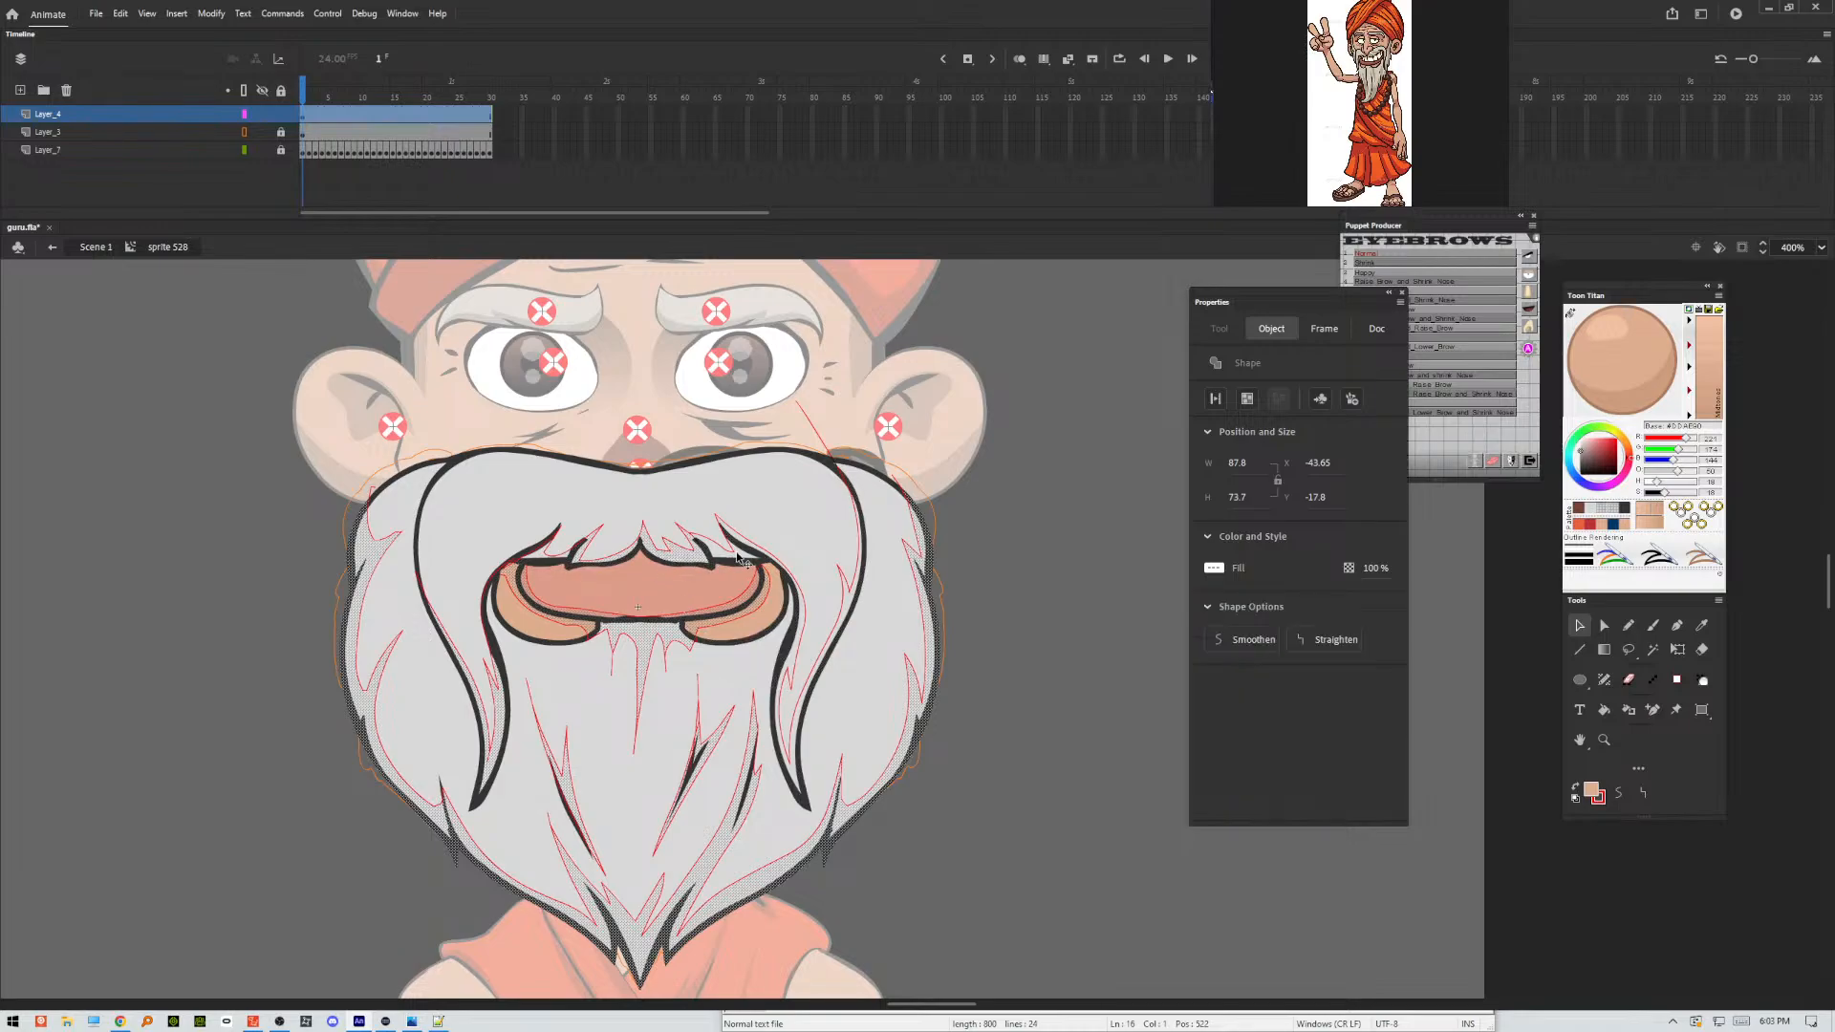
Add the moustache strand shadows, exclude the black outline, and convert the selected shadow areas to a movie clip with 25% alpha.
{"action": "left_click", "coordinate": [729, 533], "text": "shift"}
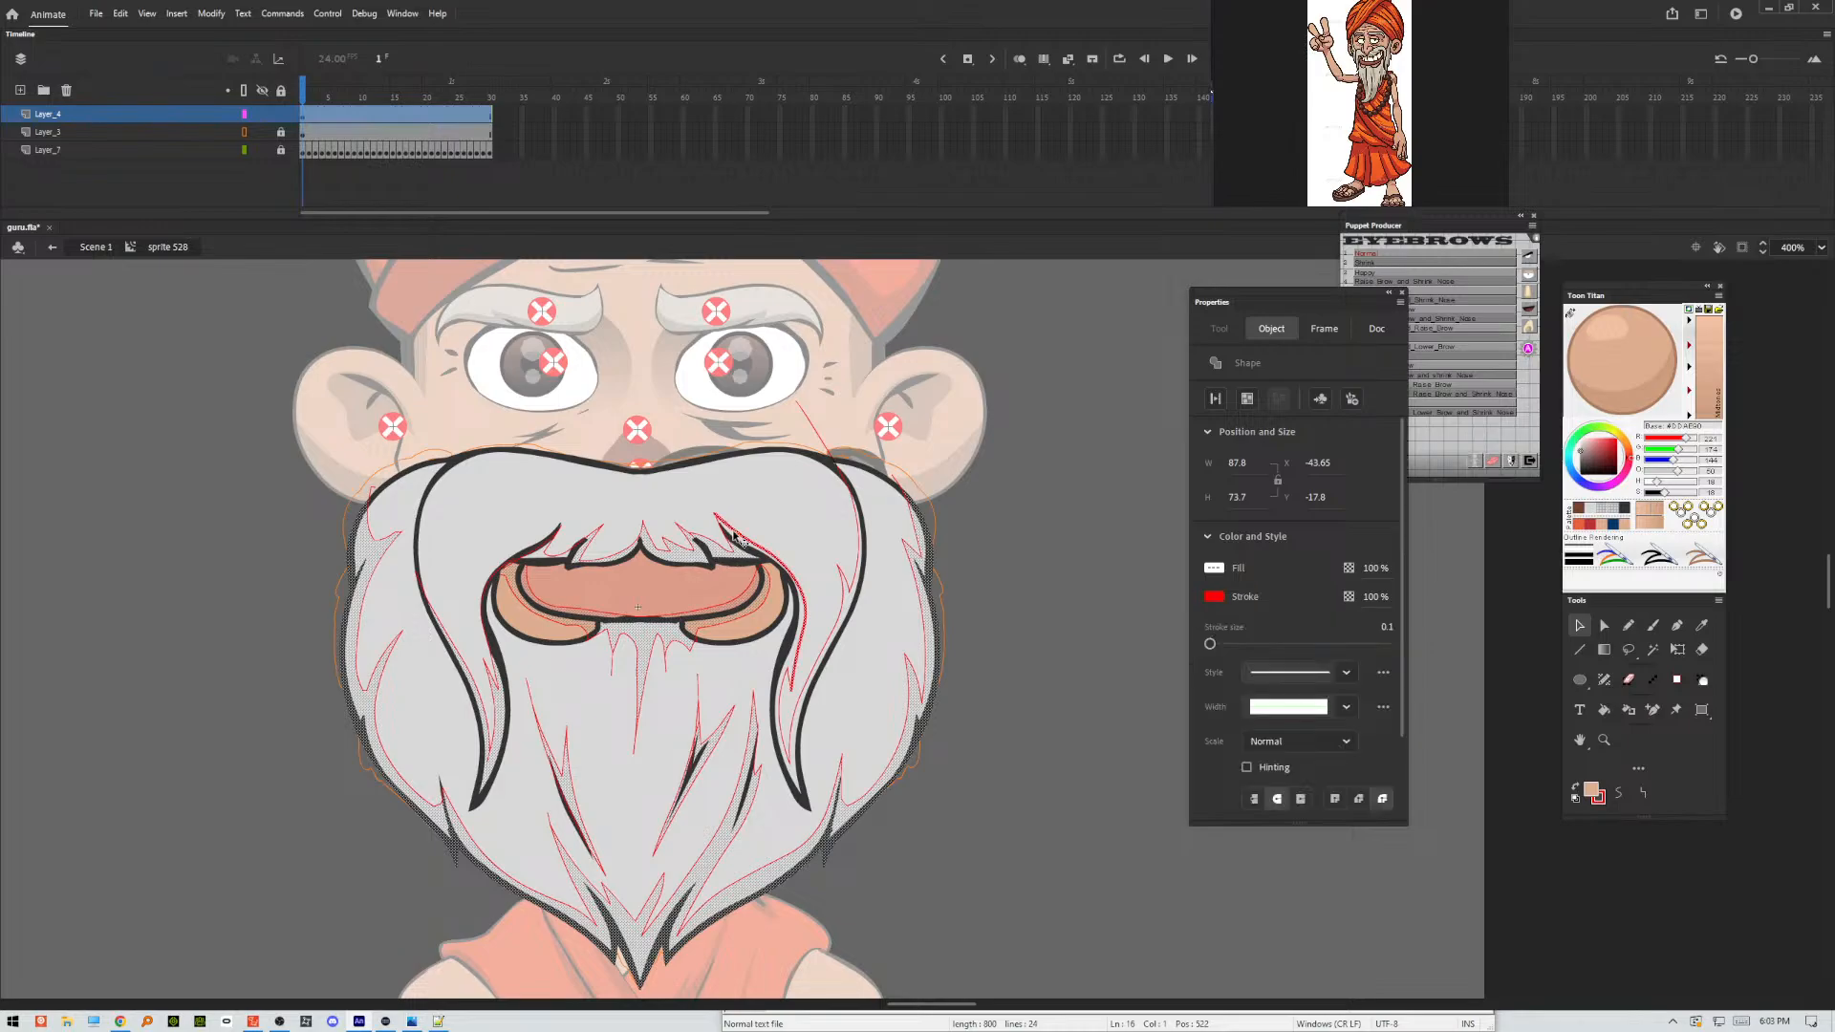
{"action": "left_click", "coordinate": [734, 537], "text": "shift"}
{"action": "left_click", "coordinate": [734, 540], "text": "shift"}
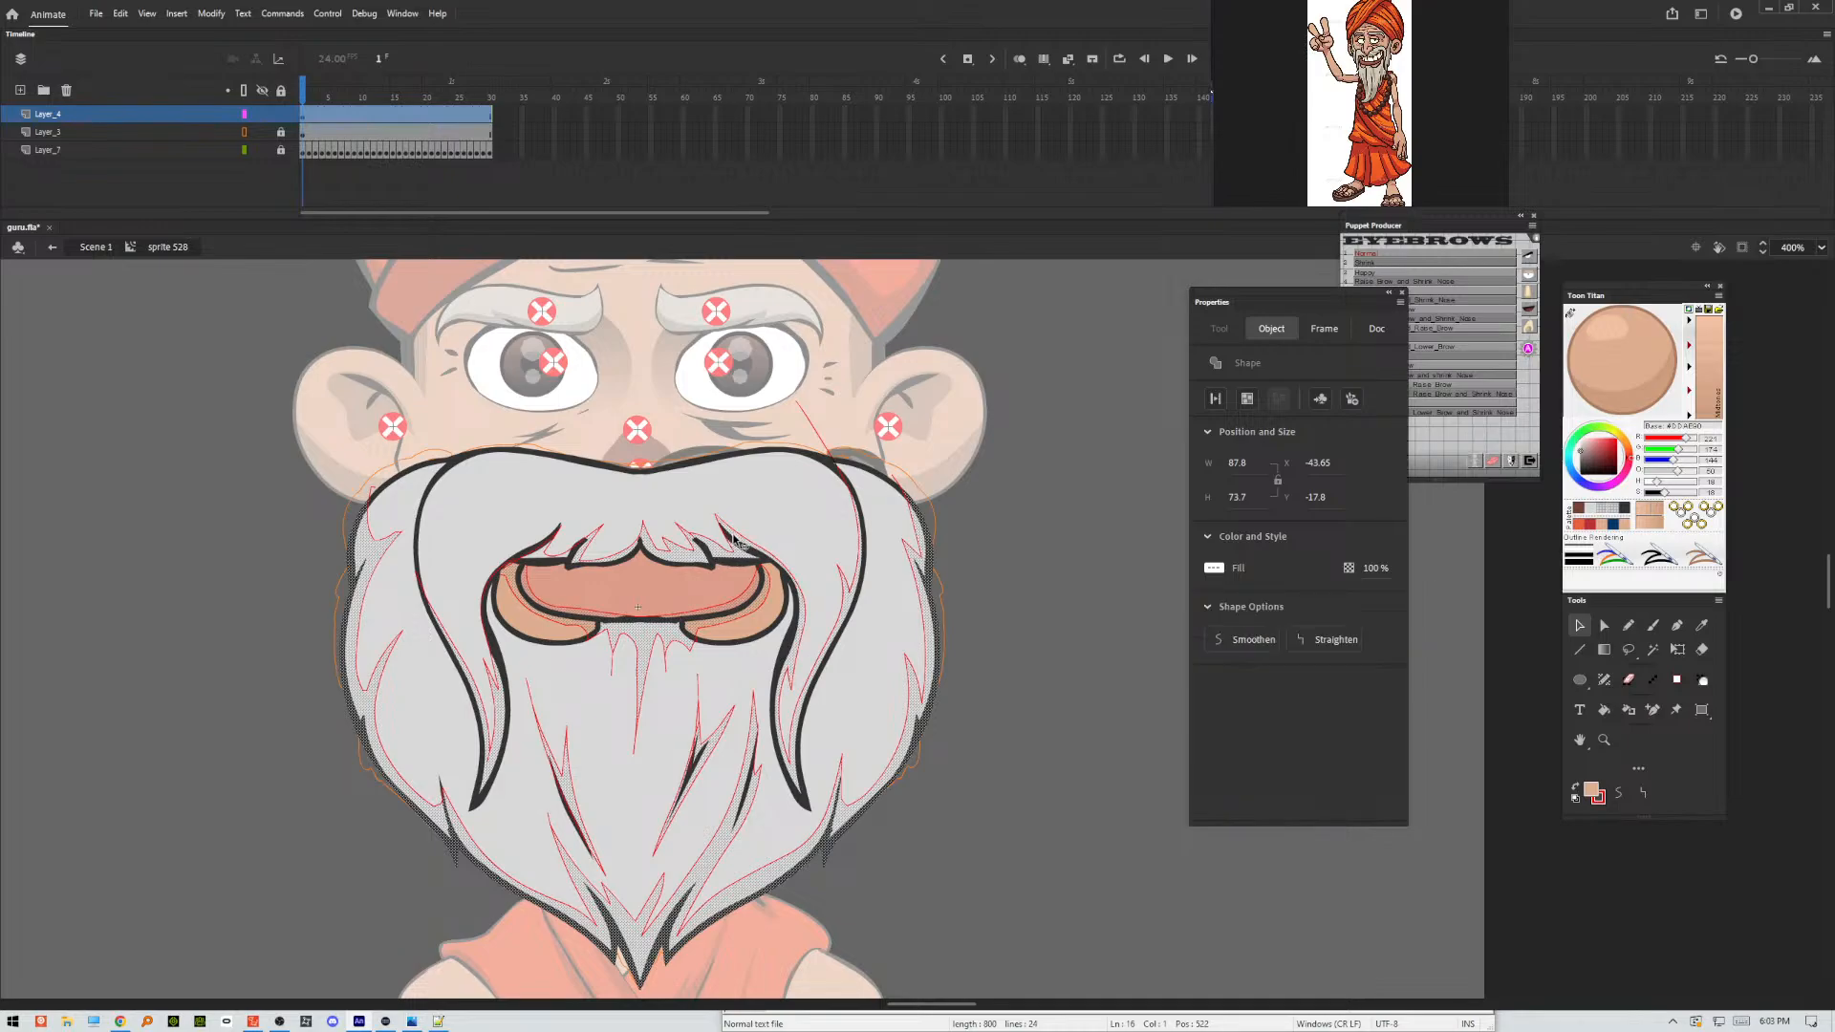
{"action": "left_click", "coordinate": [537, 557], "text": "shift"}
{"action": "left_click", "coordinate": [447, 845], "text": "shift"}
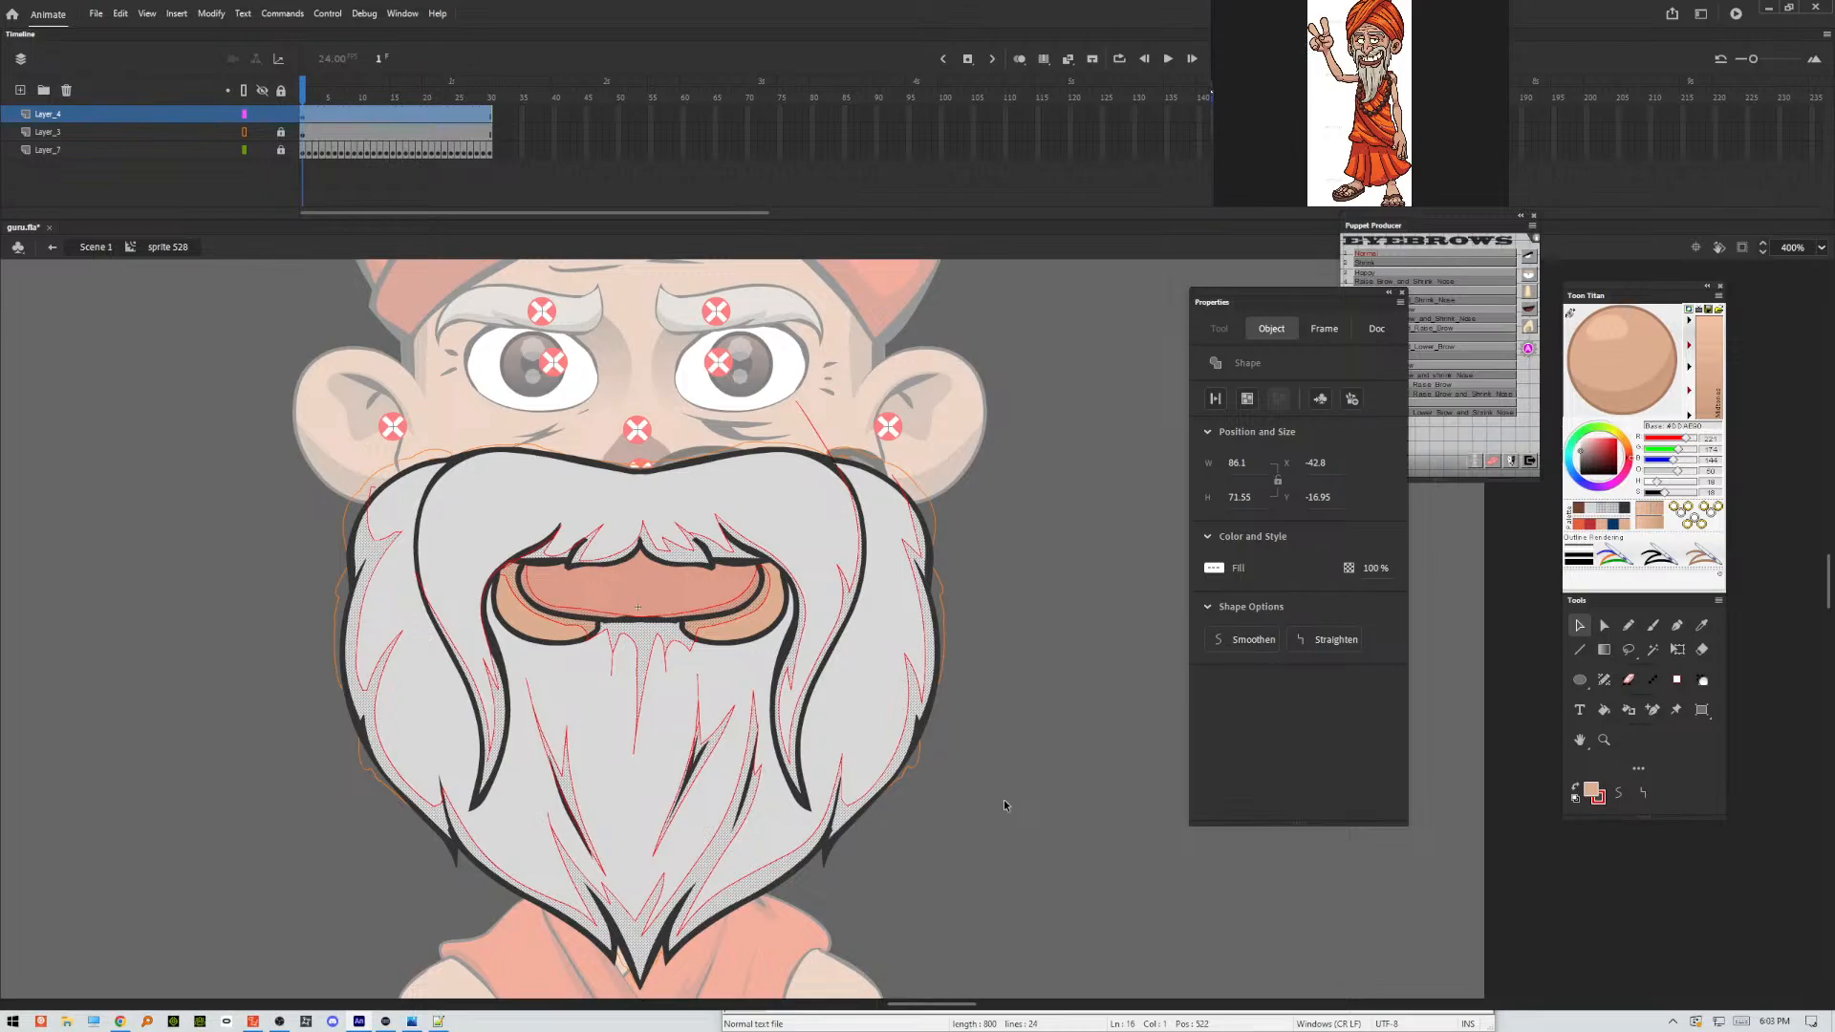
{"action": "left_click", "coordinate": [1004, 805]}
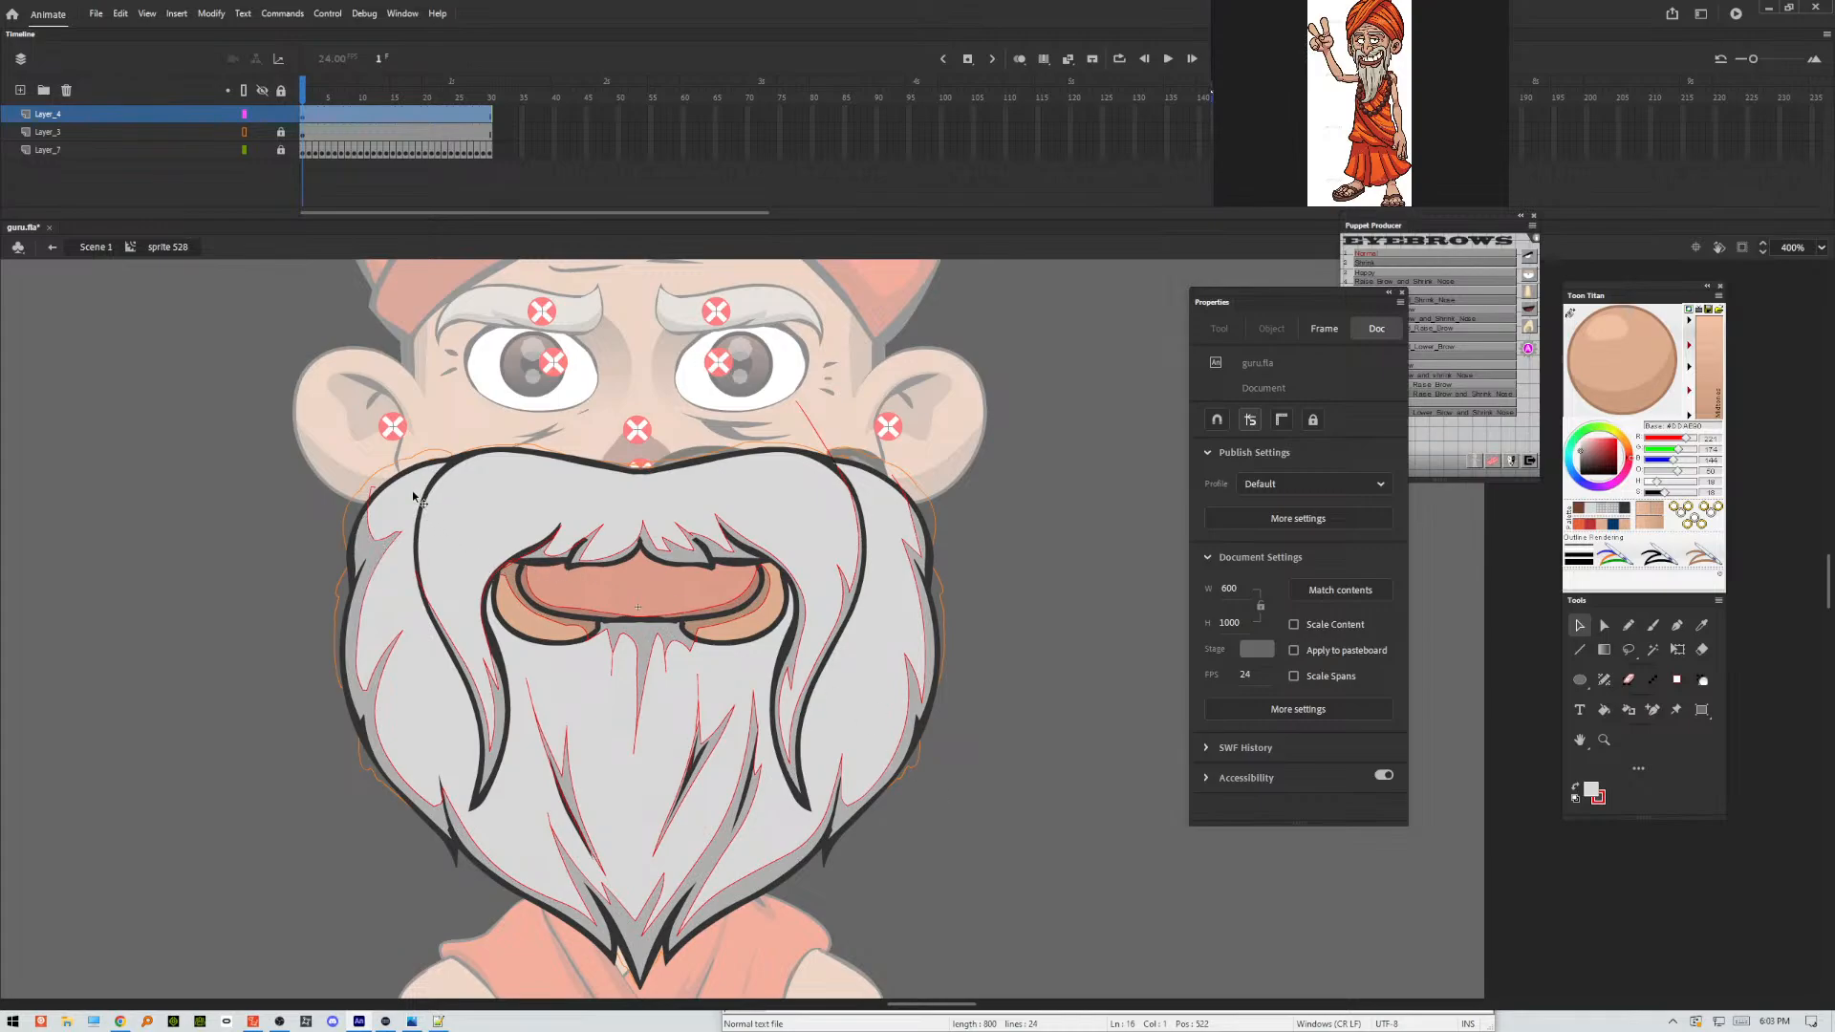
Delete the red shading outlines along the beard's edges, around the left inner strand and below the mouth.
{"action": "double_click", "coordinate": [372, 492]}
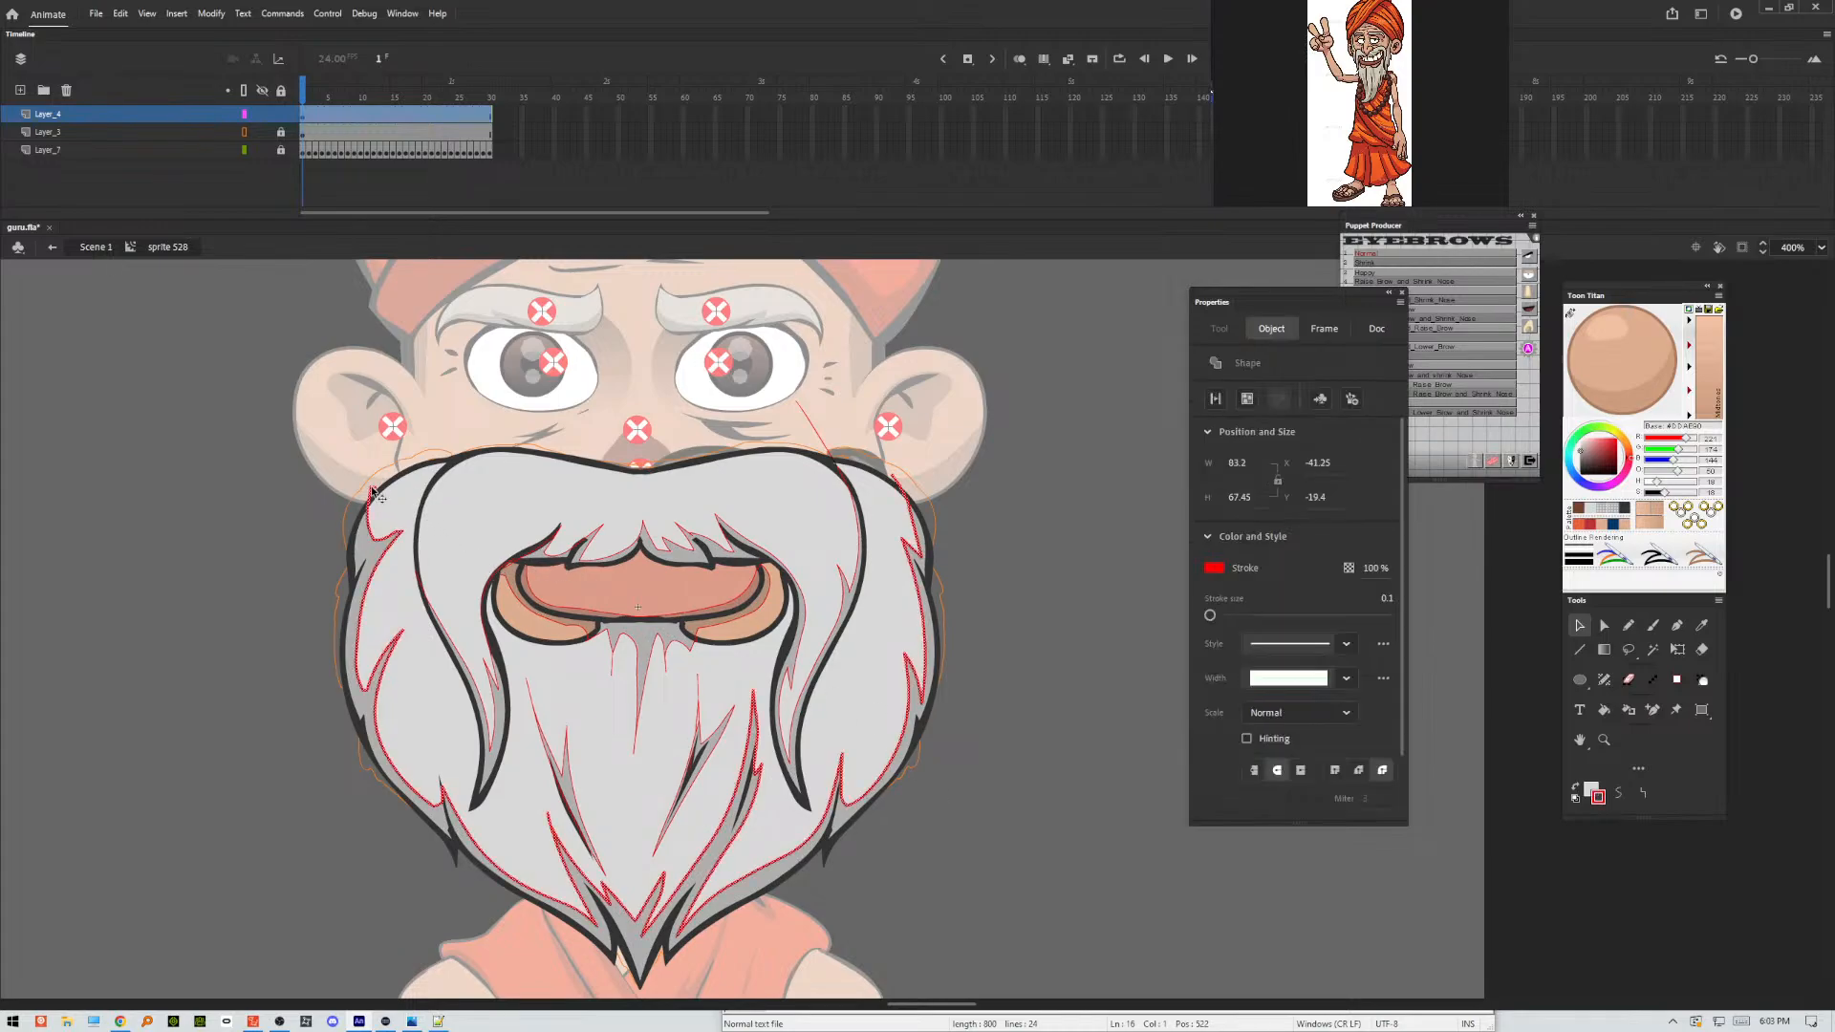
{"action": "left_click", "coordinate": [373, 492]}
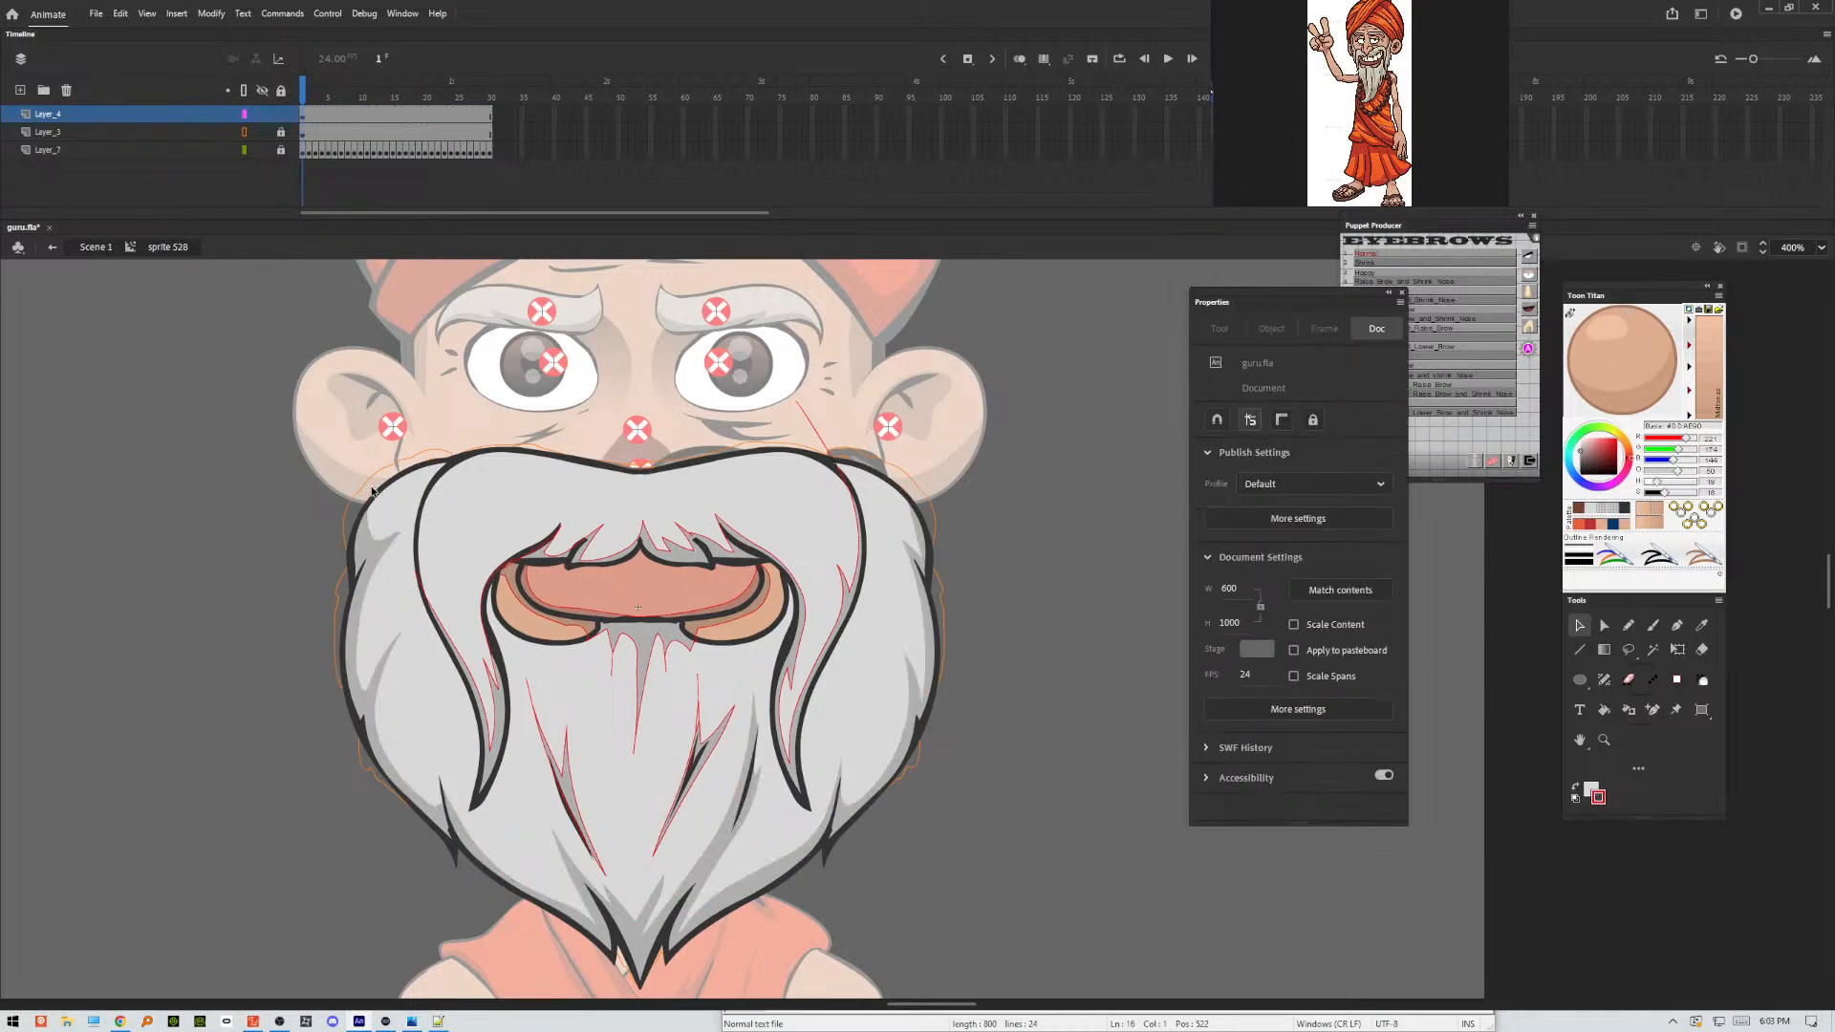
{"action": "left_click", "coordinate": [527, 689]}
{"action": "left_click", "coordinate": [631, 724]}
{"action": "double_click", "coordinate": [636, 748]}
{"action": "left_click", "coordinate": [636, 747]}
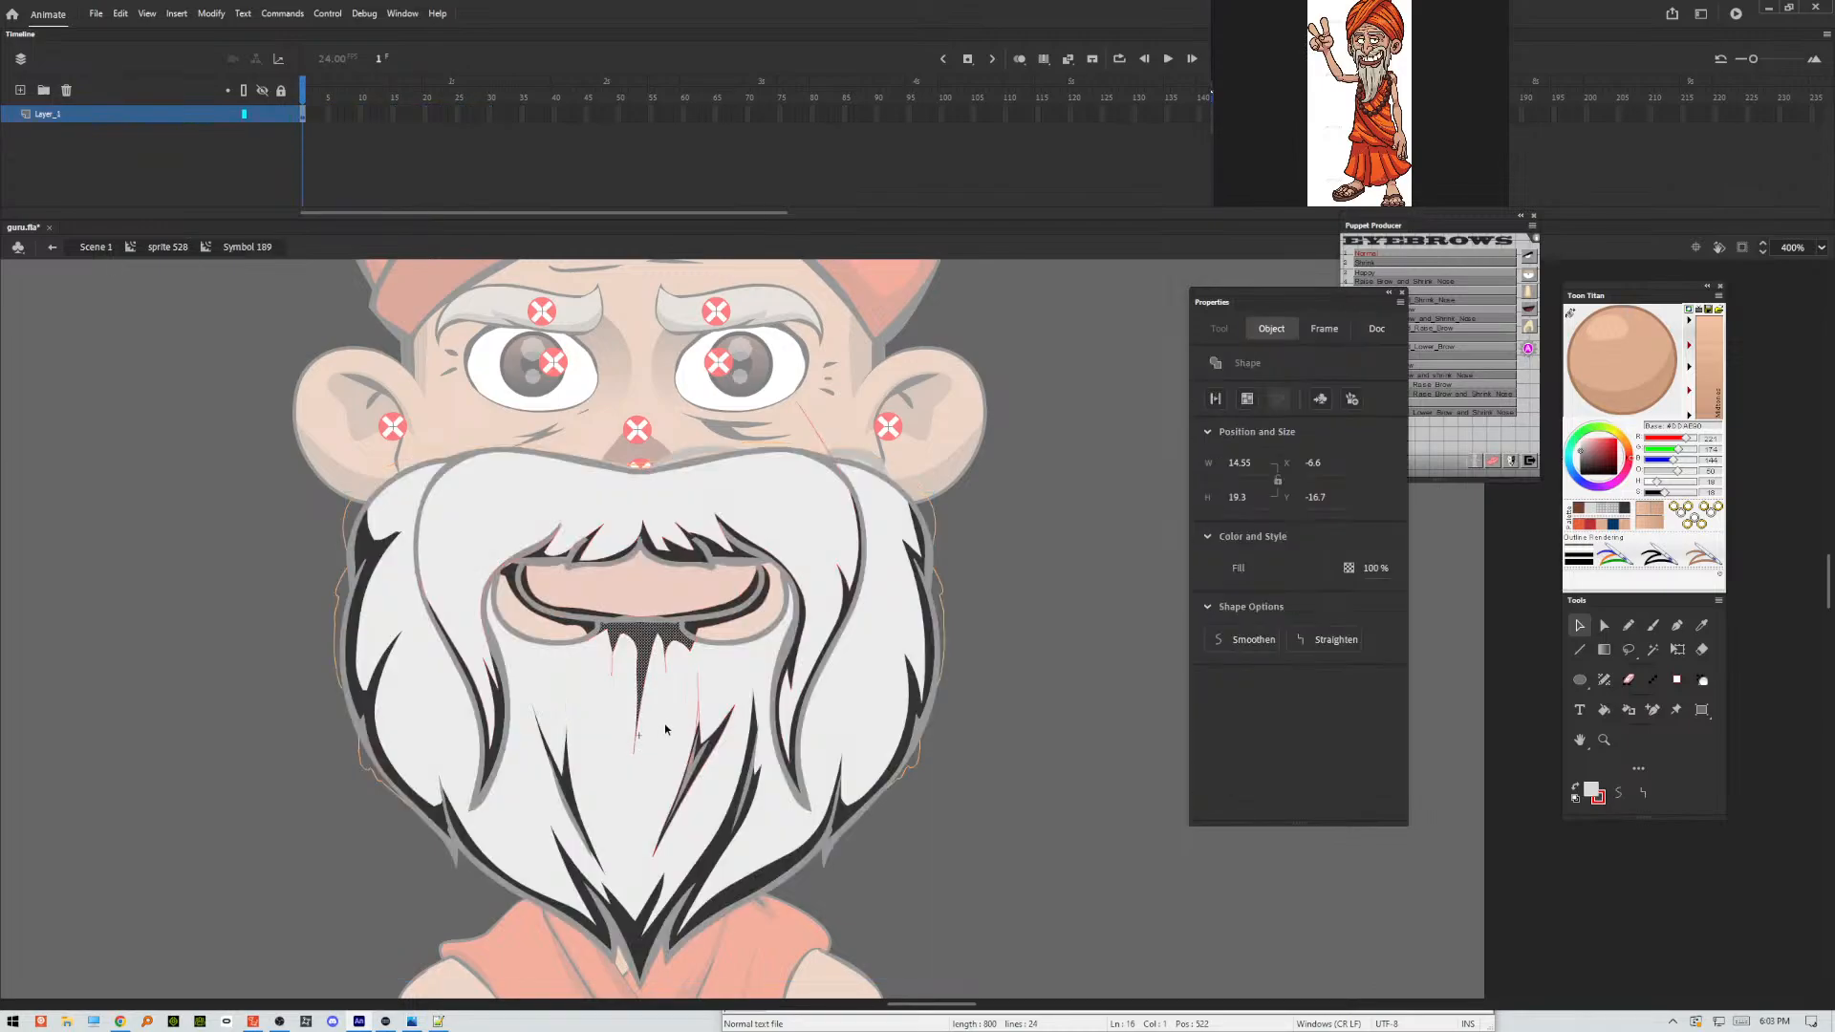
{"action": "double_click", "coordinate": [667, 723]}
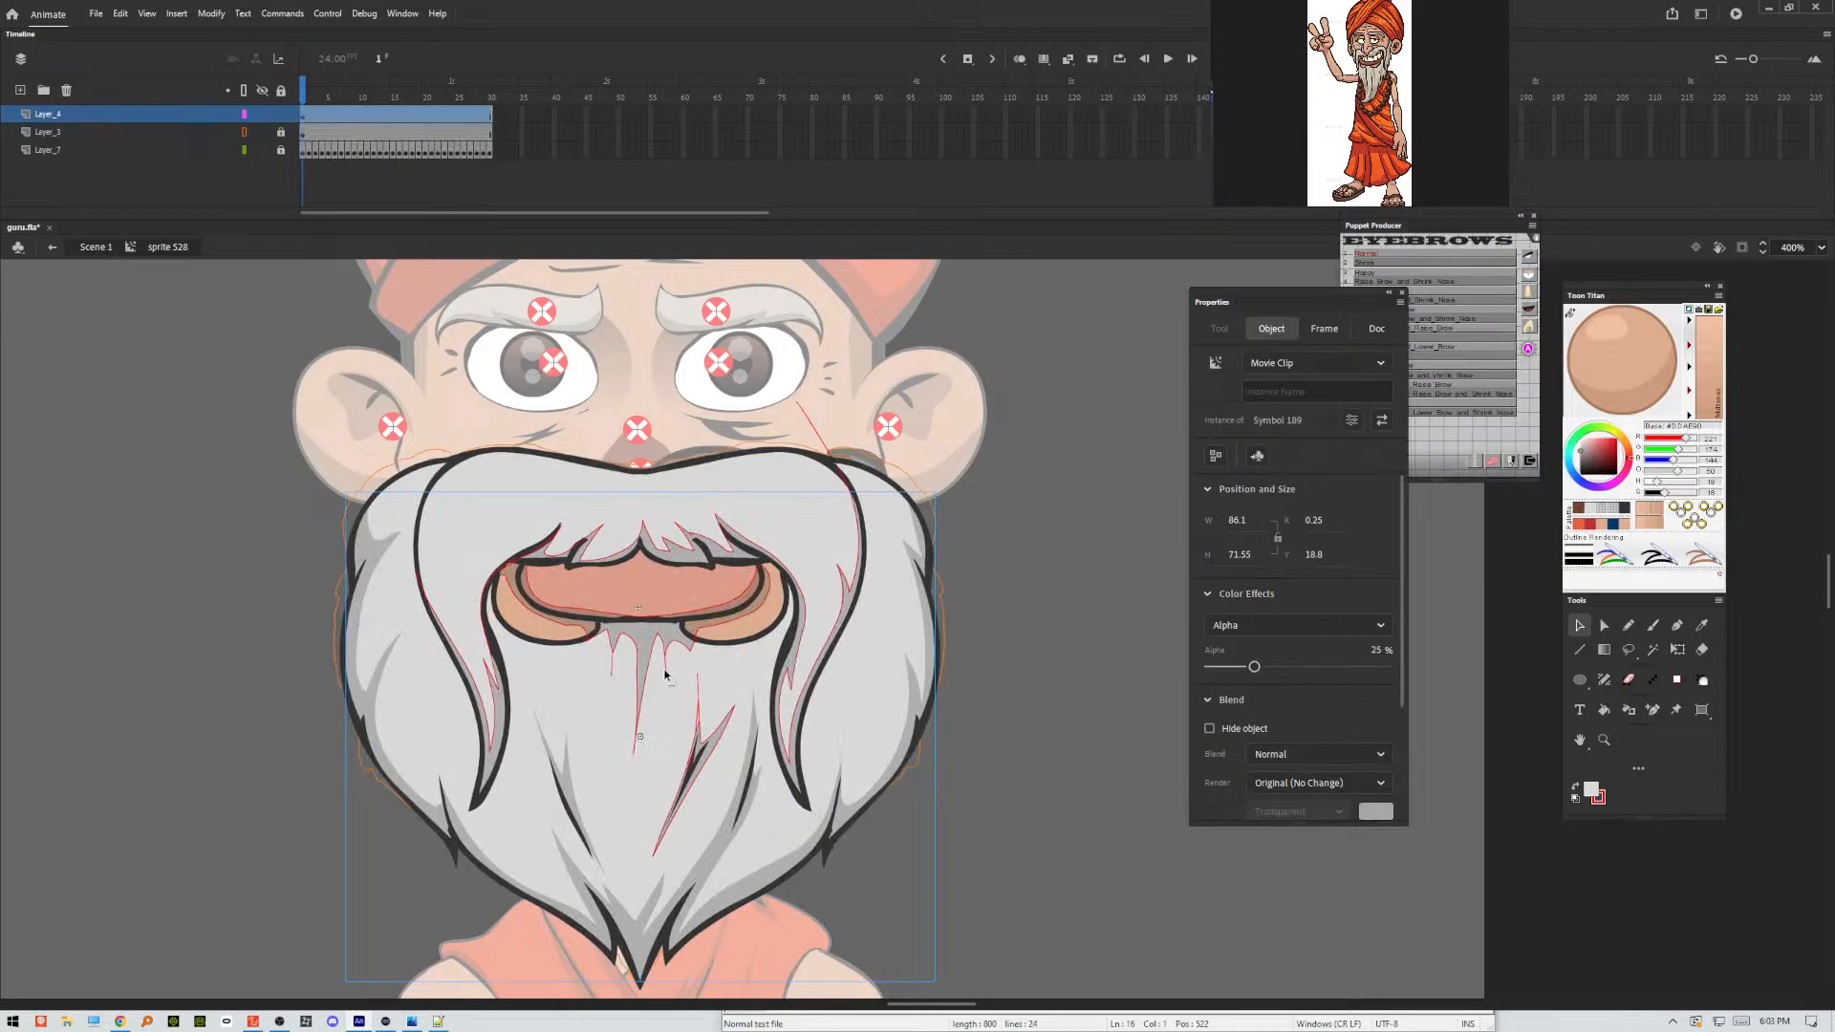
{"action": "left_click", "coordinate": [666, 675]}
{"action": "left_click", "coordinate": [694, 692]}
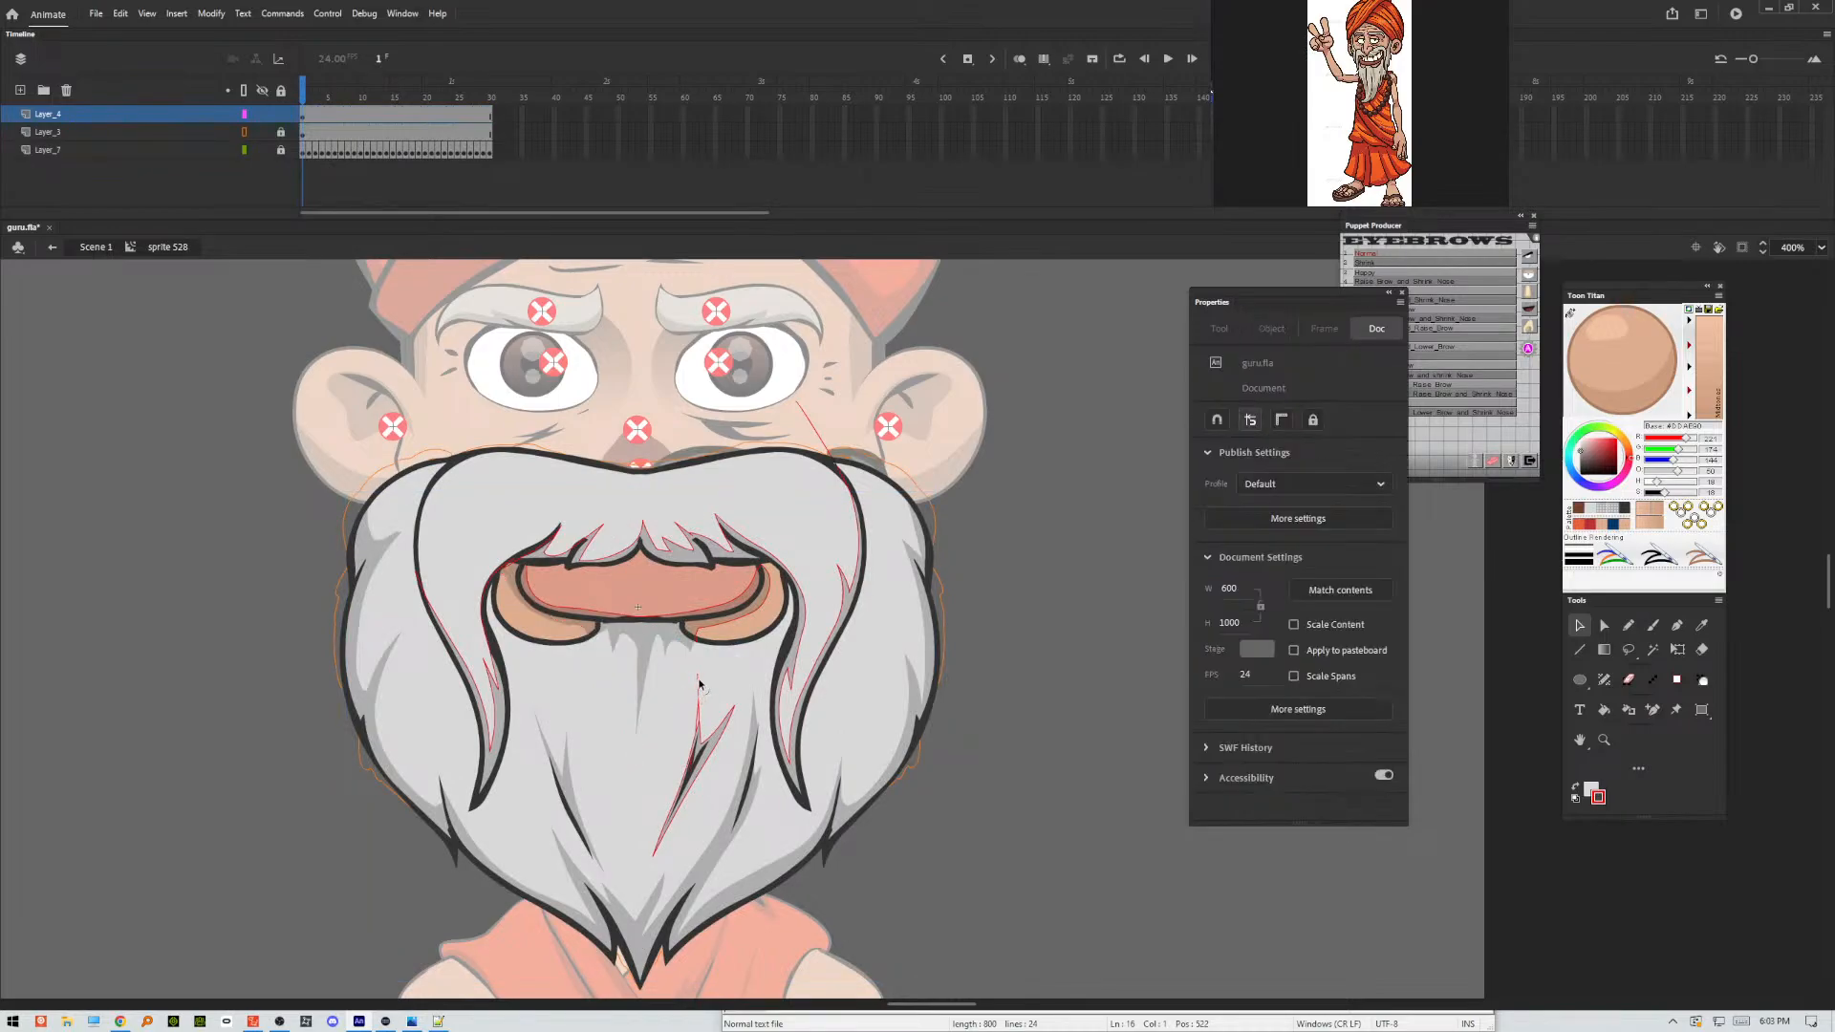
Delete the red outlines around the right inner beard strand and the stray red line across the right cheek.
{"action": "left_click", "coordinate": [699, 685]}
{"action": "left_click", "coordinate": [707, 688]}
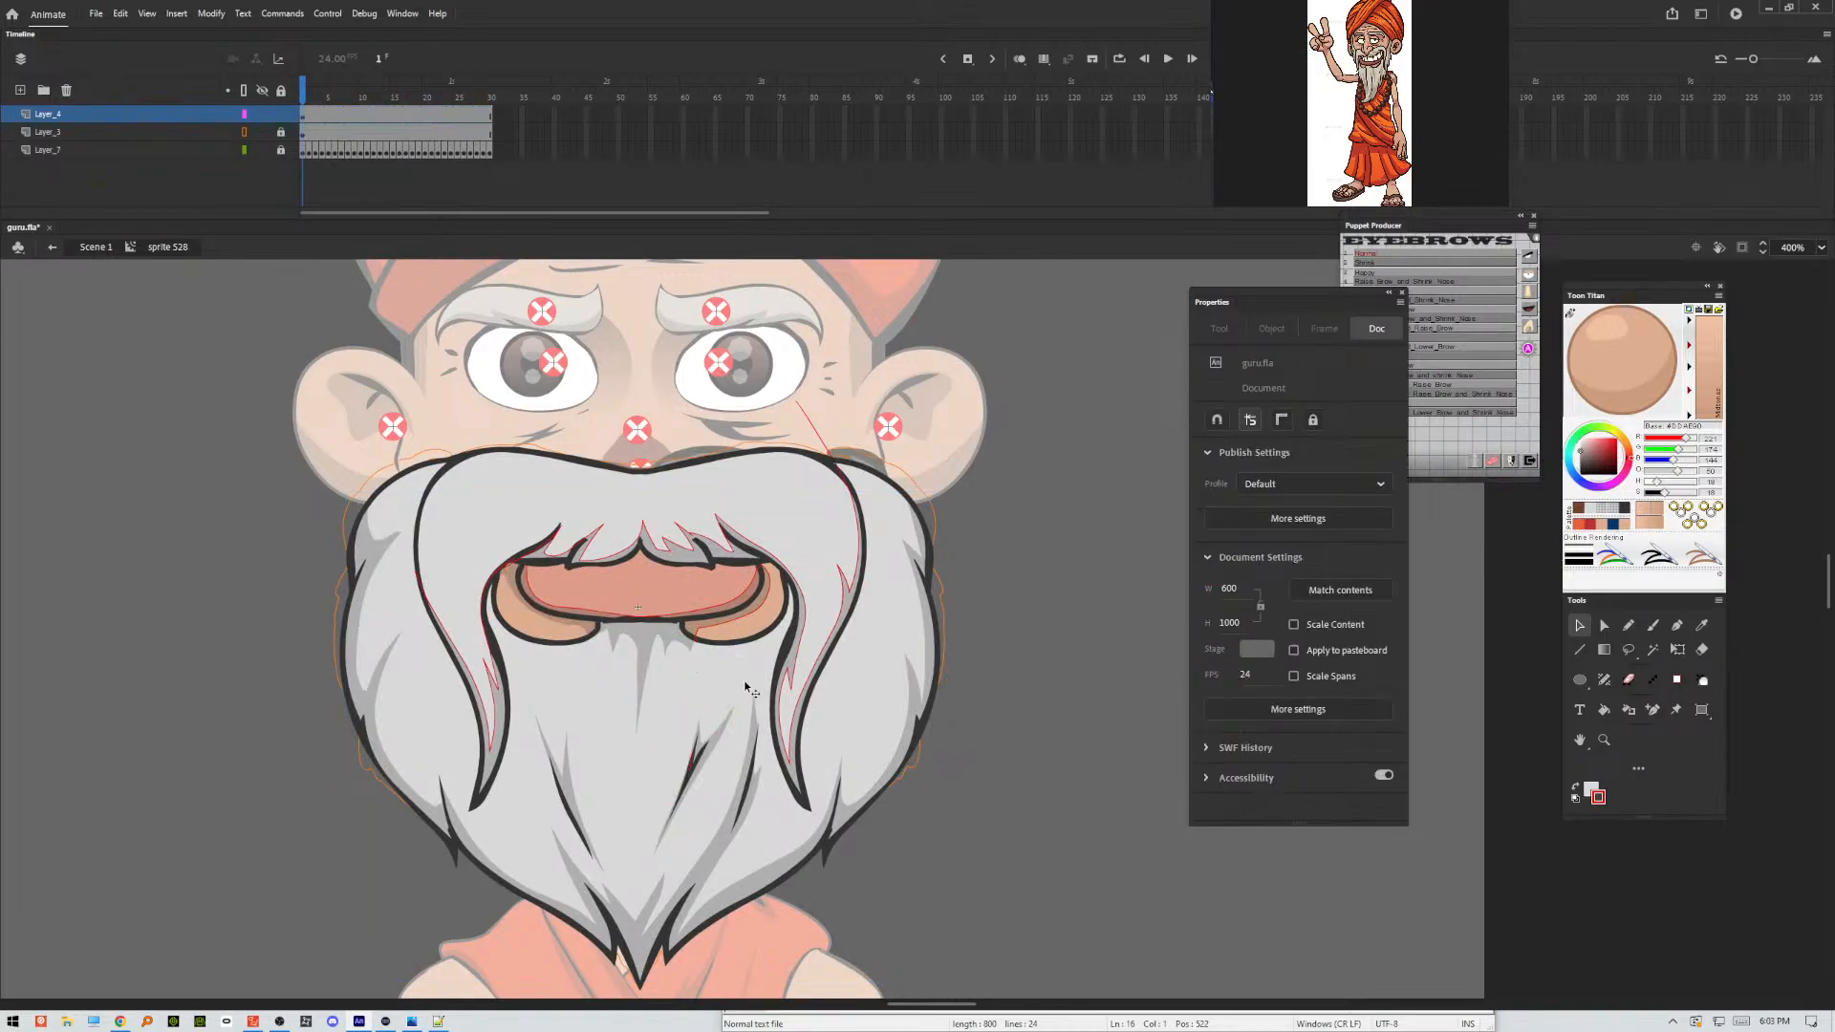
{"action": "left_click", "coordinate": [693, 766]}
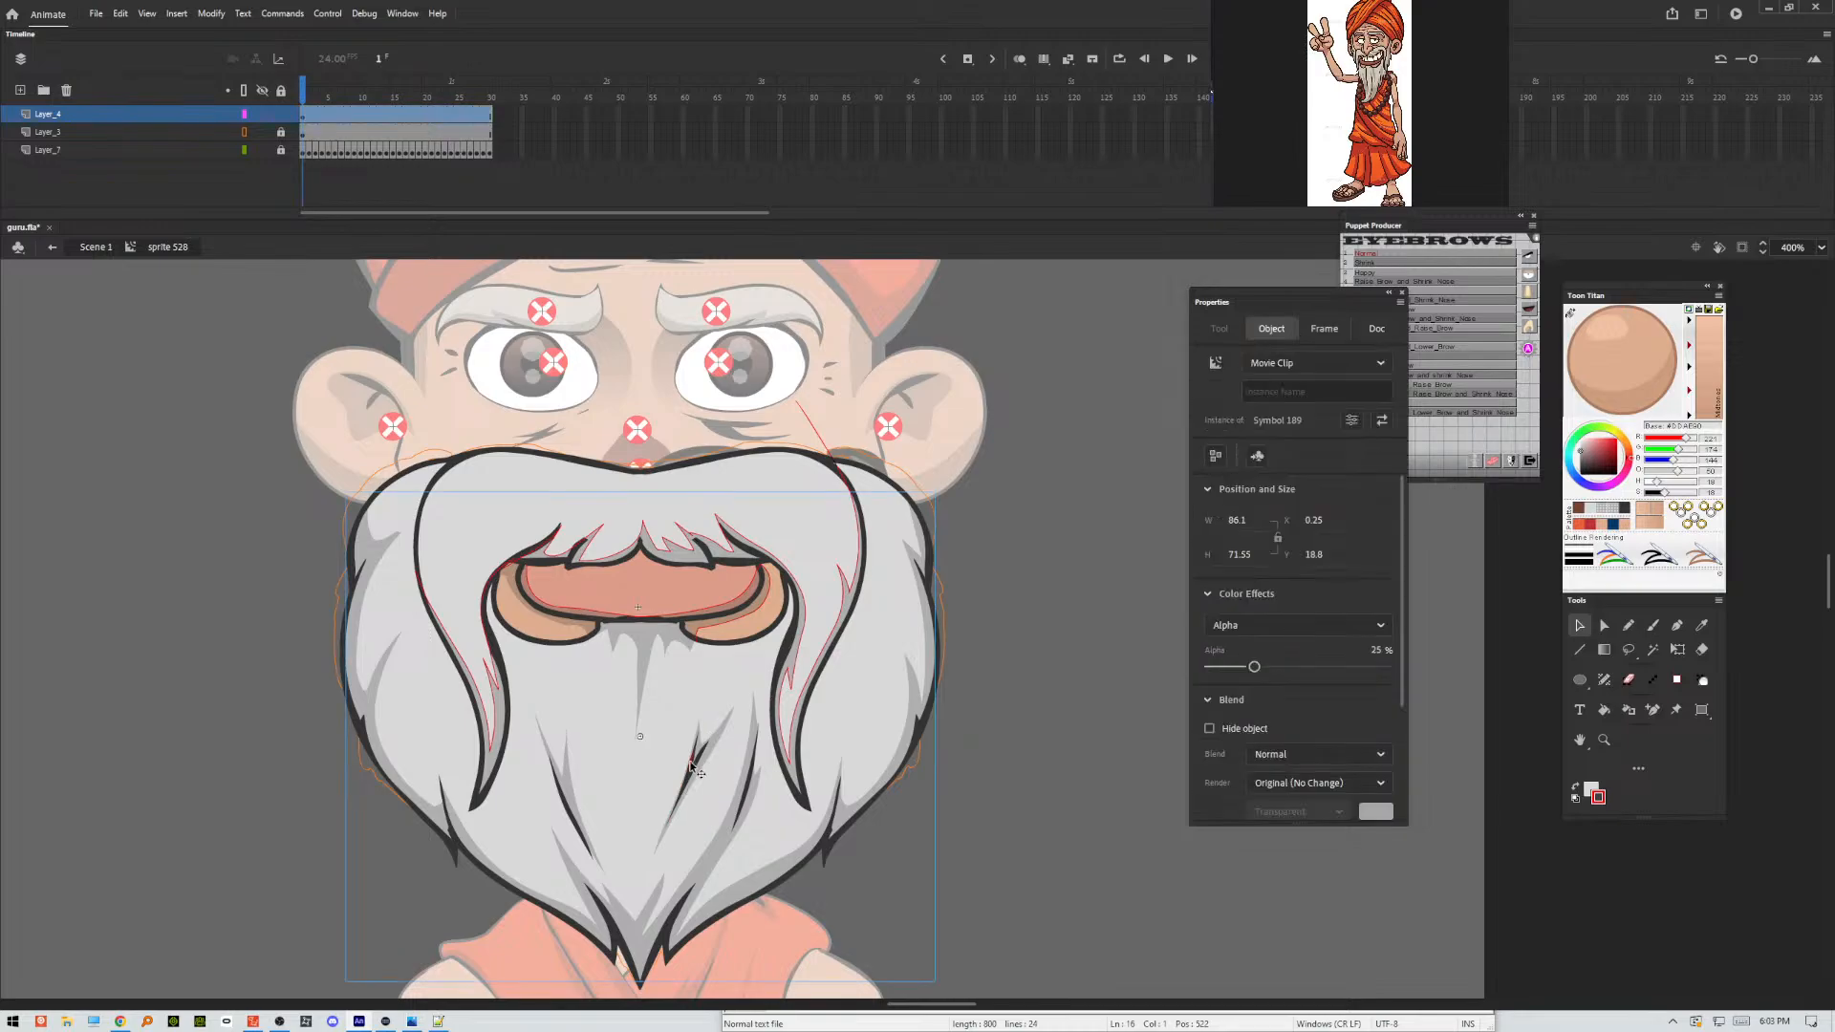
{"action": "double_click", "coordinate": [790, 684]}
{"action": "left_click", "coordinate": [790, 680]}
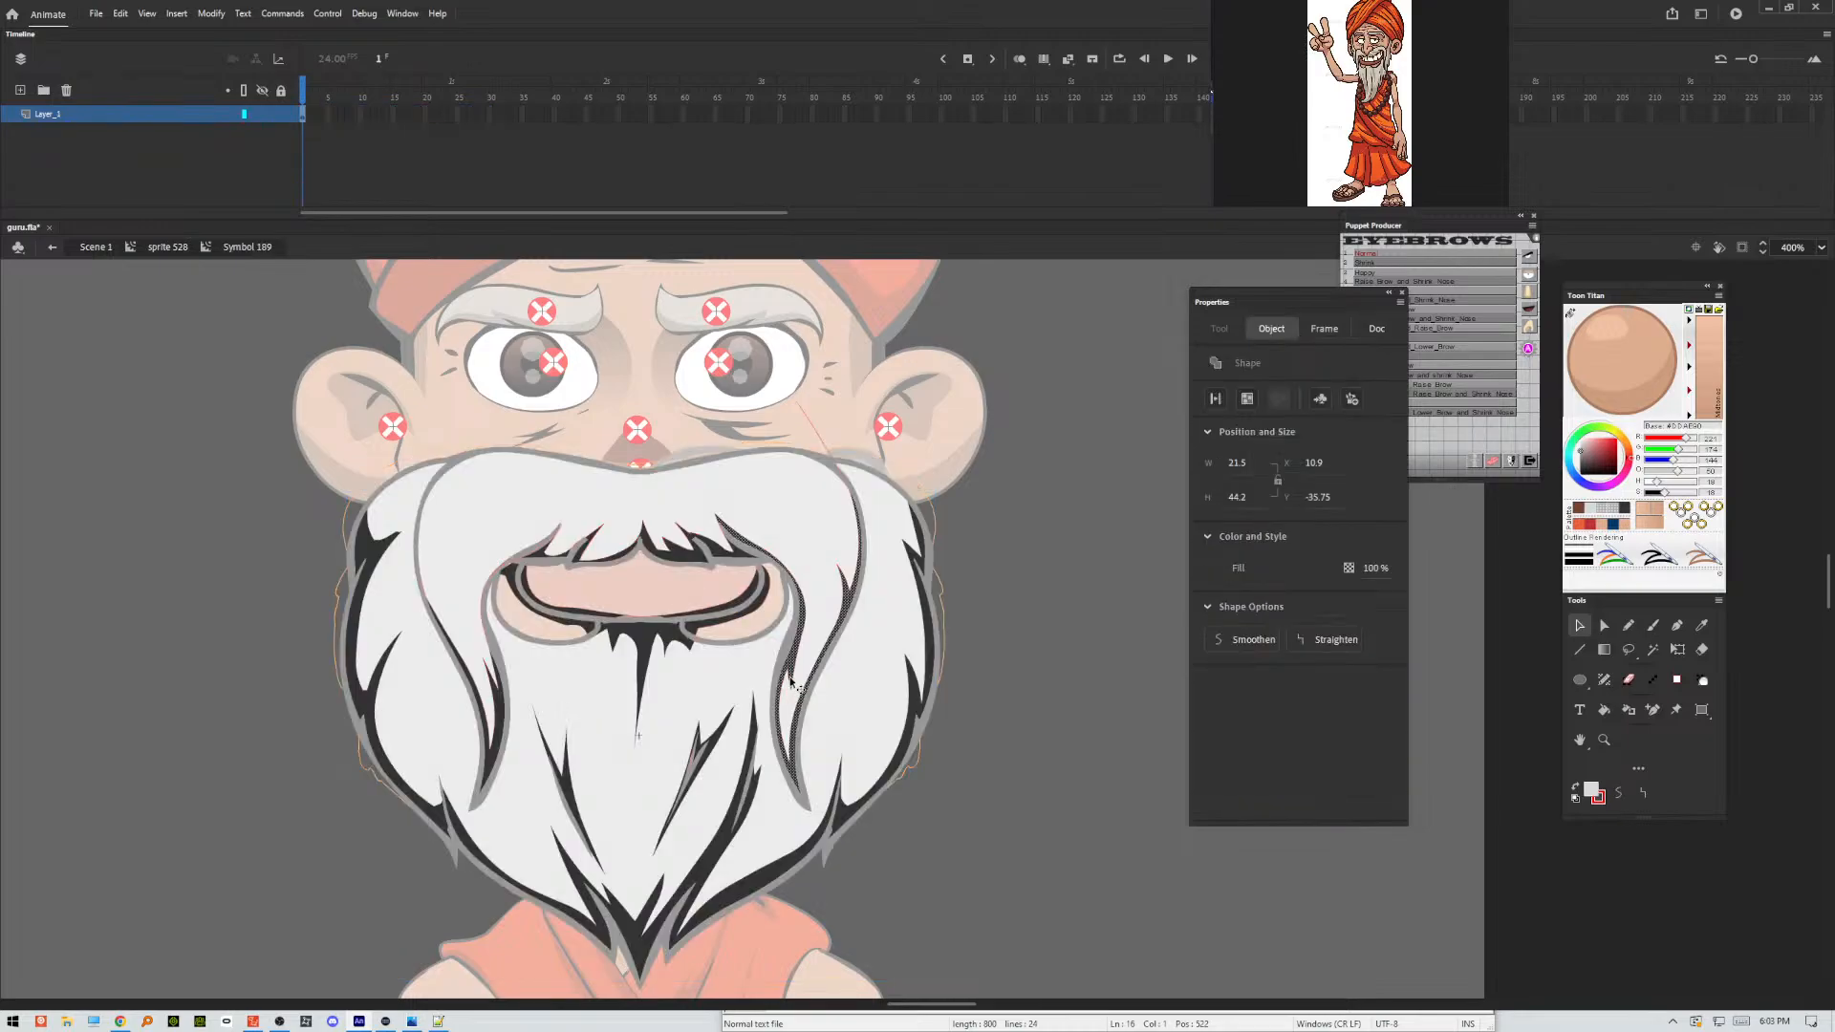
{"action": "double_click", "coordinate": [791, 687]}
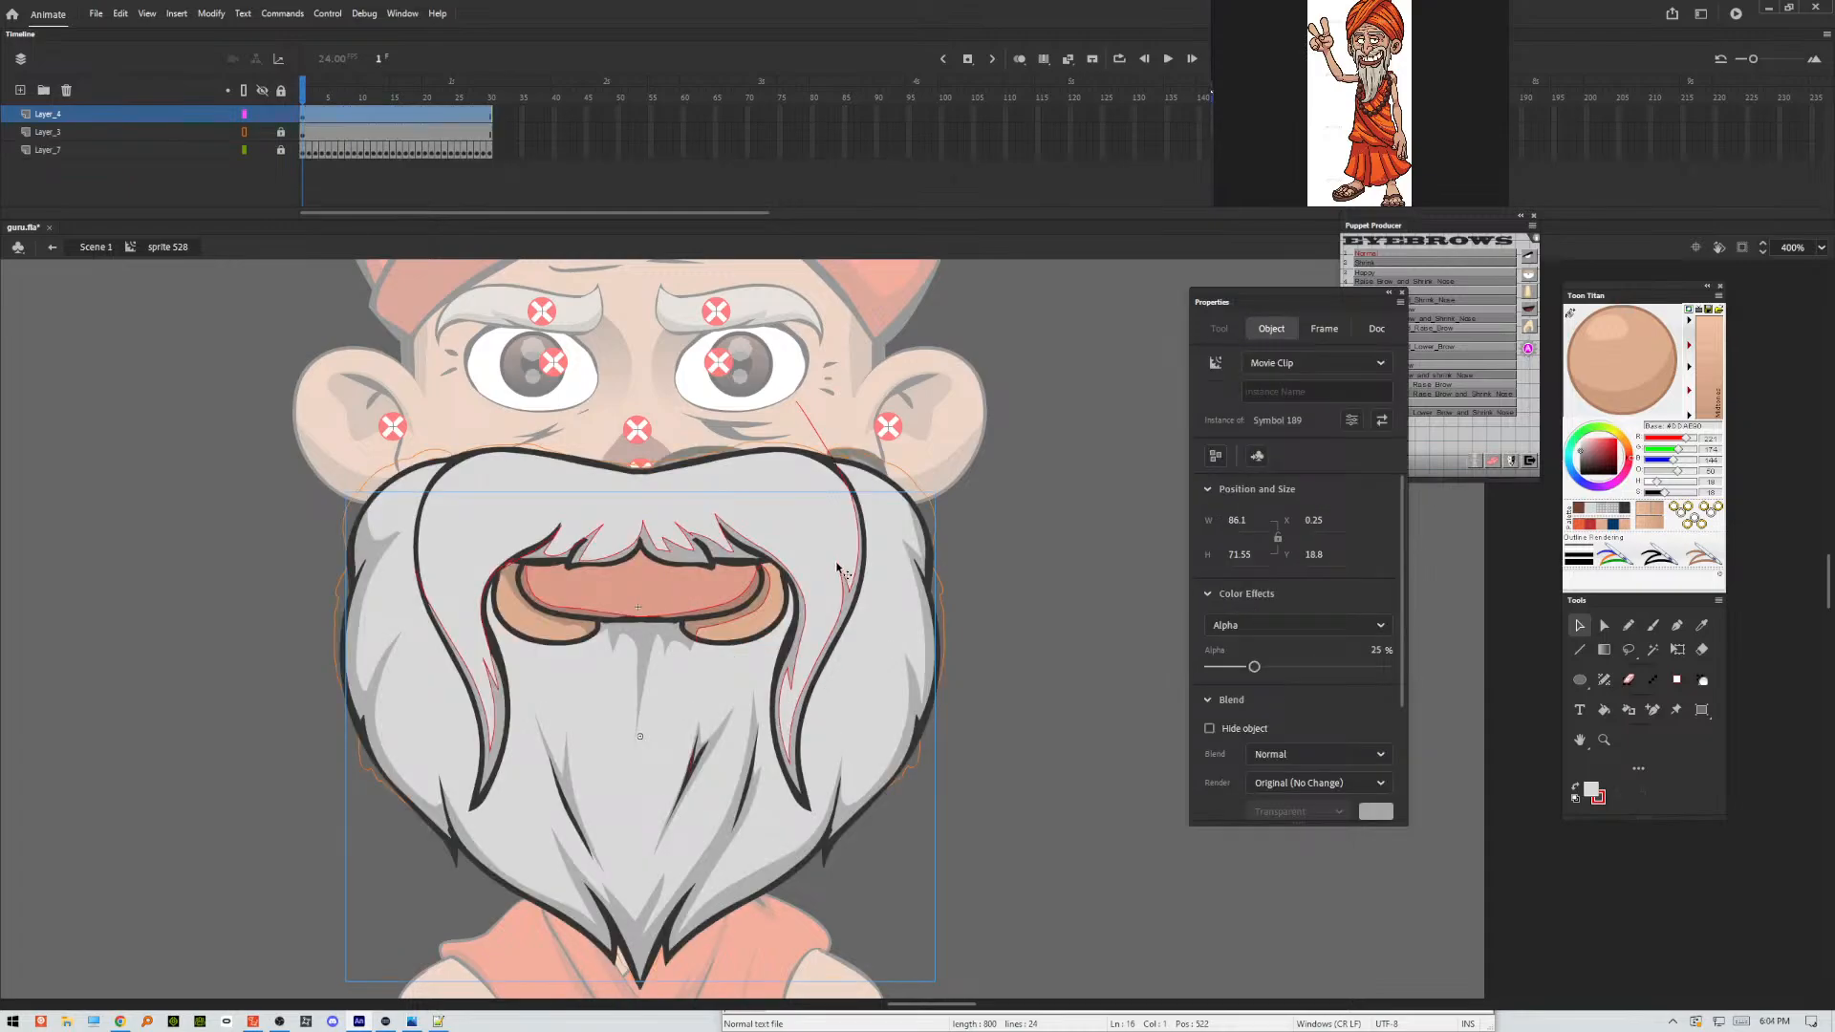
{"action": "left_click", "coordinate": [803, 435]}
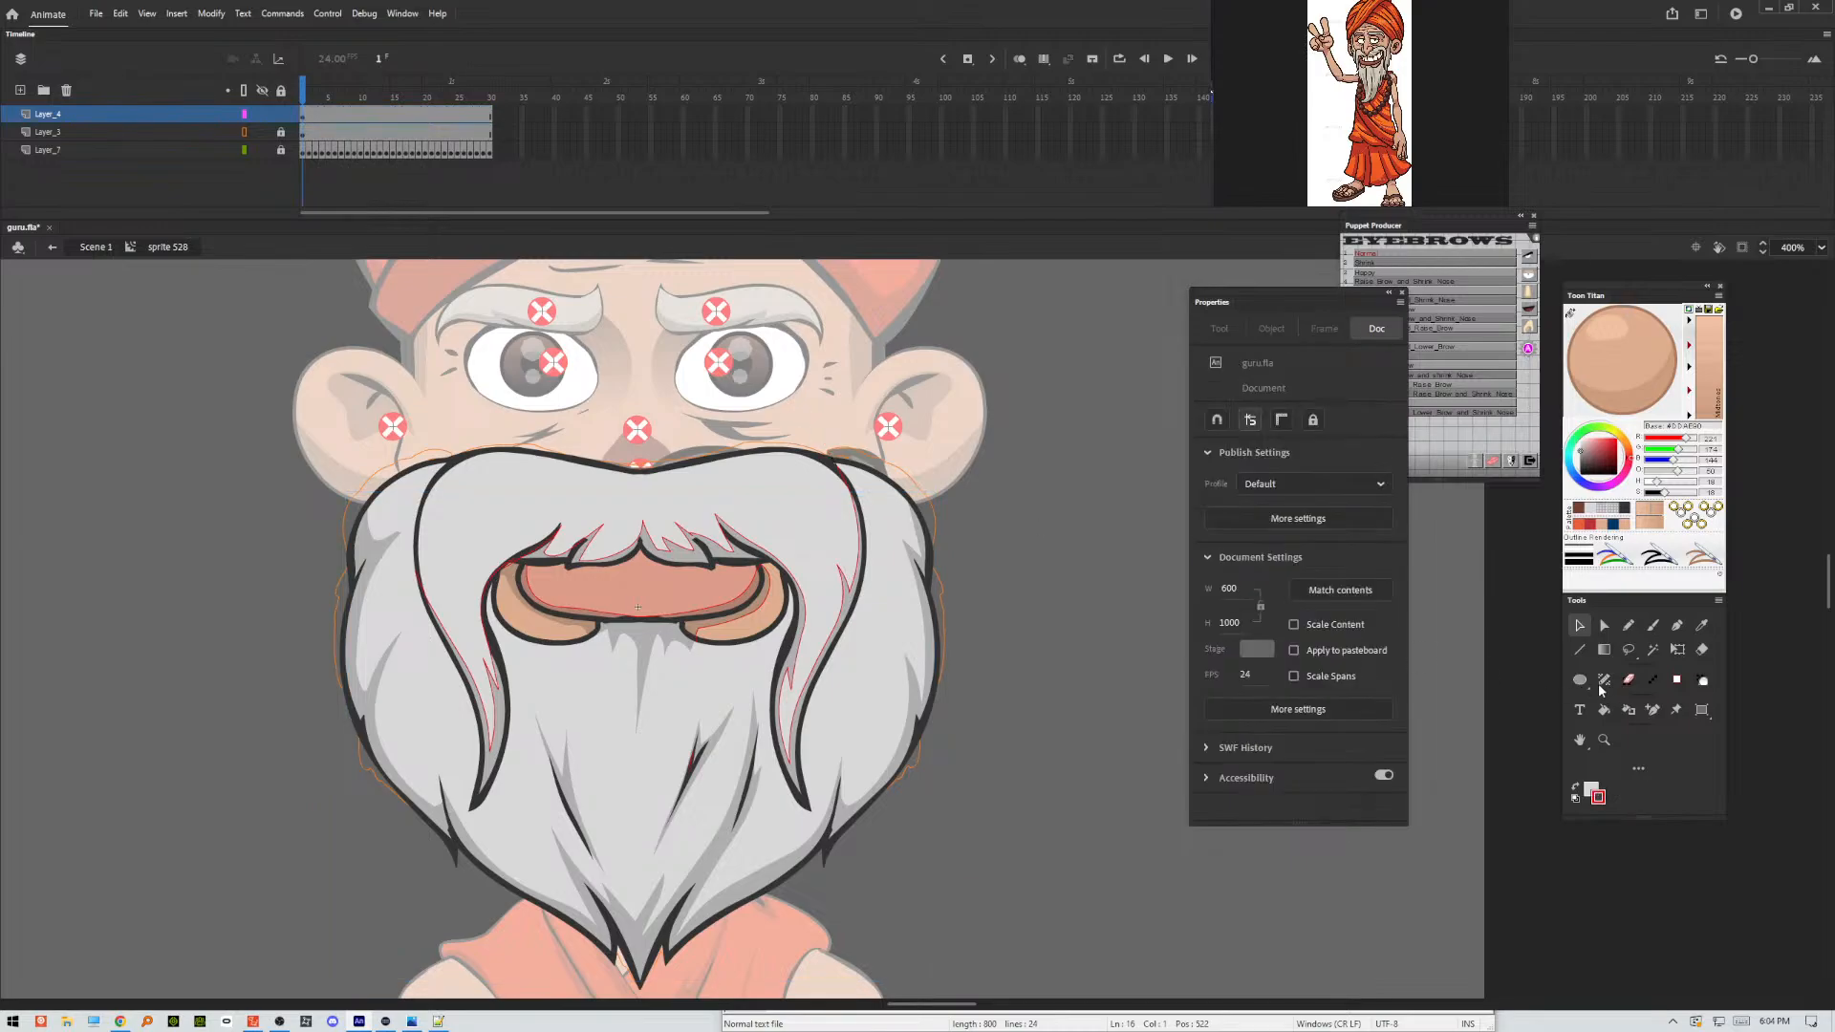
Scribble a connecting Pencil stroke across the remaining red outlines on the moustache and mouth, and delete them all together.
{"action": "left_click", "coordinate": [1629, 625]}
{"action": "mouse_move", "coordinate": [688, 779]}
{"action": "left_mouse_down"}
{"action": "mouse_move", "coordinate": [765, 755]}
{"action": "mouse_move", "coordinate": [739, 723]}
{"action": "mouse_move", "coordinate": [592, 765]}
{"action": "mouse_move", "coordinate": [516, 670]}
{"action": "mouse_move", "coordinate": [240, 770]}
{"action": "mouse_move", "coordinate": [736, 573]}
{"action": "mouse_move", "coordinate": [669, 535]}
{"action": "mouse_move", "coordinate": [354, 602]}
{"action": "mouse_move", "coordinate": [355, 566]}
{"action": "mouse_move", "coordinate": [1078, 364]}
{"action": "left_mouse_up"}
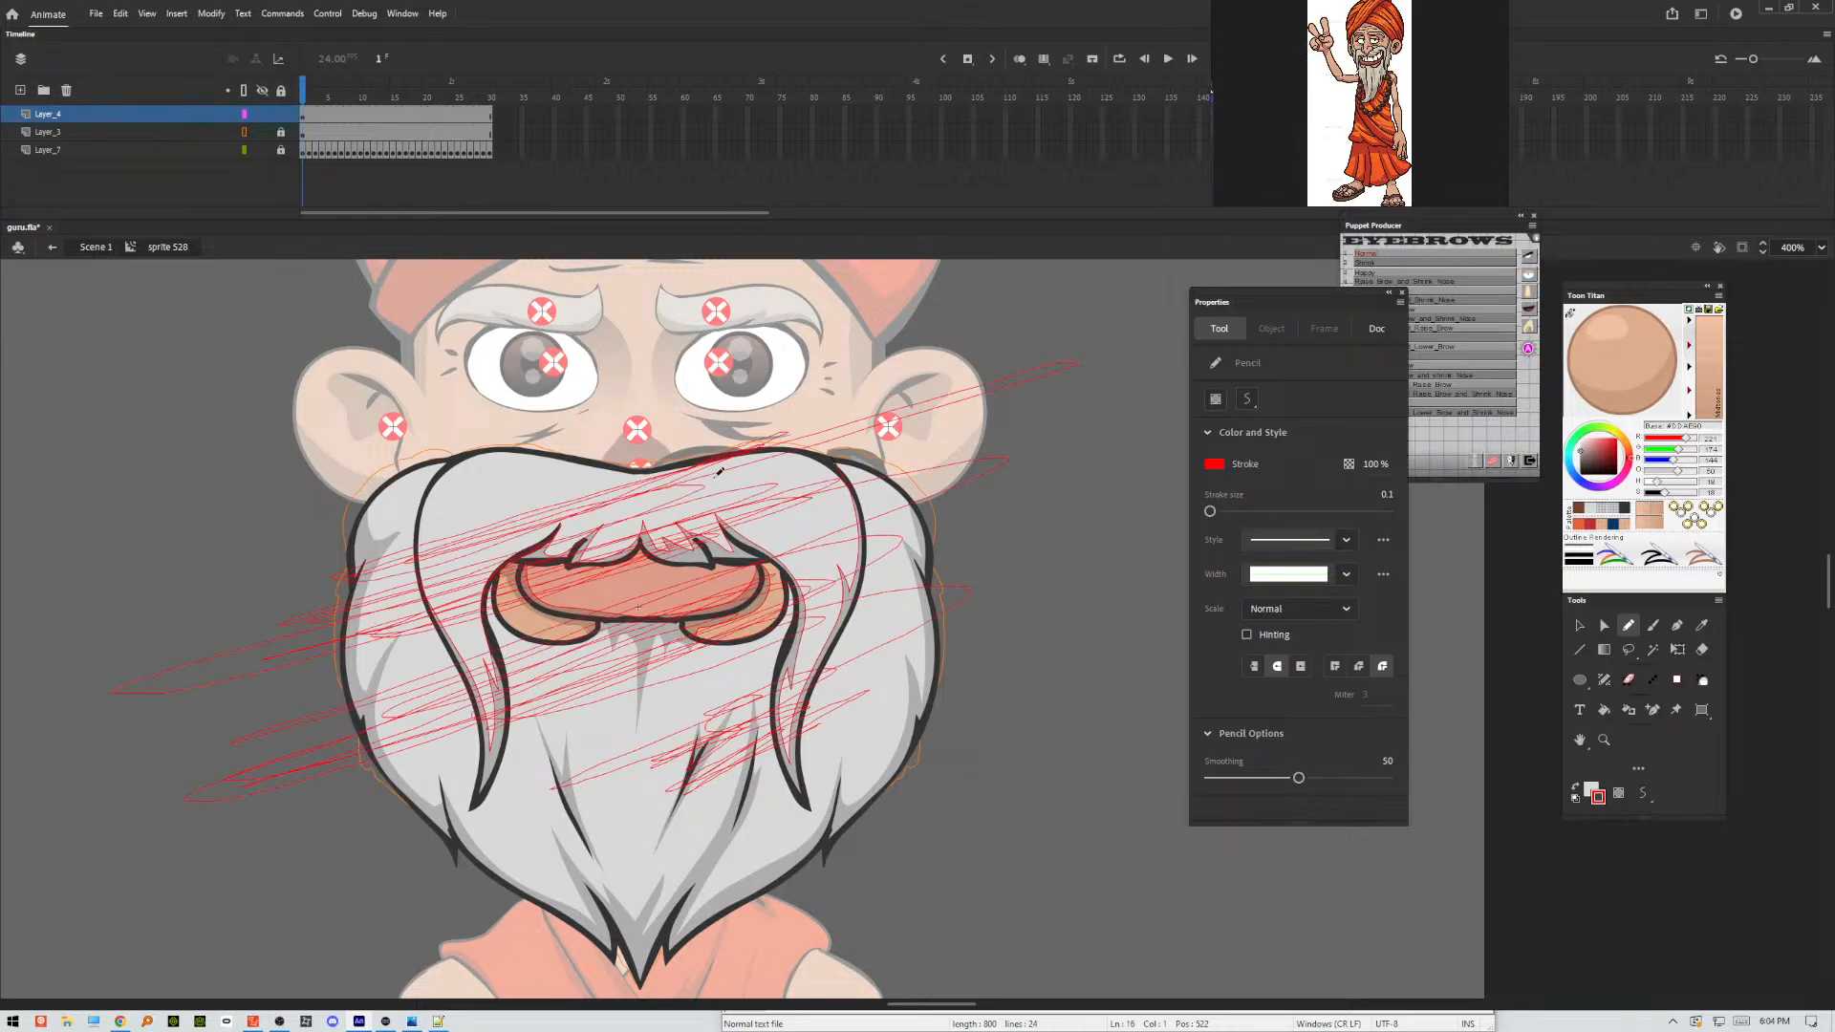
{"action": "left_click", "coordinate": [1579, 625]}
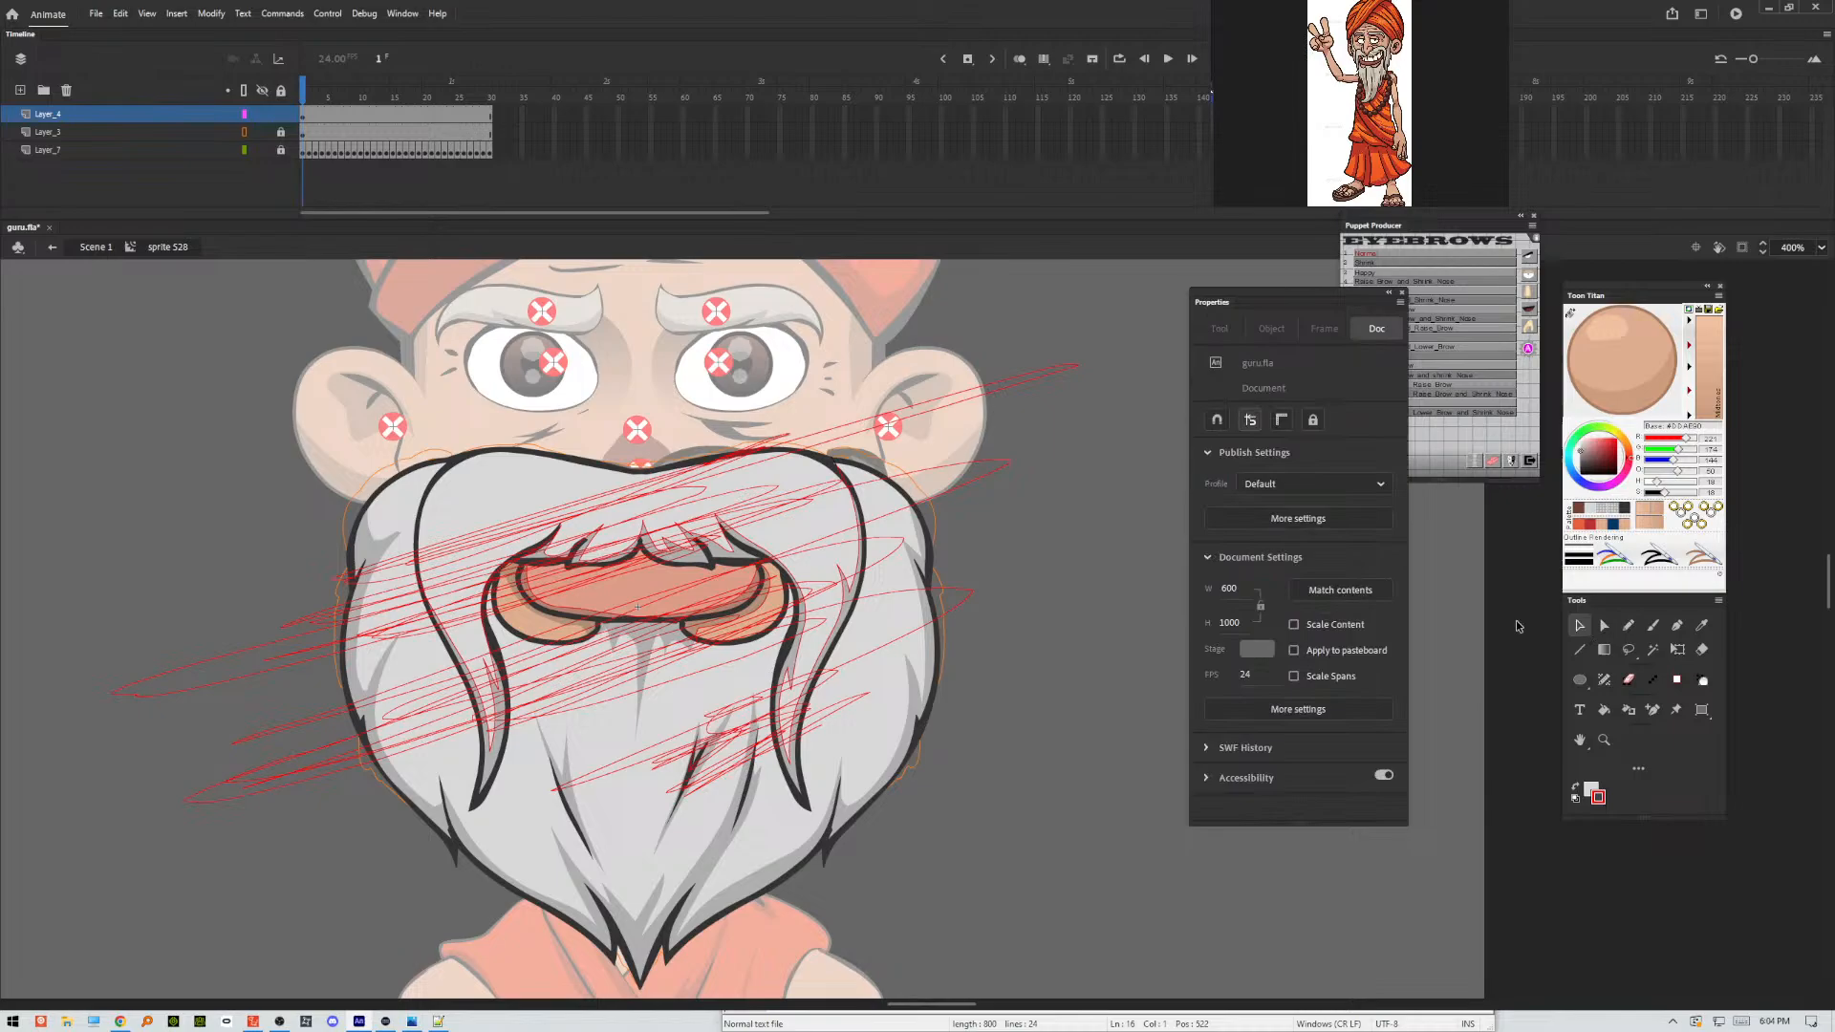
{"action": "double_click", "coordinate": [947, 413]}
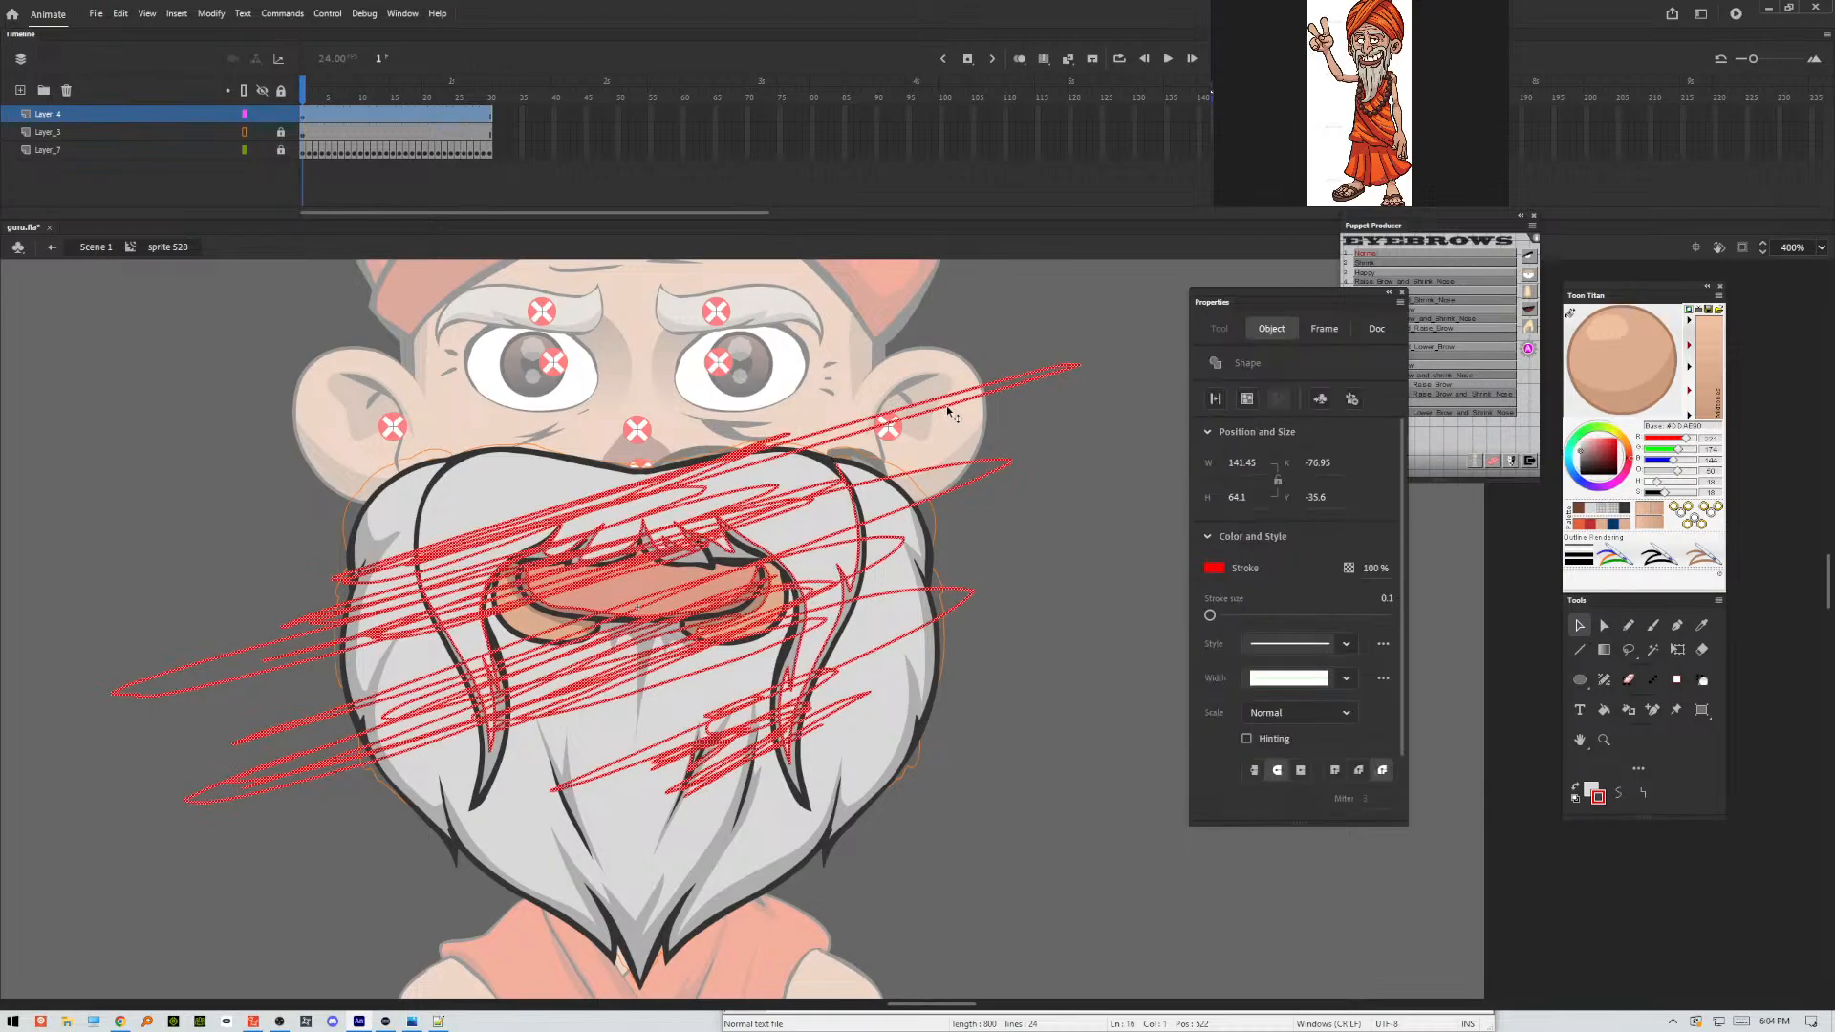
{"action": "key", "text": "Delete"}
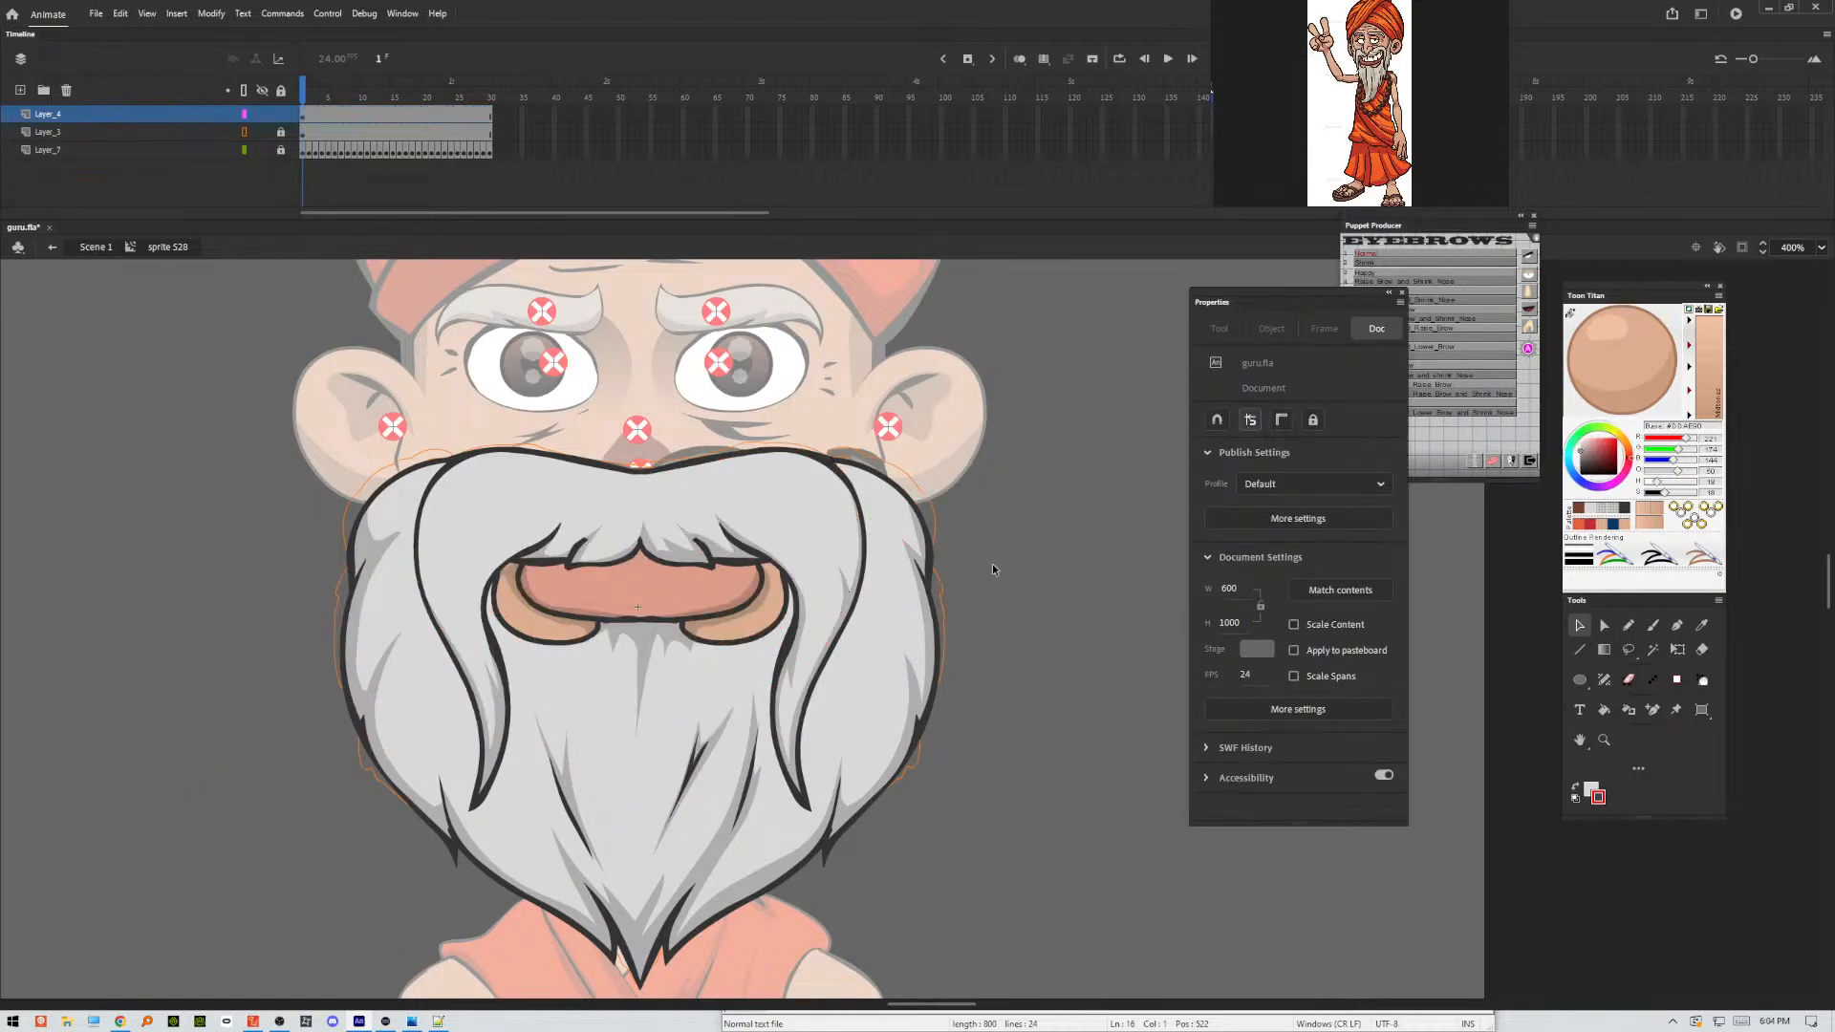
Cut the shading movie clip and delete the leftover speck beside the right moustache strand's outline.
{"action": "left_click", "coordinate": [848, 597]}
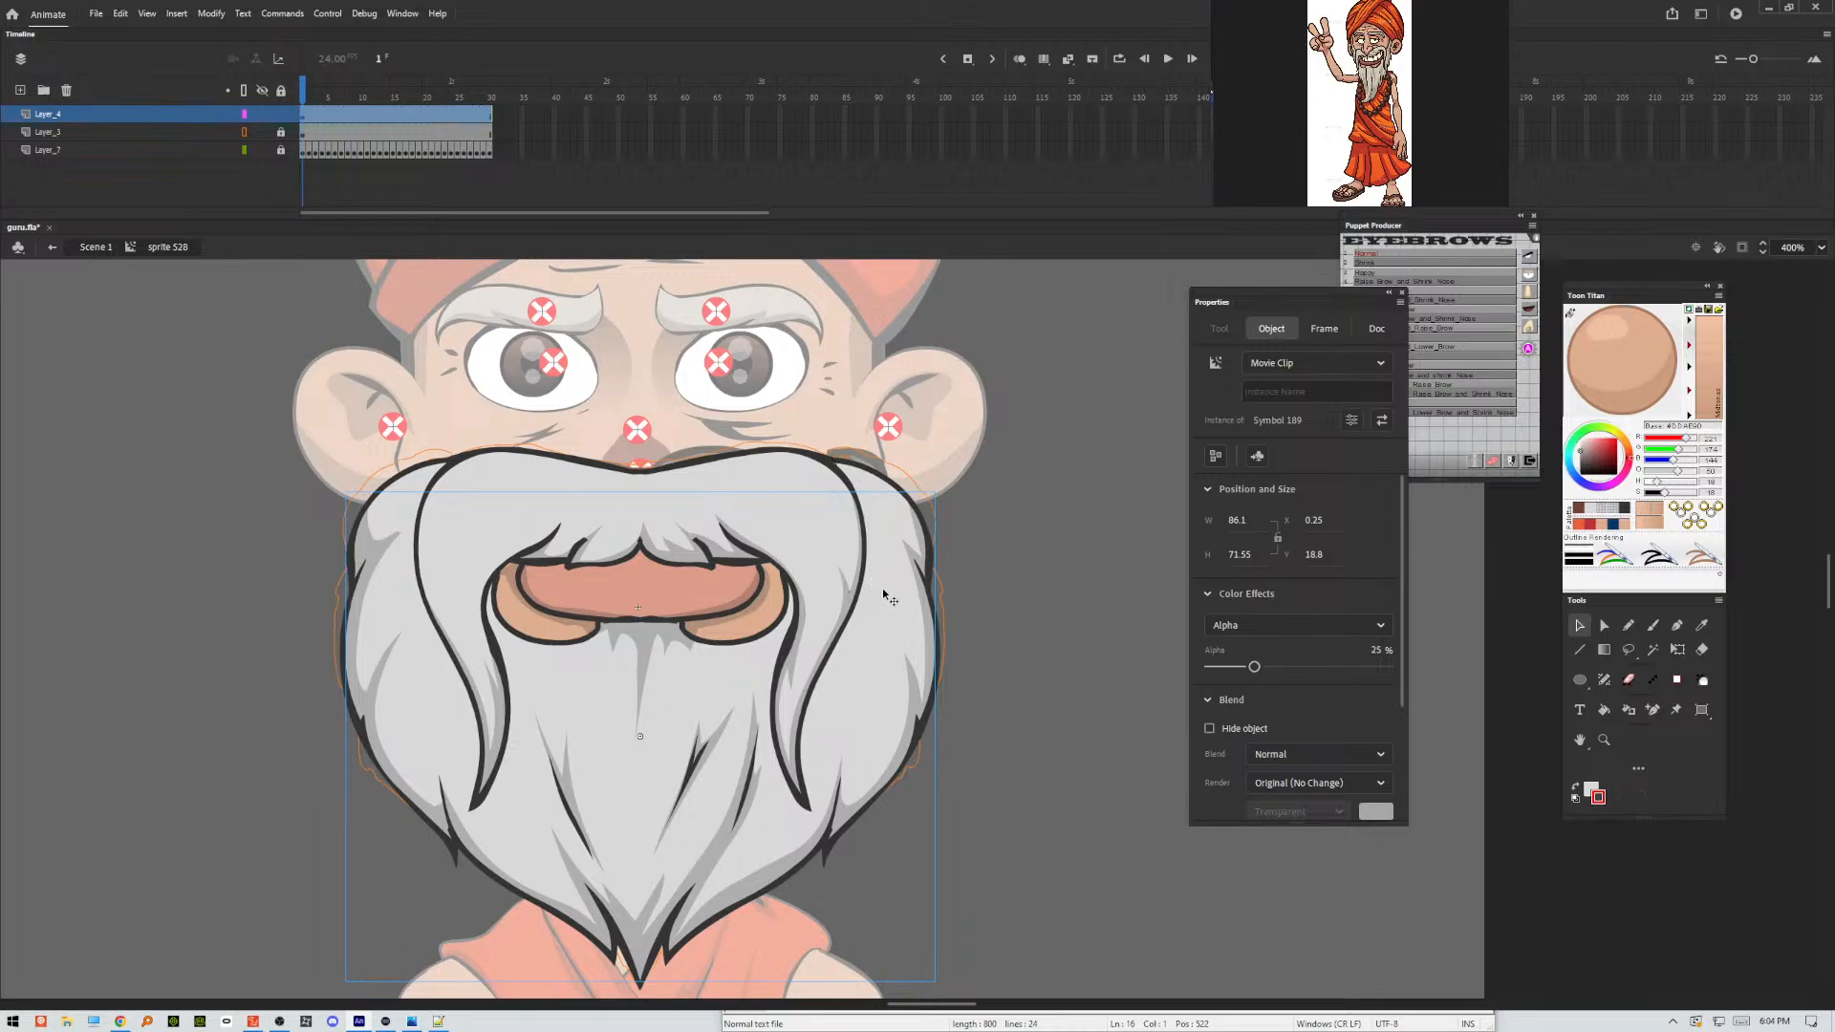
{"action": "key", "text": "ctrl+equal"}
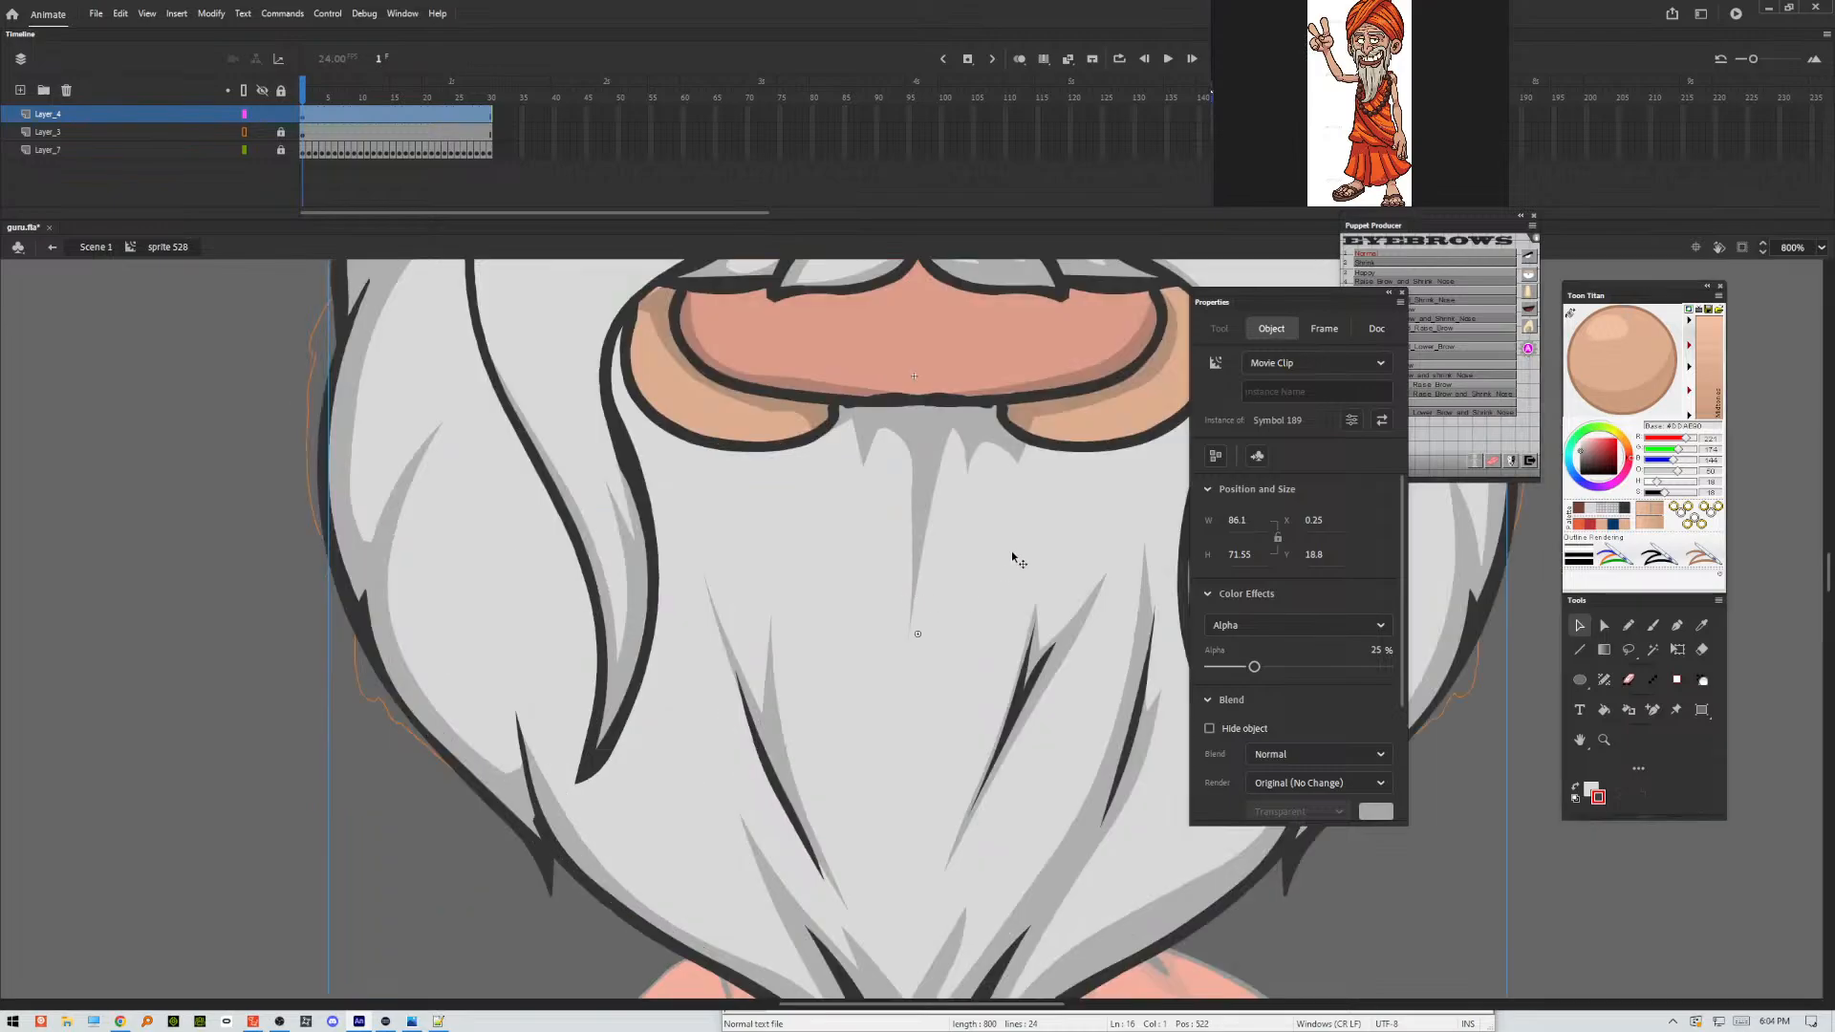
{"action": "left_click_drag", "start_coordinate": [1025, 536], "coordinate": [540, 800]}
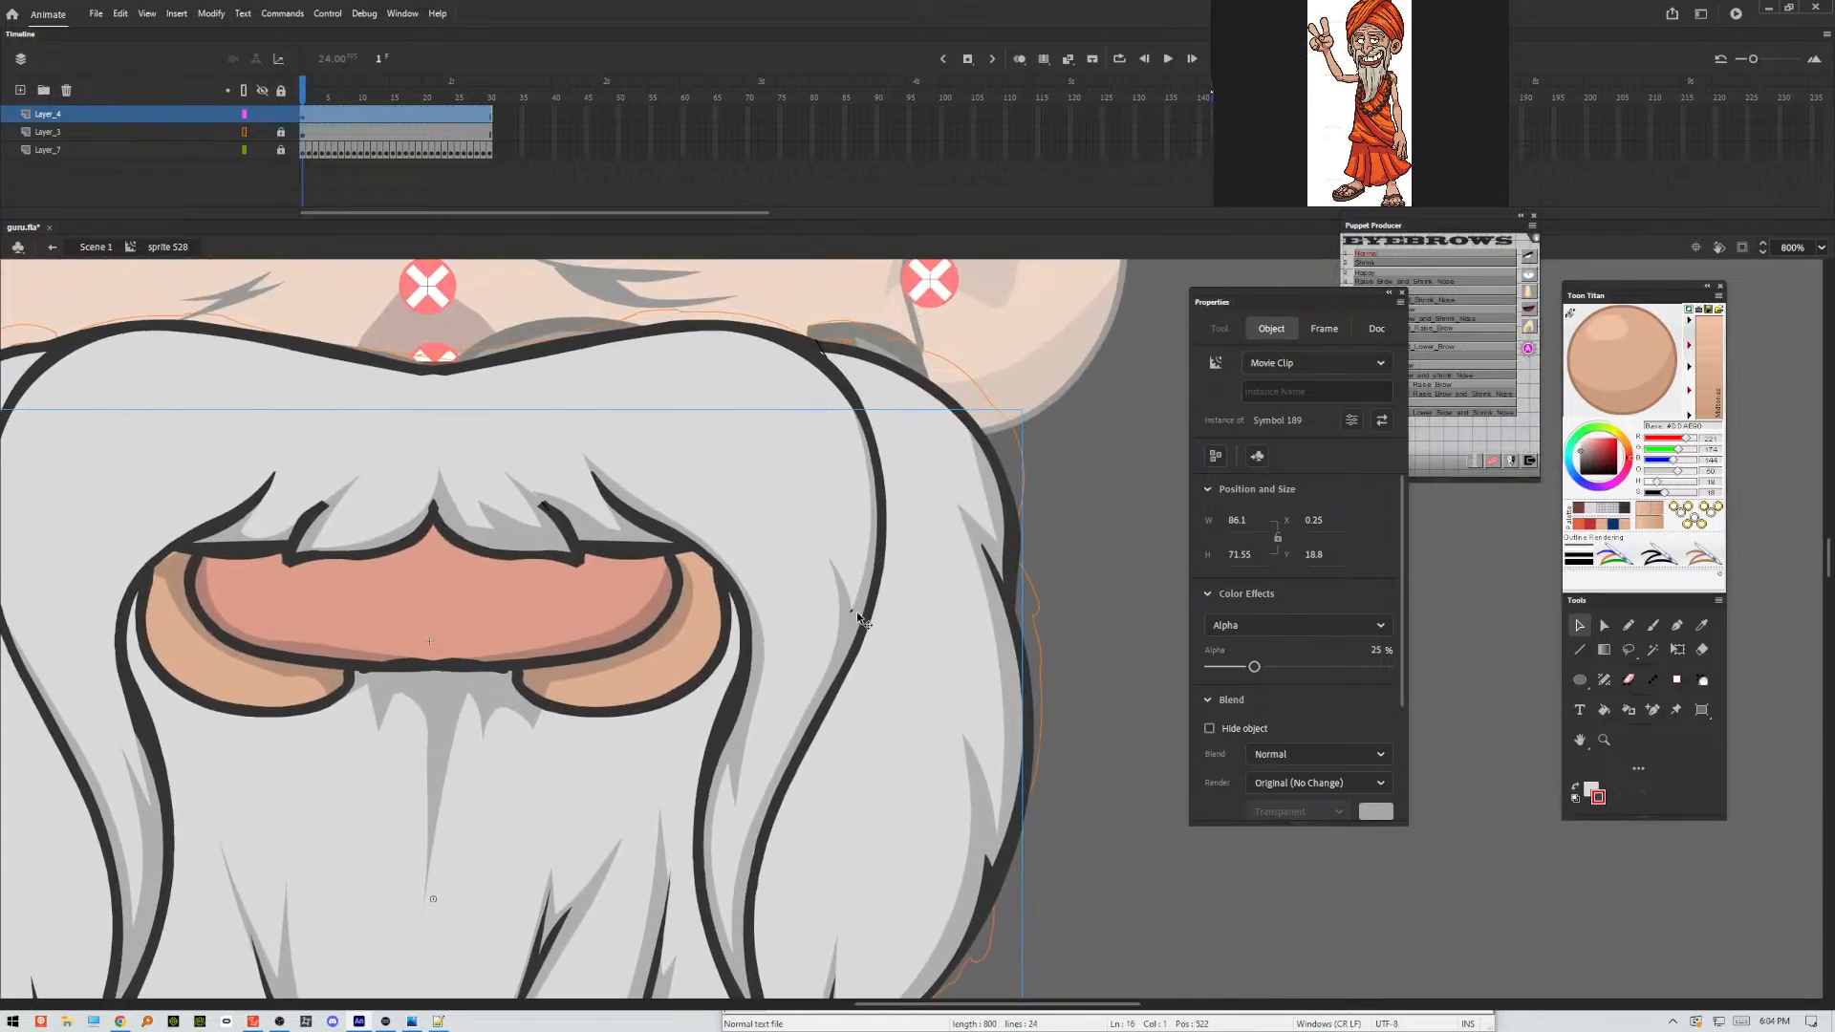
{"action": "left_click", "coordinate": [1067, 591]}
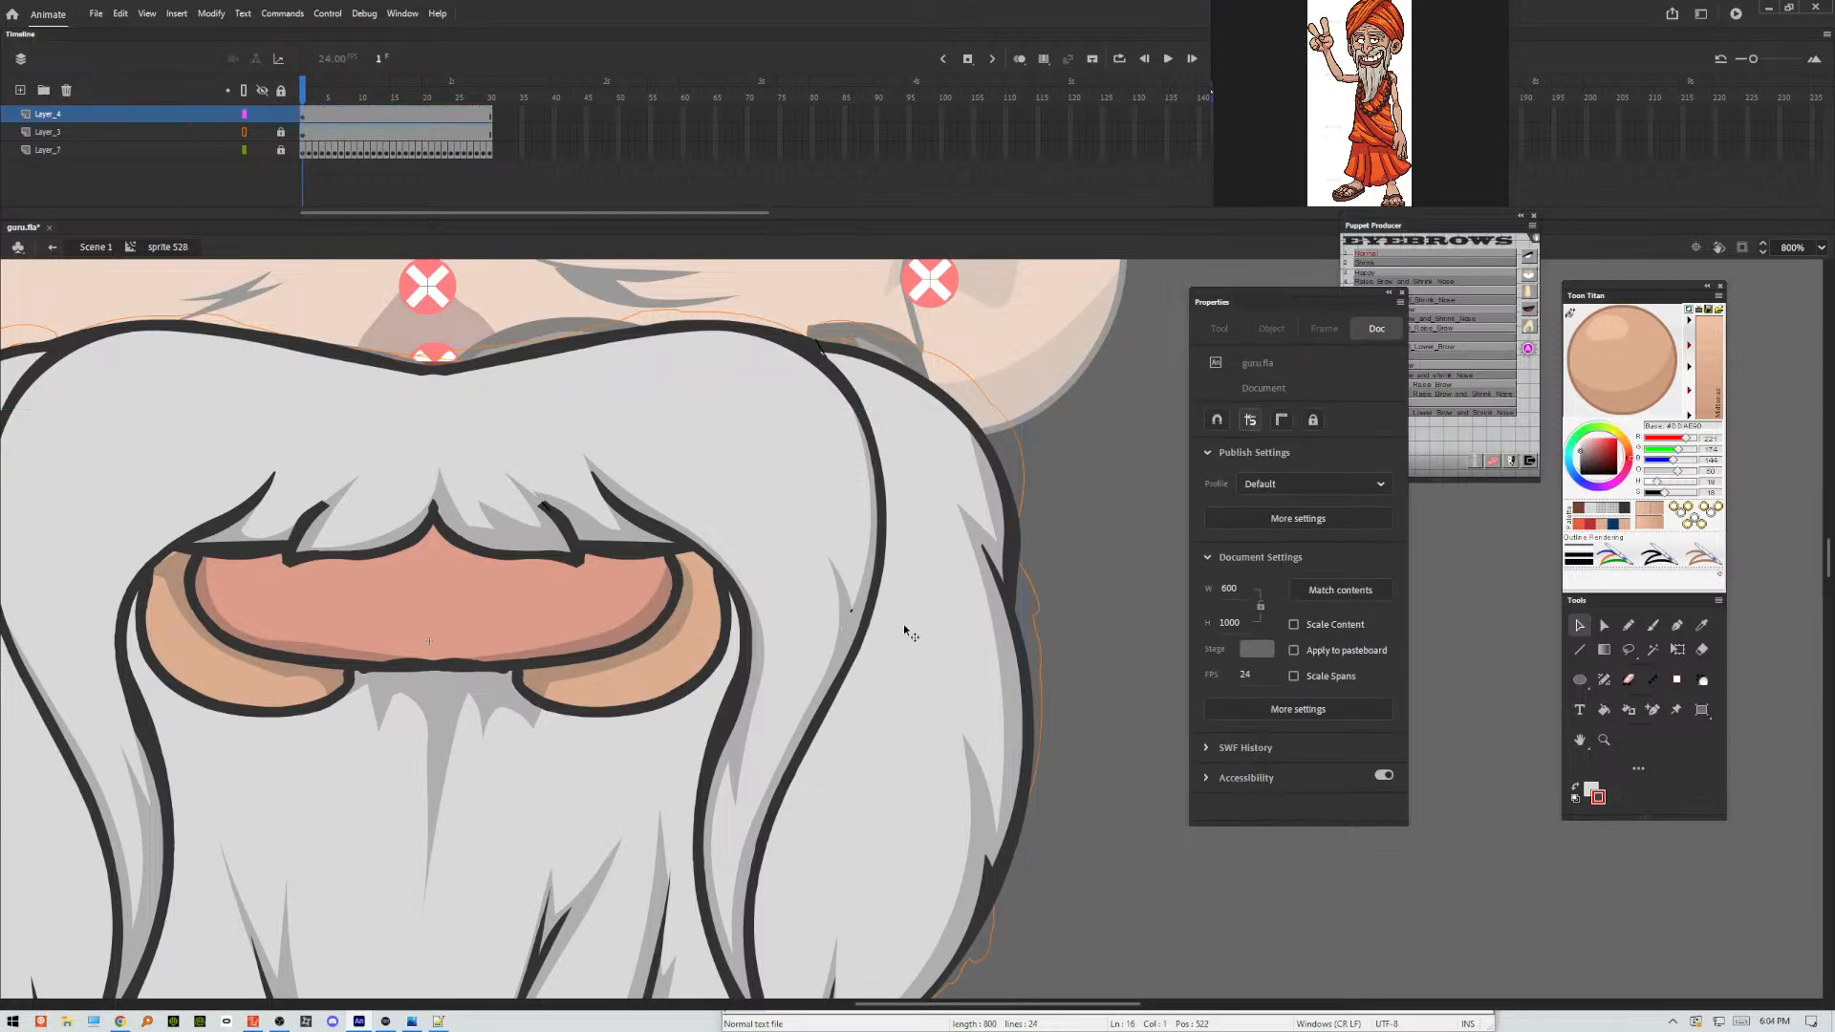
{"action": "right_click", "coordinate": [845, 627]}
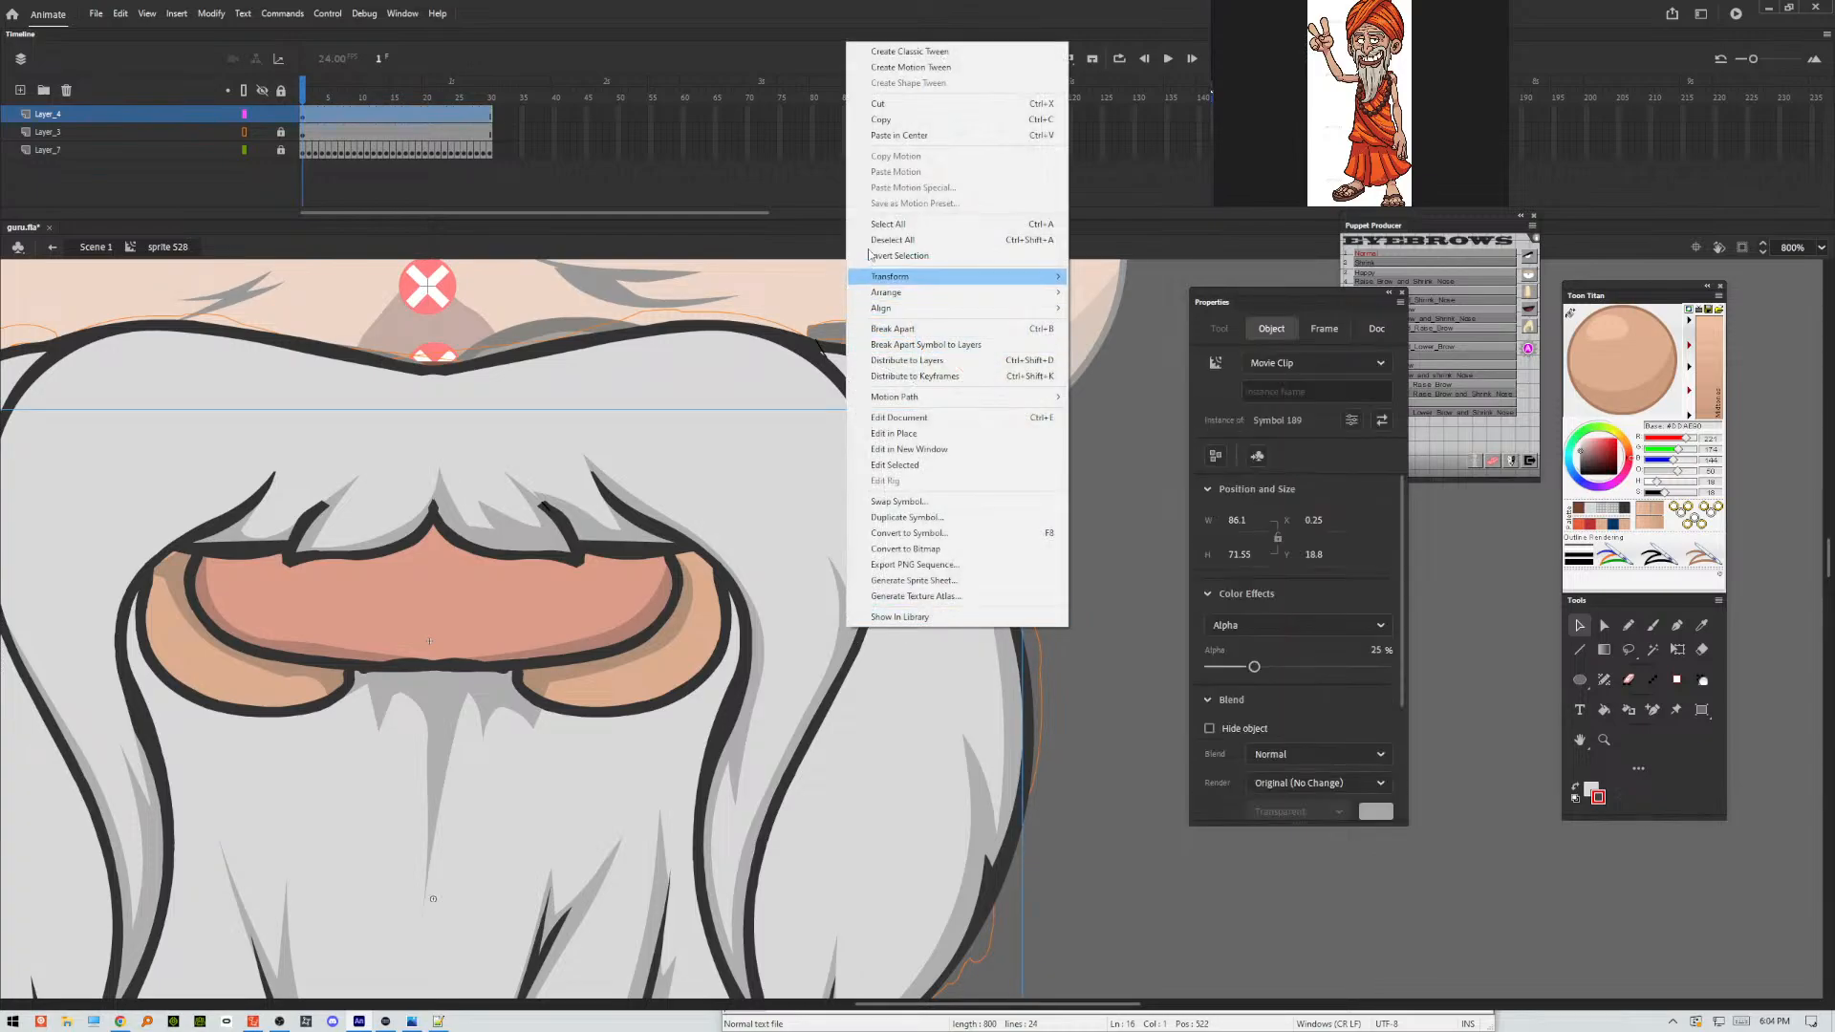
{"action": "left_click", "coordinate": [875, 107]}
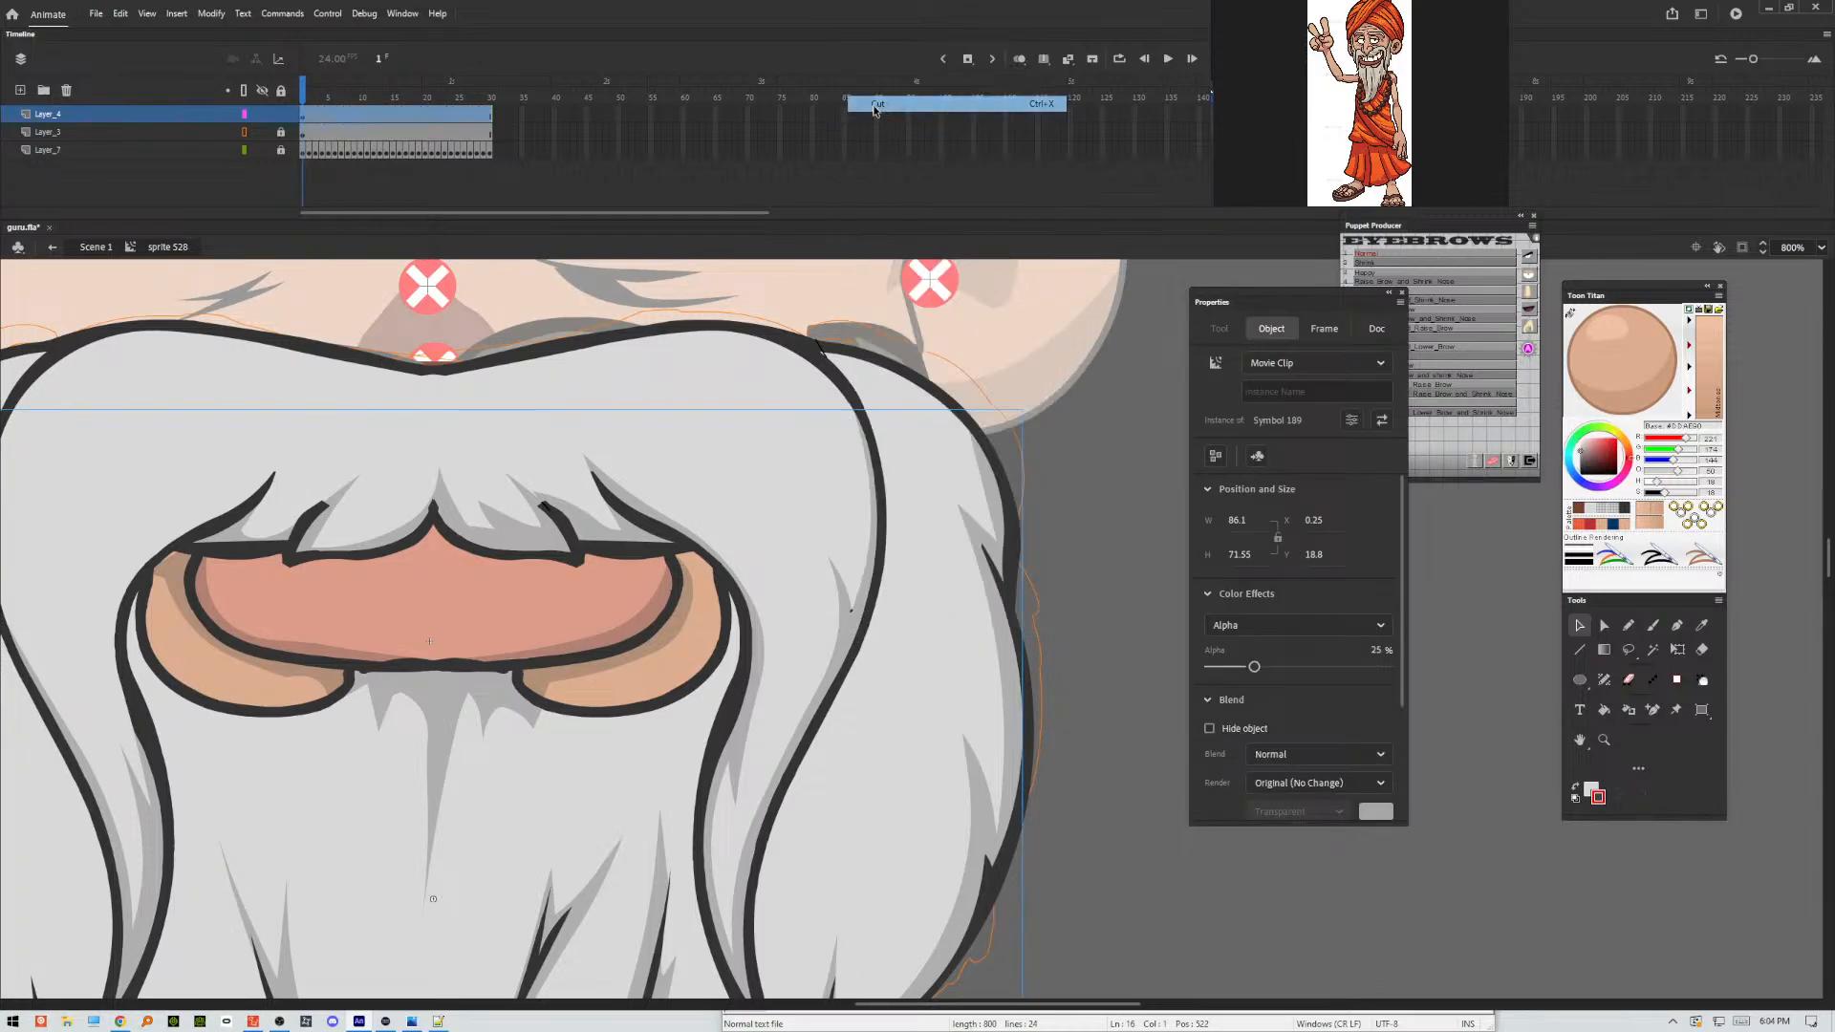
{"action": "left_click", "coordinate": [851, 609]}
{"action": "left_click", "coordinate": [910, 594]}
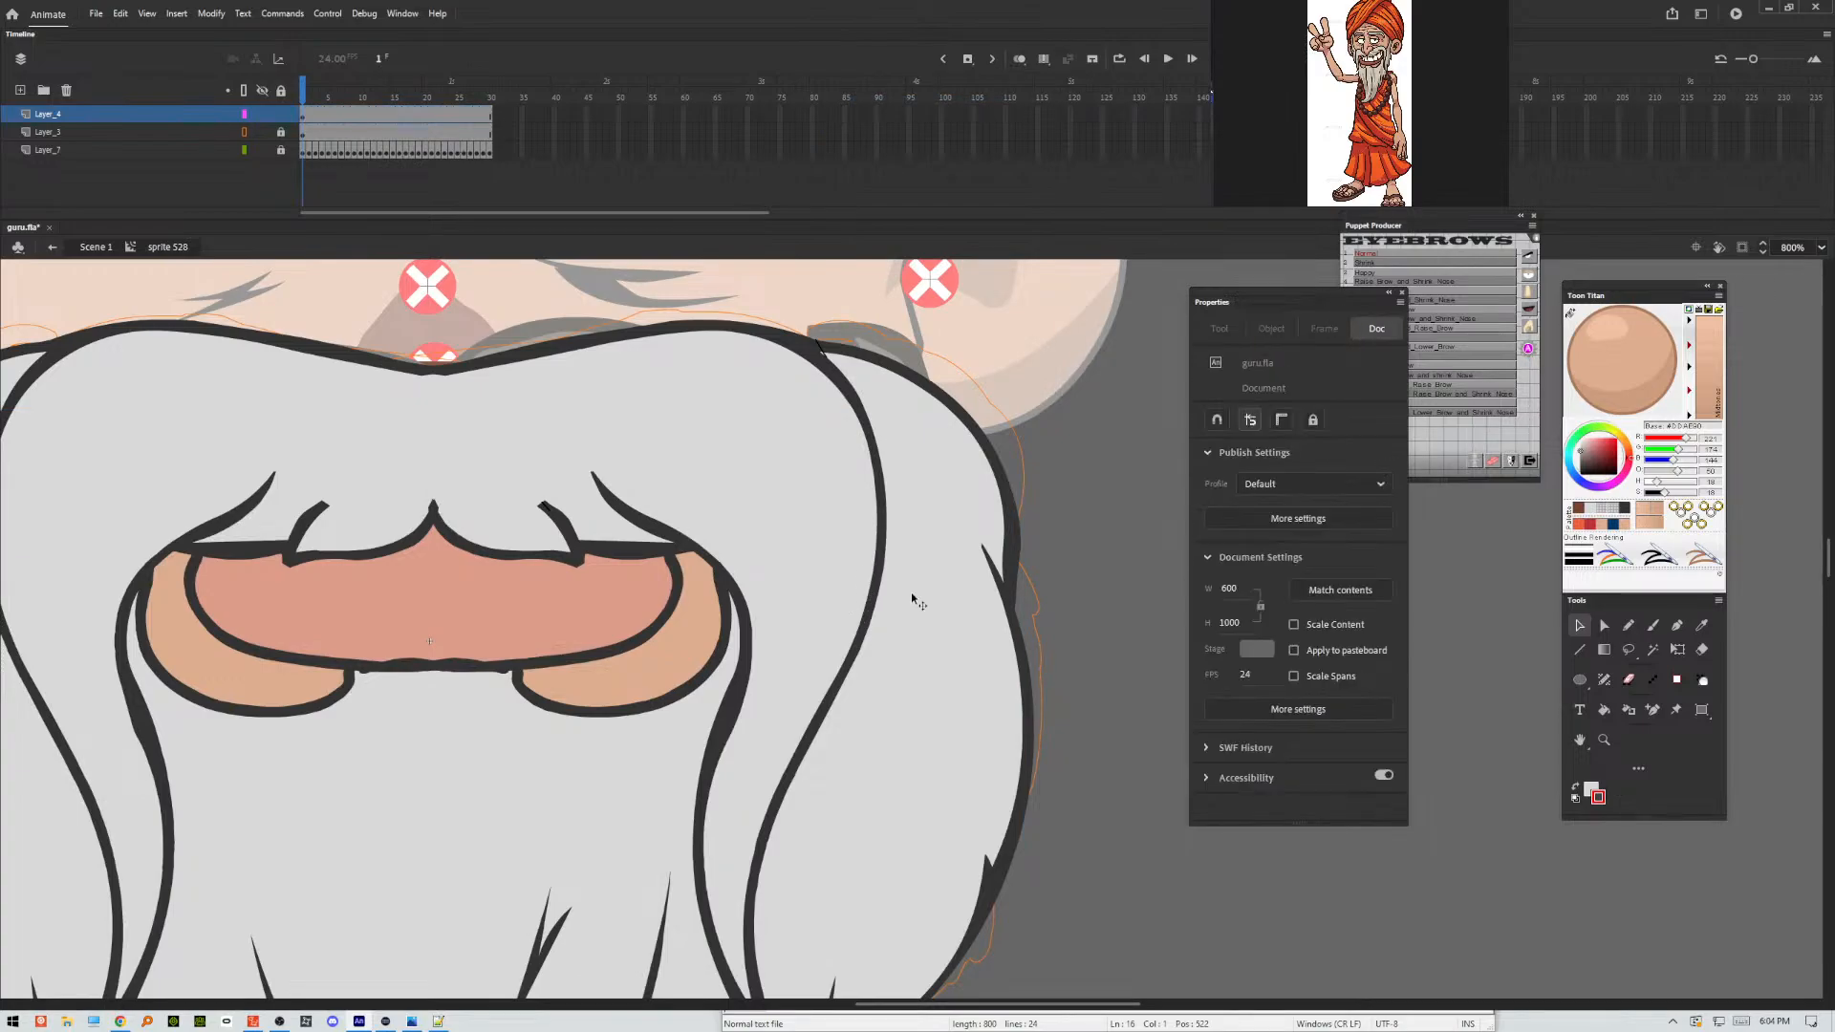
Paste the shading movie clip back in place and return from the mouth symbol to Scene 1.
{"action": "right_click", "coordinate": [1070, 495]}
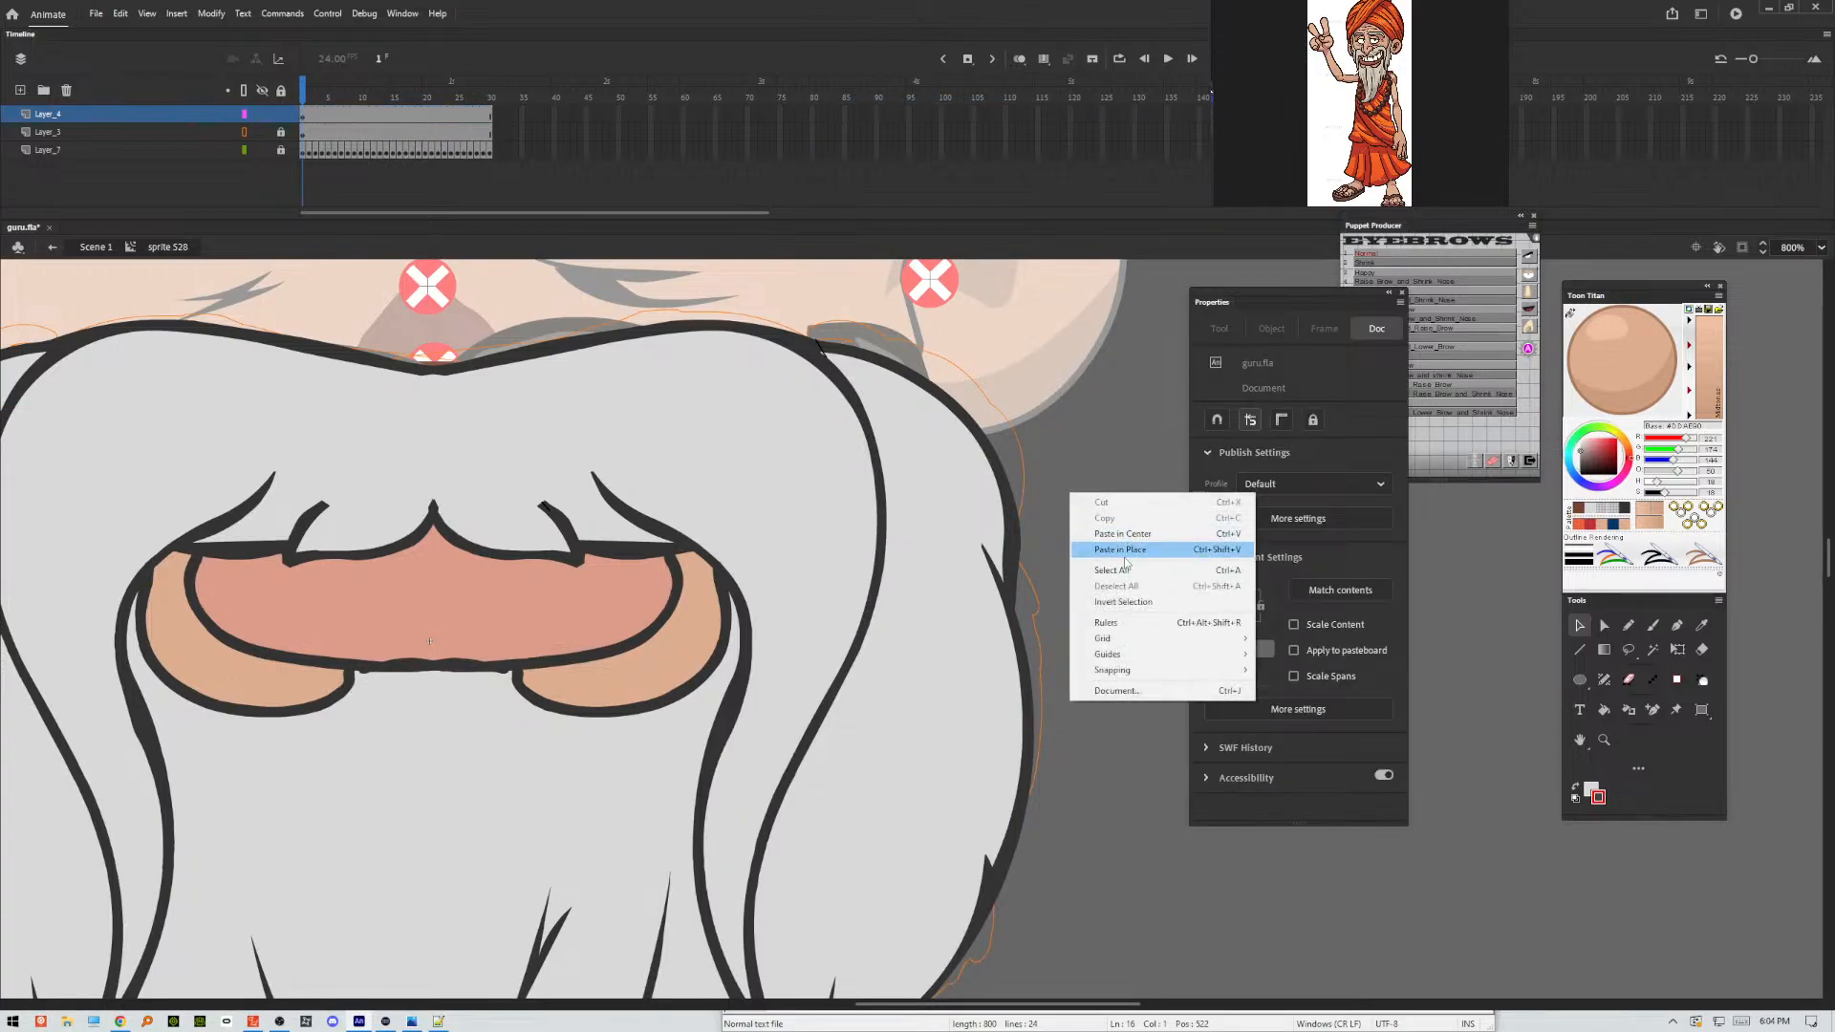
{"action": "left_click", "coordinate": [1123, 551]}
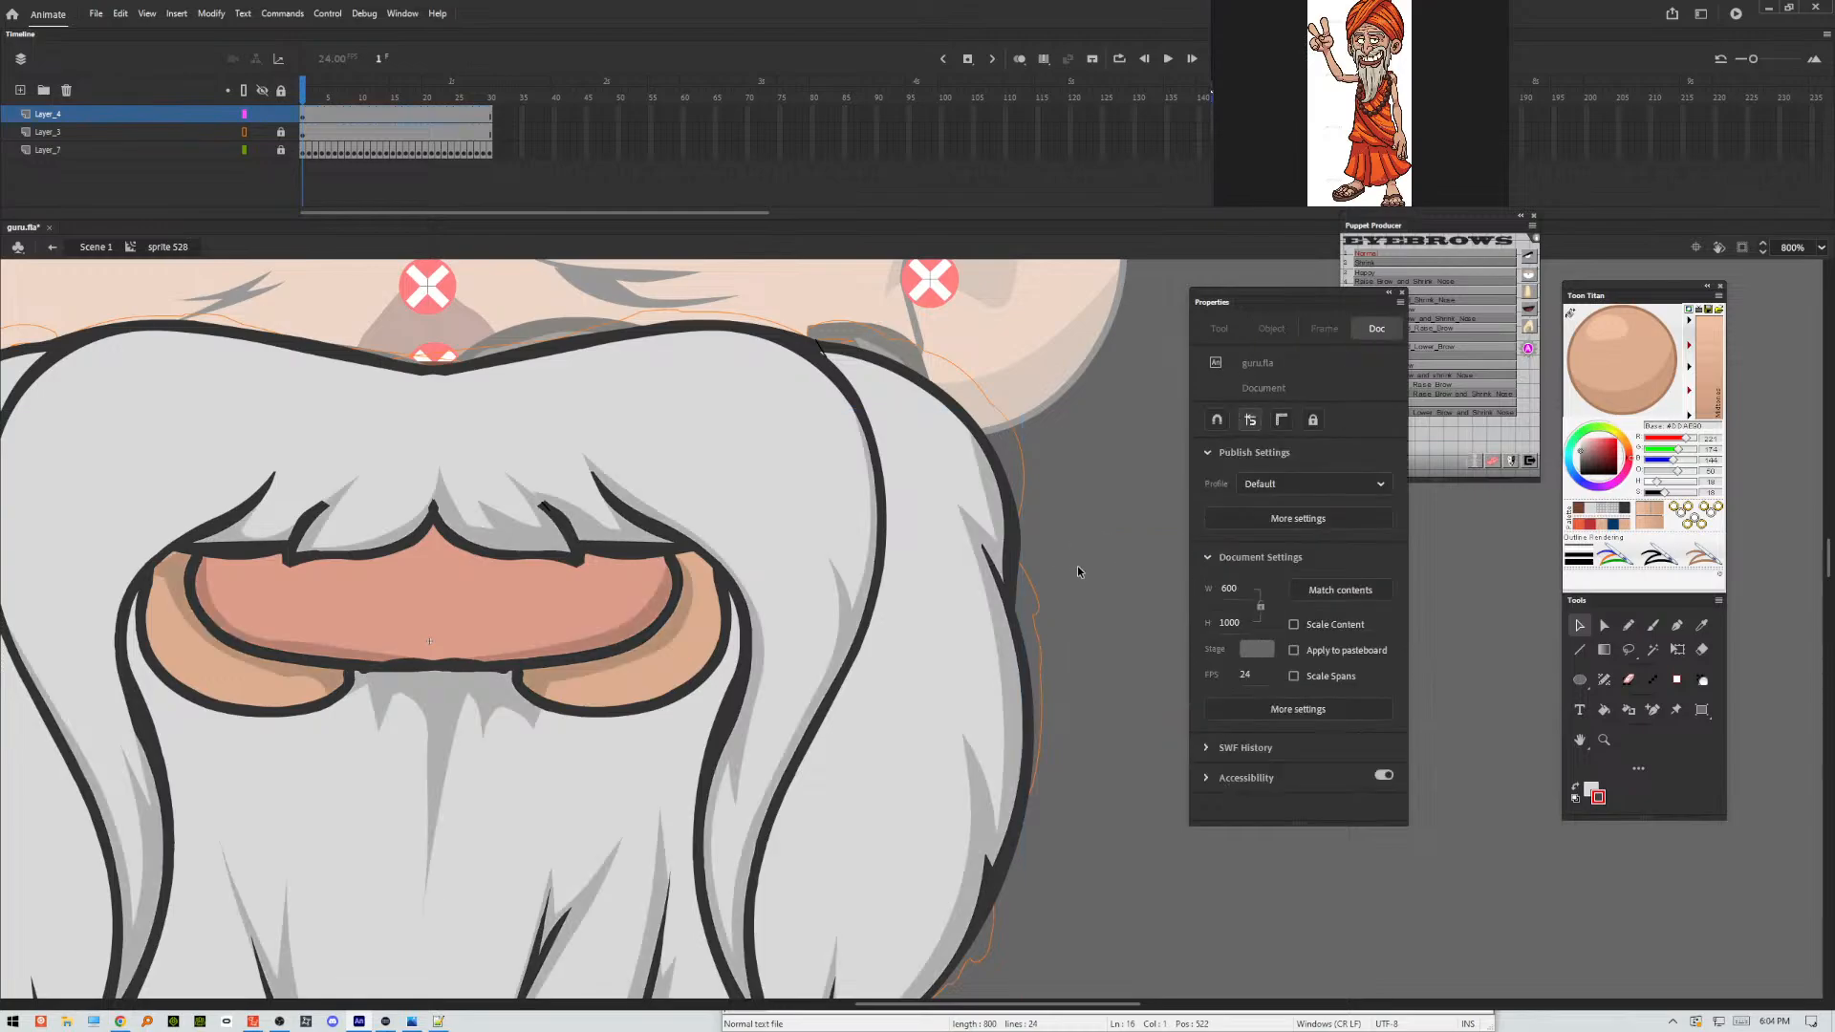
{"action": "key", "text": "ctrl+minus"}
{"action": "key", "text": "ctrl+minus"}
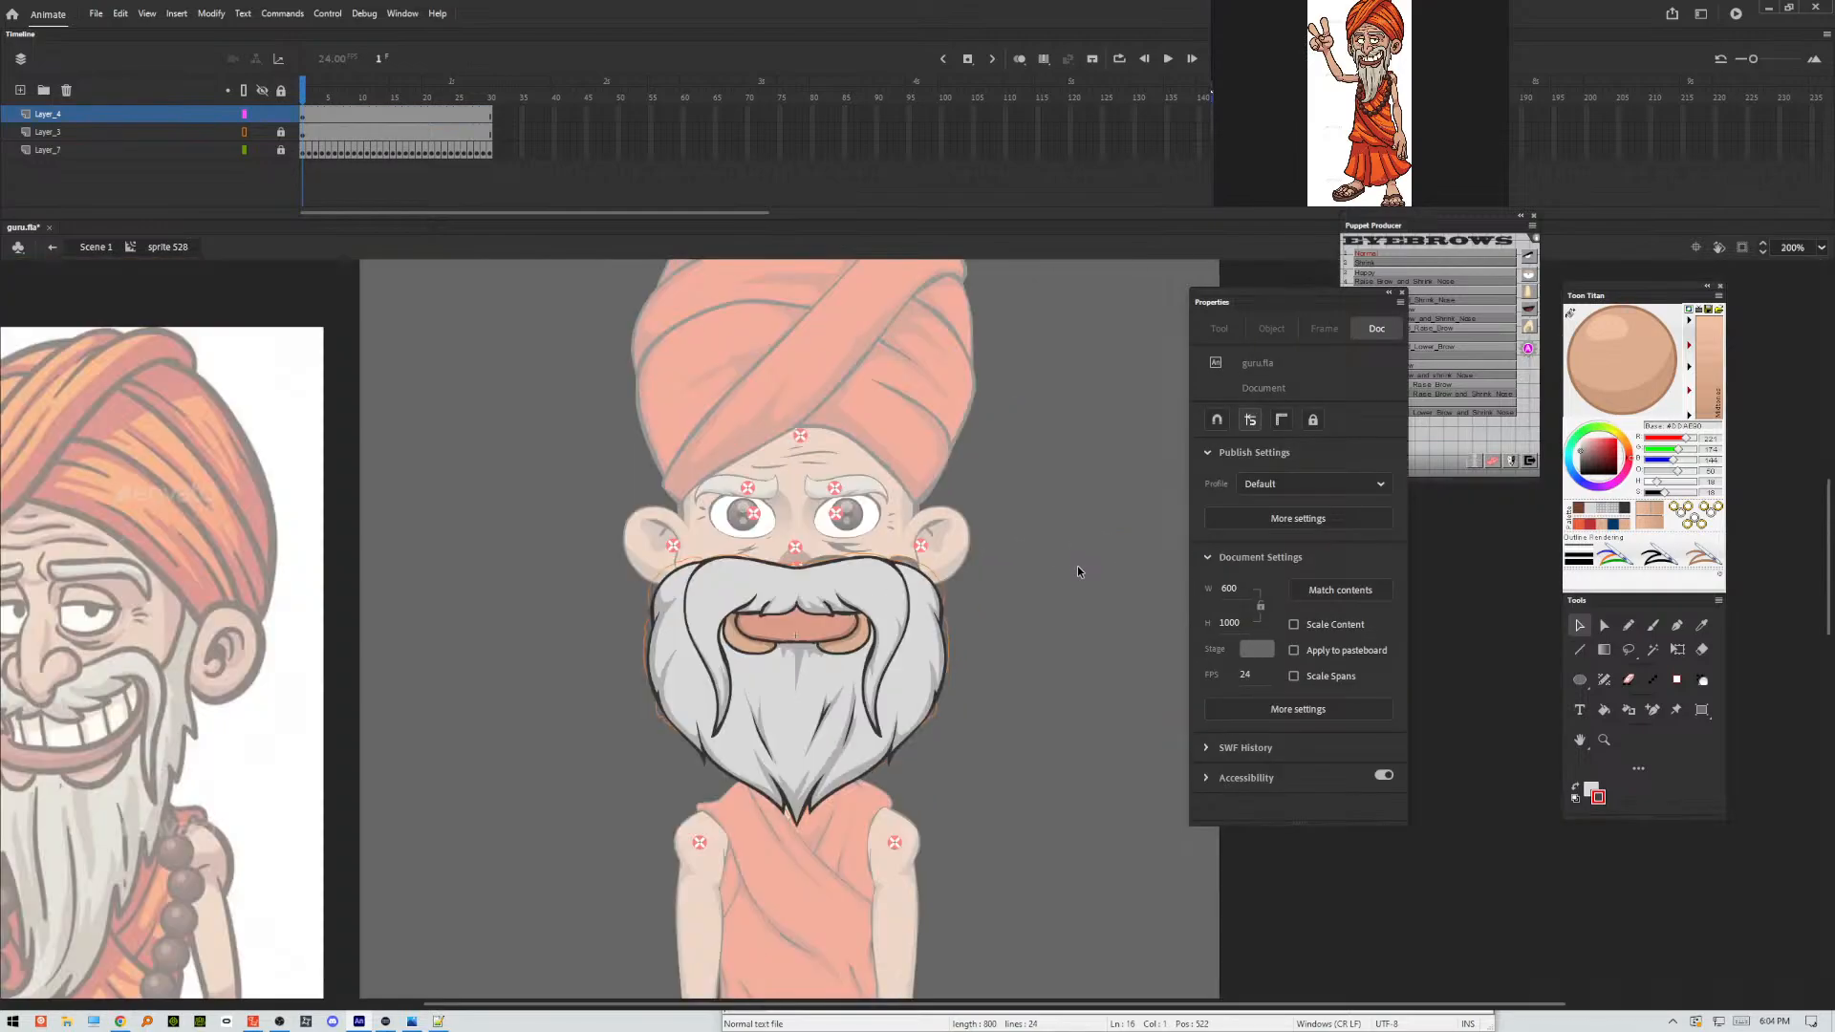
{"action": "double_click", "coordinate": [1043, 597]}
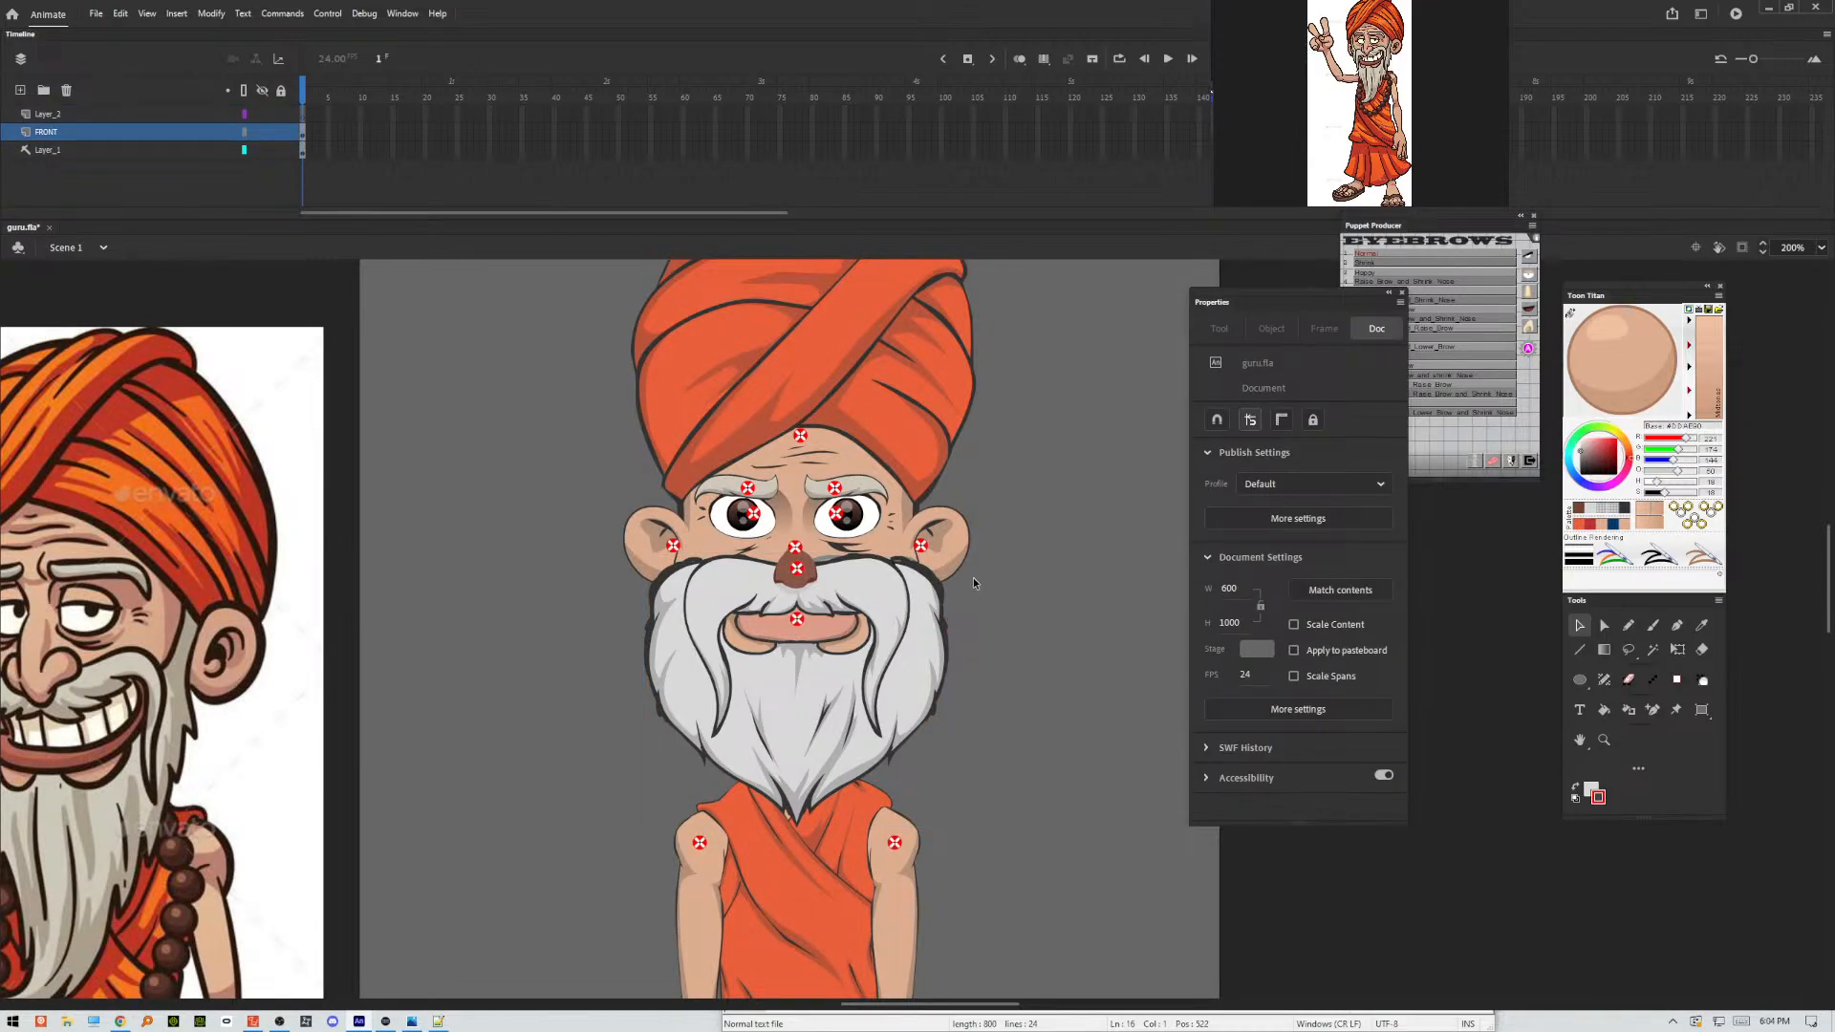
Select the mouth symbol, view the whole puppet at 100% and pick up the light grey hair colour with the Eyedropper.
{"action": "left_click", "coordinate": [937, 580]}
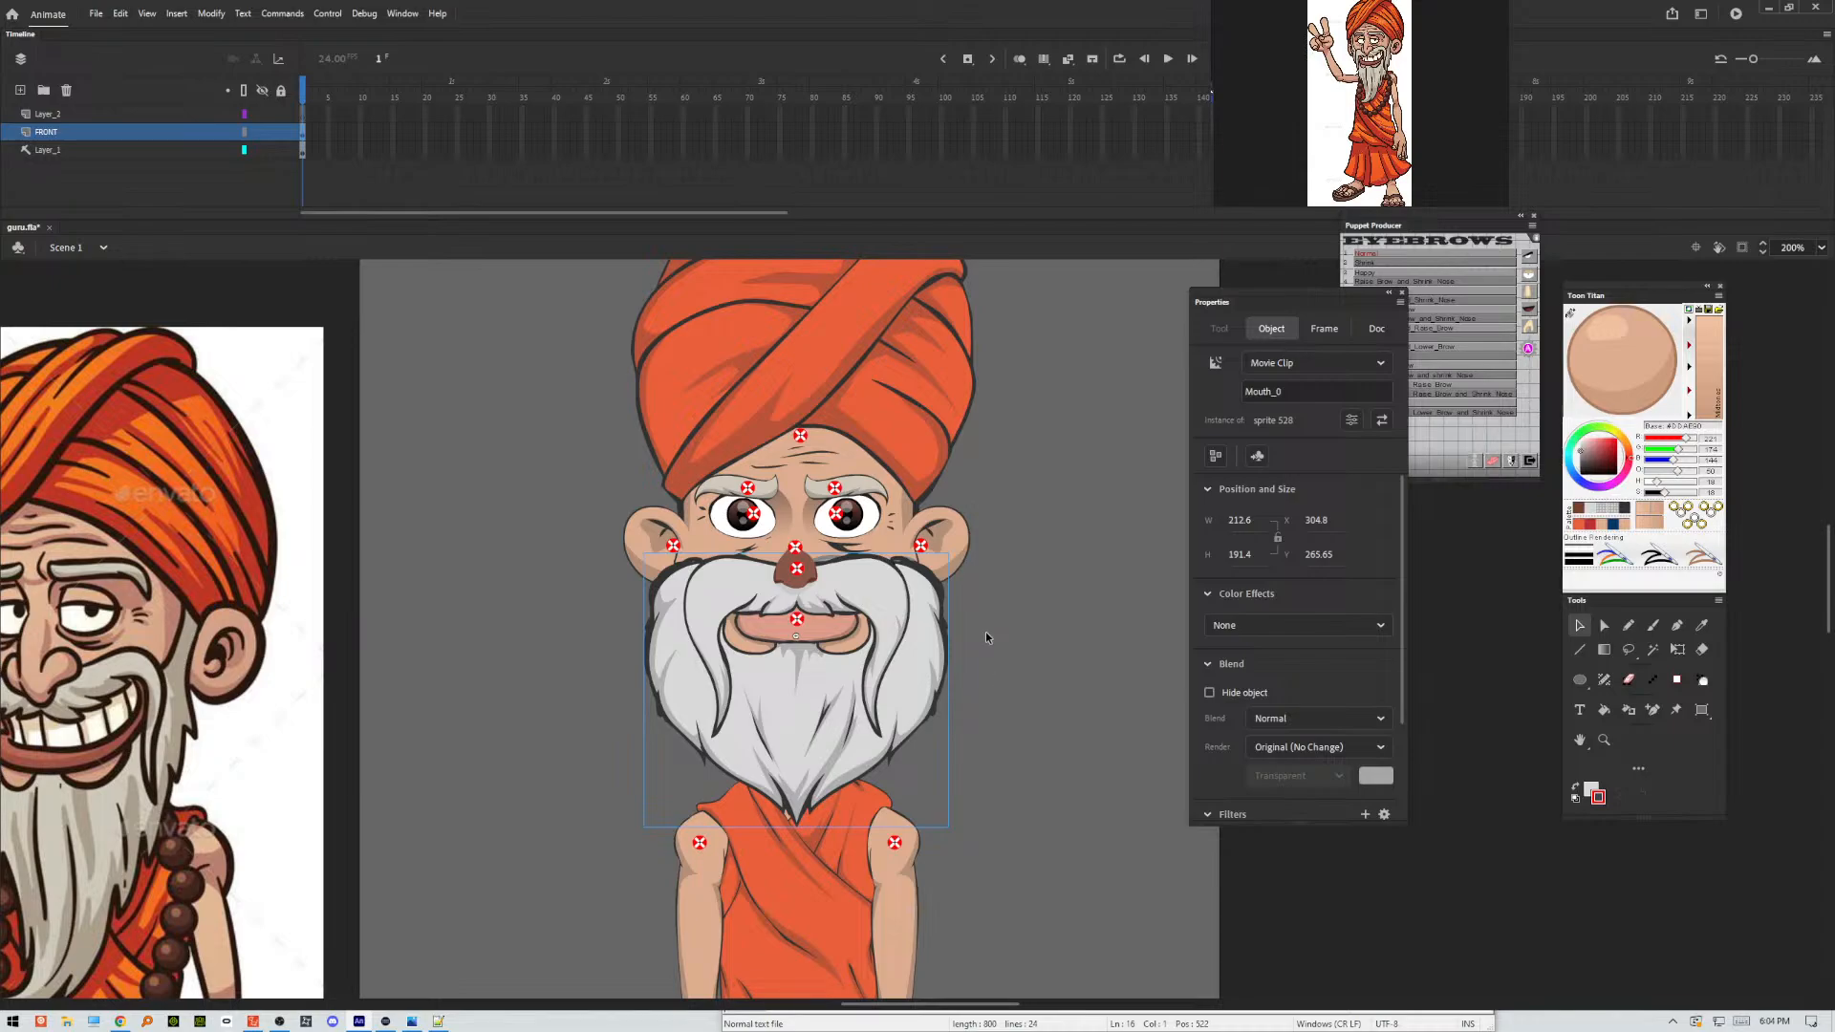
{"action": "key", "text": "ctrl+1"}
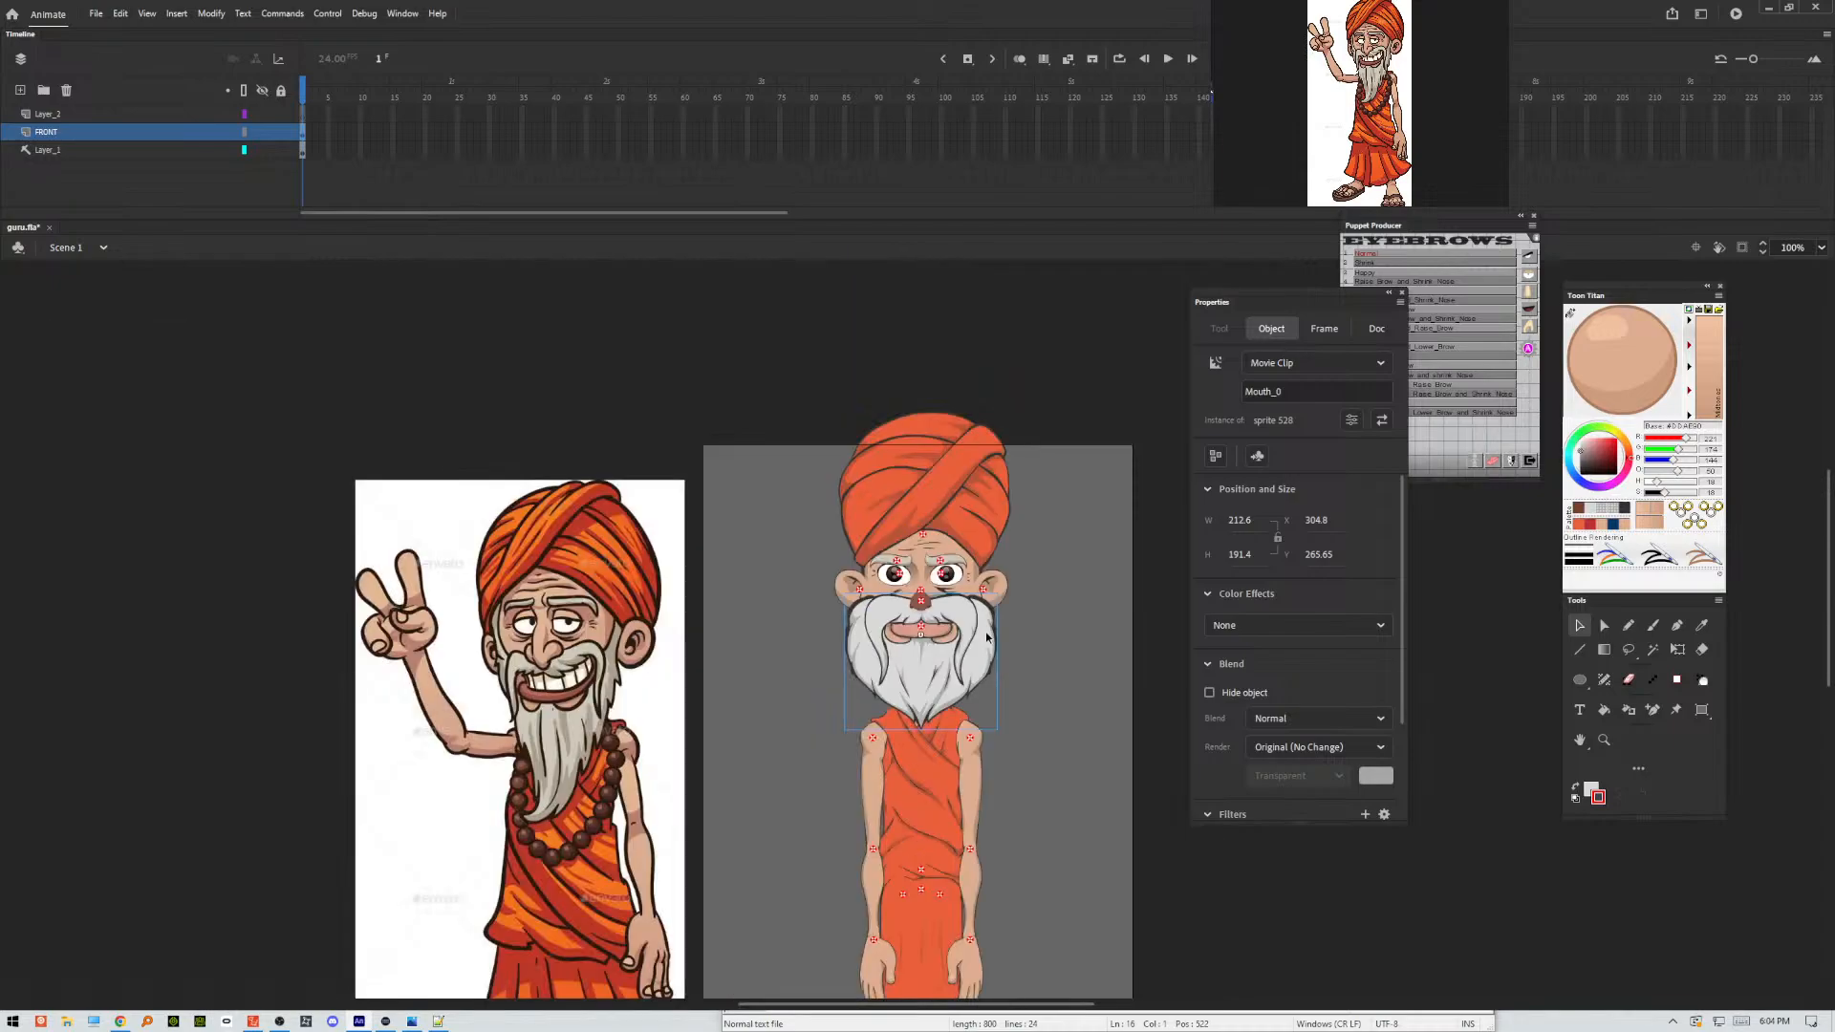
{"action": "key", "text": "ctrl+minus"}
{"action": "key", "text": "ctrl+equal"}
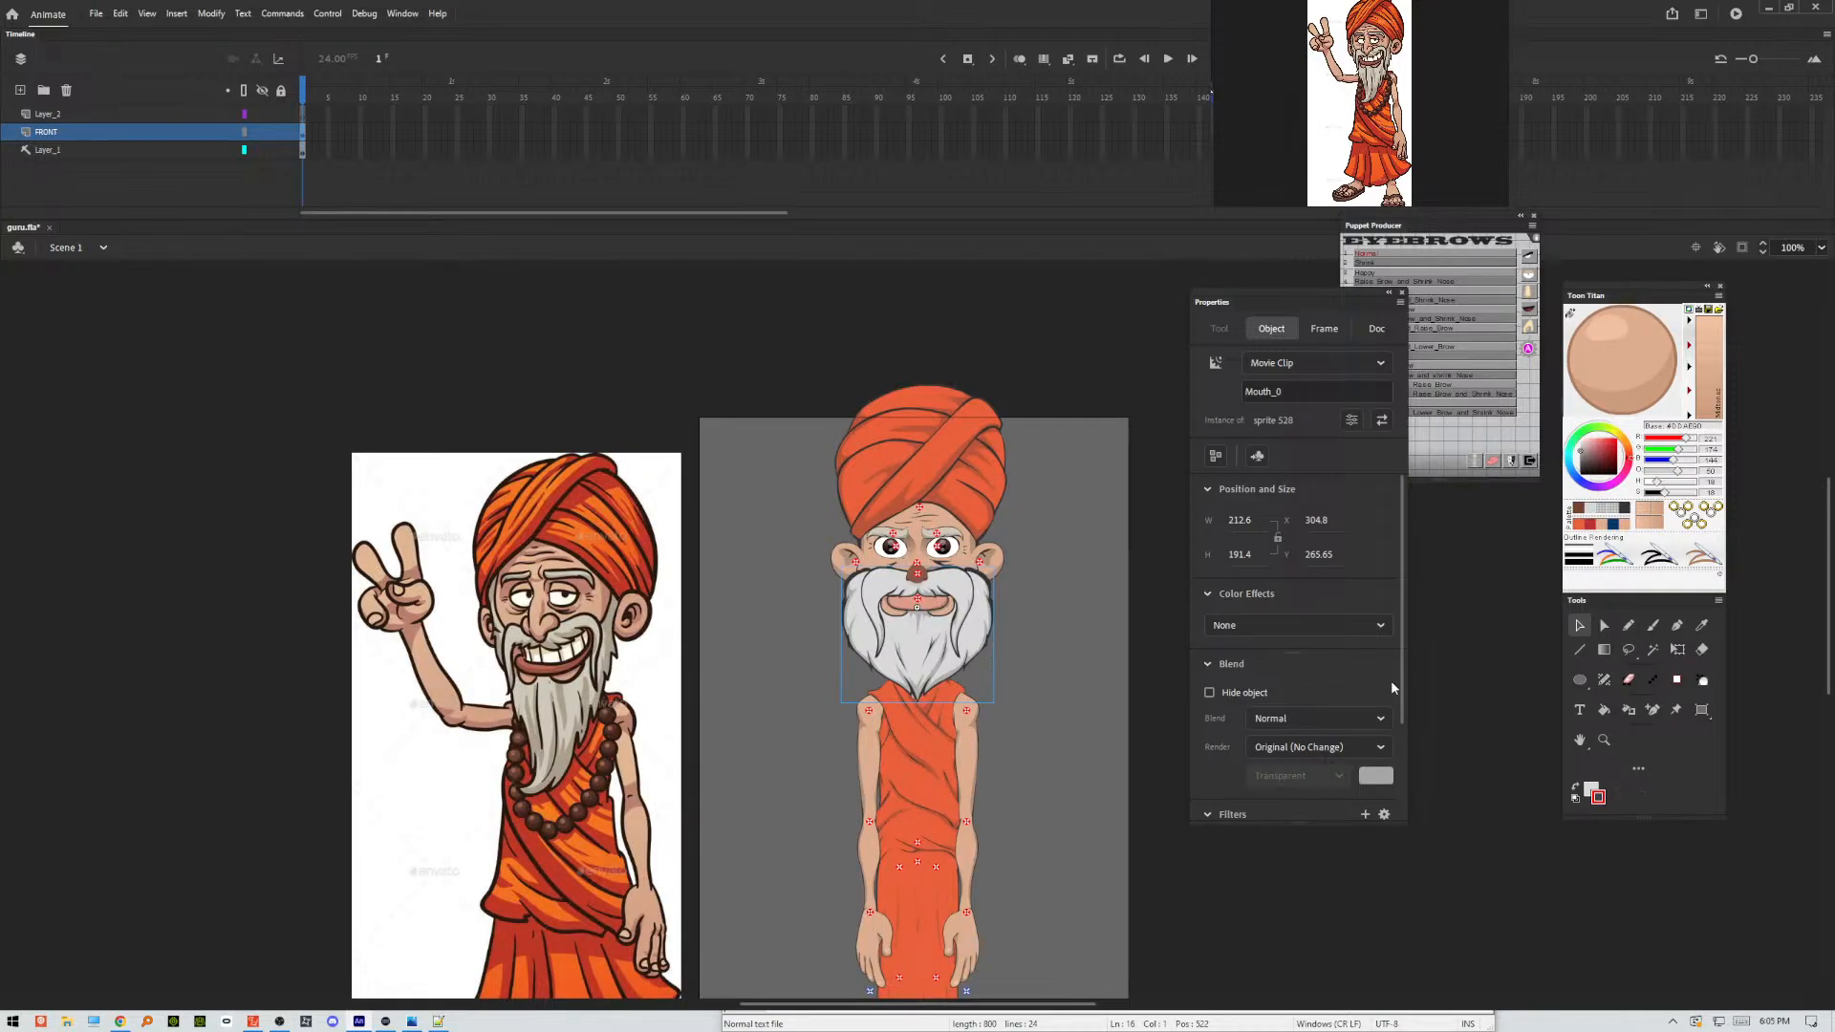
{"action": "left_click", "coordinate": [1702, 626]}
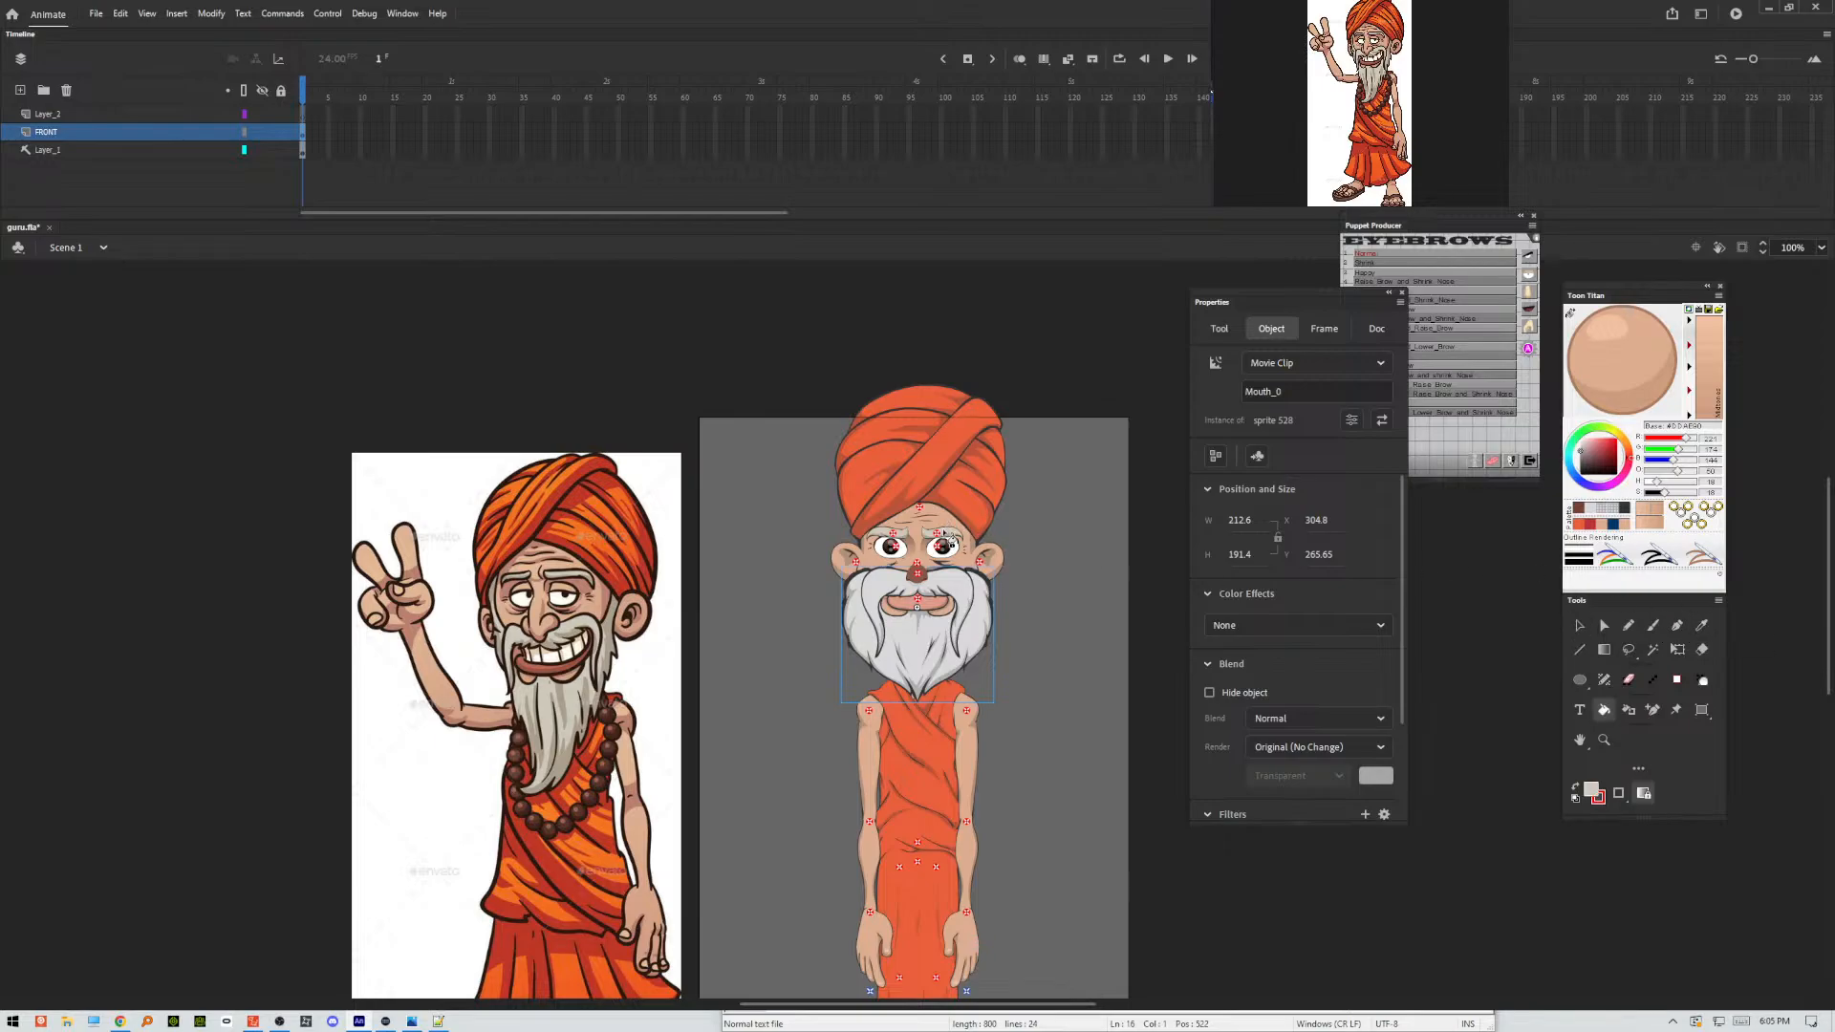
{"action": "left_click", "coordinate": [1579, 626]}
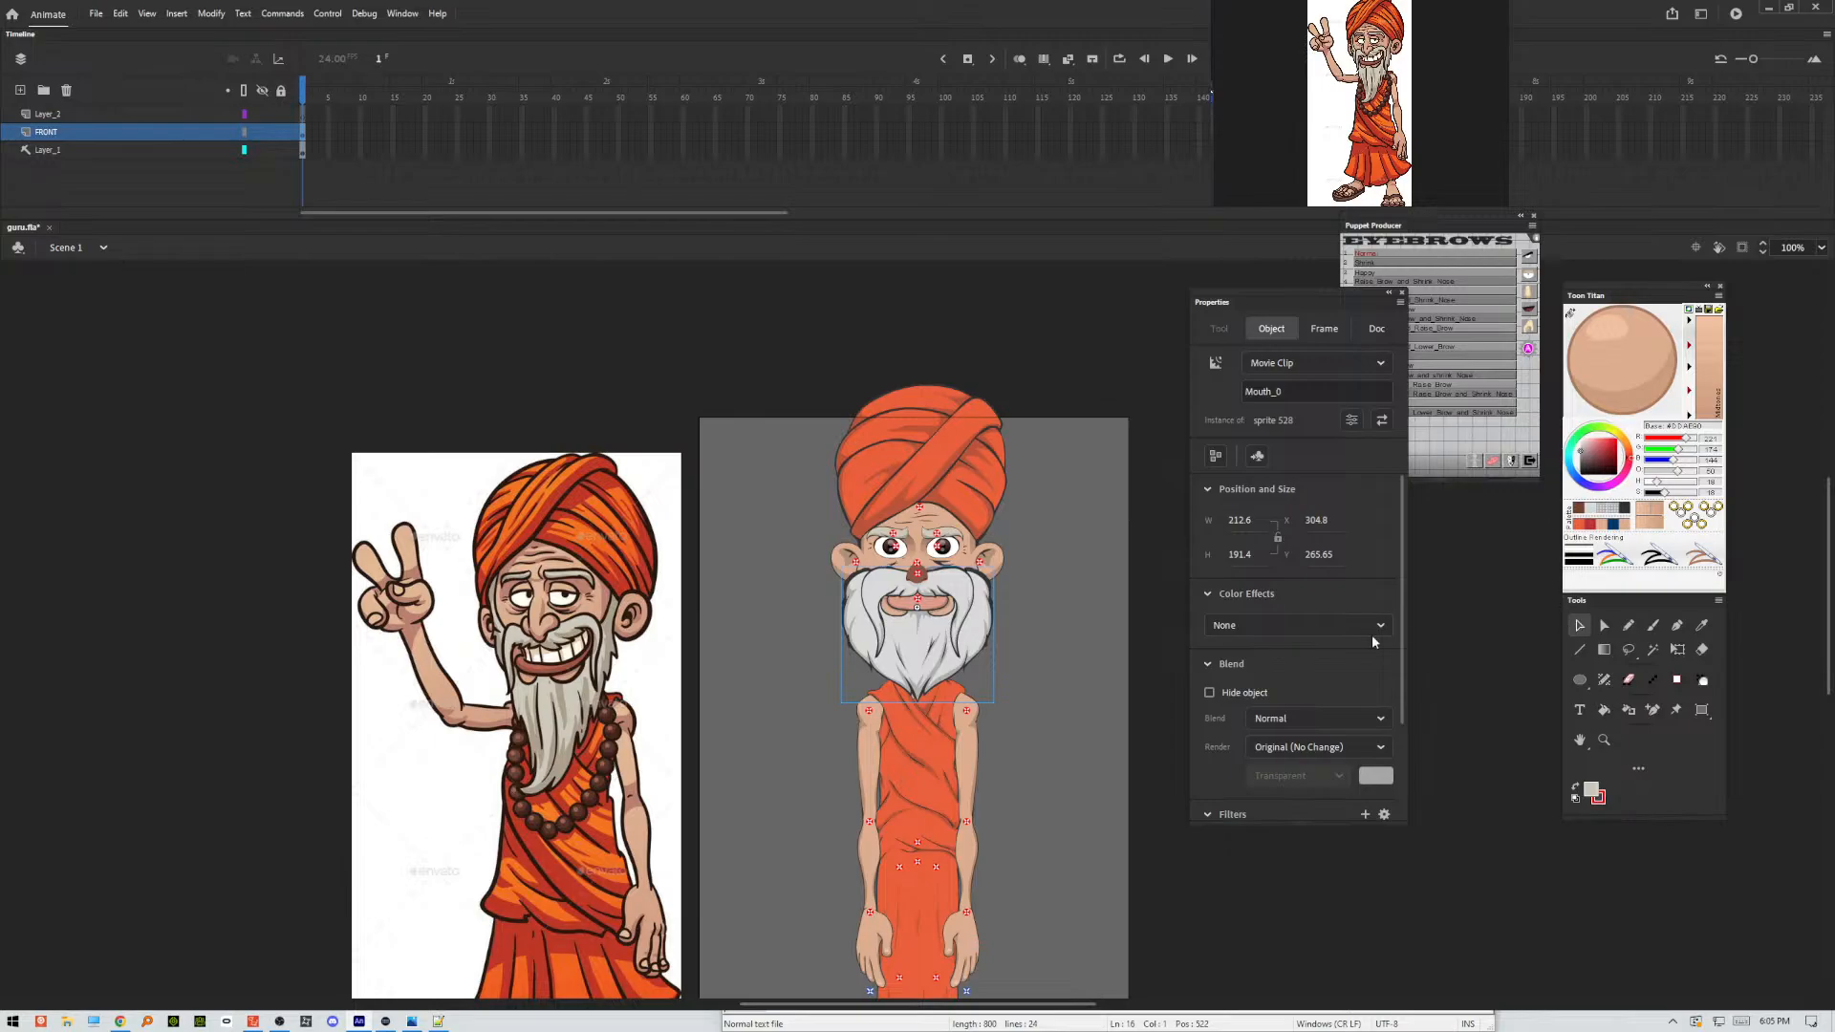
Fill the beard and moustache inside the mouth symbol with the light grey hair colour using the Paint Bucket, and return to Scene 1.
{"action": "double_click", "coordinate": [987, 645]}
{"action": "left_click", "coordinate": [1604, 710]}
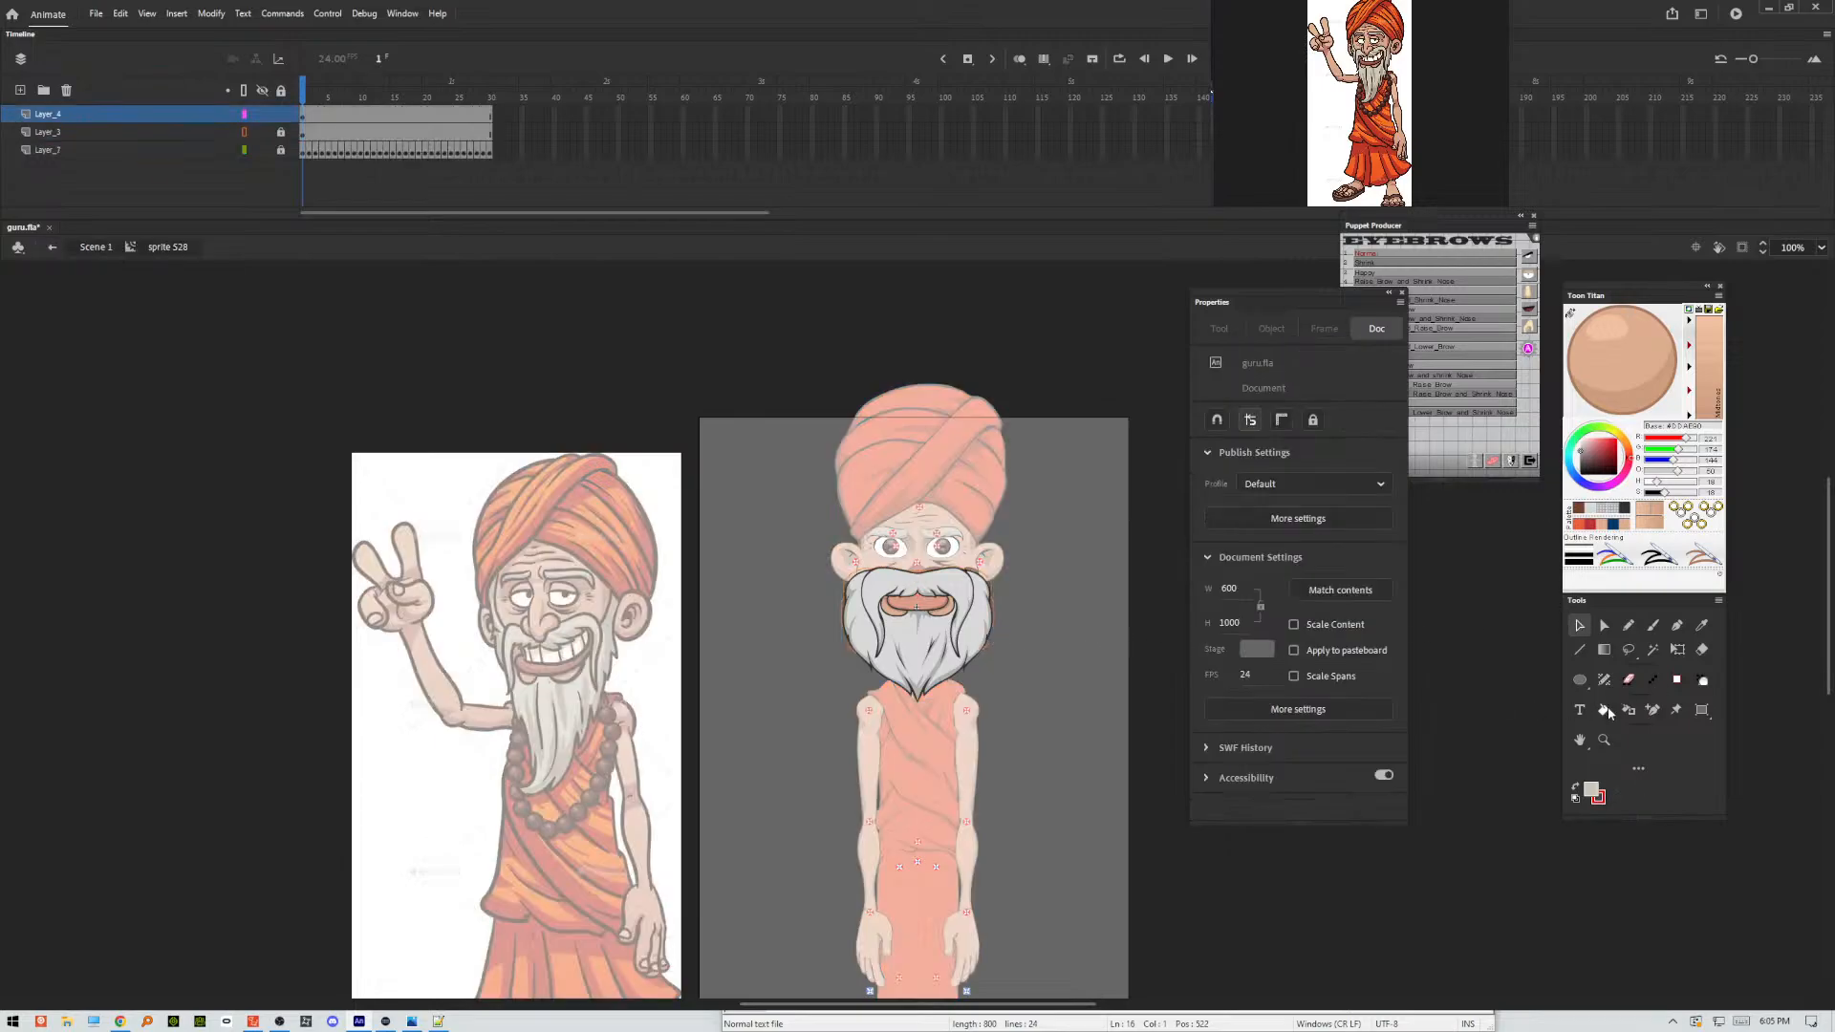
{"action": "left_click", "coordinate": [982, 638]}
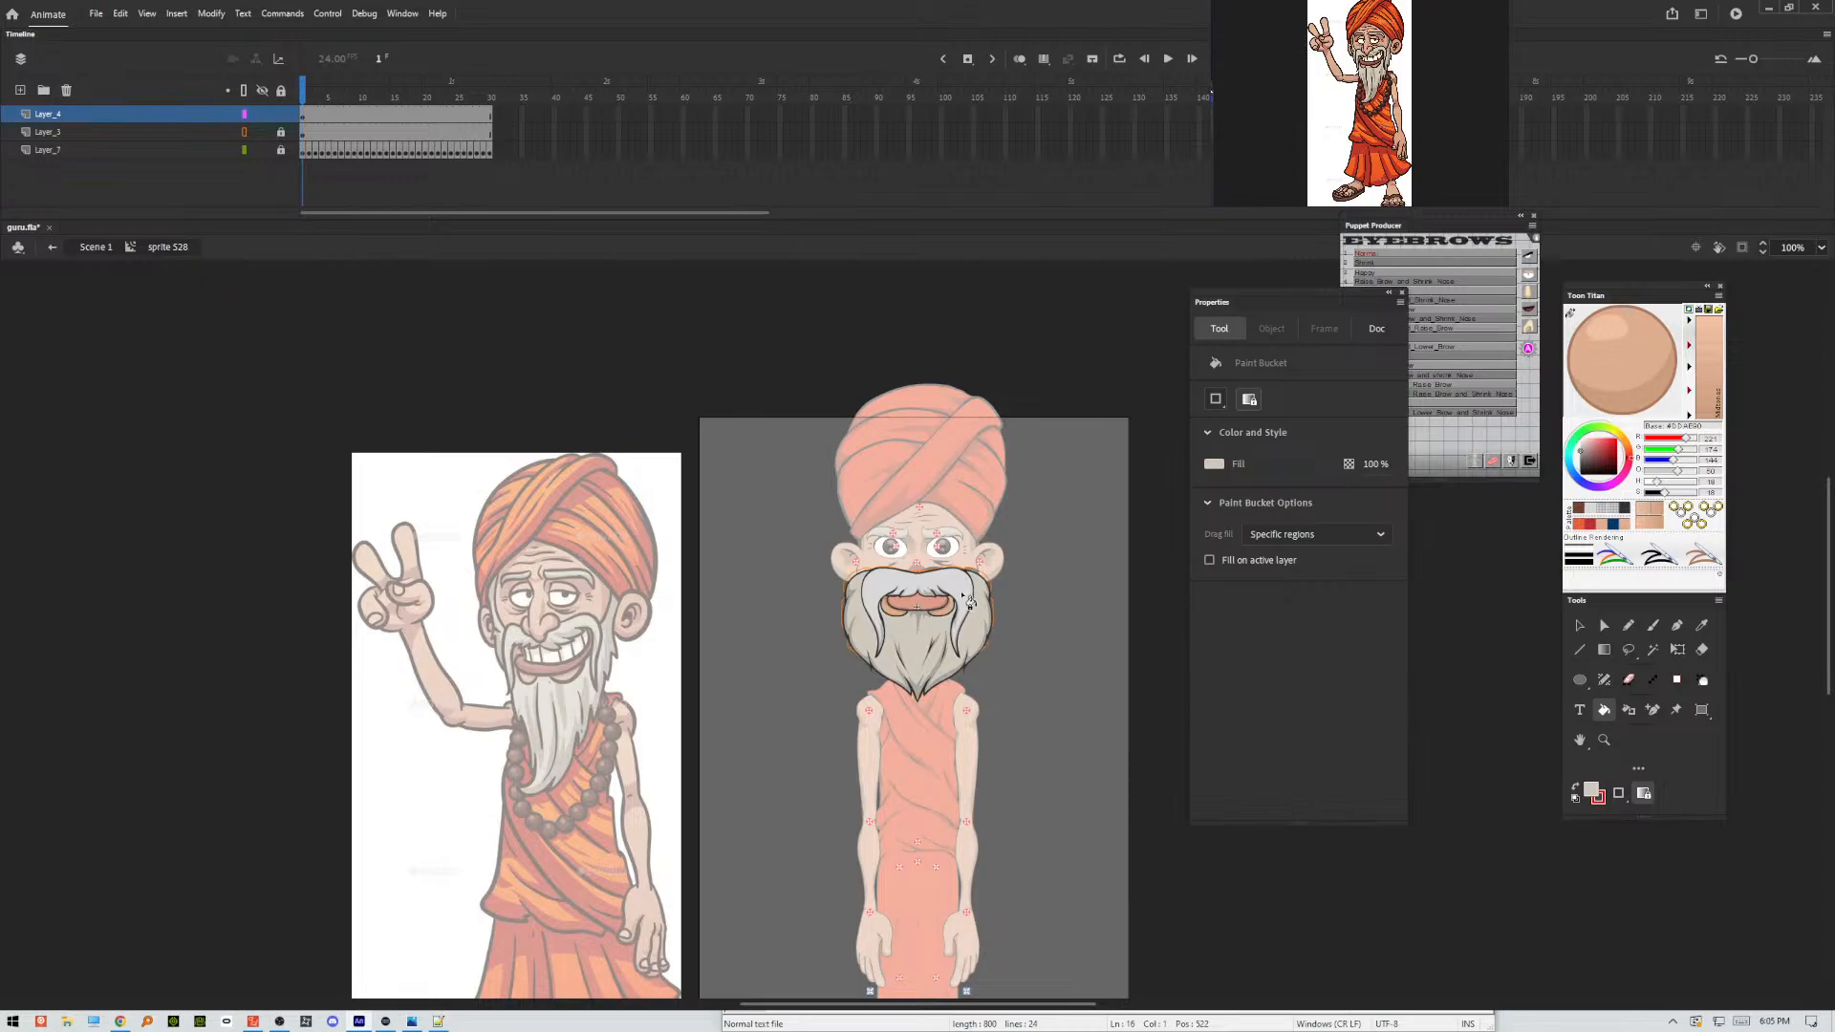
{"action": "left_click", "coordinate": [966, 597]}
{"action": "left_click", "coordinate": [1579, 625]}
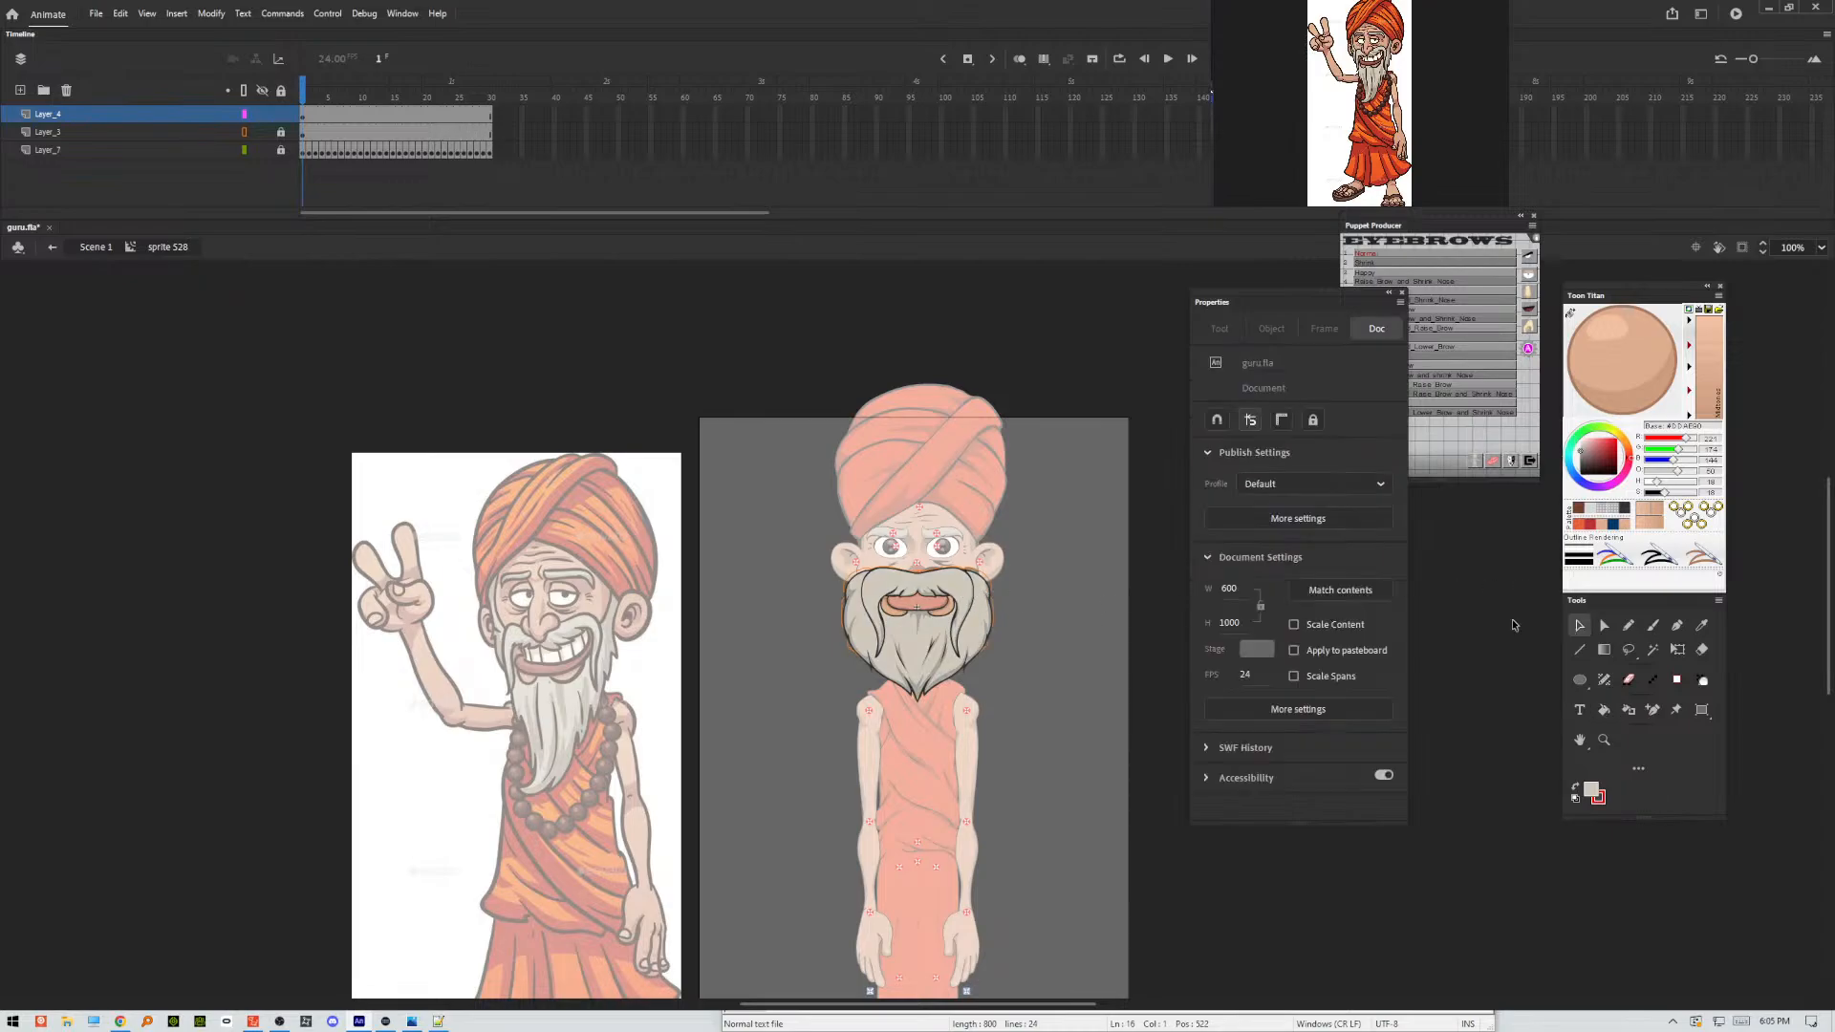
{"action": "double_click", "coordinate": [1084, 620]}
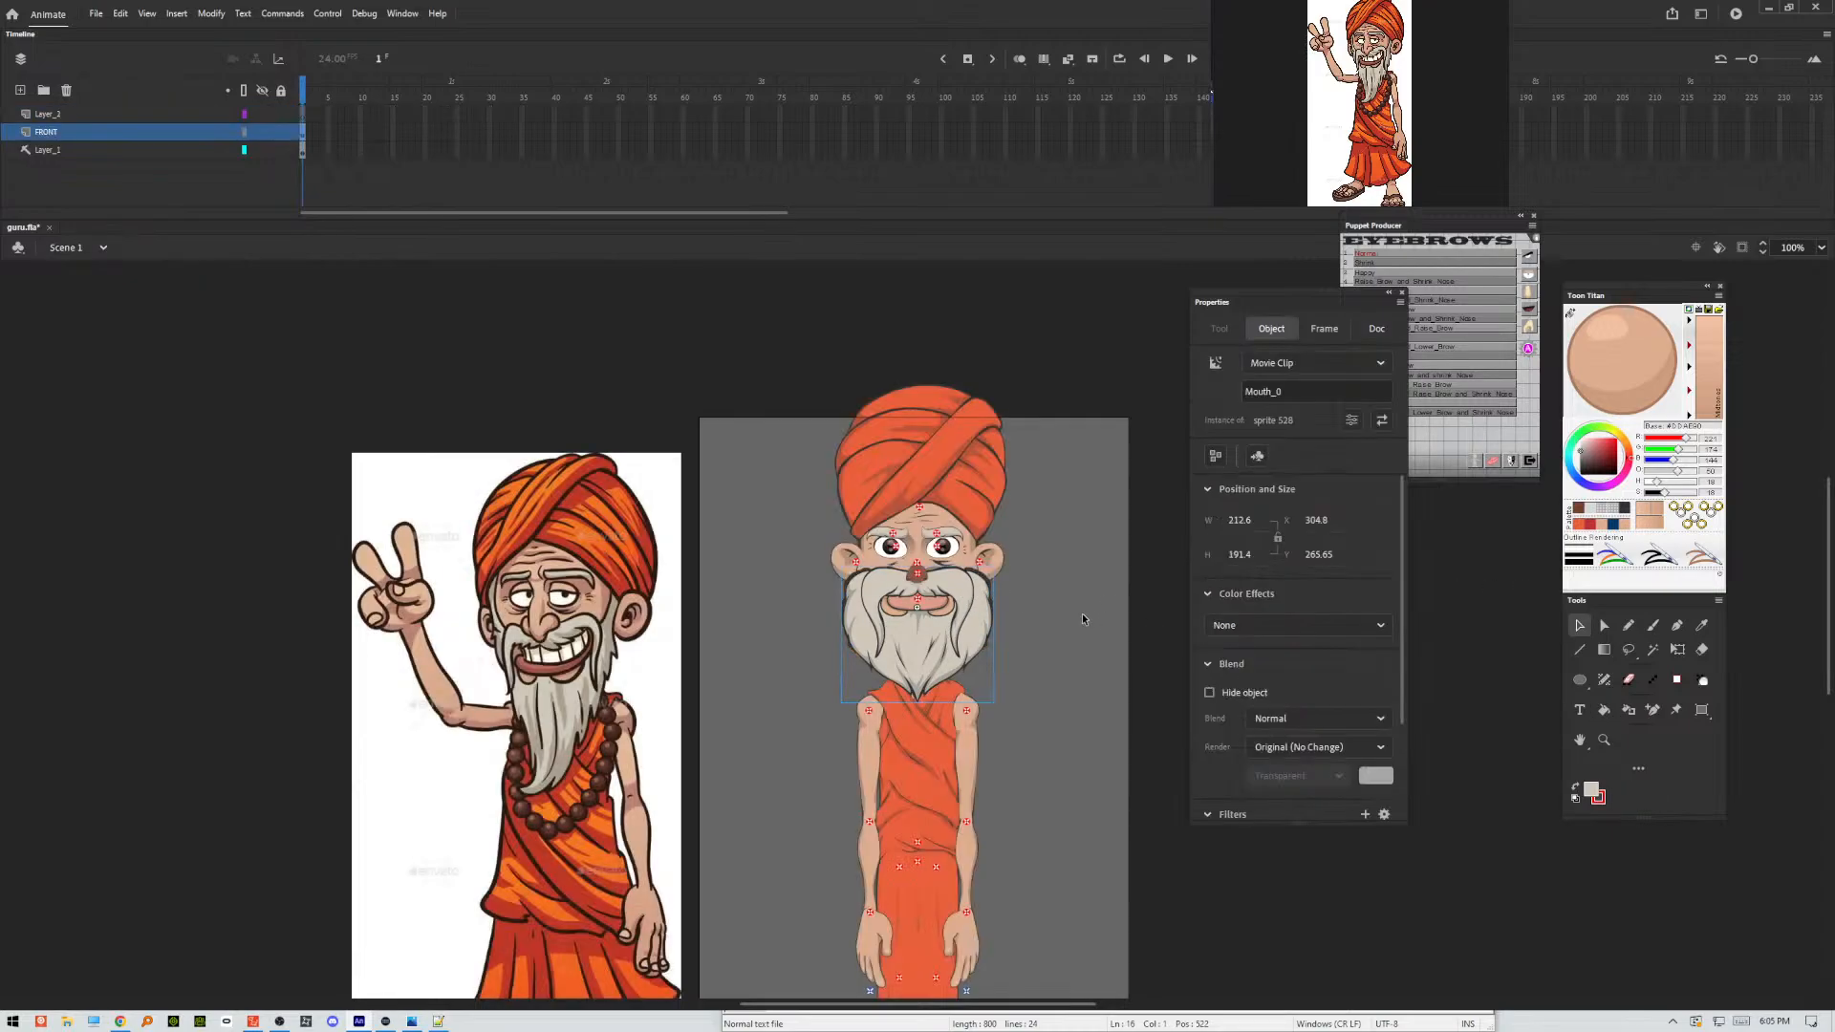
Delete the locked middle layer inside the mouth symbol, return to Scene 1 and deselect the mouth.
{"action": "double_click", "coordinate": [978, 611]}
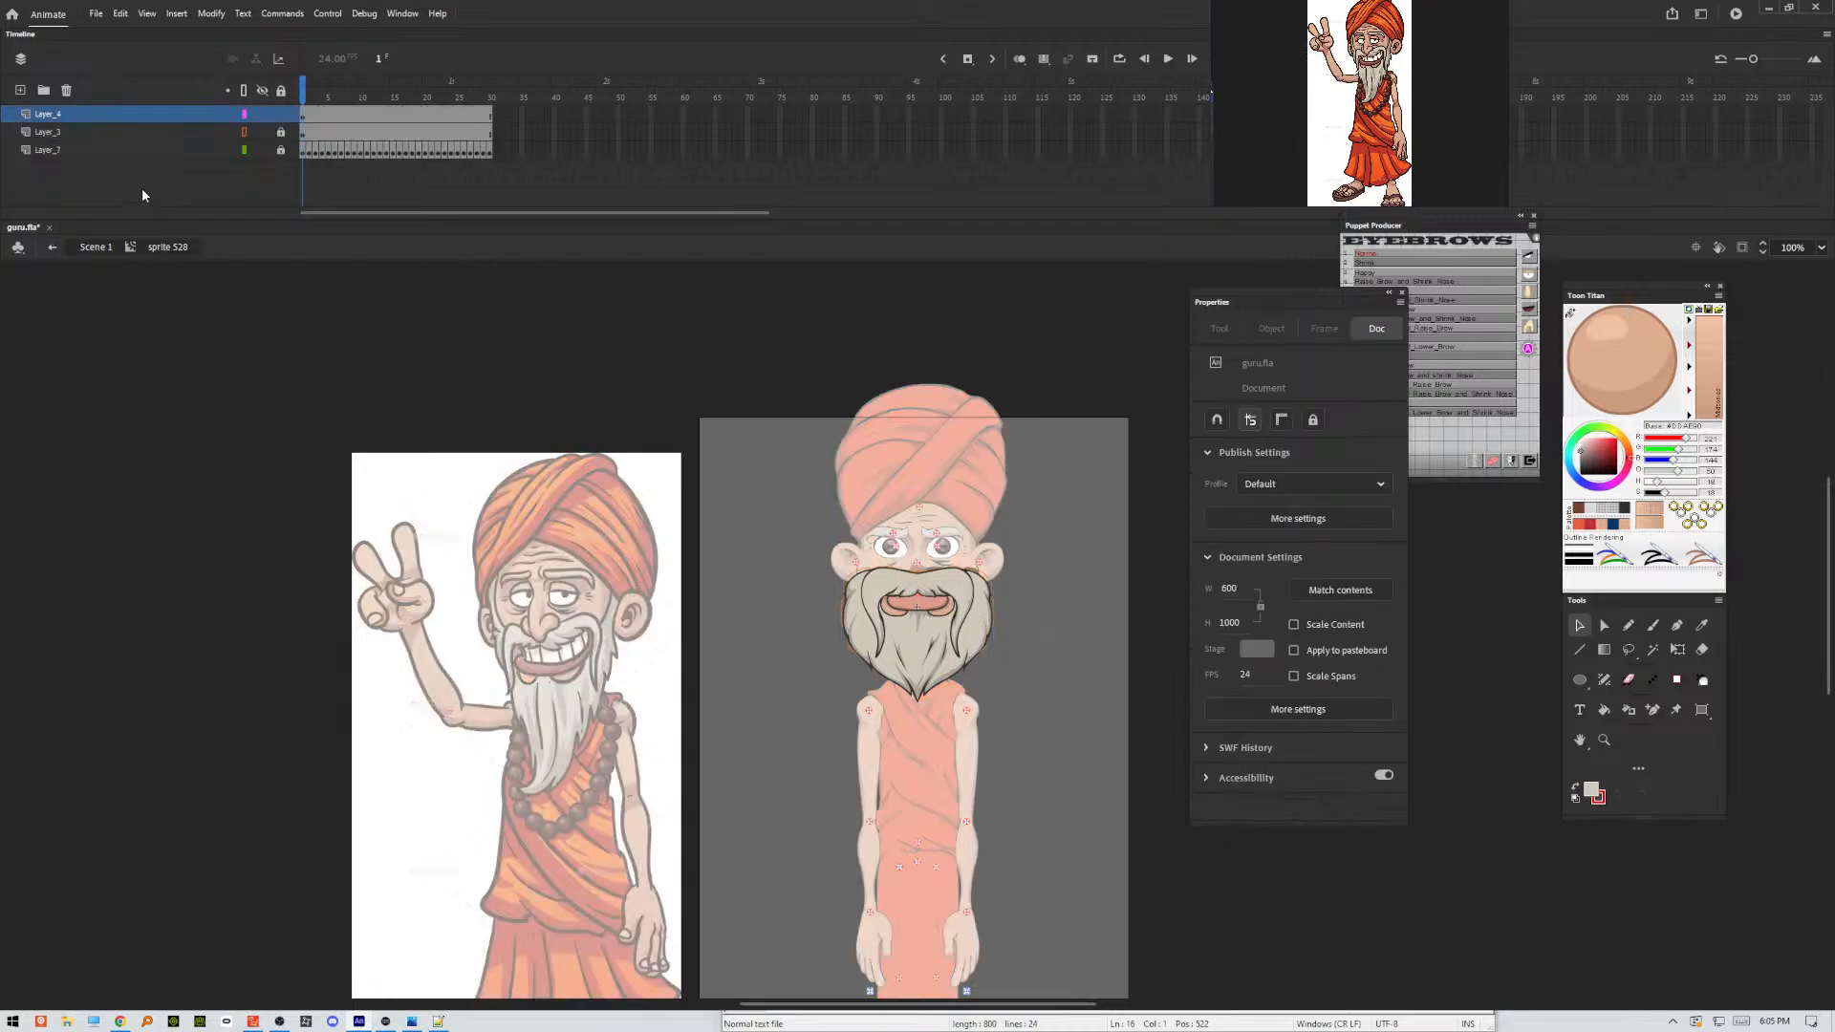
{"action": "left_click", "coordinate": [101, 131]}
{"action": "left_click", "coordinate": [66, 90]}
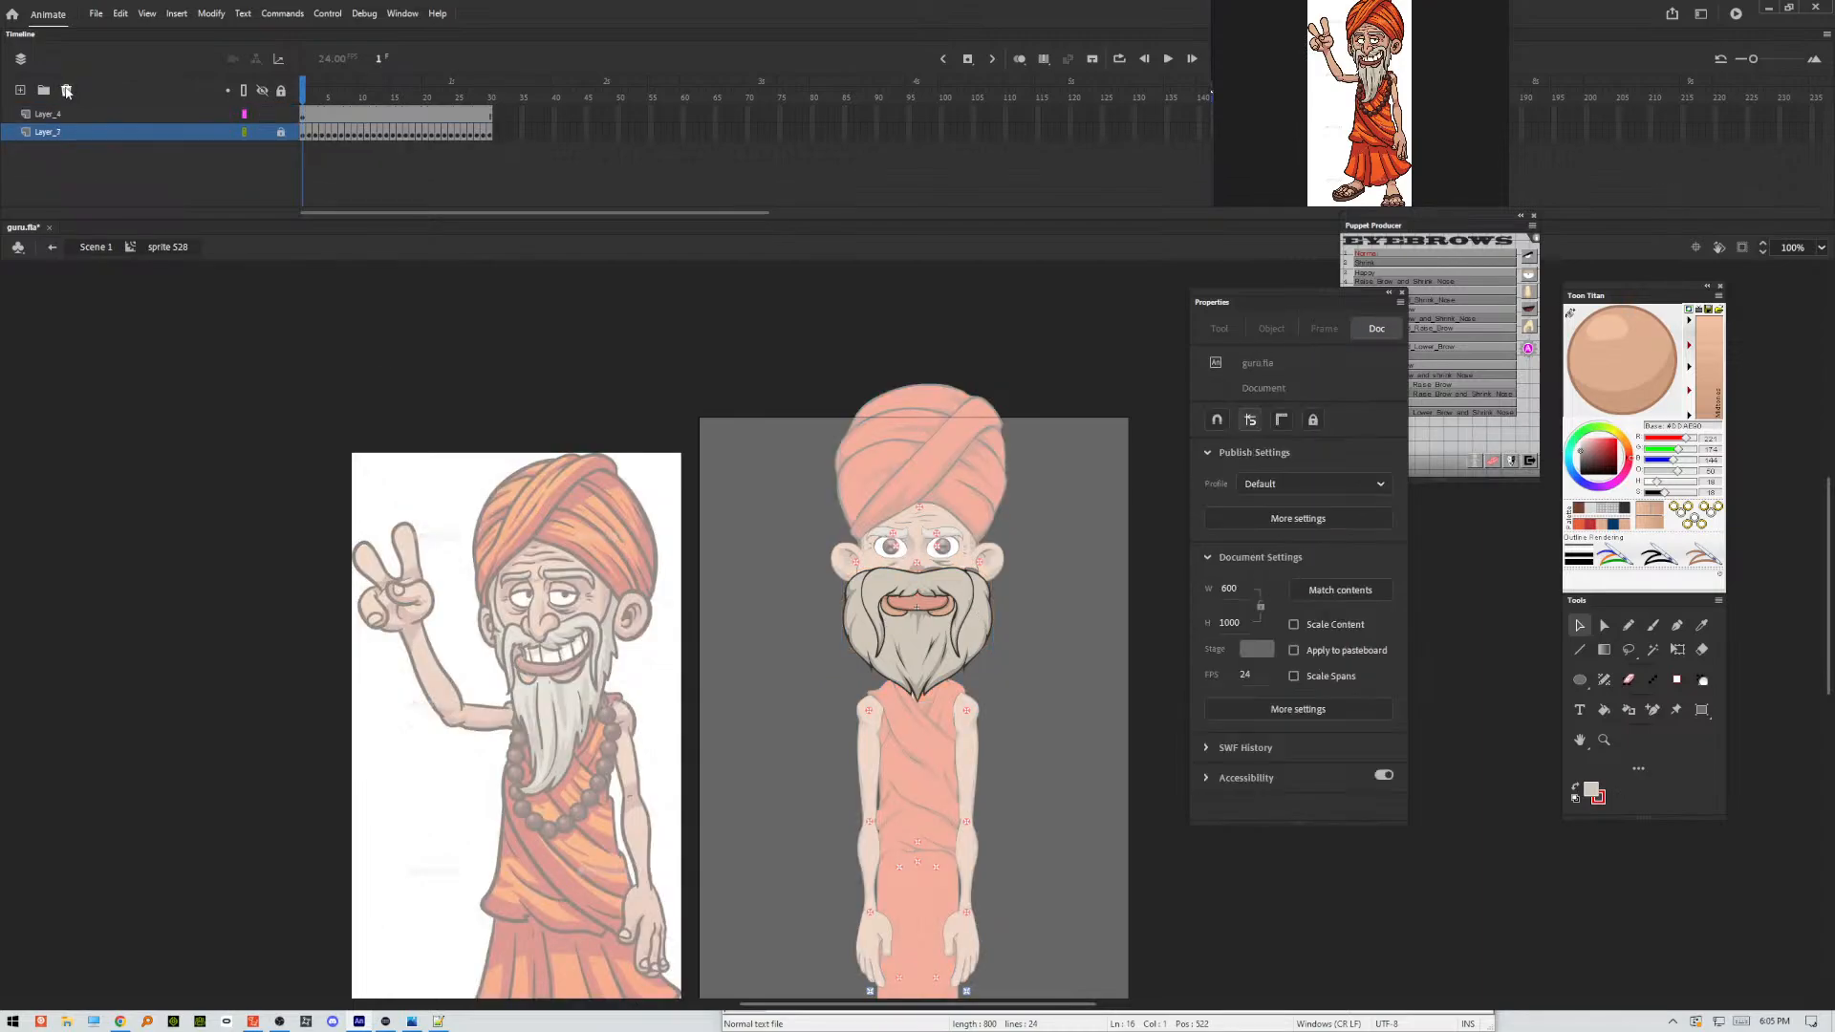
{"action": "double_click", "coordinate": [1087, 662]}
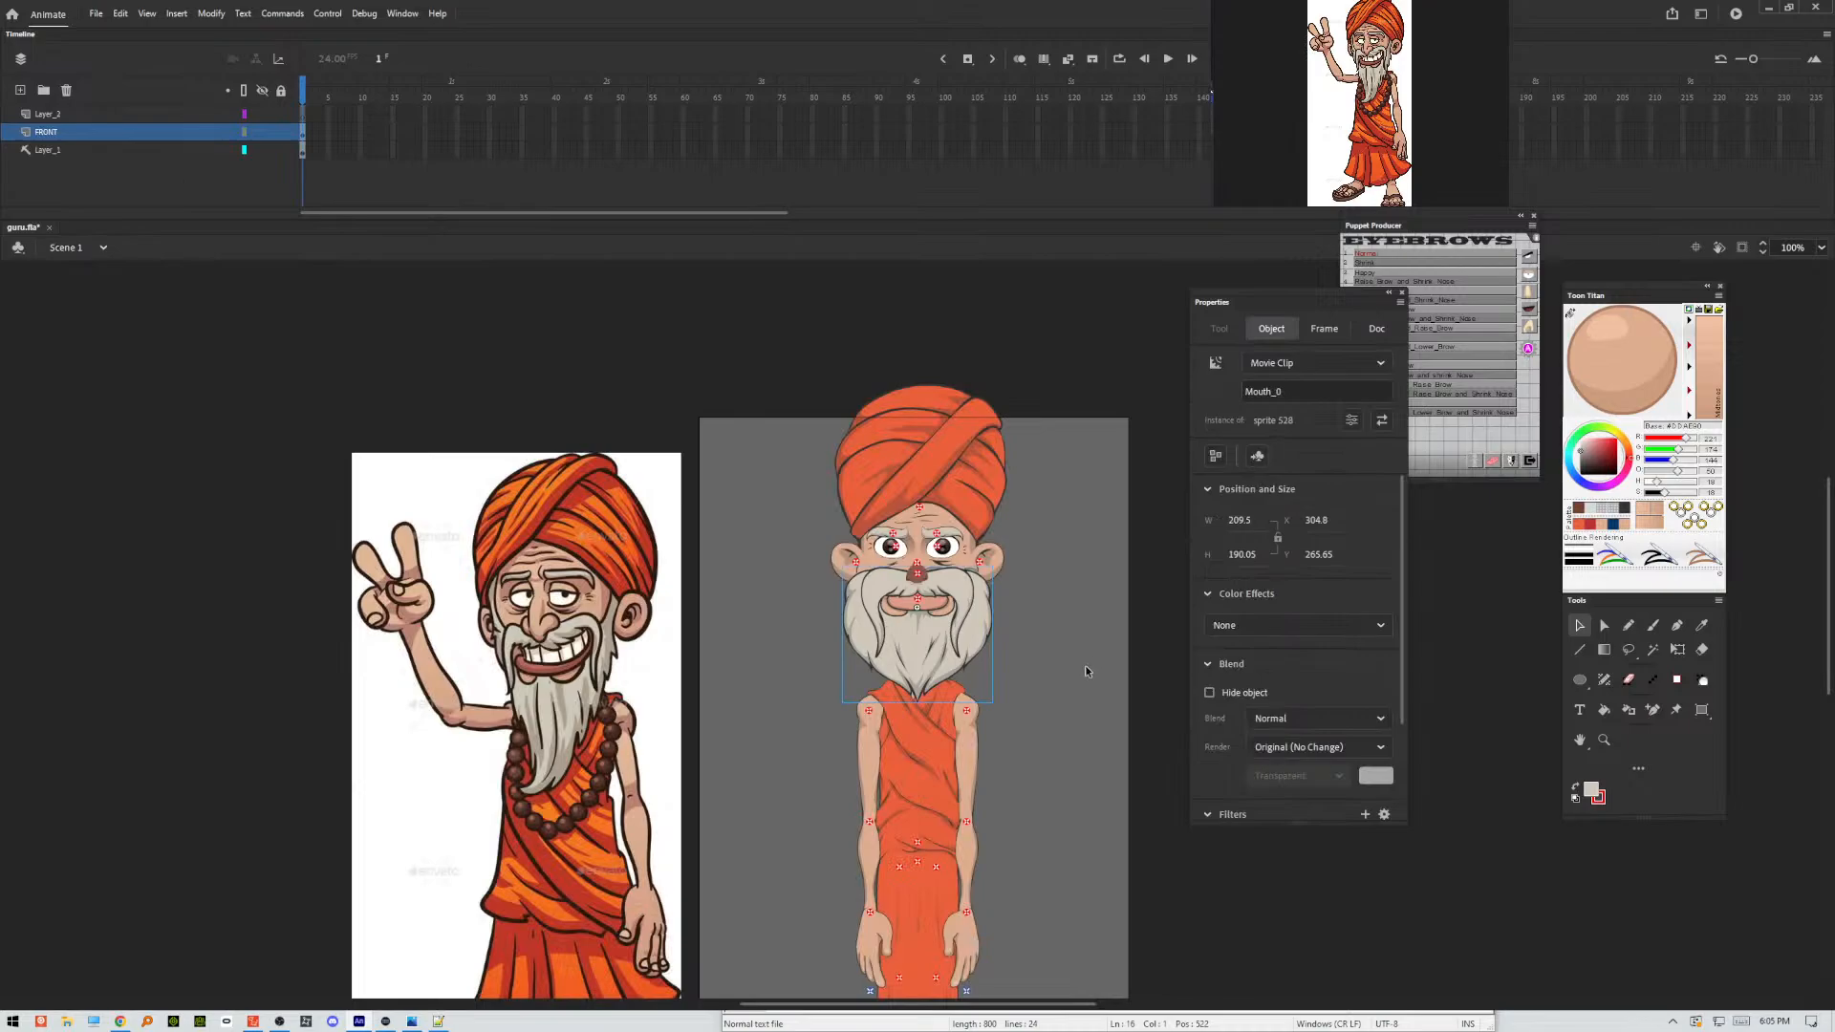
{"action": "left_click", "coordinate": [1064, 675]}
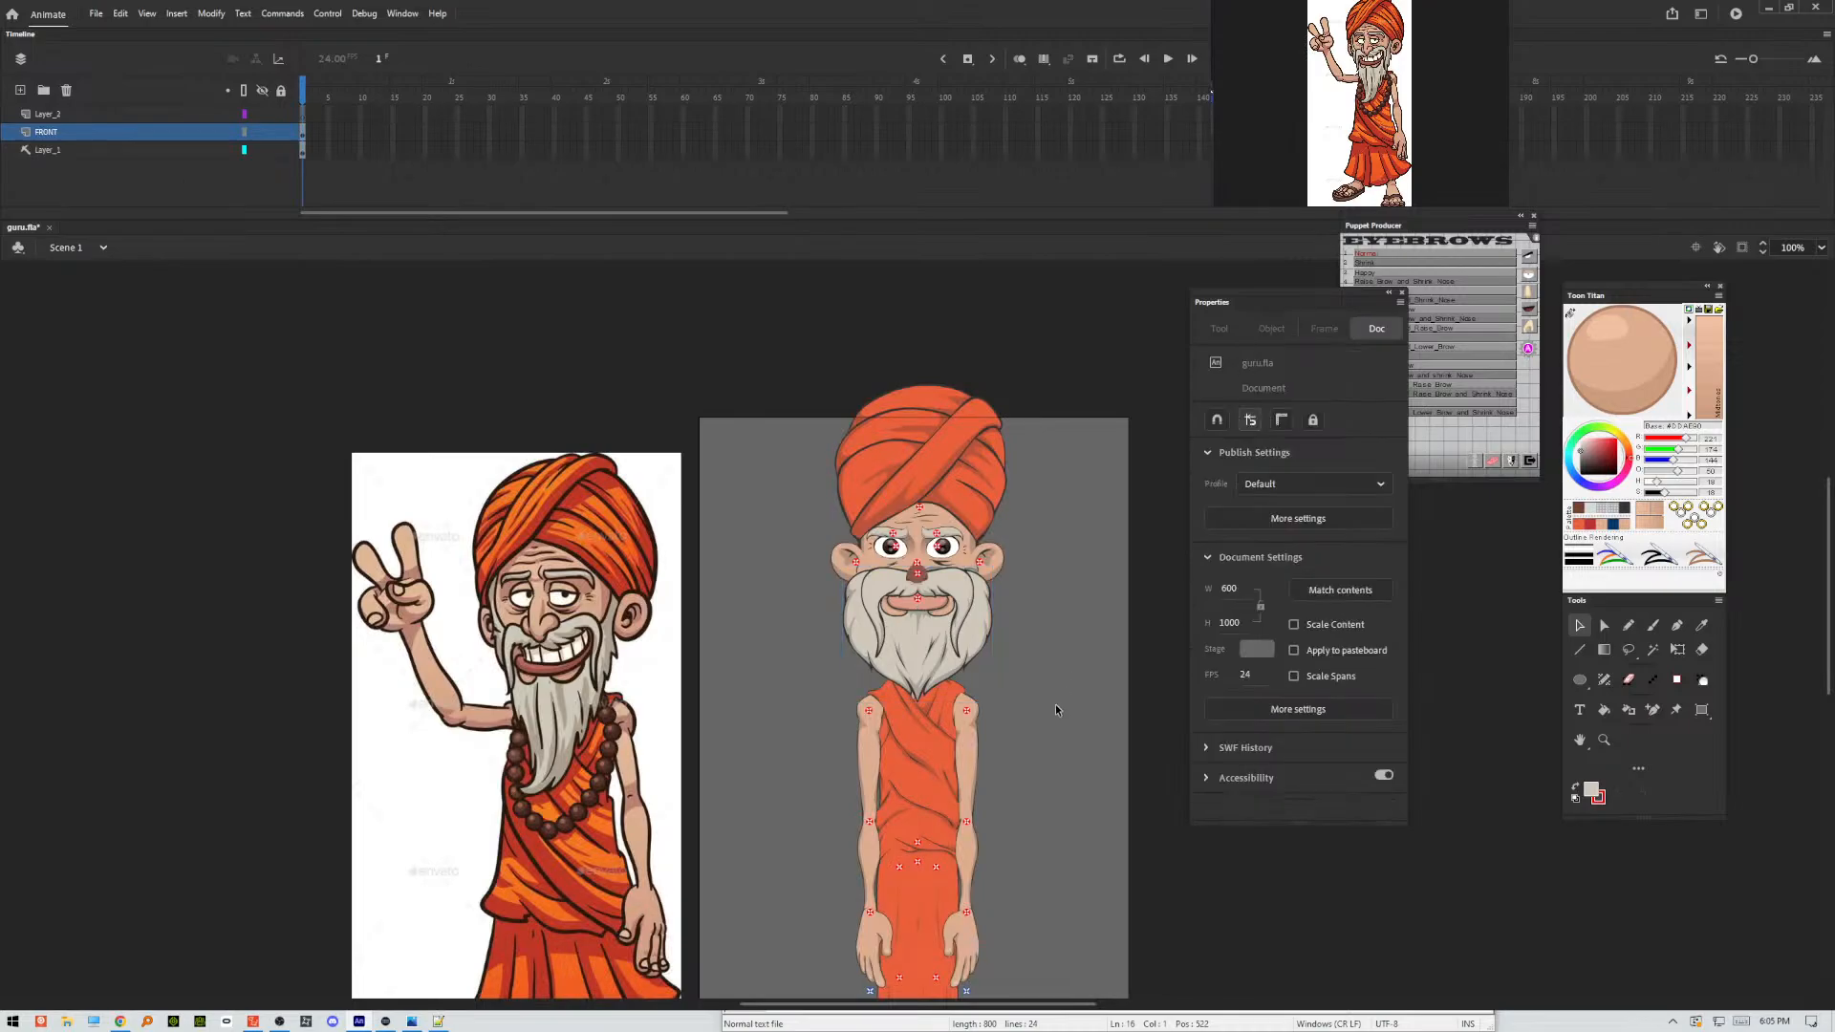
Open the Nose_0 symbol for editing, add a new layer above the nose artwork and activate the Classic Brush.
{"action": "left_click", "coordinate": [909, 579]}
{"action": "scroll", "coordinate": [911, 585], "scroll_direction": "up", "scroll_amount": 2}
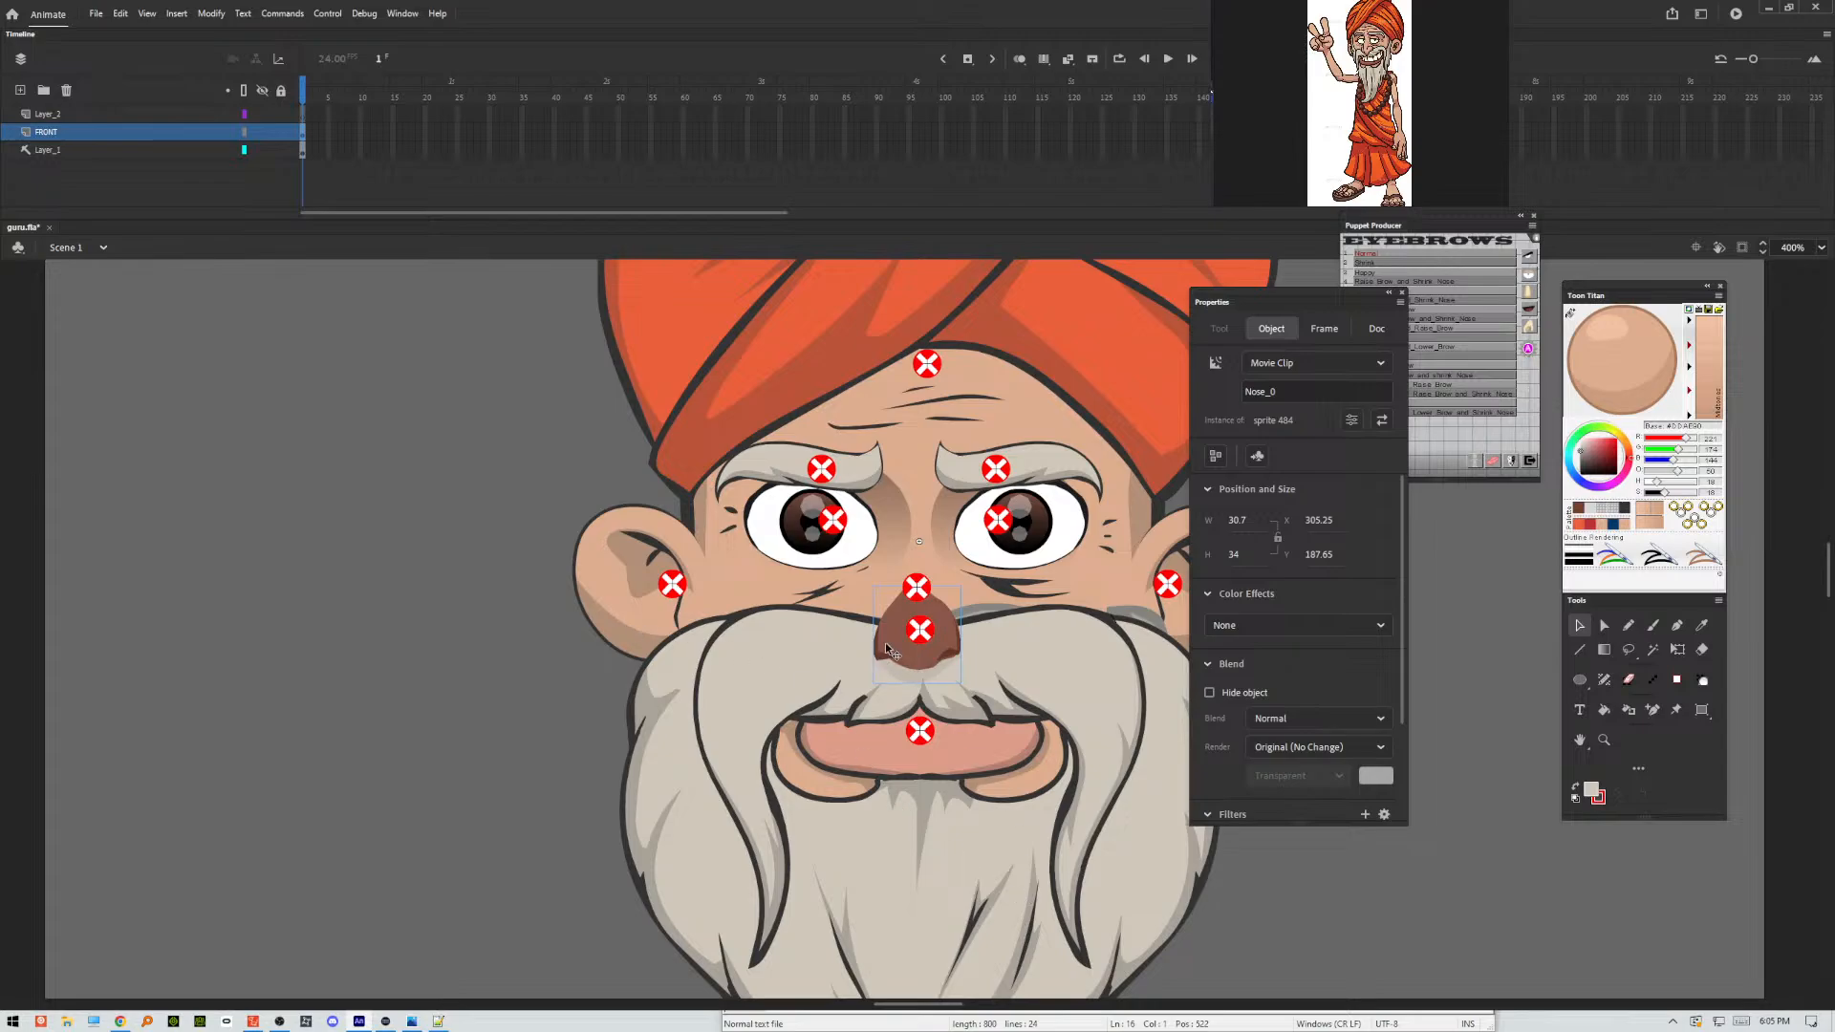
{"action": "double_click", "coordinate": [922, 652]}
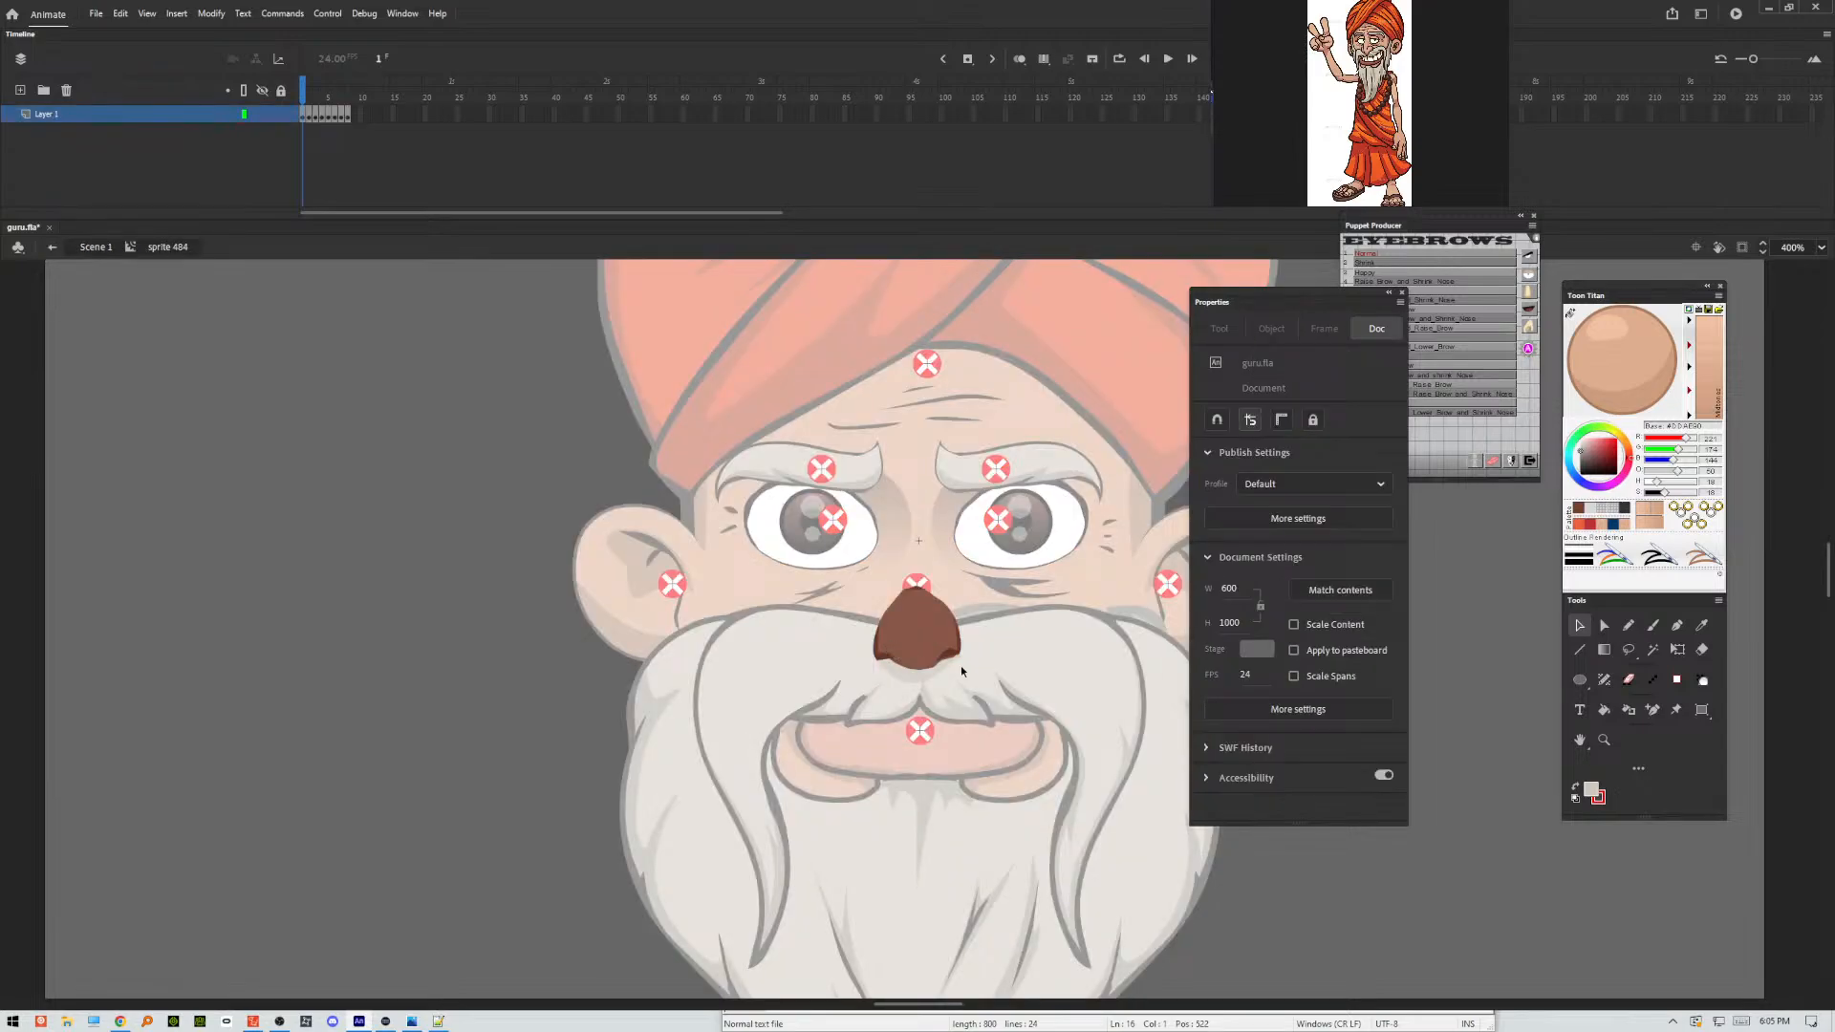
{"action": "left_click_drag", "start_coordinate": [1076, 655], "coordinate": [754, 711]}
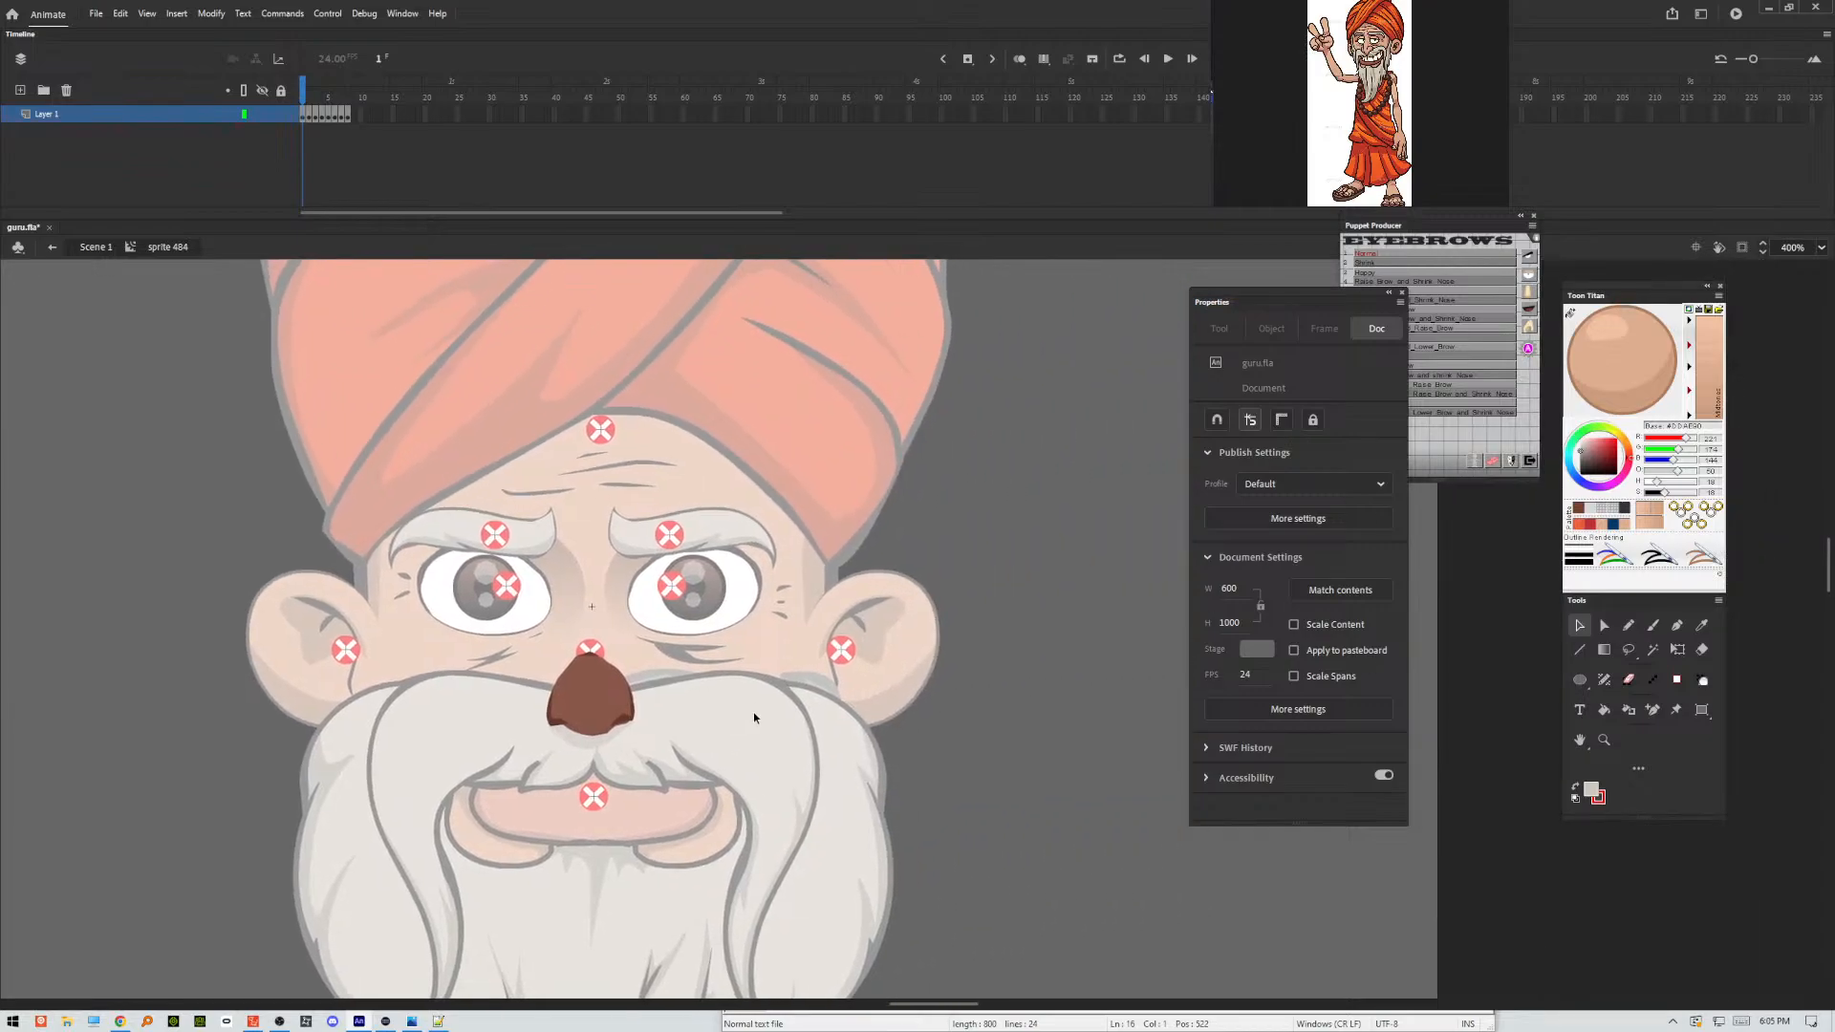
{"action": "left_click", "coordinate": [20, 90]}
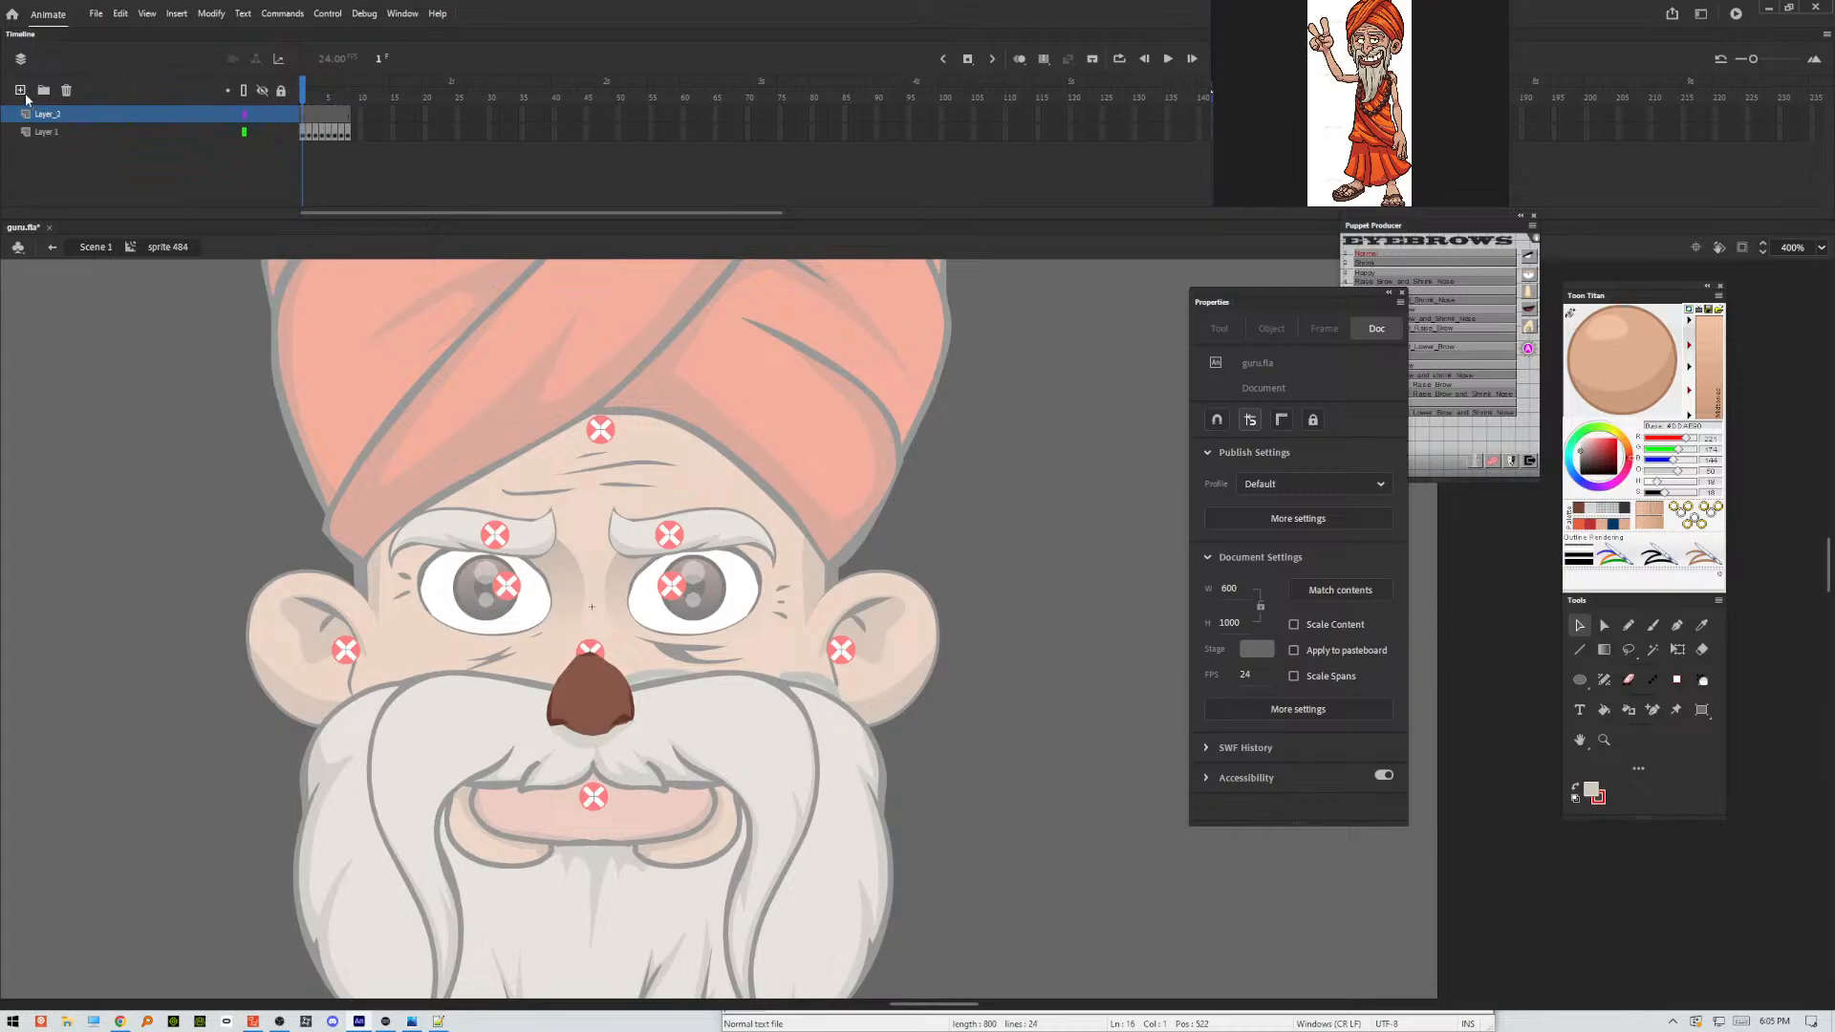
{"action": "left_click", "coordinate": [1654, 627]}
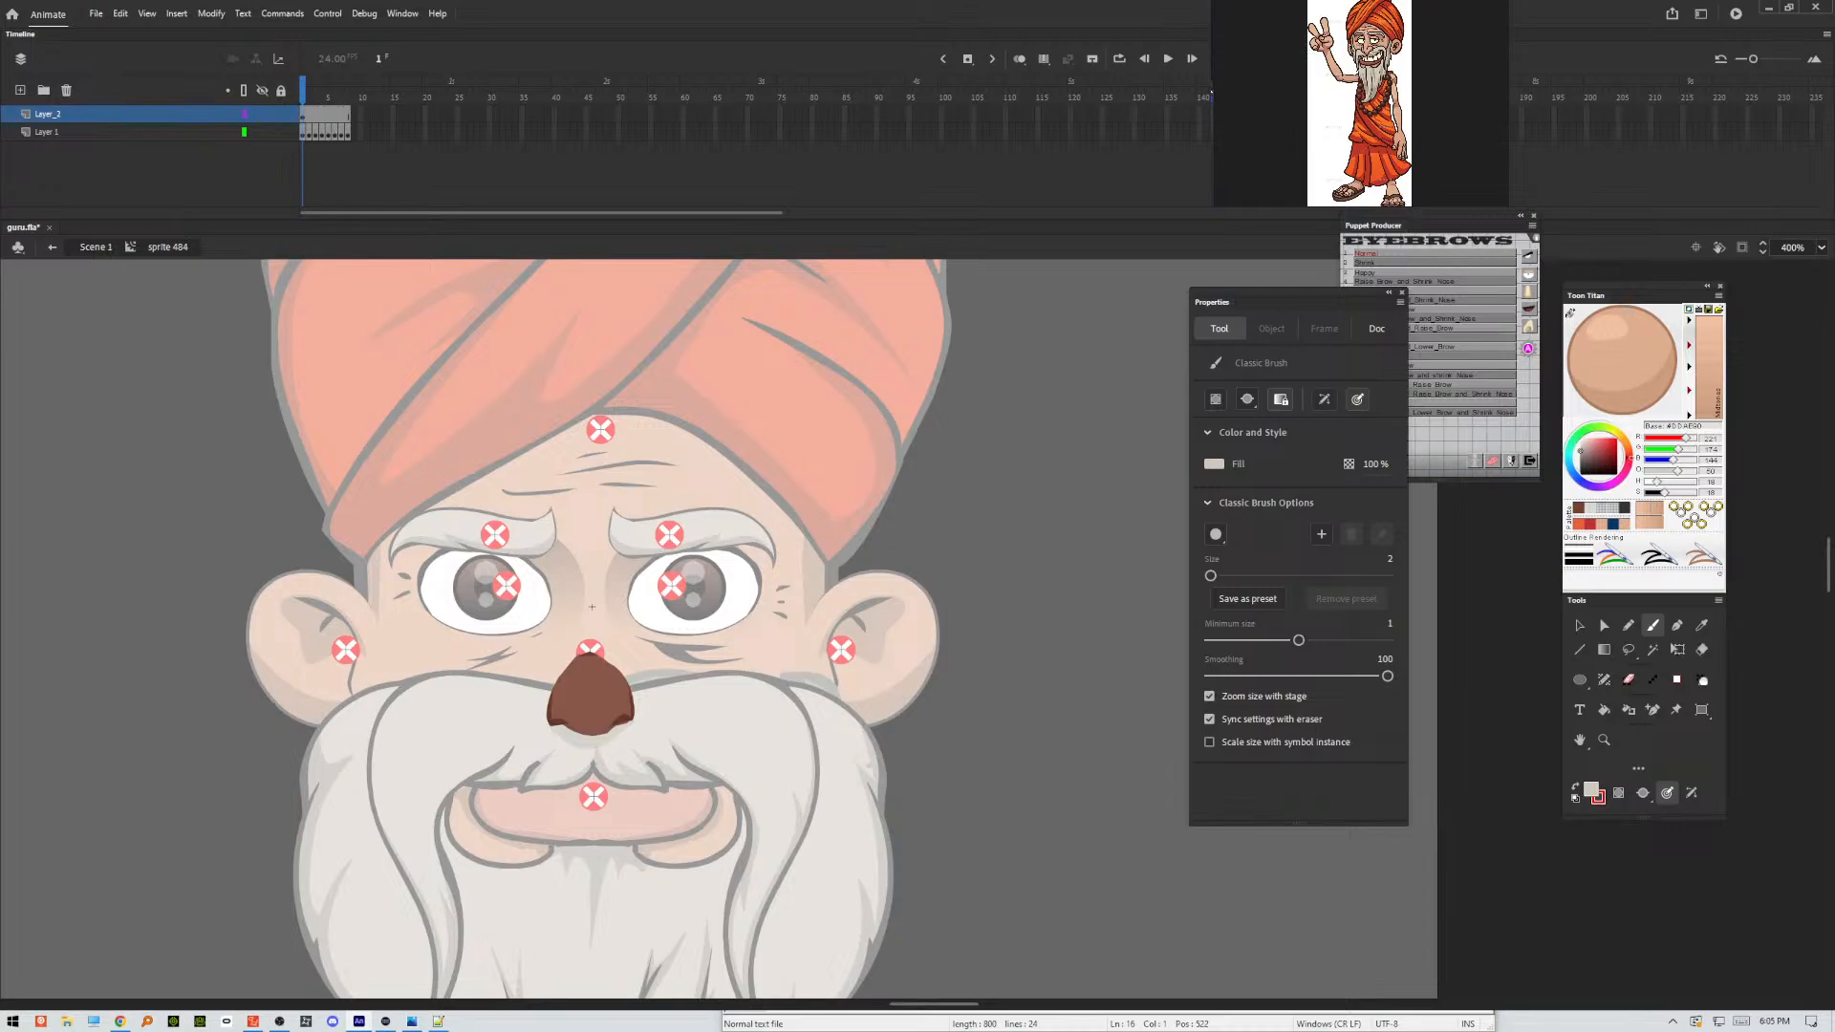
Add keyframes on the nose symbol's new layer through its last frame, and go back to frame 1.
{"action": "key", "text": "F6"}
{"action": "key", "text": "F6"}
{"action": "key", "text": "F6"}
{"action": "key", "text": "F6"}
{"action": "key", "text": "F6"}
{"action": "key", "text": "F6"}
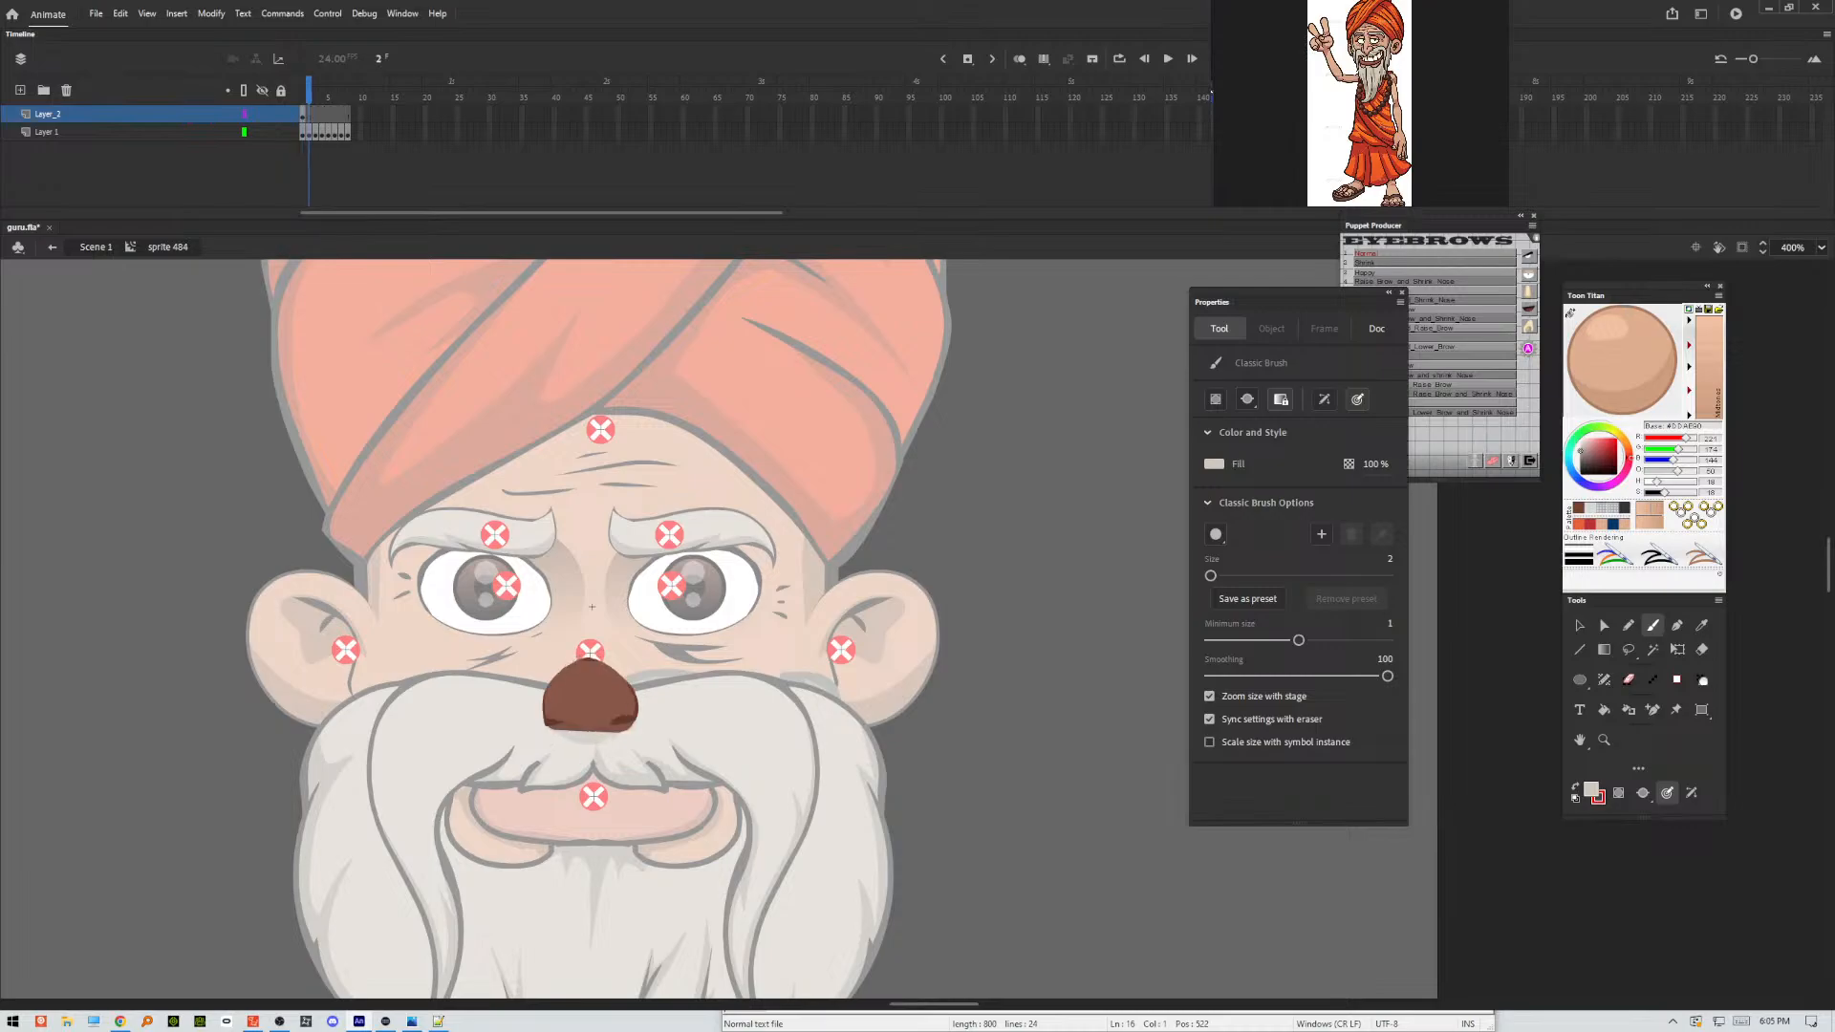
{"action": "key", "text": "F6"}
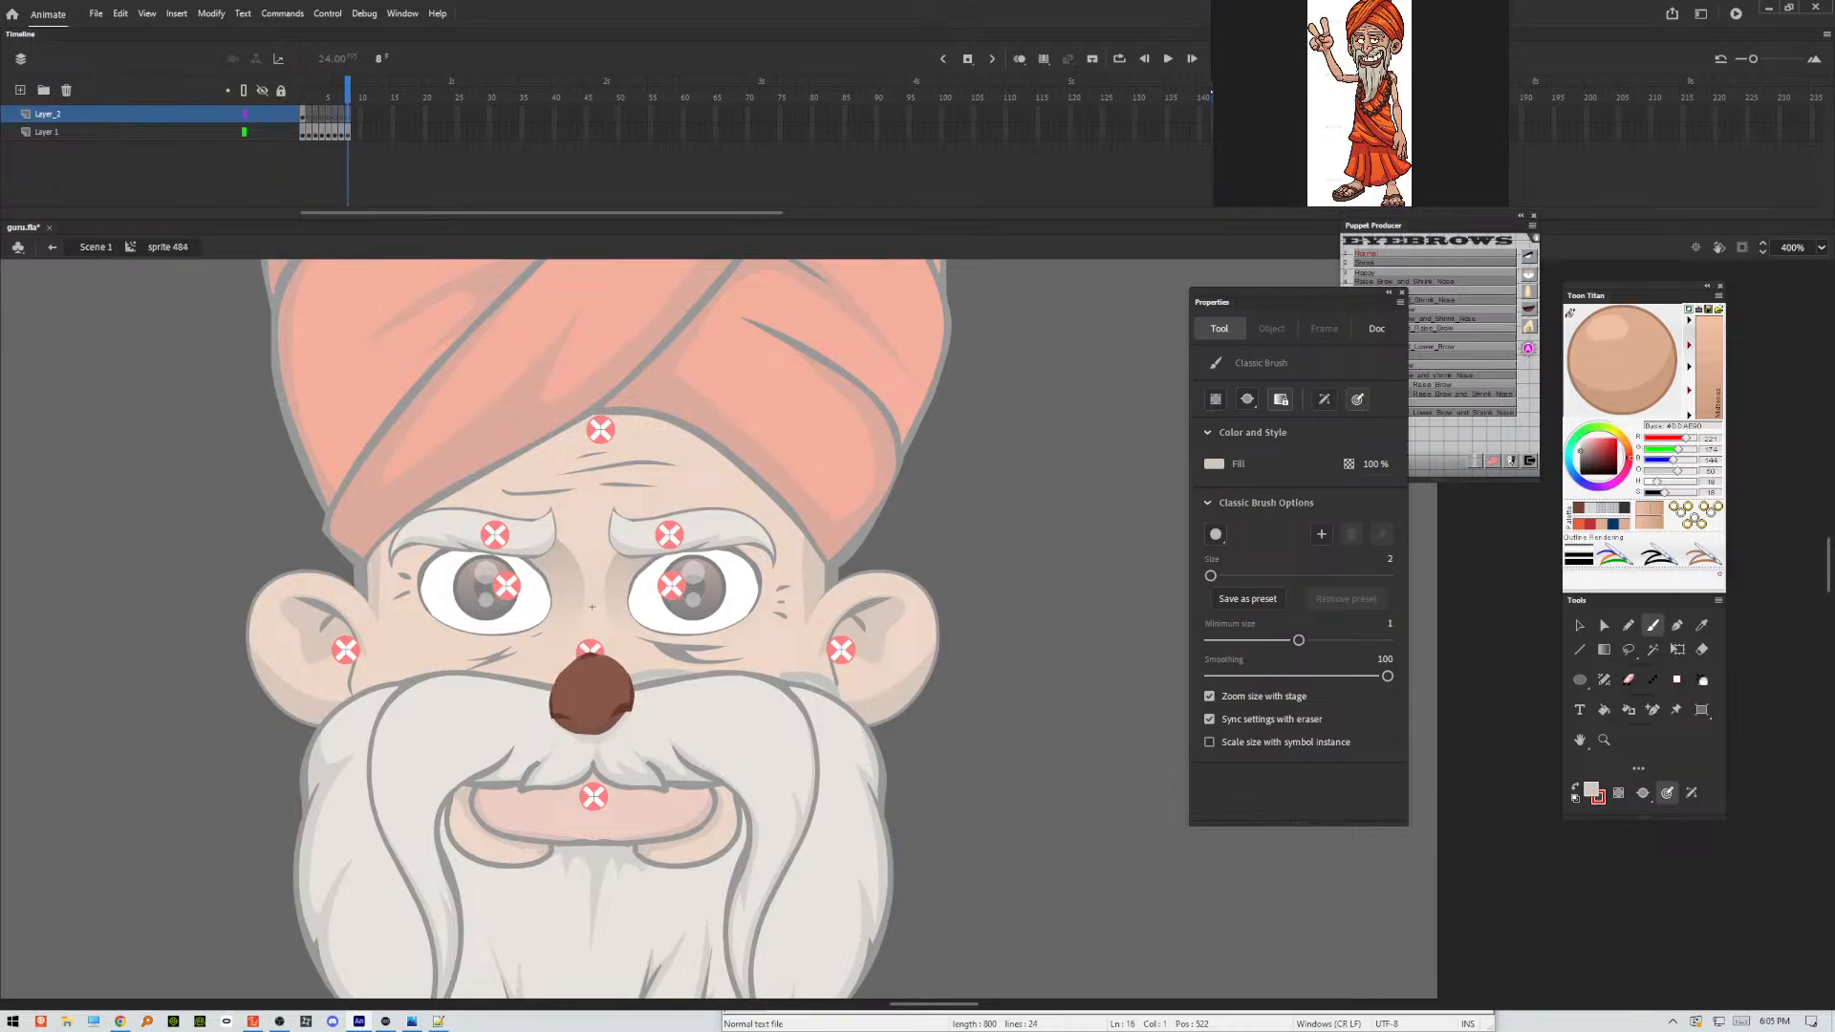
{"action": "key", "text": "comma"}
{"action": "key", "text": "comma"}
{"action": "key", "text": "comma"}
{"action": "key", "text": "comma"}
{"action": "key", "text": "comma"}
{"action": "key", "text": "comma"}
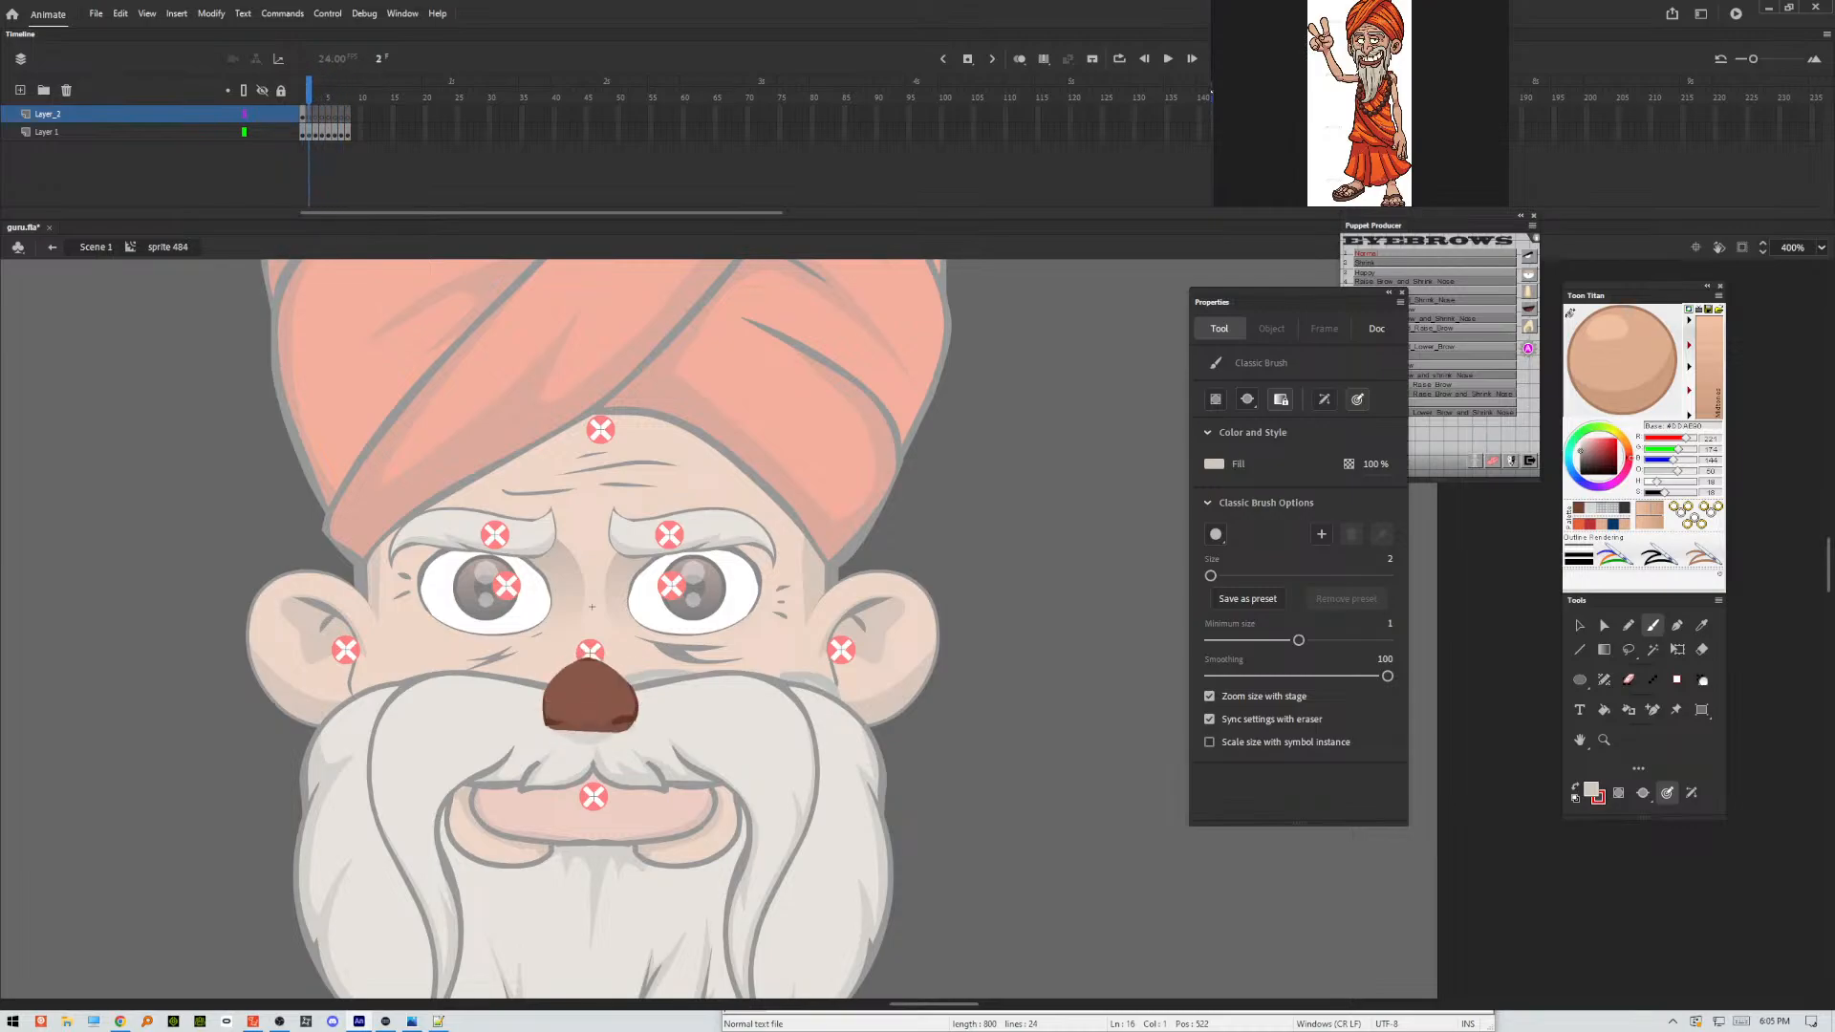
{"action": "key", "text": "comma"}
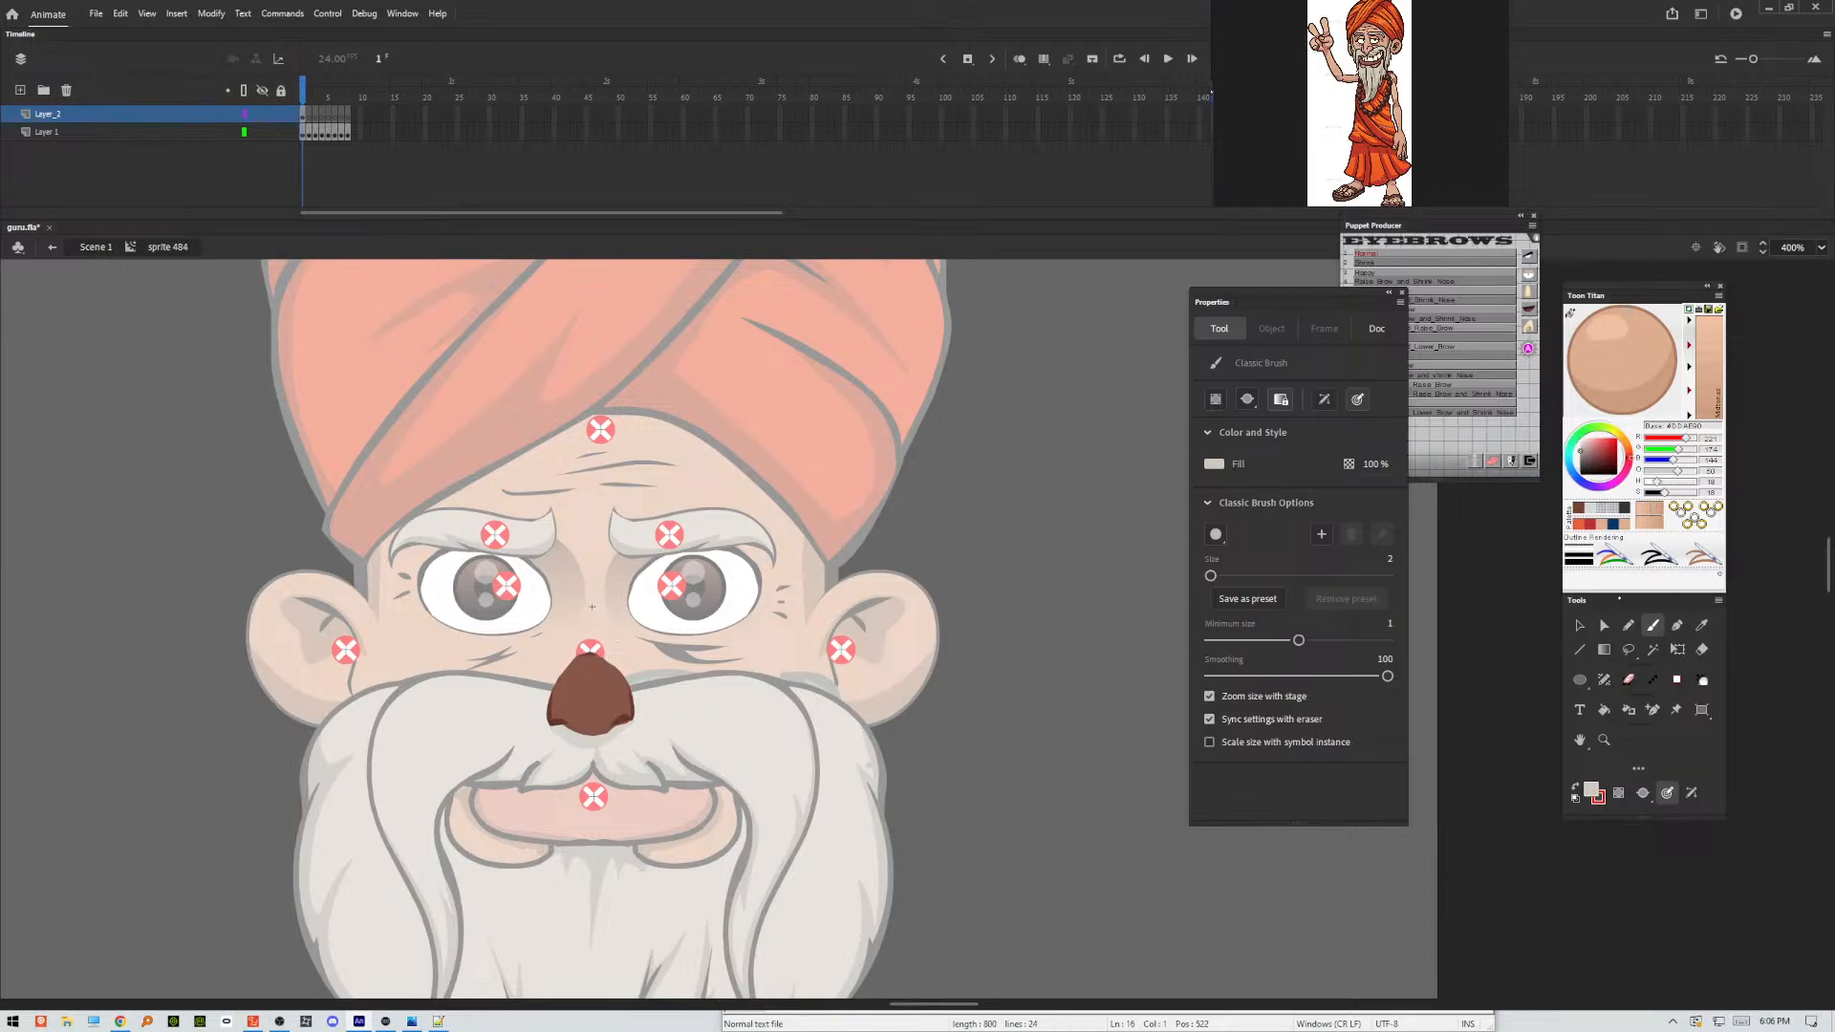
Brush the nose bridge, rounded tip and both nostril outlines in dark grey on frame 1 of the new layer.
{"action": "left_click", "coordinate": [1628, 512]}
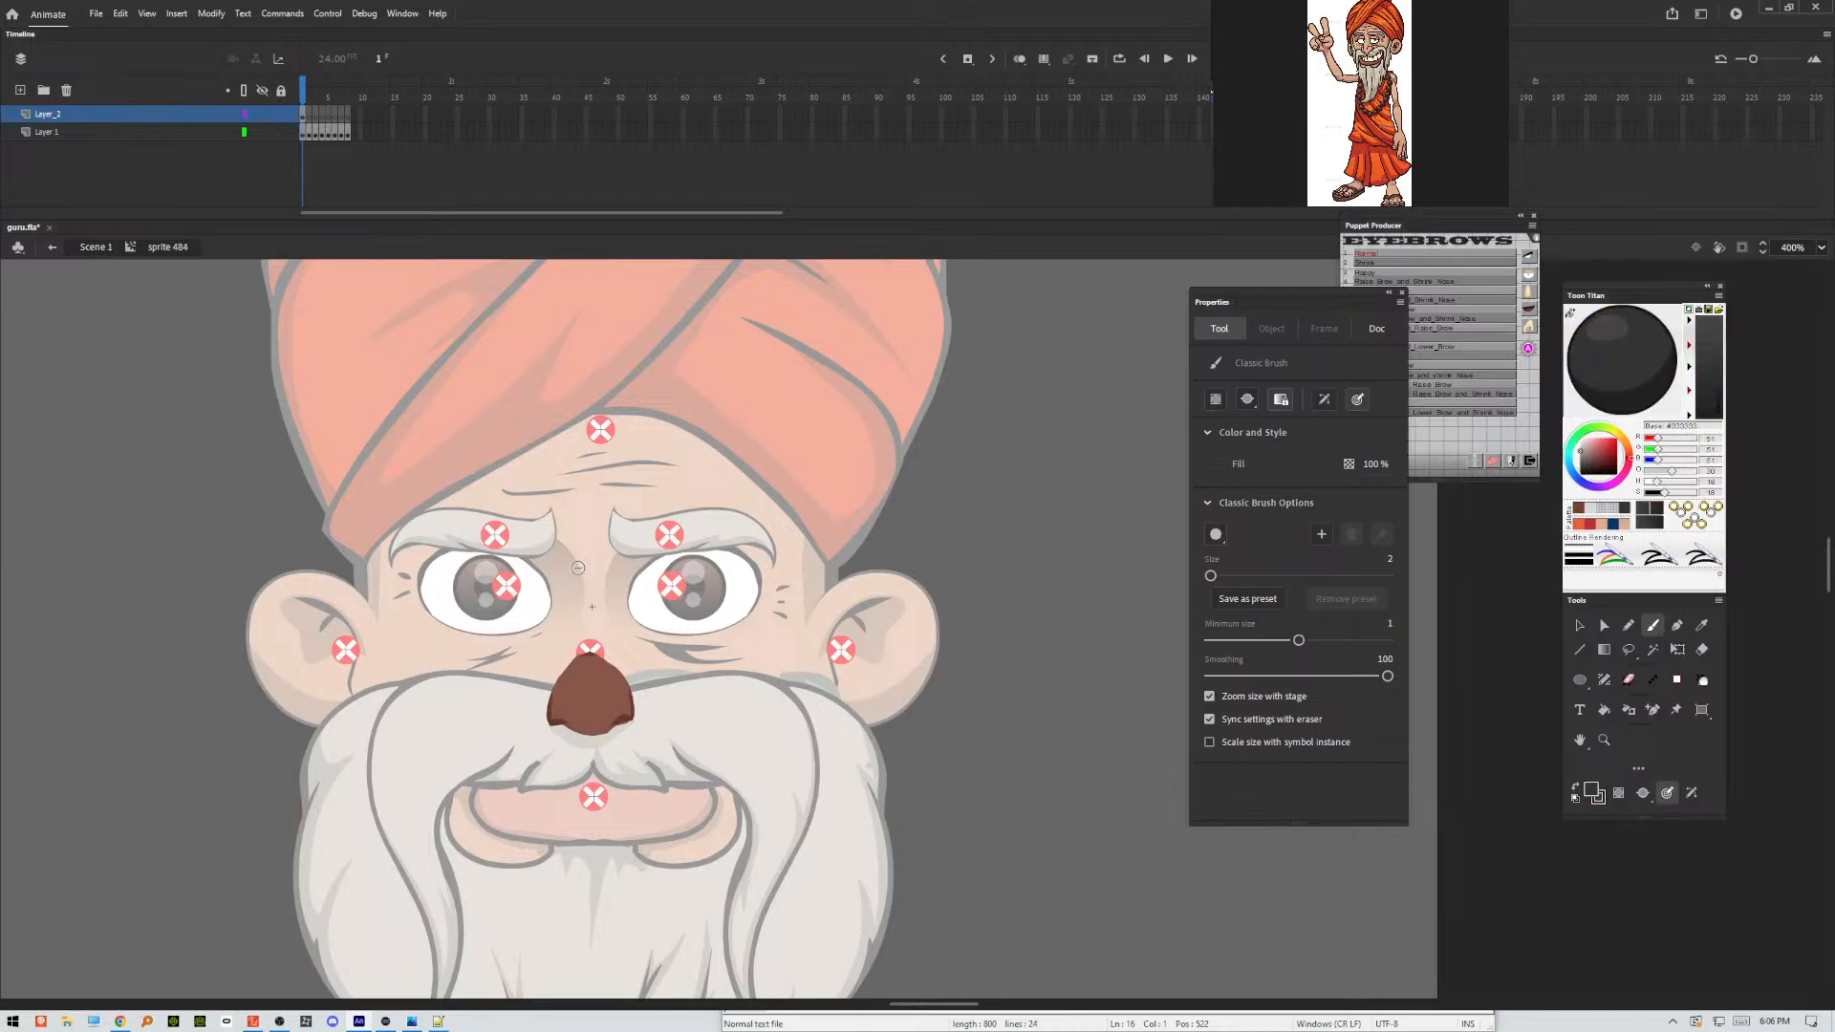
{"action": "left_click_drag", "start_coordinate": [577, 575], "coordinate": [569, 643]}
{"action": "left_click_drag", "start_coordinate": [579, 576], "coordinate": [580, 576]}
{"action": "key", "text": "ctrl+z"}
{"action": "mouse_move", "coordinate": [579, 567]}
{"action": "left_mouse_down"}
{"action": "mouse_move", "coordinate": [562, 708]}
{"action": "mouse_move", "coordinate": [591, 738]}
{"action": "mouse_move", "coordinate": [623, 705]}
{"action": "left_mouse_up"}
{"action": "mouse_move", "coordinate": [644, 714]}
{"action": "left_mouse_down"}
{"action": "mouse_move", "coordinate": [618, 658]}
{"action": "mouse_move", "coordinate": [553, 672]}
{"action": "mouse_move", "coordinate": [548, 721]}
{"action": "left_mouse_up"}
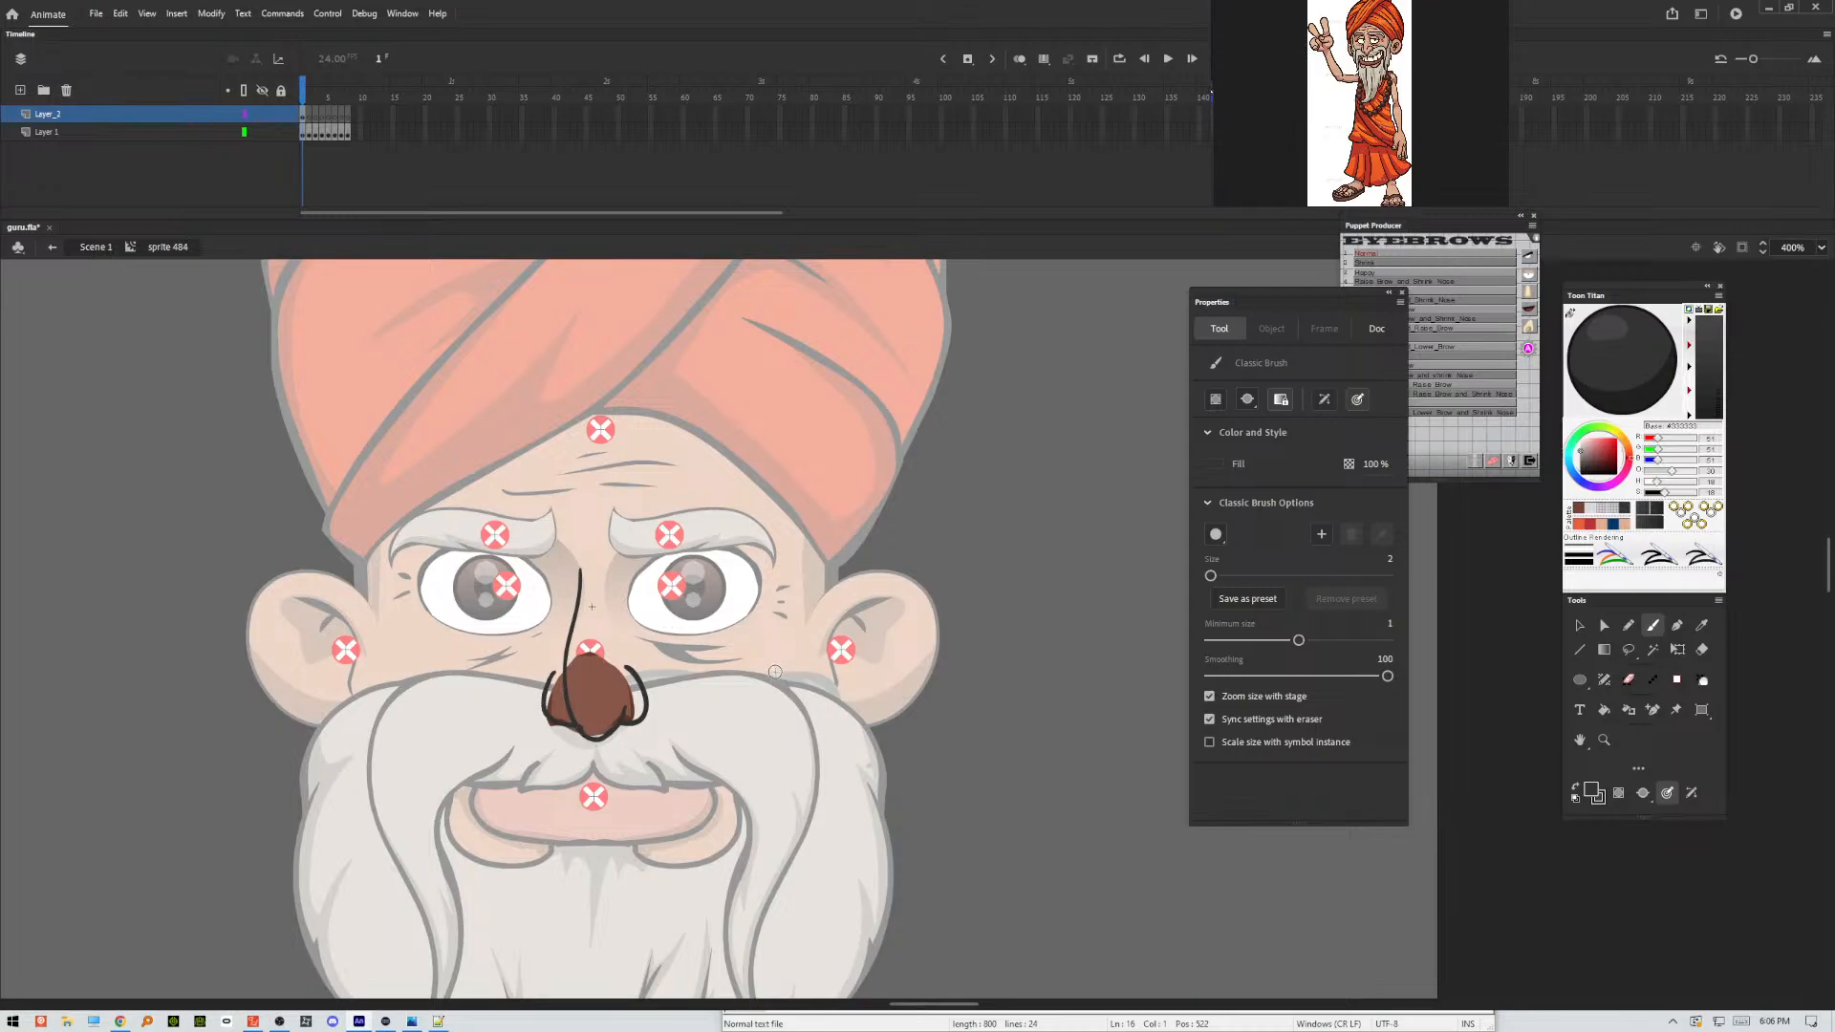
Select the brushed nose outline on frame 1, smoothen its shape and deselect it.
{"action": "key", "text": "v"}
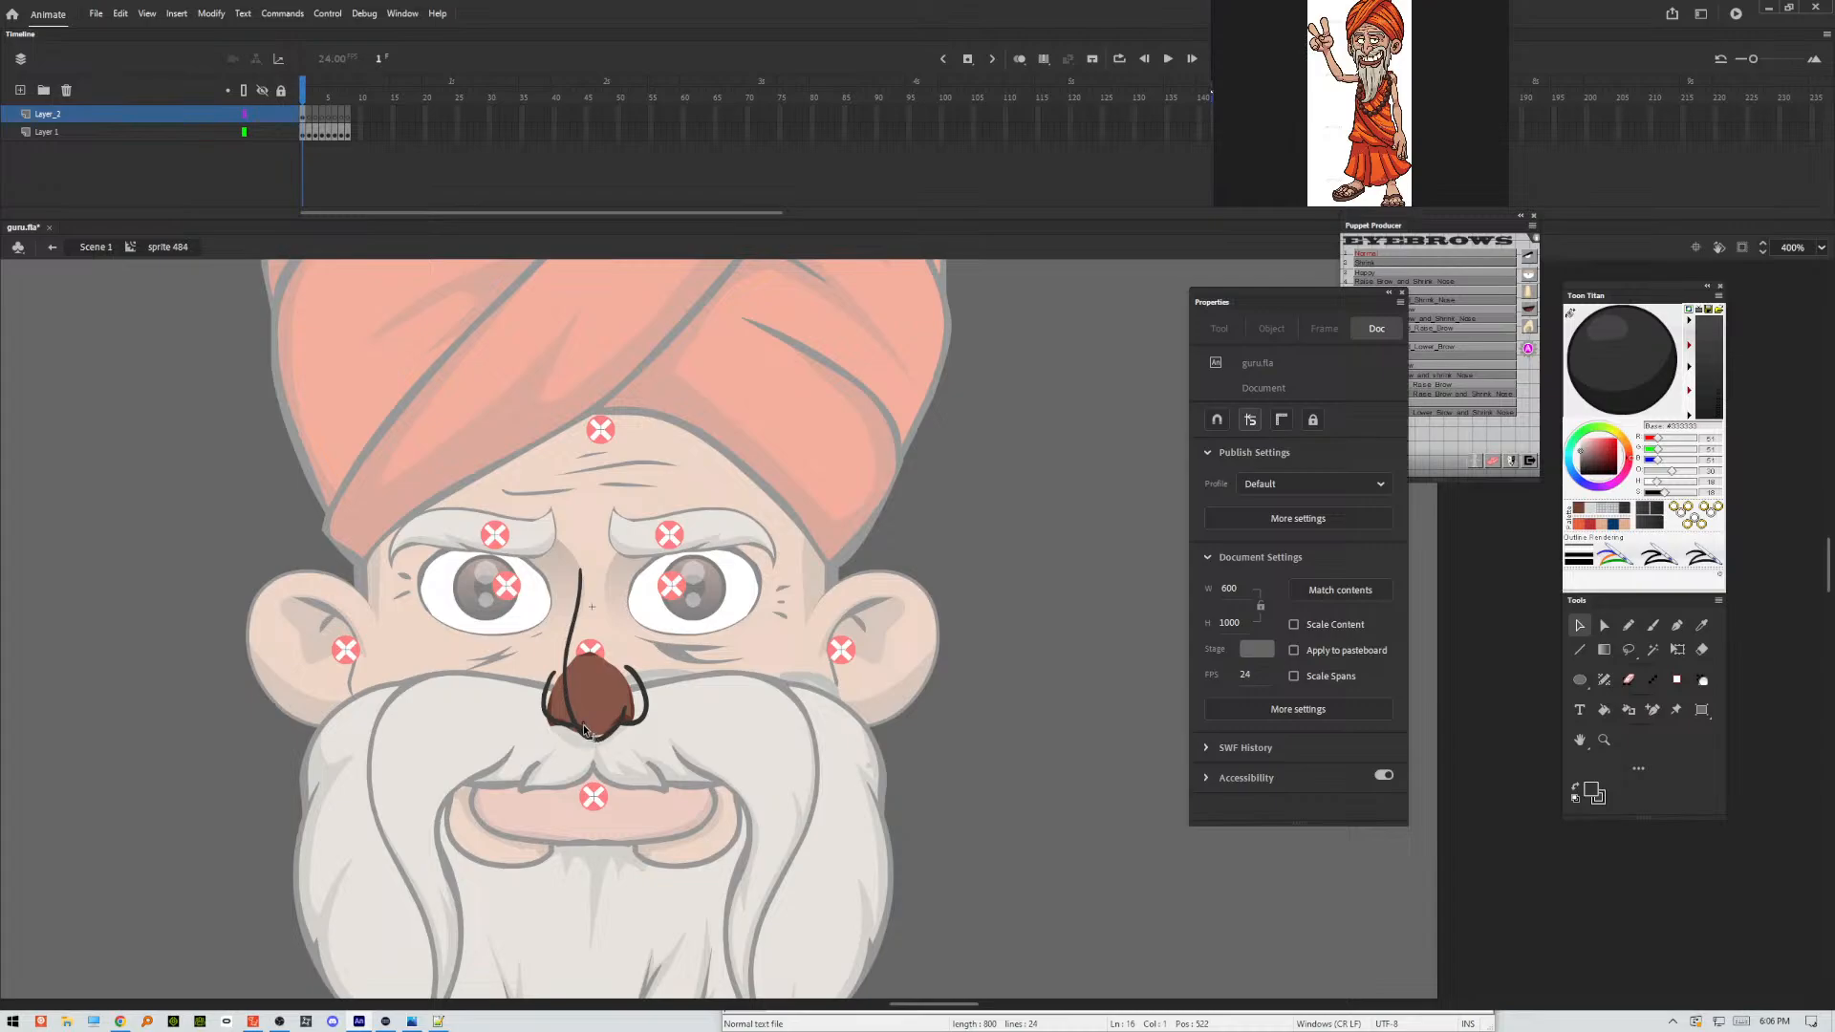
{"action": "left_click_drag", "start_coordinate": [603, 696], "coordinate": [589, 715]}
{"action": "key", "text": "ctrl+z"}
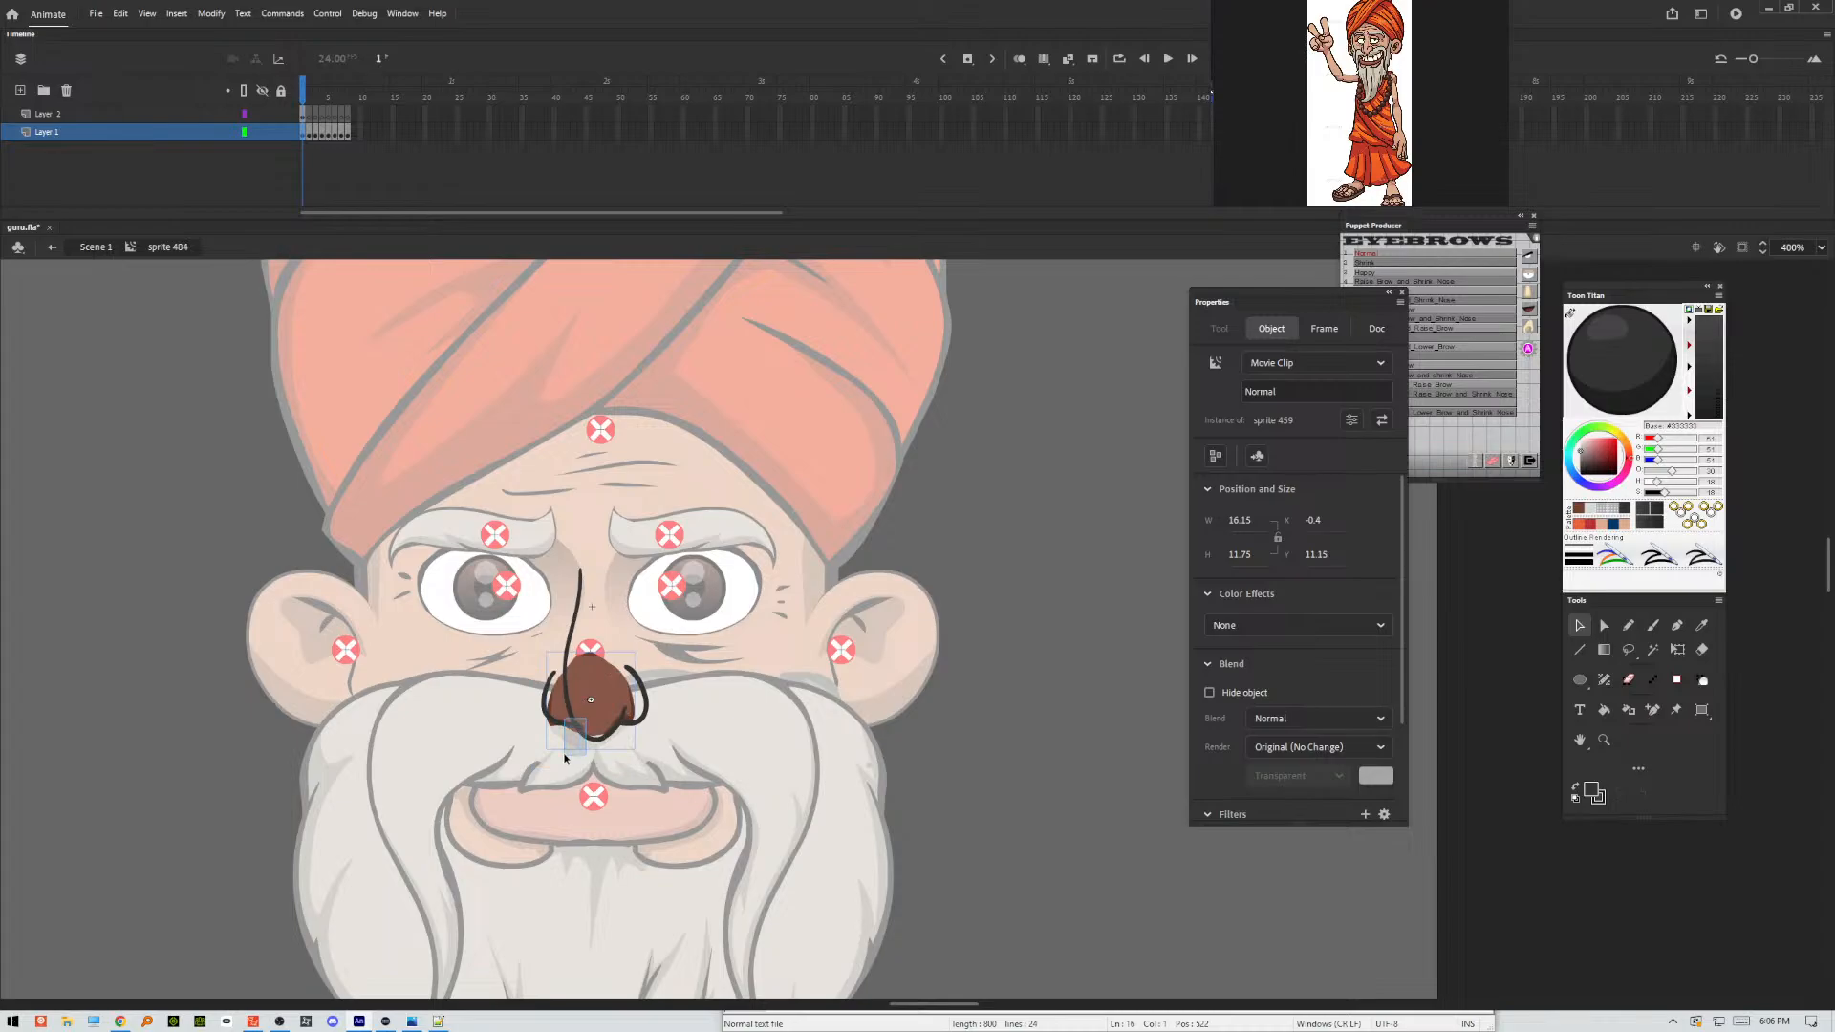
{"action": "left_click", "coordinate": [574, 727], "text": "shift"}
{"action": "key", "text": "ctrl+equal"}
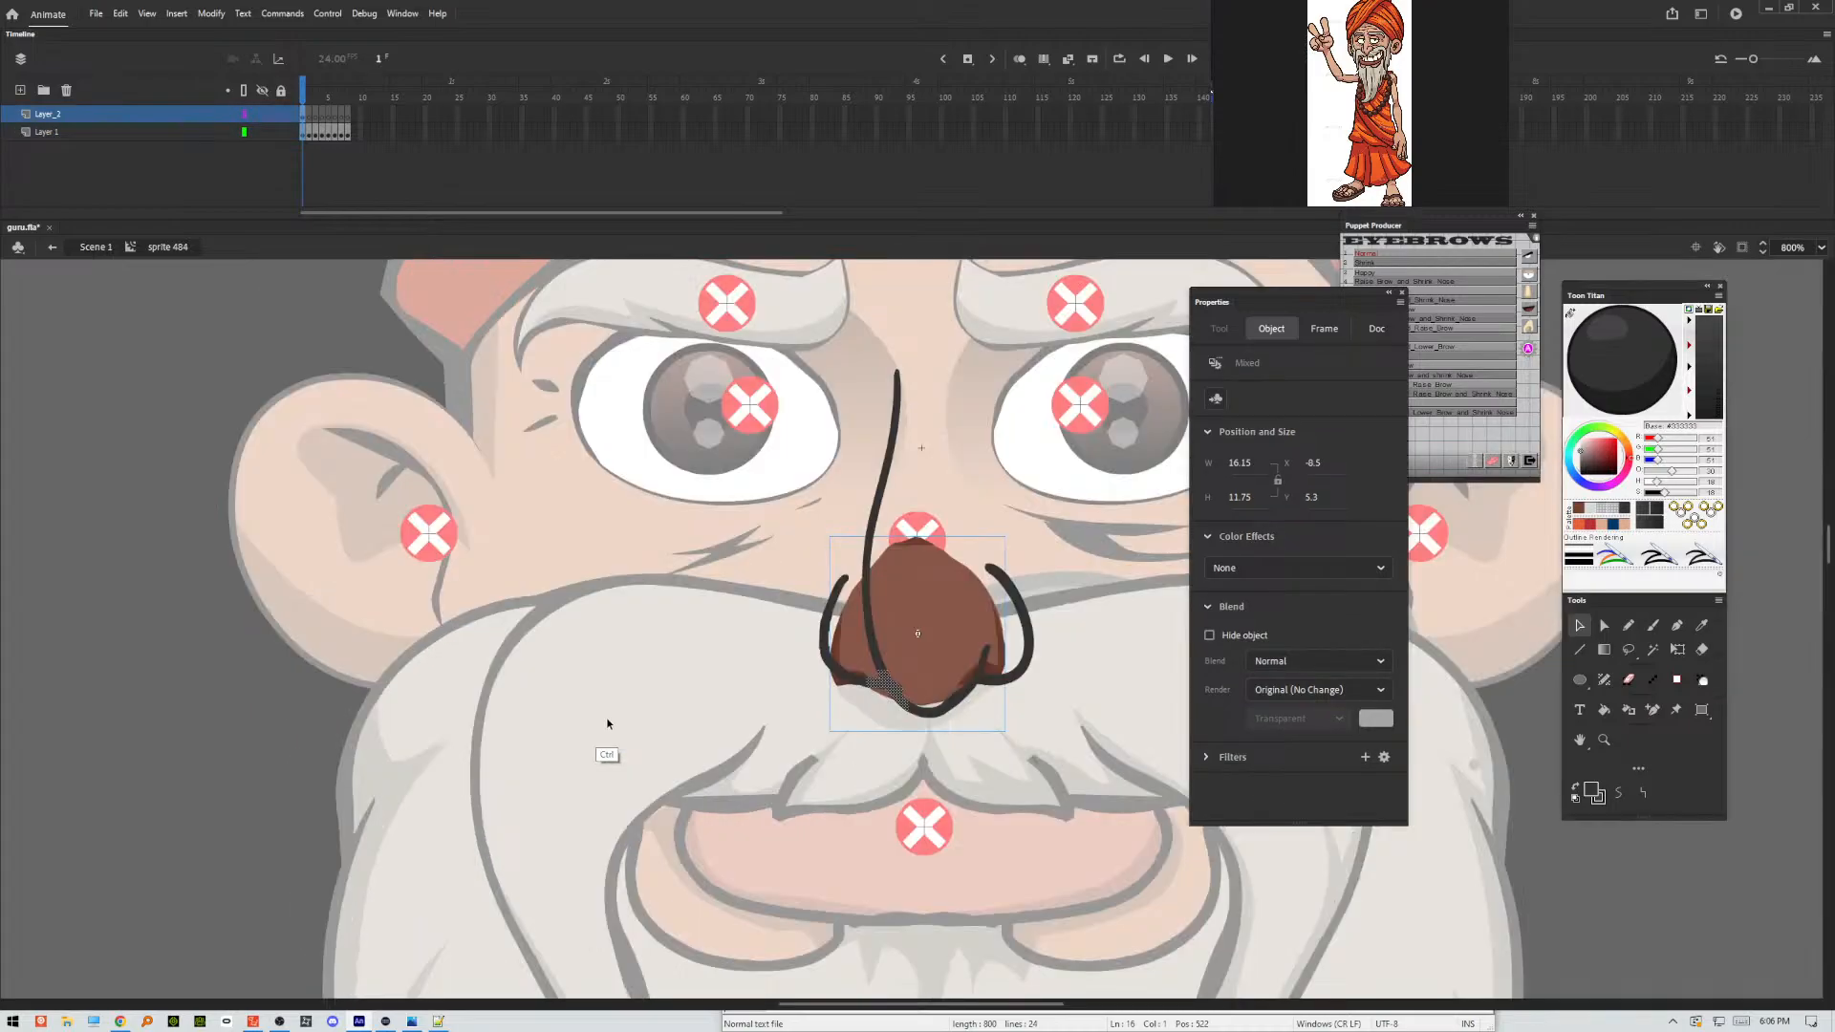
{"action": "left_click_drag", "start_coordinate": [1032, 701], "coordinate": [832, 792]}
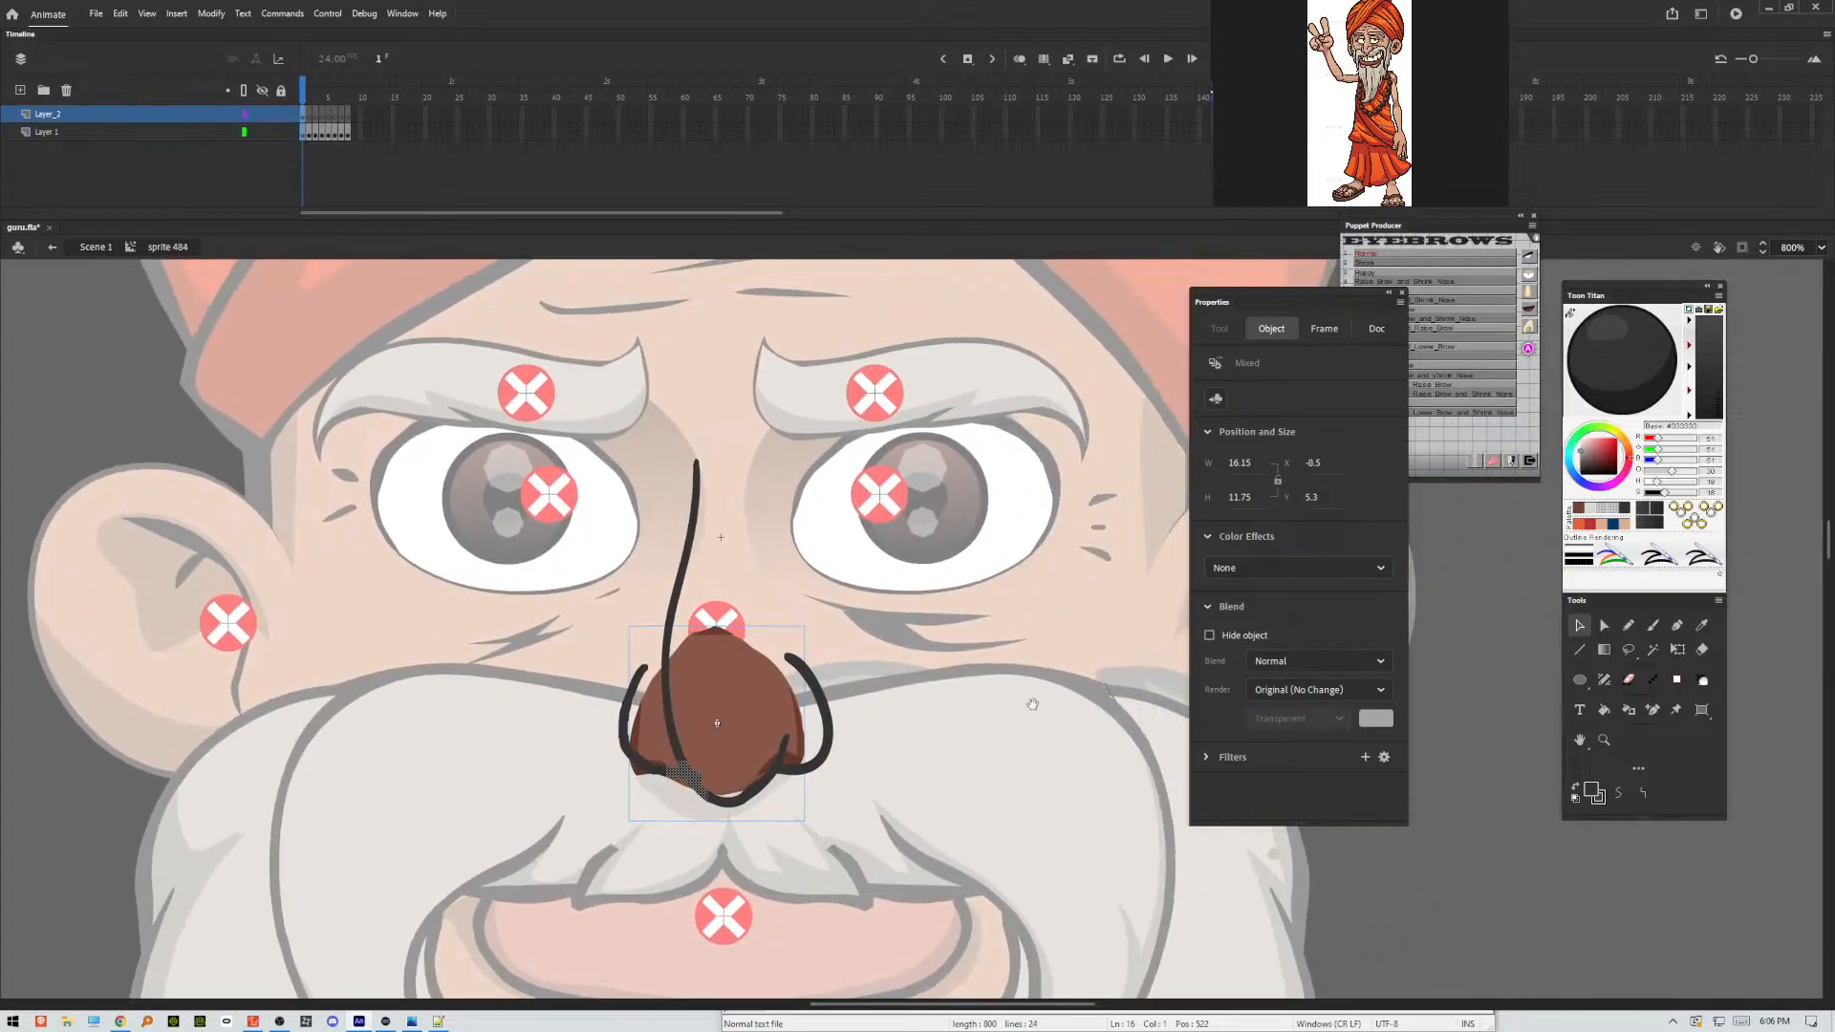
{"action": "left_click", "coordinate": [901, 741]}
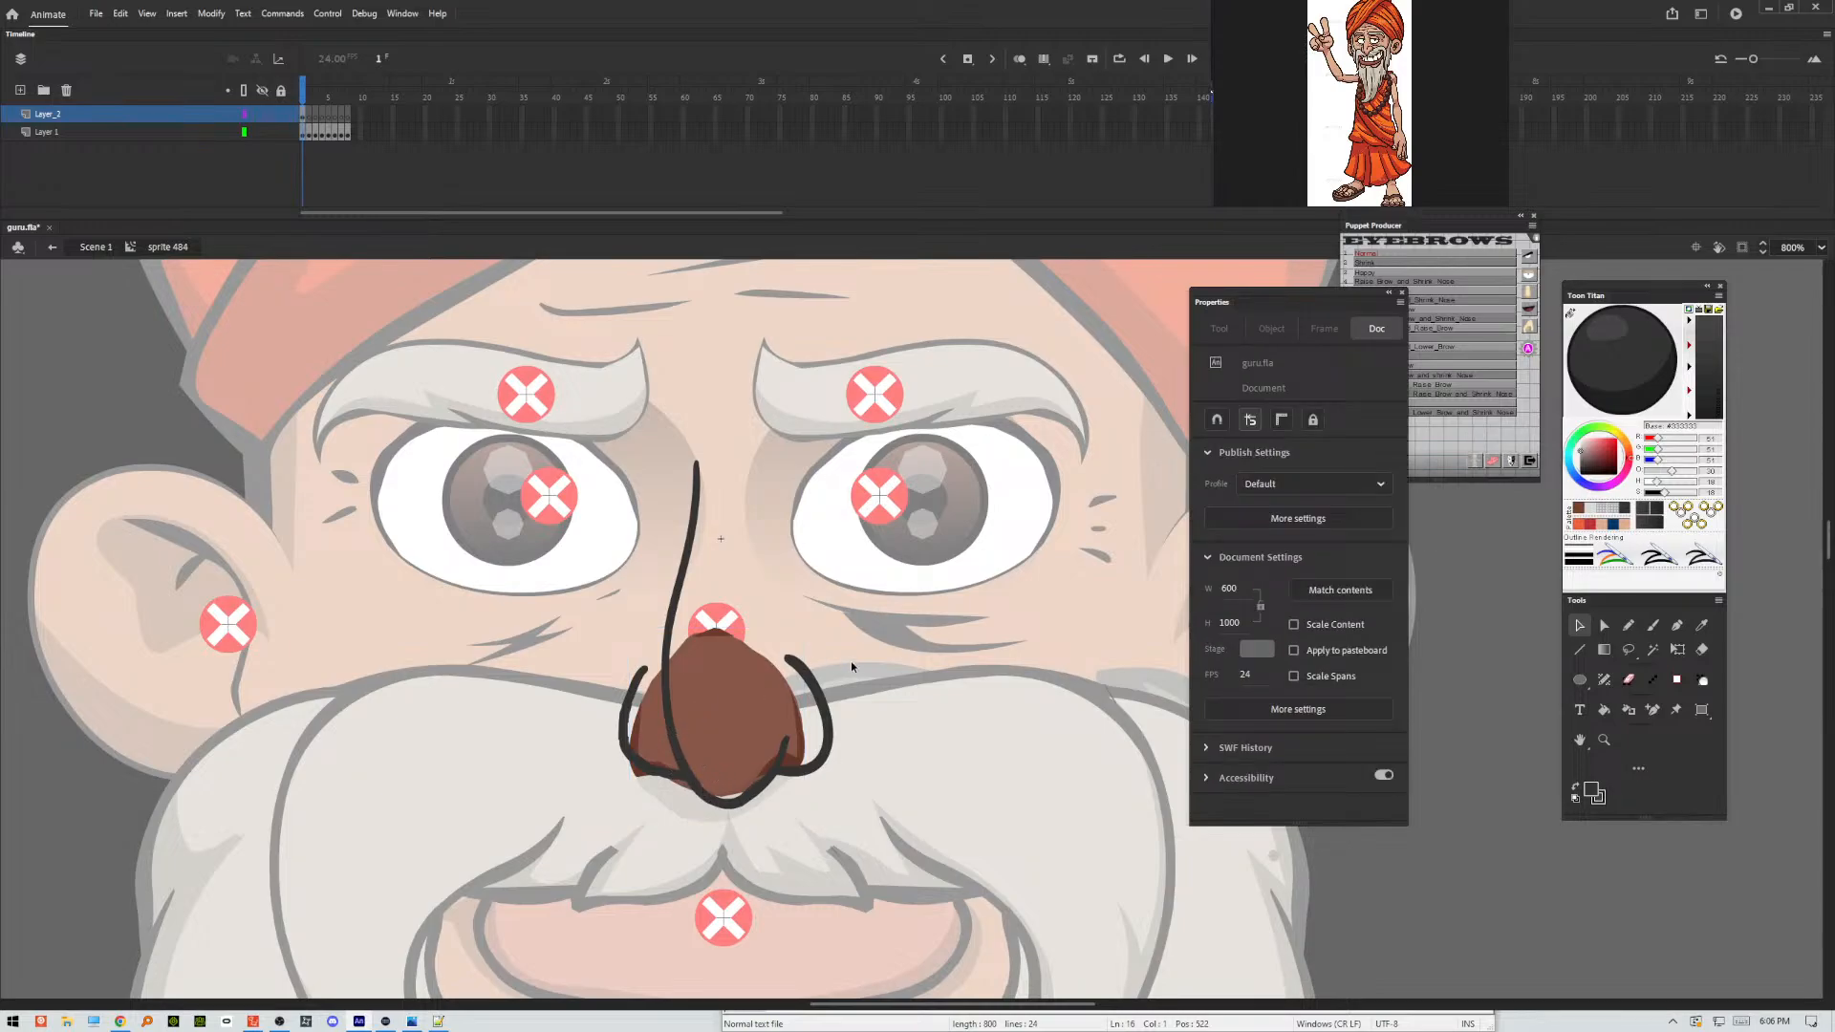
{"action": "left_click", "coordinate": [824, 762]}
{"action": "left_click", "coordinate": [1245, 640]}
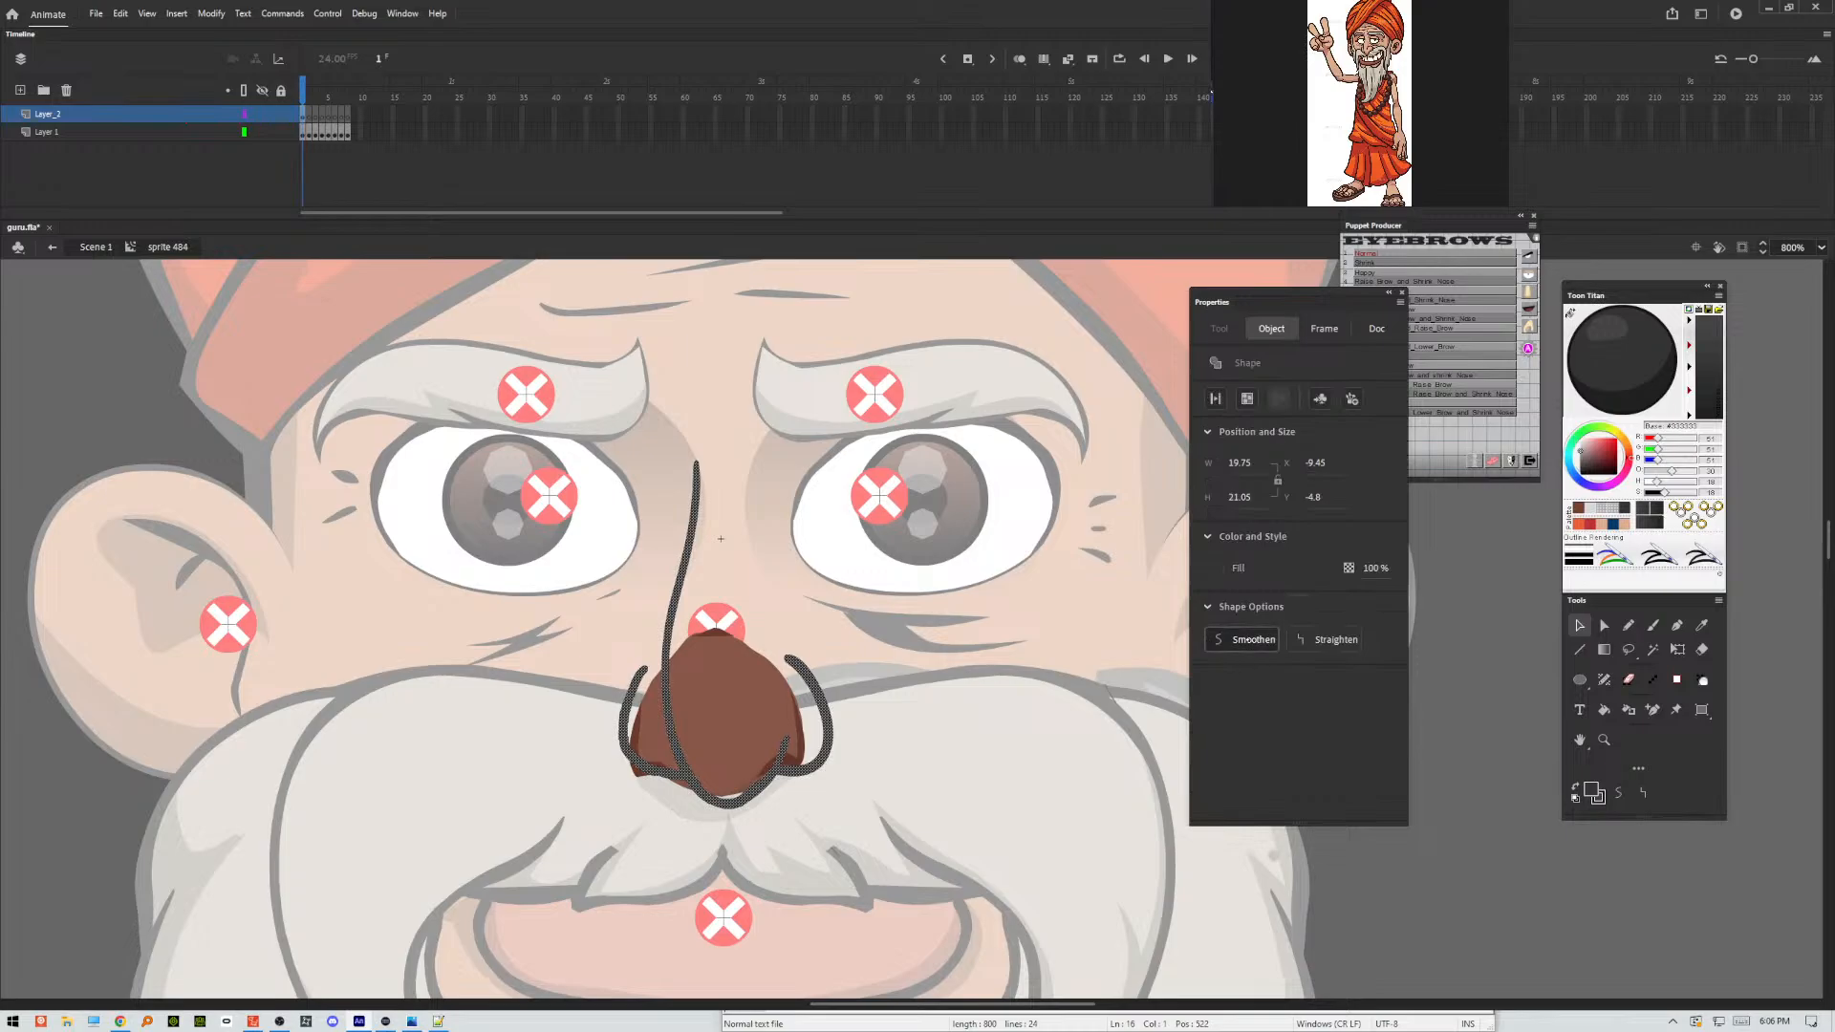
{"action": "left_click", "coordinate": [919, 717]}
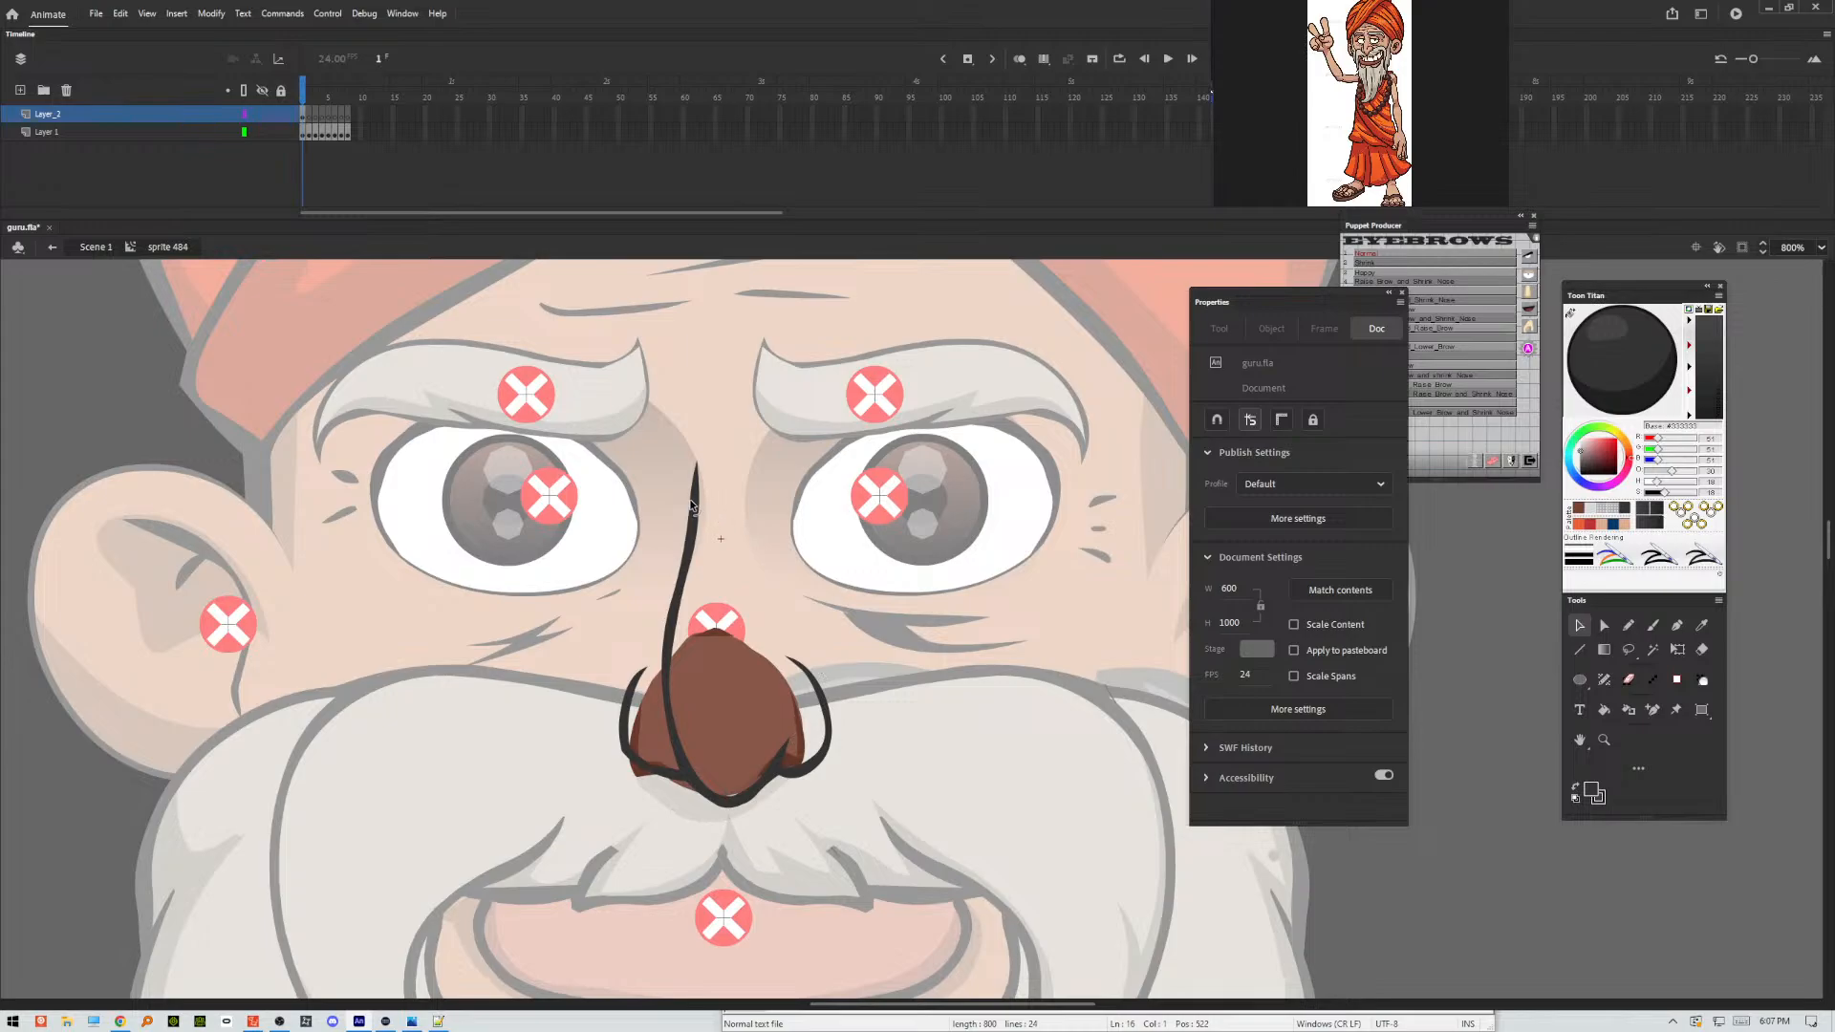
Reshape the edges of the nose bridge line slightly with the Selection tool, near its upper end and beside the nostril.
{"action": "left_click_drag", "start_coordinate": [689, 503], "coordinate": [694, 502]}
{"action": "left_click_drag", "start_coordinate": [661, 687], "coordinate": [656, 685]}
{"action": "key", "text": "ctrl+minus"}
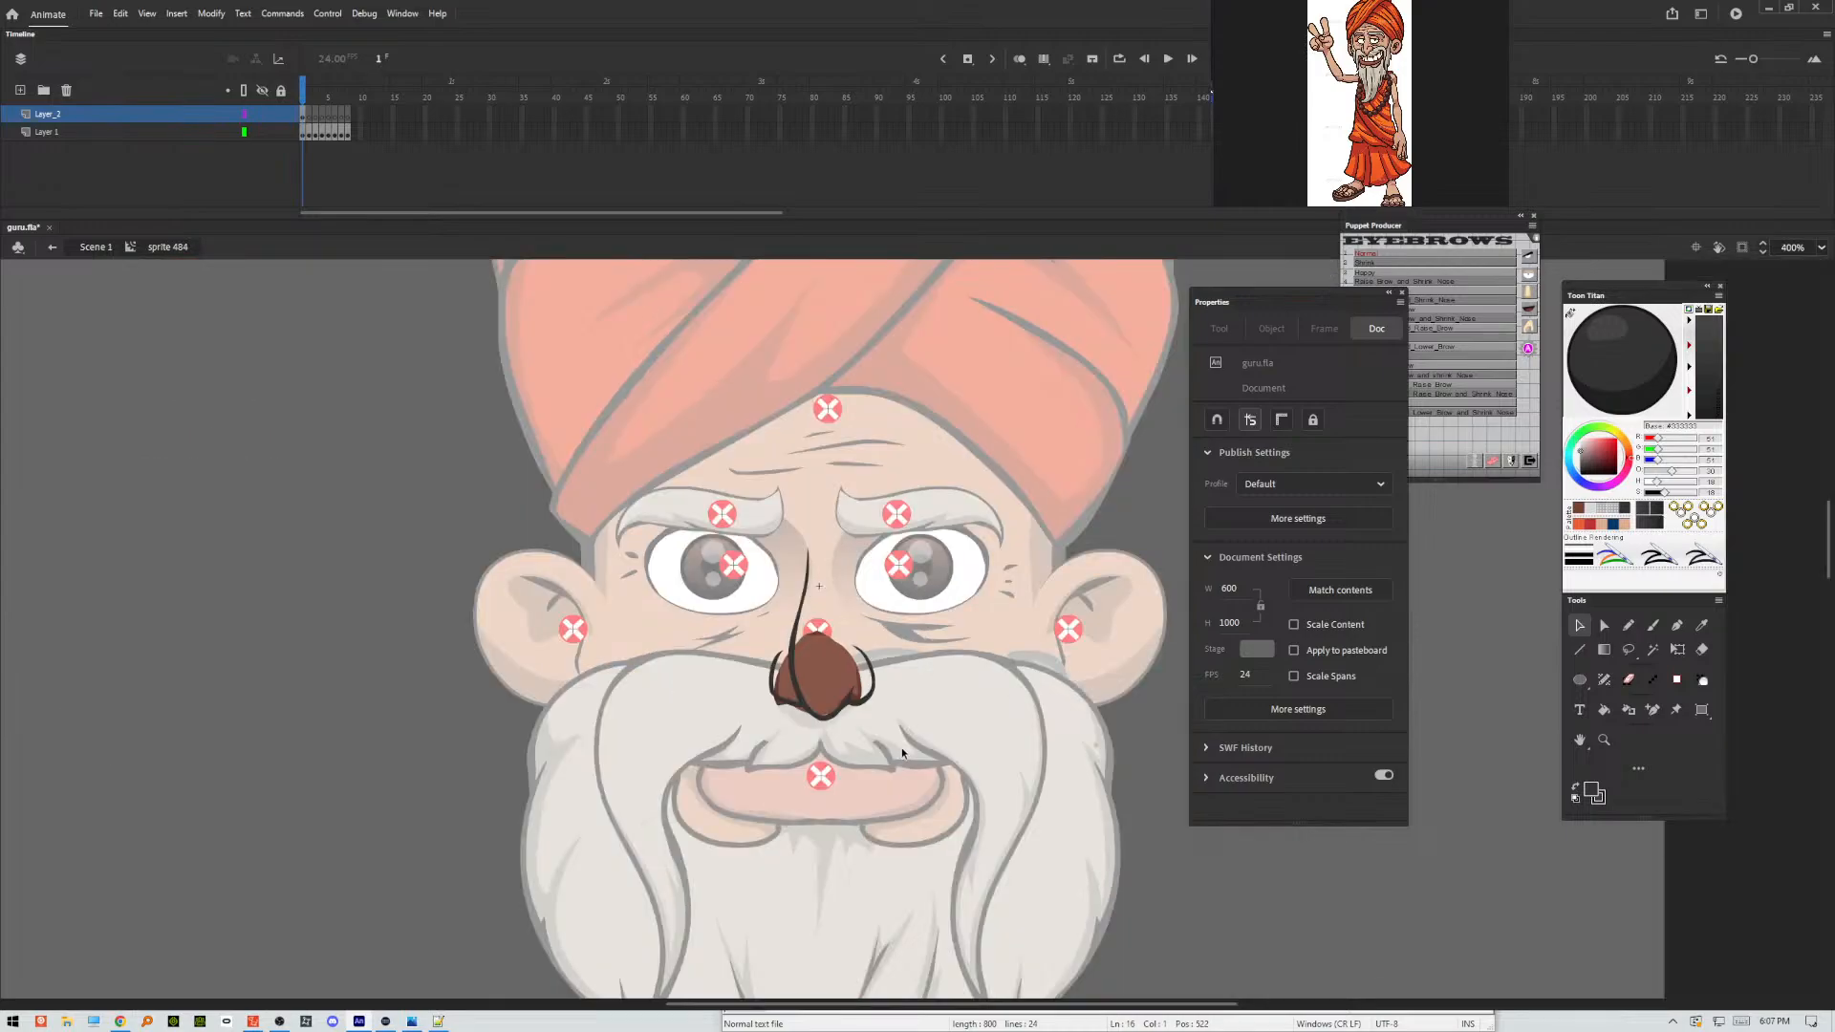
Go to frame 2 and show the nose pose list in the Puppet Producer panel, moved clear of the drawing.
{"action": "key", "text": "period"}
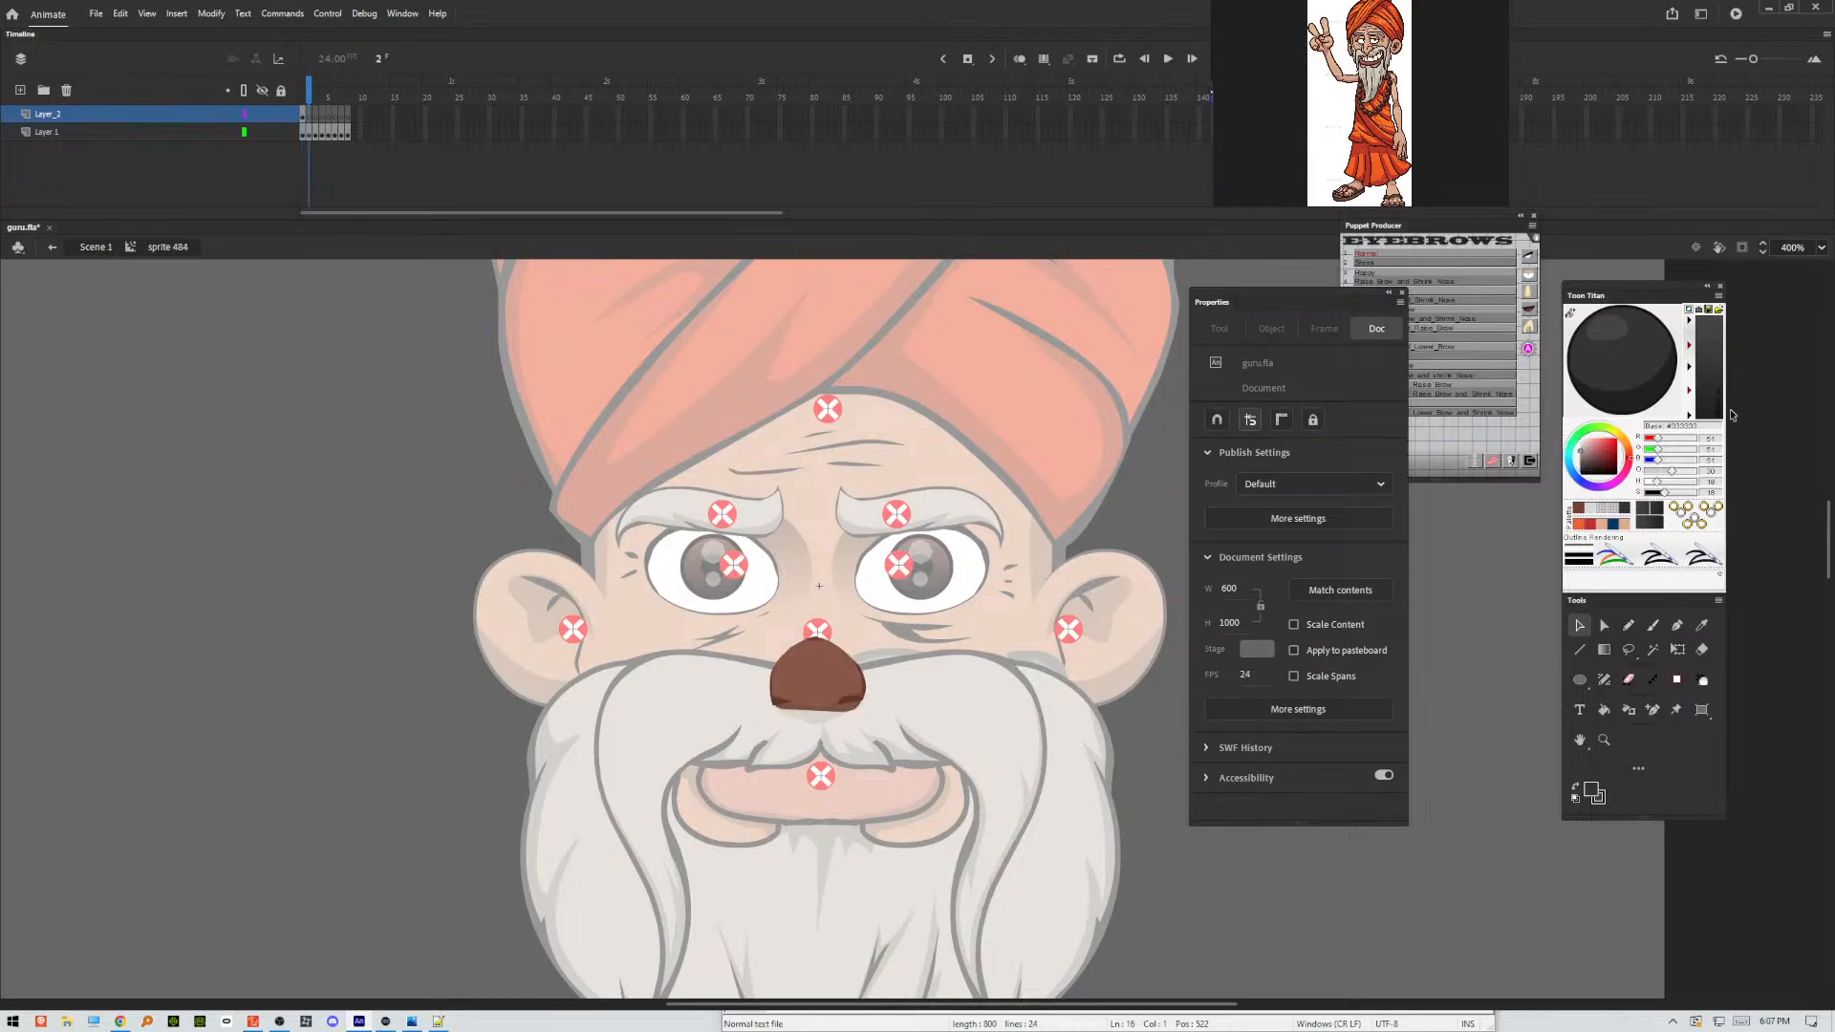
{"action": "left_click_drag", "start_coordinate": [1482, 220], "coordinate": [1310, 161]}
{"action": "left_click", "coordinate": [1359, 233]}
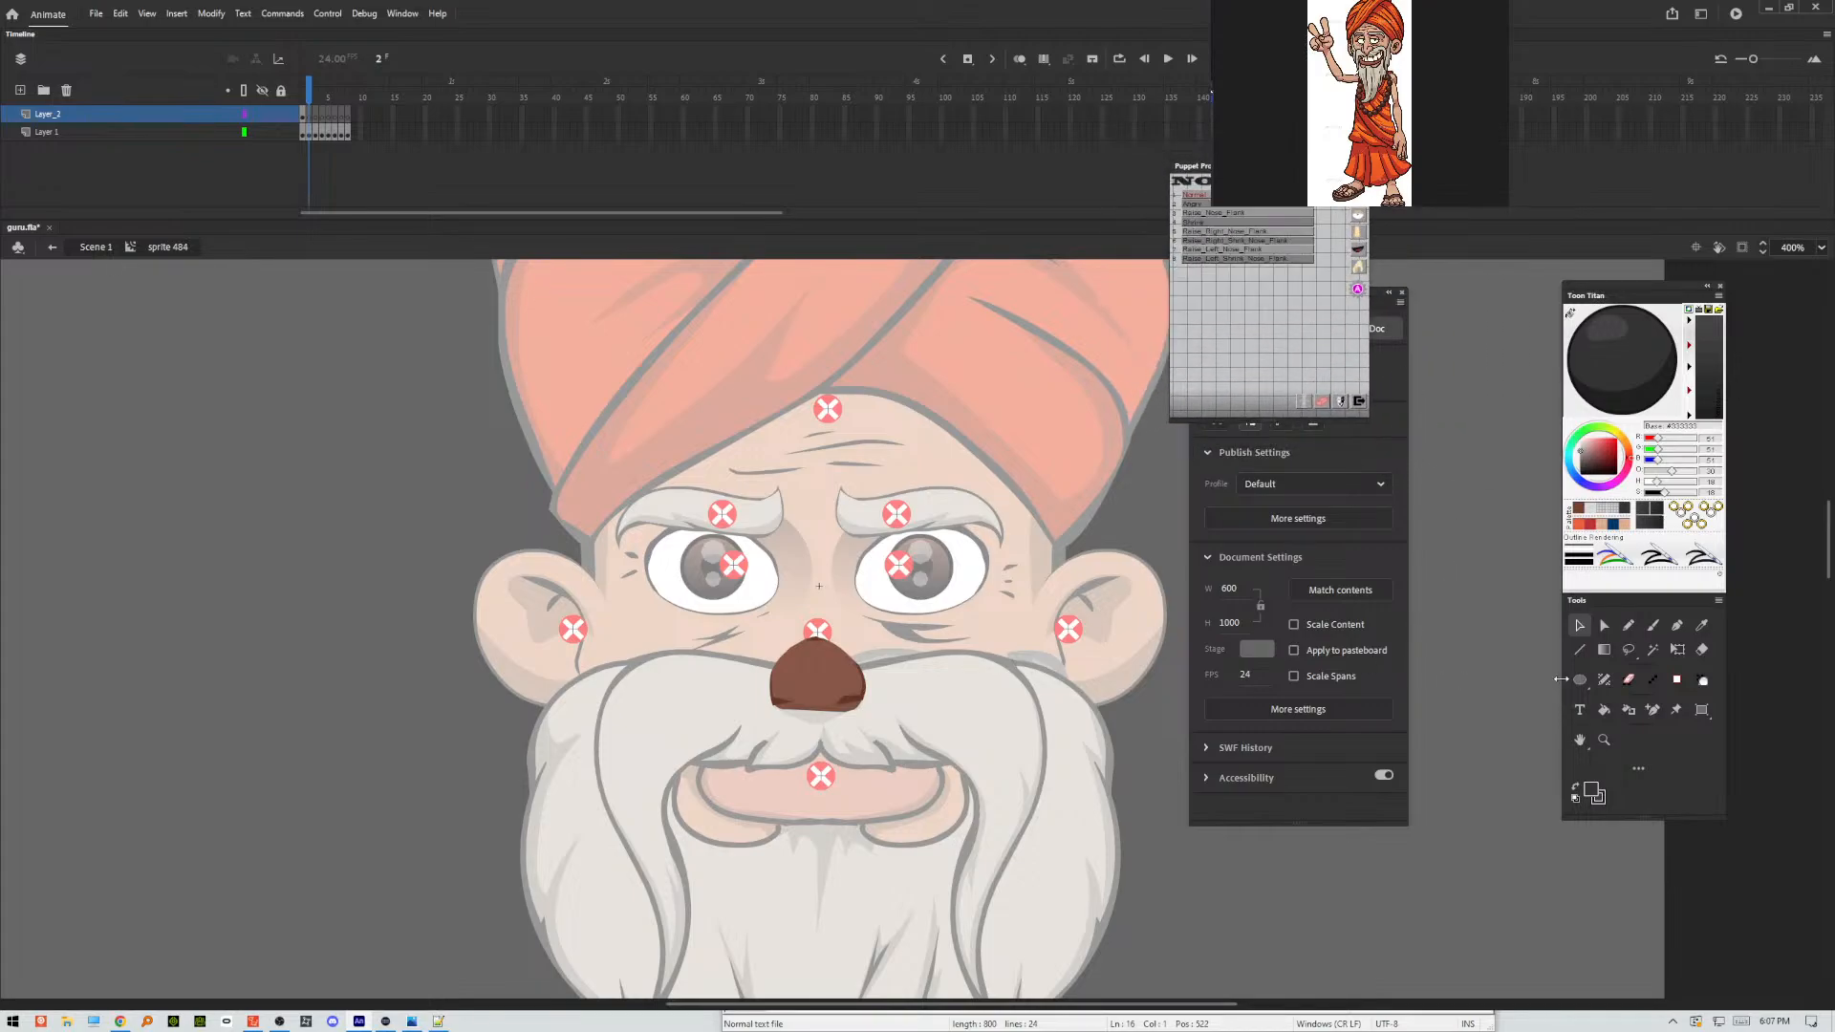
Turn on onion skinning and brush the frame 2 nose outline with wider, flared nostrils, following the frame 1 drawing.
{"action": "left_click", "coordinate": [1652, 625]}
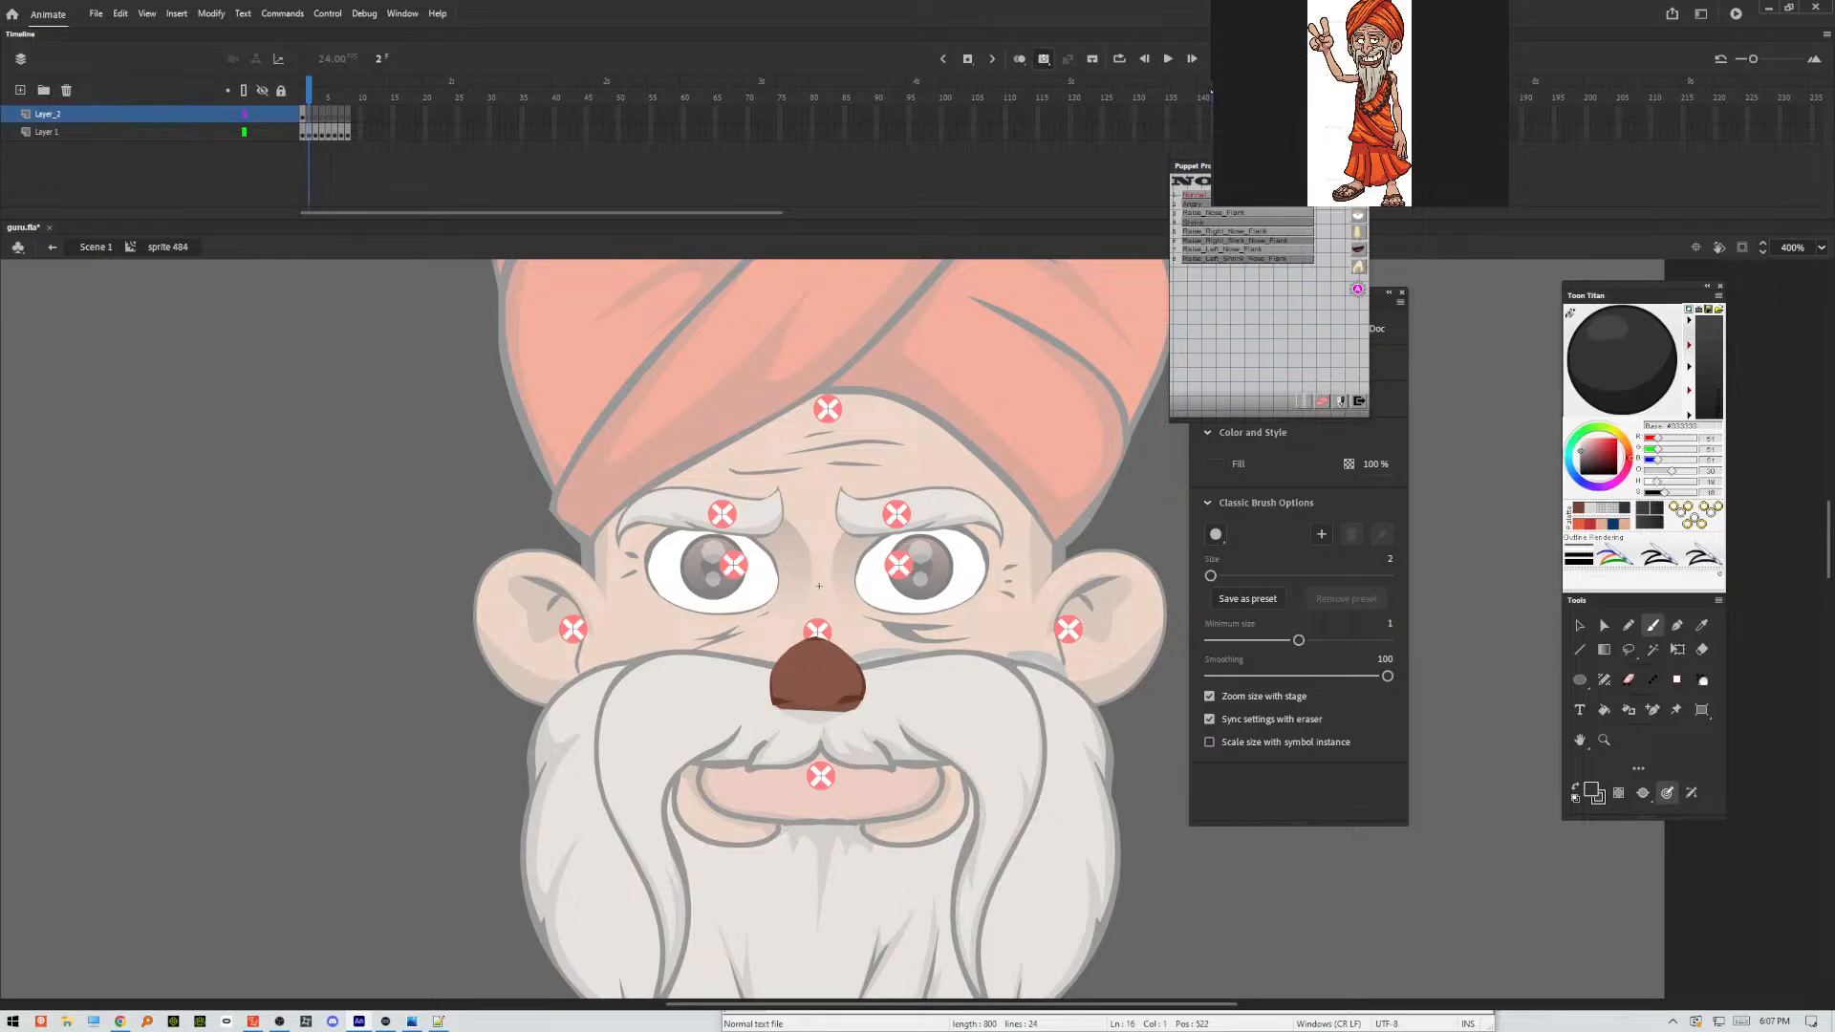
{"action": "left_click", "coordinate": [1020, 59]}
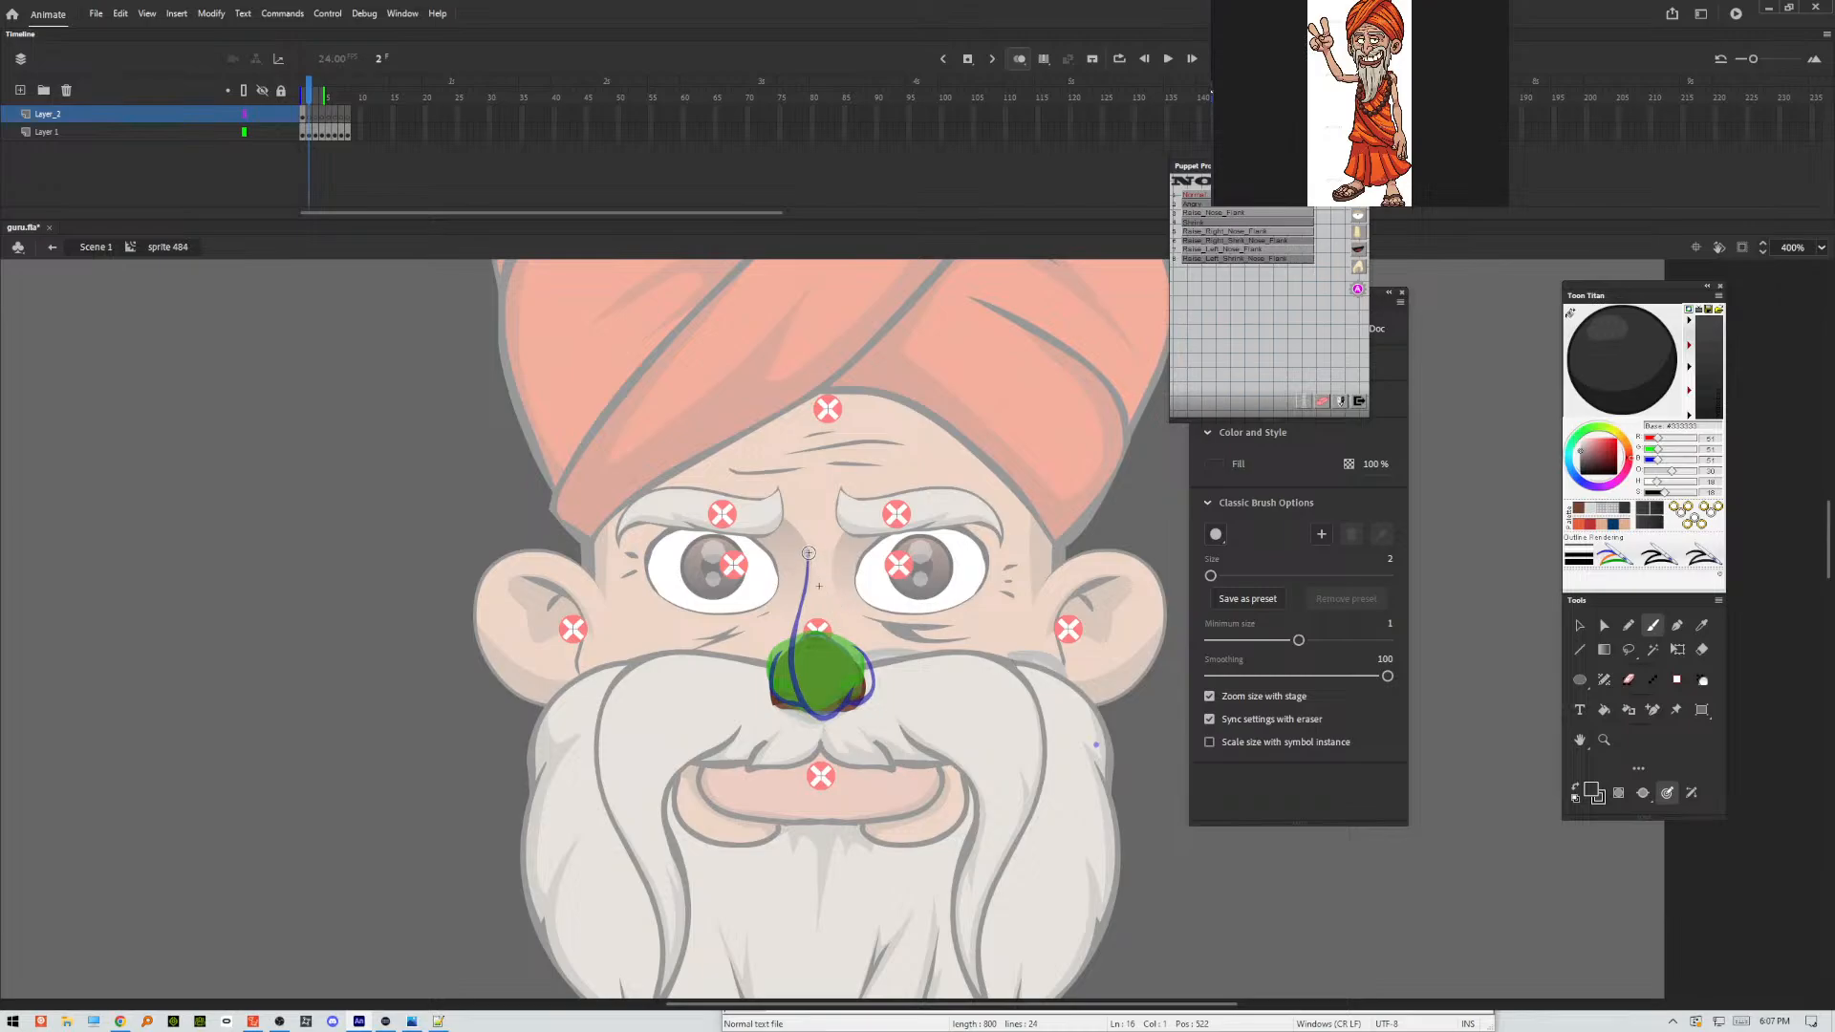
{"action": "mouse_move", "coordinate": [809, 553]}
{"action": "left_mouse_down"}
{"action": "mouse_move", "coordinate": [790, 697]}
{"action": "mouse_move", "coordinate": [841, 715]}
{"action": "mouse_move", "coordinate": [884, 681]}
{"action": "mouse_move", "coordinate": [852, 638]}
{"action": "mouse_move", "coordinate": [772, 662]}
{"action": "mouse_move", "coordinate": [755, 699]}
{"action": "mouse_move", "coordinate": [786, 711]}
{"action": "left_mouse_up"}
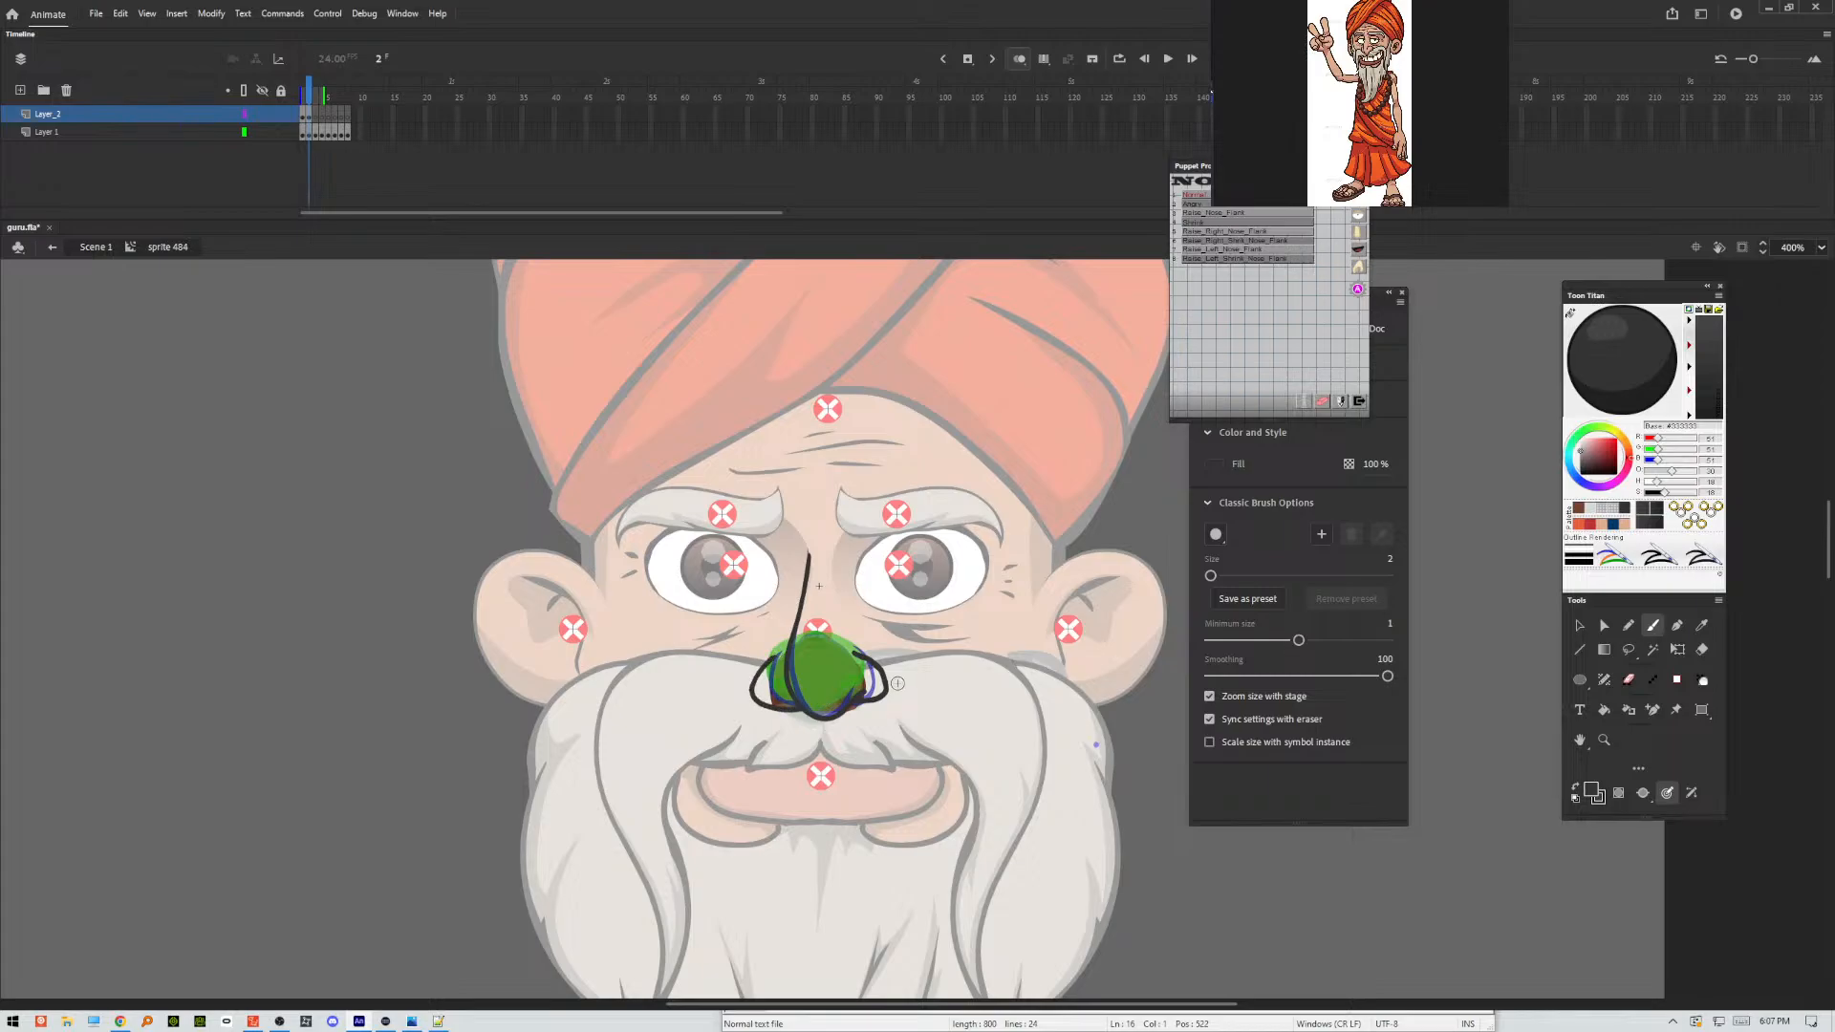
Brush the frame 3 nose outline over the onion skin with raised nostrils, redoing the strokes that miss the shape.
{"action": "key", "text": "period"}
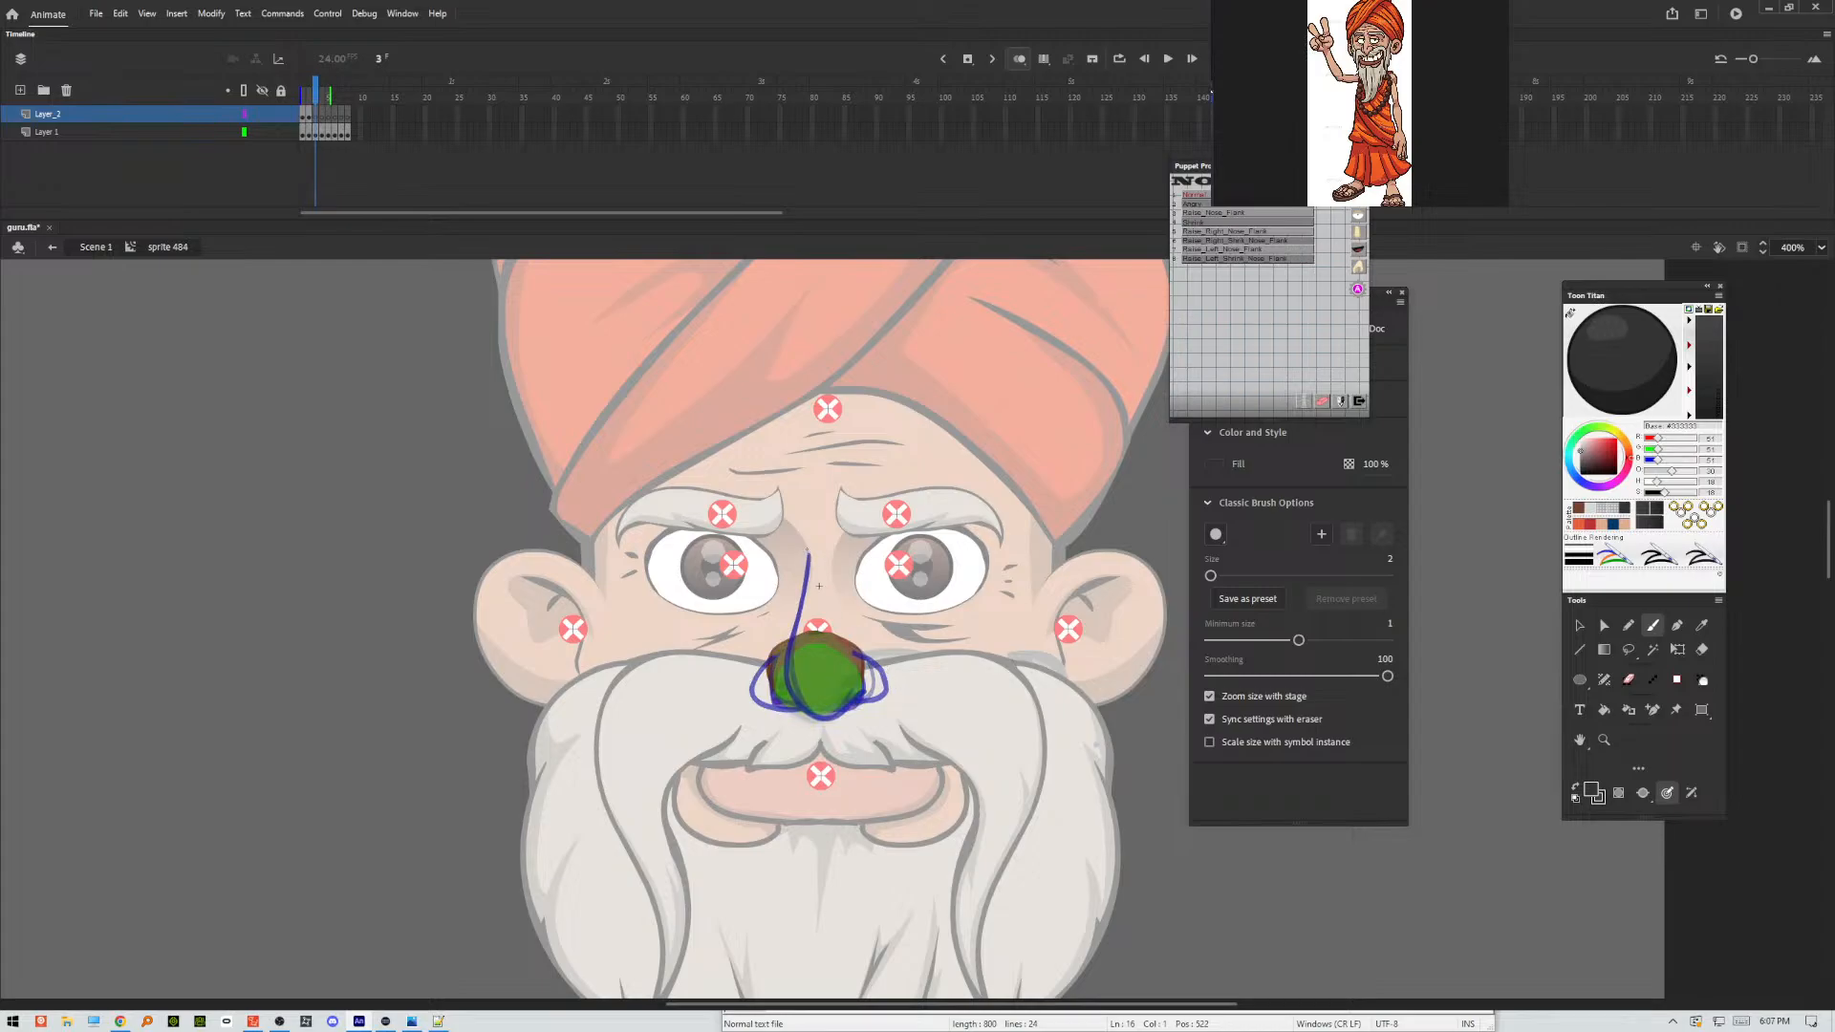
{"action": "left_click_drag", "start_coordinate": [808, 551], "coordinate": [784, 645]}
{"action": "mouse_move", "coordinate": [806, 710]}
{"action": "left_mouse_down"}
{"action": "mouse_move", "coordinate": [834, 707]}
{"action": "mouse_move", "coordinate": [862, 657]}
{"action": "left_mouse_up"}
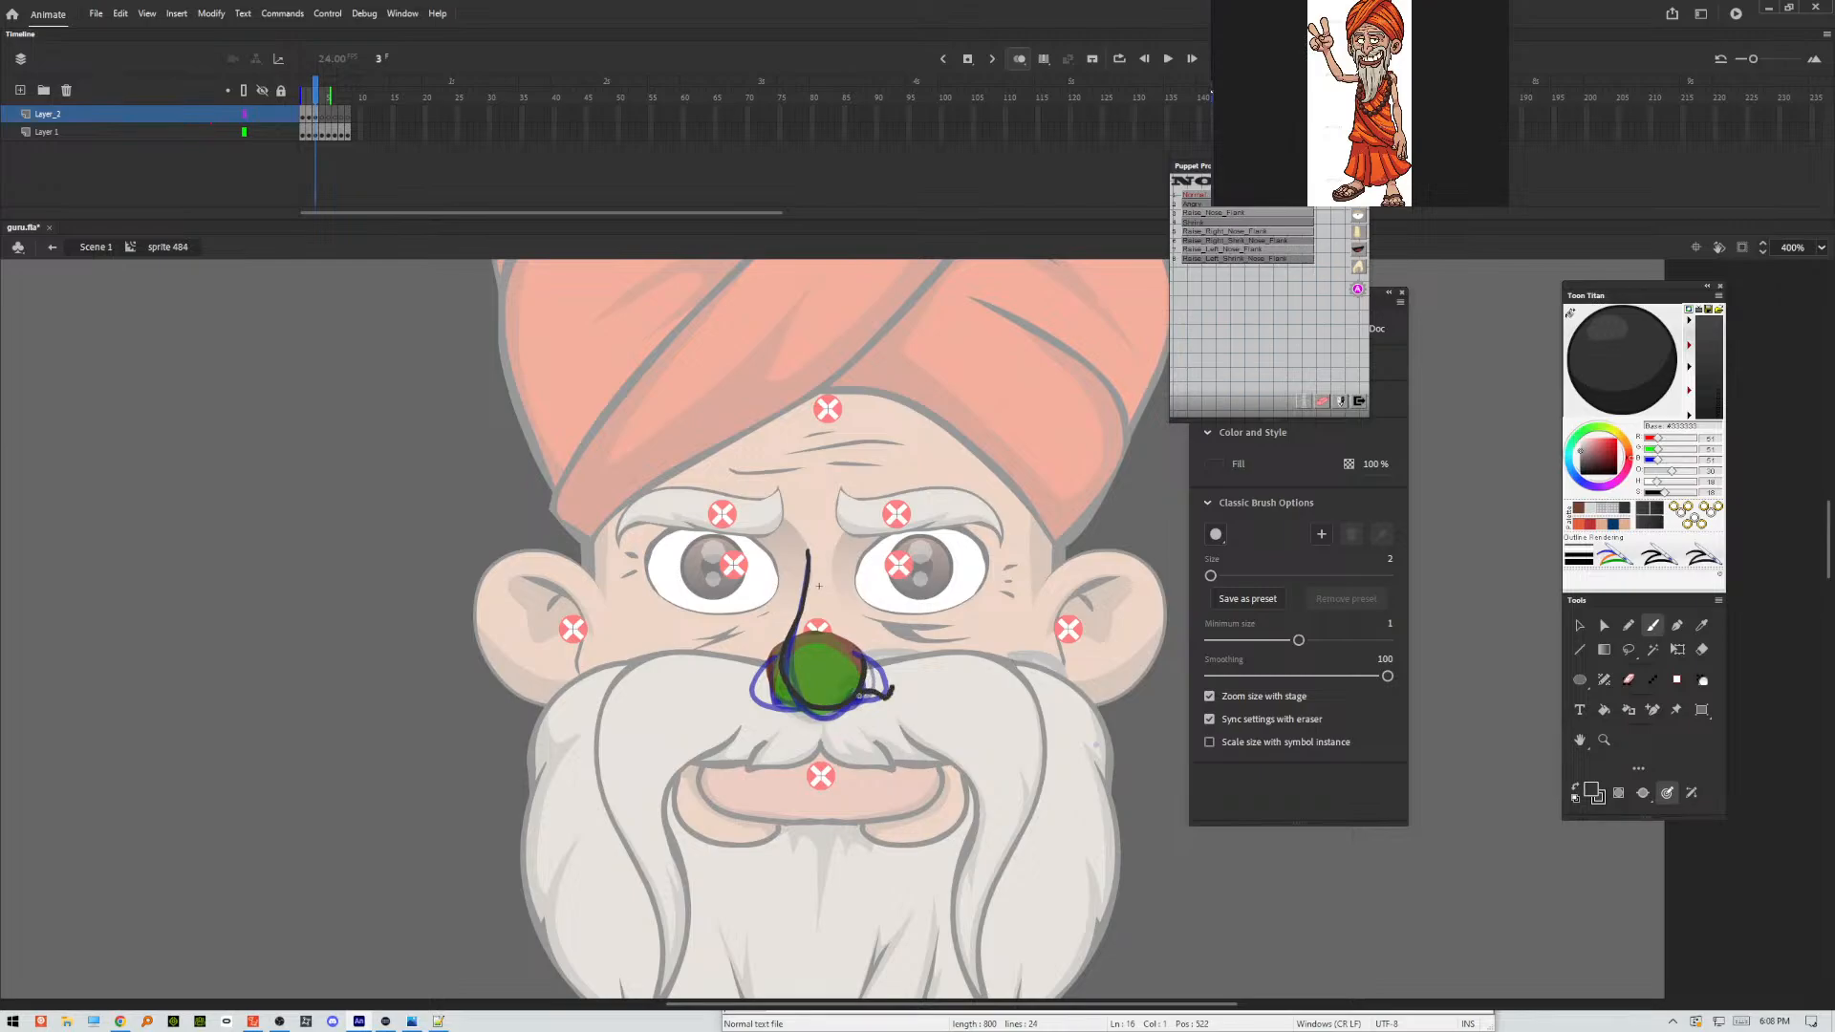
{"action": "left_click_drag", "start_coordinate": [892, 687], "coordinate": [885, 660]}
{"action": "key", "text": "ctrl+z"}
{"action": "mouse_move", "coordinate": [870, 699]}
{"action": "left_mouse_down"}
{"action": "mouse_move", "coordinate": [893, 681]}
{"action": "mouse_move", "coordinate": [866, 651]}
{"action": "left_mouse_up"}
{"action": "mouse_move", "coordinate": [785, 703]}
{"action": "left_mouse_down"}
{"action": "mouse_move", "coordinate": [757, 679]}
{"action": "mouse_move", "coordinate": [777, 653]}
{"action": "left_mouse_up"}
{"action": "left_click", "coordinate": [1194, 705]}
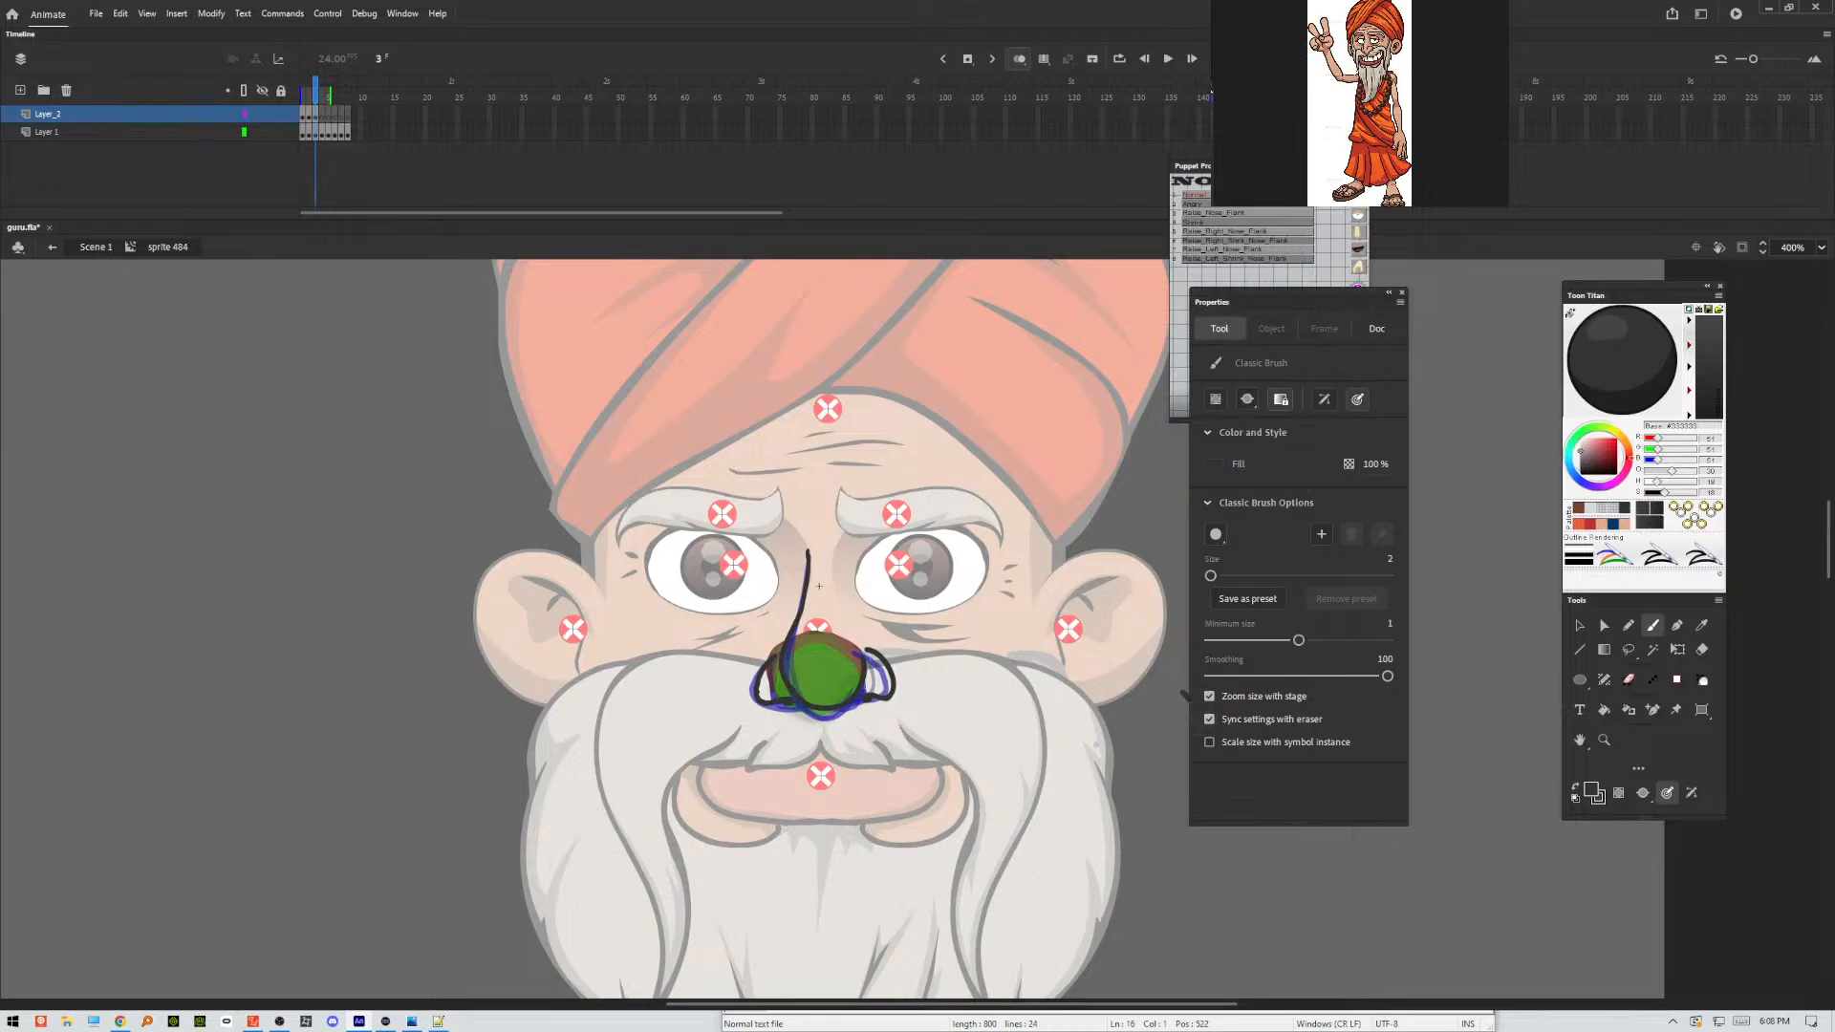
{"action": "key", "text": "ctrl+z"}
{"action": "key", "text": "ctrl+z"}
{"action": "key", "text": "ctrl+z"}
{"action": "mouse_move", "coordinate": [893, 674]}
{"action": "left_mouse_down"}
{"action": "mouse_move", "coordinate": [887, 699]}
{"action": "mouse_move", "coordinate": [860, 651]}
{"action": "left_mouse_up"}
Brush the frame 4 nose outline over the onion skin, with both nostrils drawn squashed and spread sideways.
{"action": "key", "text": "."}
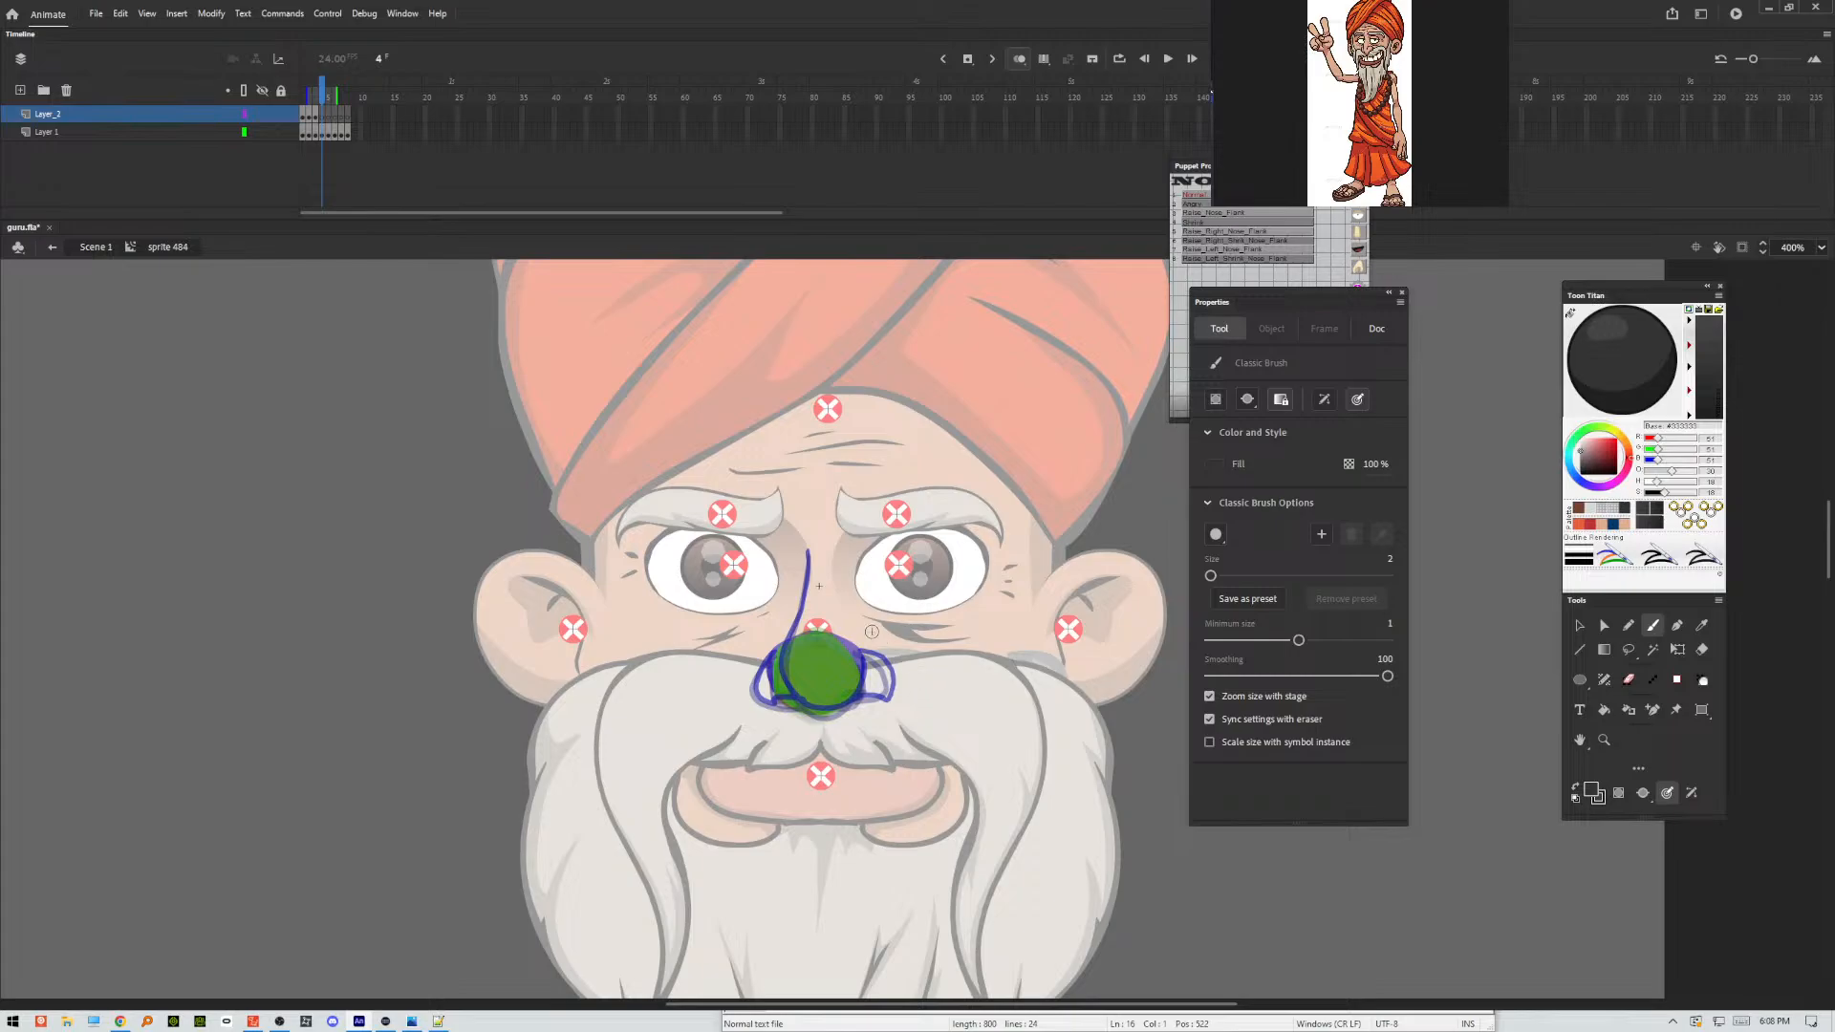
{"action": "left_click_drag", "start_coordinate": [308, 99], "coordinate": [310, 99]}
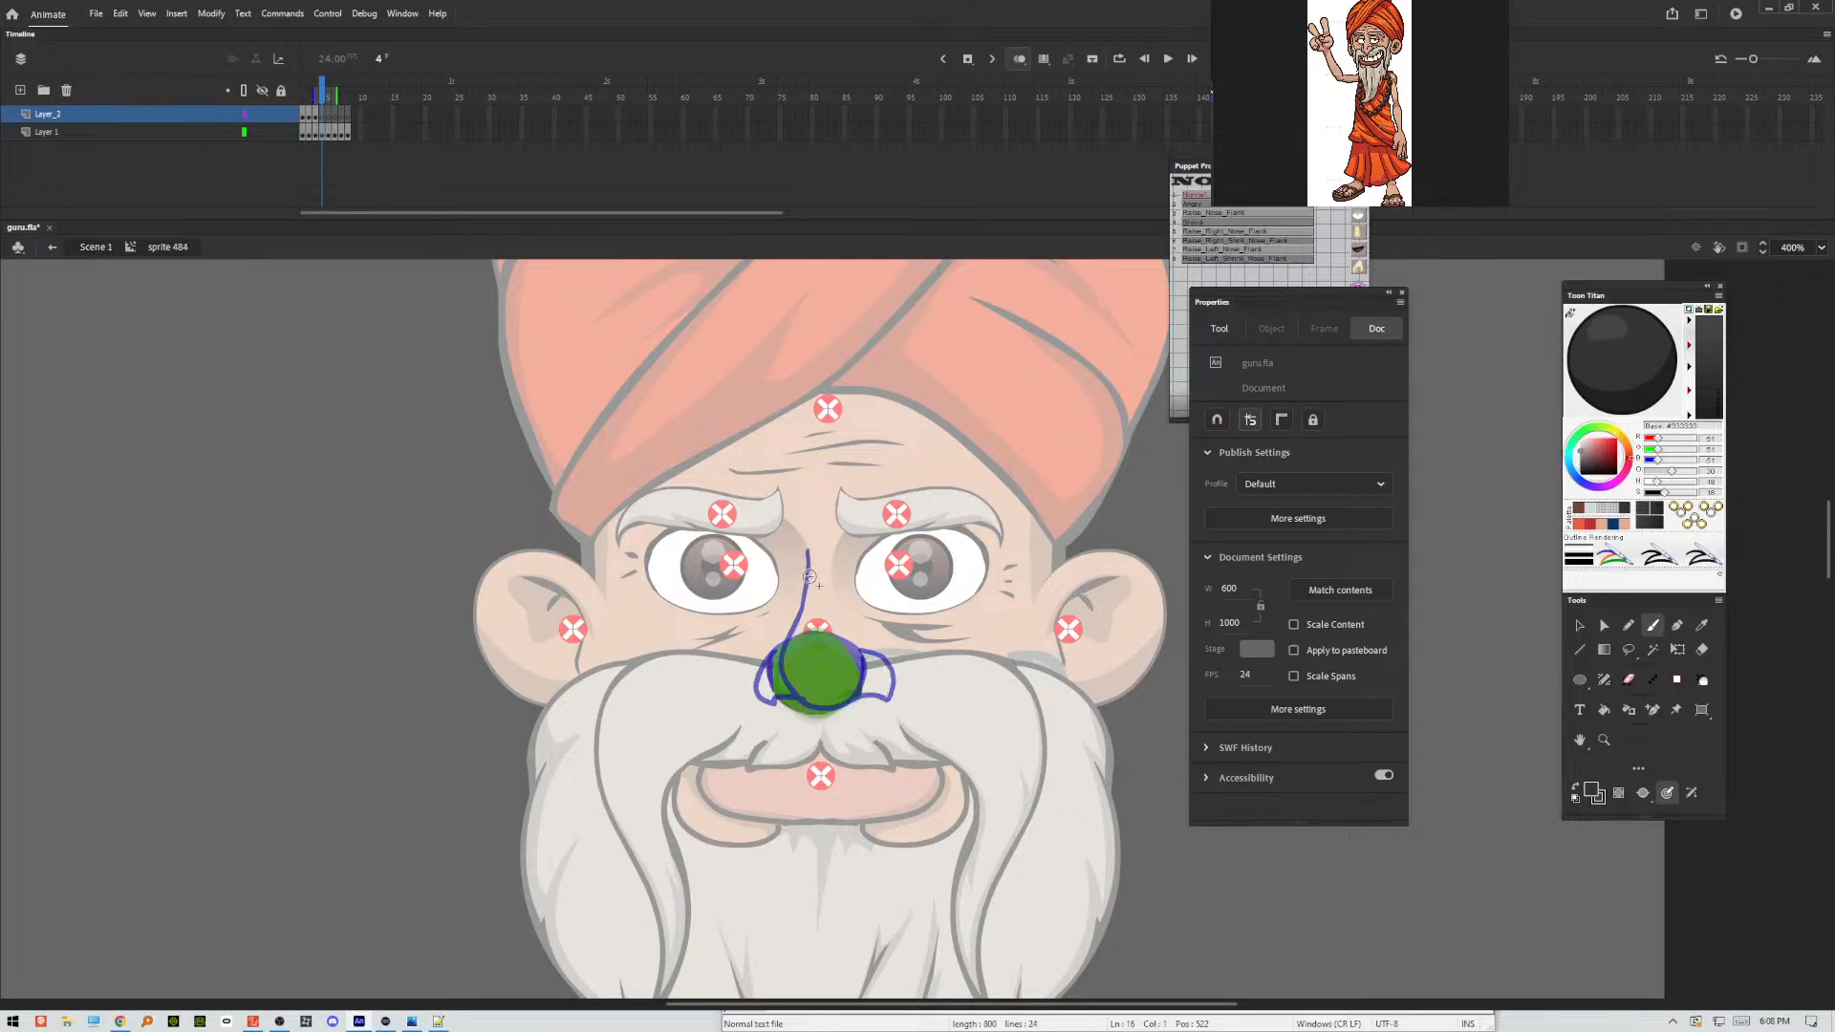
{"action": "mouse_move", "coordinate": [809, 555]}
{"action": "left_mouse_down"}
{"action": "mouse_move", "coordinate": [791, 642]}
{"action": "mouse_move", "coordinate": [812, 712]}
{"action": "mouse_move", "coordinate": [868, 671]}
{"action": "left_mouse_up"}
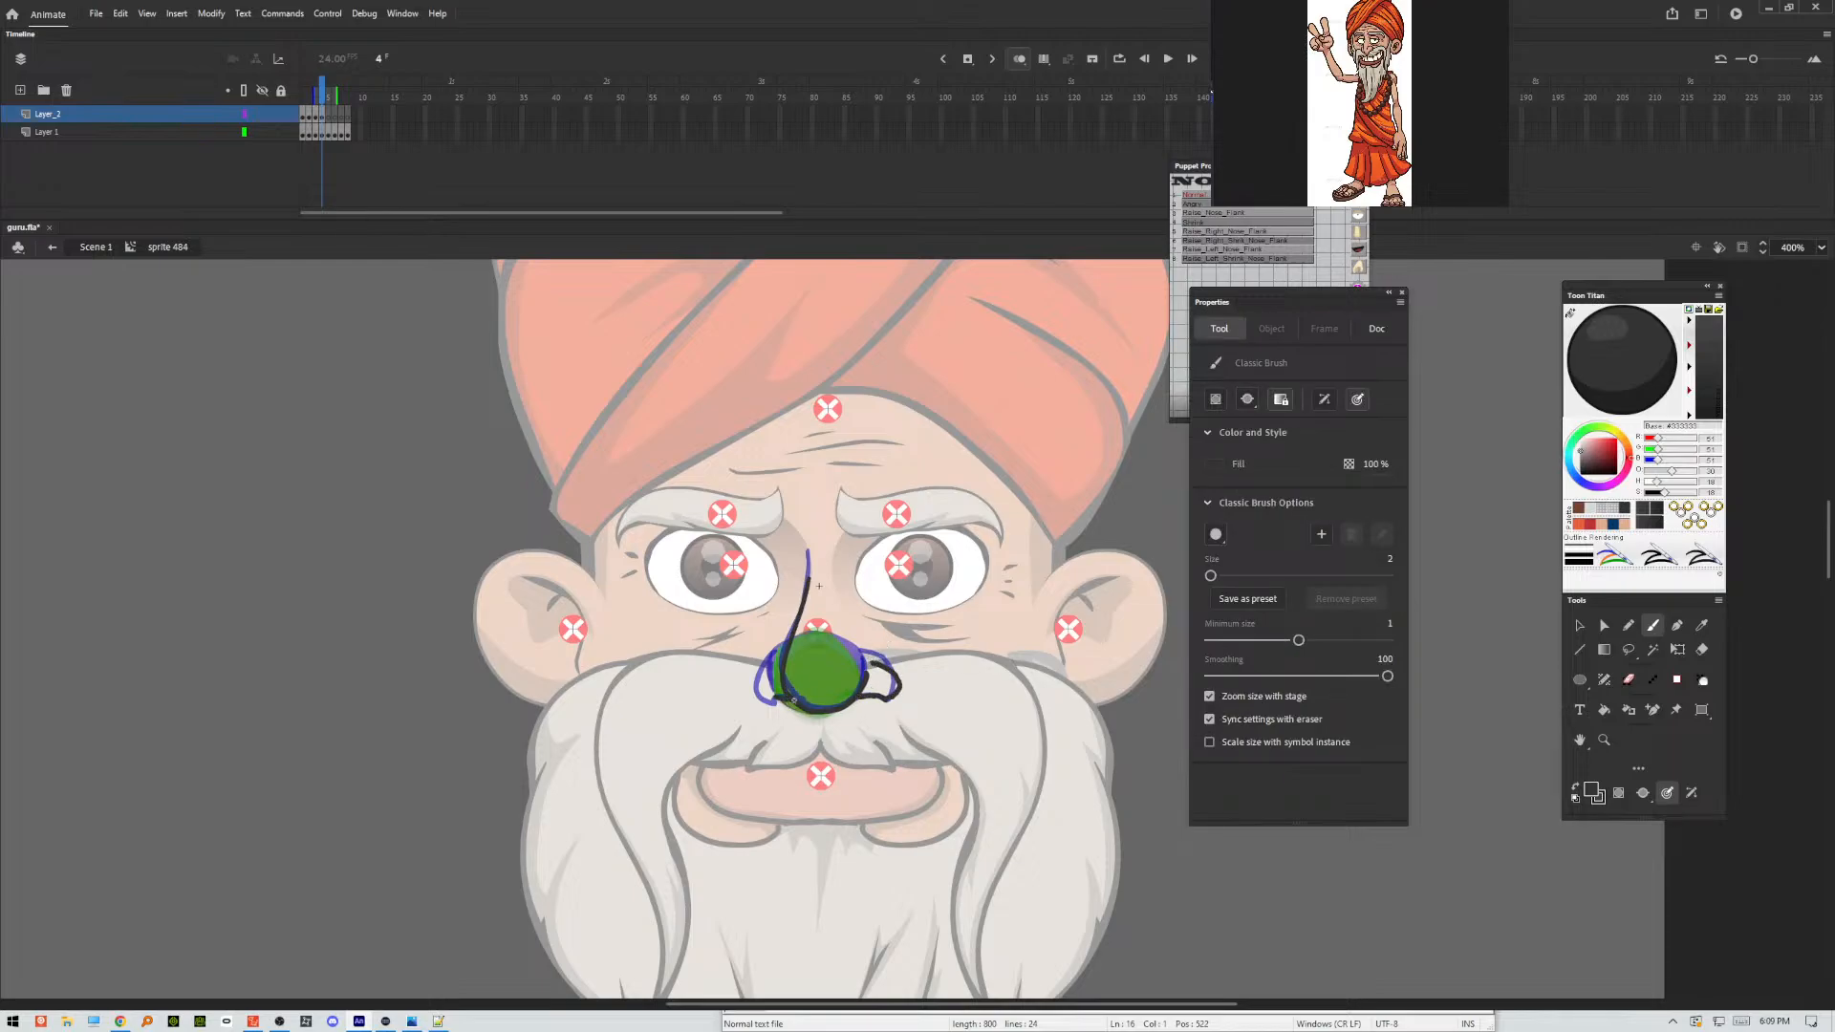
{"action": "left_click_drag", "start_coordinate": [757, 696], "coordinate": [749, 673]}
Brush the nose outlines on frames 5 and 6 over the onion skin, raising the nostril on the viewer's left.
{"action": "key", "text": "period"}
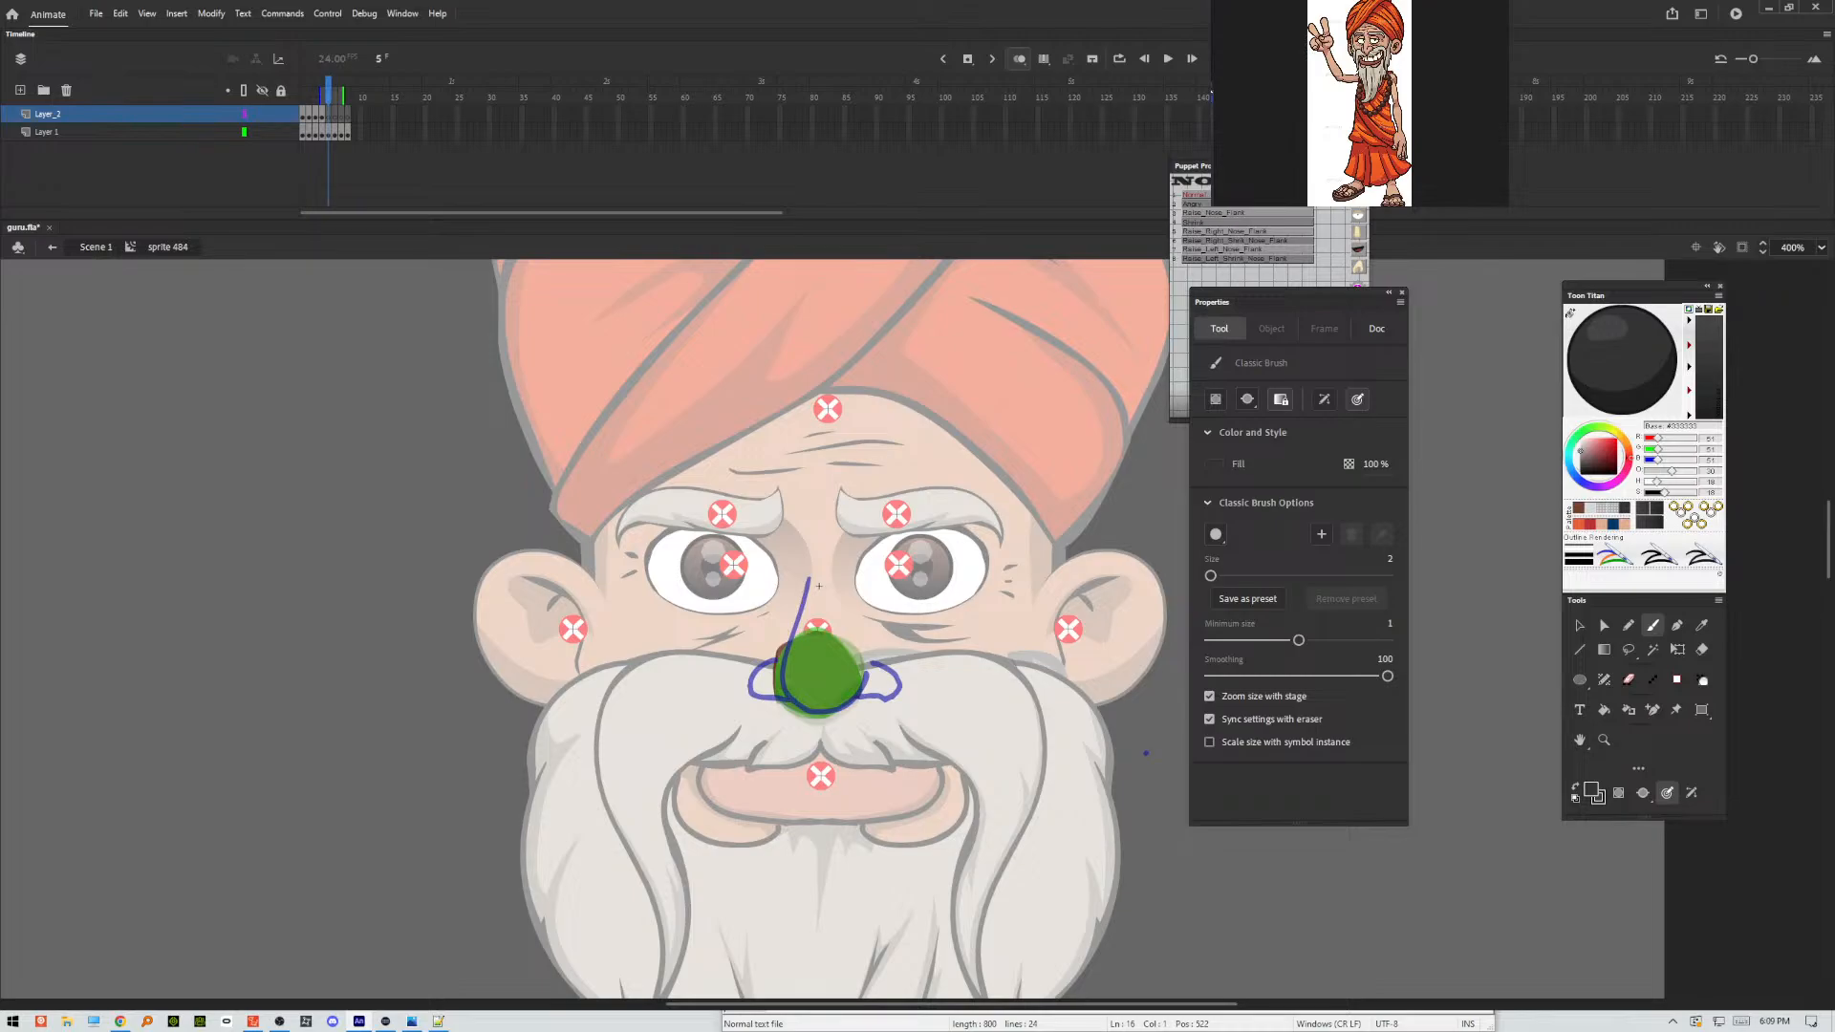
{"action": "mouse_move", "coordinate": [809, 563]}
{"action": "left_mouse_down"}
{"action": "mouse_move", "coordinate": [780, 663]}
{"action": "mouse_move", "coordinate": [818, 712]}
{"action": "mouse_move", "coordinate": [900, 703]}
{"action": "mouse_move", "coordinate": [902, 669]}
{"action": "mouse_move", "coordinate": [868, 657]}
{"action": "mouse_move", "coordinate": [770, 696]}
{"action": "mouse_move", "coordinate": [754, 669]}
{"action": "mouse_move", "coordinate": [779, 692]}
{"action": "mouse_move", "coordinate": [770, 673]}
{"action": "mouse_move", "coordinate": [749, 675]}
{"action": "mouse_move", "coordinate": [757, 646]}
{"action": "mouse_move", "coordinate": [781, 644]}
{"action": "left_mouse_up"}
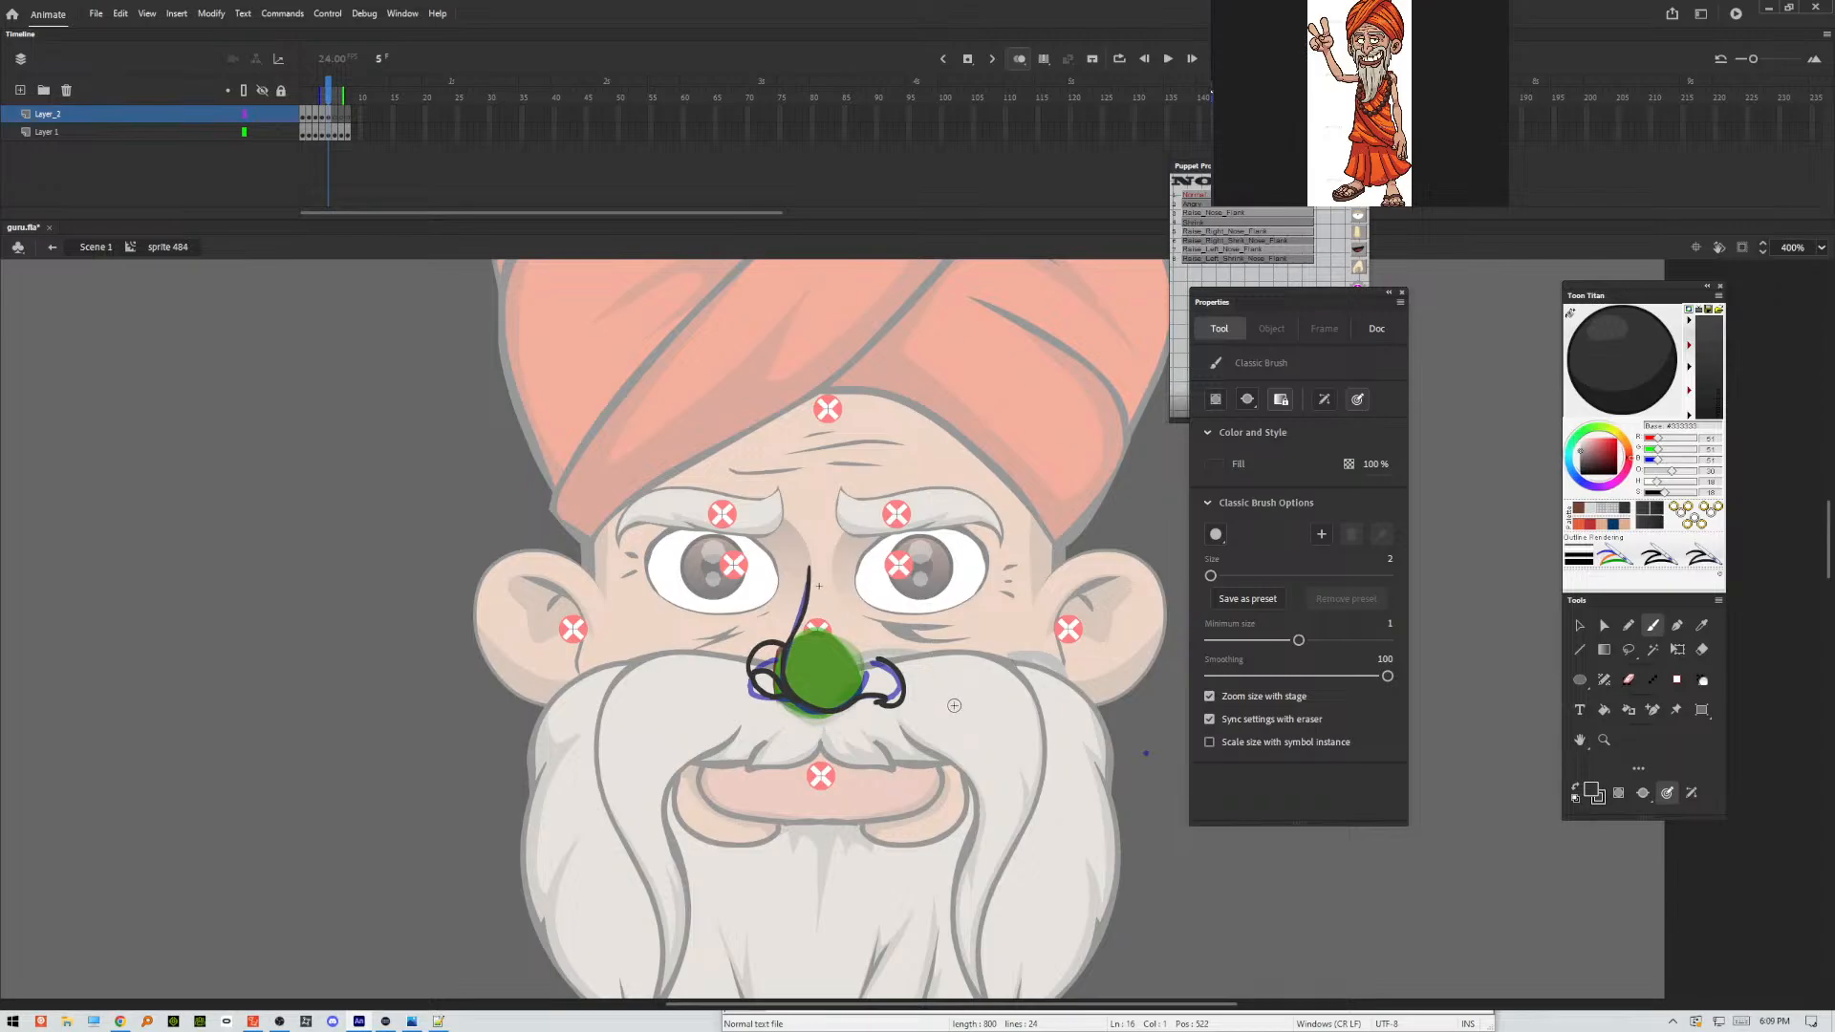
{"action": "key", "text": "period"}
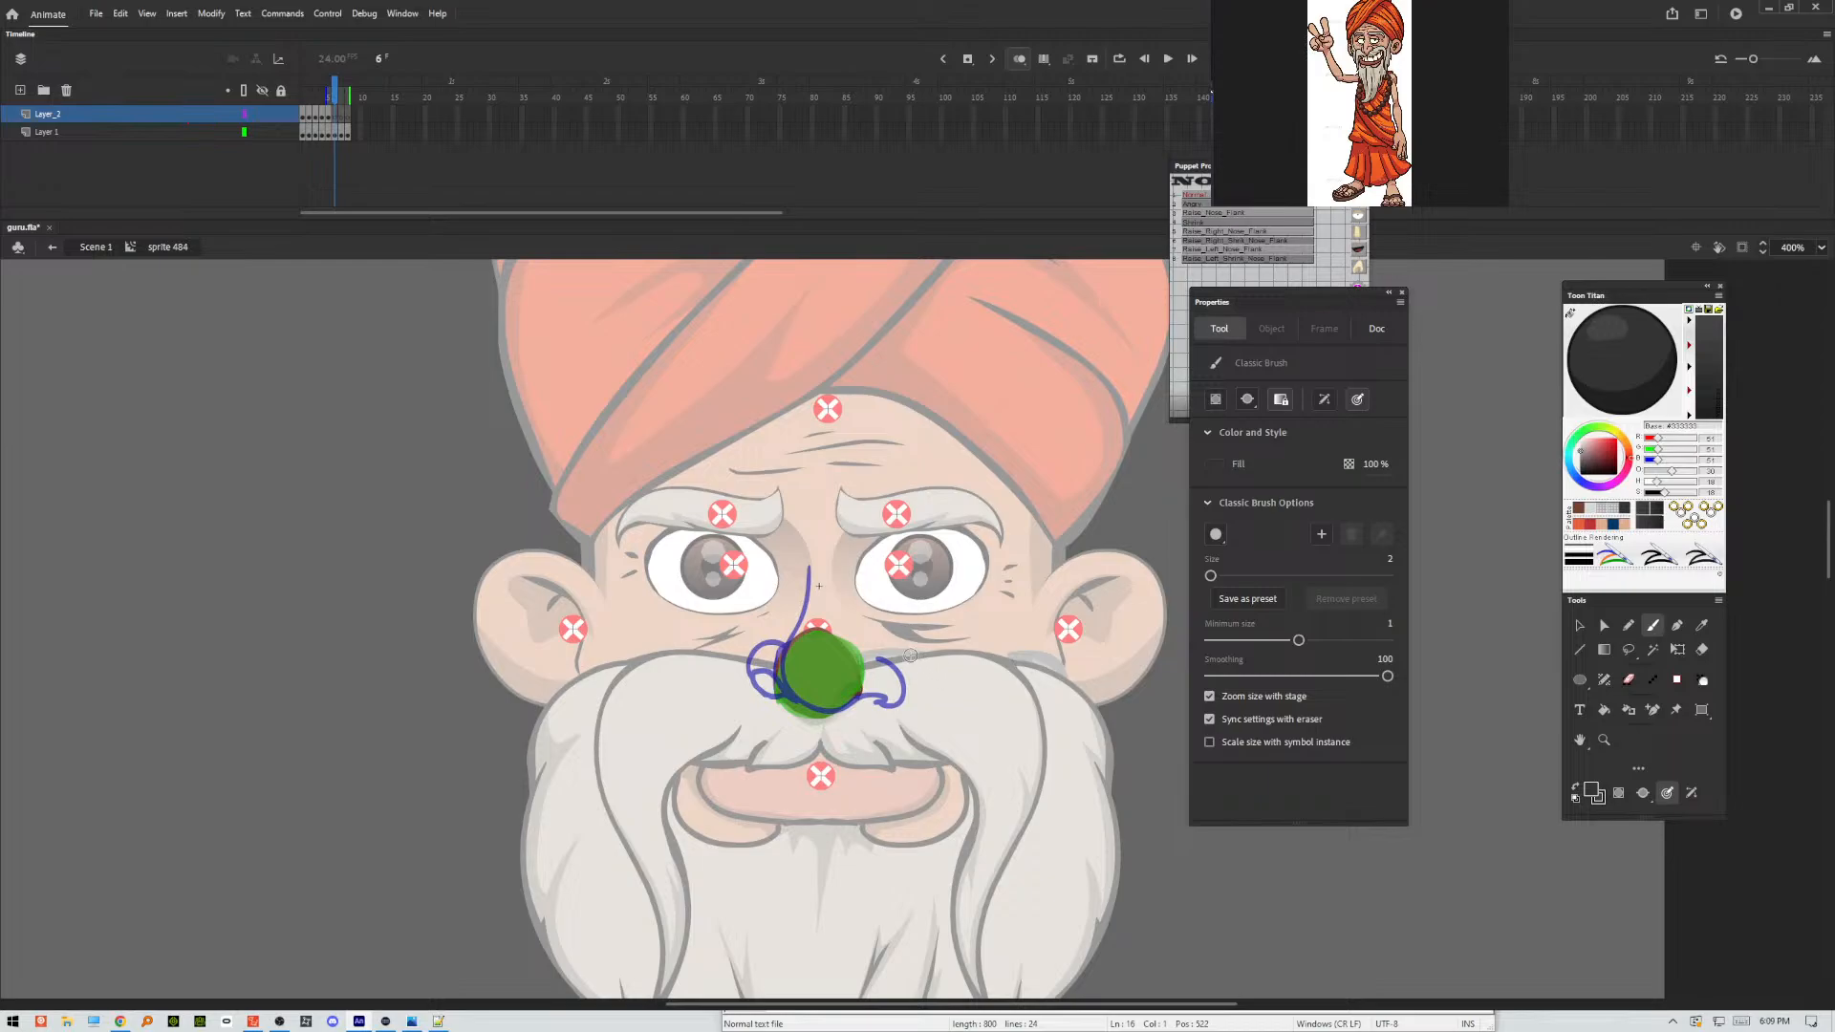
{"action": "mouse_move", "coordinate": [811, 561]}
{"action": "left_mouse_down"}
{"action": "mouse_move", "coordinate": [783, 666]}
{"action": "mouse_move", "coordinate": [800, 672]}
{"action": "mouse_move", "coordinate": [757, 682]}
{"action": "mouse_move", "coordinate": [815, 704]}
{"action": "mouse_move", "coordinate": [901, 700]}
{"action": "mouse_move", "coordinate": [866, 663]}
{"action": "left_mouse_up"}
{"action": "mouse_move", "coordinate": [759, 685]}
{"action": "left_mouse_down"}
{"action": "mouse_move", "coordinate": [746, 658]}
{"action": "mouse_move", "coordinate": [785, 640]}
{"action": "left_mouse_up"}
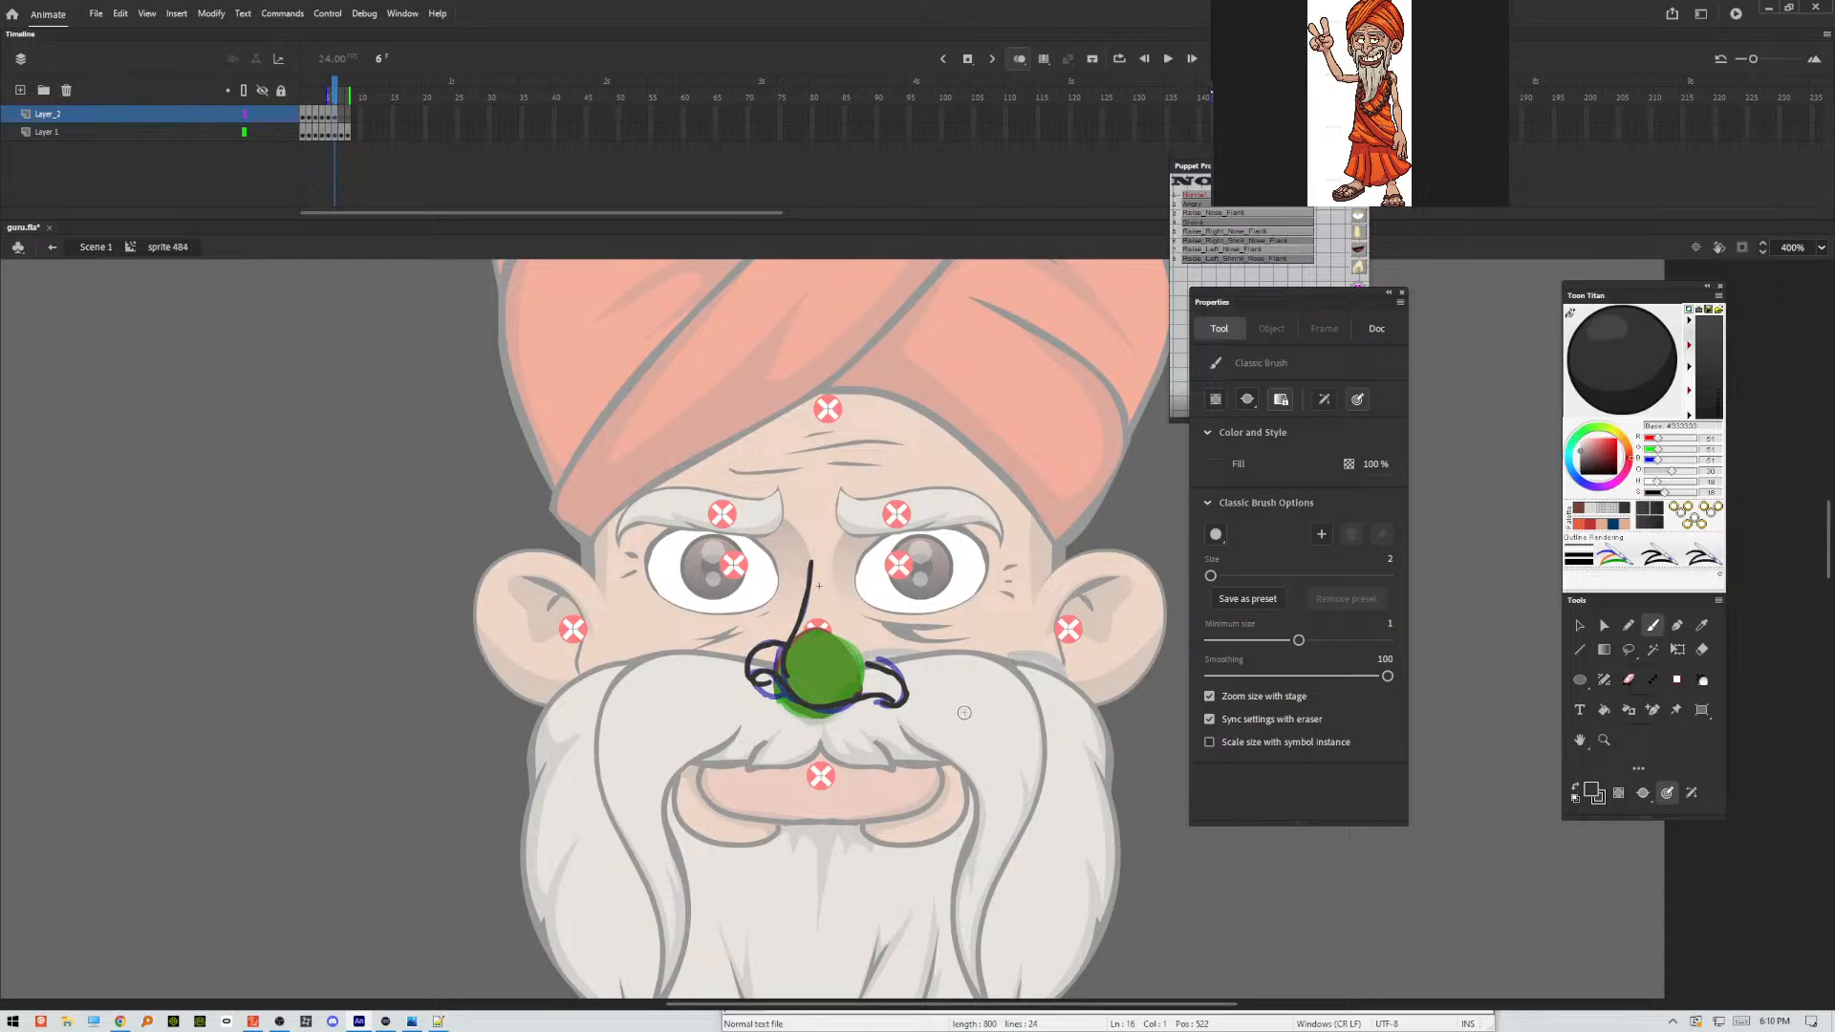
Brush the nose outlines on frames 7 and 8 over the onion skin, raising the nostril on the viewer's right.
{"action": "key", "text": "period"}
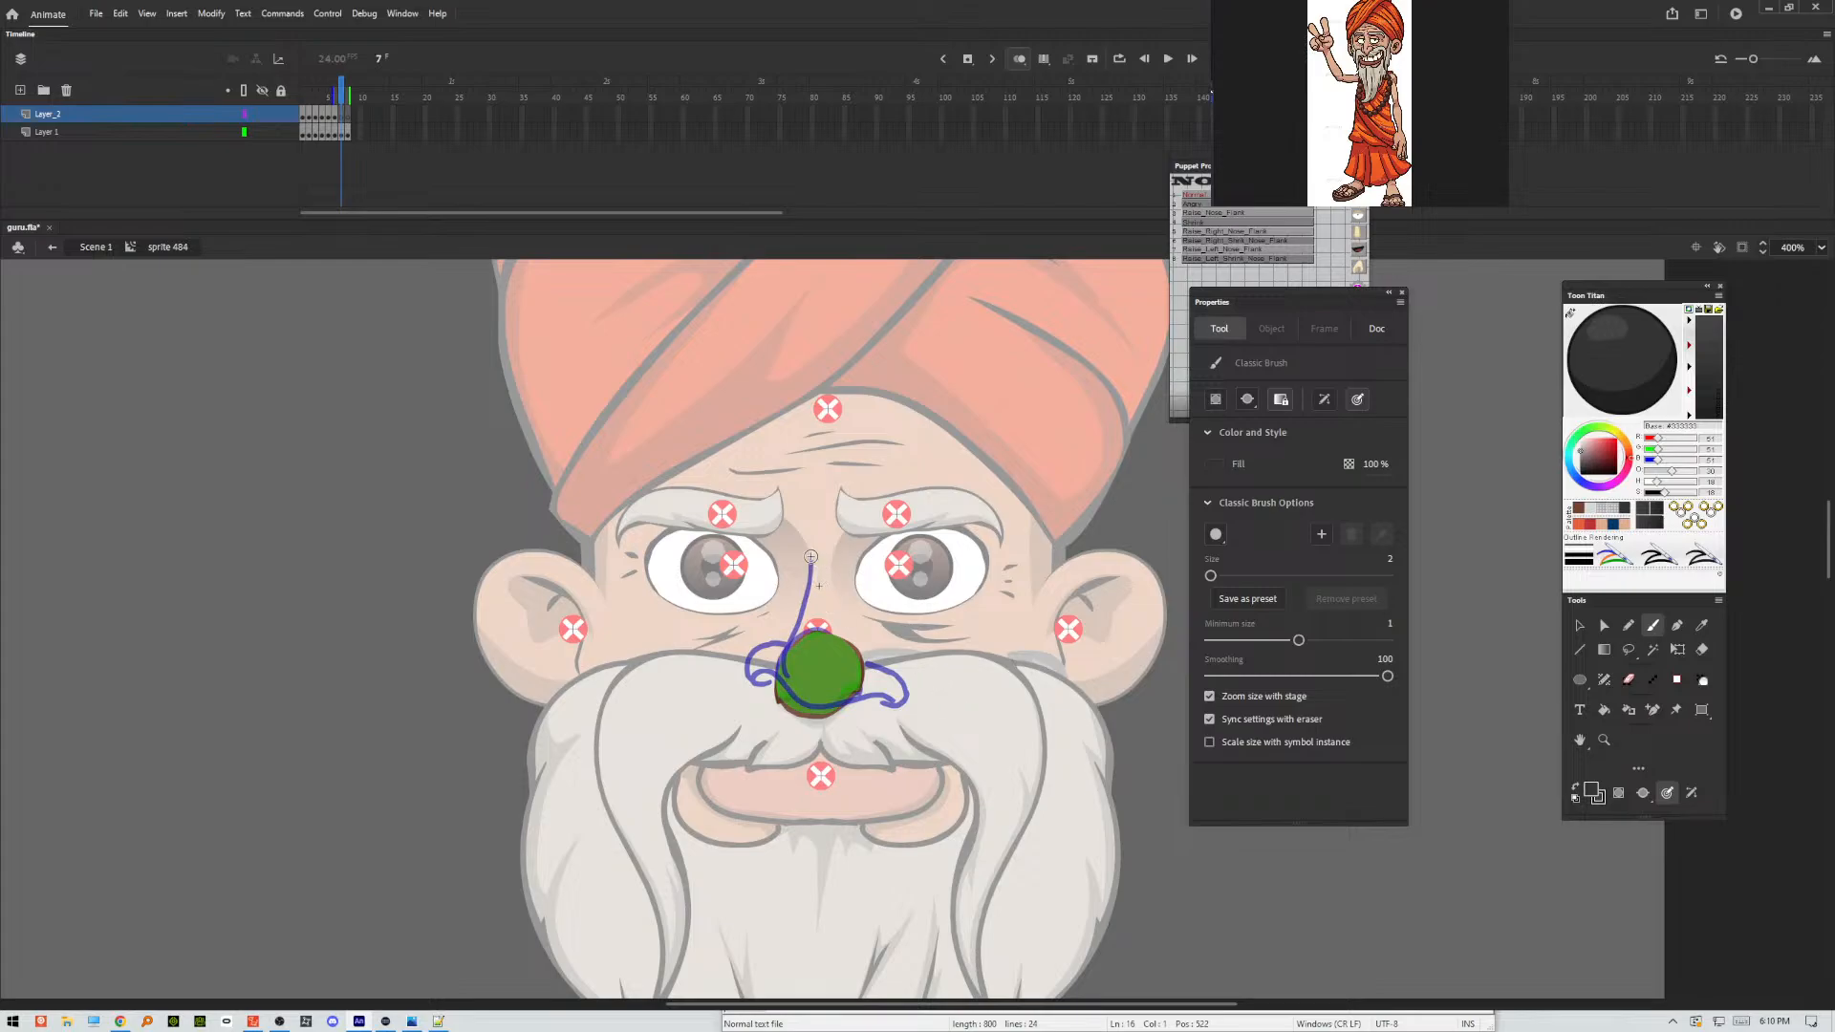
{"action": "mouse_move", "coordinate": [810, 556]}
{"action": "left_mouse_down"}
{"action": "mouse_move", "coordinate": [787, 696]}
{"action": "mouse_move", "coordinate": [810, 719]}
{"action": "mouse_move", "coordinate": [906, 684]}
{"action": "mouse_move", "coordinate": [881, 643]}
{"action": "mouse_move", "coordinate": [856, 650]}
{"action": "mouse_move", "coordinate": [862, 675]}
{"action": "mouse_move", "coordinate": [770, 664]}
{"action": "mouse_move", "coordinate": [753, 702]}
{"action": "mouse_move", "coordinate": [797, 705]}
{"action": "left_mouse_up"}
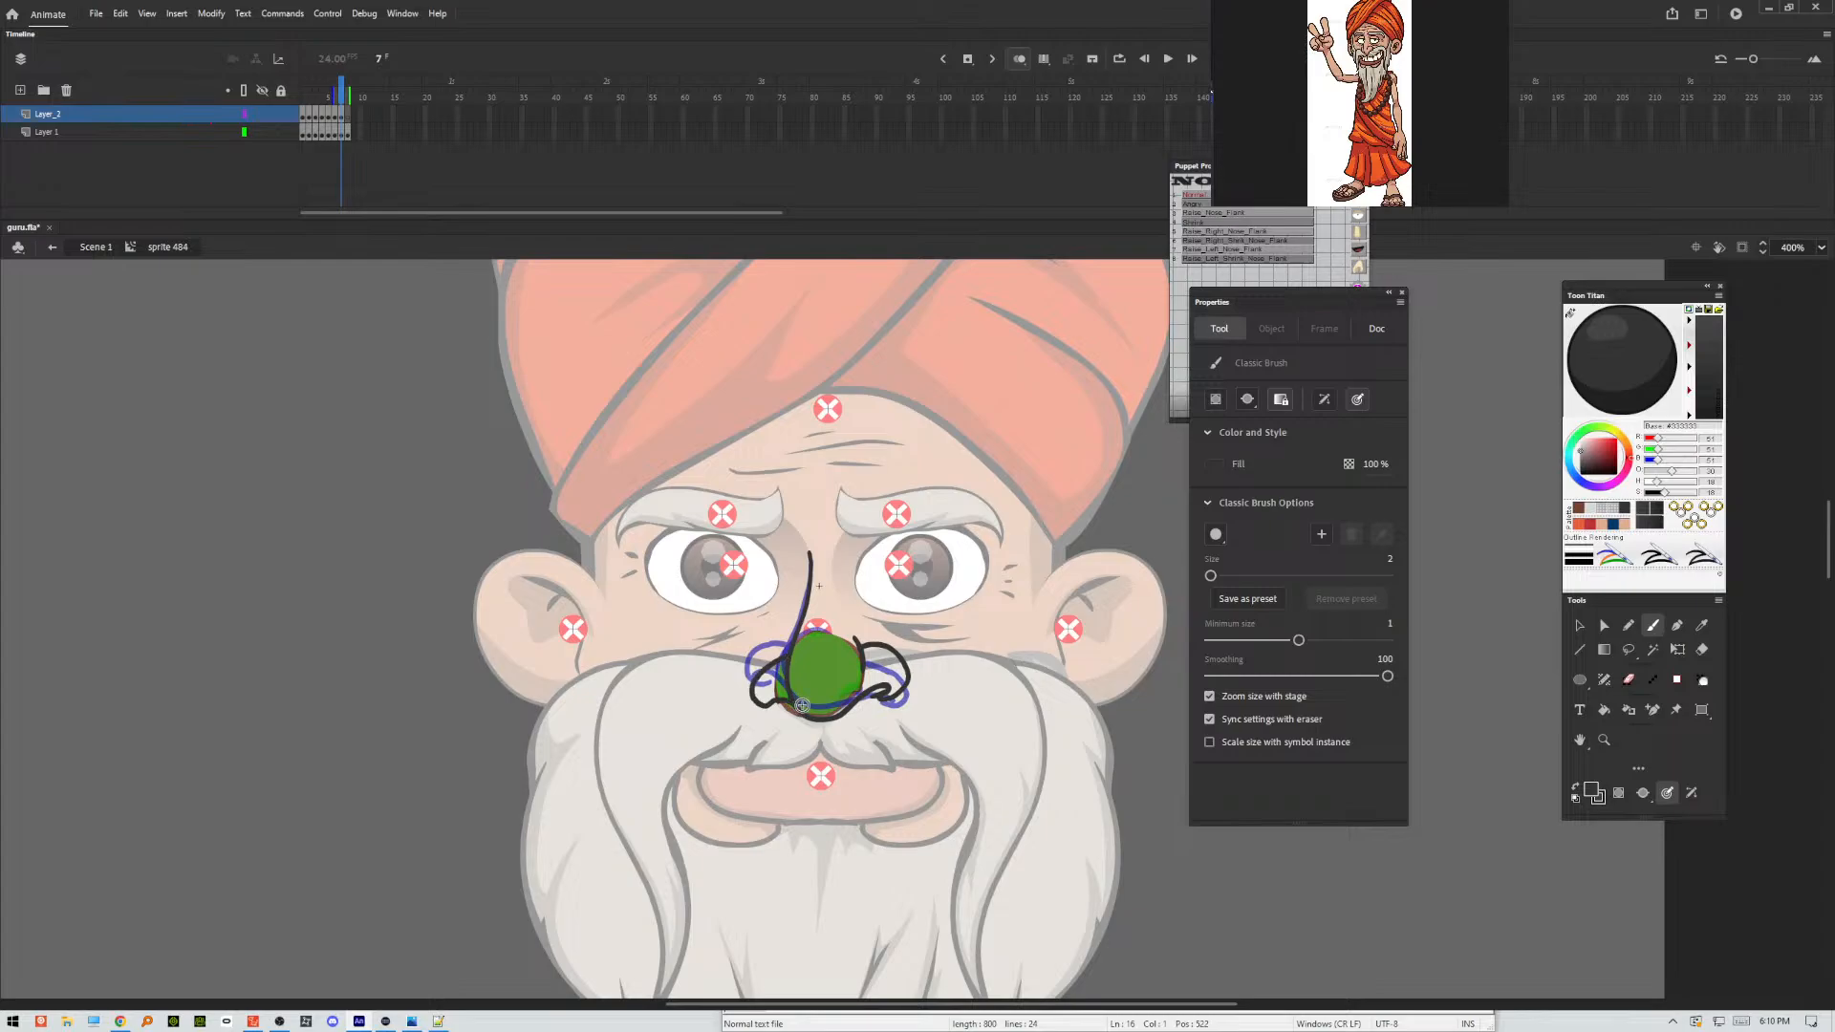
{"action": "key", "text": "period"}
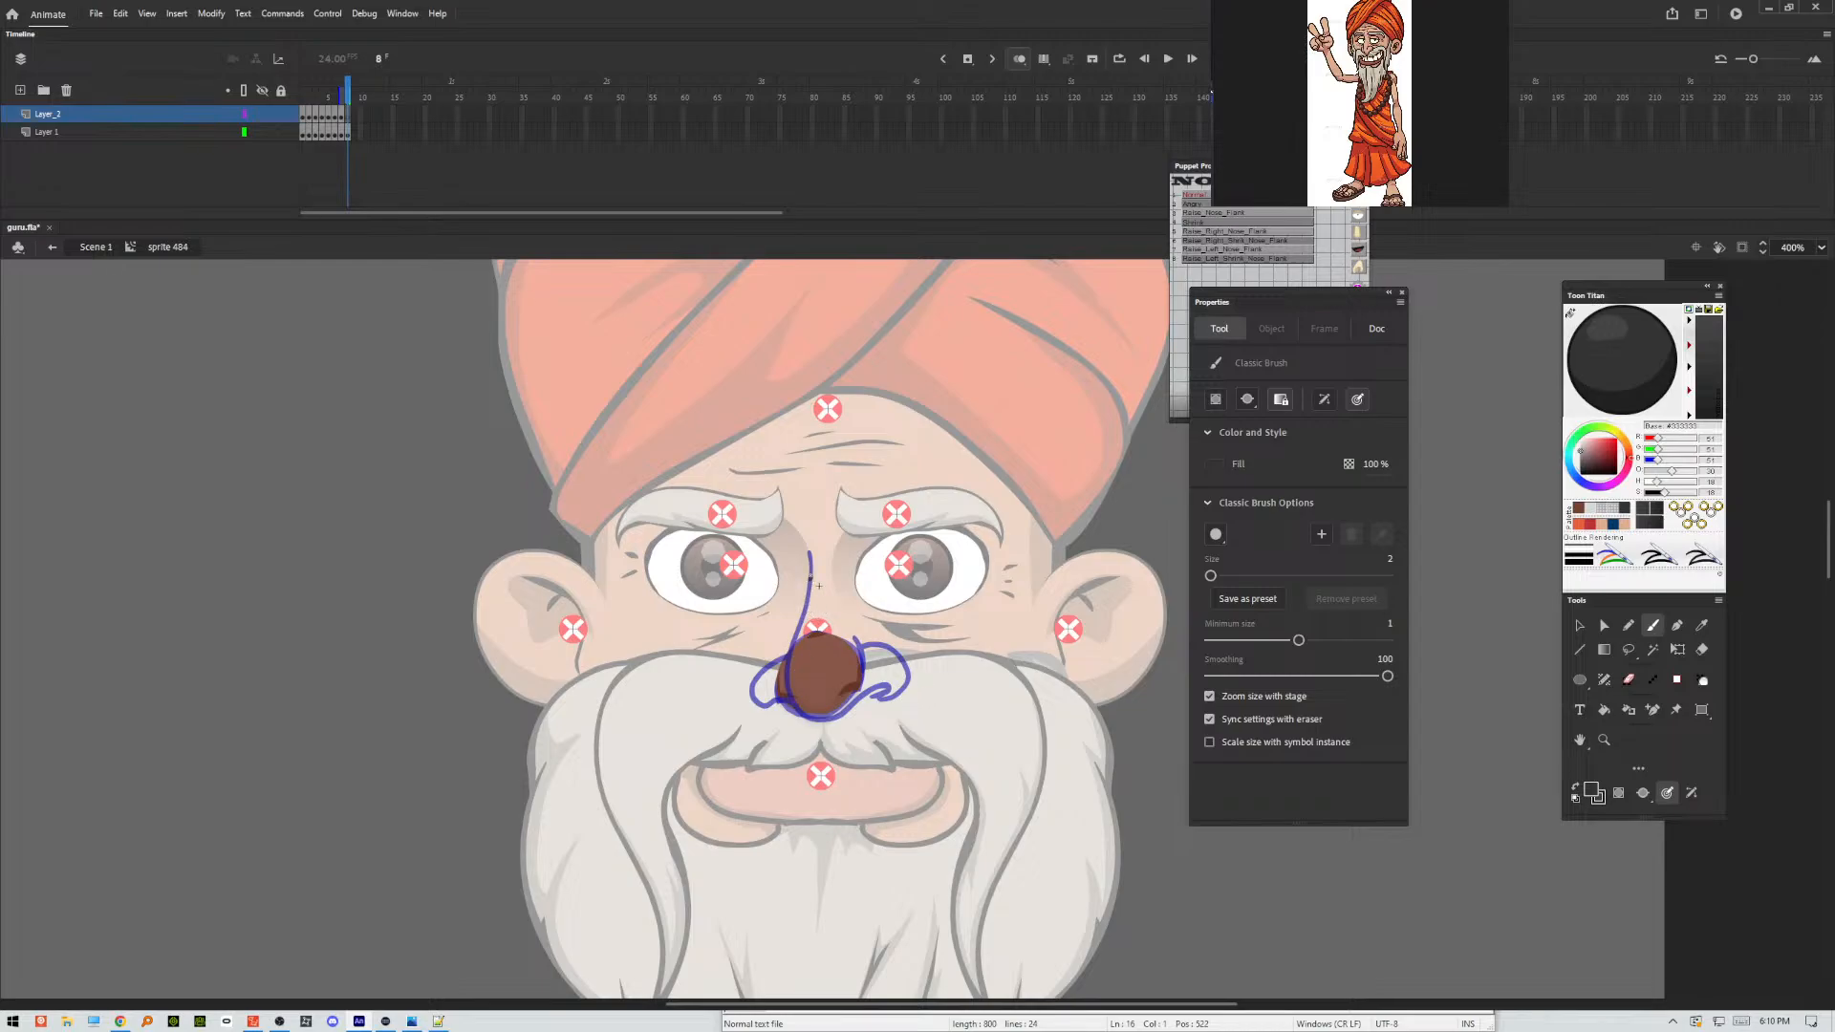
{"action": "mouse_move", "coordinate": [811, 569]}
{"action": "left_mouse_down"}
{"action": "mouse_move", "coordinate": [790, 664]}
{"action": "mouse_move", "coordinate": [805, 715]}
{"action": "mouse_move", "coordinate": [908, 696]}
{"action": "mouse_move", "coordinate": [912, 667]}
{"action": "mouse_move", "coordinate": [874, 698]}
{"action": "mouse_move", "coordinate": [857, 640]}
{"action": "left_mouse_up"}
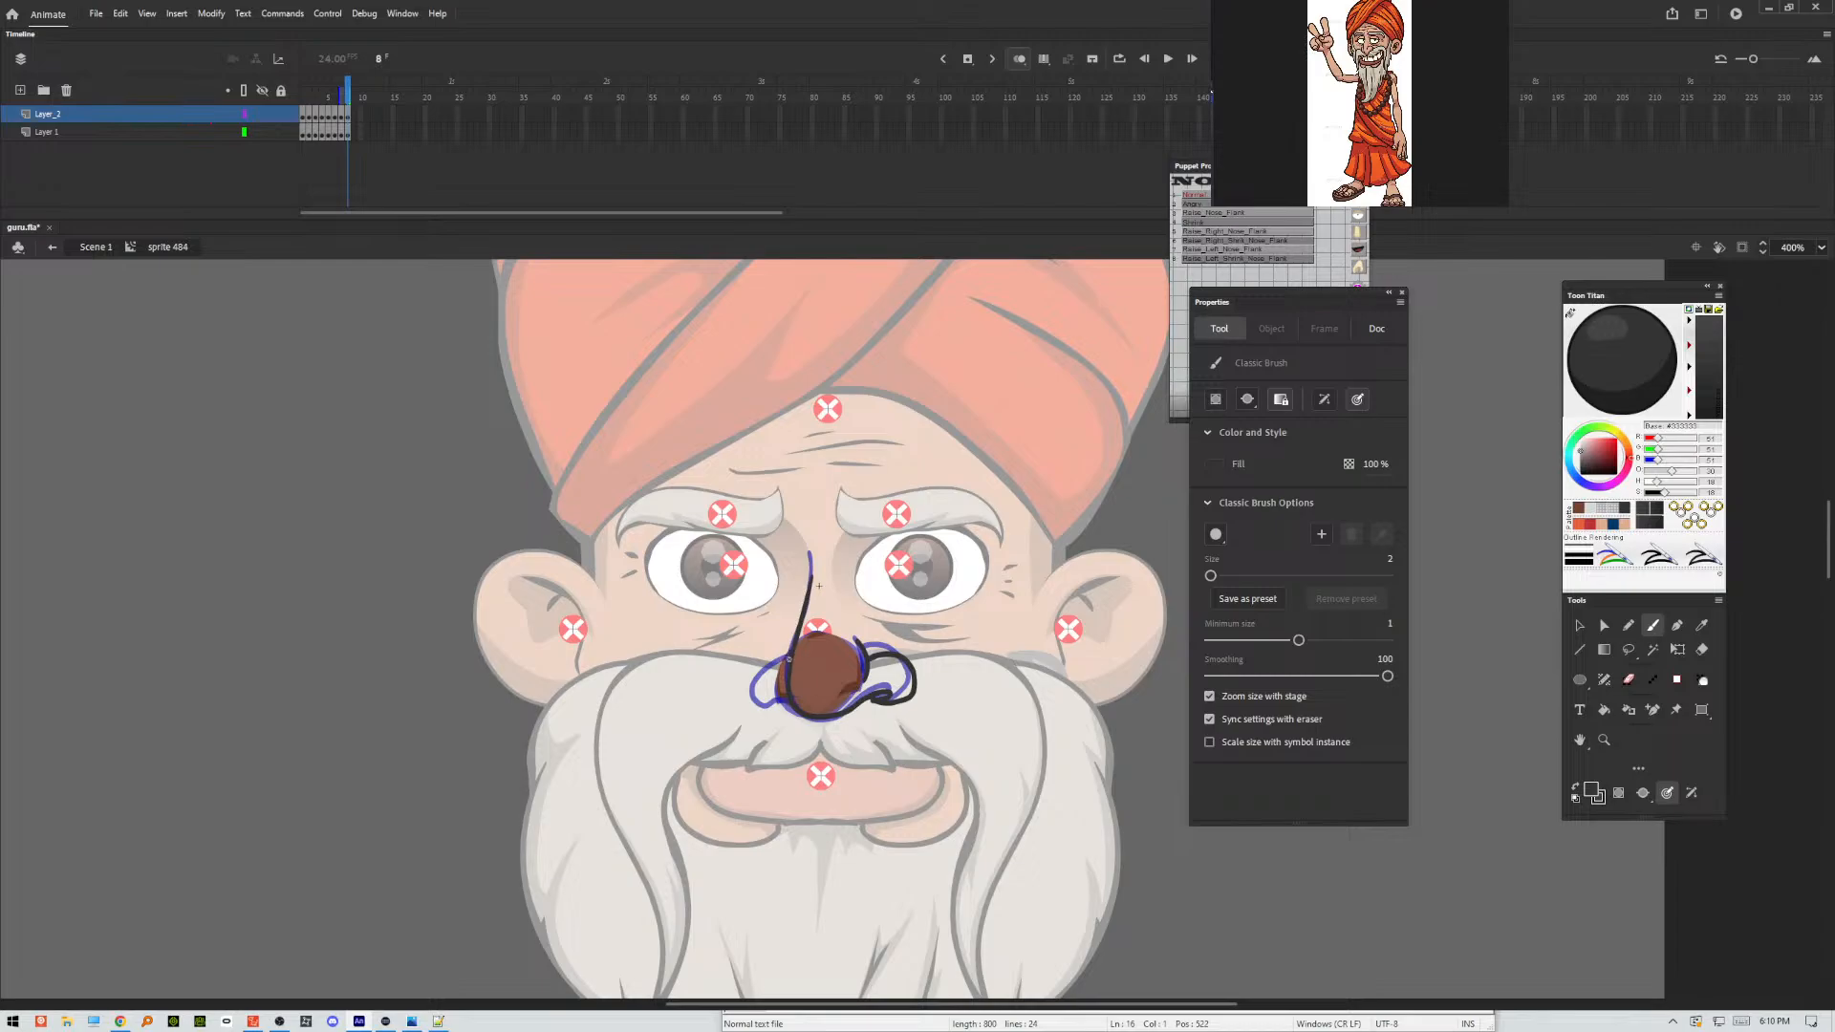
{"action": "mouse_move", "coordinate": [762, 669]}
{"action": "left_mouse_down"}
{"action": "mouse_move", "coordinate": [746, 694]}
{"action": "mouse_move", "coordinate": [801, 707]}
{"action": "left_mouse_up"}
Return to frame 1, ready the Pencil with a red stroke colour and turn off onion skinning.
{"action": "left_click", "coordinate": [305, 102]}
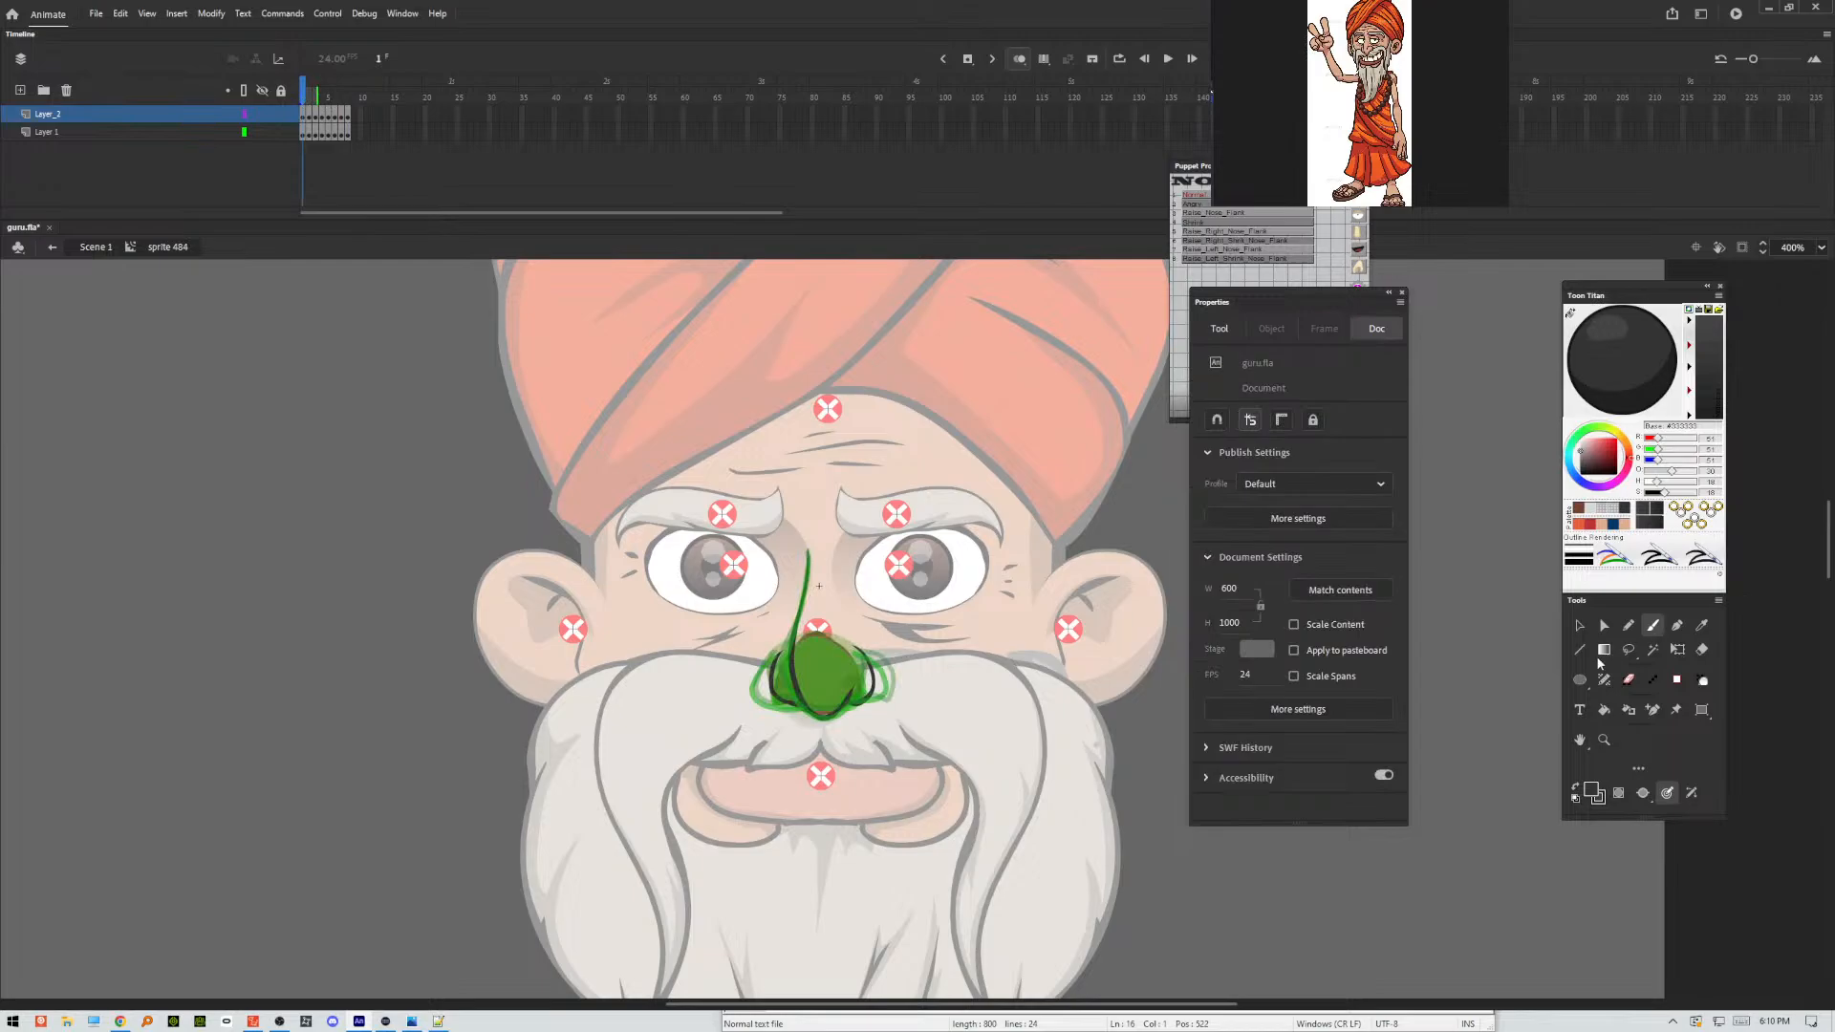
{"action": "left_click", "coordinate": [1627, 626]}
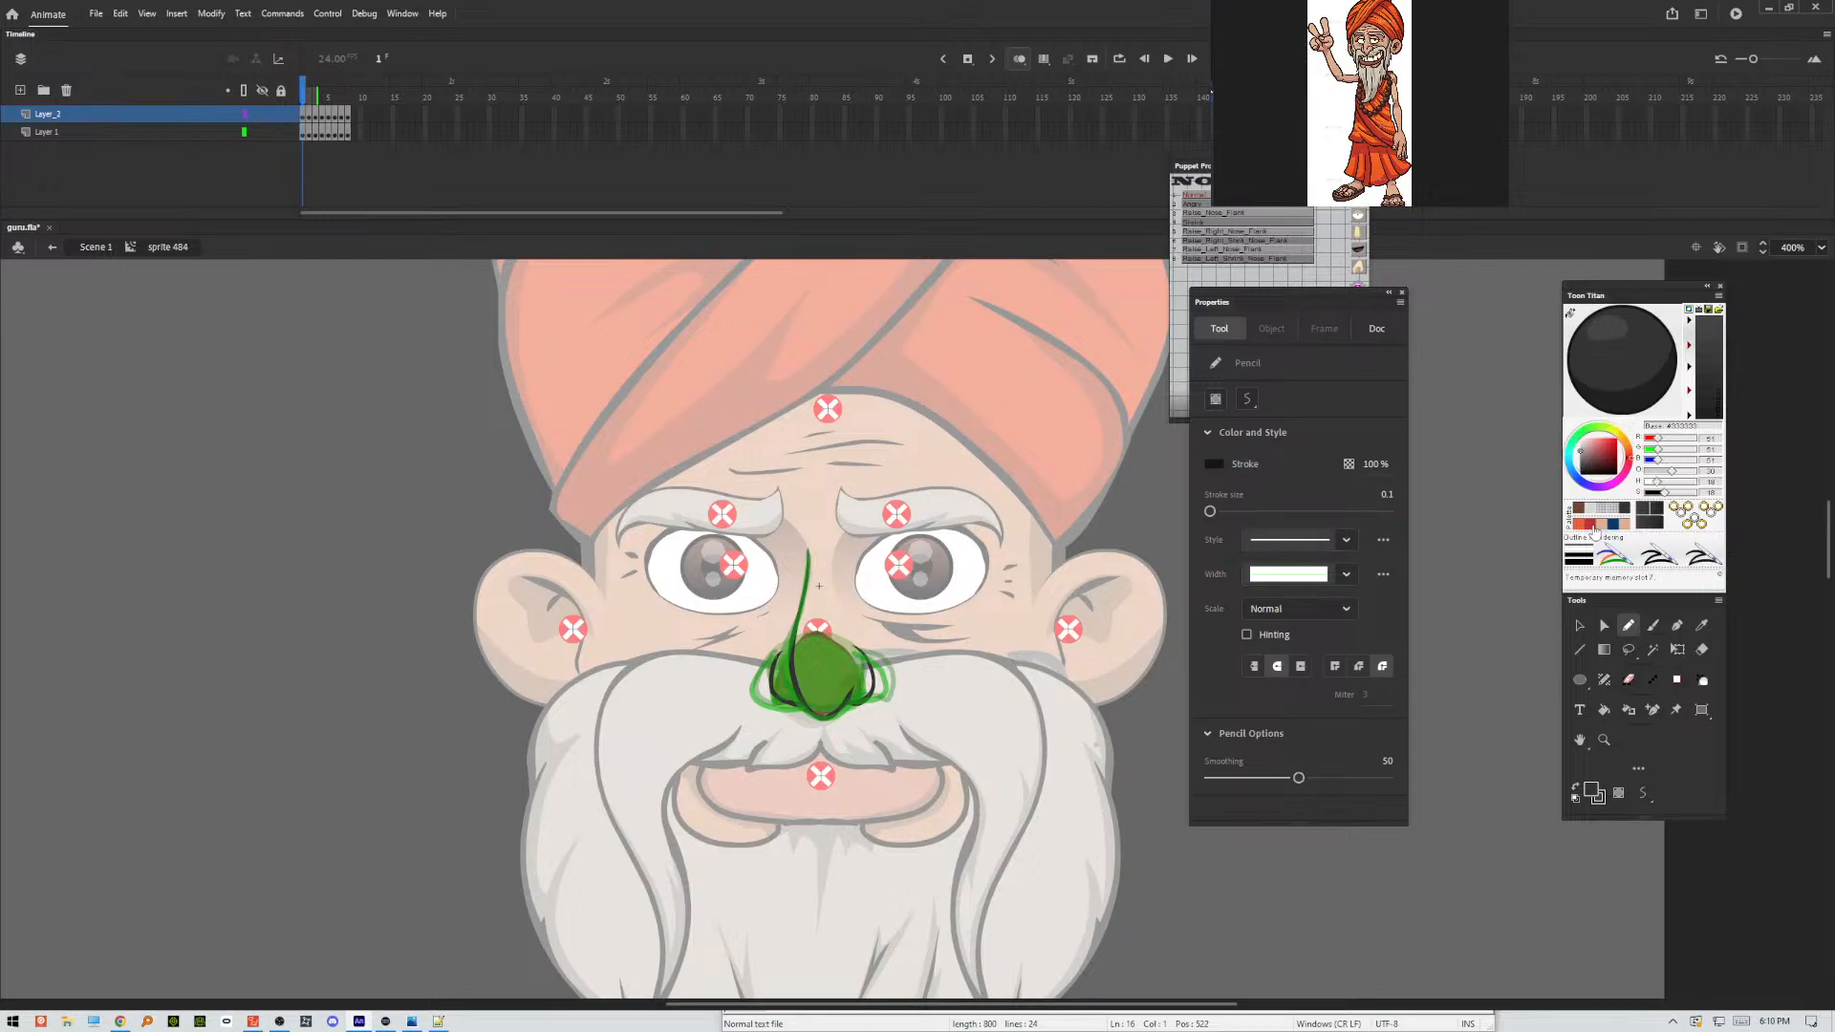
{"action": "left_click", "coordinate": [1594, 527]}
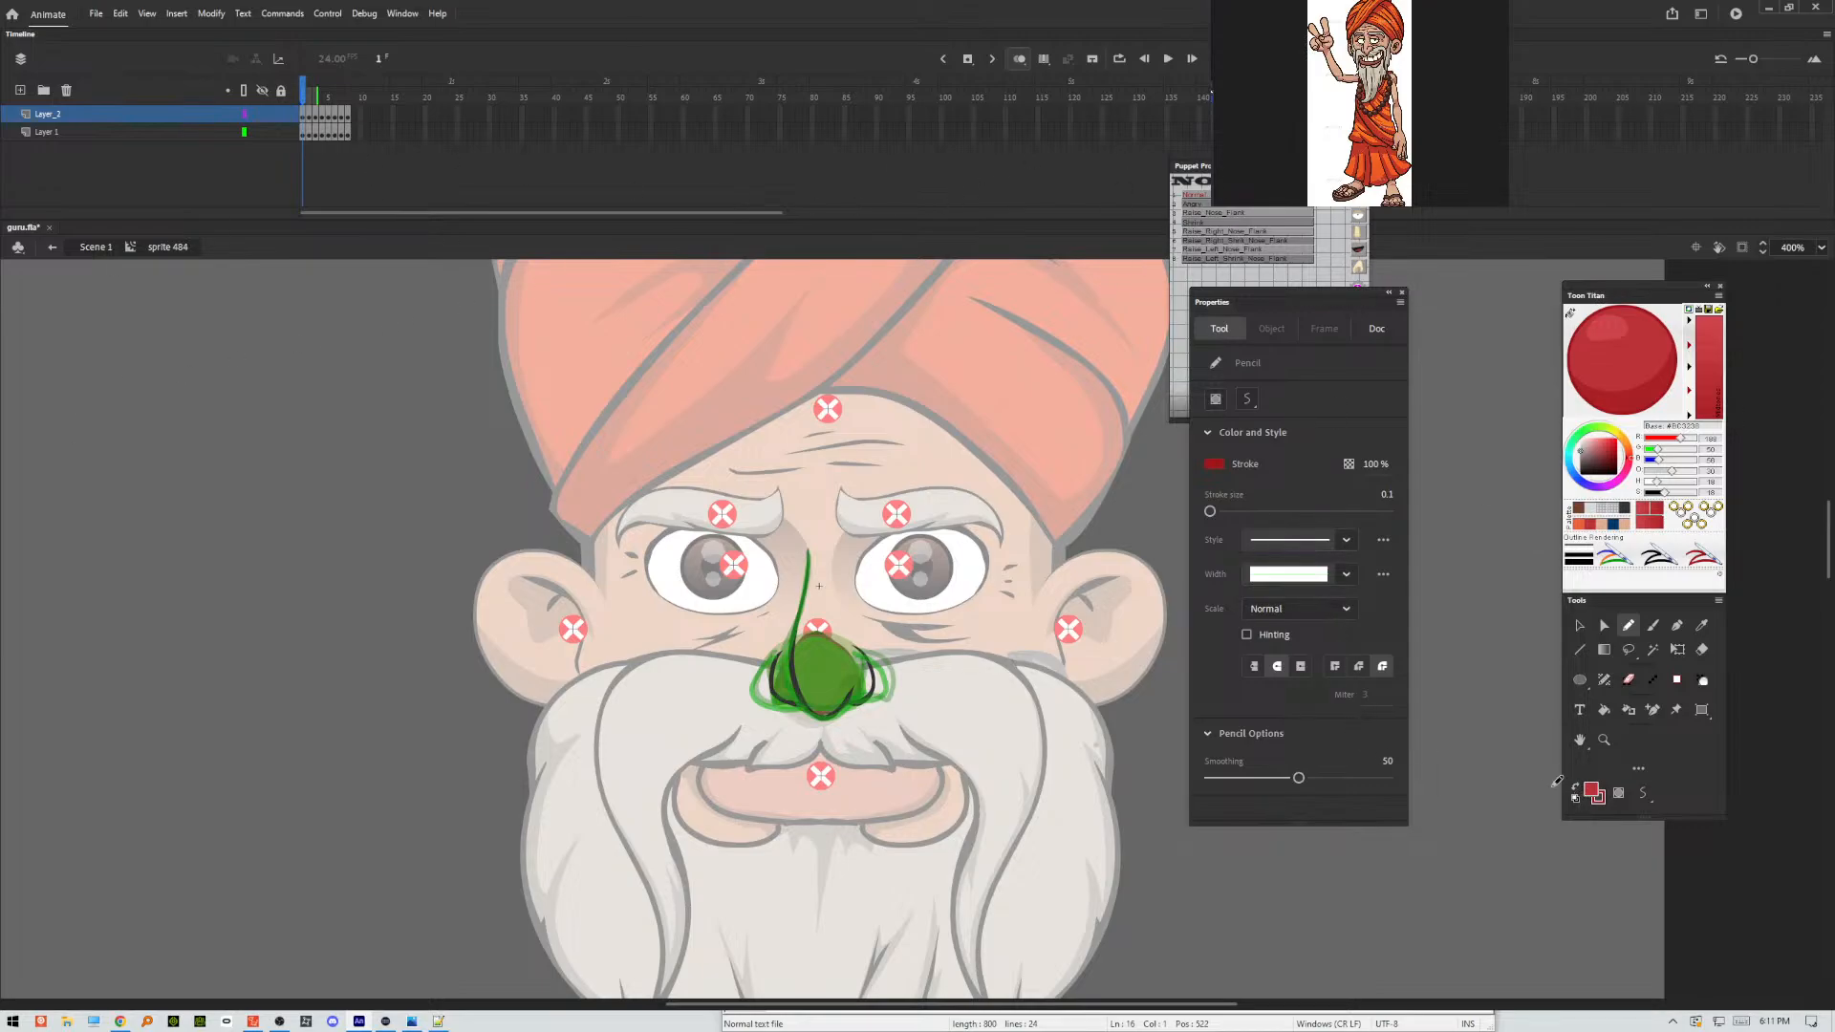
{"action": "left_click", "coordinate": [1019, 59]}
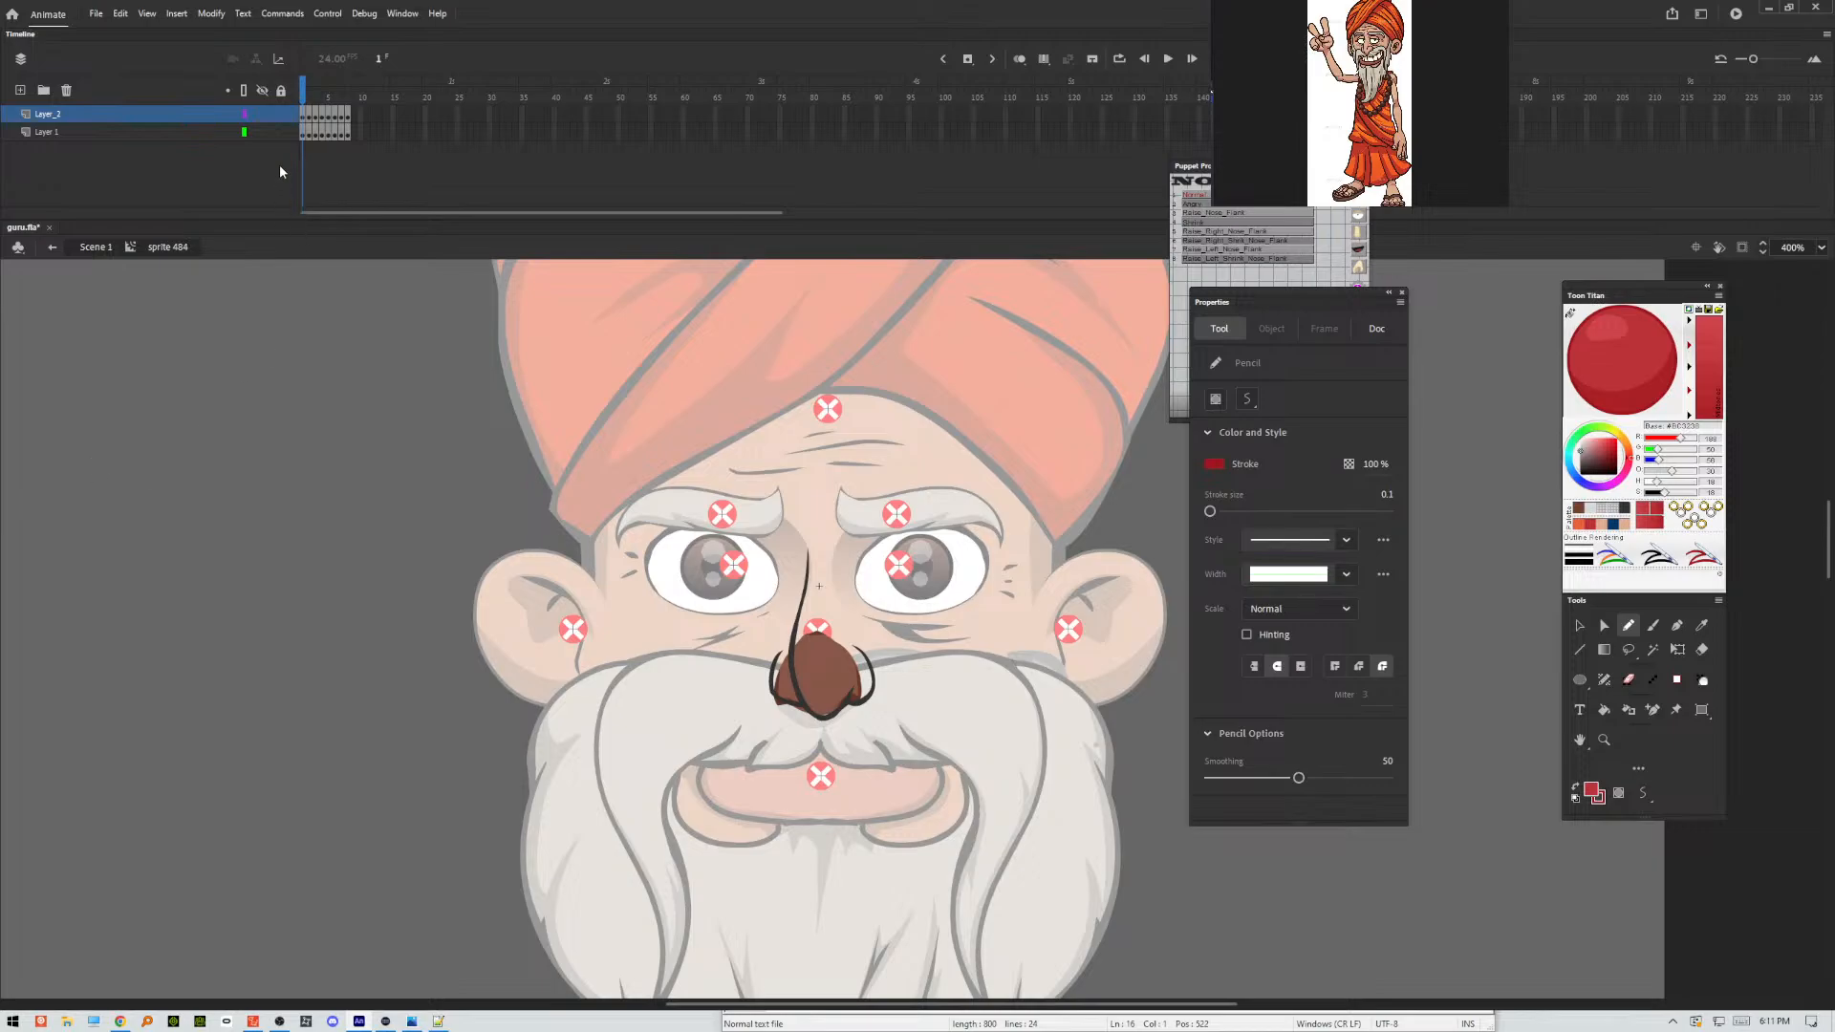
Lock the original nose artwork layer and convert it to a guide layer.
{"action": "left_click", "coordinate": [281, 133]}
{"action": "right_click", "coordinate": [192, 130]}
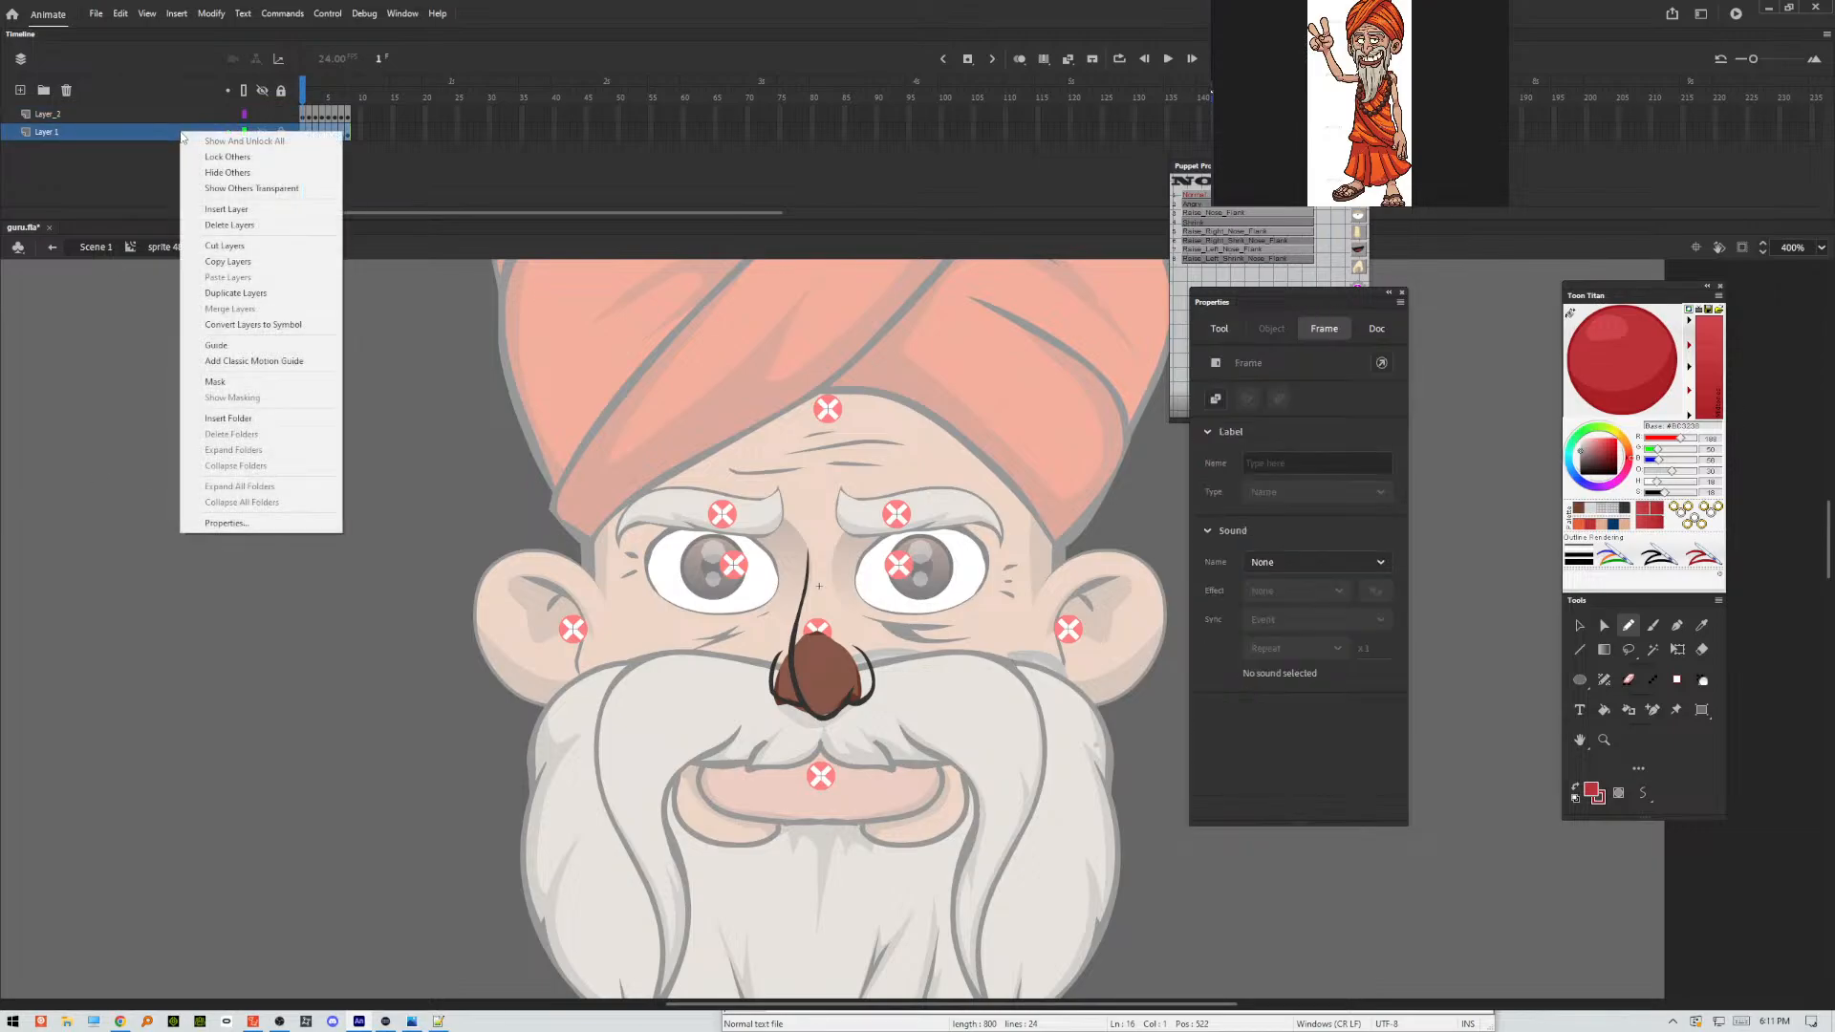
{"action": "left_click", "coordinate": [237, 345]}
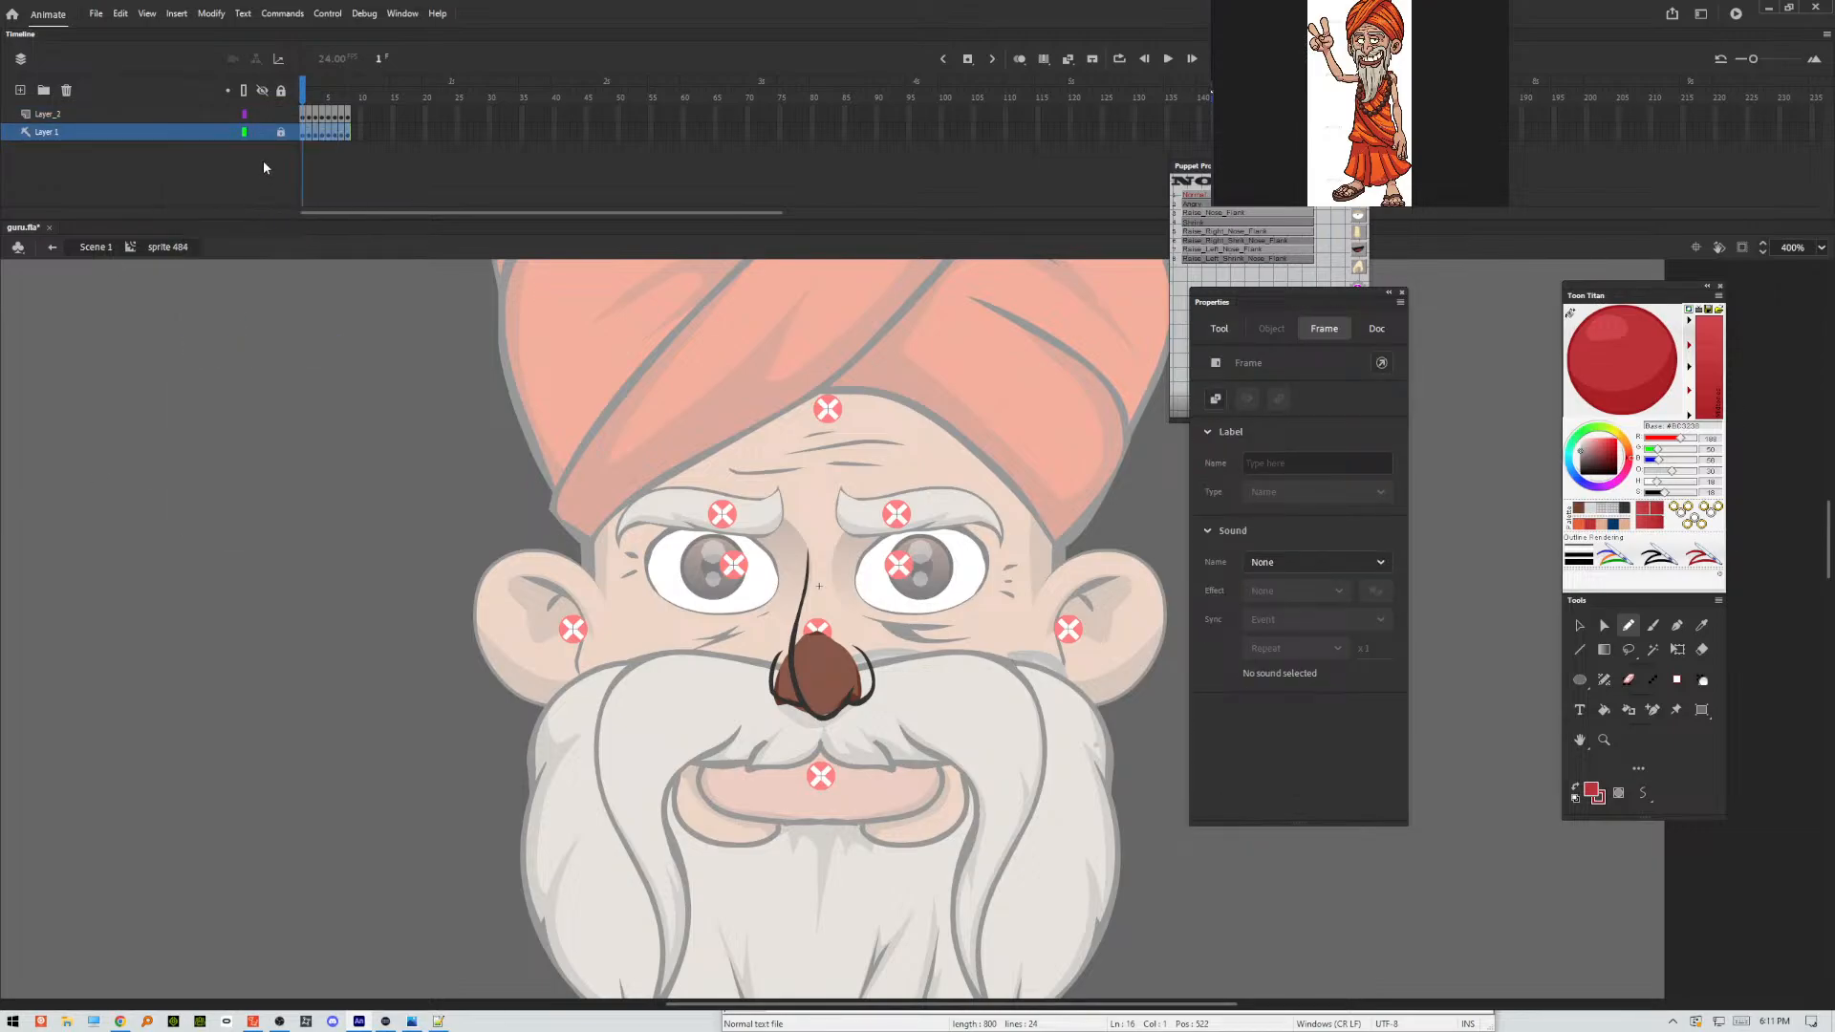
Hide the original nose guide layer and pencil thin red lines closing the nose shape around the bridge on frame 1 of the outline layer.
{"action": "left_click", "coordinate": [262, 132]}
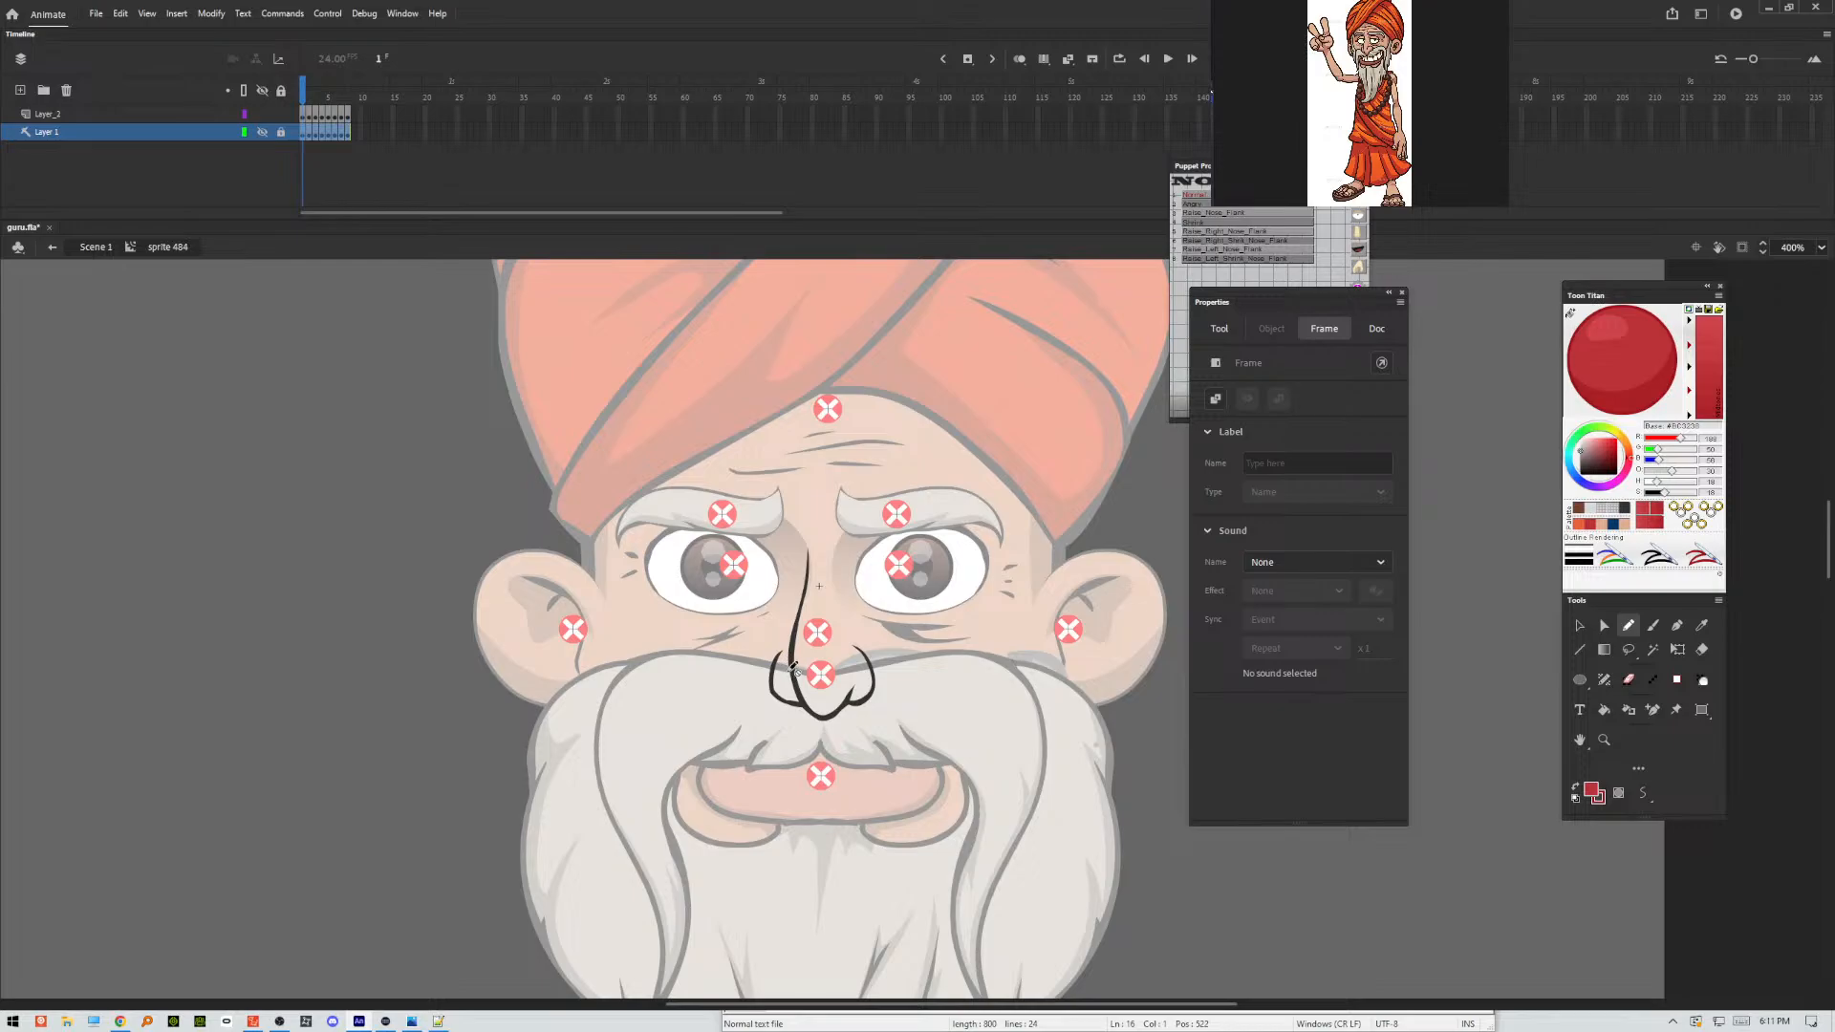
{"action": "left_click", "coordinate": [311, 115]}
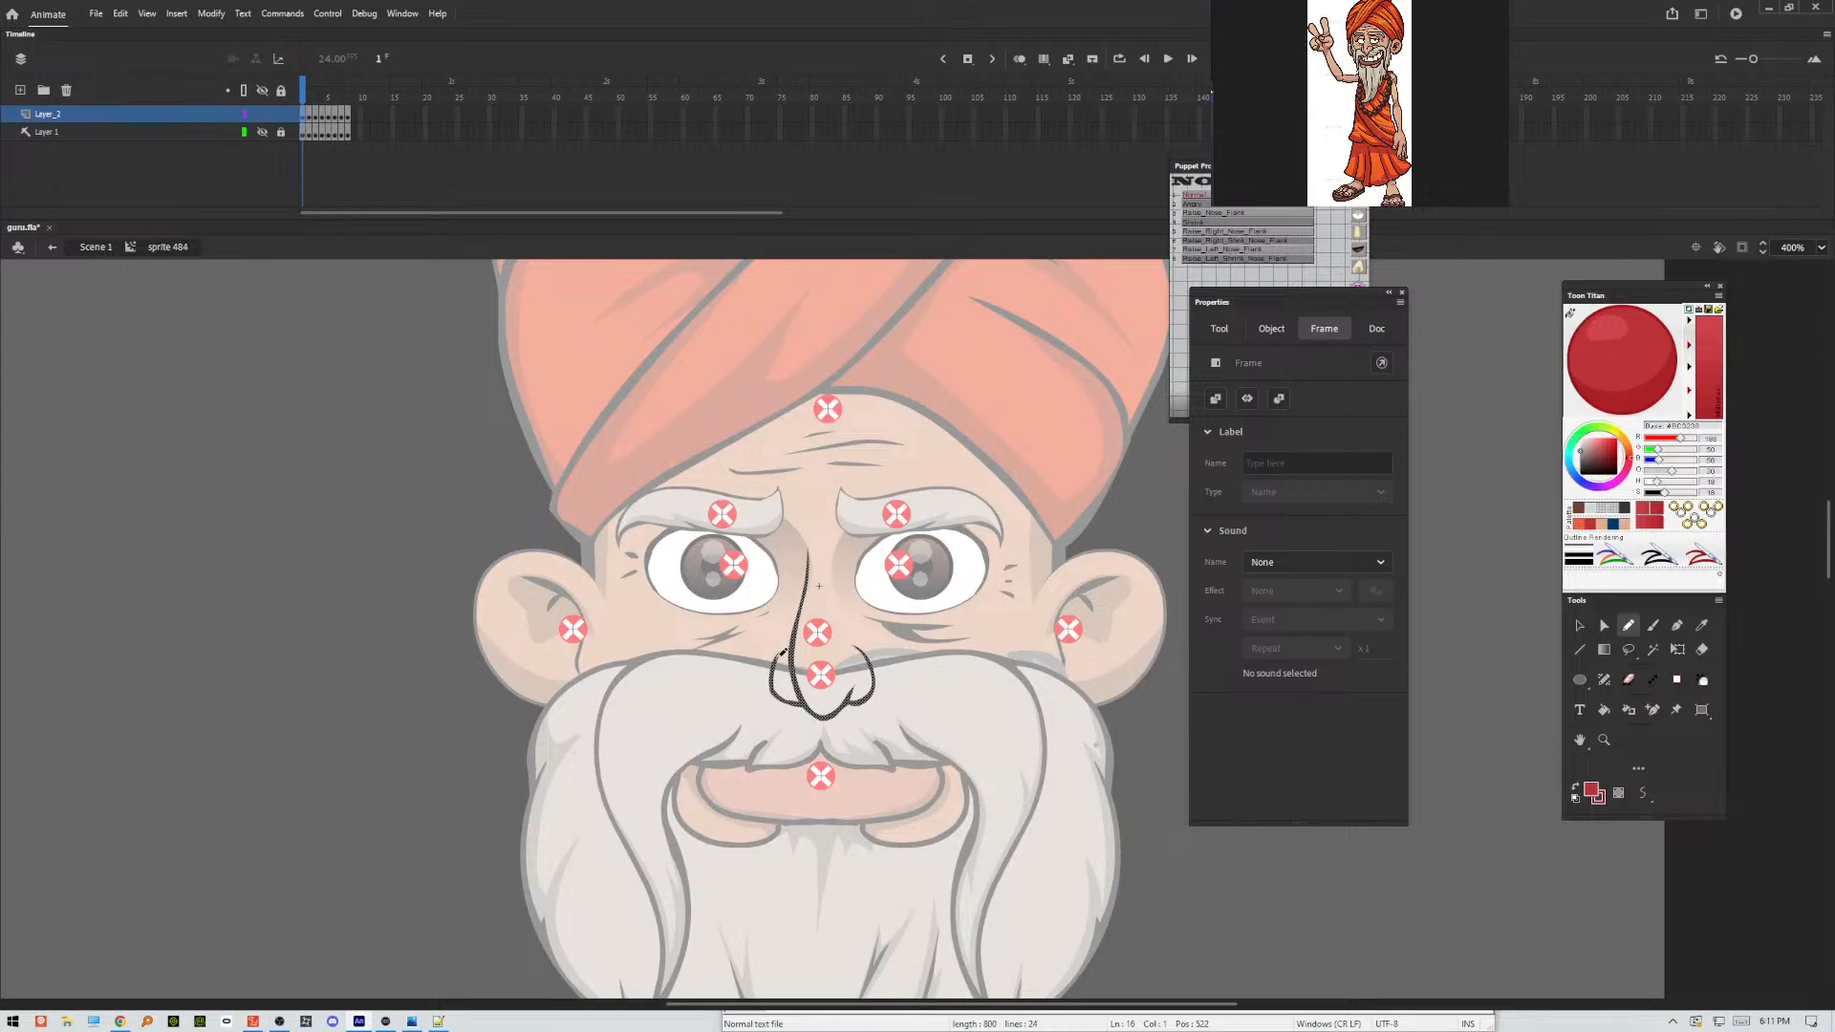
{"action": "left_click", "coordinate": [783, 652]}
{"action": "left_click_drag", "start_coordinate": [780, 656], "coordinate": [795, 627]}
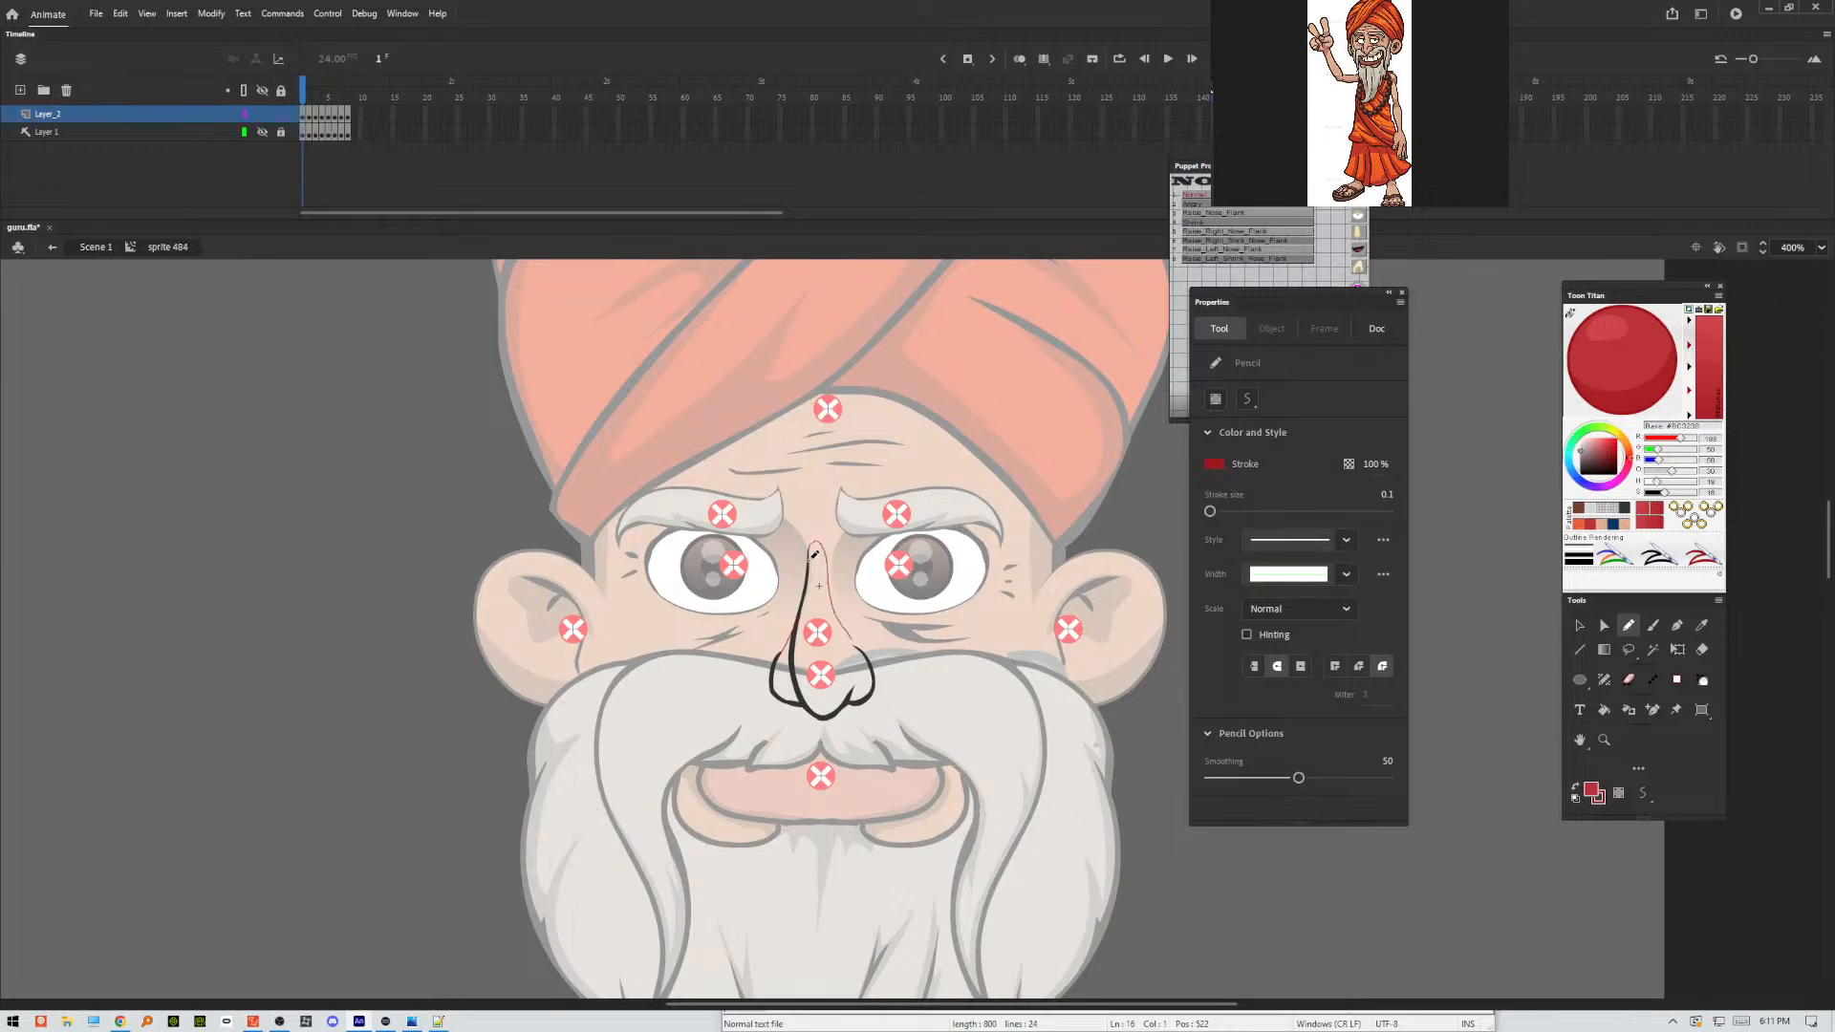
{"action": "left_click_drag", "start_coordinate": [810, 560], "coordinate": [809, 562]}
Pencil thin red lines closing the gaps between the bridge and nostrils on frames 2 to 8.
{"action": "key", "text": "."}
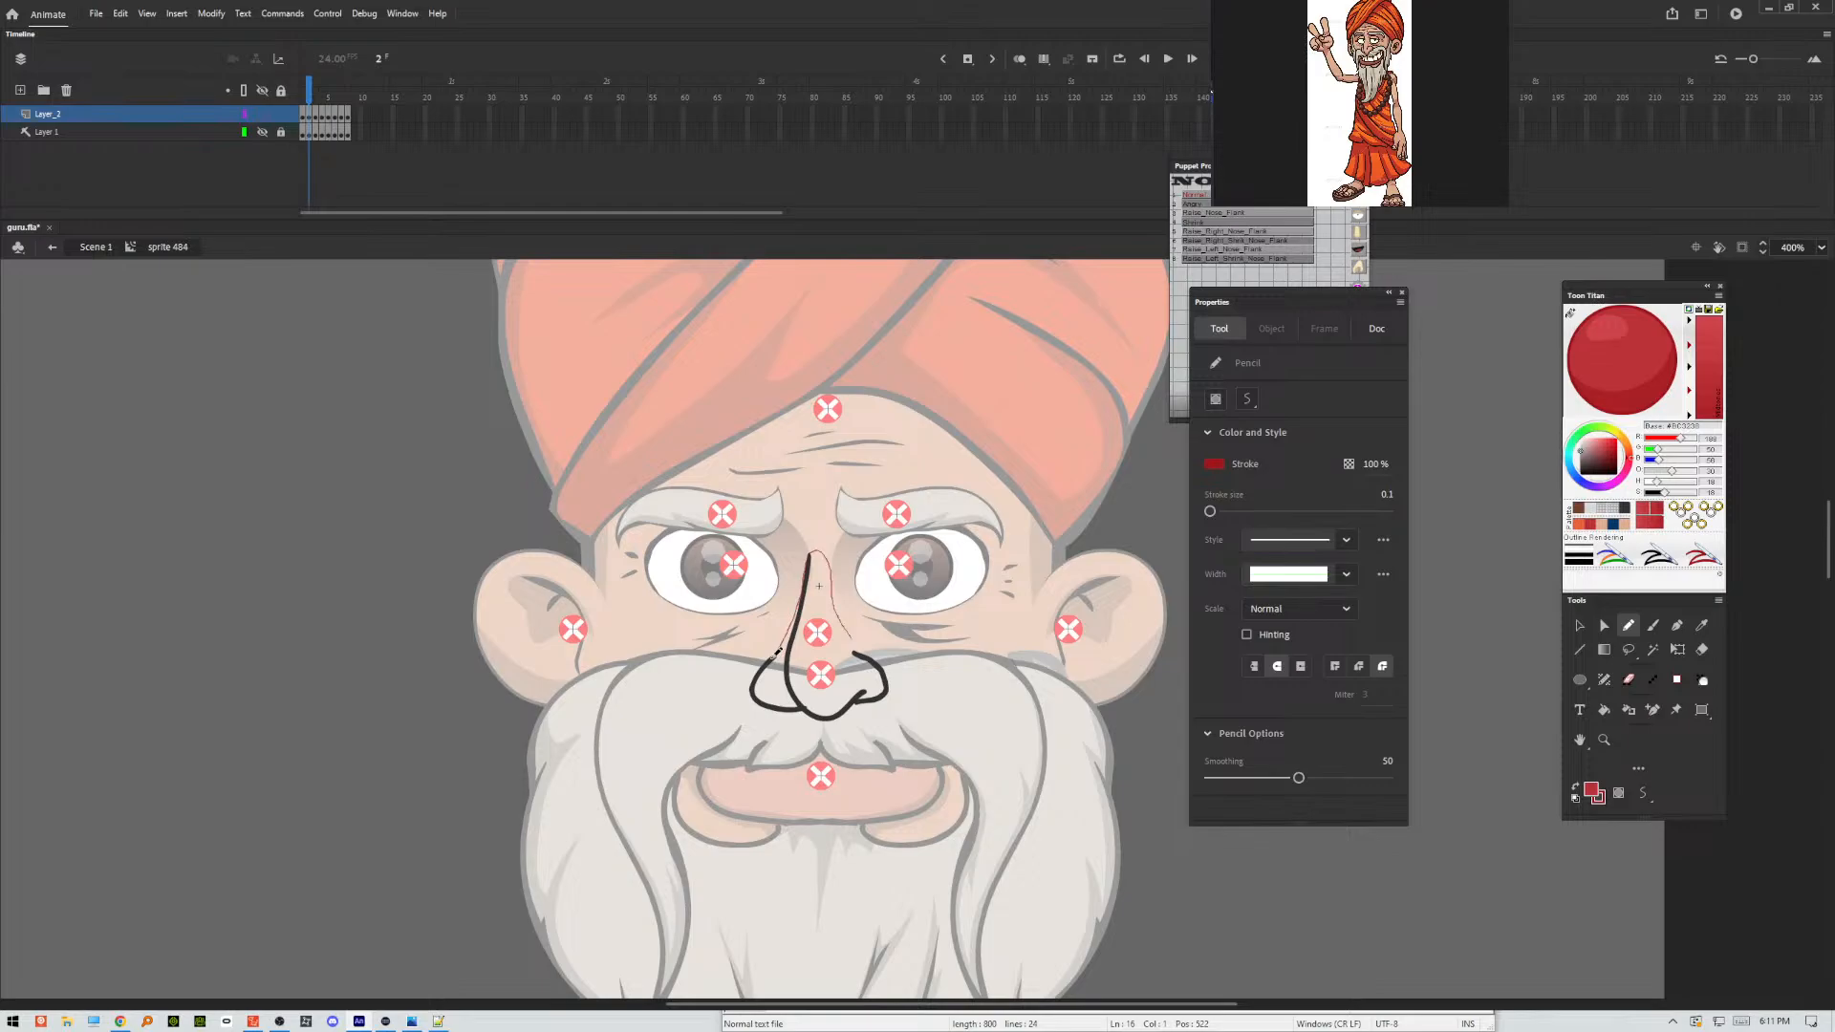
{"action": "key", "text": "."}
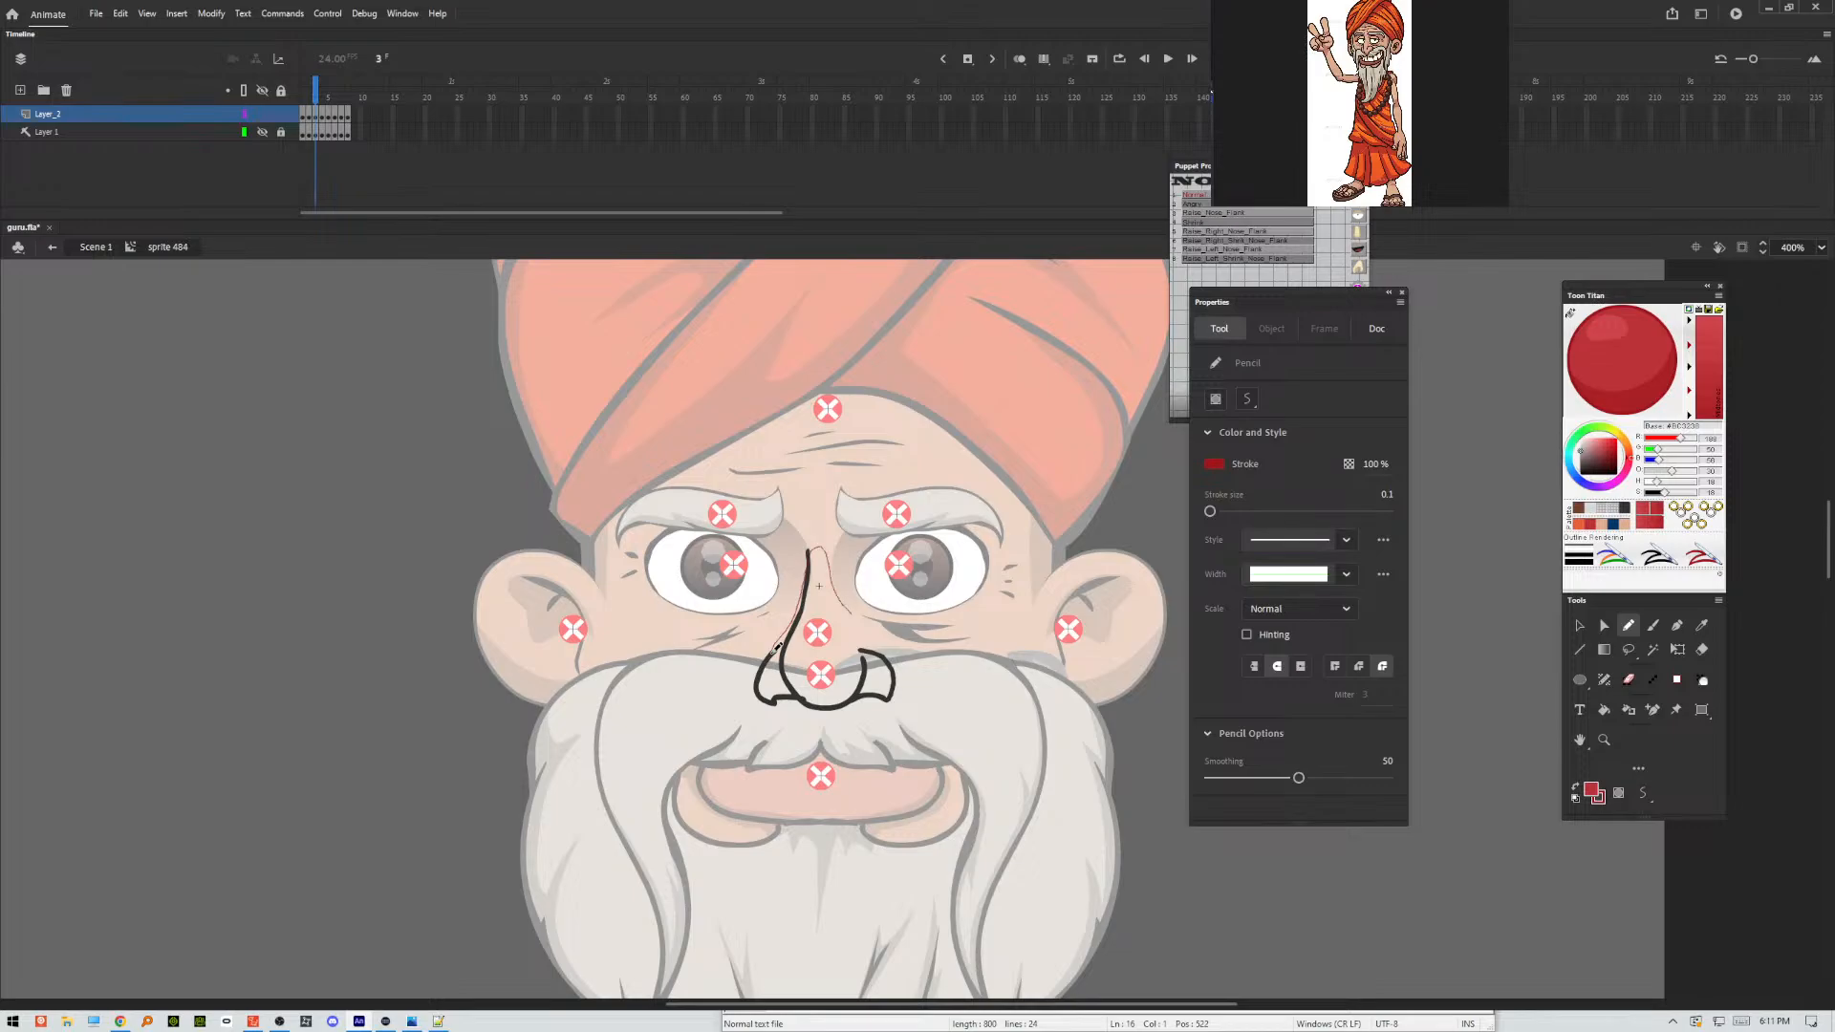
{"action": "key", "text": "."}
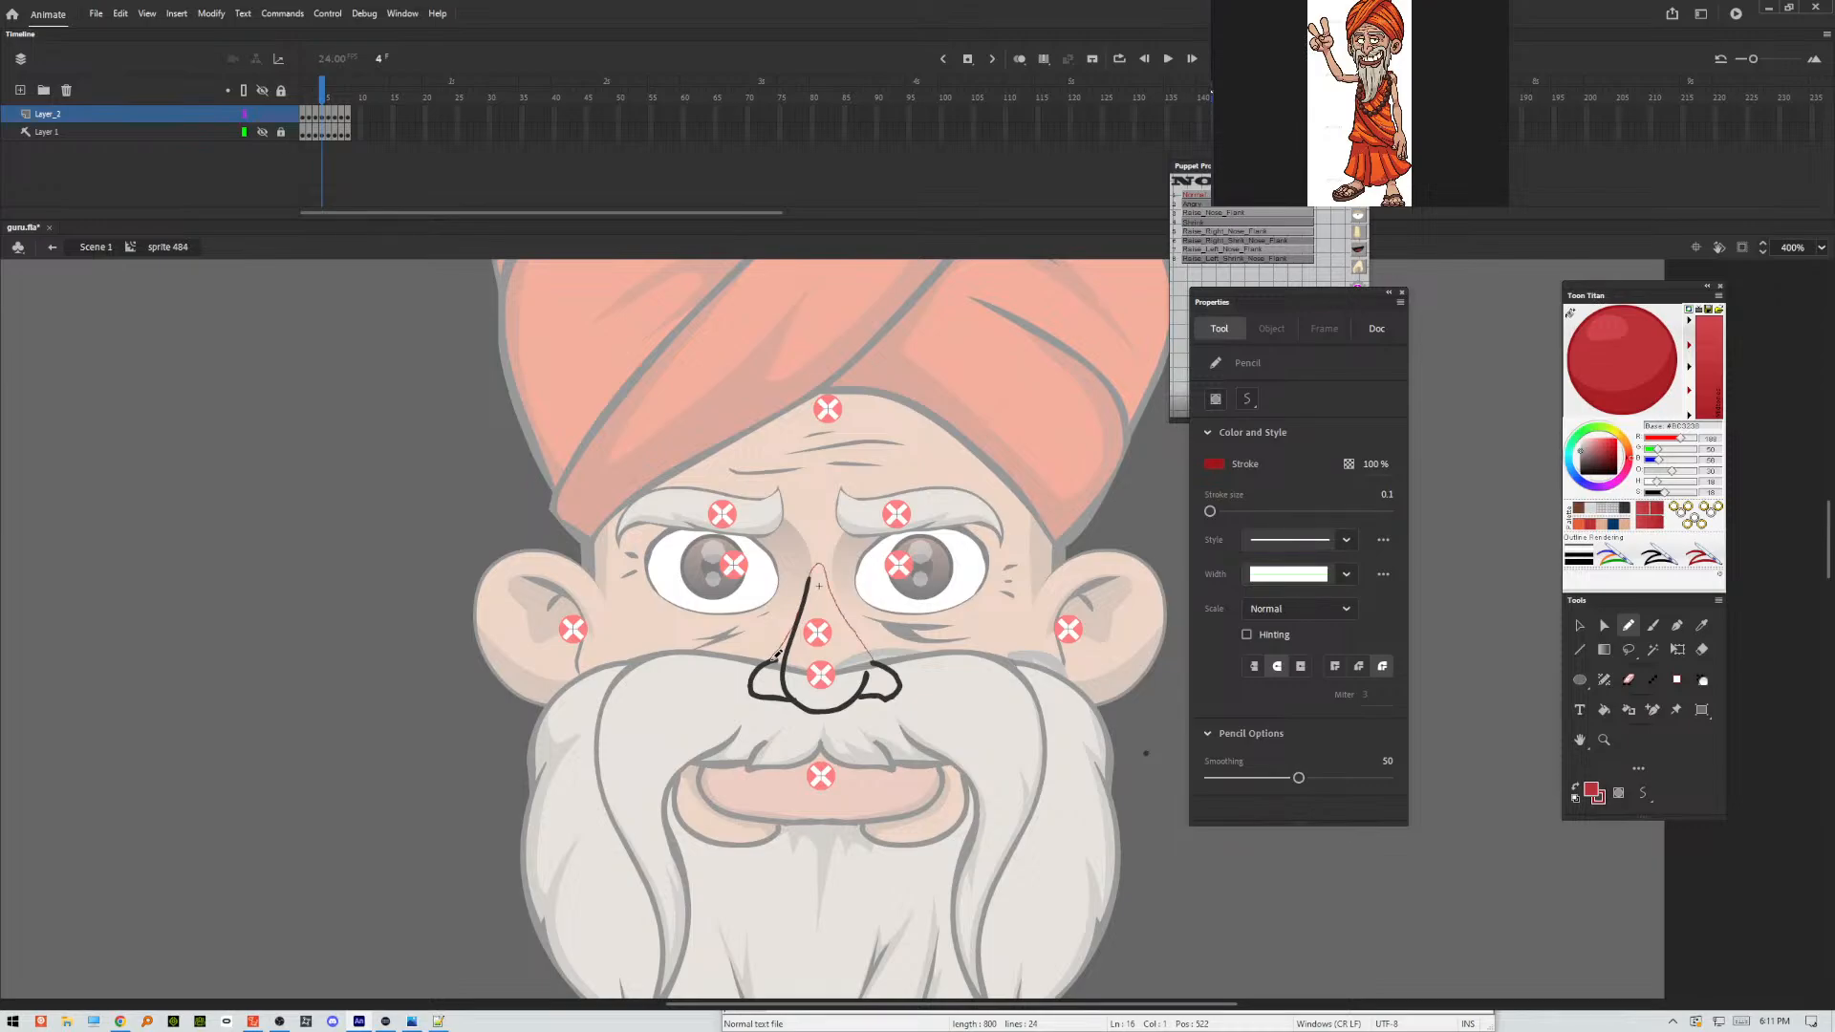
{"action": "key", "text": "."}
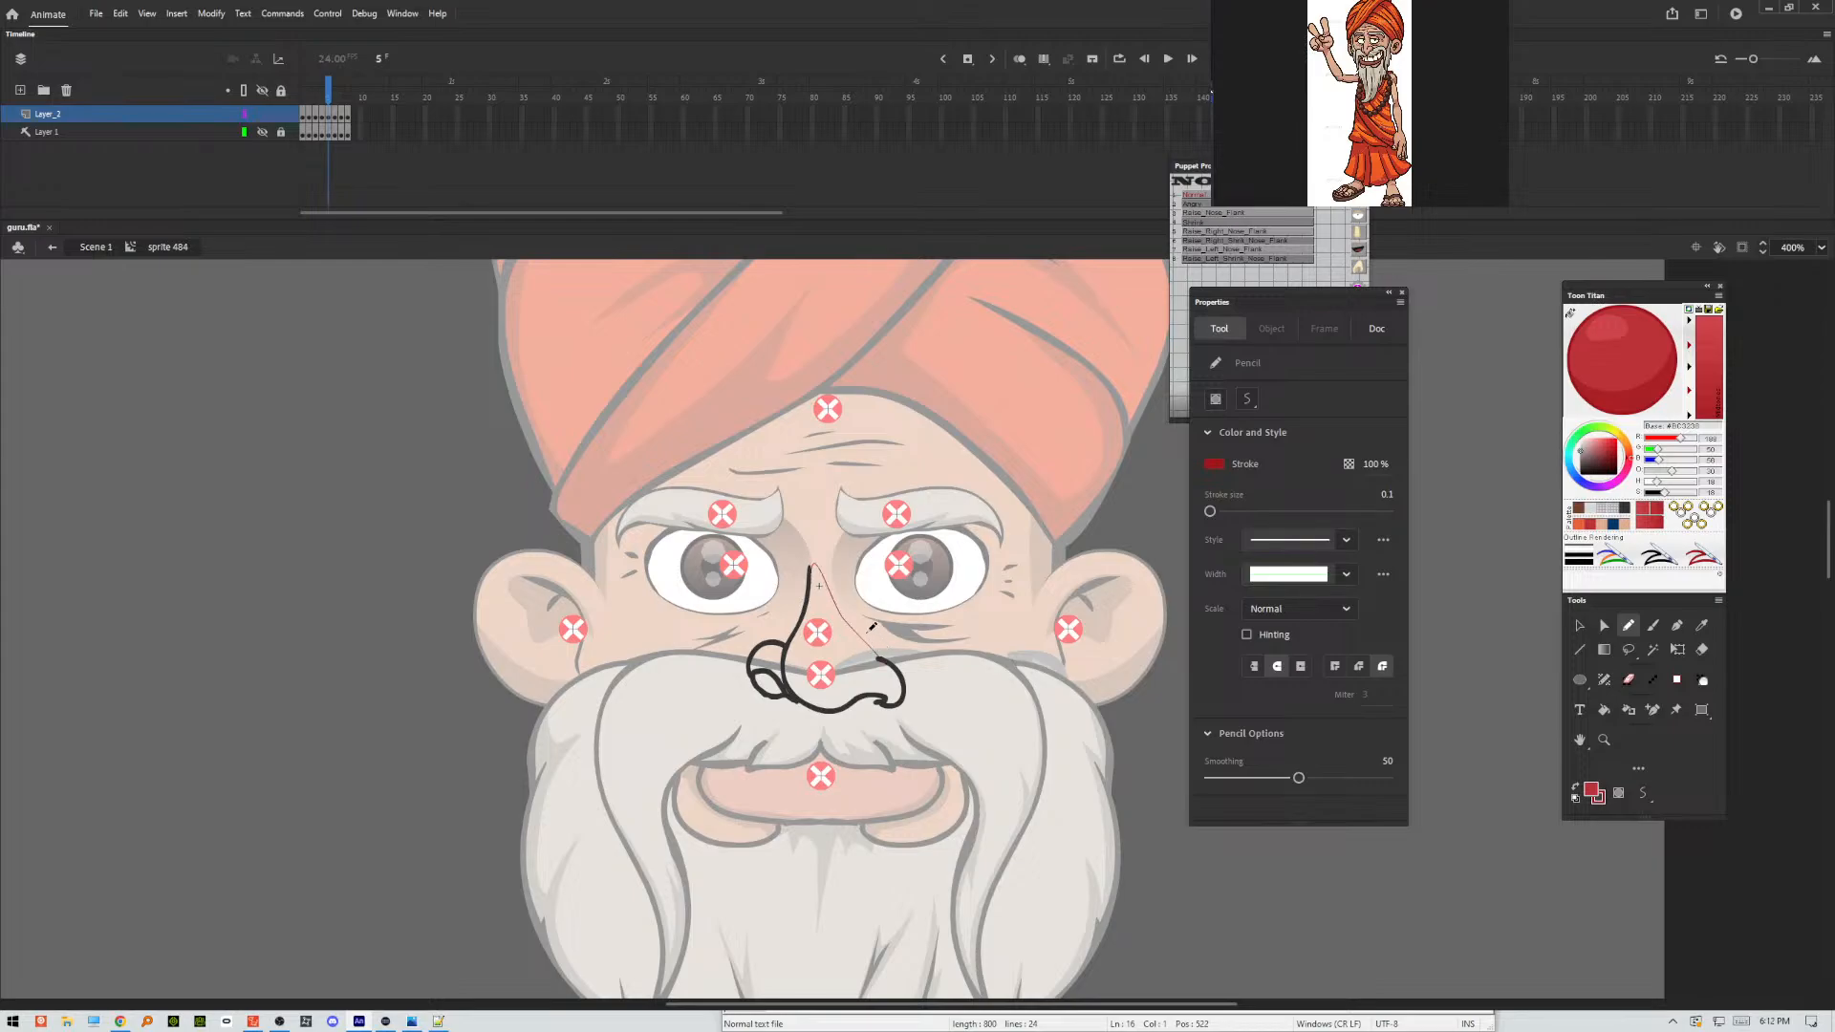
{"action": "key", "text": "."}
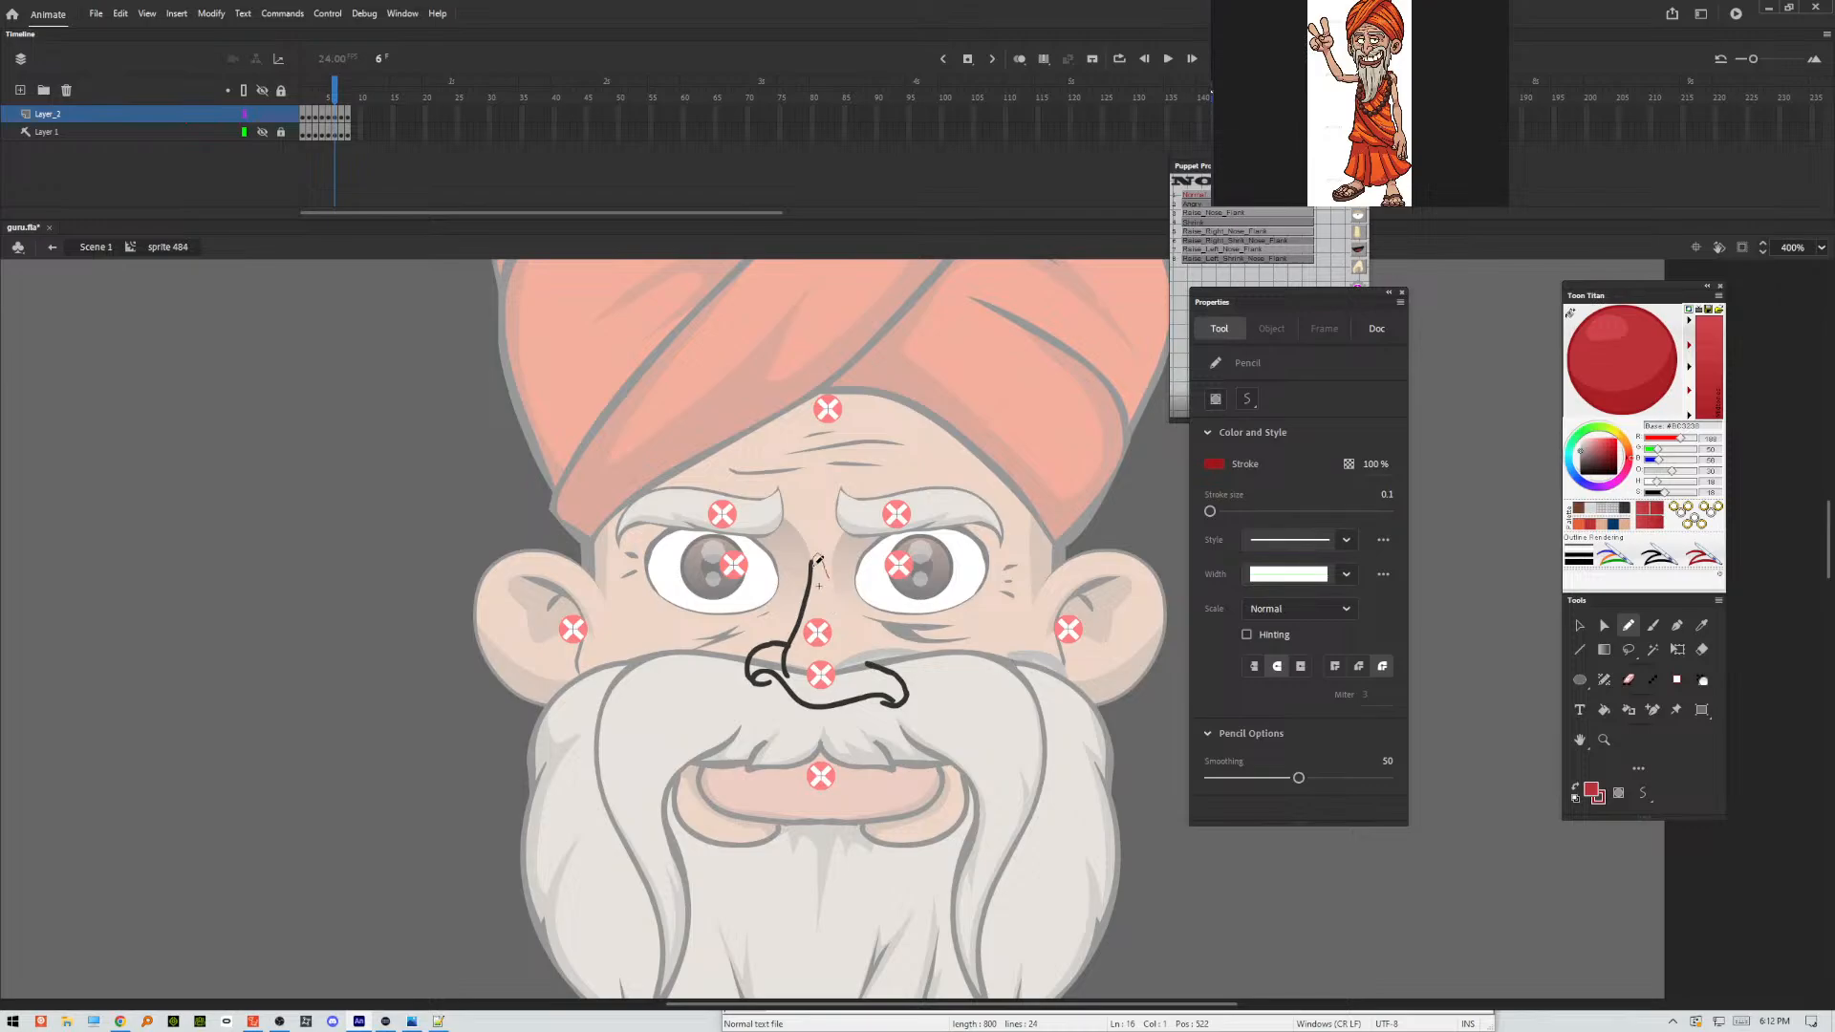
{"action": "key", "text": "."}
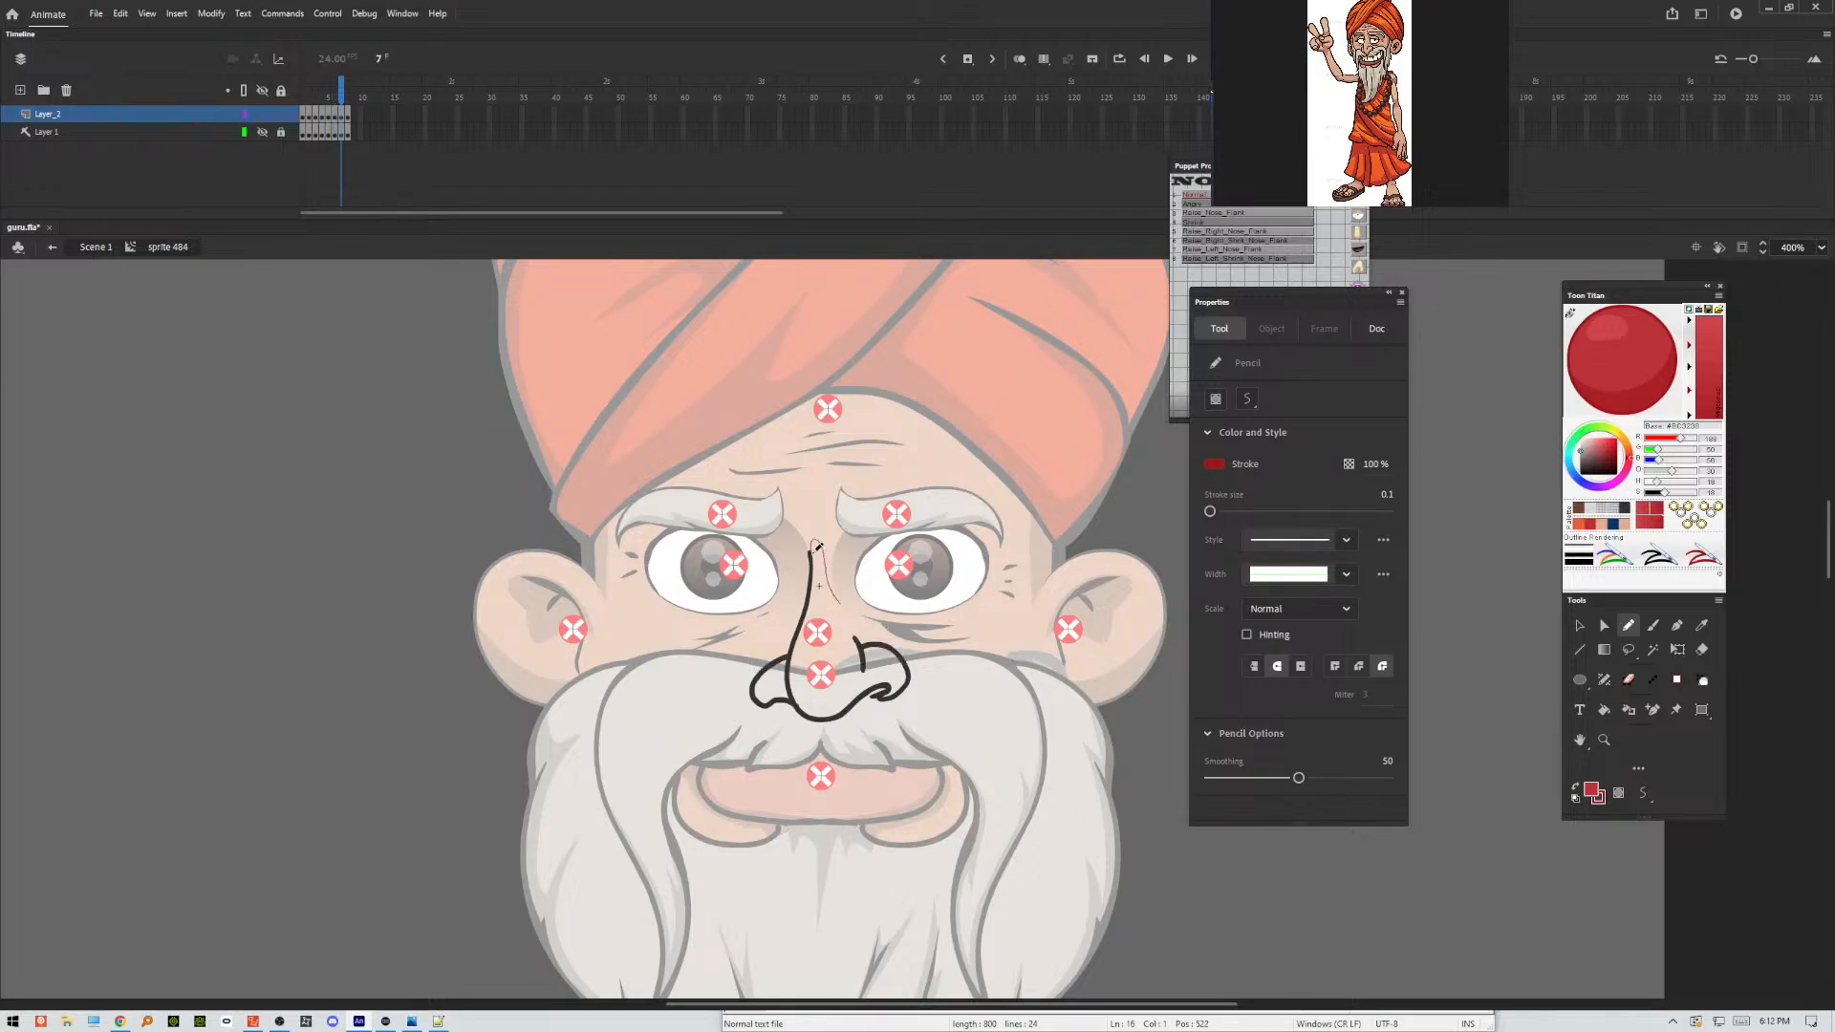
{"action": "key", "text": "."}
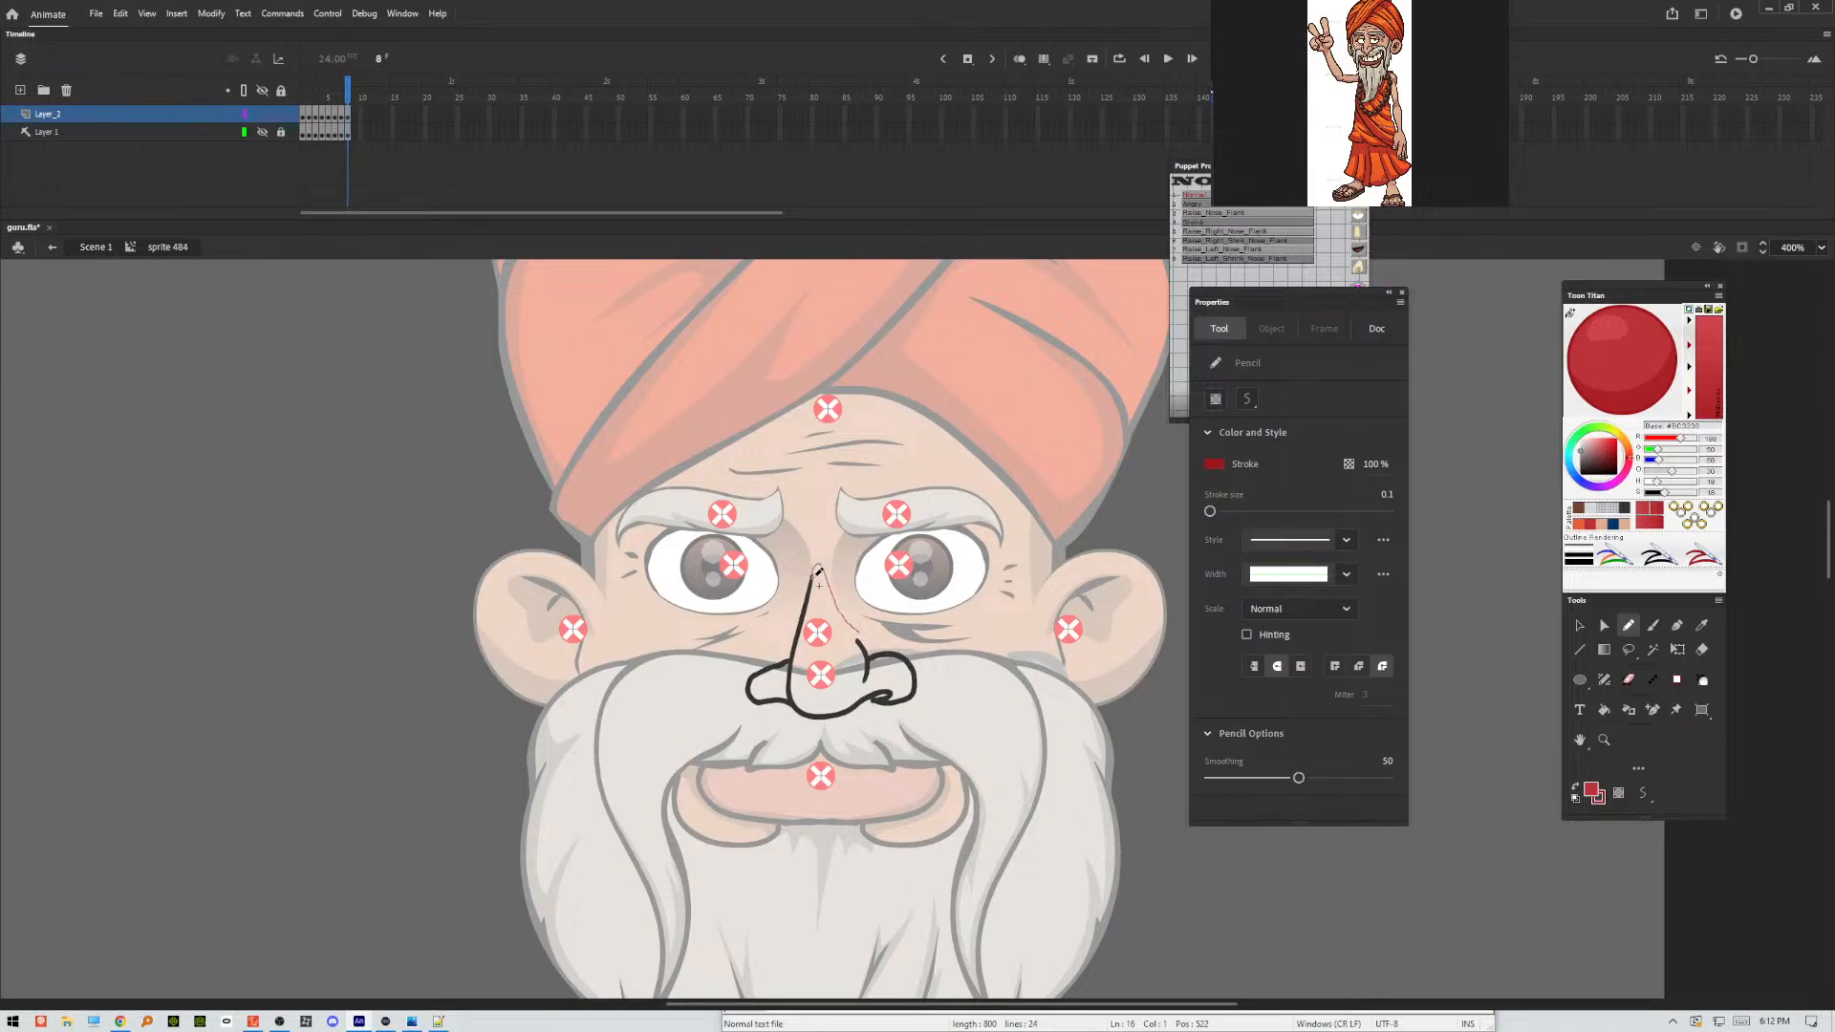
{"action": "left_click_drag", "start_coordinate": [814, 577], "coordinate": [812, 579]}
Redraw frame 8's closing line with a skin-coloured pencil stroke and fill the nose and nostrils with the same skin colour.
{"action": "left_click", "coordinate": [1616, 524]}
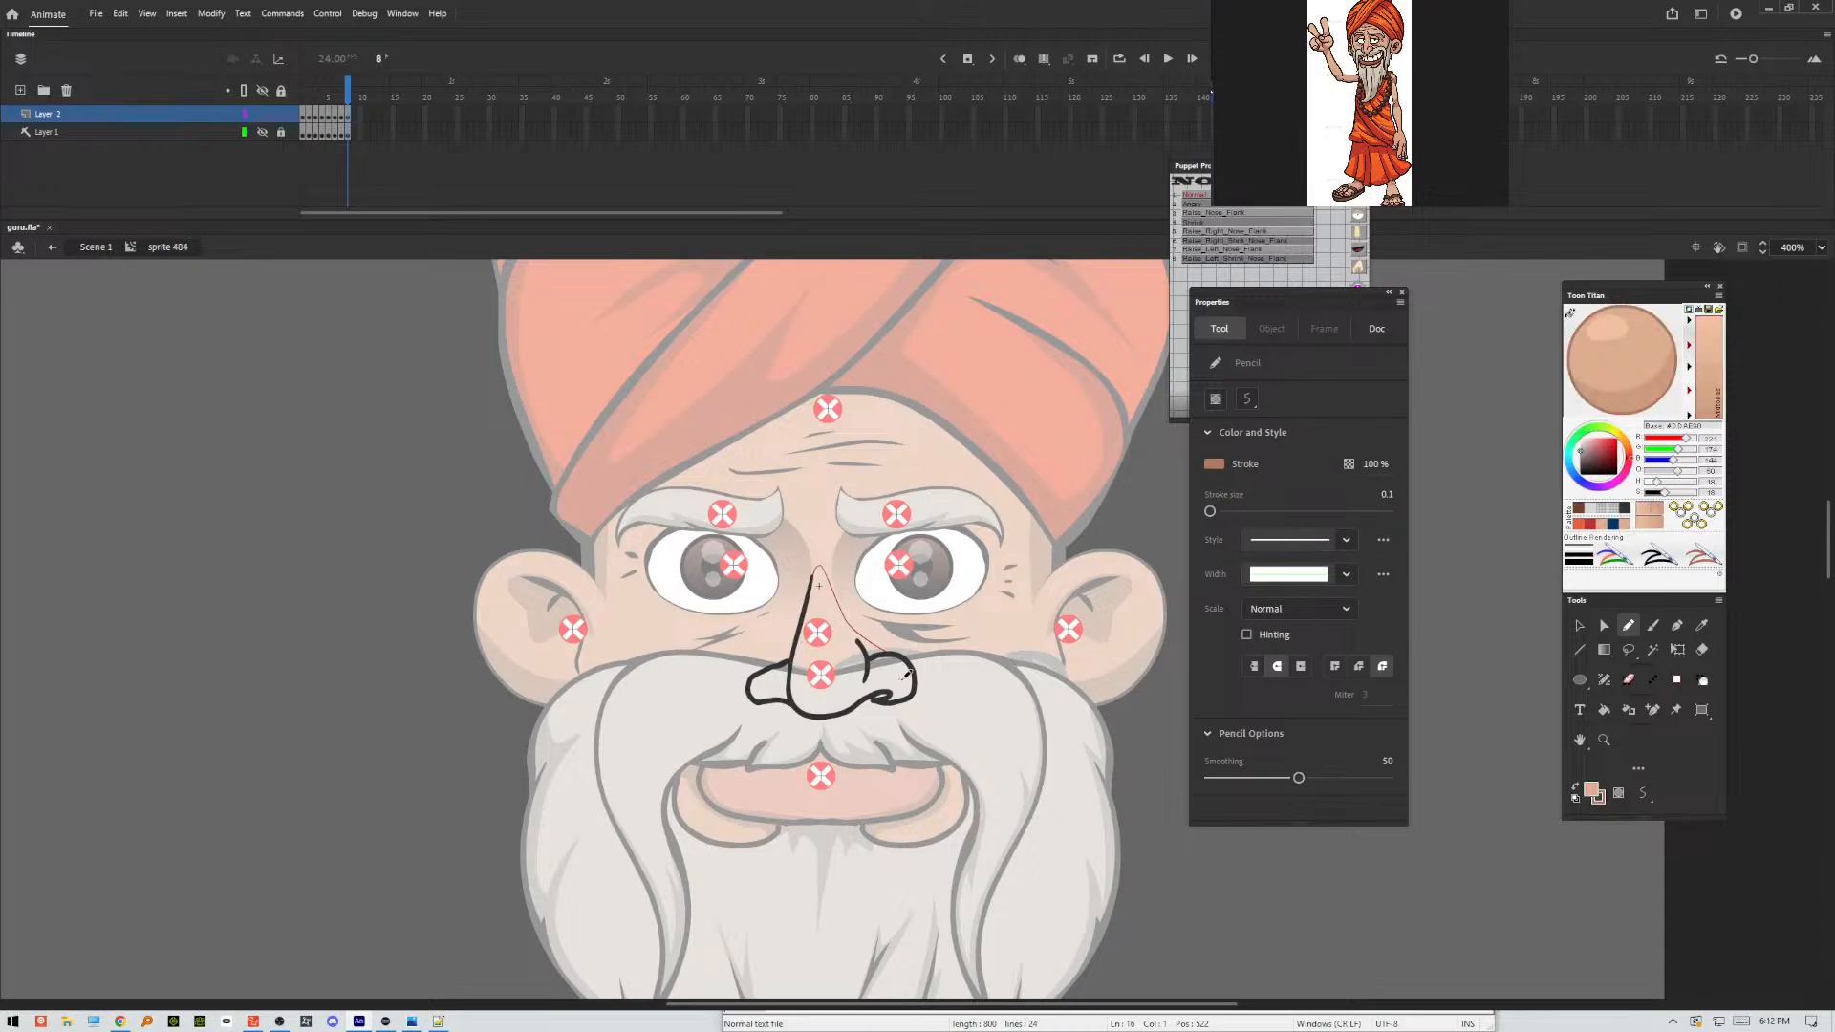
{"action": "mouse_move", "coordinate": [913, 676]}
{"action": "left_mouse_down"}
{"action": "mouse_move", "coordinate": [918, 724]}
{"action": "mouse_move", "coordinate": [907, 685]}
{"action": "left_mouse_up"}
{"action": "key", "text": "k"}
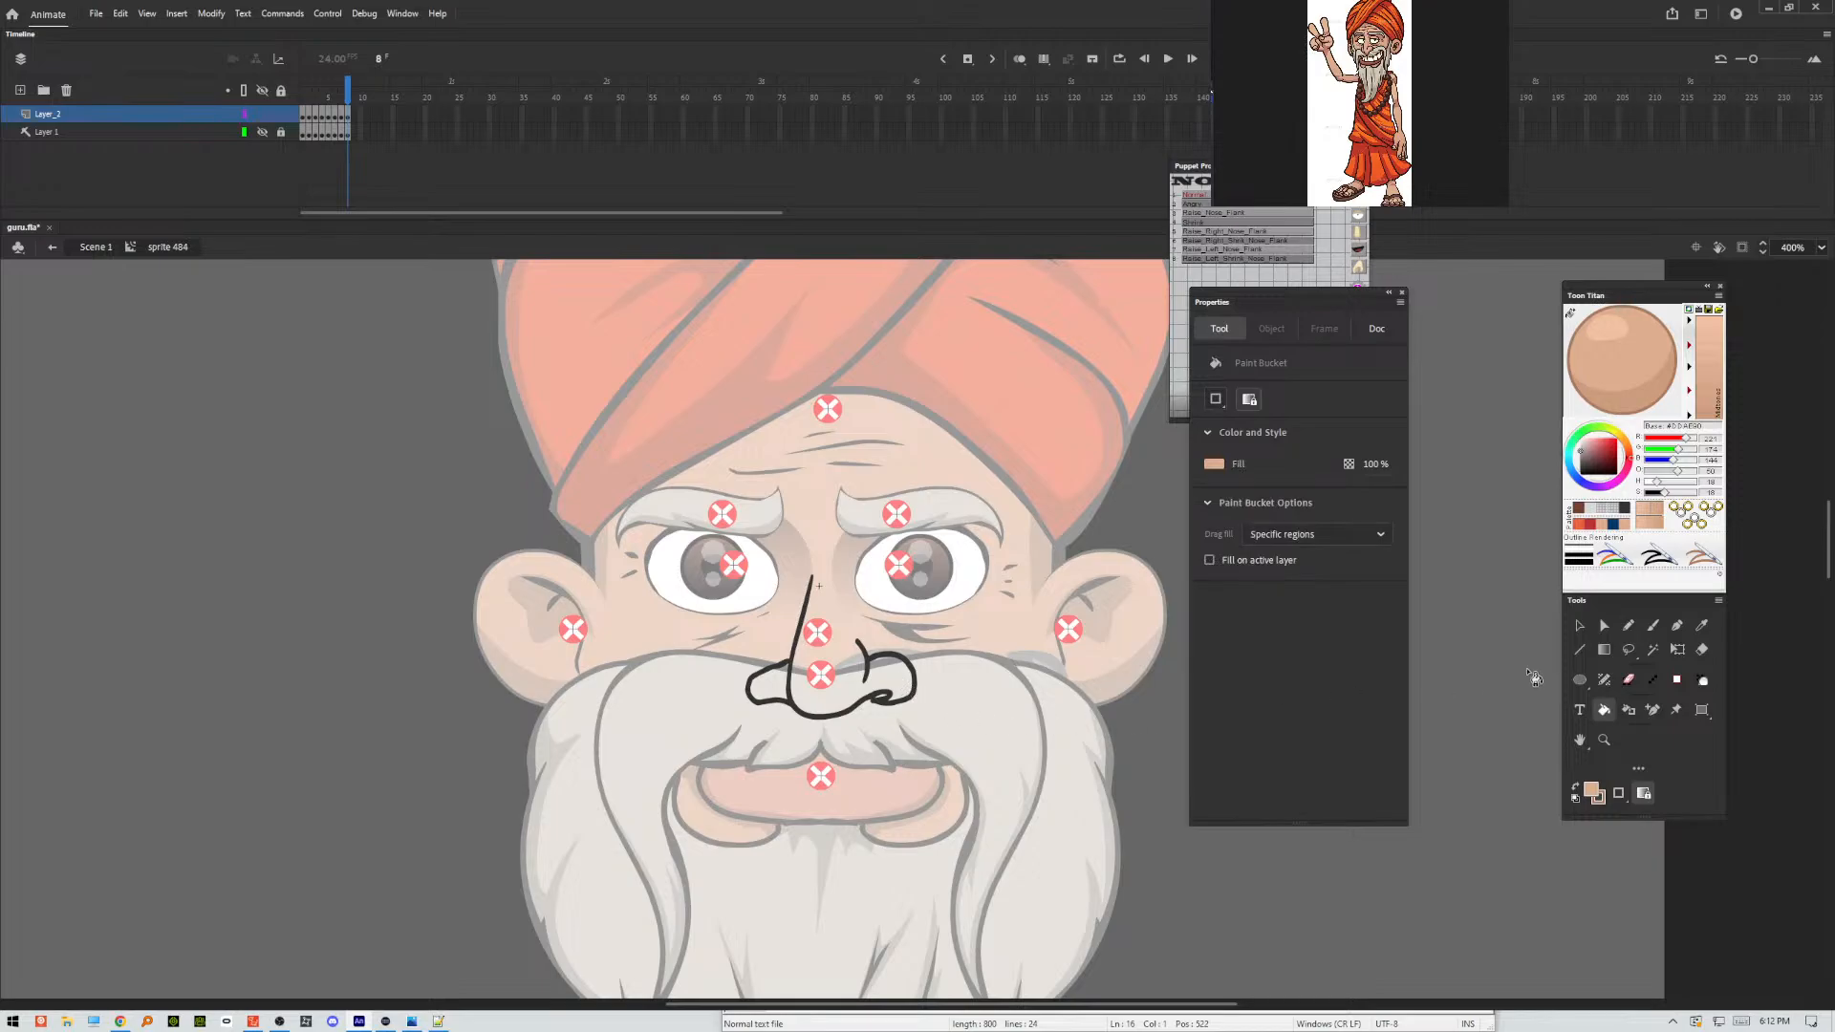
{"action": "left_click", "coordinate": [1629, 627]}
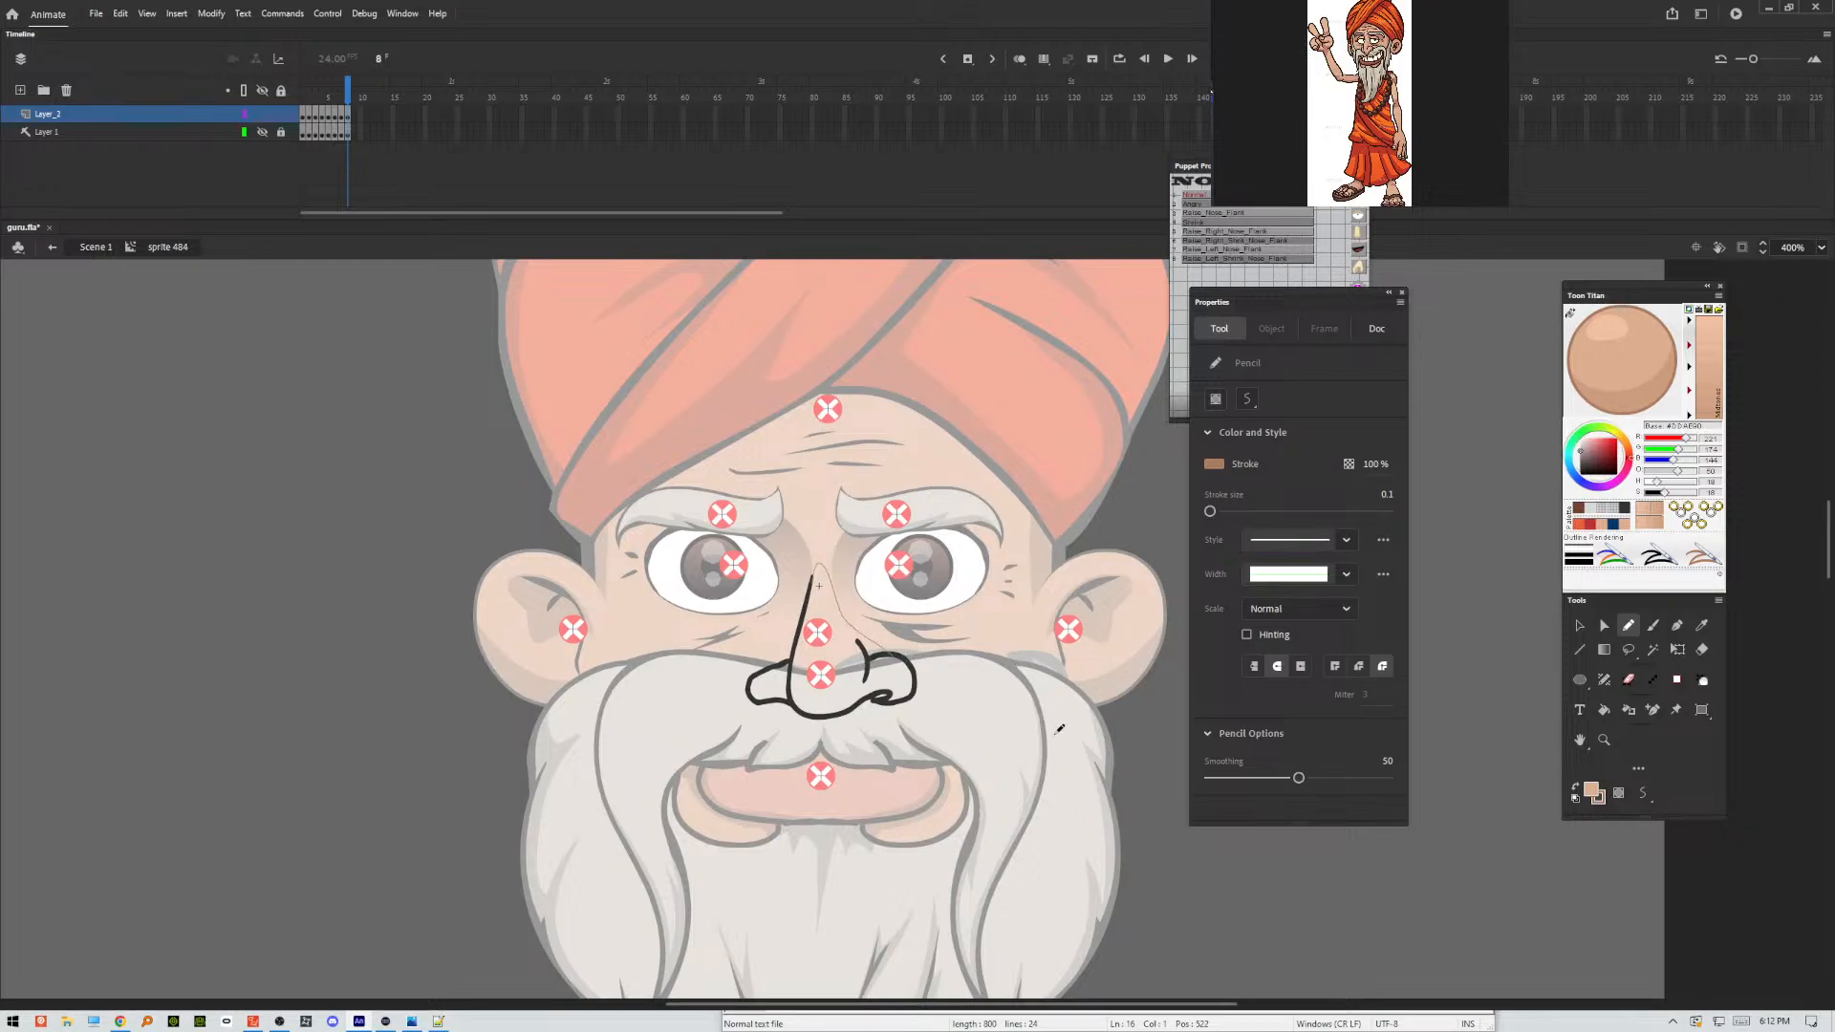
{"action": "key", "text": "k"}
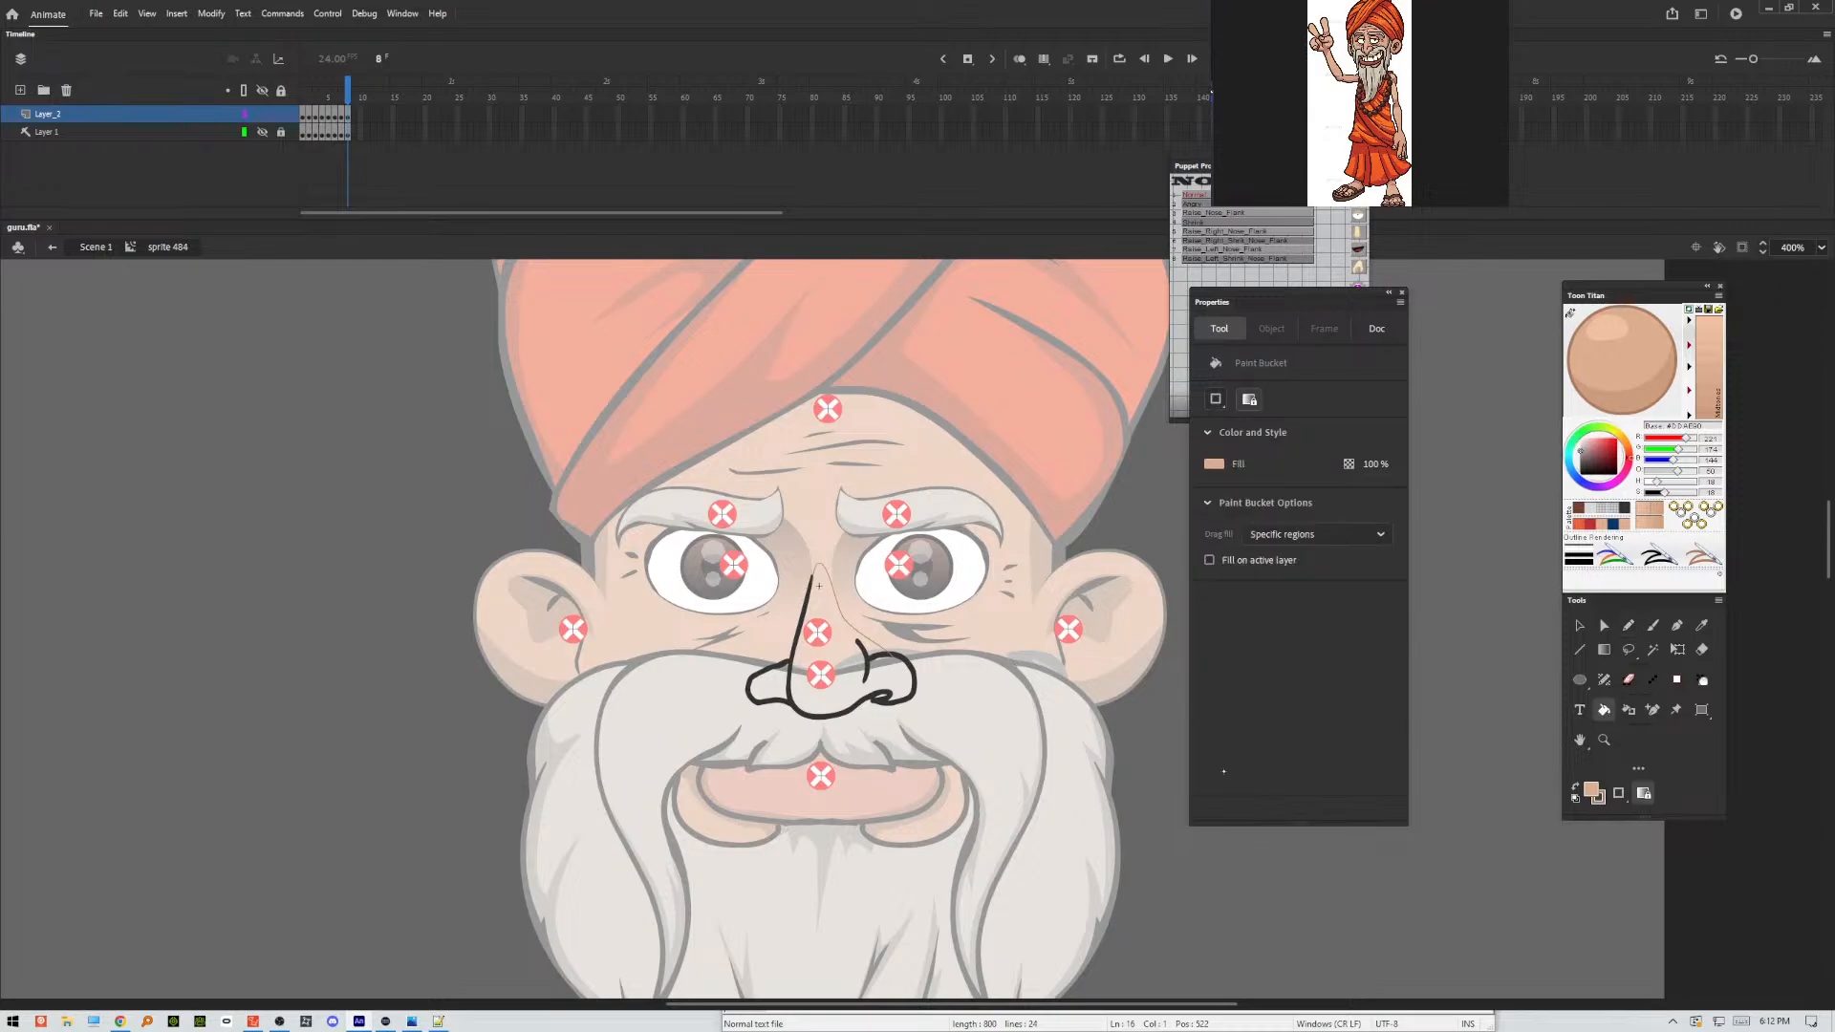
{"action": "left_click", "coordinate": [903, 690]}
{"action": "left_click", "coordinate": [776, 688]}
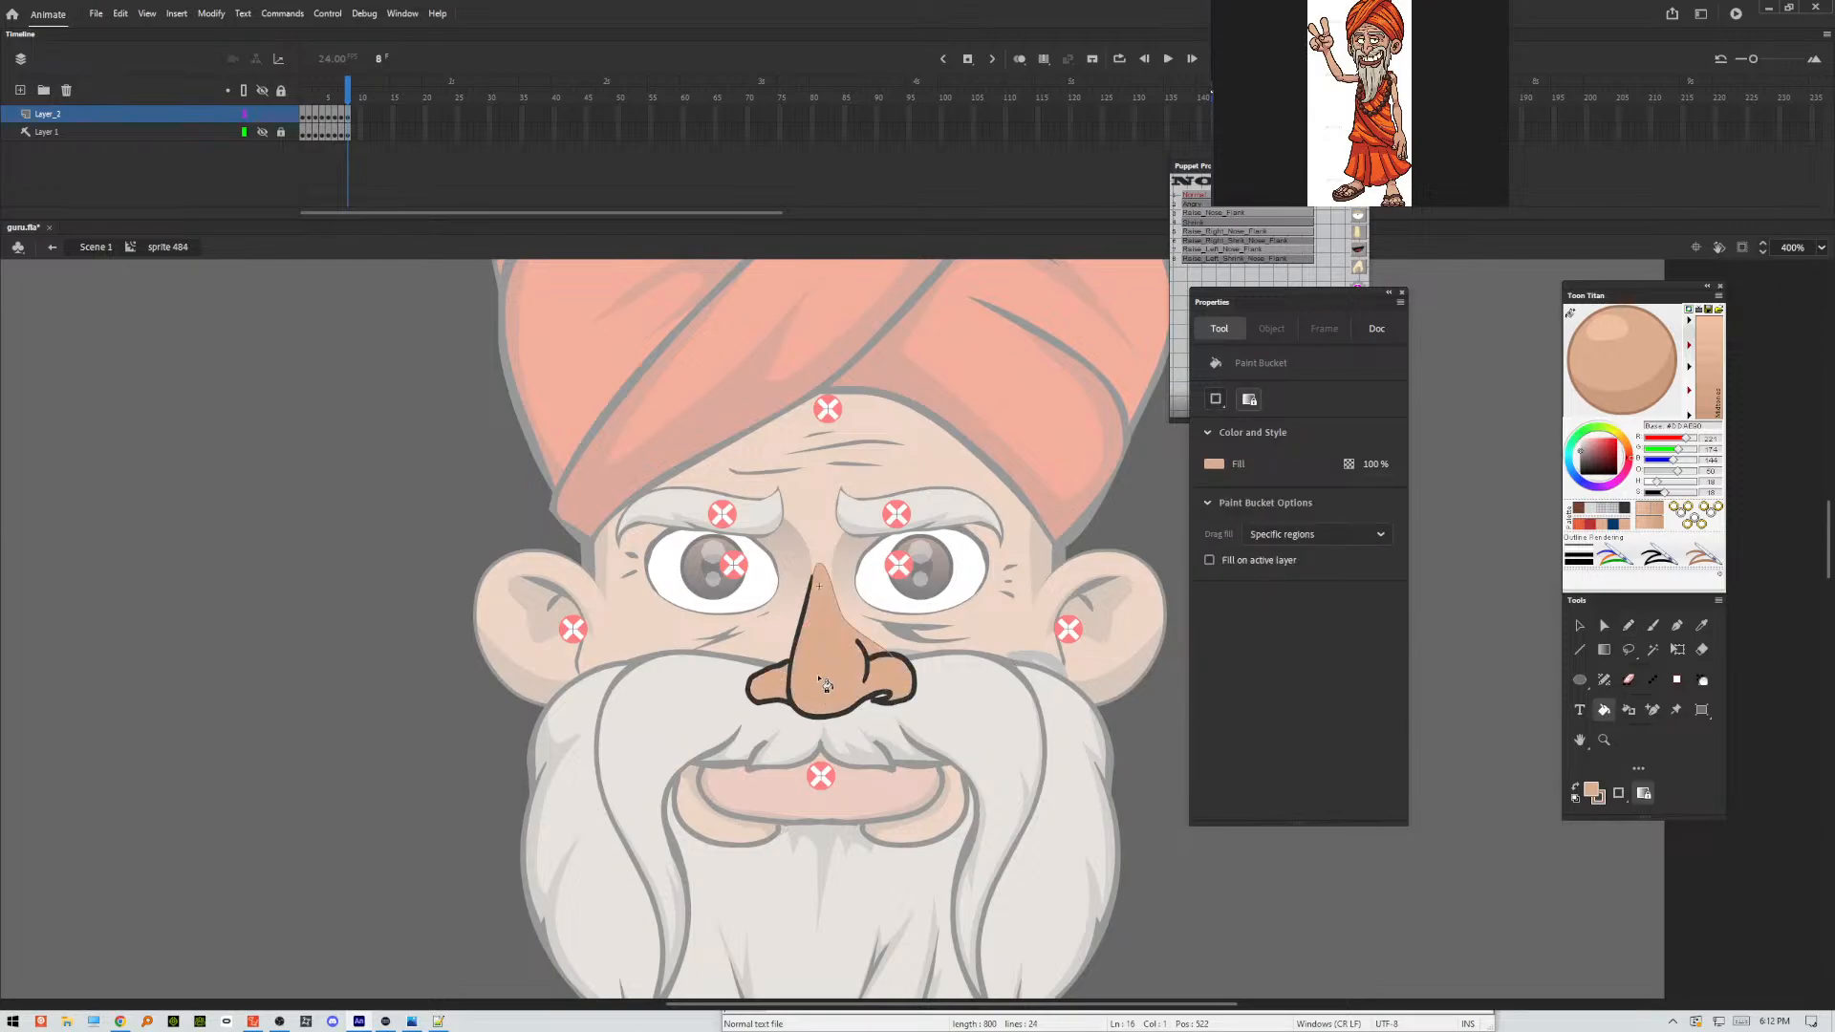
Try to fill the small opening under frame 8's nostril on the viewer's right with the skin colour.
{"action": "left_click", "coordinate": [888, 704]}
{"action": "key", "text": "ctrl+z"}
{"action": "left_click", "coordinate": [885, 699]}
{"action": "key", "text": "ctrl+z"}
{"action": "key", "text": "ctrl+="}
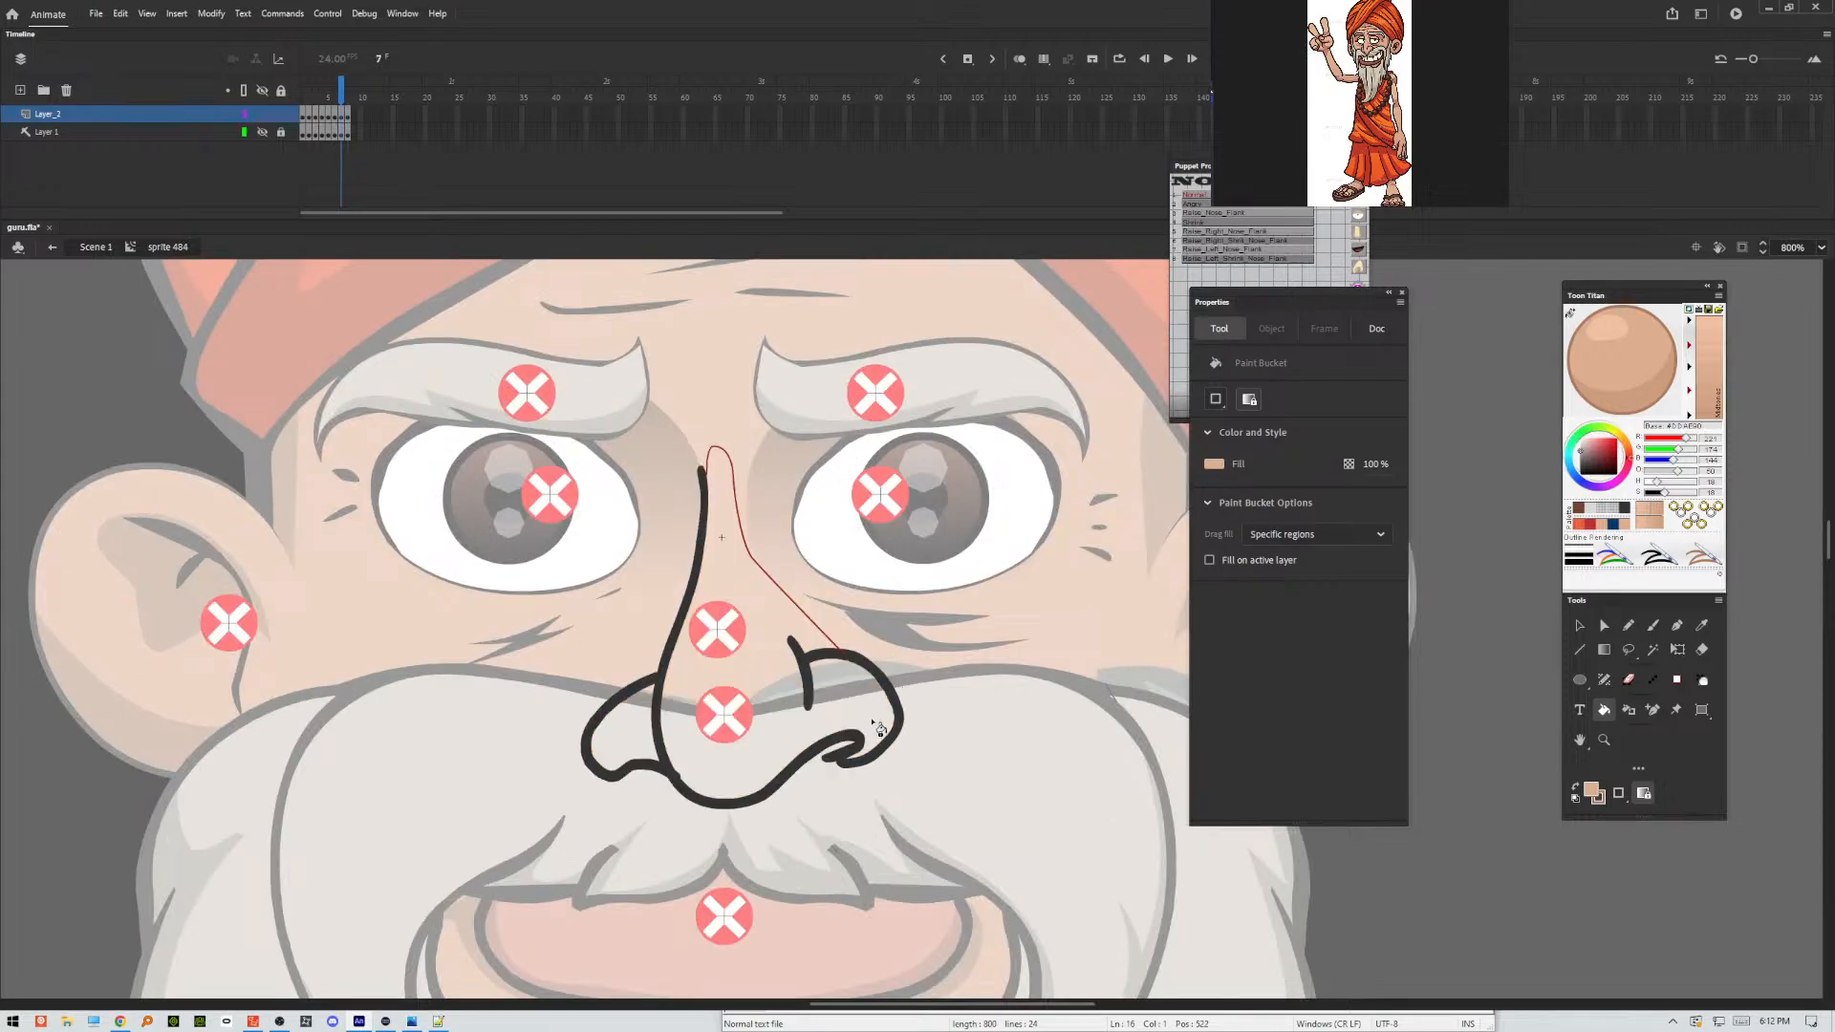
Fill frame 7's nose with the skin colour, pencilling the small nostril opening closed on the viewer's right.
{"action": "left_click", "coordinate": [875, 732]}
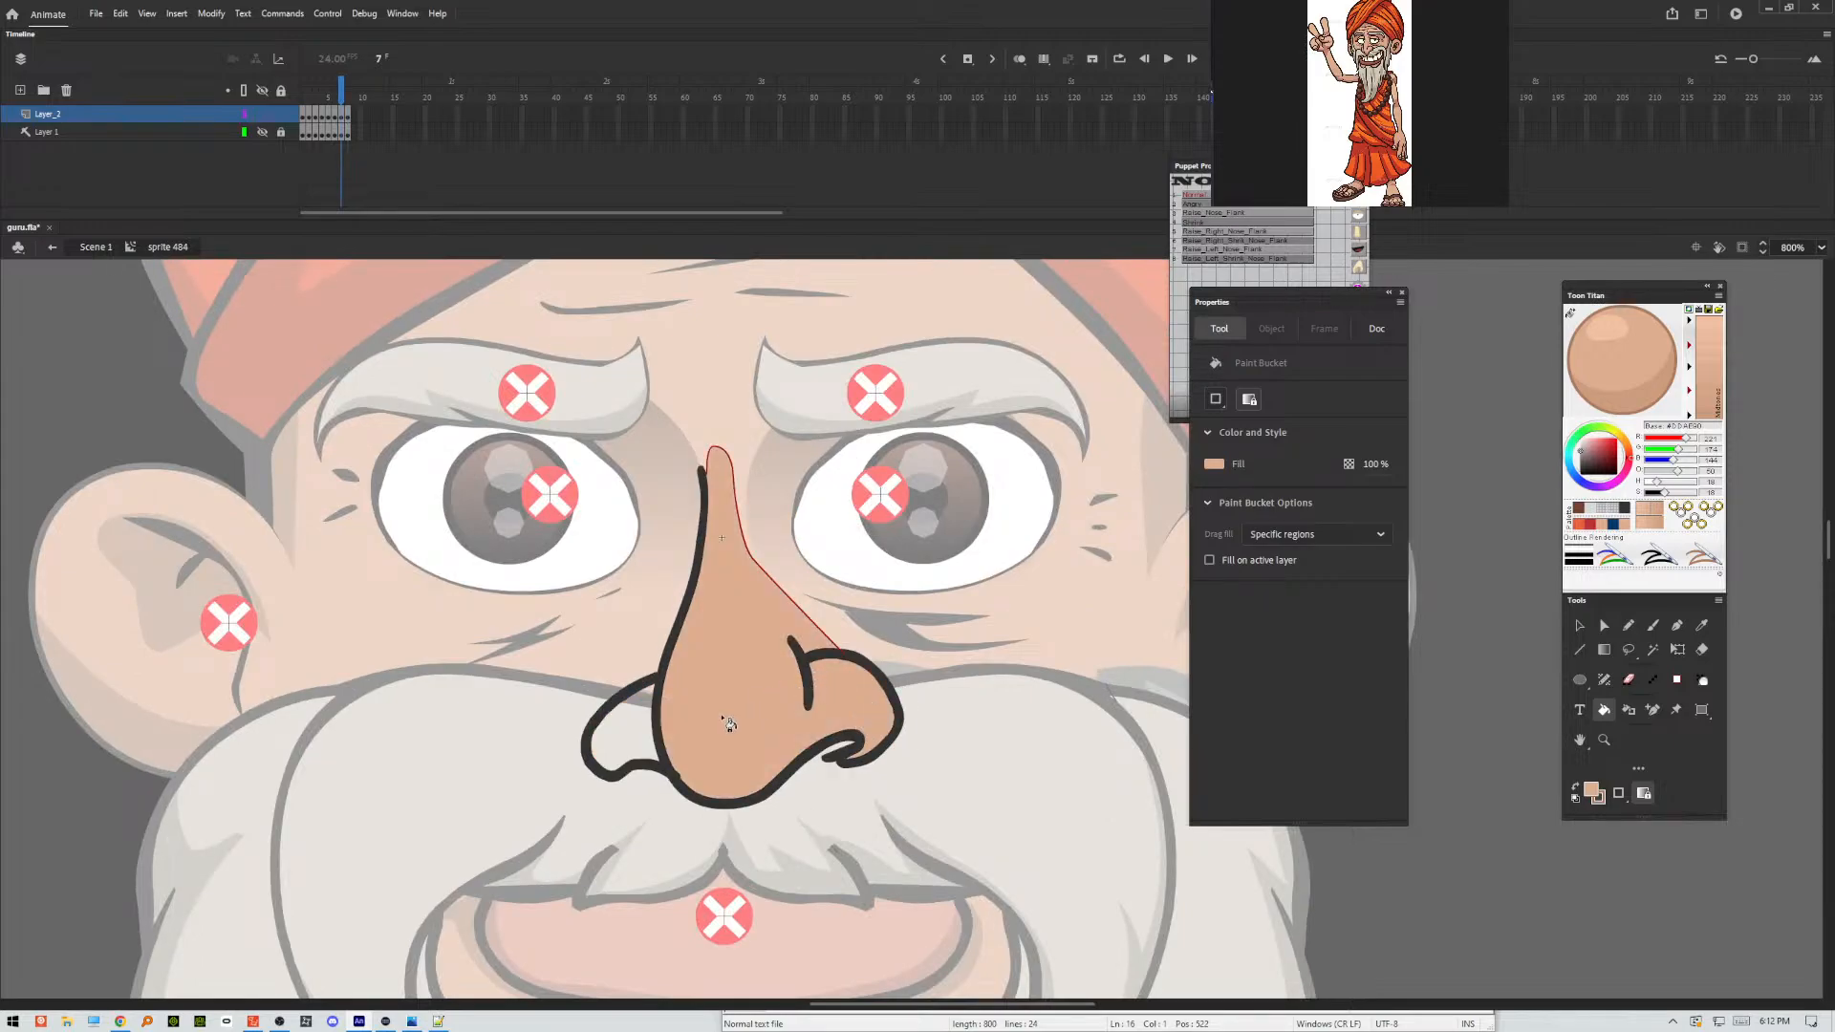
{"action": "left_click", "coordinate": [651, 737]}
{"action": "key", "text": "y"}
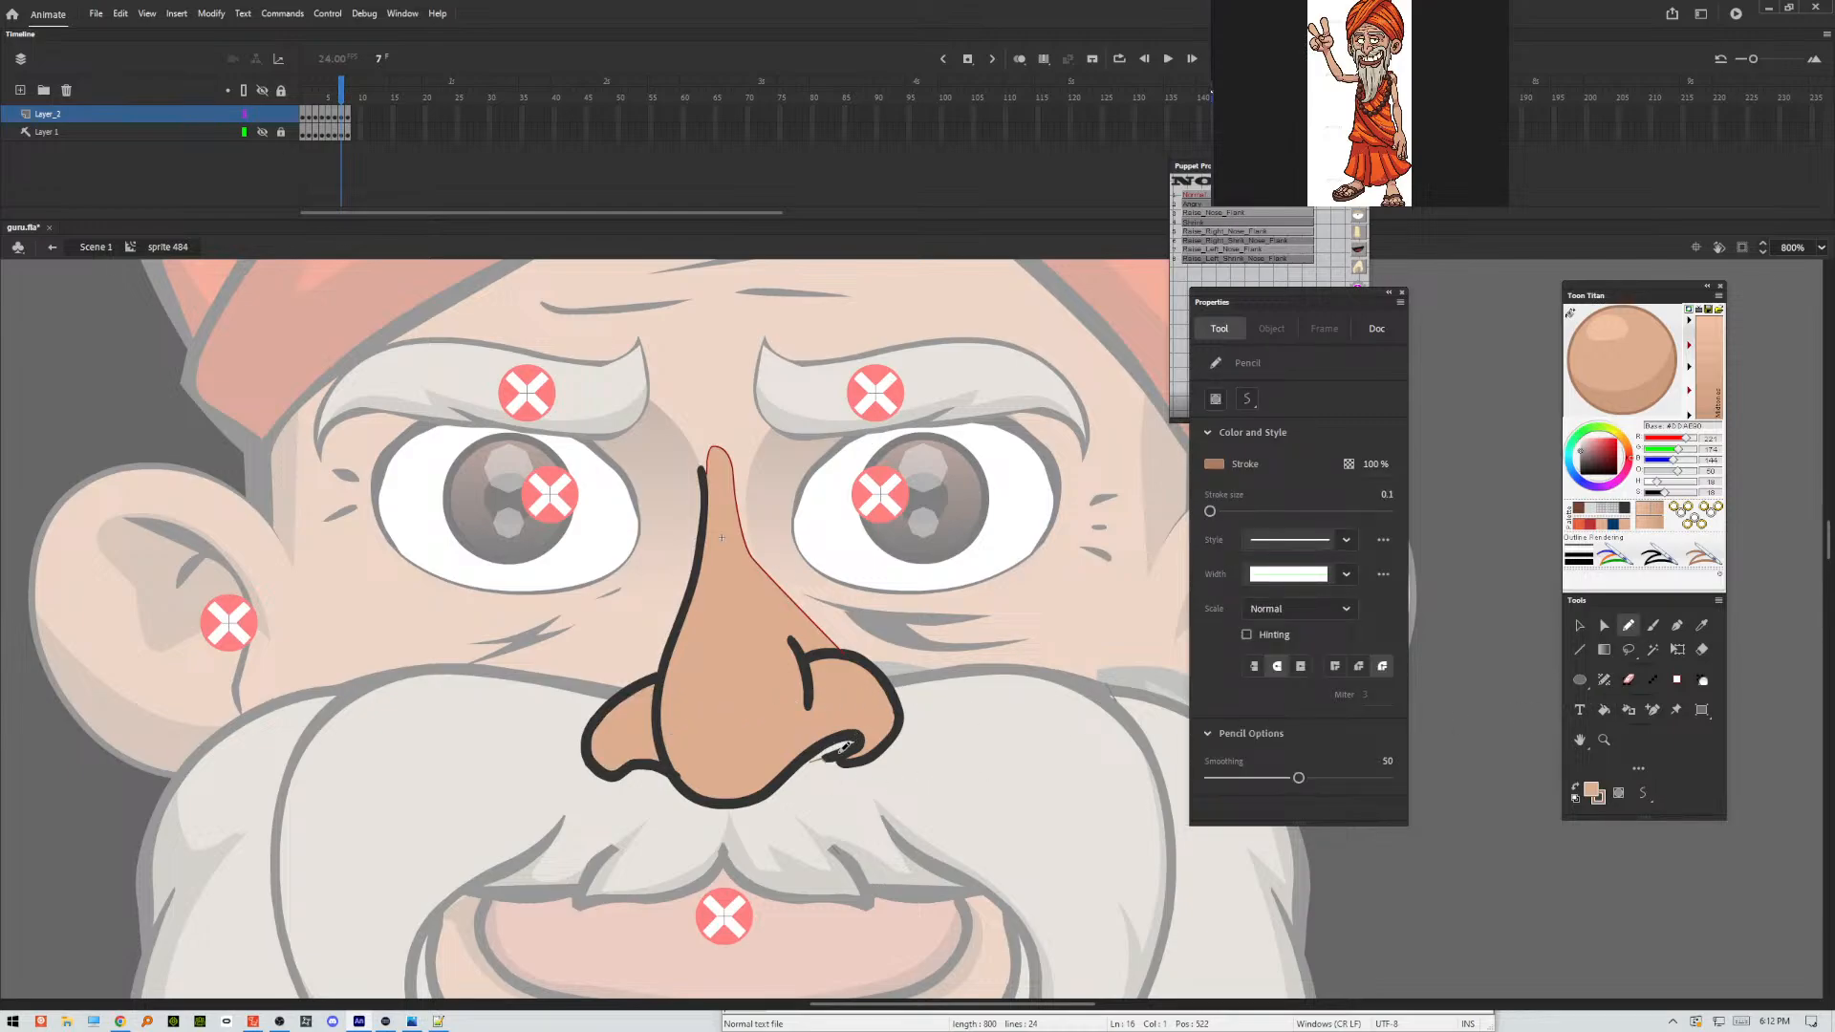
{"action": "left_click_drag", "start_coordinate": [826, 759], "coordinate": [833, 758]}
{"action": "key", "text": "k"}
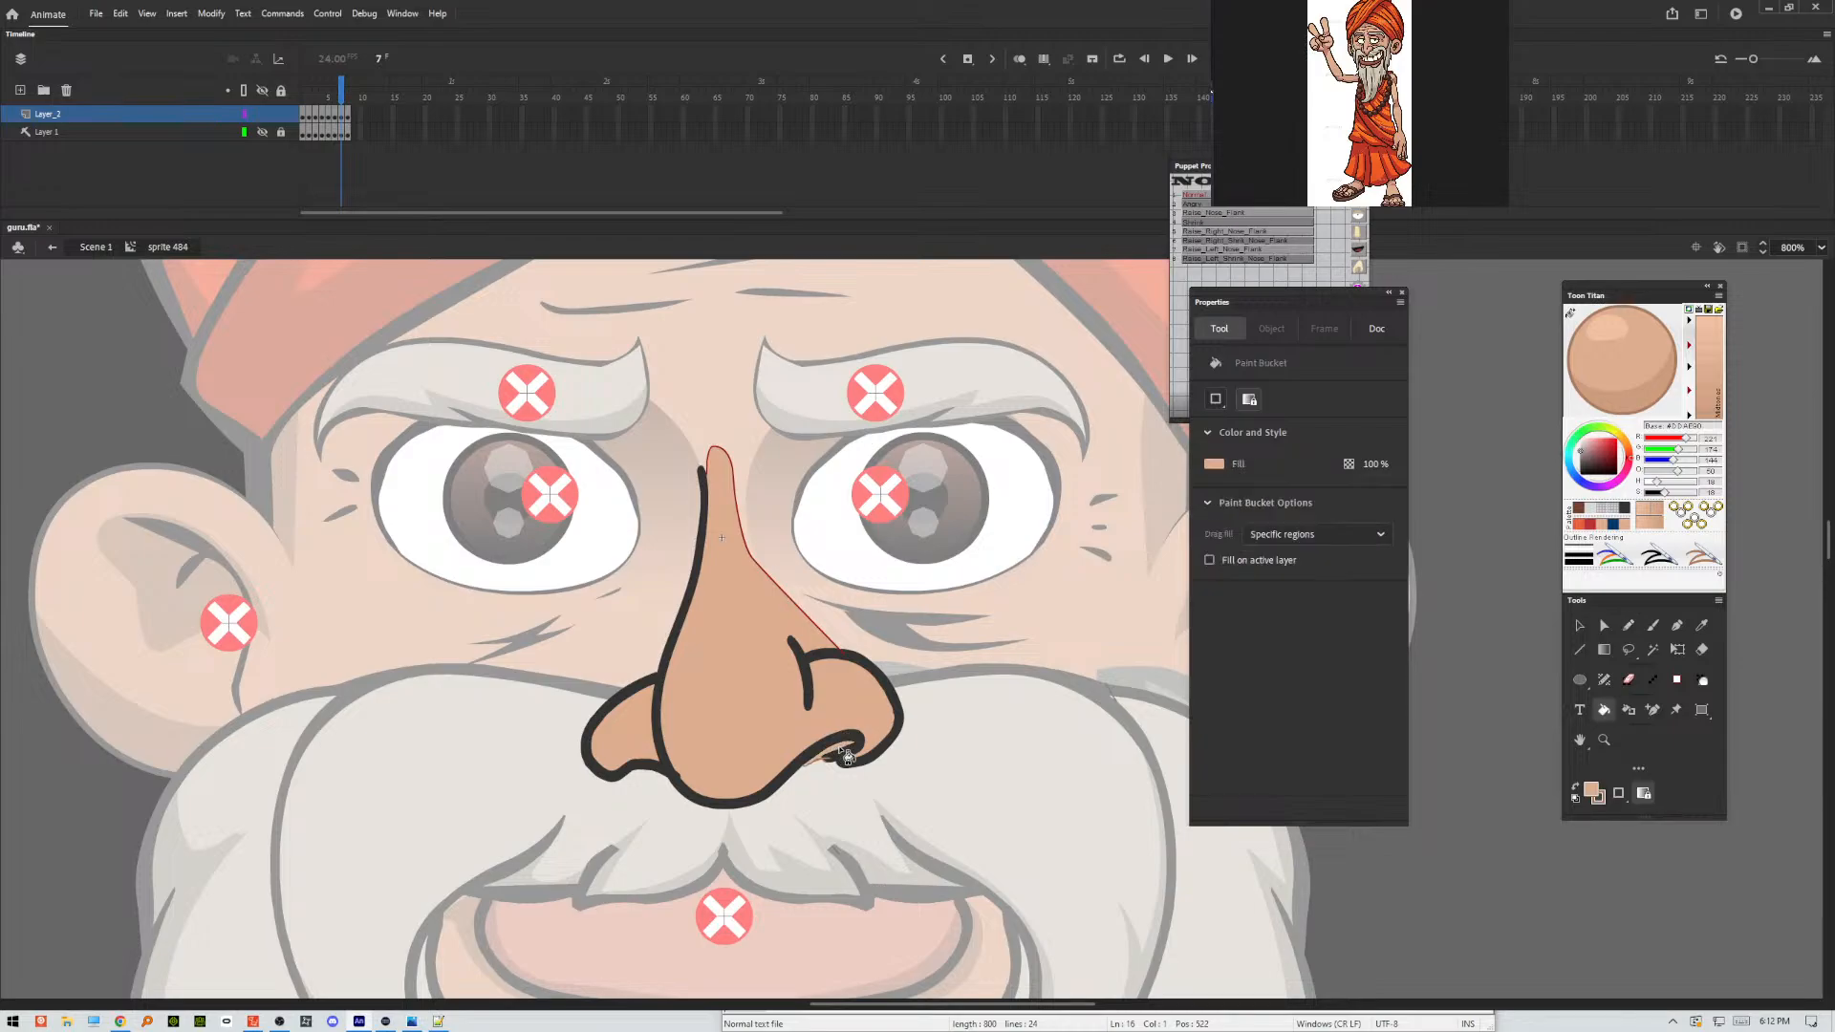
Fill the nose and nostril areas on frames 6 and 5 with the skin colour.
{"action": "key", "text": "comma"}
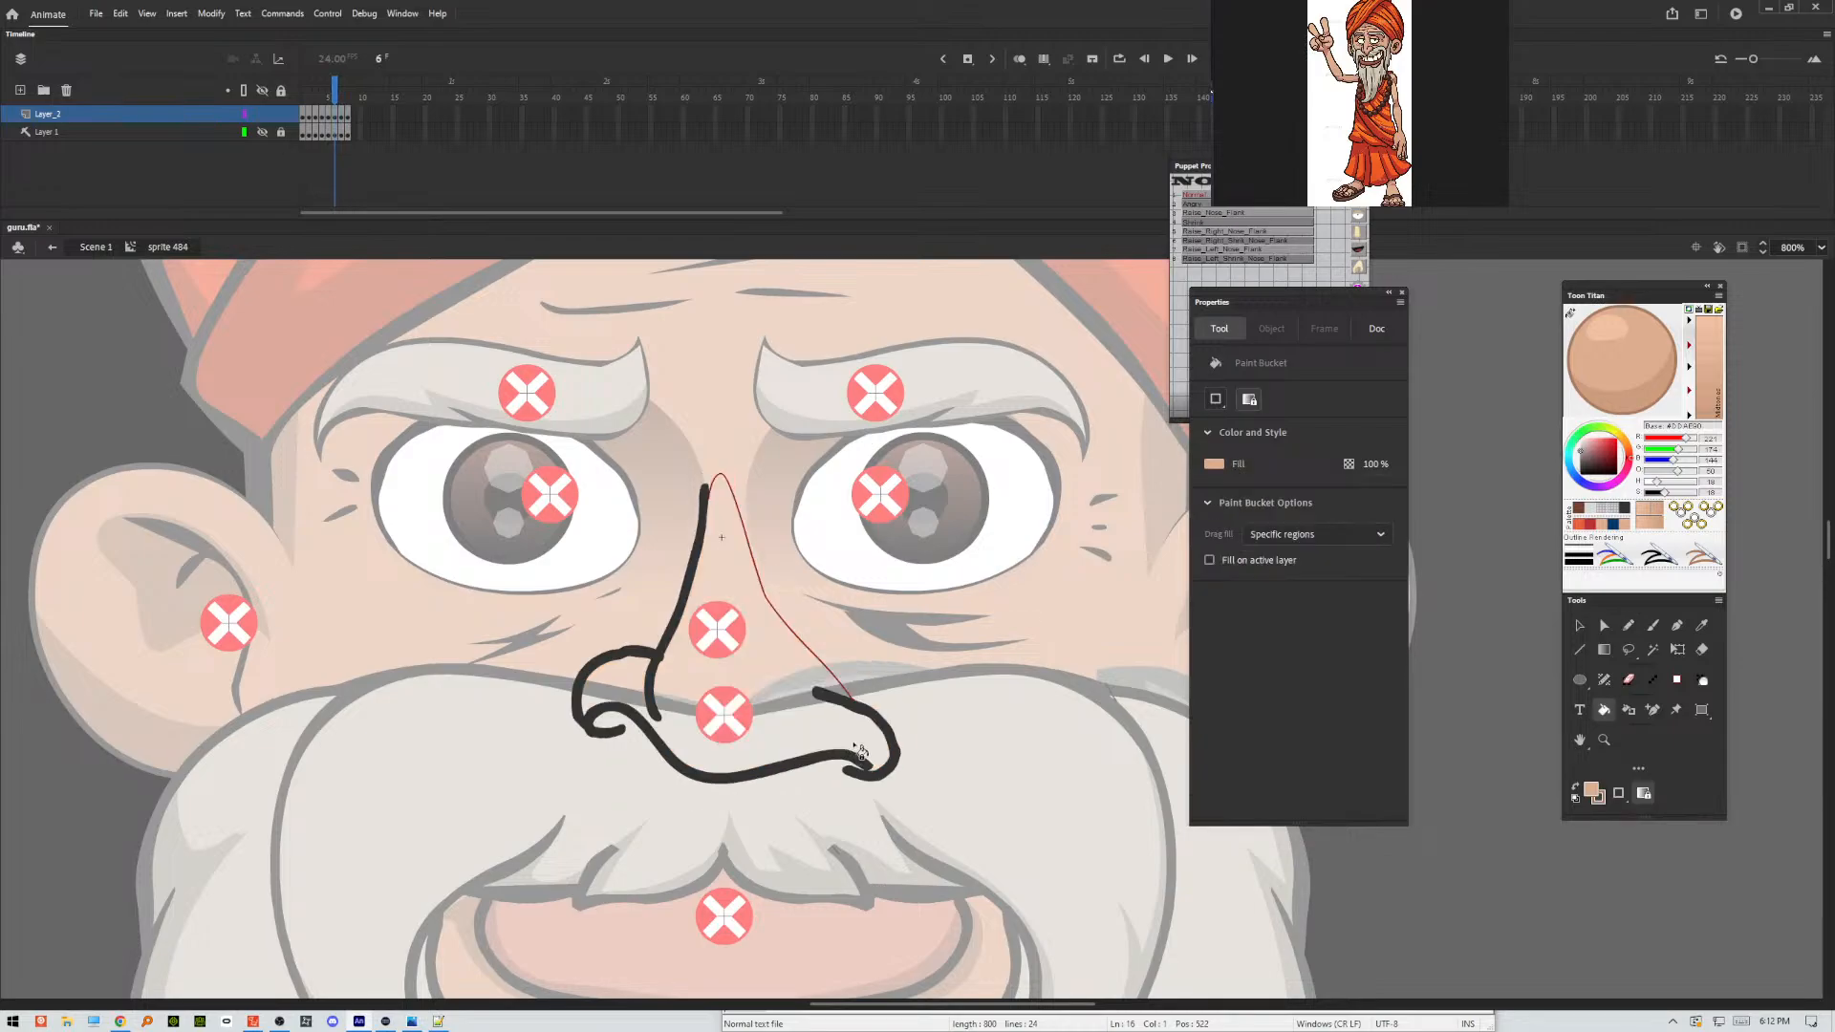
{"action": "left_click", "coordinate": [858, 744]}
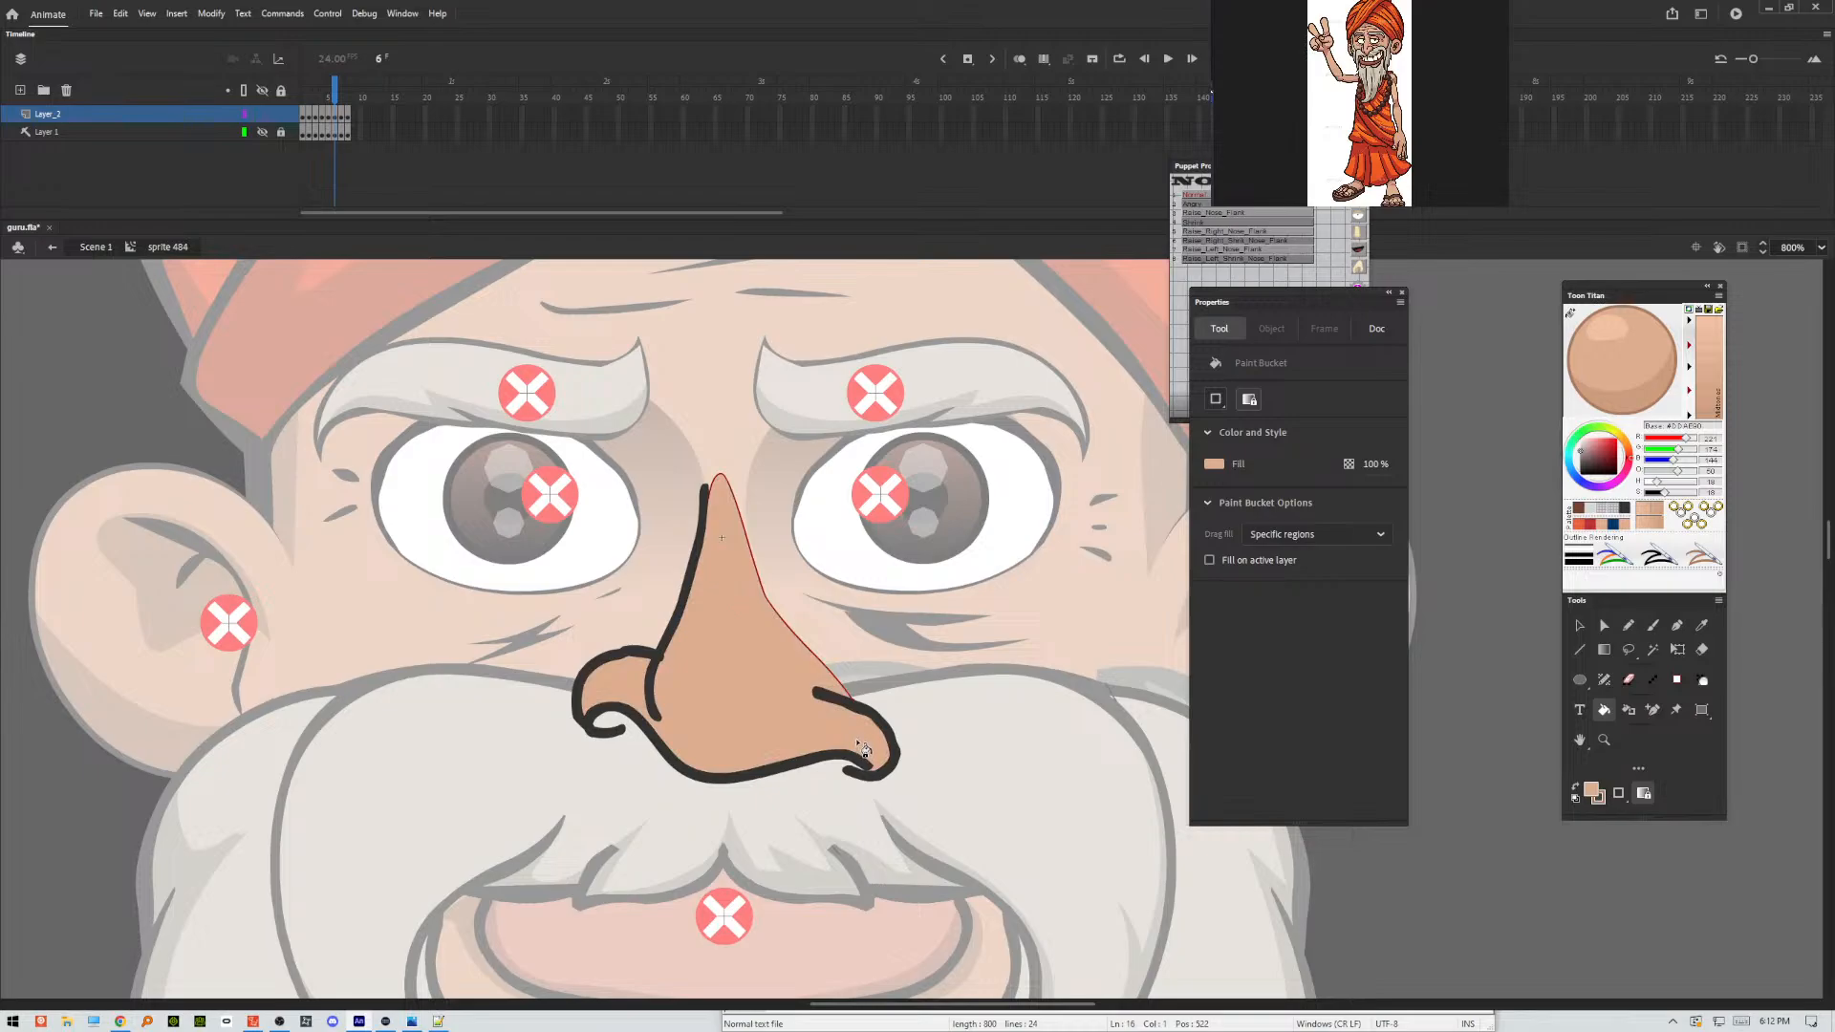
{"action": "key", "text": "comma"}
{"action": "left_click", "coordinate": [863, 740]}
{"action": "left_click", "coordinate": [645, 691]}
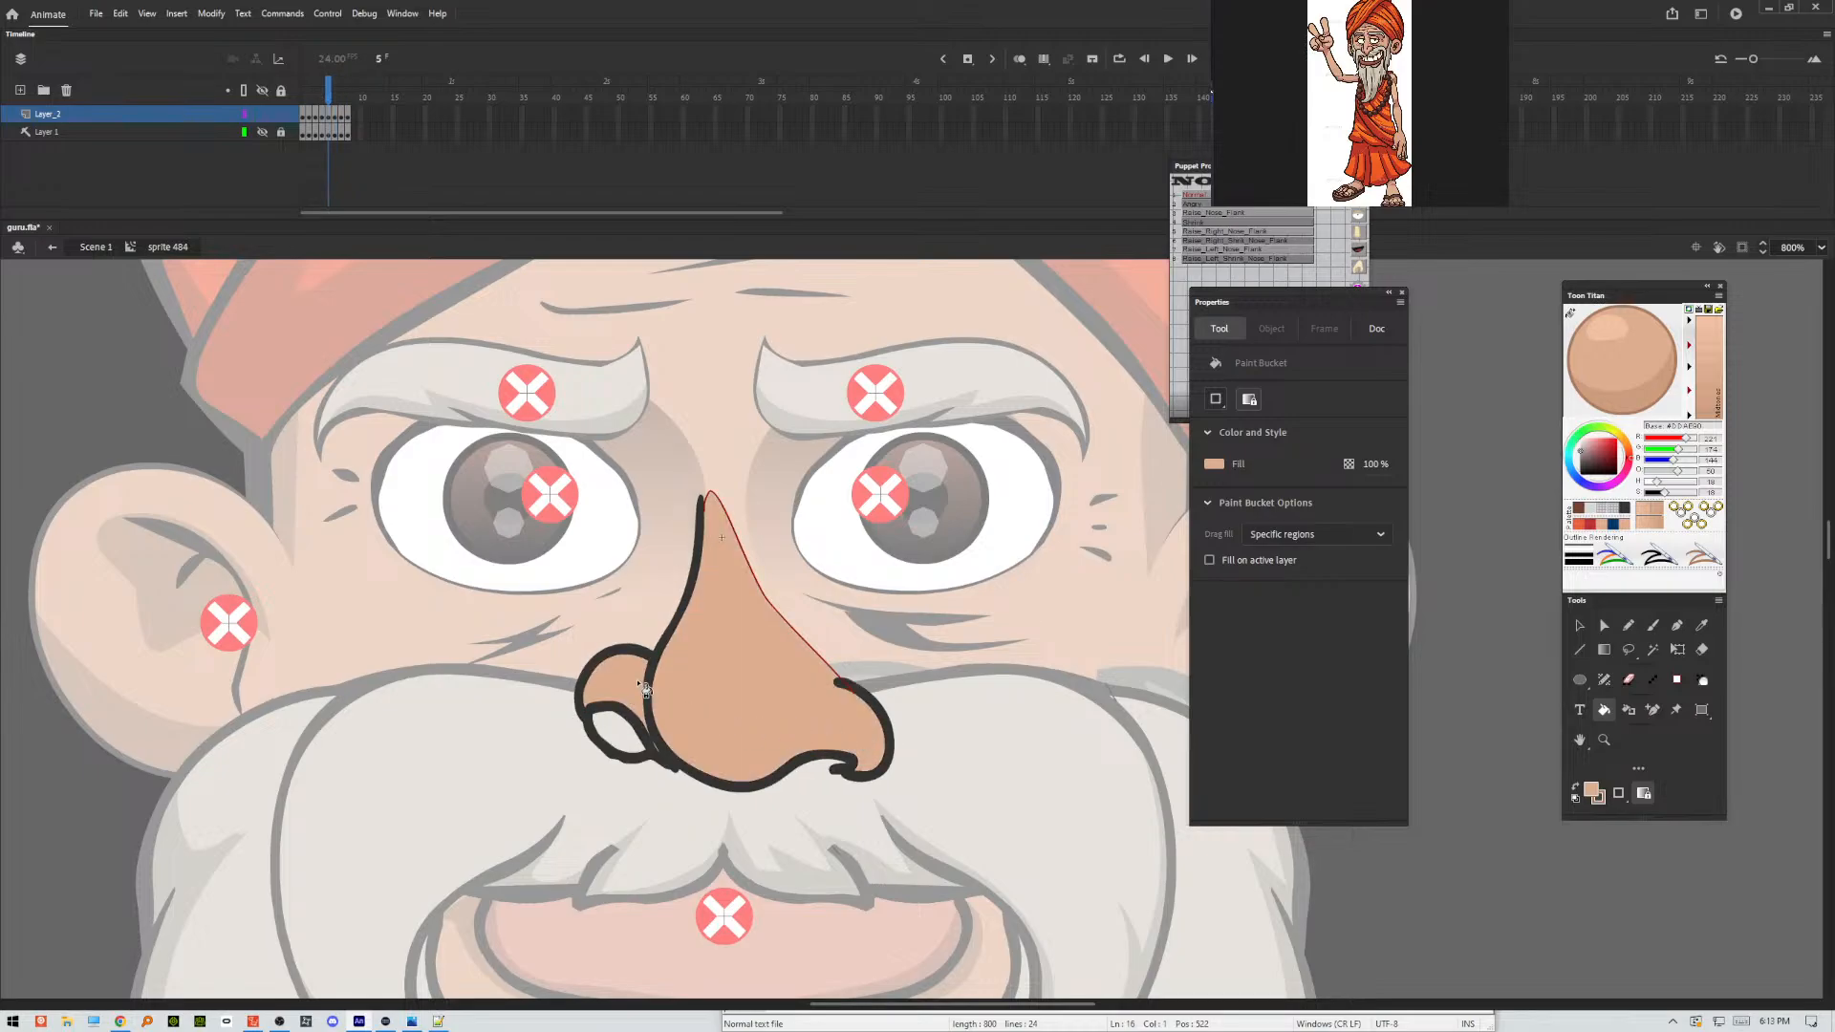
{"action": "left_click", "coordinate": [660, 746]}
Try to fill the thin sliver between frame 5's nostril and nose outlines with the skin colour.
{"action": "key", "text": "ctrl+equal"}
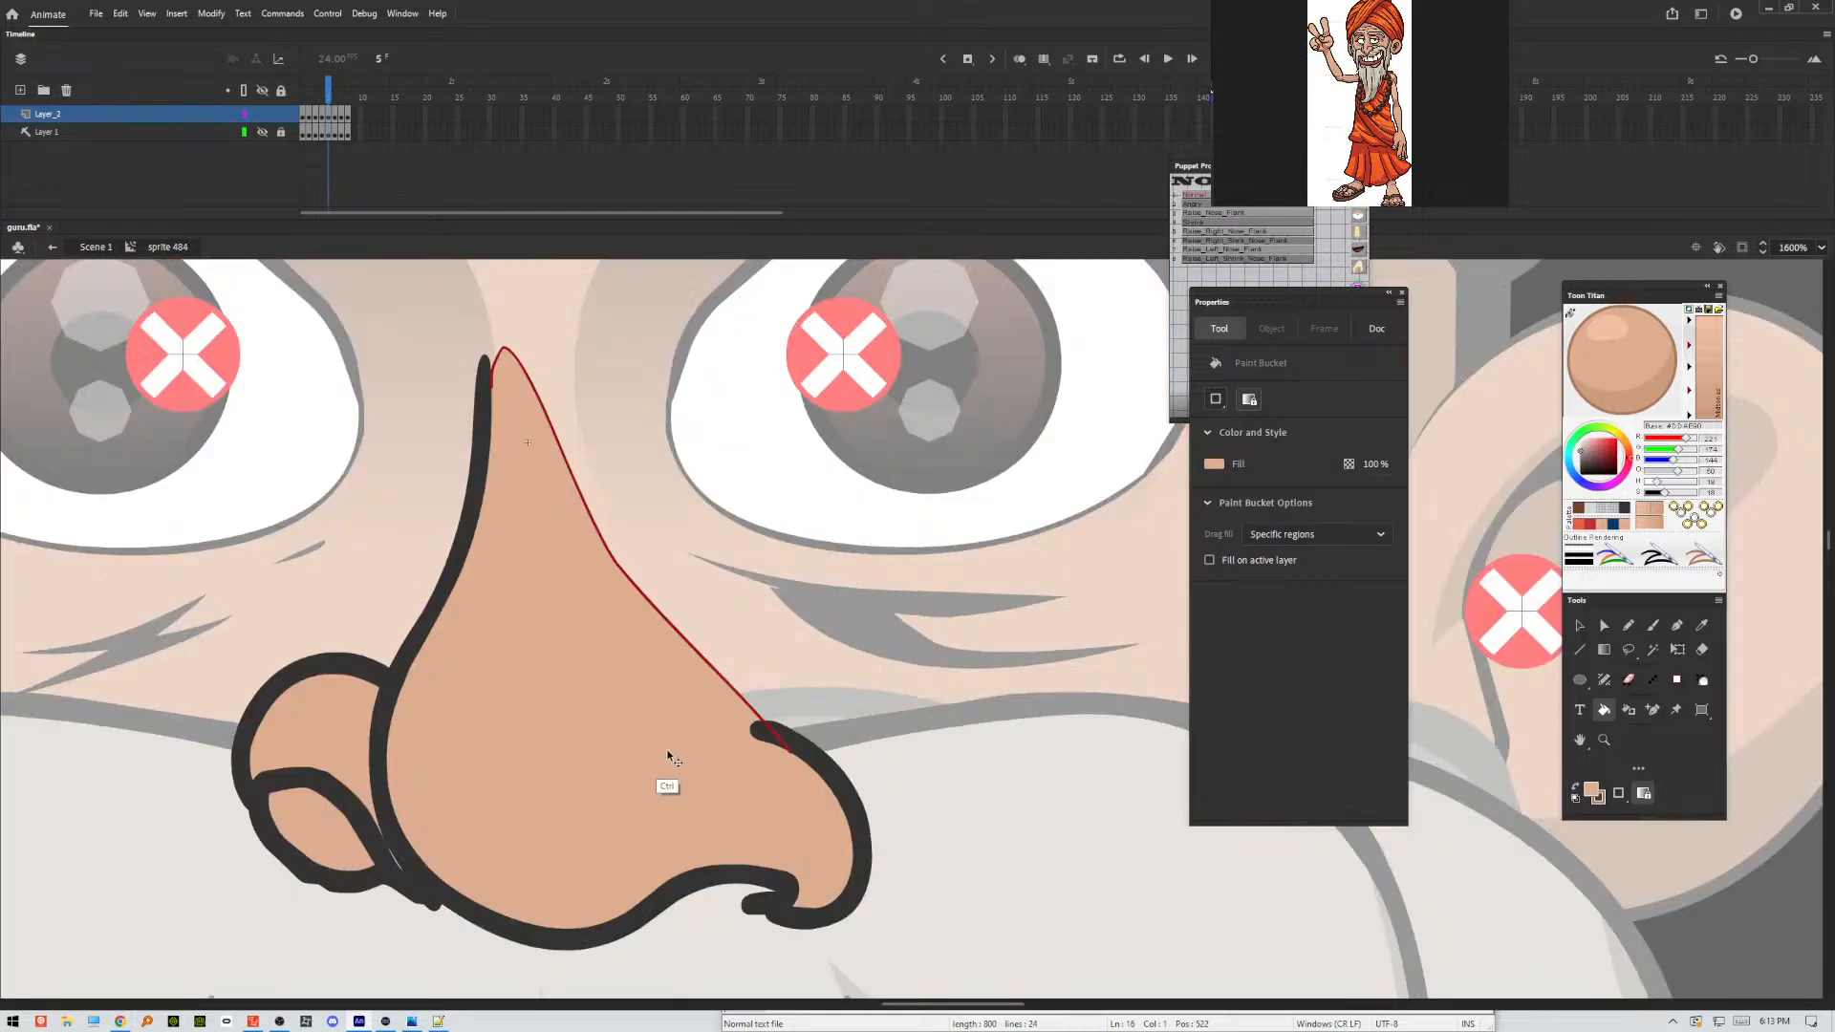
{"action": "left_click", "coordinate": [401, 863]}
{"action": "key", "text": "ctrl+z"}
{"action": "key", "text": "ctrl+equal"}
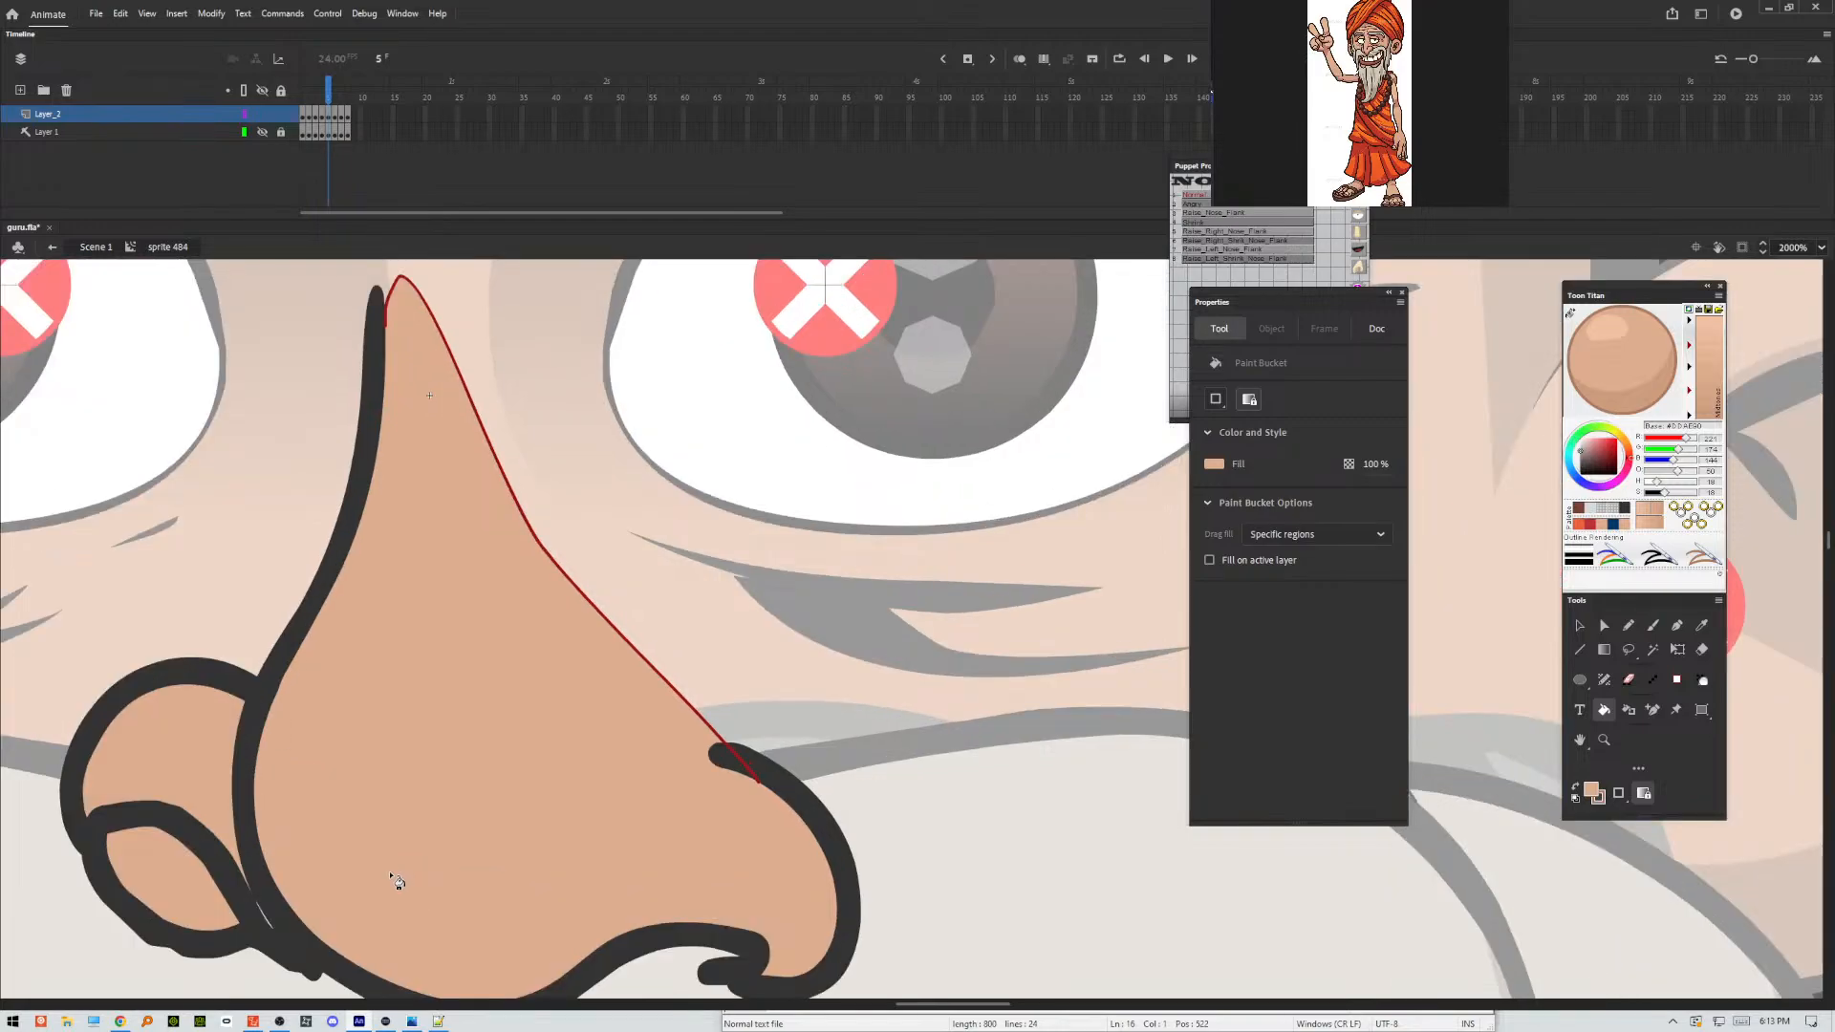
{"action": "left_click", "coordinate": [271, 927]}
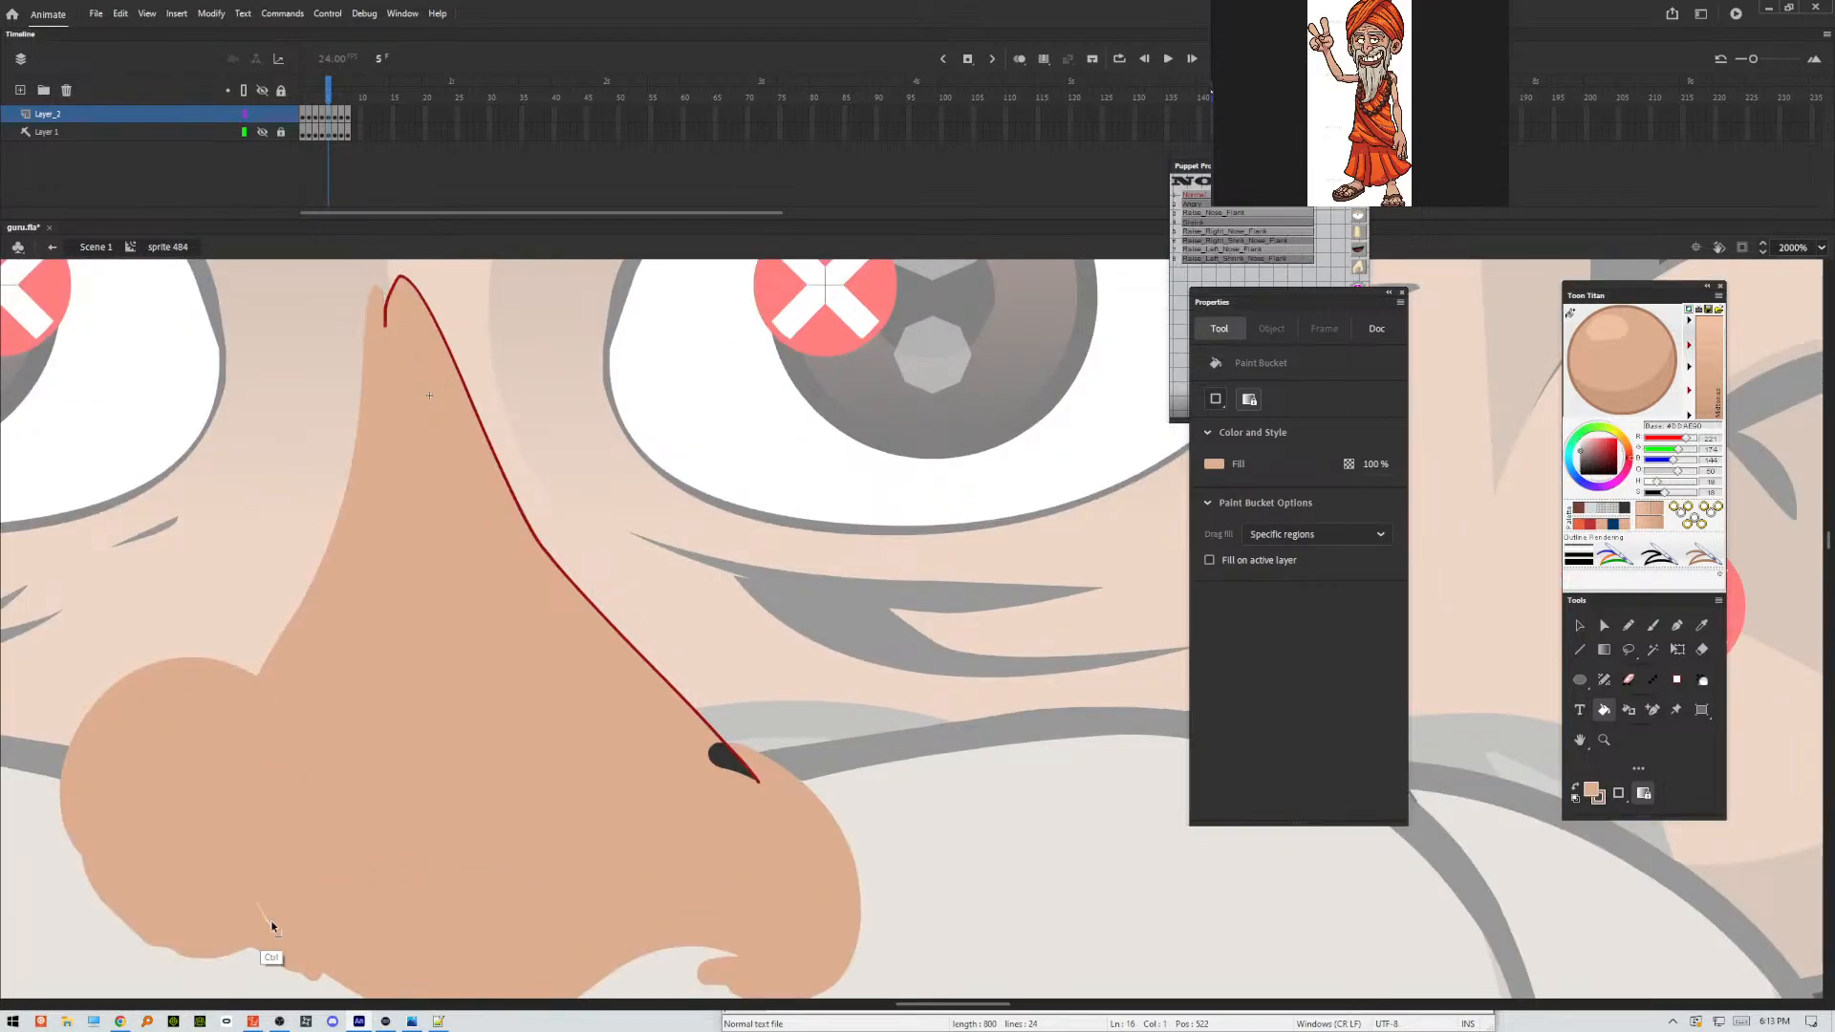
{"action": "key", "text": "ctrl+z"}
{"action": "left_click", "coordinate": [273, 925]}
{"action": "key", "text": "ctrl+z"}
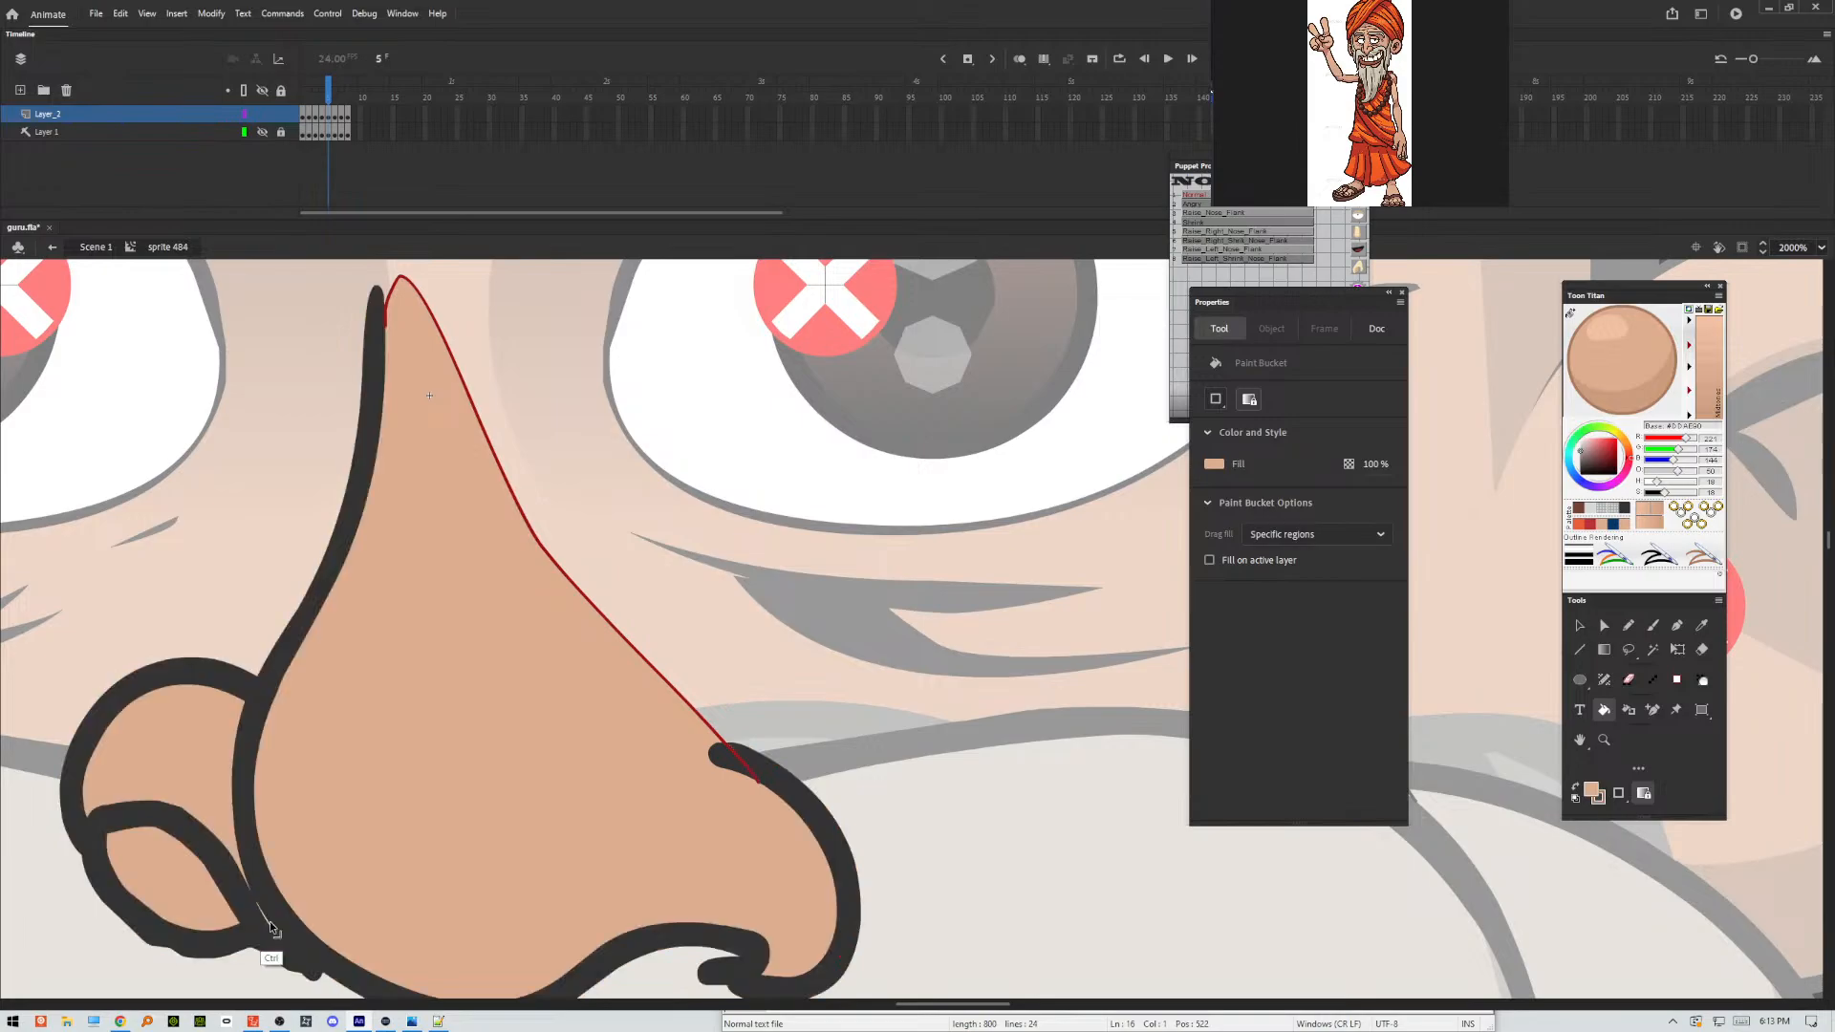
{"action": "left_click", "coordinate": [273, 927]}
{"action": "key", "text": "ctrl+z"}
Fill the nose and nostril areas on frames 4 and 3 with the skin colour.
{"action": "key", "text": "v"}
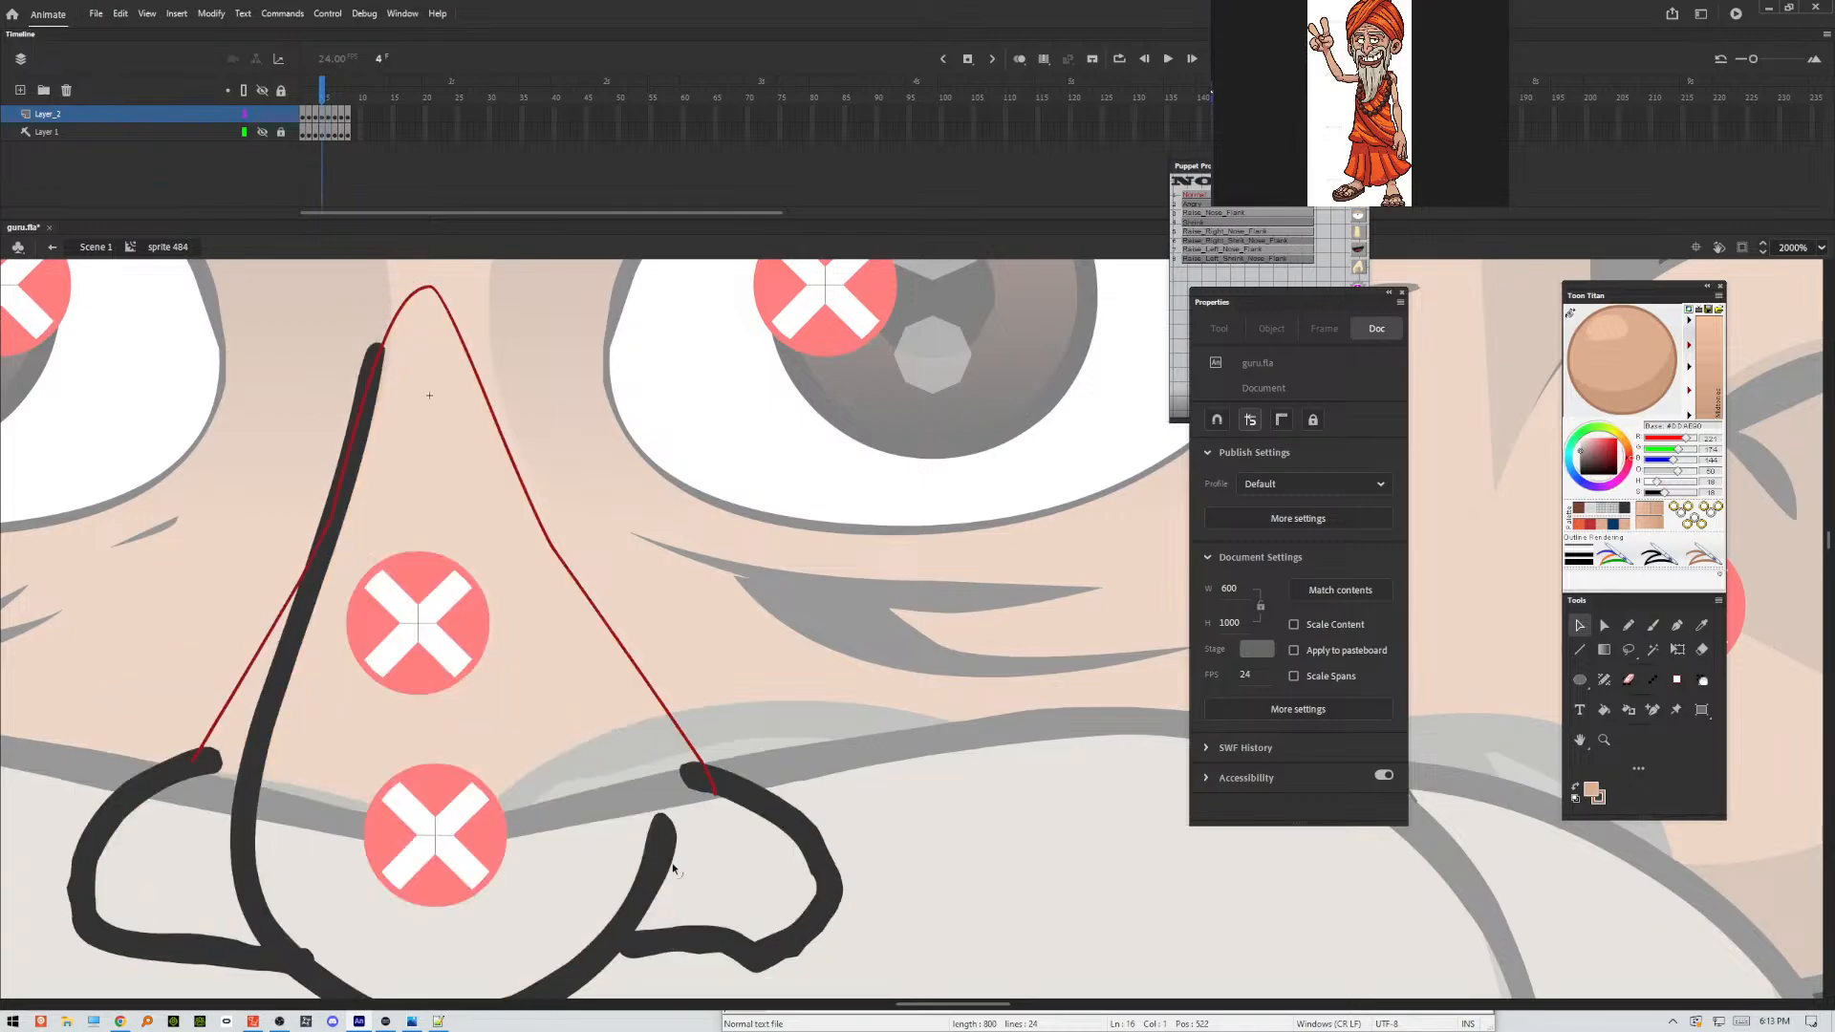
{"action": "key", "text": "k"}
{"action": "left_click", "coordinate": [627, 841]}
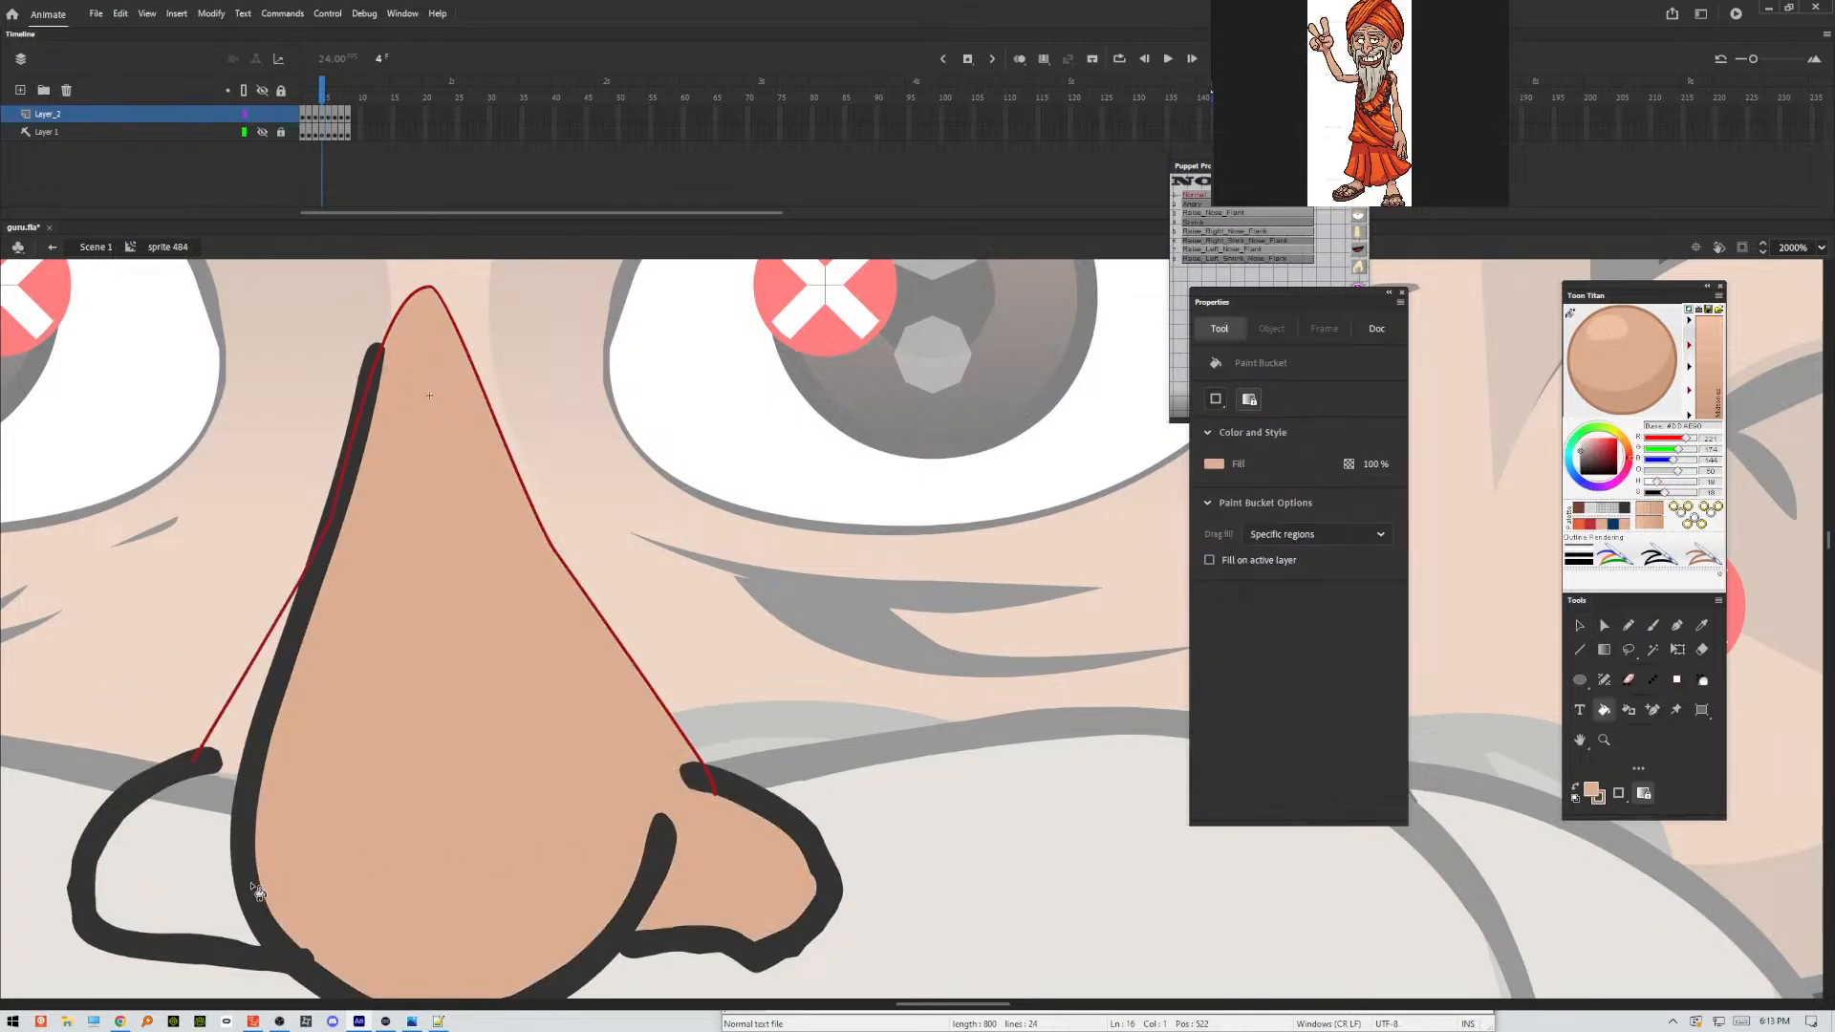
{"action": "left_click", "coordinate": [210, 887]}
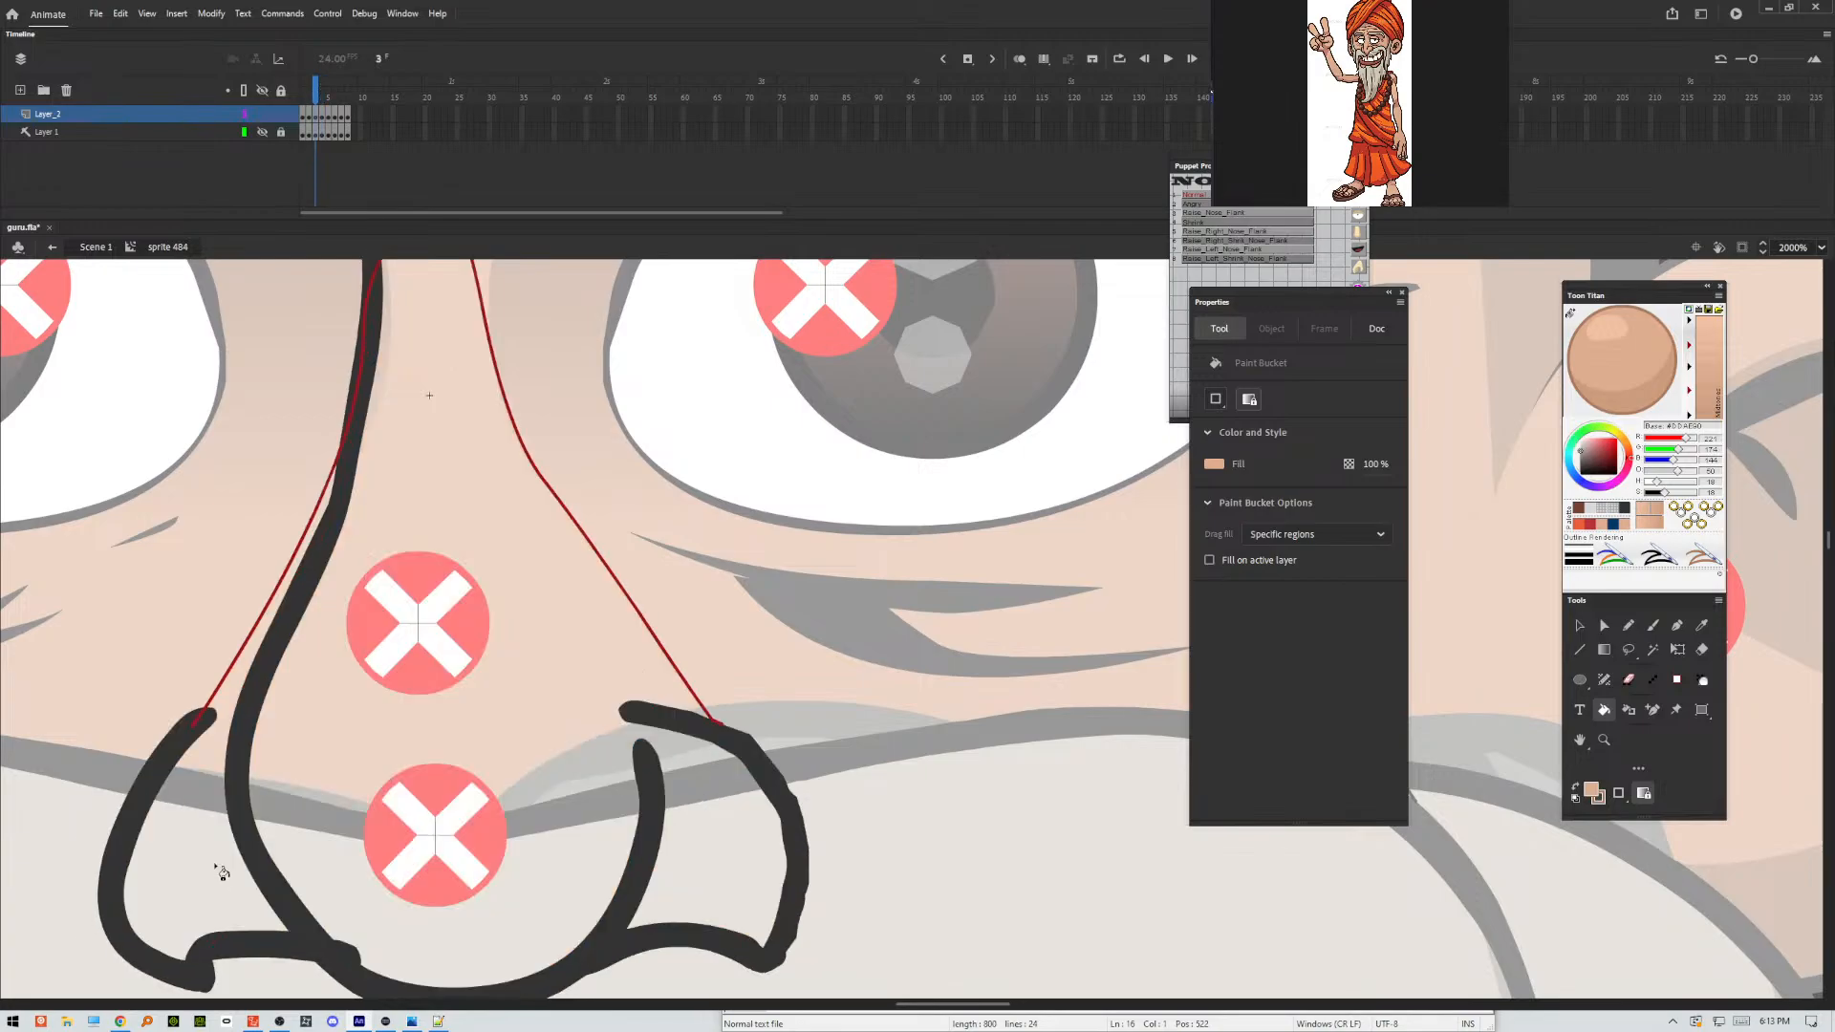
{"action": "left_click", "coordinate": [224, 871]}
{"action": "left_click", "coordinate": [432, 834]}
Fill the nose and nostril areas on frames 2 and 1 with the skin colour.
{"action": "left_click", "coordinate": [594, 860]}
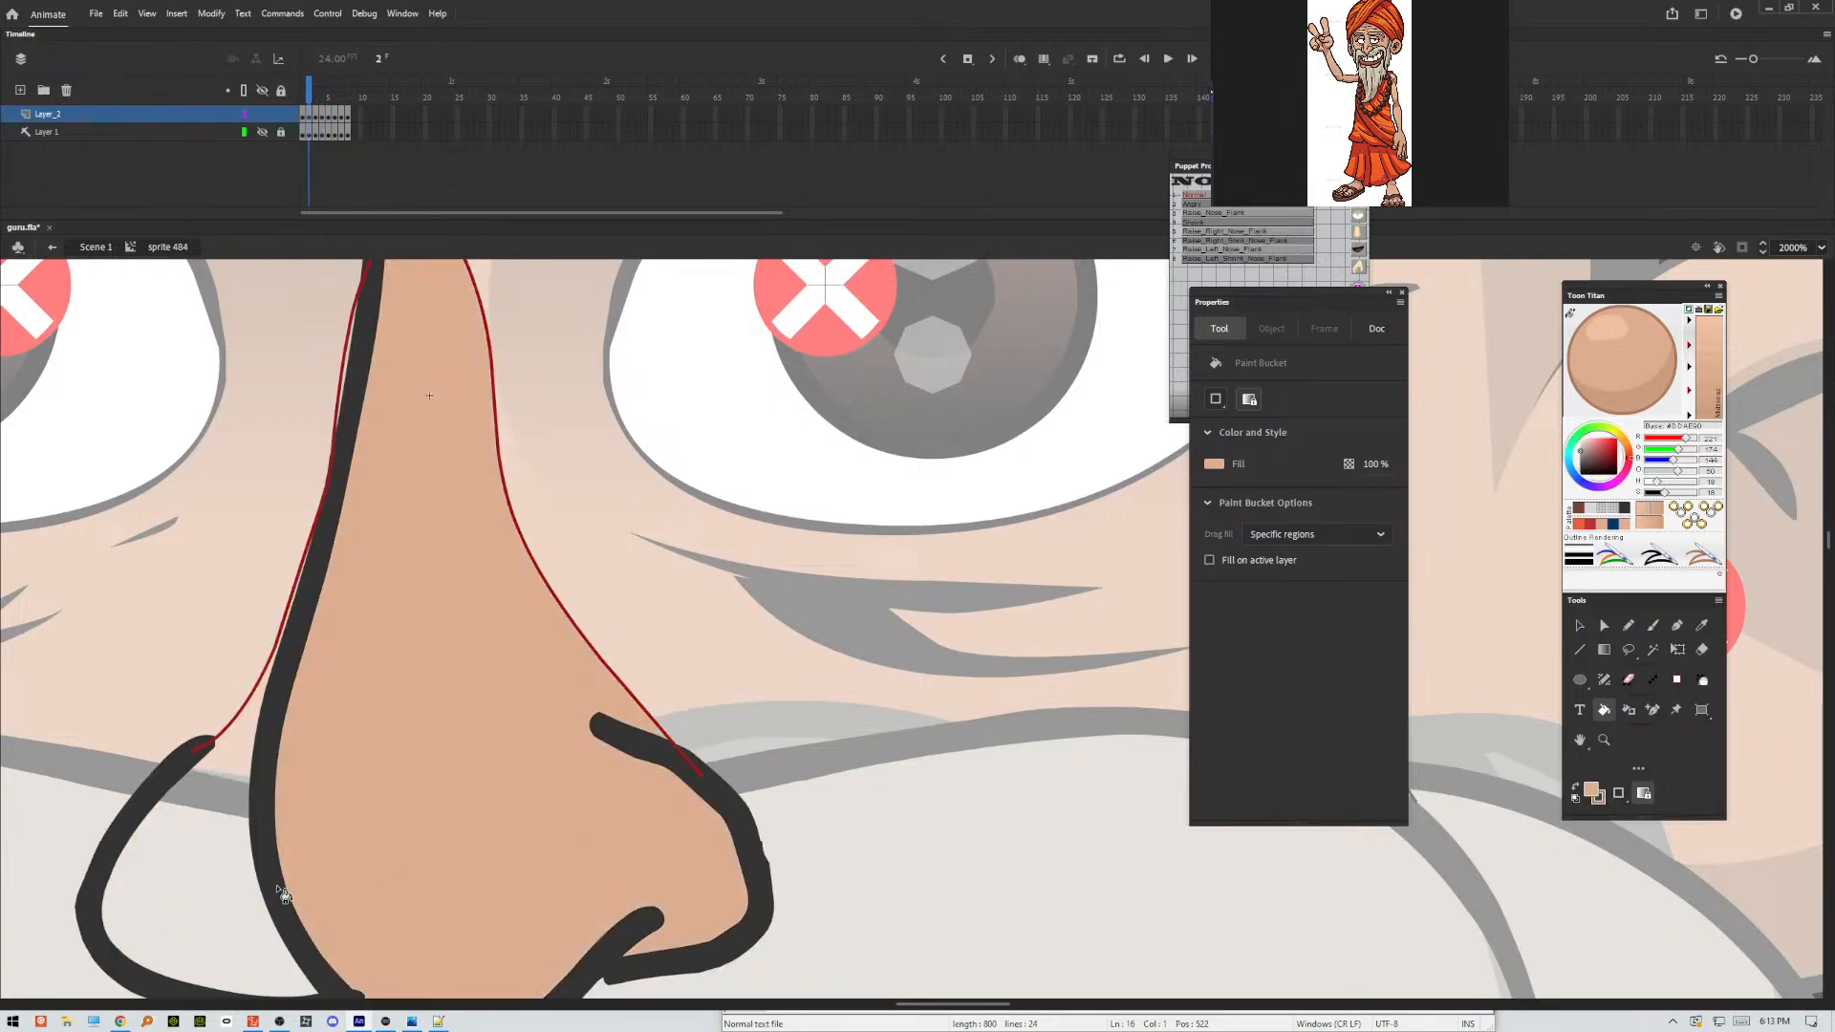
{"action": "left_click", "coordinate": [279, 893]}
{"action": "left_click", "coordinate": [430, 845]}
{"action": "left_click", "coordinate": [264, 860]}
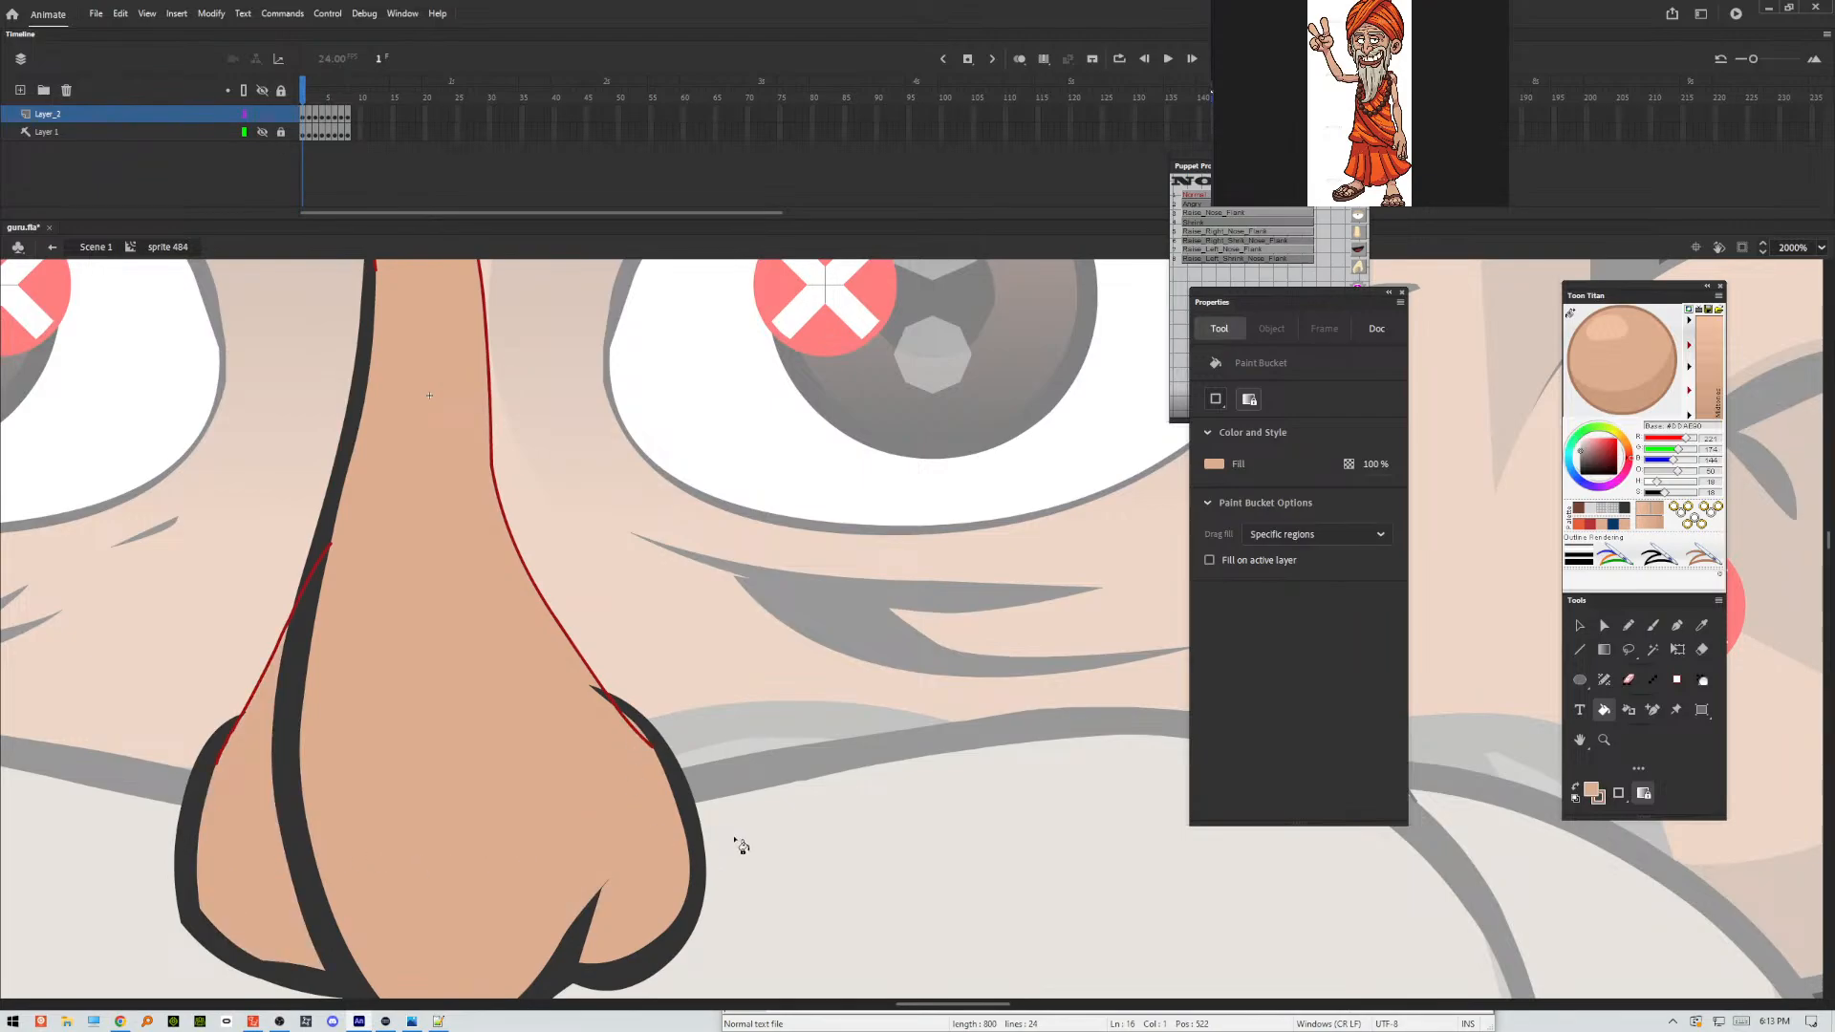
Turn on Edit Multiple Frames and delete the red closing lines down both sides of the nose bridge across the first frames.
{"action": "left_click", "coordinate": [1045, 57]}
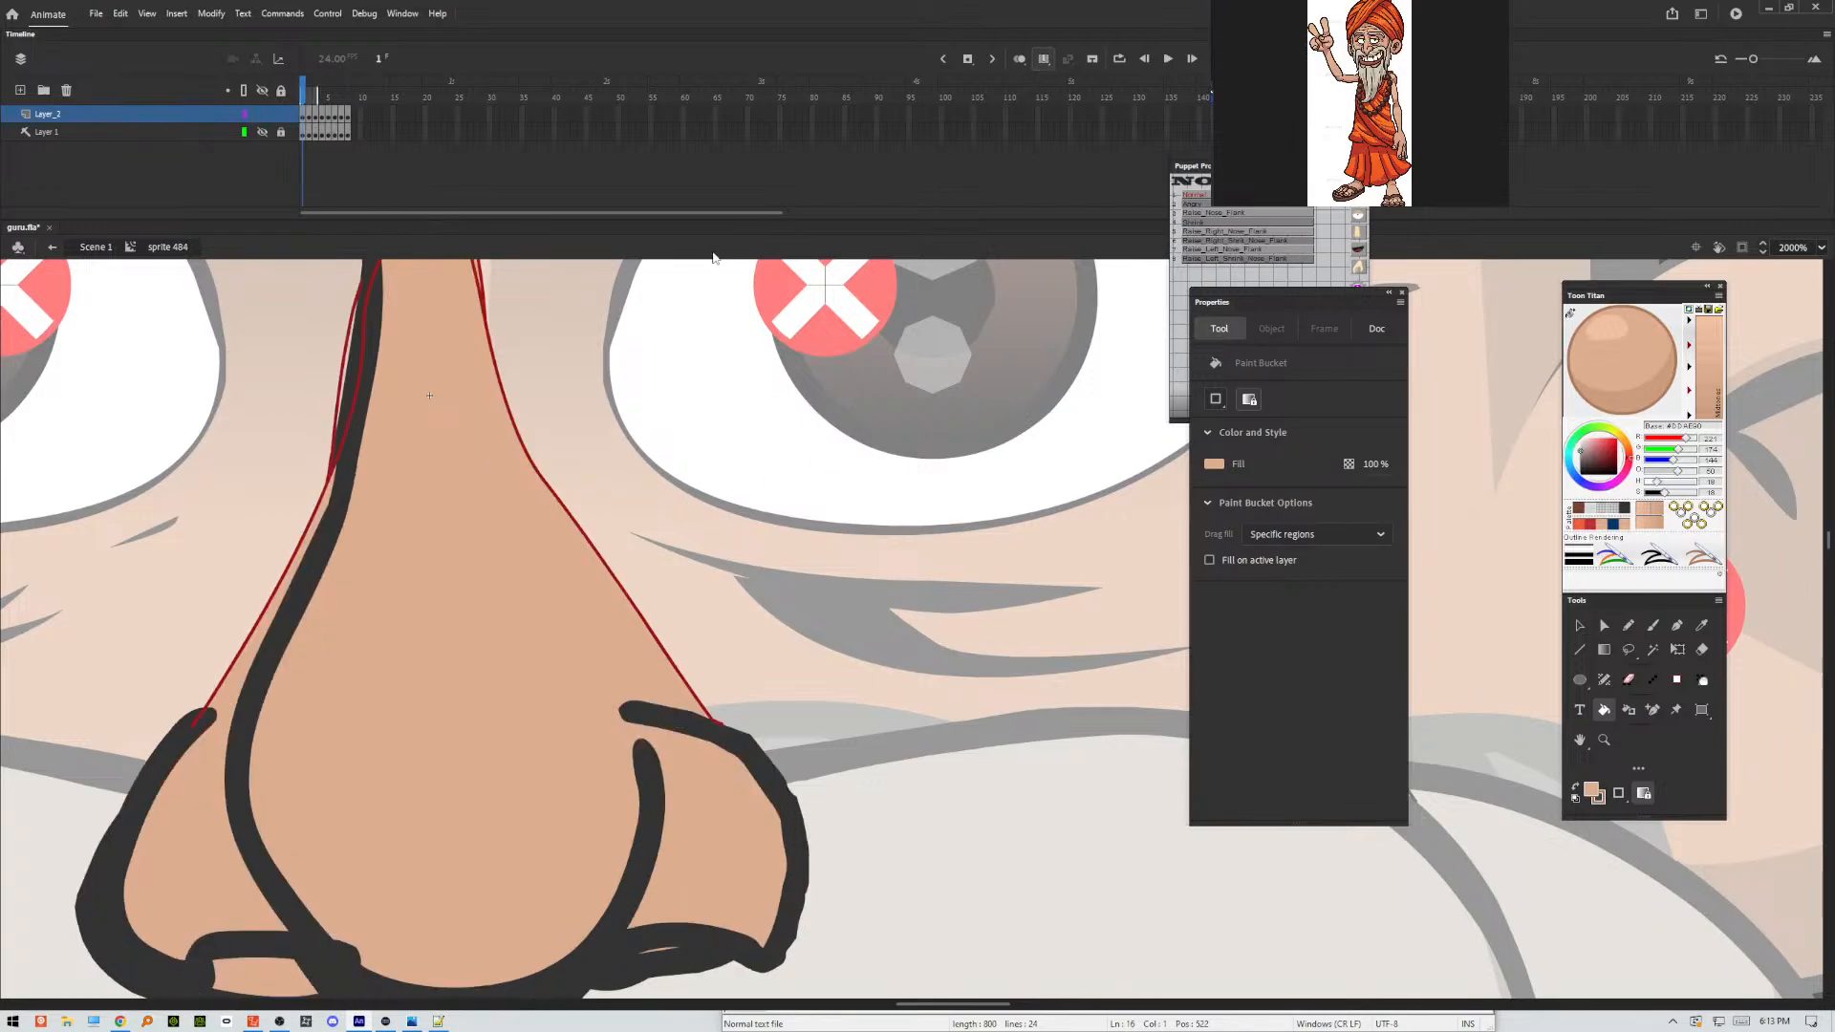
{"action": "key", "text": "v"}
{"action": "left_click", "coordinate": [340, 435]}
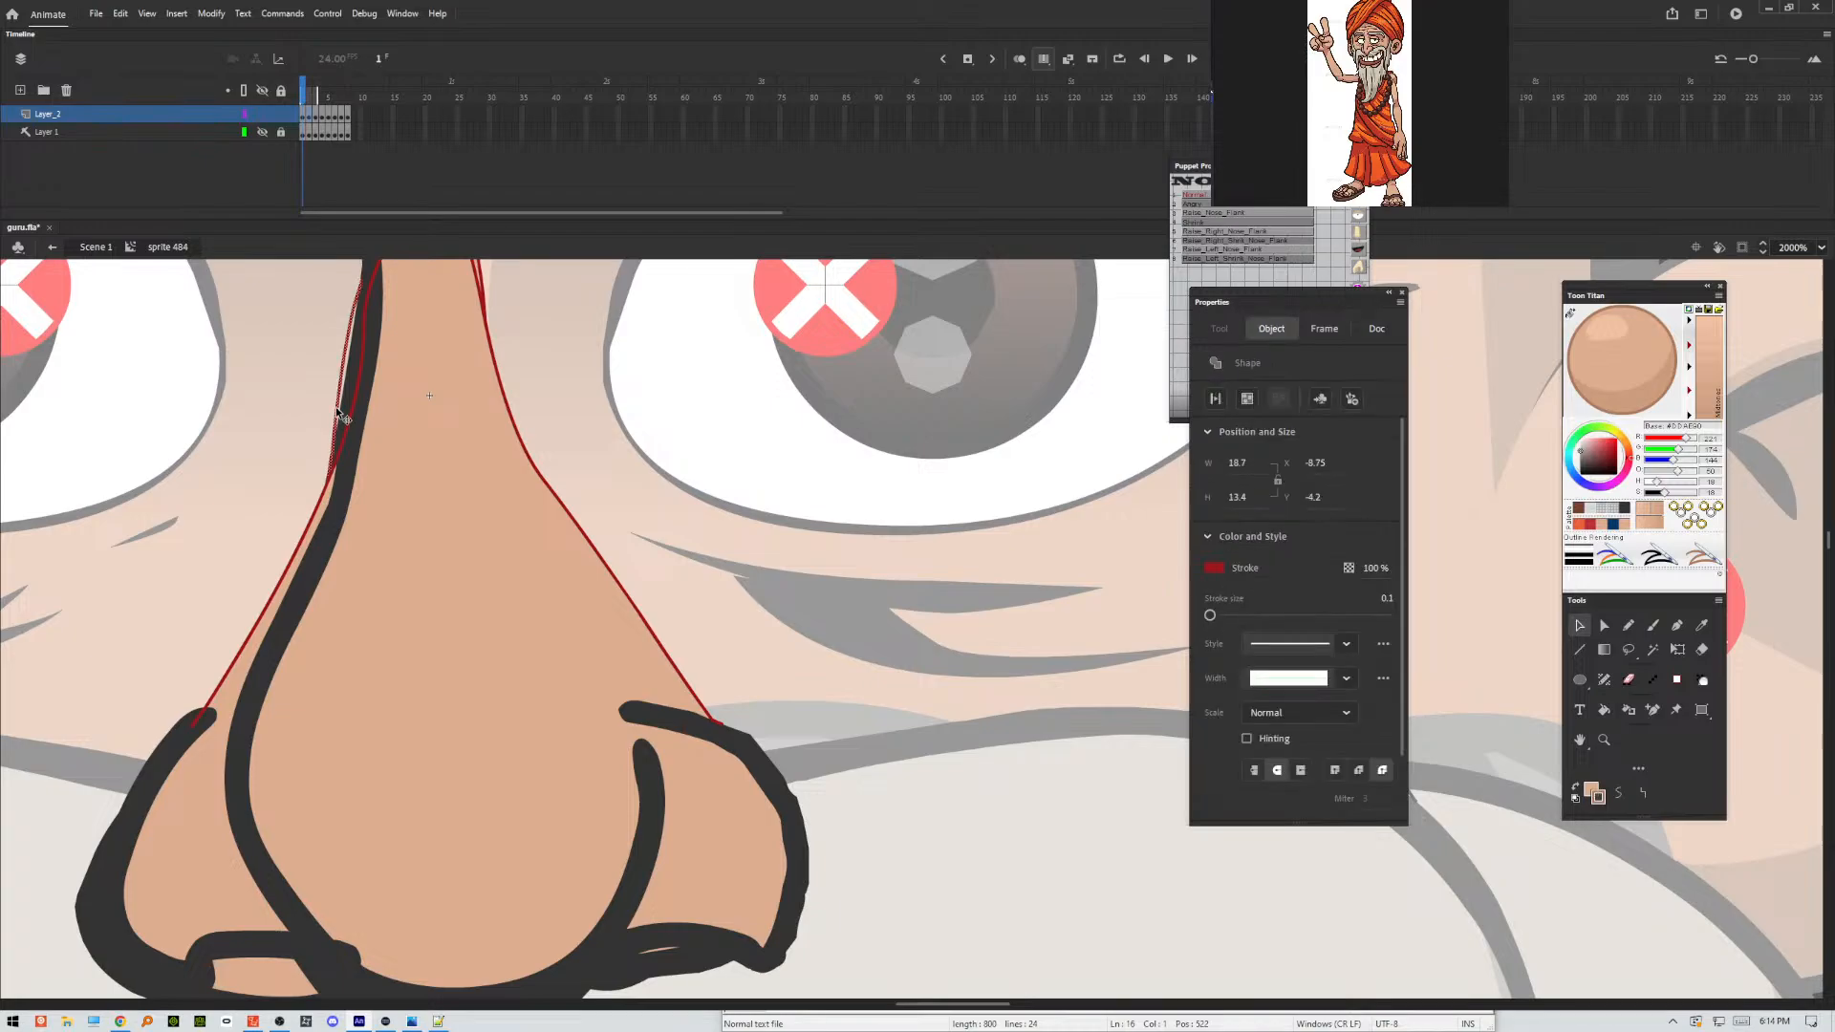
{"action": "key", "text": "Delete"}
{"action": "double_click", "coordinate": [355, 394]}
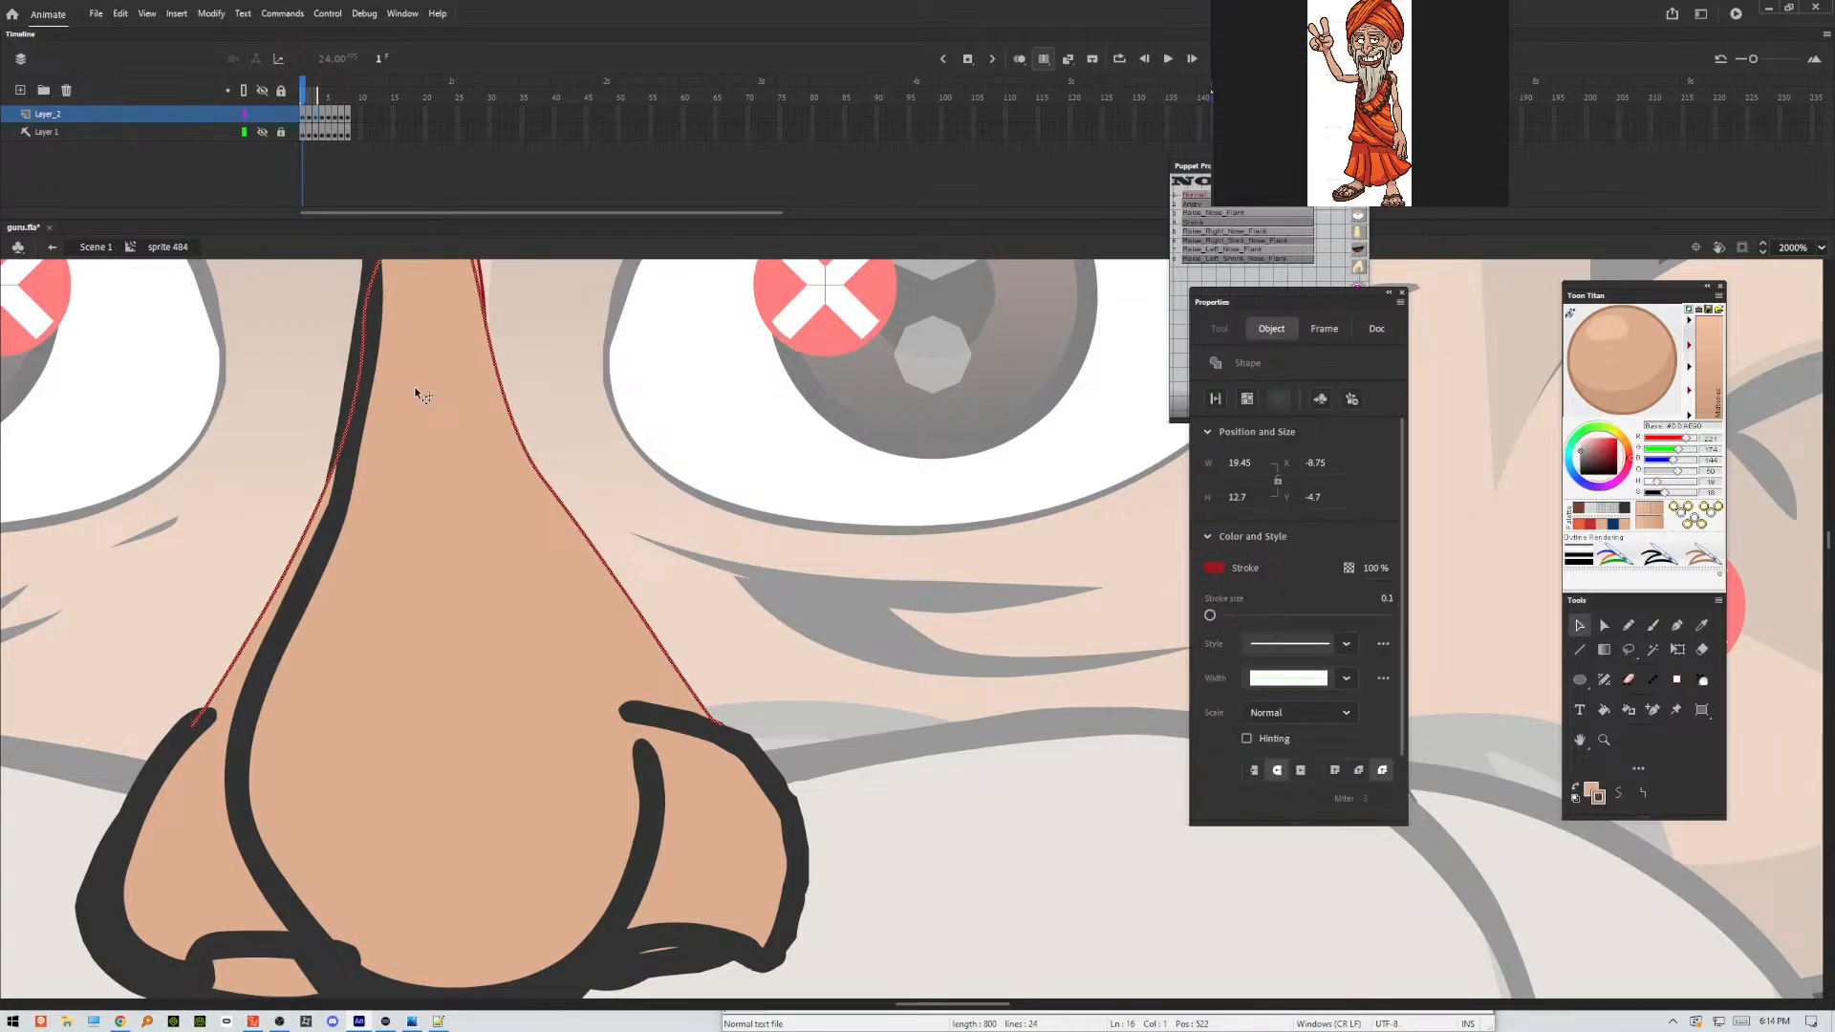
{"action": "key", "text": "Delete"}
Delete the remaining red closing line on the upper right edge of the nose bridge, keeping the skin fills intact.
{"action": "left_click", "coordinate": [484, 296]}
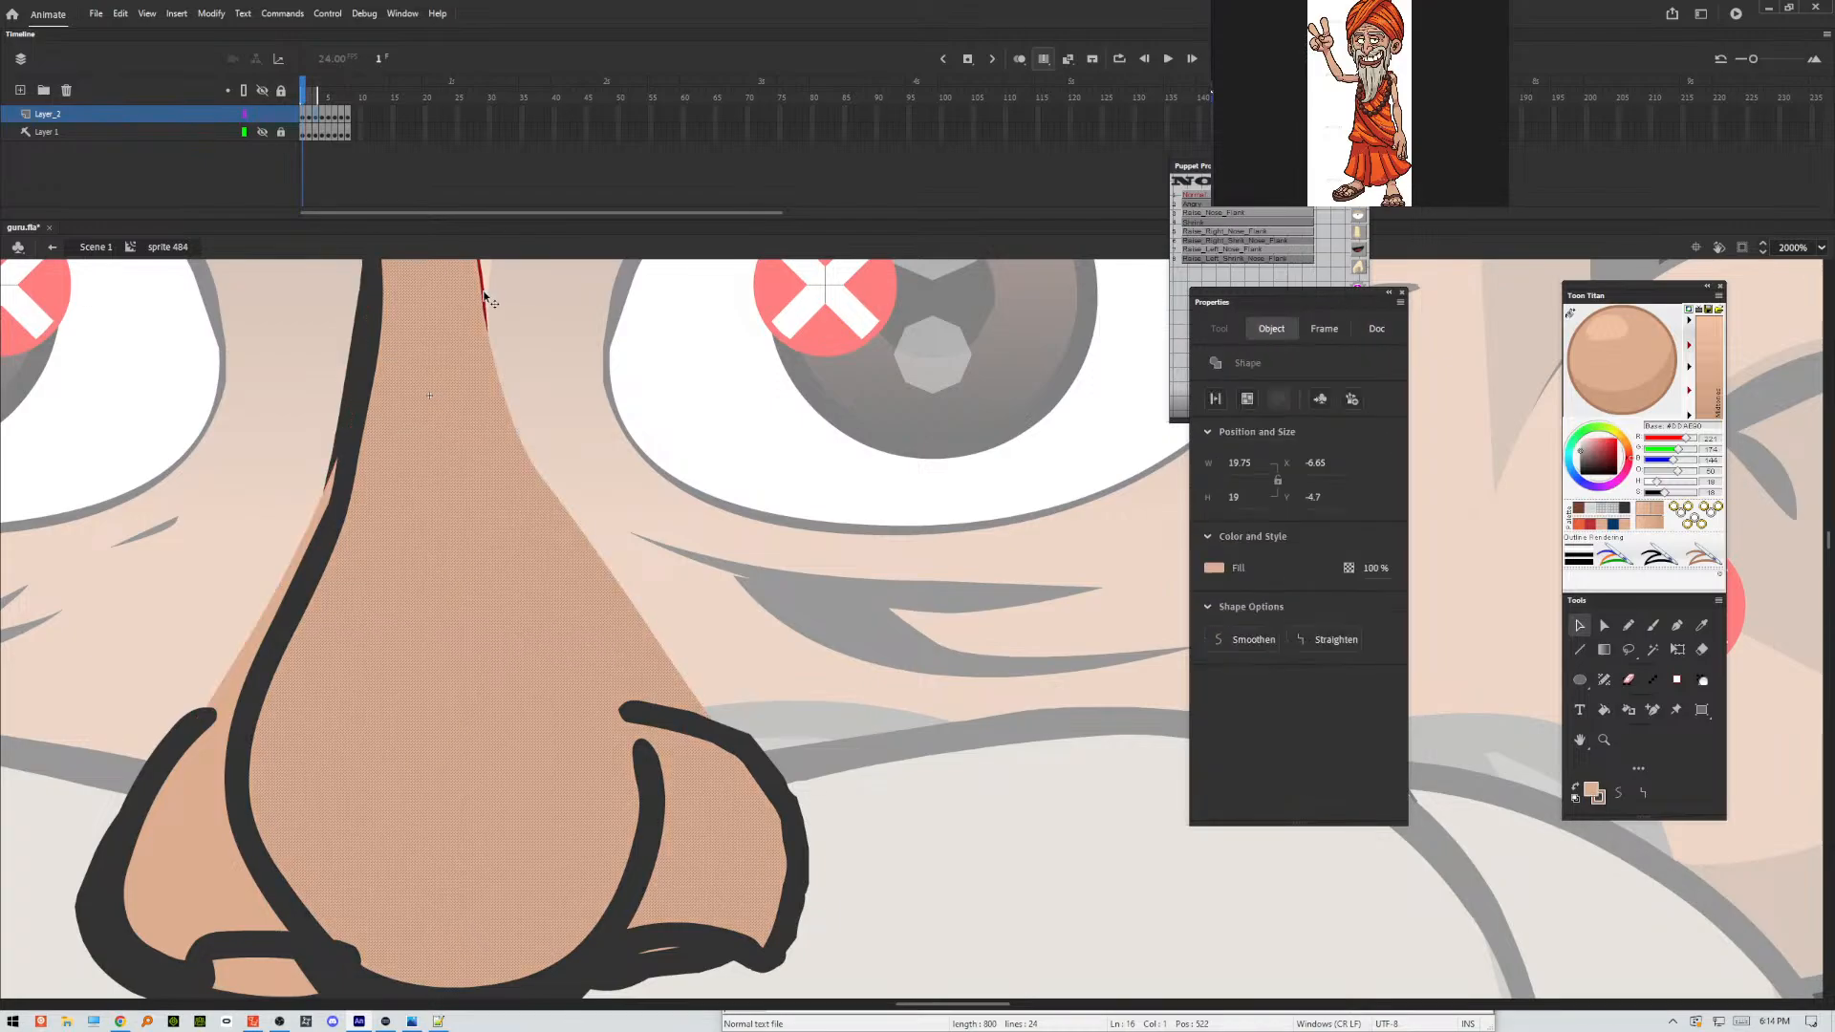
{"action": "left_click", "coordinate": [484, 293], "text": "shift"}
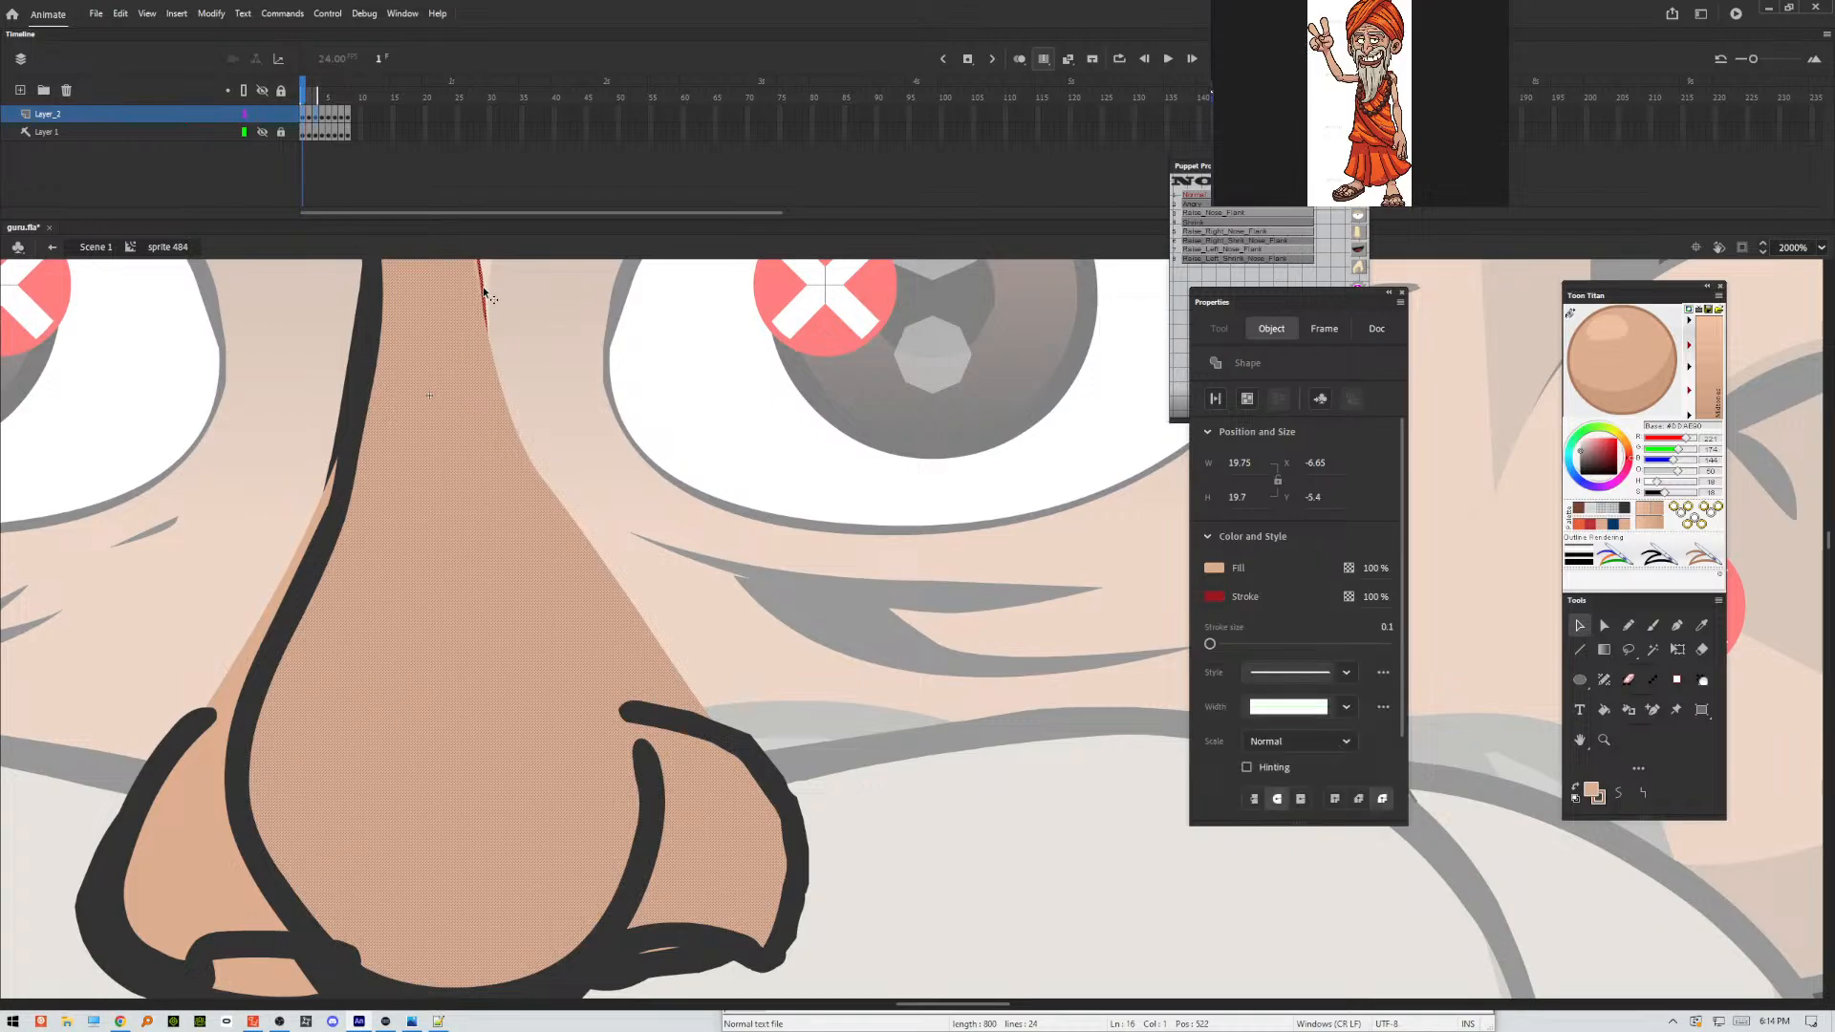
{"action": "key", "text": "Delete"}
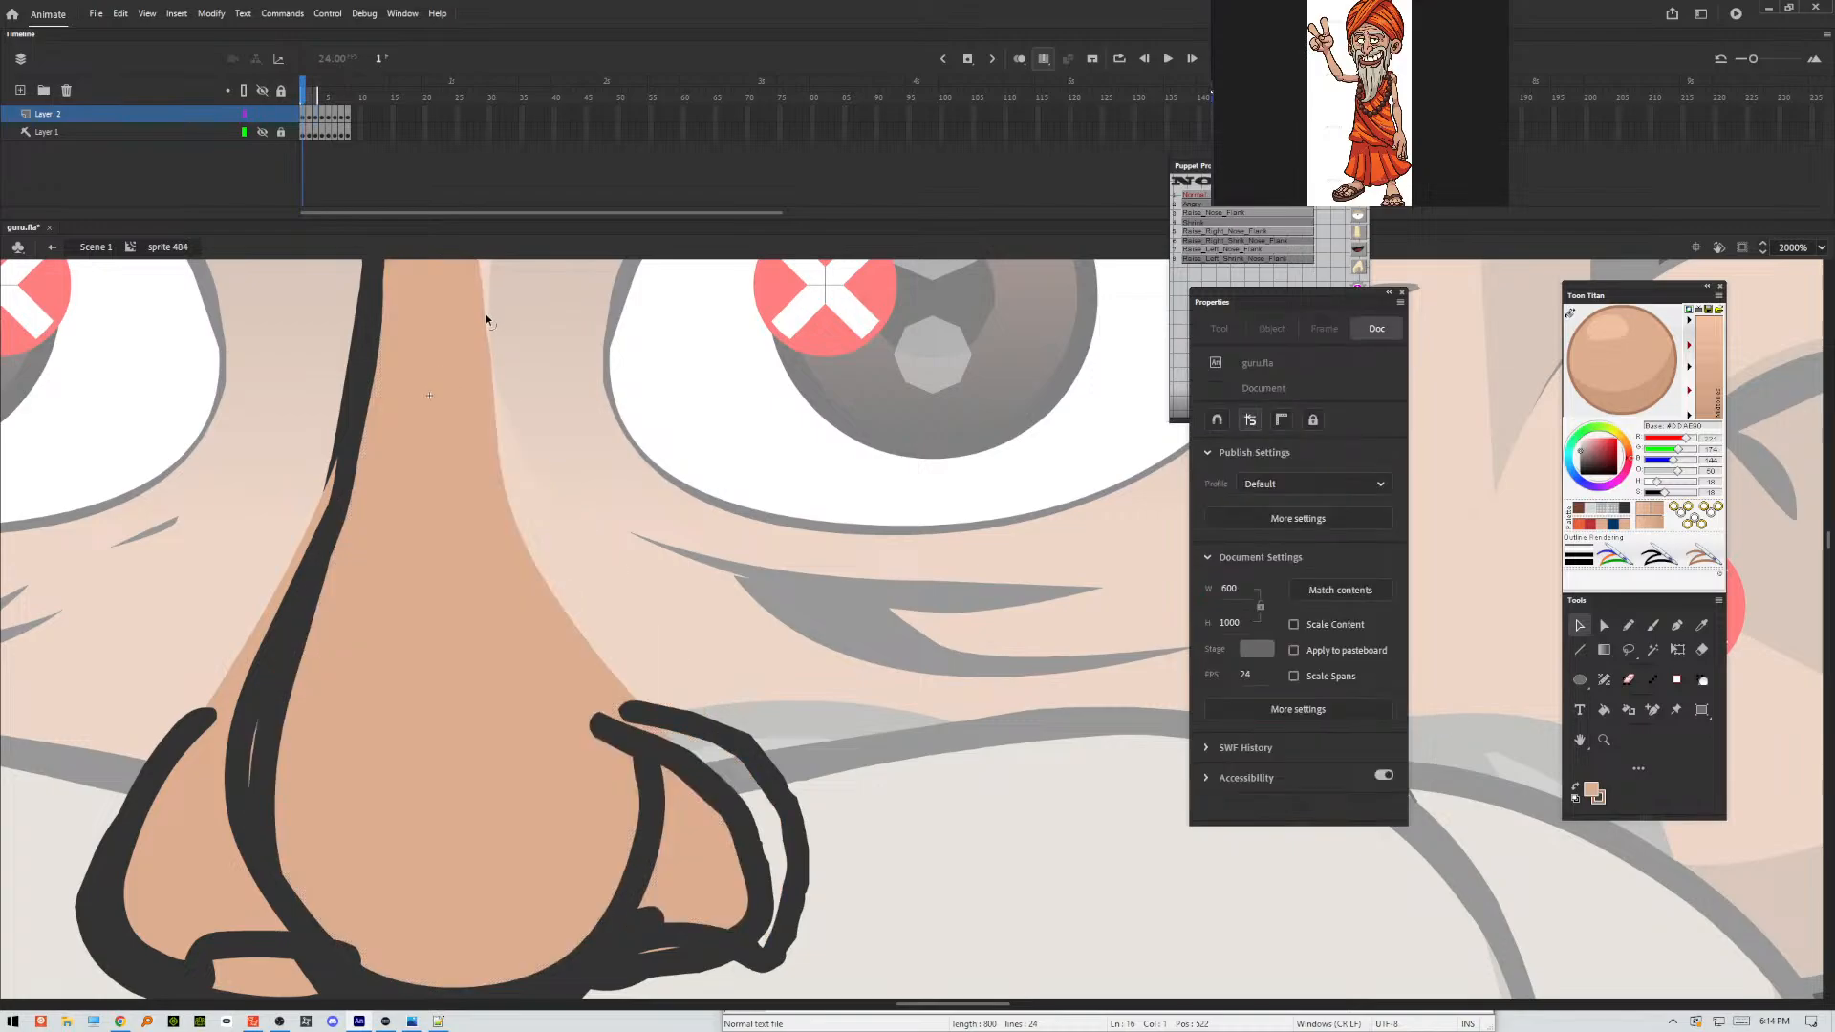
{"action": "key", "text": "ctrl+z"}
{"action": "left_click", "coordinate": [549, 311]}
{"action": "left_click", "coordinate": [483, 289]}
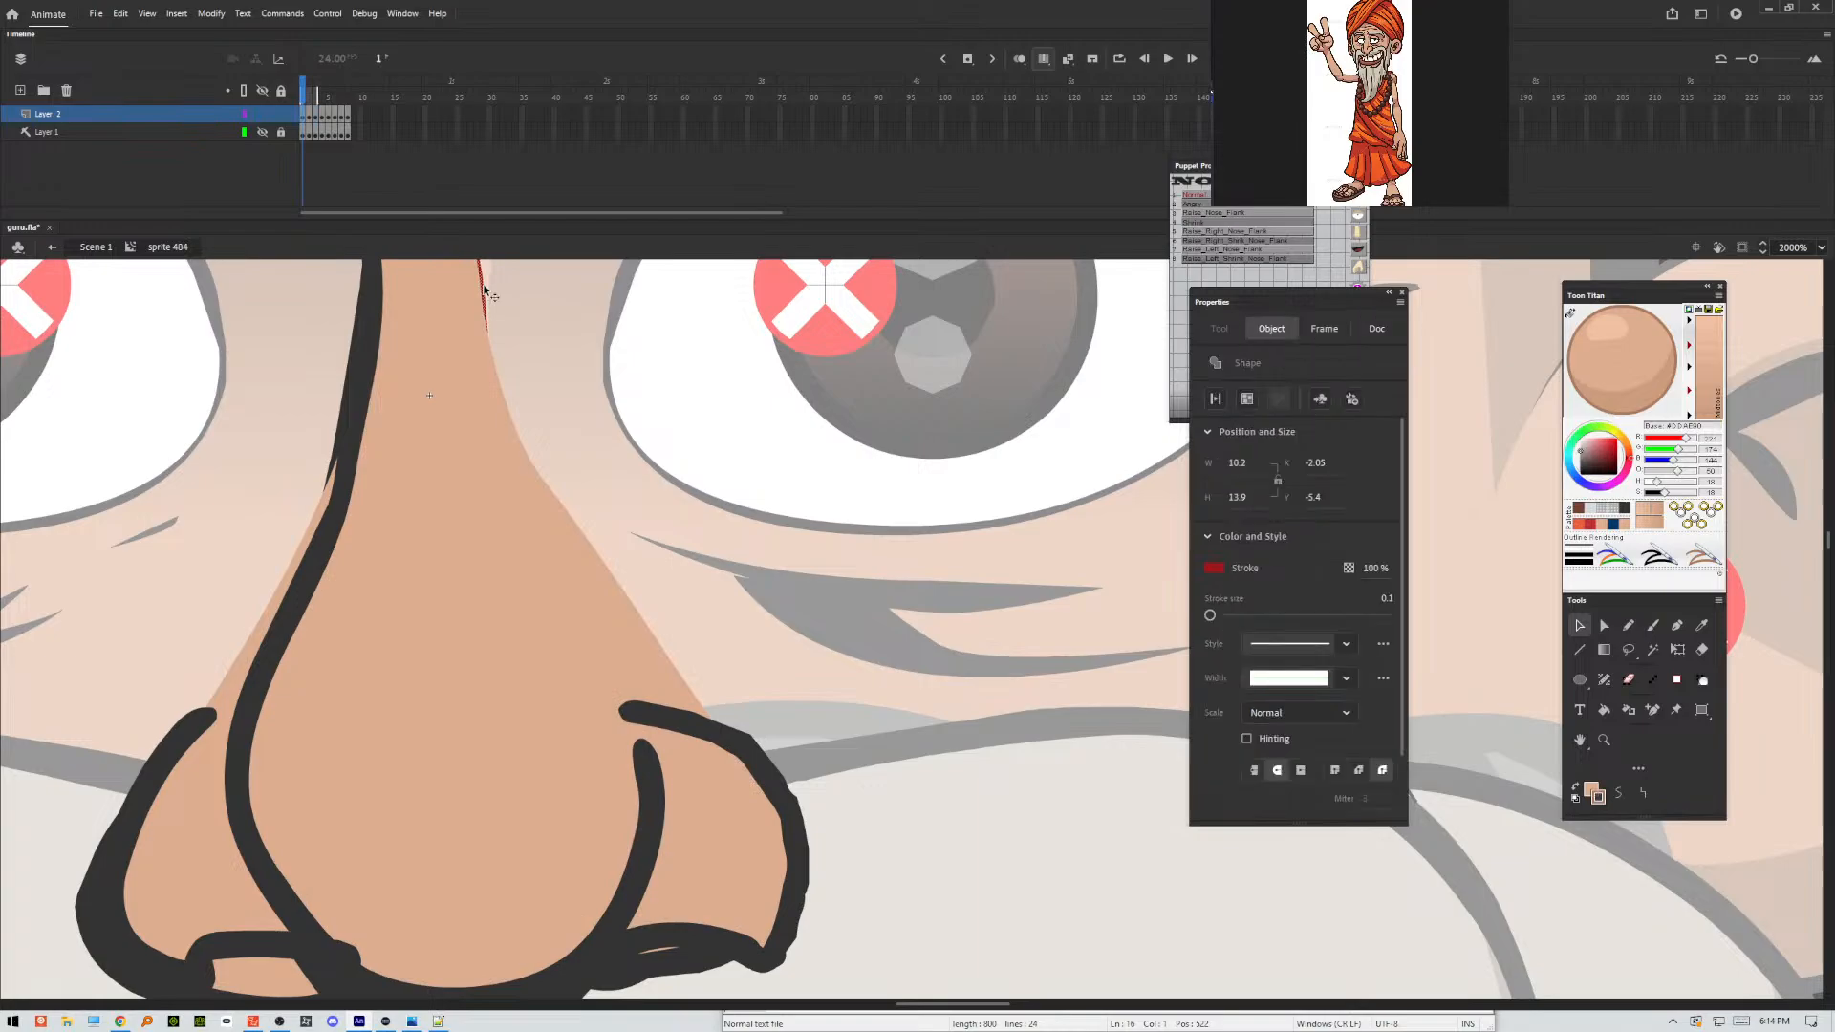
{"action": "key", "text": "Delete"}
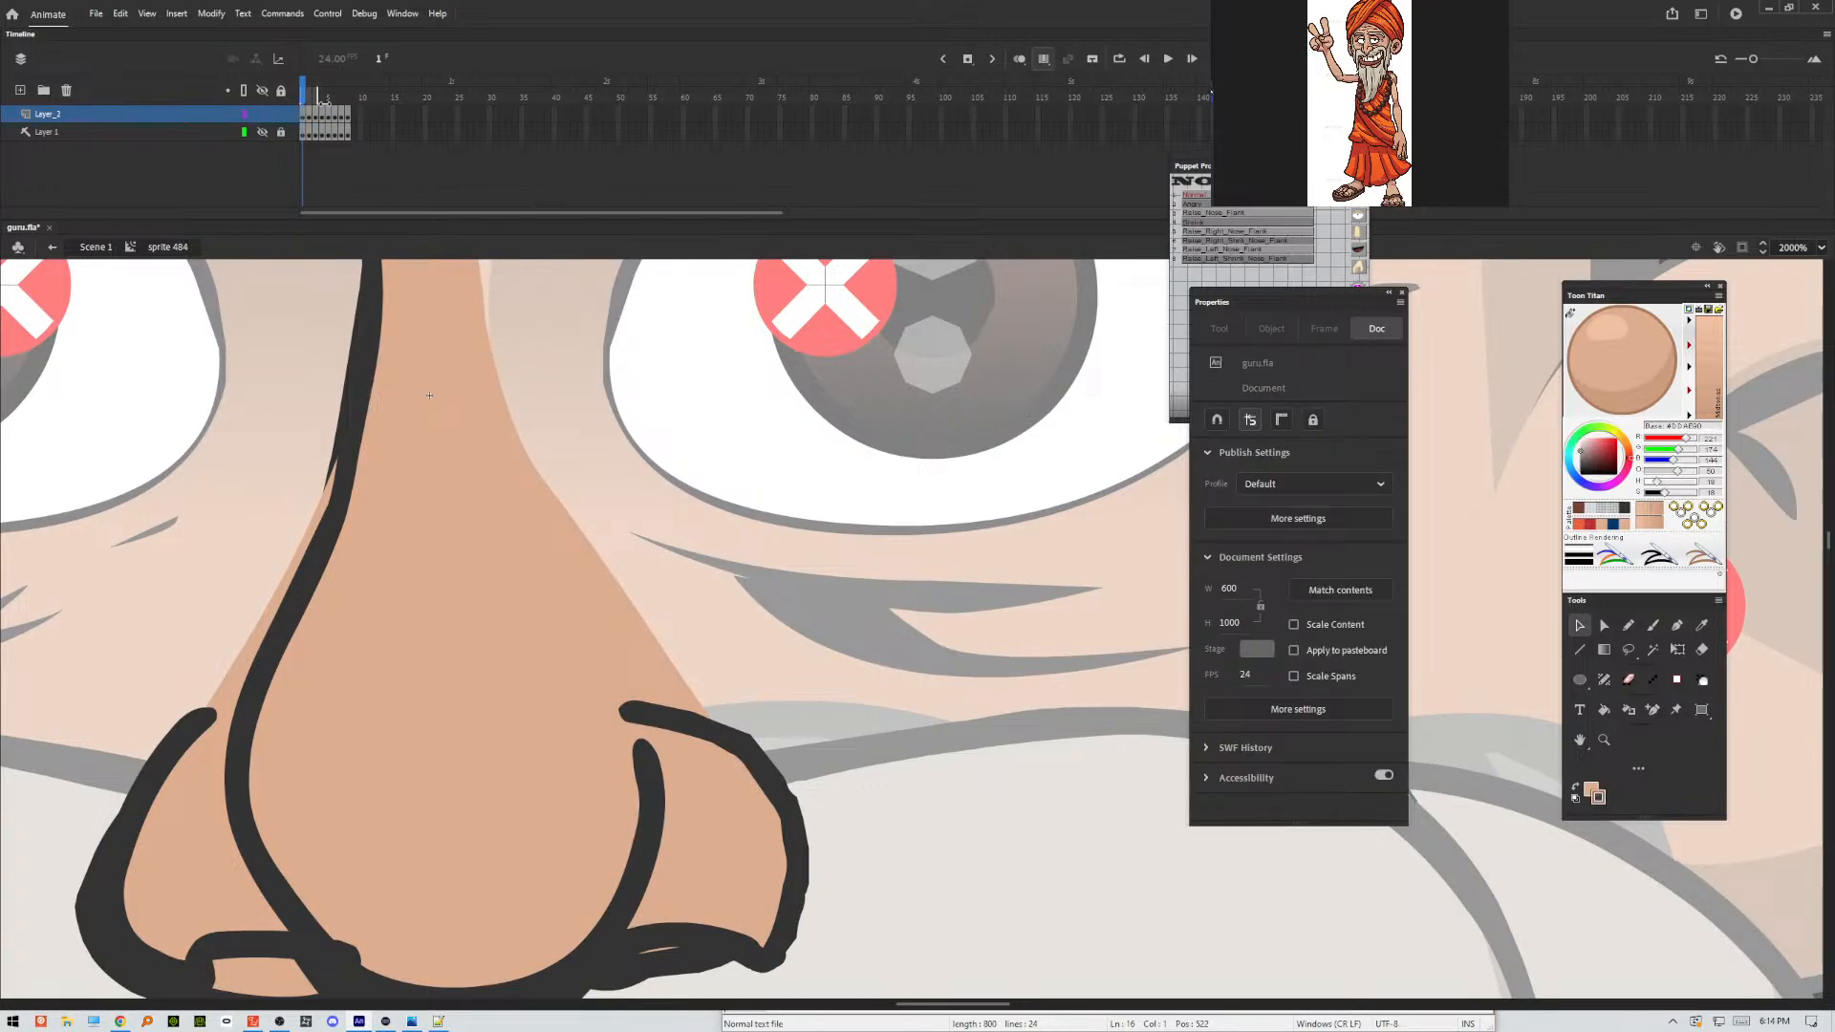
Extend the multiple-frame range to the last frame and delete the brown and red closing lines along the nose sides.
{"action": "left_click_drag", "start_coordinate": [322, 99], "coordinate": [396, 107]}
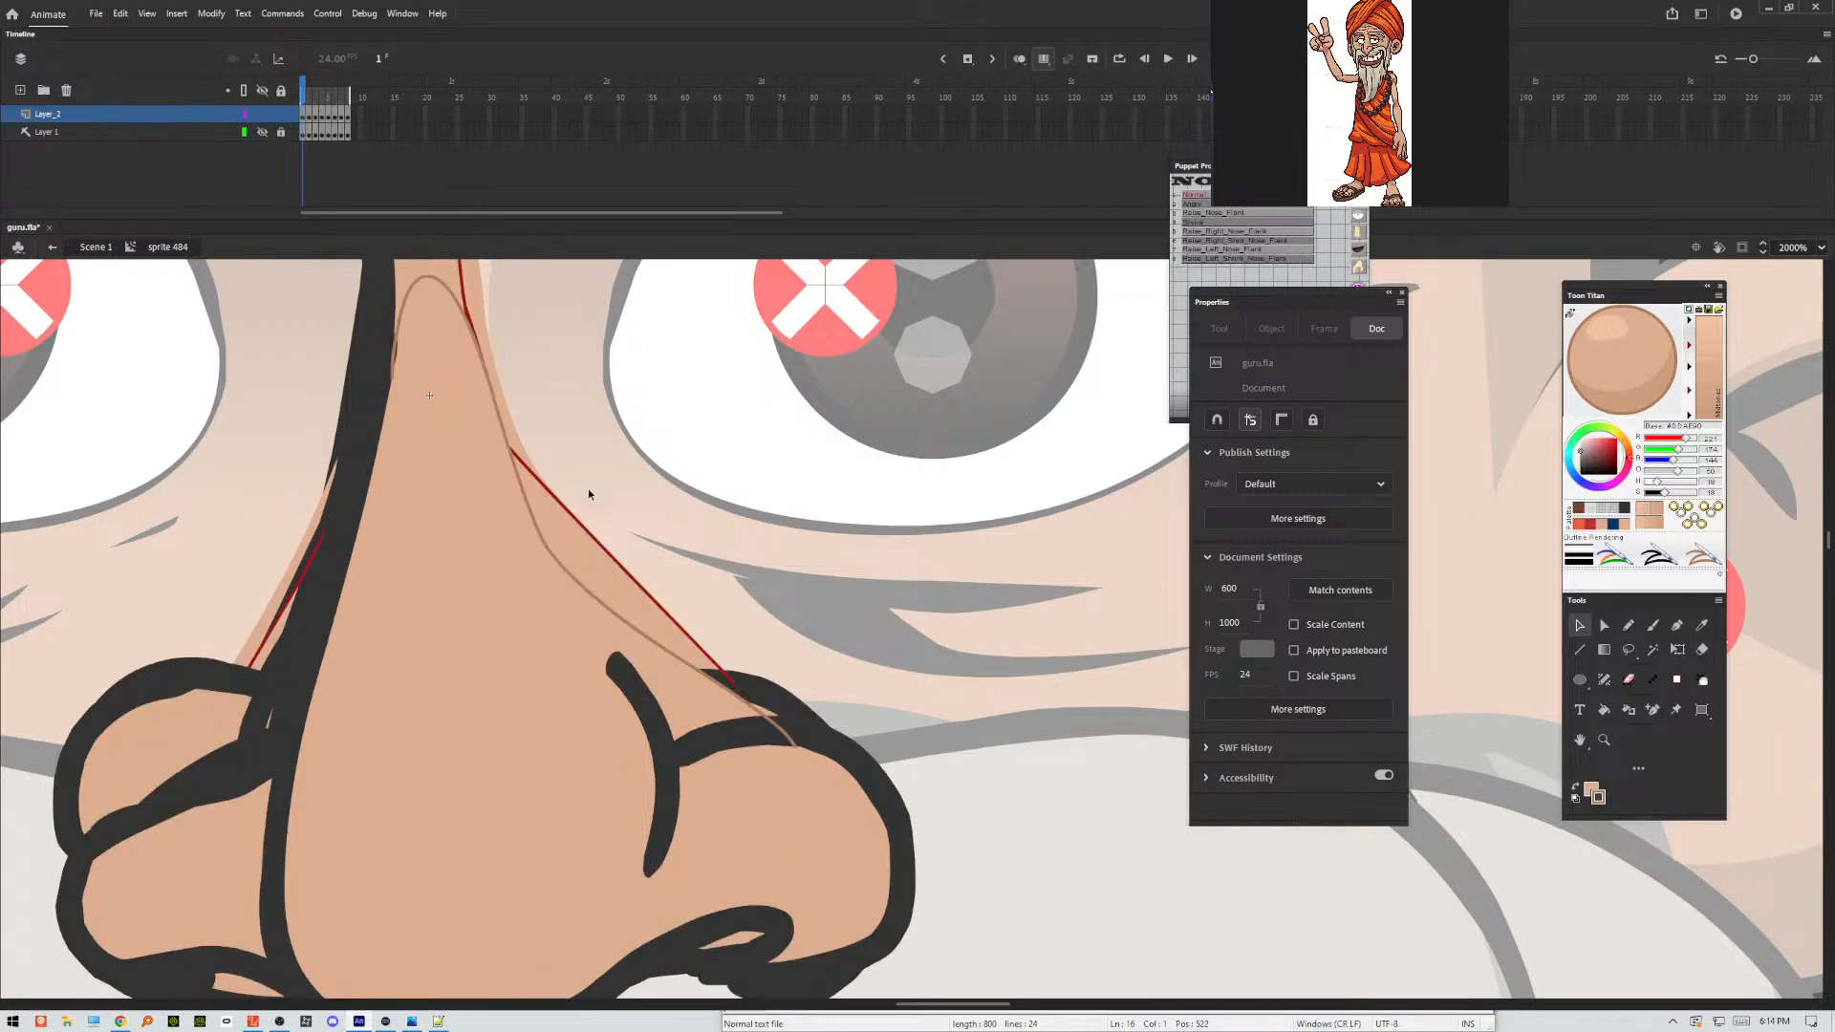
{"action": "left_click", "coordinate": [561, 569]}
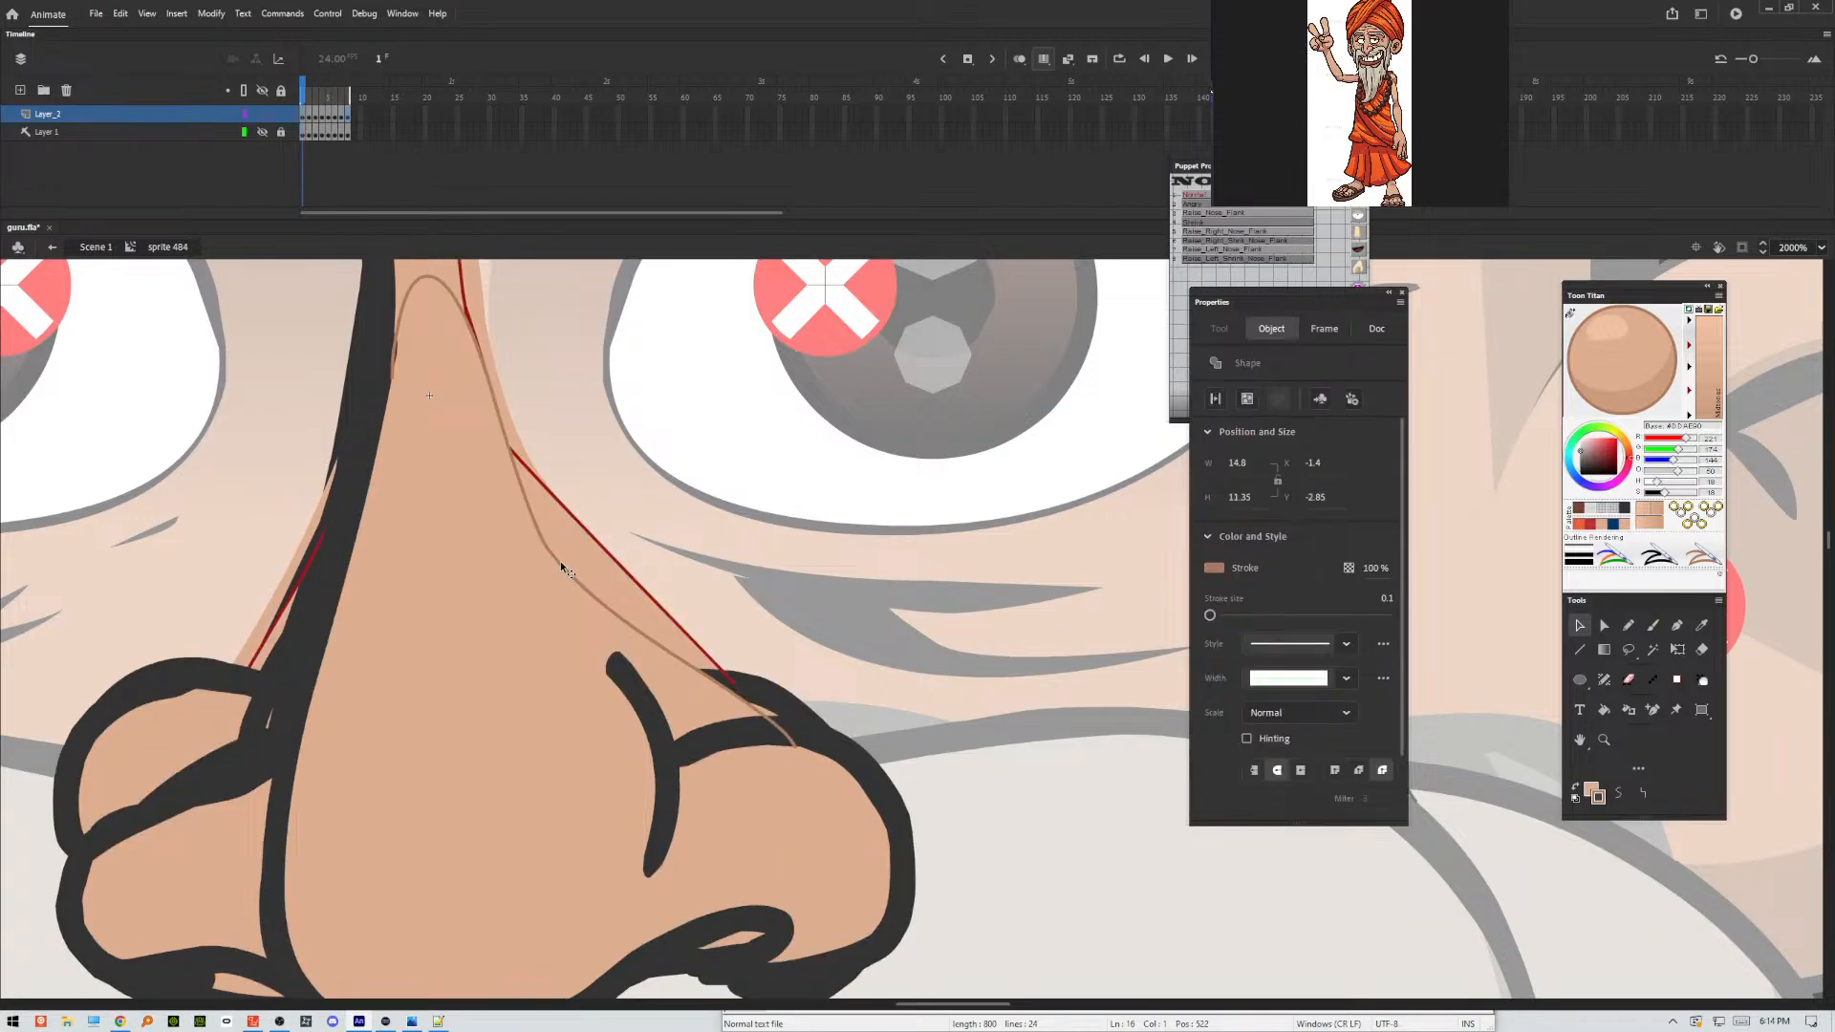
{"action": "key", "text": "Delete"}
{"action": "left_click", "coordinate": [583, 528]}
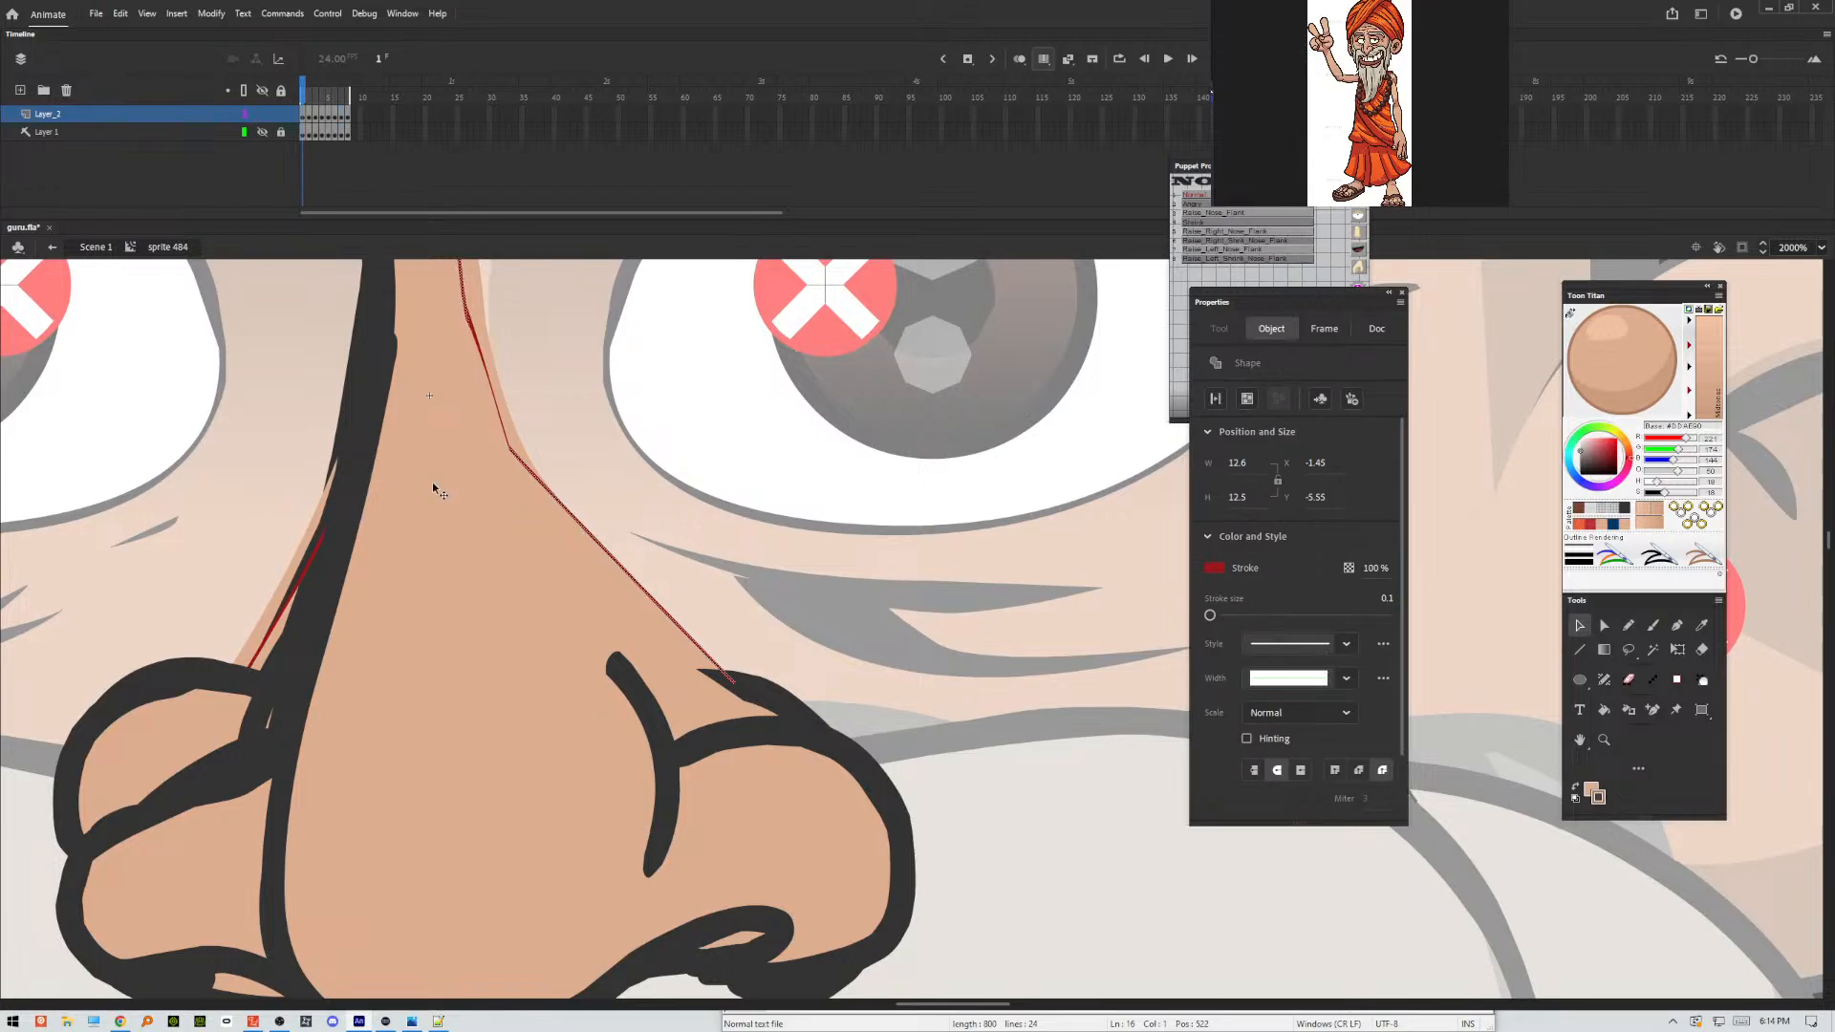
{"action": "key", "text": "Delete"}
{"action": "left_click", "coordinate": [300, 600]}
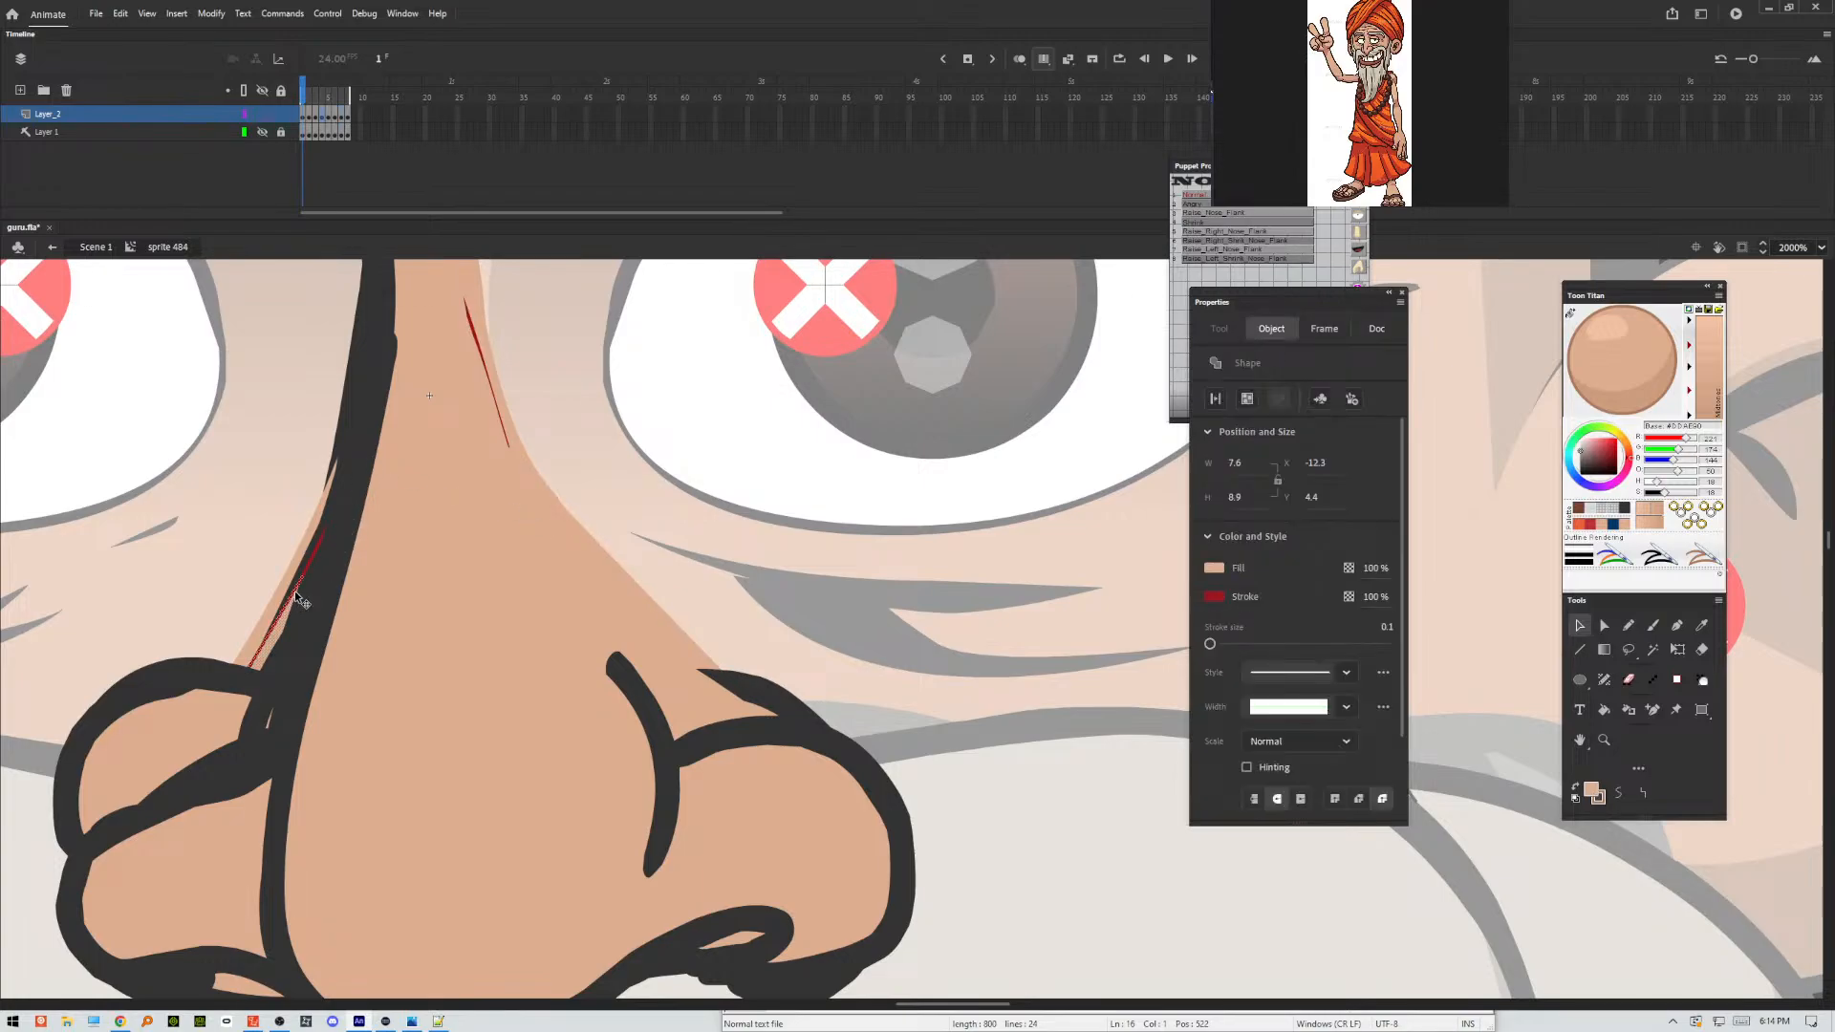
{"action": "key", "text": "Delete"}
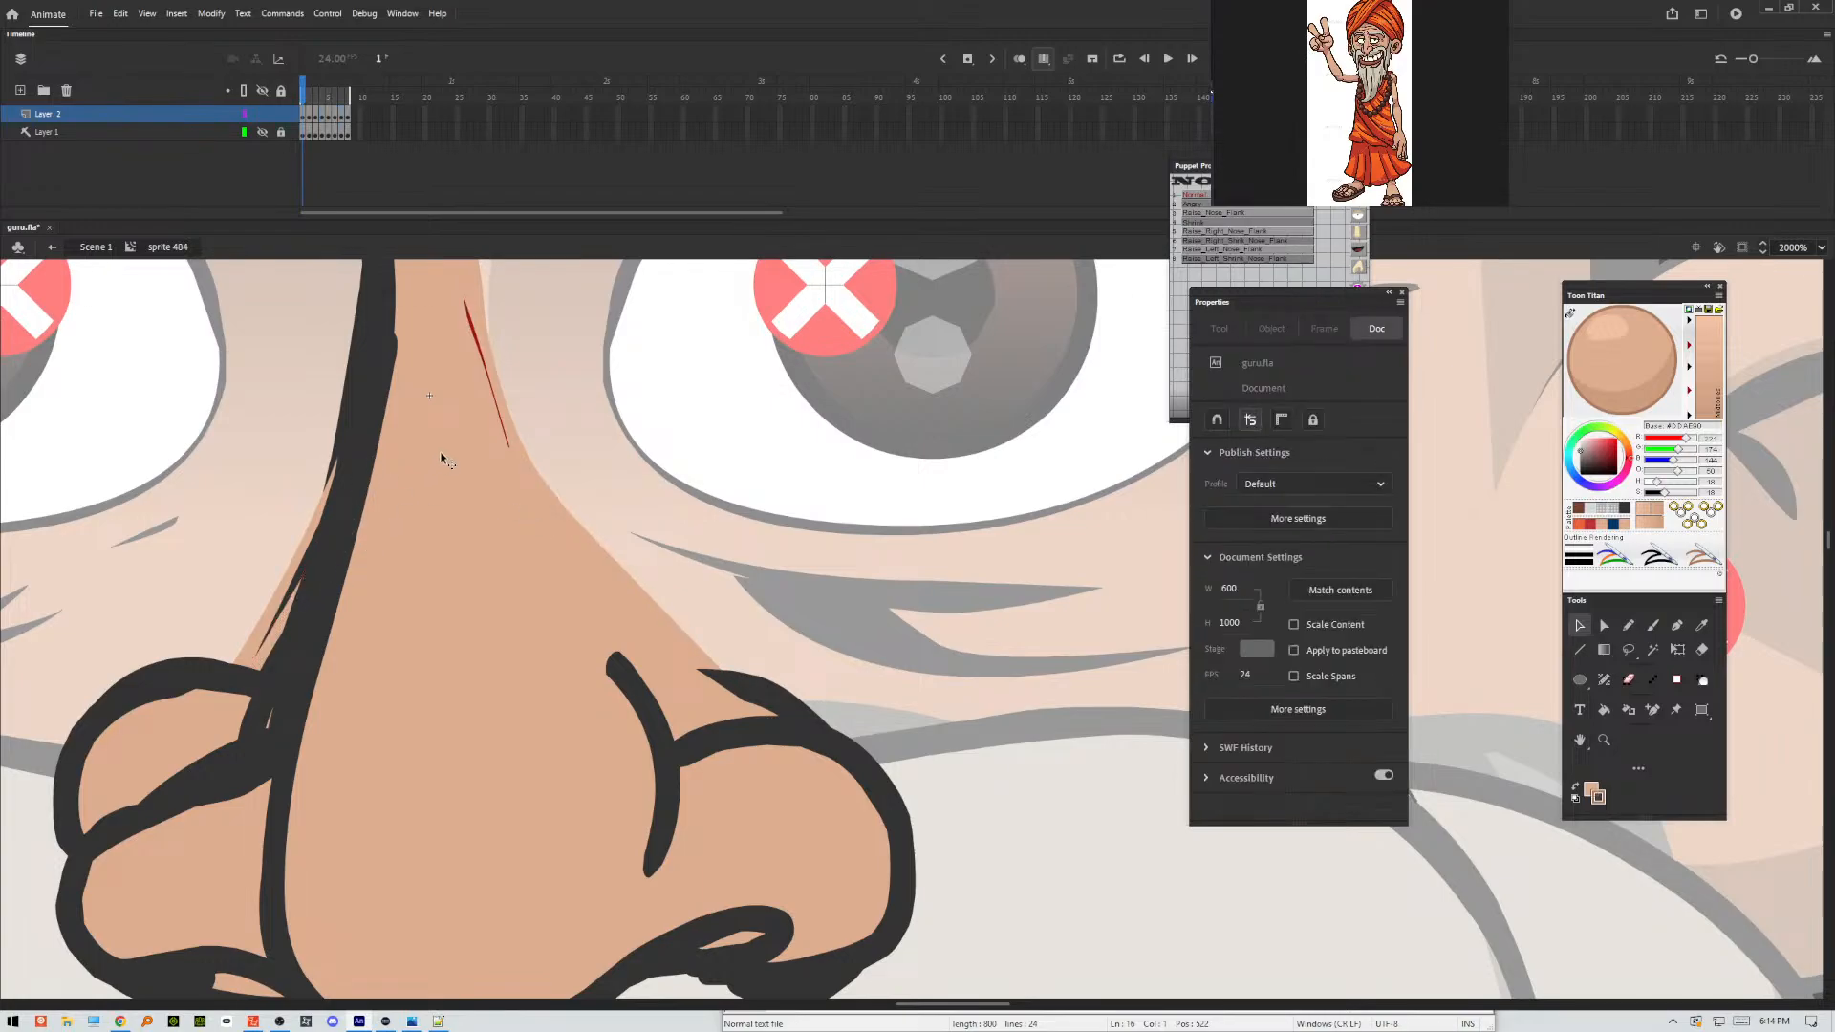
{"action": "left_click", "coordinate": [476, 341]}
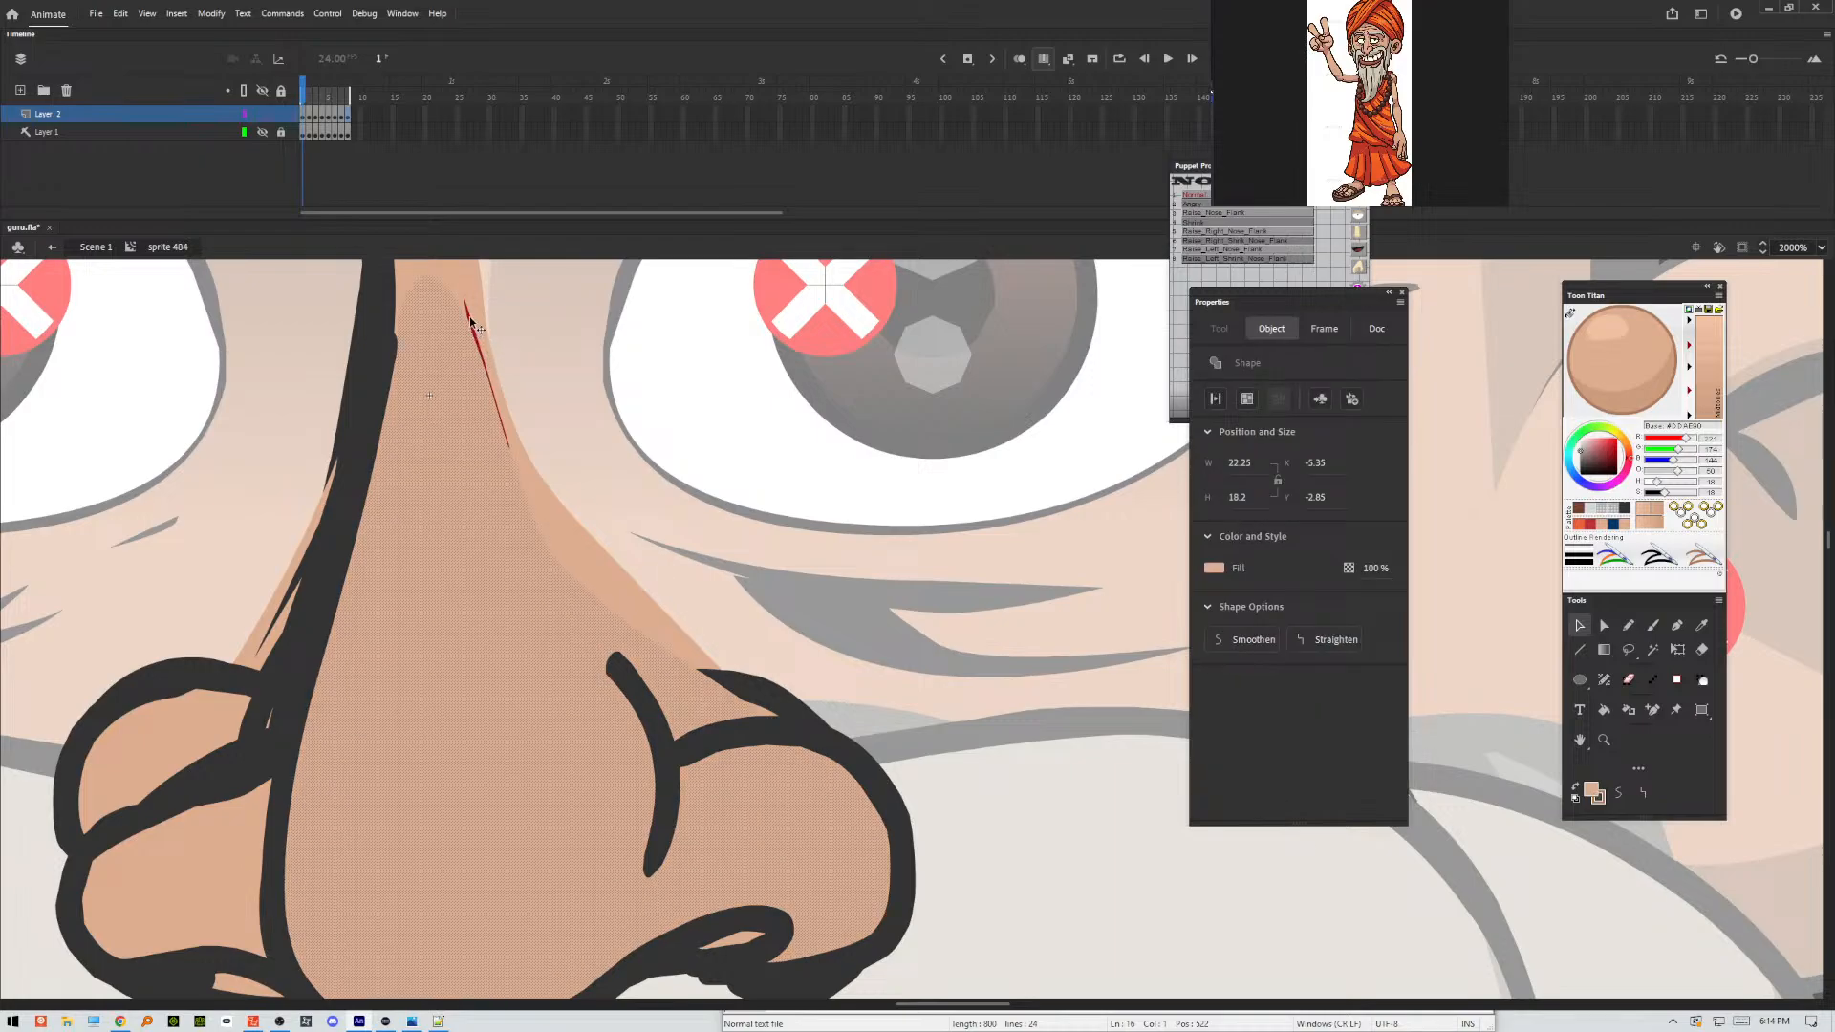
{"action": "left_click", "coordinate": [649, 316]}
Turn off Edit Multiple Frames and delete the red closing line above the left nostril on frame 1.
{"action": "left_click", "coordinate": [1043, 59]}
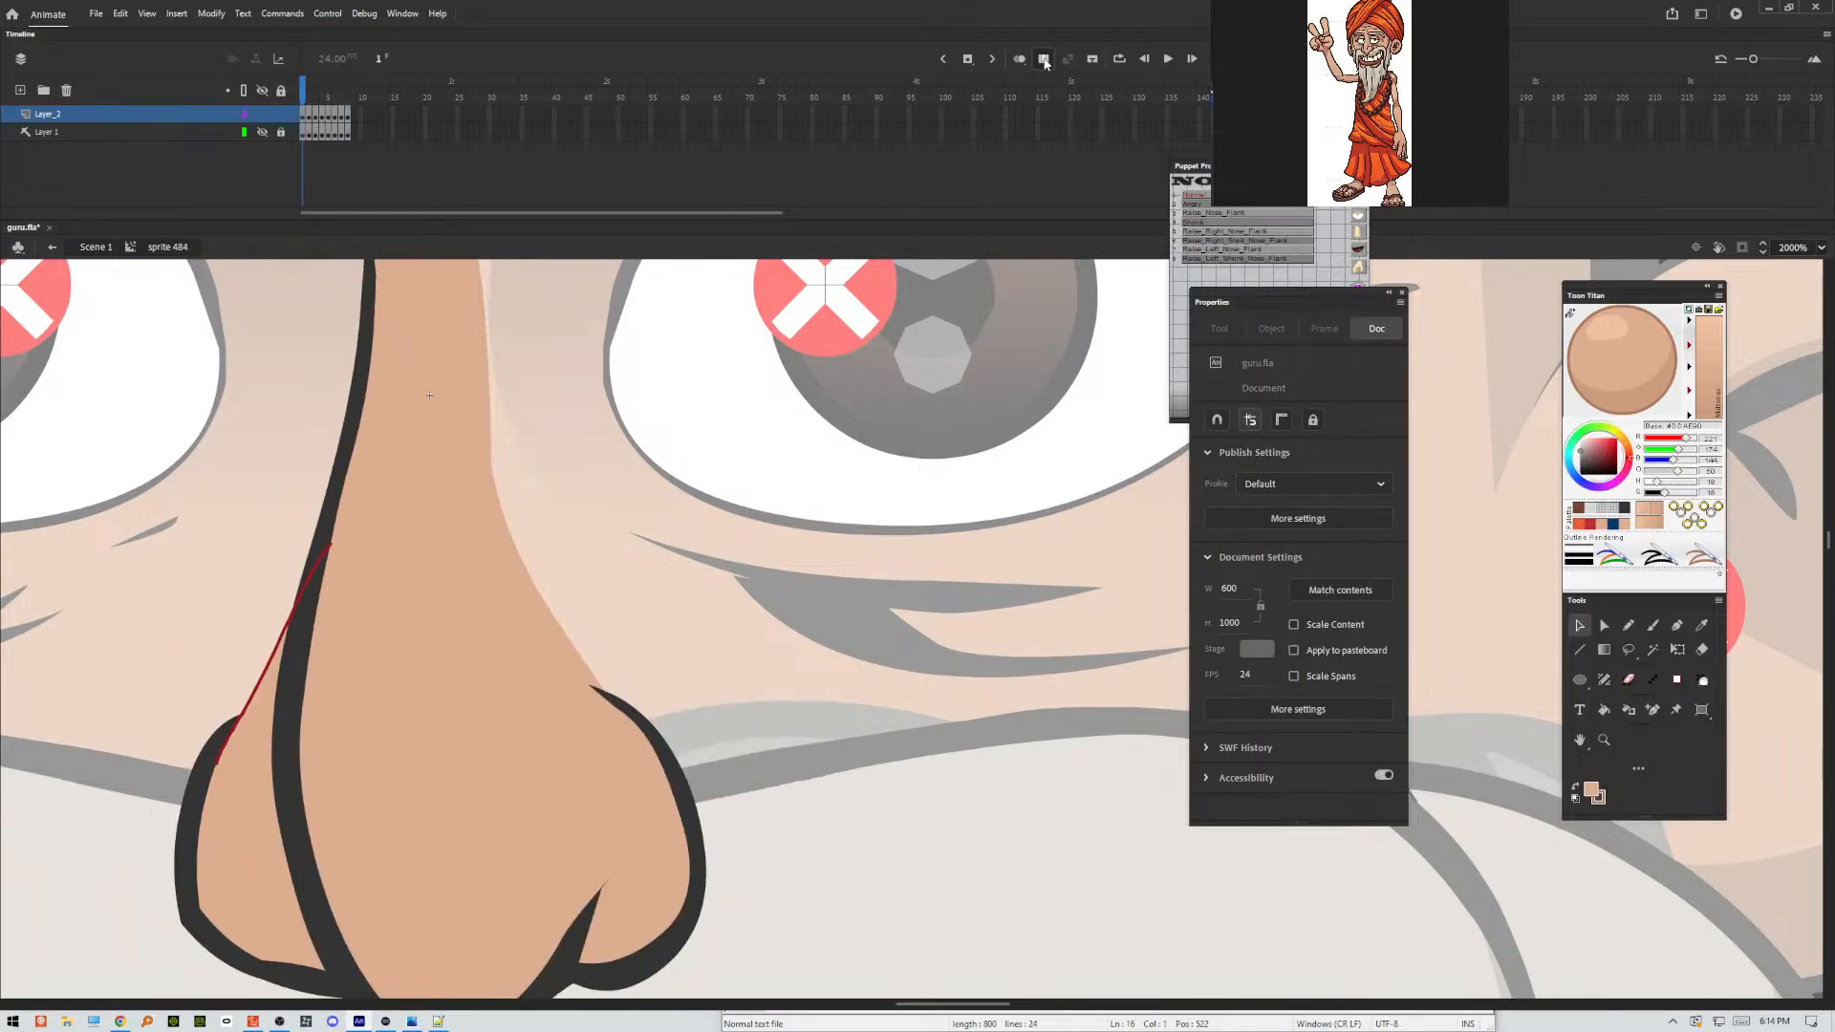
{"action": "left_click", "coordinate": [284, 629]}
{"action": "key", "text": "Delete"}
Delete the red closing line along the right side of the nose on frames 5 and 6, and check the last frame.
{"action": "key", "text": "period"}
{"action": "key", "text": "period"}
{"action": "key", "text": "period"}
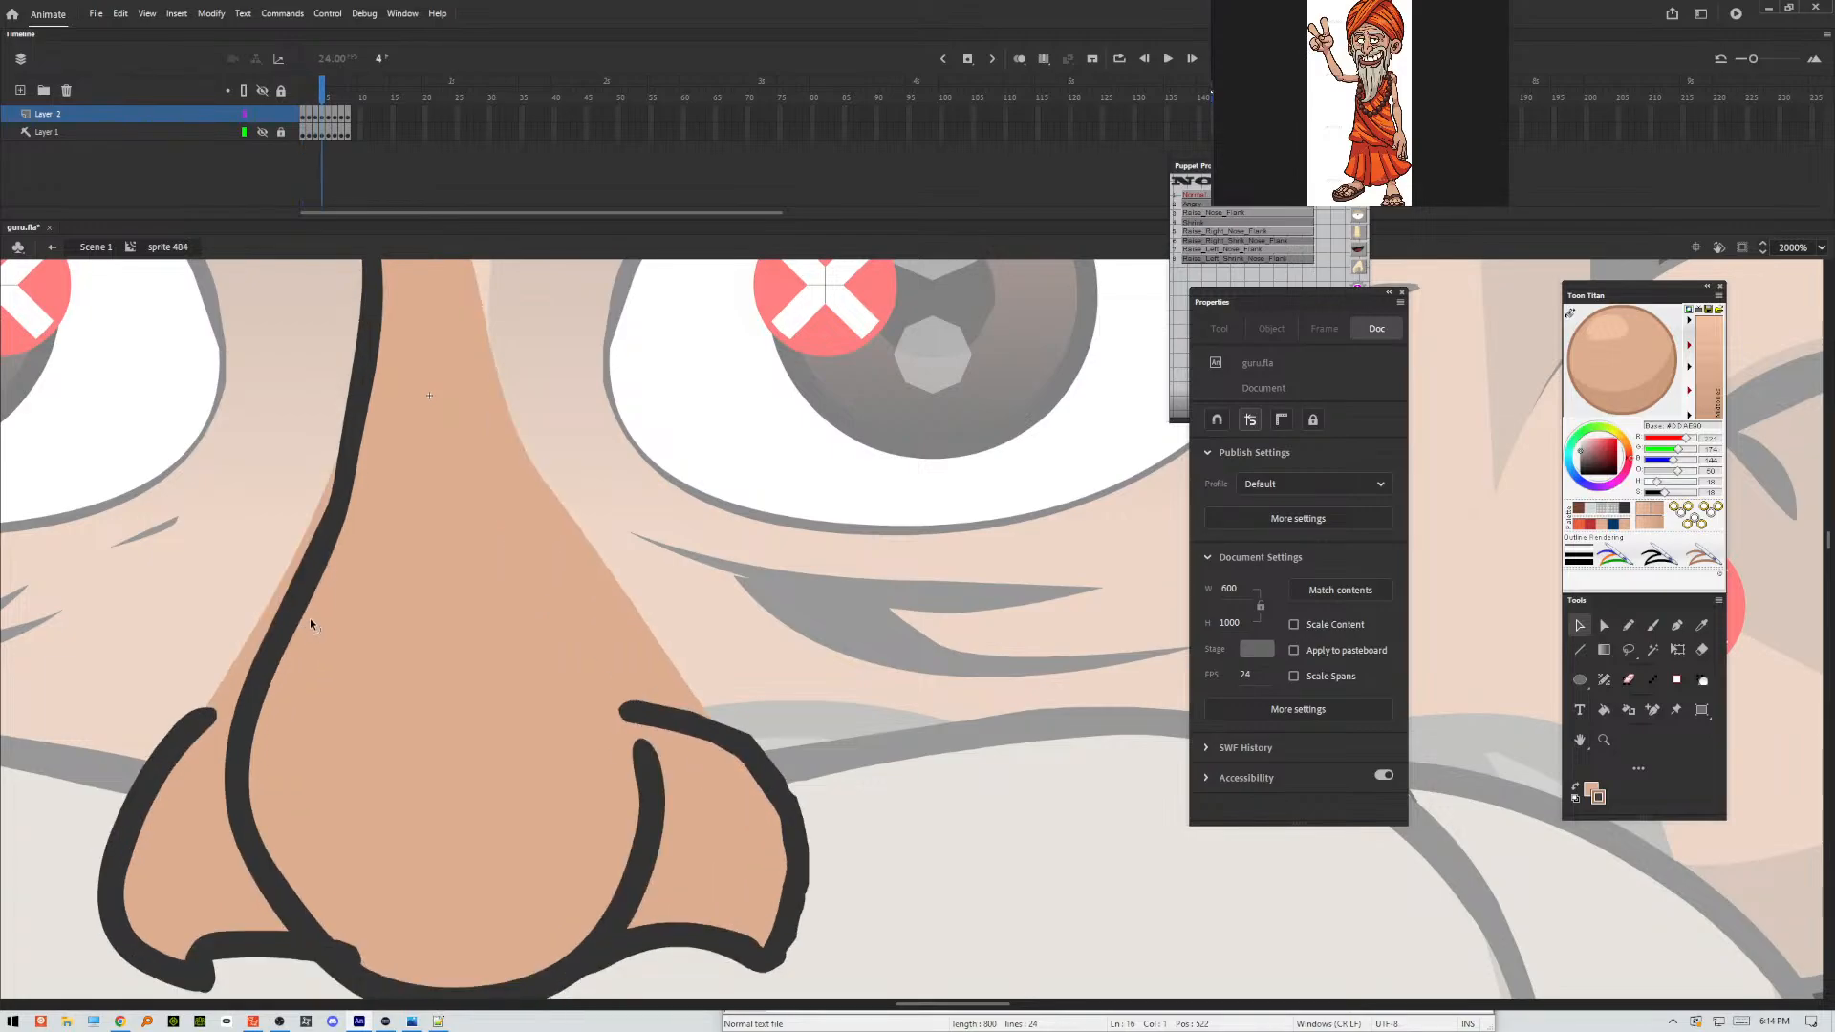
{"action": "key", "text": "period"}
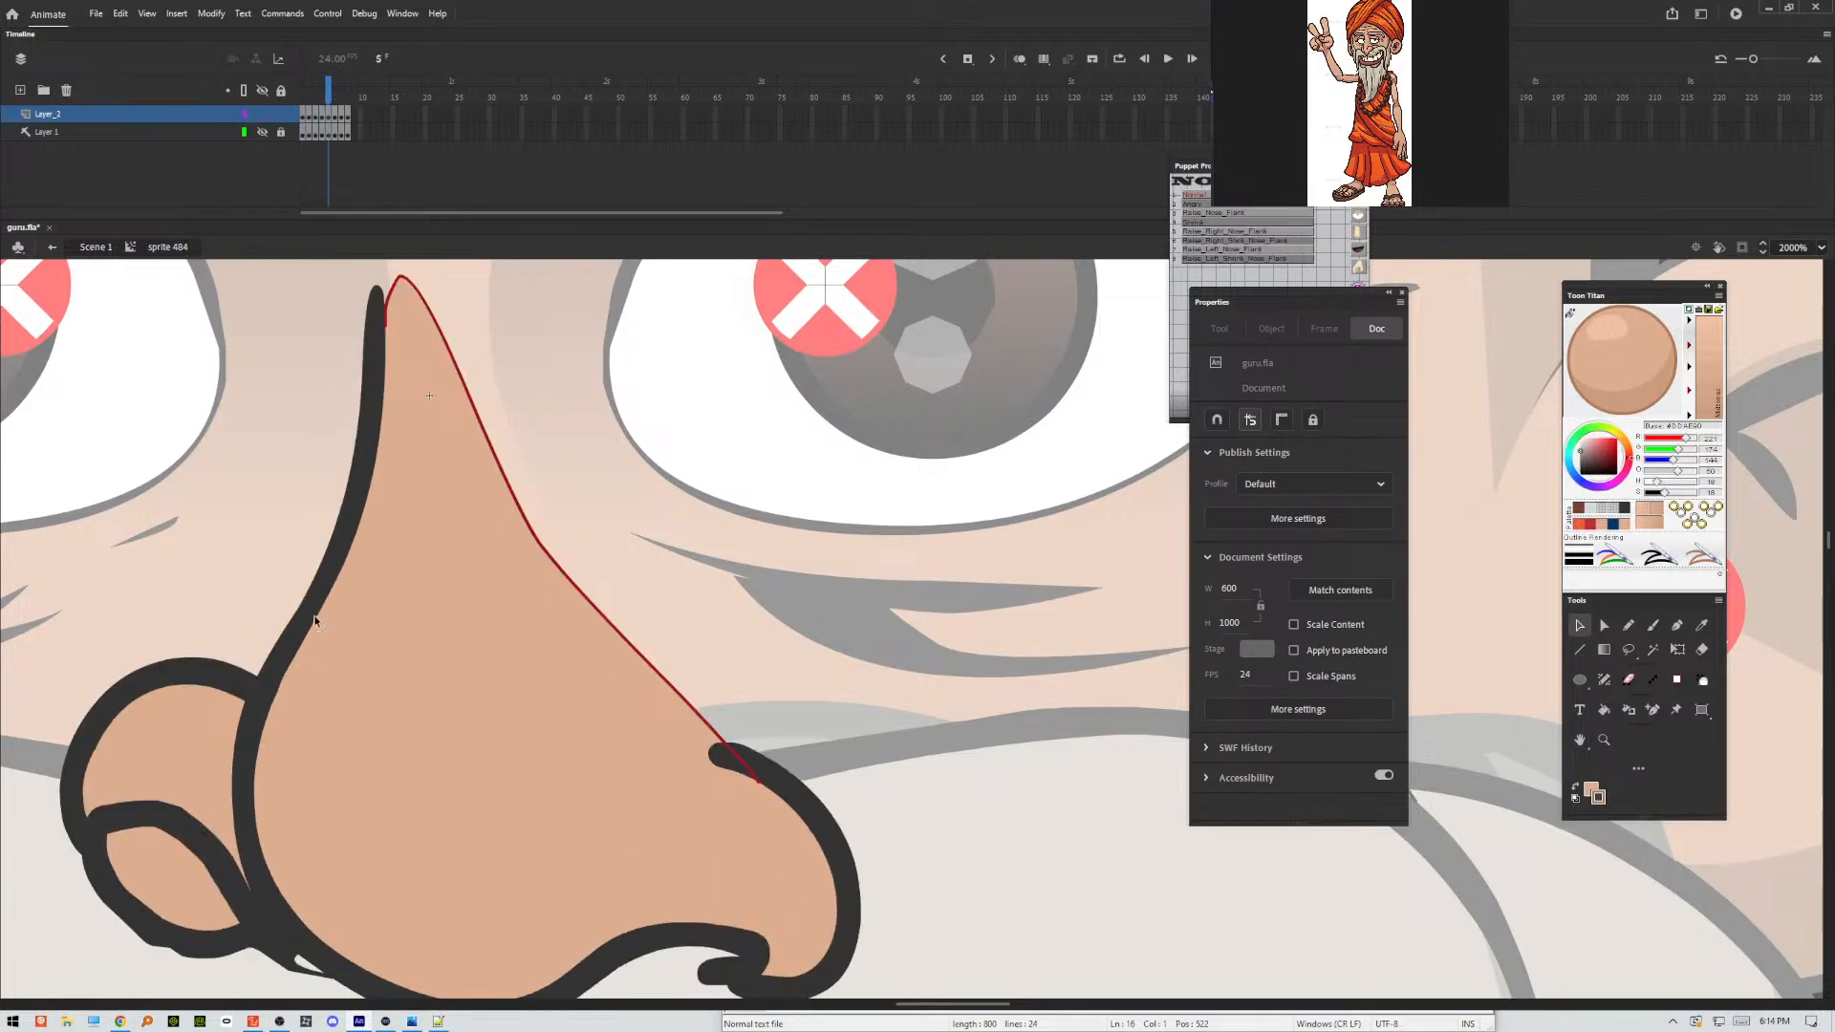
{"action": "left_click", "coordinate": [495, 454]}
{"action": "key", "text": "Delete"}
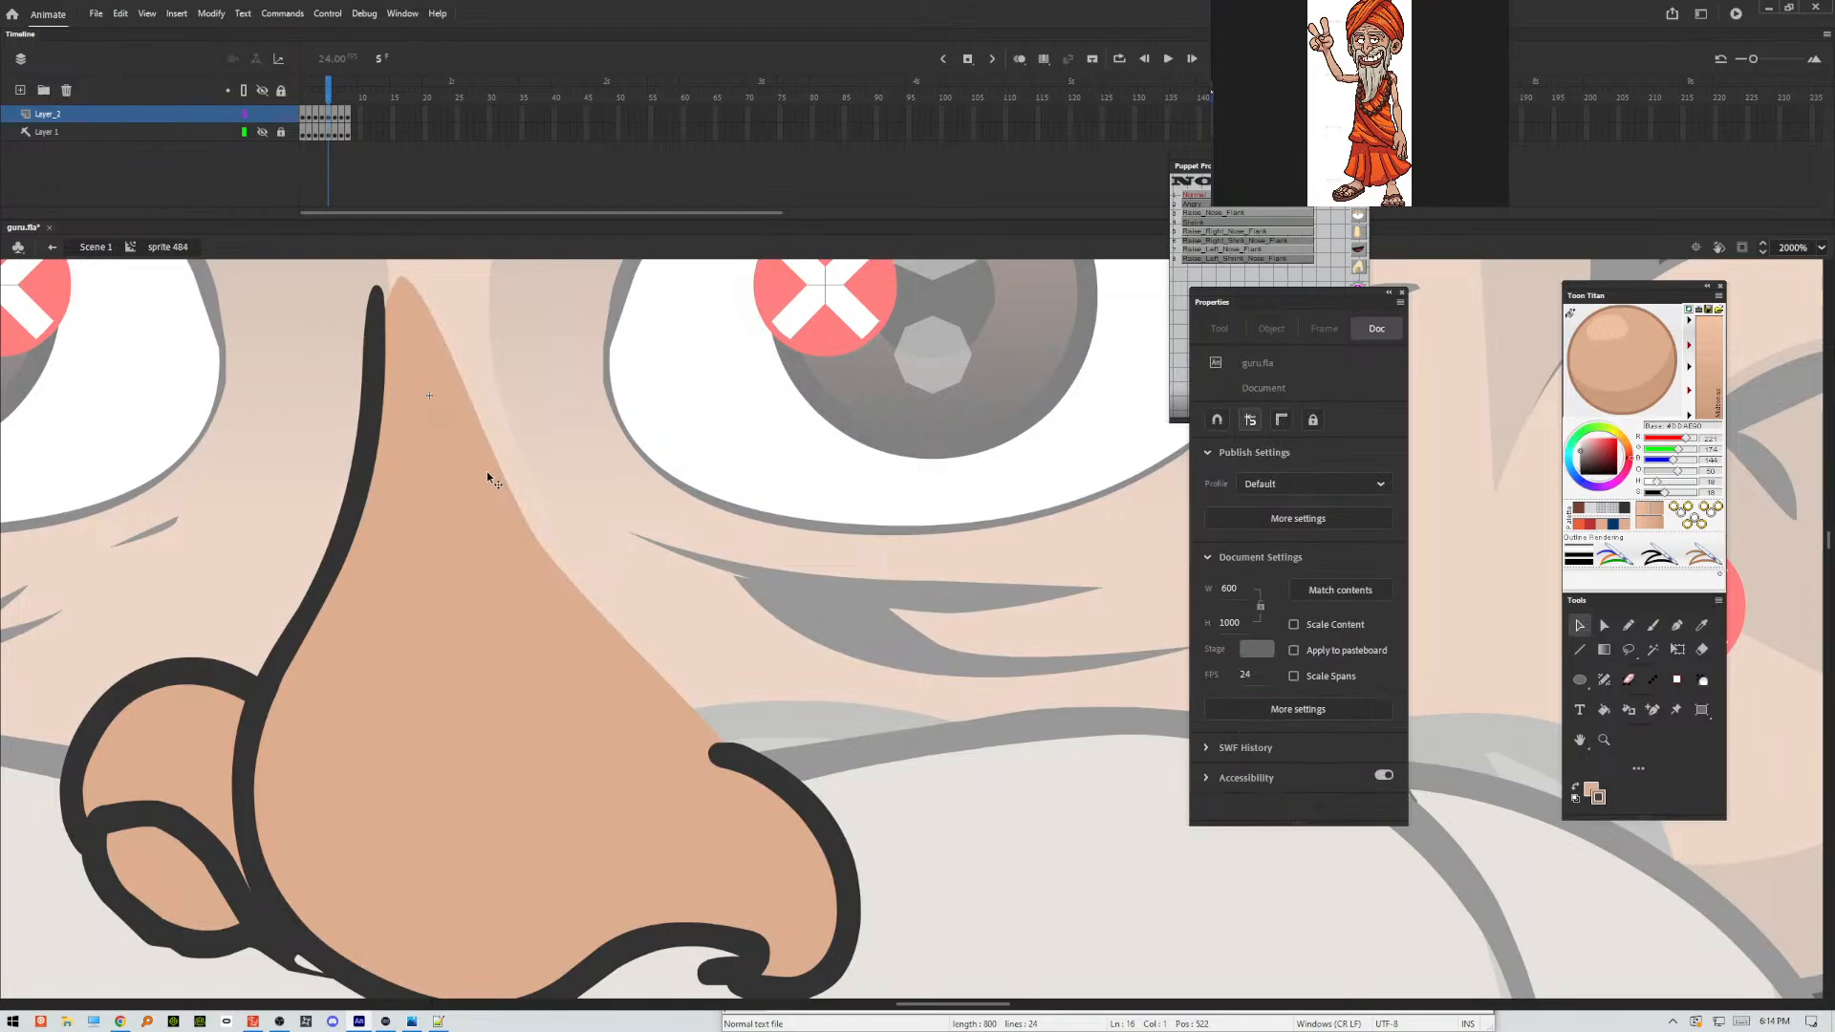
{"action": "key", "text": "period"}
{"action": "key", "text": "comma"}
{"action": "key", "text": "period"}
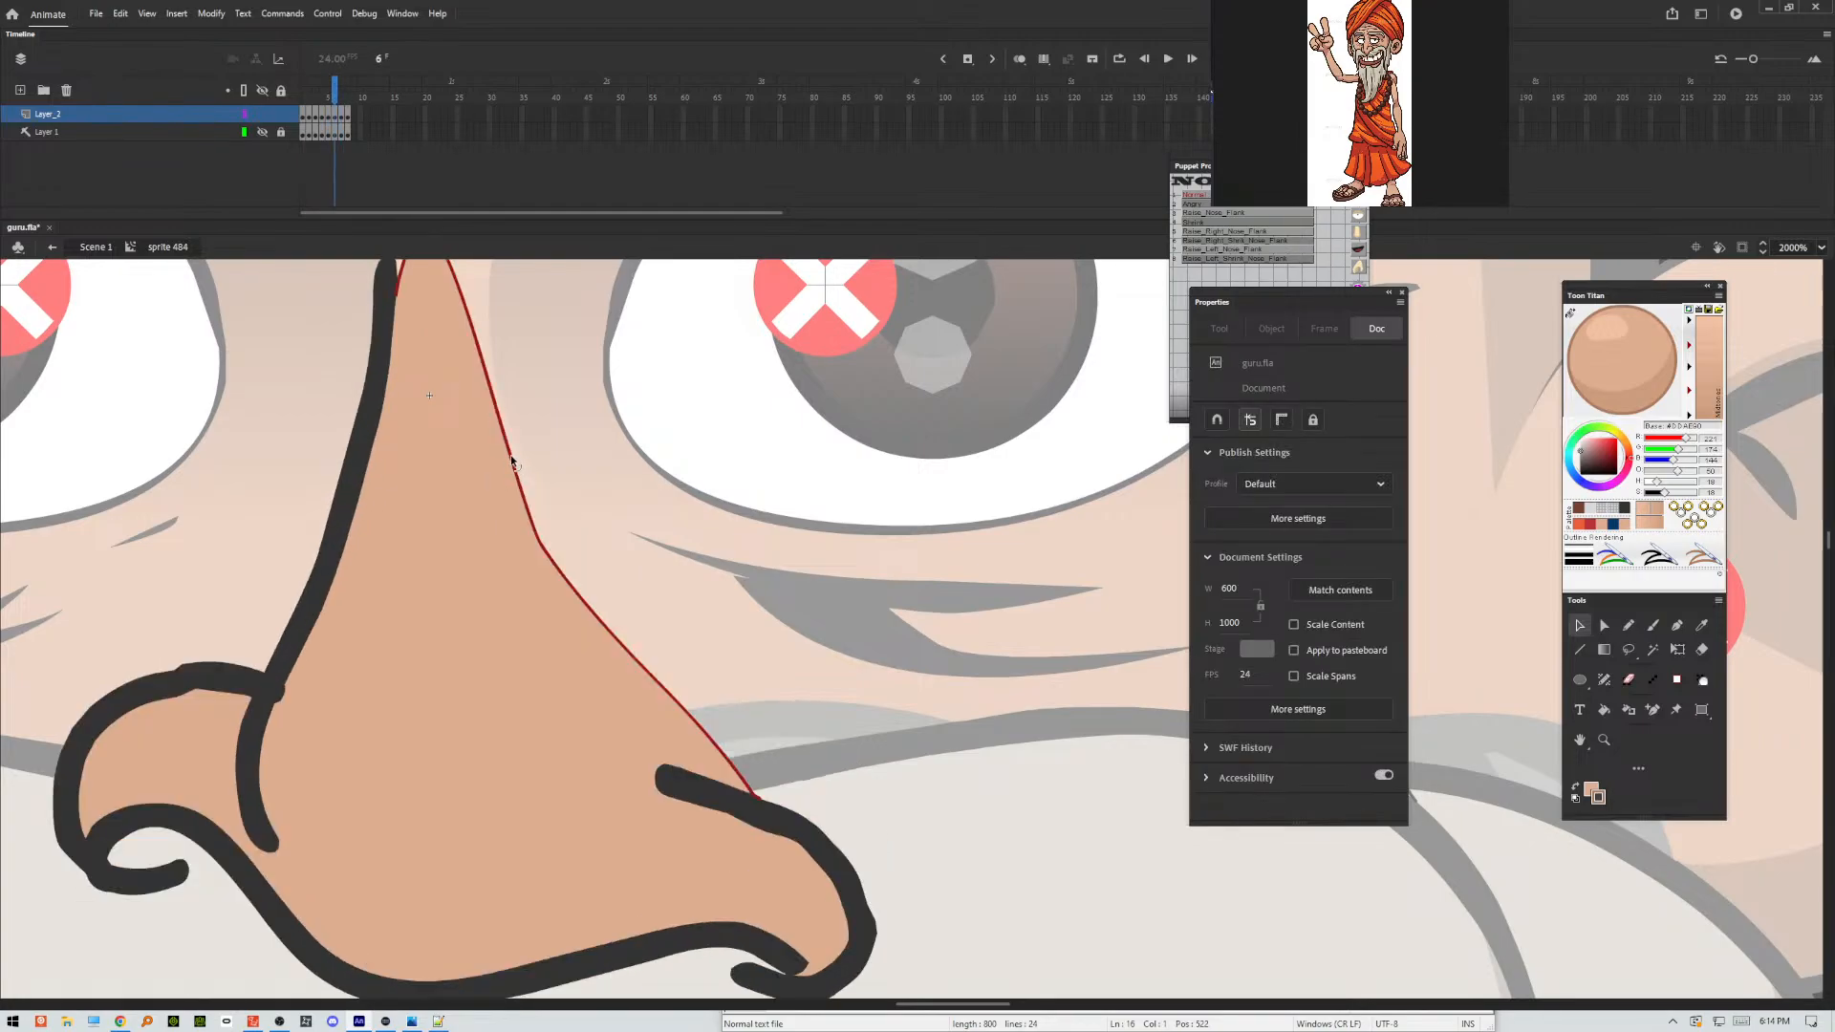
{"action": "left_click", "coordinate": [513, 463]}
{"action": "key", "text": "Delete"}
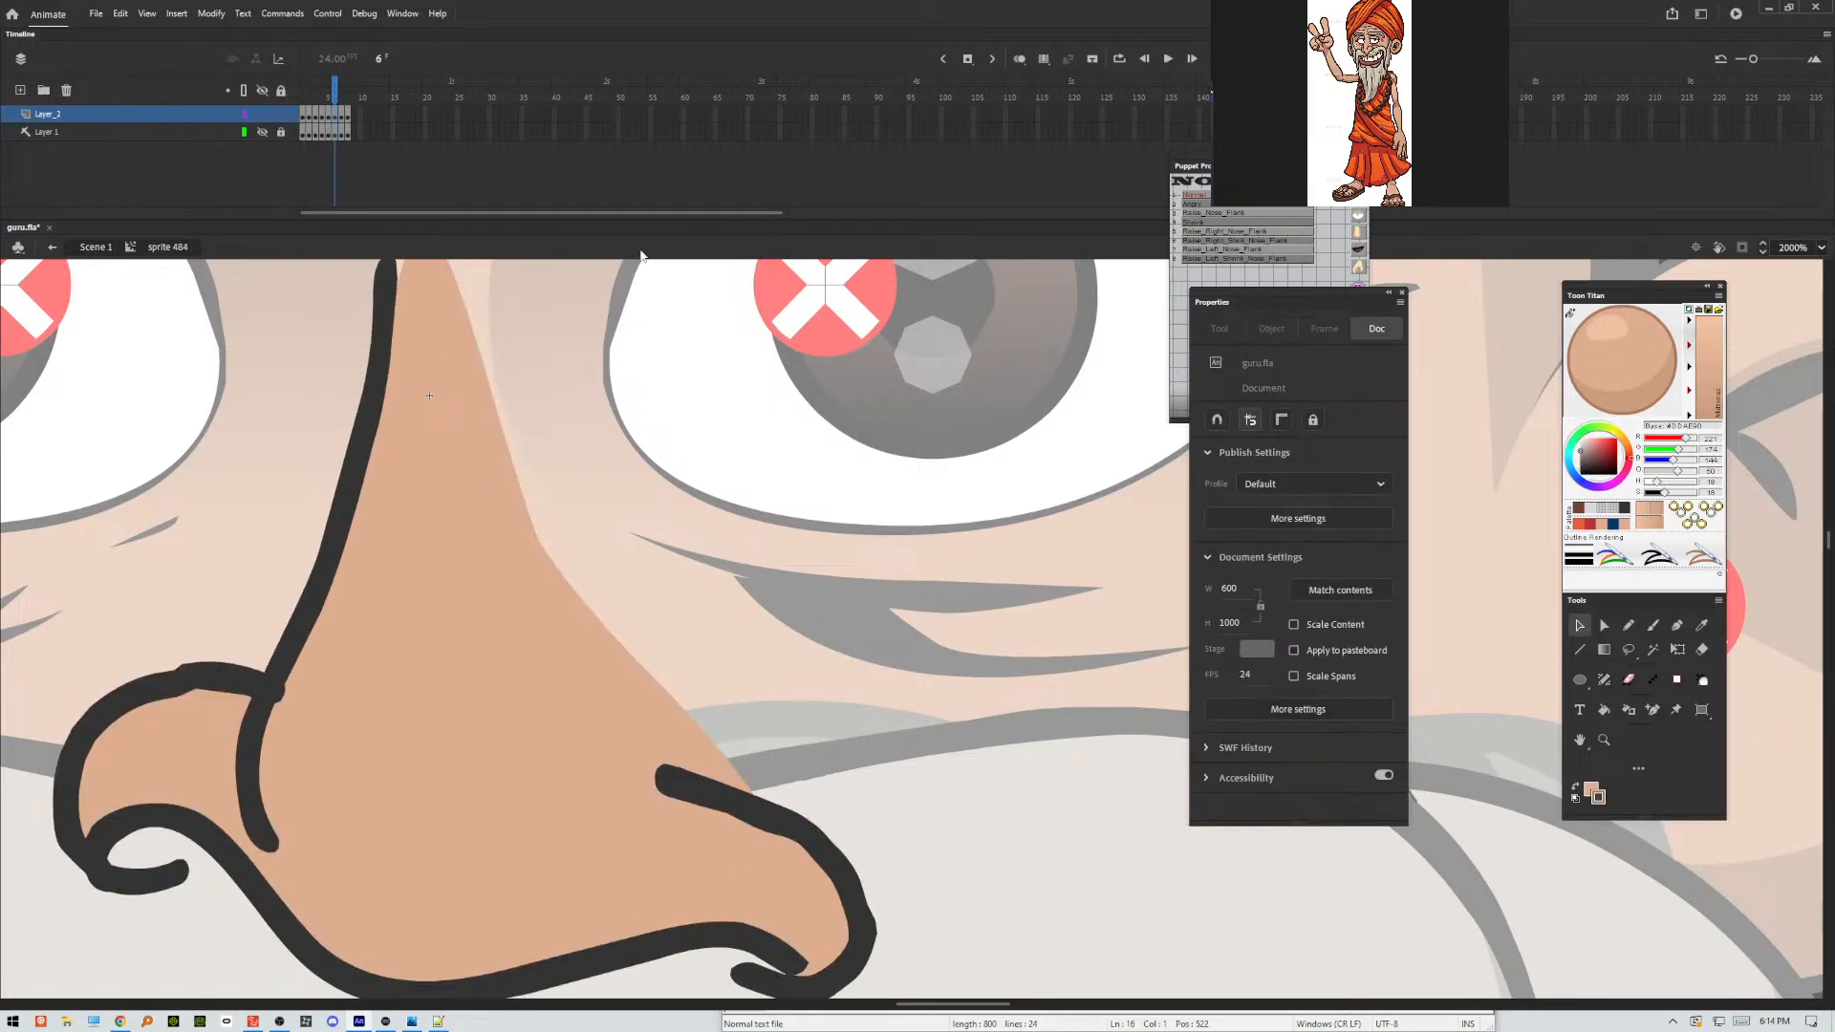
{"action": "left_click", "coordinate": [341, 115]}
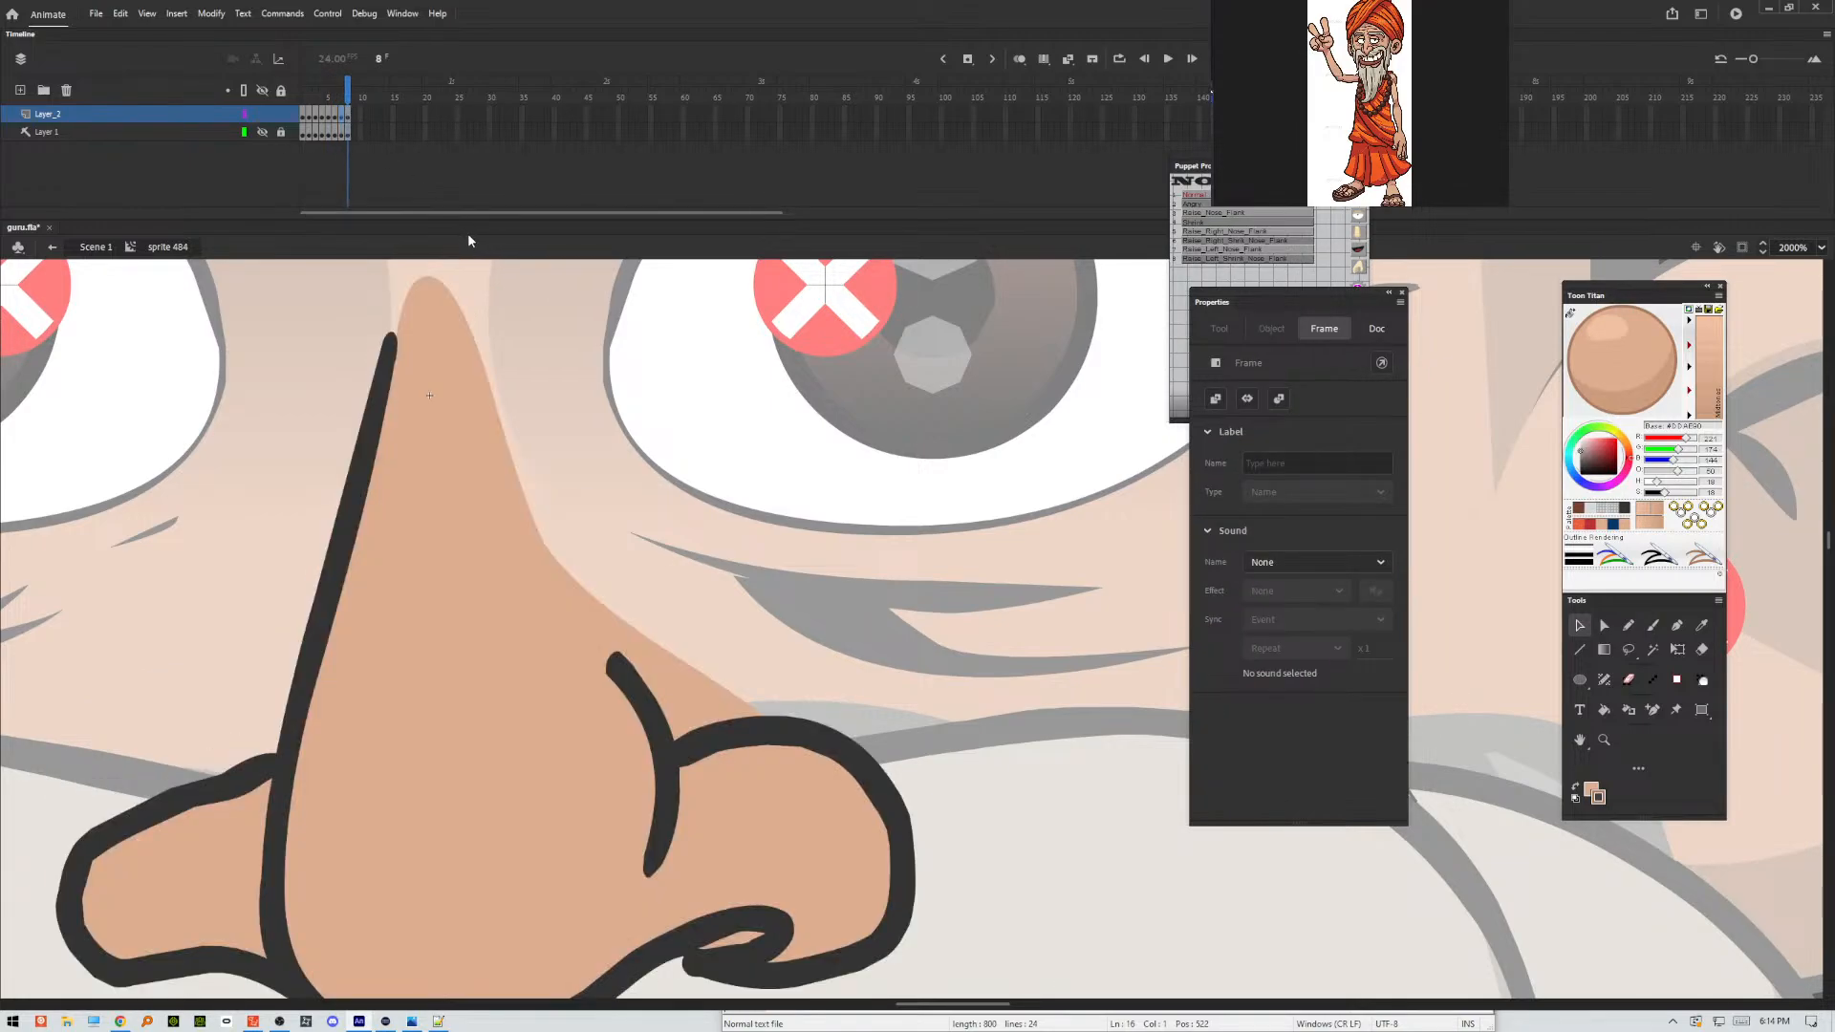
{"action": "key", "text": "."}
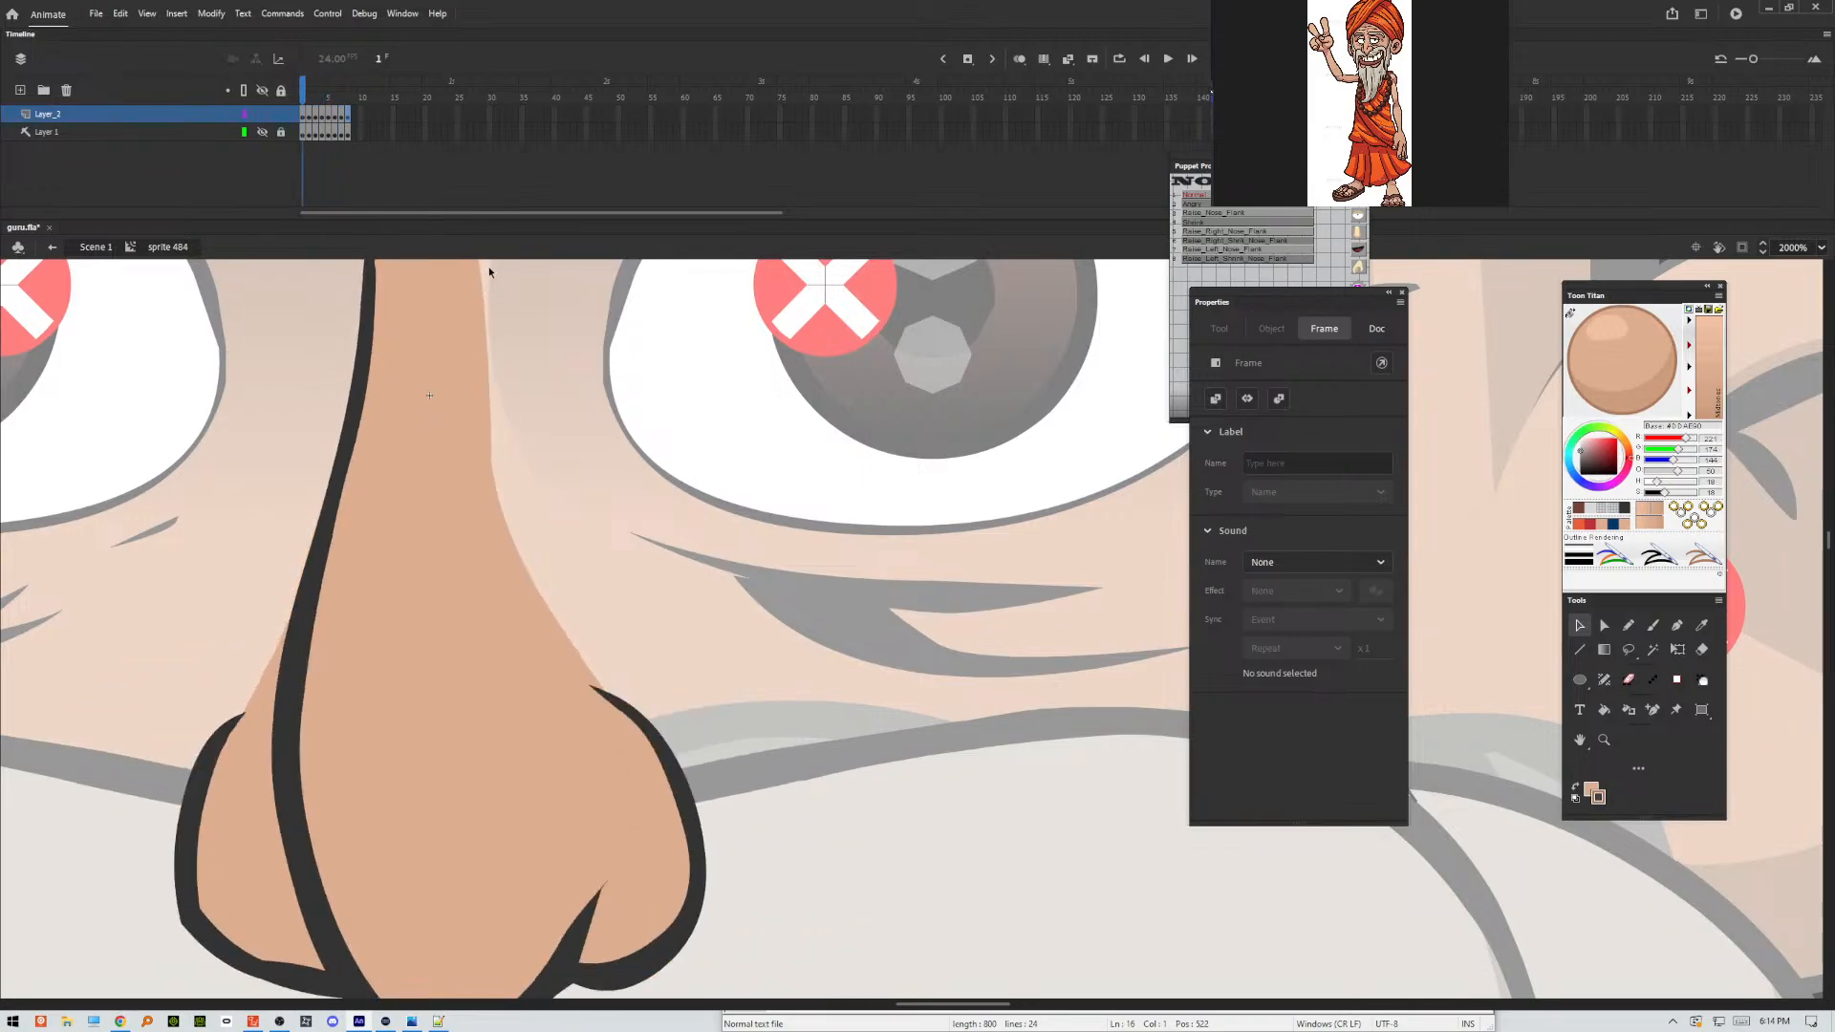
Select the whole nose drawing on frame 1 and smooth its shape.
{"action": "key", "text": "ctrl+minus"}
{"action": "key", "text": "ctrl+minus"}
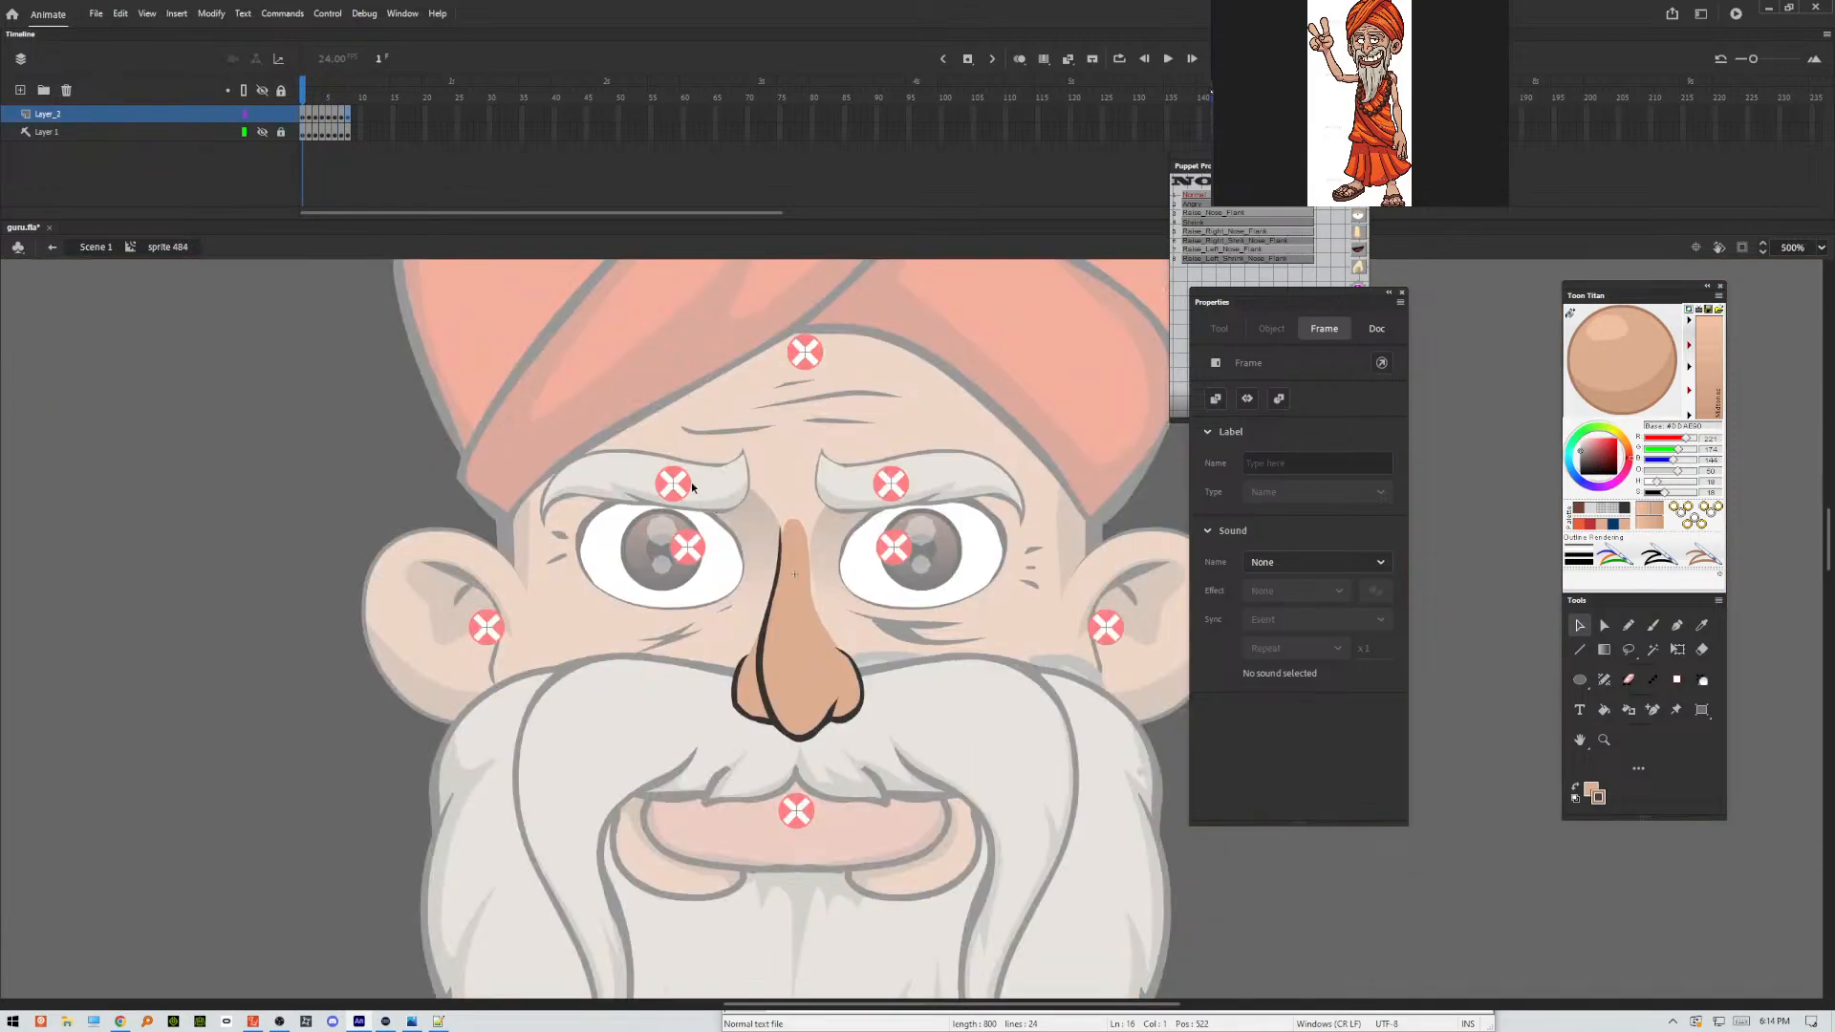
{"action": "left_click_drag", "start_coordinate": [666, 466], "coordinate": [962, 810]}
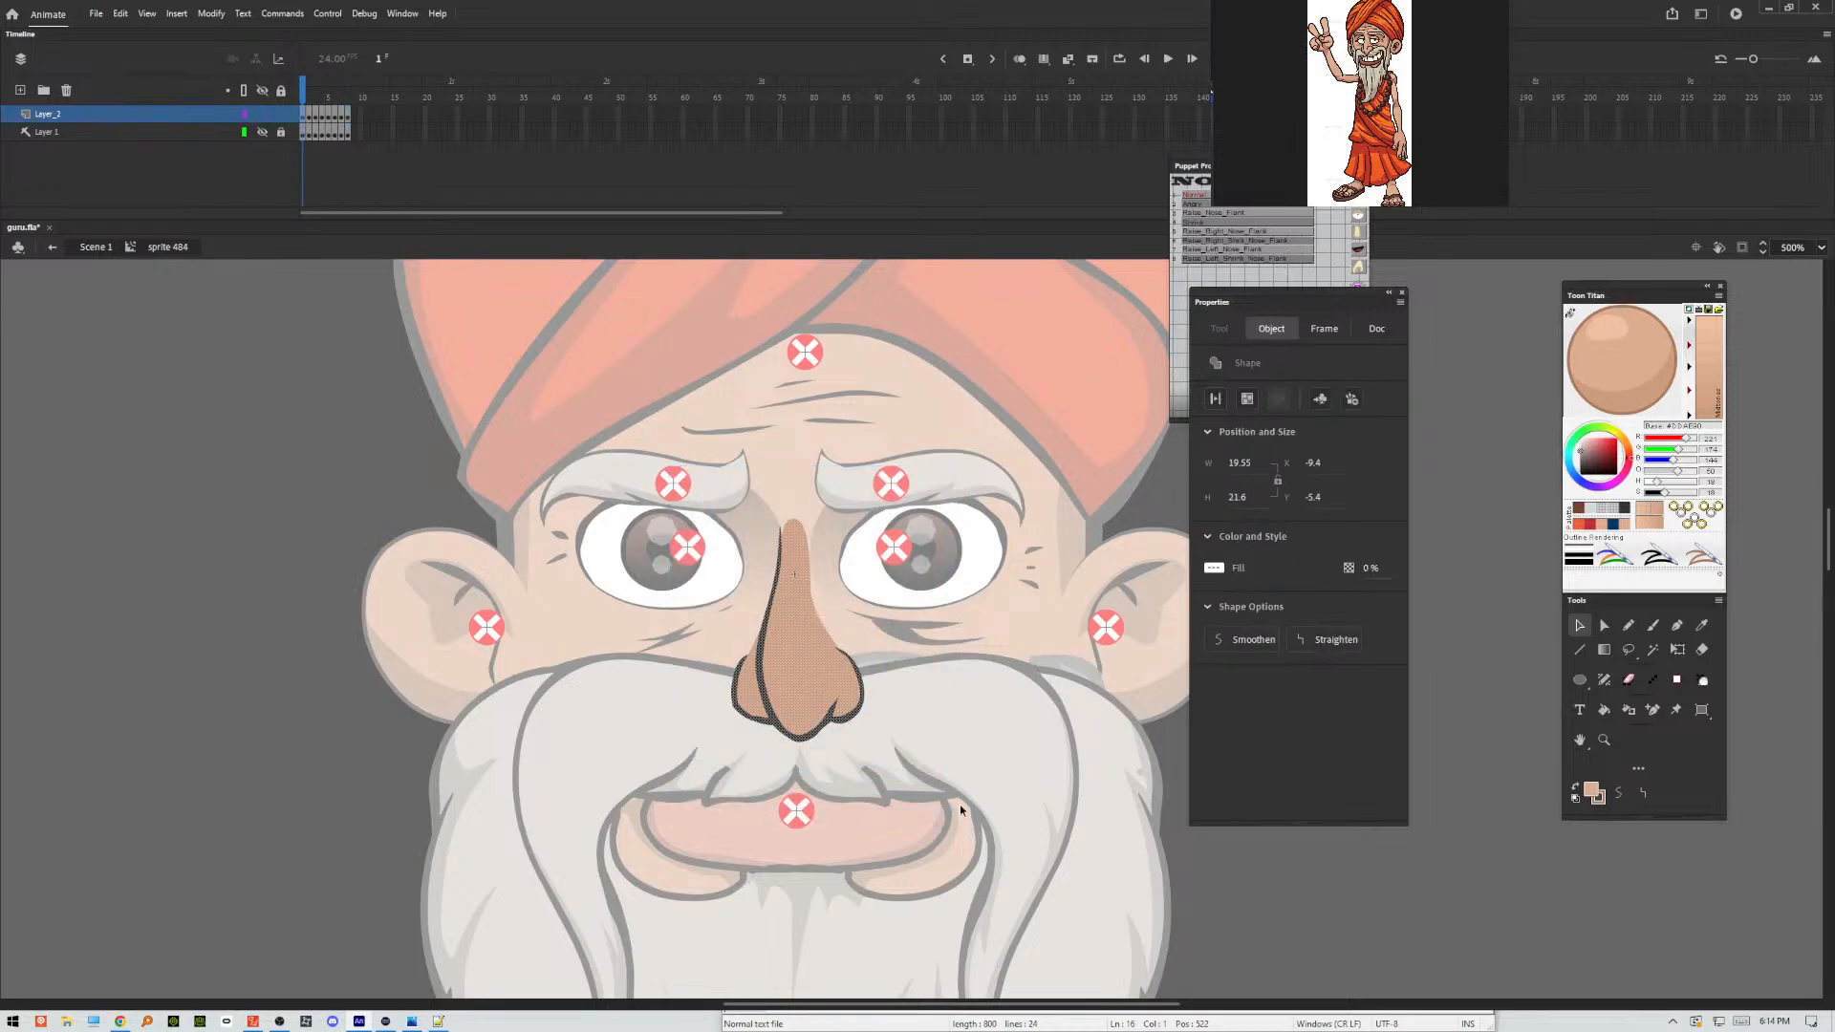
{"action": "left_click", "coordinate": [1231, 640]}
Optimize the curves of frame 1's nose with an optimization strength of 1 and deselect it.
{"action": "left_click", "coordinate": [211, 13]}
{"action": "mouse_move", "coordinate": [235, 150]}
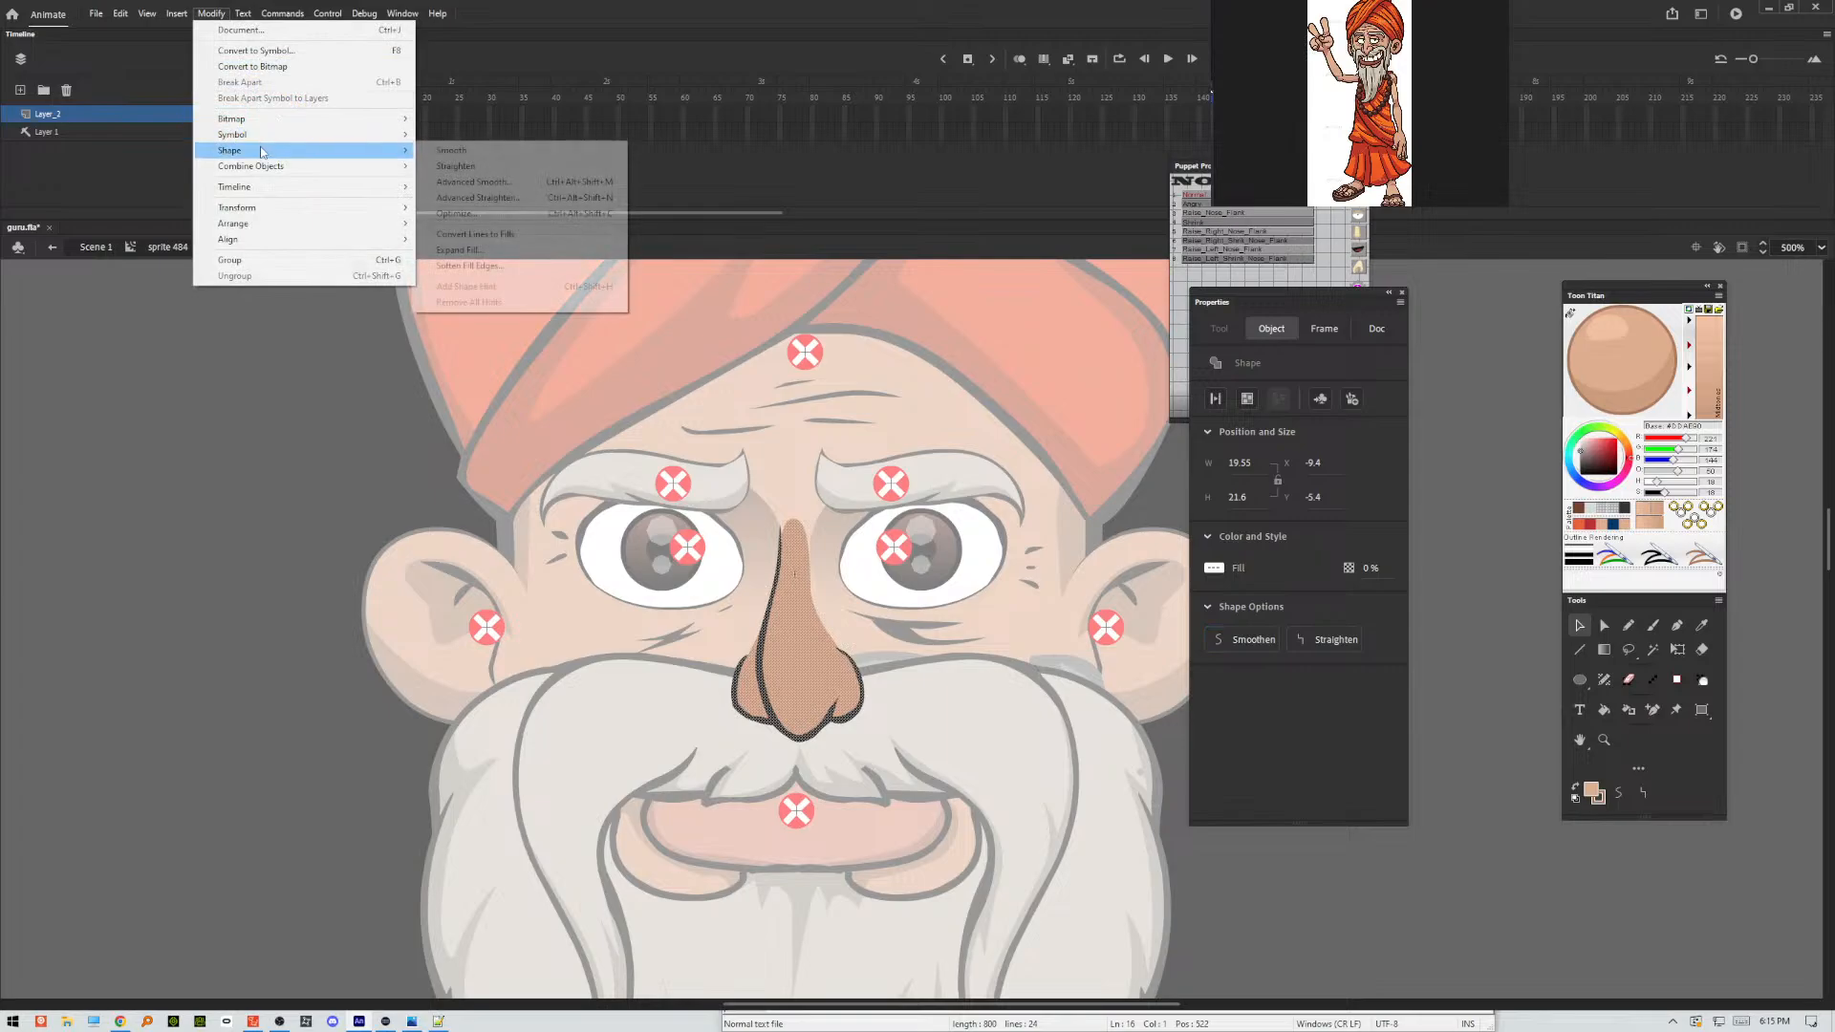
{"action": "left_click", "coordinate": [457, 213]}
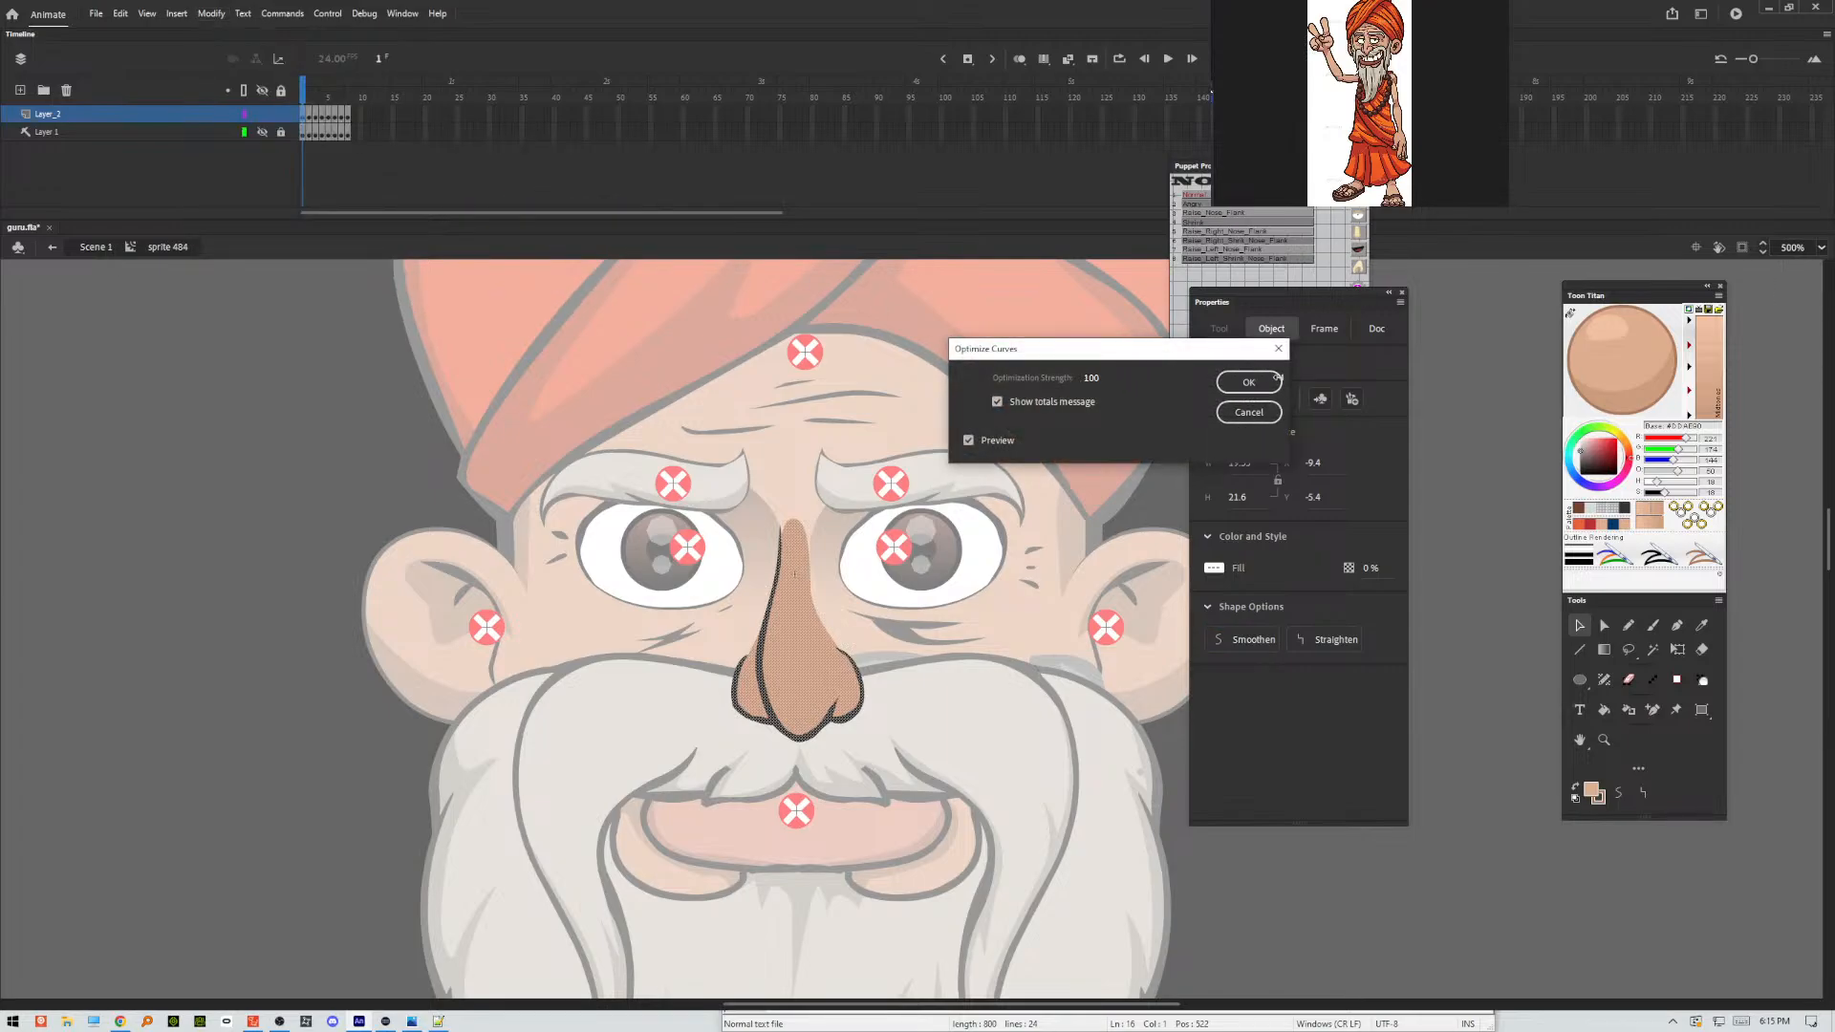
{"action": "mouse_move", "coordinate": [1091, 378]}
{"action": "left_mouse_down"}
{"action": "mouse_move", "coordinate": [1057, 385]}
{"action": "mouse_move", "coordinate": [1092, 377]}
{"action": "left_mouse_up"}
{"action": "left_click", "coordinate": [1247, 382]}
{"action": "left_click", "coordinate": [1190, 449]}
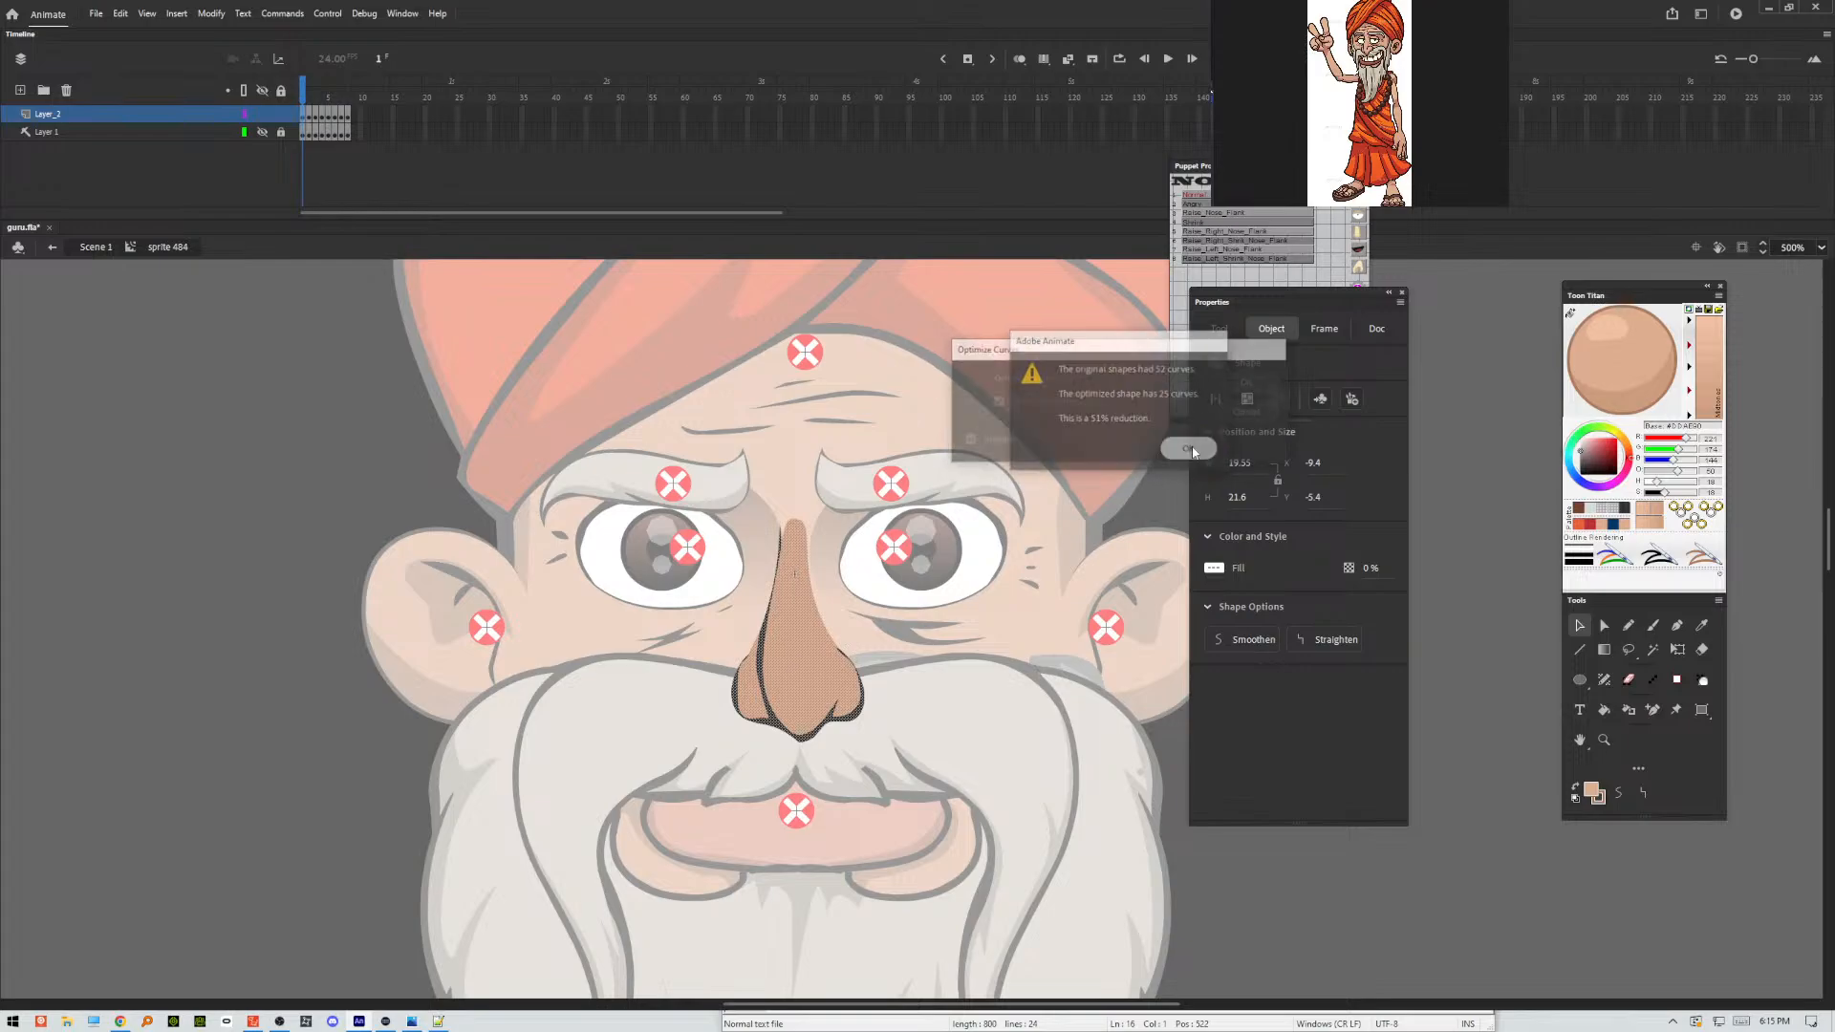
{"action": "left_click", "coordinate": [877, 562]}
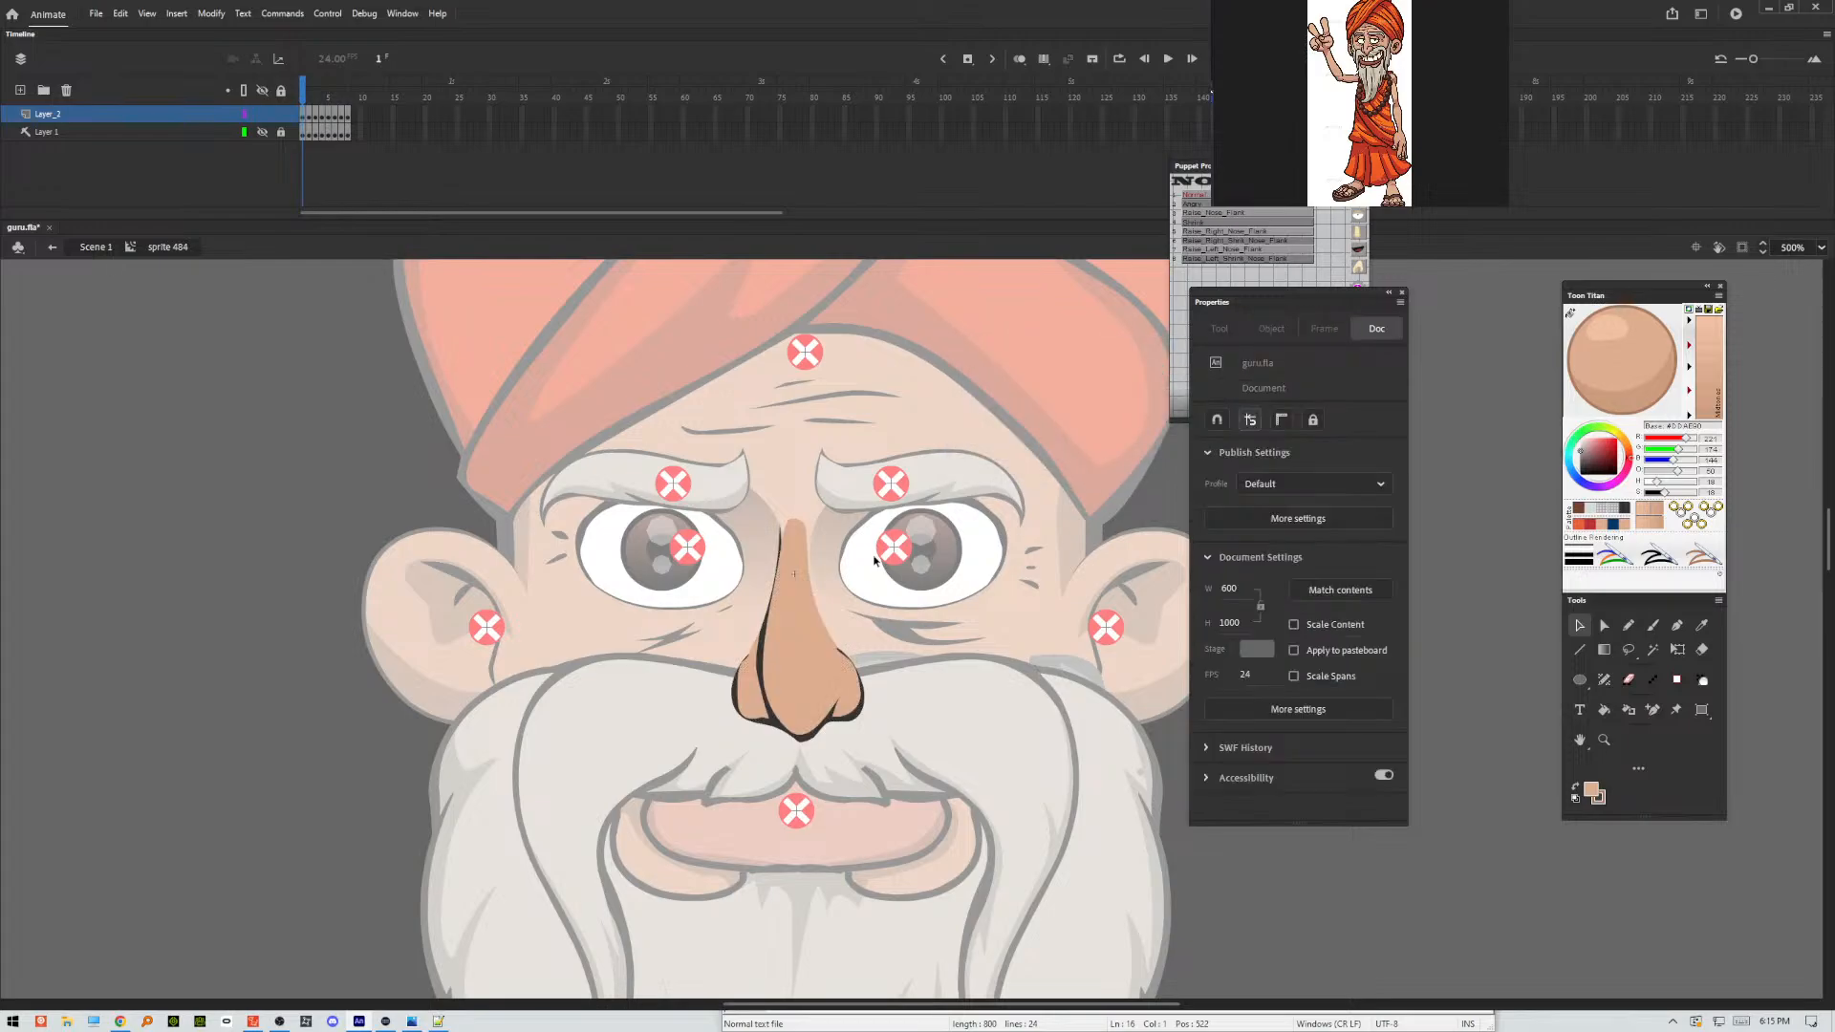
Select the whole nose drawing on frame 2 and optimize its curves.
{"action": "key", "text": "period"}
{"action": "mouse_move", "coordinate": [932, 460]}
{"action": "left_mouse_down"}
{"action": "mouse_move", "coordinate": [702, 755]}
{"action": "mouse_move", "coordinate": [665, 765]}
{"action": "left_mouse_up"}
{"action": "left_click", "coordinate": [280, 13]}
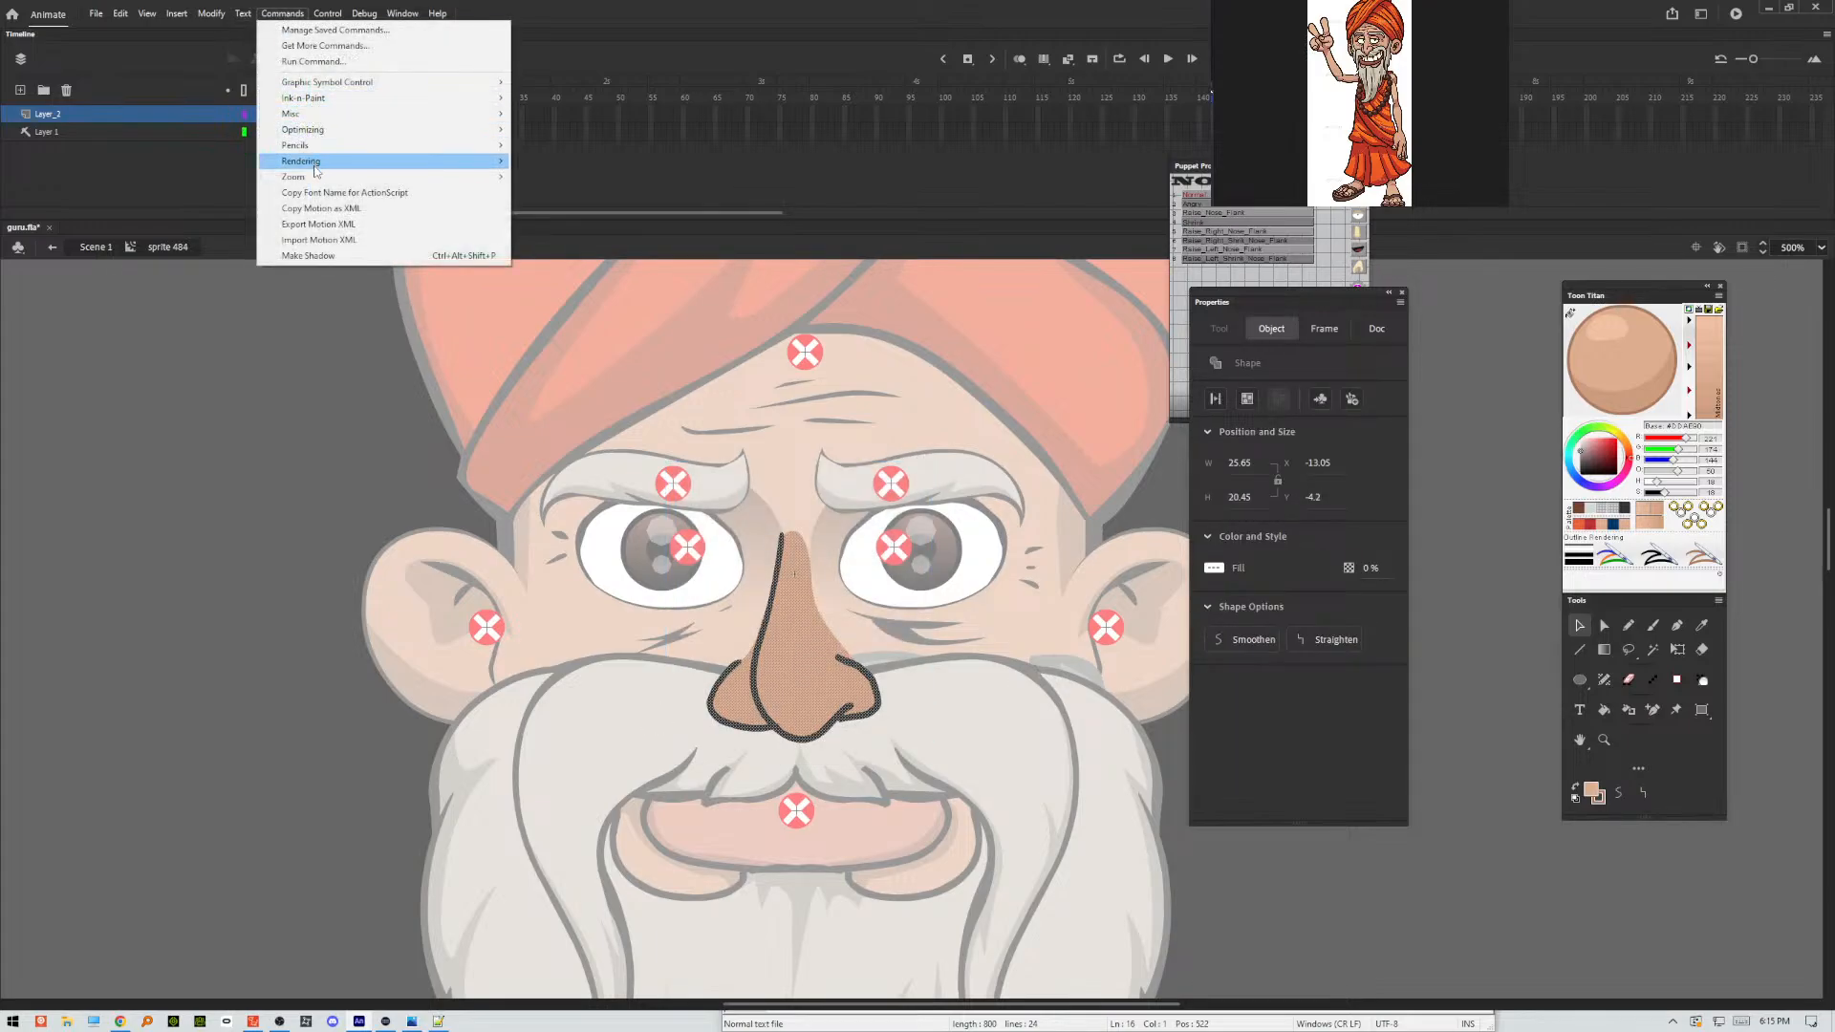
{"action": "mouse_move", "coordinate": [207, 20]}
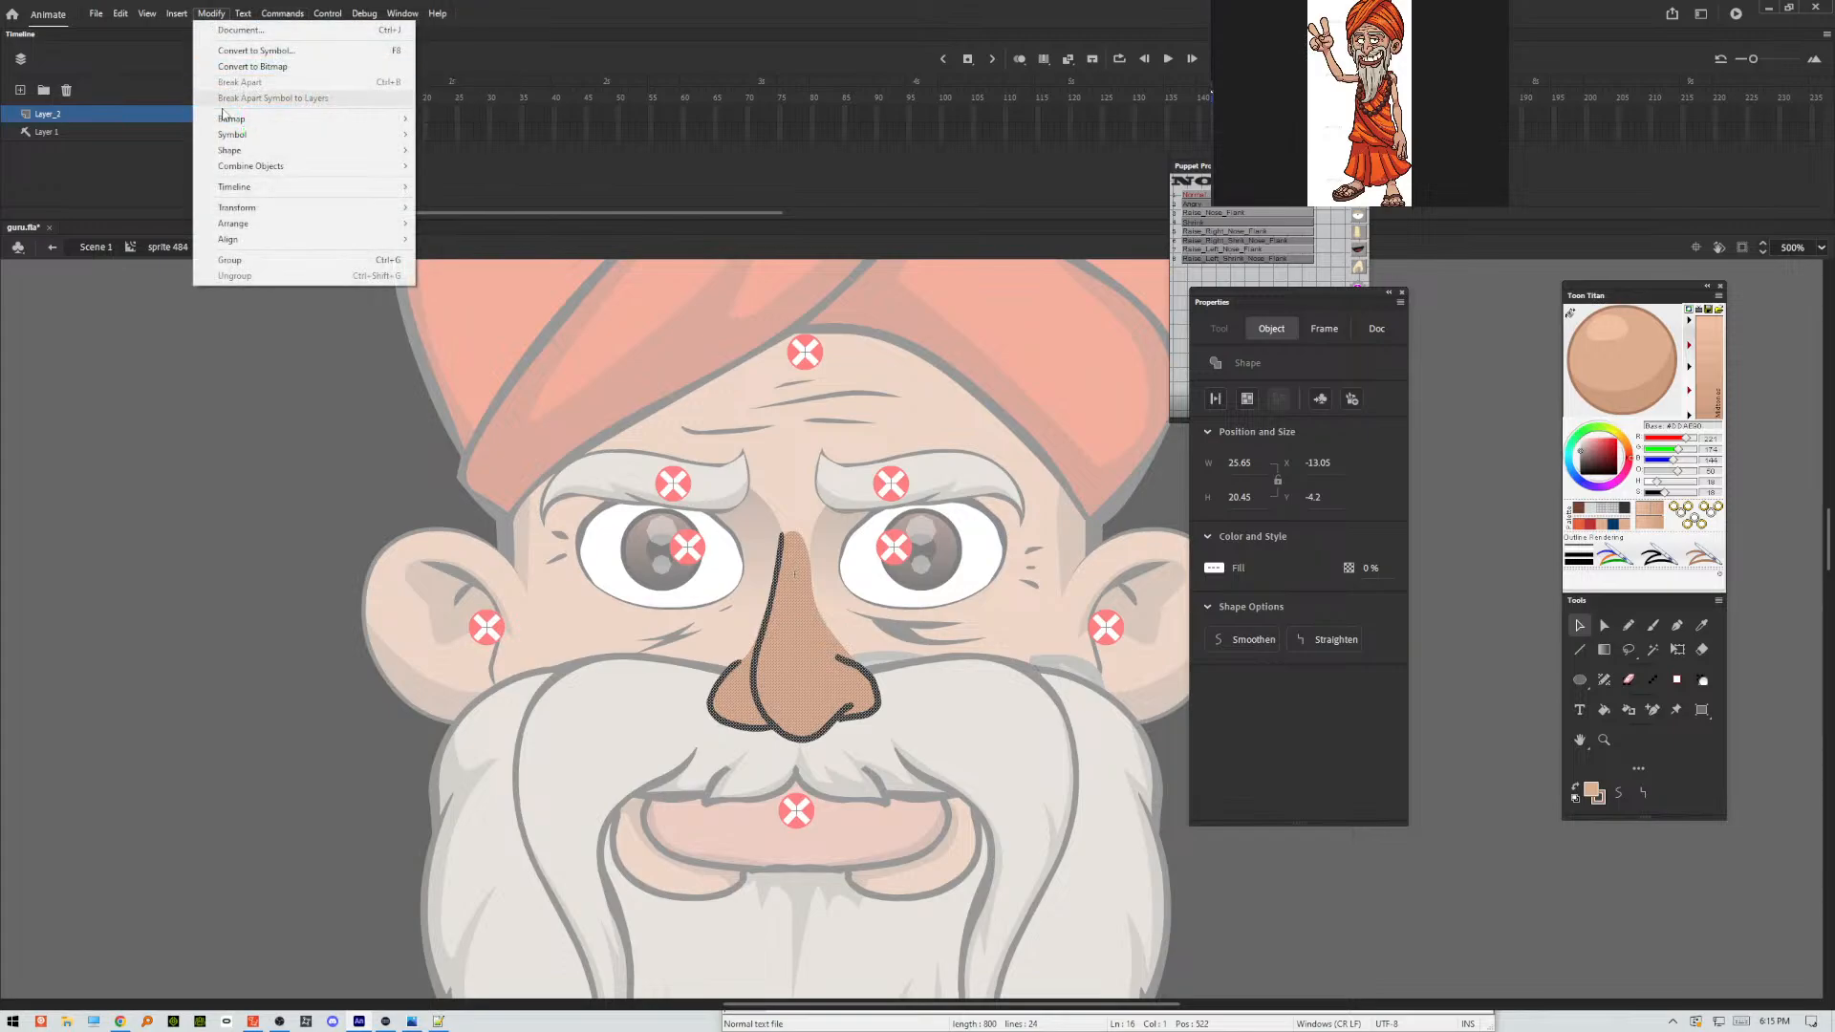
{"action": "mouse_move", "coordinate": [267, 151]}
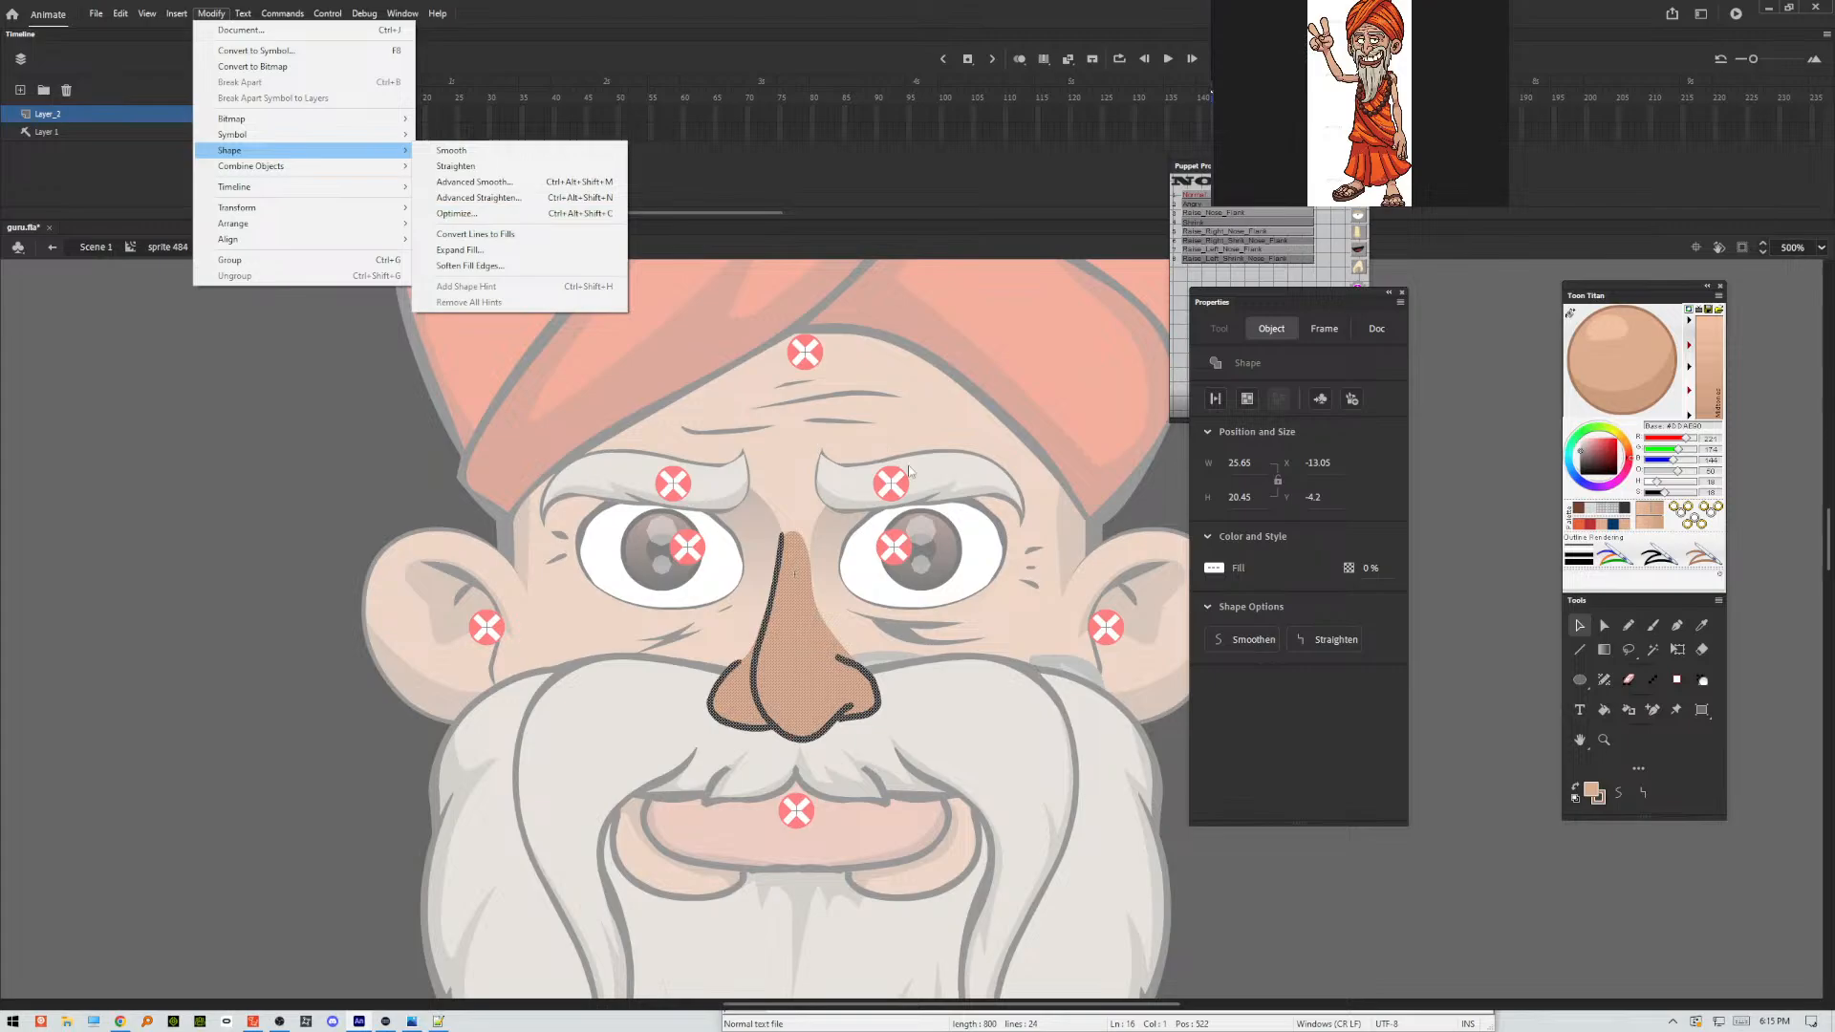
{"action": "left_click_drag", "start_coordinate": [970, 459], "coordinate": [672, 833]}
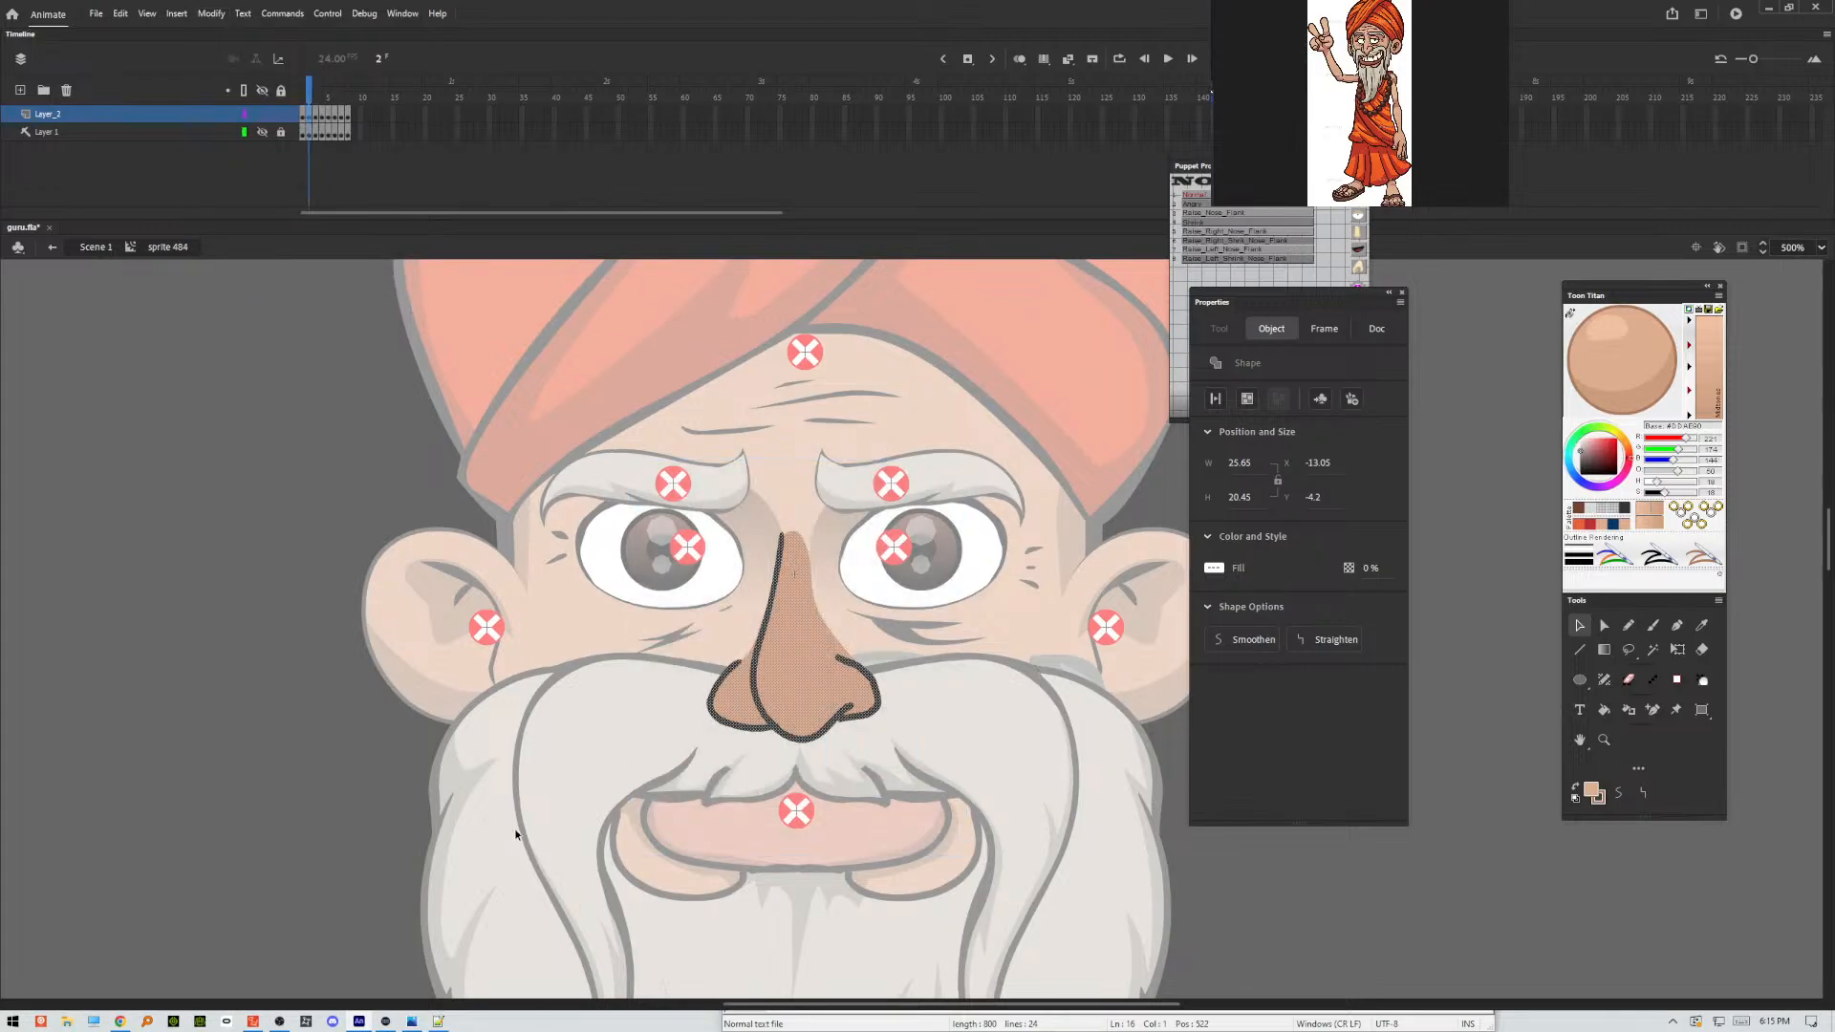
{"action": "key", "text": "ctrl+alt+shift+c"}
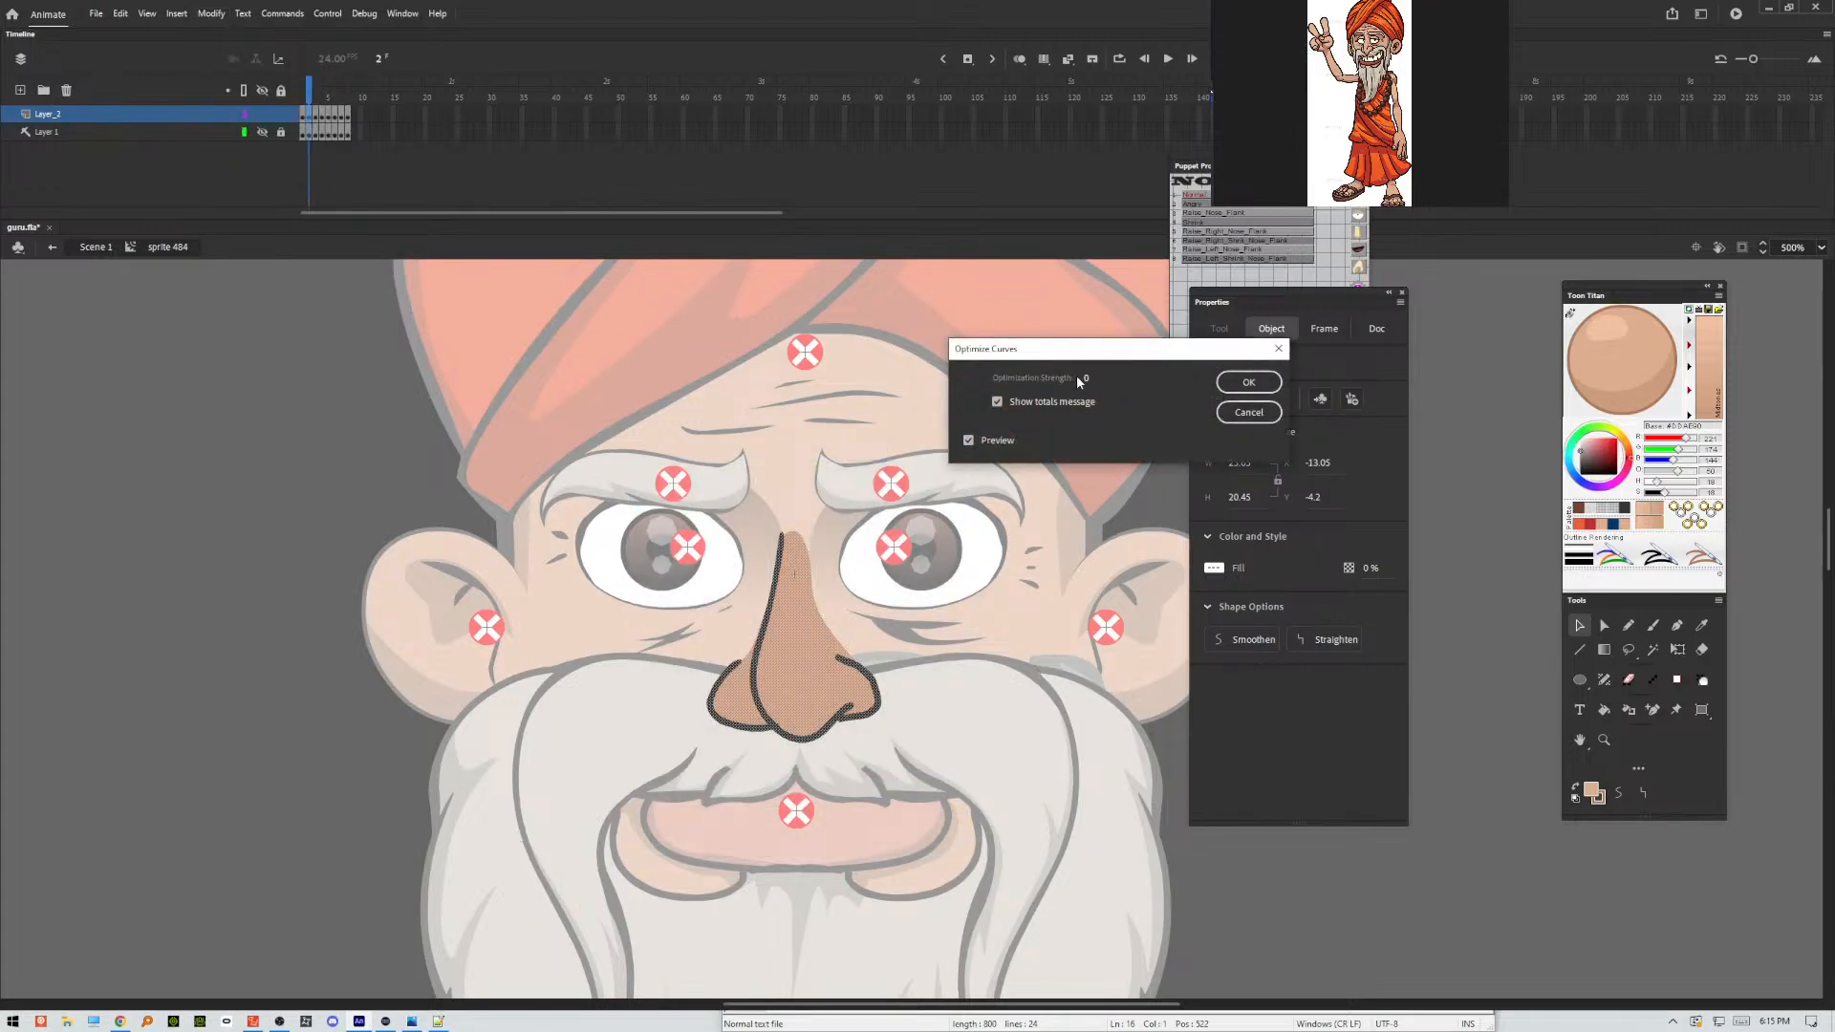
{"action": "left_click_drag", "start_coordinate": [1080, 381], "coordinate": [1091, 382]}
{"action": "left_click", "coordinate": [1248, 382]}
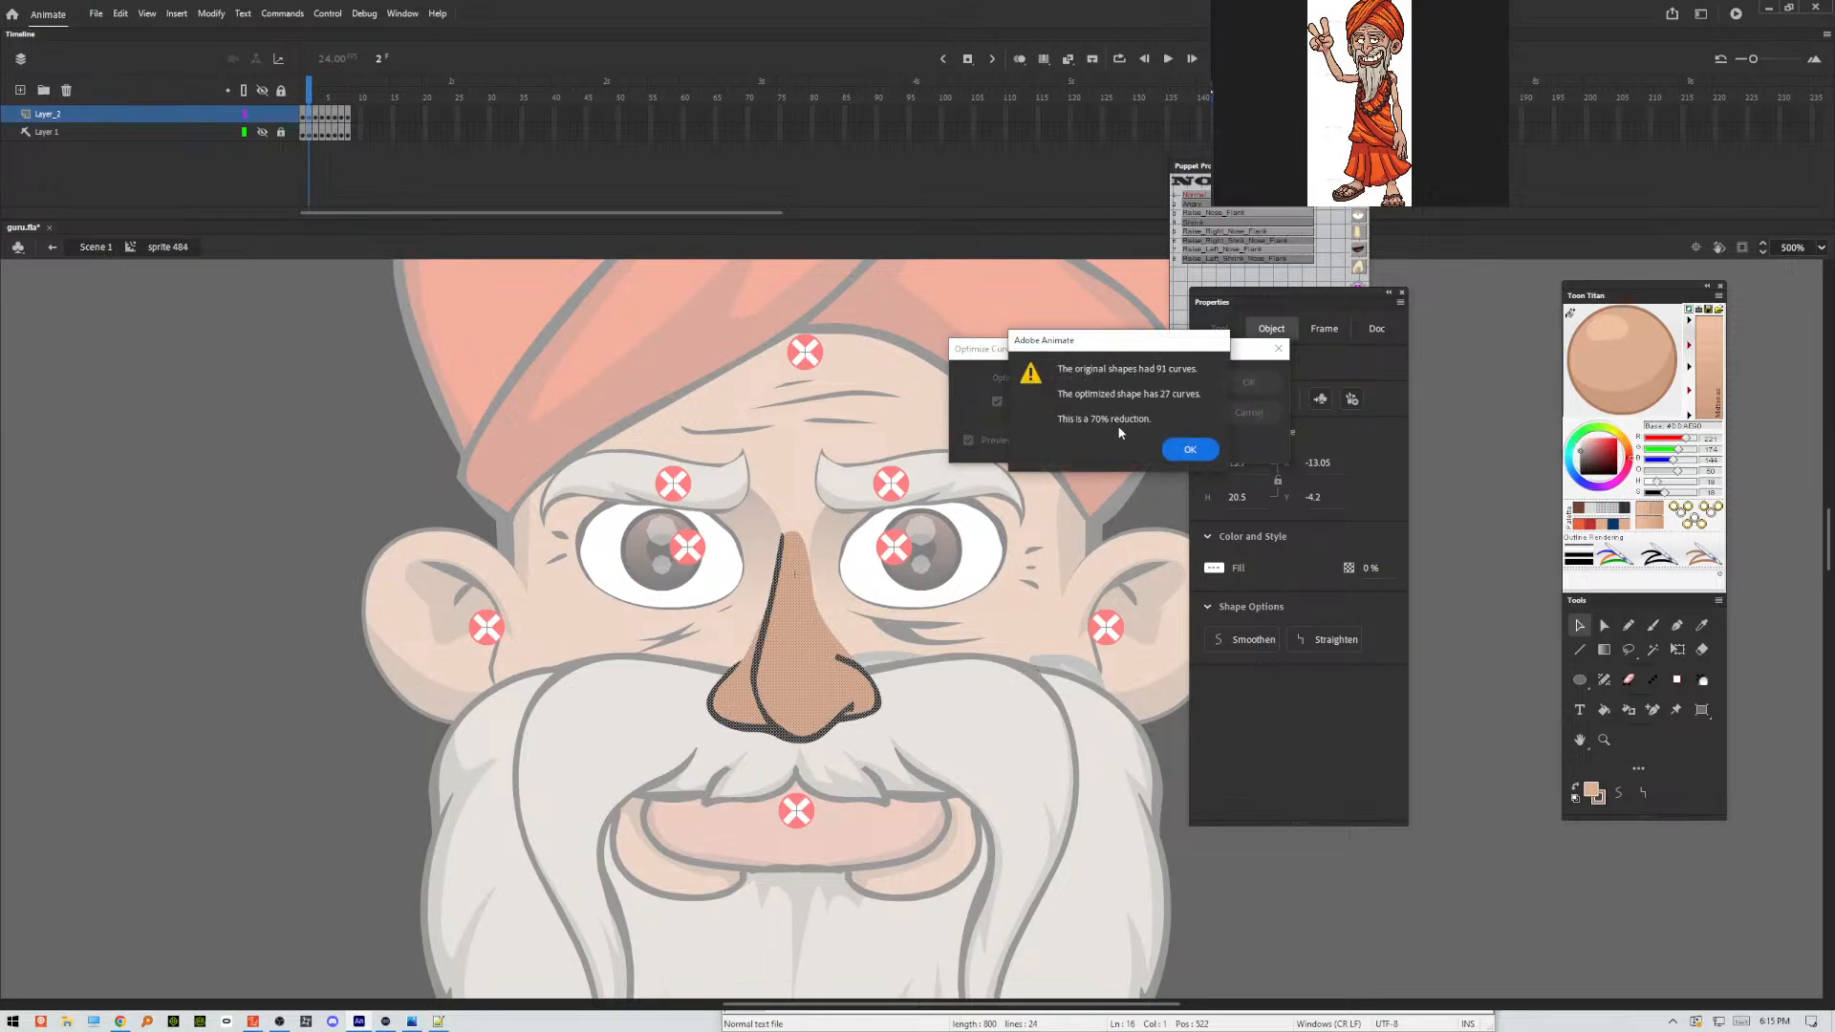
{"action": "left_click", "coordinate": [1174, 452]}
Select the whole nose on frame 3 and optimize its curves with an optimization strength of 17.
{"action": "key", "text": "period"}
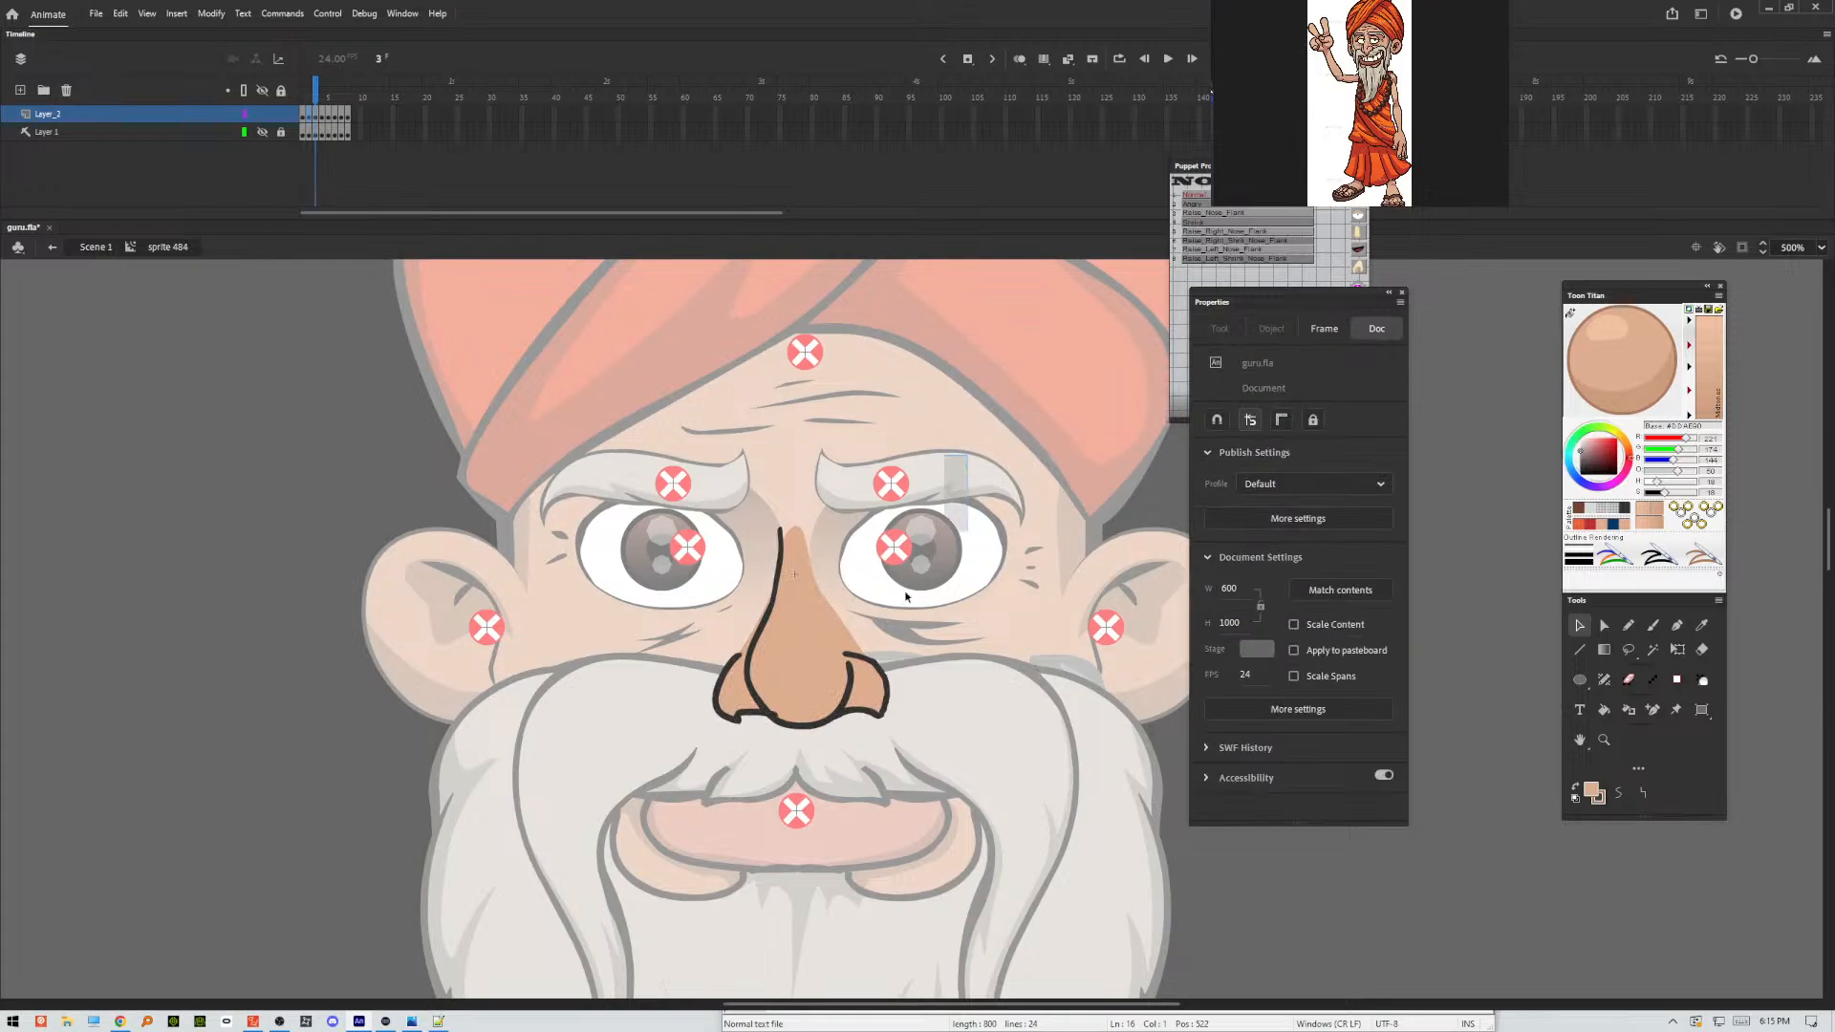
{"action": "left_click_drag", "start_coordinate": [967, 455], "coordinate": [594, 819]}
{"action": "key", "text": "ctrl+alt+shift+c"}
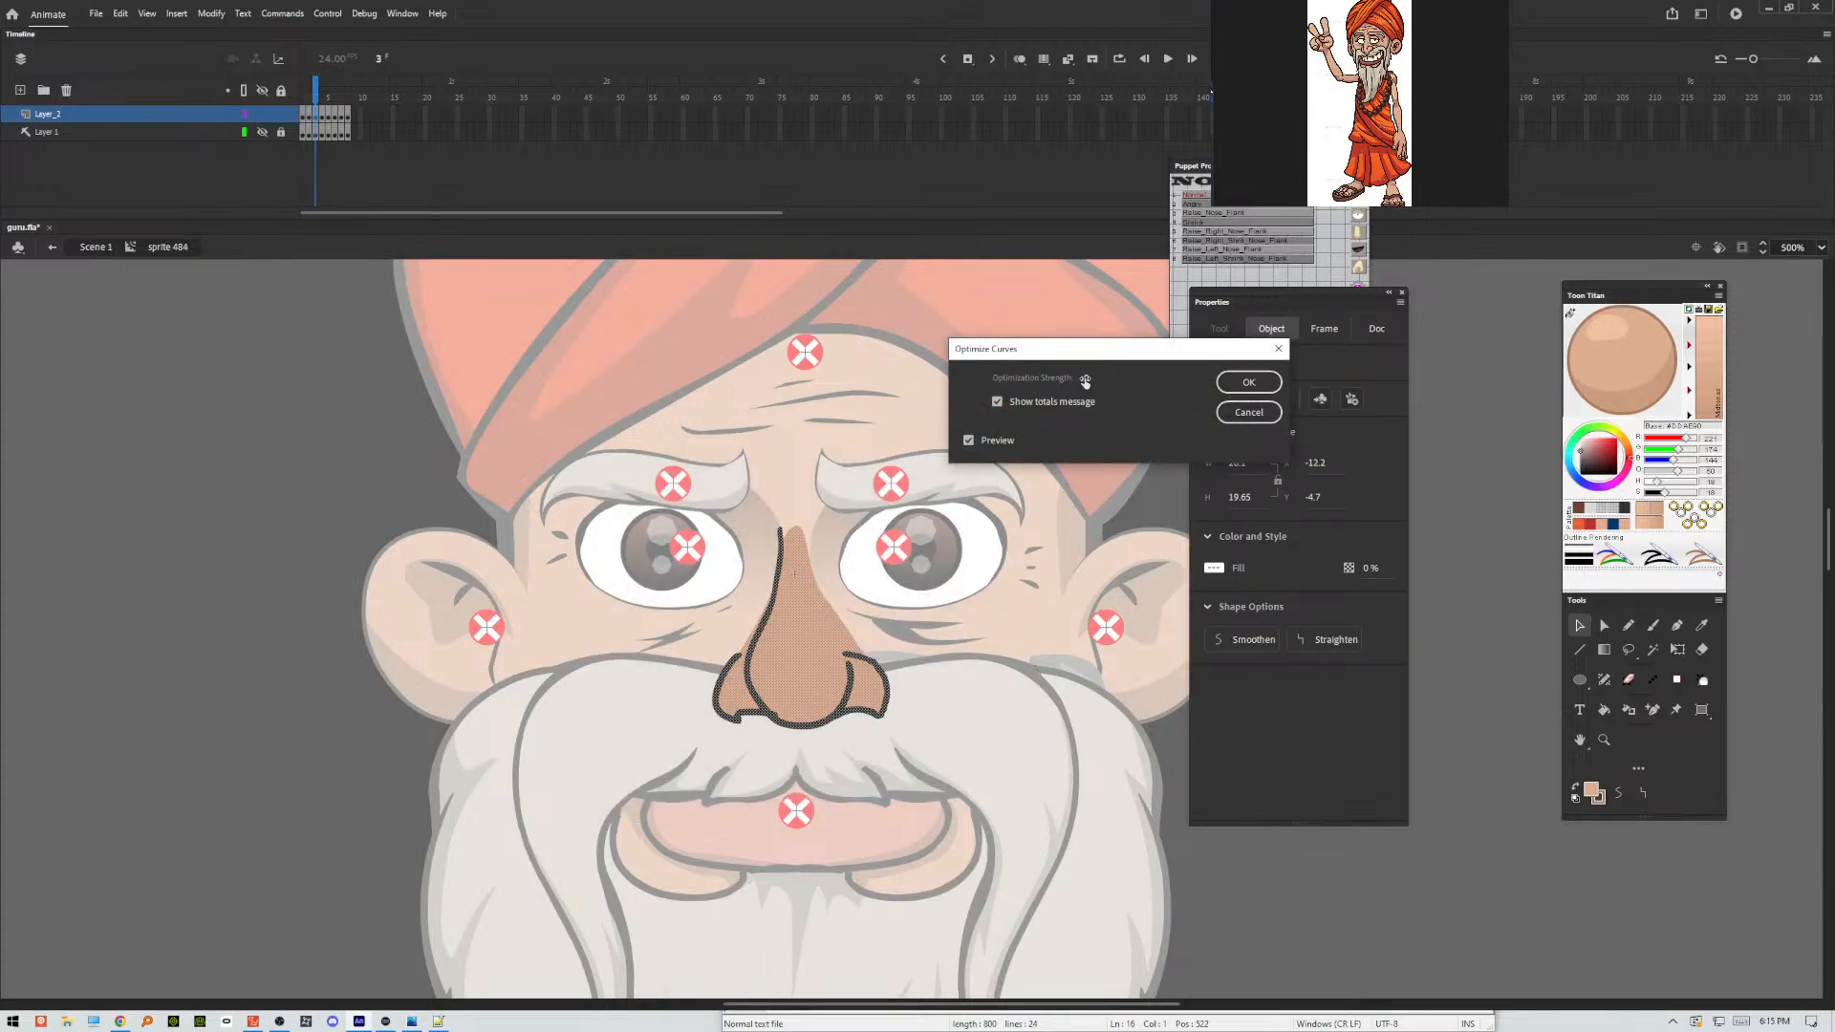
{"action": "left_click", "coordinate": [1240, 382]}
{"action": "left_click", "coordinate": [1188, 448]}
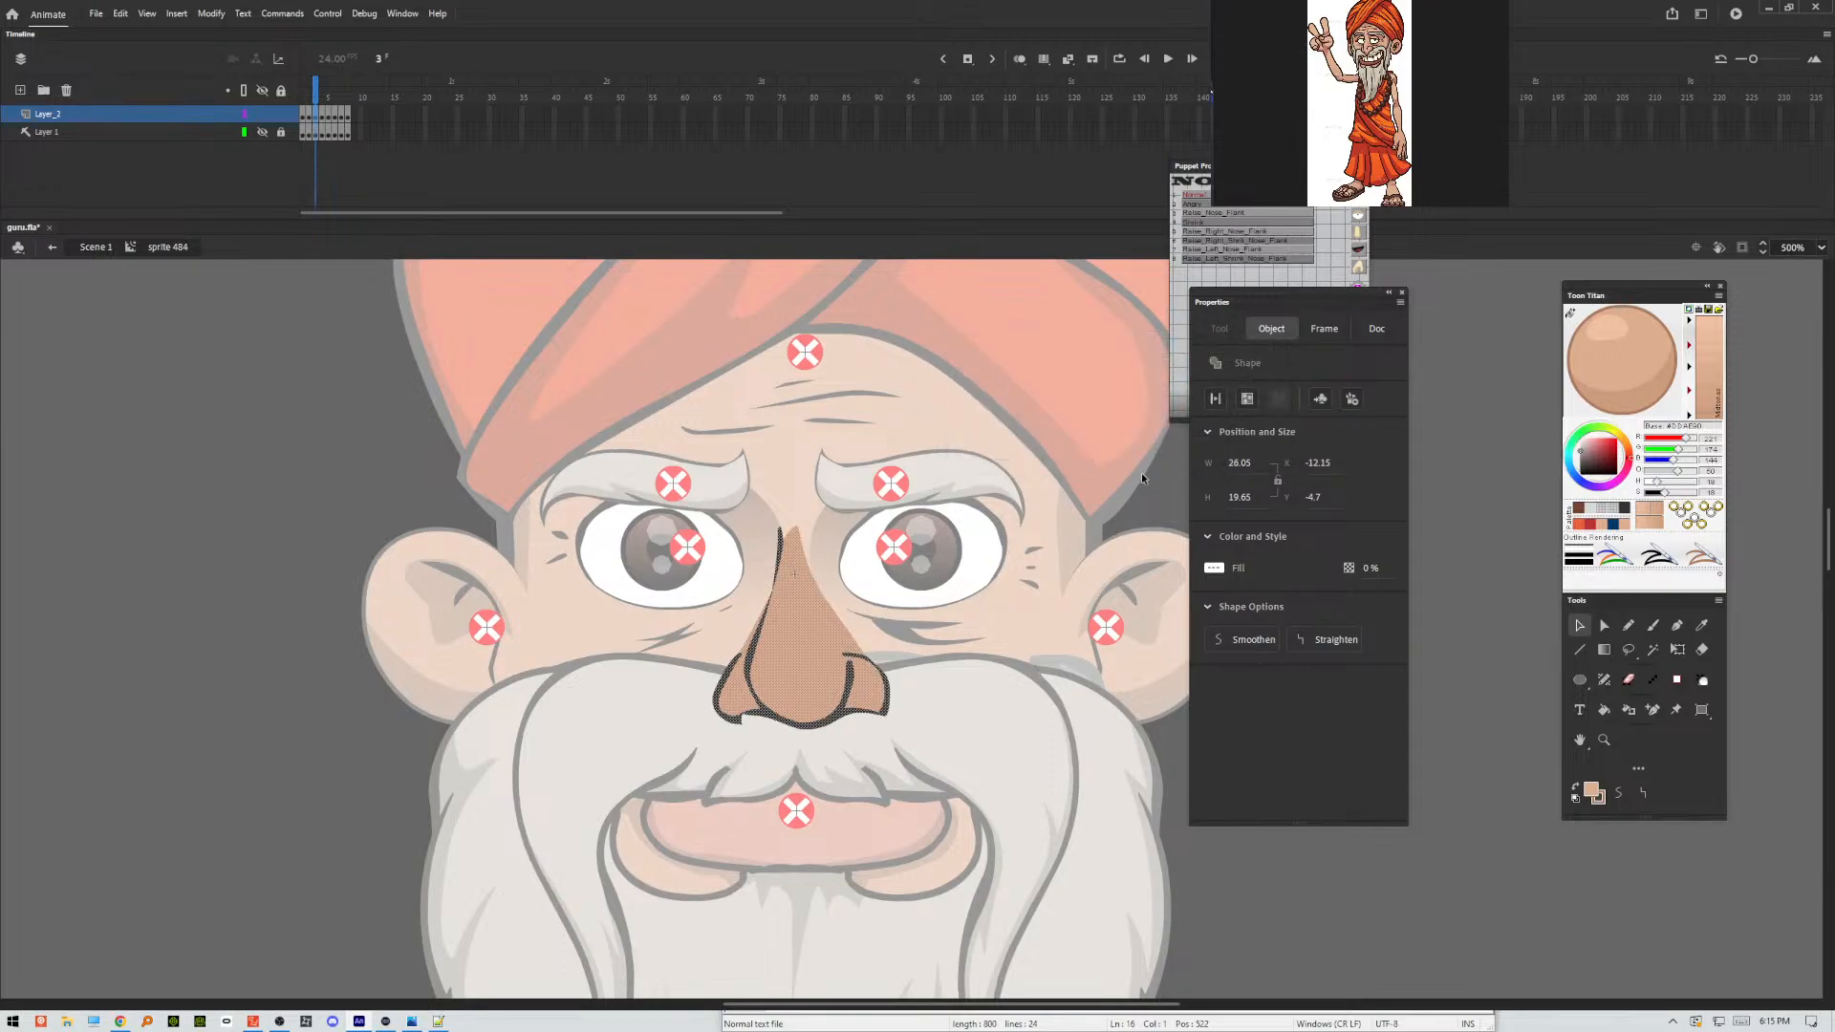
Select the whole nose on frame 4 and run a first curve optimization on it.
{"action": "key", "text": "period"}
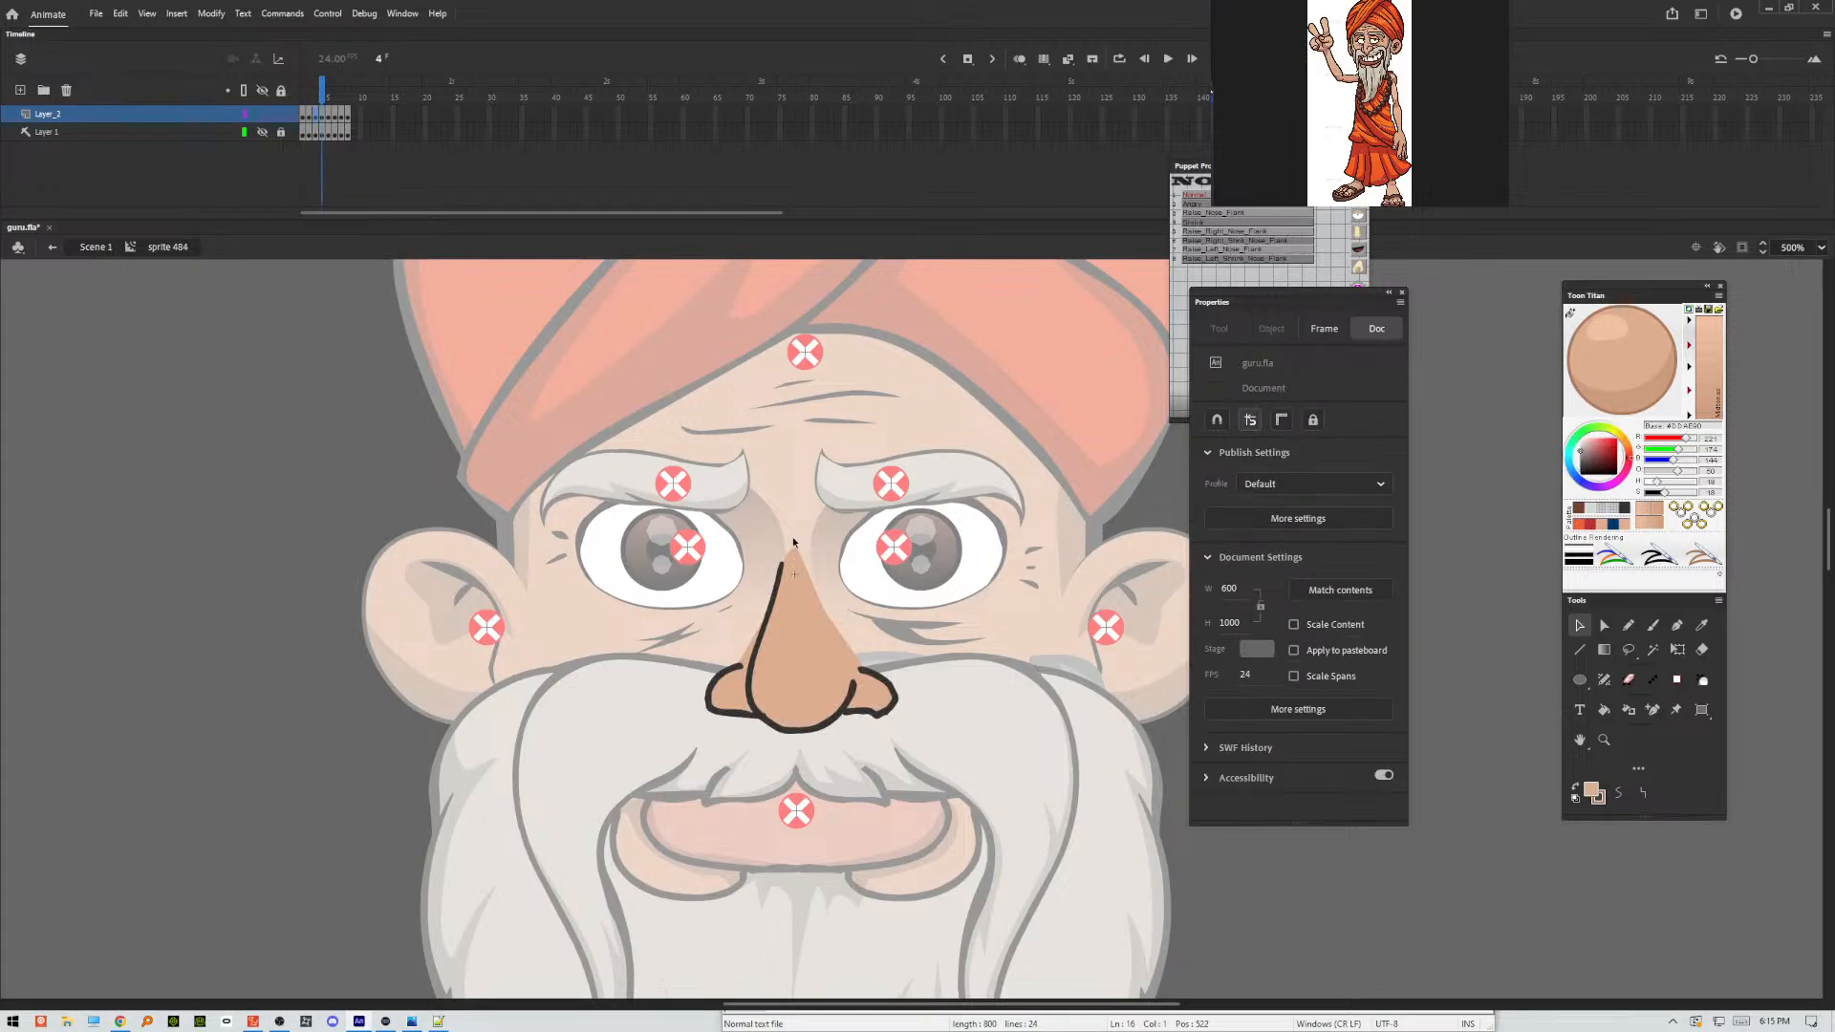
{"action": "left_click_drag", "start_coordinate": [990, 504], "coordinate": [551, 810]}
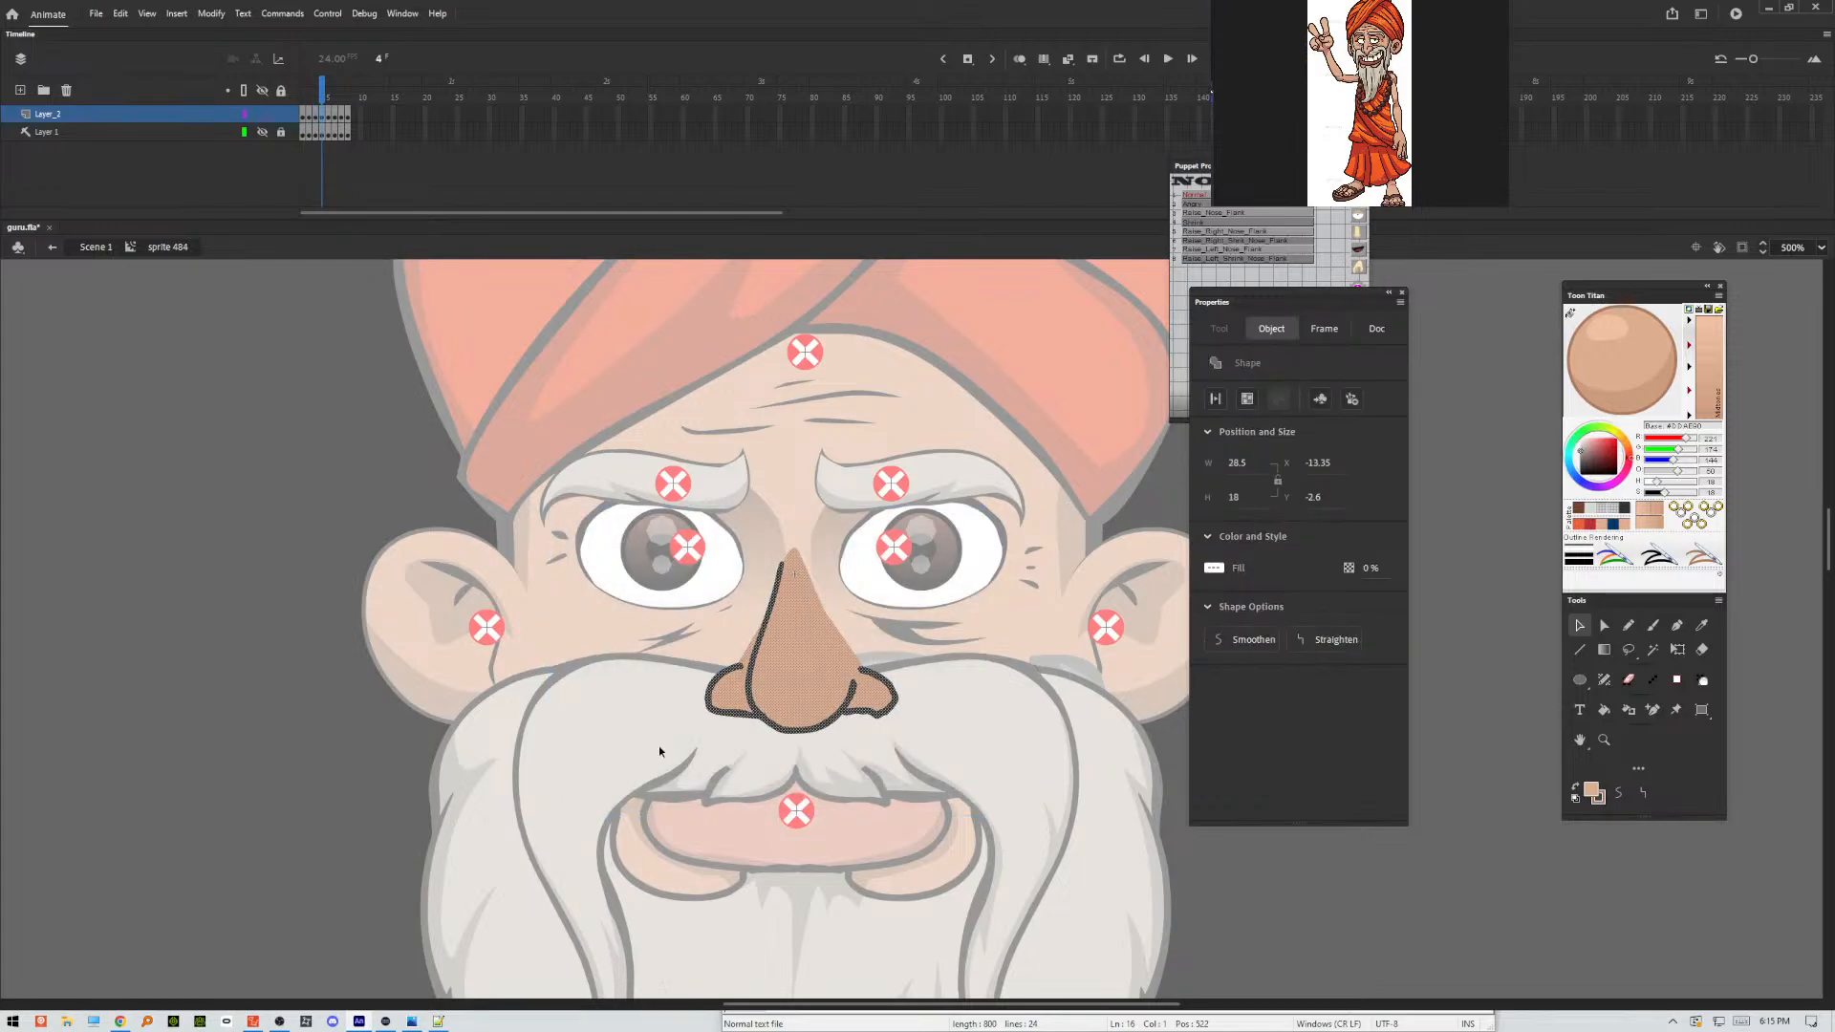
{"action": "key", "text": "ctrl+alt+shift+c"}
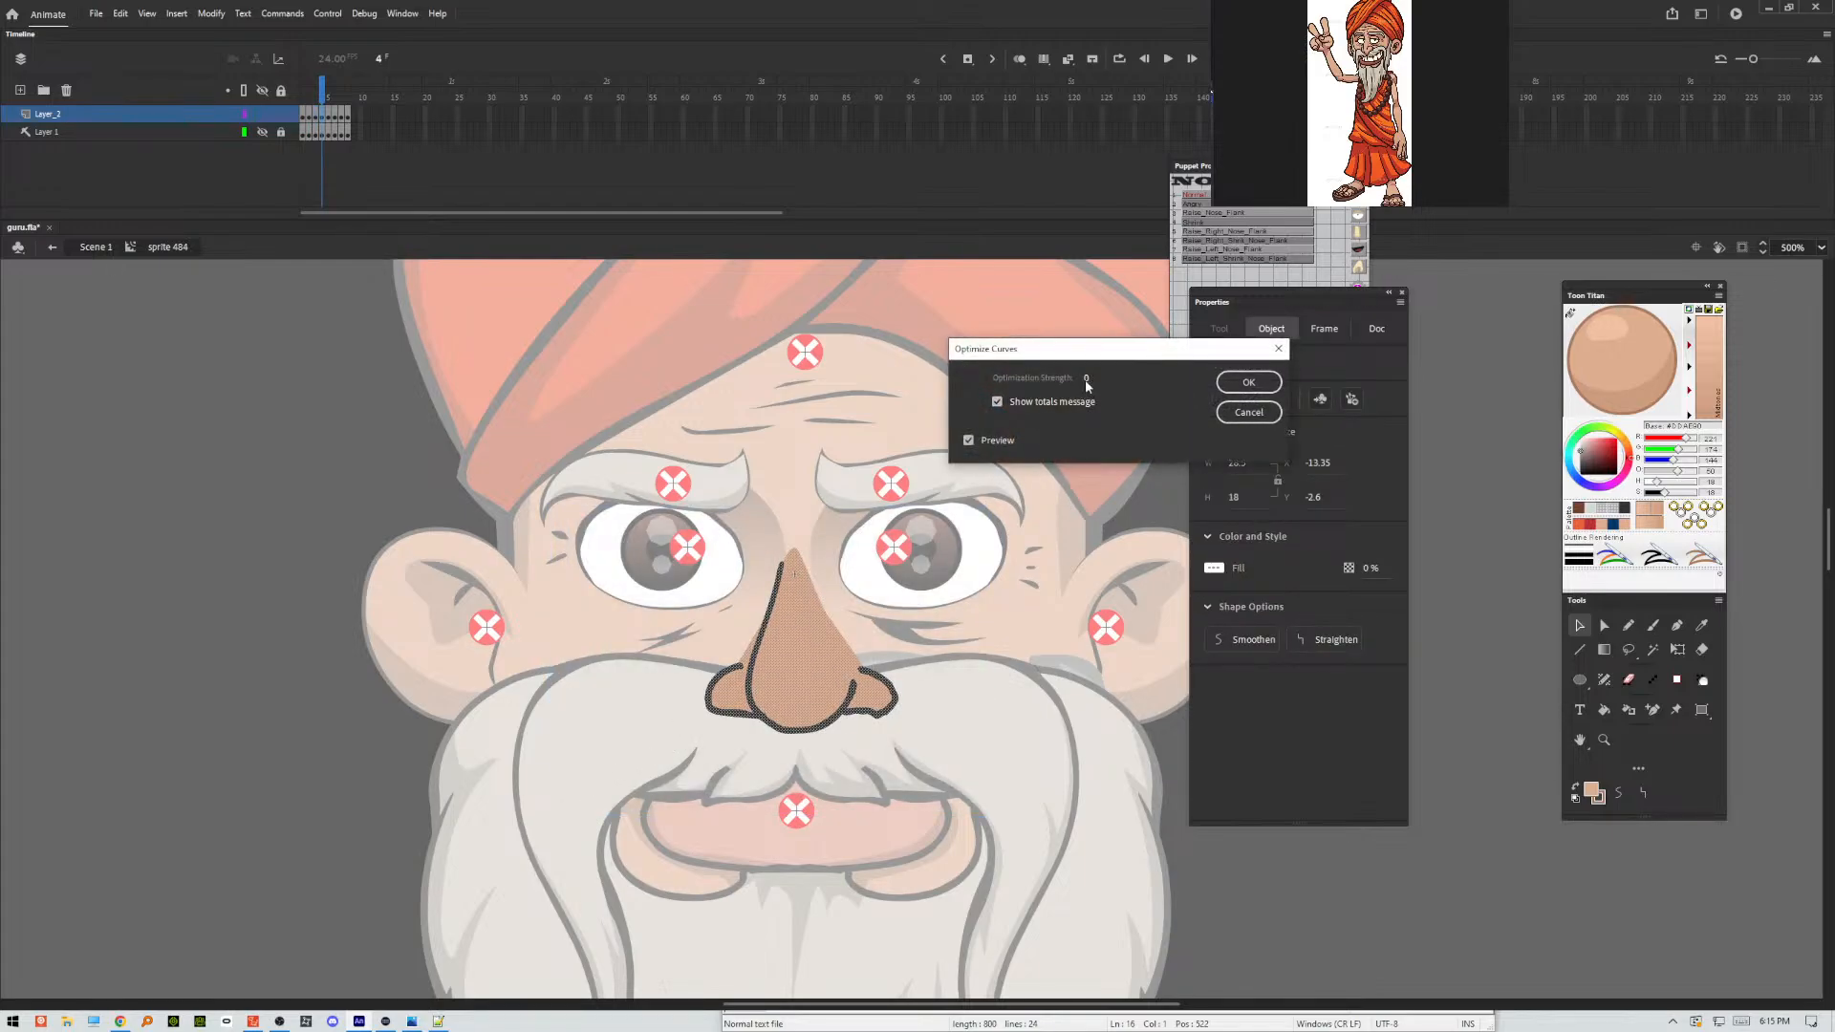
{"action": "left_click_drag", "start_coordinate": [1086, 381], "coordinate": [1080, 376]}
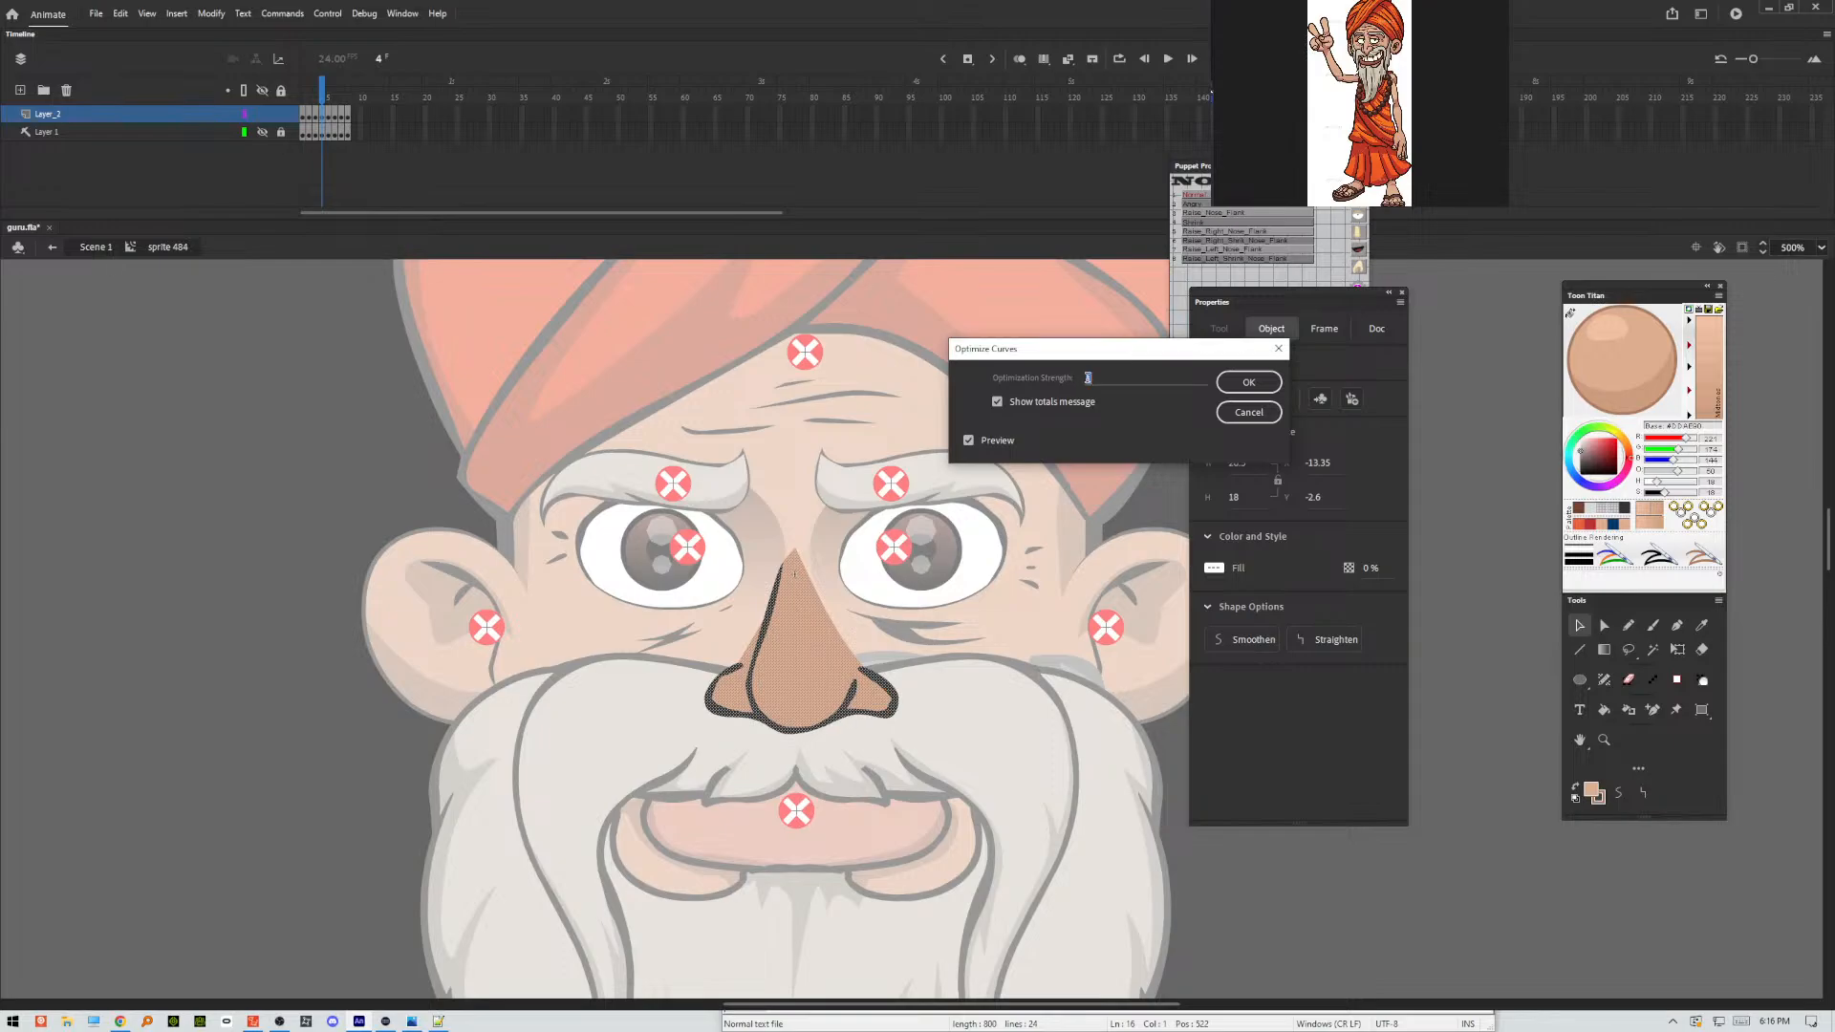
{"action": "left_click", "coordinate": [1248, 382]}
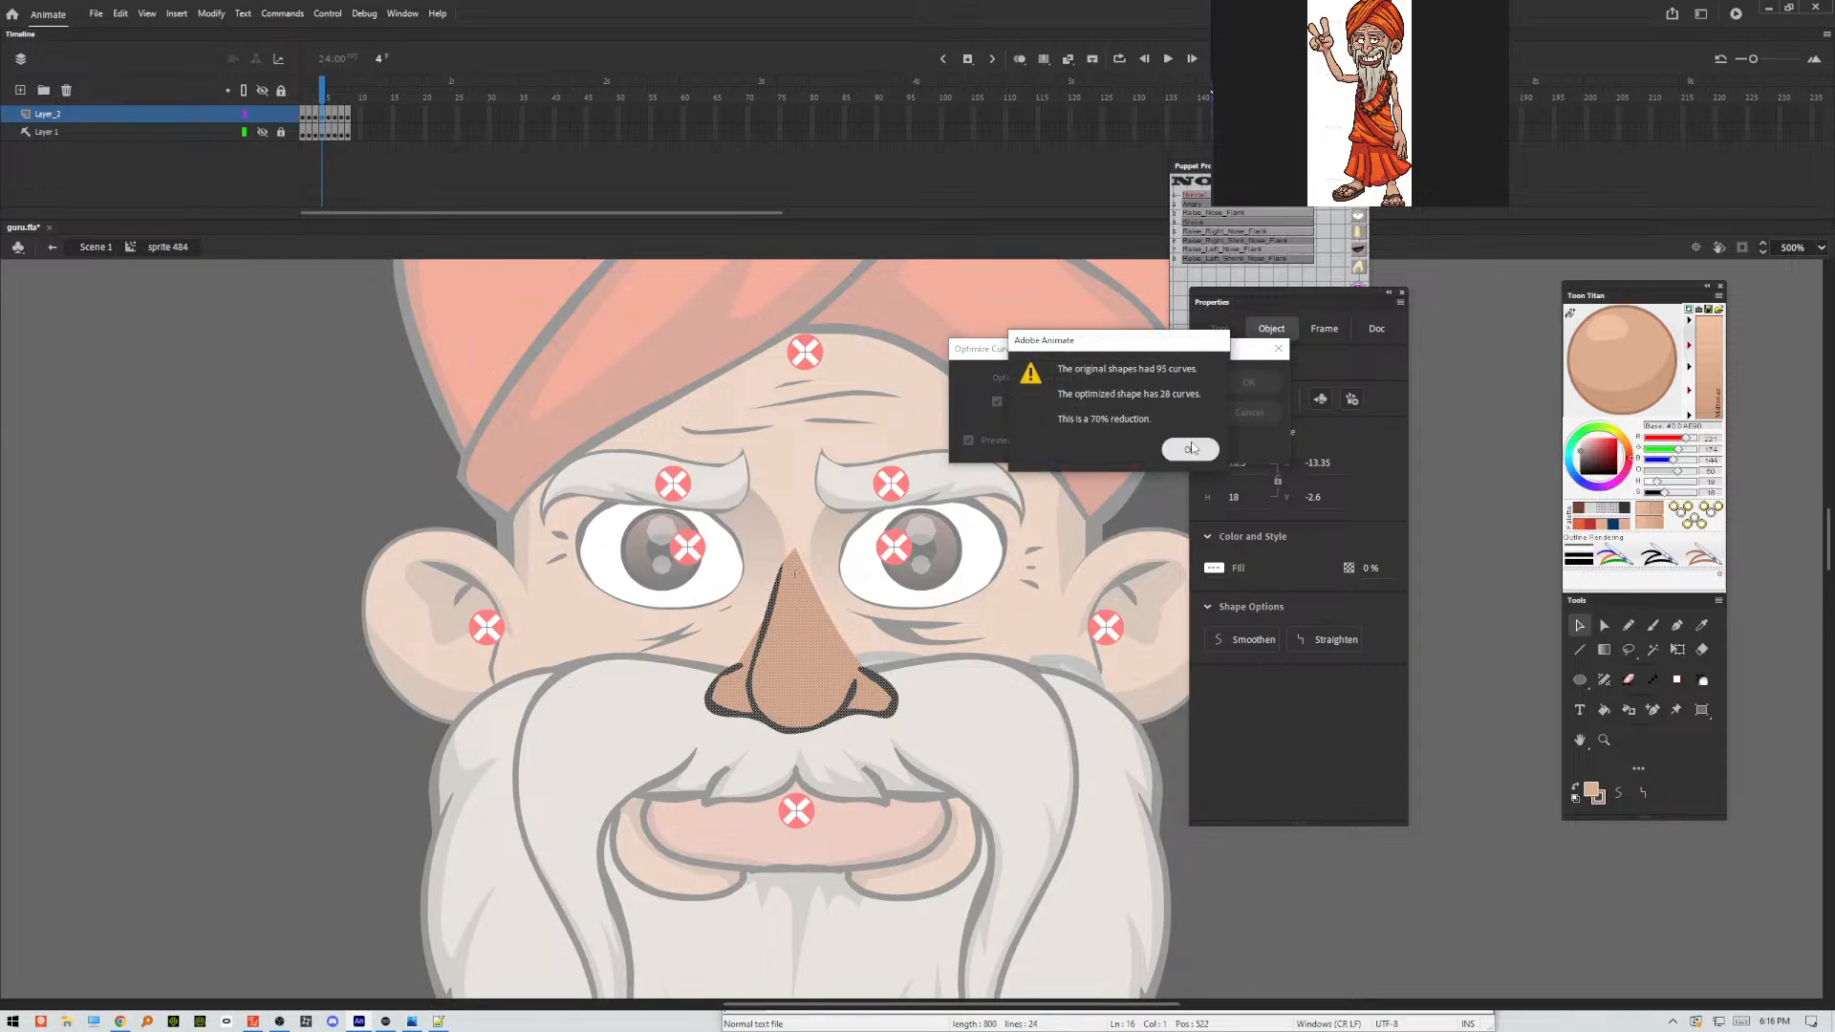
{"action": "left_click", "coordinate": [1187, 453]}
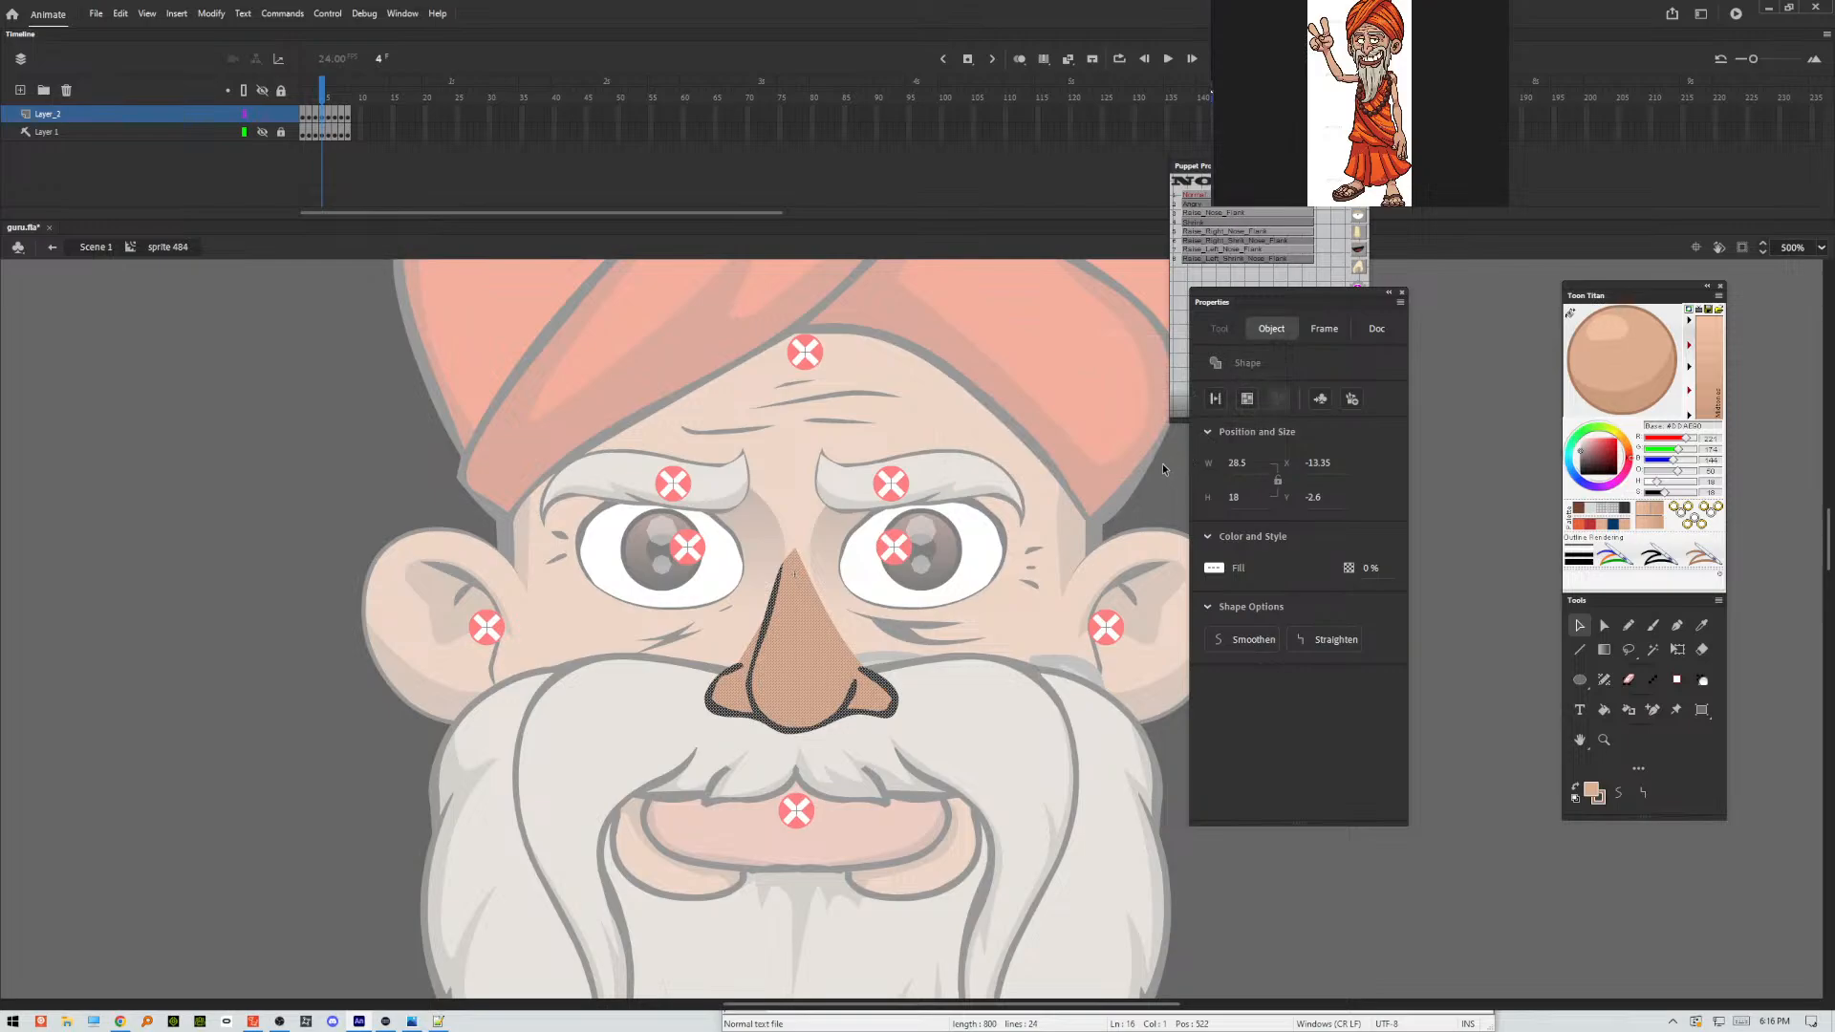
Optimize frame 4's nose a second time with an optimization strength of 42 and deselect it.
{"action": "key", "text": "ctrl+alt+shift+c"}
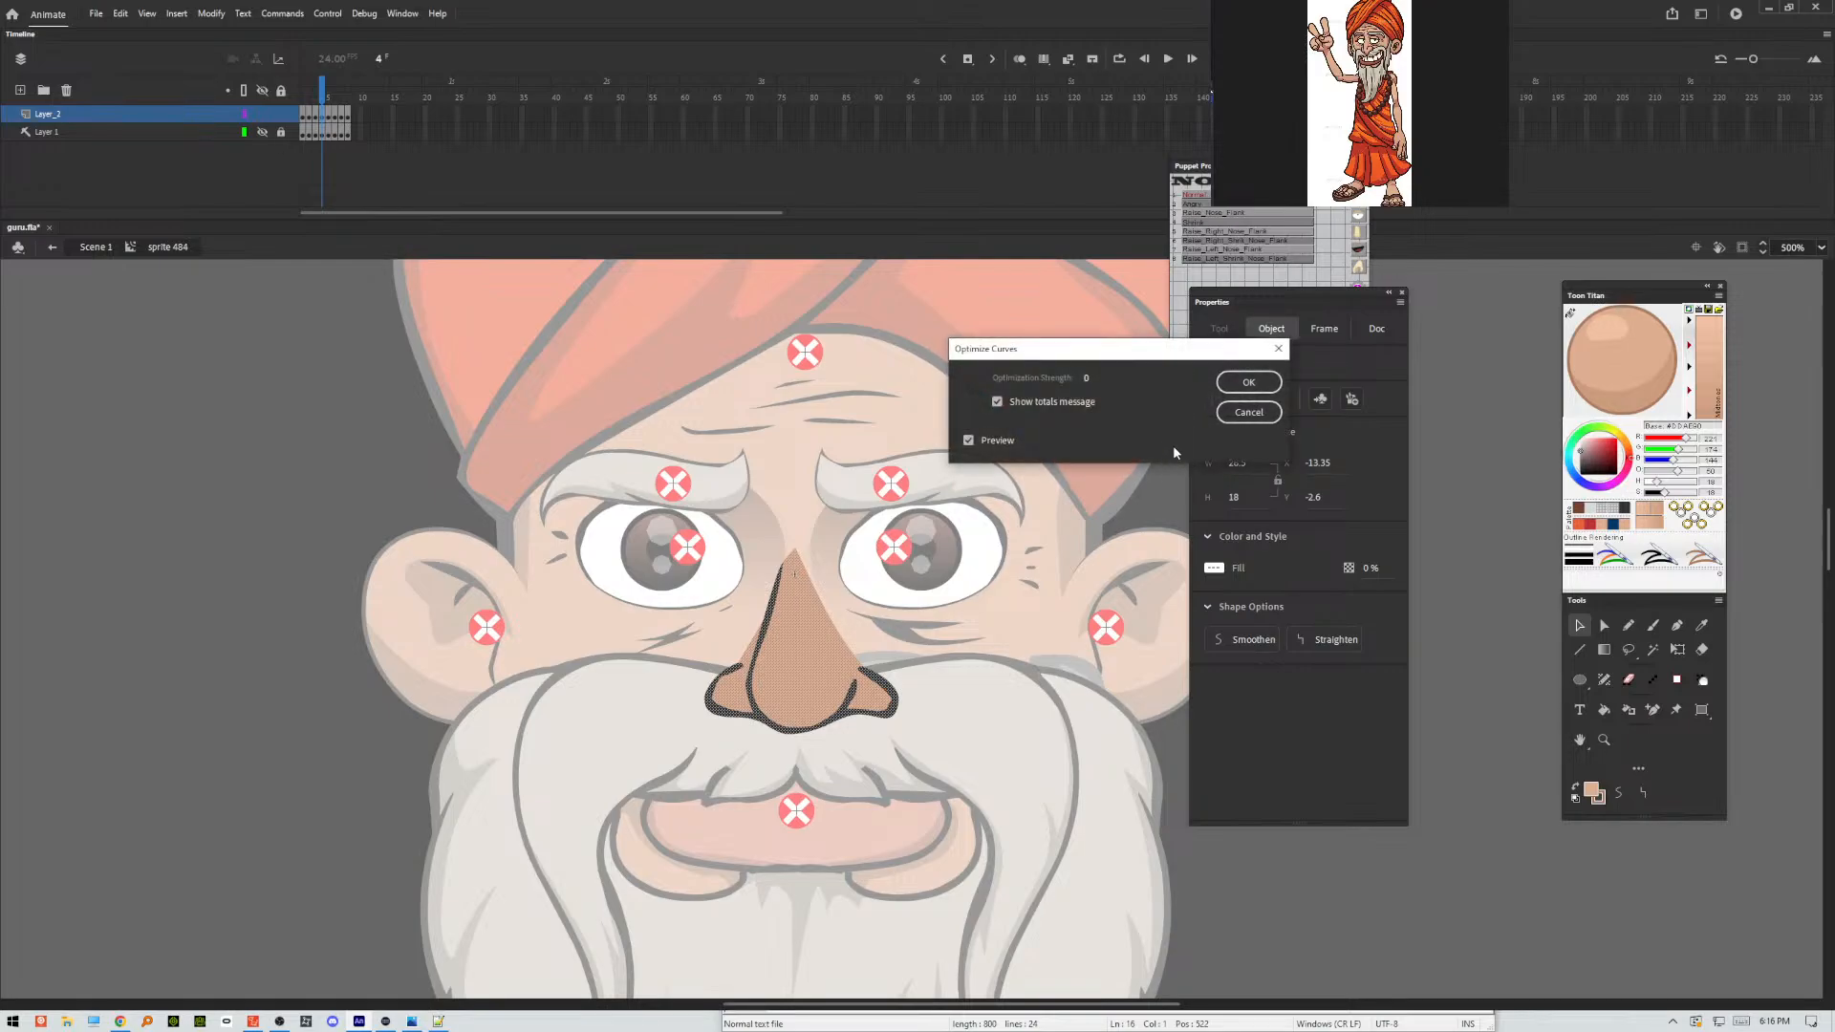
{"action": "left_click_drag", "start_coordinate": [1092, 377], "coordinate": [1096, 377]}
{"action": "left_click_drag", "start_coordinate": [1096, 378], "coordinate": [1110, 376]}
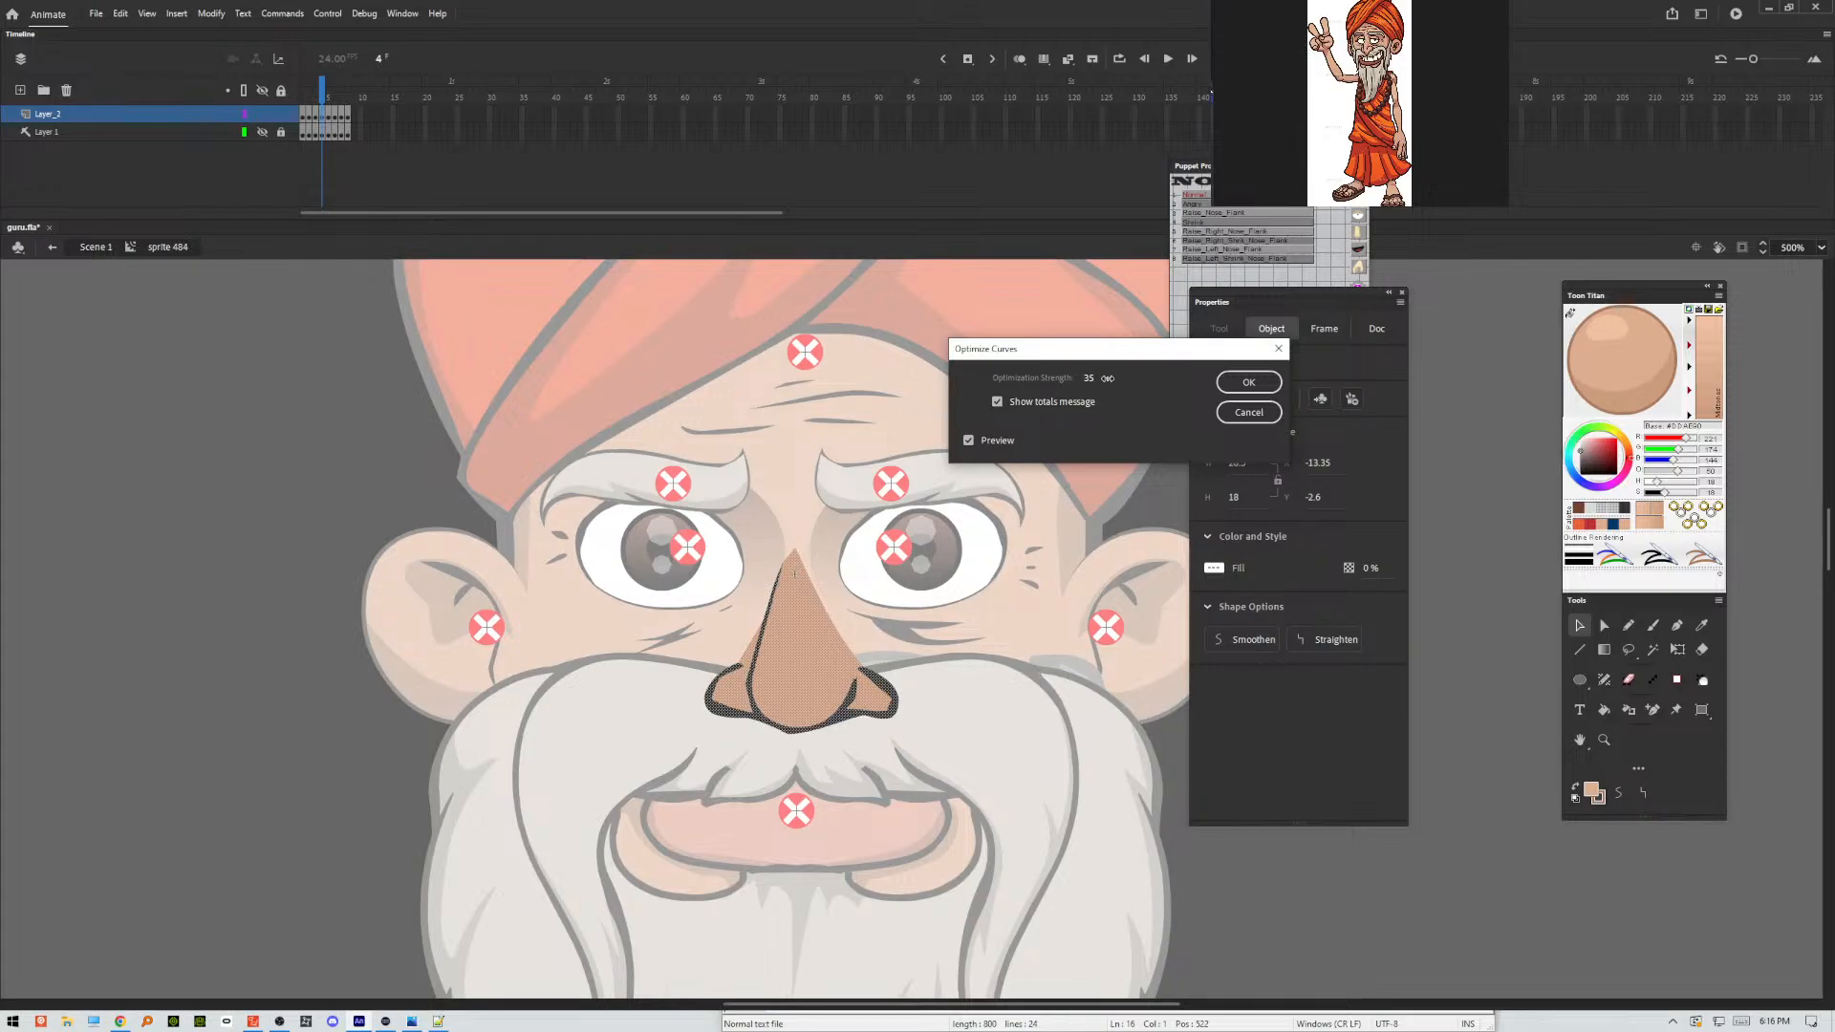
{"action": "left_click", "coordinate": [1228, 382]}
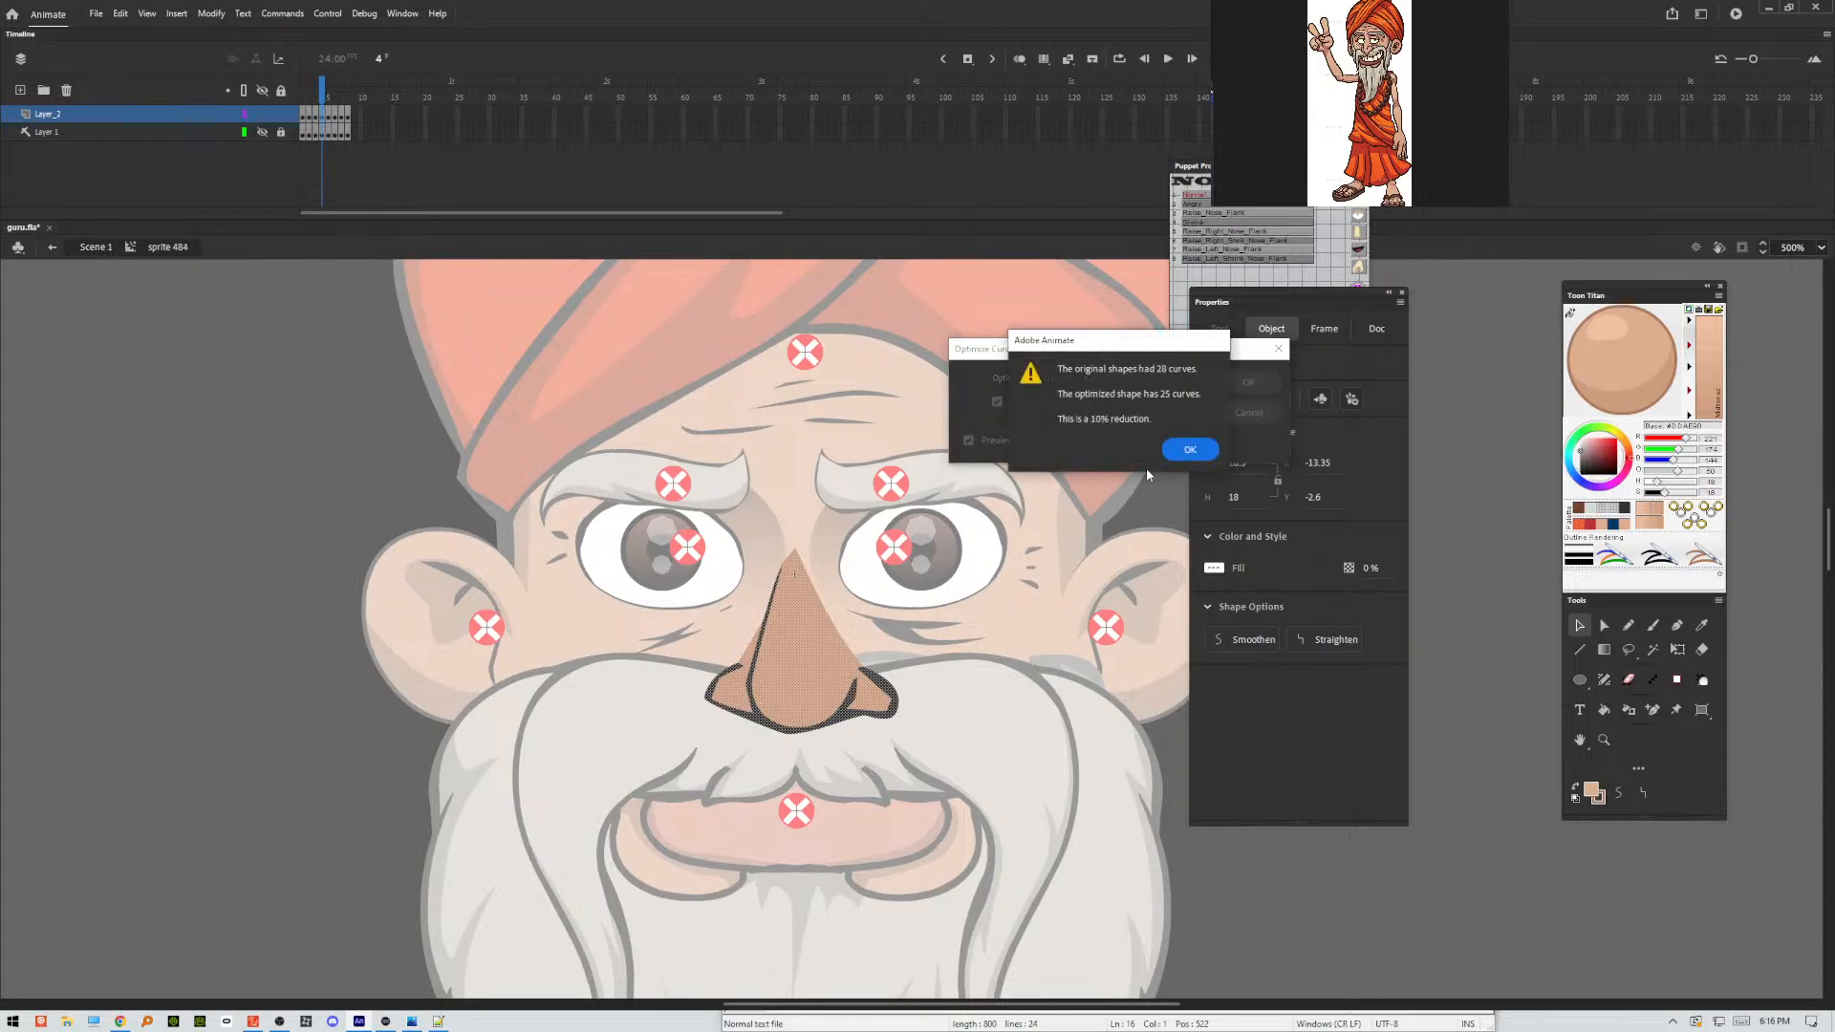
{"action": "left_click", "coordinate": [1192, 448]}
{"action": "left_click", "coordinate": [989, 600]}
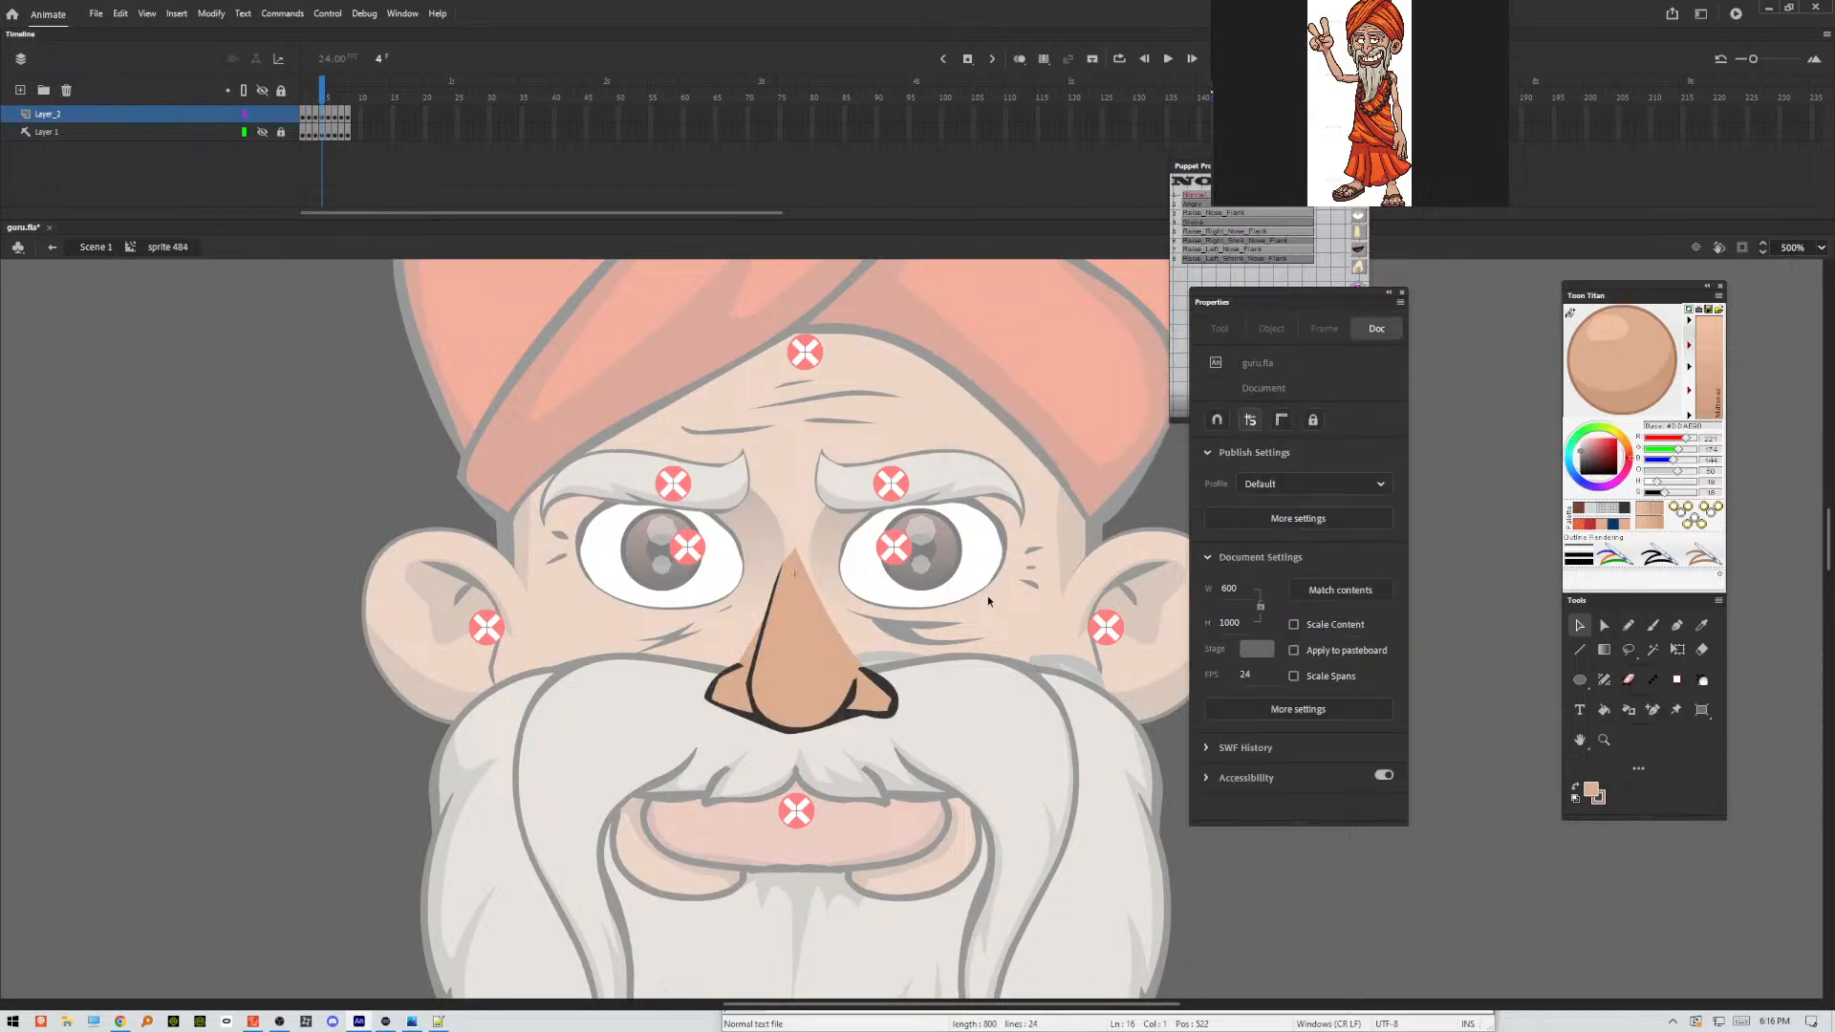
Select the whole nose on frame 5, optimize its curves with an optimization strength of 18, and deselect it.
{"action": "key", "text": "period"}
{"action": "left_click_drag", "start_coordinate": [1001, 465], "coordinate": [641, 772]}
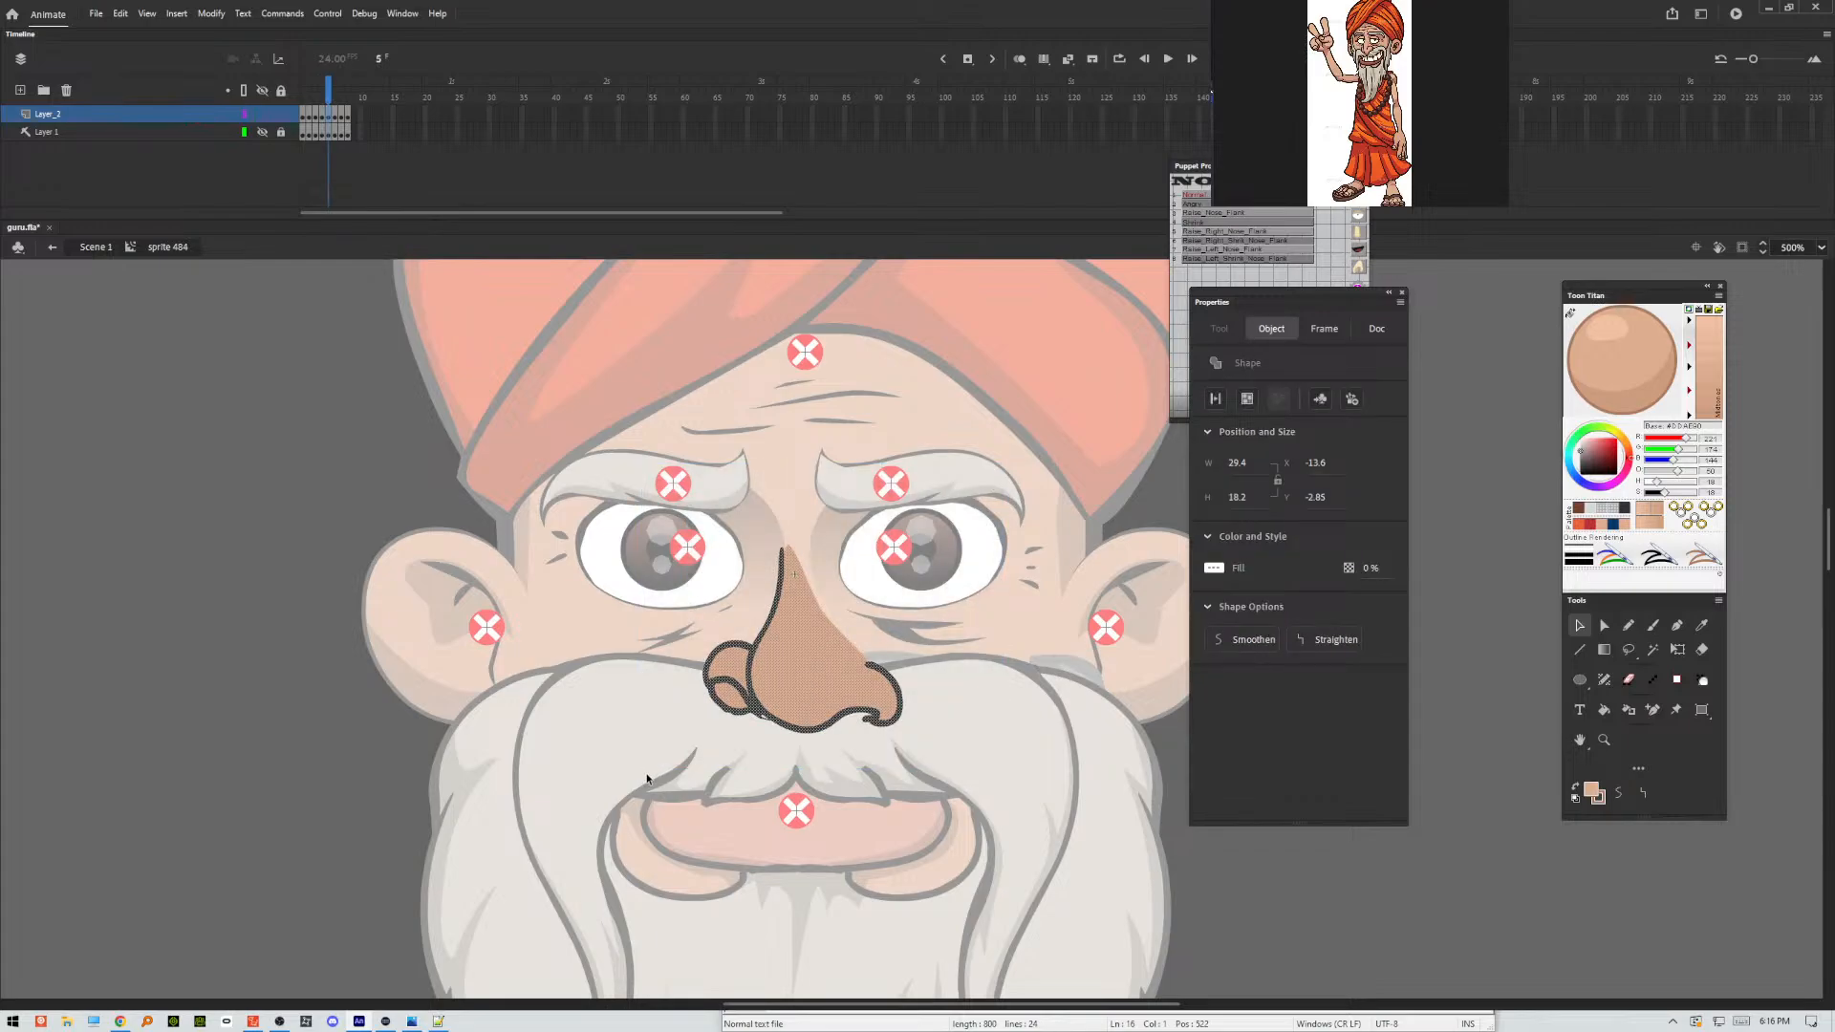
{"action": "key", "text": "ctrl+alt+shift+c"}
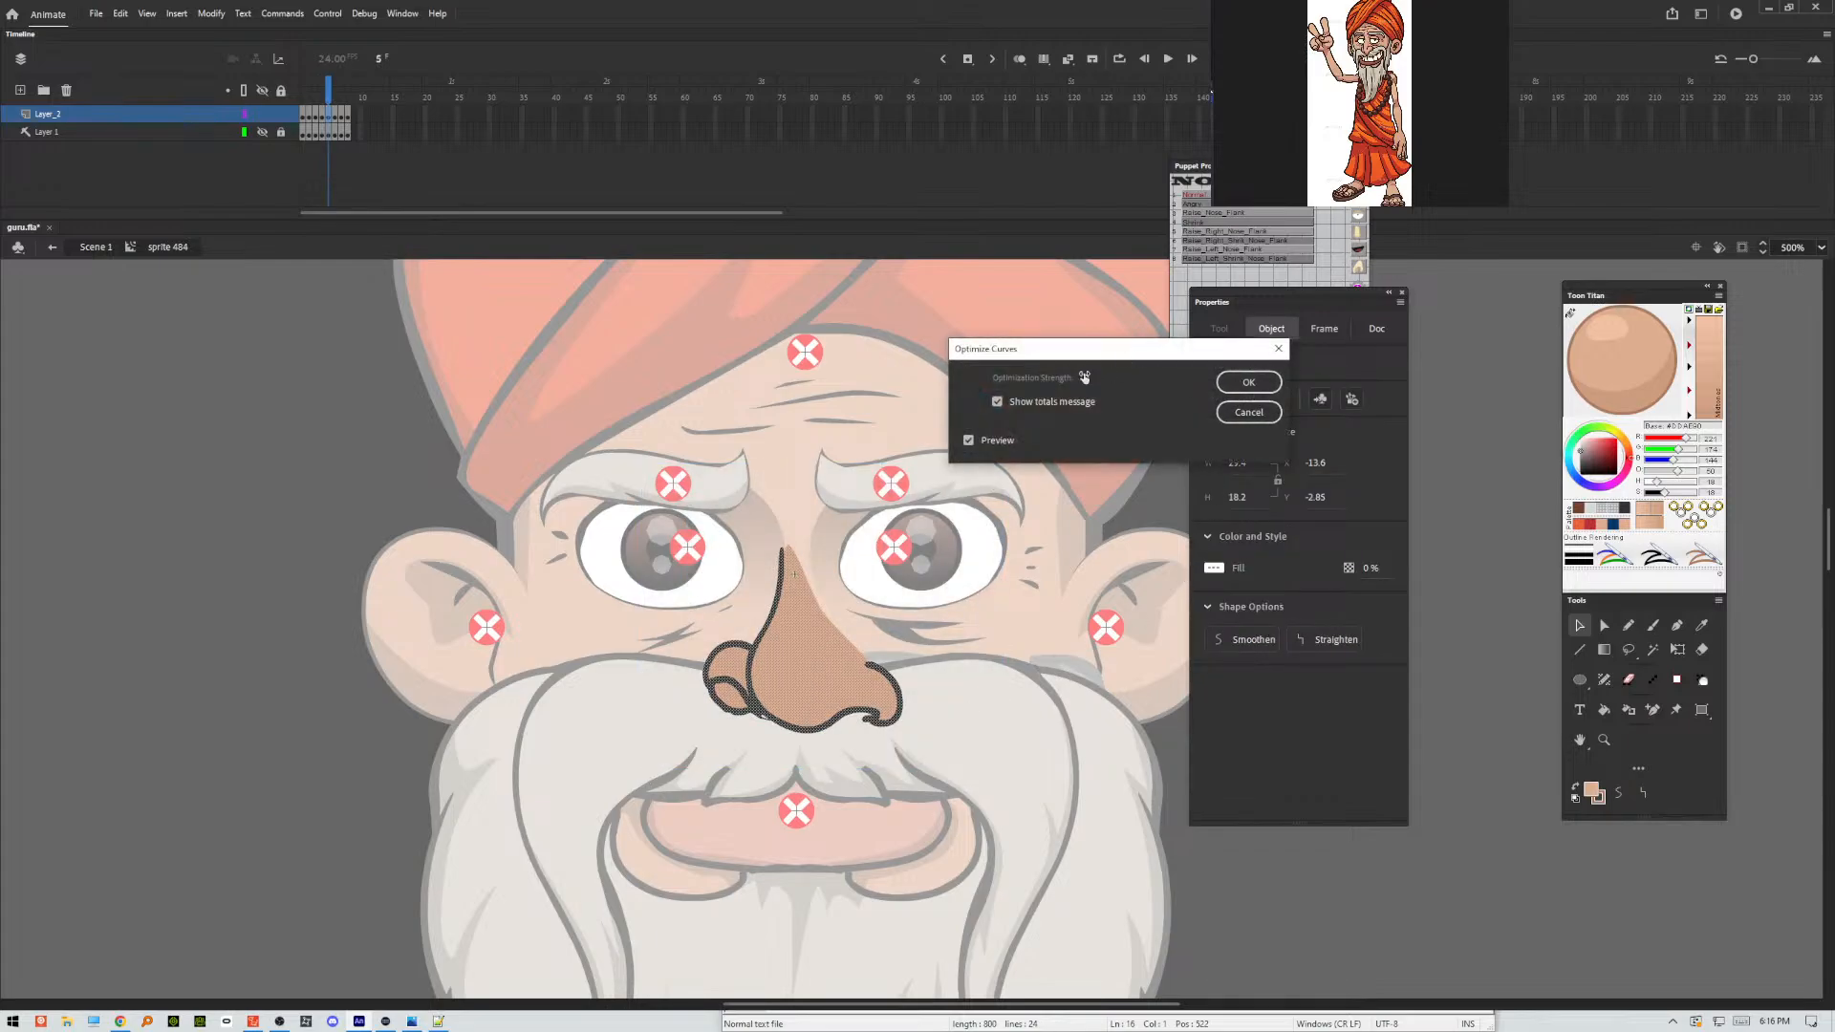
{"action": "left_click_drag", "start_coordinate": [1085, 378], "coordinate": [1100, 375]}
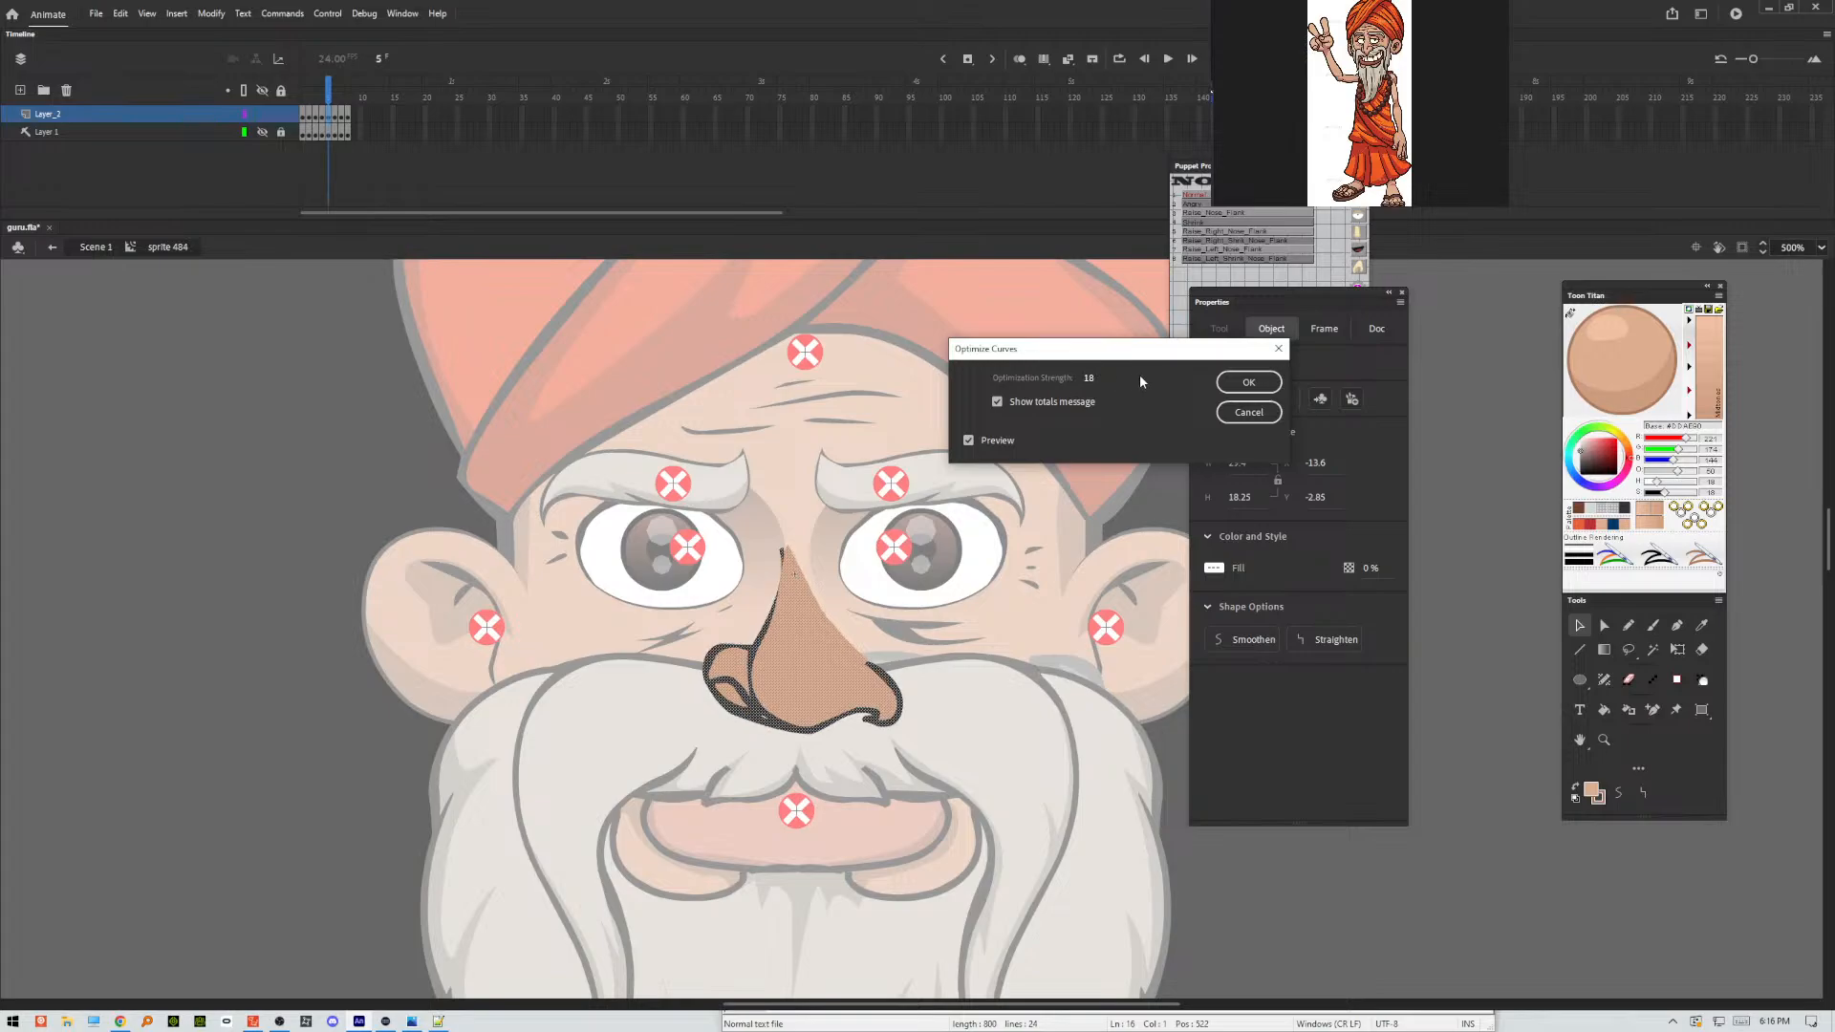
{"action": "left_click", "coordinate": [1248, 381]}
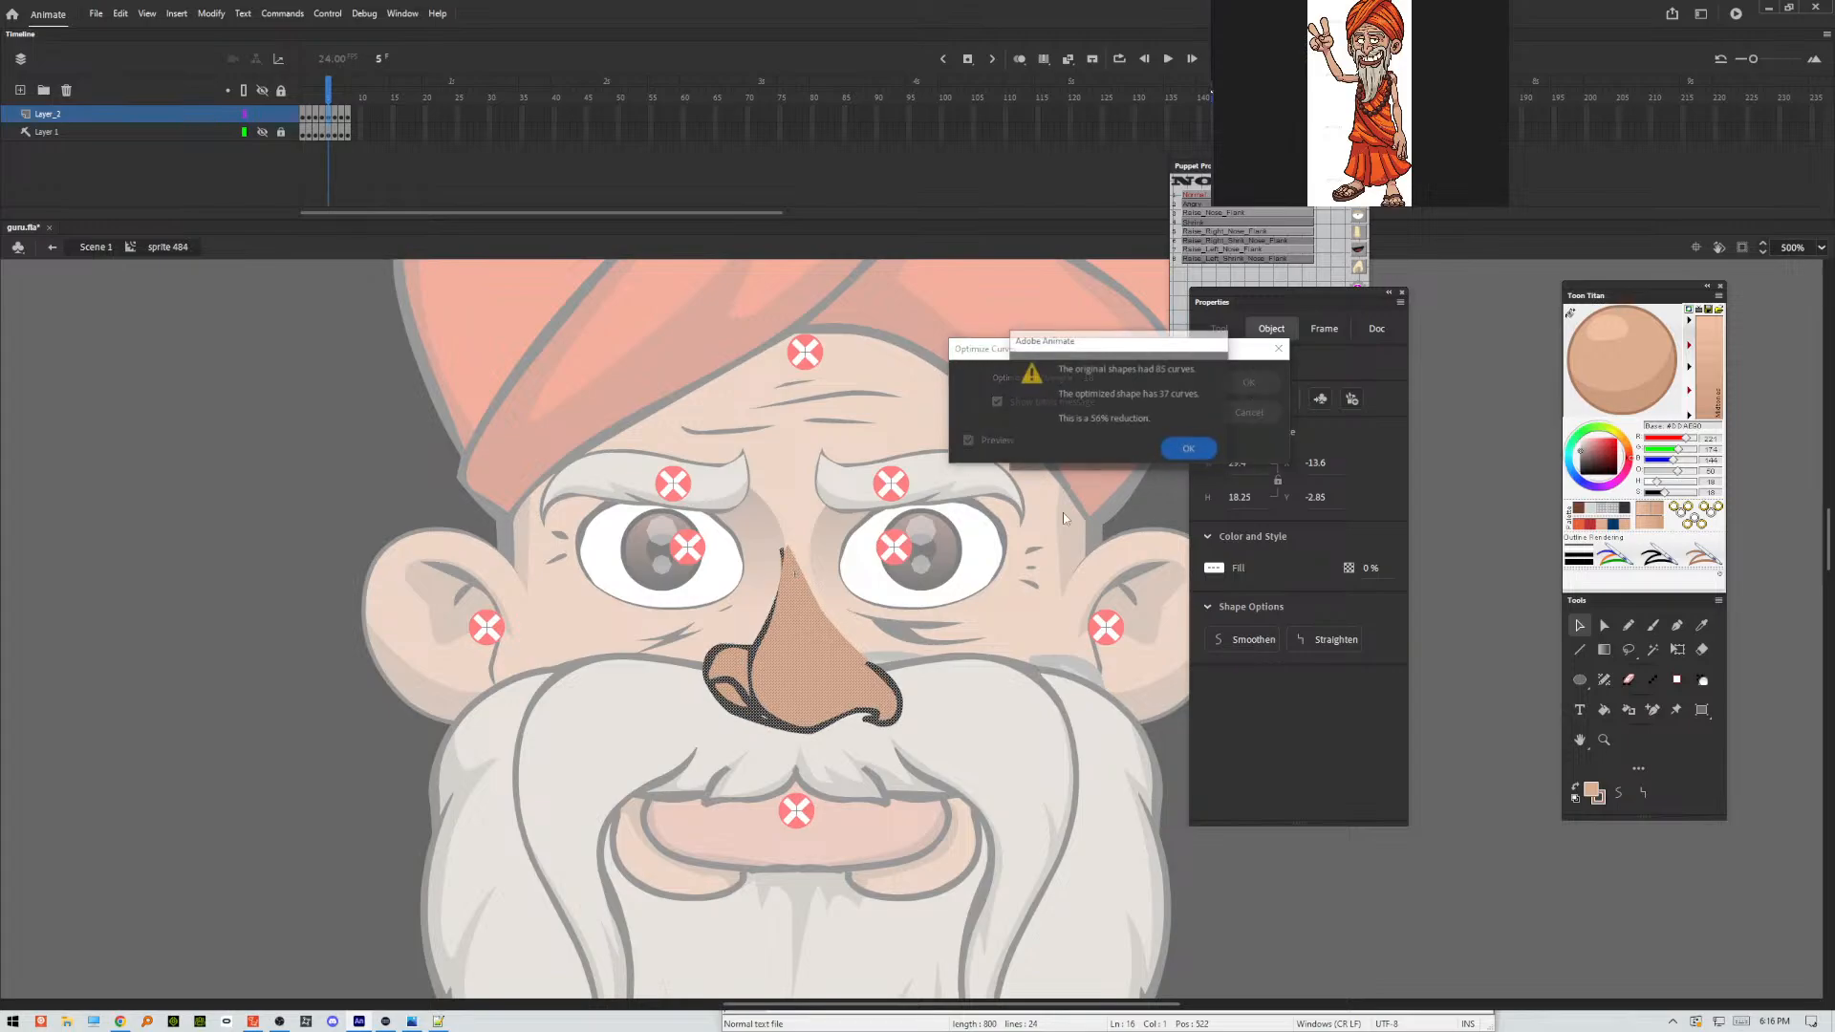
{"action": "left_click", "coordinate": [1190, 450]}
{"action": "left_click", "coordinate": [768, 748]}
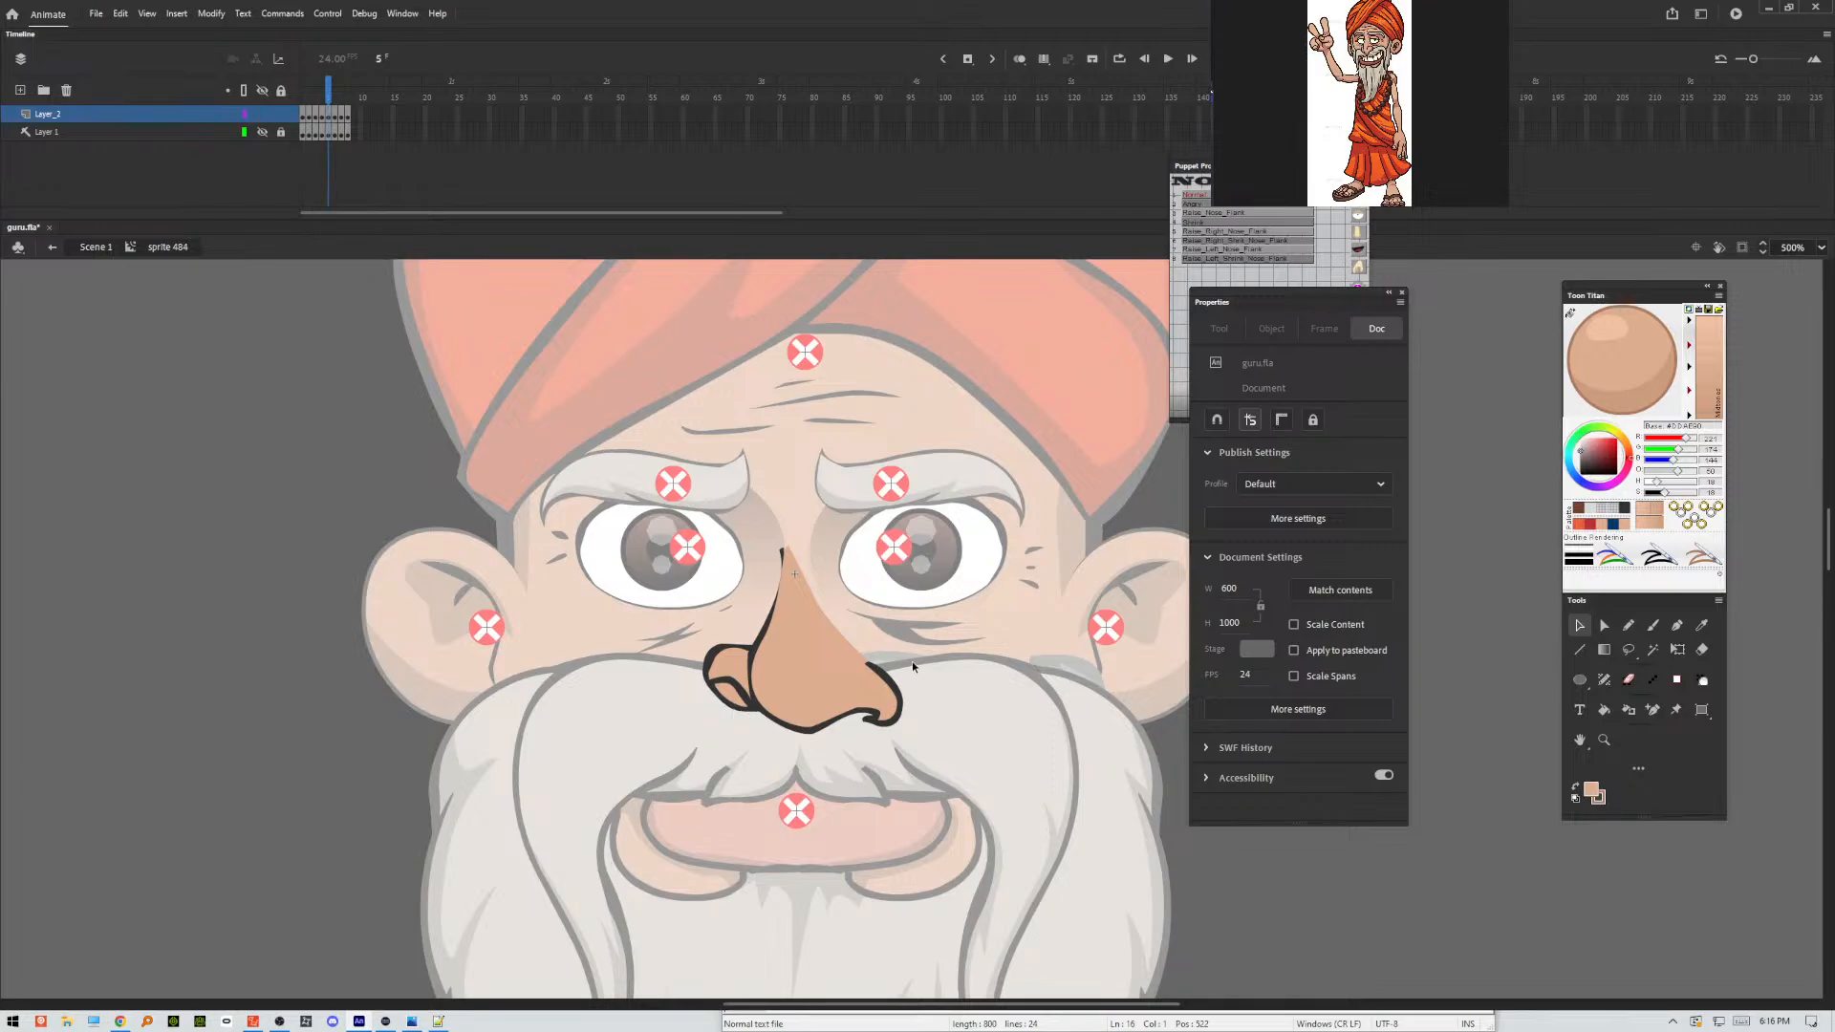
Delete the skin fill and the dark outline beneath the left nostril on frame 5.
{"action": "left_click", "coordinate": [731, 699]}
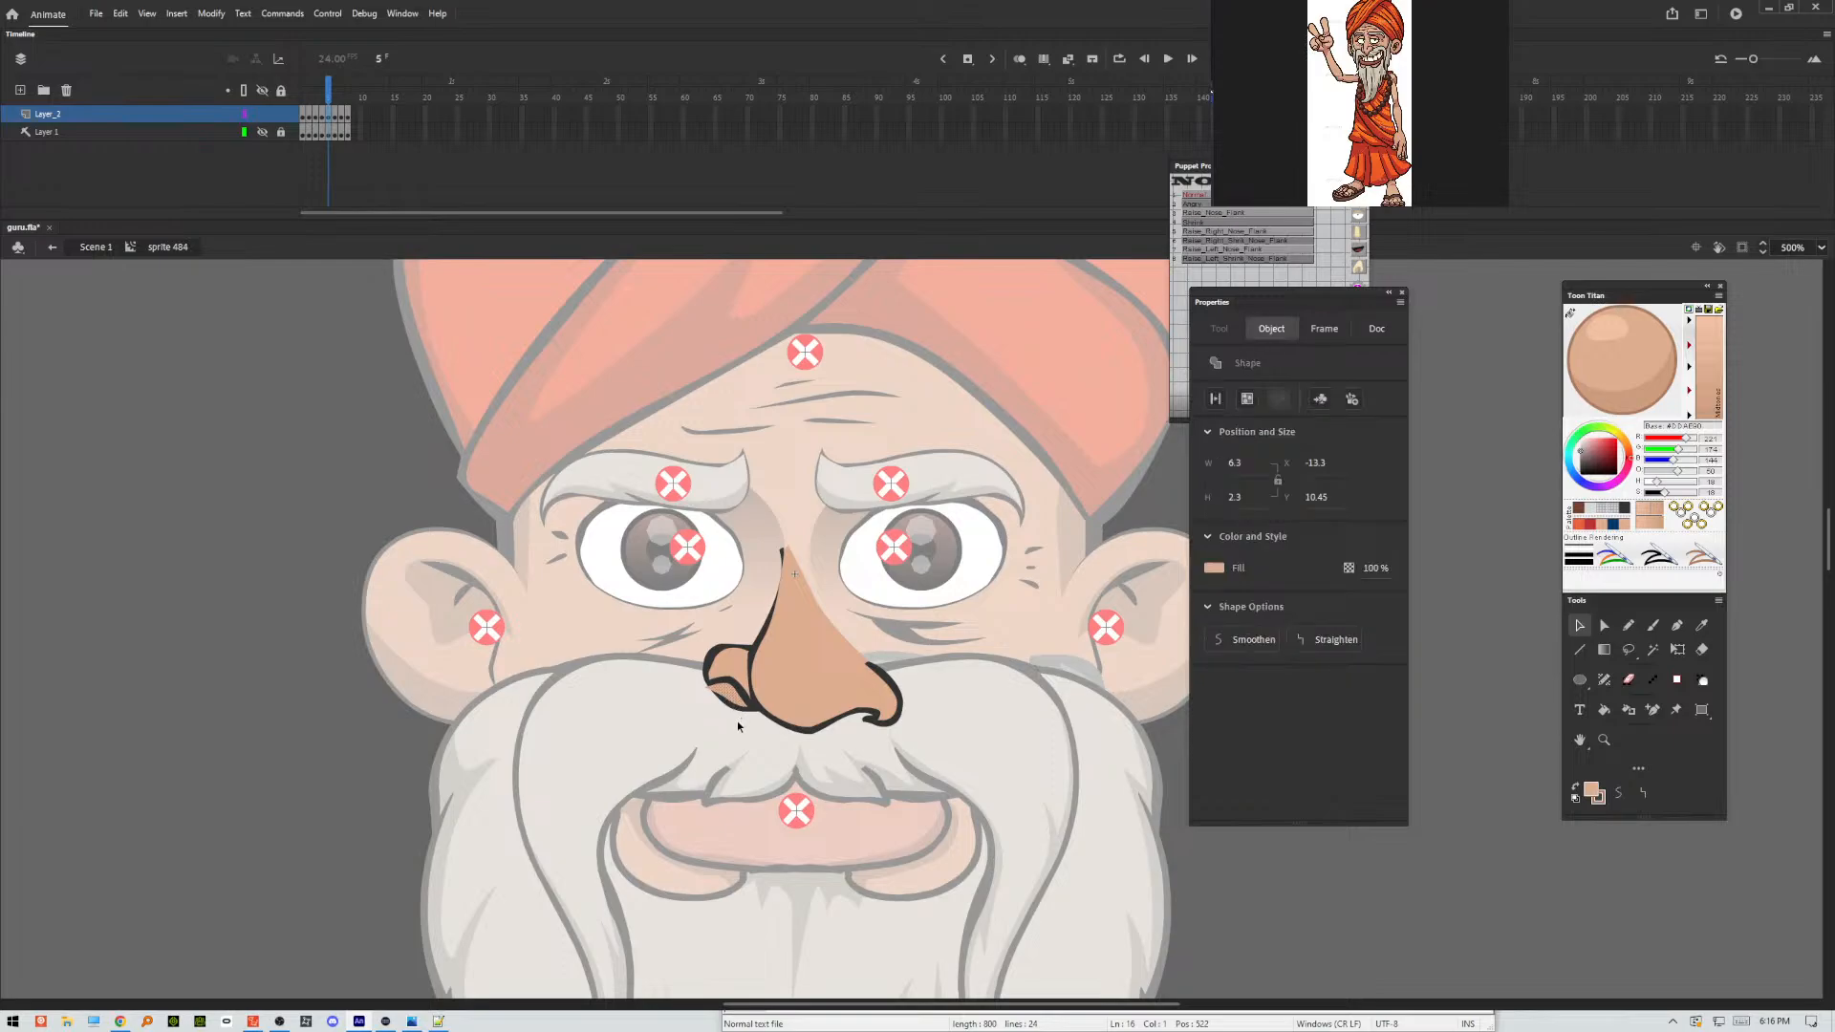
{"action": "left_click", "coordinate": [734, 715]}
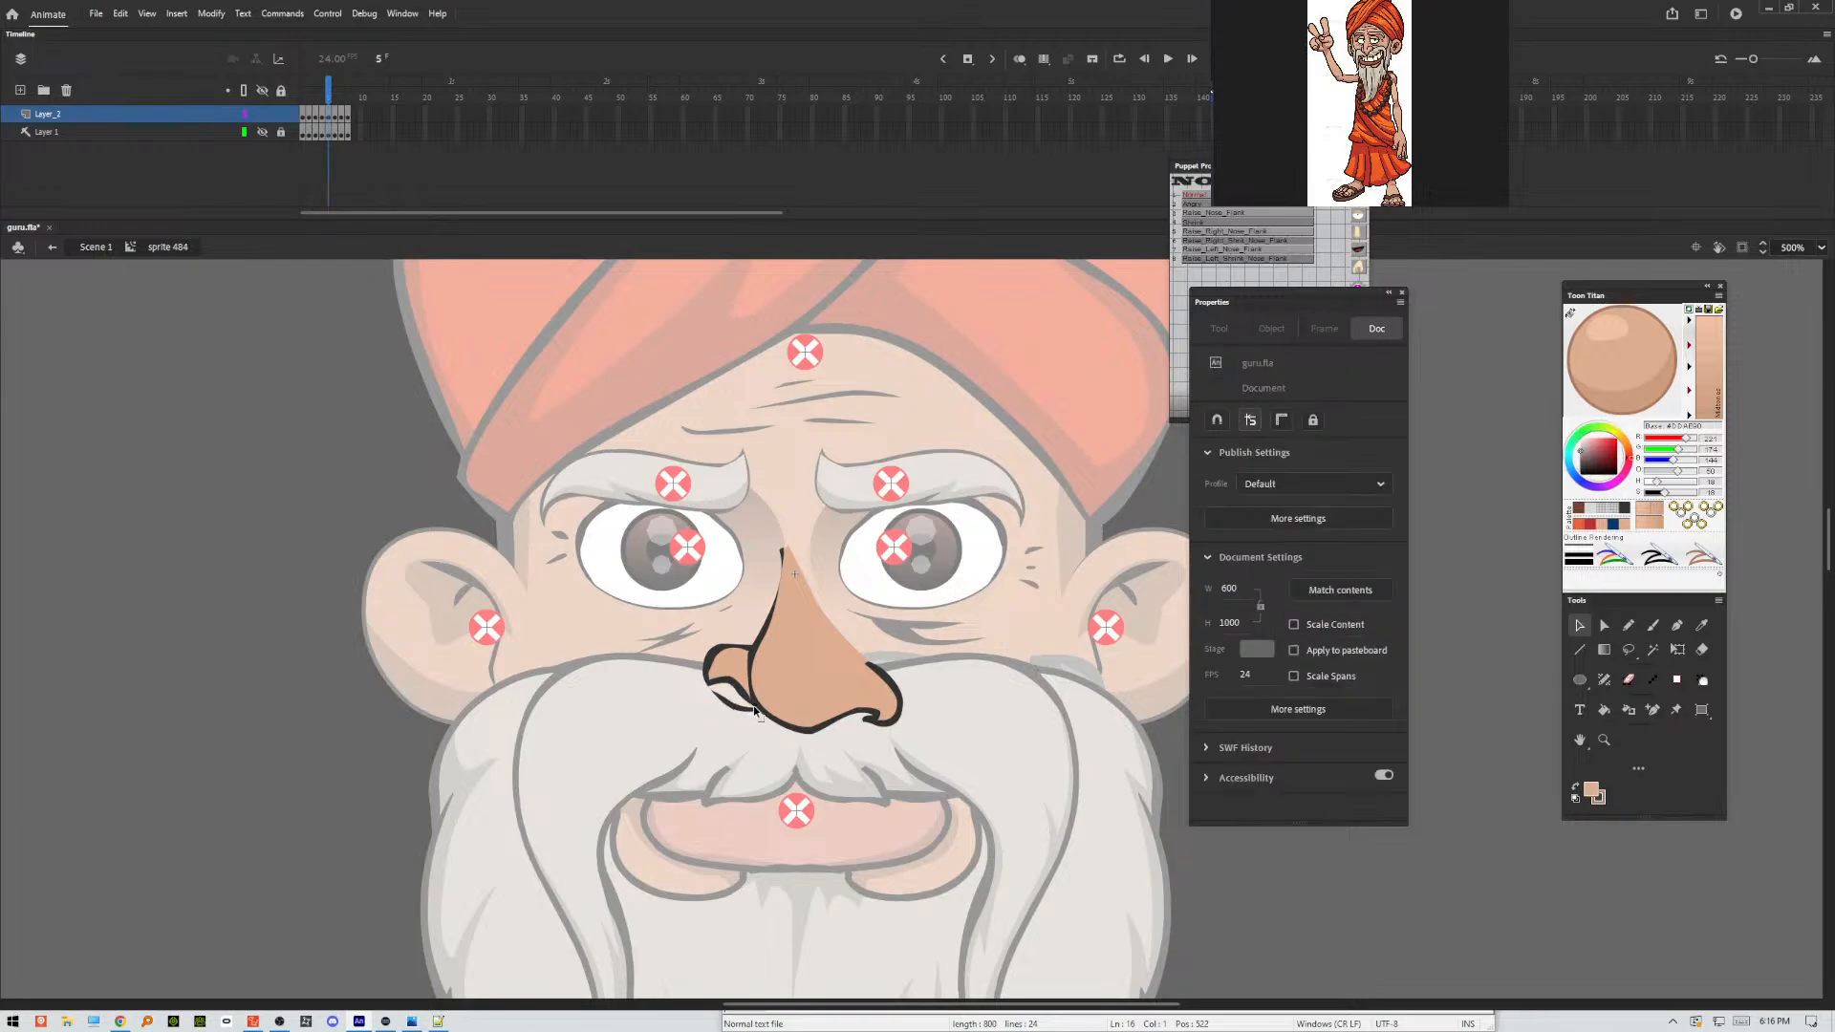
{"action": "left_click", "coordinate": [741, 717]}
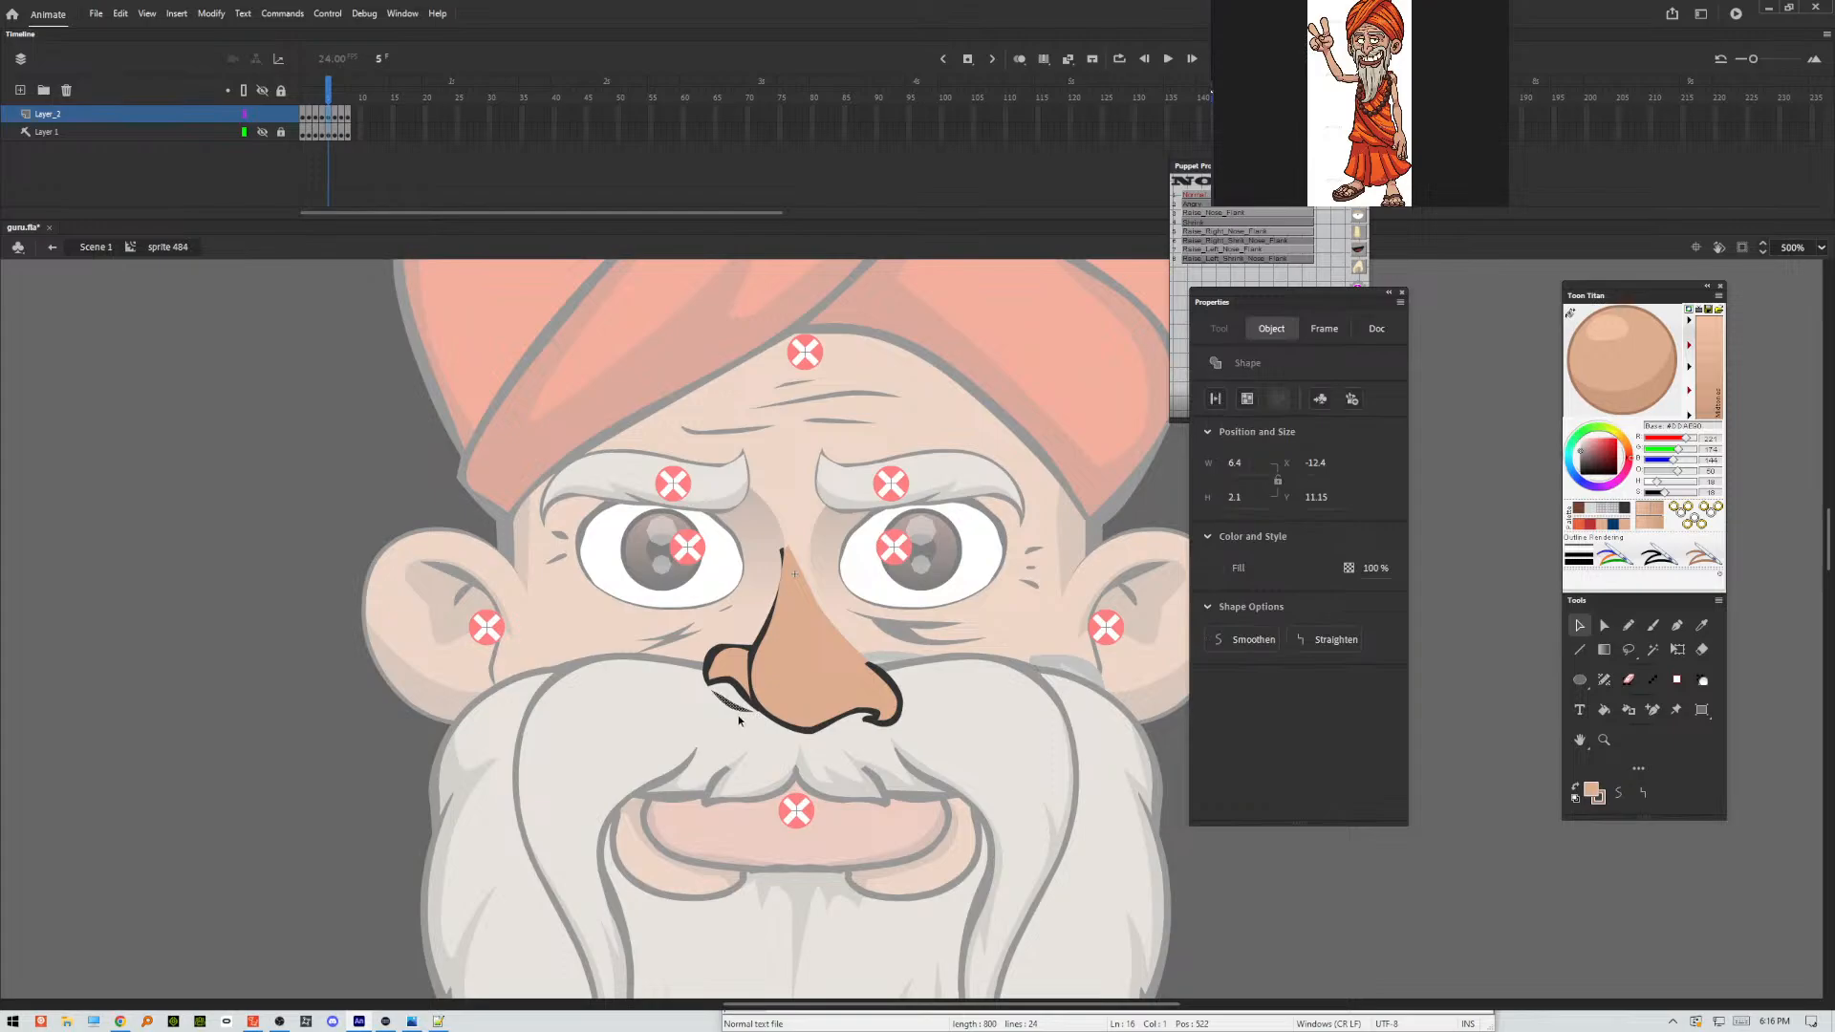
{"action": "left_click", "coordinate": [742, 725]}
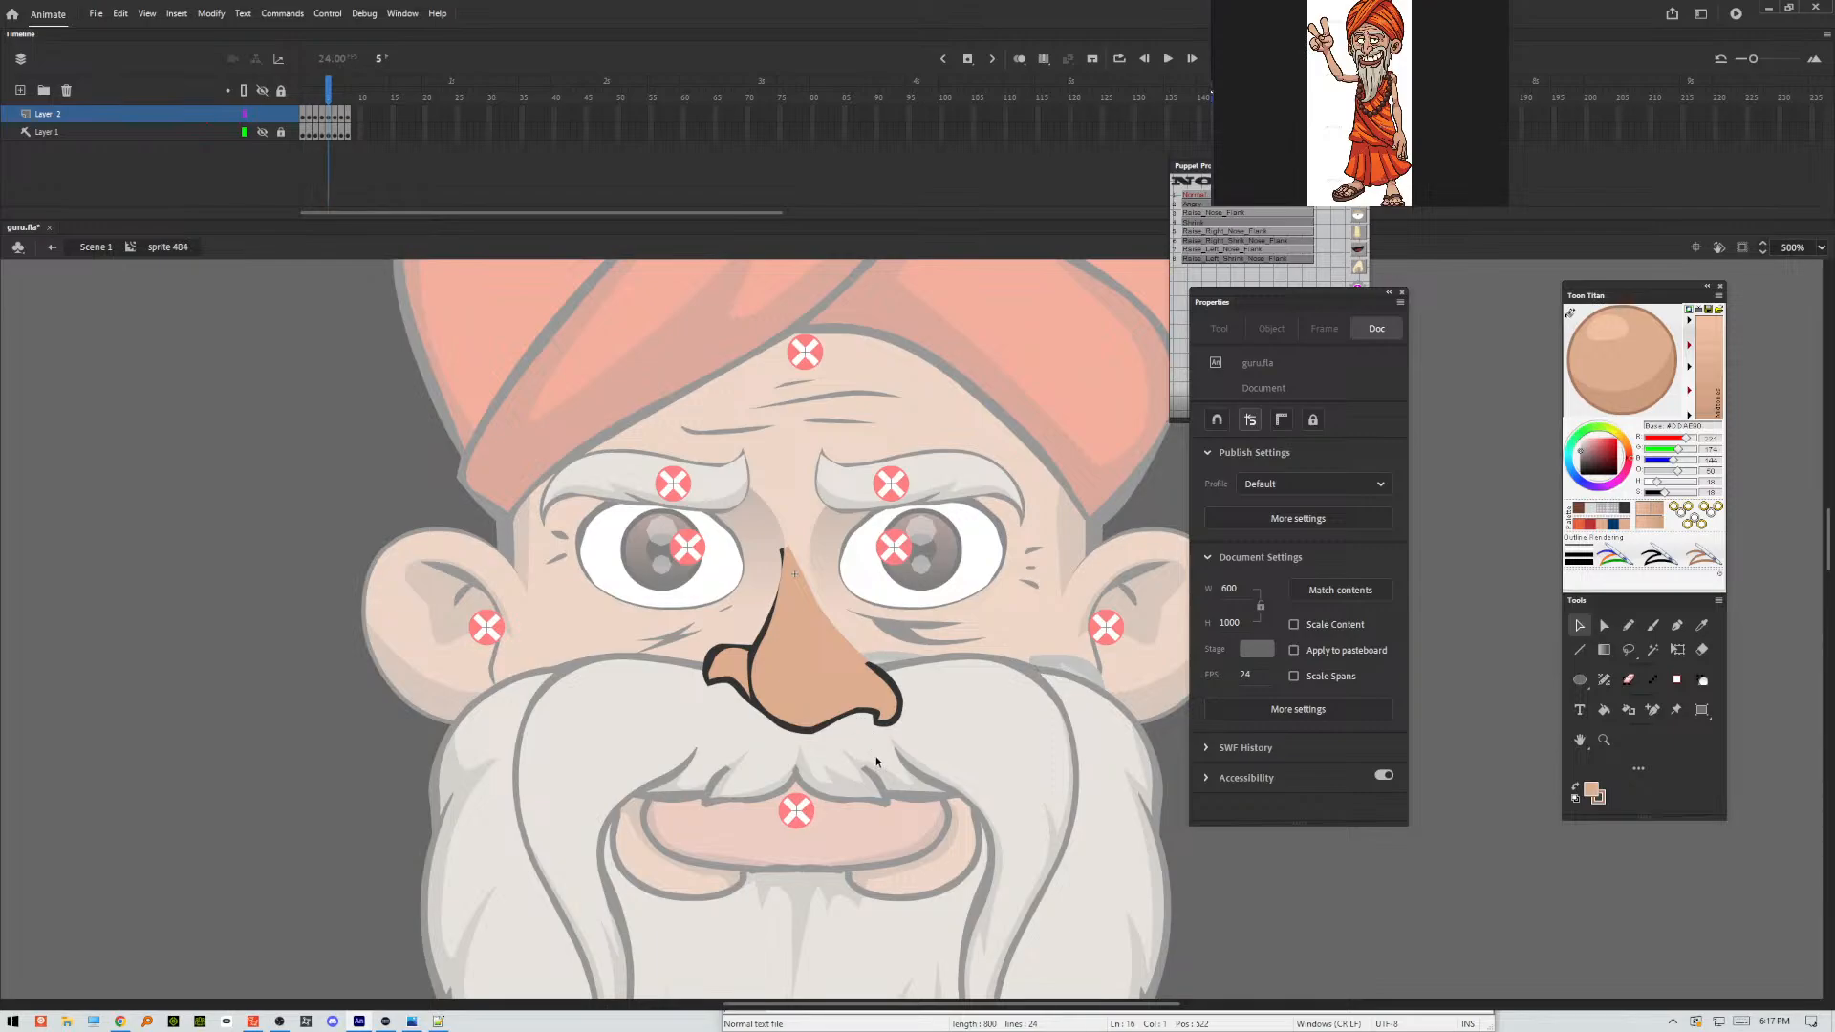
Go back to frame 3, refine the tip of the bridge line and the left nostril's outline, and save the file.
{"action": "key", "text": "comma"}
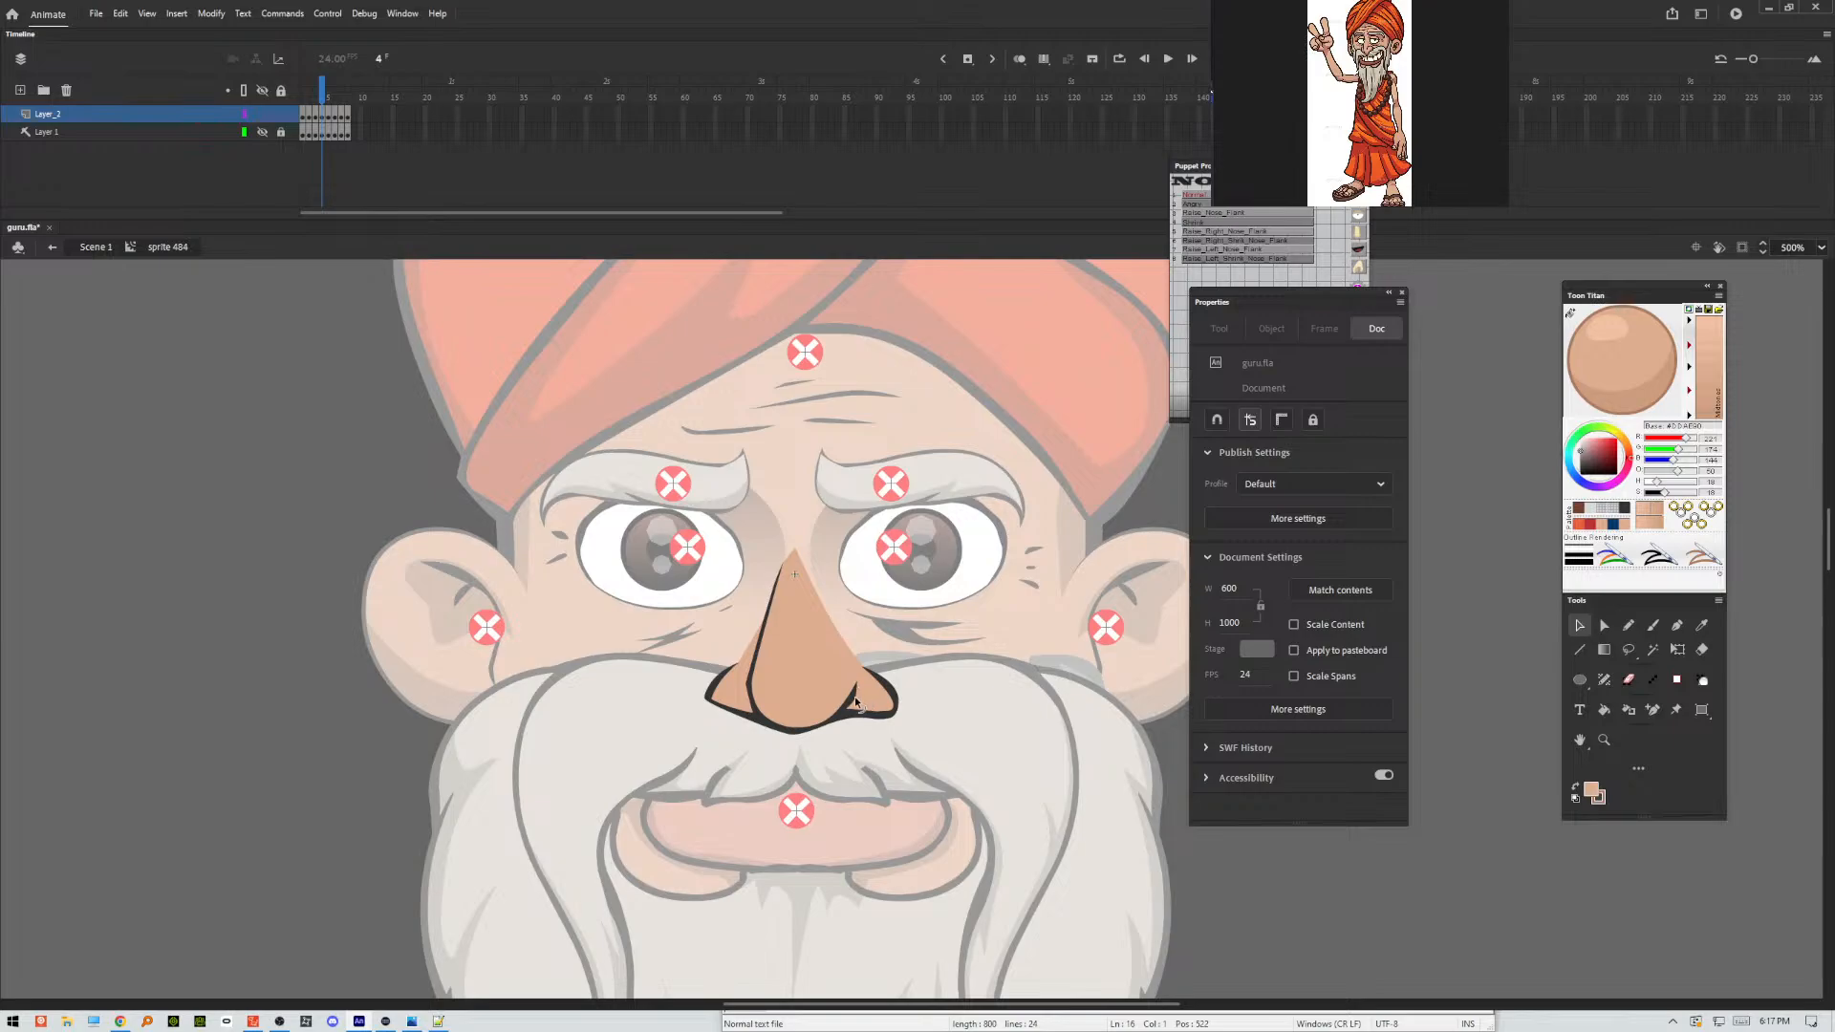
{"action": "key", "text": "comma"}
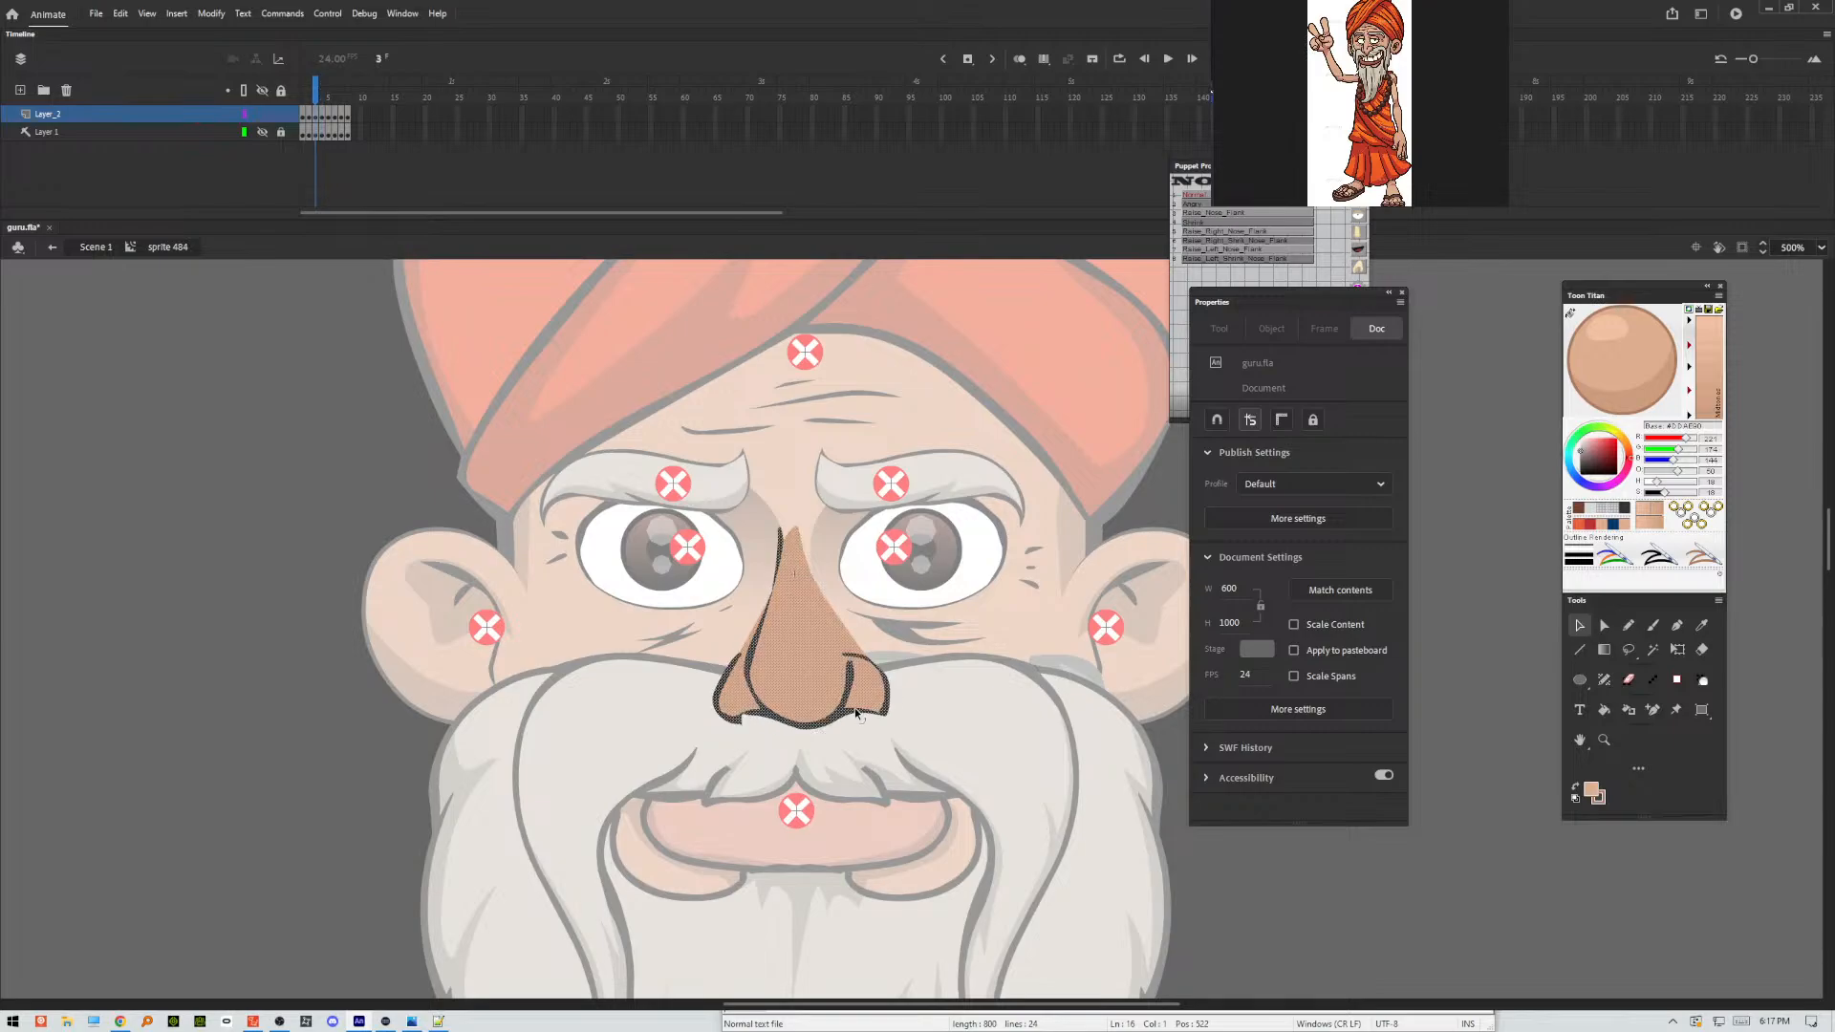
{"action": "left_click", "coordinate": [956, 714]}
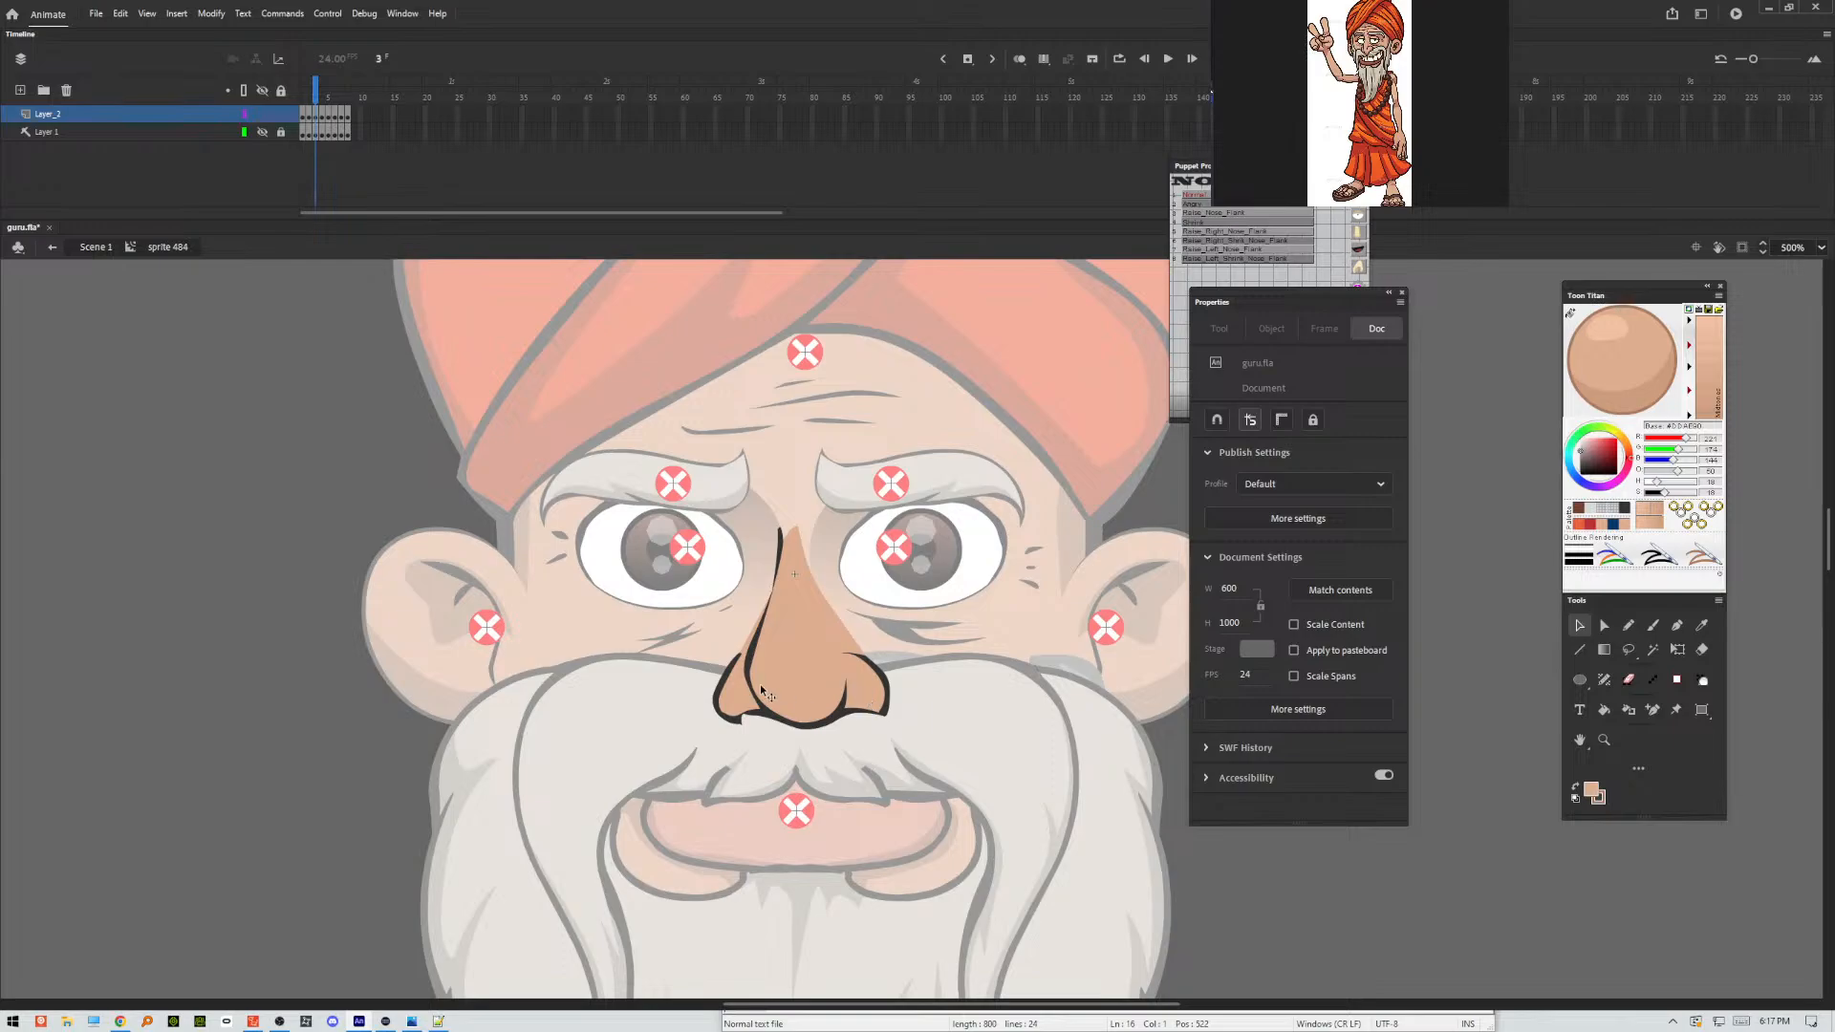
{"action": "left_click", "coordinate": [780, 534]}
{"action": "left_click", "coordinate": [776, 533]}
{"action": "left_click_drag", "start_coordinate": [743, 727], "coordinate": [694, 729]}
{"action": "key", "text": "comma"}
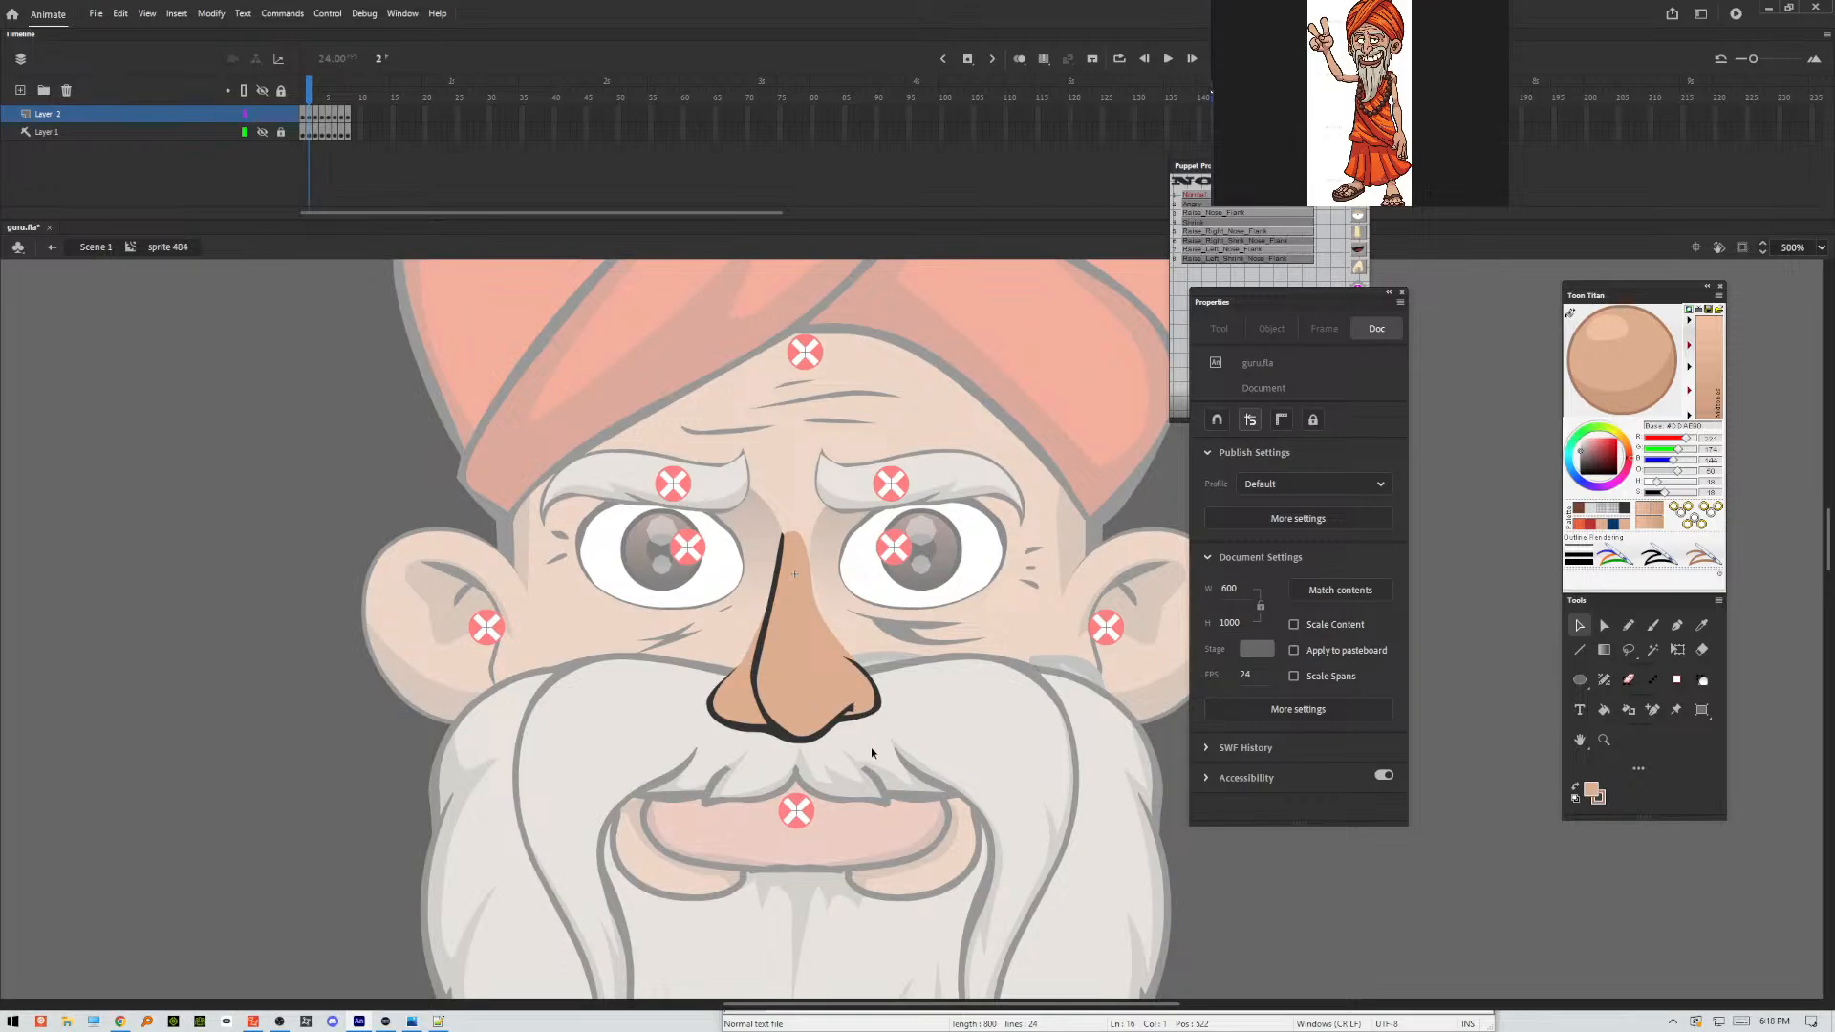
{"action": "key", "text": "ctrl+s"}
Refine the outline of the left nostril on frame 1.
{"action": "key", "text": "comma"}
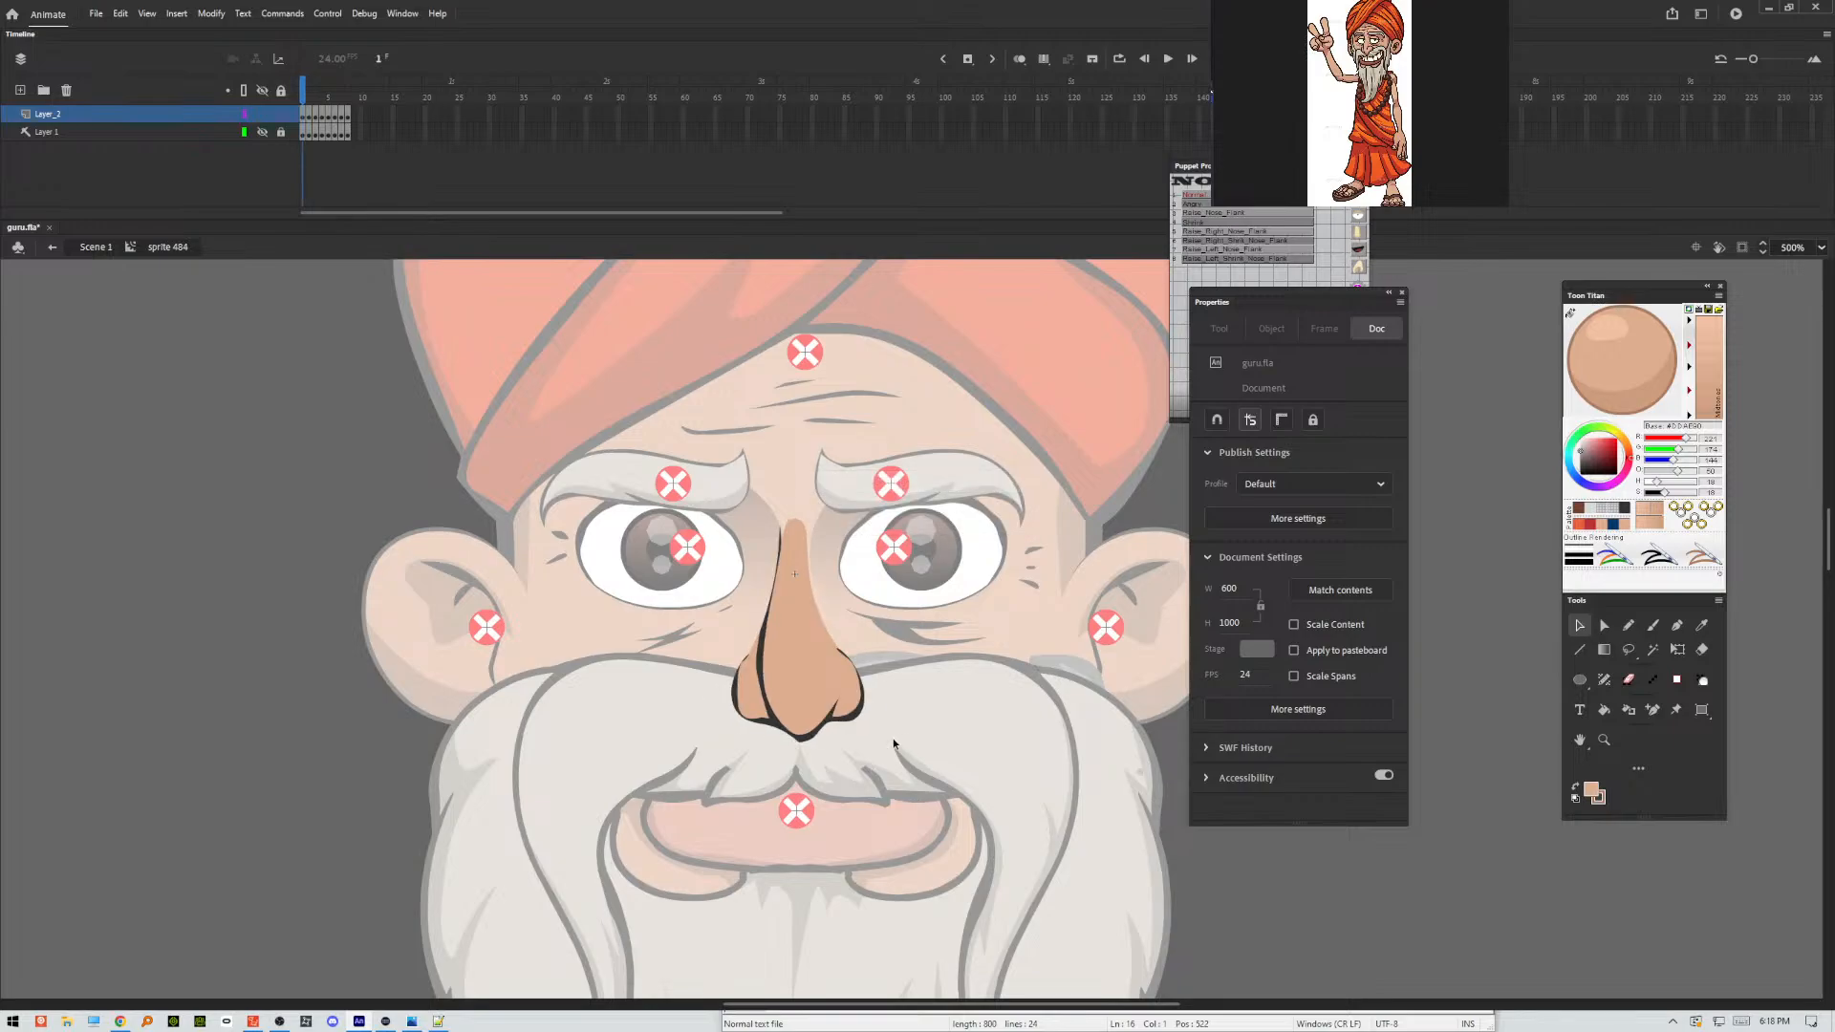
{"action": "left_click", "coordinate": [743, 667]}
{"action": "left_click", "coordinate": [730, 658]}
{"action": "left_click_drag", "start_coordinate": [736, 681], "coordinate": [733, 692]}
Adjust the upper tip of the bridge line on frame 2 and exit the nose symbol to the main scene.
{"action": "key", "text": "period"}
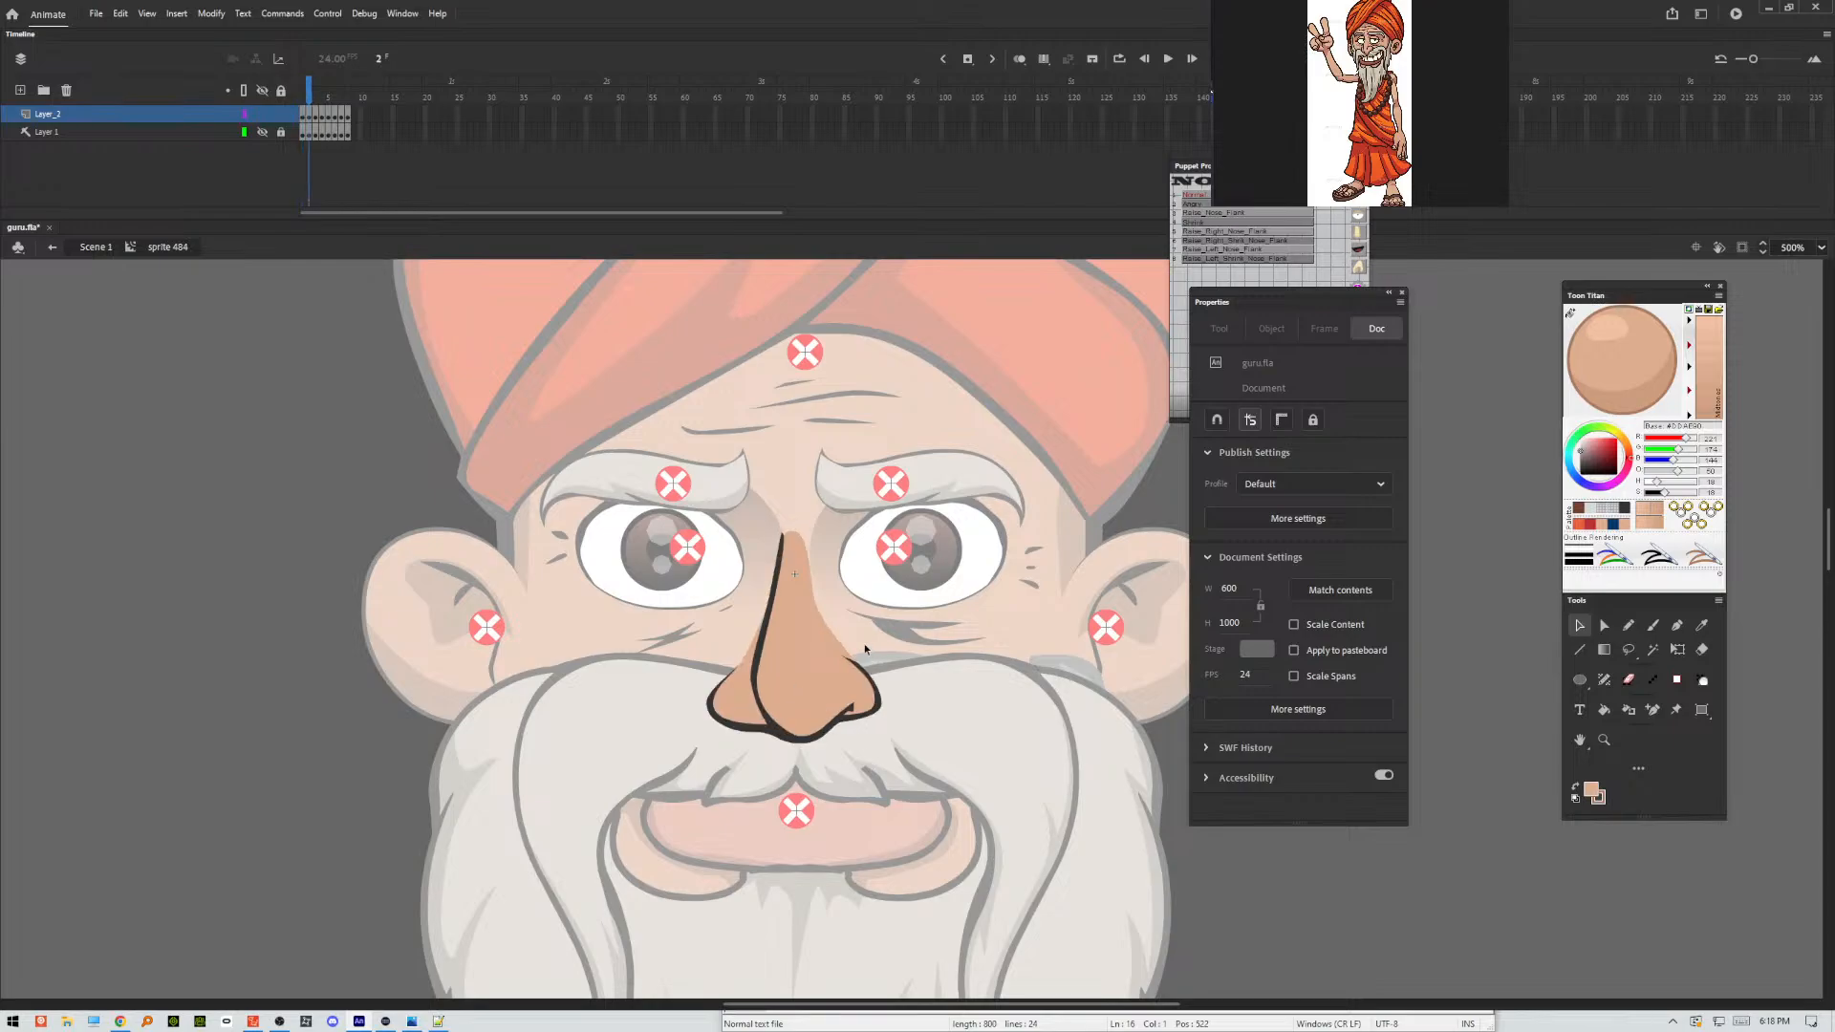
{"action": "left_click_drag", "start_coordinate": [780, 537], "coordinate": [784, 540]}
{"action": "double_click", "coordinate": [785, 515]}
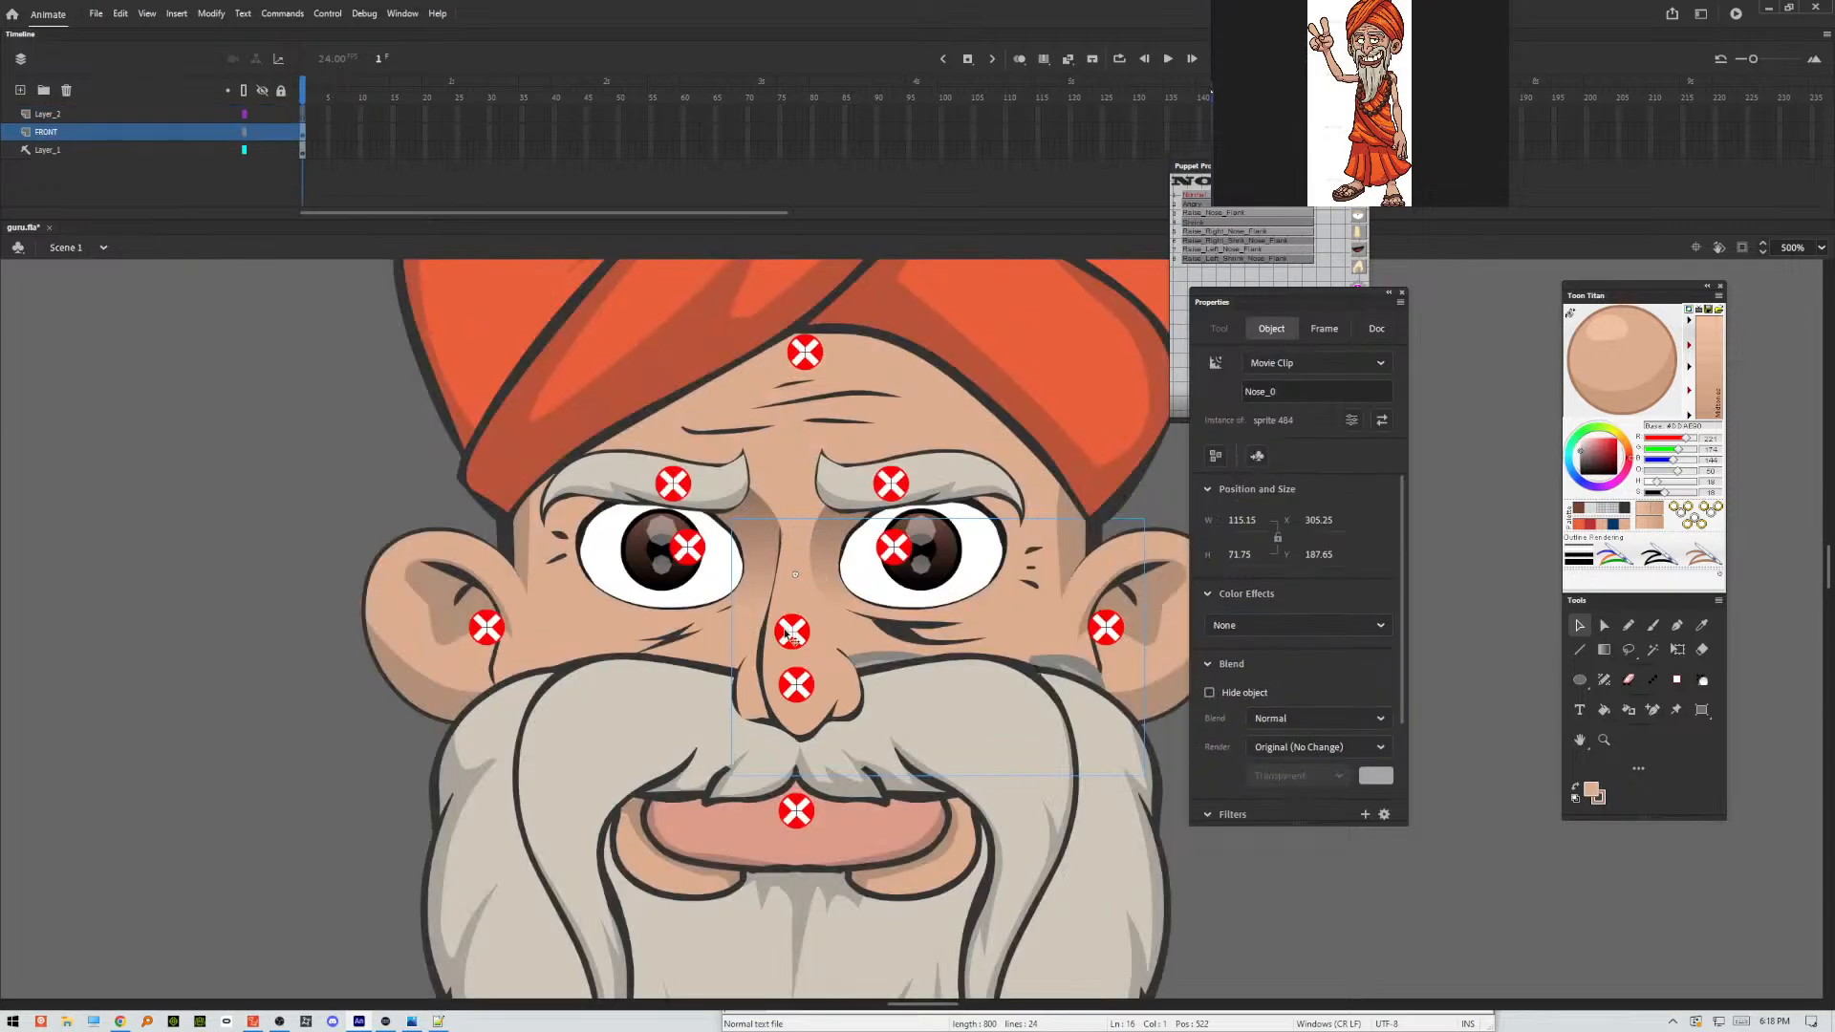
Reopen the nose symbol and delete the stray artwork lying to the right of the nose on frame 1.
{"action": "double_click", "coordinate": [770, 668]}
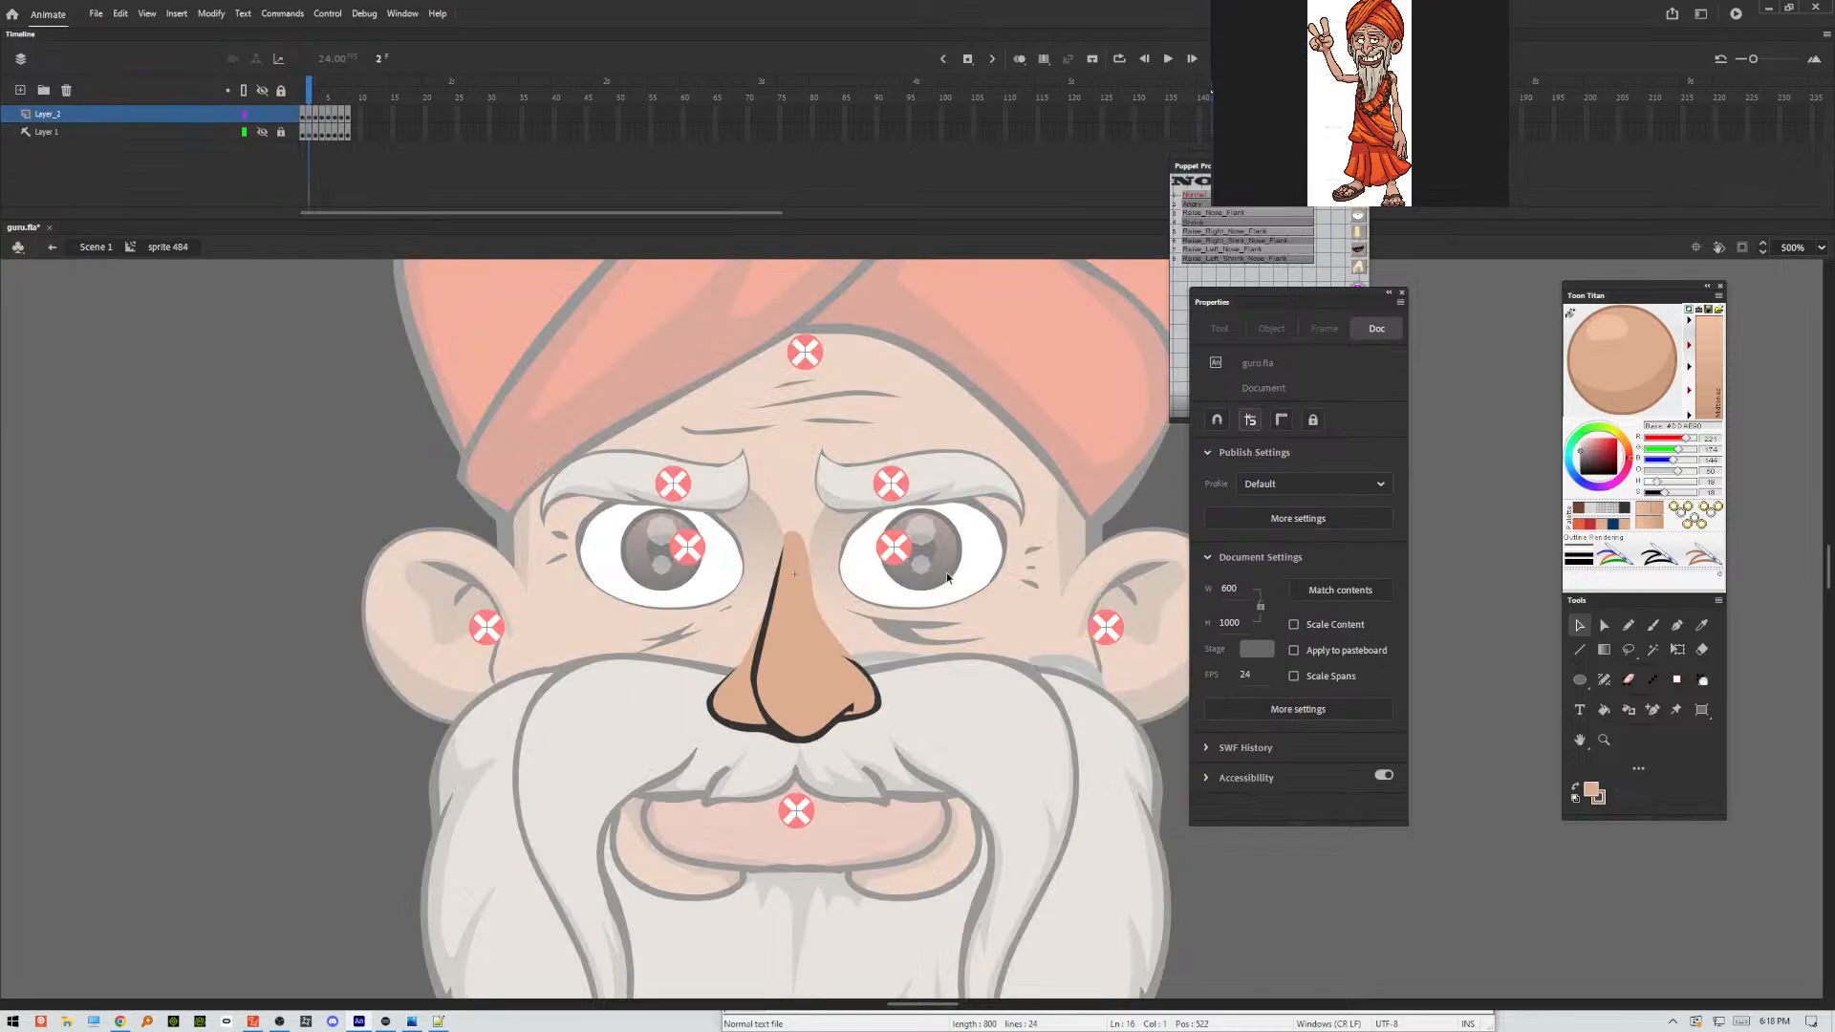
{"action": "left_click_drag", "start_coordinate": [923, 421], "coordinate": [1662, 1019]}
{"action": "key", "text": "comma"}
{"action": "left_click_drag", "start_coordinate": [965, 463], "coordinate": [1501, 1027]}
{"action": "key", "text": "Delete"}
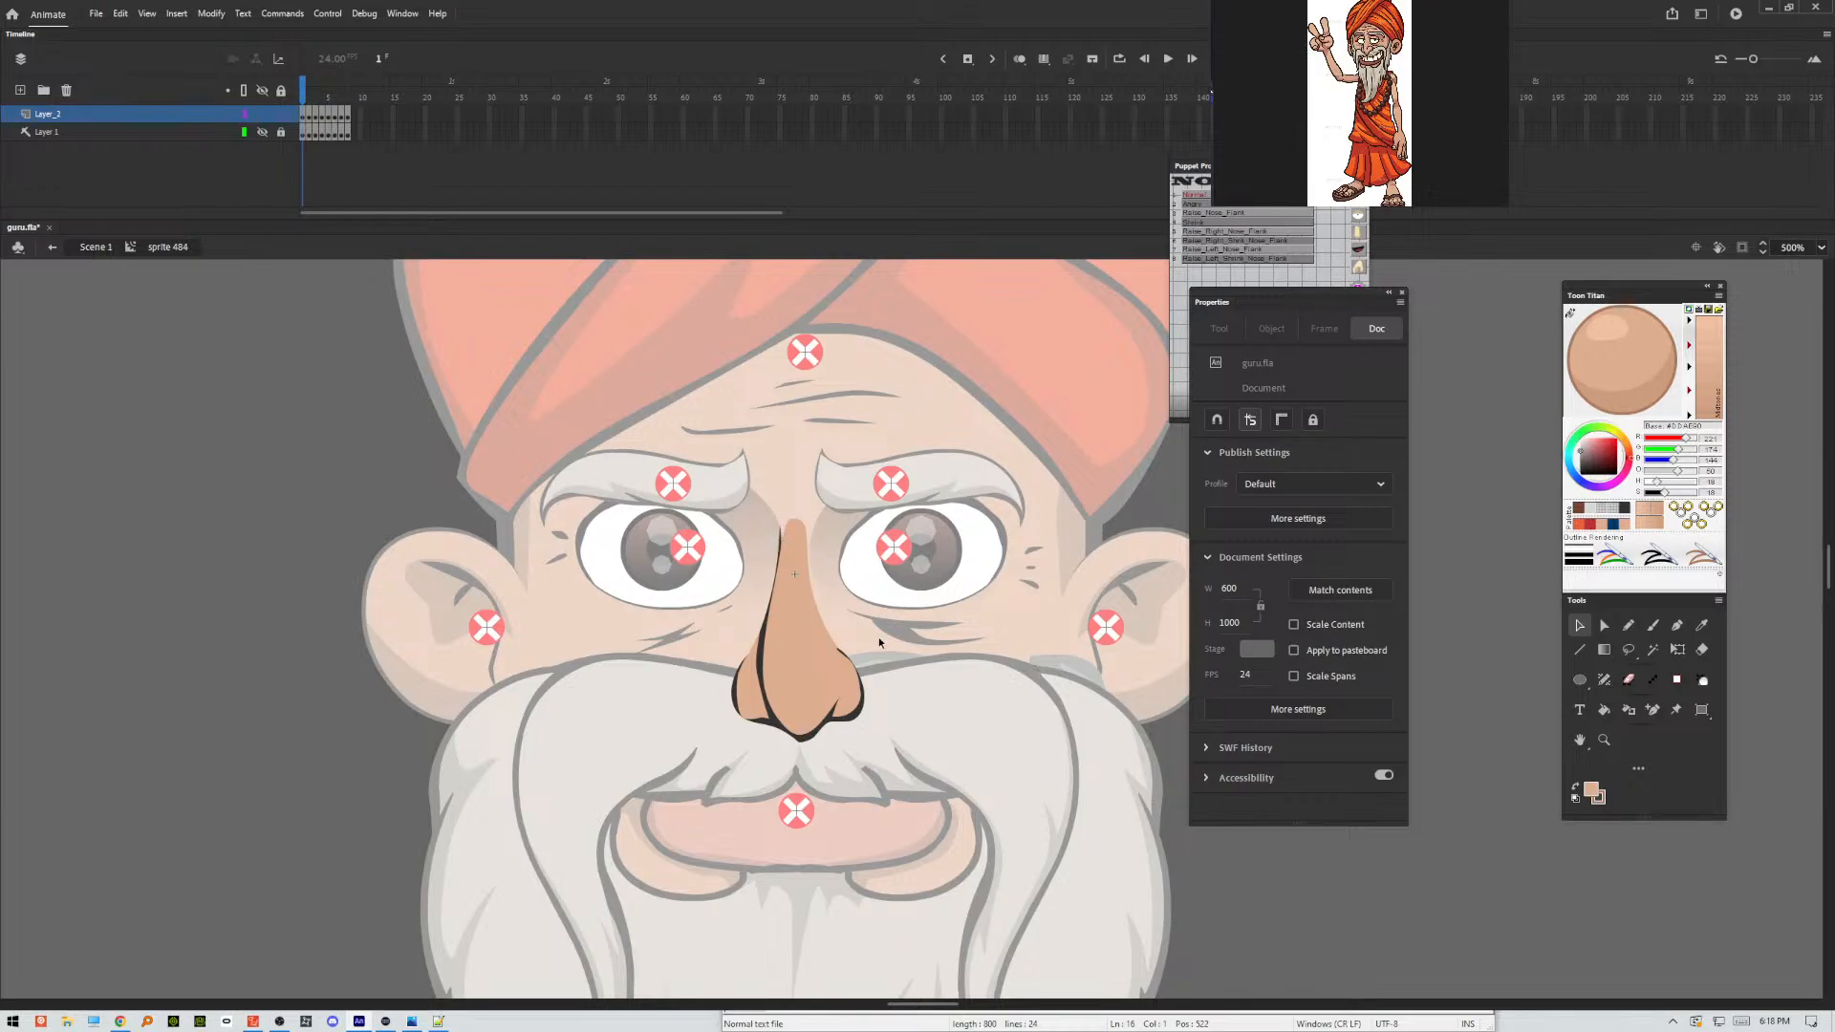
Refine the upper tip of the nose's bridge line on frame 5.
{"action": "key", "text": "period"}
{"action": "key", "text": "period"}
{"action": "key", "text": "period"}
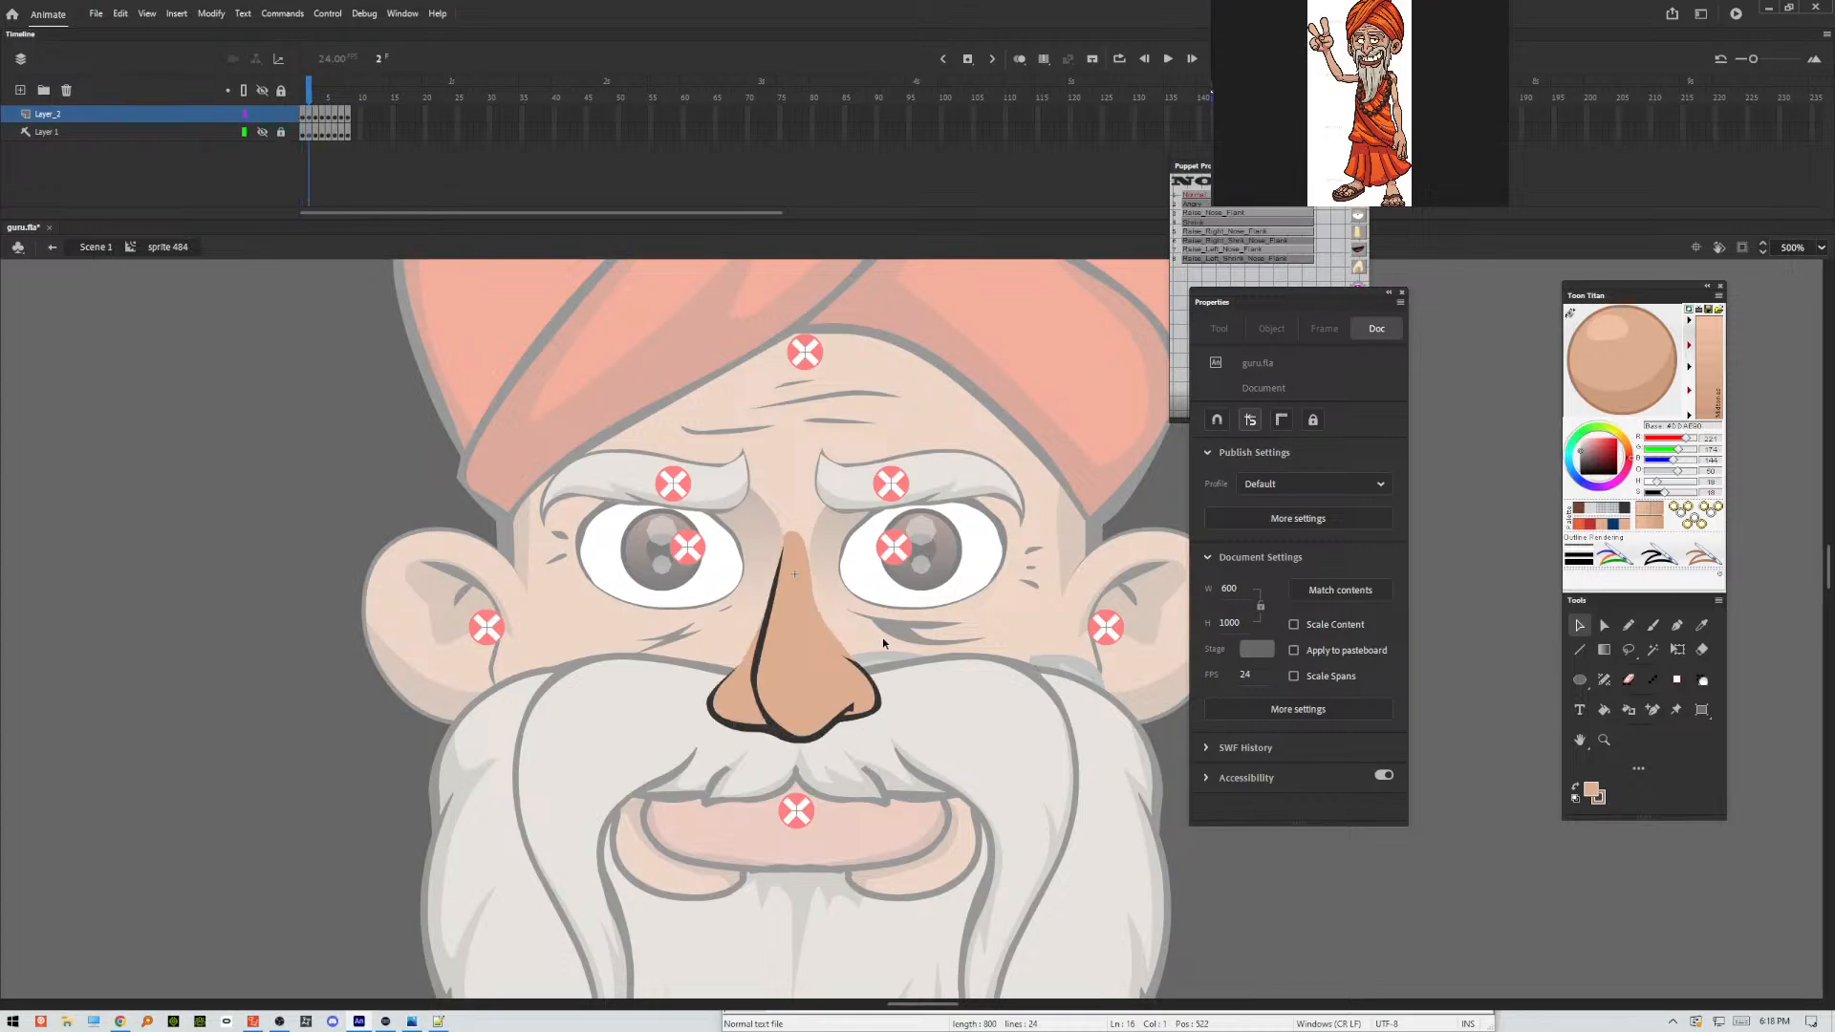
{"action": "key", "text": "period"}
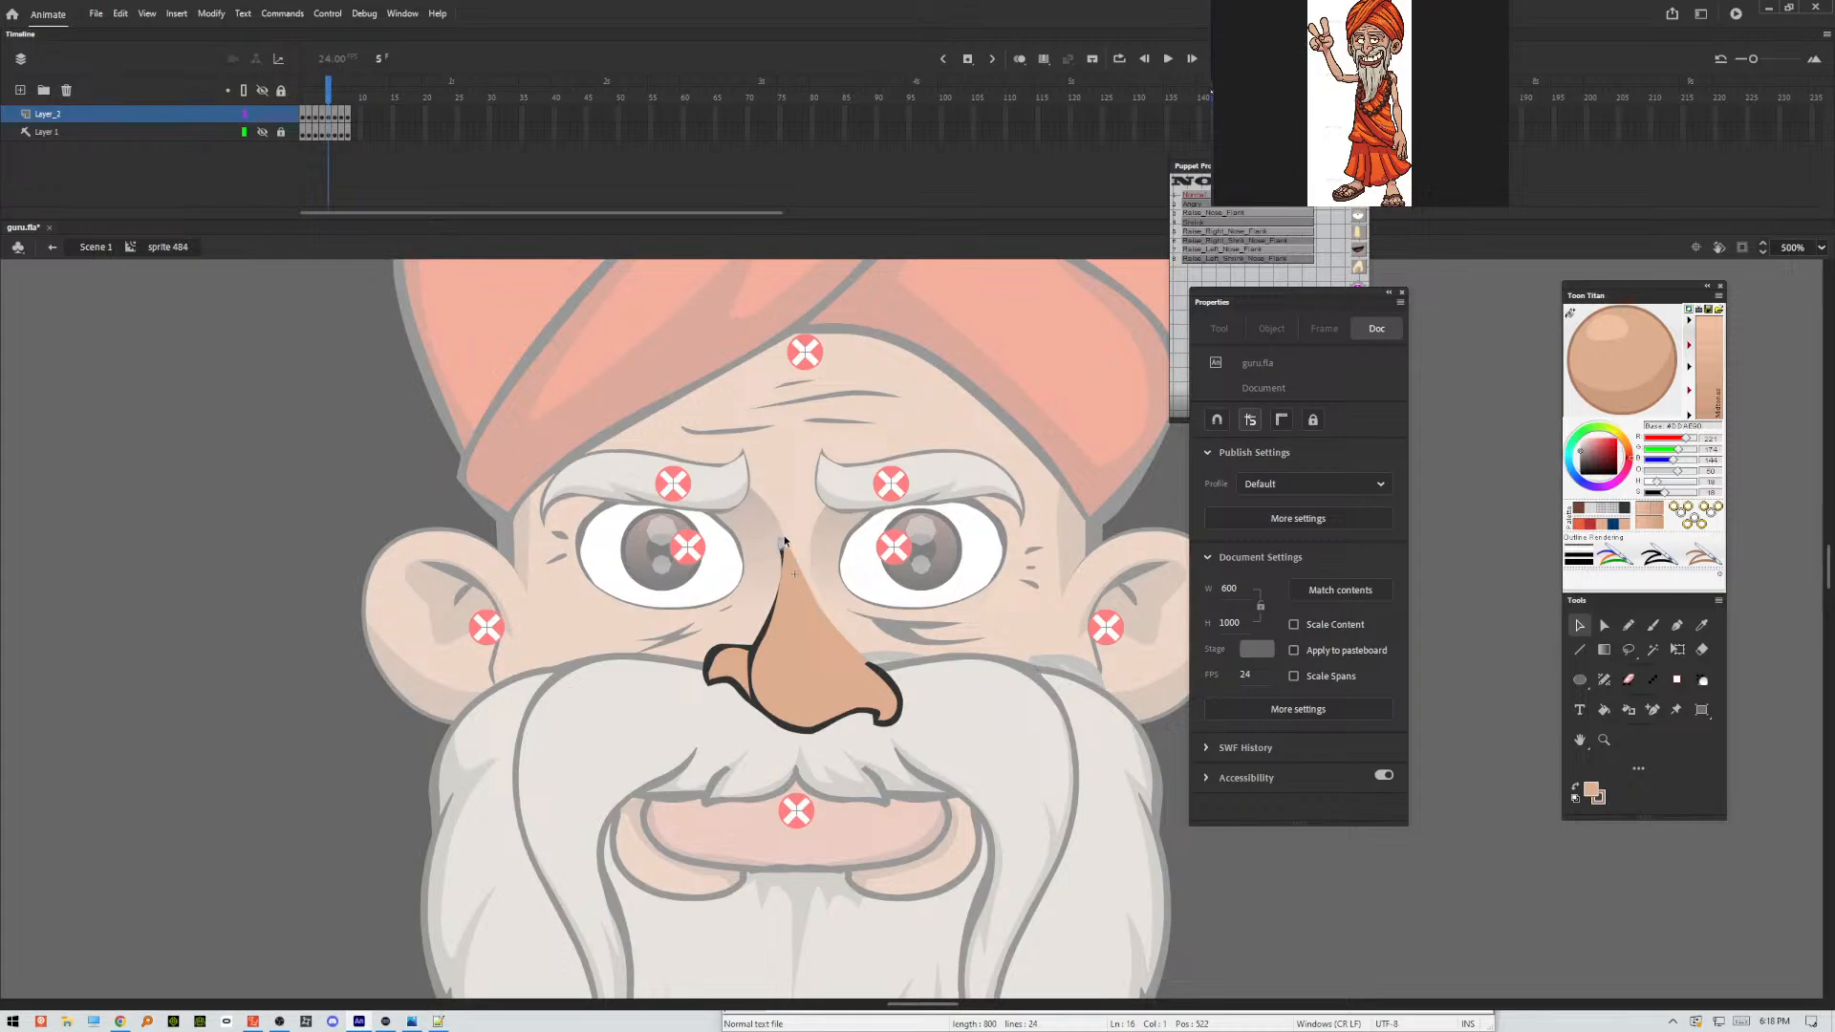
{"action": "left_click_drag", "start_coordinate": [779, 548], "coordinate": [789, 548]}
{"action": "left_click_drag", "start_coordinate": [779, 592], "coordinate": [783, 550]}
Flip through the nose poses on frames 1 to 5 to check the cleaned outlines.
{"action": "key", "text": "comma"}
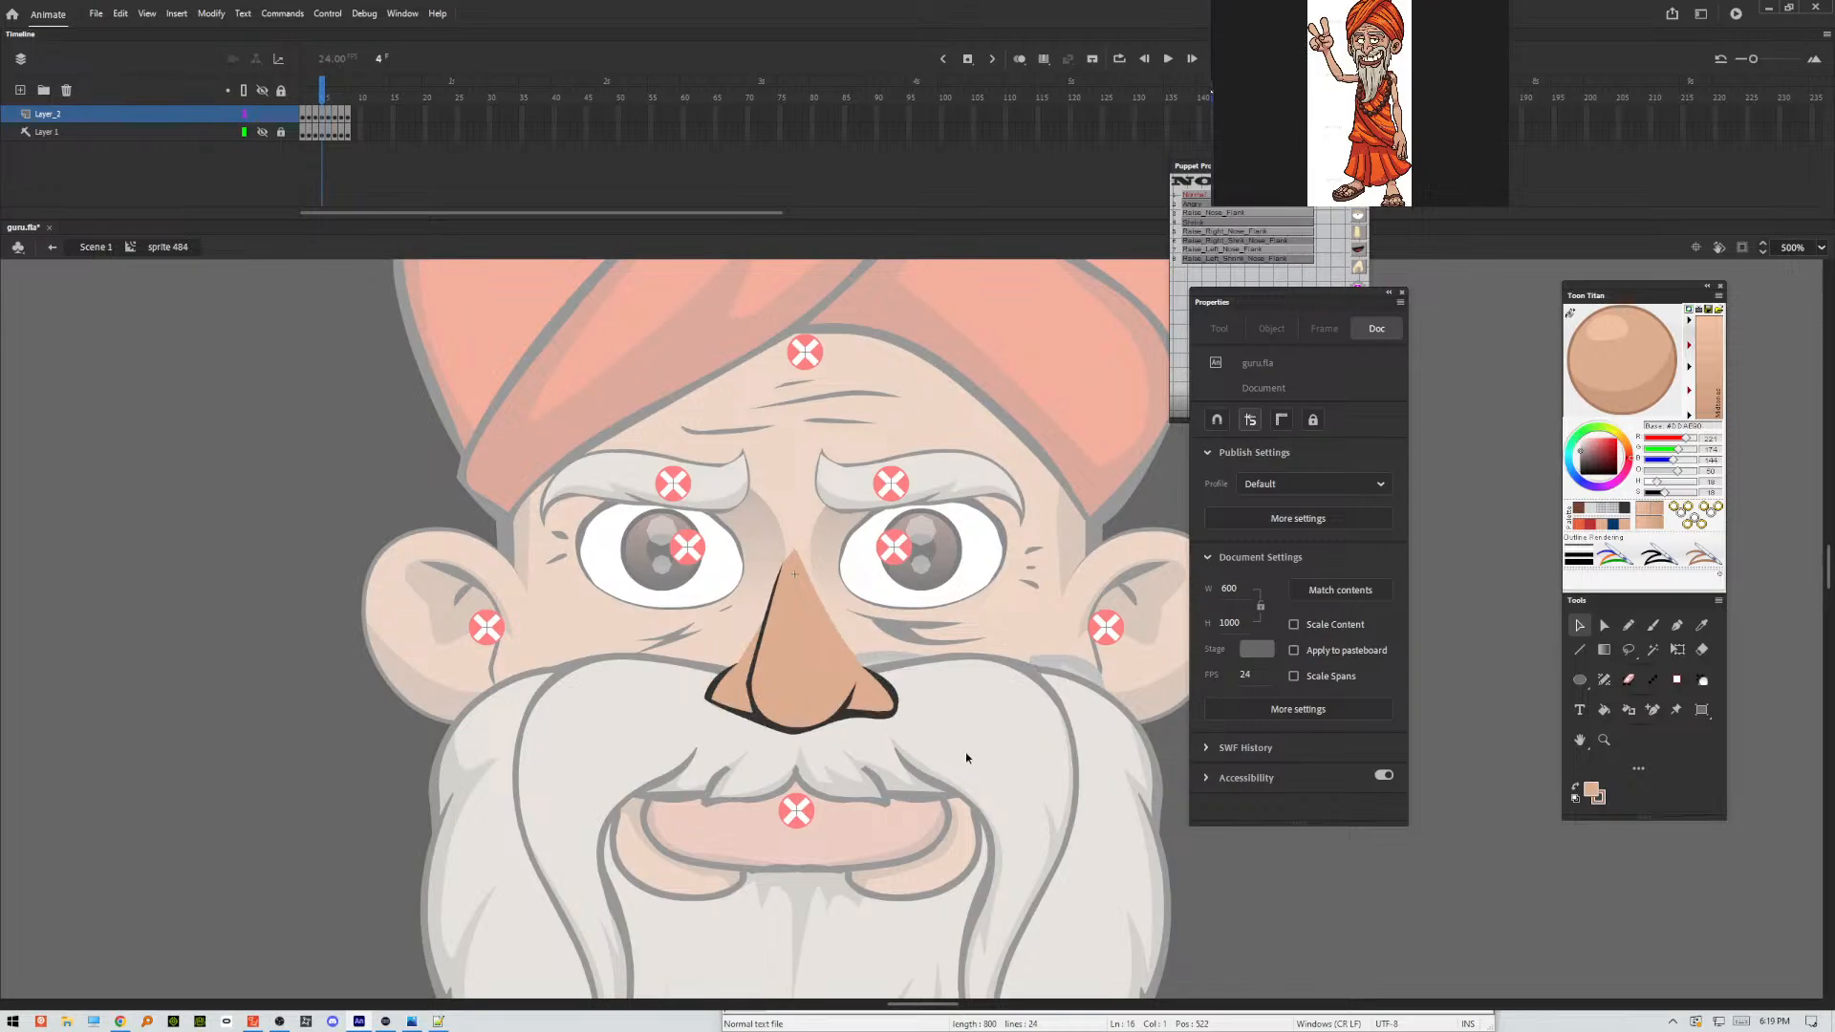
{"action": "key", "text": "comma"}
{"action": "key", "text": "comma"}
{"action": "key", "text": "comma"}
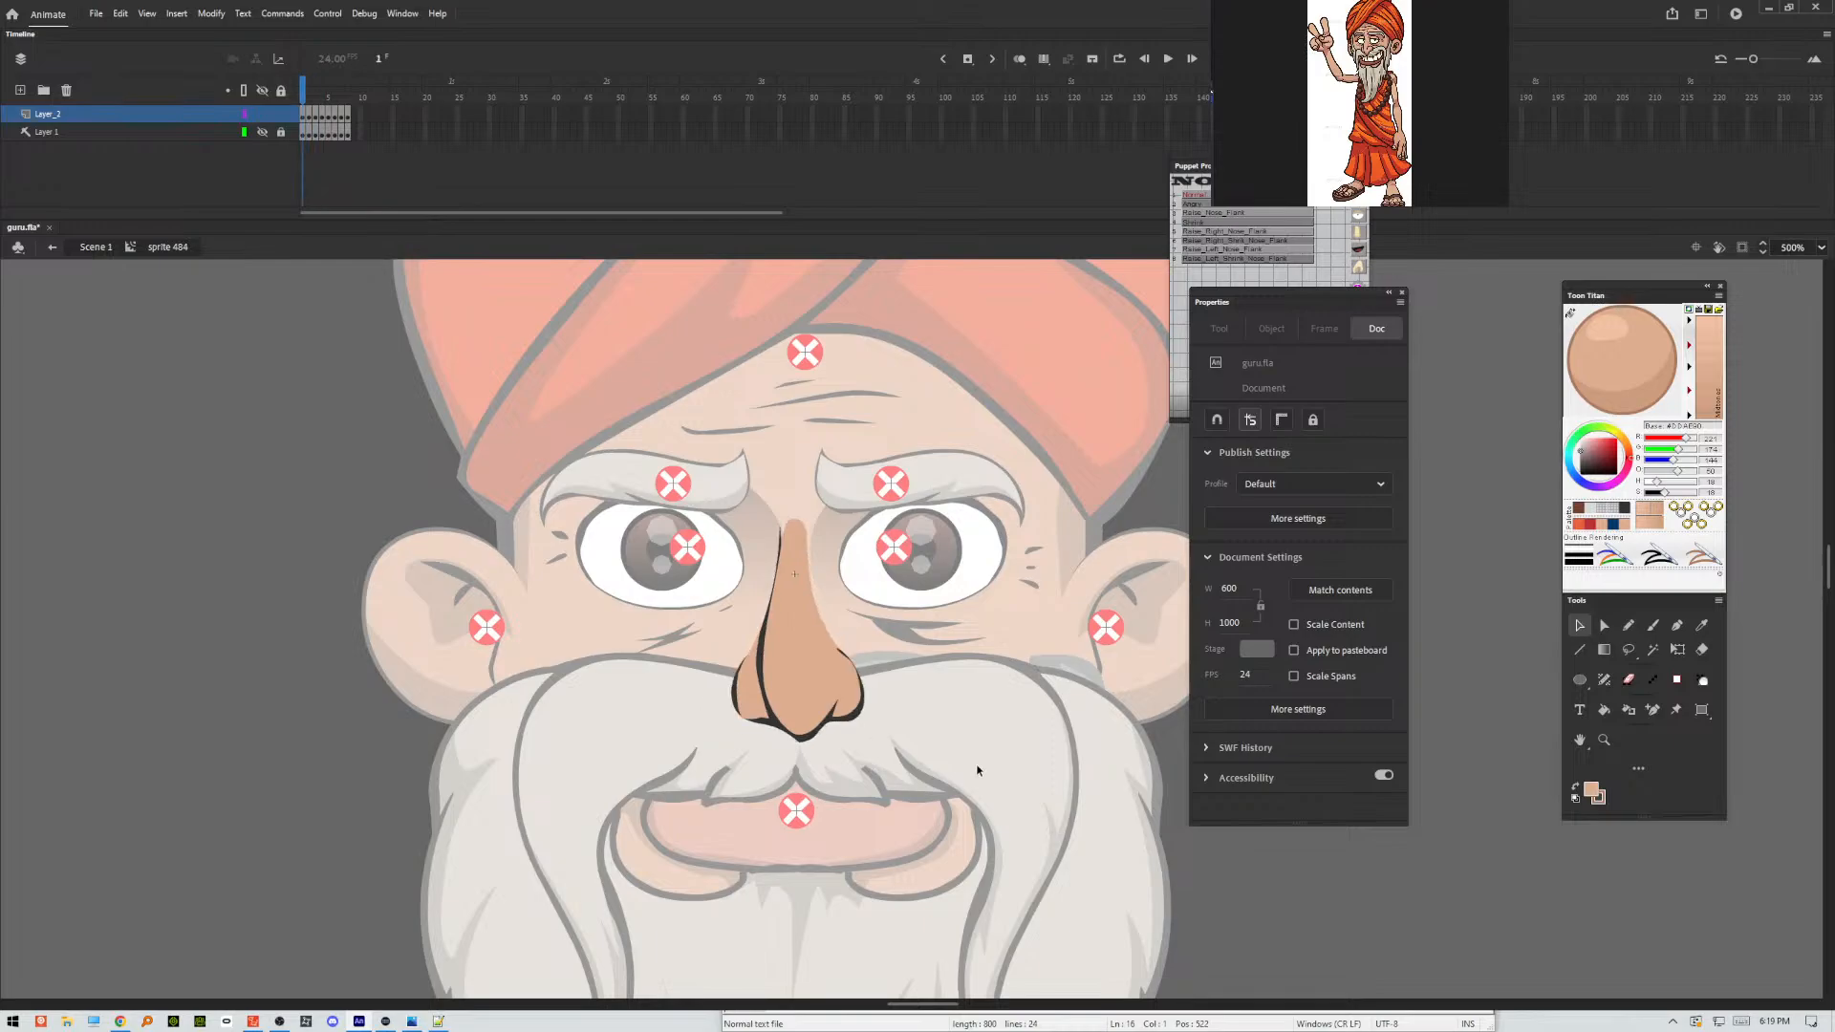
{"action": "key", "text": "period"}
{"action": "key", "text": "period"}
{"action": "key", "text": "period"}
{"action": "key", "text": "period"}
{"action": "key", "text": "period"}
{"action": "key", "text": "period"}
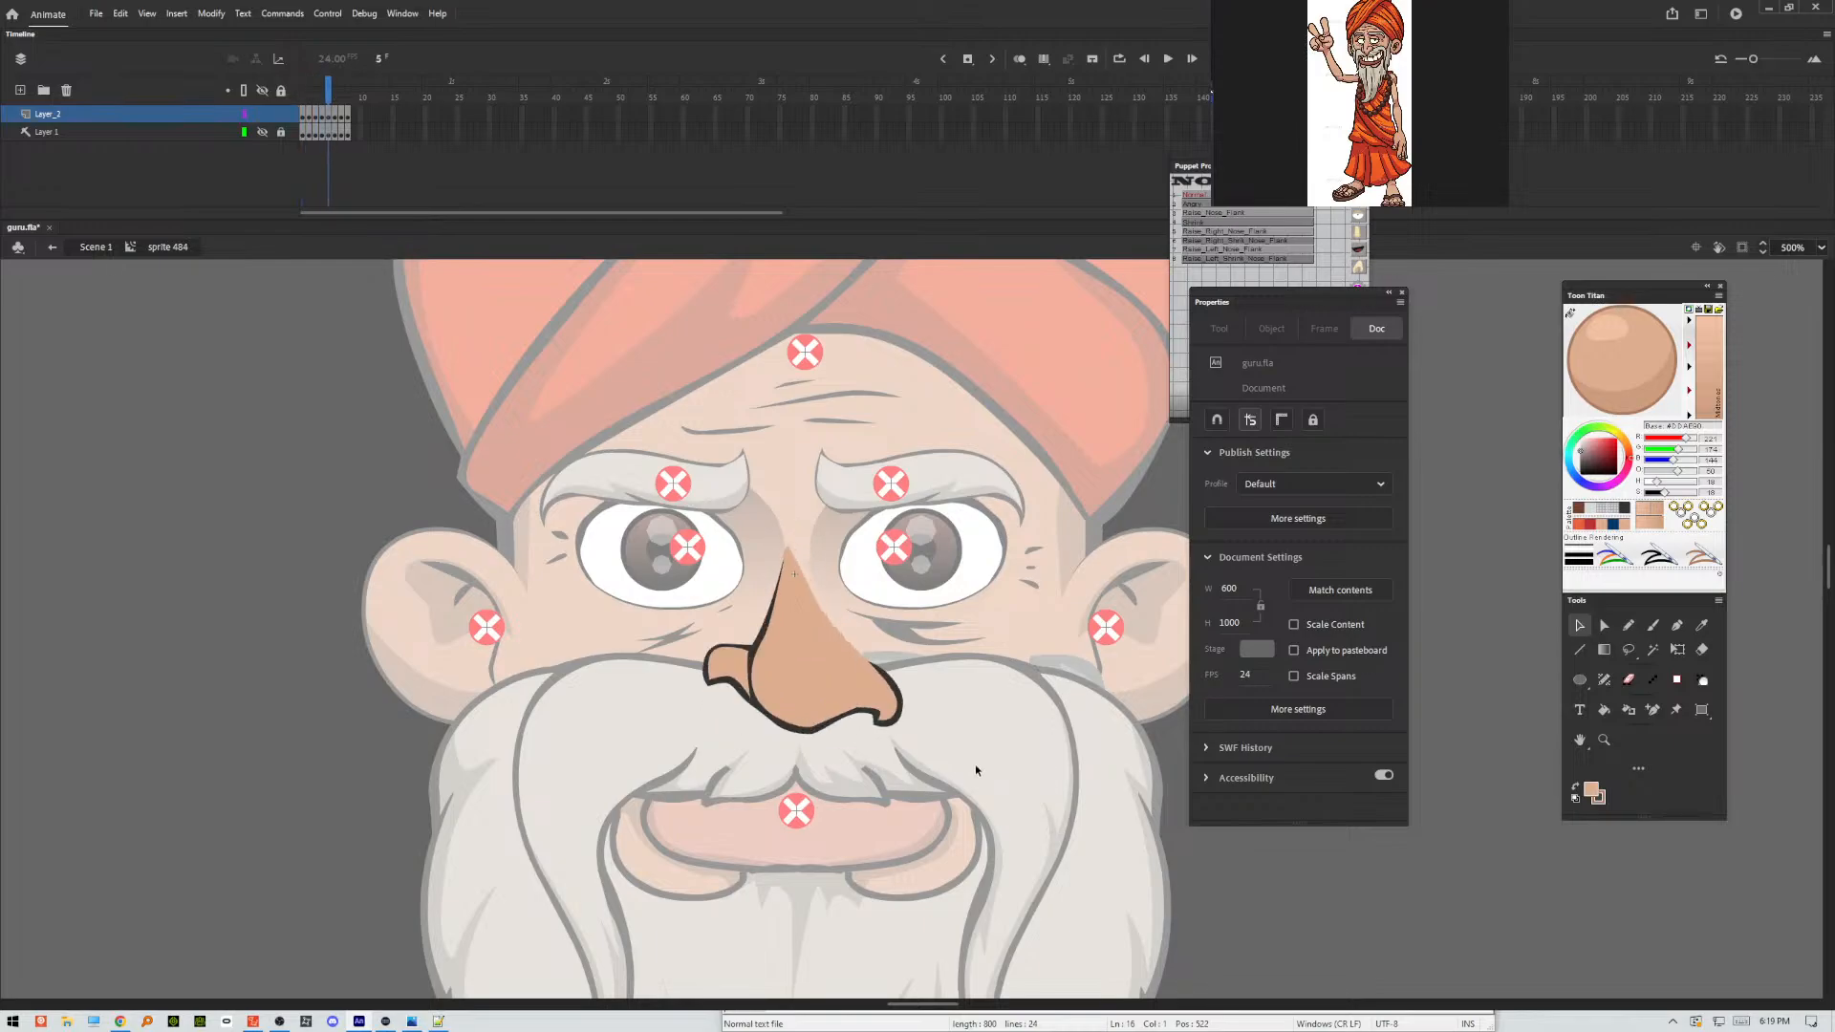
Optimize the curves of the whole nose on frame 6 with an optimization strength of 18.
{"action": "key", "text": "comma"}
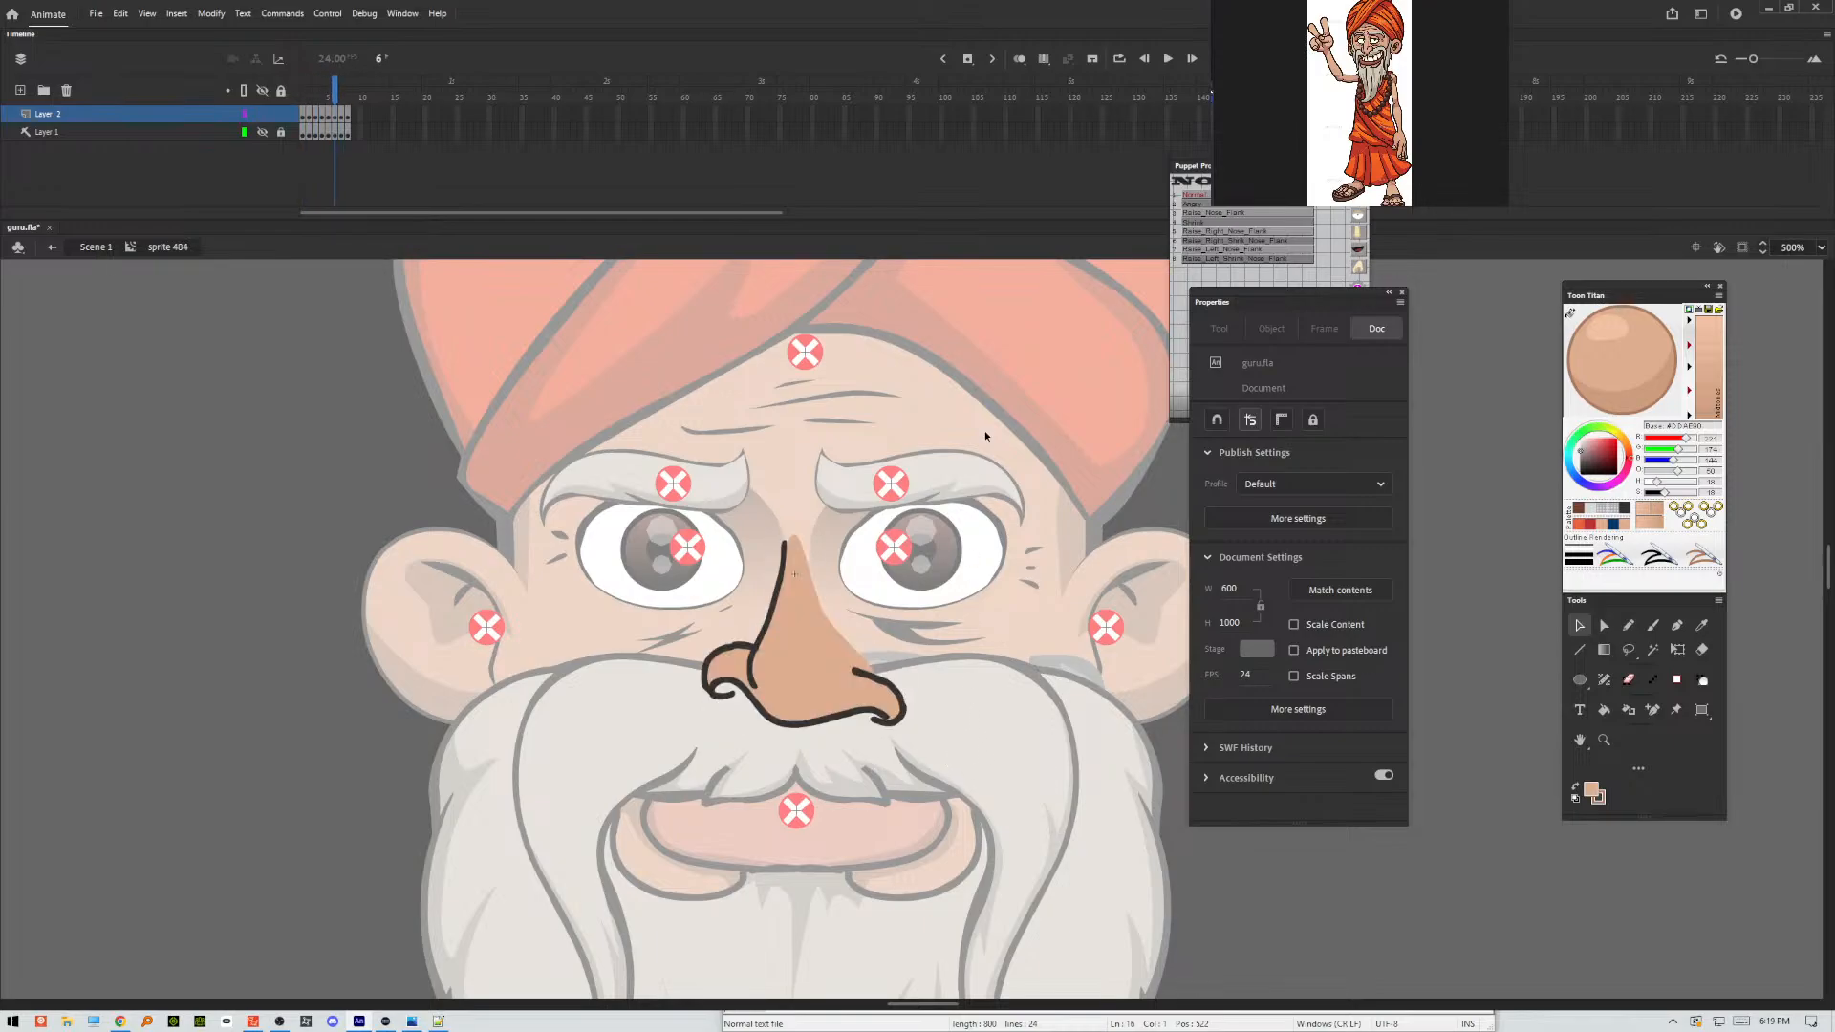
{"action": "left_click_drag", "start_coordinate": [997, 453], "coordinate": [636, 820]}
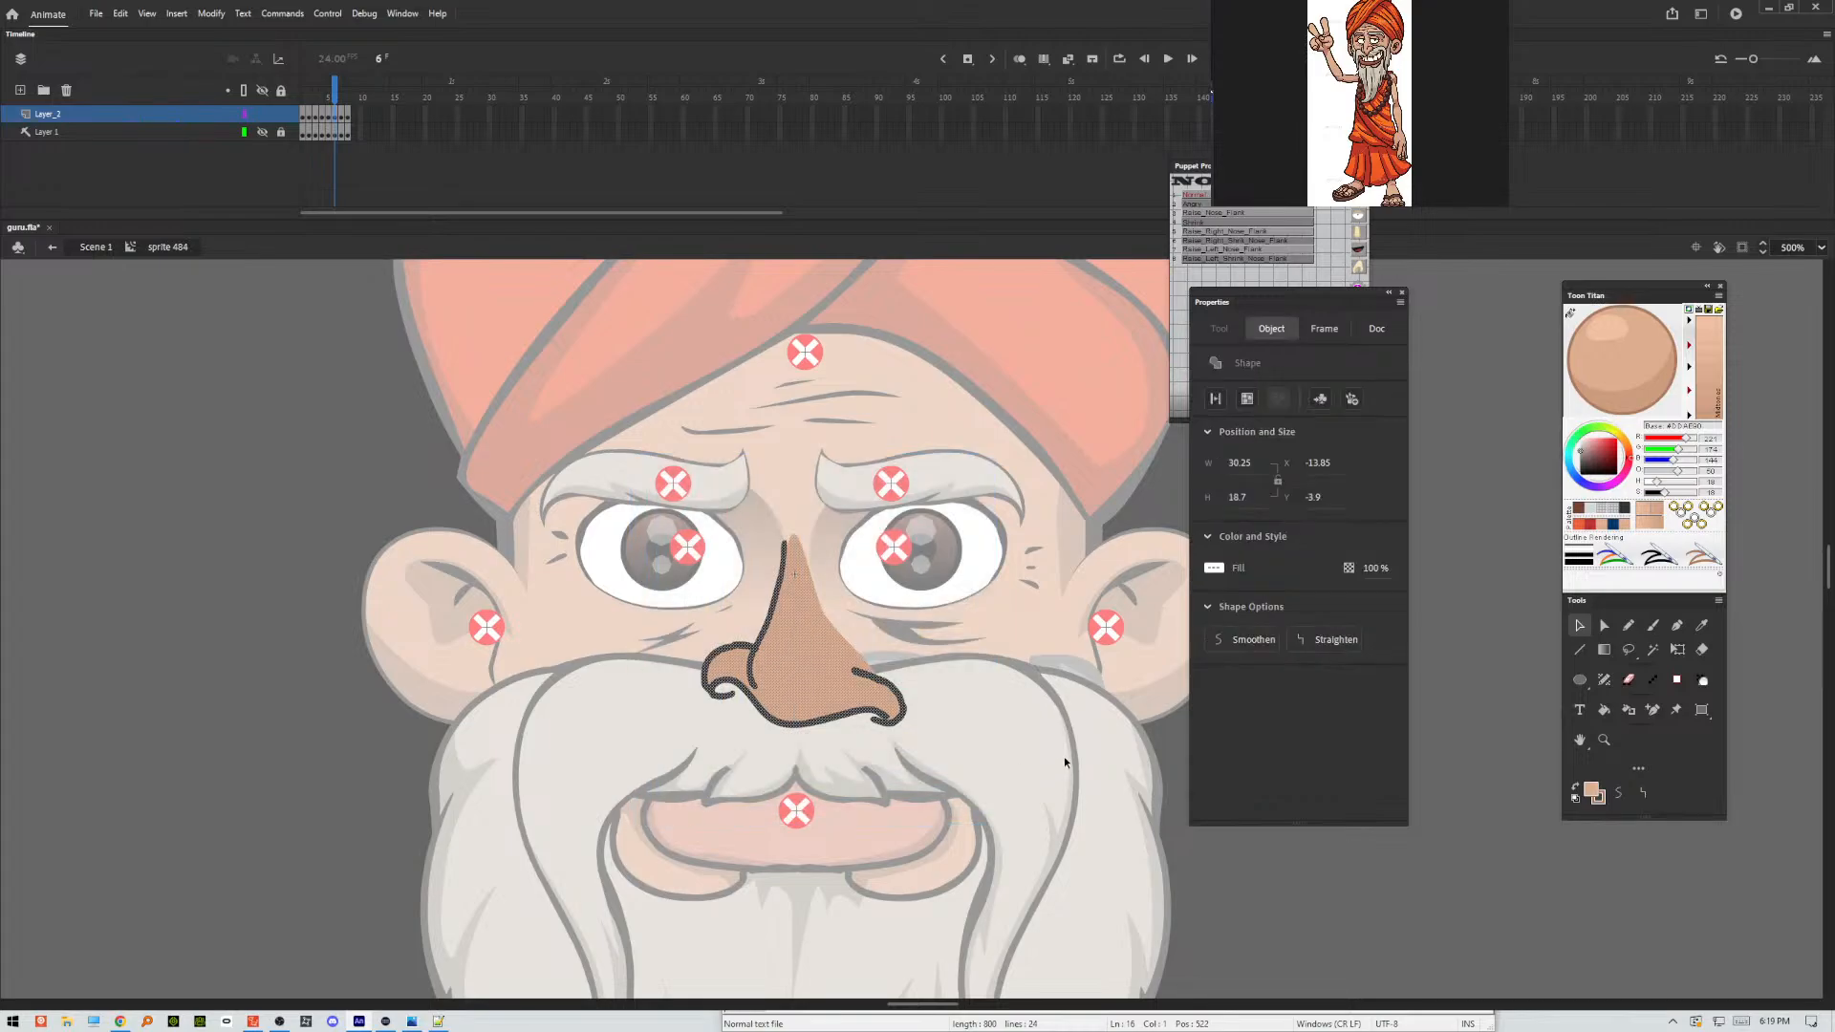
{"action": "key", "text": "ctrl+alt+shift+c"}
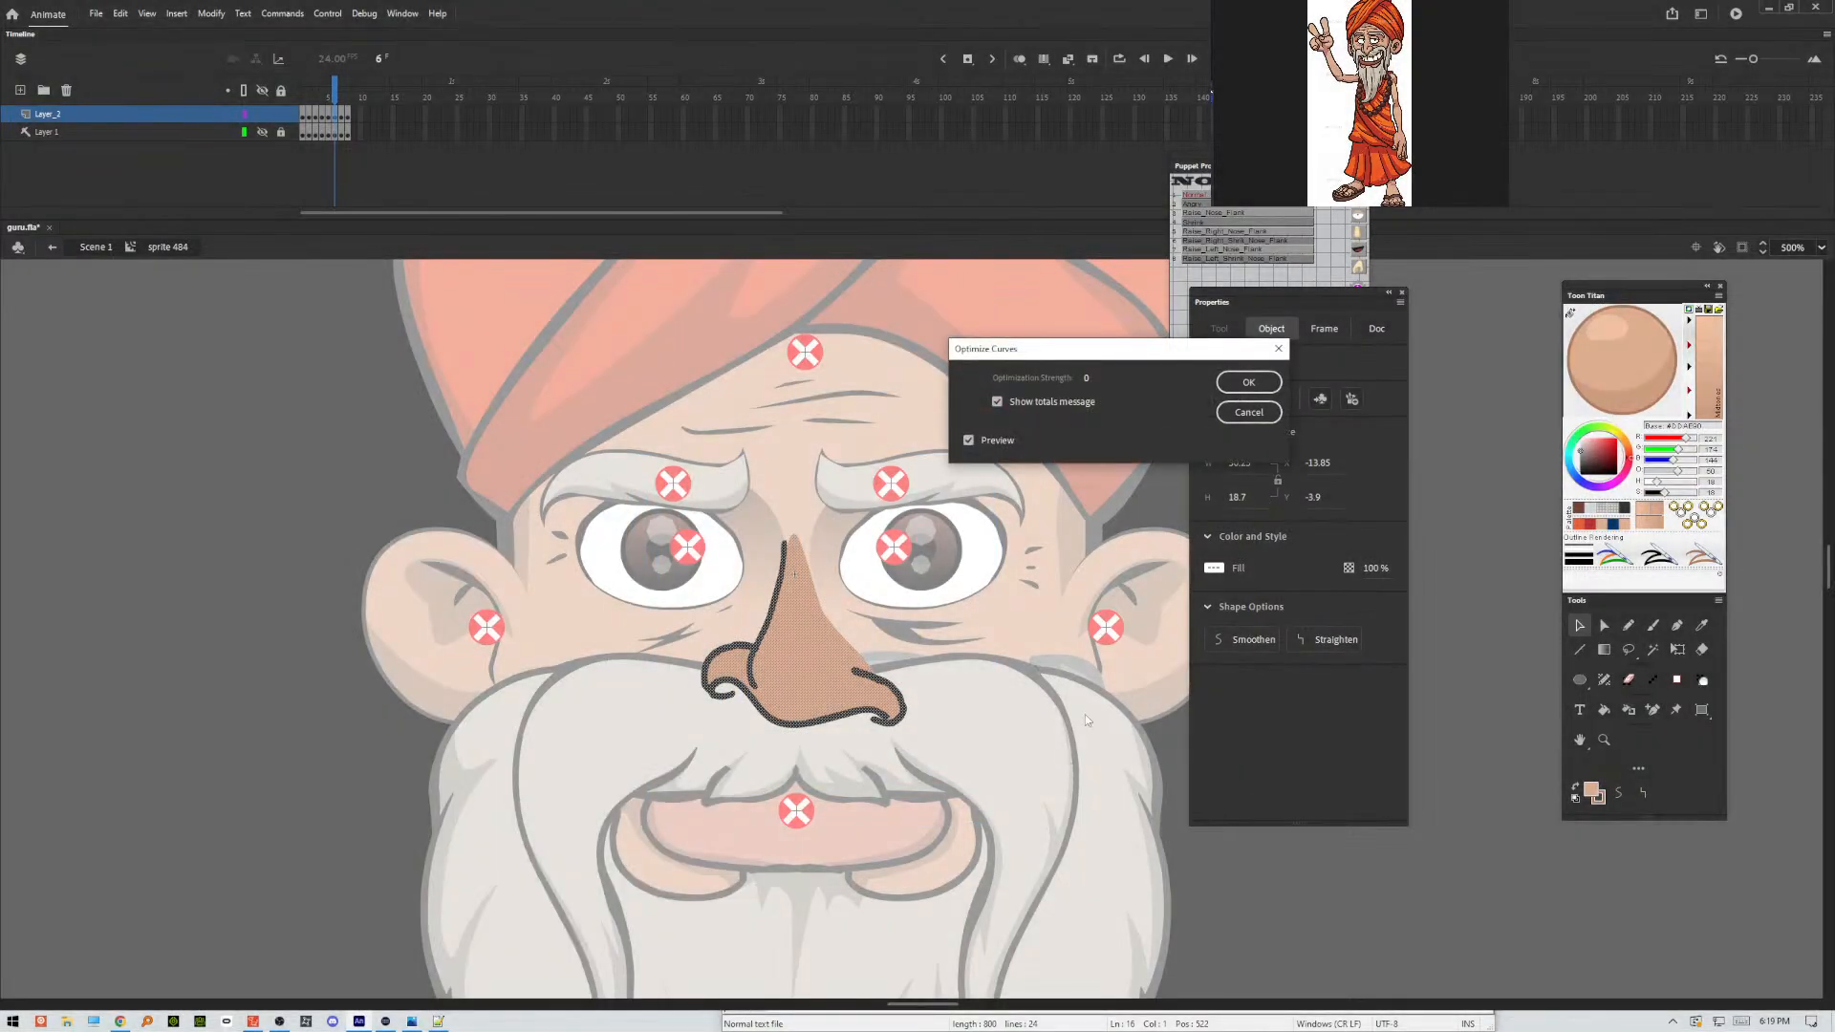
{"action": "left_click_drag", "start_coordinate": [1090, 381], "coordinate": [1103, 384]}
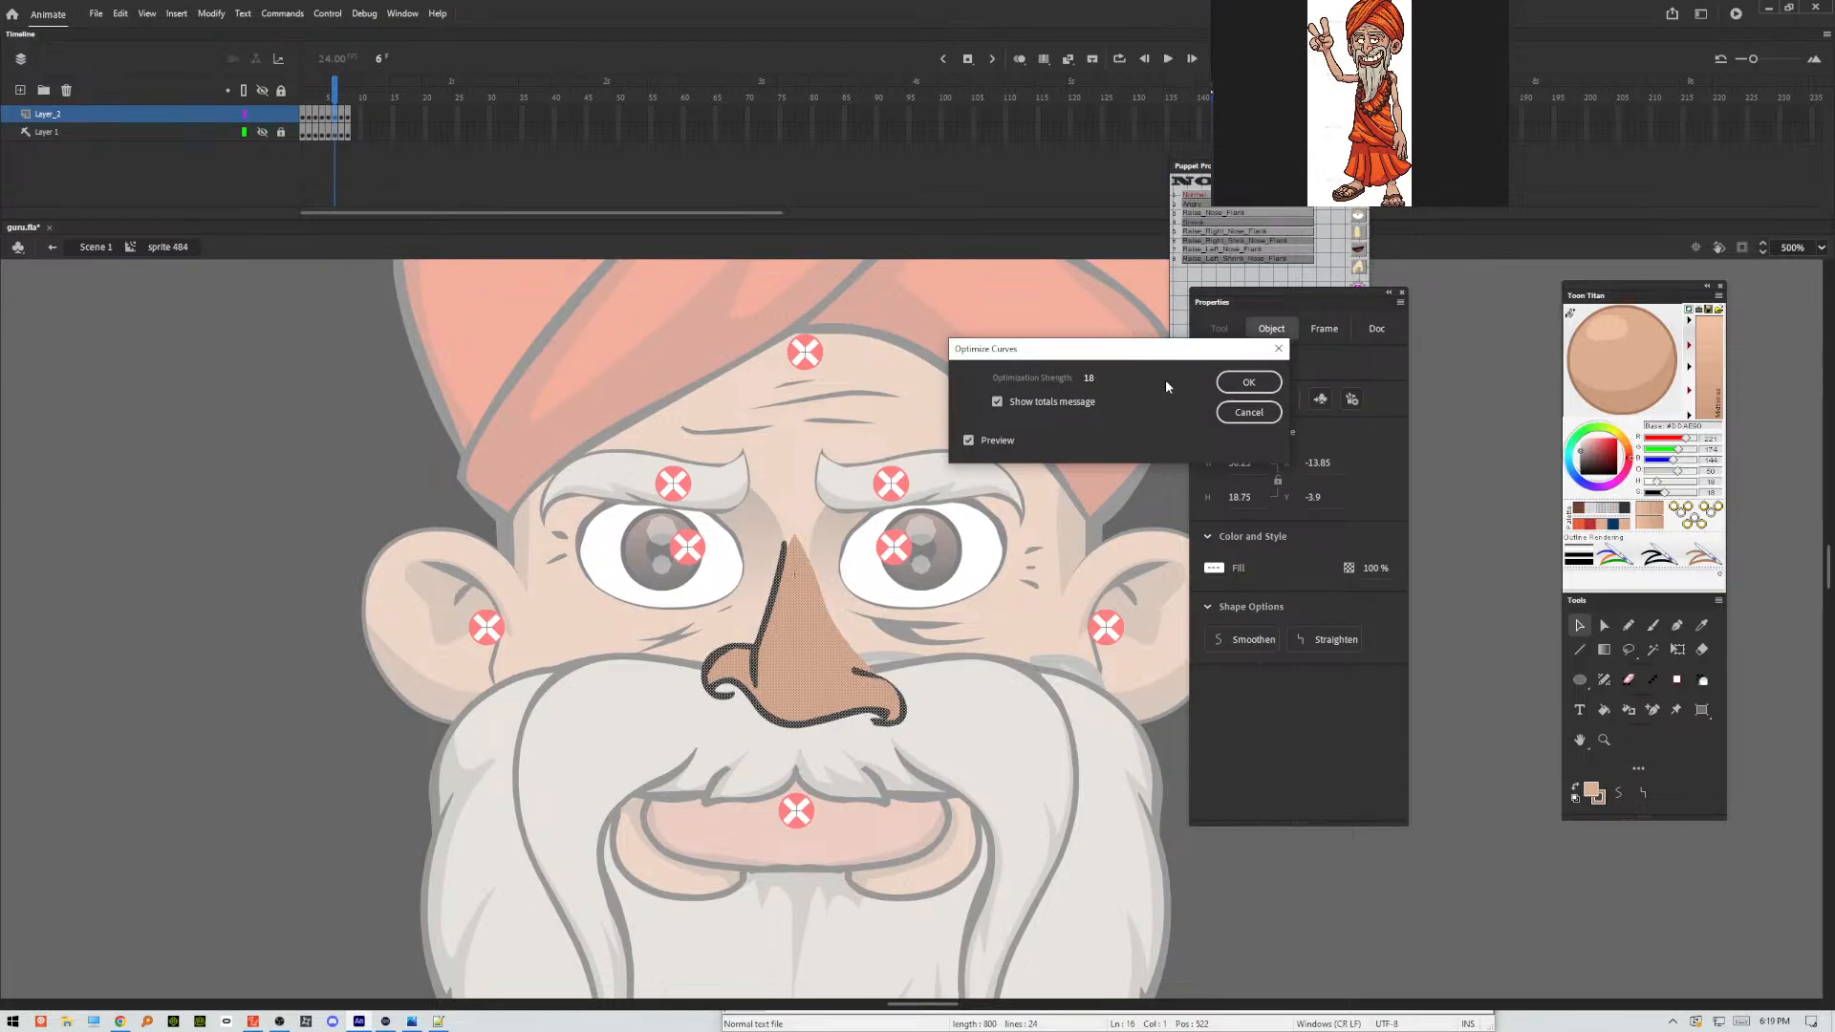
{"action": "left_click", "coordinate": [1088, 404]}
{"action": "left_click", "coordinate": [1089, 404]}
{"action": "left_click", "coordinate": [1248, 382]}
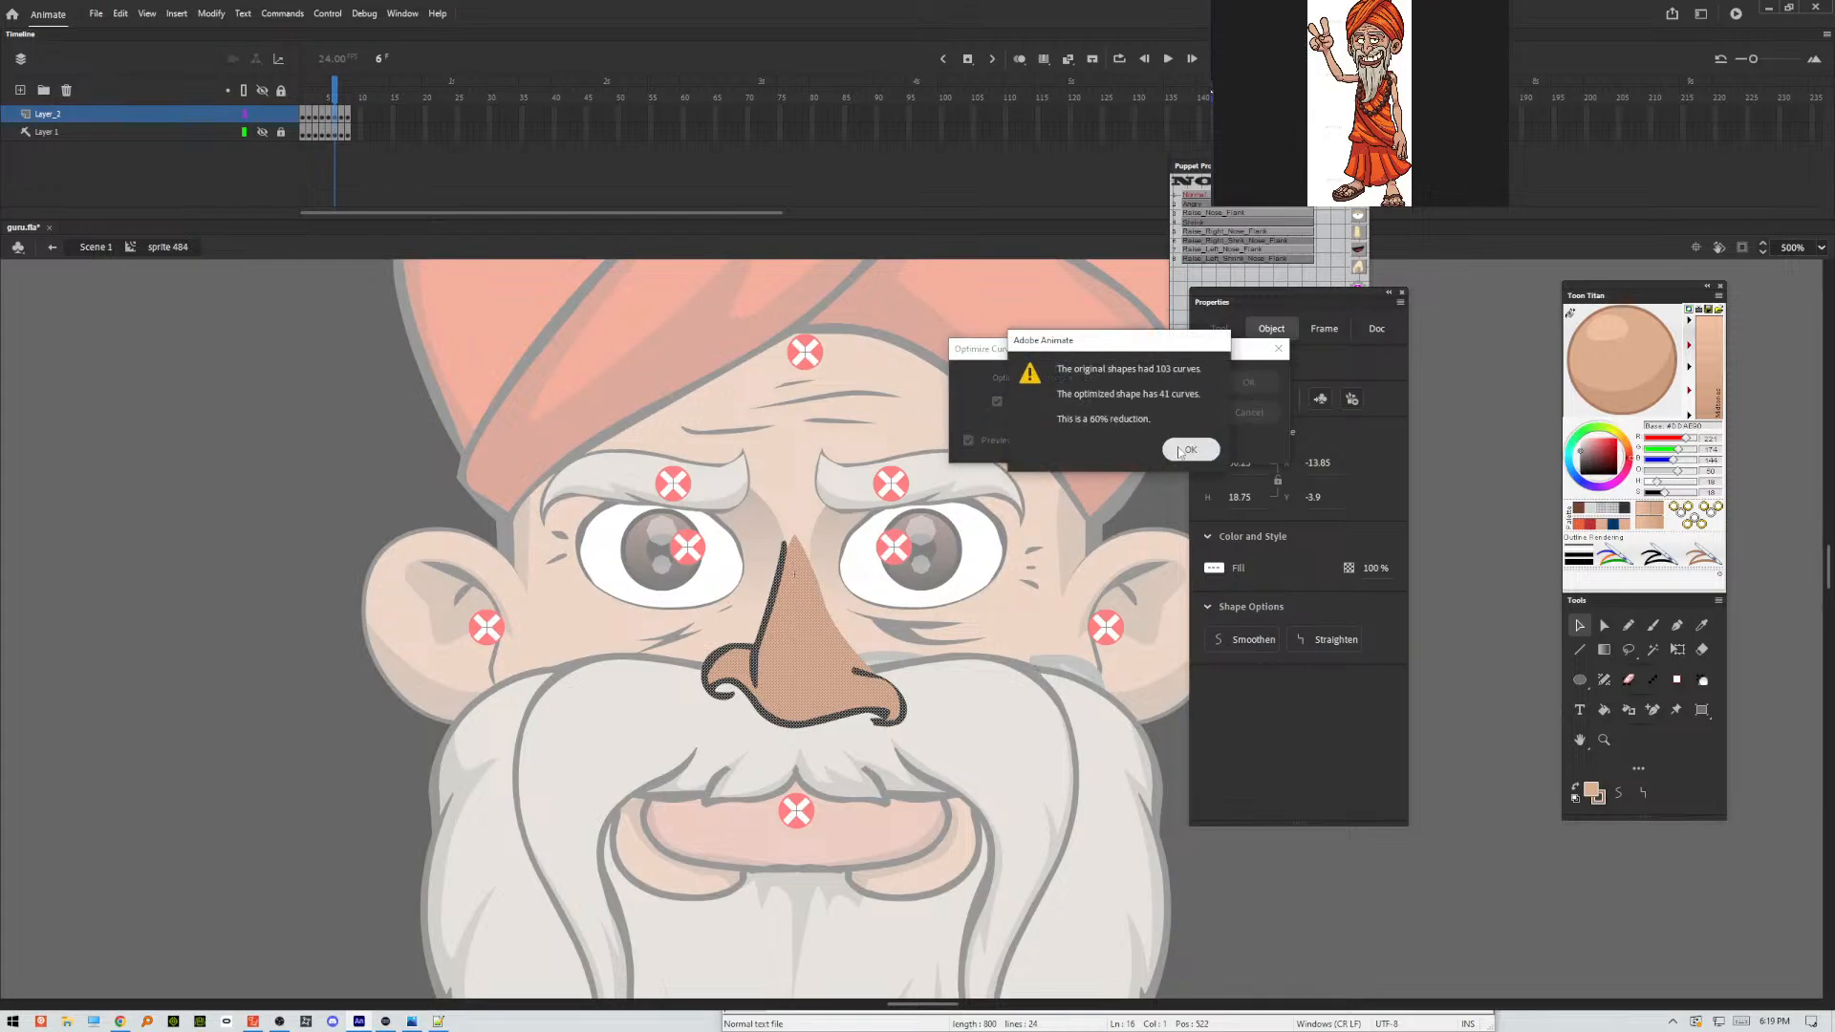
{"action": "left_click", "coordinate": [1183, 451]}
{"action": "left_click", "coordinate": [940, 692]}
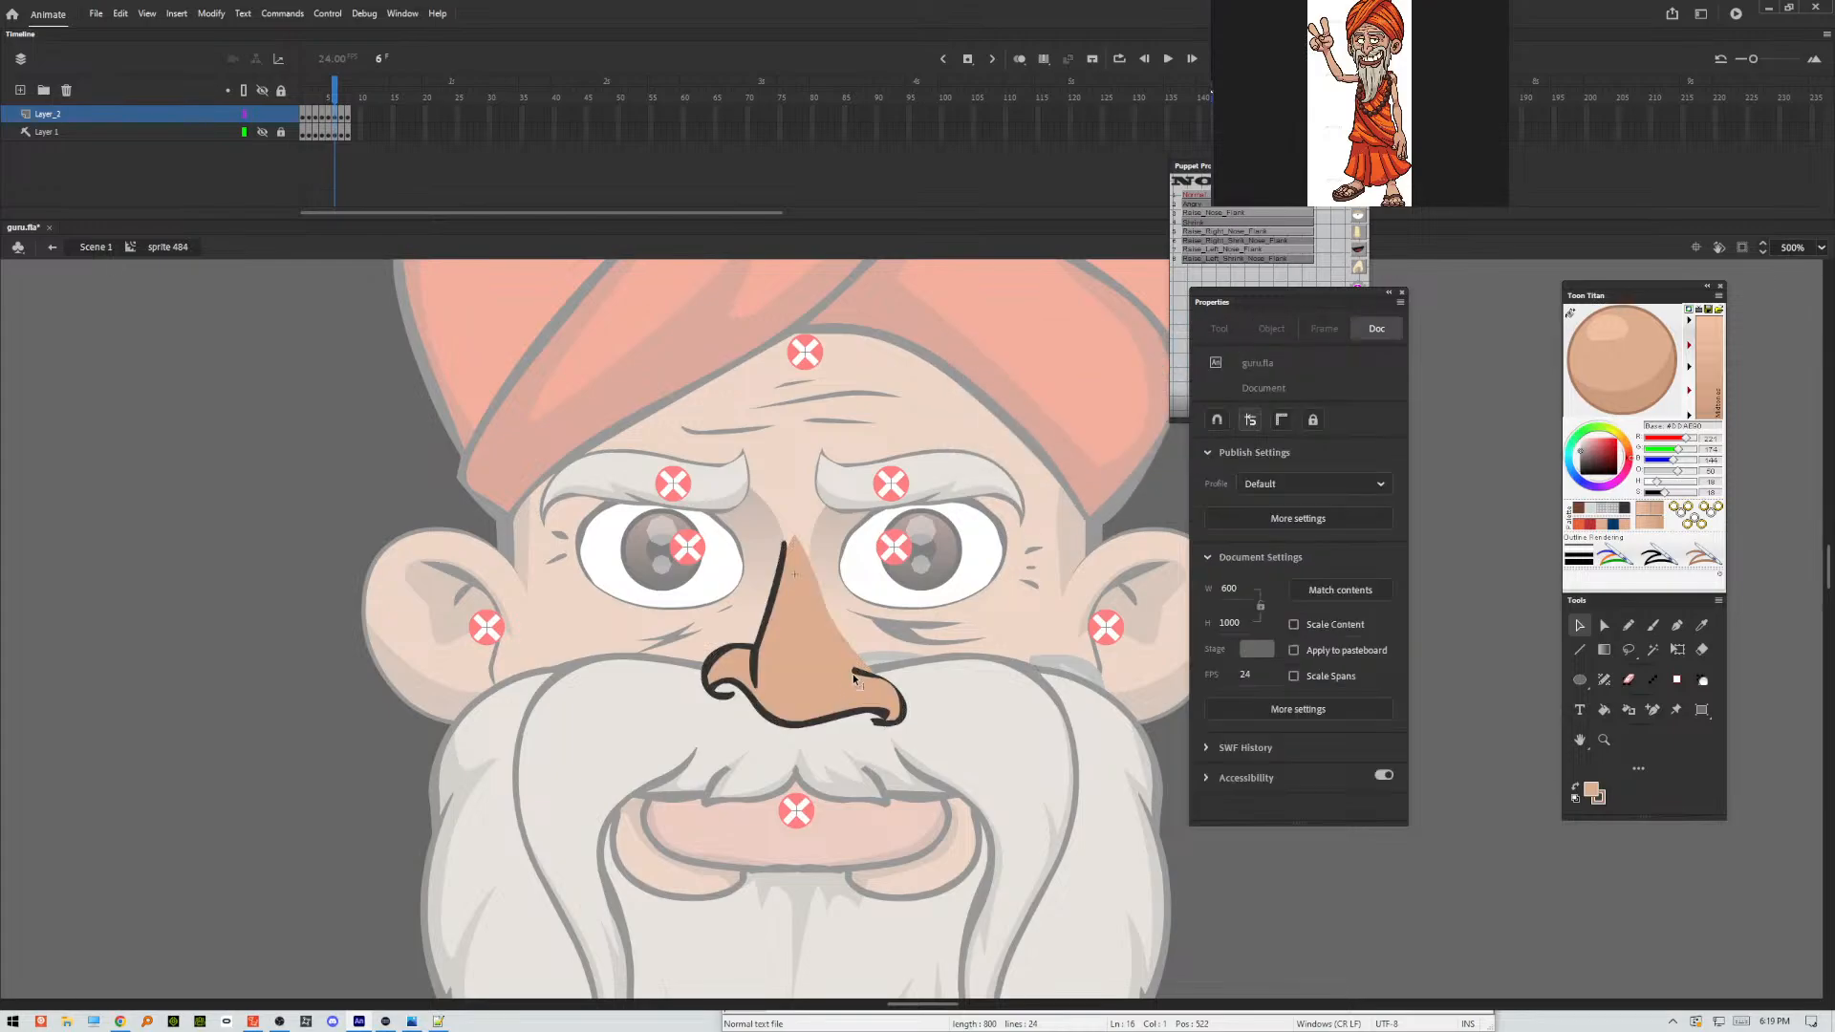
Remove the leftover dark outline piece beneath the left nostril and refine the bridge line's upper tip on frame 6.
{"action": "left_click", "coordinate": [719, 701]}
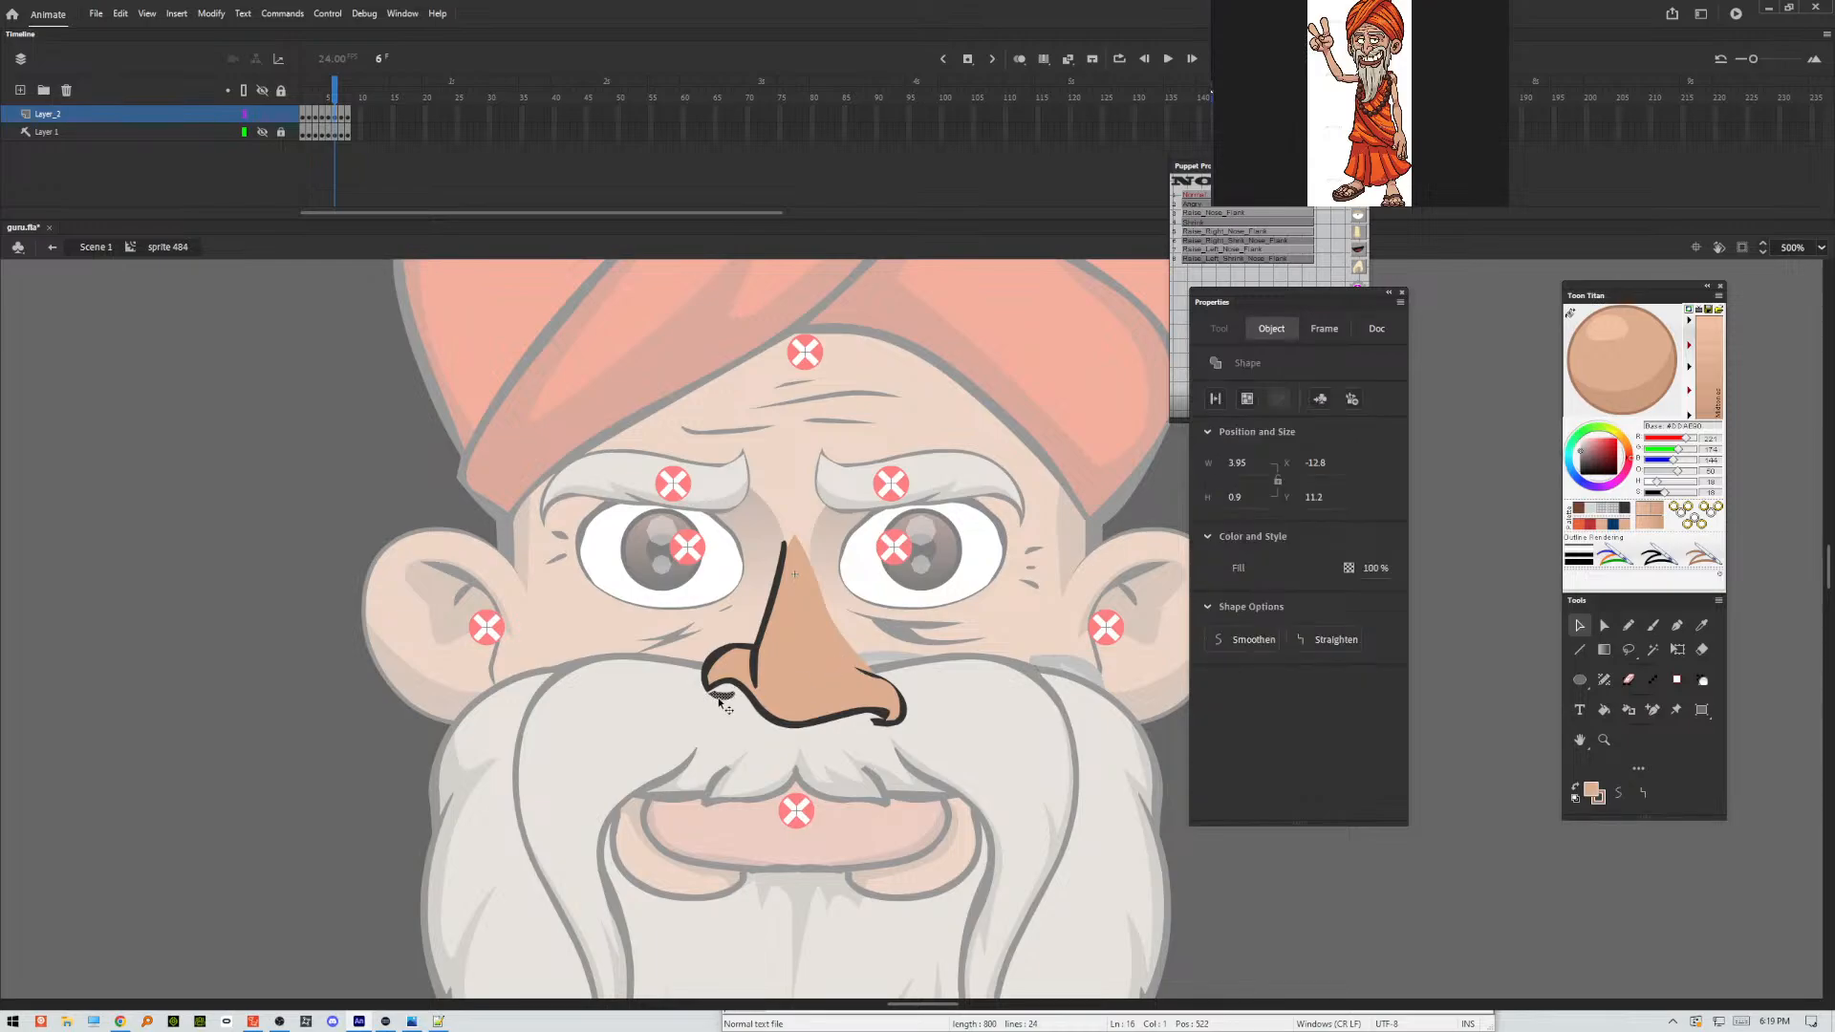
{"action": "left_click", "coordinate": [736, 702]}
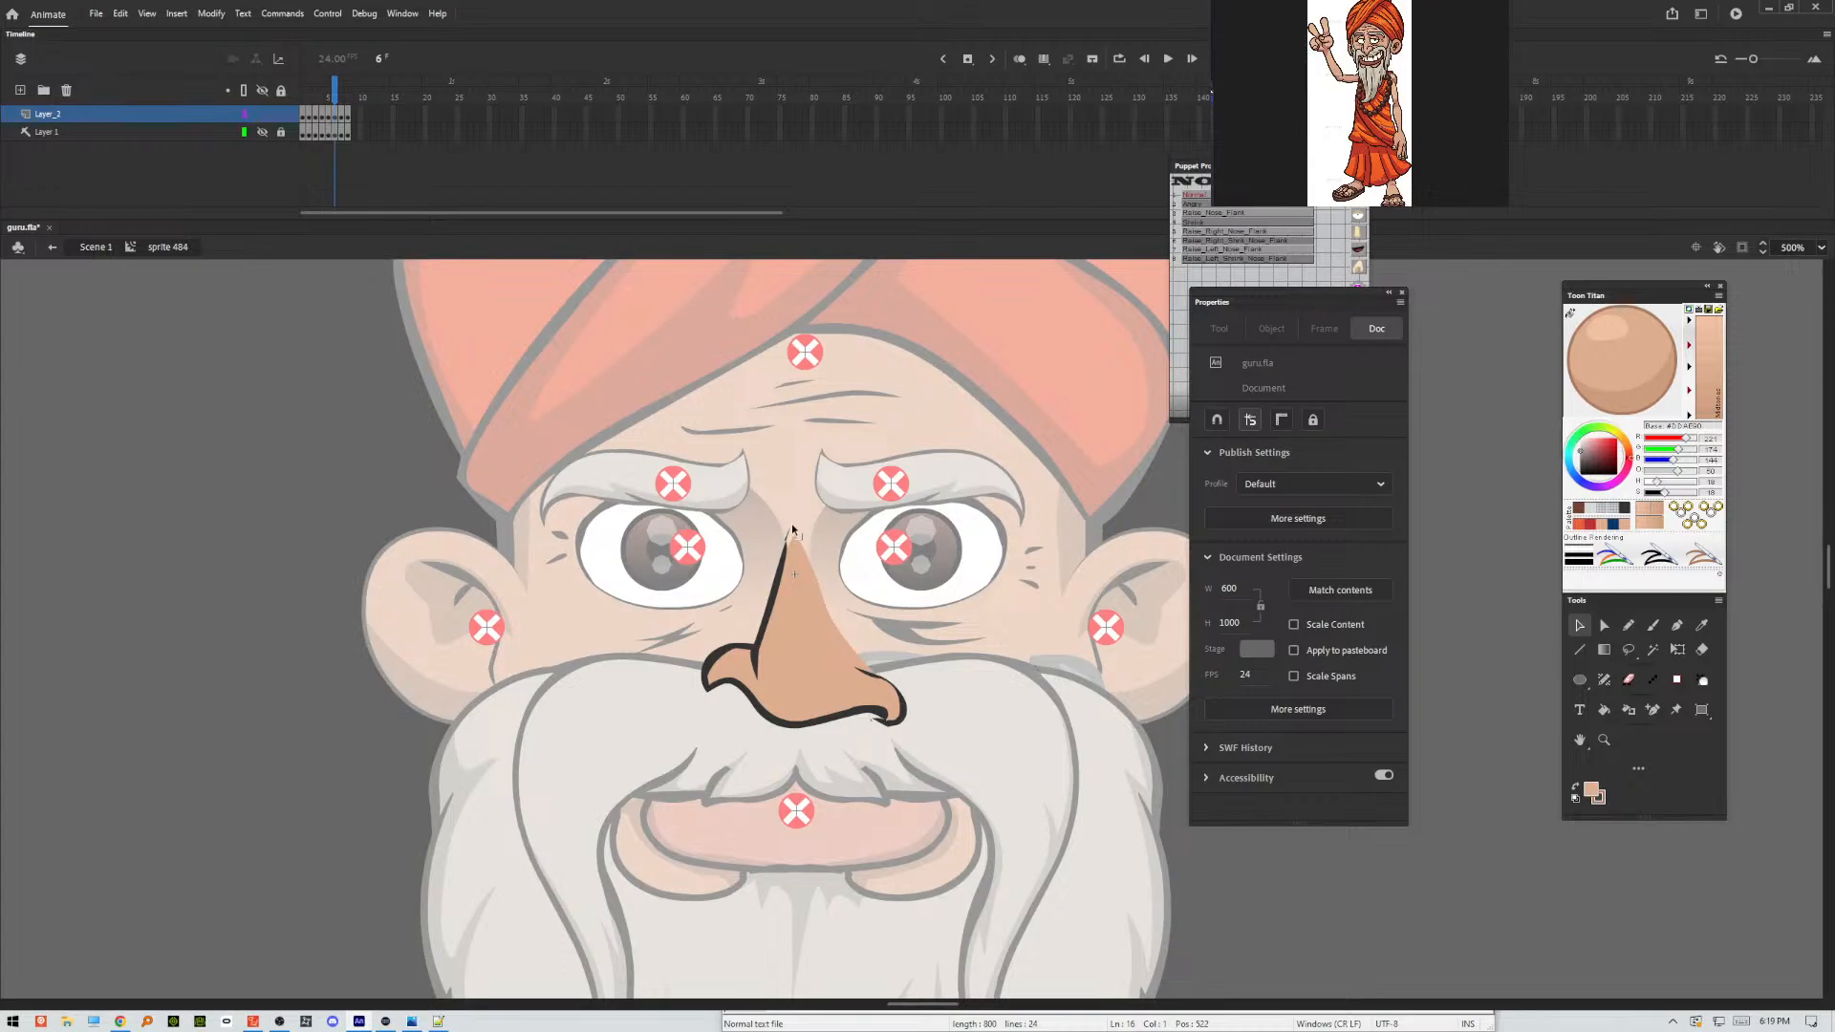
{"action": "left_click_drag", "start_coordinate": [807, 518], "coordinate": [779, 581]}
Optimize the curves of the whole nose on frame 7 with an optimization strength of 23.
{"action": "key", "text": "."}
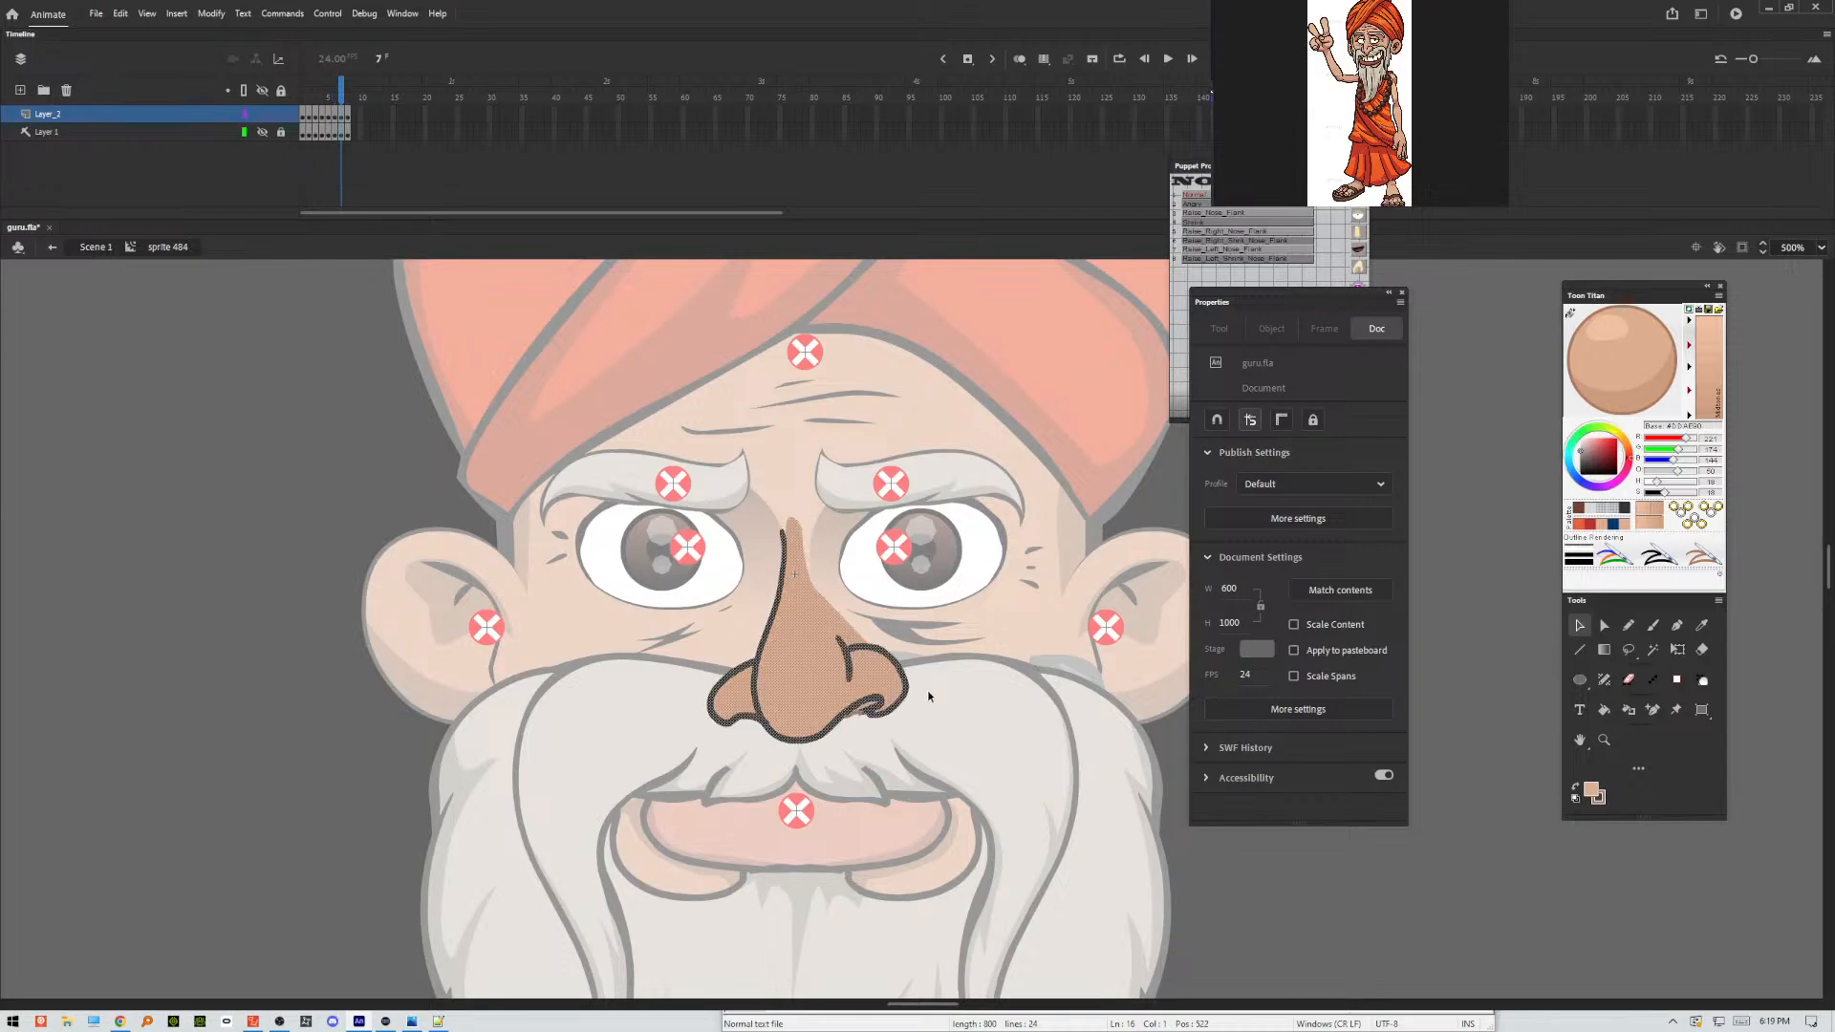
{"action": "left_click_drag", "start_coordinate": [981, 430], "coordinate": [594, 799]}
{"action": "left_click", "coordinate": [595, 799]}
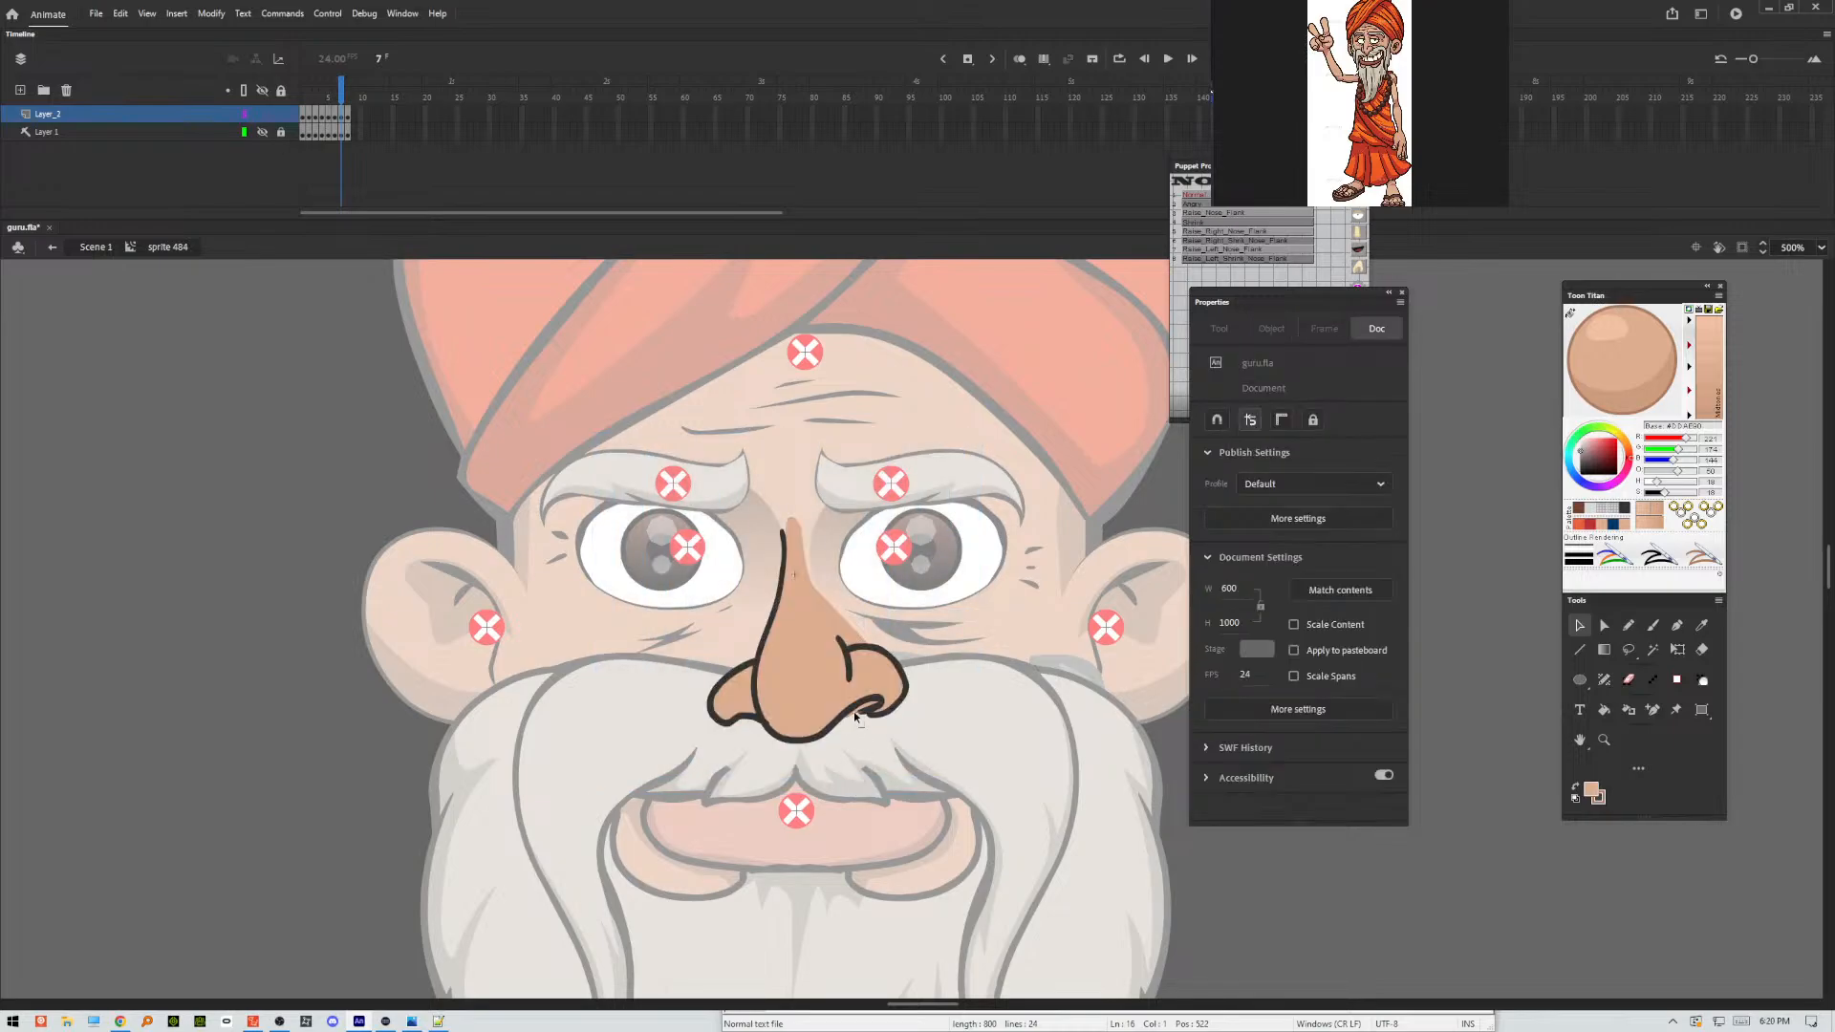
{"action": "left_click", "coordinate": [854, 713]}
{"action": "left_click_drag", "start_coordinate": [989, 459], "coordinate": [640, 814]}
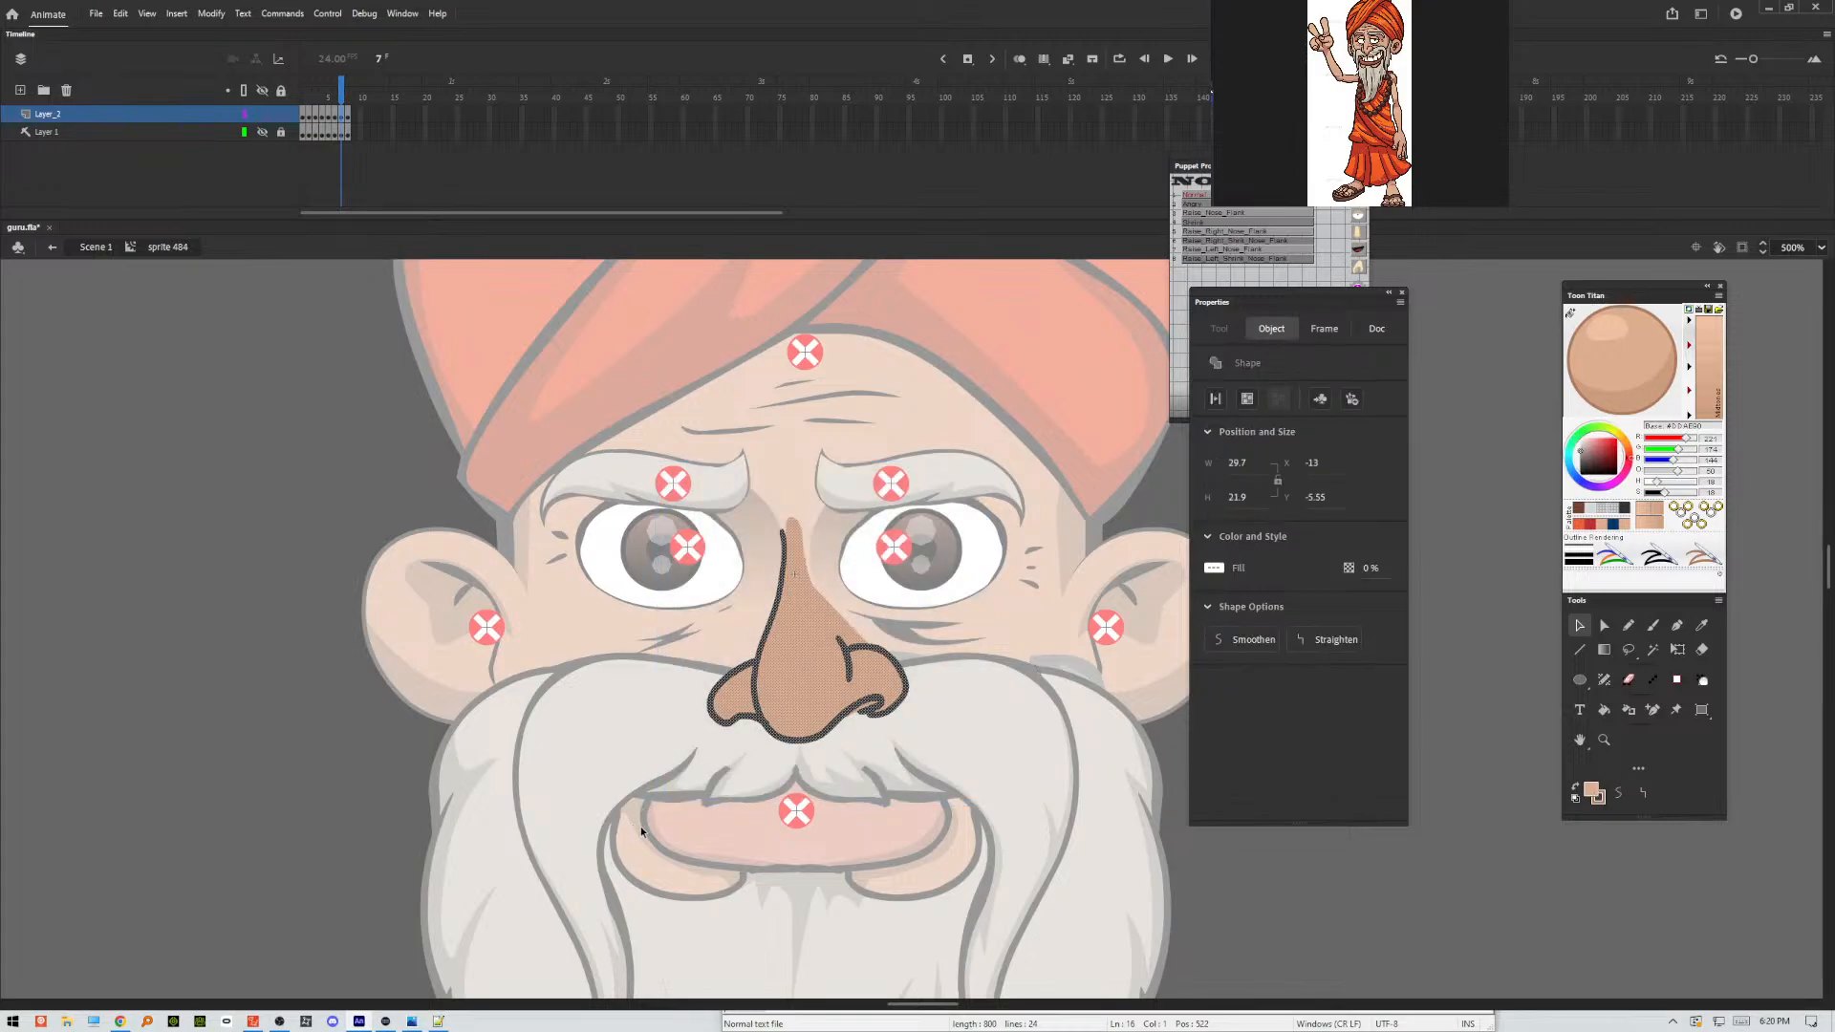
{"action": "key", "text": "ctrl+alt+shift+c"}
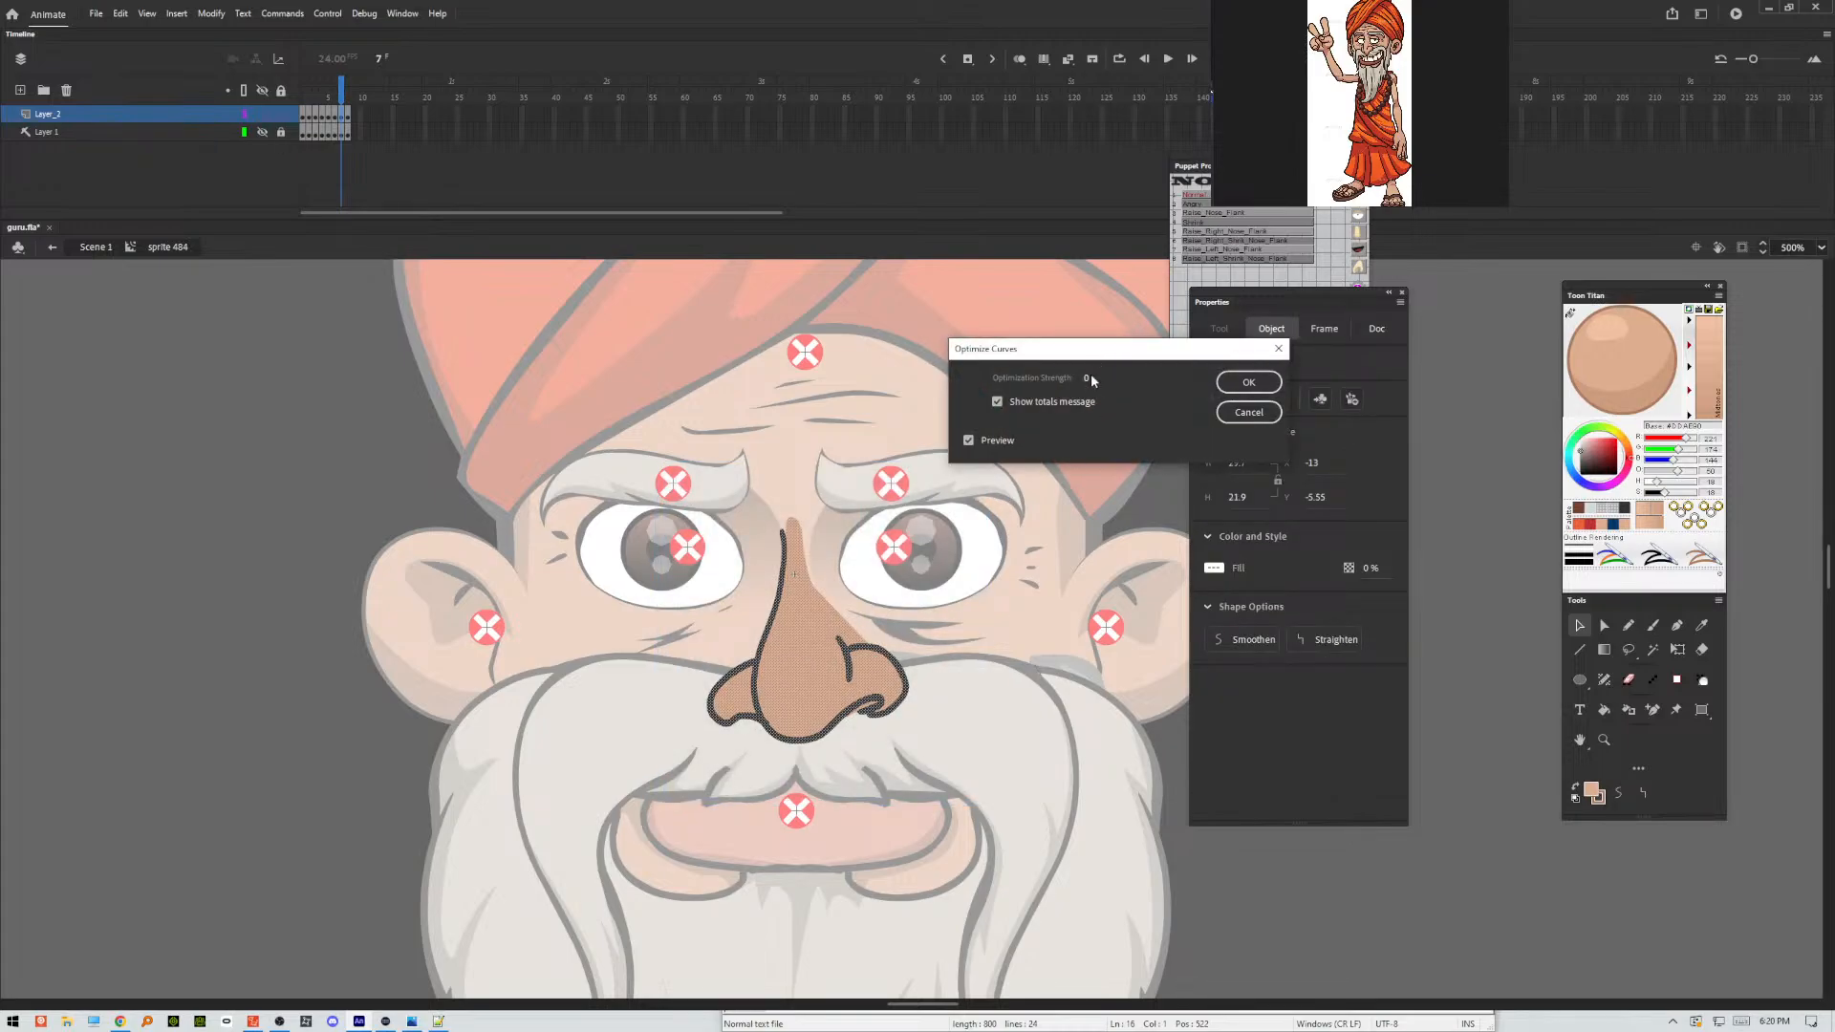
{"action": "left_click_drag", "start_coordinate": [1087, 380], "coordinate": [1109, 376]}
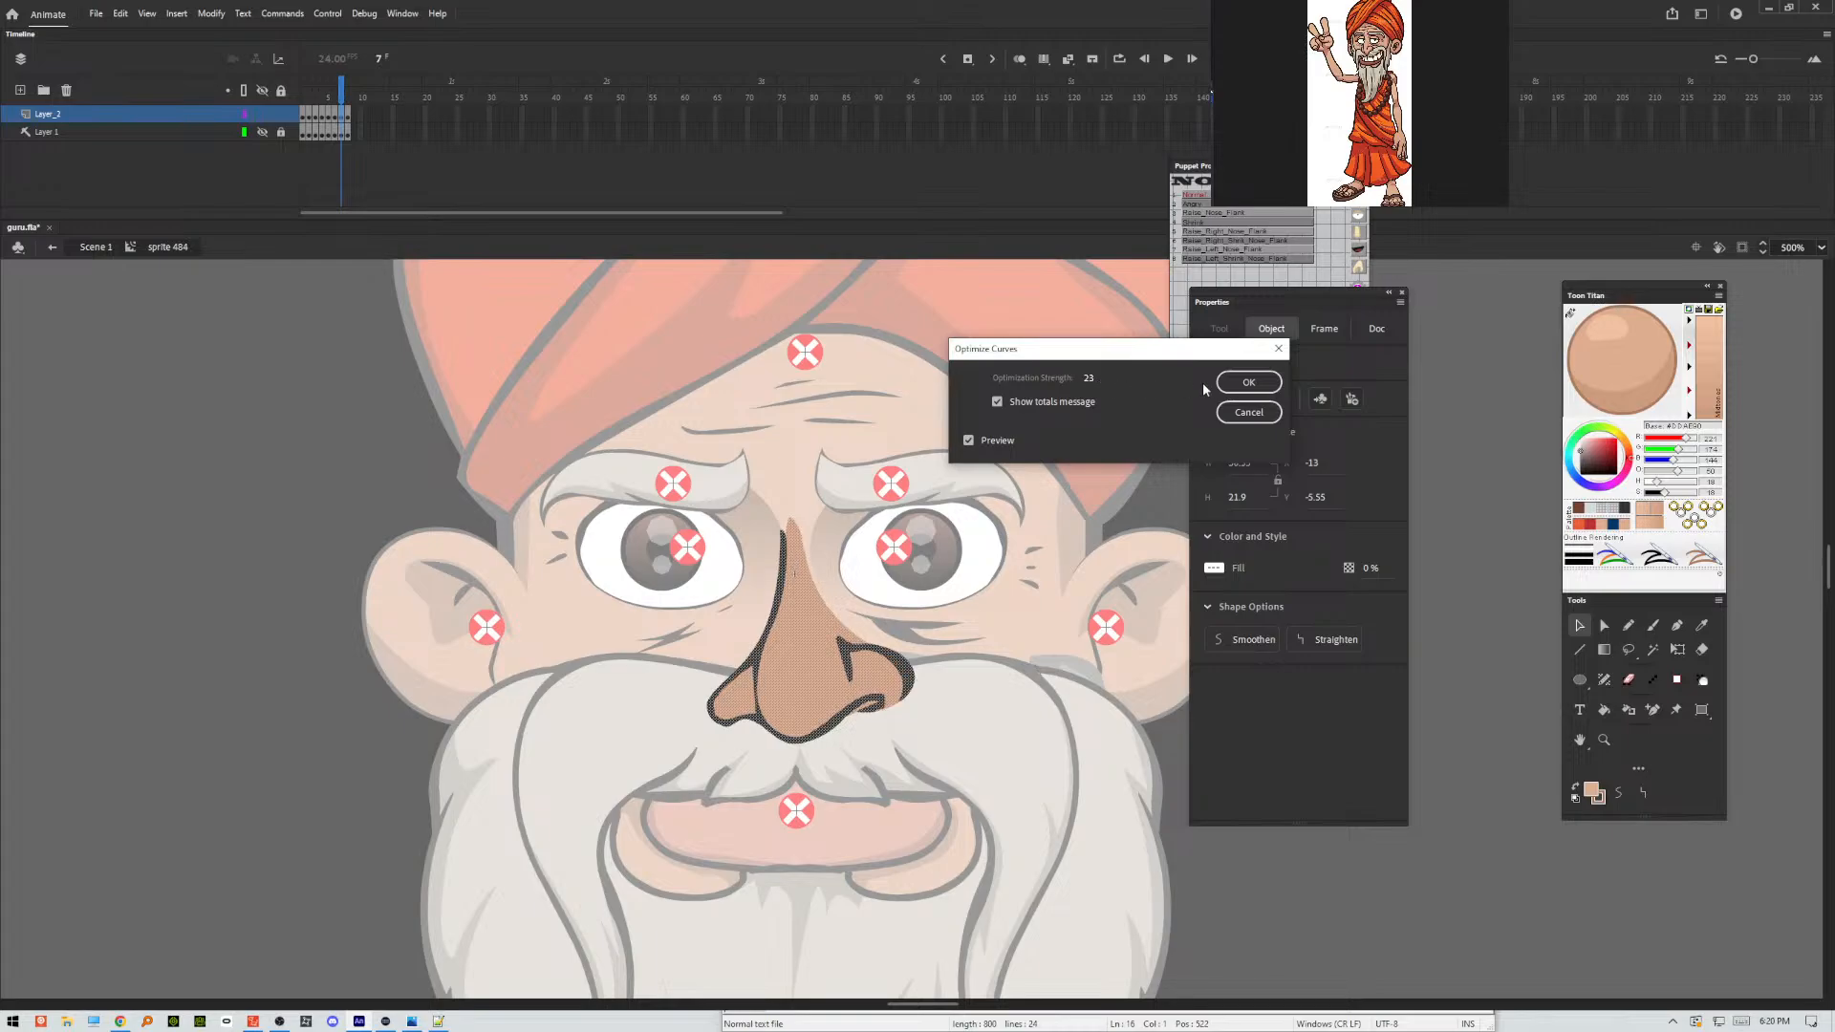
{"action": "left_click", "coordinate": [1234, 387]}
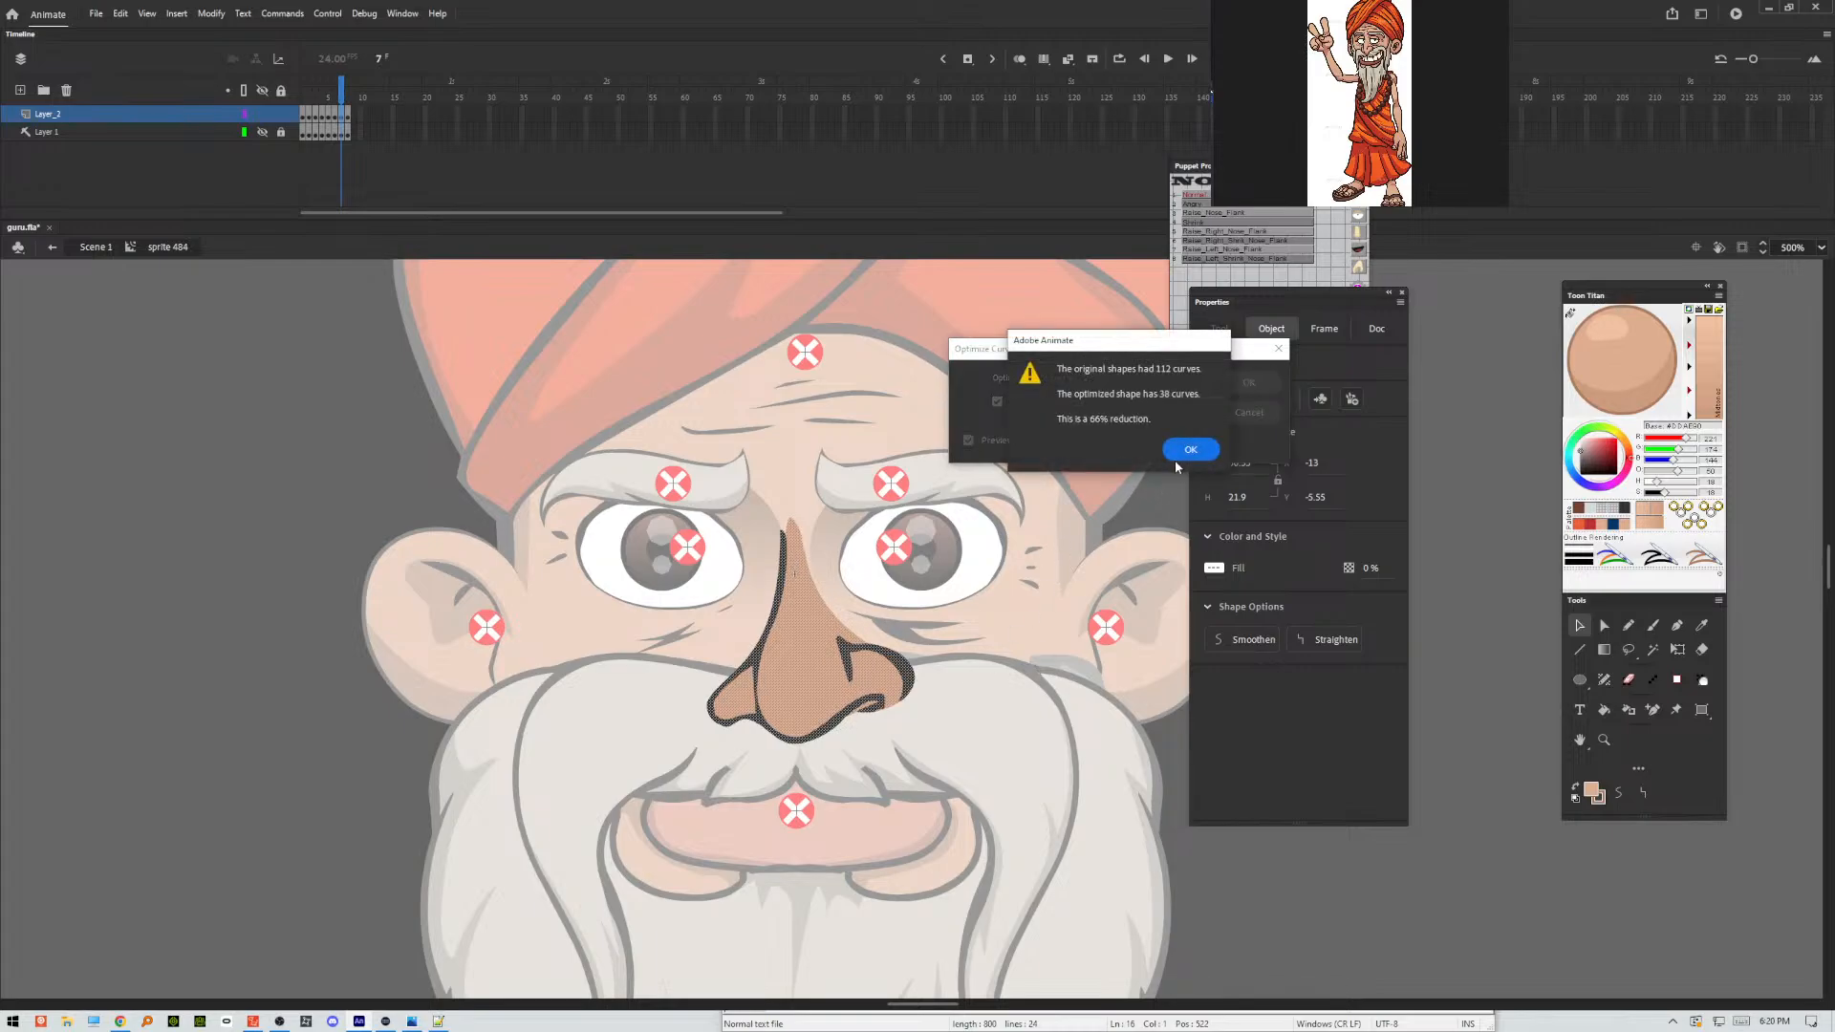
{"action": "left_click", "coordinate": [1190, 450]}
{"action": "left_click", "coordinate": [997, 672]}
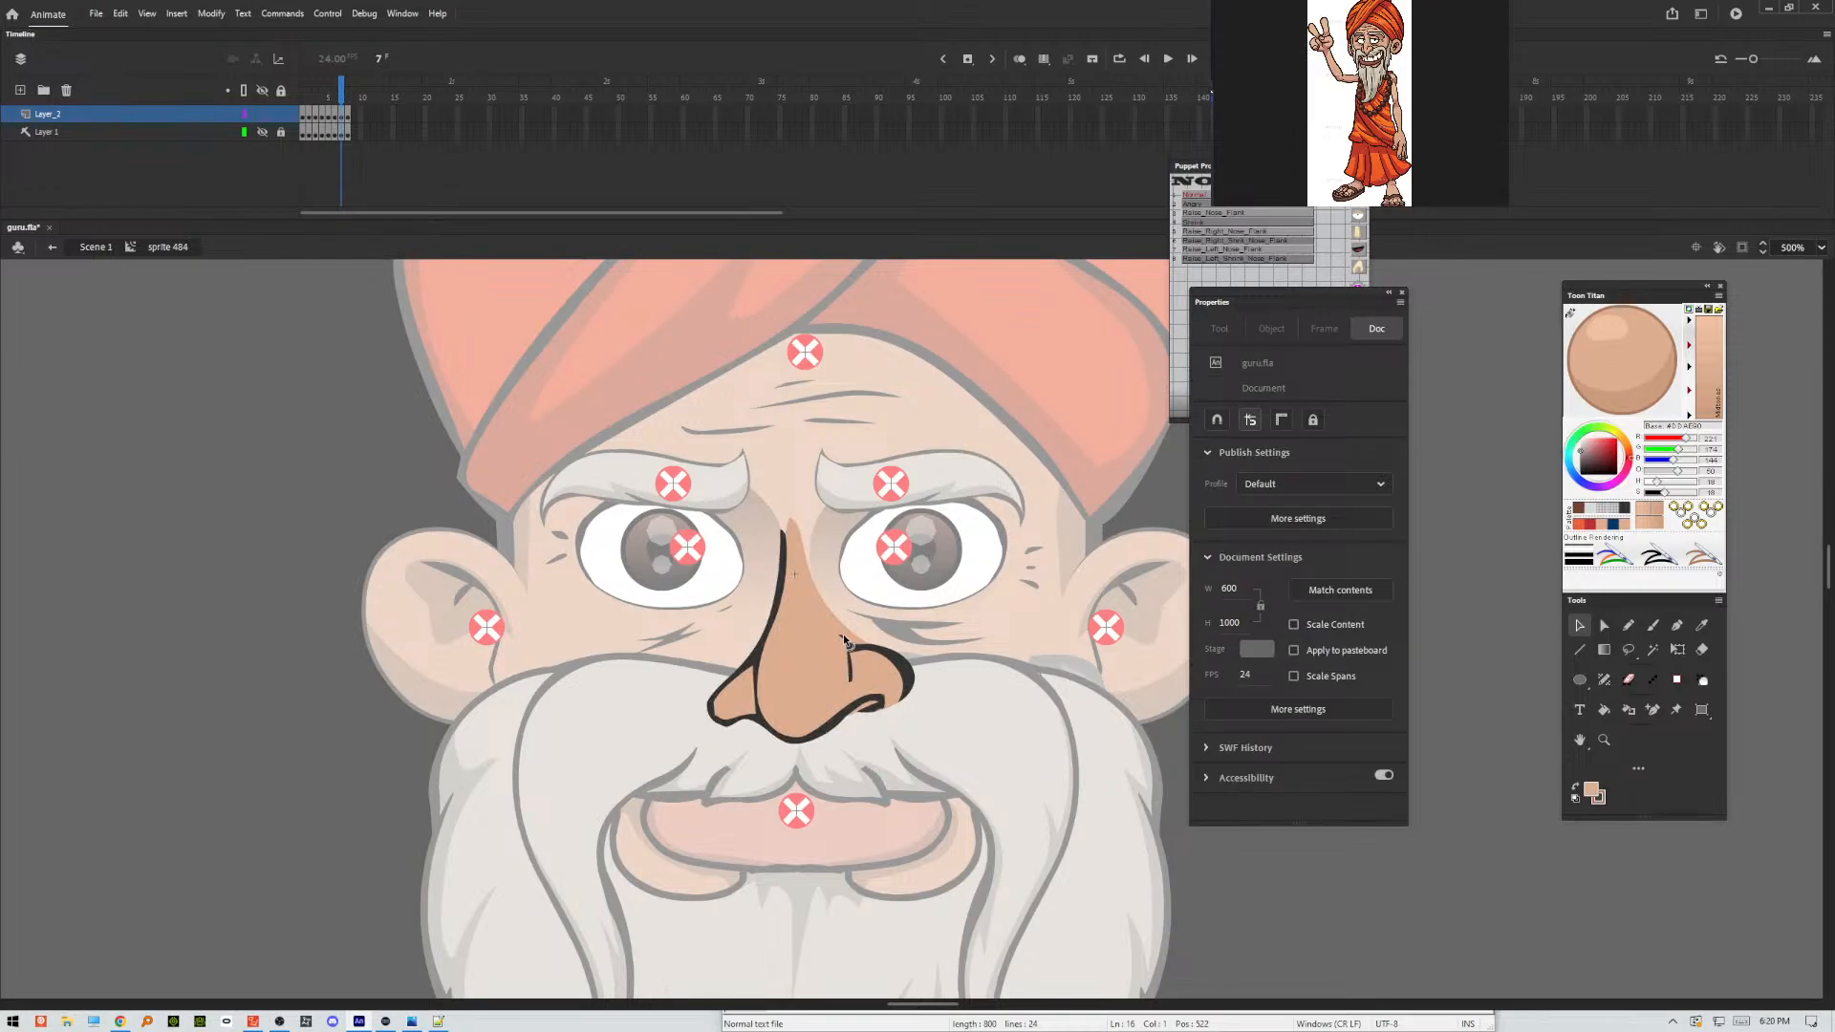
Refine the crease and outline of the right nostril on frame 7.
{"action": "left_click_drag", "start_coordinate": [841, 652], "coordinate": [842, 641]}
{"action": "left_click", "coordinate": [901, 675]}
{"action": "left_click", "coordinate": [929, 696]}
{"action": "left_click", "coordinate": [905, 671]}
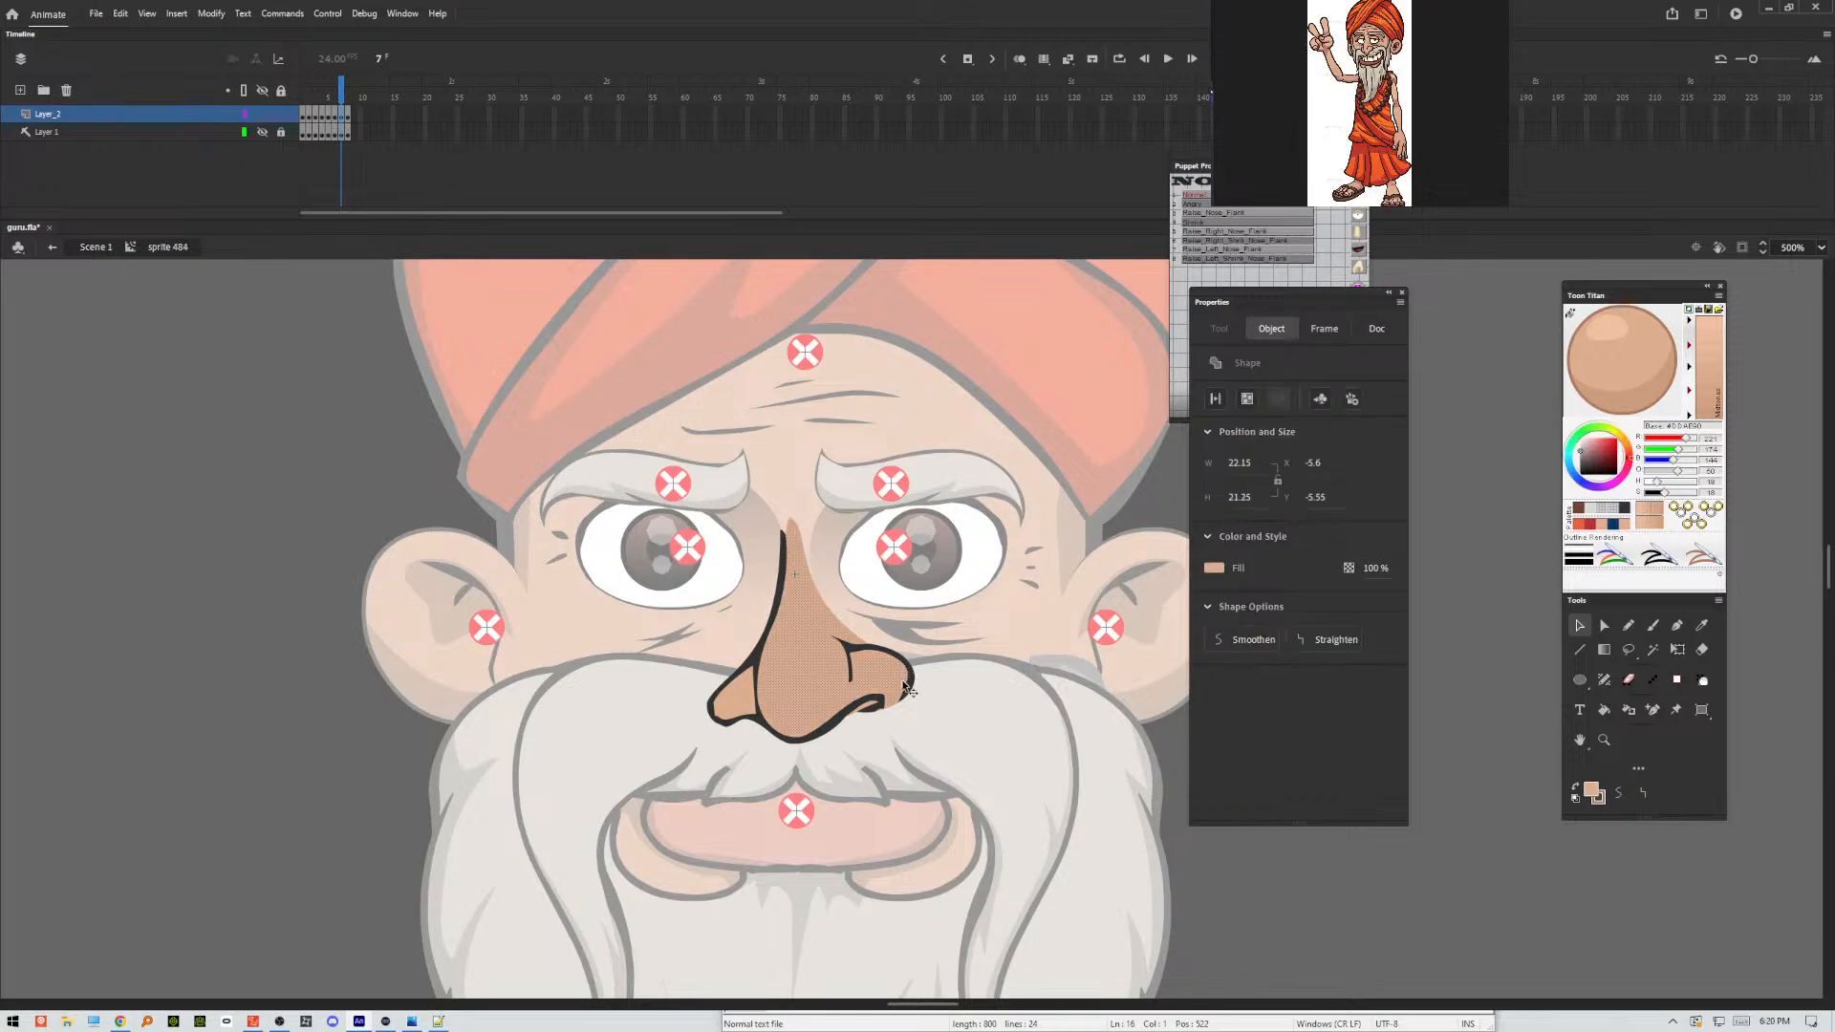
{"action": "left_click", "coordinate": [881, 711]}
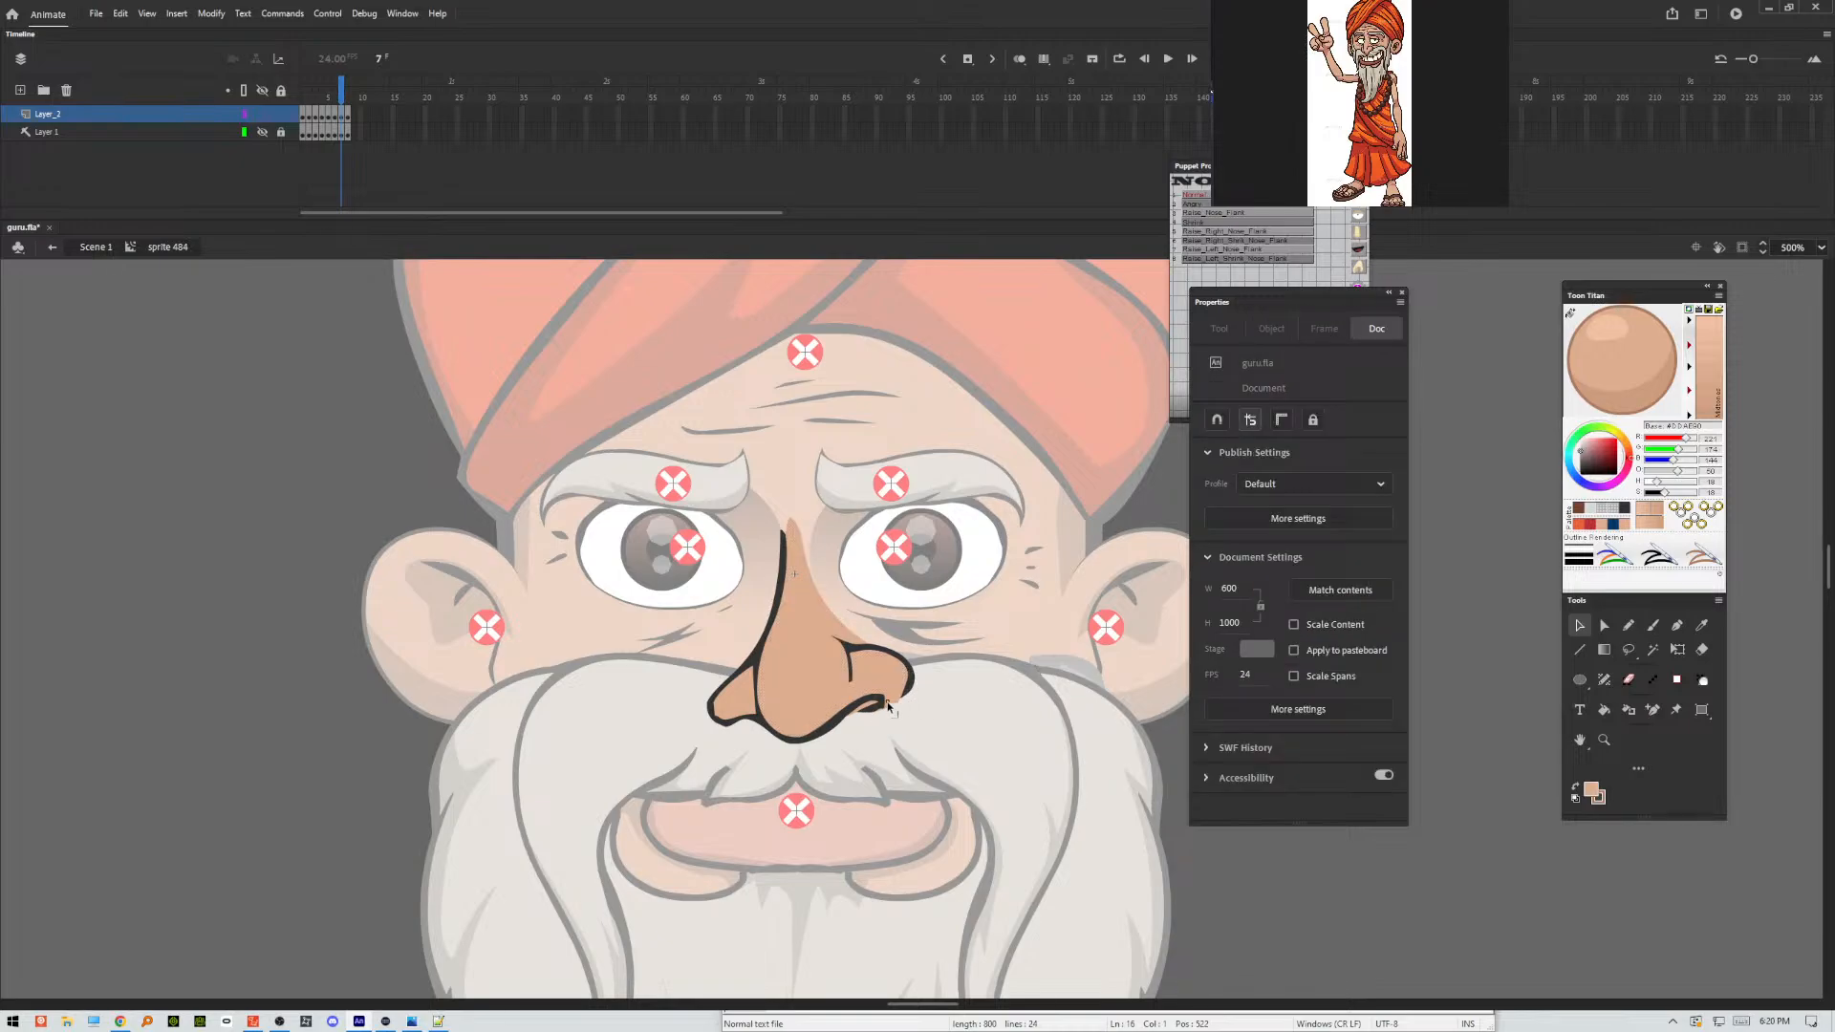
Undo the last reshaping of the right nostril's lower outline and adjust the top of the nose bridge on frame 7.
{"action": "mouse_move", "coordinate": [876, 722]}
{"action": "left_mouse_down"}
{"action": "mouse_move", "coordinate": [893, 721]}
{"action": "mouse_move", "coordinate": [878, 707]}
{"action": "left_mouse_up"}
{"action": "key", "text": "ctrl+z"}
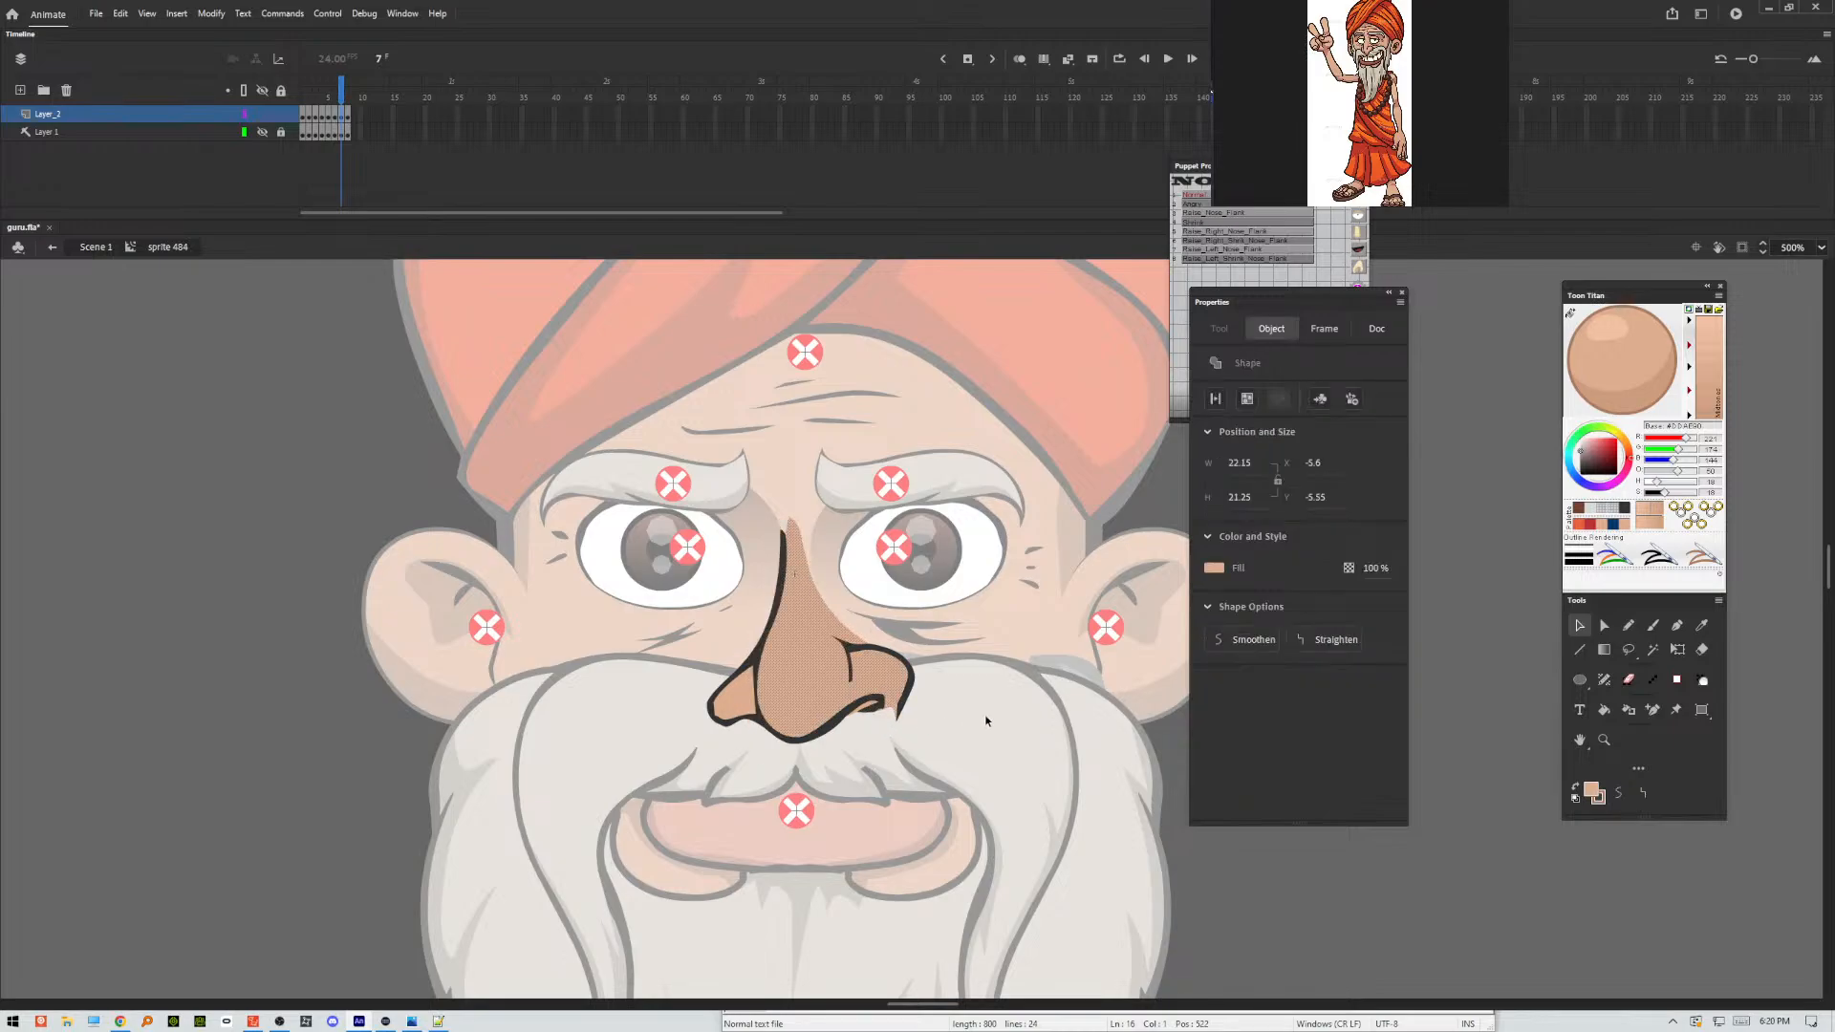
{"action": "left_click", "coordinate": [984, 718]}
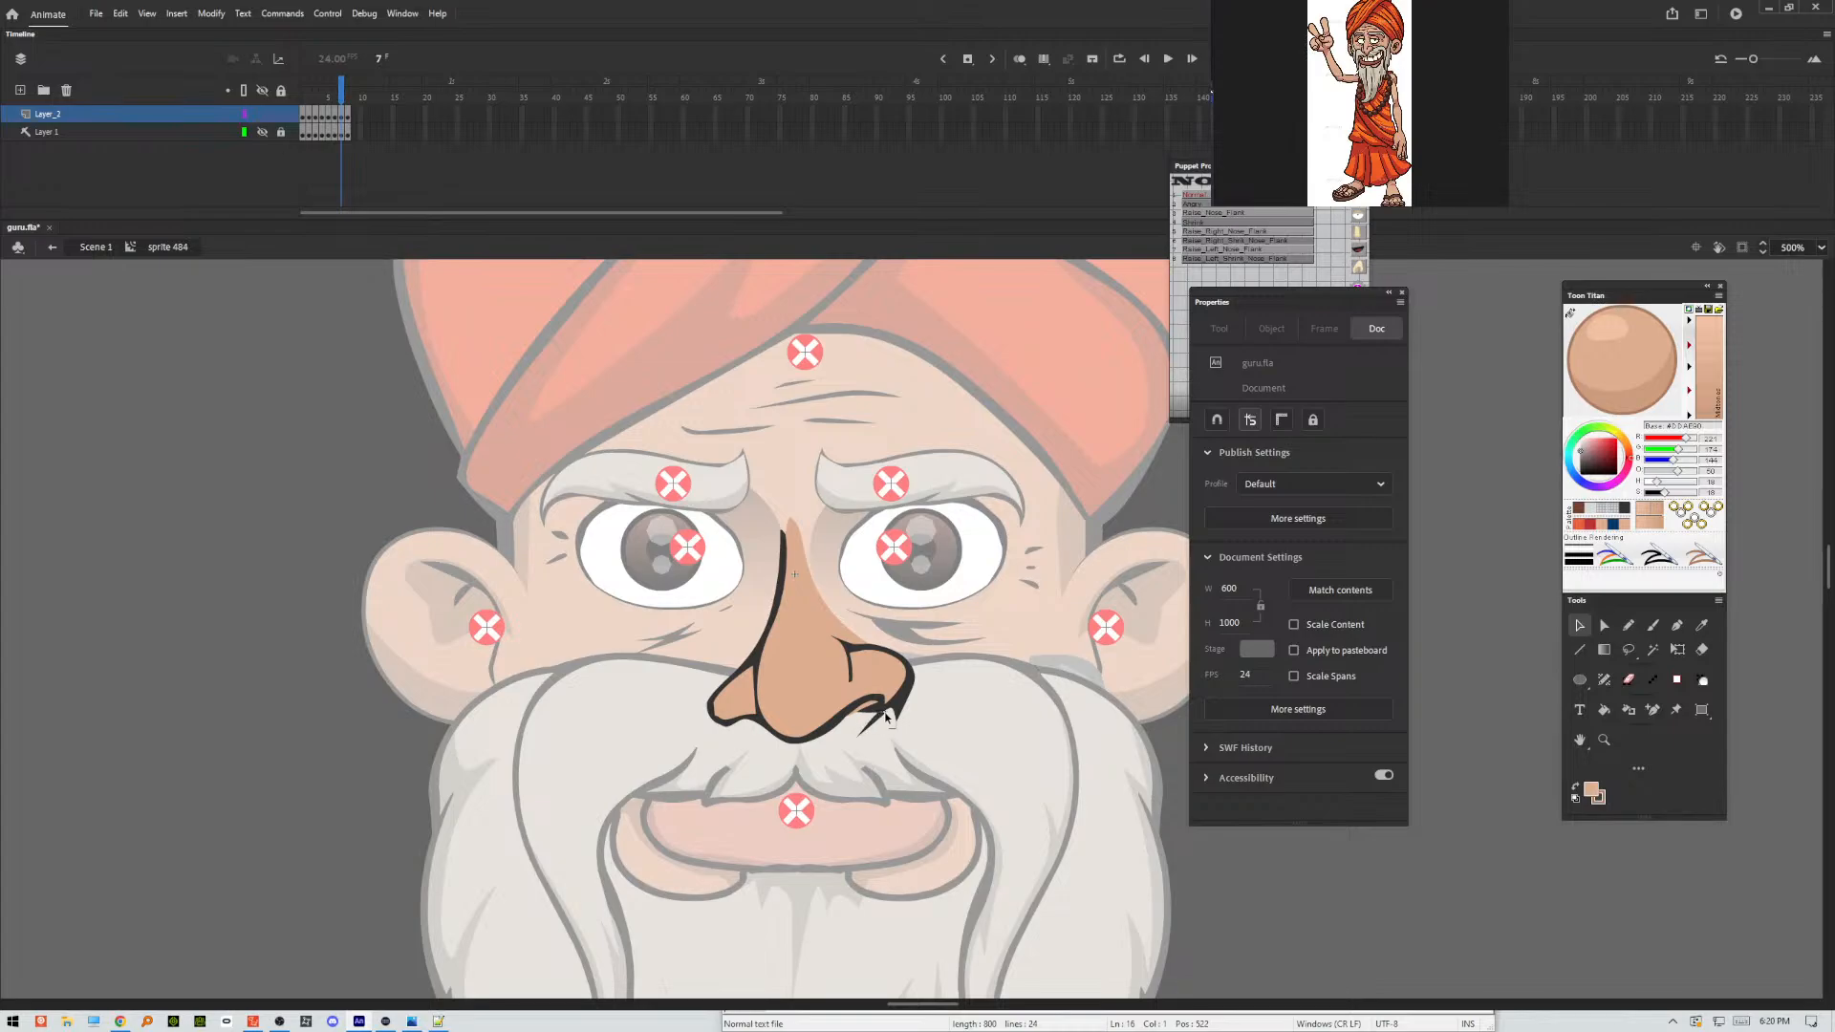
{"action": "key", "text": "ctrl+z"}
{"action": "key", "text": "ctrl+z"}
{"action": "left_click_drag", "start_coordinate": [786, 525], "coordinate": [786, 511]}
Smooth the whole nose shape on frame 8 and optimize its curves.
{"action": "key", "text": "period"}
{"action": "left_click_drag", "start_coordinate": [984, 476], "coordinate": [599, 813]}
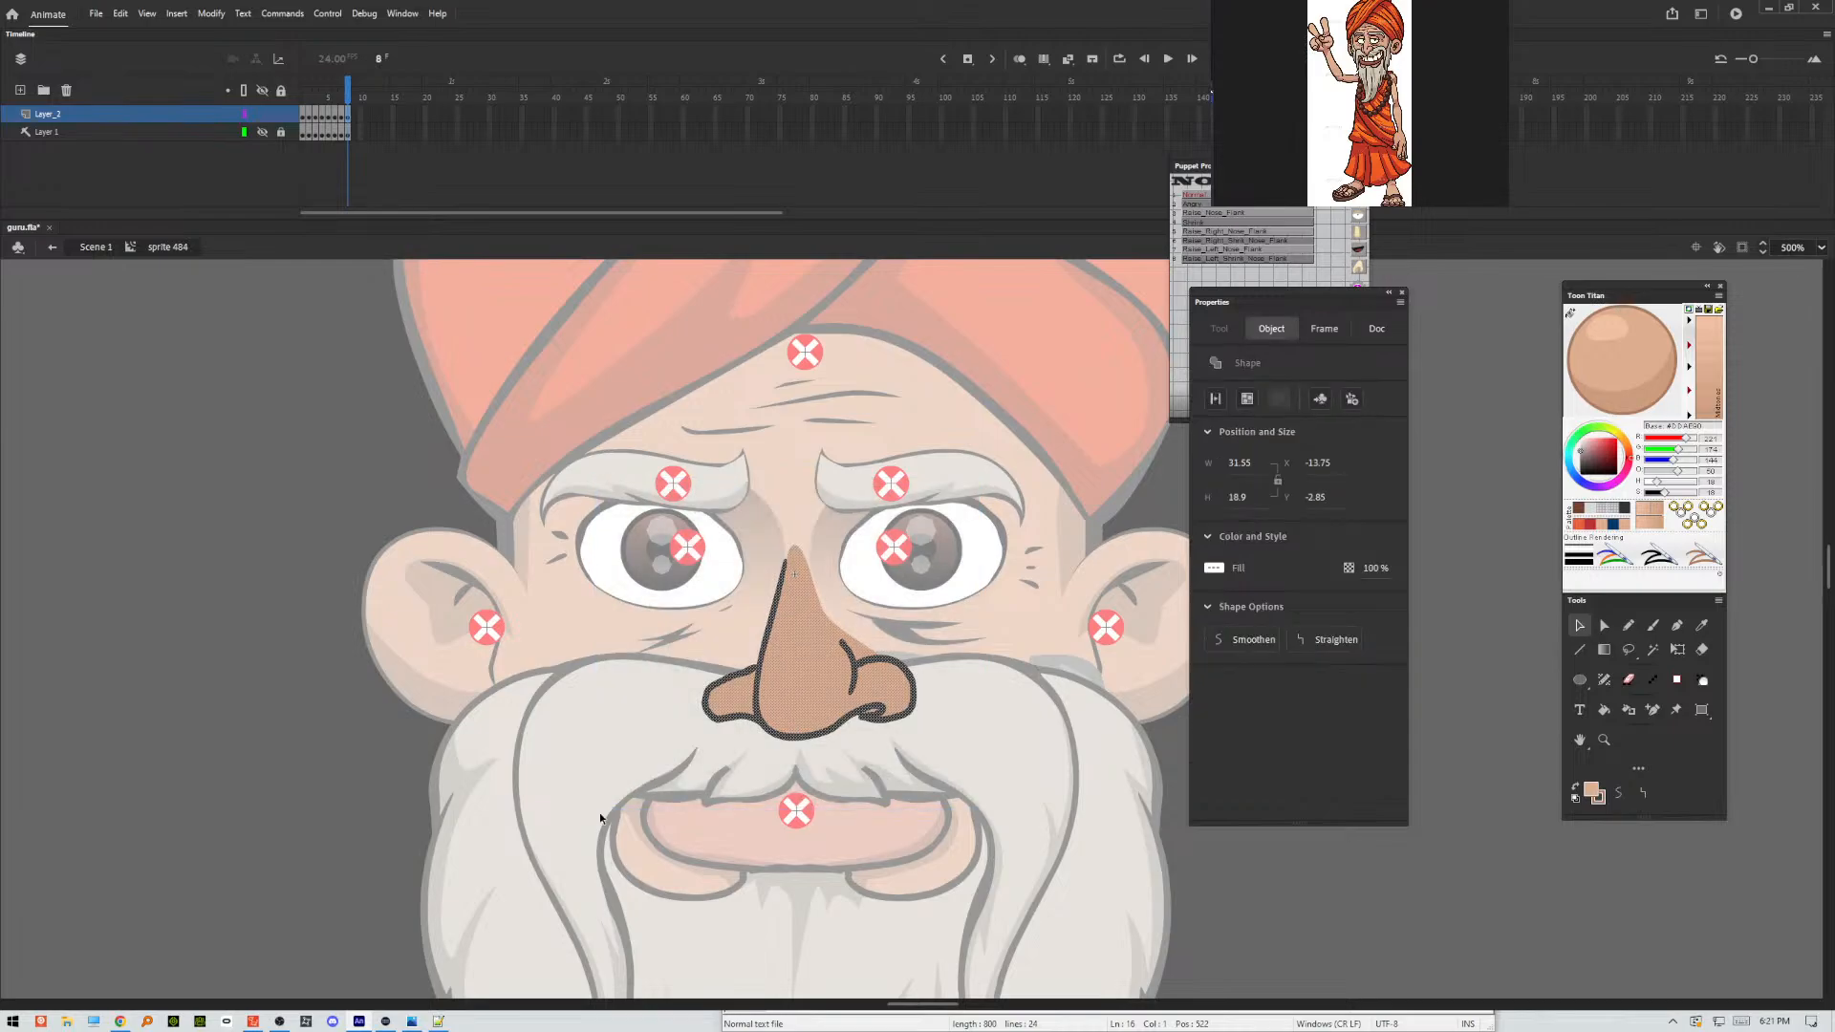
{"action": "left_click", "coordinate": [1239, 641]}
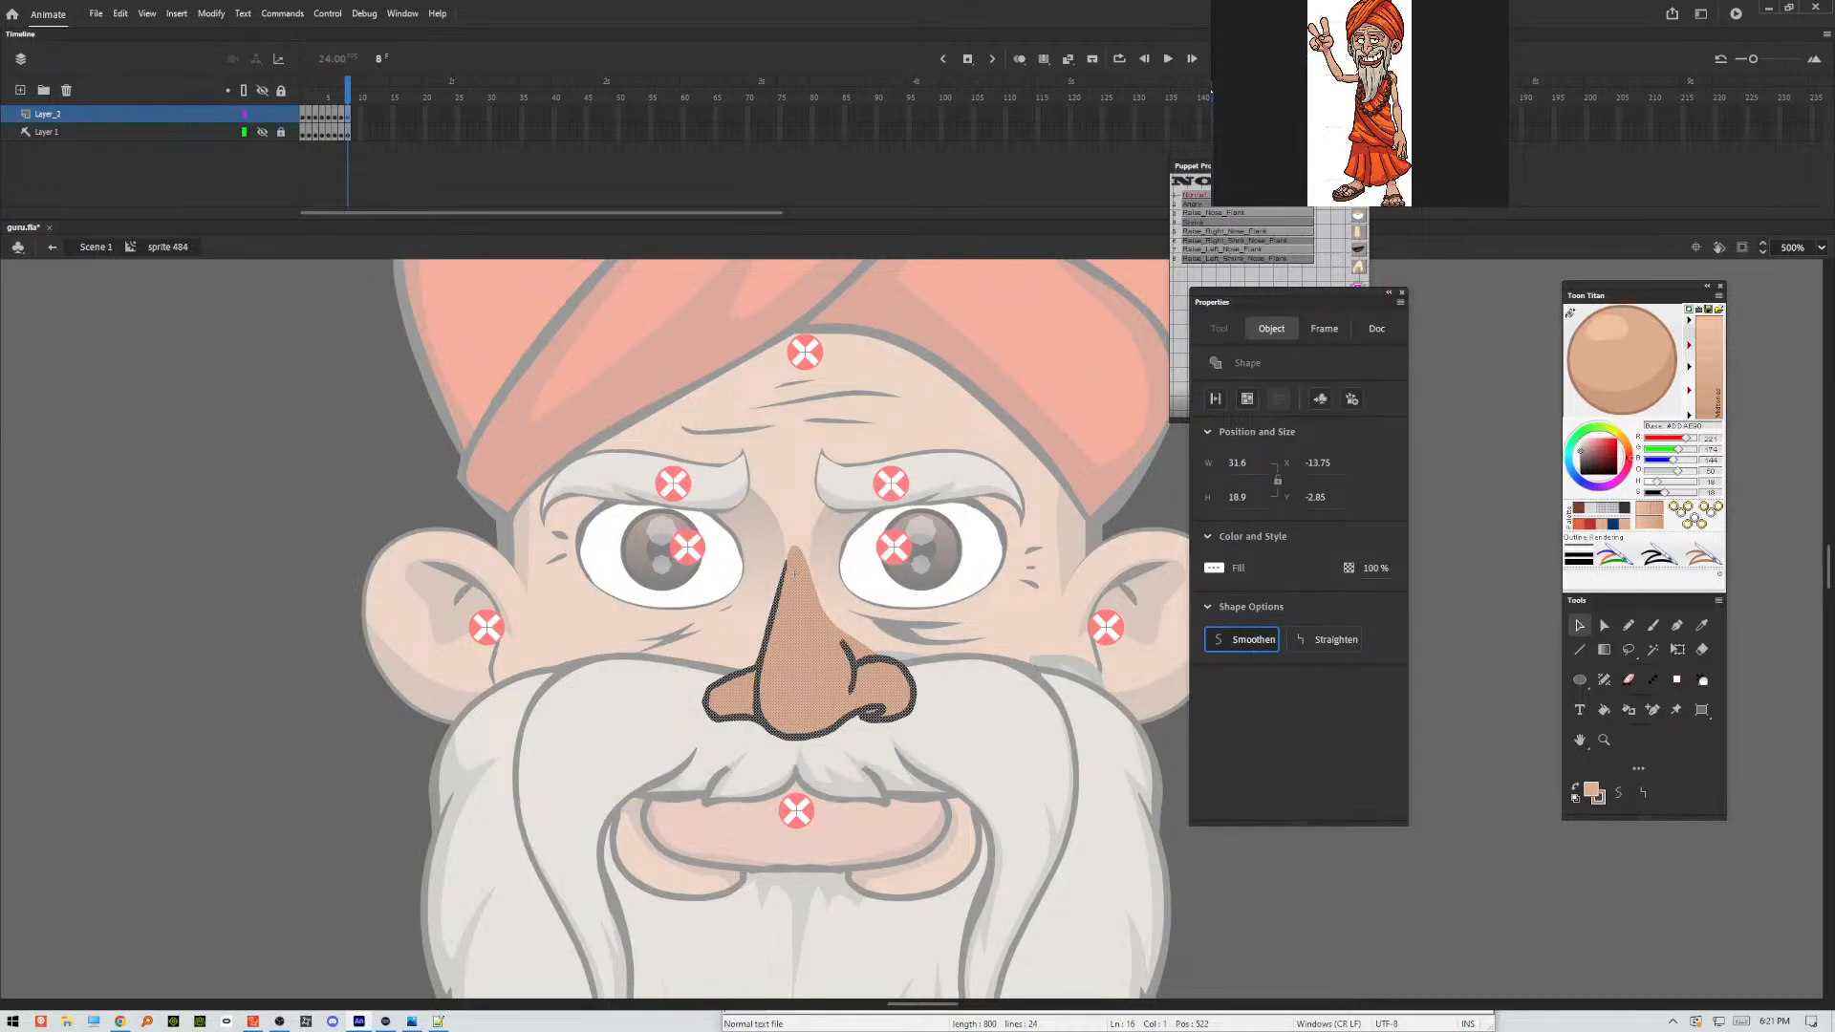
{"action": "left_click", "coordinate": [210, 15]}
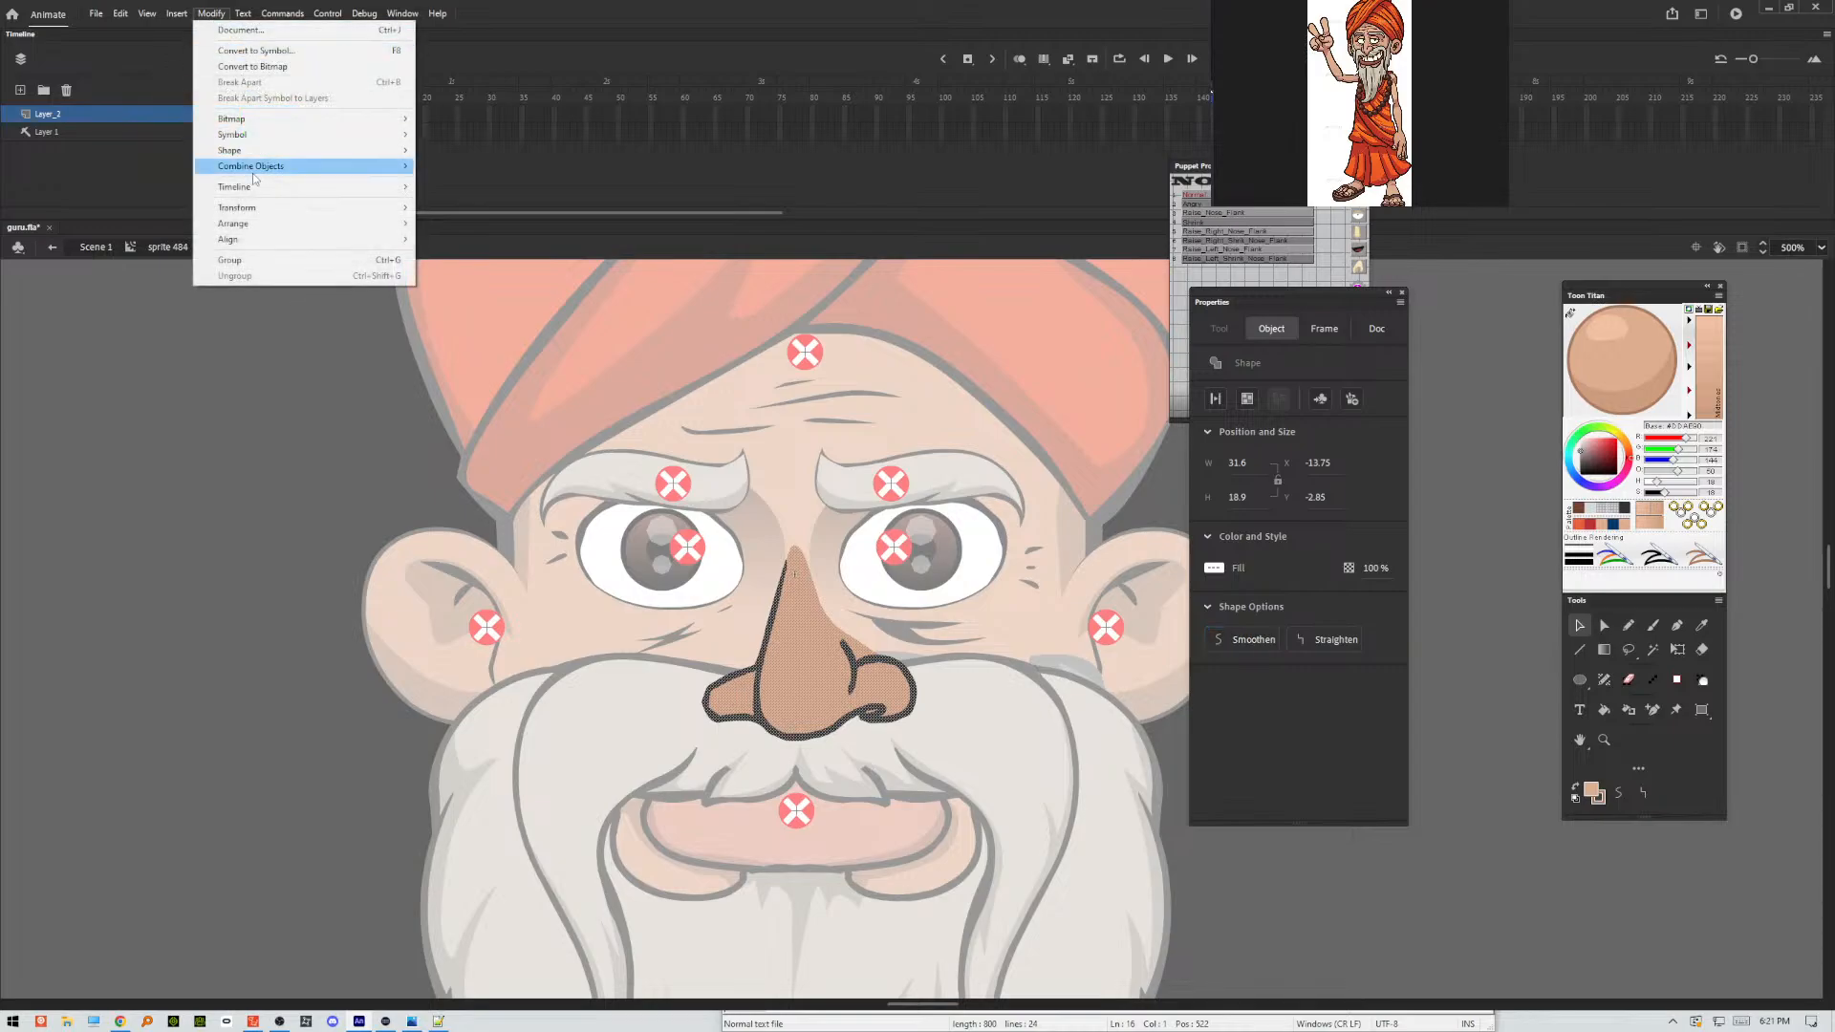
{"action": "mouse_move", "coordinate": [253, 150]}
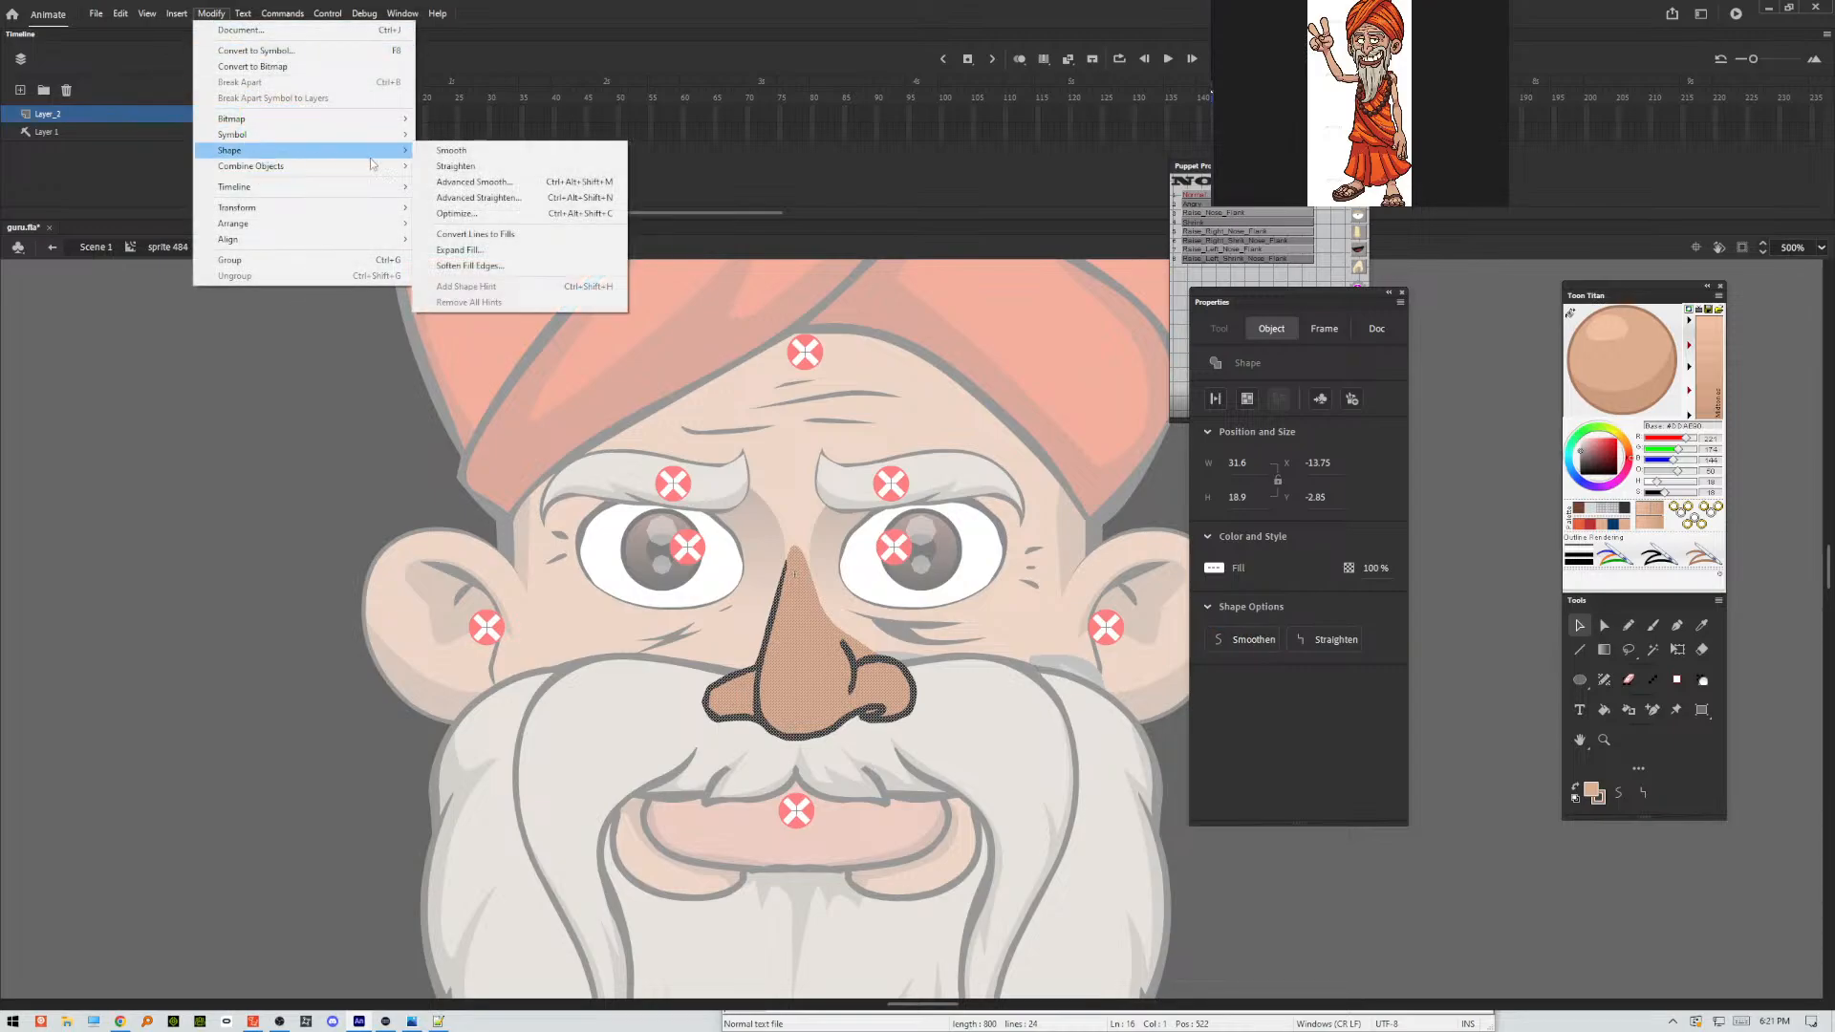
{"action": "left_click", "coordinate": [457, 213]}
{"action": "mouse_move", "coordinate": [1089, 380]}
{"action": "left_mouse_down"}
{"action": "mouse_move", "coordinate": [1107, 385]}
{"action": "mouse_move", "coordinate": [1084, 386]}
{"action": "left_mouse_up"}
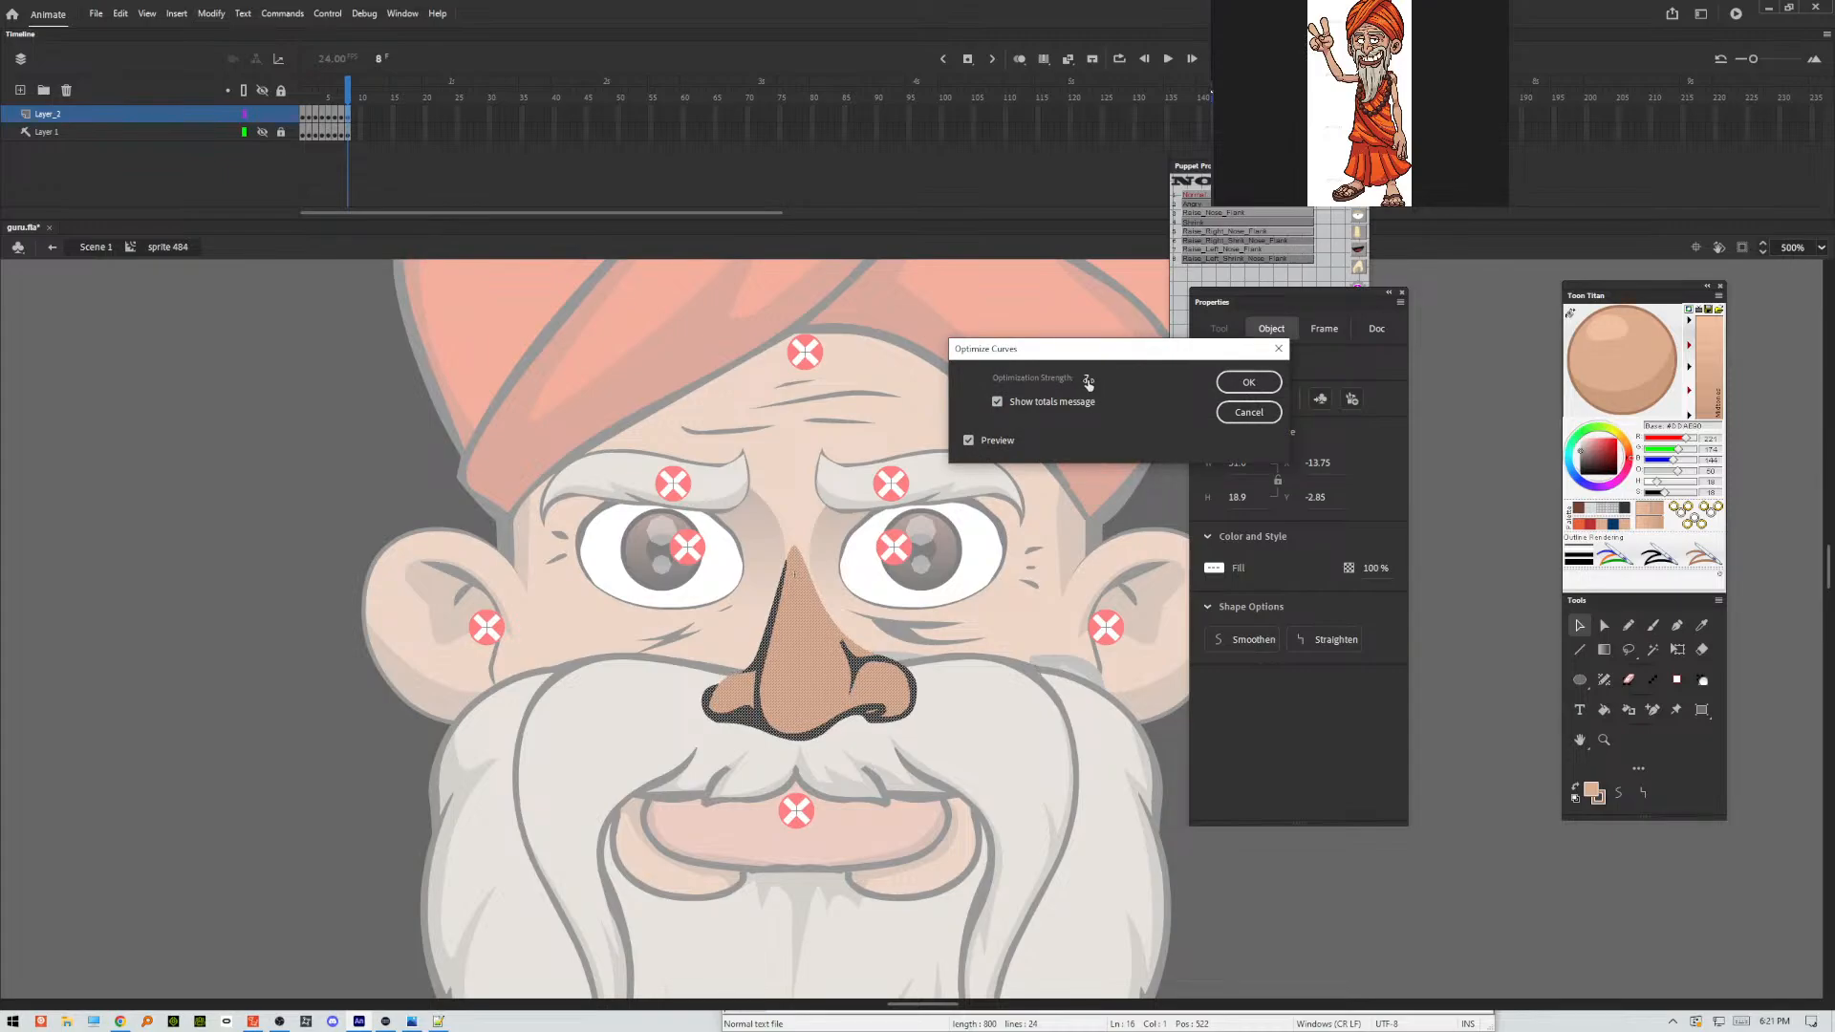
{"action": "left_click_drag", "start_coordinate": [1085, 380], "coordinate": [1087, 386]}
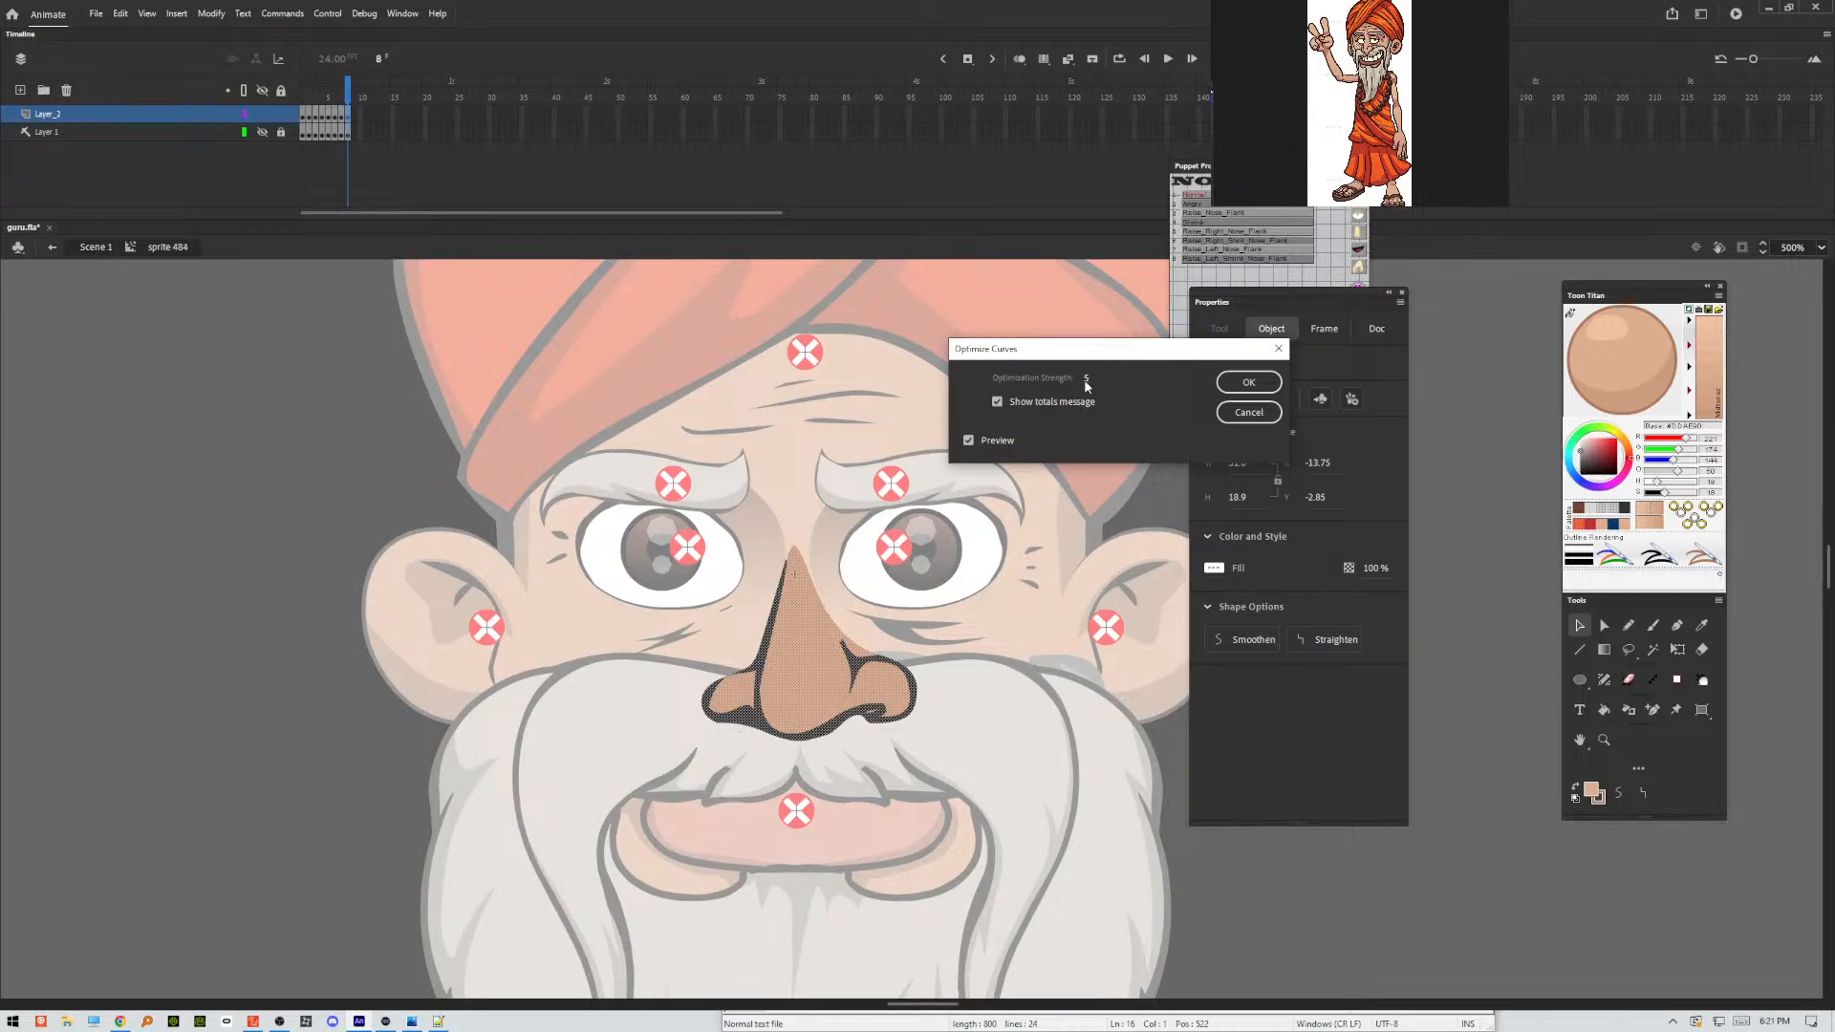
{"action": "left_click", "coordinate": [1246, 381]}
{"action": "left_click", "coordinate": [1185, 451]}
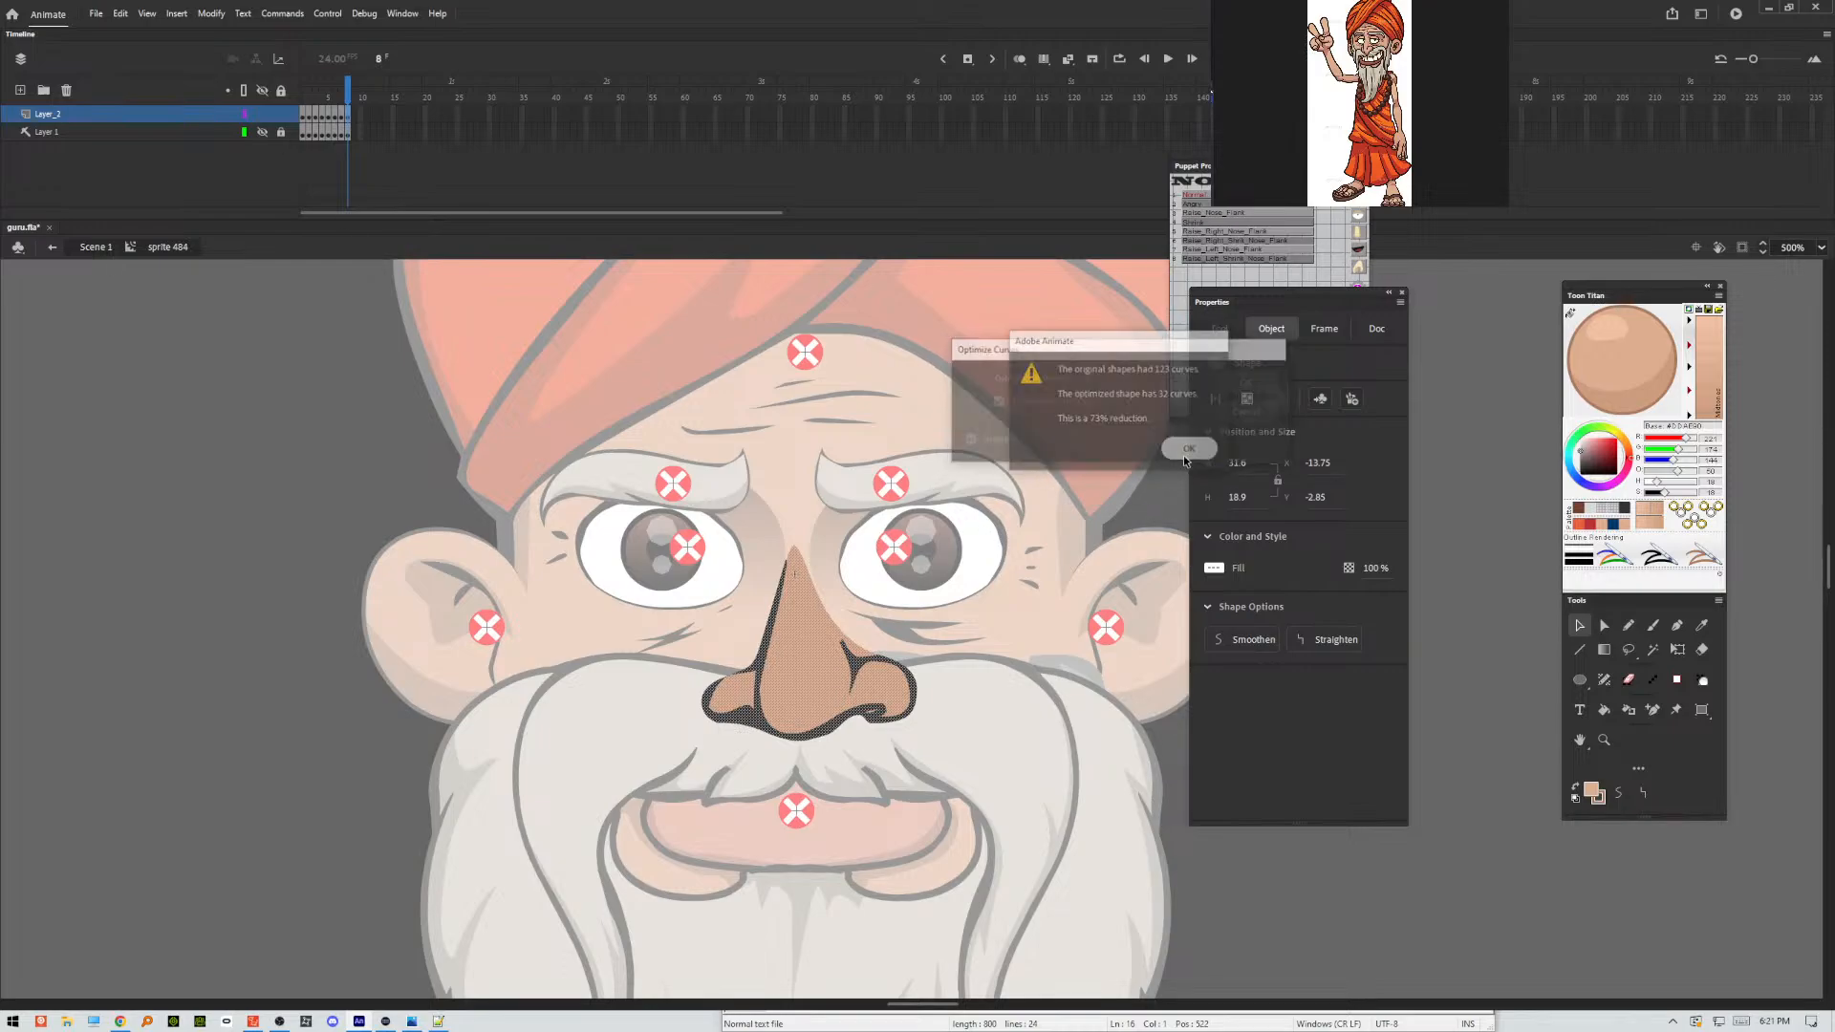
{"action": "left_click", "coordinate": [940, 650]}
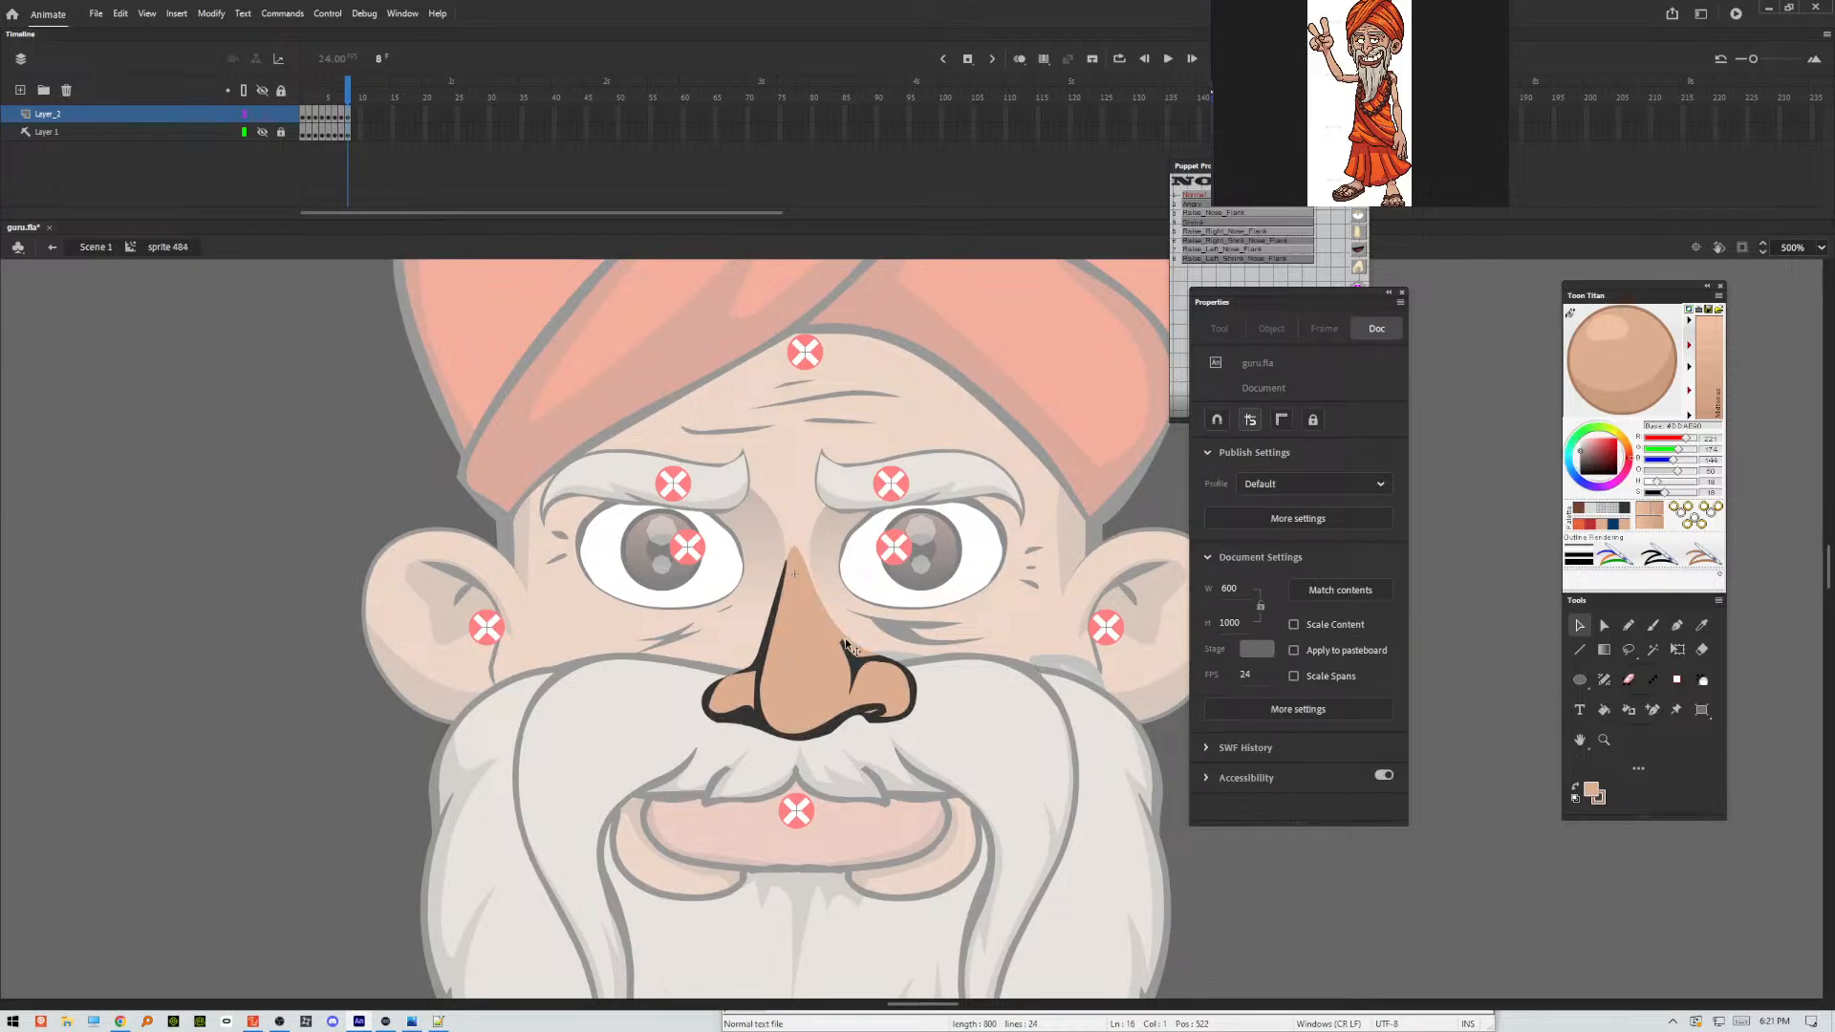
Reshape the lower right side and right nostril outline of the nose on frame 8, undoing the last change to the left nostril.
{"action": "left_click_drag", "start_coordinate": [830, 635], "coordinate": [842, 649]}
{"action": "left_click_drag", "start_coordinate": [881, 715], "coordinate": [874, 716]}
{"action": "left_click_drag", "start_coordinate": [751, 712], "coordinate": [755, 721]}
{"action": "key", "text": "ctrl+z"}
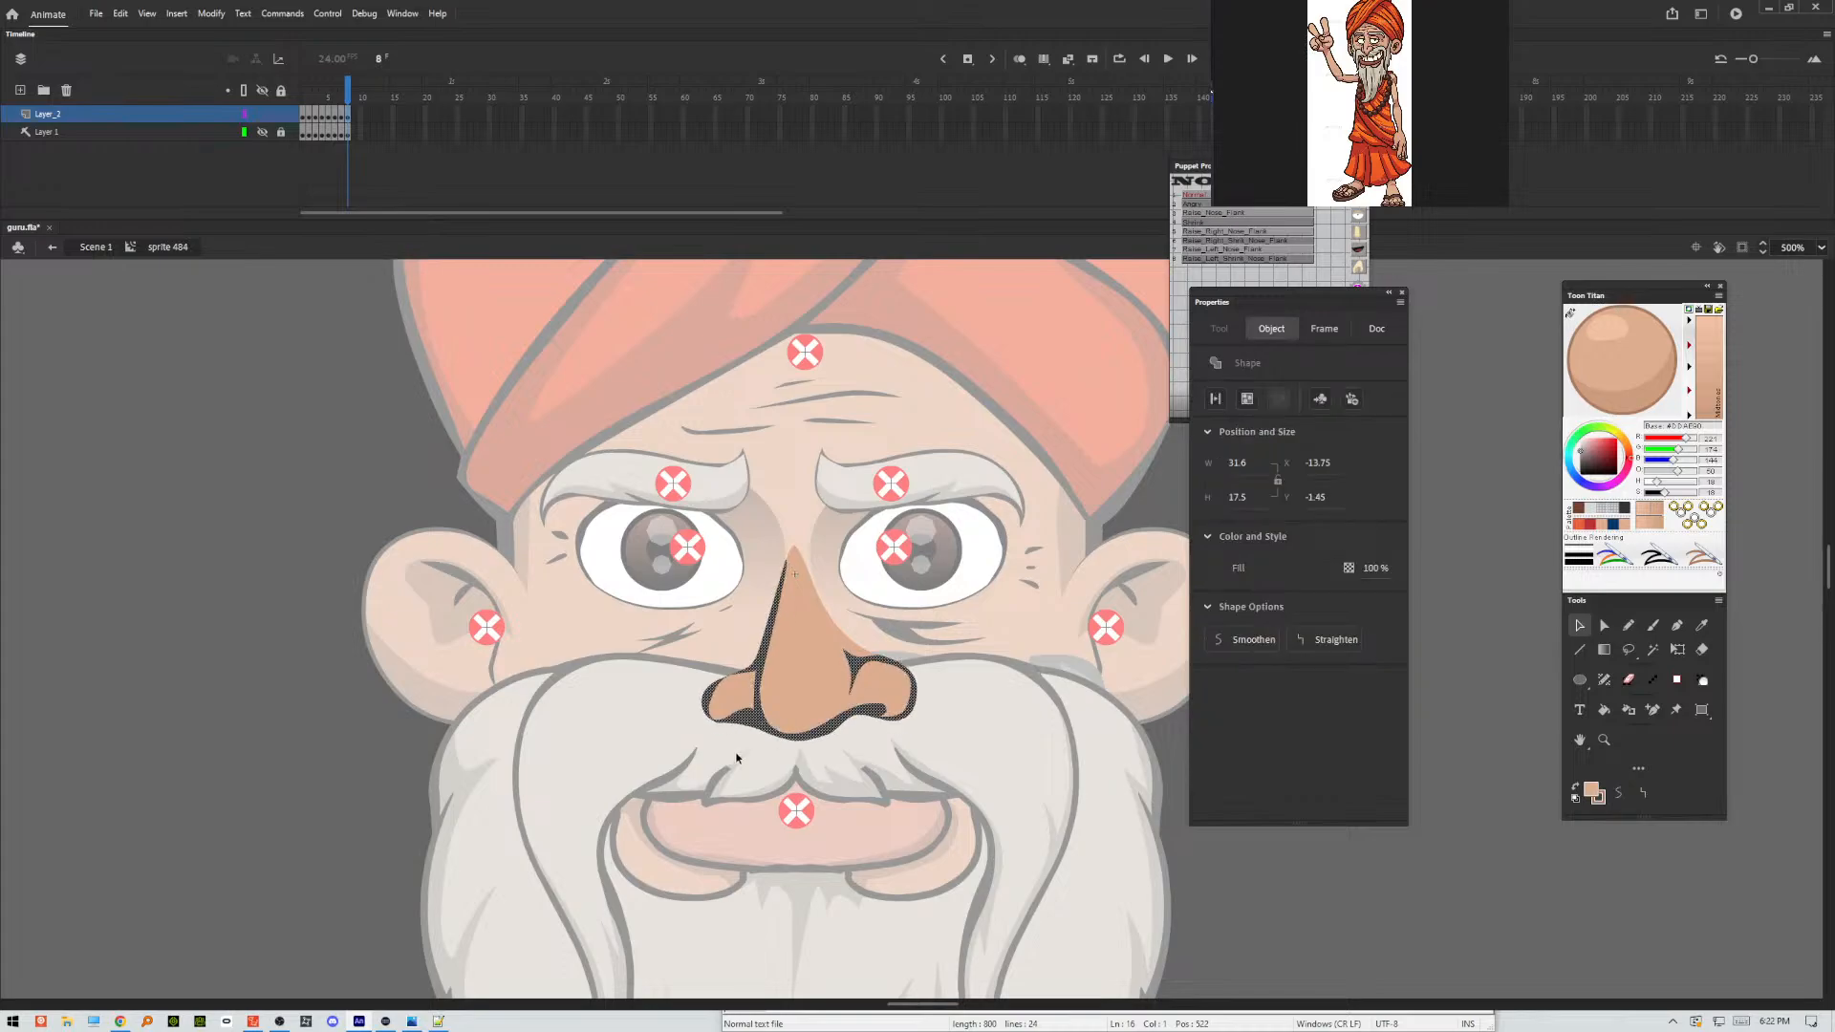
{"action": "left_click", "coordinate": [736, 756]}
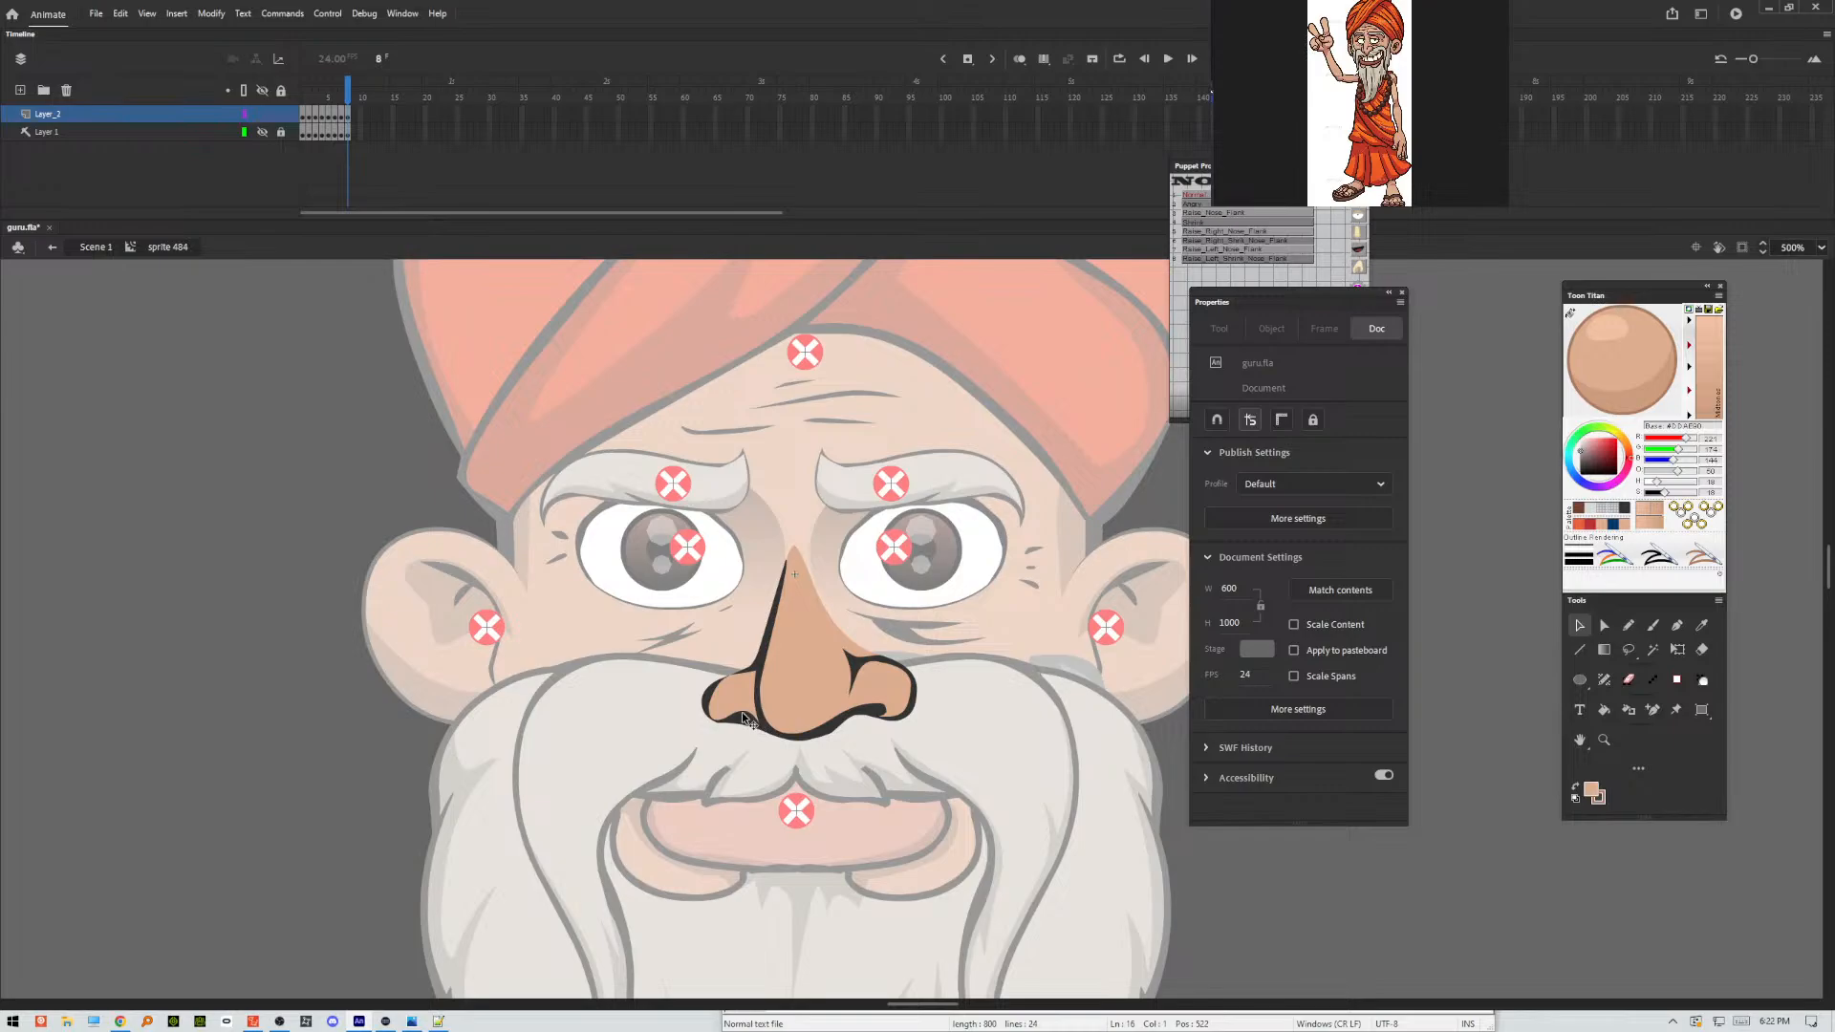
Refine the left nostril's underside and the left bridge outline on frame 8, undoing the last change to the right nostril.
{"action": "left_click_drag", "start_coordinate": [733, 717], "coordinate": [735, 710]}
{"action": "left_click_drag", "start_coordinate": [769, 644], "coordinate": [767, 645]}
{"action": "left_click_drag", "start_coordinate": [878, 704], "coordinate": [881, 706]}
{"action": "key", "text": "ctrl+z"}
{"action": "left_click", "coordinate": [820, 730]}
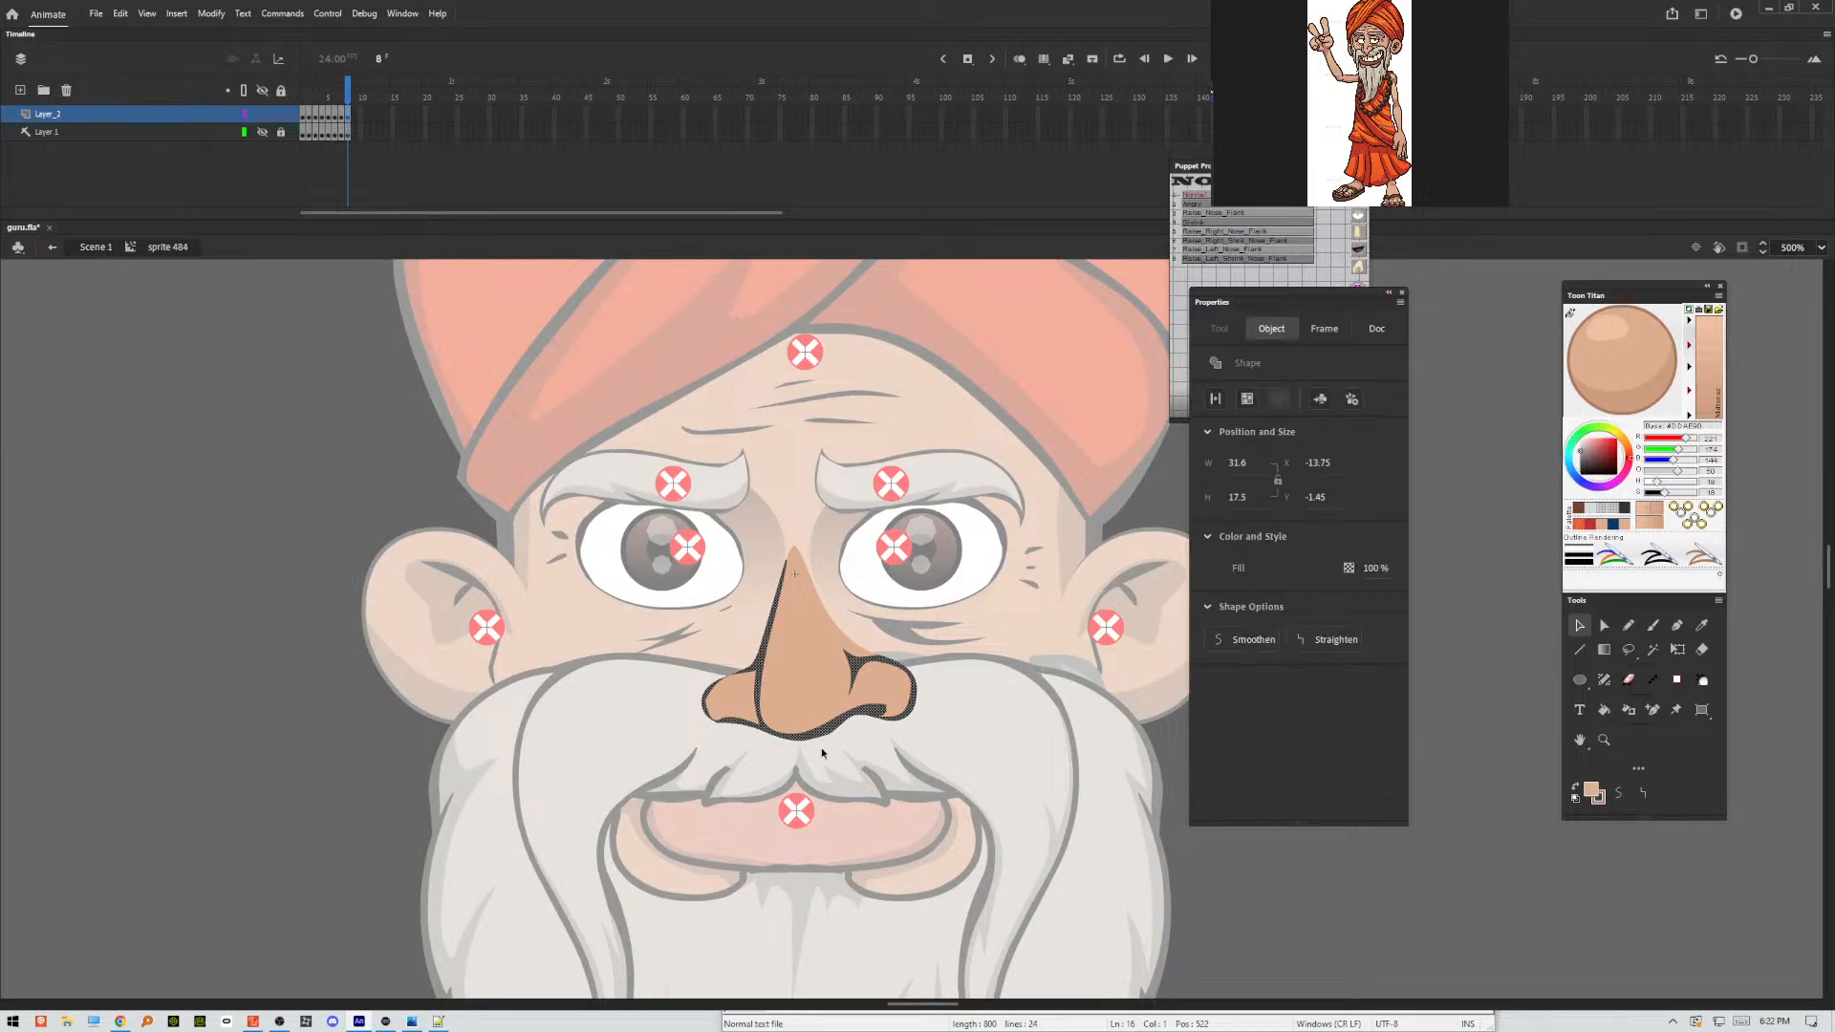
{"action": "left_click", "coordinate": [819, 750]}
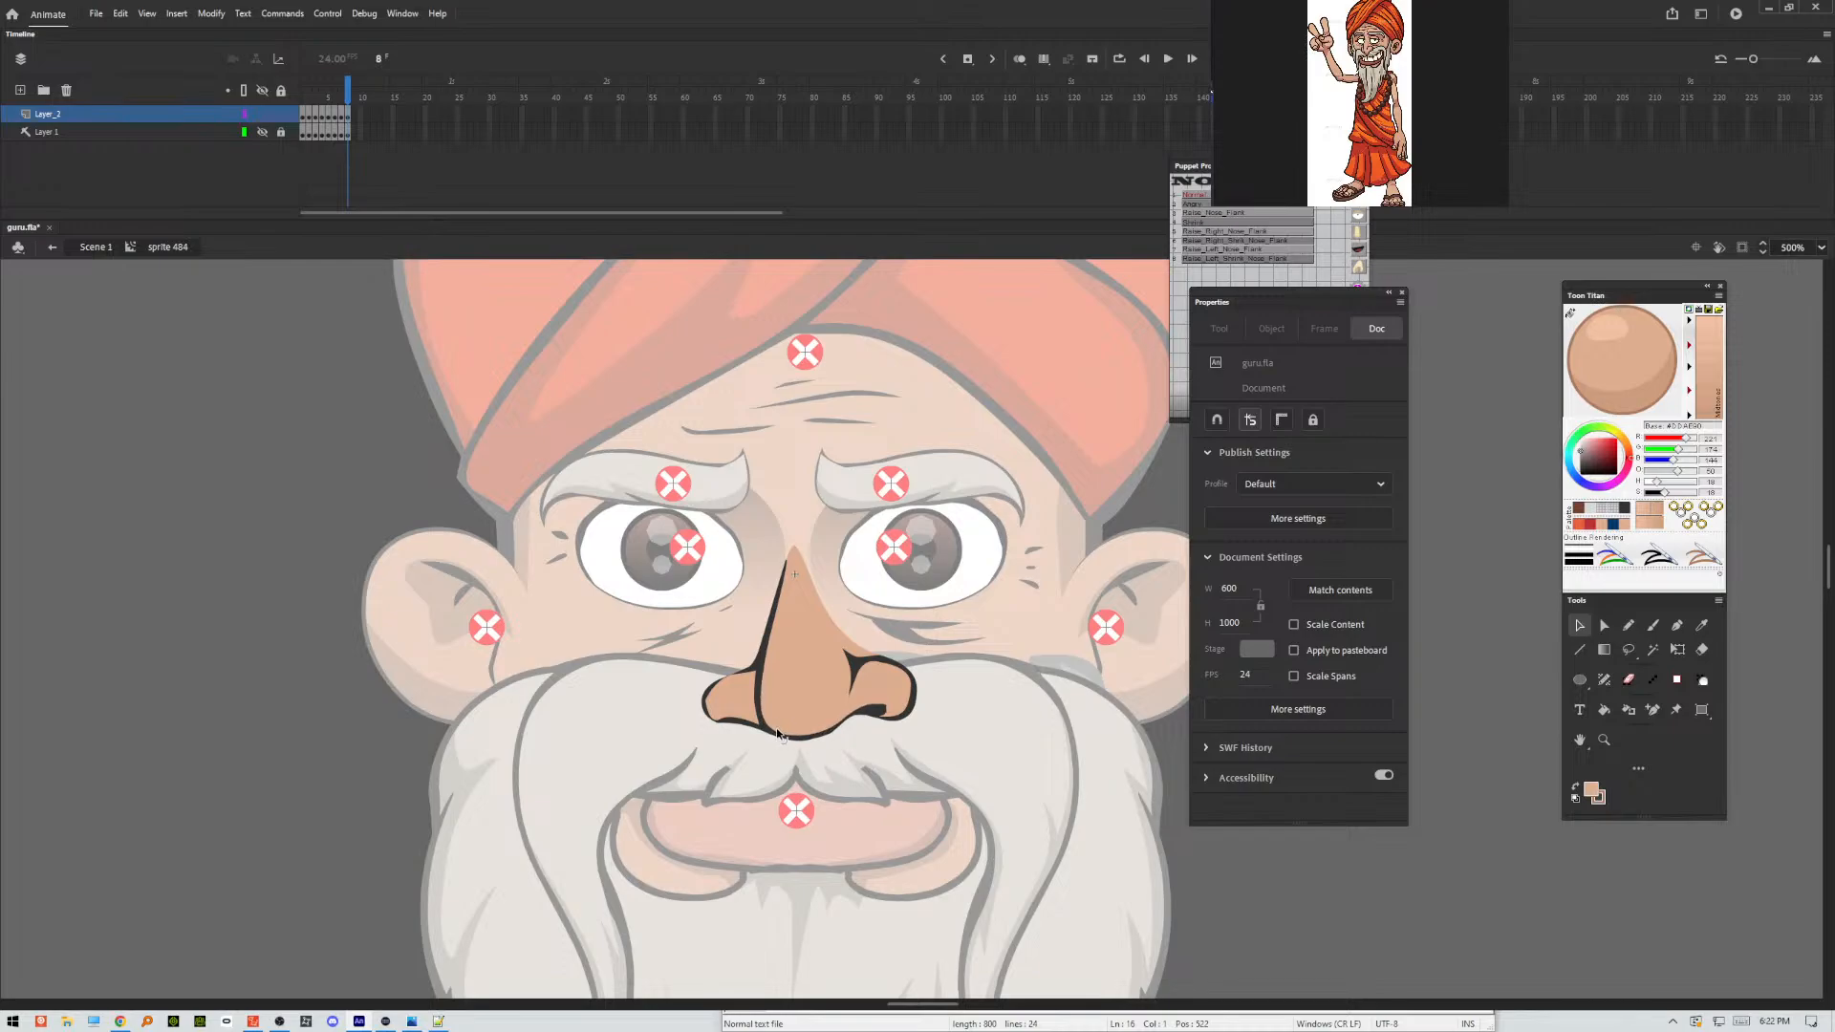
Return to the main scene and test the movie at full window size to check the nose on the whole puppet.
{"action": "double_click", "coordinate": [904, 776]}
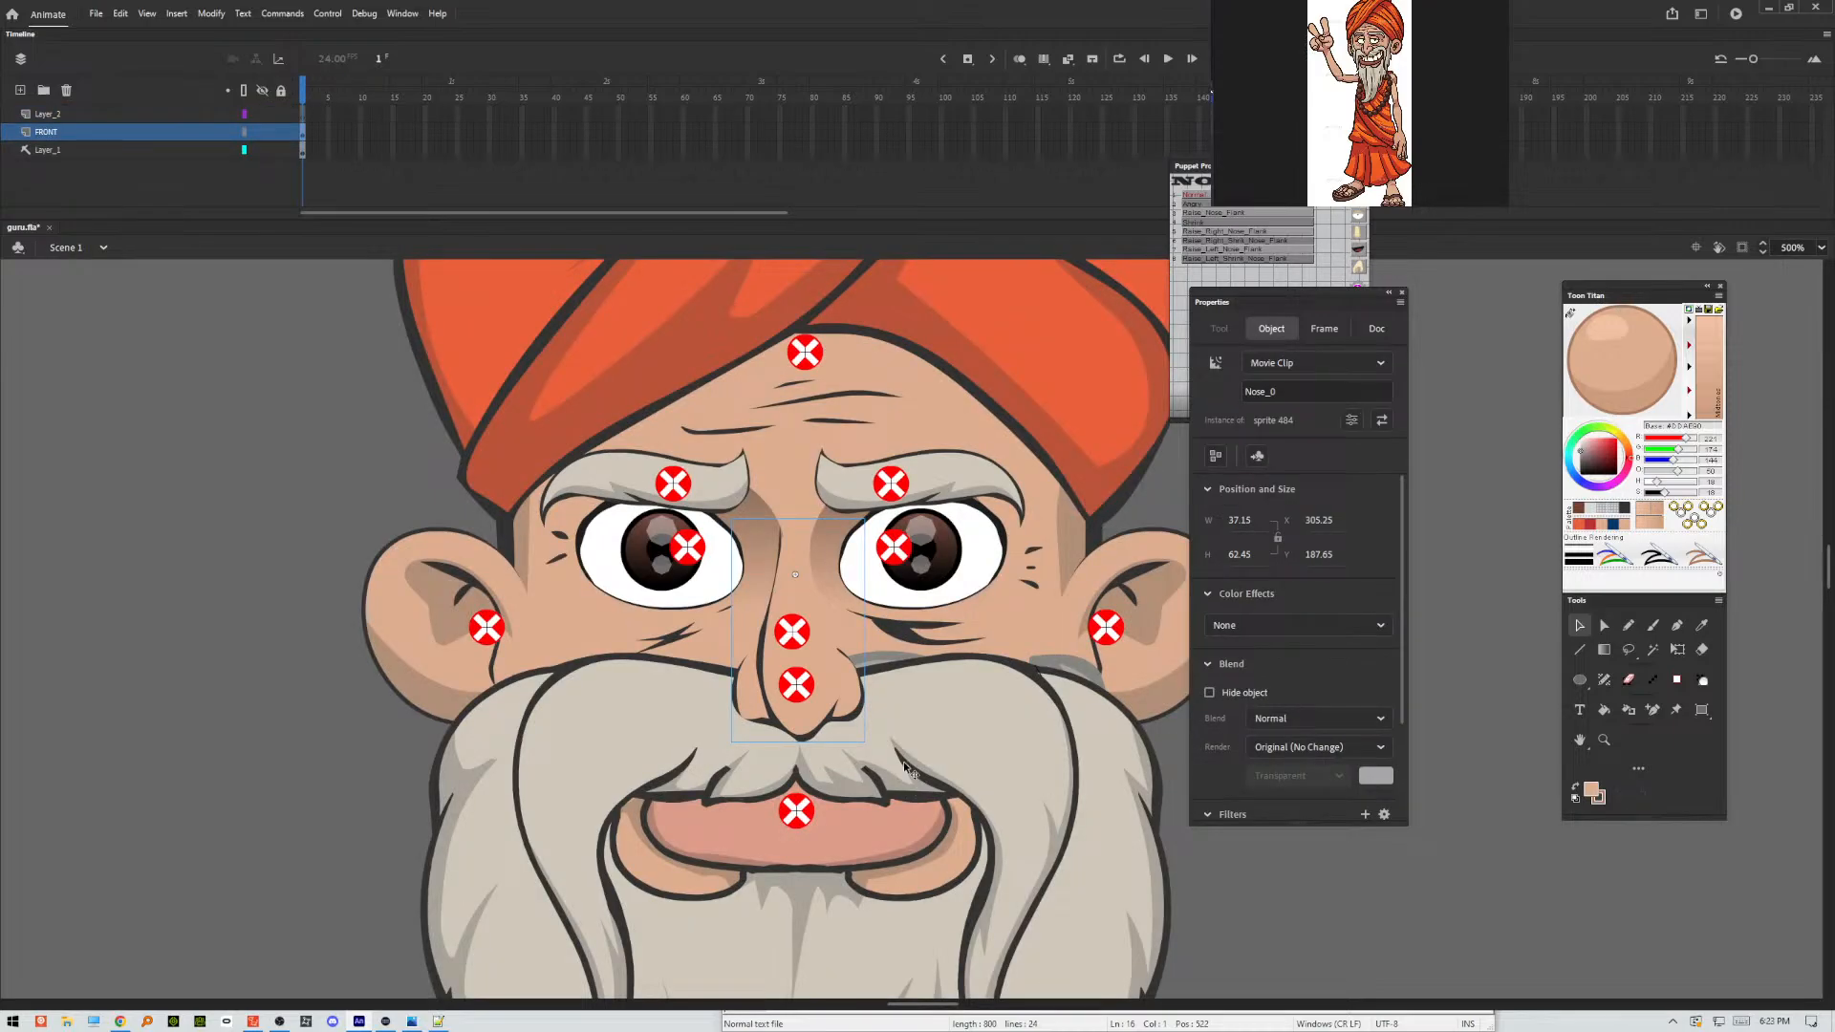
{"action": "key", "text": "ctrl+minus"}
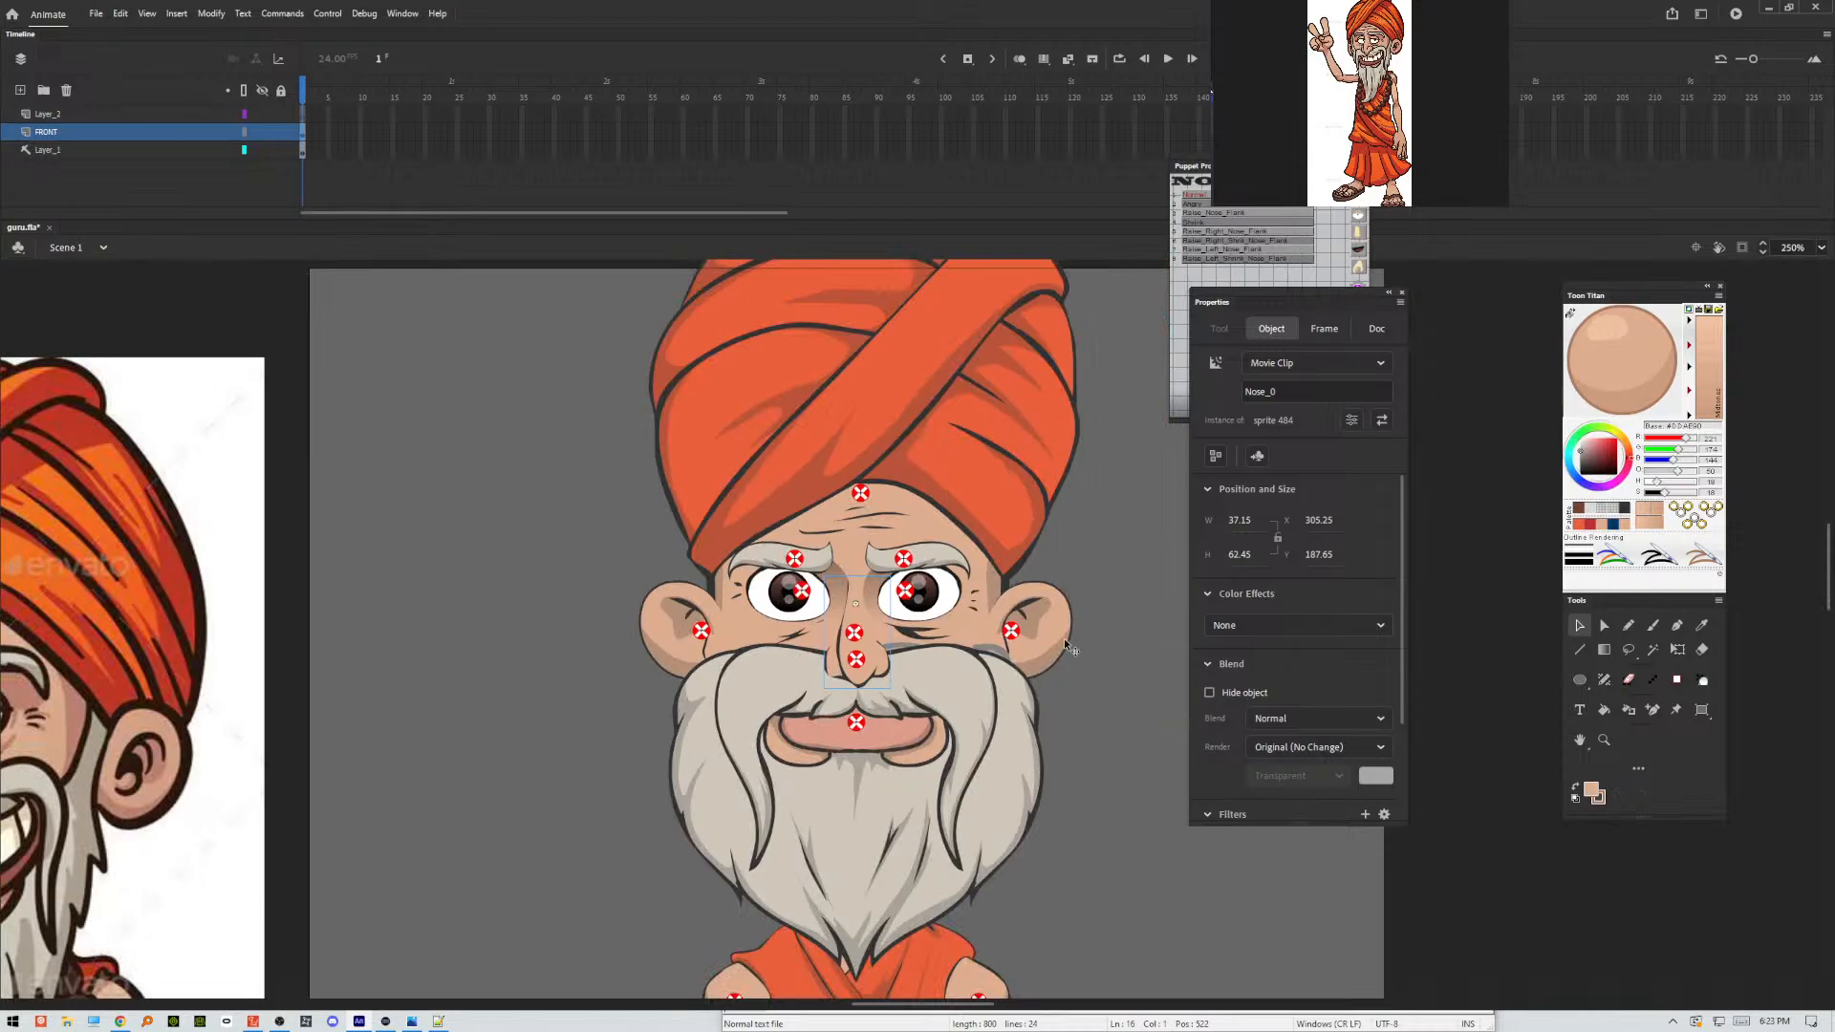
{"action": "left_click", "coordinate": [1103, 637]}
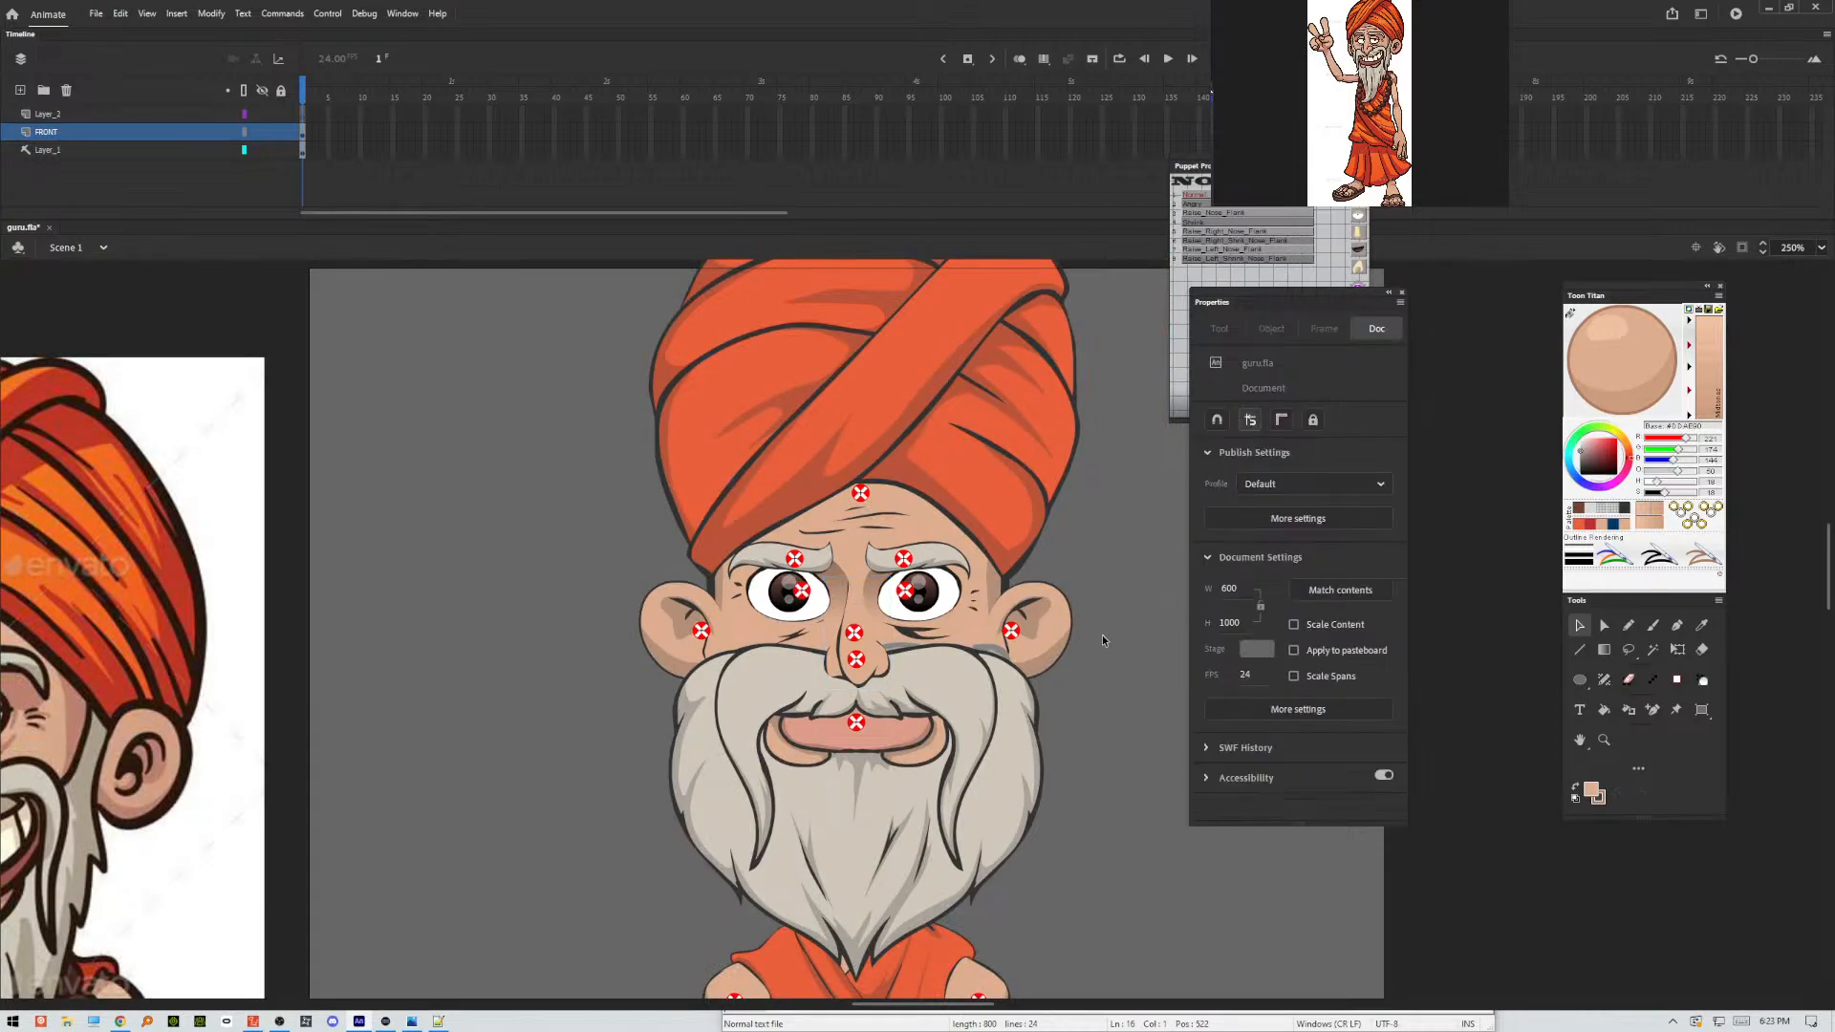
{"action": "key", "text": "ctrl+Return"}
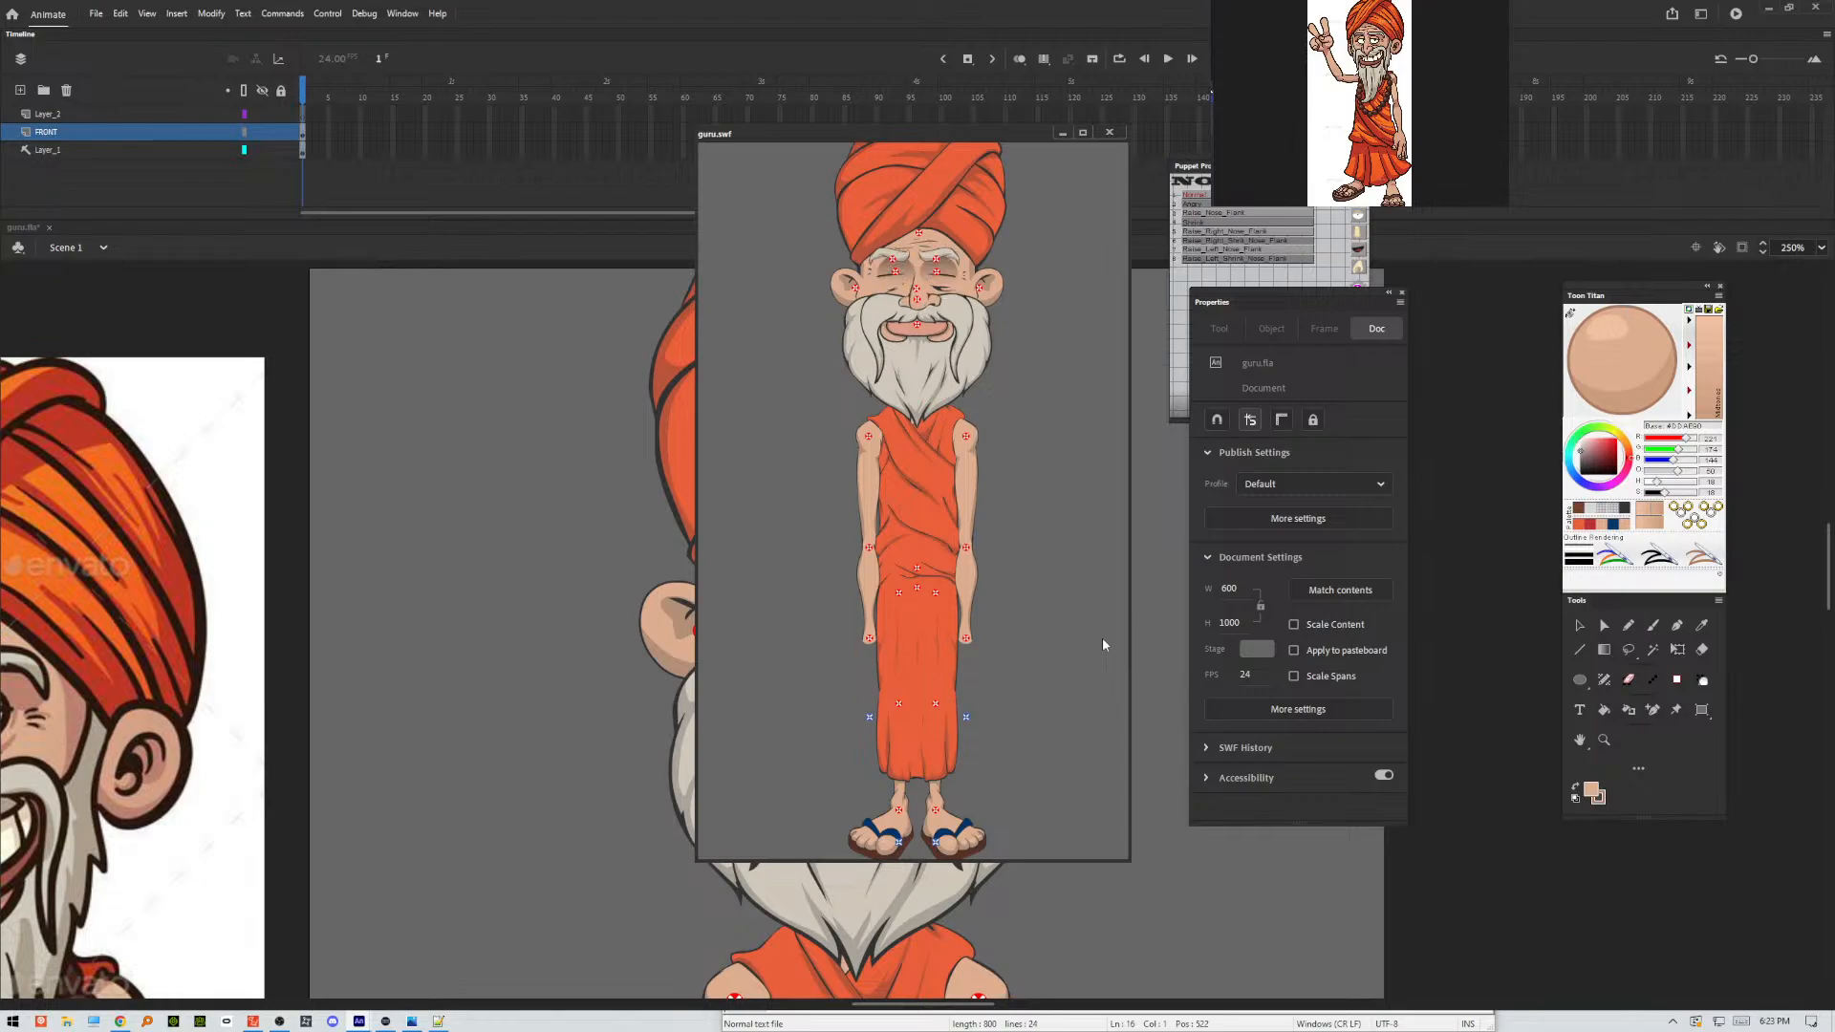
{"action": "left_click", "coordinate": [1083, 132]}
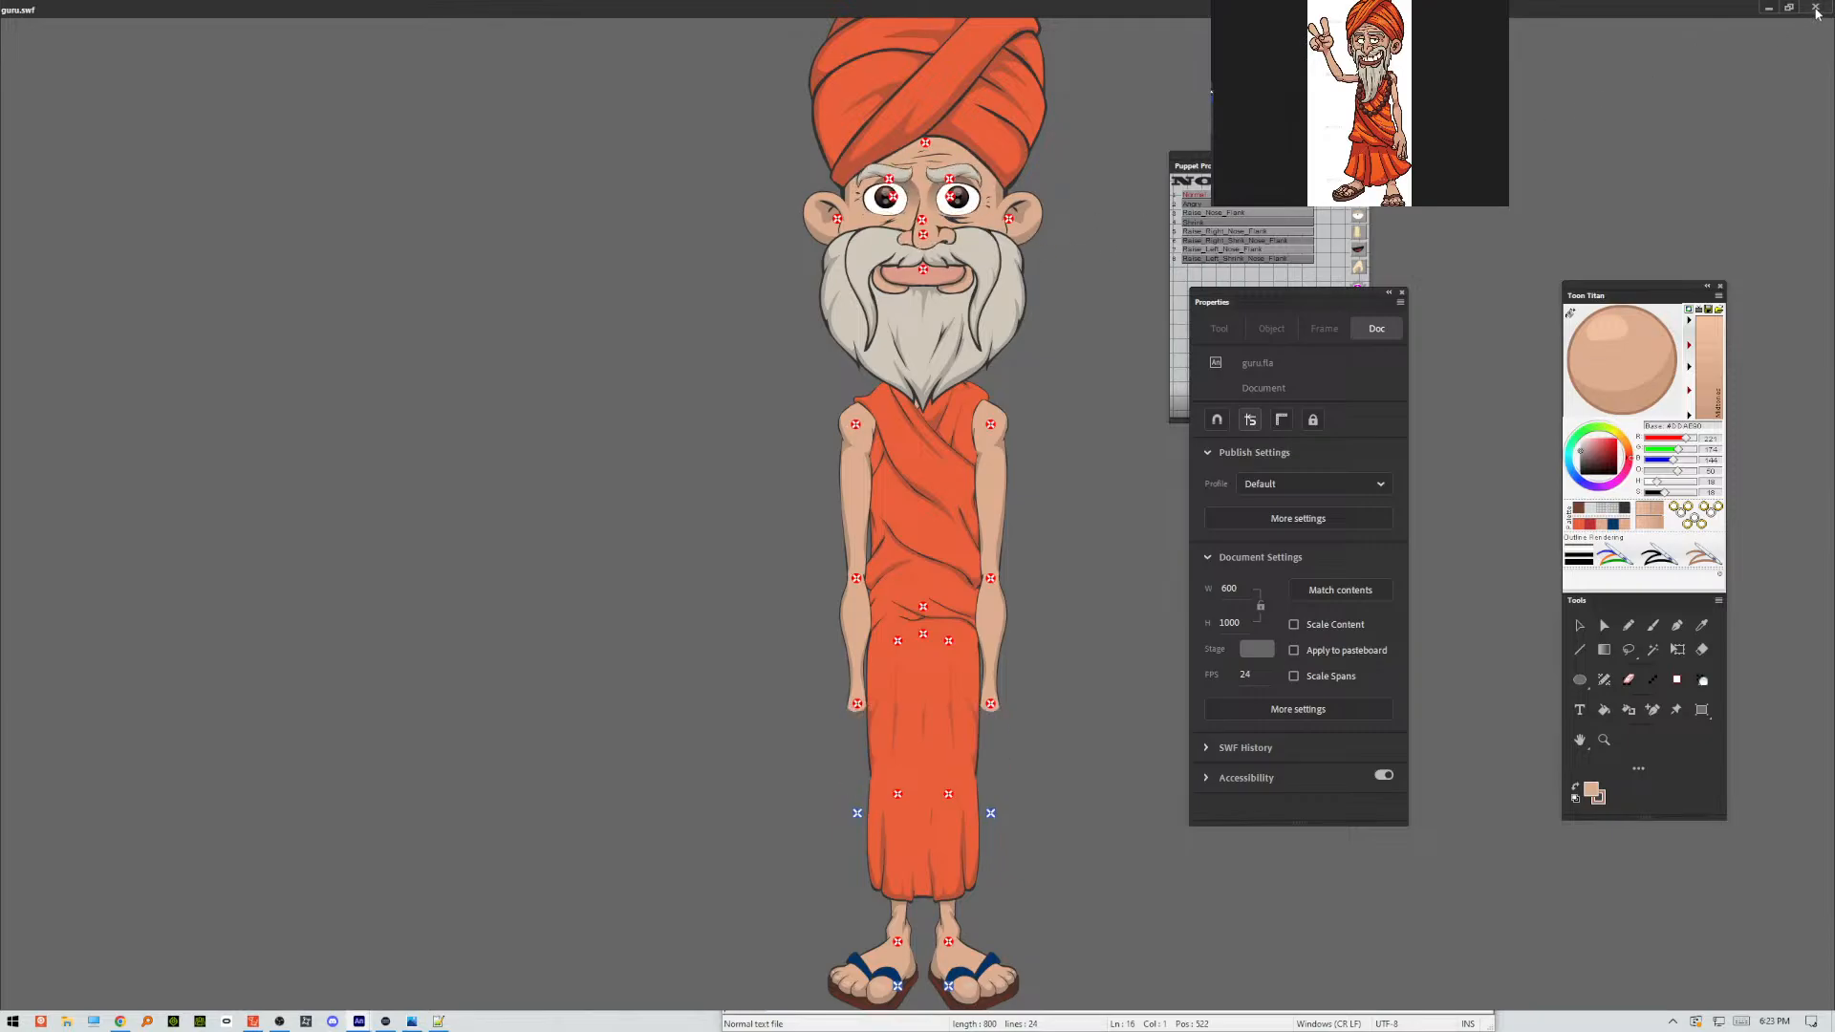
{"action": "left_click", "coordinate": [1815, 7]}
Open the Face_0 movie clip and the face shape graphic nested inside it for editing.
{"action": "left_click", "coordinate": [874, 590]}
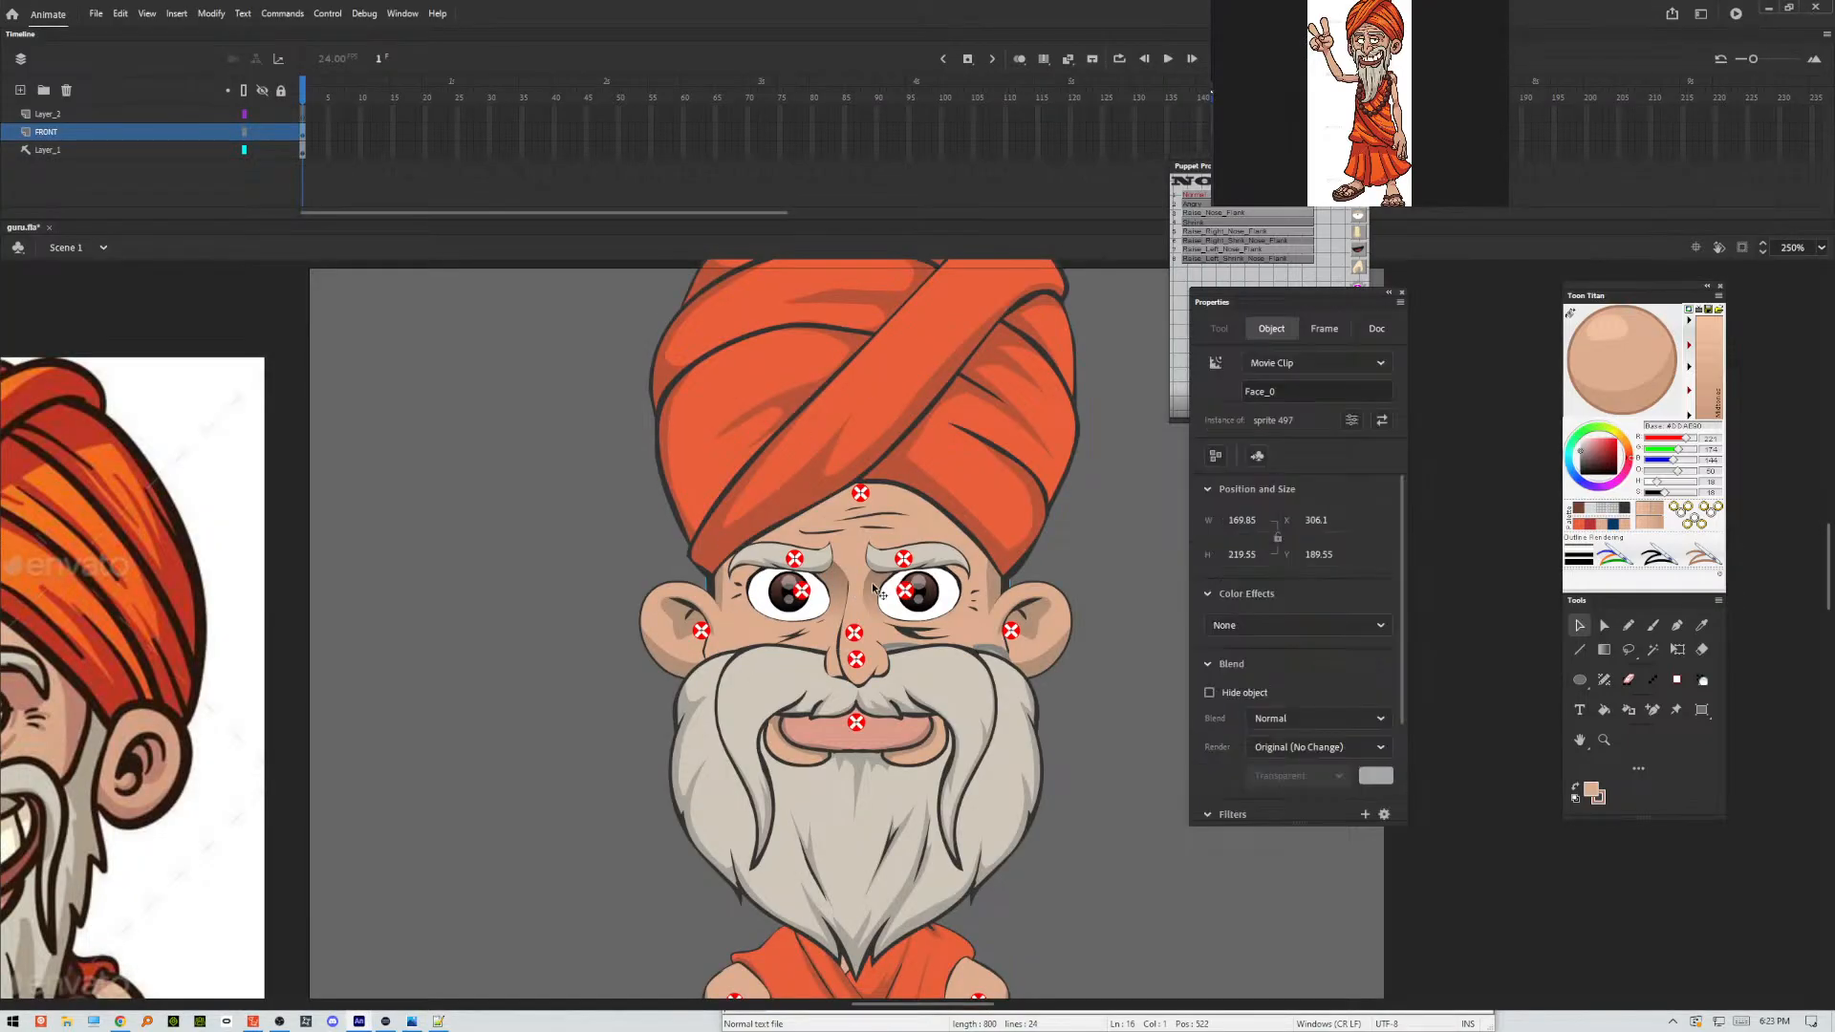
{"action": "double_click", "coordinate": [874, 587]}
{"action": "left_click", "coordinate": [873, 587]}
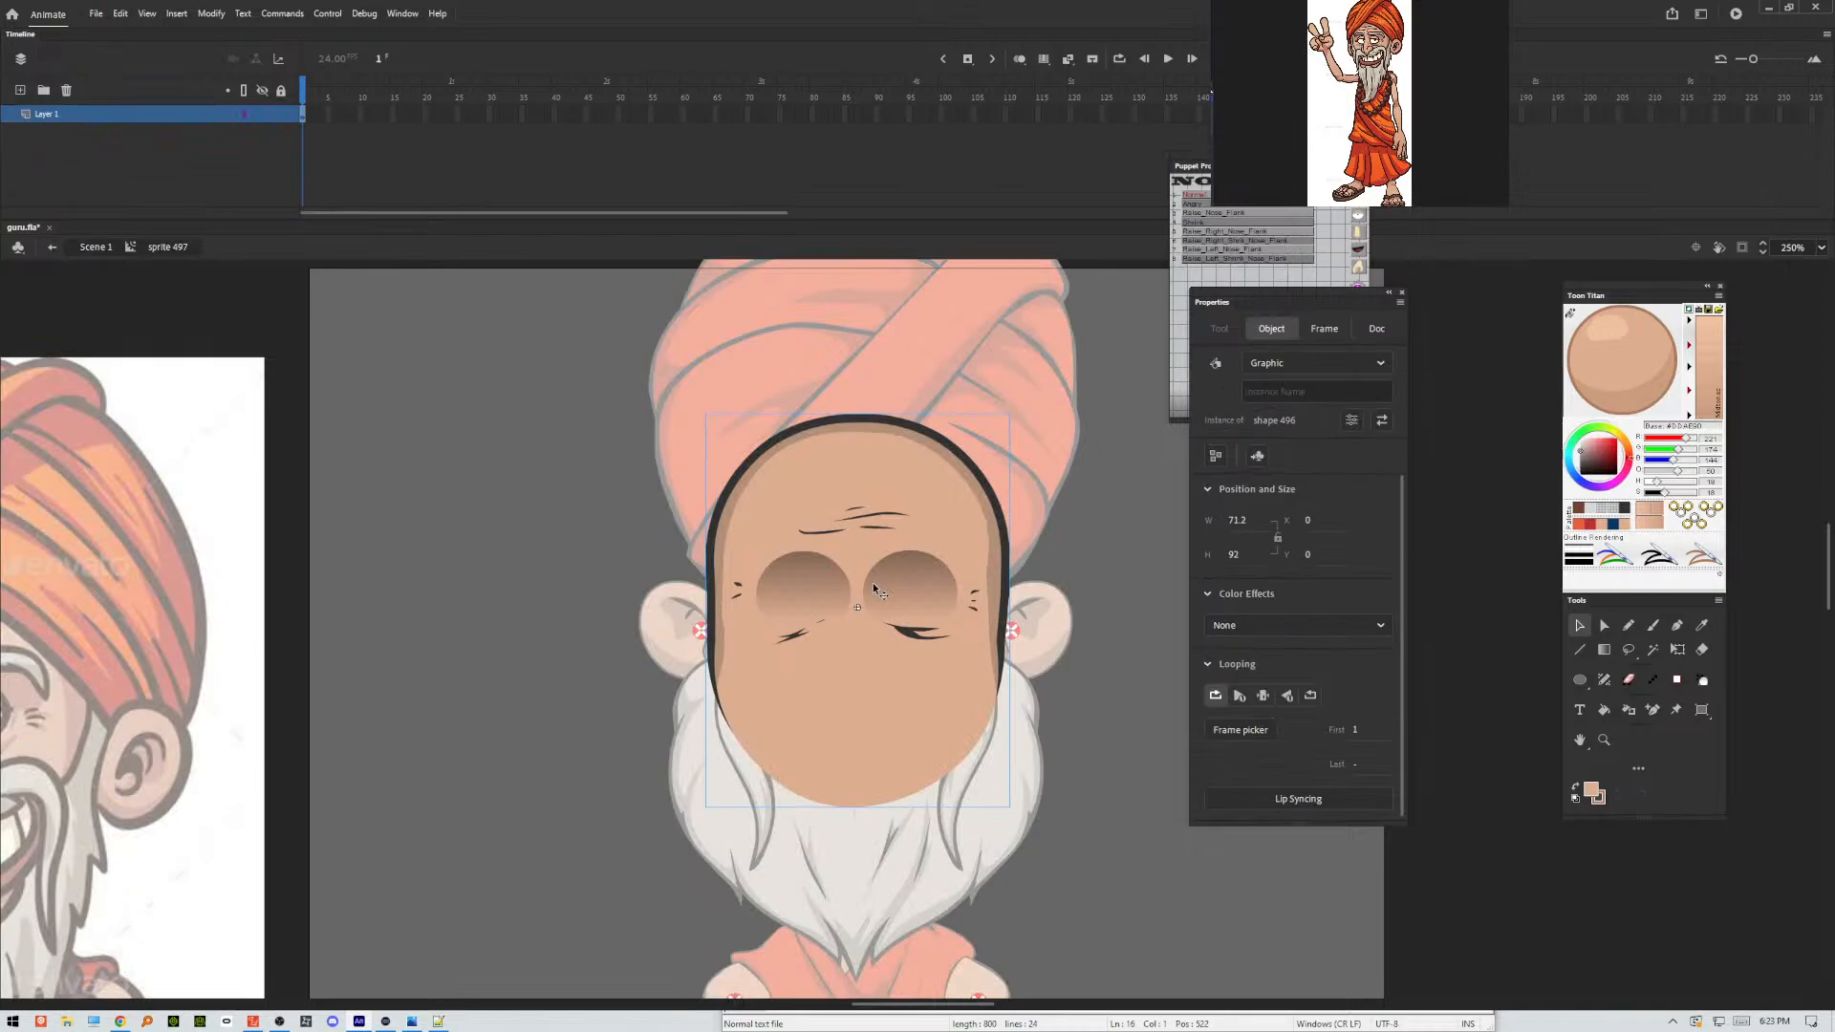
{"action": "double_click", "coordinate": [874, 587]}
{"action": "left_click", "coordinate": [873, 587]}
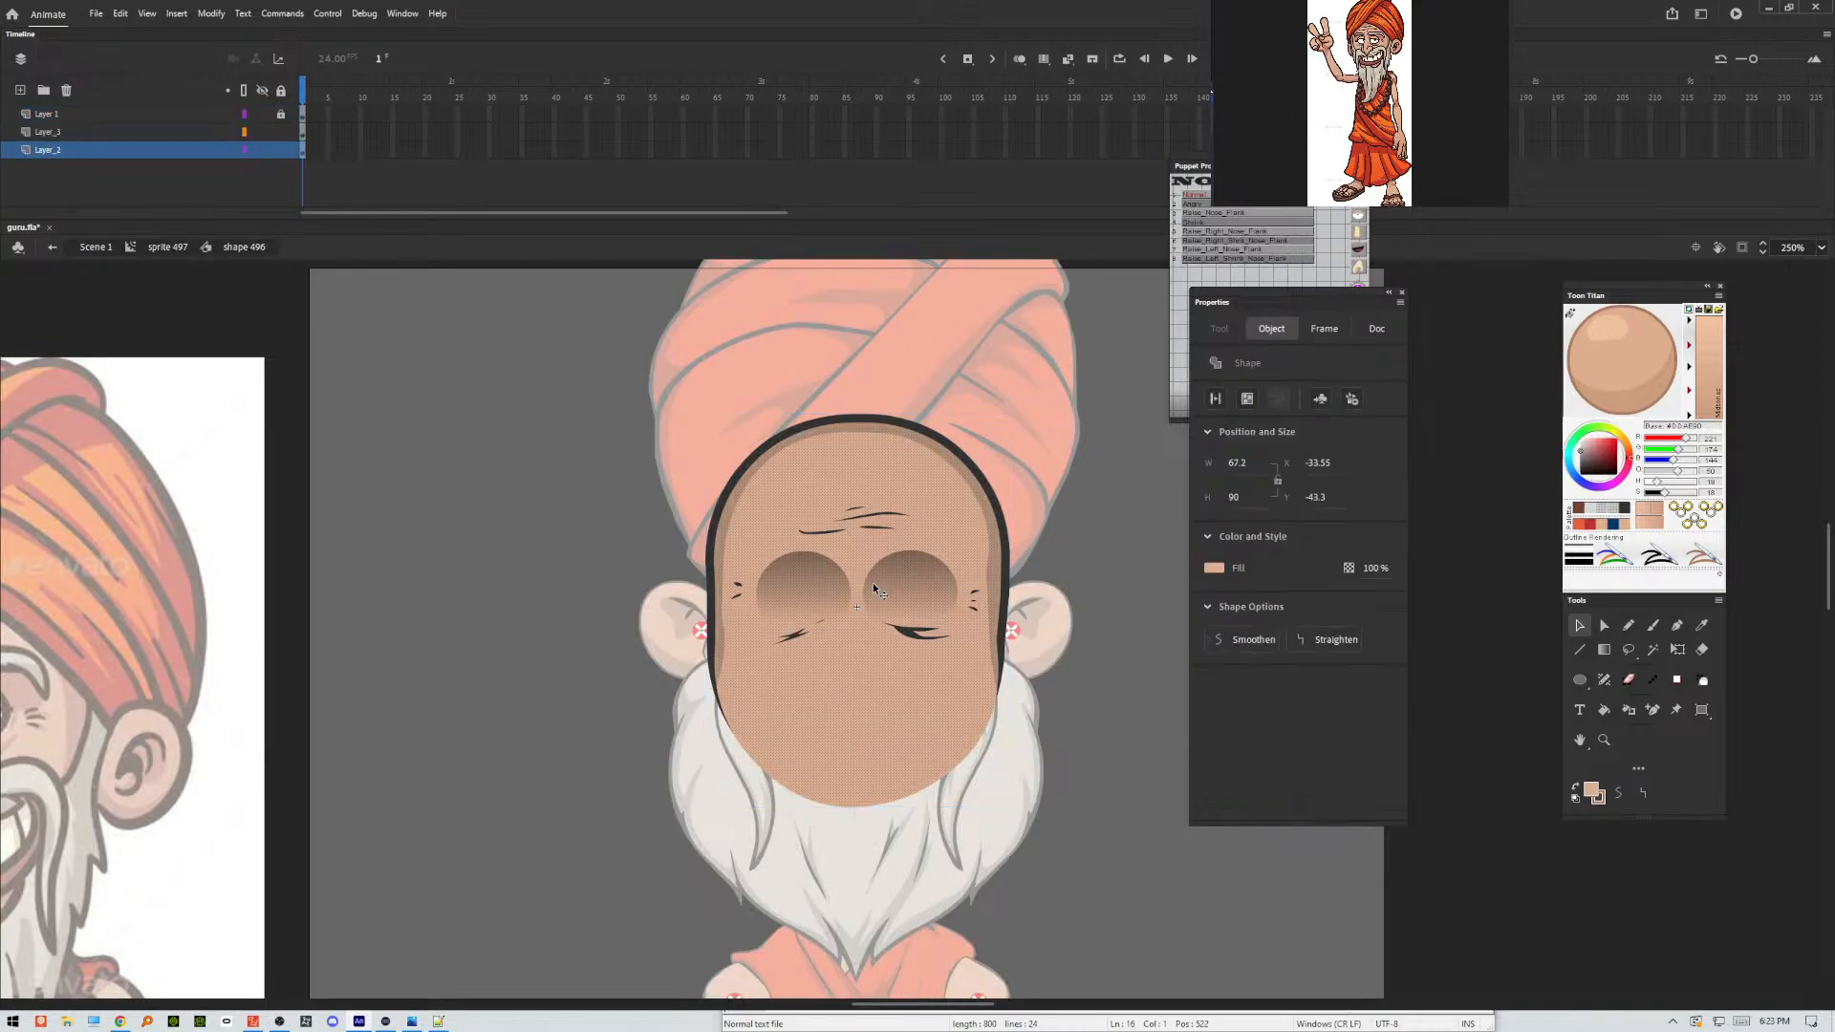
{"action": "left_click", "coordinate": [1069, 575]}
Move the two eye-socket shadows slightly apart, away from the centre of the face, placing the right one at about X 2.65.
{"action": "left_click", "coordinate": [927, 588]}
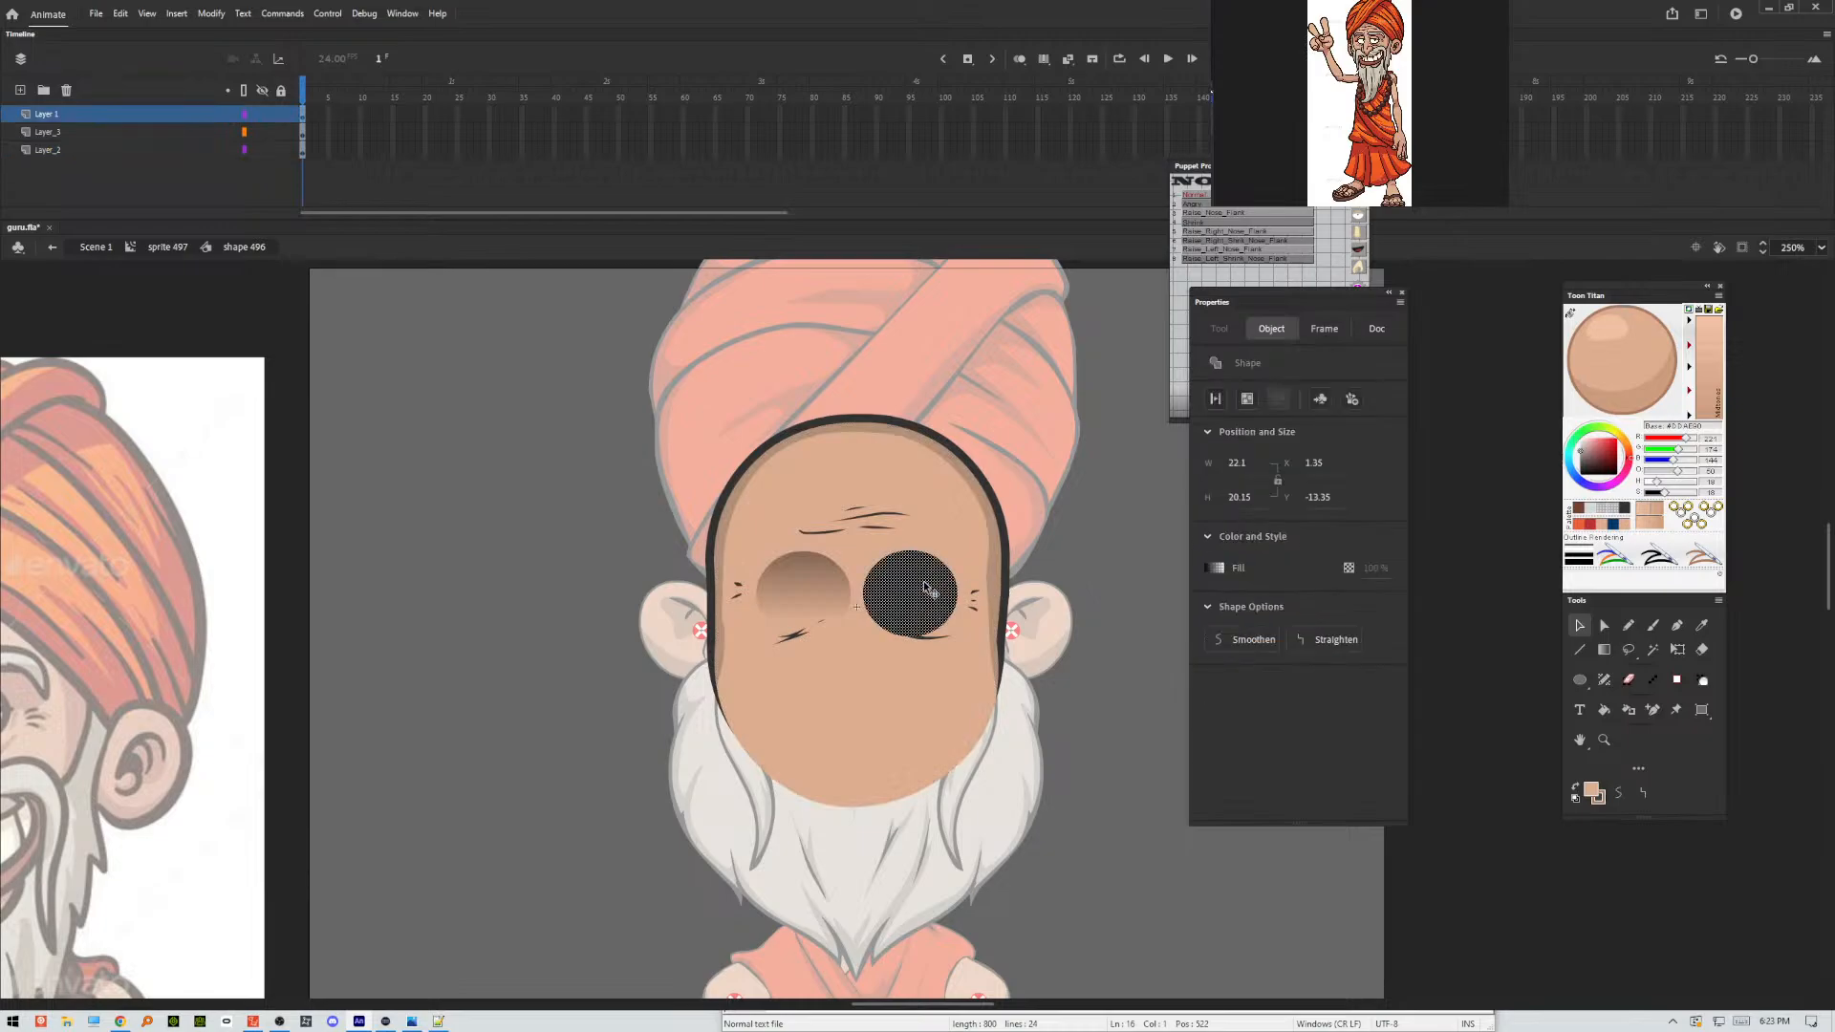
{"action": "left_click", "coordinate": [818, 581], "text": "shift"}
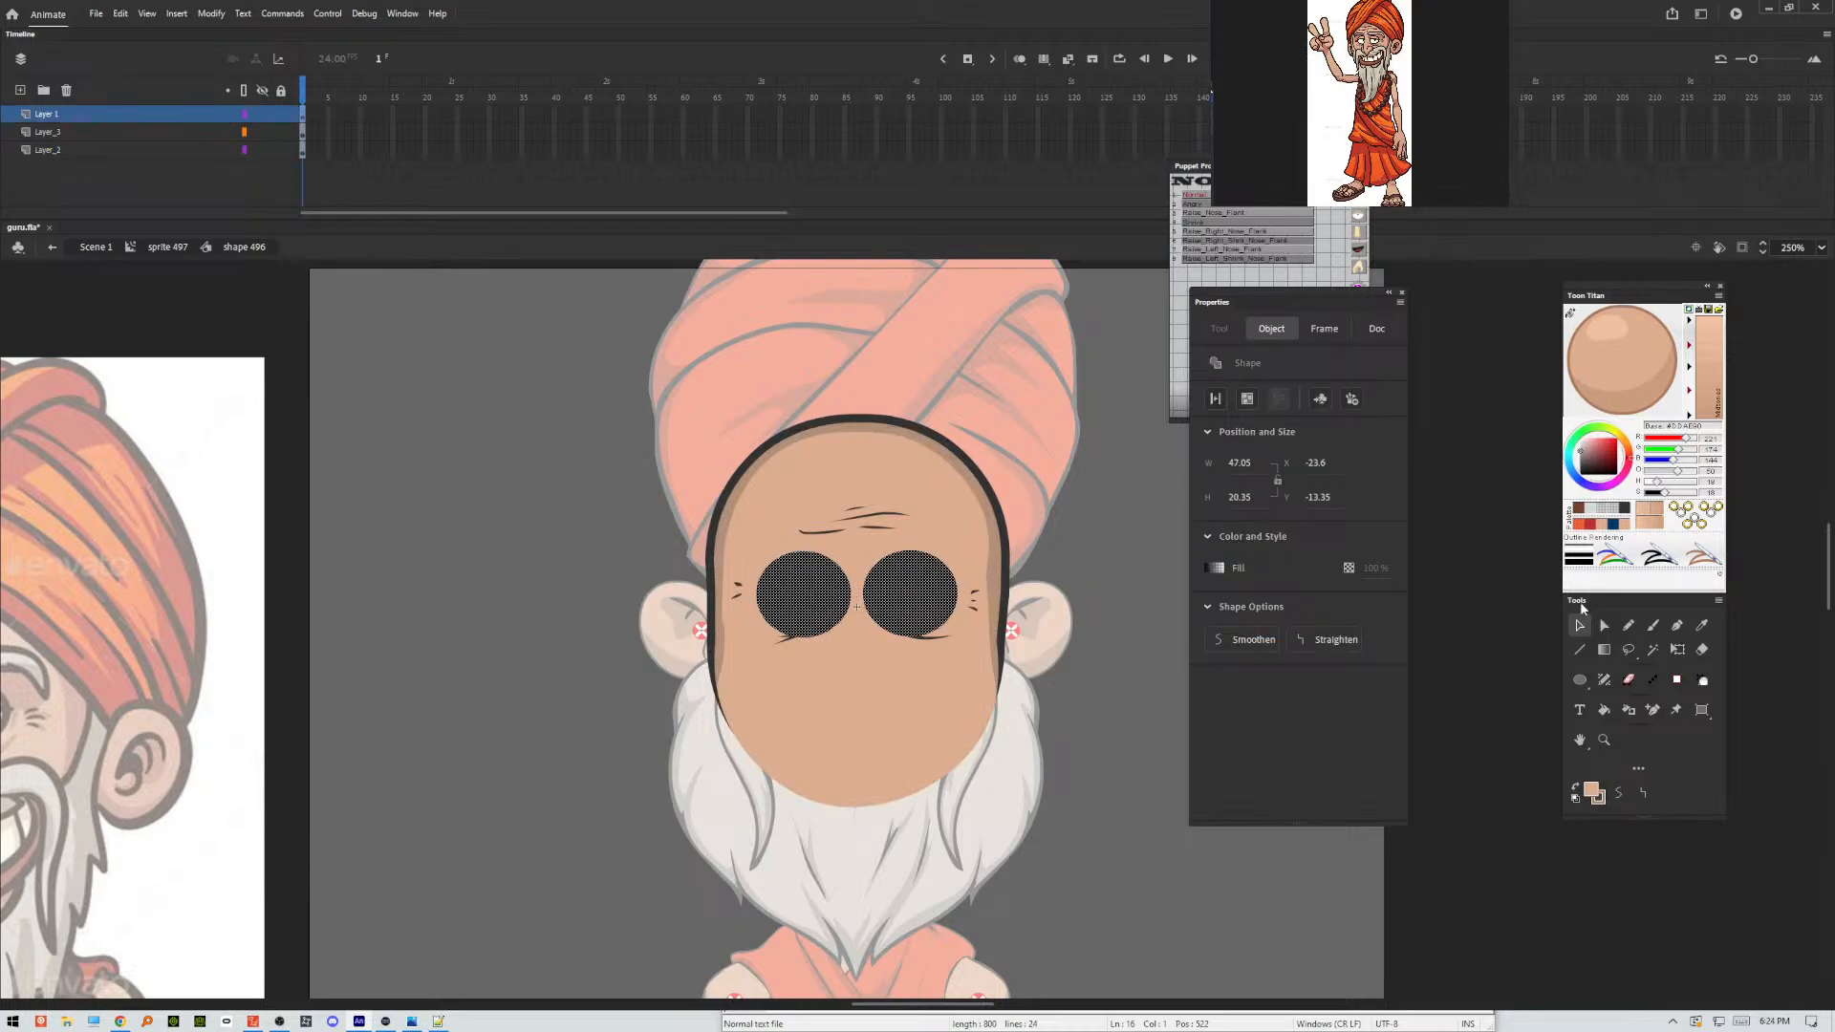
{"action": "left_click", "coordinate": [1678, 649]}
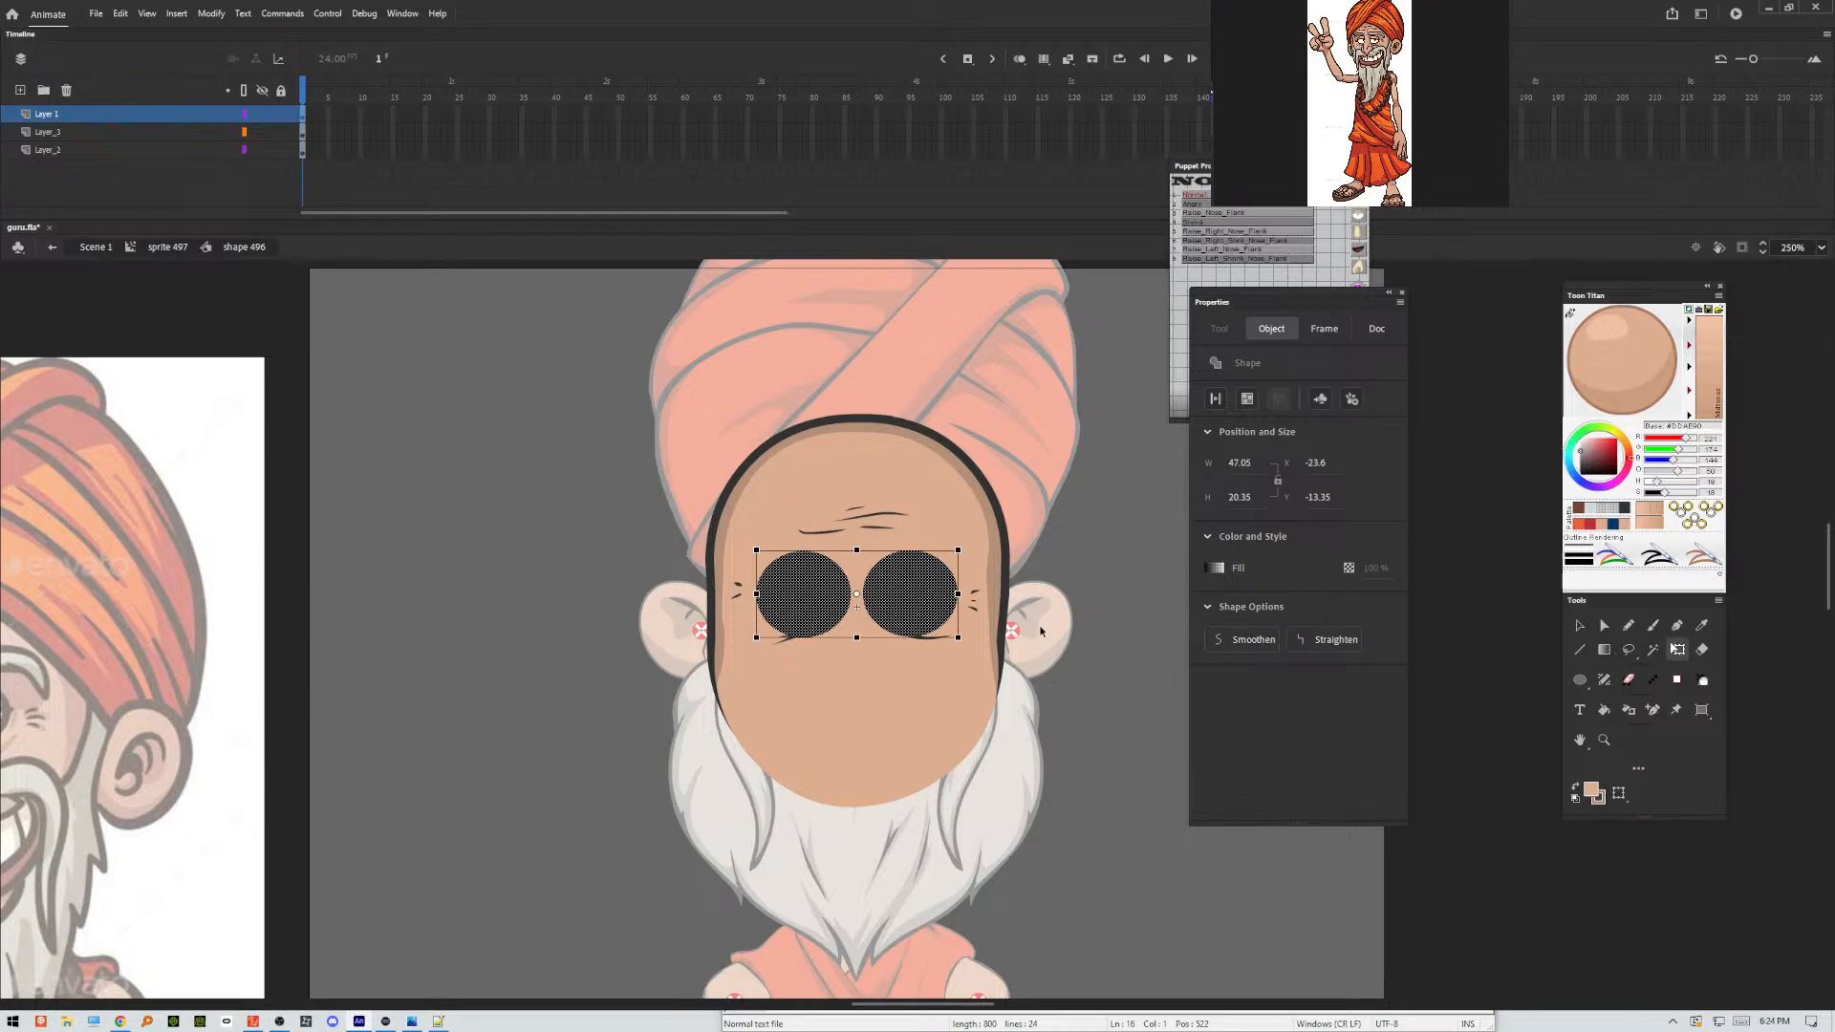
{"action": "left_click", "coordinate": [1128, 577]}
{"action": "left_click", "coordinate": [923, 595]}
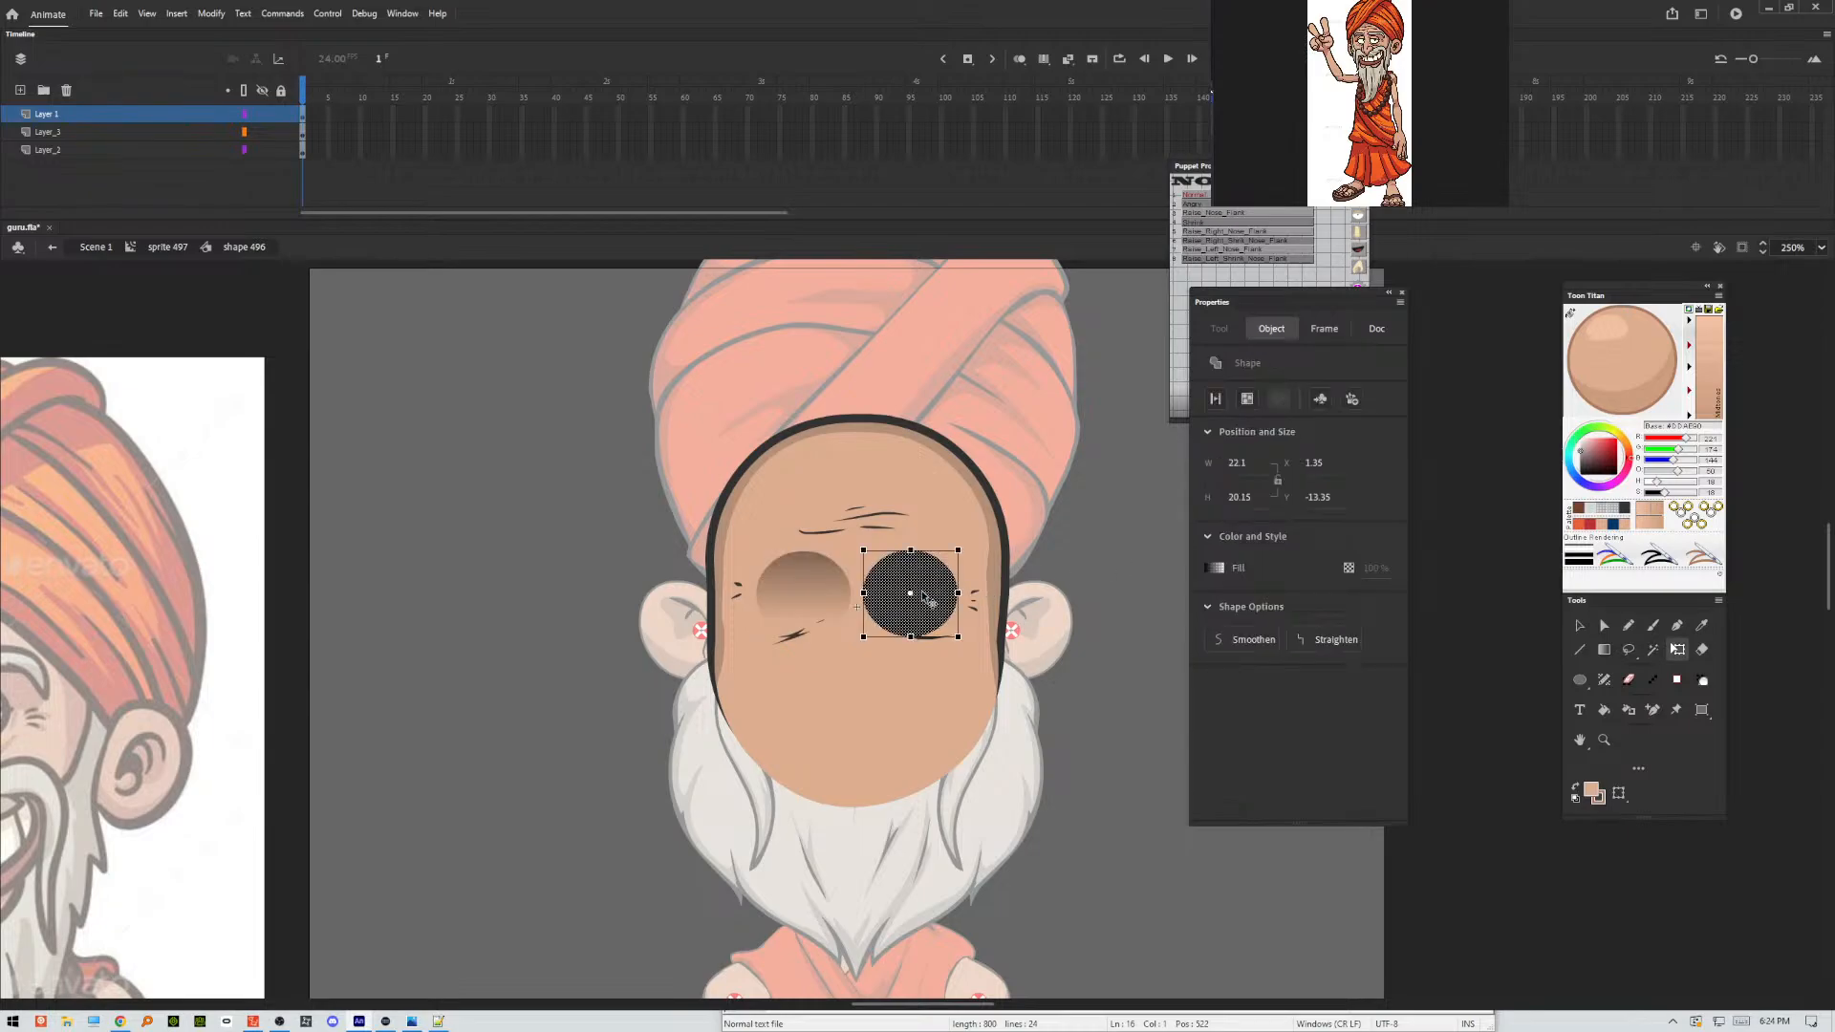
{"action": "left_click", "coordinate": [809, 591]}
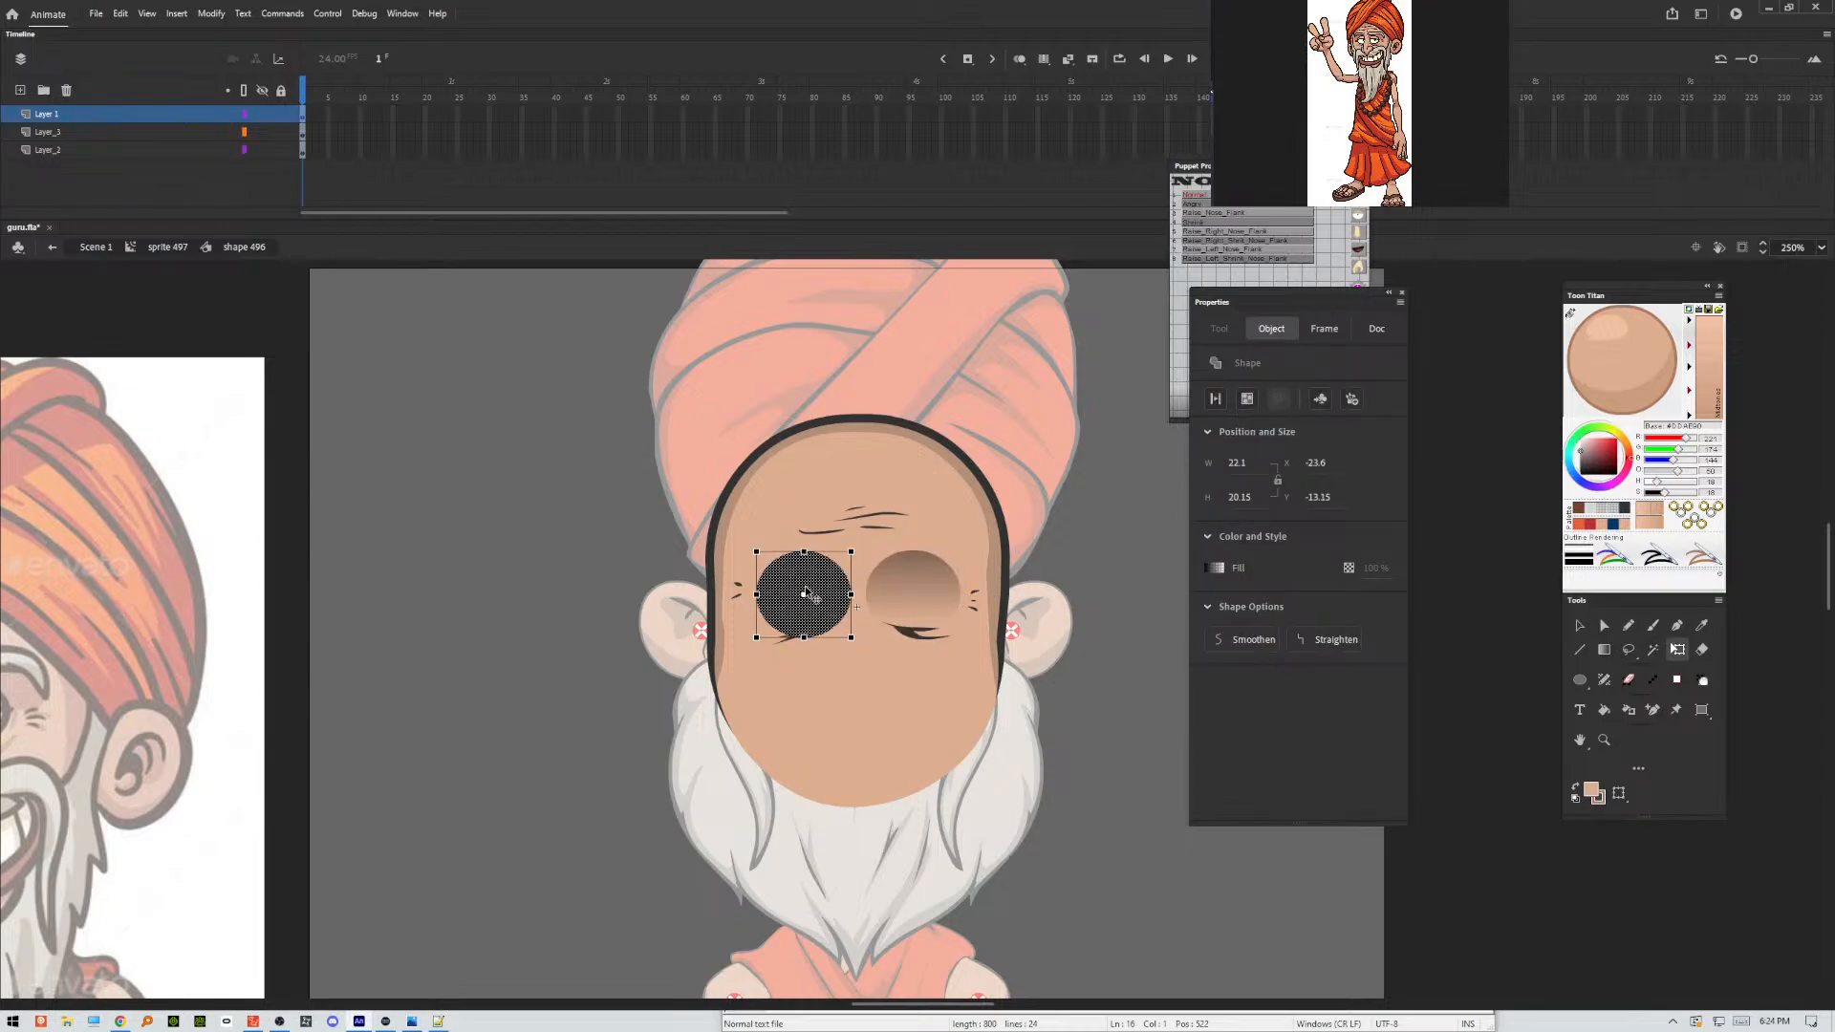
{"action": "left_click_drag", "start_coordinate": [806, 591], "coordinate": [908, 594]}
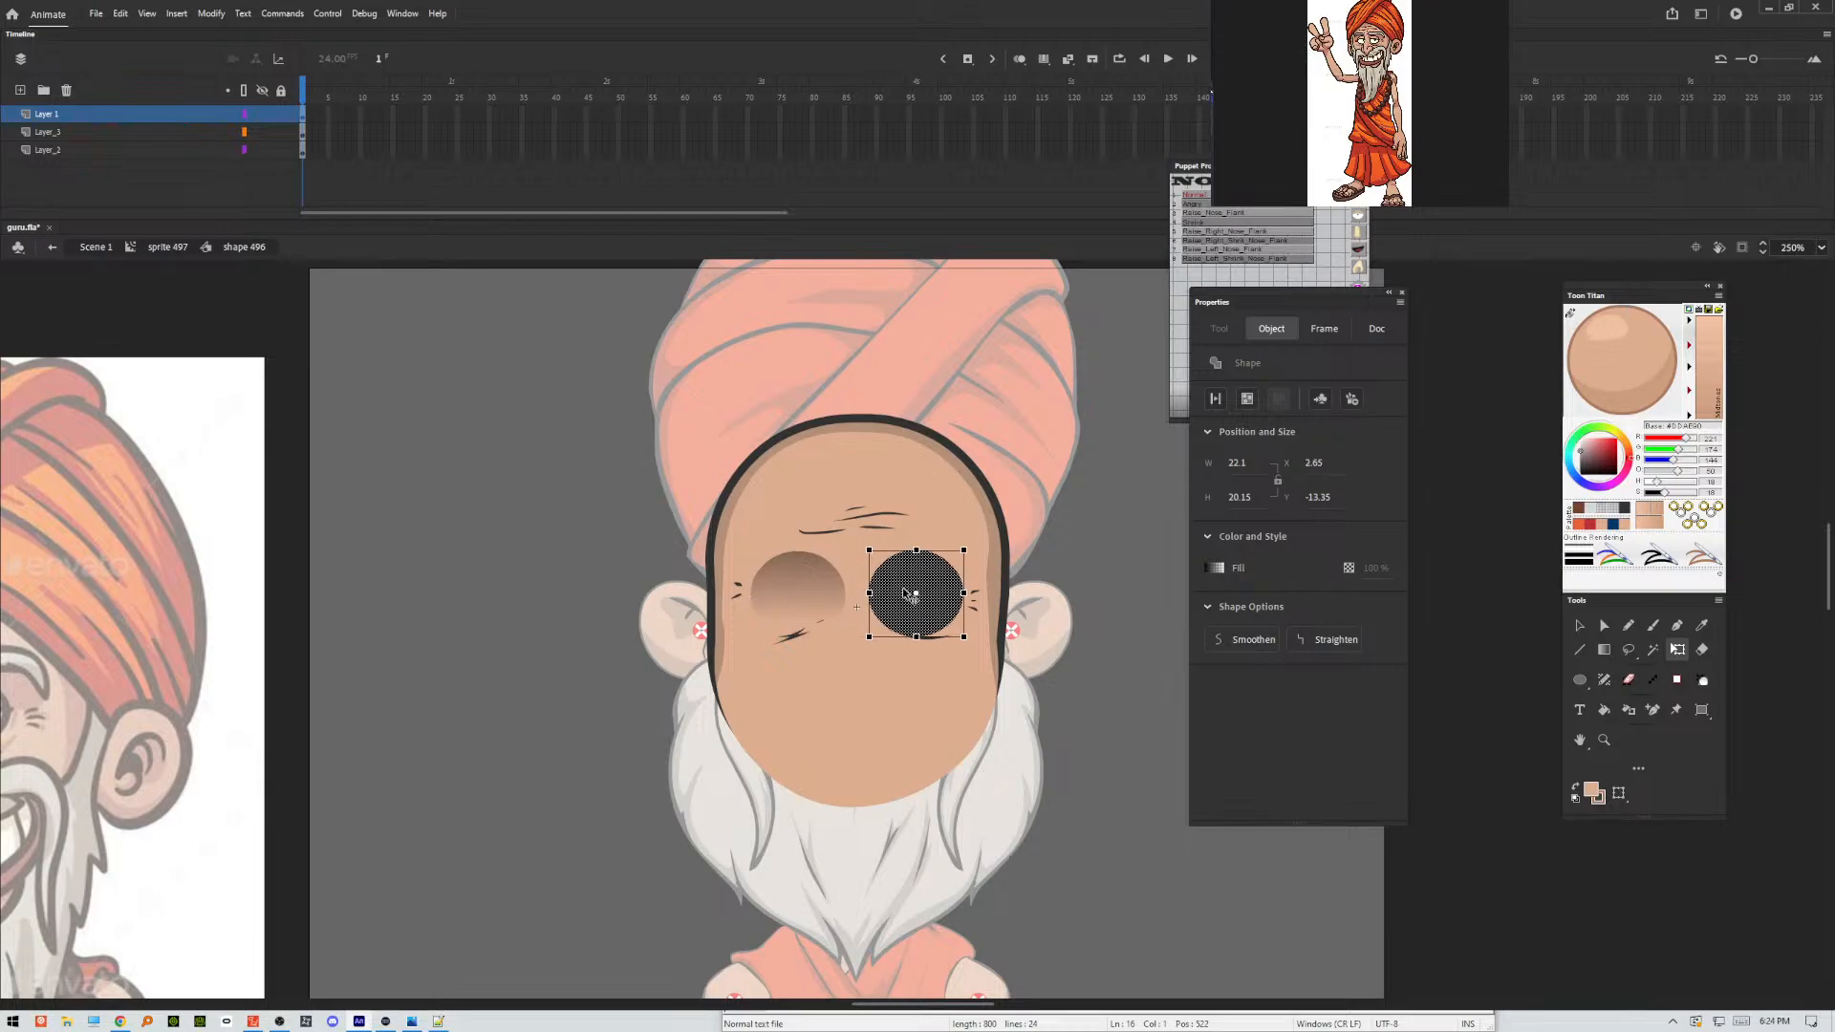
{"action": "left_click", "coordinate": [1103, 561]}
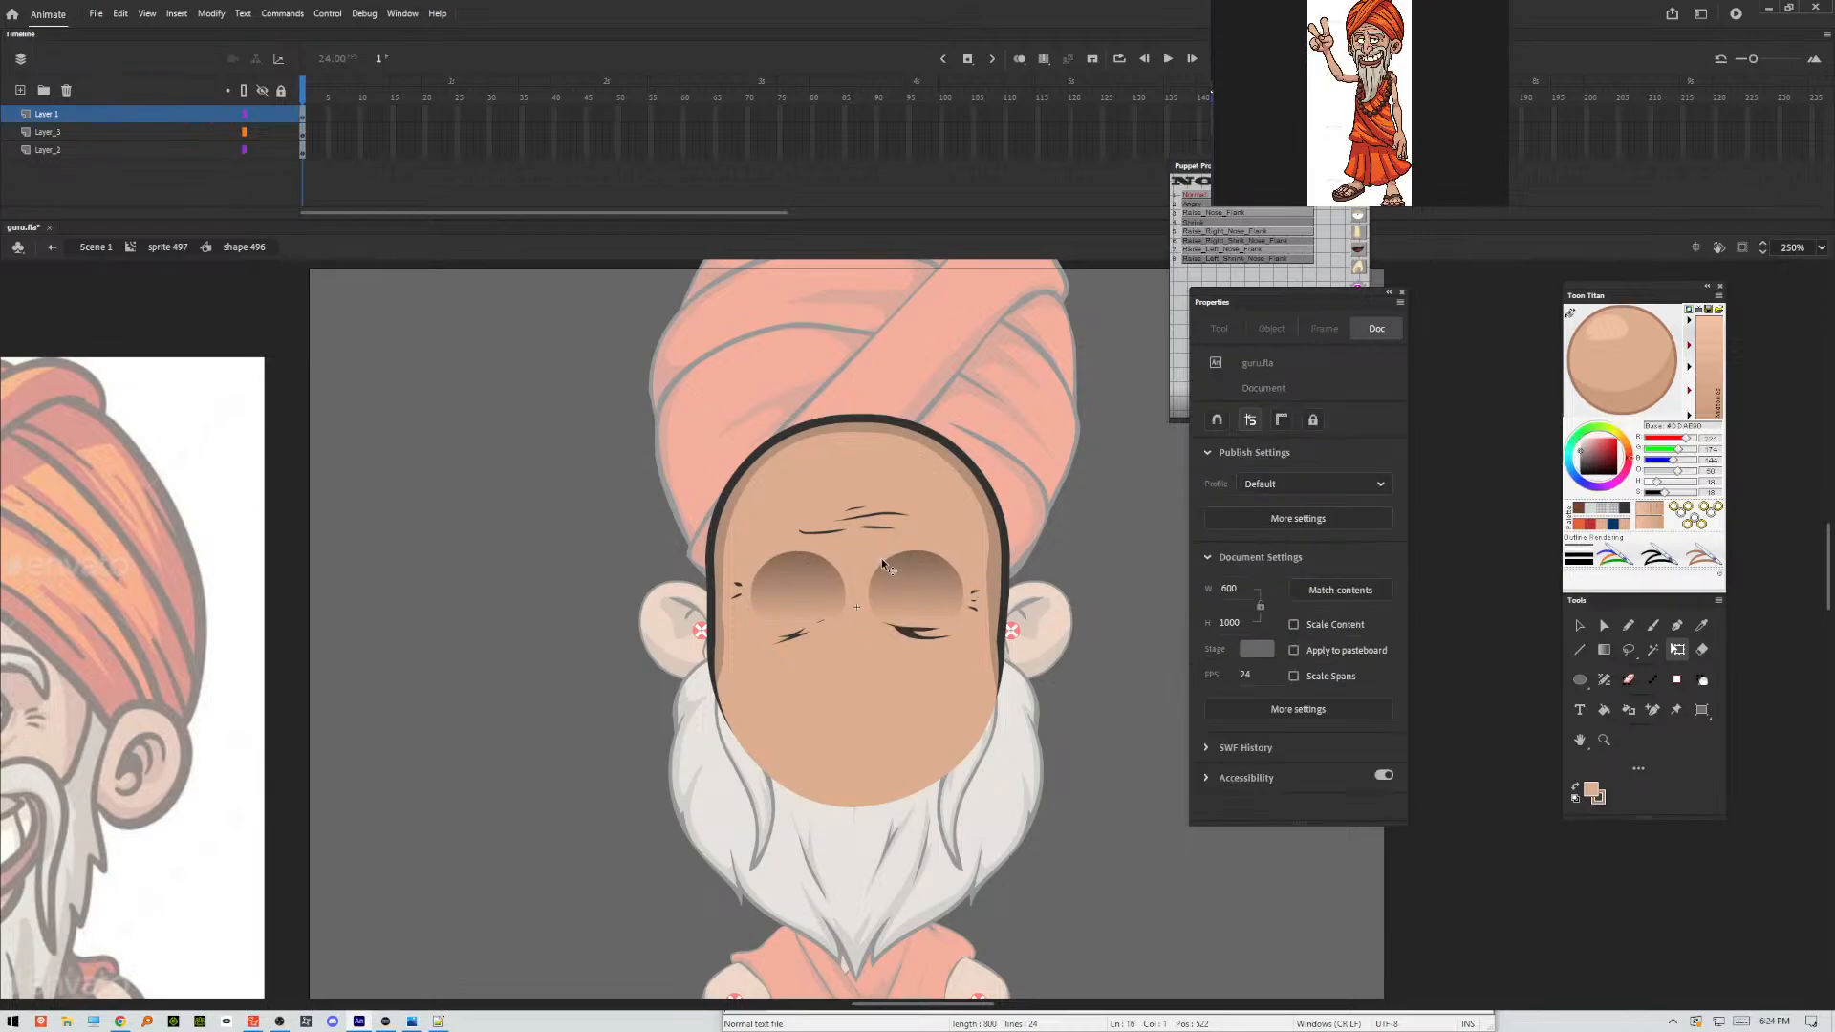
{"action": "left_click_drag", "start_coordinate": [1089, 510], "coordinate": [954, 675]}
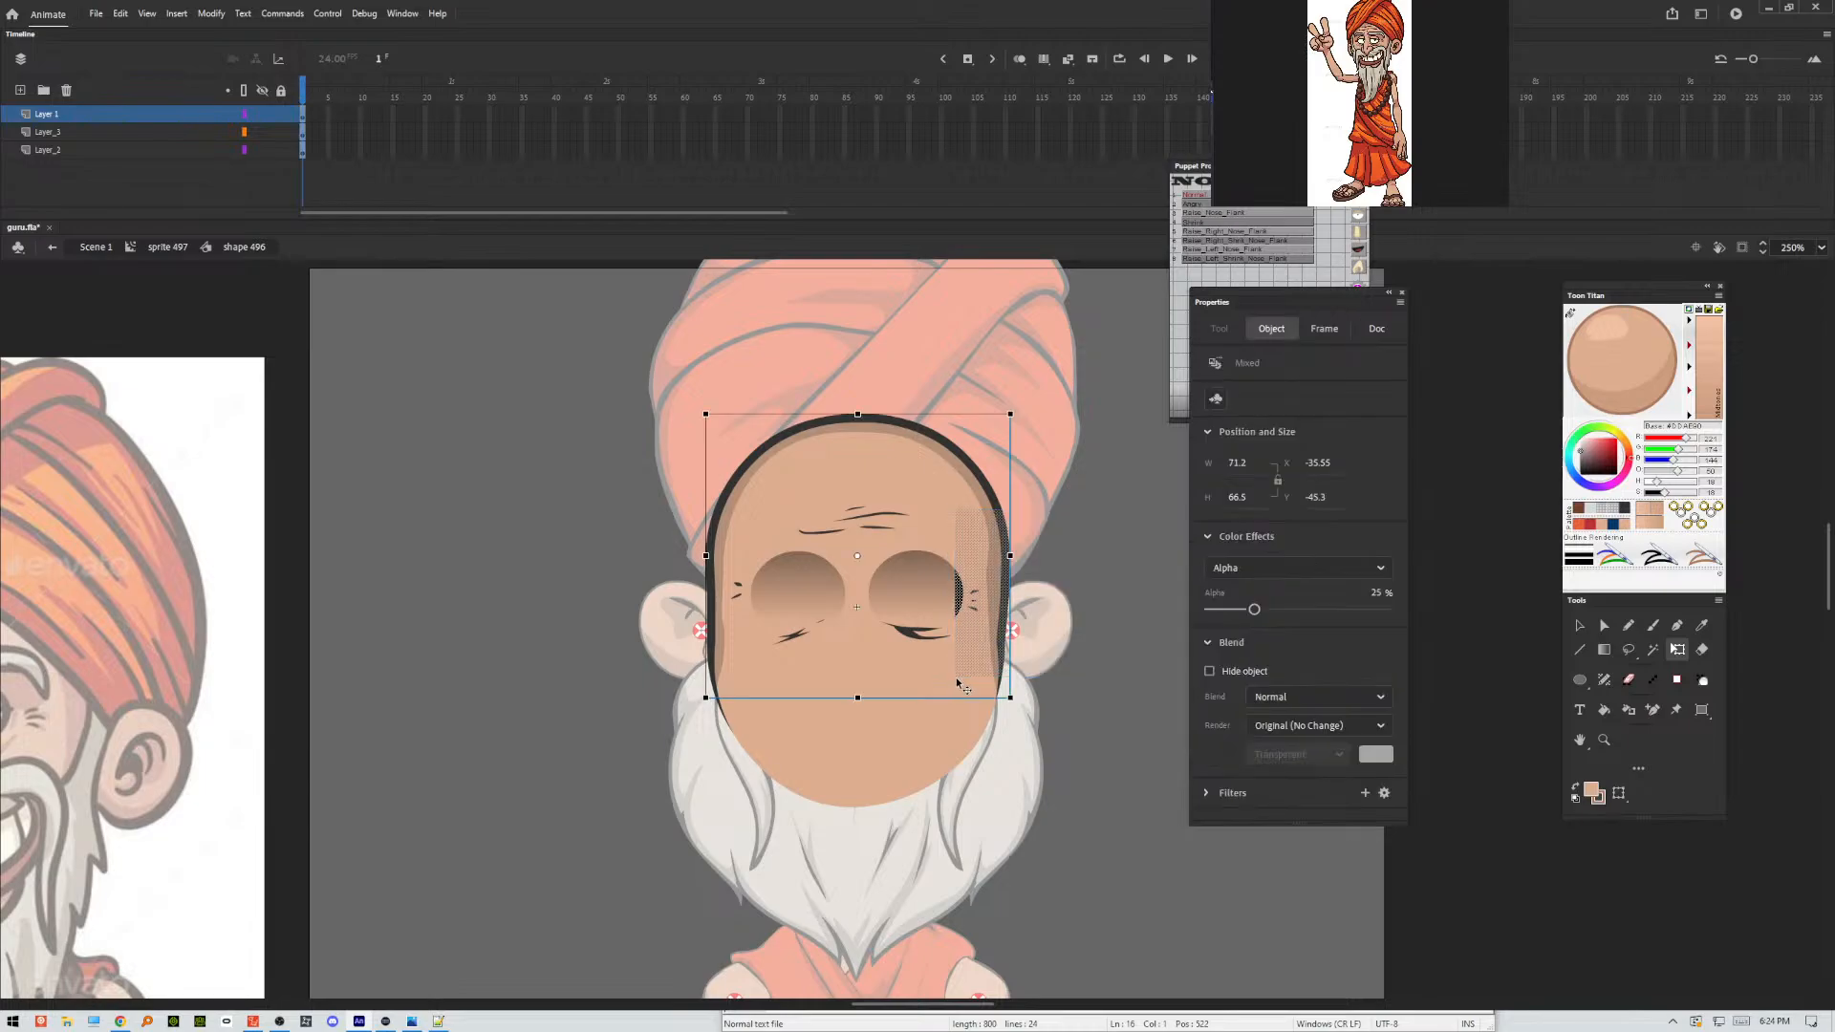
{"action": "key", "text": "Delete"}
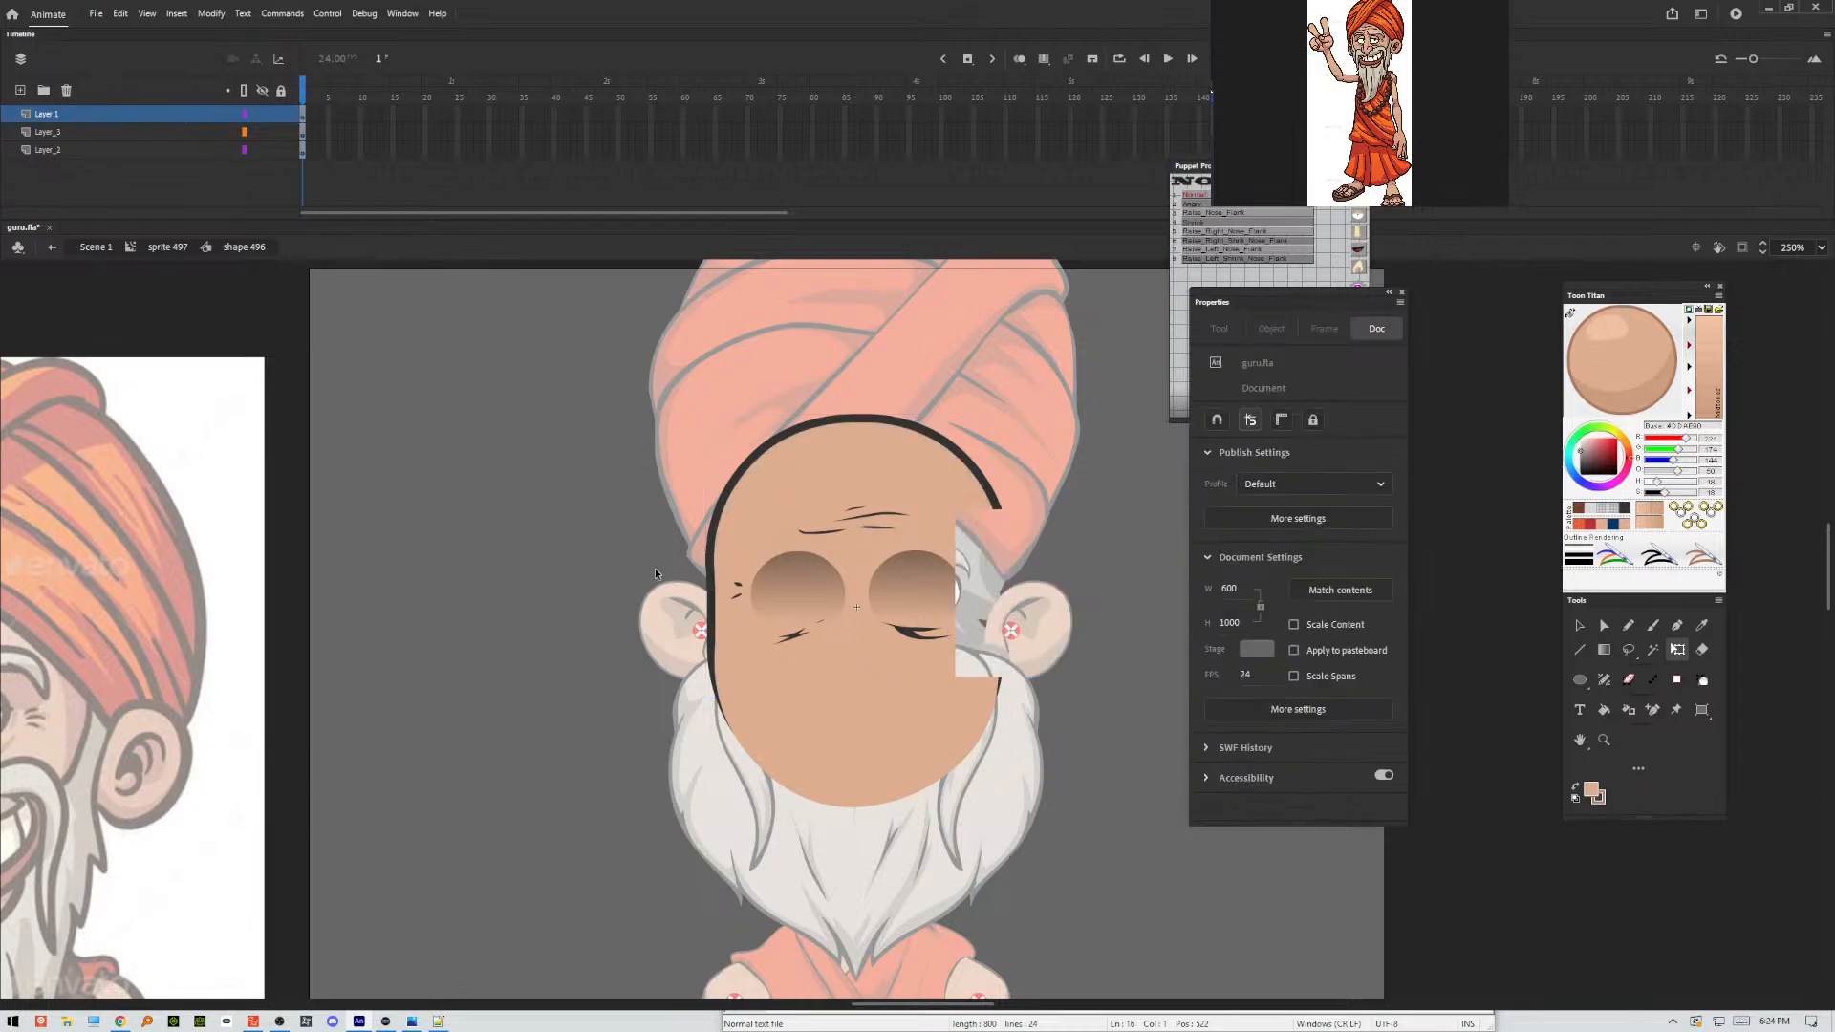
{"action": "key", "text": "ctrl+z"}
Lock the two layers below Layer 1 and try to trim the outer edges of both eye-socket shadows.
{"action": "left_click_drag", "start_coordinate": [277, 137], "coordinate": [280, 150]}
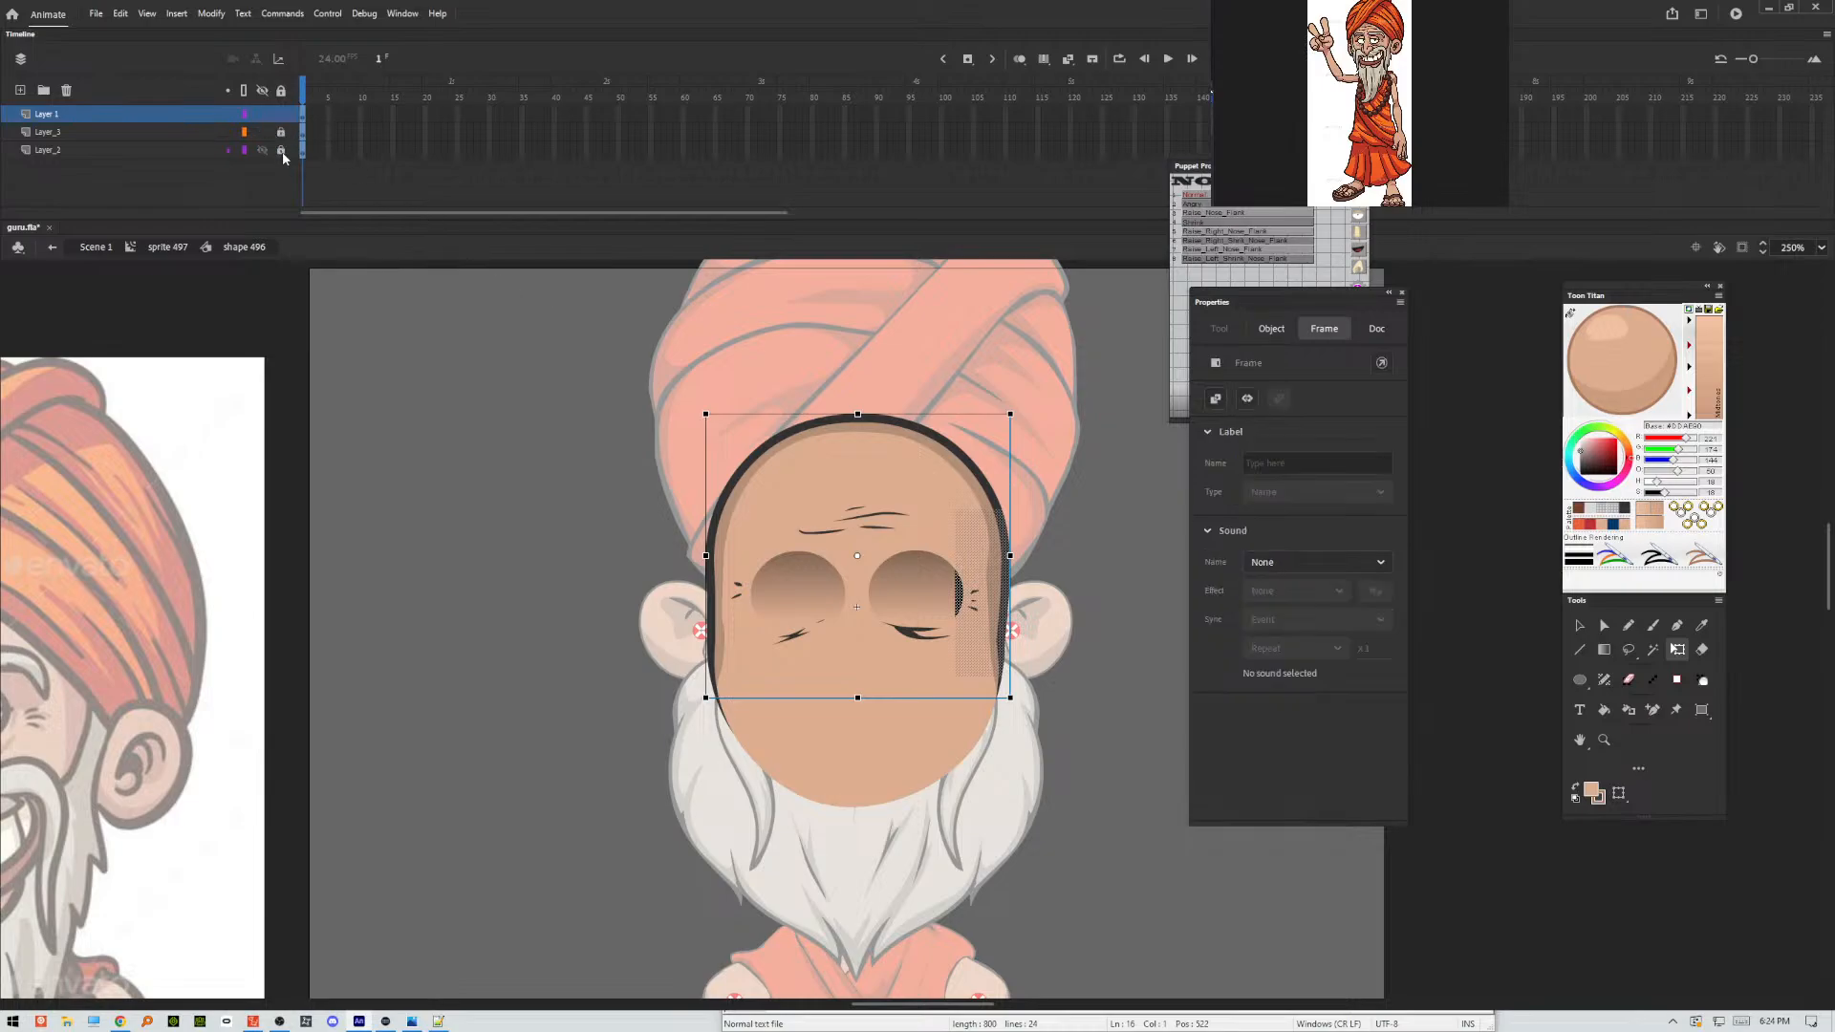
{"action": "left_click", "coordinate": [379, 356]}
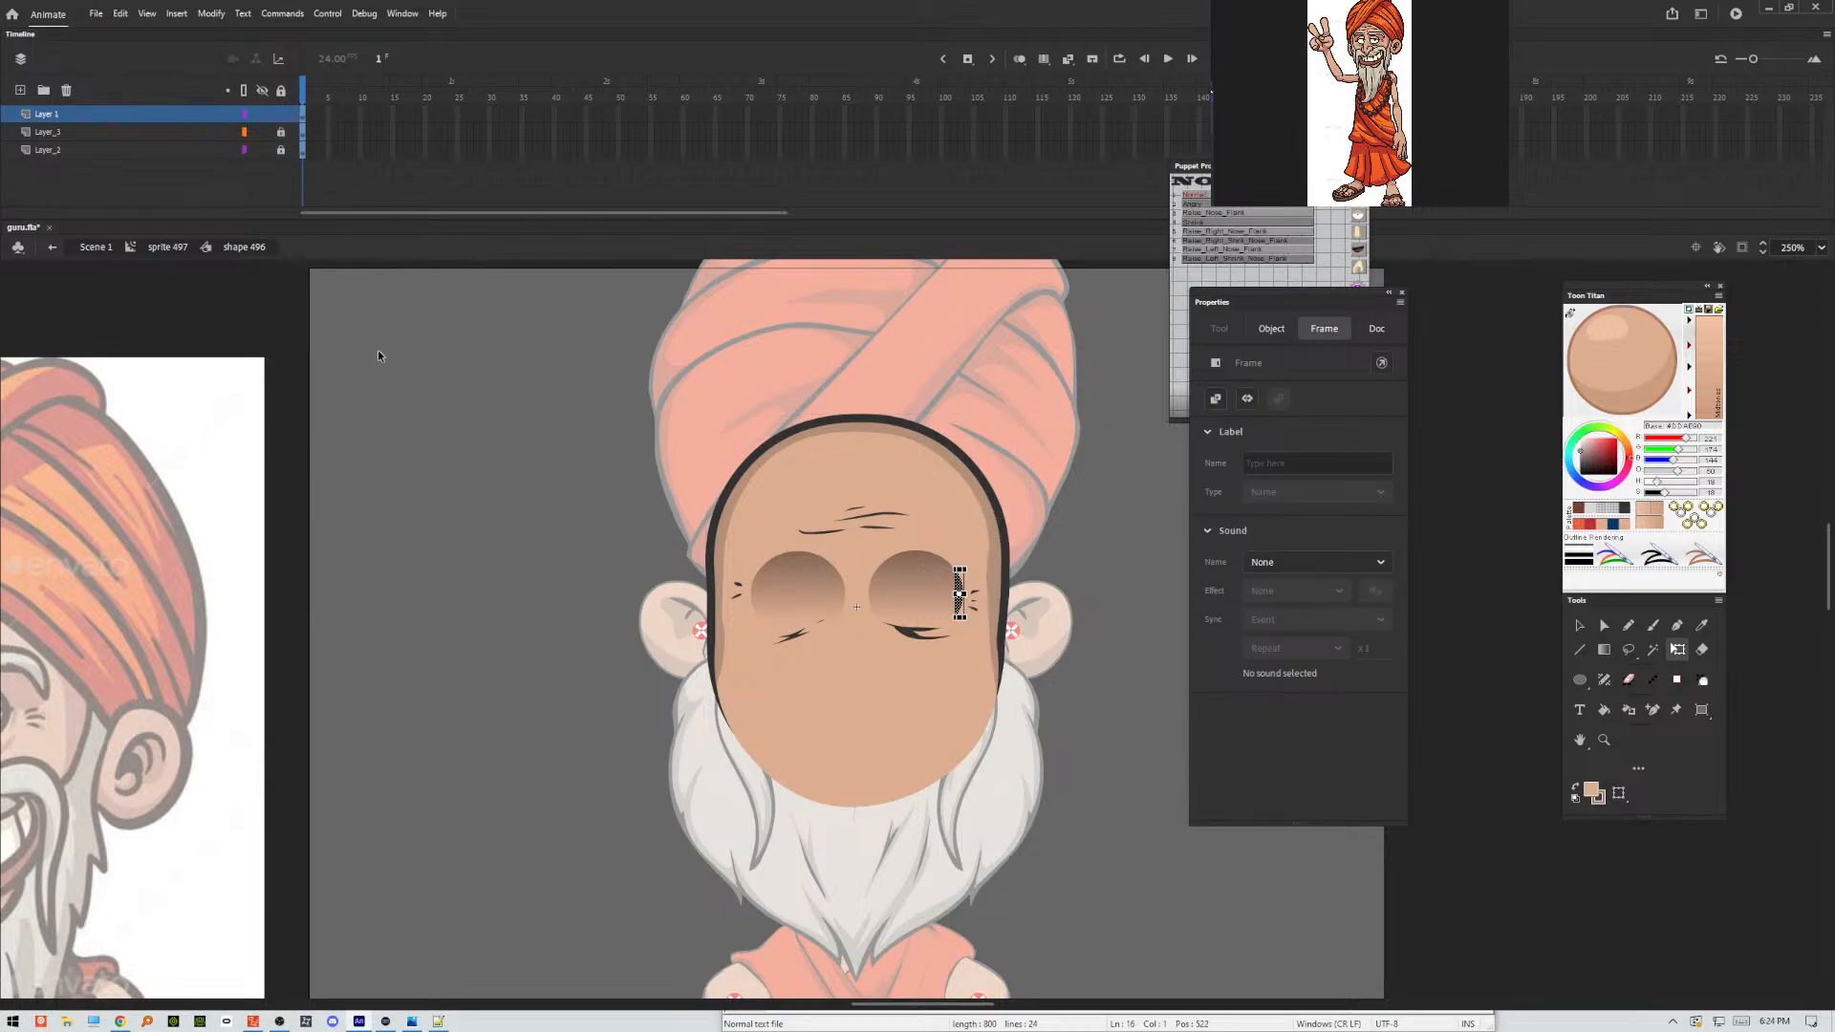
{"action": "left_click", "coordinate": [377, 351]}
{"action": "left_click_drag", "start_coordinate": [457, 427], "coordinate": [761, 734]}
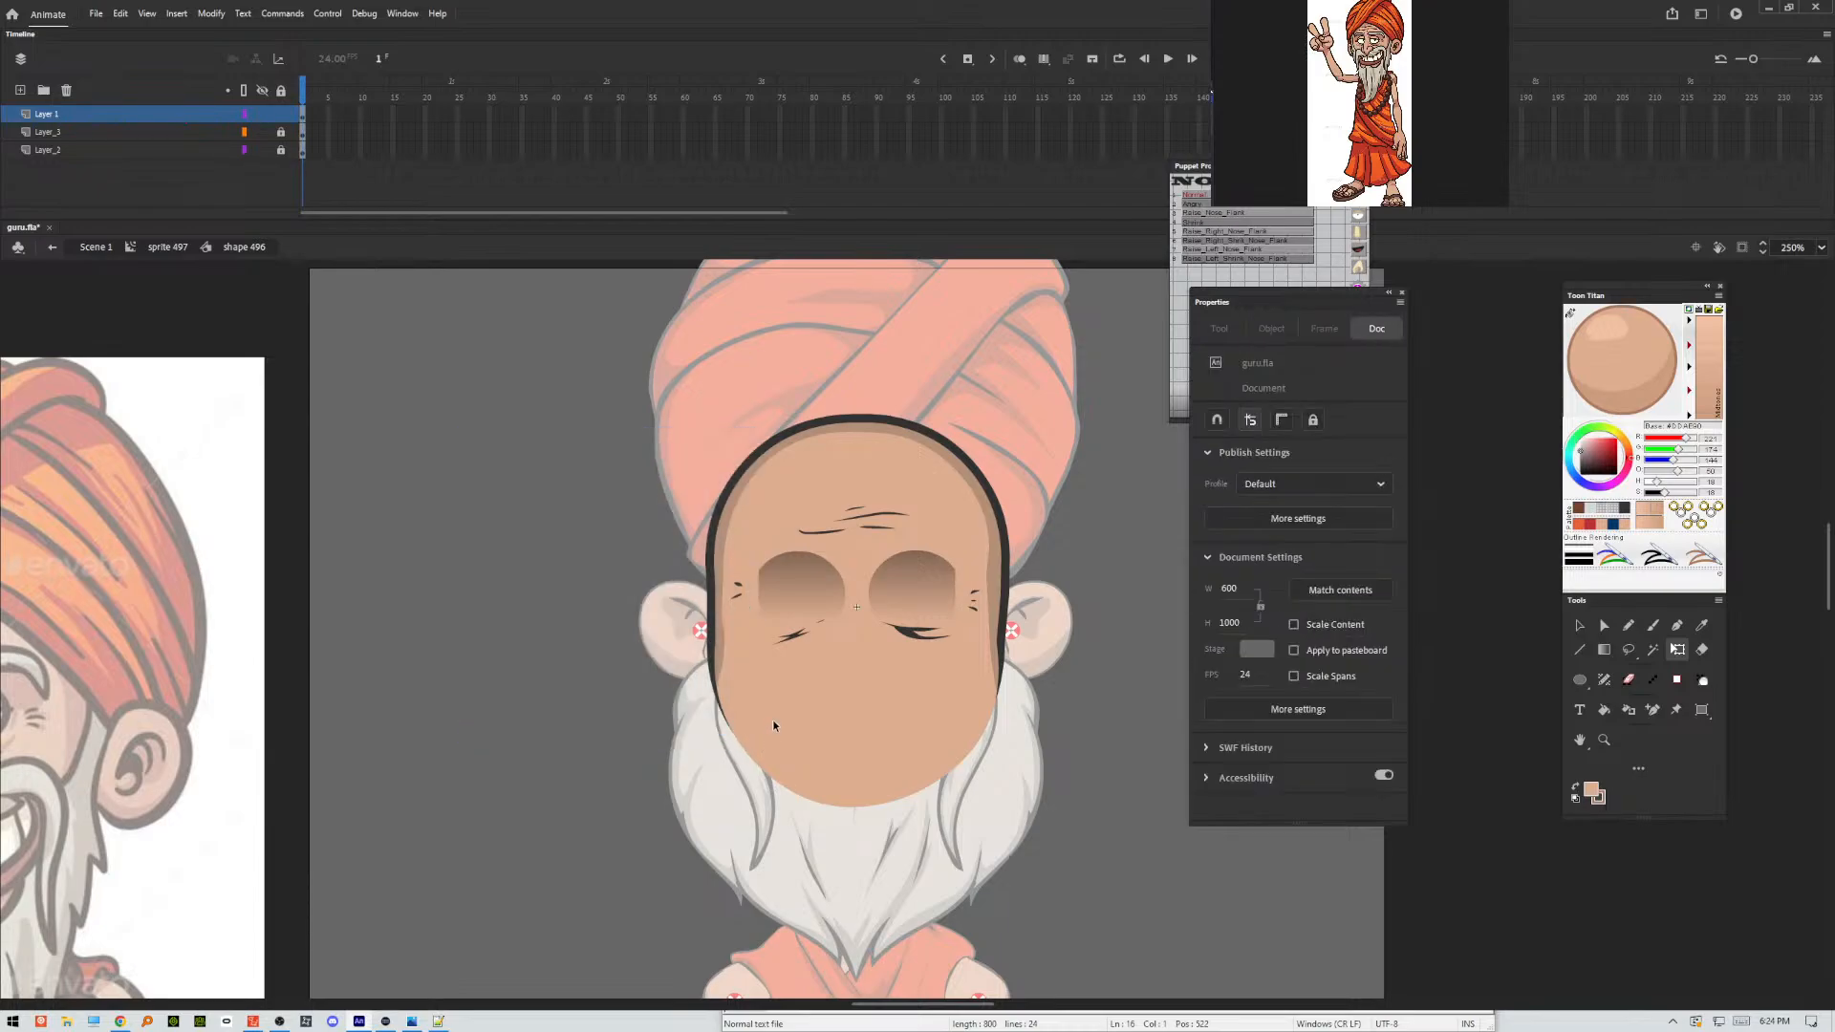
Undo the trimming and widen both eye-socket shadows outward in small increments, testing the movie between changes.
{"action": "key", "text": "ctrl+Return"}
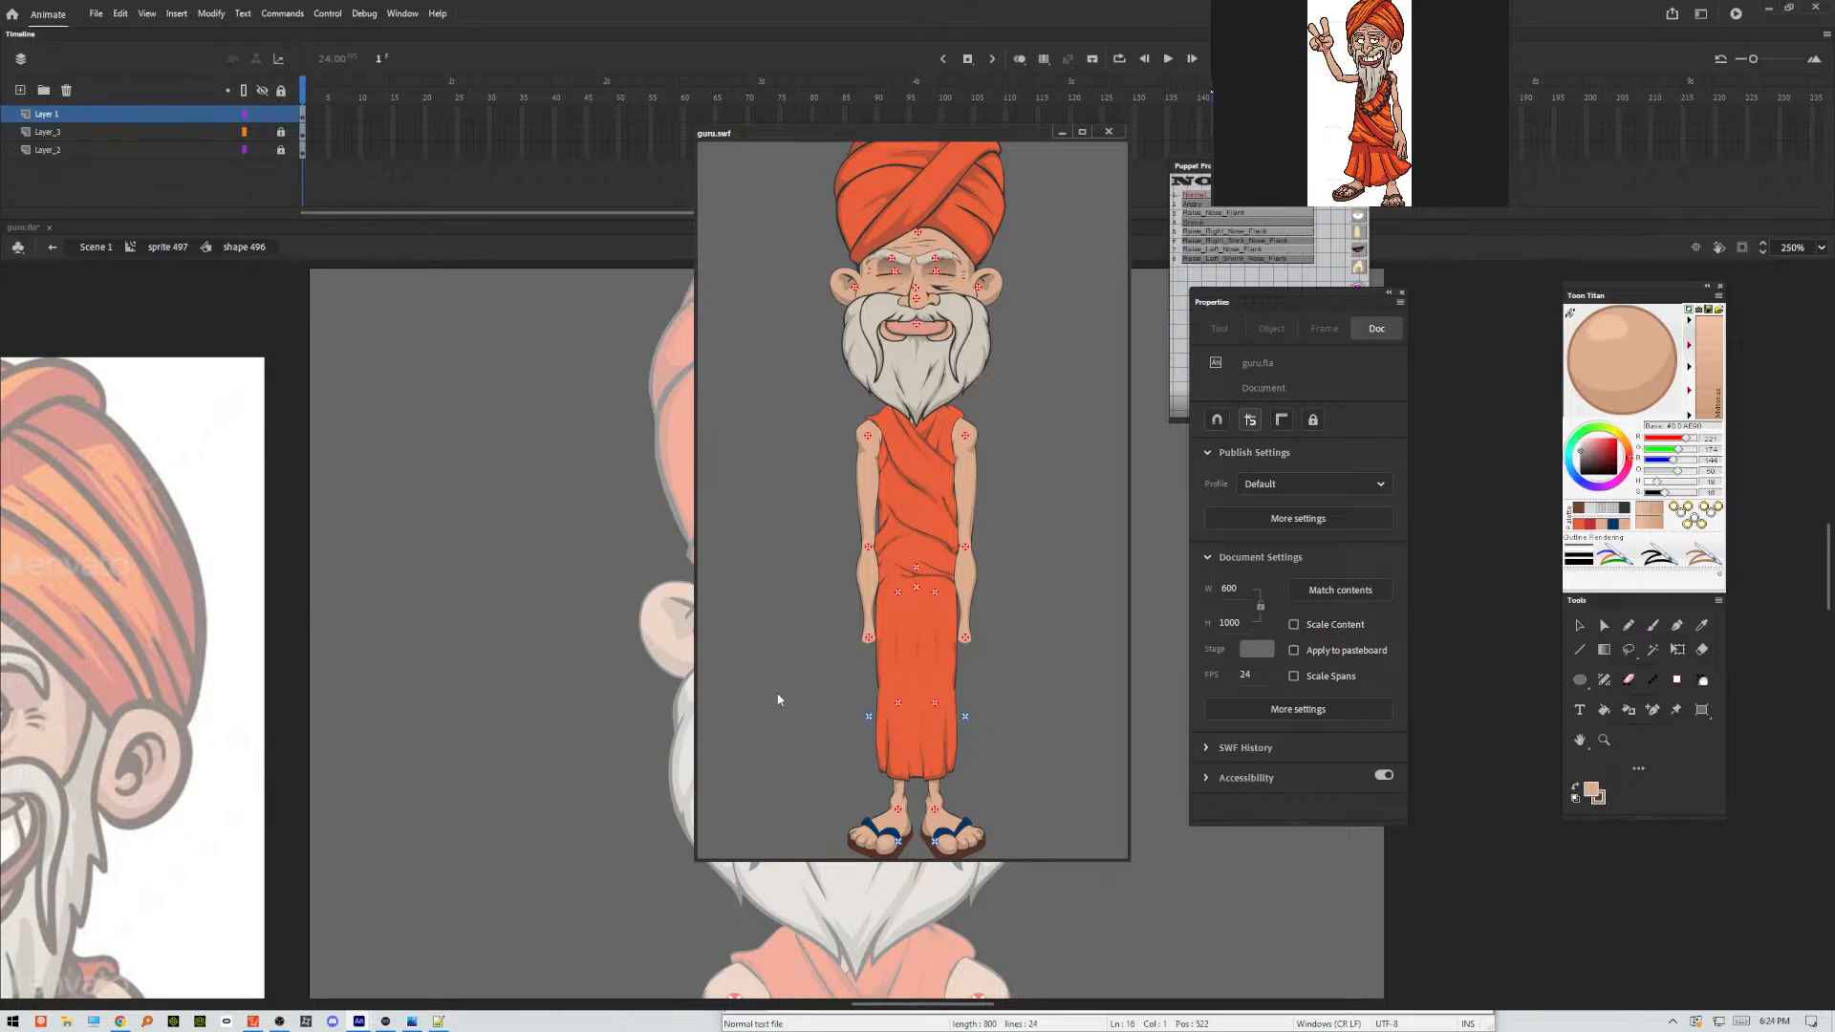
{"action": "left_click", "coordinate": [1109, 132]}
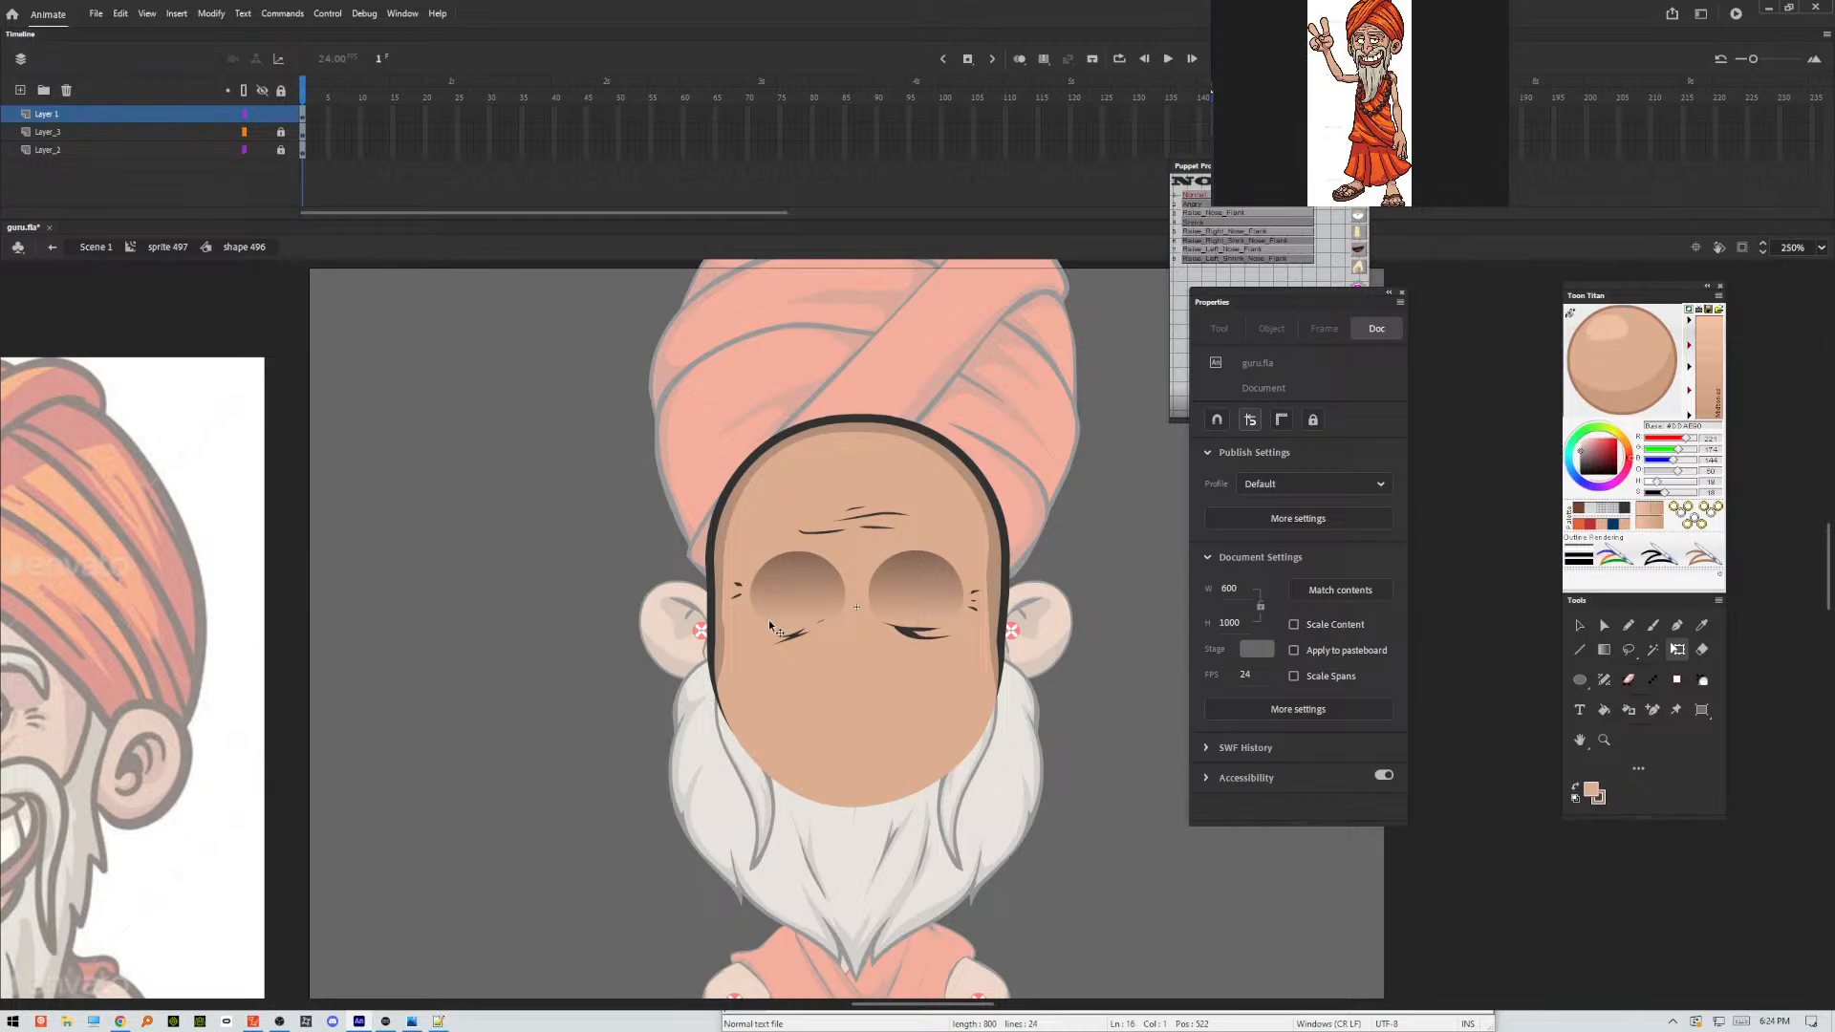
{"action": "key", "text": "ctrl+Return"}
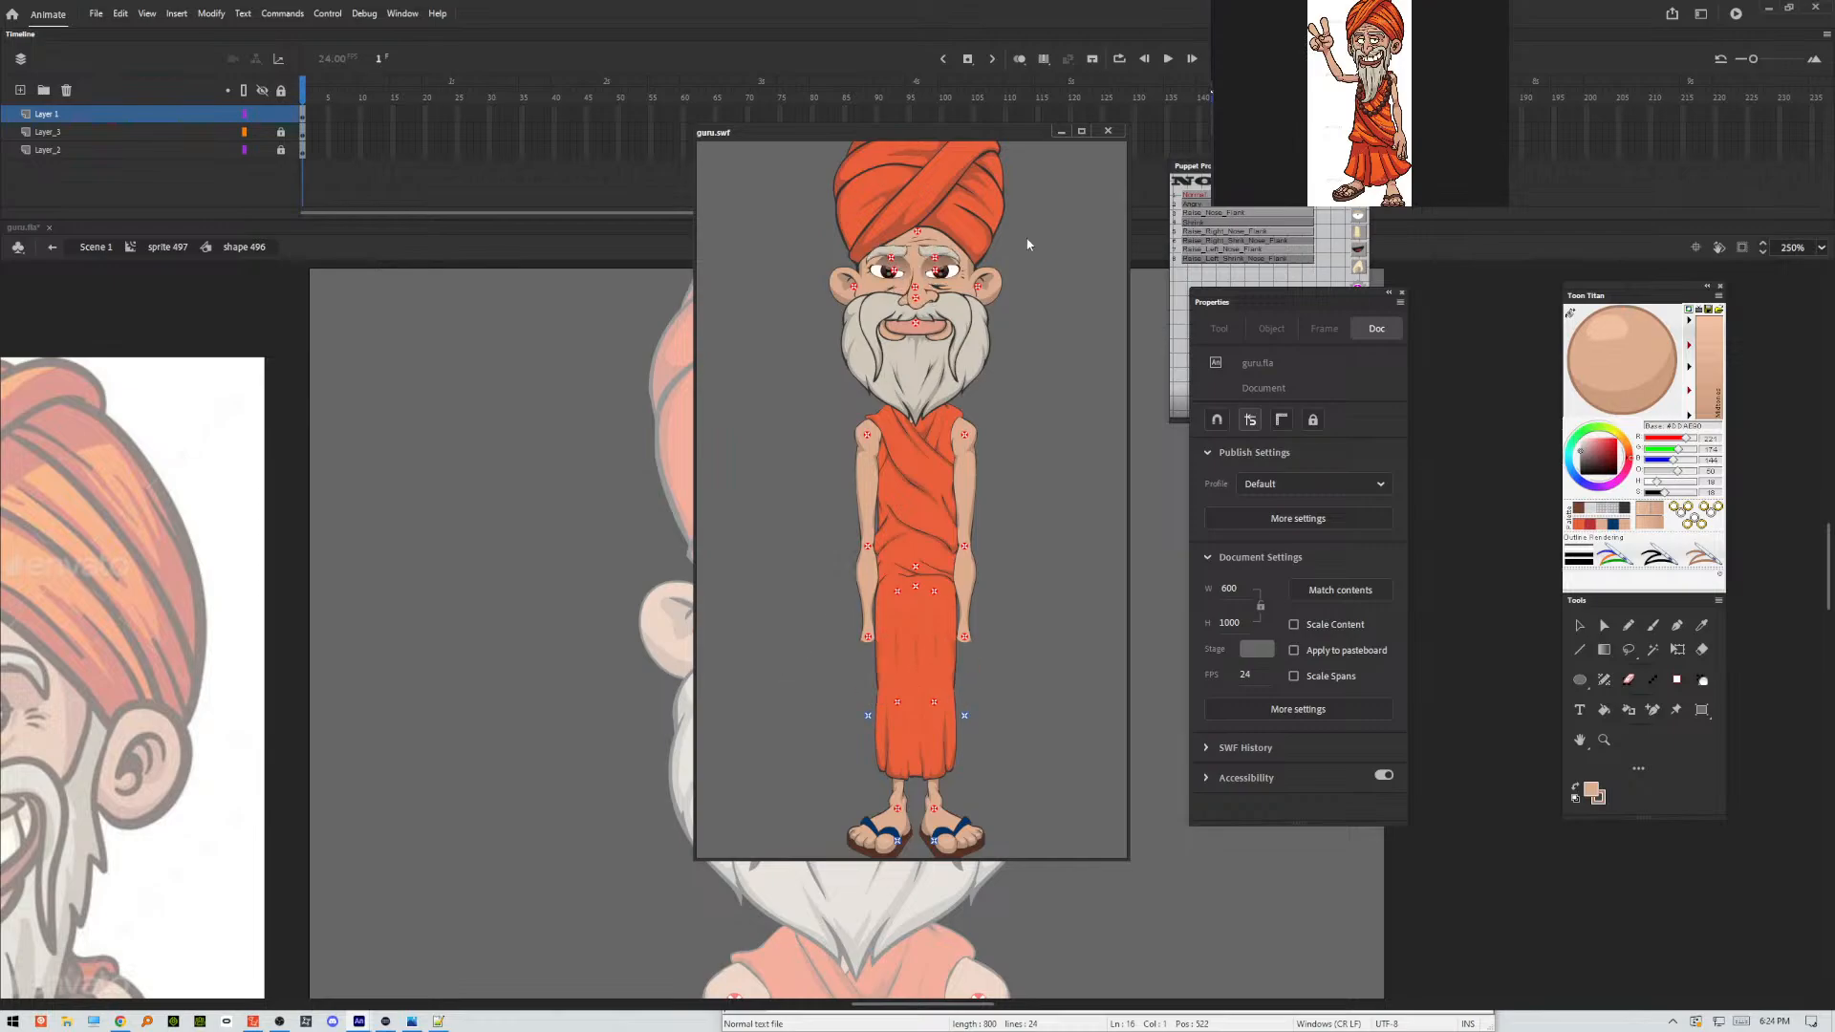
{"action": "left_click", "coordinate": [1107, 132]}
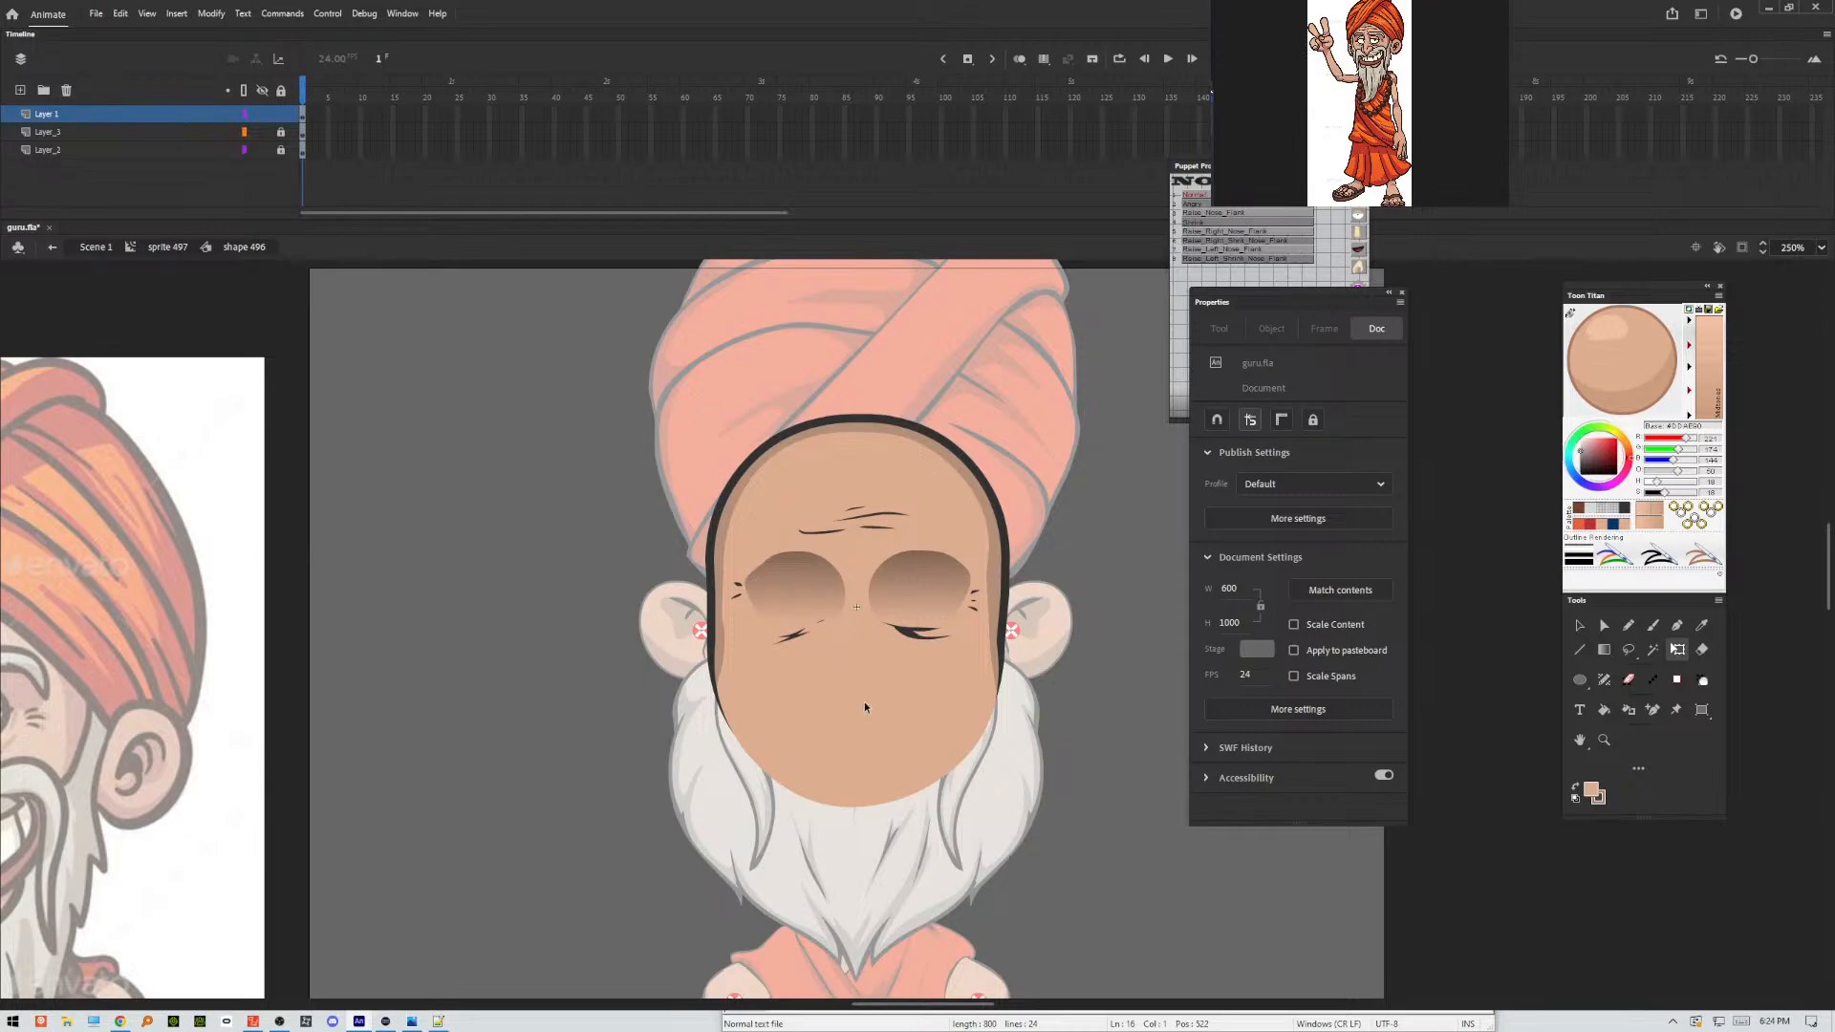
{"action": "key", "text": "ctrl+Return"}
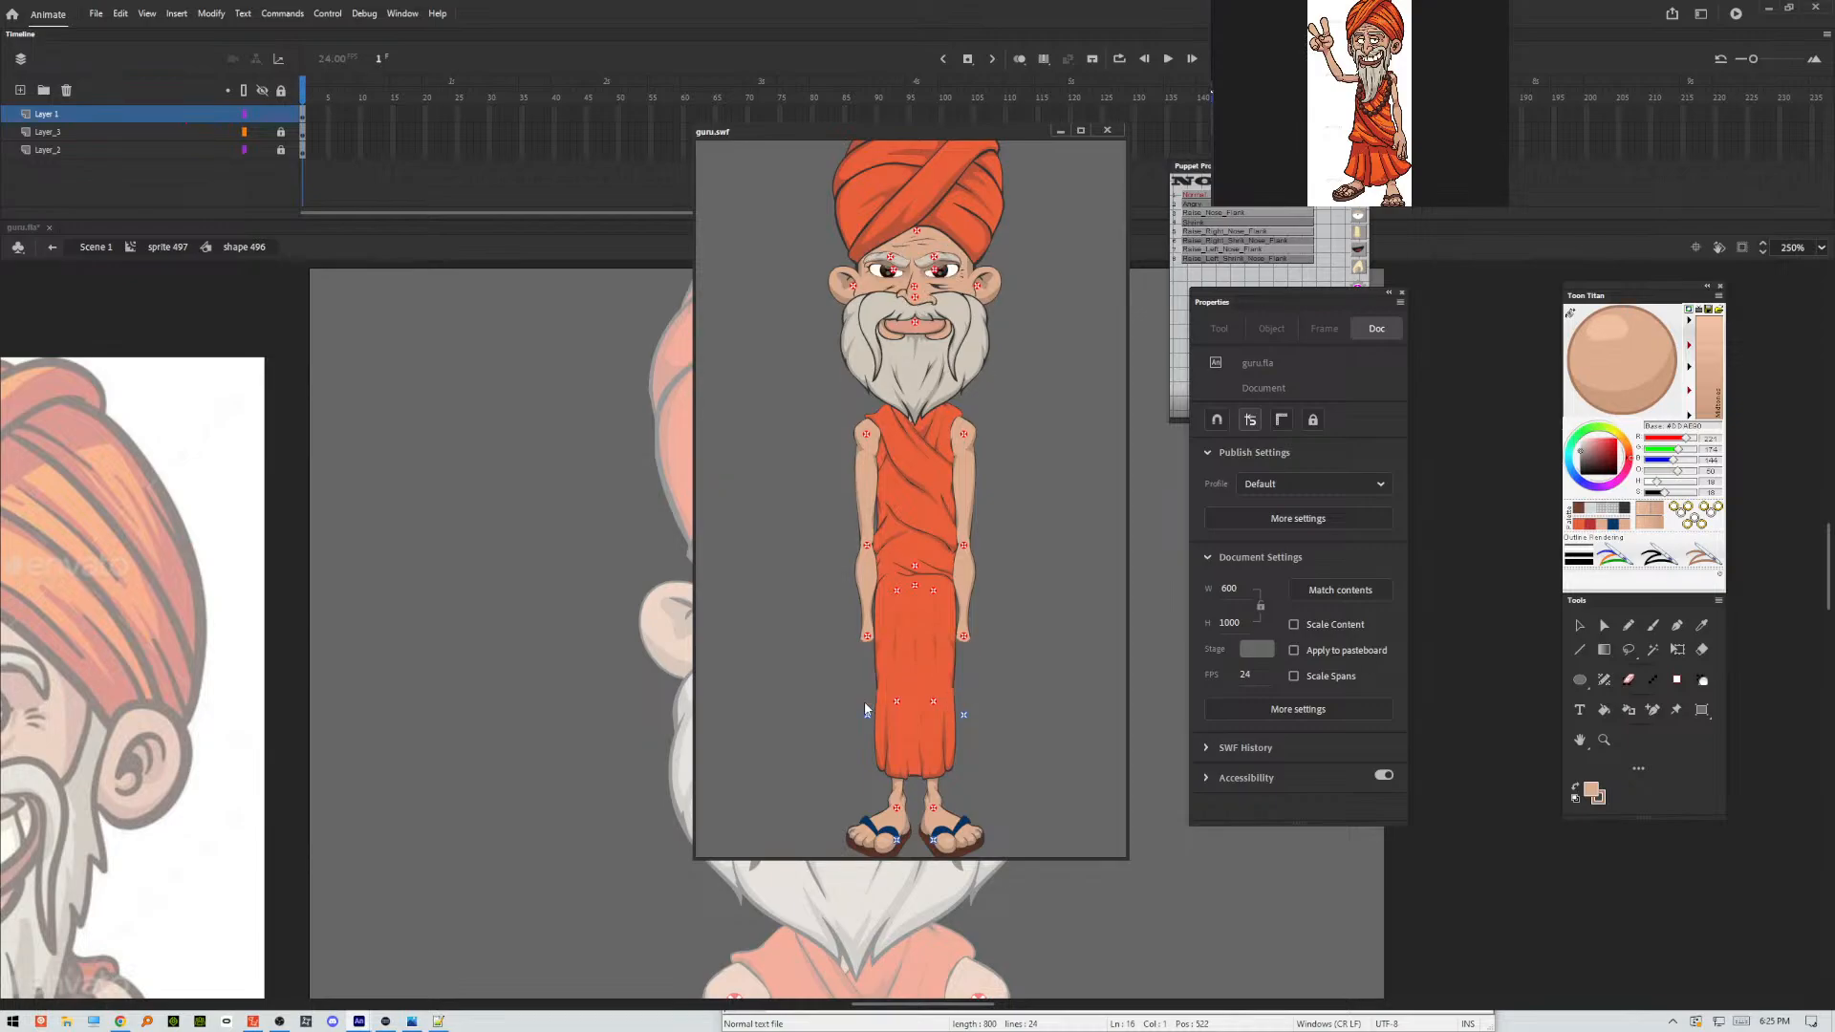
{"action": "left_click", "coordinate": [1107, 130]}
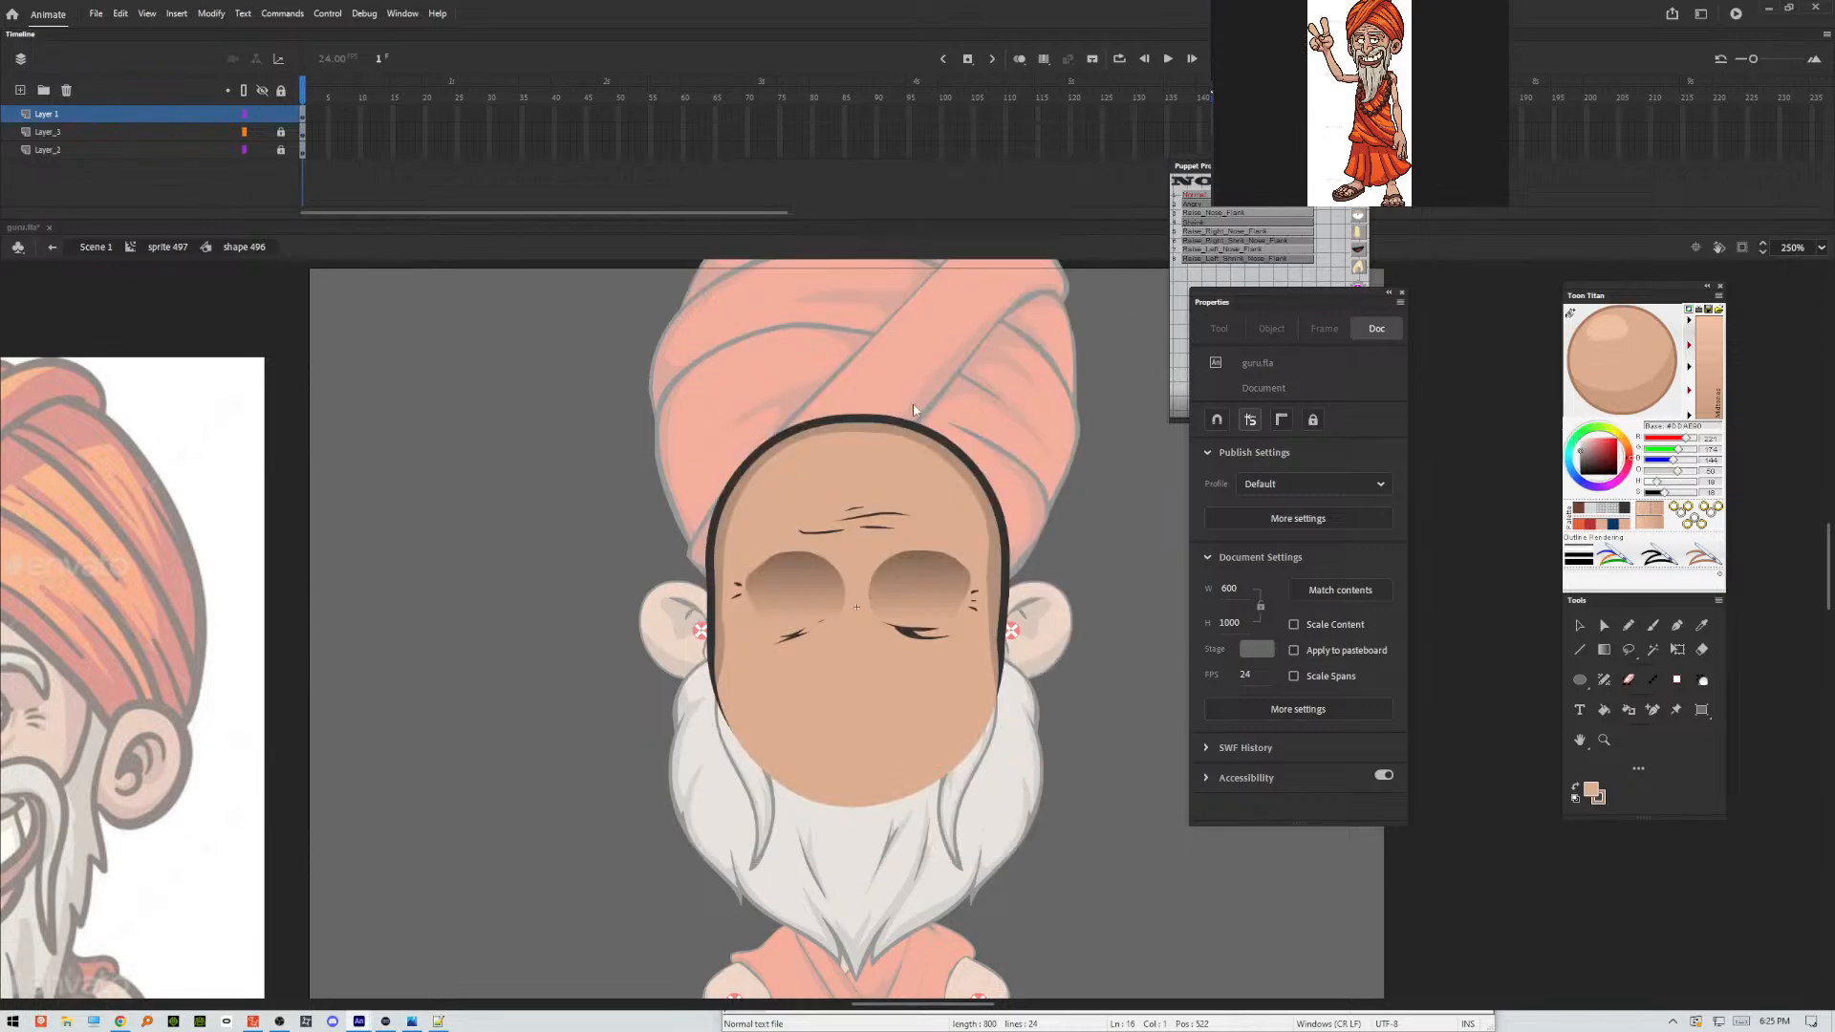
{"action": "key", "text": "q"}
{"action": "key", "text": "ctrl+Return"}
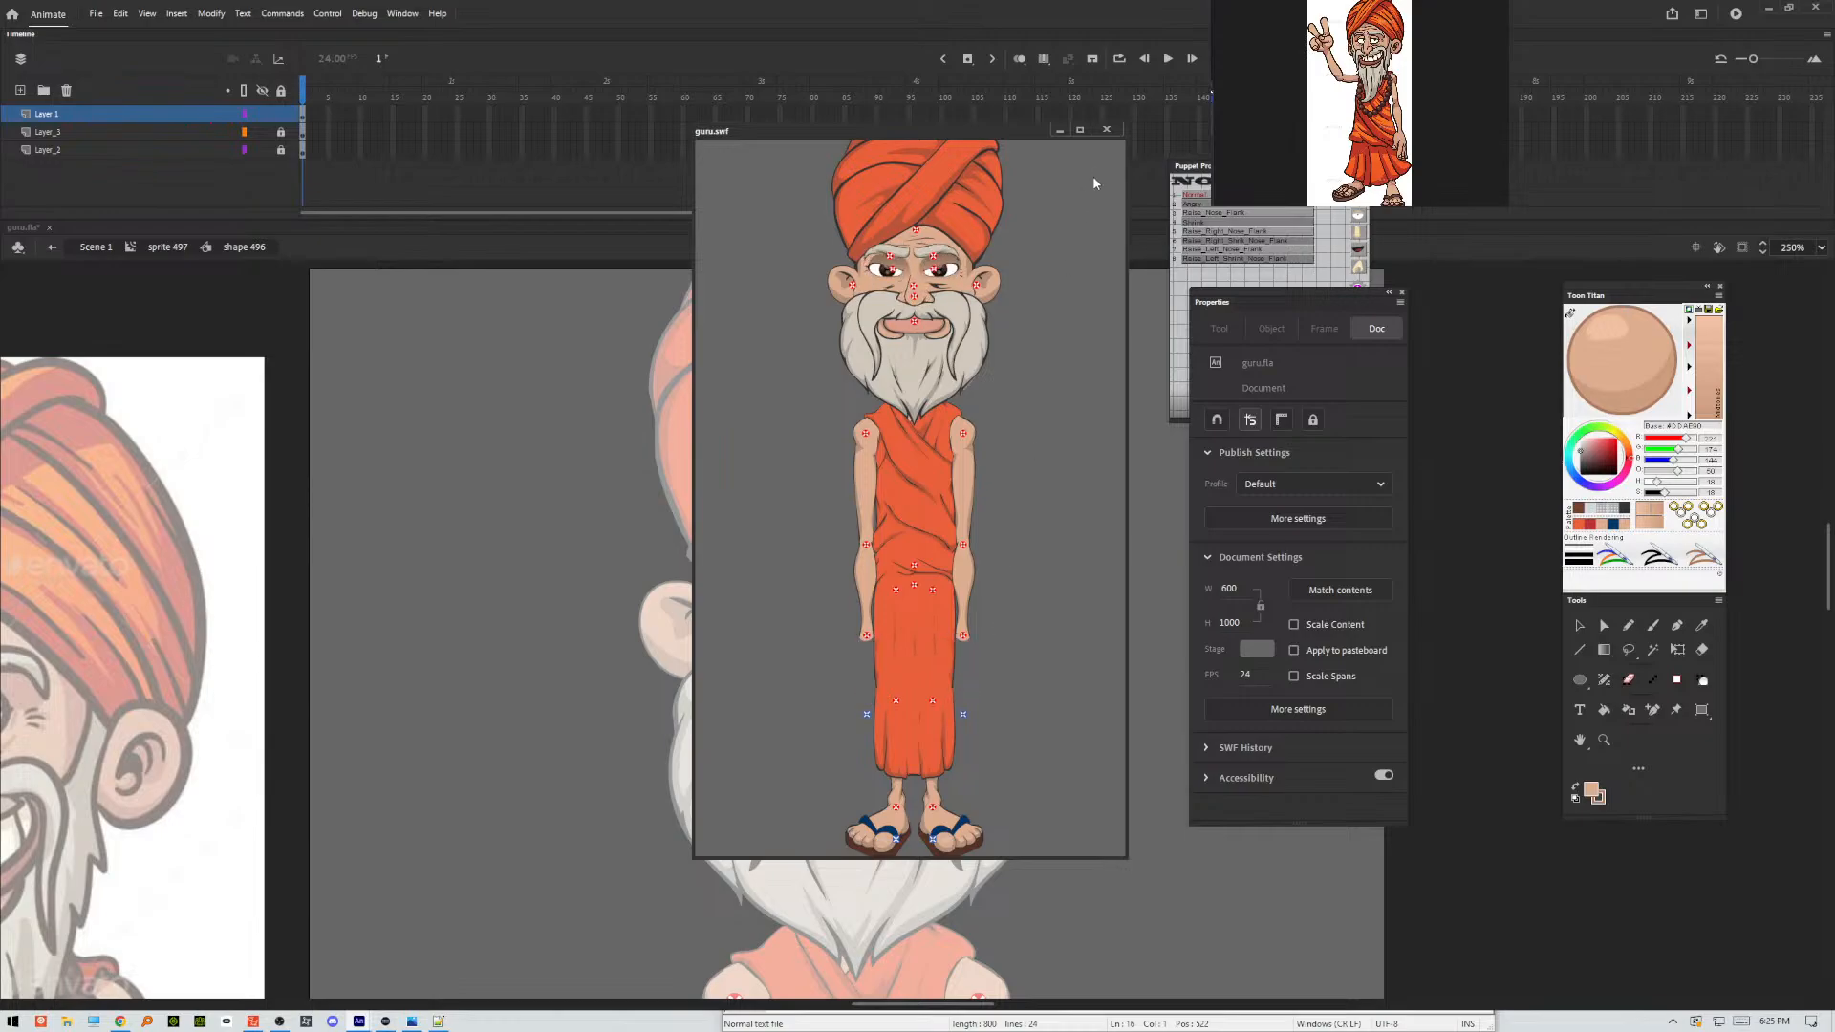
{"action": "left_click", "coordinate": [1107, 129]}
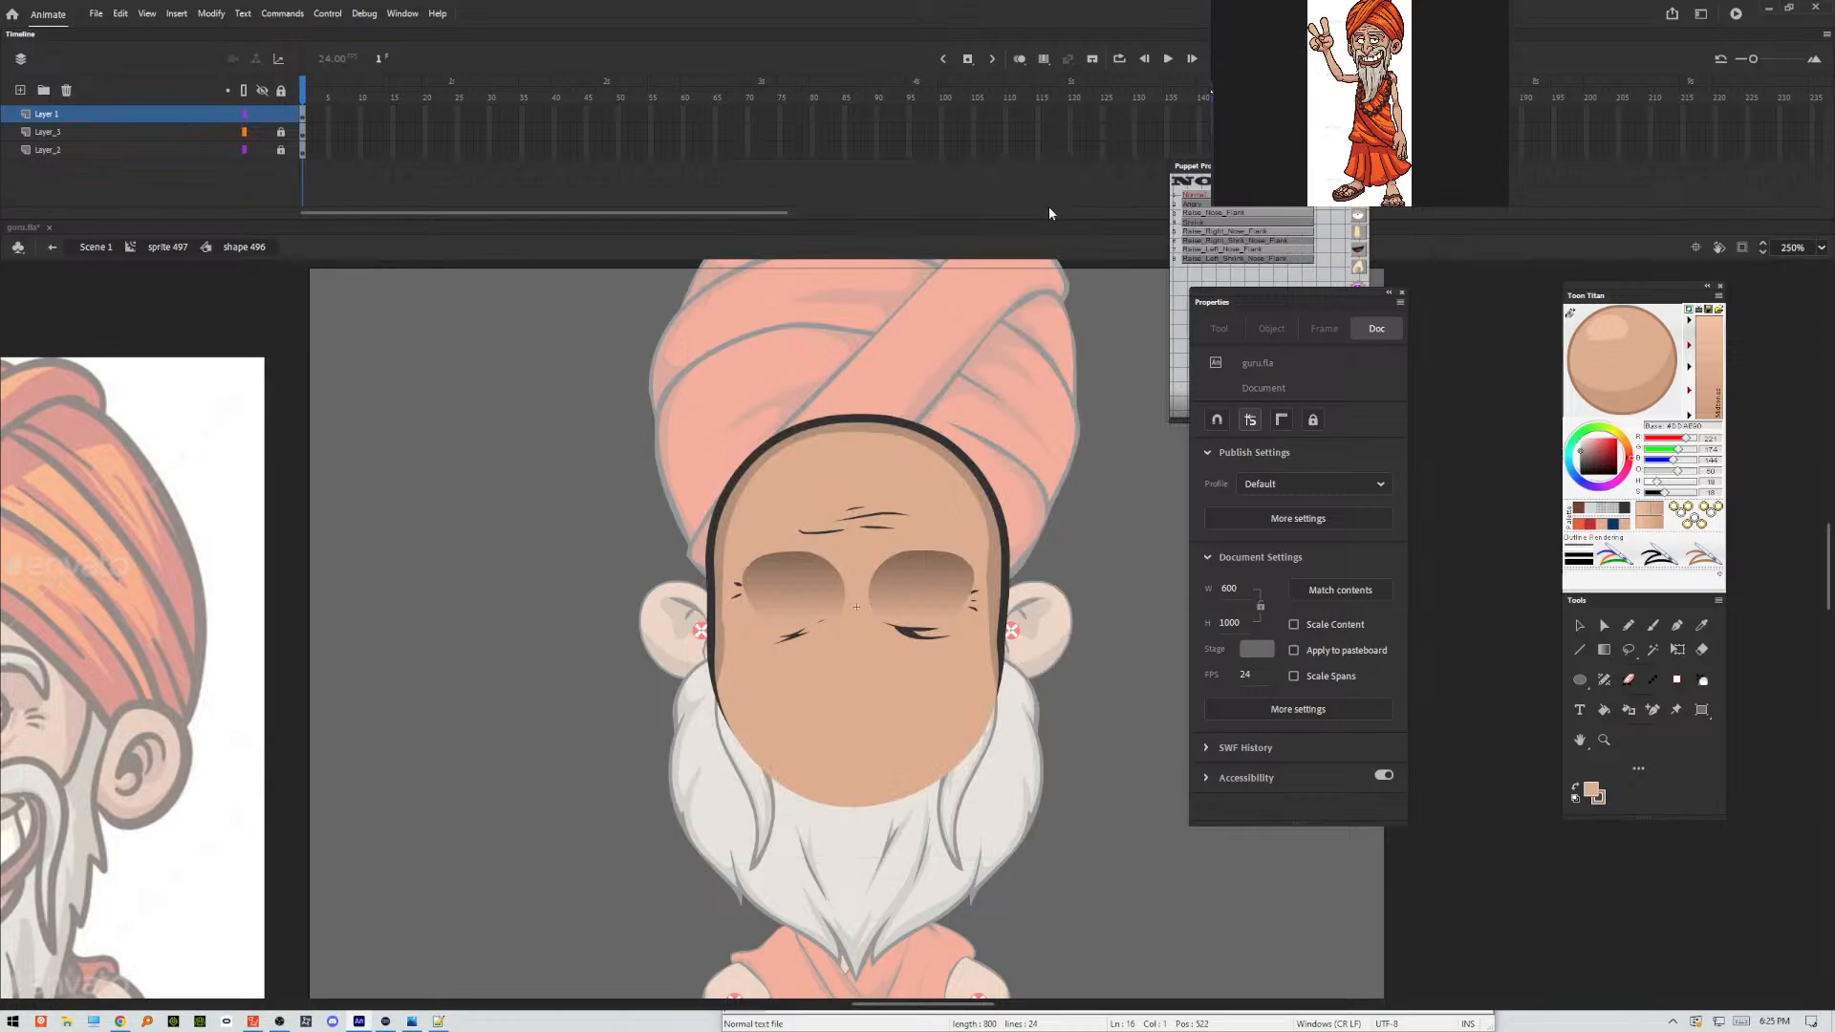
Return to the main scene and open the symbol of the hand on the puppet's left-hand side as seen for editing.
{"action": "double_click", "coordinate": [545, 358]}
{"action": "double_click", "coordinate": [444, 409]}
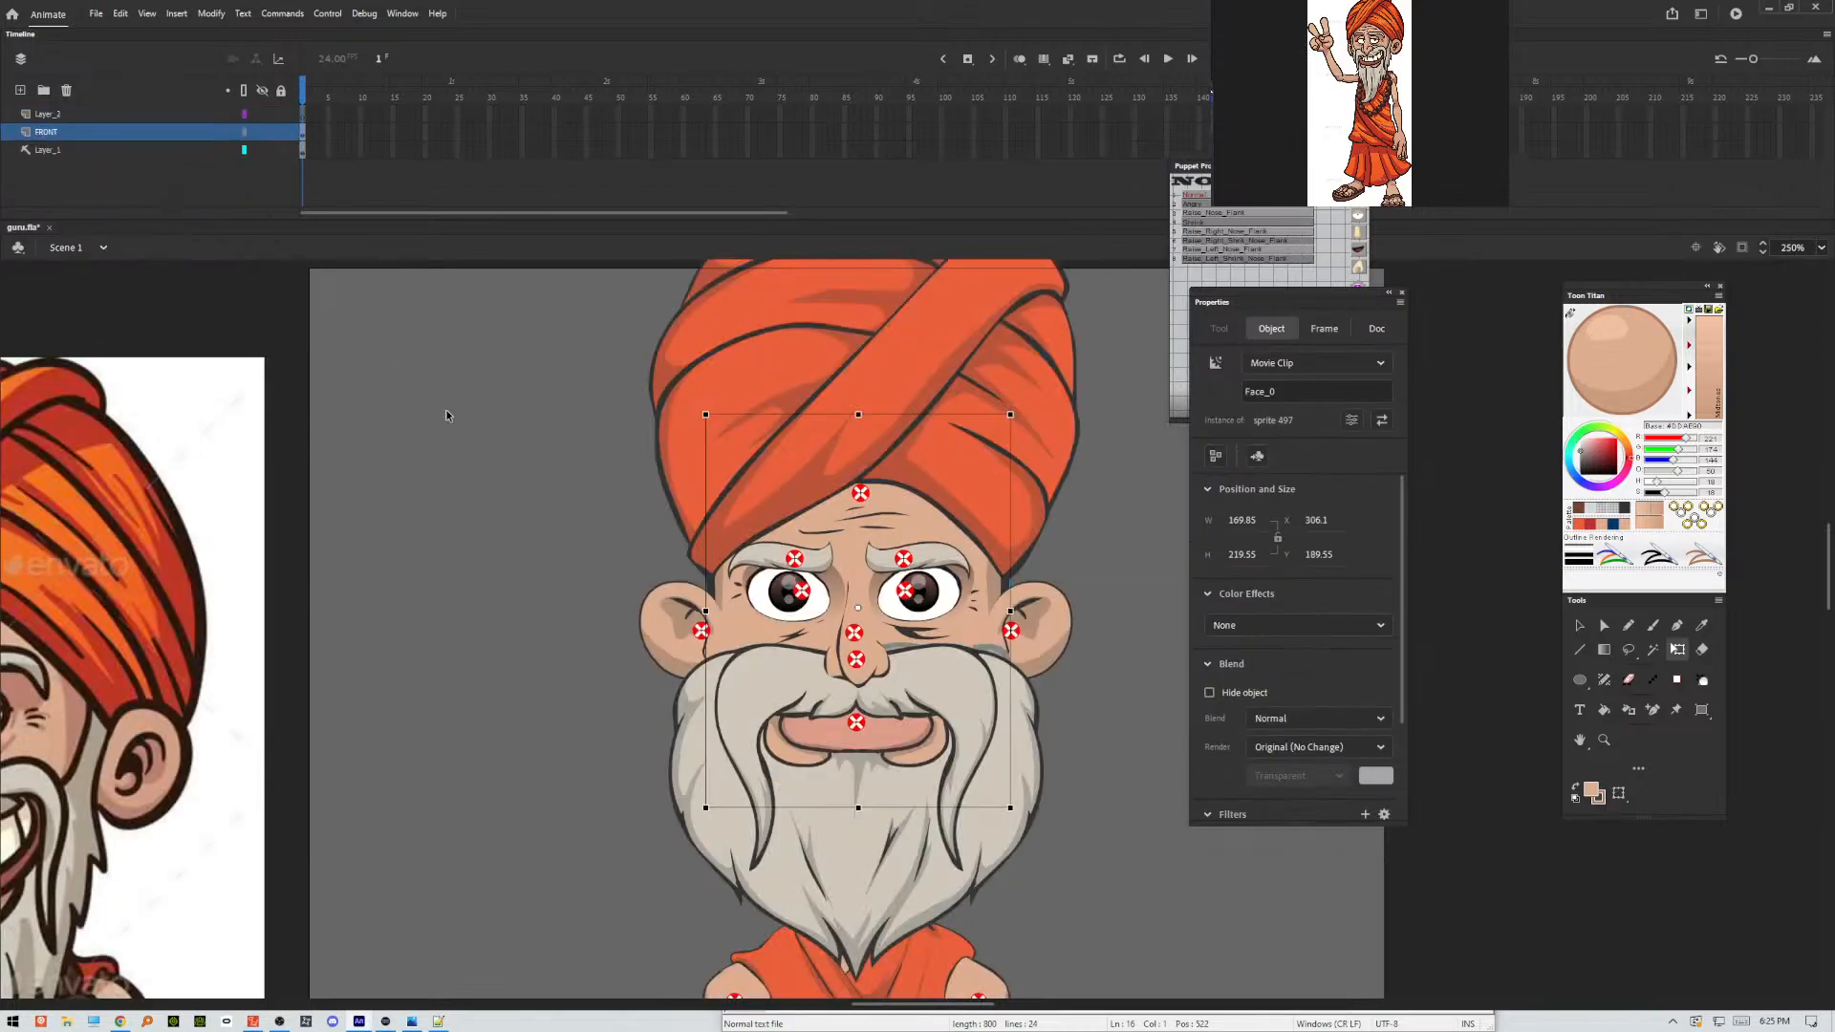
{"action": "scroll", "coordinate": [554, 686], "scroll_direction": "down", "scroll_amount": 8}
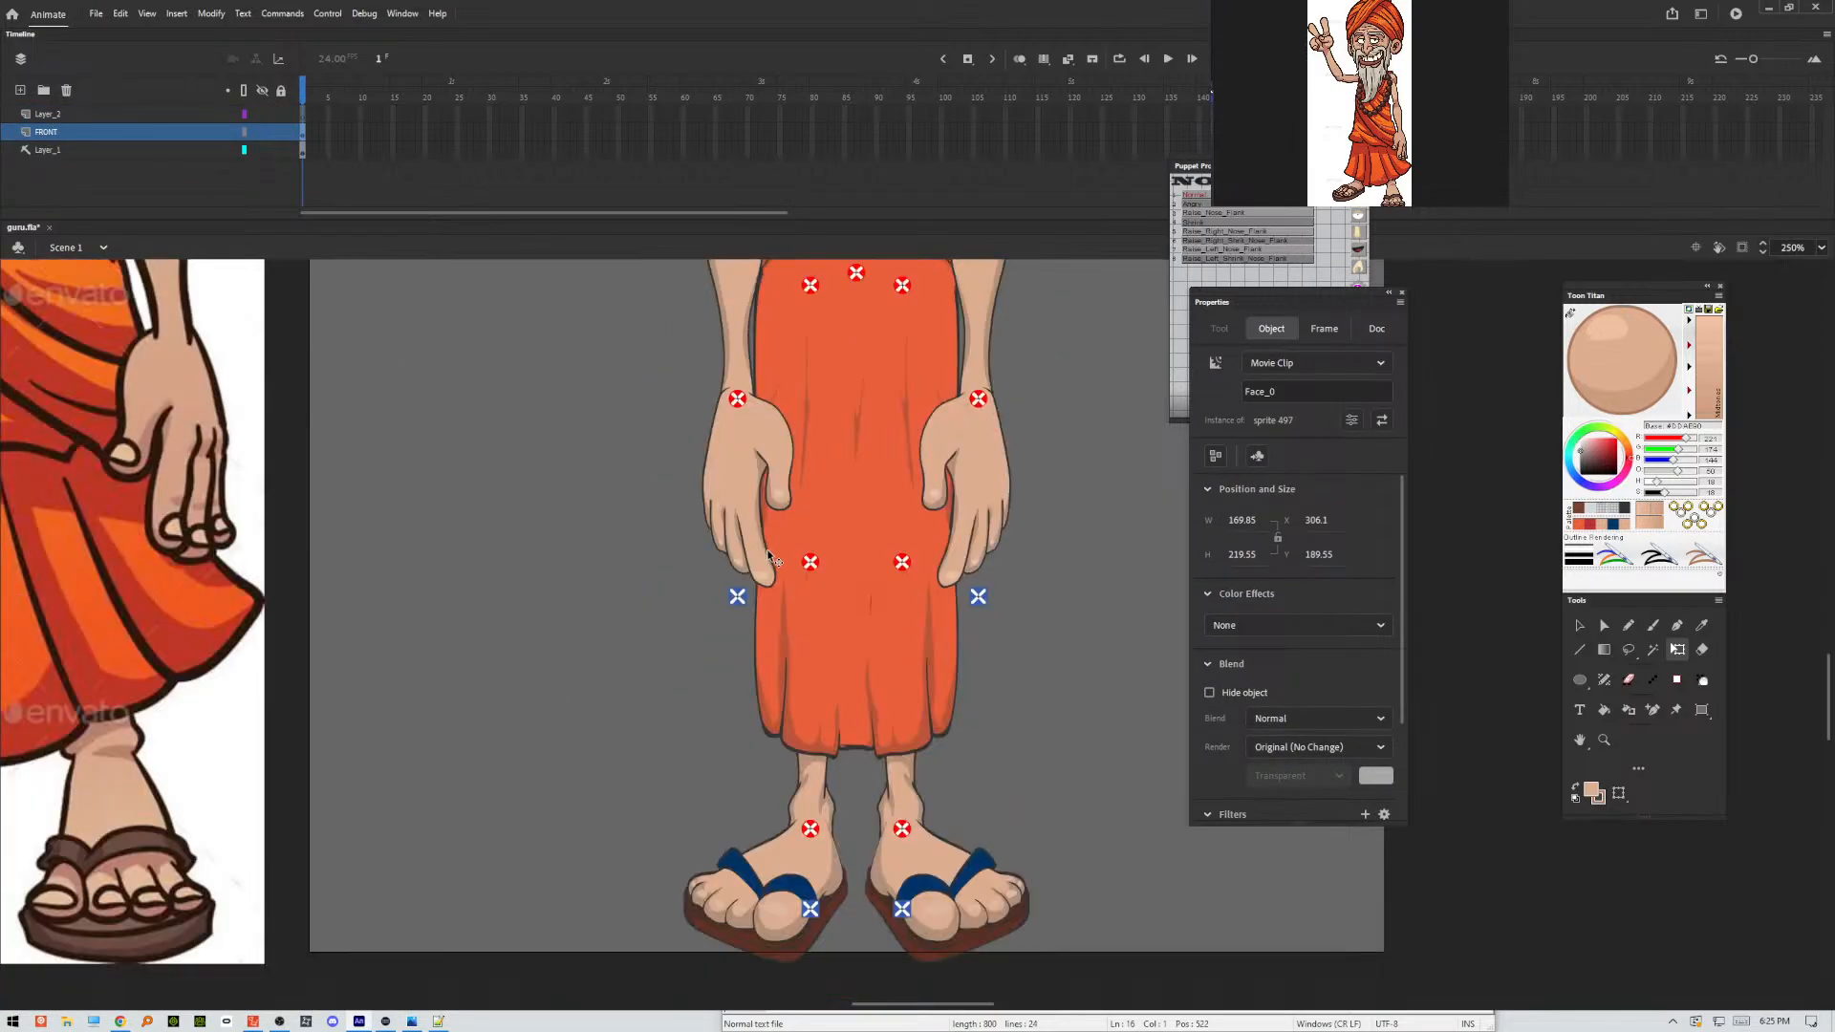
{"action": "double_click", "coordinate": [740, 485]}
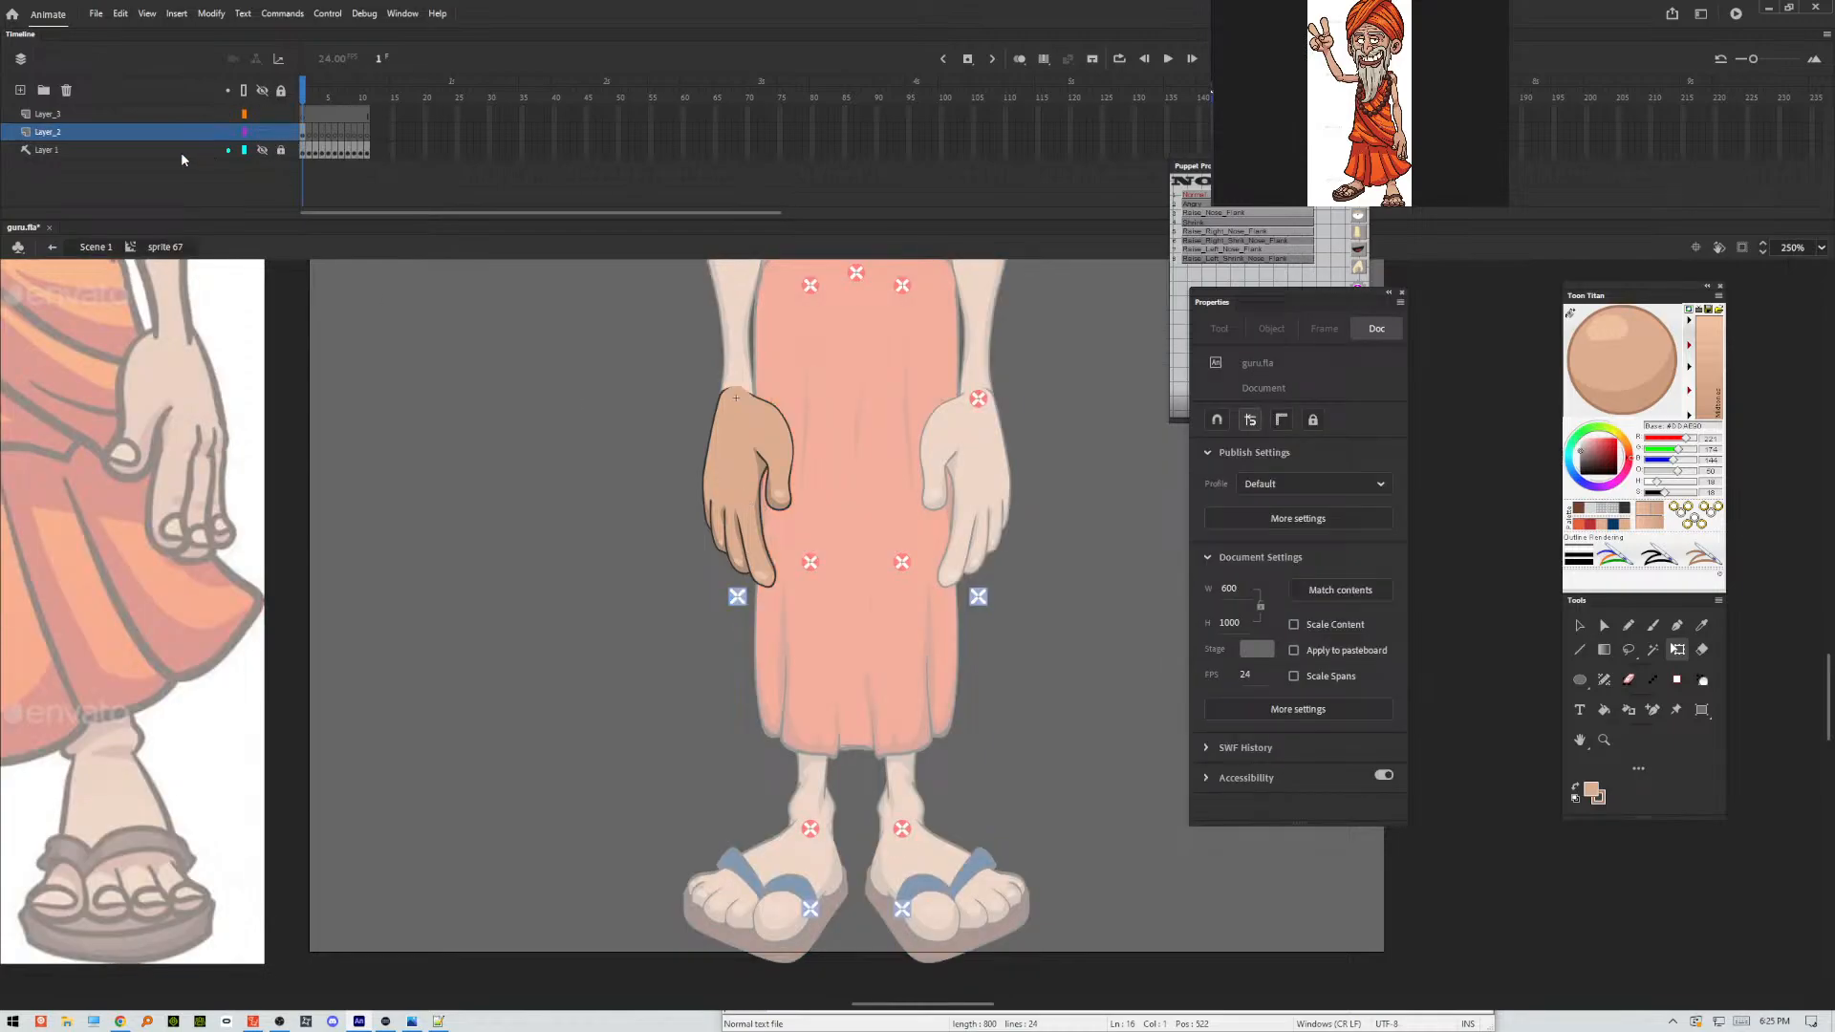
Delete Layer_3 from the hand symbol and test the movie.
{"action": "left_click", "coordinate": [170, 117]}
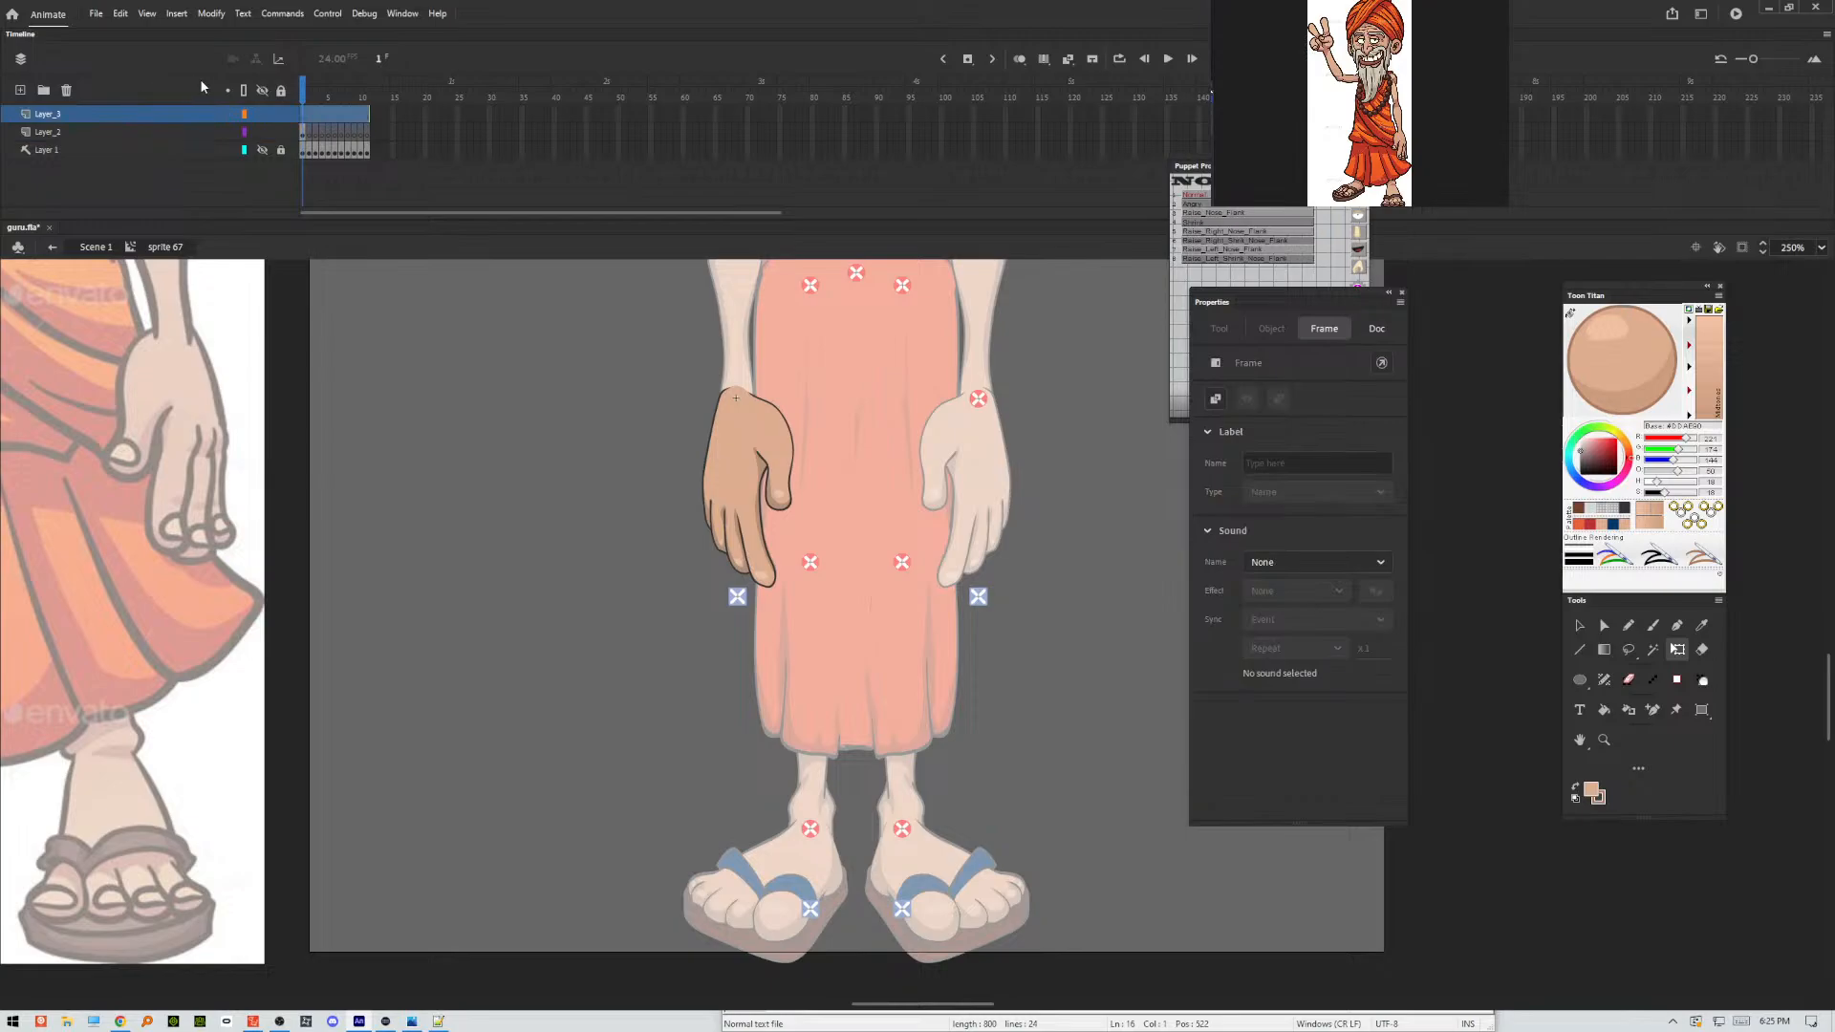
{"action": "left_click", "coordinate": [66, 91]}
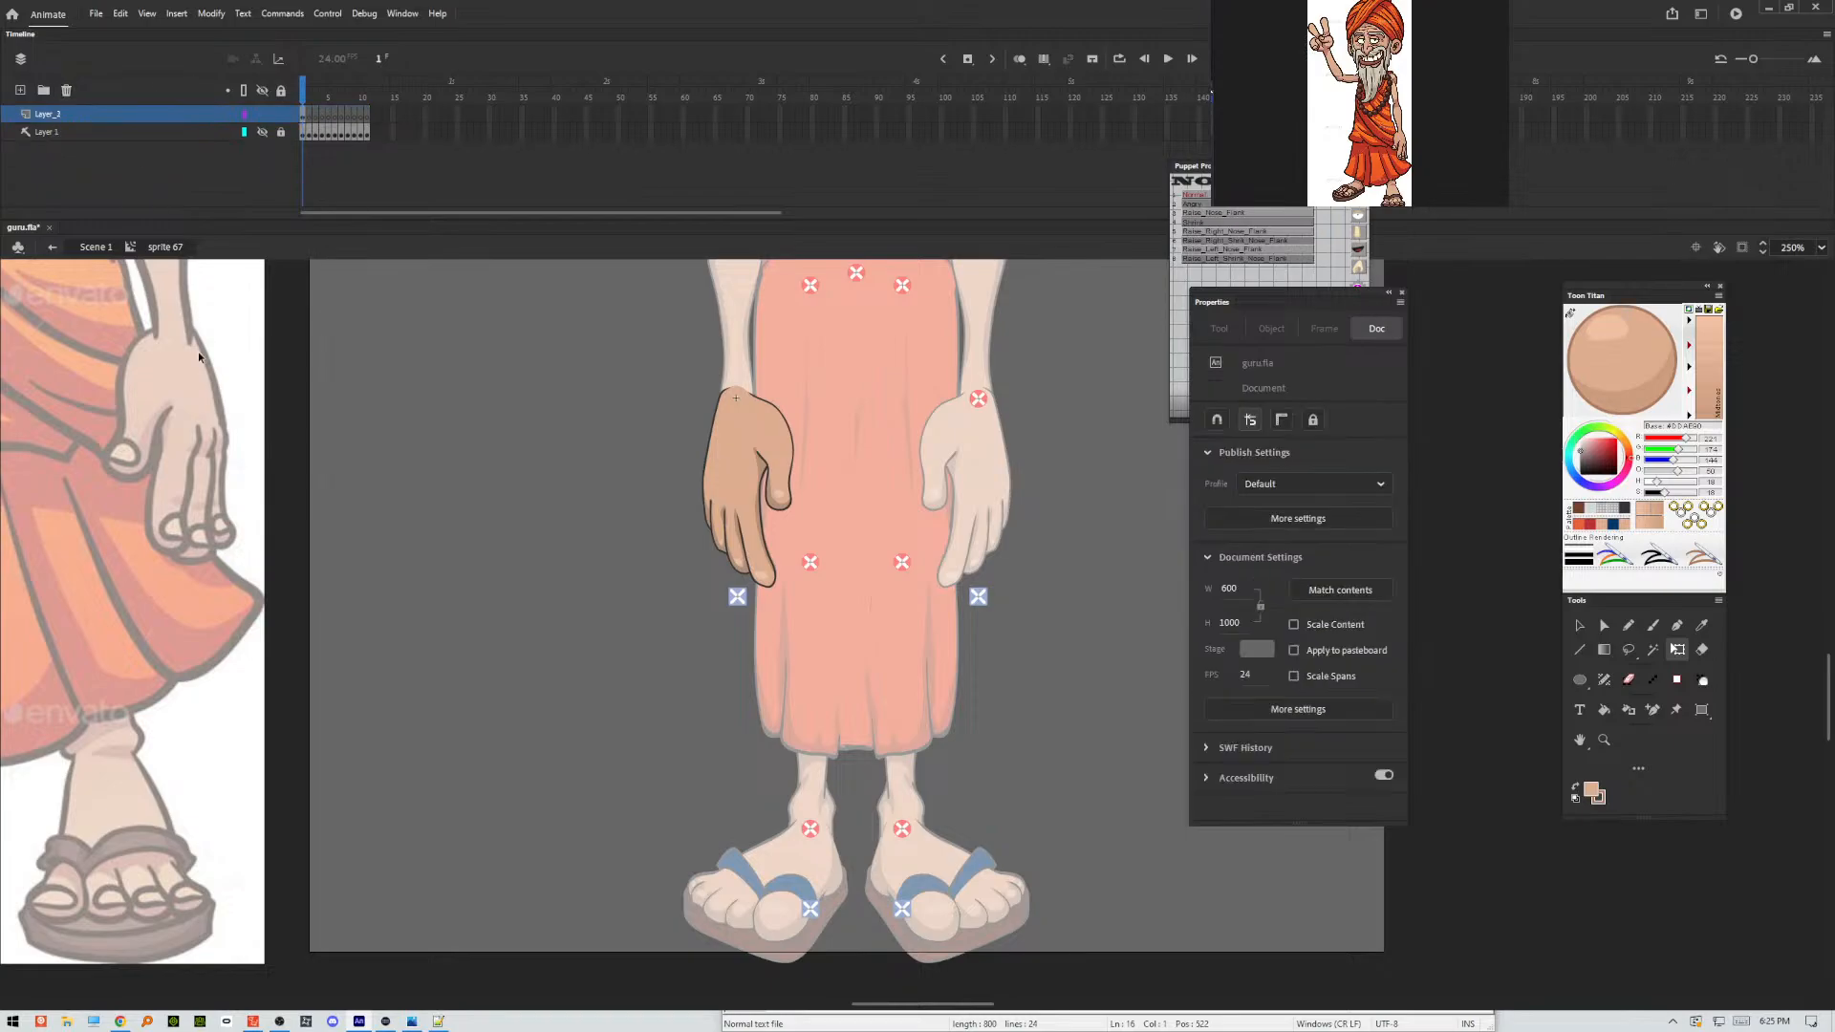
{"action": "key", "text": "ctrl+Return"}
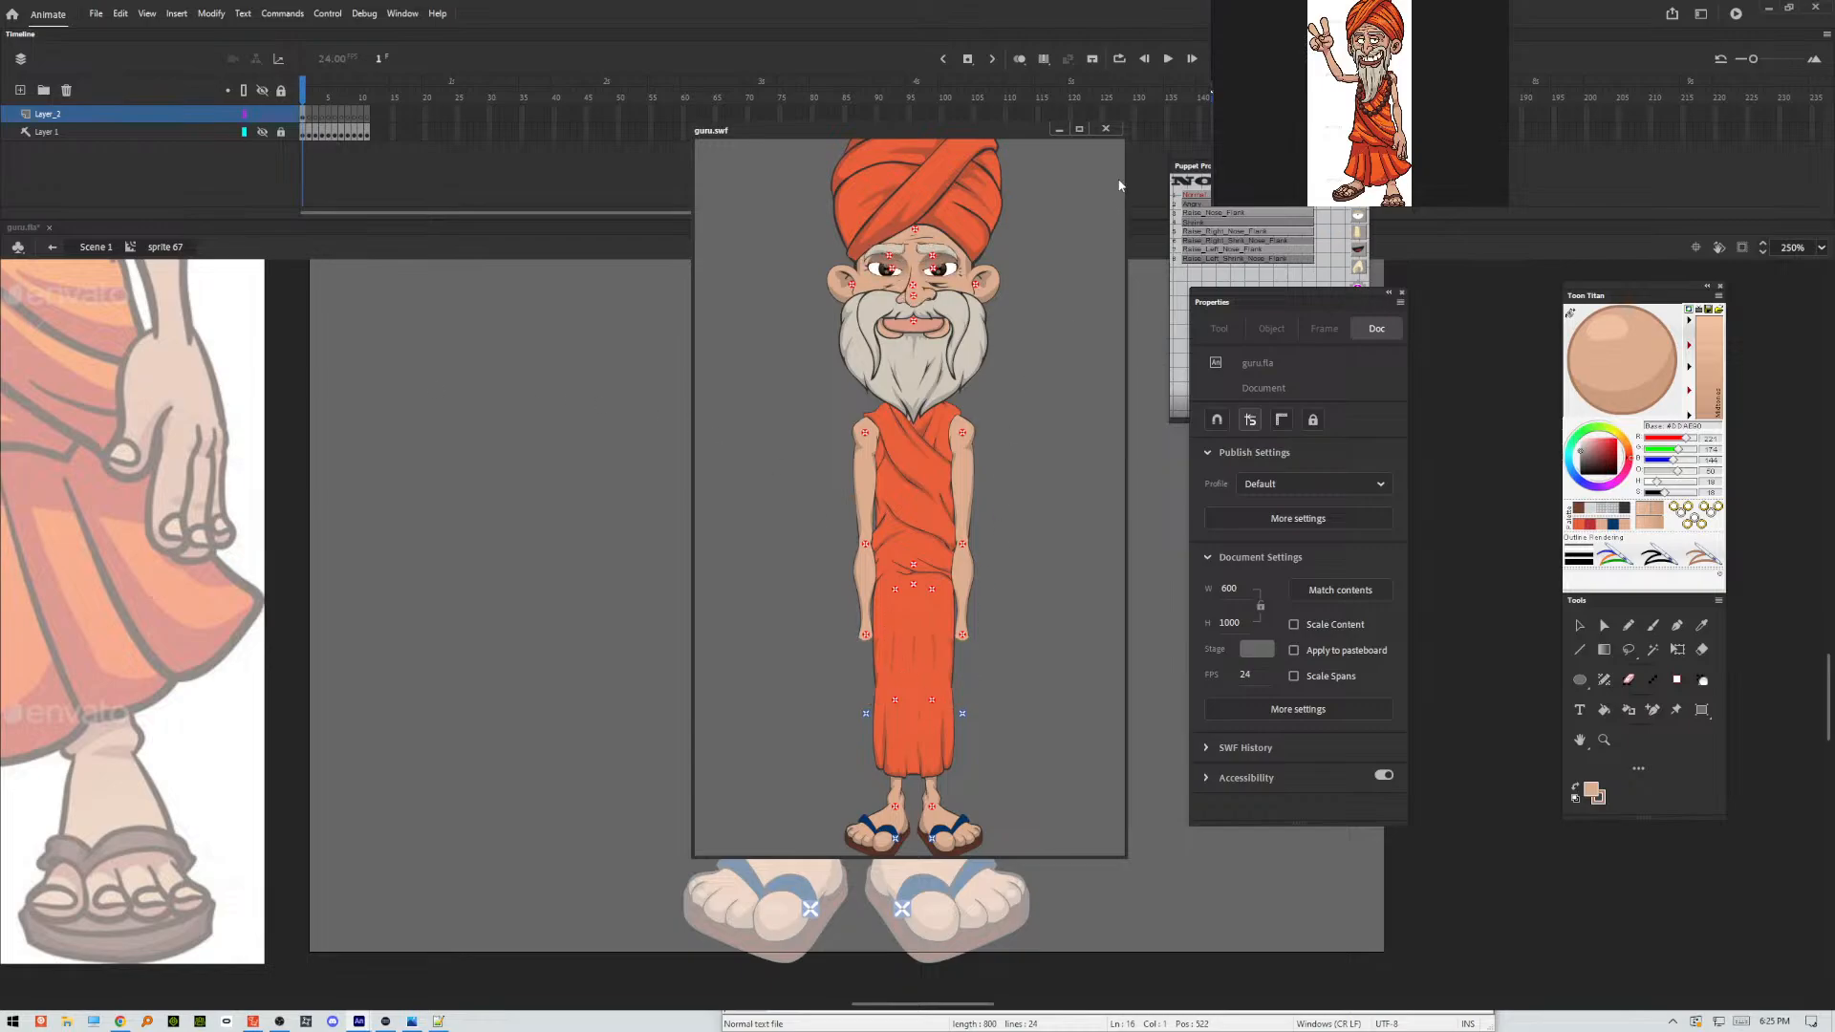
{"action": "left_click", "coordinate": [1106, 128]}
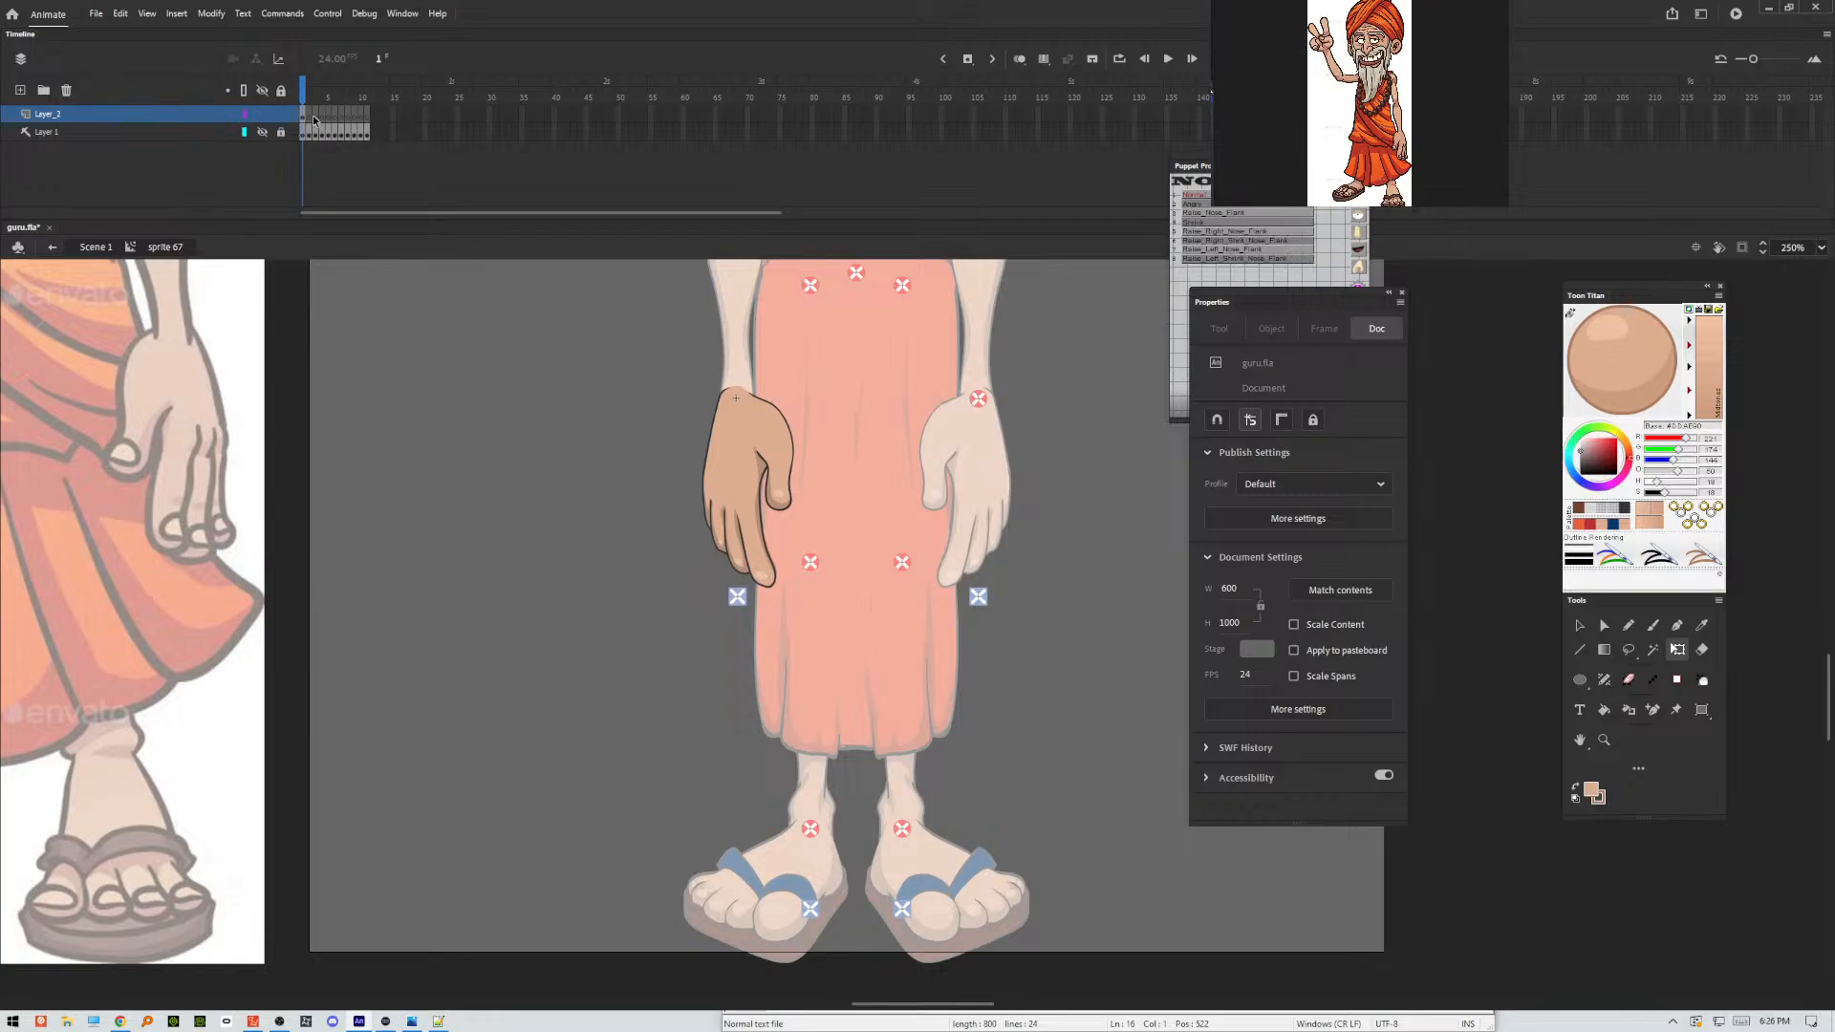
Remove all frames after the first on the hand symbol's Layer_2 and test the movie.
{"action": "left_click_drag", "start_coordinate": [311, 116], "coordinate": [364, 113]}
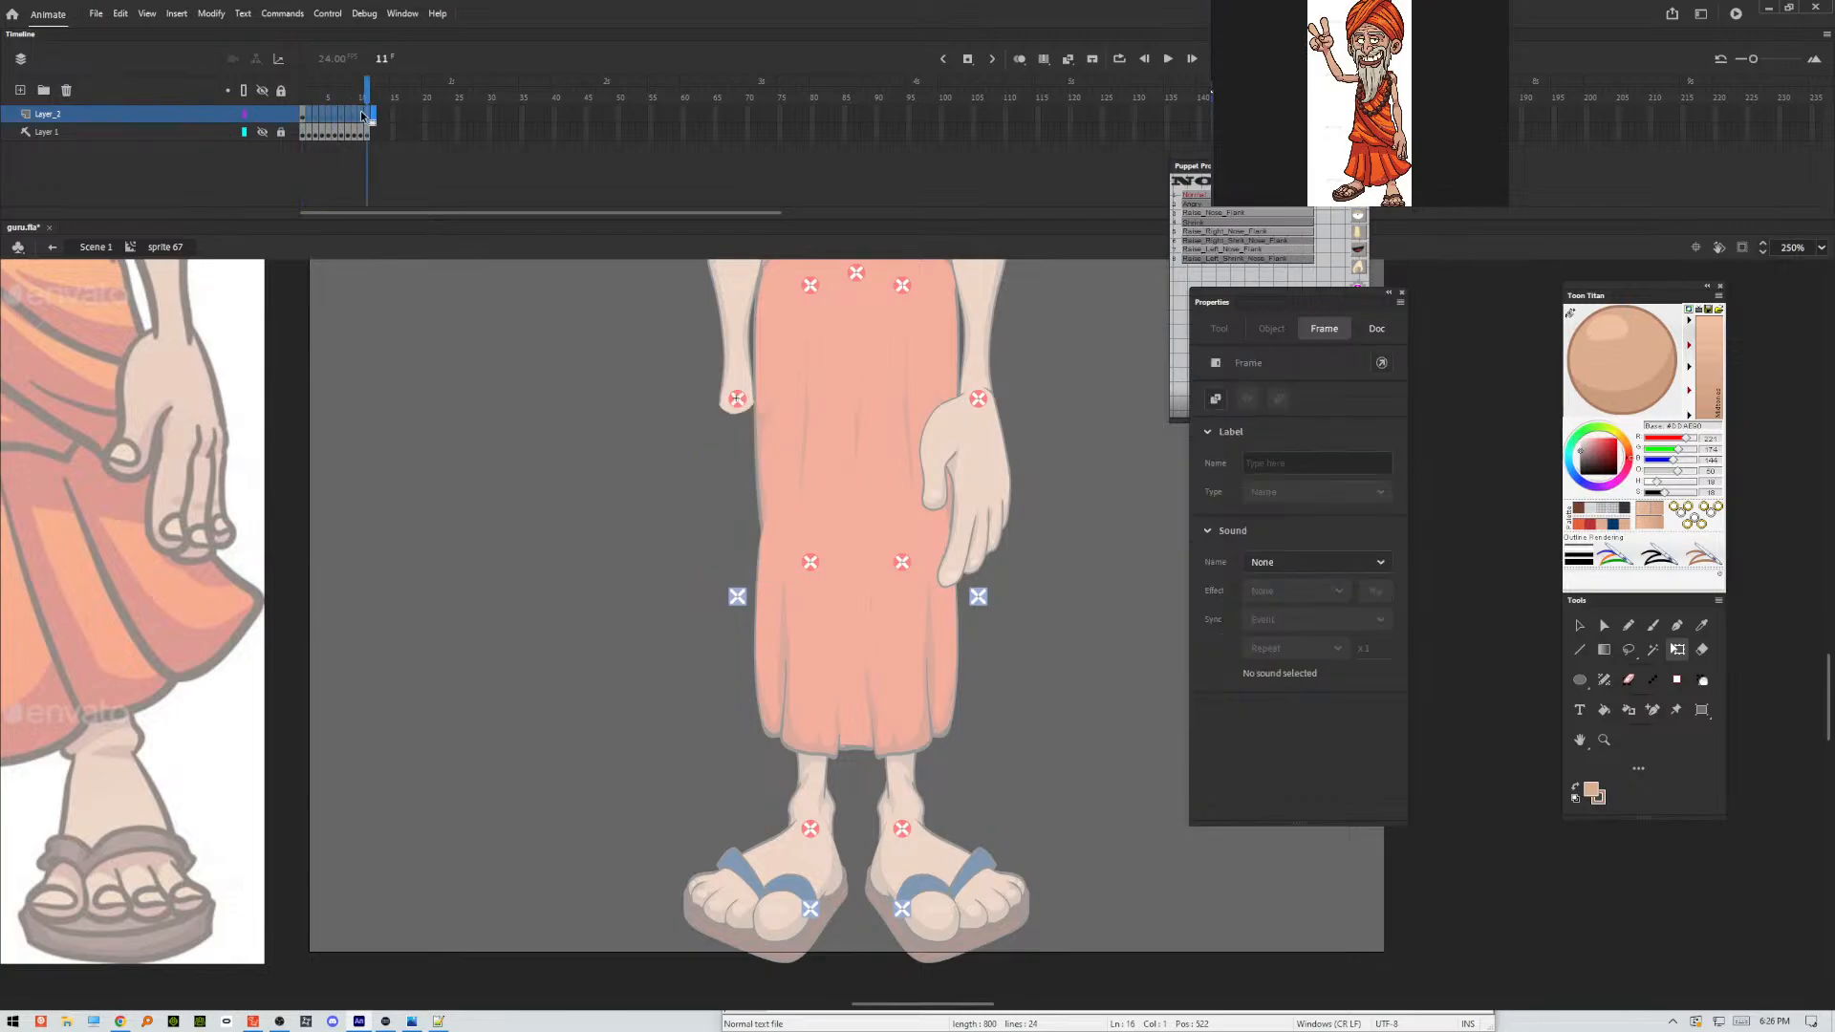
{"action": "right_click", "coordinate": [365, 114]}
{"action": "left_click", "coordinate": [422, 209]}
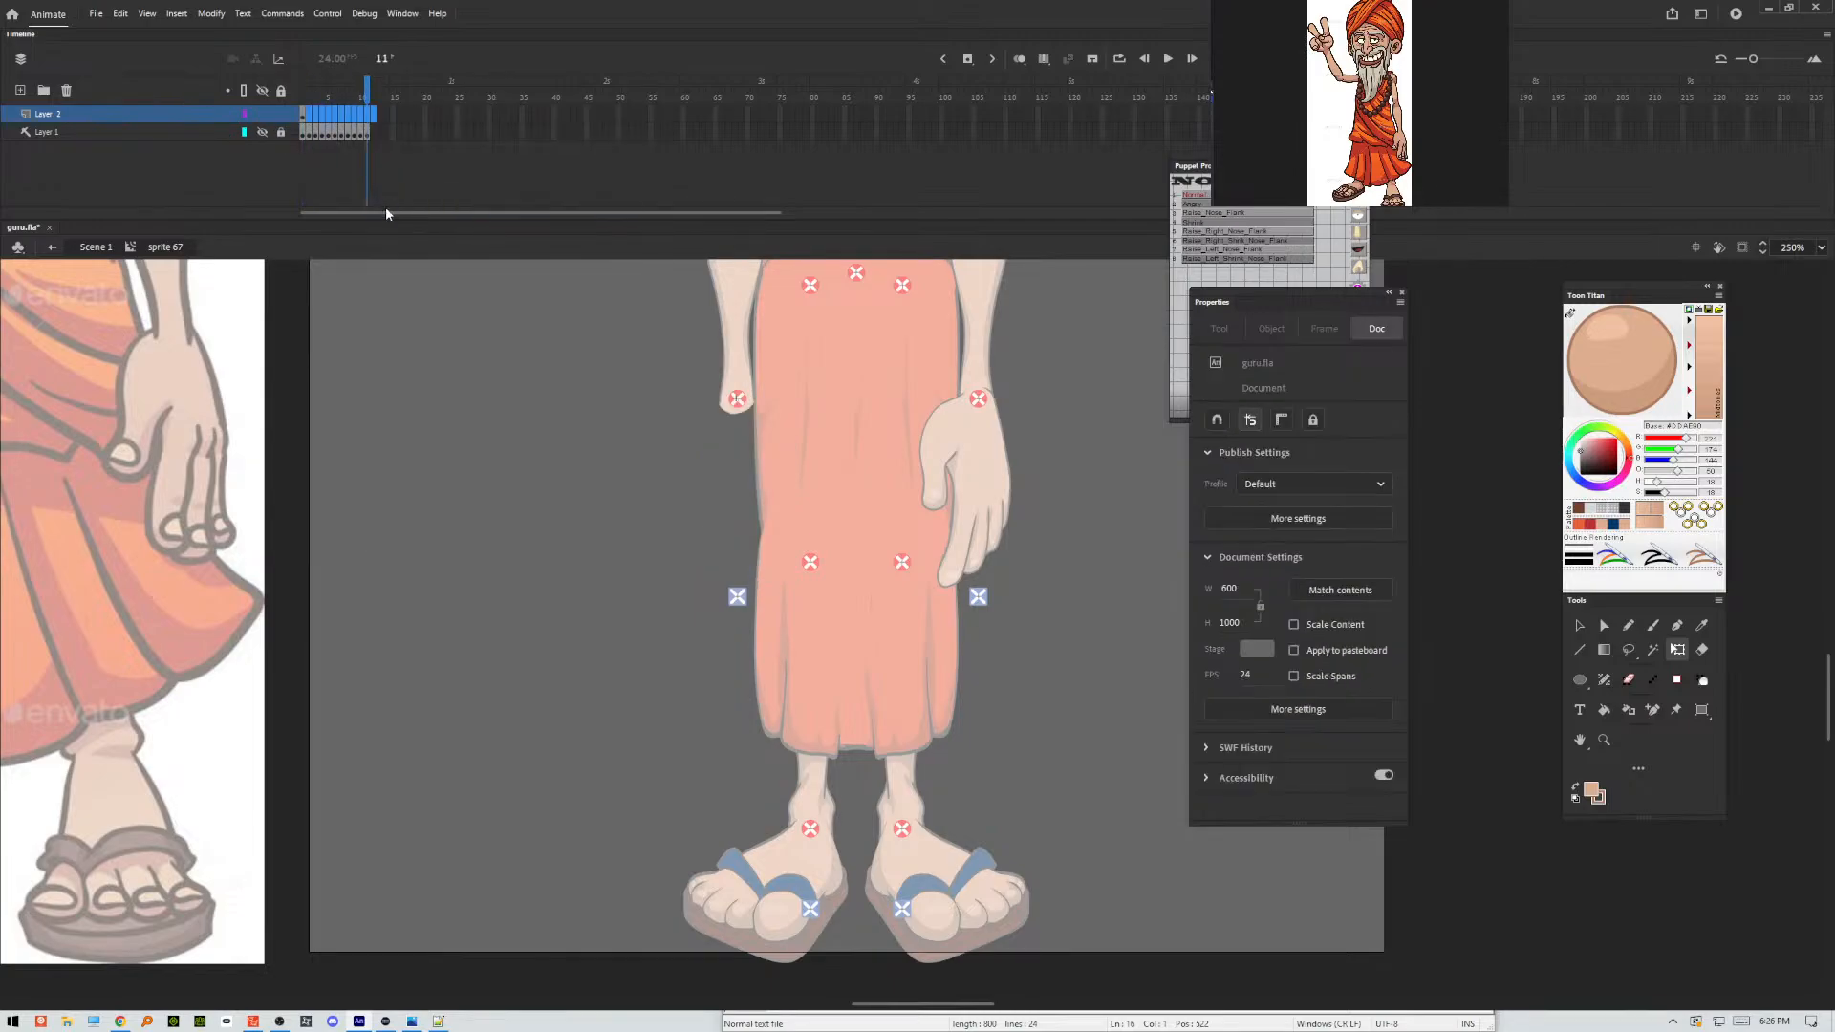
{"action": "key", "text": "ctrl+Return"}
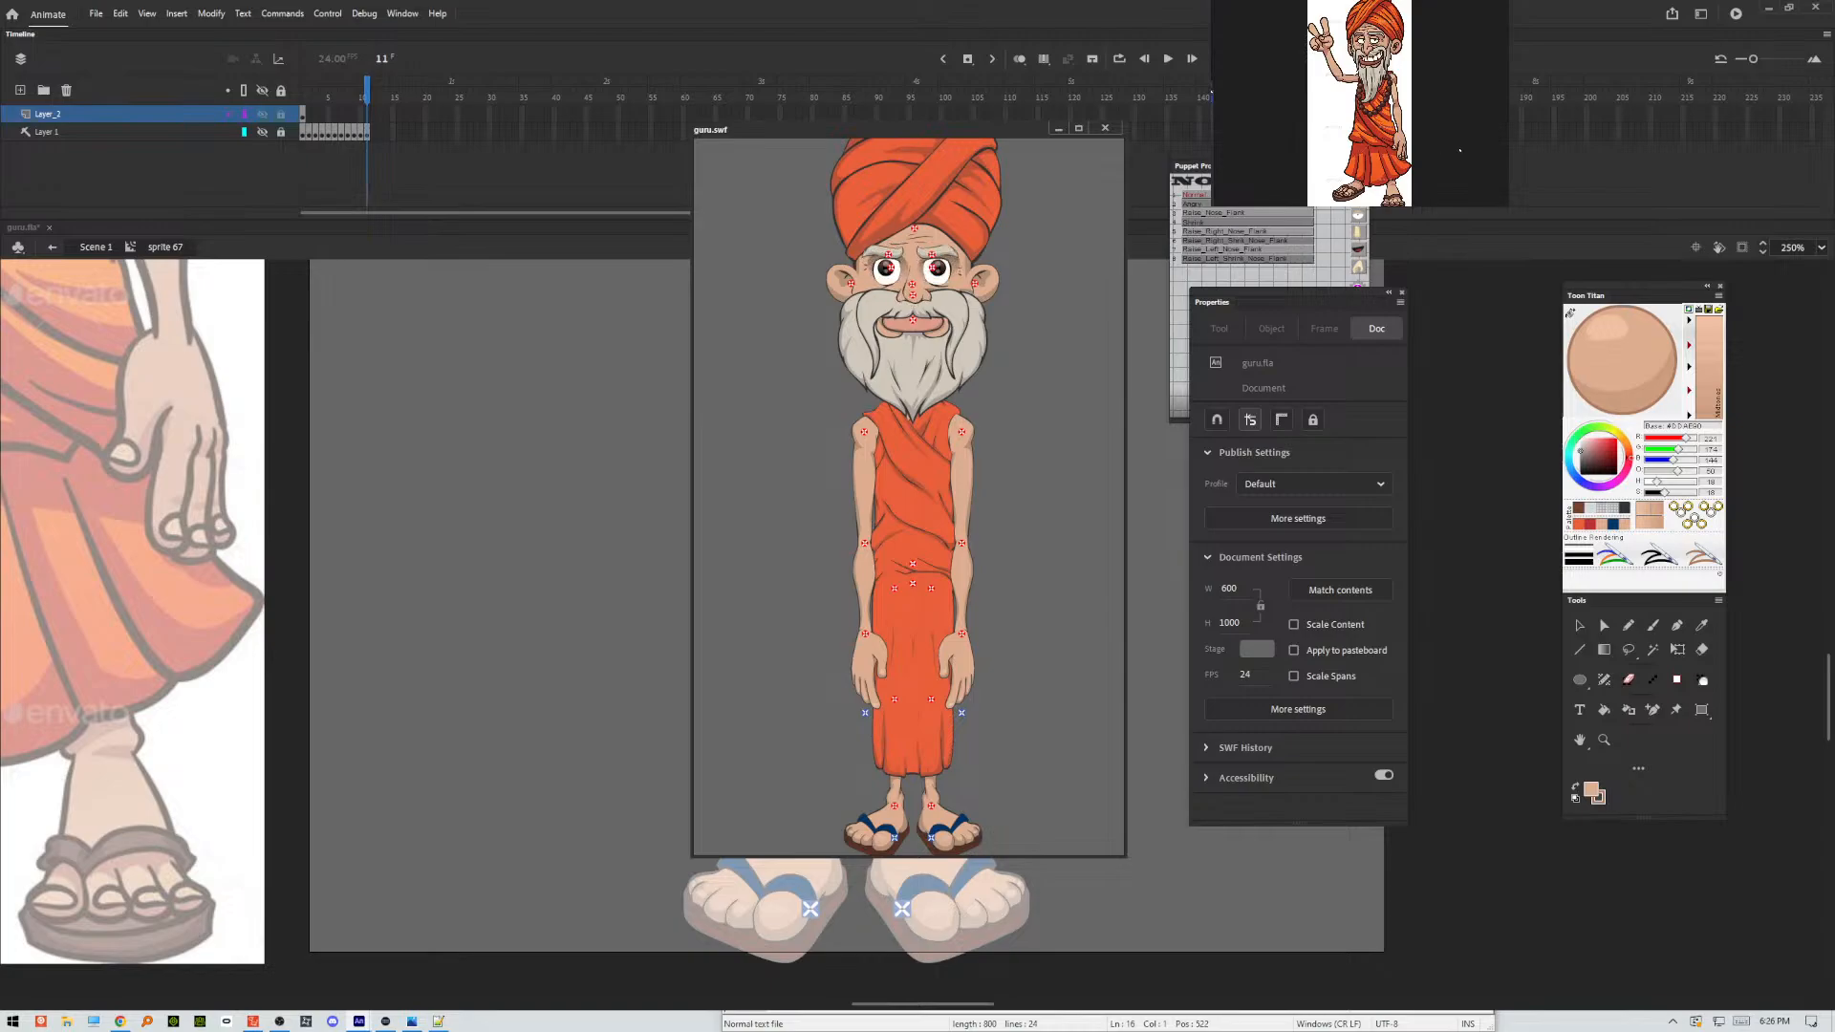
{"action": "left_click", "coordinate": [1106, 130]}
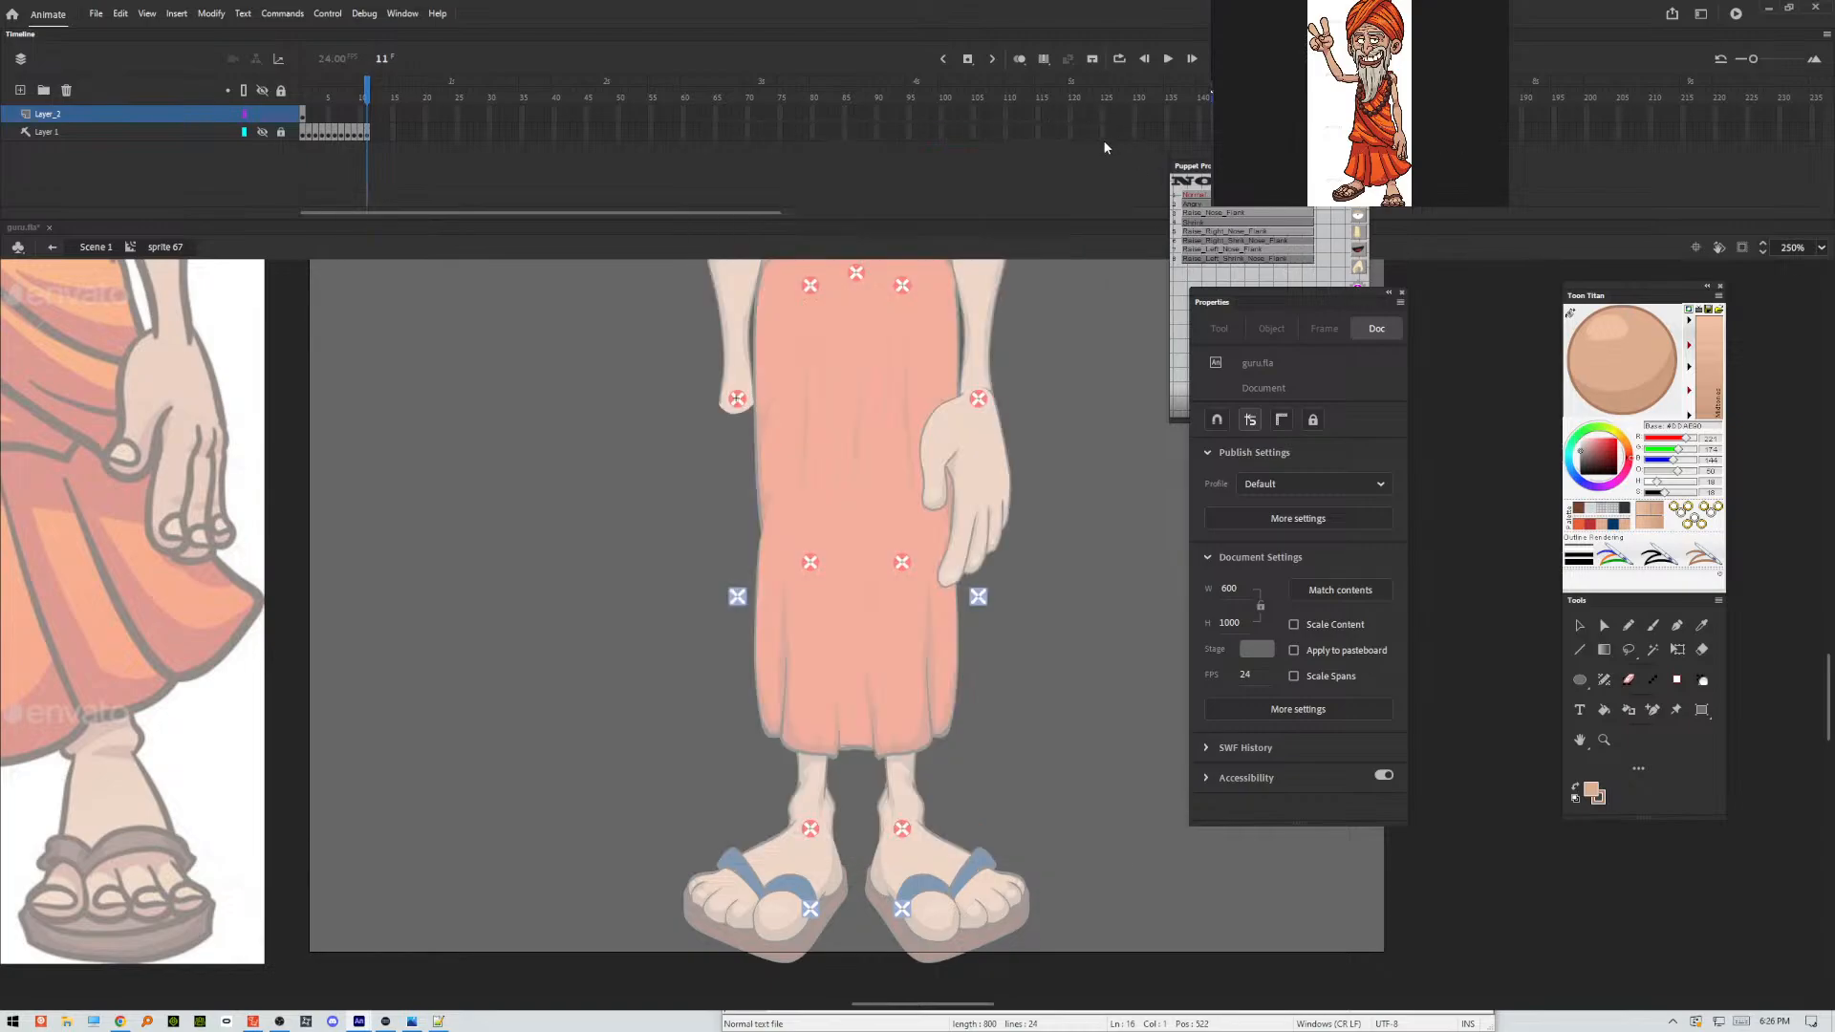
Return to the main scene, reopen the same hand symbol to check its first frame, and exit it again.
{"action": "double_click", "coordinate": [1068, 476]}
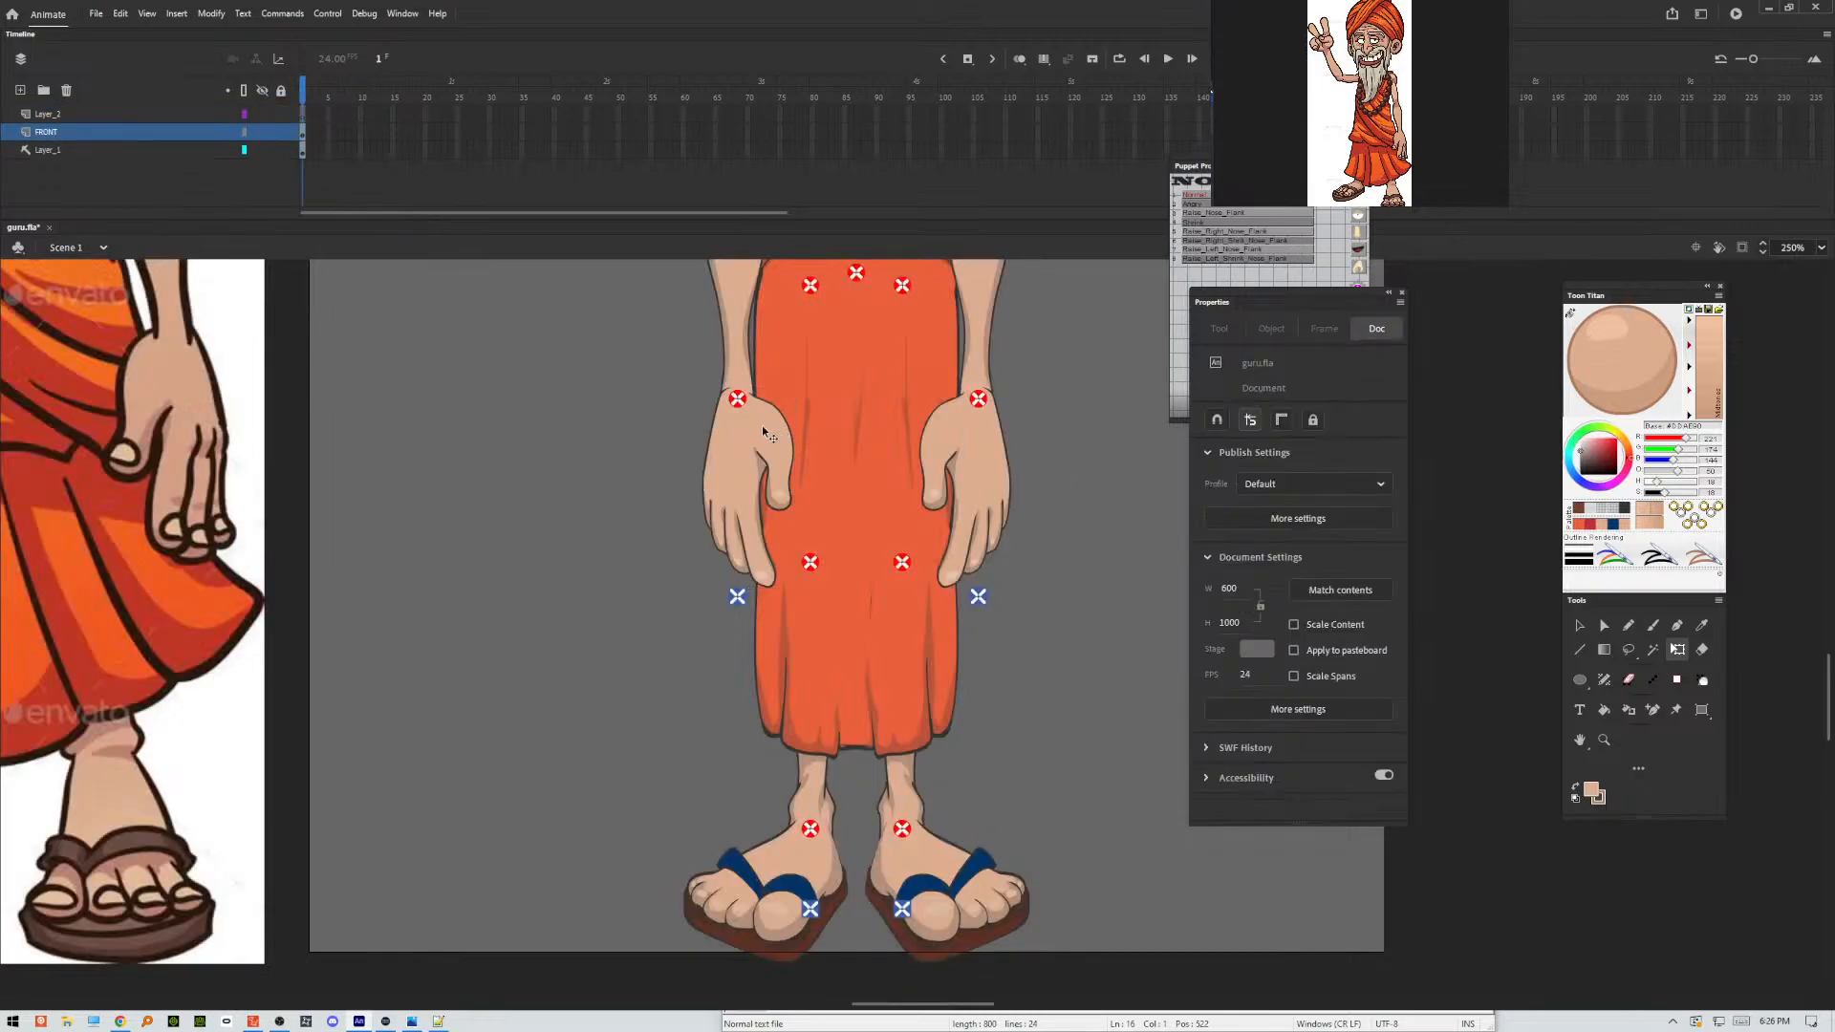
{"action": "double_click", "coordinate": [761, 426]}
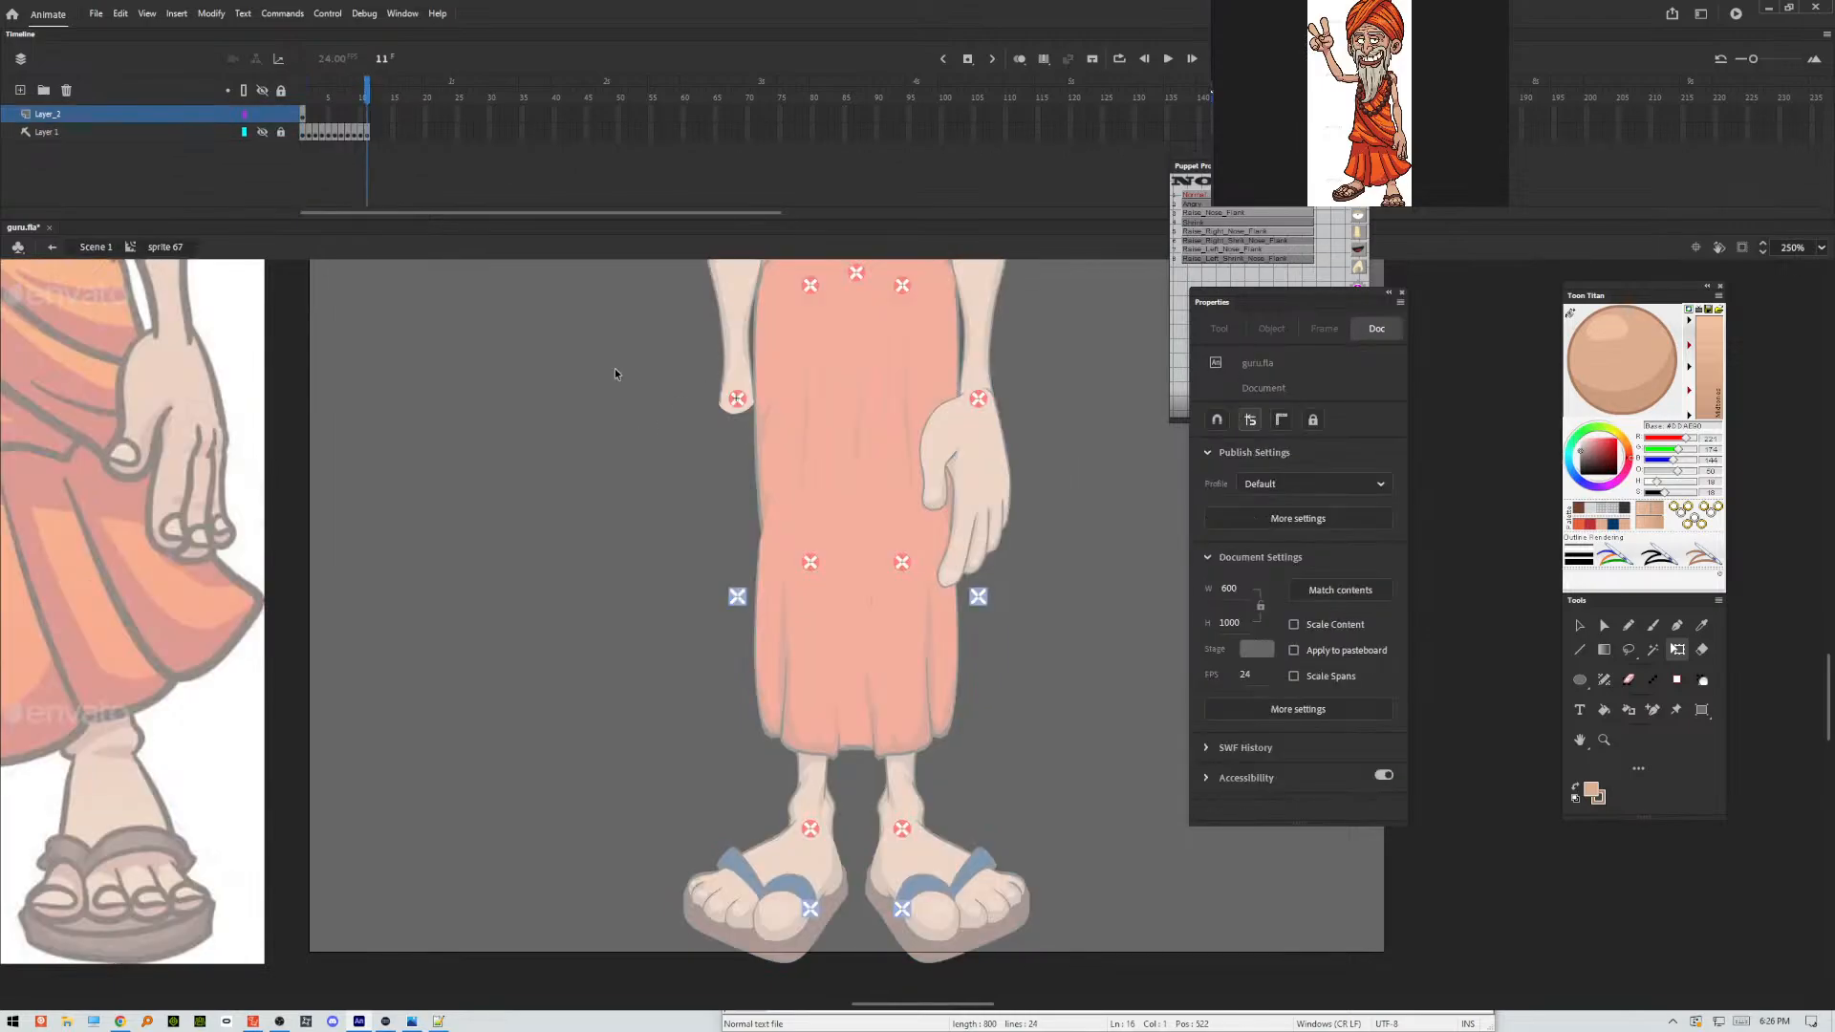
{"action": "left_click", "coordinate": [307, 116]}
{"action": "double_click", "coordinate": [446, 405]}
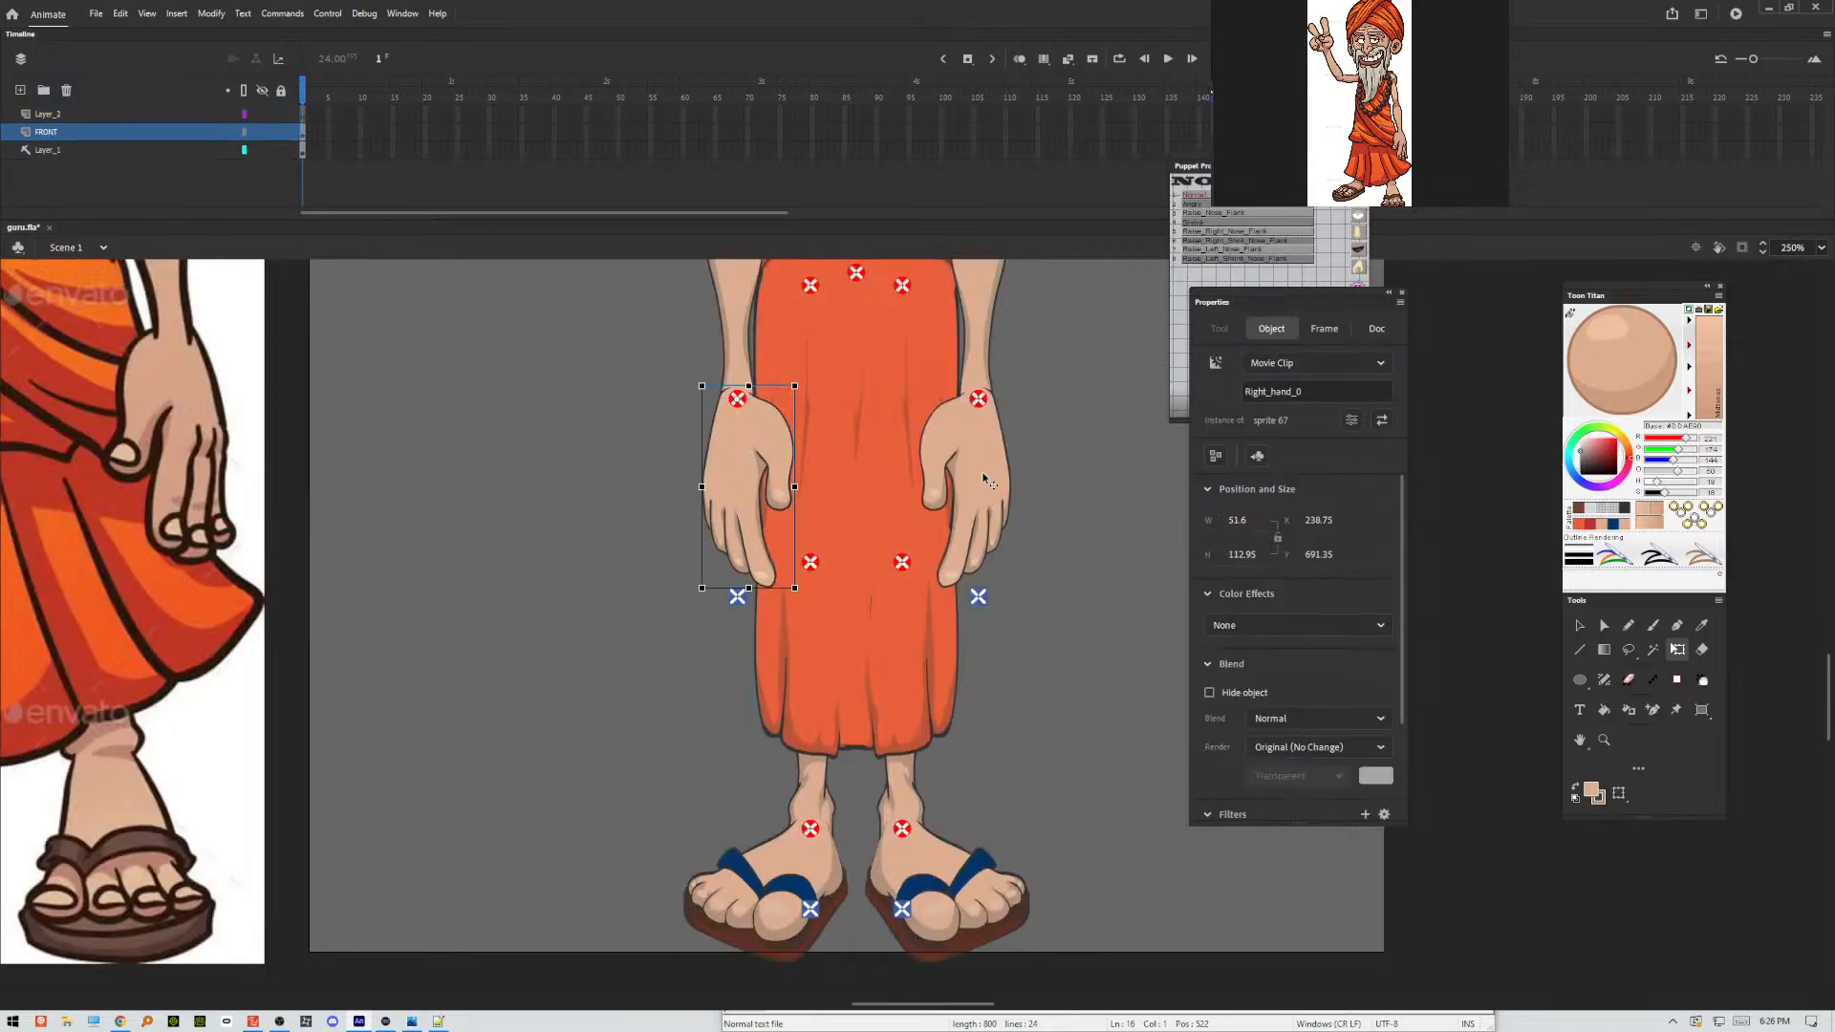
Open the mouth and beard symbol, convert its Layer_7 to a guide layer, and return to the main scene.
{"action": "left_click", "coordinate": [1047, 434]}
{"action": "scroll", "coordinate": [1040, 444], "scroll_direction": "up", "scroll_amount": 10}
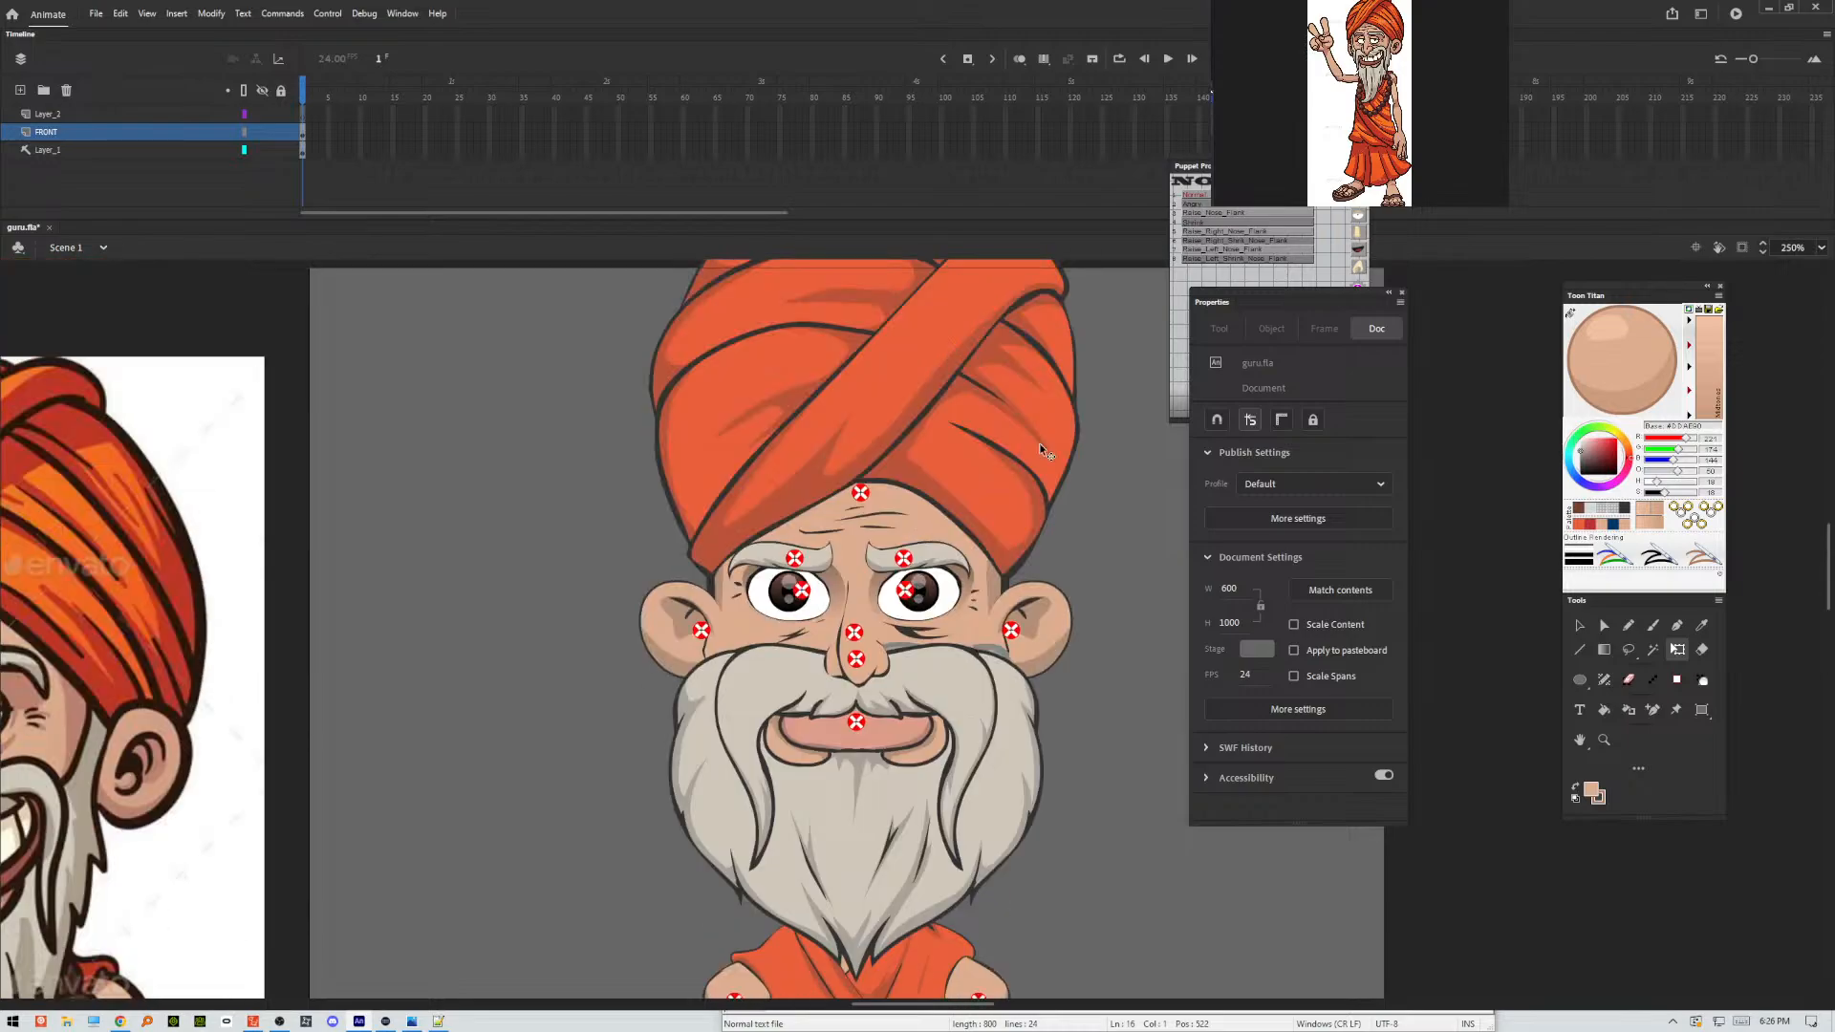
{"action": "double_click", "coordinate": [988, 647]}
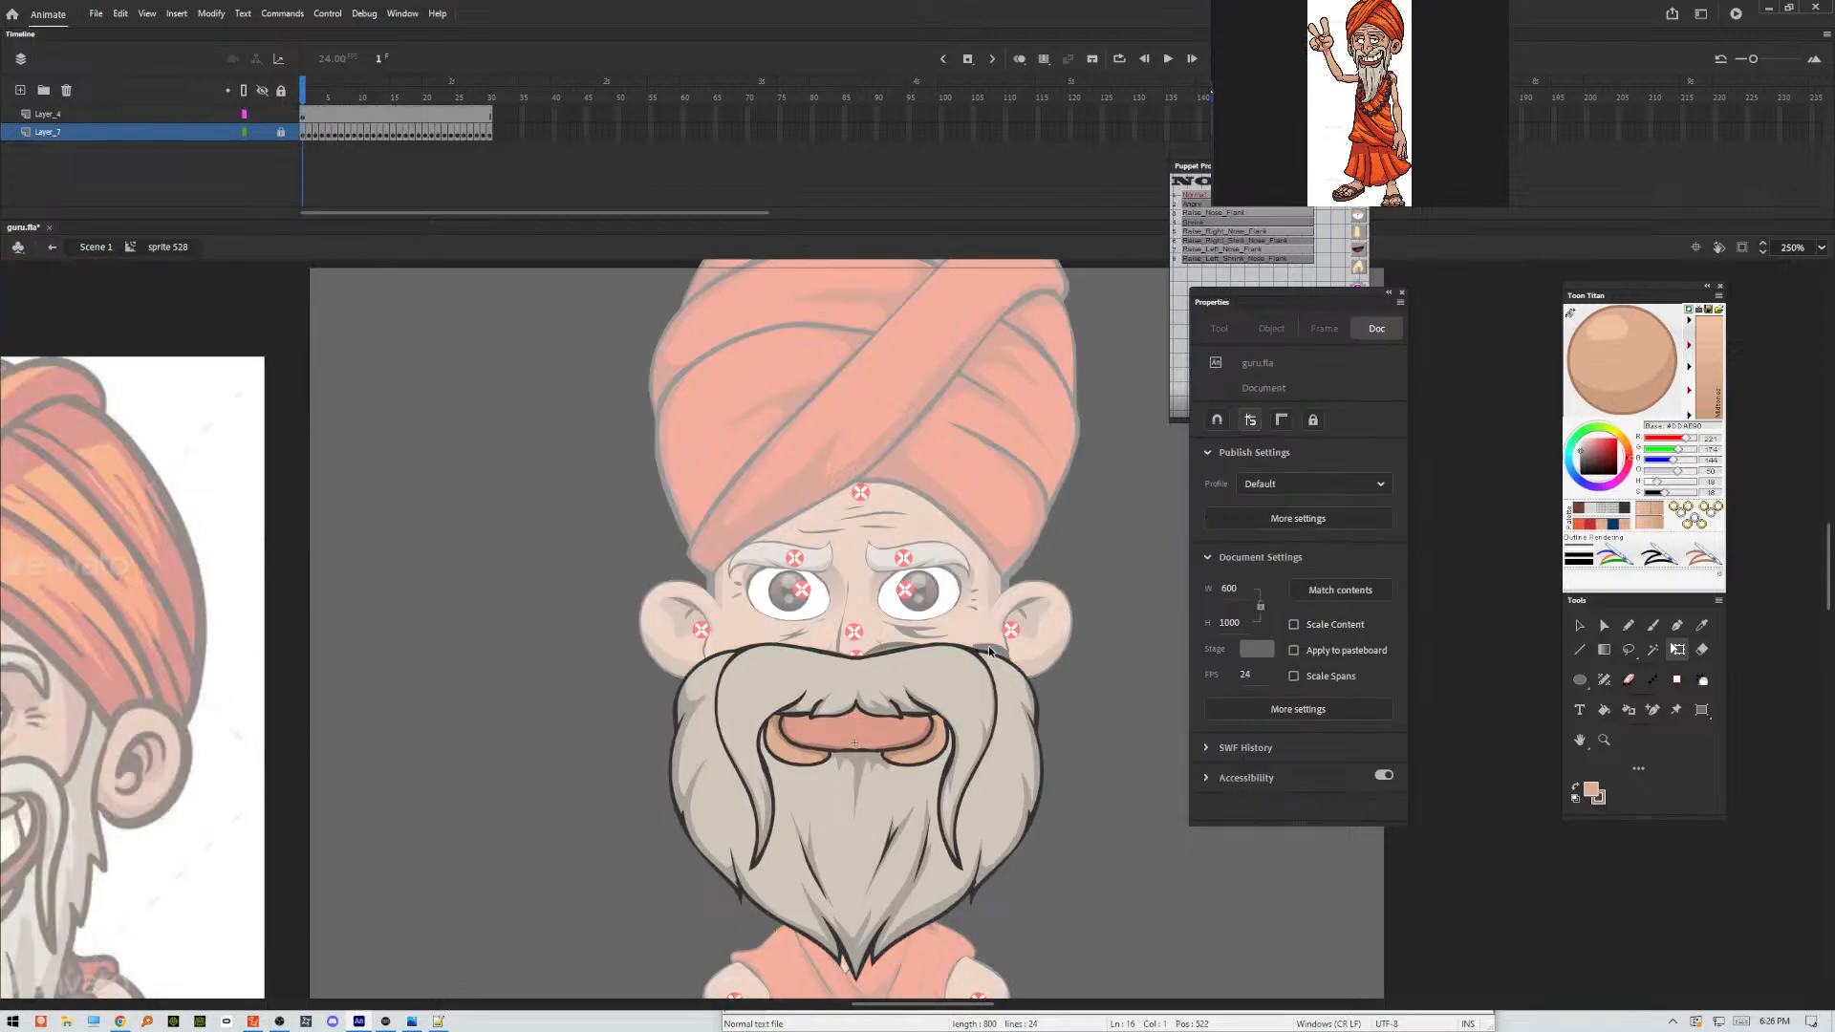
{"action": "right_click", "coordinate": [113, 132]}
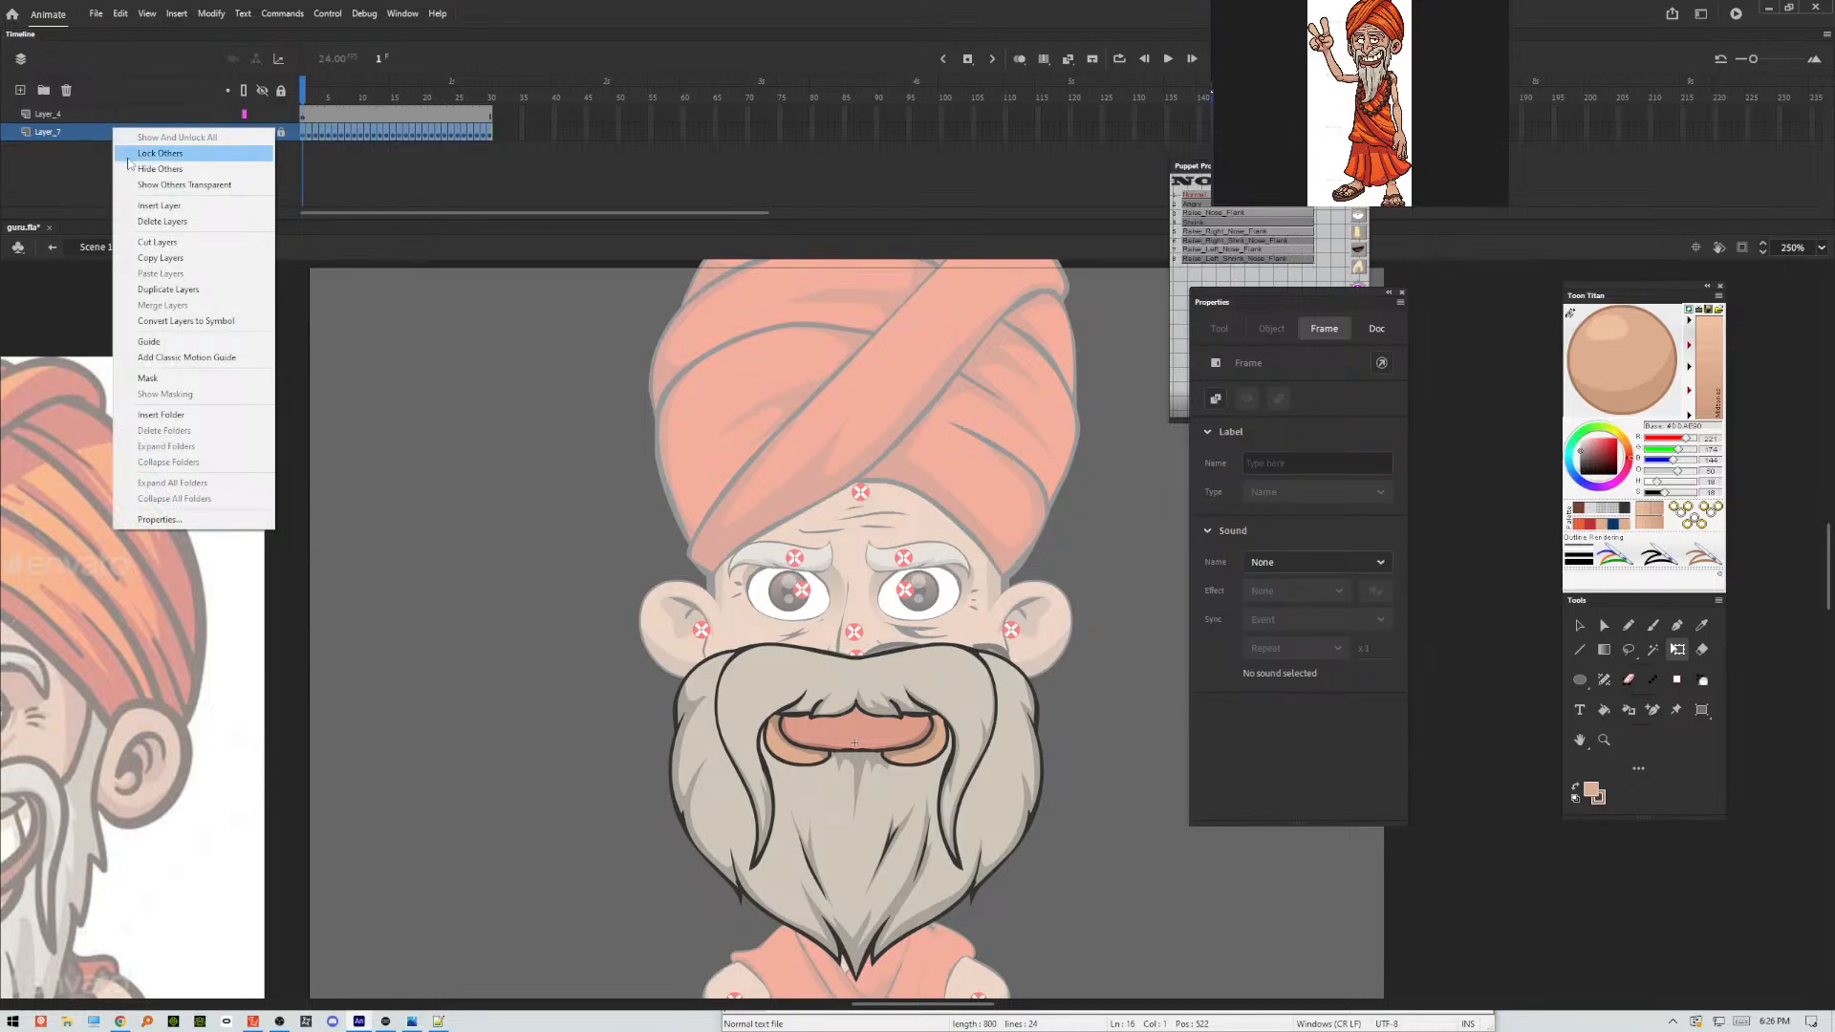
{"action": "left_click", "coordinate": [149, 343]}
{"action": "left_click", "coordinate": [488, 454]}
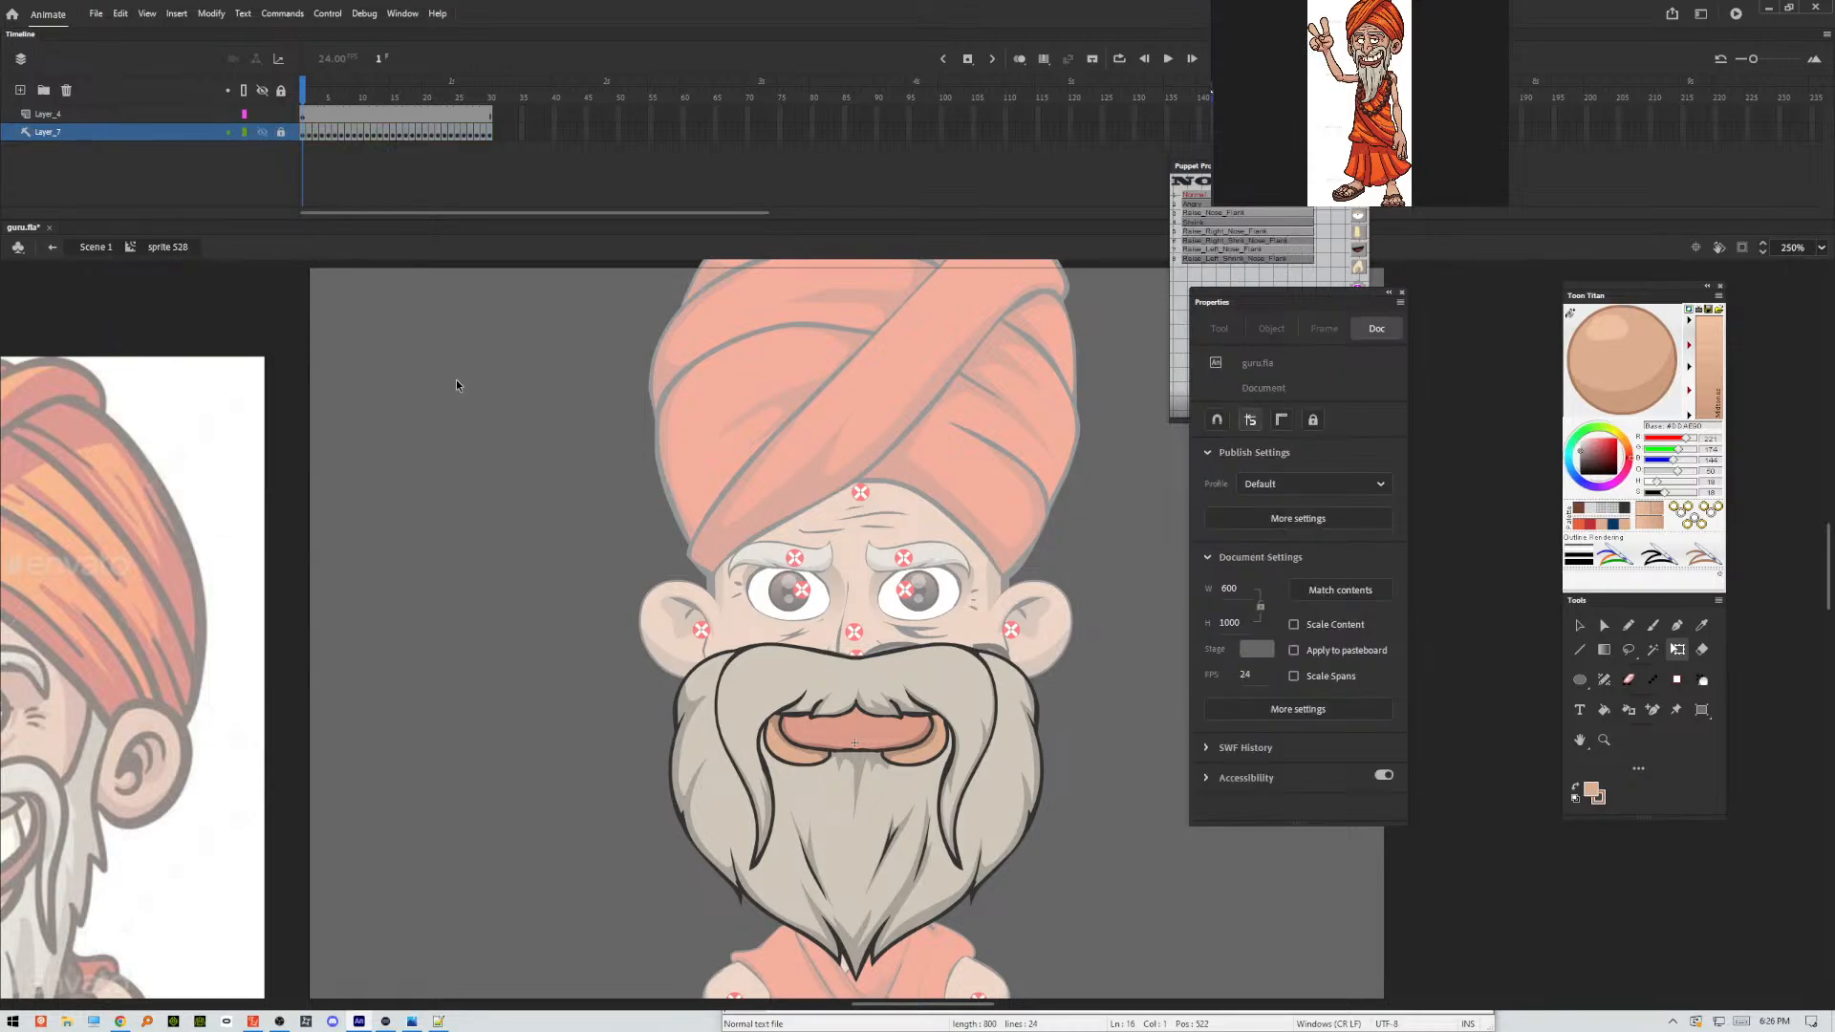
{"action": "double_click", "coordinate": [469, 460]}
Test the movie, move the preview window aside, and make it narrower to view the whole puppet.
{"action": "key", "text": "ctrl+Return"}
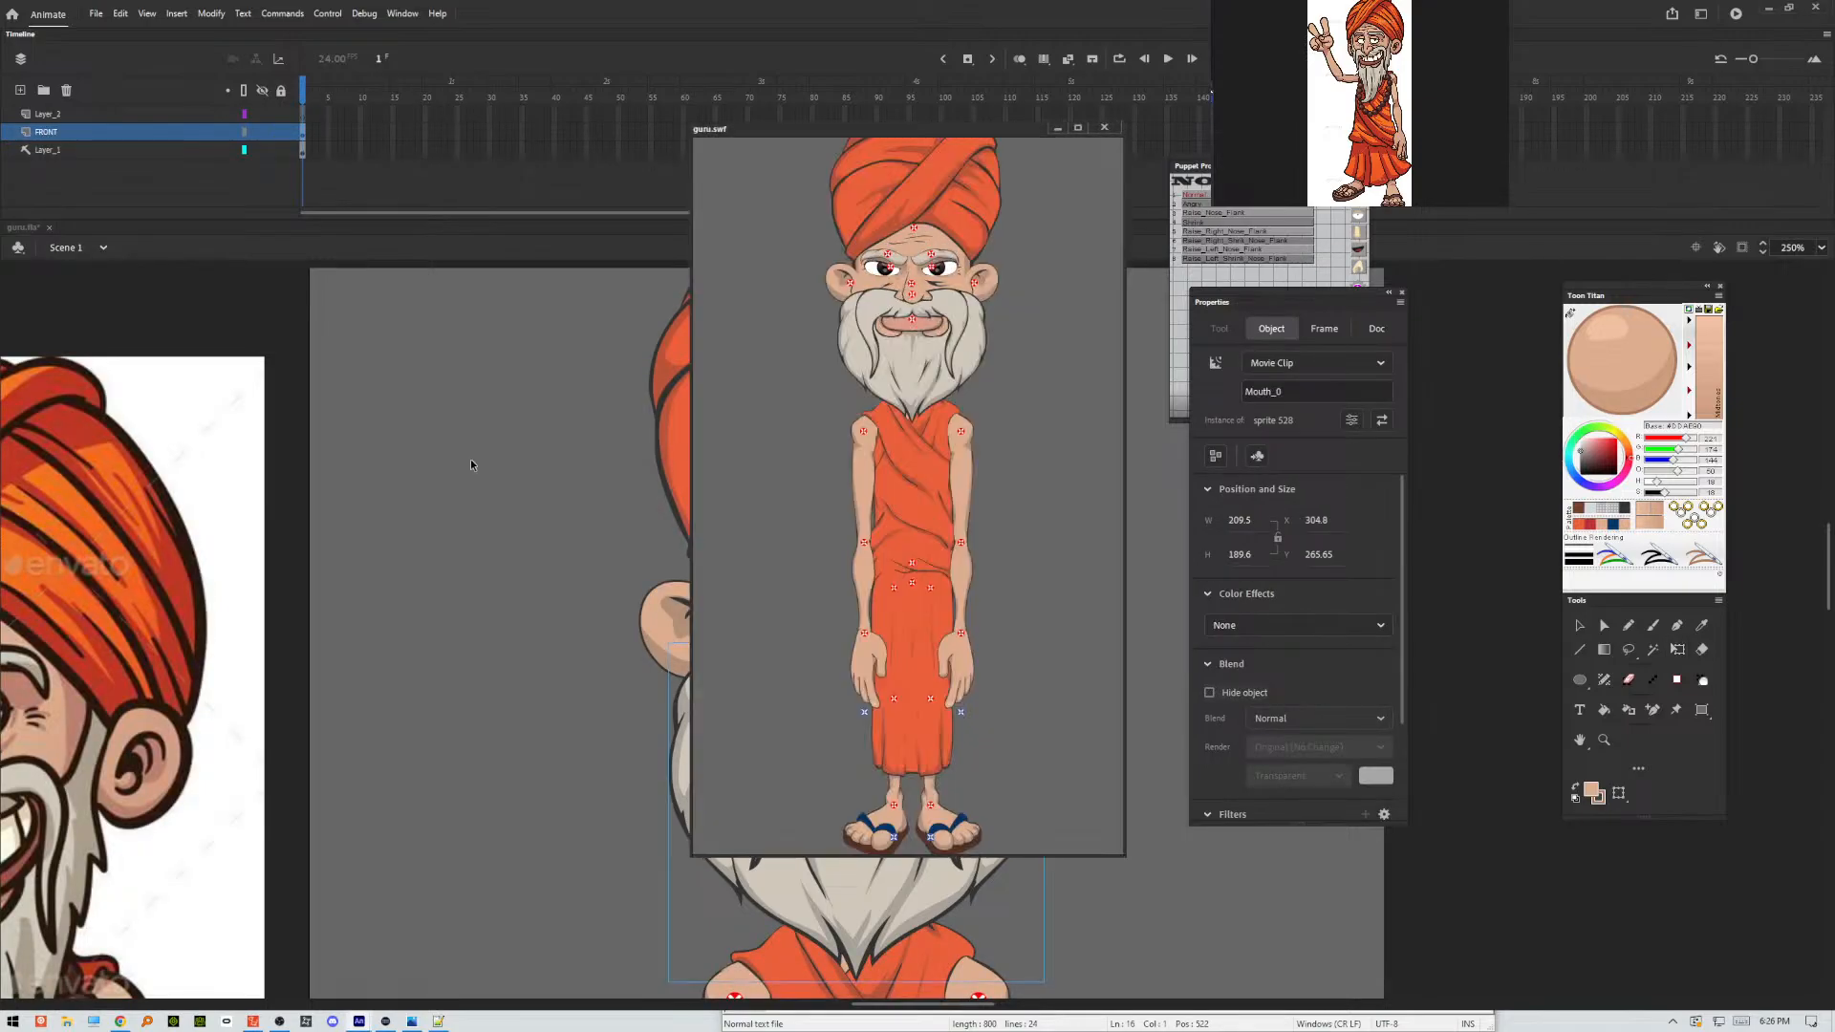
{"action": "left_click_drag", "start_coordinate": [880, 123], "coordinate": [680, 191]}
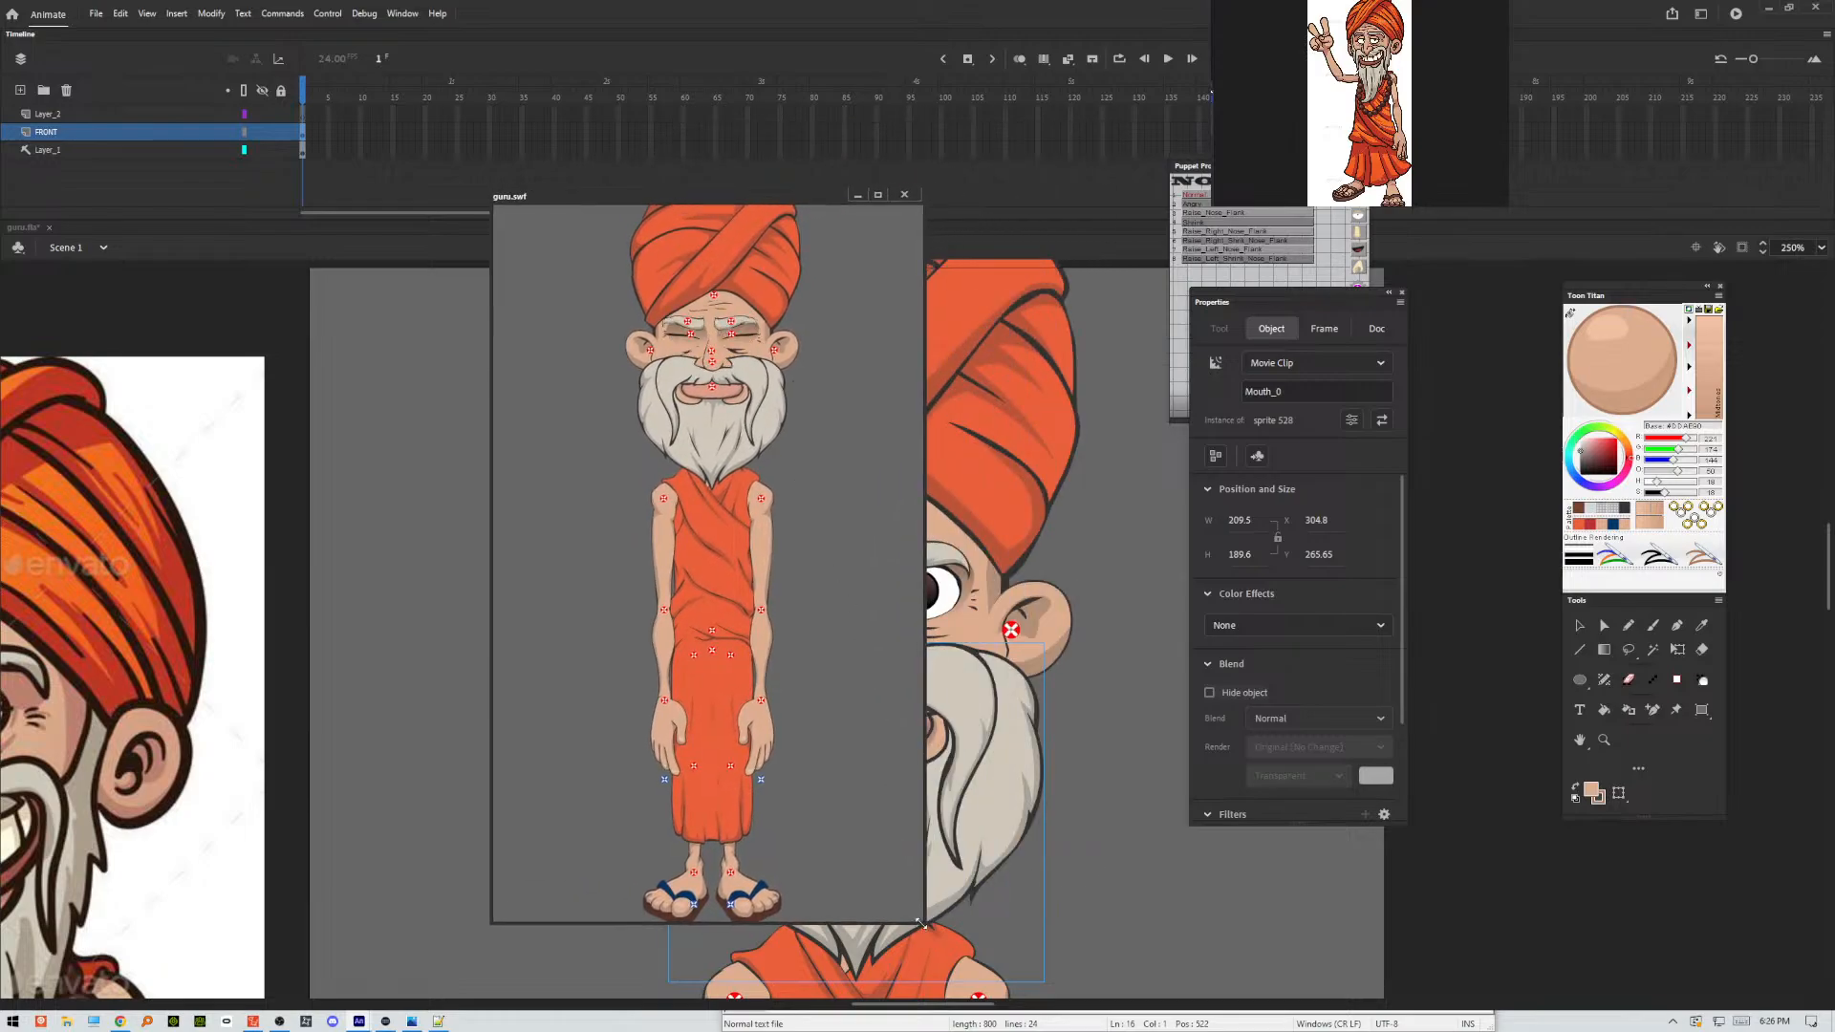
{"action": "left_click_drag", "start_coordinate": [920, 932], "coordinate": [858, 926]}
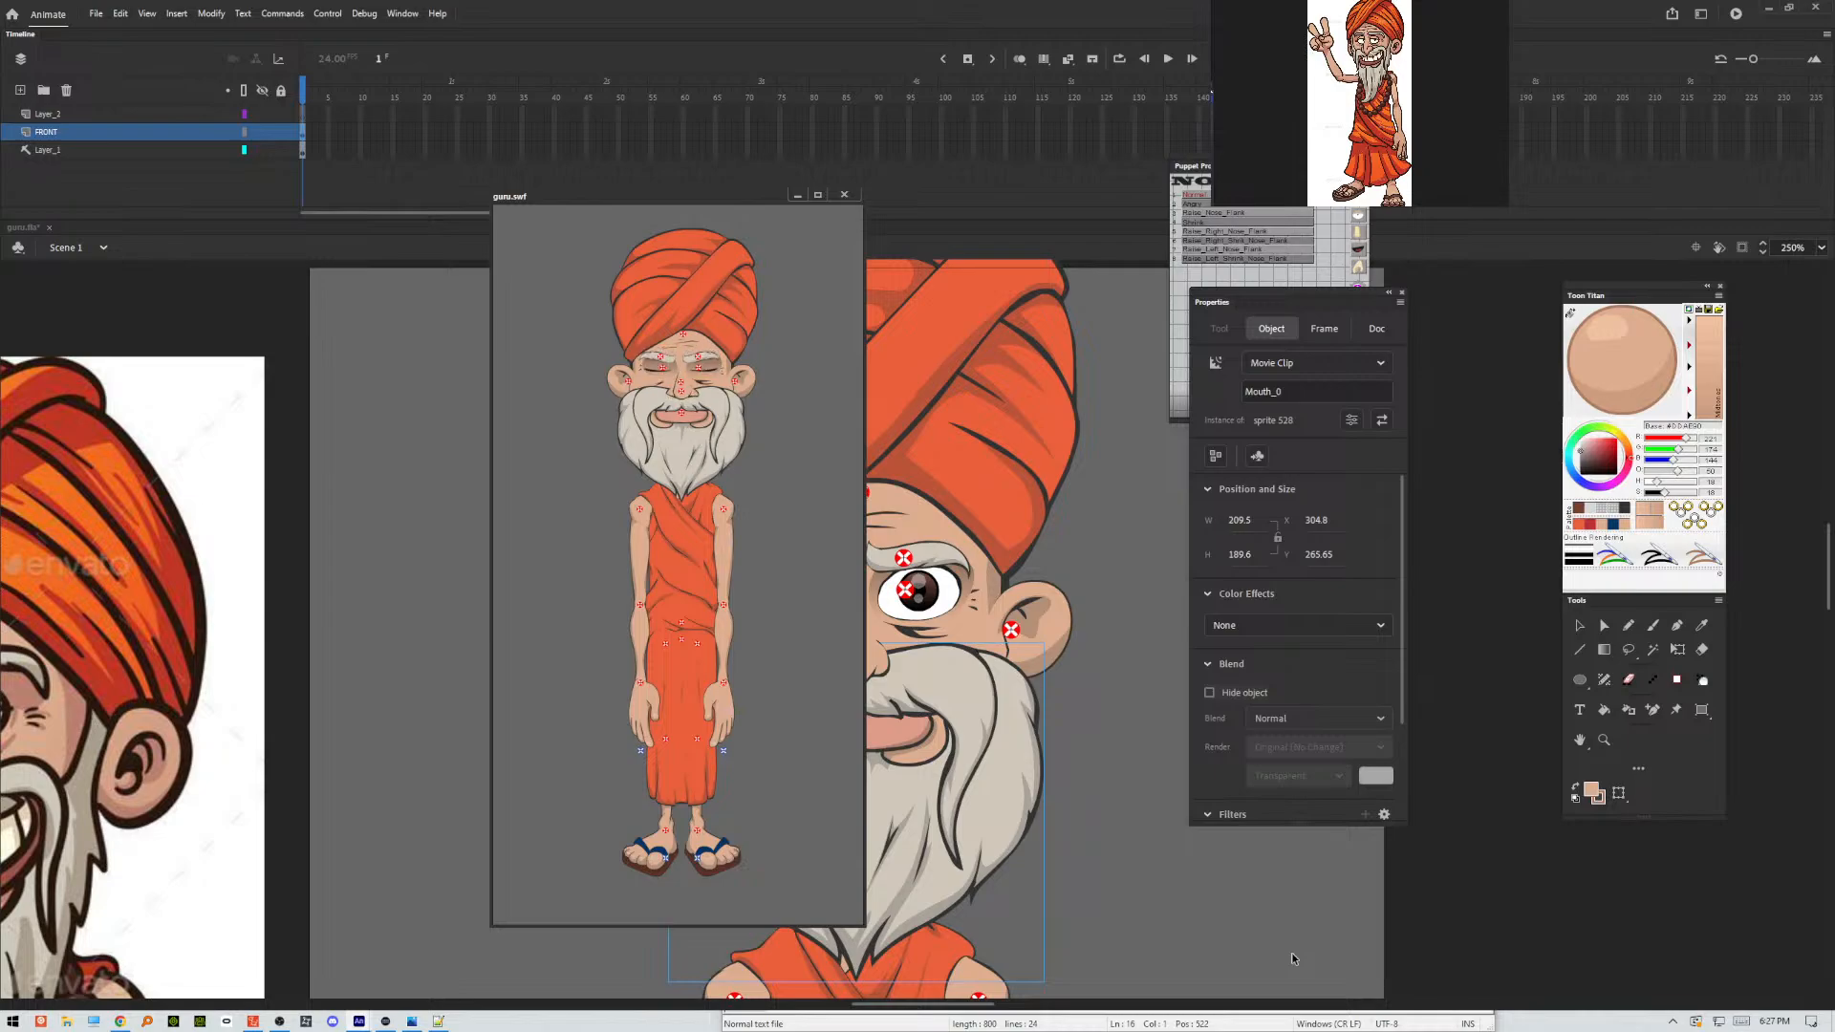
Maximize the movie preview window and zoom in on the puppet's face to examine it.
{"action": "left_click", "coordinate": [817, 194]}
{"action": "right_click", "coordinate": [942, 330]}
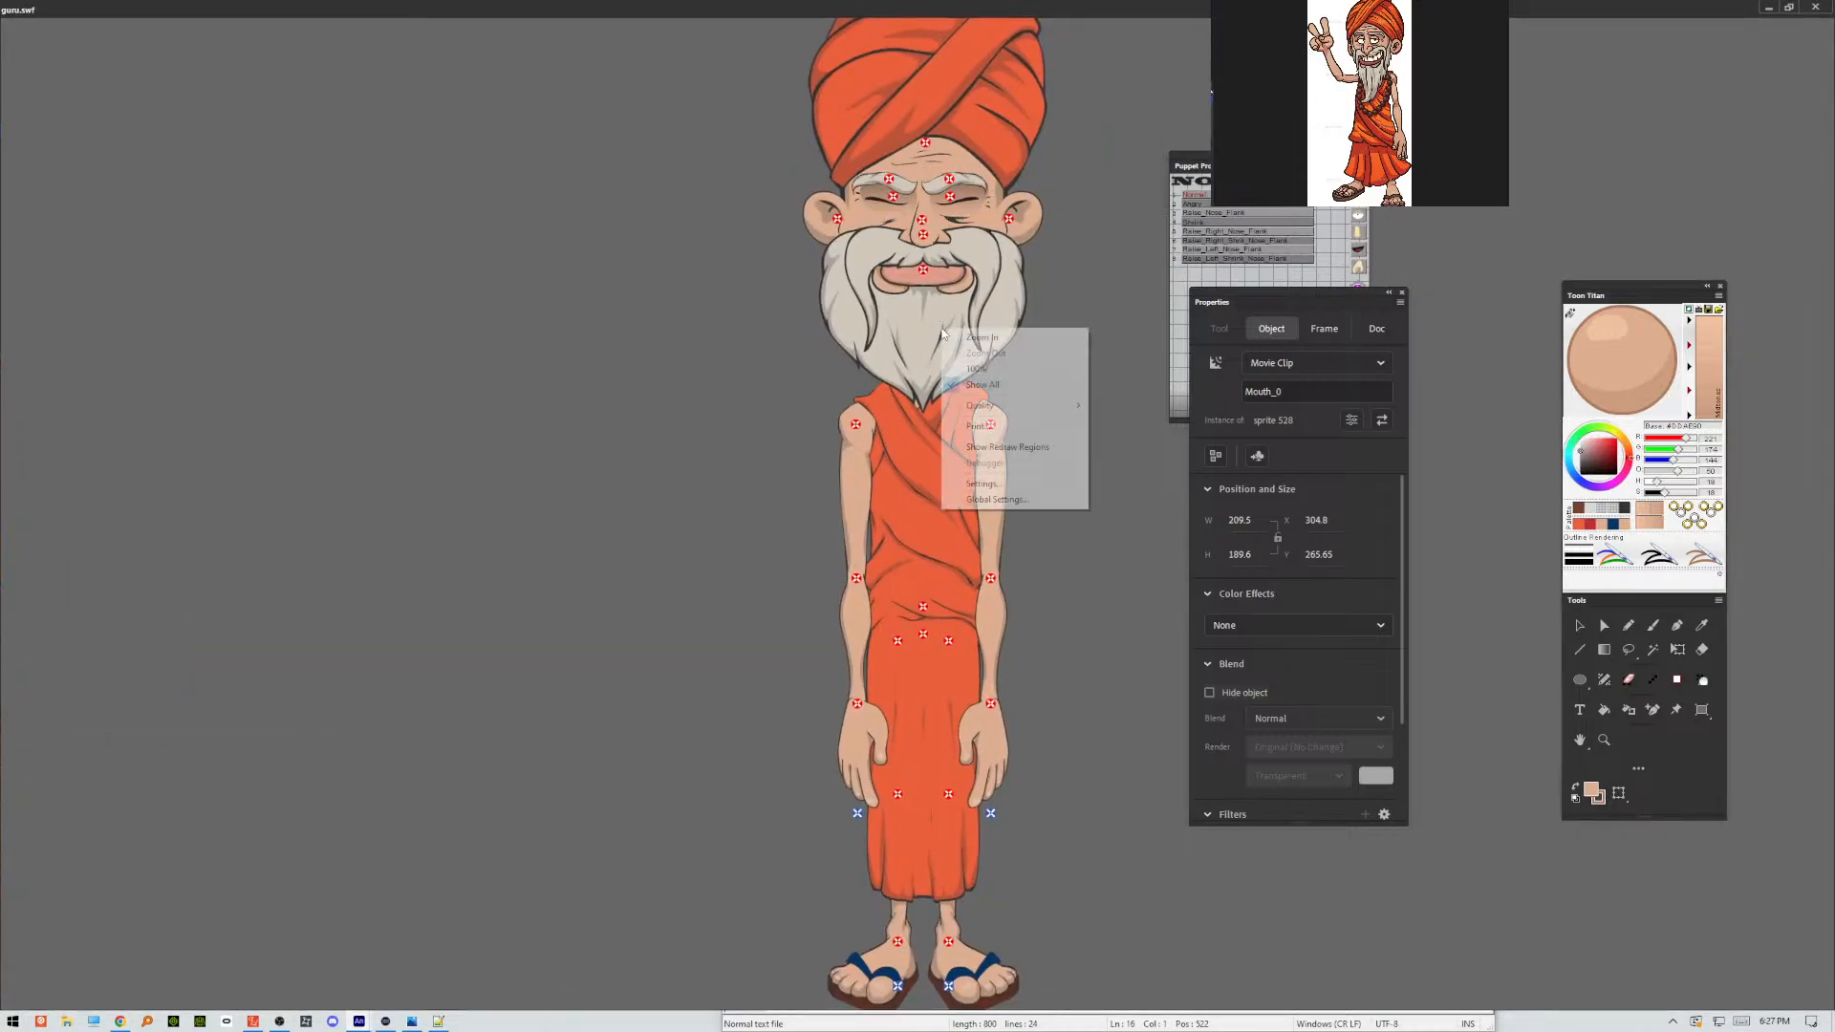
{"action": "left_click", "coordinate": [985, 369]}
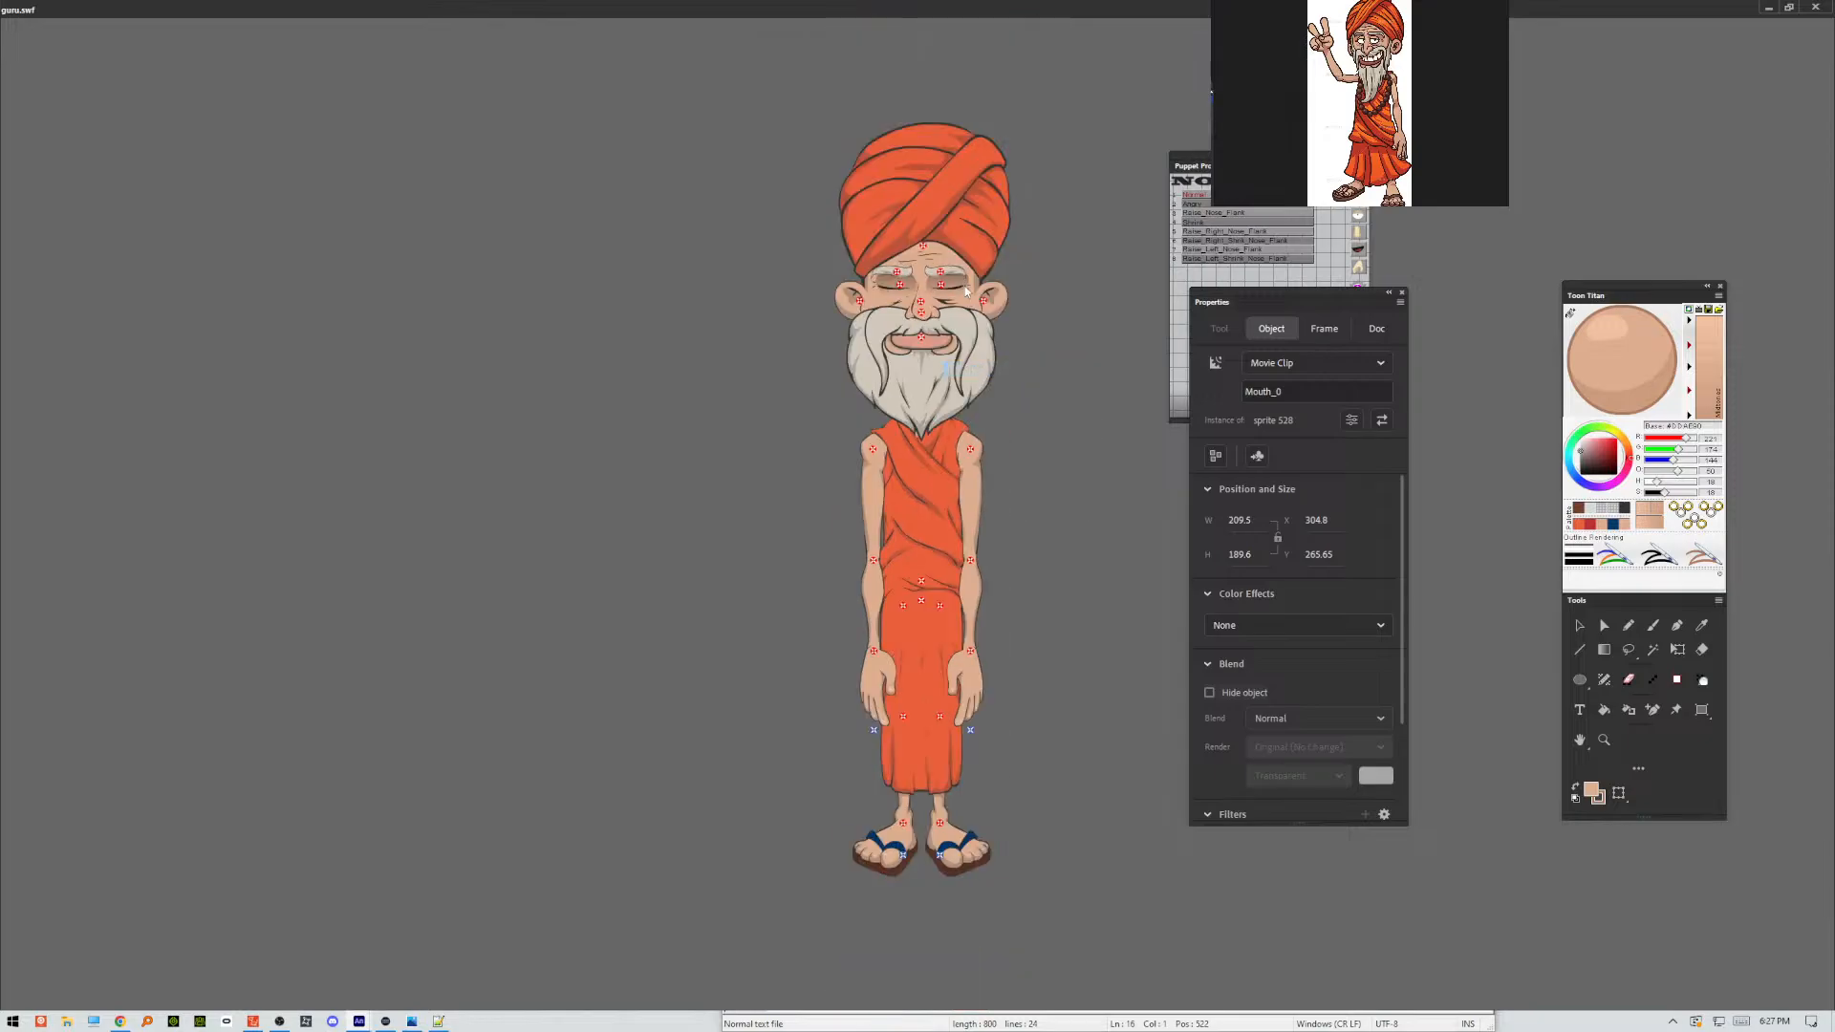
{"action": "right_click", "coordinate": [937, 342]}
{"action": "left_click", "coordinate": [985, 352]}
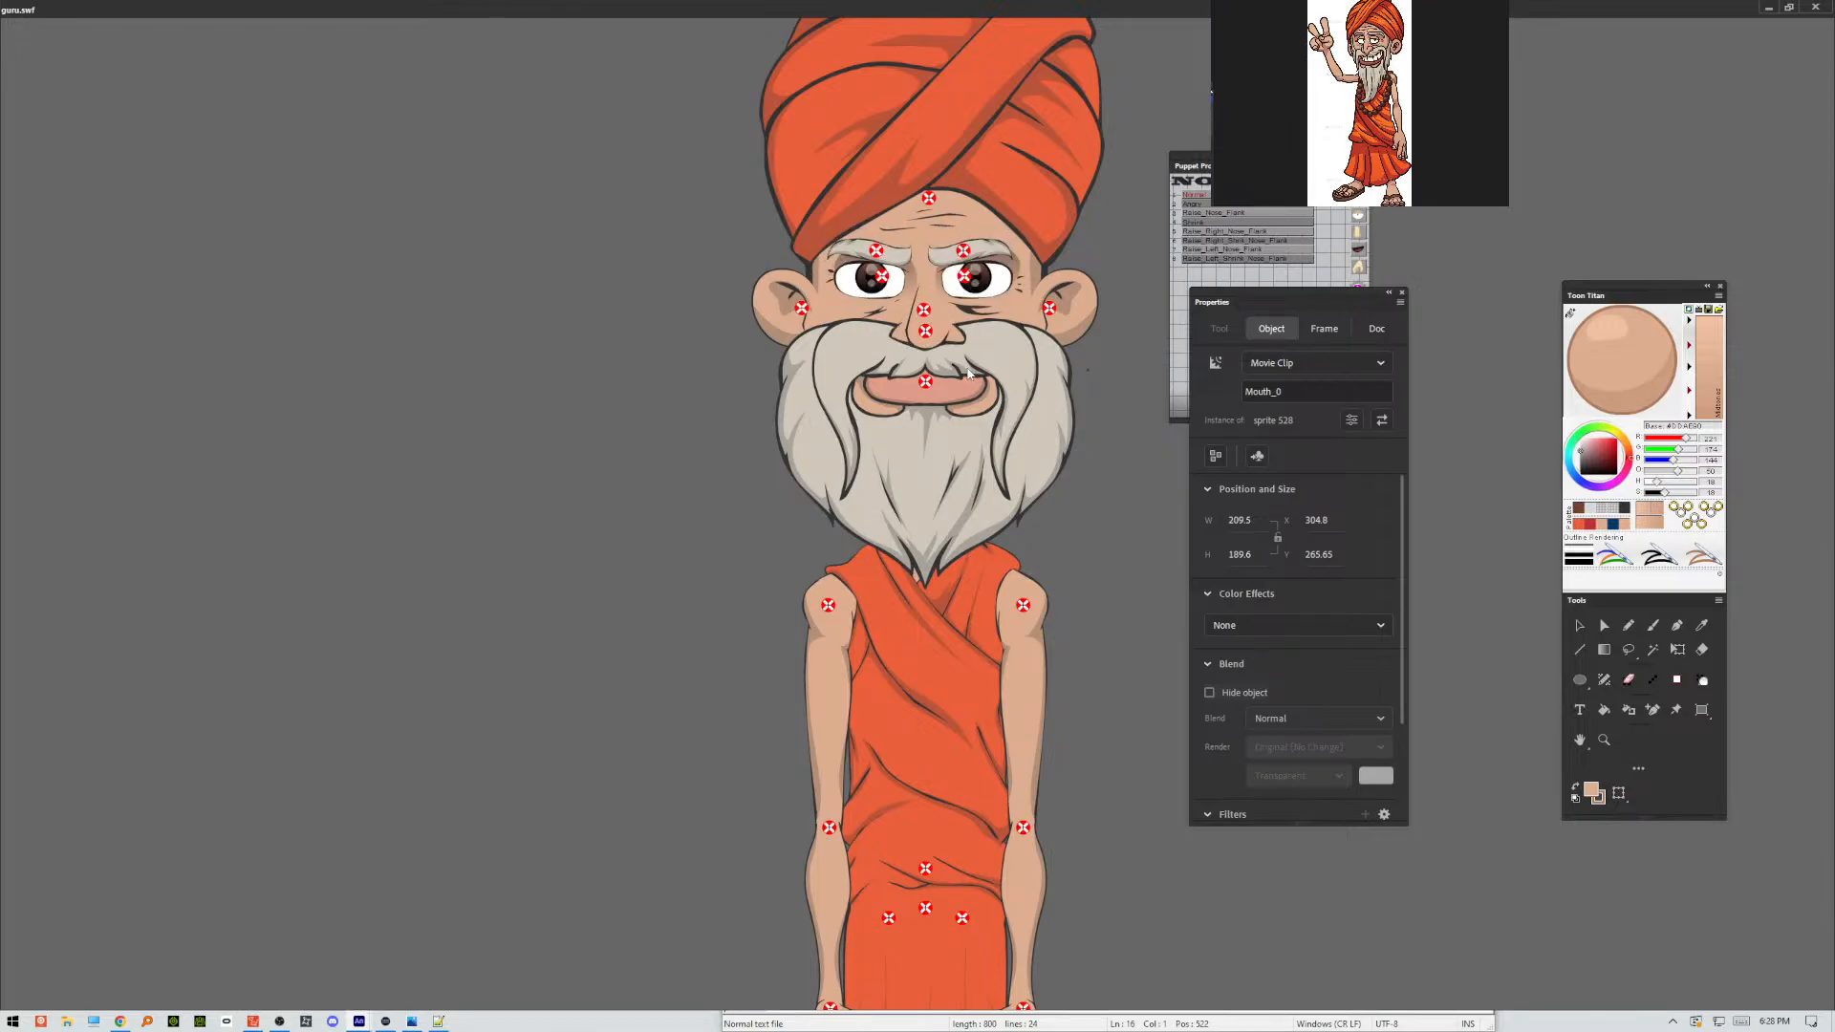
{"action": "key", "text": "ctrl+equal"}
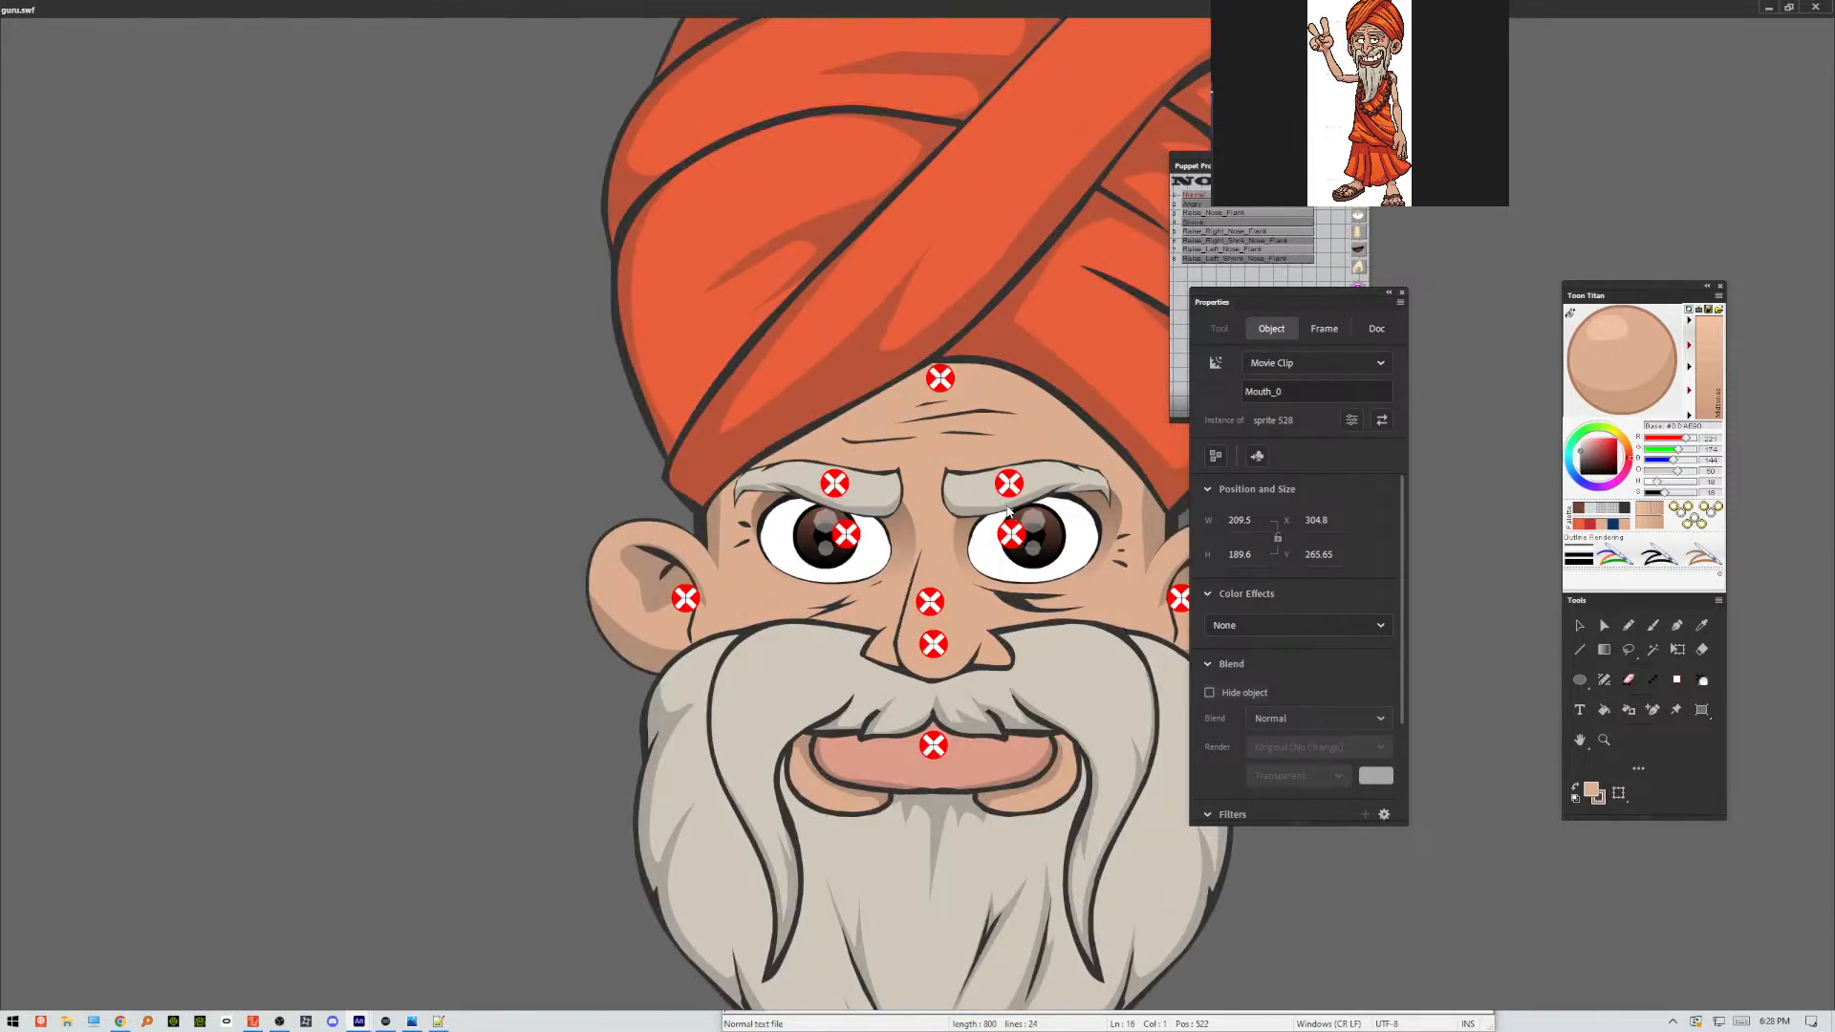
Move the Properties and Puppet Producer panels clear of the previewed face, examine the blinking eyes, and close the preview.
{"action": "left_click_drag", "start_coordinate": [1254, 291], "coordinate": [1468, 314]}
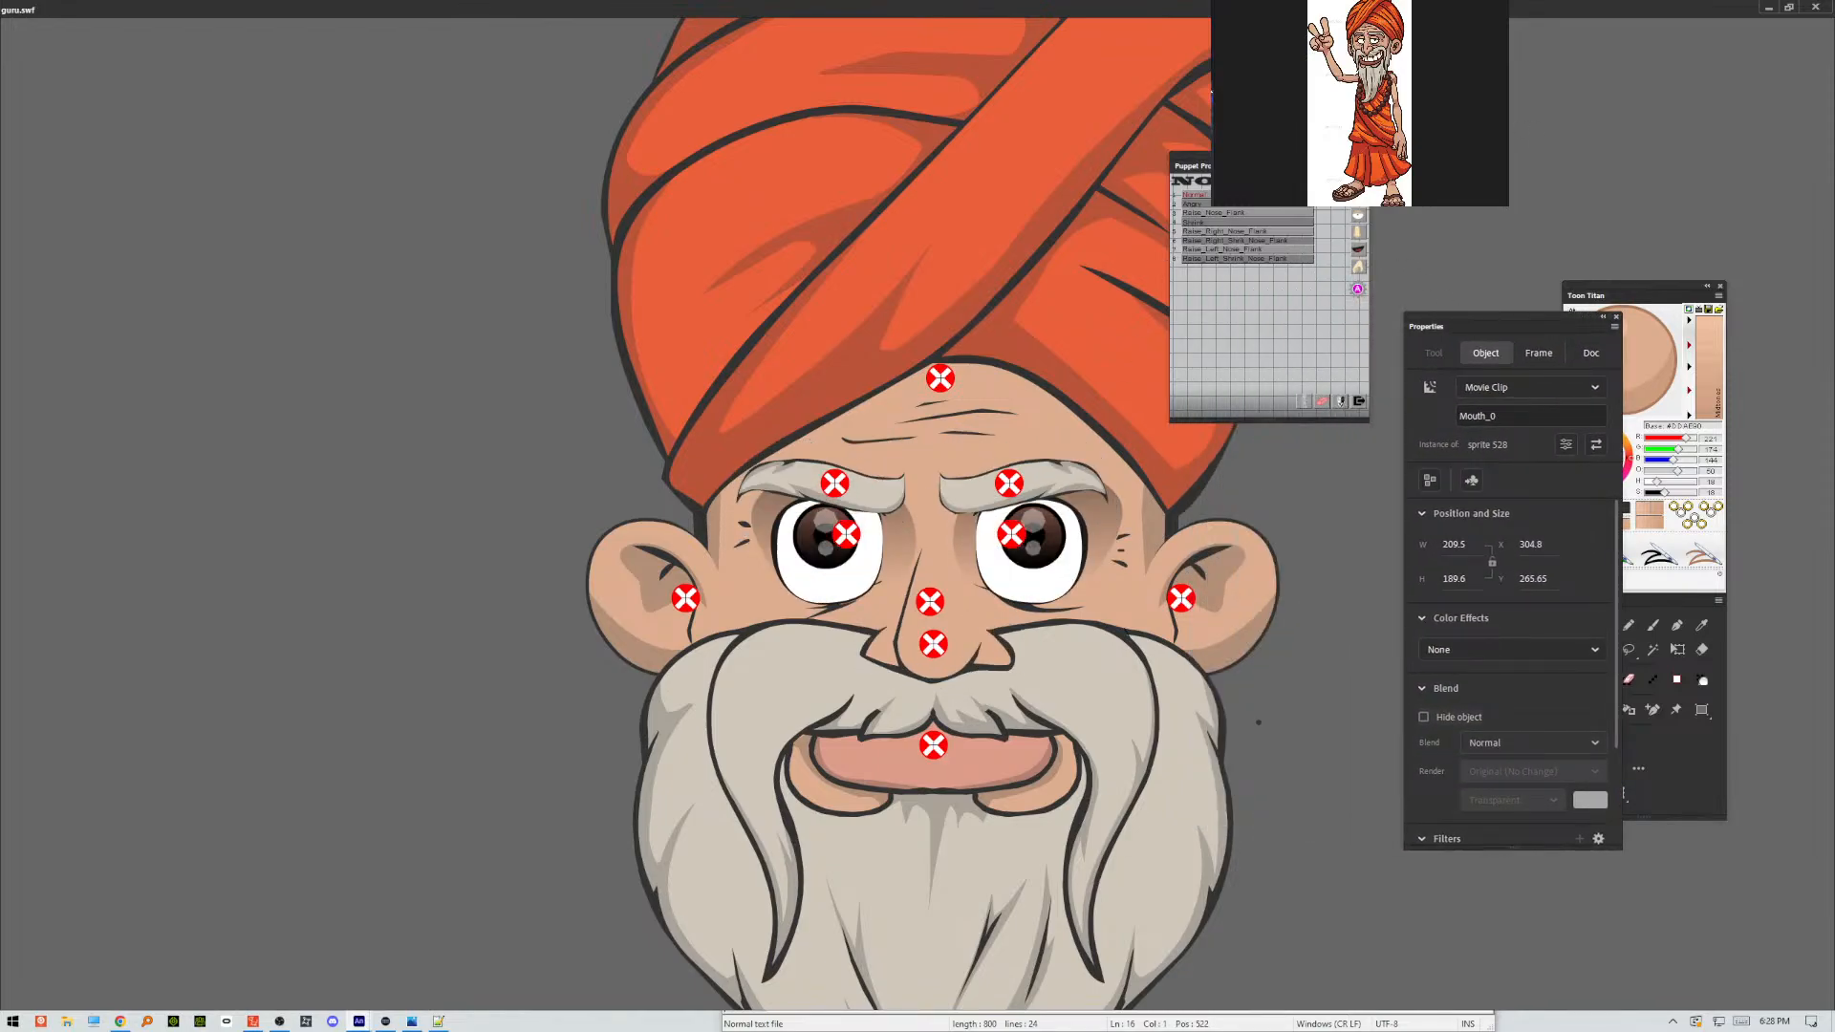
{"action": "left_click_drag", "start_coordinate": [1245, 158], "coordinate": [1636, 78]}
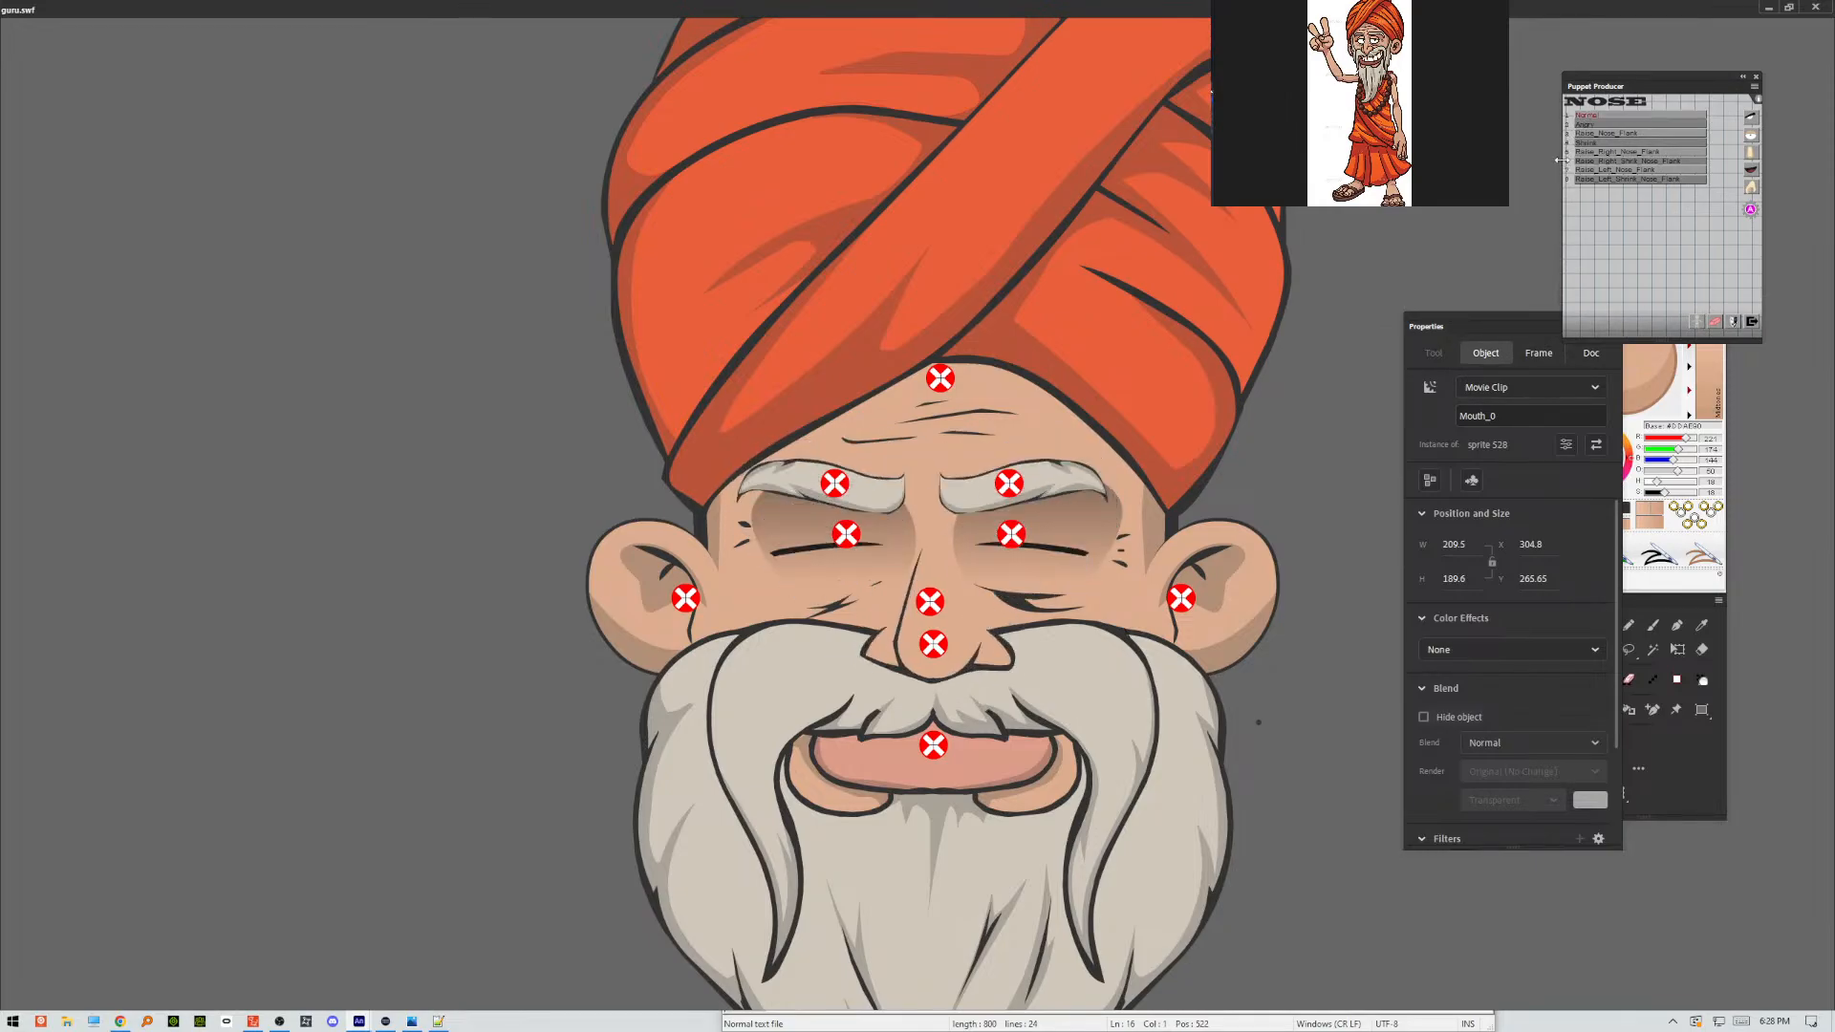
{"action": "key", "text": "ctrl+minus"}
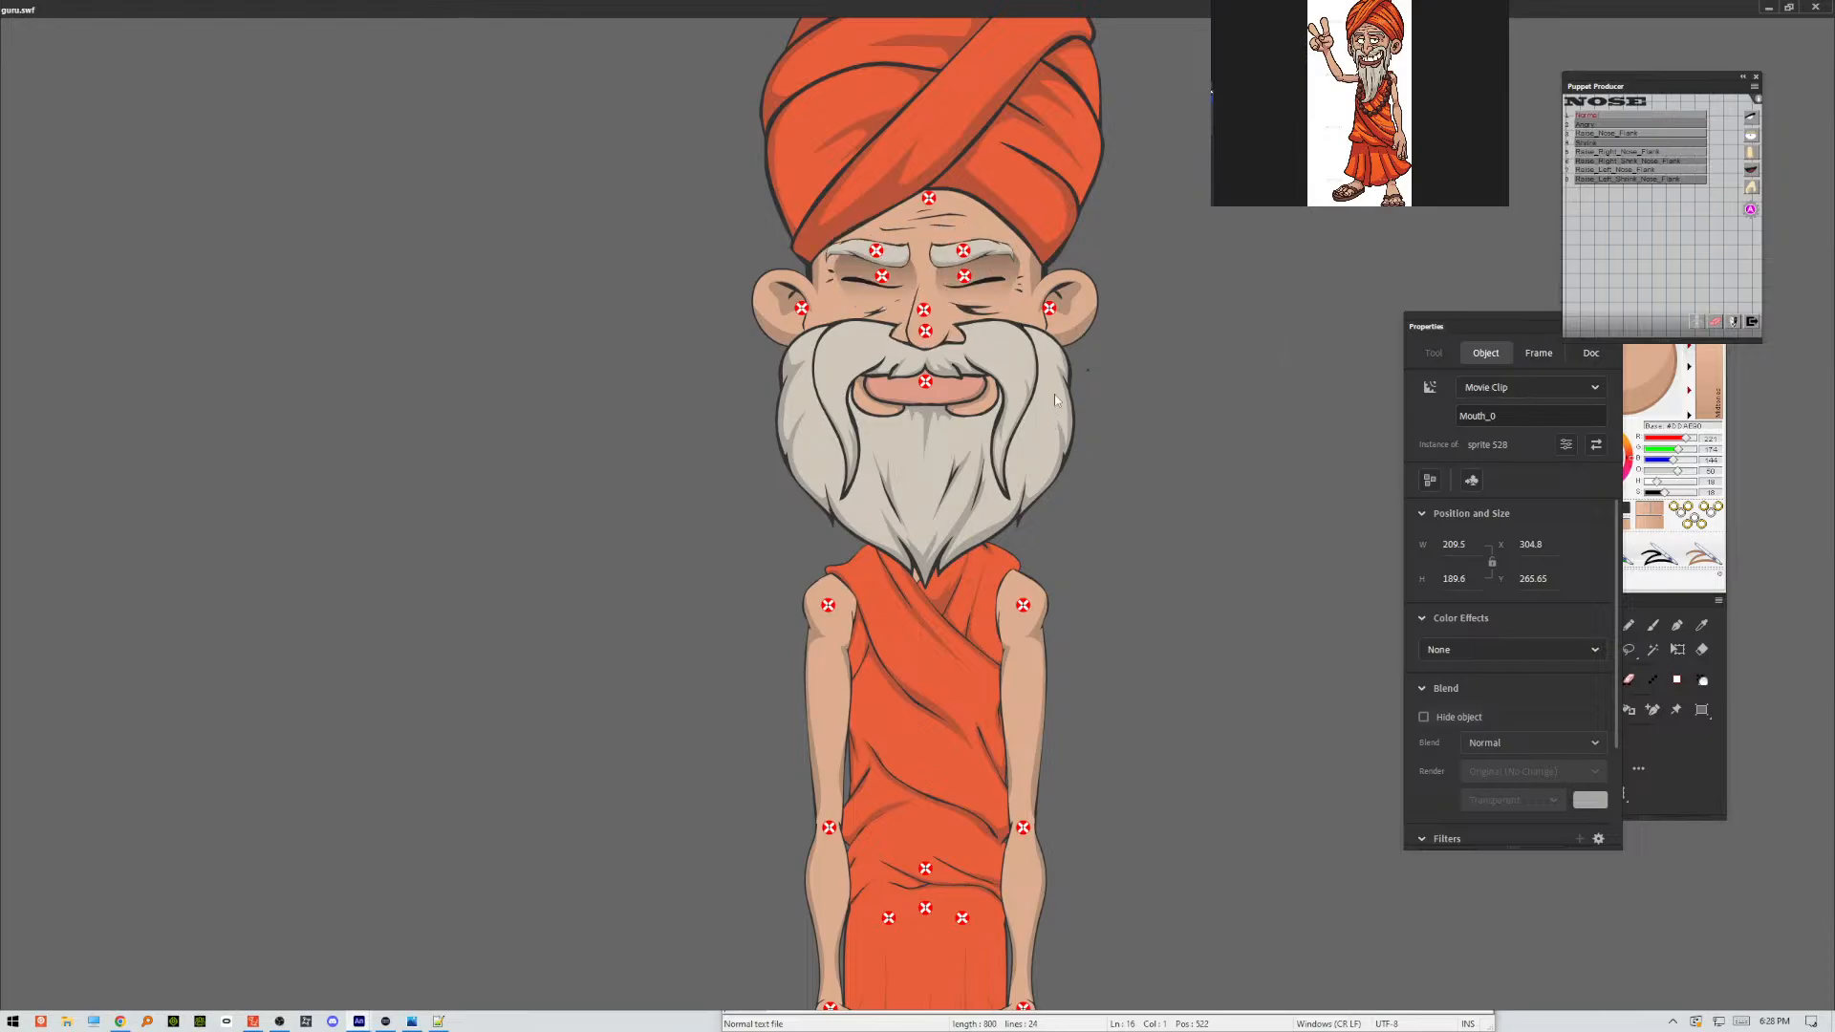
{"action": "left_click", "coordinate": [1816, 7]}
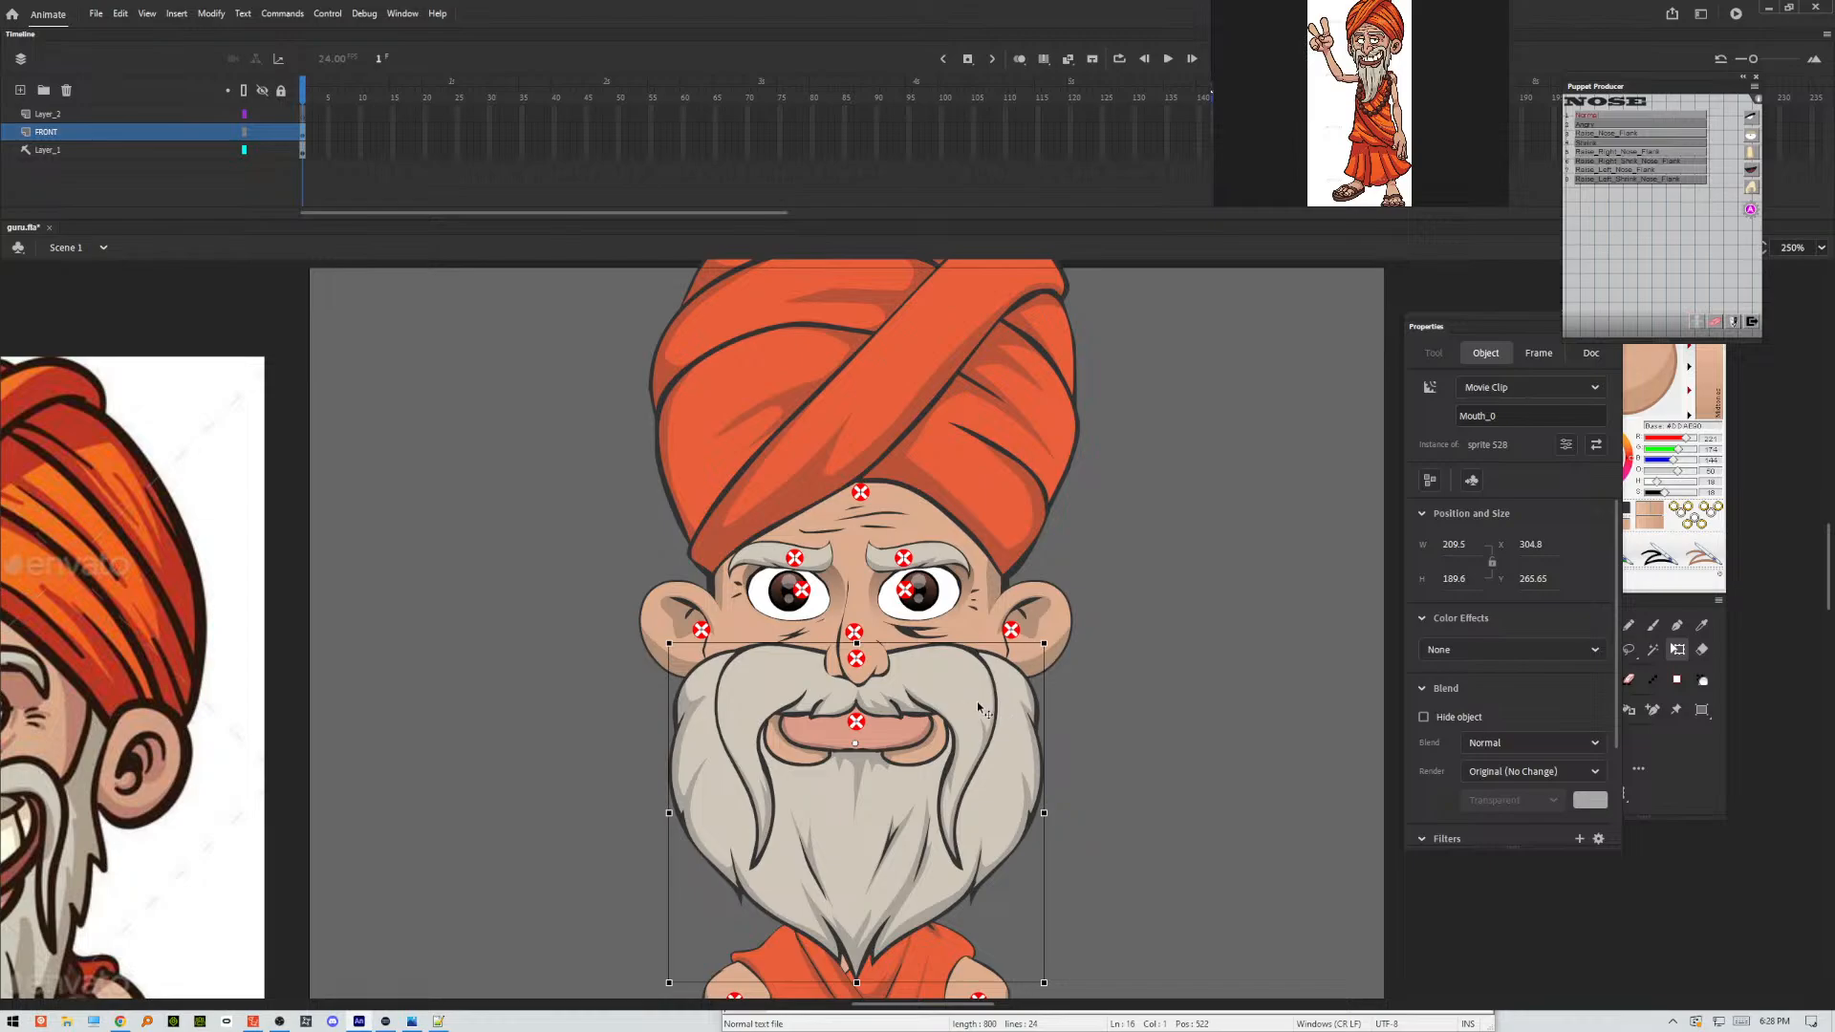
Open the nose symbol, check the artwork in its frames back to the first one, and return to the main scene.
{"action": "double_click", "coordinate": [876, 662]}
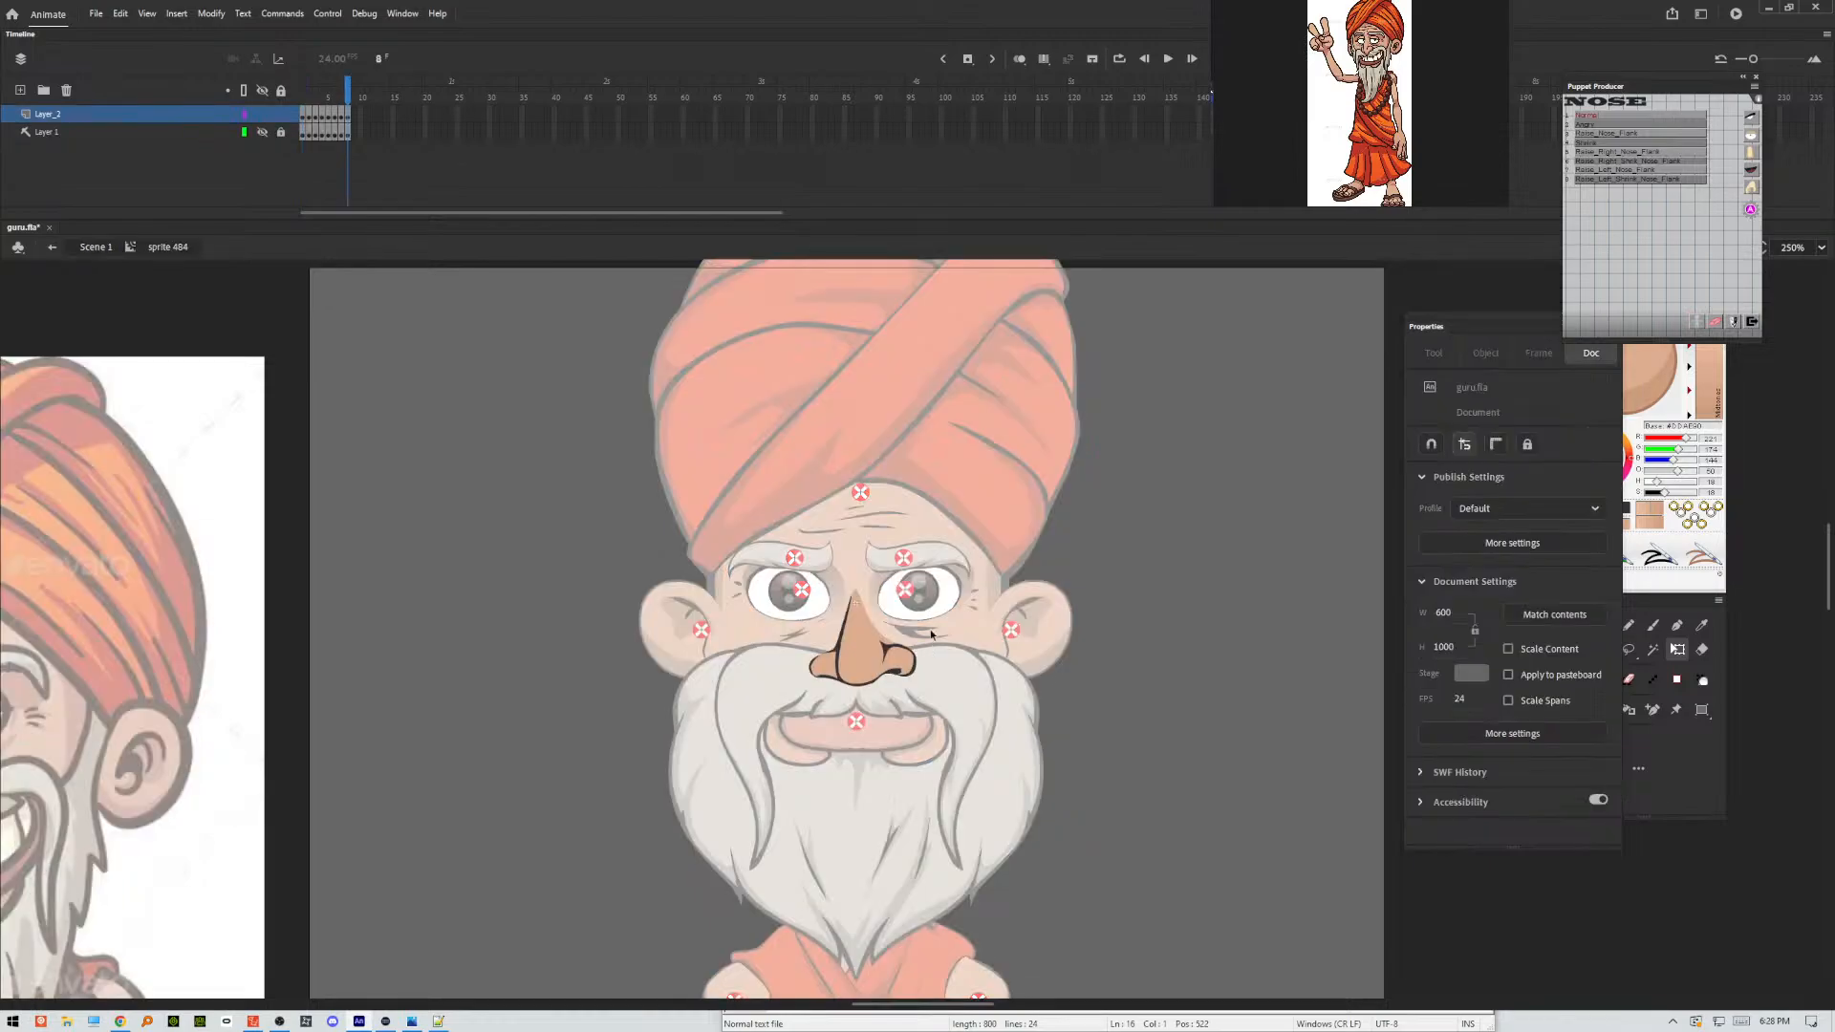
{"action": "key", "text": "comma"}
{"action": "key", "text": "comma"}
{"action": "key", "text": "comma"}
{"action": "key", "text": "comma"}
{"action": "key", "text": "comma"}
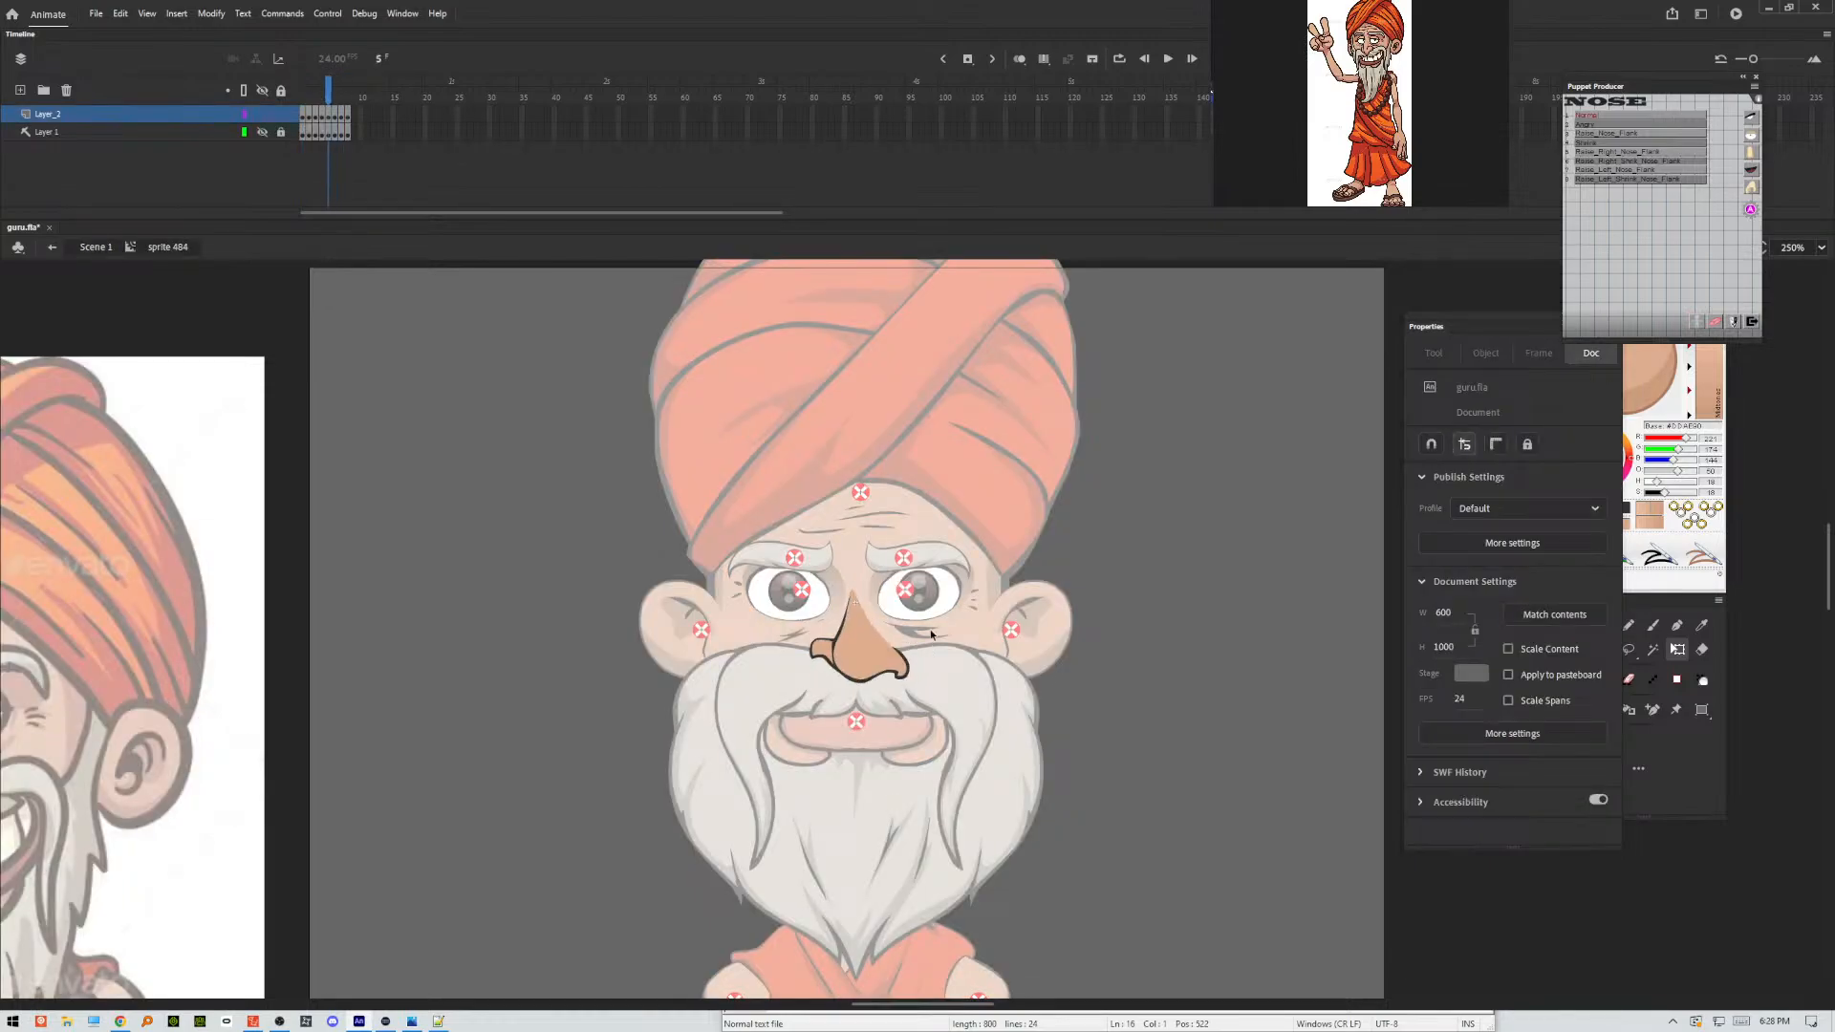
{"action": "key", "text": "period"}
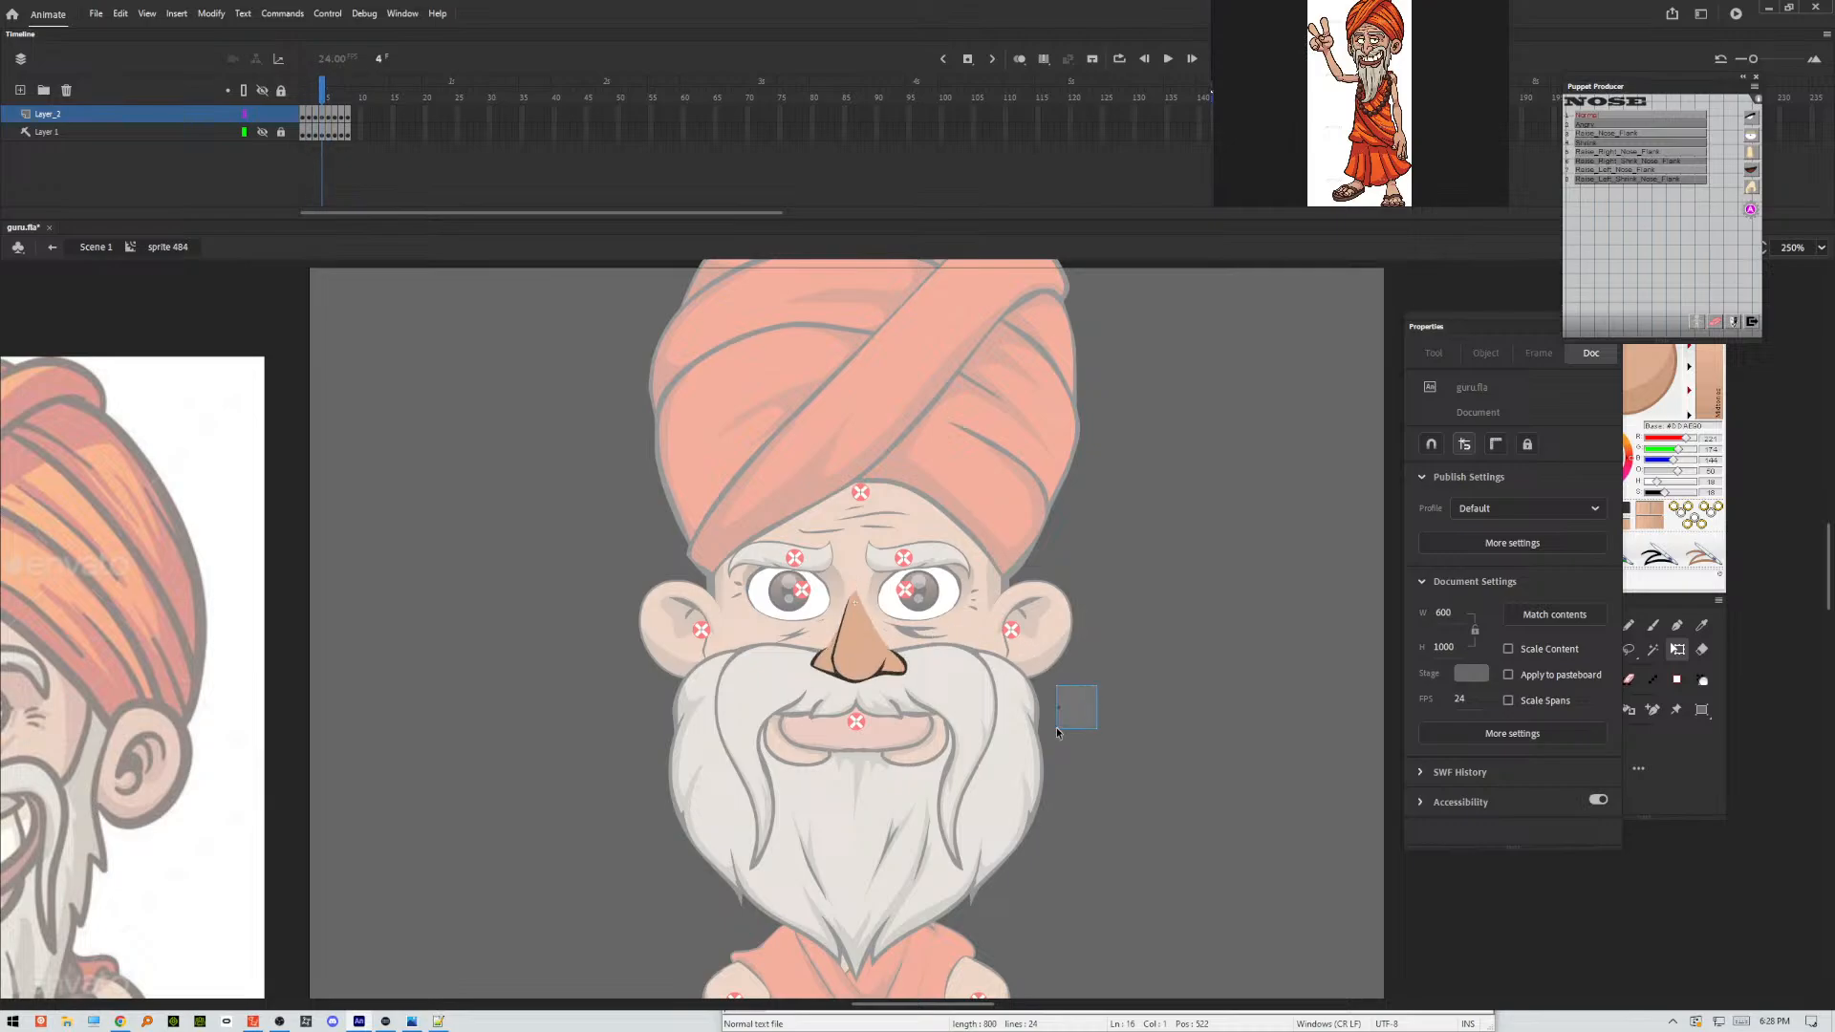
{"action": "left_click_drag", "start_coordinate": [1057, 732], "coordinate": [1055, 736]}
{"action": "left_click", "coordinate": [1096, 708]}
{"action": "key", "text": "comma"}
{"action": "key", "text": "comma"}
{"action": "key", "text": "comma"}
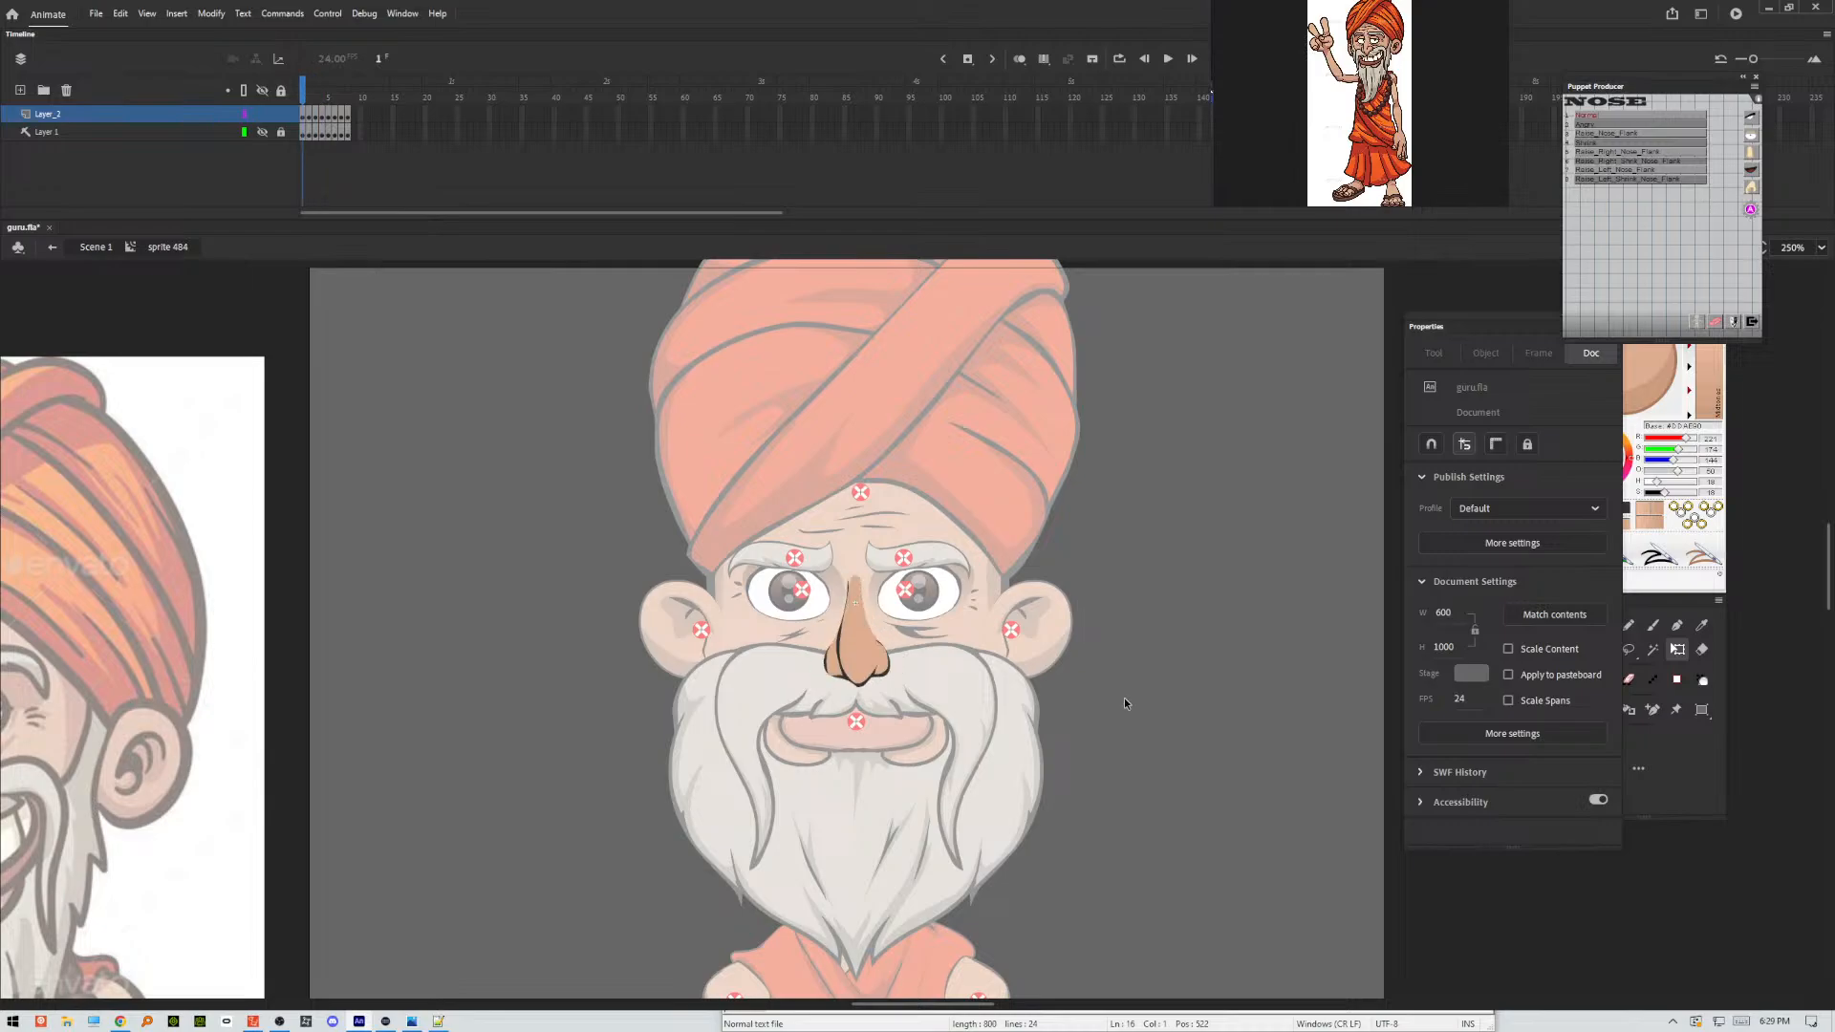
{"action": "double_click", "coordinate": [1119, 709]}
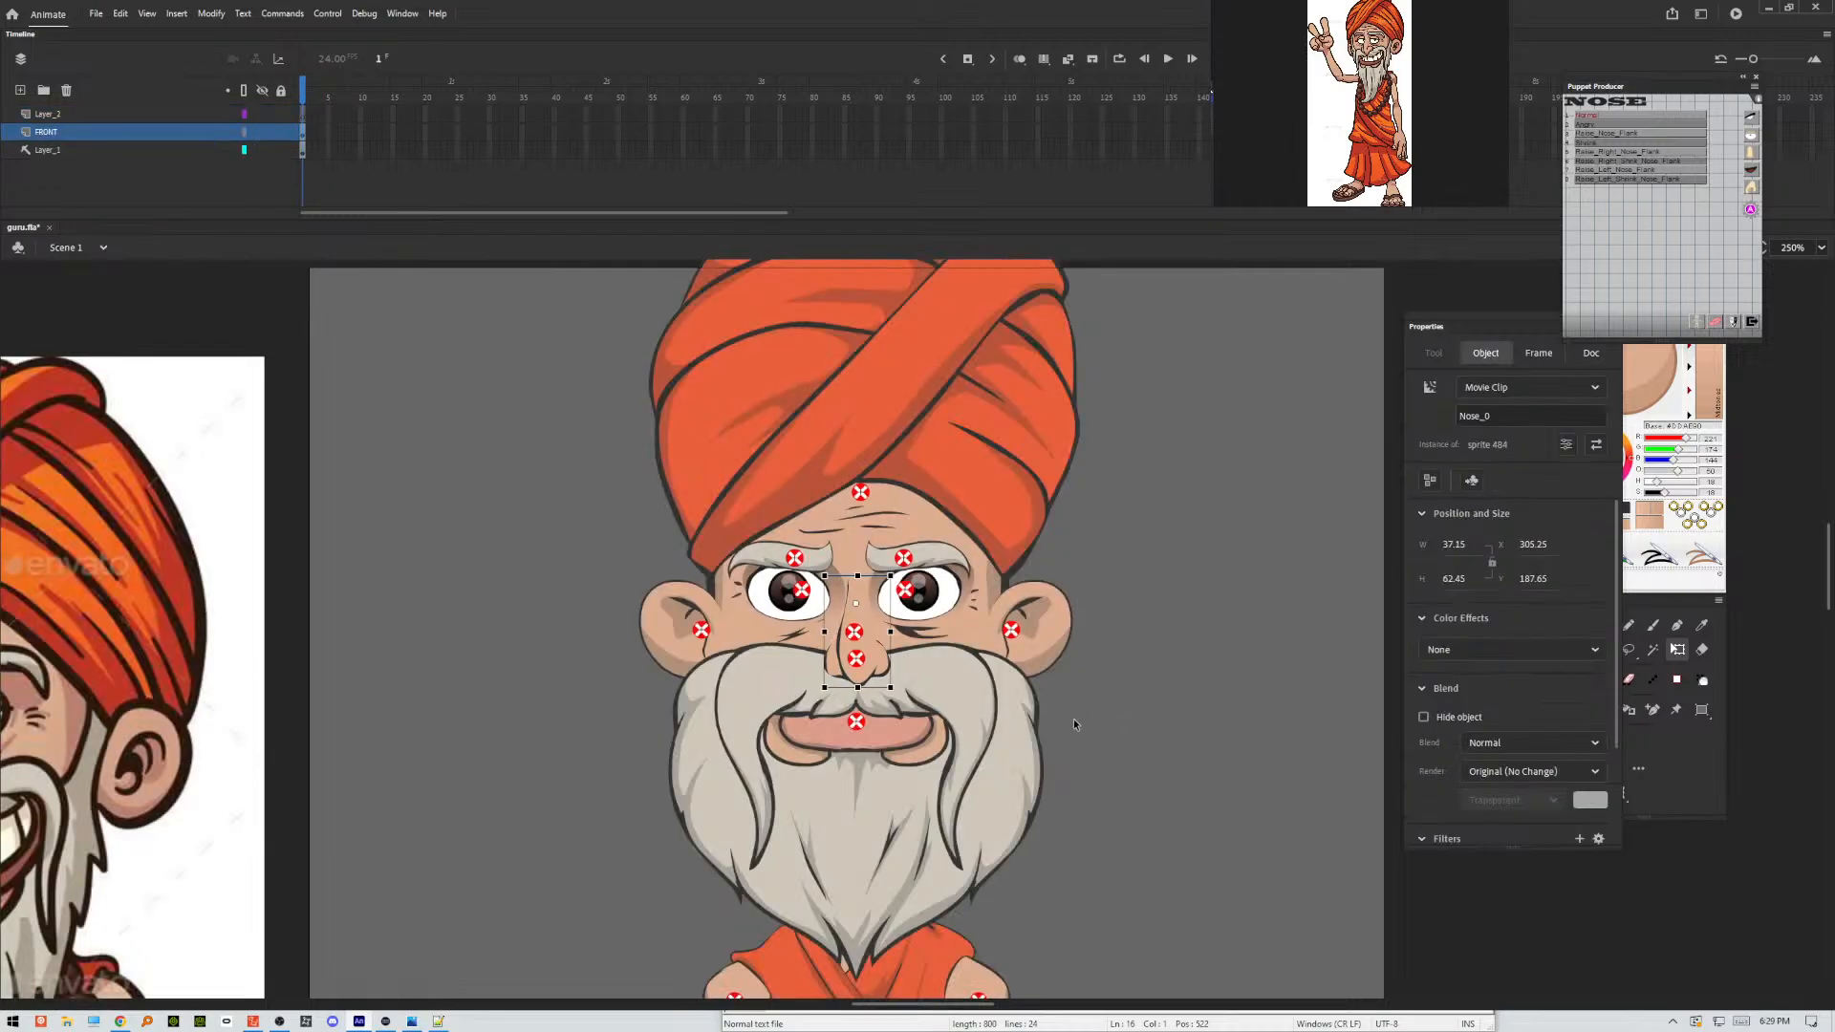
Save the document, test the movie in an enlarged preview window, and close the preview.
{"action": "key", "text": "ctrl+s"}
{"action": "key", "text": "ctrl+Return"}
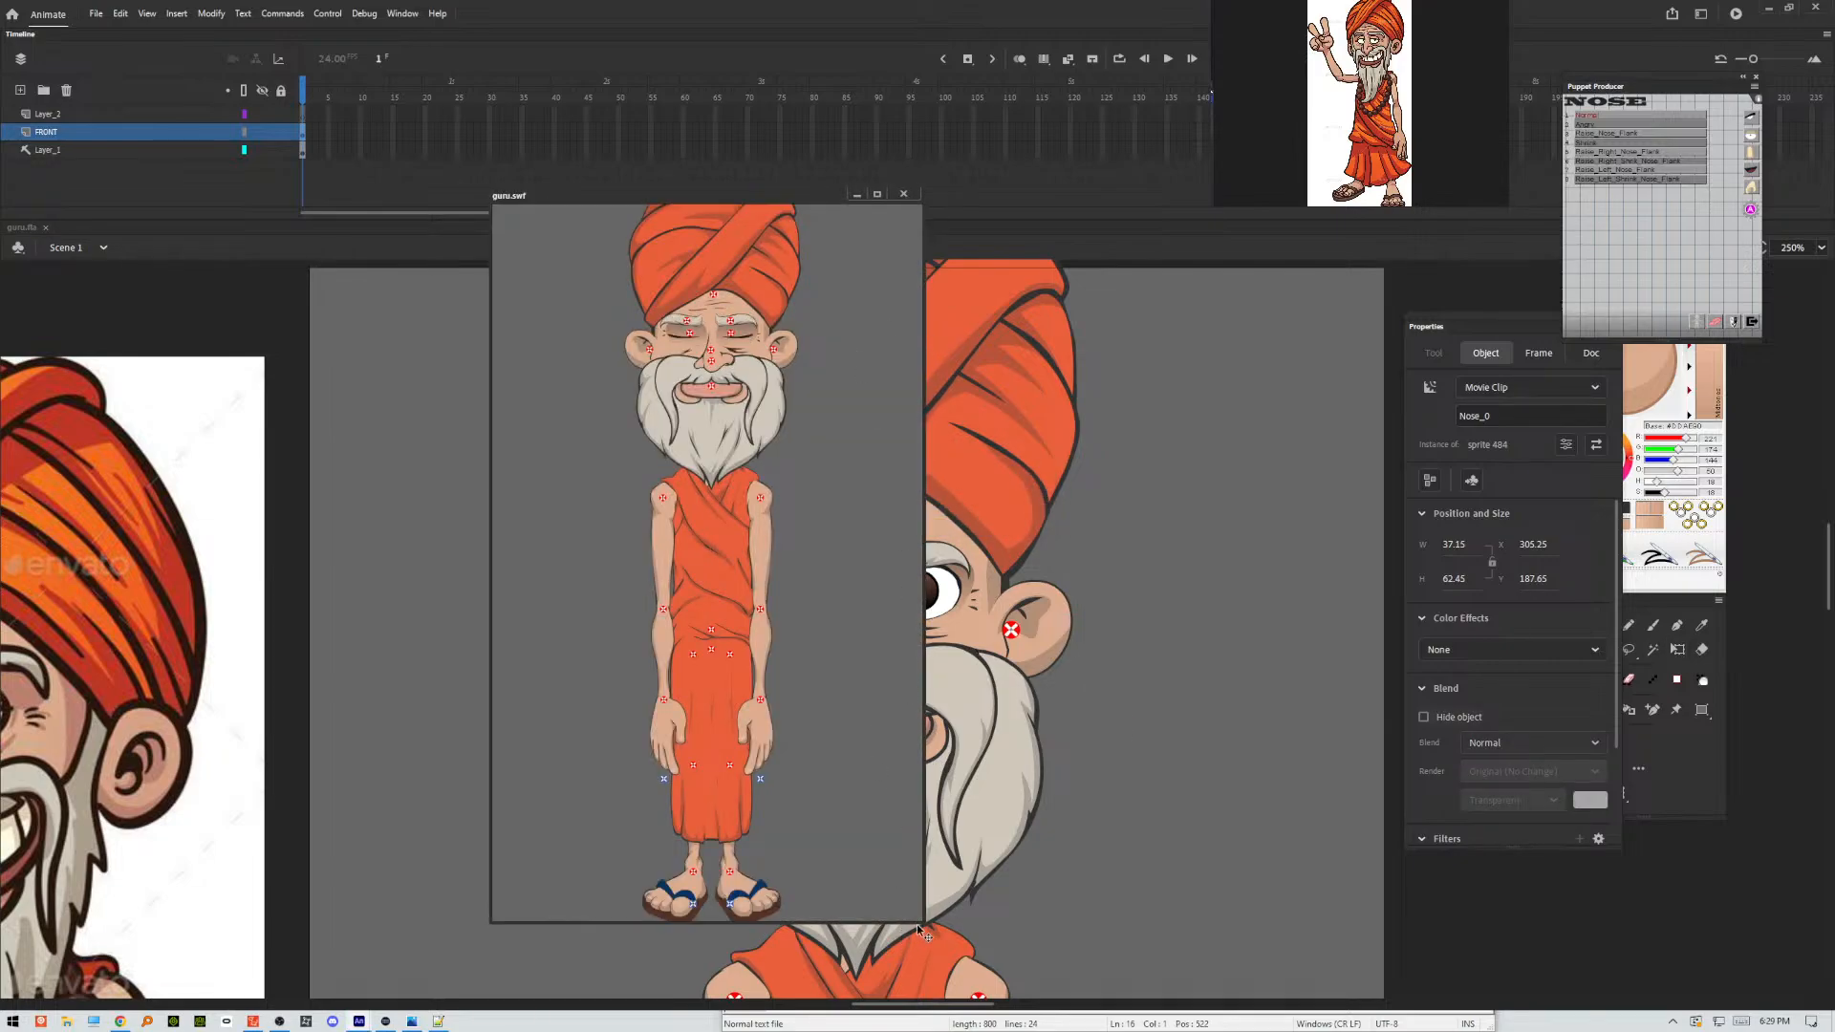
{"action": "left_click_drag", "start_coordinate": [922, 920], "coordinate": [988, 952]}
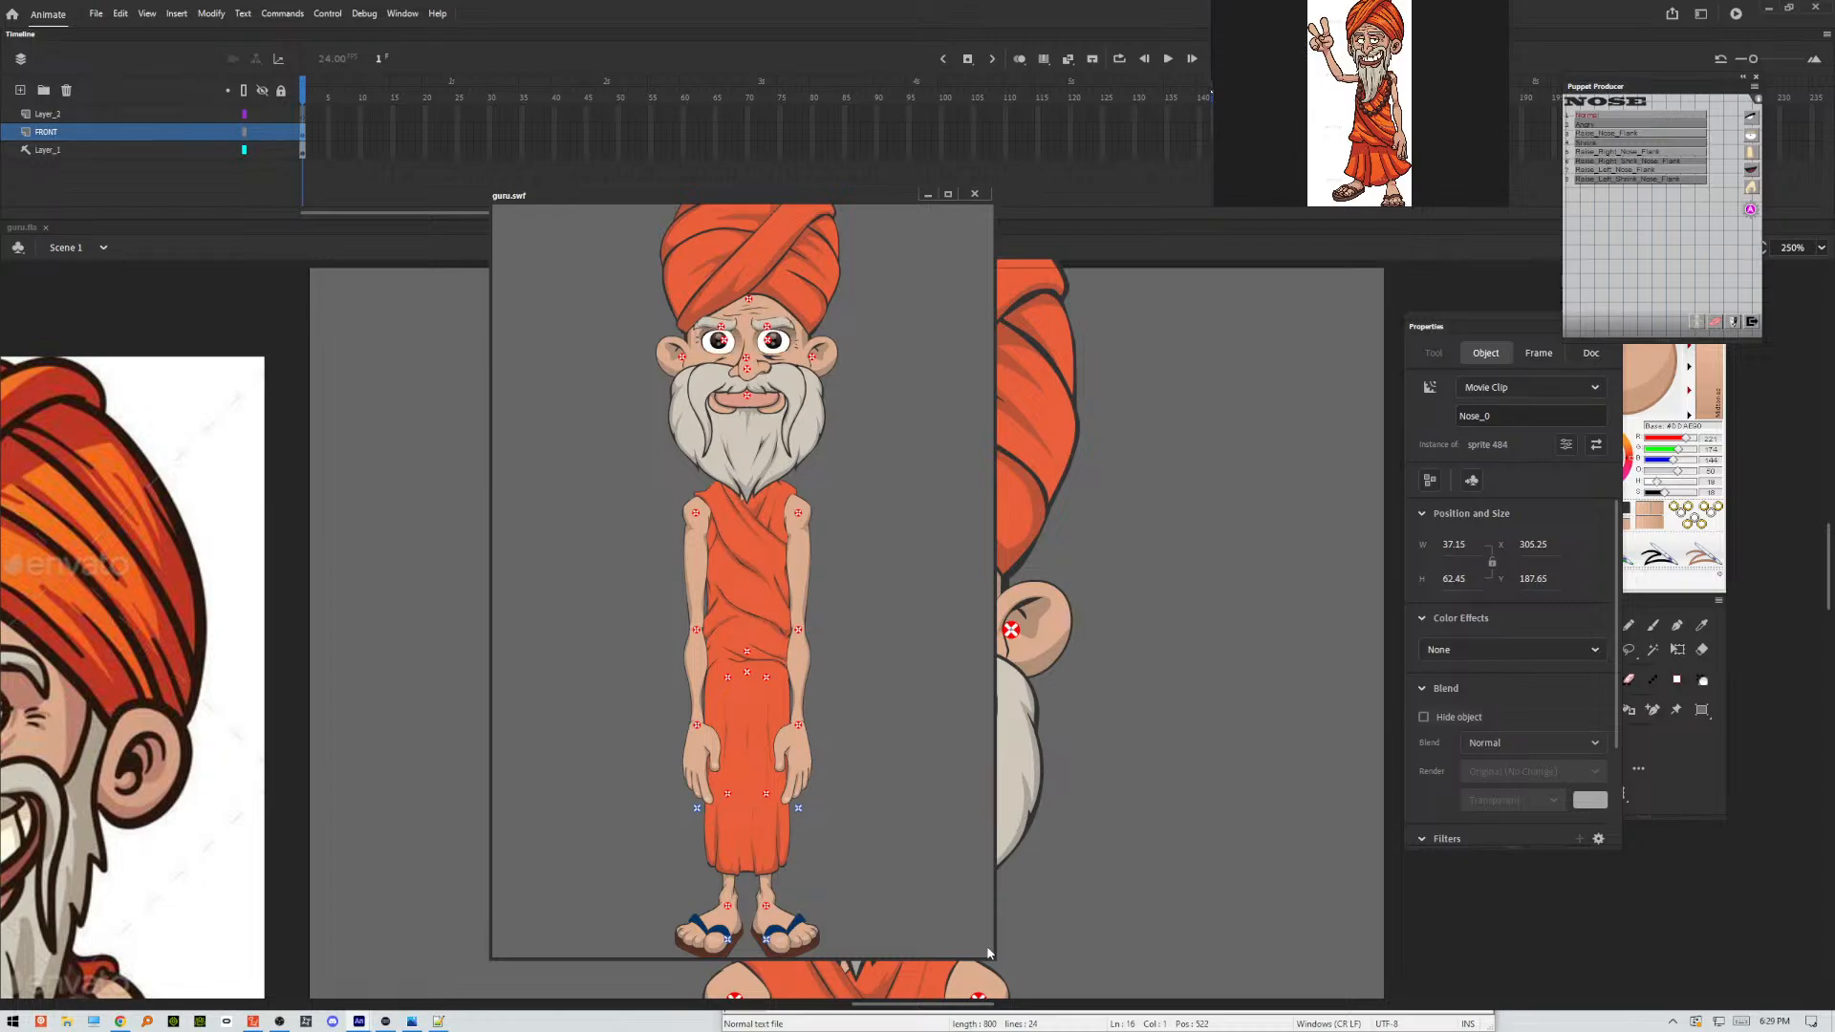
{"action": "left_click", "coordinate": [975, 194]}
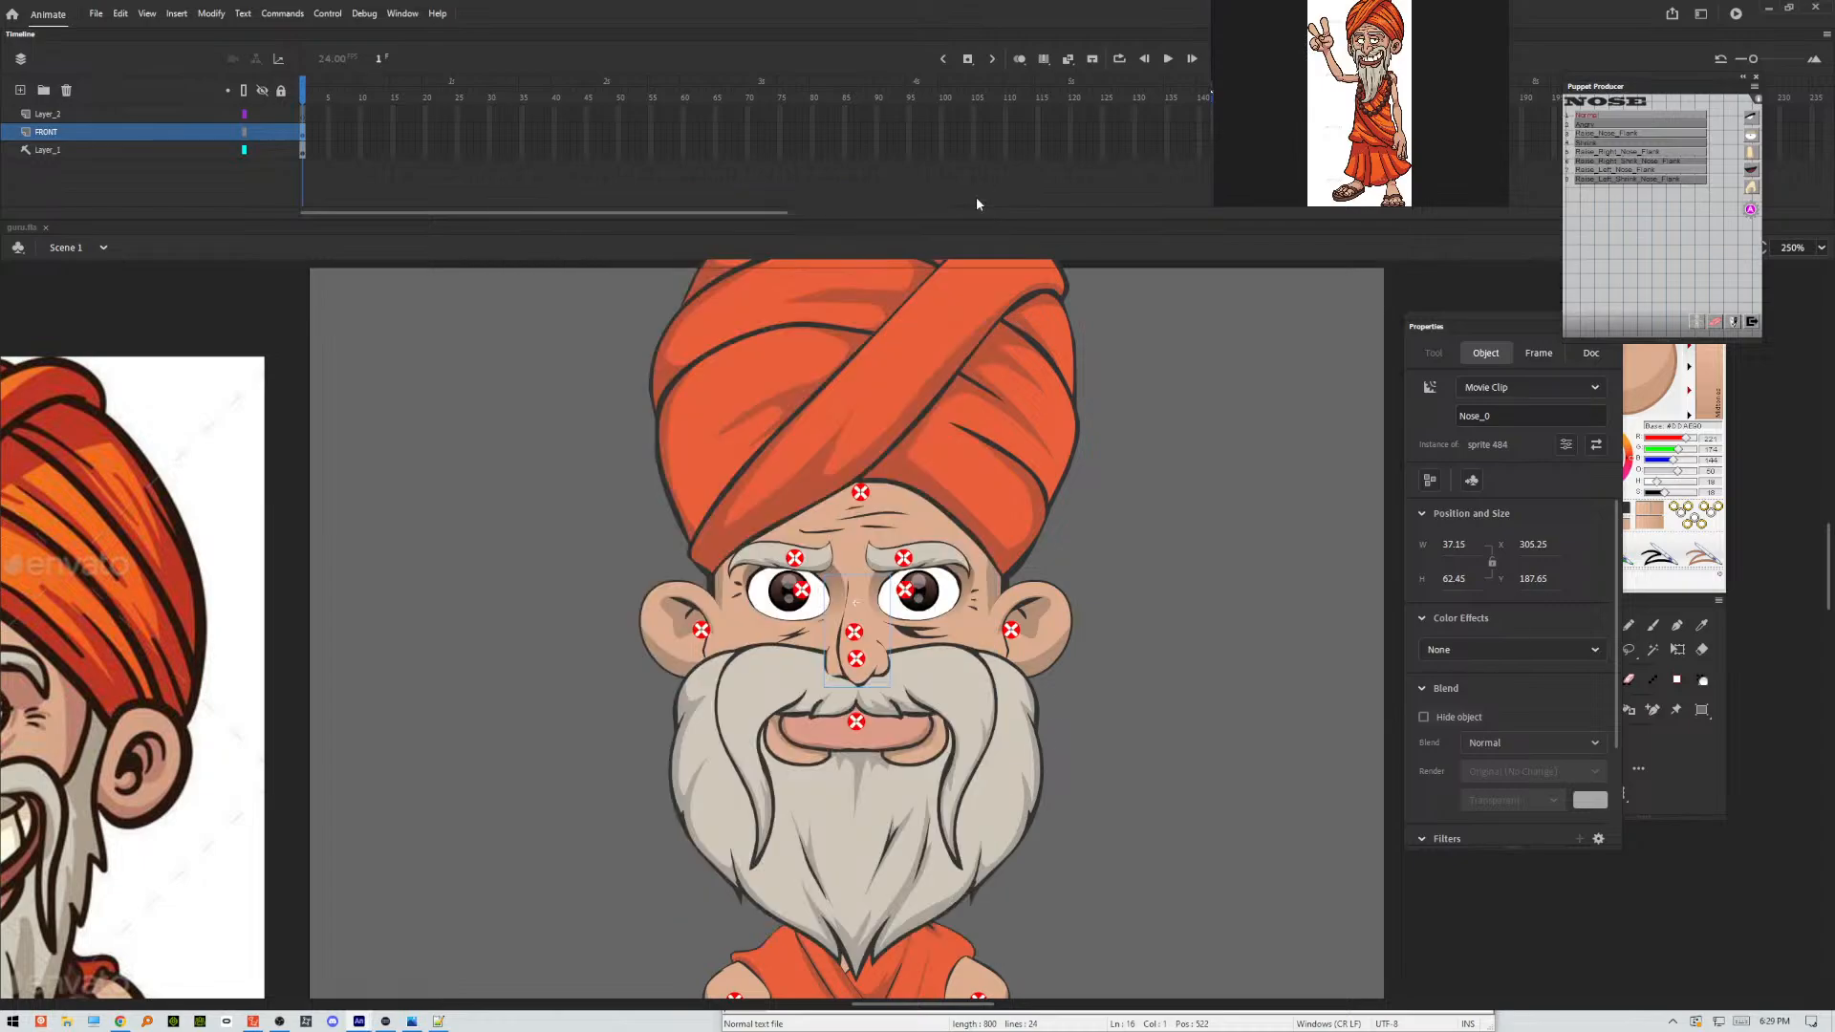
Draw a small round bead outline in dark grey with the Classic Brush on the empty stage area beside the puppet's torso.
{"action": "key", "text": "q"}
{"action": "left_click", "coordinate": [1138, 681]}
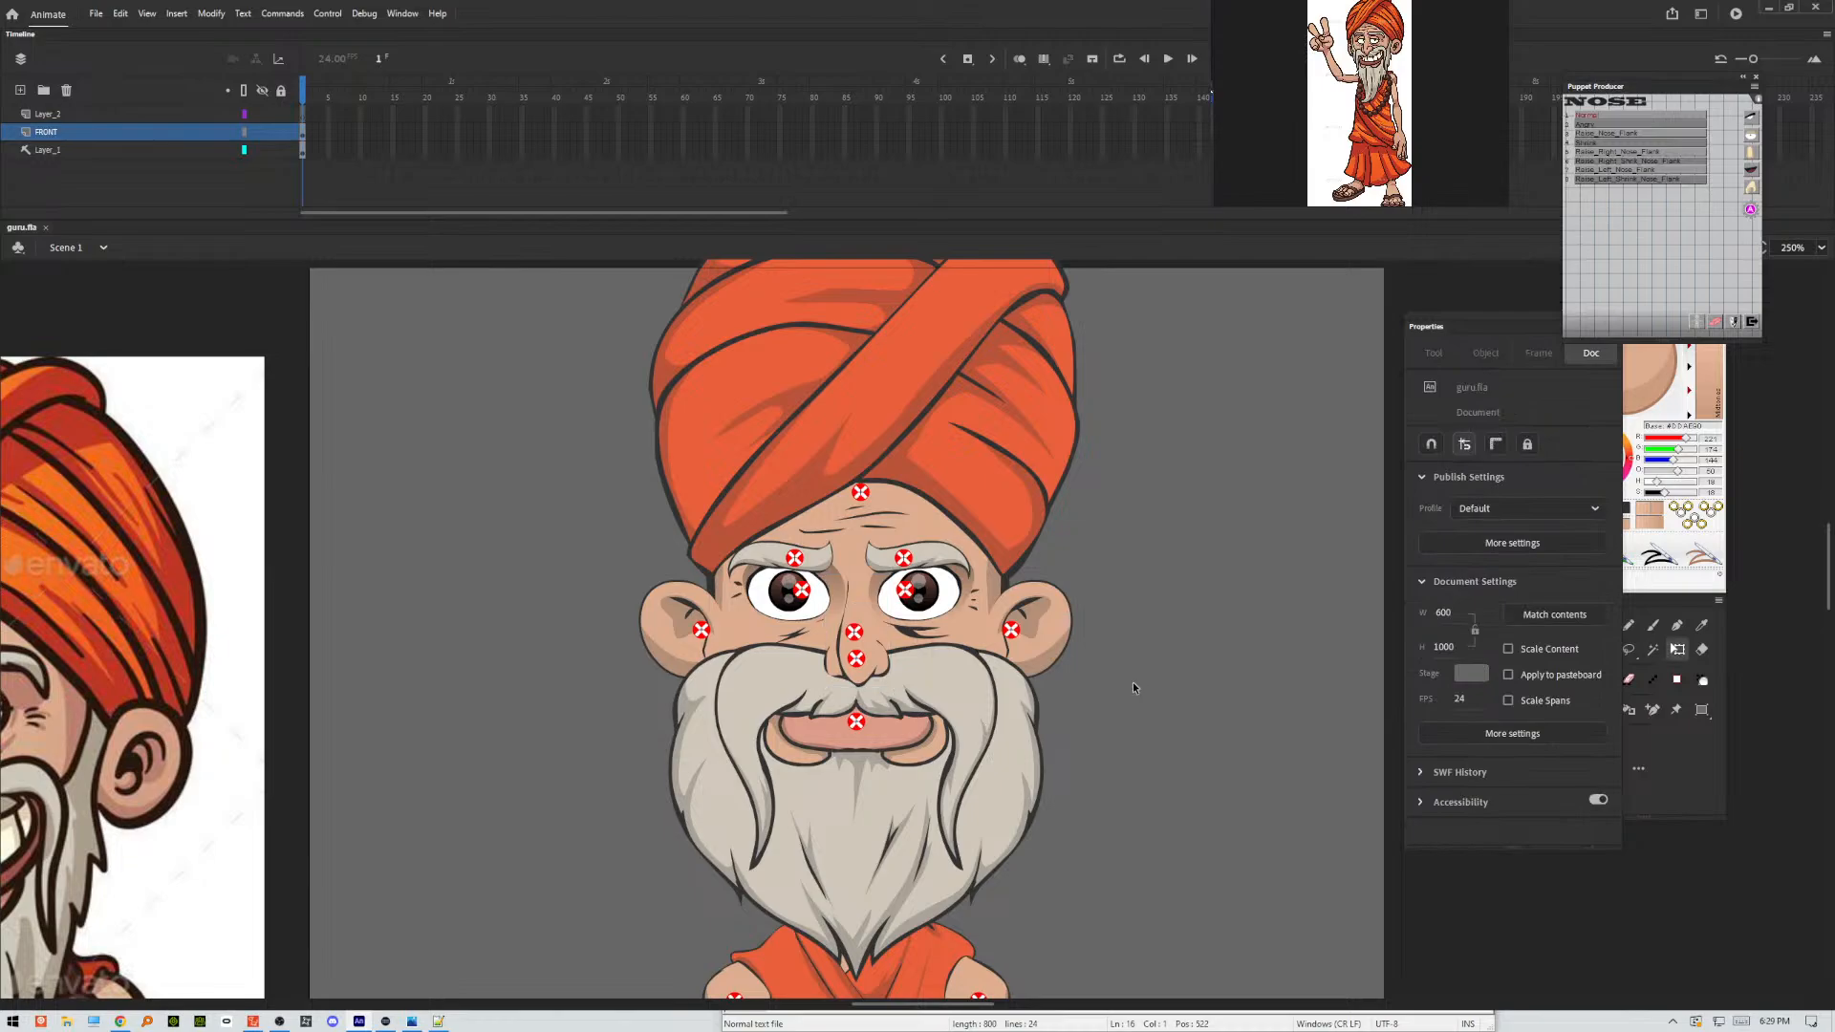
{"action": "key", "text": "ctrl+minus"}
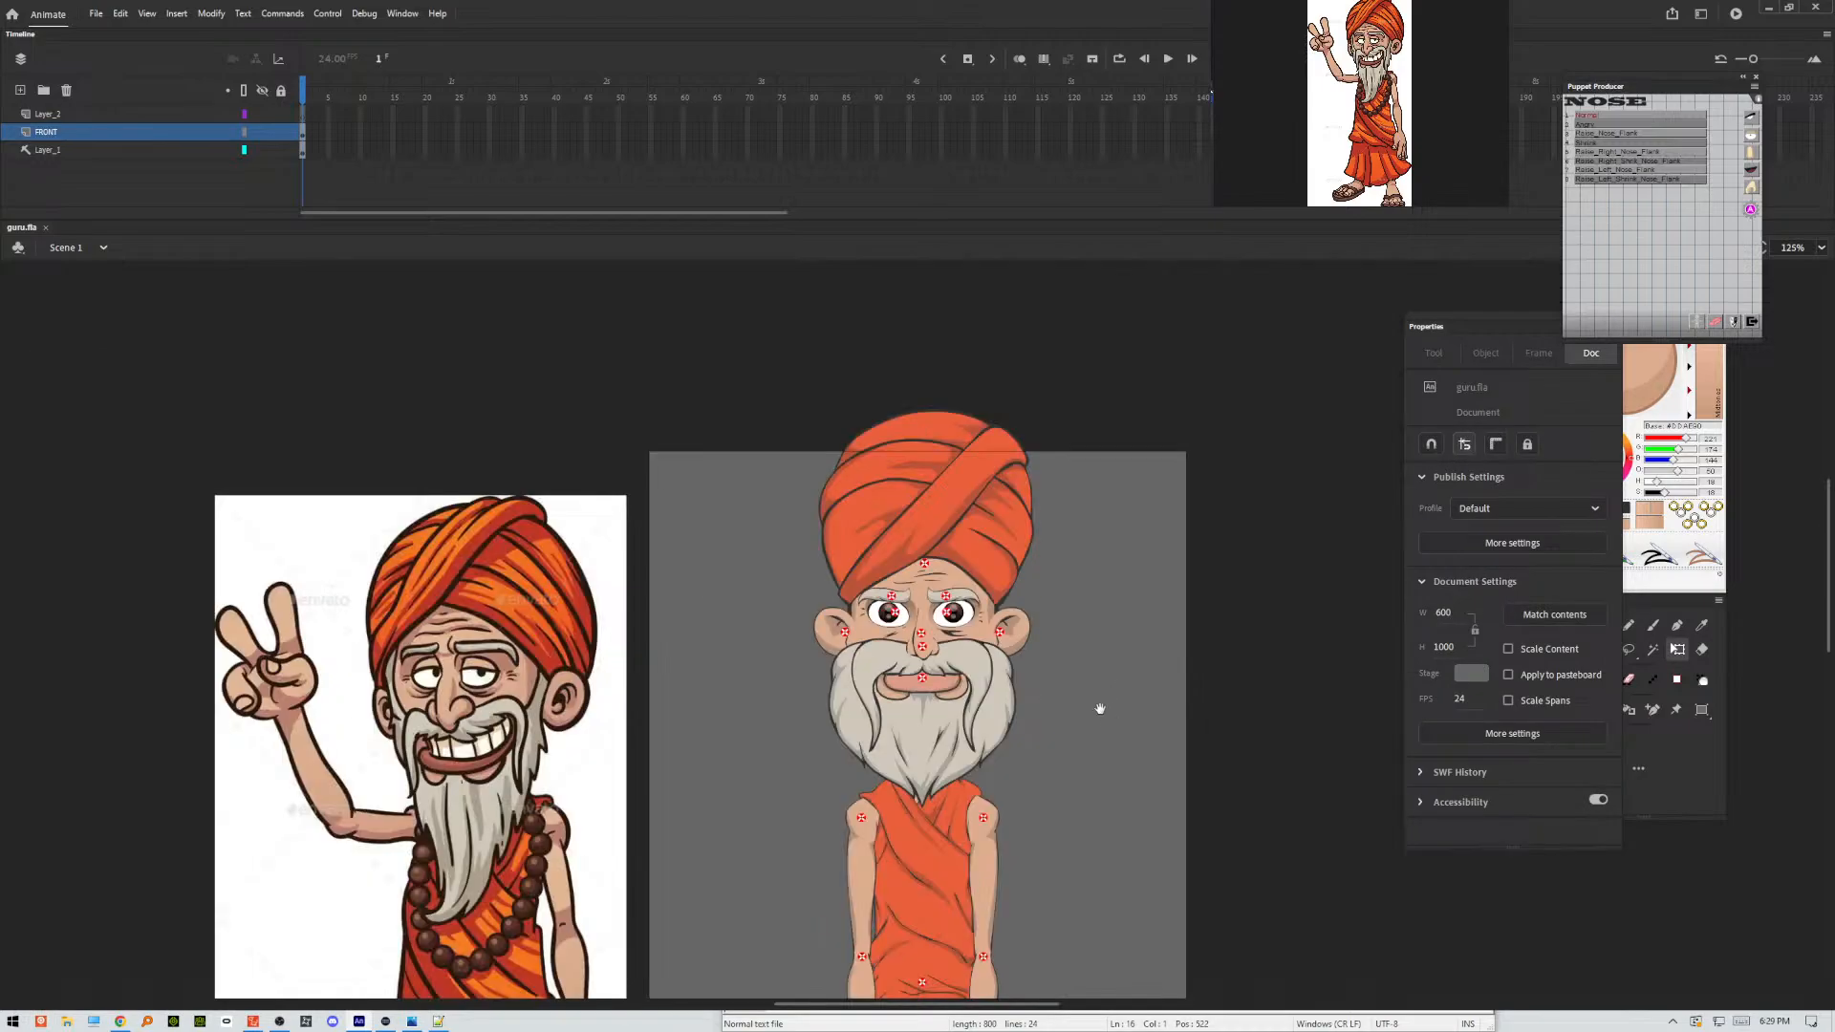
{"action": "left_click_drag", "start_coordinate": [1100, 709], "coordinate": [988, 609]}
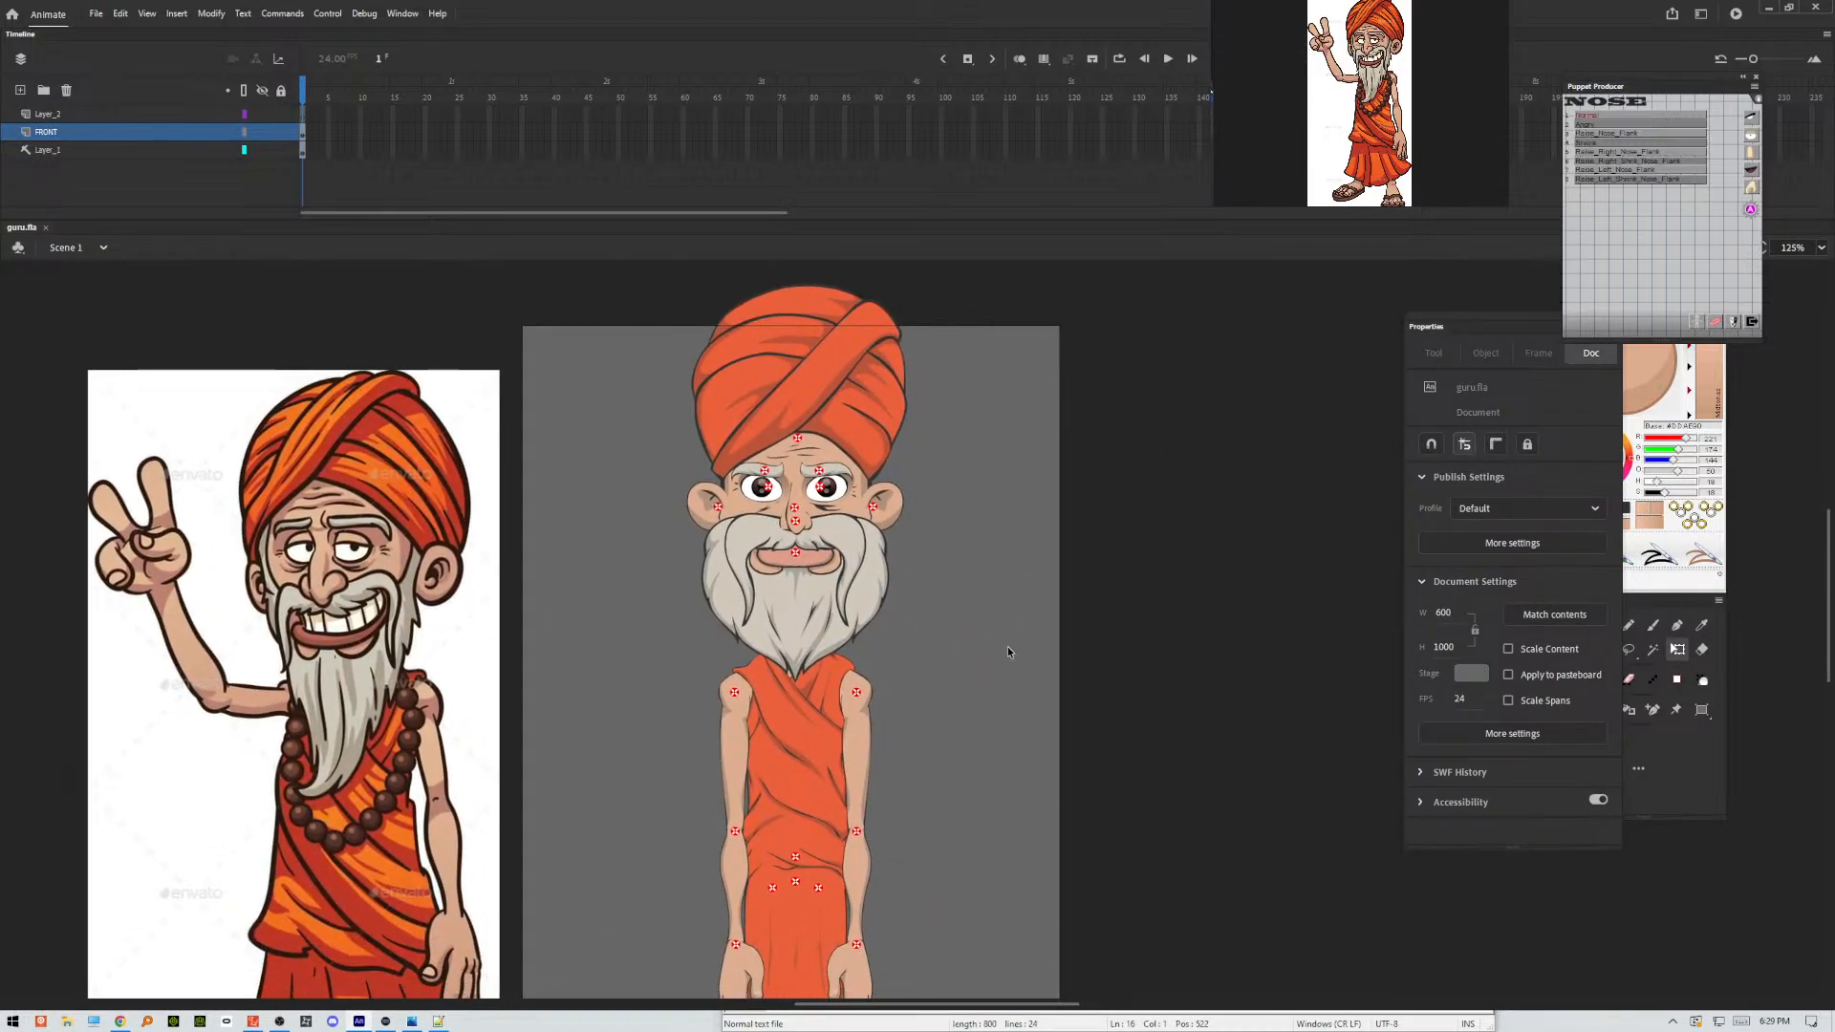
{"action": "key", "text": "ctrl+minus"}
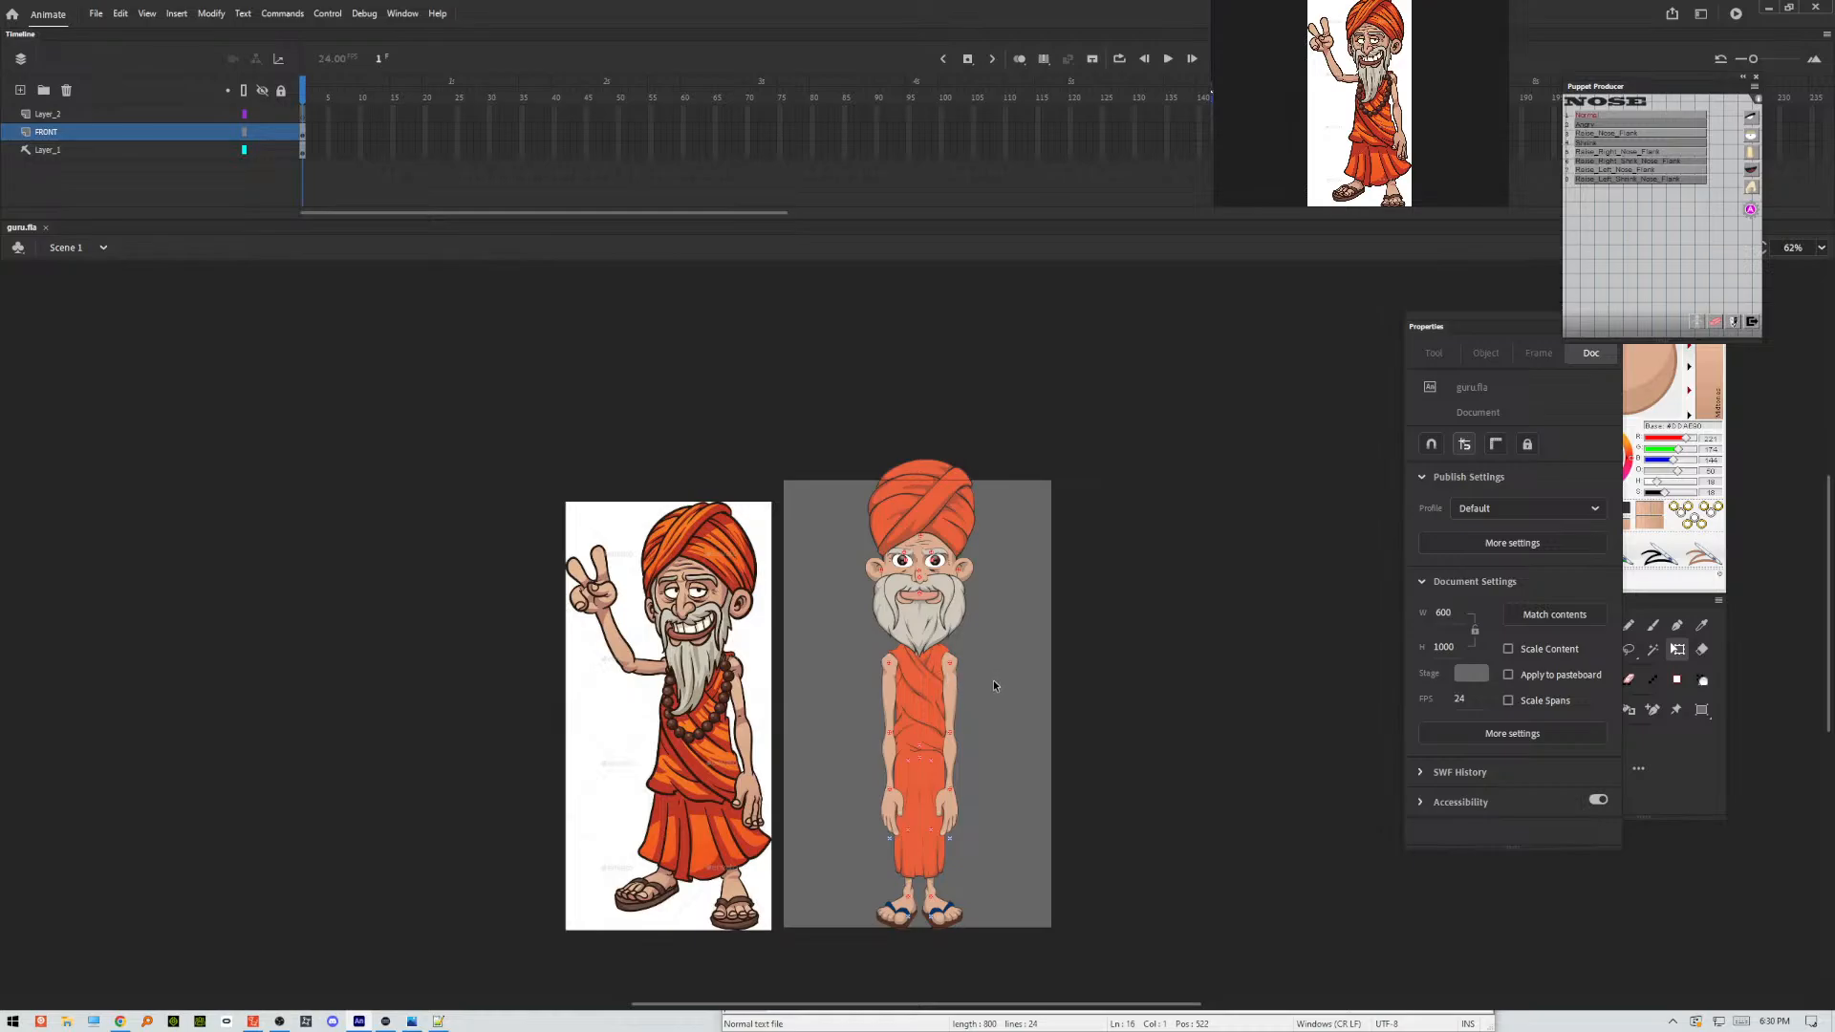
{"action": "key", "text": "ctrl+equal"}
{"action": "key", "text": "ctrl+equal"}
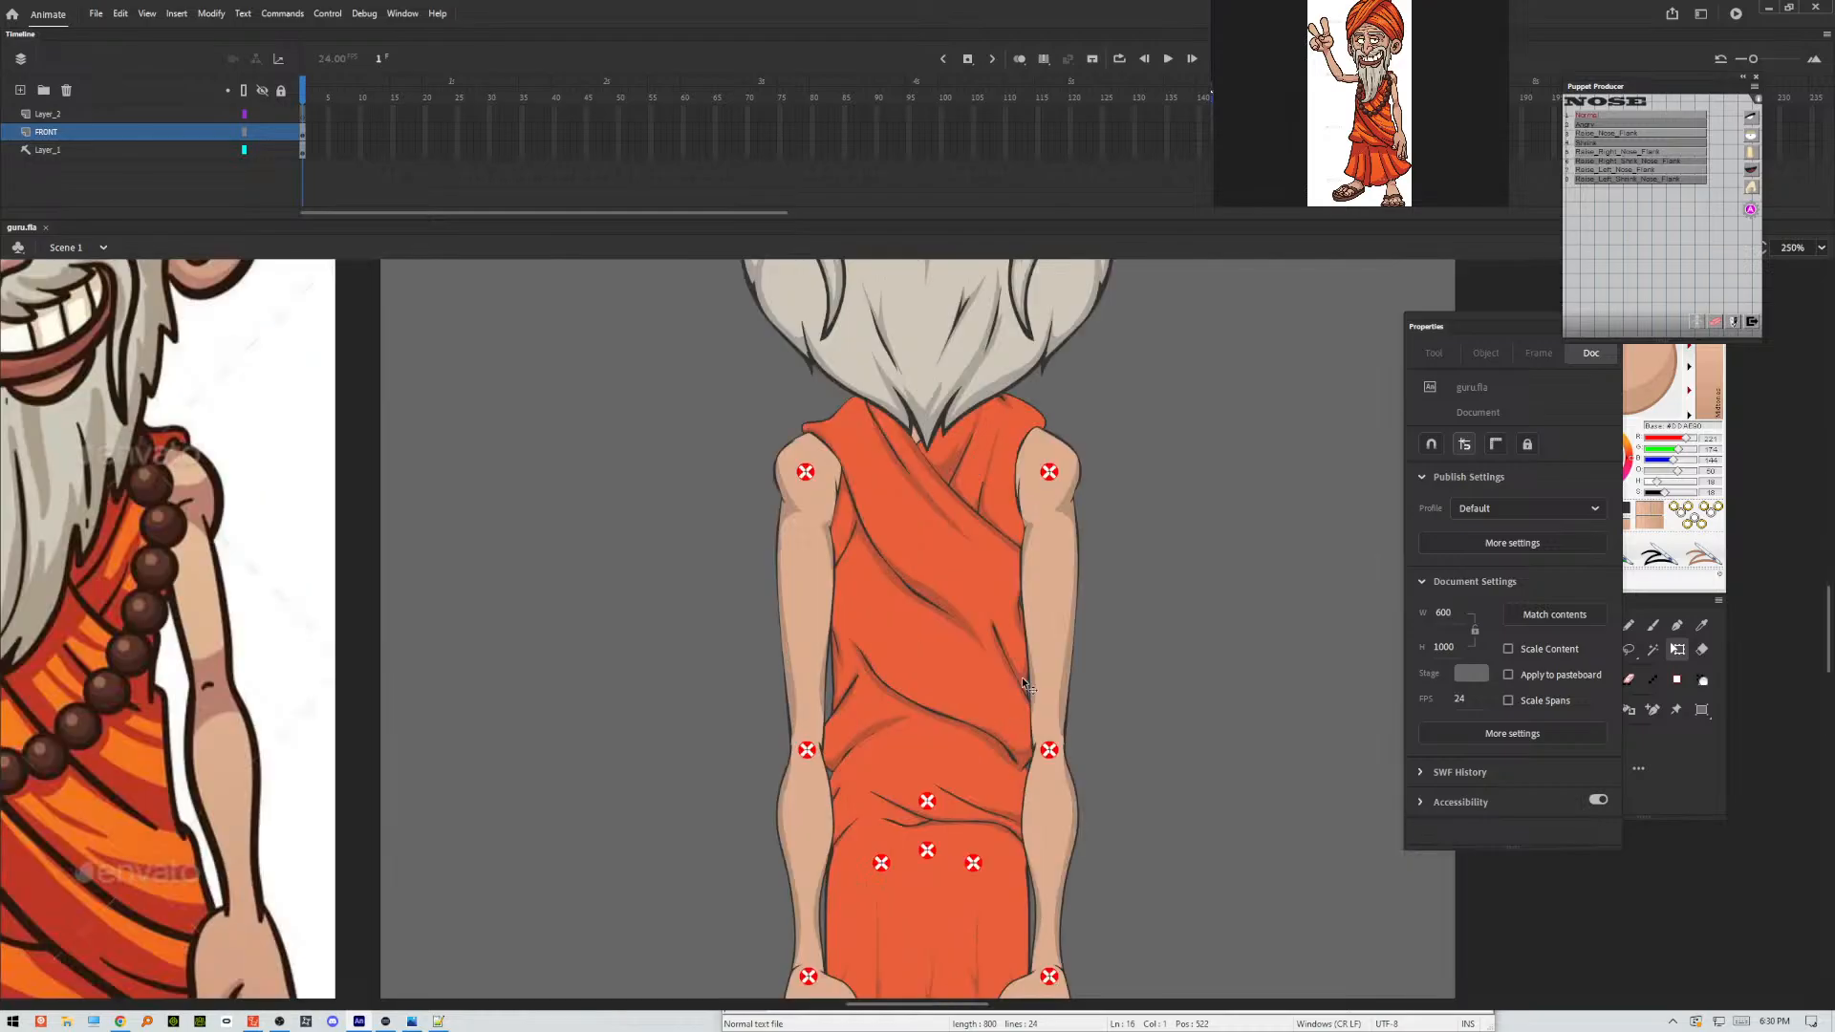
{"action": "scroll", "coordinate": [1066, 591], "scroll_direction": "up", "scroll_amount": 3}
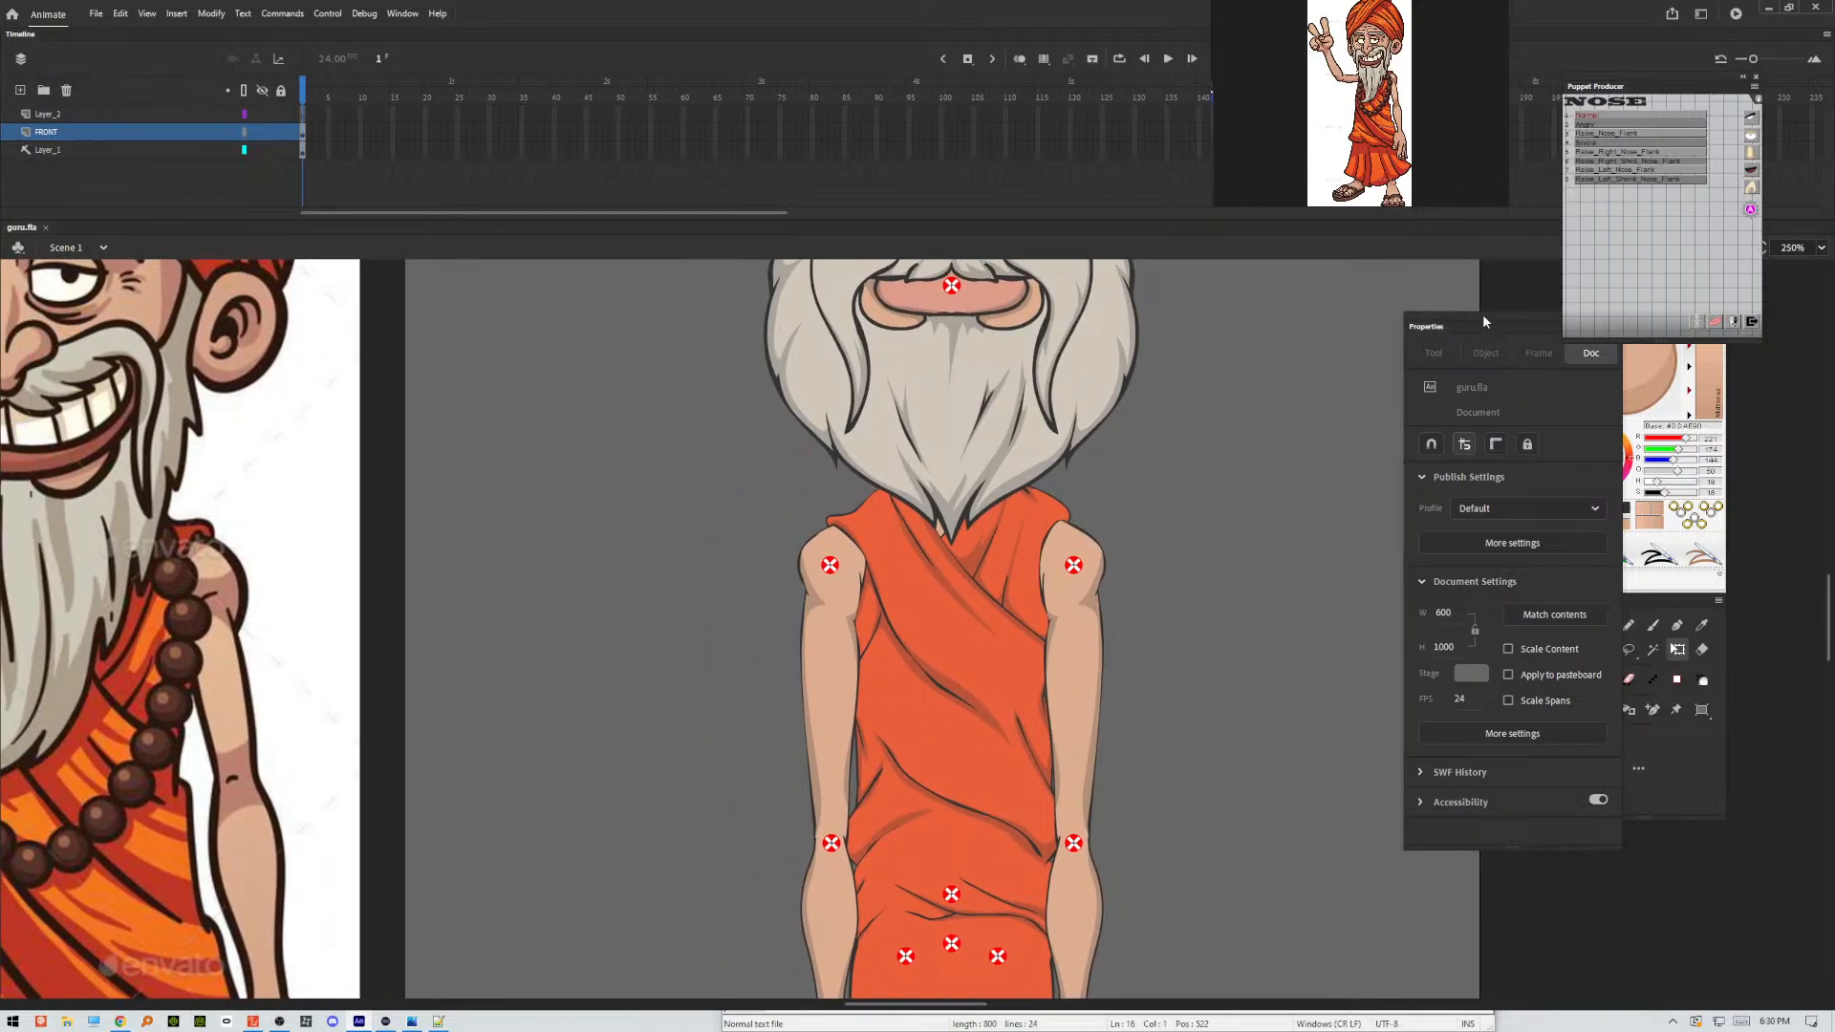
{"action": "left_click_drag", "start_coordinate": [1484, 321], "coordinate": [1263, 305]}
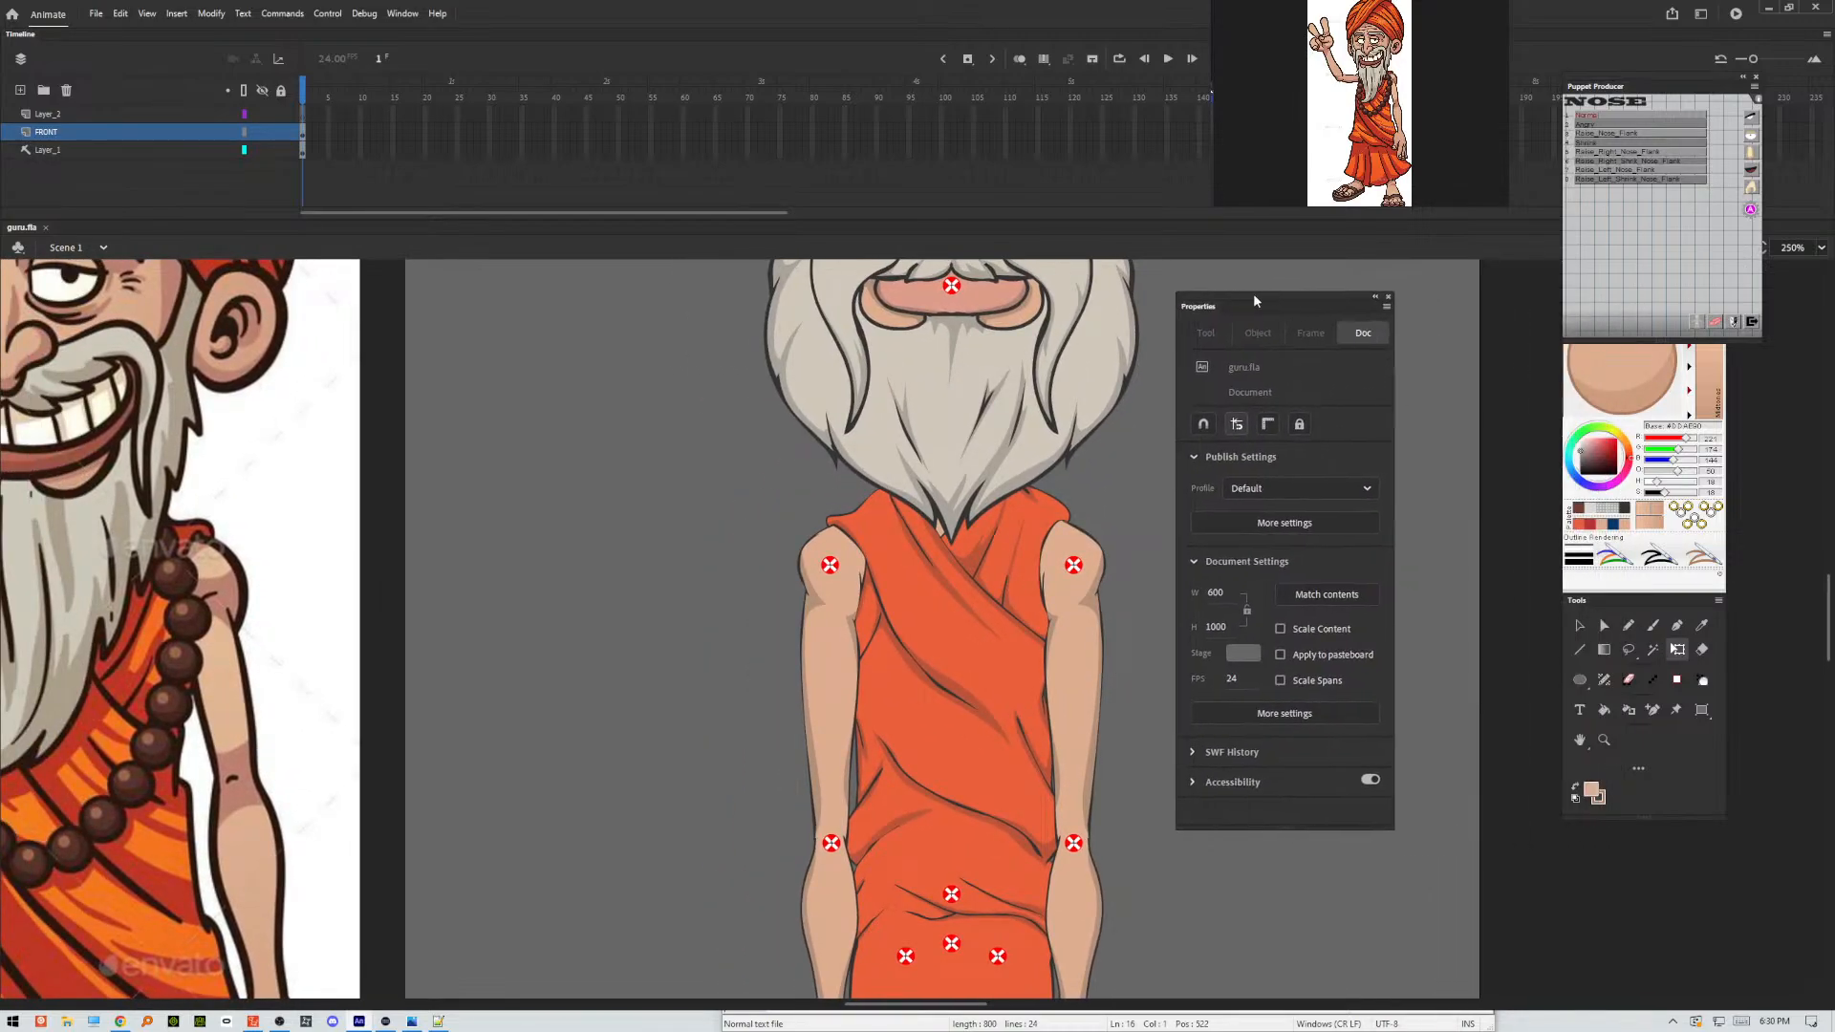
{"action": "left_click", "coordinate": [1656, 626]}
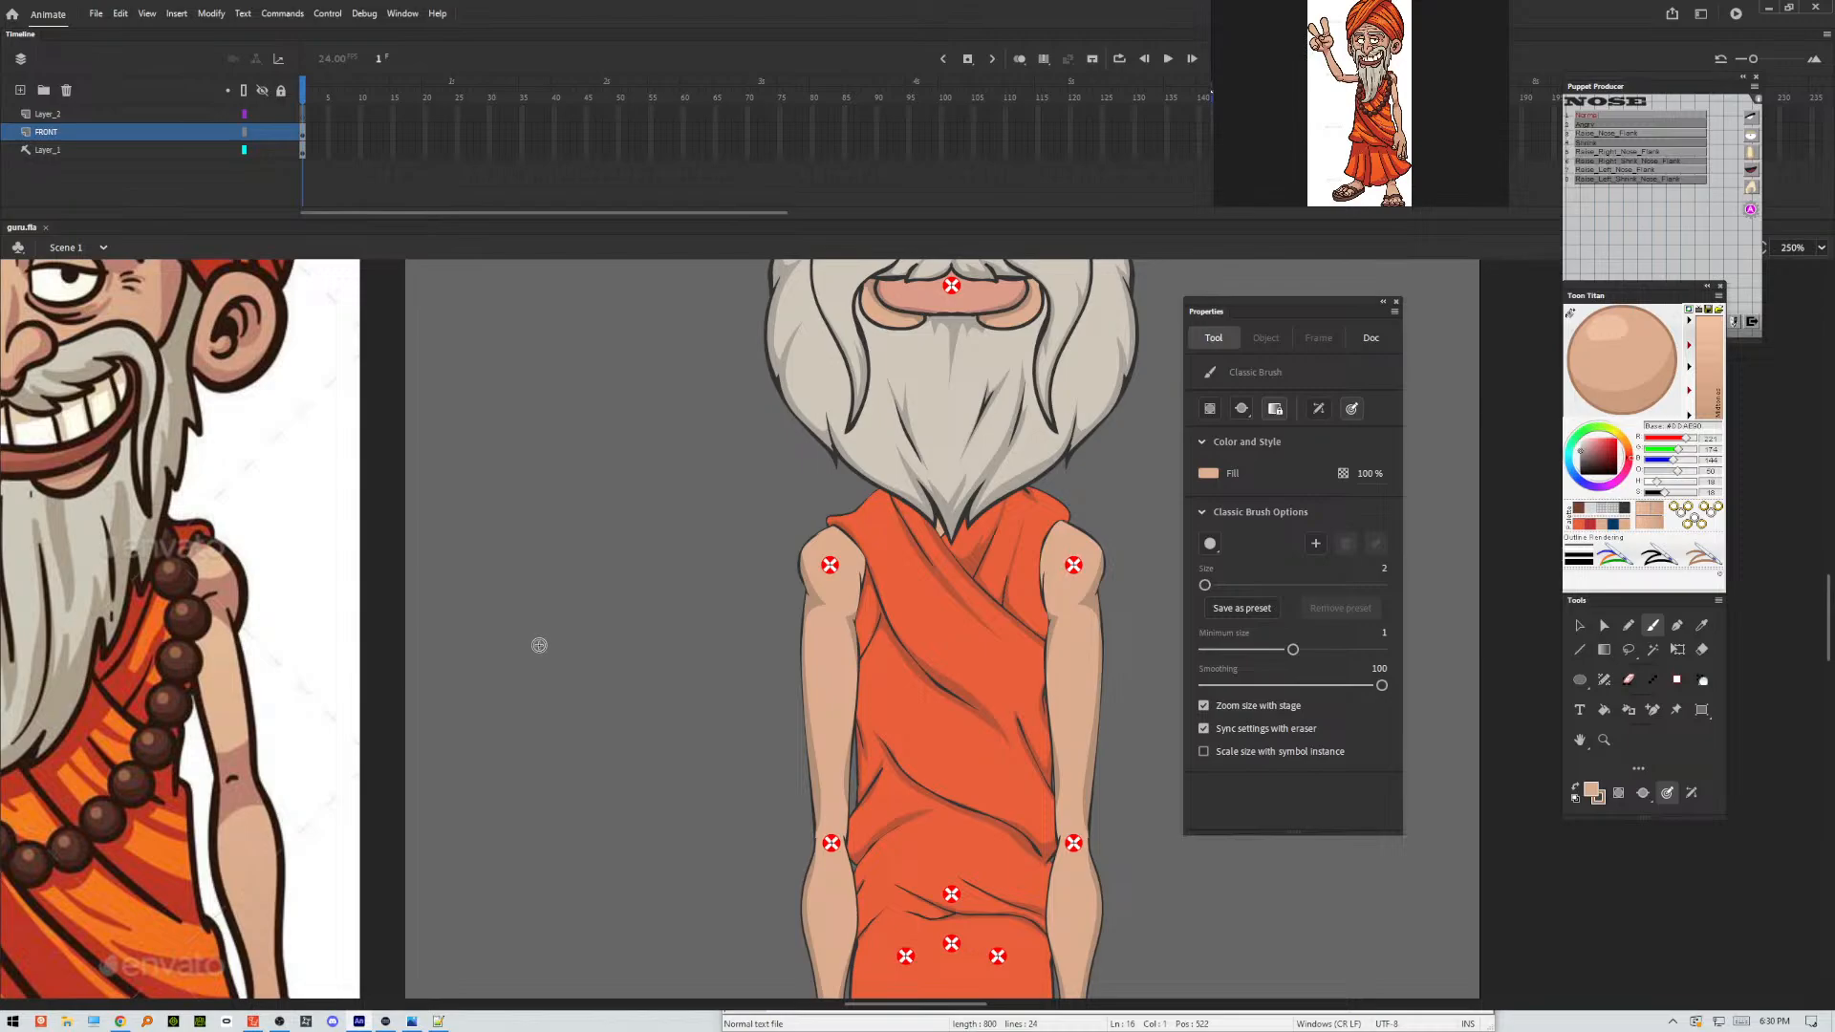
{"action": "left_click", "coordinate": [1626, 512]}
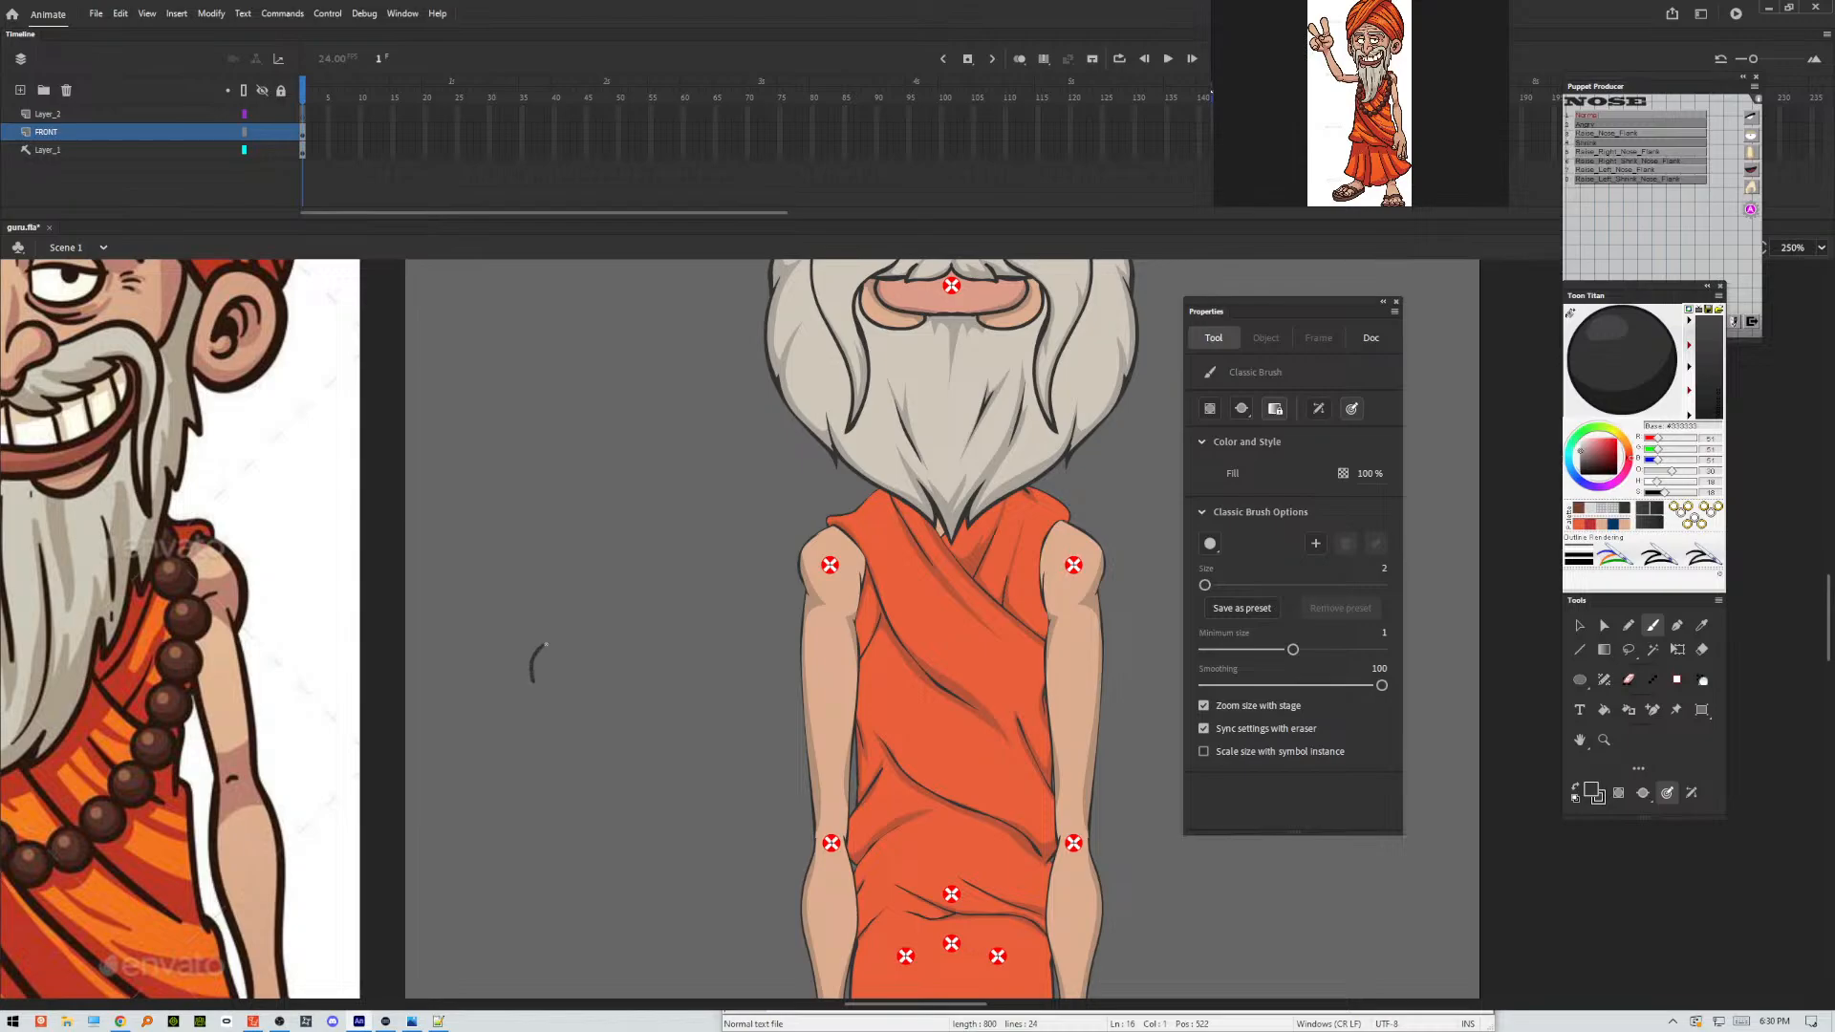
{"action": "left_click_drag", "start_coordinate": [577, 667], "coordinate": [562, 645]}
Fill the bead outline with the dark brown sampled from the necklace in the reference picture.
{"action": "left_click", "coordinate": [1605, 709]}
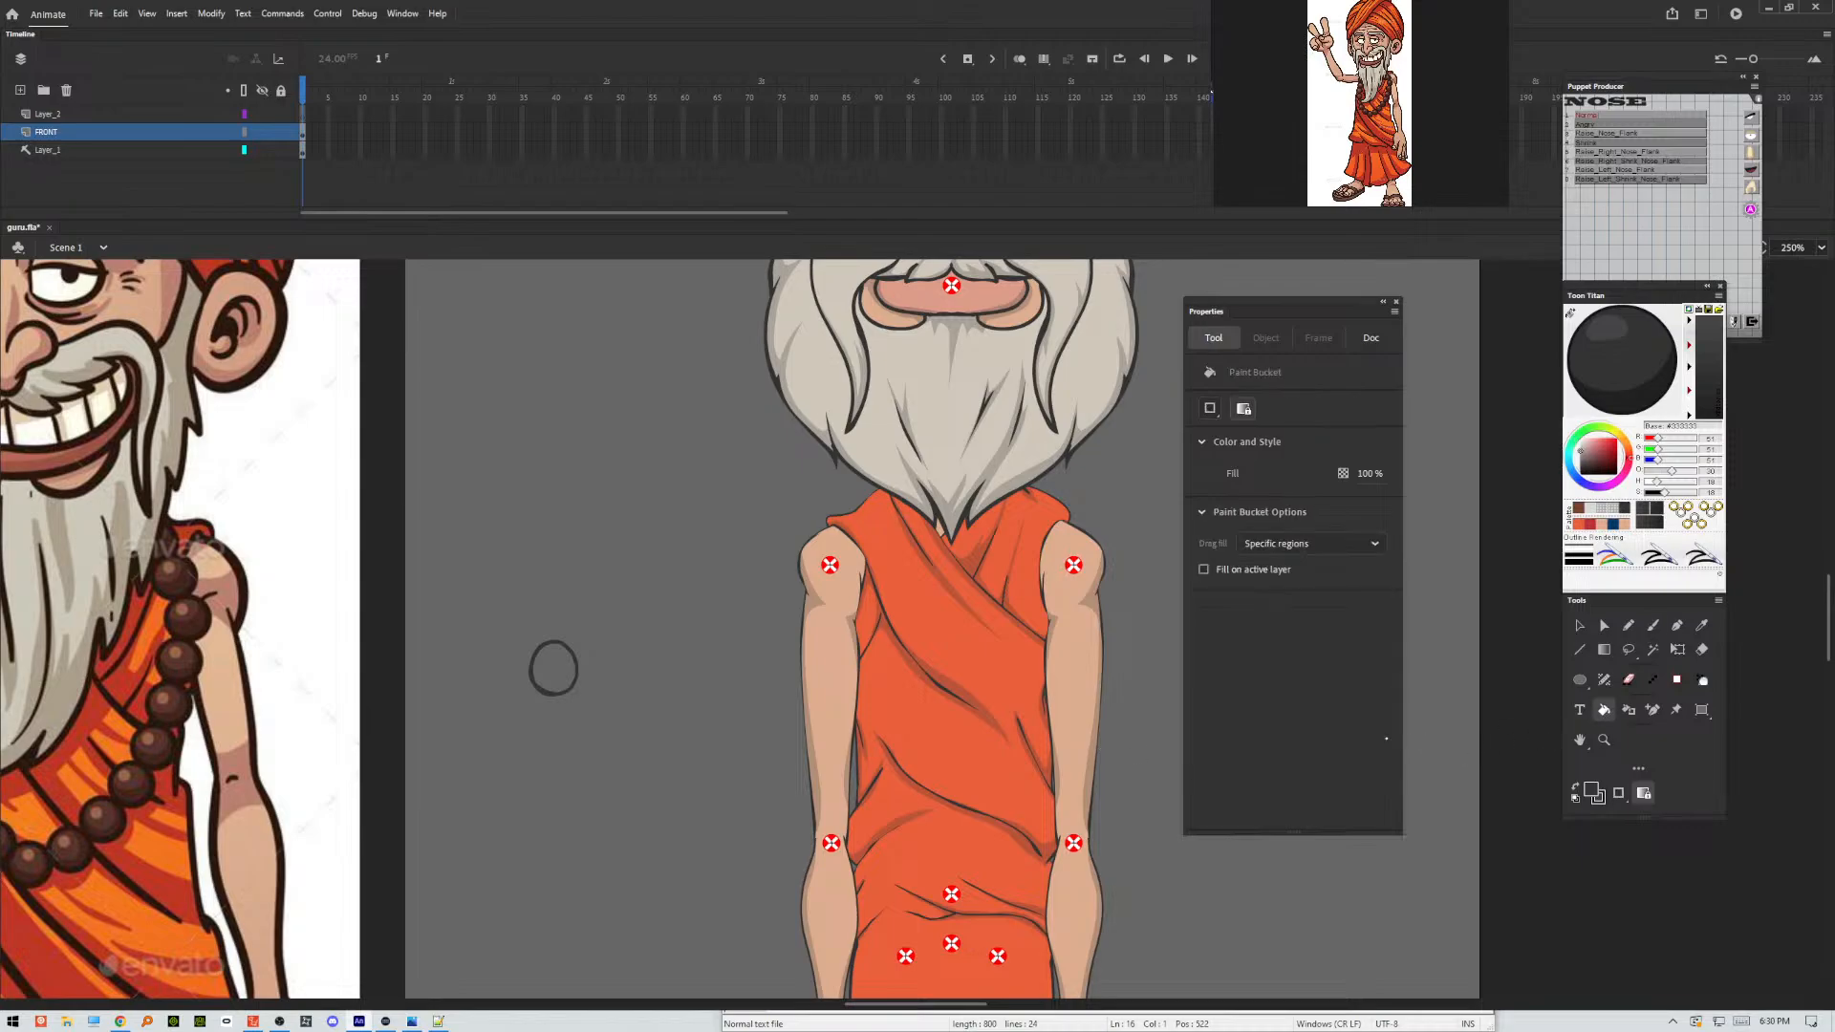
{"action": "left_click", "coordinate": [1701, 625]}
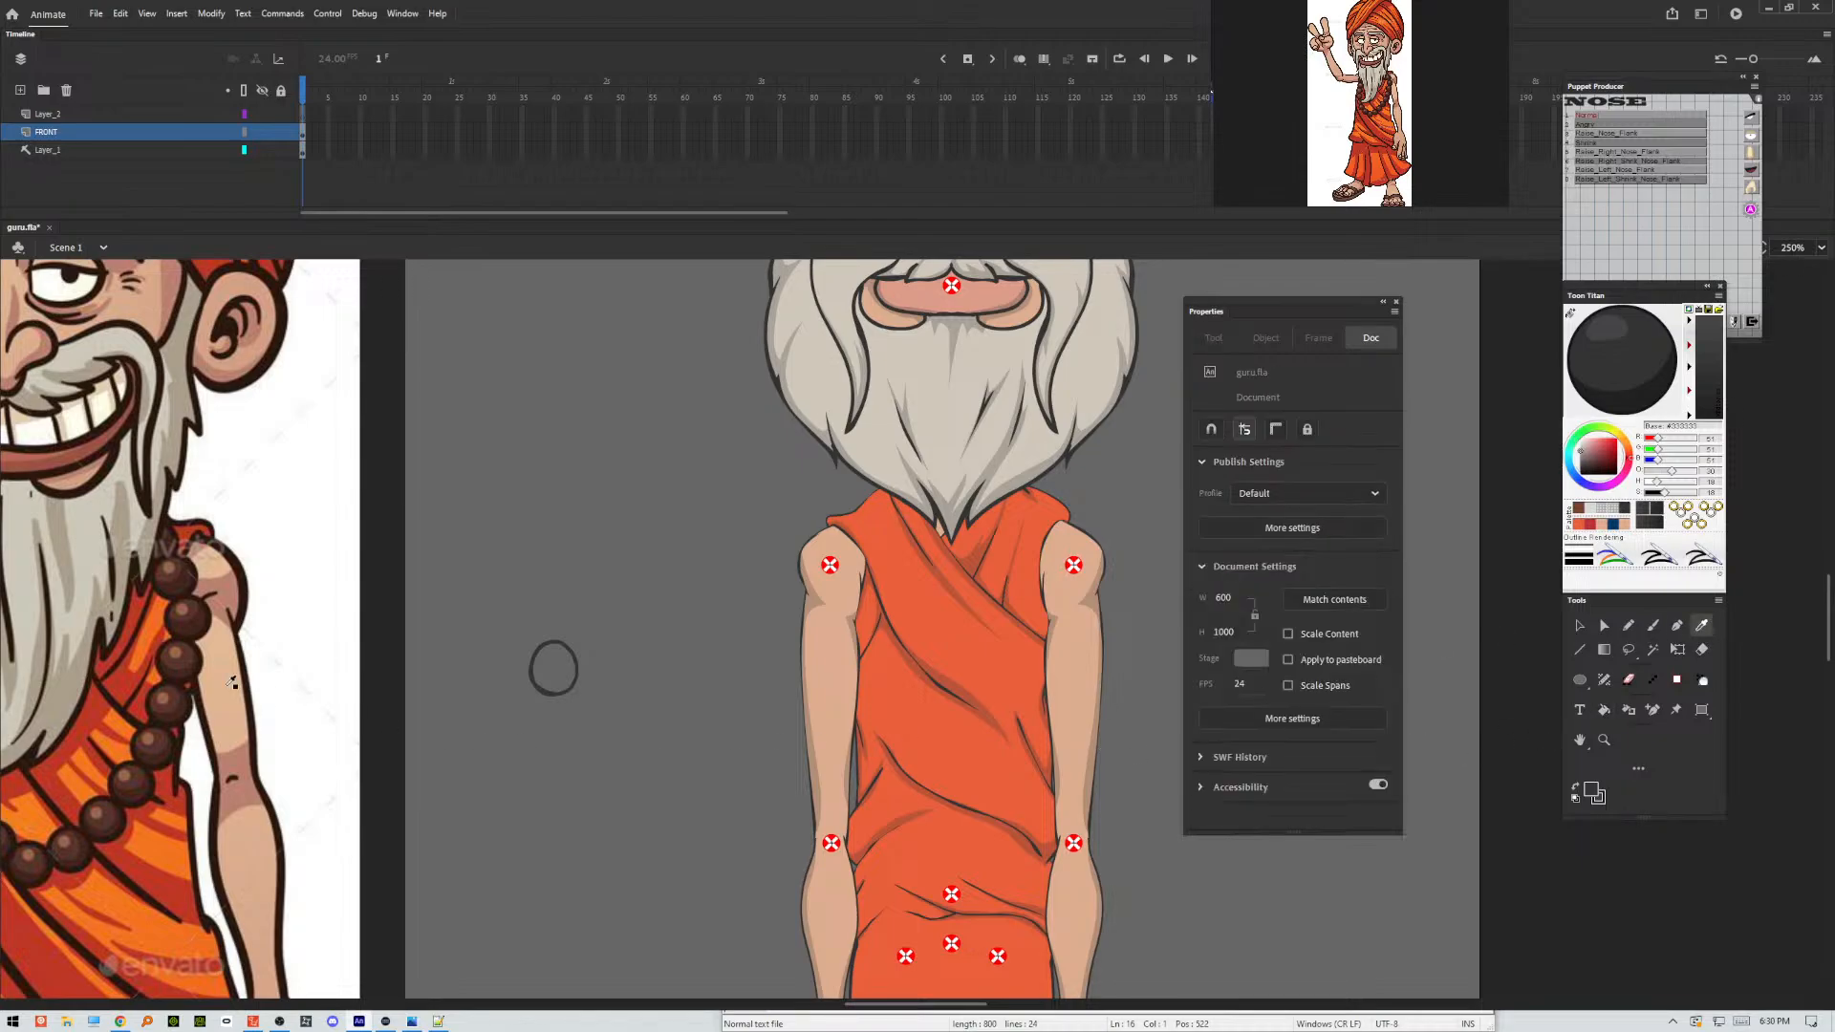
{"action": "left_click", "coordinate": [194, 653]}
{"action": "left_click", "coordinate": [566, 669]}
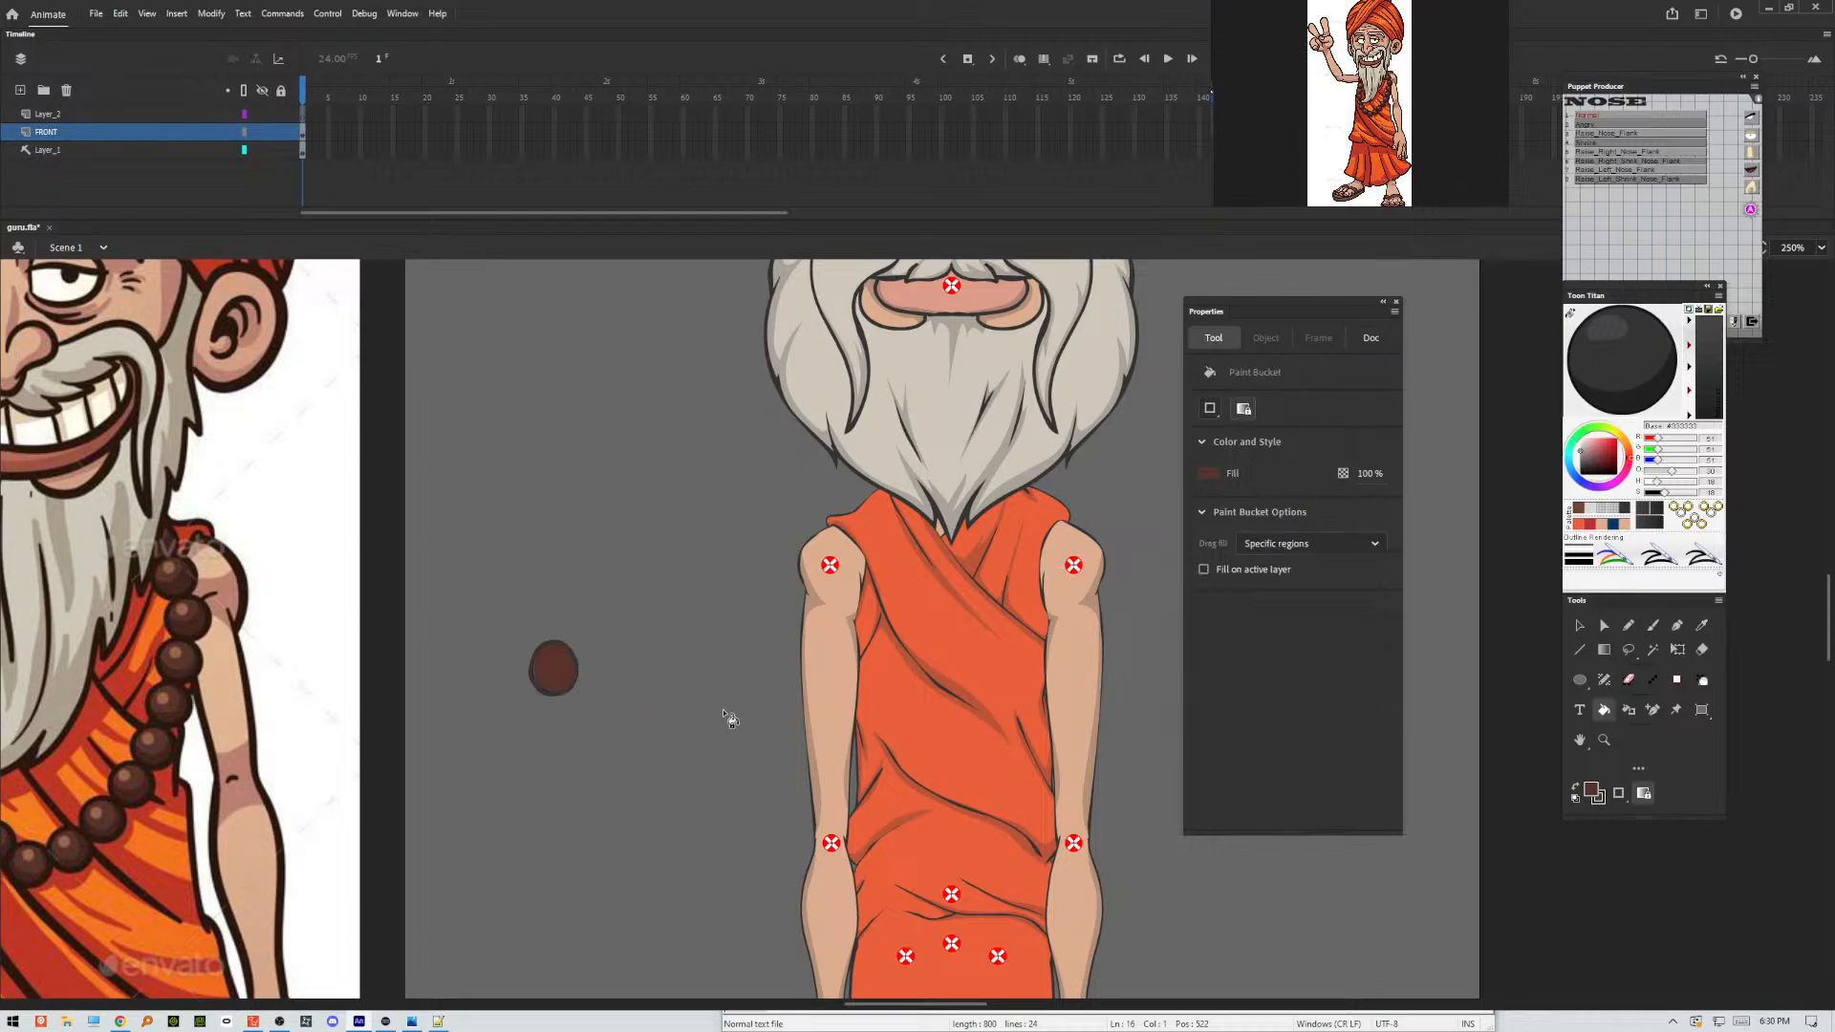
Load the bead's brown as the Toon Titan base colour and paint a lighter brown highlight on the bead with the Classic Brush.
{"action": "left_click", "coordinate": [1571, 316]}
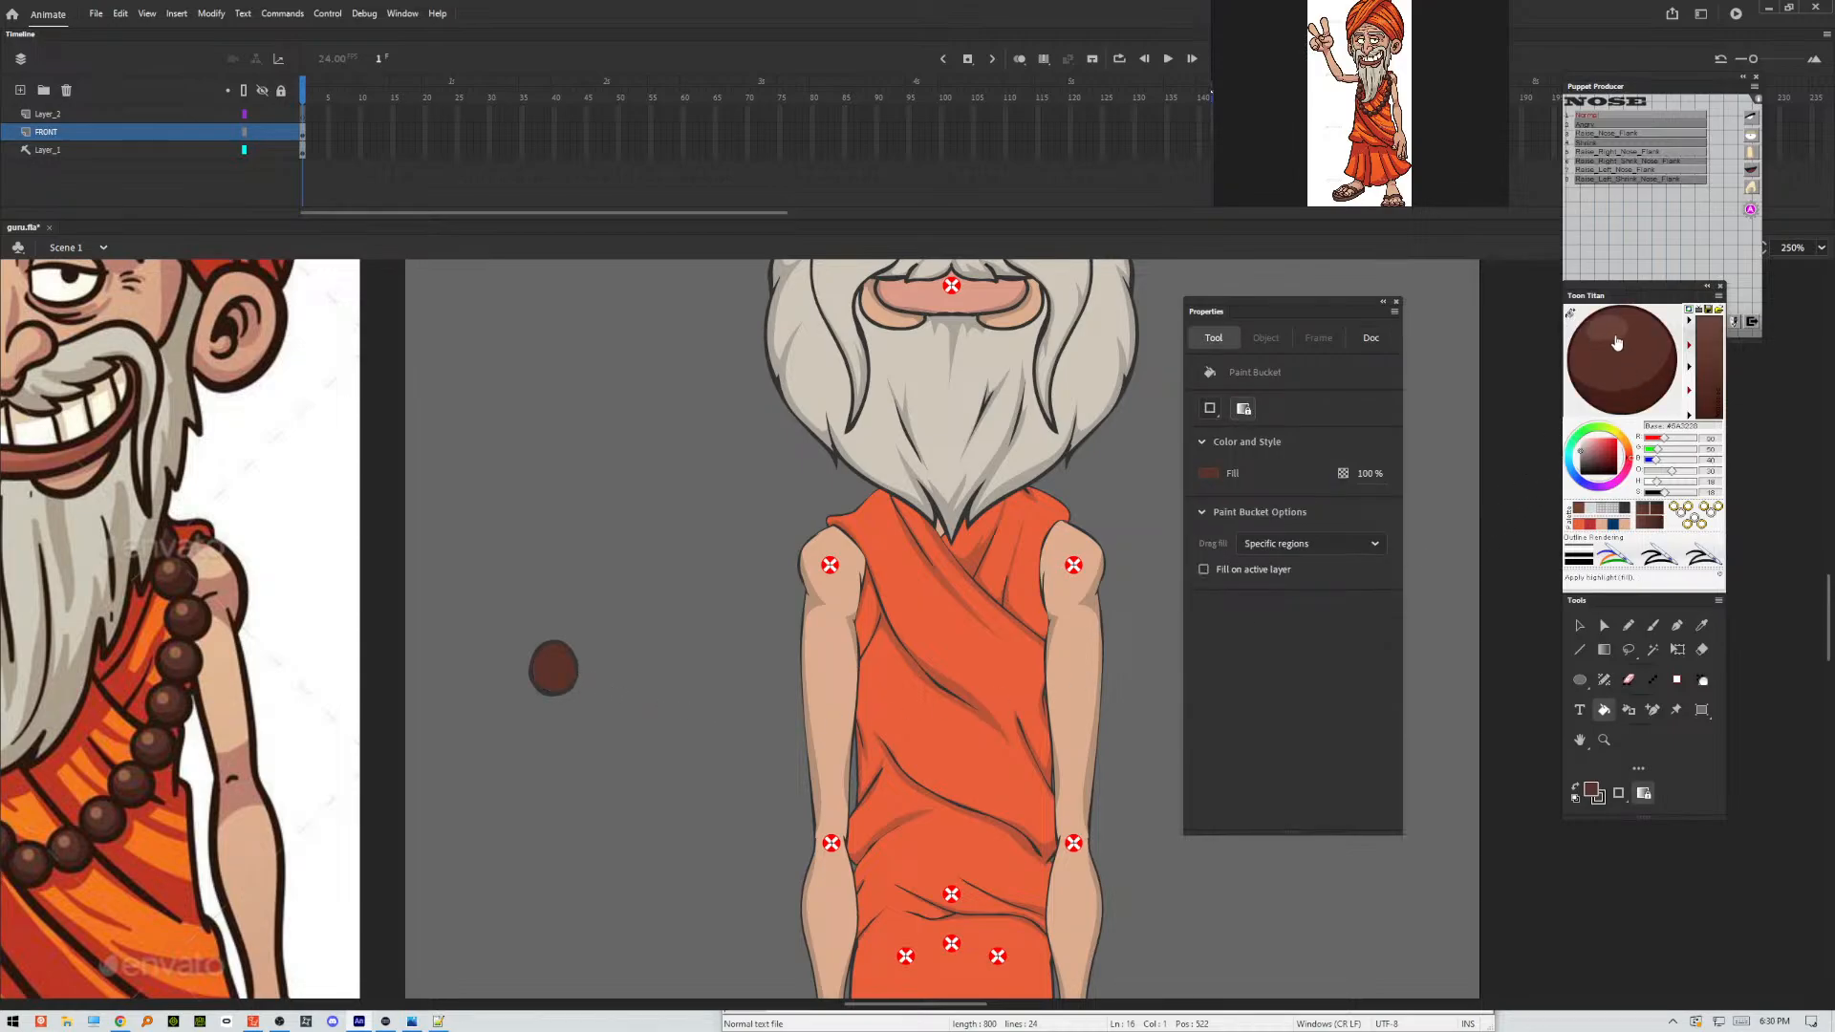
{"action": "key", "text": "b"}
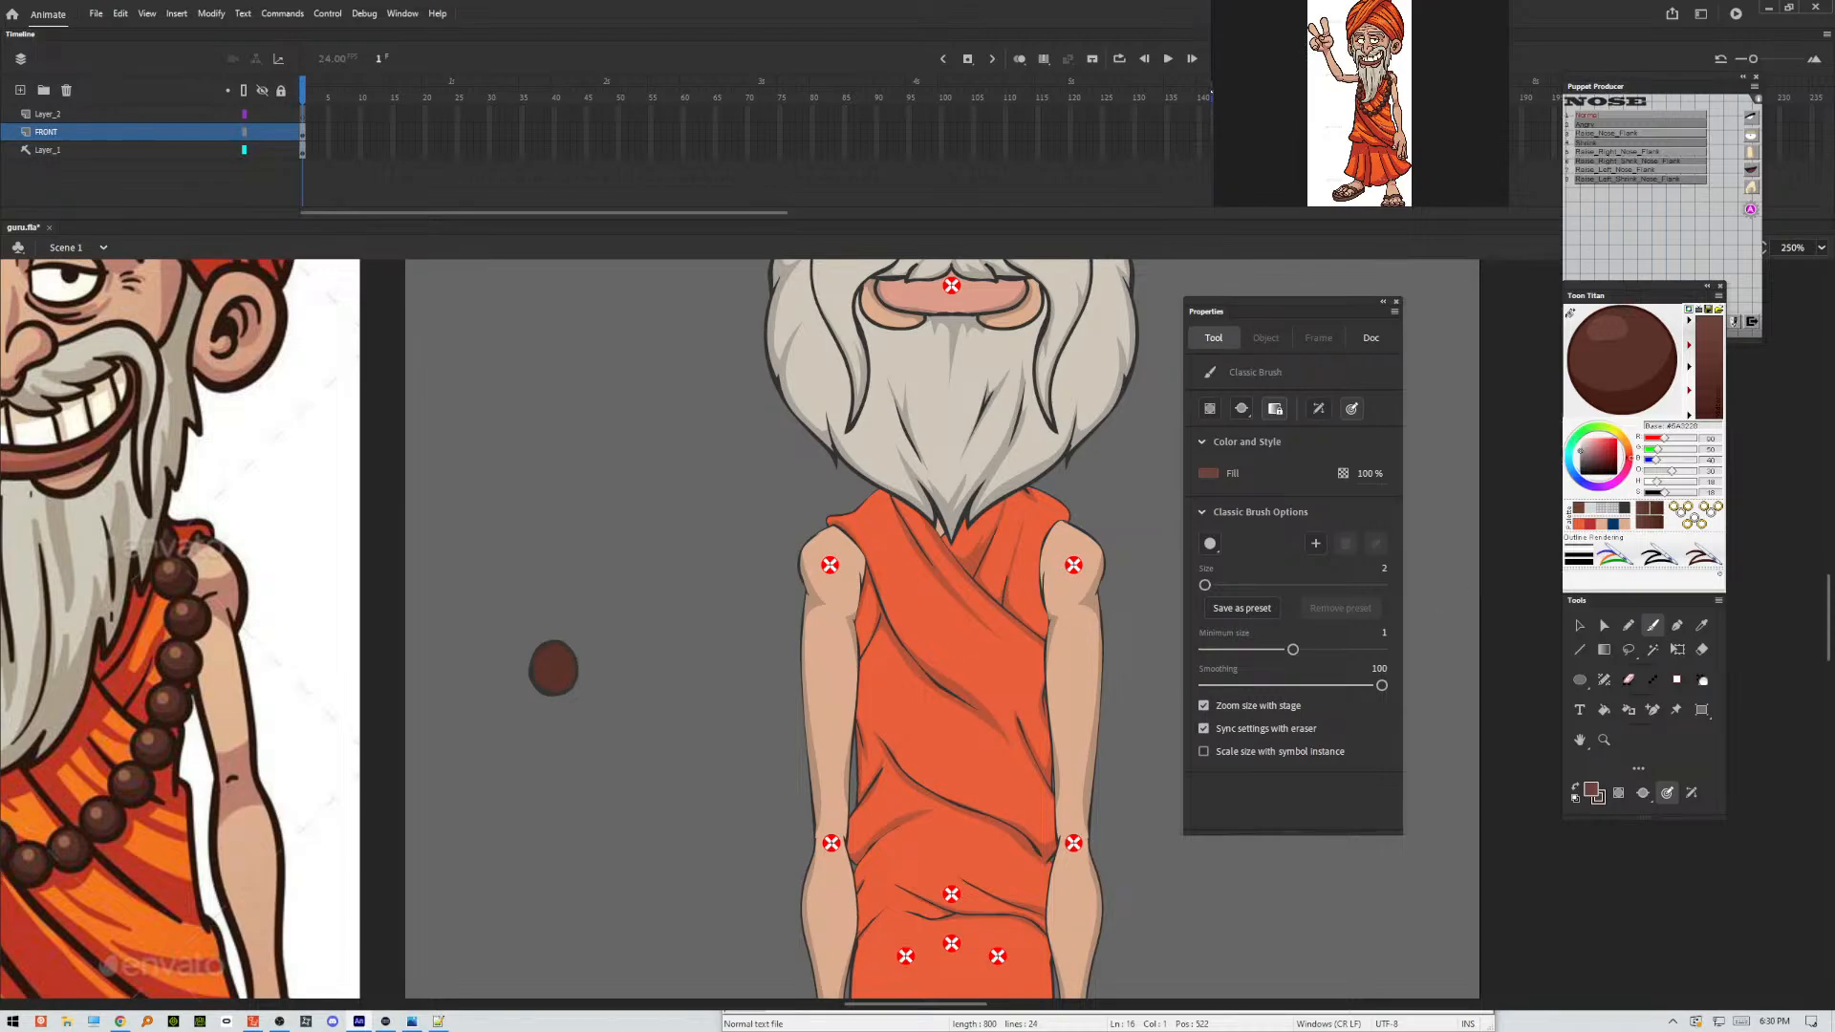
{"action": "left_click", "coordinate": [1629, 625]}
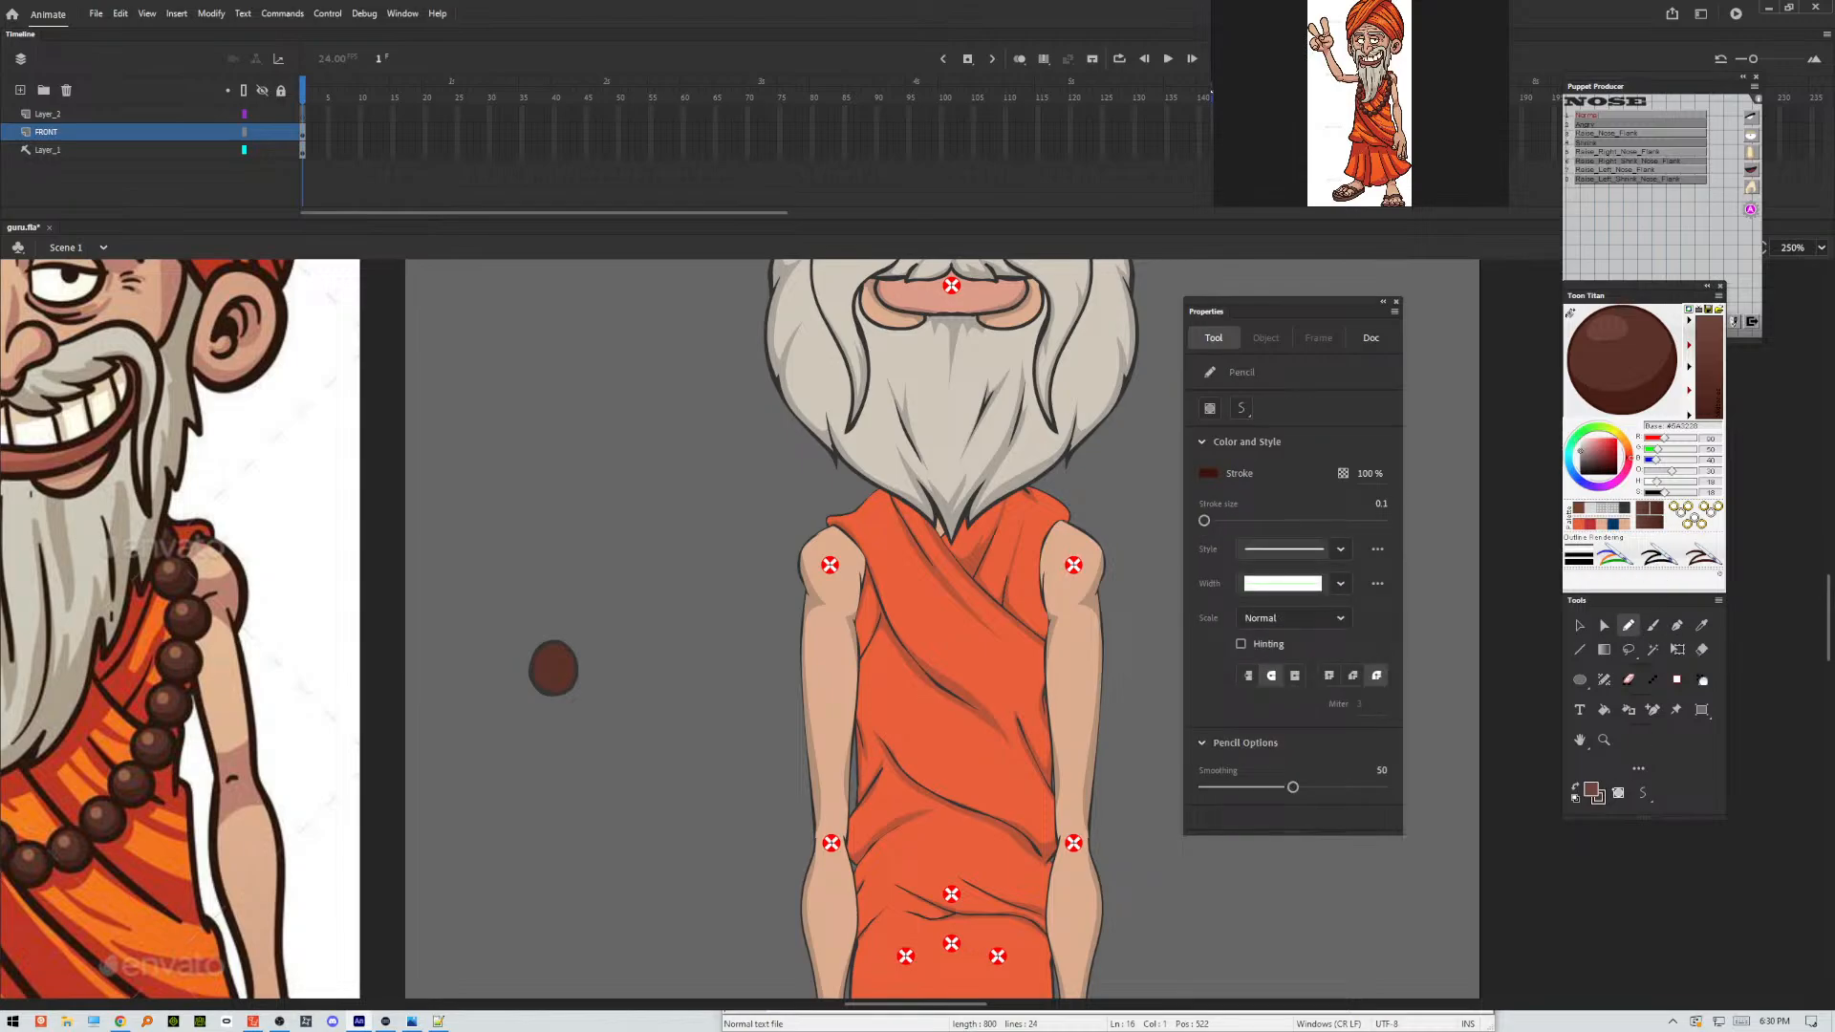
{"action": "key", "text": "b"}
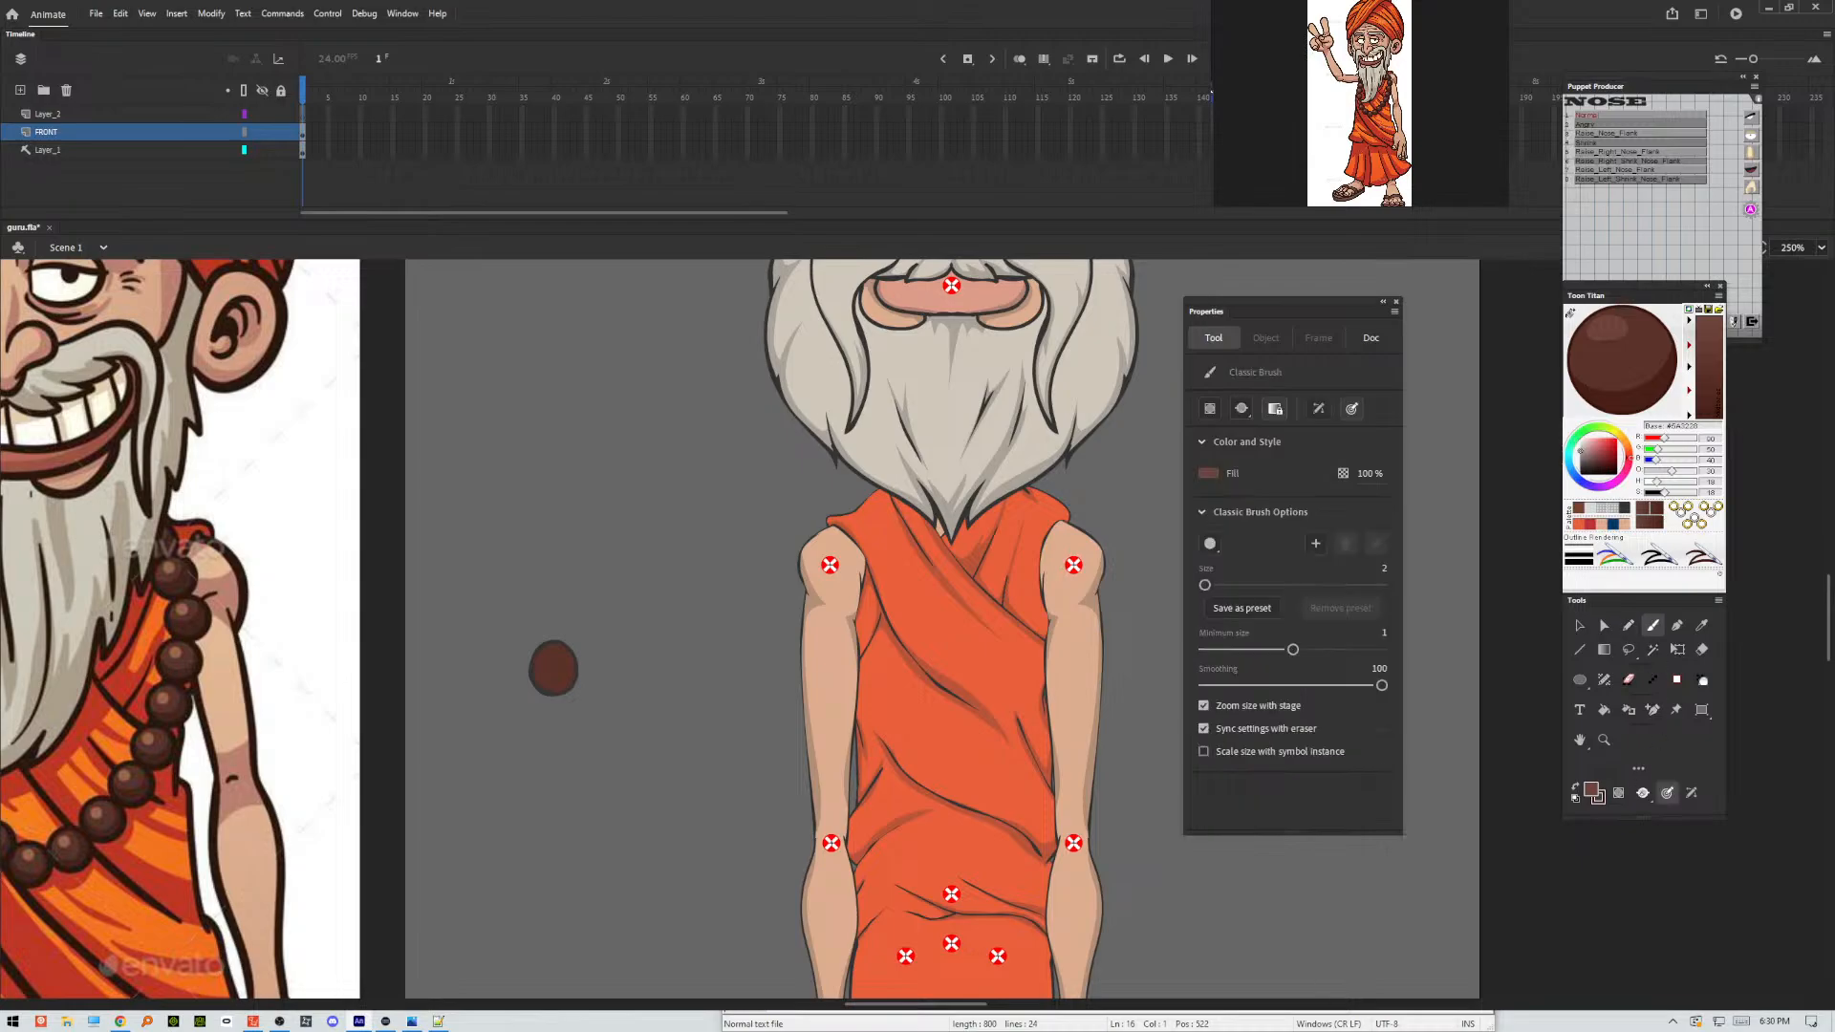
{"action": "left_click", "coordinate": [1643, 793]}
{"action": "left_click", "coordinate": [1711, 790]}
Mark off a shadow area along the bead's lower edge with a thin pencil line and select that area's fill.
{"action": "left_click", "coordinate": [1629, 625]}
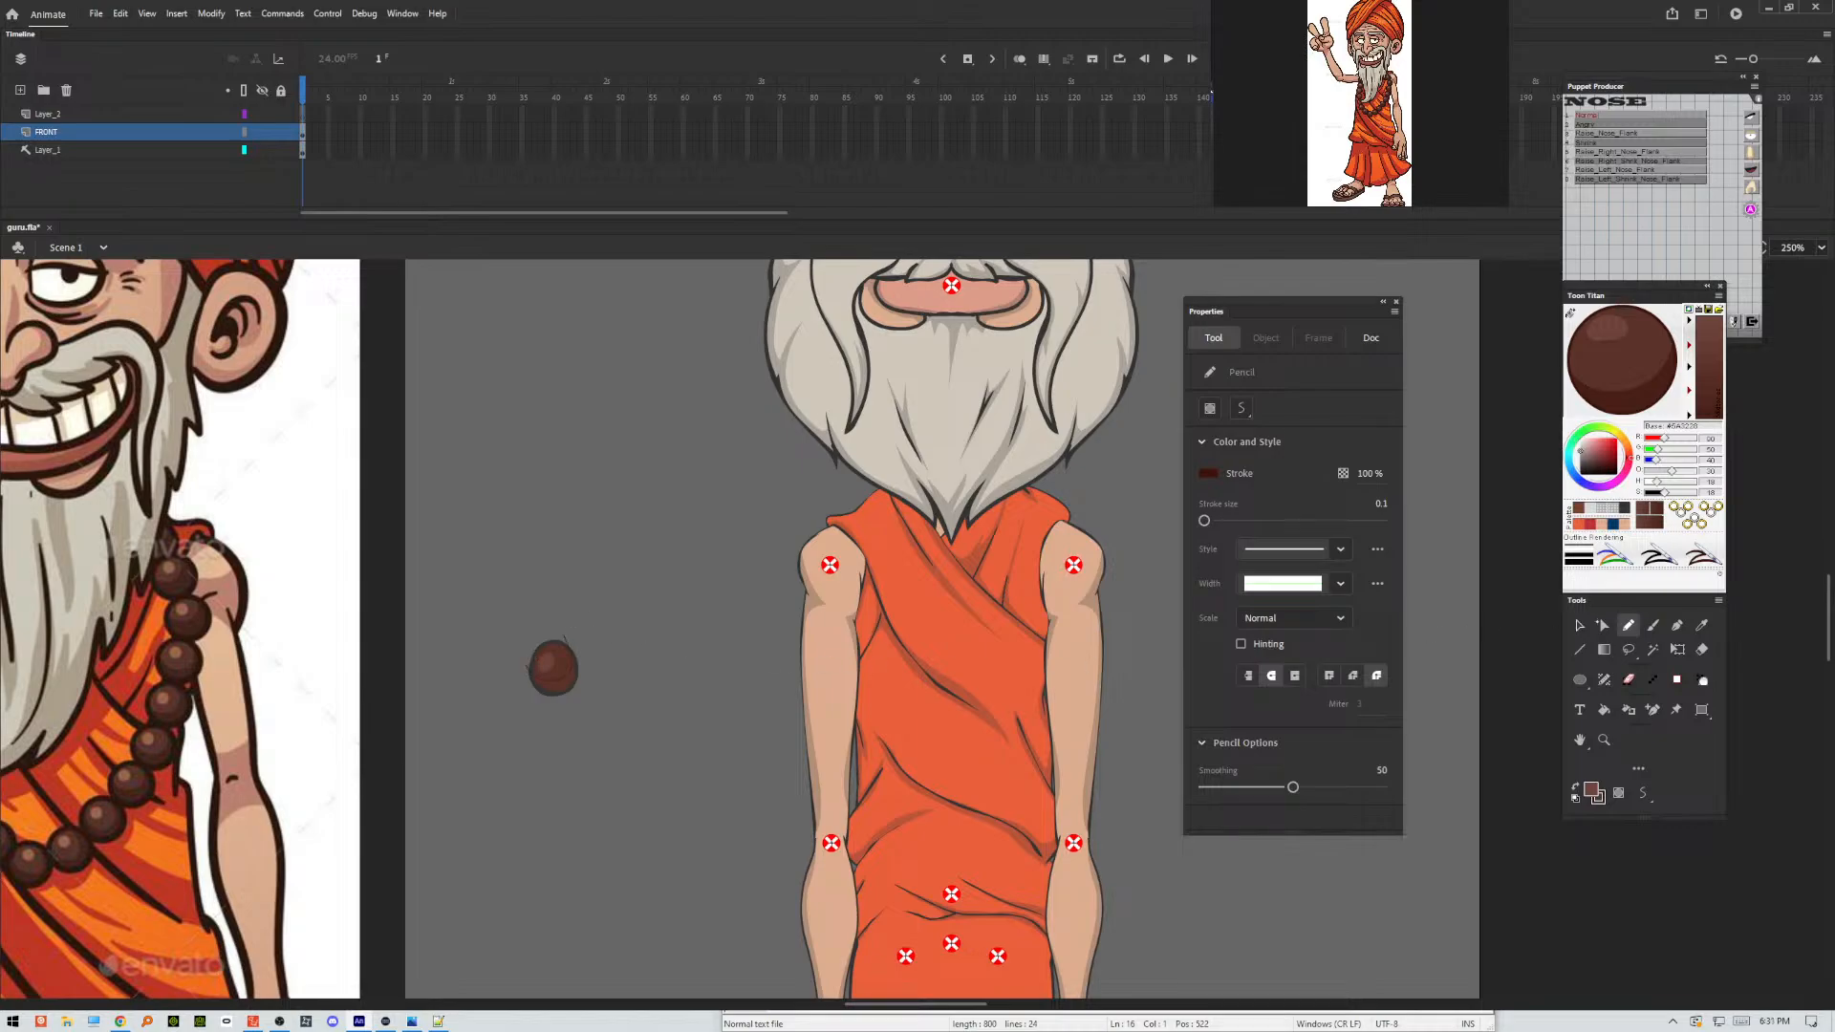
{"action": "left_click", "coordinate": [1580, 626]}
{"action": "left_click", "coordinate": [568, 687]}
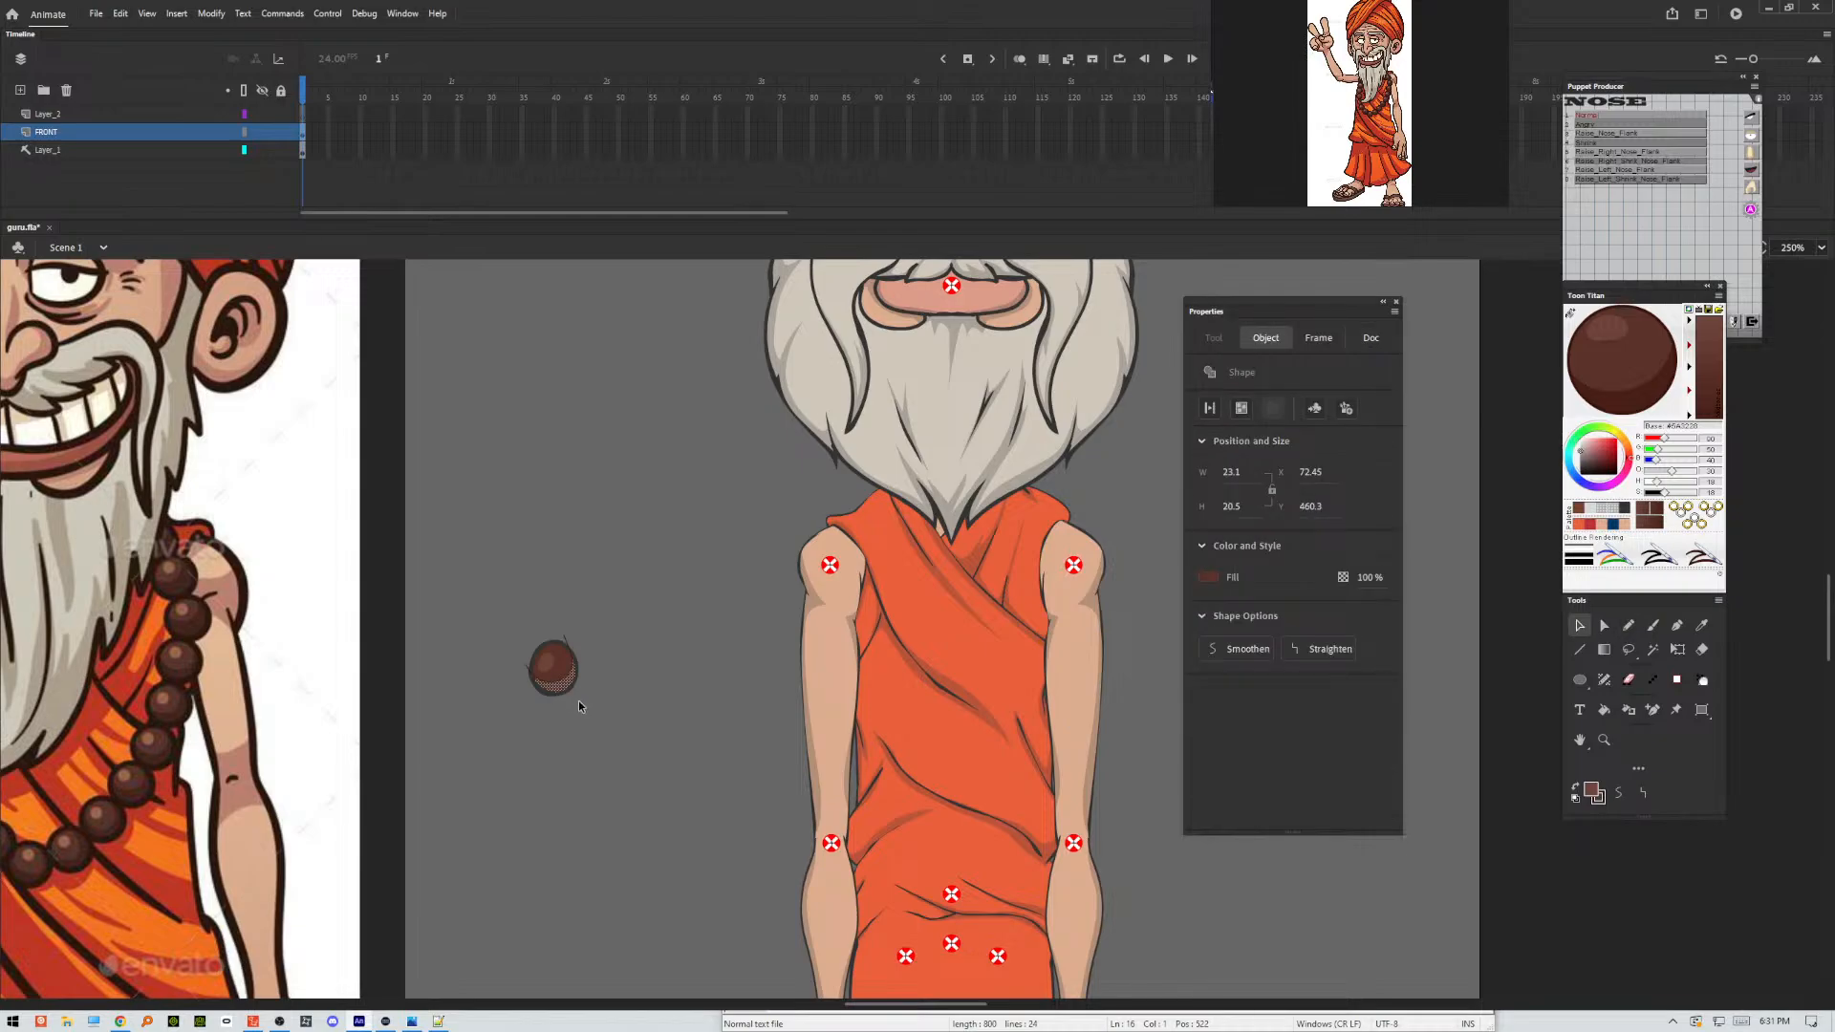
{"action": "left_click", "coordinate": [578, 706]}
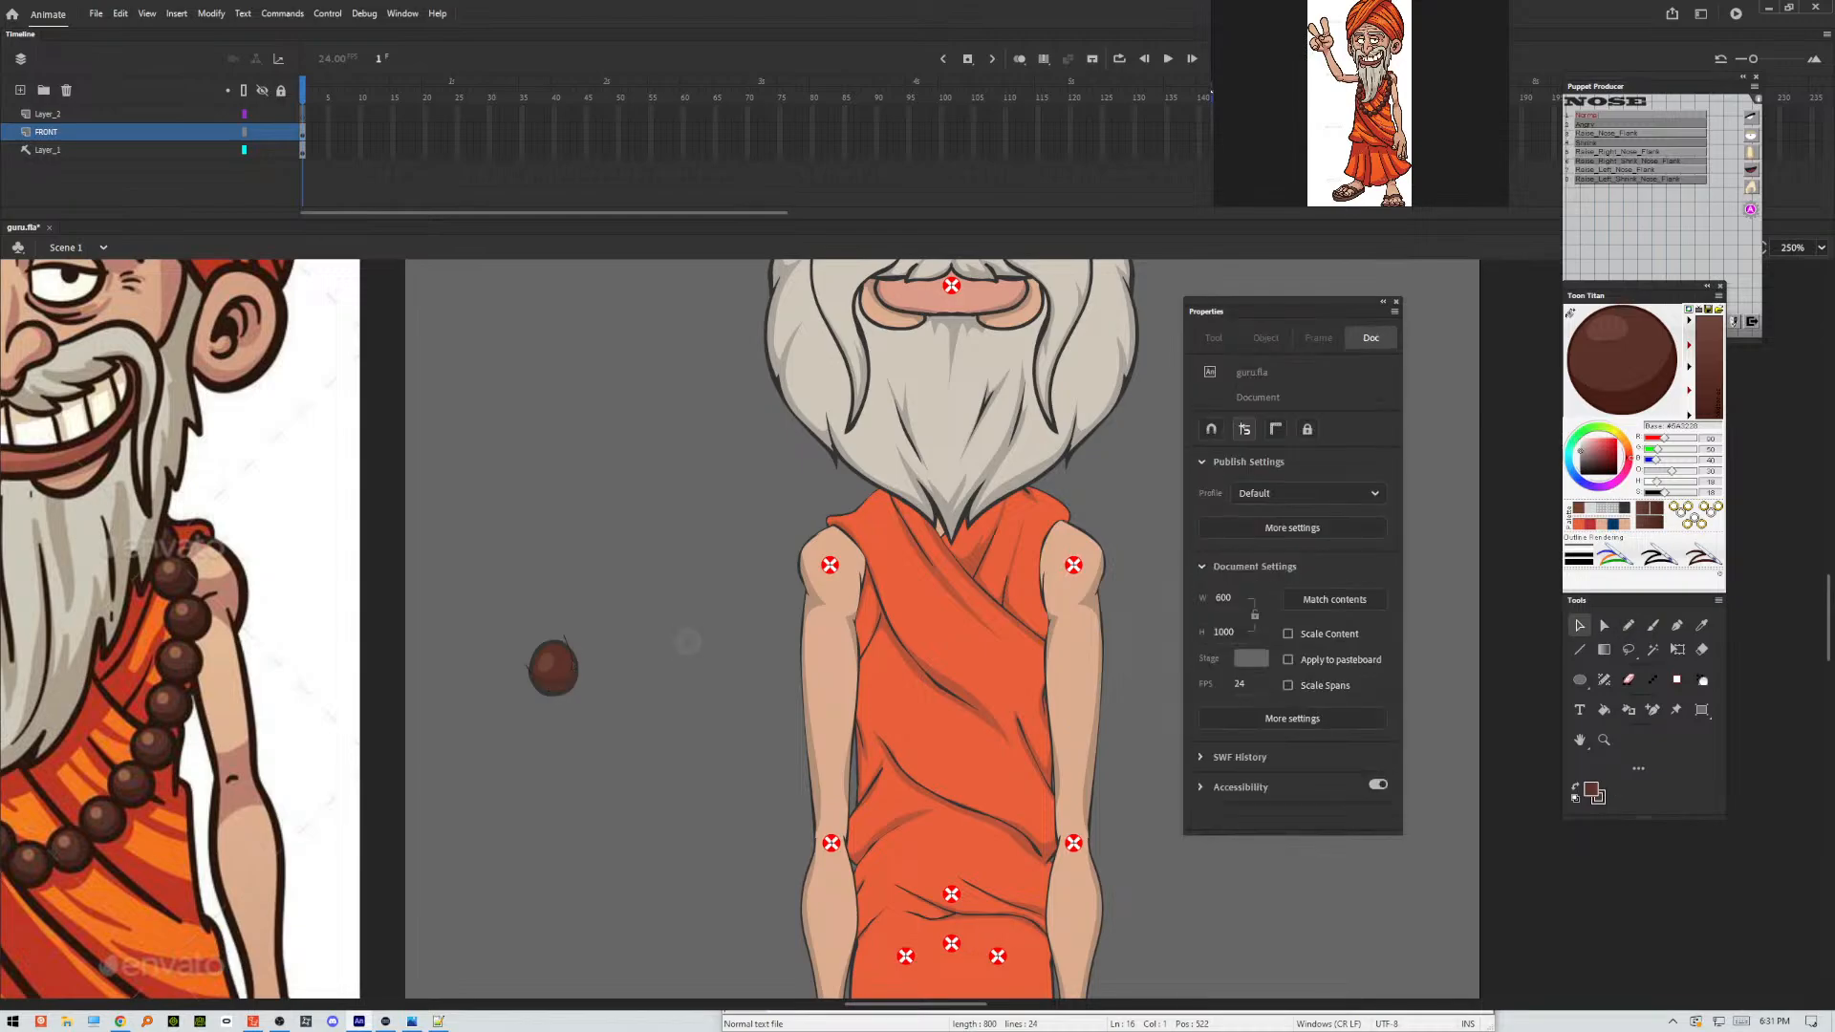
Select the complete bead drawing with its outline and shading and convert it to a movie clip symbol.
{"action": "left_click", "coordinate": [565, 642]}
{"action": "left_click", "coordinate": [581, 612]}
{"action": "left_click_drag", "start_coordinate": [583, 604], "coordinate": [484, 688]}
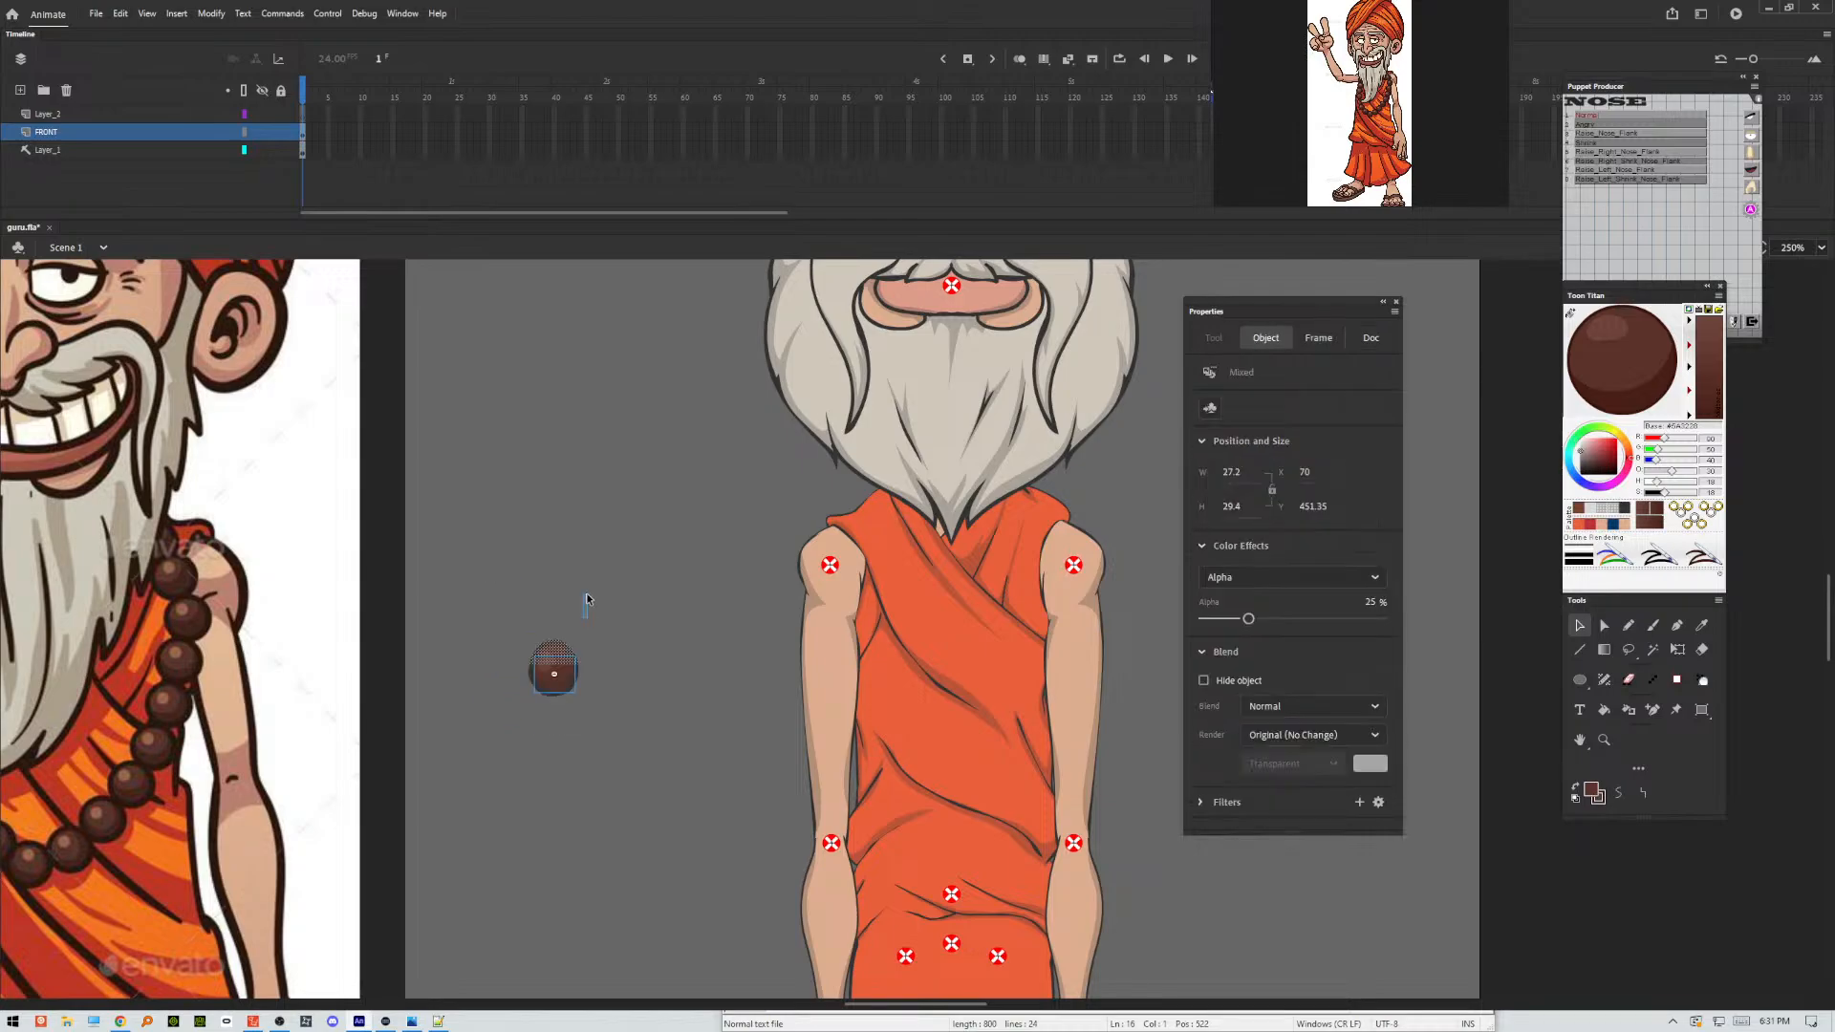
{"action": "left_click_drag", "start_coordinate": [586, 599], "coordinate": [498, 778]}
{"action": "key", "text": "F8"}
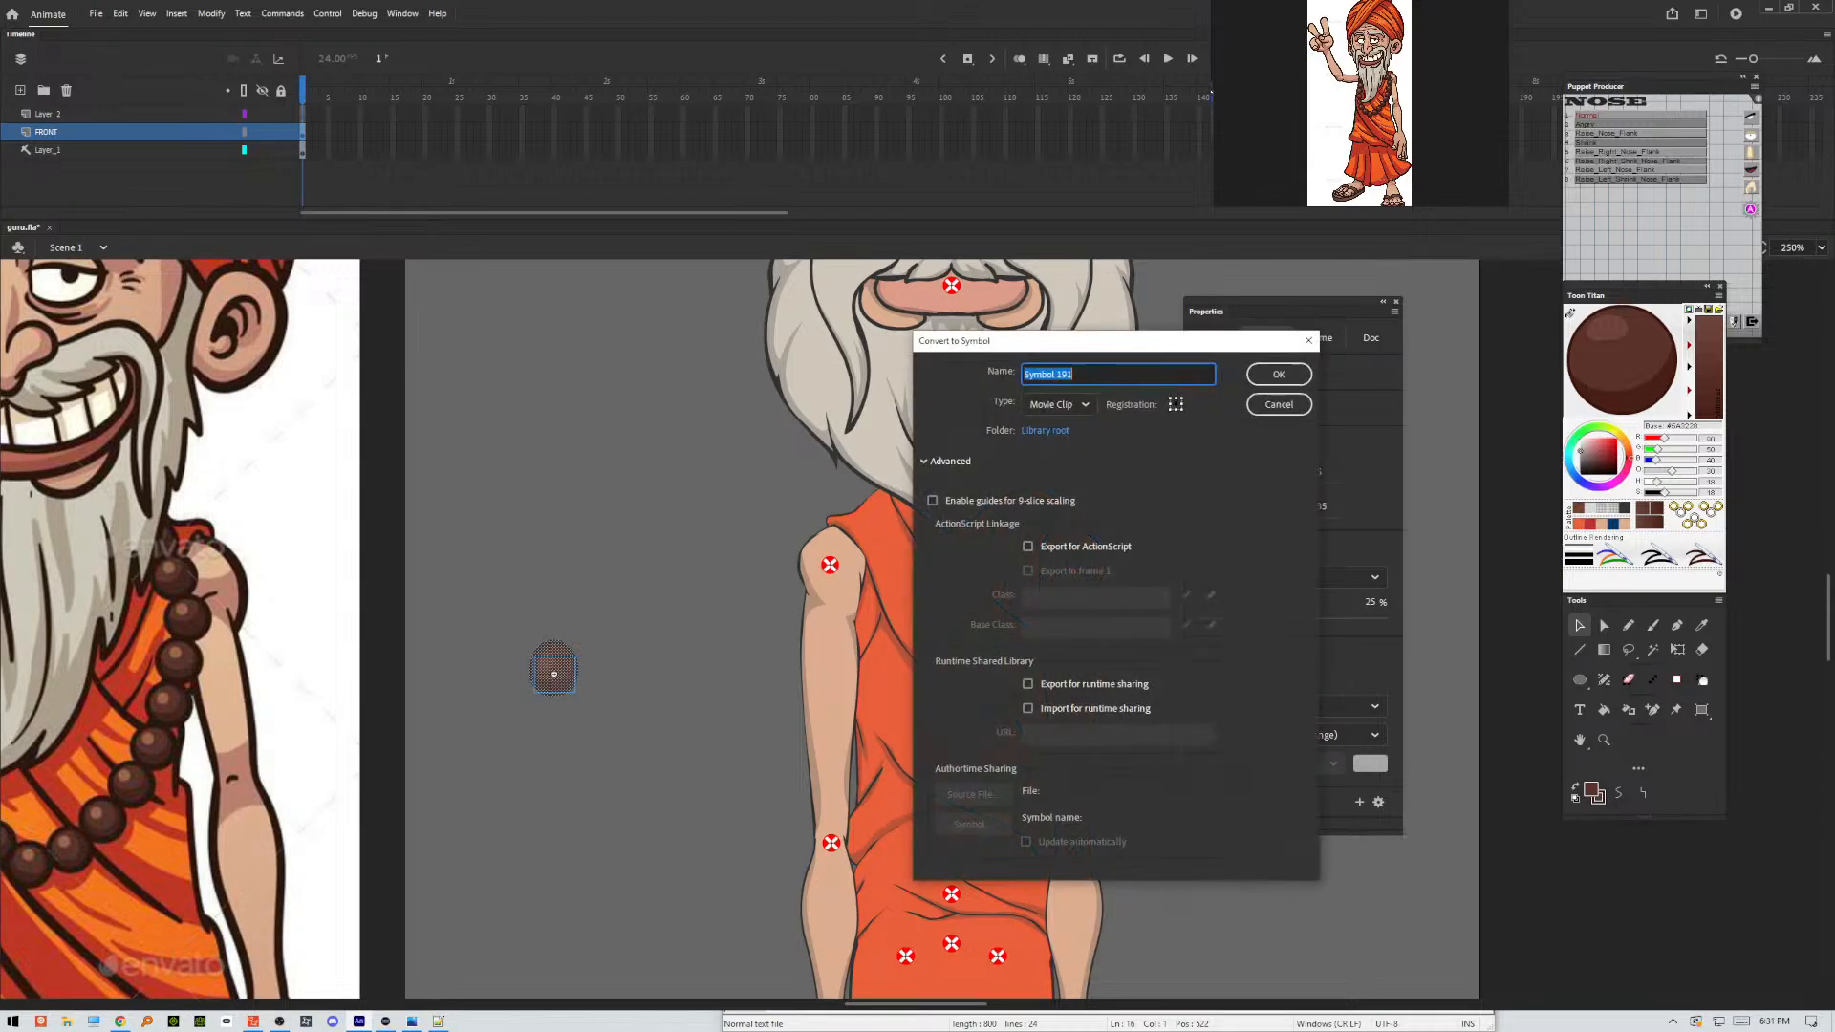
{"action": "key", "text": "Return"}
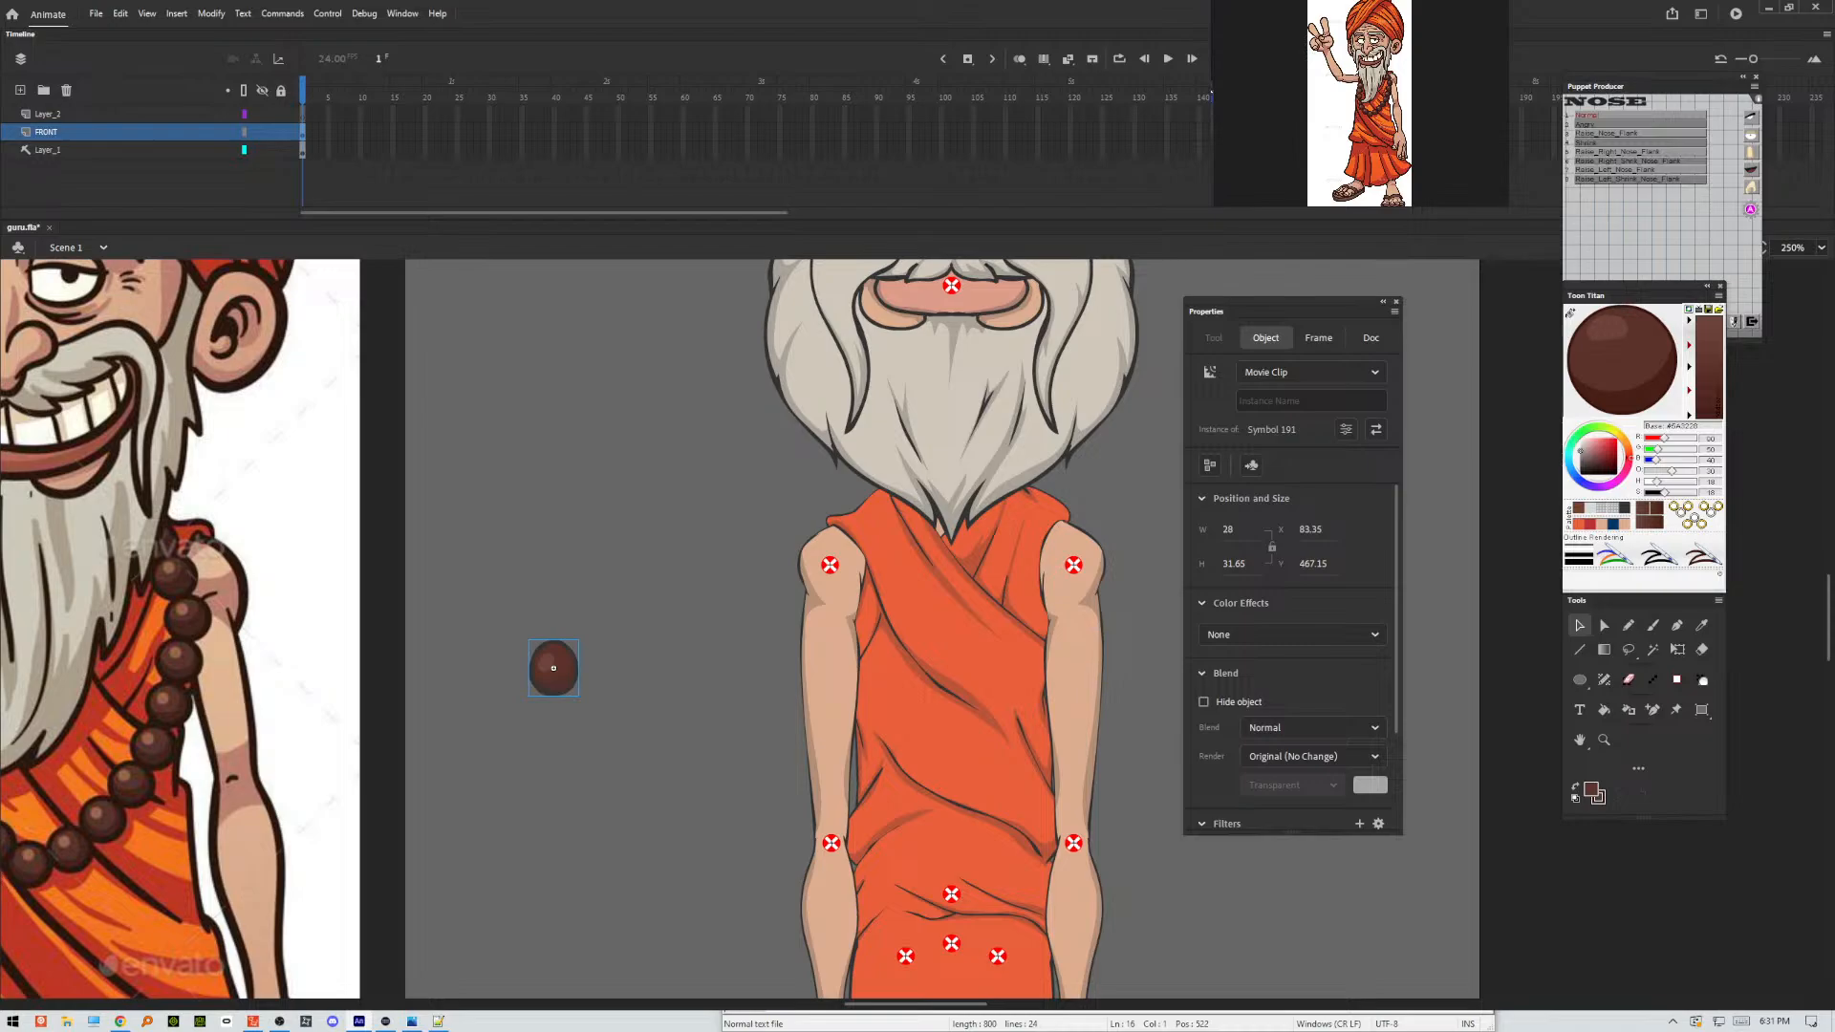
Cut the bead and paste it in place on a new top layer inside the puppet's upper-torso symbol.
{"action": "key", "text": "ctrl+x"}
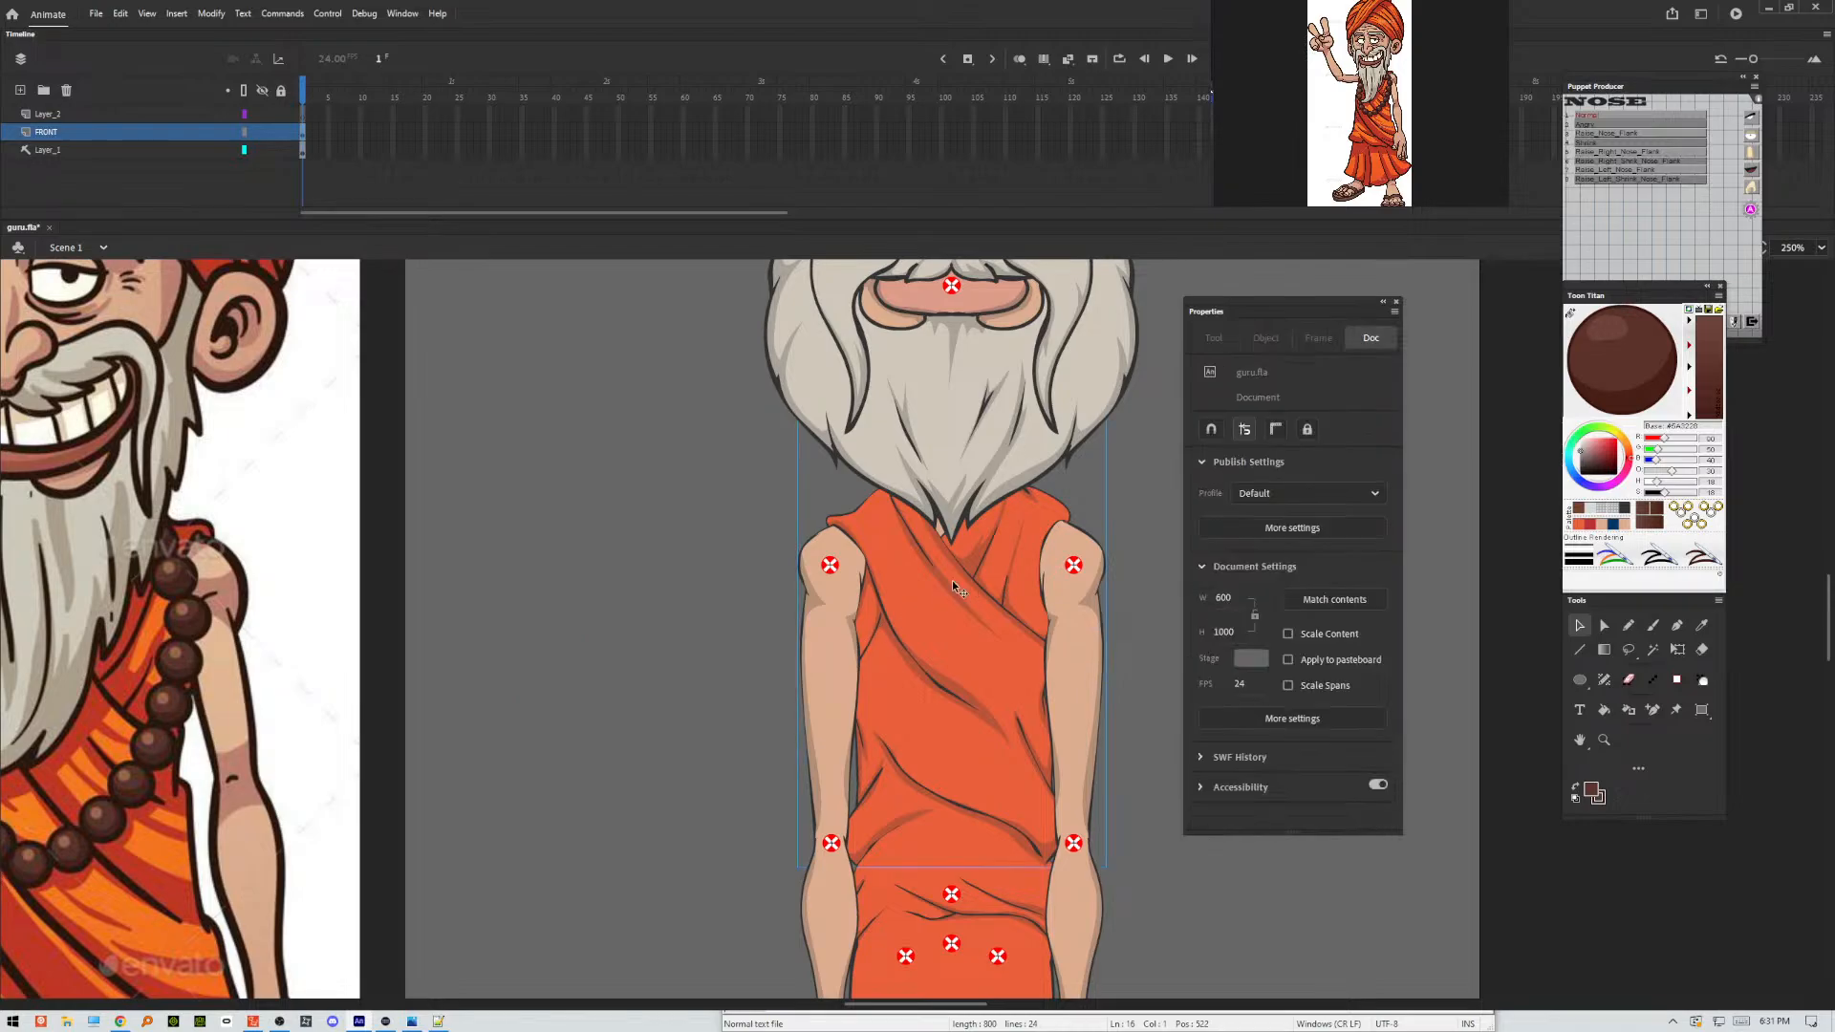
{"action": "double_click", "coordinate": [952, 582]}
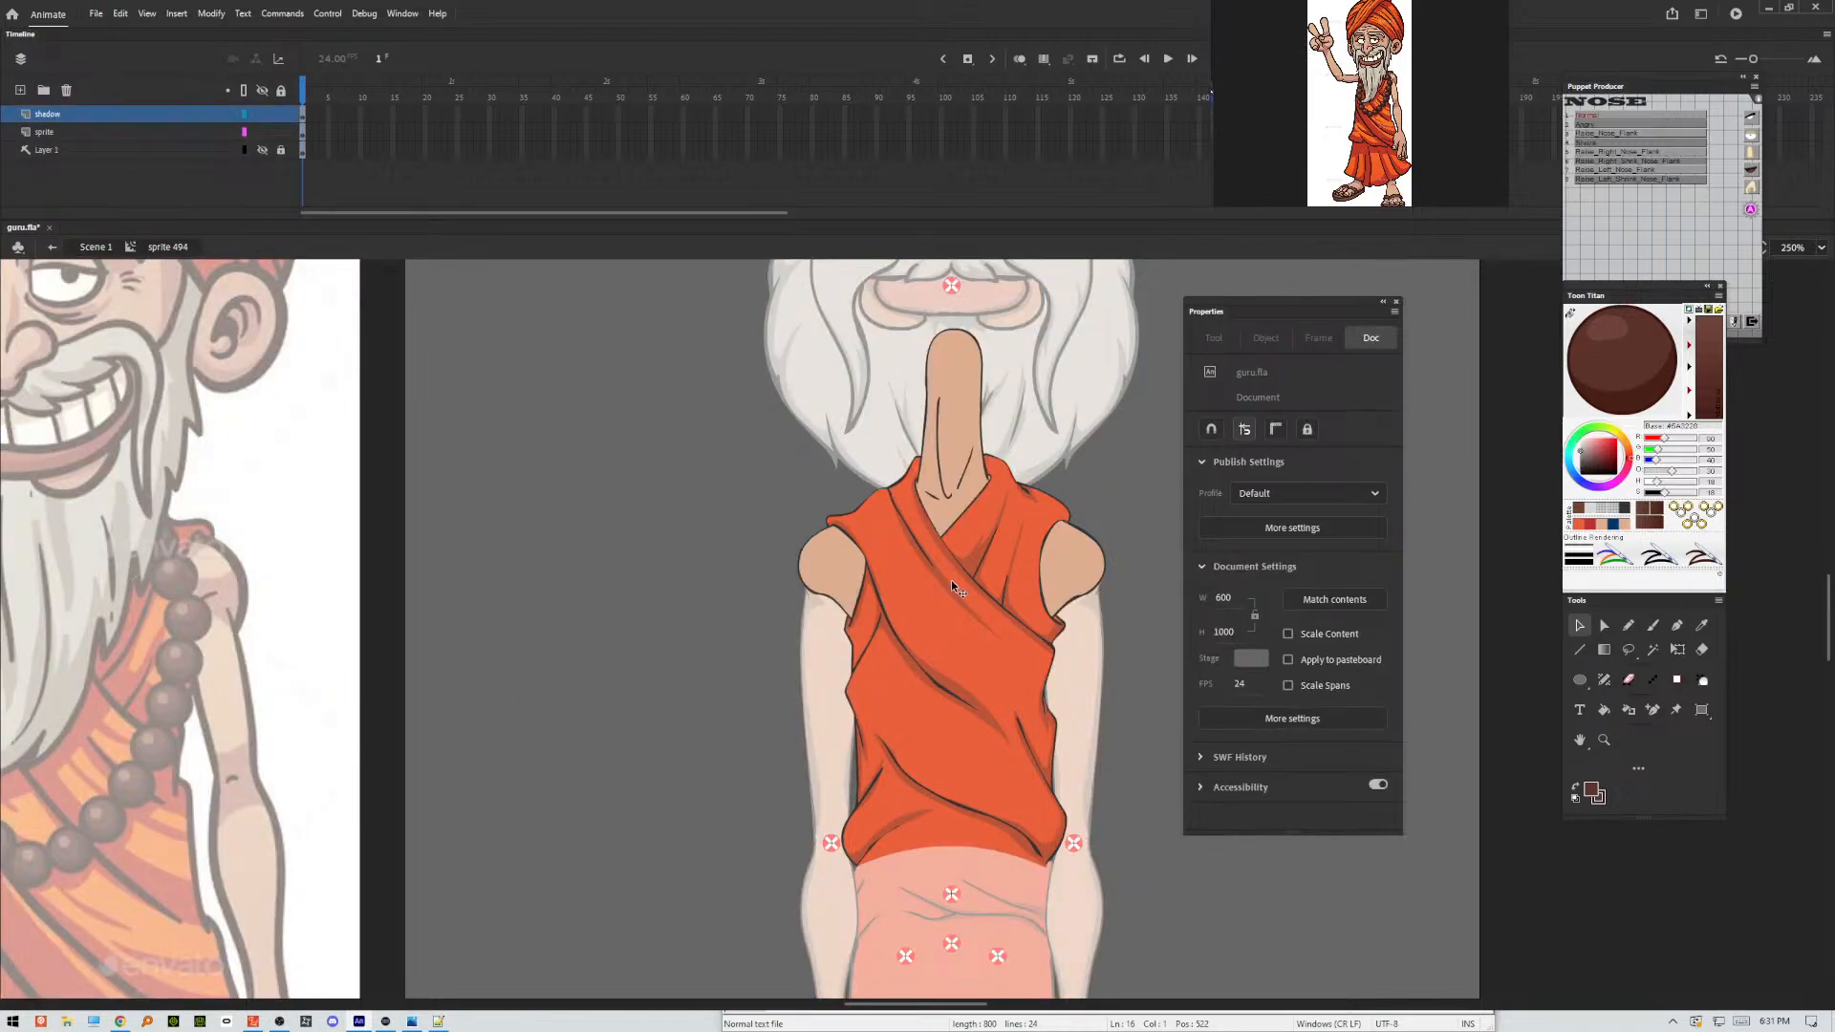
{"action": "left_click", "coordinate": [20, 90]}
{"action": "right_click", "coordinate": [592, 476]}
{"action": "left_click", "coordinate": [642, 533]}
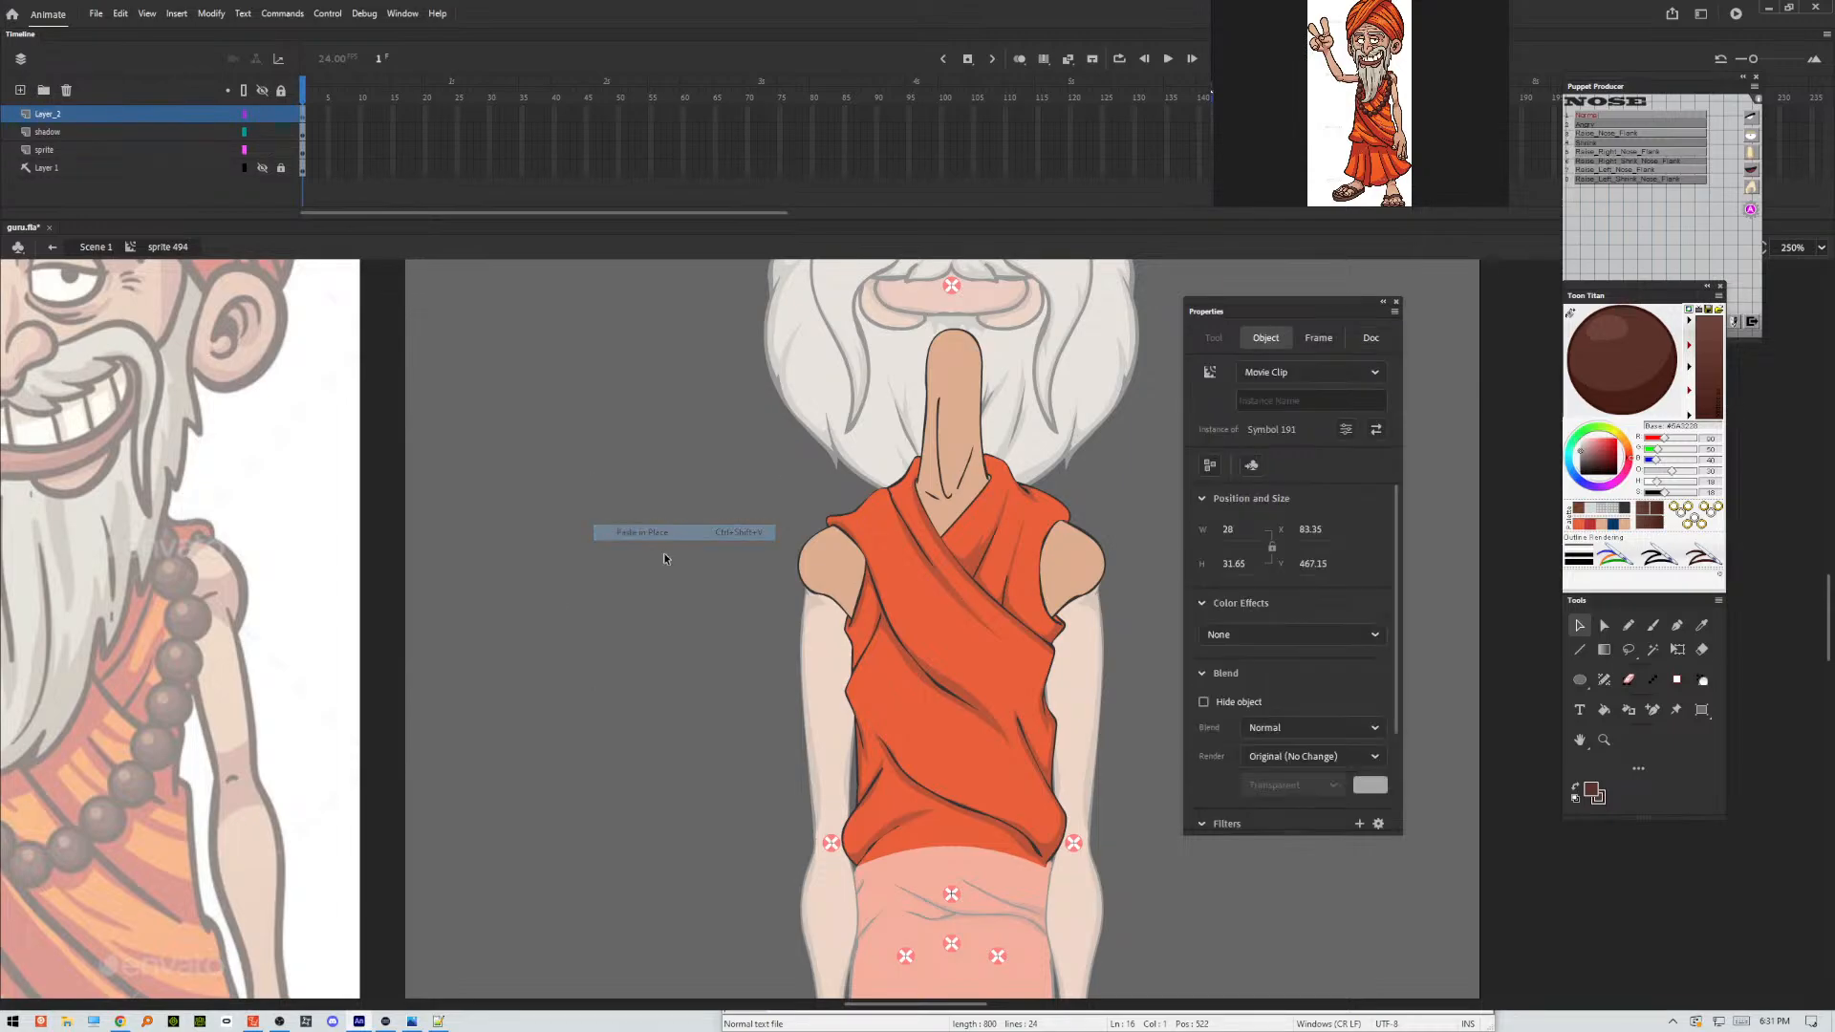
{"action": "left_click", "coordinate": [801, 571]}
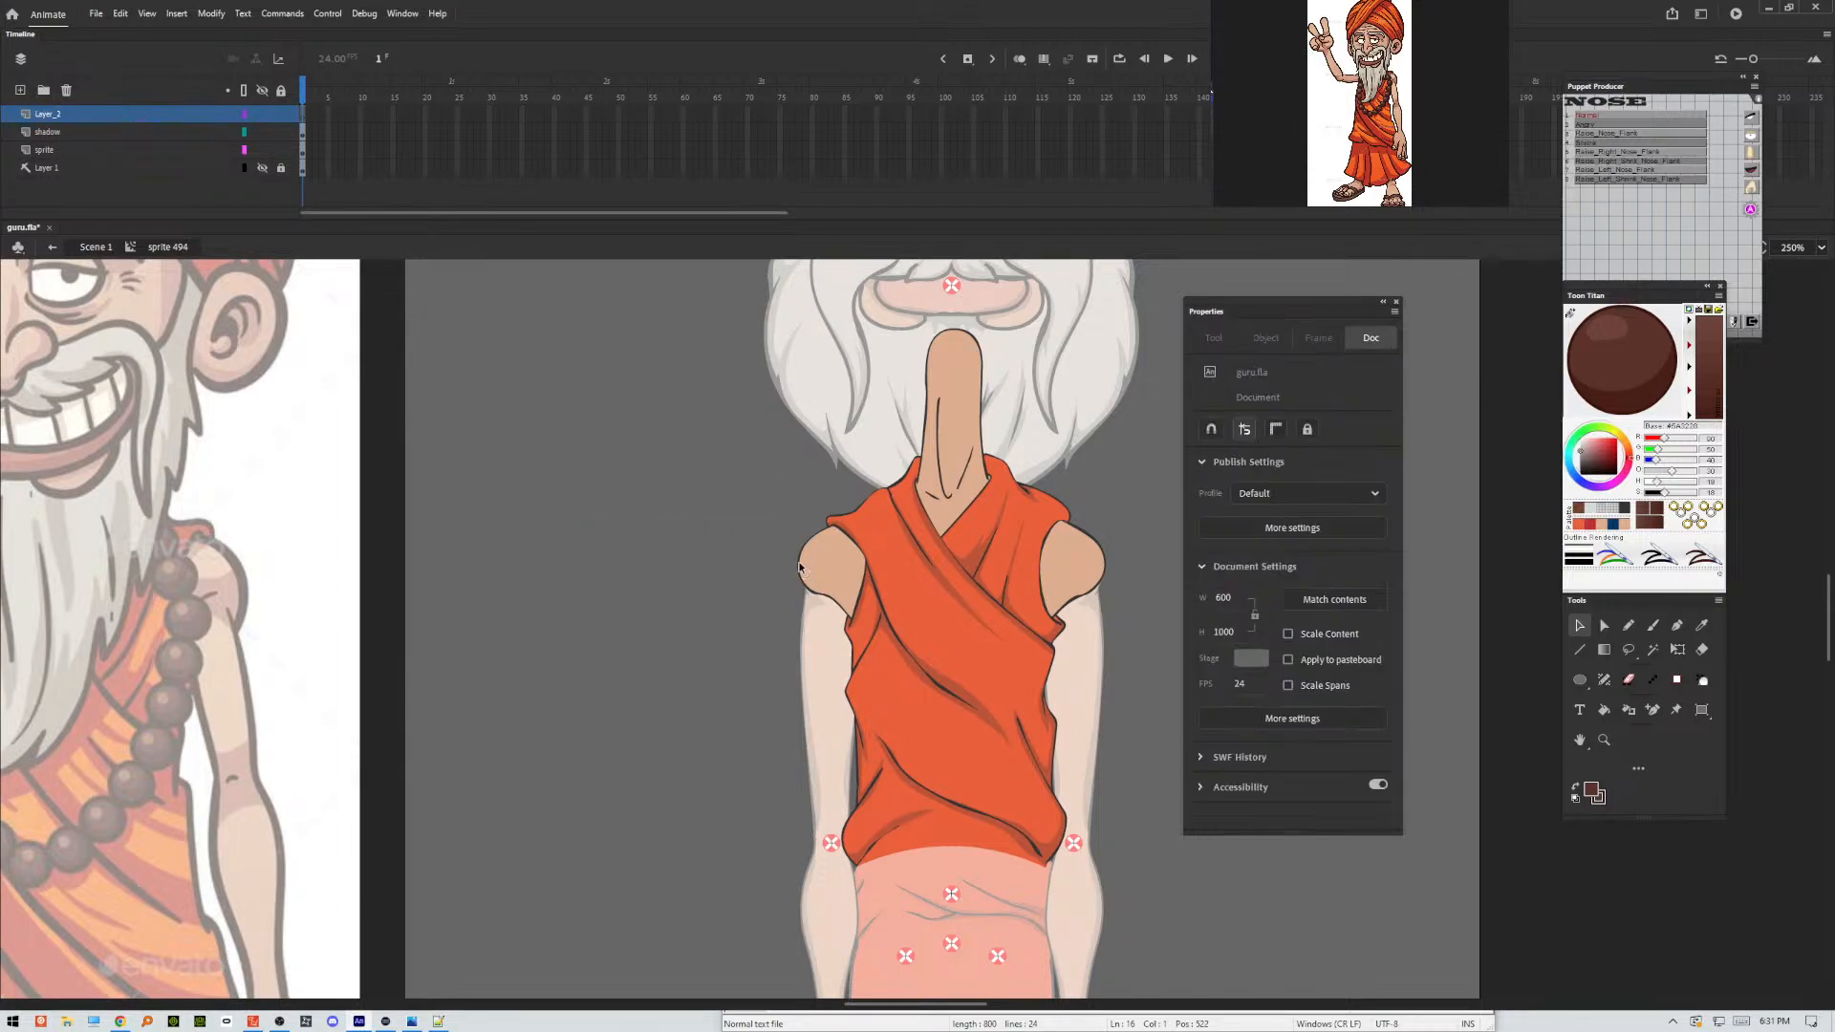
{"action": "right_click", "coordinate": [670, 560]}
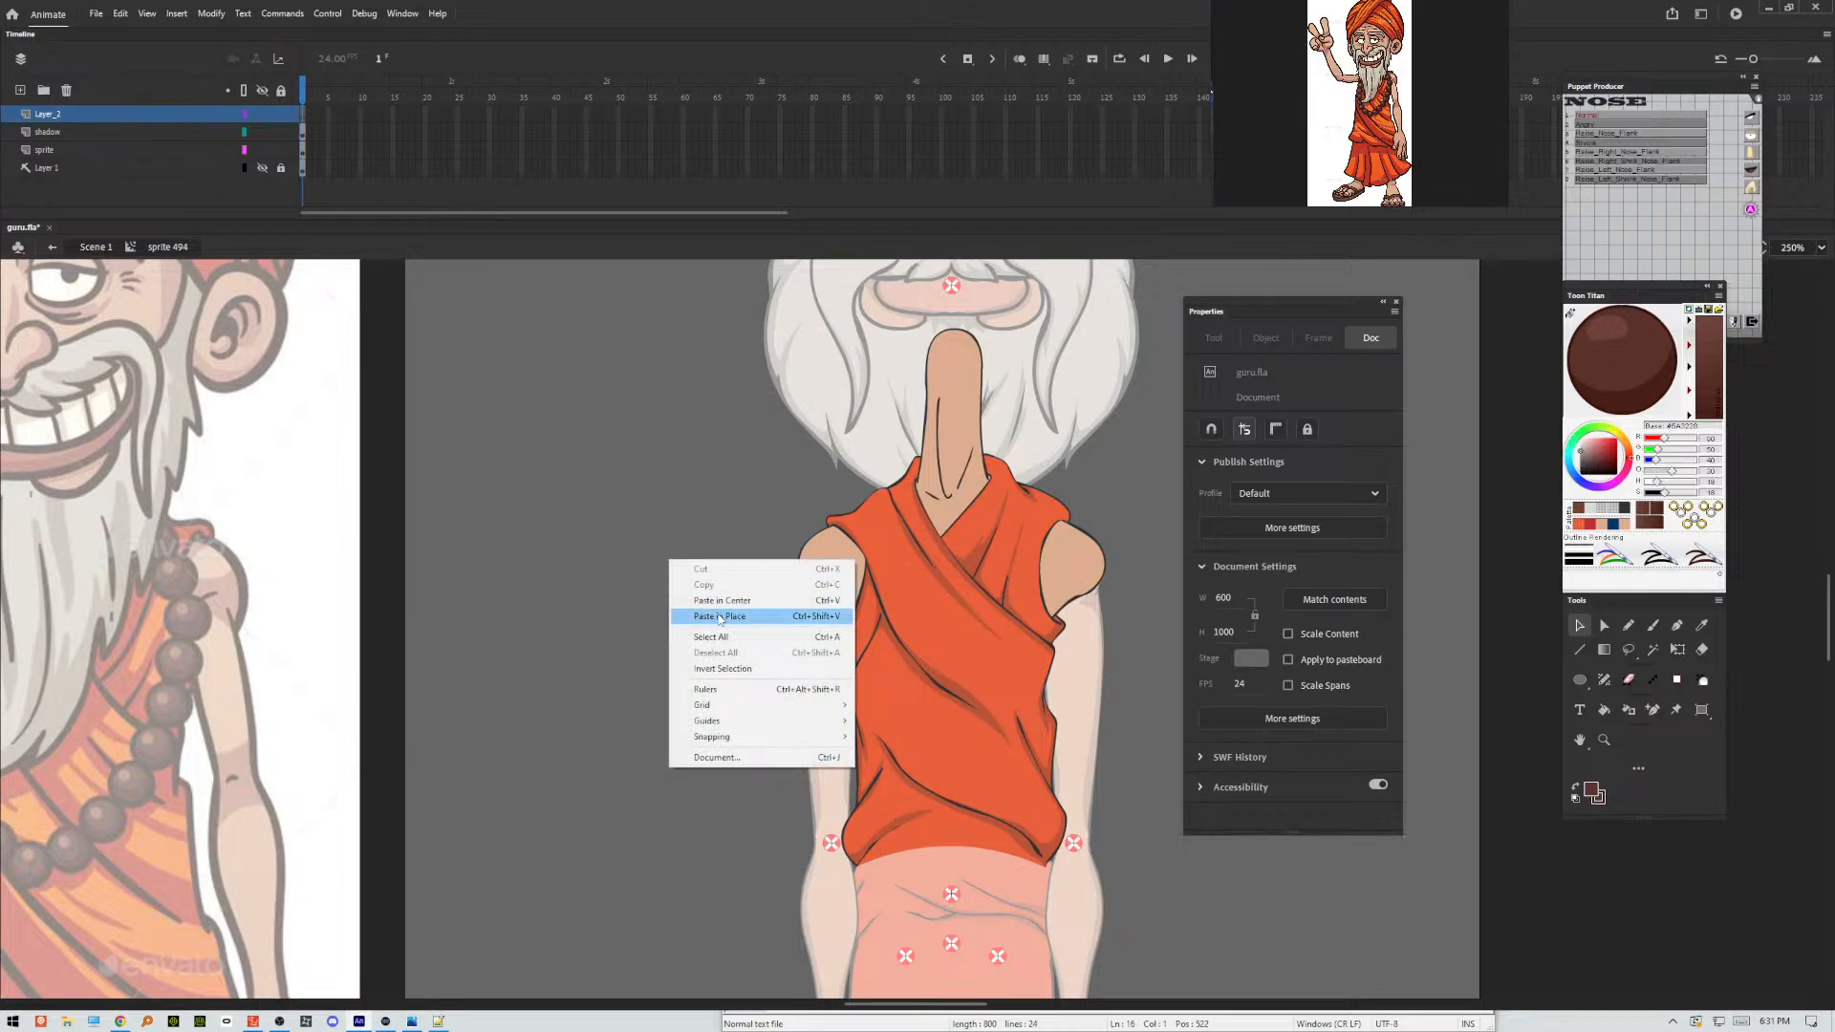
{"action": "left_click", "coordinate": [719, 616]}
Place the bead on the robe's shoulder, shrink it to about 15 px wide and duplicate it into a descending column of six.
{"action": "left_click_drag", "start_coordinate": [927, 636], "coordinate": [1025, 508]}
{"action": "key", "text": "ctrl+equal"}
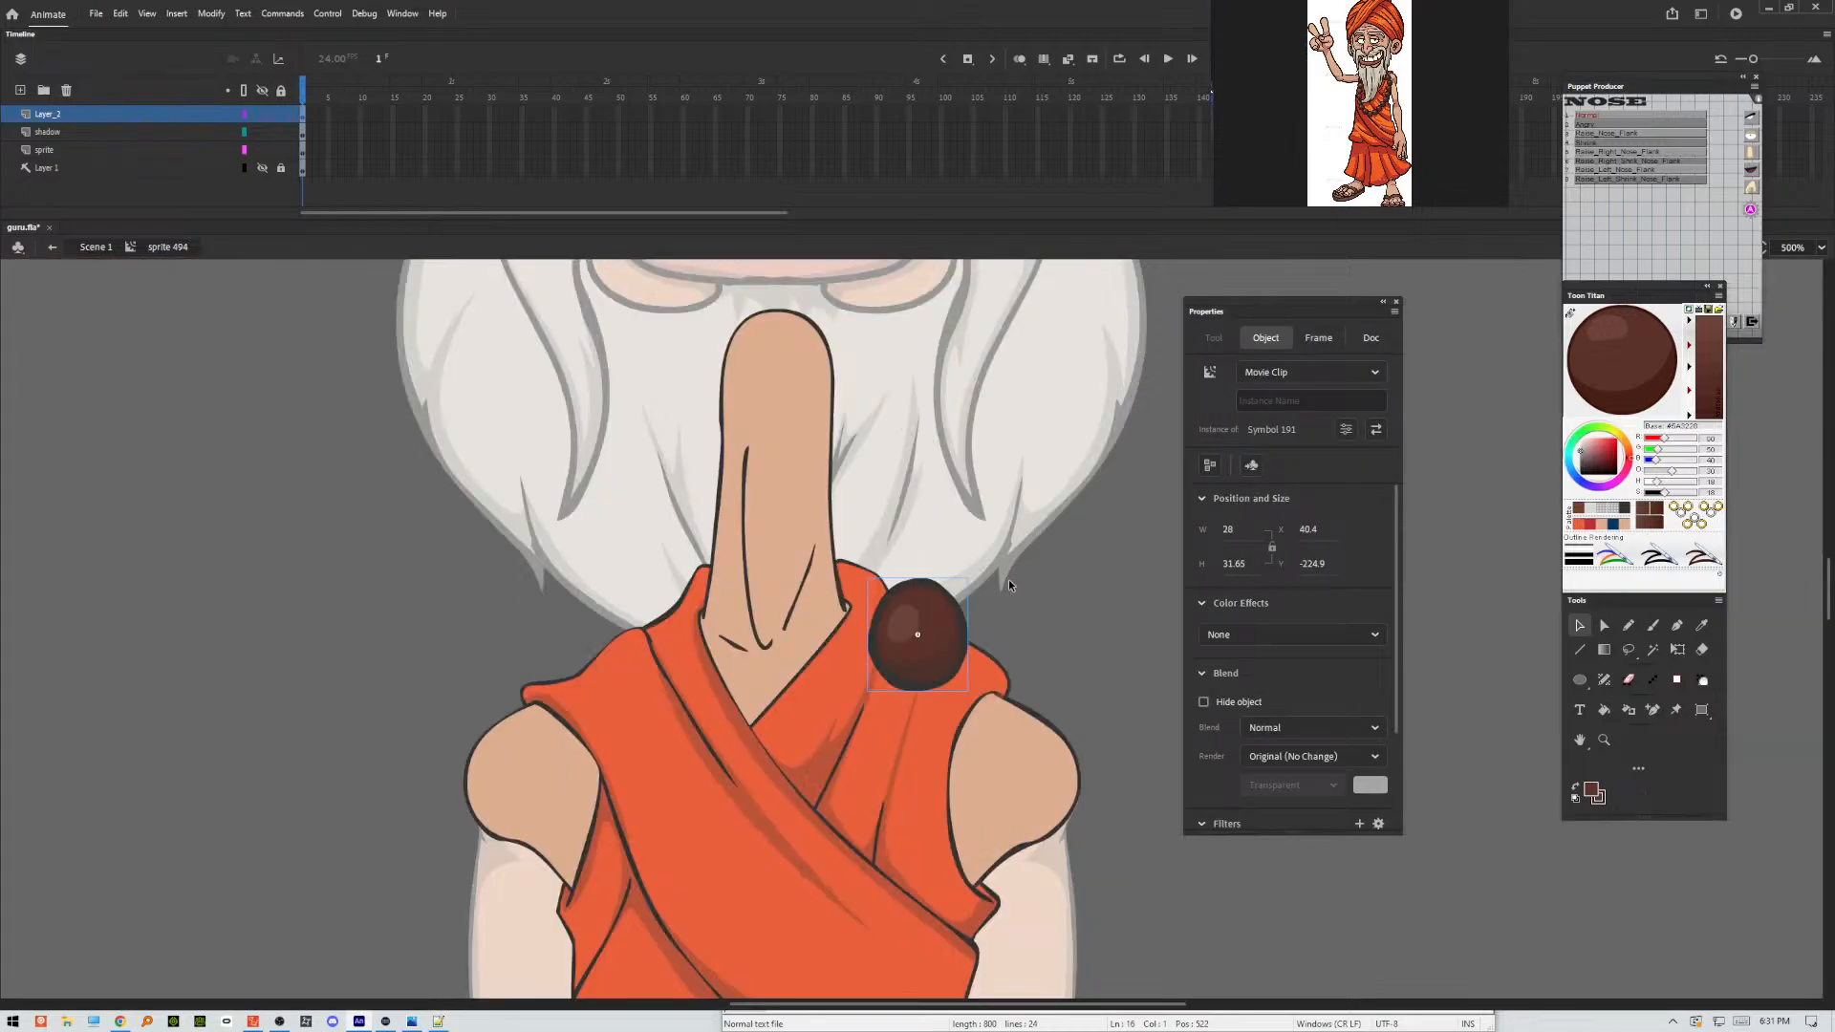
{"action": "left_click_drag", "start_coordinate": [933, 615], "coordinate": [906, 908]}
{"action": "key", "text": "q"}
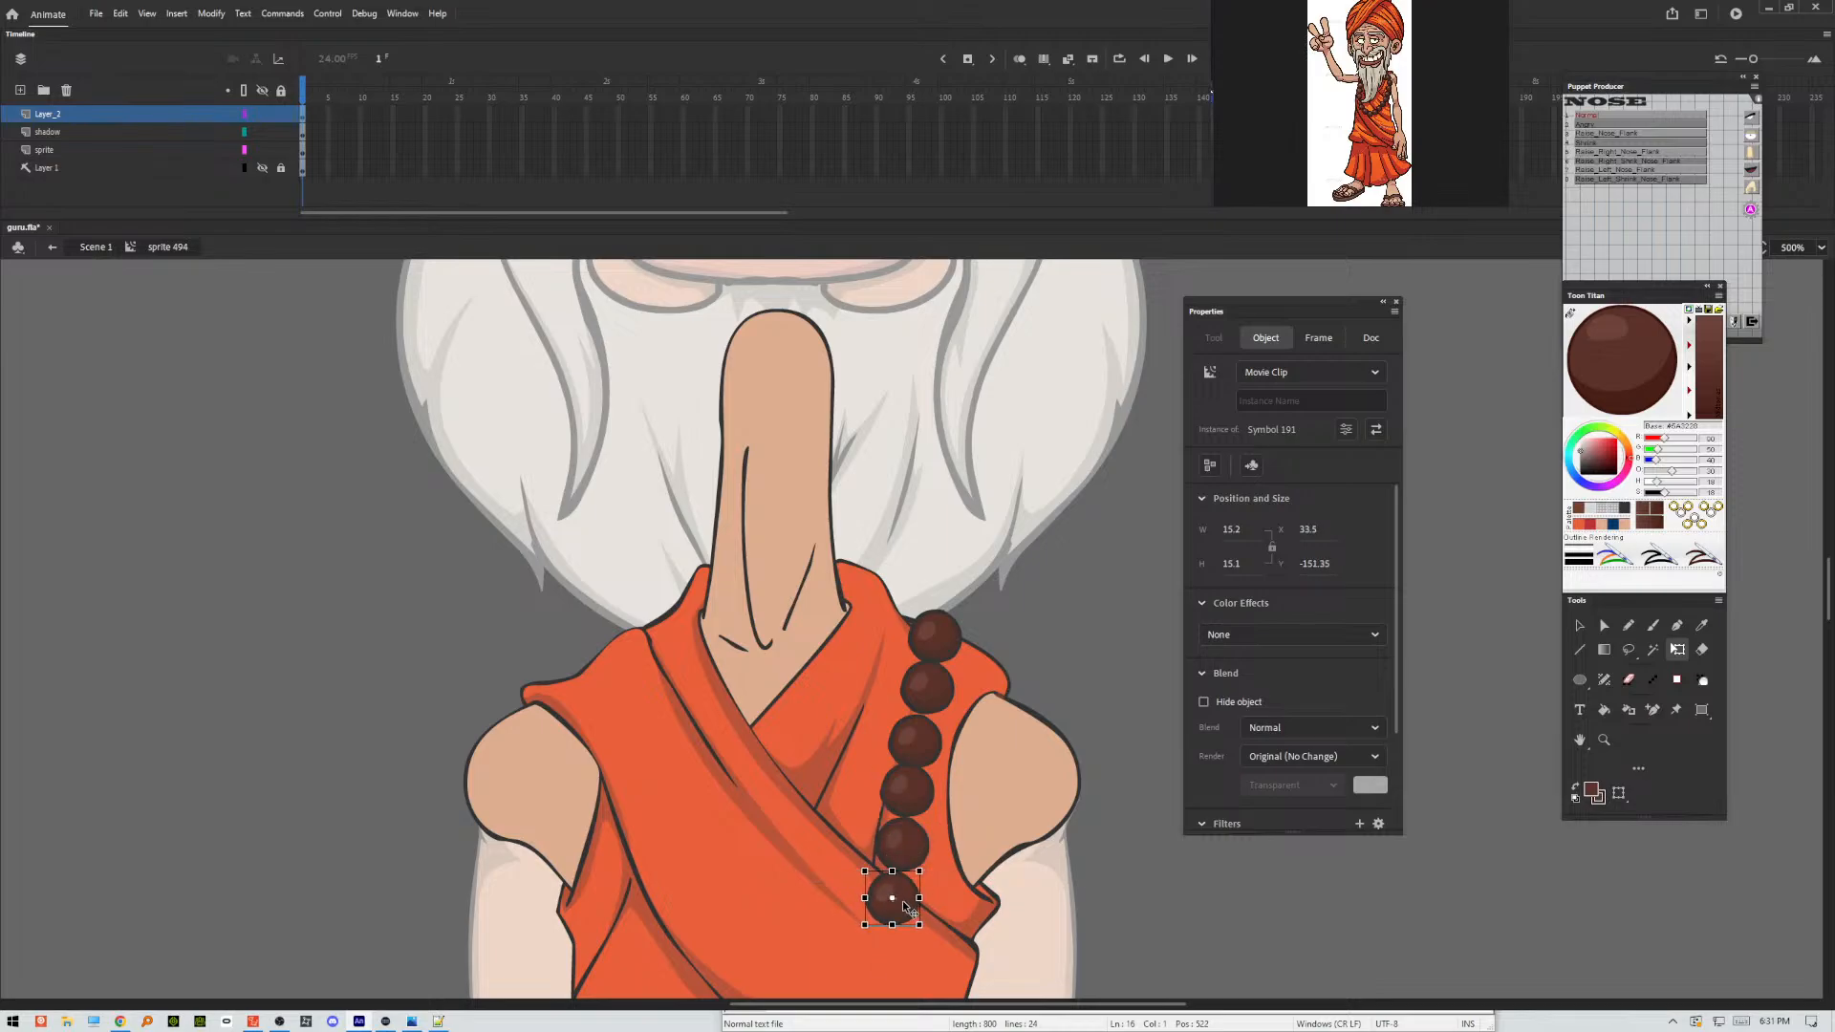
Duplicate the six-bead column and arrange the beads into a U-shaped necklace reaching up both sides of the neck, adding beads where needed.
{"action": "left_click", "coordinate": [903, 843], "text": "shift"}
{"action": "left_click", "coordinate": [908, 790], "text": "shift"}
{"action": "left_click", "coordinate": [914, 740], "text": "shift"}
{"action": "left_click", "coordinate": [928, 695], "text": "shift"}
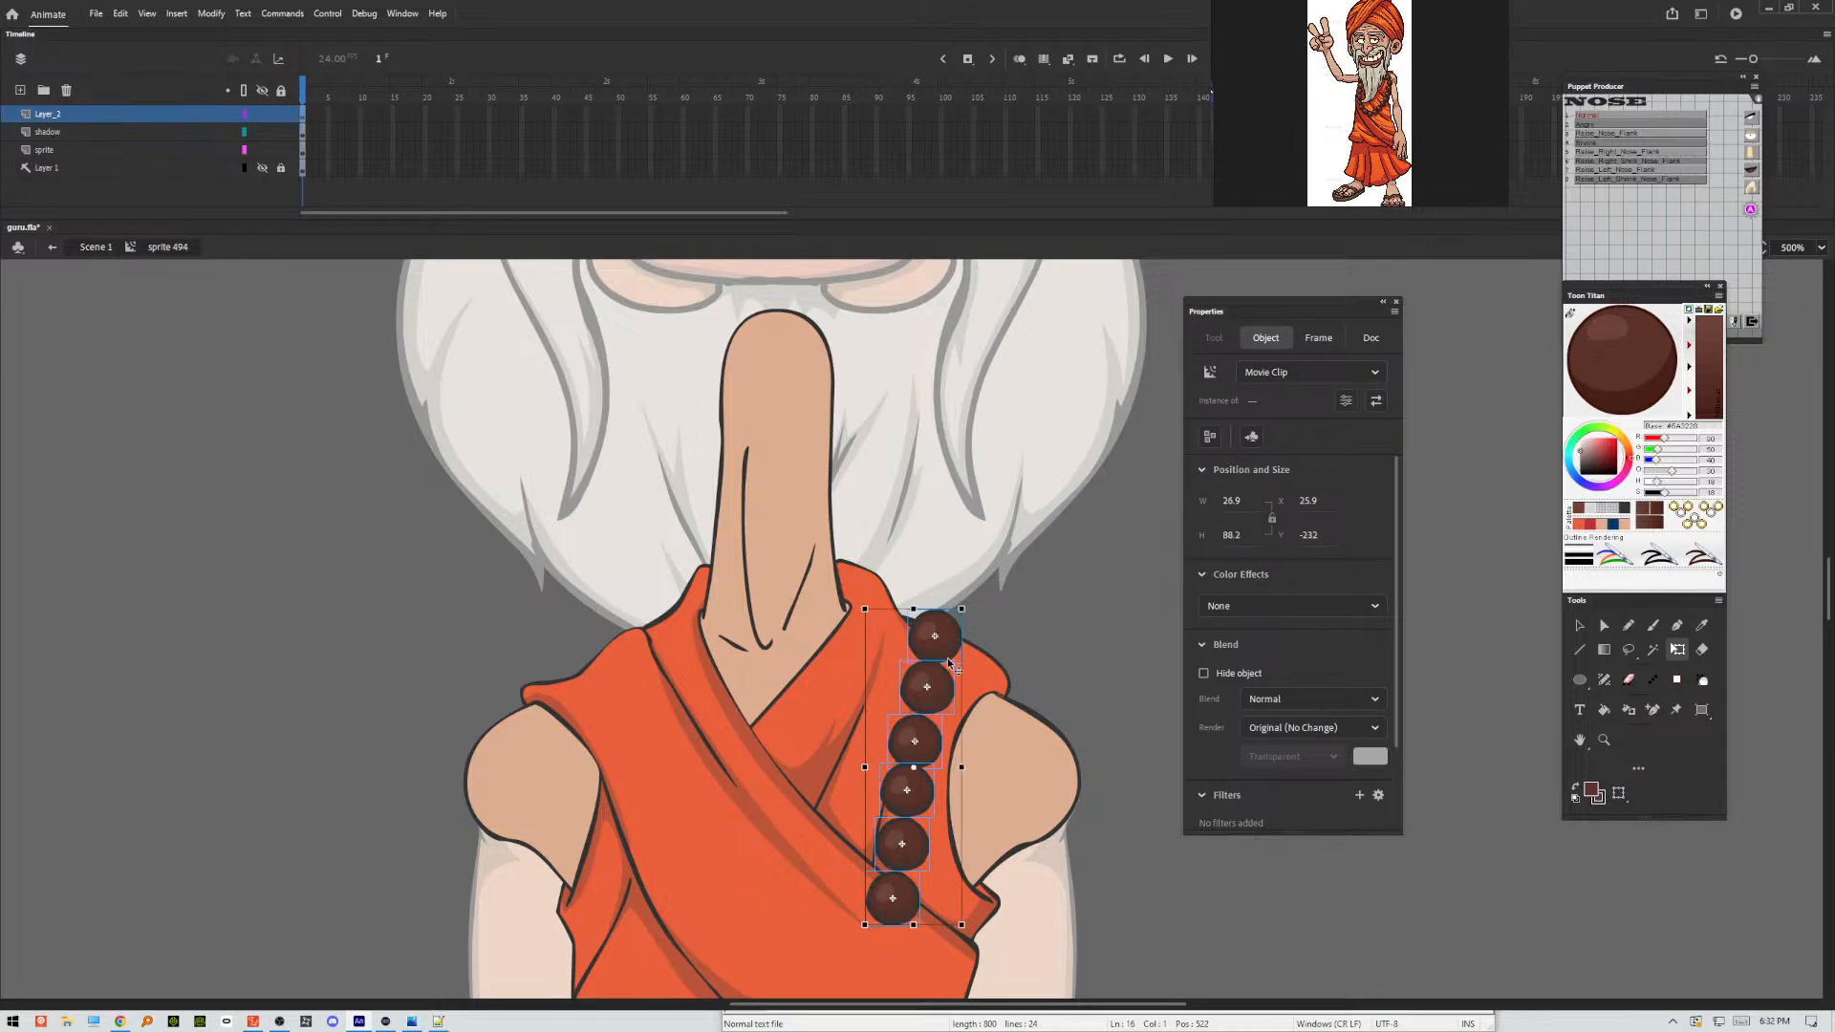
{"action": "left_click", "coordinate": [942, 651], "text": "shift"}
{"action": "left_click_drag", "start_coordinate": [934, 702], "coordinate": [860, 1006]}
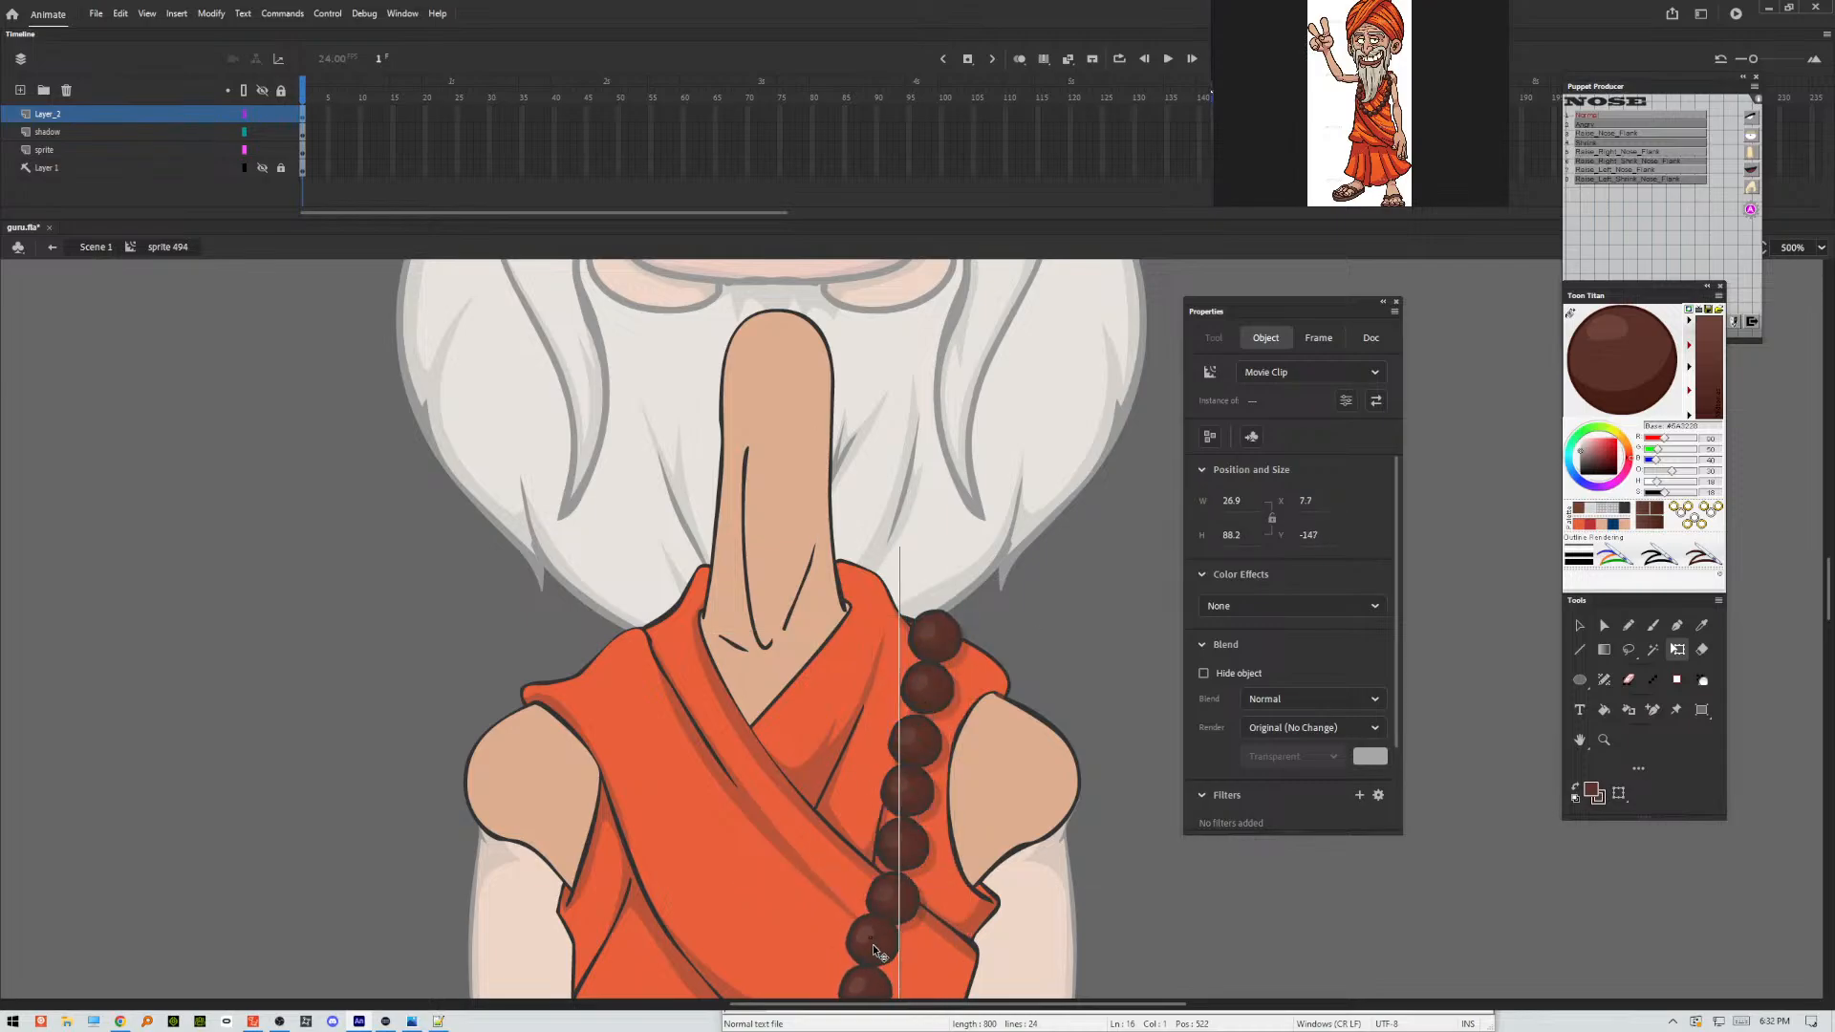
{"action": "scroll", "coordinate": [1010, 890], "scroll_direction": "down", "scroll_amount": 5}
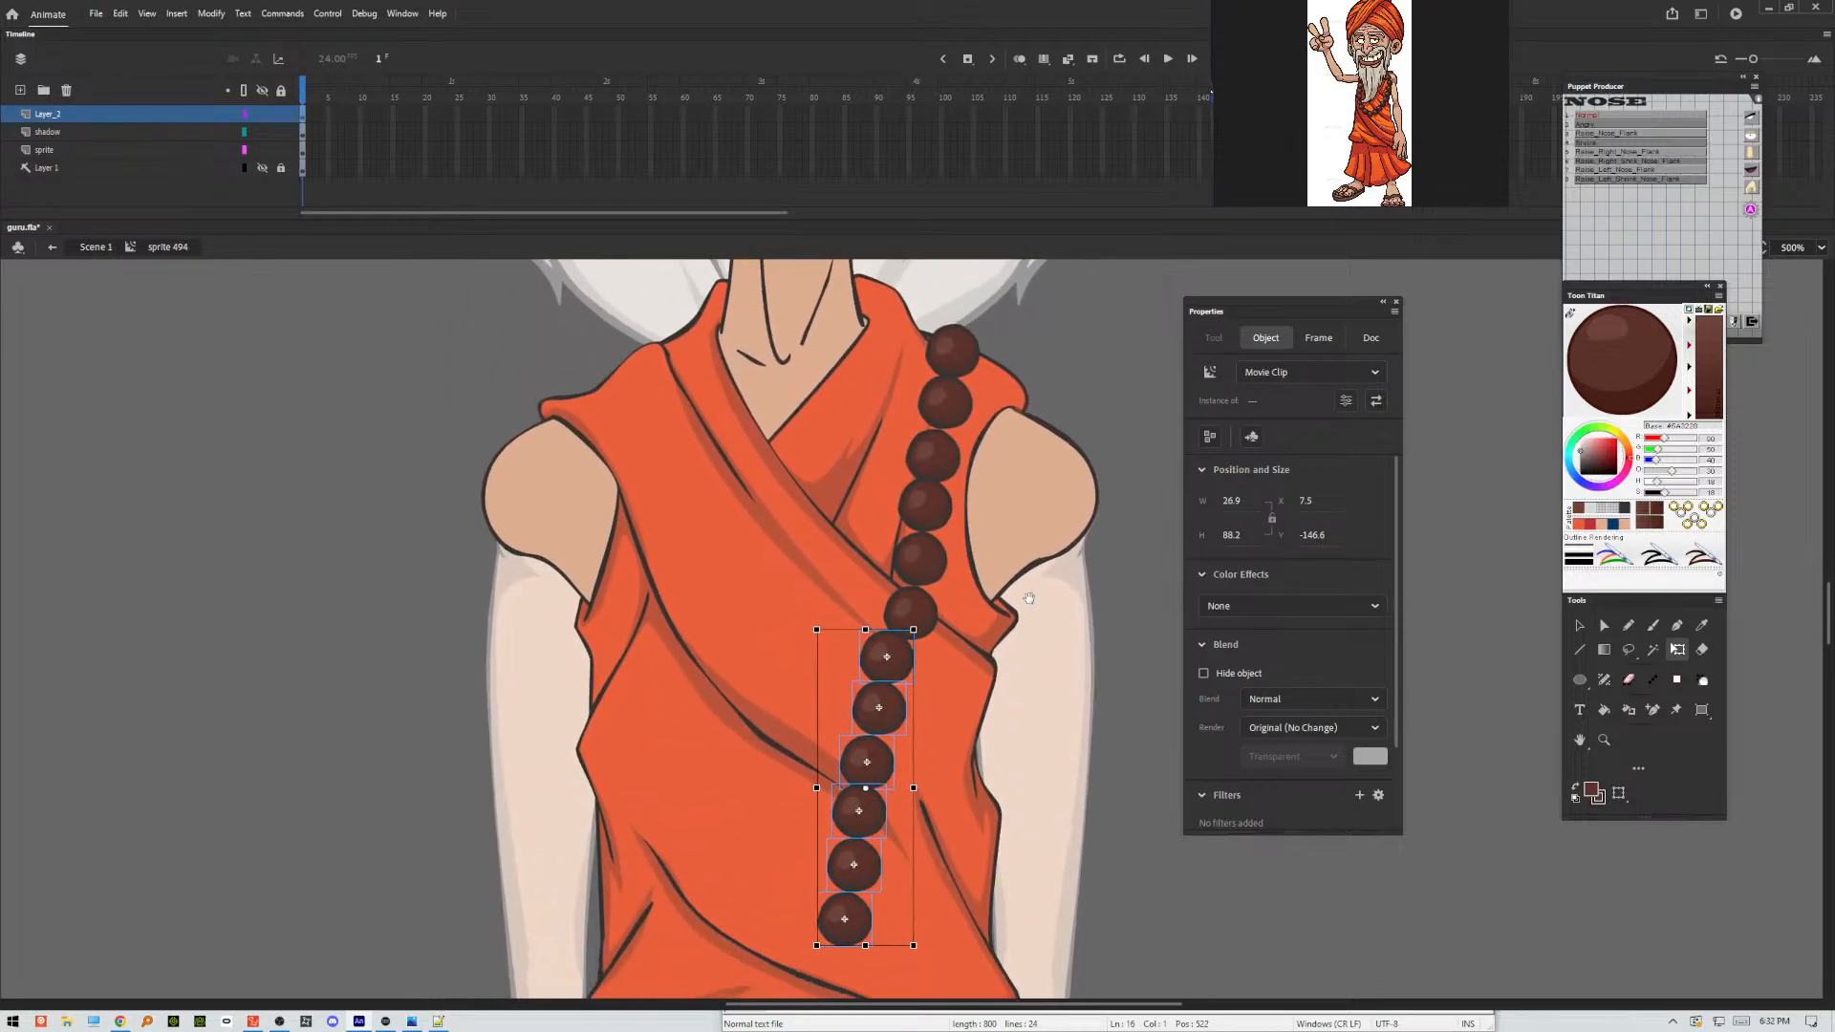
{"action": "left_click", "coordinate": [1063, 821]}
{"action": "left_click_drag", "start_coordinate": [903, 705], "coordinate": [701, 303]}
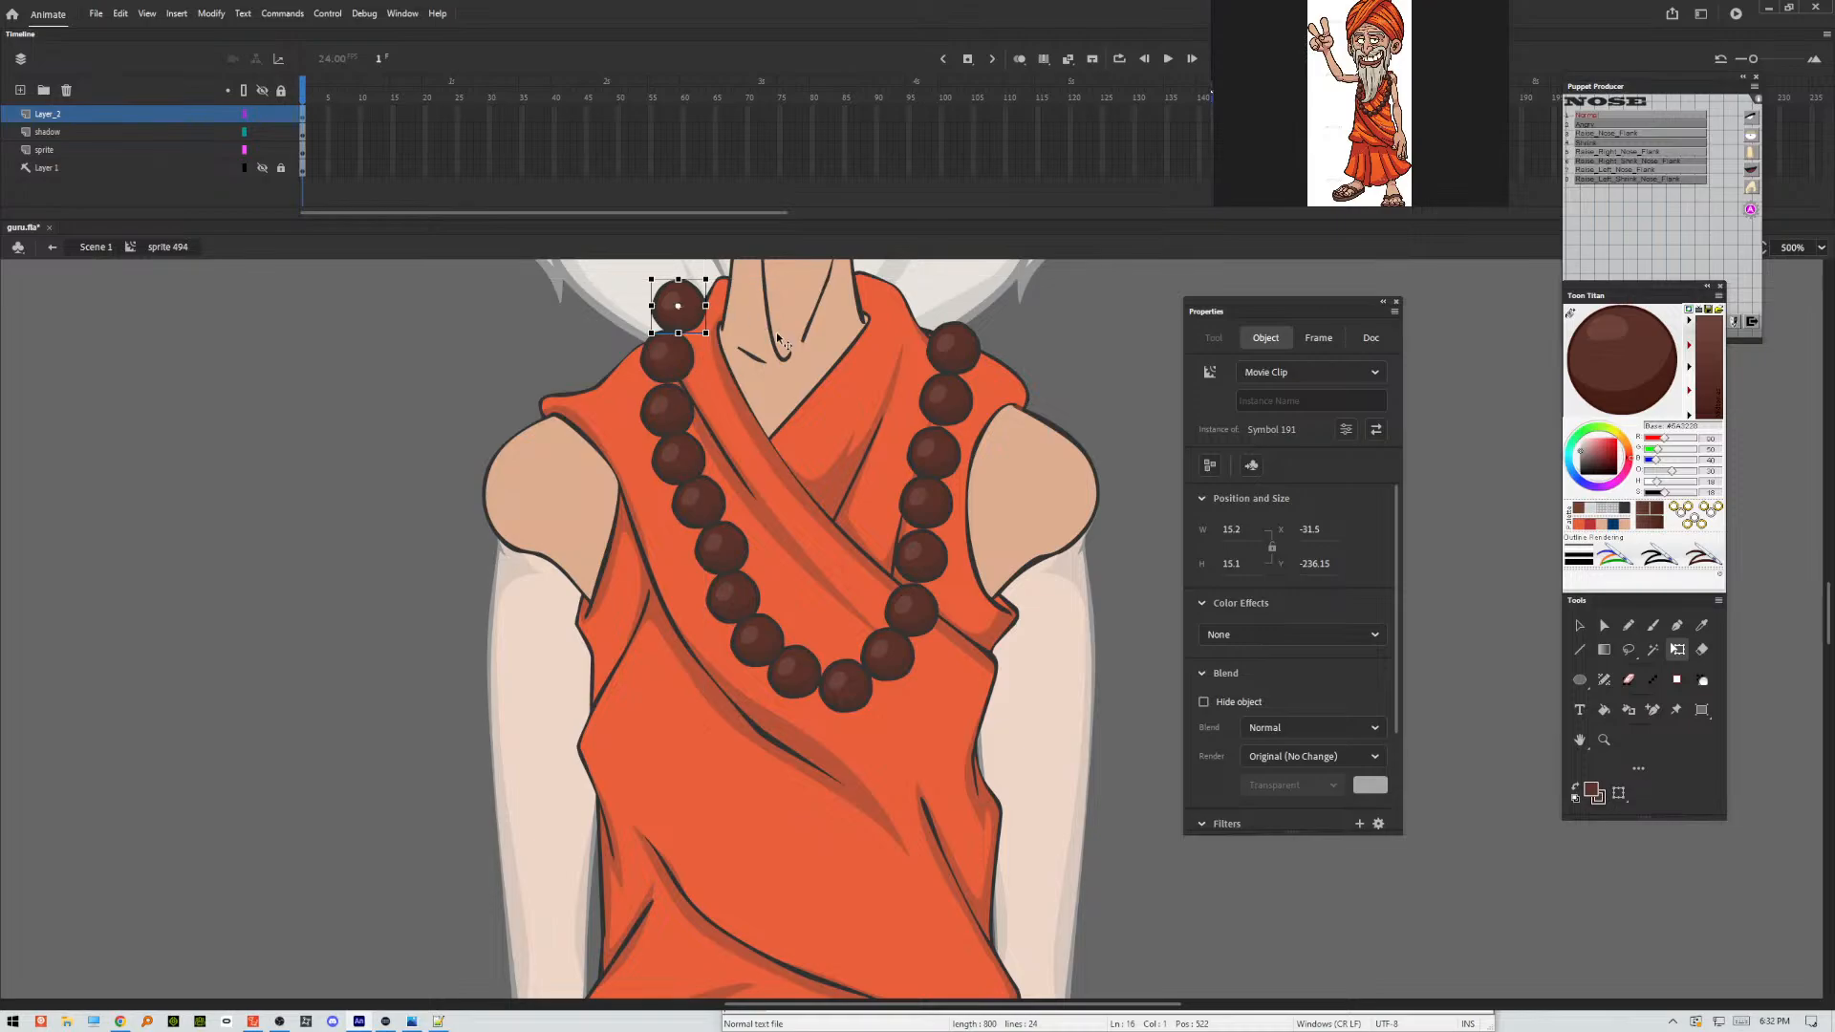
{"action": "left_click", "coordinate": [956, 346]}
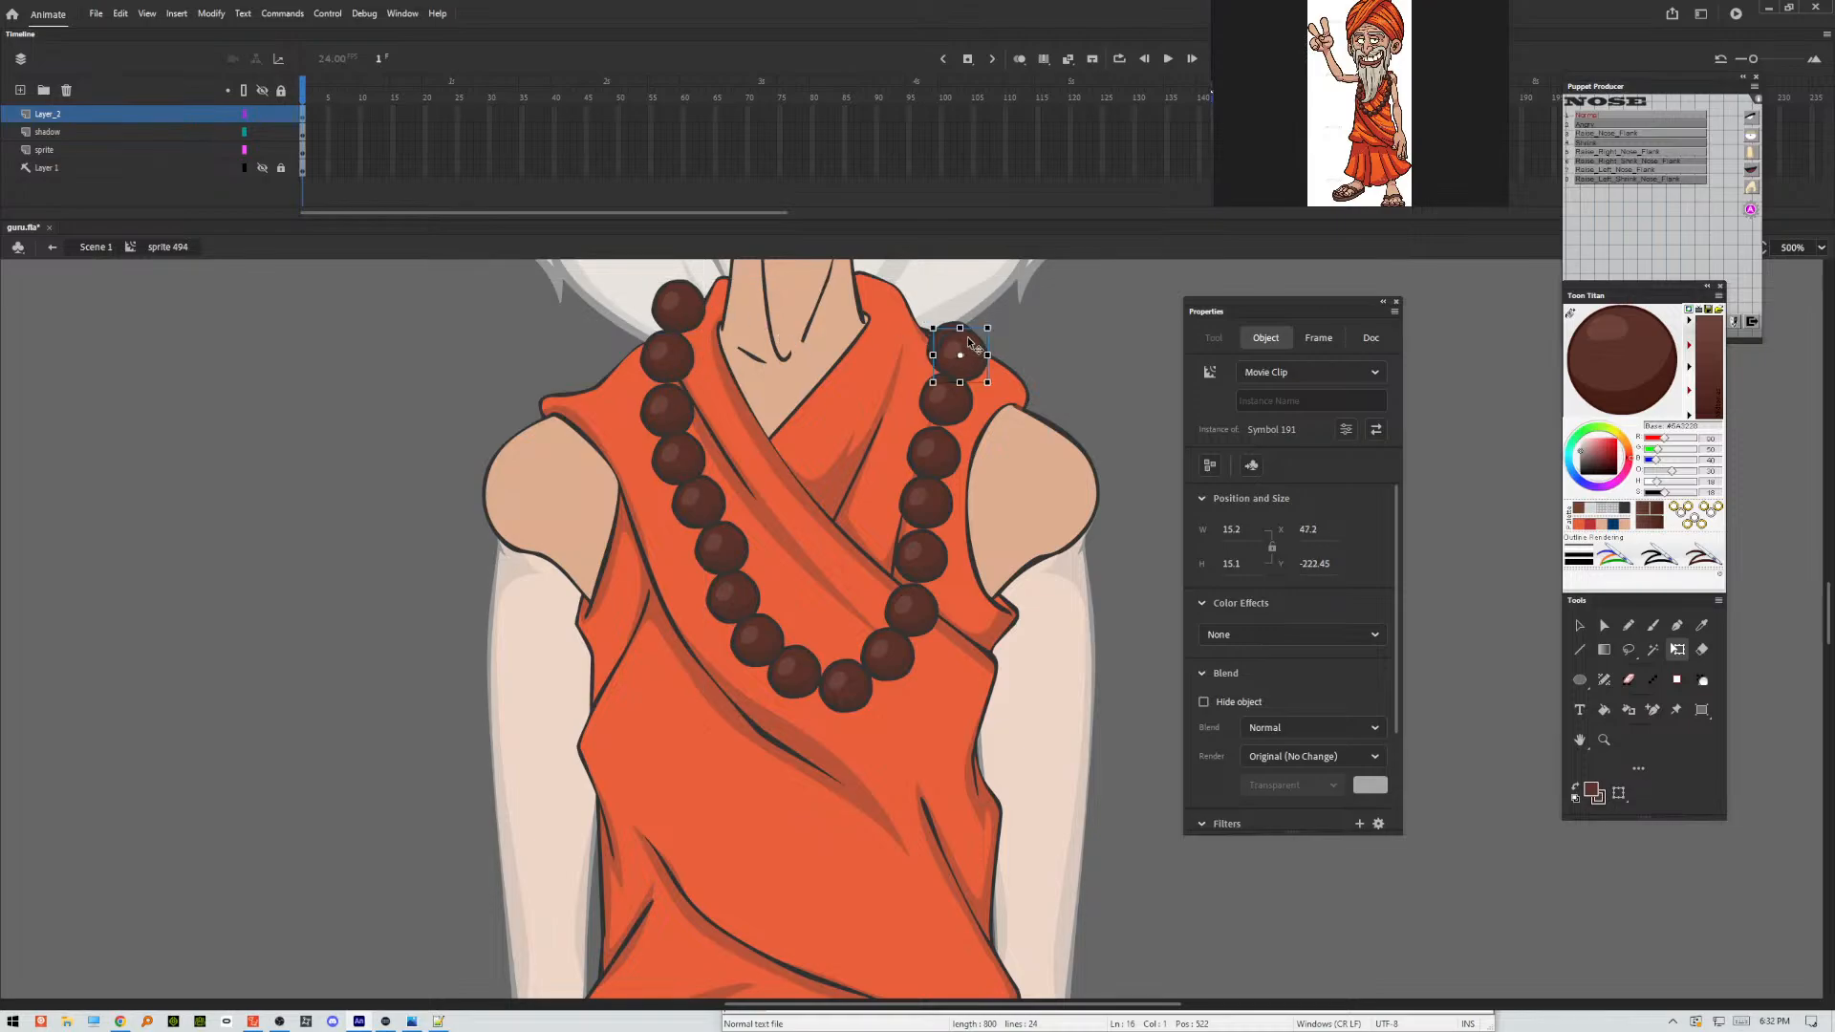
{"action": "left_click_drag", "start_coordinate": [961, 345], "coordinate": [944, 299]}
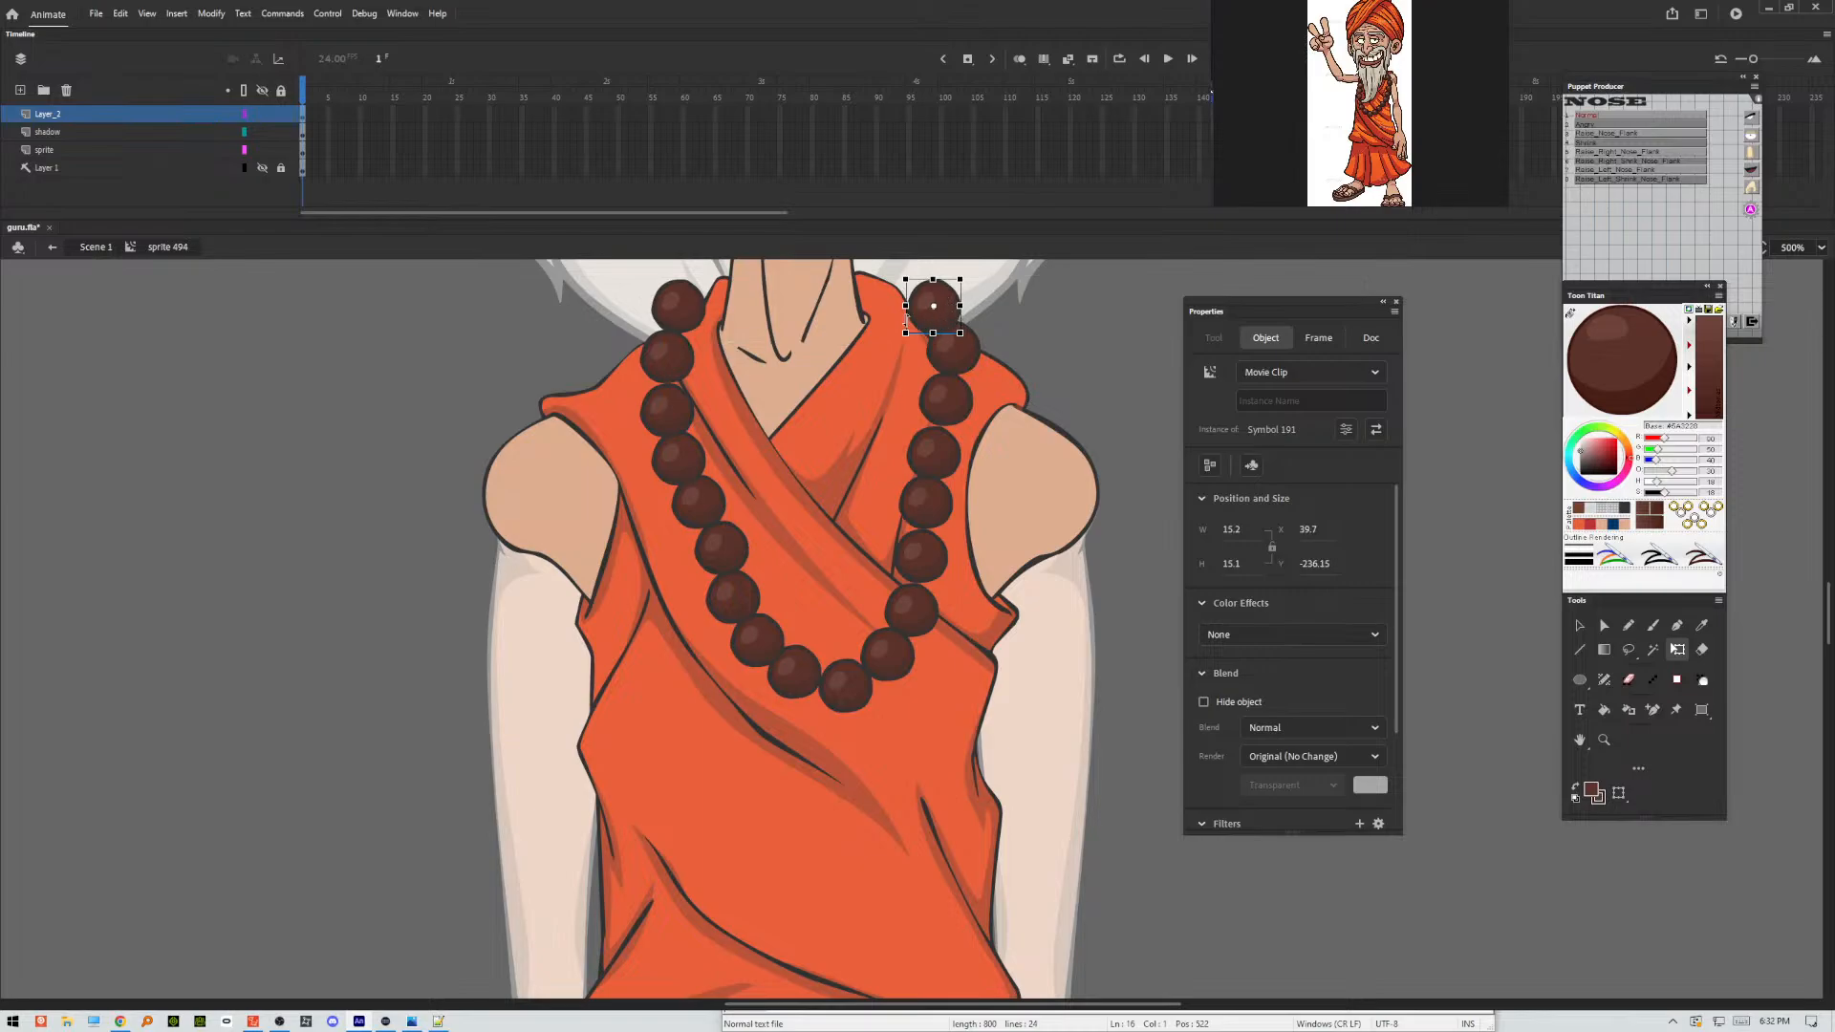
Copy the two topmost beads in place onto a new layer beneath the sprite layer and nudge the copies up about 6 px.
{"action": "left_click", "coordinate": [691, 302], "text": "shift"}
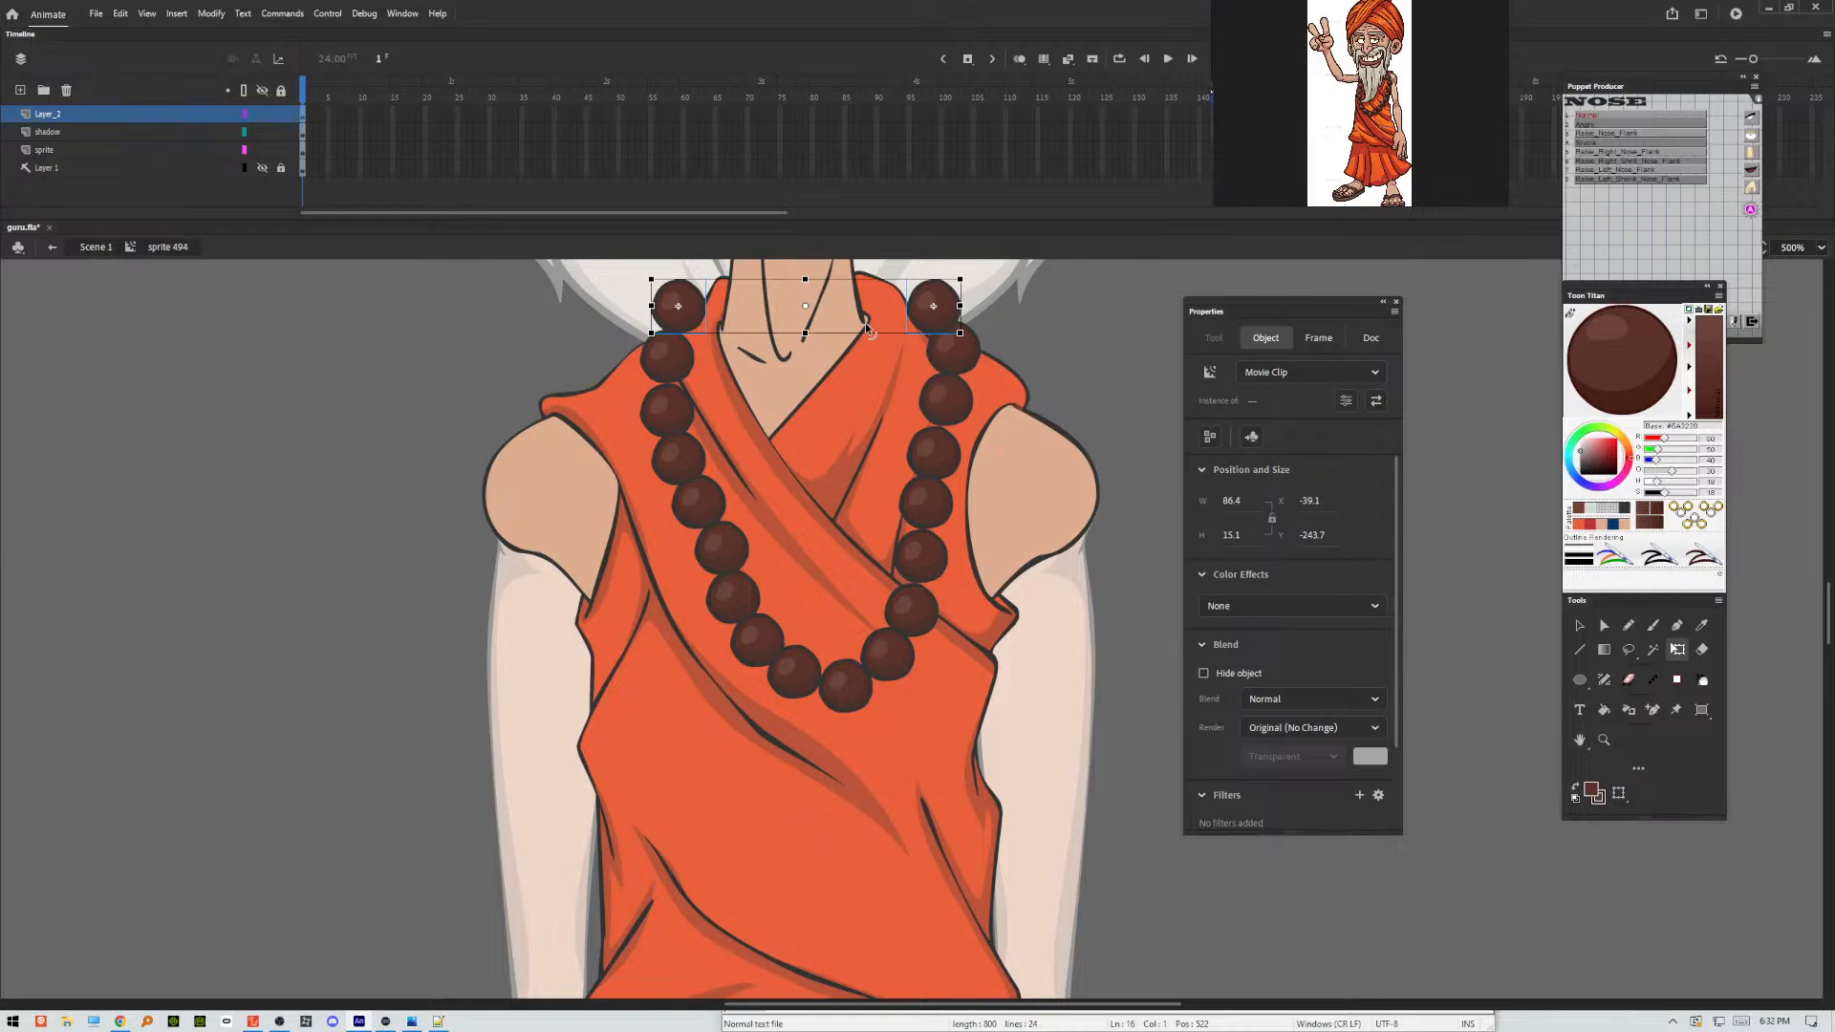
{"action": "left_click", "coordinate": [80, 152]}
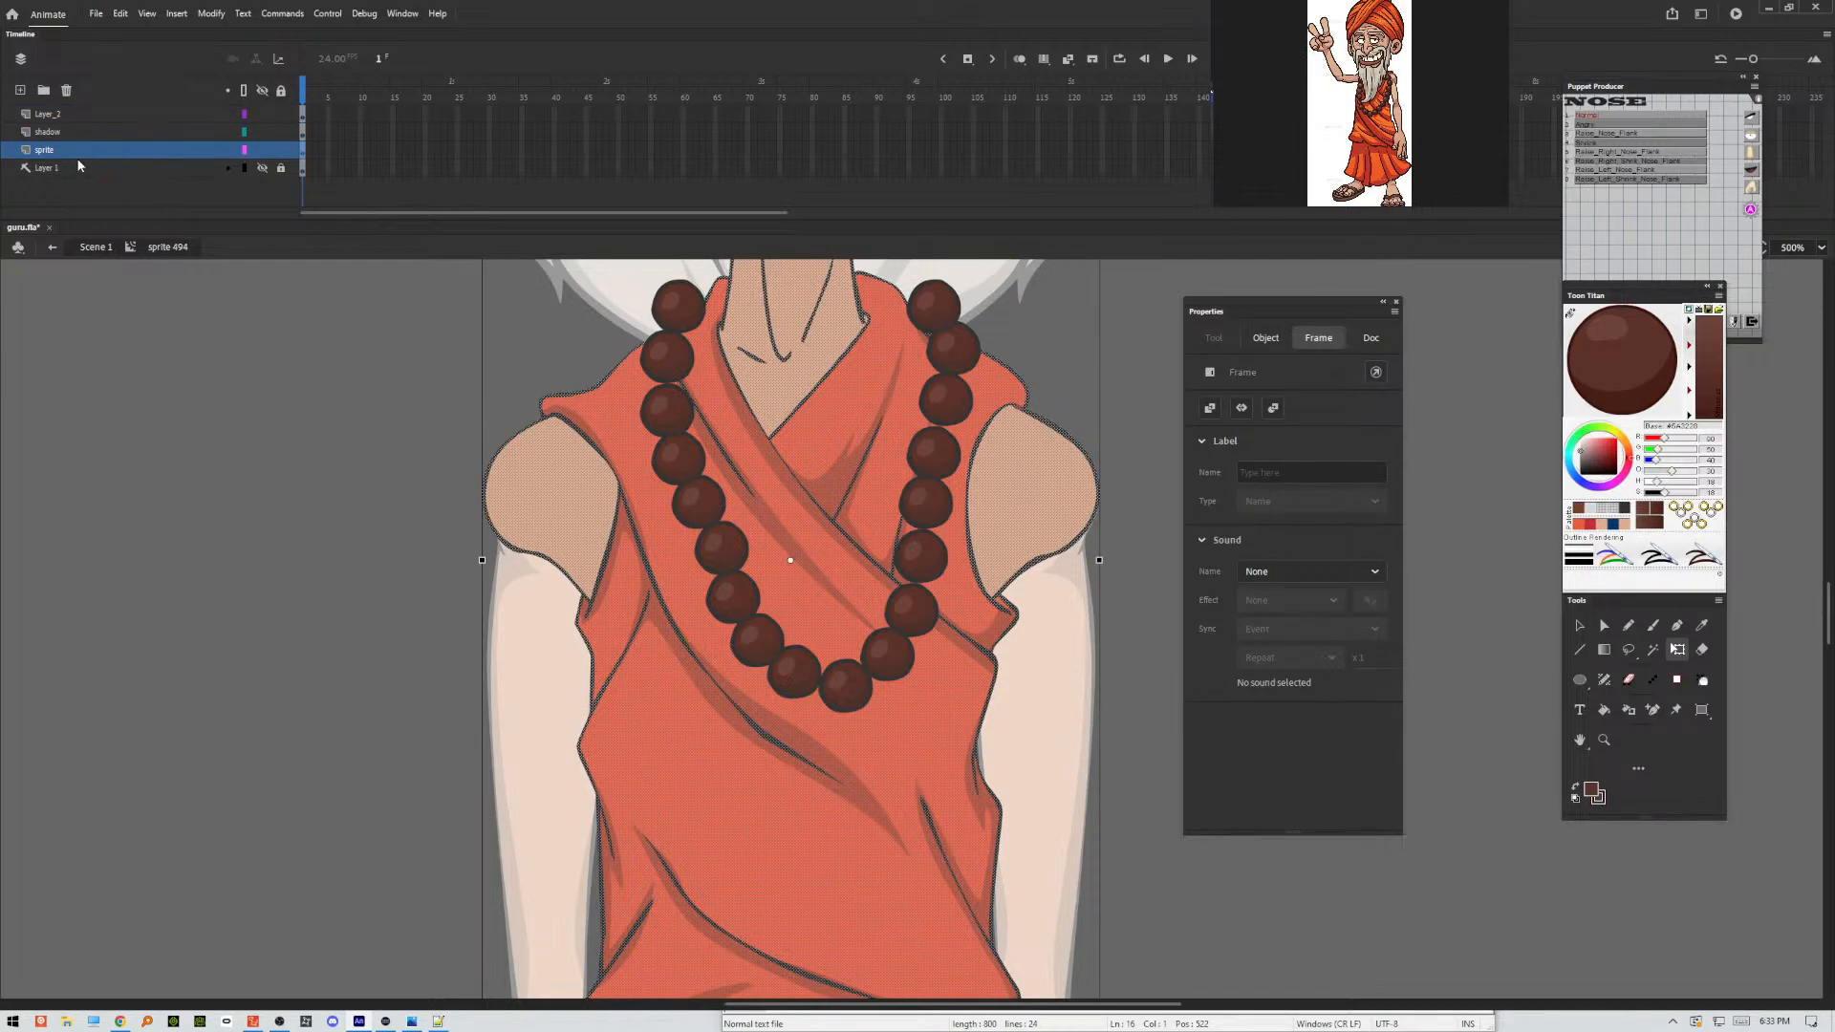
{"action": "key", "text": "ctrl+g"}
{"action": "left_click", "coordinate": [47, 165]}
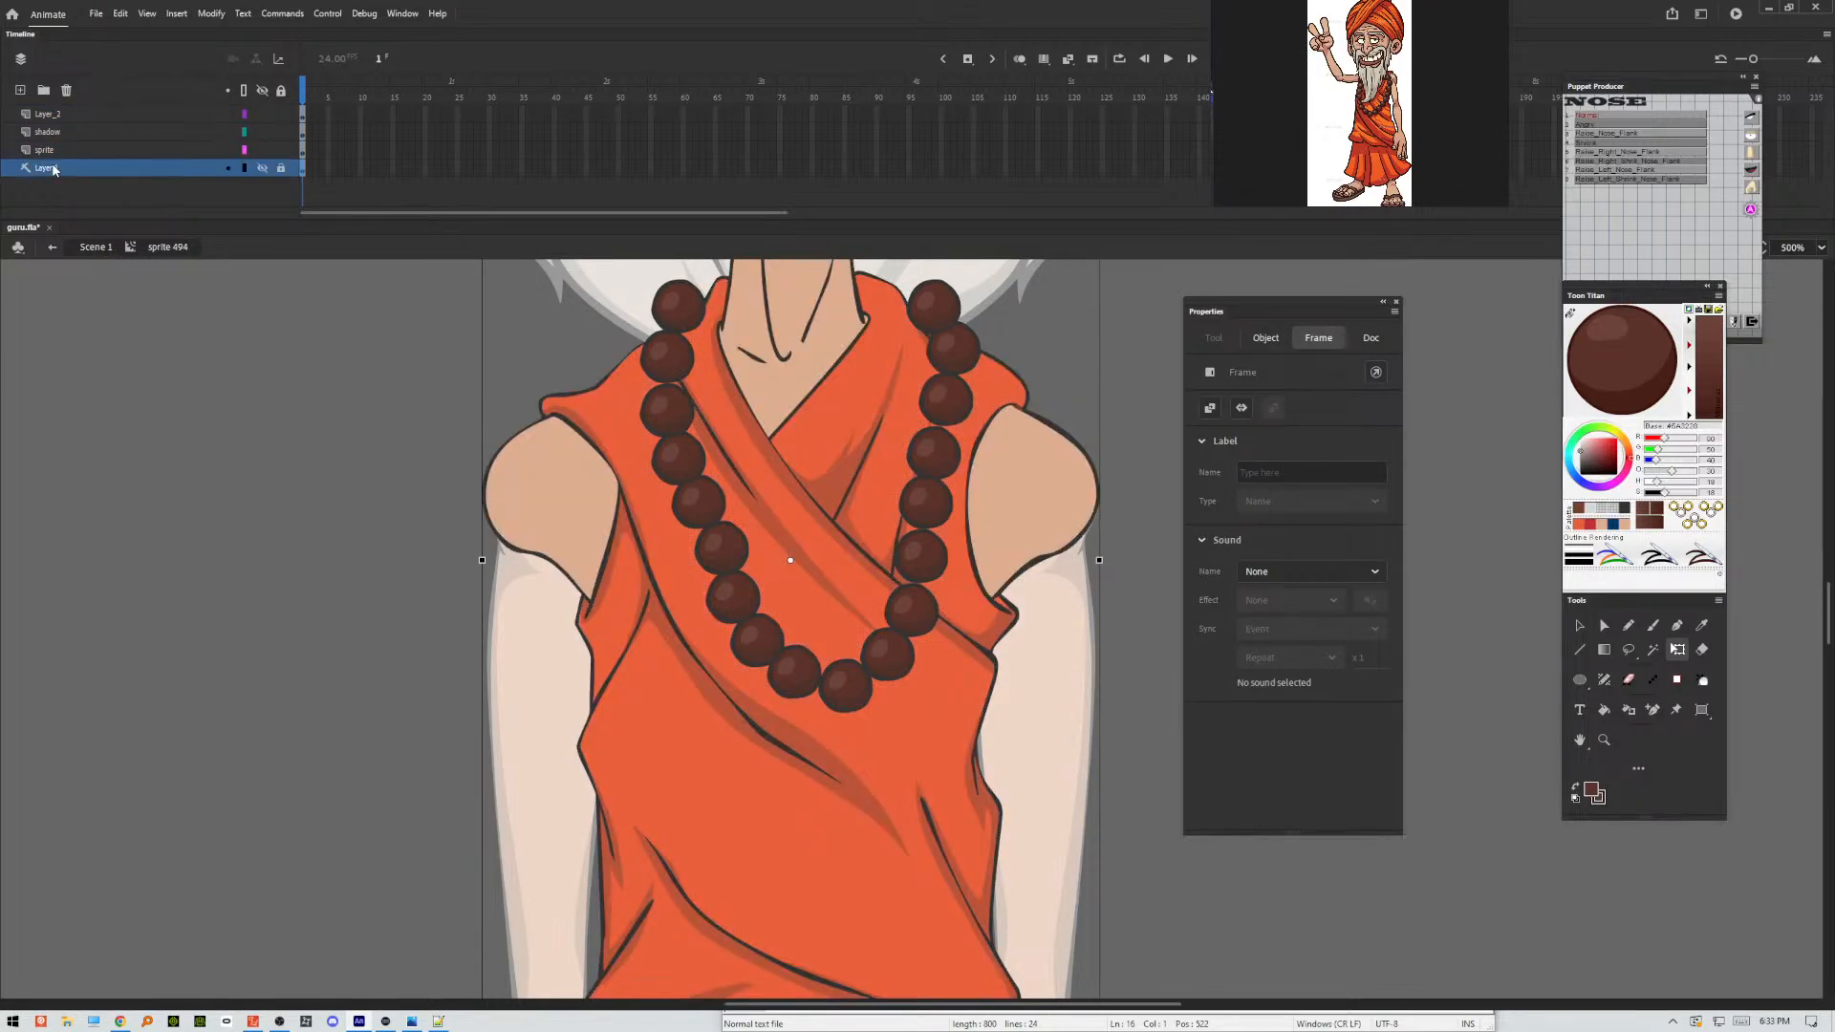
{"action": "left_click", "coordinate": [20, 90]}
{"action": "left_click", "coordinate": [173, 419]}
{"action": "right_click", "coordinate": [173, 420]}
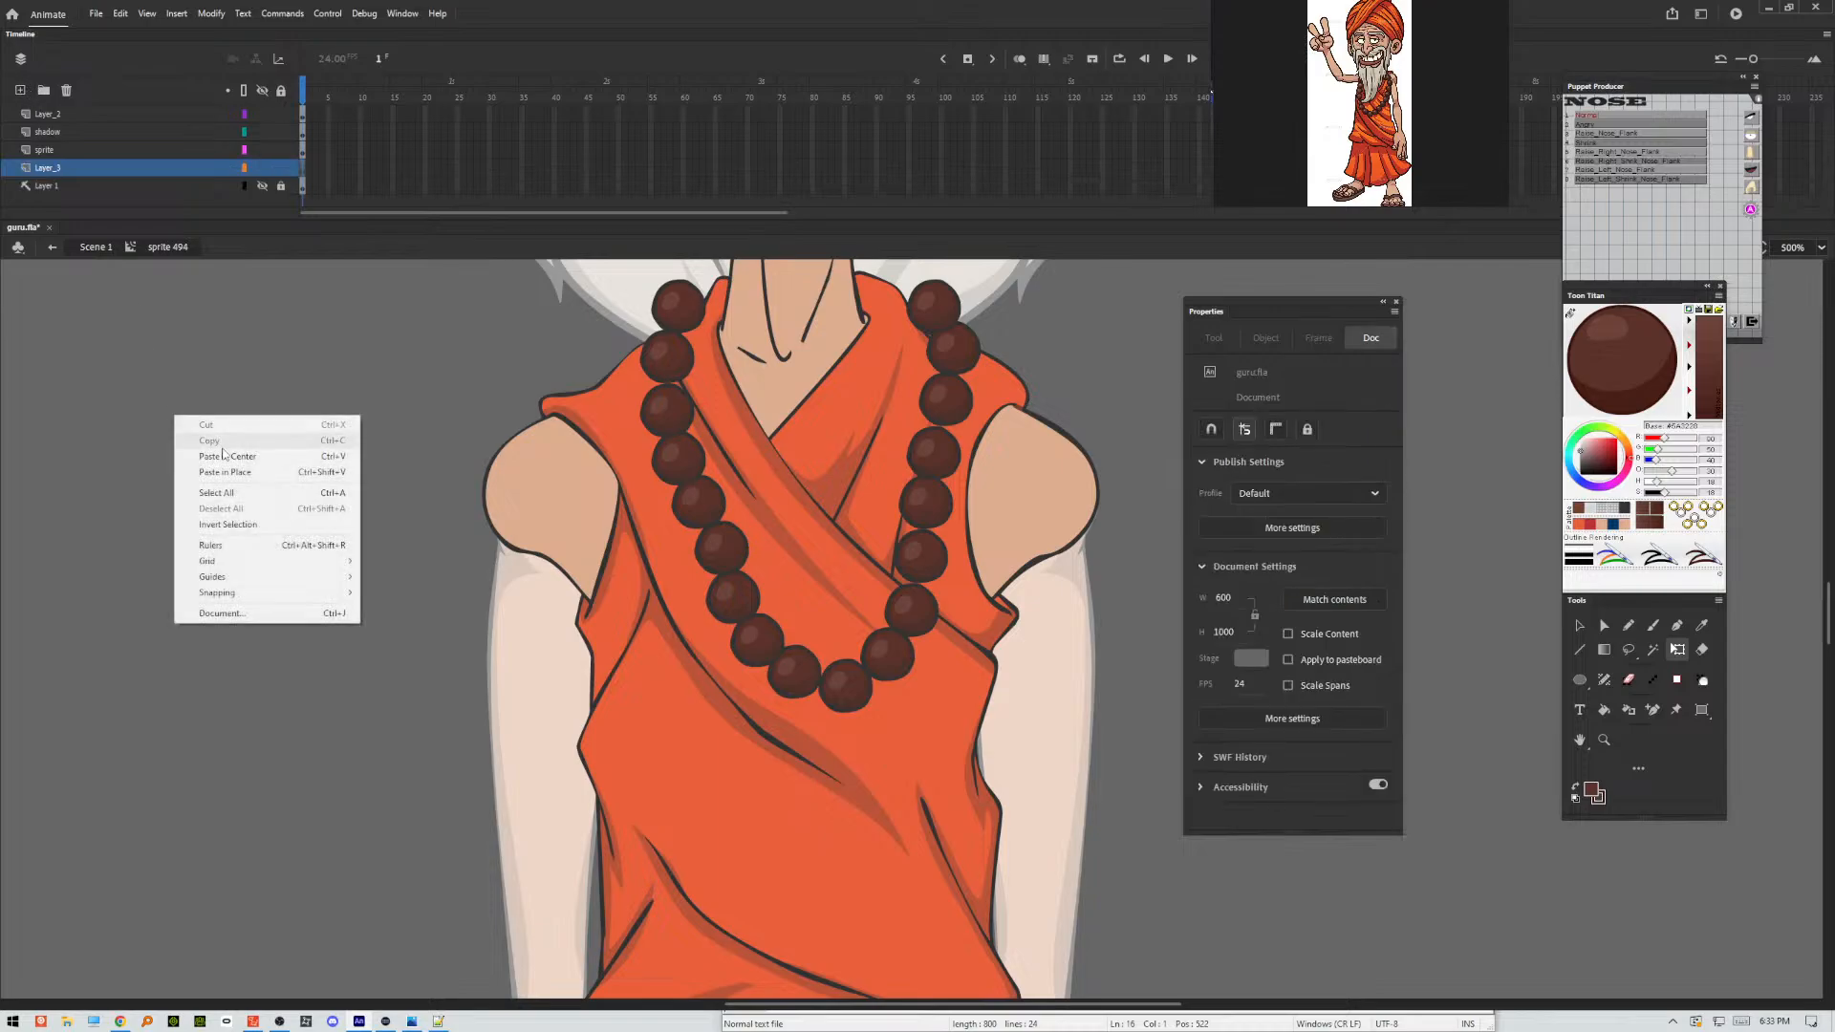
{"action": "left_click", "coordinate": [268, 474]}
{"action": "key", "text": "Up"}
{"action": "key", "text": "Up"}
{"action": "key", "text": "Up"}
{"action": "key", "text": "Up"}
{"action": "key", "text": "Up"}
{"action": "key", "text": "Up"}
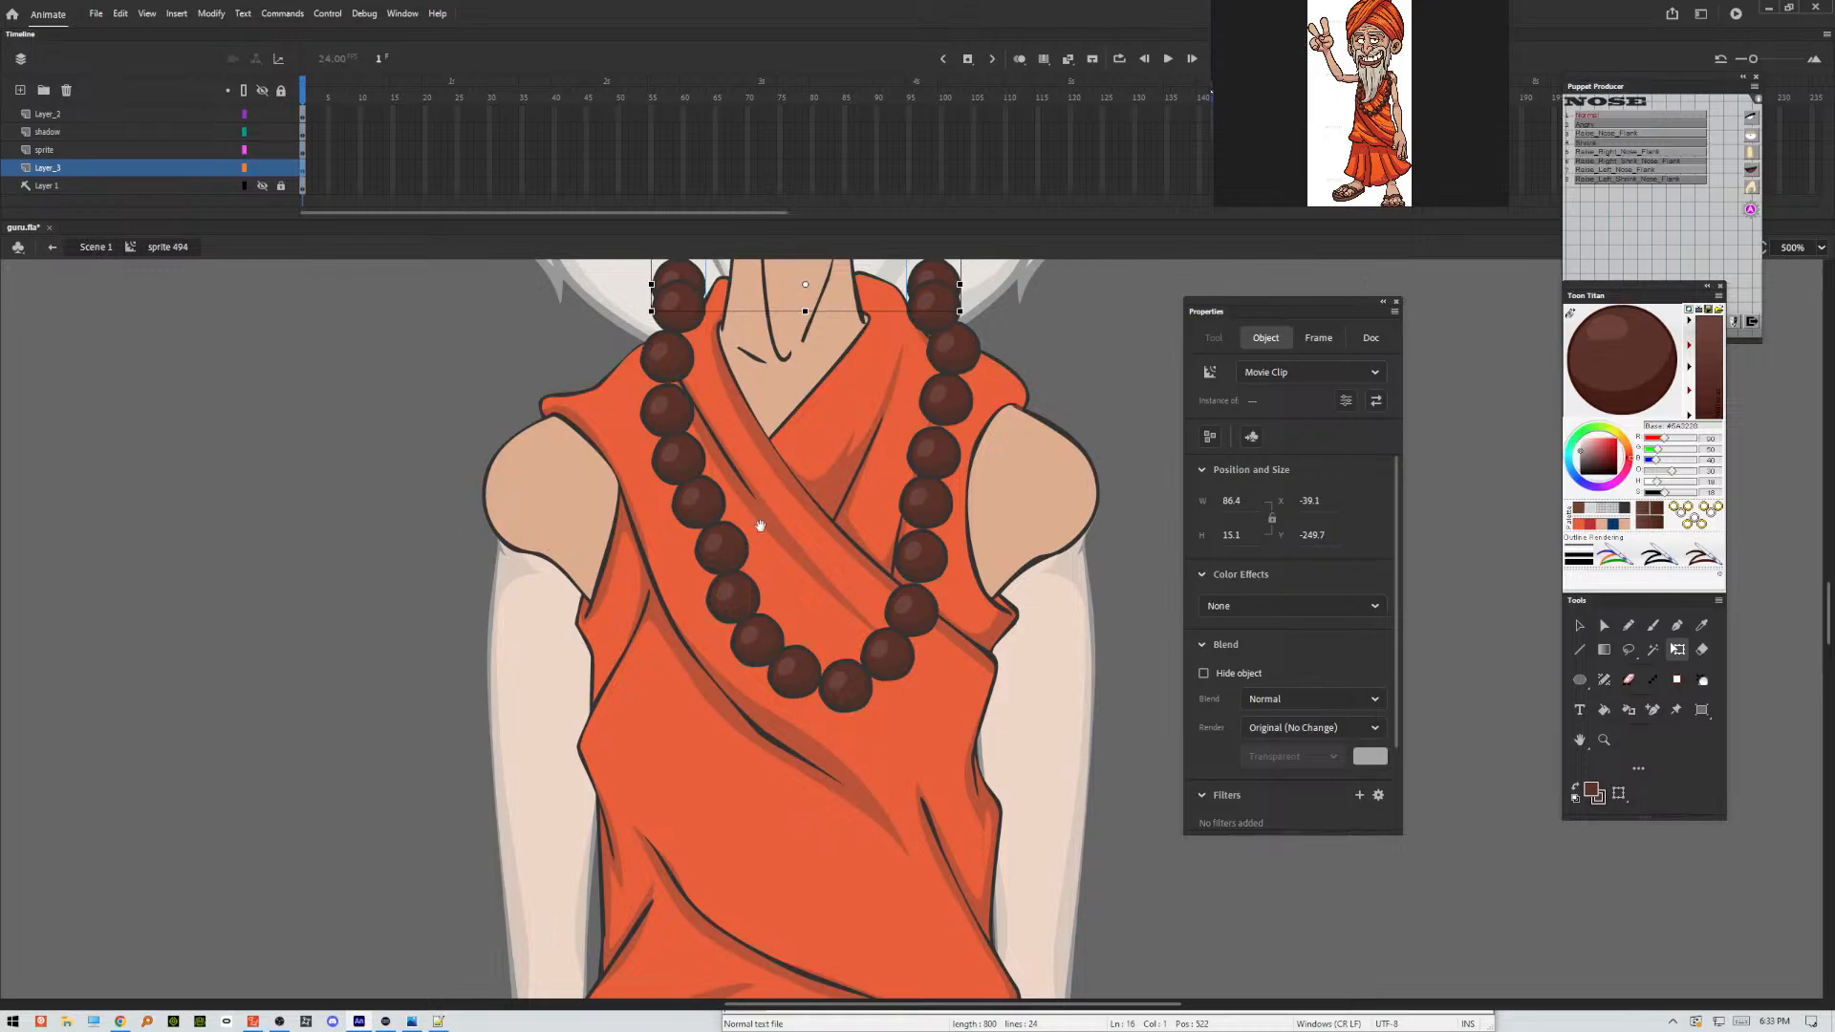
Arrange the beads on the lower layer so the necklace curves behind the neck on both sides.
{"action": "left_click_drag", "start_coordinate": [810, 529], "coordinate": [734, 820]}
{"action": "left_click", "coordinate": [1035, 600]}
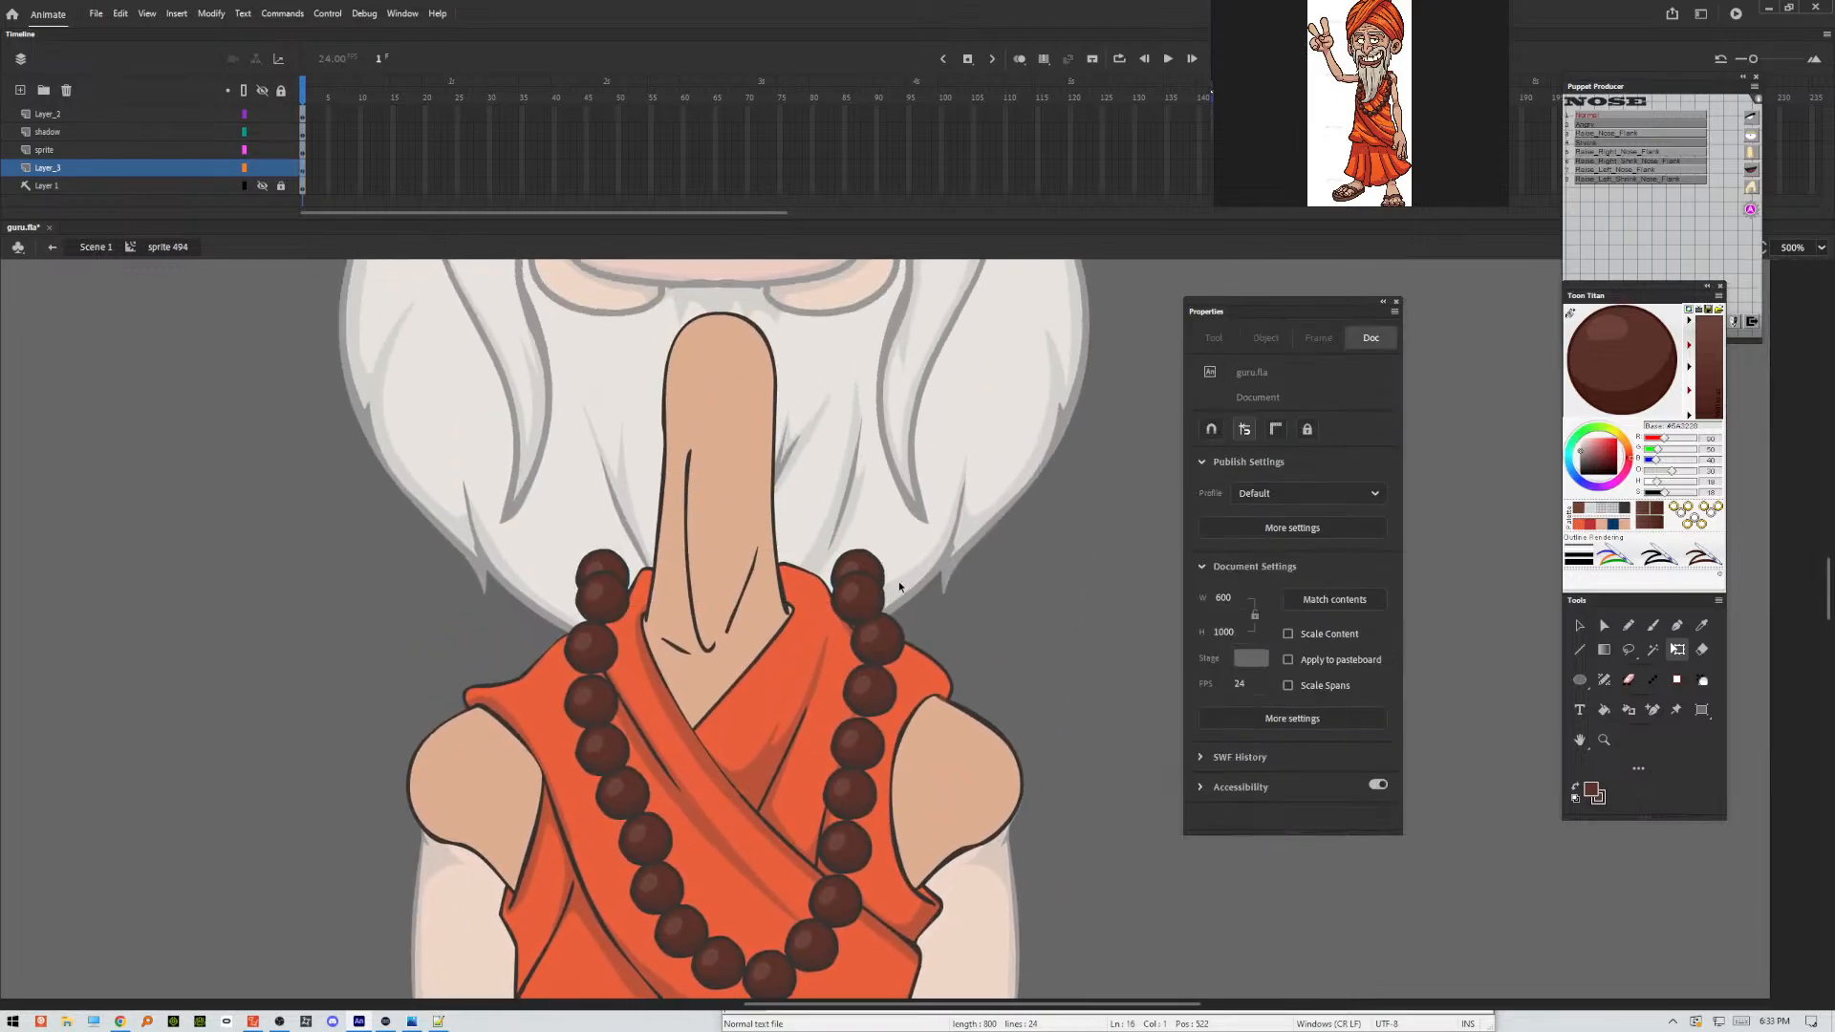
{"action": "left_click_drag", "start_coordinate": [880, 569], "coordinate": [780, 541]}
Even out the spacing of the beads along both sides of the necklace and return to the main scene.
{"action": "left_click", "coordinate": [871, 640]}
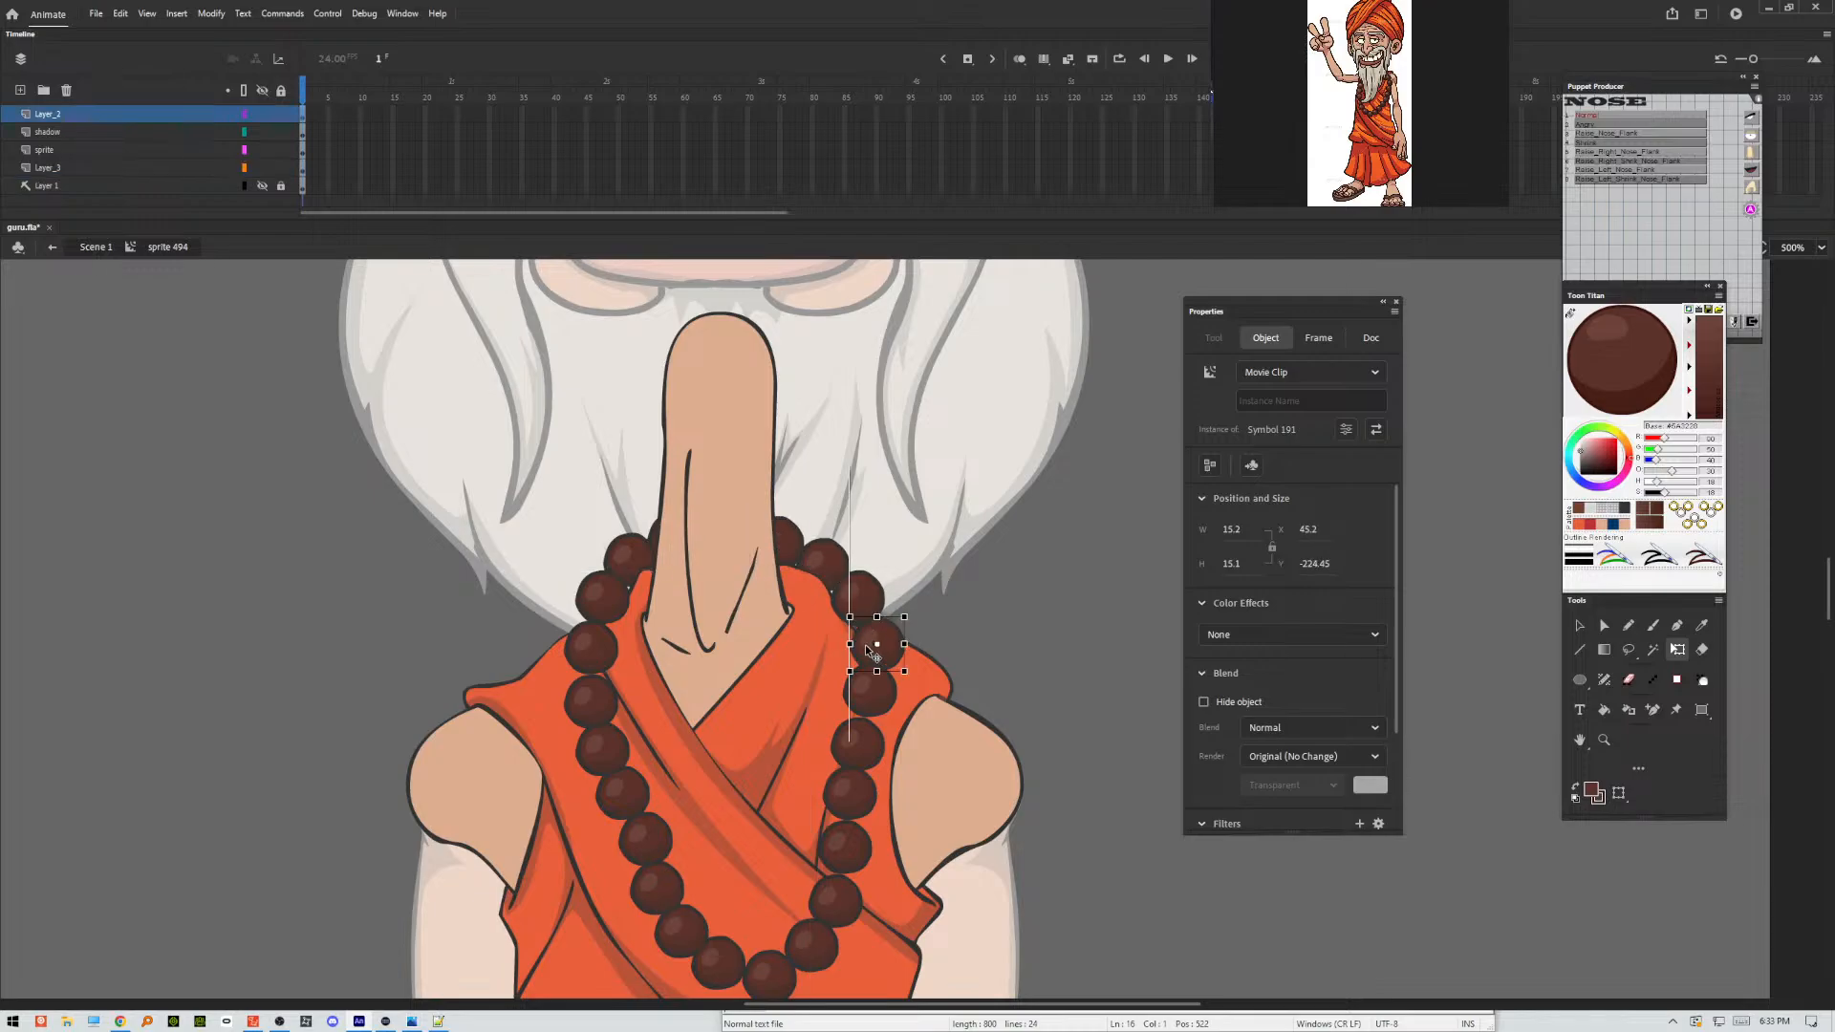
{"action": "left_click_drag", "start_coordinate": [871, 650], "coordinate": [616, 754]}
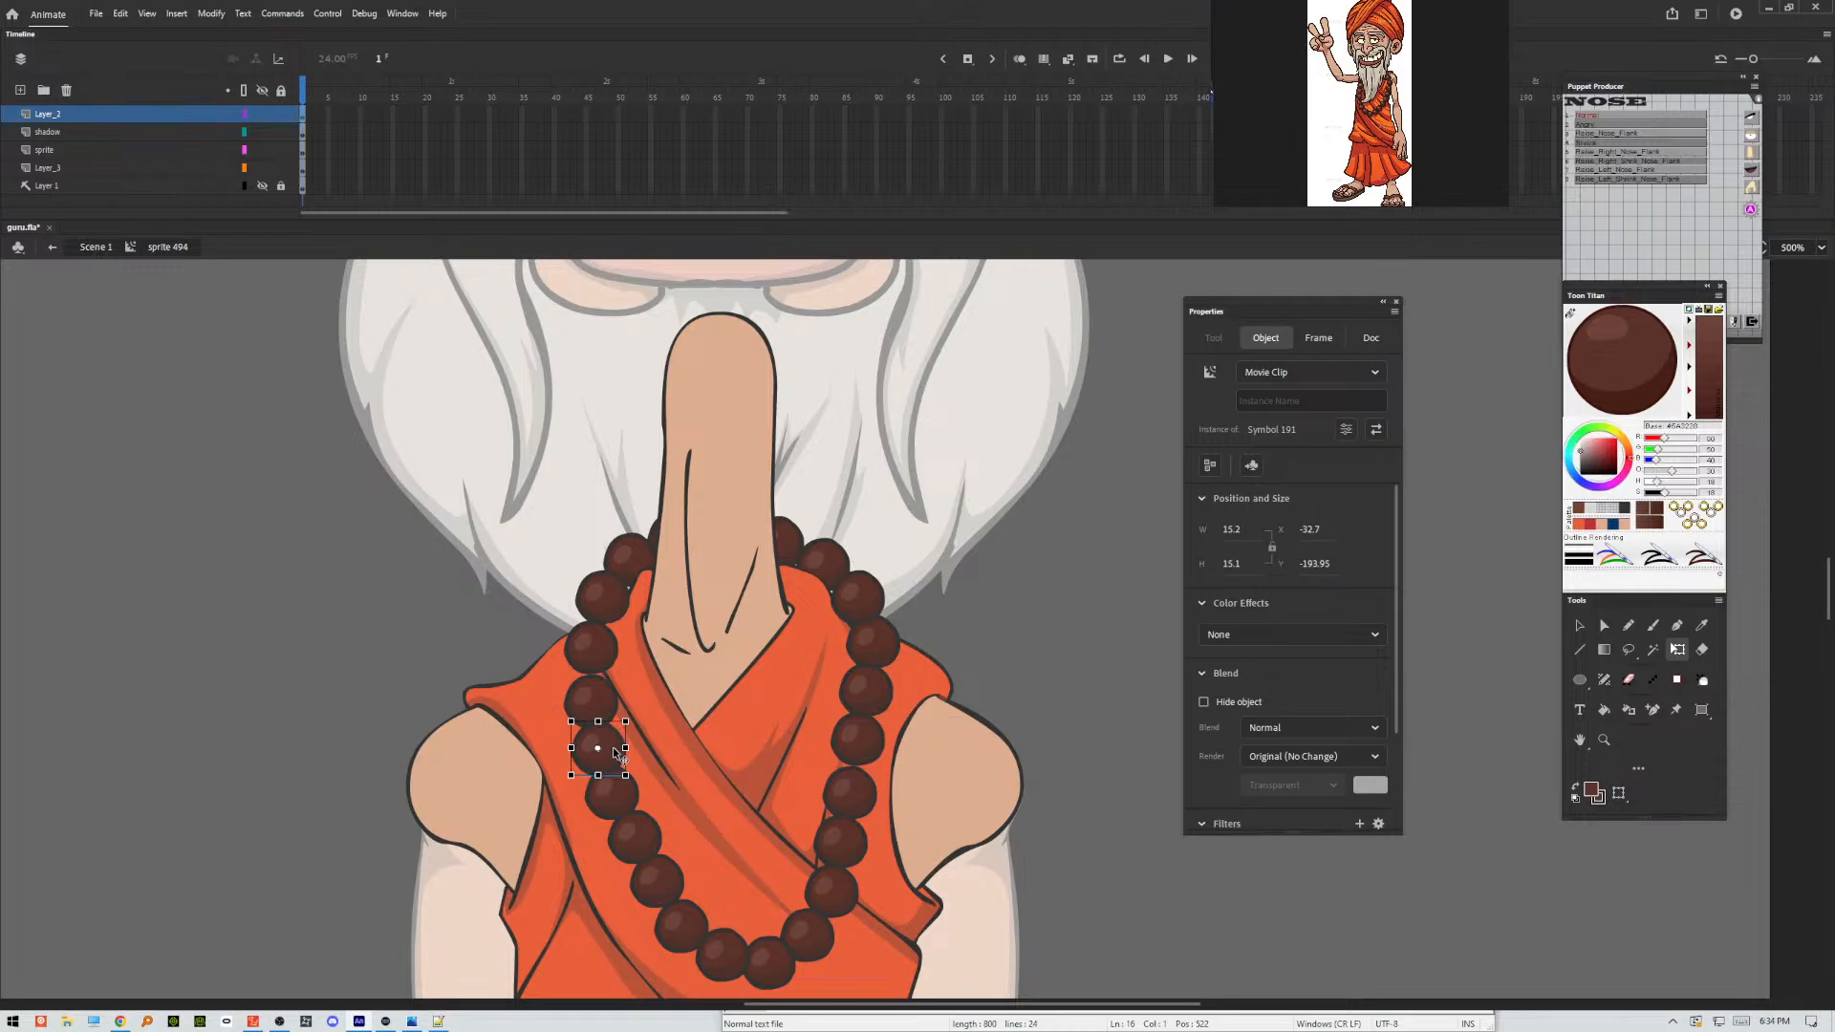
{"action": "left_click", "coordinate": [1044, 626]}
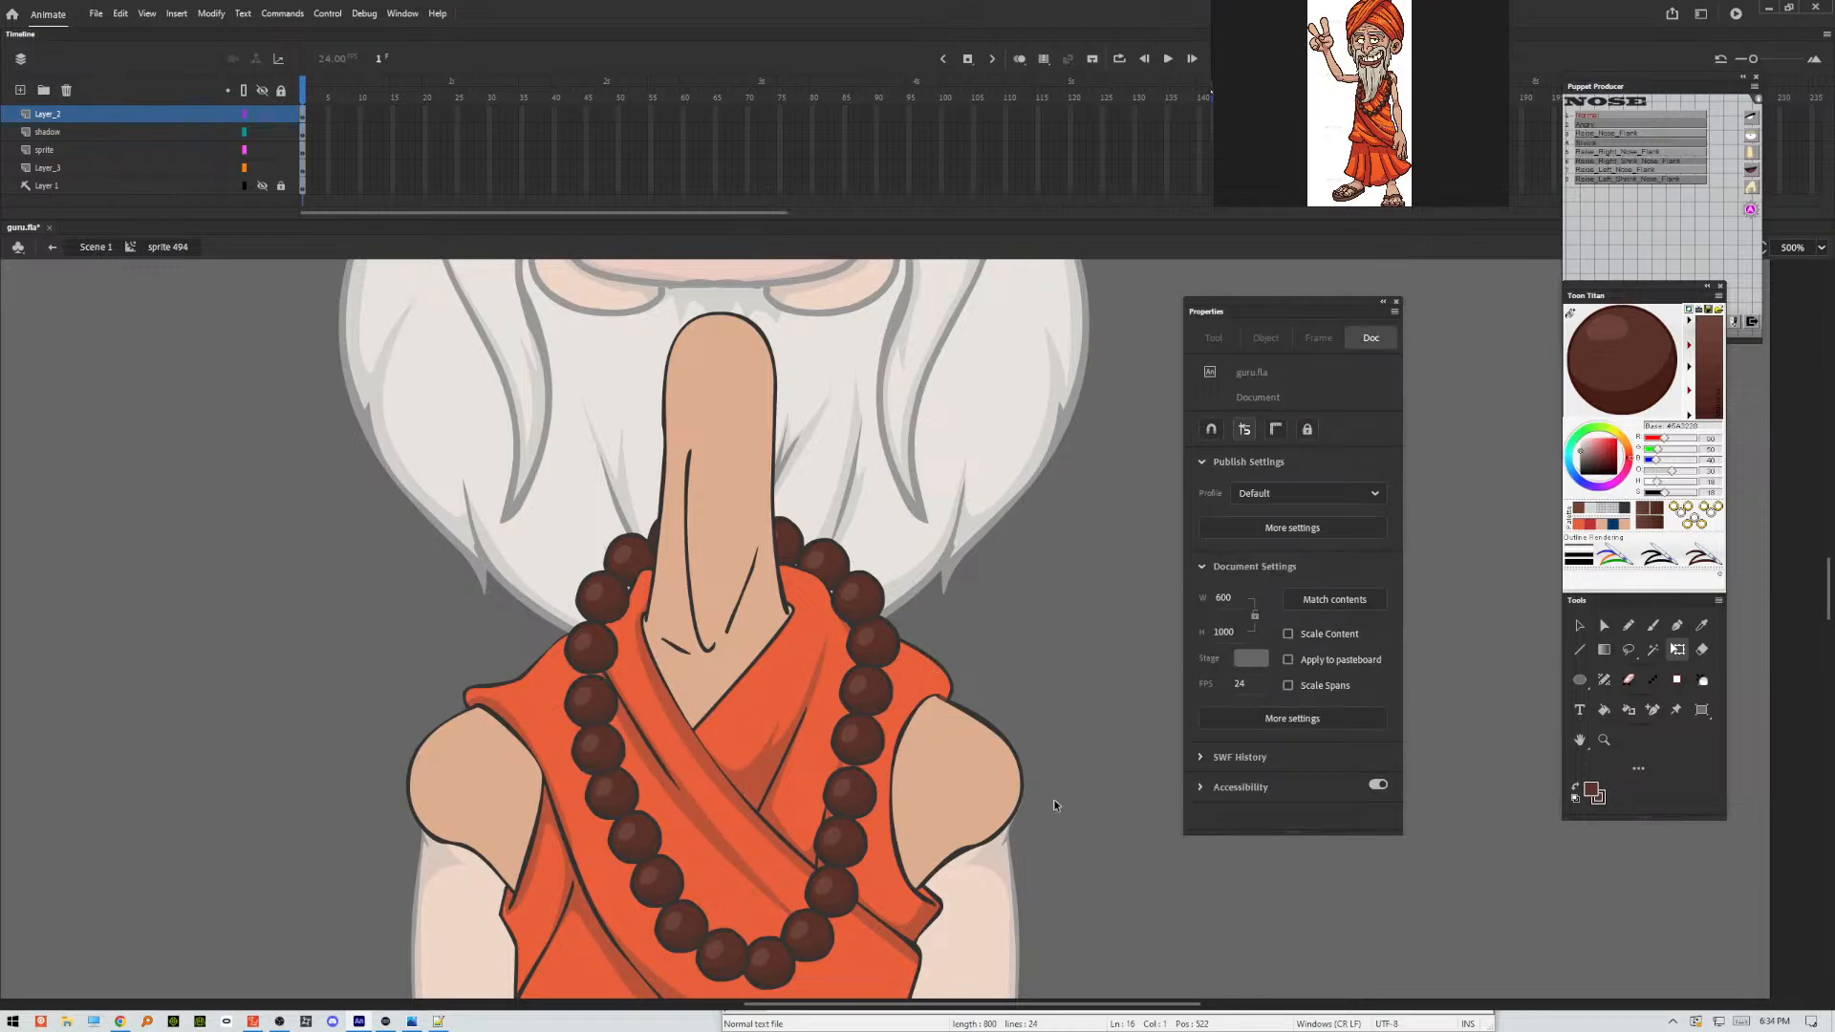
{"action": "left_click", "coordinate": [847, 793]}
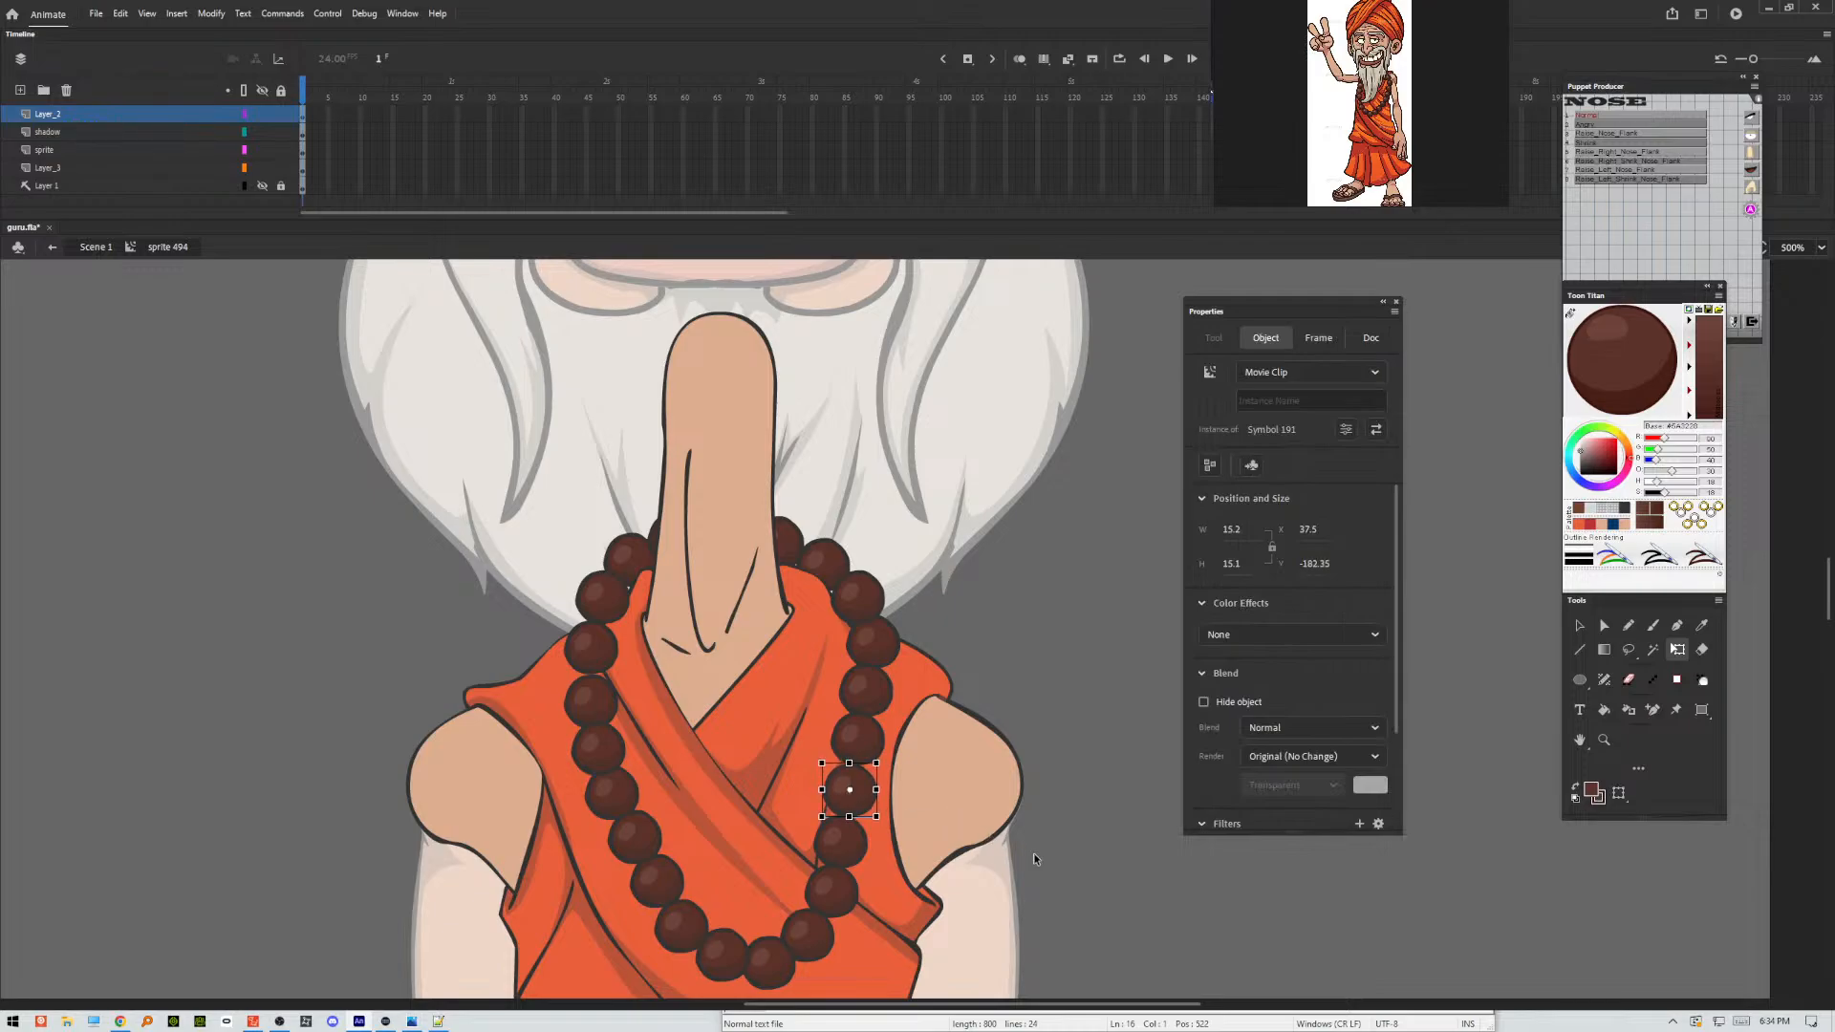
{"action": "key", "text": "Right"}
{"action": "left_click", "coordinate": [1063, 860]}
{"action": "left_click", "coordinate": [842, 844]}
{"action": "key", "text": "Up"}
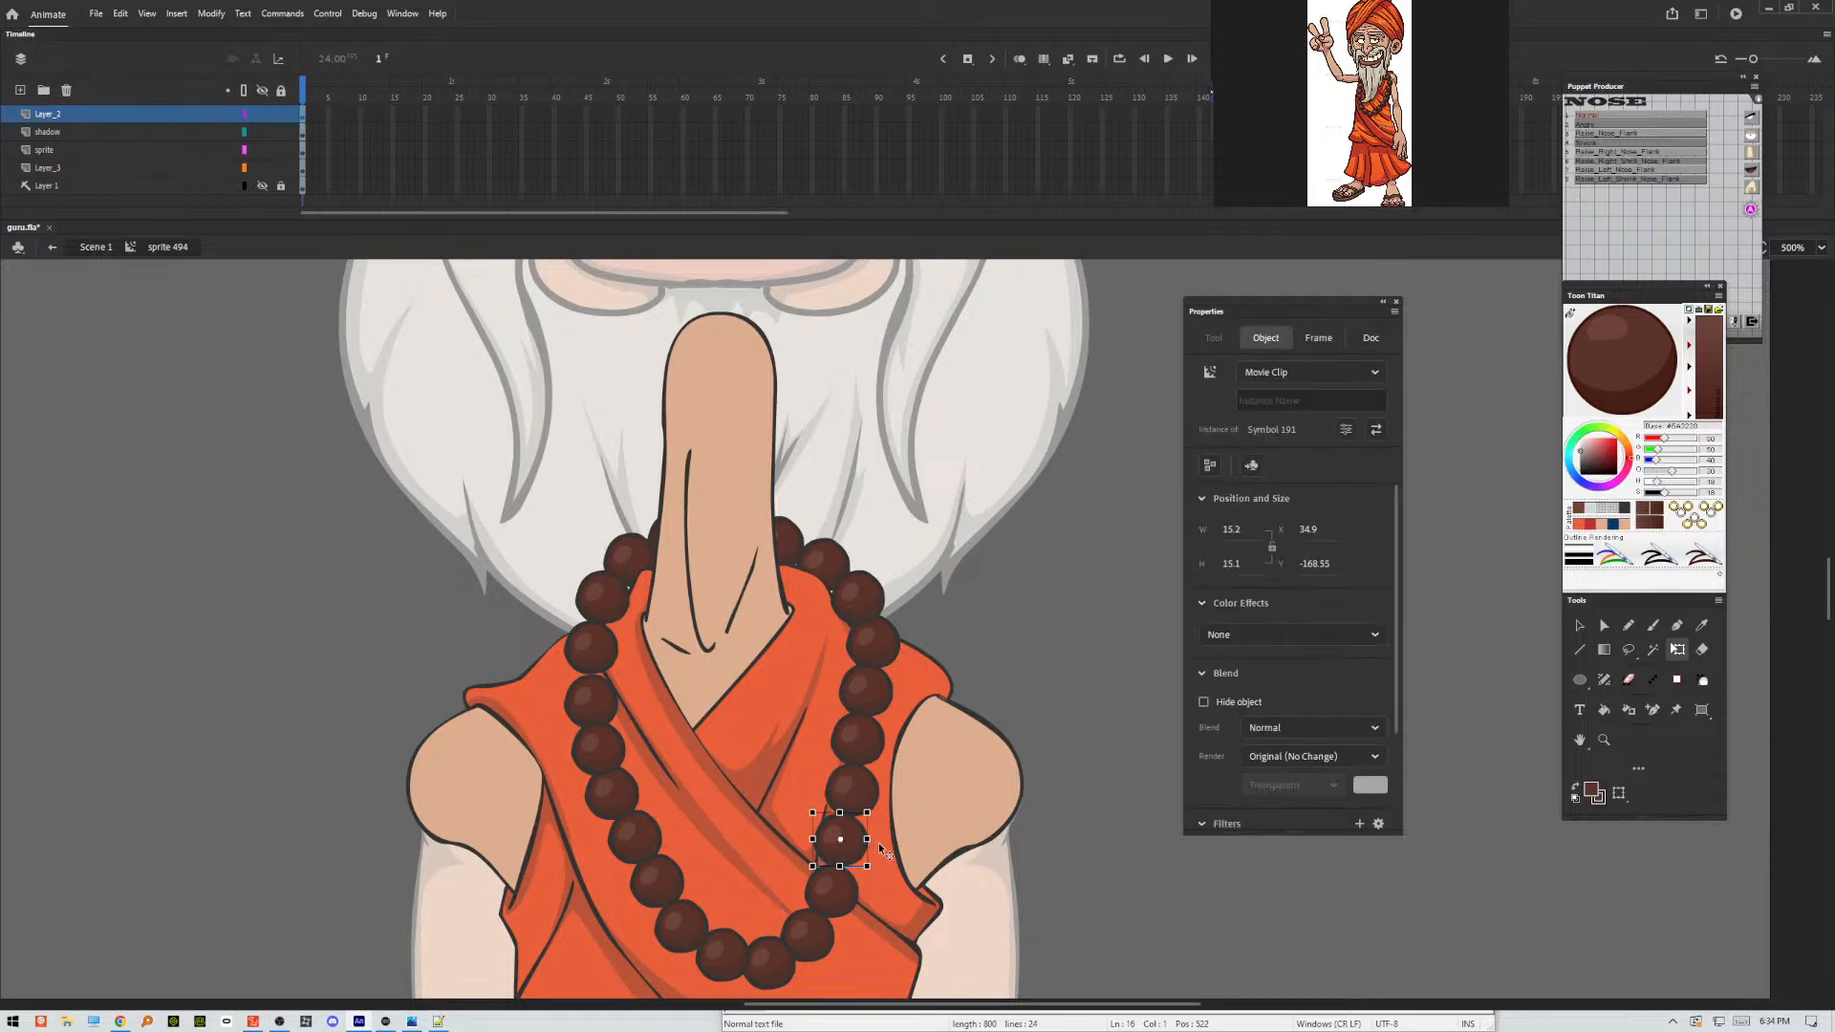
{"action": "left_click", "coordinate": [1063, 868]}
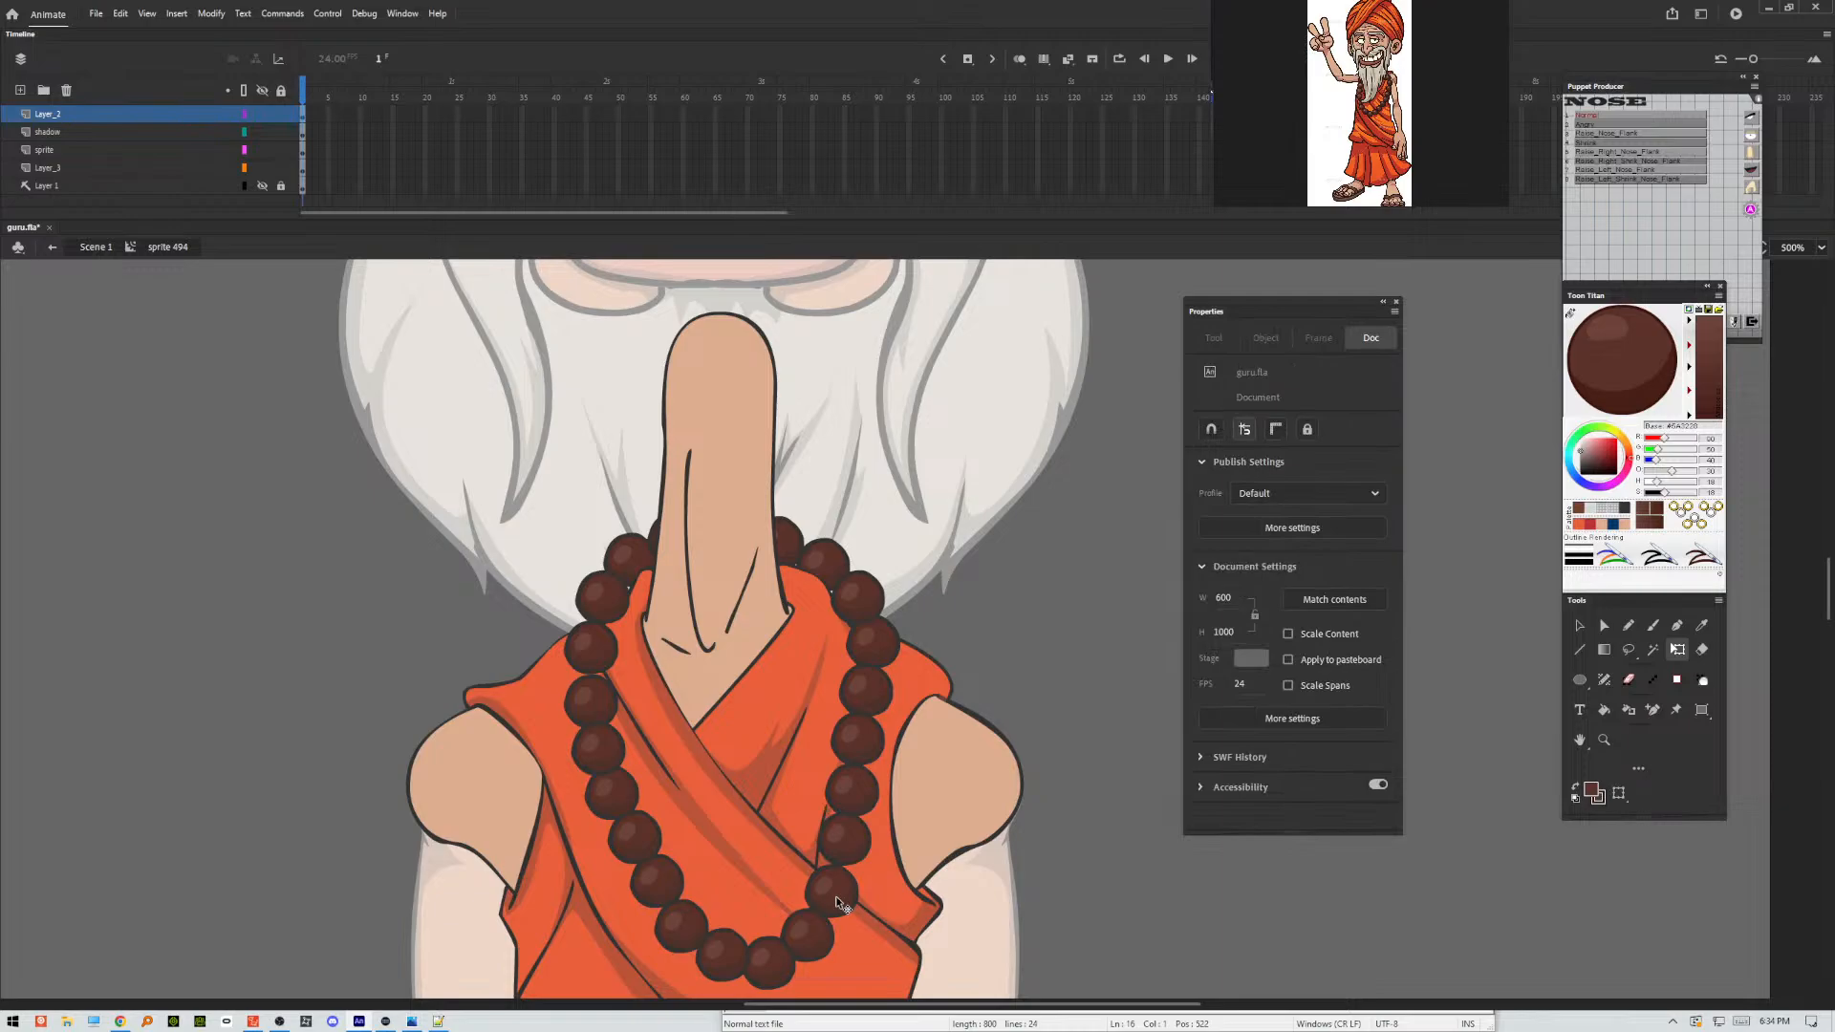
{"action": "left_click", "coordinate": [839, 904]}
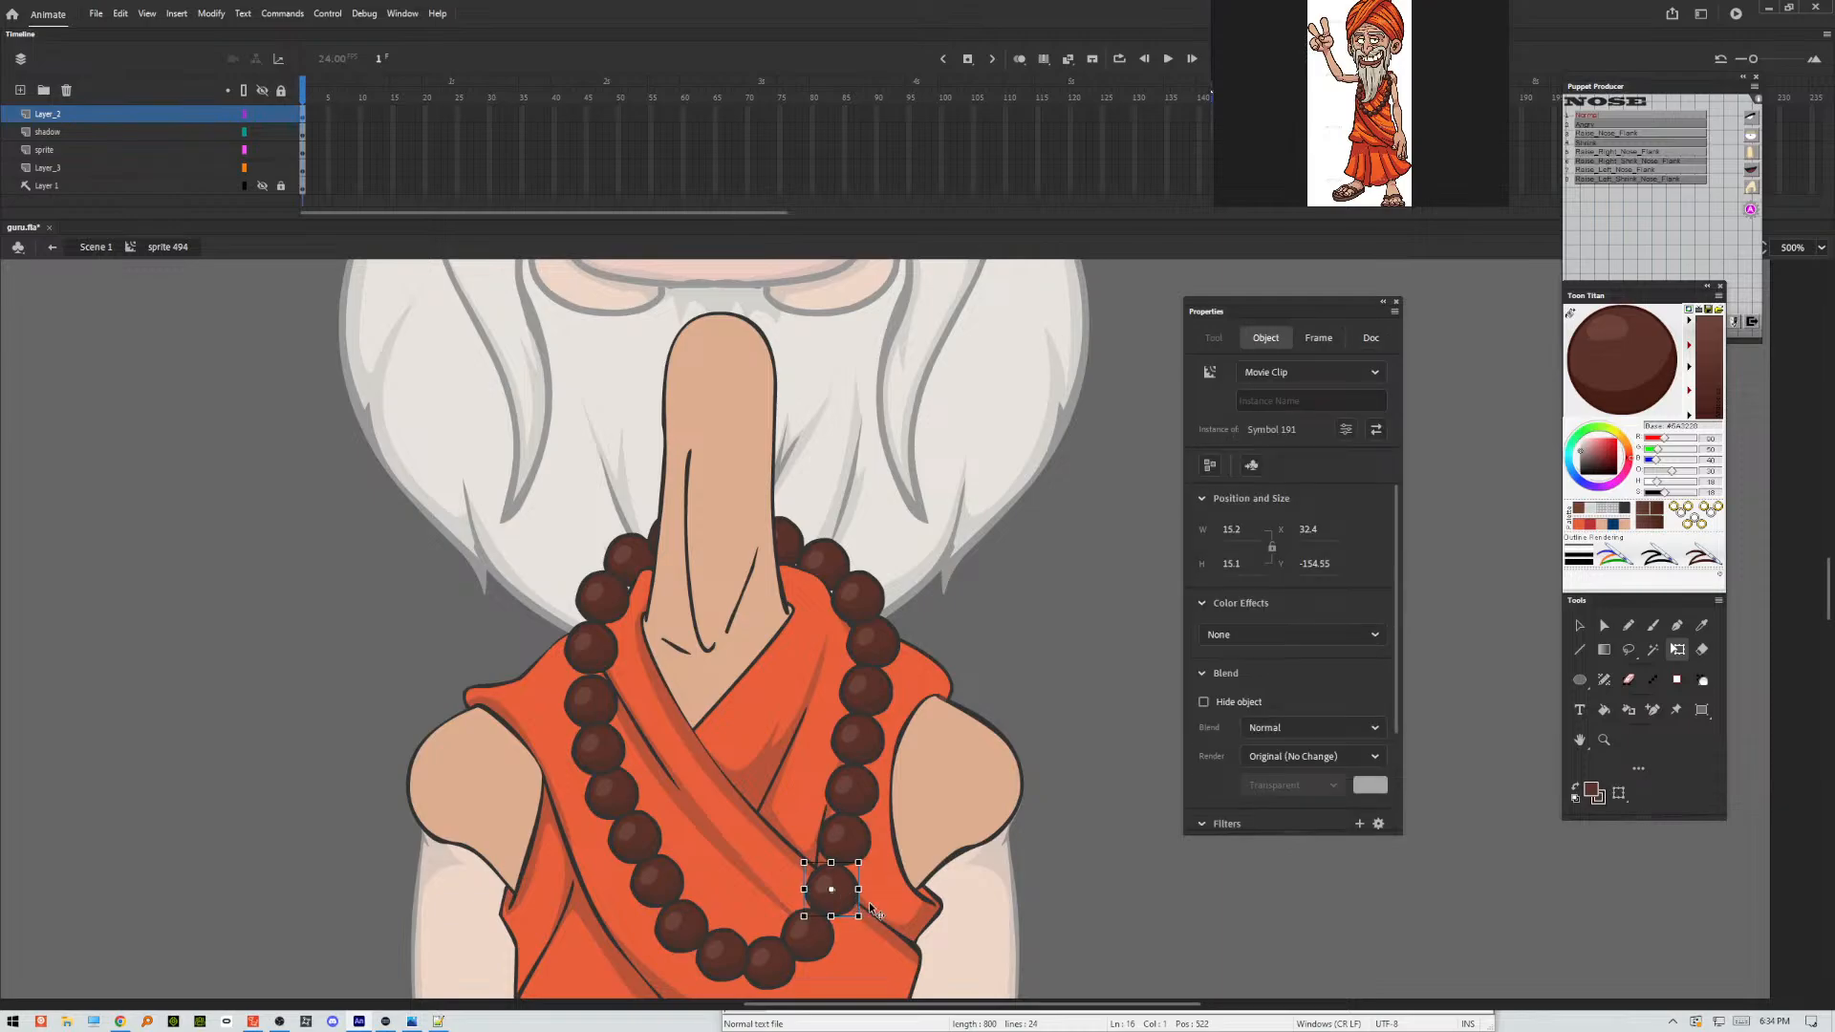
{"action": "double_click", "coordinate": [1111, 894]}
{"action": "key", "text": "ctrl+minus"}
{"action": "key", "text": "ctrl+minus"}
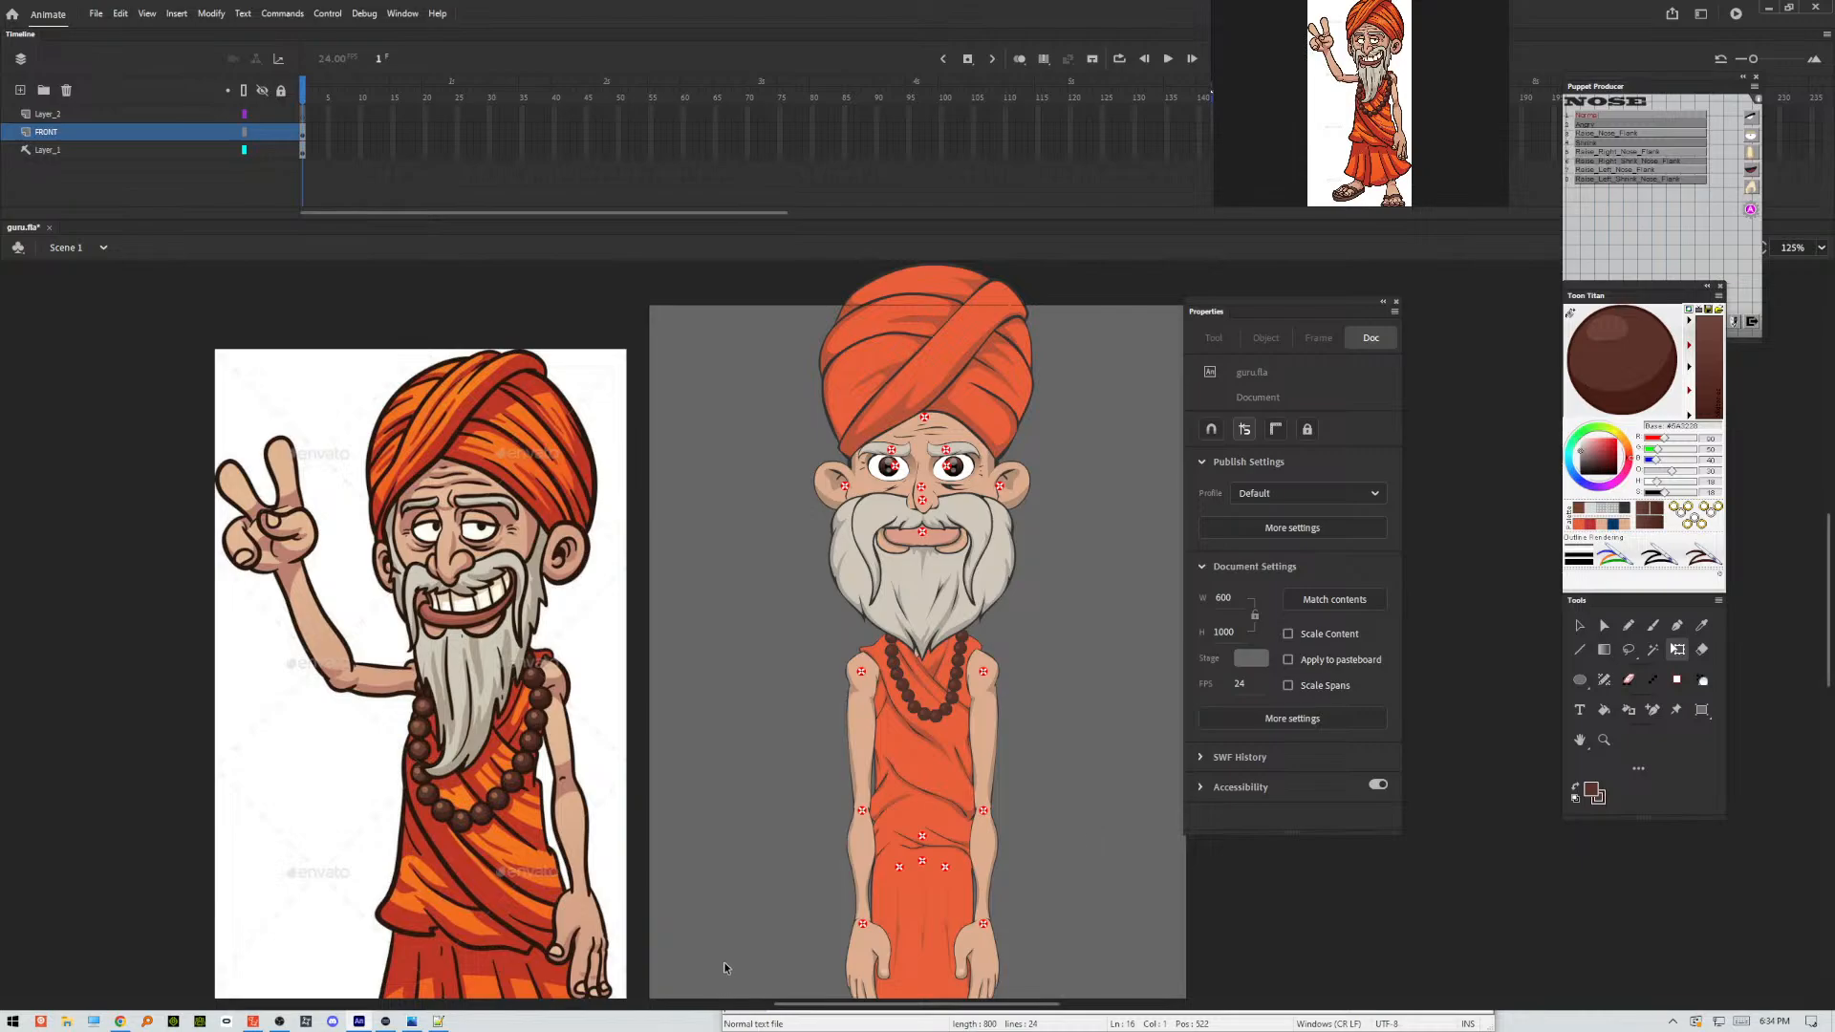
{"action": "left_click", "coordinate": [982, 562]}
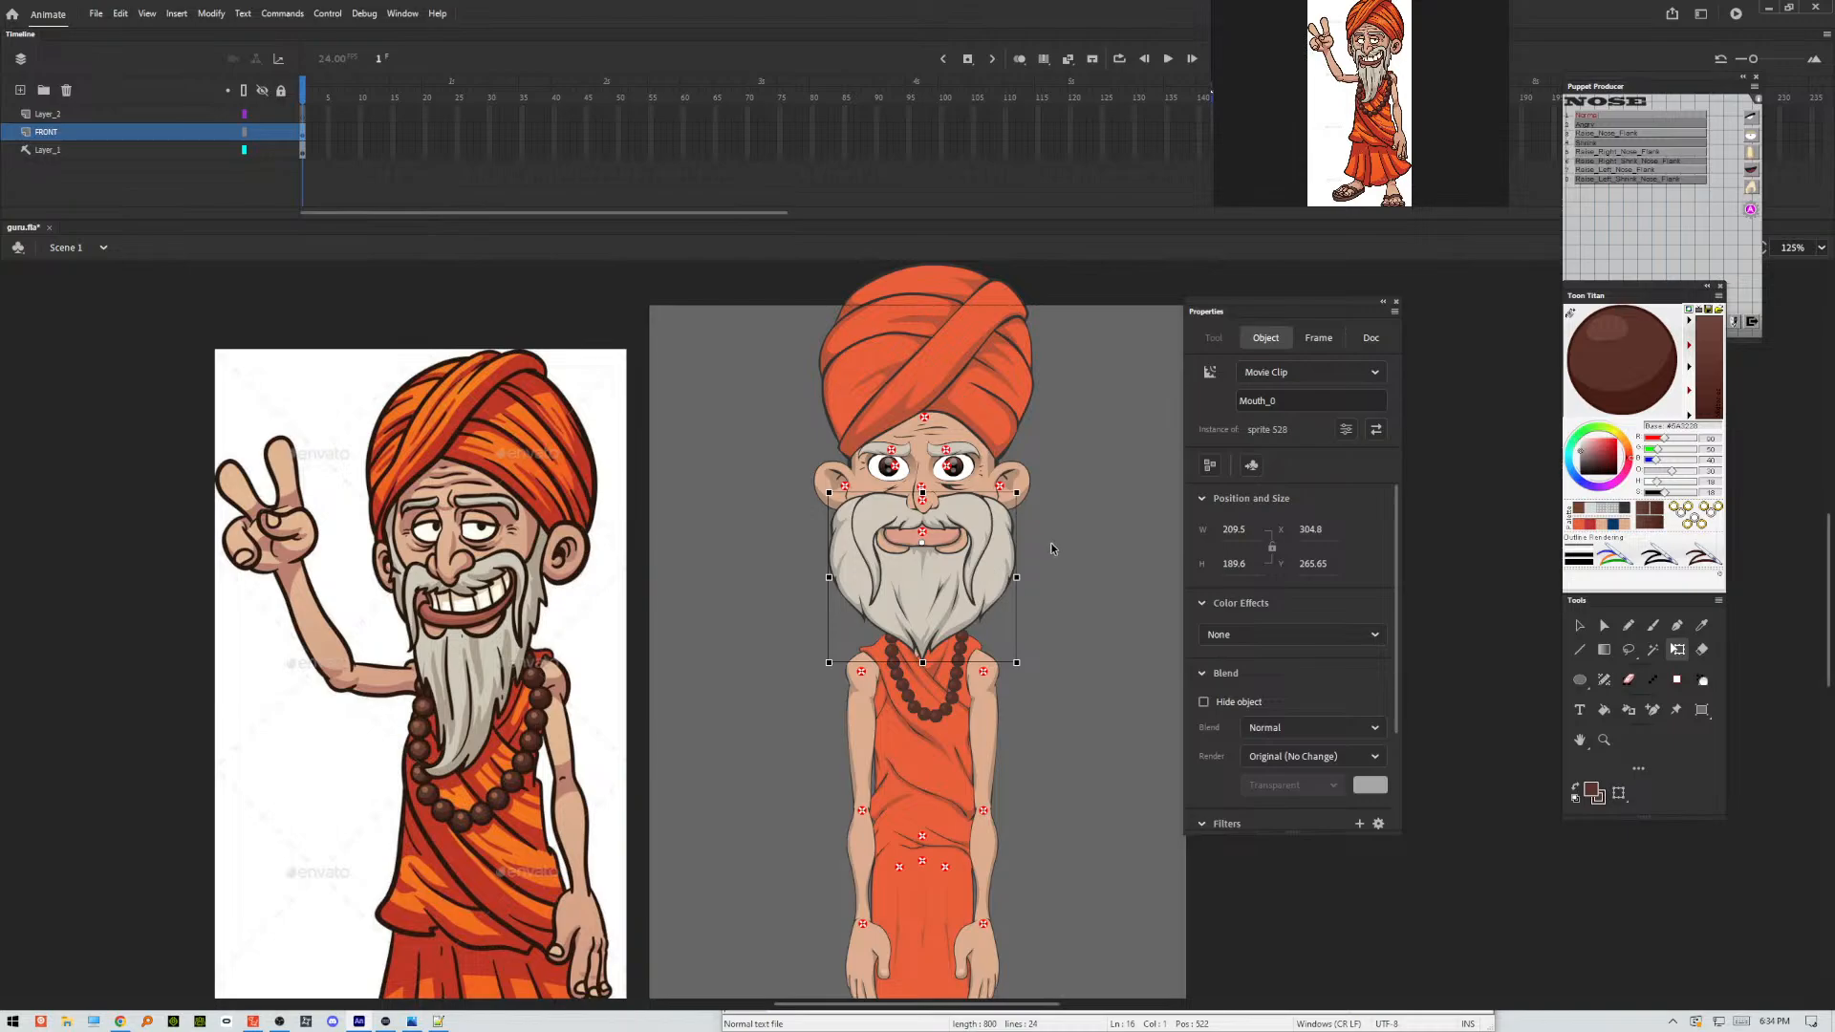
{"action": "left_click", "coordinate": [1099, 573]}
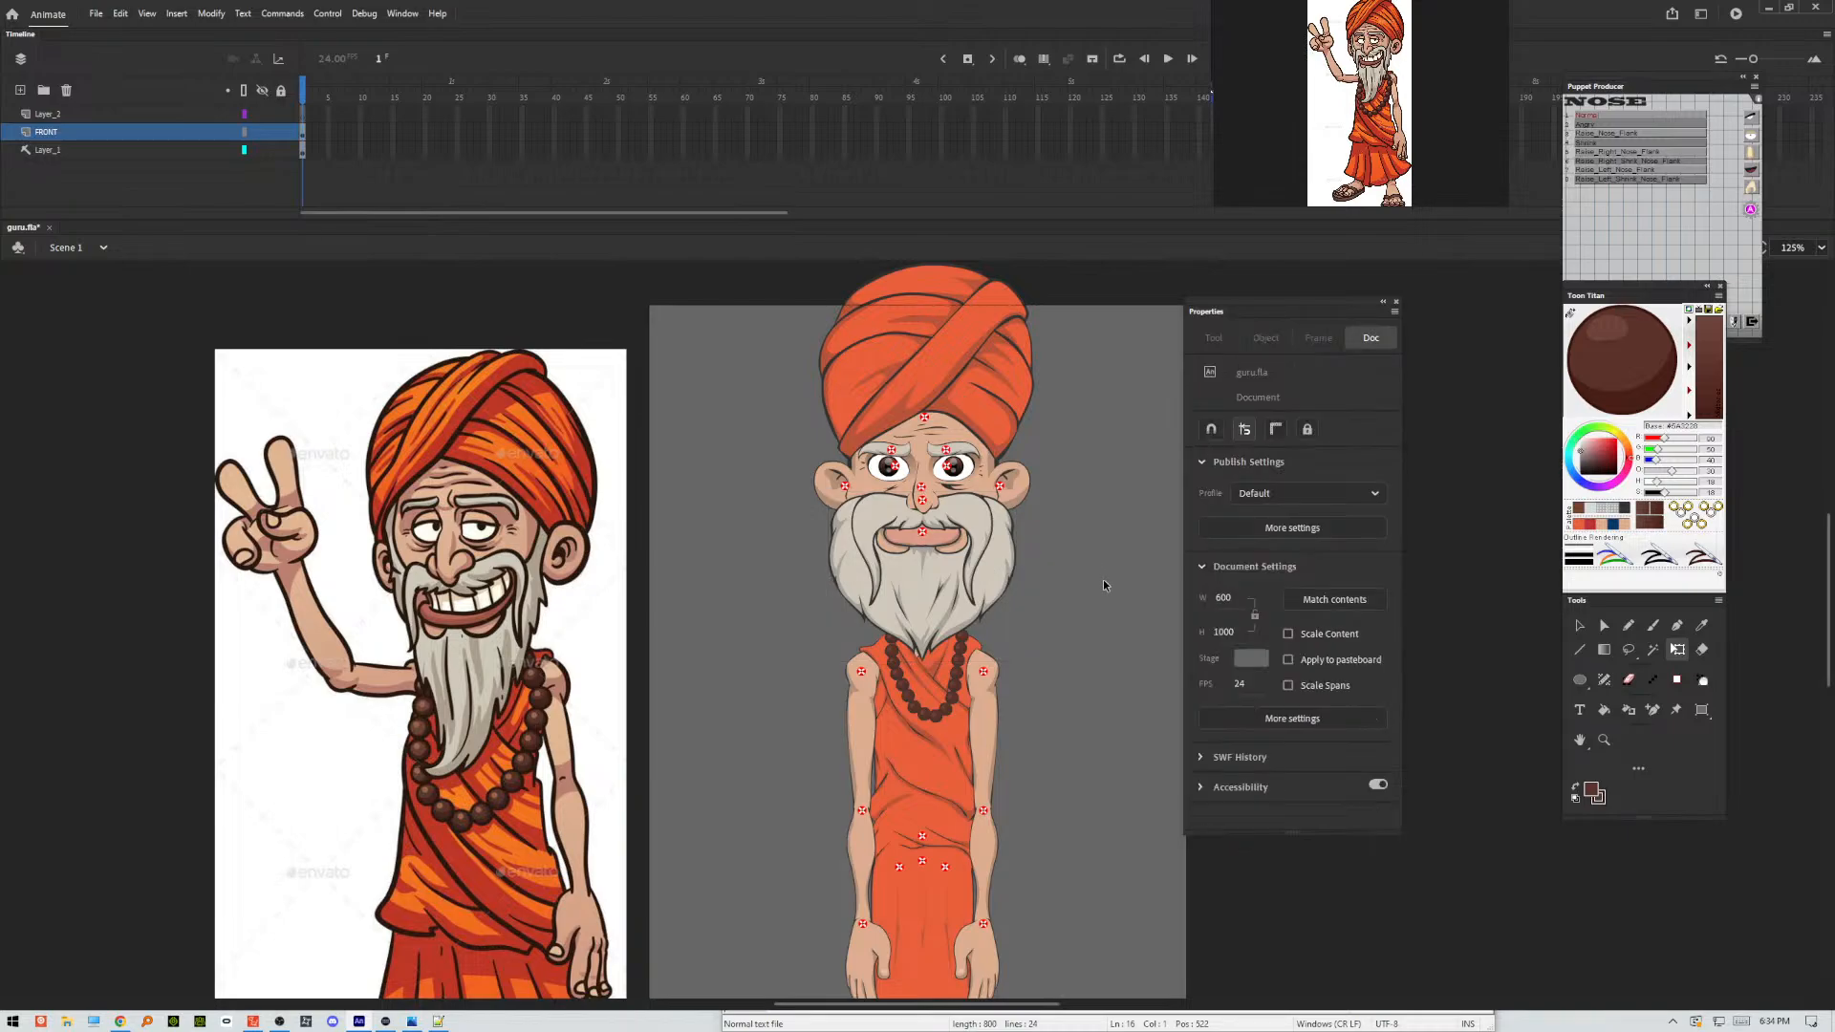
{"action": "key", "text": "ctrl+minus"}
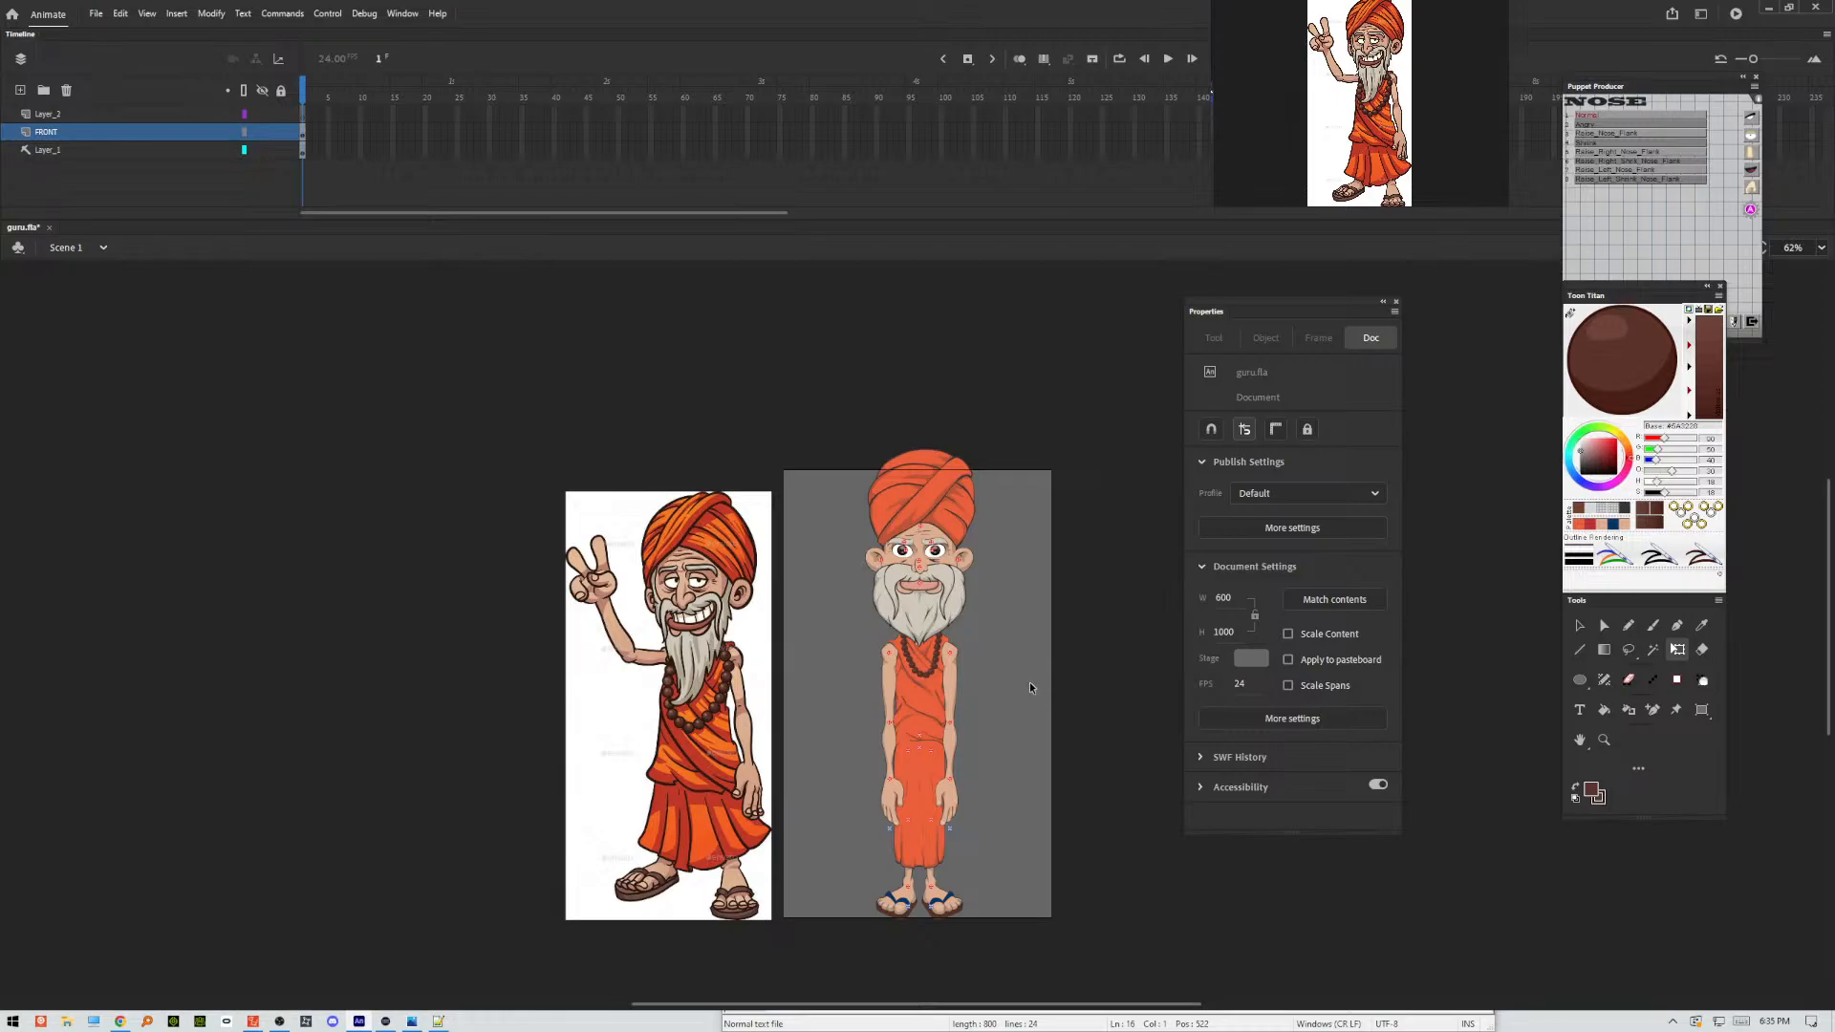
Open the mouth symbol, bring up the mouth sprite list, and try to assign the separate artwork pieces as the Normal mouth.
{"action": "double_click", "coordinate": [954, 614]}
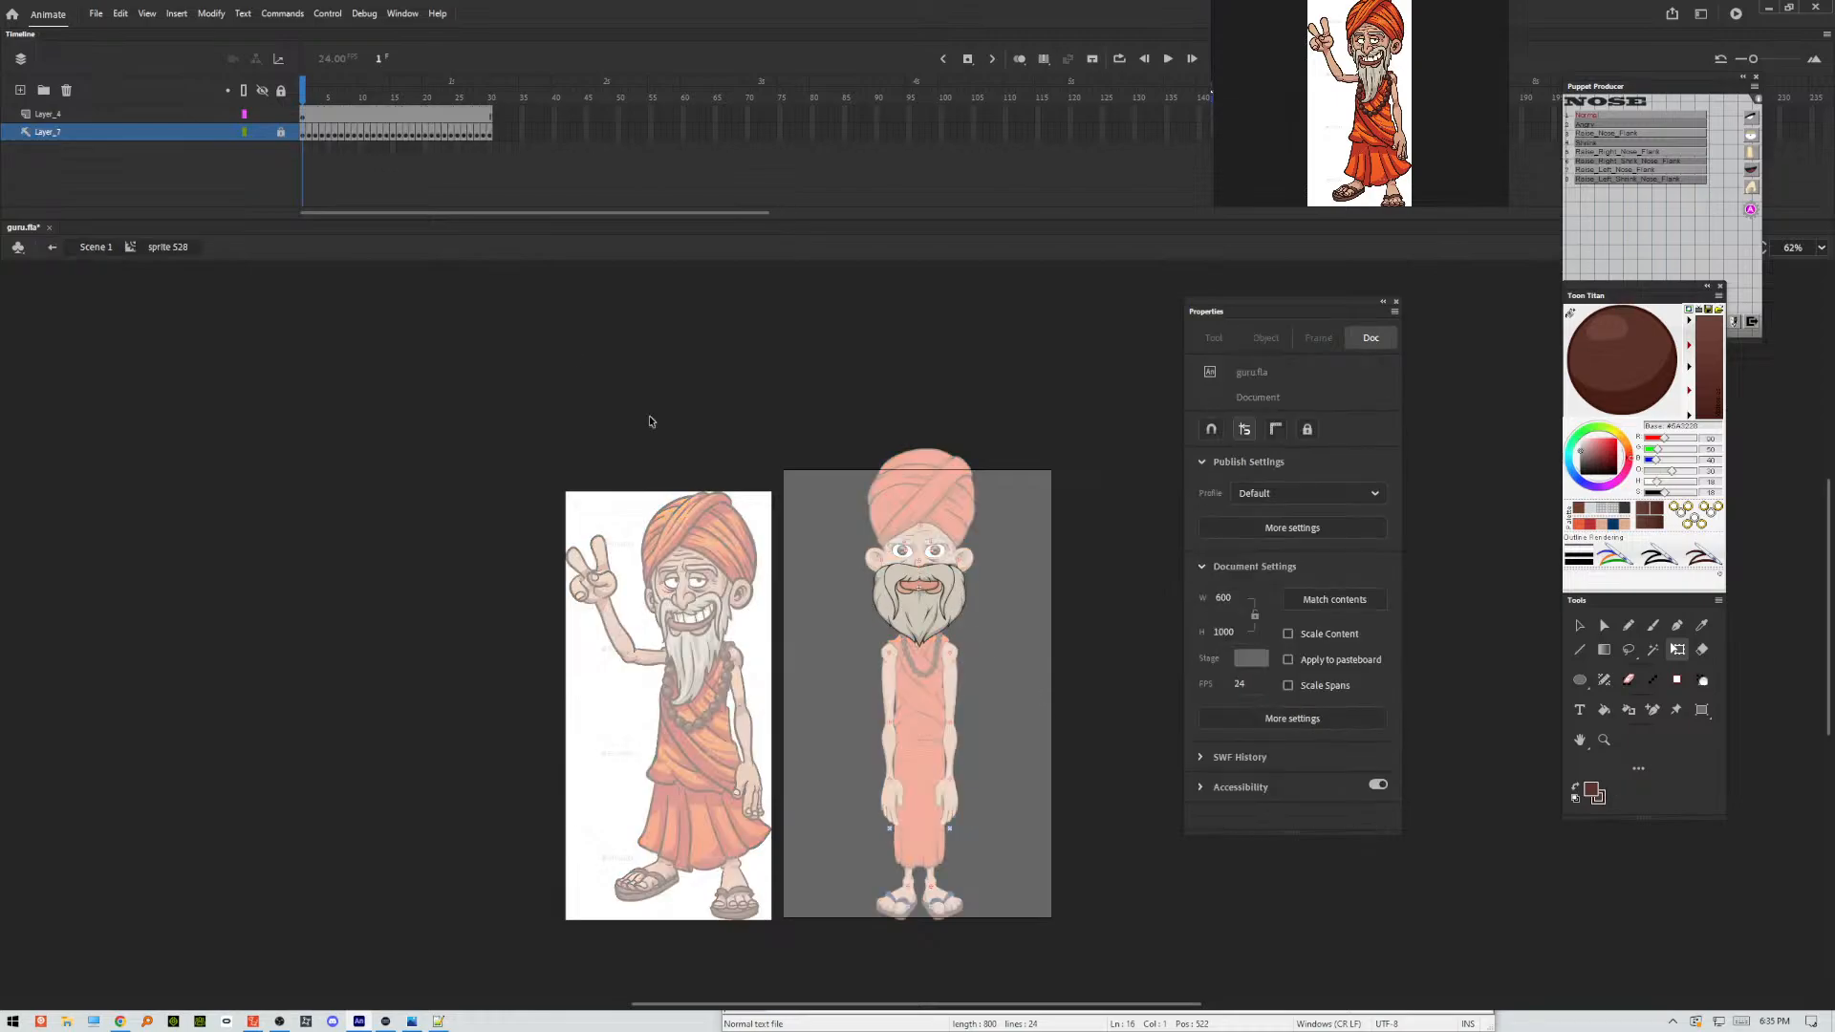
{"action": "left_click", "coordinate": [304, 119]}
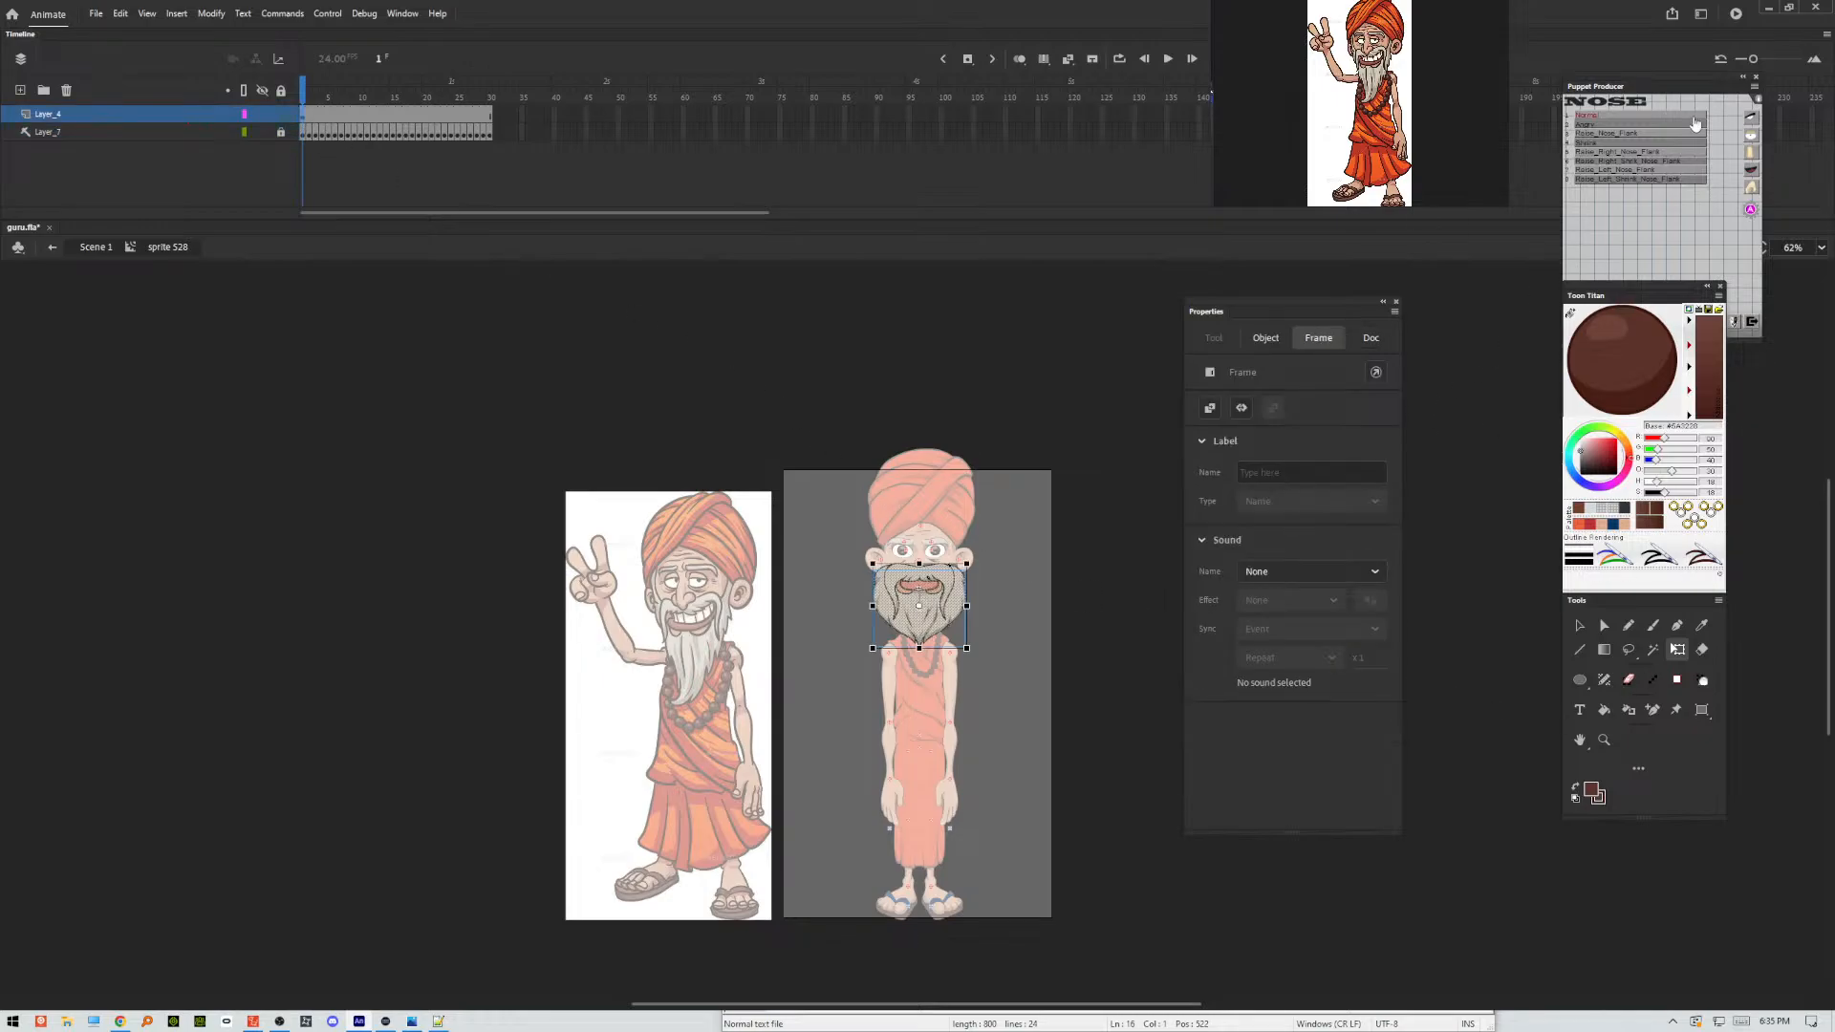
{"action": "left_click", "coordinate": [1753, 174]}
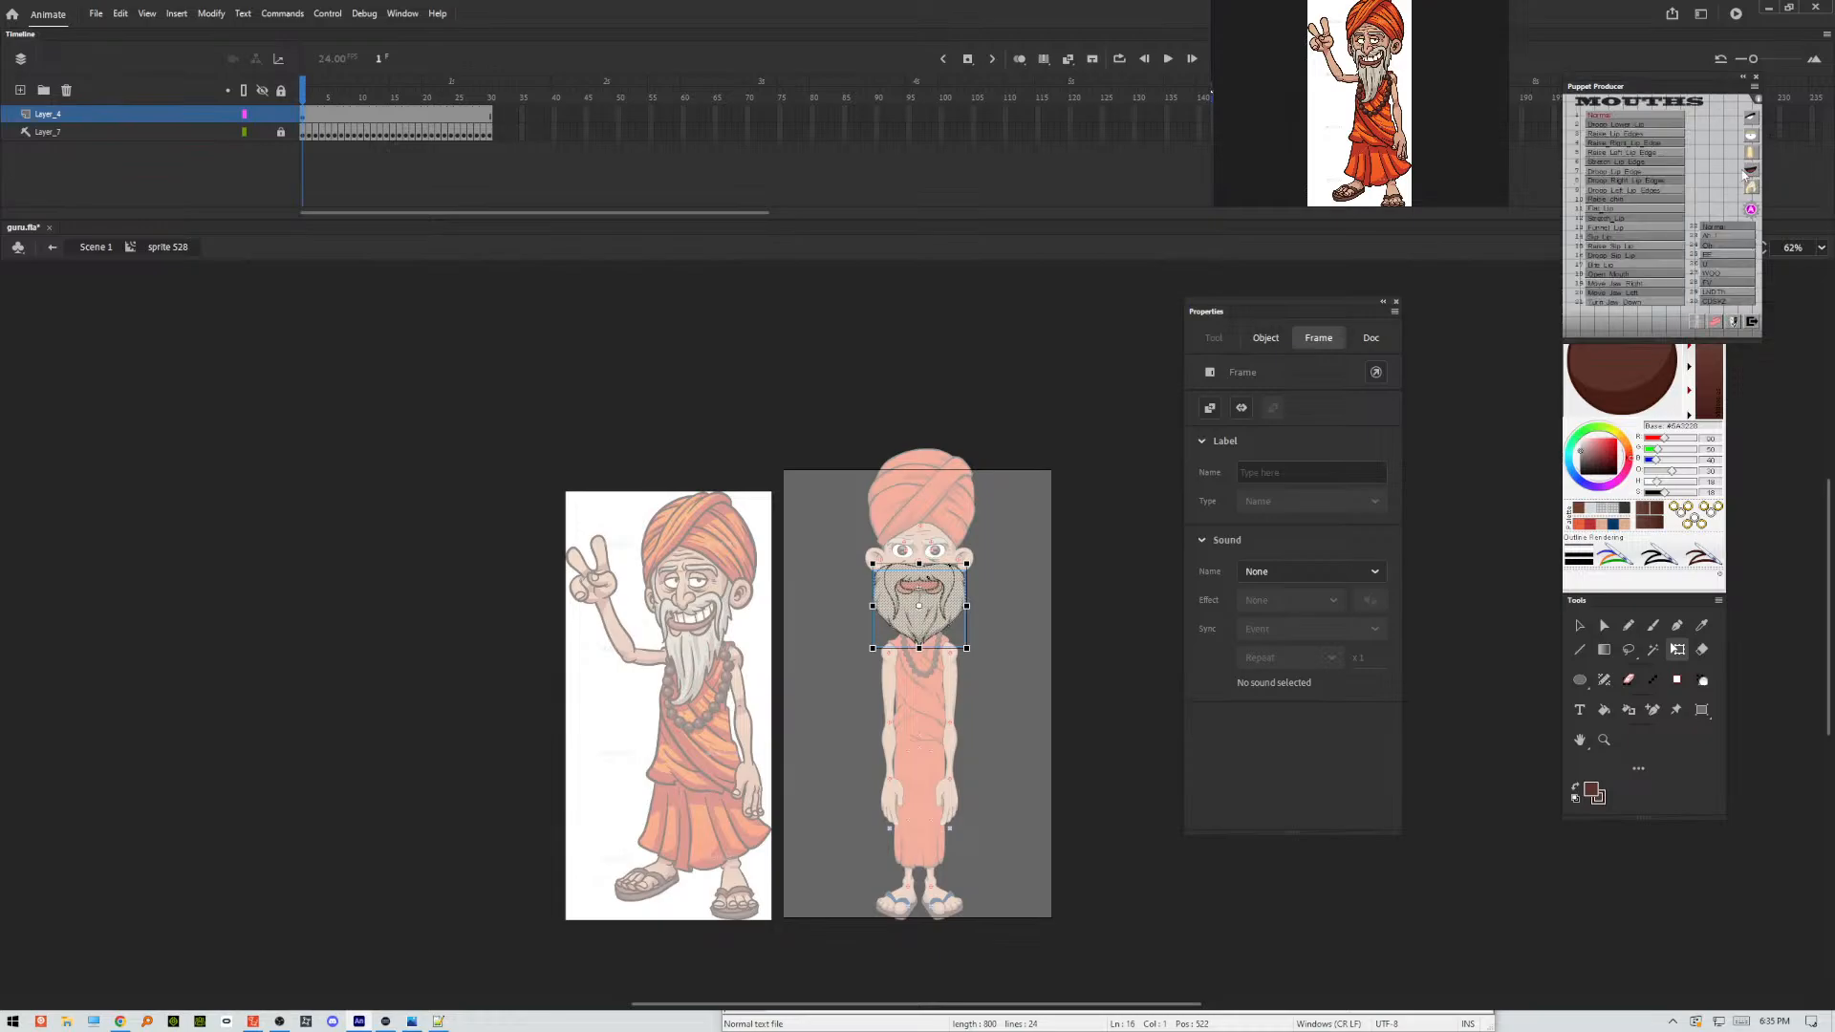
{"action": "left_click", "coordinate": [1606, 118]}
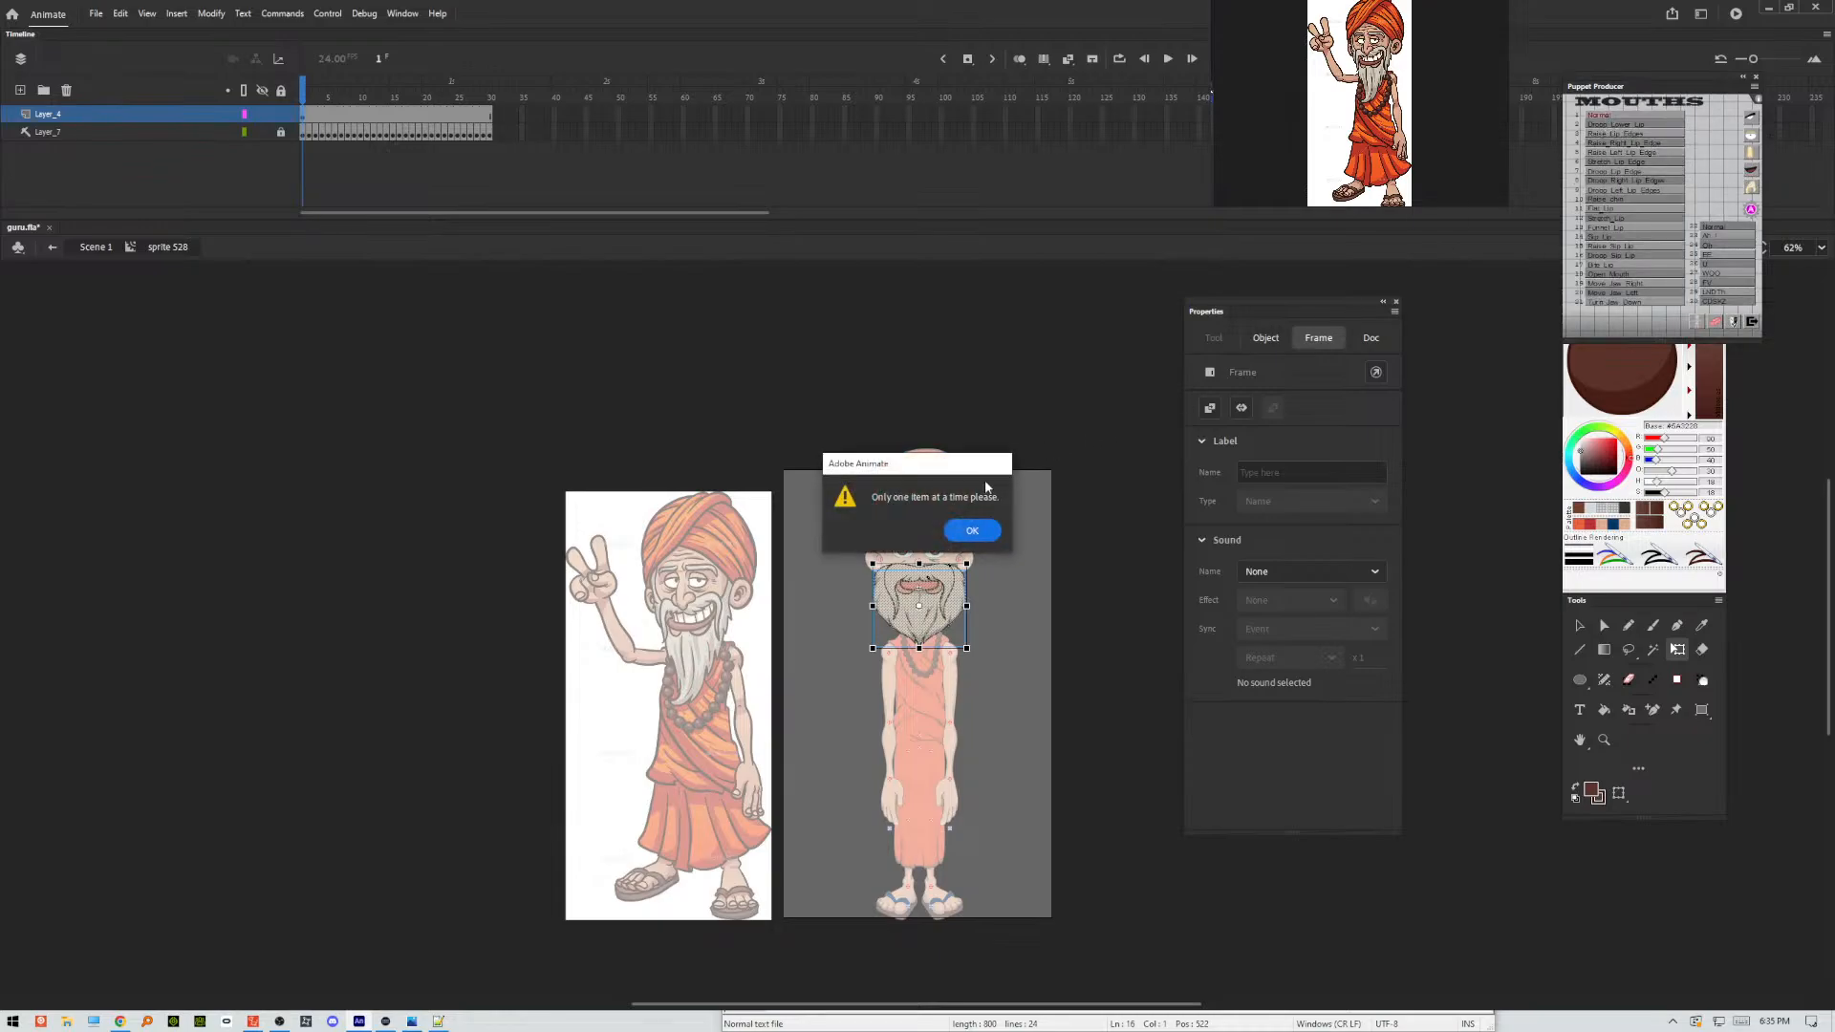
{"action": "left_click", "coordinate": [983, 532]}
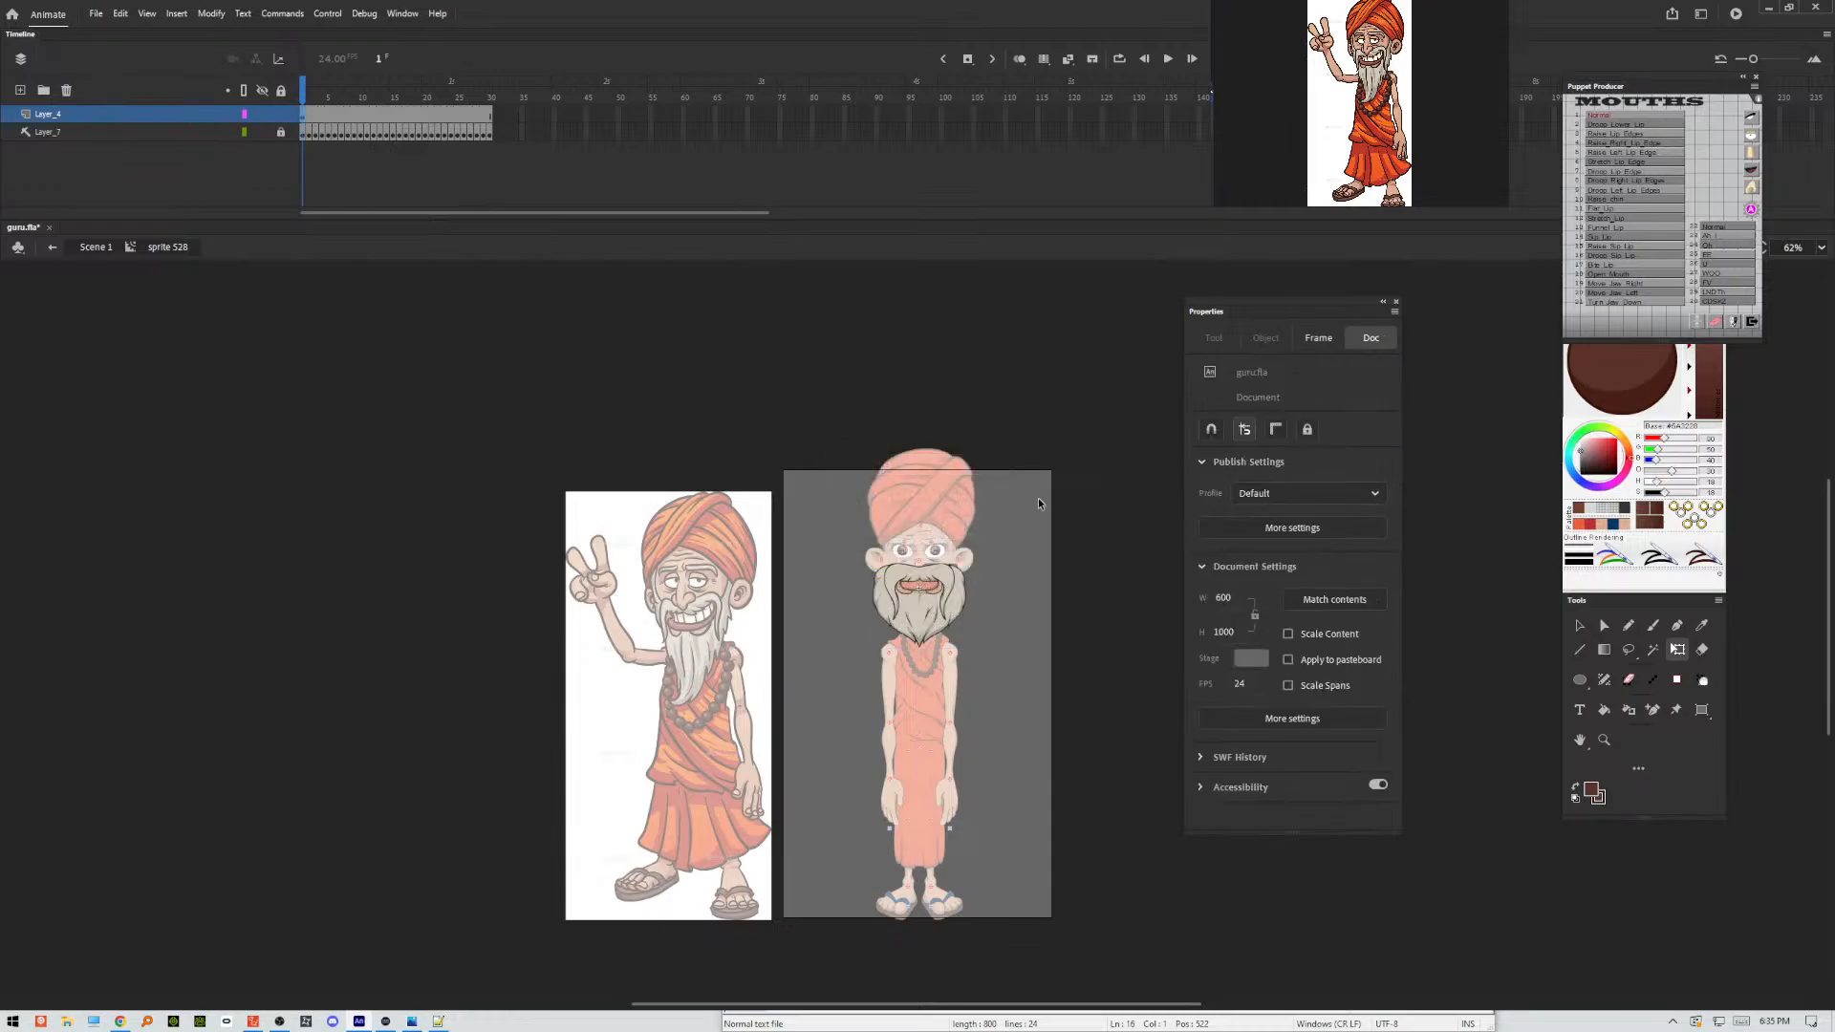
Convert all the mouth and beard artwork into one movie clip, assign it as the Normal mouth, and return to the main scene.
{"action": "left_click_drag", "start_coordinate": [1039, 504], "coordinate": [833, 705]}
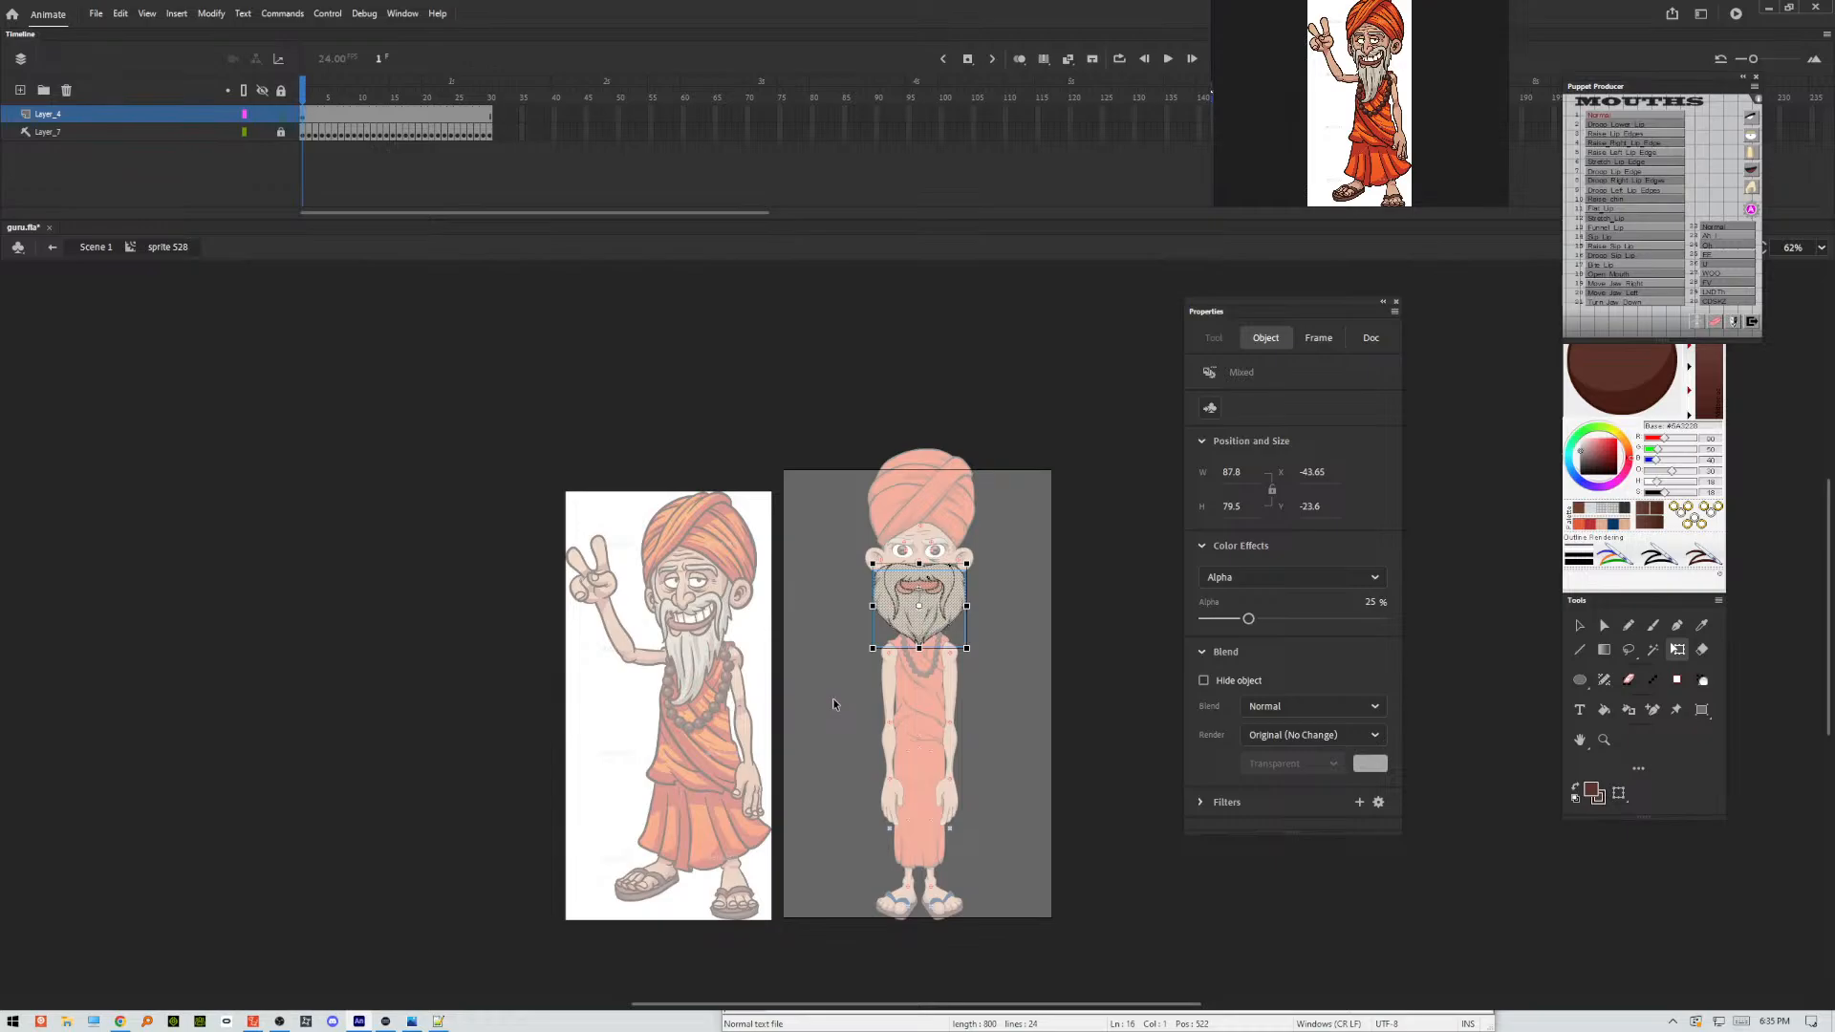
{"action": "key", "text": "F8"}
{"action": "key", "text": "Return"}
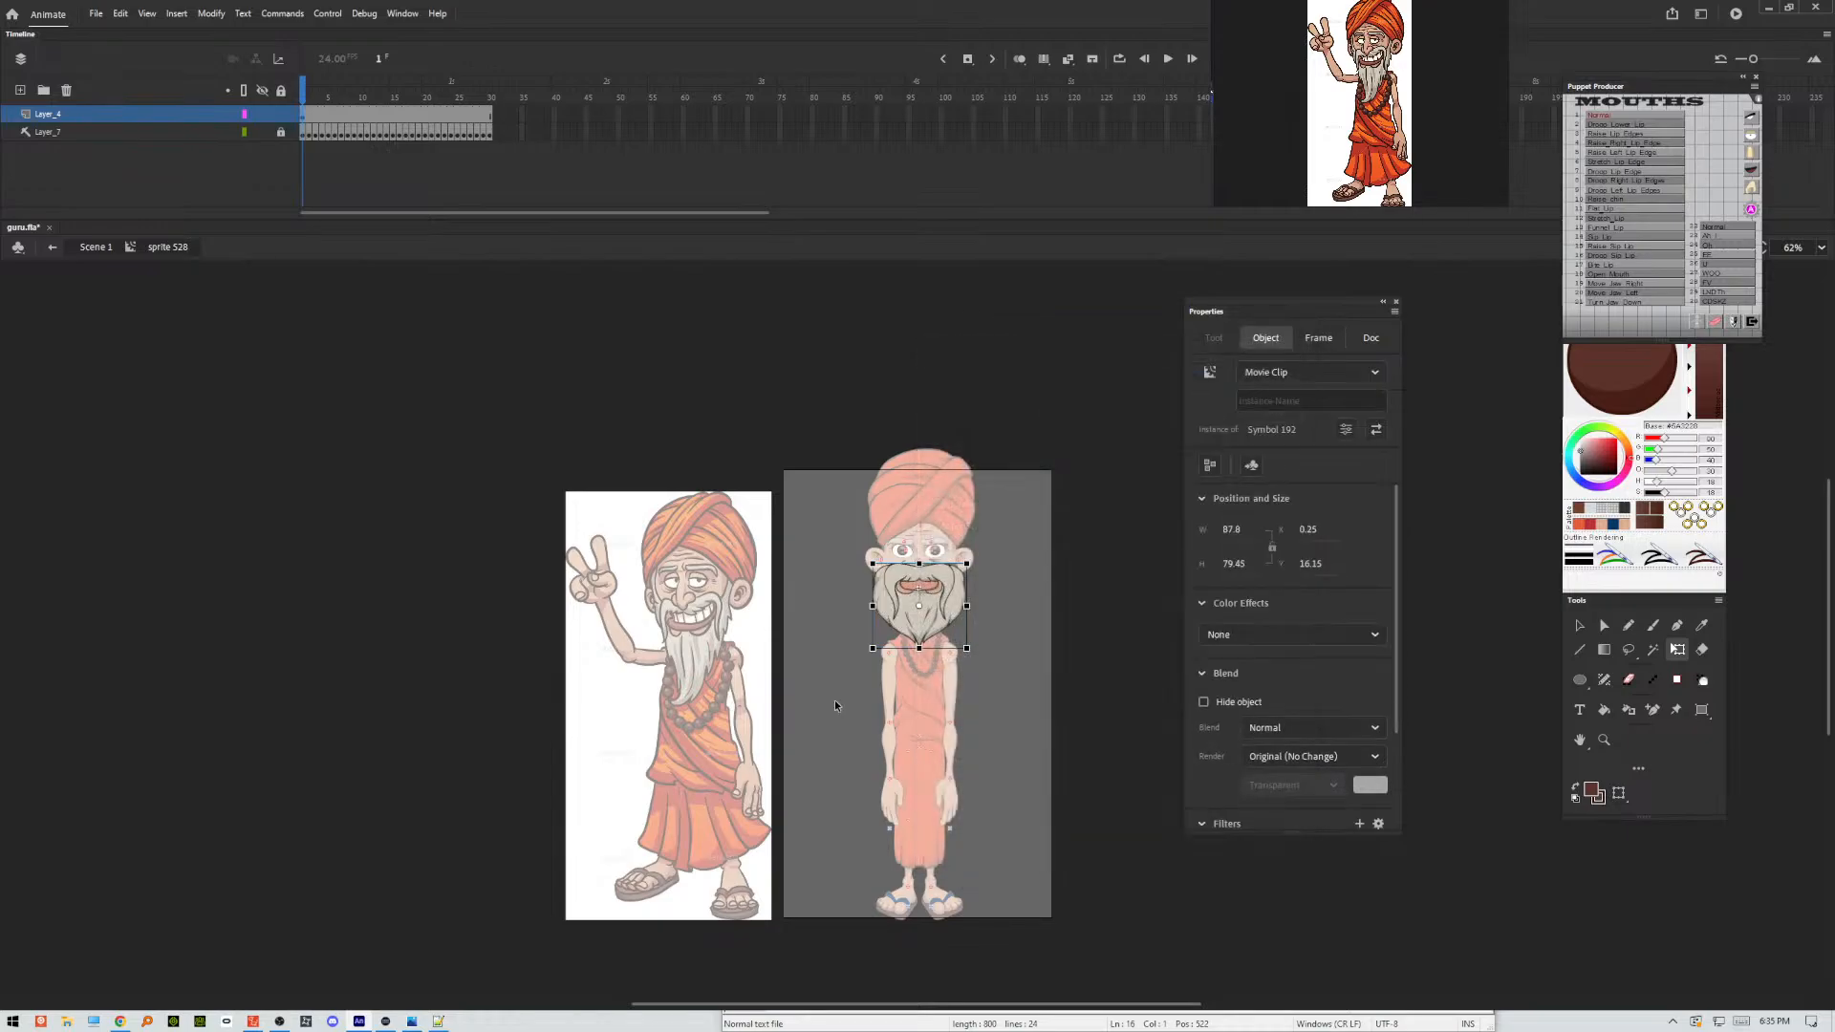
{"action": "left_click", "coordinate": [1633, 116]}
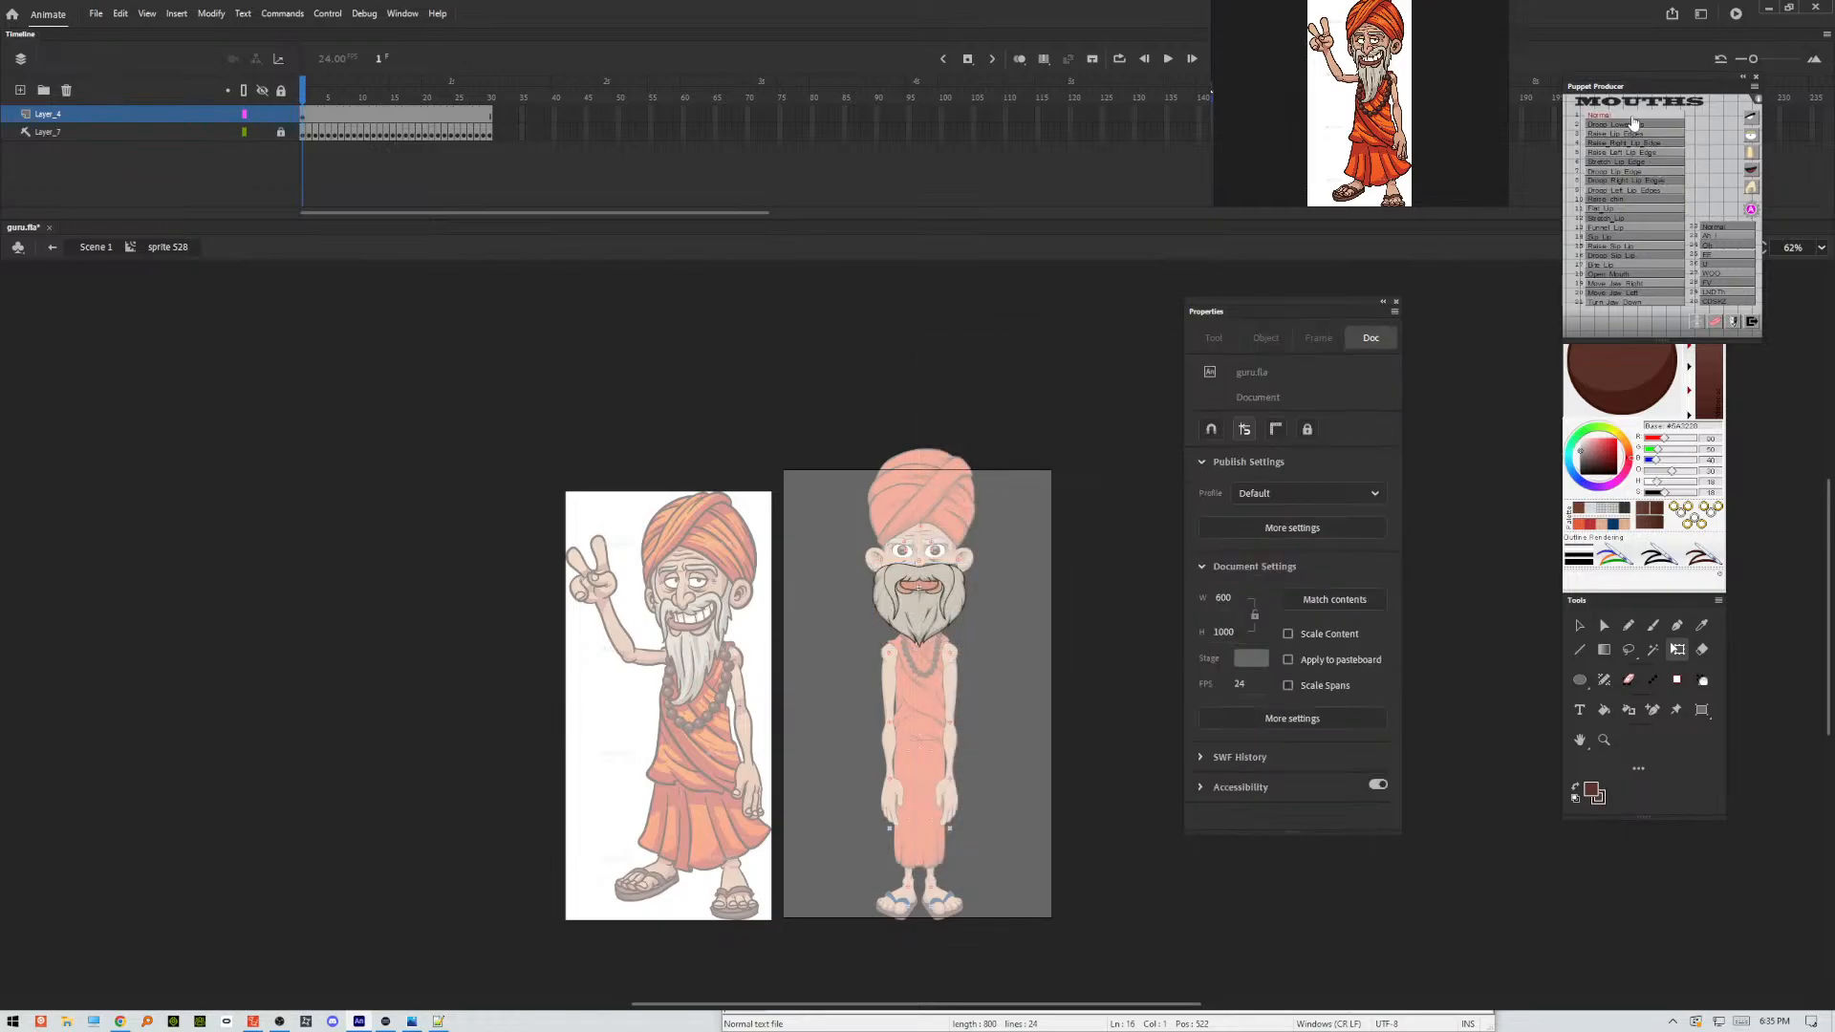
{"action": "double_click", "coordinate": [1128, 526]}
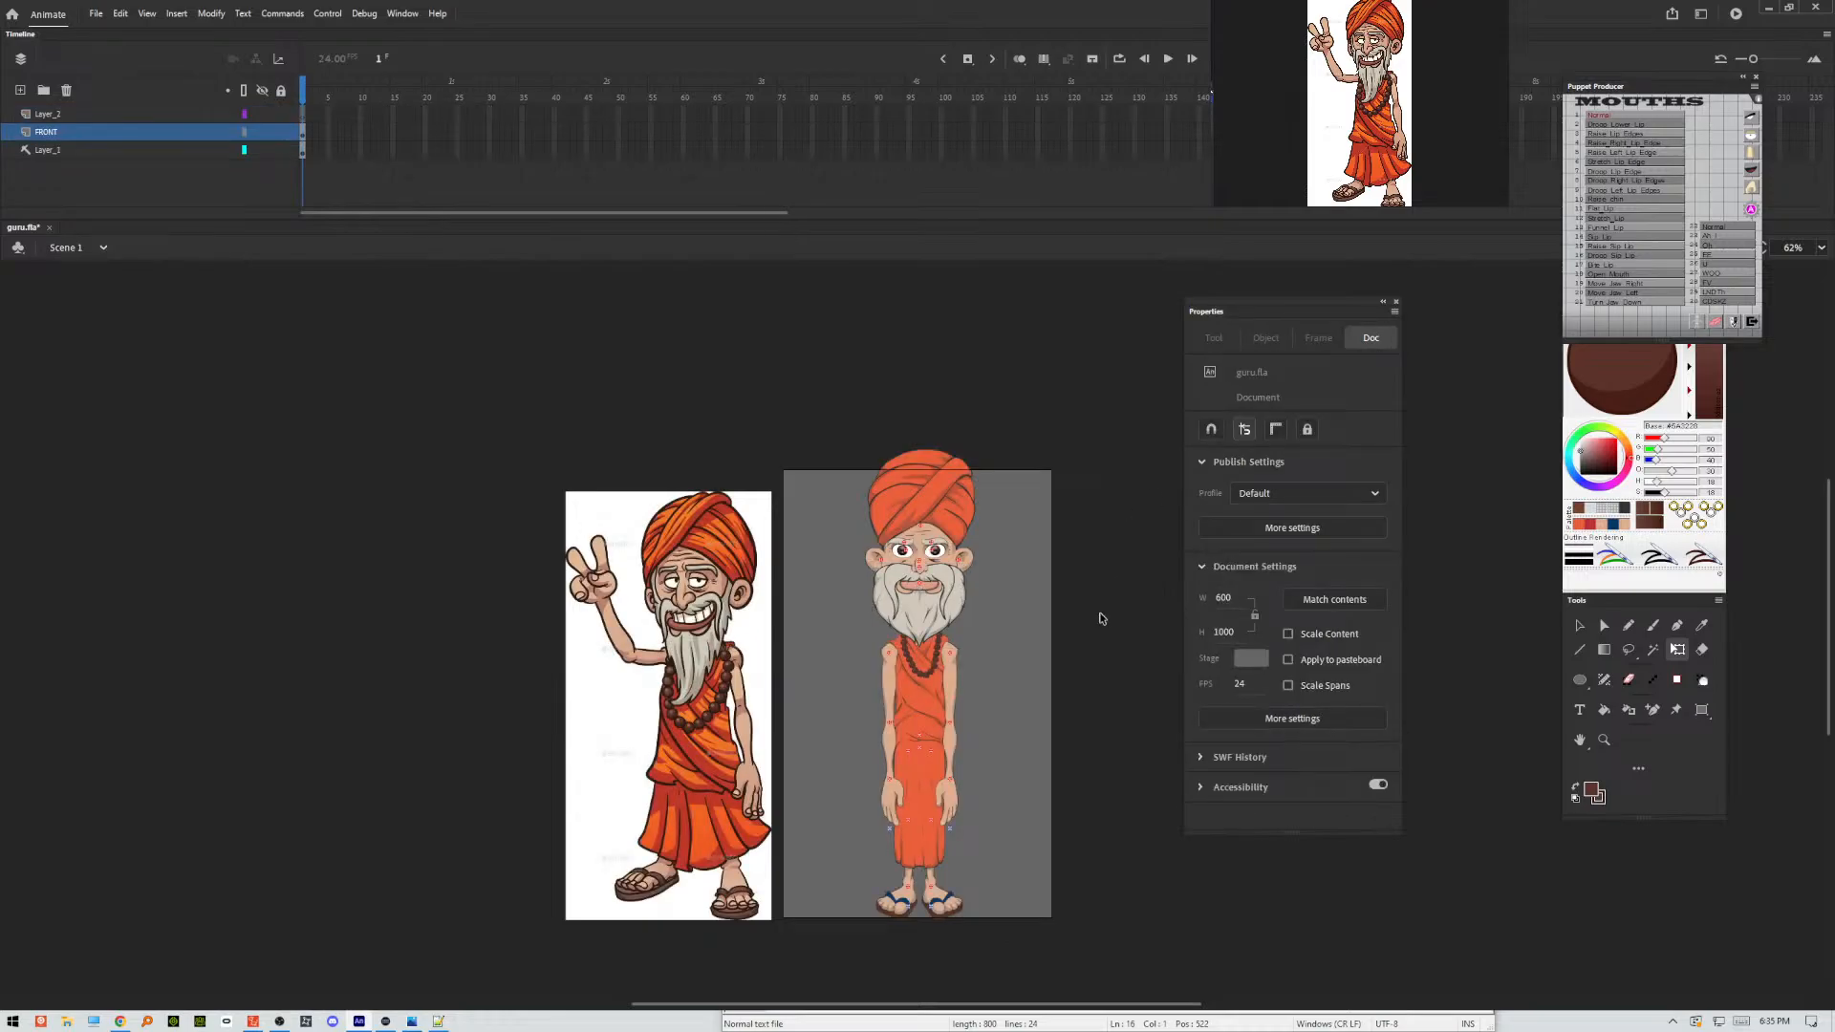
Export the puppet as guru.swf to the Desktop, replacing the existing file.
{"action": "key", "text": "ctrl+alt+shift+s"}
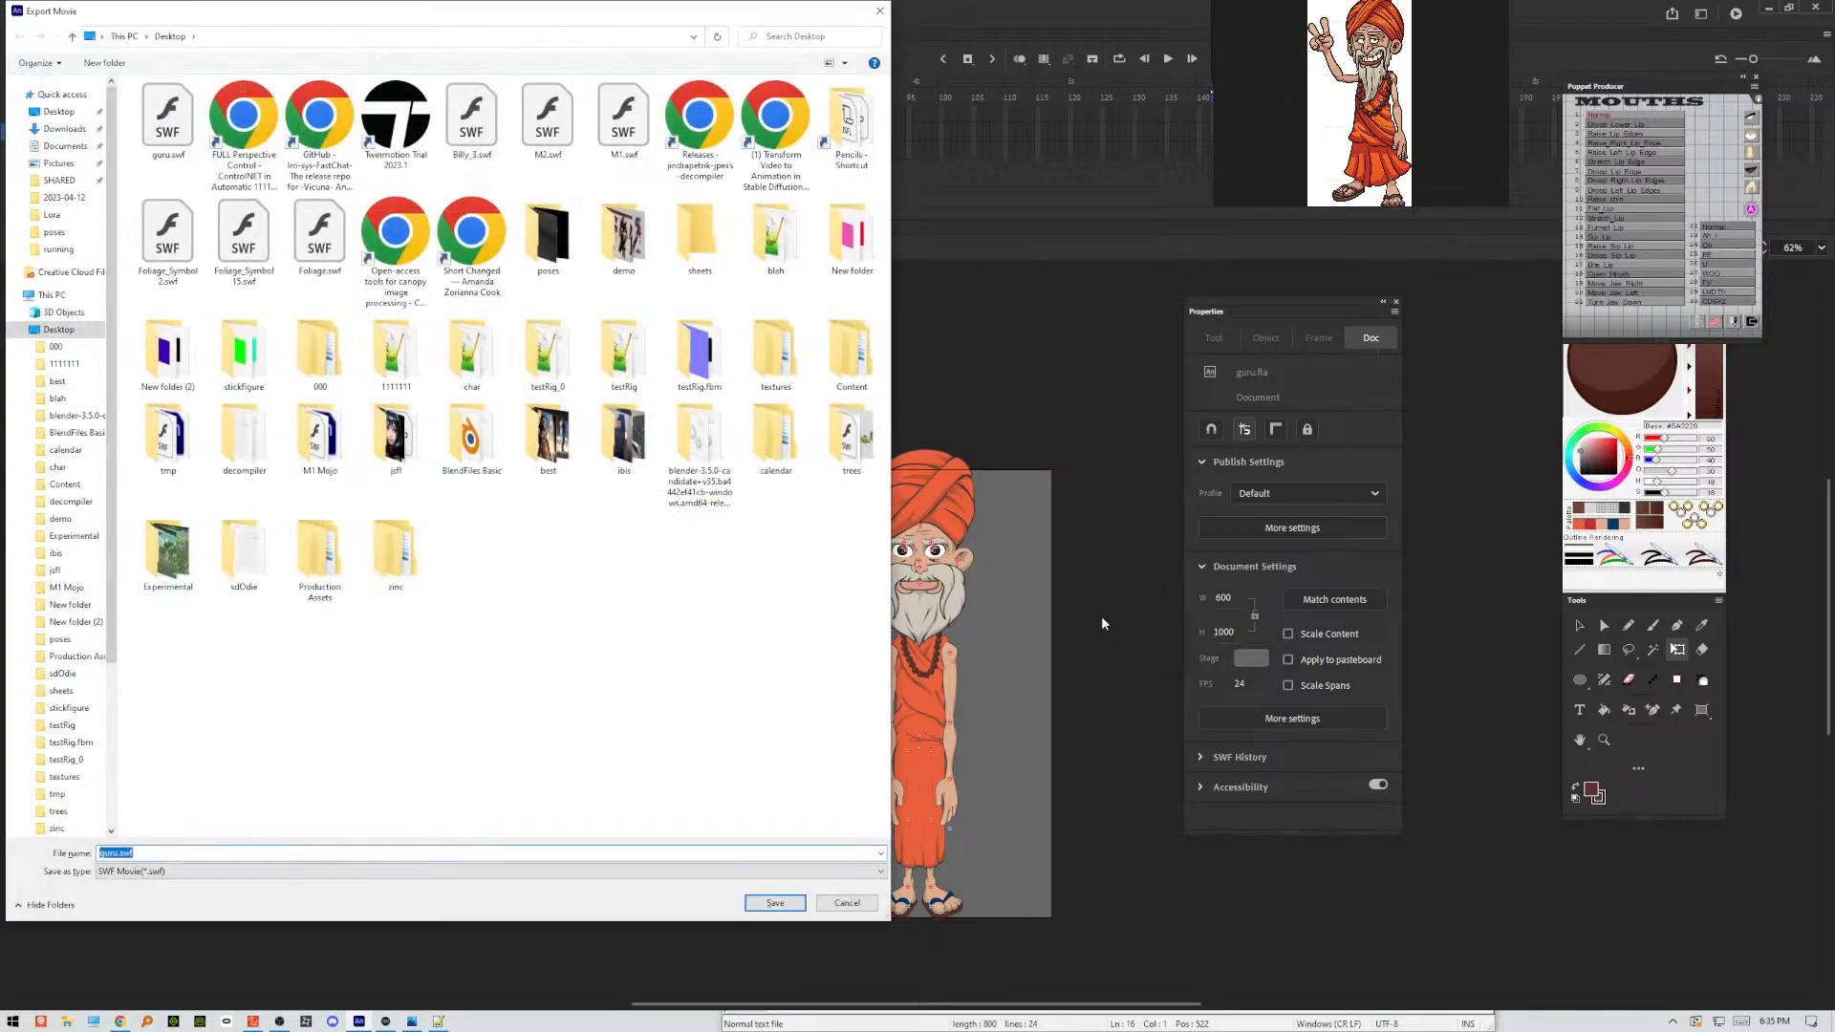
{"action": "key", "text": "Return"}
{"action": "key", "text": "Return"}
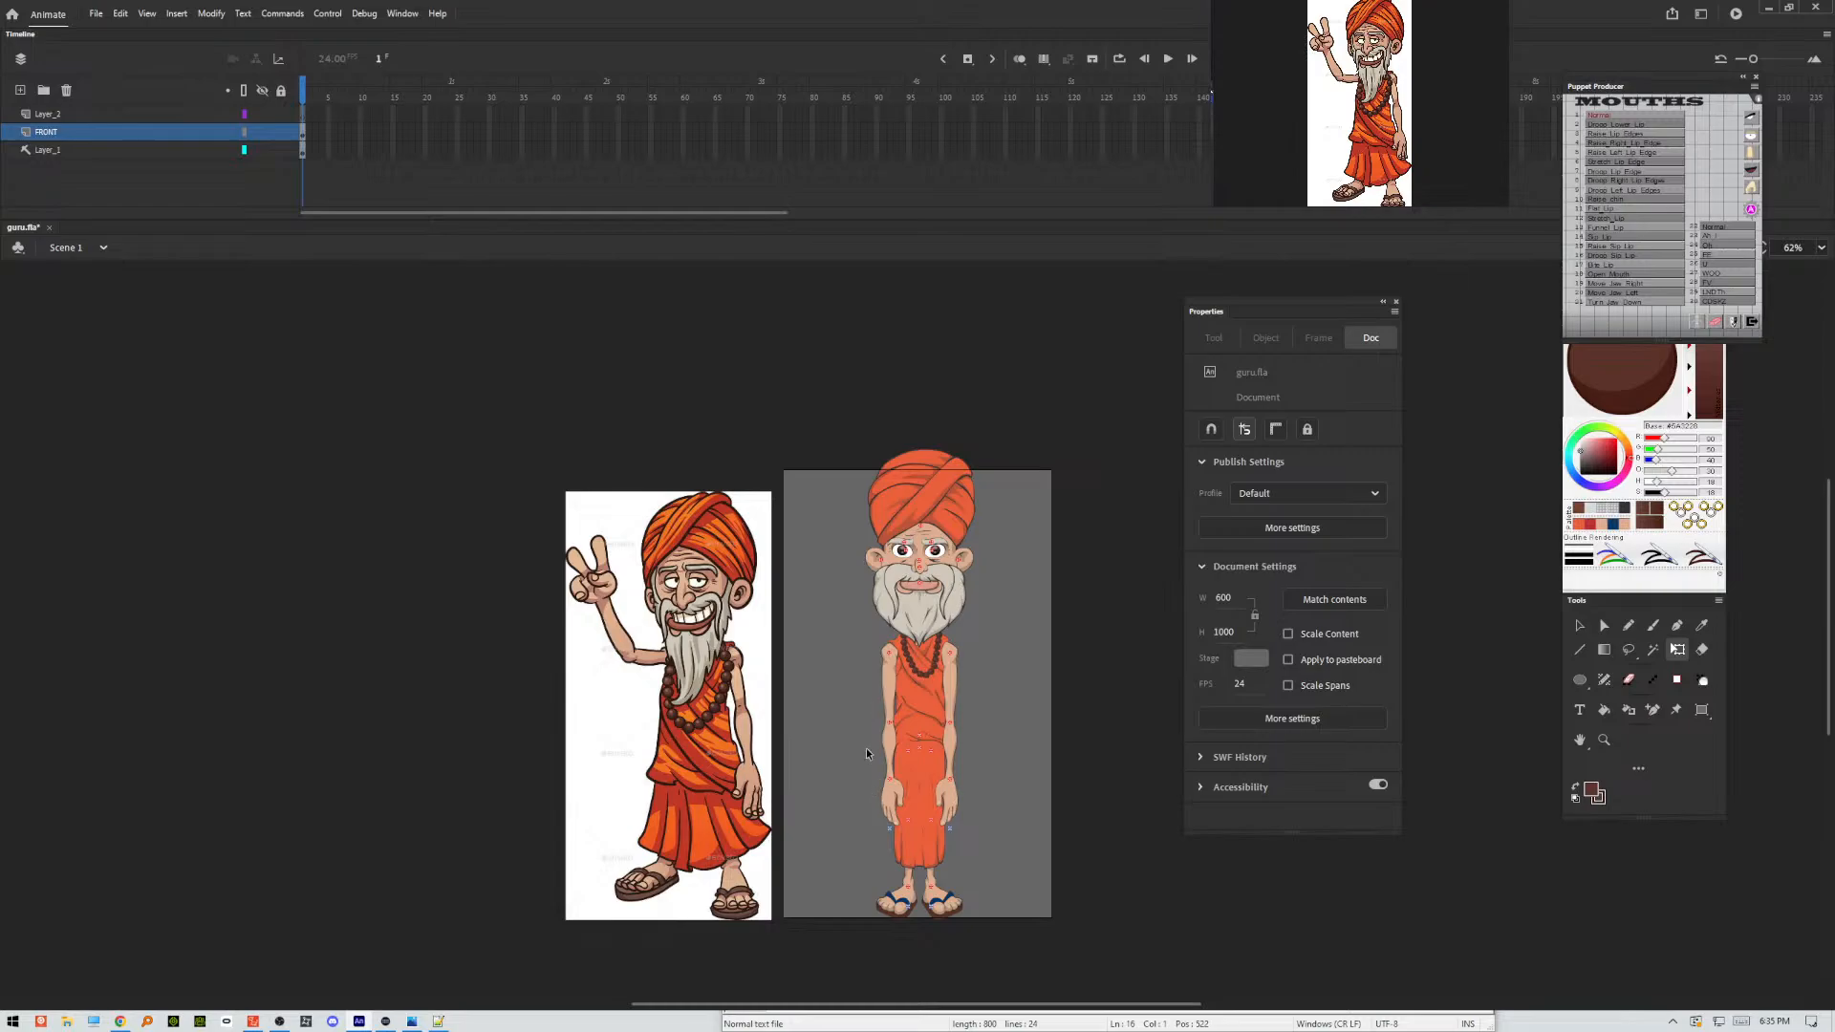
Switch to the character composer, enlarge its window, and reload guru.swf from the Desktop without keeping any working options.
{"action": "left_click", "coordinate": [255, 1022]}
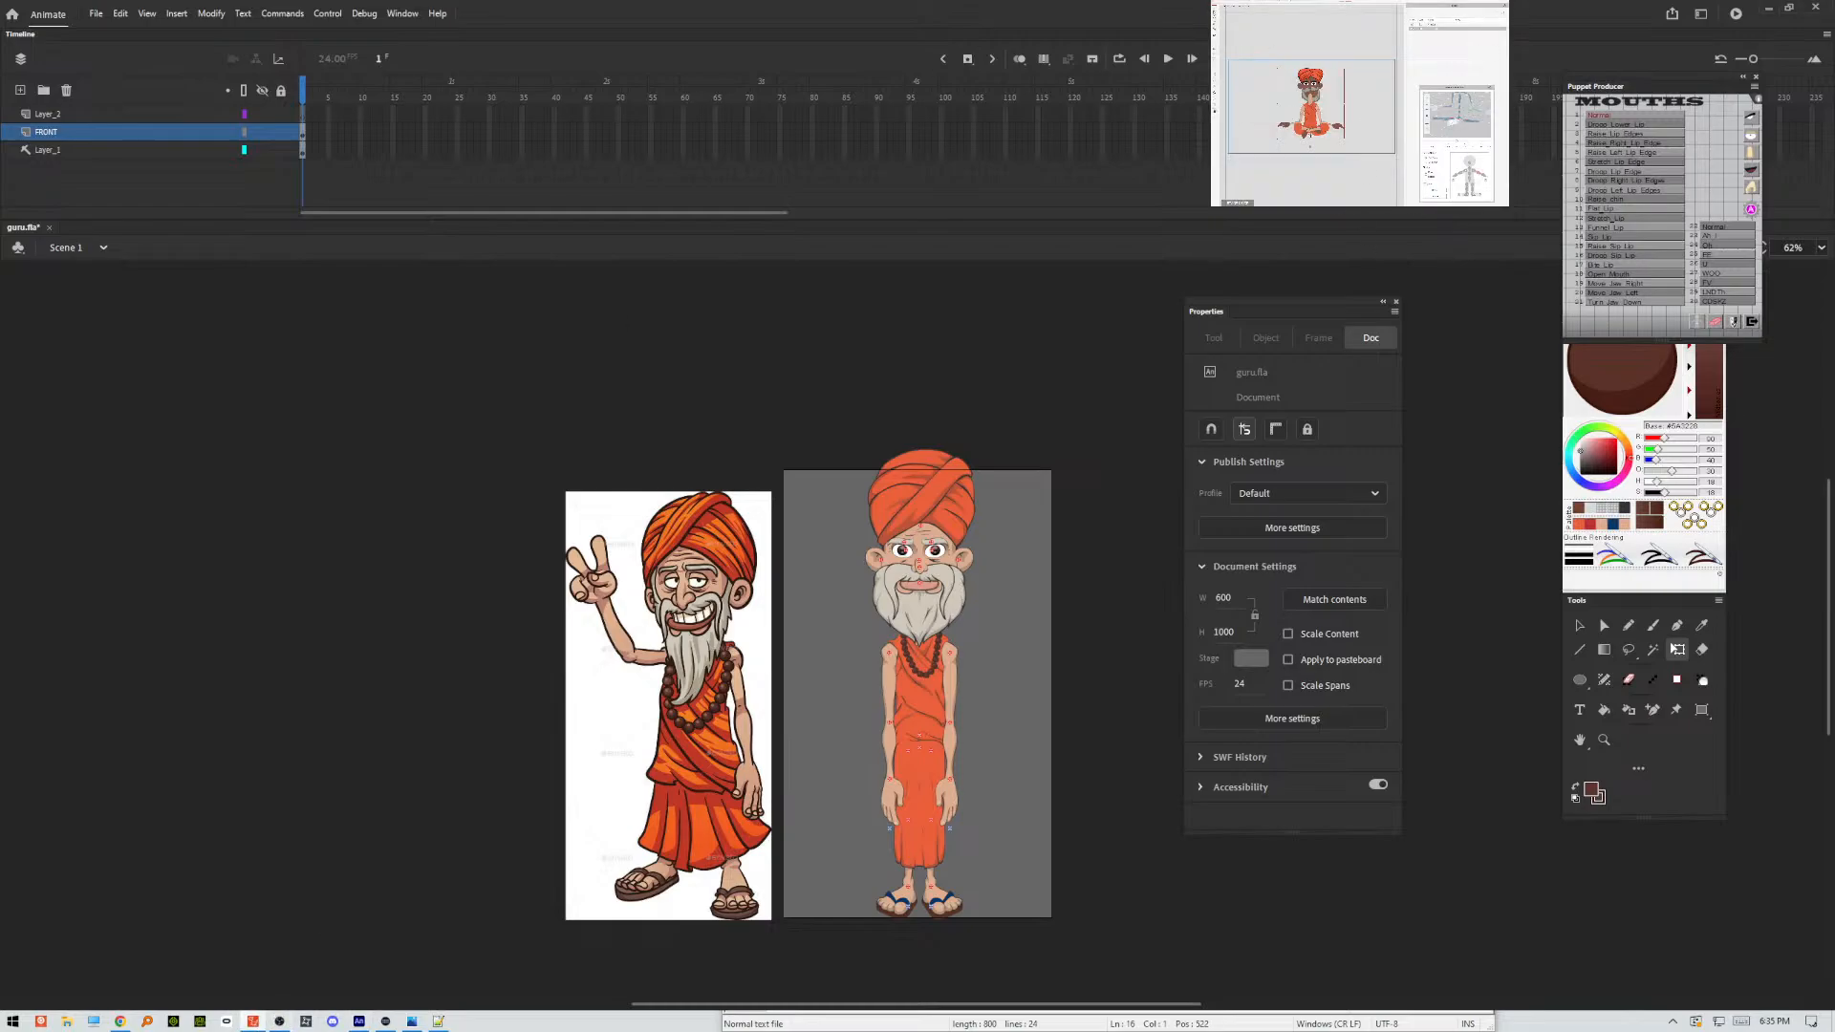
{"action": "left_click", "coordinate": [1491, 88]}
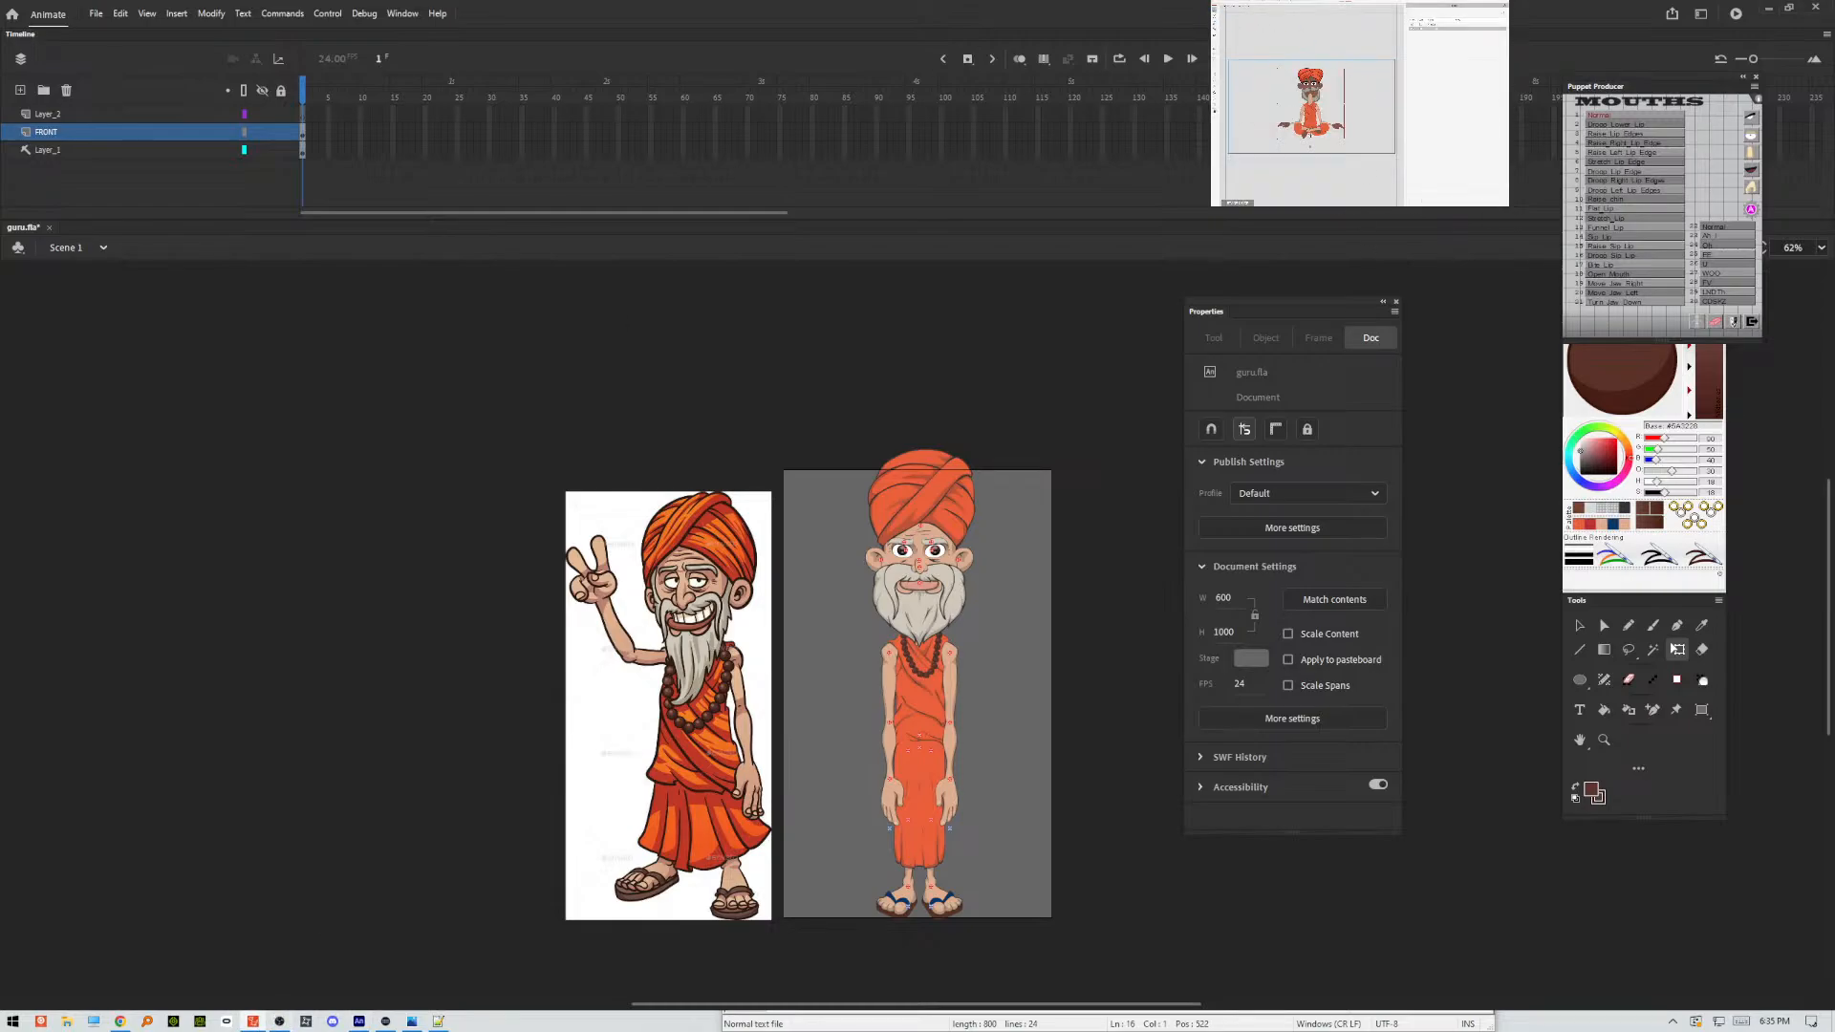
{"action": "left_click_drag", "start_coordinate": [1211, 206], "coordinate": [33, 1030]}
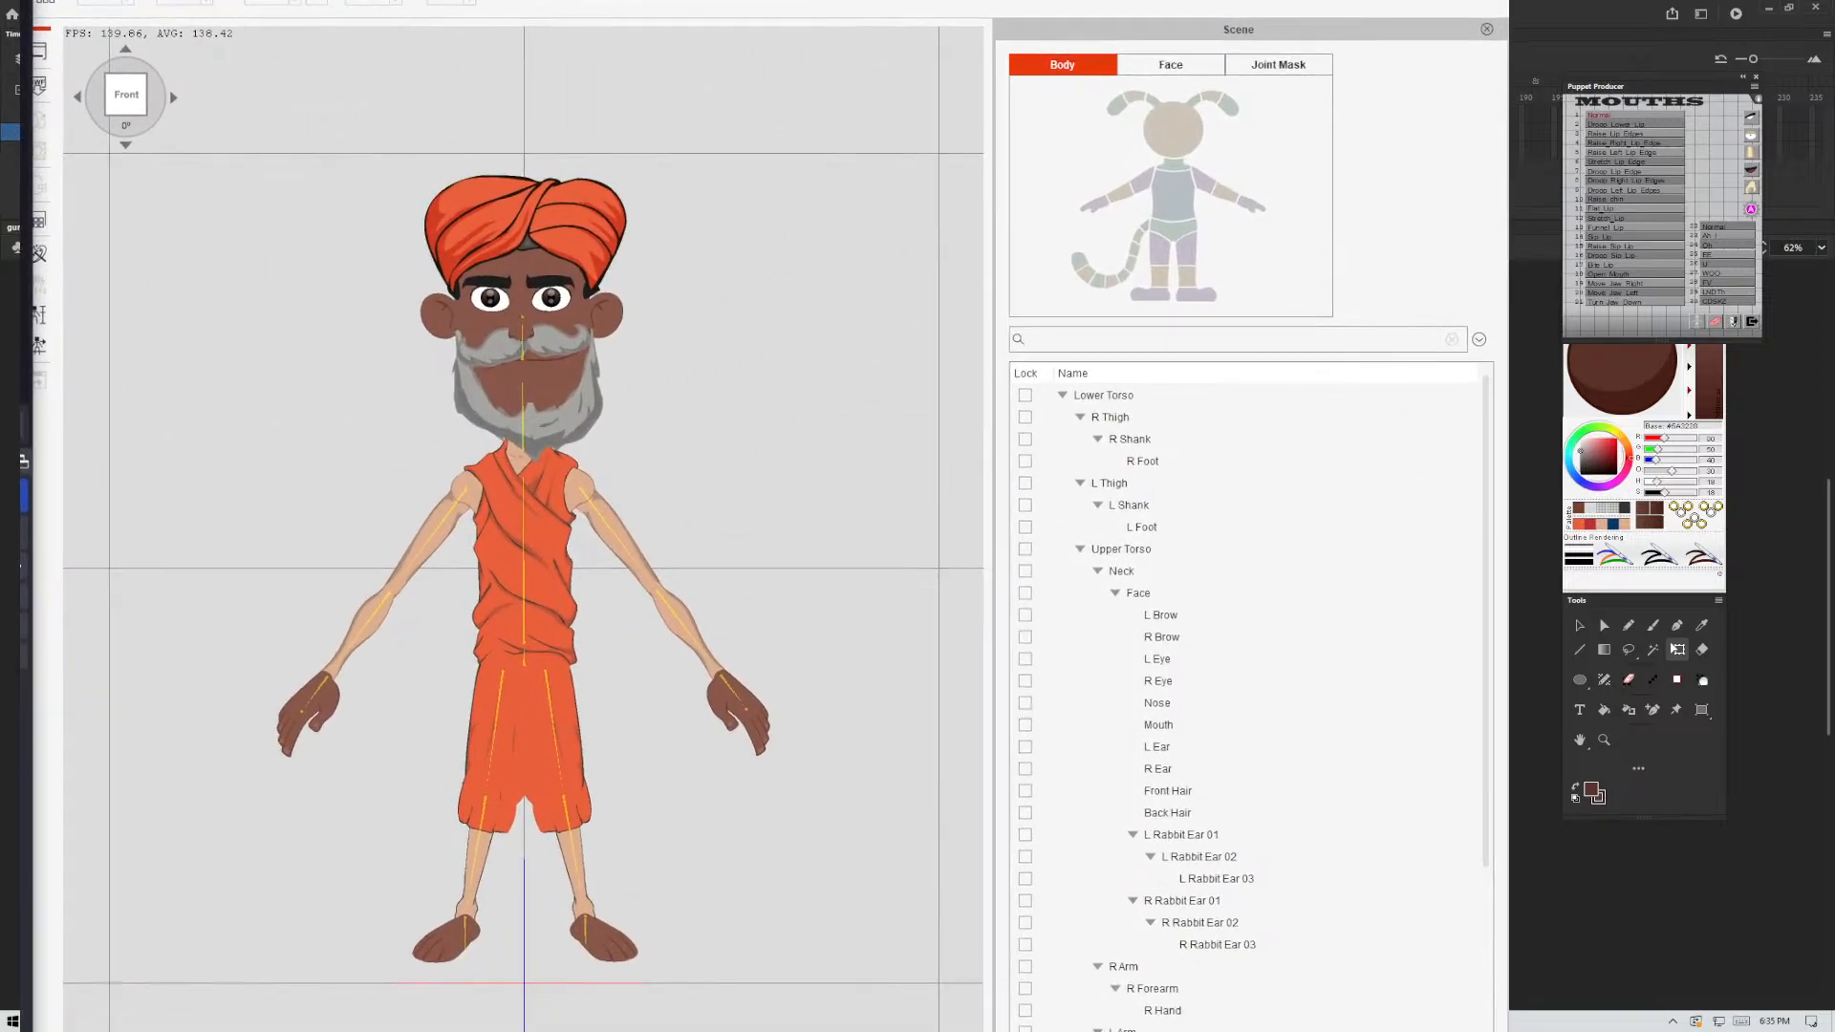
{"action": "left_click", "coordinate": [39, 86]}
{"action": "left_click", "coordinate": [379, 80]}
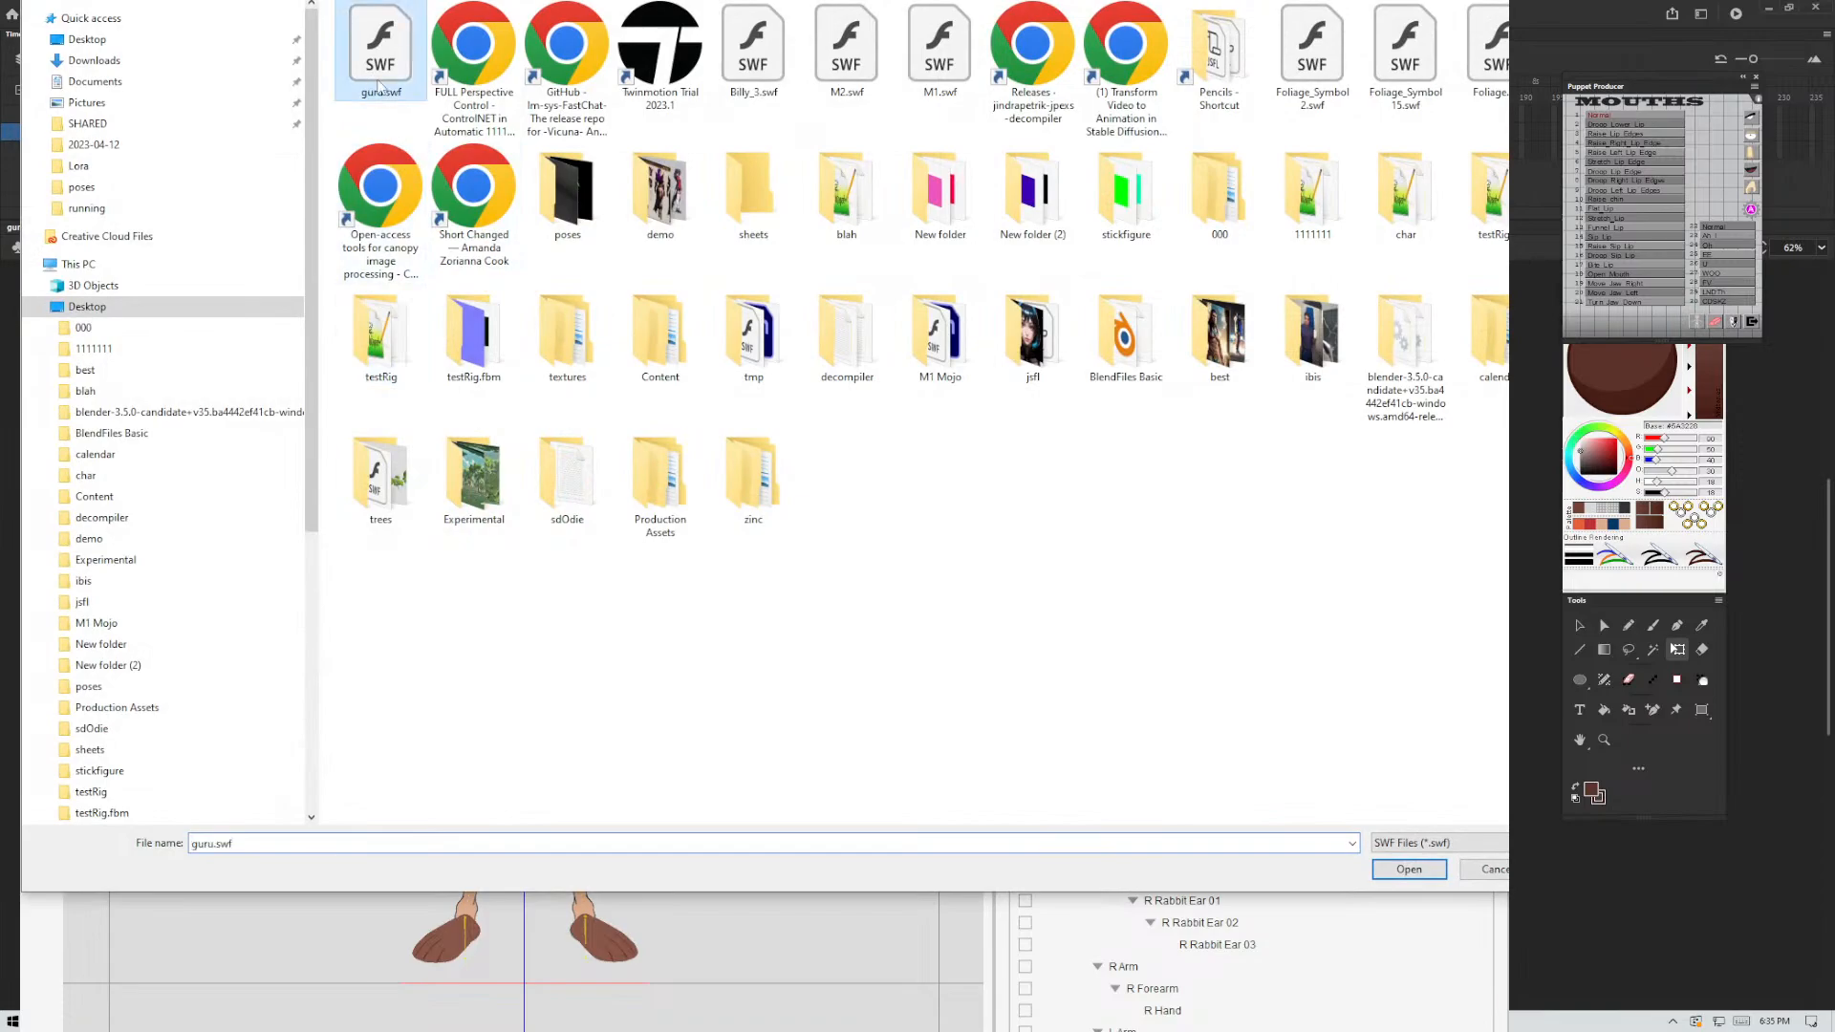
{"action": "left_click", "coordinate": [1408, 870]}
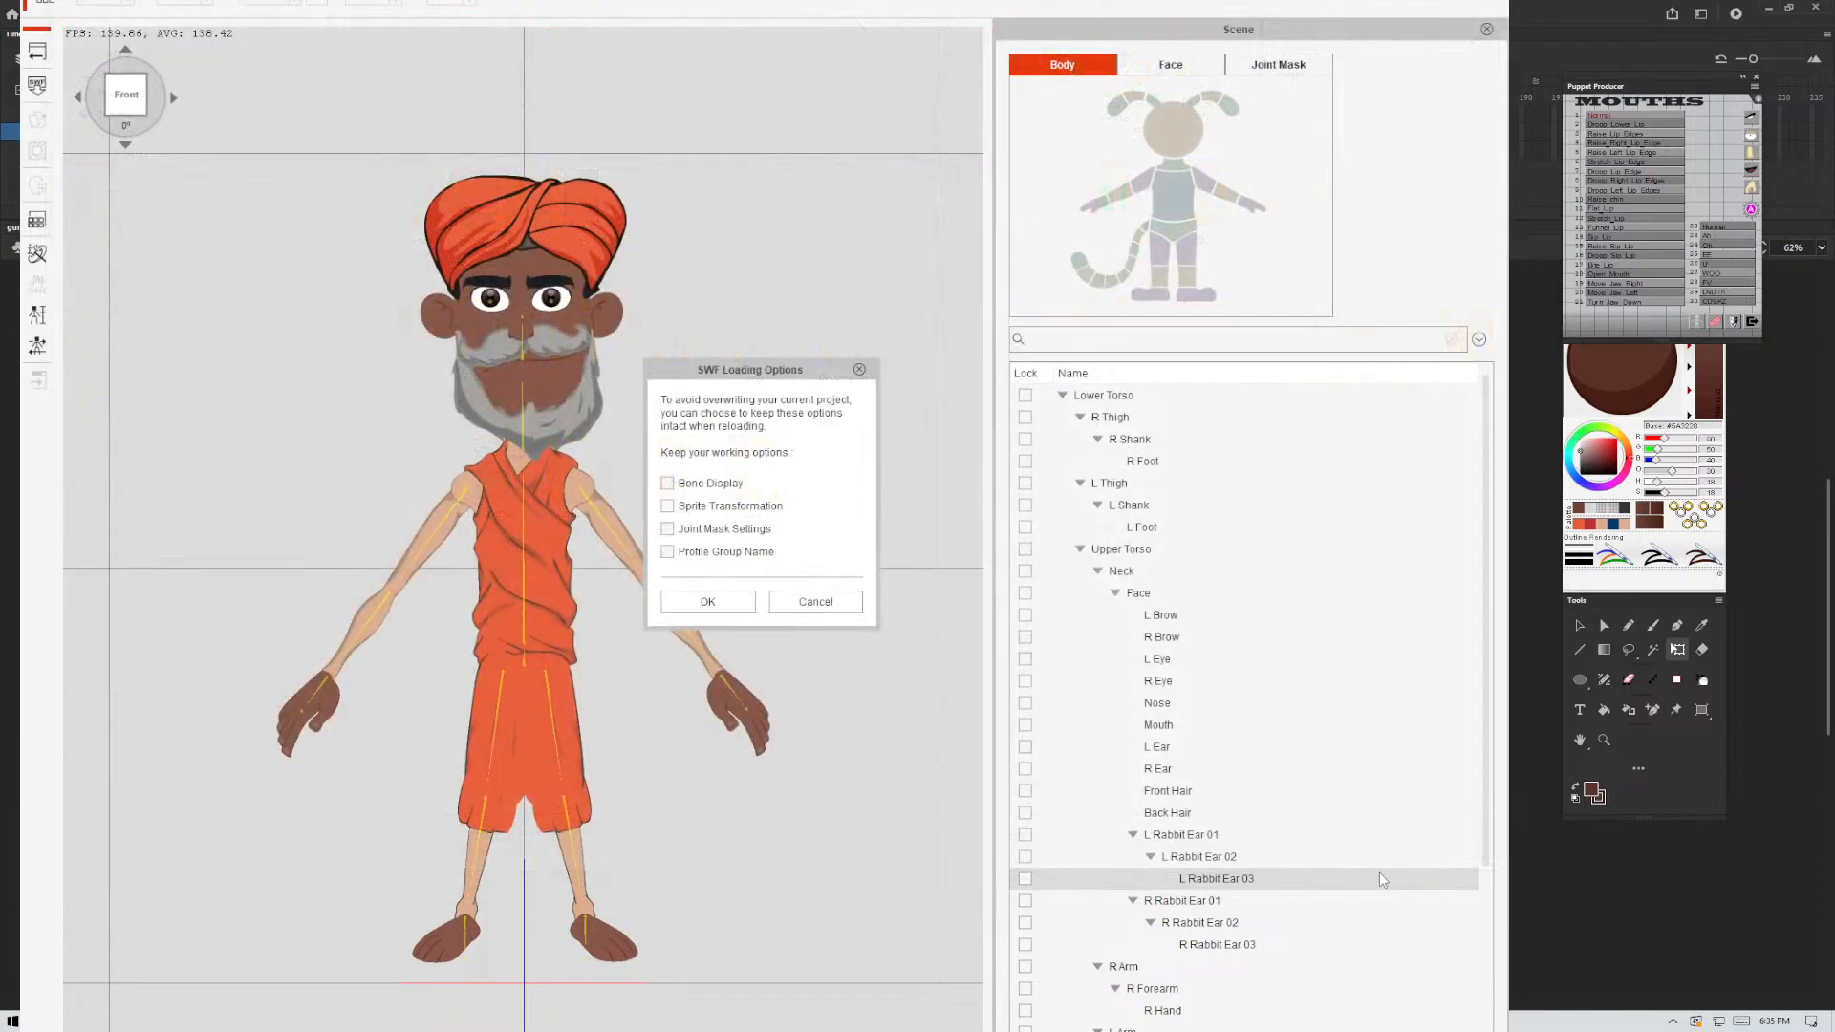
{"action": "left_click", "coordinate": [715, 601]}
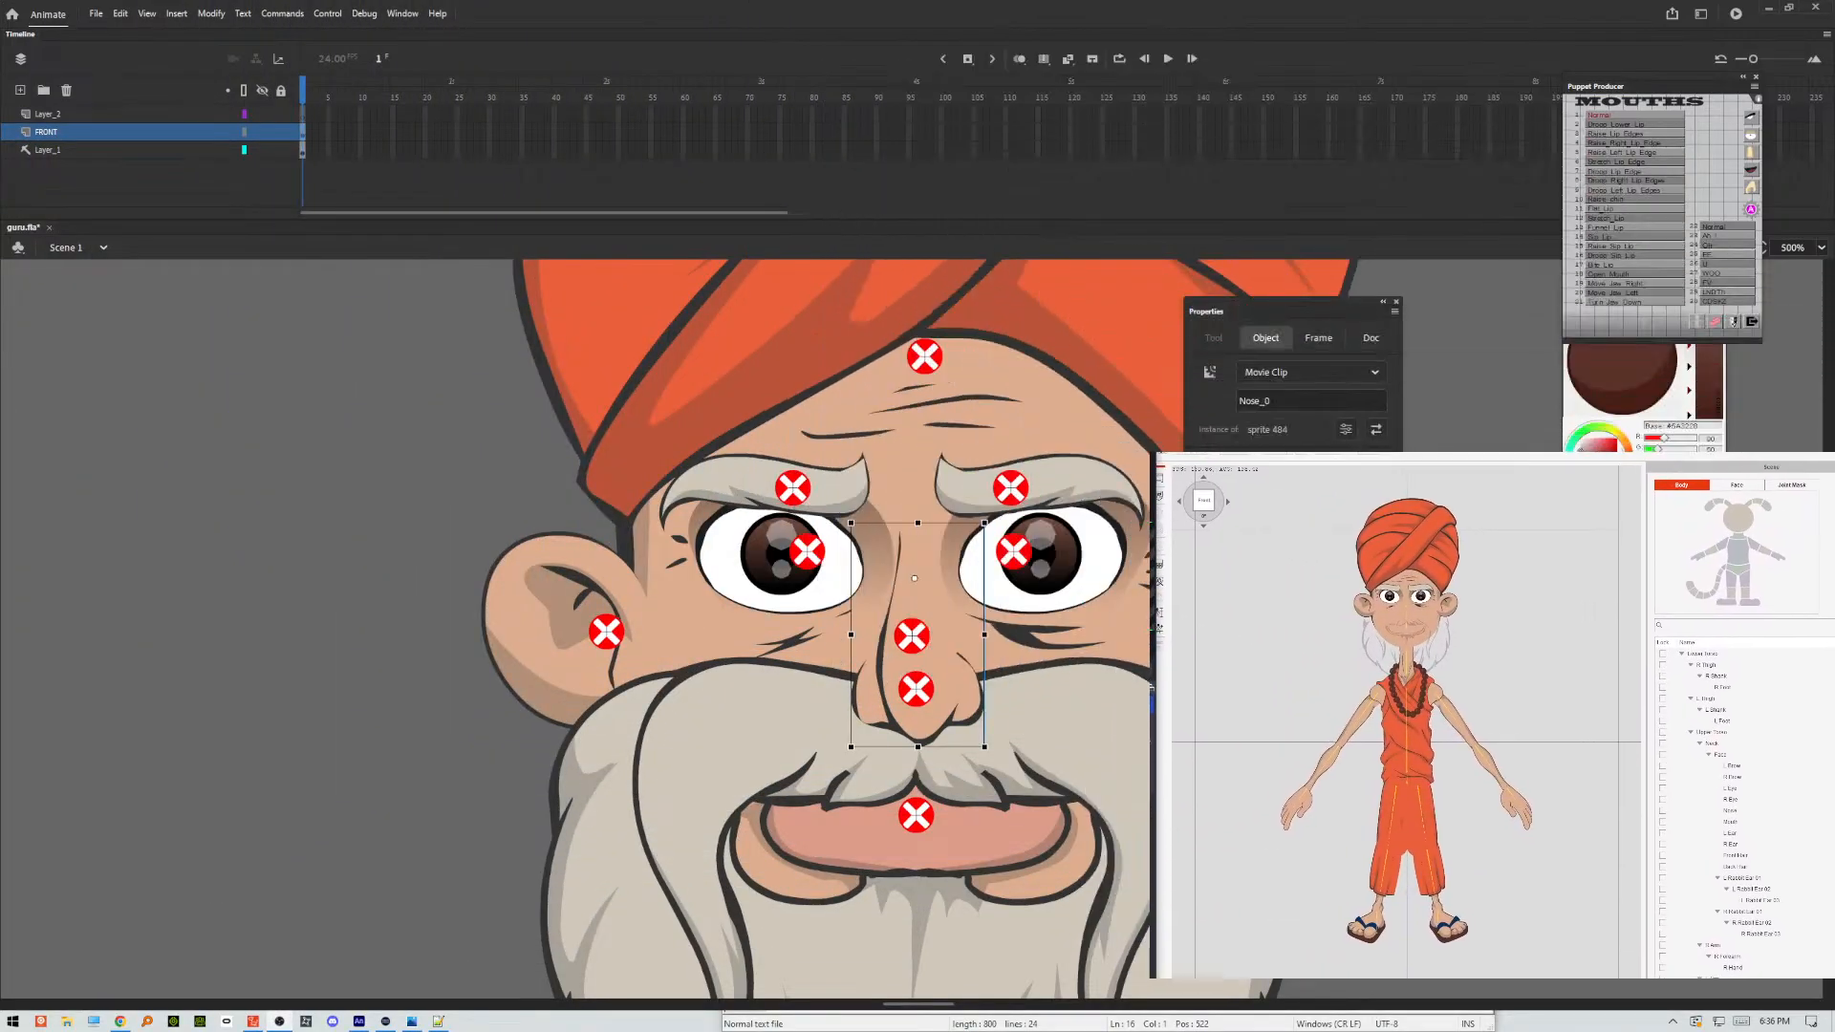
Delete the hidden Layer 1 inside the nose symbol and assign the nose sprite names across its frames, back in Animate.
{"action": "double_click", "coordinate": [956, 672]}
{"action": "left_click", "coordinate": [956, 672]}
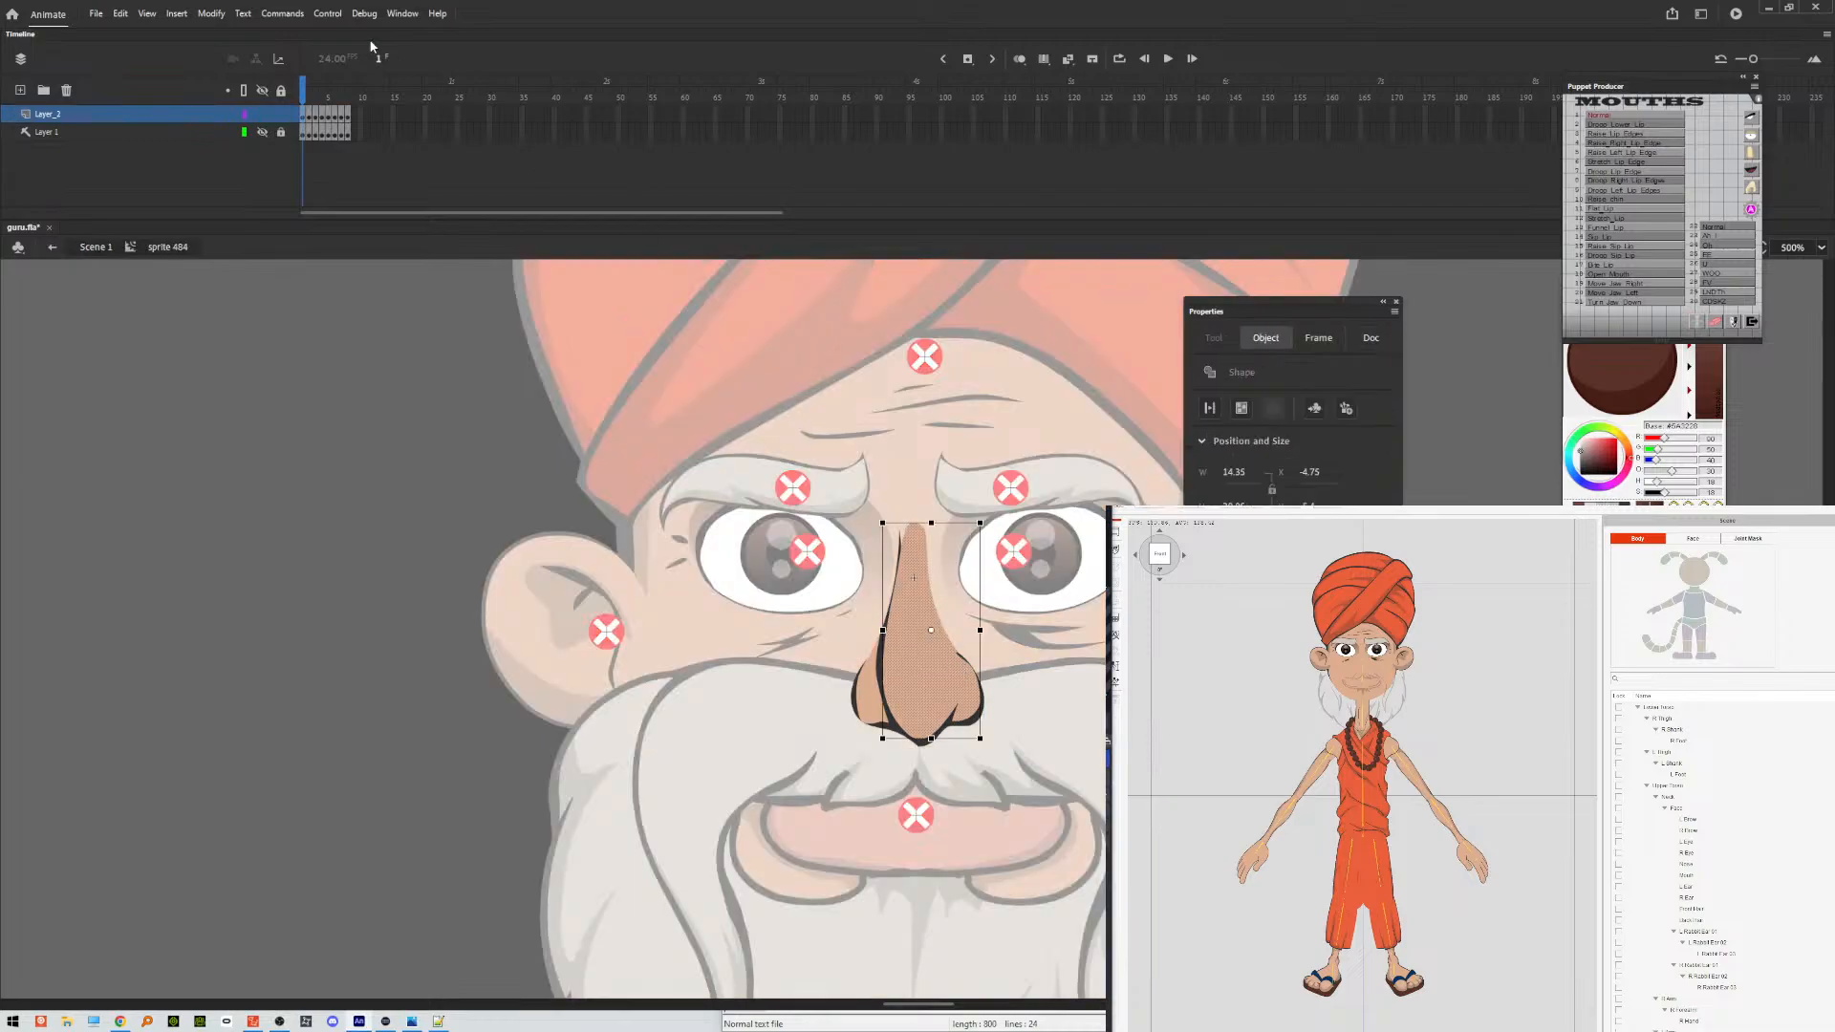
{"action": "left_click", "coordinate": [122, 134]}
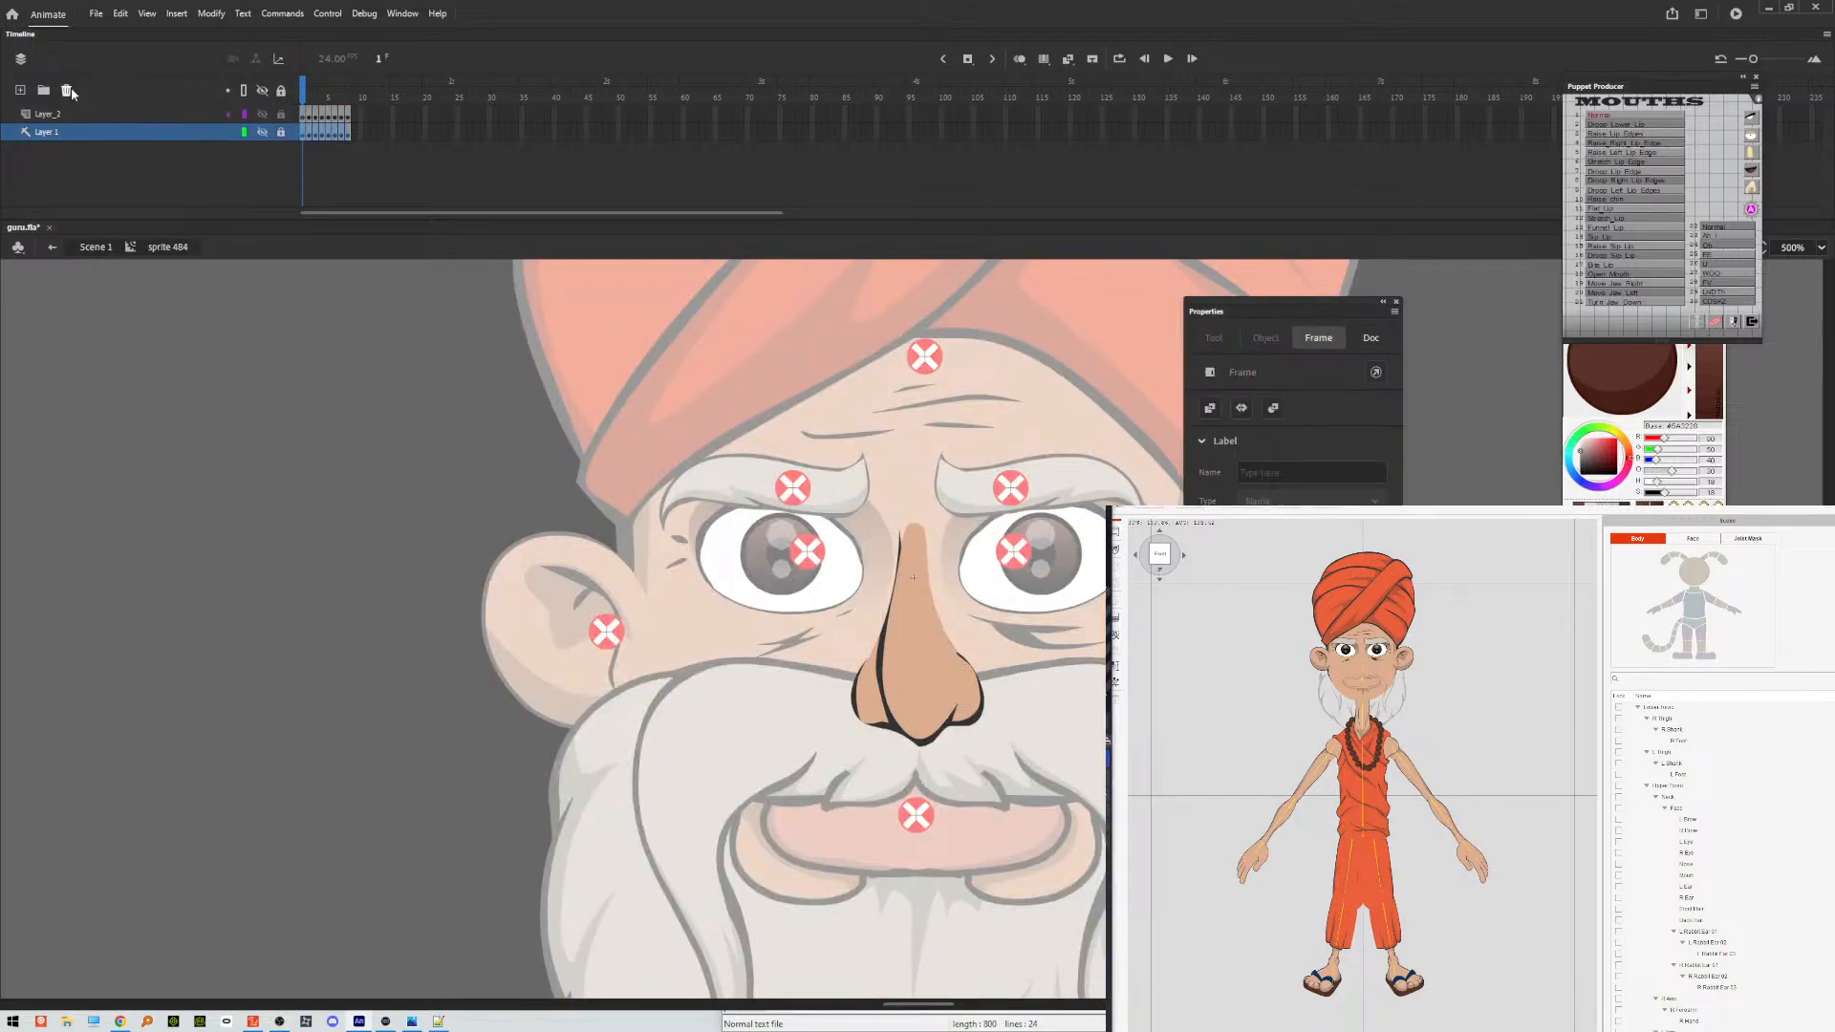
{"action": "left_click", "coordinate": [66, 89]}
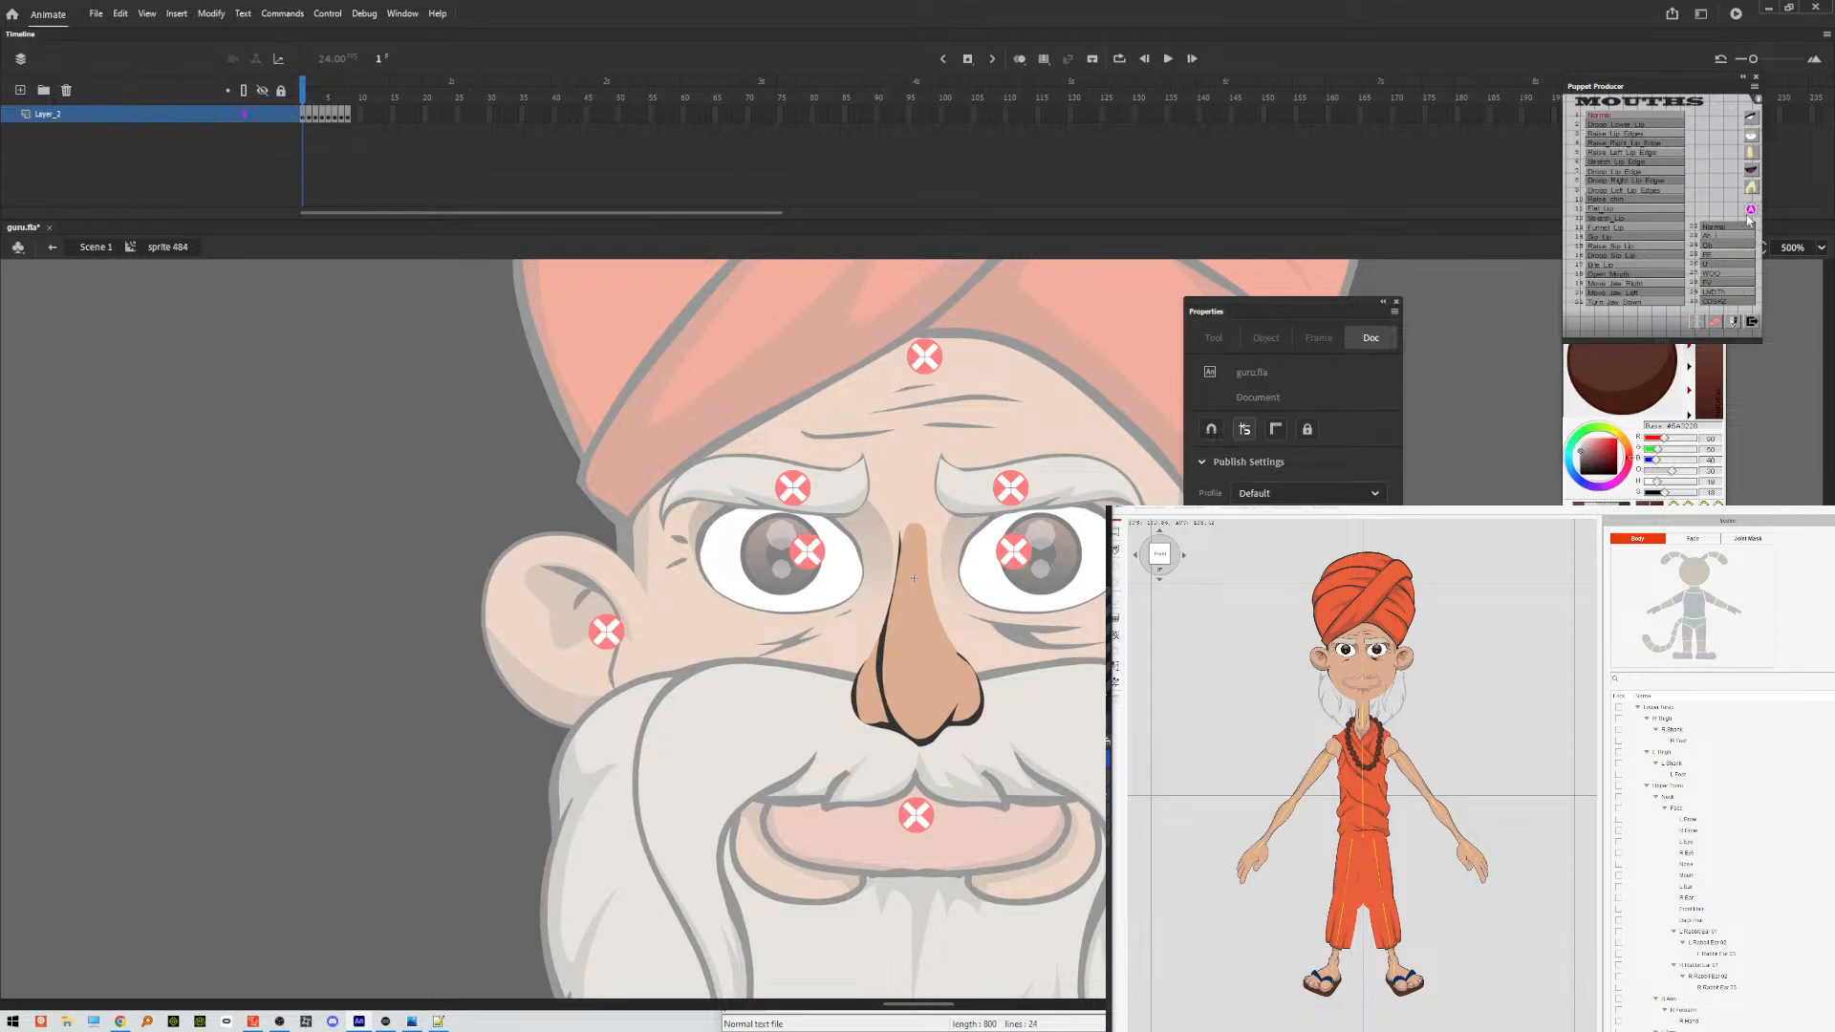
{"action": "left_click", "coordinate": [1751, 161]}
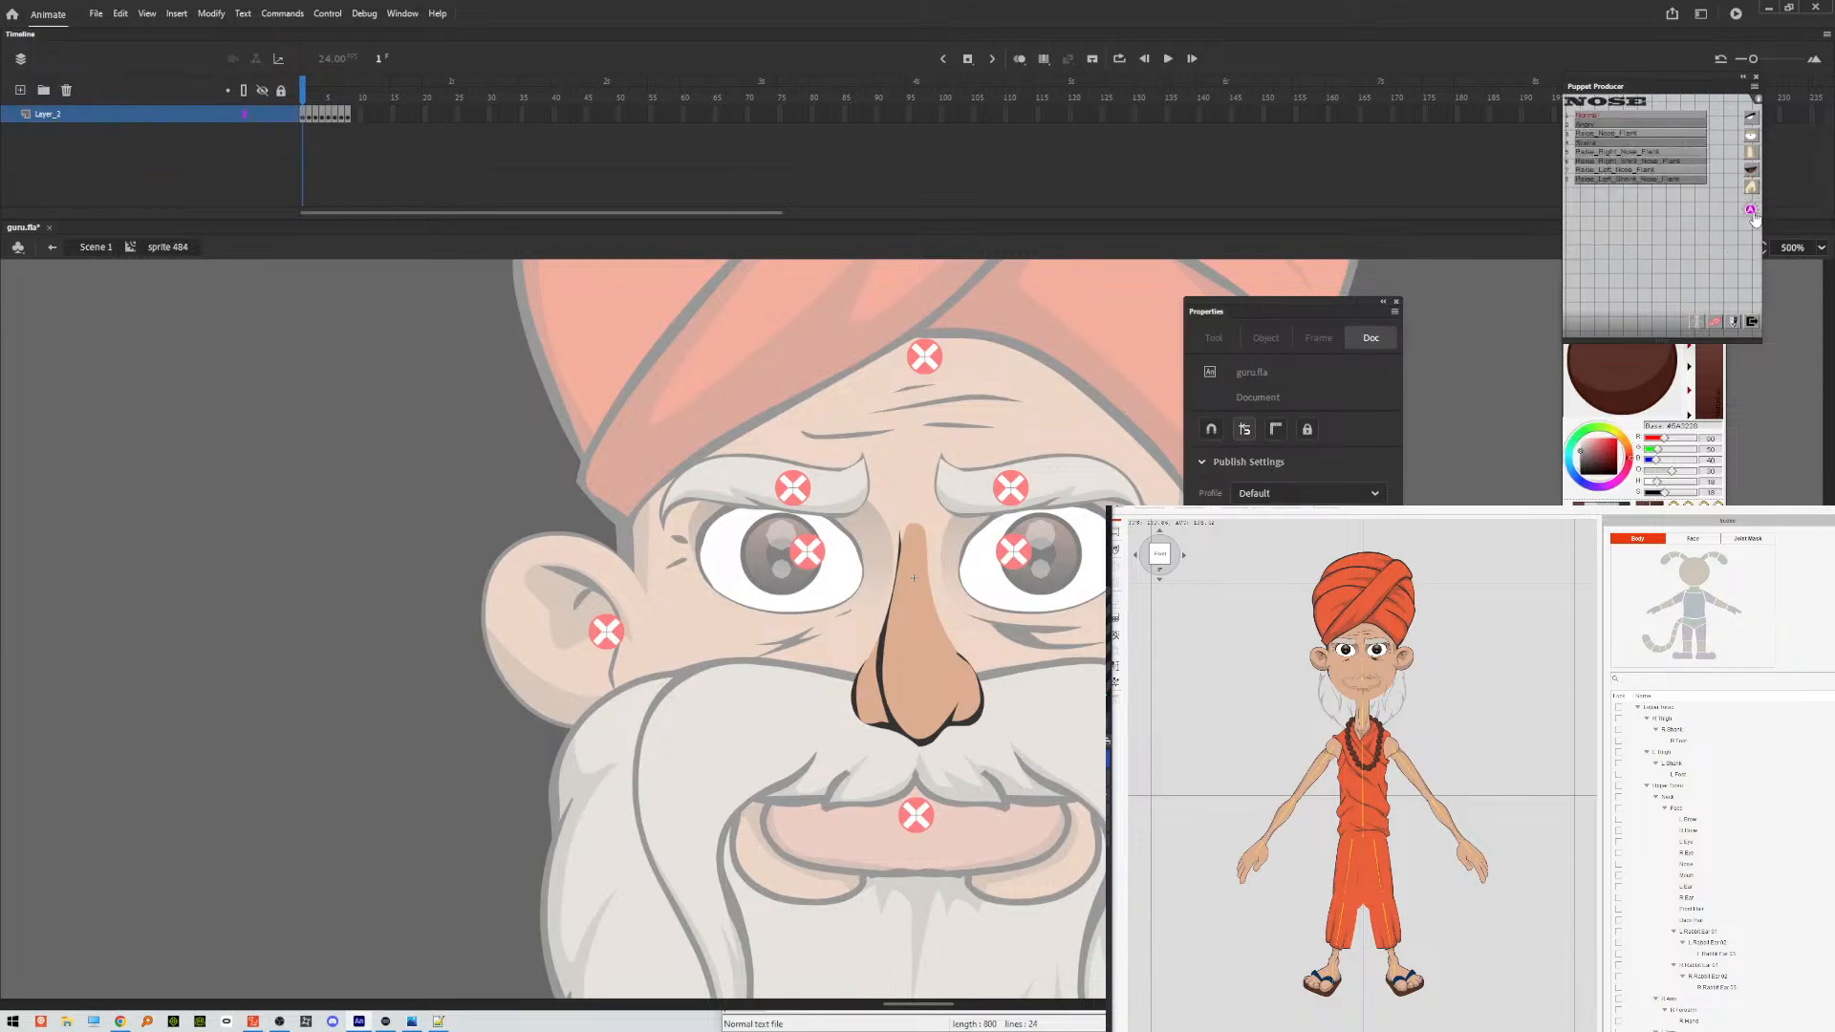
{"action": "left_click", "coordinate": [1752, 211]}
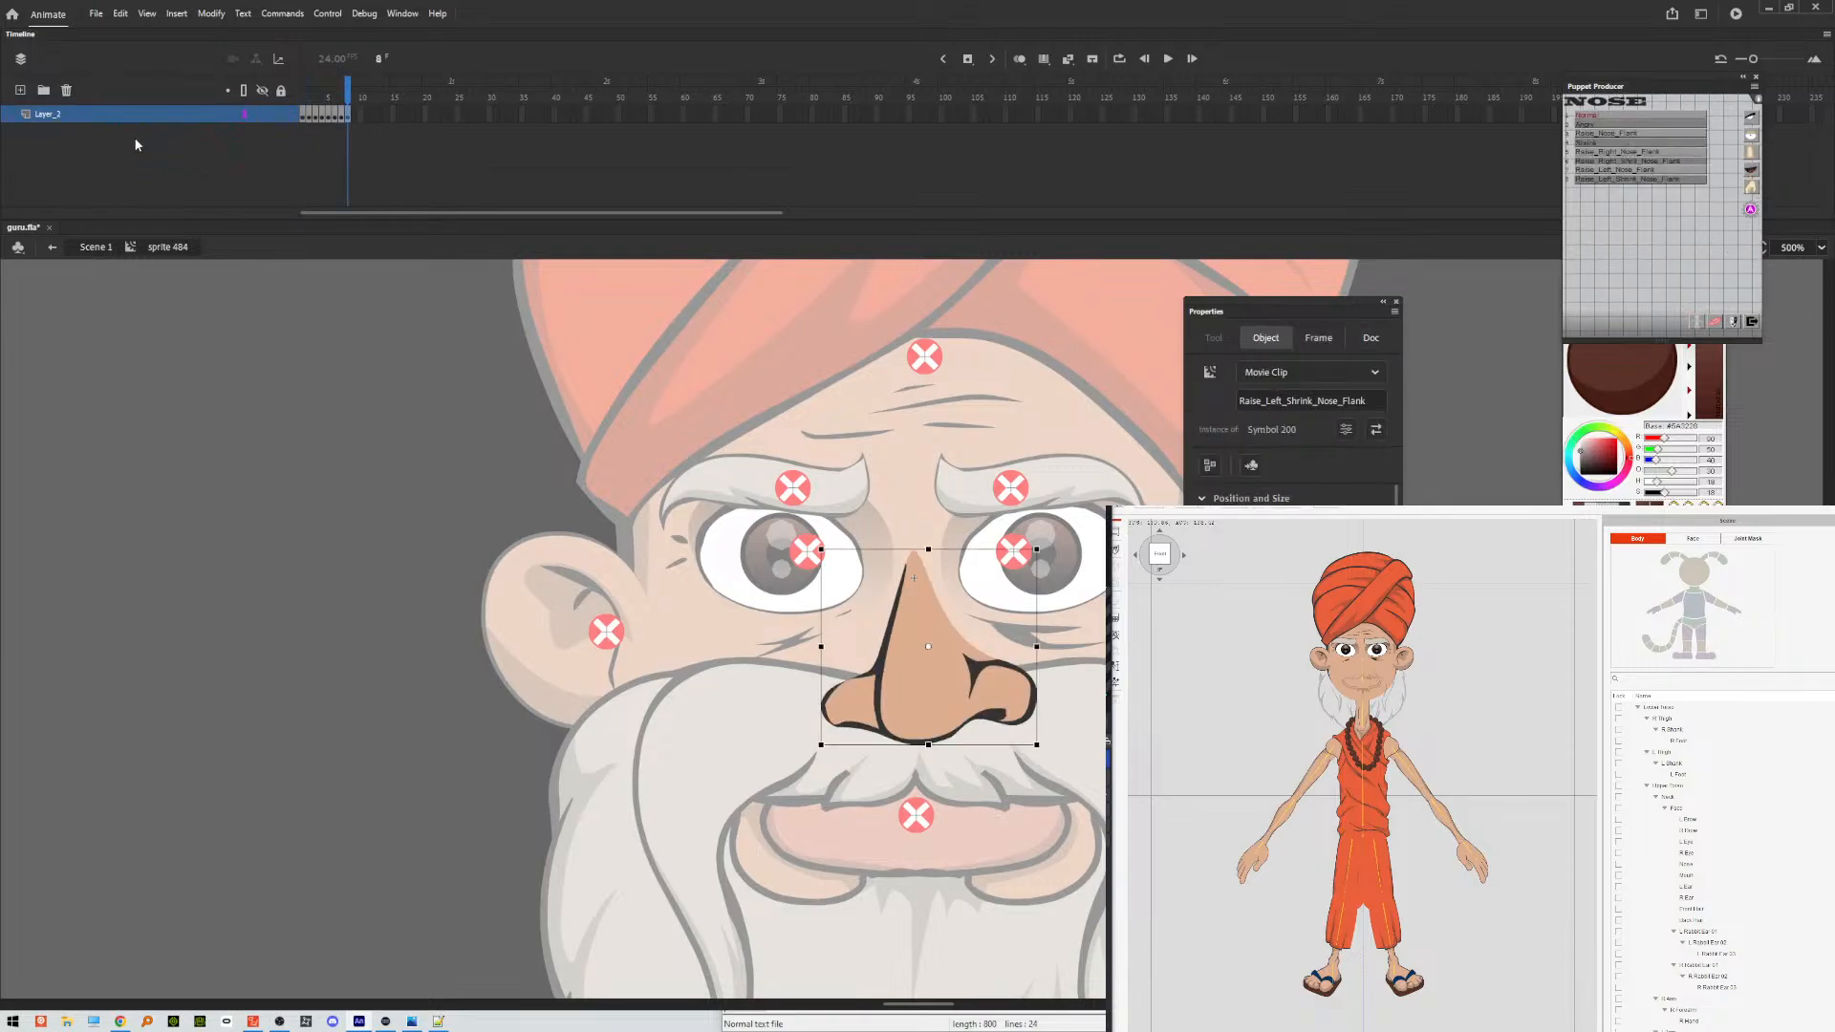
{"action": "double_click", "coordinate": [232, 387]}
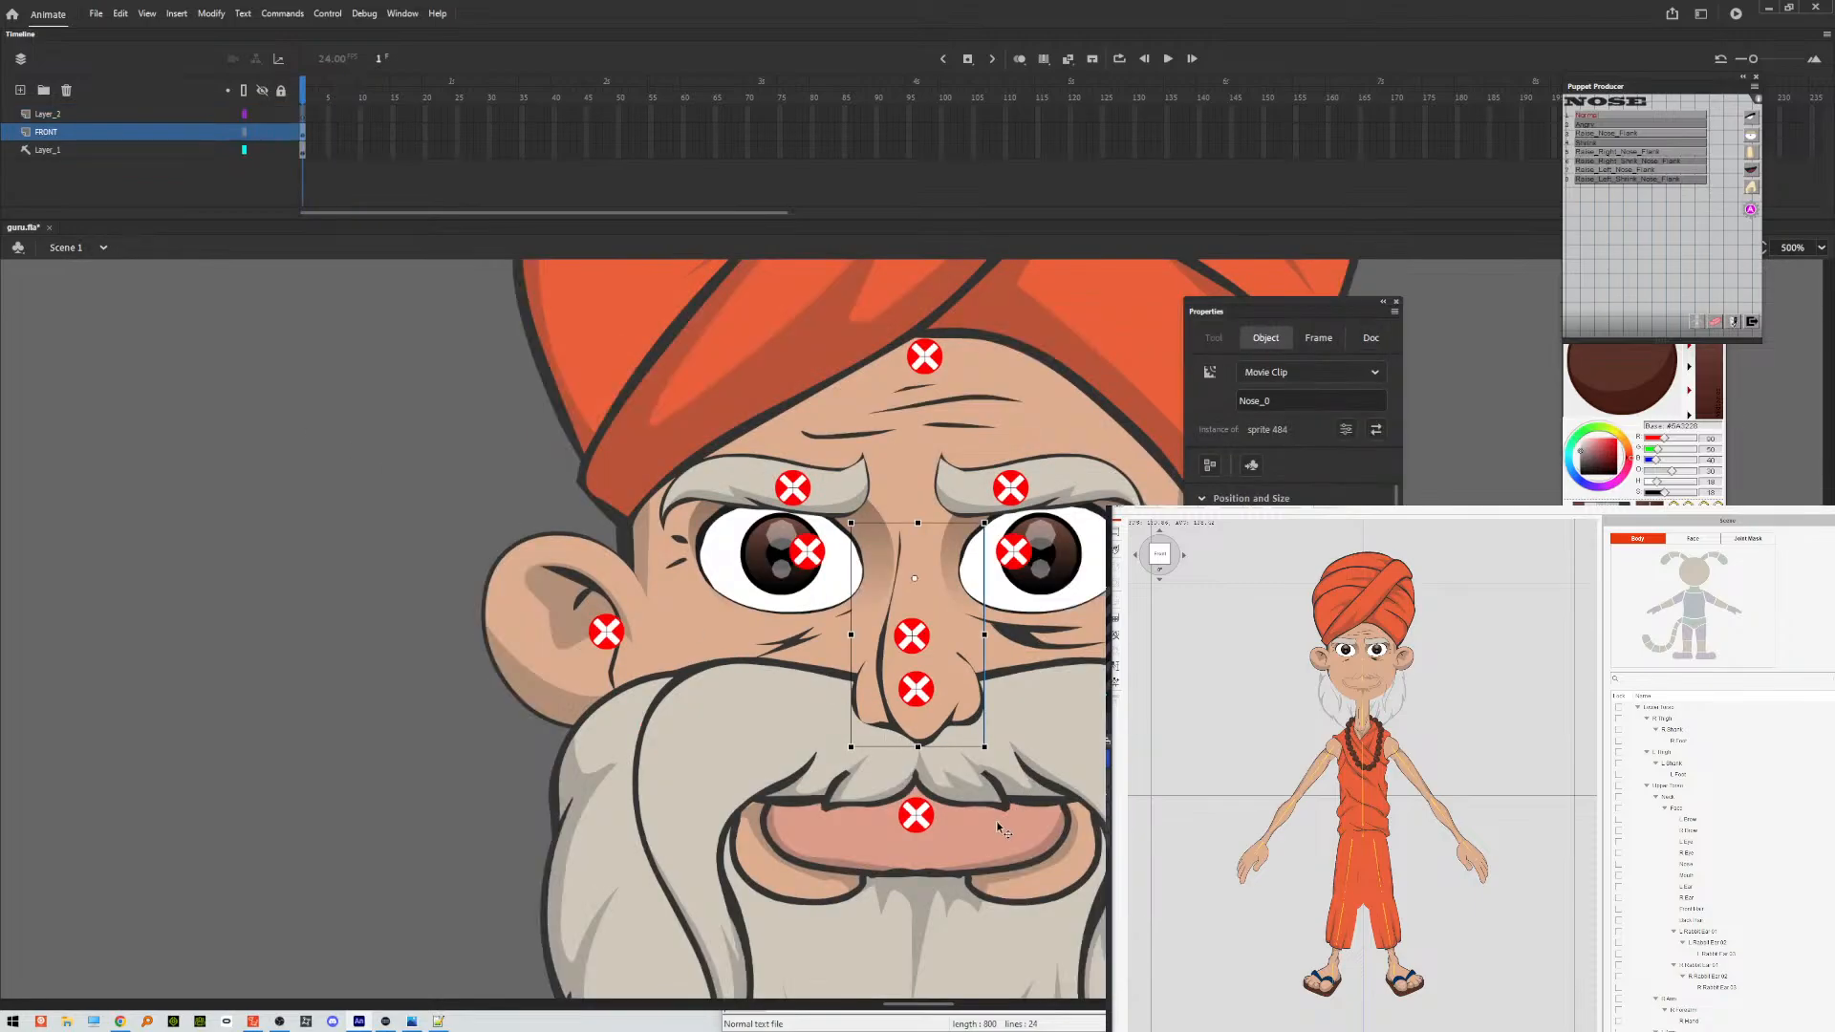
Open the beard artwork nested in the mouth symbol's first frame, try breaking it apart, and undo that.
{"action": "left_click", "coordinate": [1027, 814]}
{"action": "double_click", "coordinate": [1044, 772]}
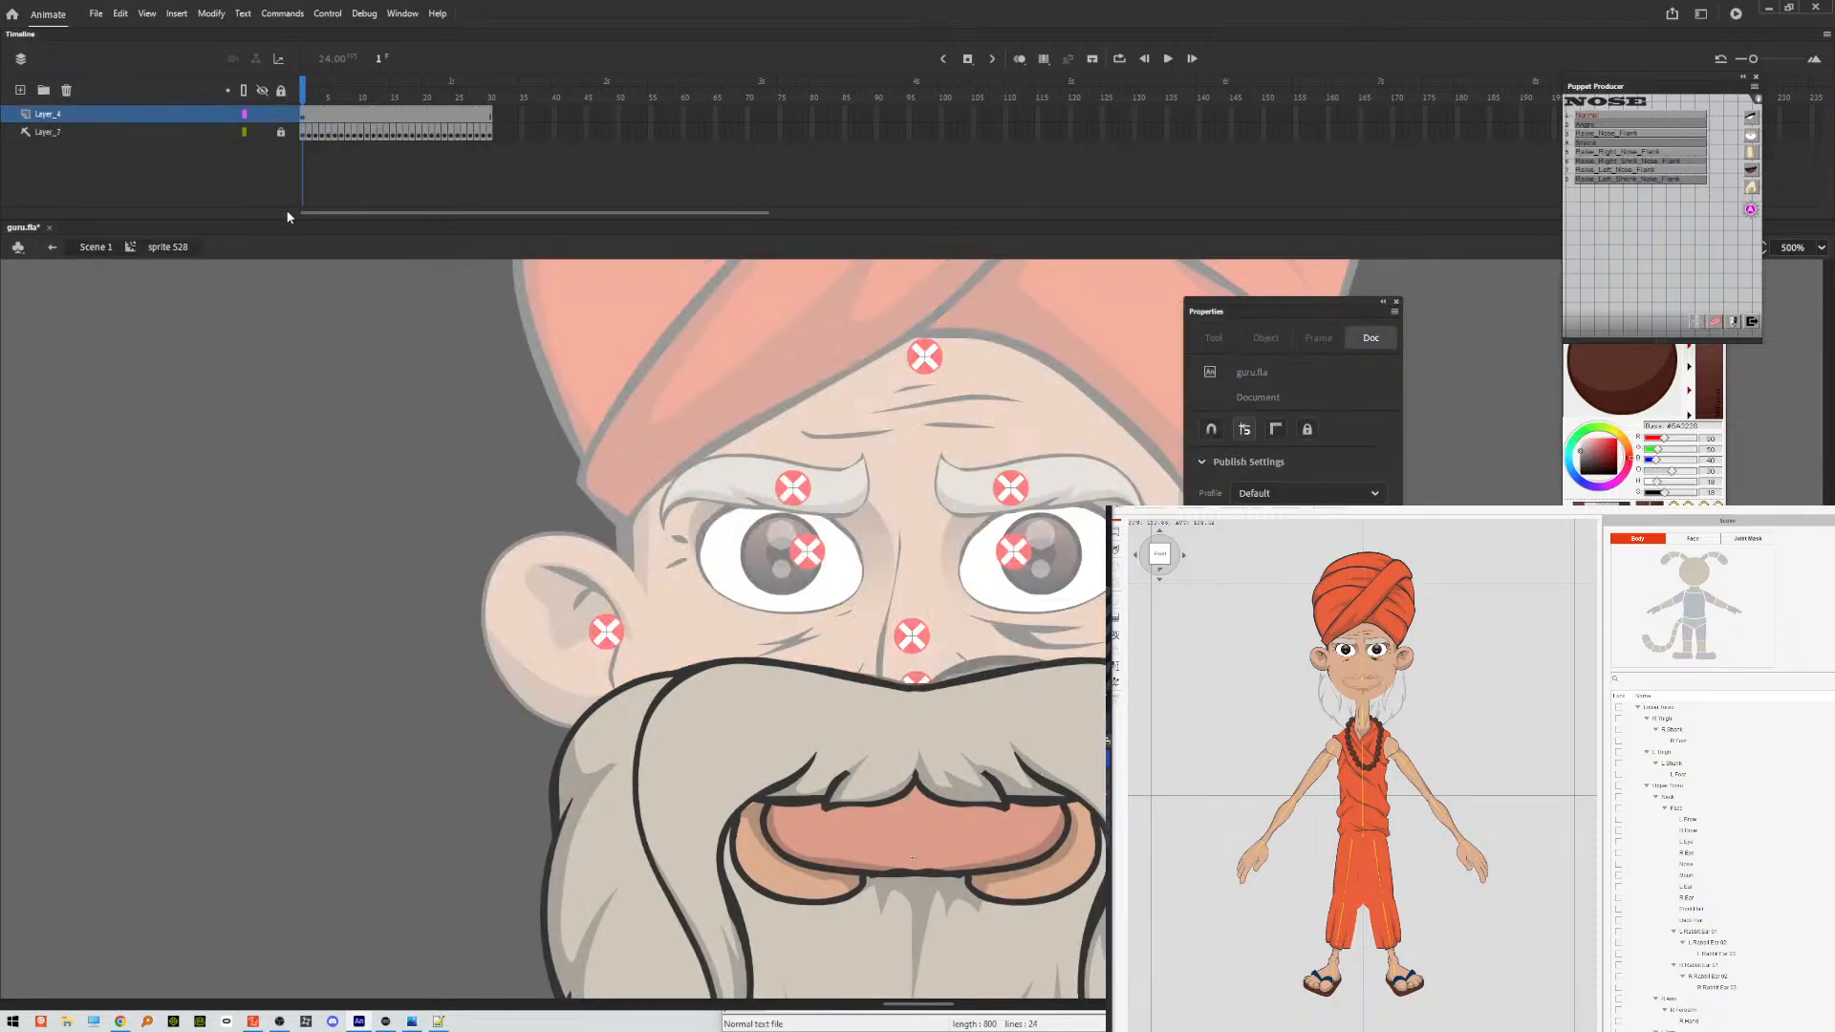
{"action": "left_click", "coordinate": [304, 116]}
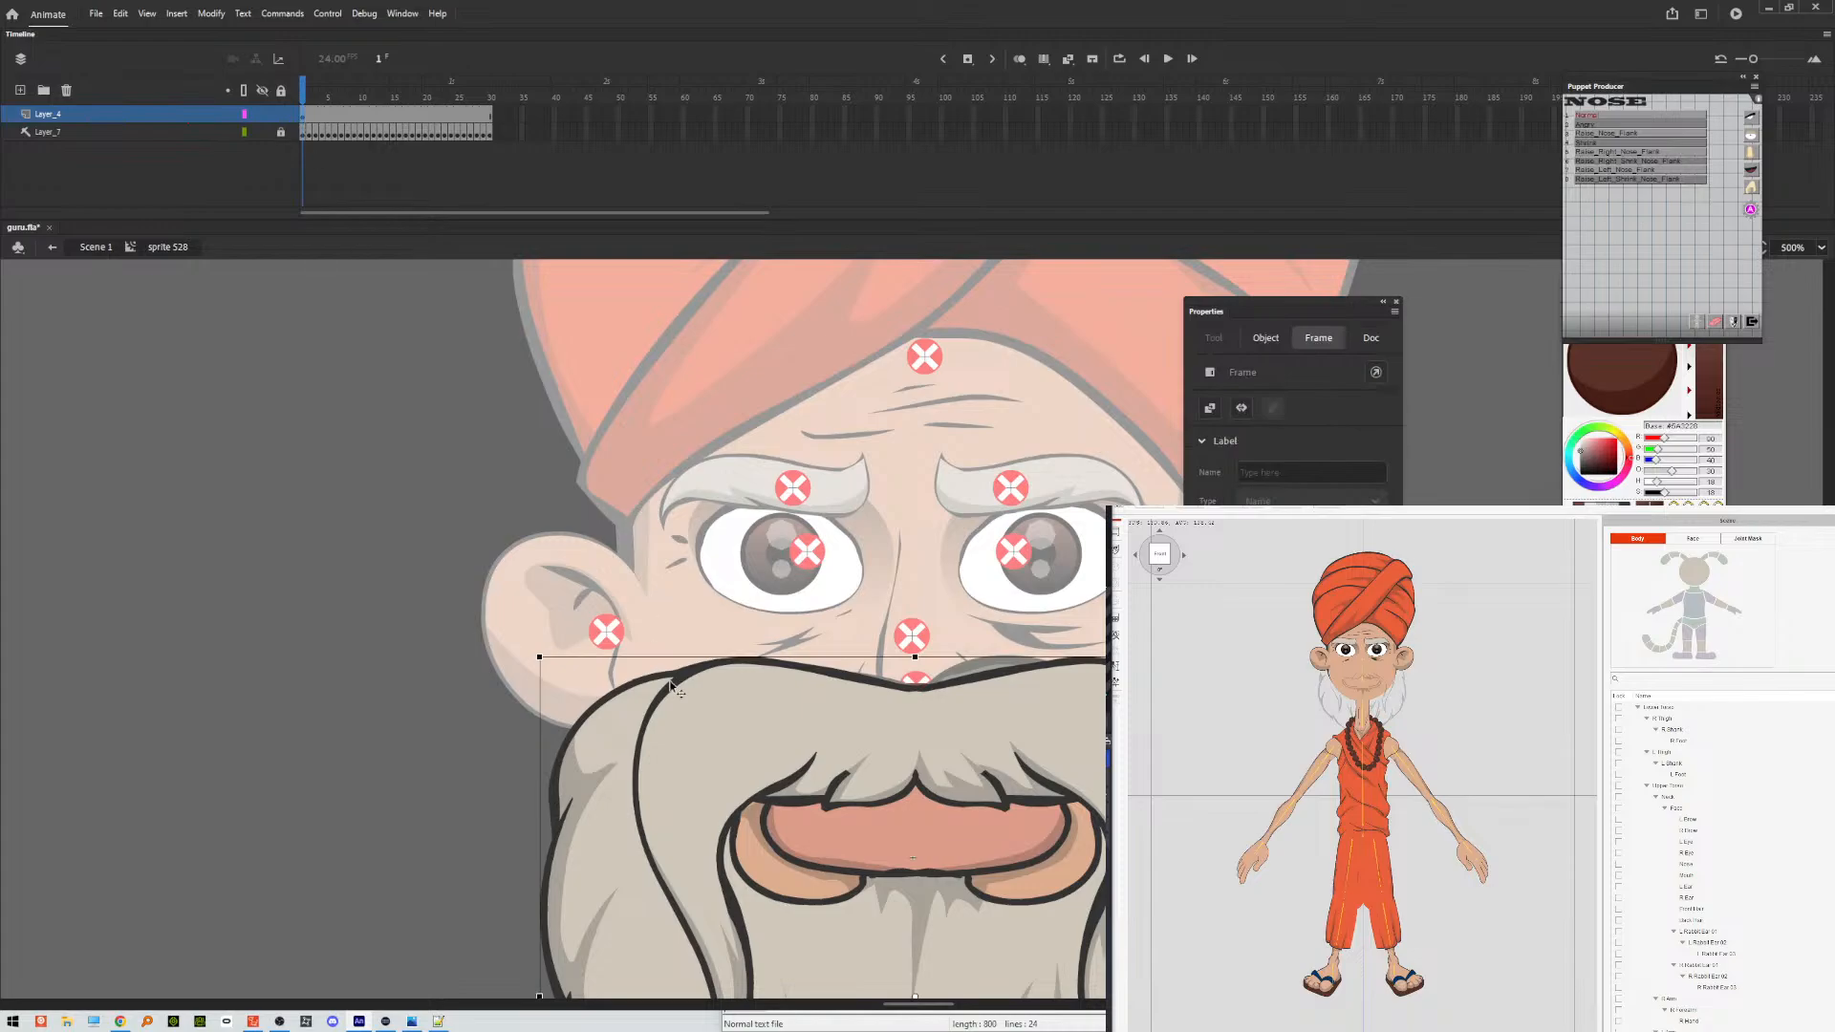
{"action": "double_click", "coordinate": [704, 731]}
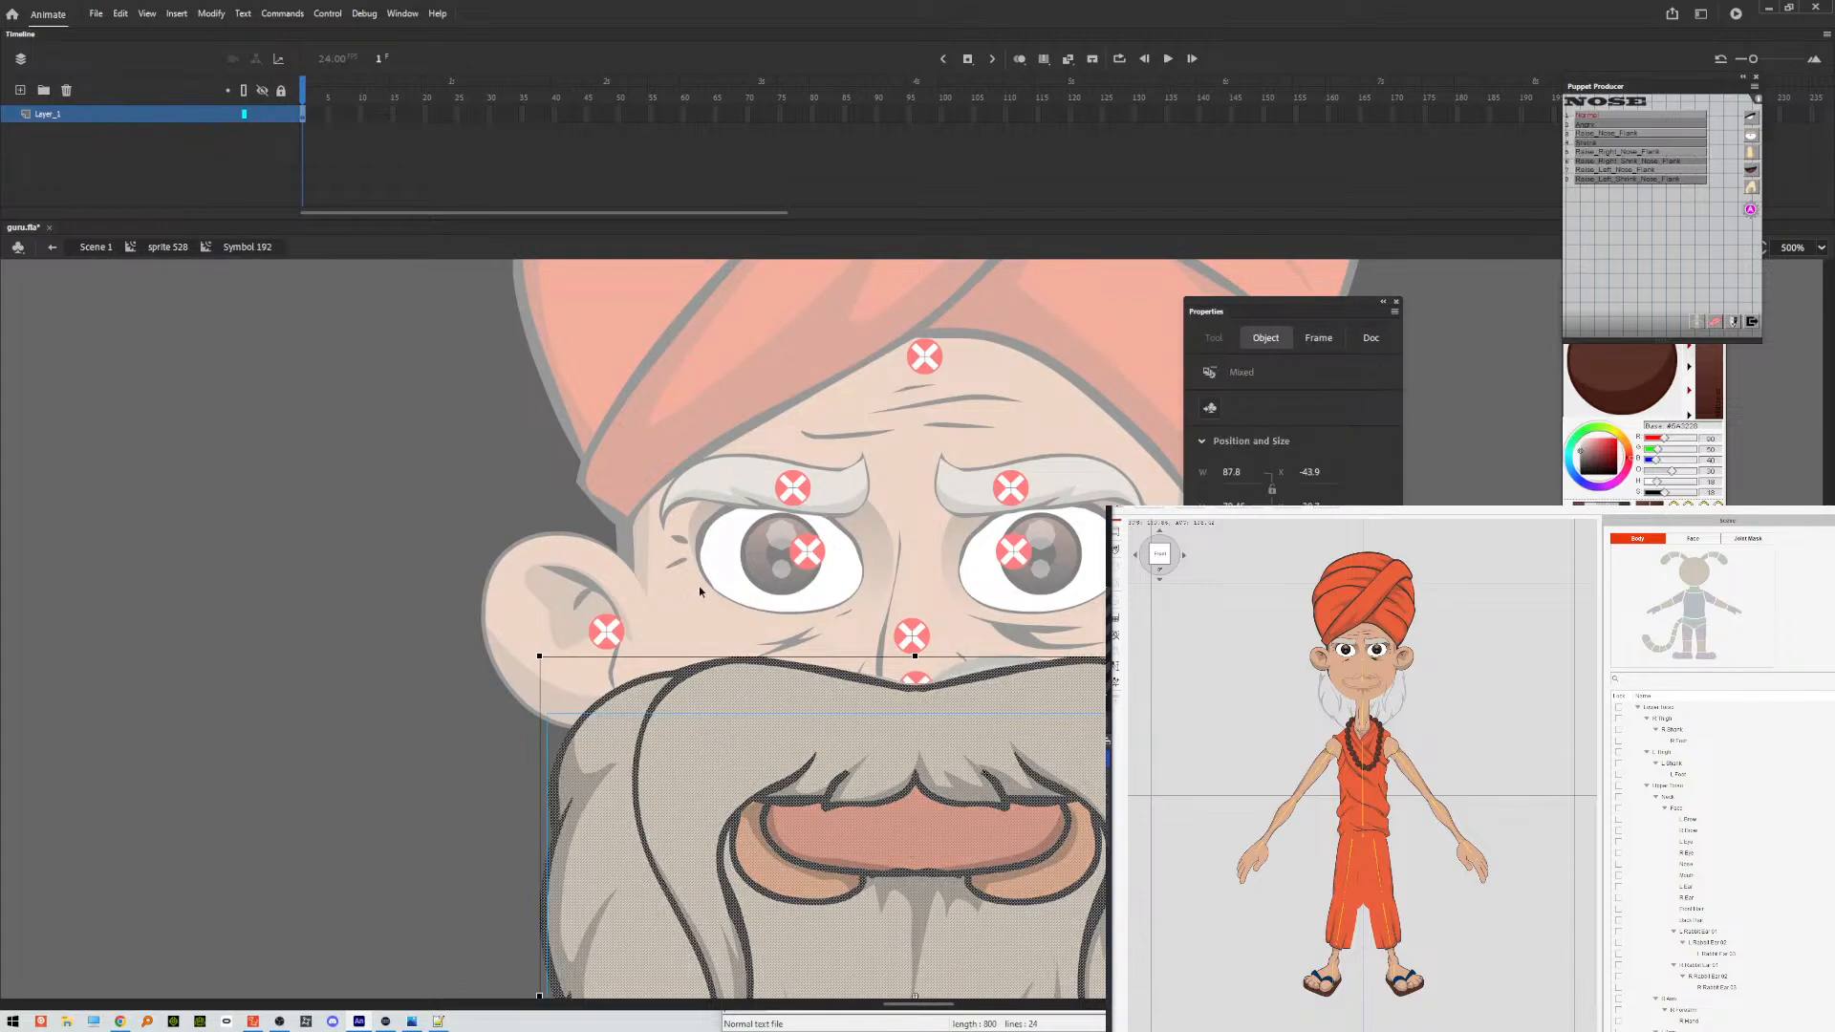
{"action": "scroll", "coordinate": [699, 586], "scroll_direction": "down", "scroll_amount": 4}
{"action": "scroll", "coordinate": [701, 589], "scroll_direction": "up", "scroll_amount": 3}
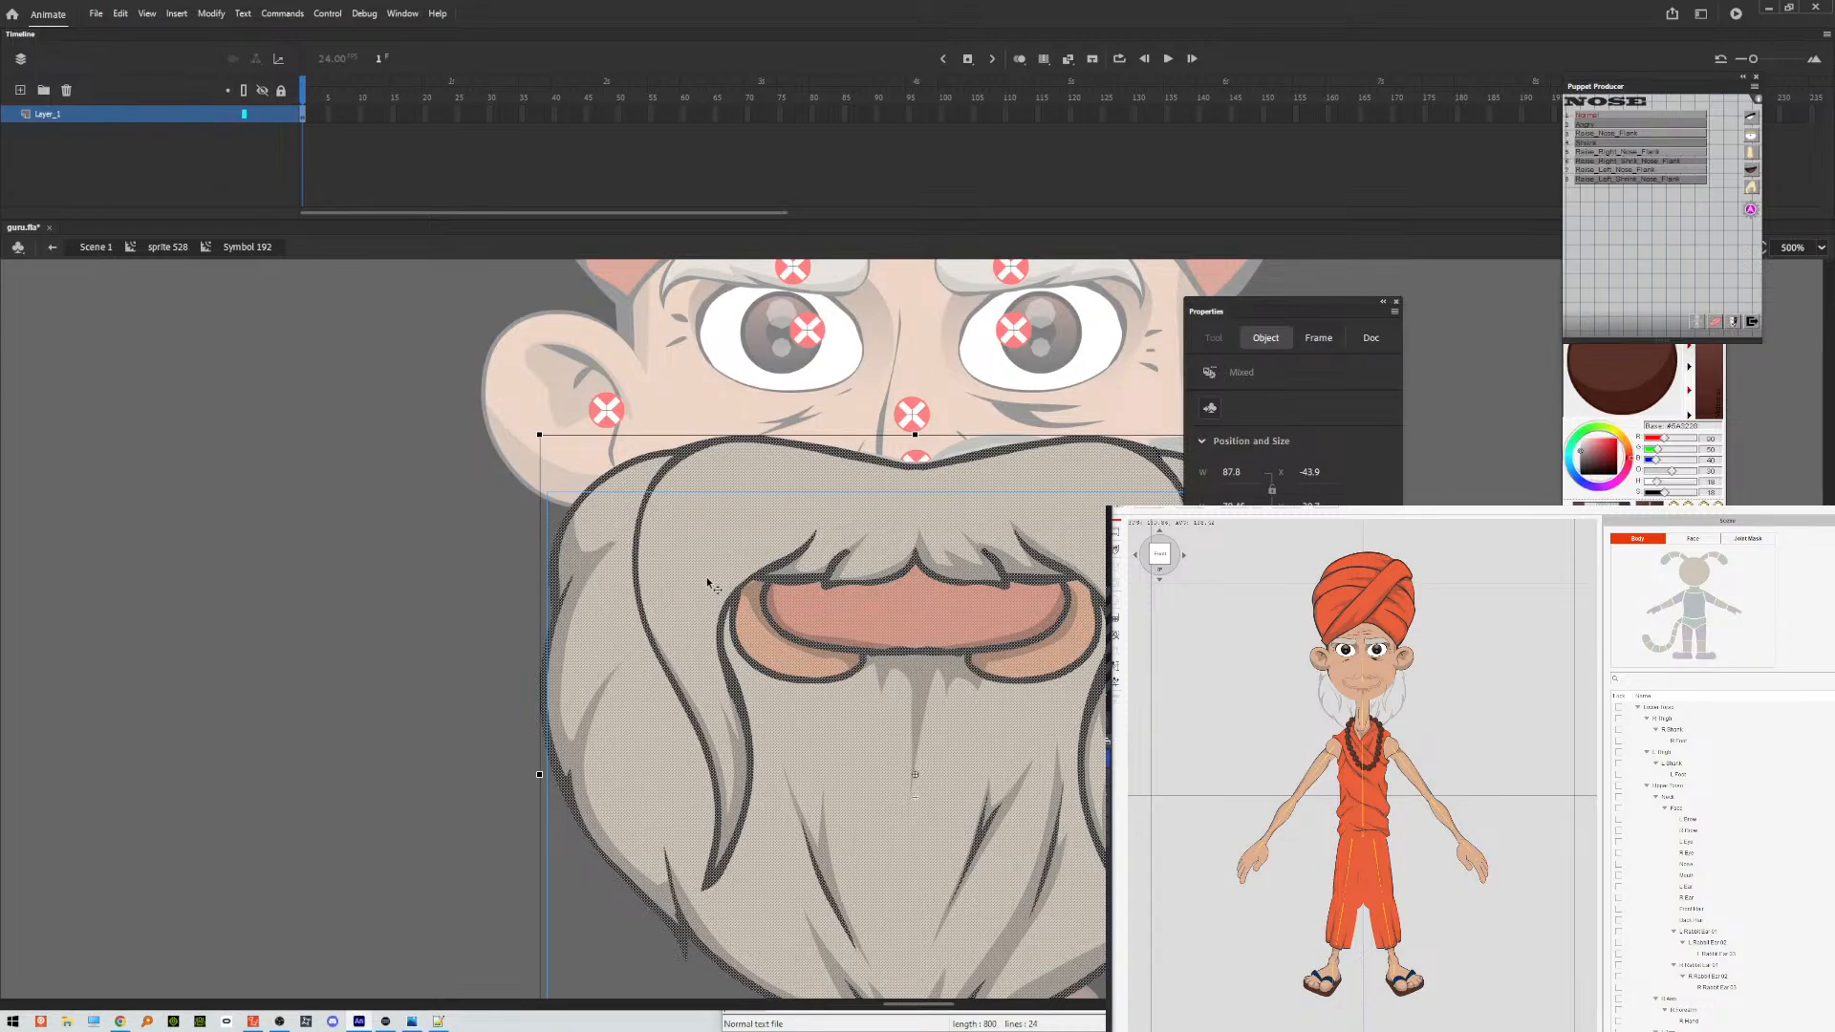
{"action": "key", "text": "ctrl+b"}
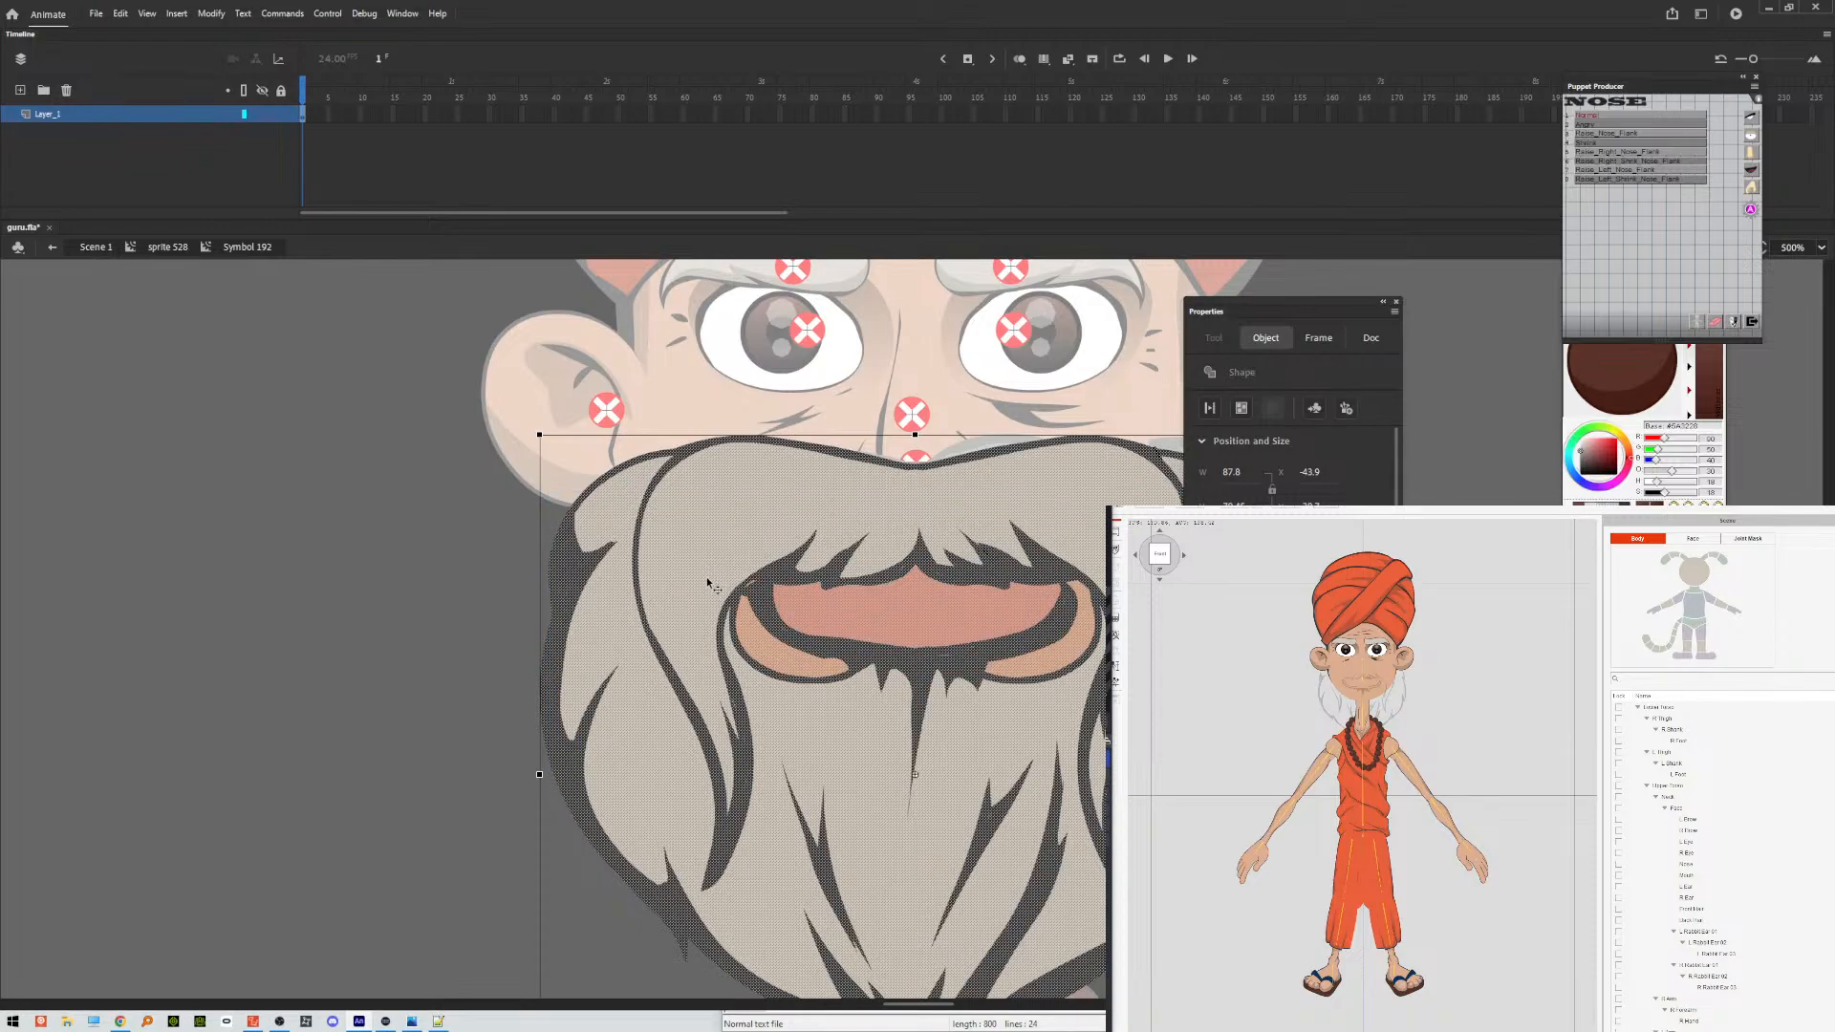
{"action": "key", "text": "ctrl+z"}
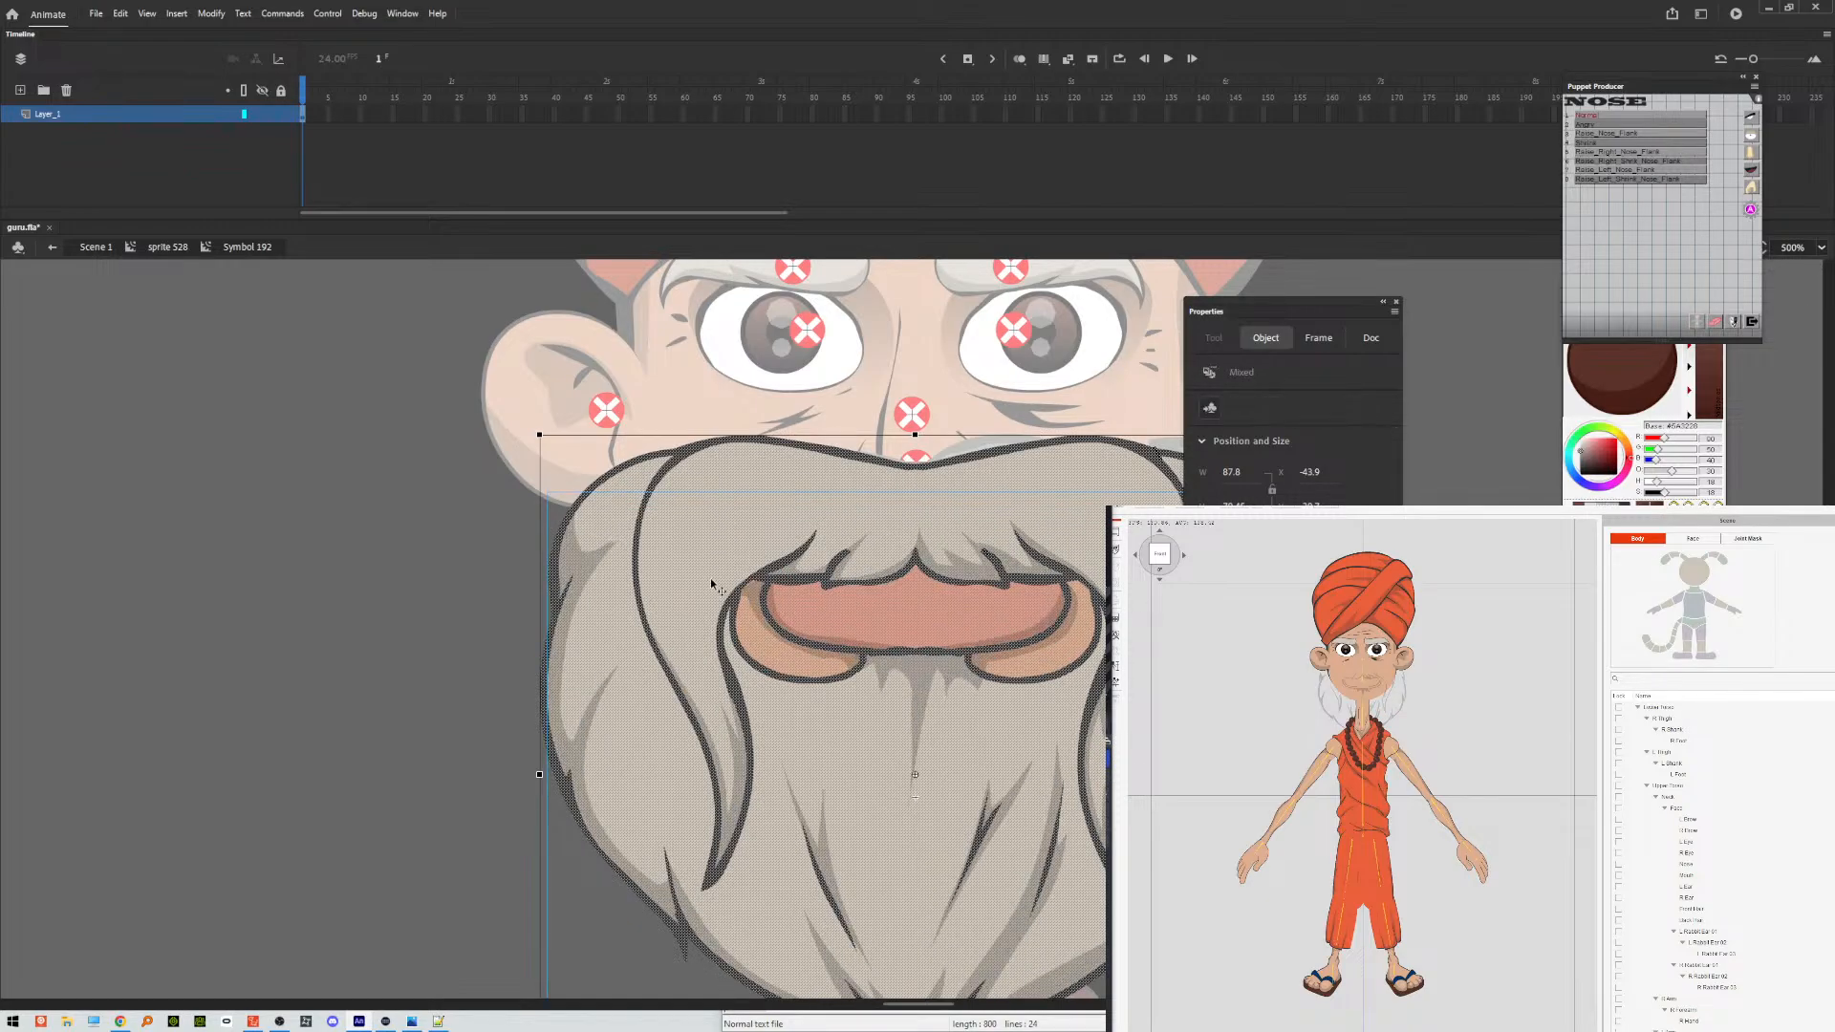
Remove the translucent shading clip from the beard artwork.
{"action": "left_click", "coordinate": [392, 556]}
{"action": "left_click", "coordinate": [574, 570]}
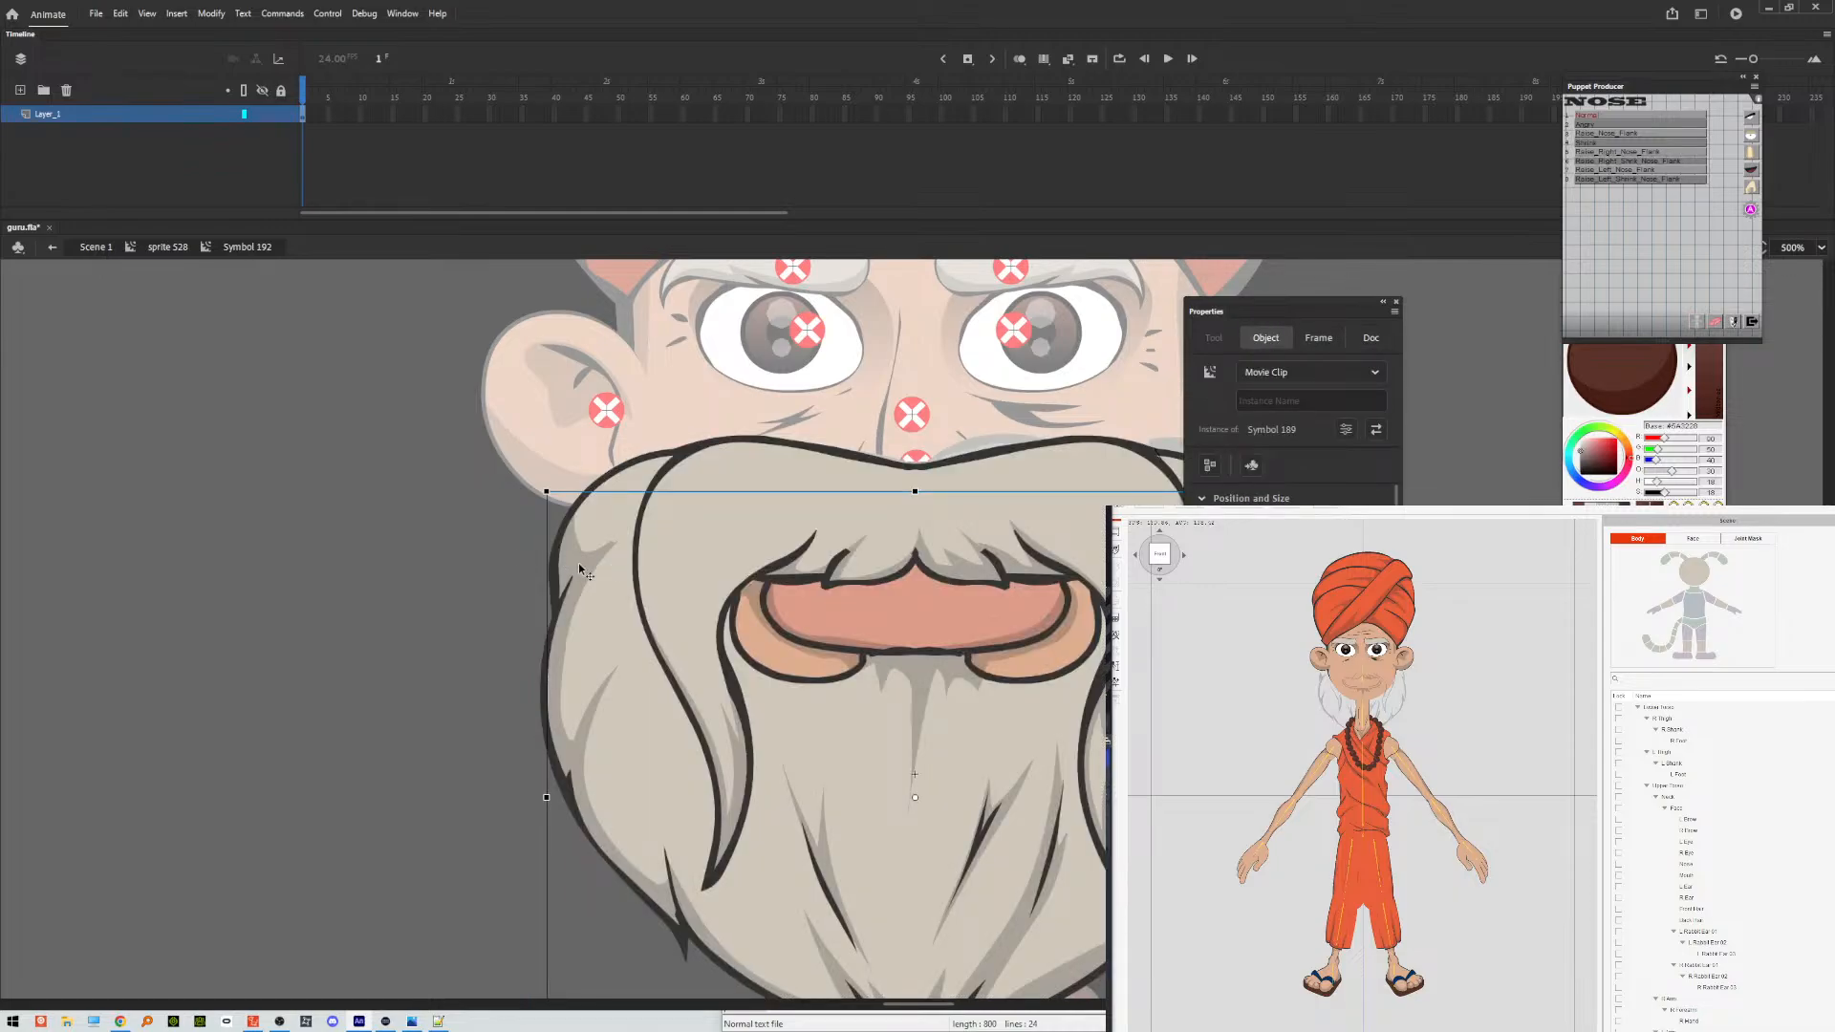
{"action": "left_click", "coordinate": [358, 317]}
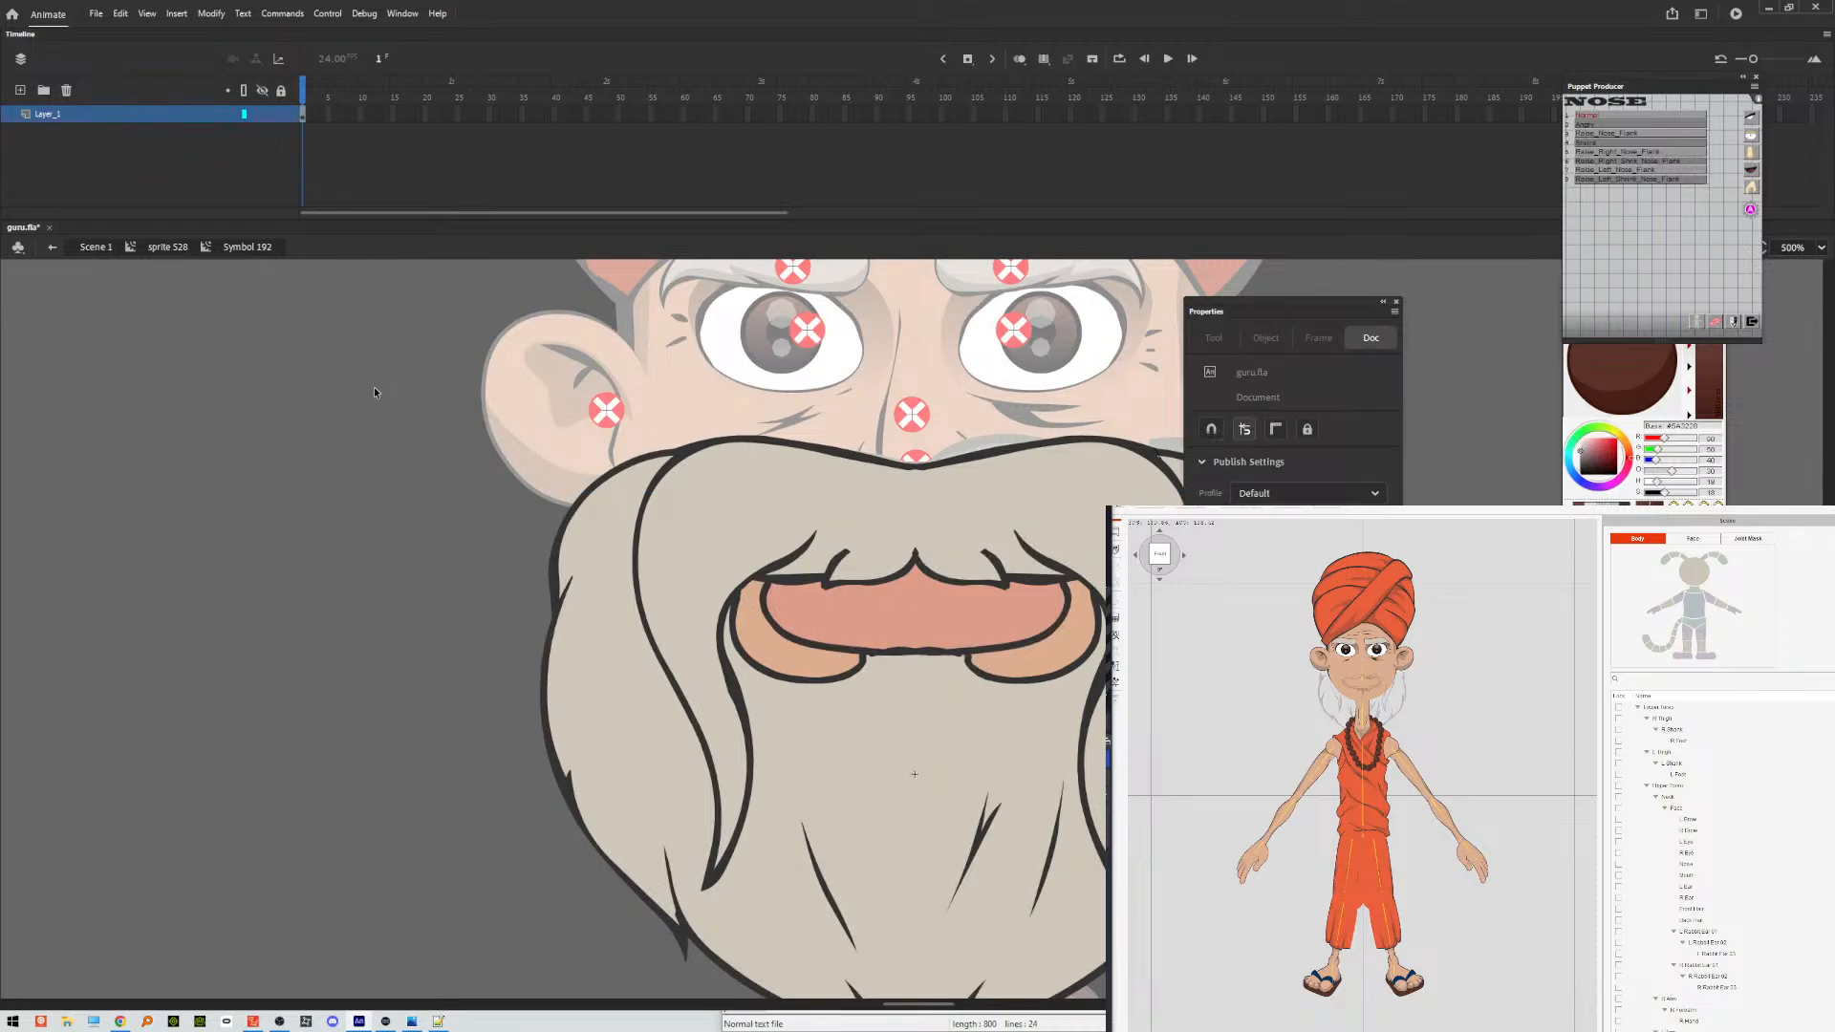
Break apart all of the beard artwork, group it into one object, and apply the Normal name from the mouth set.
{"action": "key", "text": "ctrl+a"}
{"action": "key", "text": "ctrl+b"}
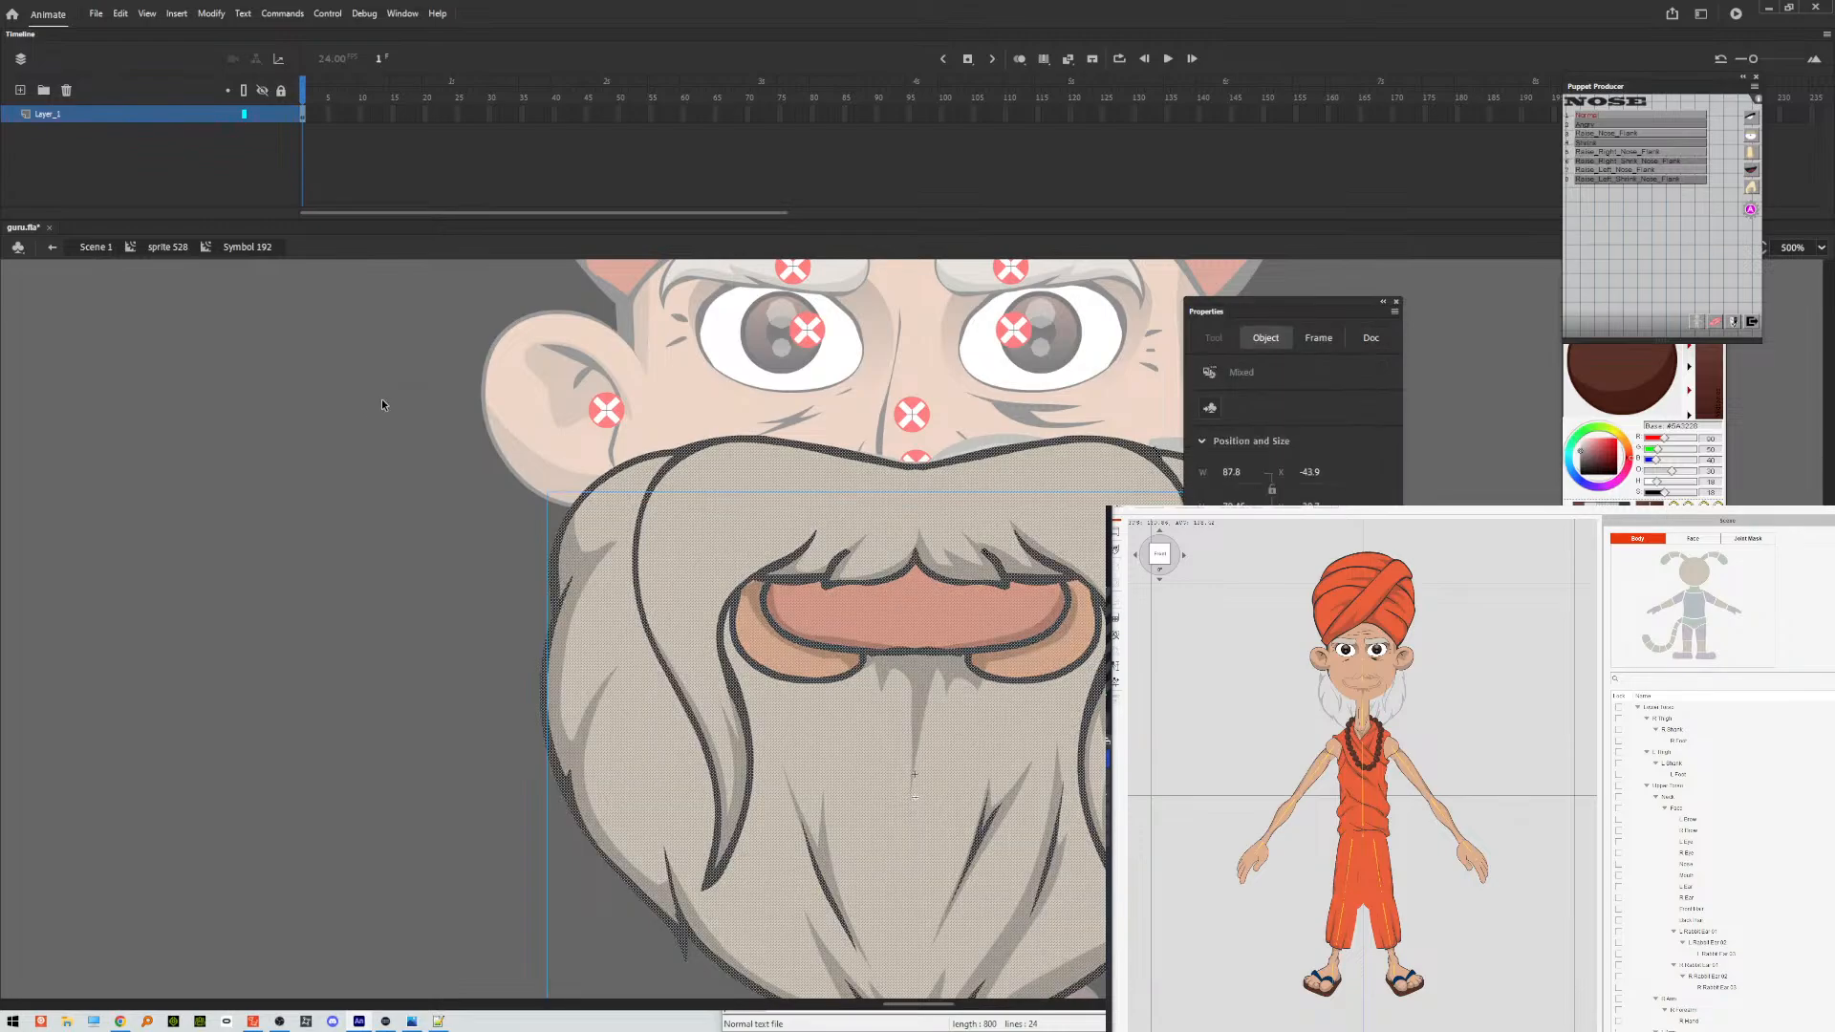
{"action": "key", "text": "ctrl+g"}
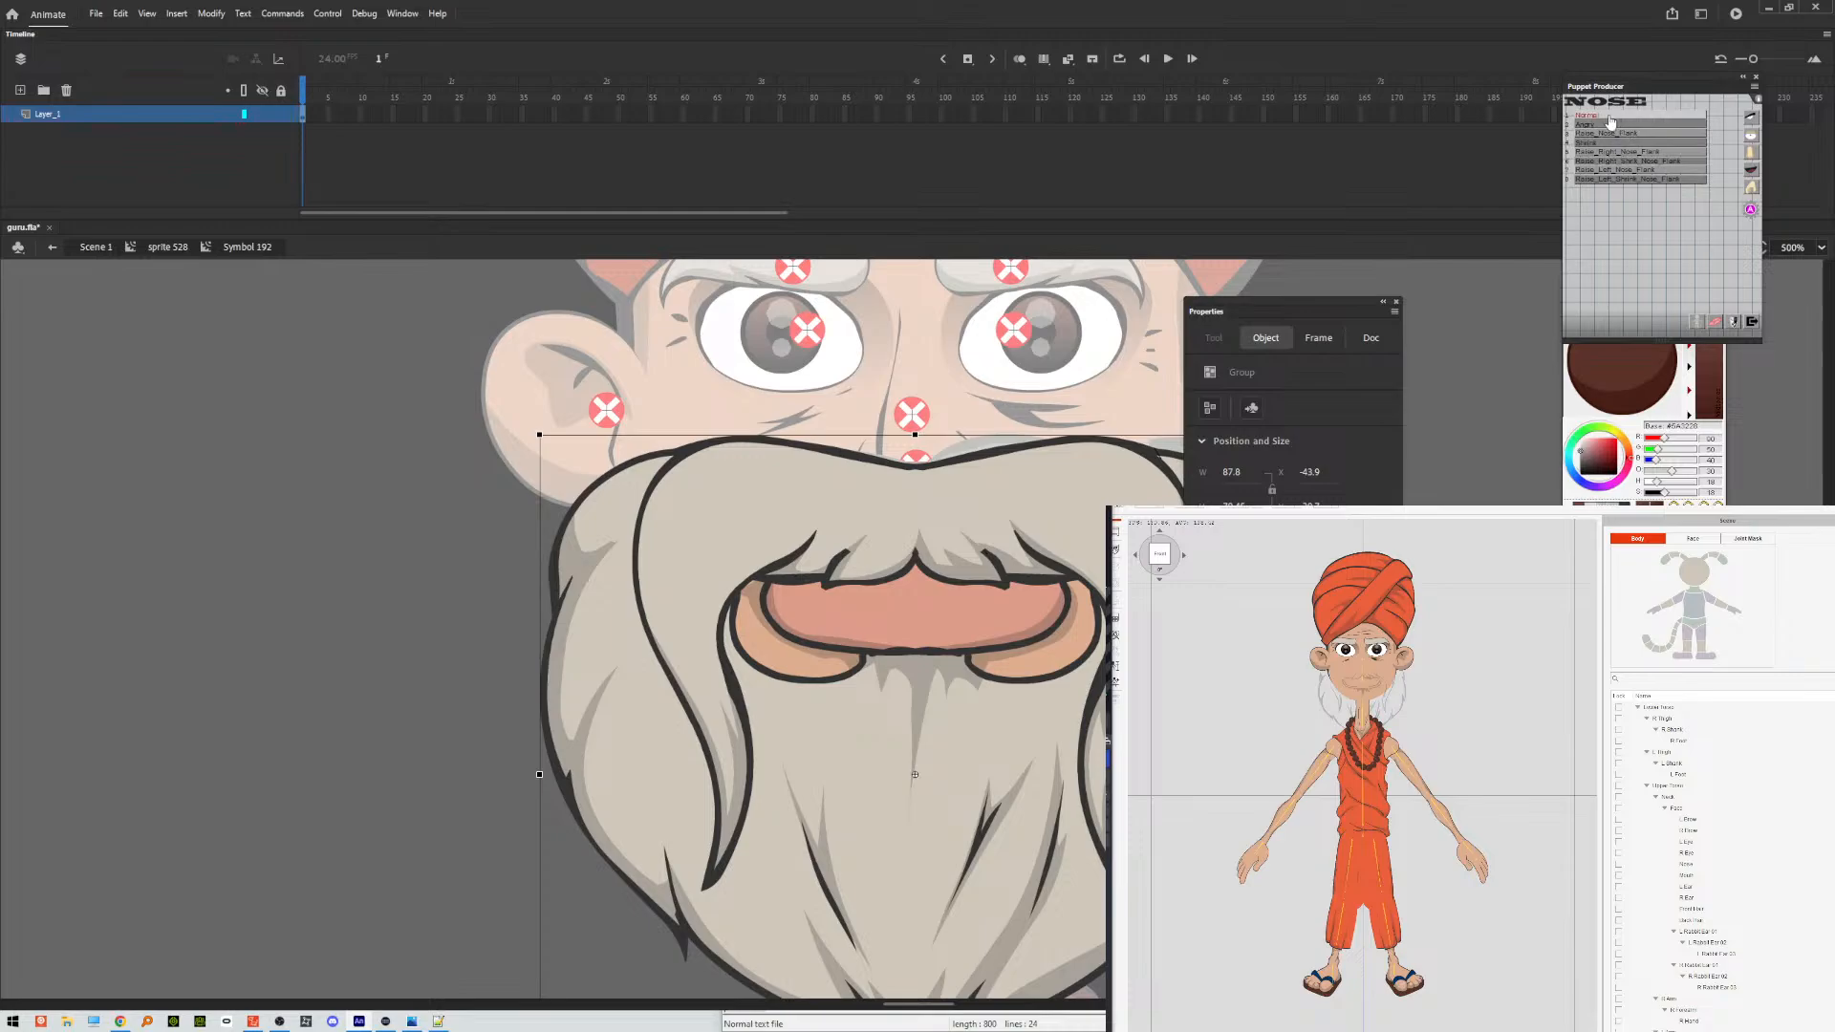
{"action": "left_click", "coordinate": [1752, 169]}
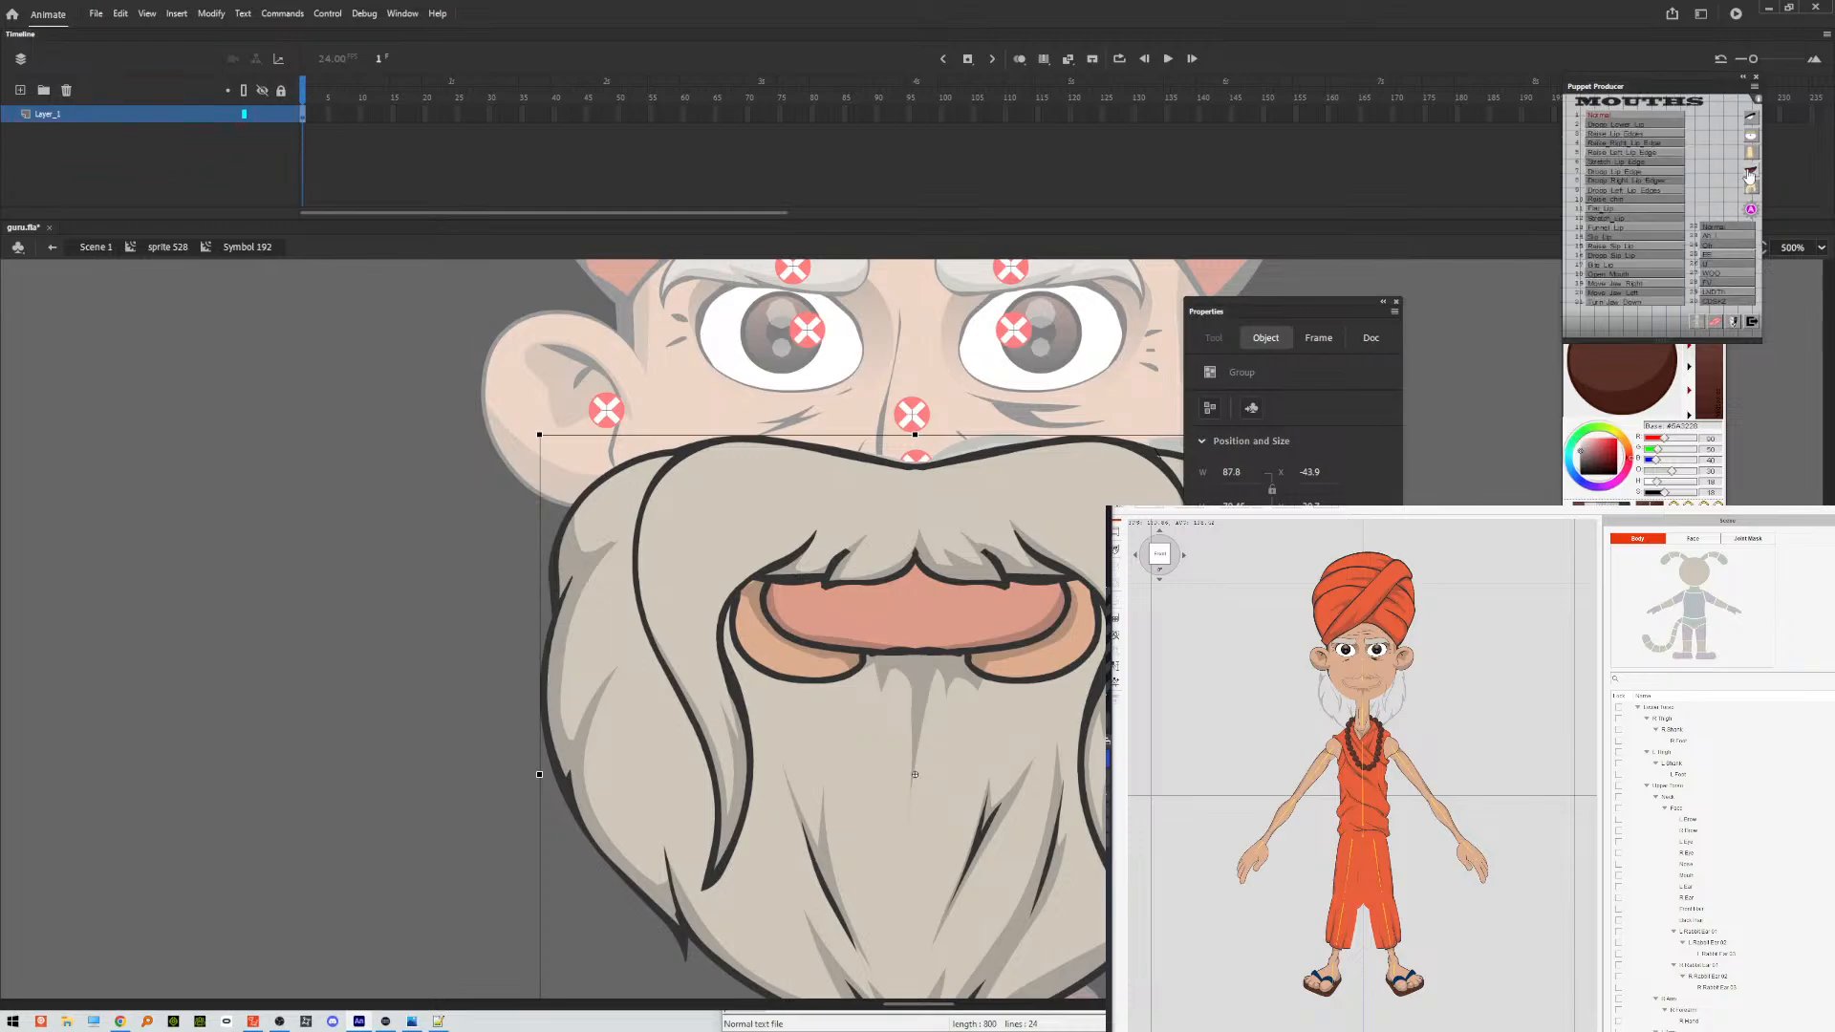
{"action": "left_click", "coordinate": [1622, 118]}
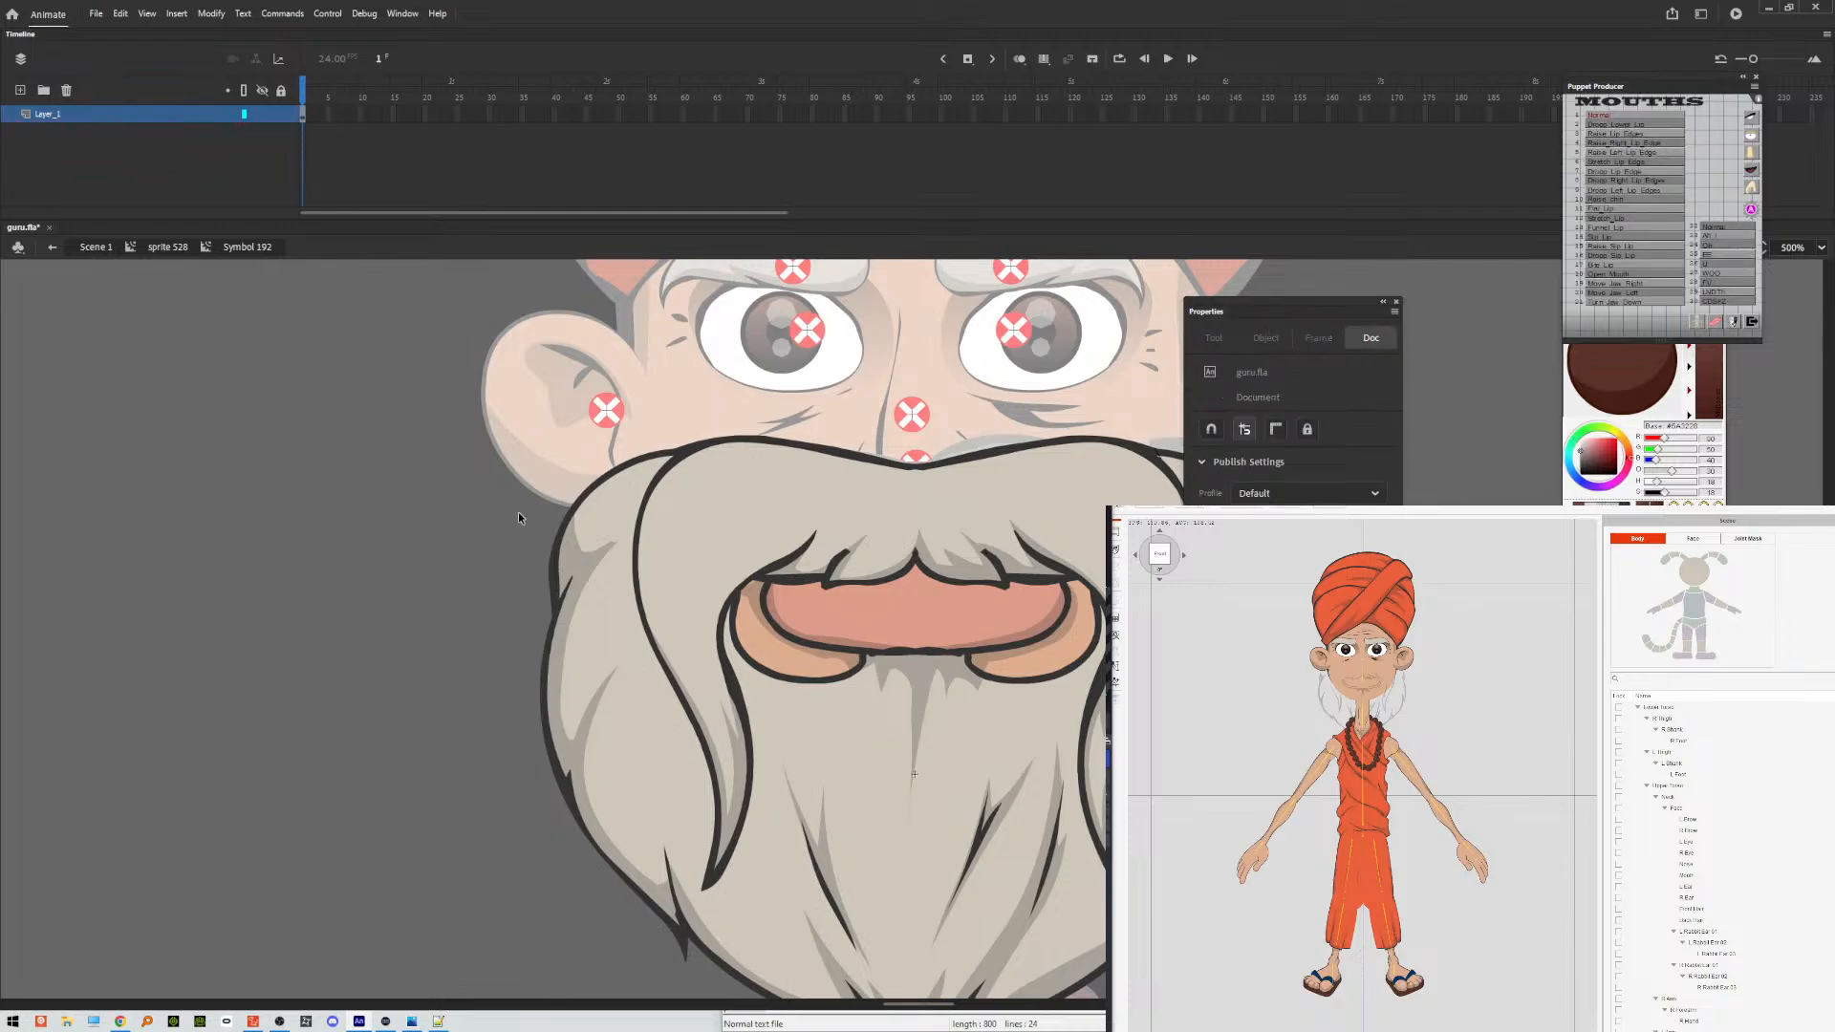
Return to the main scene and export the movie over the existing guru.swf on the Desktop.
{"action": "left_click", "coordinate": [571, 560]}
{"action": "double_click", "coordinate": [337, 517]}
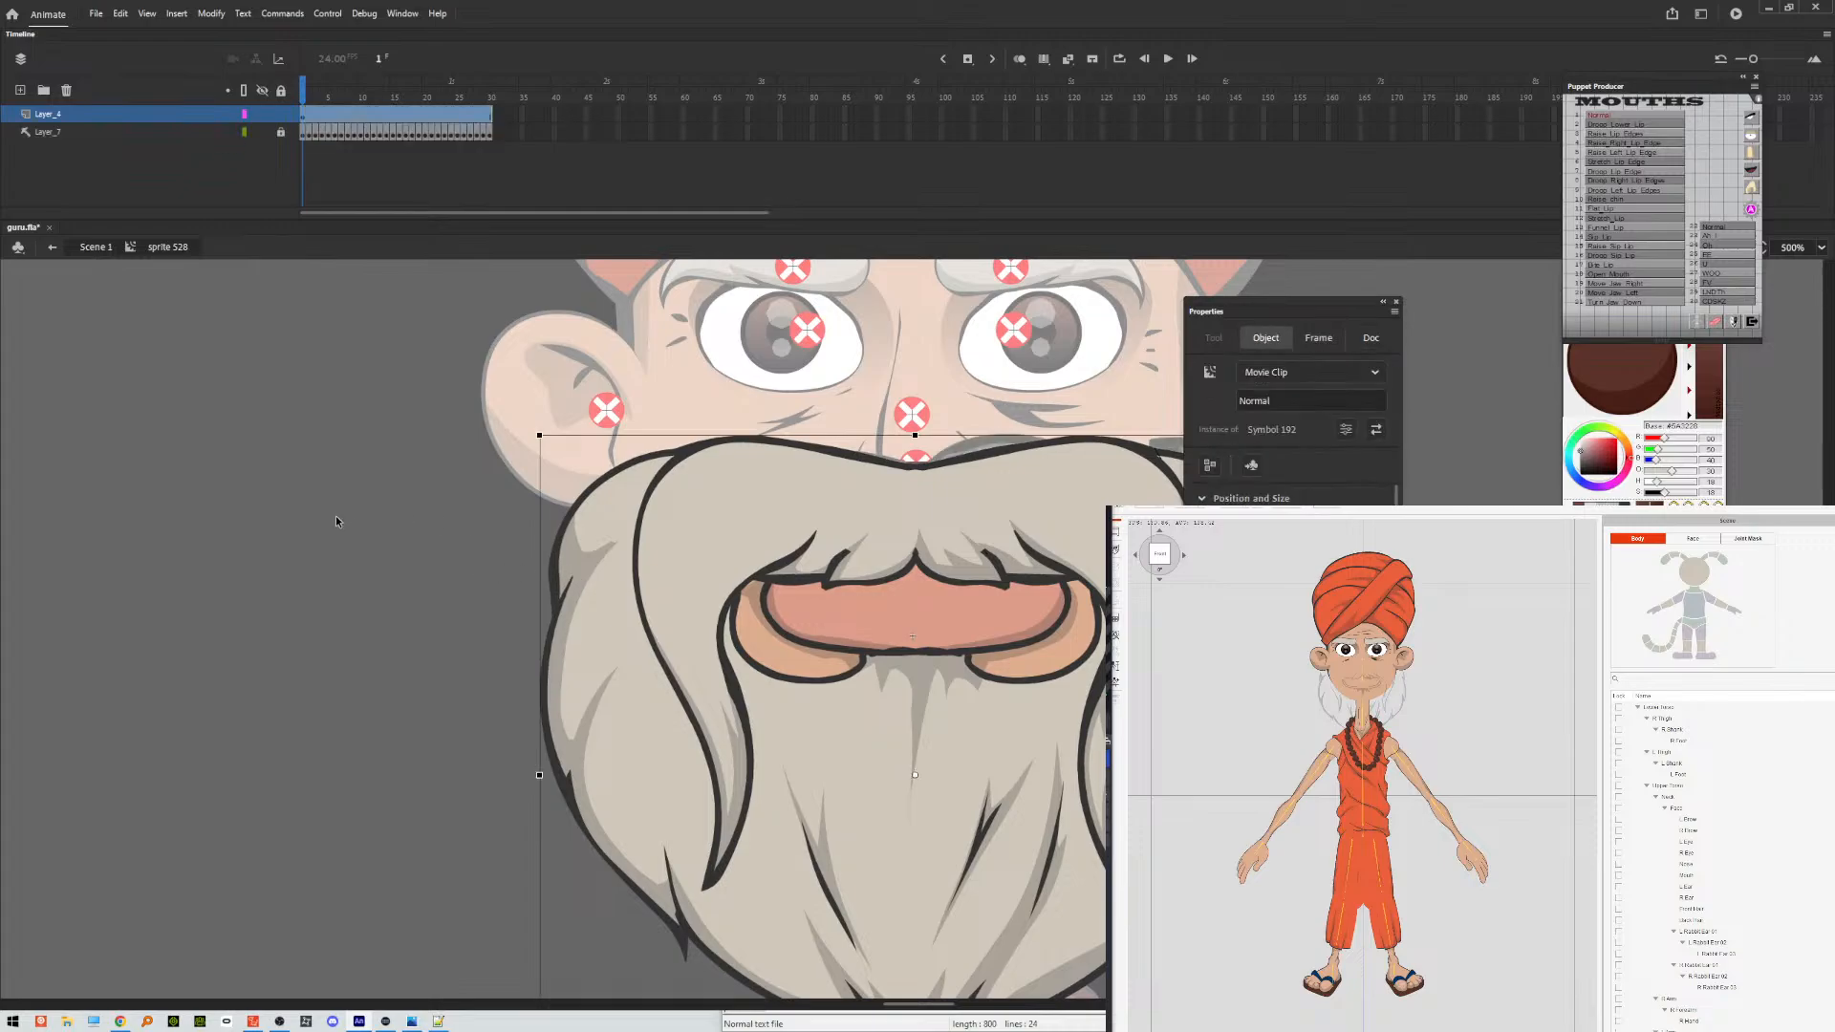
{"action": "double_click", "coordinate": [335, 521]}
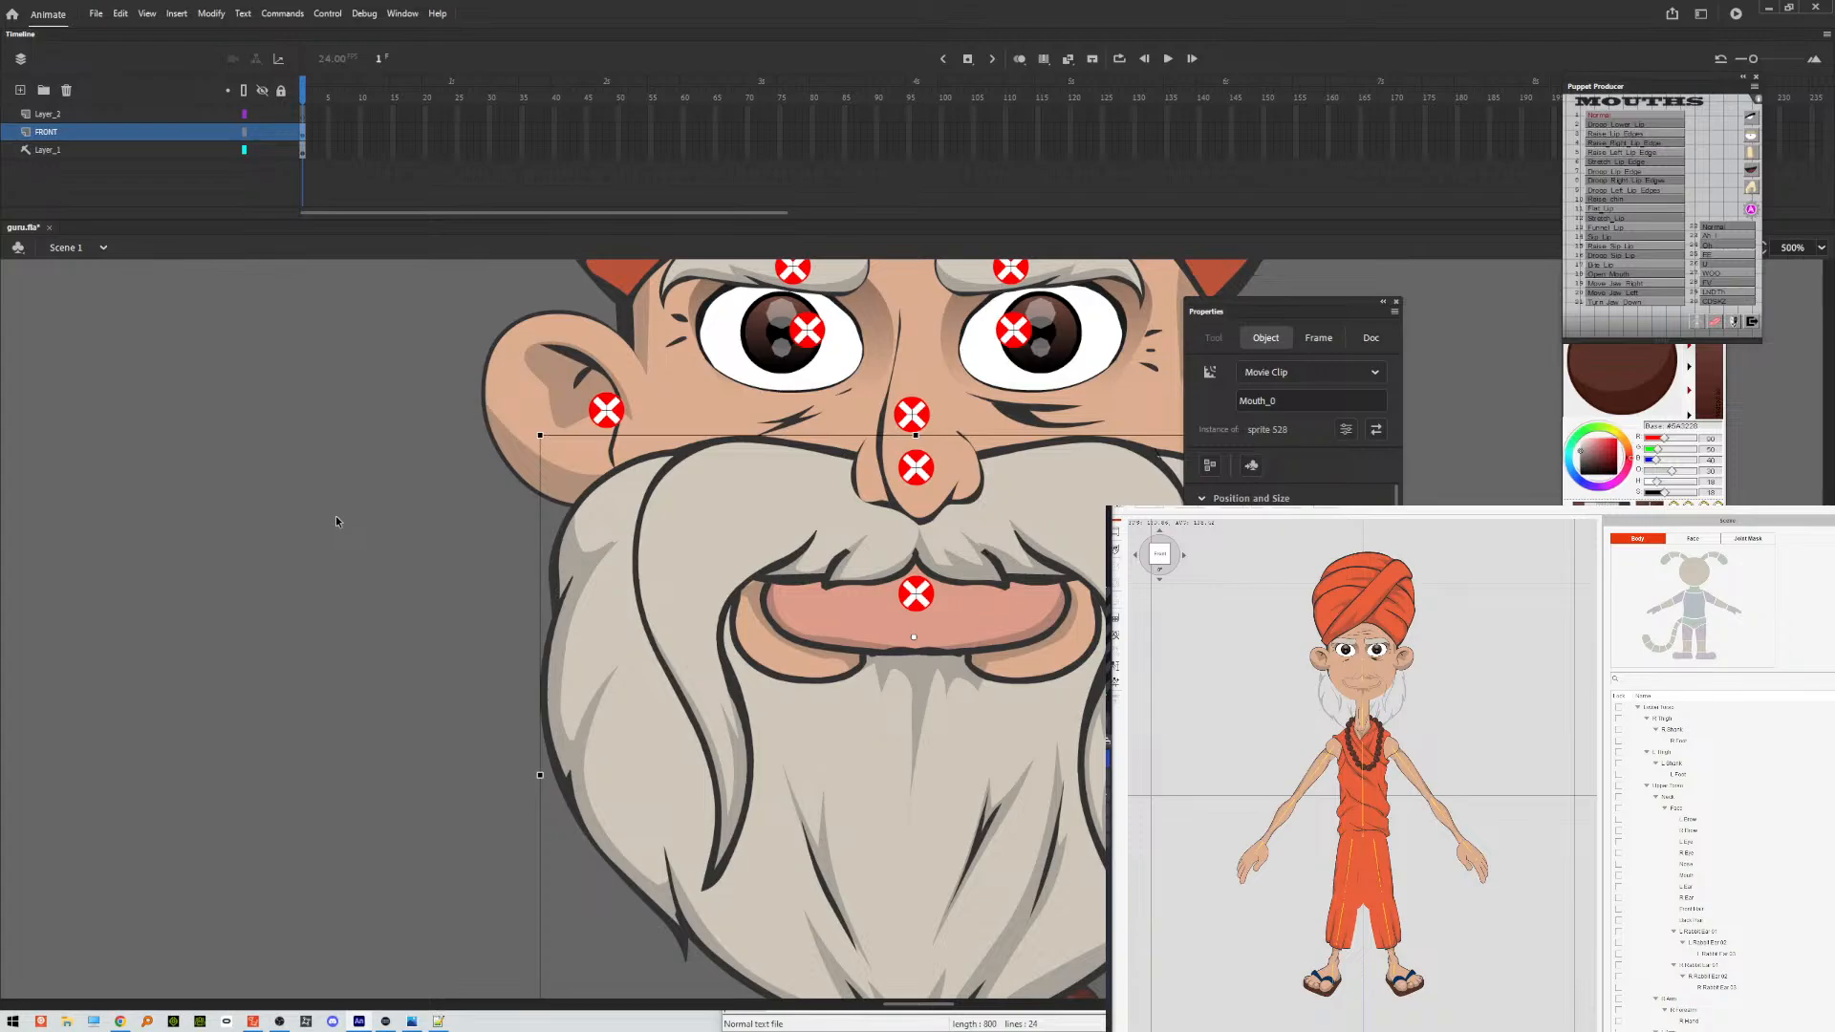
{"action": "key", "text": "ctrl+alt+shift+s"}
{"action": "key", "text": "Return"}
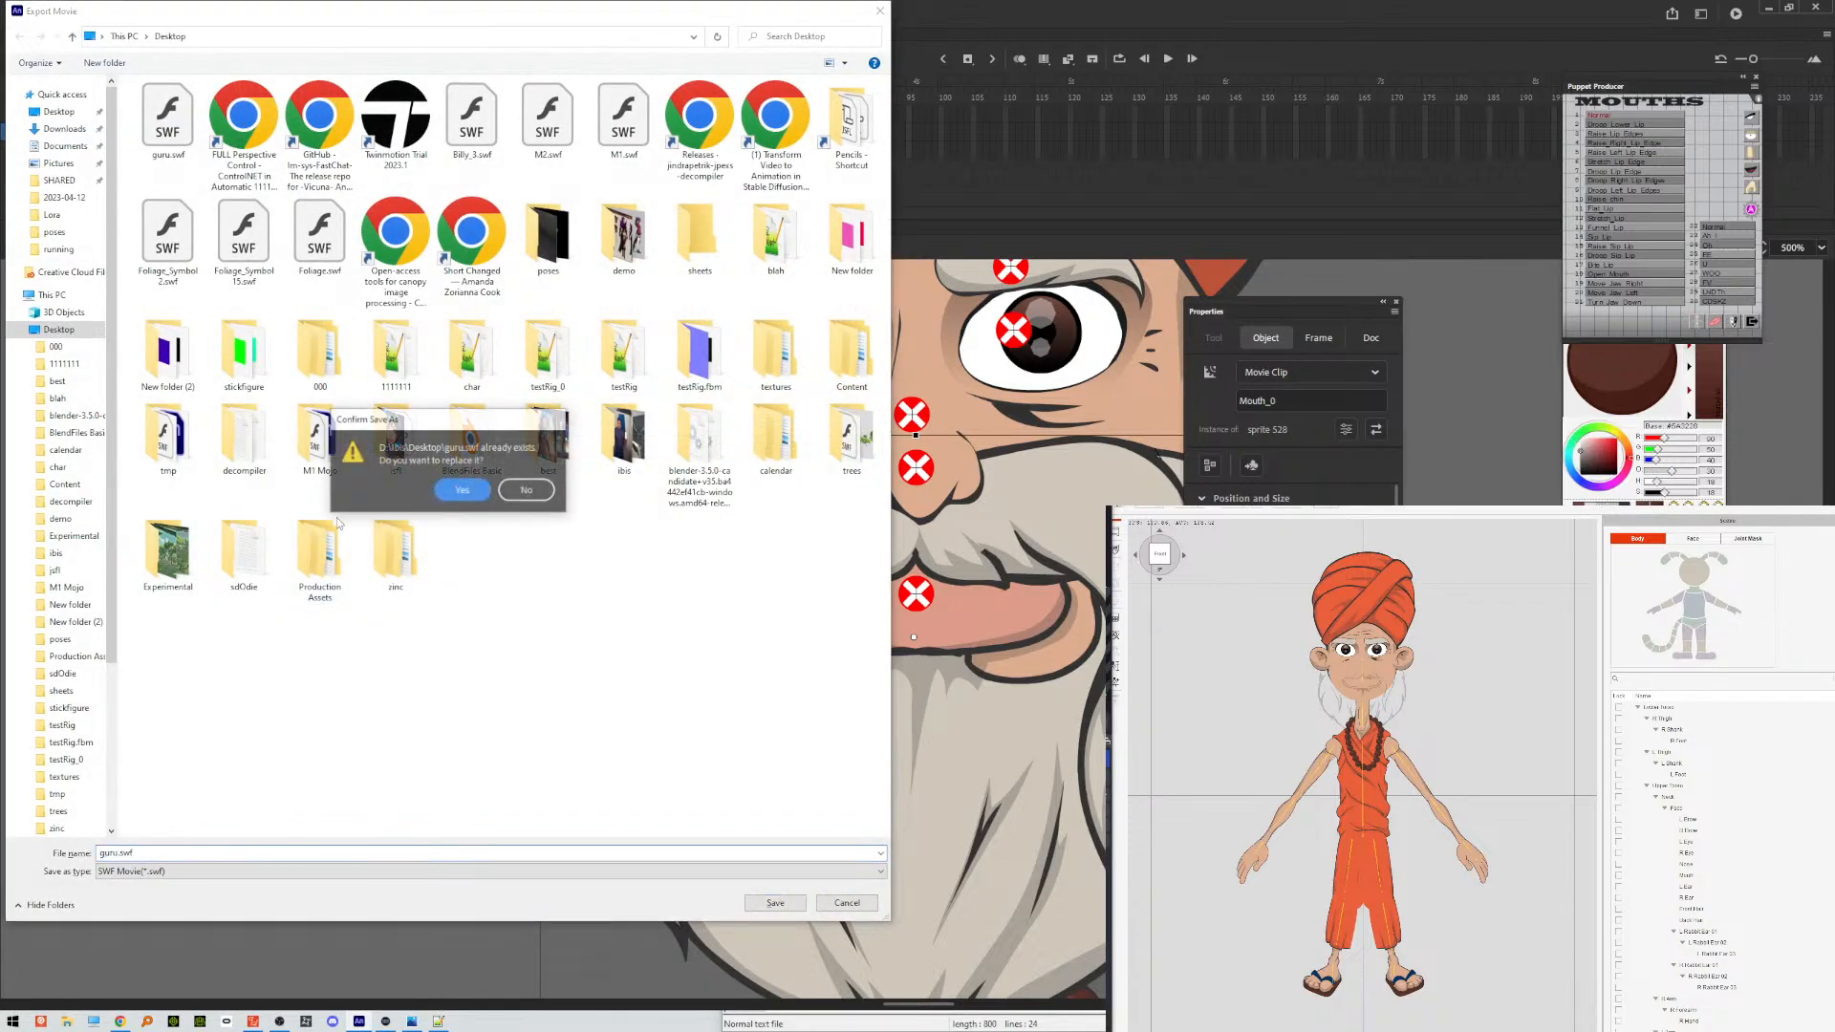
{"action": "key", "text": "Return"}
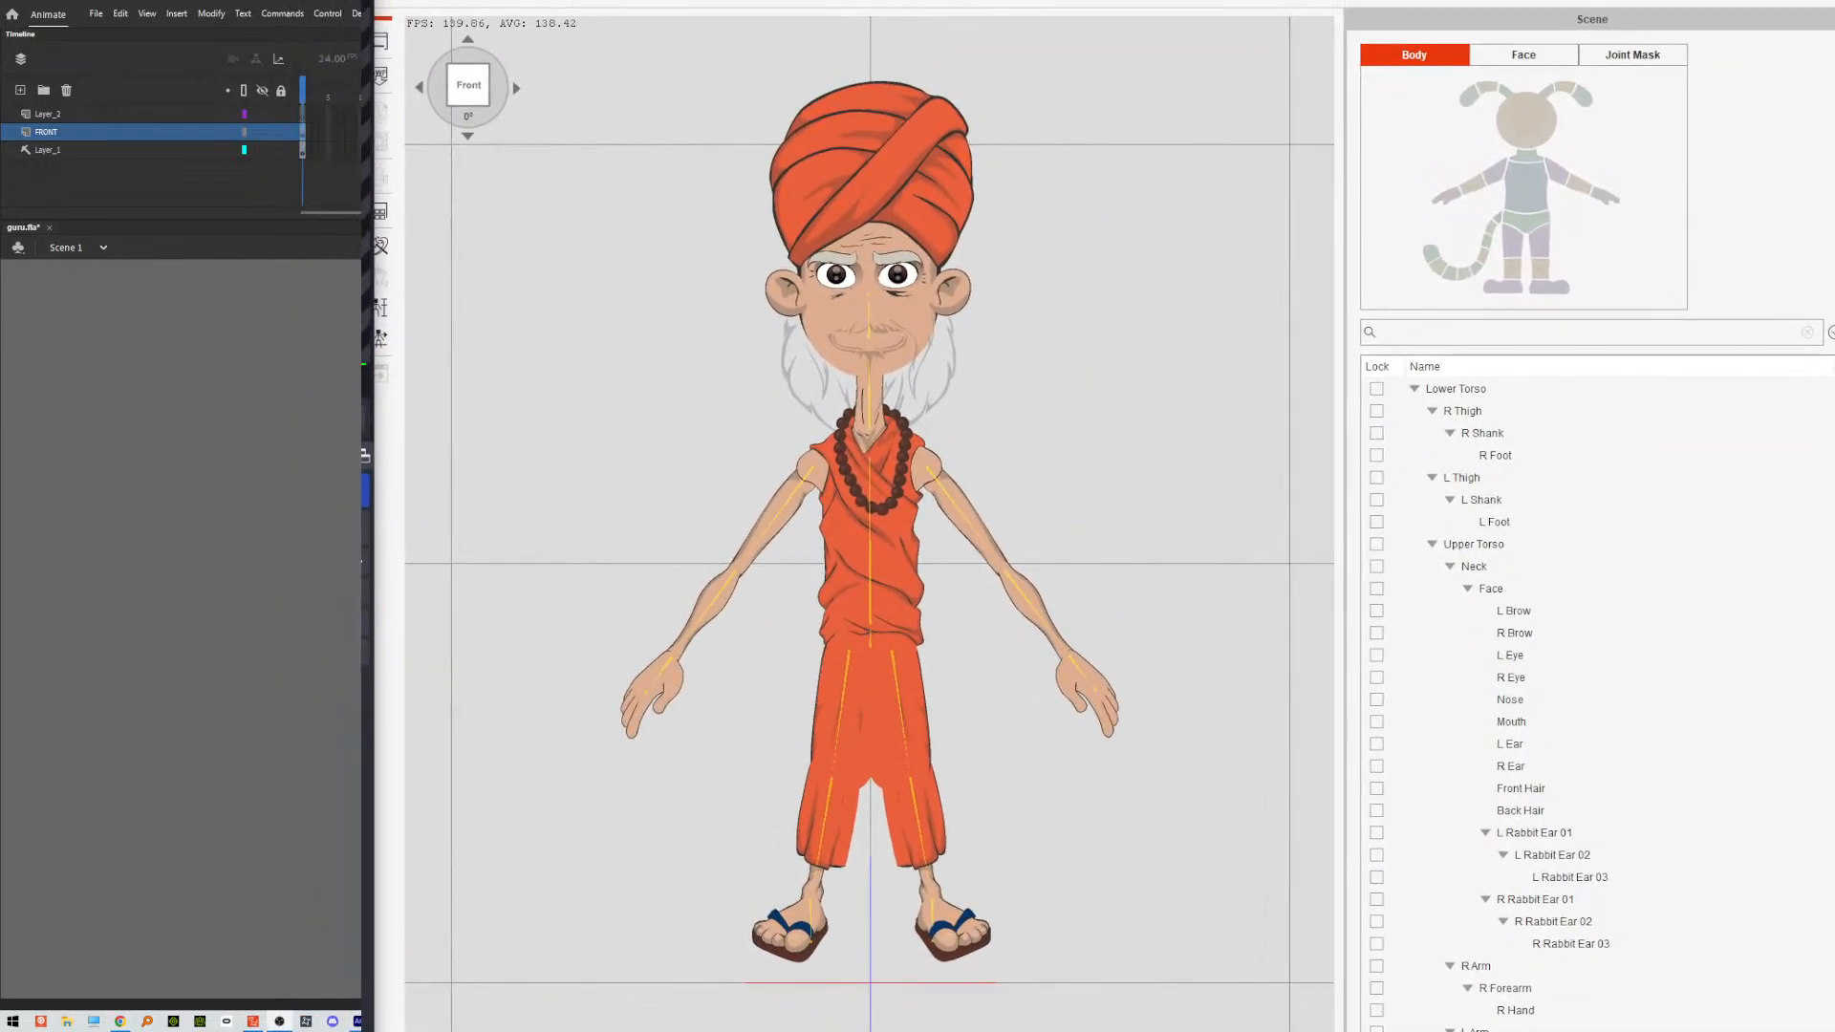
Reload guru.swf from the Desktop in the character composer without keeping any working options.
{"action": "left_click", "coordinate": [382, 76]}
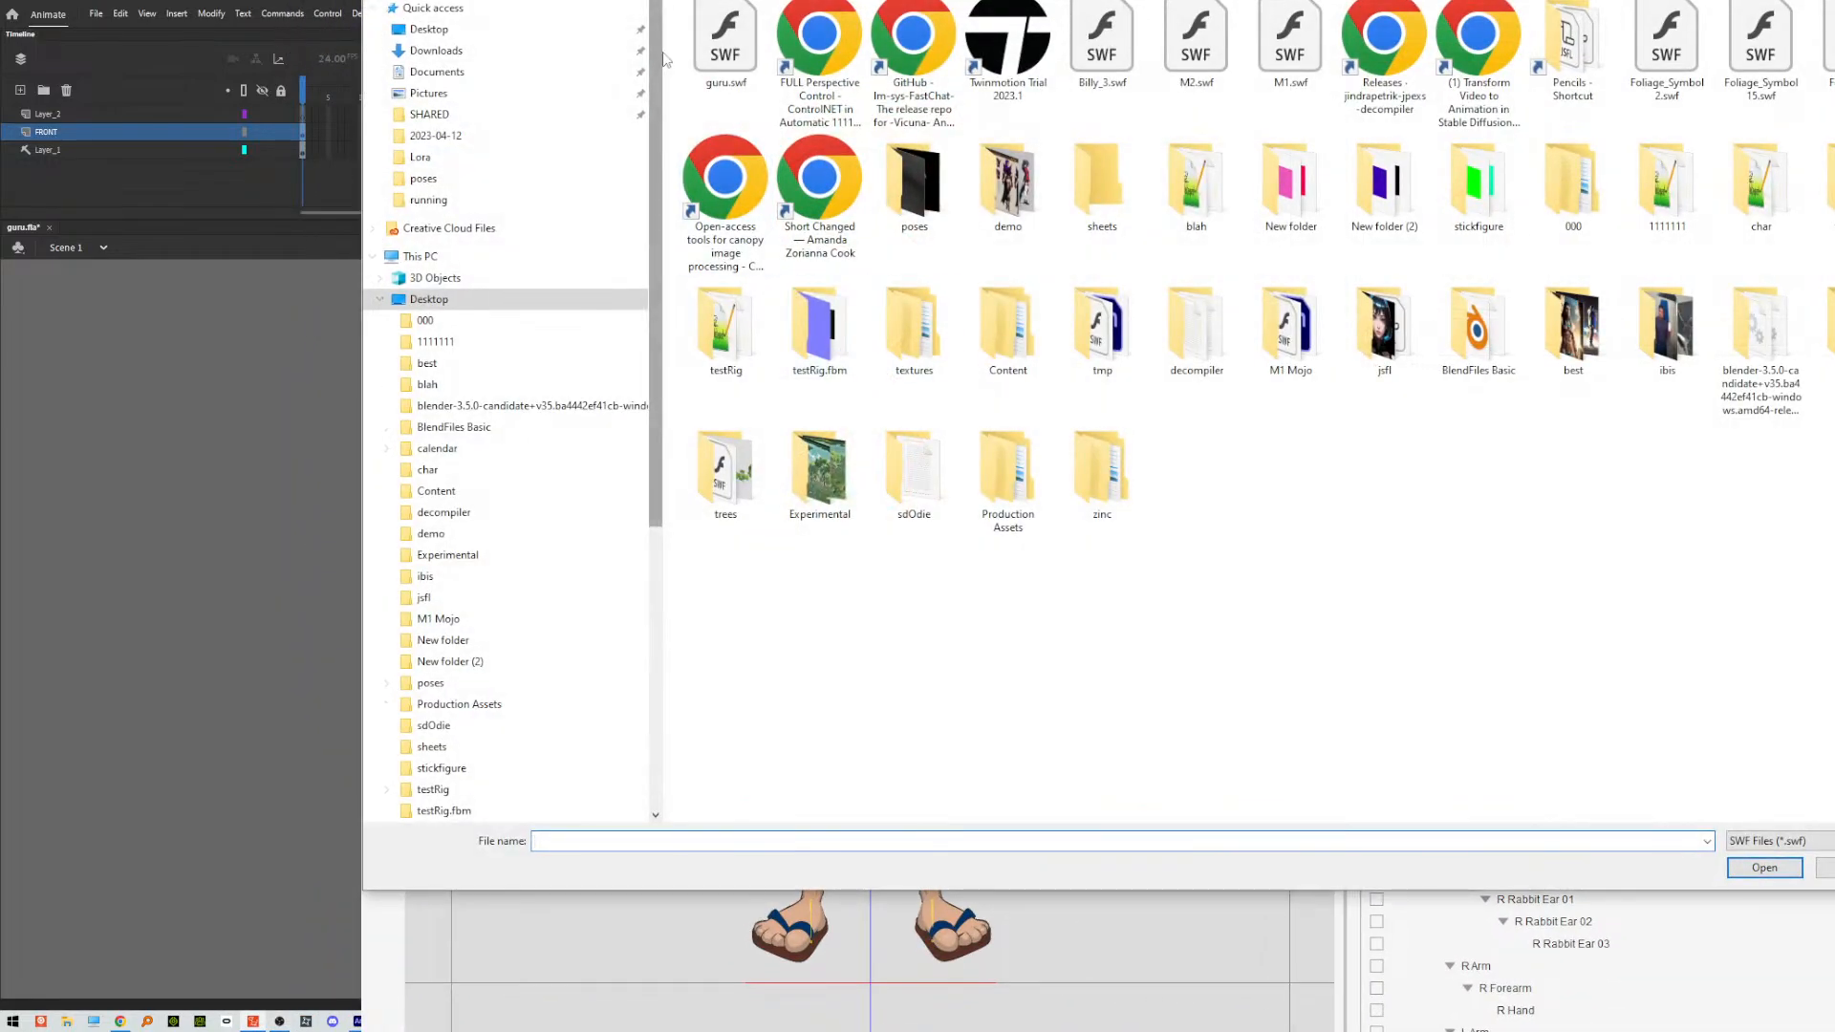
{"action": "left_click", "coordinate": [724, 43]}
{"action": "left_click", "coordinate": [1764, 866]}
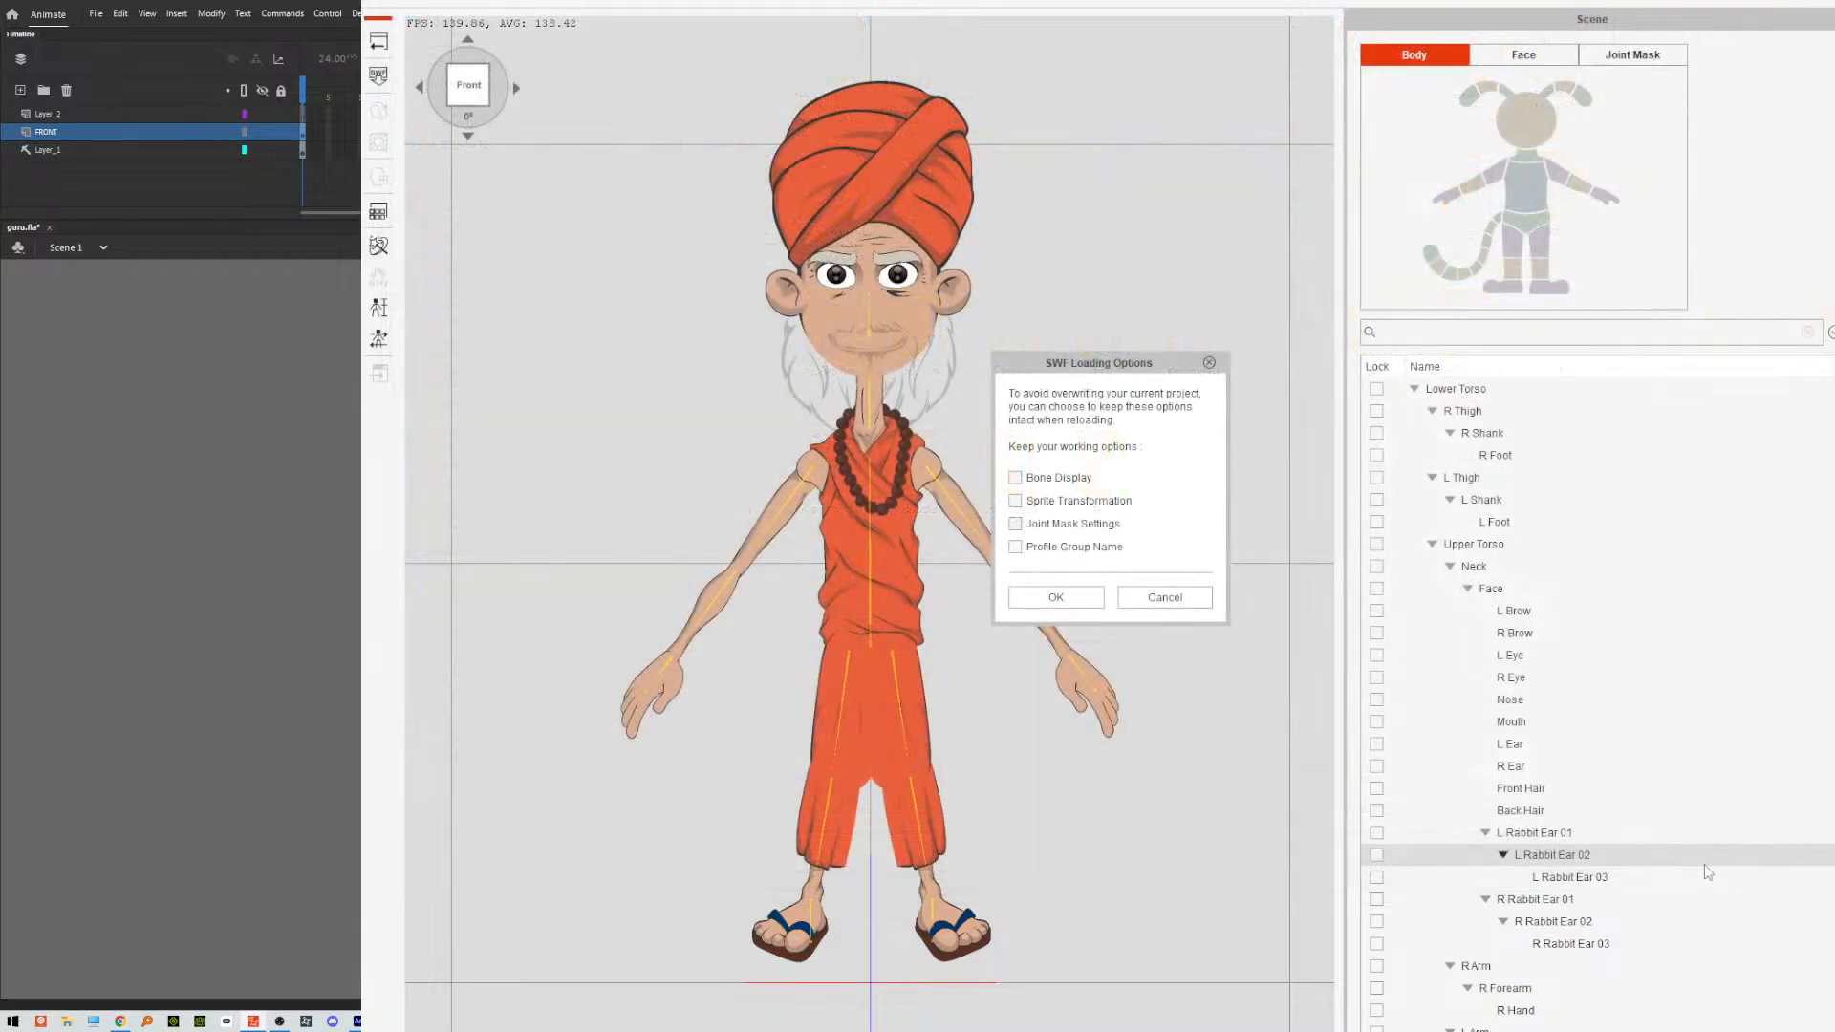
{"action": "left_click", "coordinate": [1053, 600]}
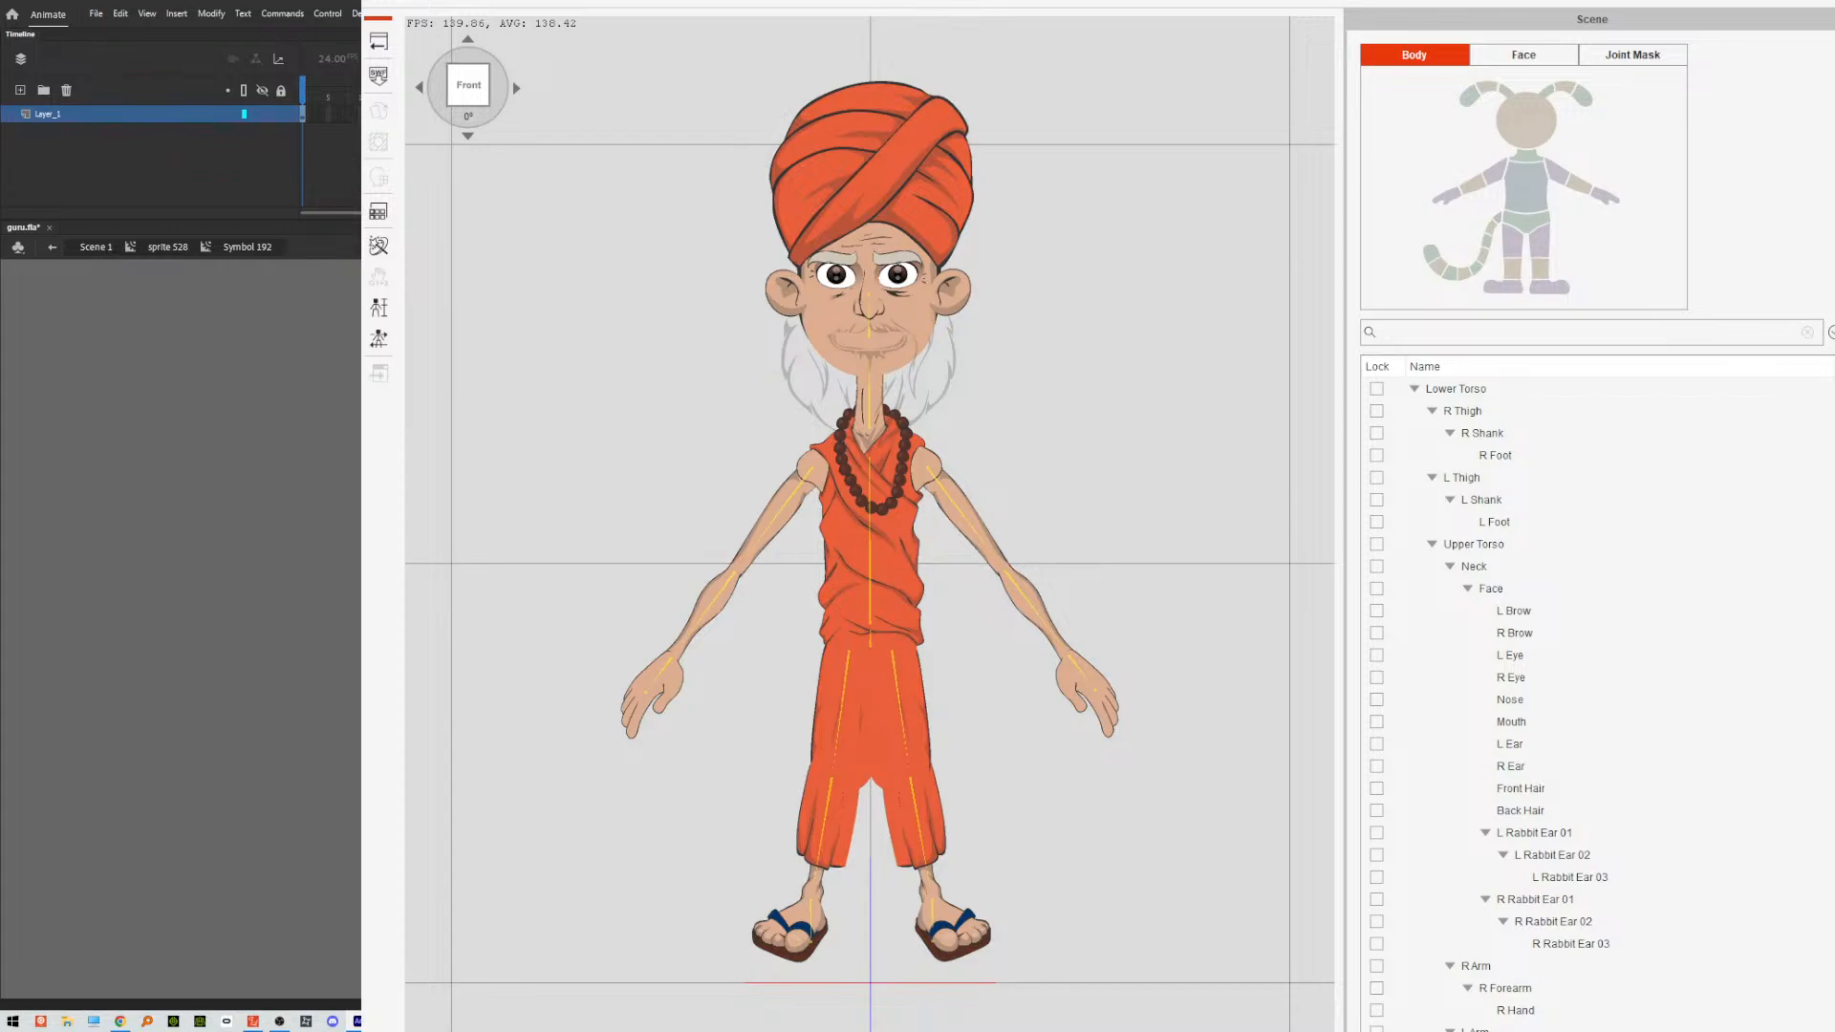
Check the beard artwork nested in the mouth symbol back in Animate, and export the movie over guru.swf again.
{"action": "left_click", "coordinate": [168, 247]}
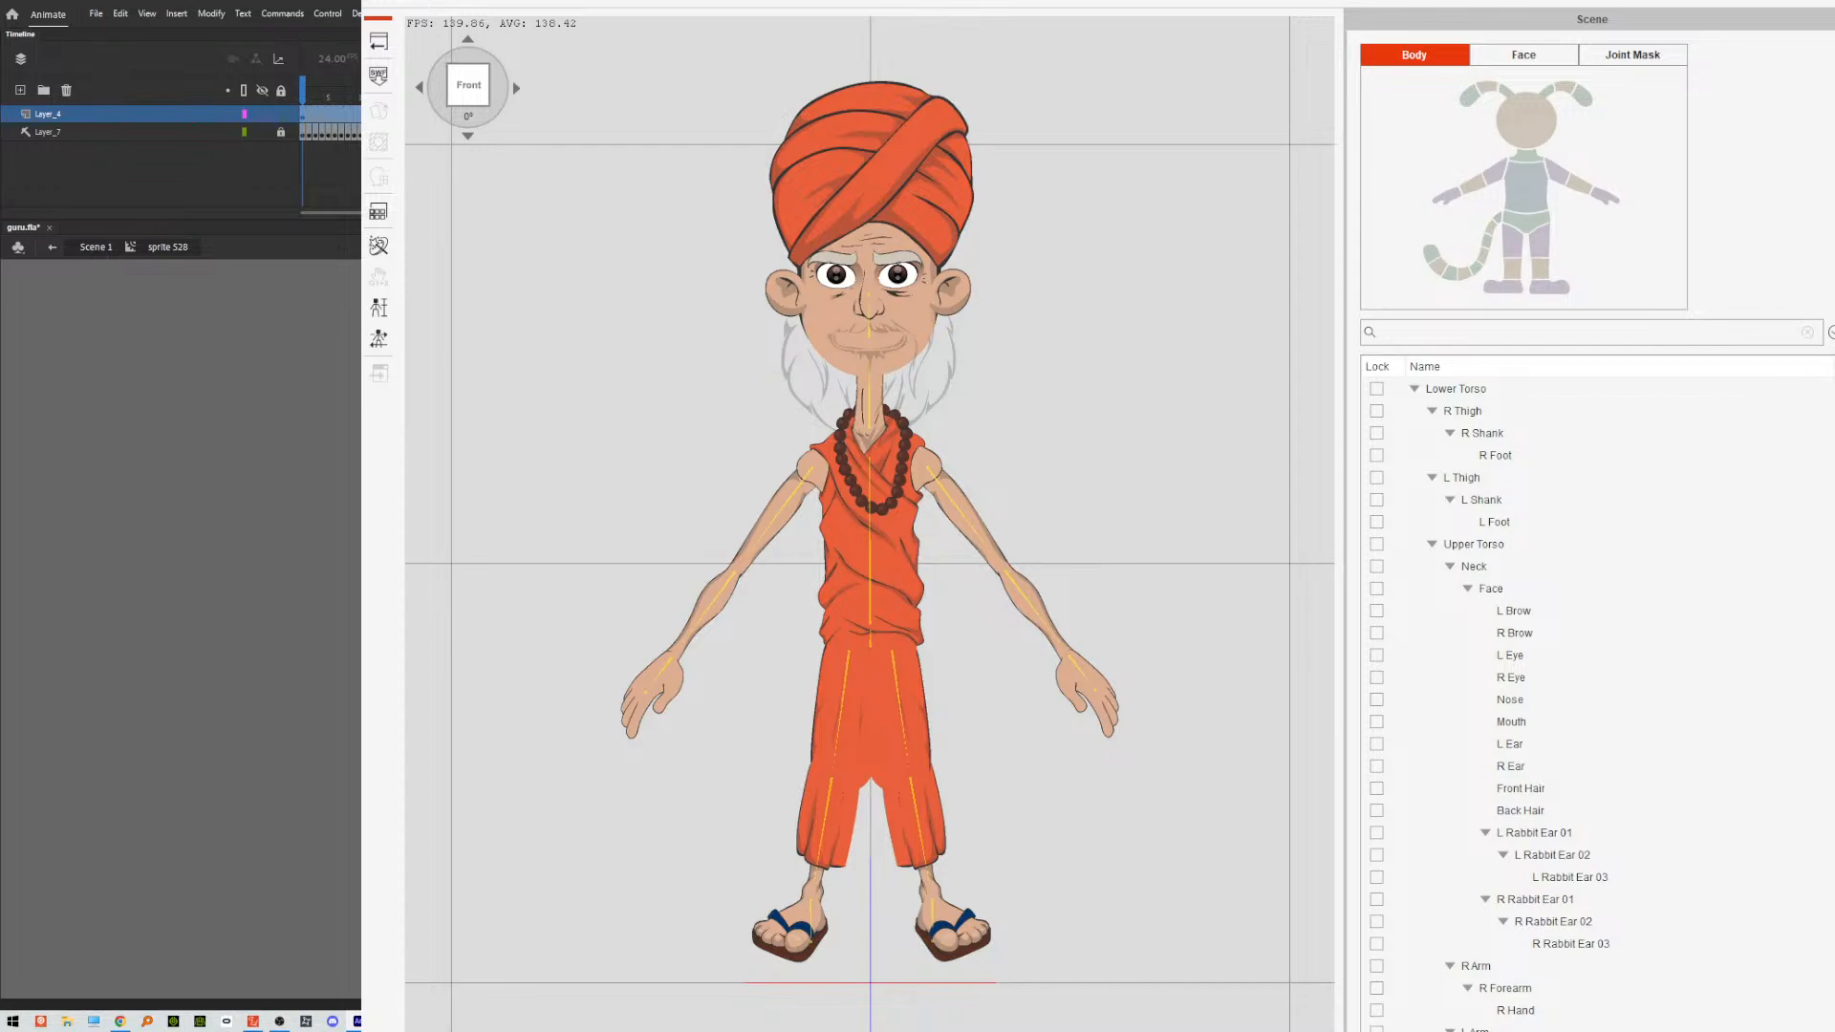
{"action": "double_click", "coordinate": [870, 573]}
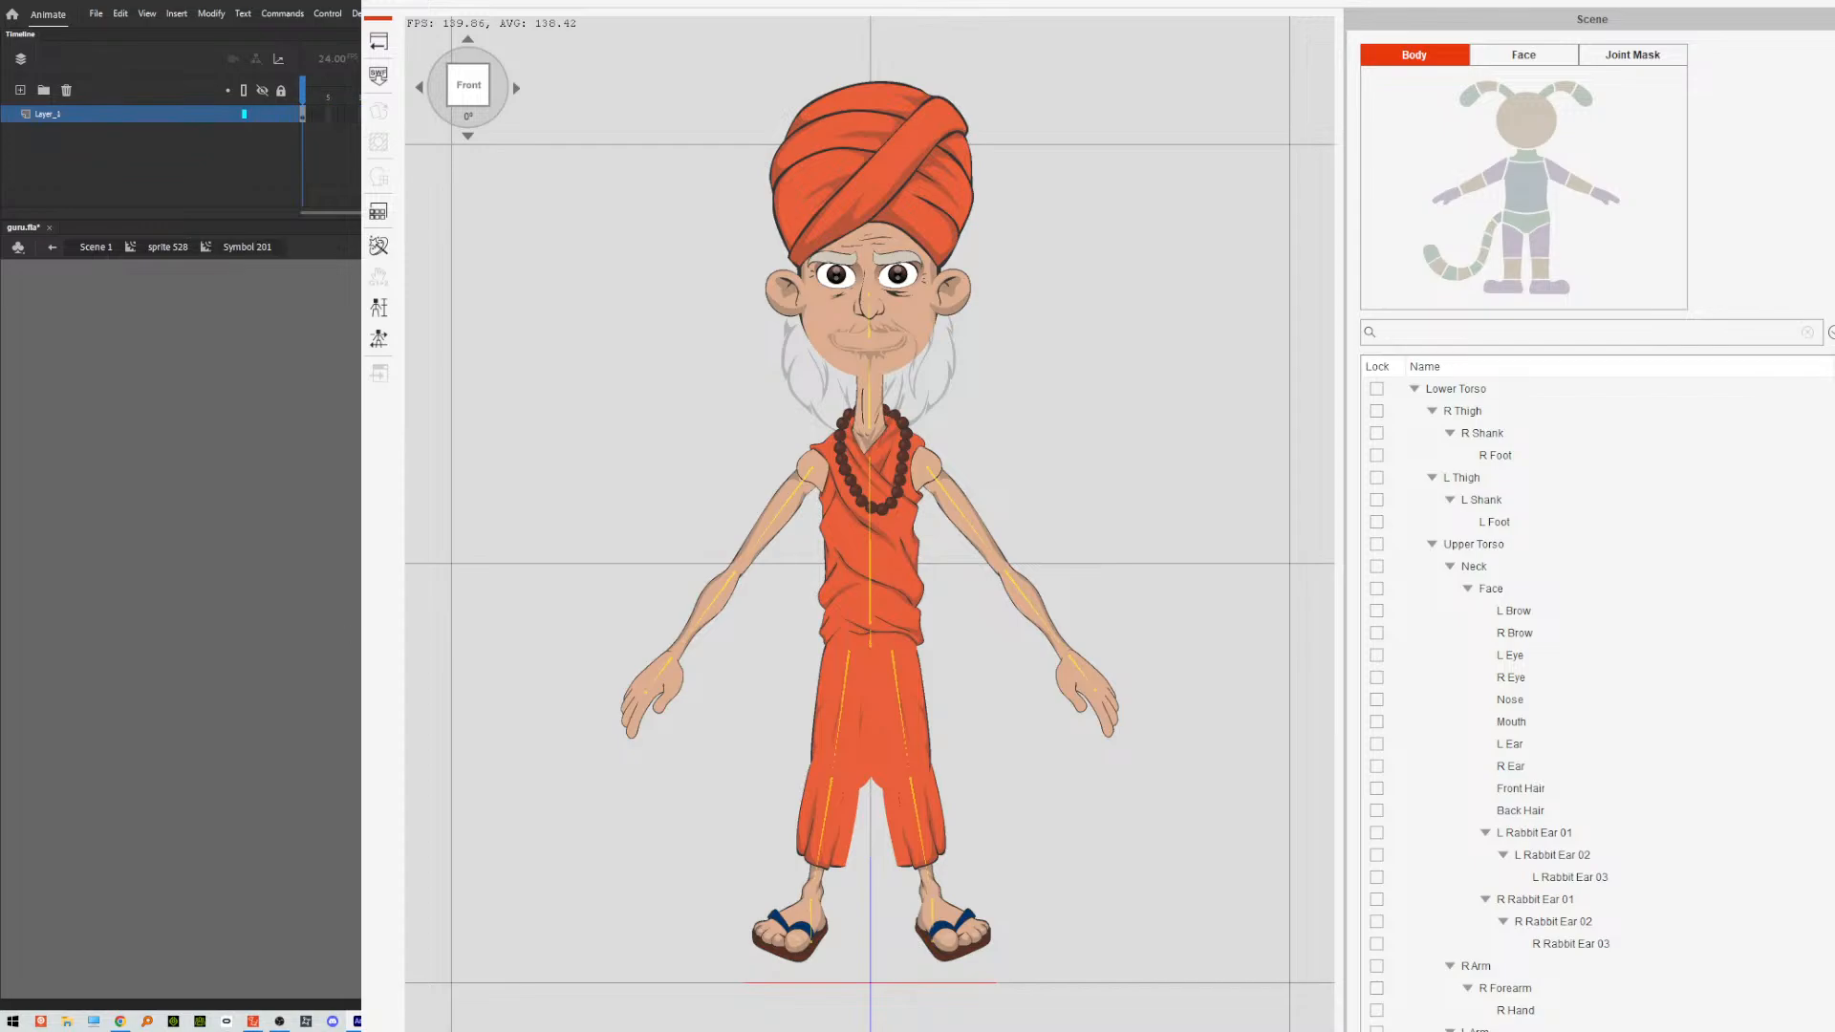
{"action": "double_click", "coordinate": [1147, 573]}
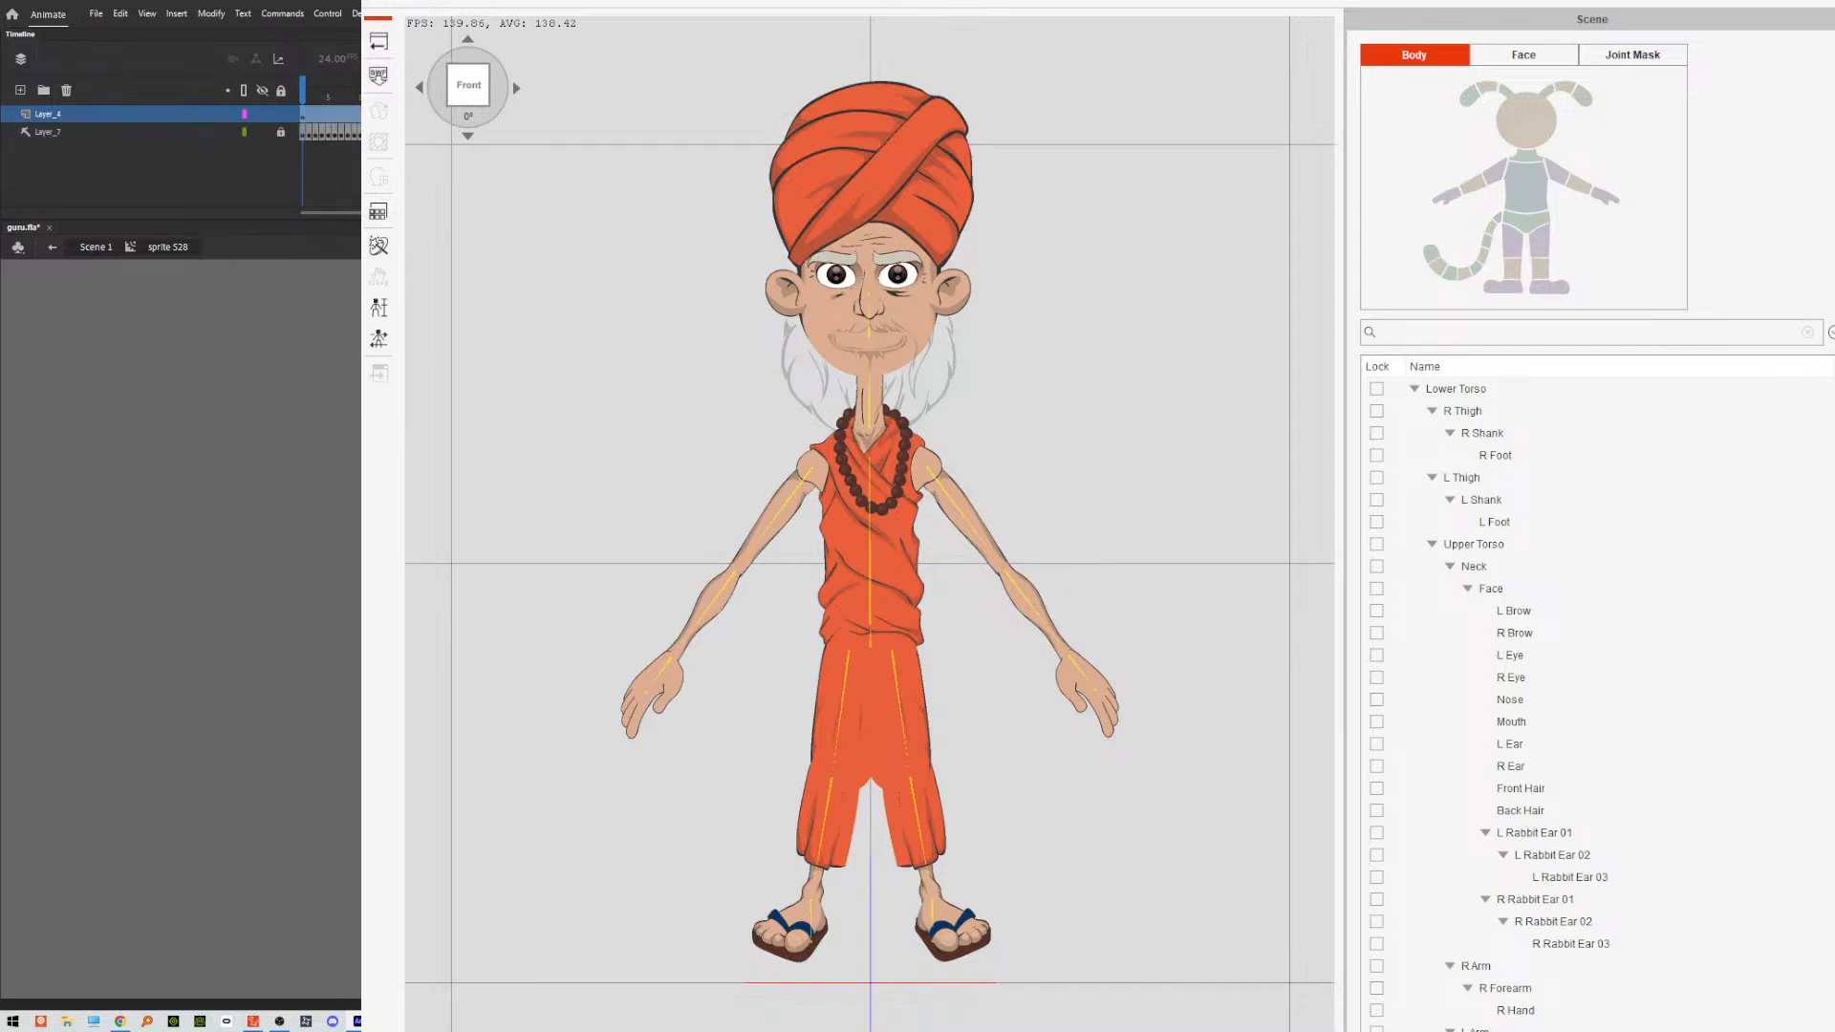
{"action": "double_click", "coordinate": [1147, 573]}
{"action": "double_click", "coordinate": [870, 573]}
{"action": "key", "text": "ctrl+alt+shift+s"}
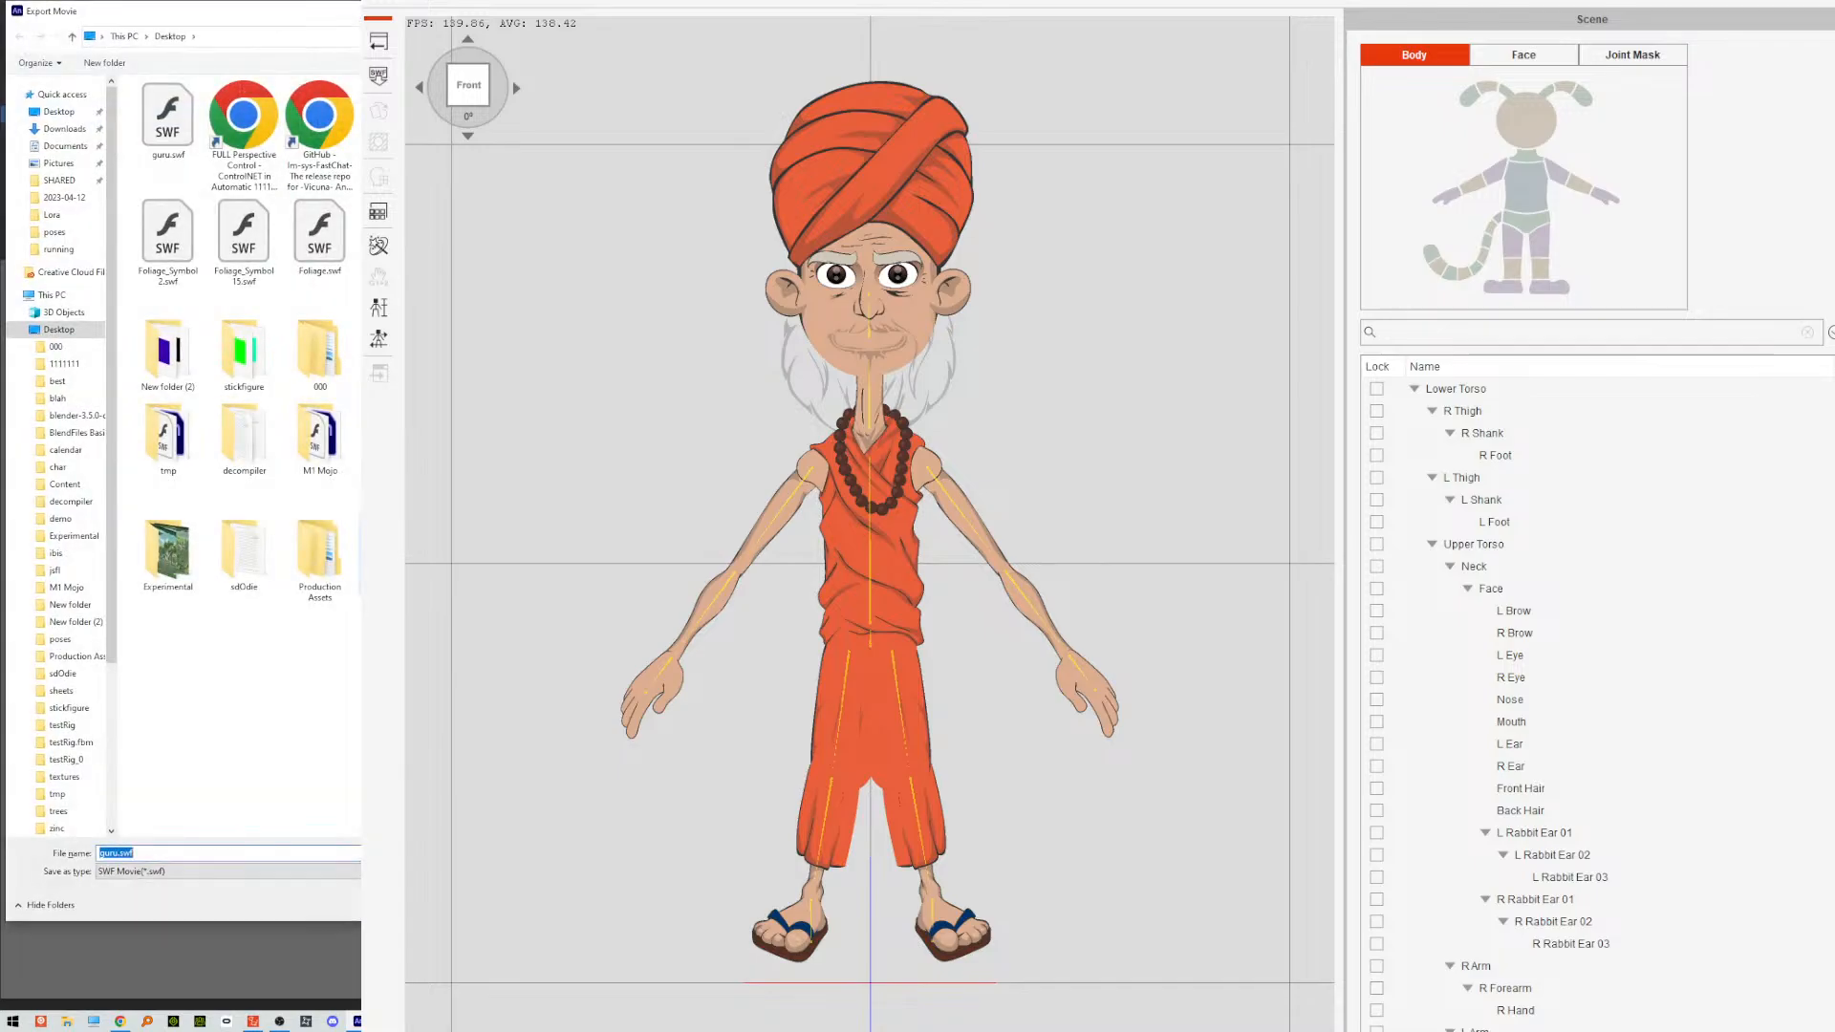
{"action": "key", "text": "Return"}
{"action": "key", "text": "y"}
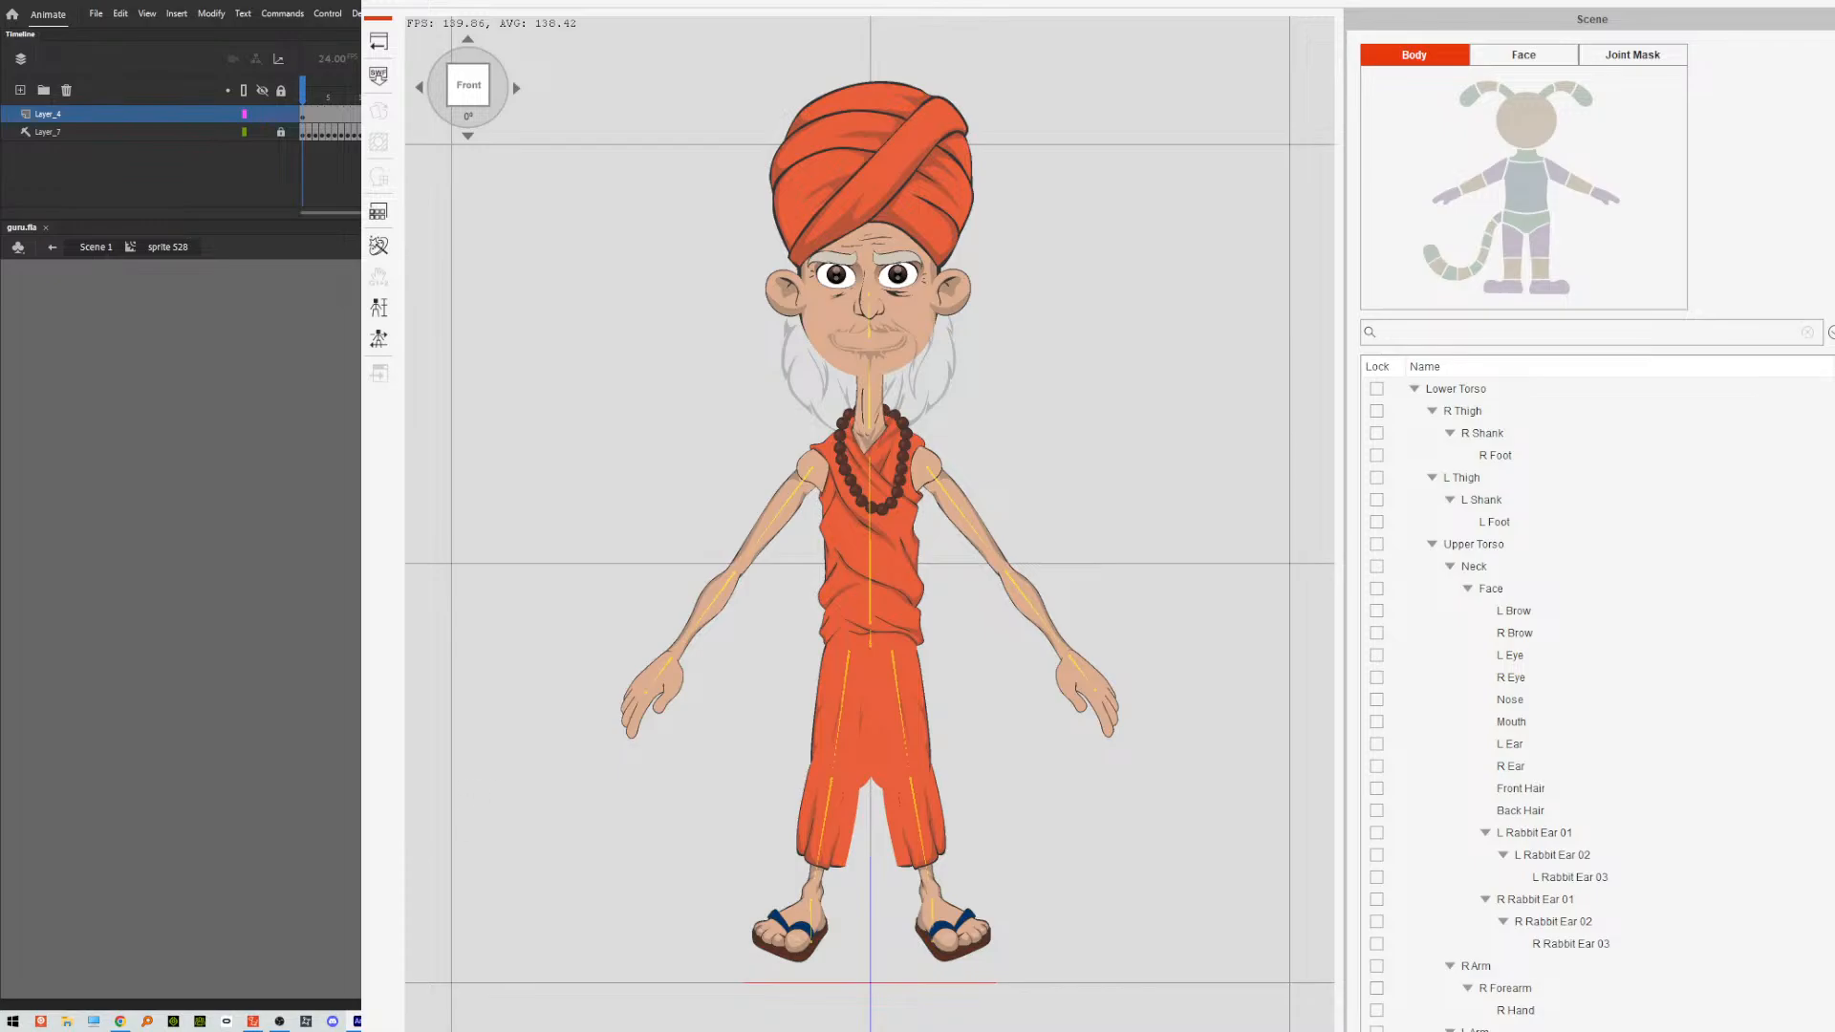
Load the re-exported guru.swf into the character composer with every keep option left off.
{"action": "left_click", "coordinate": [381, 81]}
{"action": "left_click", "coordinate": [725, 38]}
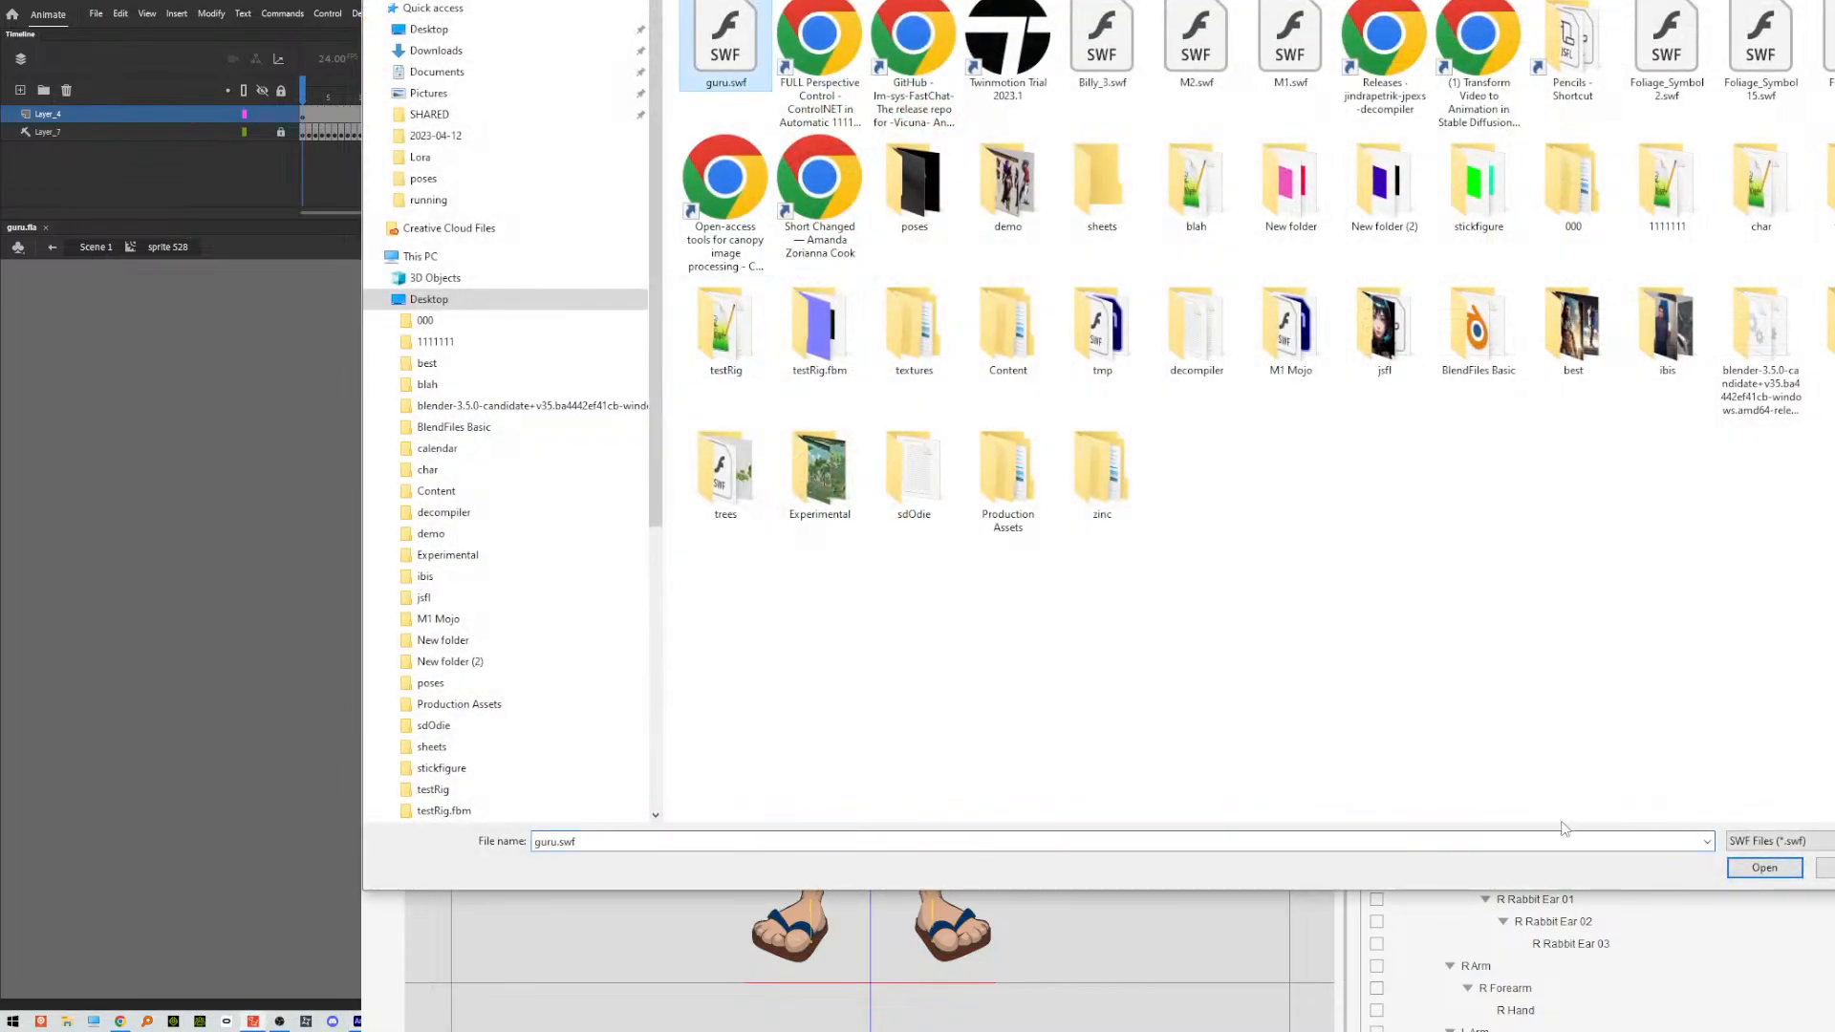
{"action": "left_click", "coordinate": [1740, 868]}
{"action": "left_click", "coordinate": [1056, 598]}
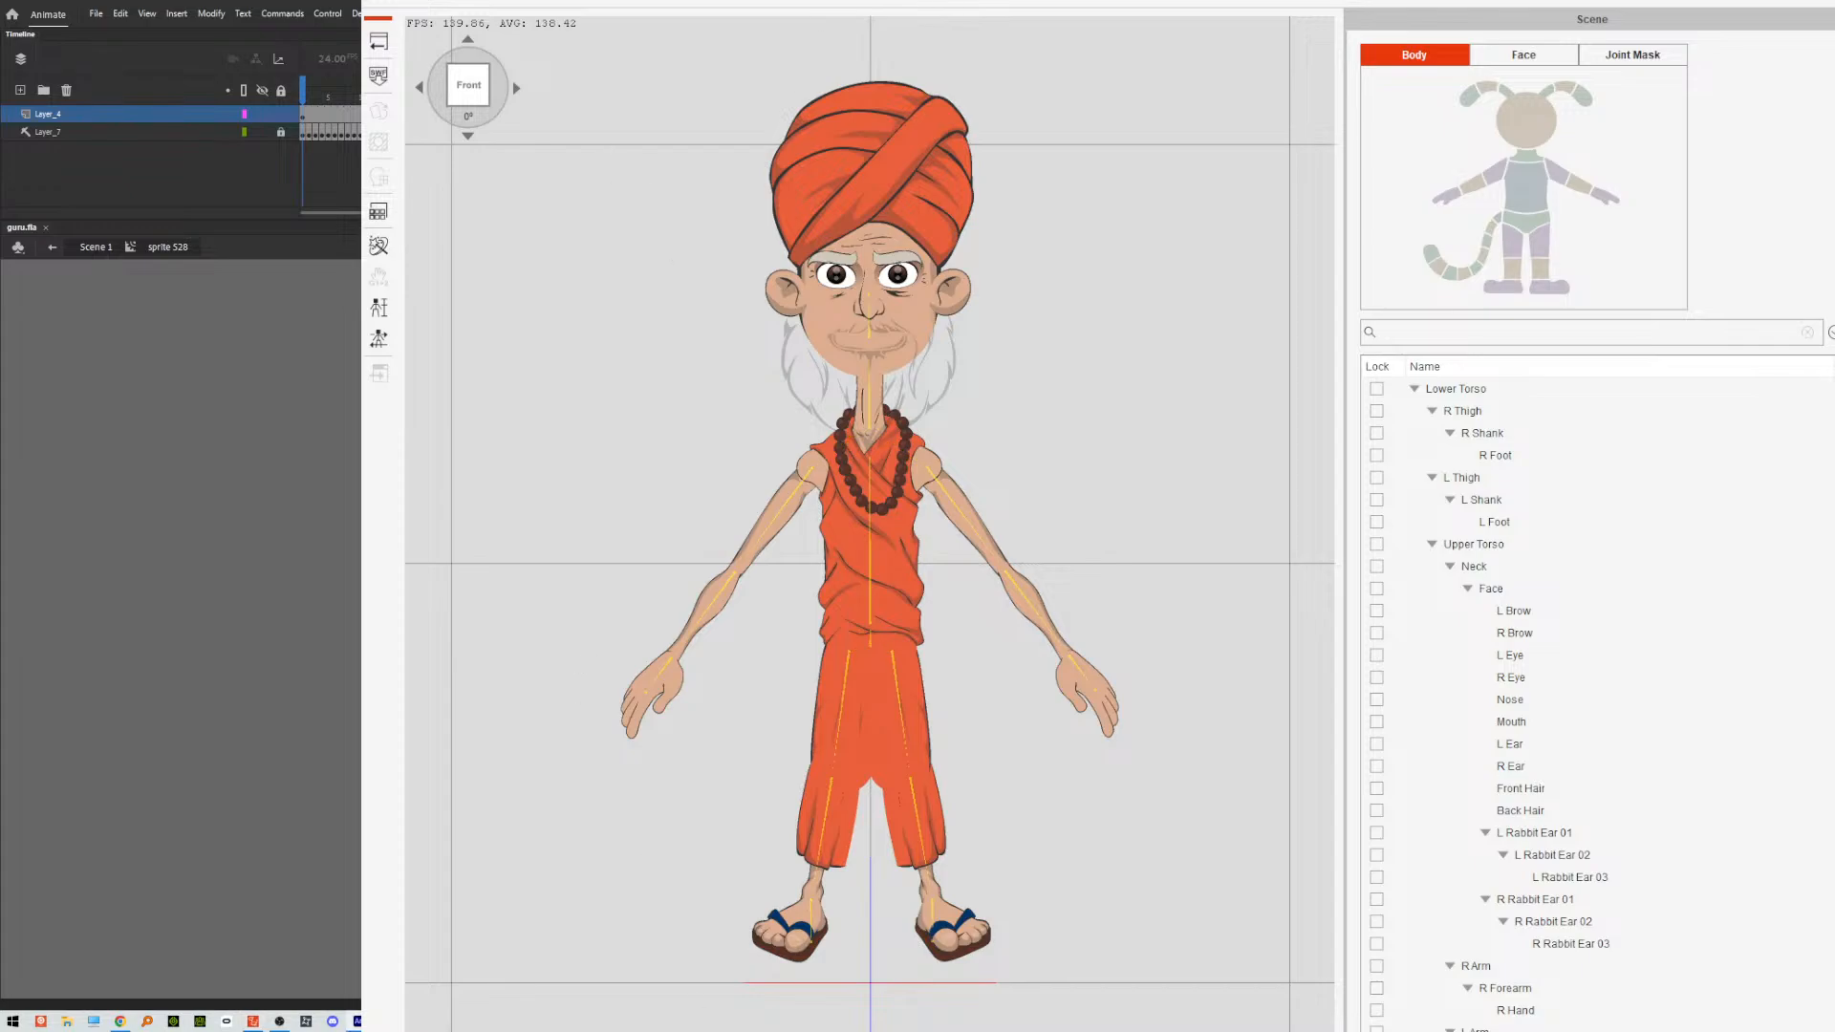
Switch back to Animate, go out to the main scene, and reopen the mouth symbol.
{"action": "key", "text": "alt+Tab"}
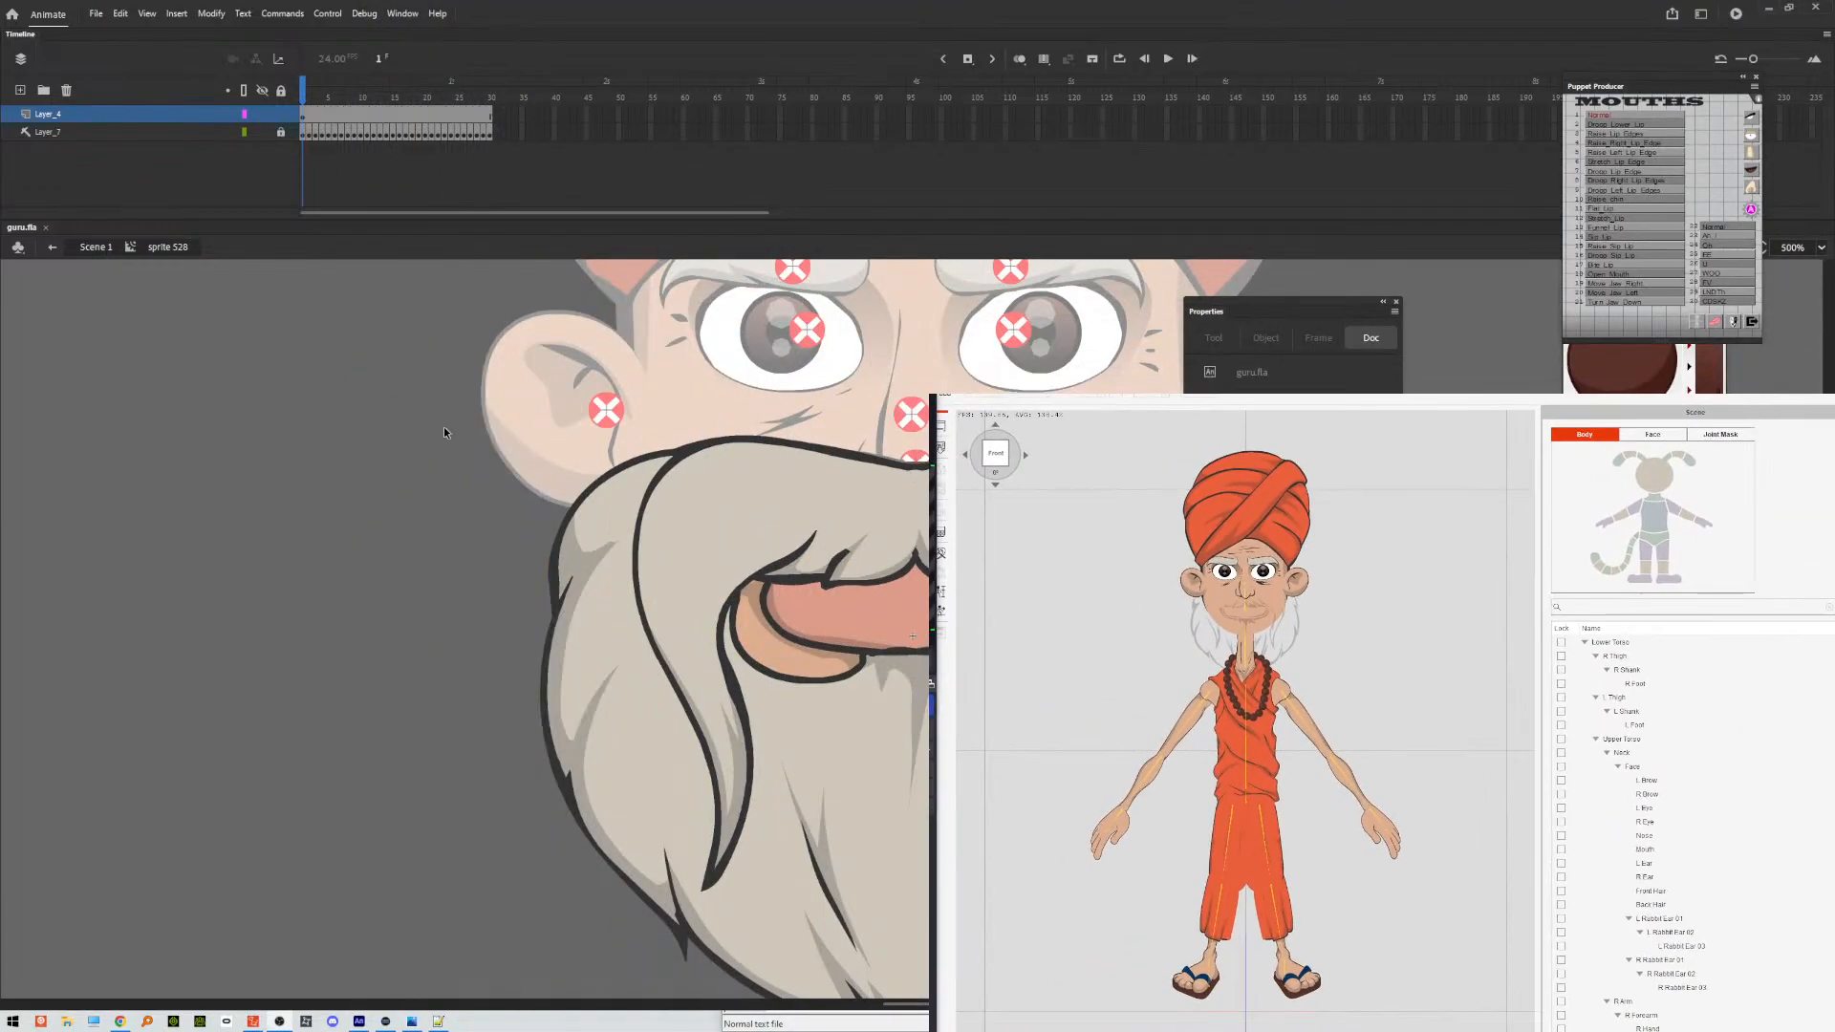
{"action": "double_click", "coordinate": [443, 426]}
{"action": "left_click", "coordinate": [702, 633]}
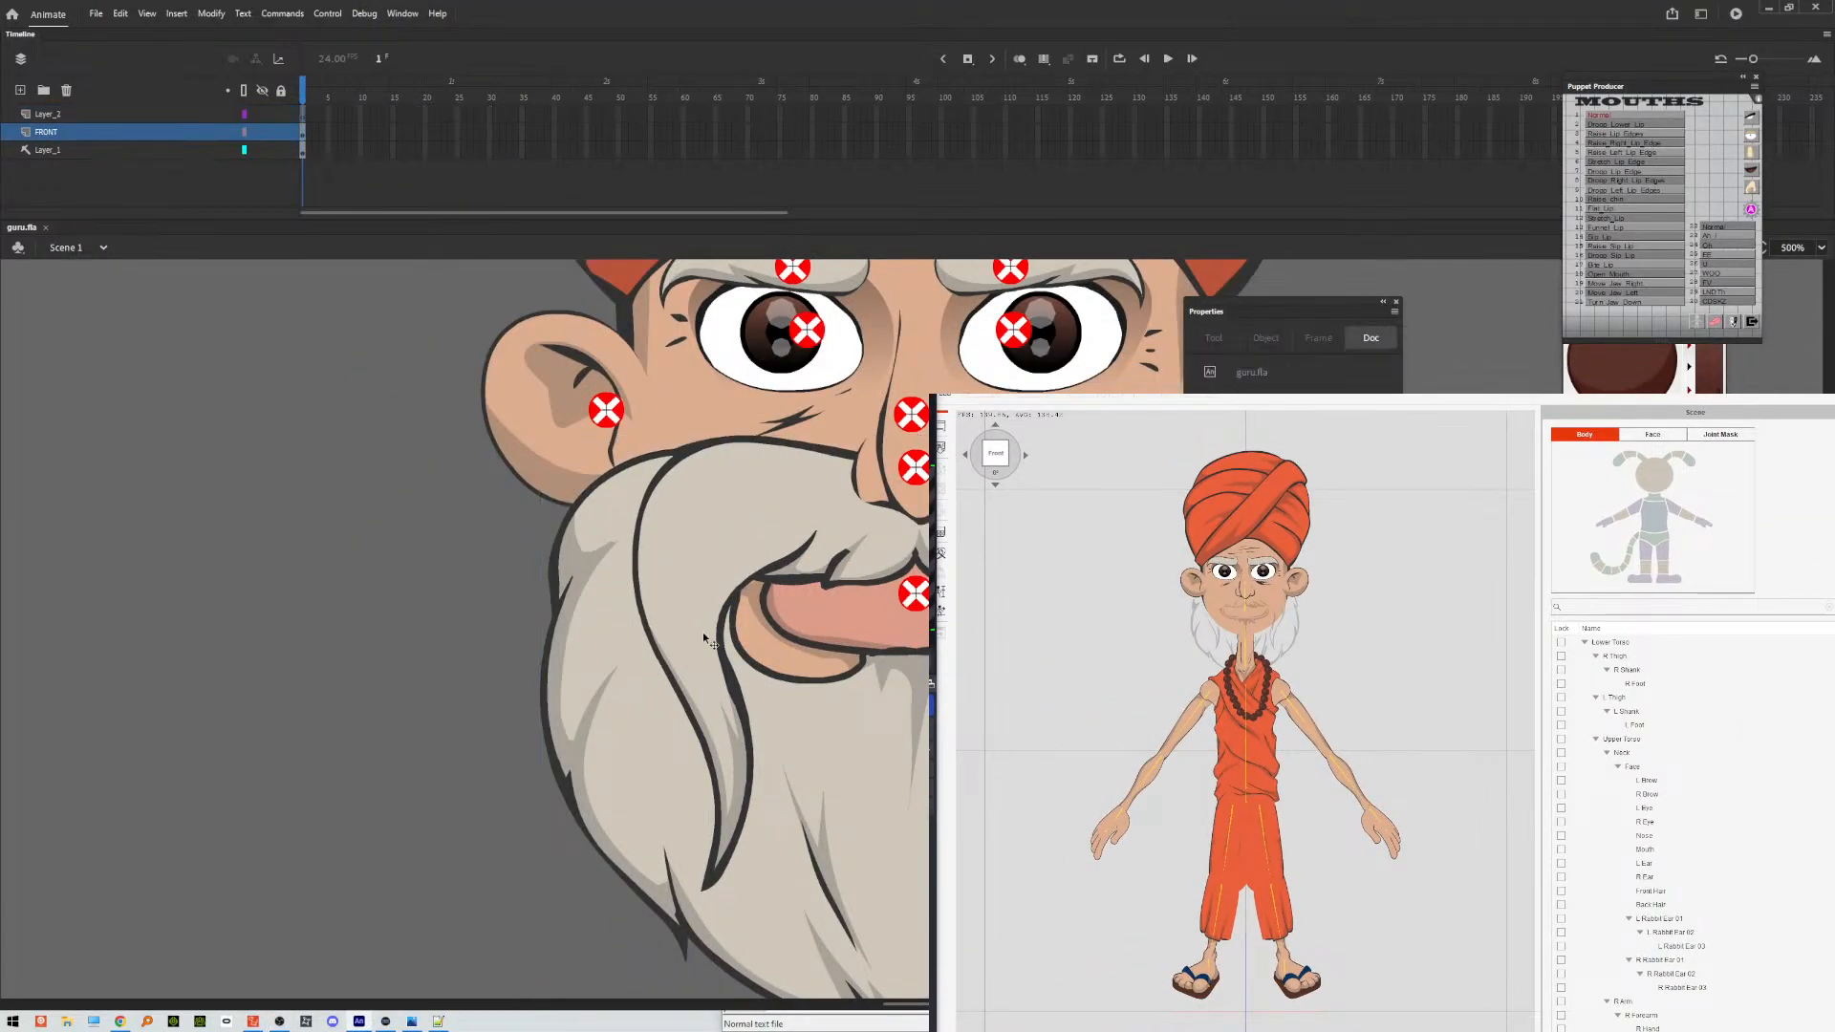
{"action": "left_click", "coordinate": [682, 604]}
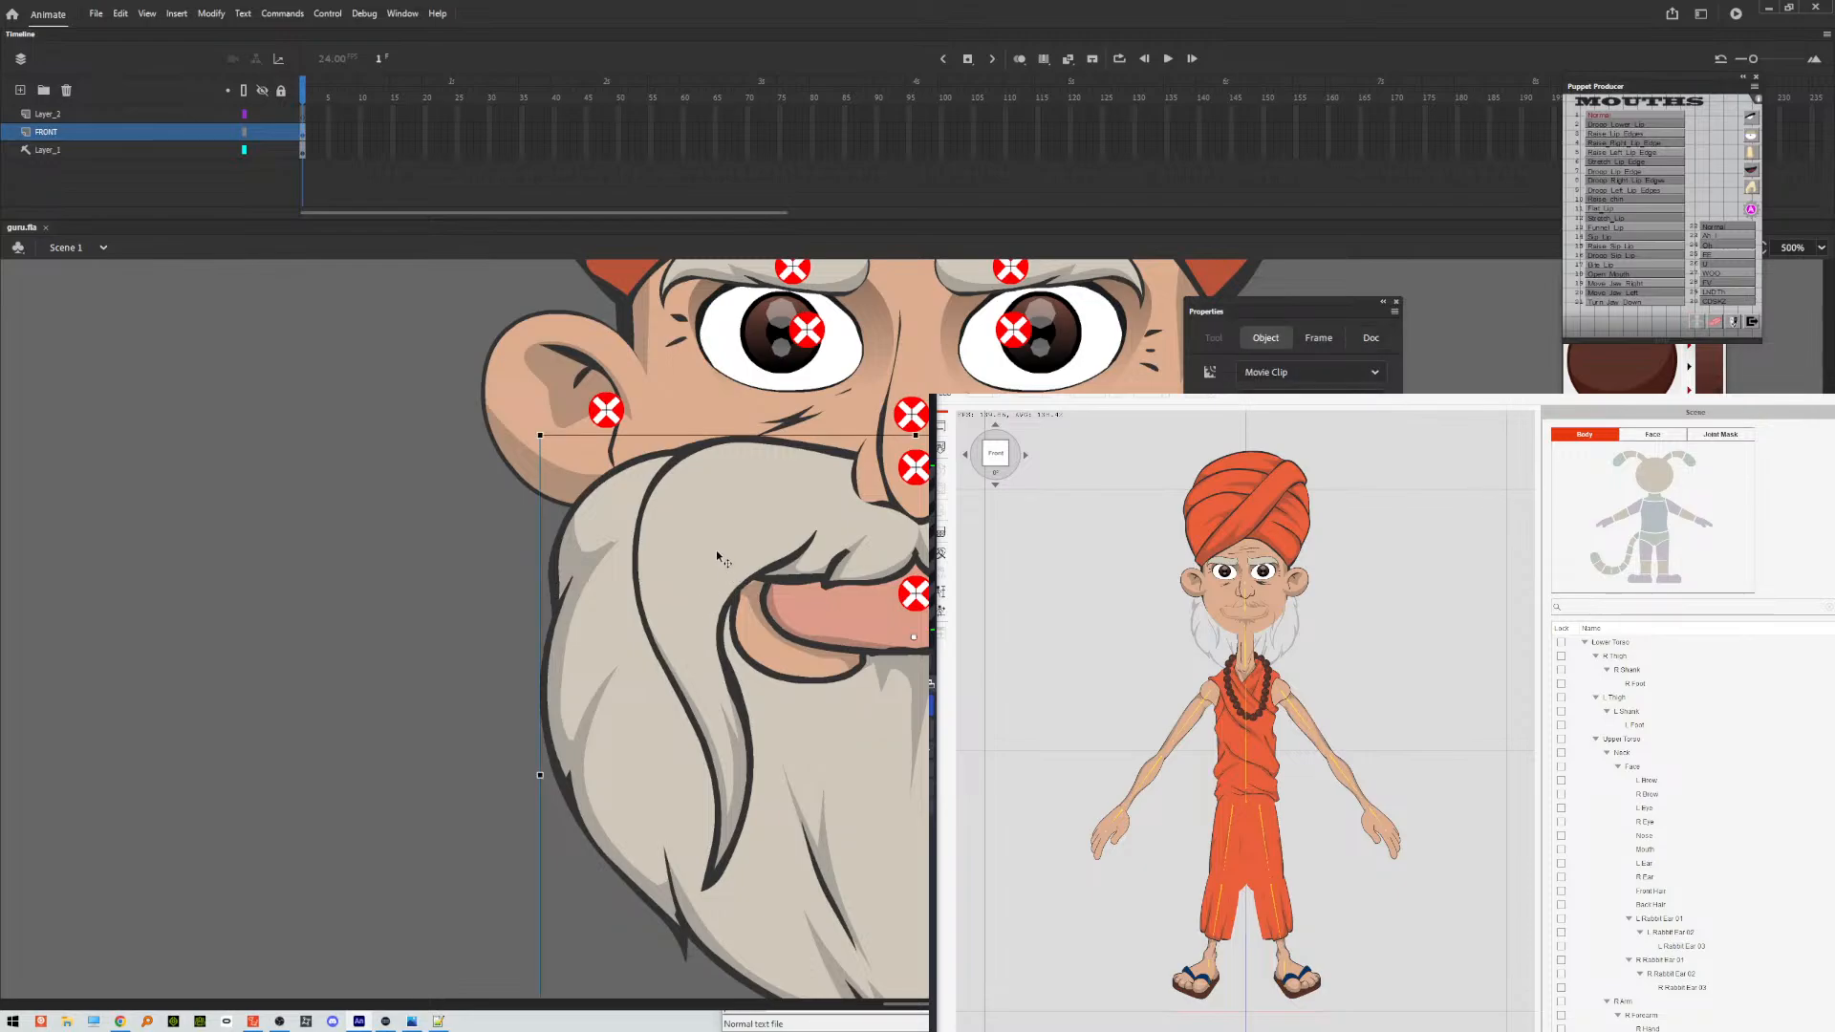
{"action": "left_click", "coordinate": [302, 602]}
{"action": "left_click", "coordinate": [612, 595]}
{"action": "double_click", "coordinate": [613, 593]}
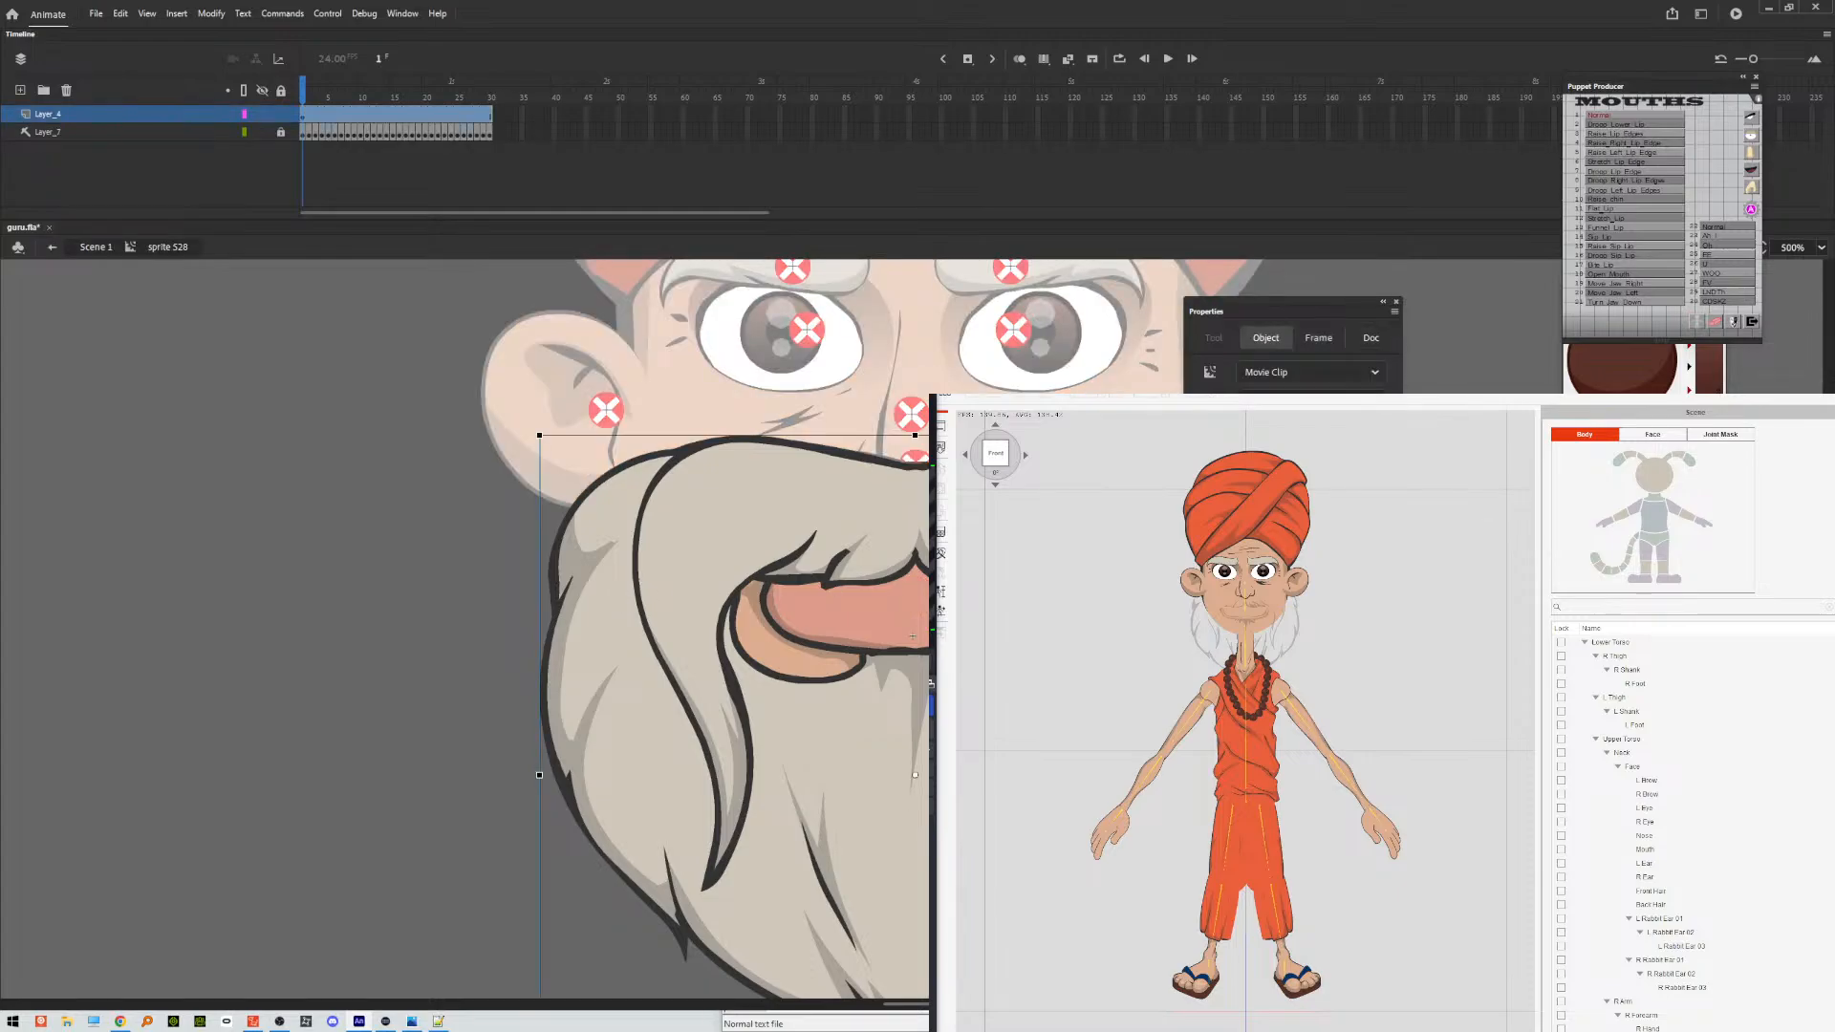
Remove all frames after frame 1 from the mouth symbol's unlocked beard layer and return to its first frame.
{"action": "left_click", "coordinate": [119, 133]}
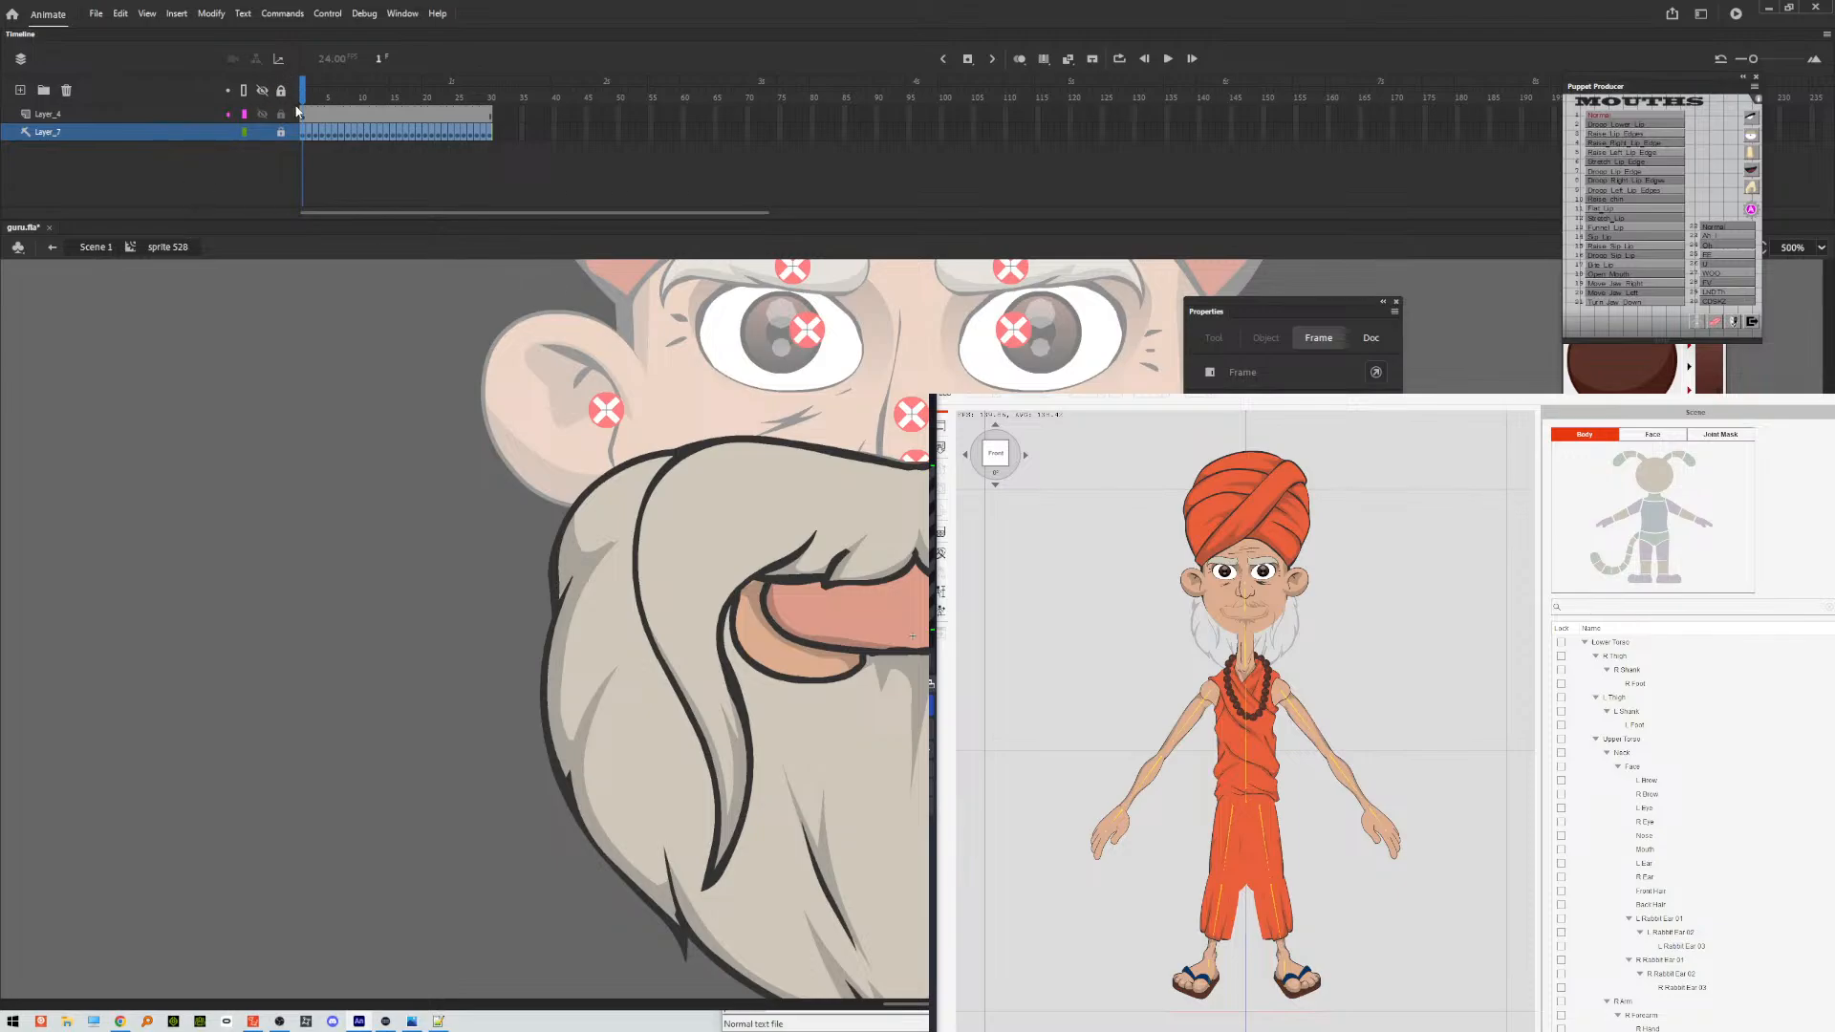
{"action": "left_click_drag", "start_coordinate": [312, 115], "coordinate": [490, 114]}
{"action": "right_click", "coordinate": [489, 114]}
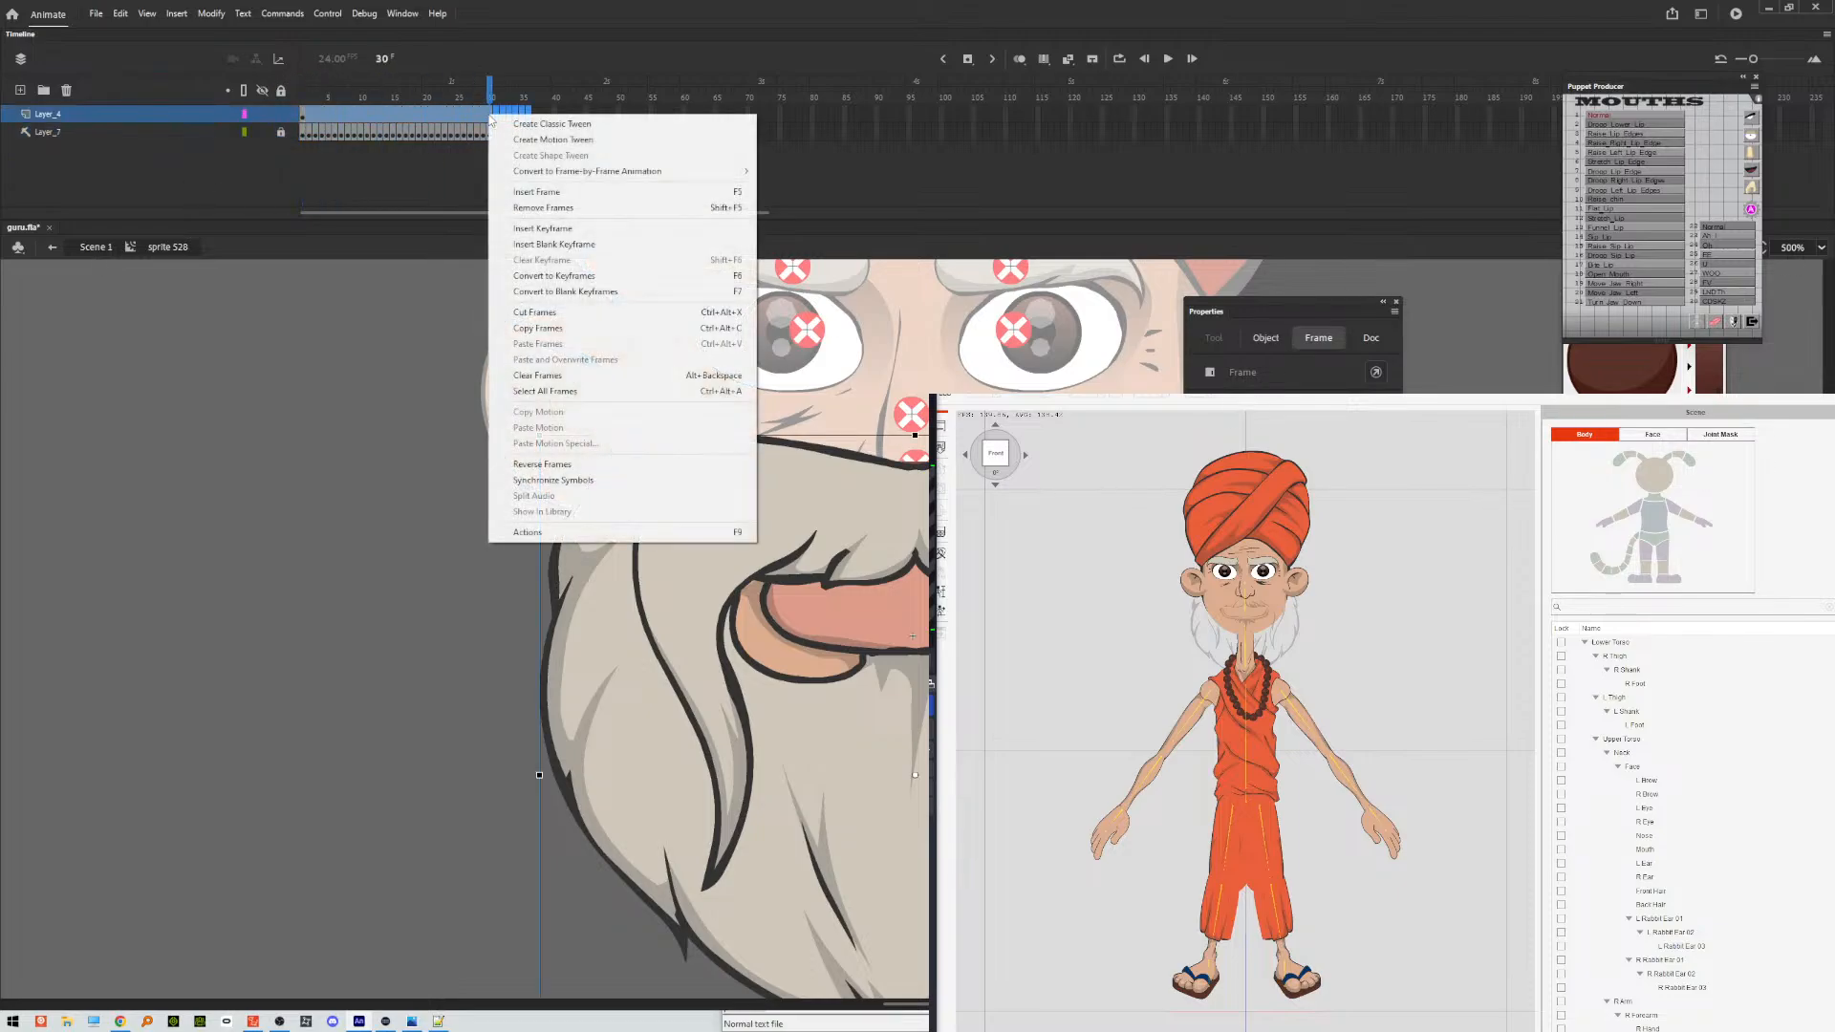
{"action": "left_click", "coordinate": [568, 208]}
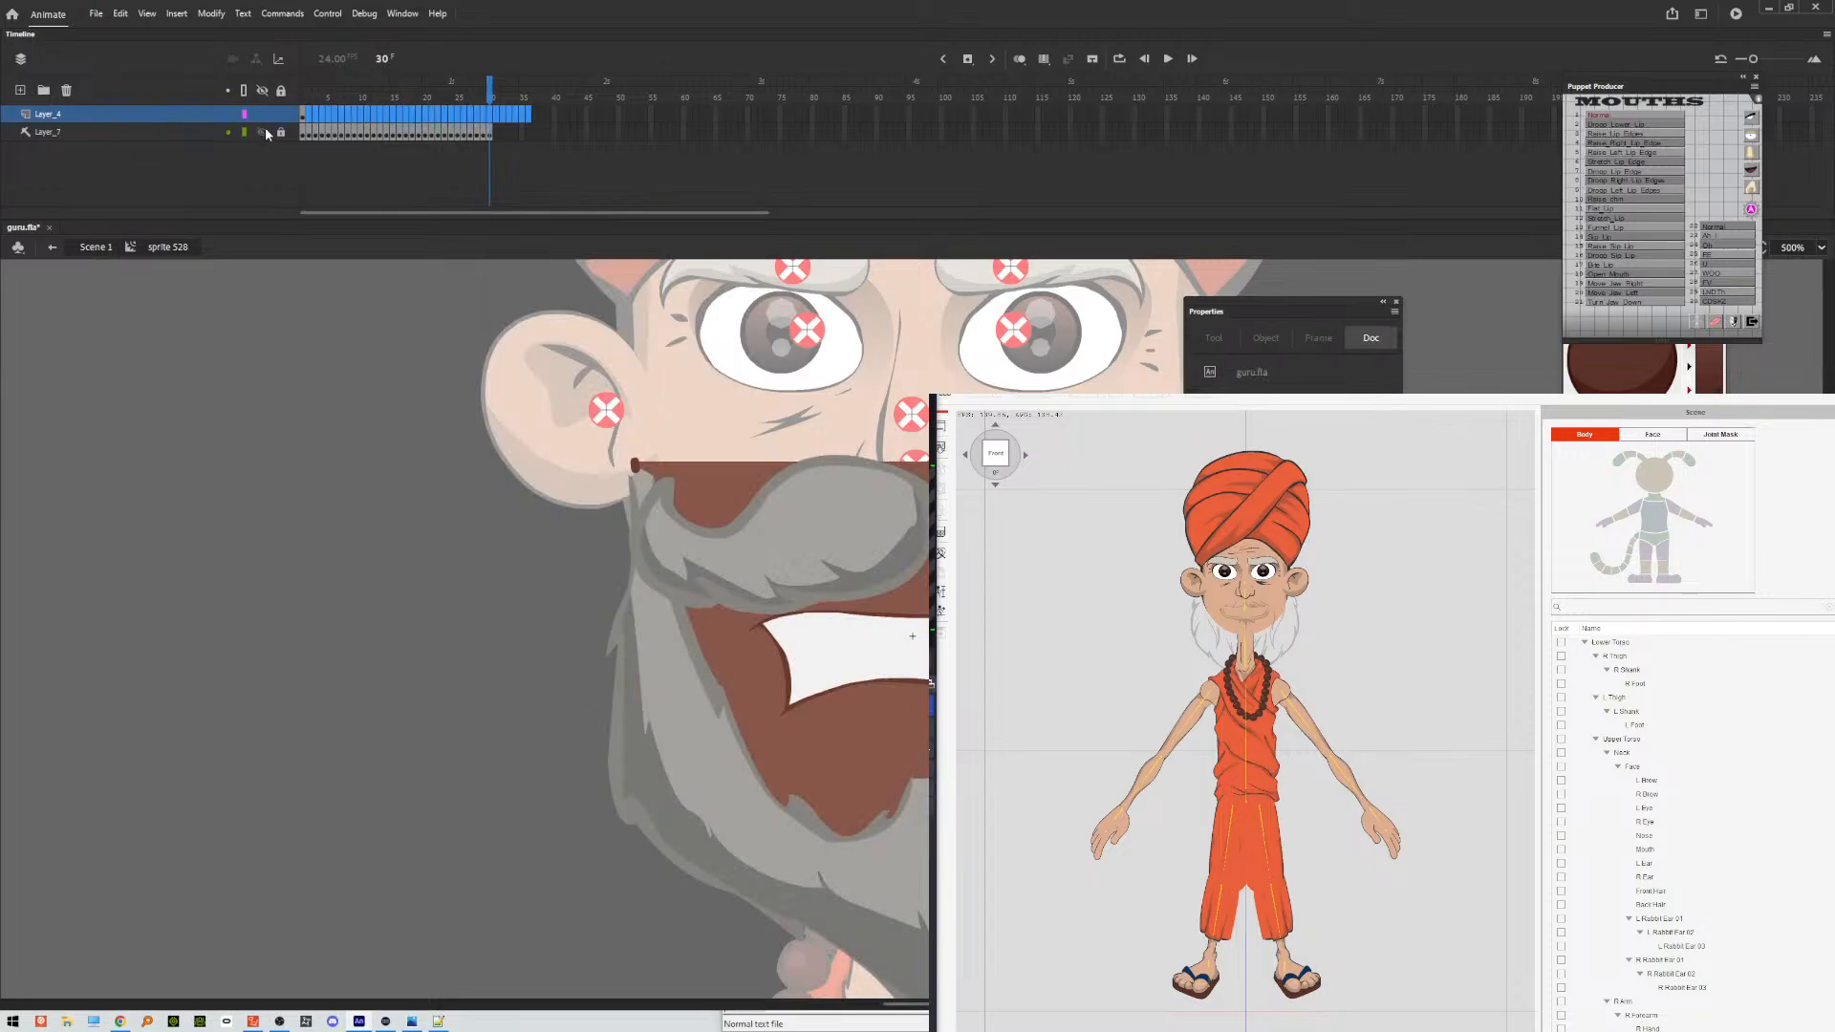
{"action": "left_click", "coordinate": [306, 115]}
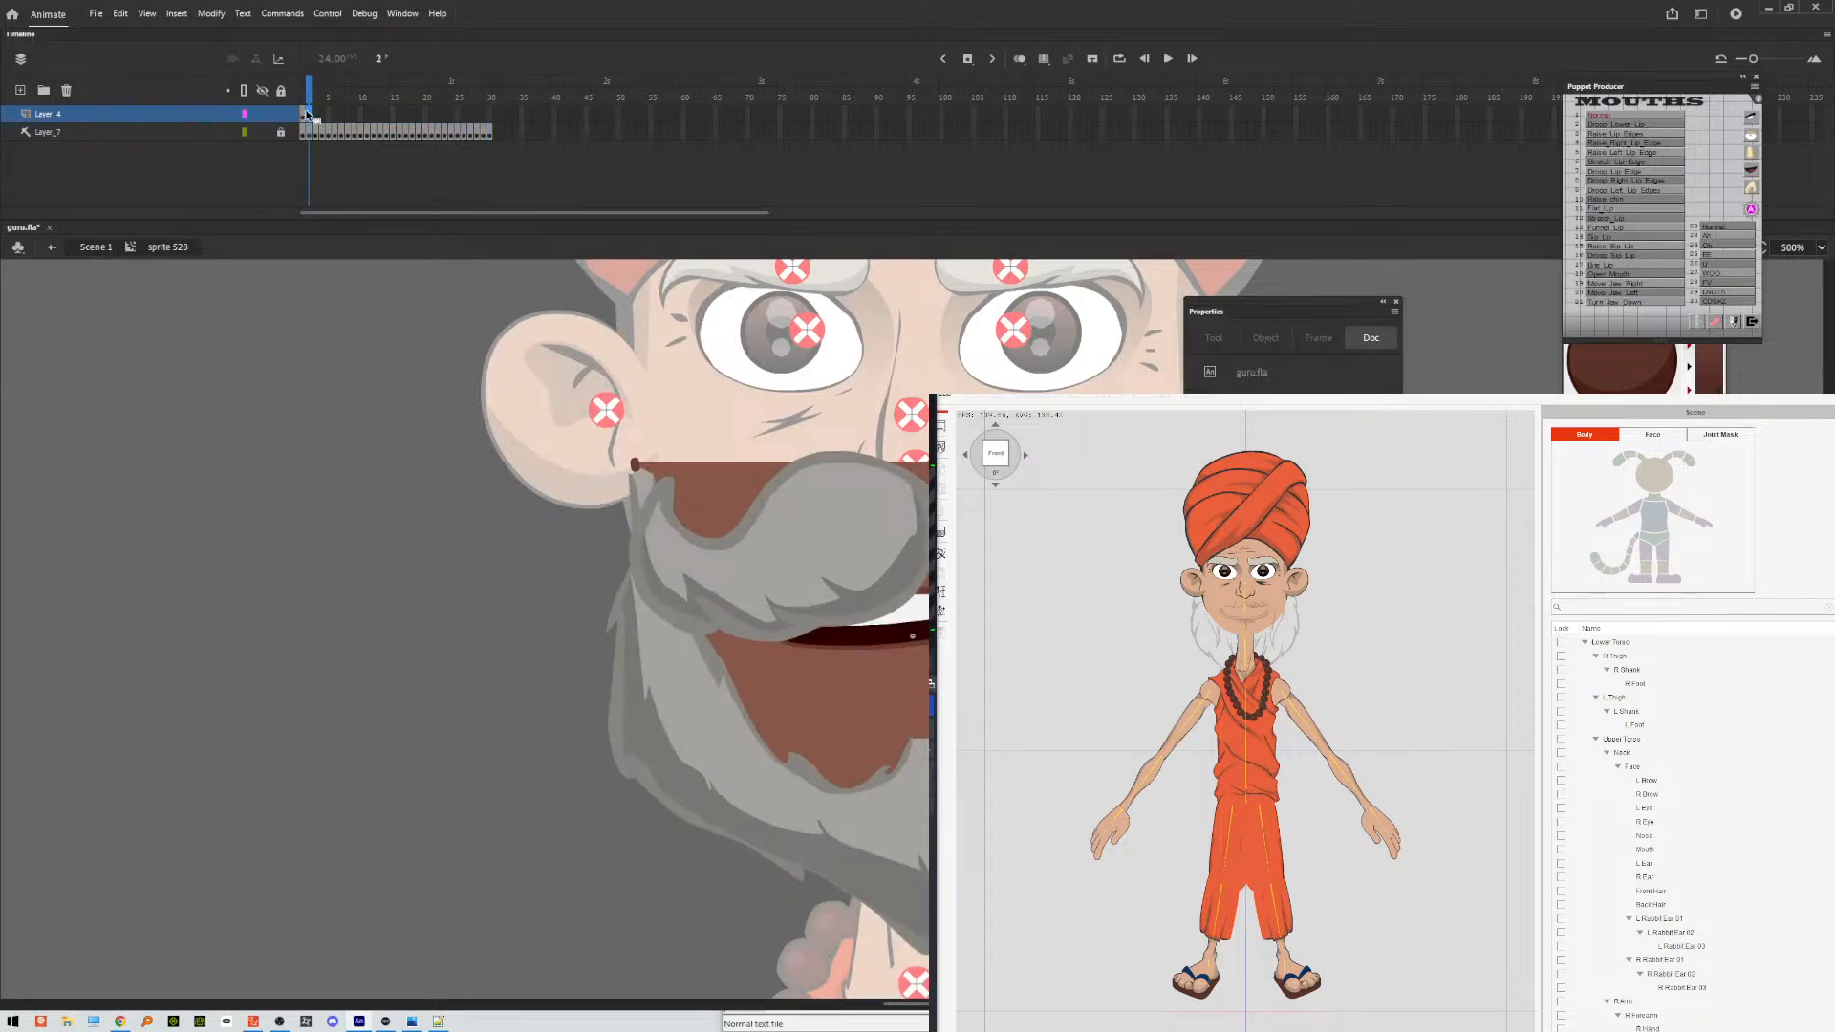
{"action": "left_click", "coordinate": [303, 115]}
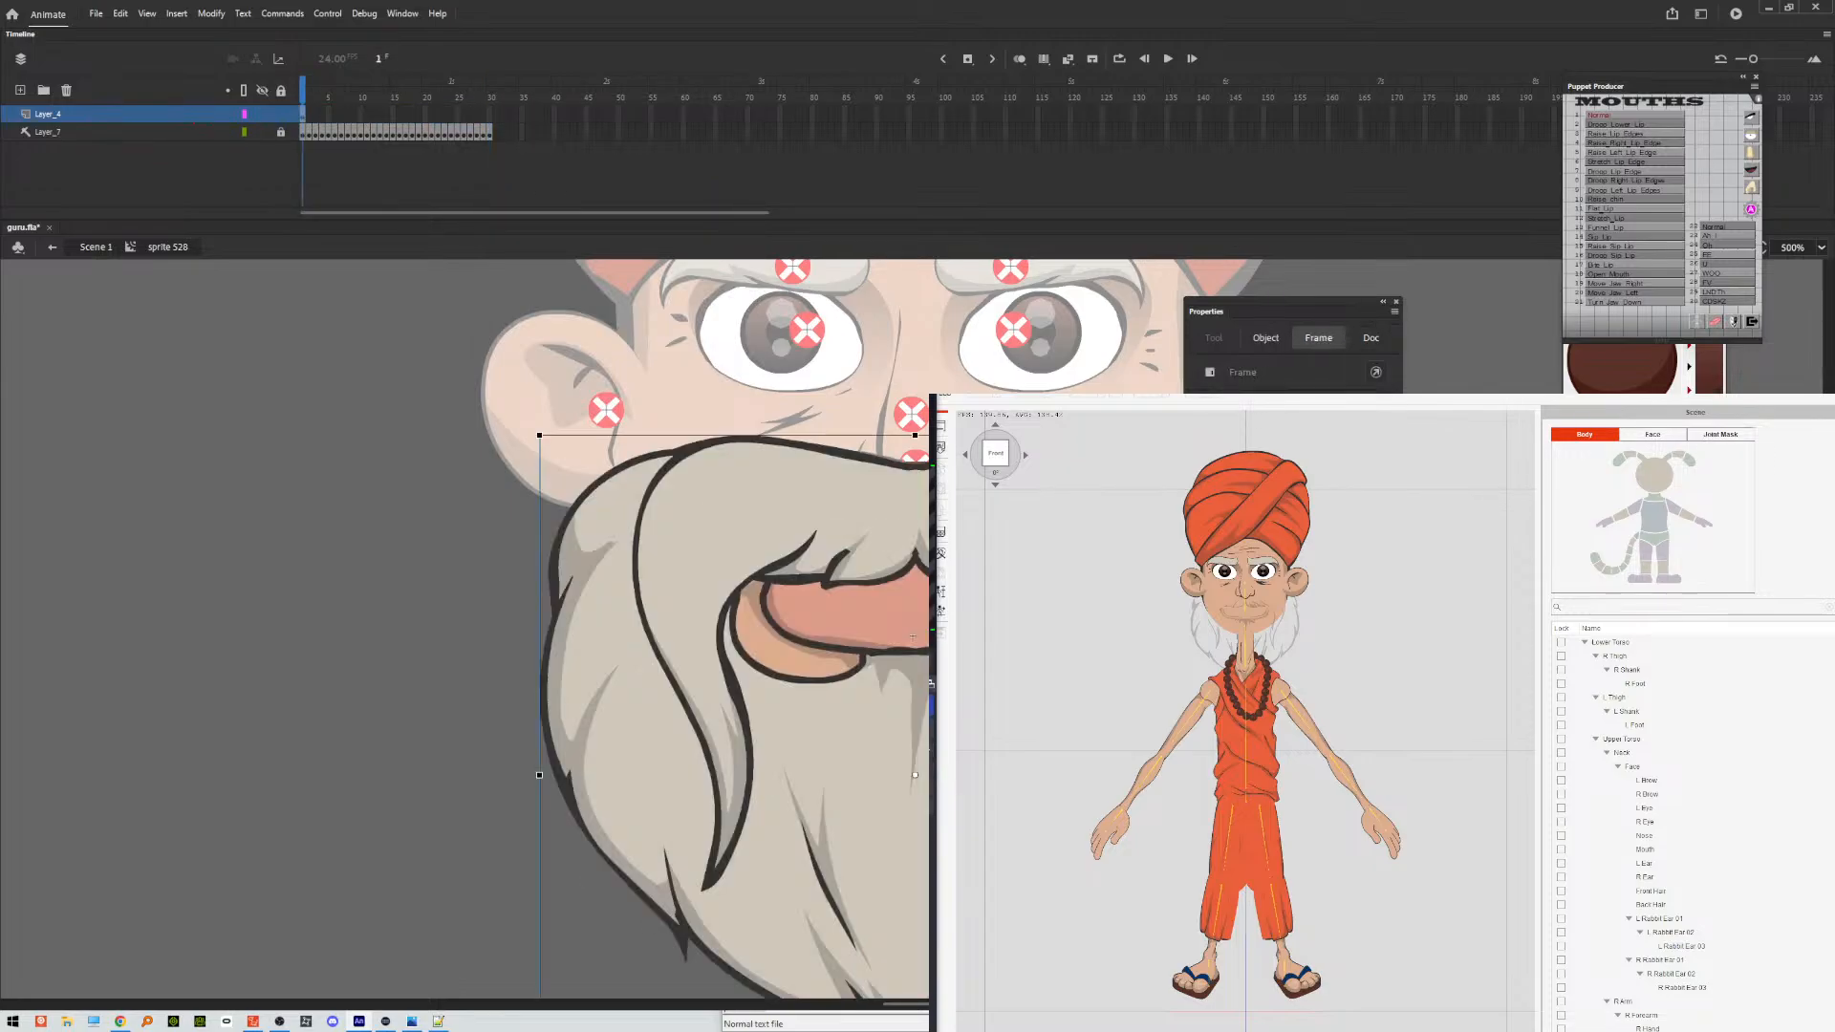
Examine the separate moustache, beard, shading and lip shapes inside the nested beard symbol, and return to the mouth symbol.
{"action": "double_click", "coordinate": [853, 537]}
{"action": "left_click", "coordinate": [692, 516]}
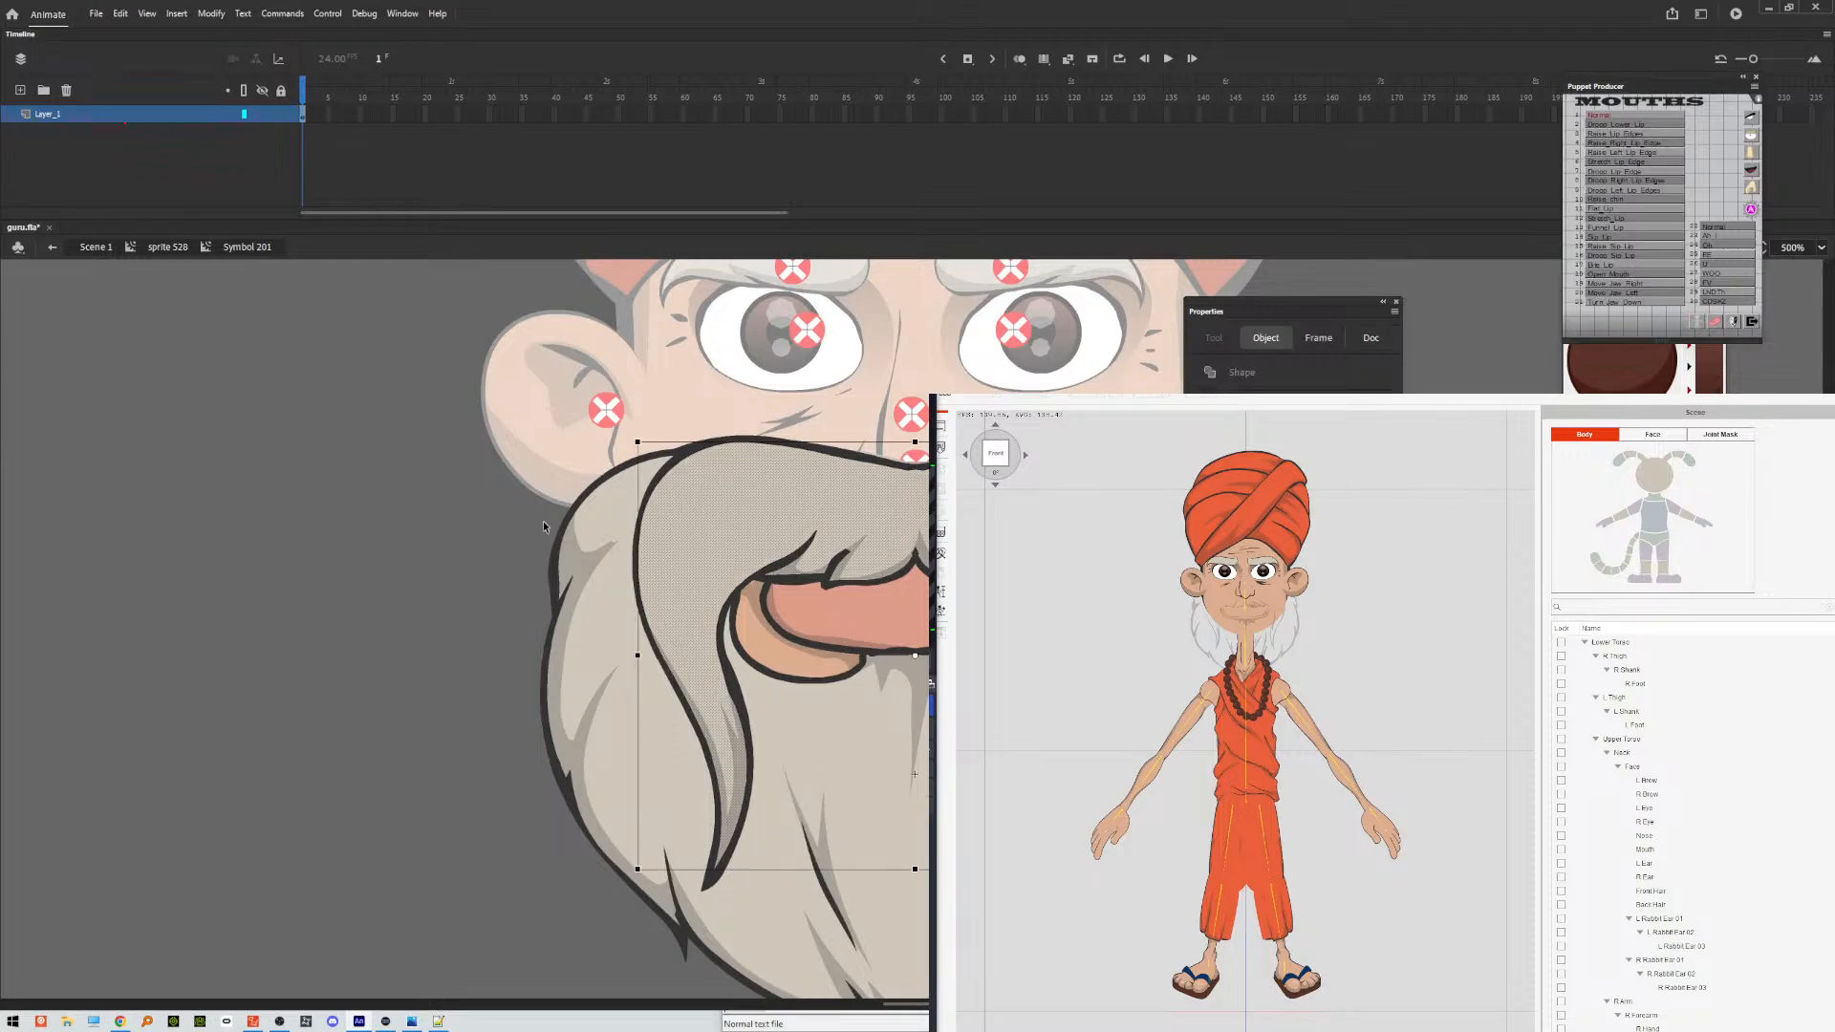
{"action": "left_click", "coordinate": [608, 578], "text": "shift"}
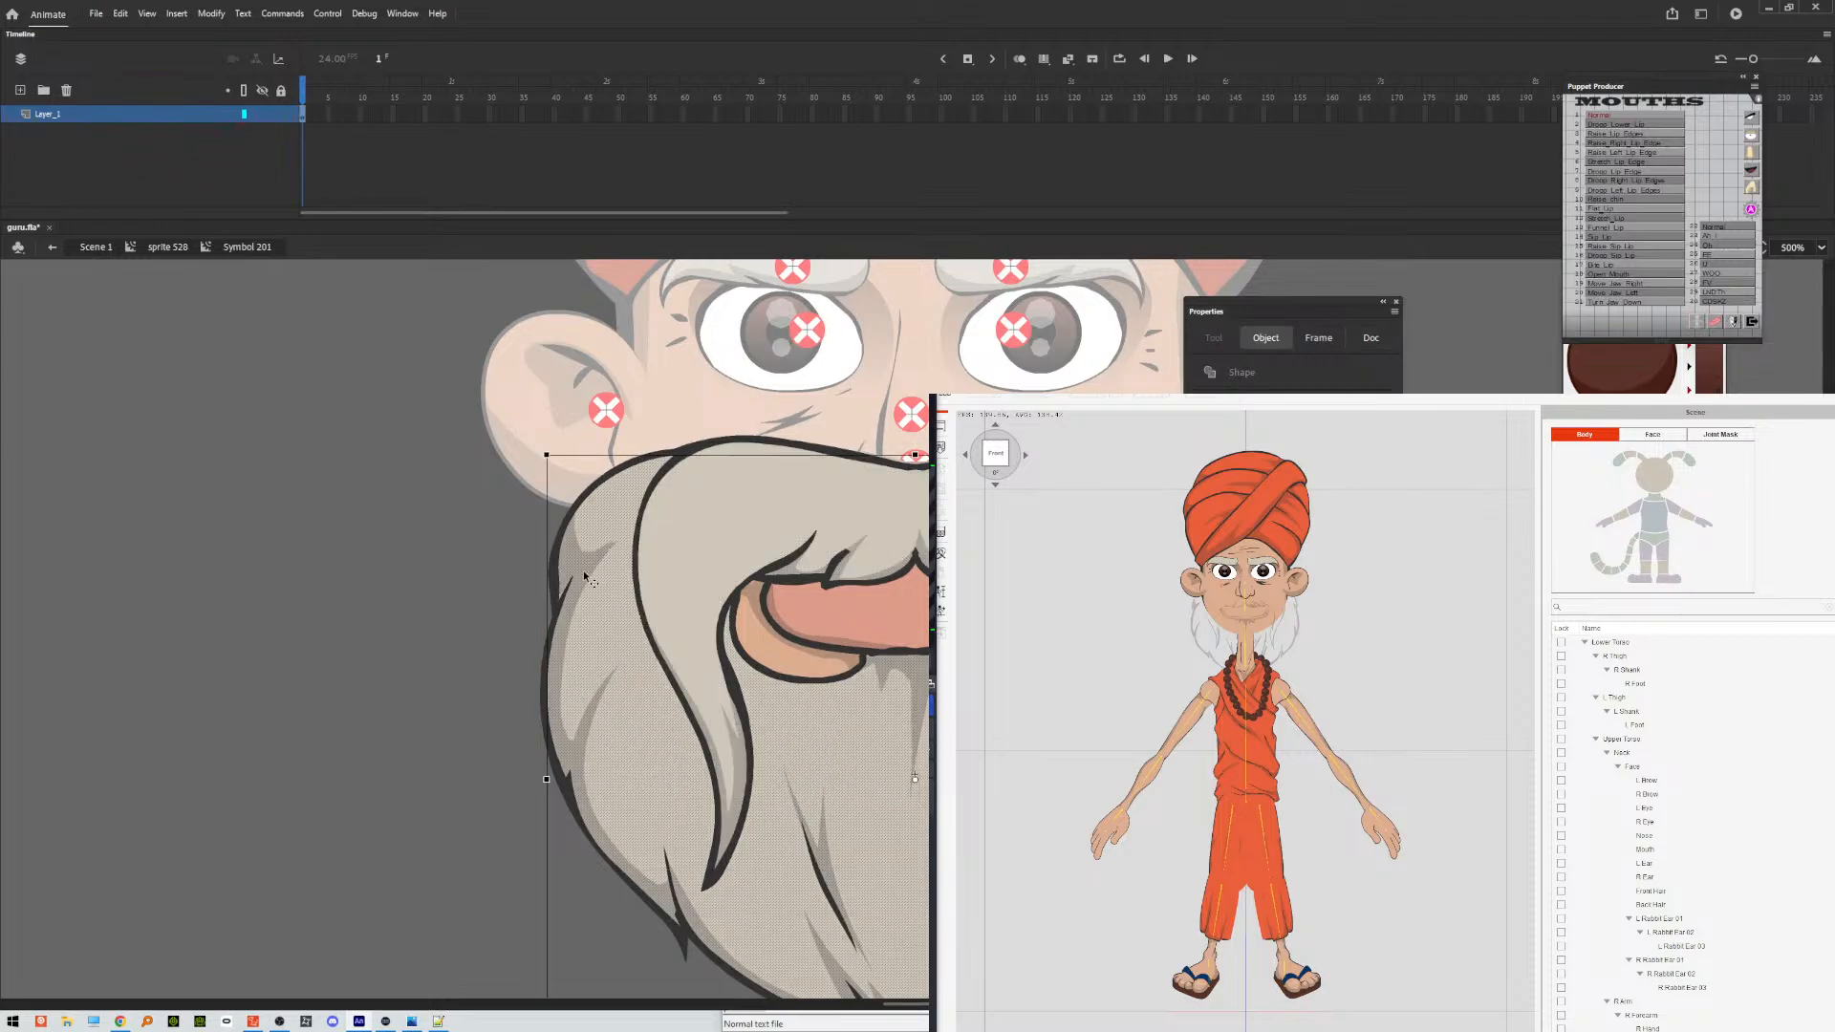
{"action": "left_click", "coordinate": [584, 573]}
{"action": "left_click", "coordinate": [840, 611]}
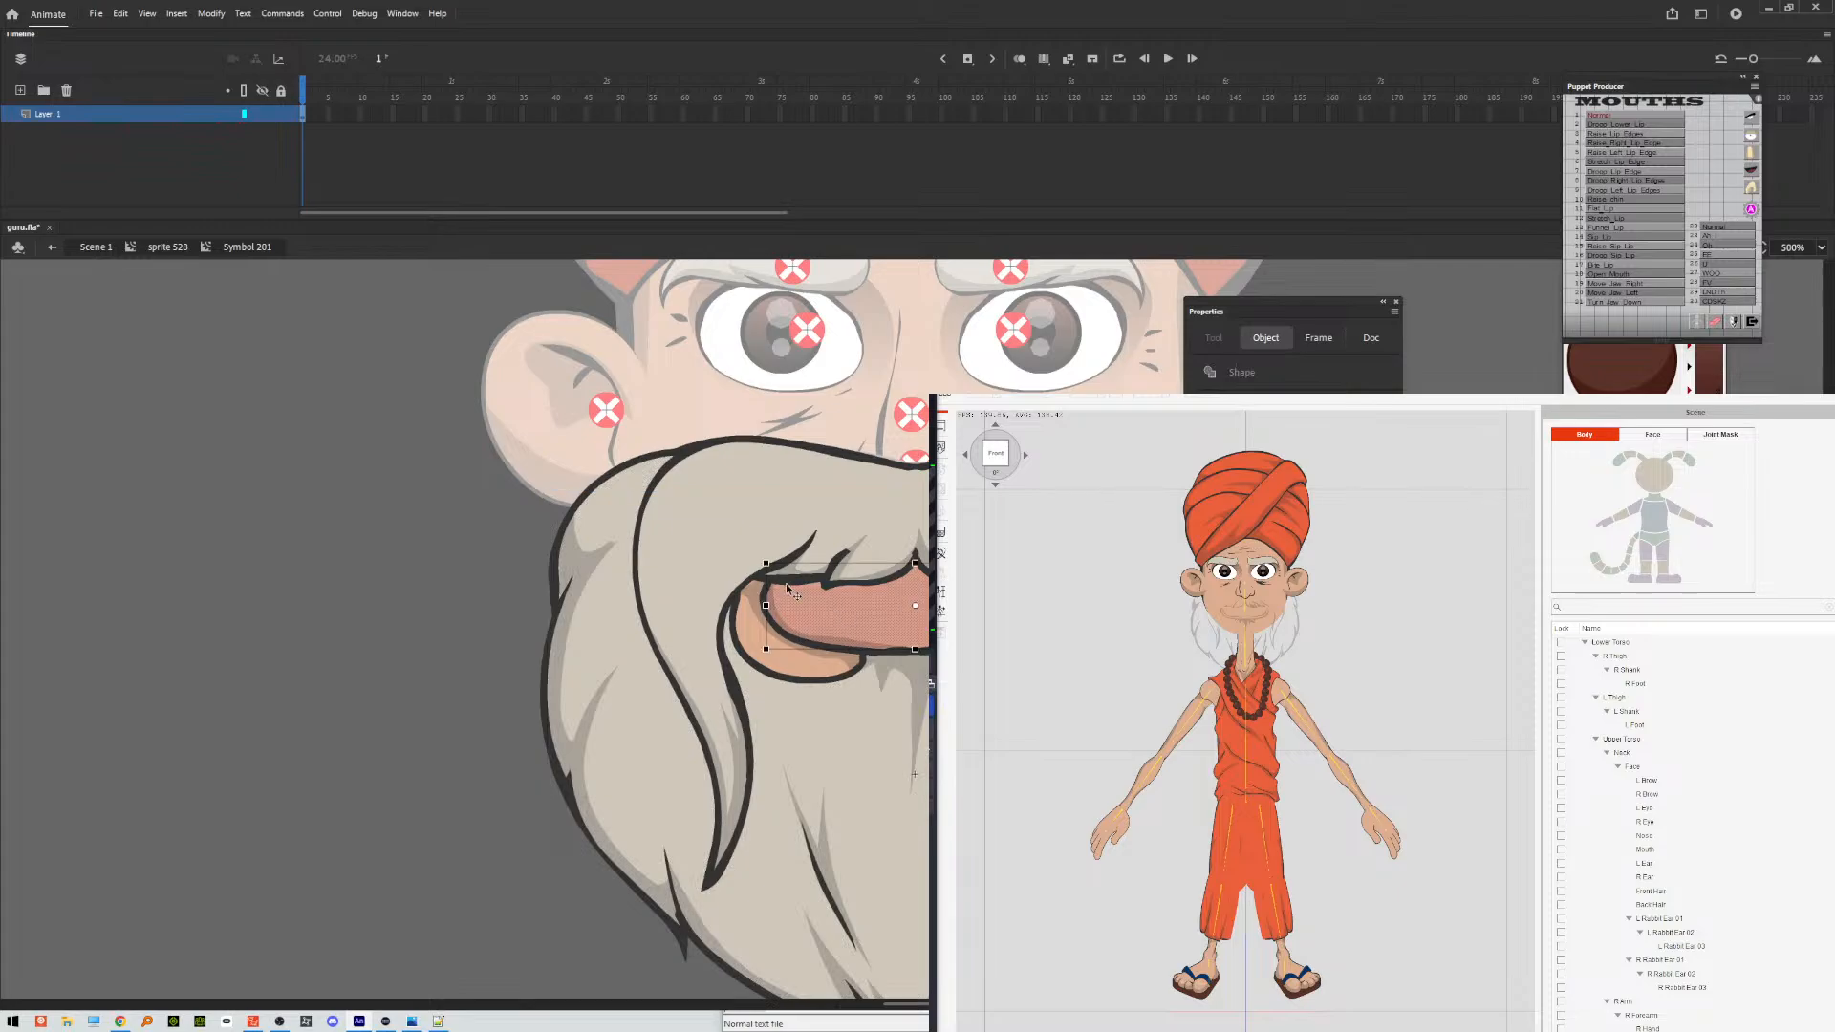
{"action": "left_click", "coordinate": [304, 436]}
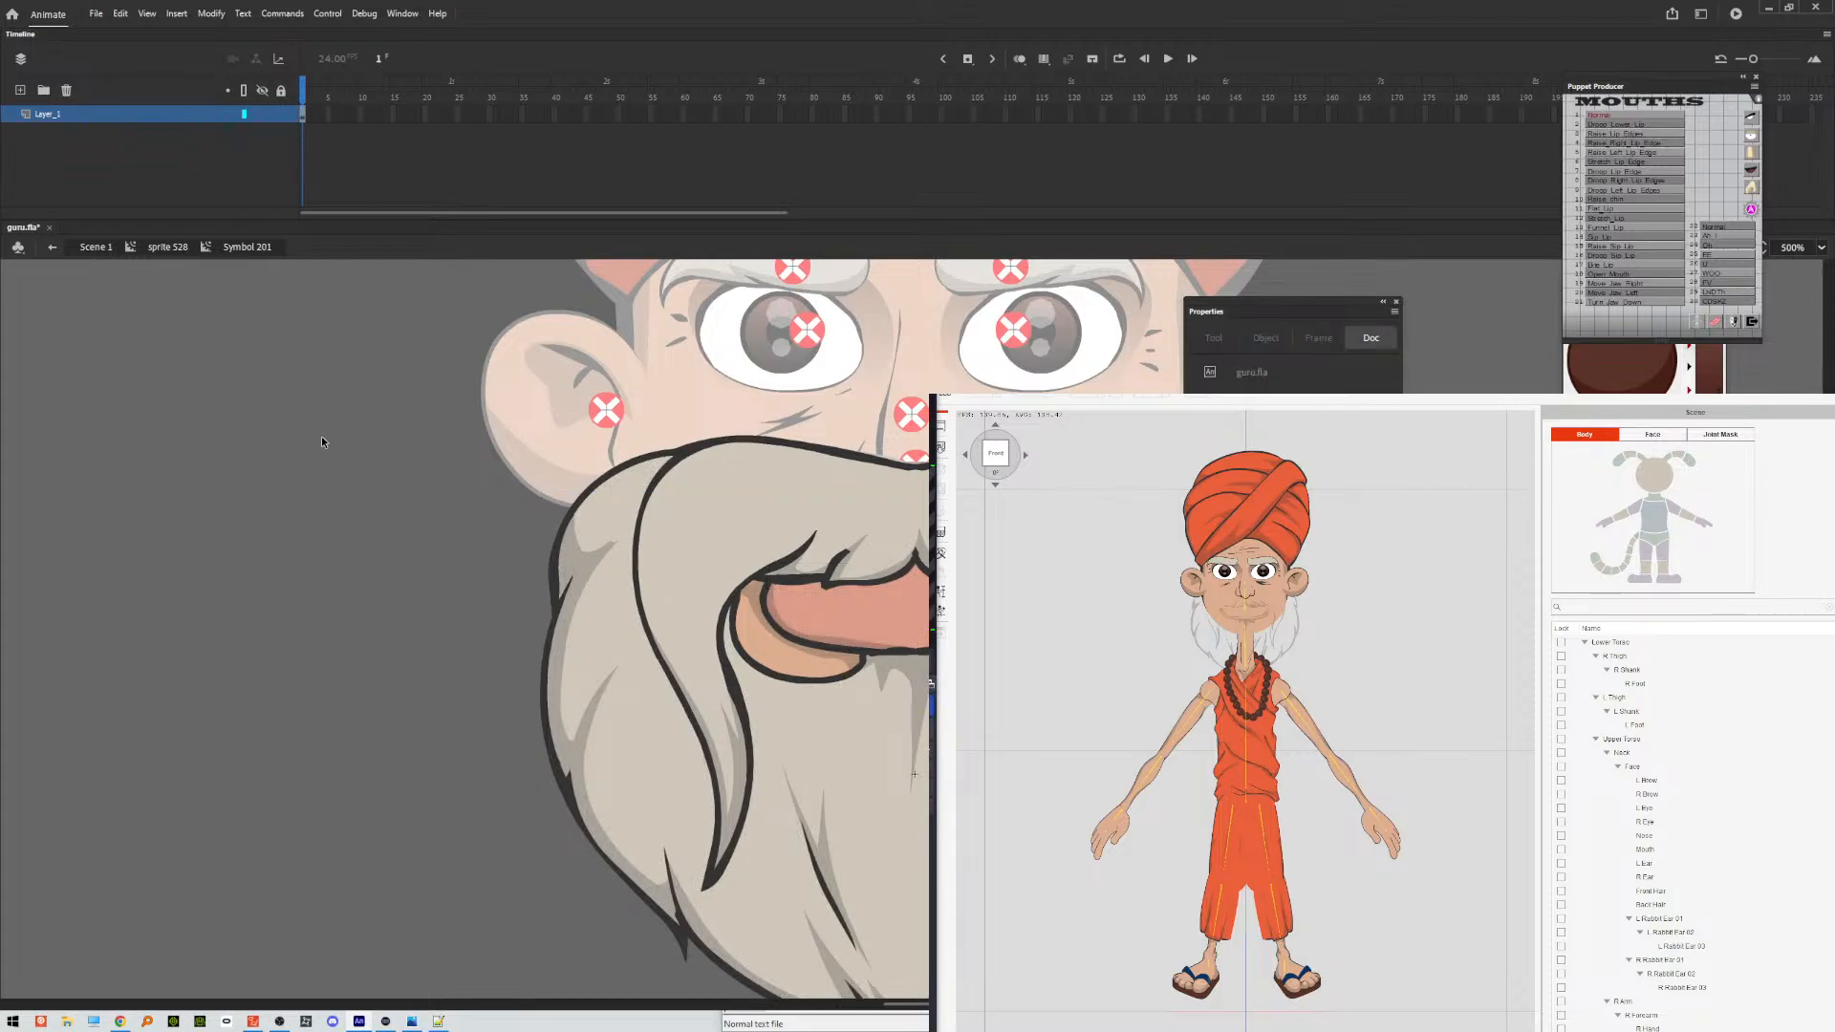
{"action": "left_click", "coordinate": [777, 512]}
{"action": "double_click", "coordinate": [379, 548]}
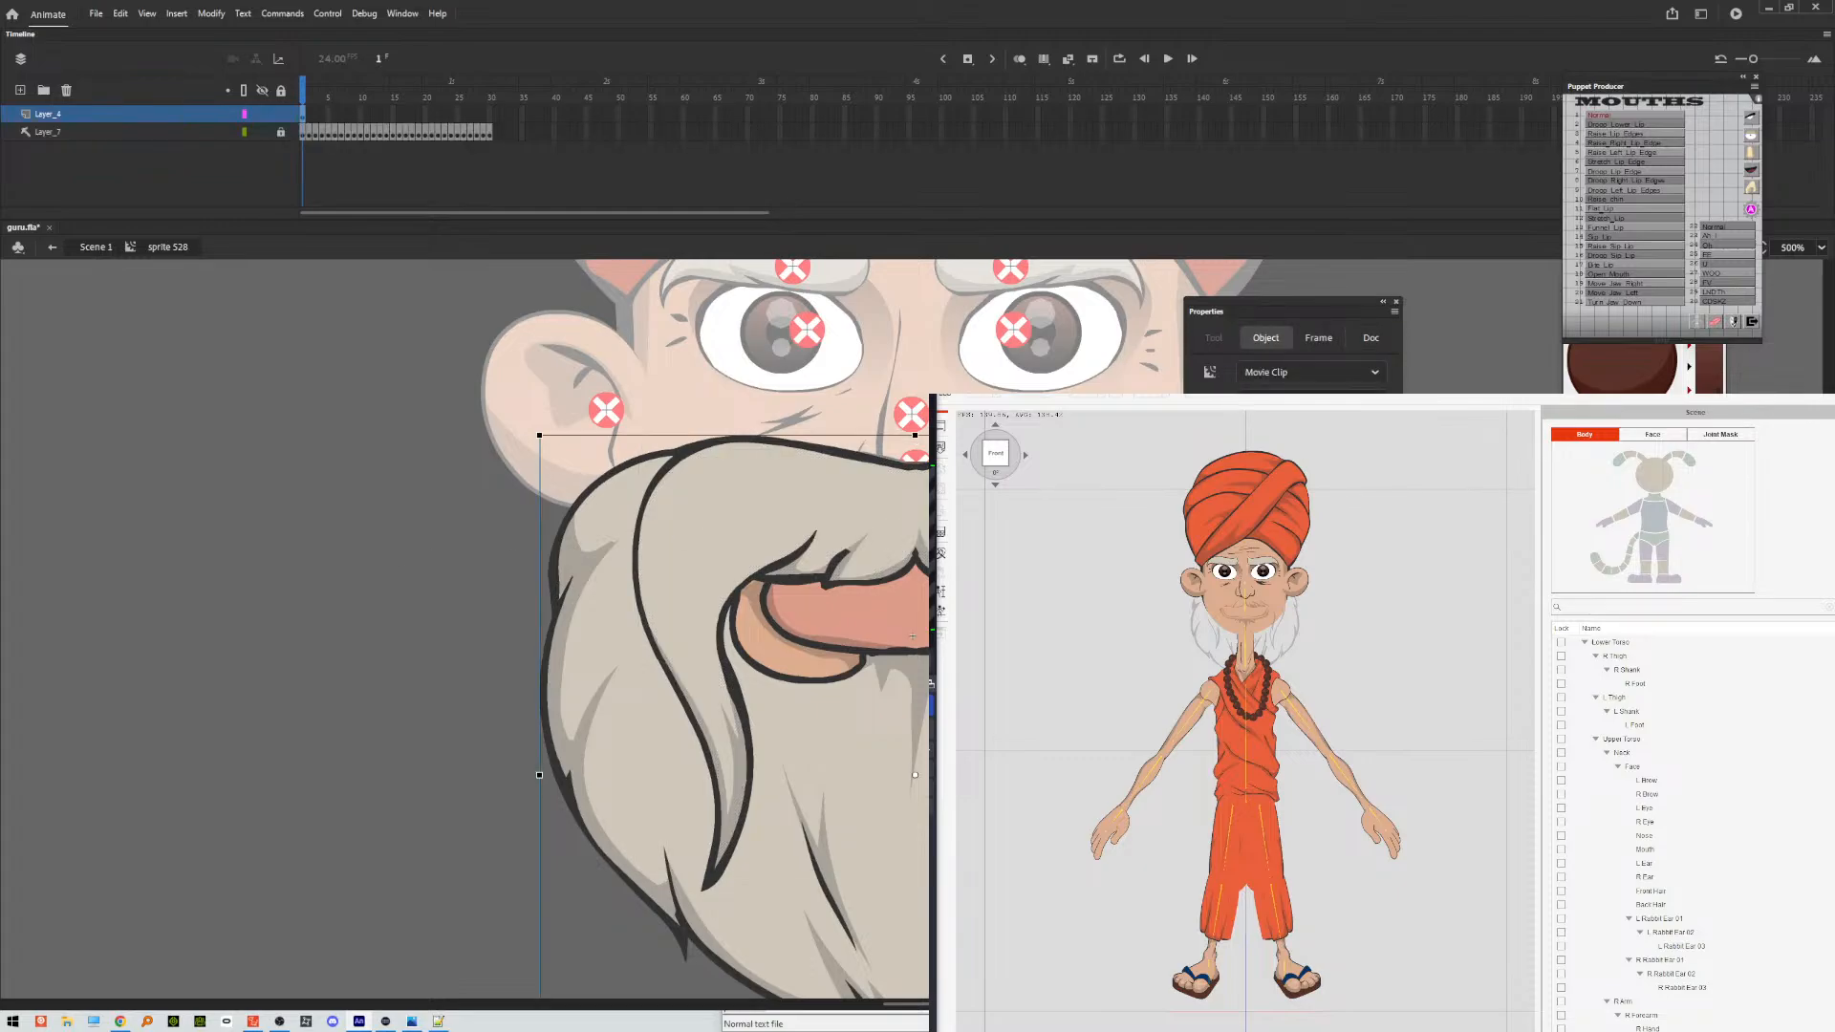
Break apart the beard symbol on frame 1 and check its moustache fill as a separate shape.
{"action": "key", "text": "e"}
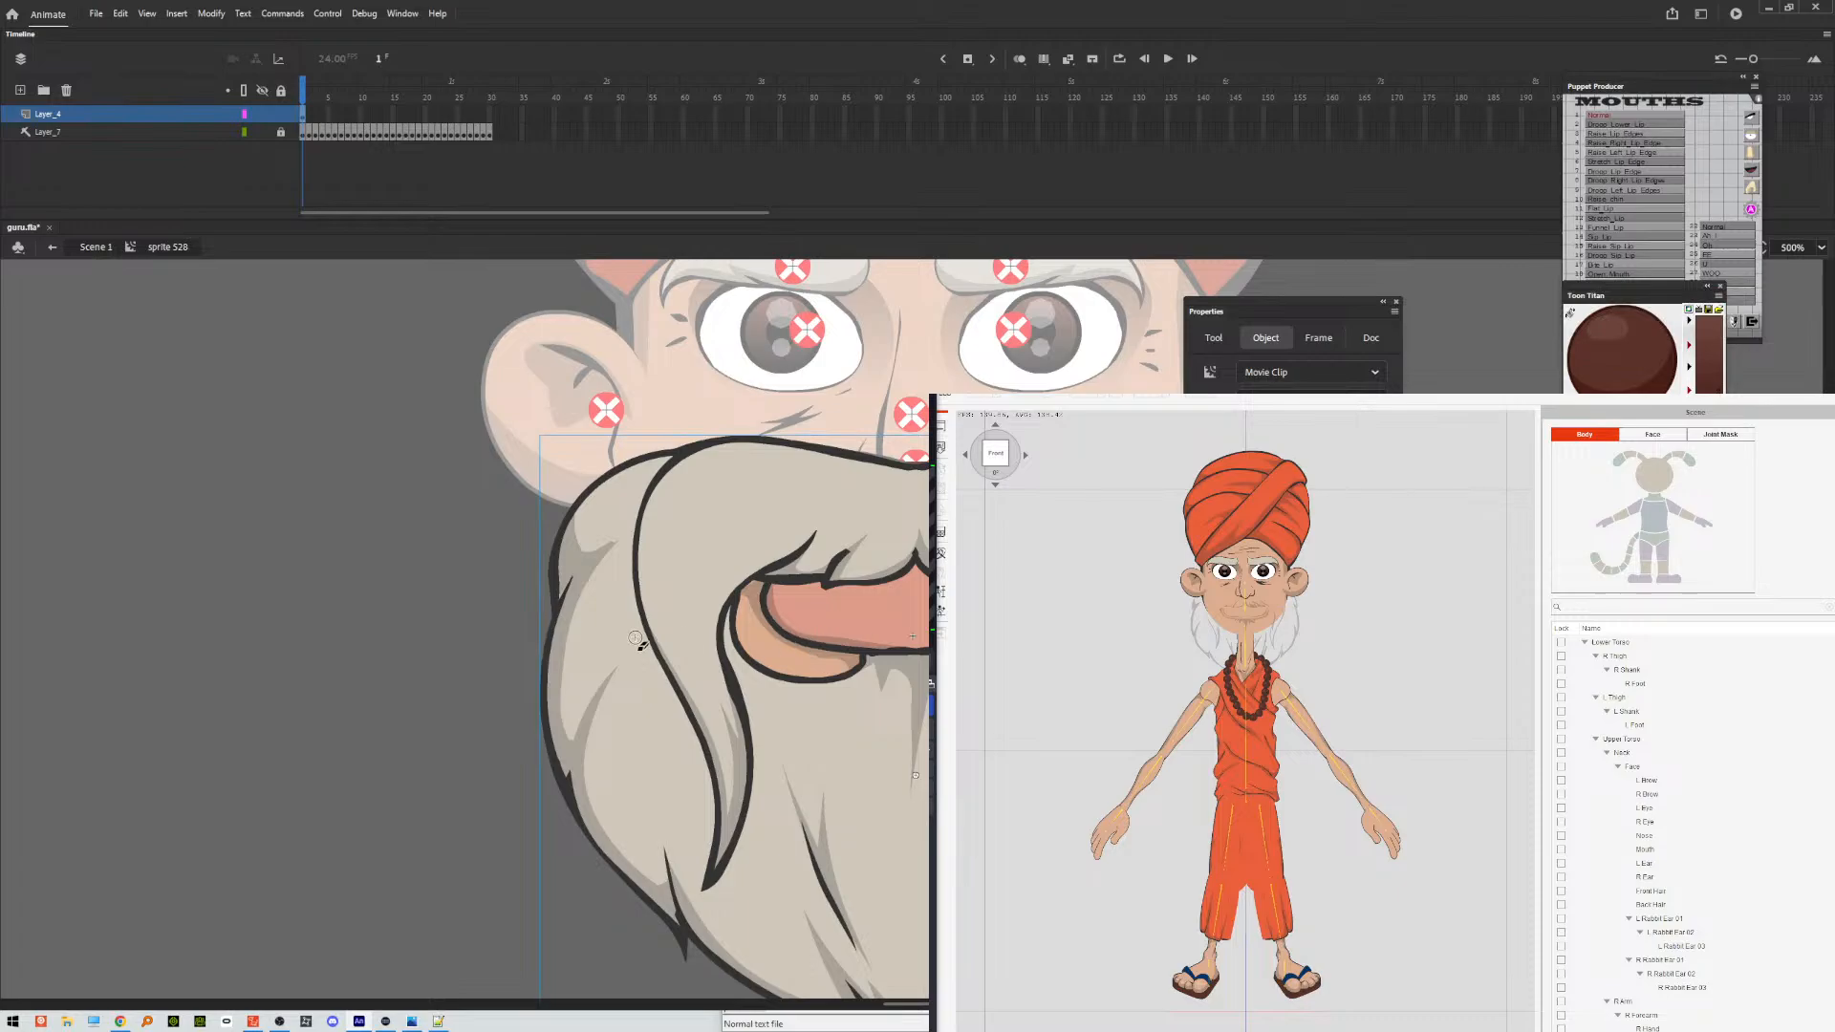
{"action": "left_click", "coordinate": [403, 635]}
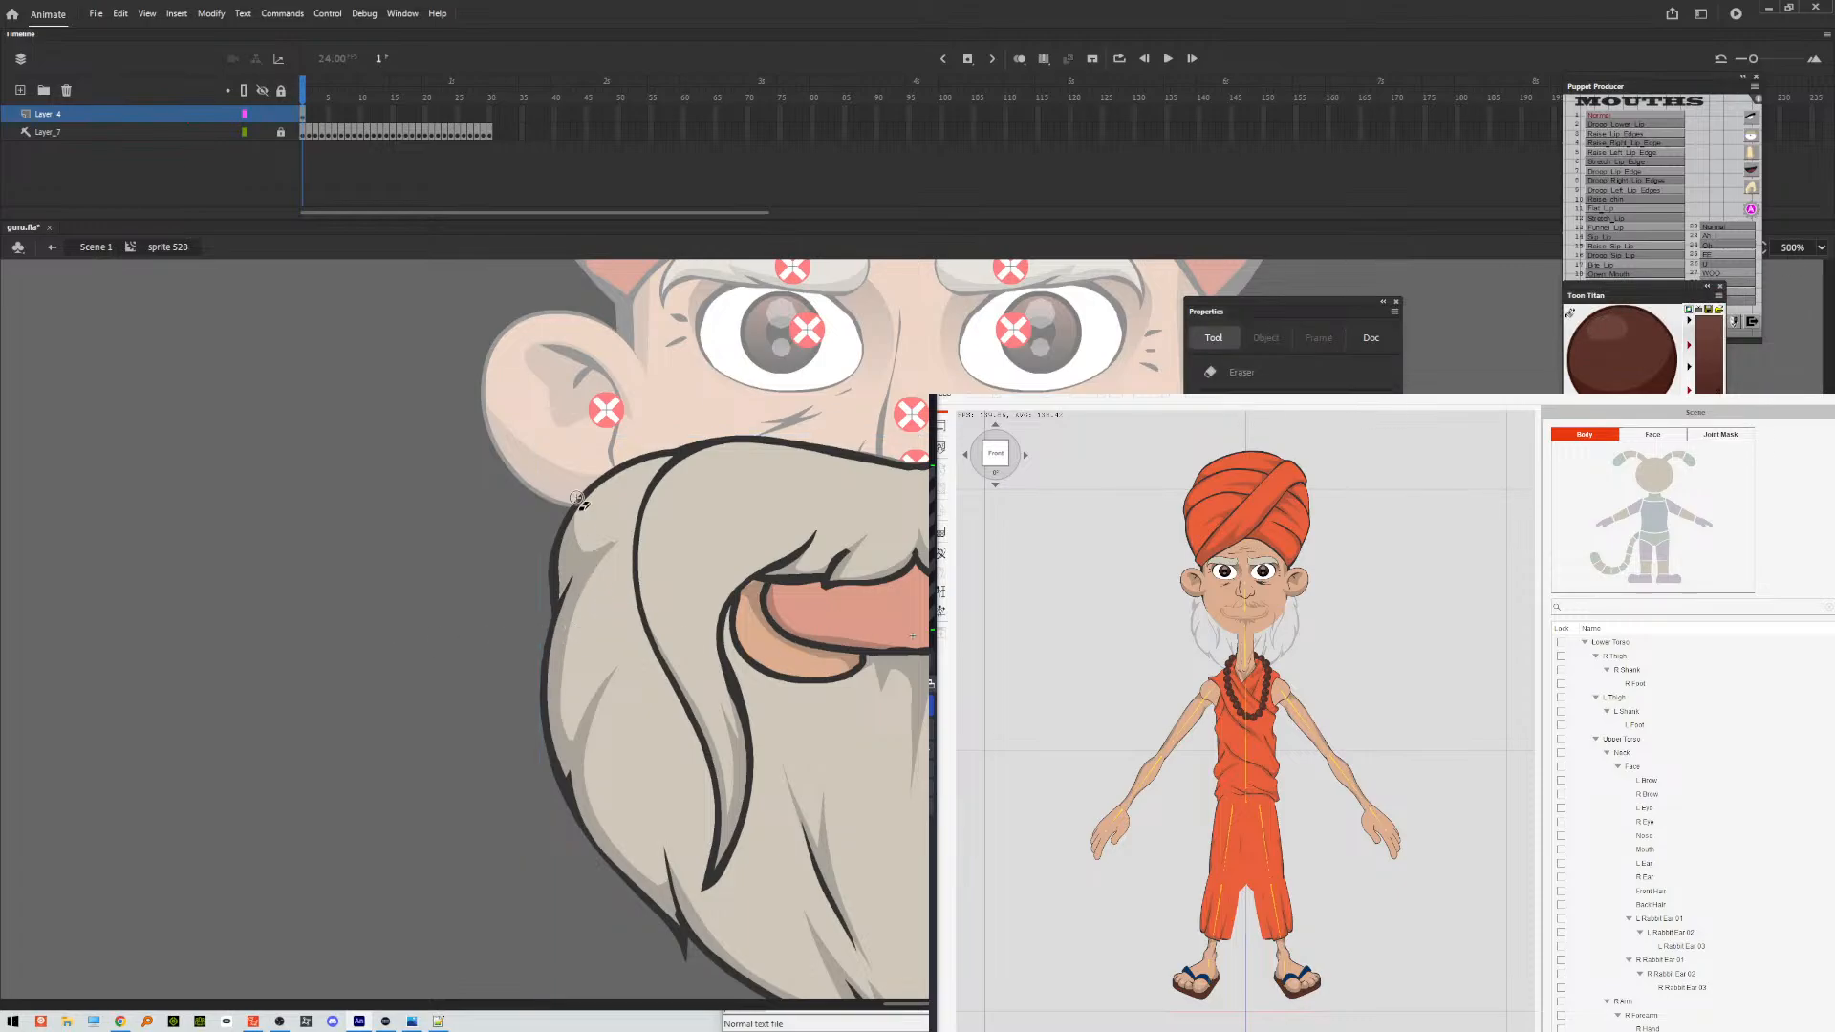
{"action": "left_click", "coordinate": [303, 113]}
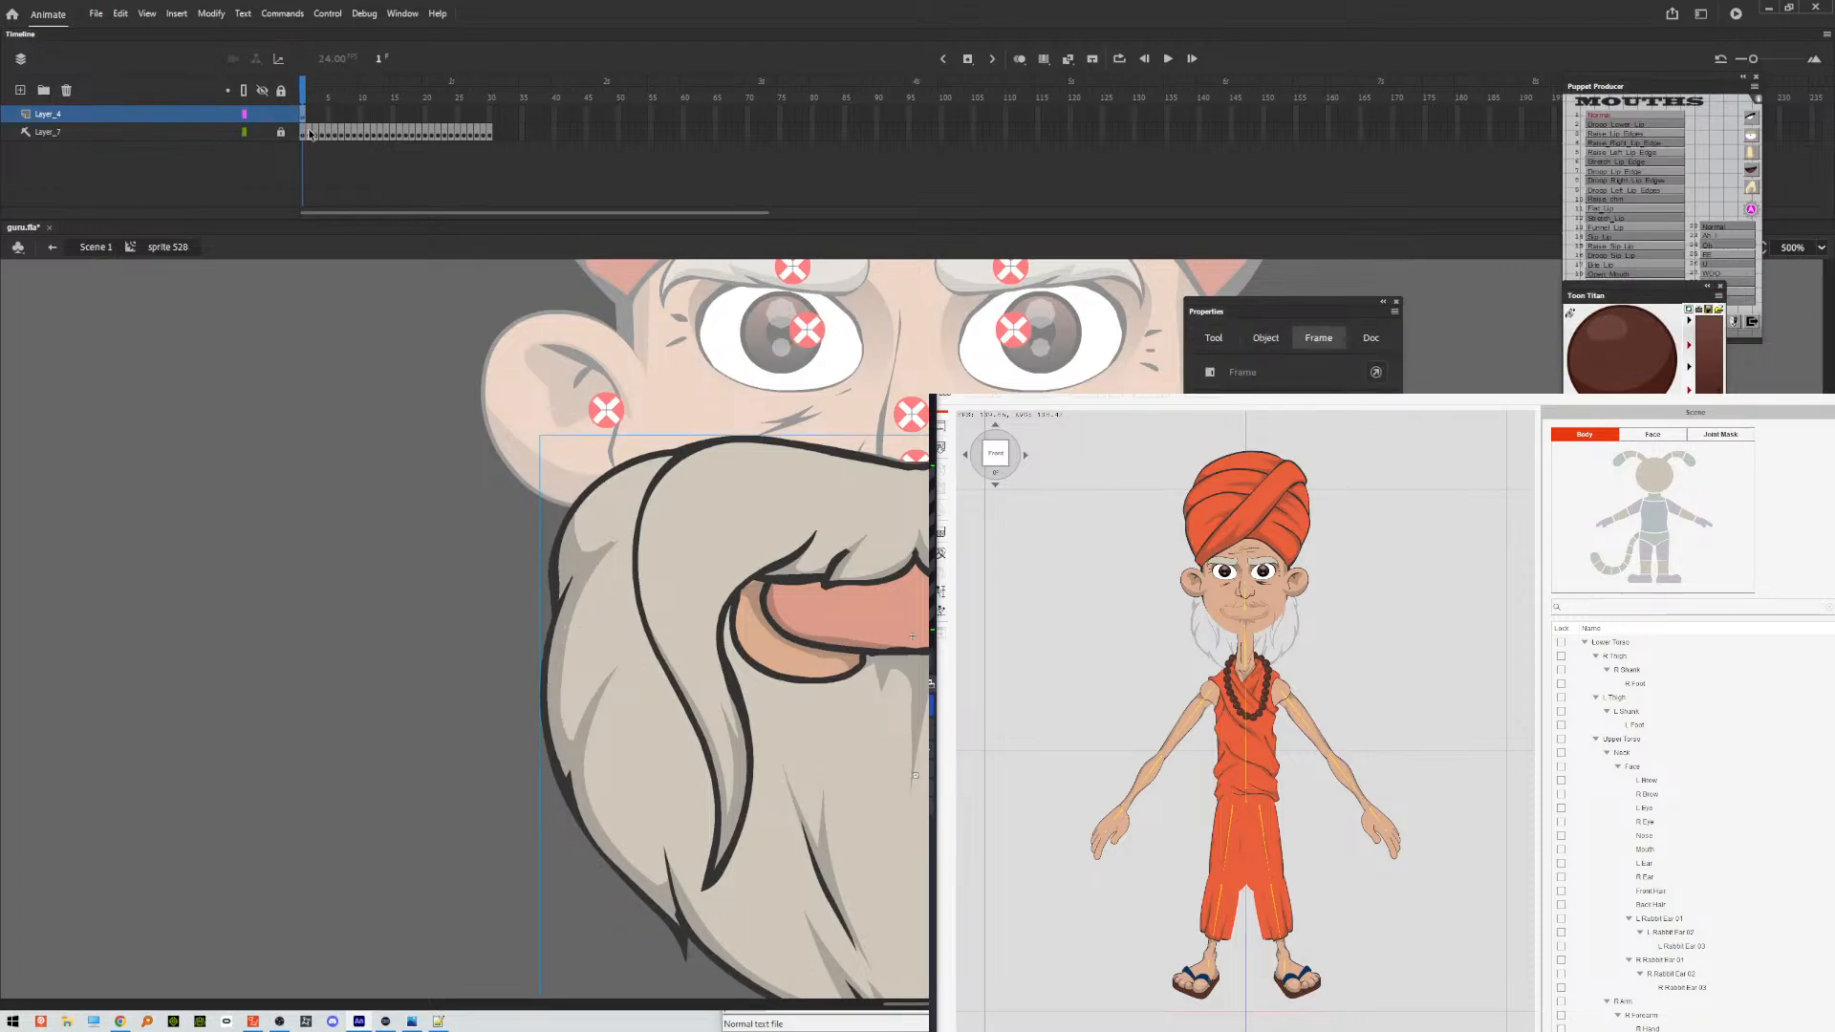
{"action": "left_click", "coordinate": [310, 132]}
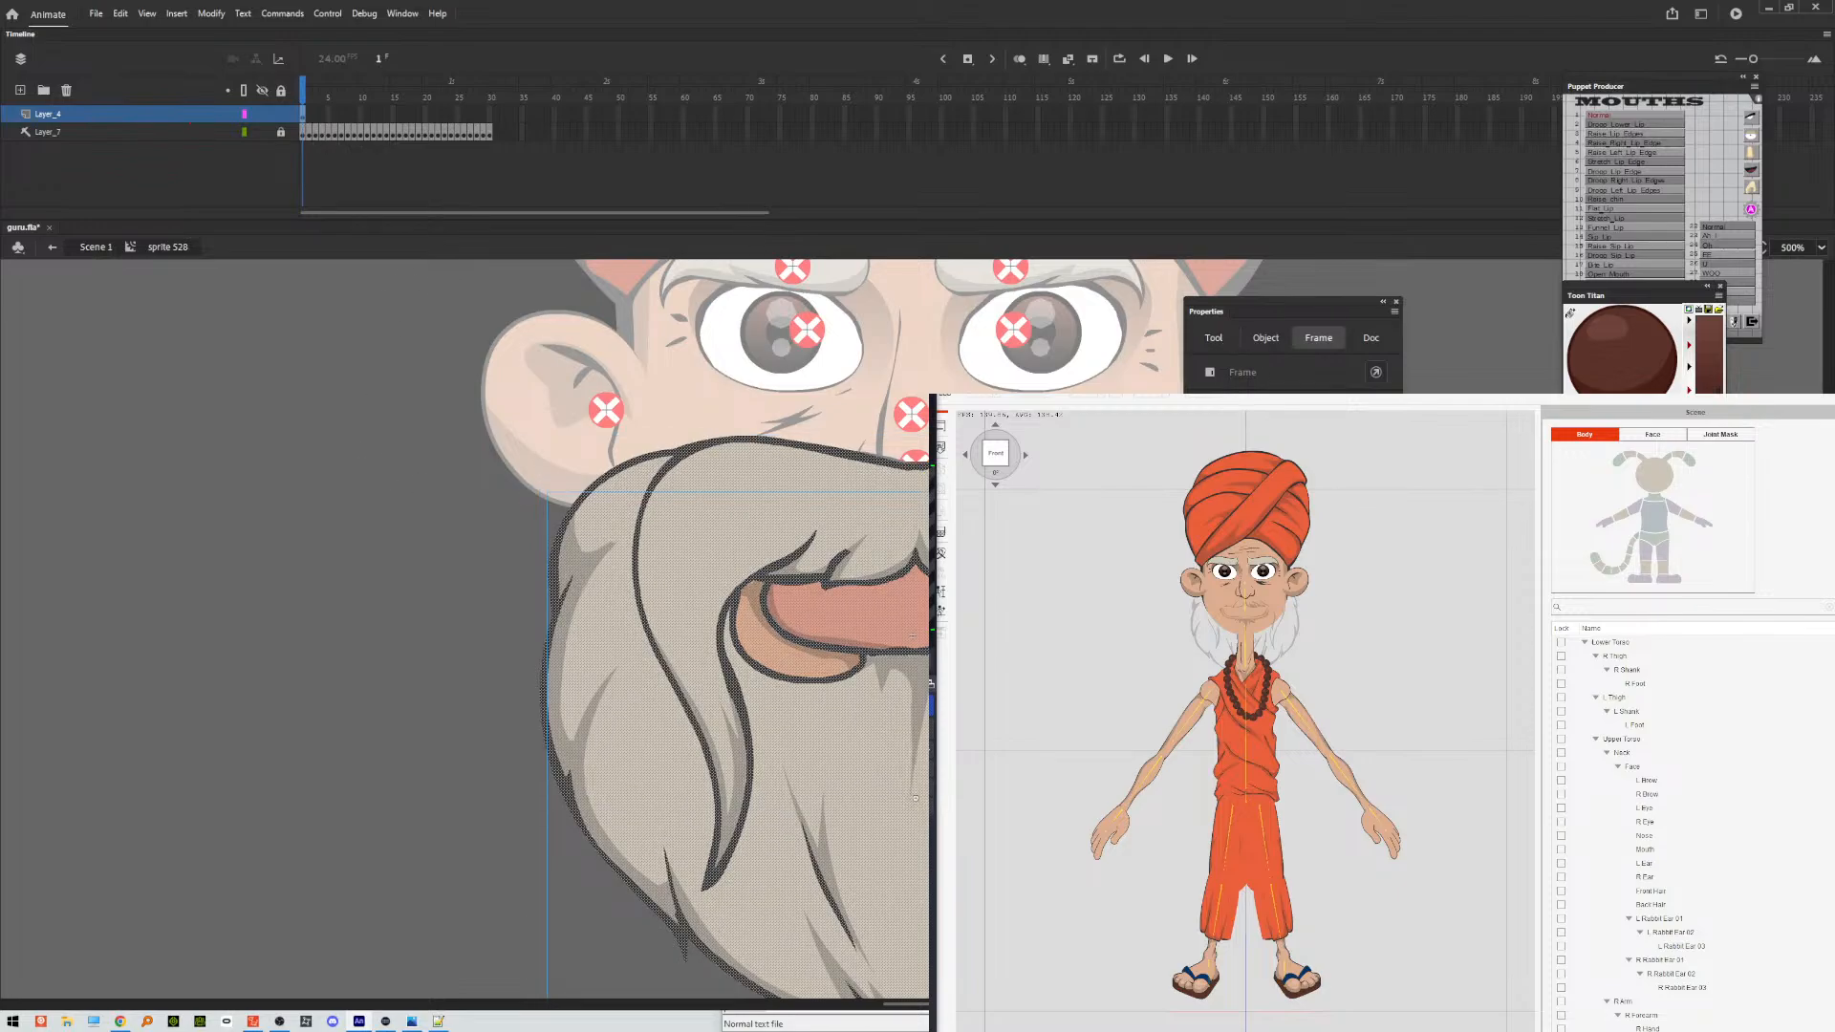
{"action": "key", "text": "space"}
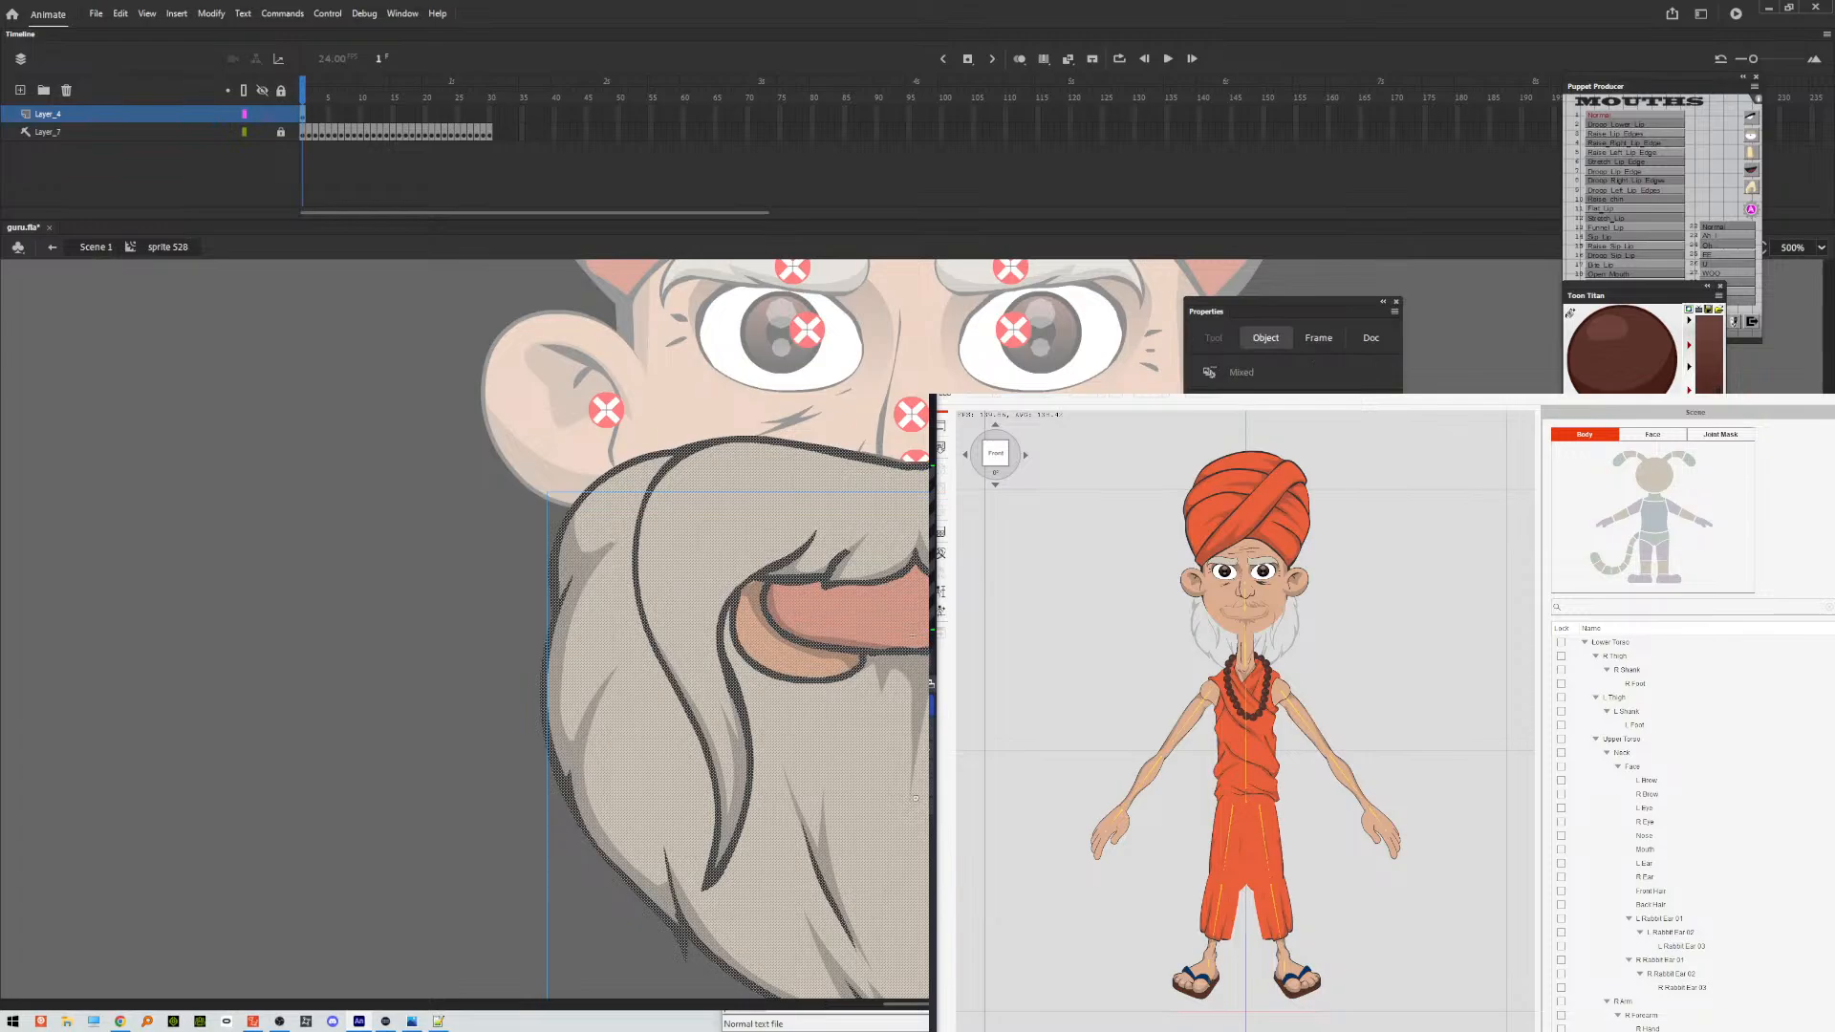
{"action": "key", "text": "Escape"}
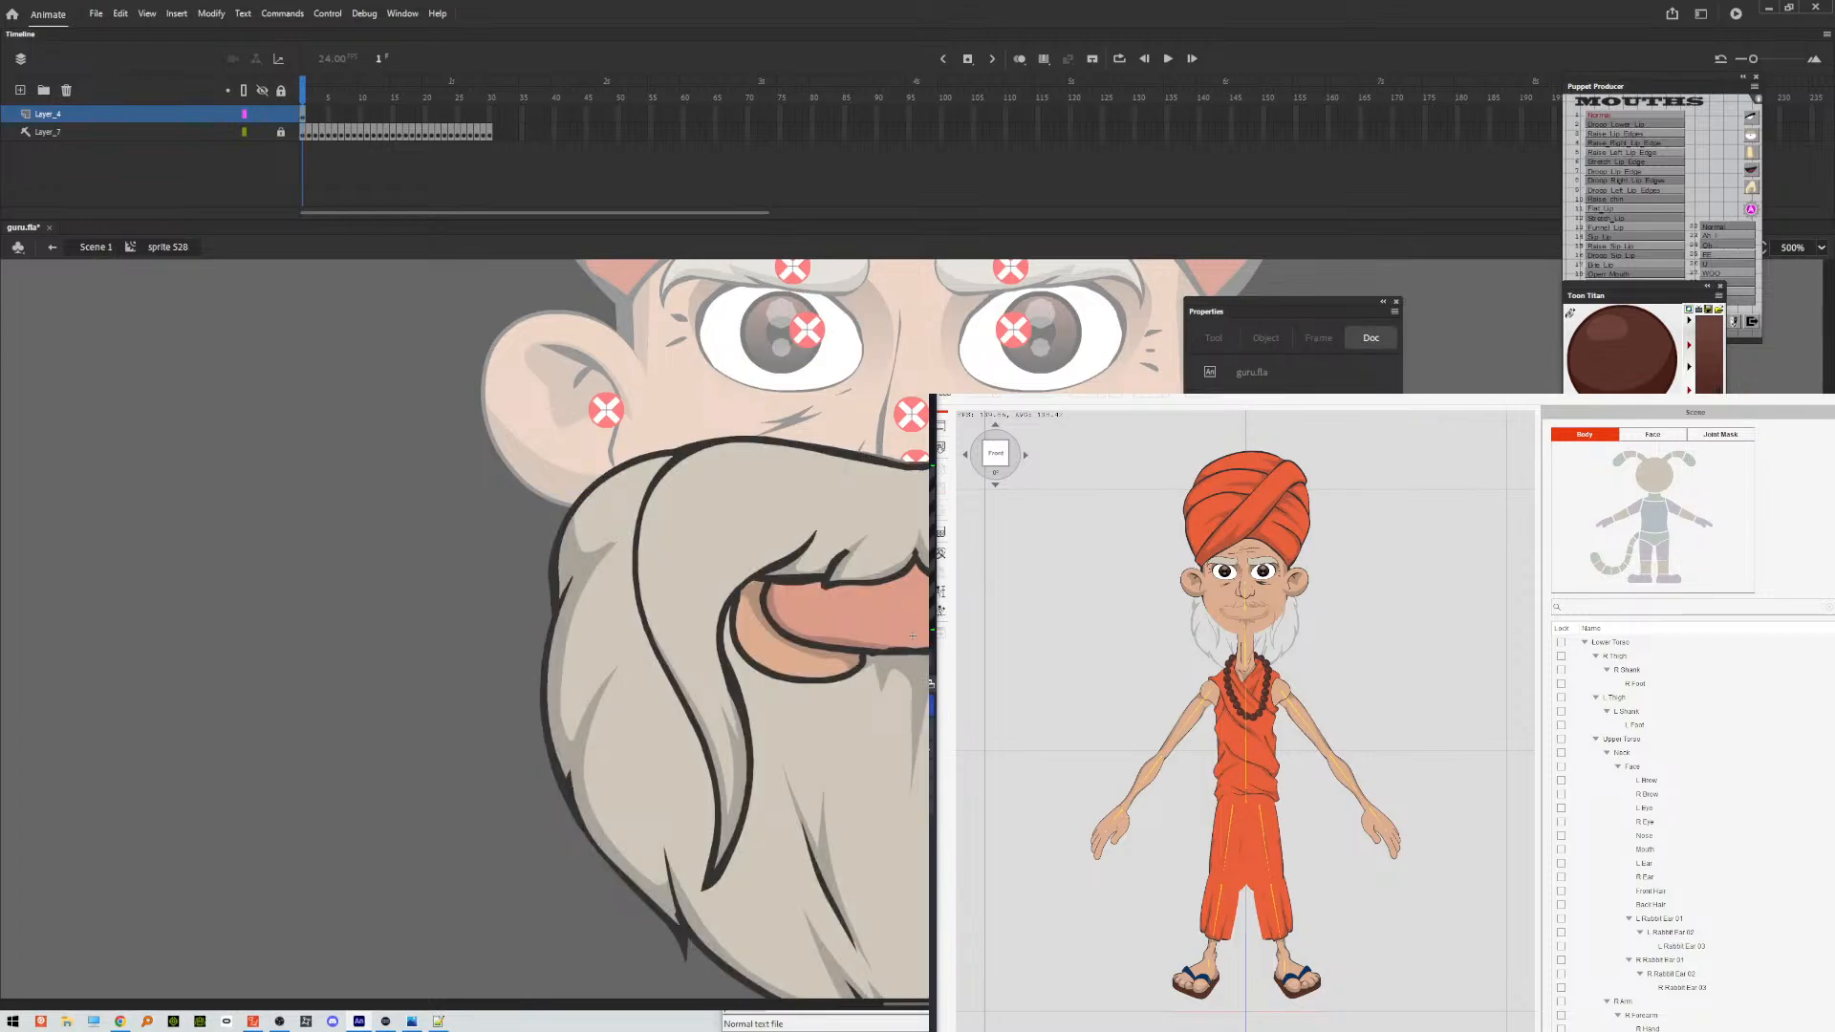
{"action": "left_click", "coordinate": [975, 516]}
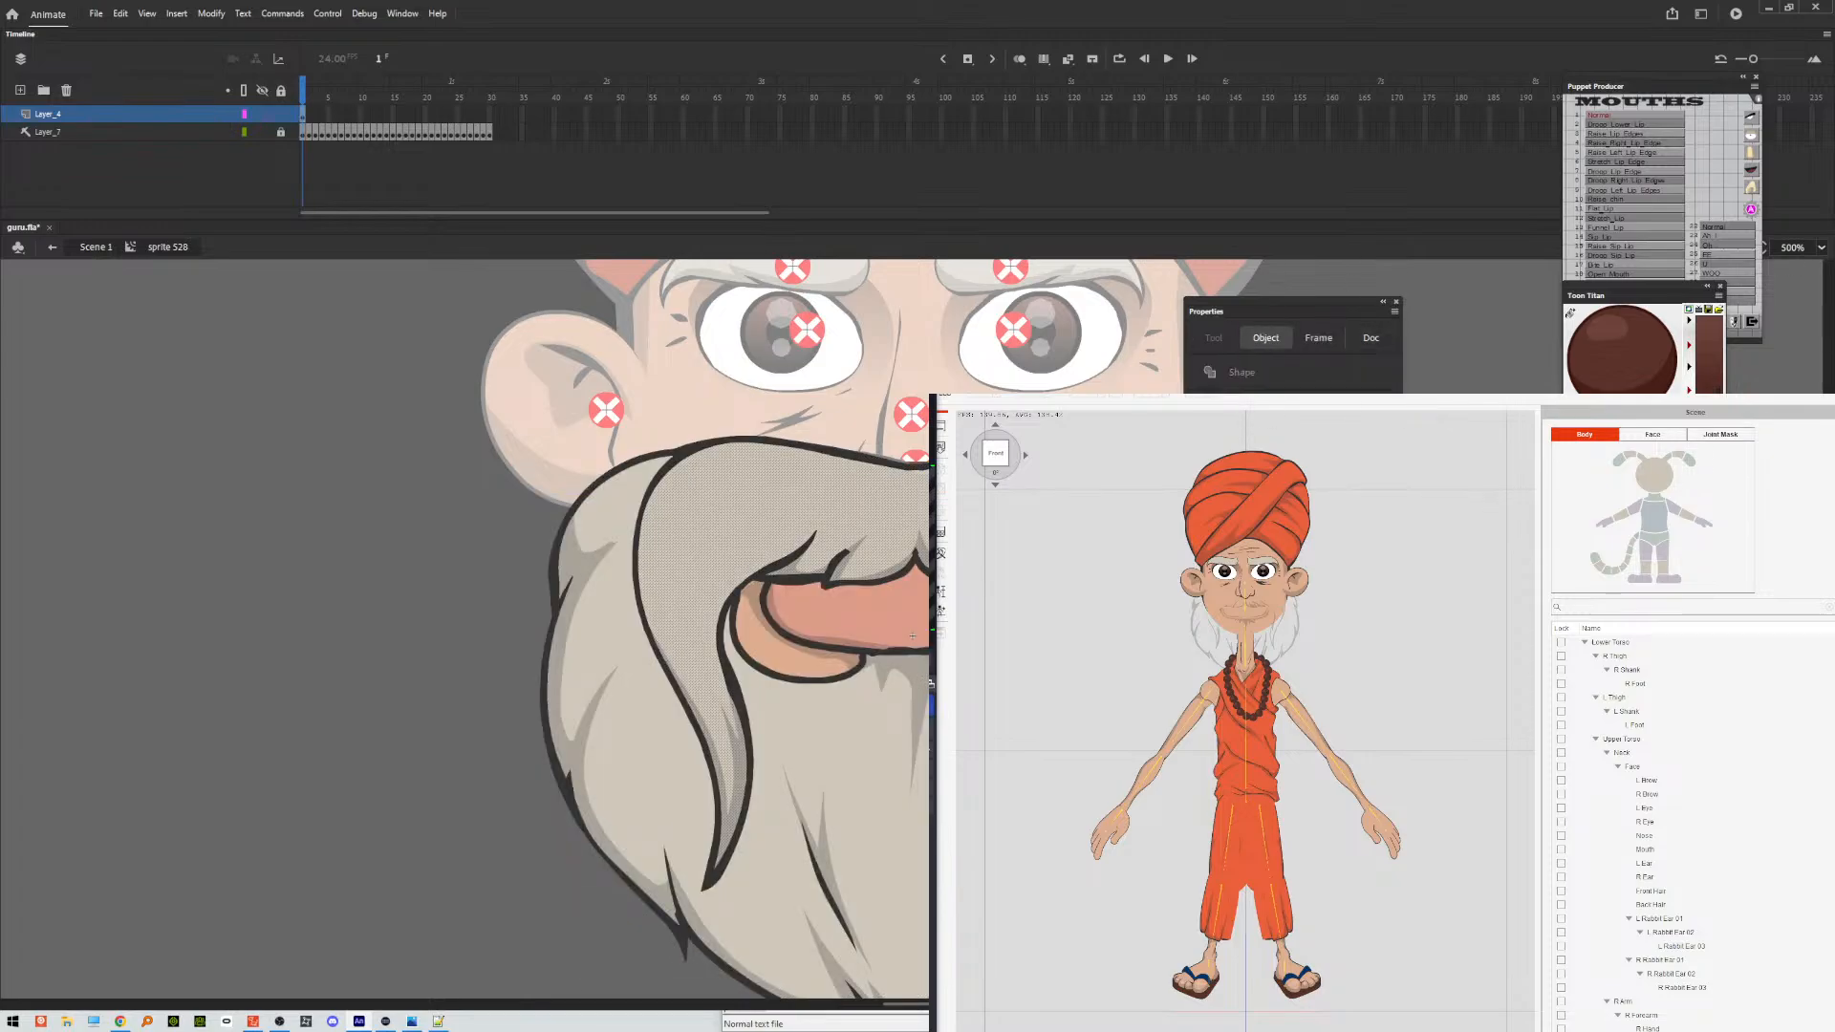
{"action": "key", "text": "Escape"}
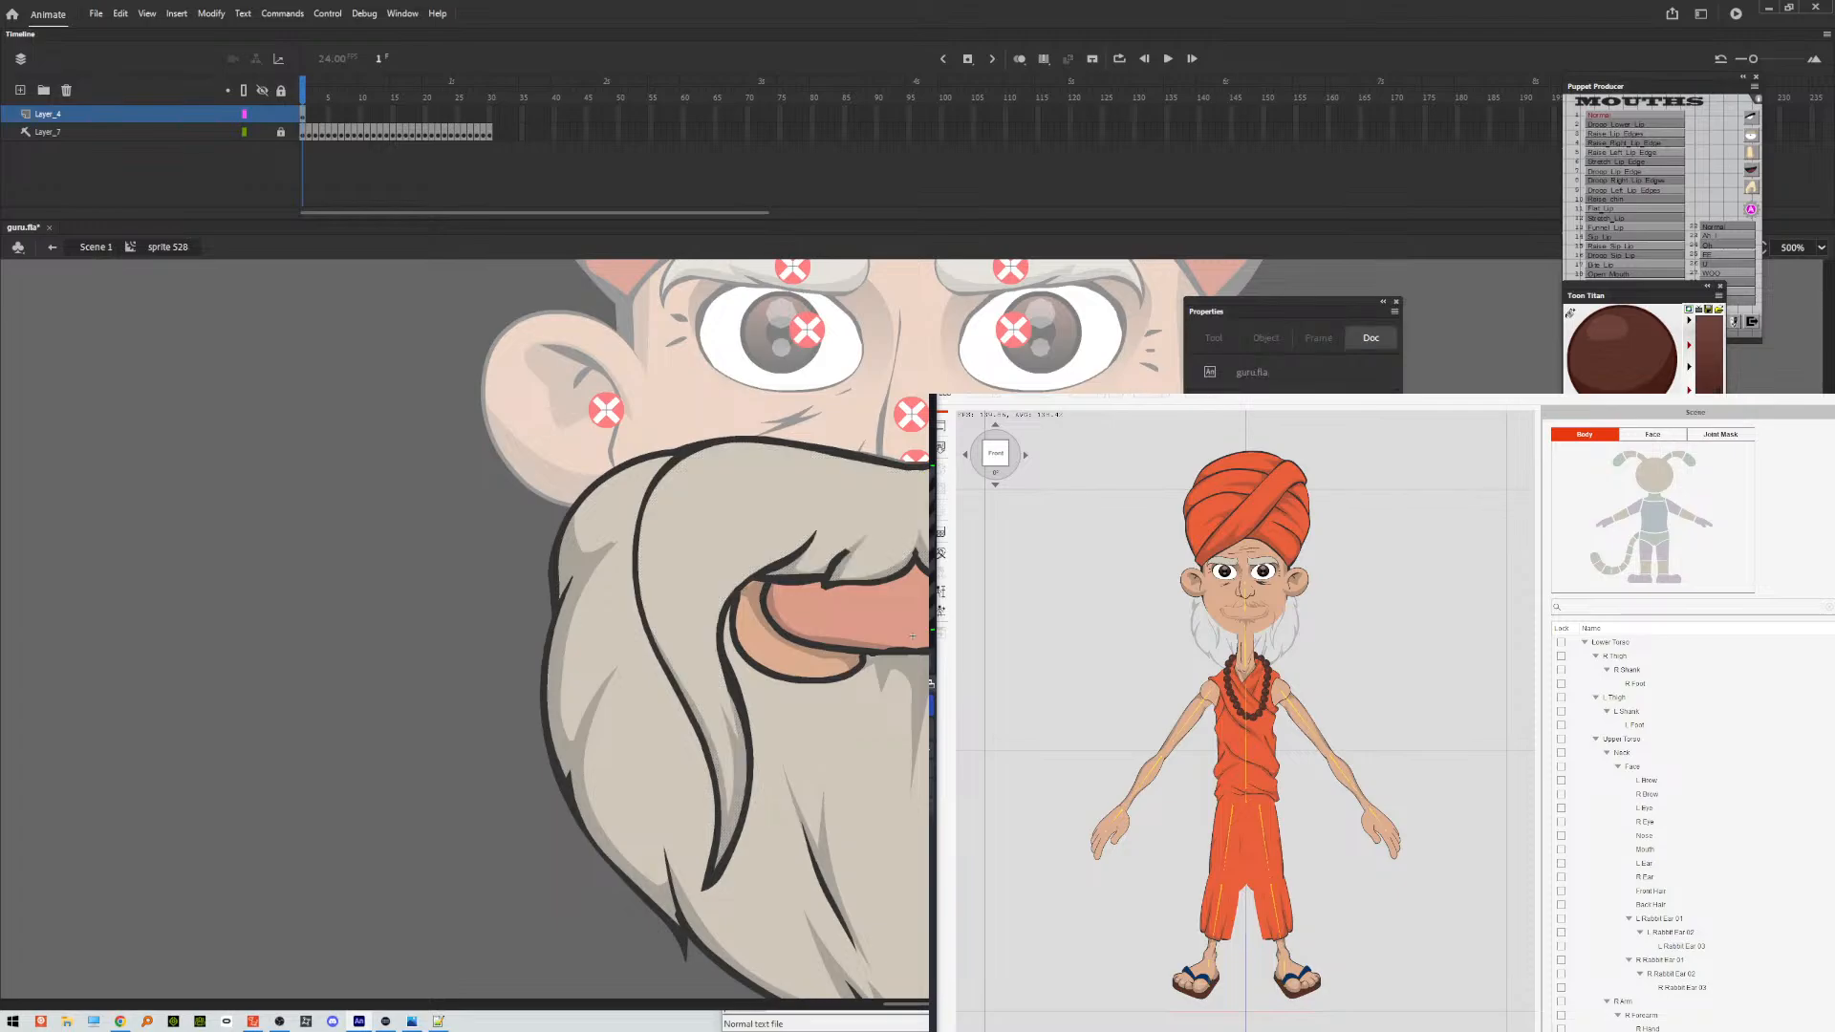
Convert all of the loose beard and mouth artwork on frame 1 into a single symbol and assign it the Normal mouth name.
{"action": "key", "text": "ctrl+a"}
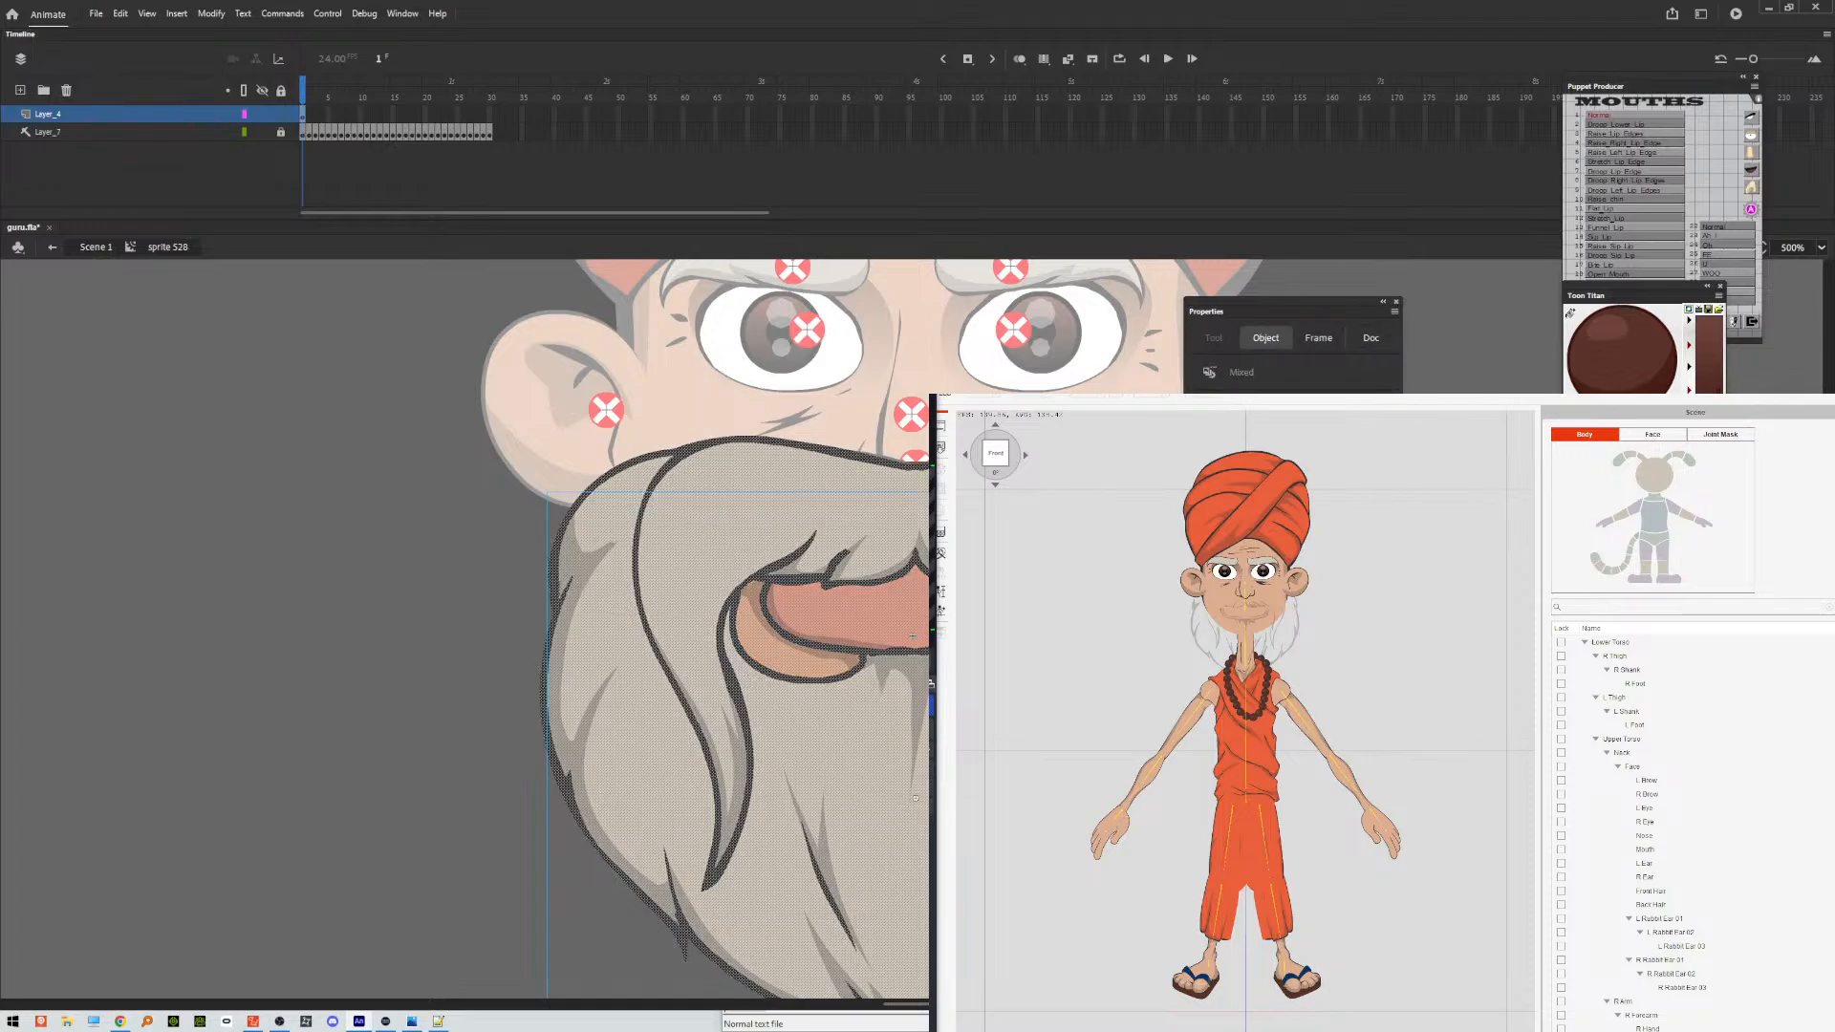
{"action": "key", "text": "F8"}
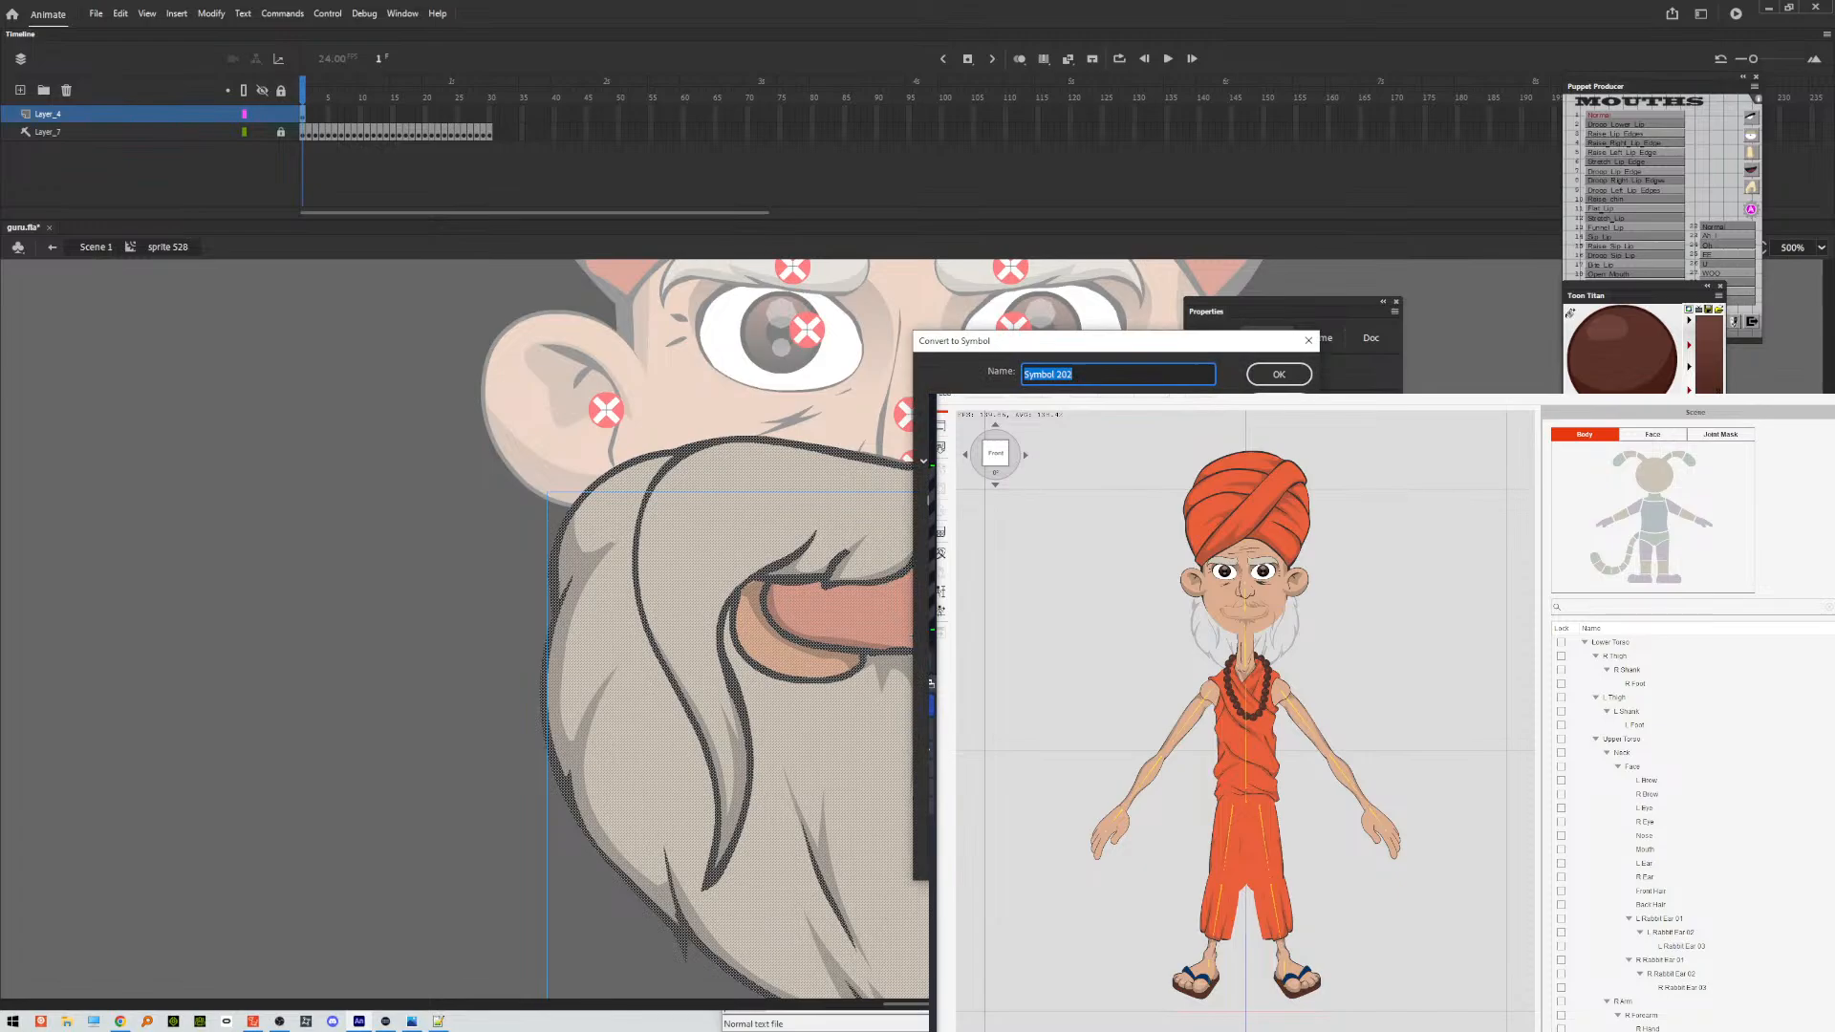
{"action": "key", "text": "Return"}
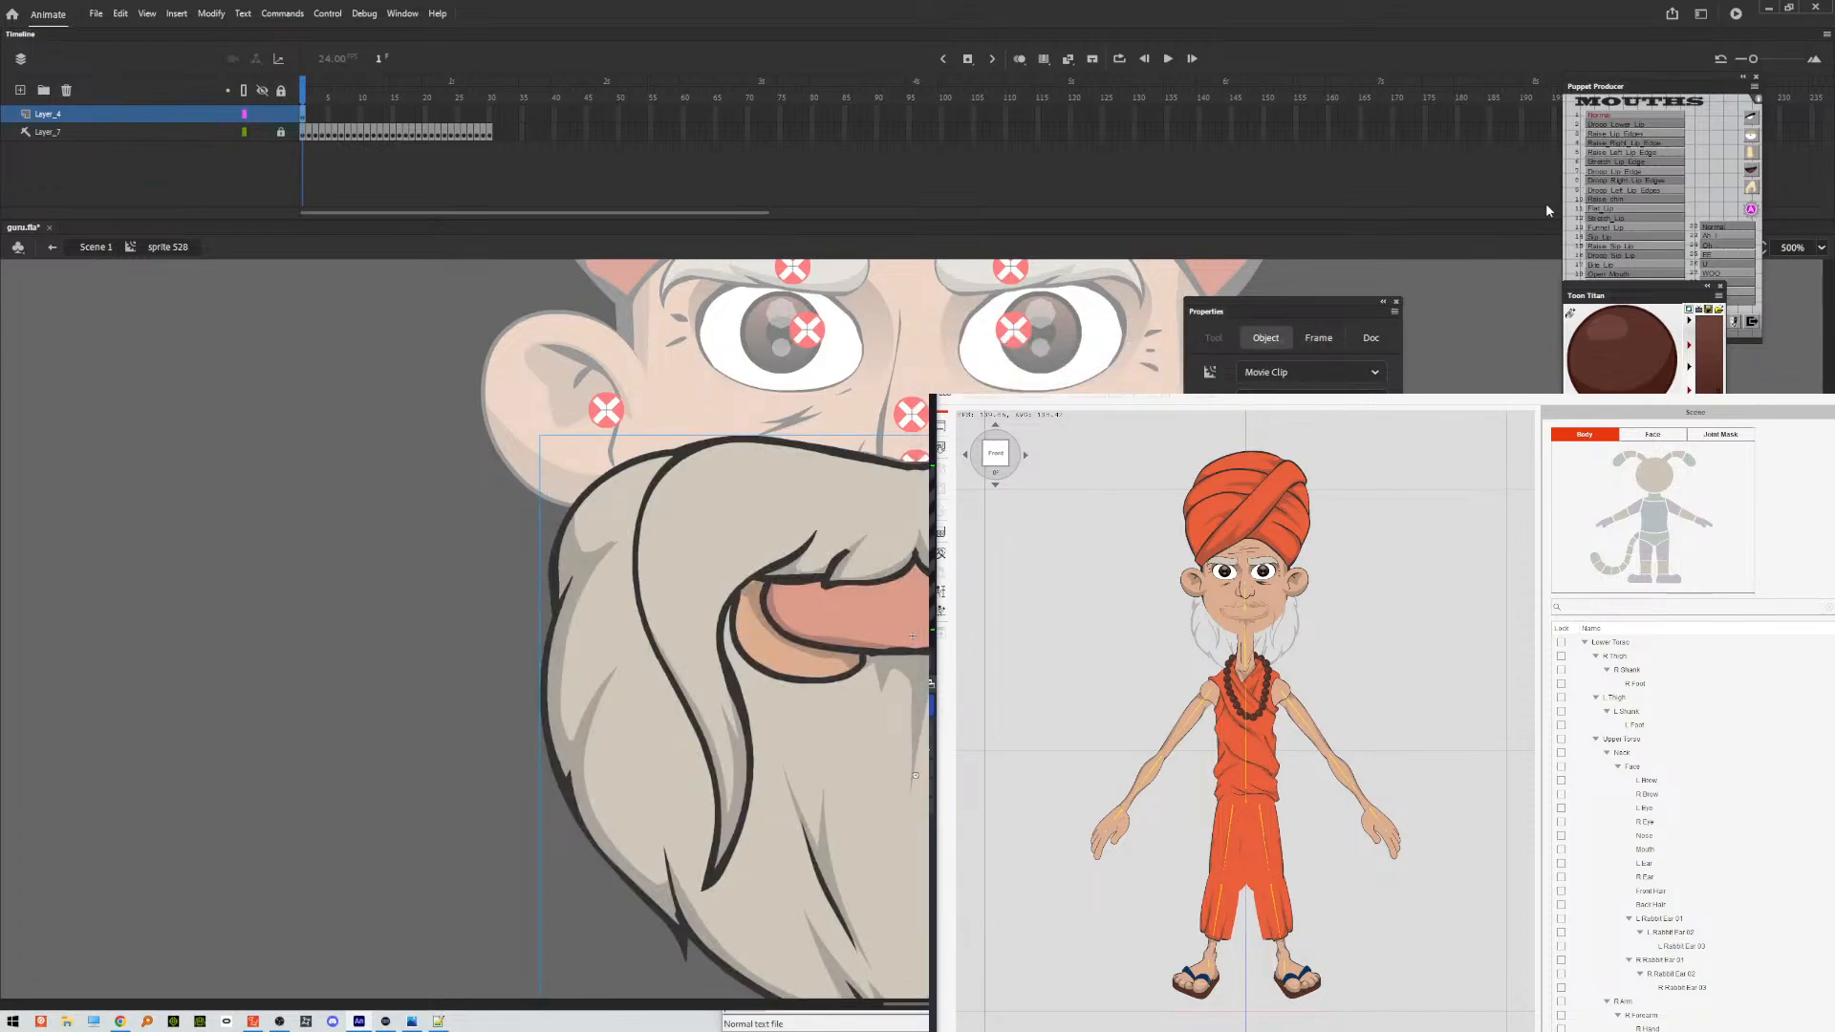
{"action": "left_click", "coordinate": [1597, 122]}
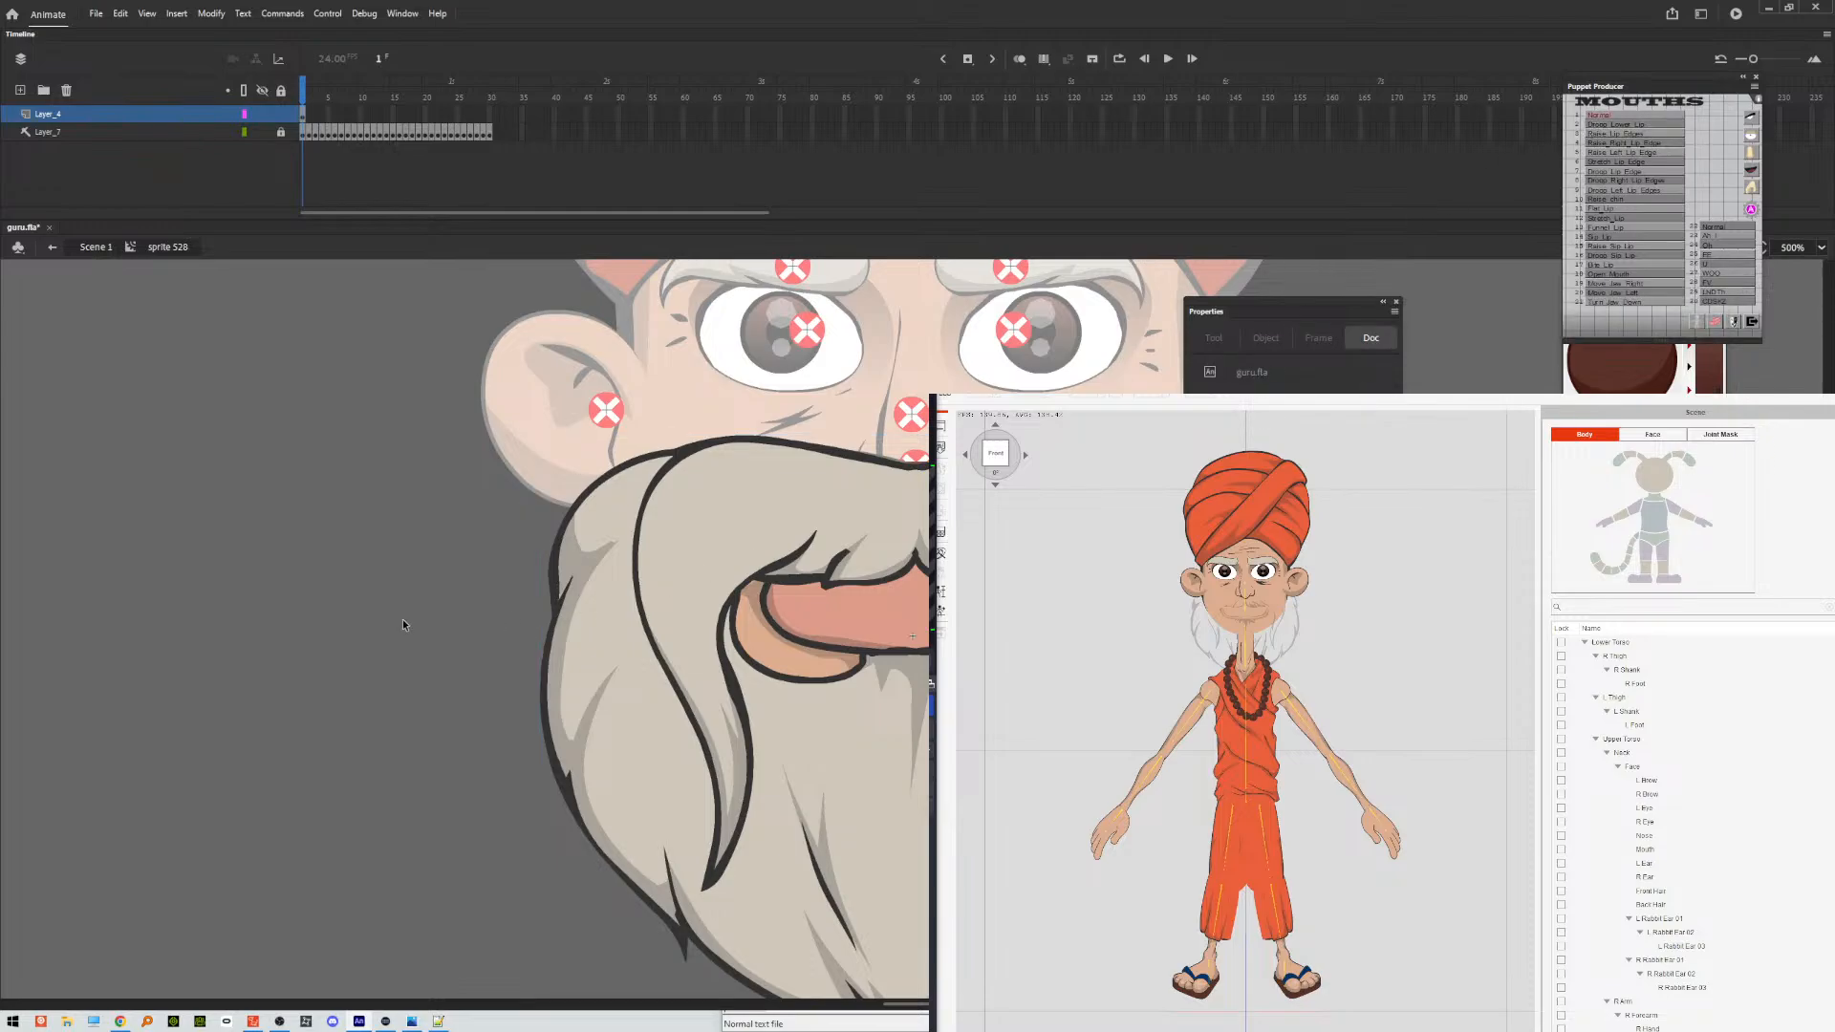
Preview the puppet movie and export it to the Desktop as guru.swf, replacing the existing file.
{"action": "key", "text": "ctrl+Return"}
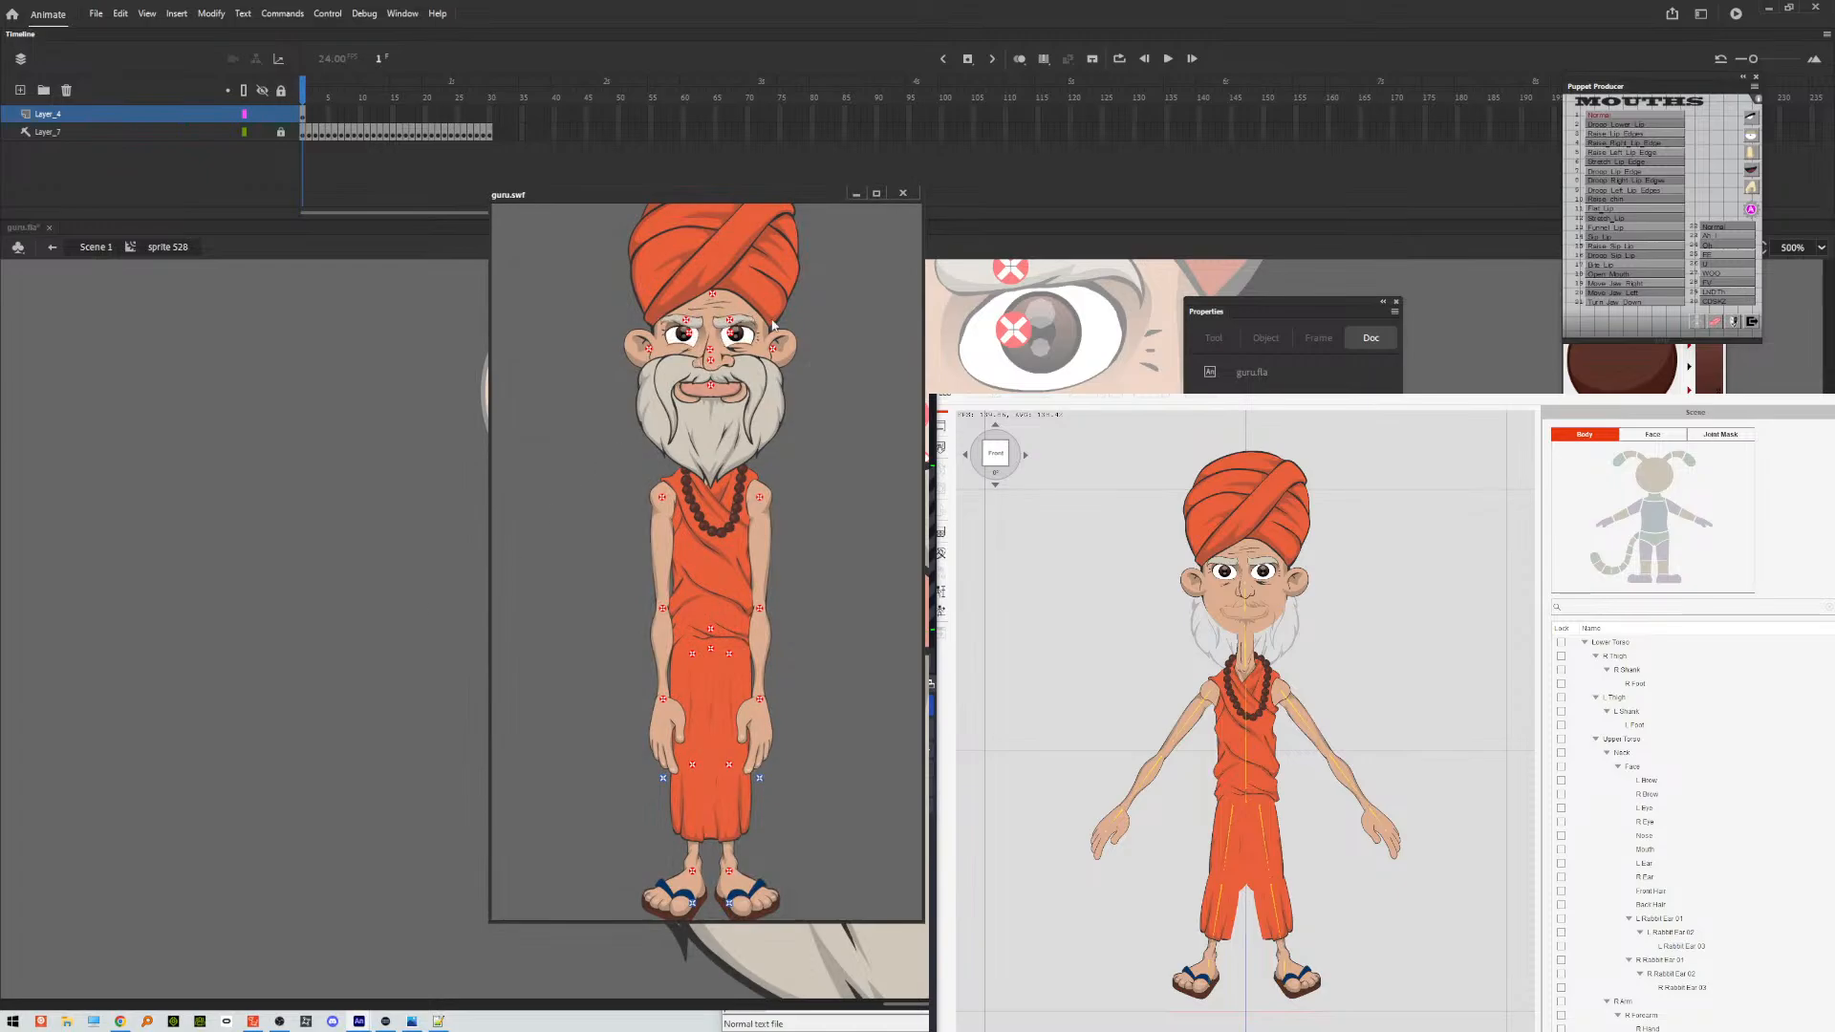
{"action": "left_click", "coordinate": [903, 193]}
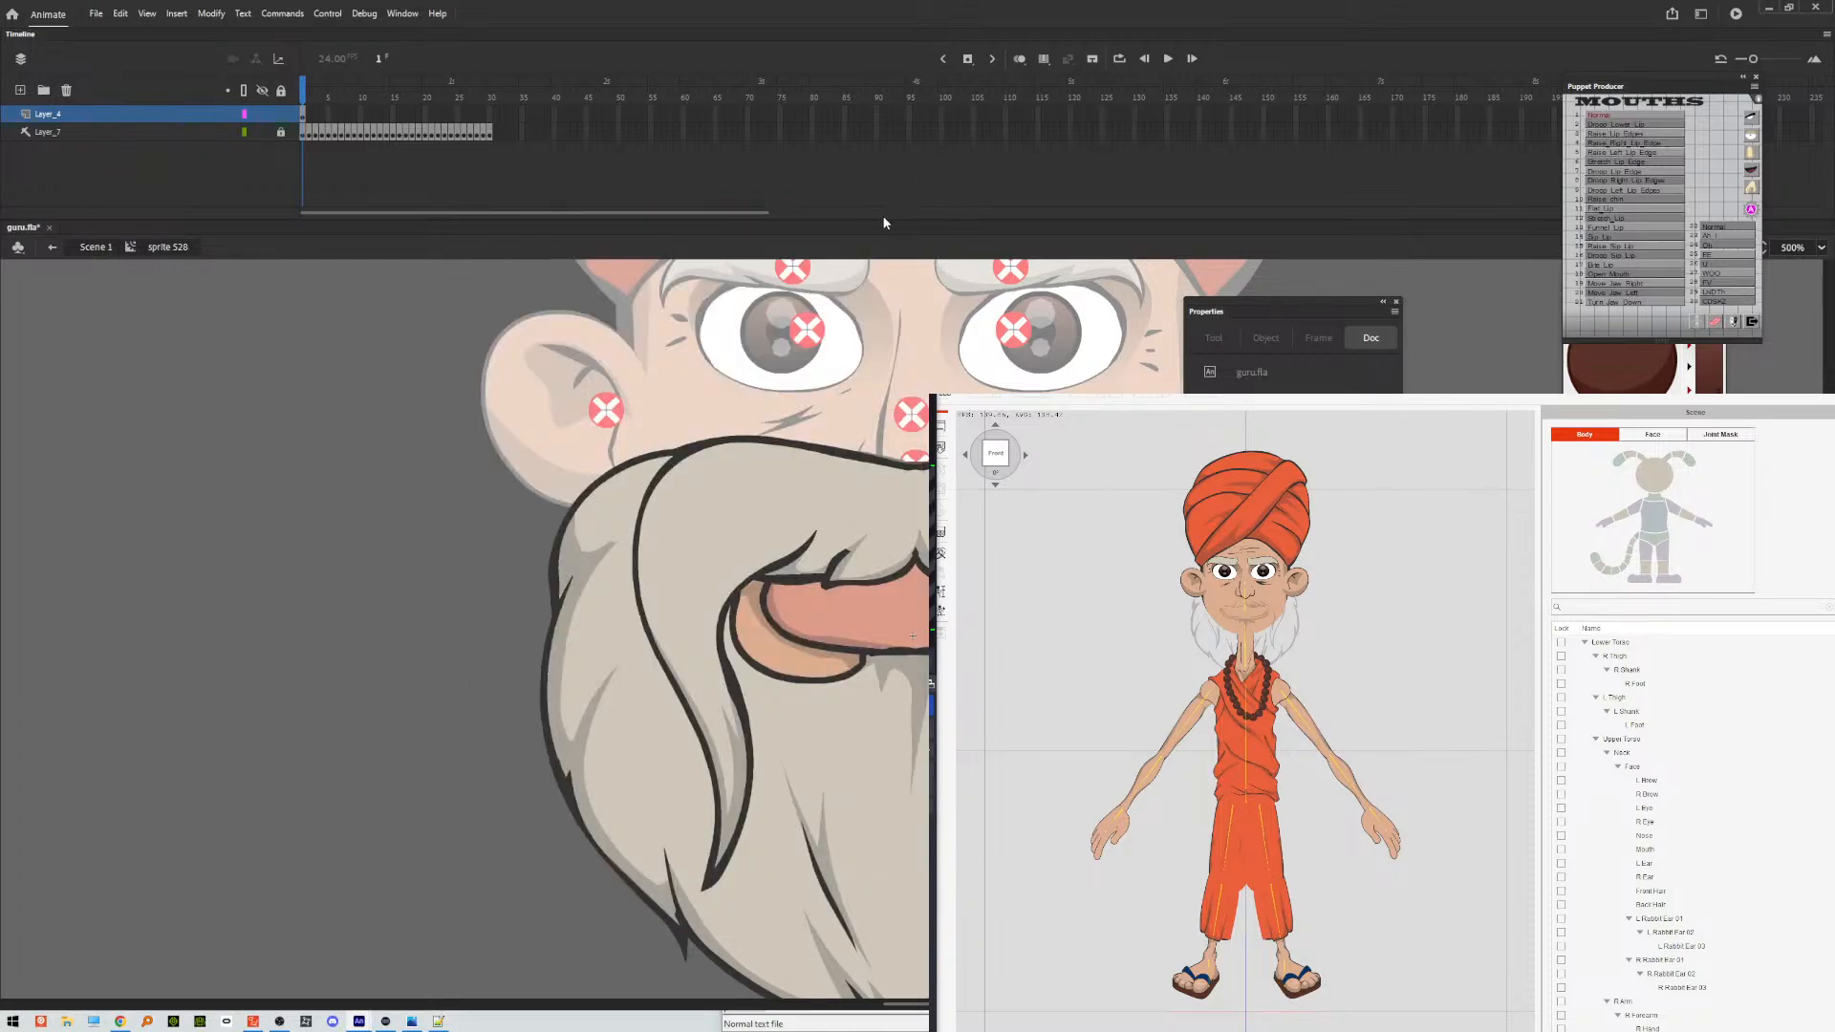
{"action": "key", "text": "ctrl+alt+shift+s"}
{"action": "key", "text": "Return"}
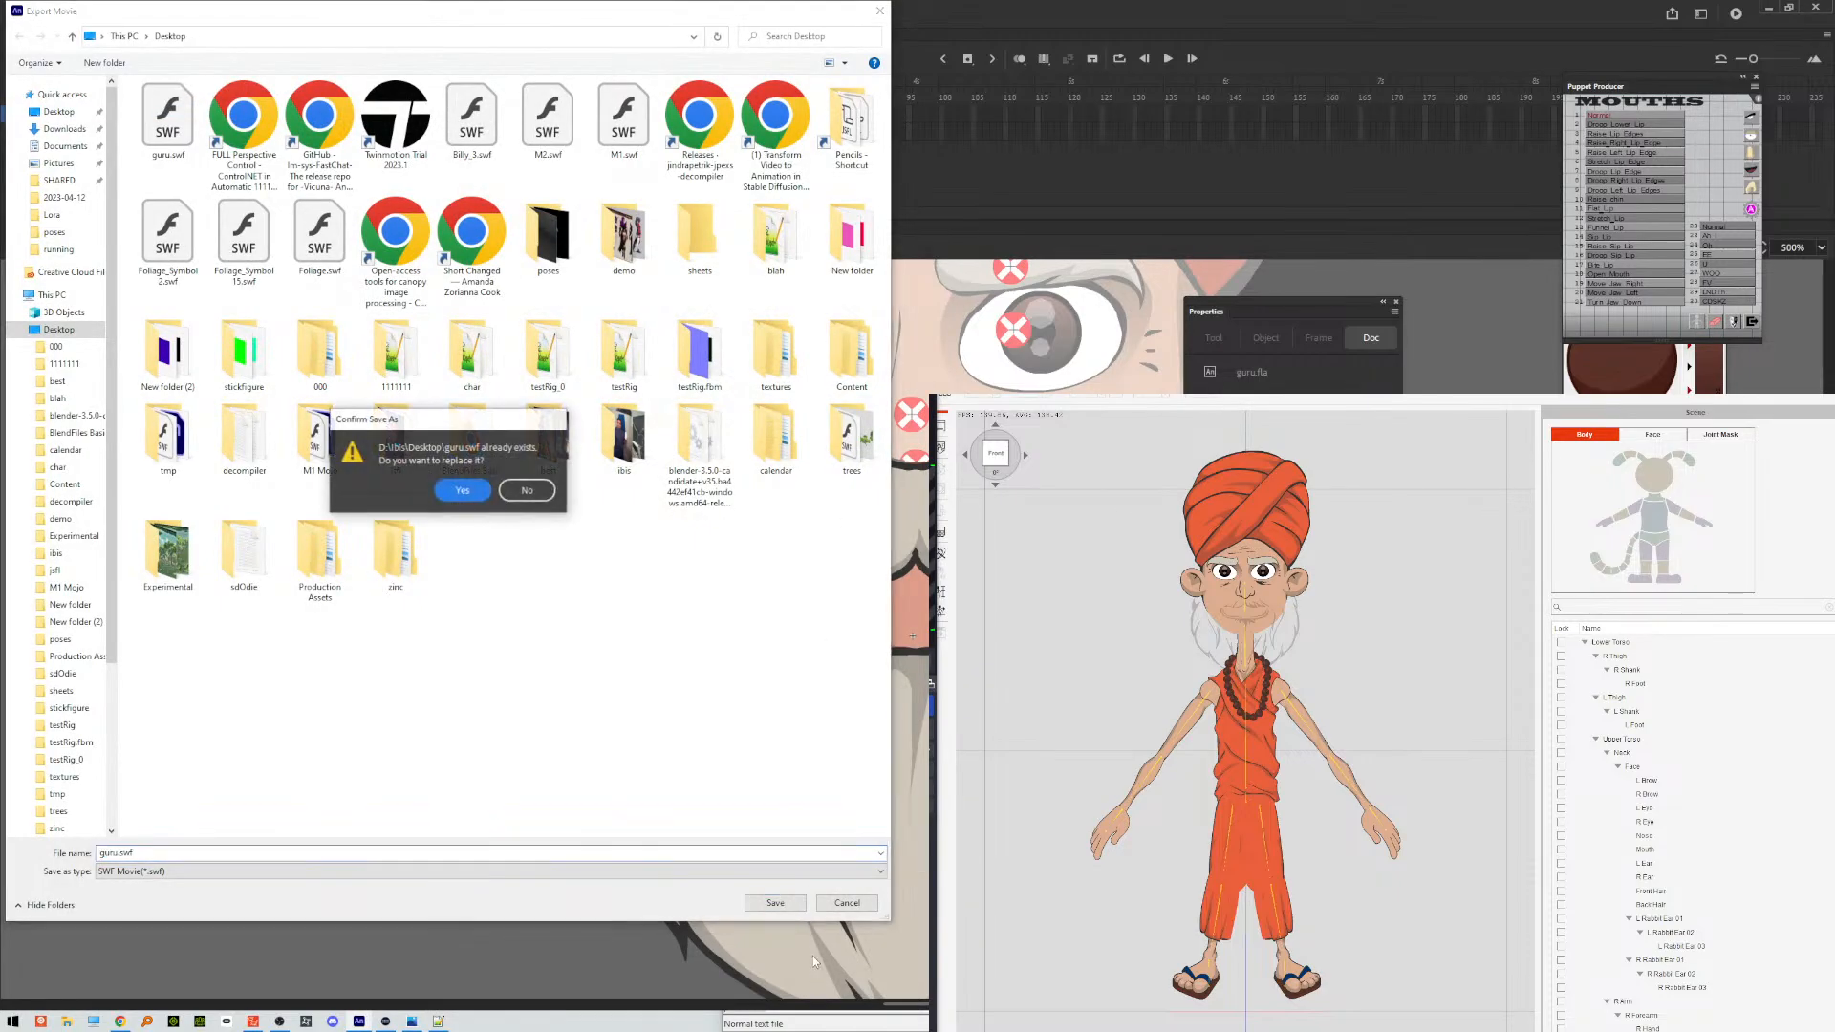
{"action": "key", "text": "Return"}
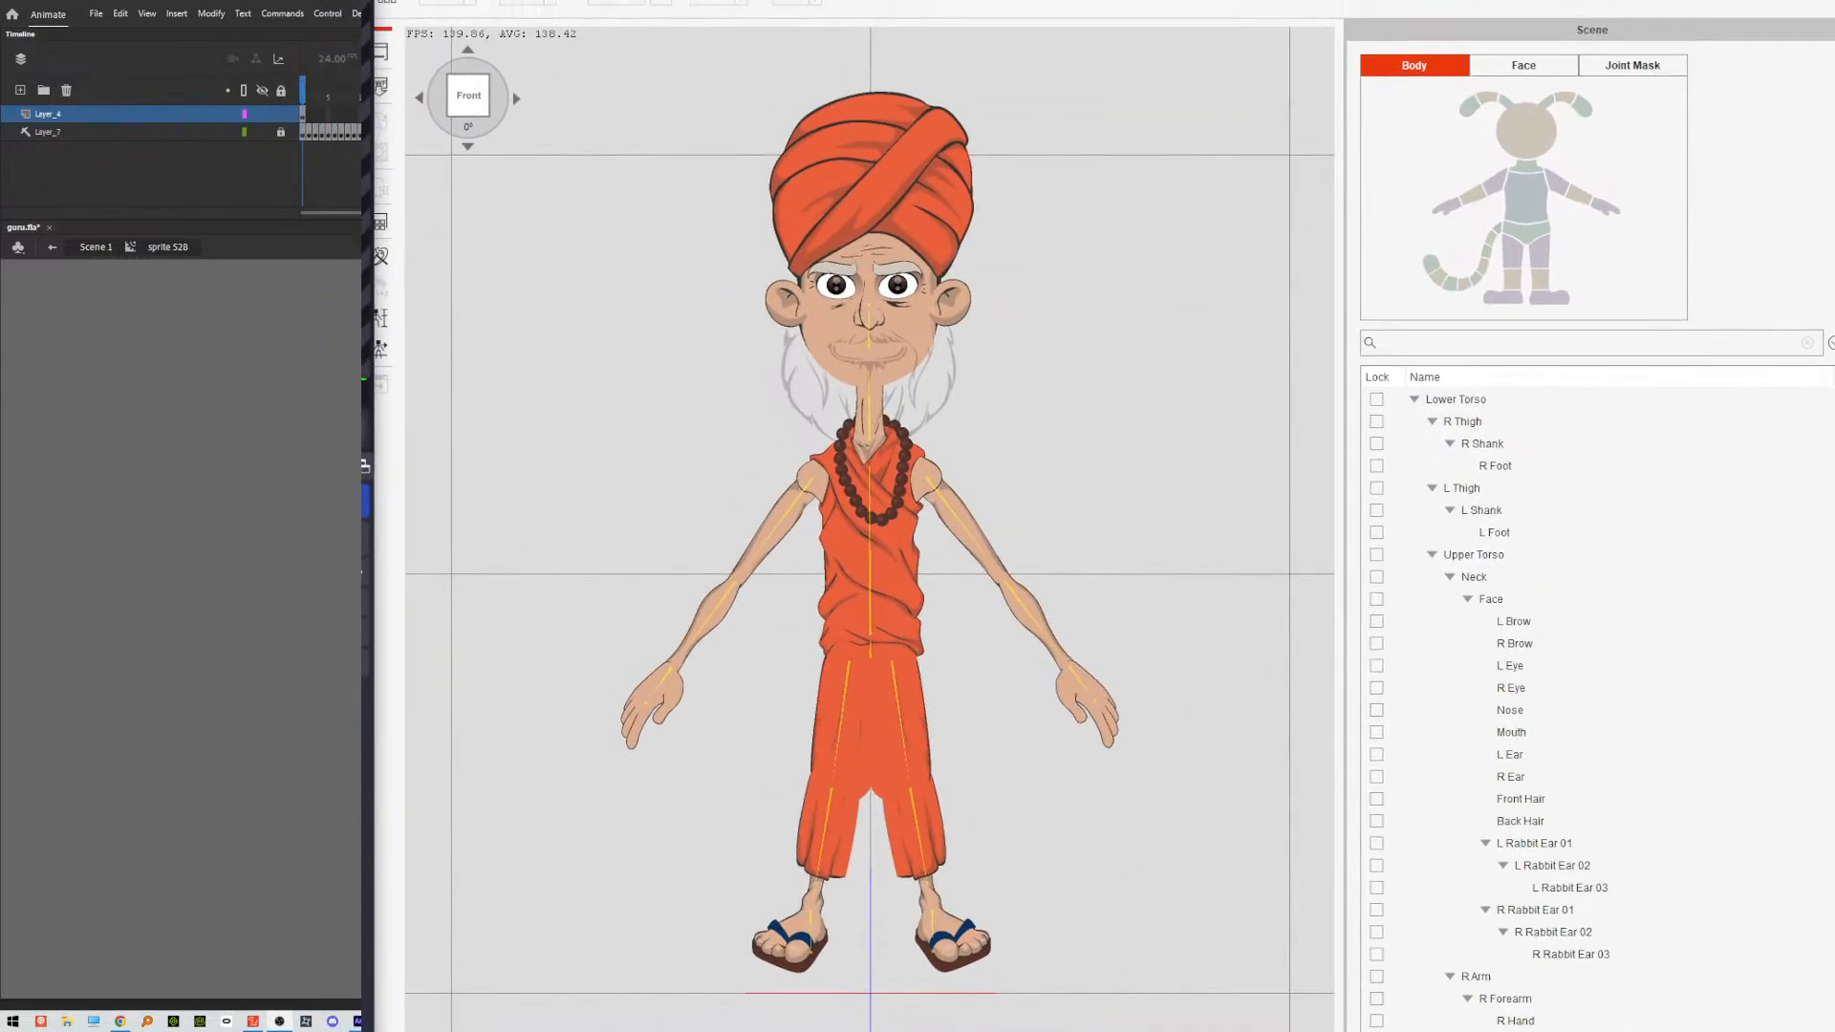
Switch to Cartoon Animator and load the newly exported guru.swf without keeping any of the working options.
{"action": "left_click", "coordinate": [381, 87]}
{"action": "left_click", "coordinate": [725, 47]}
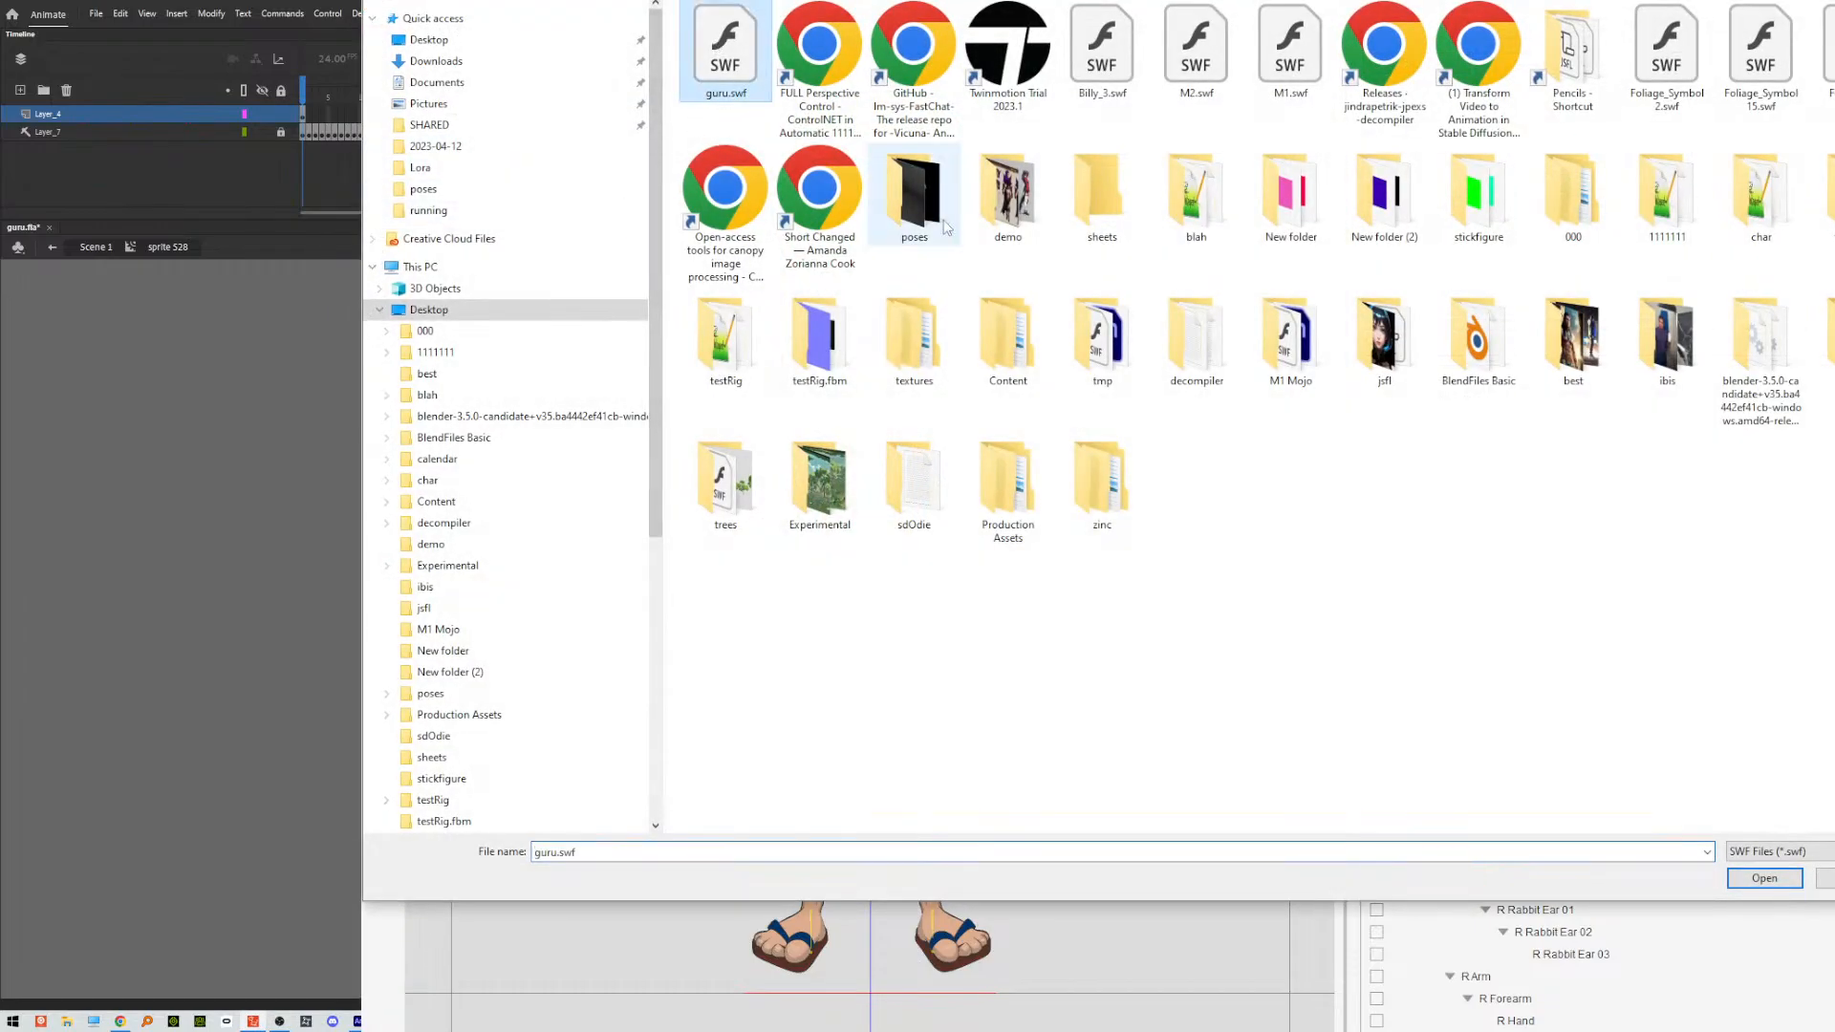
{"action": "left_click", "coordinate": [1764, 878]}
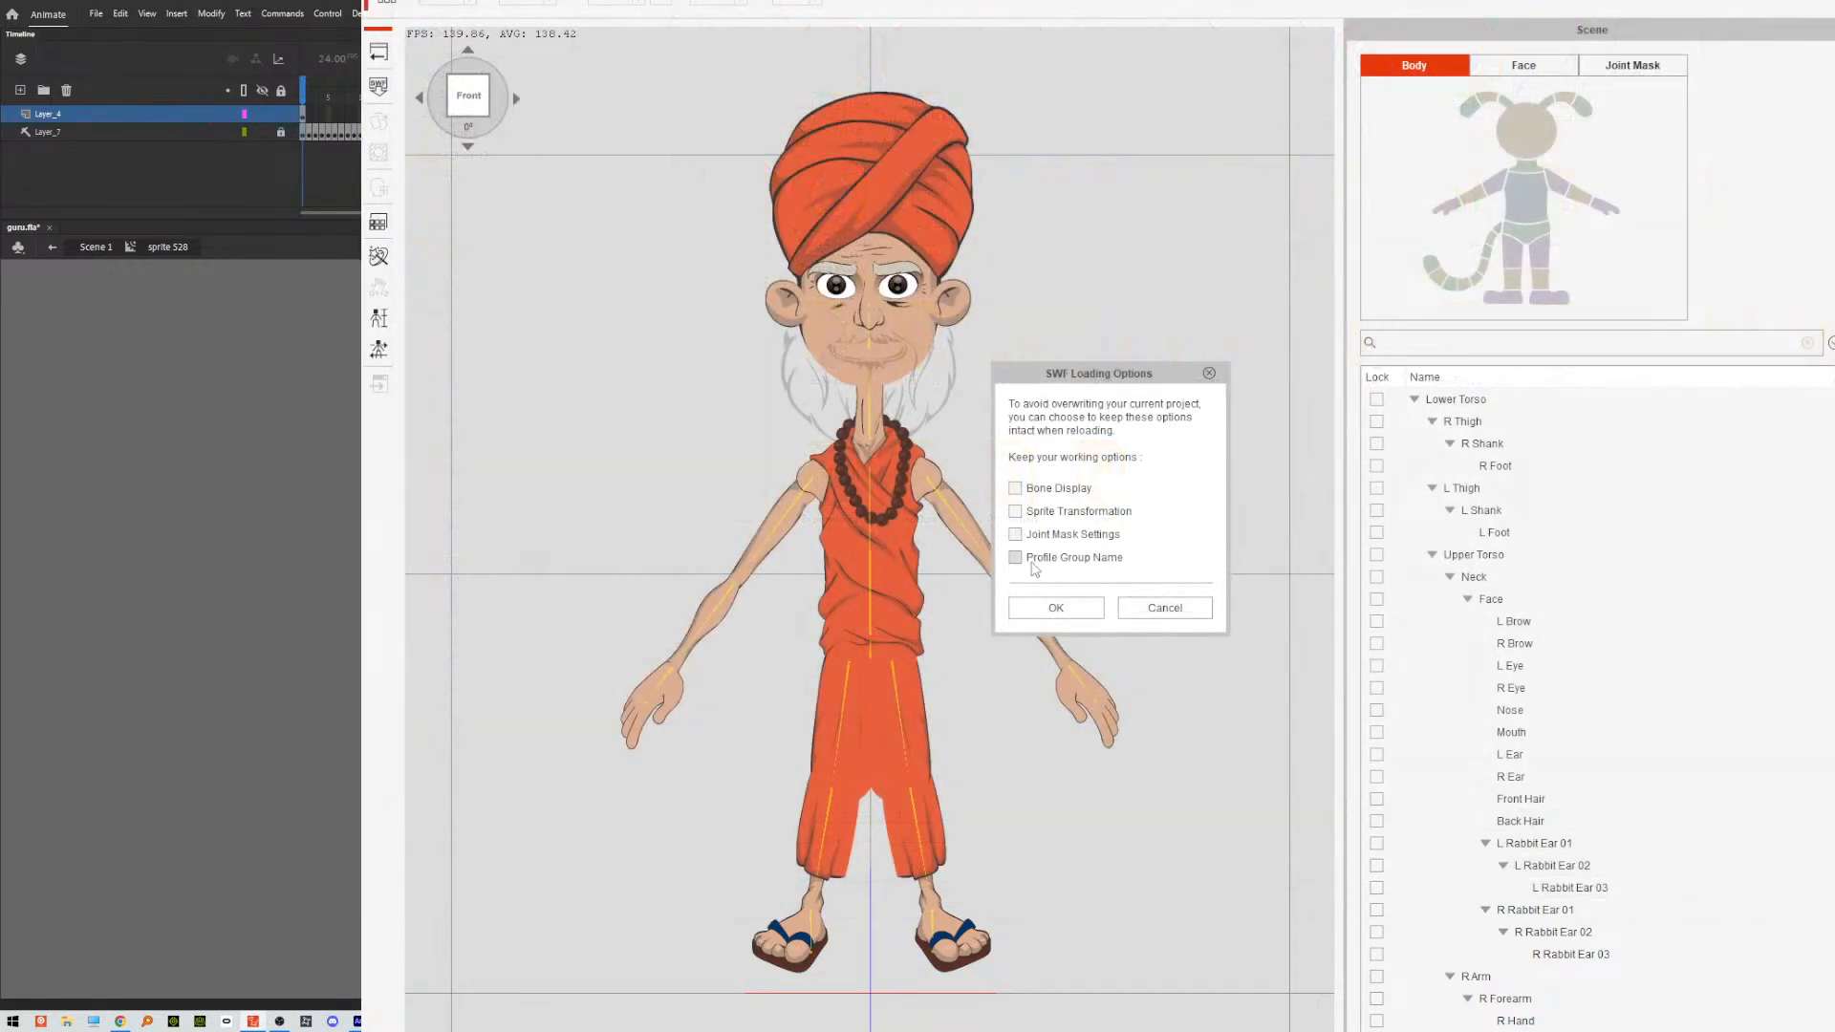
{"action": "left_click", "coordinate": [1056, 607]}
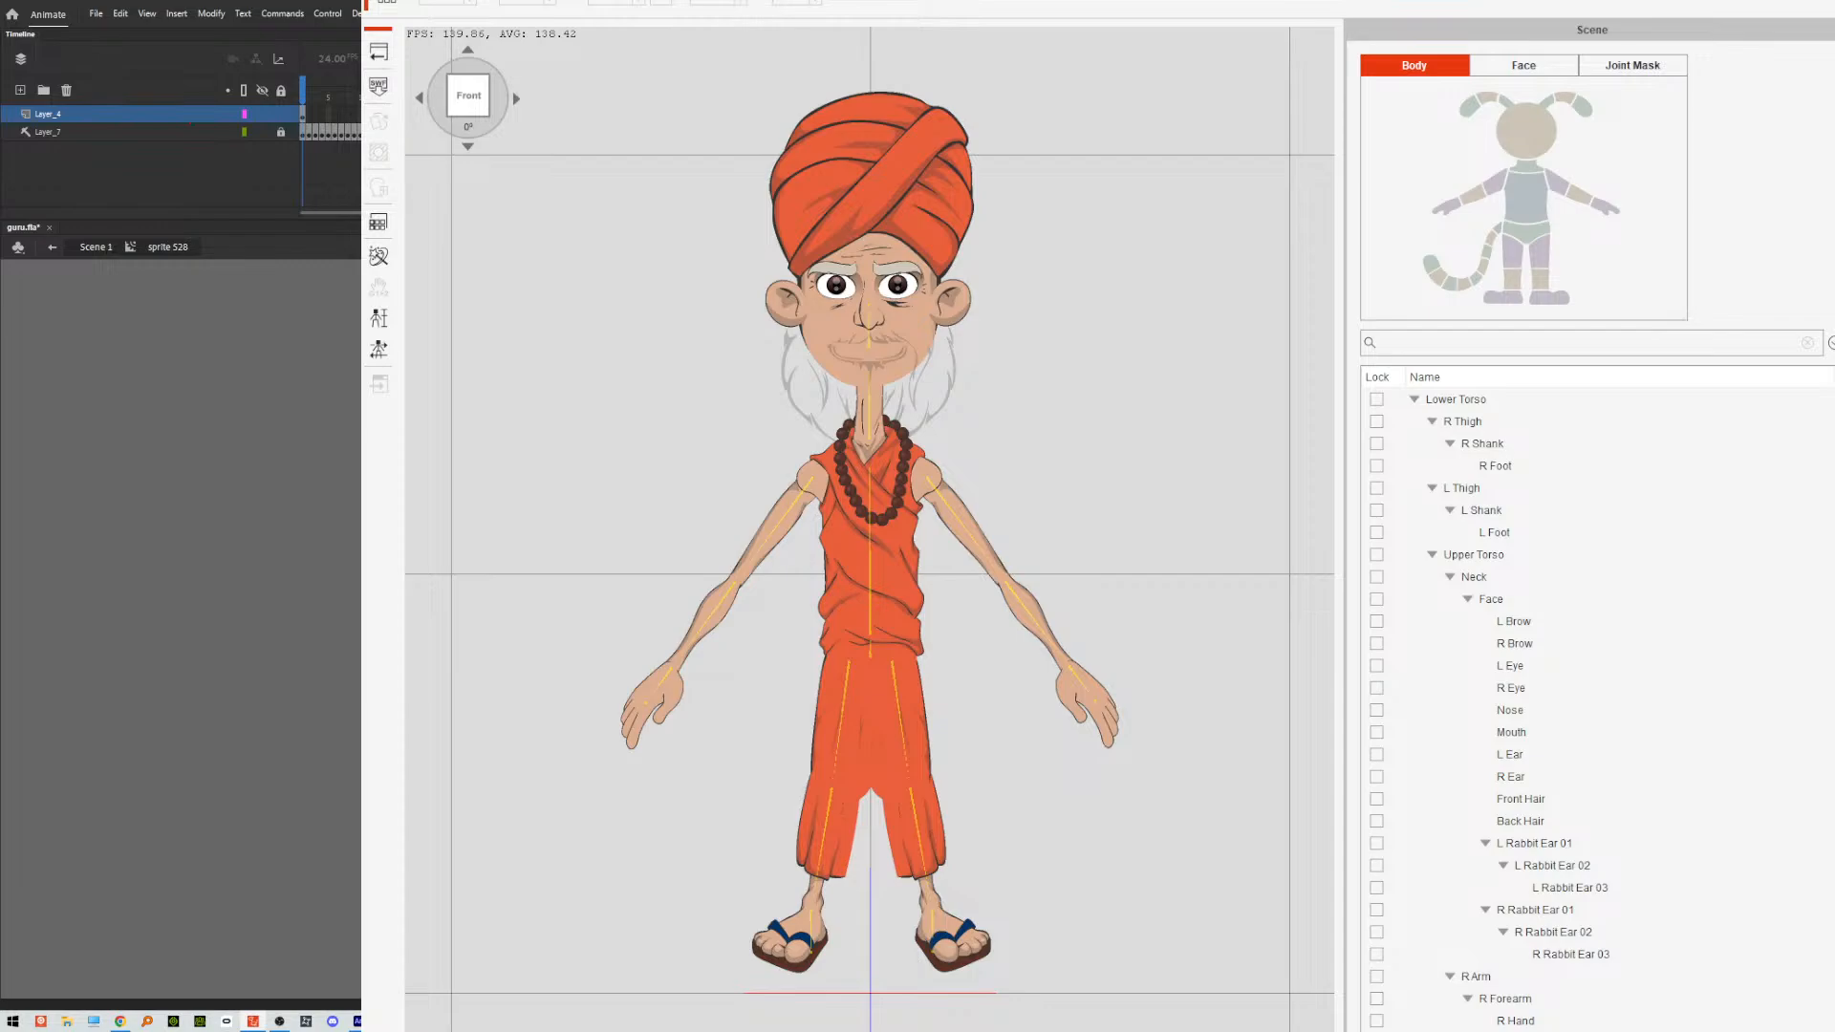
Return to Animate, unlock Layer_7 in the mouth symbol and turn off its Guide setting.
{"action": "left_click", "coordinate": [312, 133]}
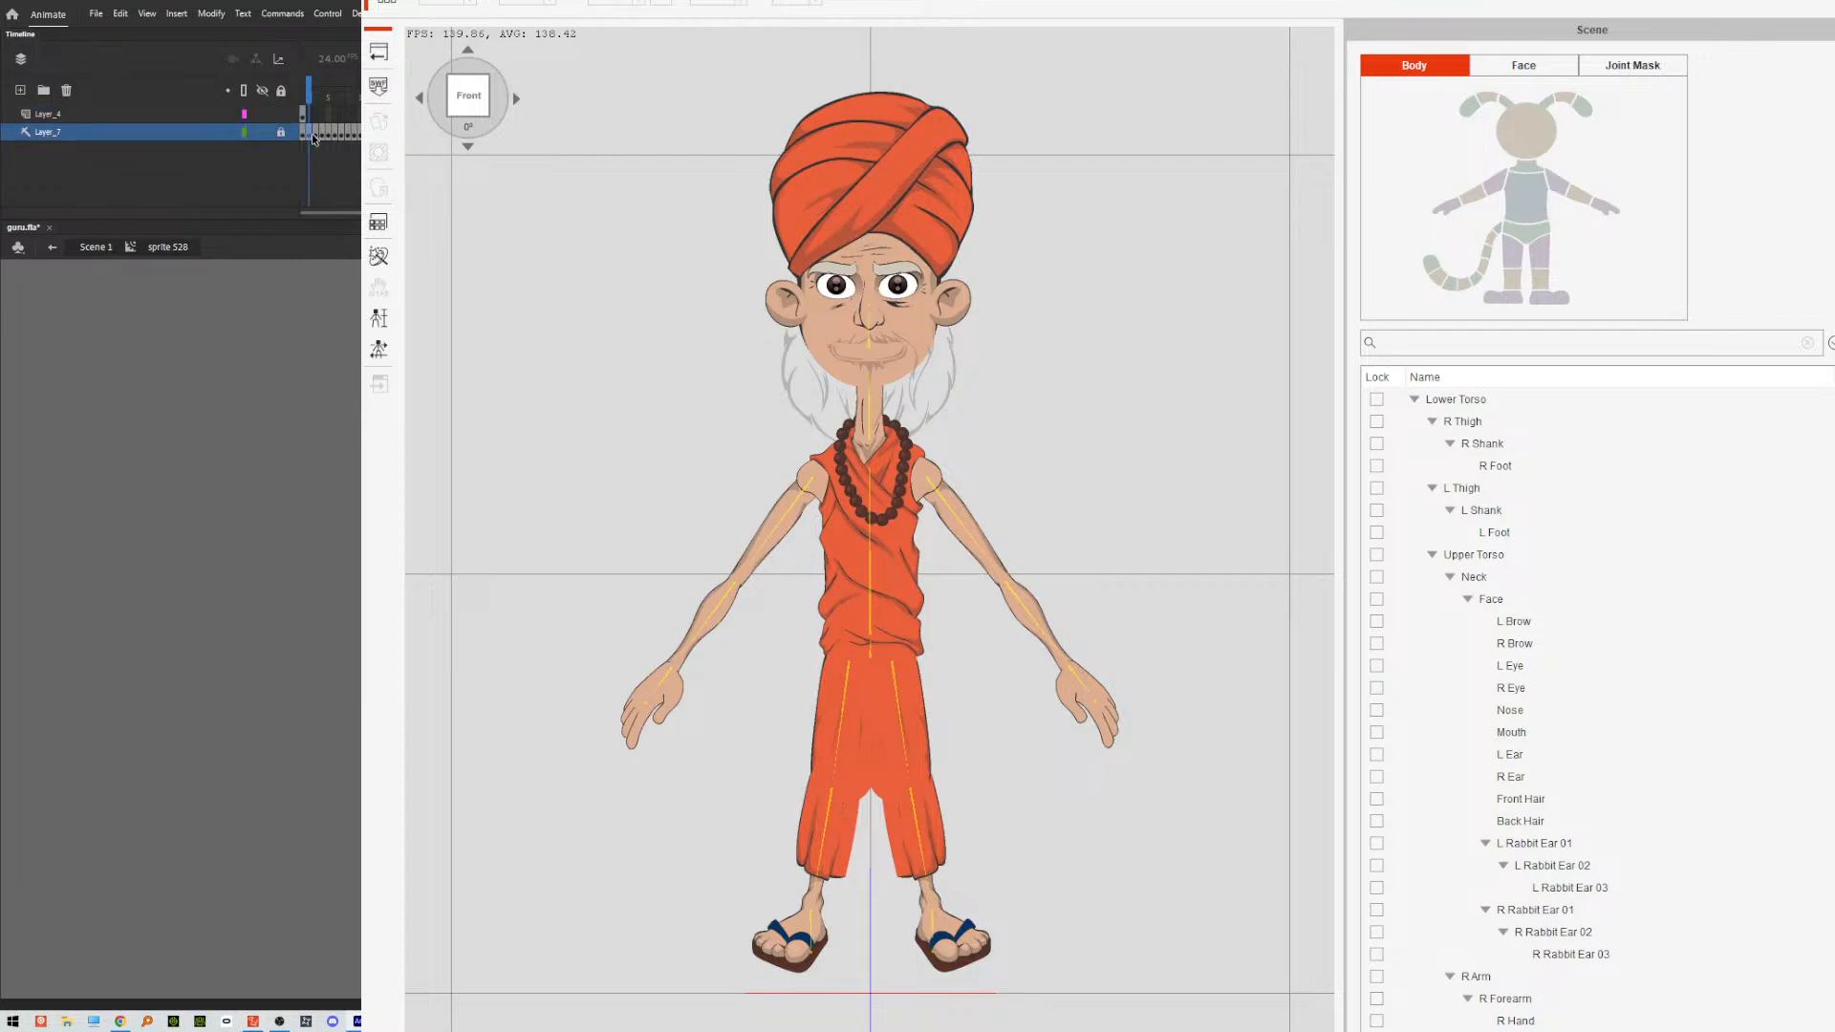
{"action": "left_click", "coordinate": [303, 133]}
{"action": "right_click", "coordinate": [303, 134]}
{"action": "left_click", "coordinate": [308, 137]}
{"action": "left_click", "coordinate": [303, 117]}
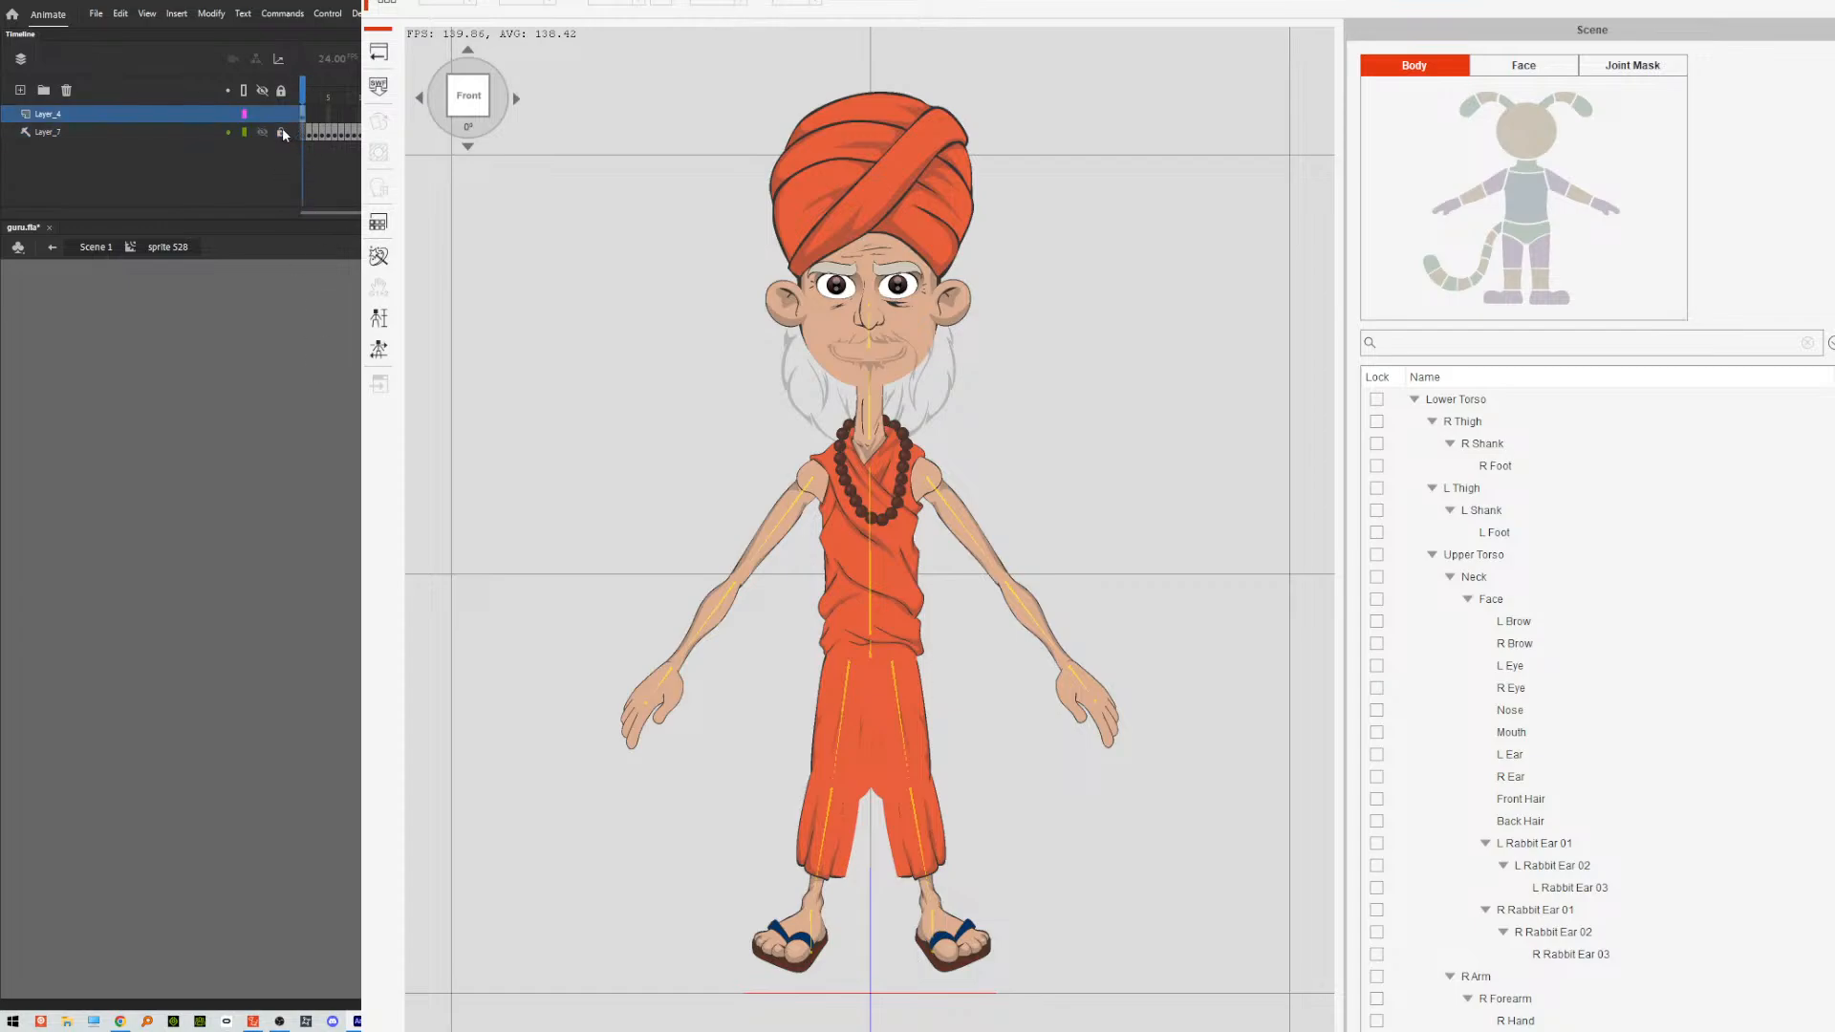
{"action": "left_click", "coordinate": [281, 131]}
{"action": "left_click", "coordinate": [265, 138]}
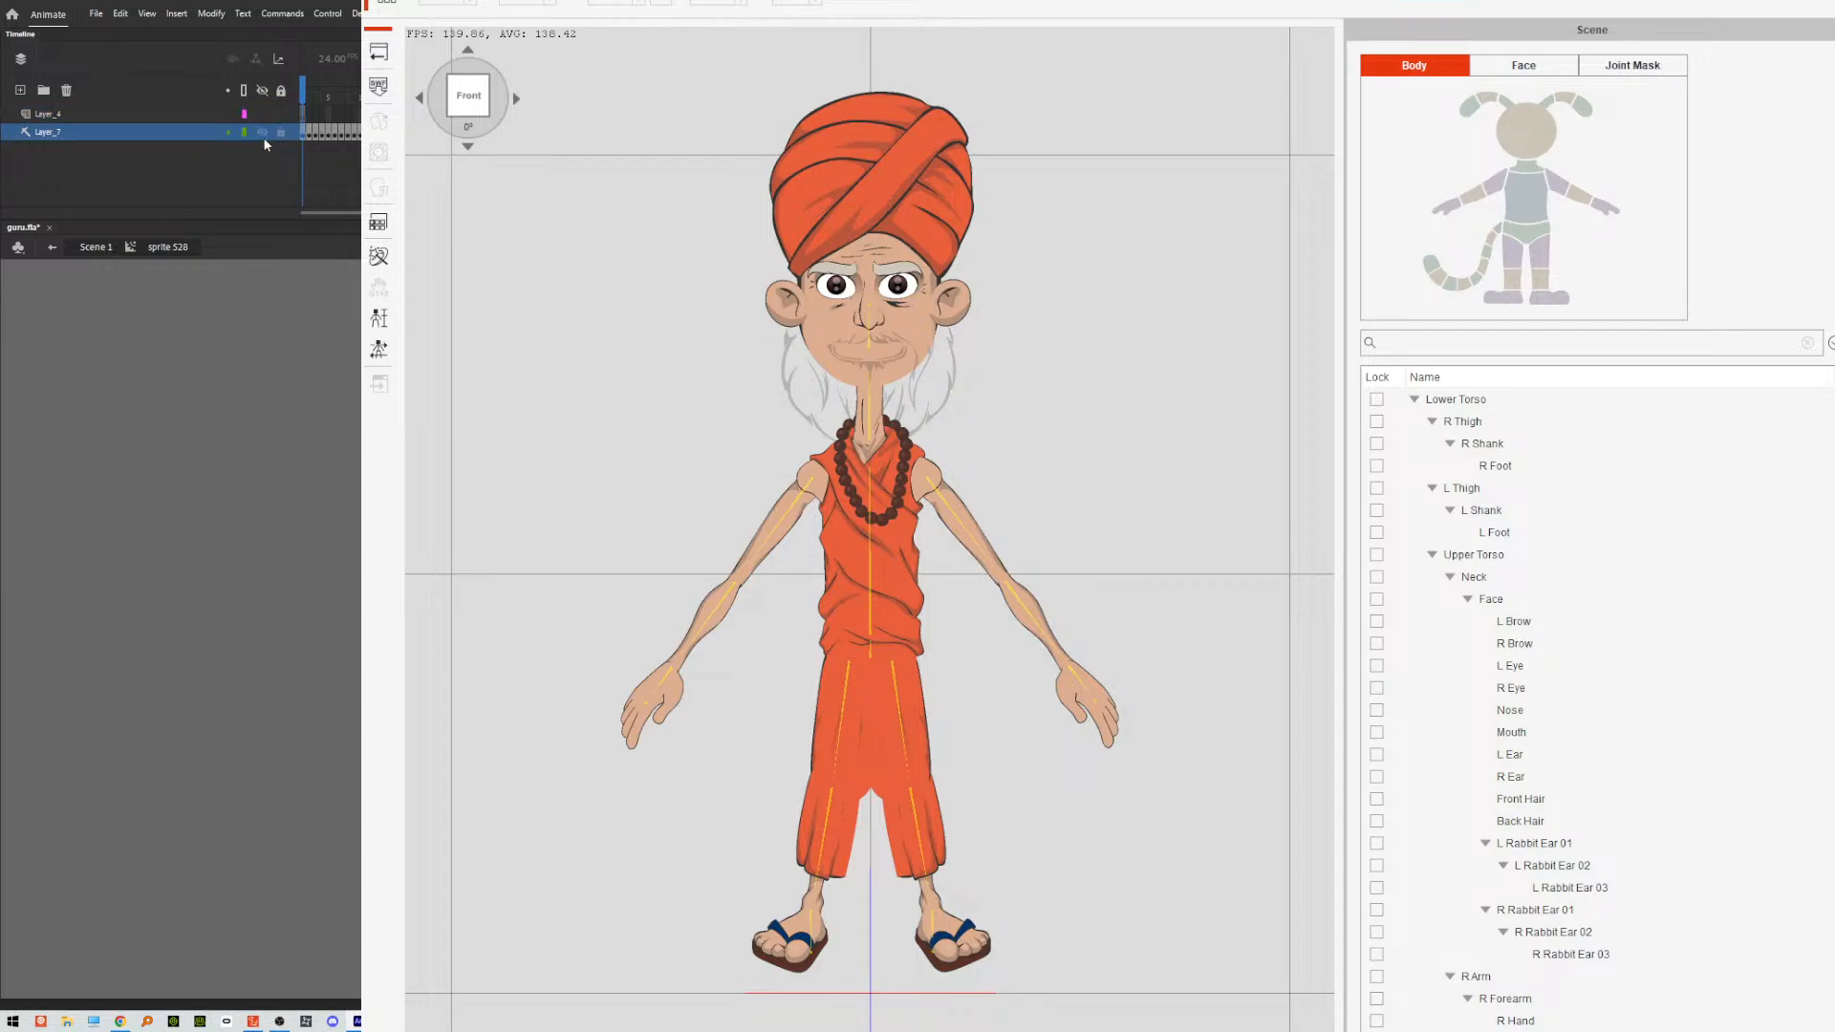
{"action": "right_click", "coordinate": [37, 140]}
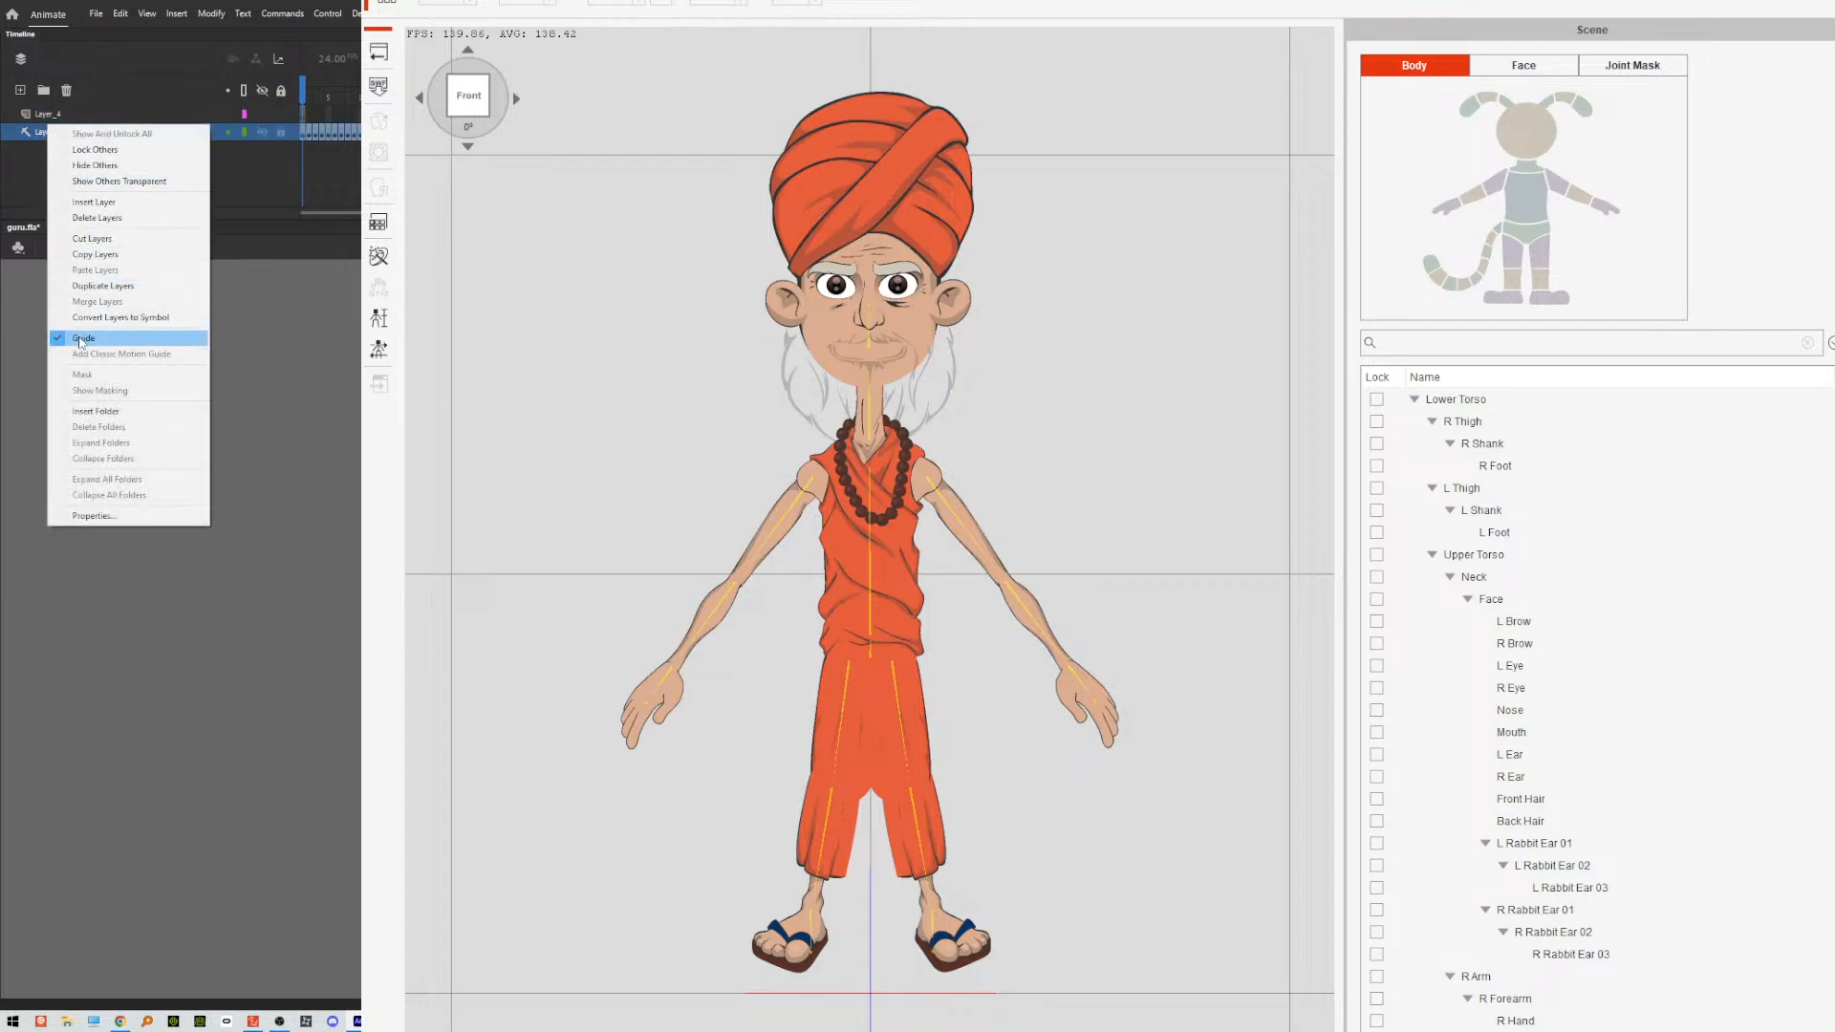
{"action": "left_click", "coordinate": [115, 340]}
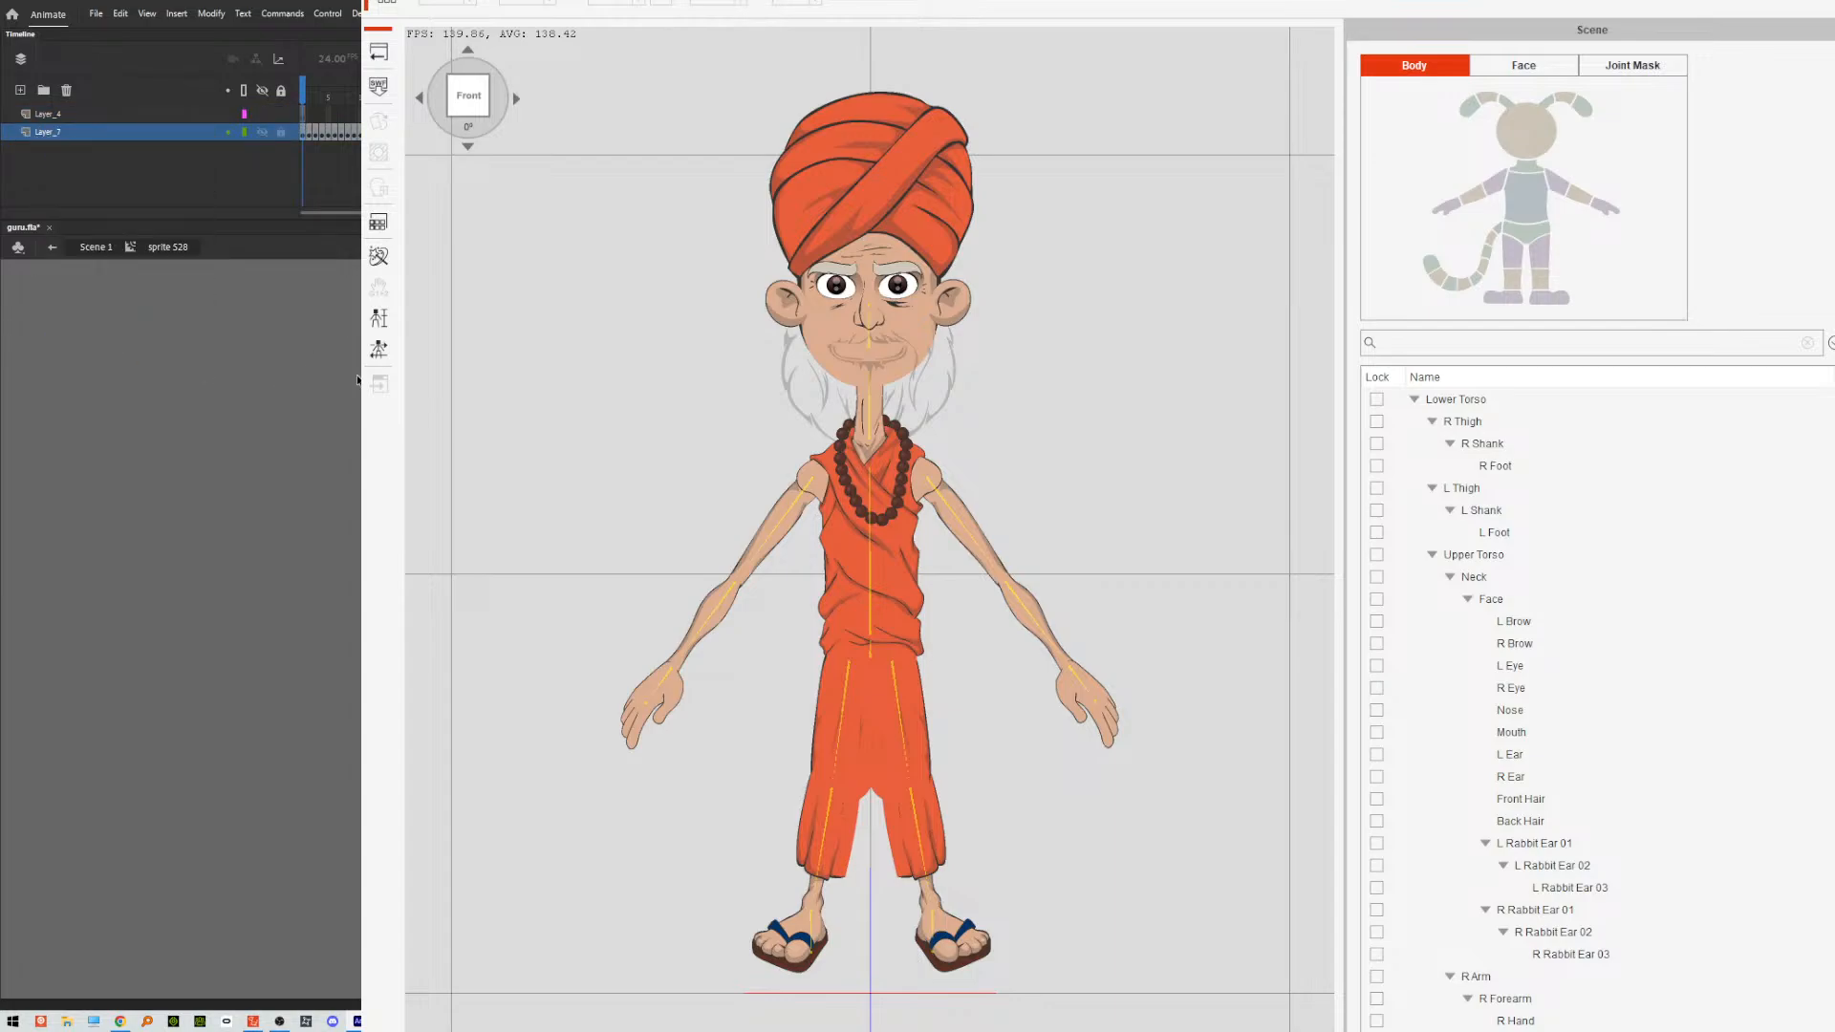
Export the movie over guru.swf again with Layer_7 as a normal layer.
{"action": "key", "text": "ctrl+alt+shift+s"}
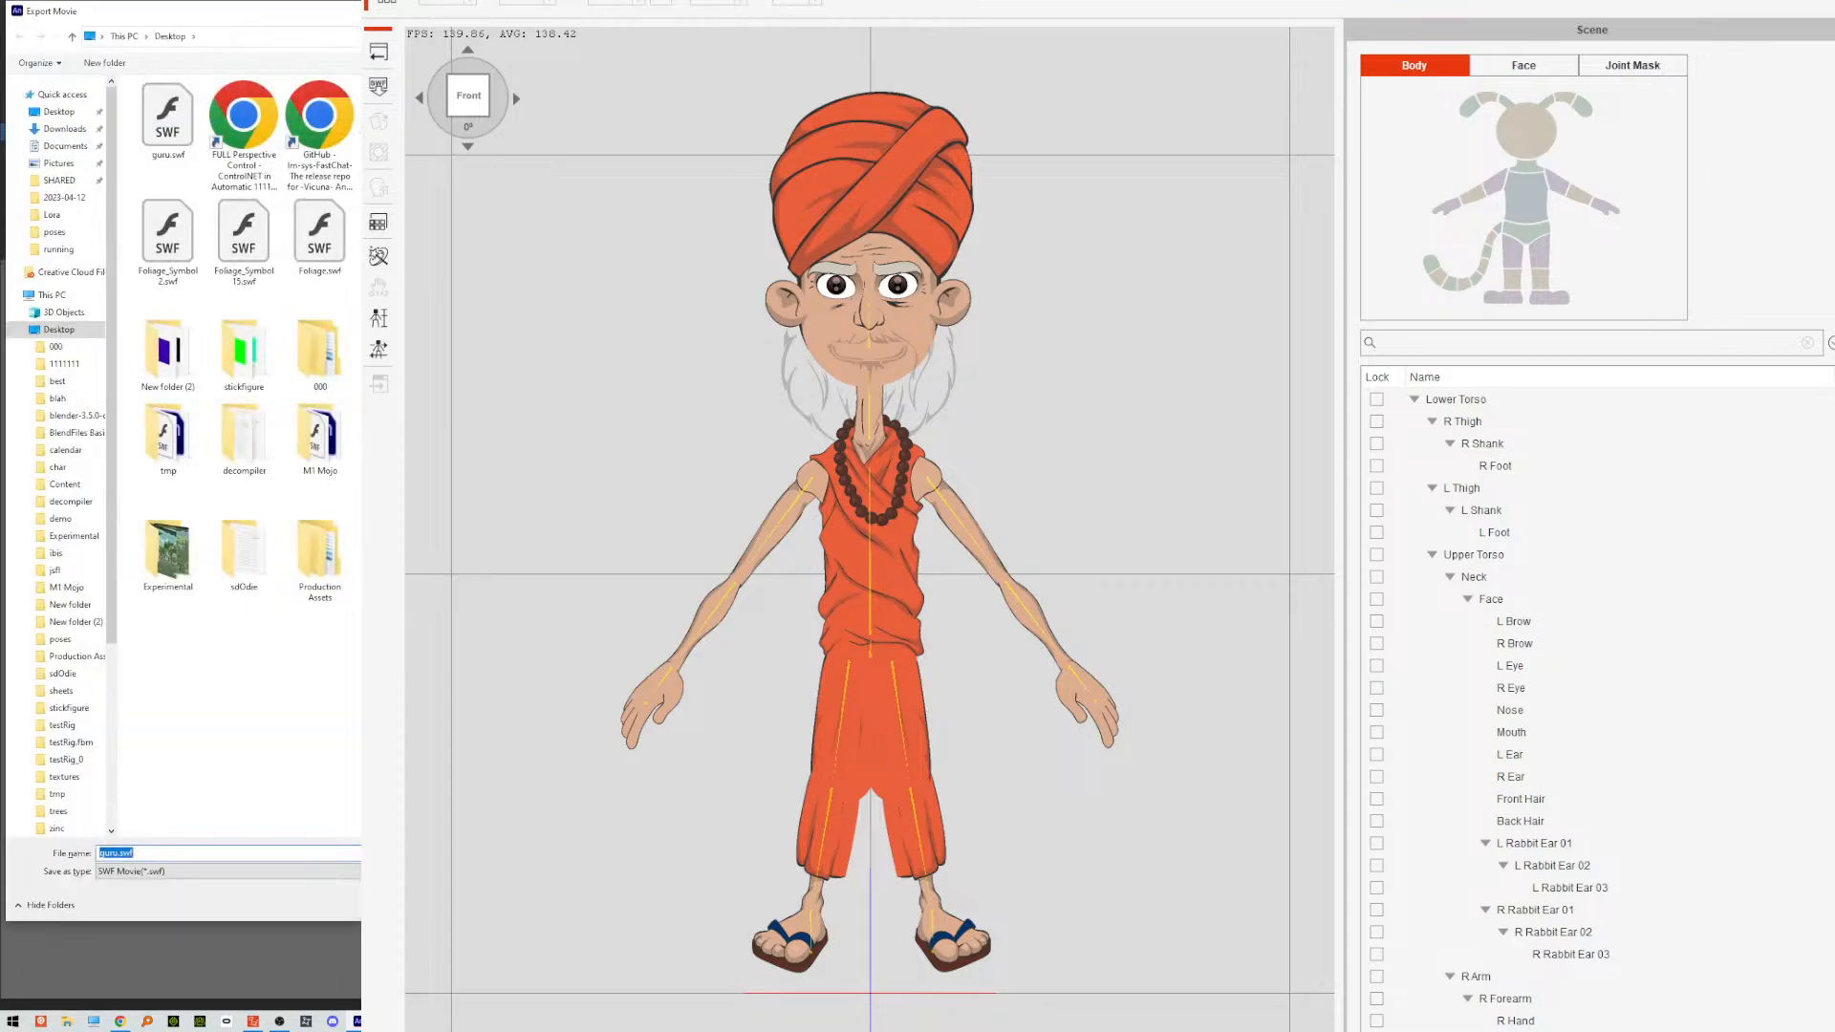
{"action": "key", "text": "Return"}
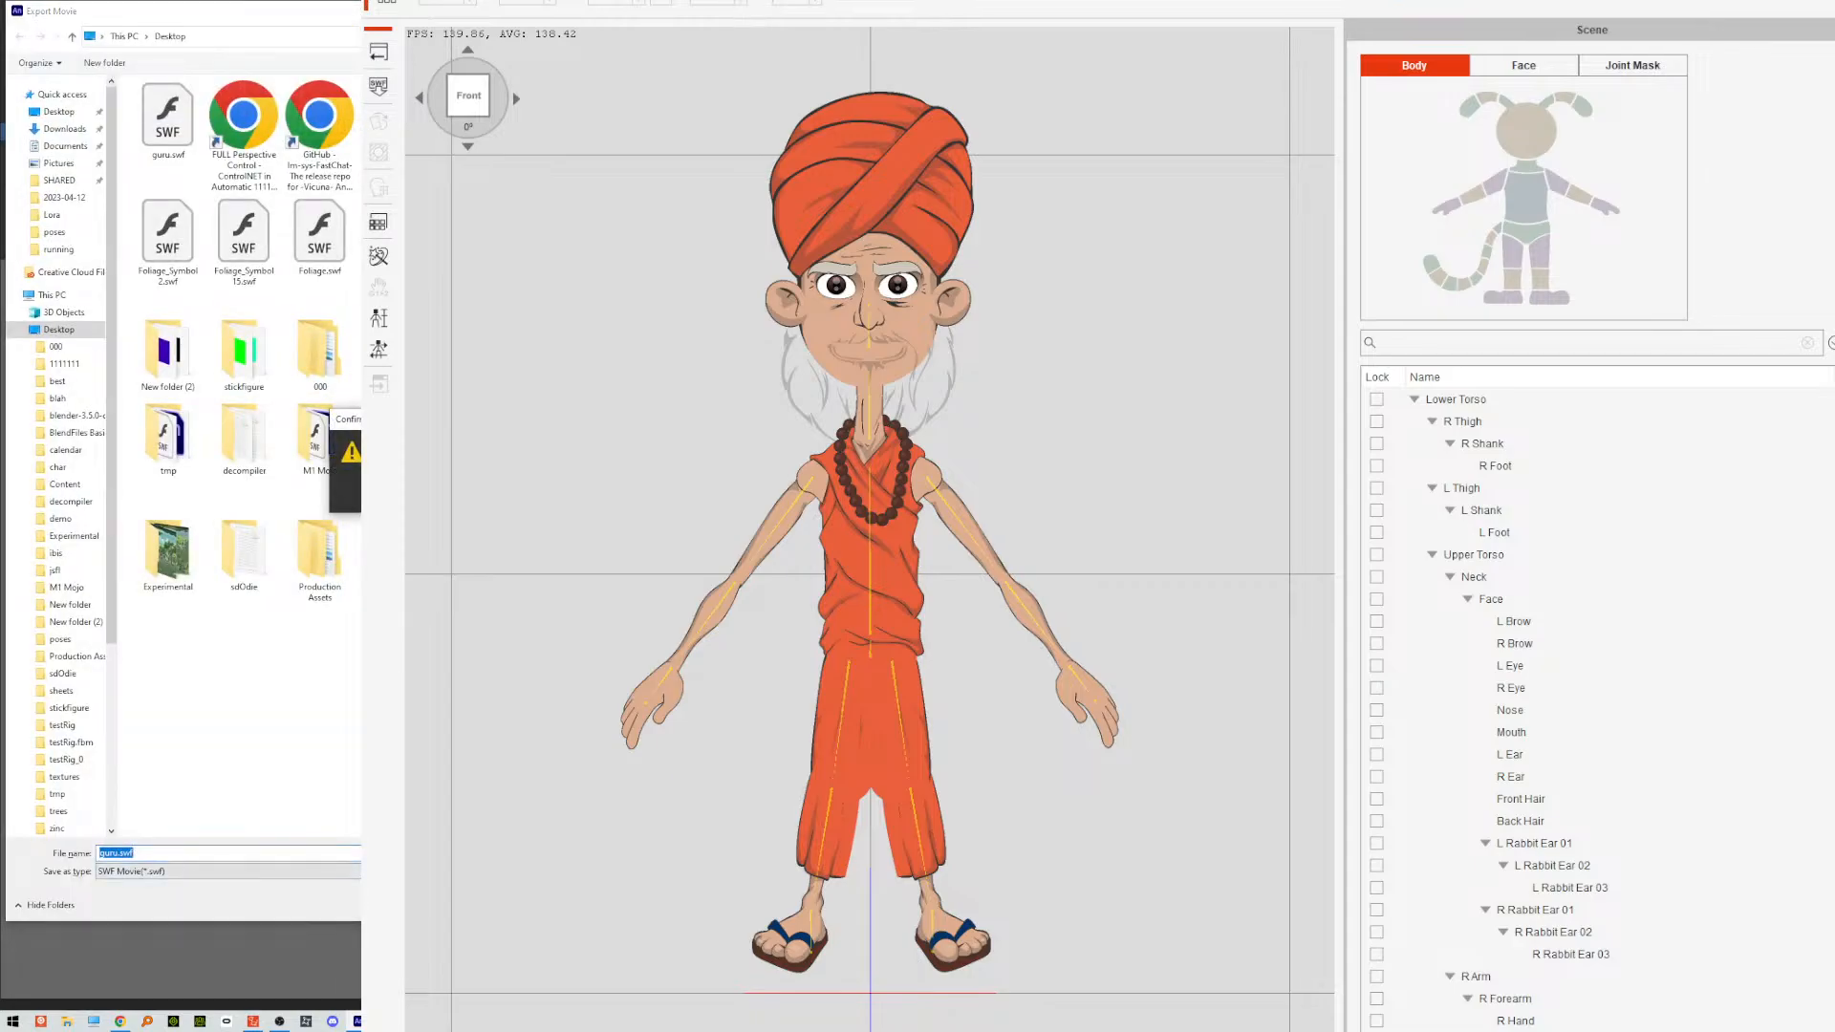
{"action": "key", "text": "y"}
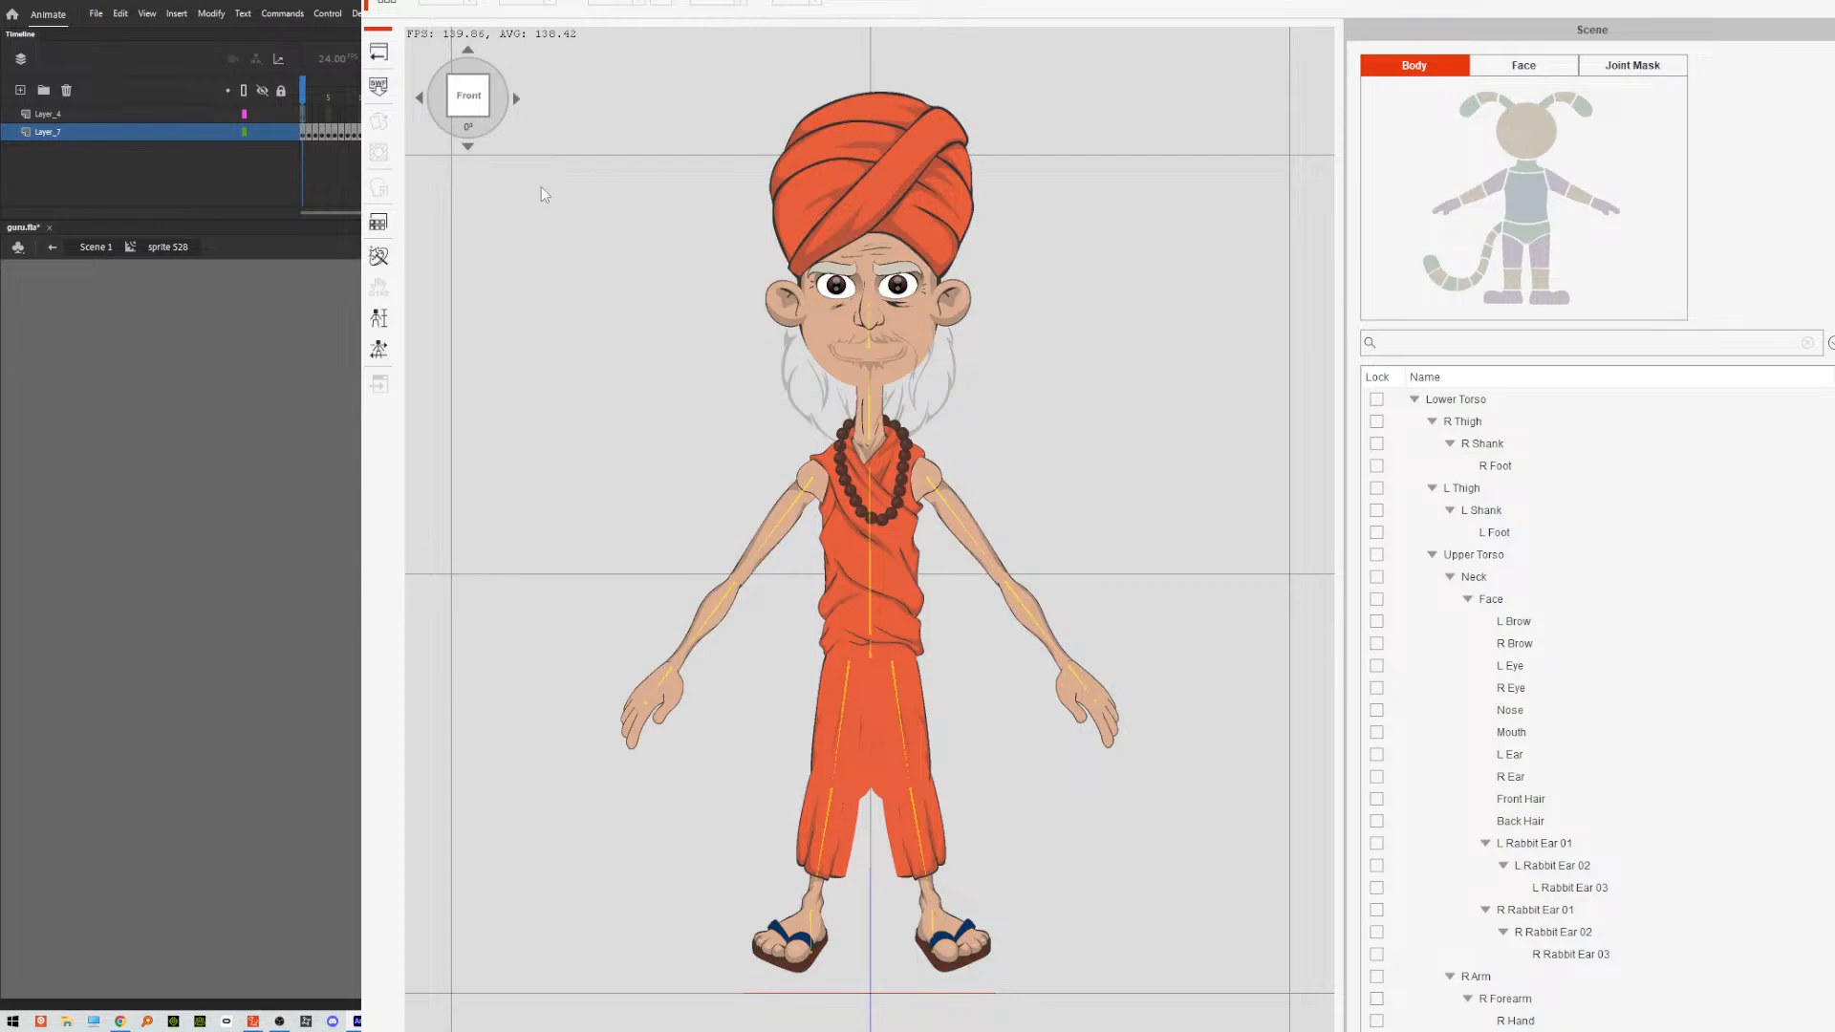
Update the actor in Cartoon Animator from the revised guru.swf on the Desktop.
{"action": "left_click", "coordinate": [445, 0]}
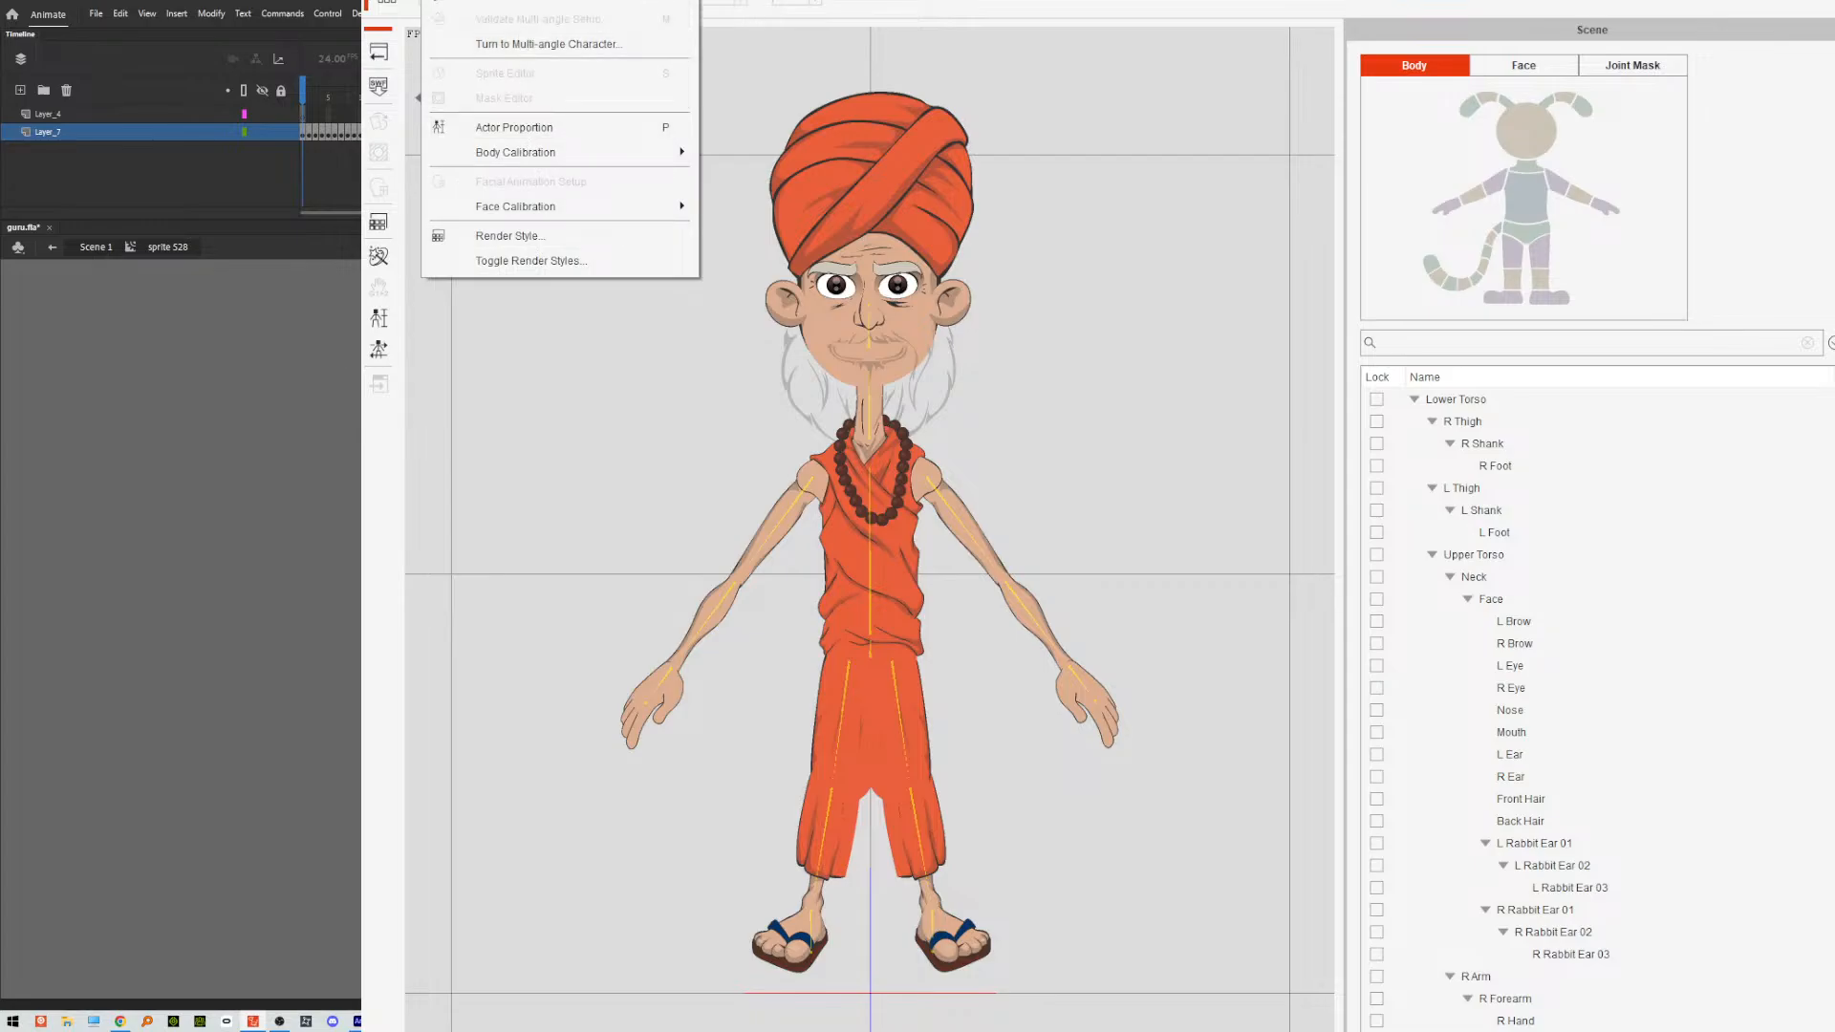
{"action": "left_click", "coordinate": [544, 0]}
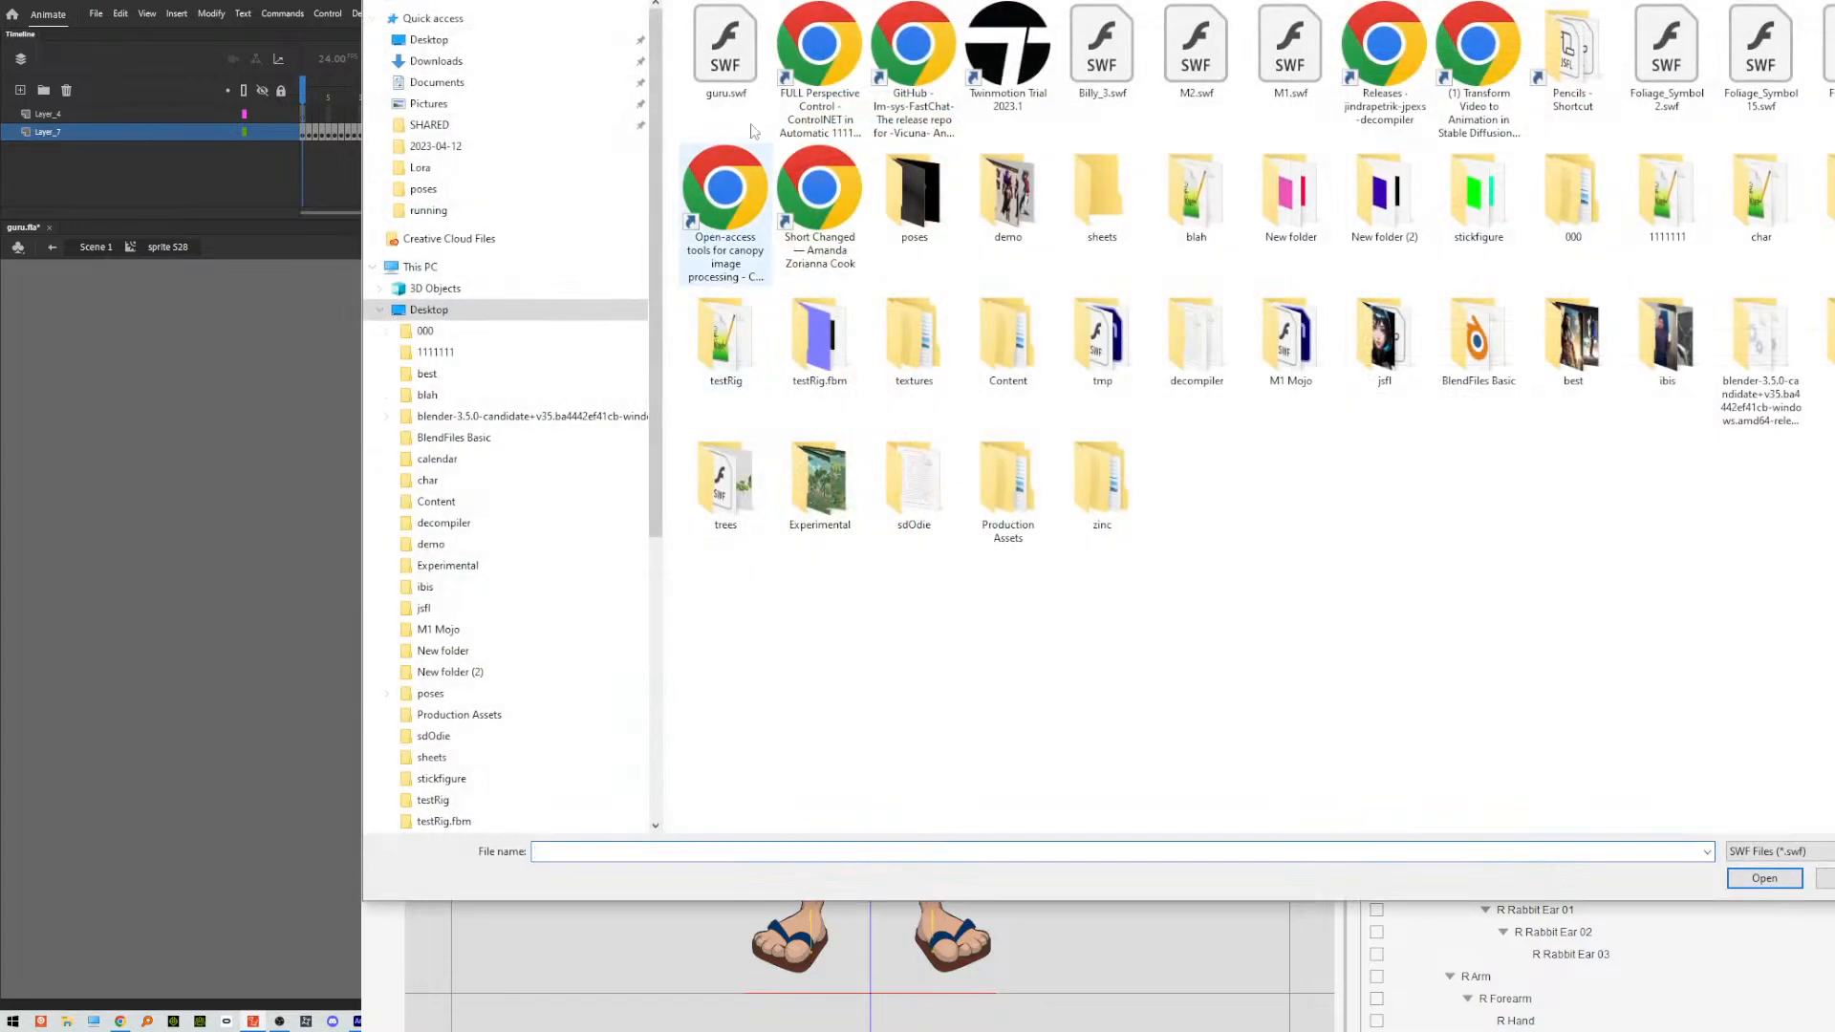
{"action": "left_click", "coordinate": [728, 57]}
{"action": "left_click", "coordinate": [1748, 874]}
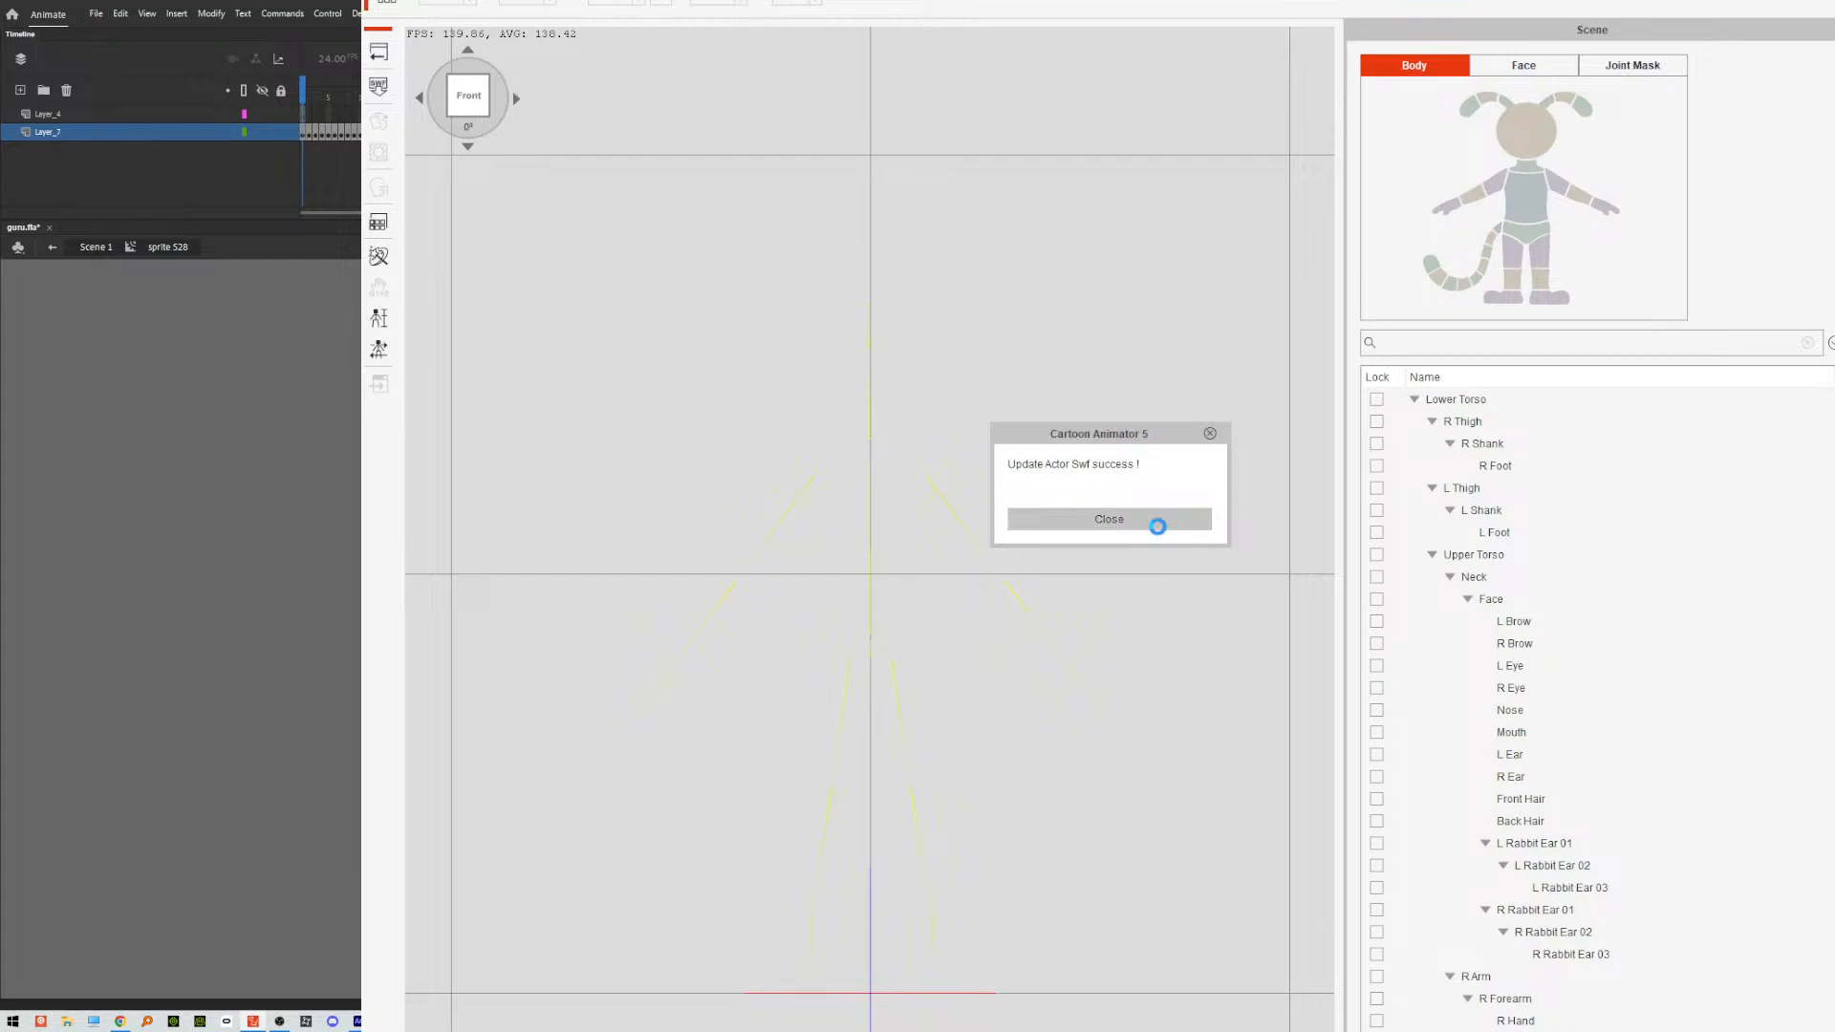
{"action": "left_click", "coordinate": [1108, 519]}
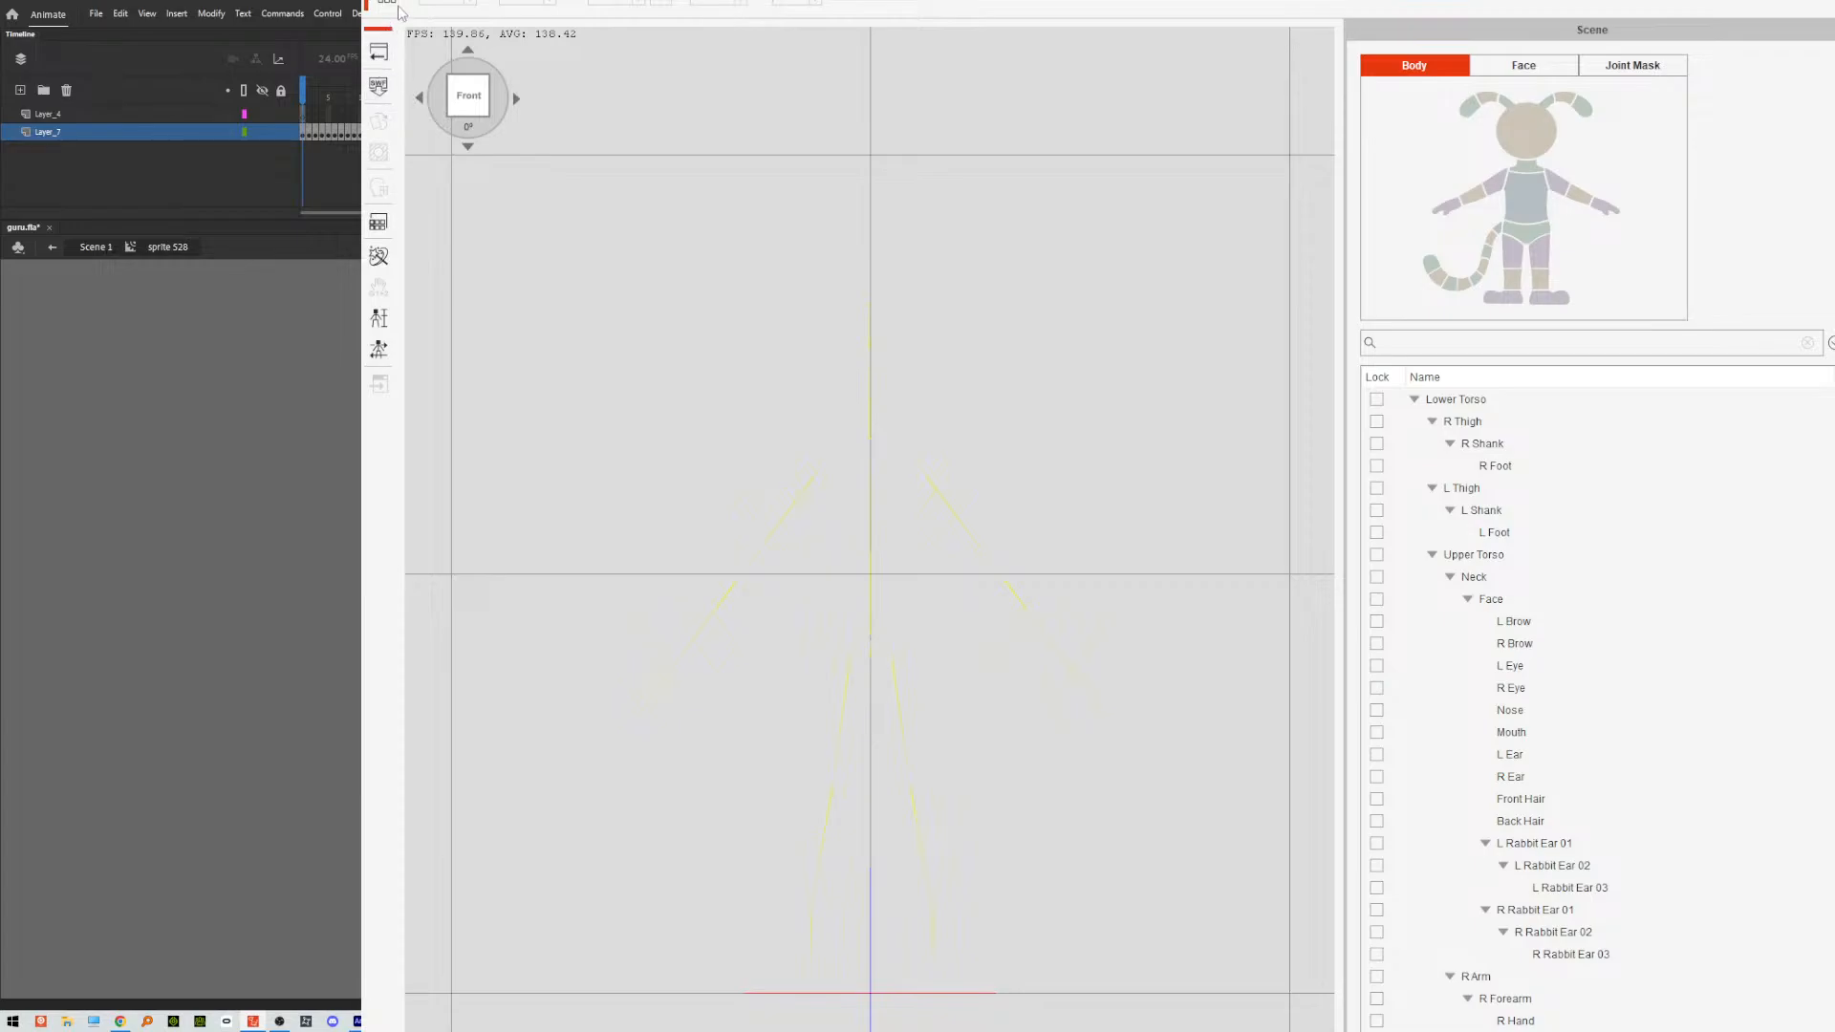
Reload guru.swf into the character composer with every keep option off, and restore the Animate window to a smaller size.
{"action": "left_click", "coordinate": [379, 86]}
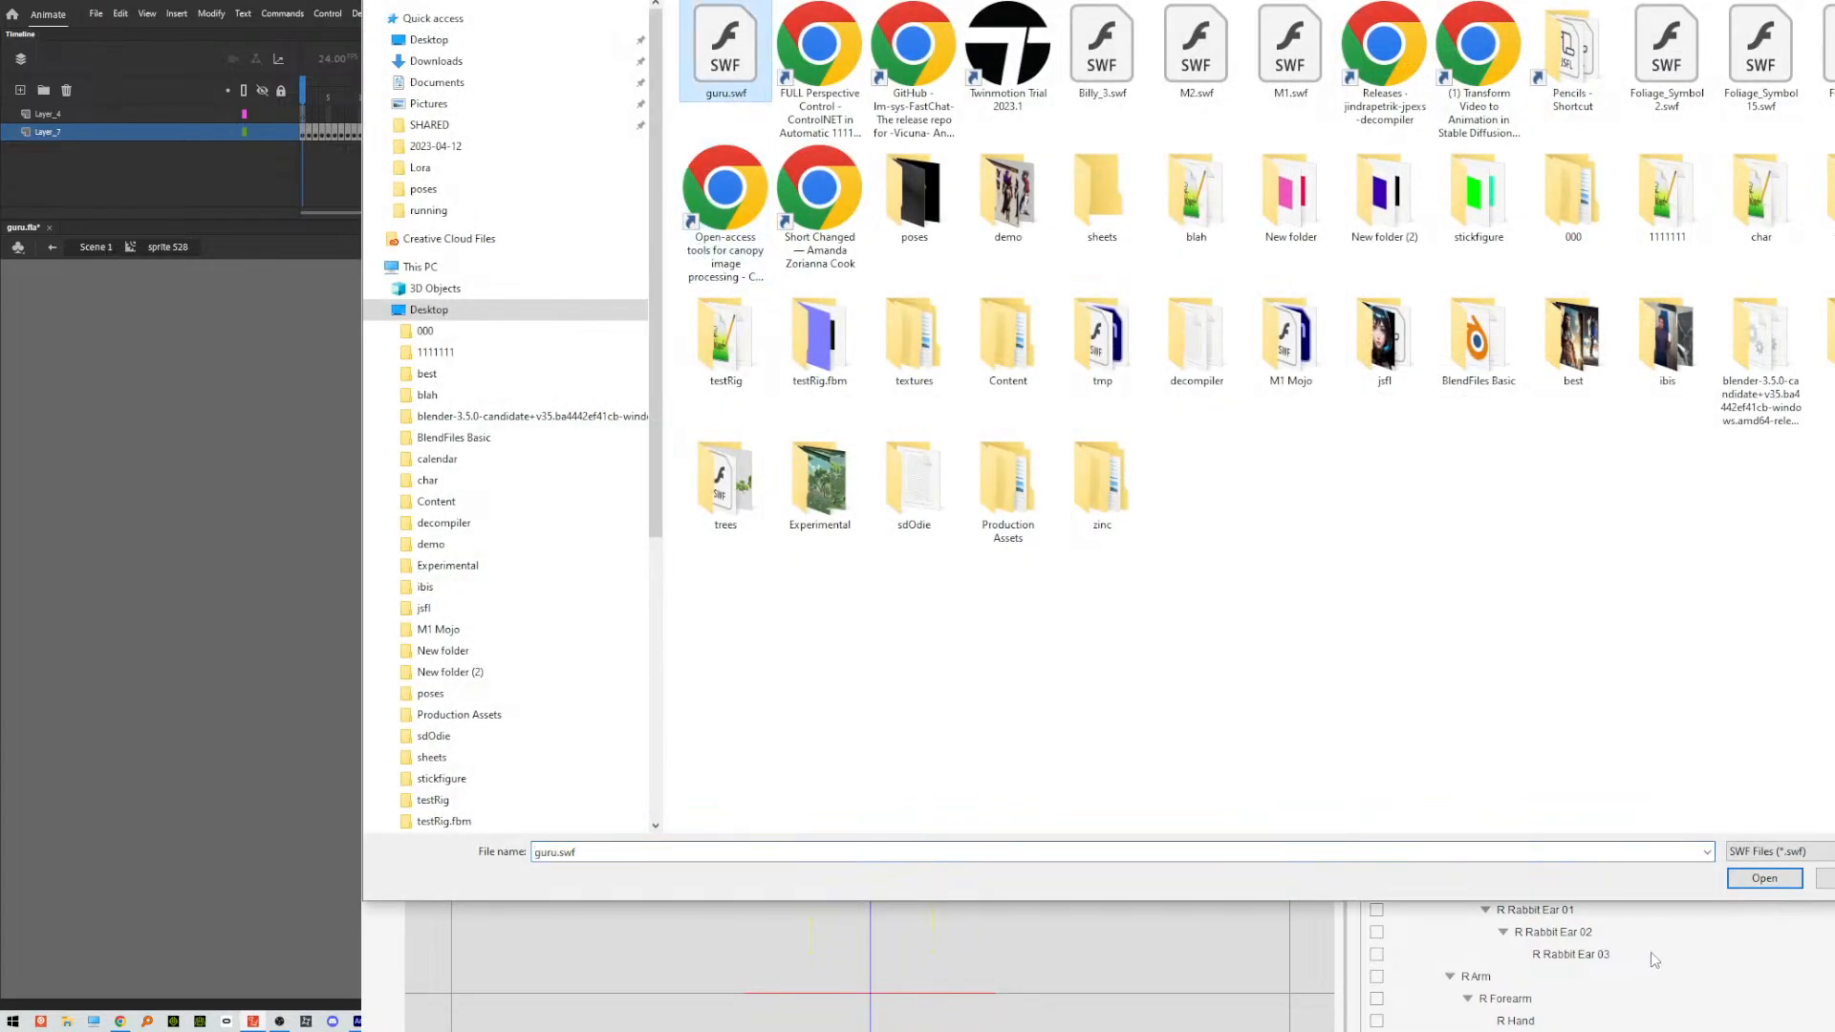
{"action": "left_click", "coordinate": [1745, 880]}
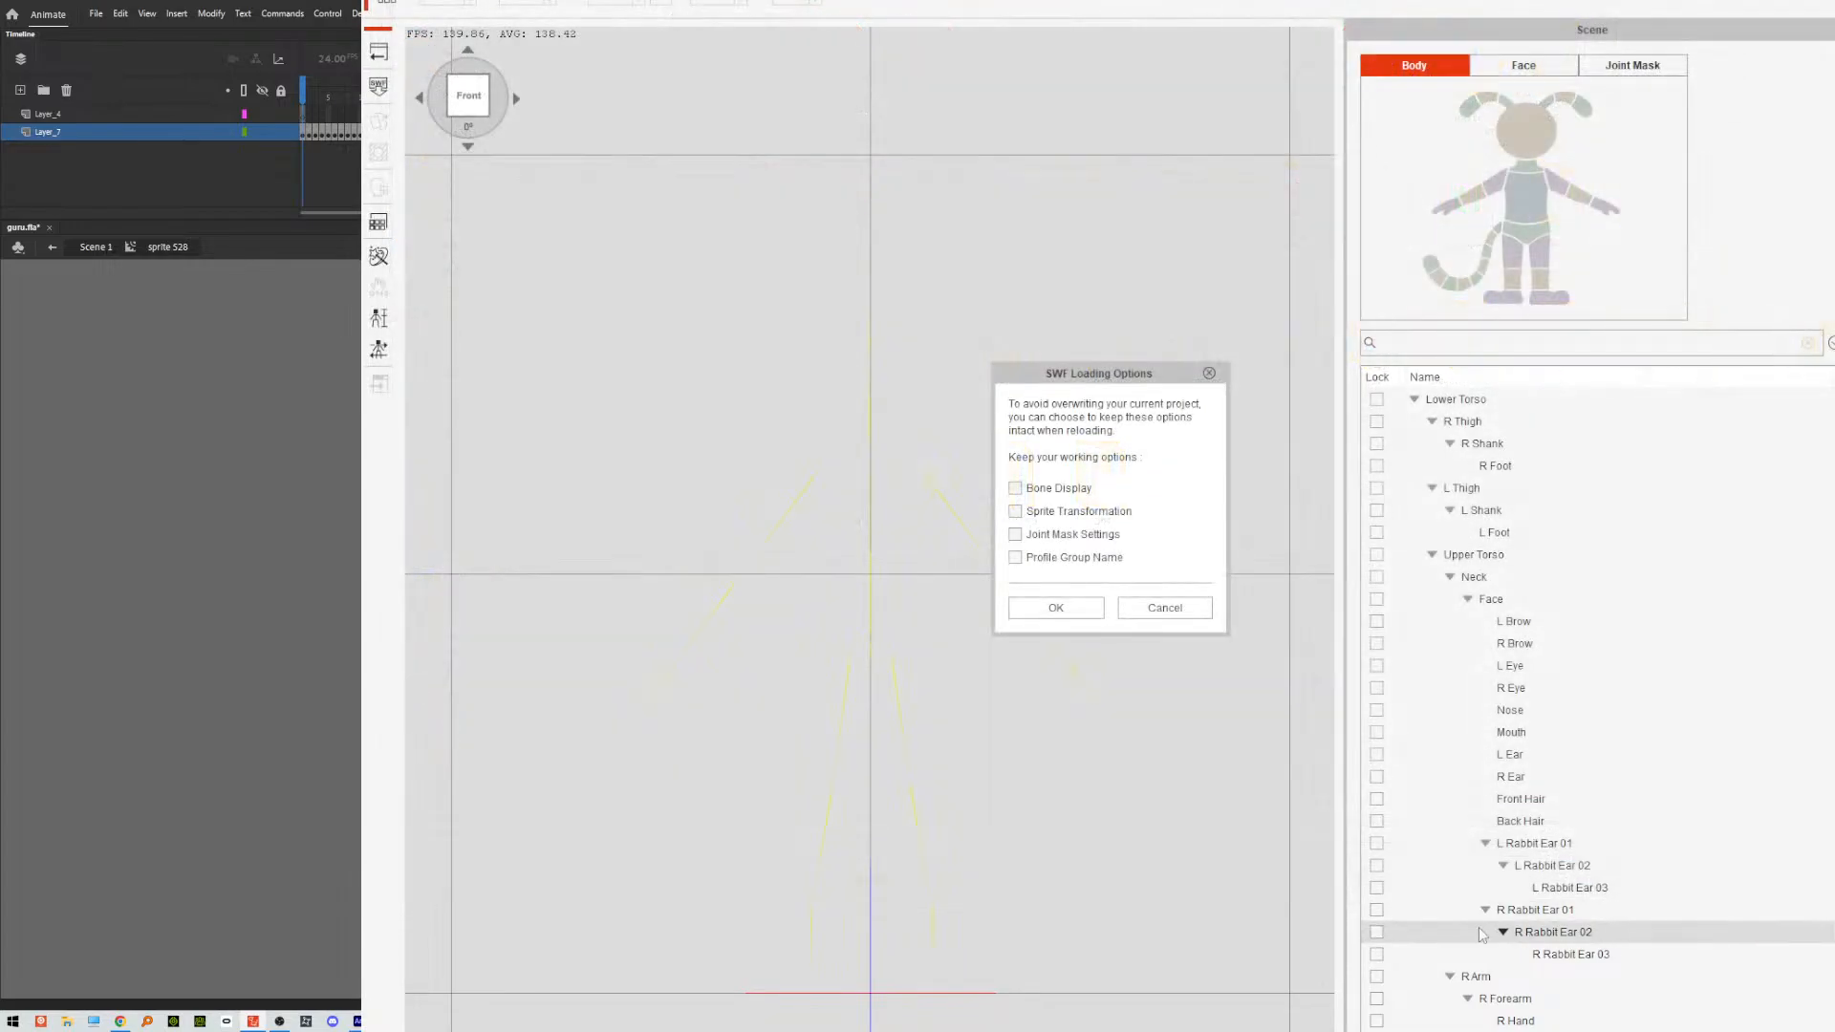
{"action": "left_click", "coordinate": [1056, 608]}
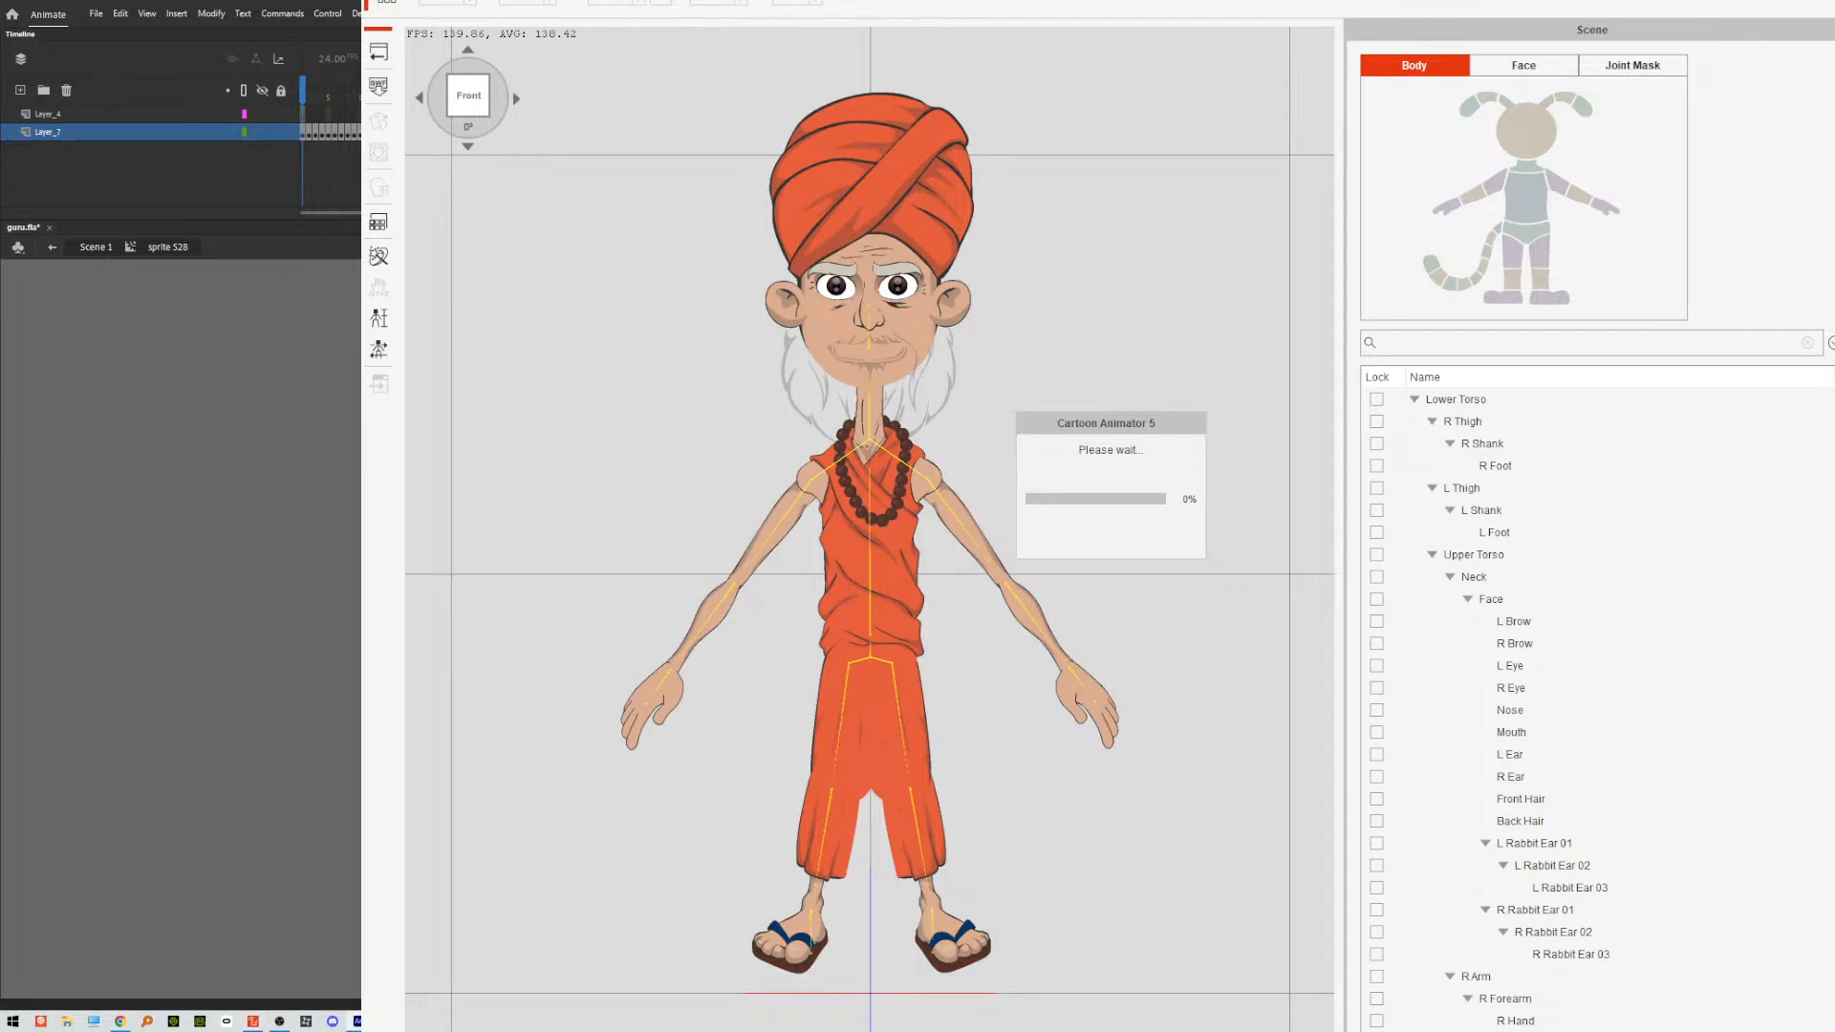
{"action": "key", "text": "super+Down"}
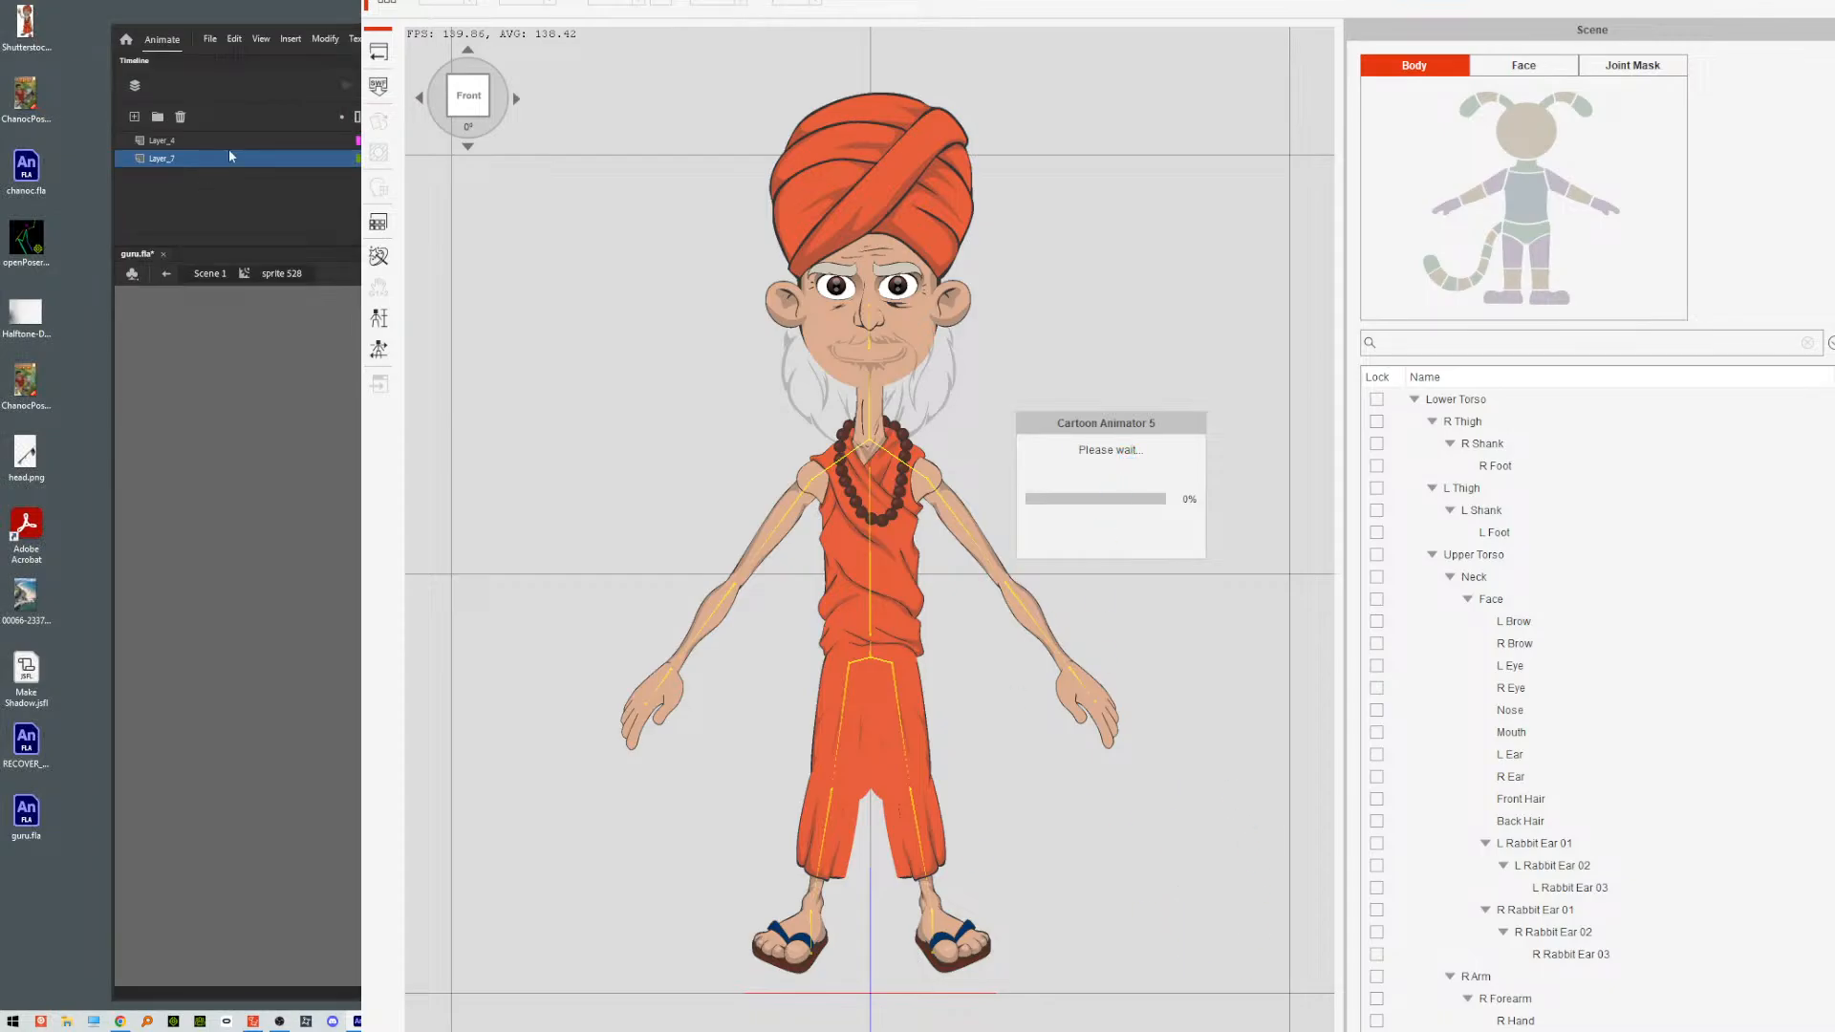
Minimize Animate and close Cartoon Animator 5 without saving the project.
{"action": "key", "text": "super+Down"}
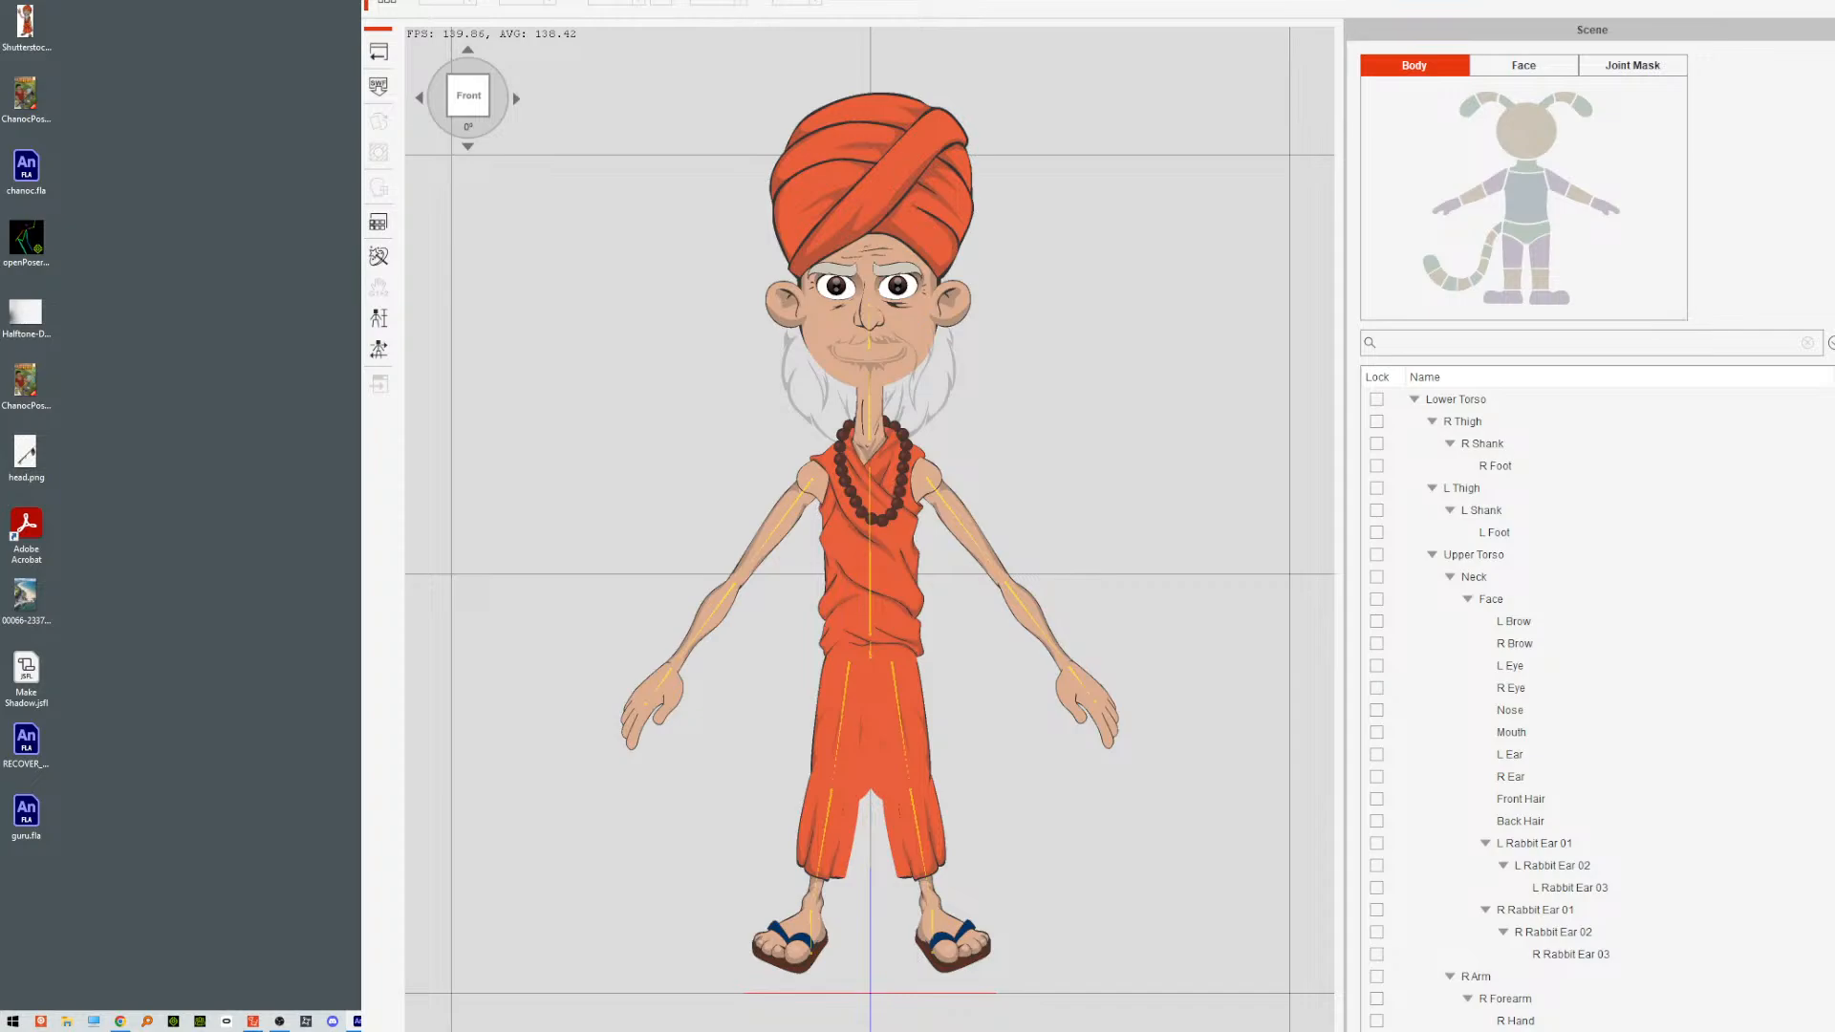
{"action": "key", "text": "alt+F4"}
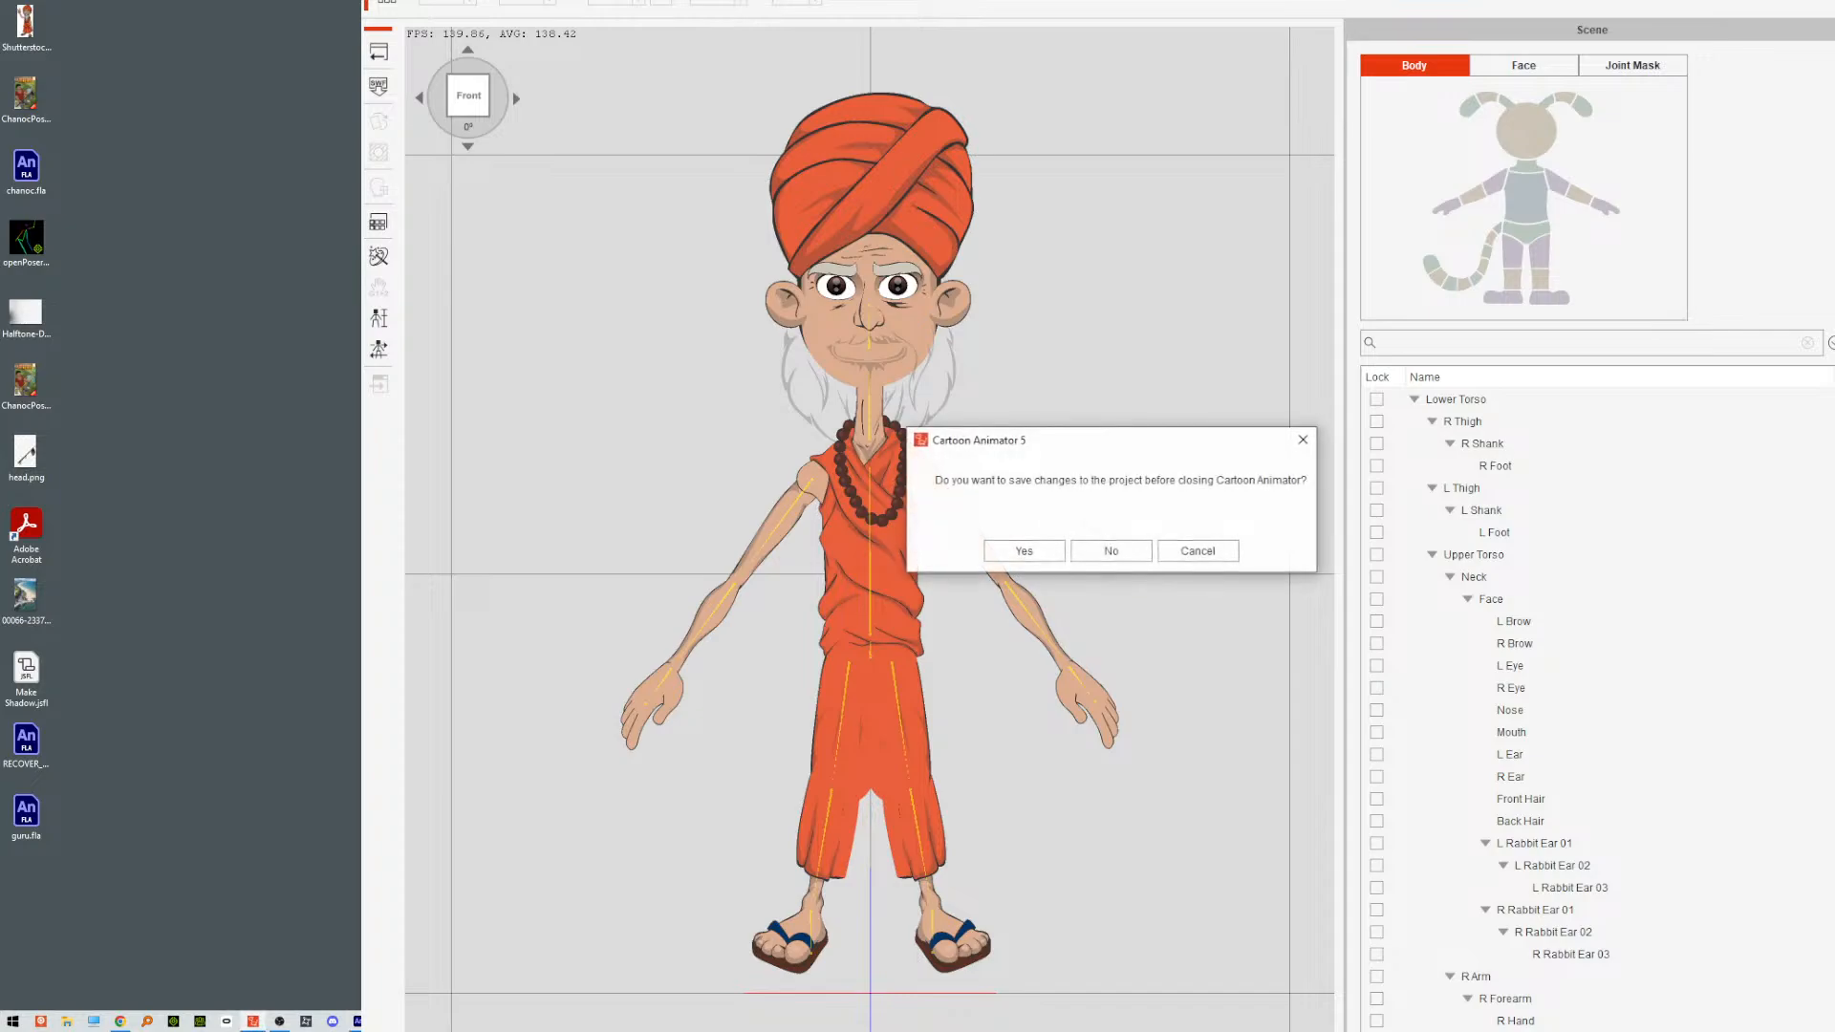
{"action": "left_click", "coordinate": [1024, 552]}
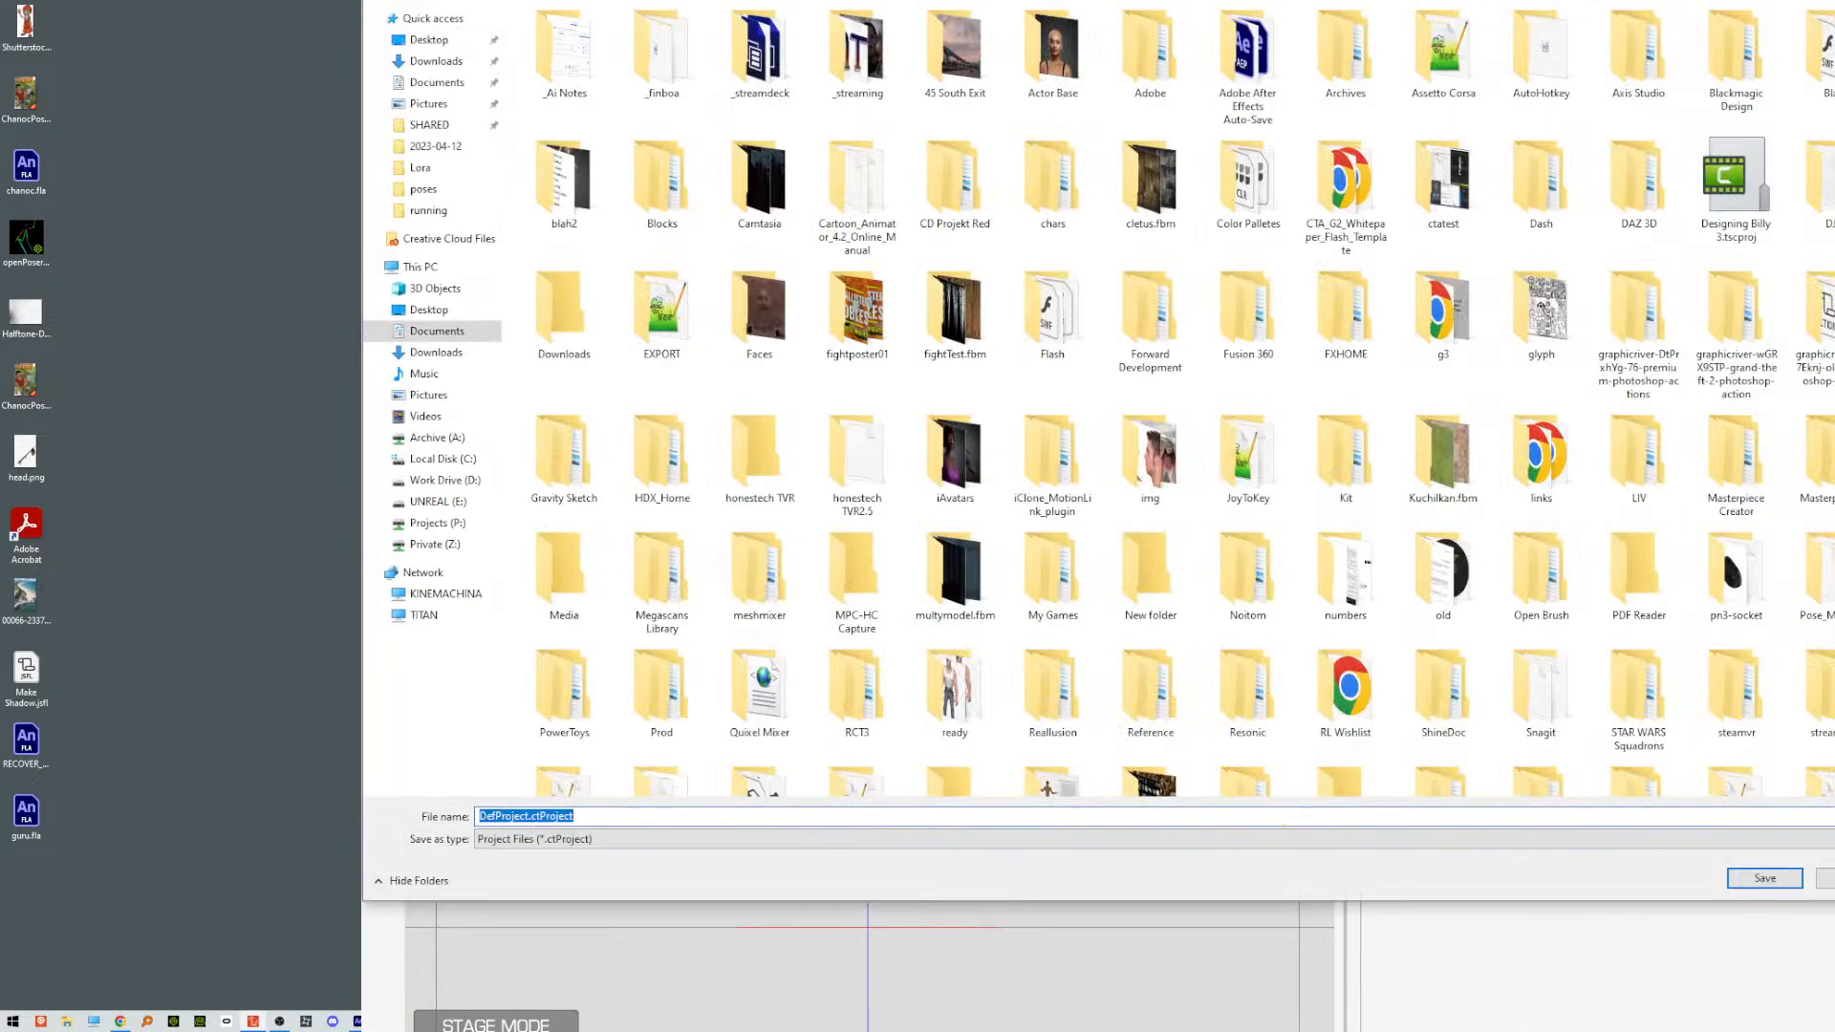
{"action": "key", "text": "Escape"}
{"action": "key", "text": "alt+F4"}
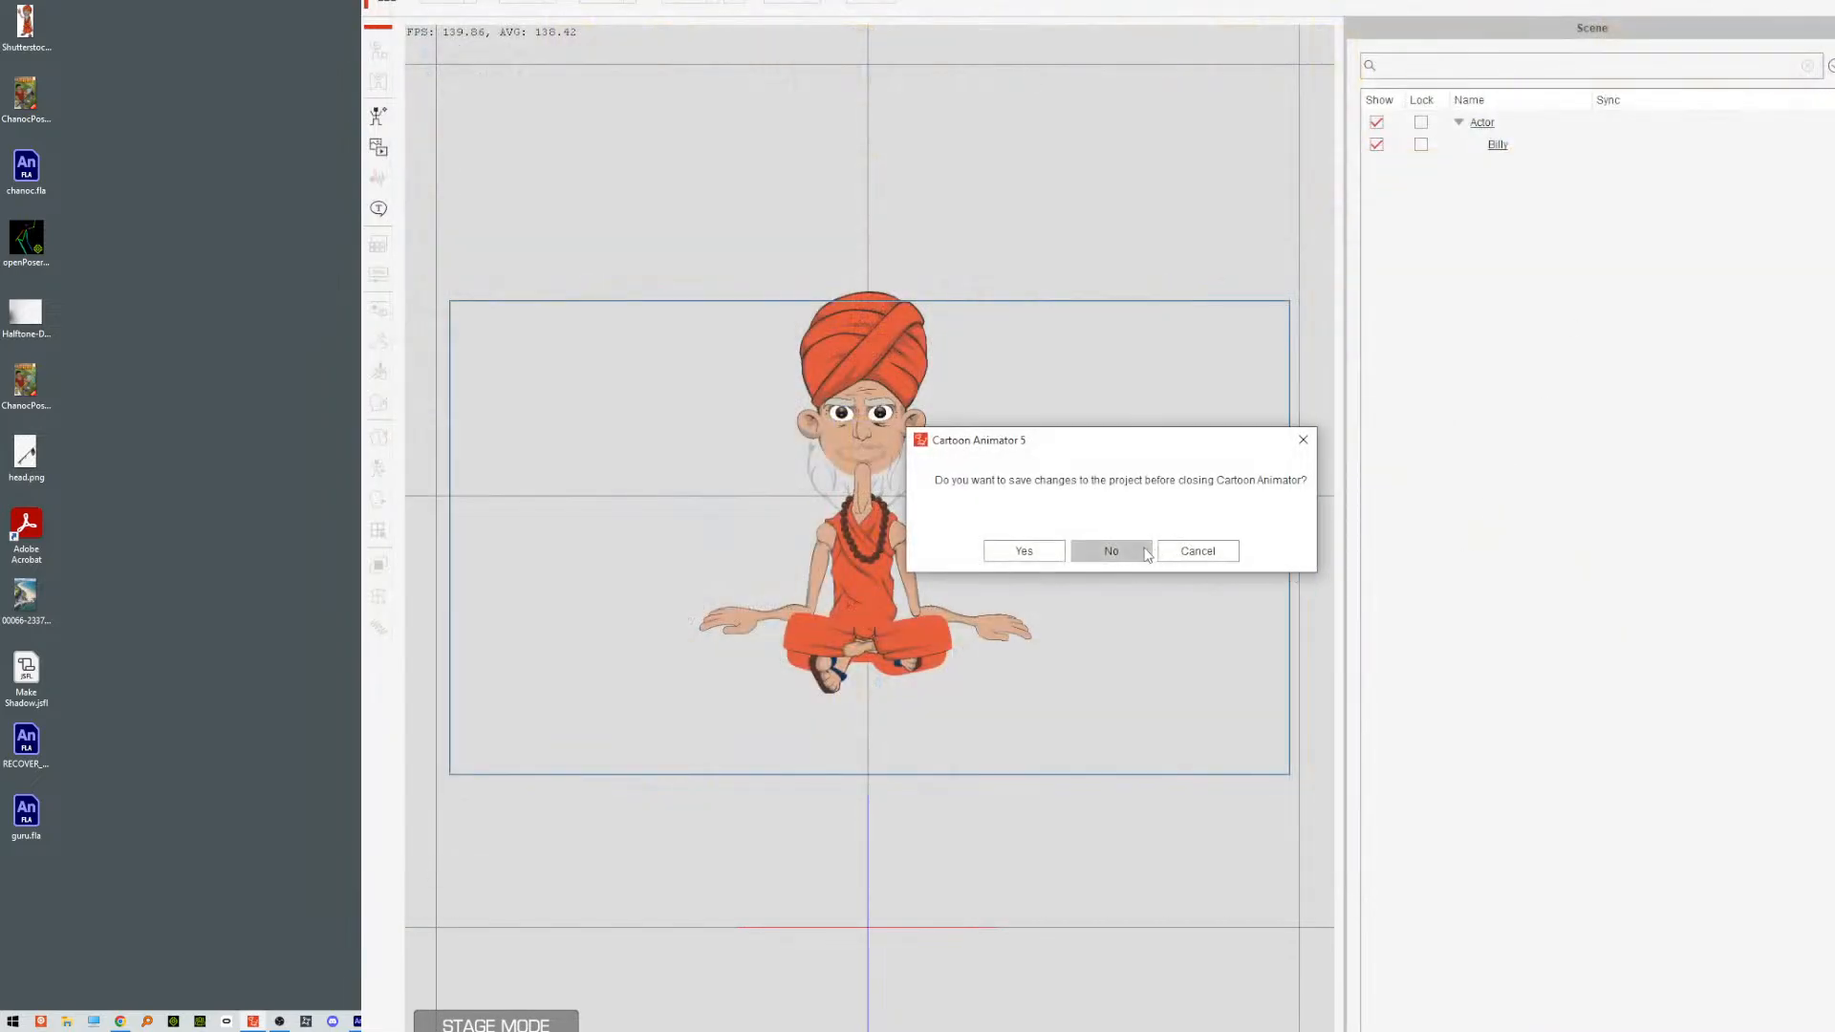
{"action": "left_click", "coordinate": [1146, 553]}
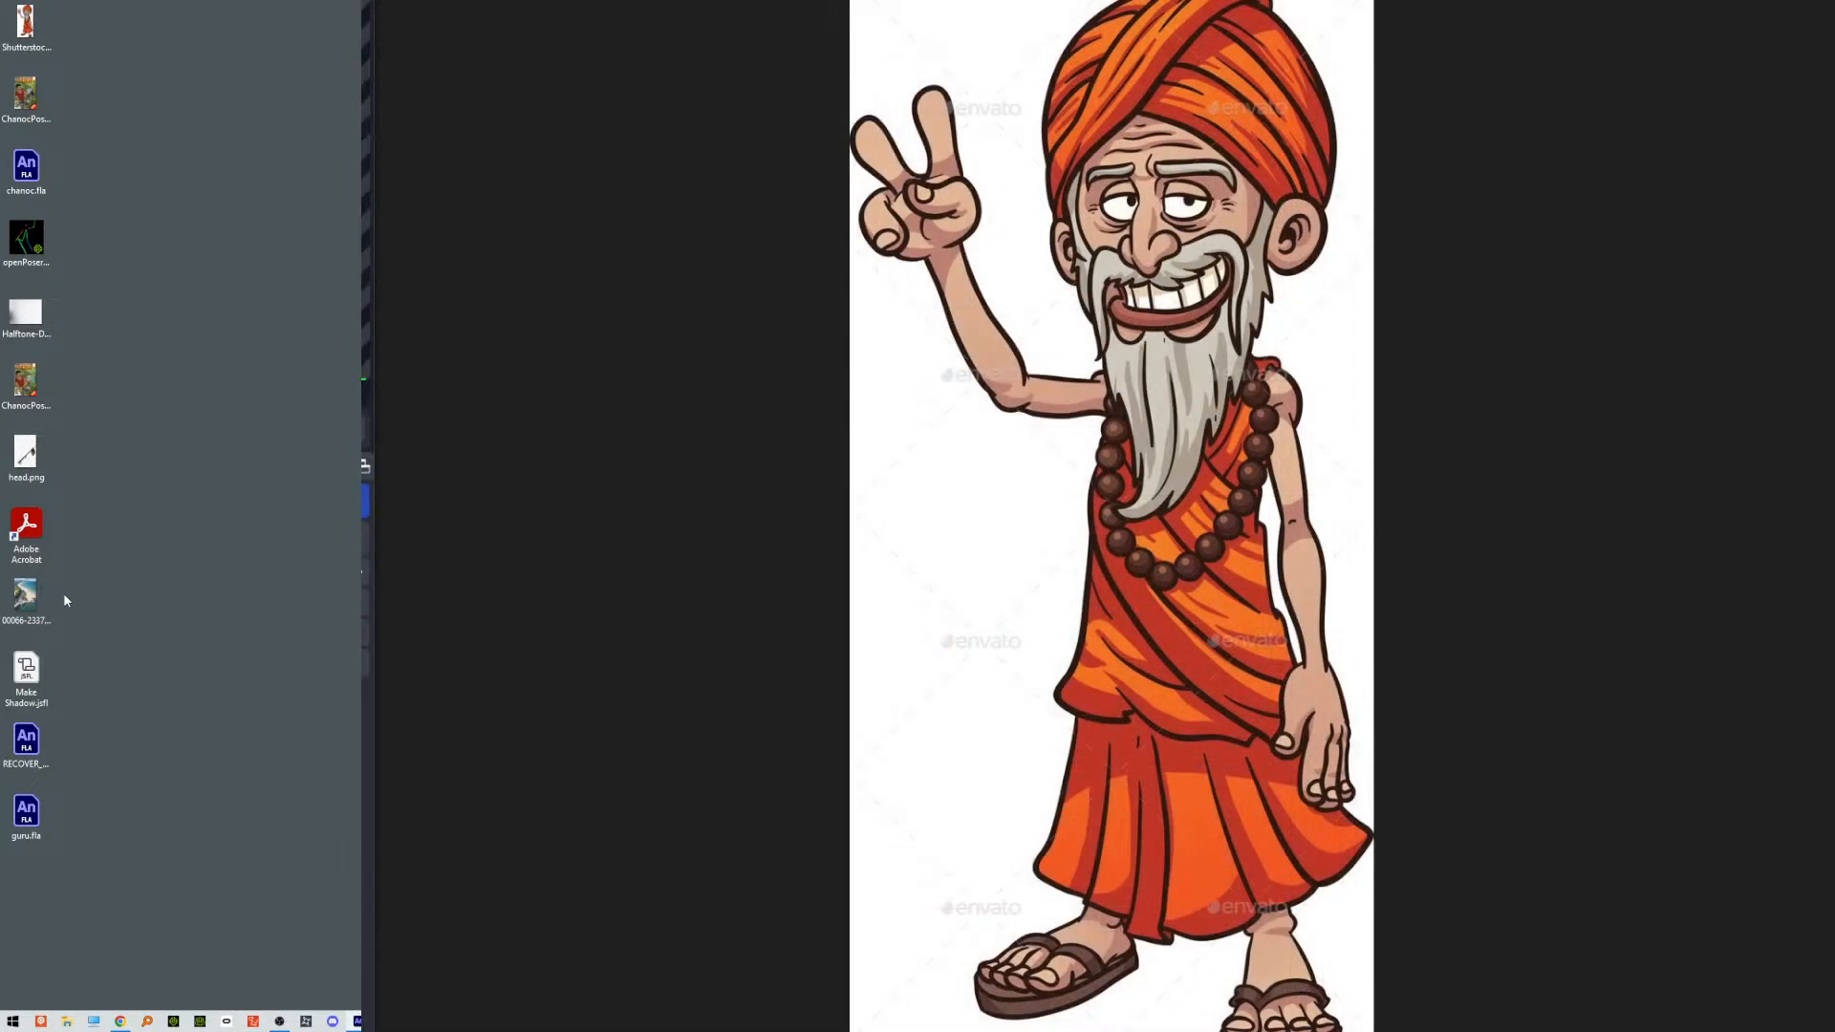
Launch Cartoon Animator v4.51 Pipeline by searching for it in Windows.
{"action": "left_click", "coordinate": [12, 1021]}
{"action": "type", "text": "cart"}
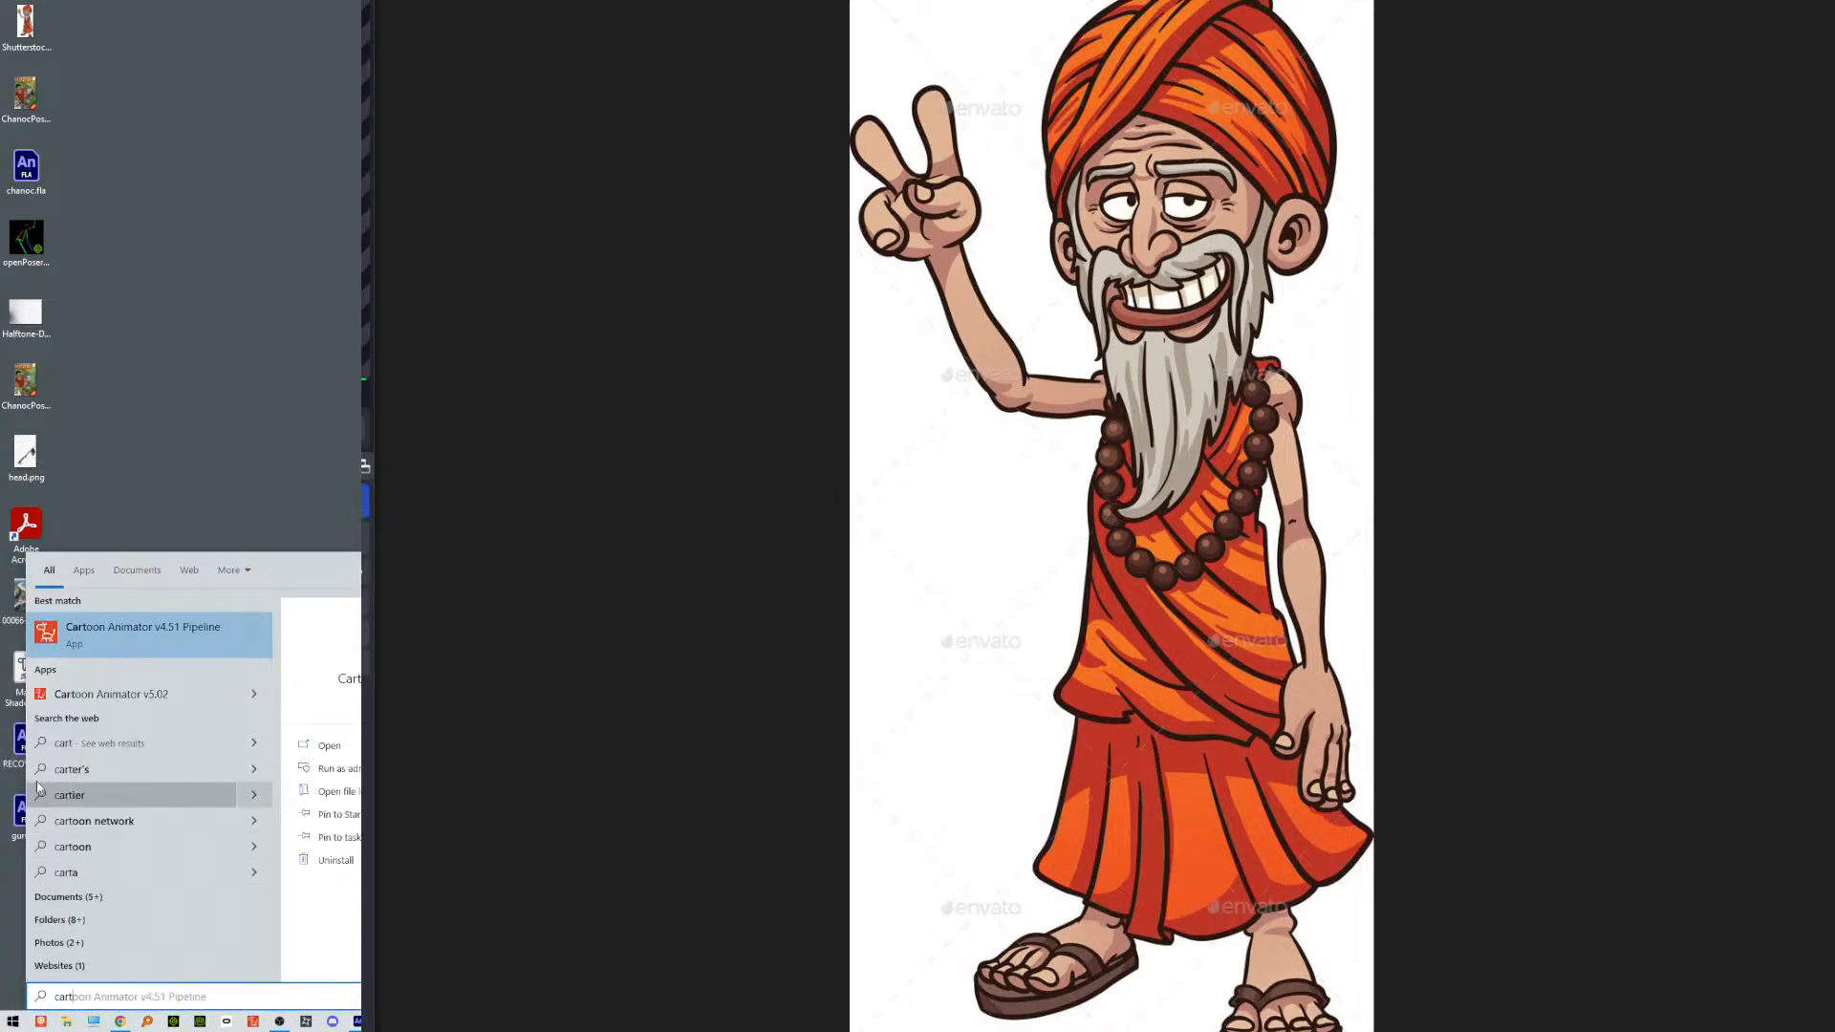
{"action": "left_click", "coordinate": [69, 628]}
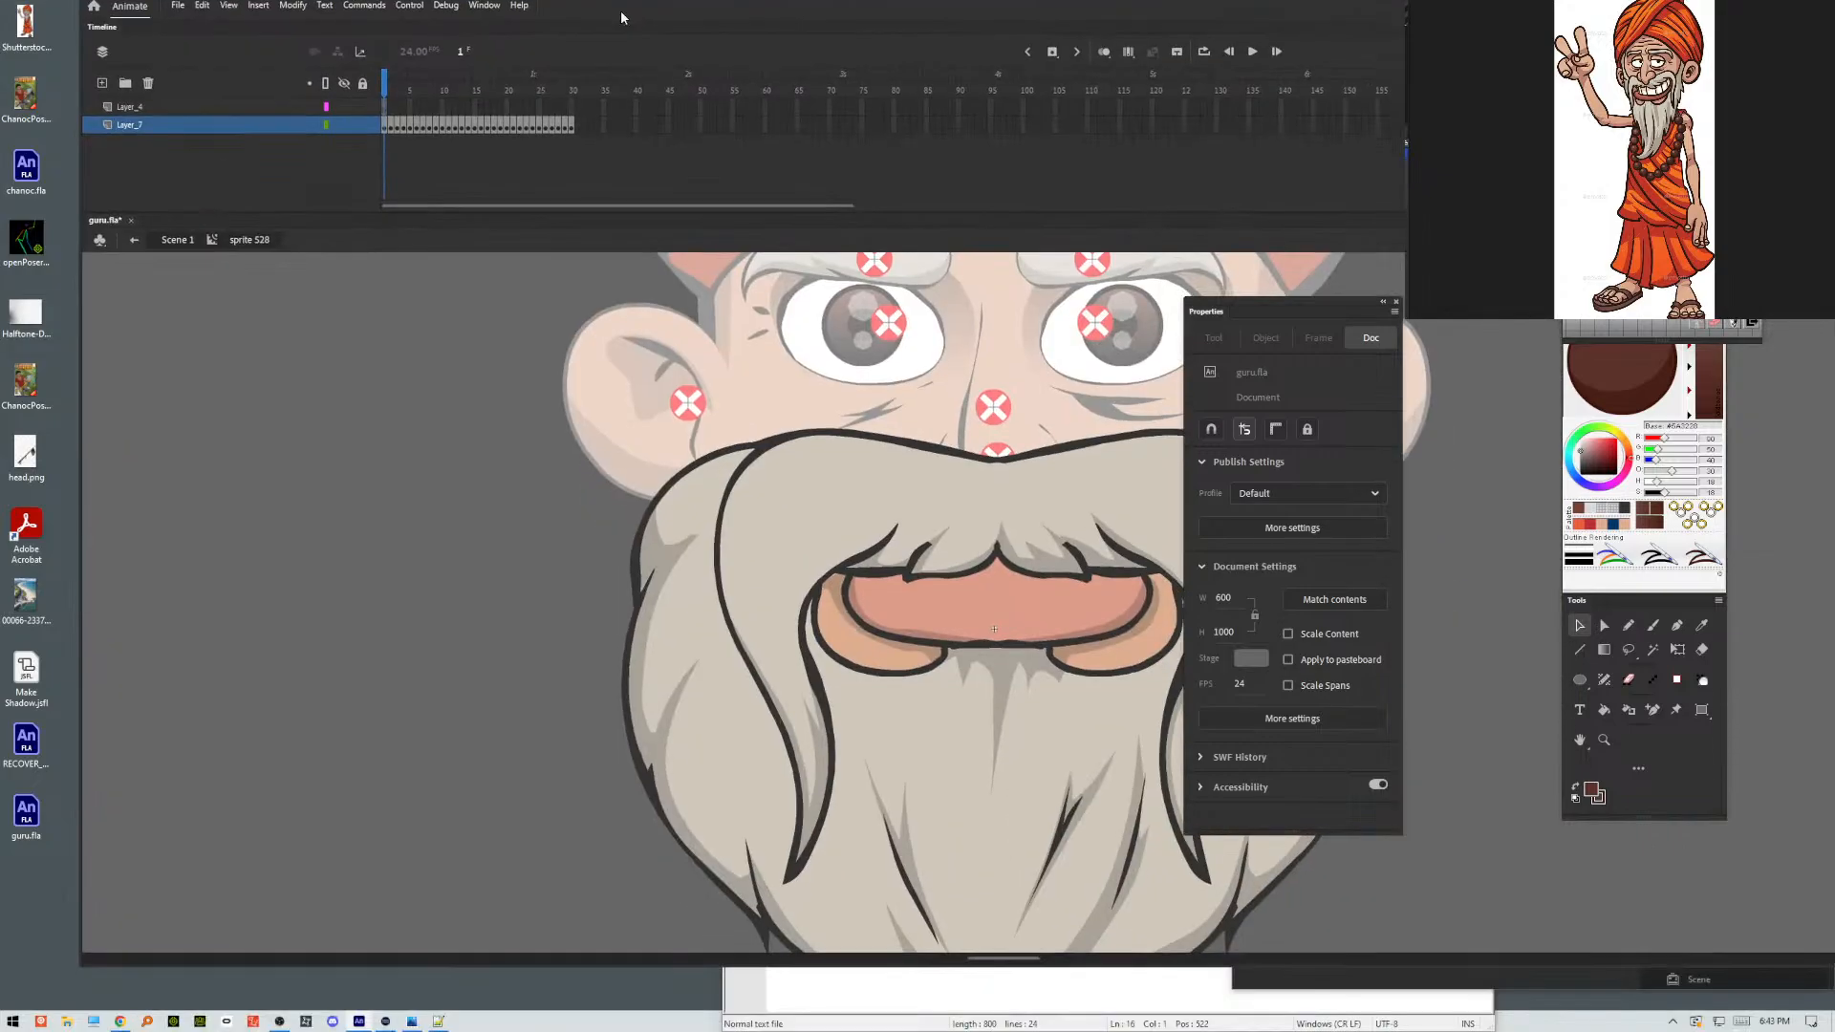
In the maximized Animate window, move the mouth symbol's beard clip off the face to inspect beneath it, and undo the move.
{"action": "left_click_drag", "start_coordinate": [621, 13], "coordinate": [596, 49]}
{"action": "double_click", "coordinate": [594, 43]}
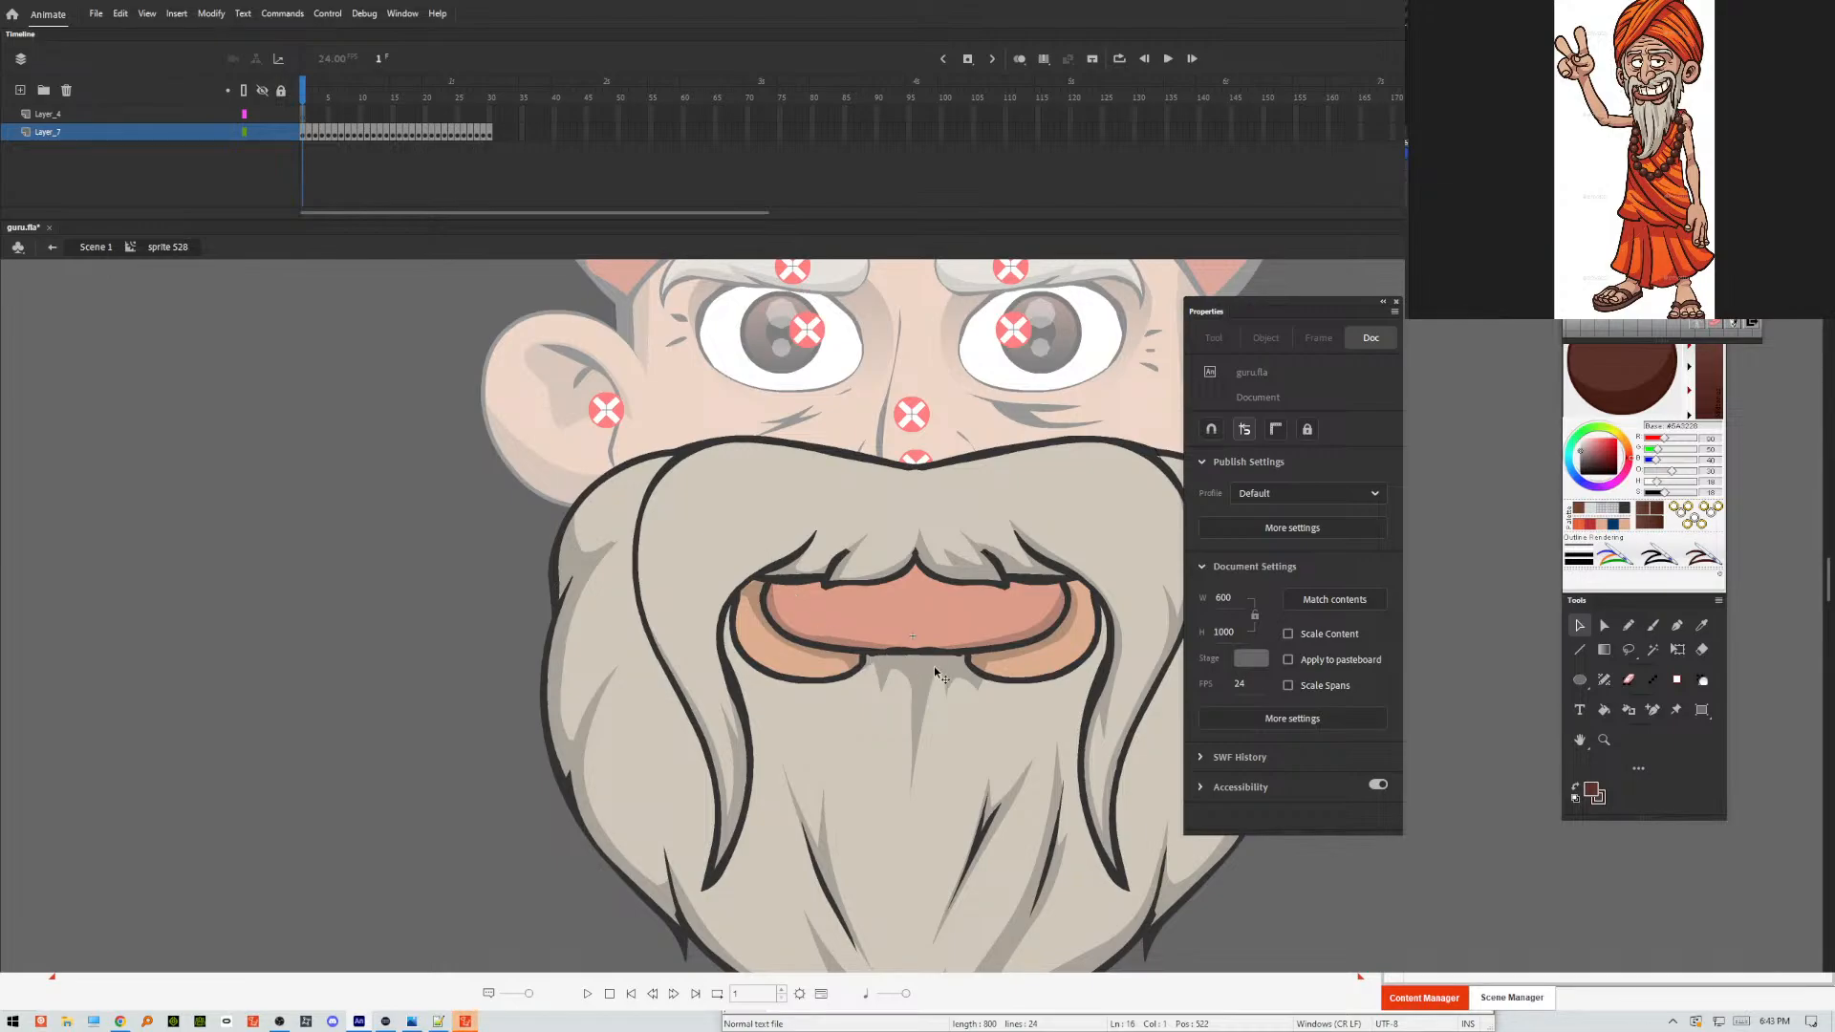
{"action": "left_click", "coordinate": [915, 642]}
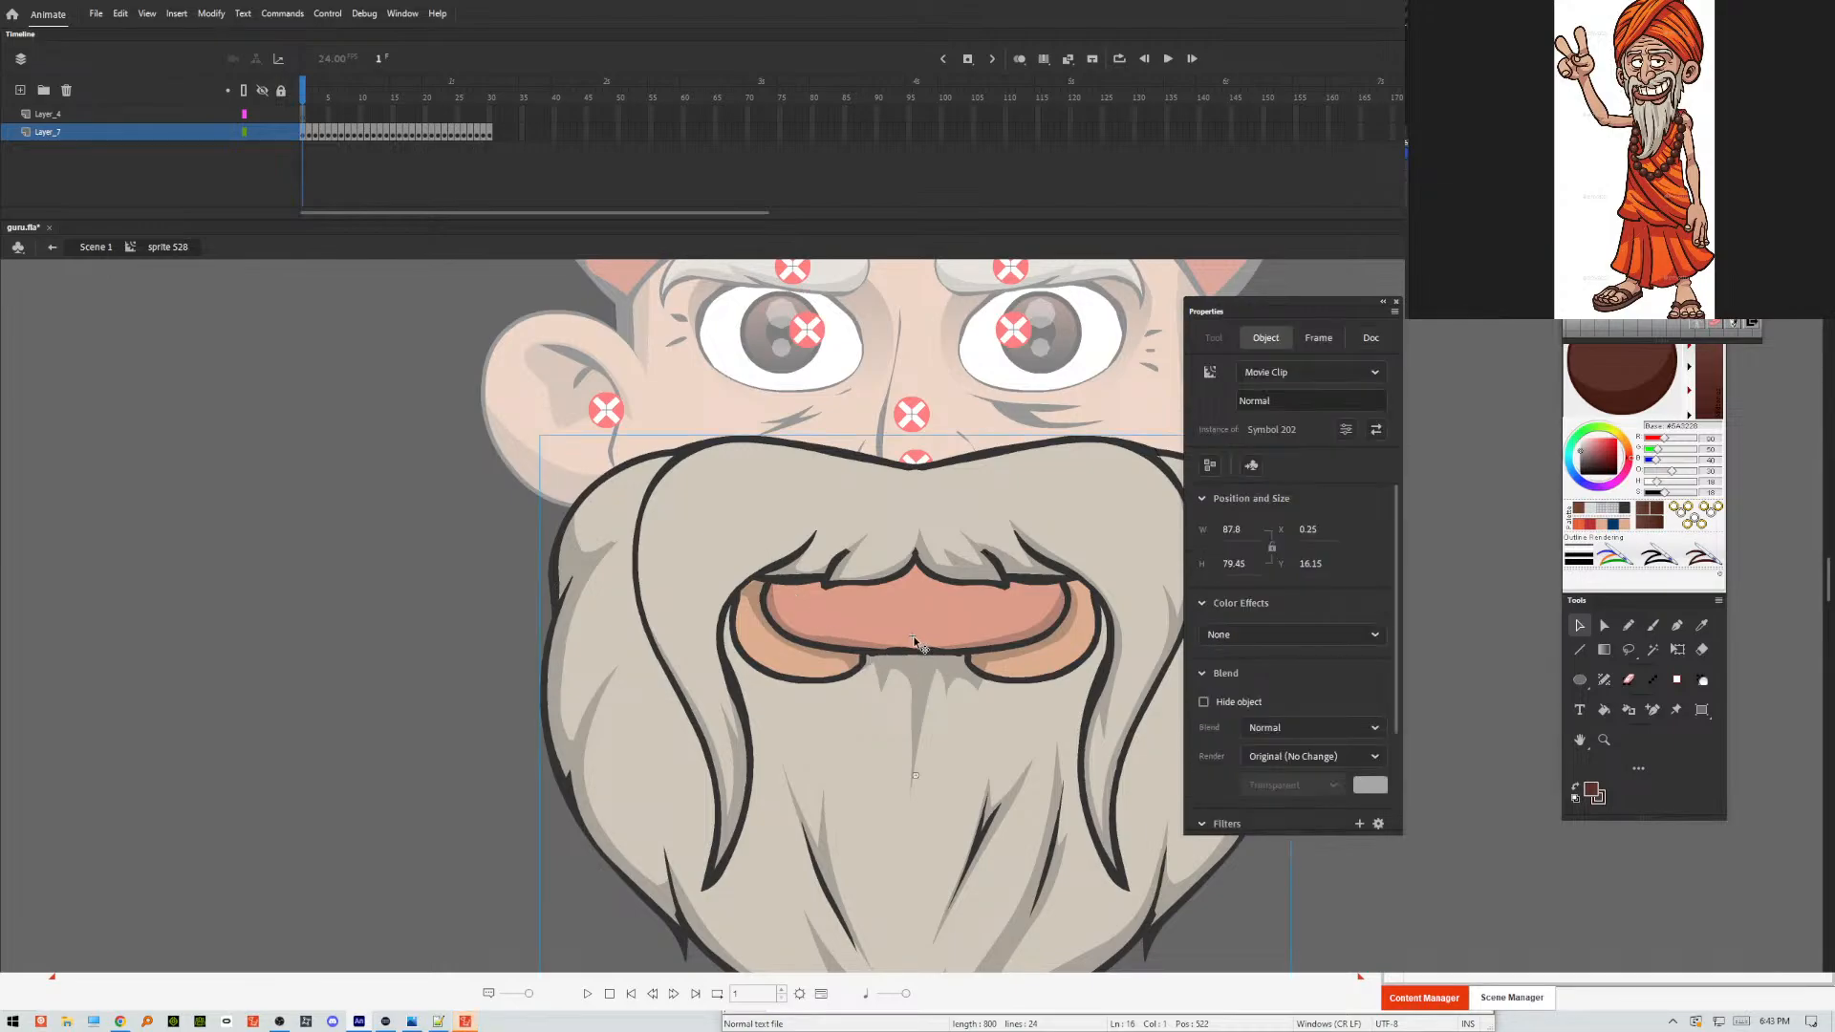
{"action": "left_click_drag", "start_coordinate": [916, 642], "coordinate": [201, 644]}
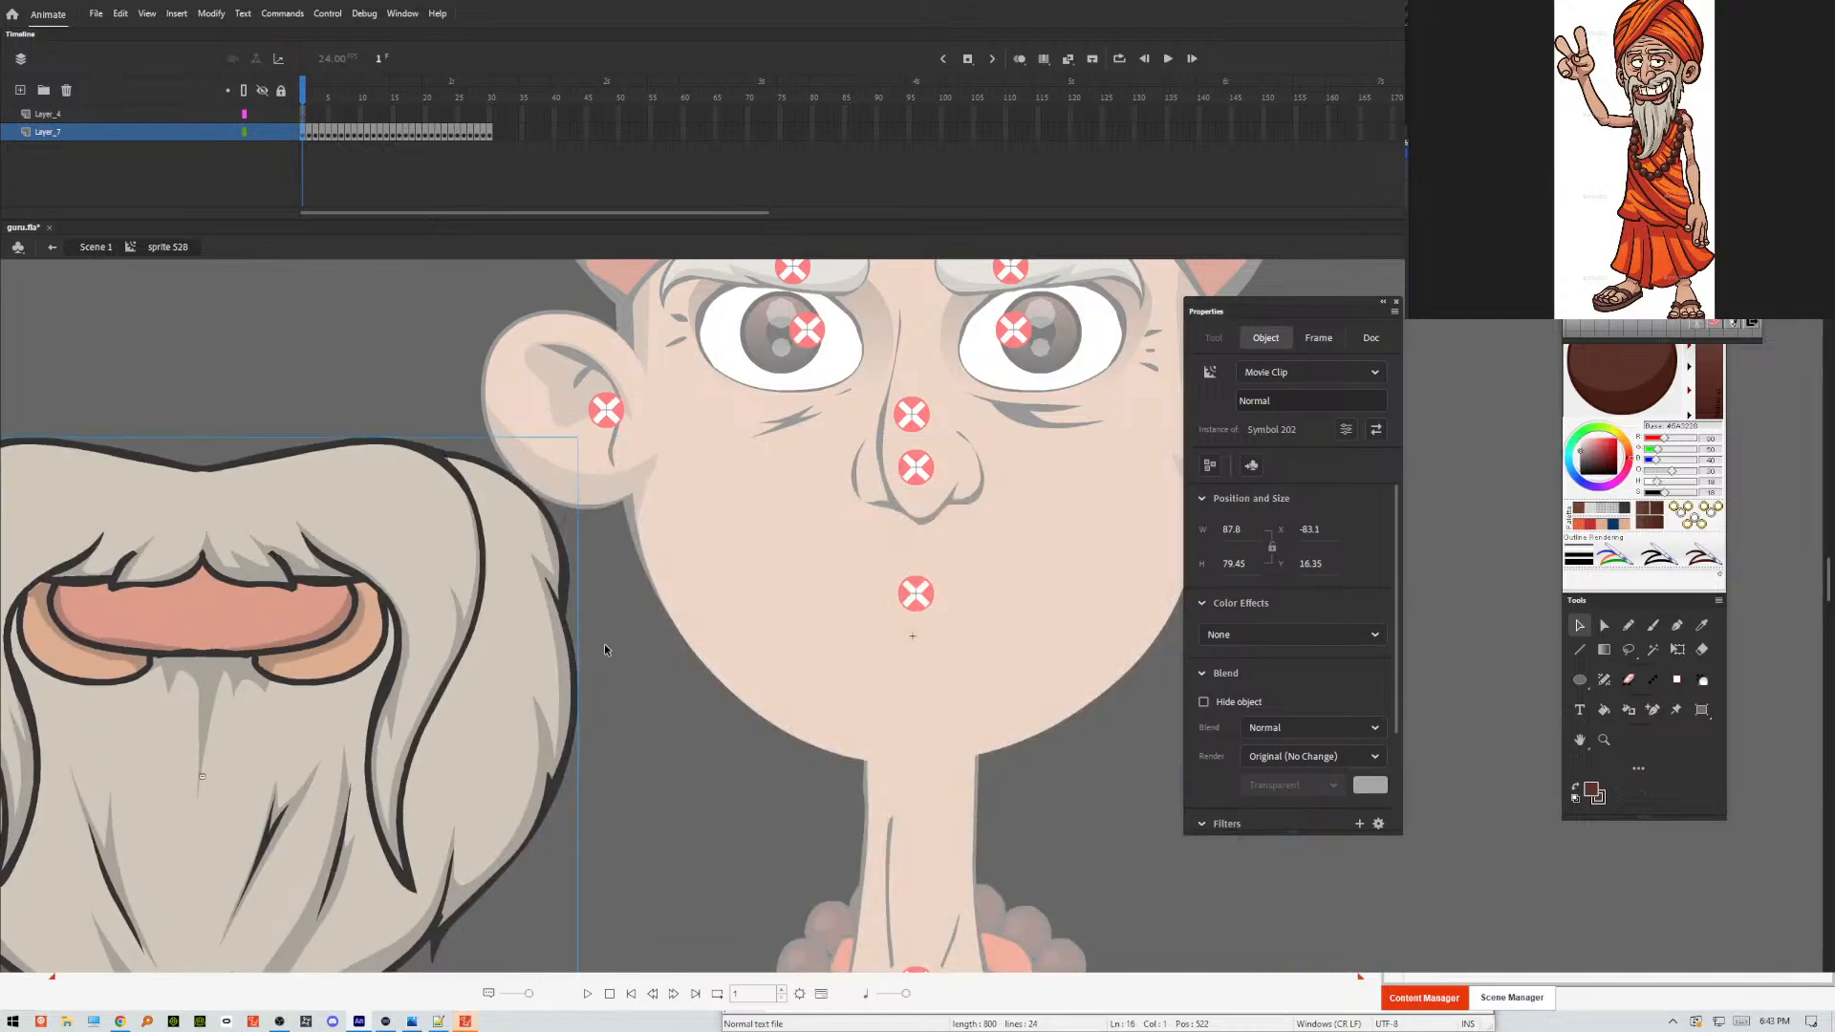
{"action": "left_click", "coordinate": [941, 600]}
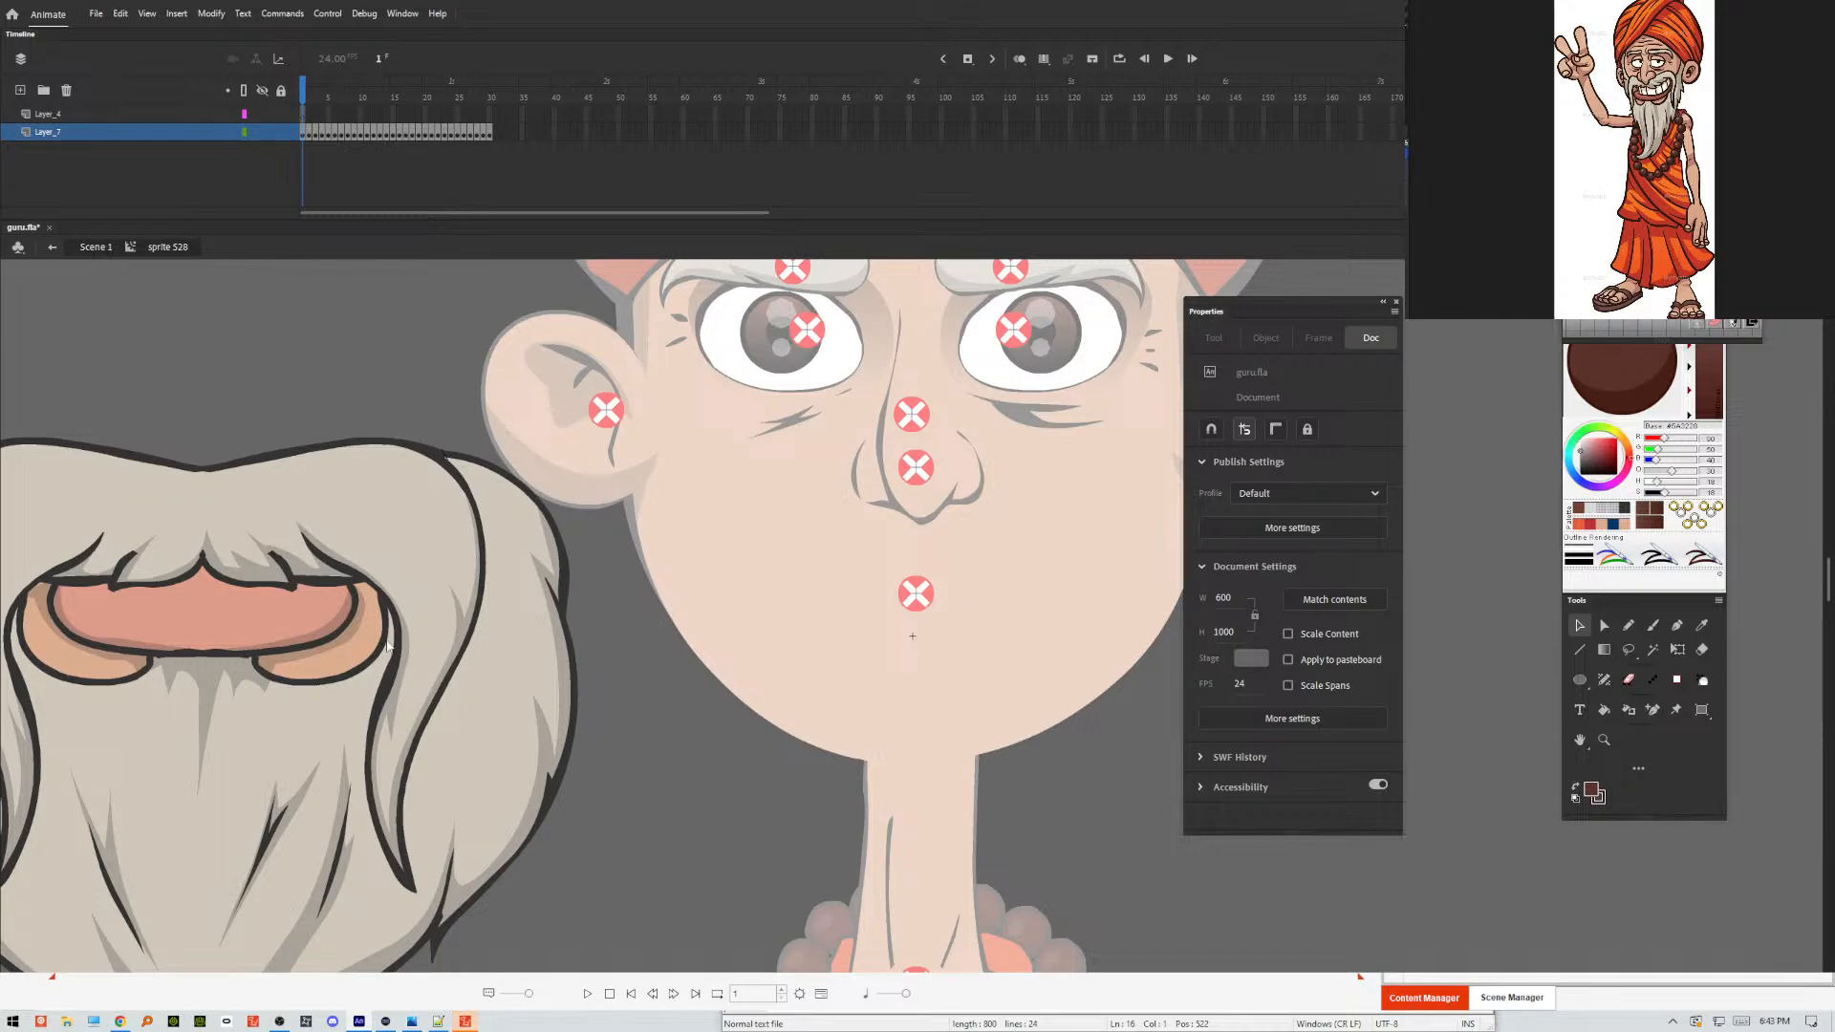
{"action": "left_click", "coordinate": [387, 646]}
{"action": "key", "text": "ctrl+z"}
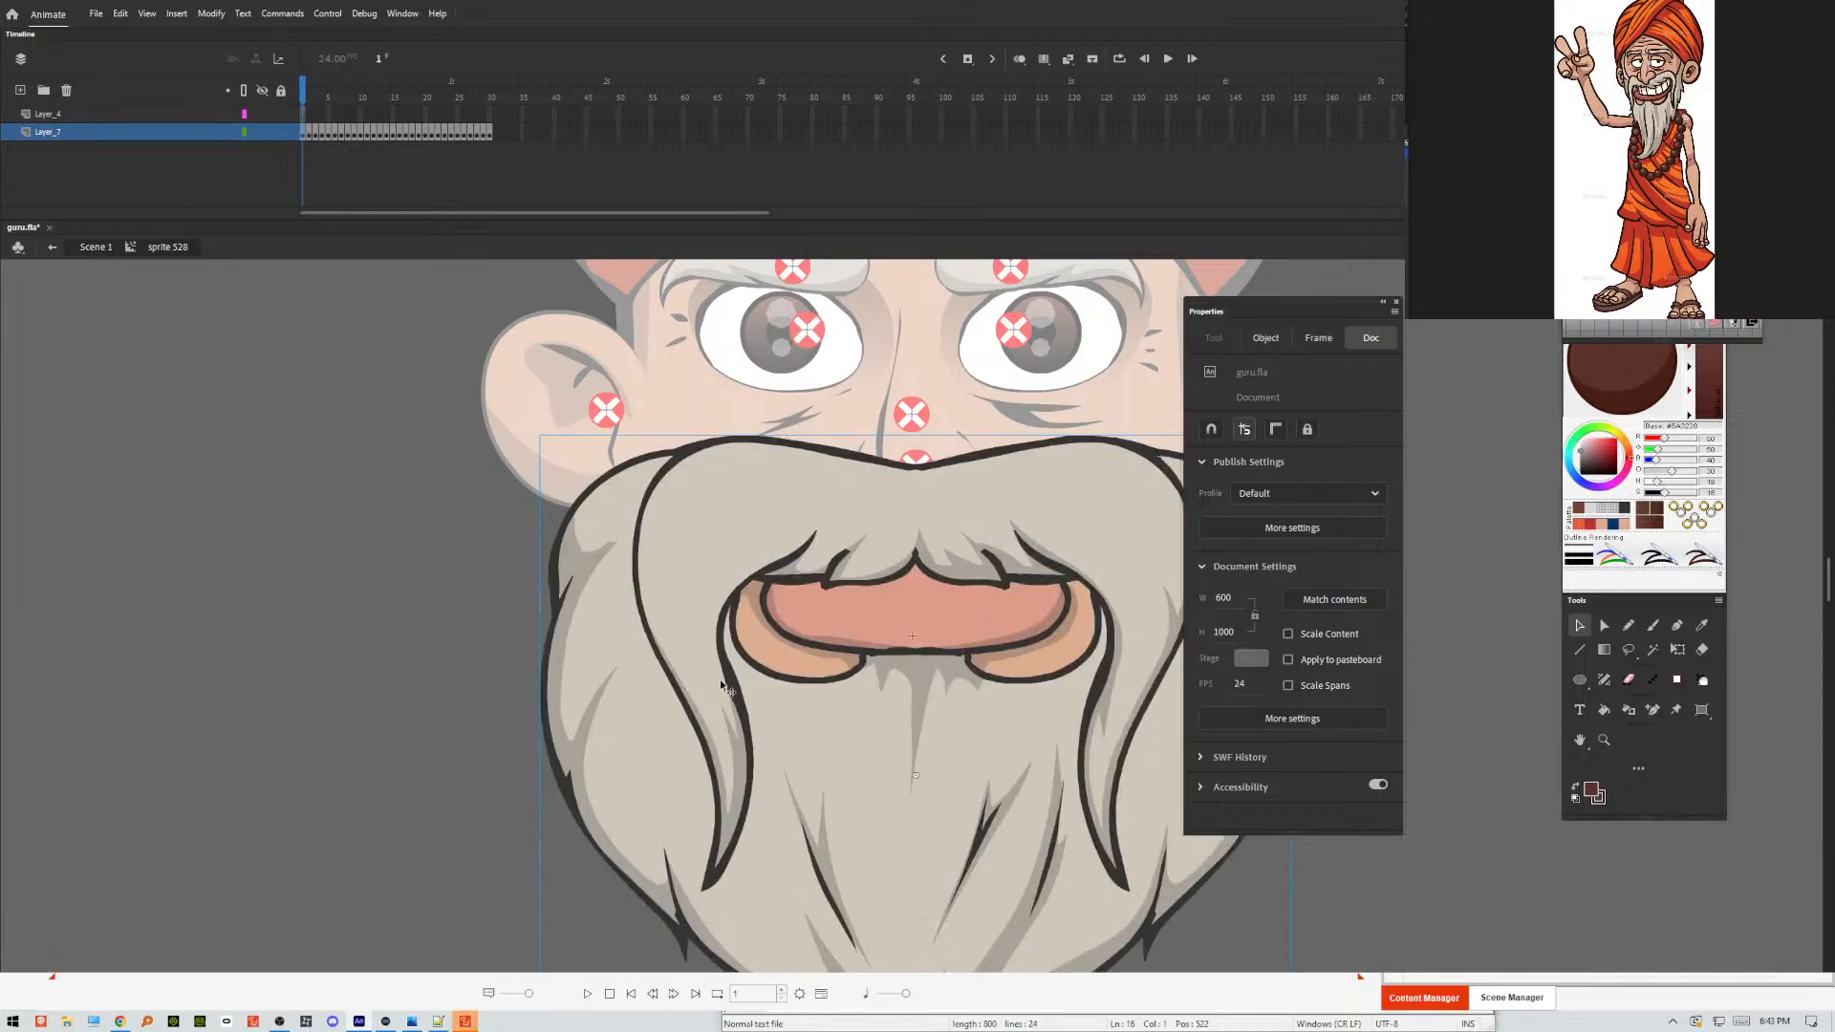
Cut the beard movie clip on Layer_7 of the mouth symbol and paste it back in place.
{"action": "right_click", "coordinate": [739, 583]}
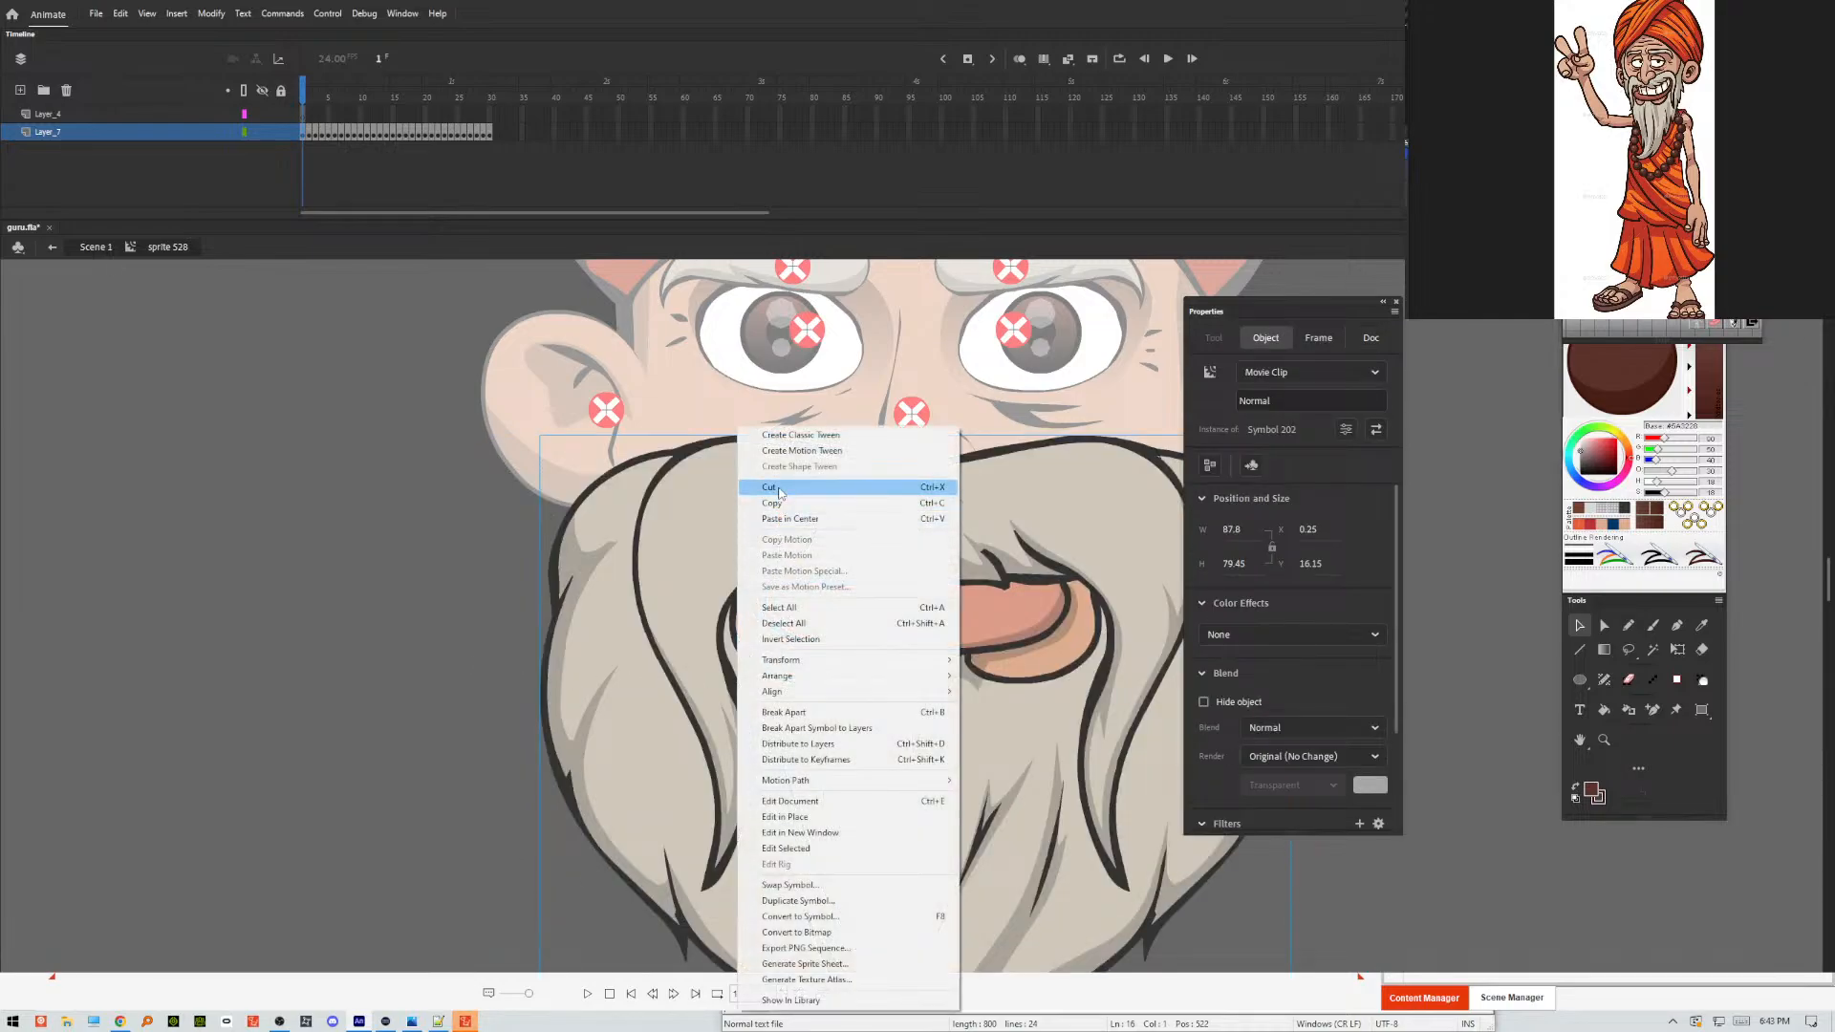
{"action": "left_click", "coordinate": [780, 490]}
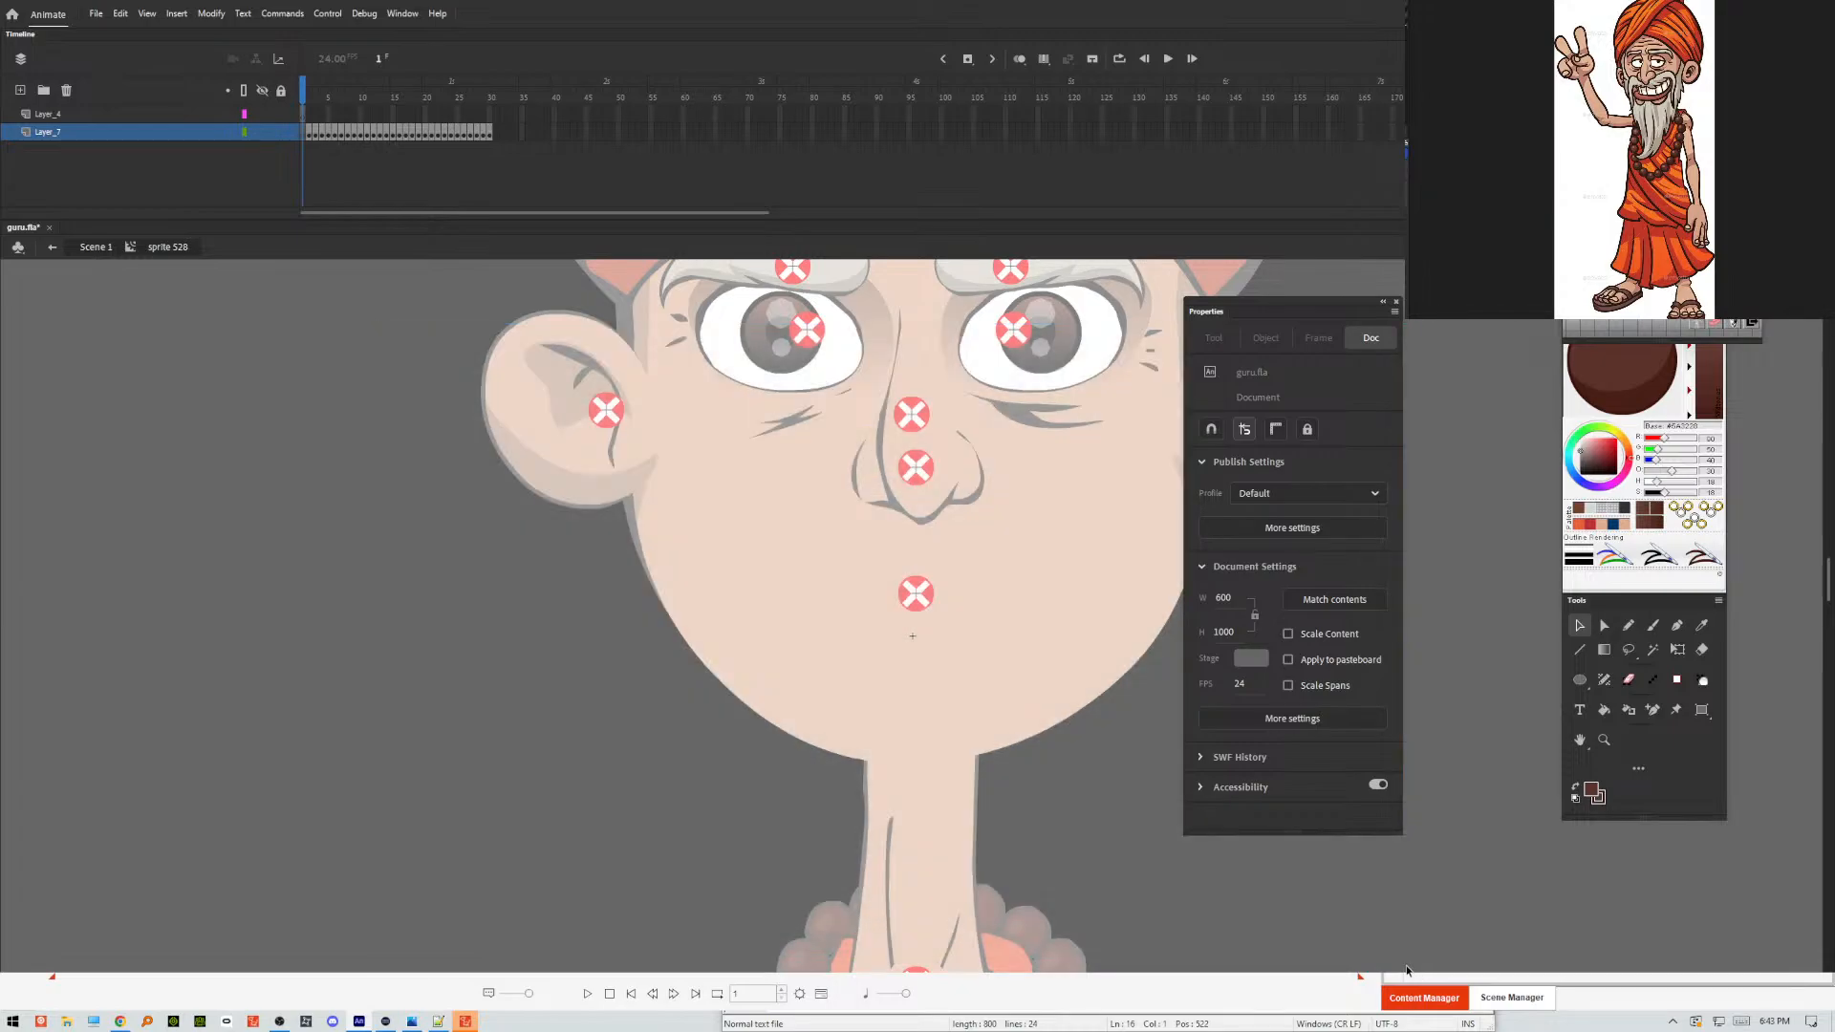
{"action": "right_click", "coordinate": [979, 933]}
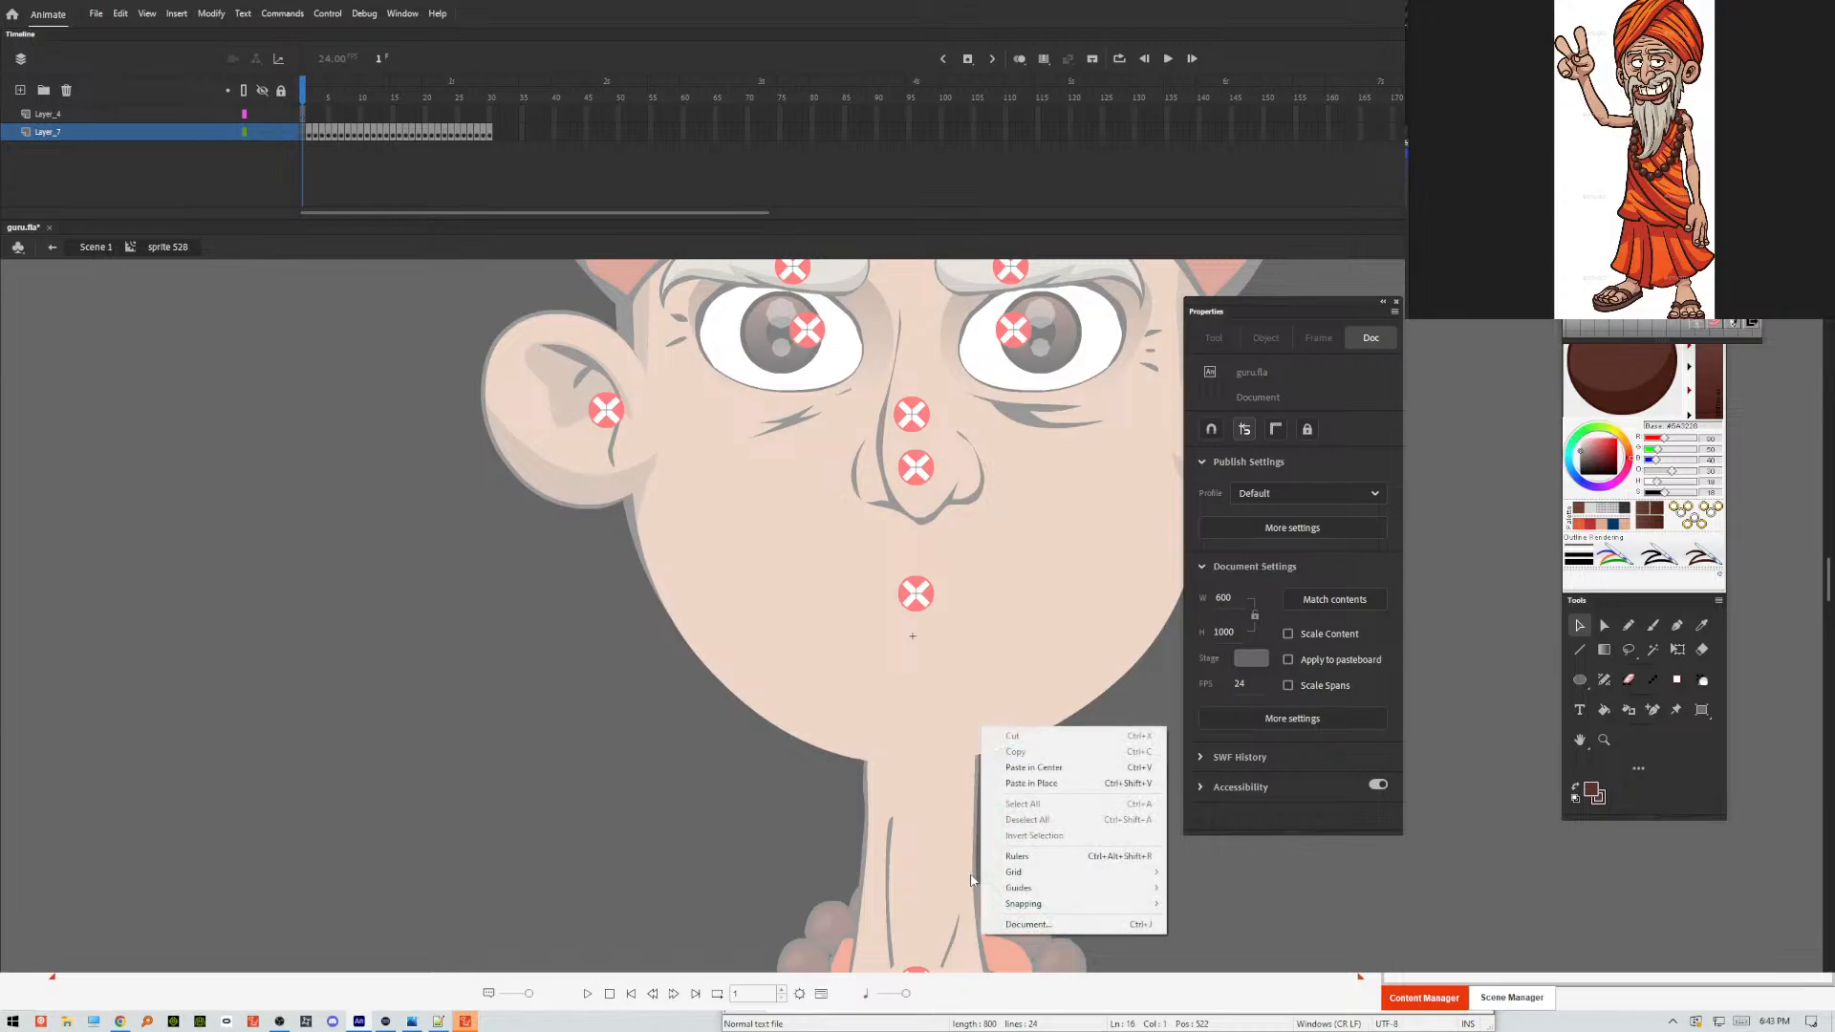
{"action": "left_click", "coordinate": [1052, 786]}
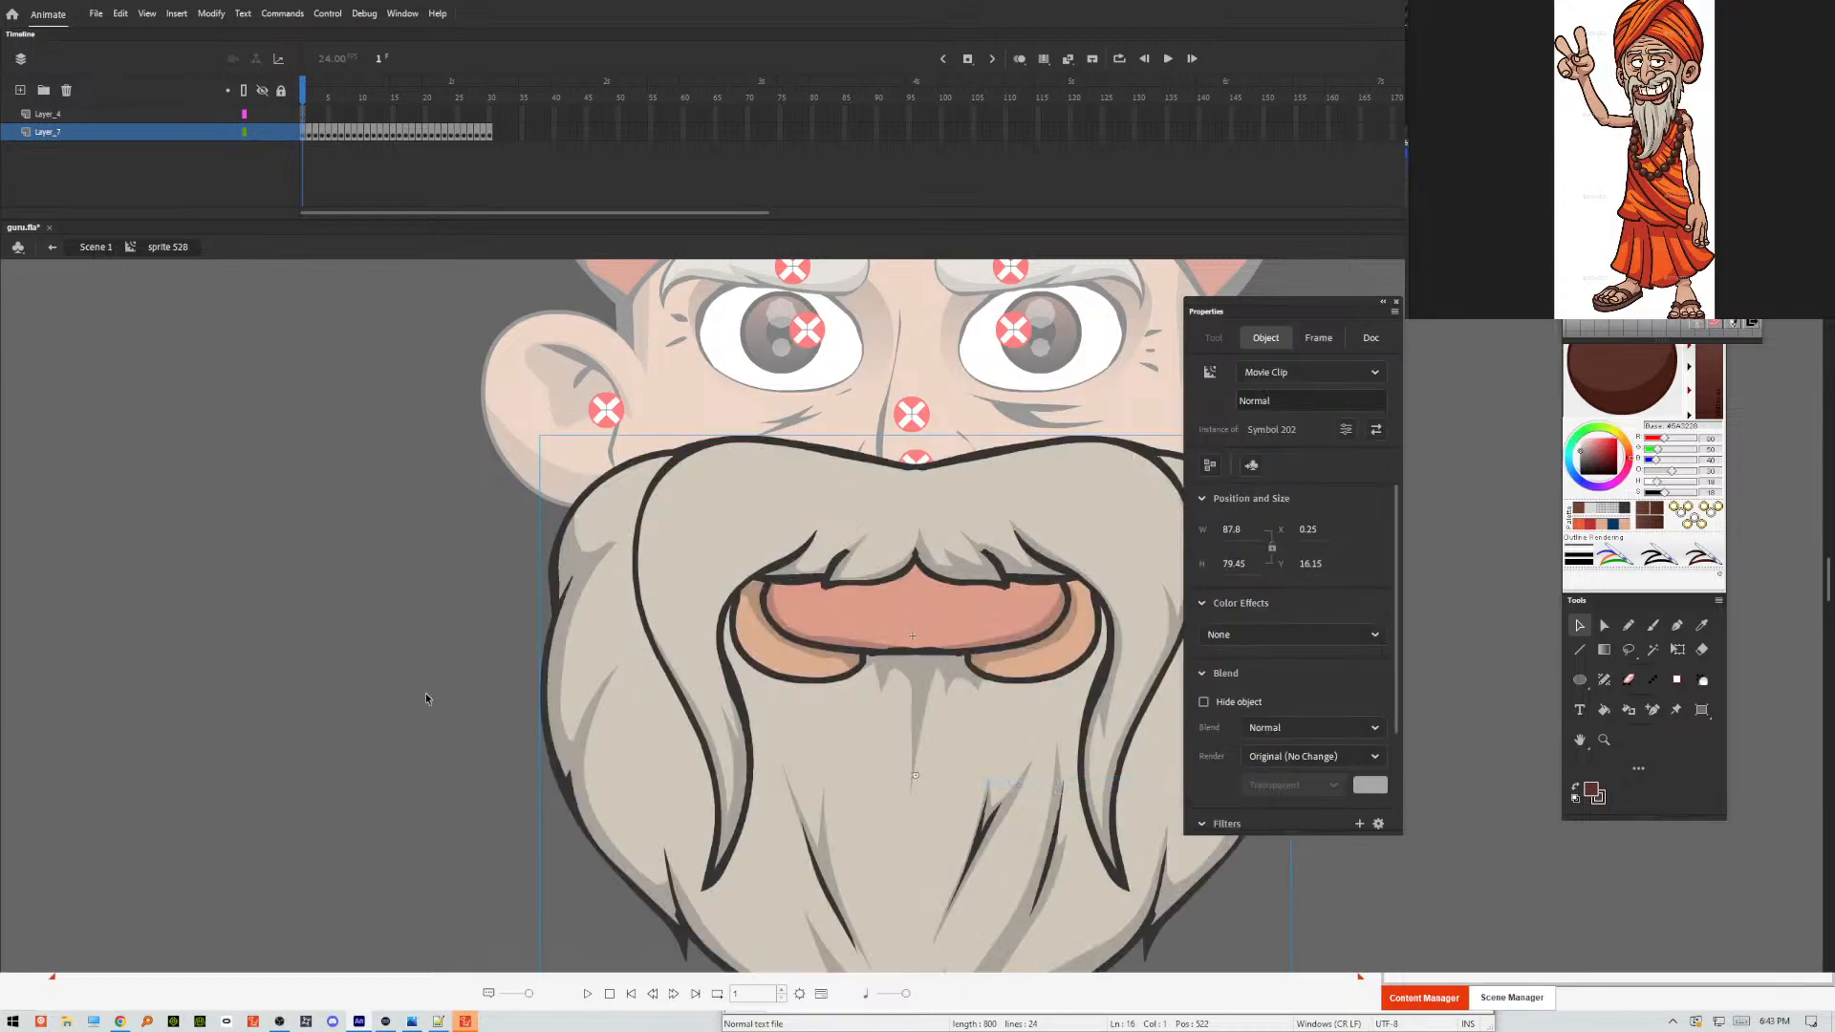
{"action": "left_click", "coordinate": [295, 660]}
Switch to Cartoon Animator 4 and open a template character in the composer.
{"action": "left_click", "coordinate": [467, 1022]}
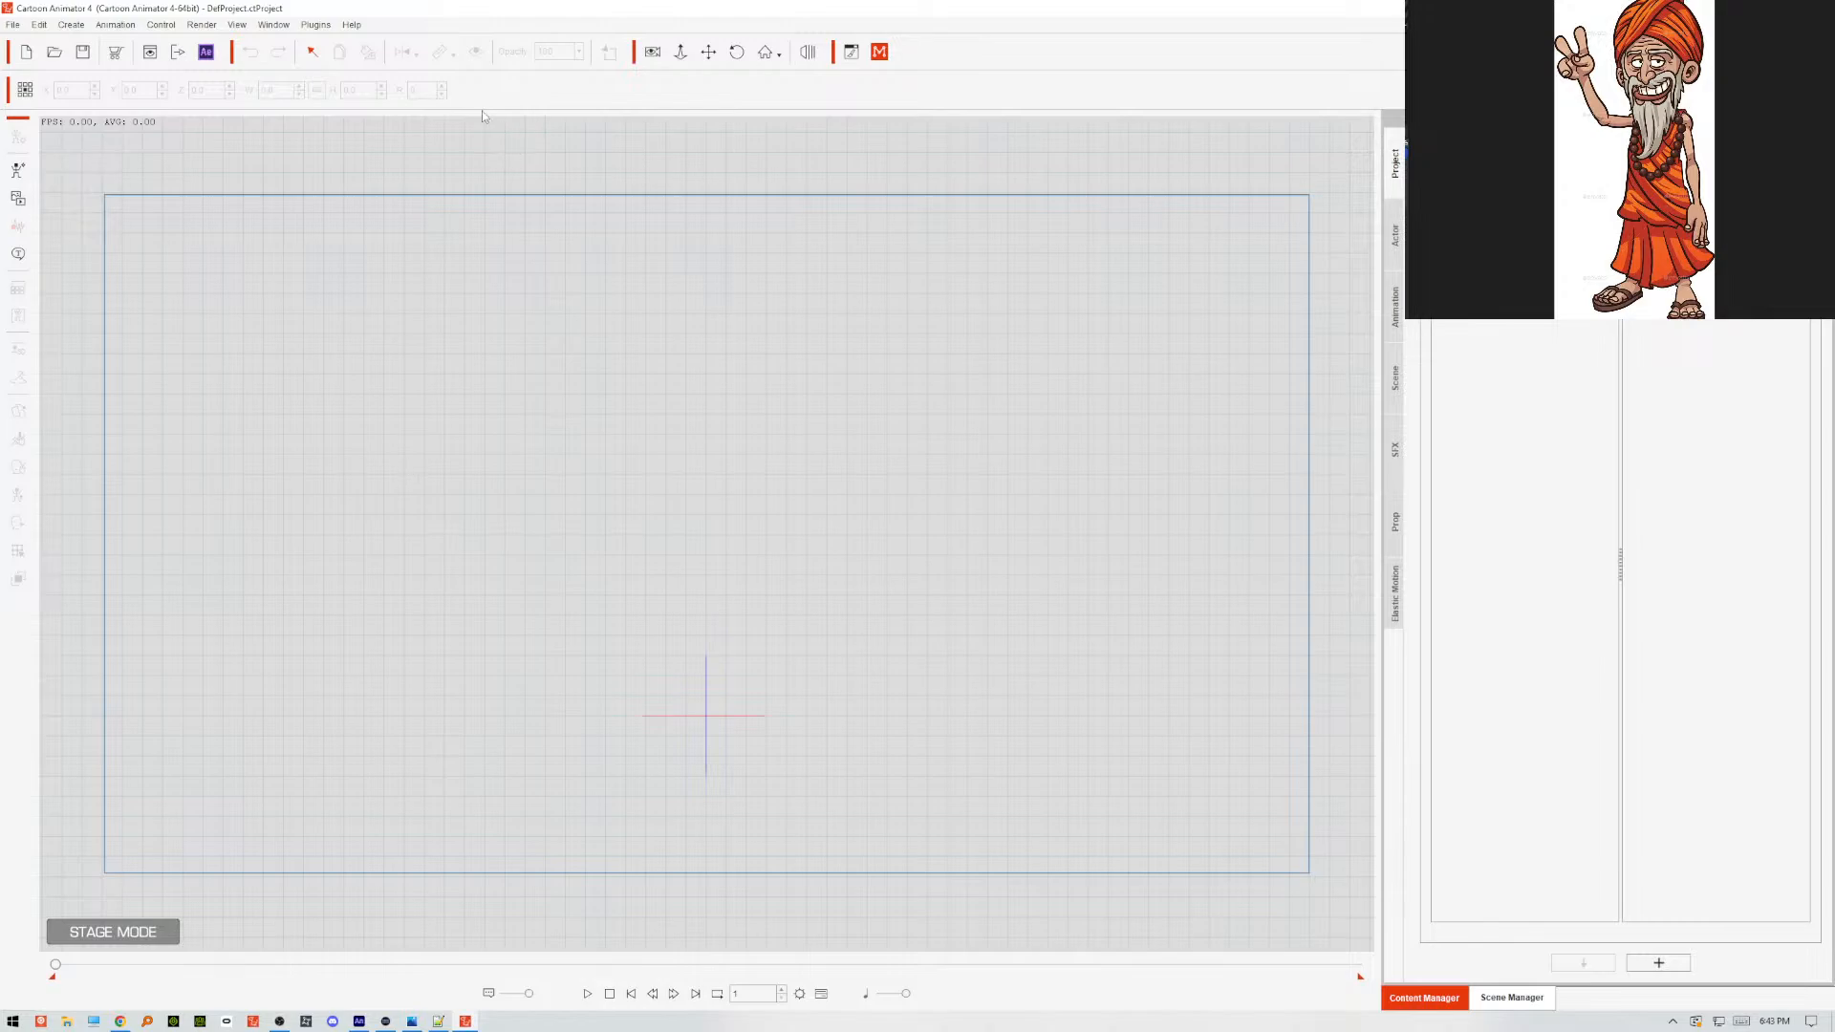
{"action": "left_click", "coordinate": [17, 26]}
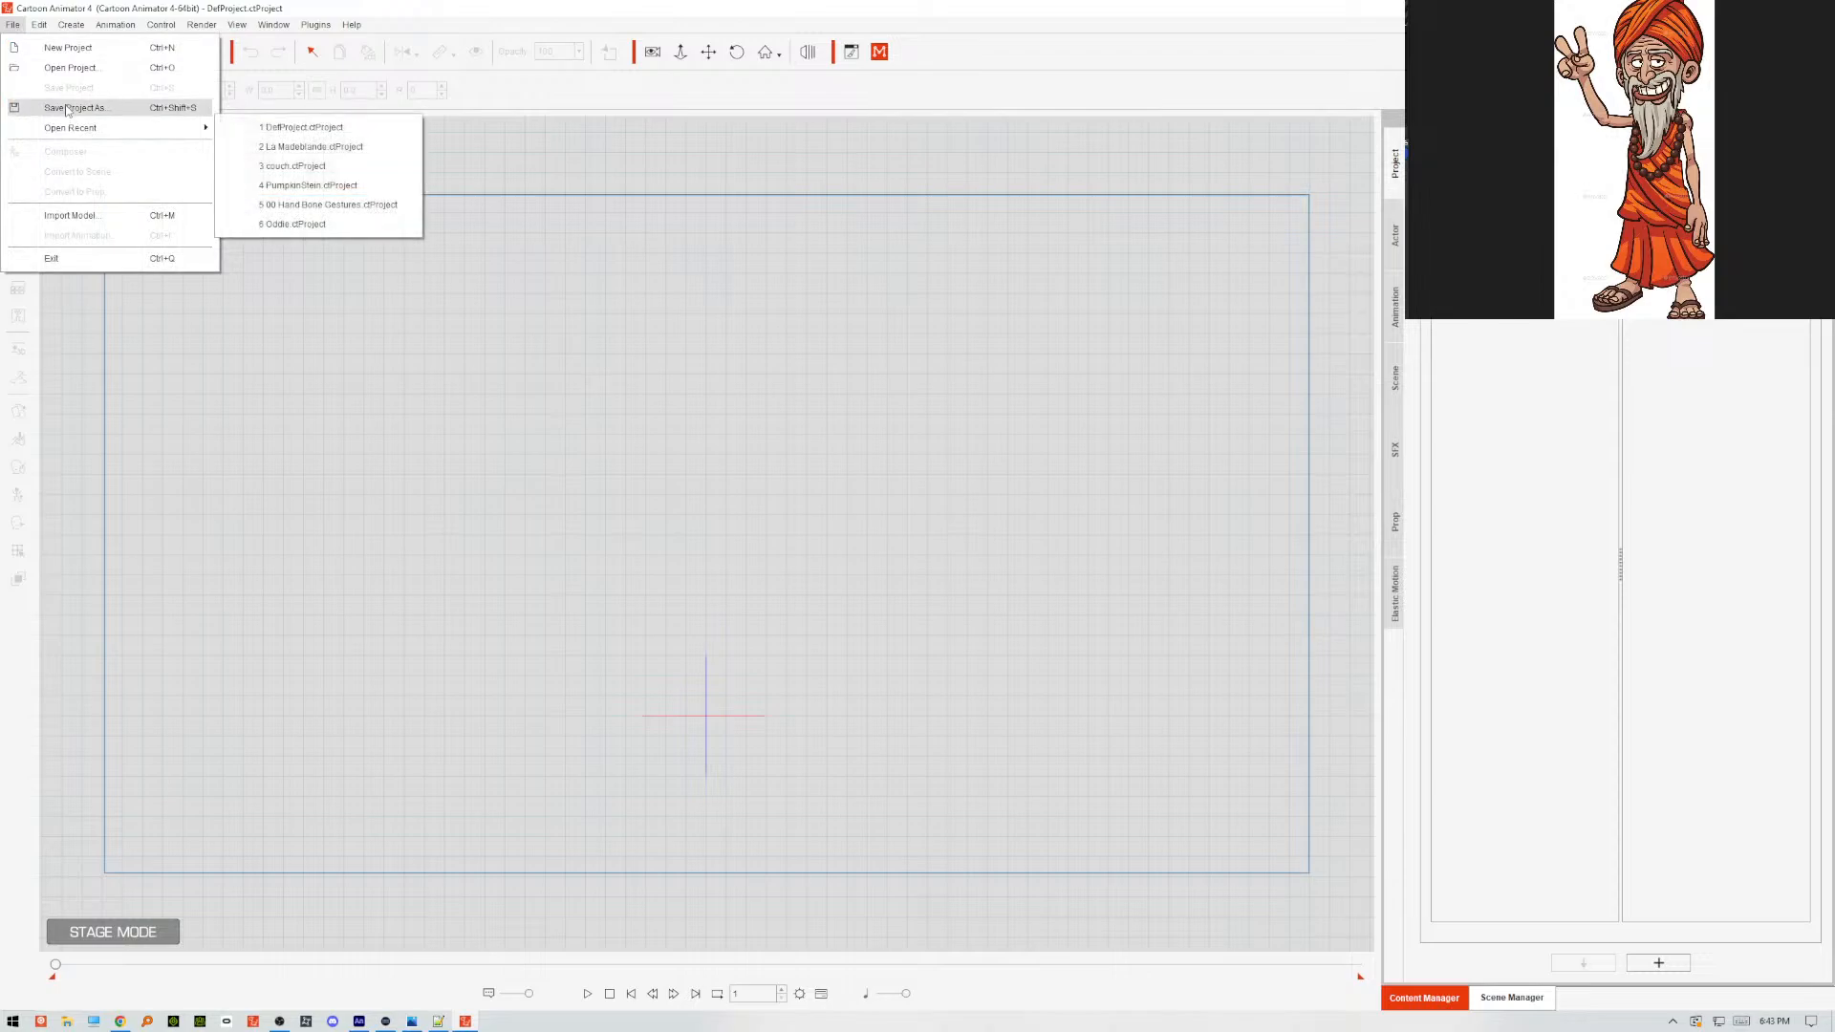
{"action": "left_click", "coordinate": [1397, 246]}
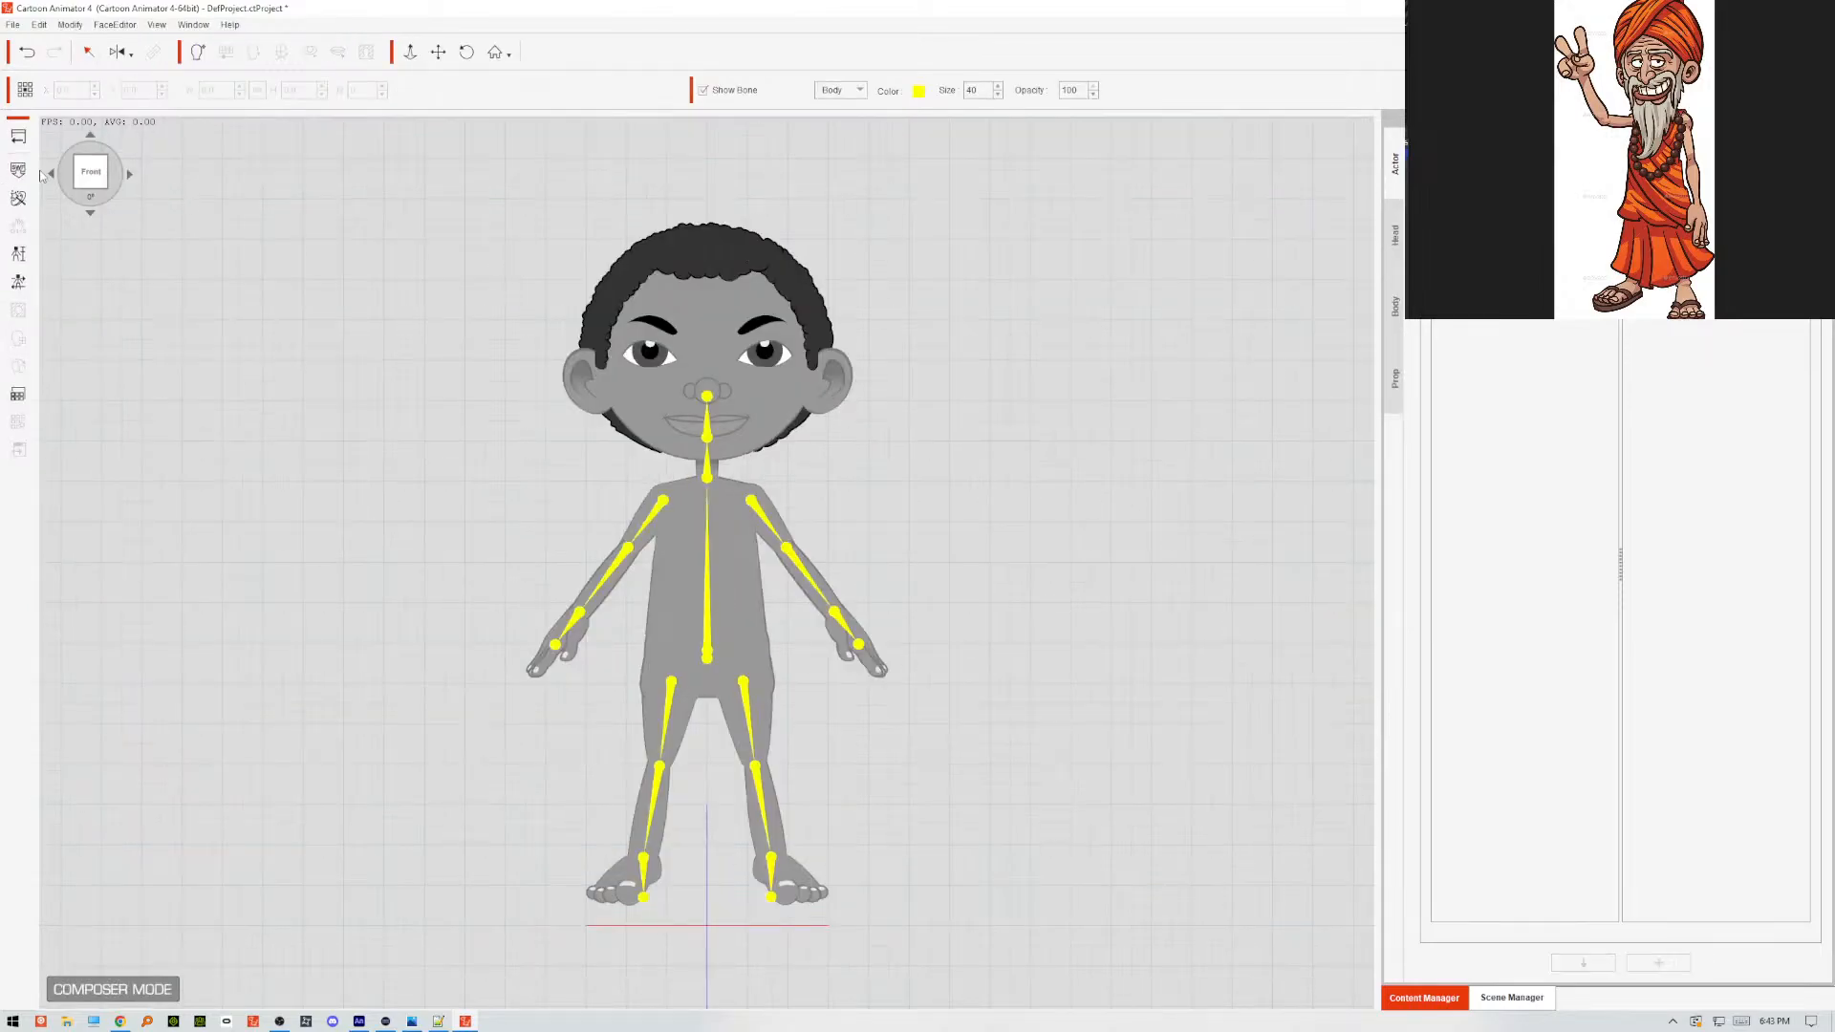
Load guru.swf from the Desktop into the character composer with all the keep options off.
{"action": "left_click", "coordinate": [18, 169]}
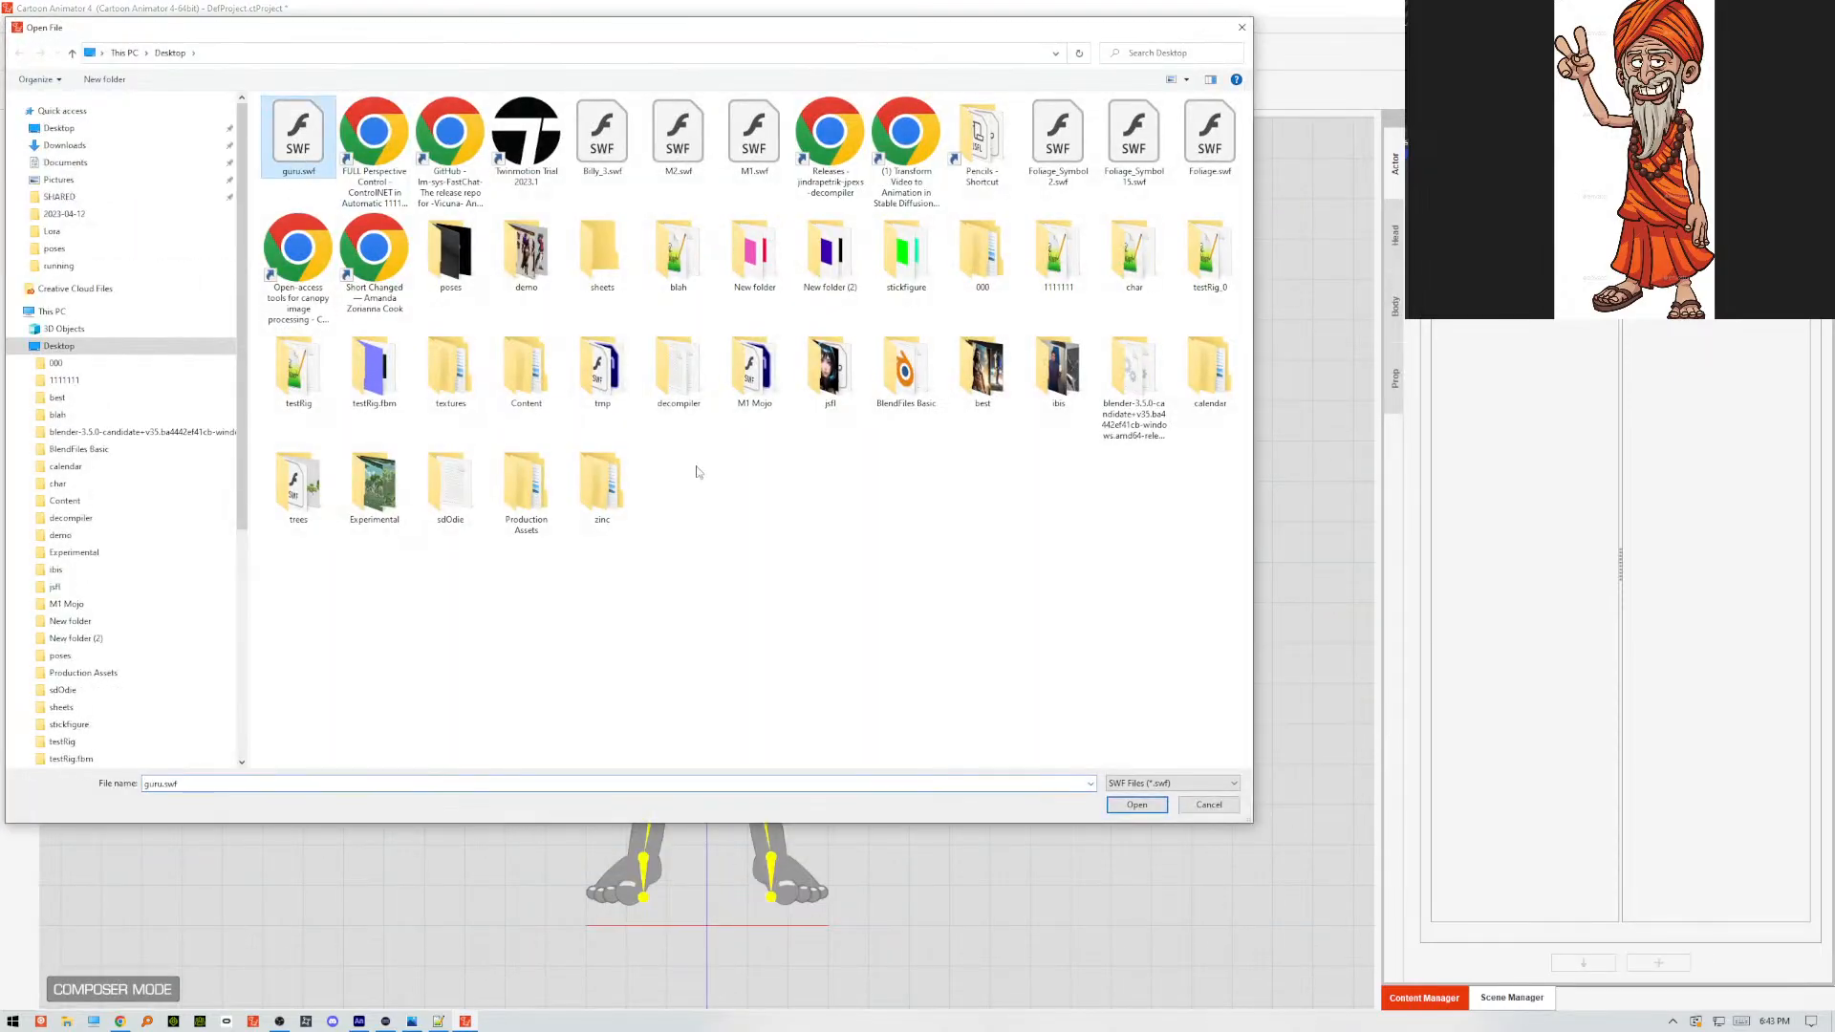
{"action": "left_click", "coordinate": [1116, 808]}
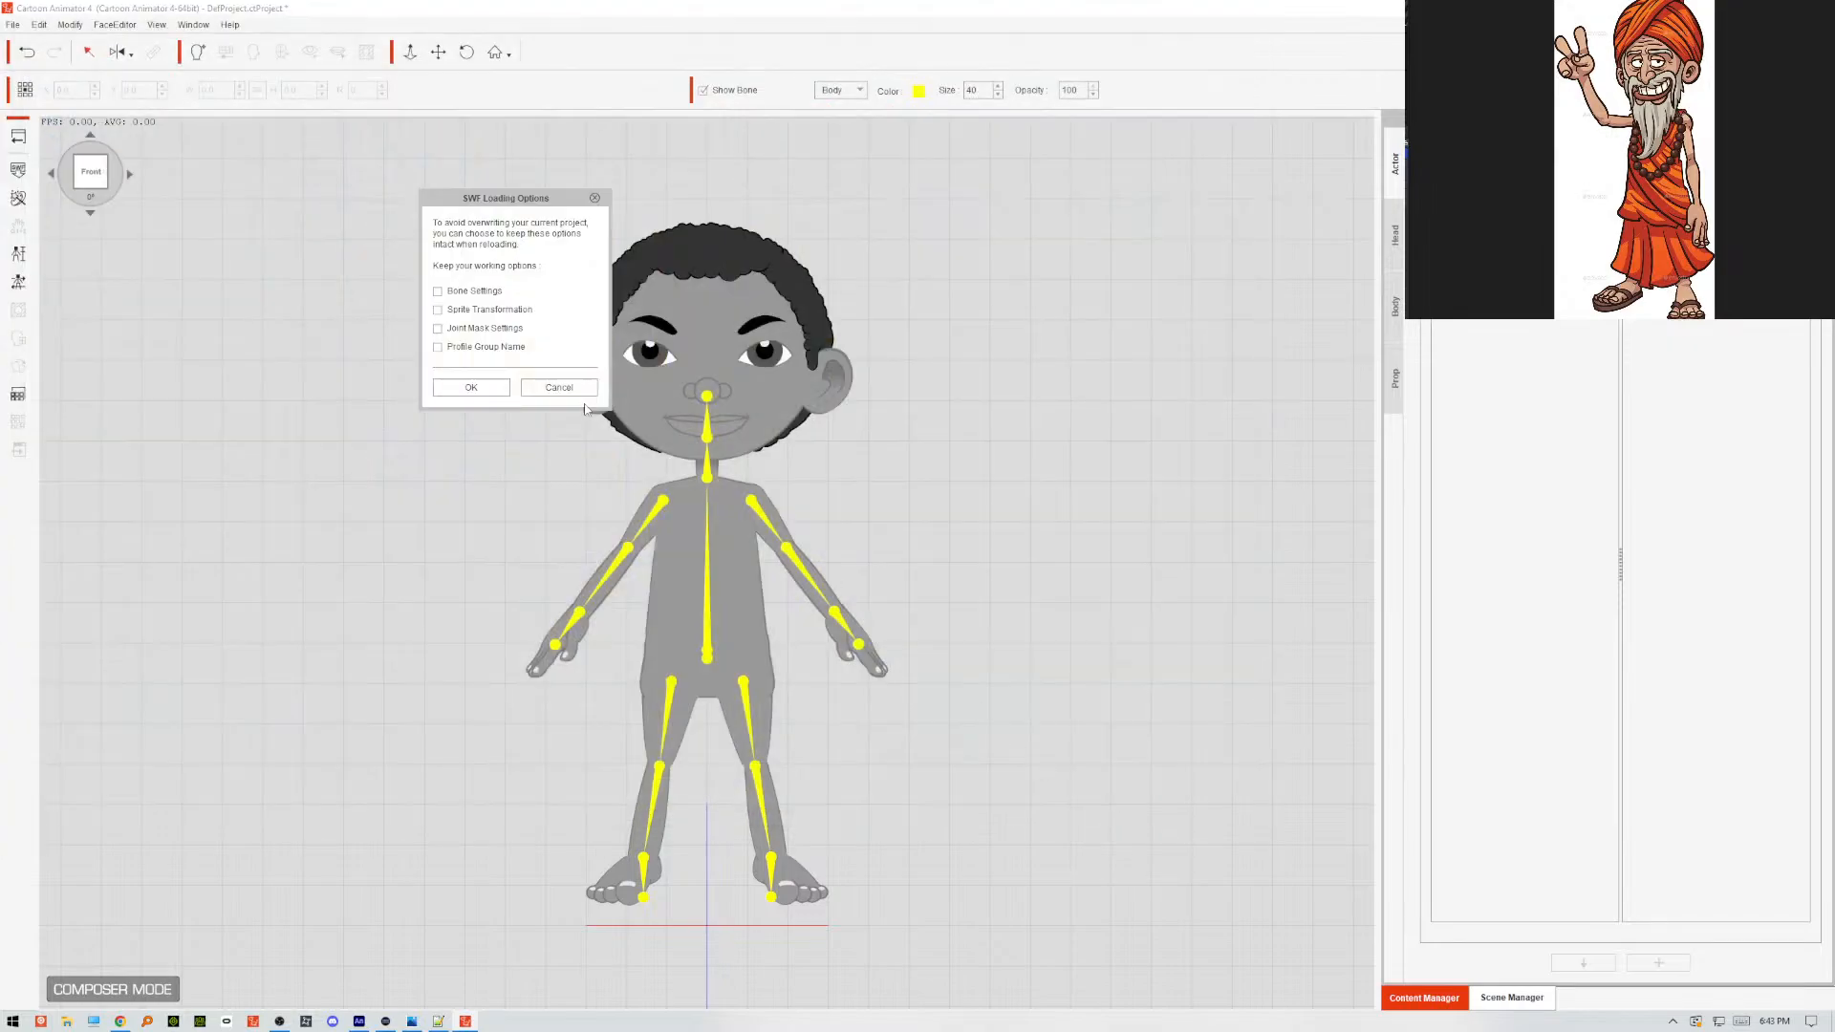
{"action": "left_click", "coordinate": [474, 388]}
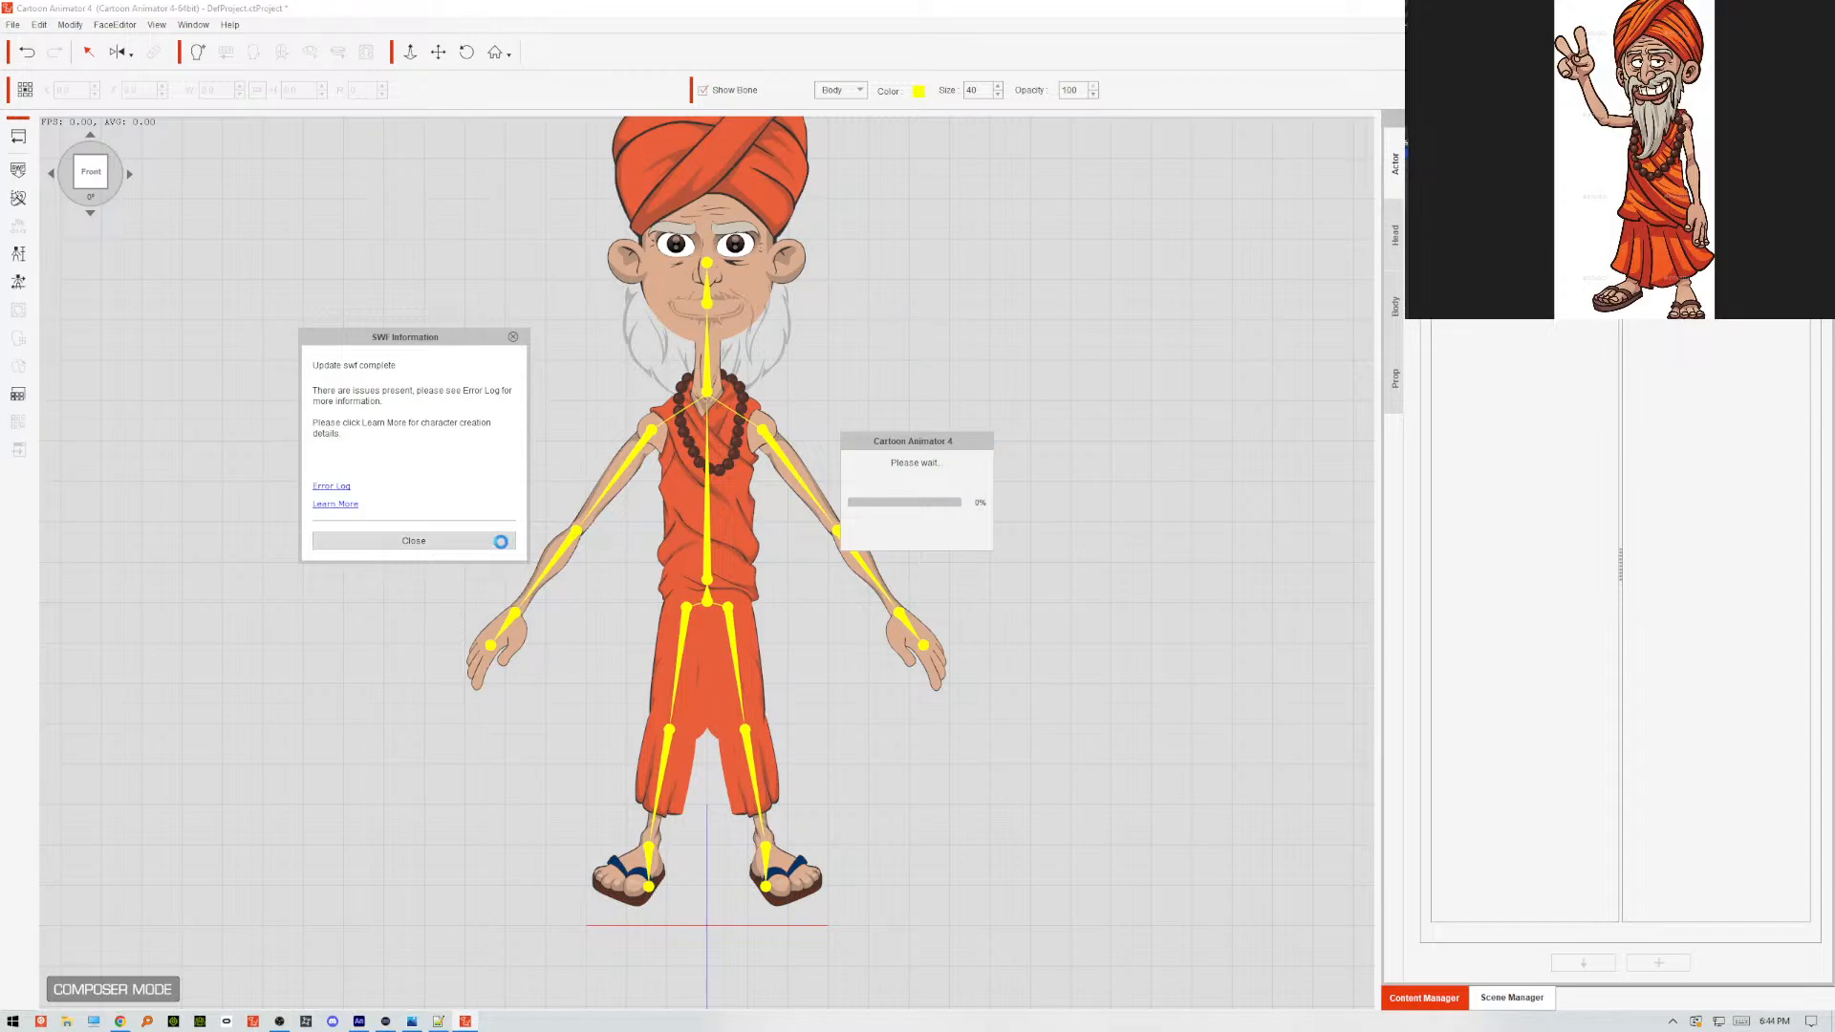
{"action": "left_click", "coordinate": [504, 540]}
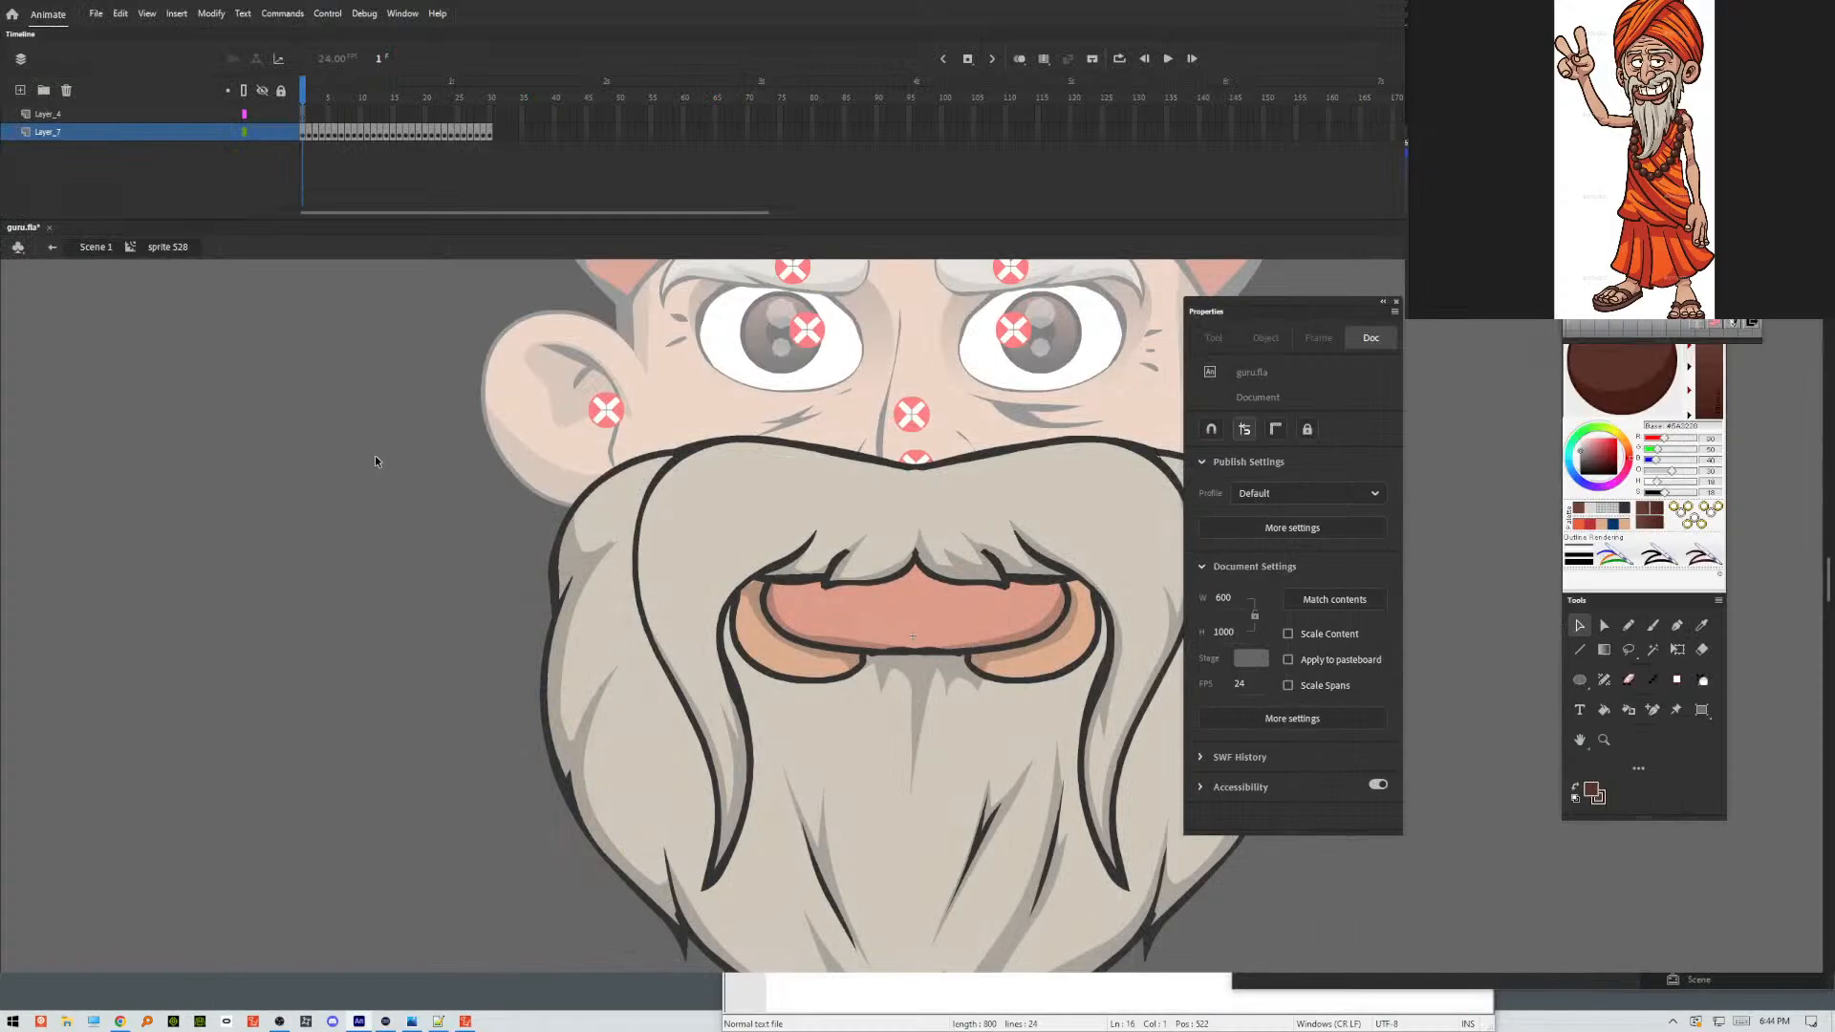
Return to Animate, exit the mouth symbol to Scene 1 and minimize the window.
{"action": "double_click", "coordinate": [375, 460]}
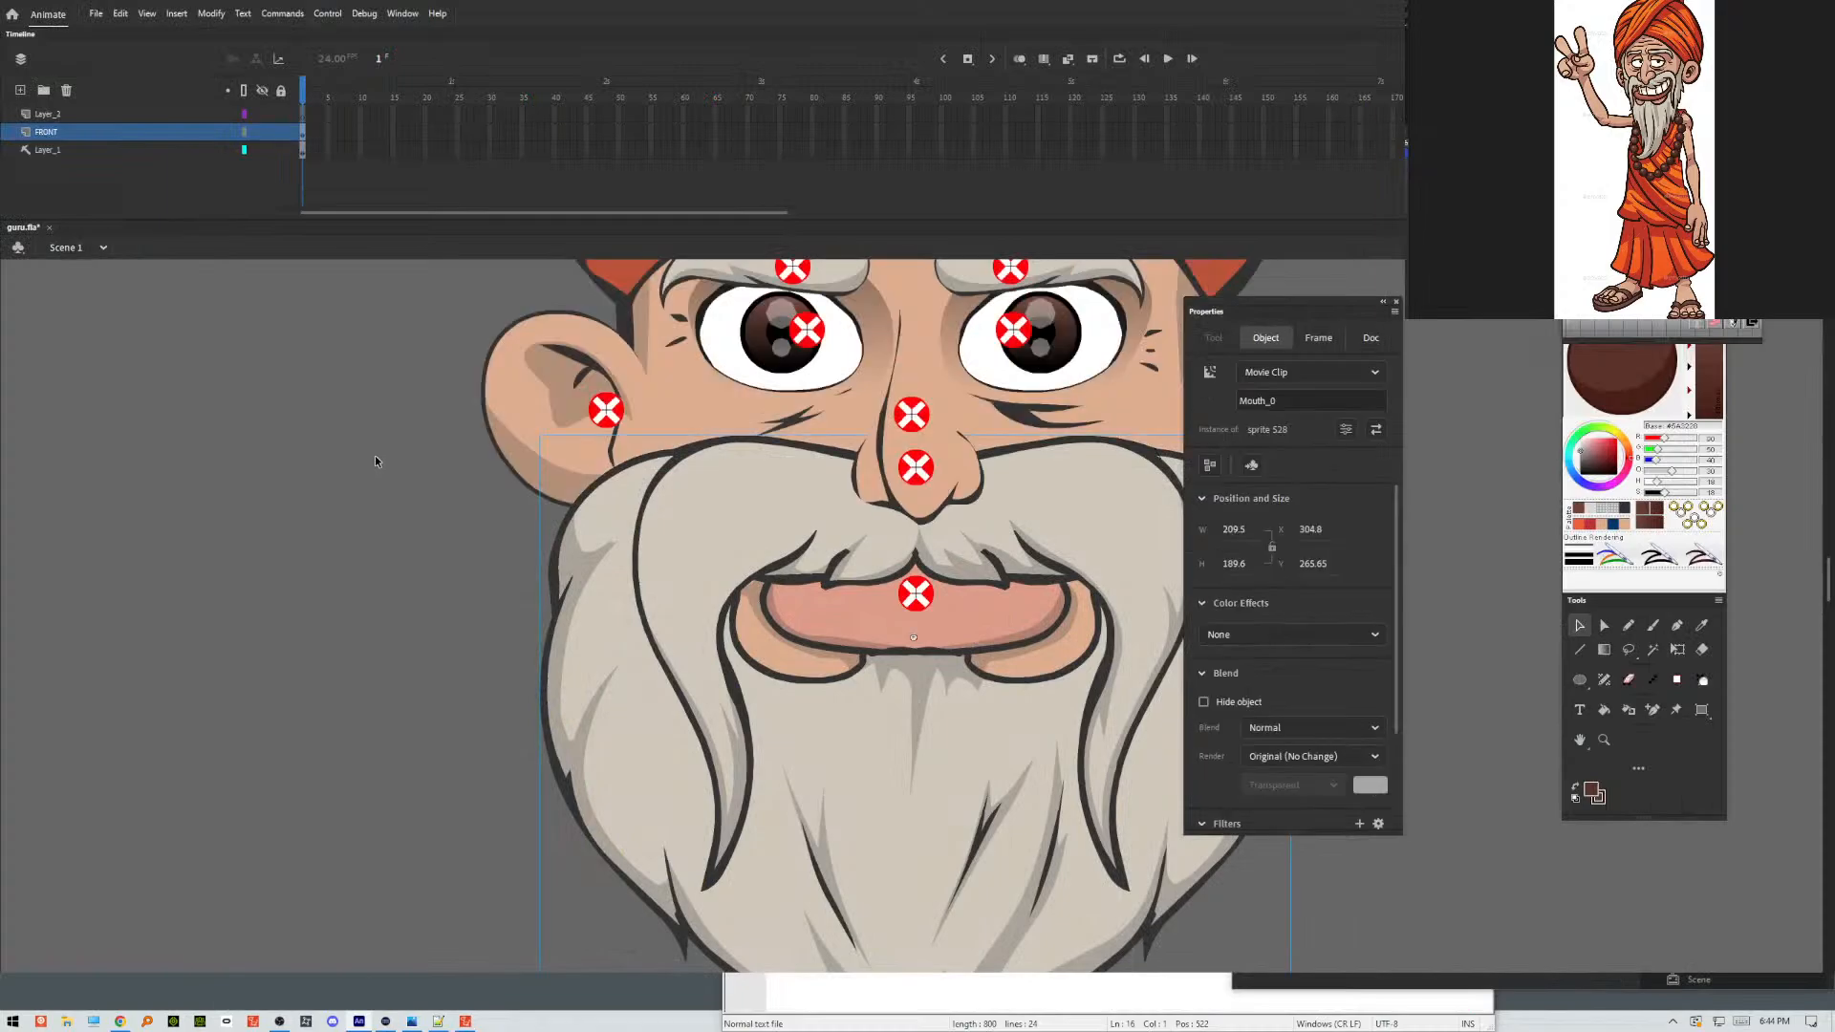
{"action": "left_click", "coordinate": [363, 461]}
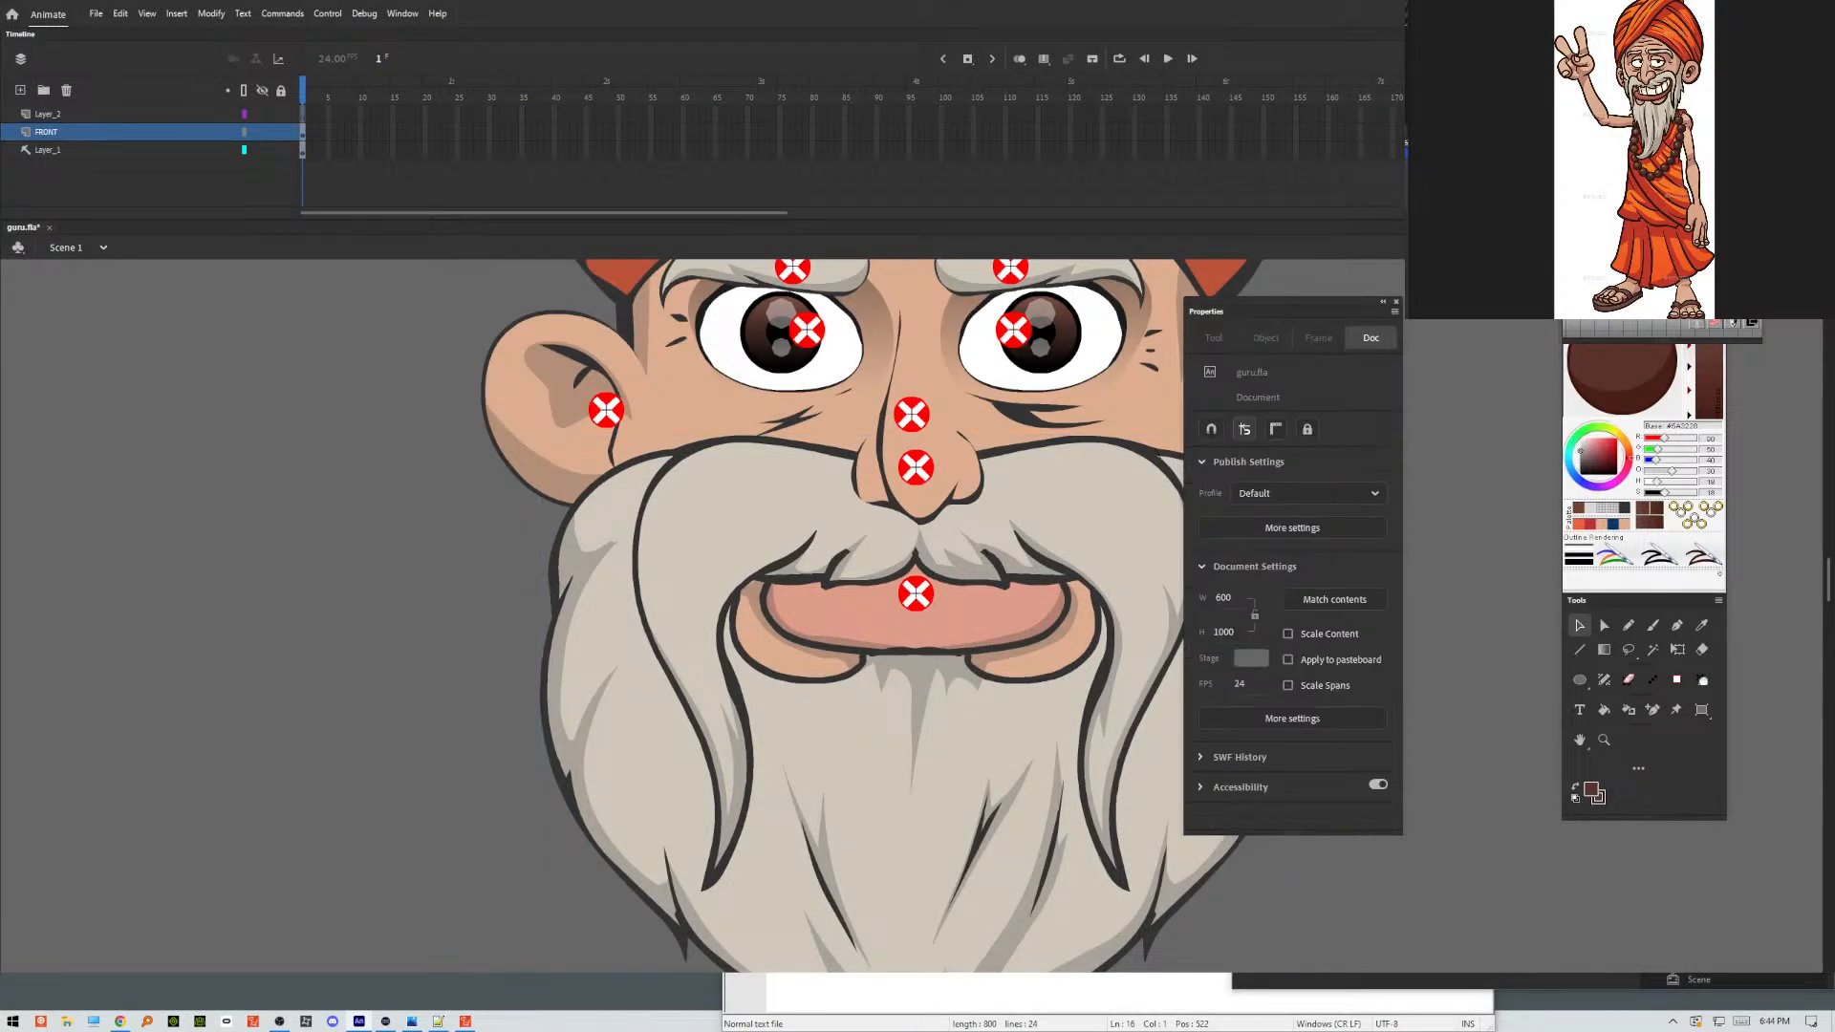
{"action": "key", "text": "super+Down"}
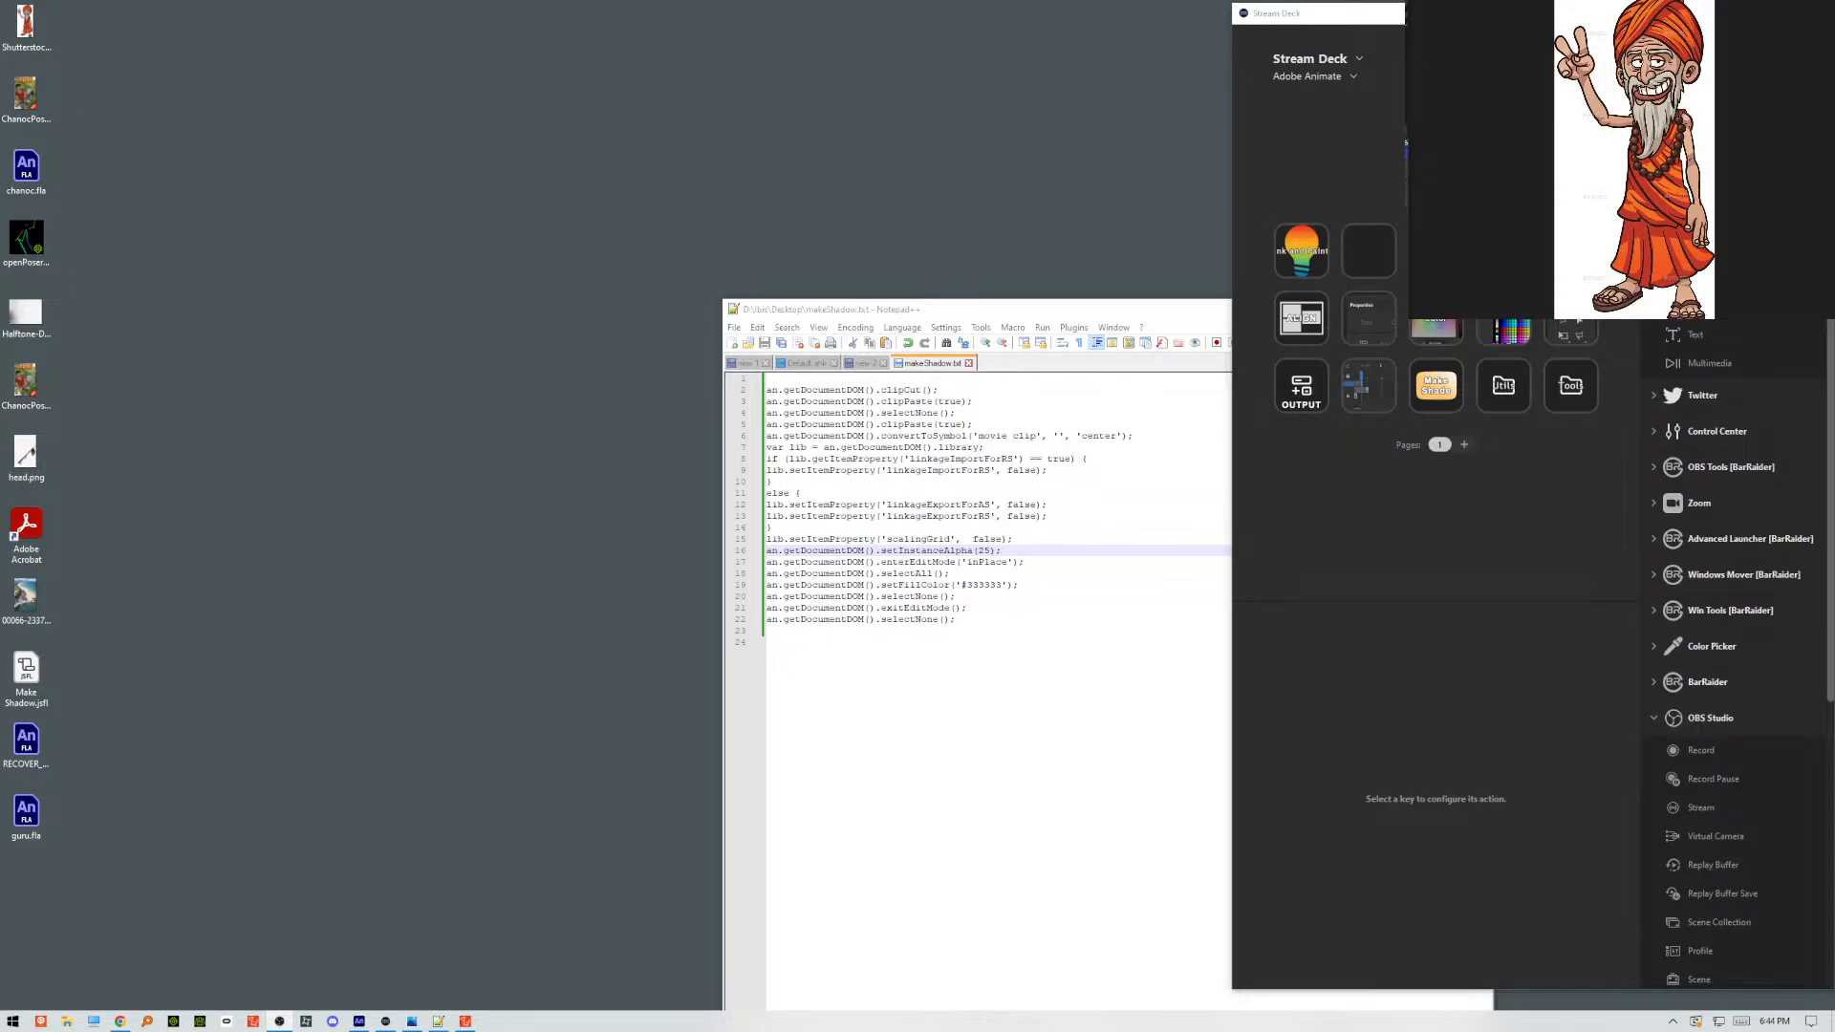
Sort the desktop icons by item type.
{"action": "key", "text": "alt+Tab"}
{"action": "left_click", "coordinate": [1418, 204]}
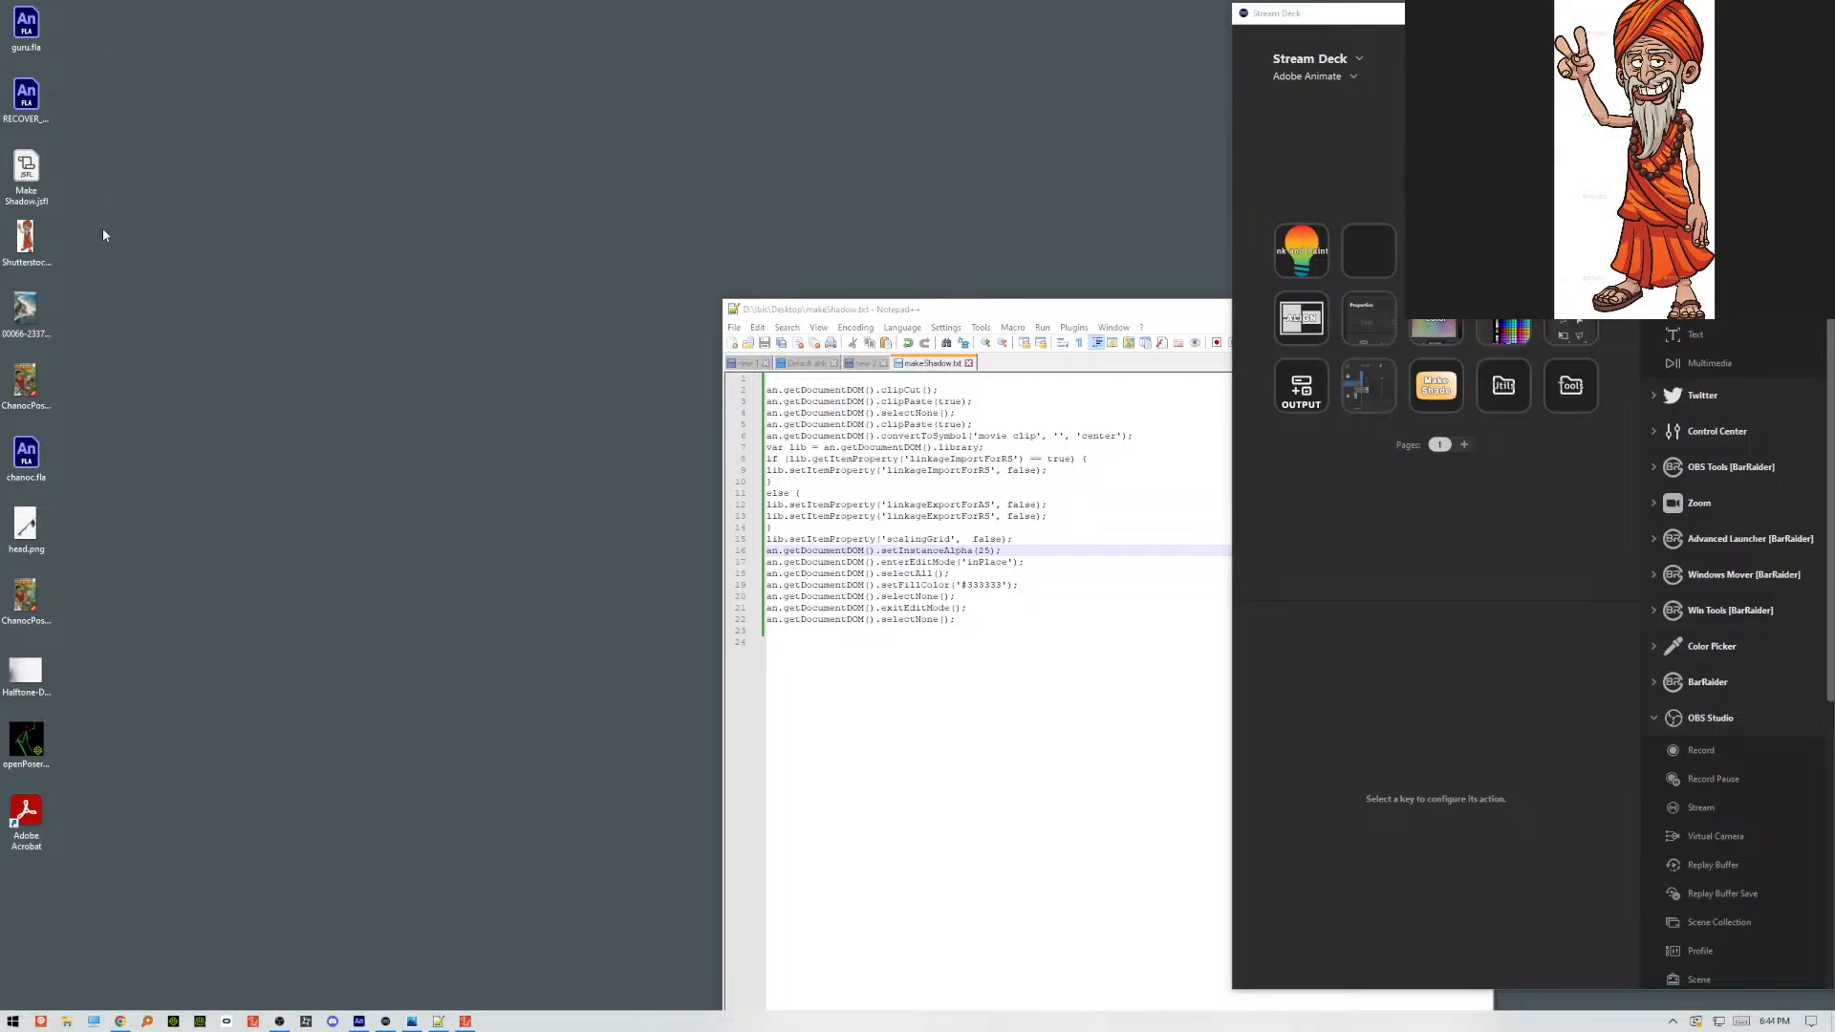
{"action": "right_click", "coordinate": [33, 214]}
{"action": "mouse_move", "coordinate": [141, 237]}
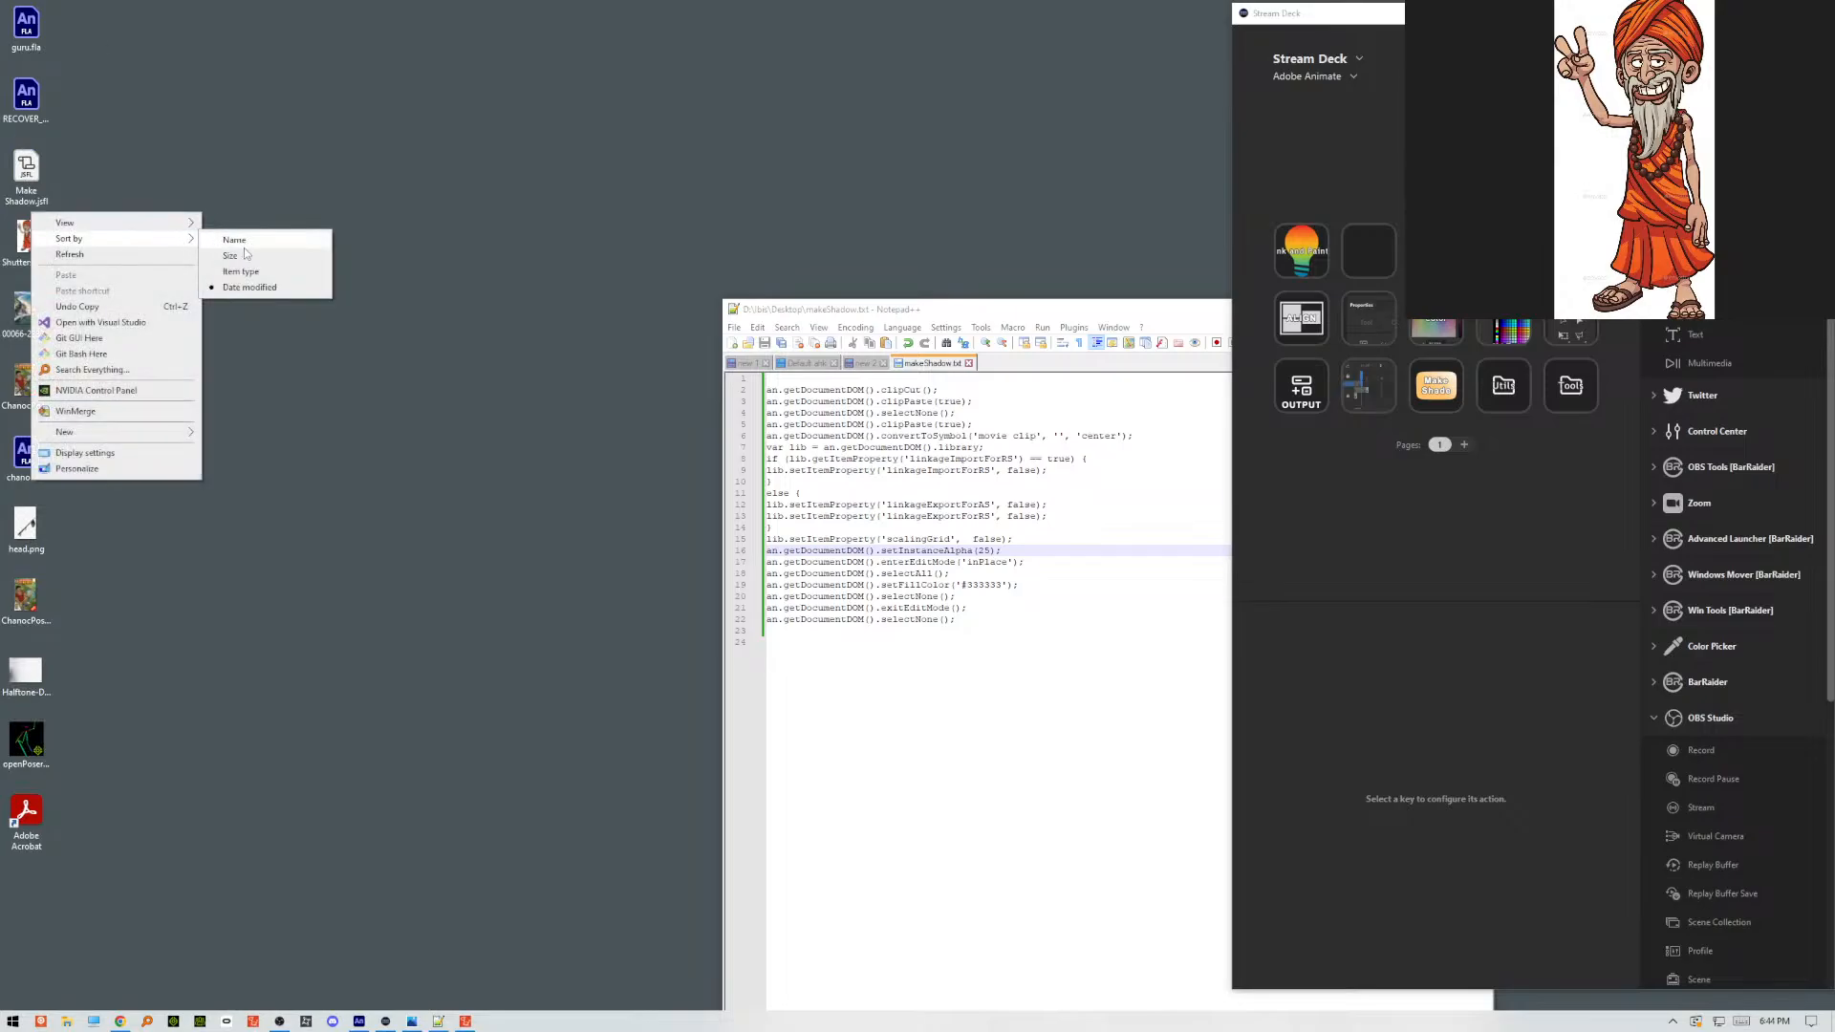
{"action": "left_click", "coordinate": [256, 273]}
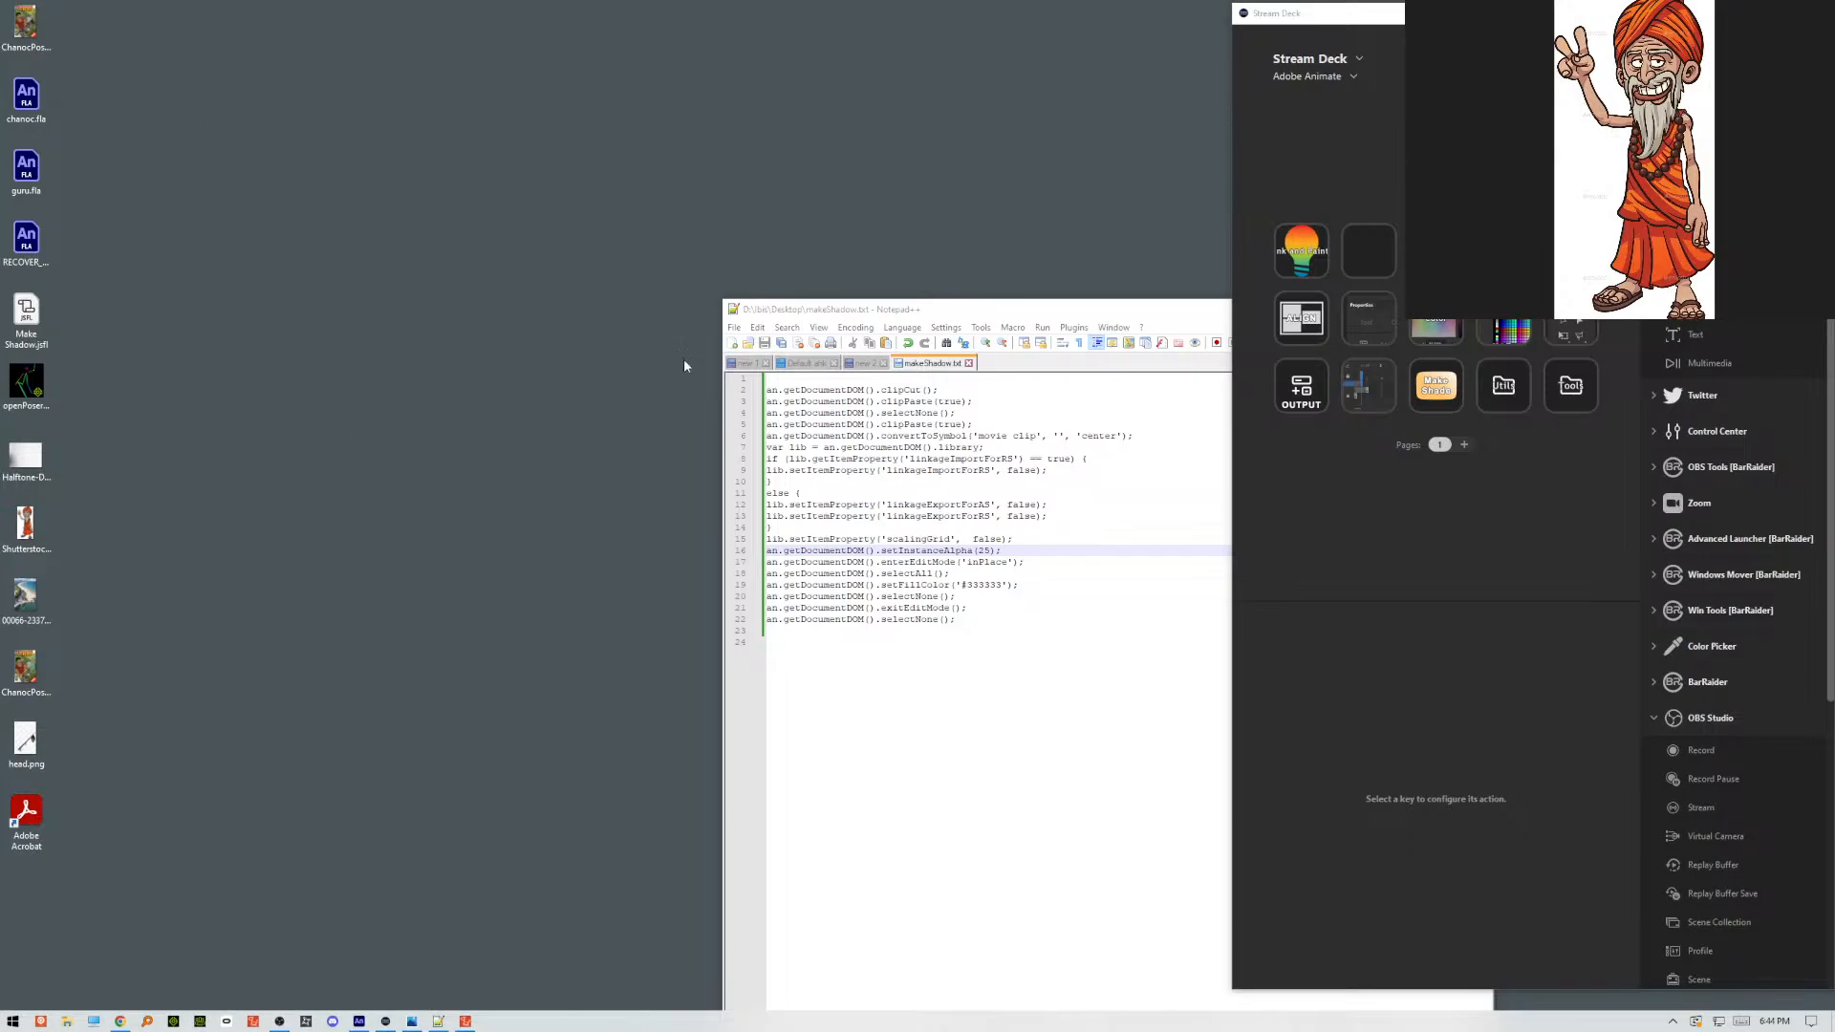
Return to Animate, save the document as guru.fla on the Desktop over the existing file, and test the movie.
{"action": "left_click", "coordinate": [358, 1022]}
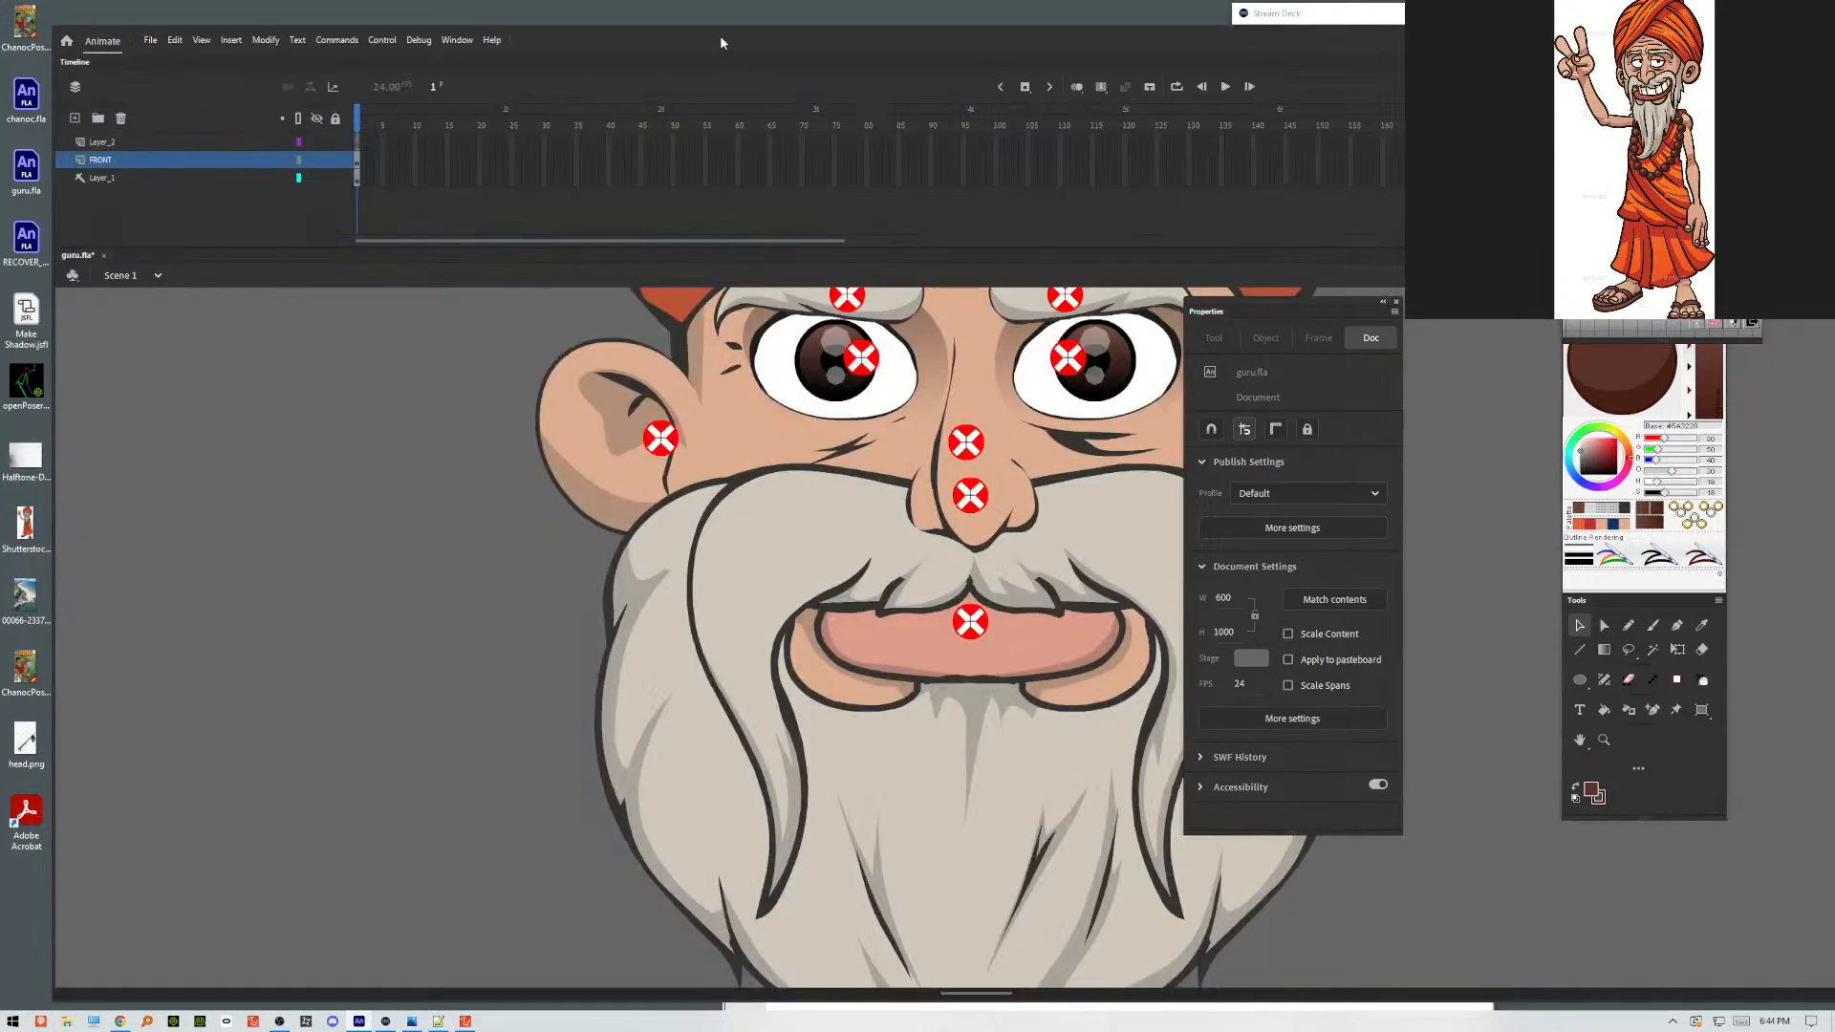
{"action": "left_click_drag", "start_coordinate": [720, 37], "coordinate": [673, 11]}
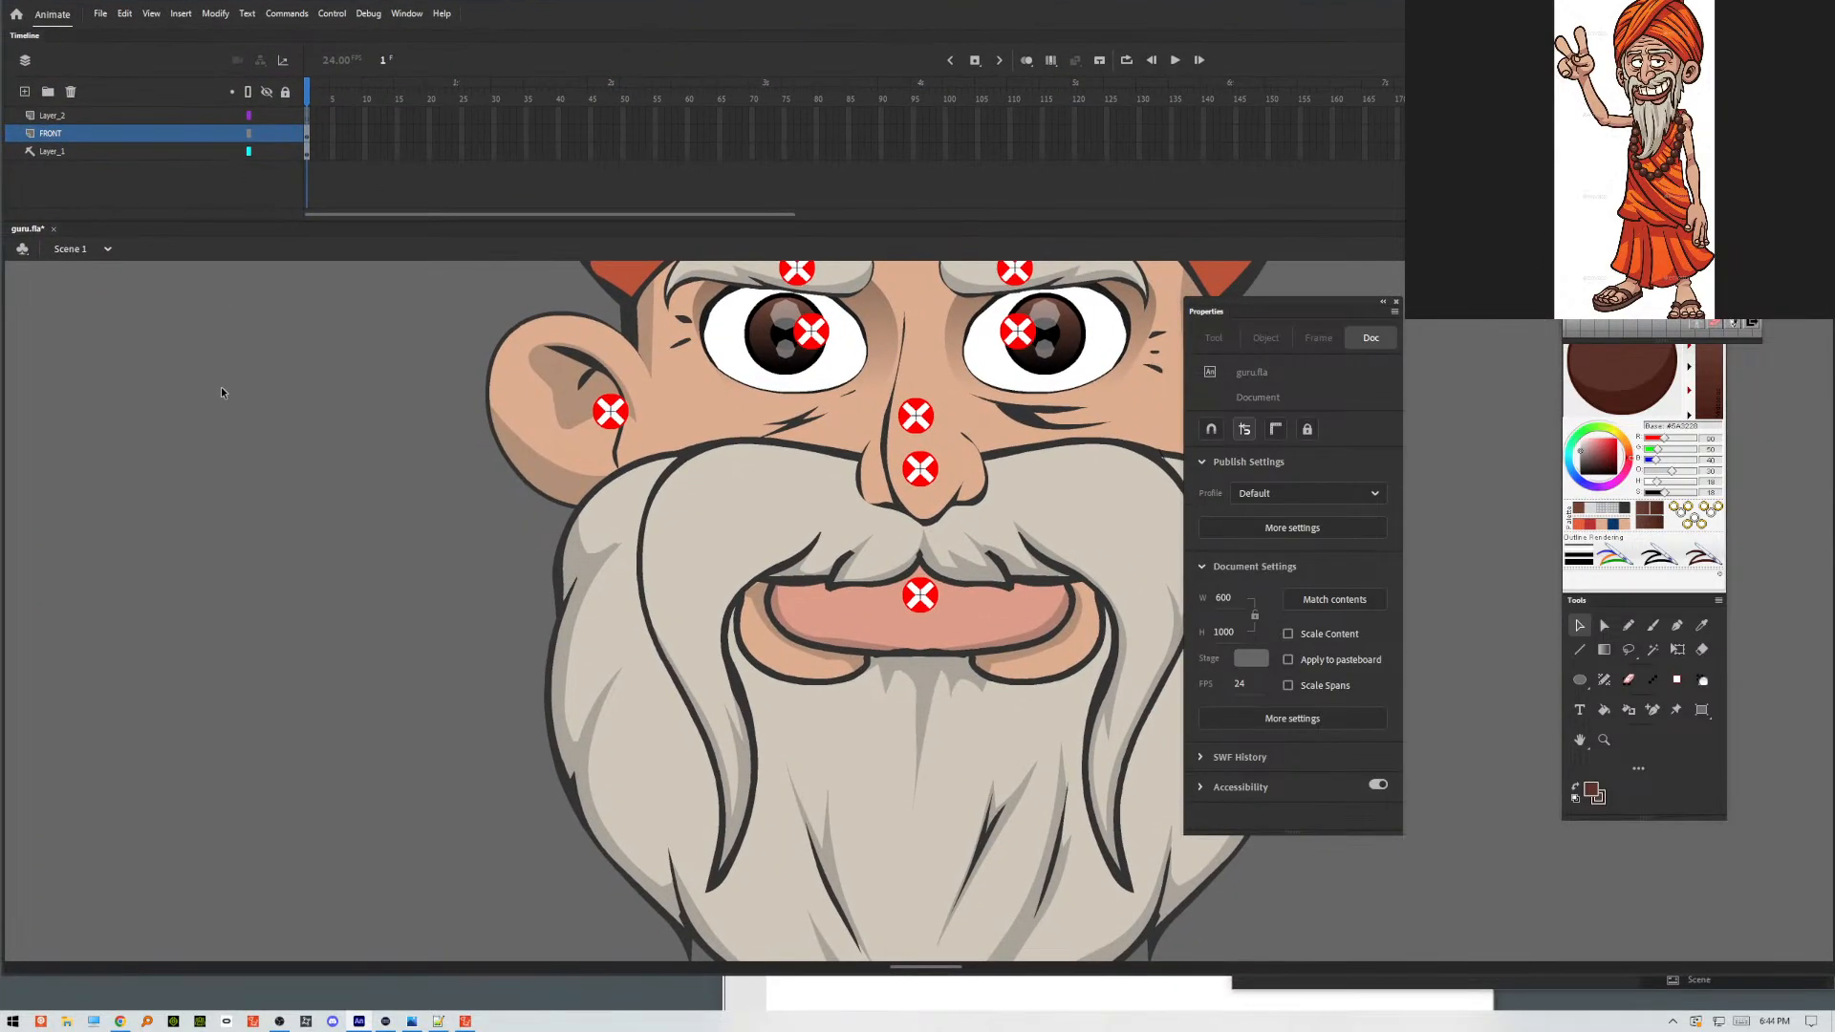
{"action": "left_click", "coordinate": [87, 19]}
{"action": "left_click", "coordinate": [139, 165]}
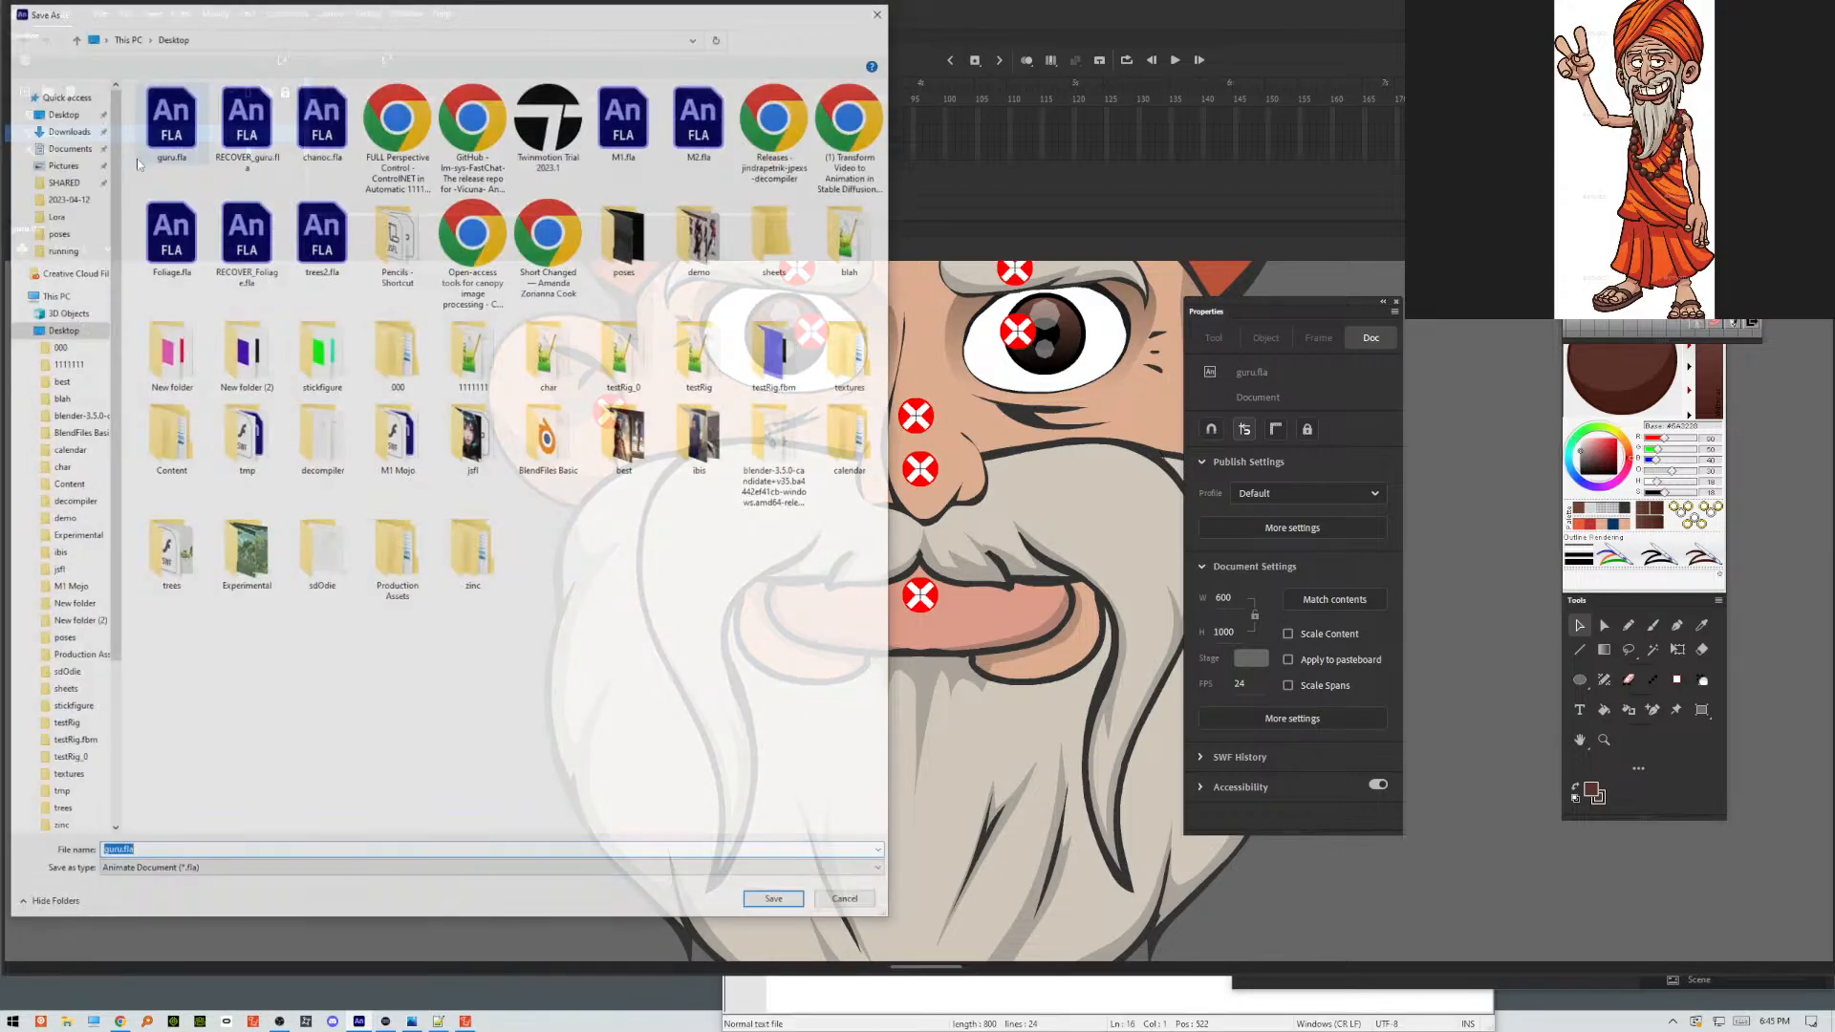
{"action": "left_click", "coordinate": [758, 905]}
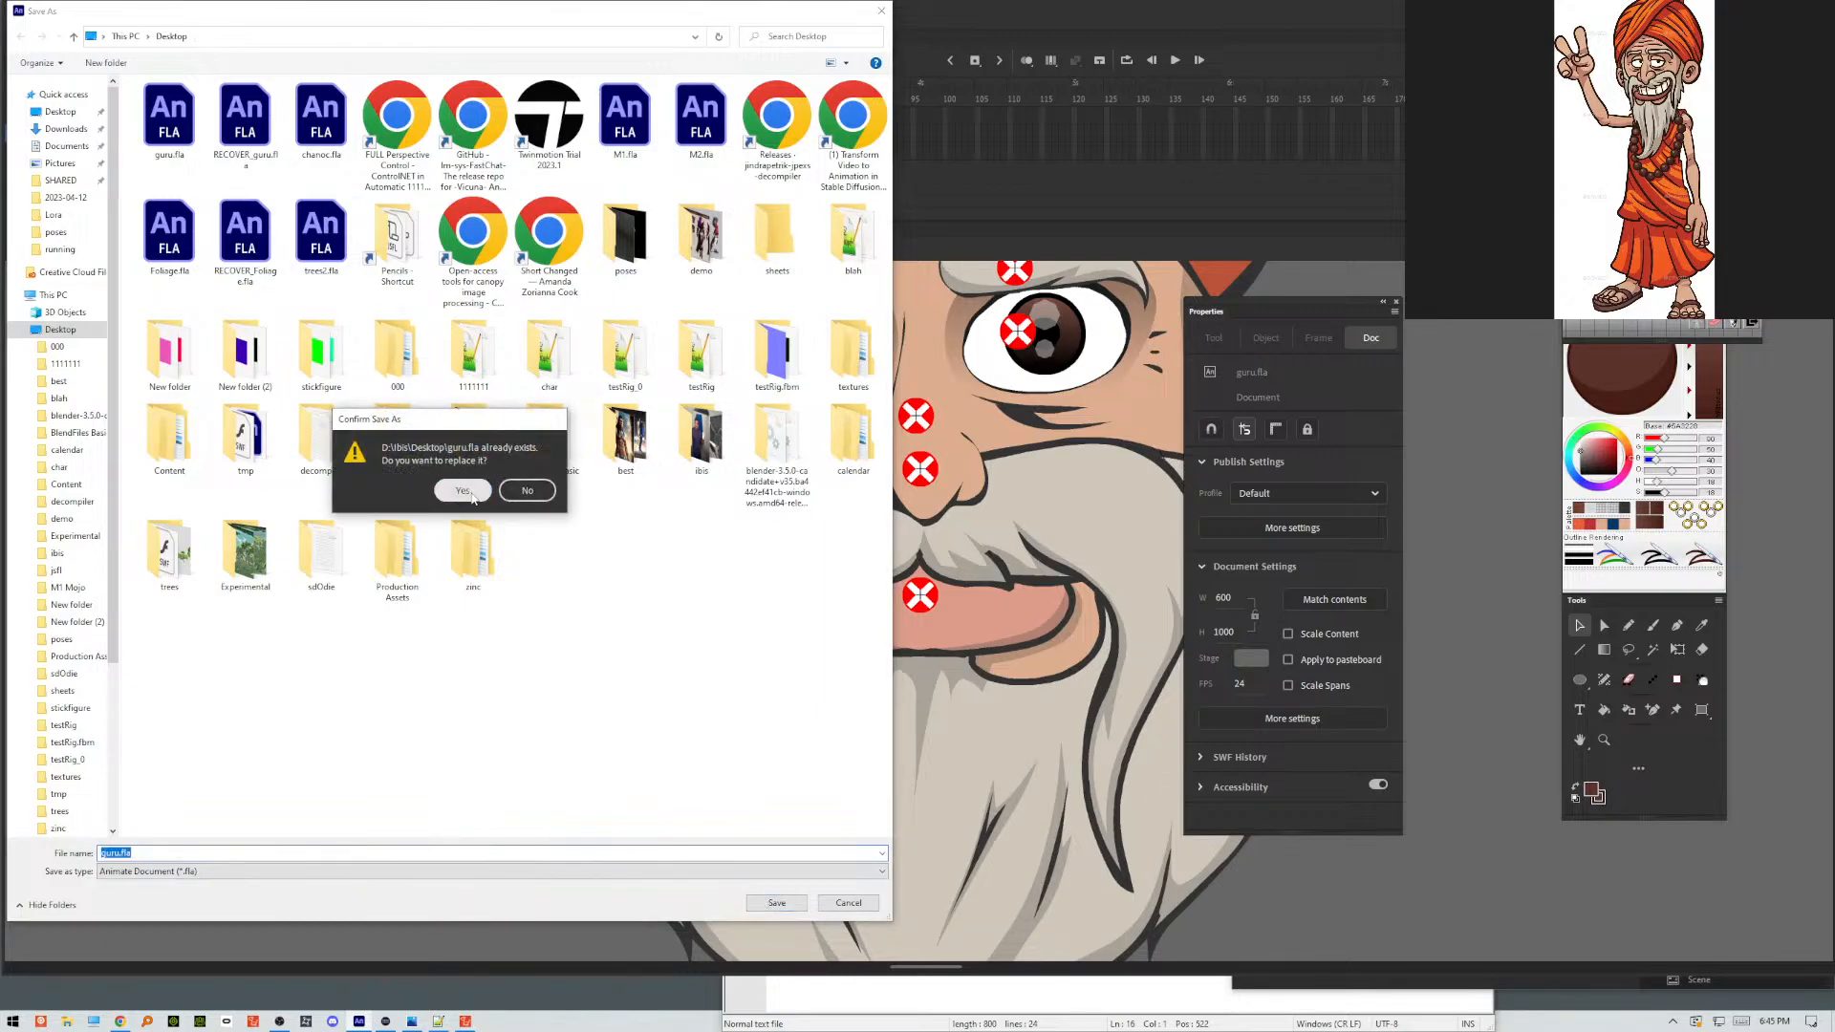
{"action": "left_click", "coordinate": [472, 493]}
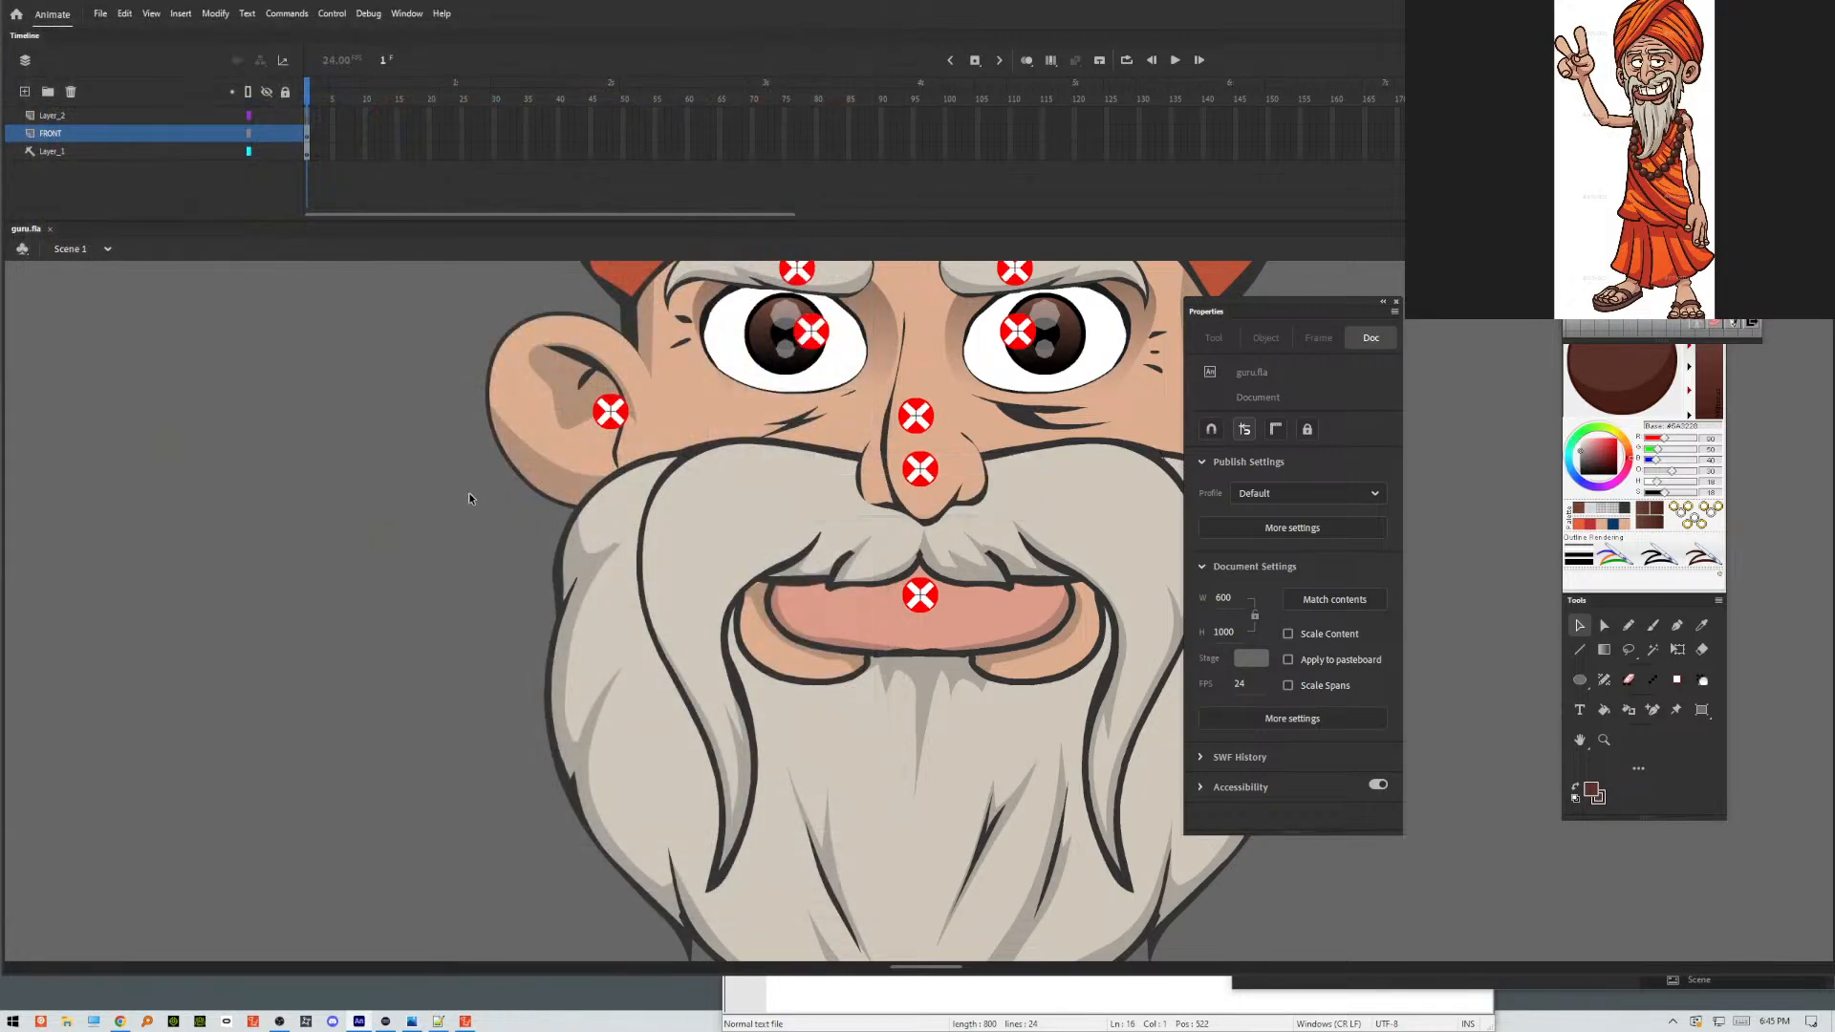
{"action": "key", "text": "ctrl+Return"}
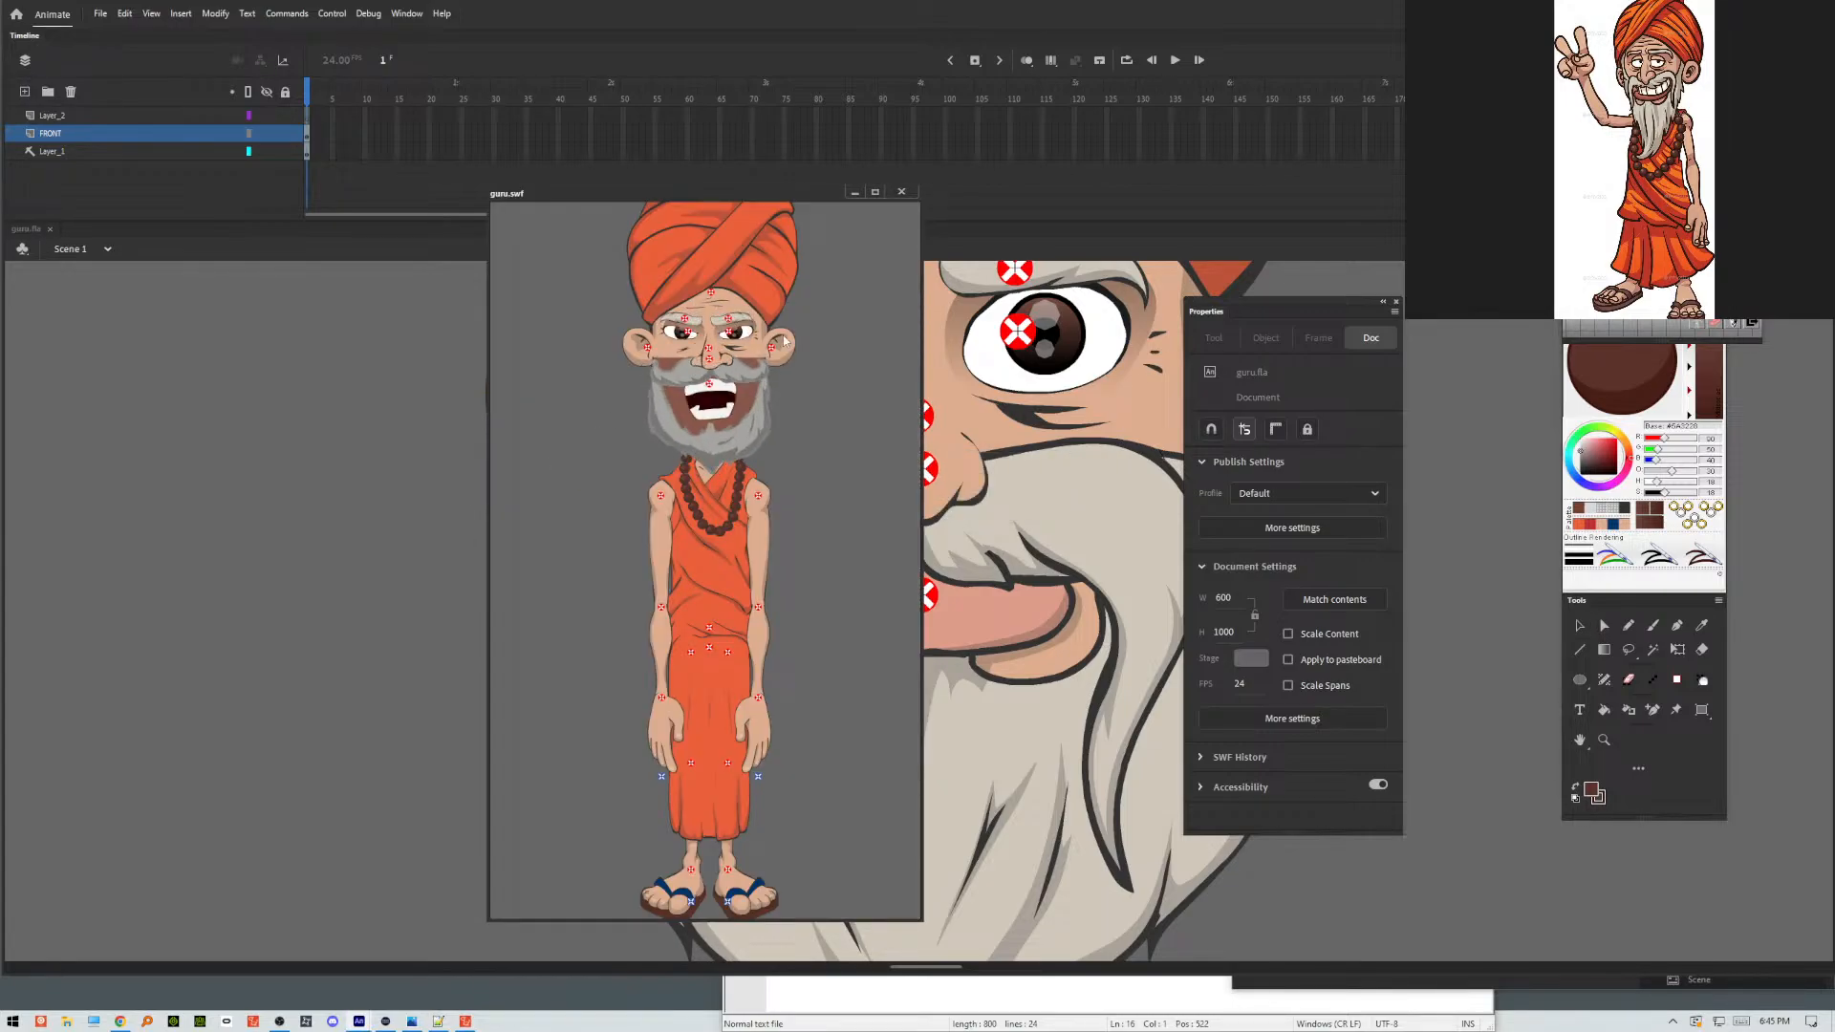
Close the test movie, start a movie export, and delete the existing guru.swf from the Desktop in the file dialog.
{"action": "left_click", "coordinate": [899, 193]}
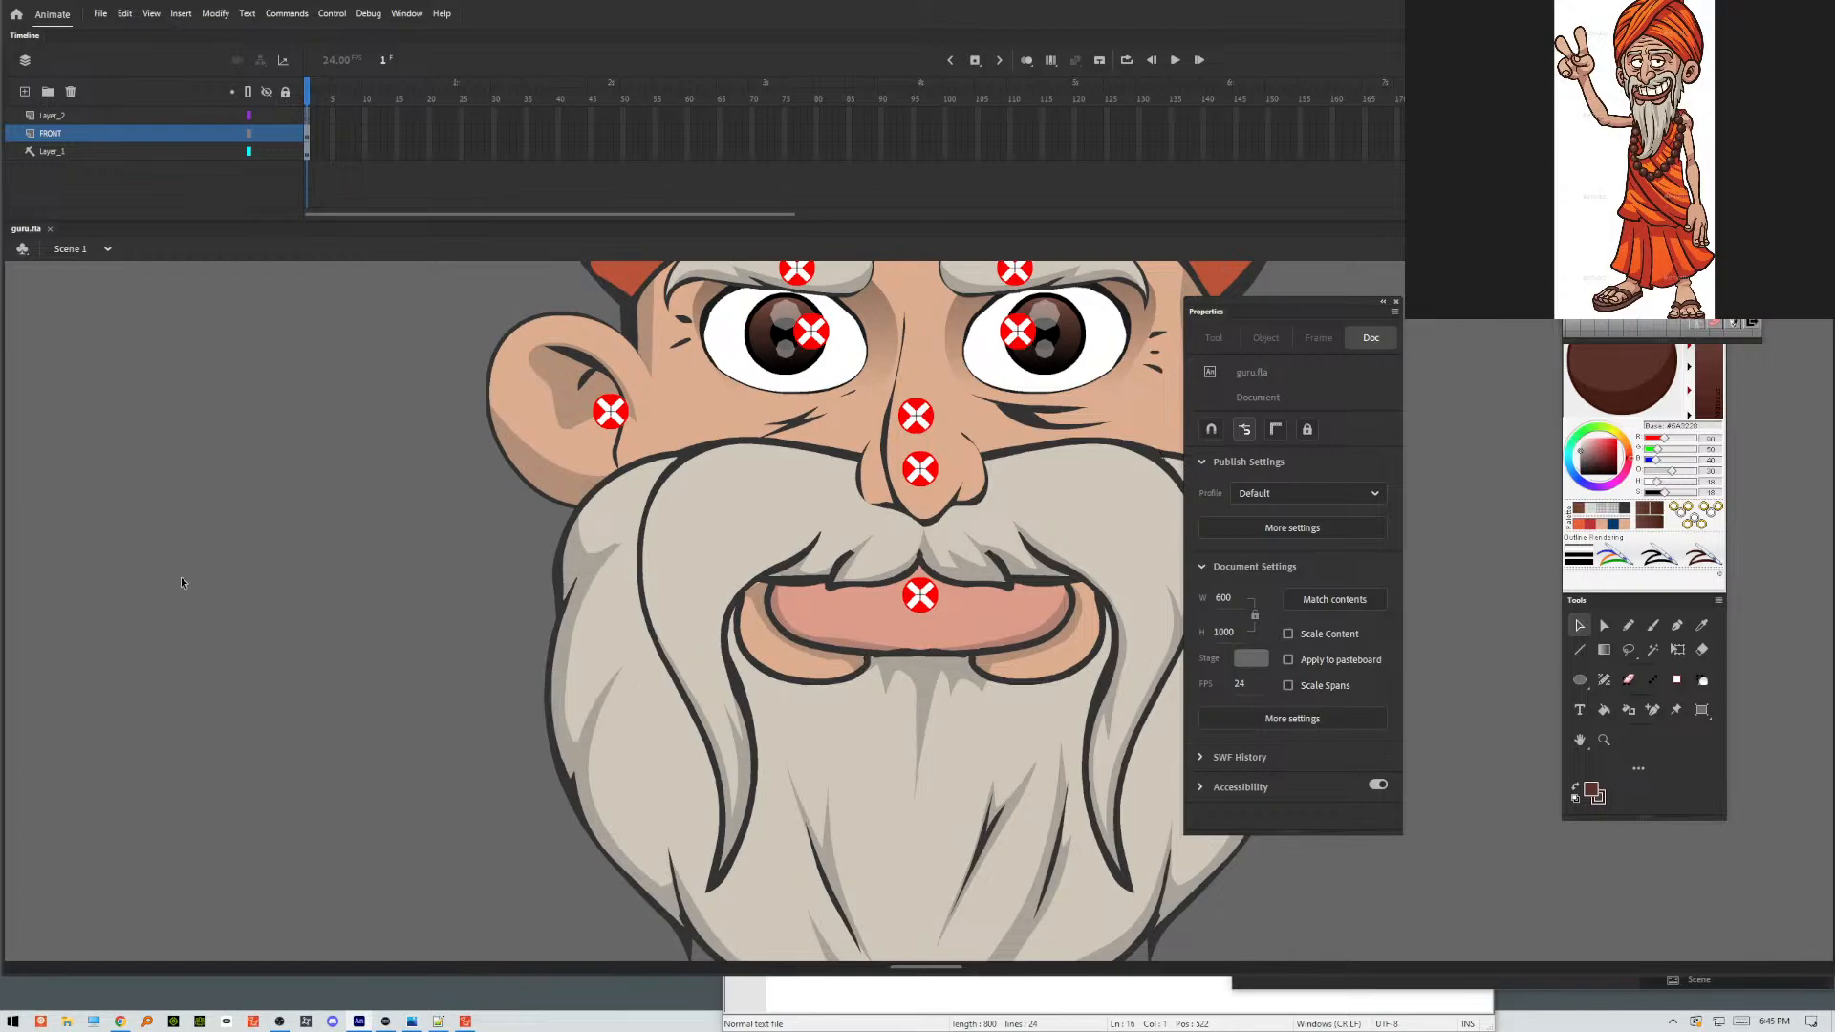
{"action": "key", "text": "ctrl+alt+shift+s"}
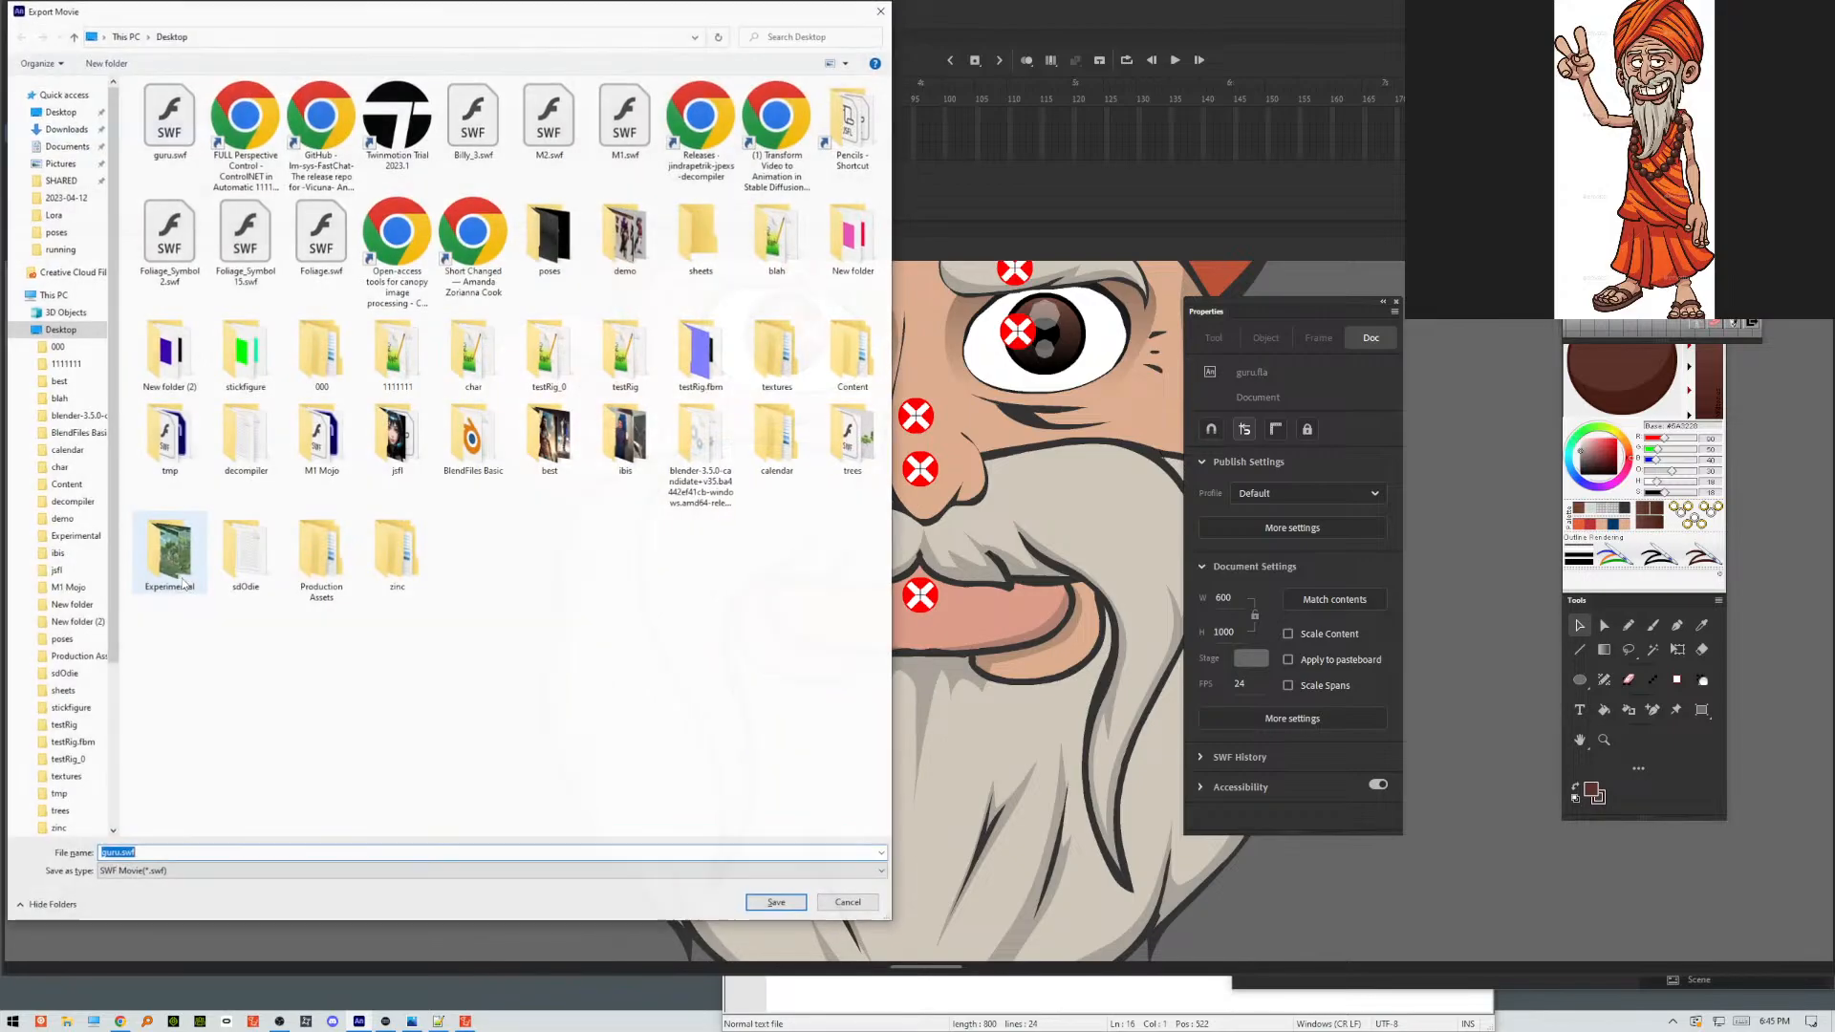
{"action": "left_click", "coordinate": [172, 119]}
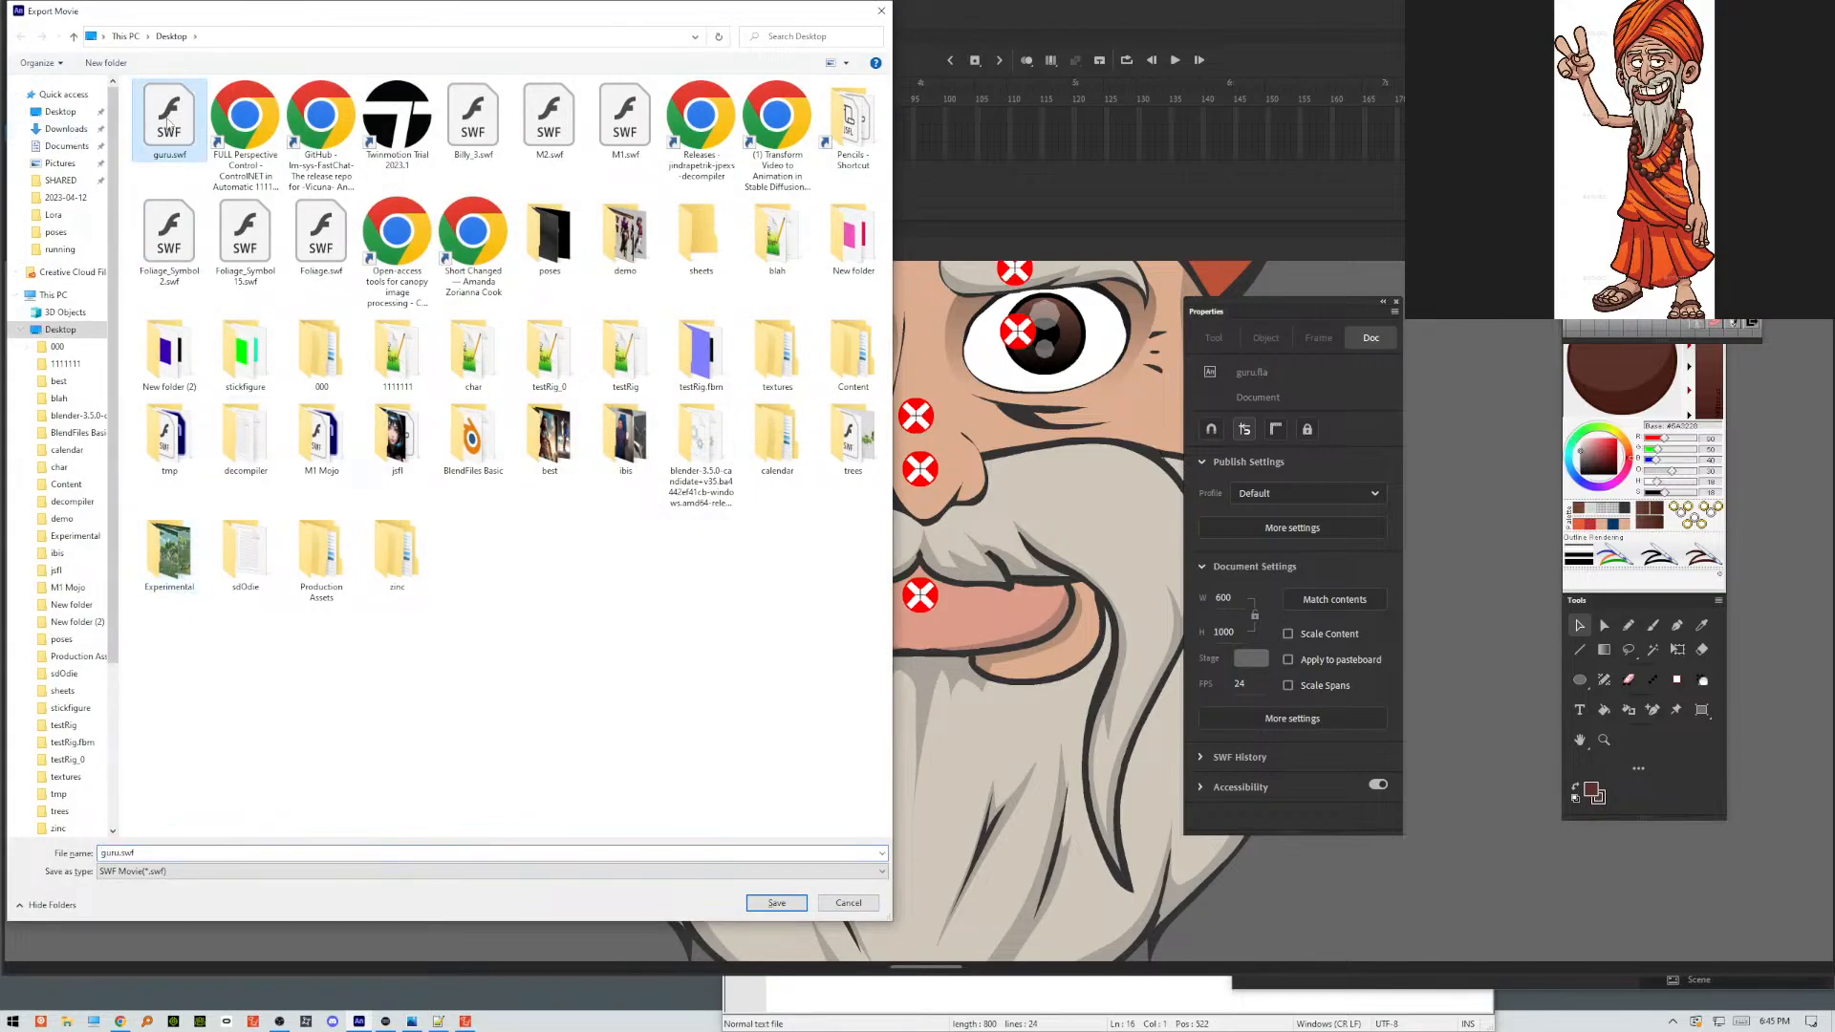
{"action": "key", "text": "Delete"}
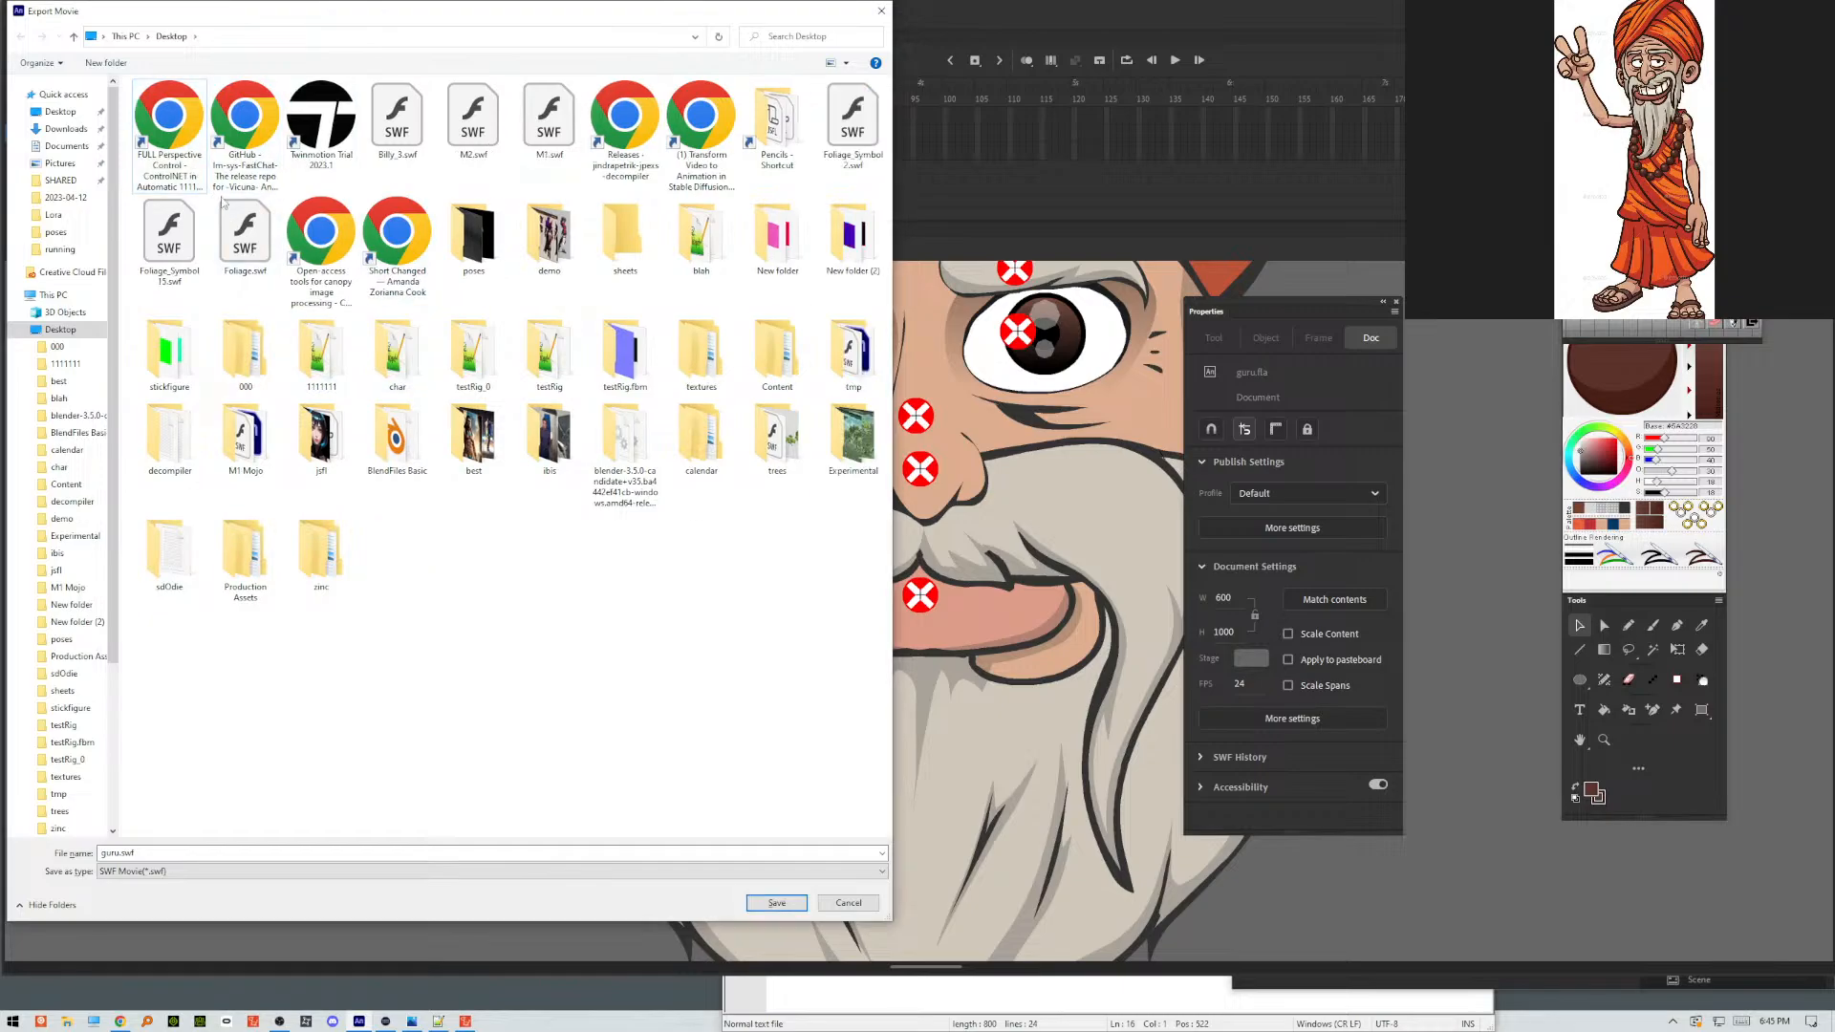
Create a new Desktop folder named old in the export dialog.
{"action": "right_click", "coordinate": [498, 609]}
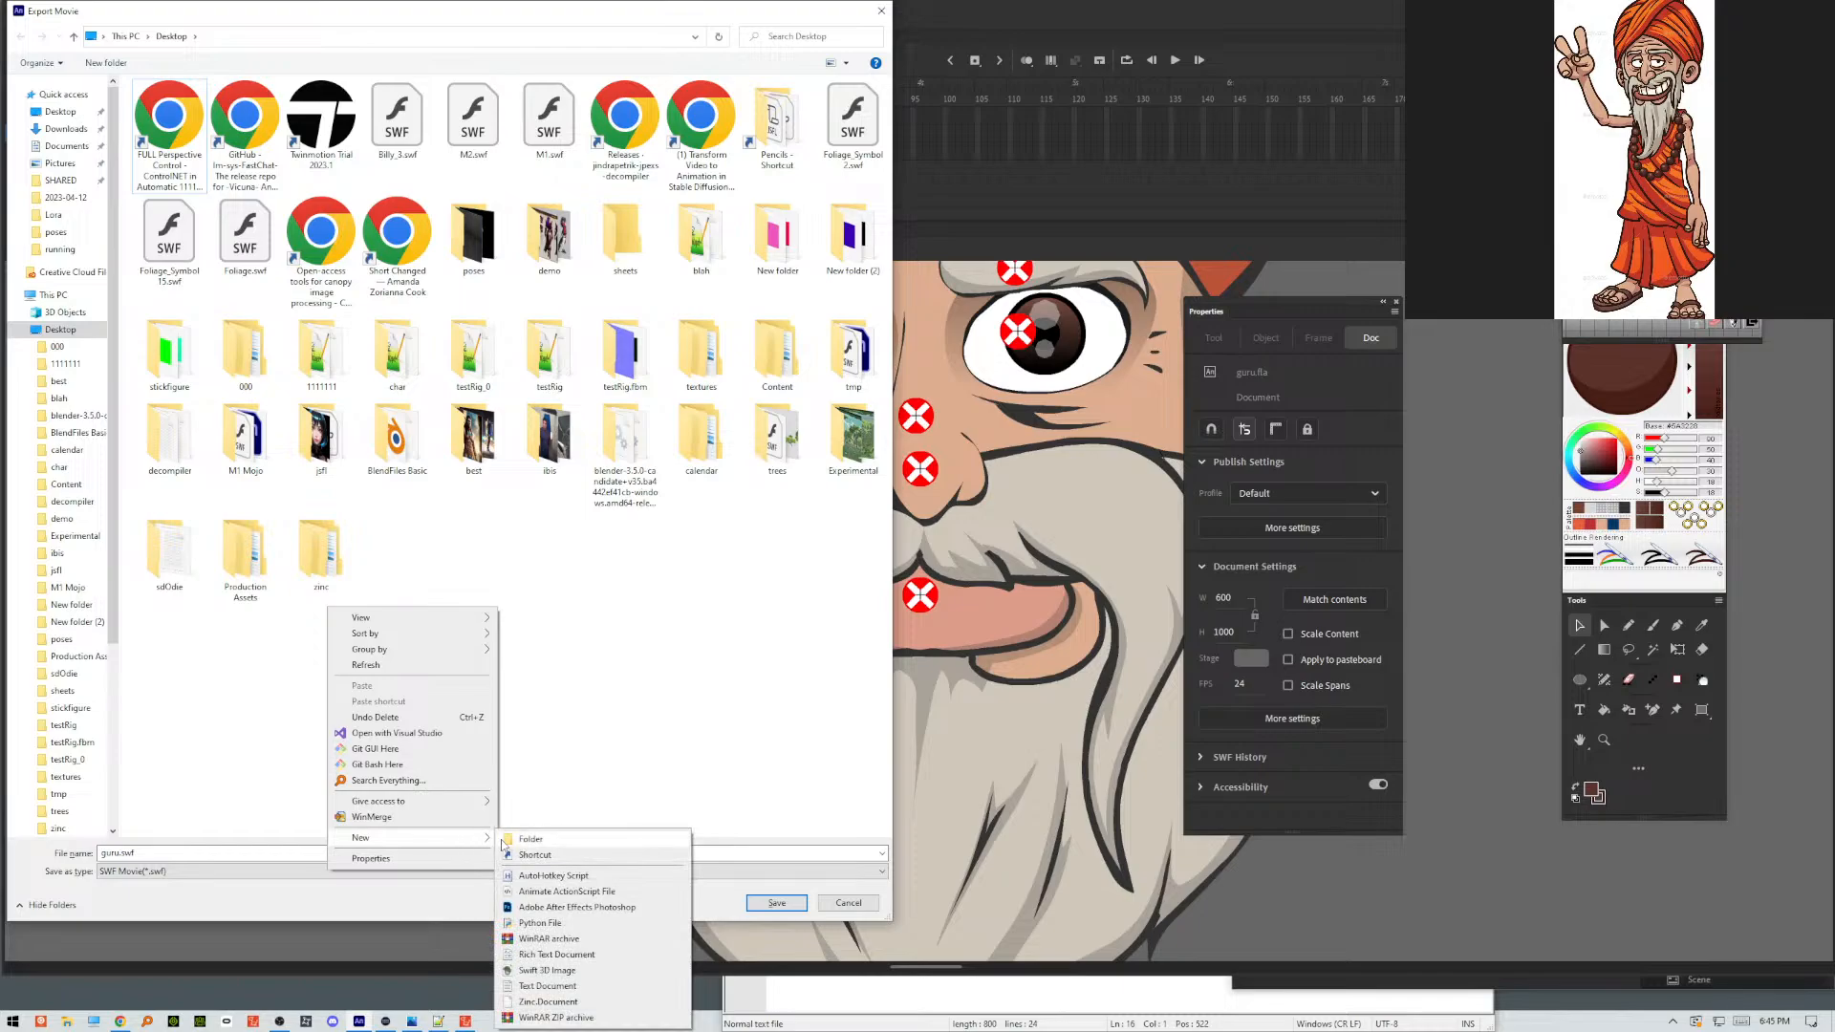
{"action": "left_click", "coordinate": [506, 840]}
{"action": "type", "text": "o"}
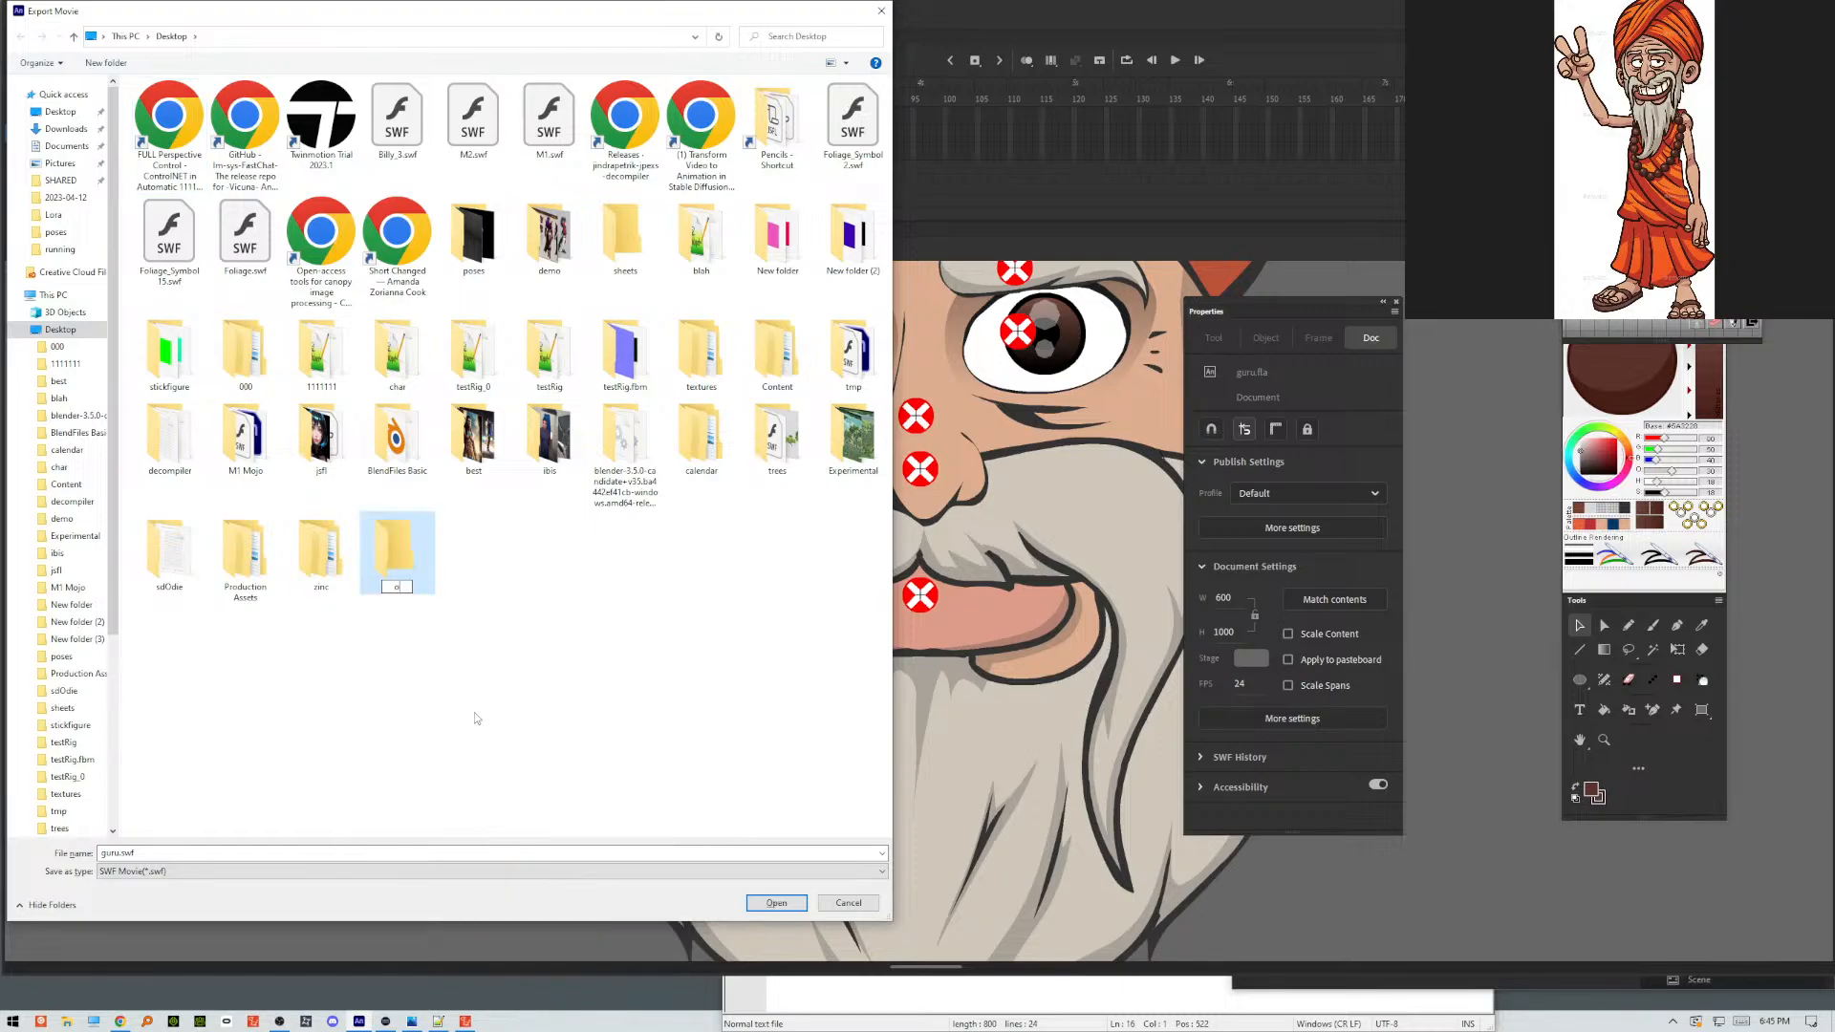
{"action": "type", "text": "ld"}
{"action": "key", "text": "Return"}
{"action": "left_click", "coordinate": [863, 511]}
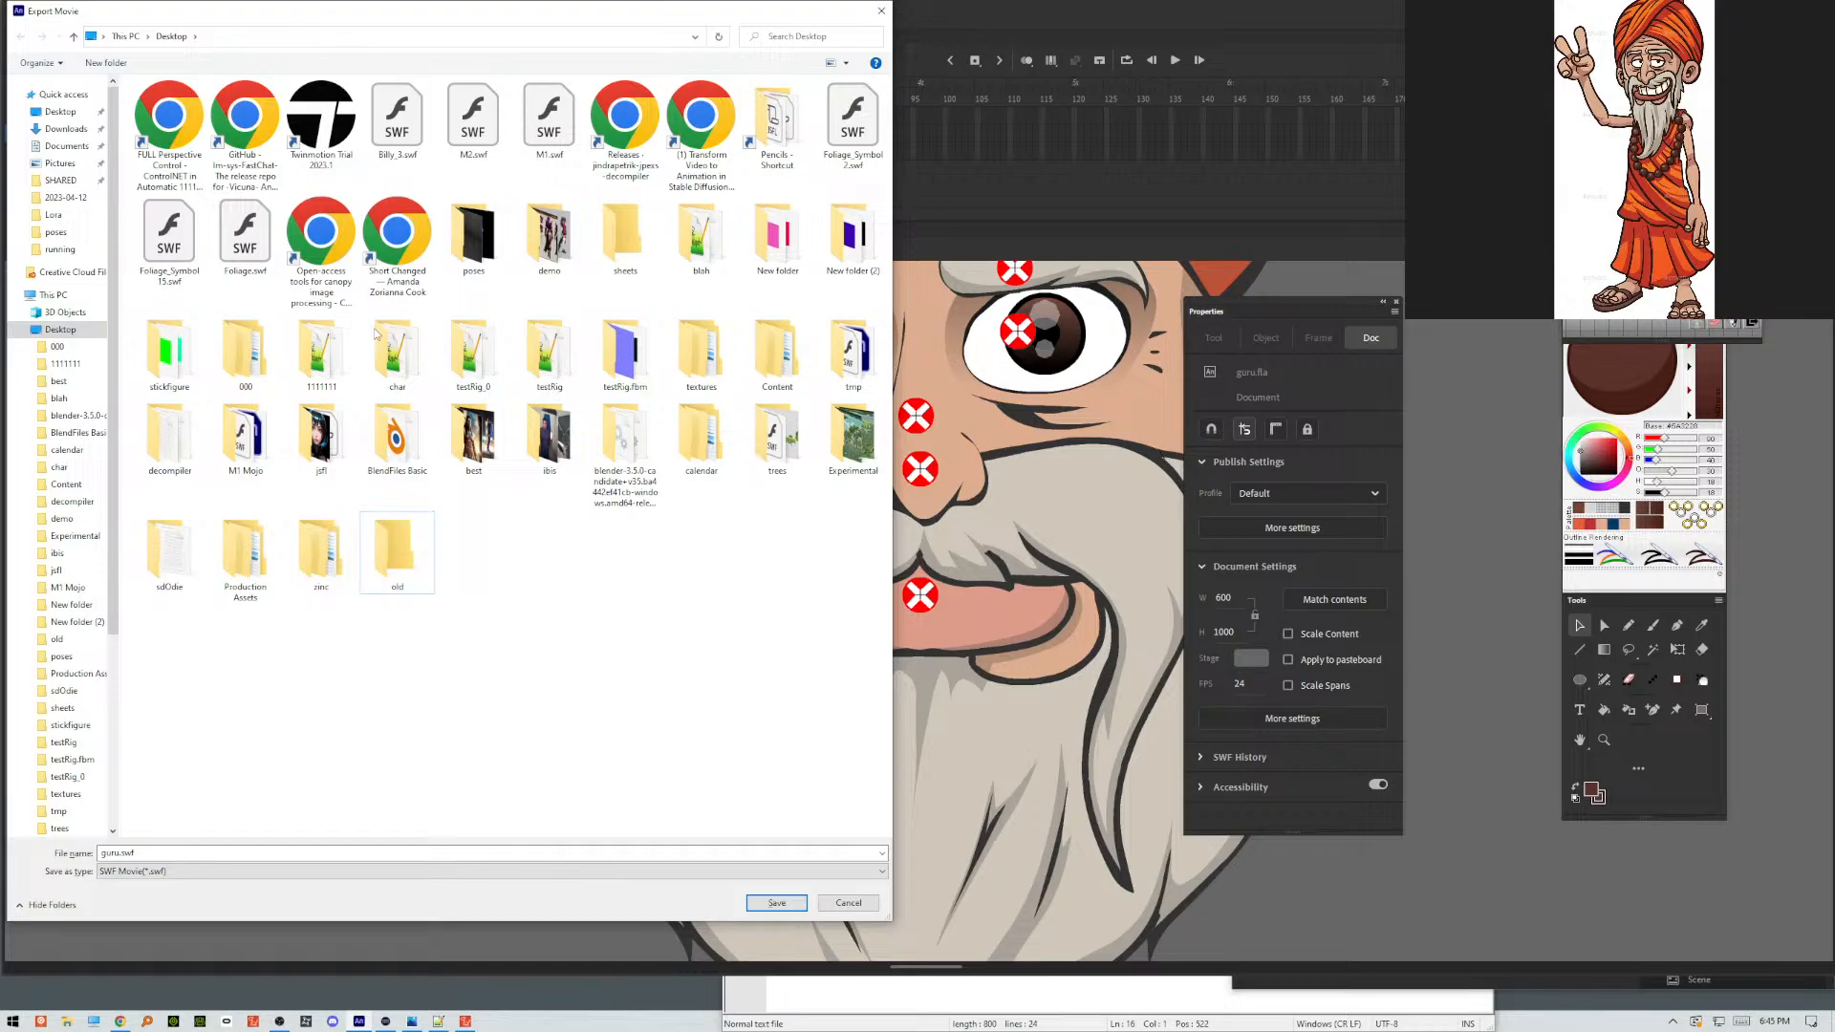
Move the zinc, Production Assets, sdOdie, Experimental, trees, calendar and Blender 3.5.0 folders into the old folder.
{"action": "left_click", "coordinate": [165, 125]}
{"action": "left_click_drag", "start_coordinate": [323, 551], "coordinate": [379, 550]}
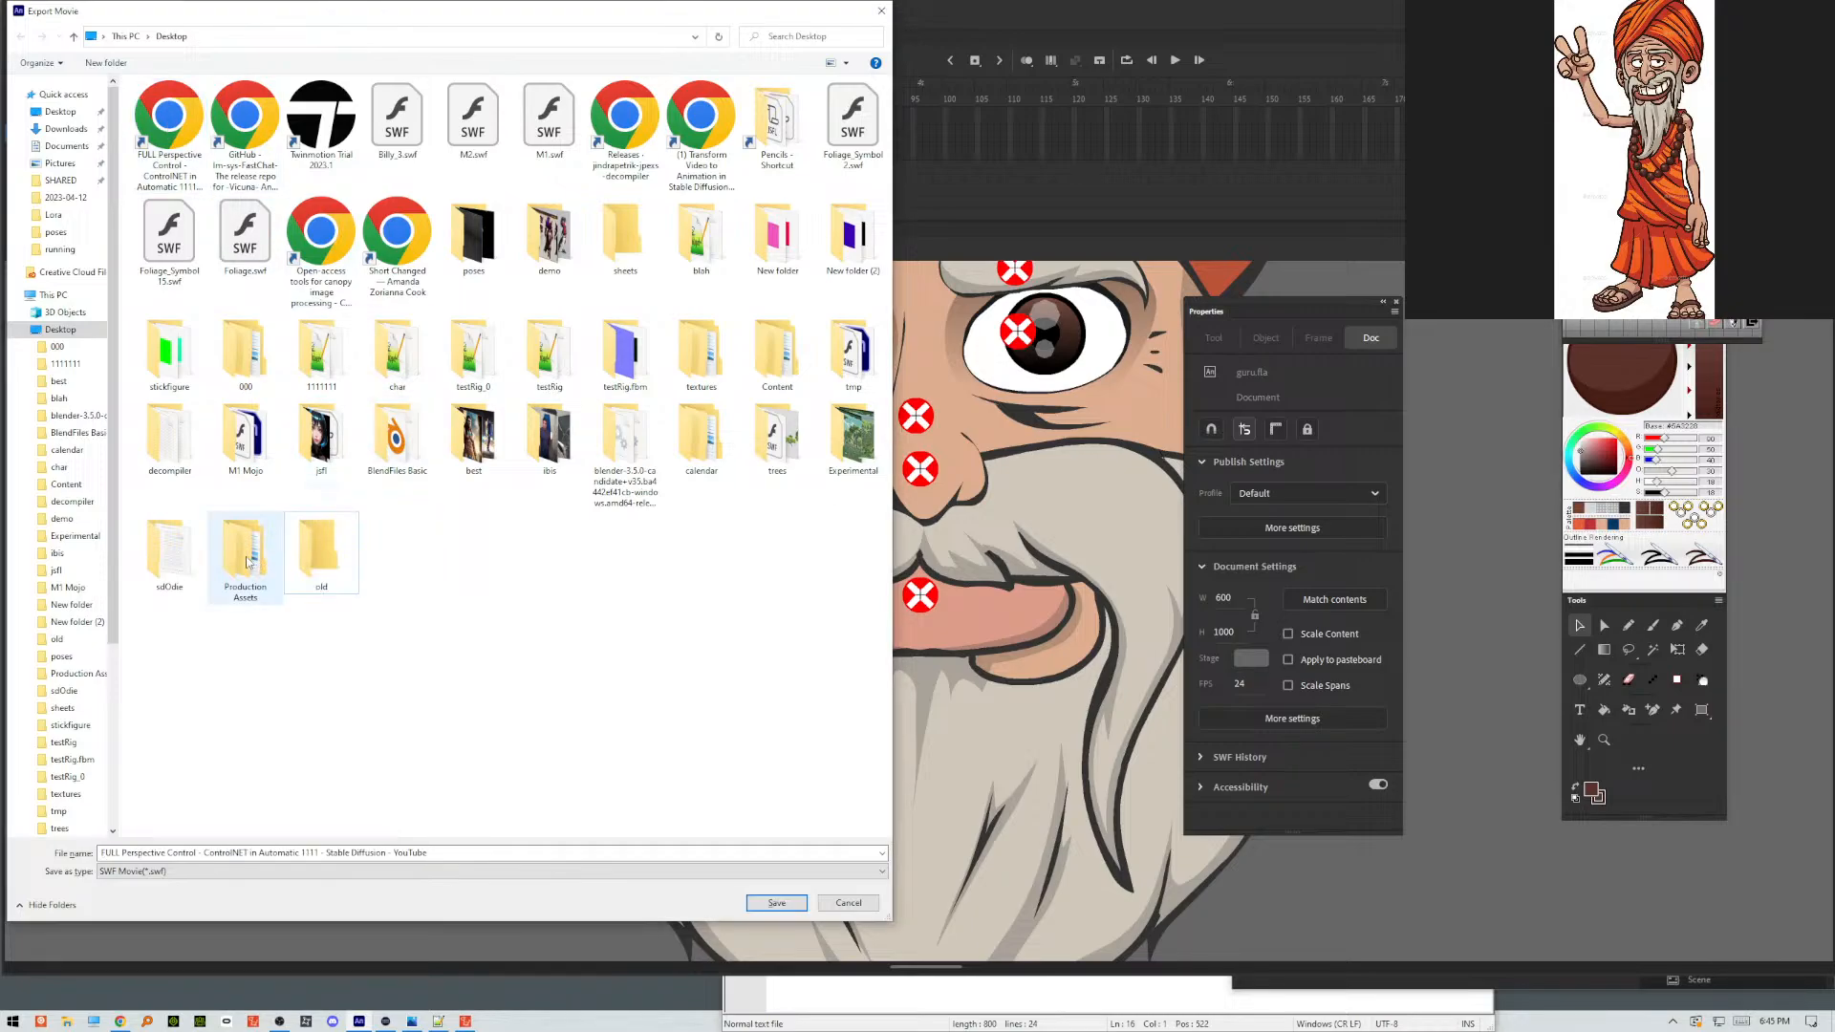
{"action": "left_click_drag", "start_coordinate": [241, 554], "coordinate": [312, 560]}
{"action": "left_click_drag", "start_coordinate": [164, 557], "coordinate": [221, 565]}
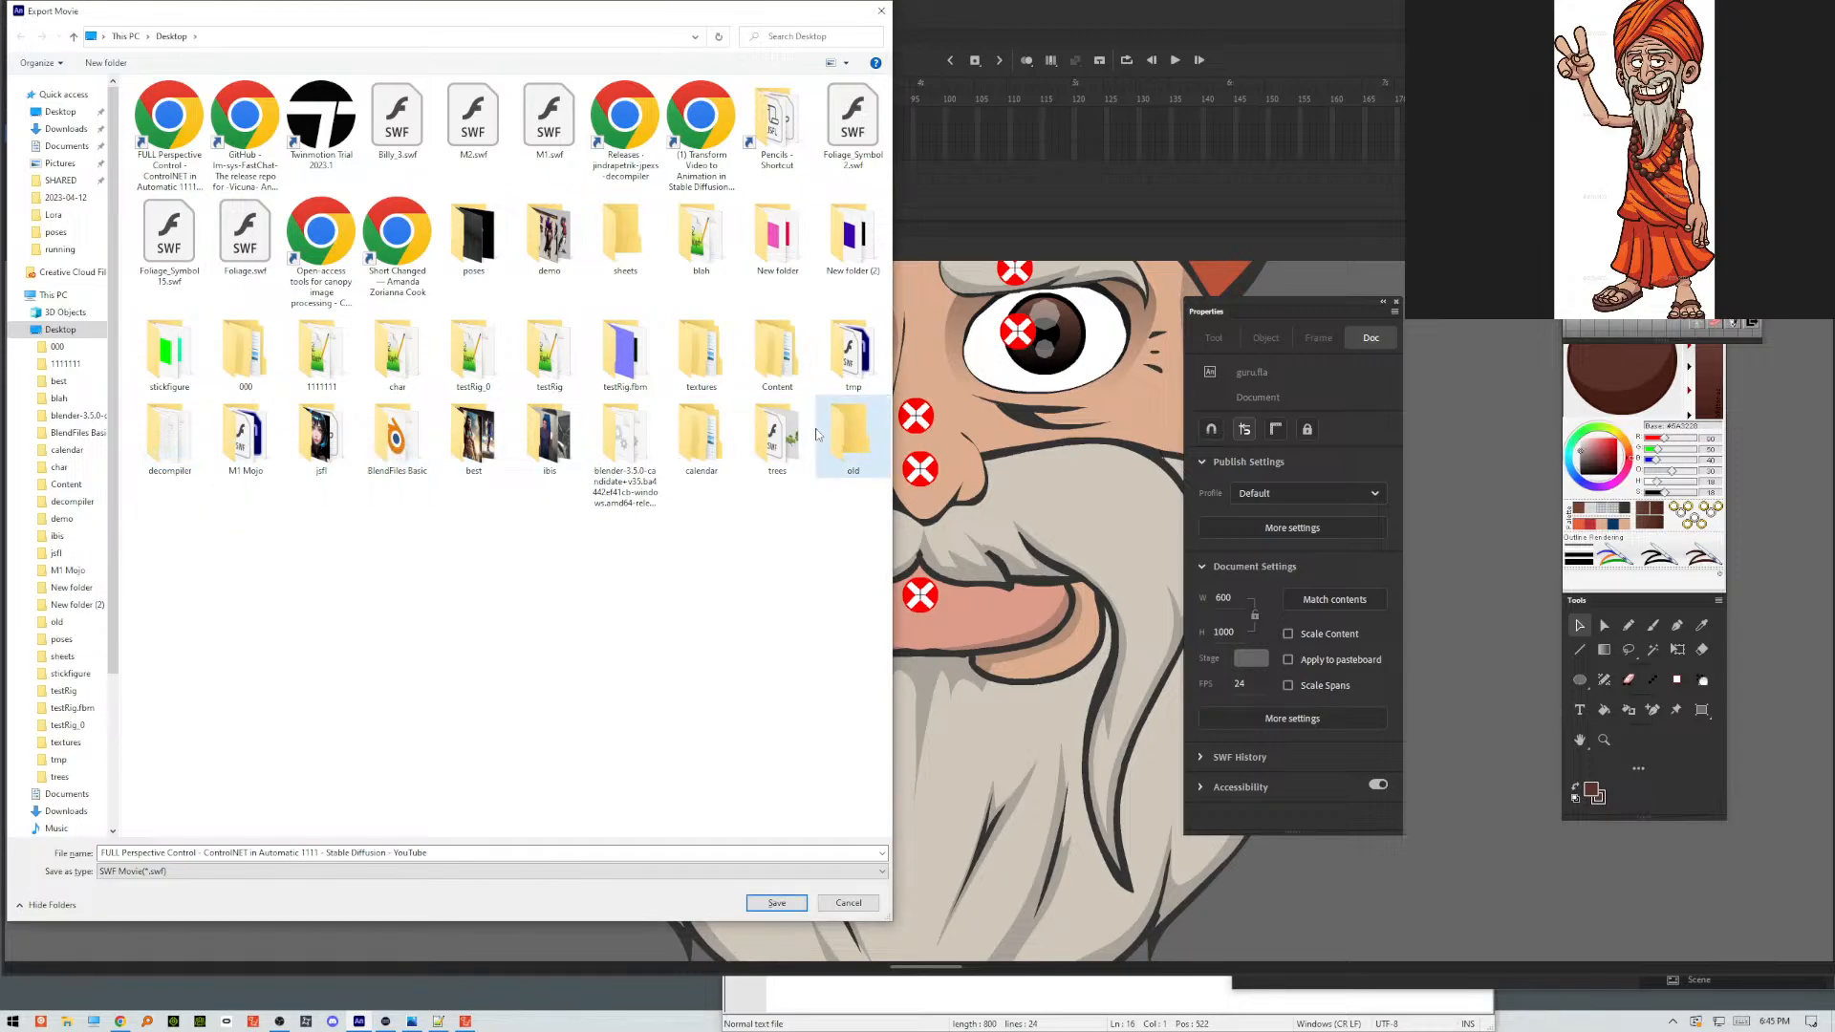
{"action": "left_click_drag", "start_coordinate": [789, 435], "coordinate": [854, 440]}
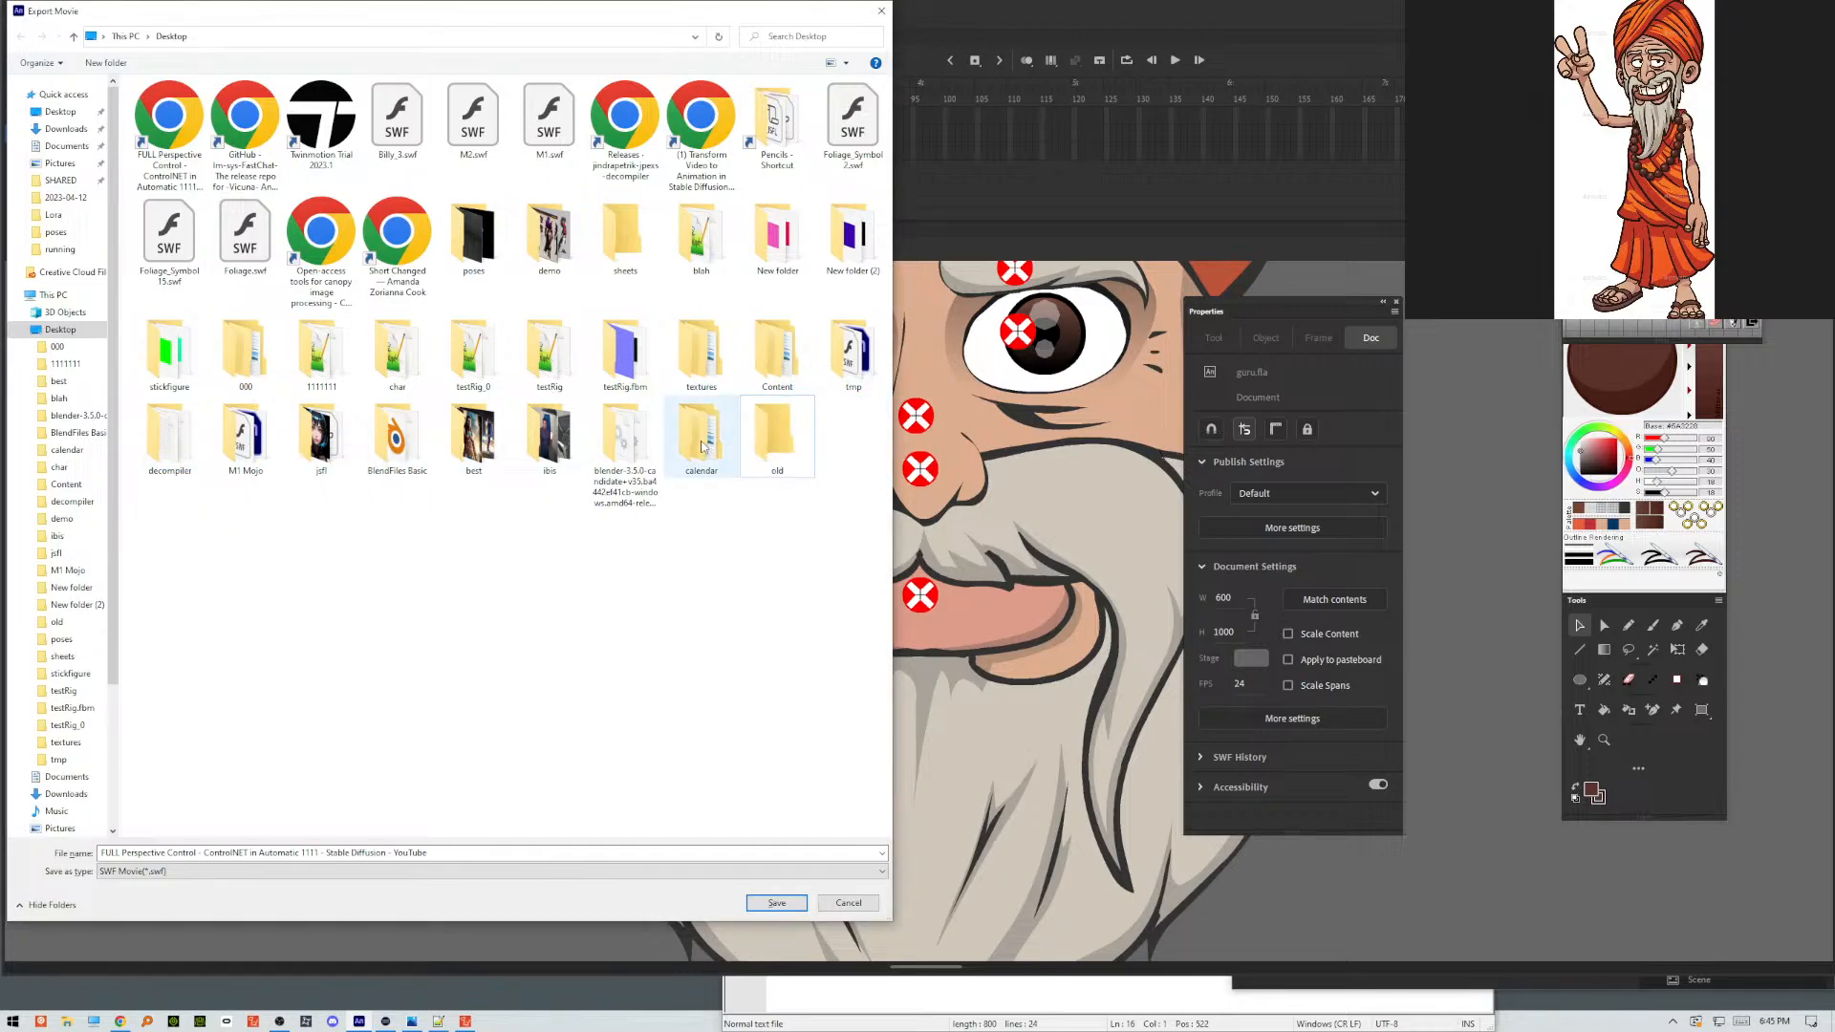
{"action": "left_click_drag", "start_coordinate": [629, 452], "coordinate": [705, 448]}
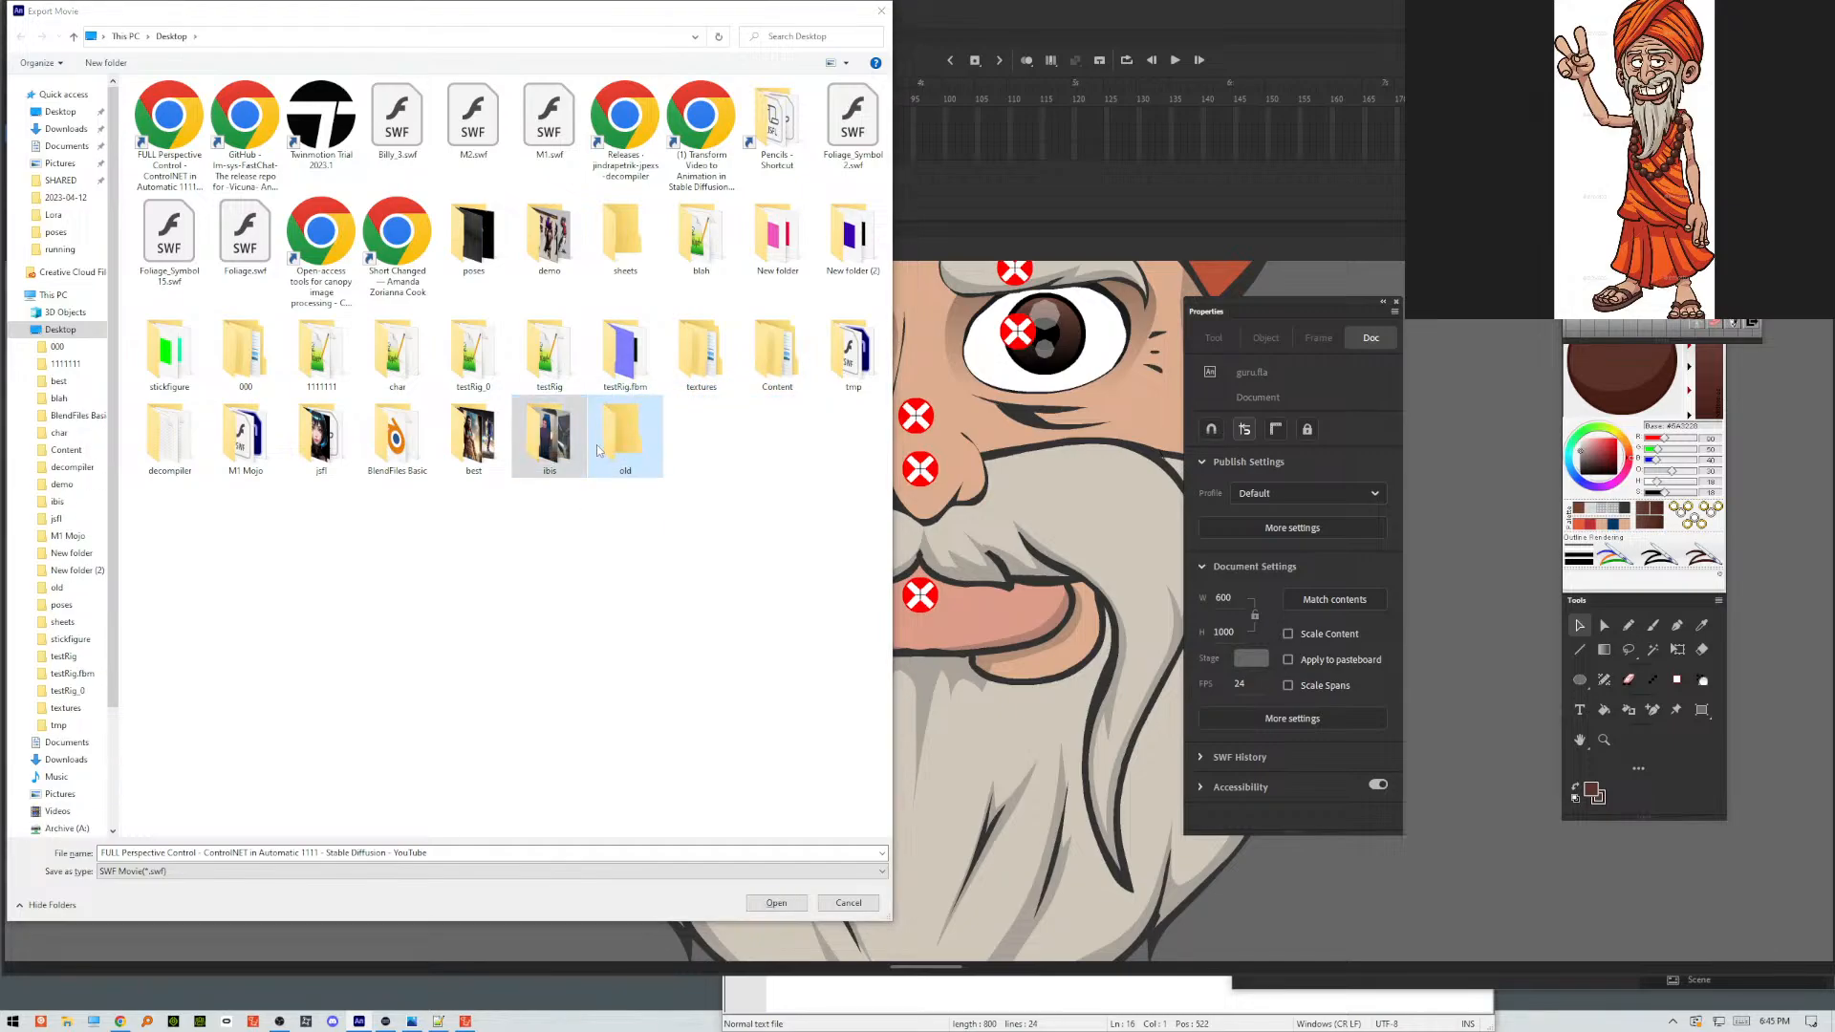
Move the ibis, best, BlendFiles Basic, jsfl, M1 Mojo and decompiler folders into the old folder.
{"action": "left_click_drag", "start_coordinate": [474, 435], "coordinate": [519, 446]}
{"action": "left_click_drag", "start_coordinate": [397, 438], "coordinate": [461, 441]}
{"action": "left_click_drag", "start_coordinate": [336, 447], "coordinate": [381, 438]}
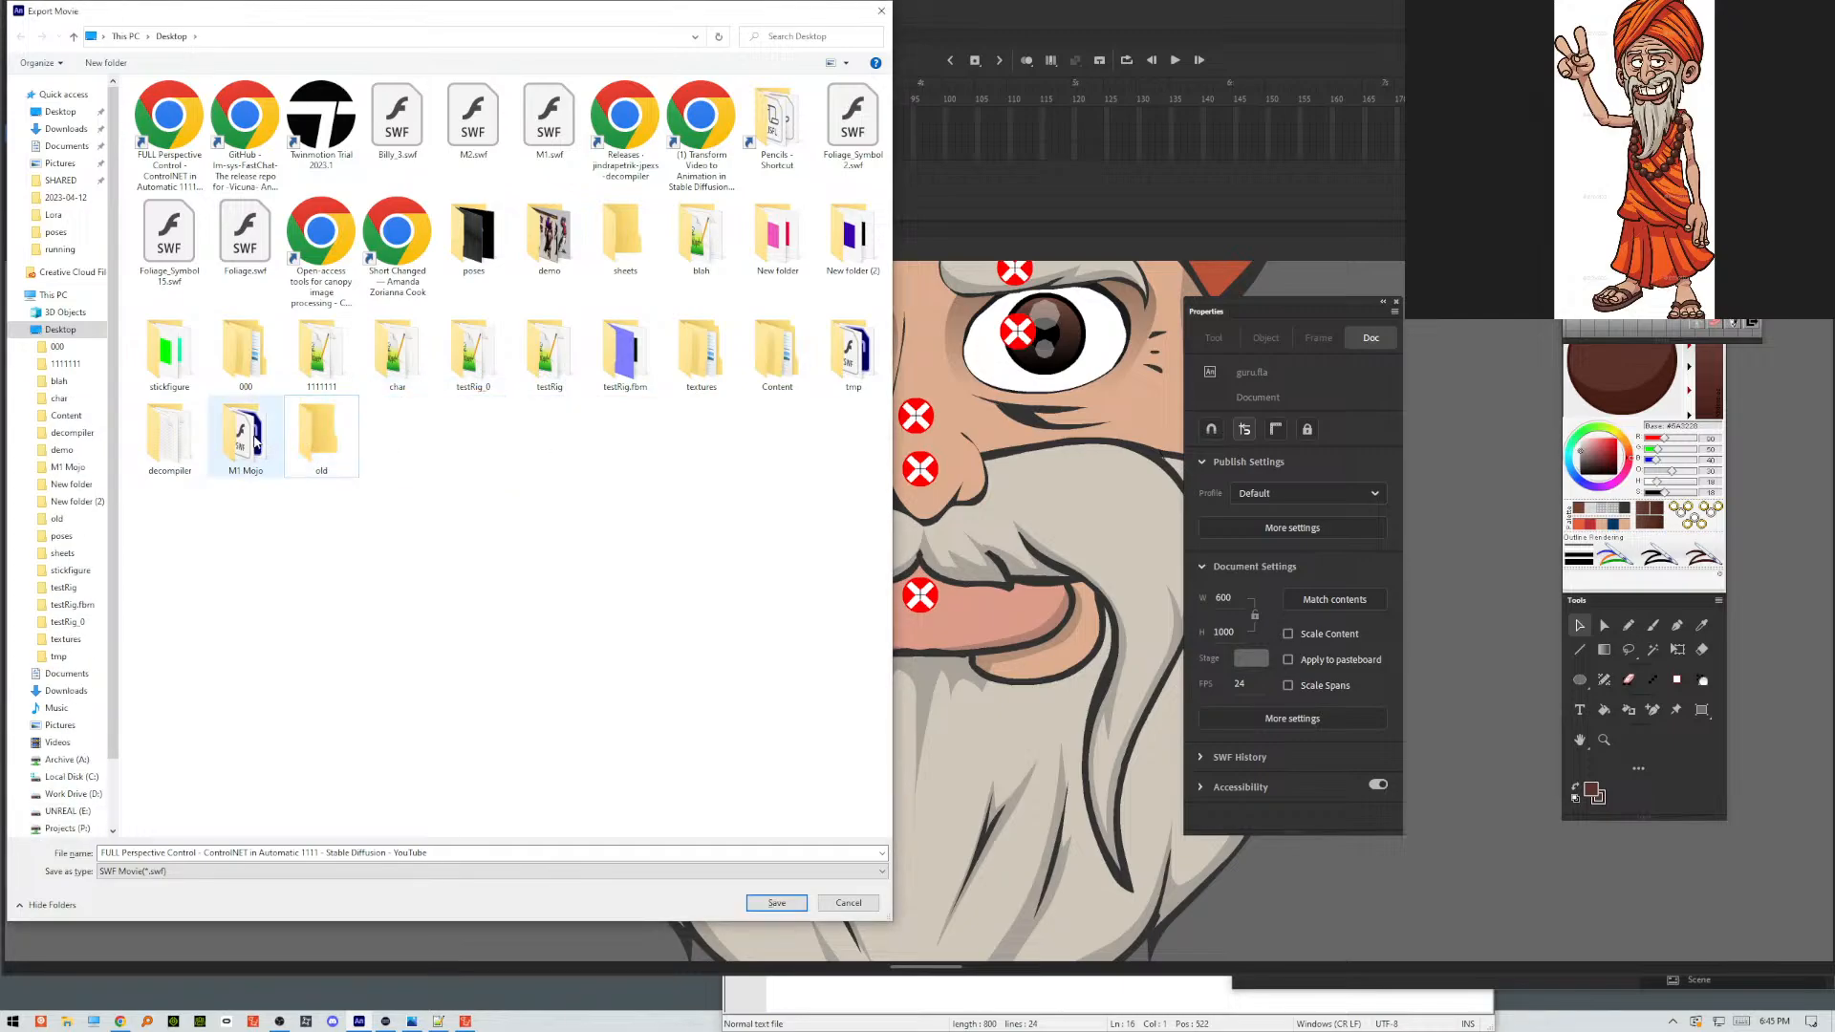
{"action": "left_click_drag", "start_coordinate": [245, 440], "coordinate": [321, 441]}
{"action": "left_click_drag", "start_coordinate": [169, 453], "coordinate": [238, 440]}
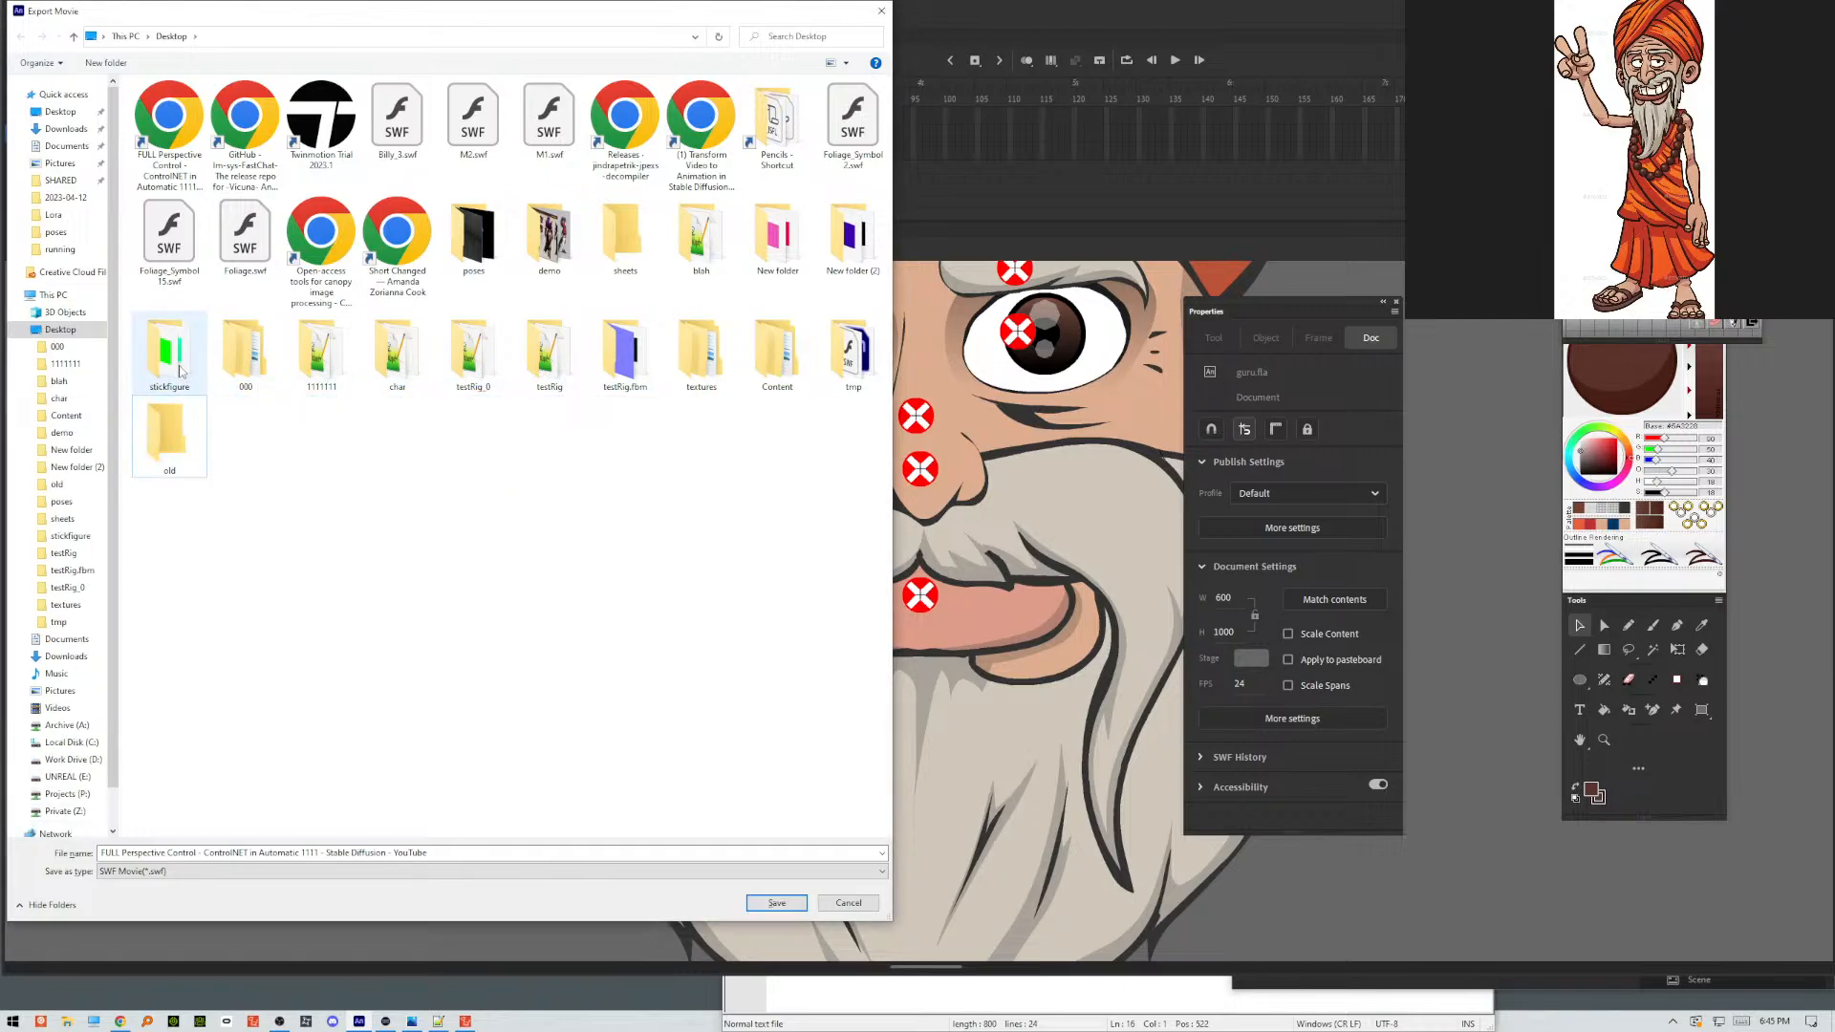
Try to move the stickfigure and 1111111 folders away from the Desktop, and undo both moves.
{"action": "left_click_drag", "start_coordinate": [169, 353], "coordinate": [170, 434]}
{"action": "left_click_drag", "start_coordinate": [252, 355], "coordinate": [194, 356]}
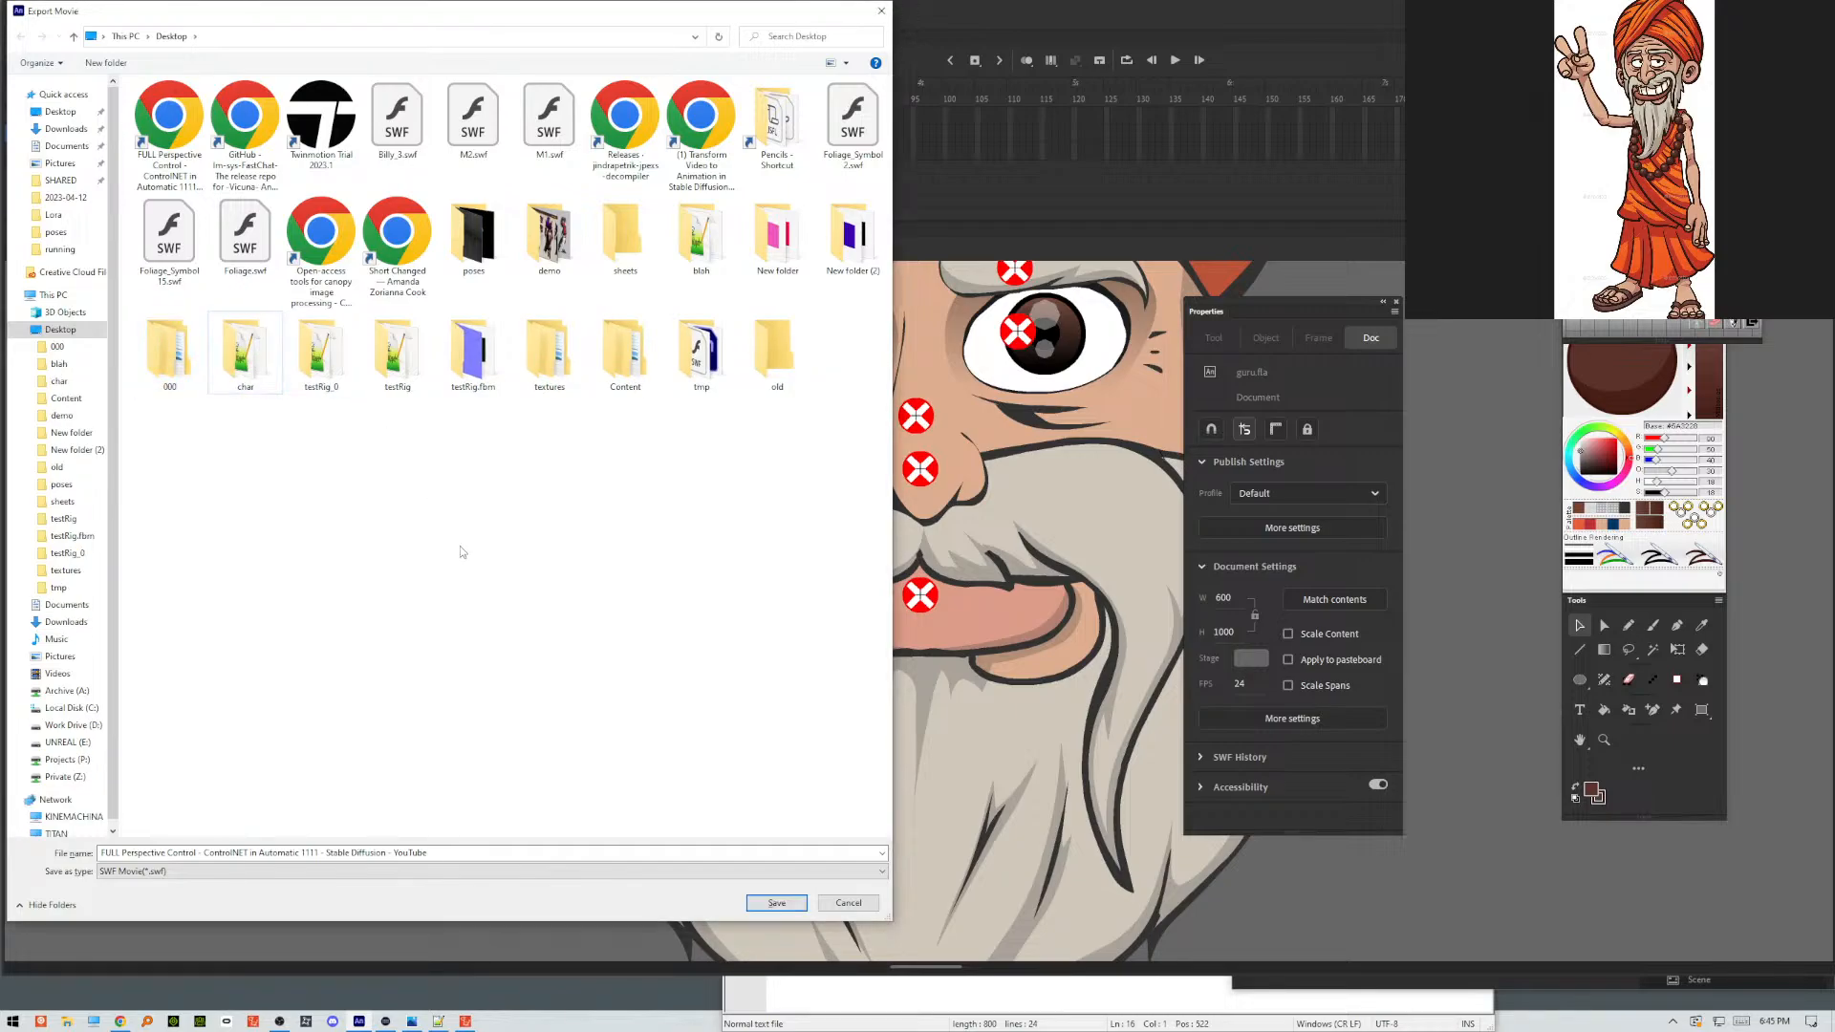
{"action": "key", "text": "ctrl+z"}
{"action": "key", "text": "ctrl+z"}
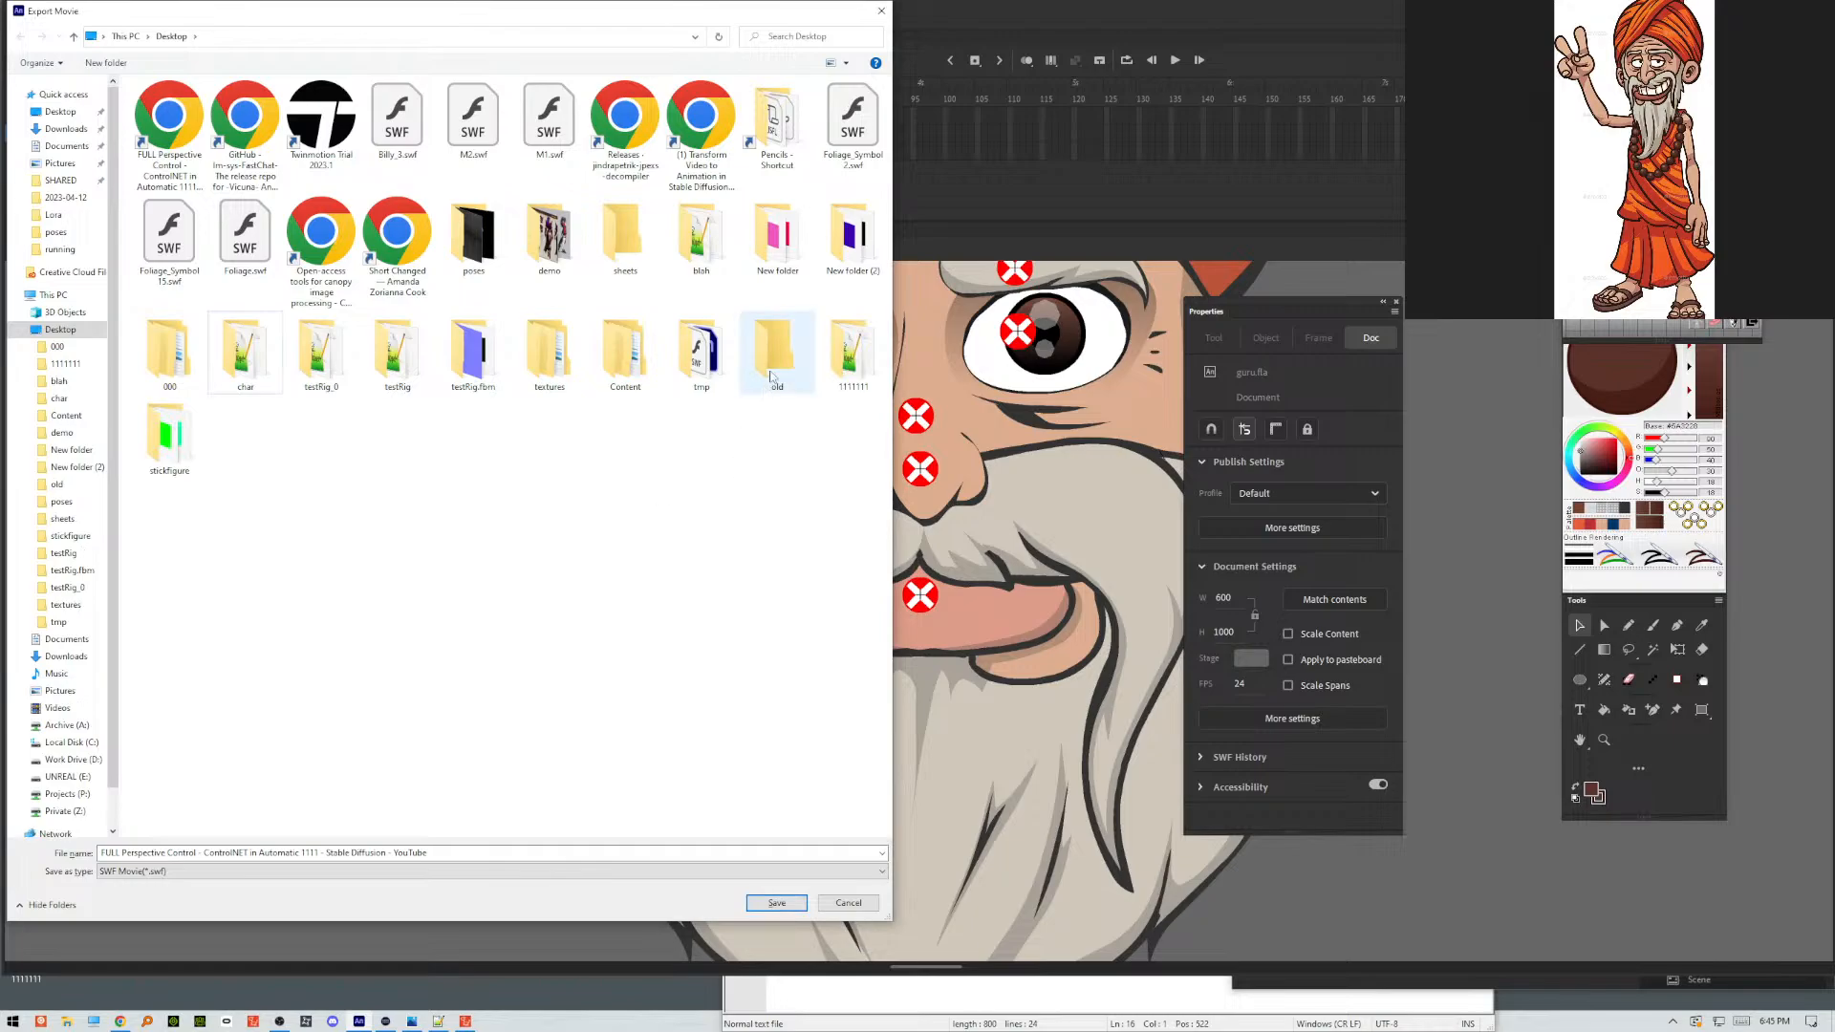
Move the 1111111, stickfigure, textures, Content, testRig.fbm and testRig folders into the old folder.
{"action": "left_click_drag", "start_coordinate": [848, 356], "coordinate": [705, 350]}
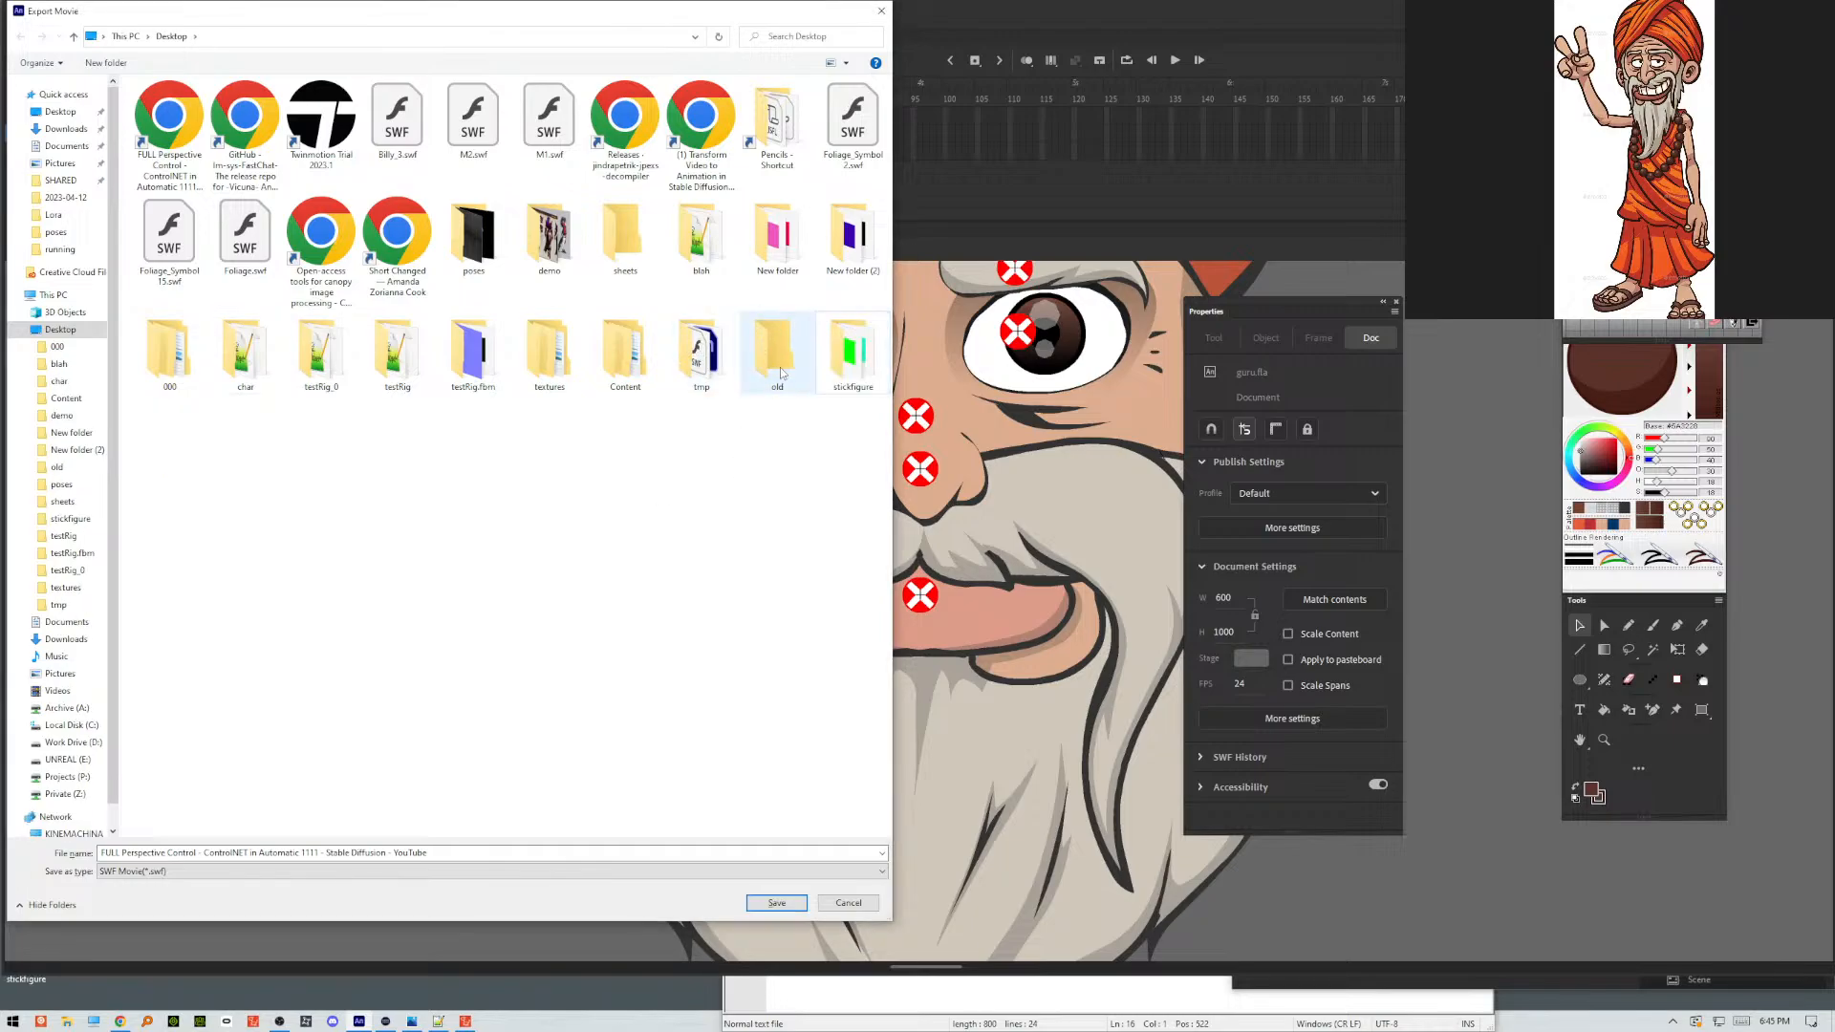
{"action": "left_click_drag", "start_coordinate": [850, 354], "coordinate": [776, 368]}
{"action": "left_click_drag", "start_coordinate": [549, 354], "coordinate": [702, 354]}
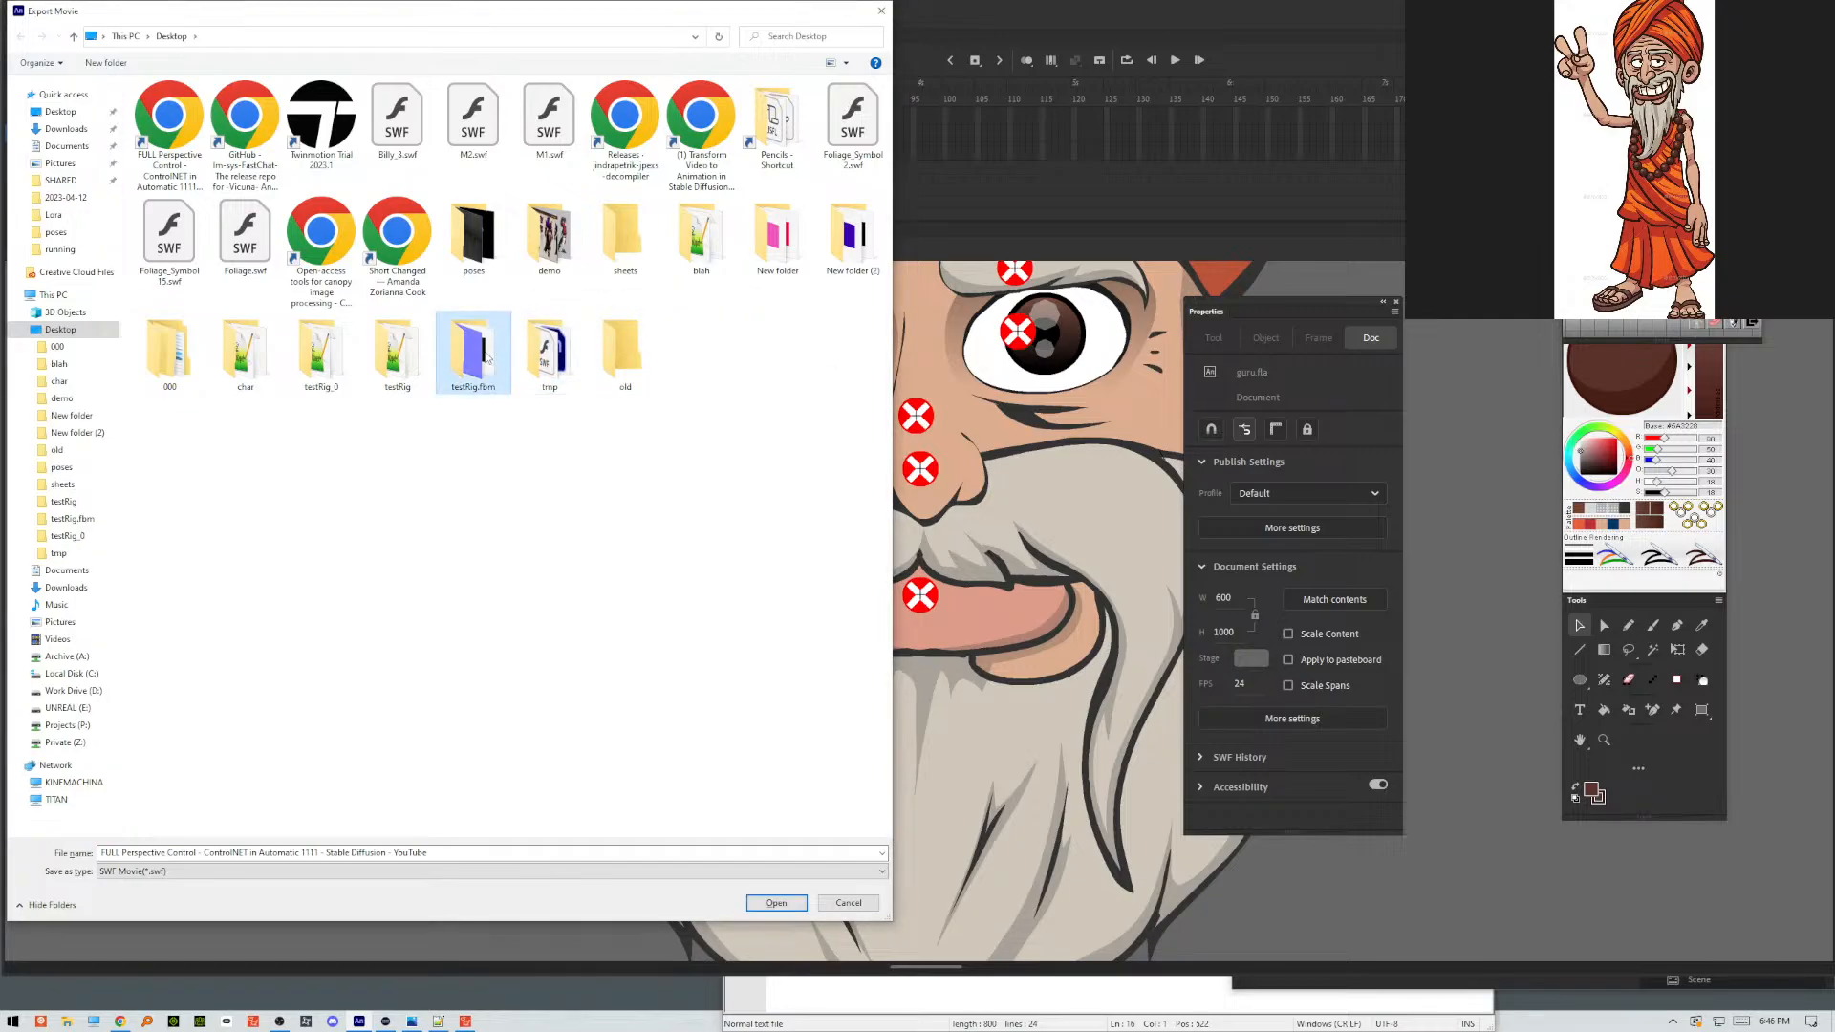
{"action": "left_click_drag", "start_coordinate": [485, 355], "coordinate": [621, 354]}
{"action": "left_click_drag", "start_coordinate": [397, 353], "coordinate": [547, 358]}
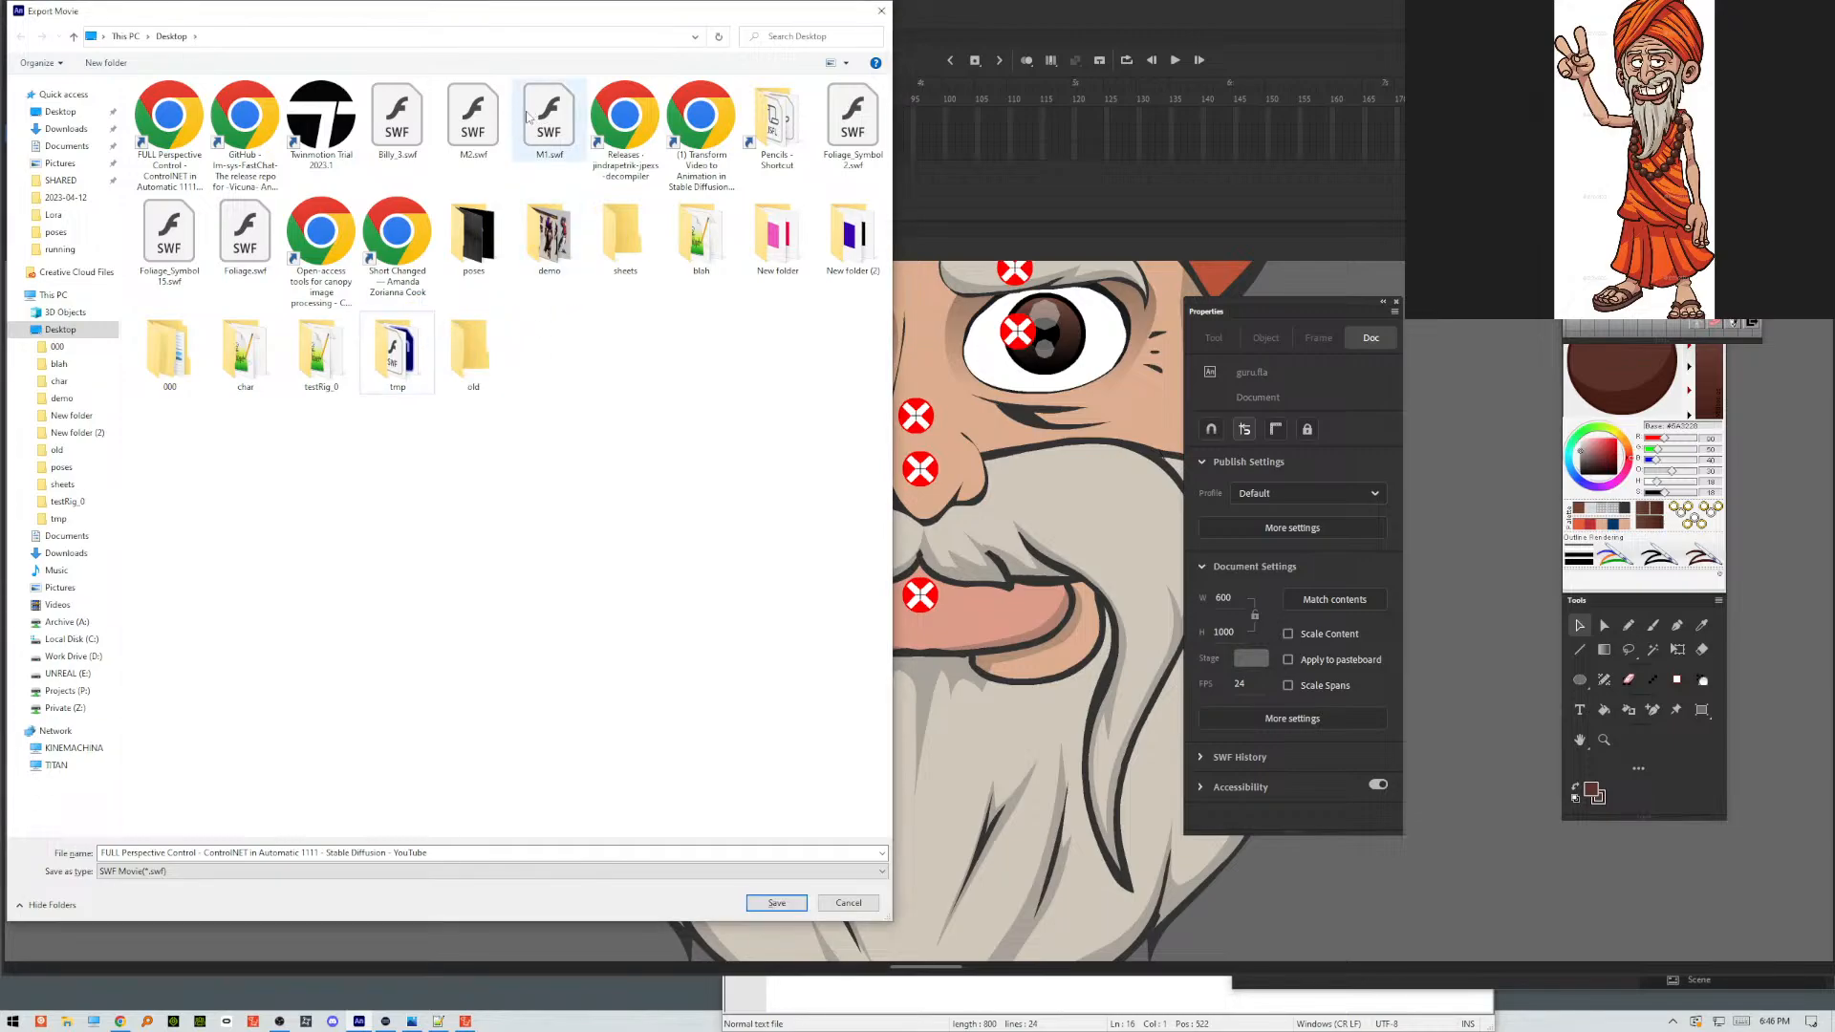
Move the Billy_3, M1, M2 and Foliage SWF files and the second-row browser shortcuts into the old folder.
{"action": "left_click_drag", "start_coordinate": [399, 115], "coordinate": [360, 352]}
{"action": "left_click_drag", "start_coordinate": [625, 124], "coordinate": [270, 310]}
{"action": "left_click_drag", "start_coordinate": [636, 127], "coordinate": [778, 228]}
{"action": "left_click_drag", "start_coordinate": [625, 124], "coordinate": [703, 234]}
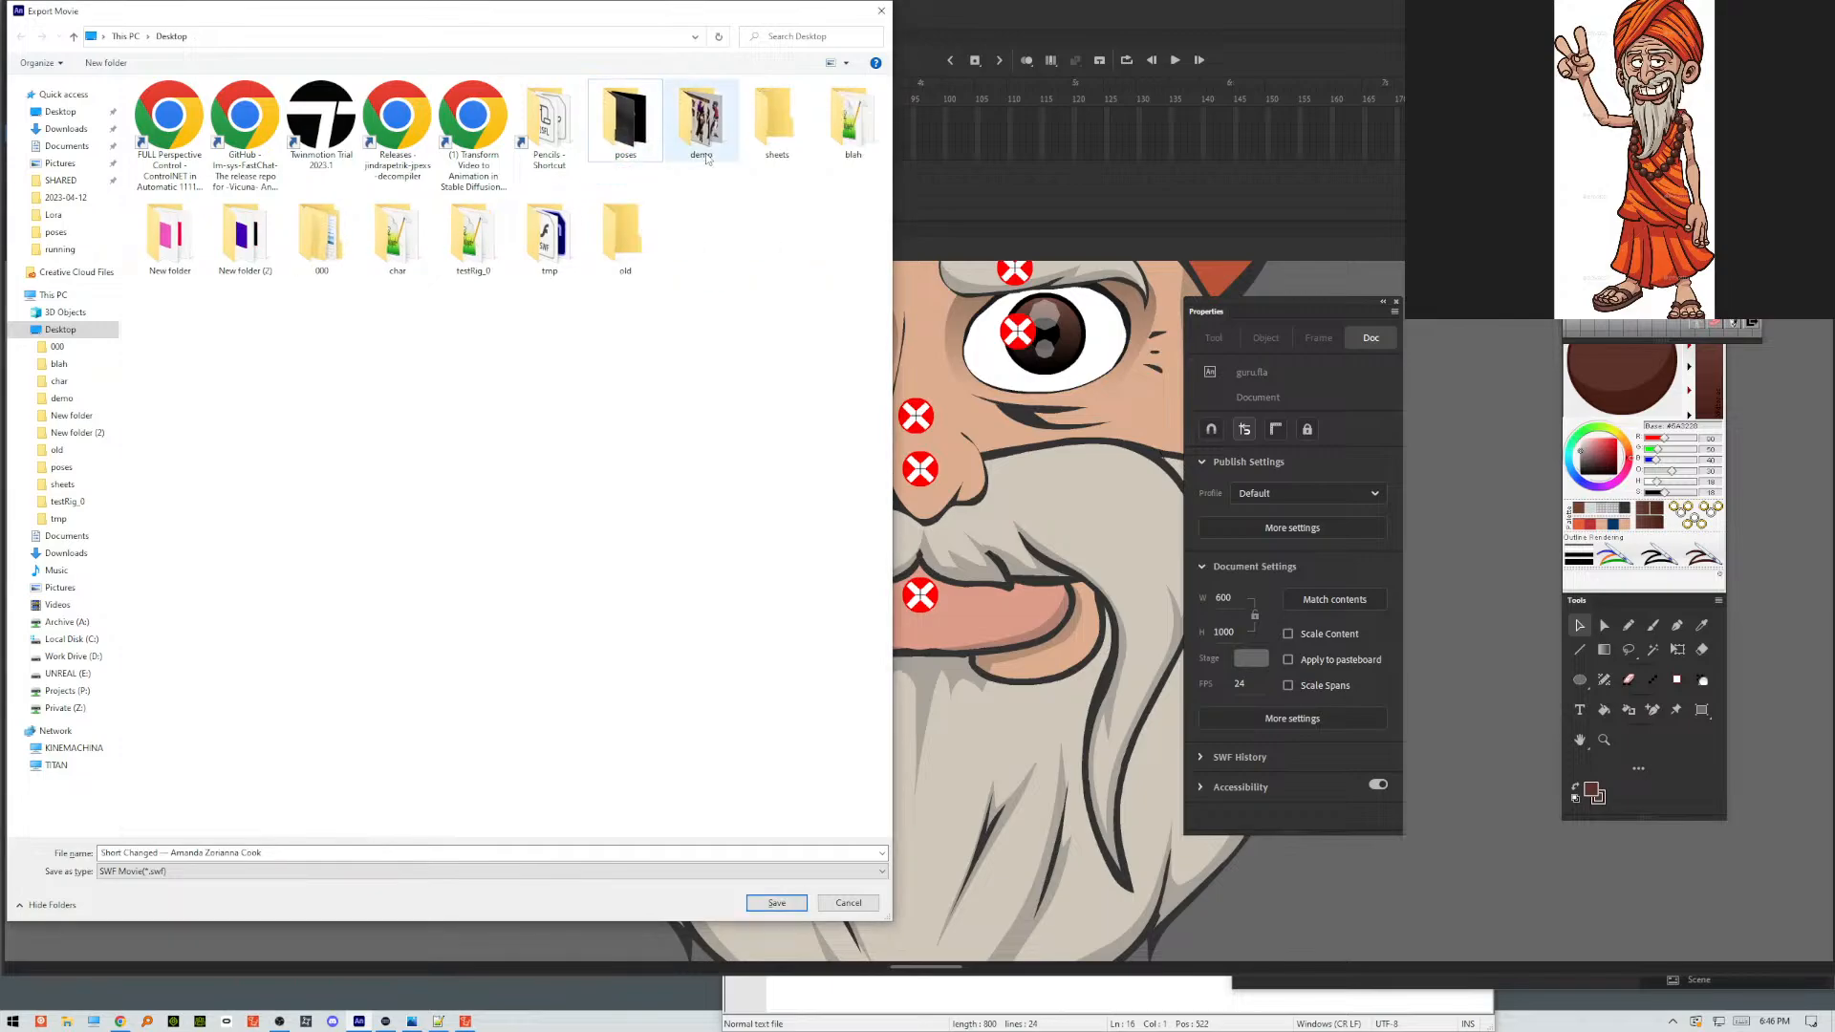
Move the poses, demo, sheets, blah, New folder, New folder (2) and 000 folders into the old folder.
{"action": "left_click_drag", "start_coordinate": [633, 119], "coordinate": [631, 225]}
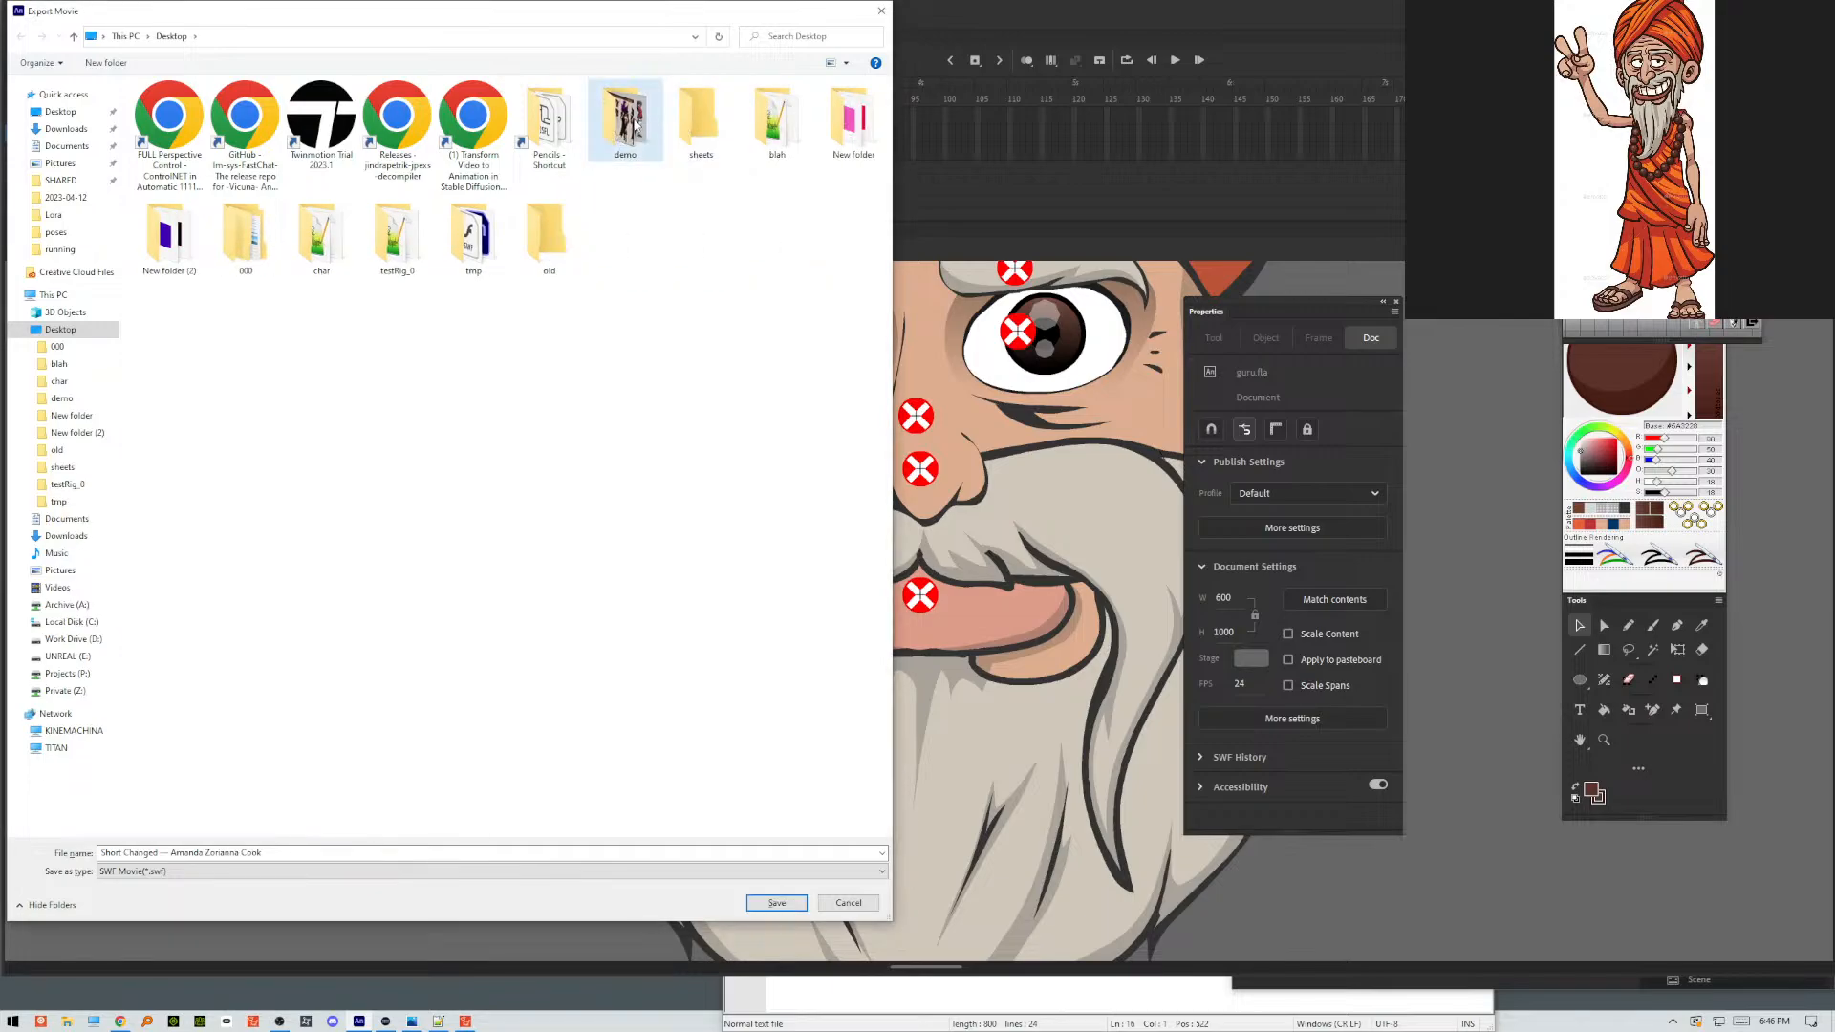
{"action": "left_click_drag", "start_coordinate": [636, 124], "coordinate": [552, 229]}
{"action": "left_click_drag", "start_coordinate": [635, 134], "coordinate": [406, 235]}
{"action": "left_click_drag", "start_coordinate": [626, 120], "coordinate": [170, 234]}
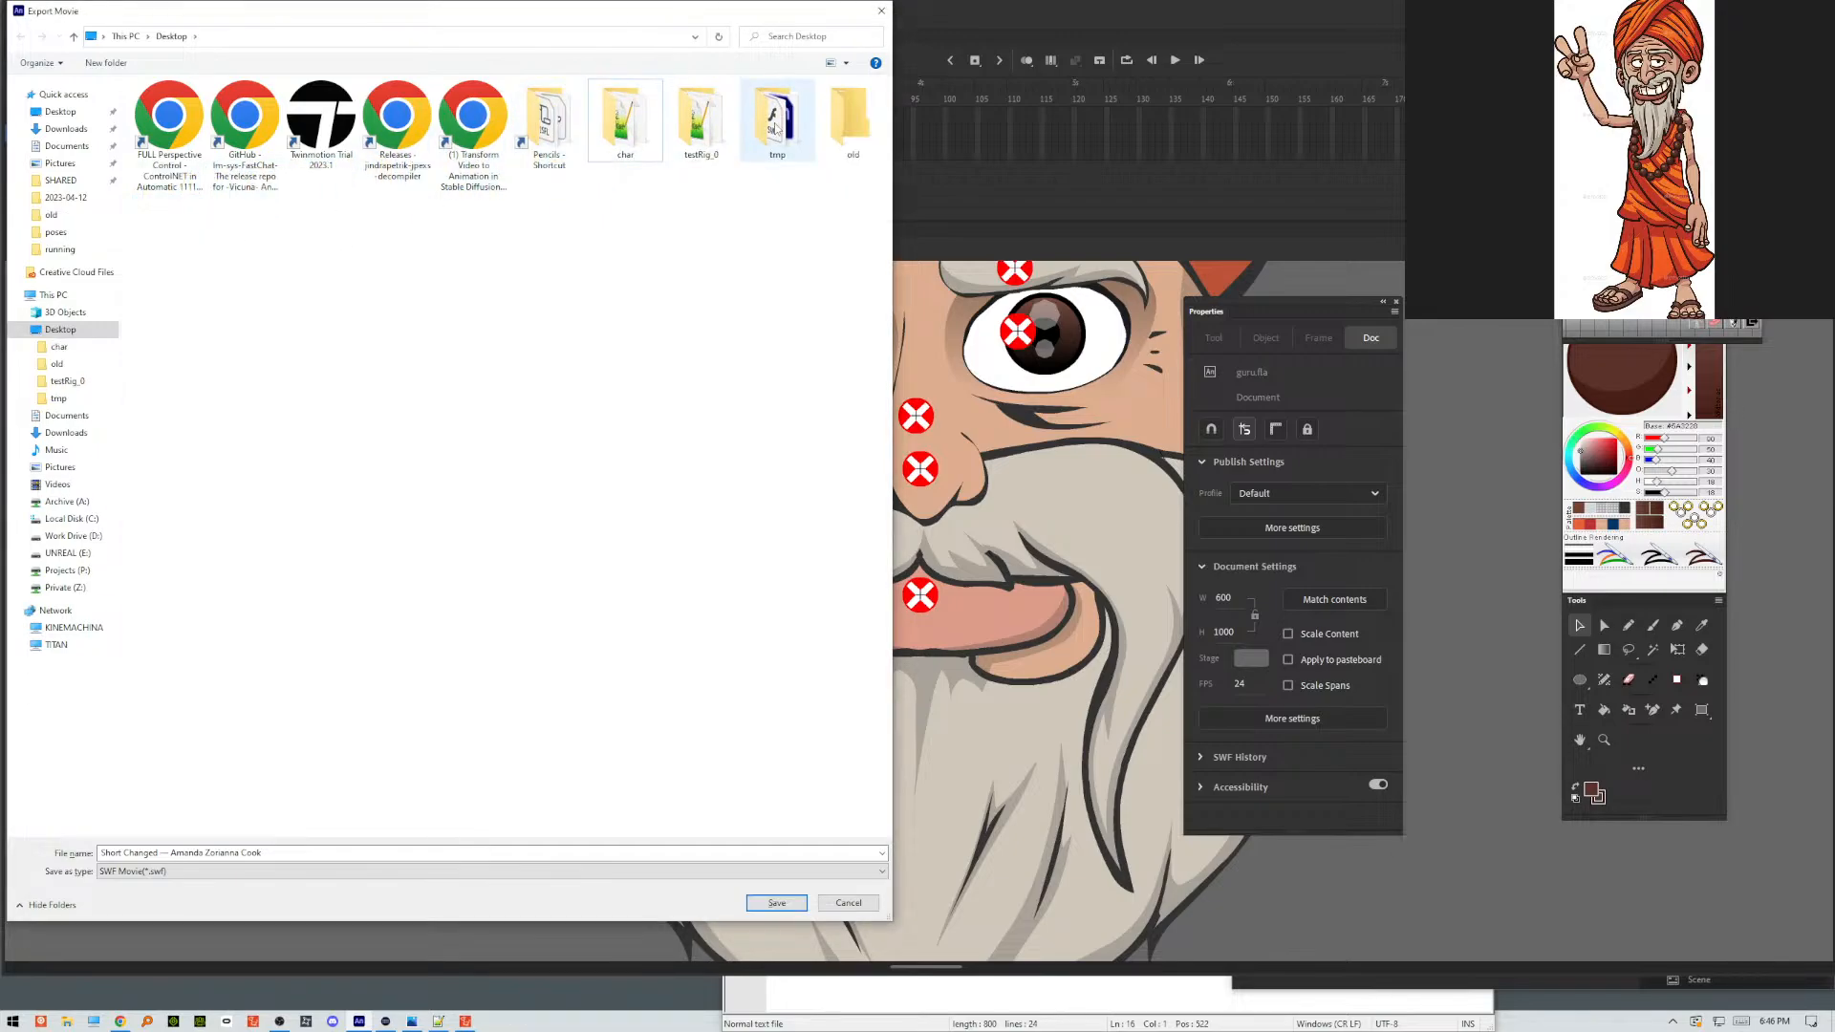
Move testRig_0, char, the Pencils and Twinmotion shortcuts, and the remaining browser shortcuts into the old folder.
{"action": "left_click_drag", "start_coordinate": [701, 119], "coordinate": [850, 120]}
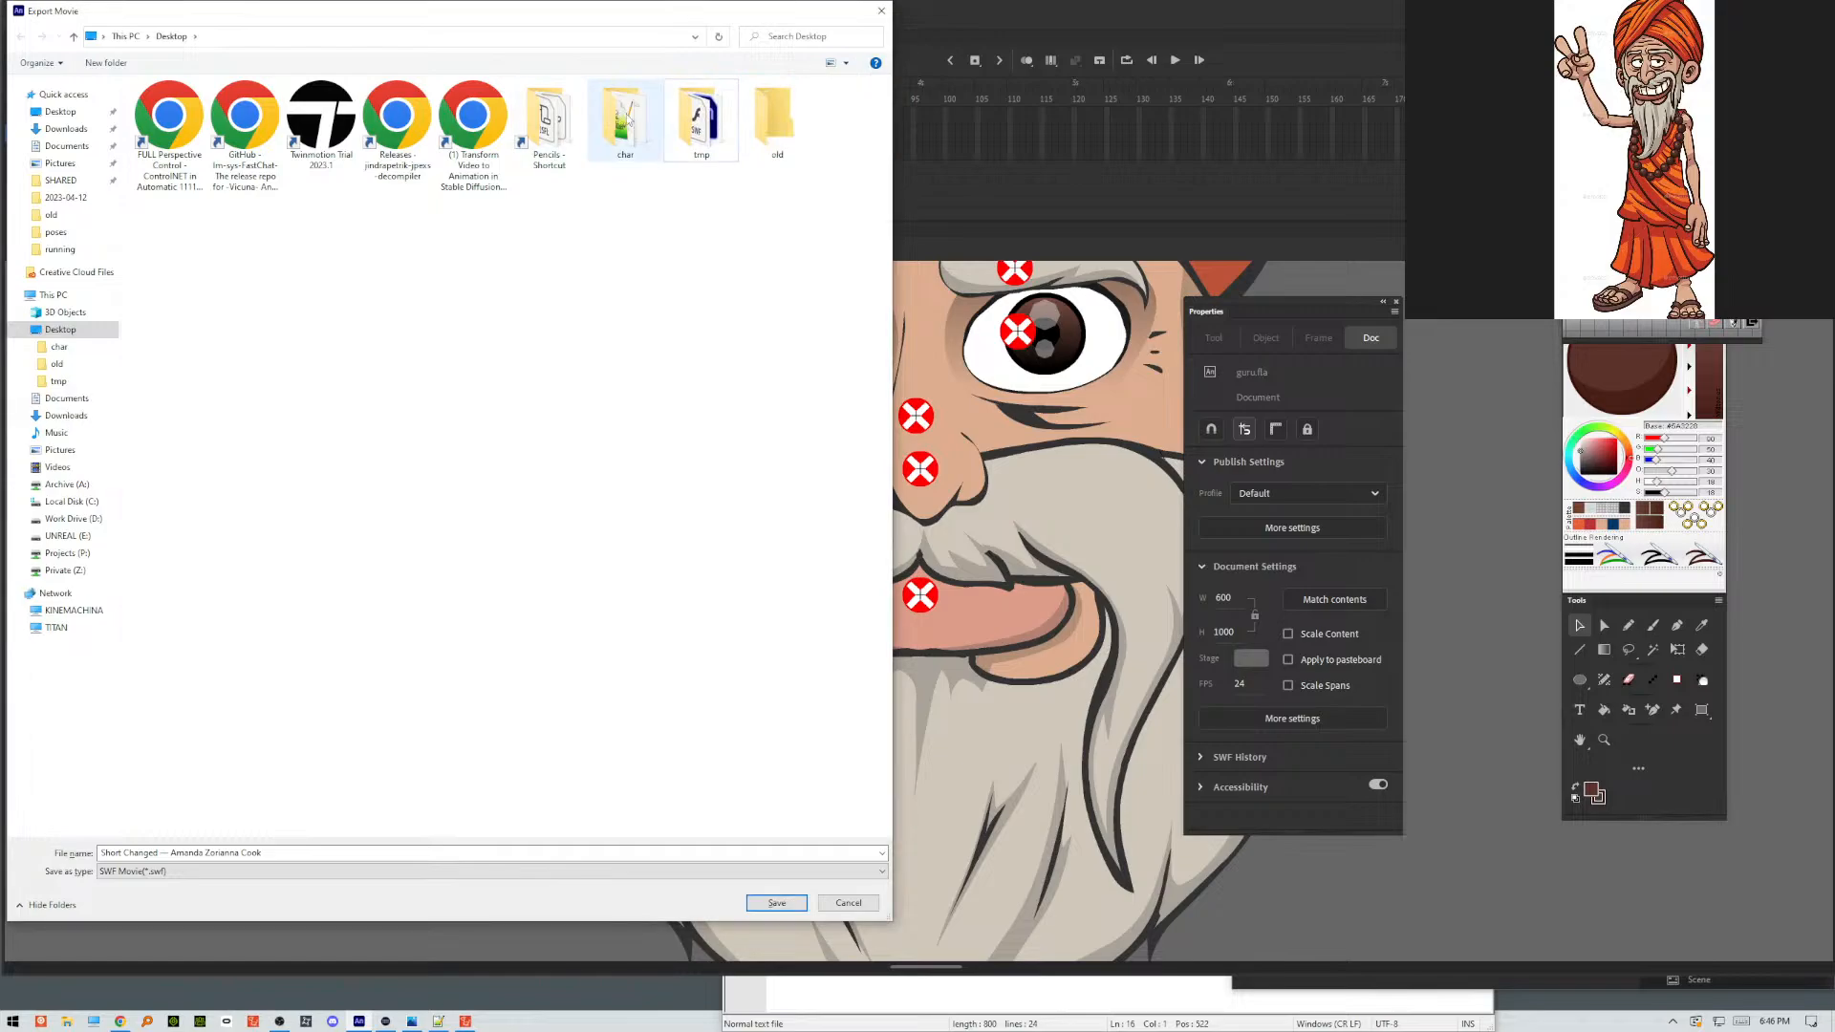
{"action": "left_click_drag", "start_coordinate": [629, 121], "coordinate": [774, 121]}
{"action": "left_click_drag", "start_coordinate": [549, 120], "coordinate": [685, 130]}
{"action": "left_click_drag", "start_coordinate": [472, 120], "coordinate": [626, 125]}
{"action": "mouse_move", "coordinate": [397, 120]}
{"action": "left_mouse_down"}
{"action": "mouse_move", "coordinate": [533, 143]}
{"action": "mouse_move", "coordinate": [520, 130]}
{"action": "left_mouse_up"}
{"action": "left_click_drag", "start_coordinate": [321, 120], "coordinate": [392, 130]}
{"action": "left_click_drag", "start_coordinate": [246, 119], "coordinate": [402, 129]}
{"action": "left_click_drag", "start_coordinate": [169, 120], "coordinate": [321, 140]}
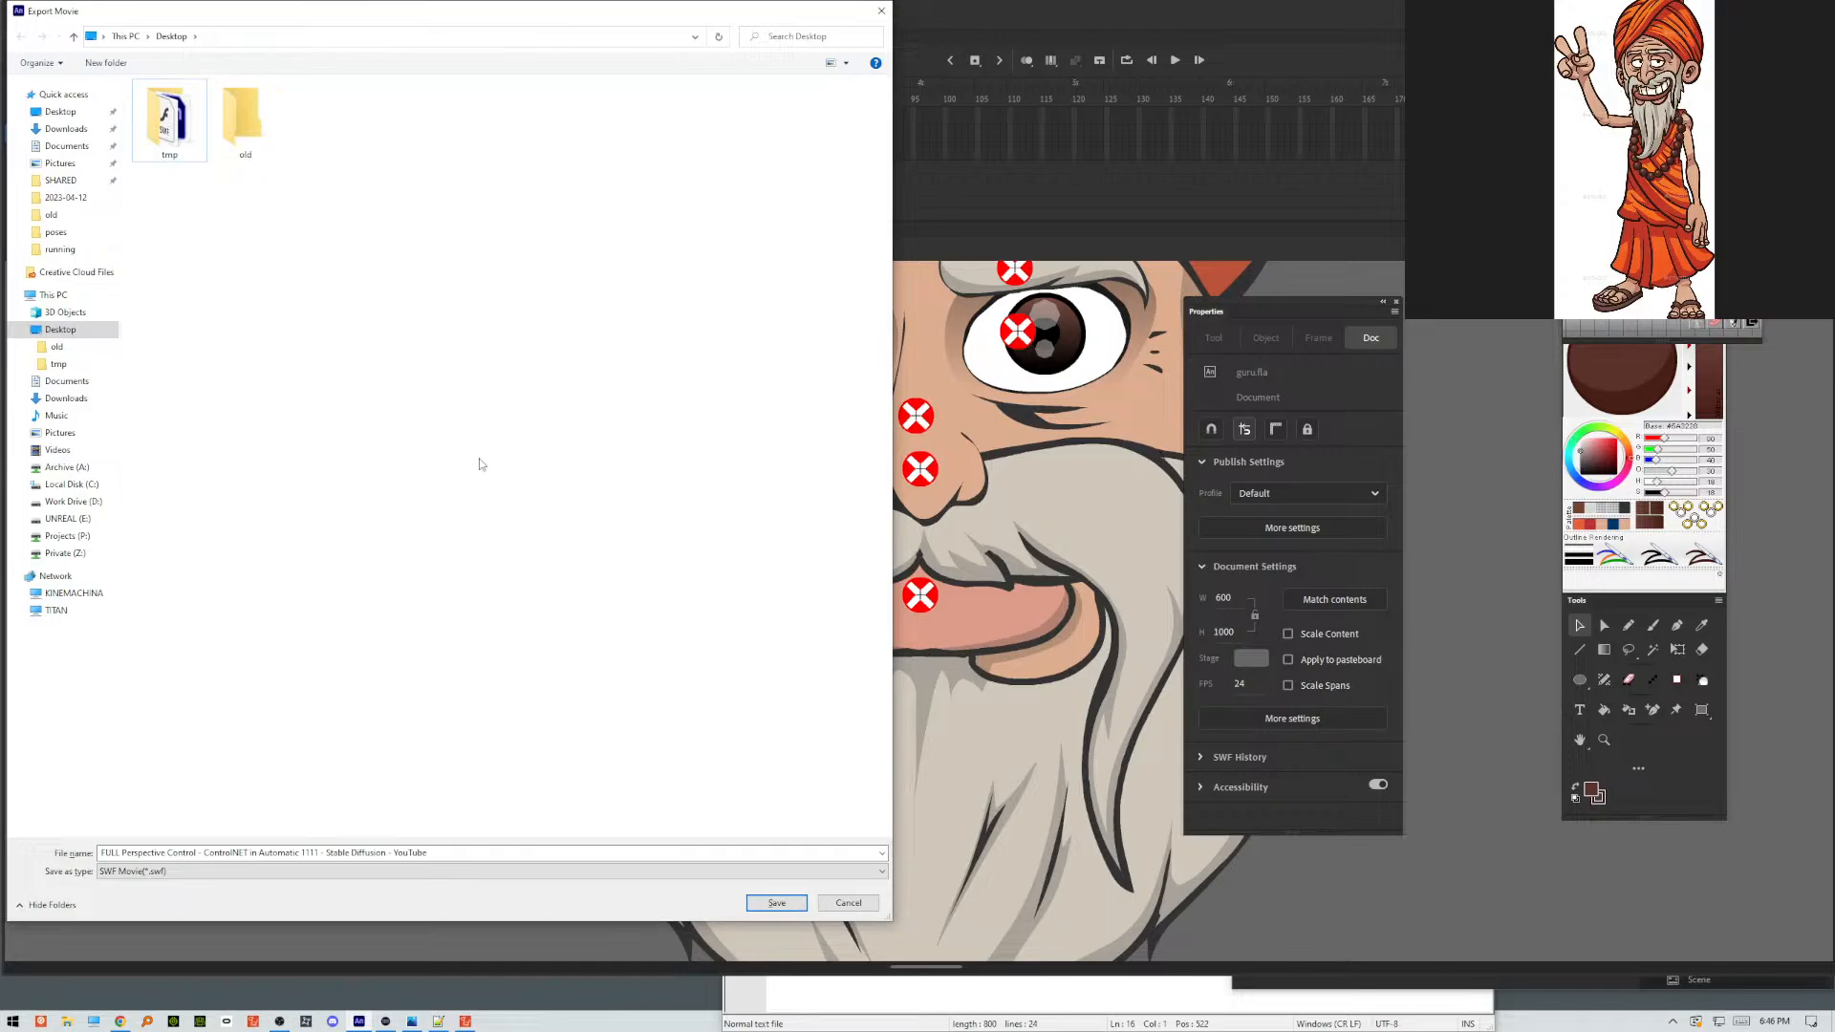
Export the movie to the Desktop as an SWF named GURU.
{"action": "left_click", "coordinate": [457, 851]}
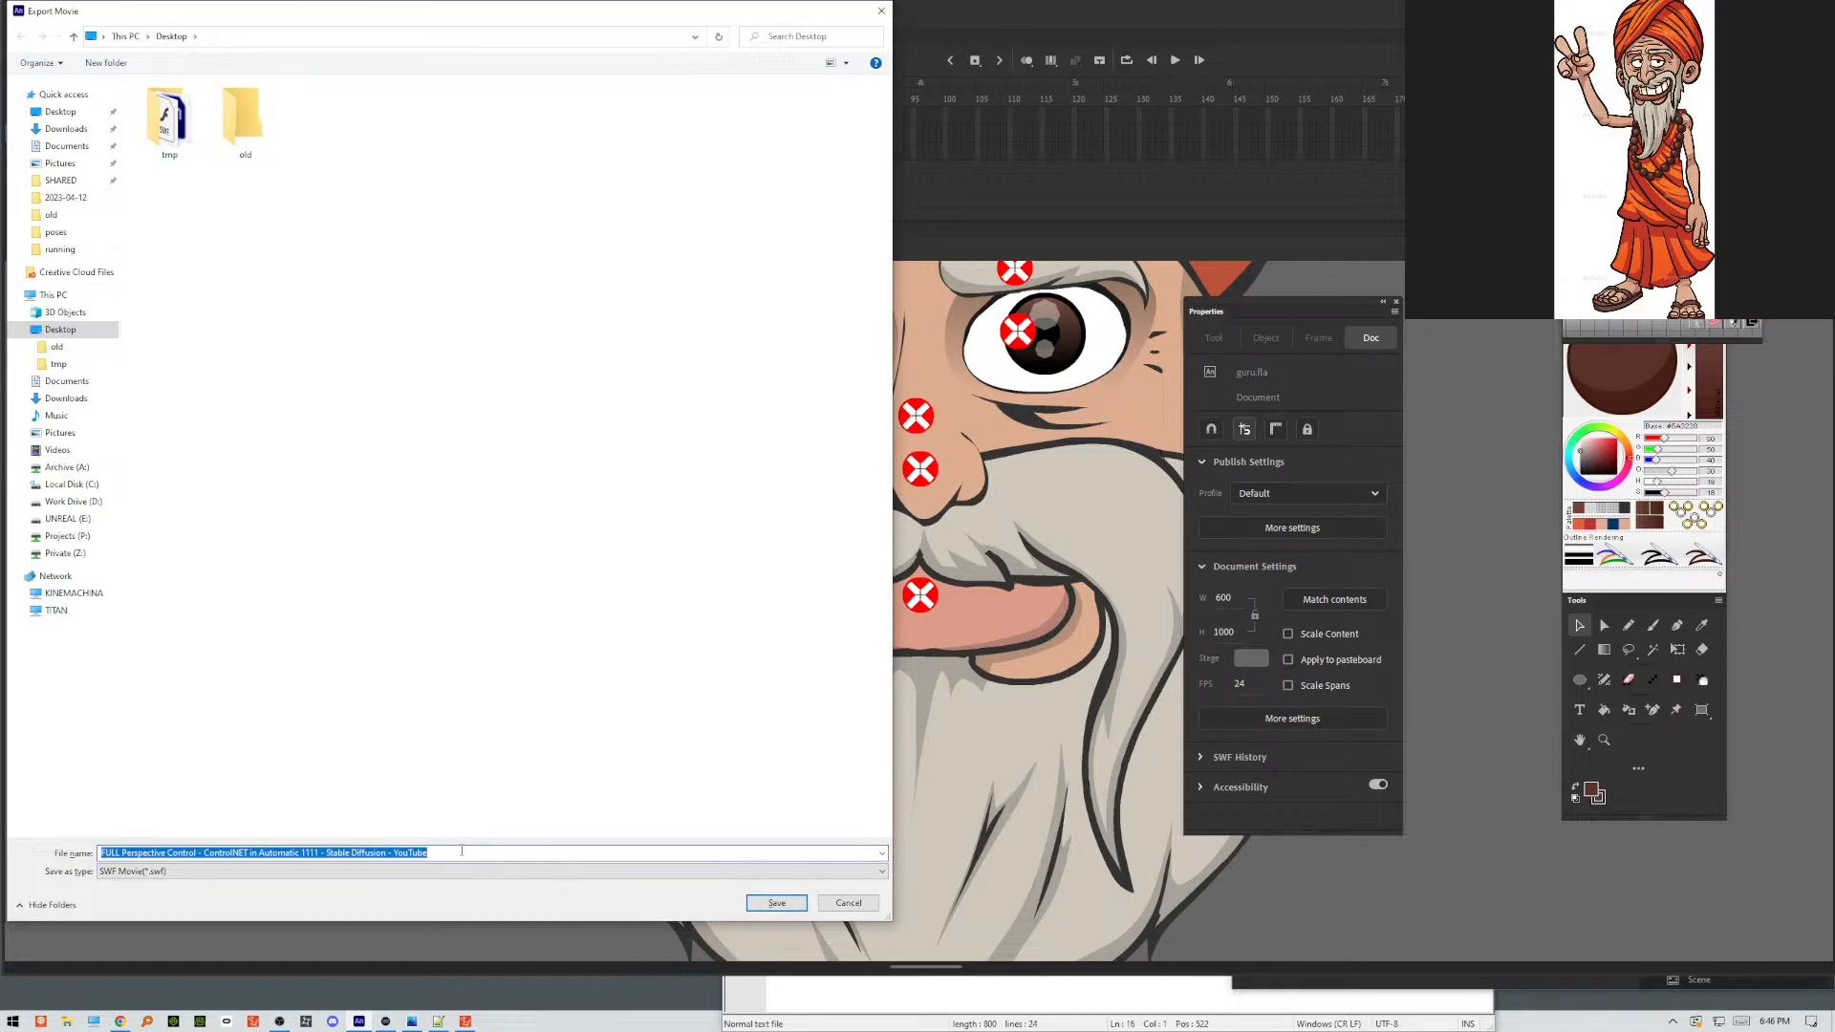
{"action": "type", "text": "GURU"}
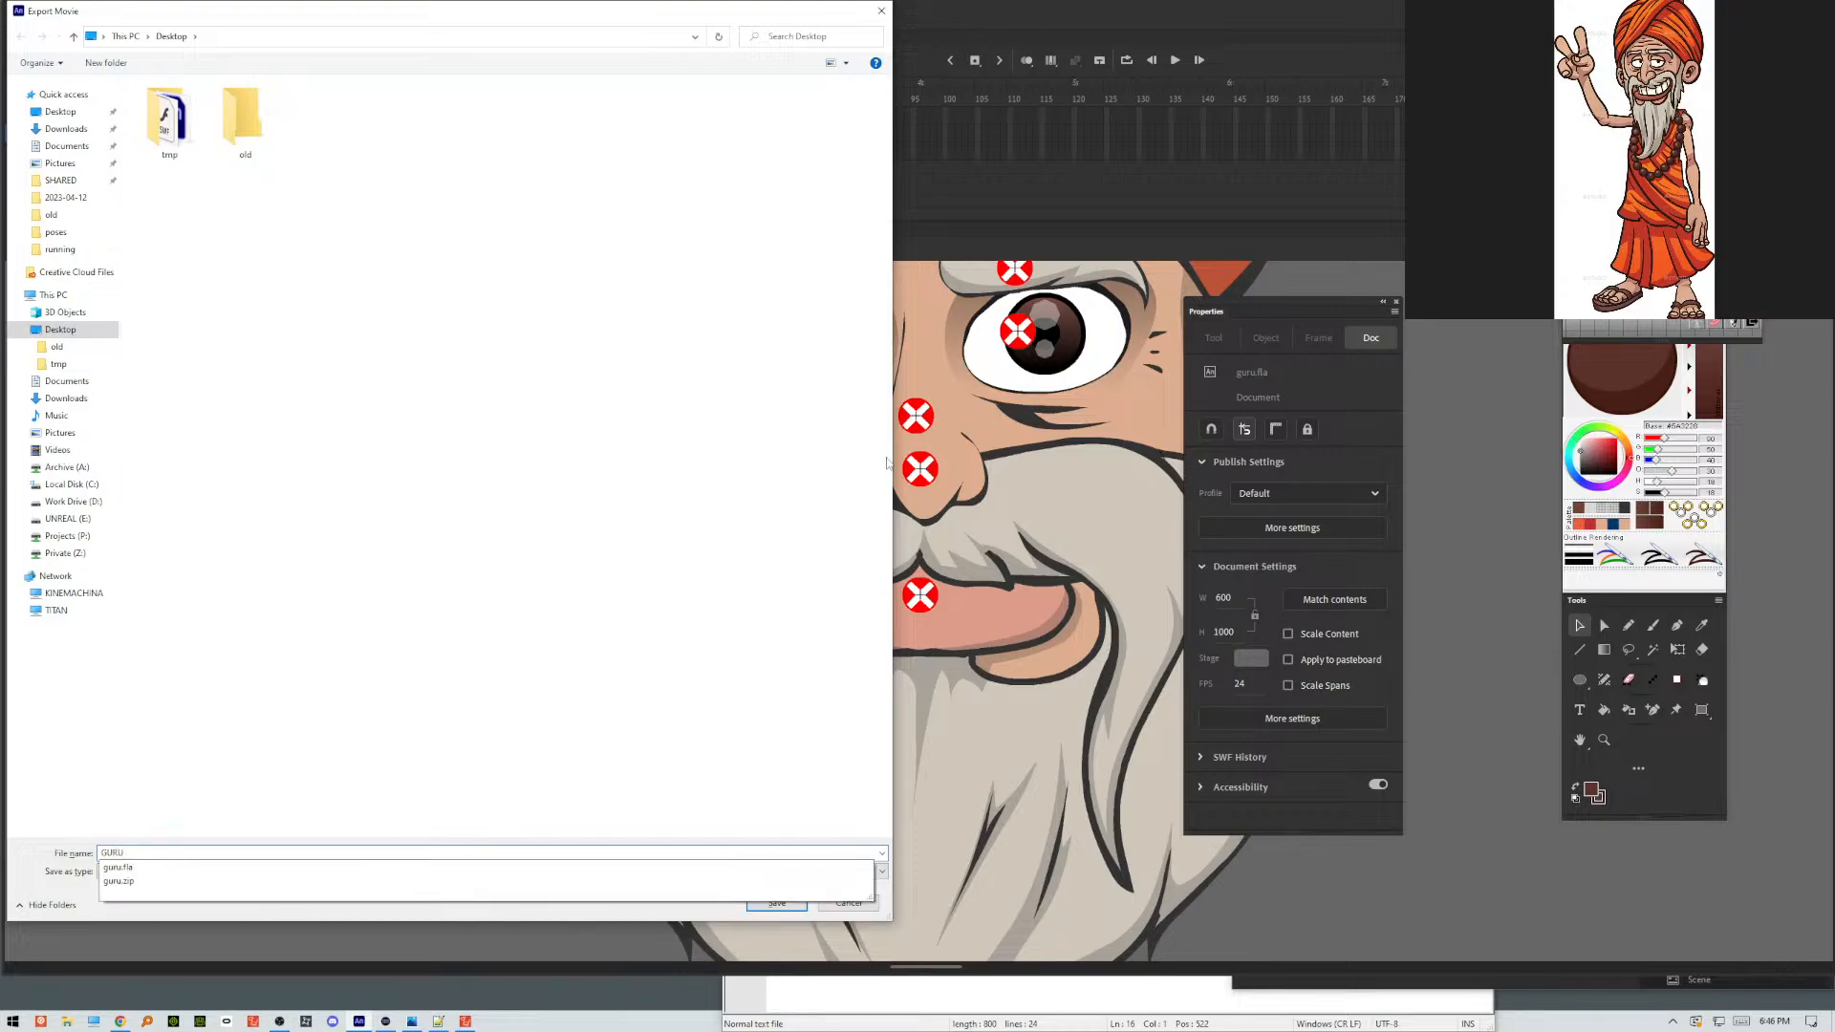
{"action": "left_click", "coordinate": [722, 812]}
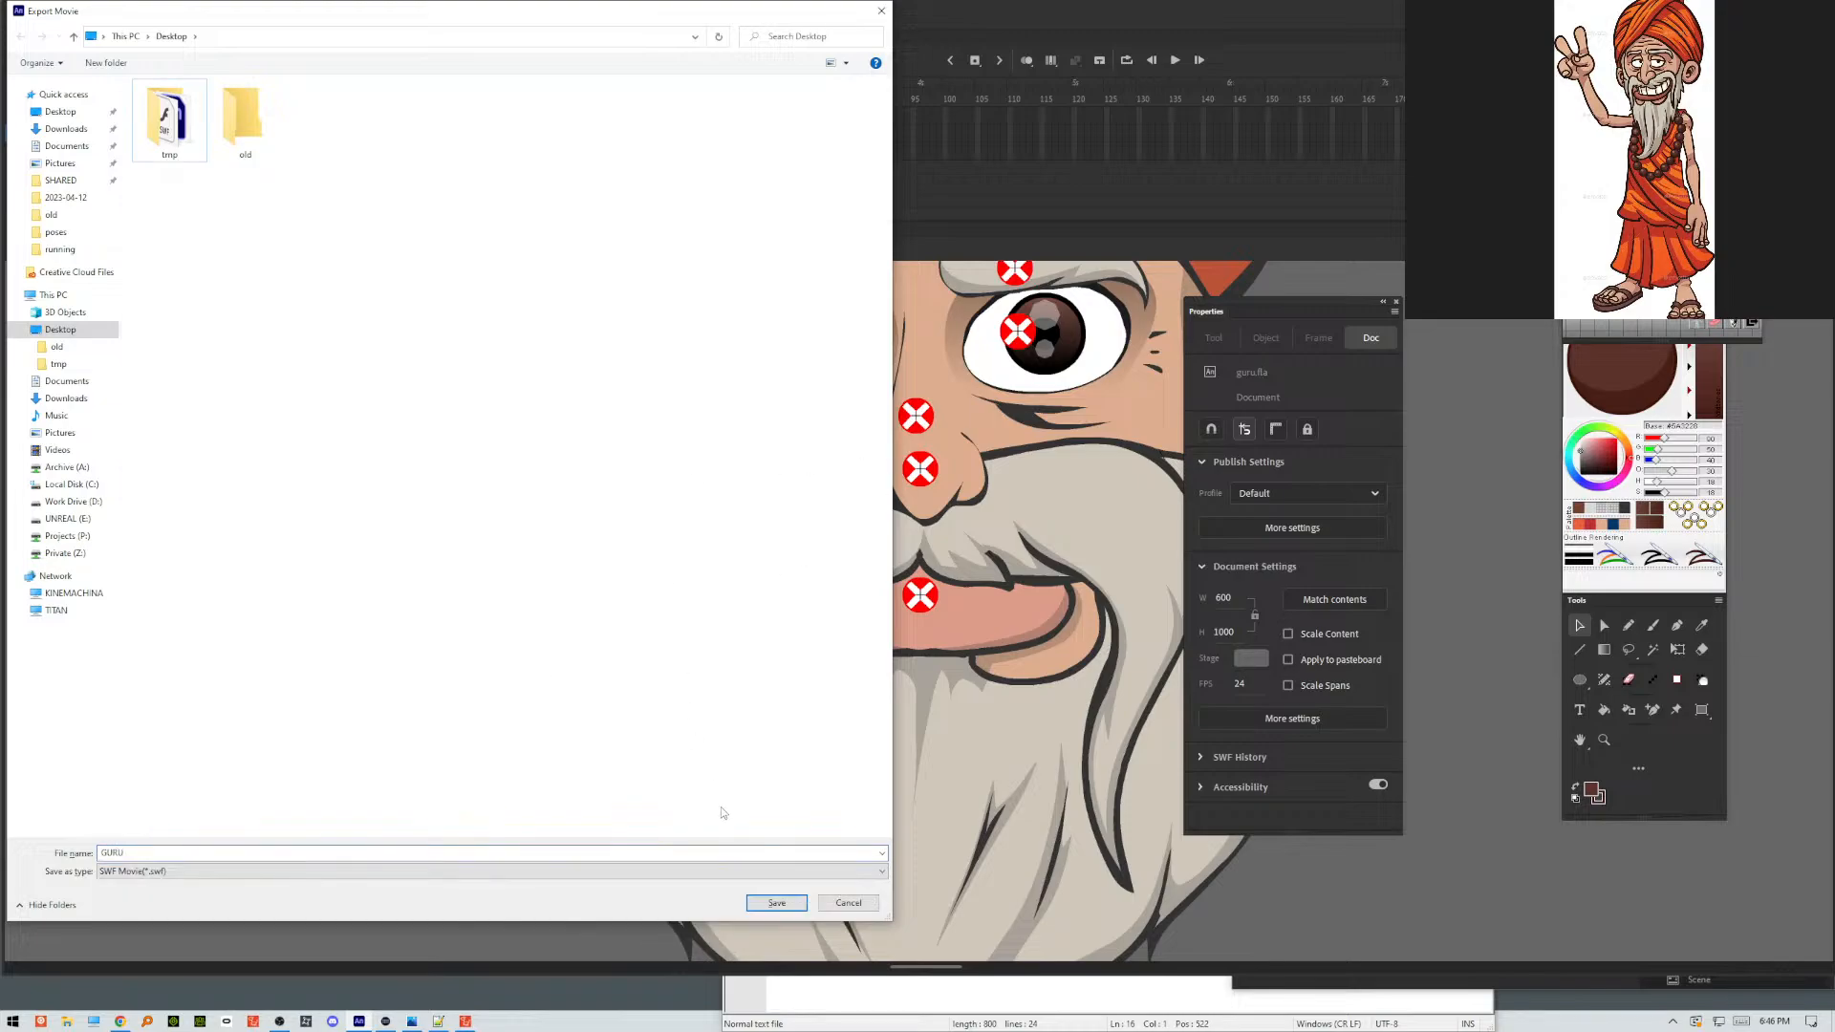
{"action": "left_click", "coordinate": [764, 904]}
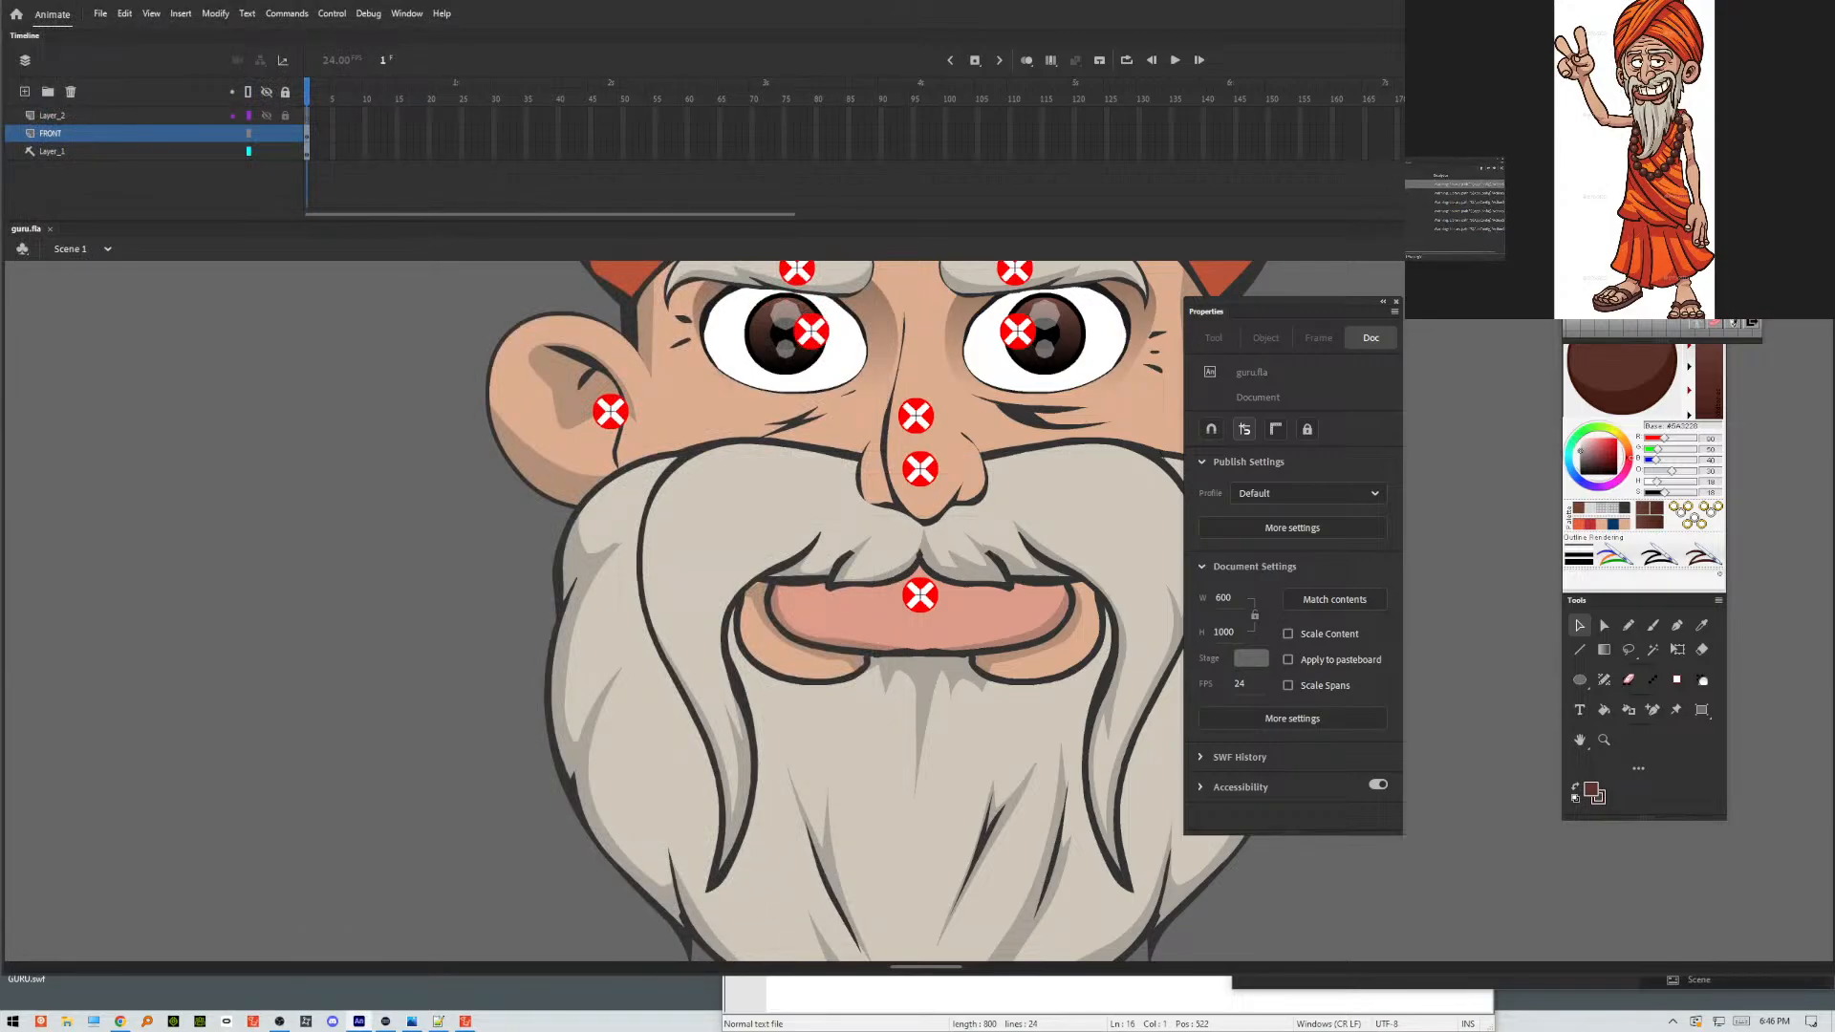
Uncover the desktop icons, play the exported GURU.swf in Flash Player to check the beard and mouth, and close it.
{"action": "left_click_drag", "start_coordinate": [501, 19], "coordinate": [646, 27]}
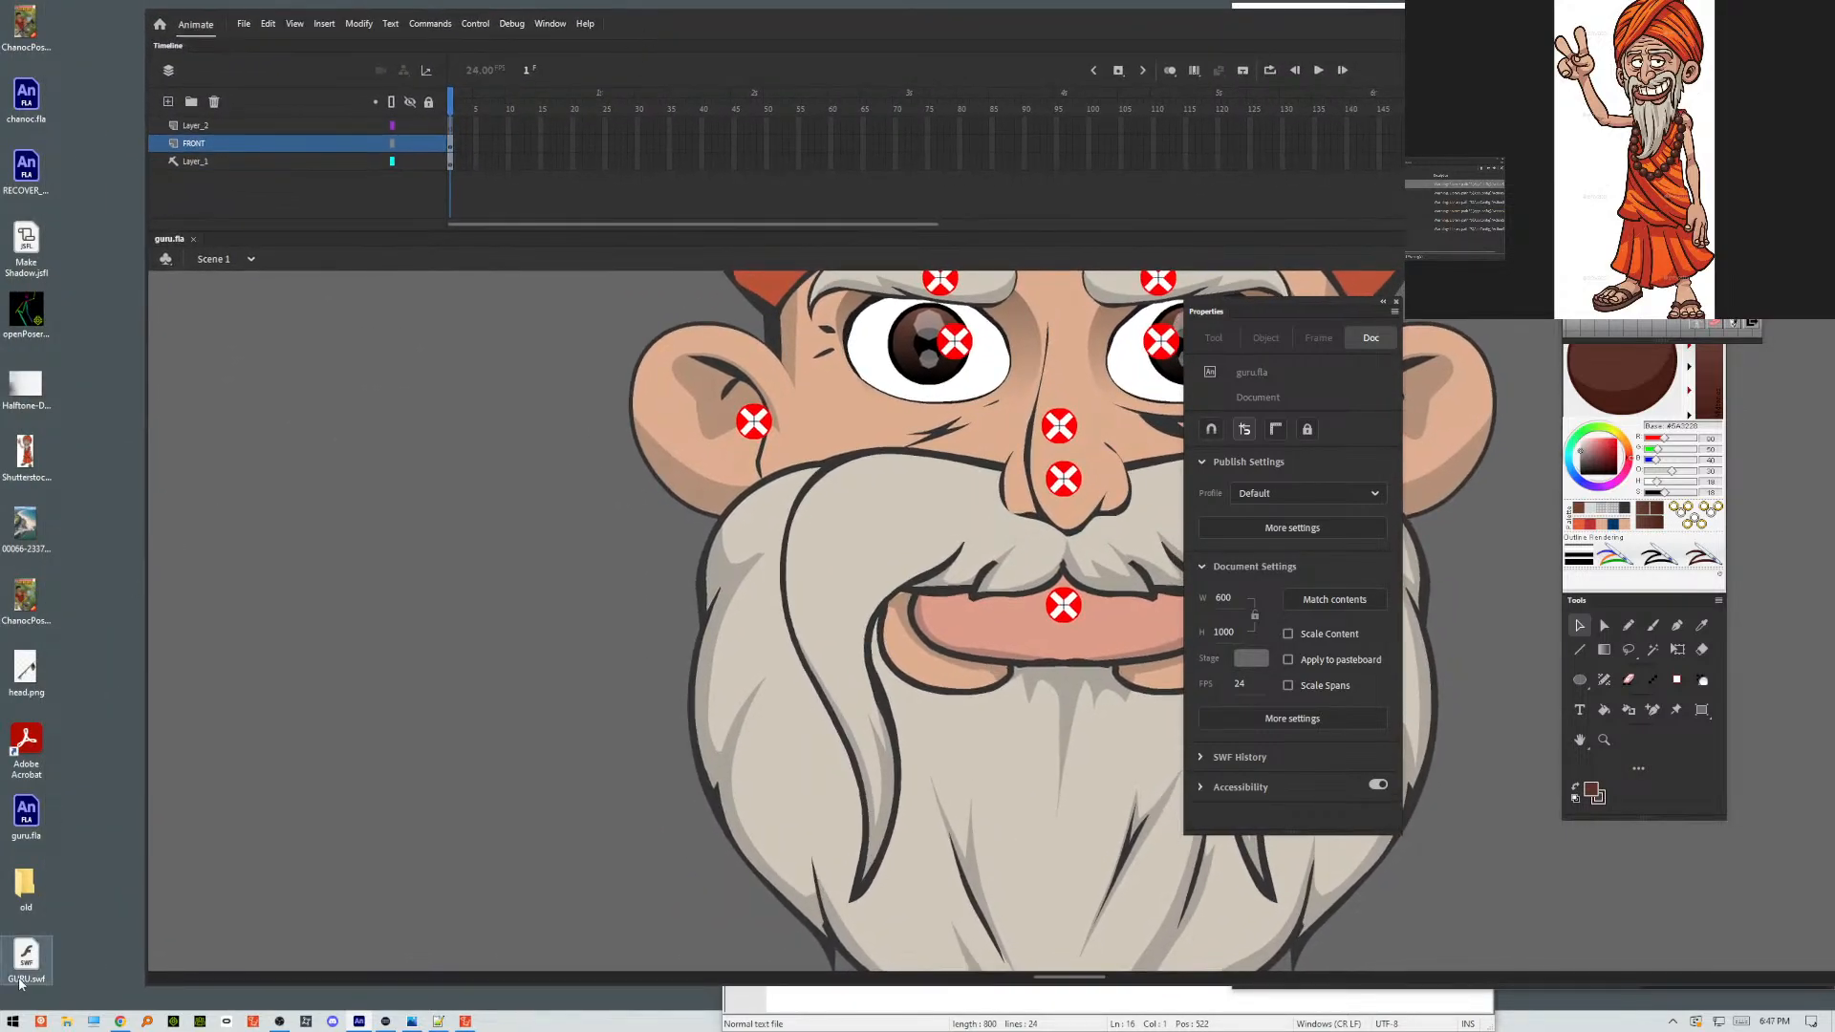
{"action": "double_click", "coordinate": [45, 954]}
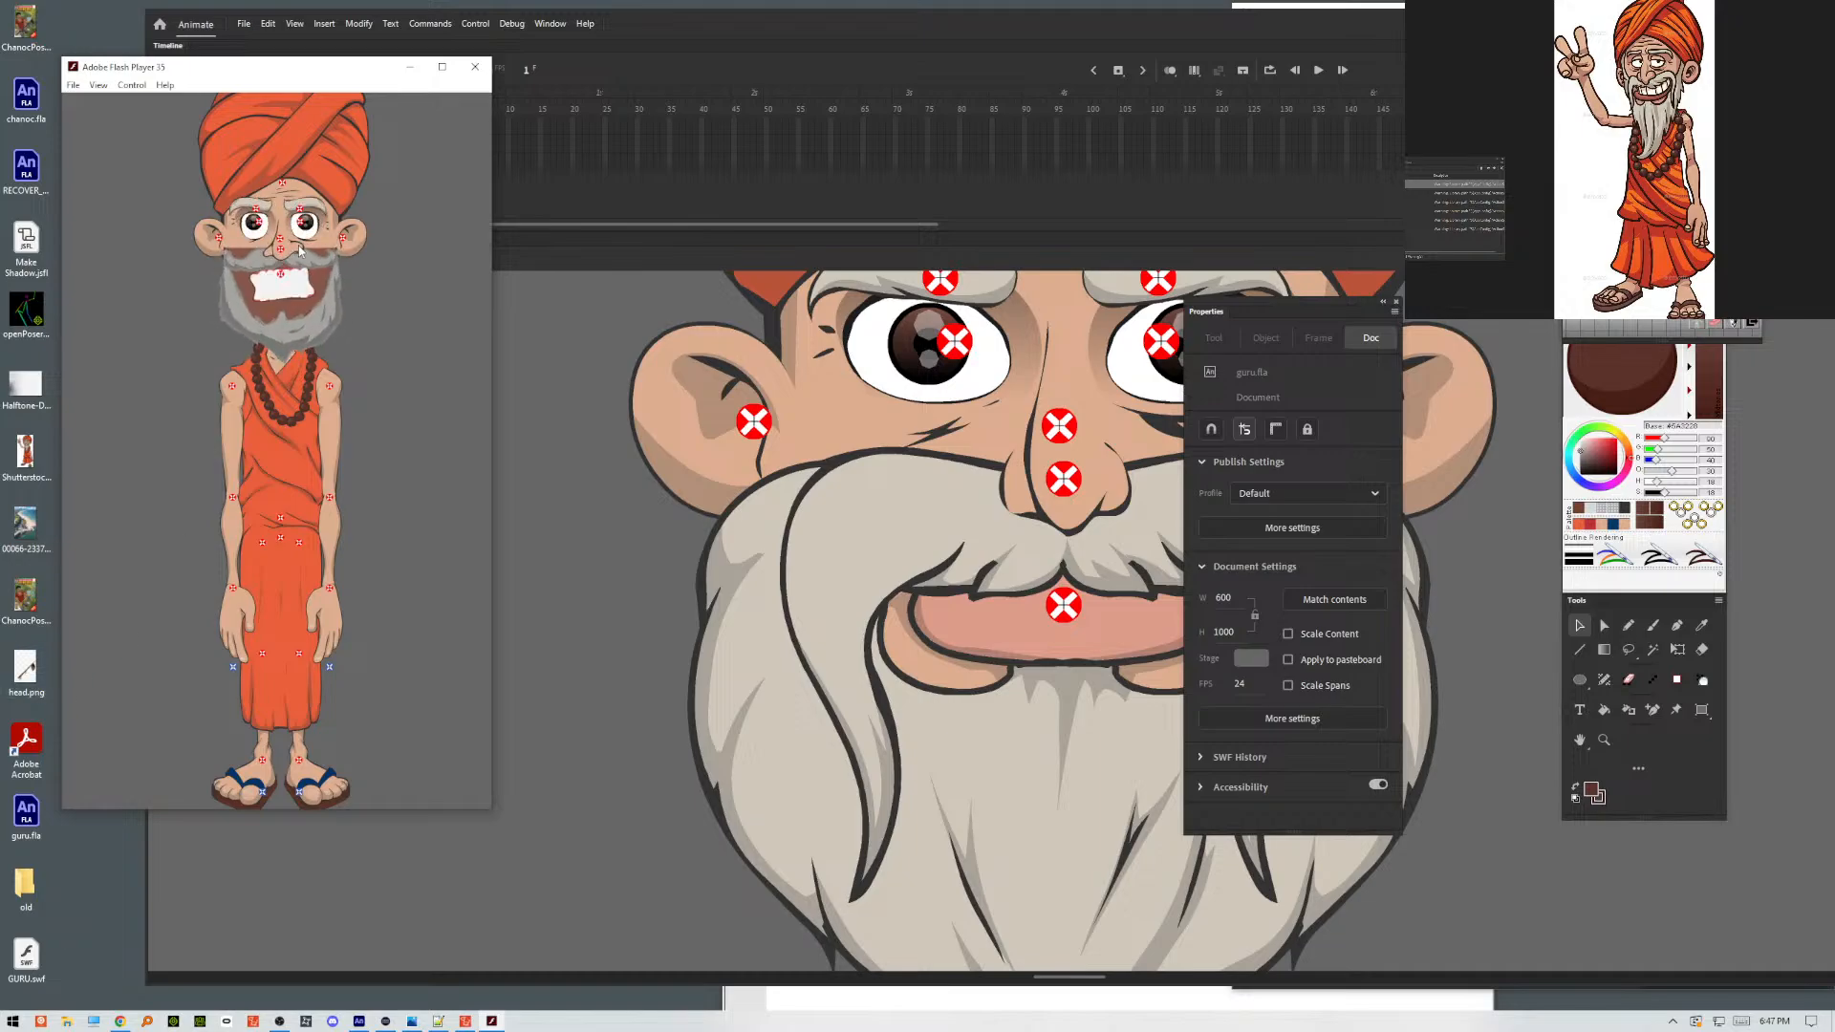
{"action": "left_click", "coordinate": [478, 73]}
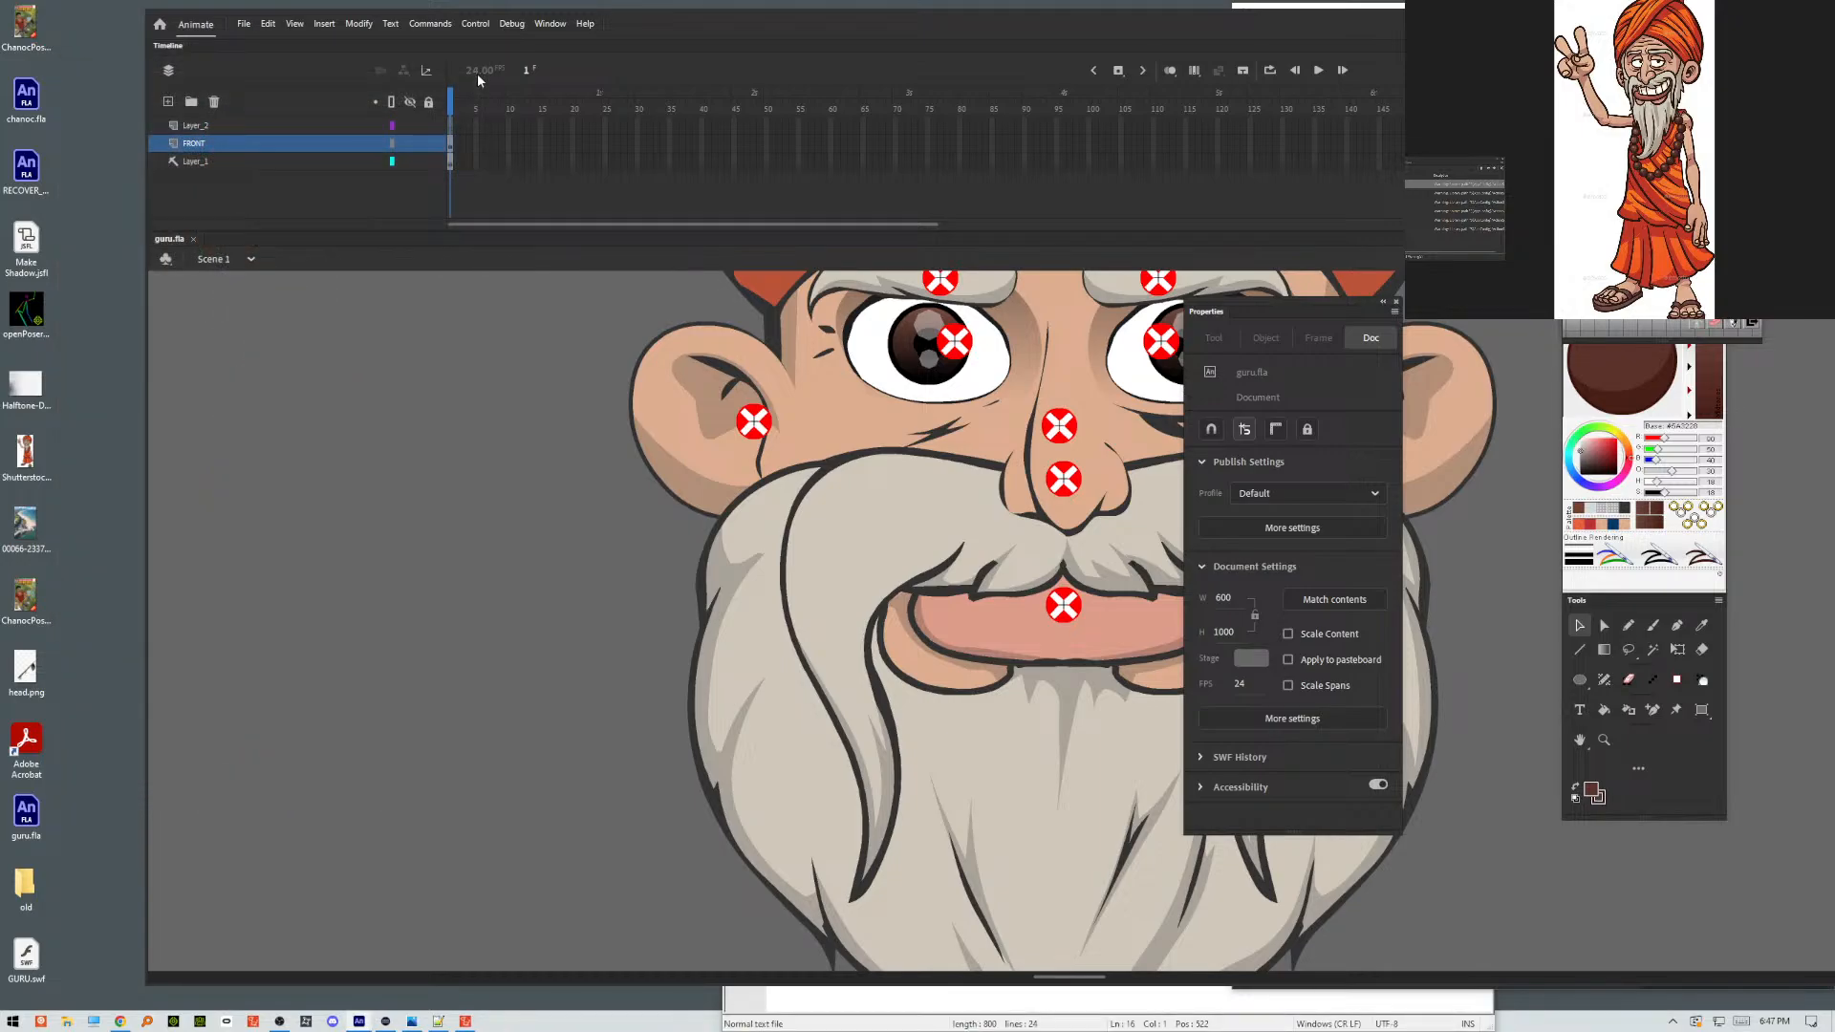
Open the mouth symbol, test-move its beard artwork and undo that, and open the nested beard symbol for editing.
{"action": "left_click", "coordinate": [724, 571]}
{"action": "double_click", "coordinate": [724, 571]}
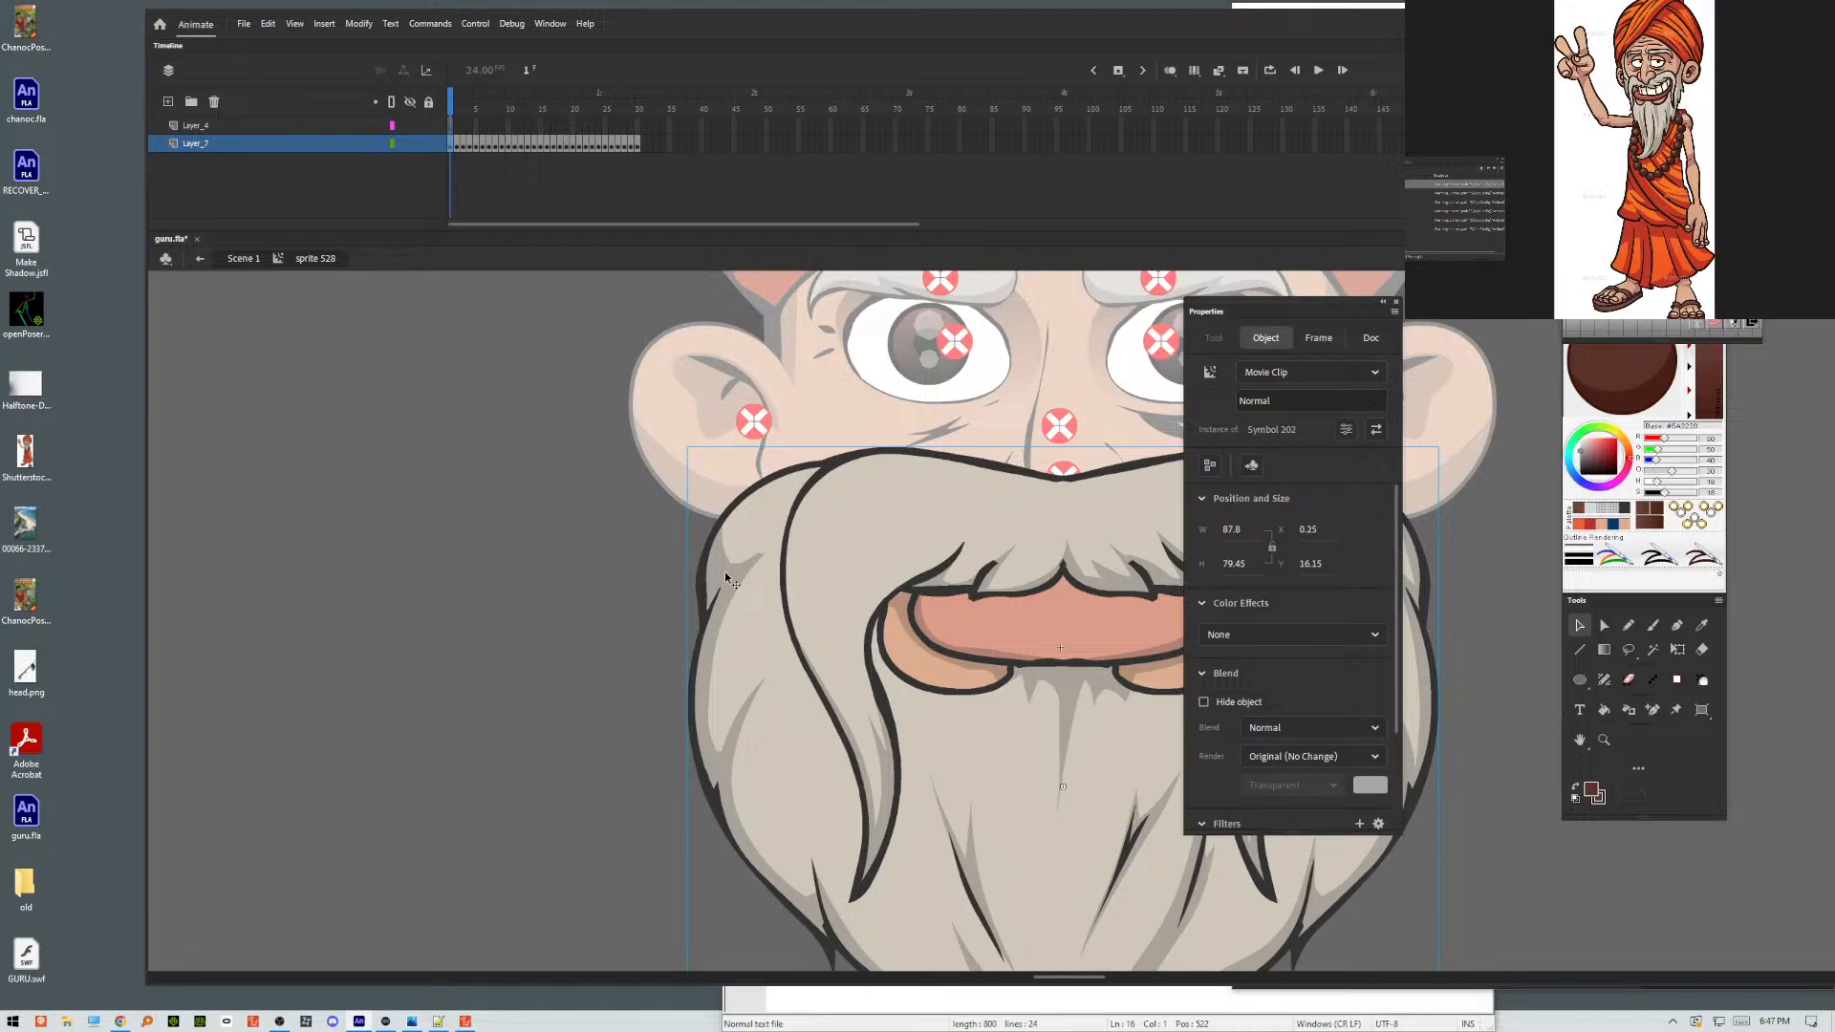
{"action": "left_click", "coordinate": [583, 590]}
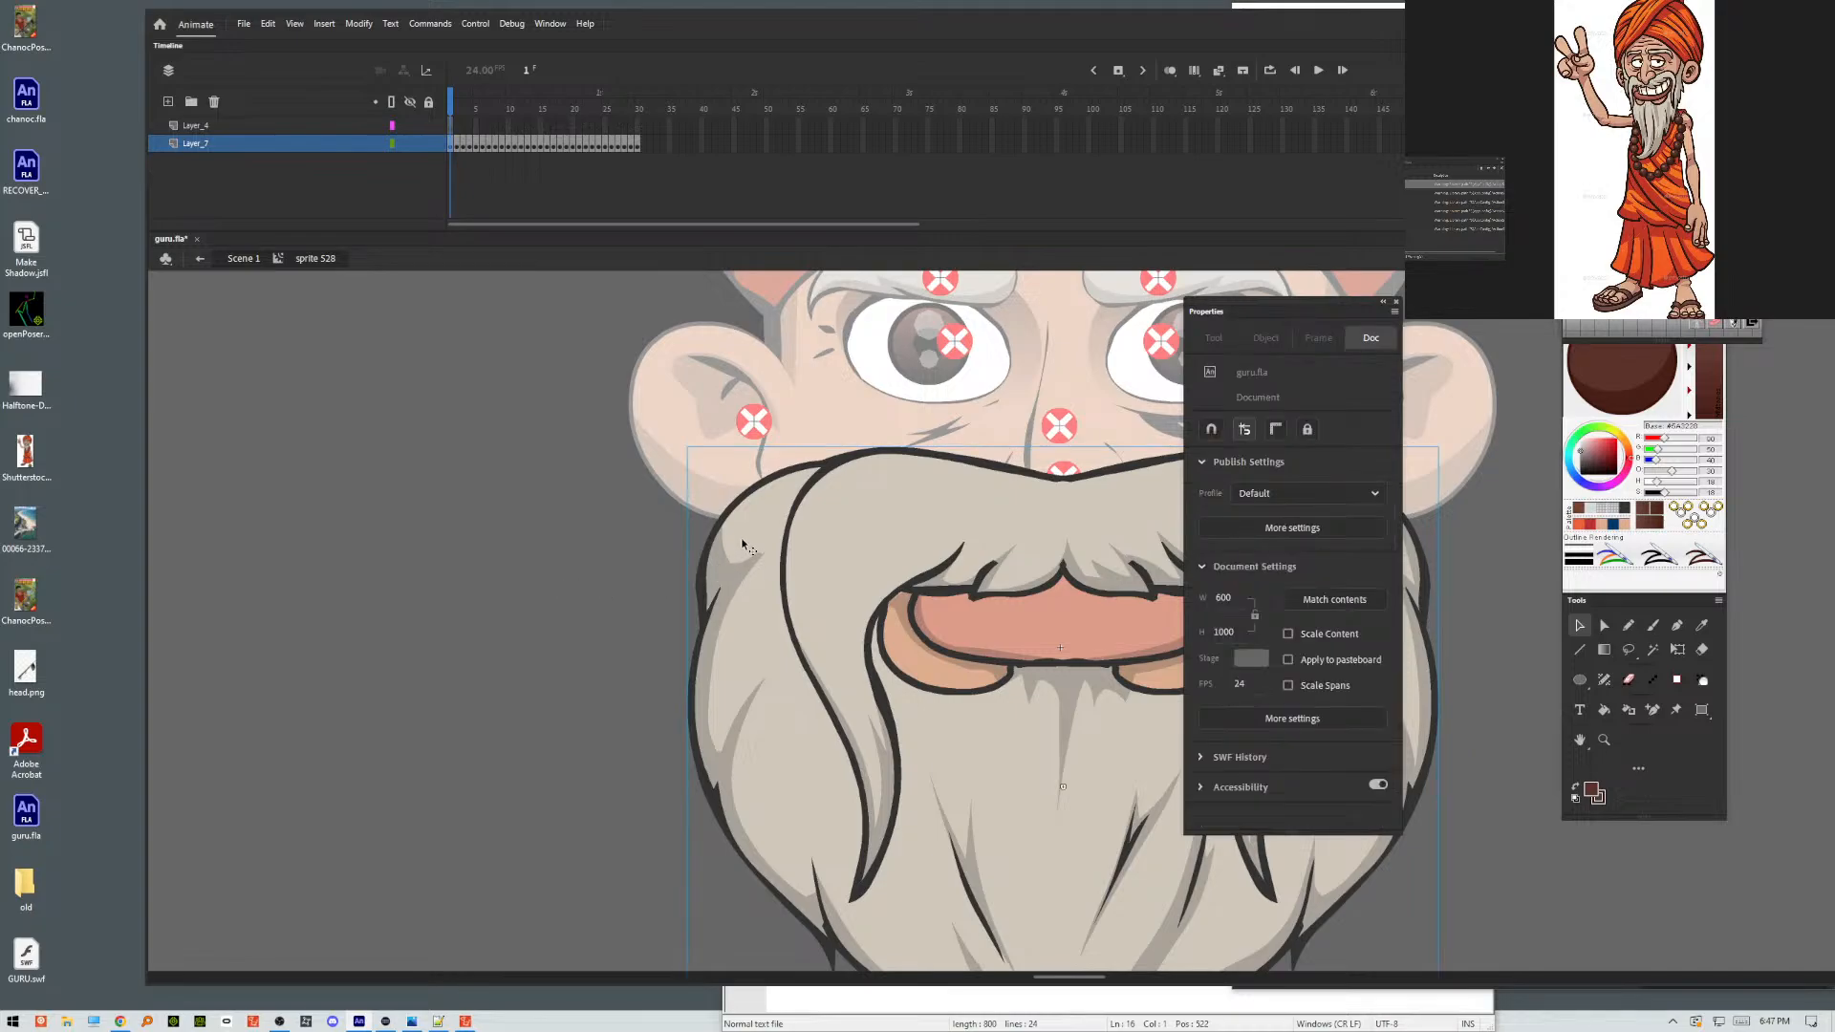
{"action": "left_click_drag", "start_coordinate": [749, 550], "coordinate": [731, 524]}
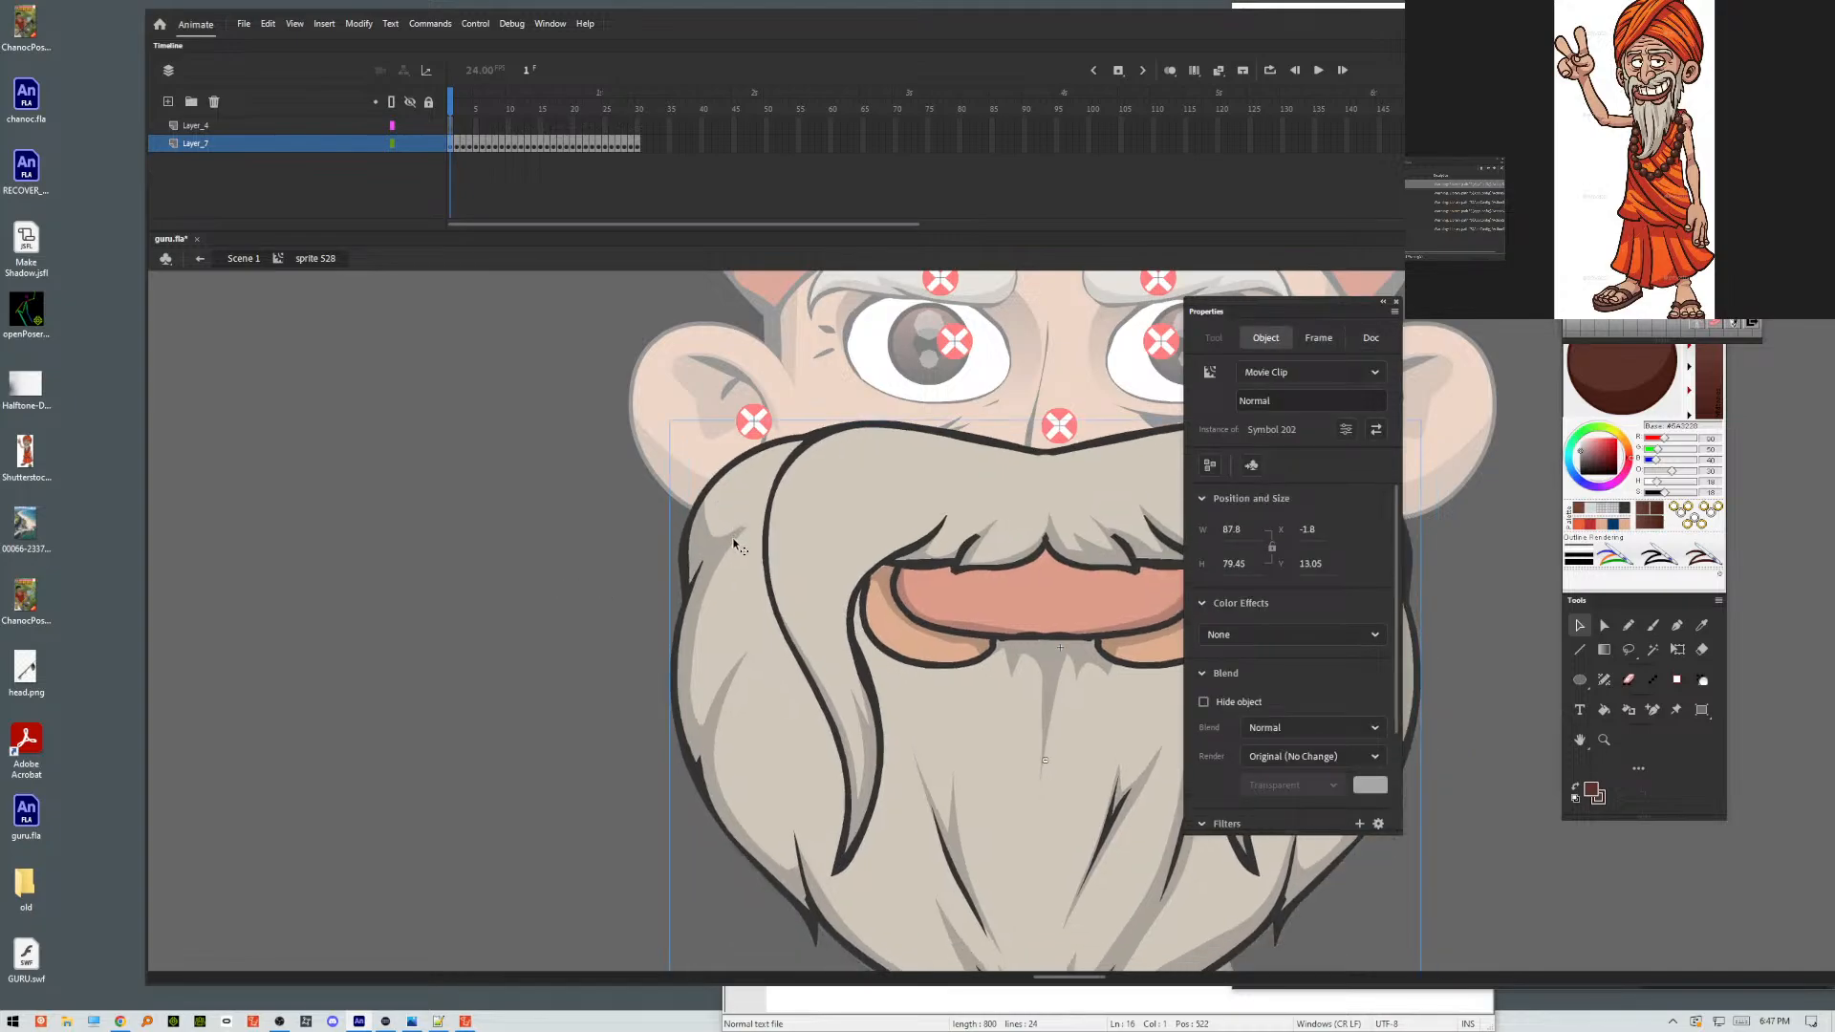
{"action": "key", "text": "ctrl+z"}
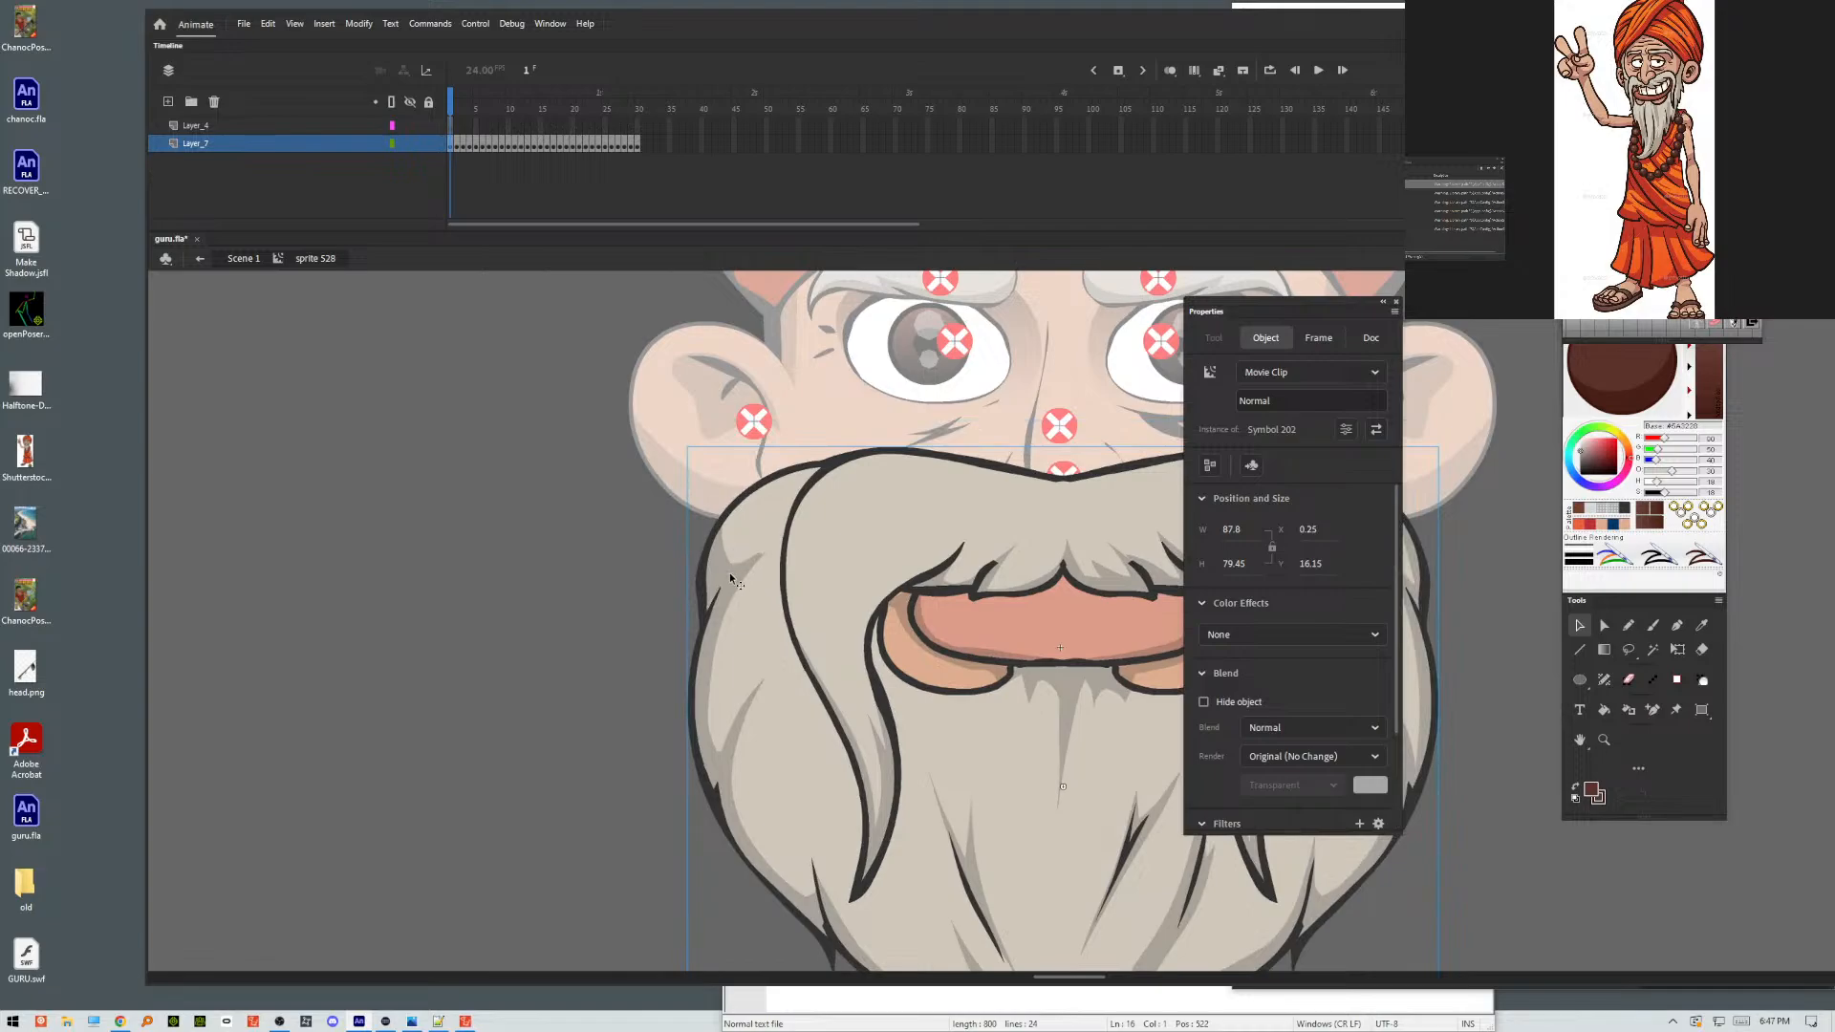
{"action": "double_click", "coordinate": [769, 531]}
{"action": "double_click", "coordinate": [764, 521]}
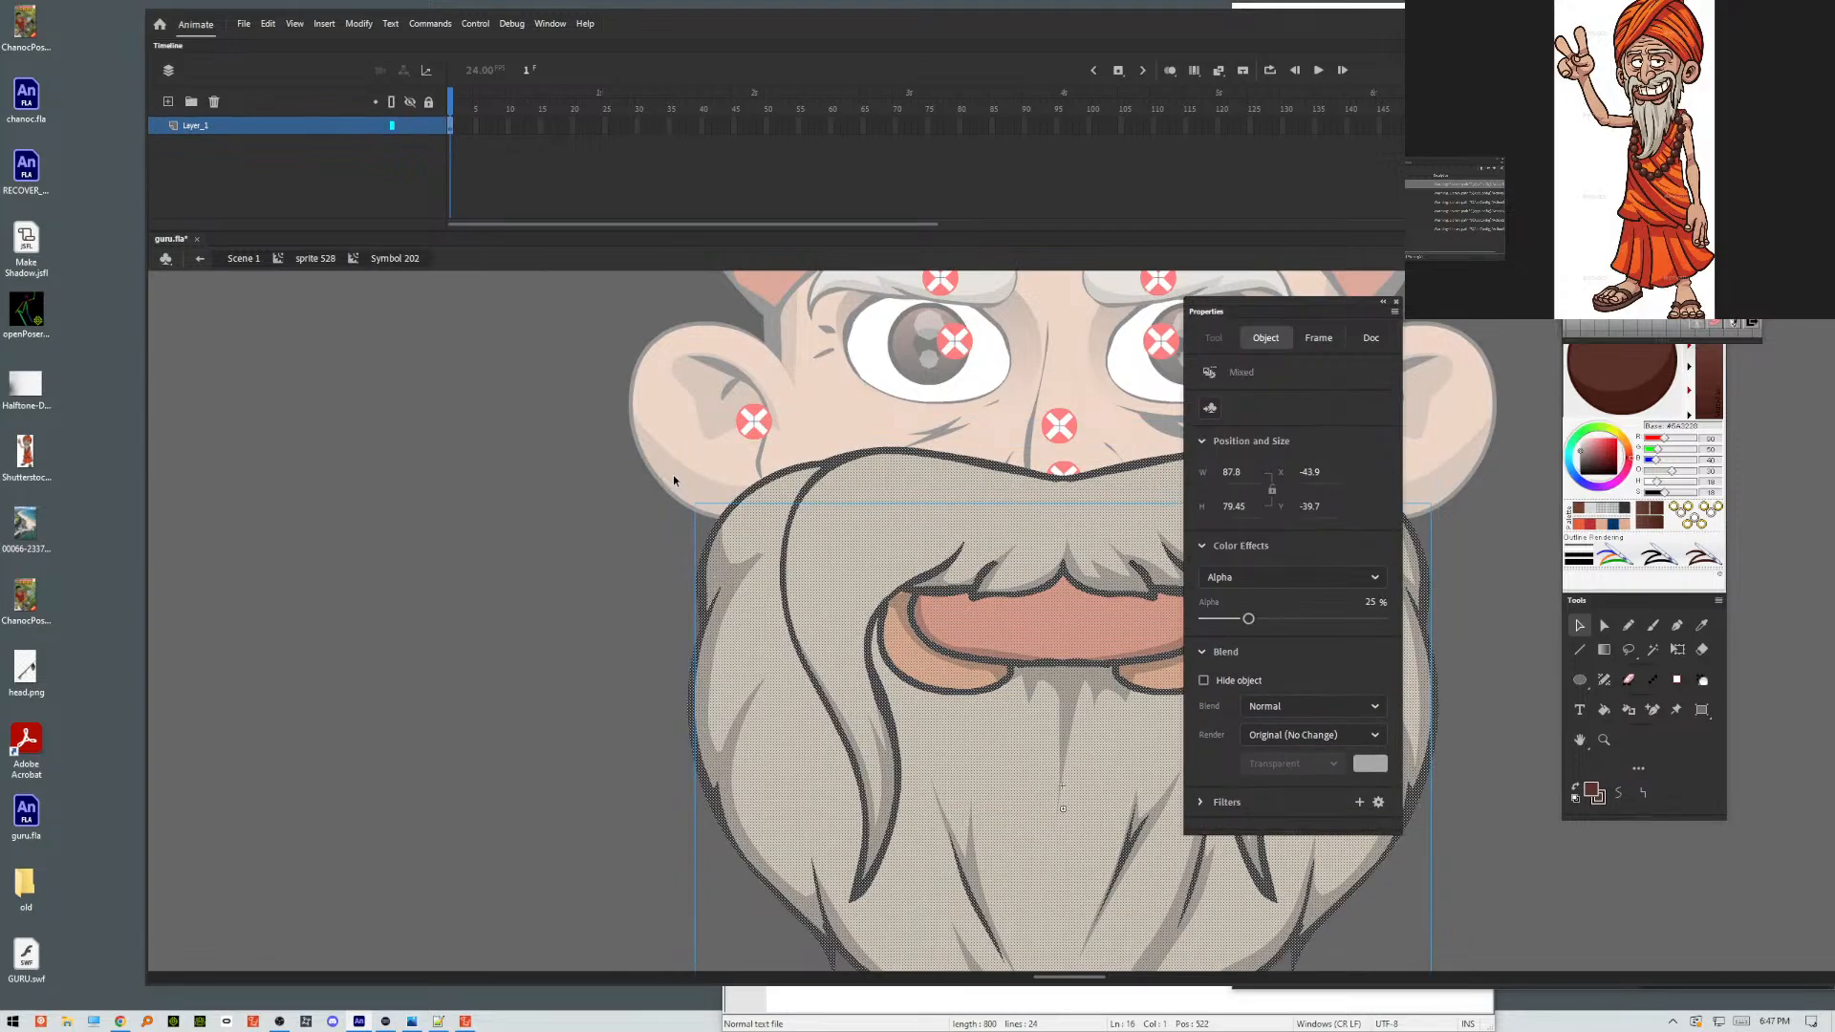
Cut the semi-transparent shading clip out of the beard symbol and paste it in place on a new layer.
{"action": "left_click", "coordinate": [672, 480]}
{"action": "left_click", "coordinate": [745, 524]}
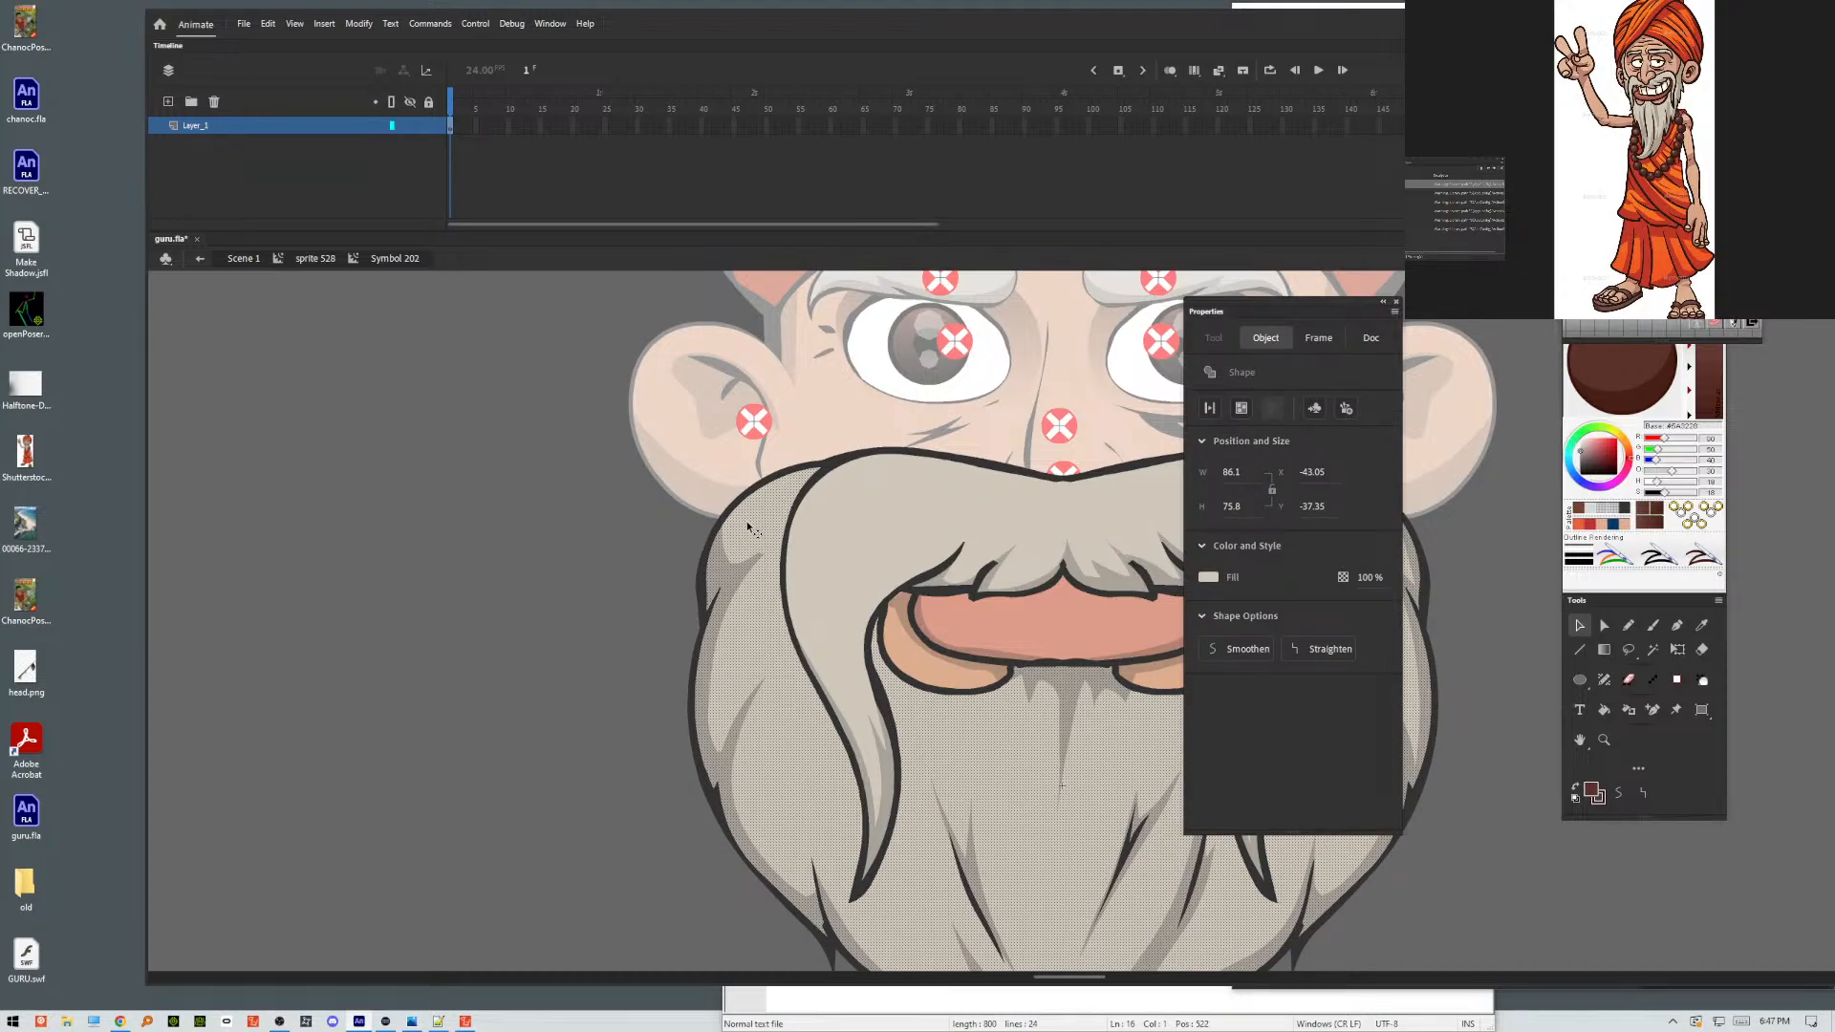
{"action": "left_click", "coordinate": [737, 574]}
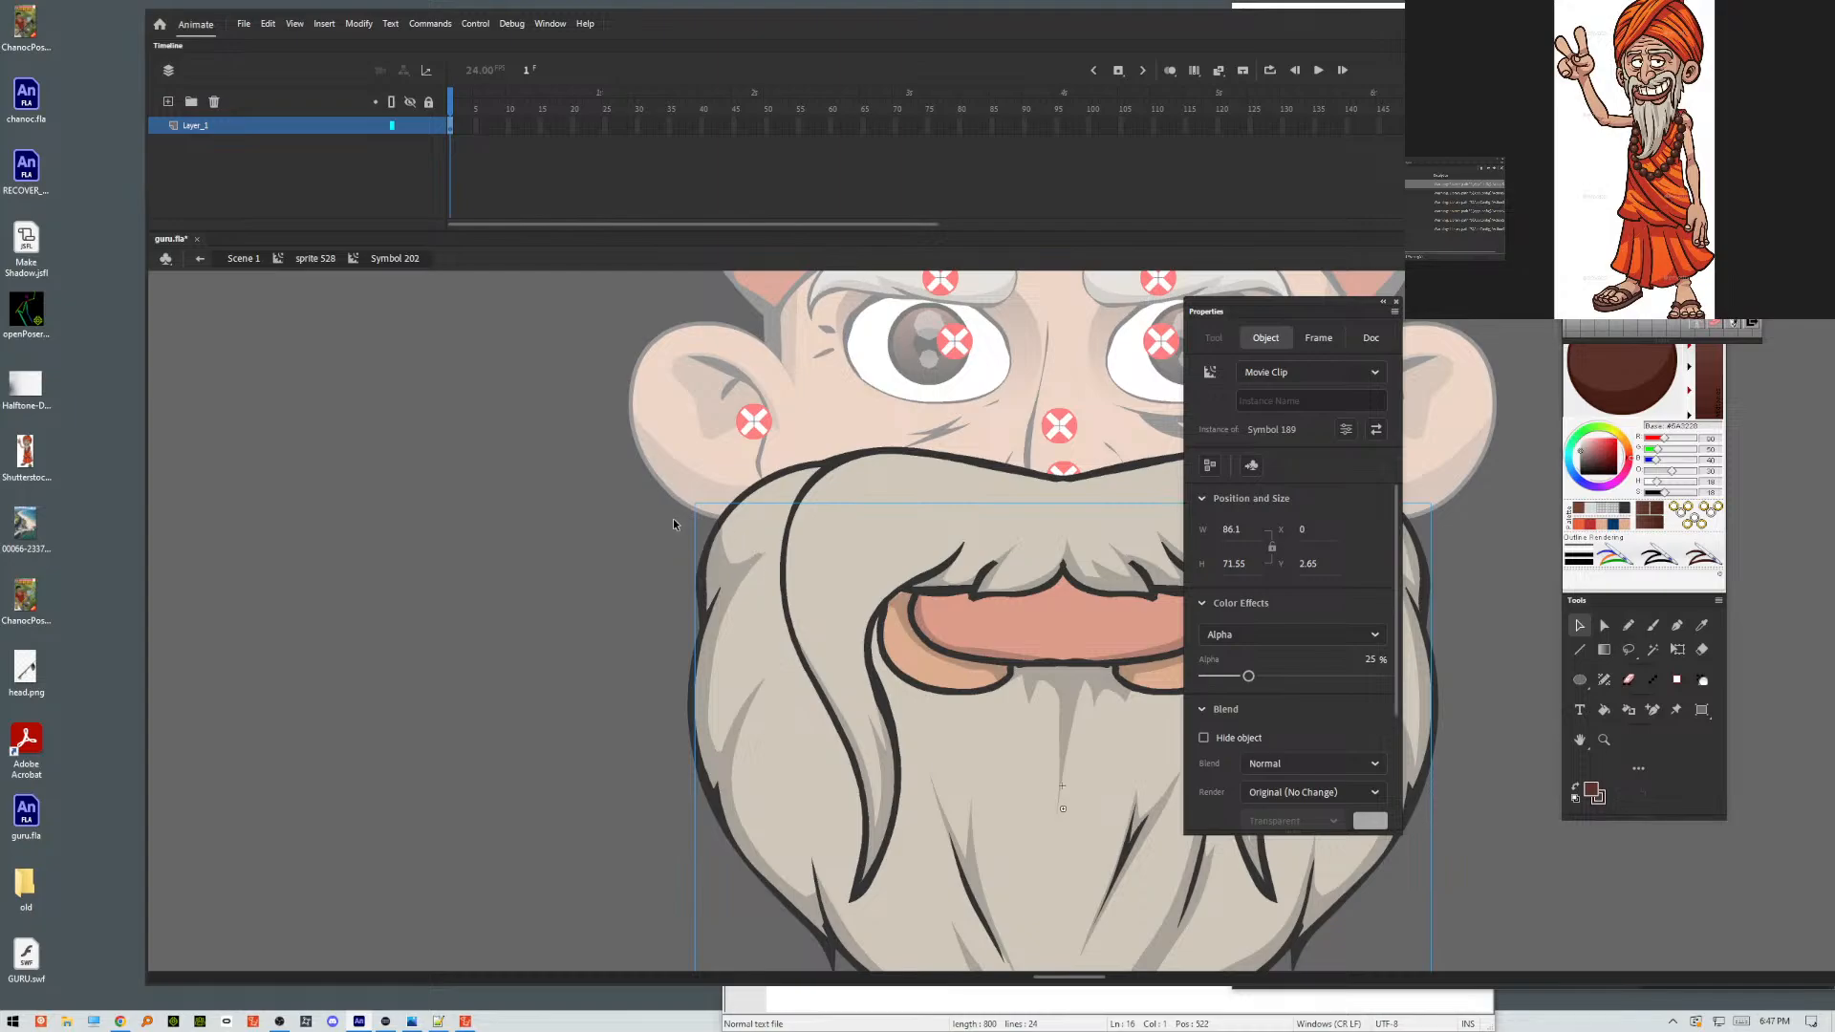
{"action": "left_click", "coordinate": [780, 492]}
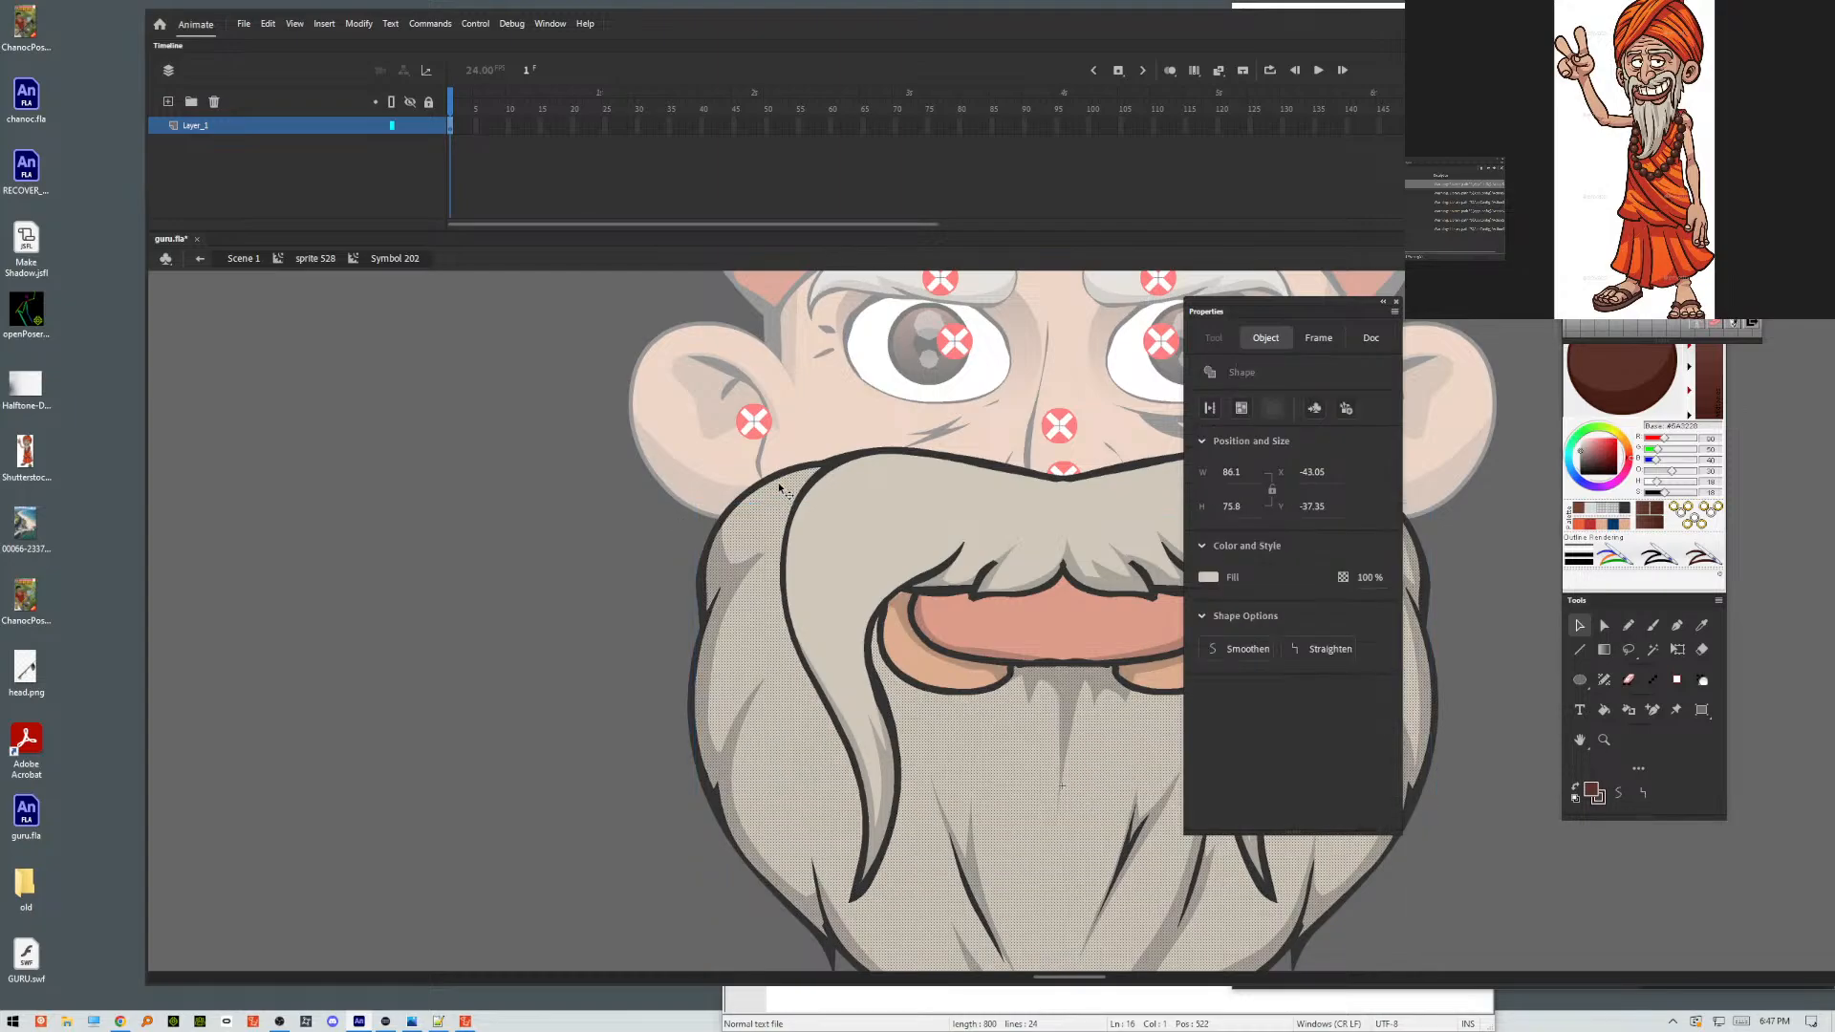
{"action": "left_click", "coordinate": [730, 569]}
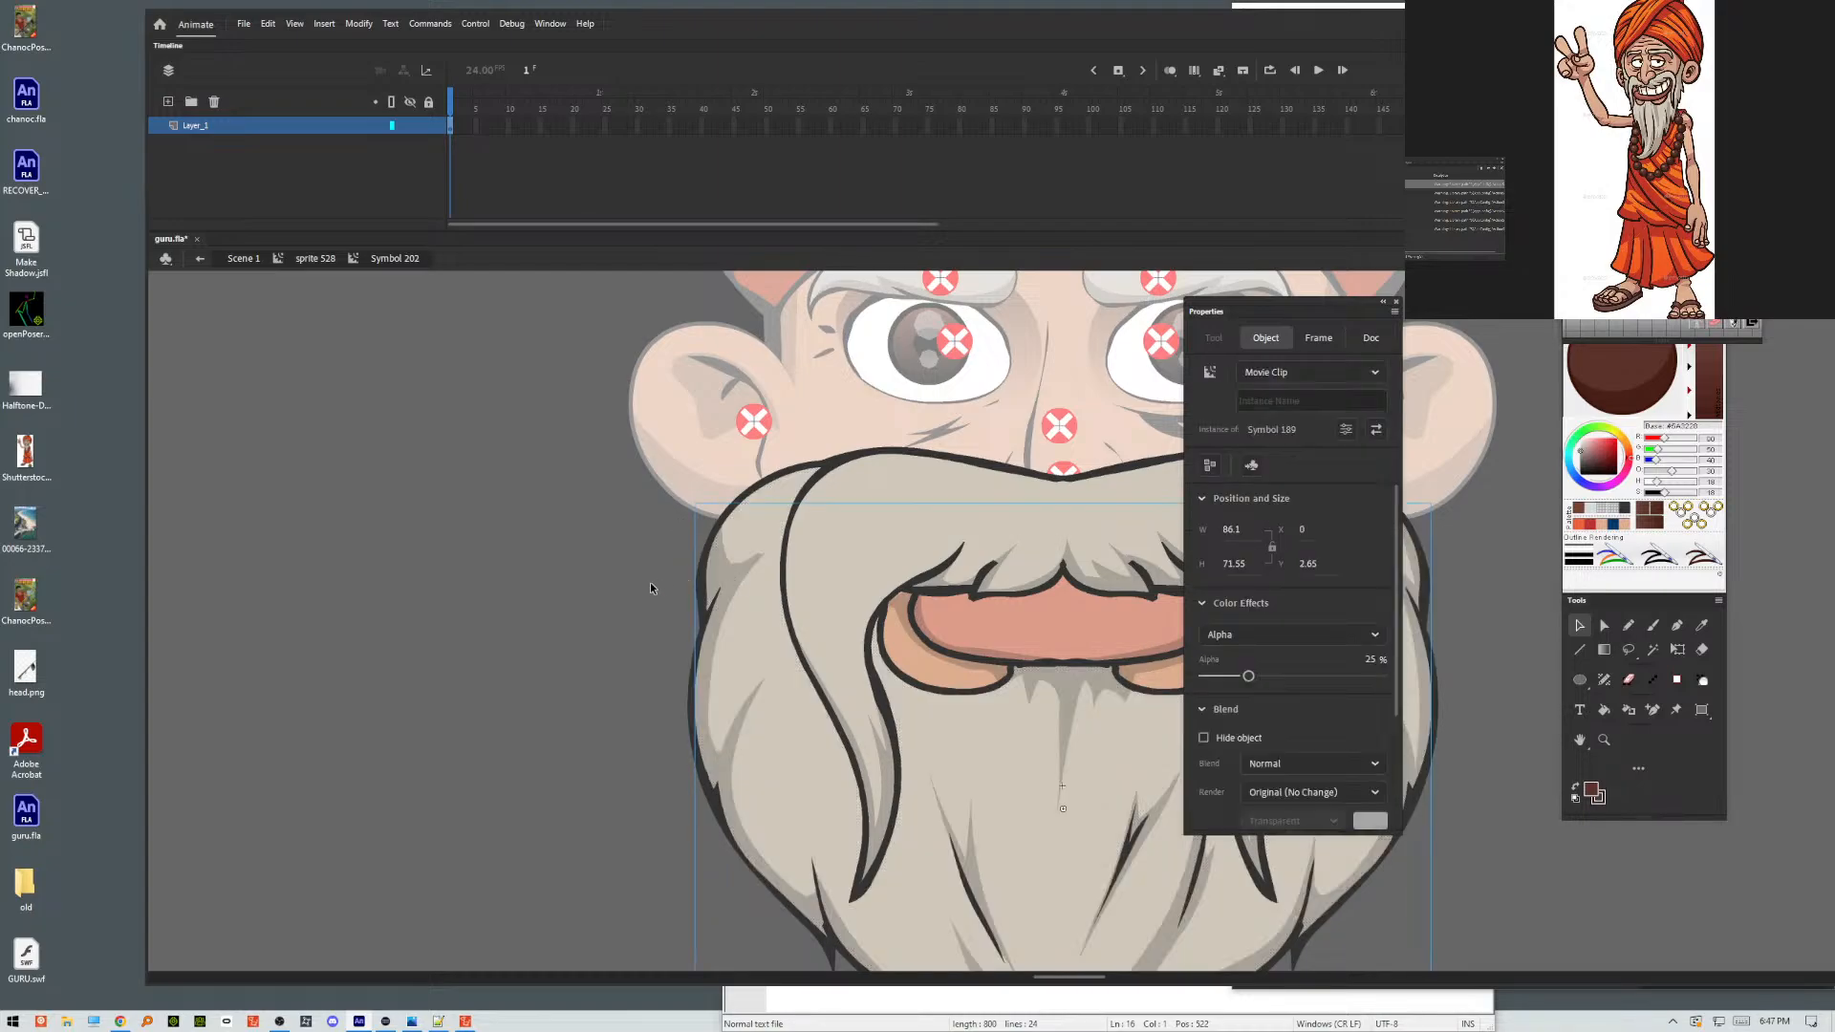
{"action": "right_click", "coordinate": [732, 571]}
{"action": "left_click", "coordinate": [765, 484]}
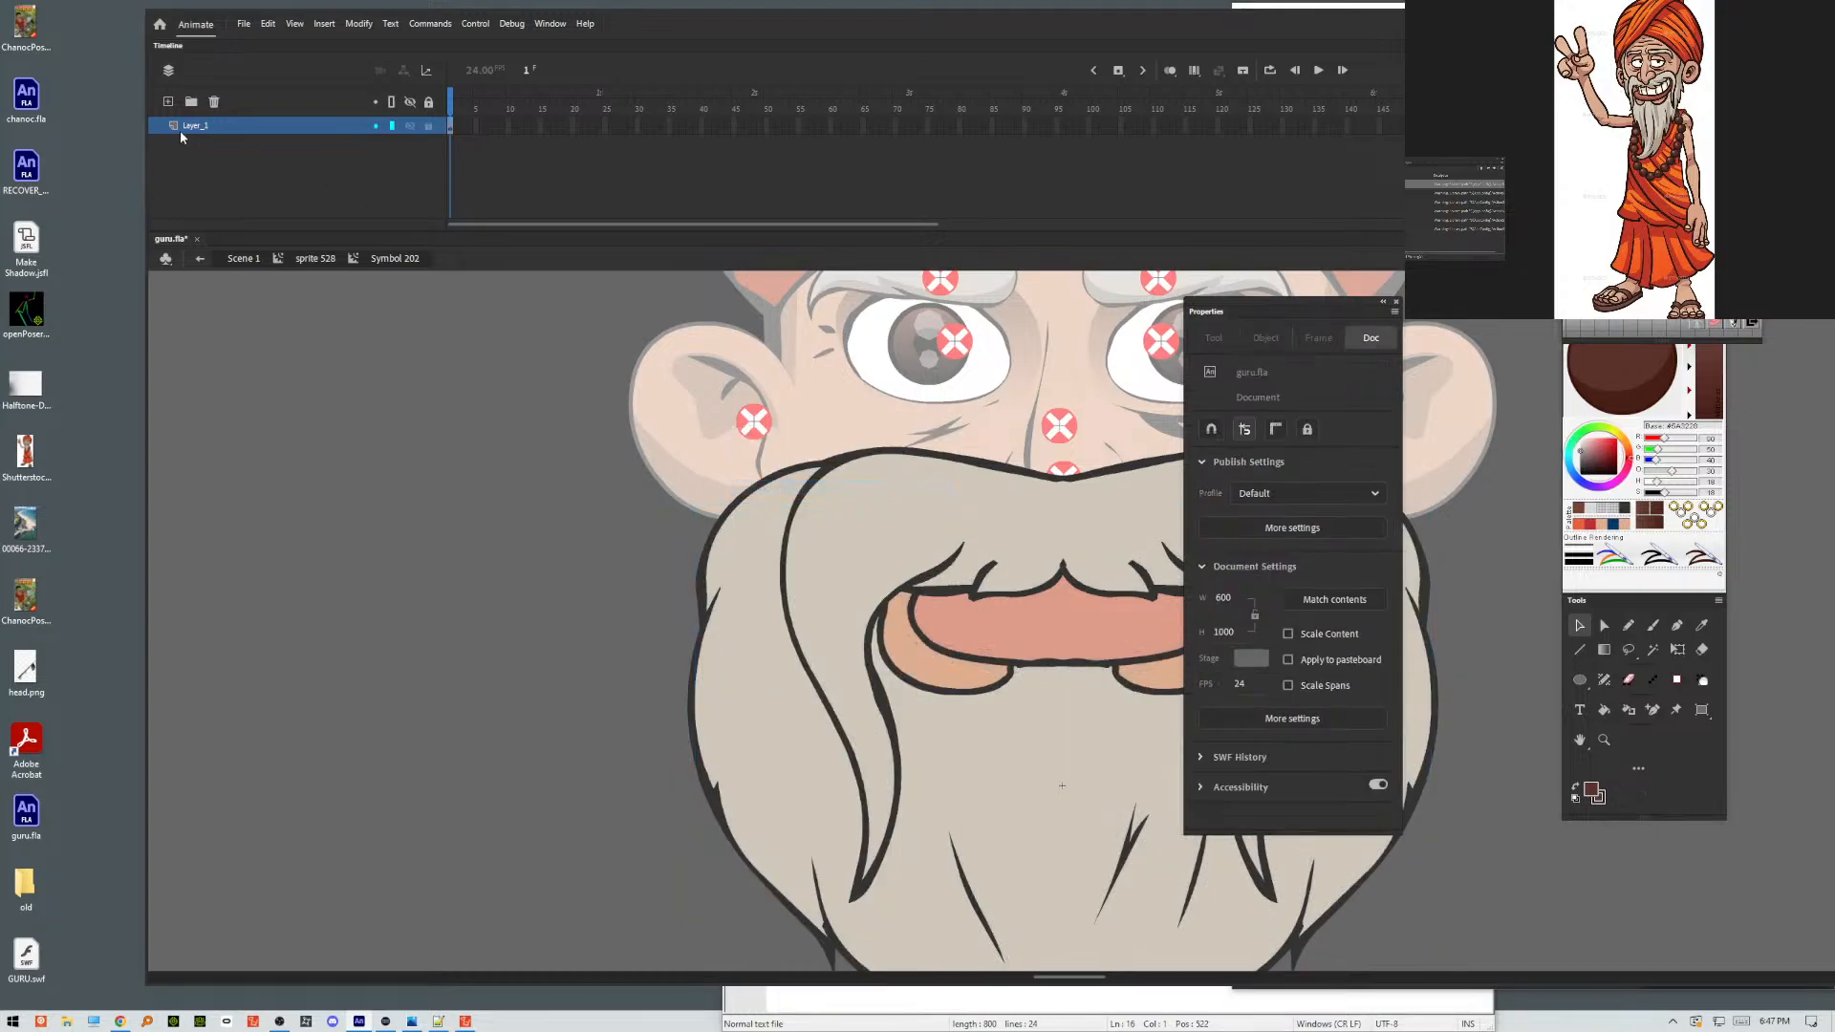
{"action": "left_click", "coordinate": [168, 102]}
{"action": "right_click", "coordinate": [501, 490]}
{"action": "left_click", "coordinate": [565, 546]}
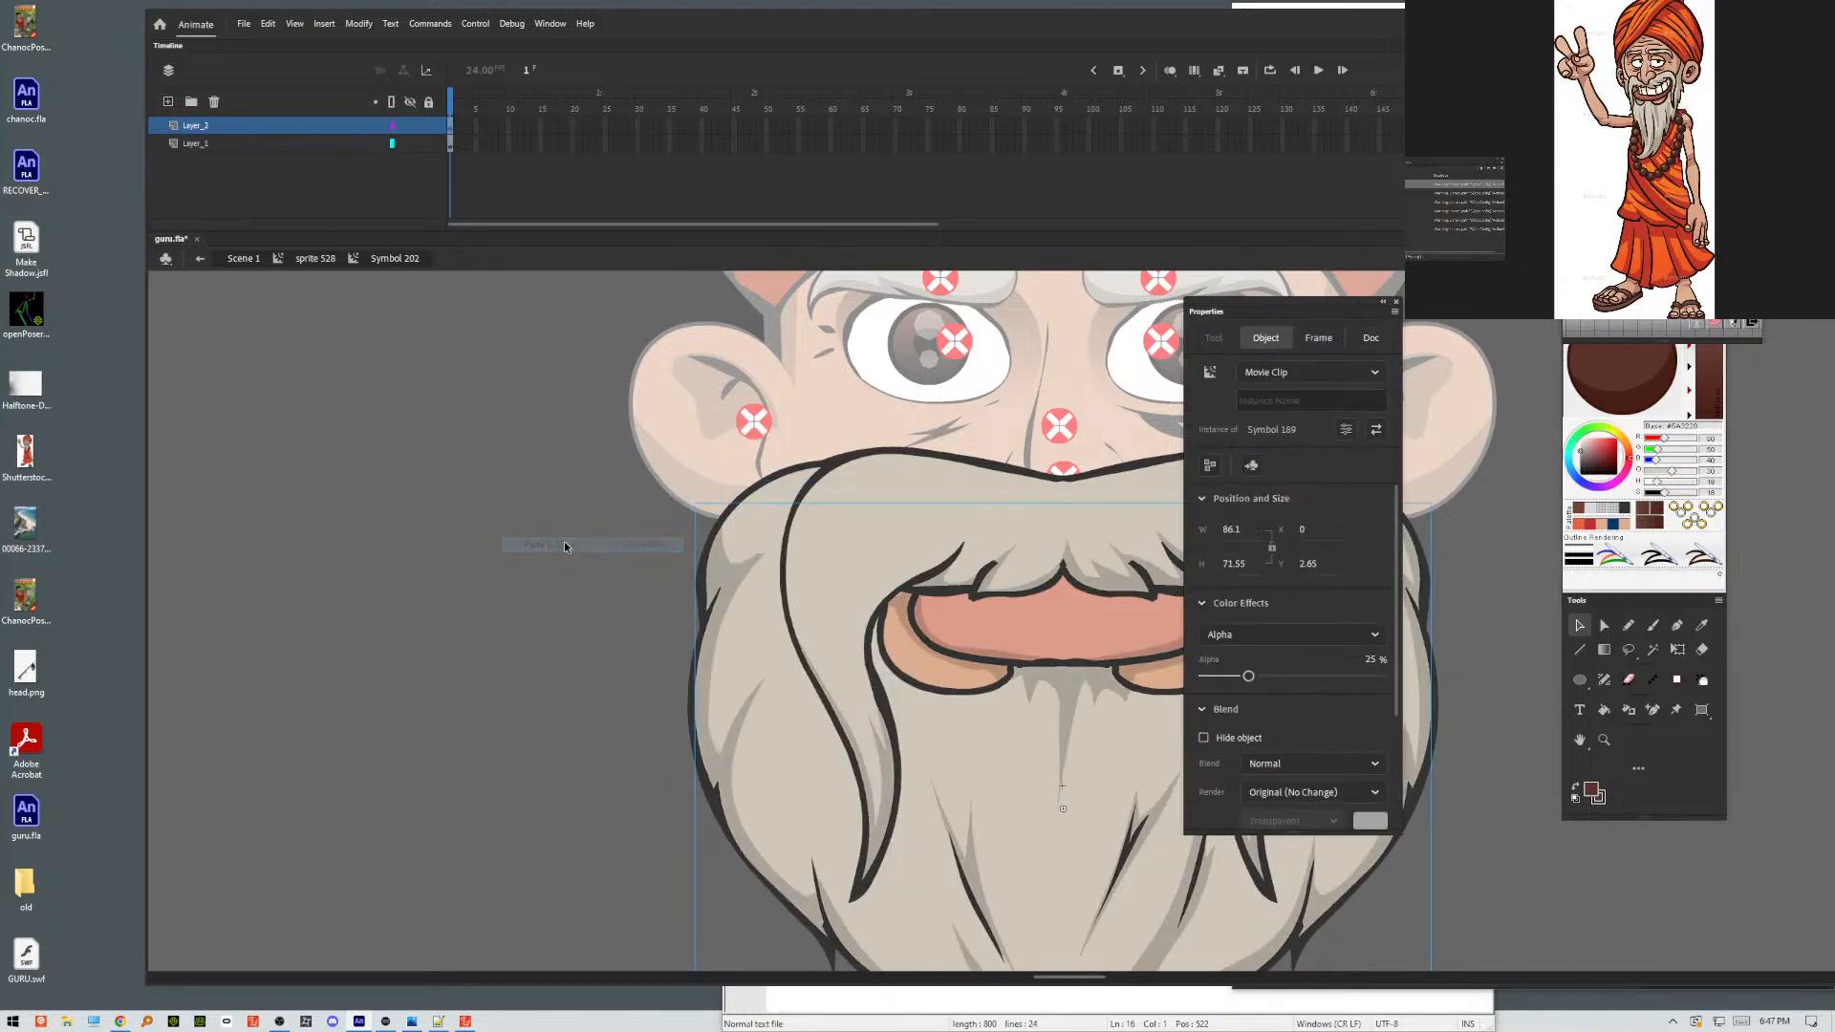
Turn the new shading layer into a guide layer and return to the mouth symbol.
{"action": "right_click", "coordinate": [240, 127]}
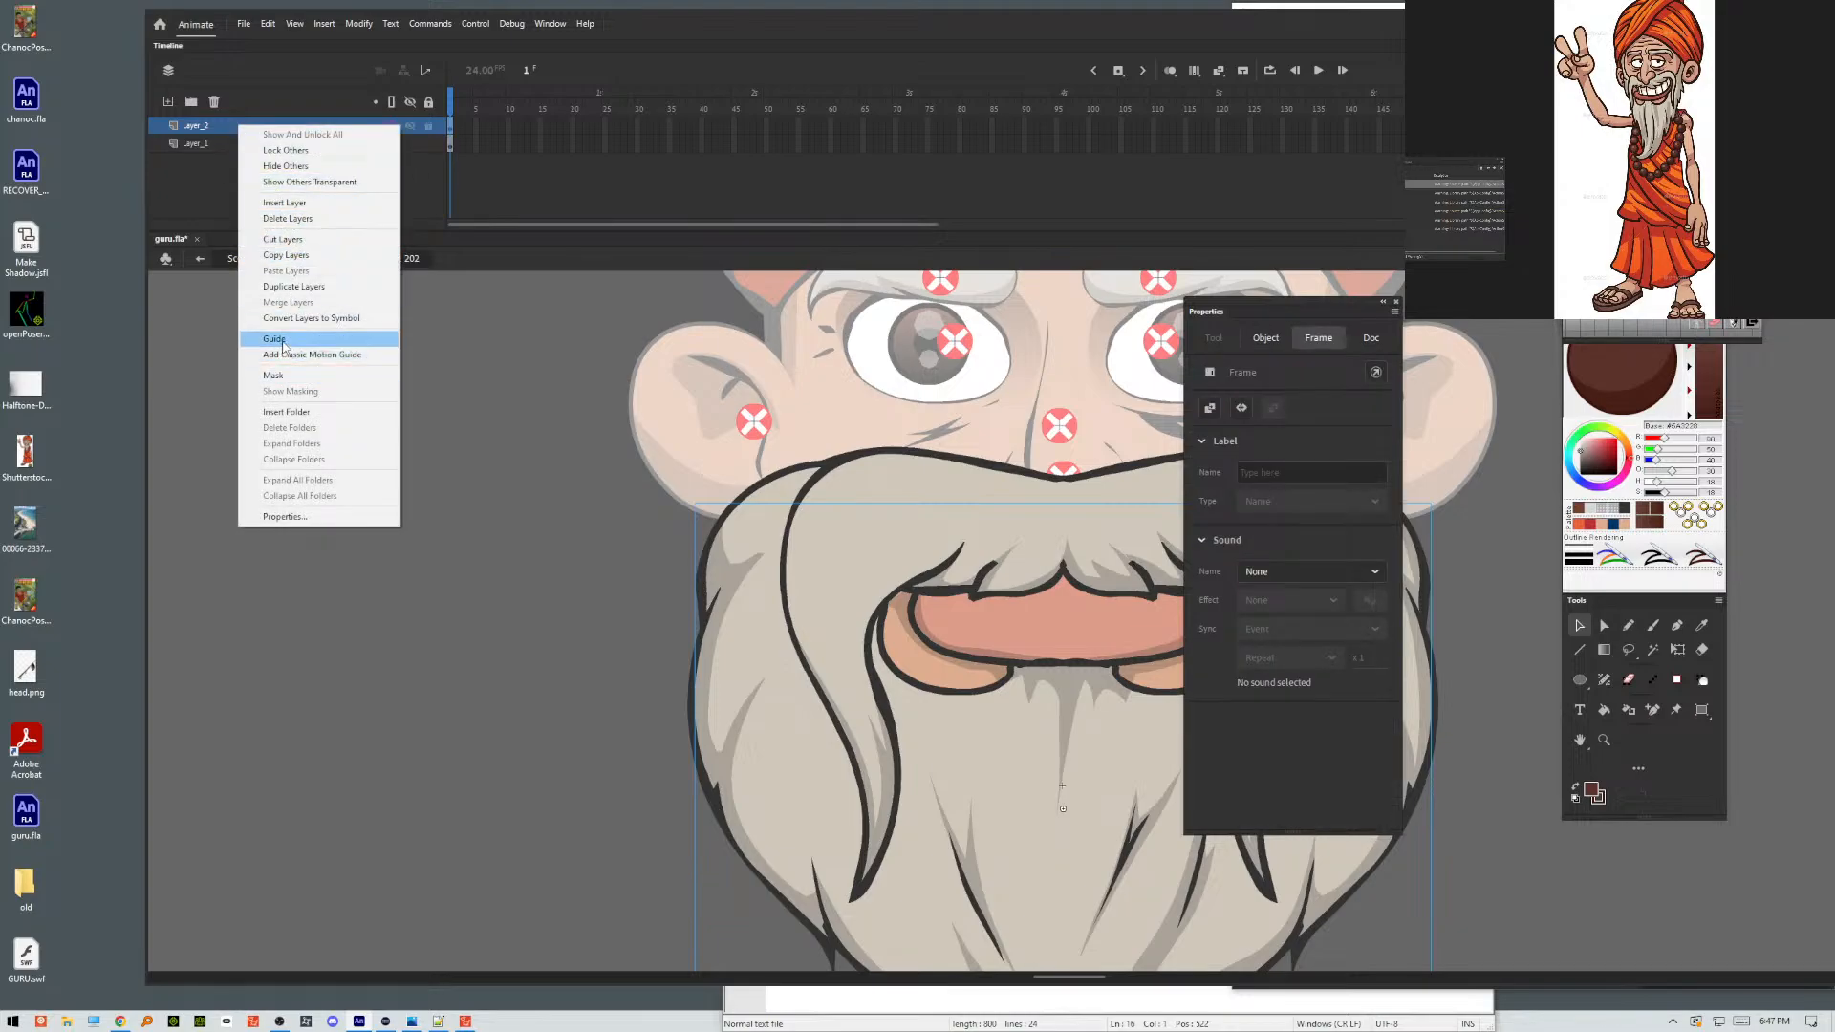
{"action": "left_click", "coordinate": [283, 375]}
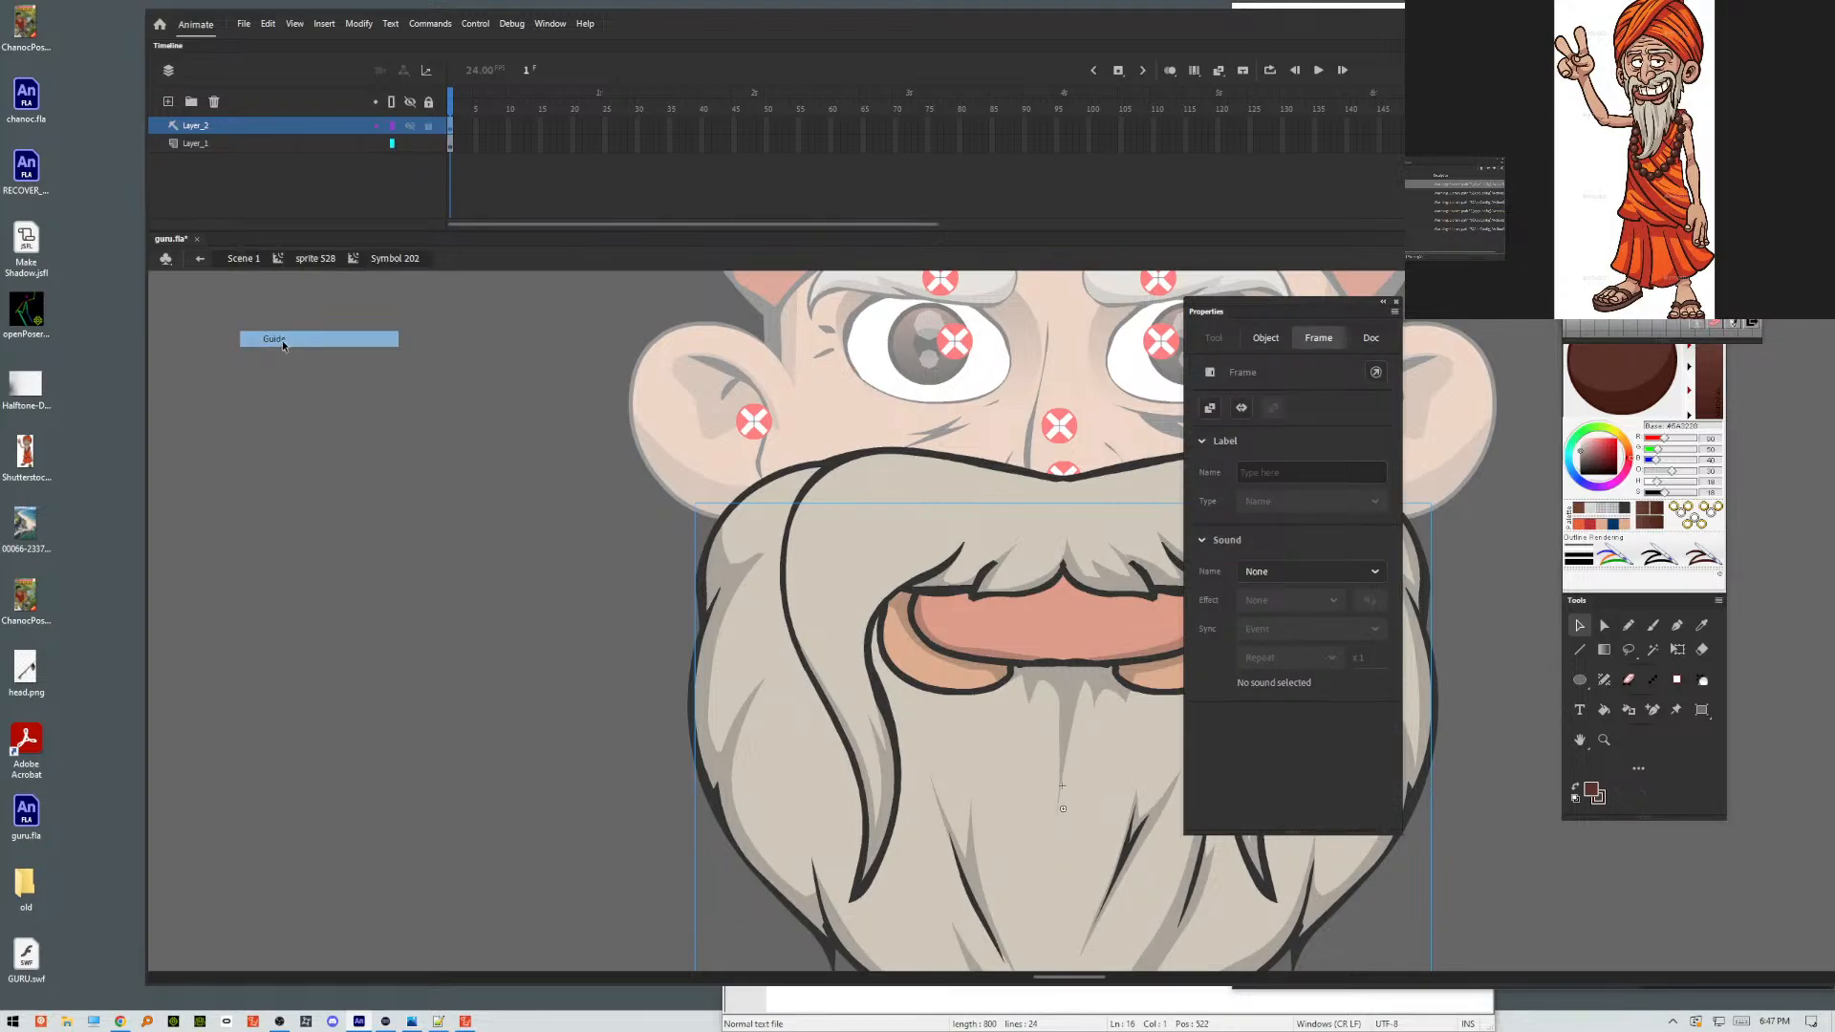
{"action": "left_click", "coordinate": [762, 527]}
{"action": "double_click", "coordinate": [429, 389]}
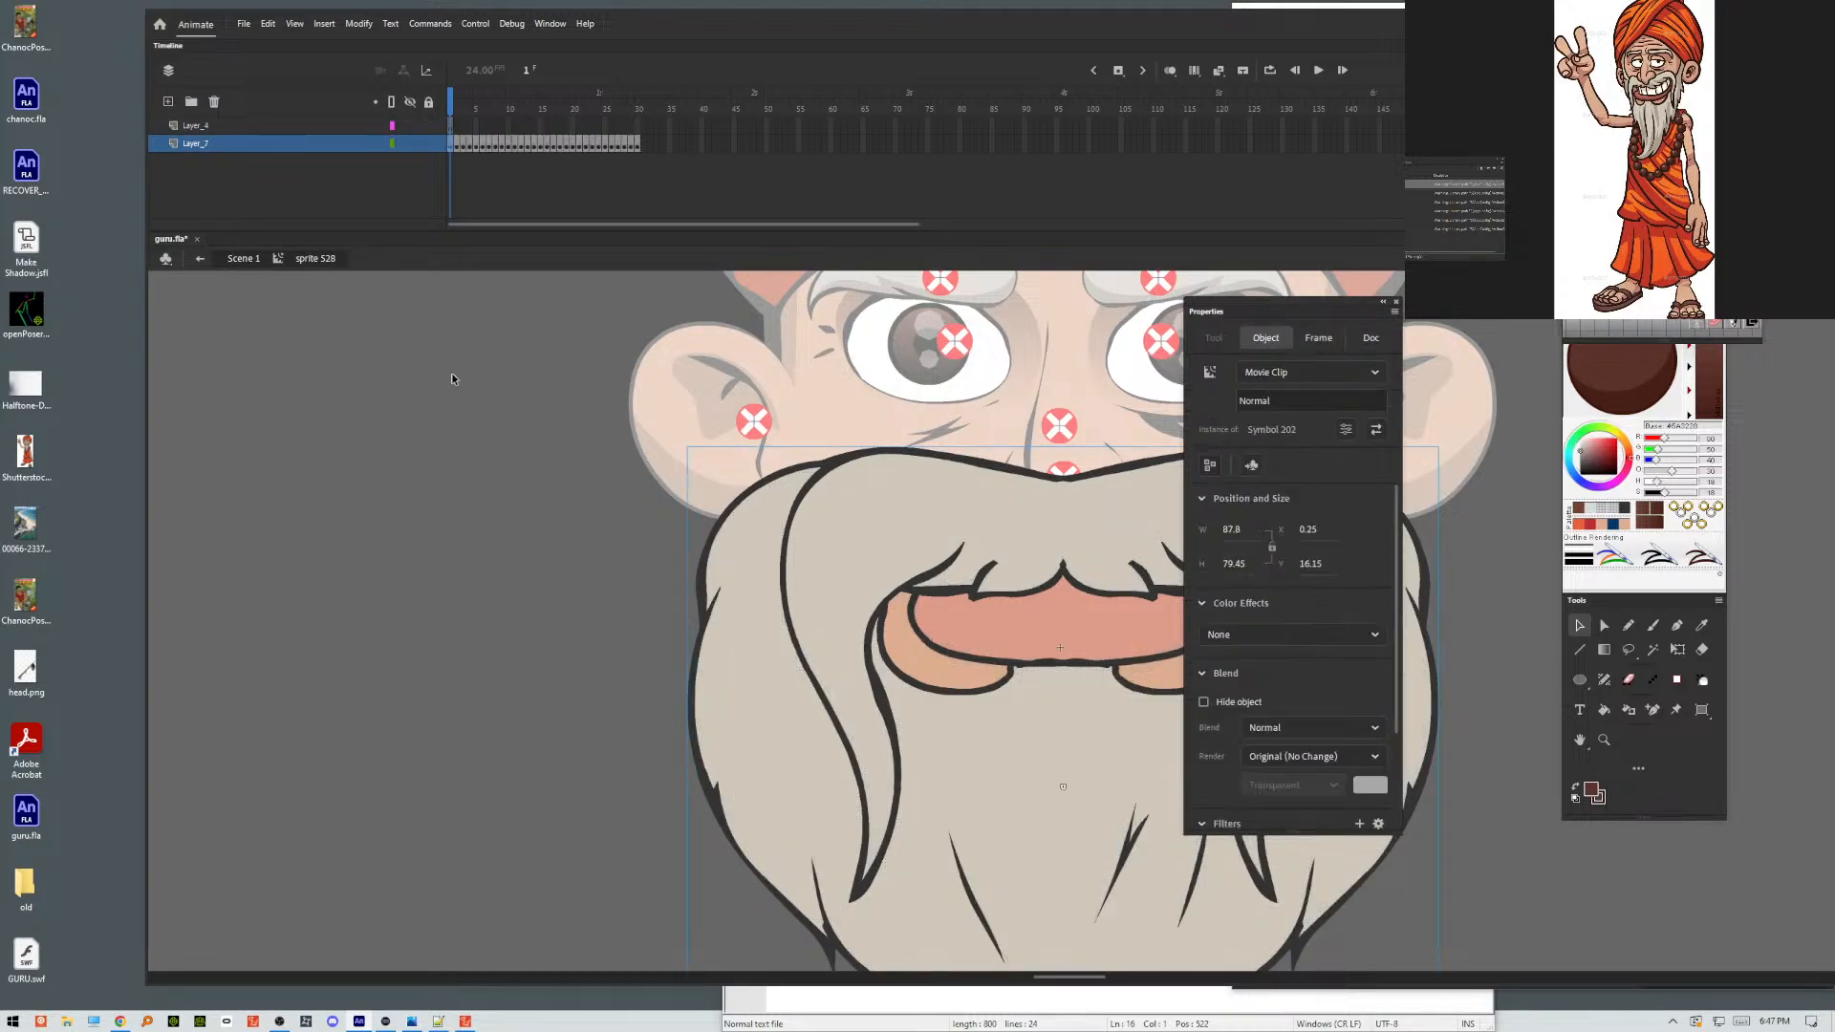
Check the beard instance's name, test-play the movie to see the mouth, and return to the main scene.
{"action": "double_click", "coordinate": [1290, 402]}
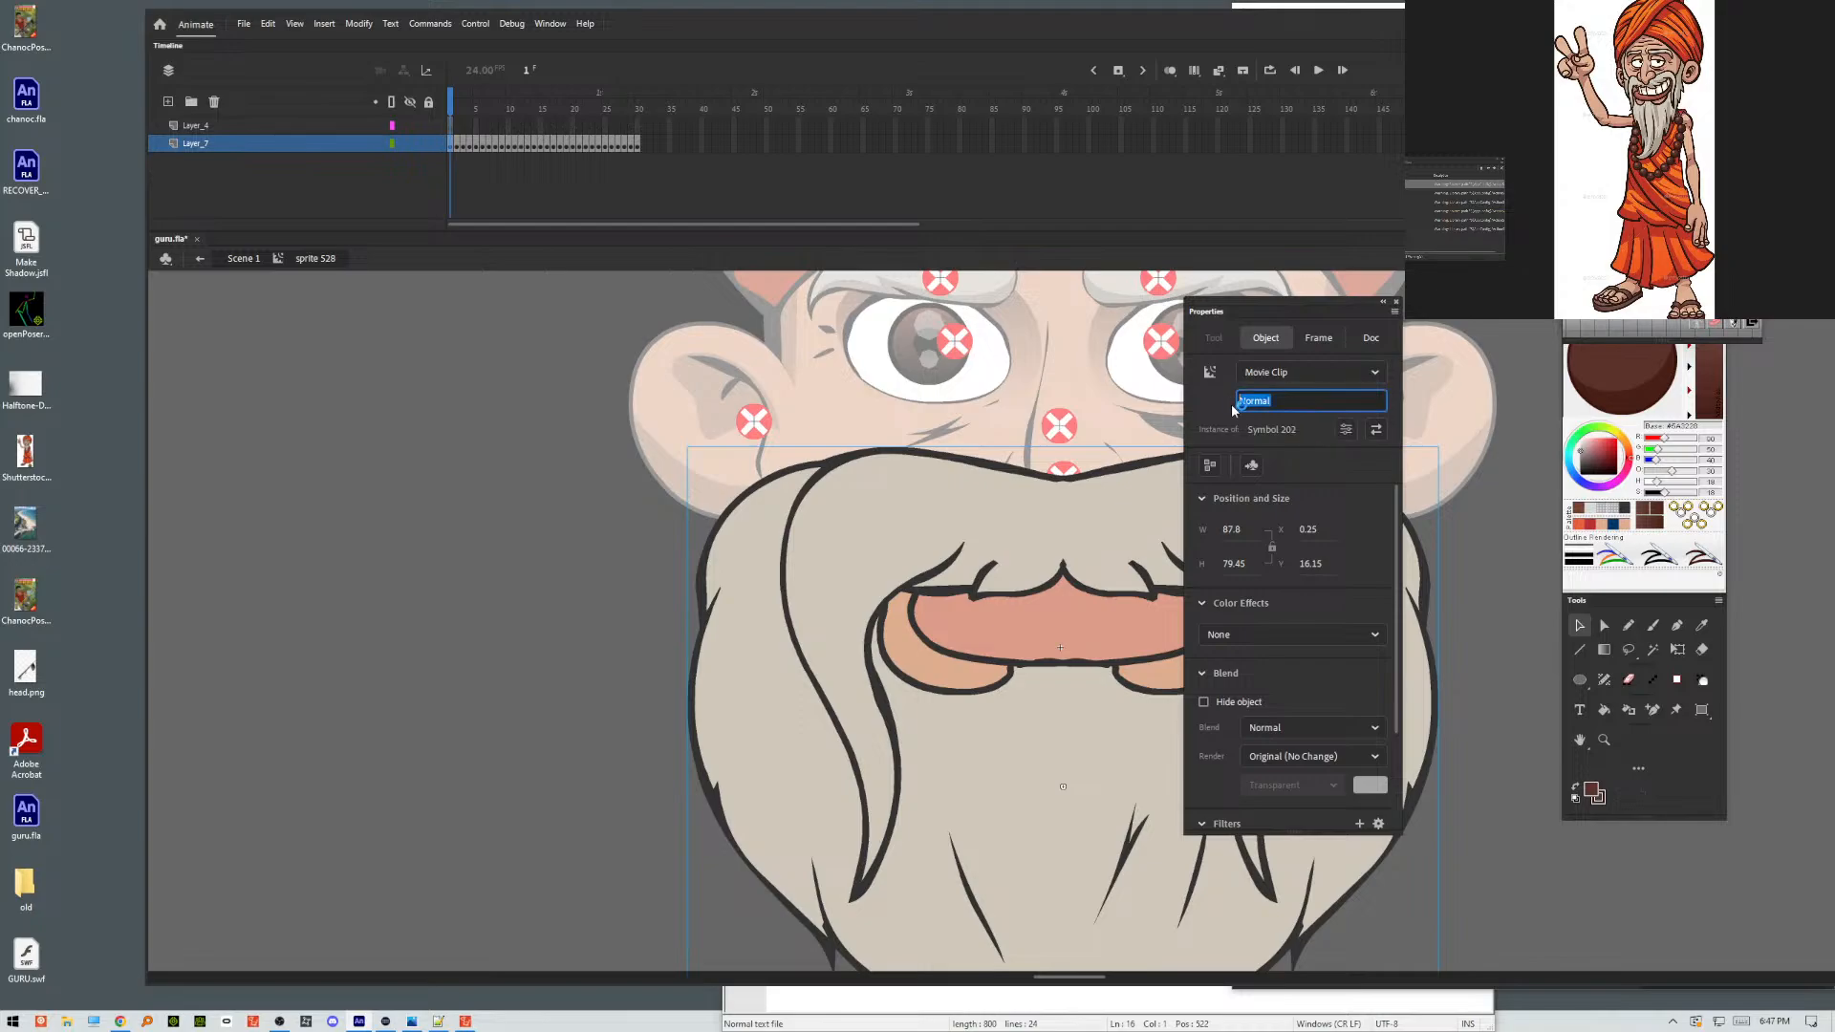
{"action": "key", "text": "Return"}
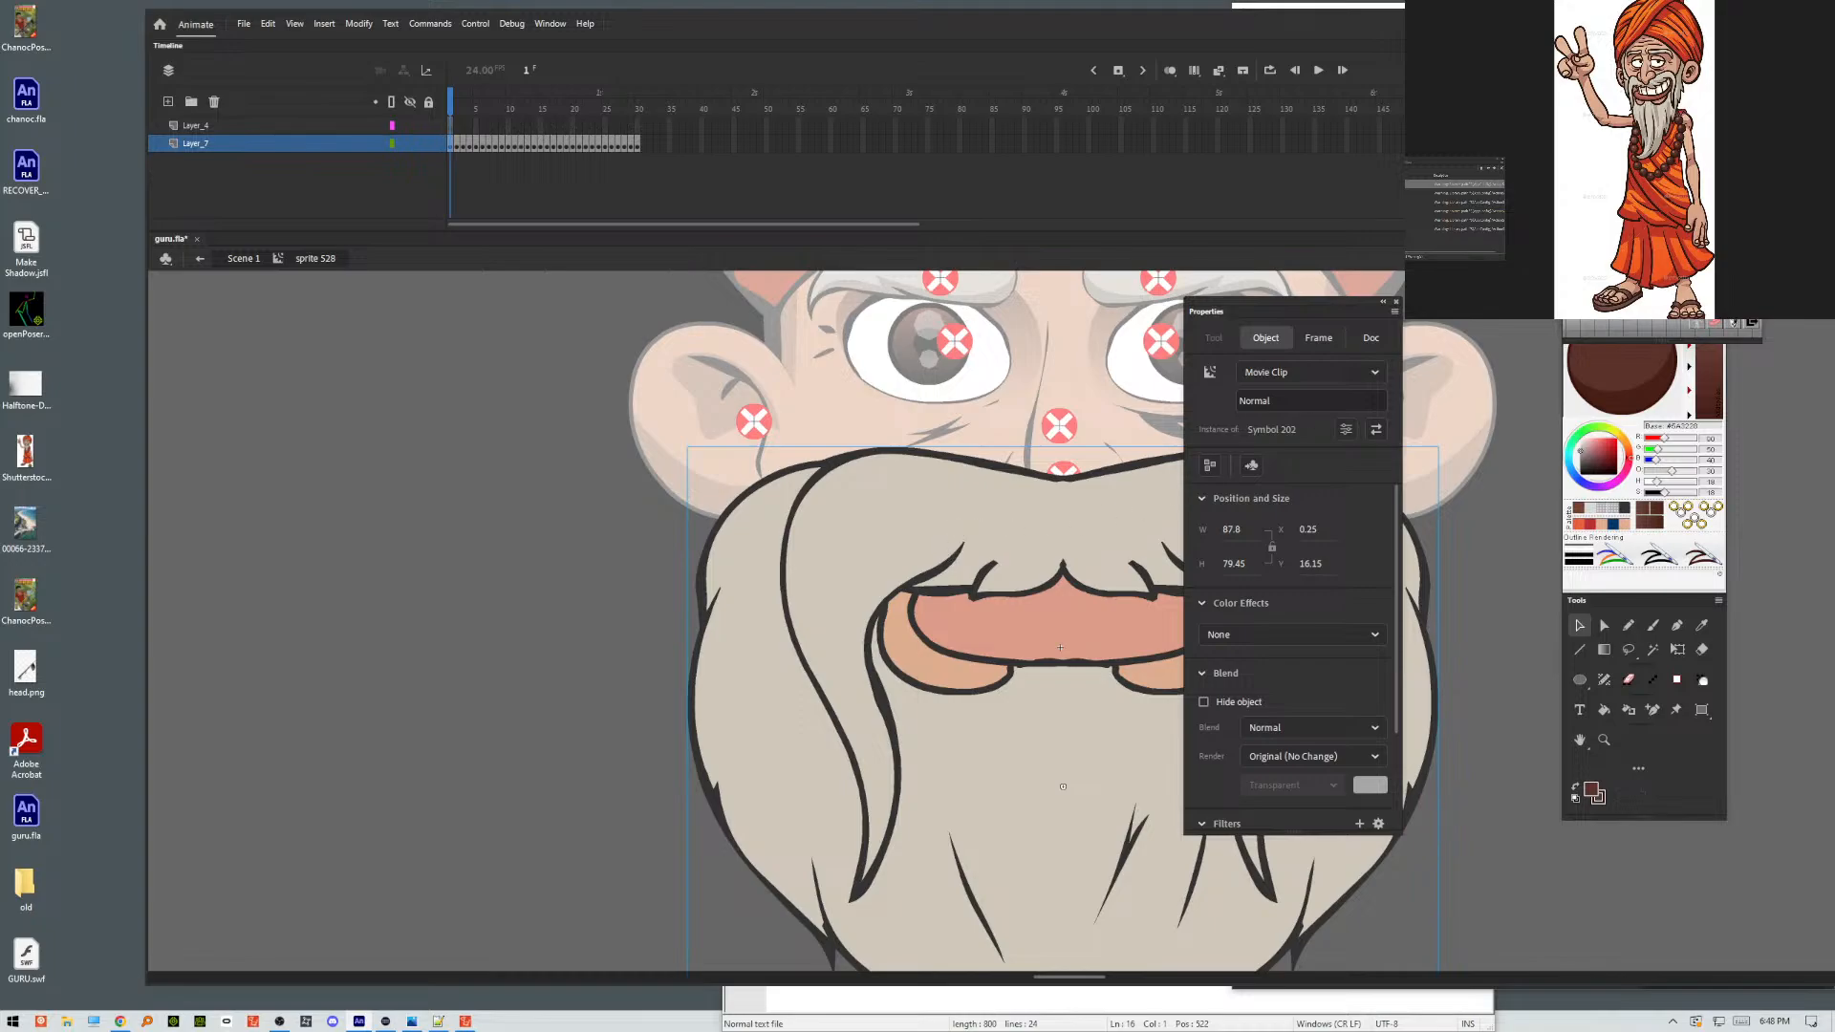
{"action": "key", "text": "ctrl+Return"}
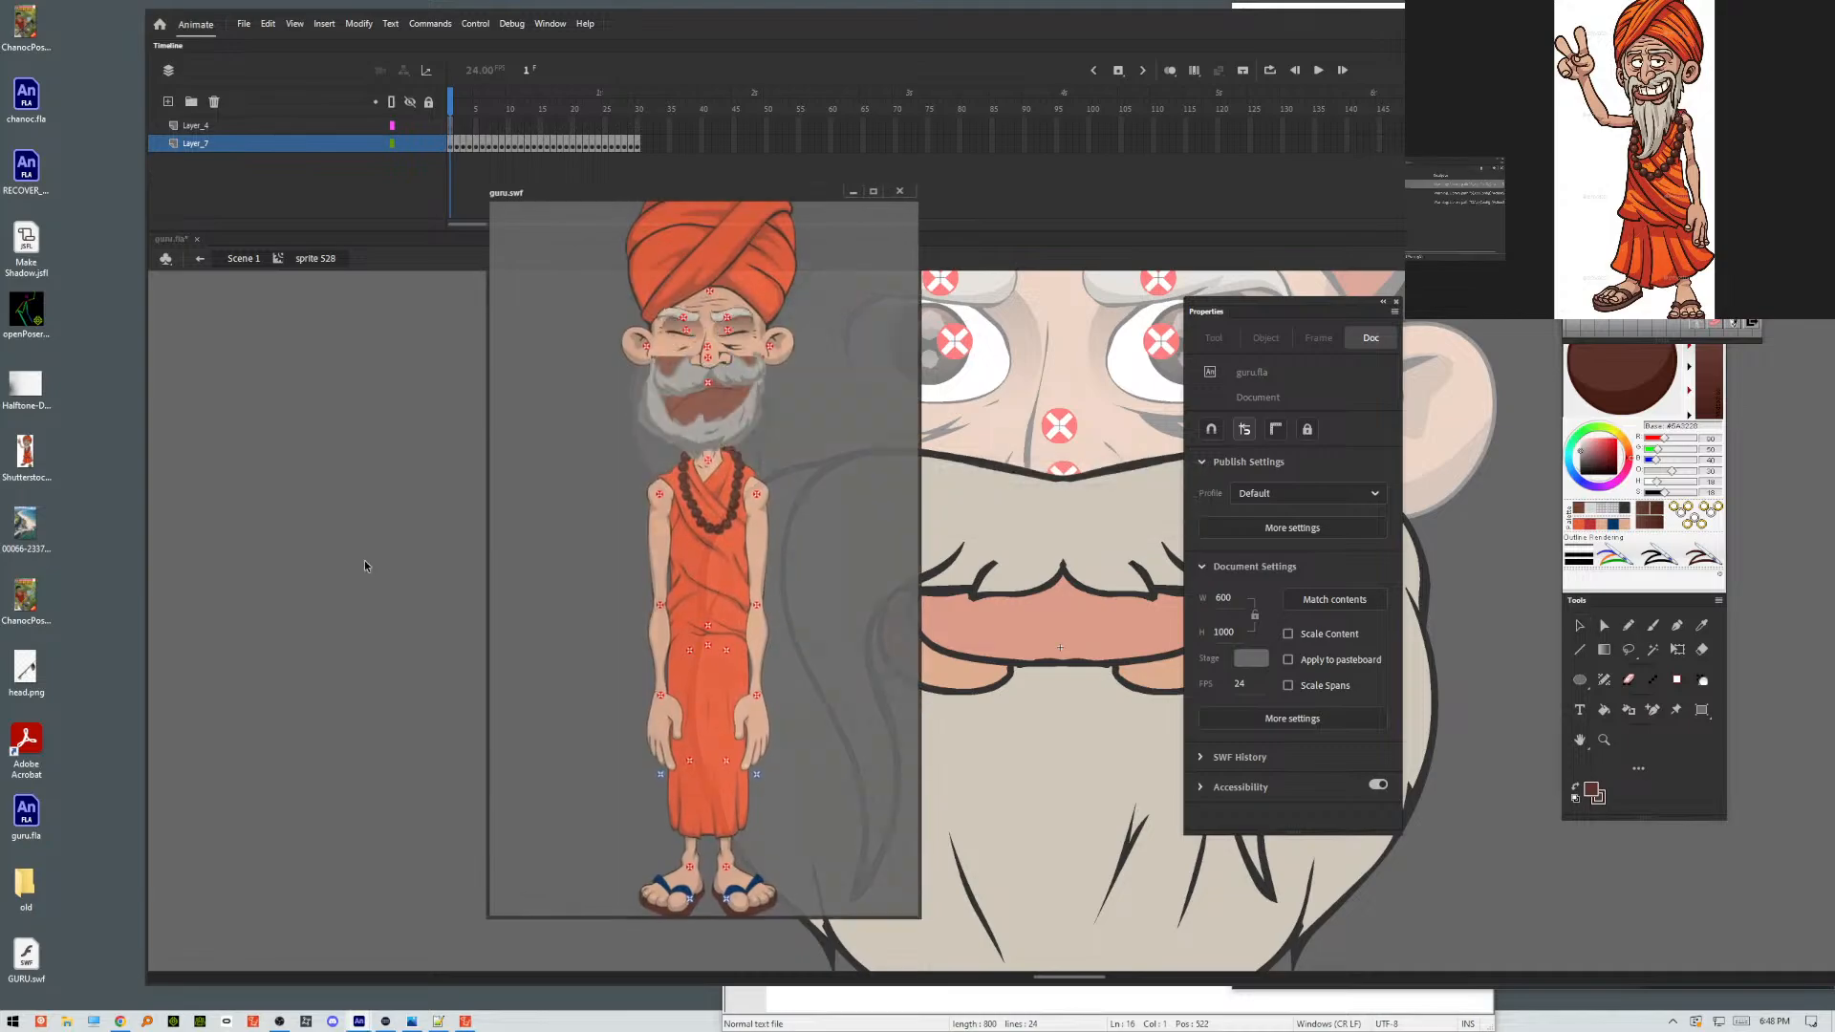
{"action": "left_click", "coordinate": [900, 190]}
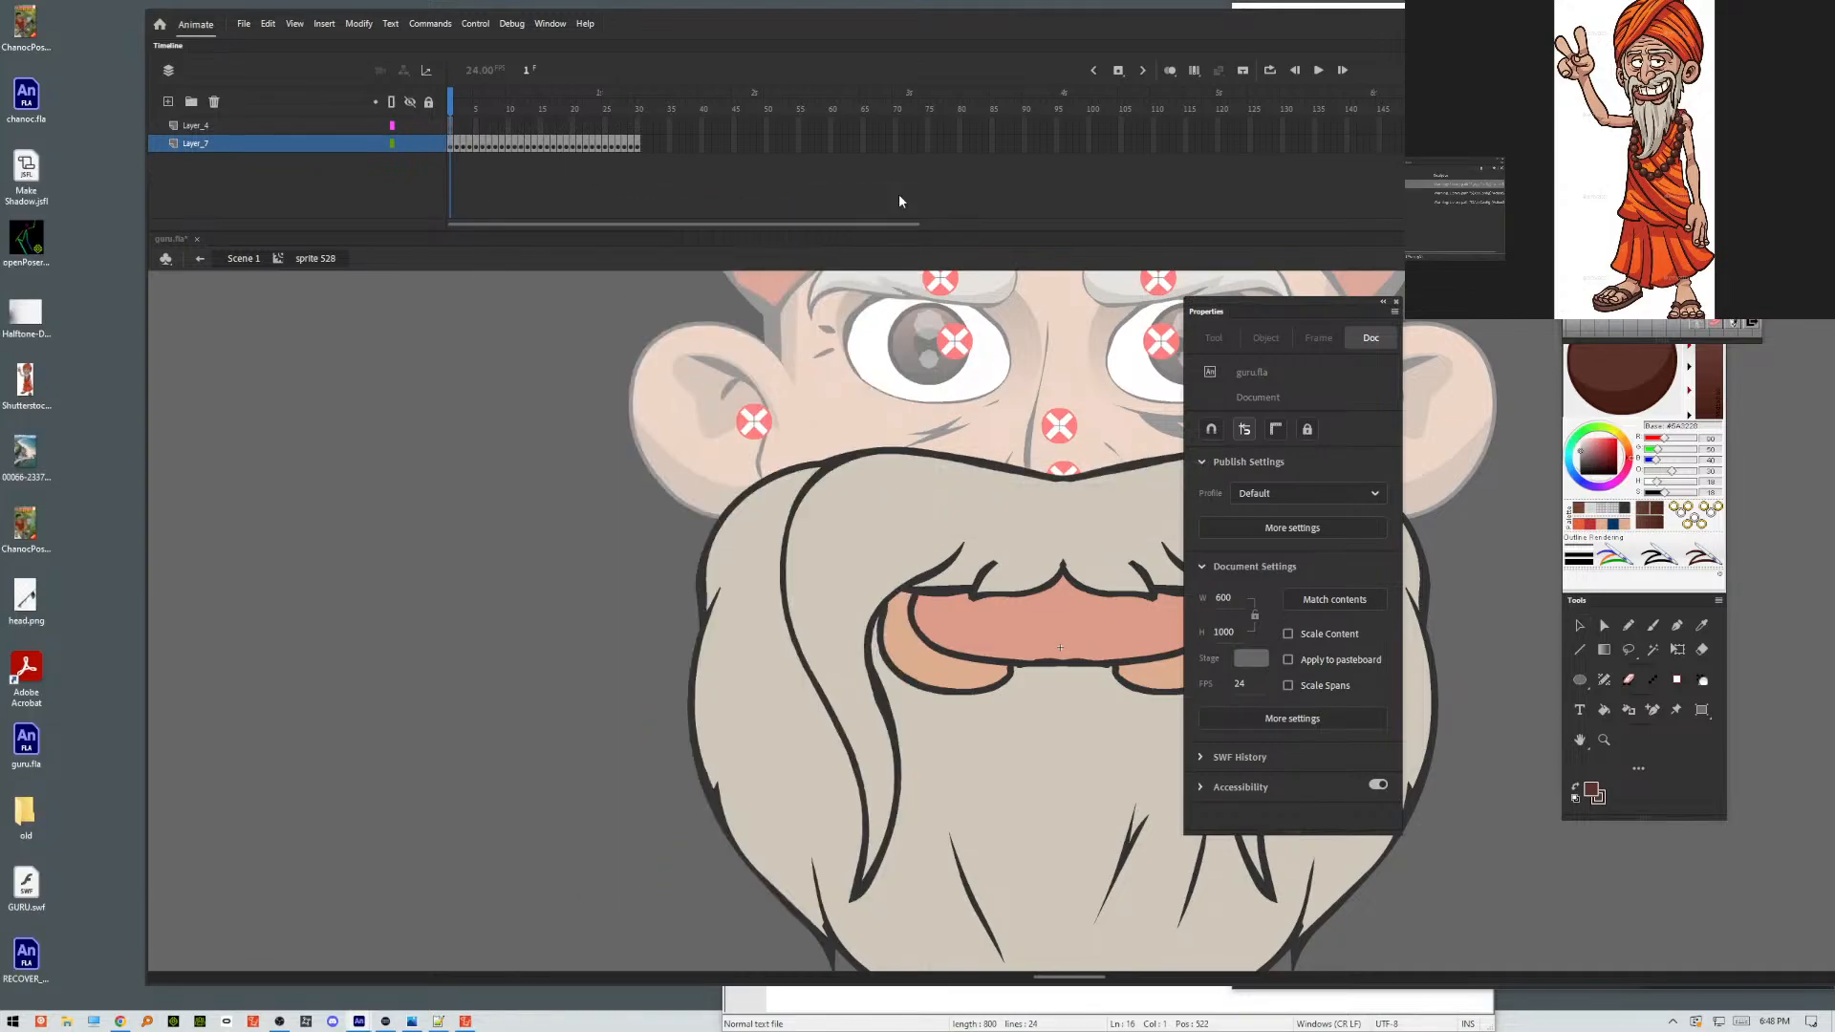
{"action": "double_click", "coordinate": [554, 547]}
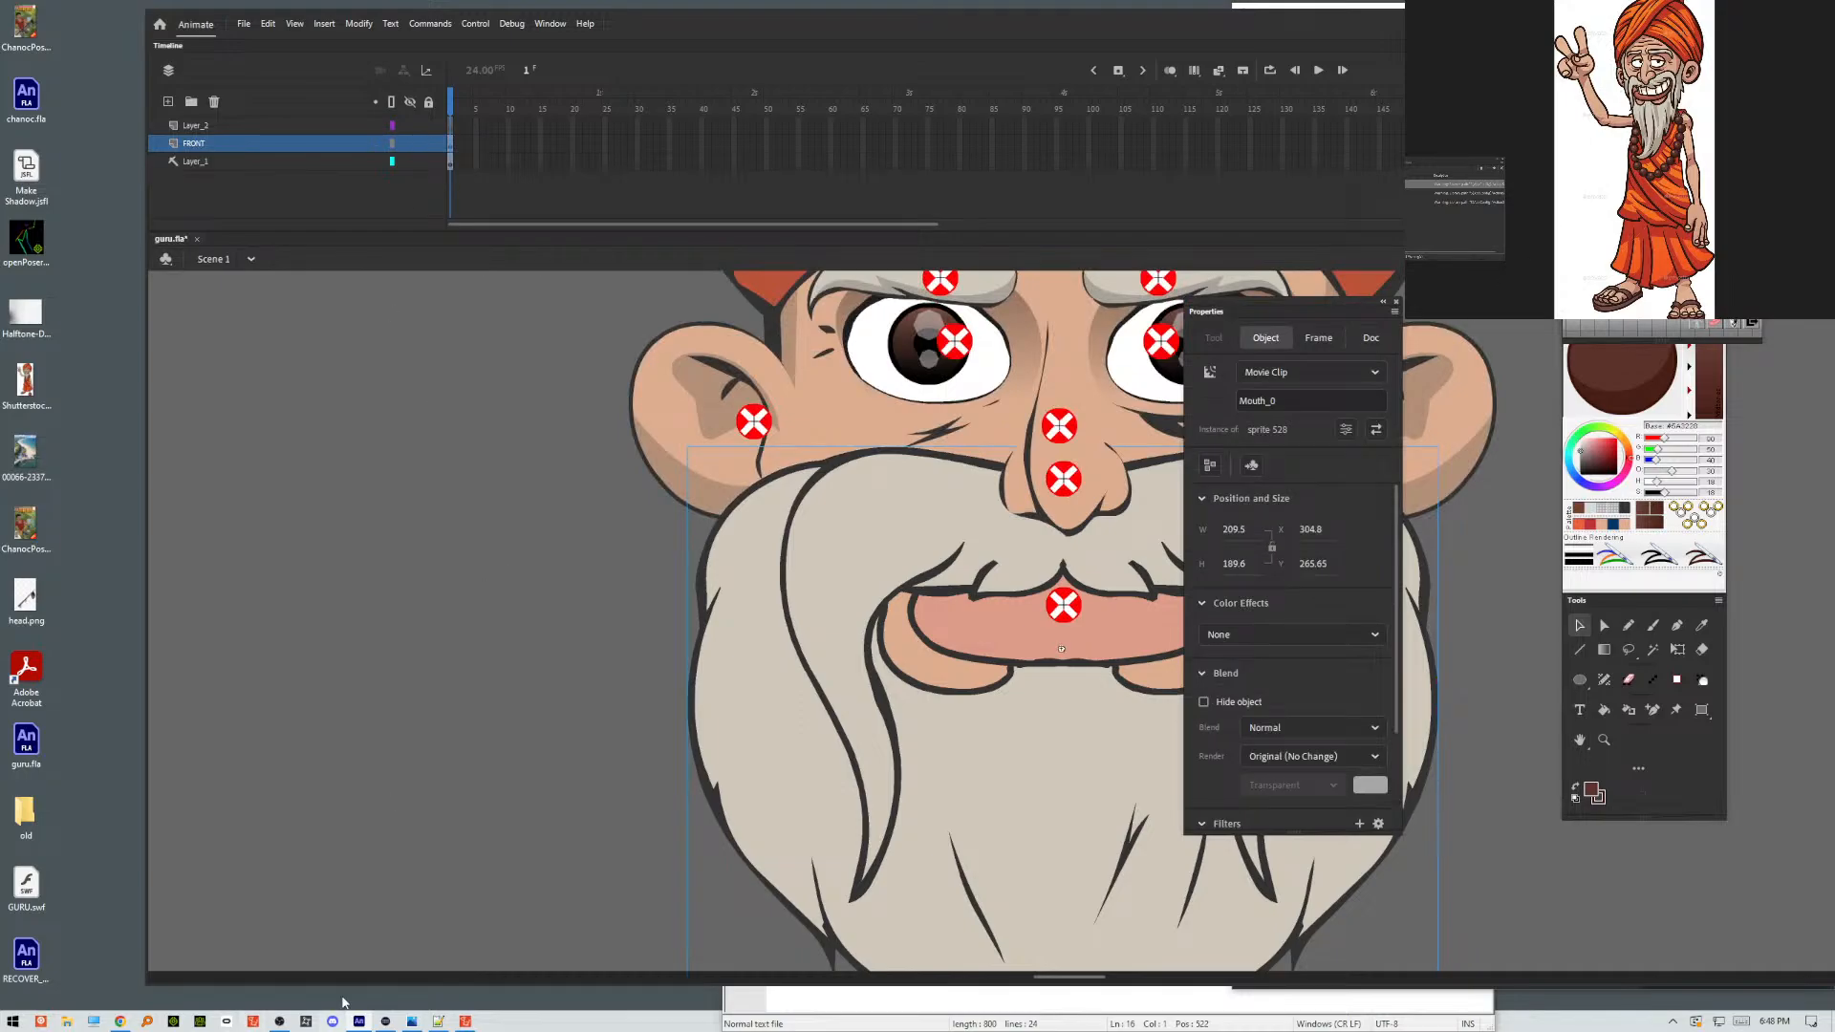
Switch to Cartoon Animator and reload the character from GURU.swf on the Desktop without keeping any working options.
{"action": "left_click", "coordinate": [463, 1022]}
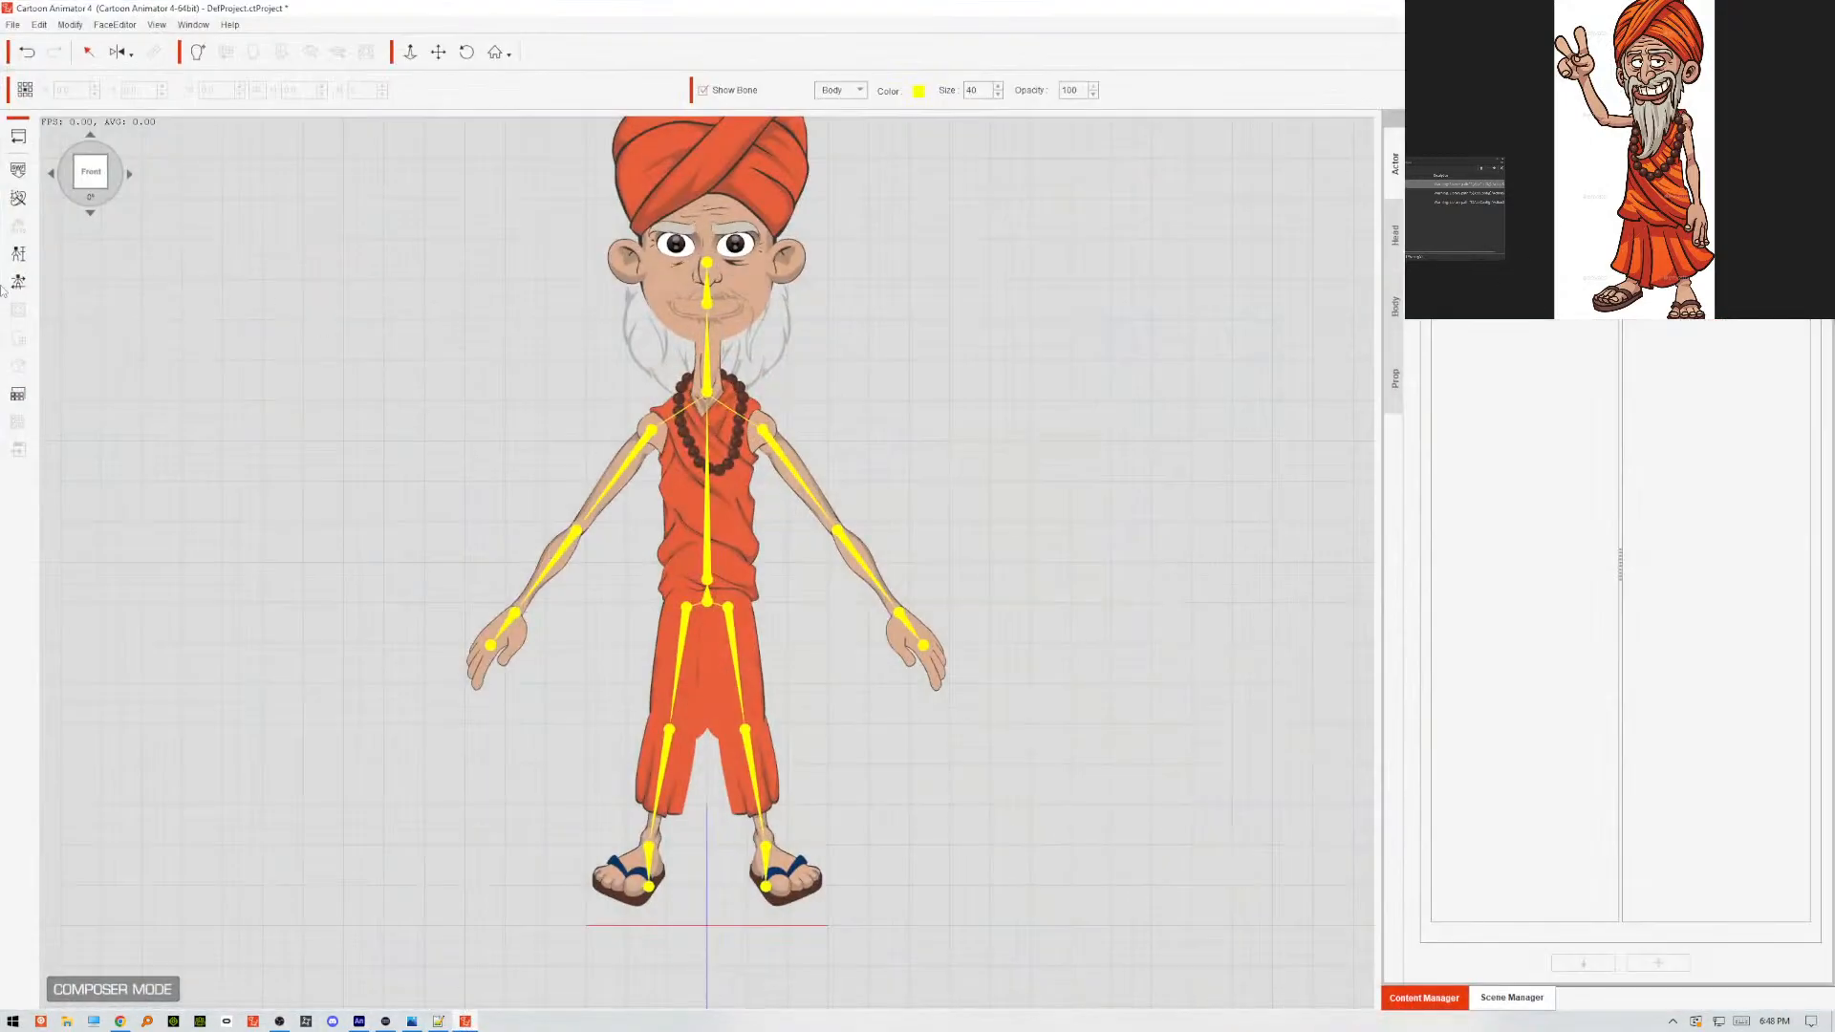
{"action": "left_click", "coordinate": [18, 170]}
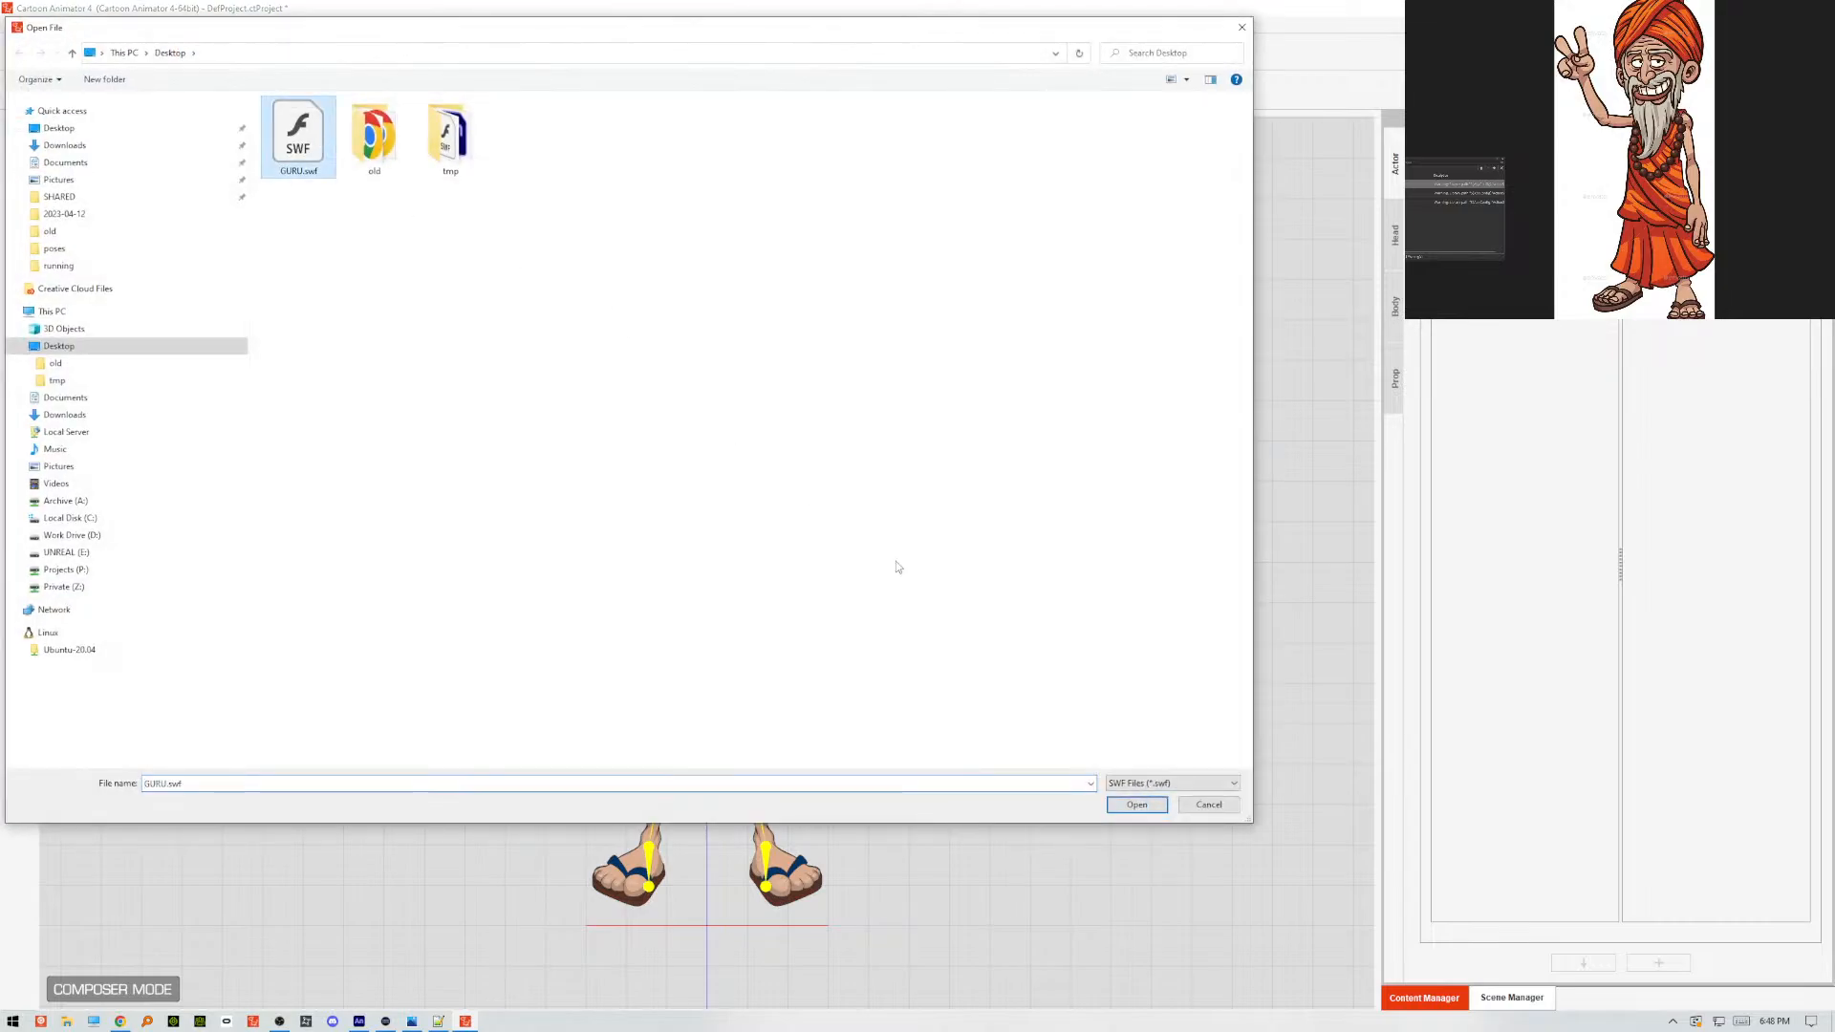
{"action": "left_click", "coordinate": [1140, 806]}
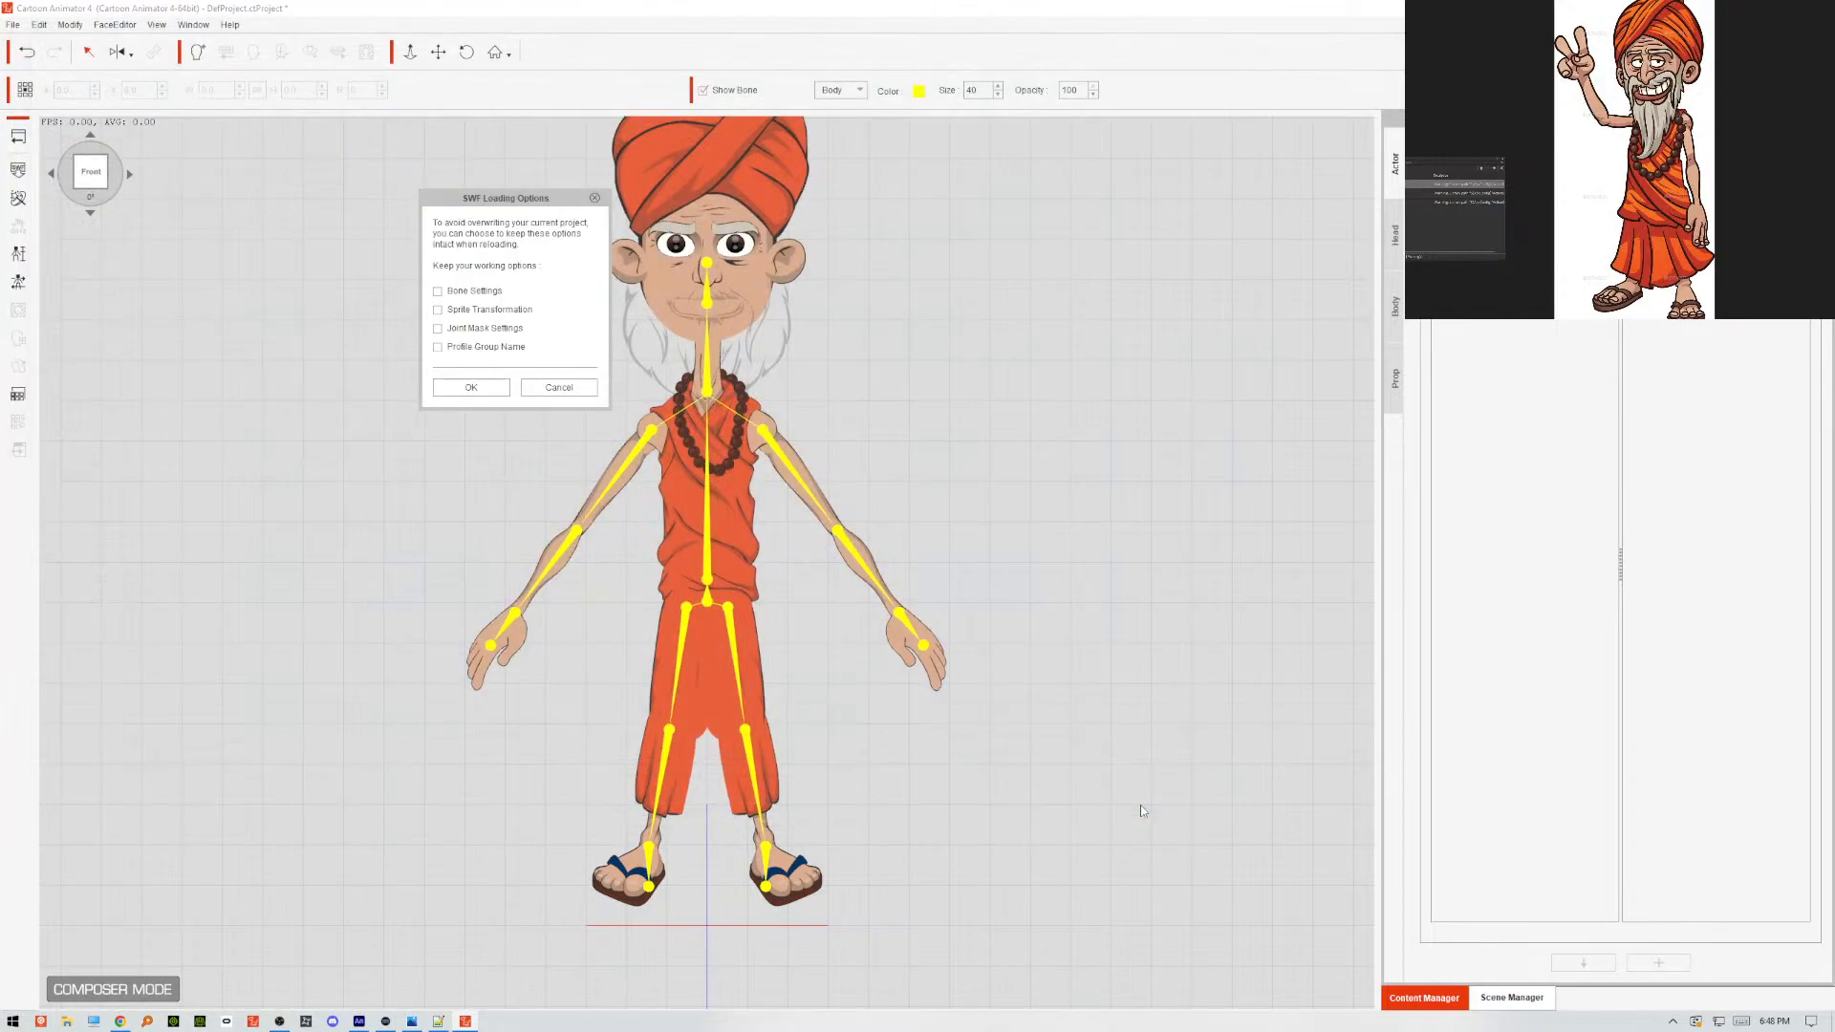
{"action": "left_click", "coordinate": [498, 394]}
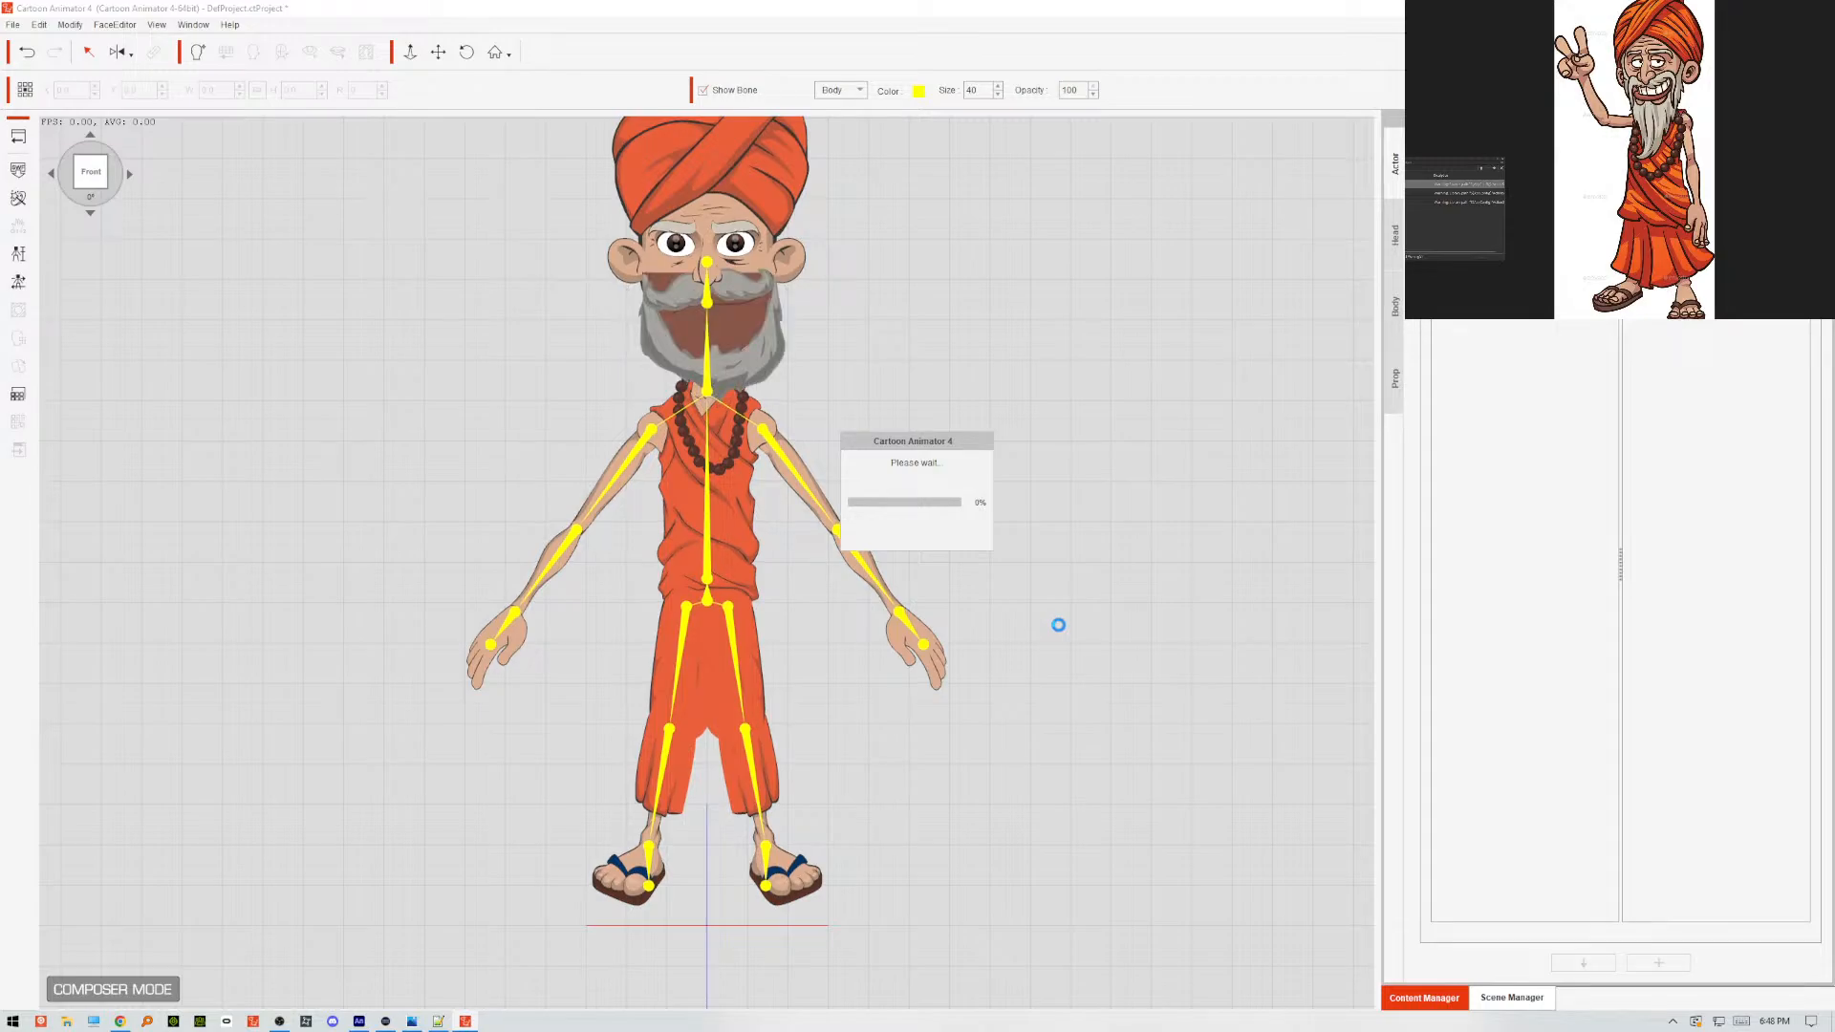
{"action": "left_click", "coordinate": [407, 544]}
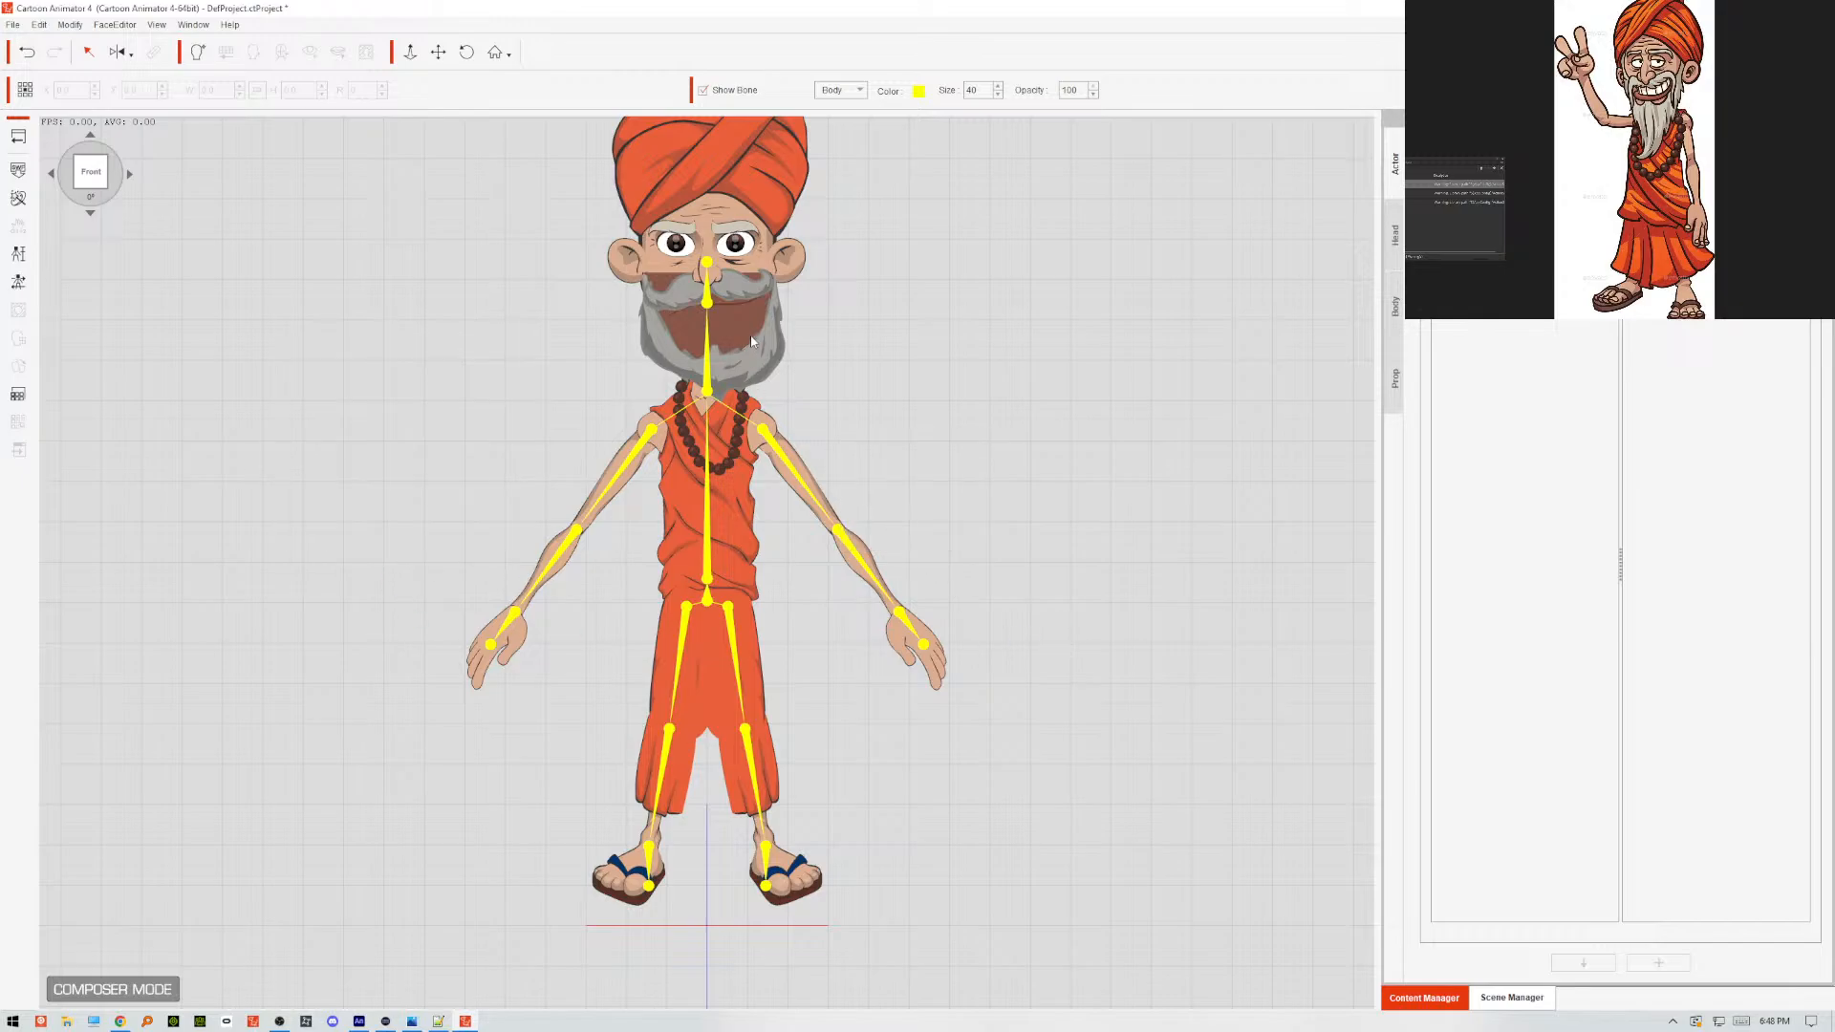
Open the mouth's sprite list in the Sprite Editor and show the 22_Normal sprite to check the beard.
{"action": "left_click", "coordinate": [18, 282]}
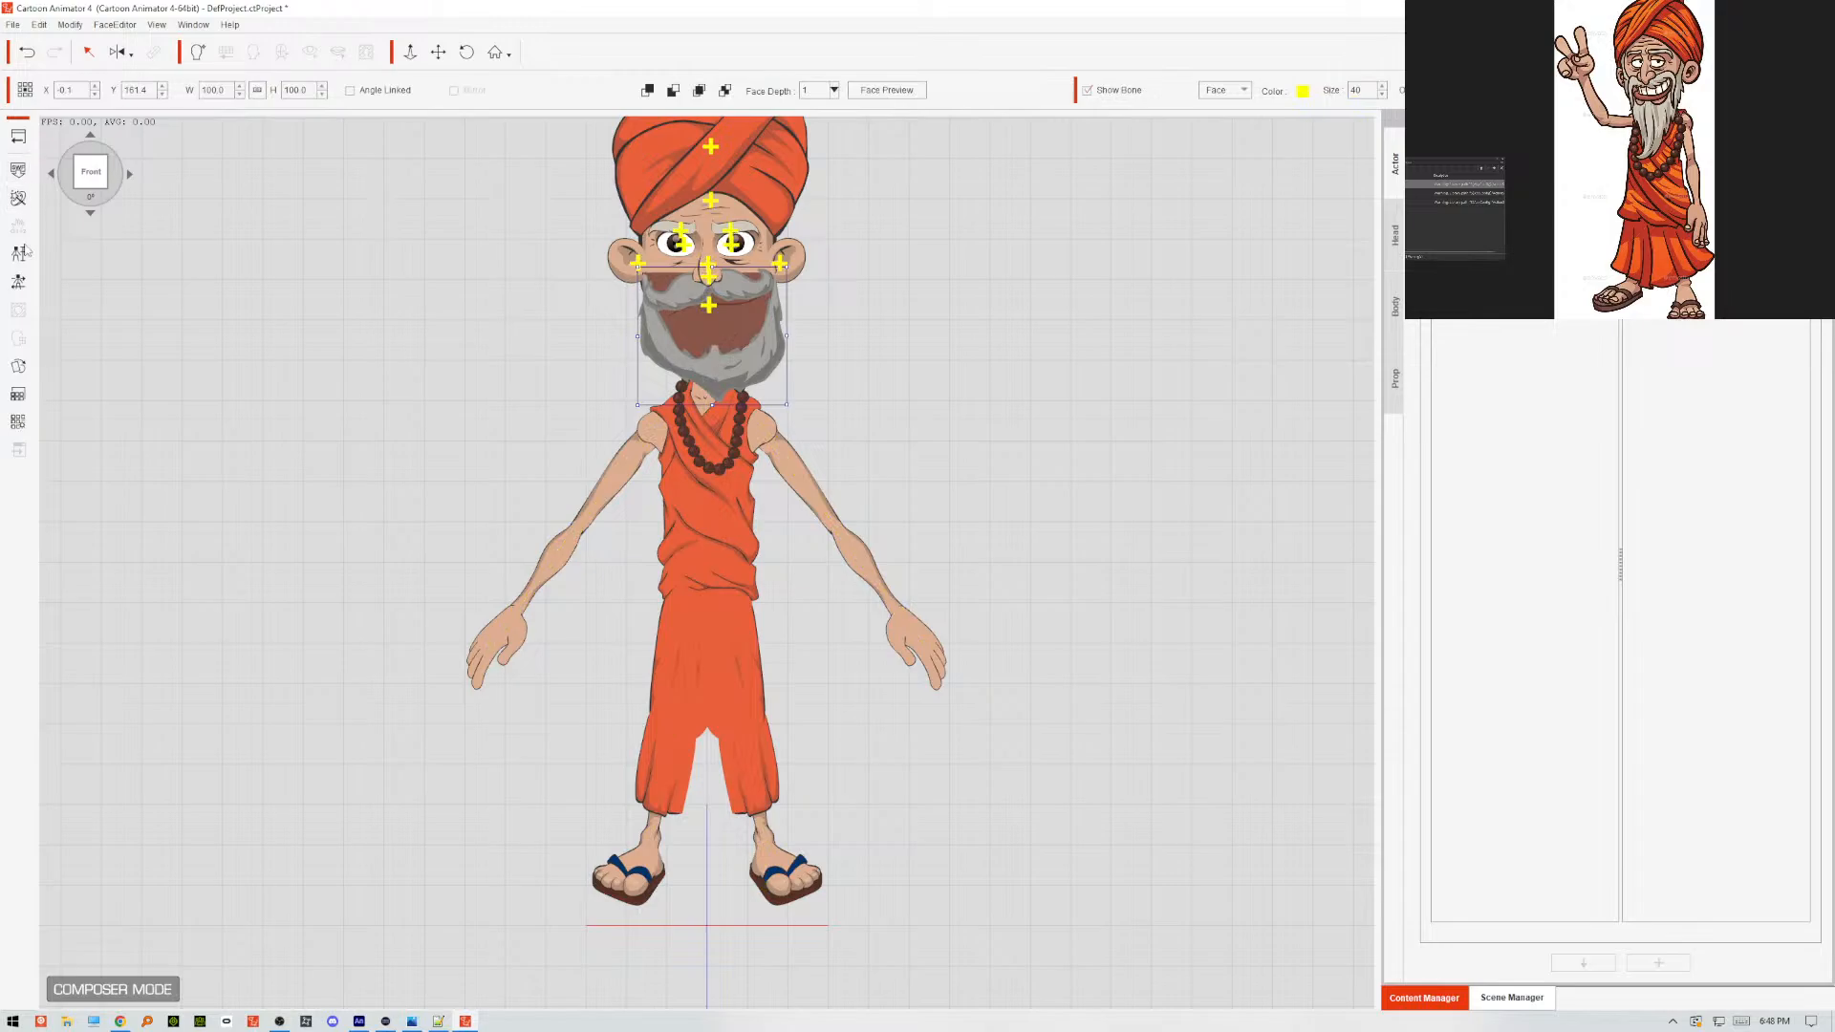
{"action": "left_click", "coordinate": [18, 367]}
{"action": "left_click", "coordinate": [708, 276]}
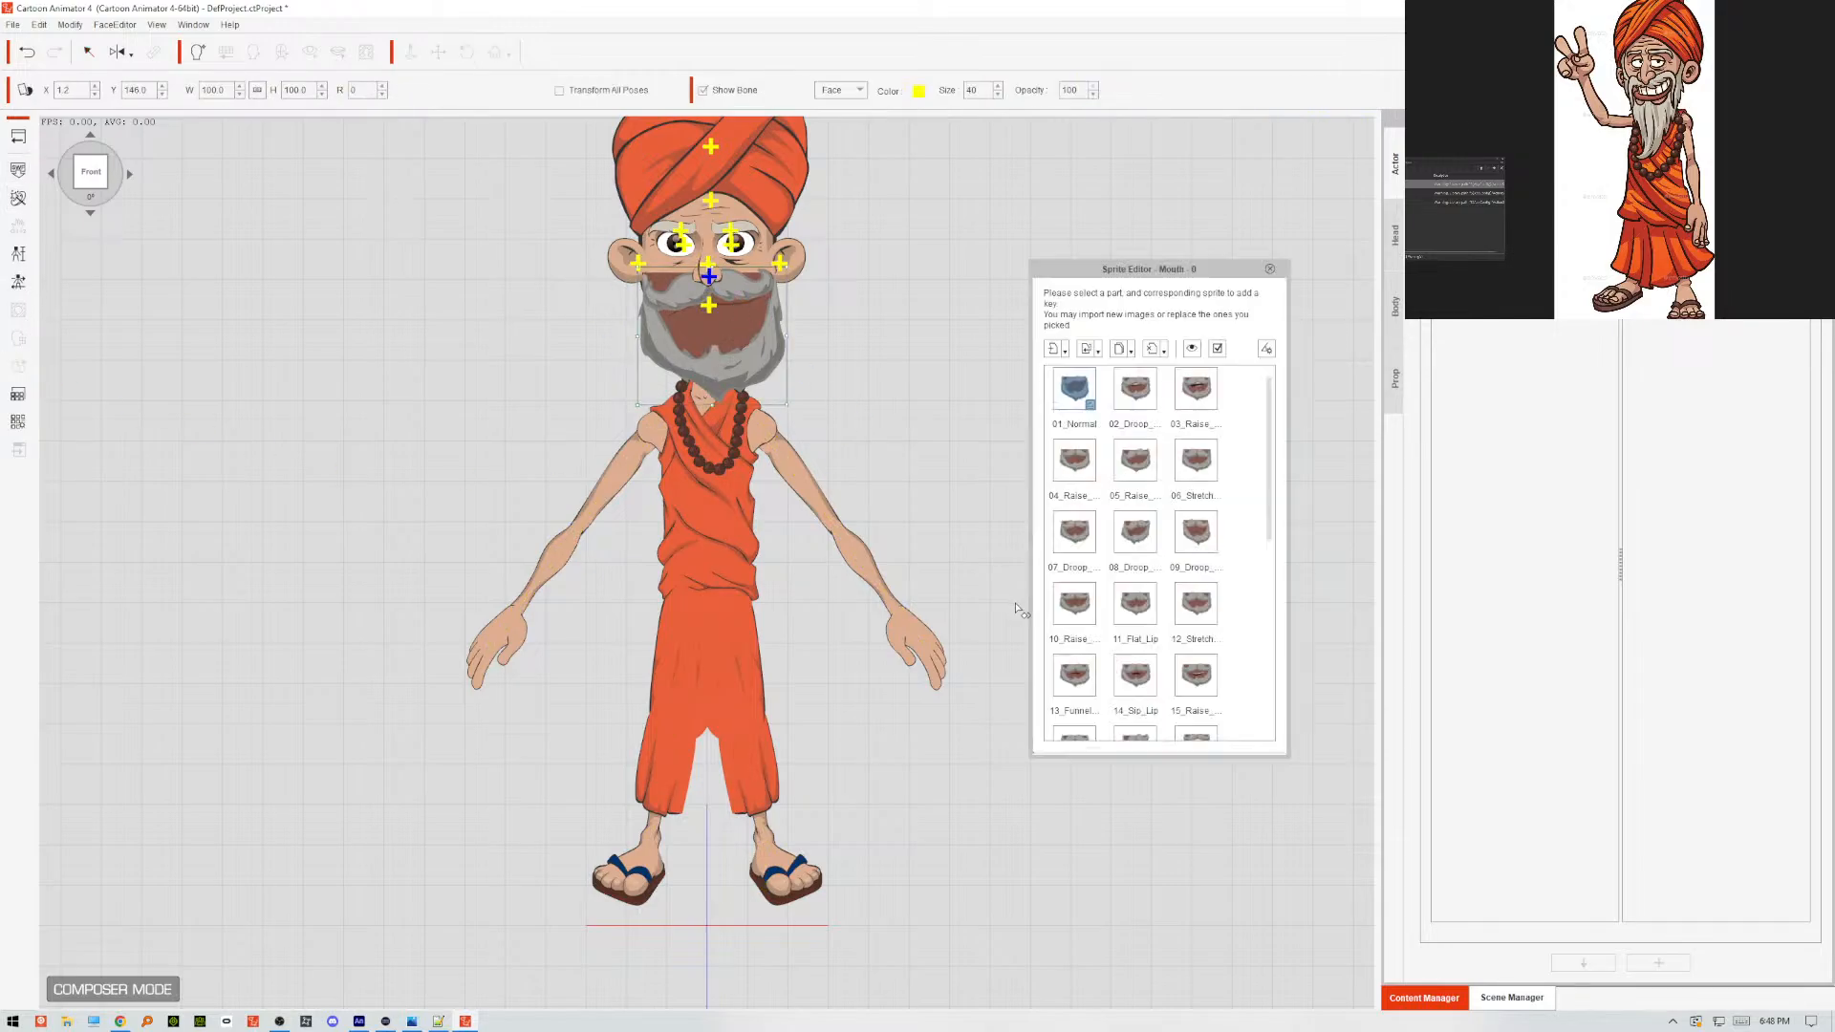
{"action": "left_click_drag", "start_coordinate": [1269, 477], "coordinate": [1266, 654]}
{"action": "left_click", "coordinate": [1075, 518]}
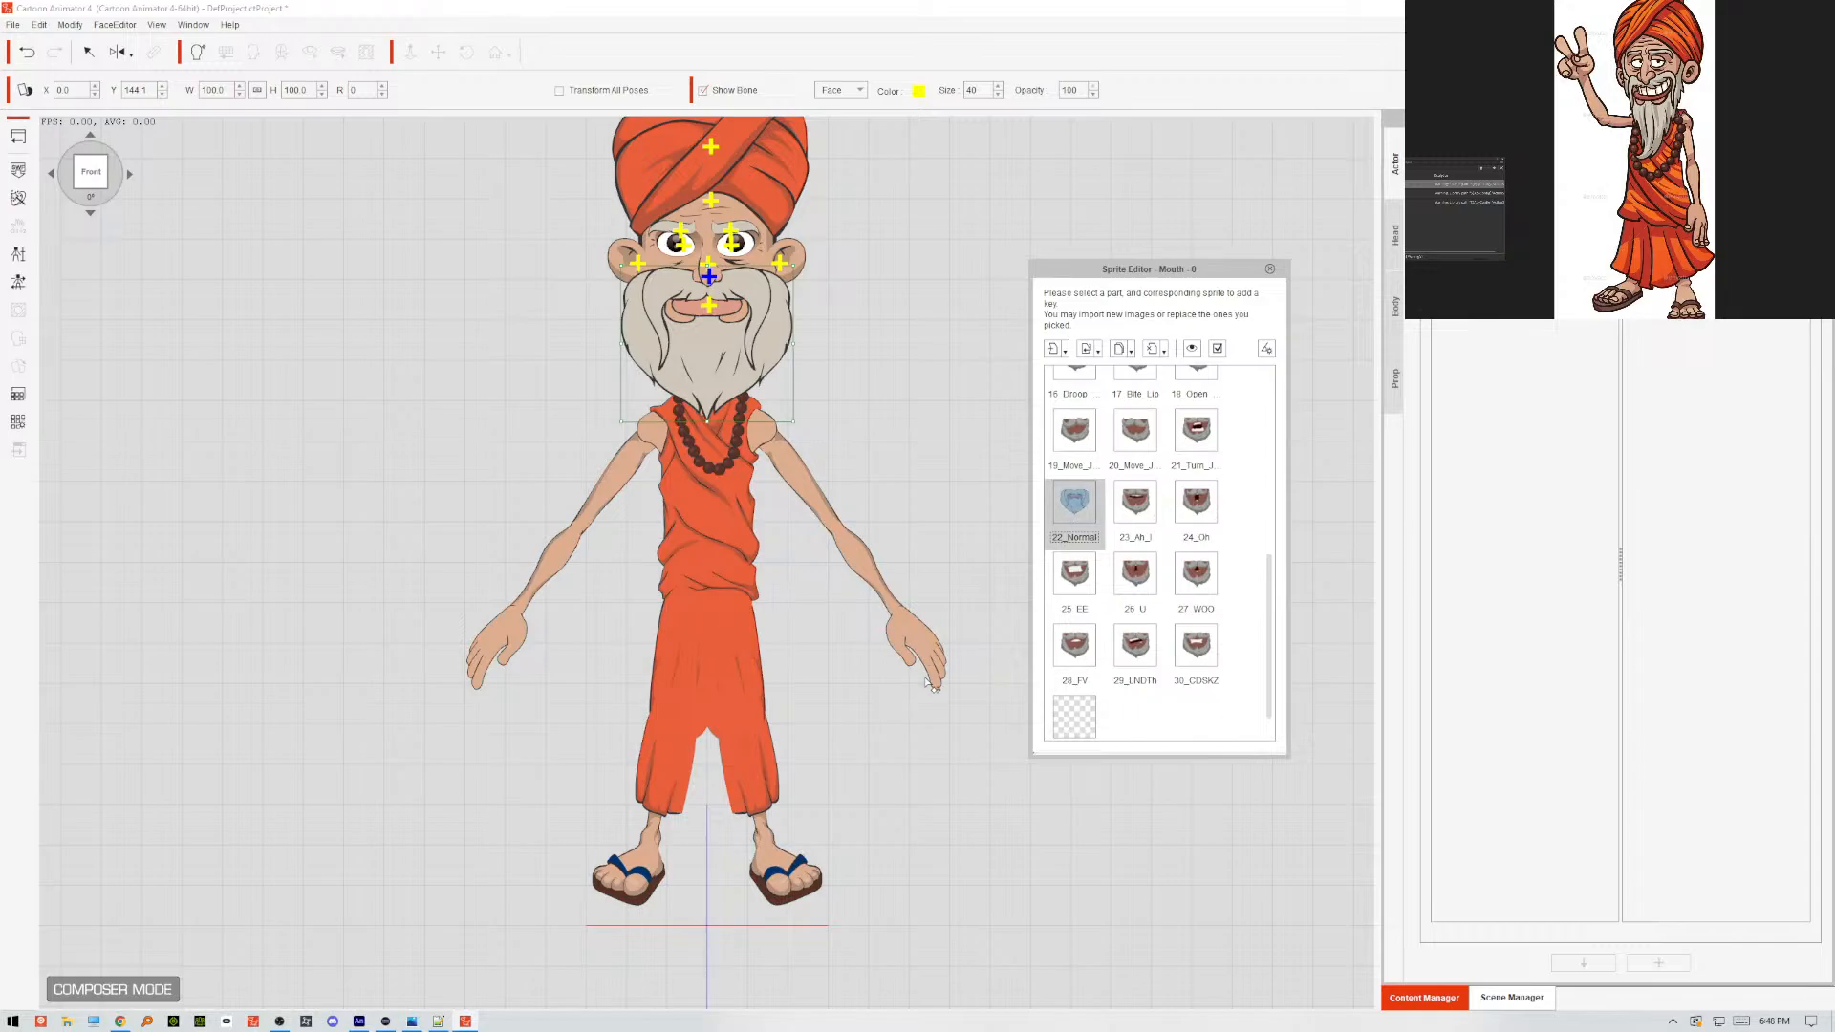
{"action": "left_click", "coordinate": [1092, 816]}
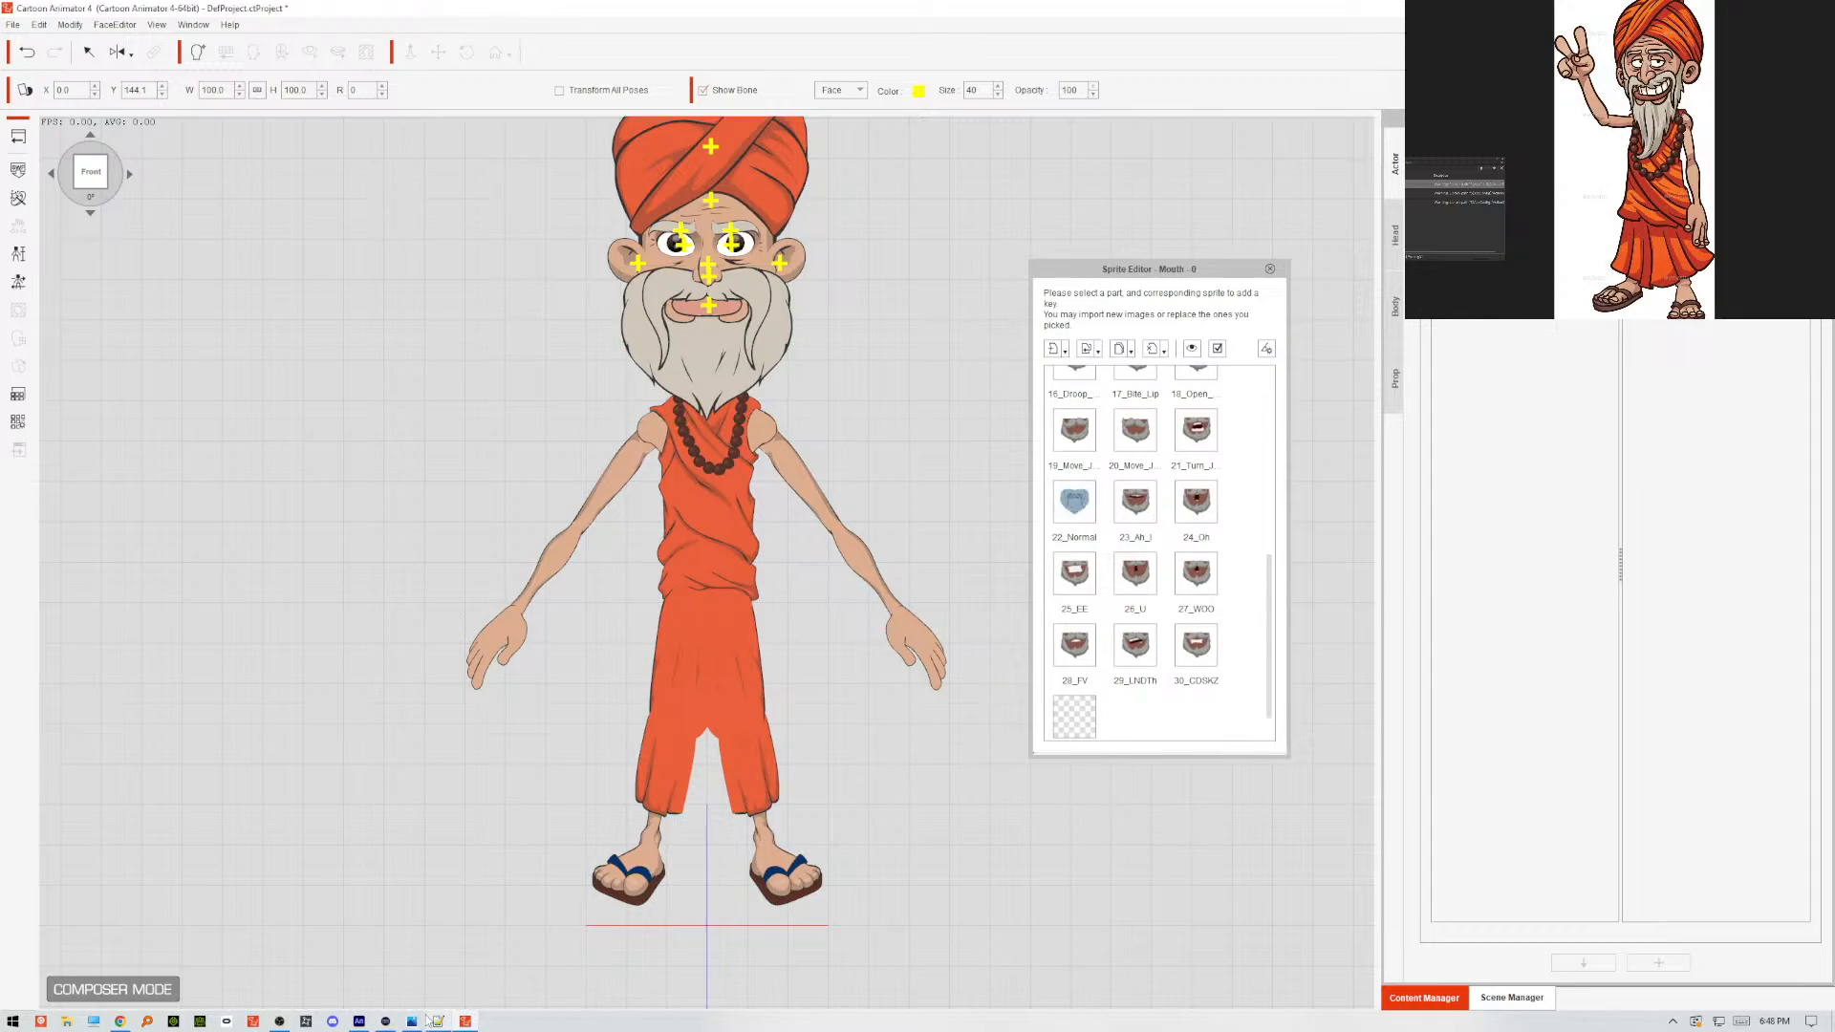
Switch back to Animate, turn off the guide setting on the beard symbol's shading layer, and return to the mouth symbol.
{"action": "left_click", "coordinate": [360, 1022]}
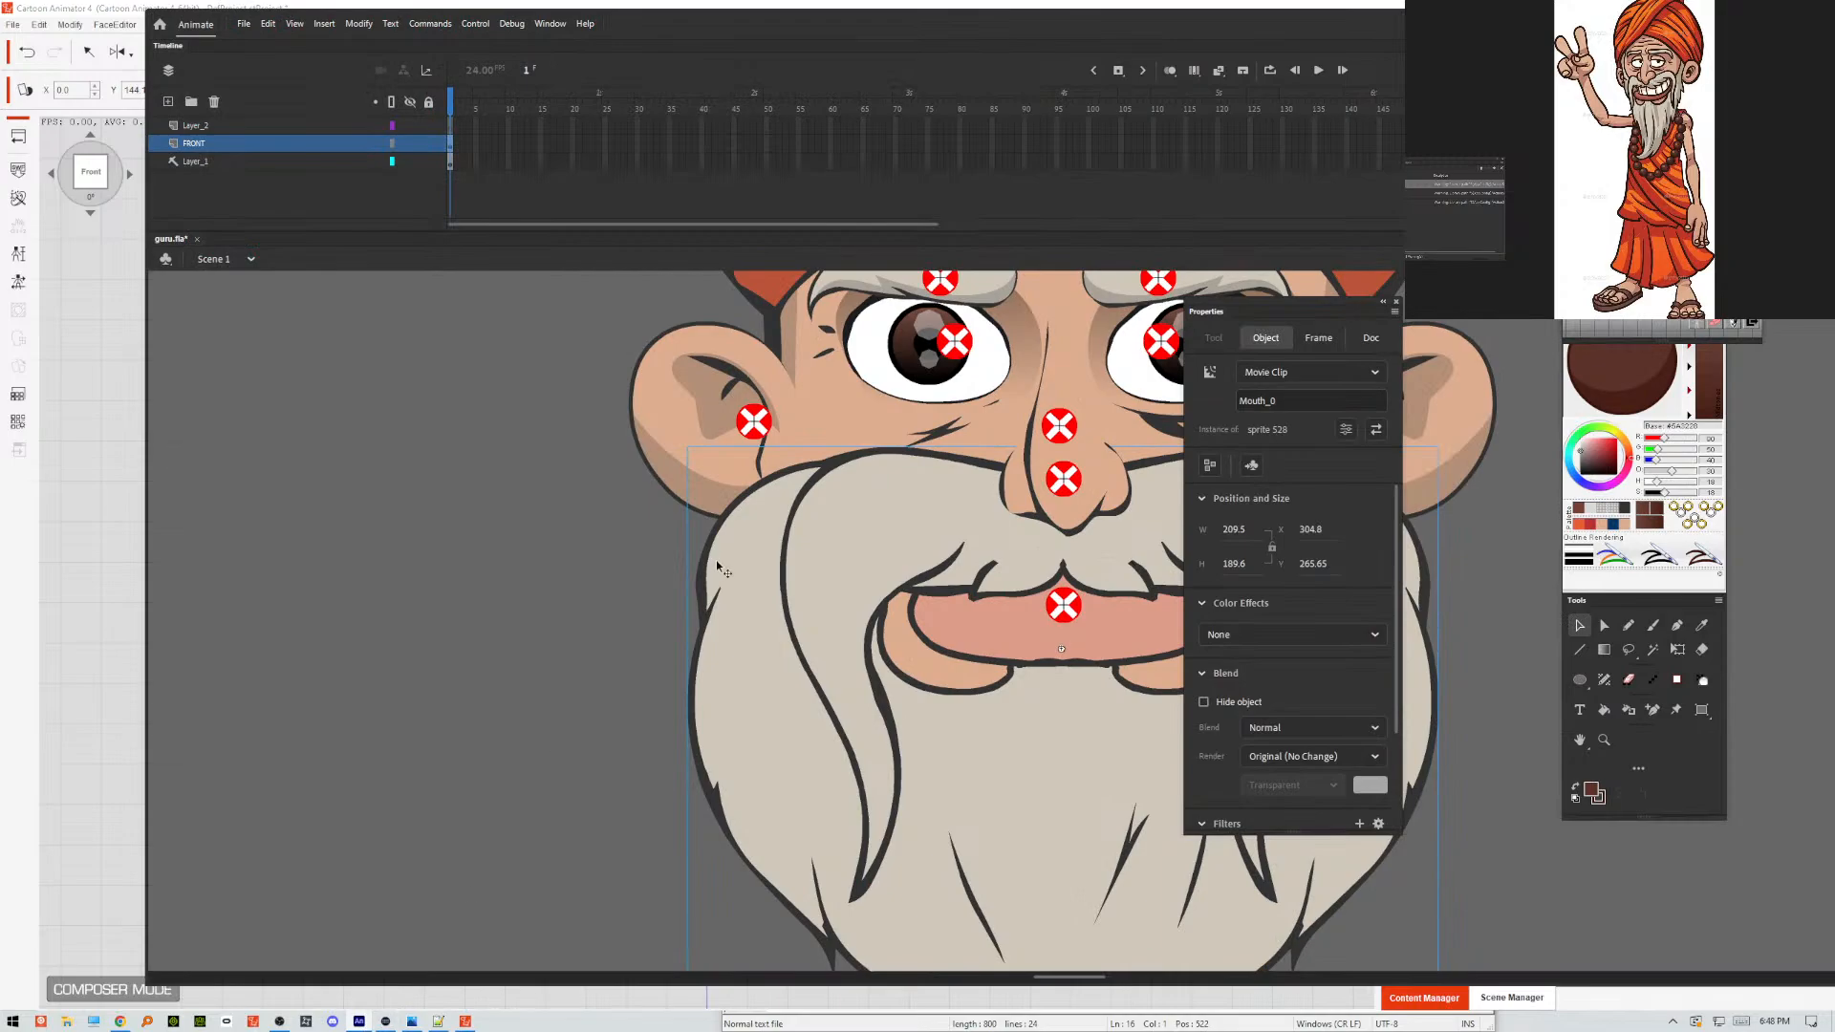
{"action": "double_click", "coordinate": [784, 530]}
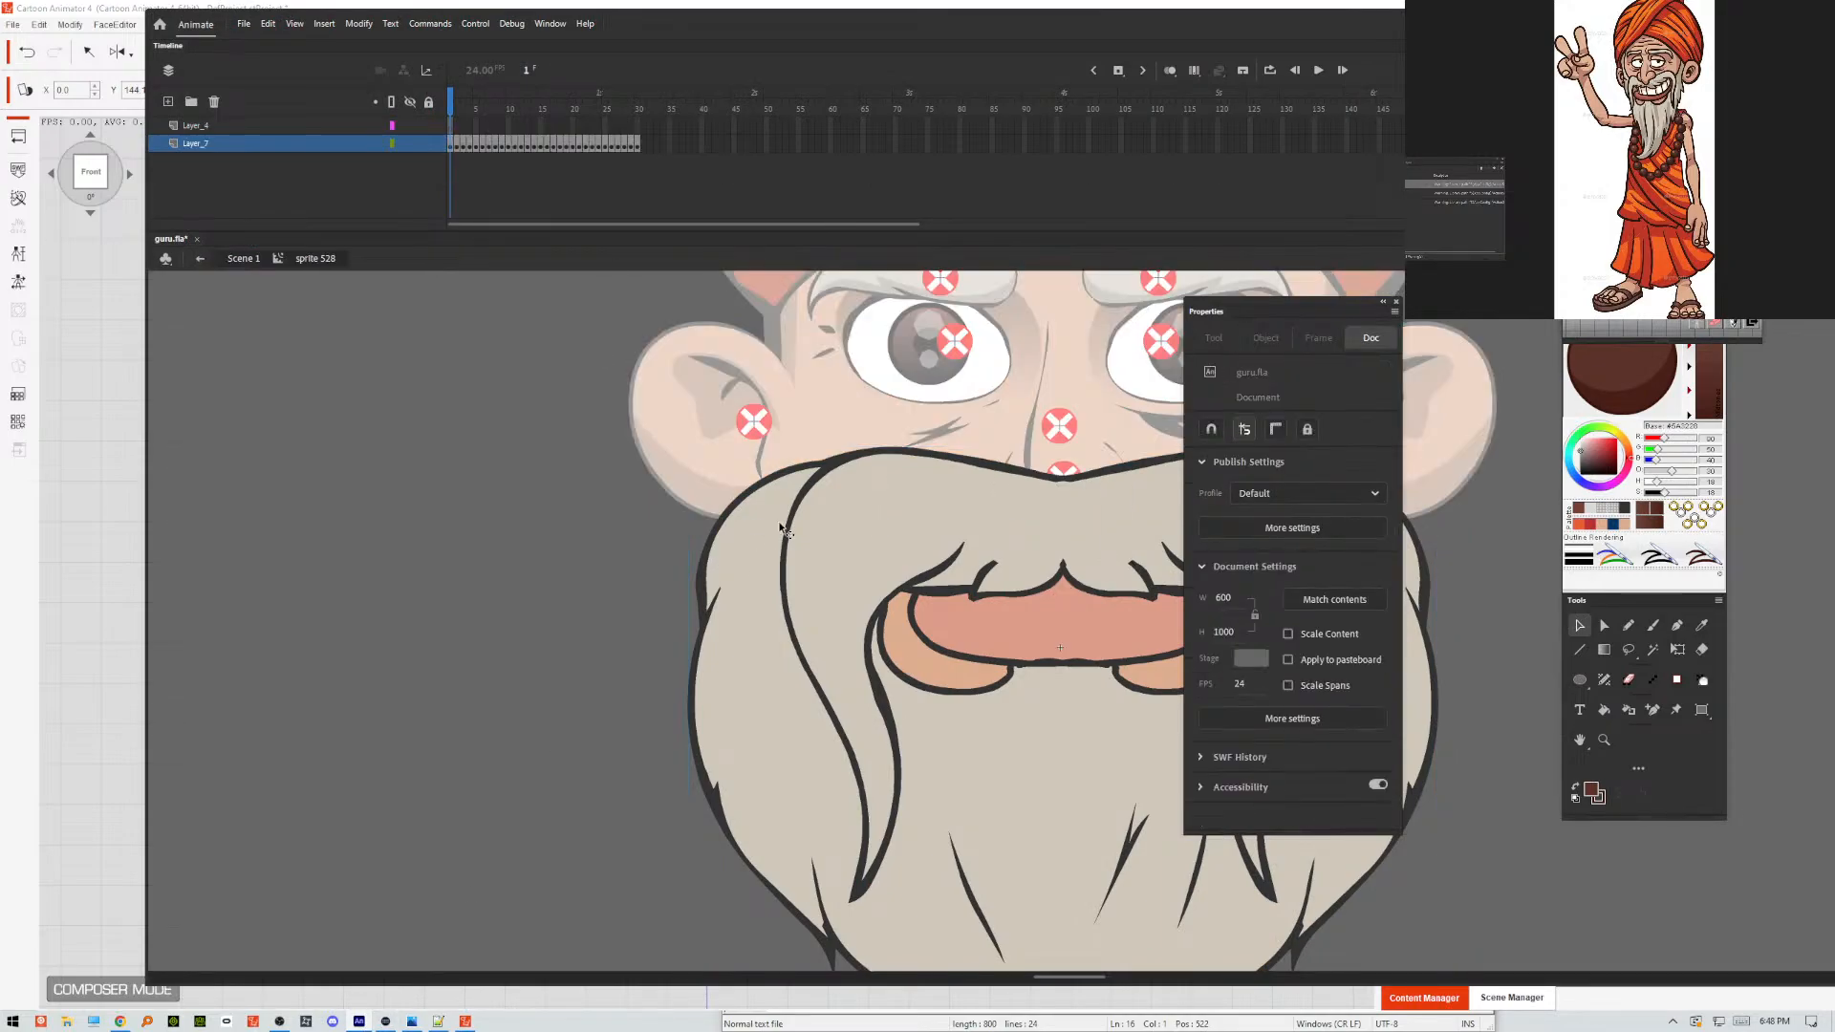
{"action": "left_click", "coordinate": [817, 524]}
{"action": "double_click", "coordinate": [817, 532]}
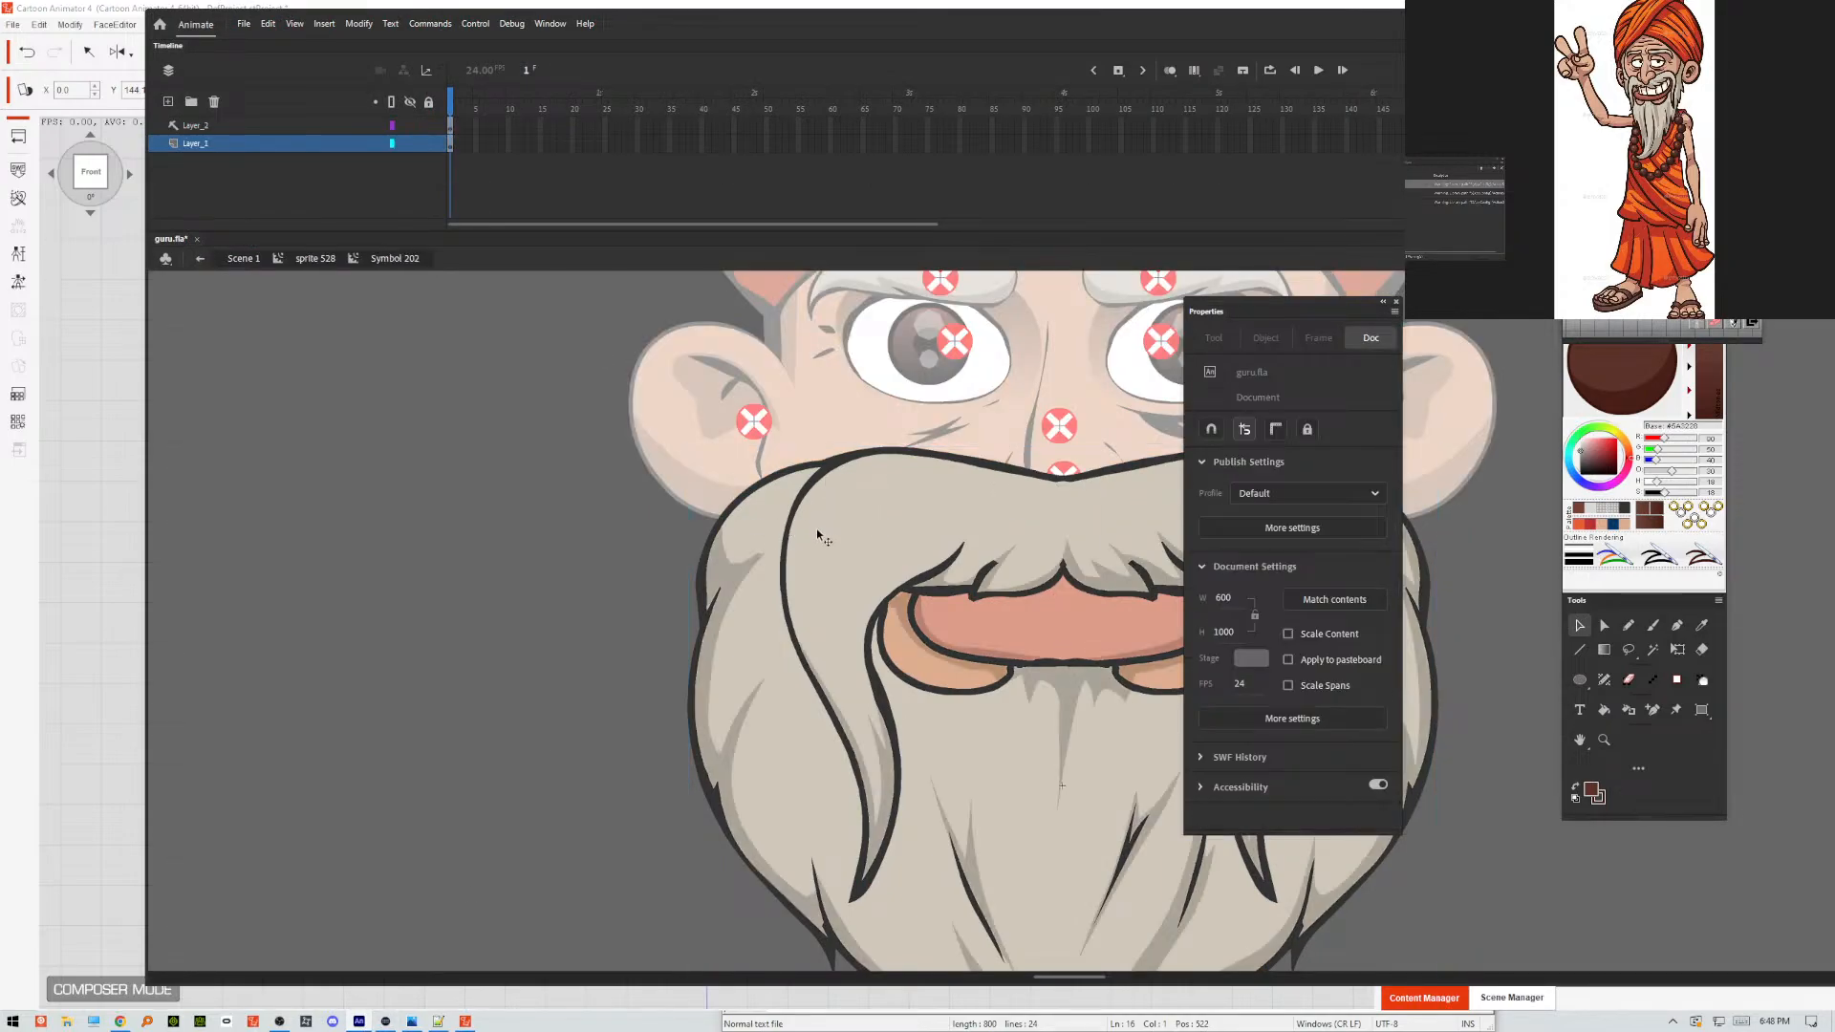
{"action": "right_click", "coordinate": [229, 125]}
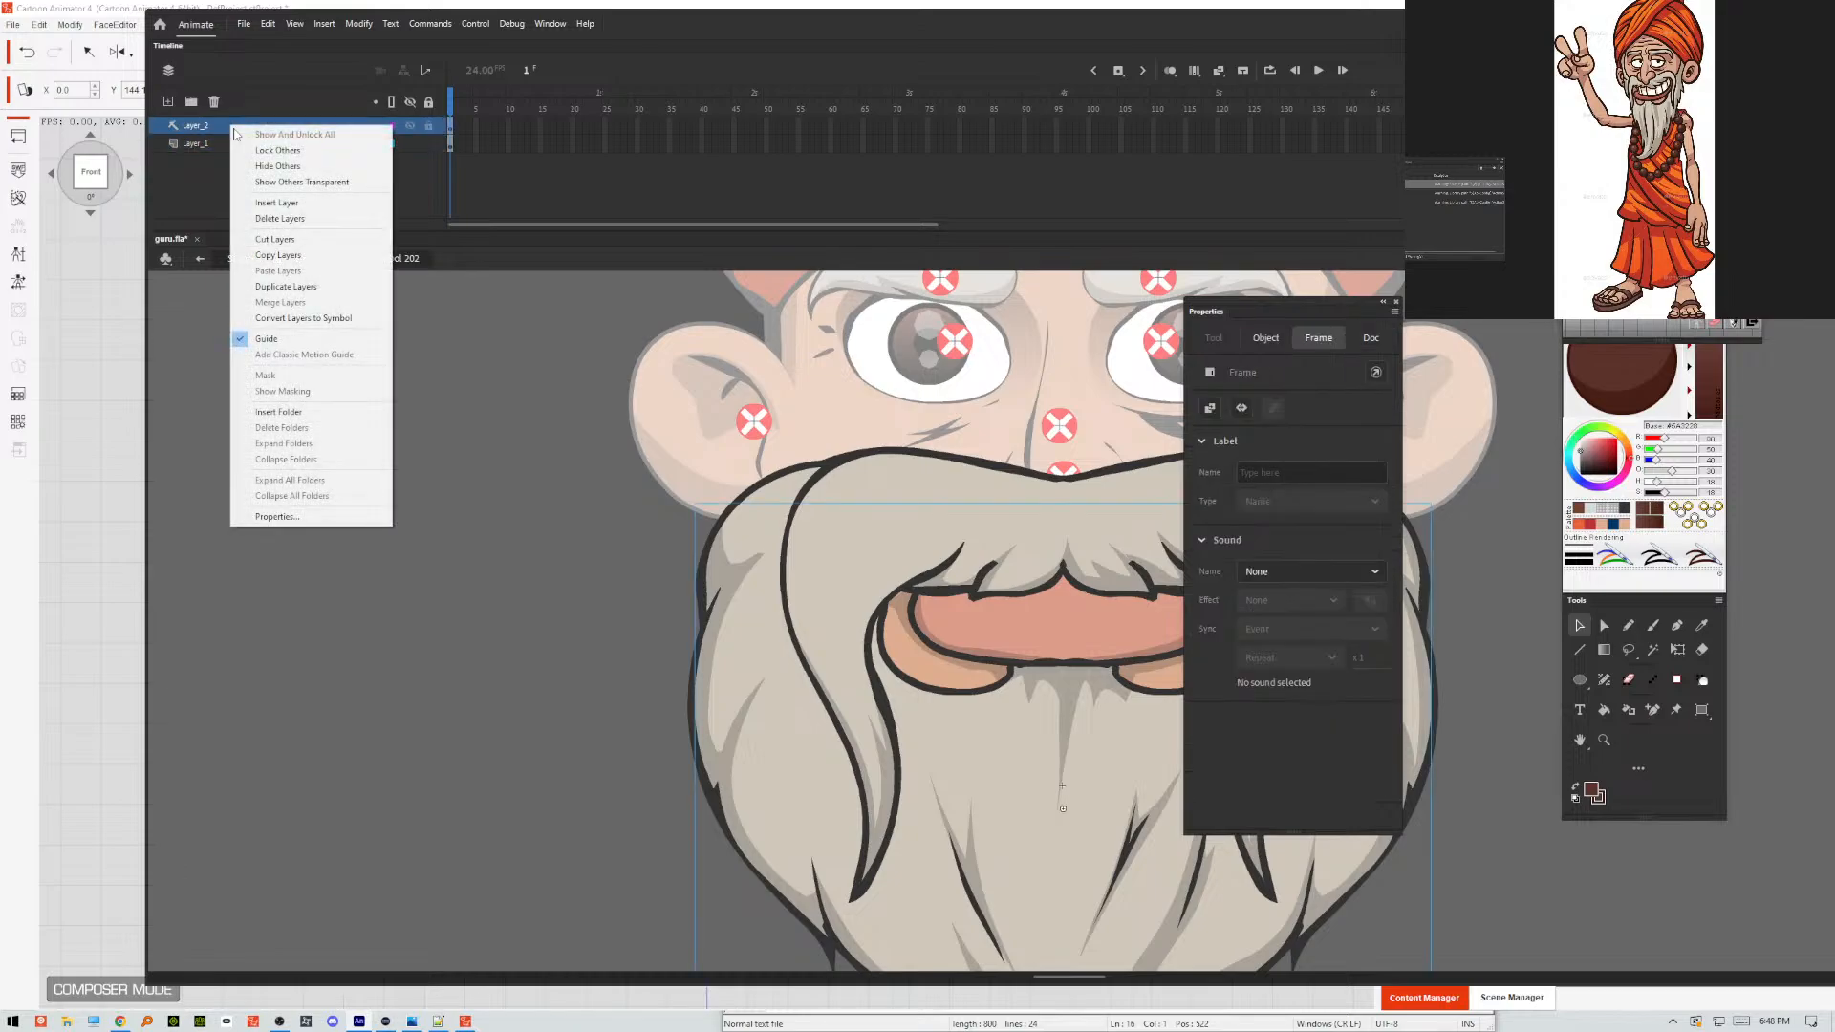
{"action": "left_click", "coordinate": [287, 336]}
{"action": "double_click", "coordinate": [532, 499]}
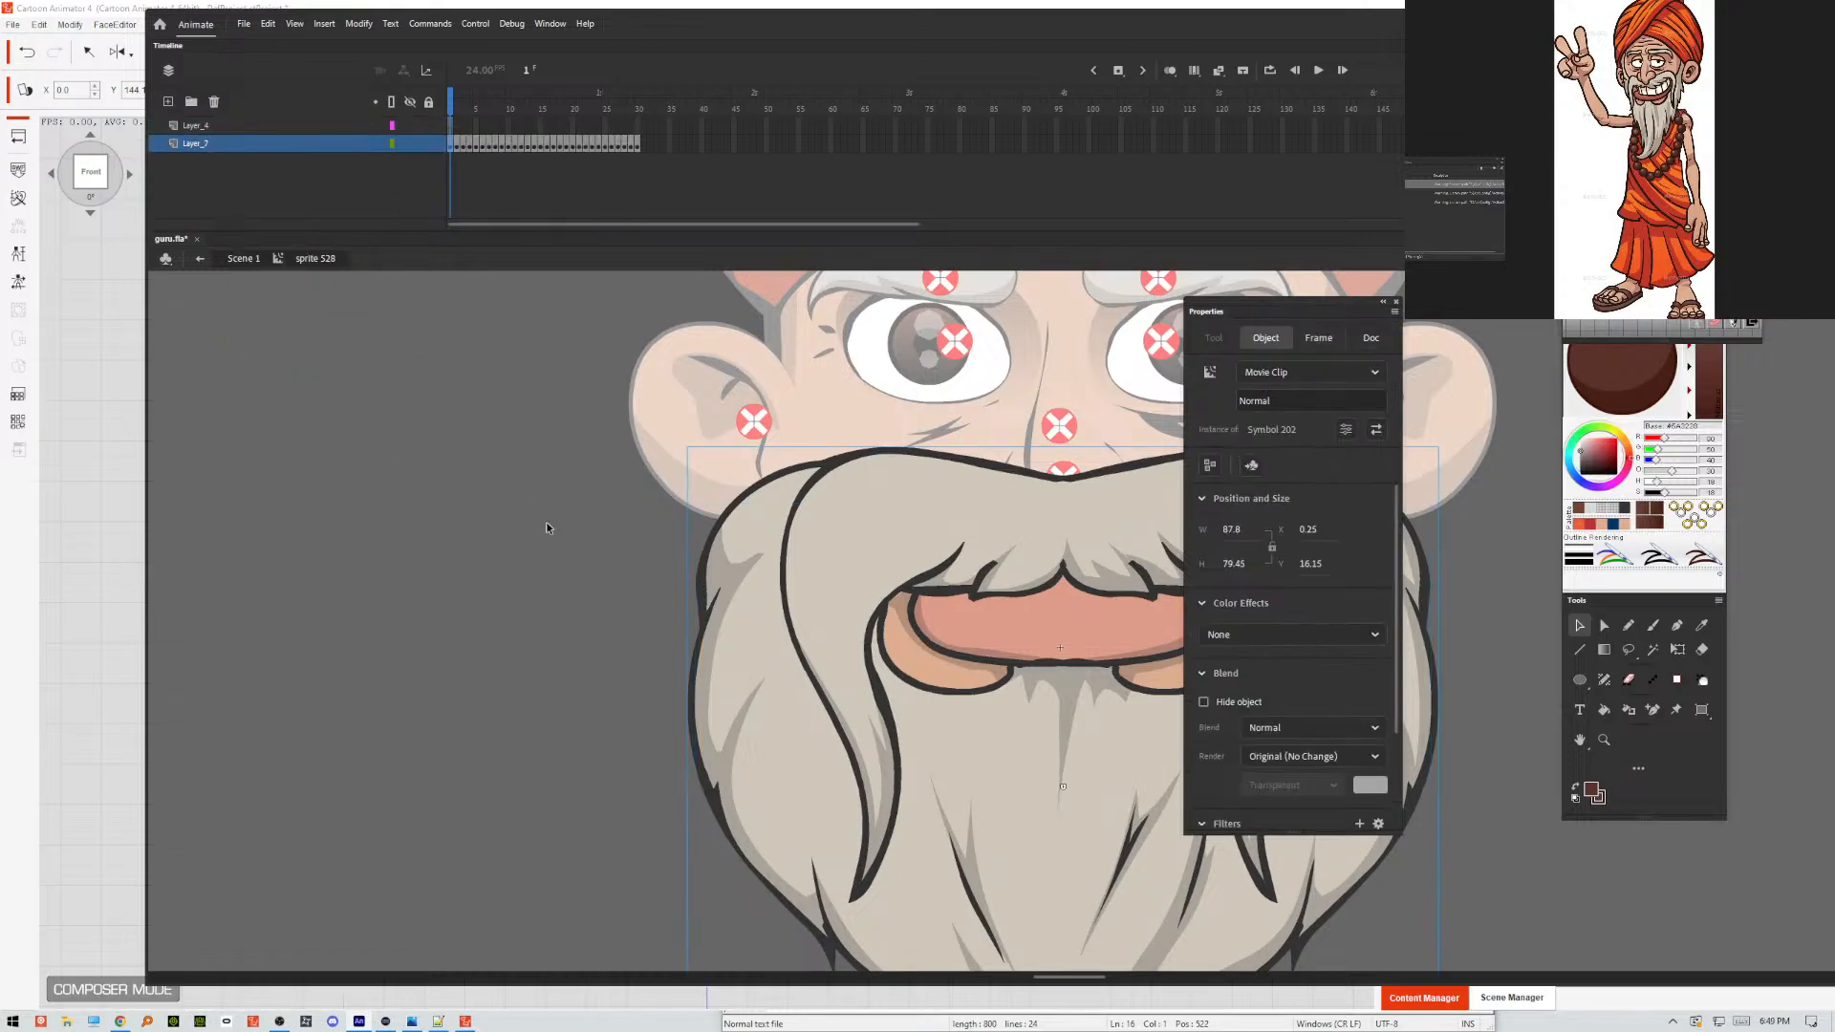
Copy the beard instance from frame 1 and paste it in place on frame 22, replacing the old gray-bearded mouth.
{"action": "right_click", "coordinate": [776, 580]}
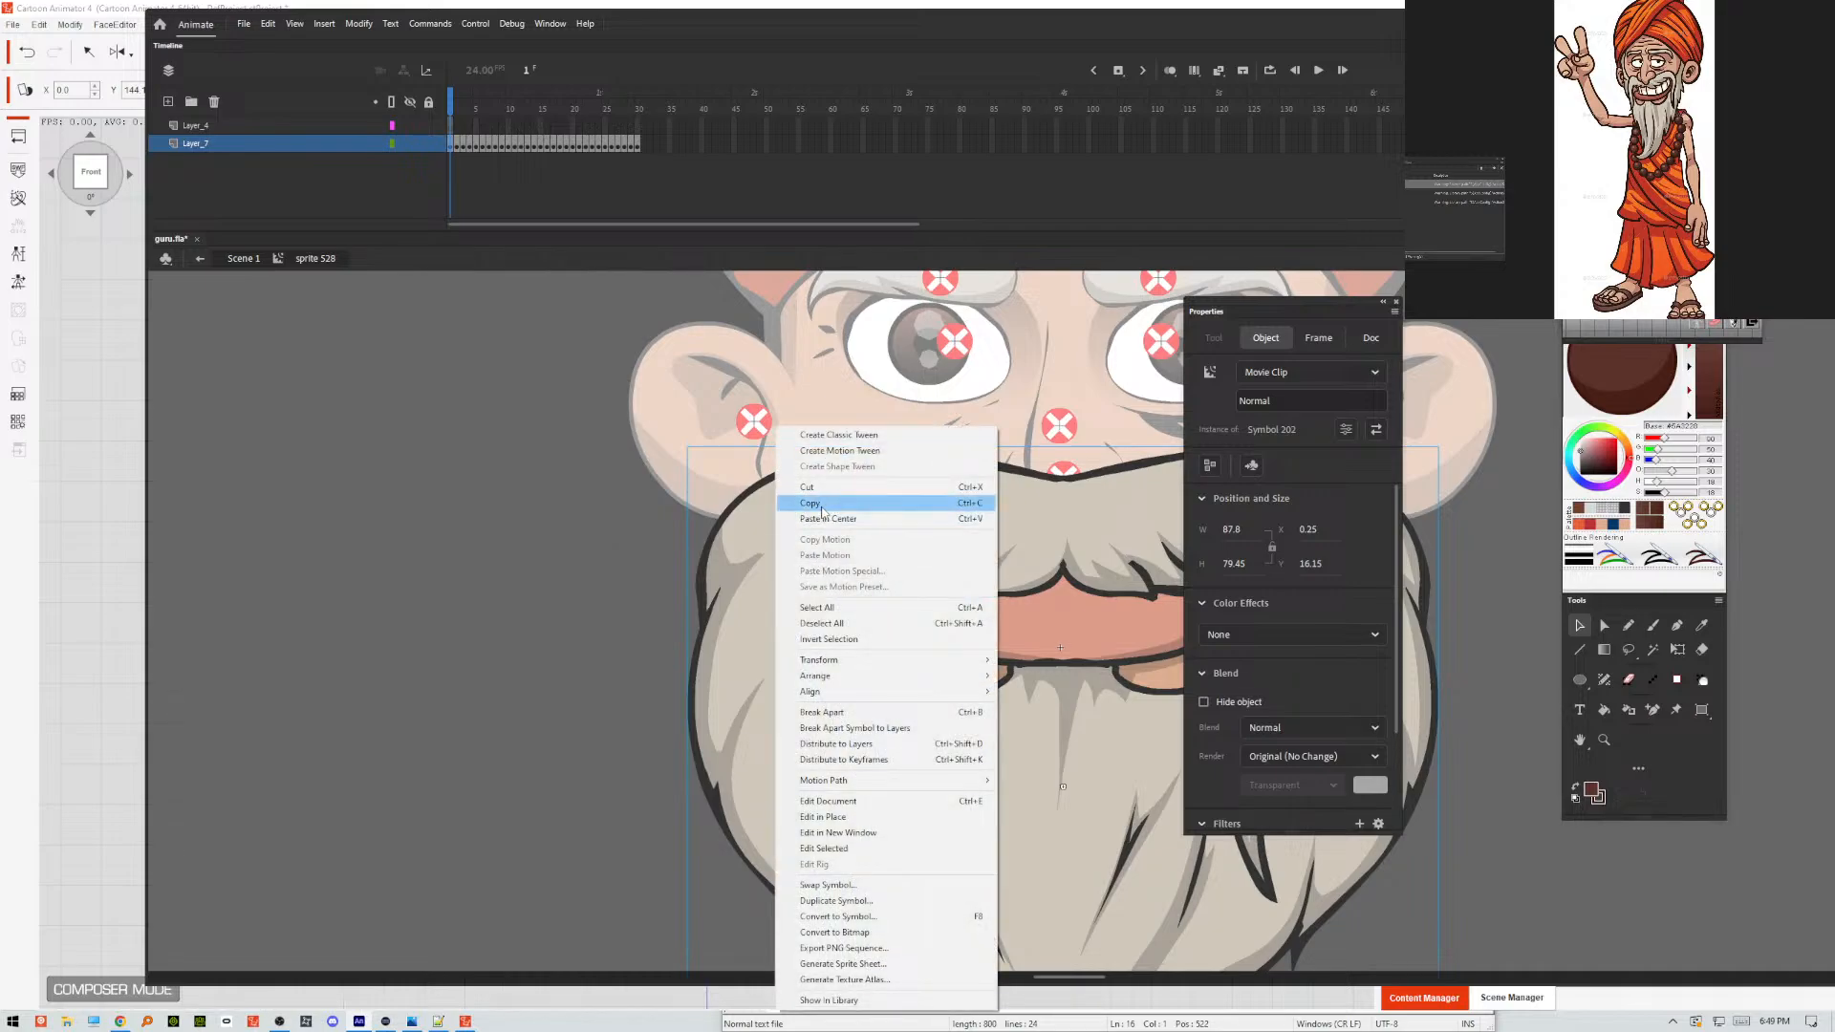
{"action": "left_click", "coordinate": [820, 504]}
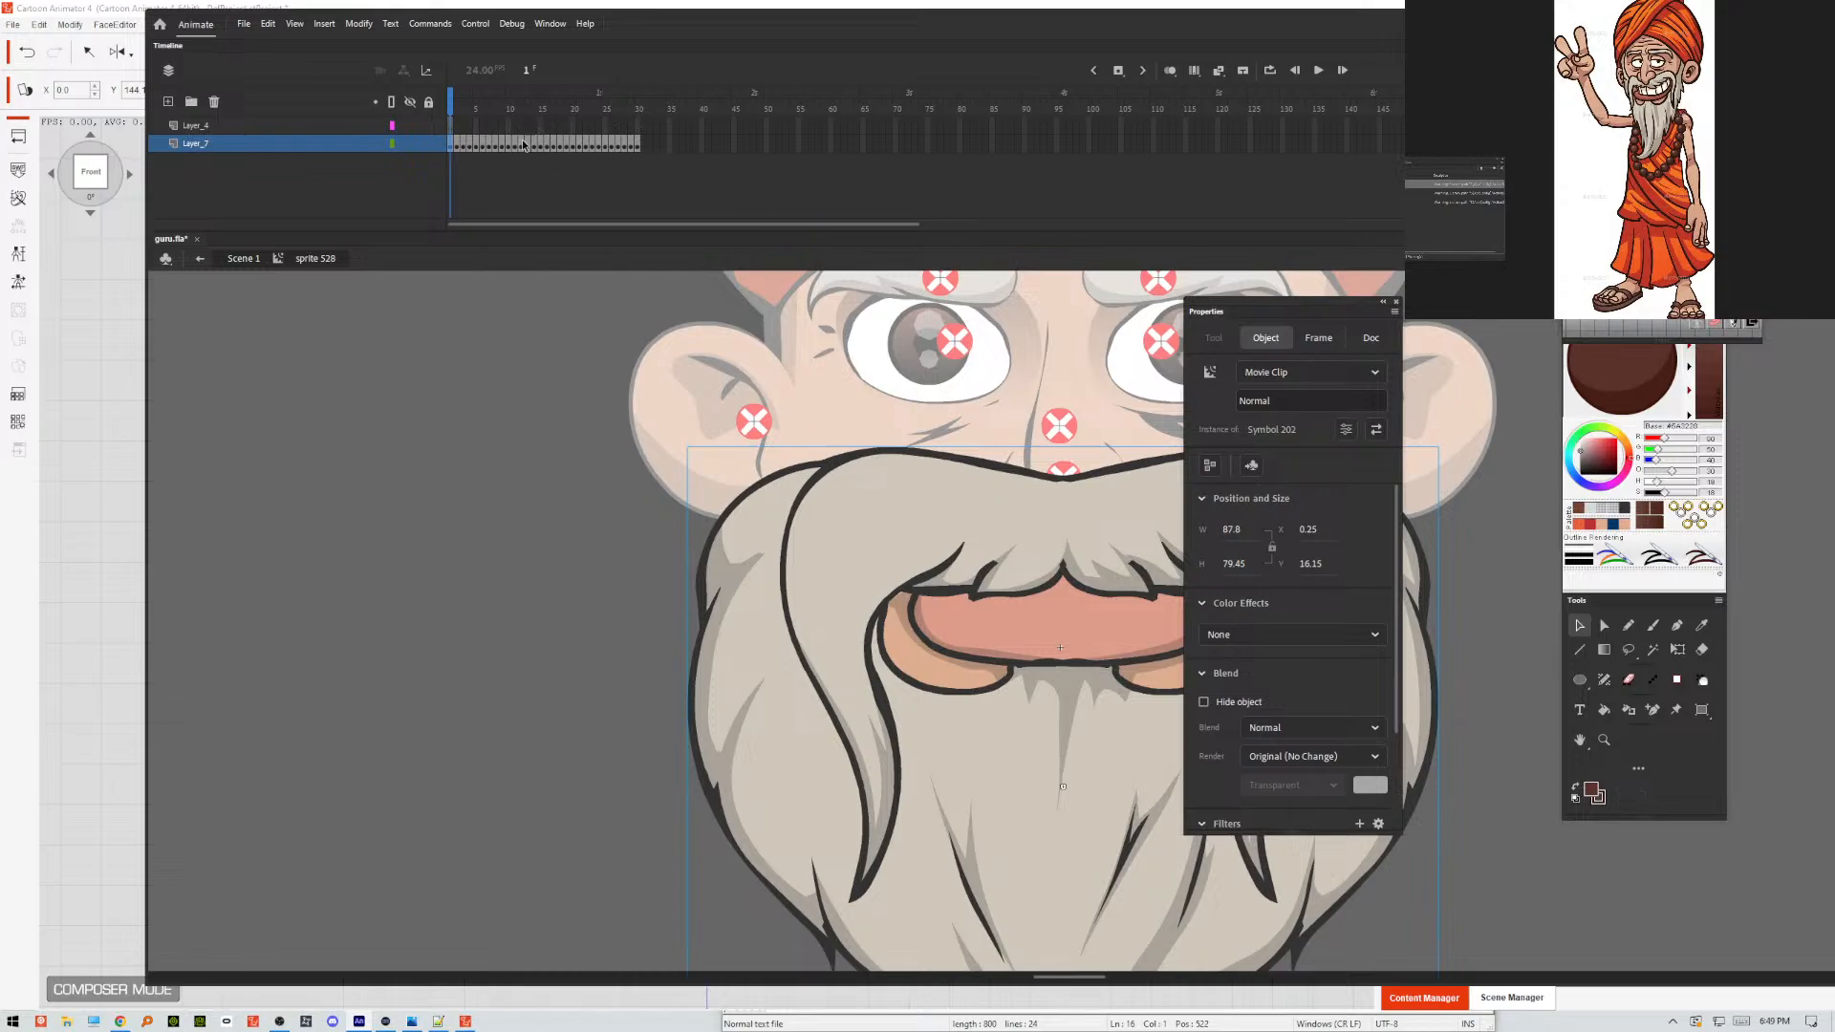
{"action": "left_click", "coordinate": [579, 149]}
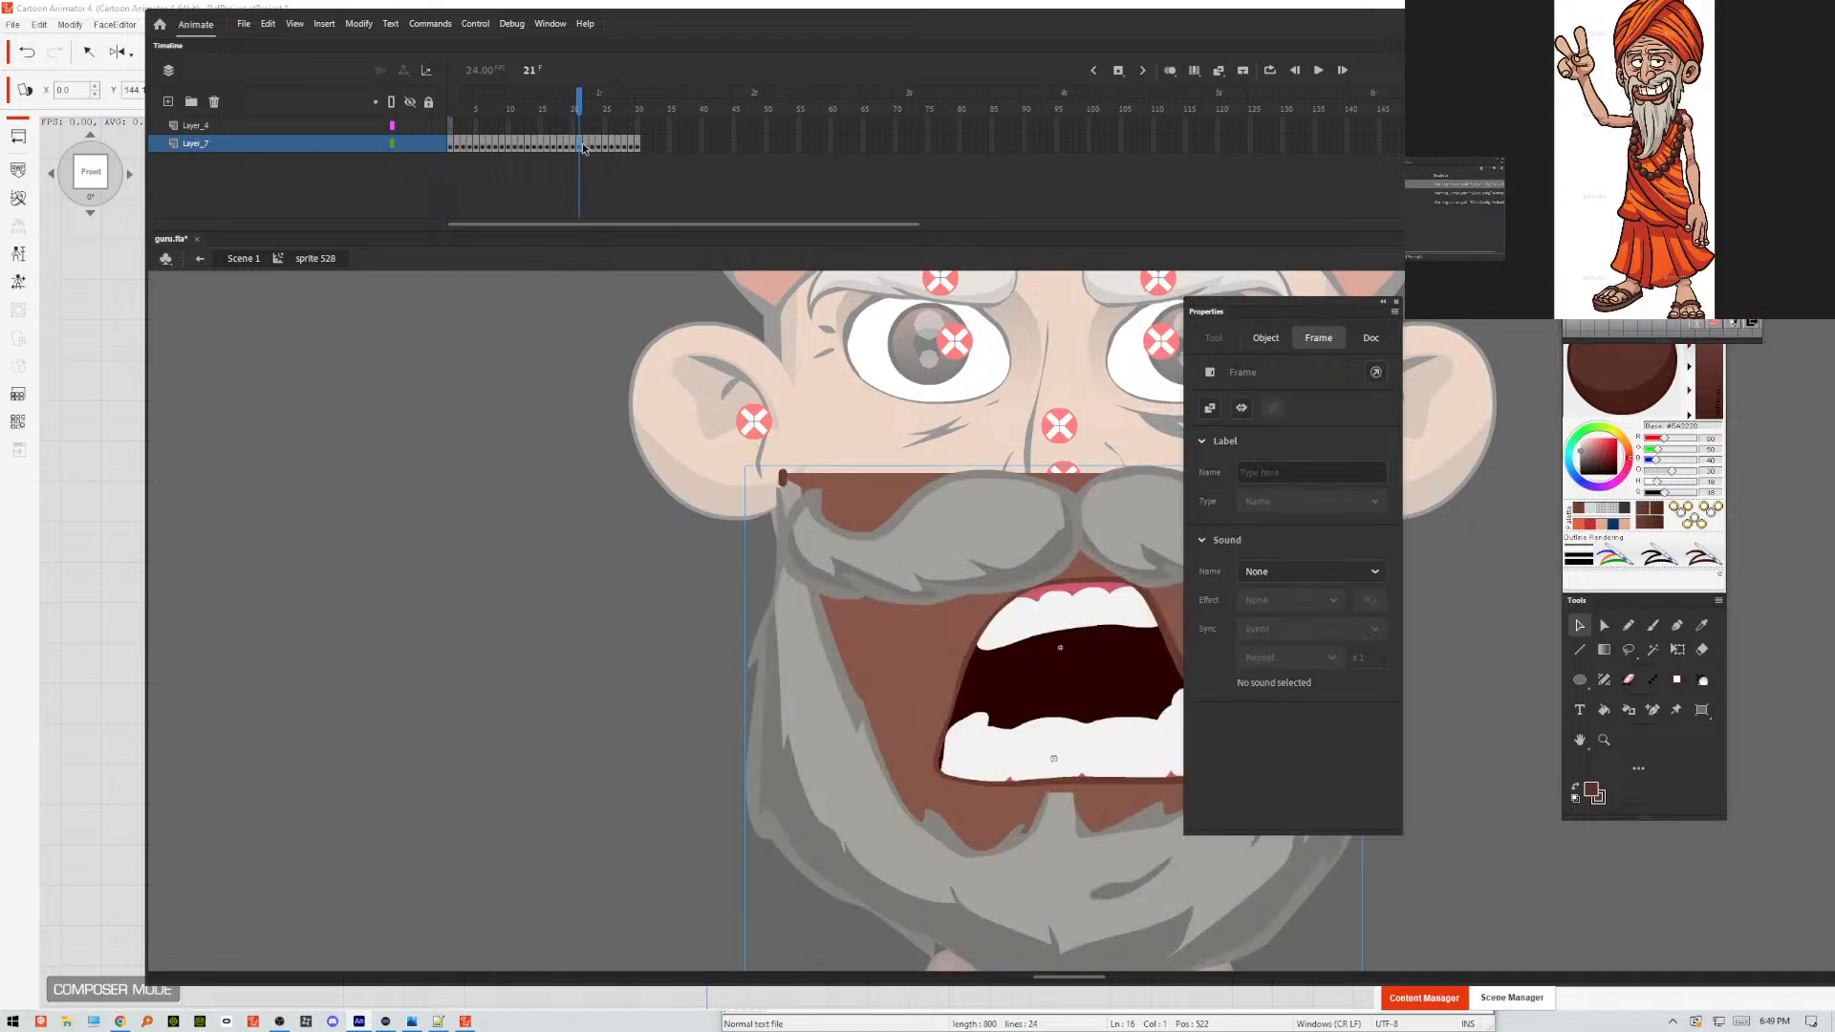
{"action": "left_click", "coordinate": [585, 147]}
{"action": "left_click", "coordinate": [975, 623]}
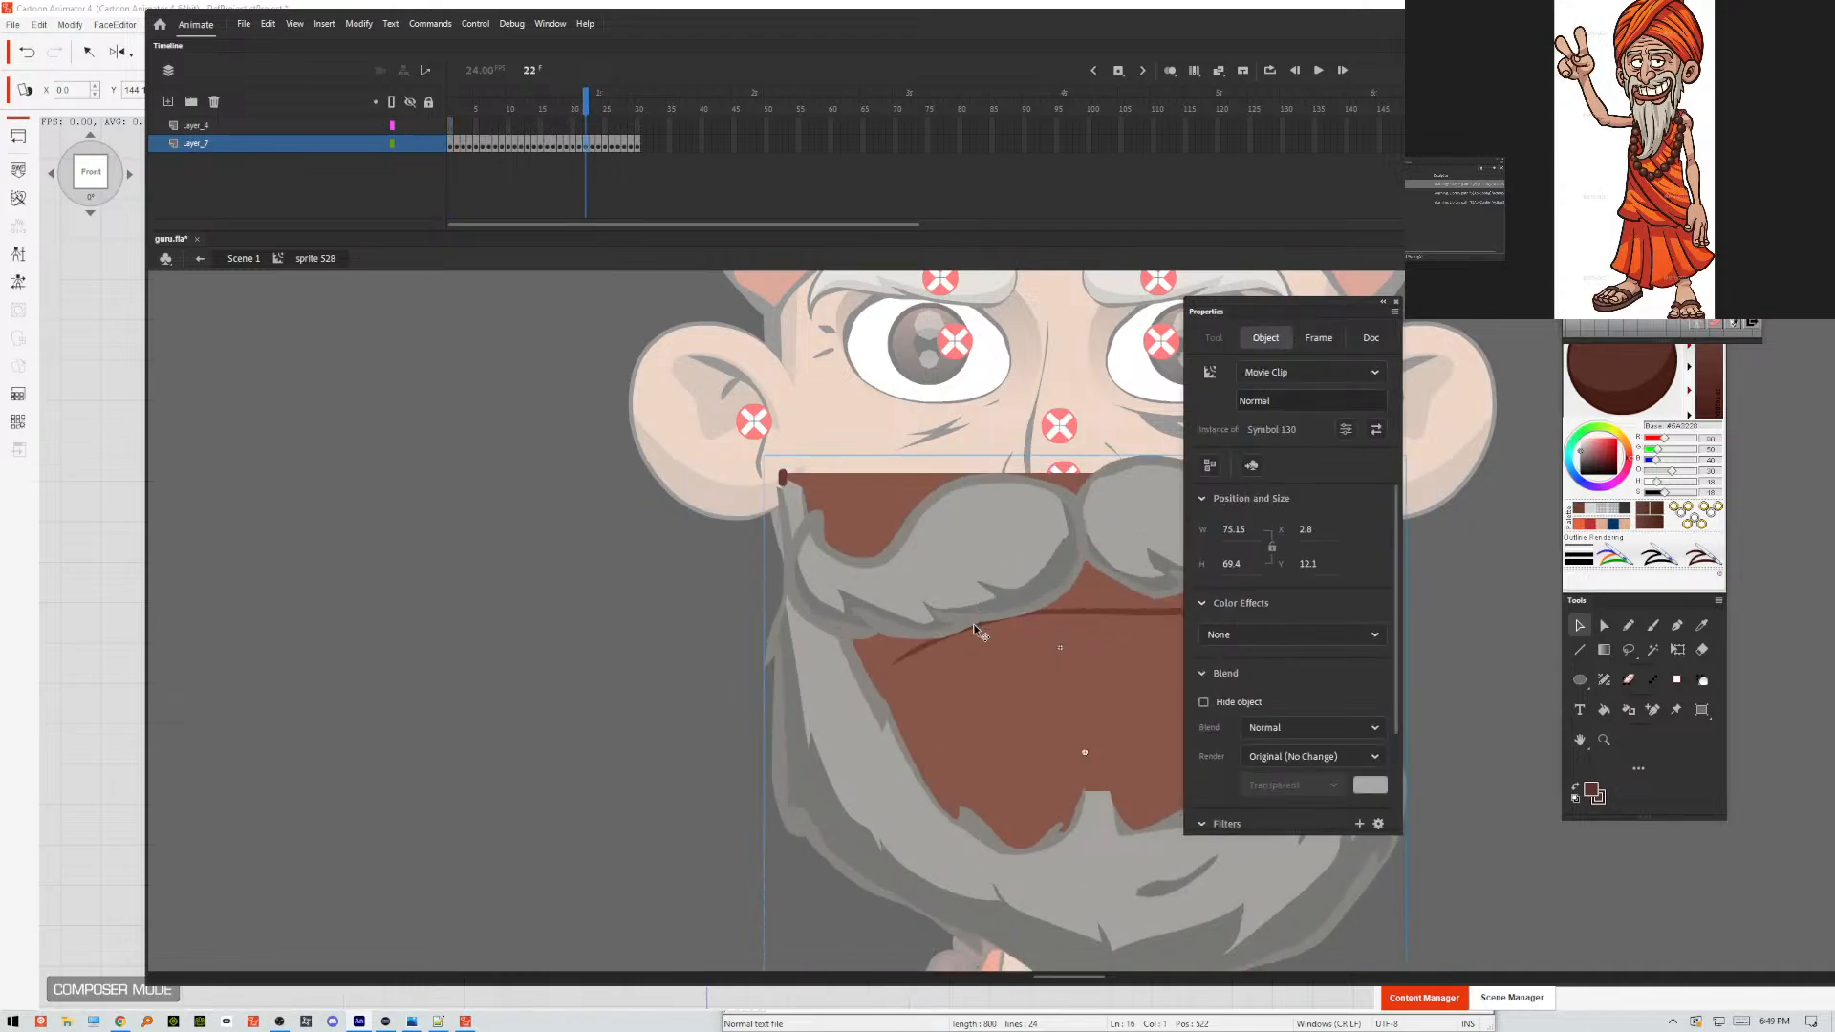
{"action": "key", "text": "ctrl+x"}
{"action": "right_click", "coordinate": [672, 613]}
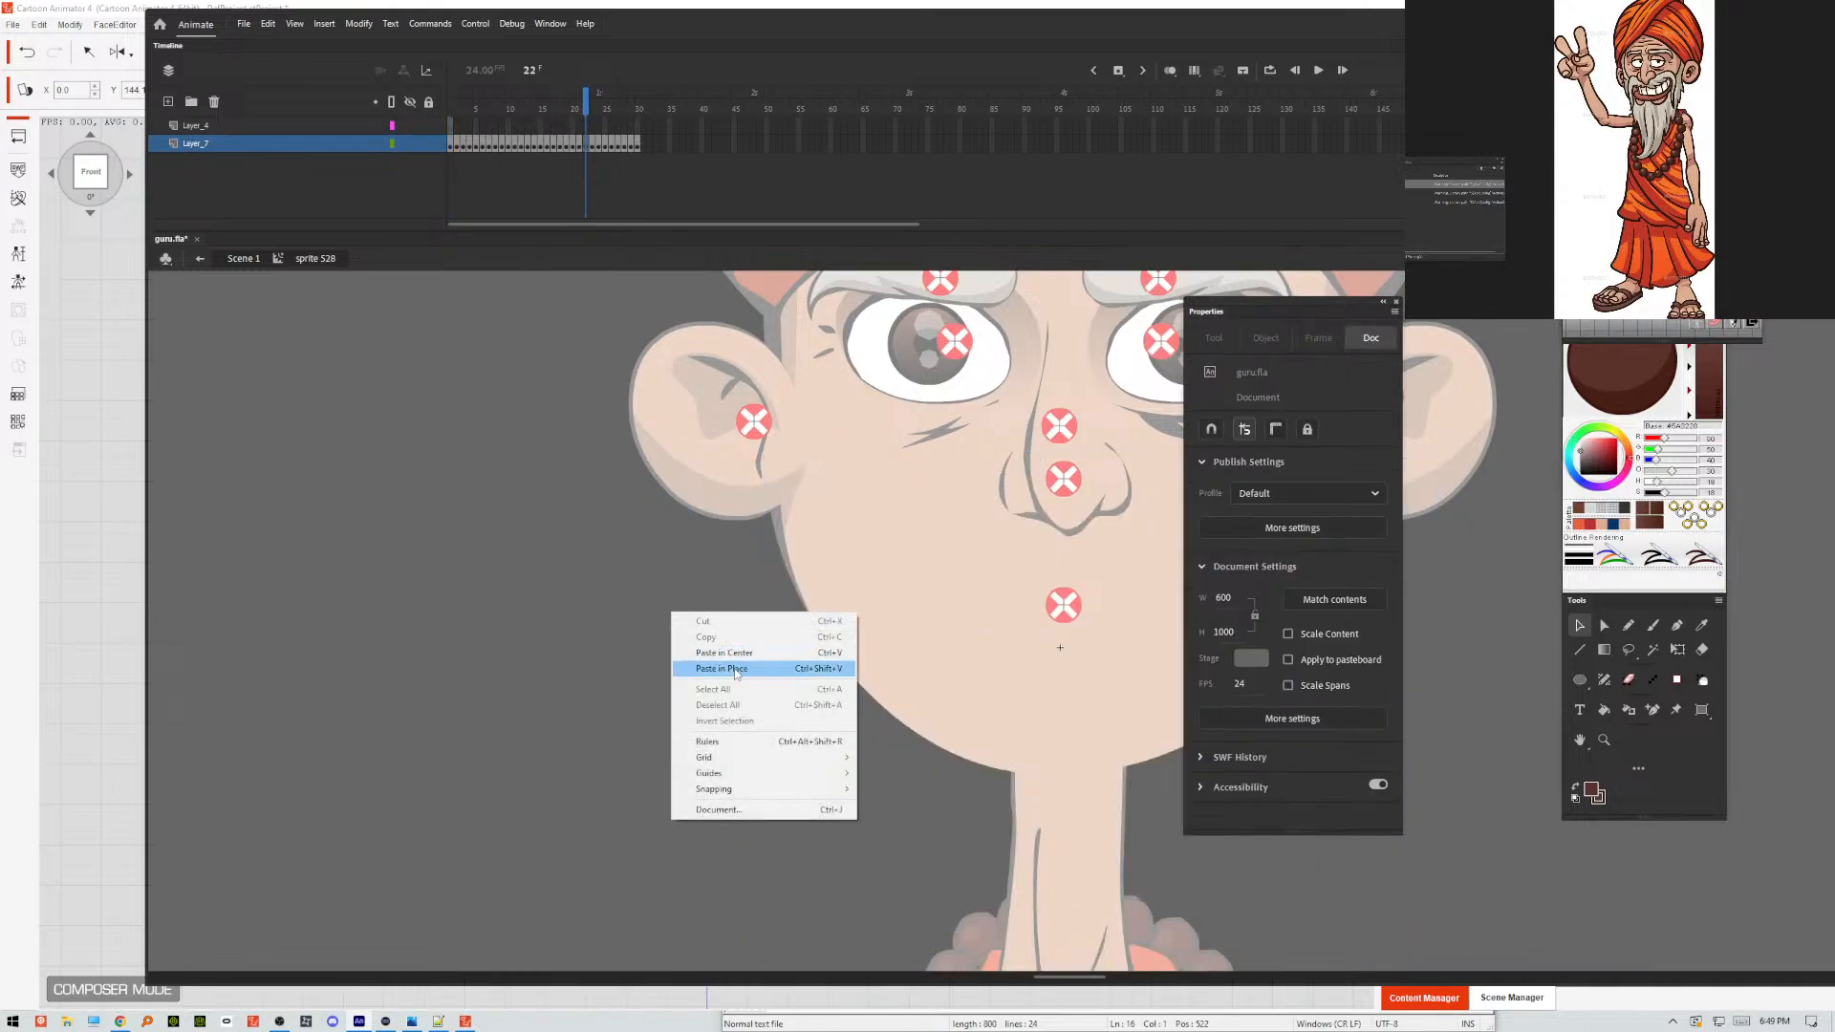
{"action": "left_click", "coordinate": [734, 669]}
{"action": "left_click", "coordinate": [623, 658]}
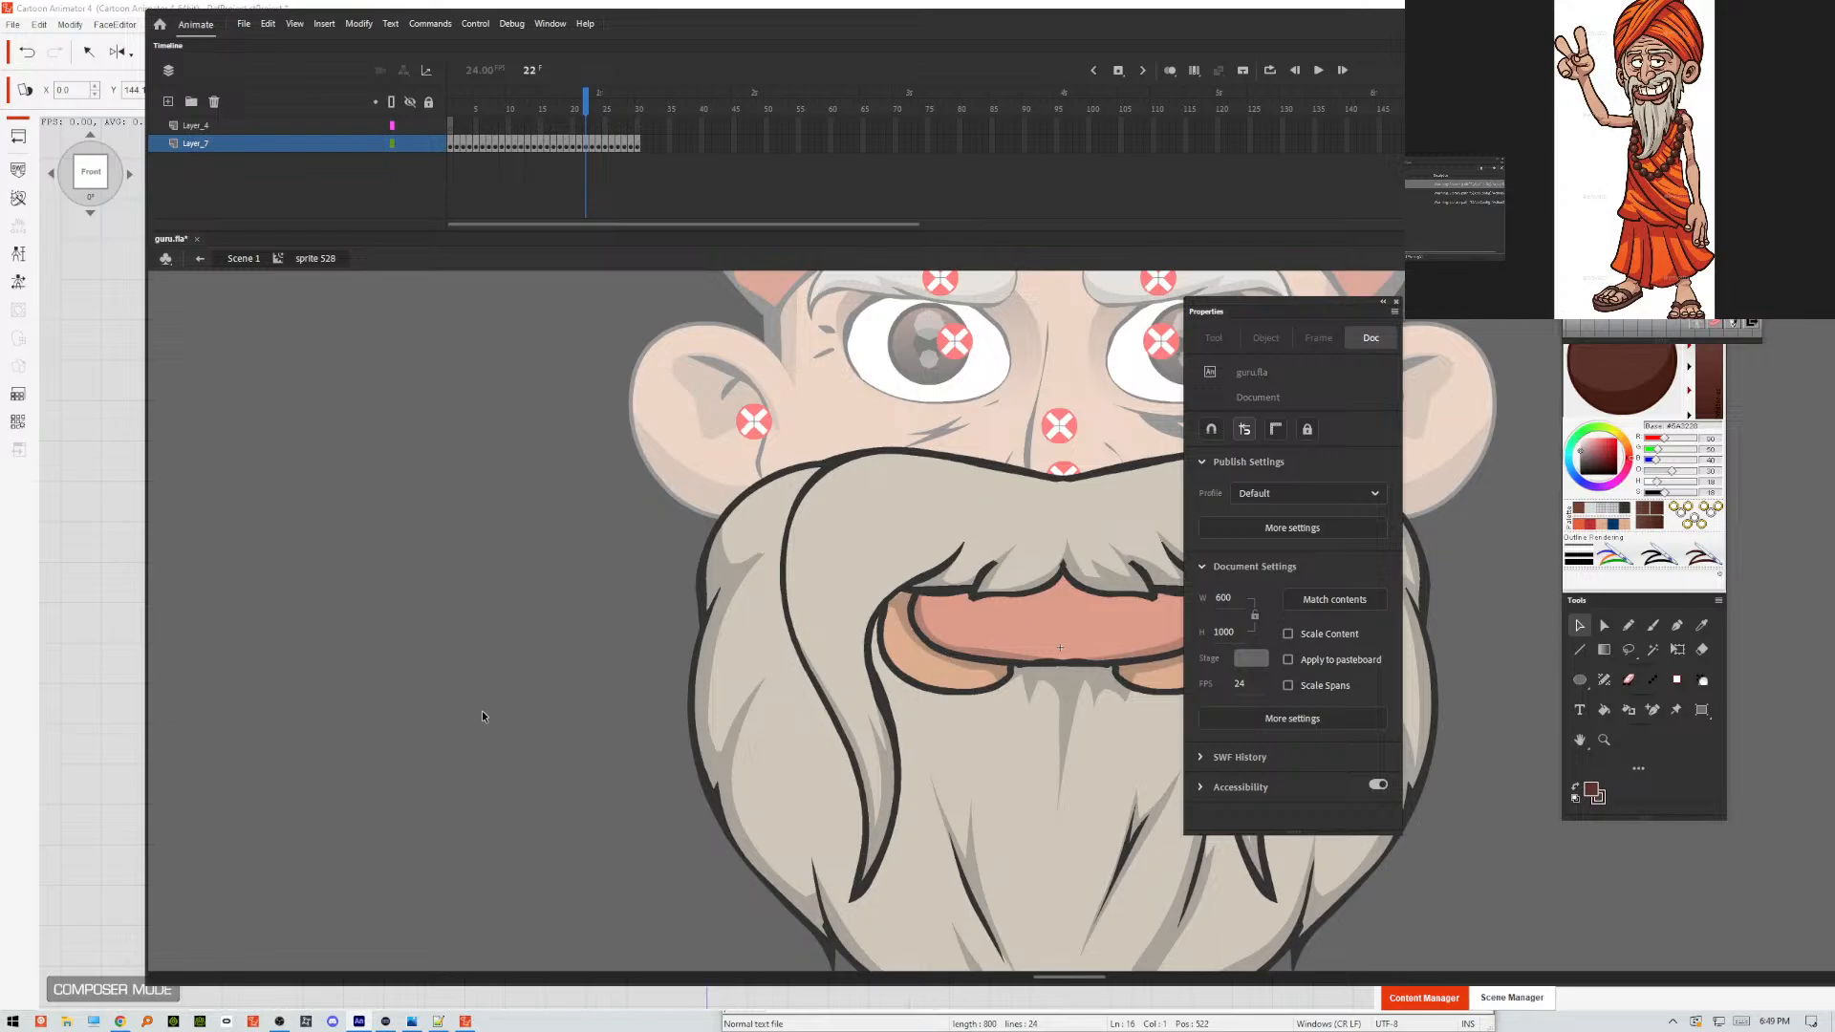
Return to the main scene, test-play the movie to check the mouth, and close the preview.
{"action": "double_click", "coordinate": [501, 691]}
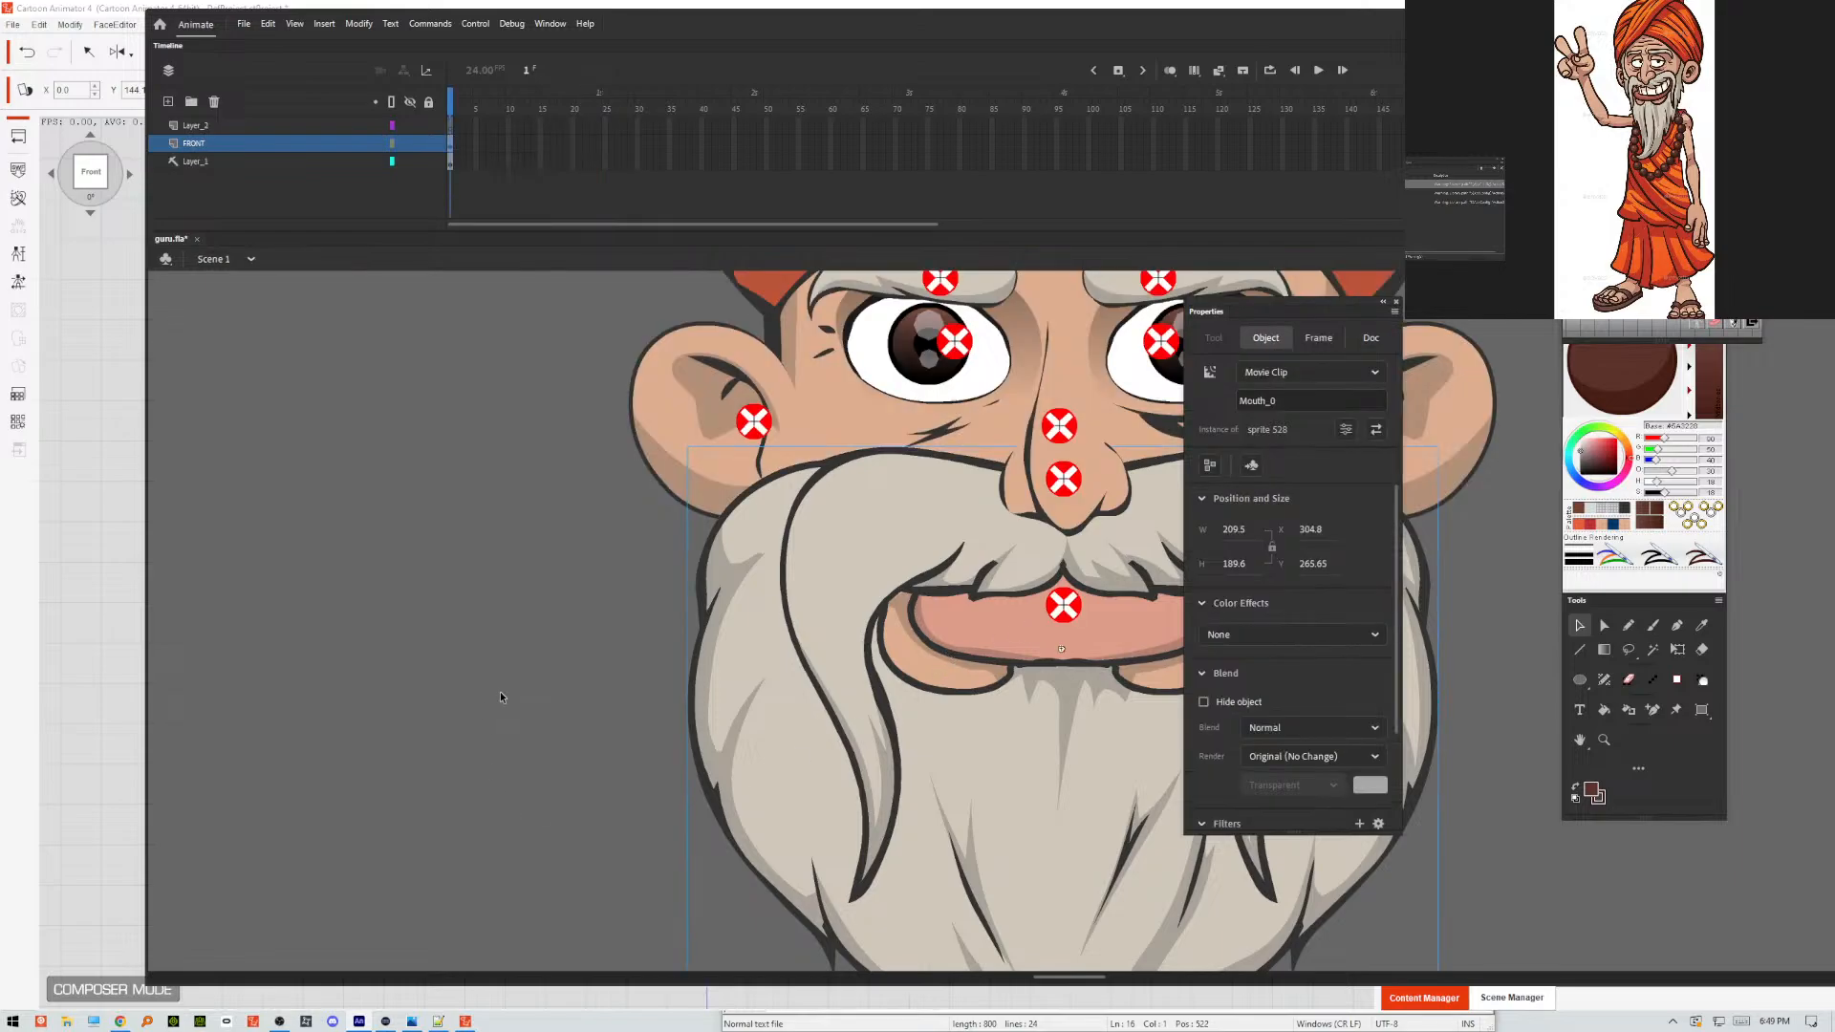
{"action": "key", "text": "ctrl+Return"}
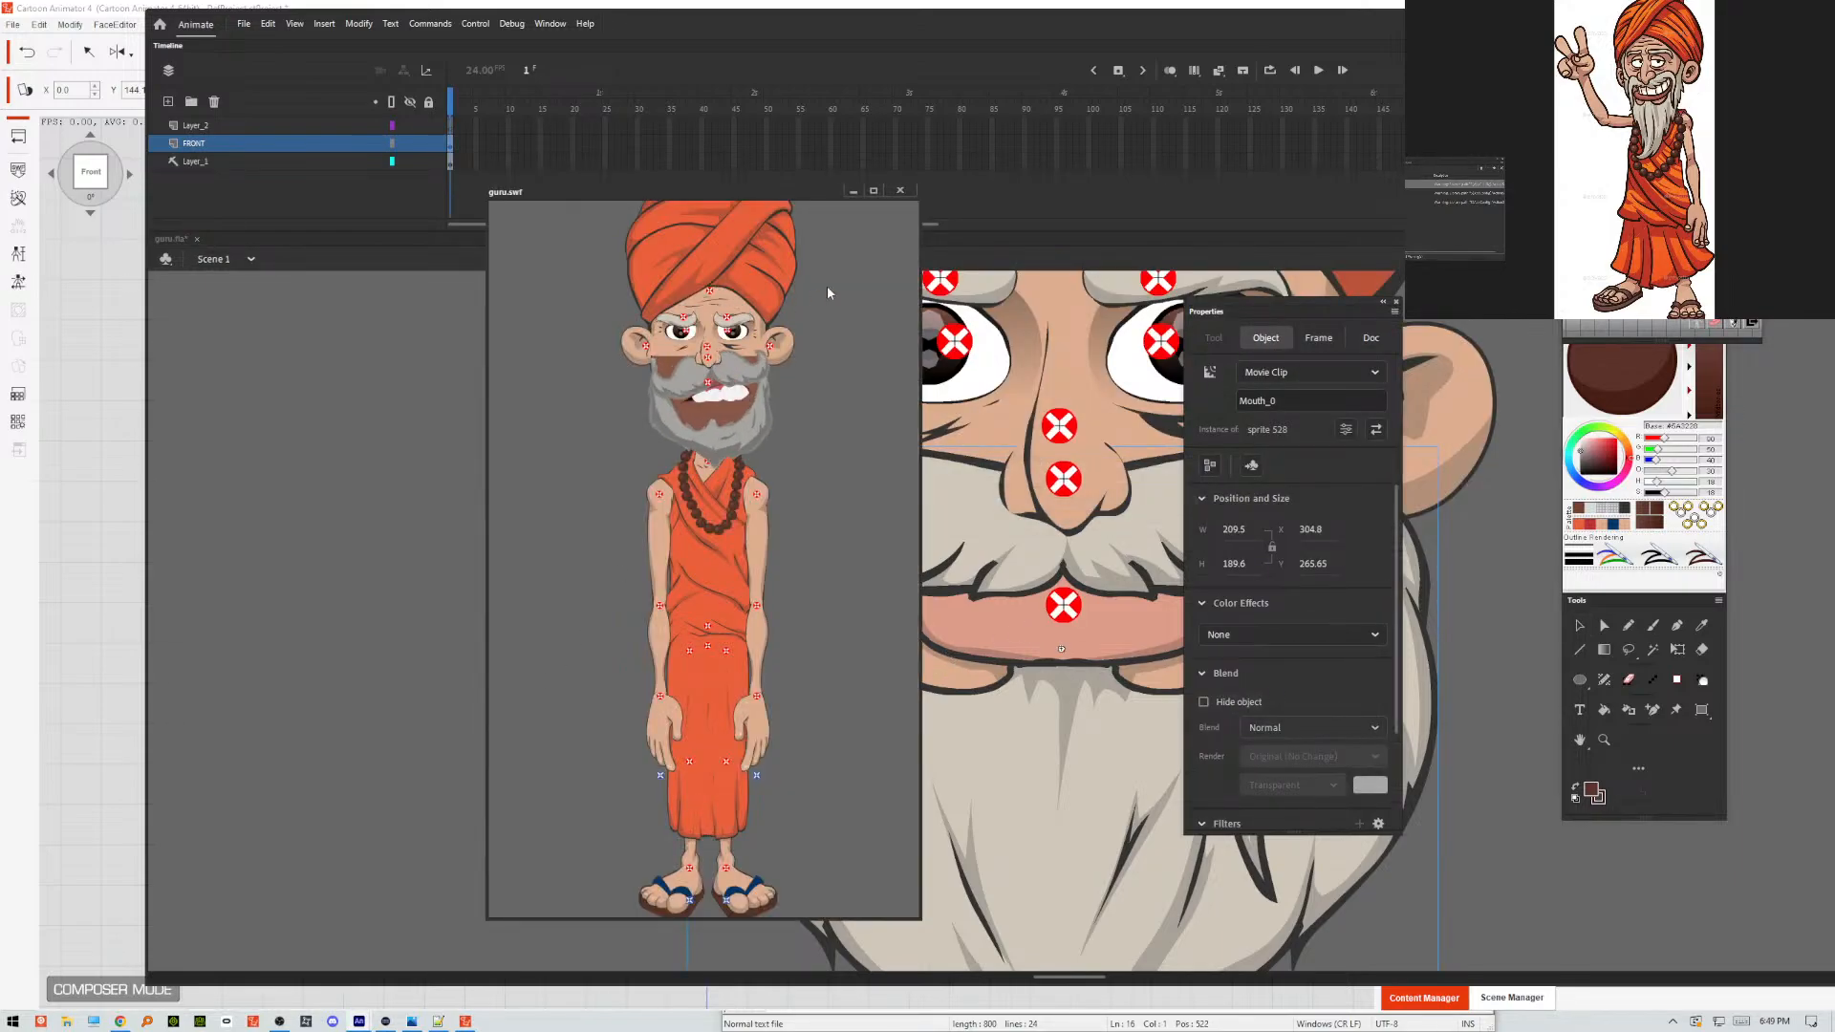
{"action": "left_click", "coordinate": [901, 191]}
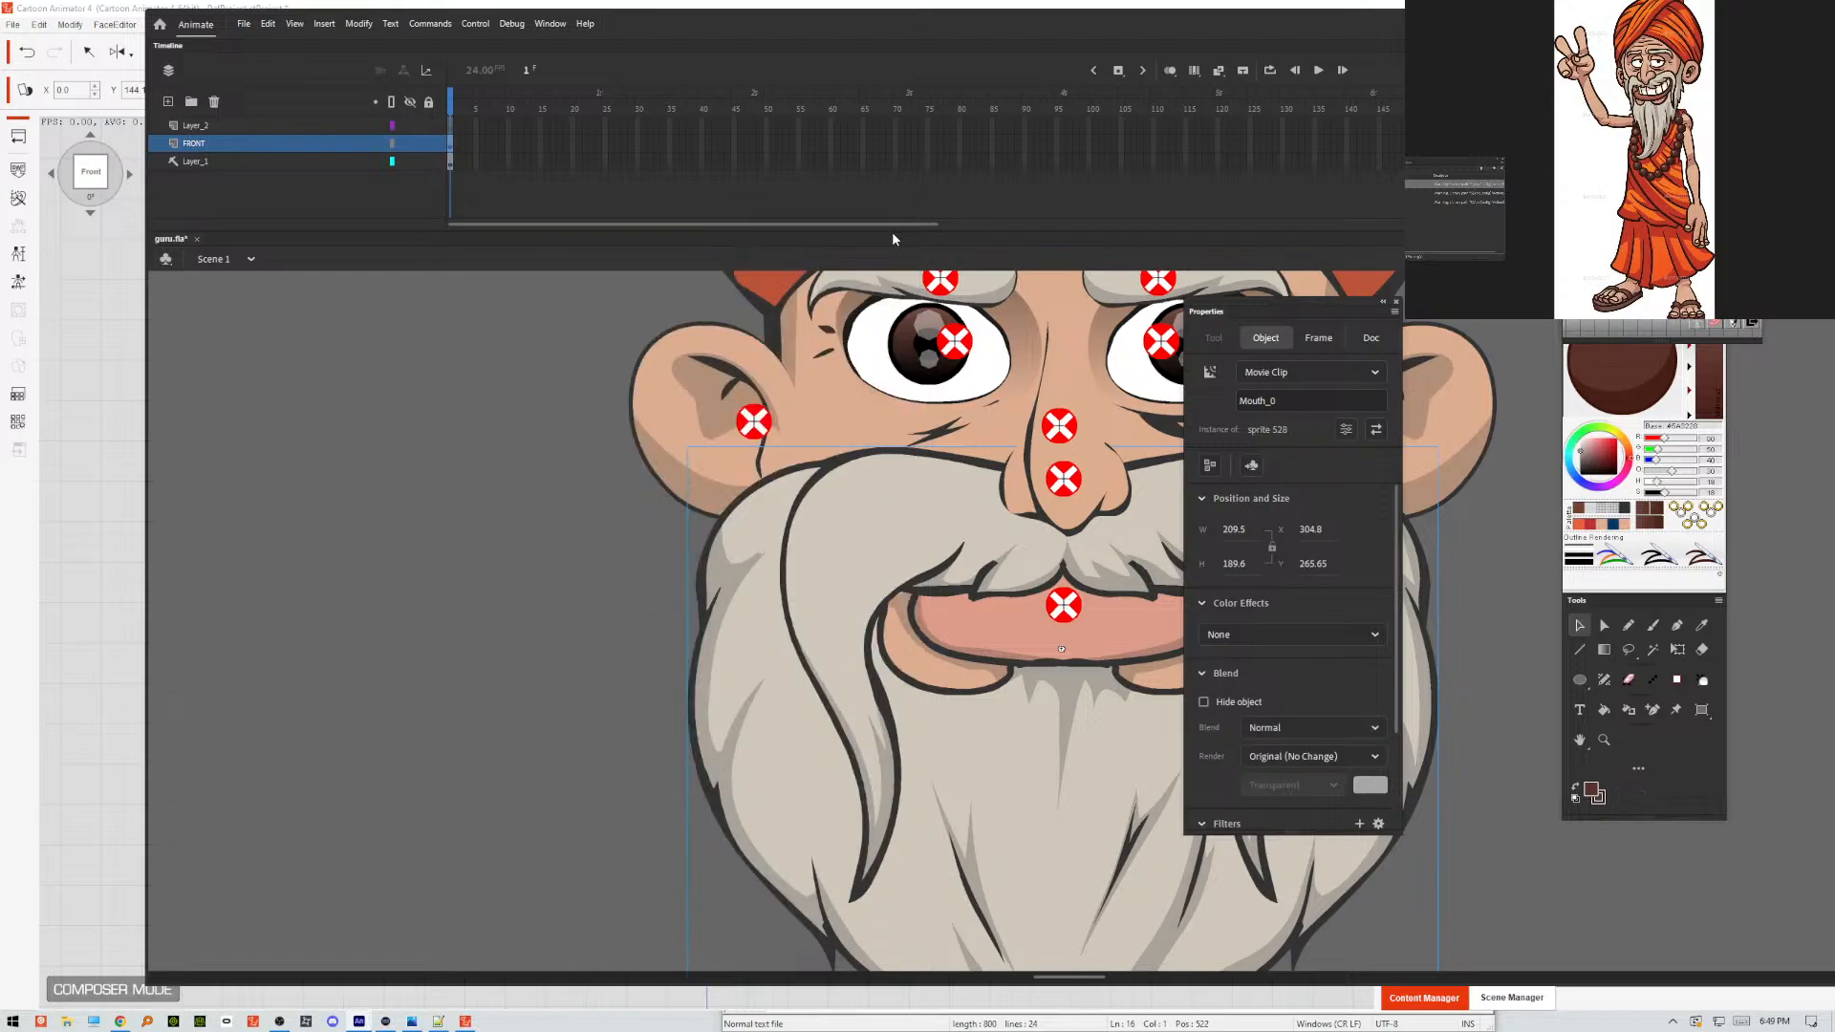
Export the movie to the Desktop as guru.swf, replacing the existing file.
{"action": "key", "text": "ctrl+alt+shift+s"}
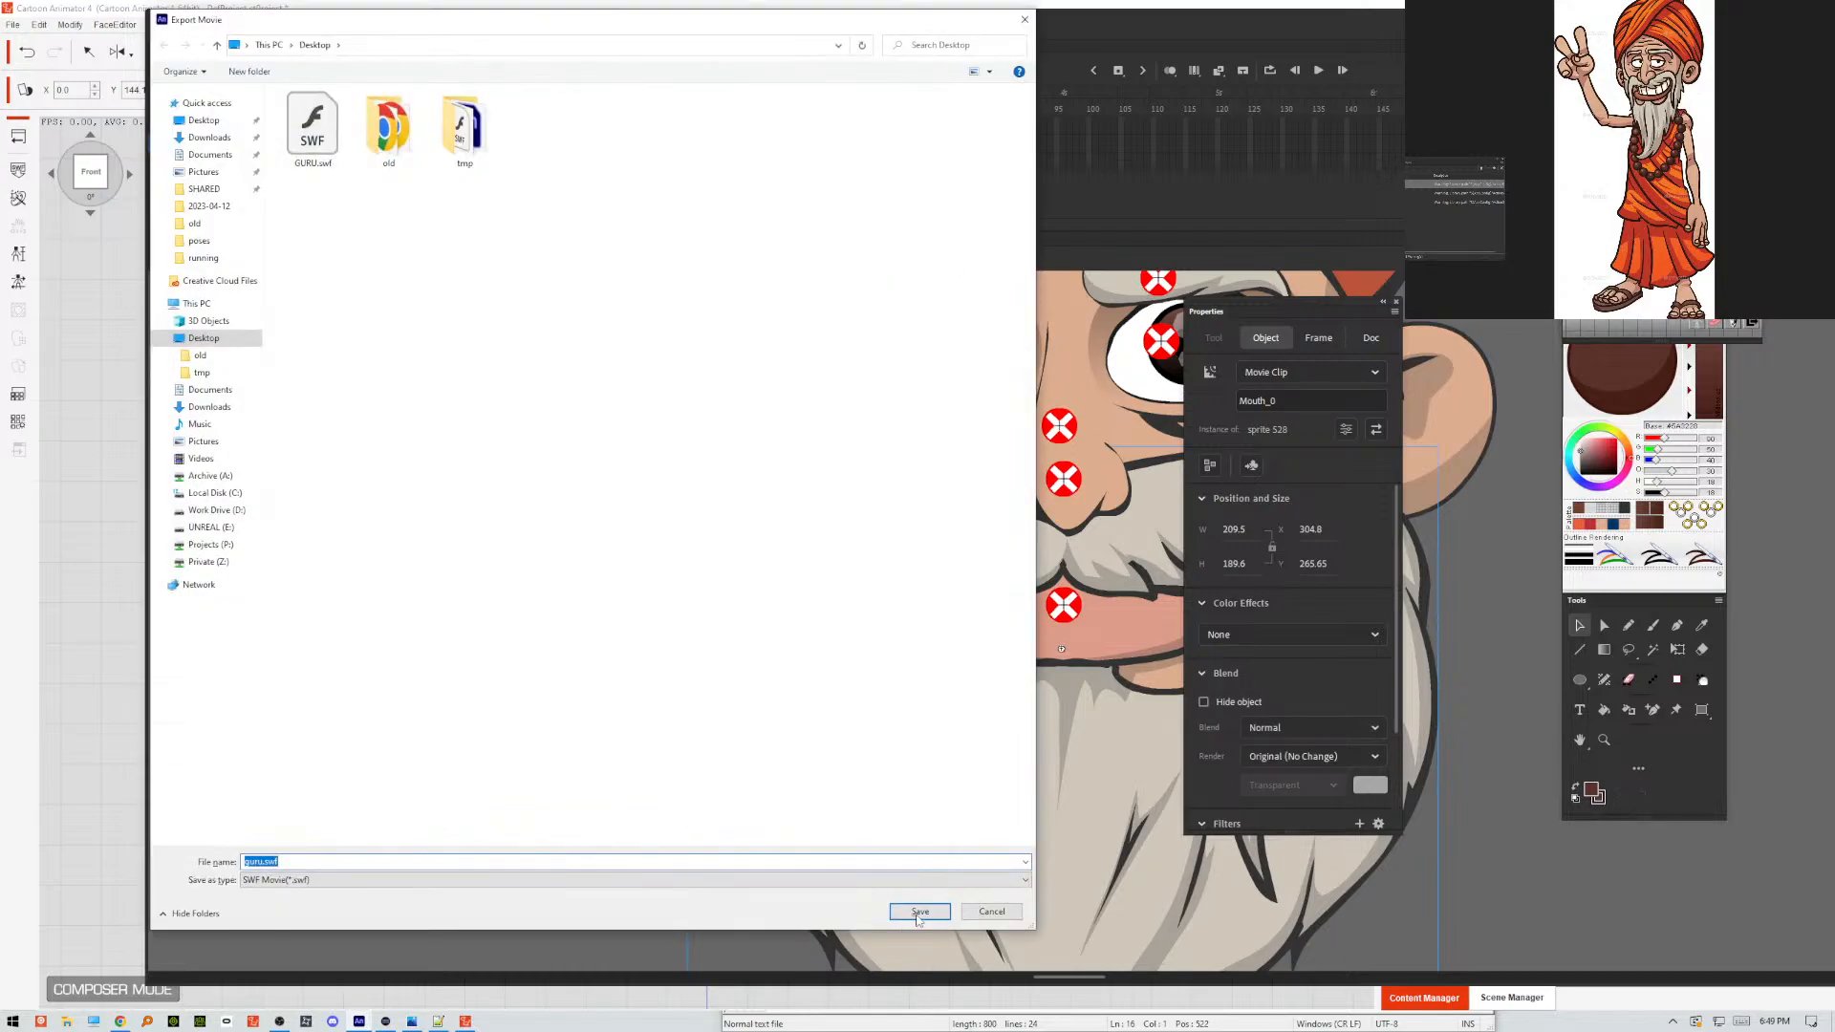
{"action": "left_click", "coordinate": [919, 912]}
{"action": "key", "text": "Return"}
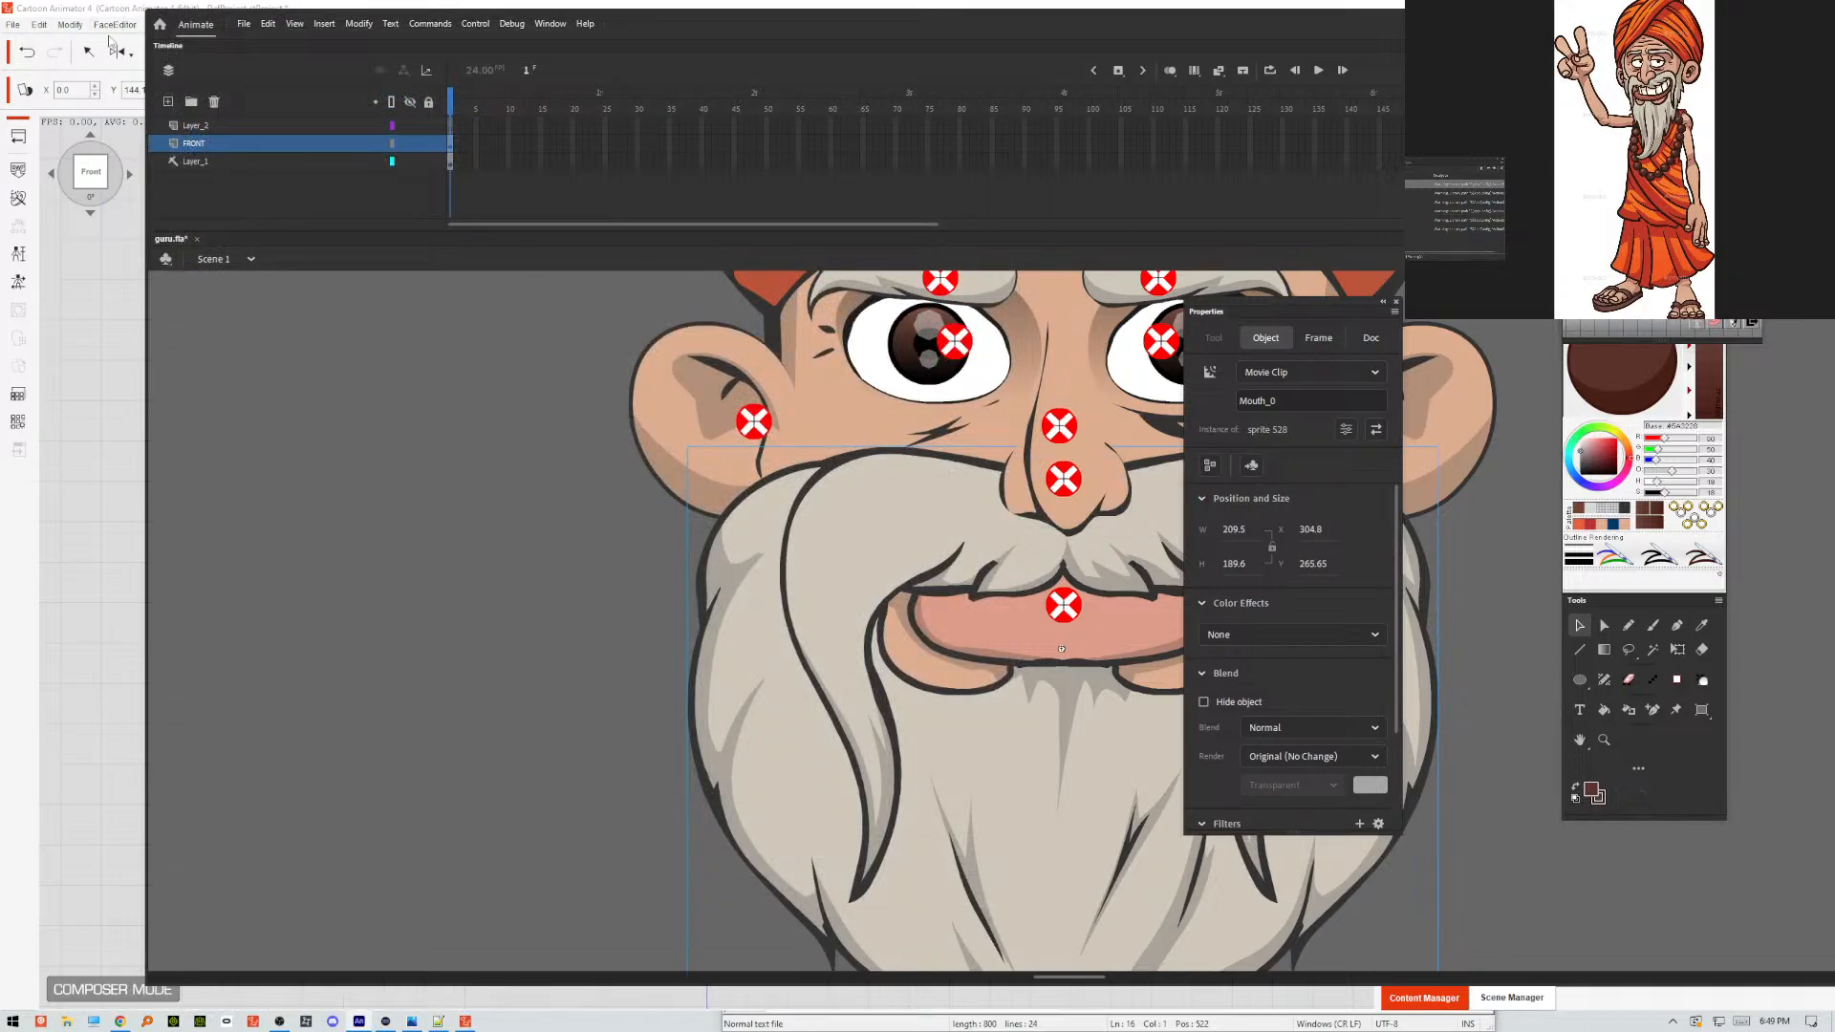
Switch to Cartoon Animator 4 and try to load the re-exported GURU.swf from the Desktop into the puppet.
{"action": "left_click", "coordinate": [120, 7]}
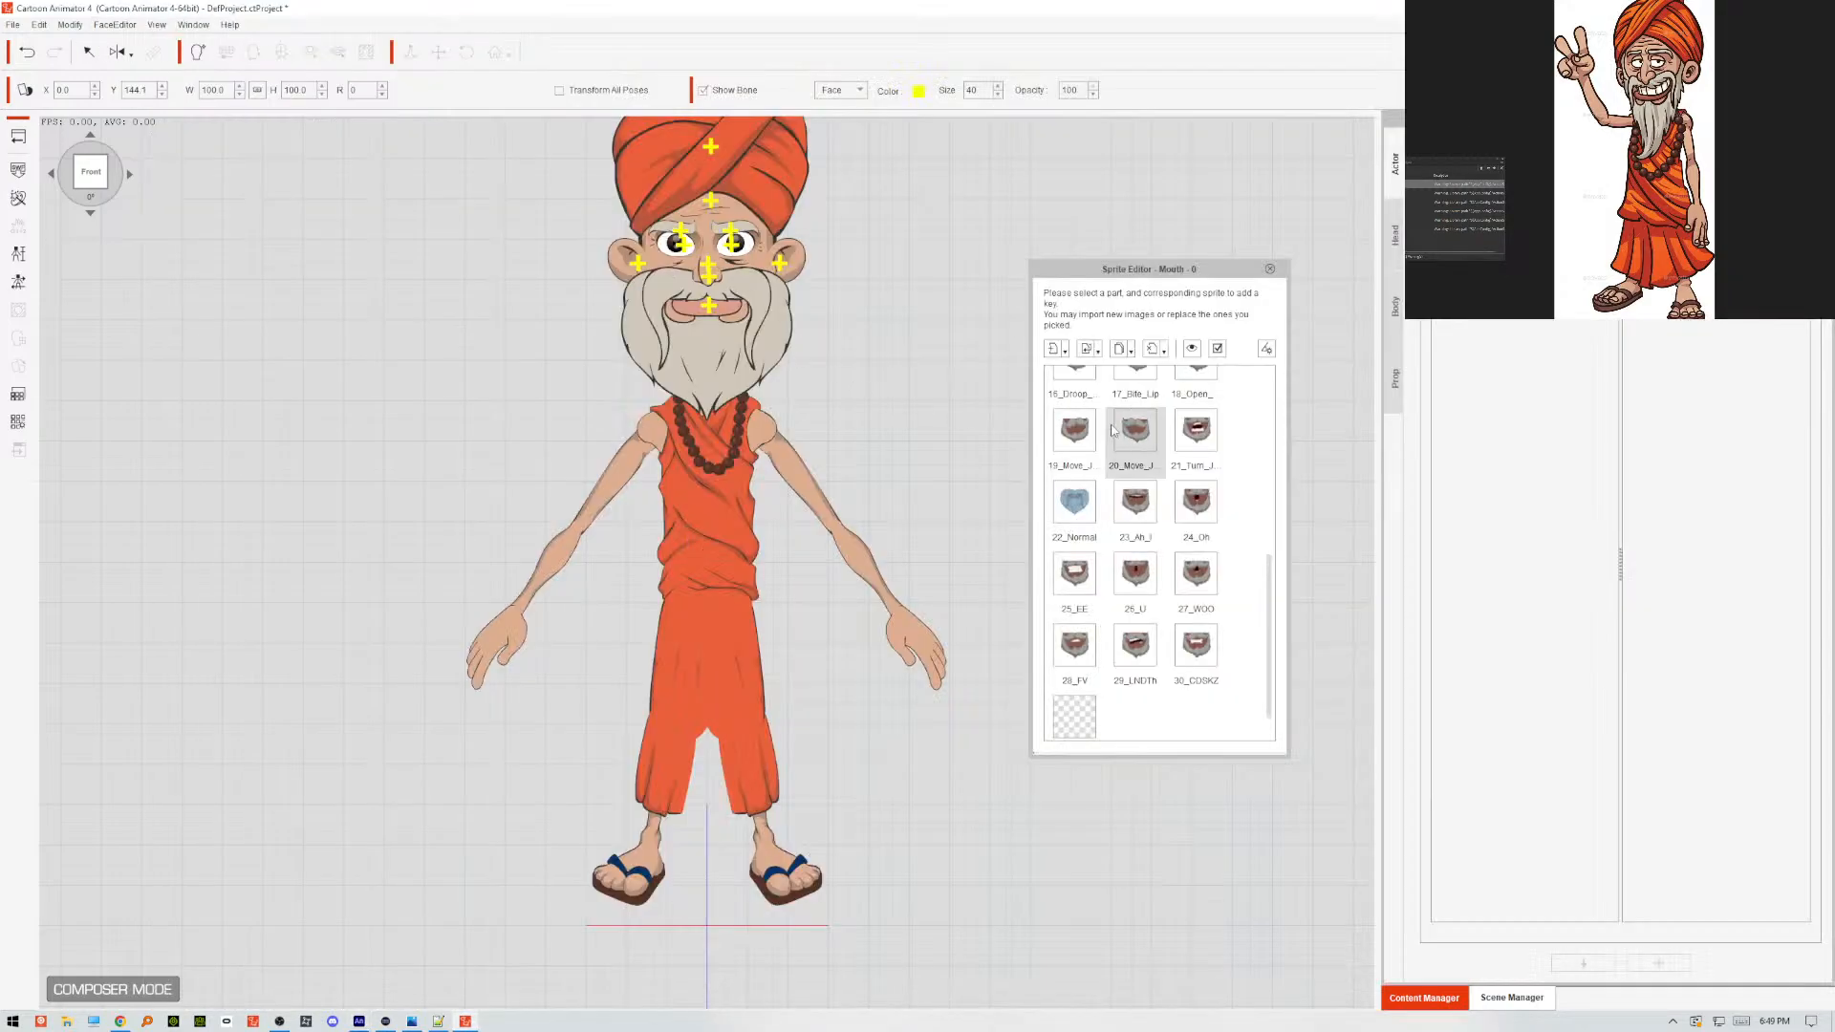
{"action": "left_click", "coordinate": [18, 171]}
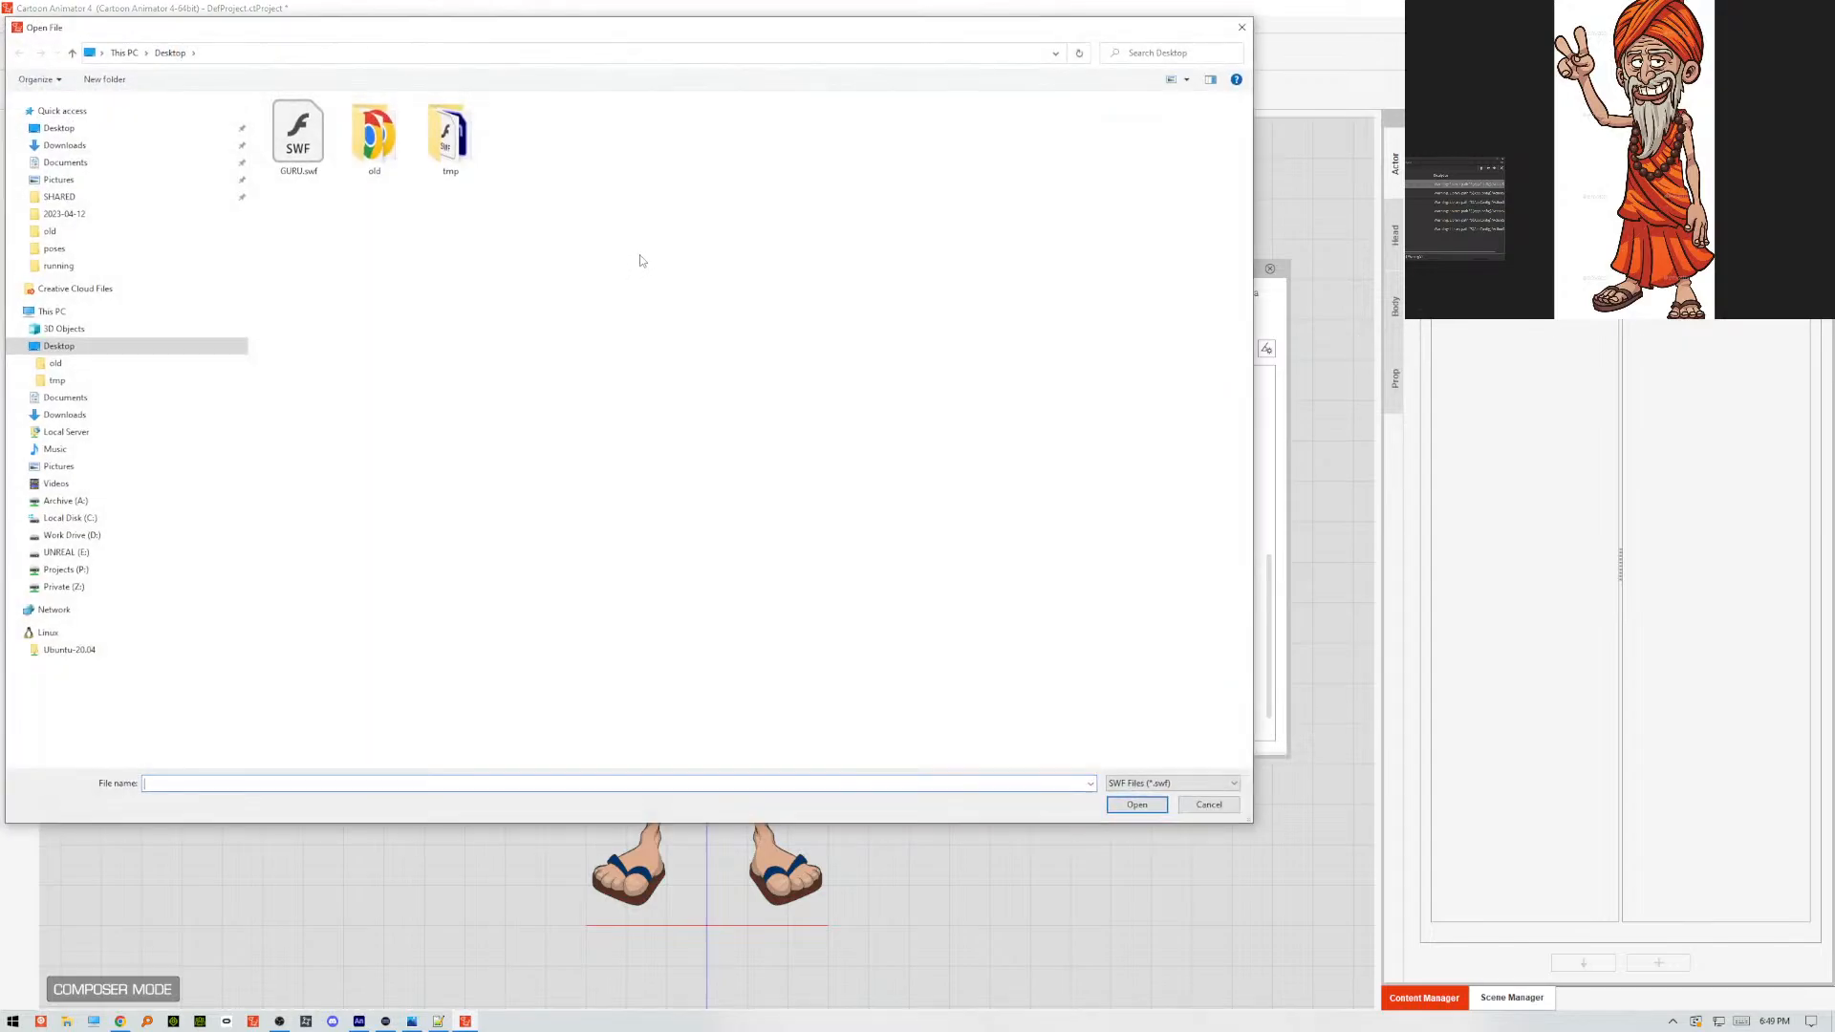
{"action": "left_click", "coordinate": [299, 138]}
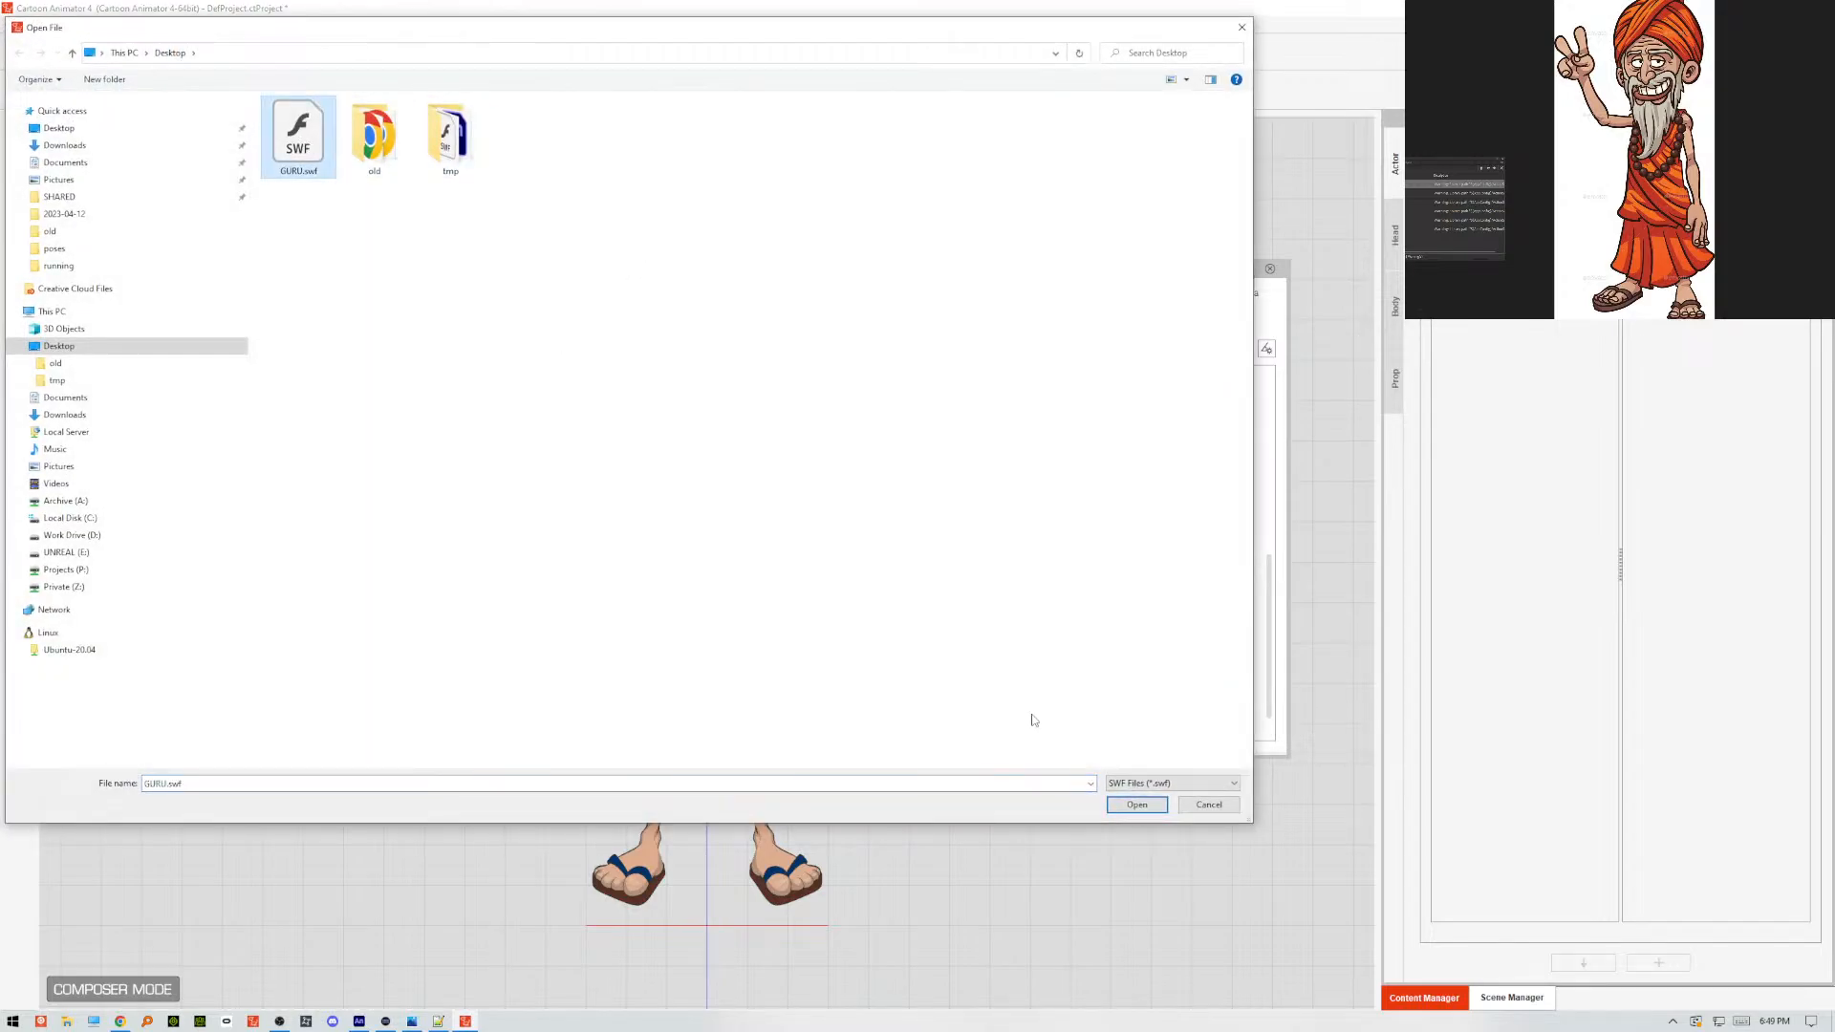
{"action": "left_click", "coordinate": [1138, 805]}
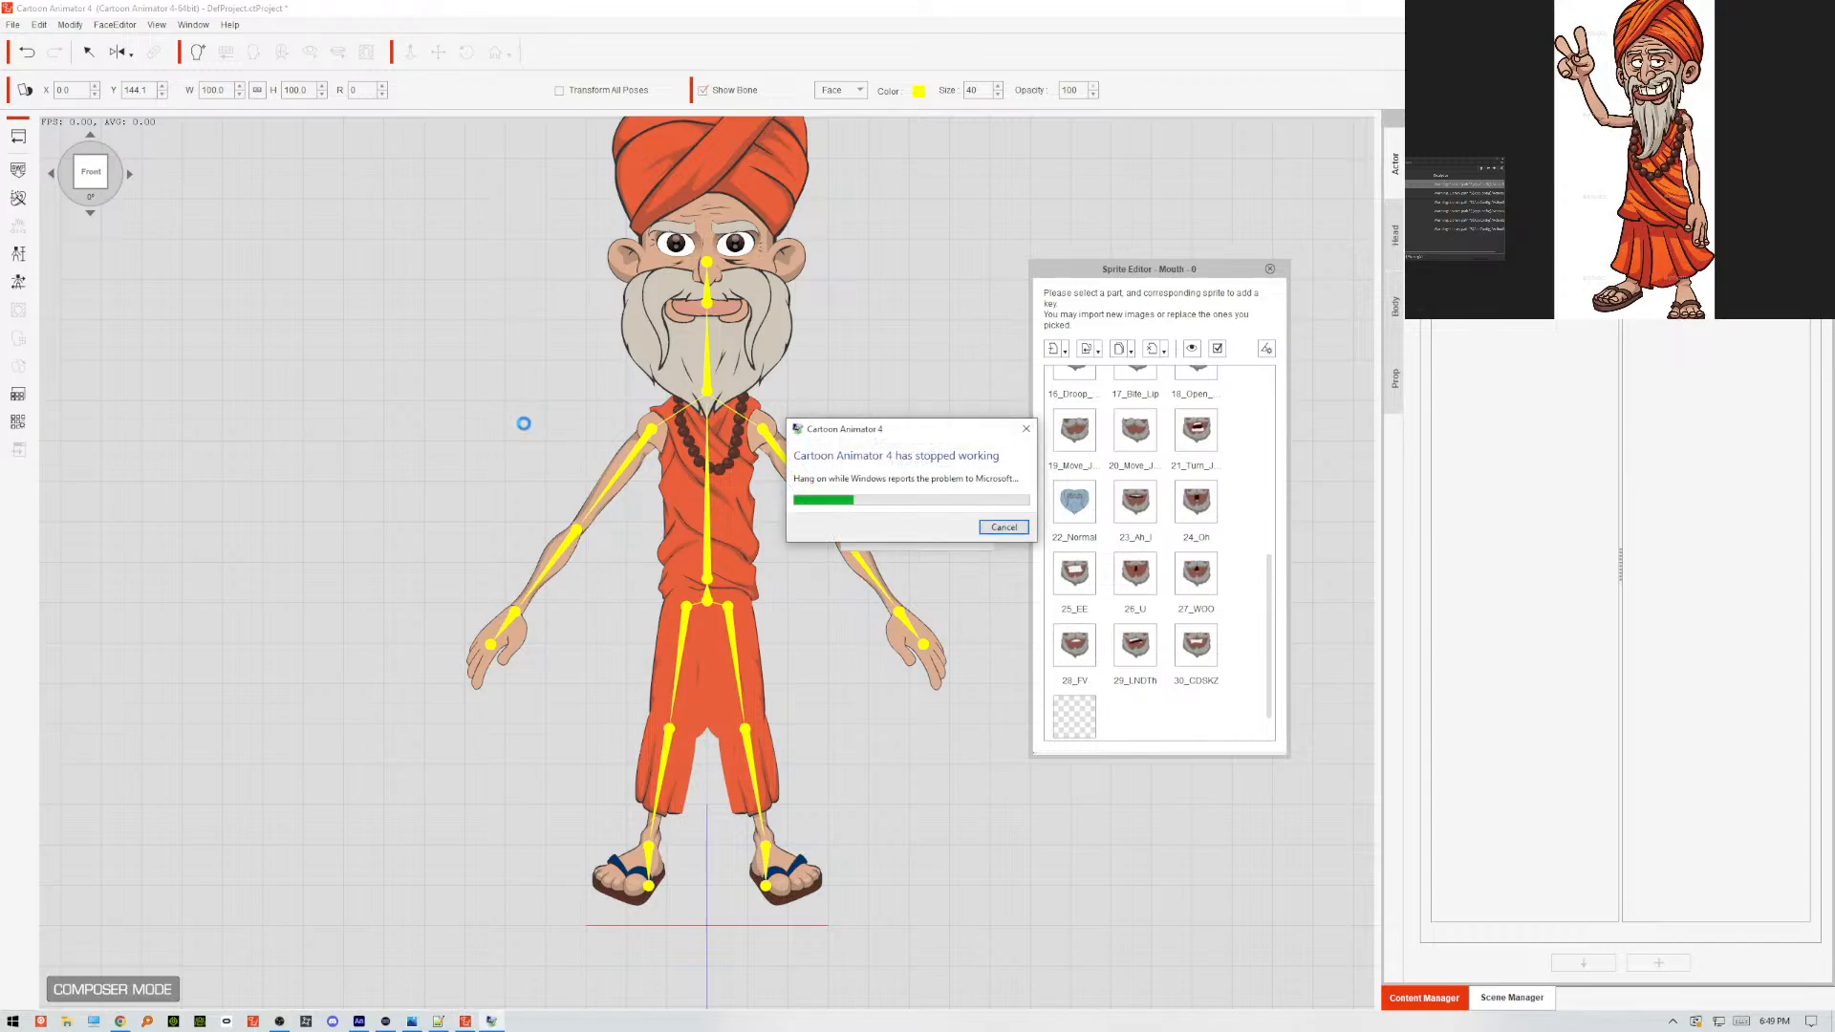
Dismiss the crash report and relaunch Cartoon Animator v4.51 Pipeline.
{"action": "left_click", "coordinate": [1012, 529]}
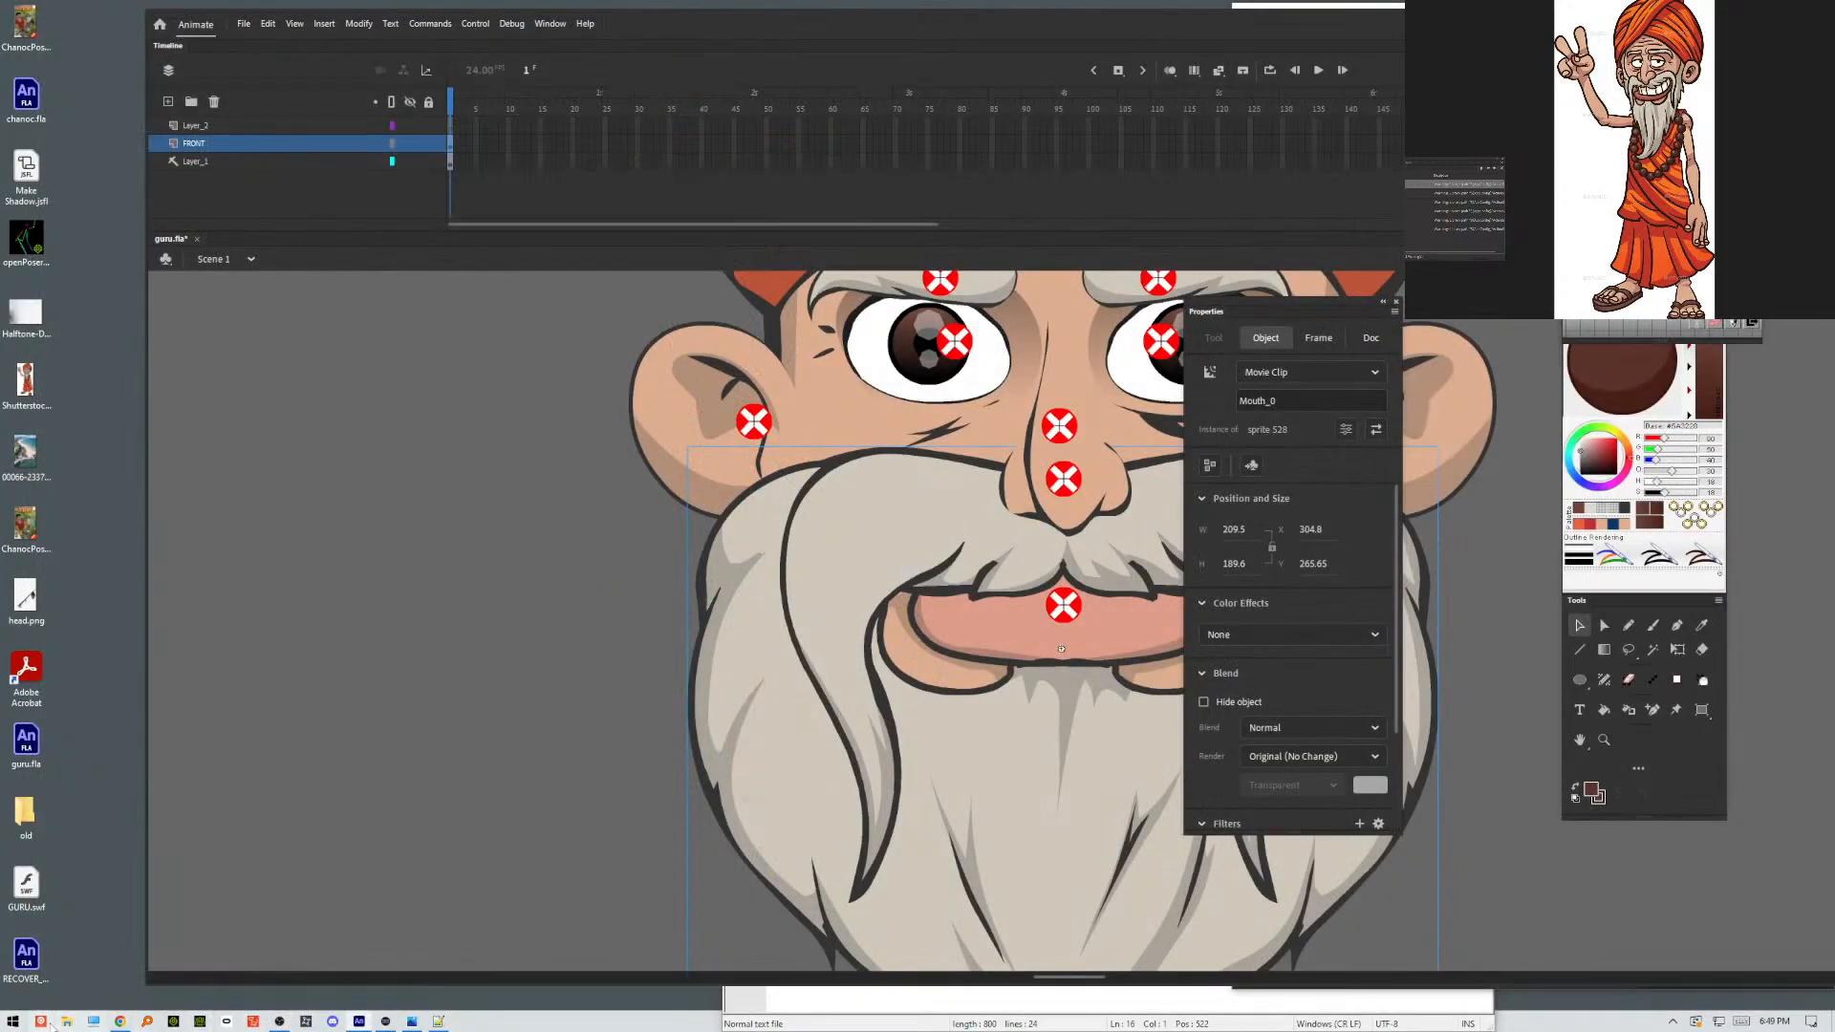
{"action": "left_click", "coordinate": [12, 1021]}
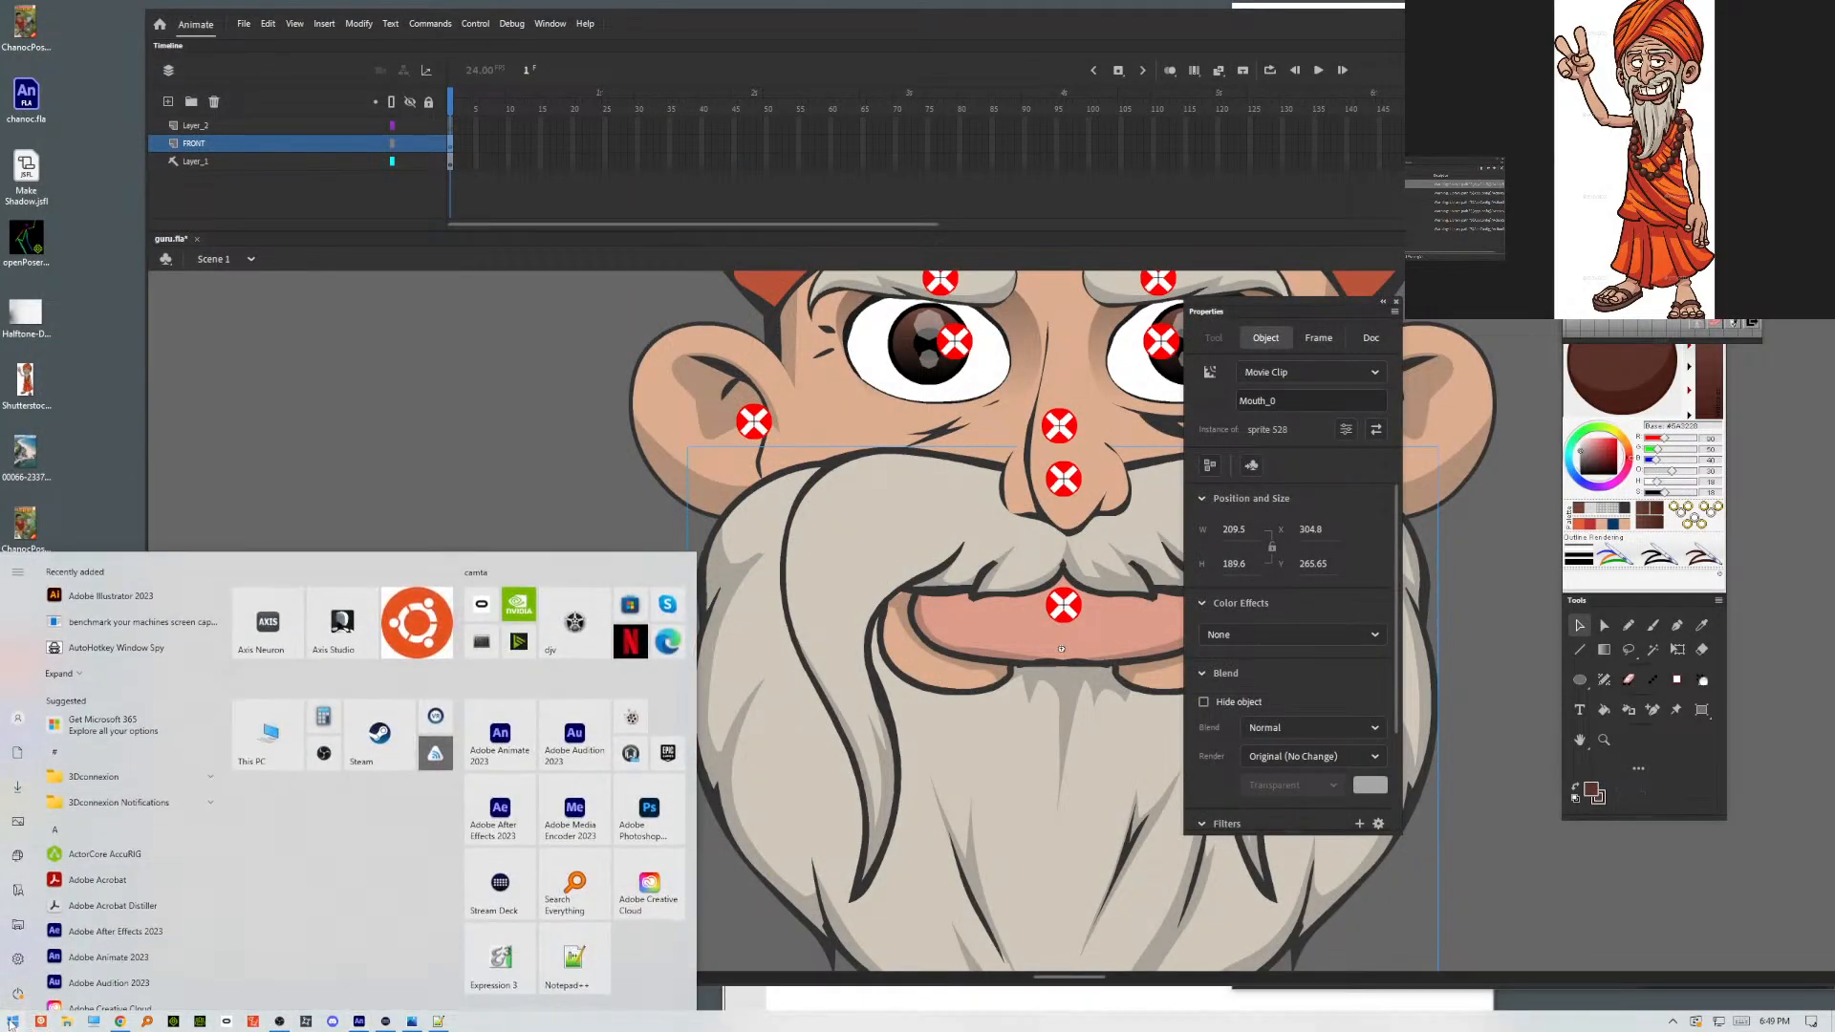
{"action": "type", "text": "cartoon"}
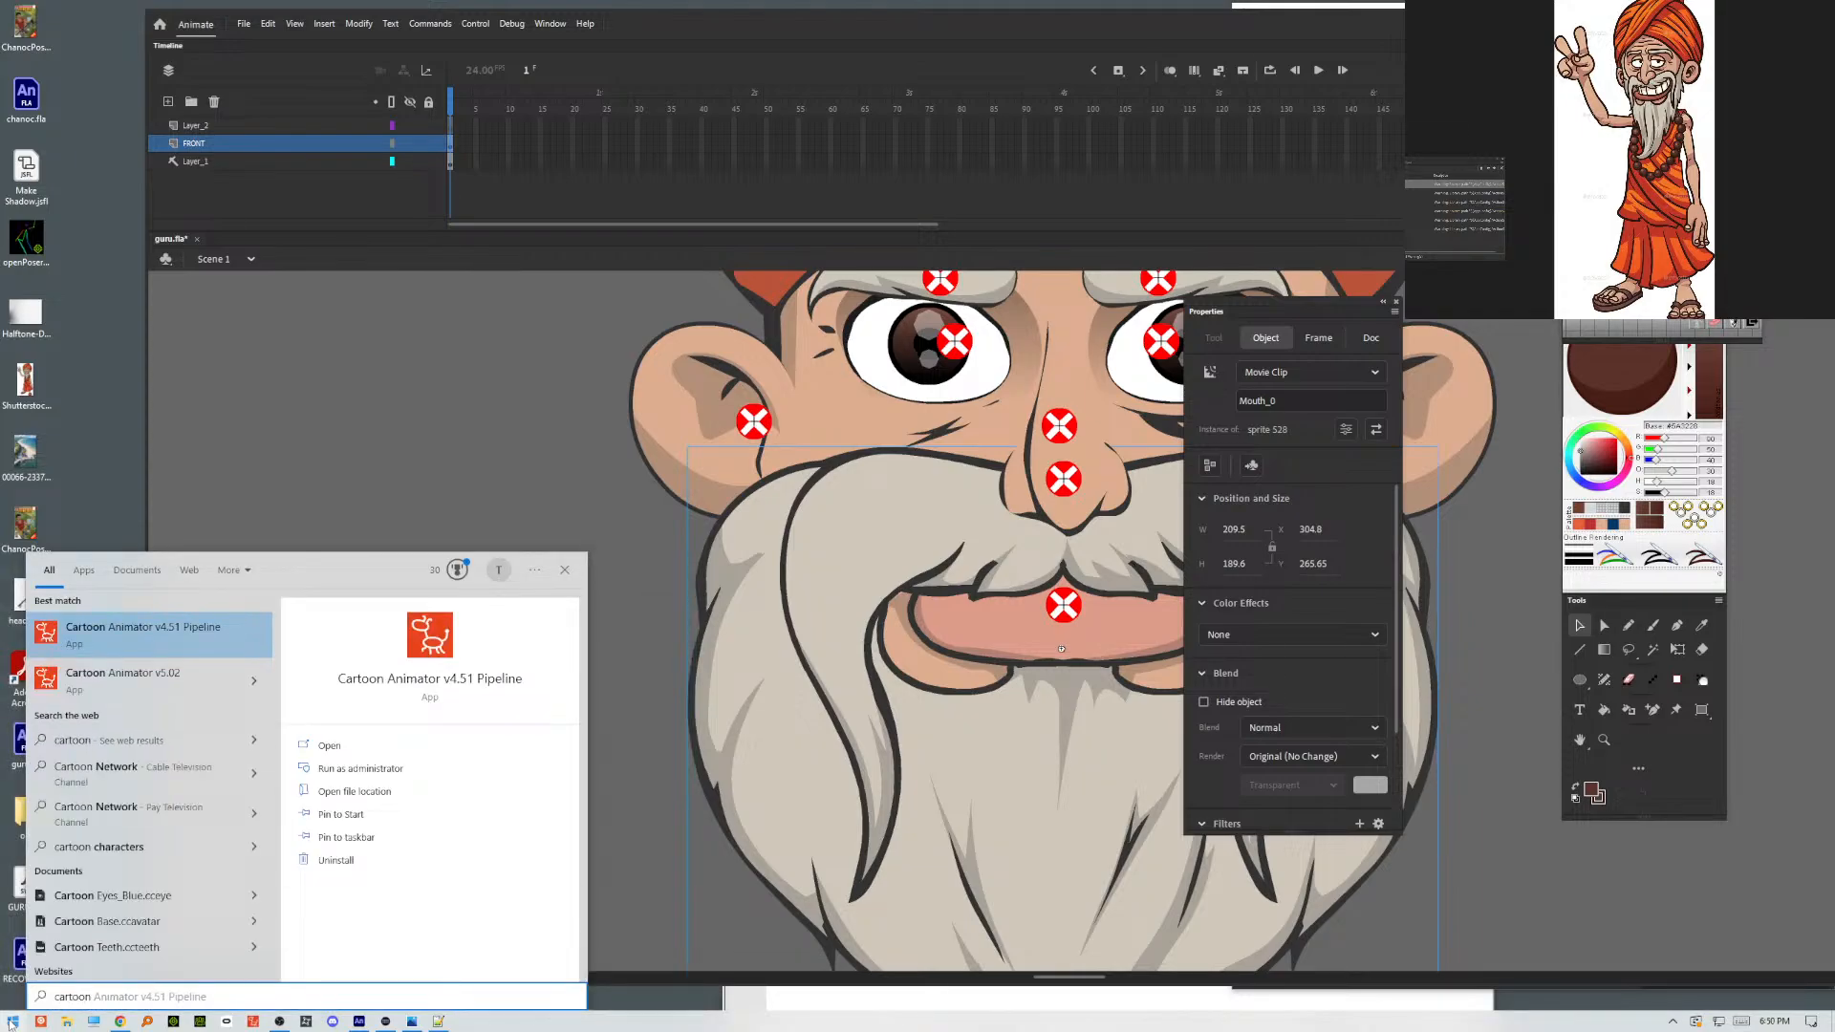
{"action": "key", "text": "Return"}
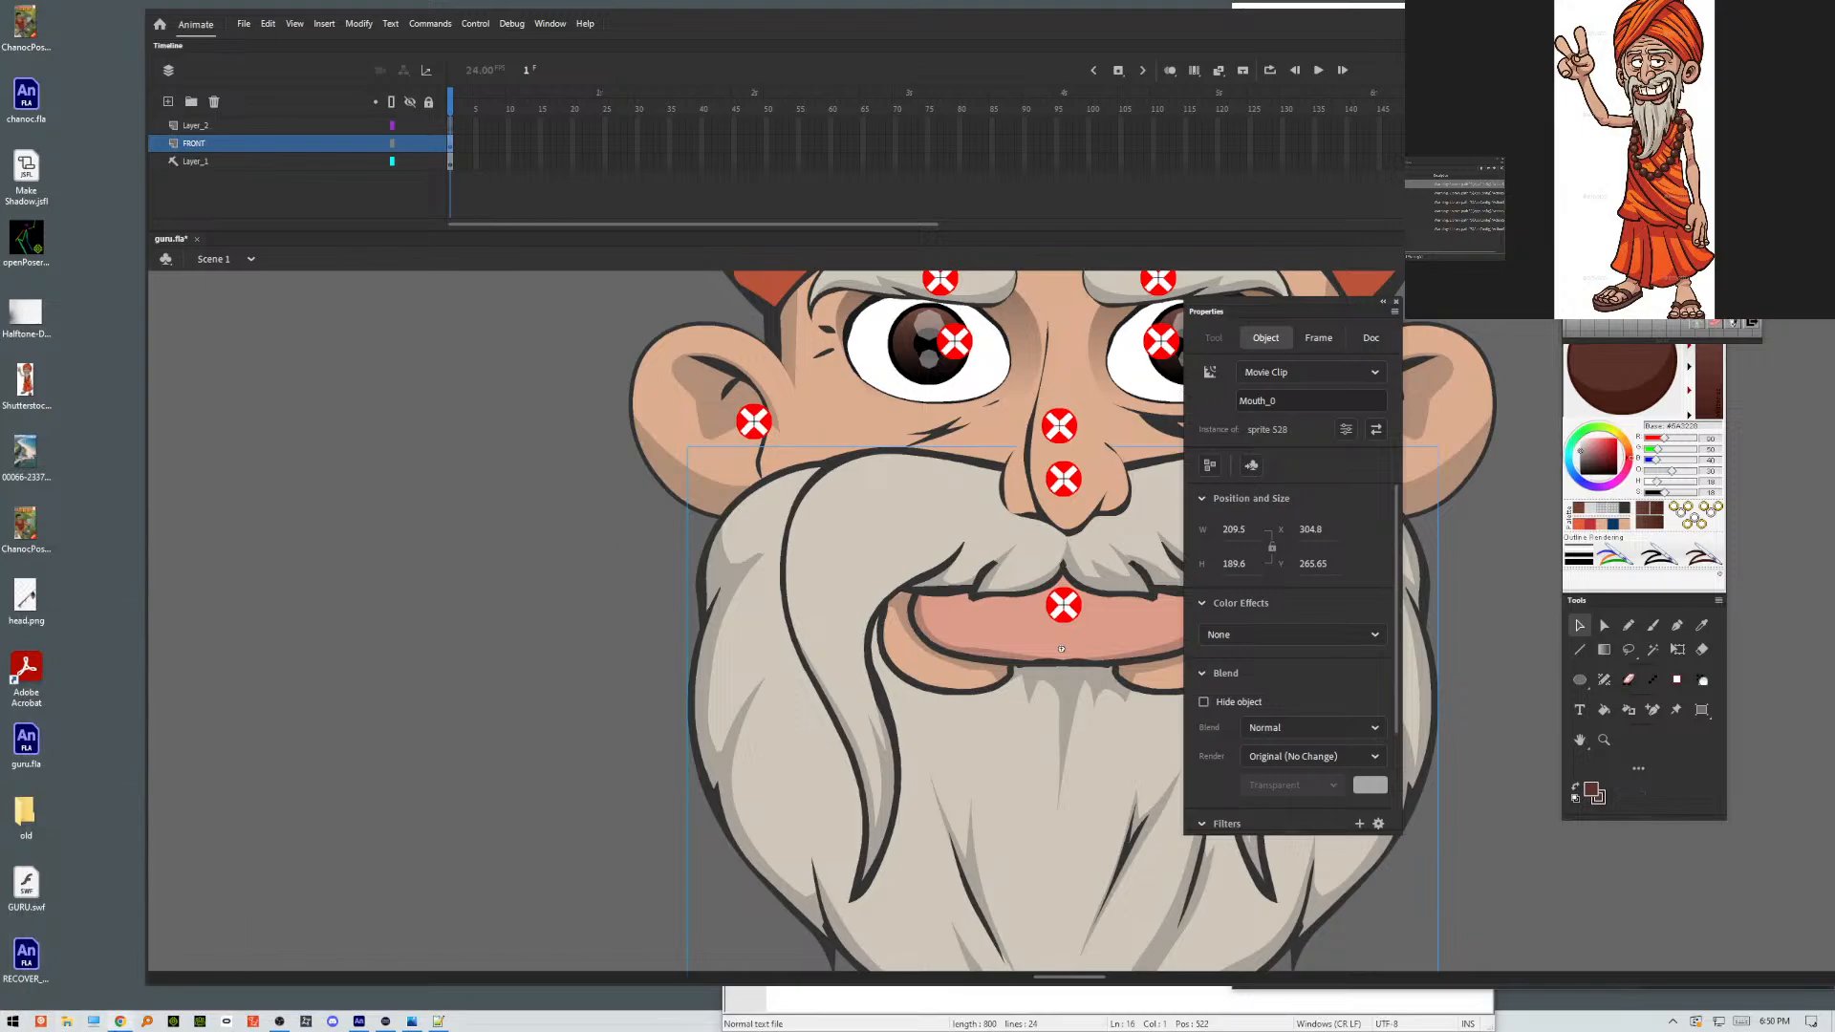
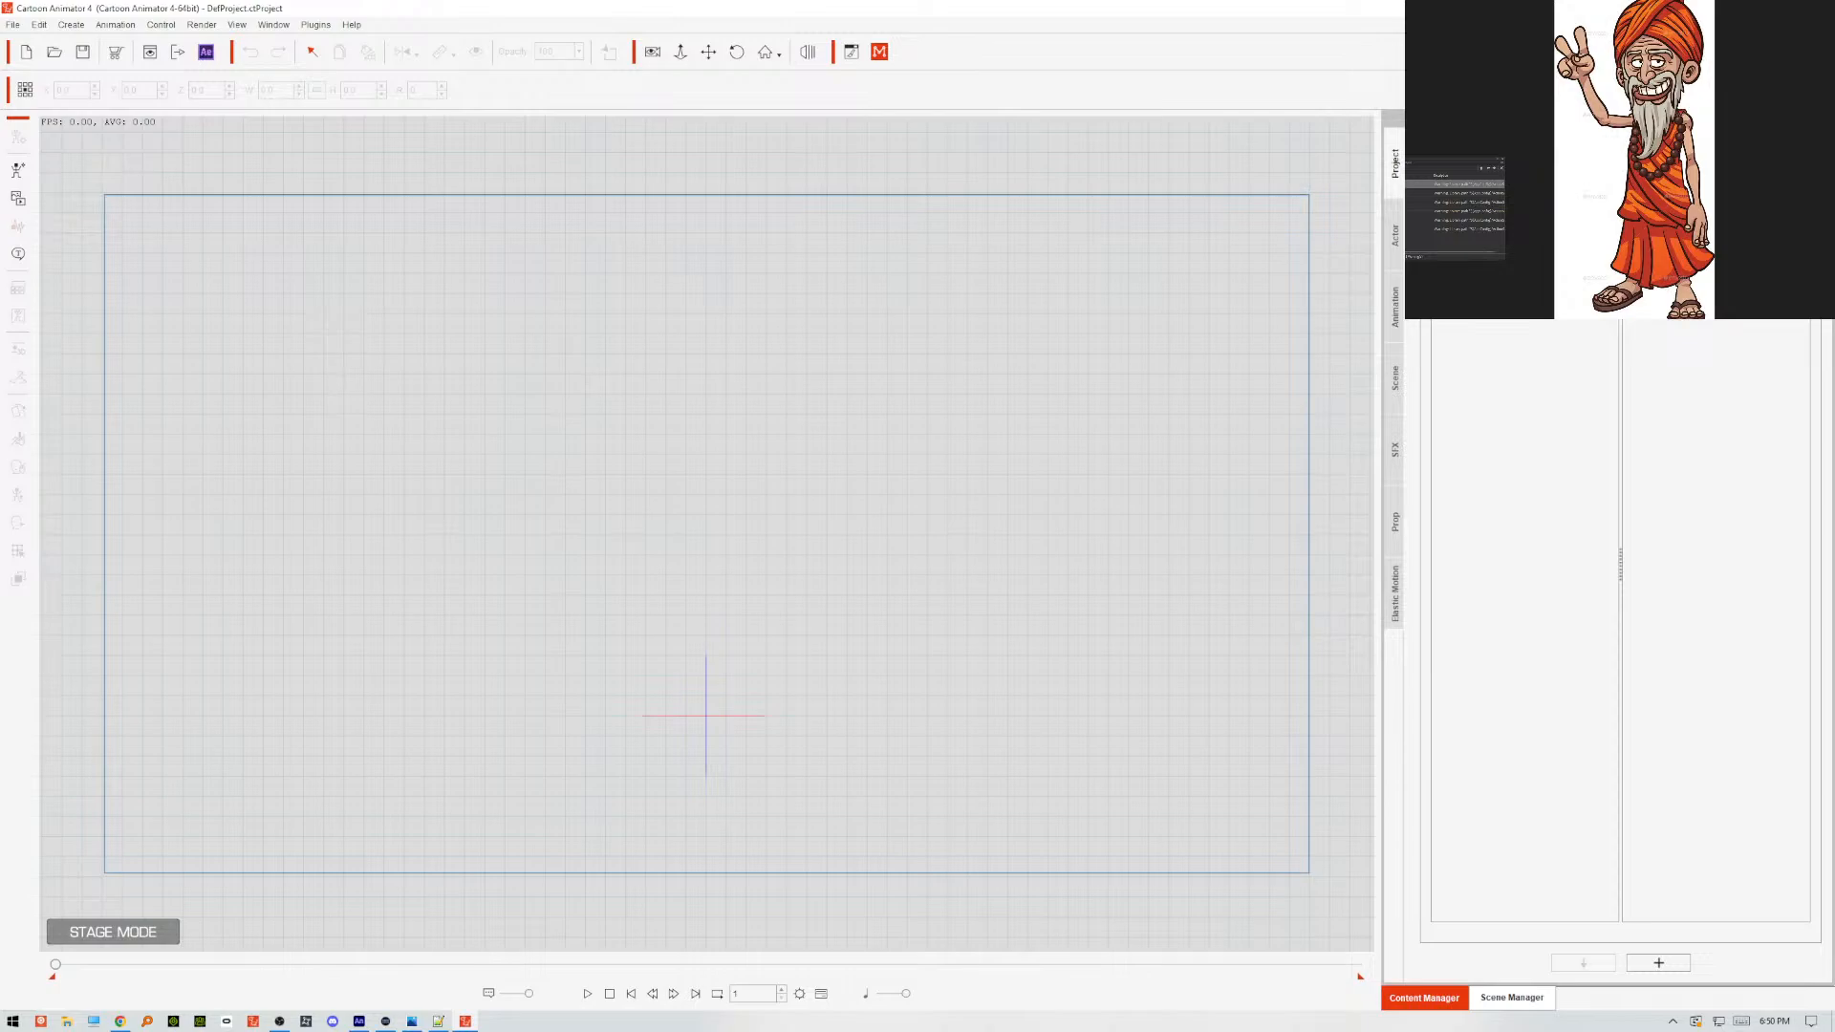
Add a template actor, open it in Composer mode, and load GURU.swf from the Desktop with no working options kept.
{"action": "left_click", "coordinate": [1400, 248]}
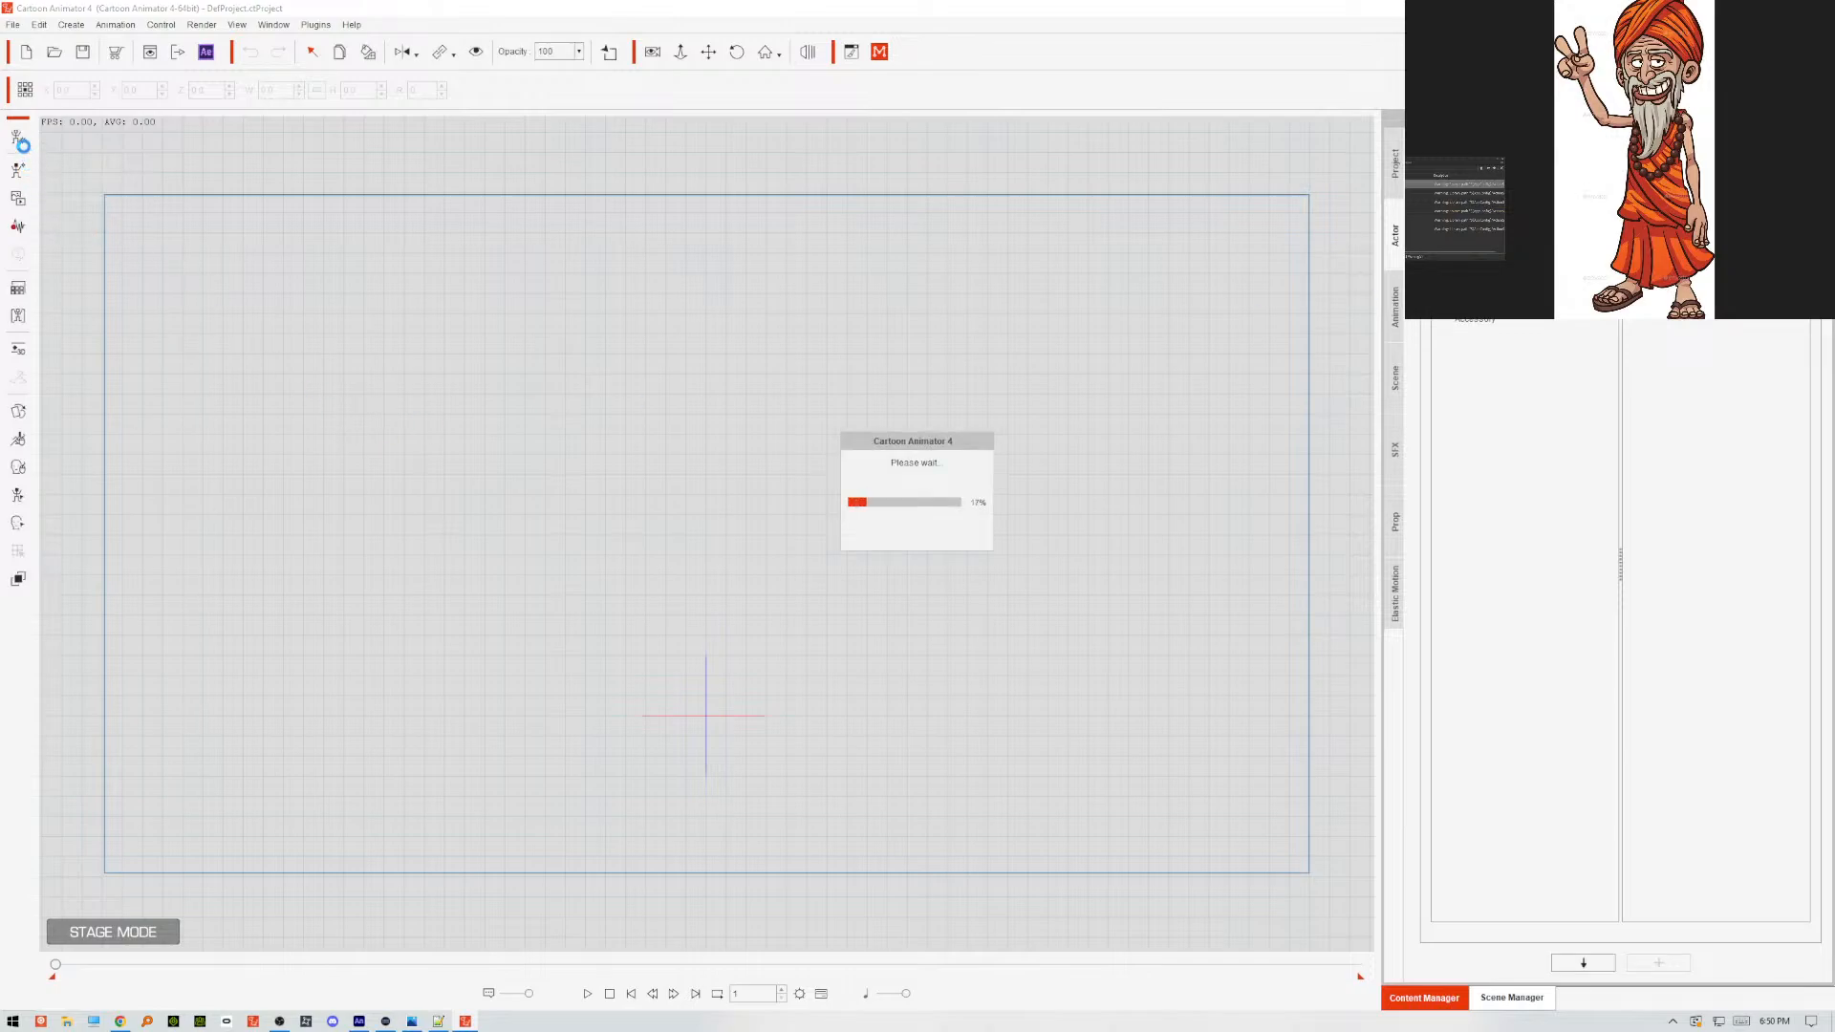
{"action": "left_click", "coordinate": [19, 139]}
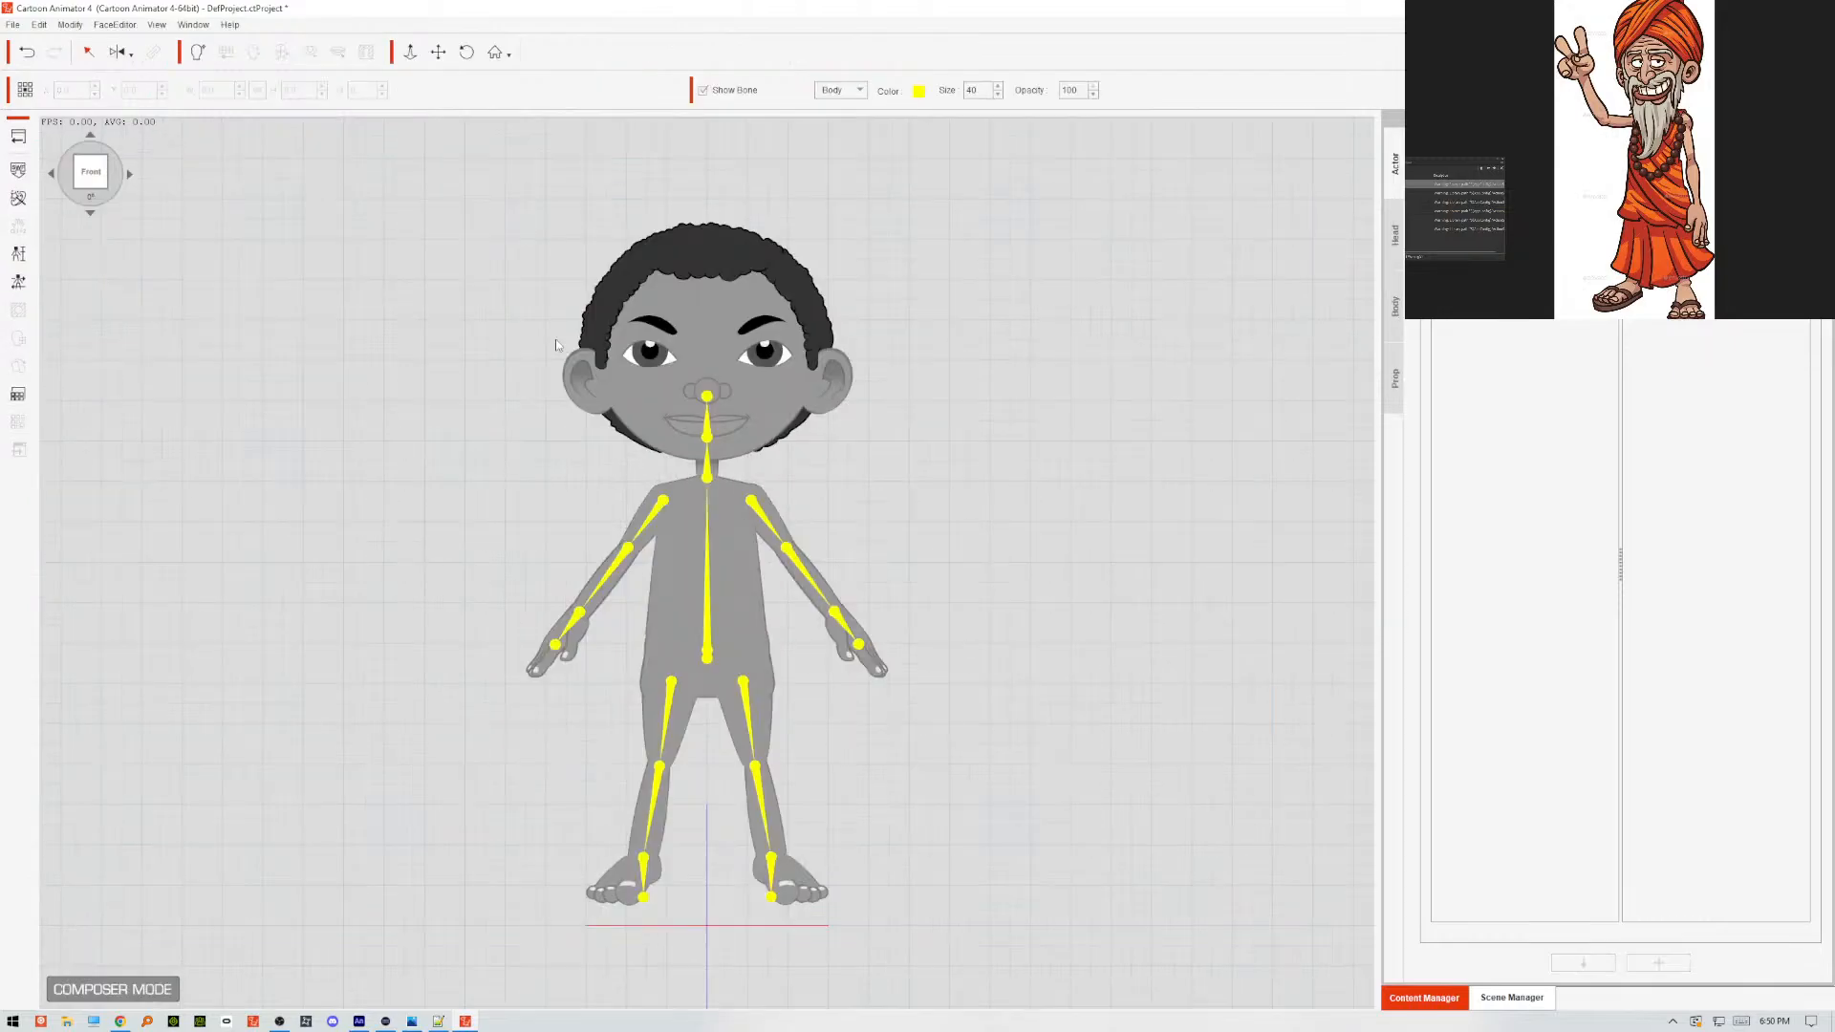
{"action": "left_click", "coordinate": [18, 171]}
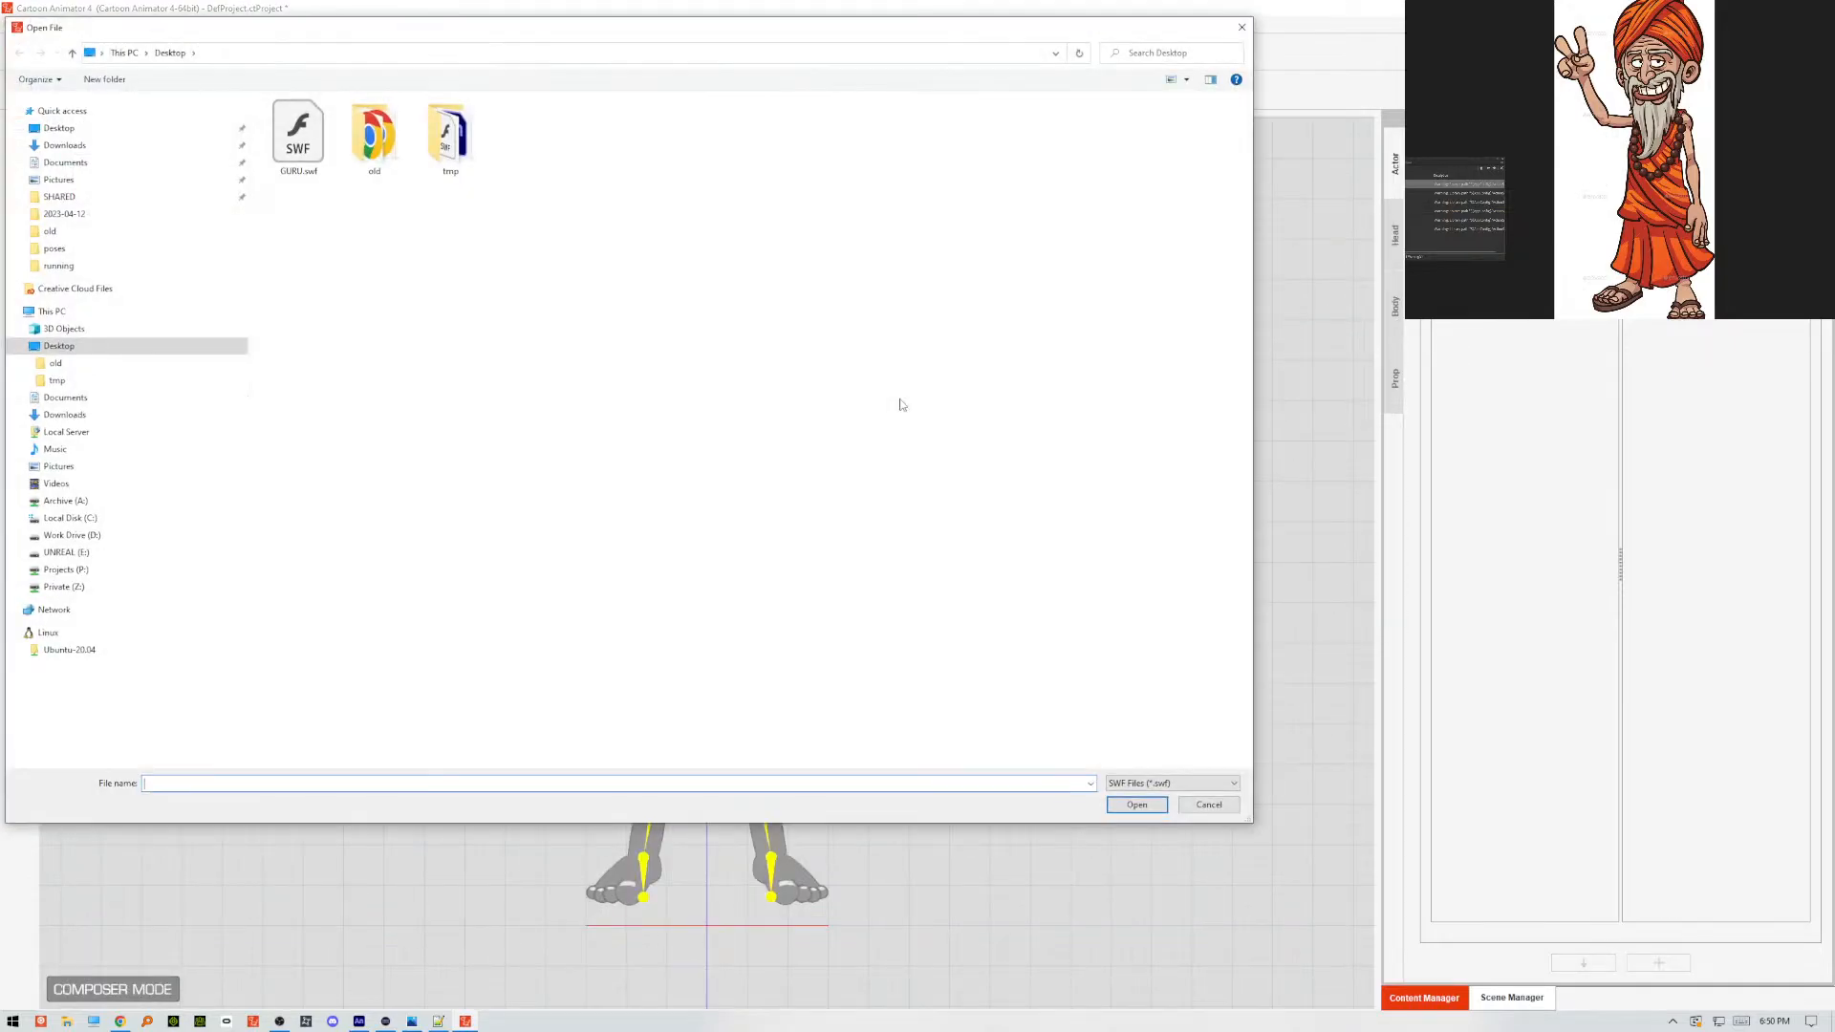
{"action": "left_click", "coordinate": [298, 134]}
{"action": "left_click", "coordinate": [1135, 805]}
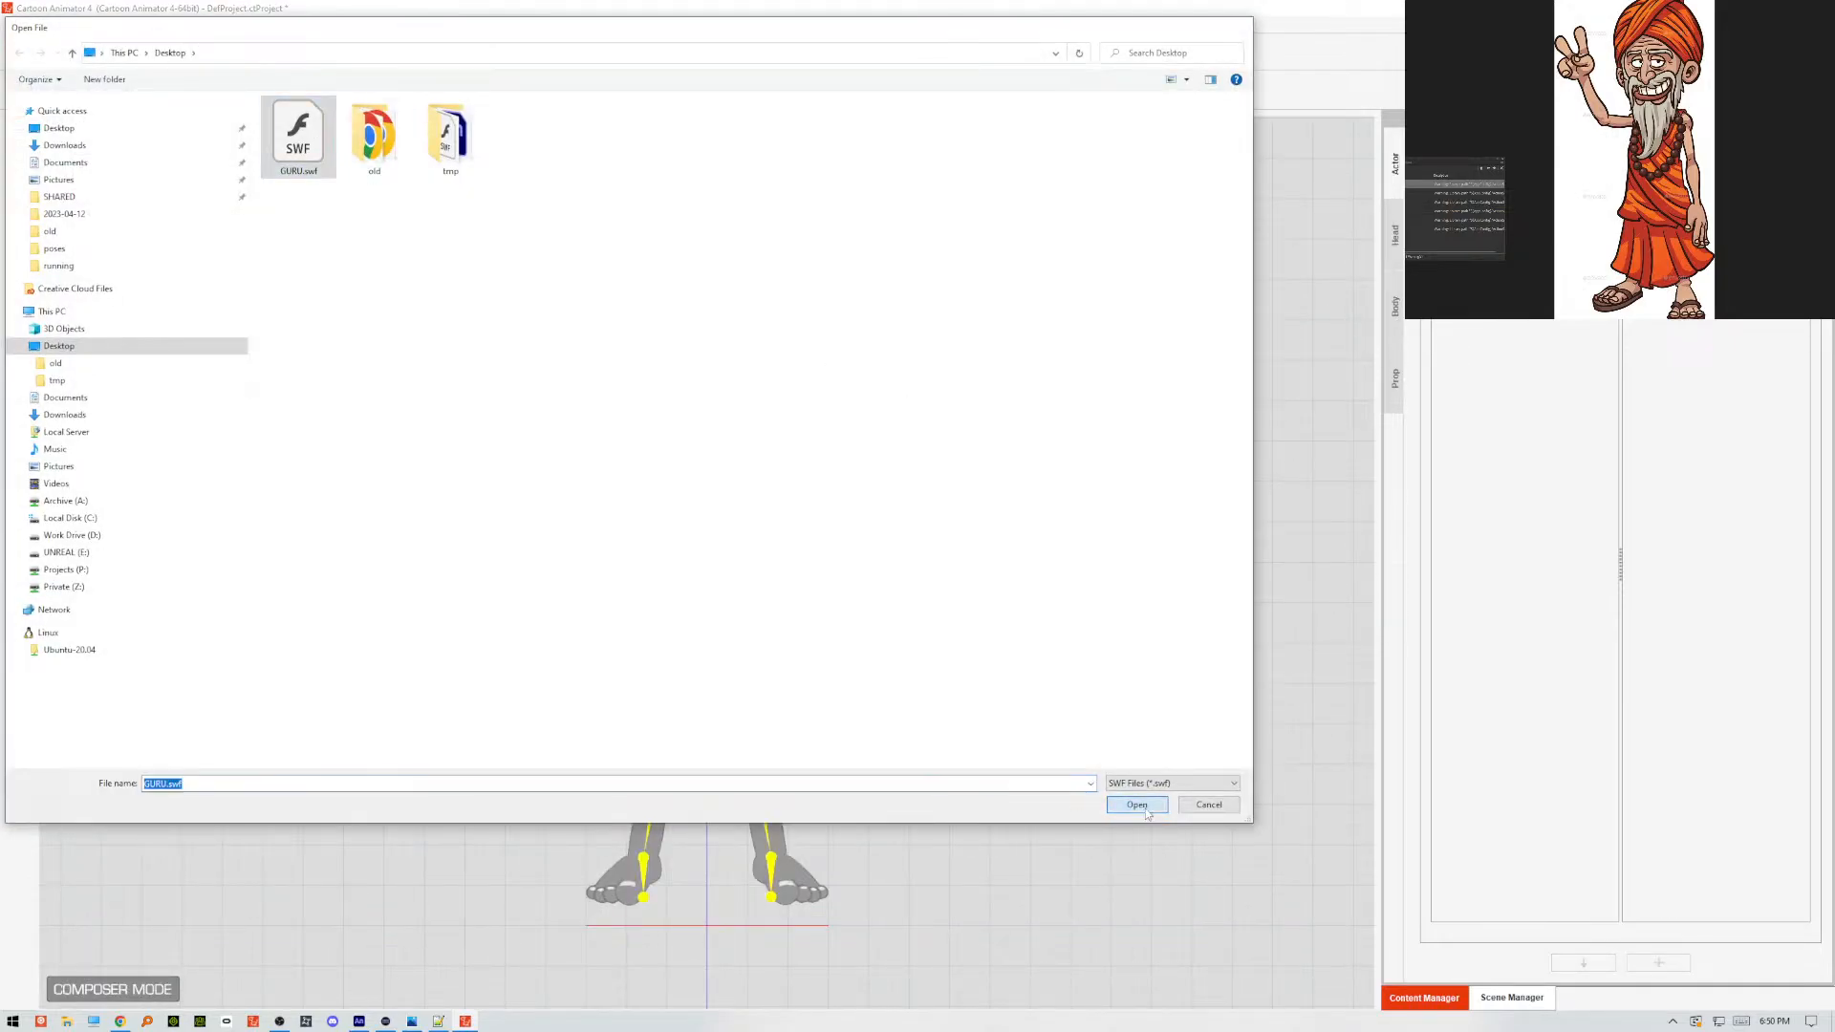
{"action": "left_click", "coordinate": [478, 388]}
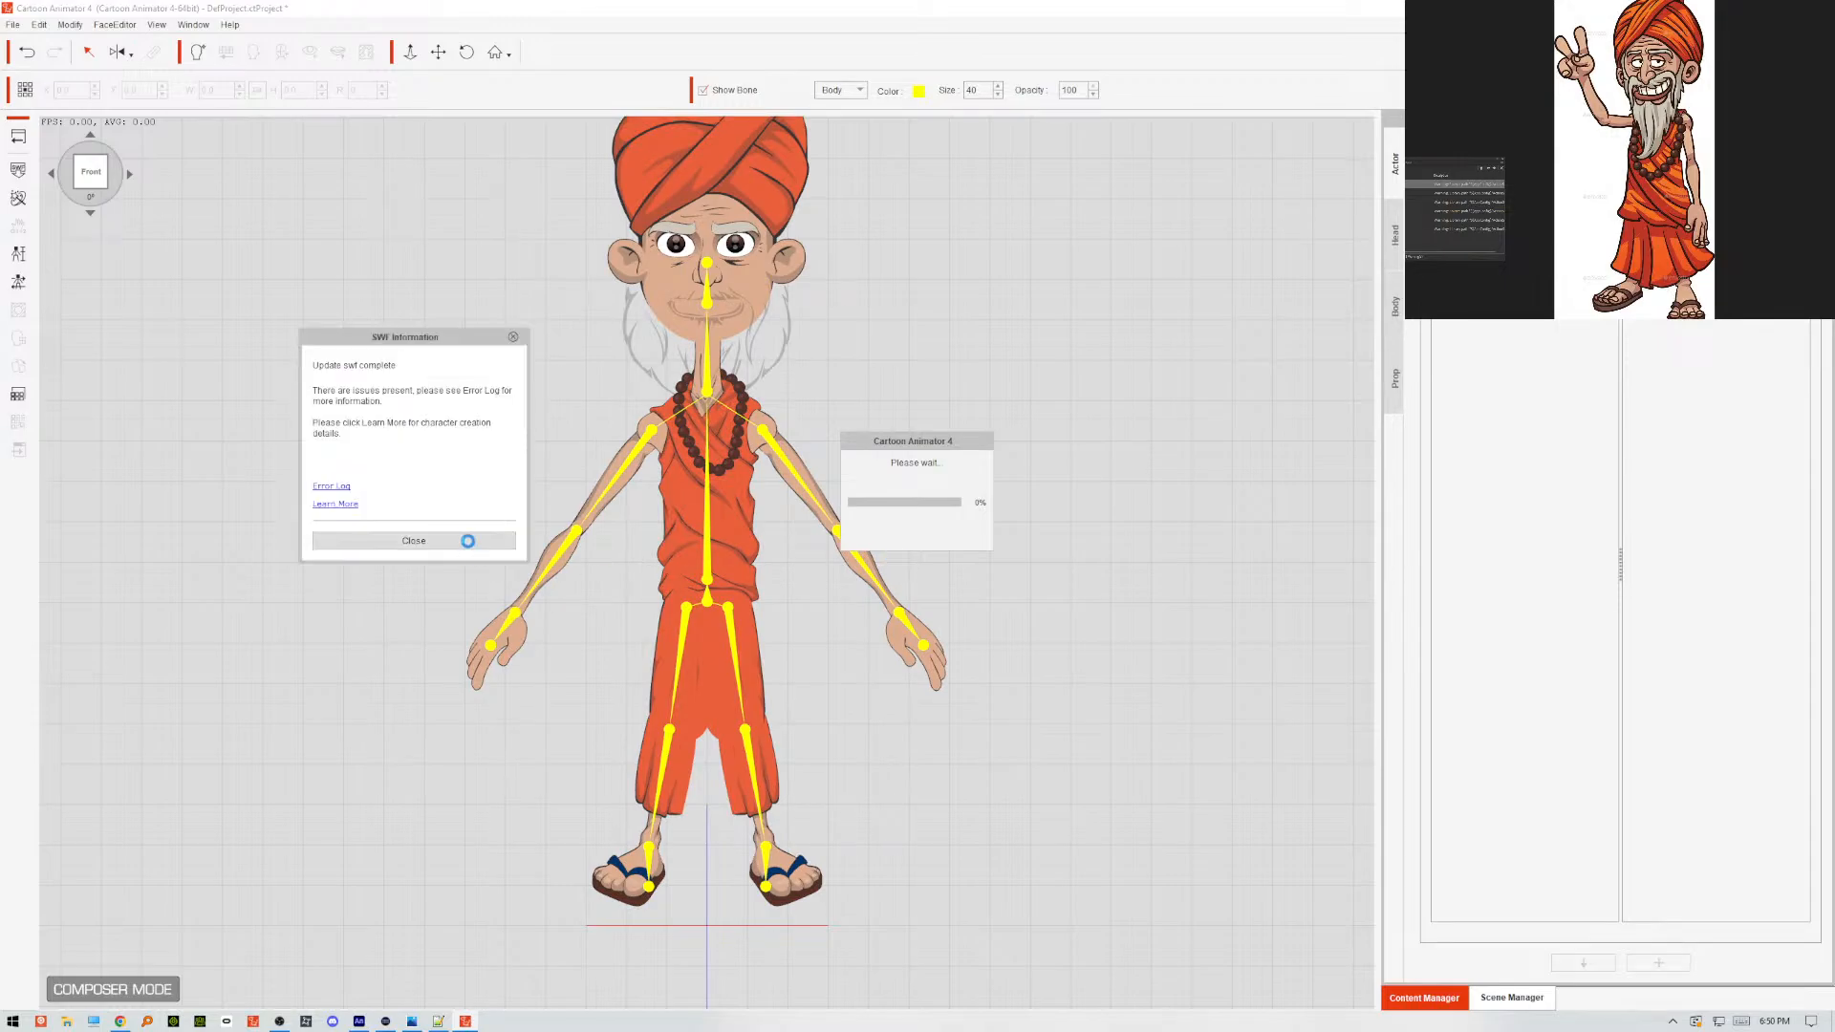
{"action": "left_click", "coordinate": [467, 541]}
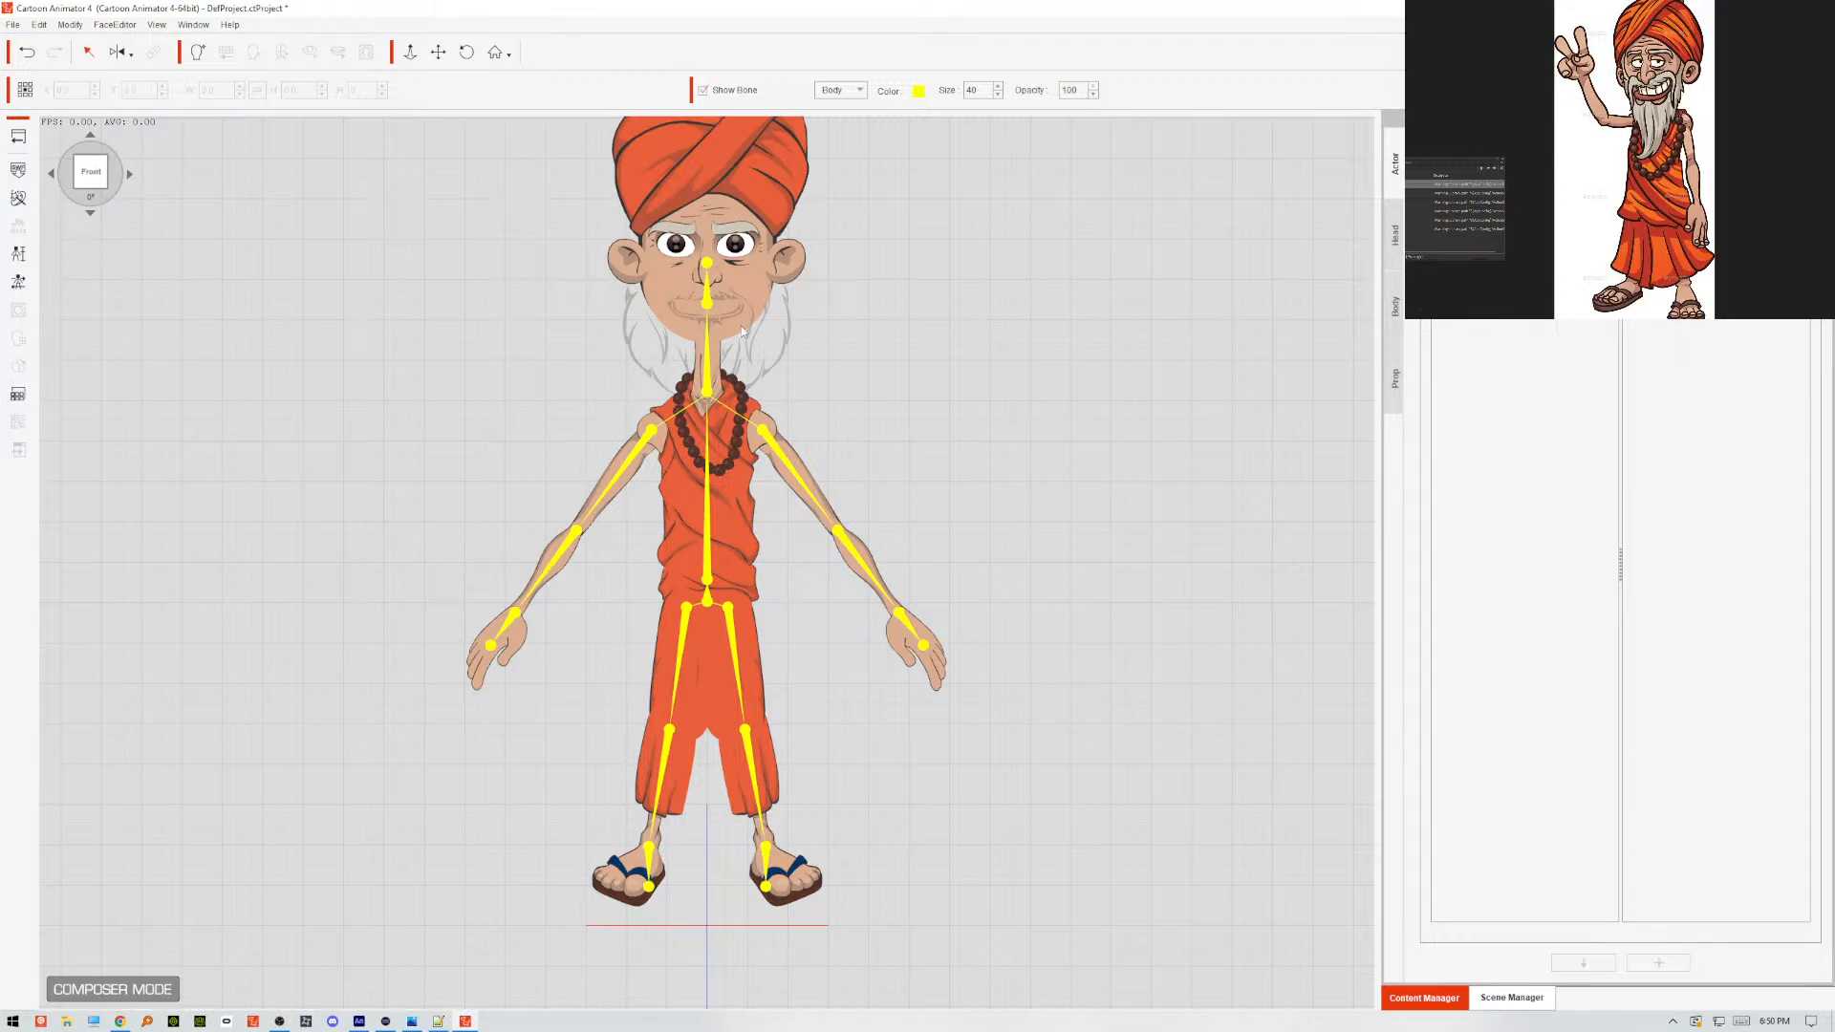
Open the sprite editor for the guru's mouth and compare the 22_Normal sprite with 01_Normal.
{"action": "left_click", "coordinate": [751, 323]}
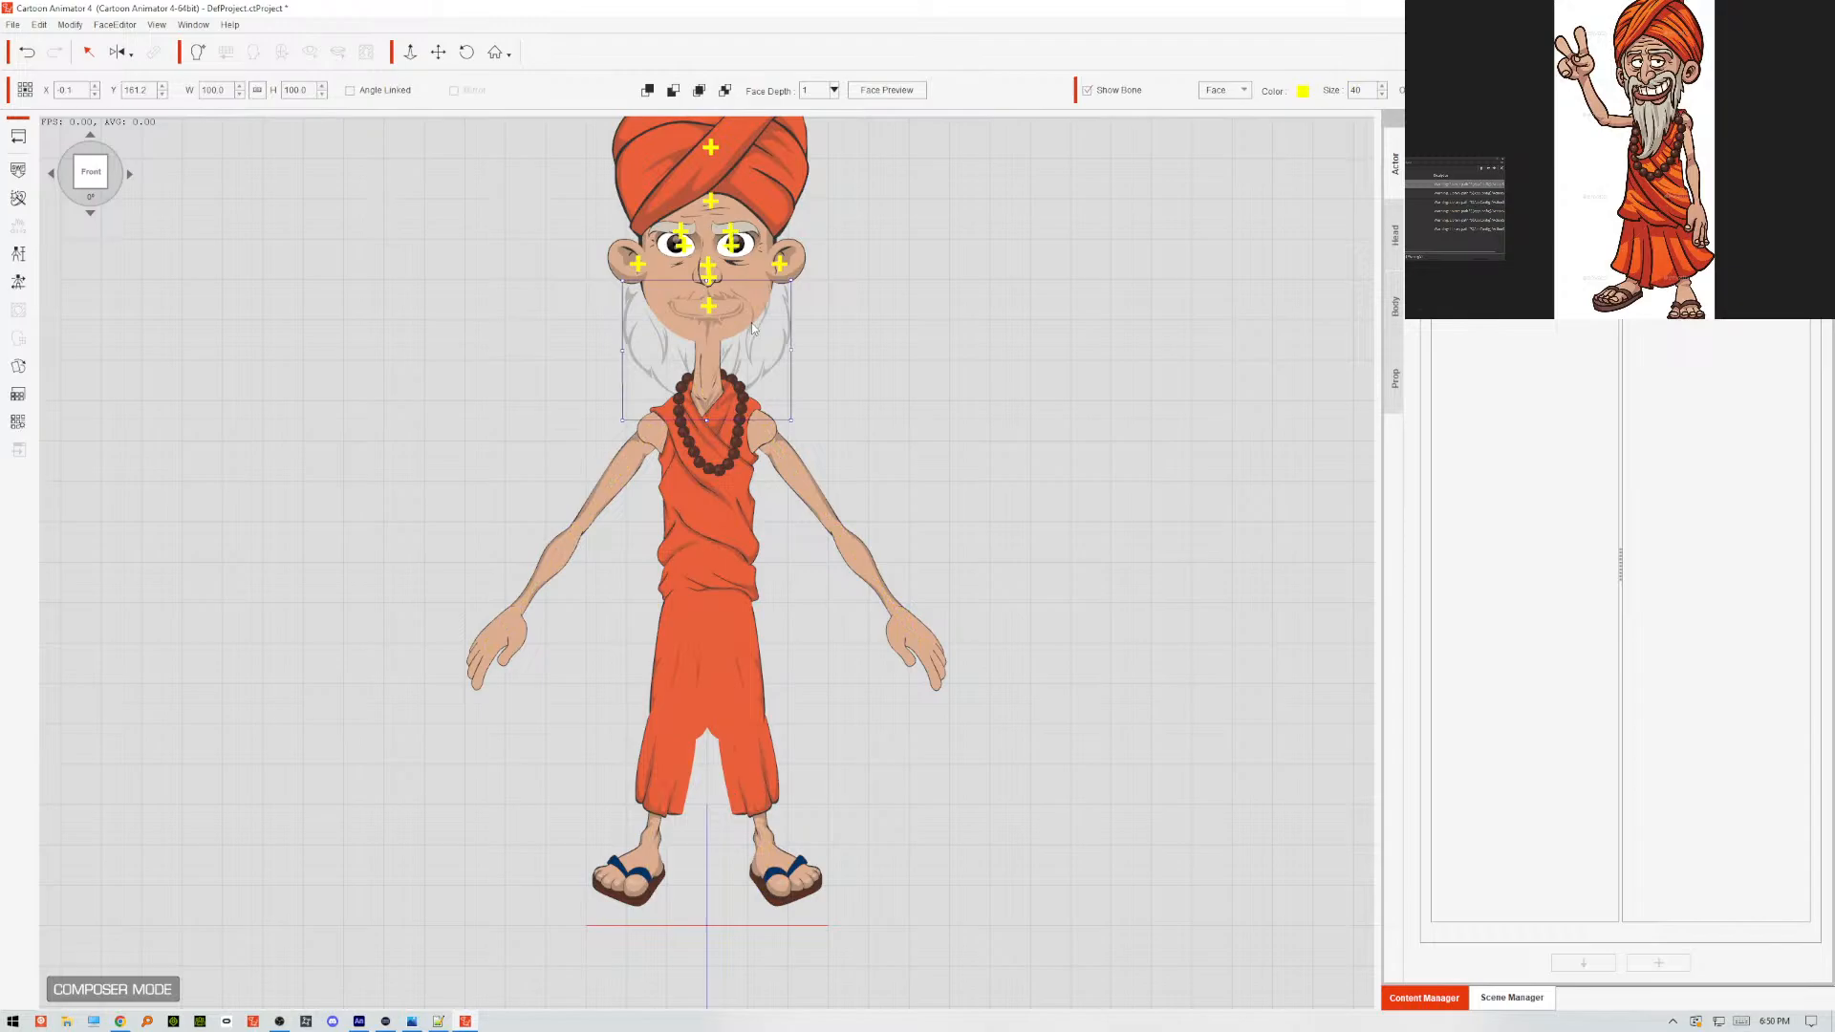
{"action": "left_click", "coordinate": [18, 367]}
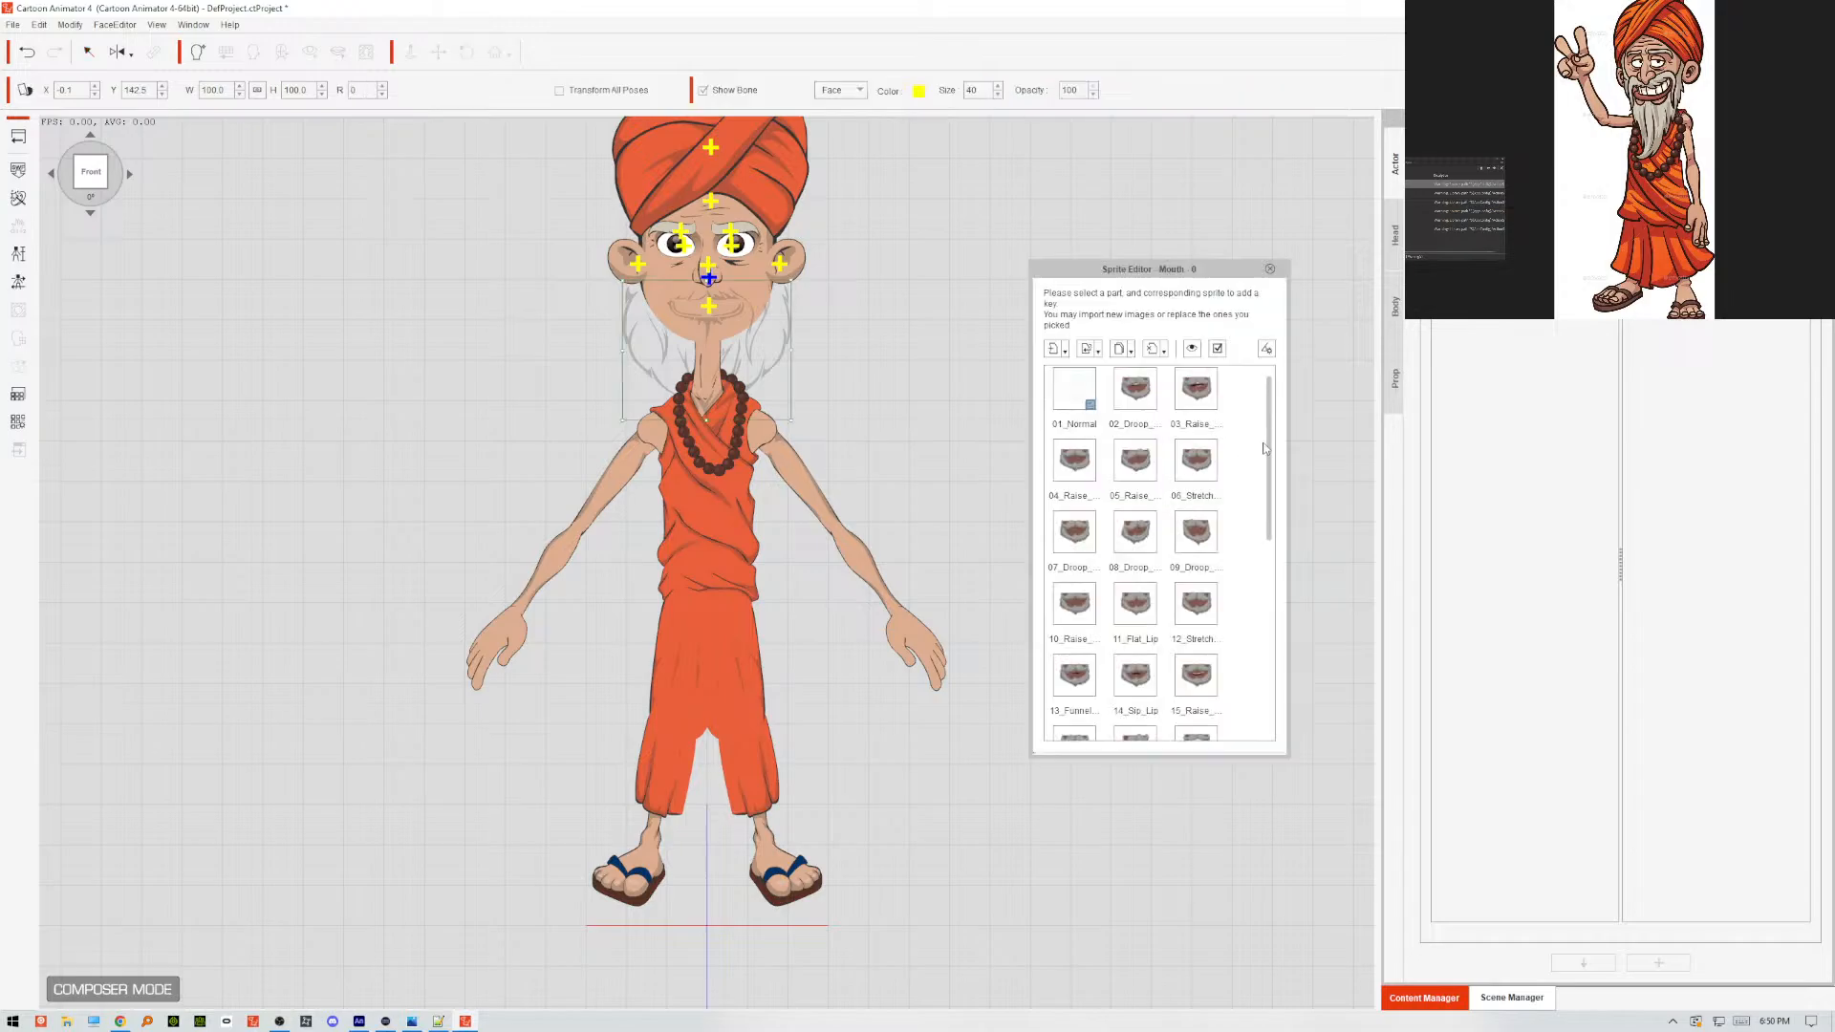
{"action": "mouse_move", "coordinate": [1264, 447]}
{"action": "left_mouse_down"}
{"action": "mouse_move", "coordinate": [1247, 642]}
{"action": "mouse_move", "coordinate": [1260, 442]}
{"action": "left_mouse_up"}
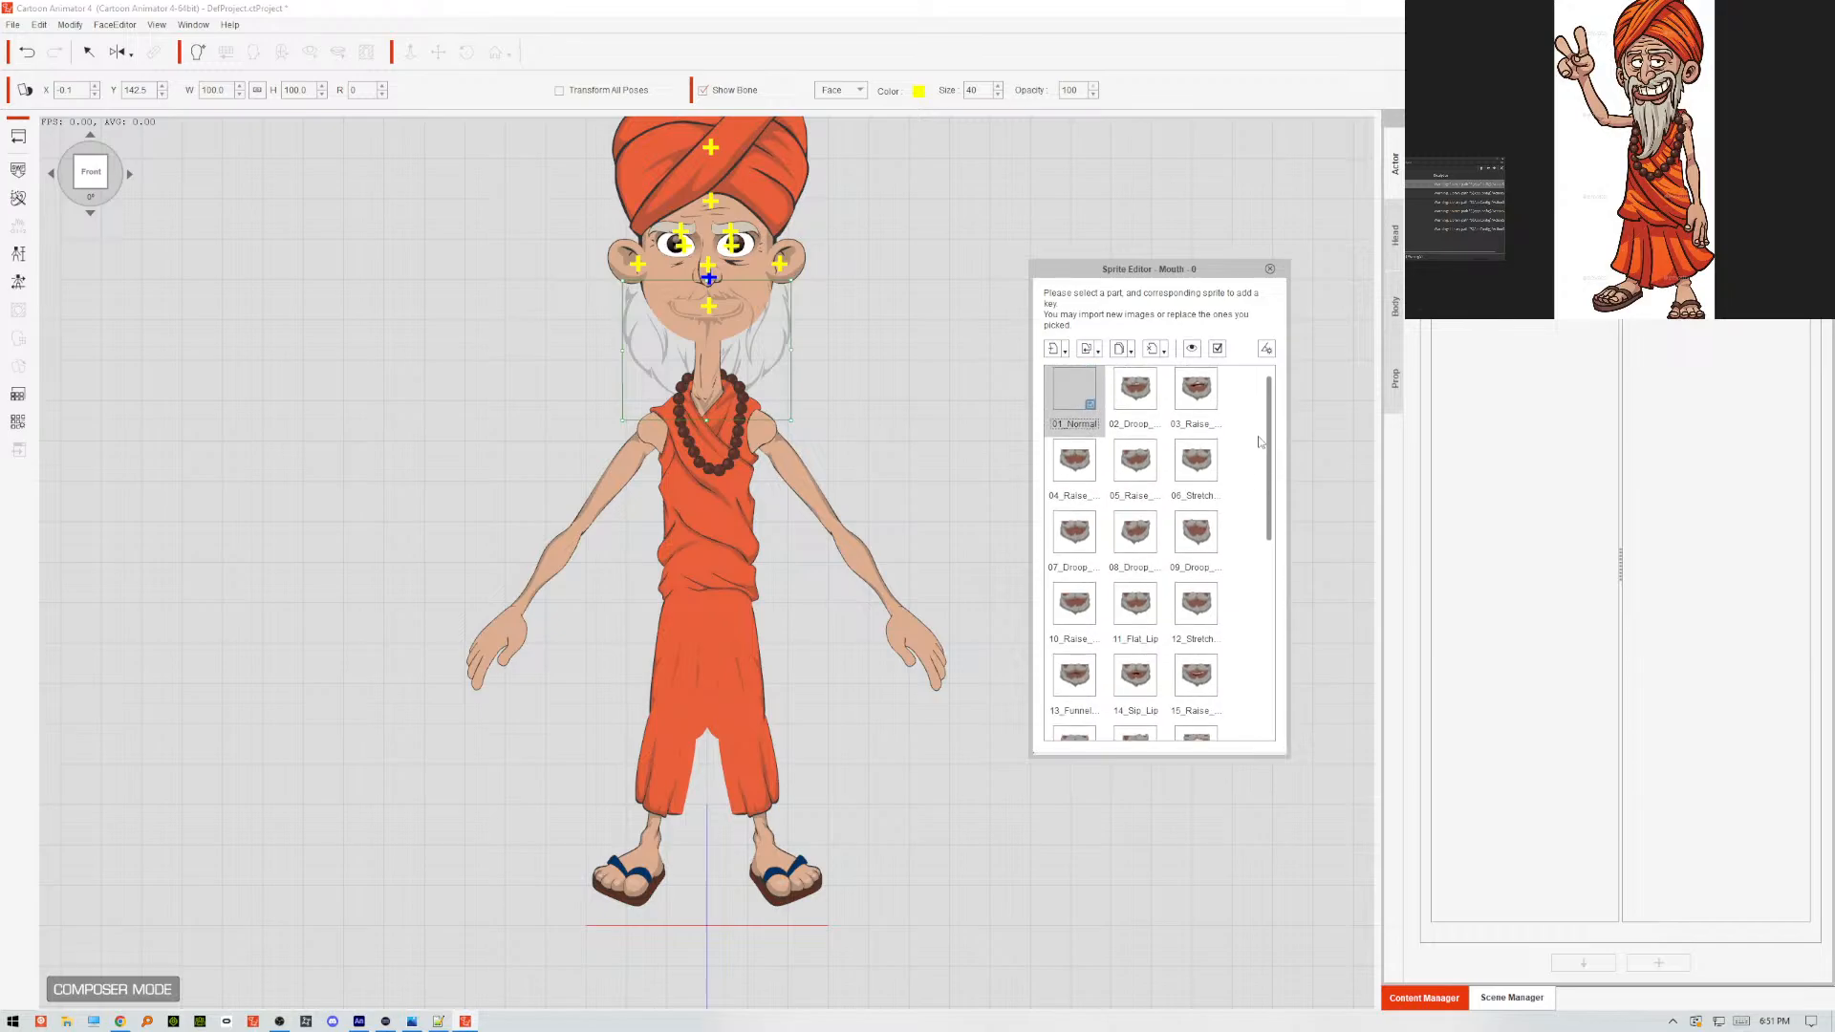
{"action": "scroll", "coordinate": [1099, 573], "scroll_direction": "down", "scroll_amount": 5}
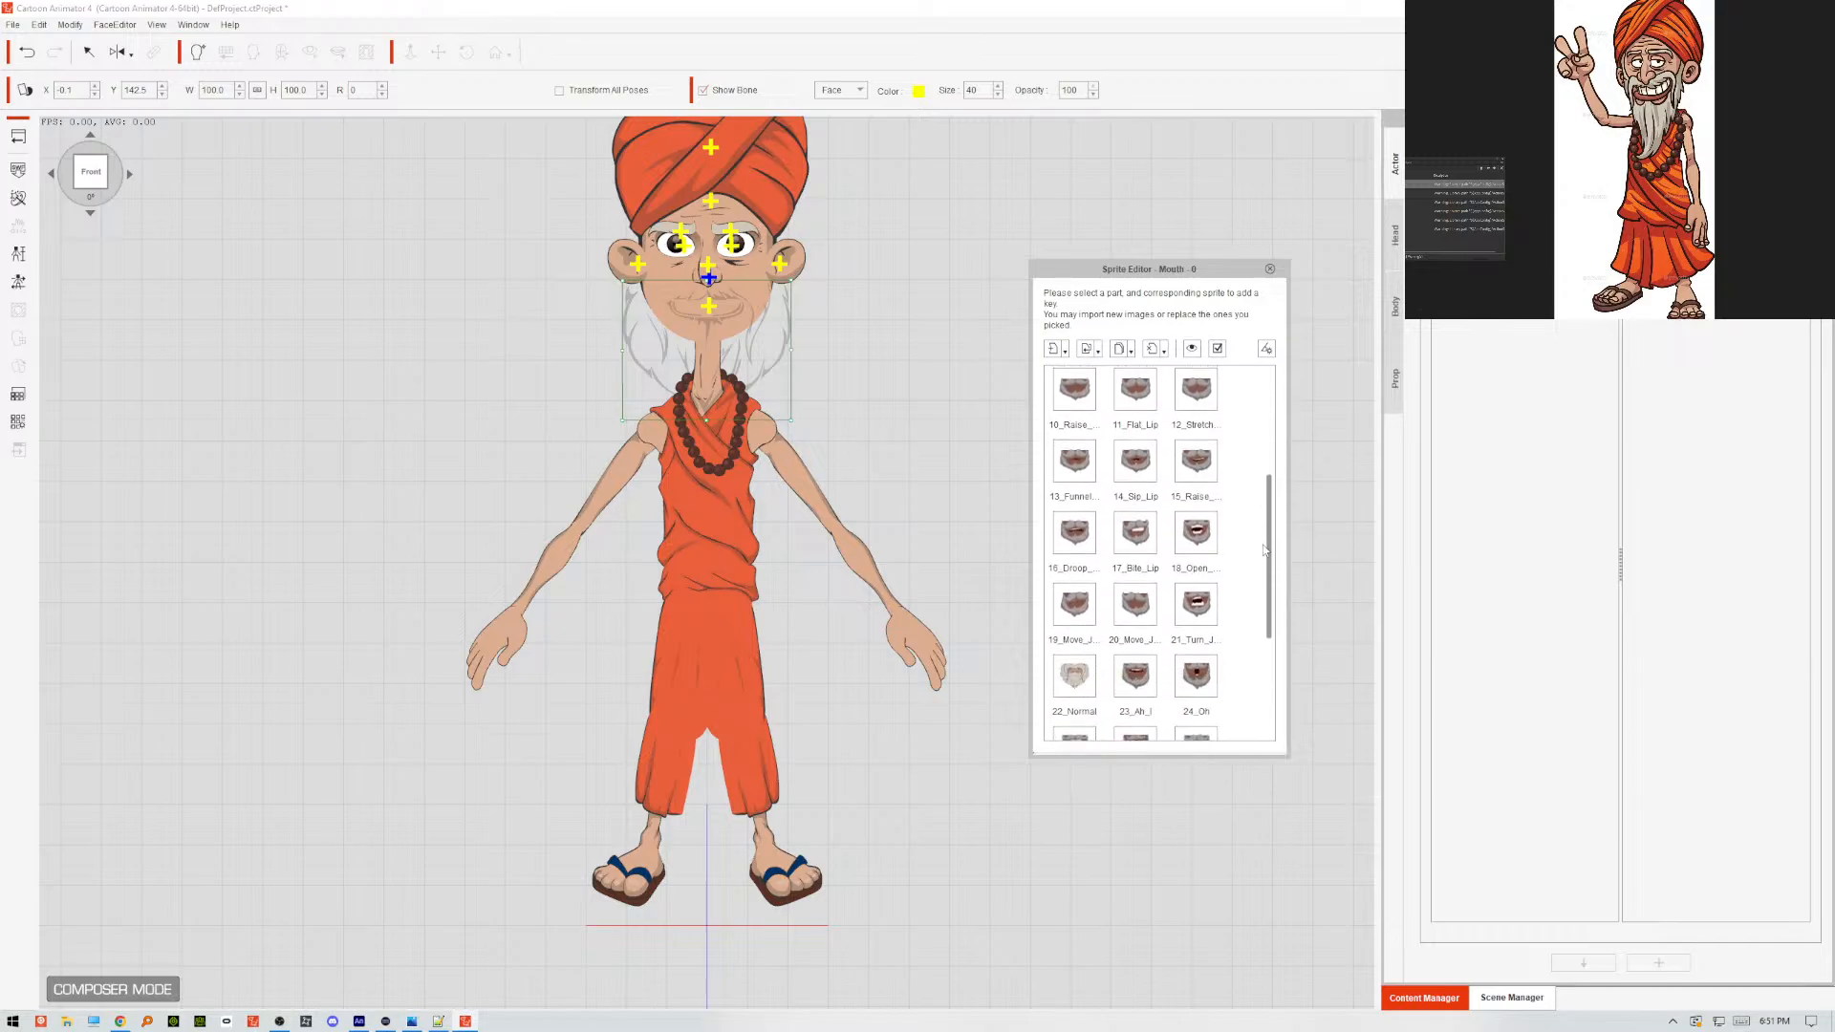
{"action": "left_click", "coordinate": [1067, 674]}
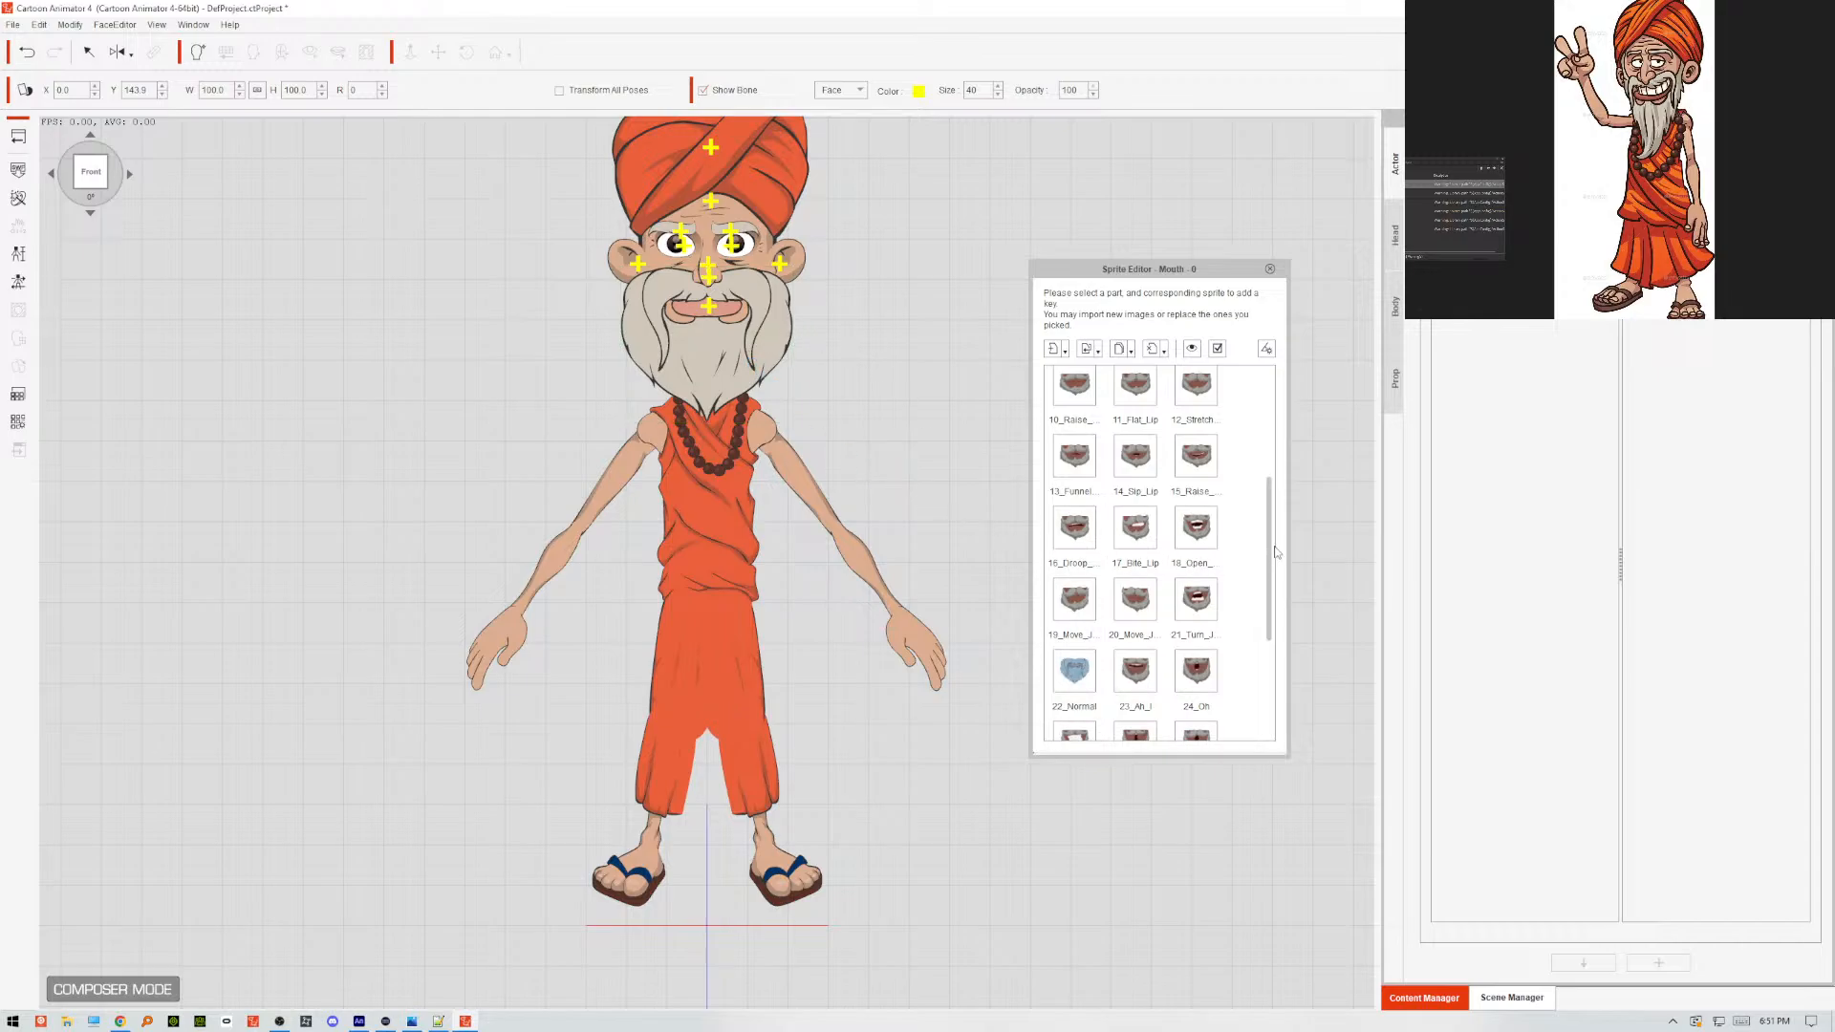
{"action": "left_click", "coordinate": [1073, 676]}
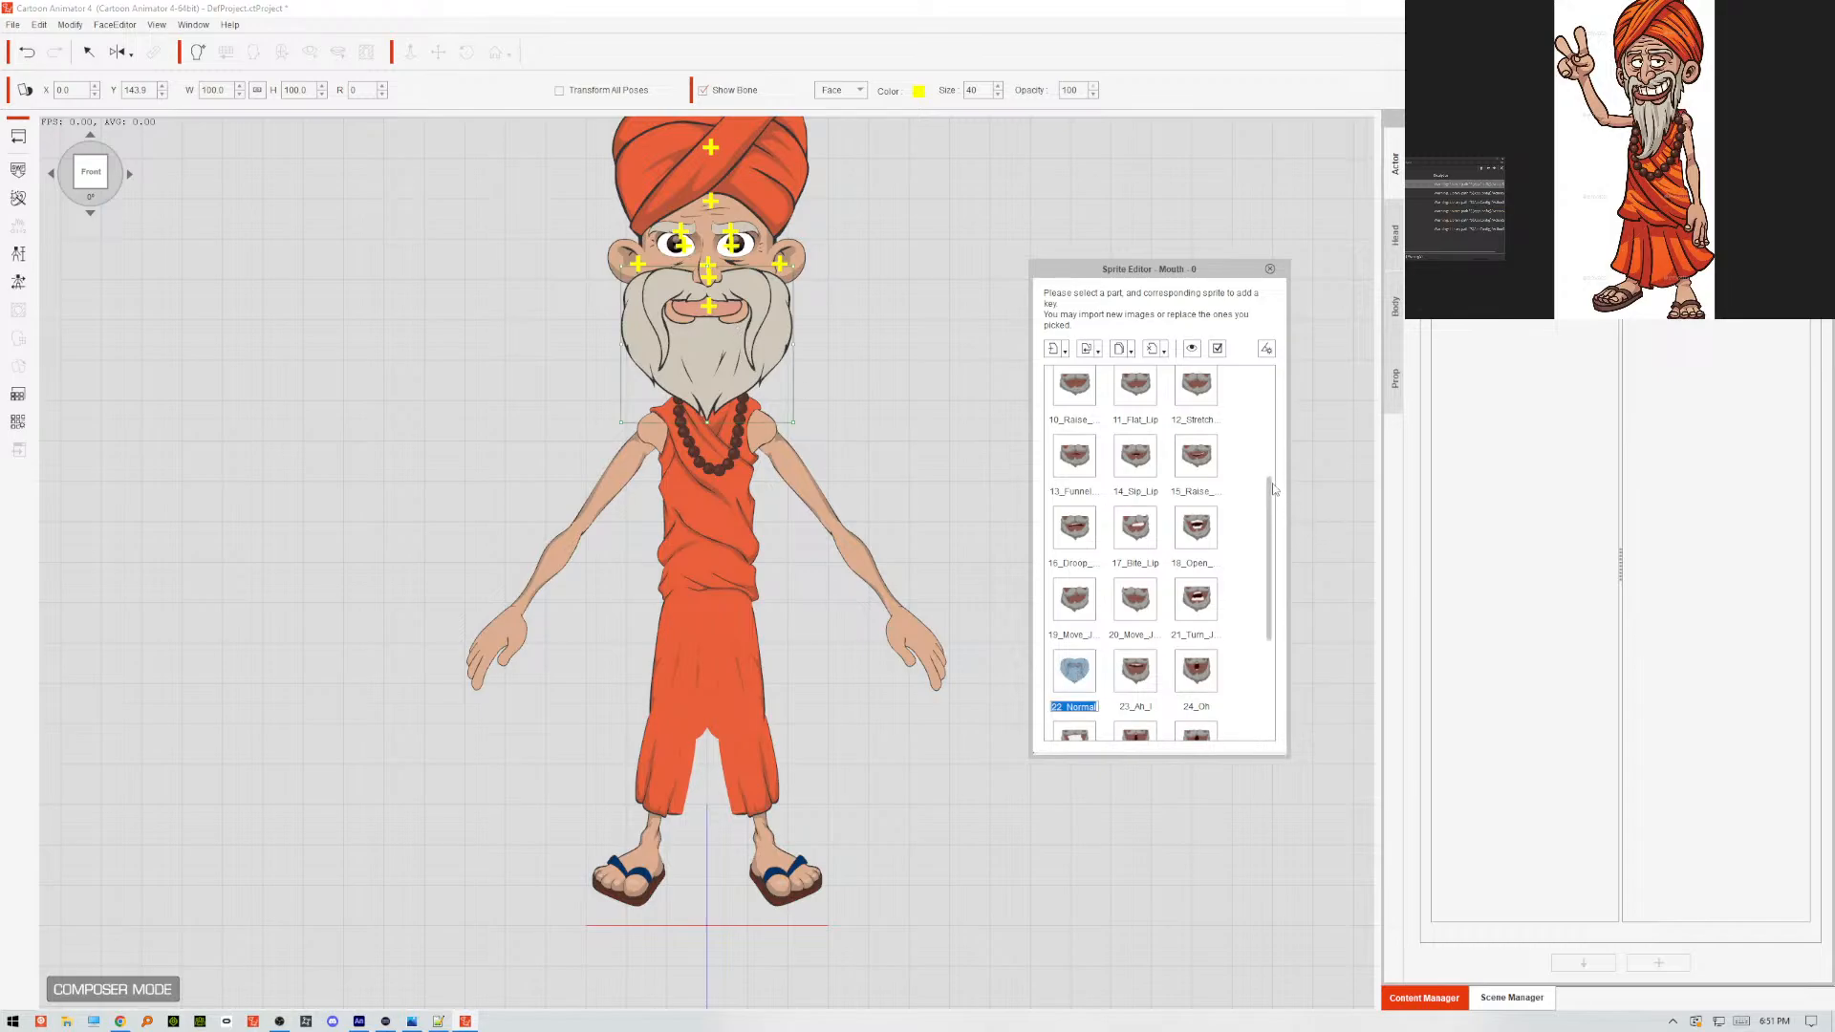
{"action": "scroll", "coordinate": [1166, 535], "scroll_direction": "up", "scroll_amount": 3}
{"action": "left_click", "coordinate": [1074, 386]}
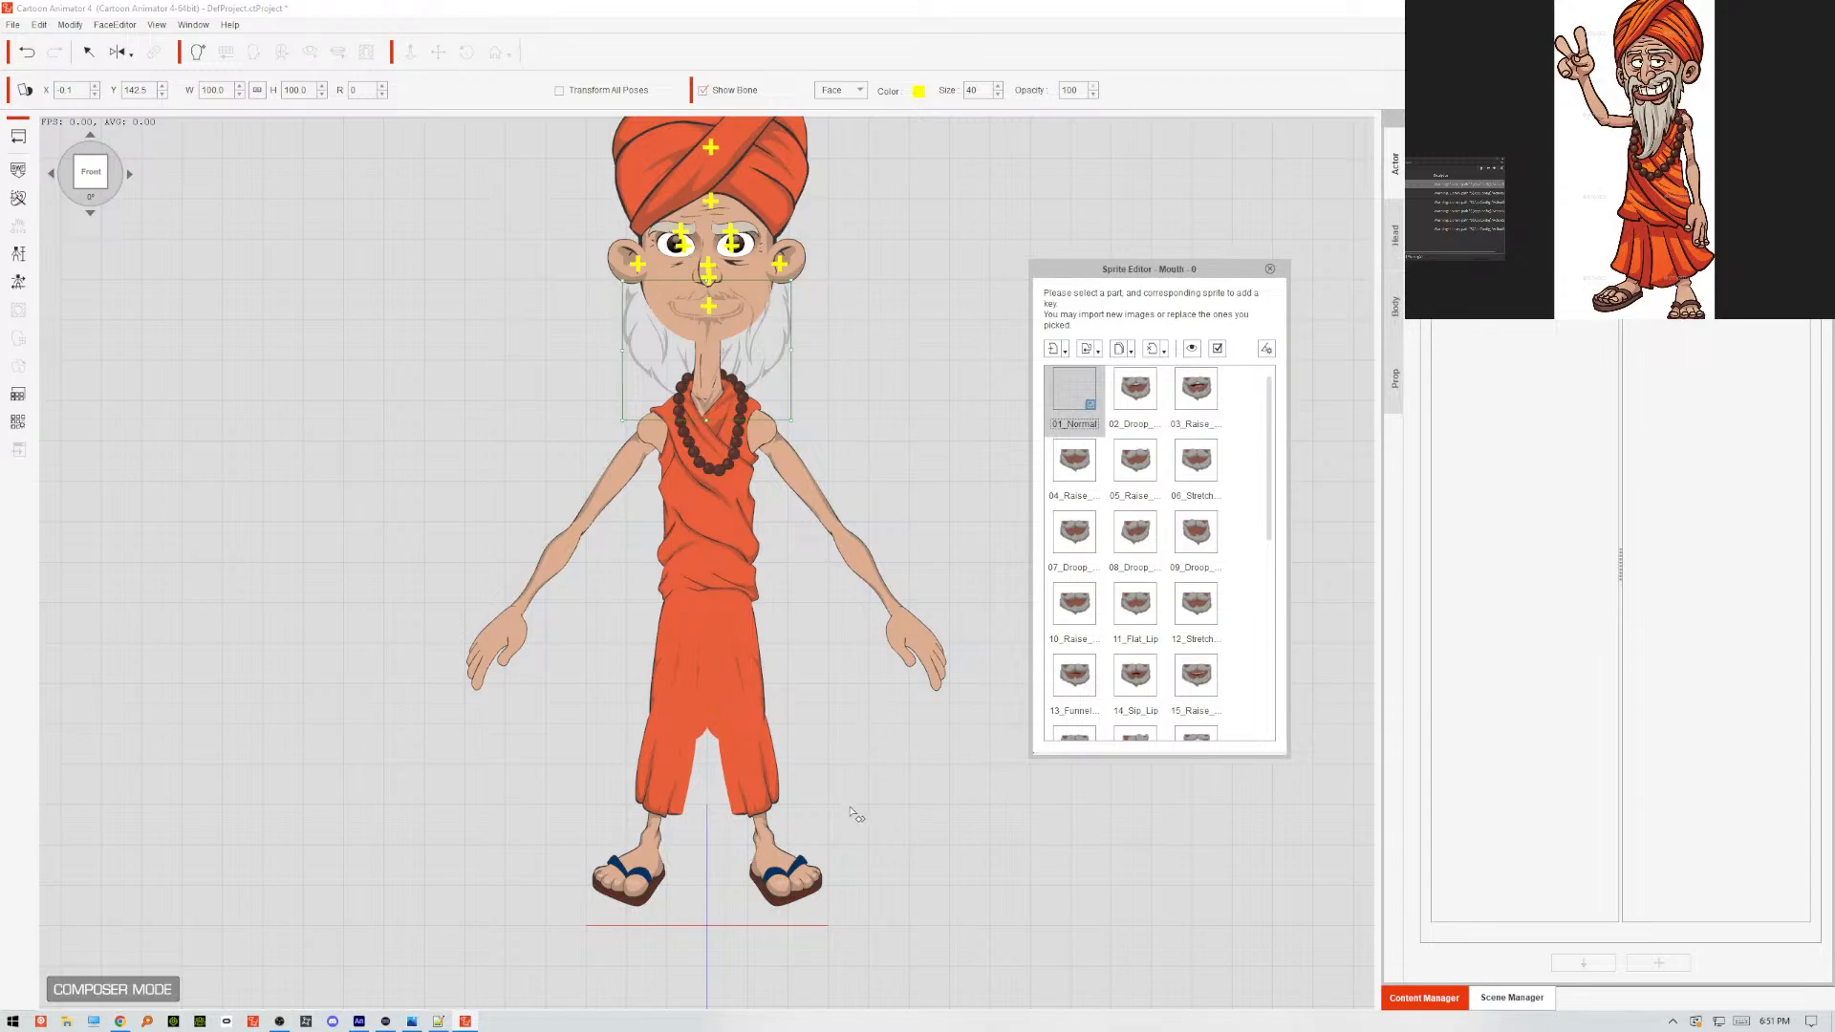
Switch to Adobe Animate, open the Mouth_0 clip down to Symbol 202, and cut and paste the semi-transparent beard shading in place.
{"action": "left_click", "coordinate": [359, 1022]}
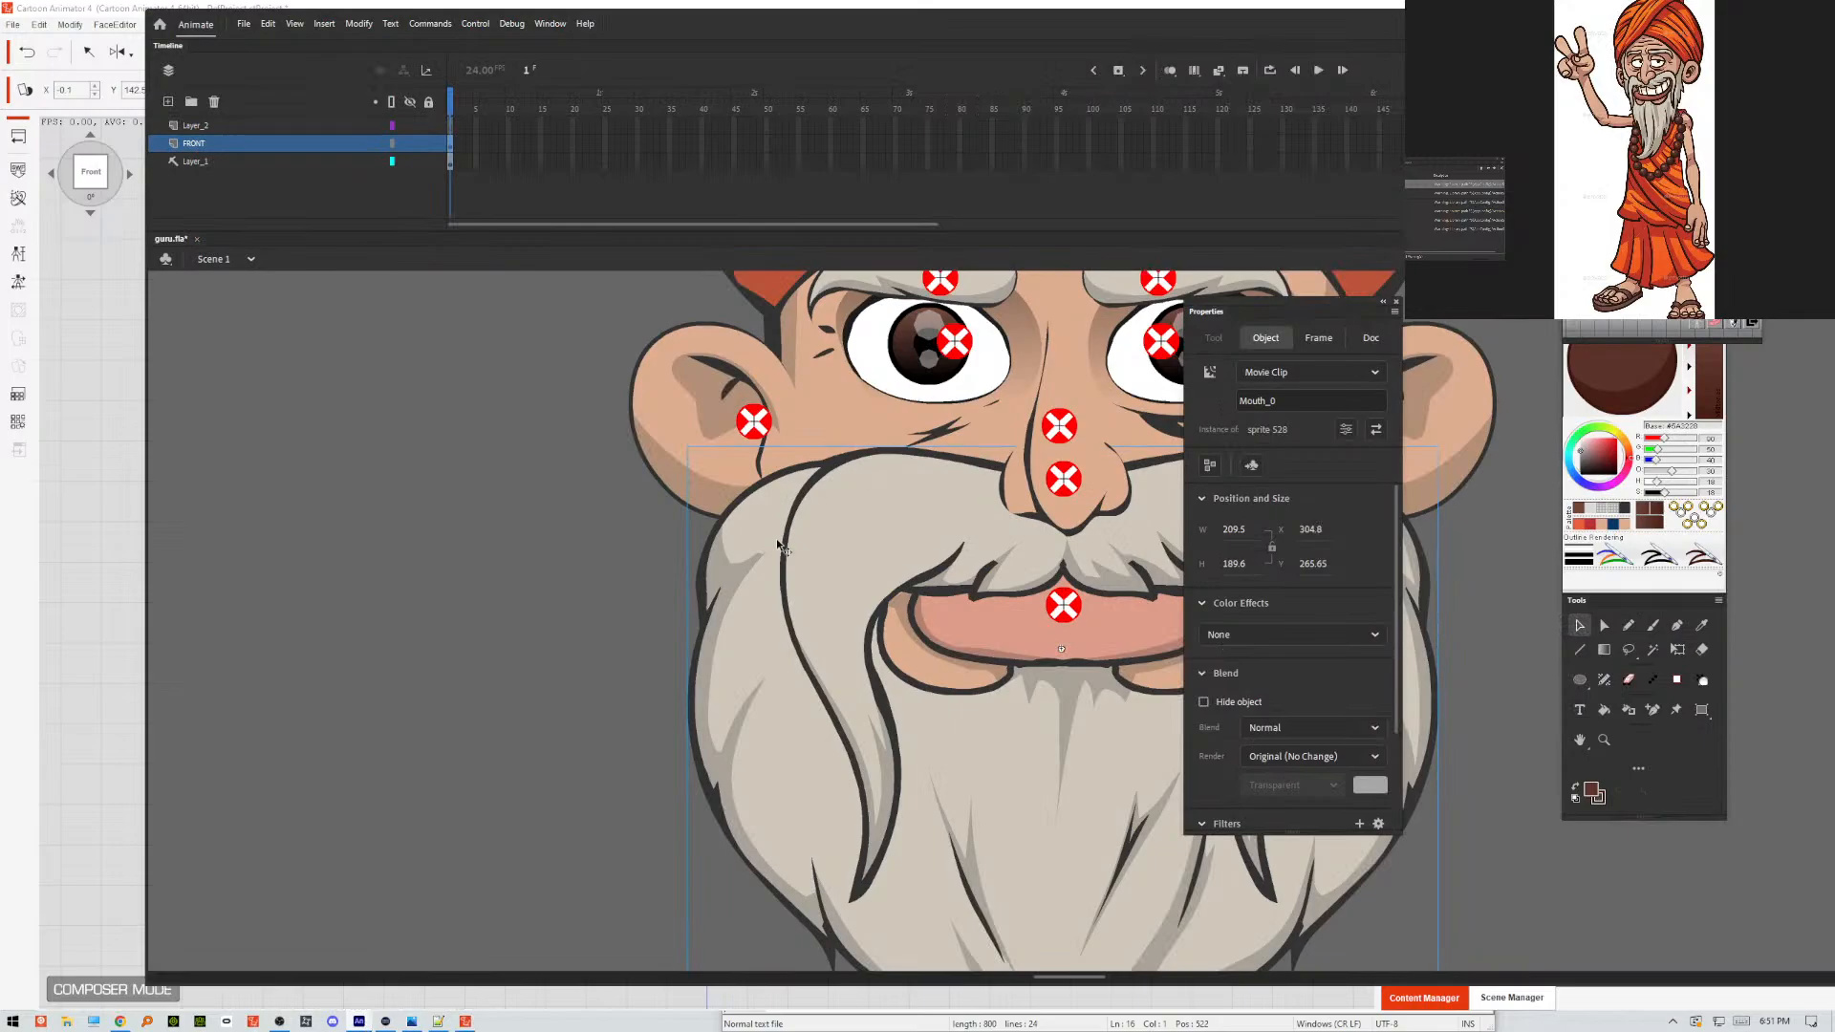
{"action": "double_click", "coordinate": [742, 565]}
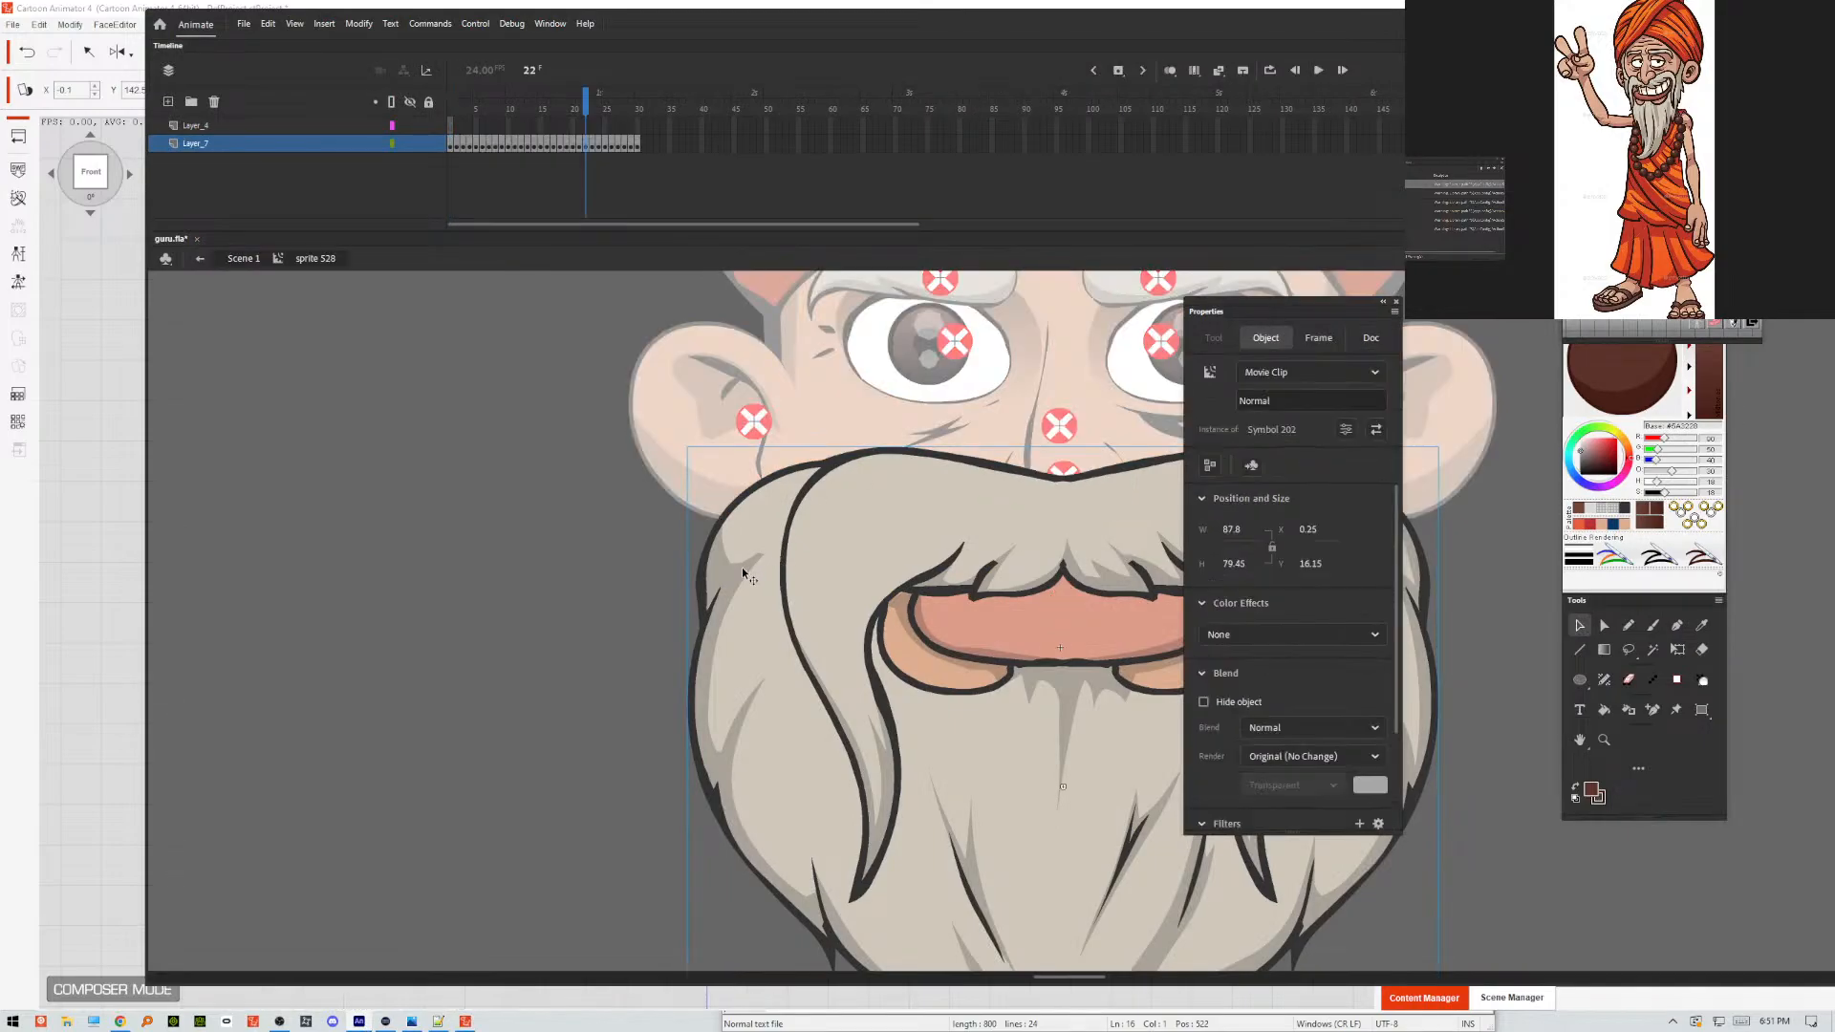
{"action": "double_click", "coordinate": [742, 568]}
{"action": "double_click", "coordinate": [741, 568]}
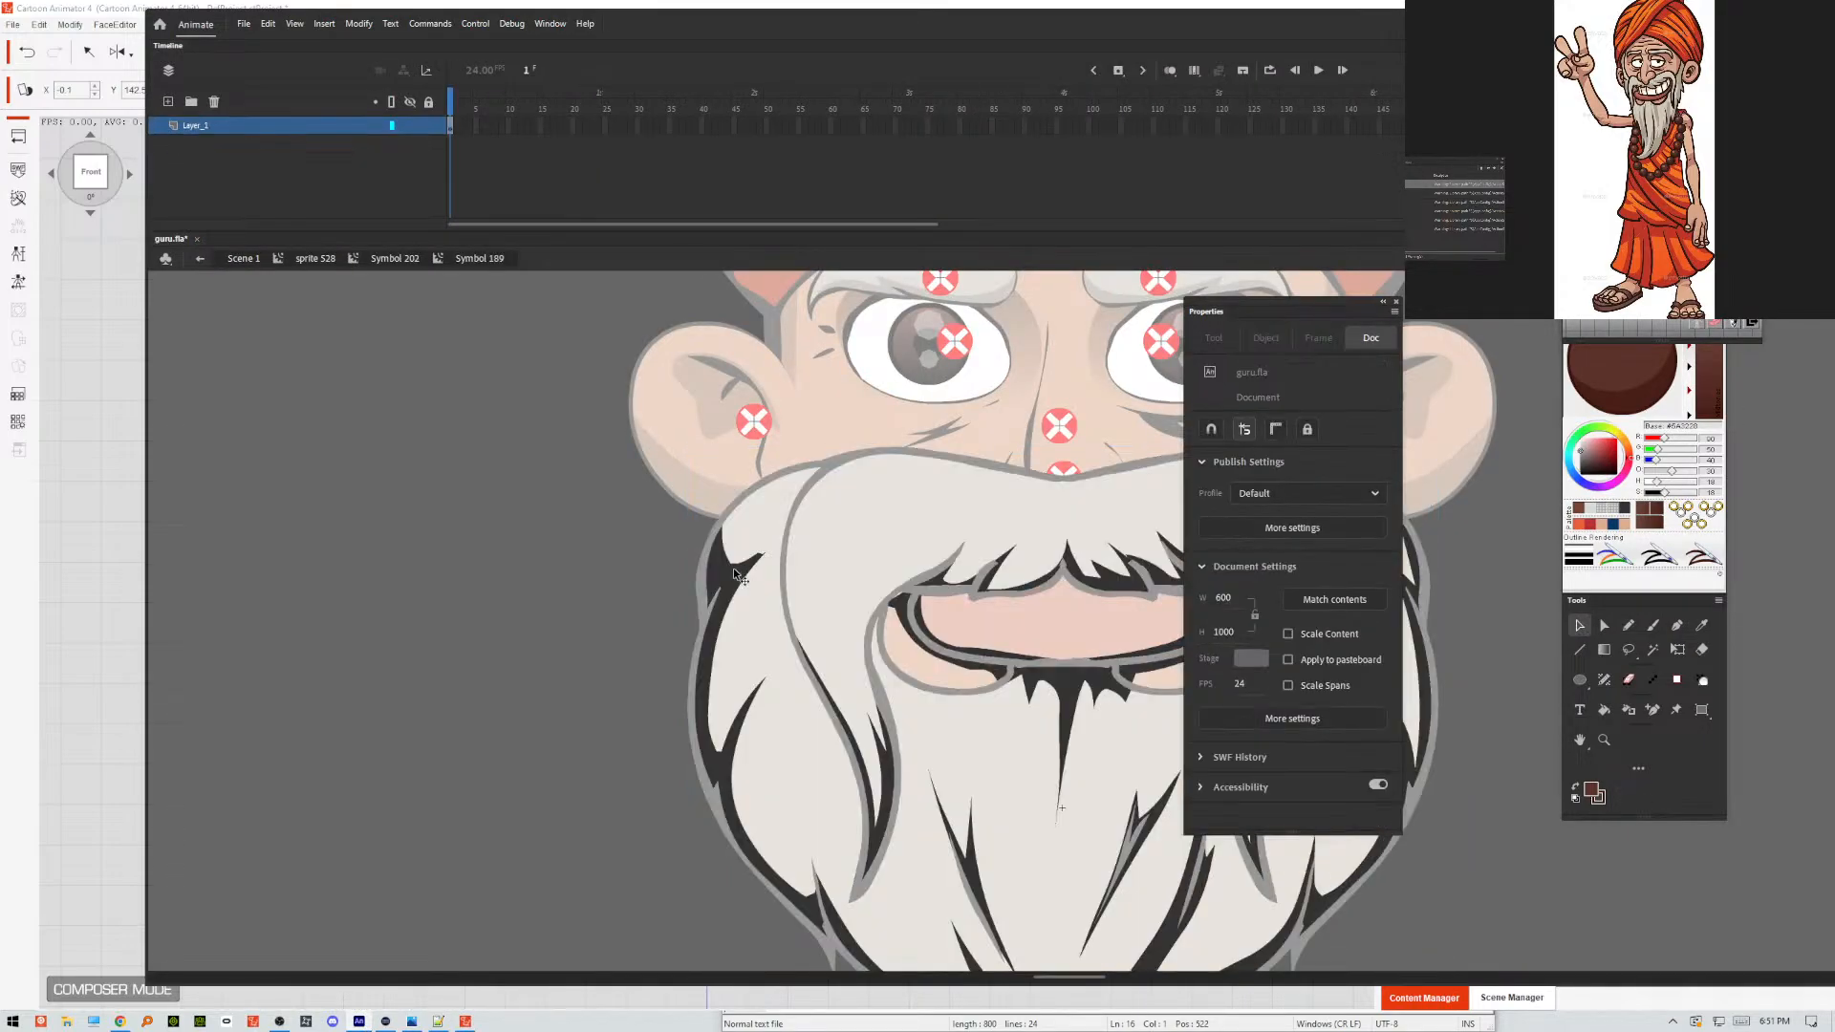
{"action": "double_click", "coordinate": [650, 568]}
{"action": "right_click", "coordinate": [751, 577]}
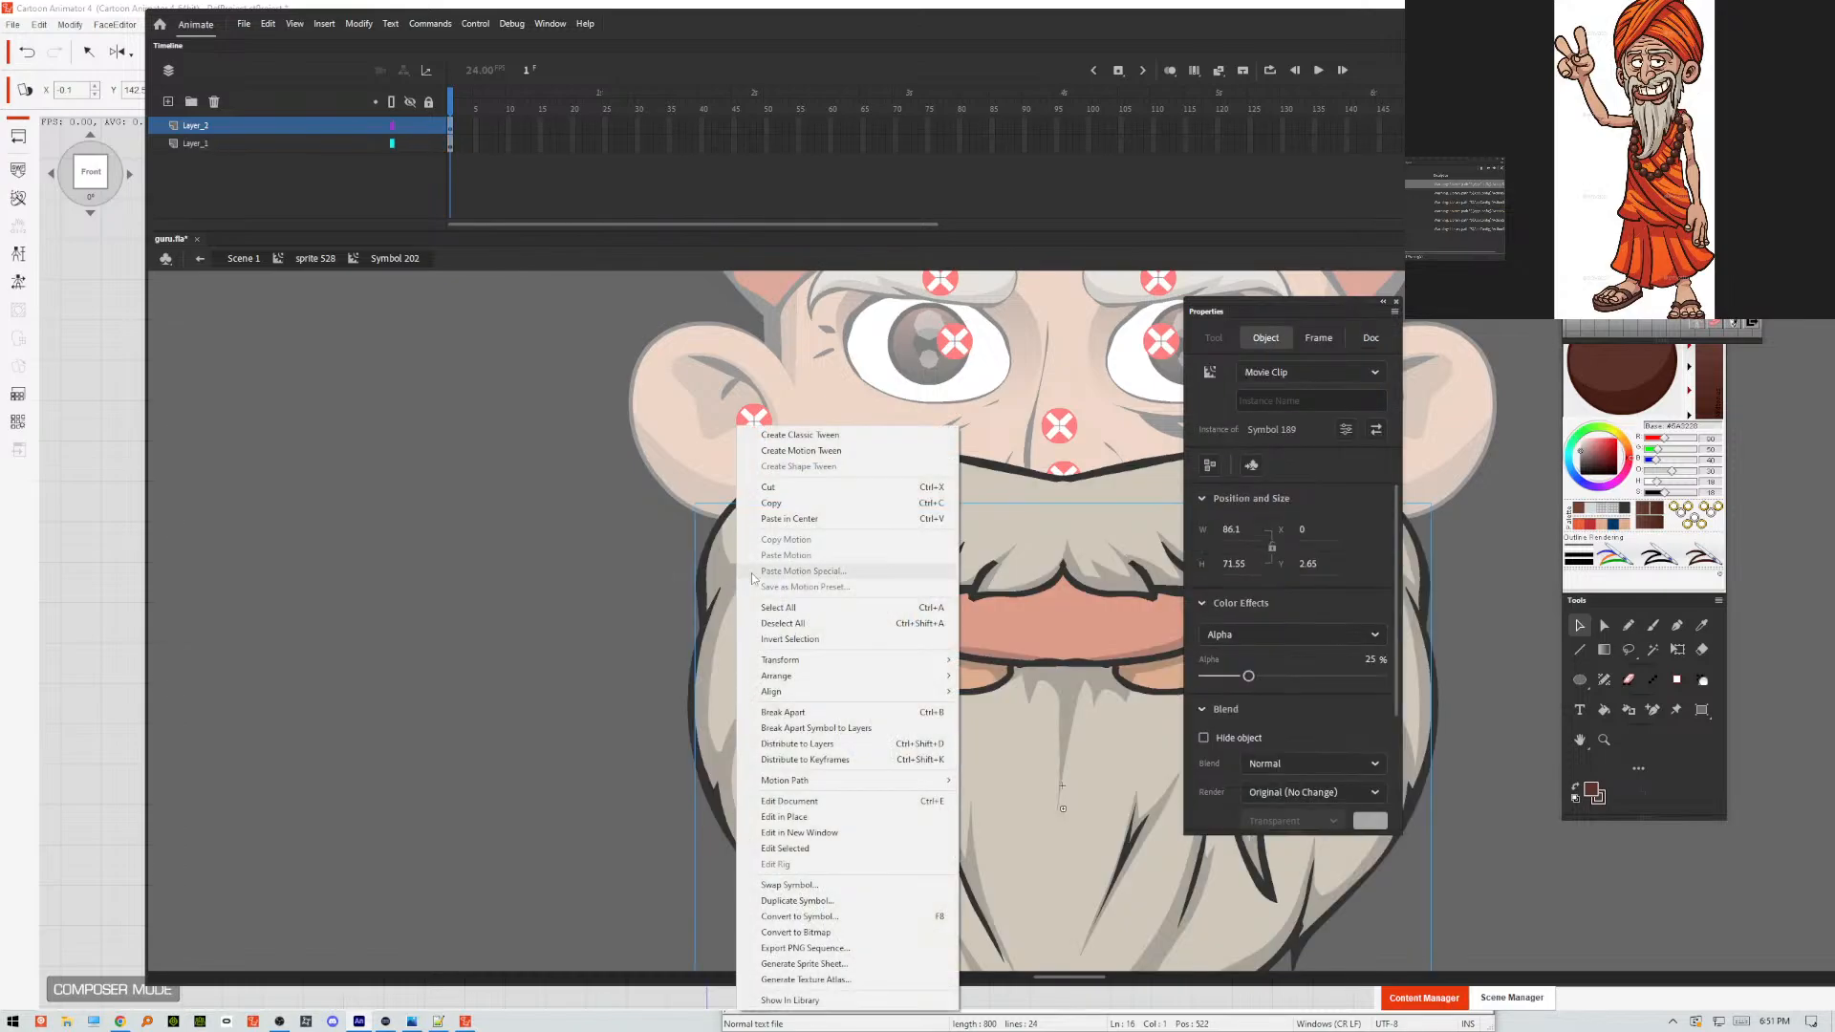
{"action": "left_click", "coordinate": [664, 548]}
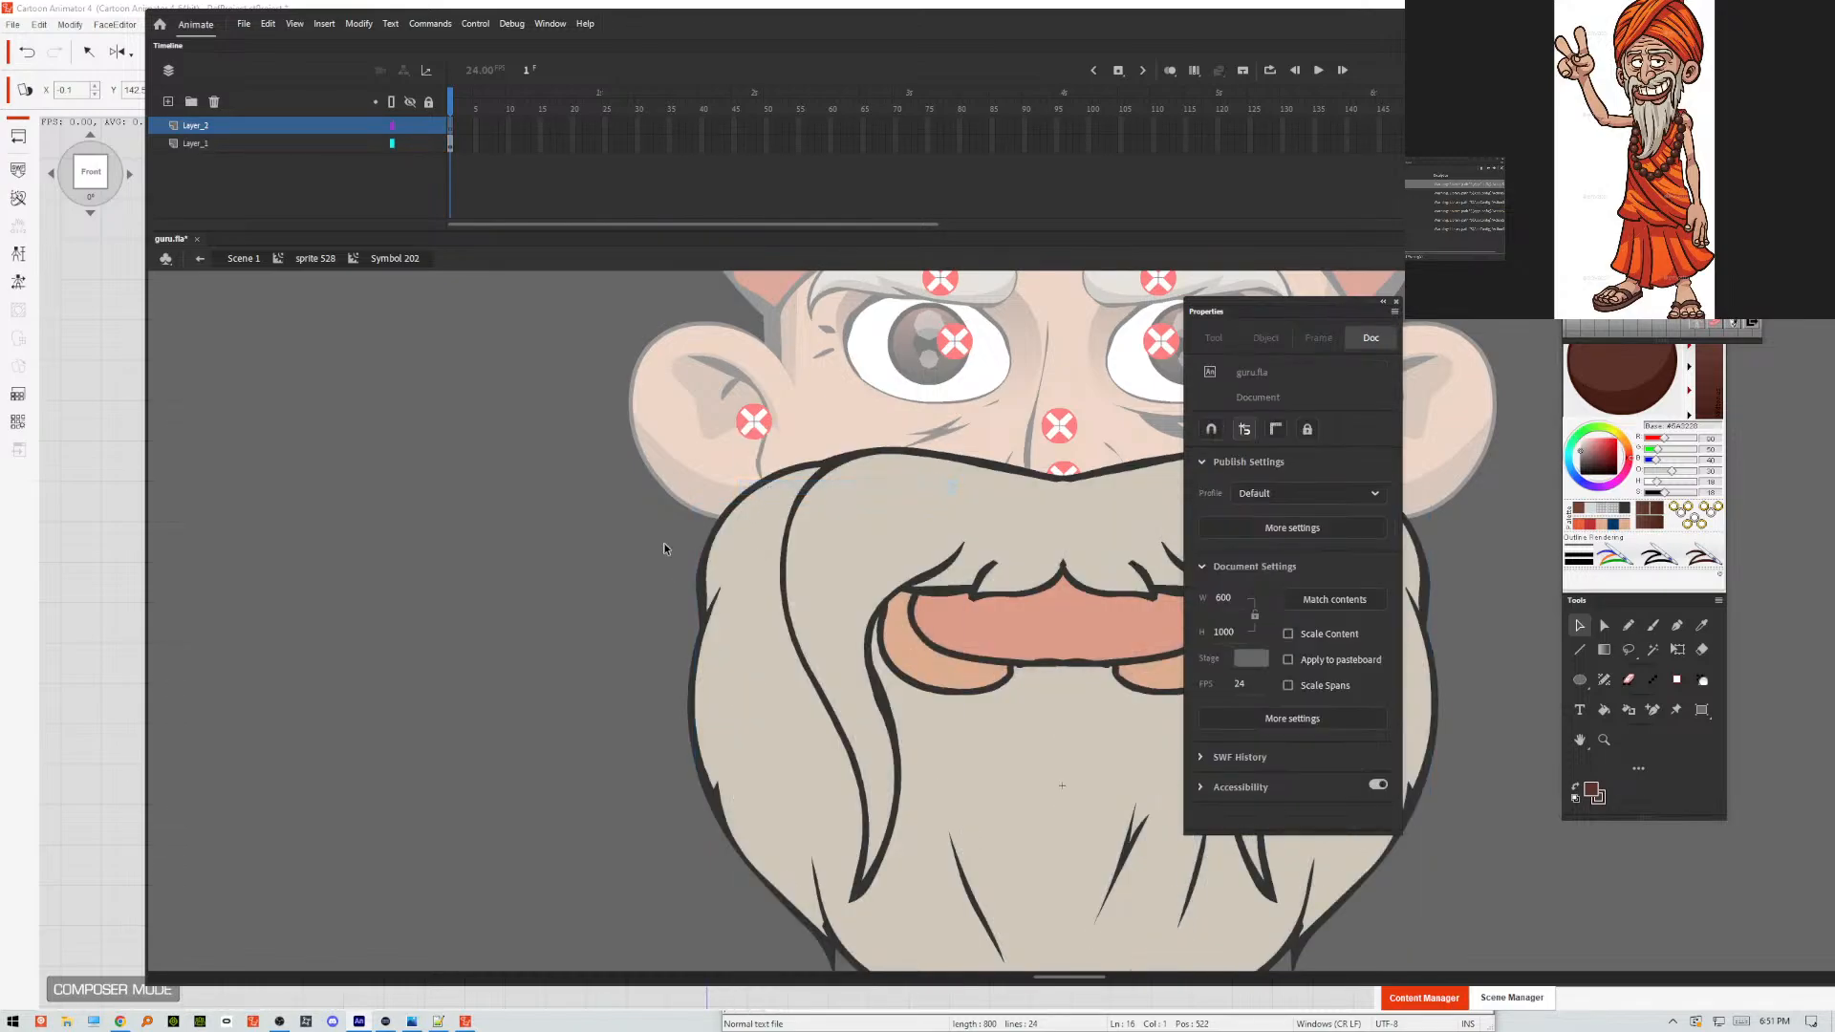
{"action": "right_click", "coordinate": [500, 500]}
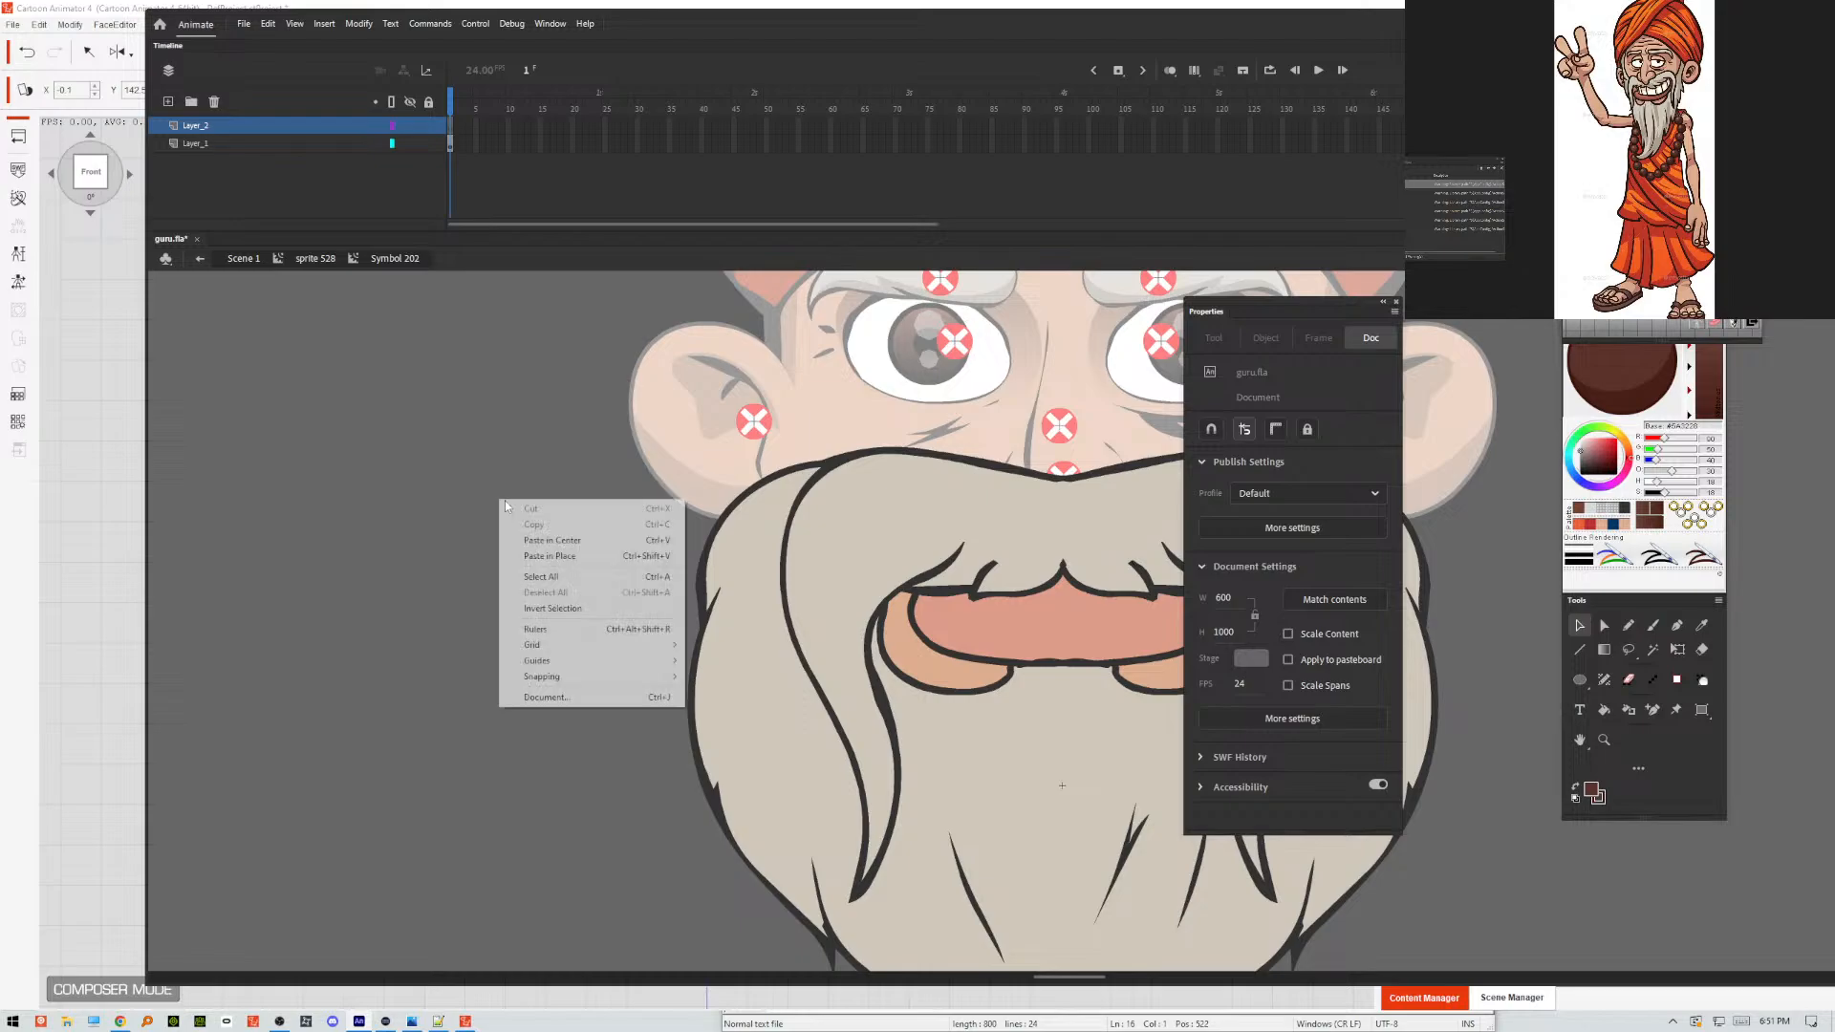
{"action": "left_click", "coordinate": [562, 557]}
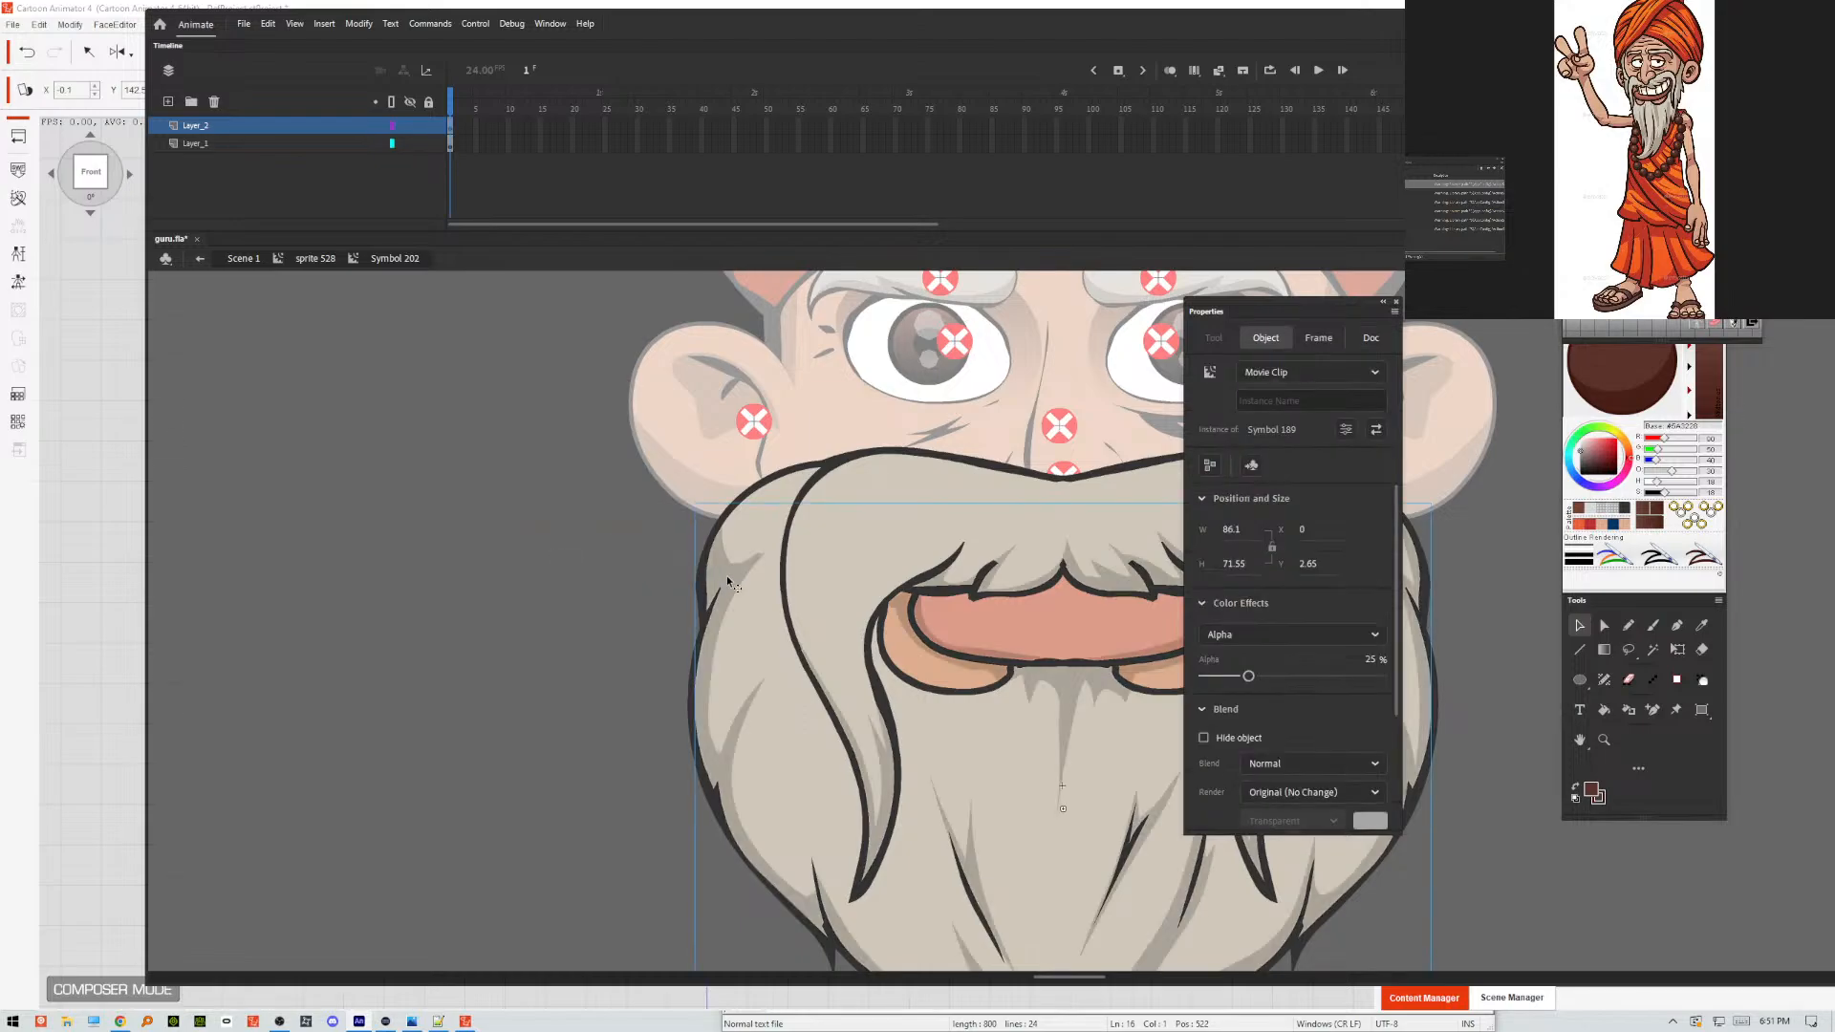
Break apart the beard shading symbol into a plain shape, then test-play the movie and close the preview.
{"action": "key", "text": "ctrl+b"}
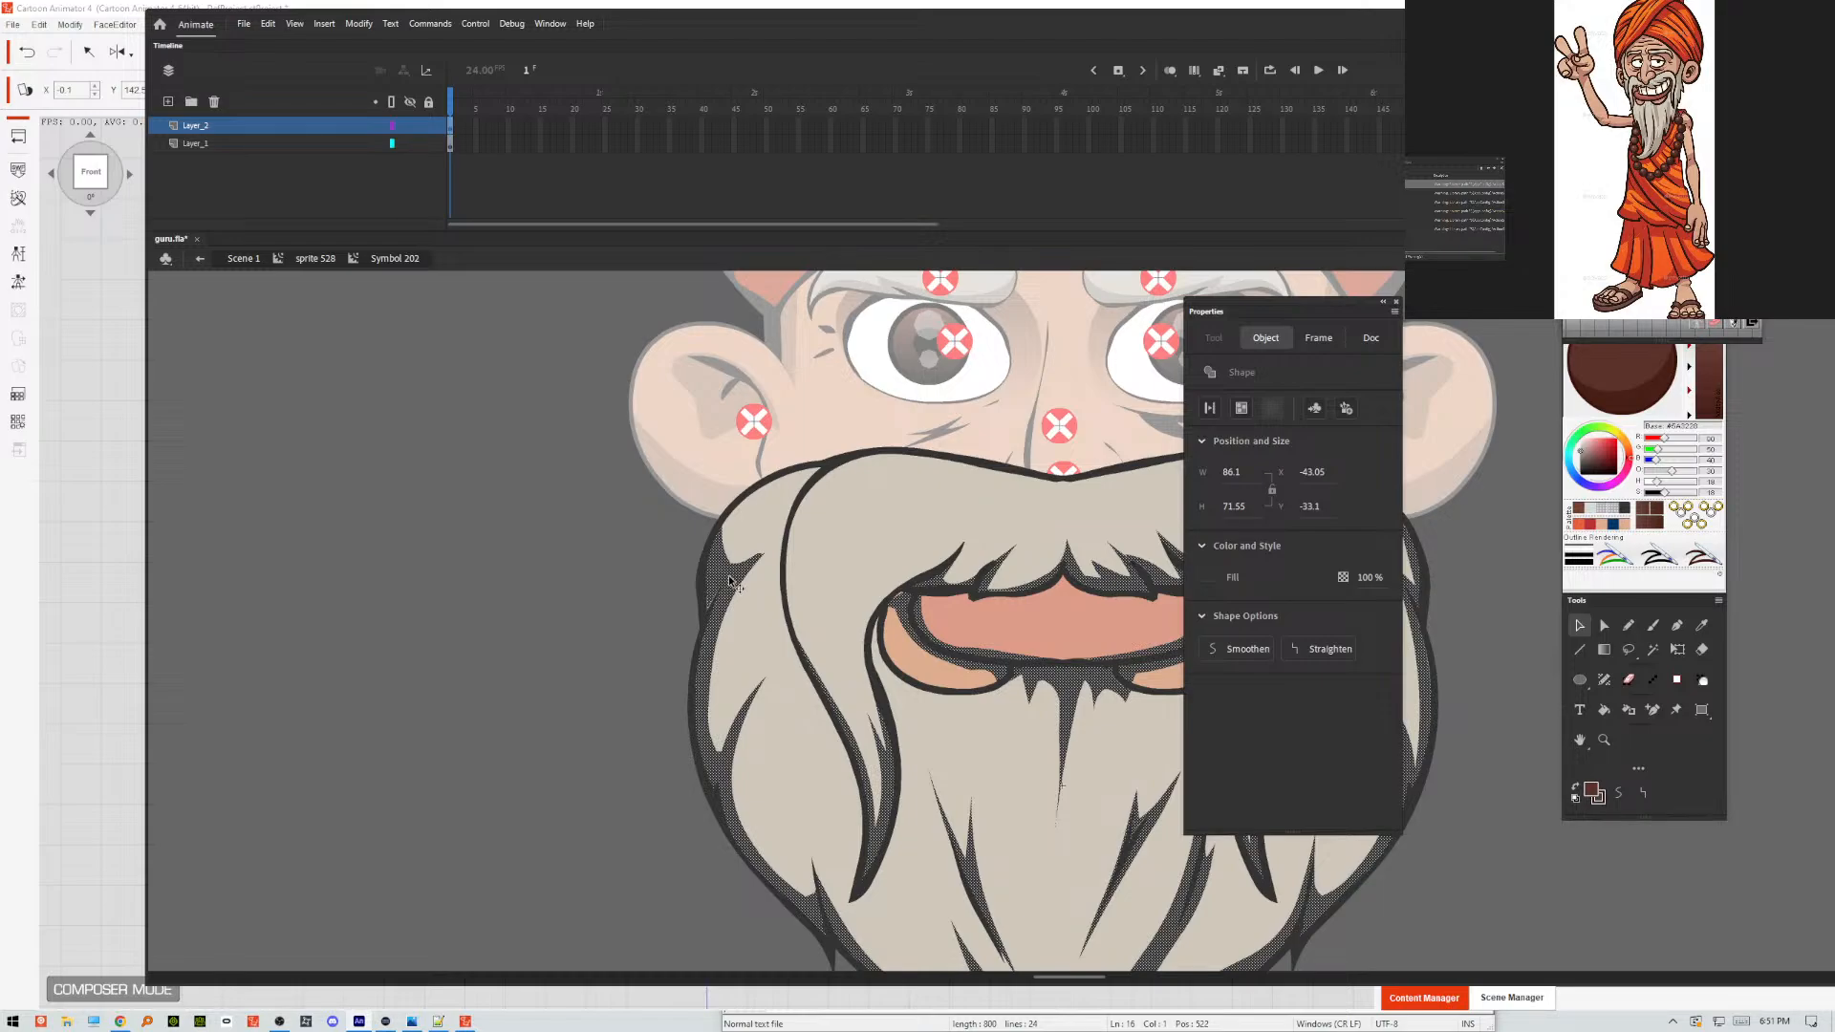
{"action": "left_click", "coordinate": [519, 577]}
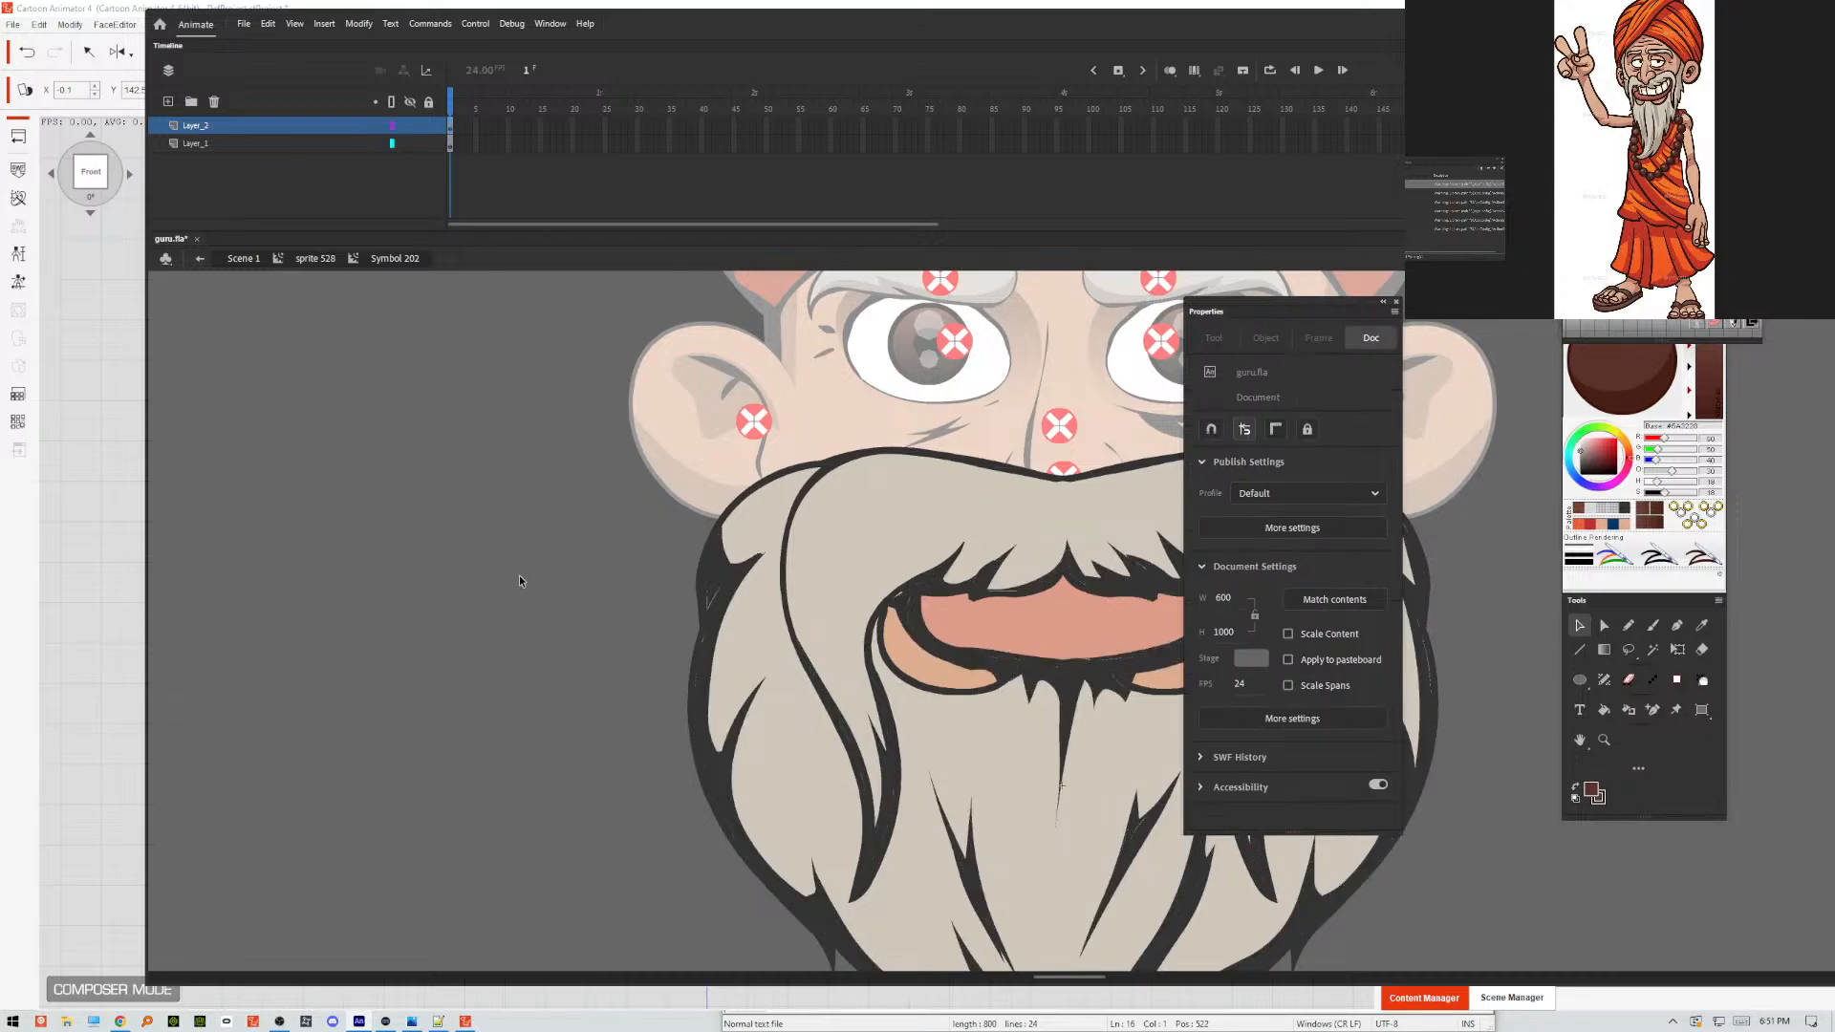
{"action": "key", "text": "ctrl+Return"}
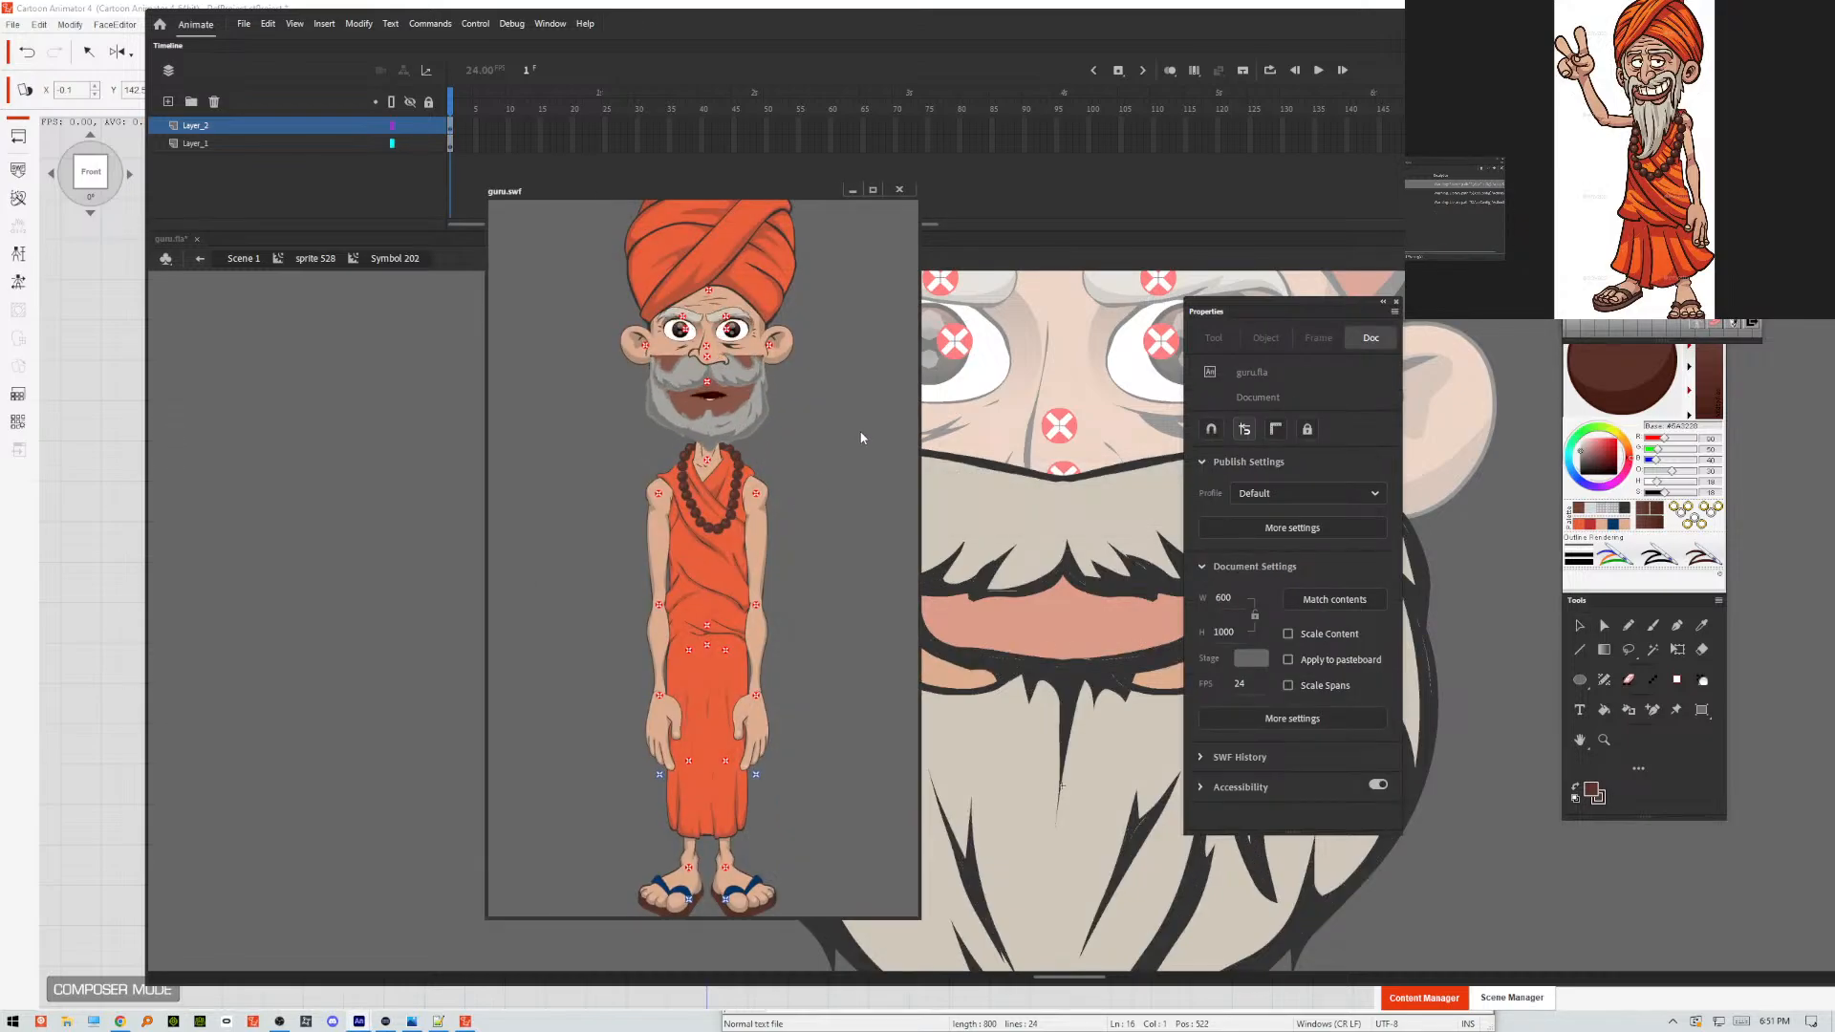
{"action": "left_click", "coordinate": [900, 191]}
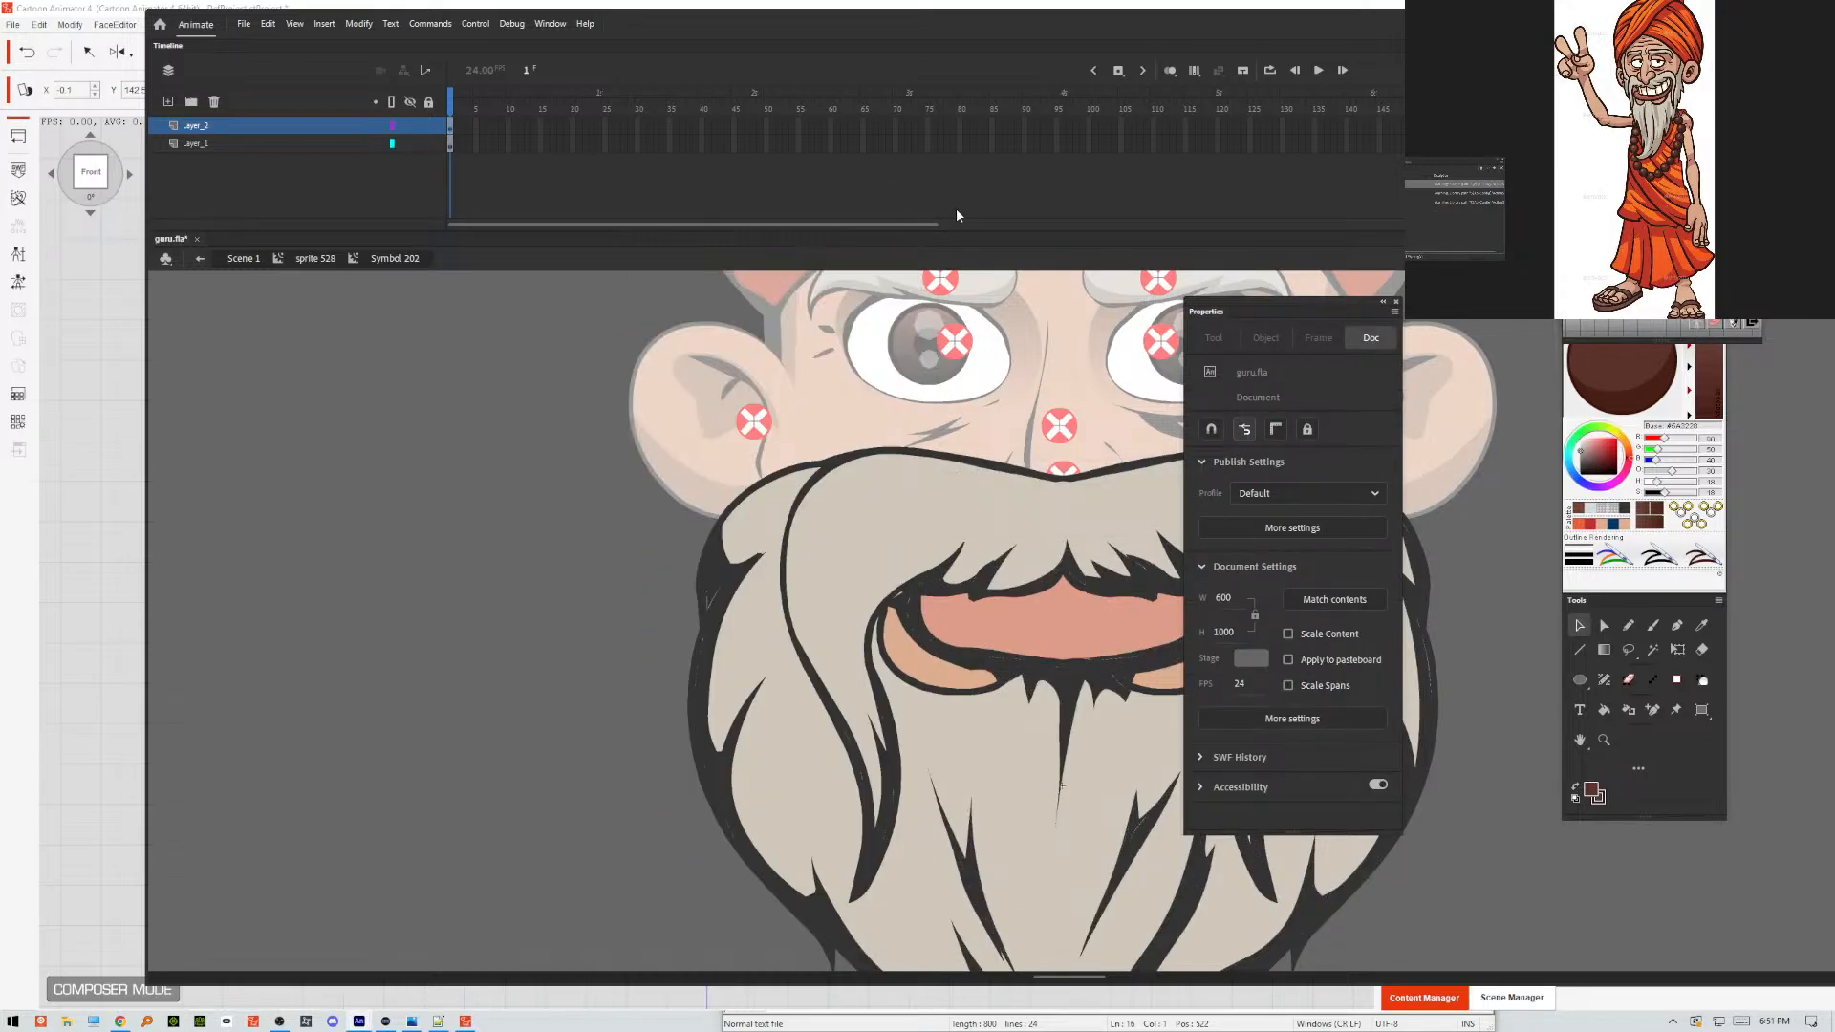
Switch to Cartoon Animator 4 and try to reload GURU.swf from the Desktop into the open puppet.
{"action": "left_click", "coordinate": [115, 14]}
{"action": "left_click", "coordinate": [17, 169]}
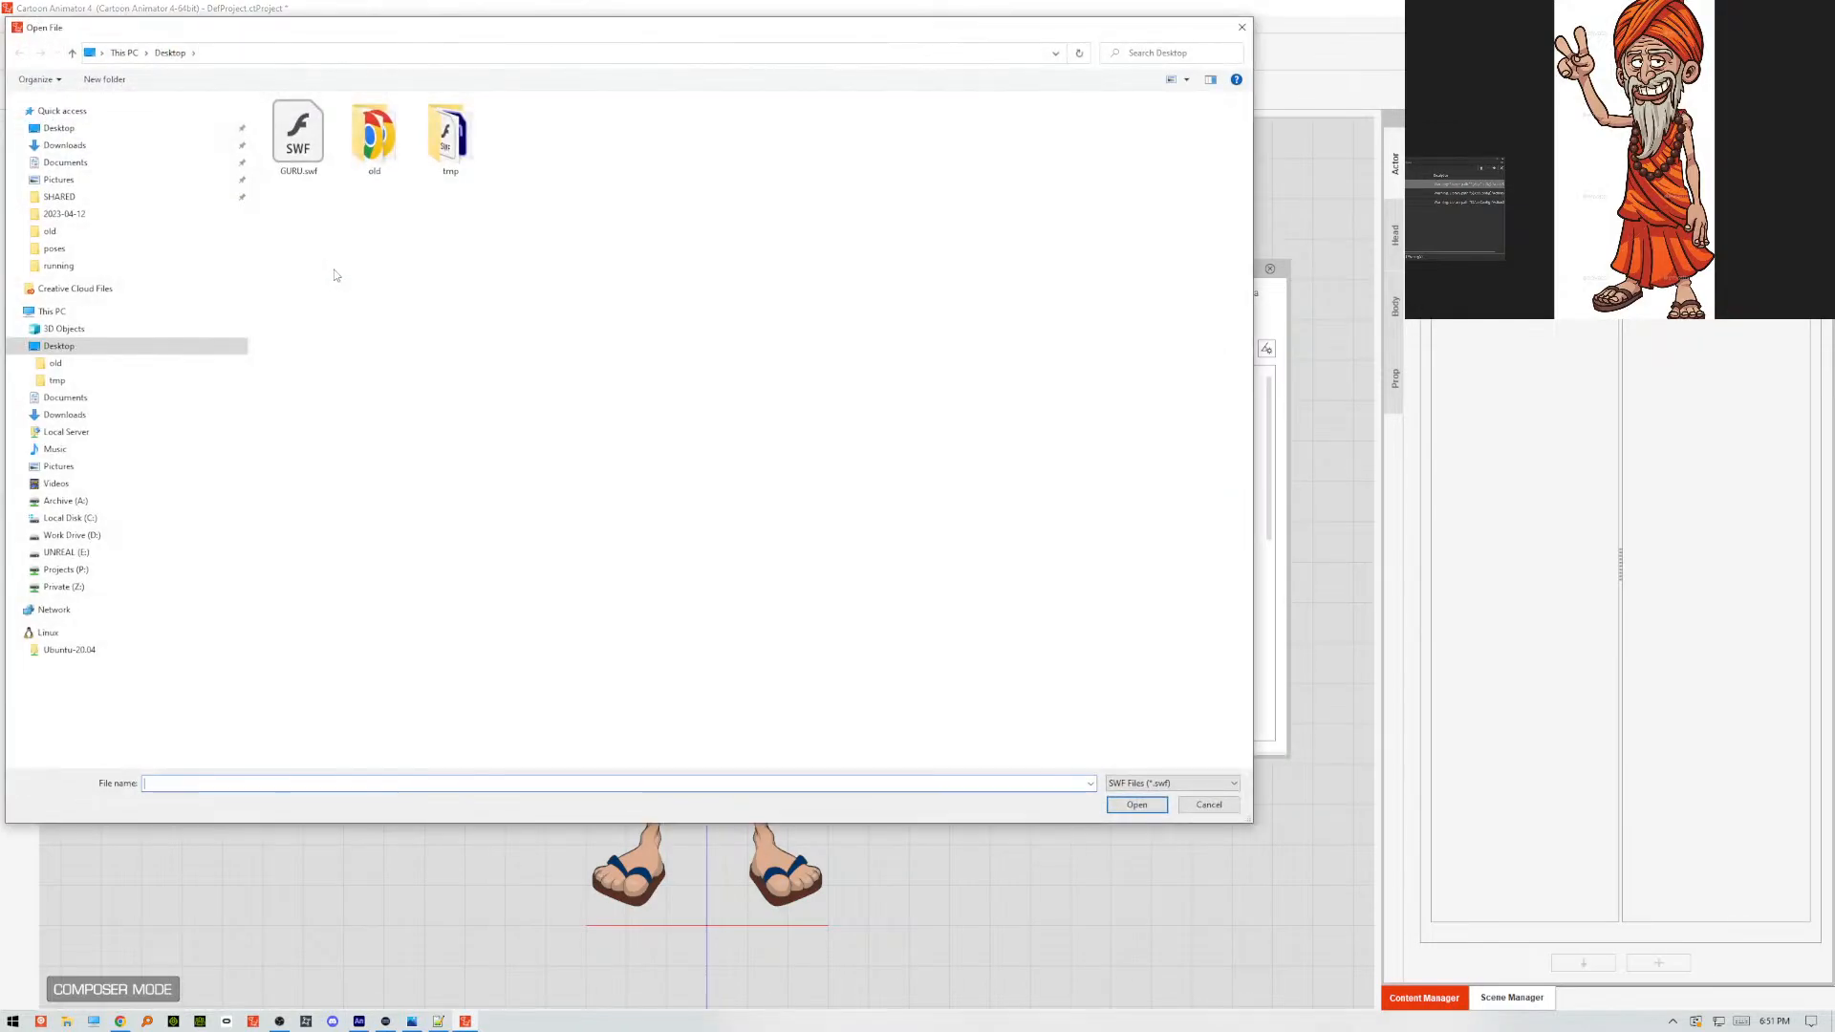
{"action": "left_click", "coordinate": [299, 138]}
{"action": "double_click", "coordinate": [299, 138]}
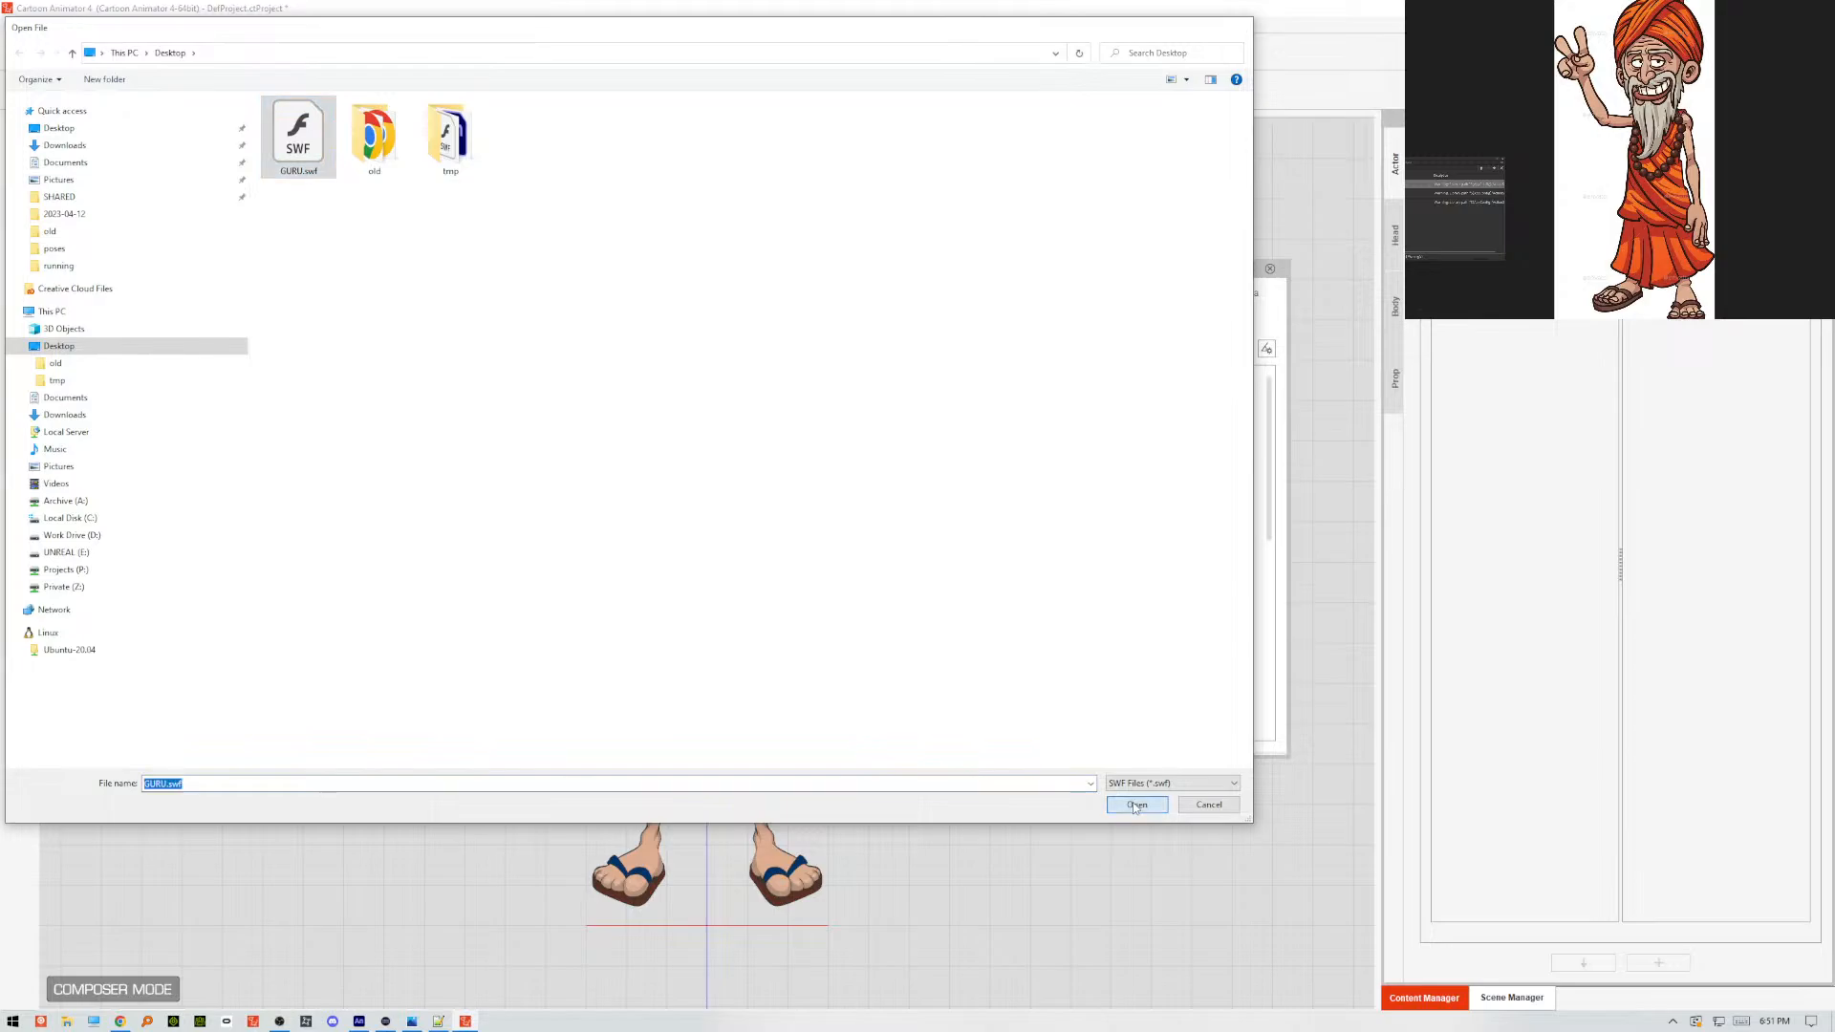
{"action": "left_click", "coordinate": [472, 387]}
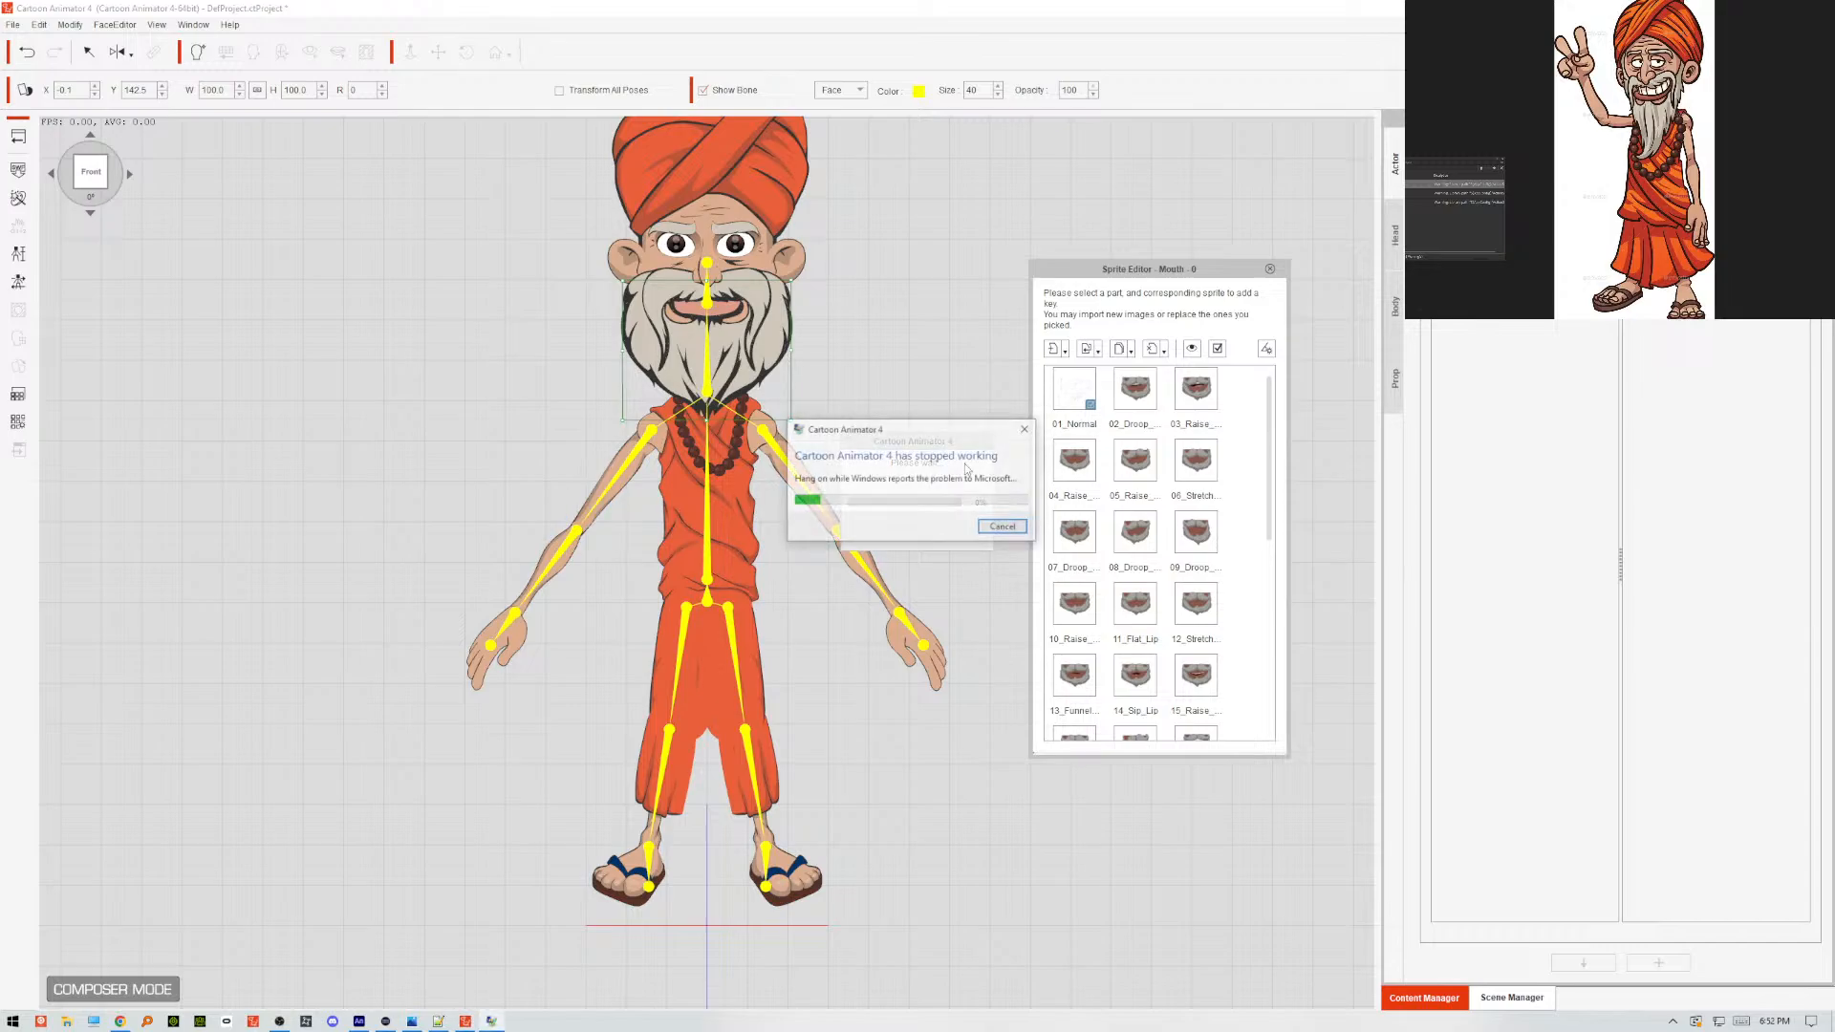
Cancel the crash report and start Cartoon Animator v4.51 Pipeline again.
{"action": "left_click", "coordinate": [1004, 531]}
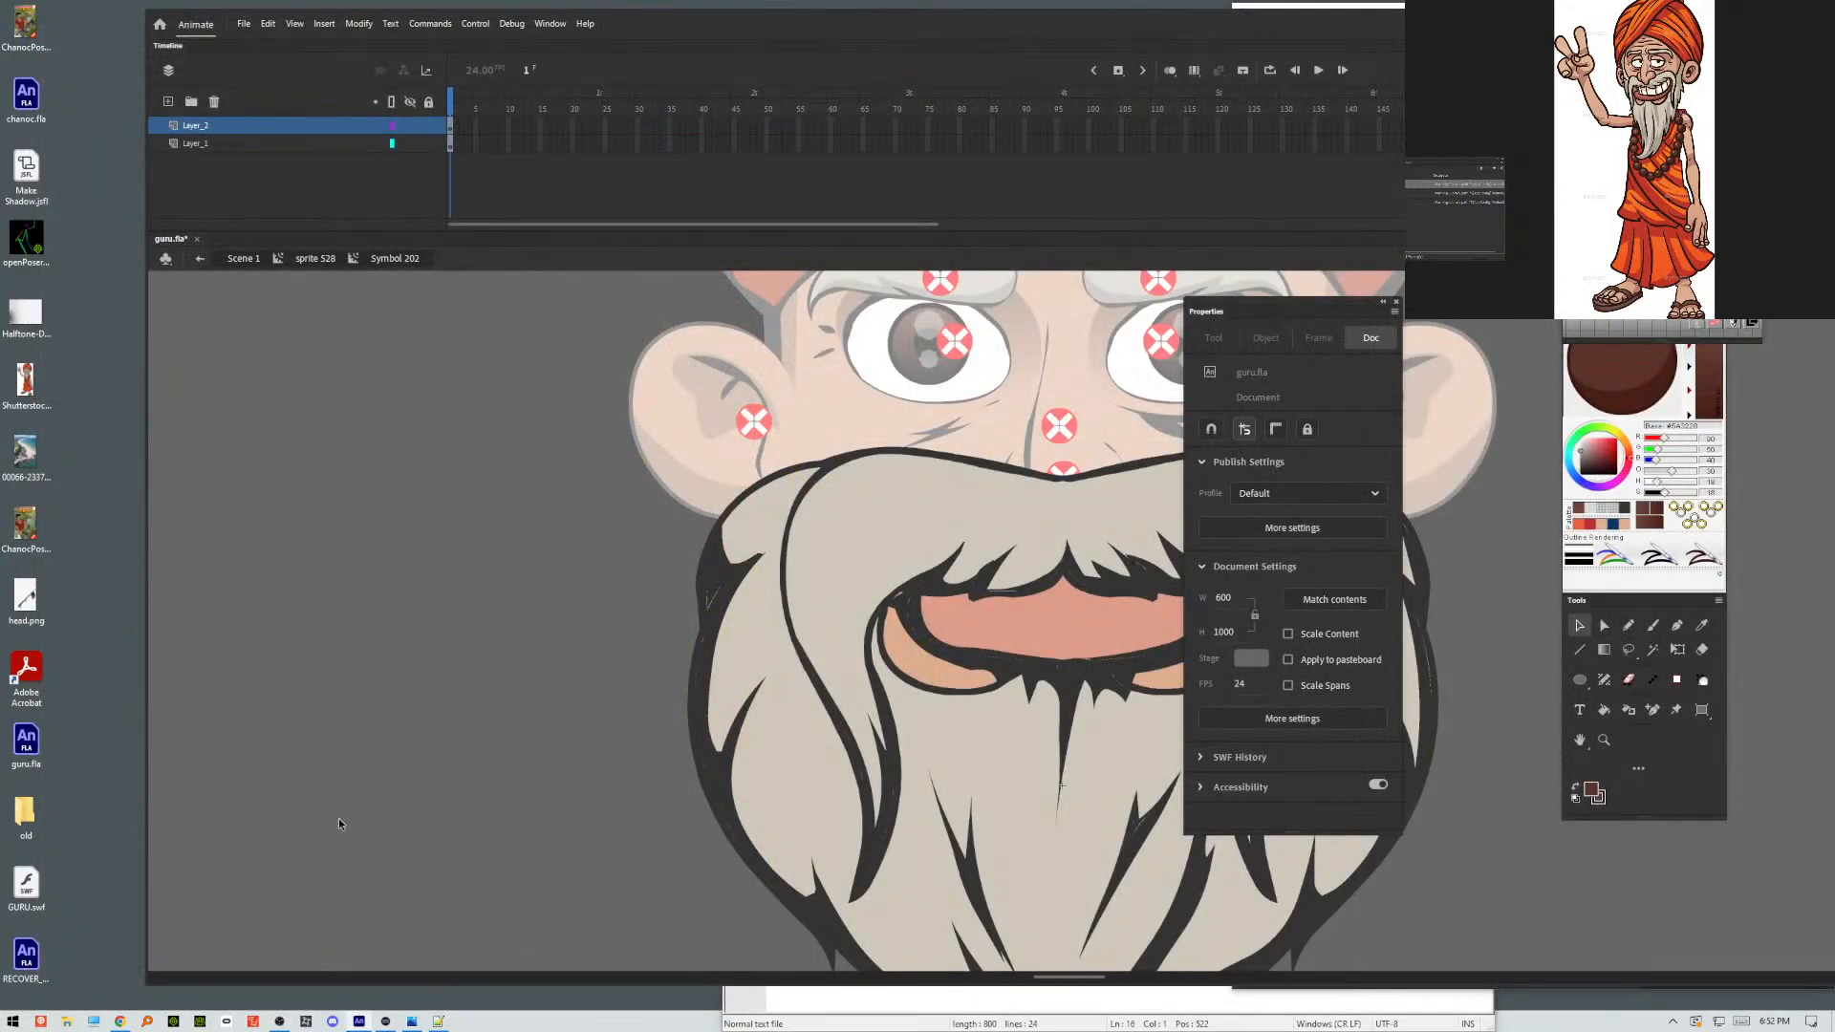
{"action": "left_click", "coordinate": [14, 1022]}
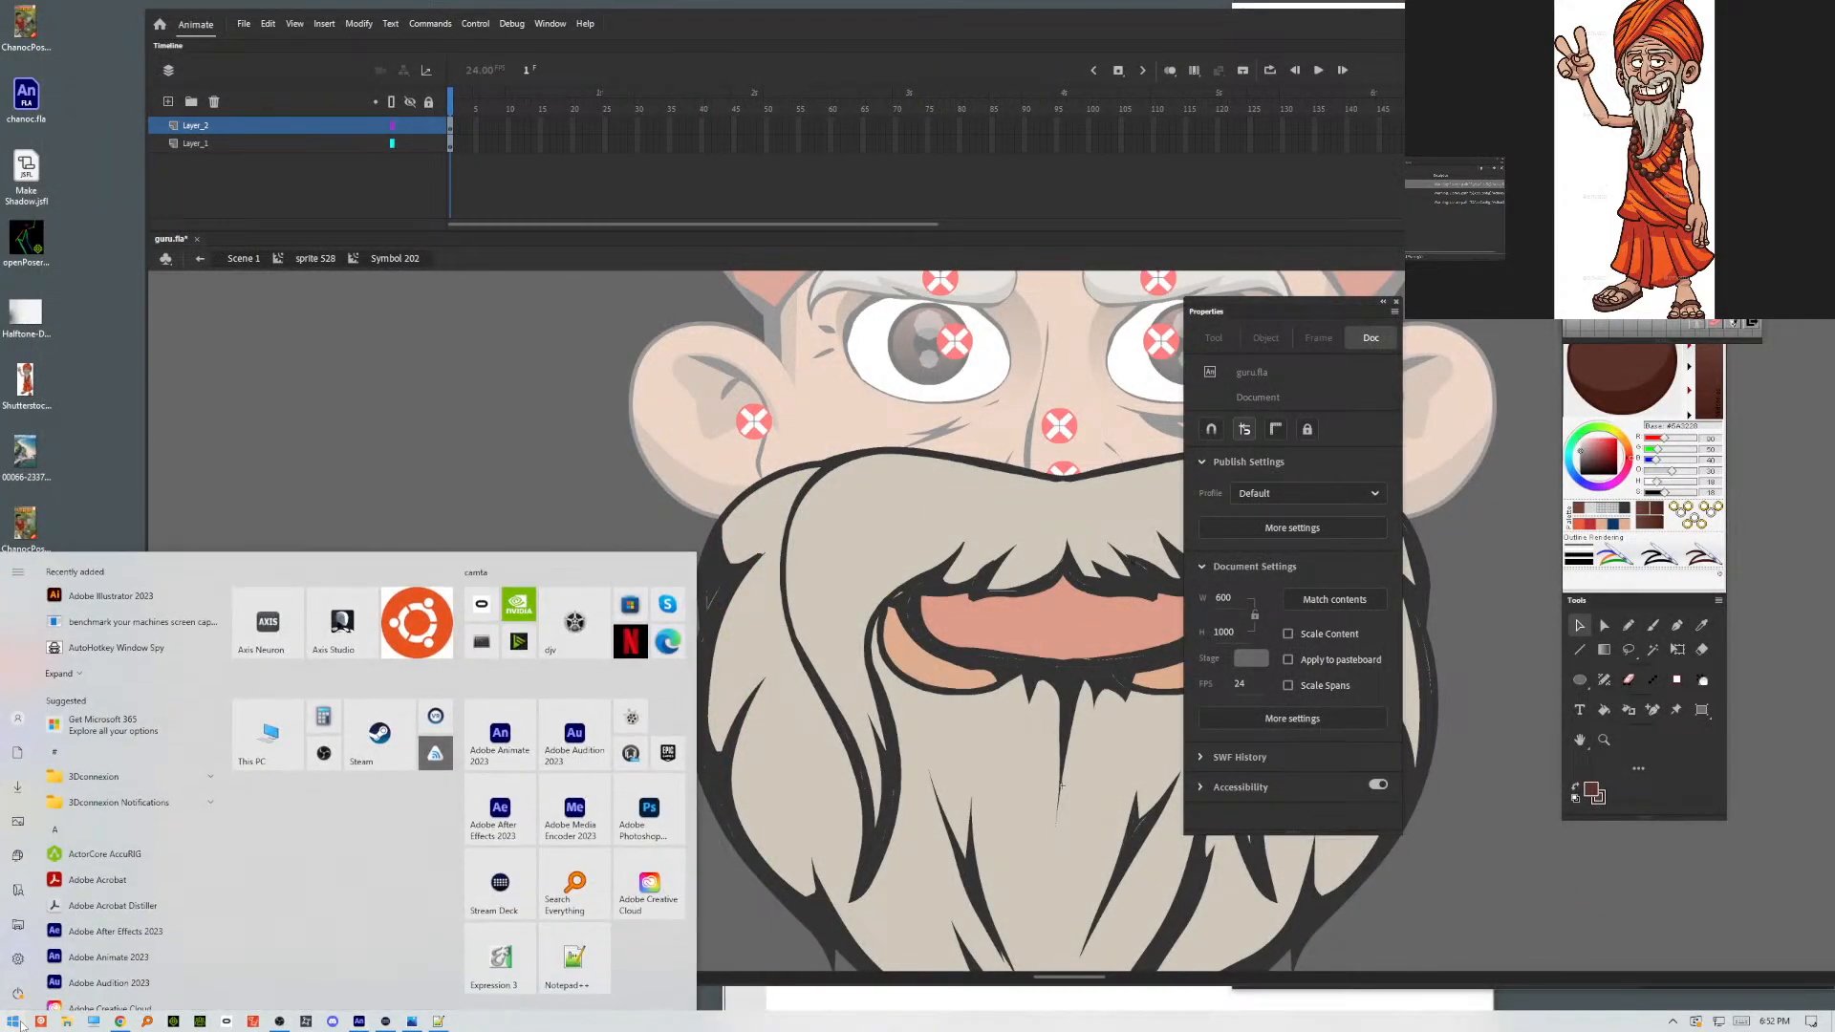
{"action": "type", "text": "cartoo"}
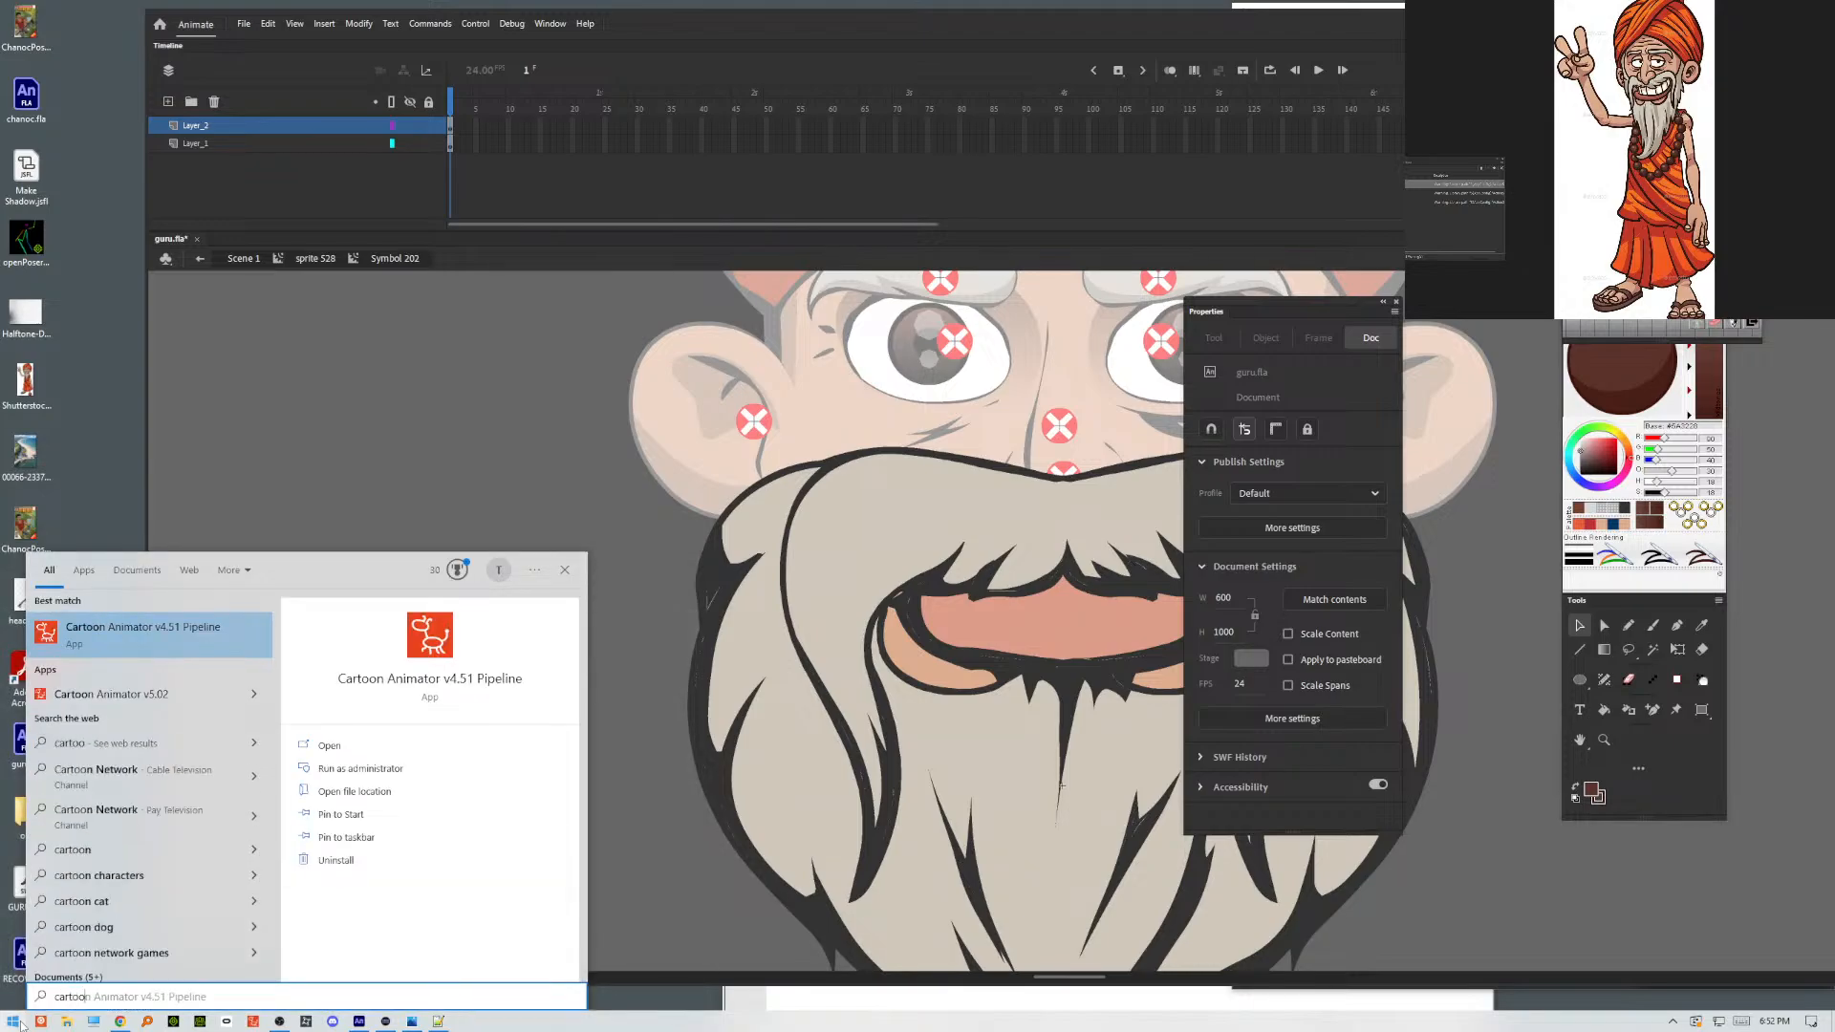
{"action": "key", "text": "Return"}
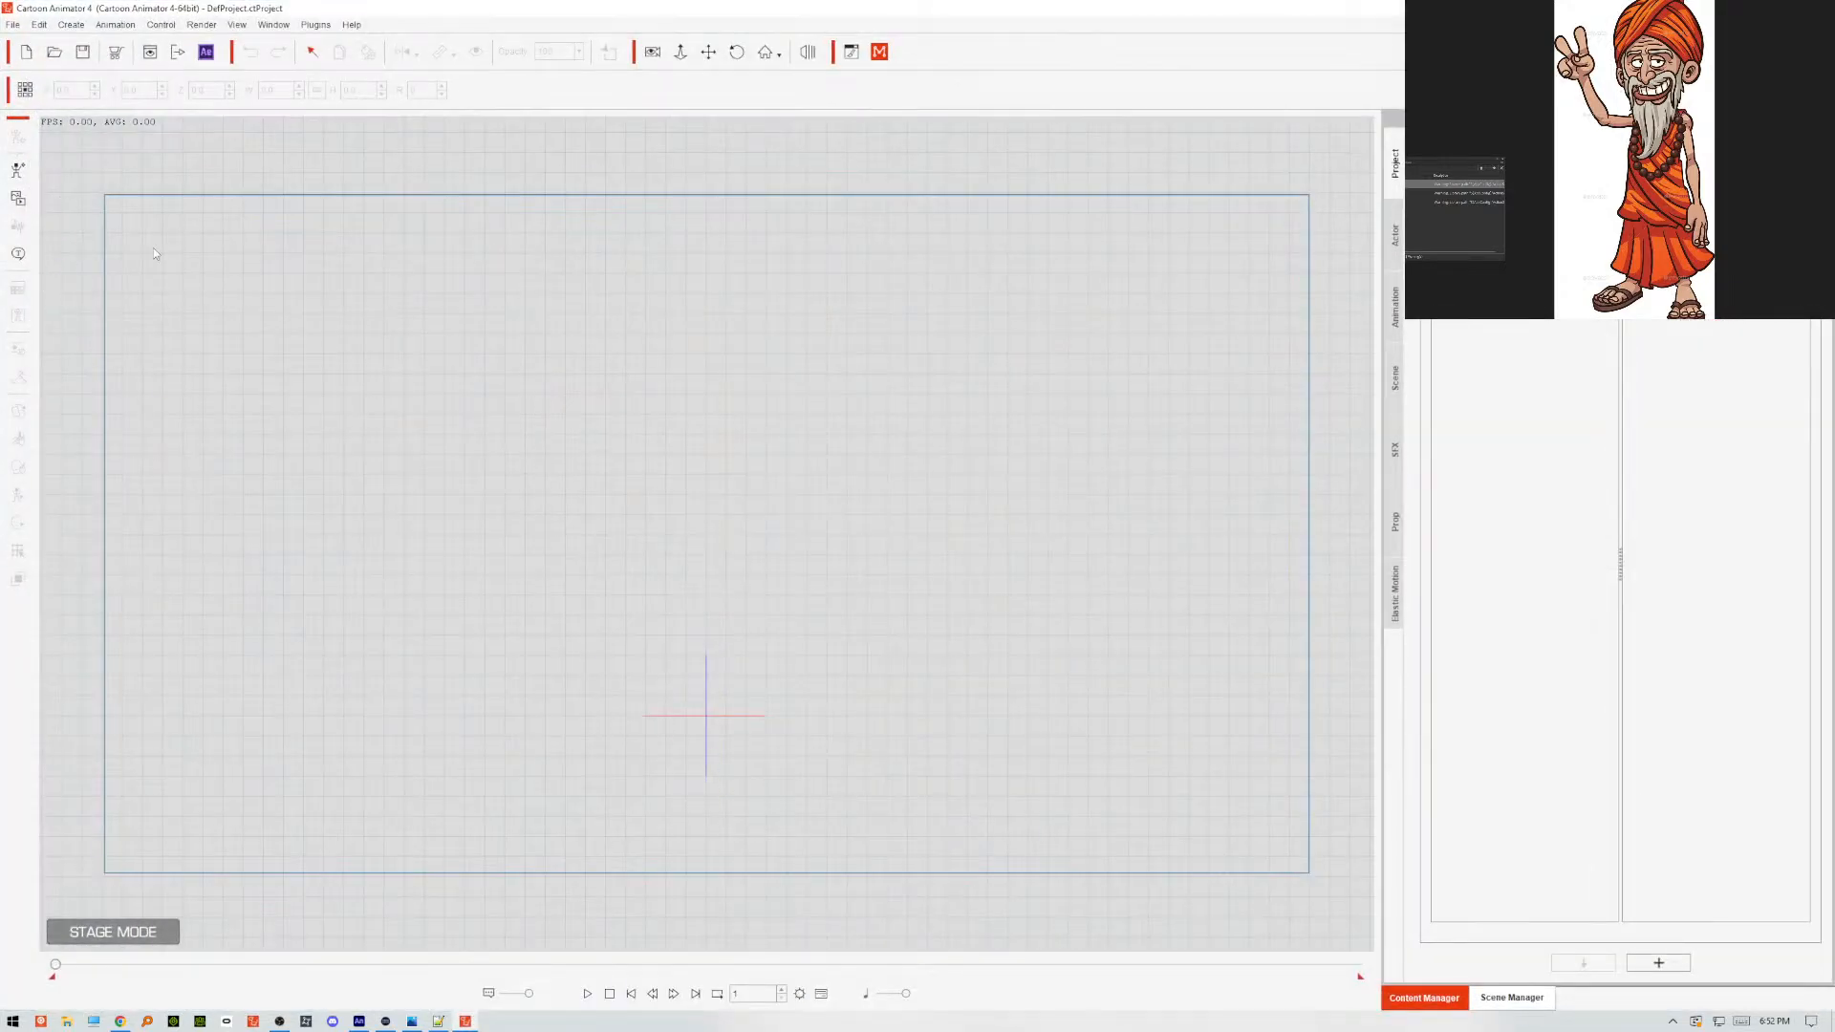
Bring a template actor into Composer mode again and load the updated GURU.swf without keeping any working options.
{"action": "left_click", "coordinate": [1395, 231]}
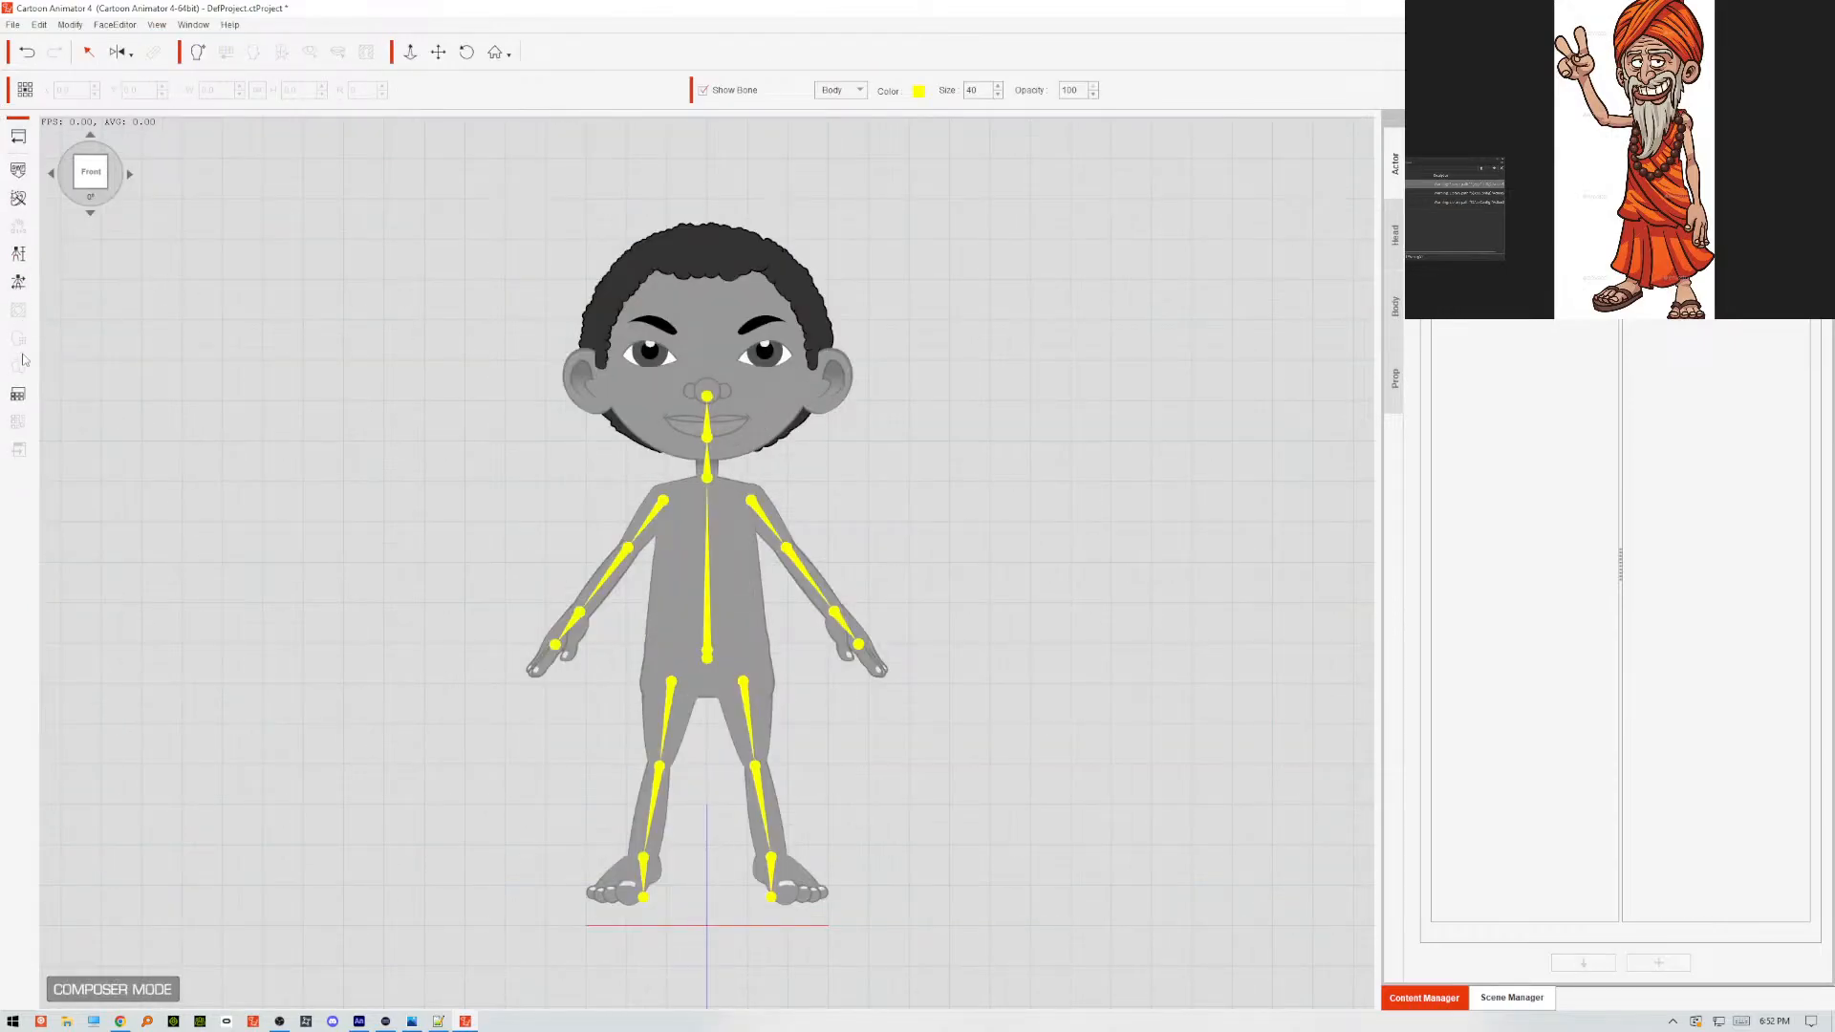
{"action": "left_click", "coordinate": [19, 170]}
{"action": "left_click", "coordinate": [304, 139]}
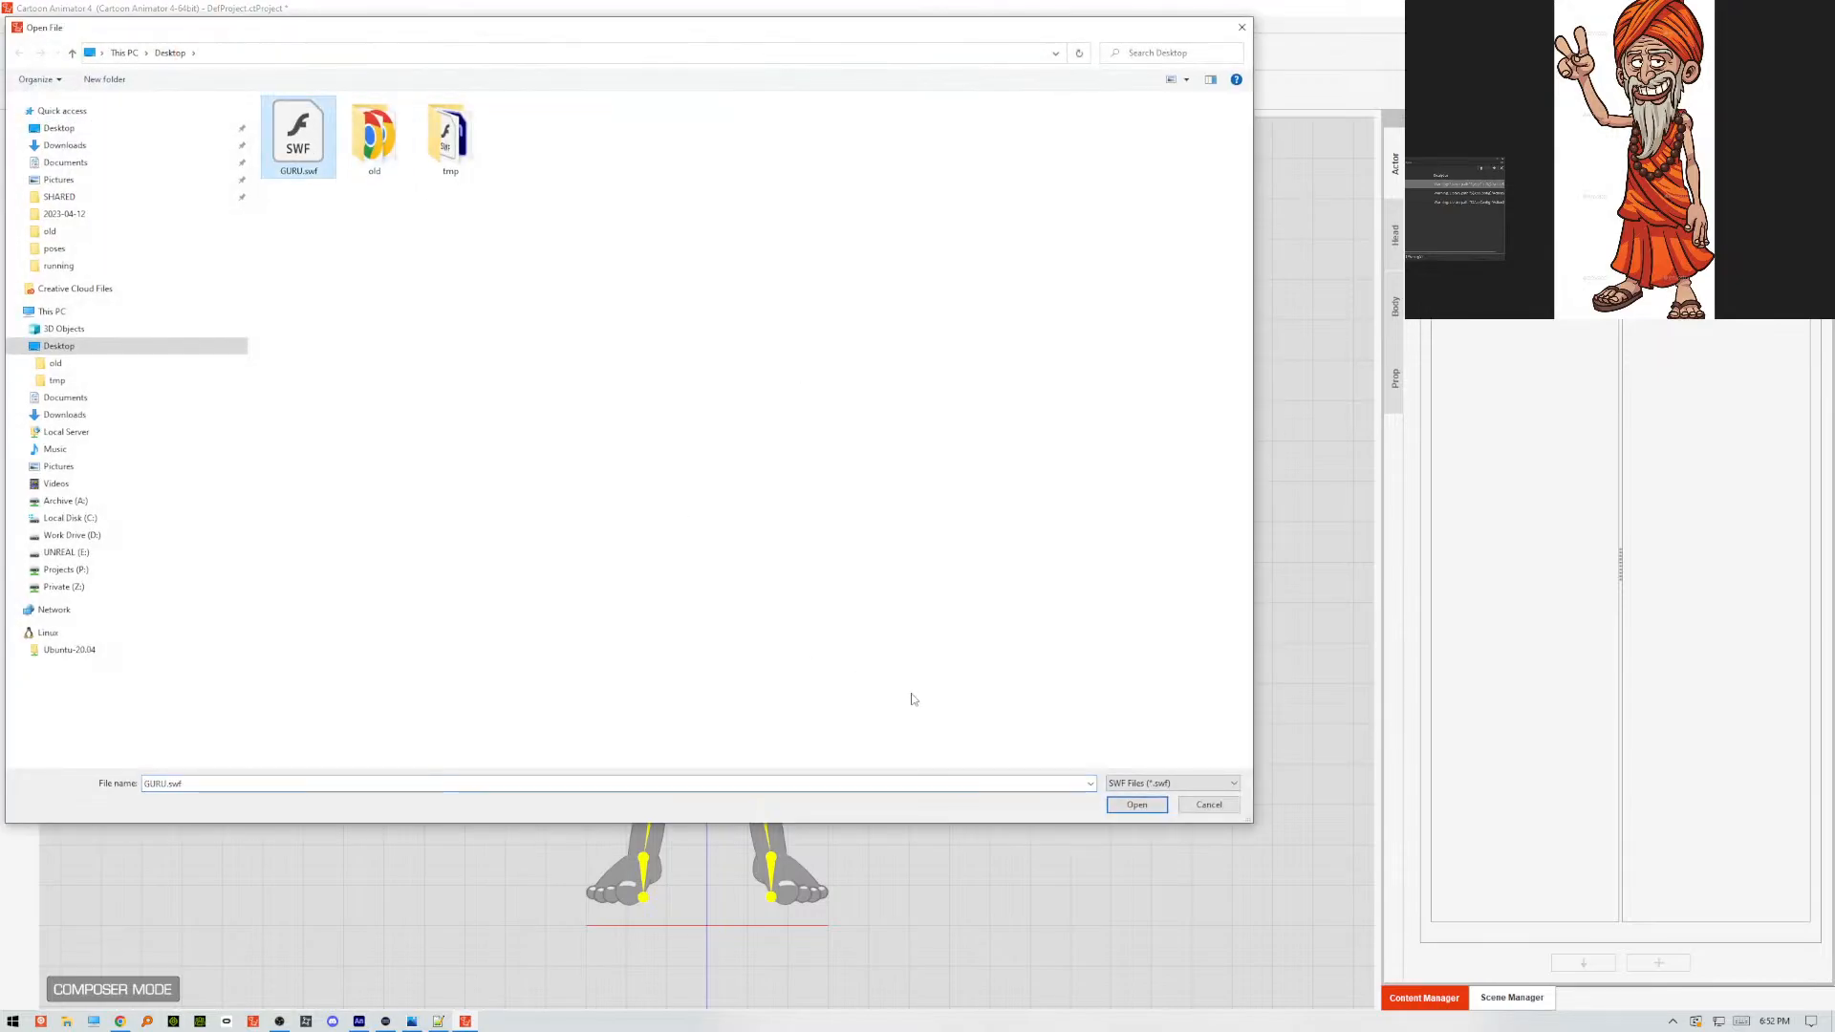
{"action": "left_click", "coordinate": [1128, 806]}
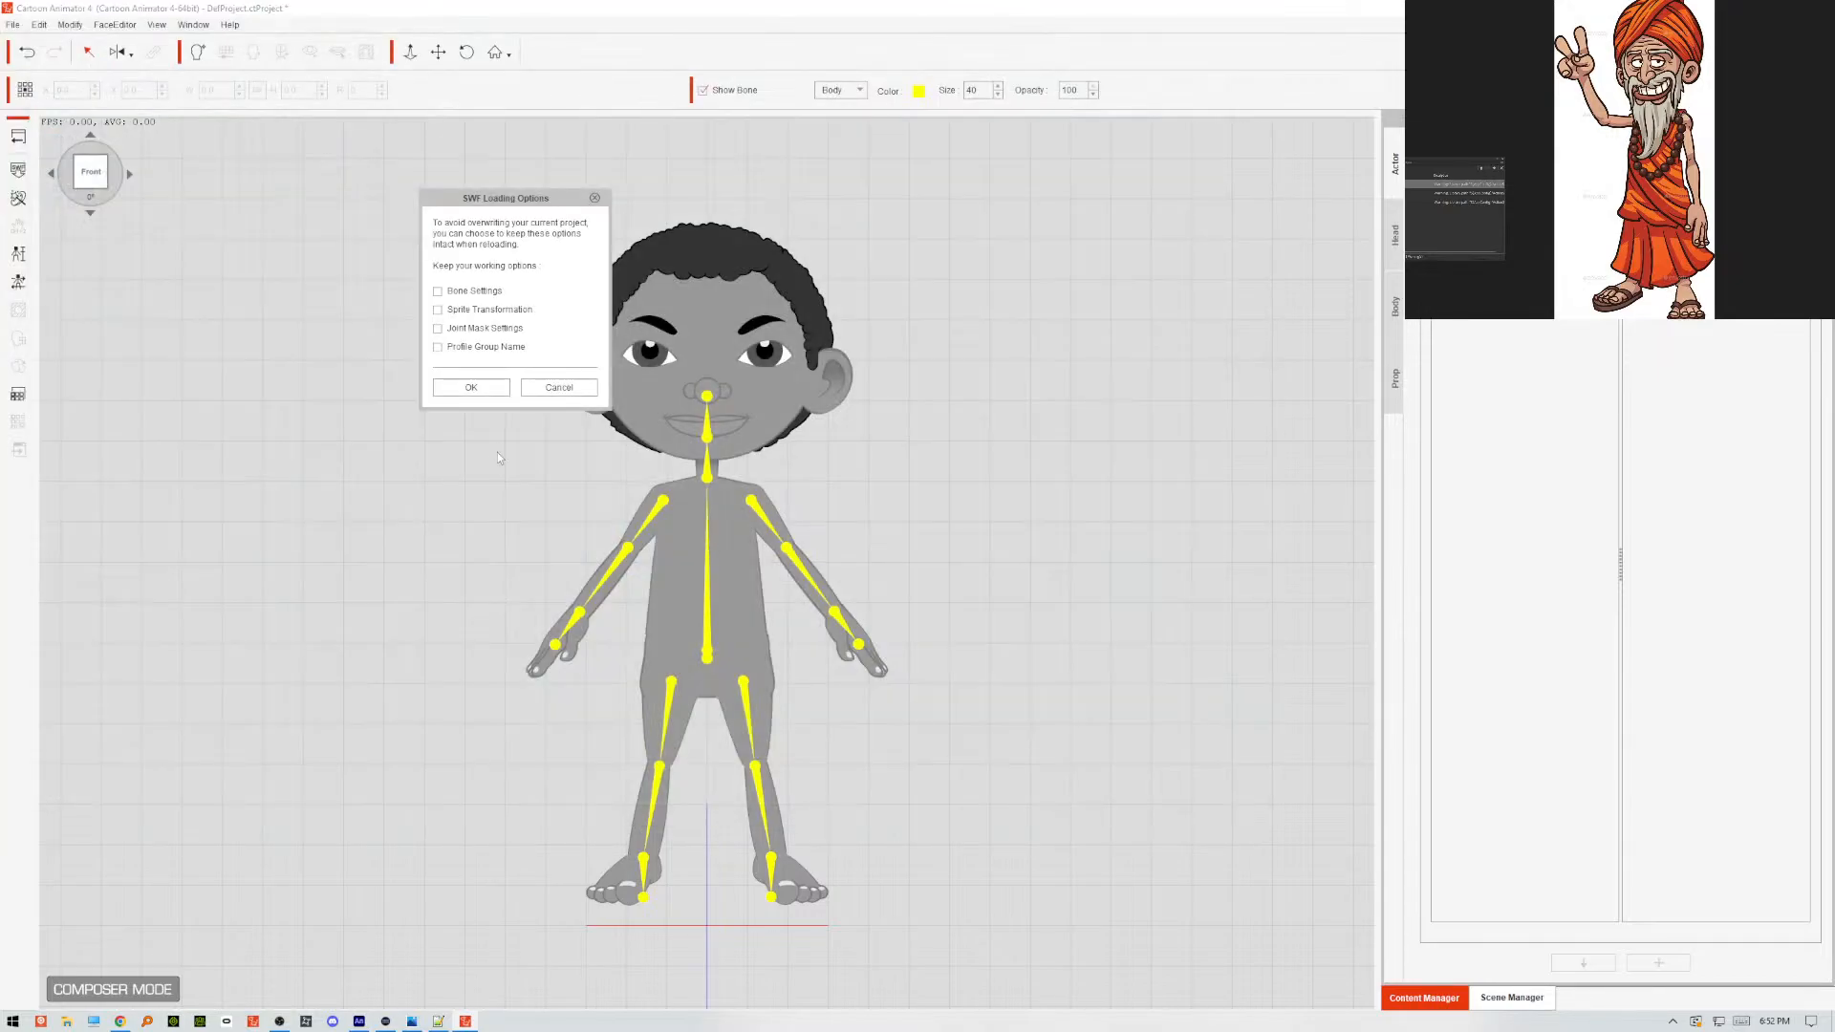
{"action": "left_click", "coordinate": [466, 387]}
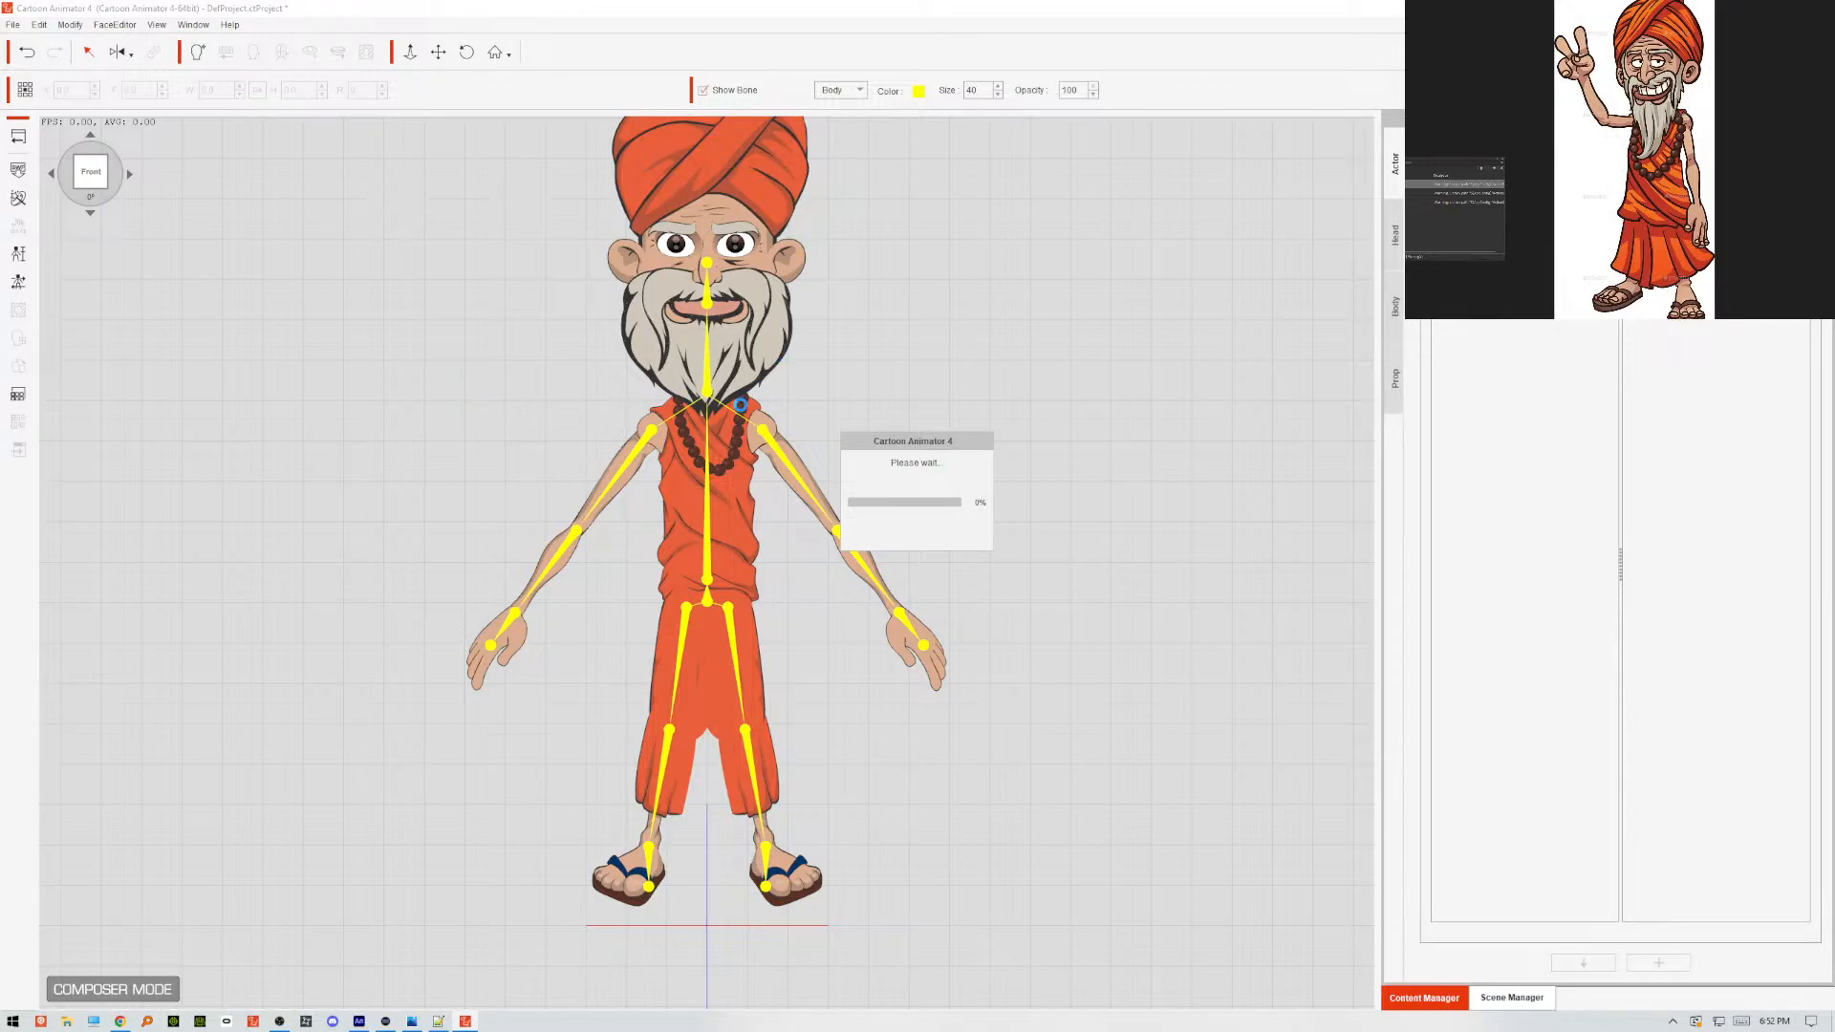
Dismiss the load report and examine the beard's mouth sprites in the Sprite Editor, previewing 22_Normal.
{"action": "left_click", "coordinate": [499, 540]}
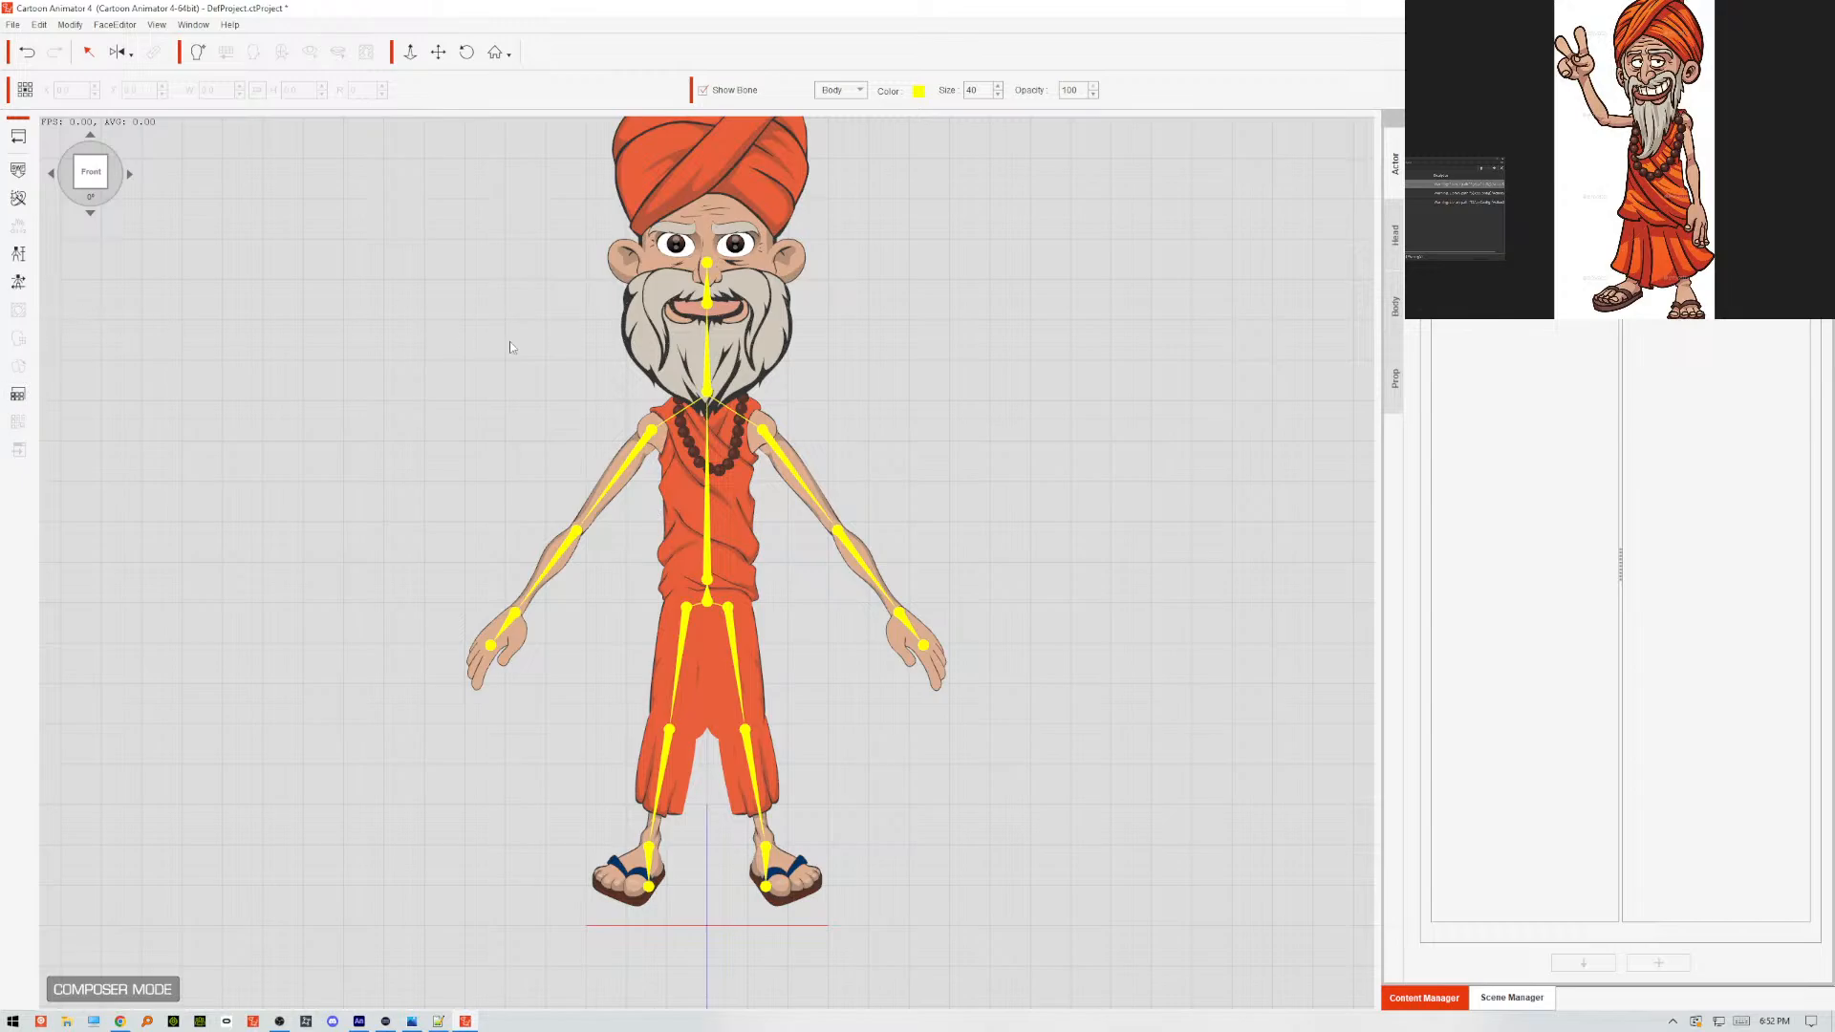
{"action": "left_click", "coordinate": [632, 317]}
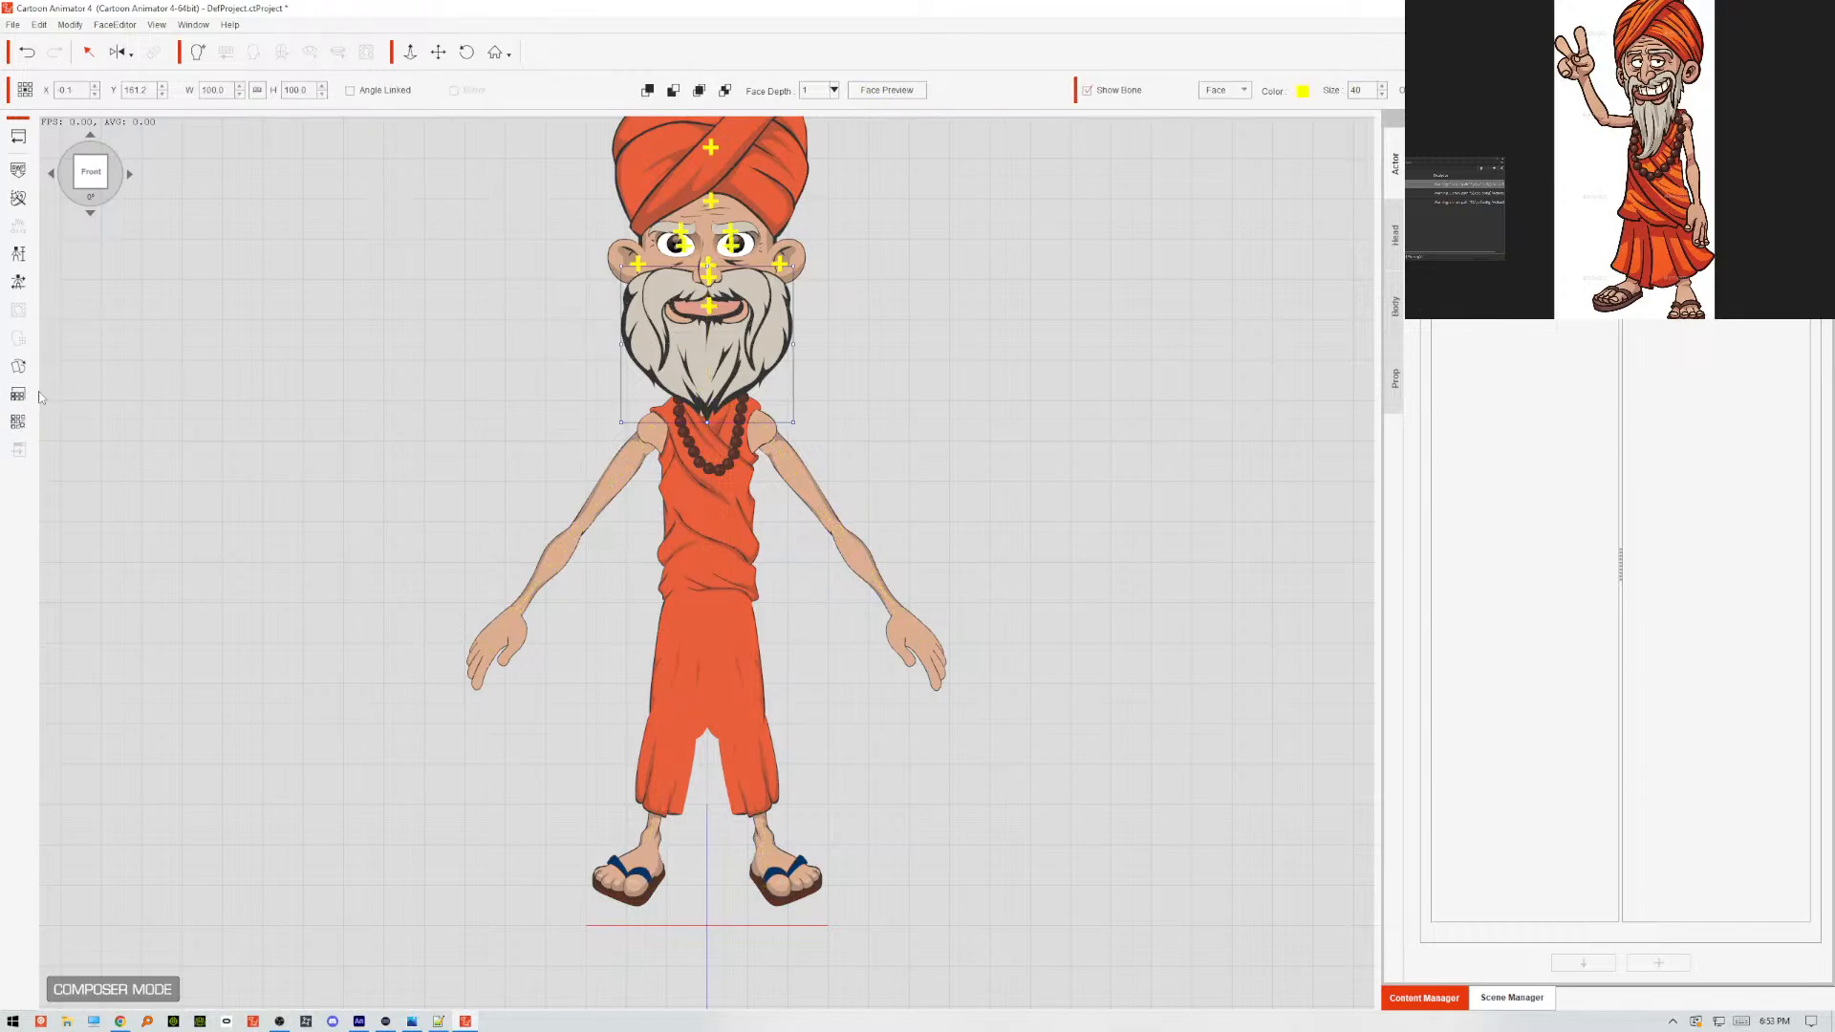
{"action": "left_click", "coordinate": [18, 366]}
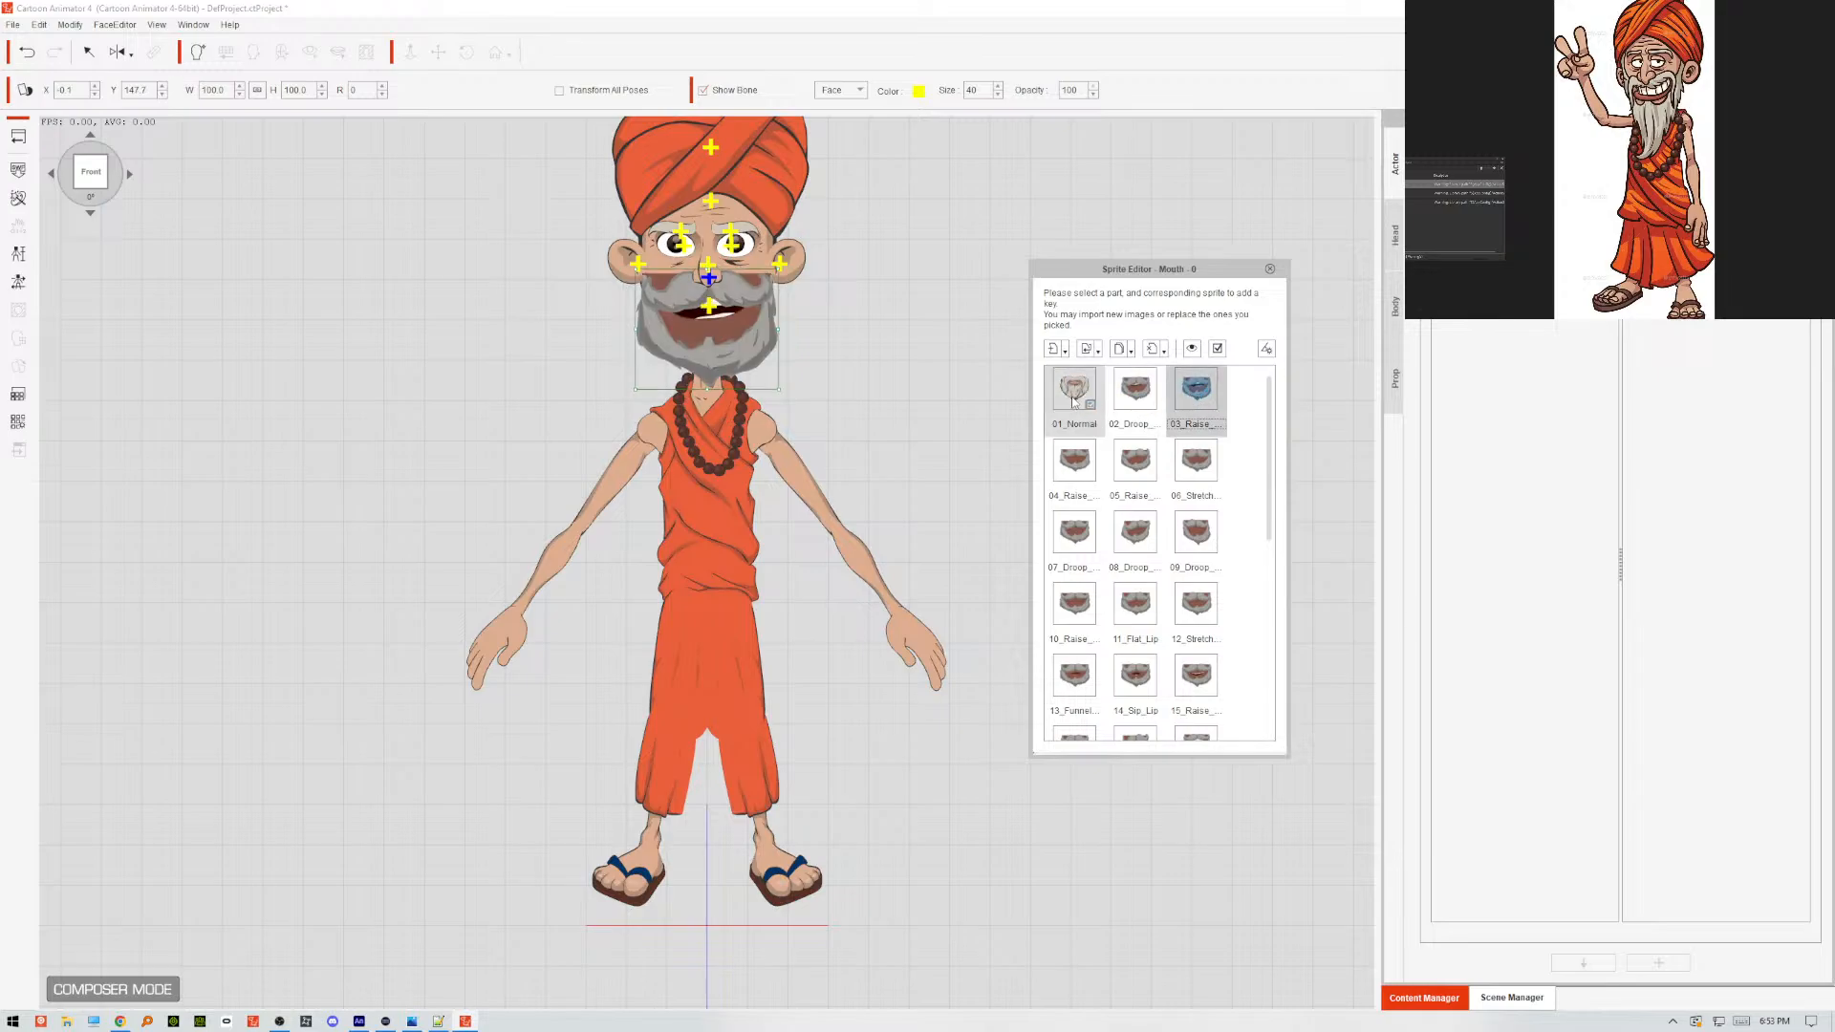
{"action": "scroll", "coordinate": [1242, 526], "scroll_direction": "down", "scroll_amount": 5}
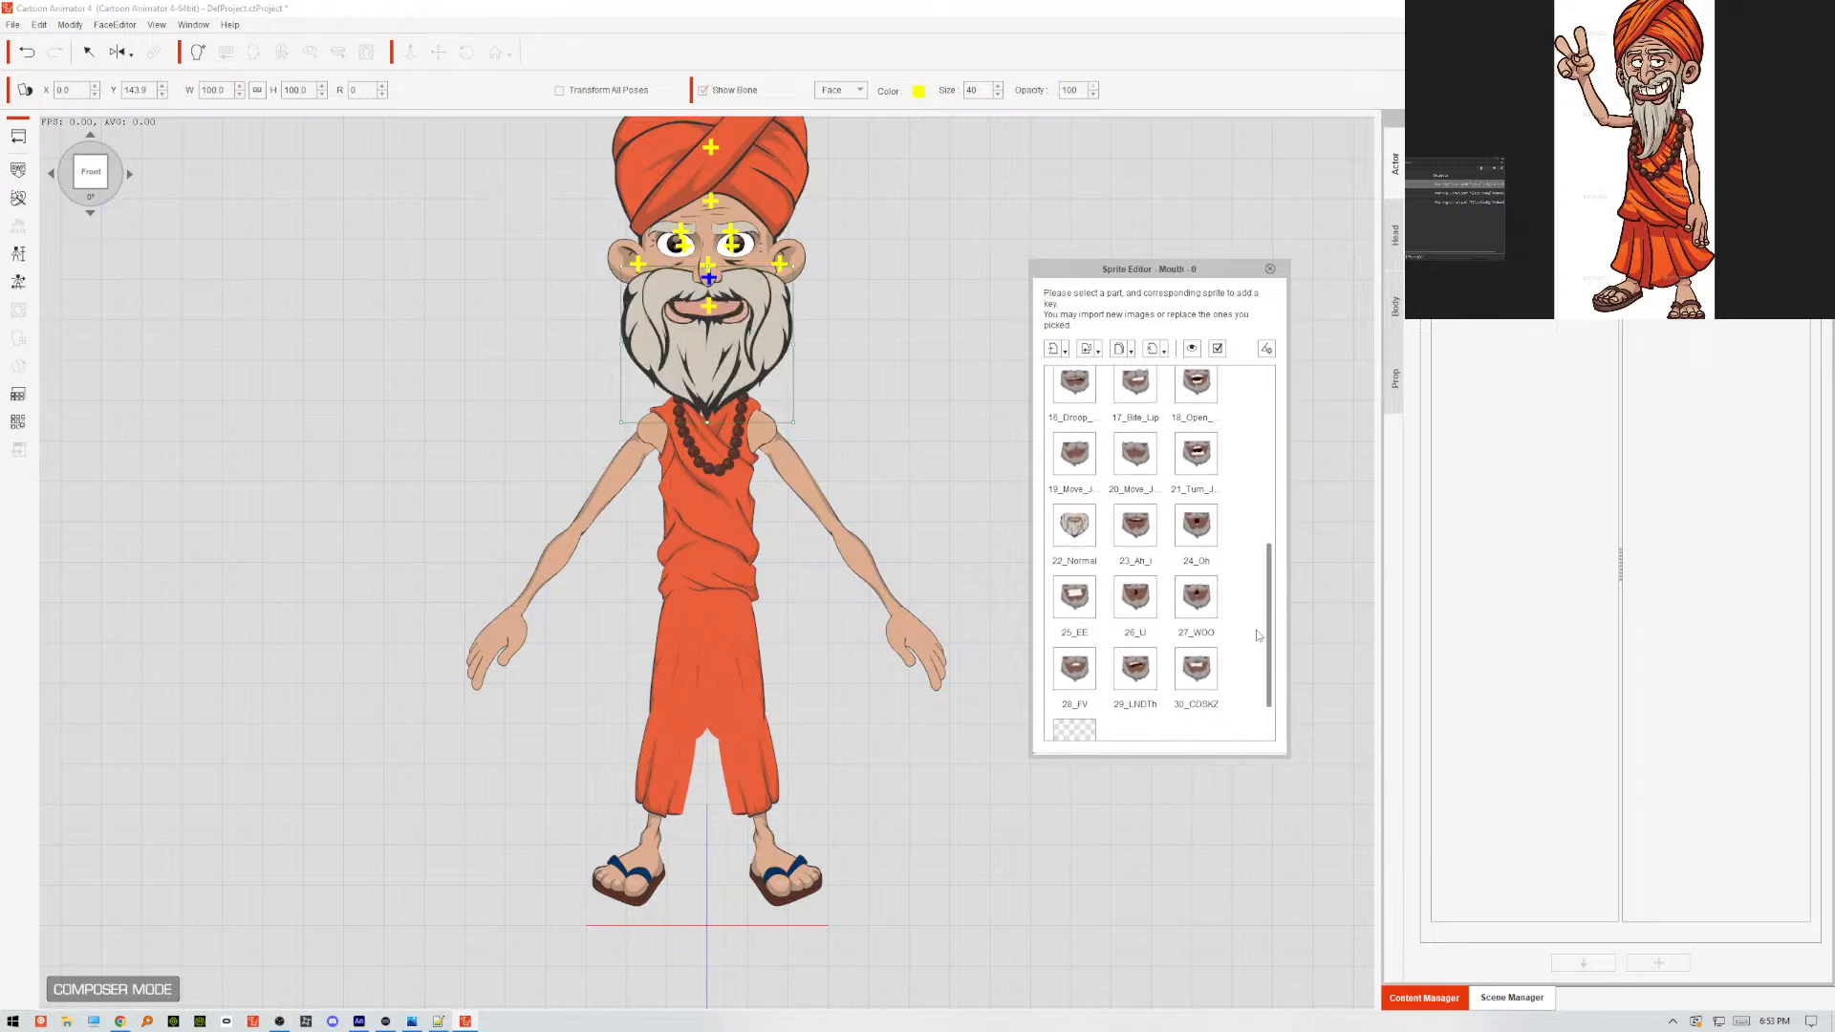
{"action": "left_click", "coordinate": [1084, 483]}
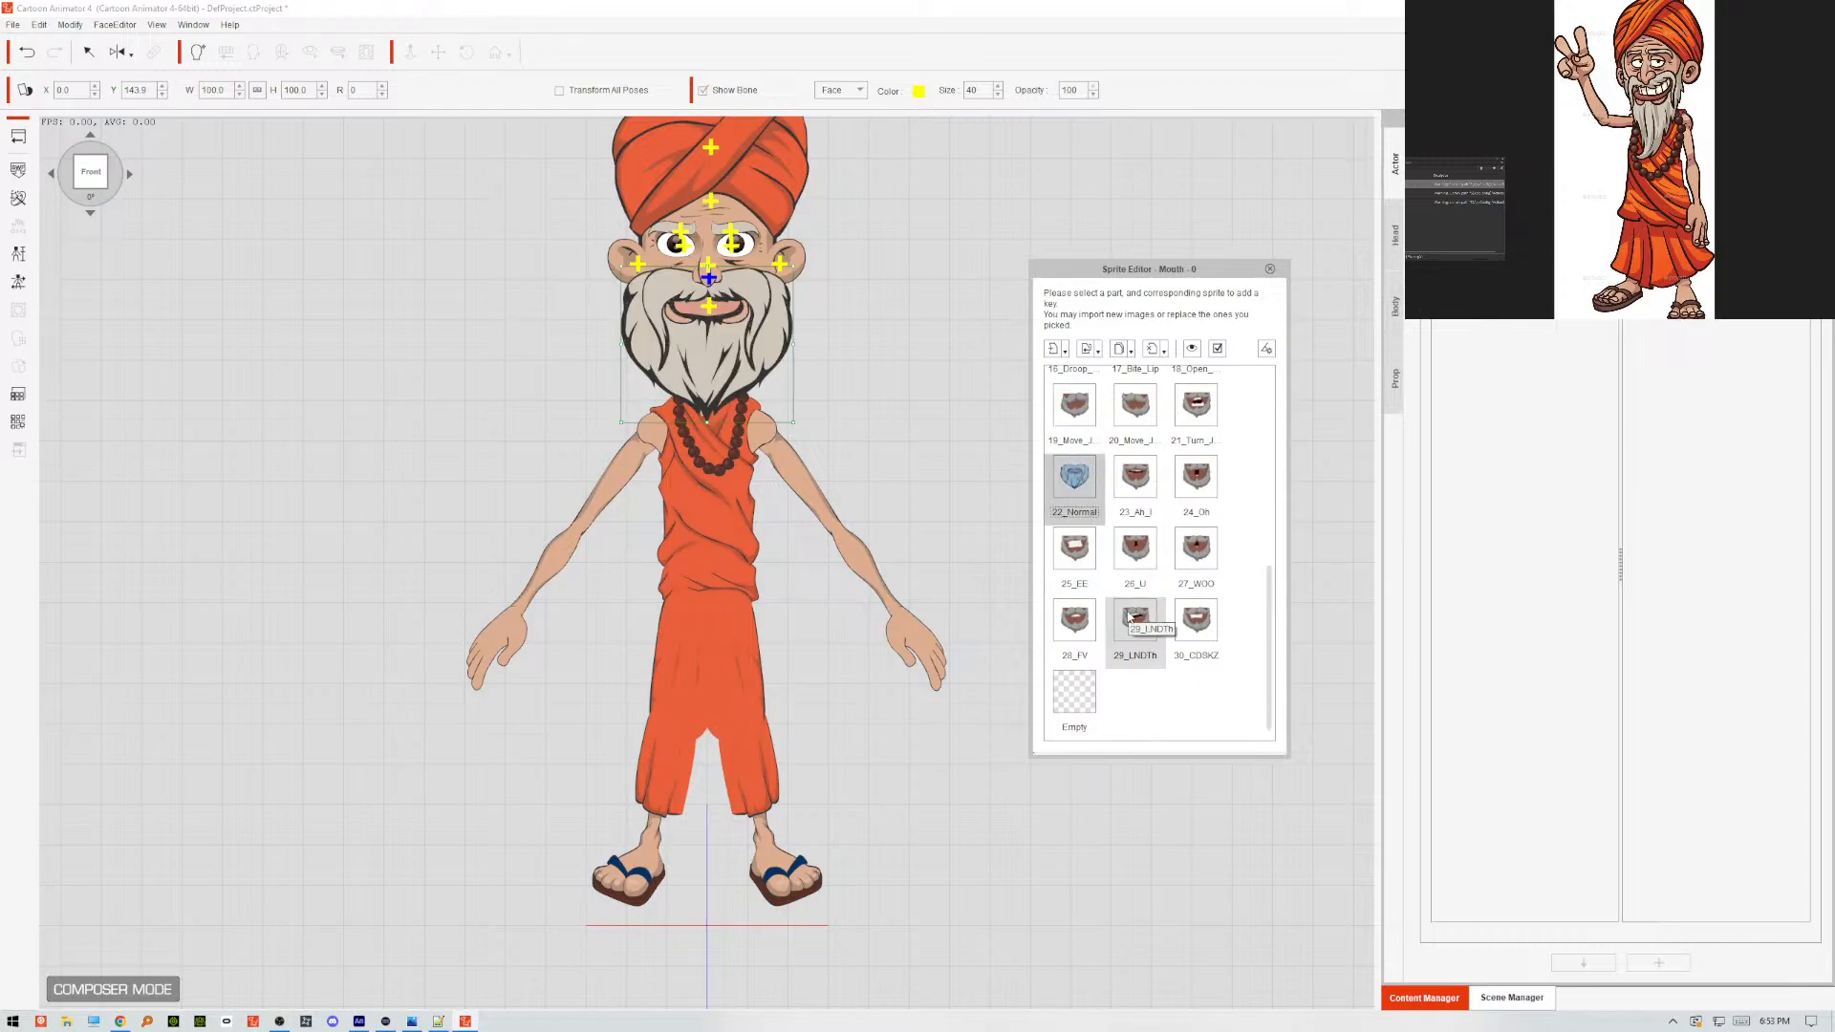
{"action": "left_click", "coordinate": [1270, 271]}
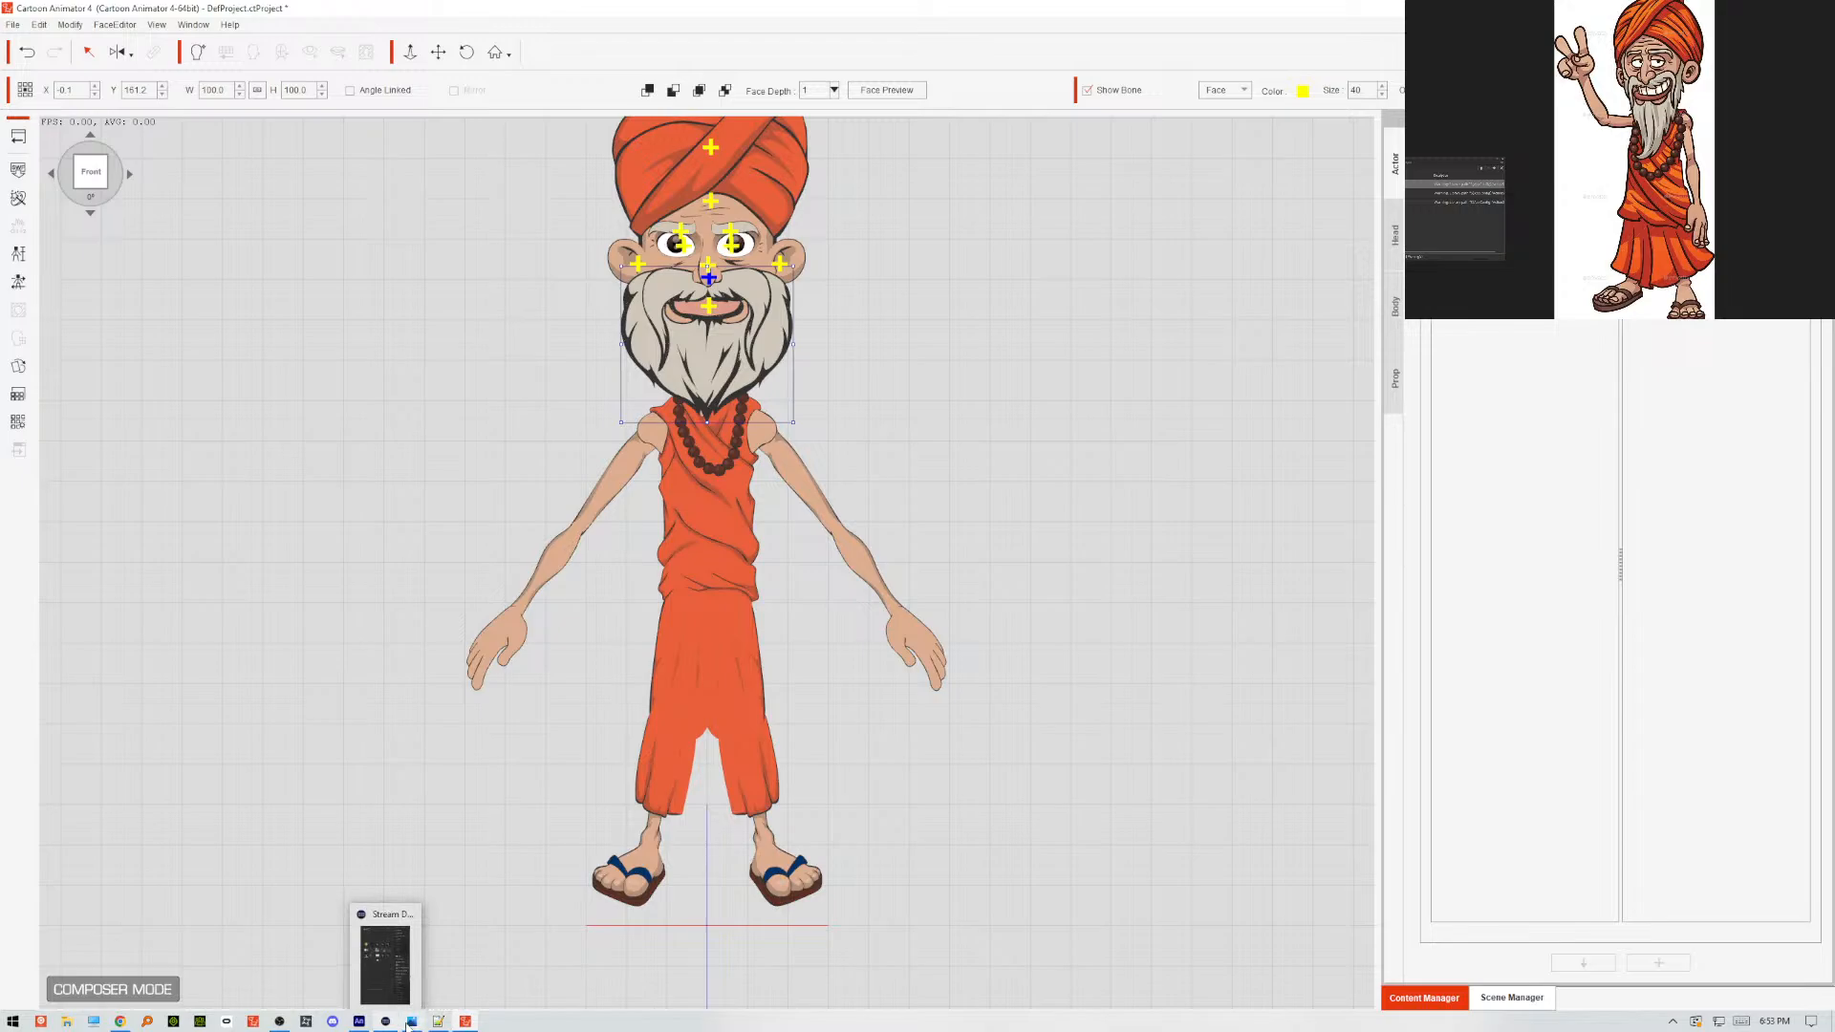
Switch to Animate, convert the beard shading on Layer_2 into a movie clip symbol and set its alpha to 25%.
{"action": "left_click", "coordinate": [360, 1023]}
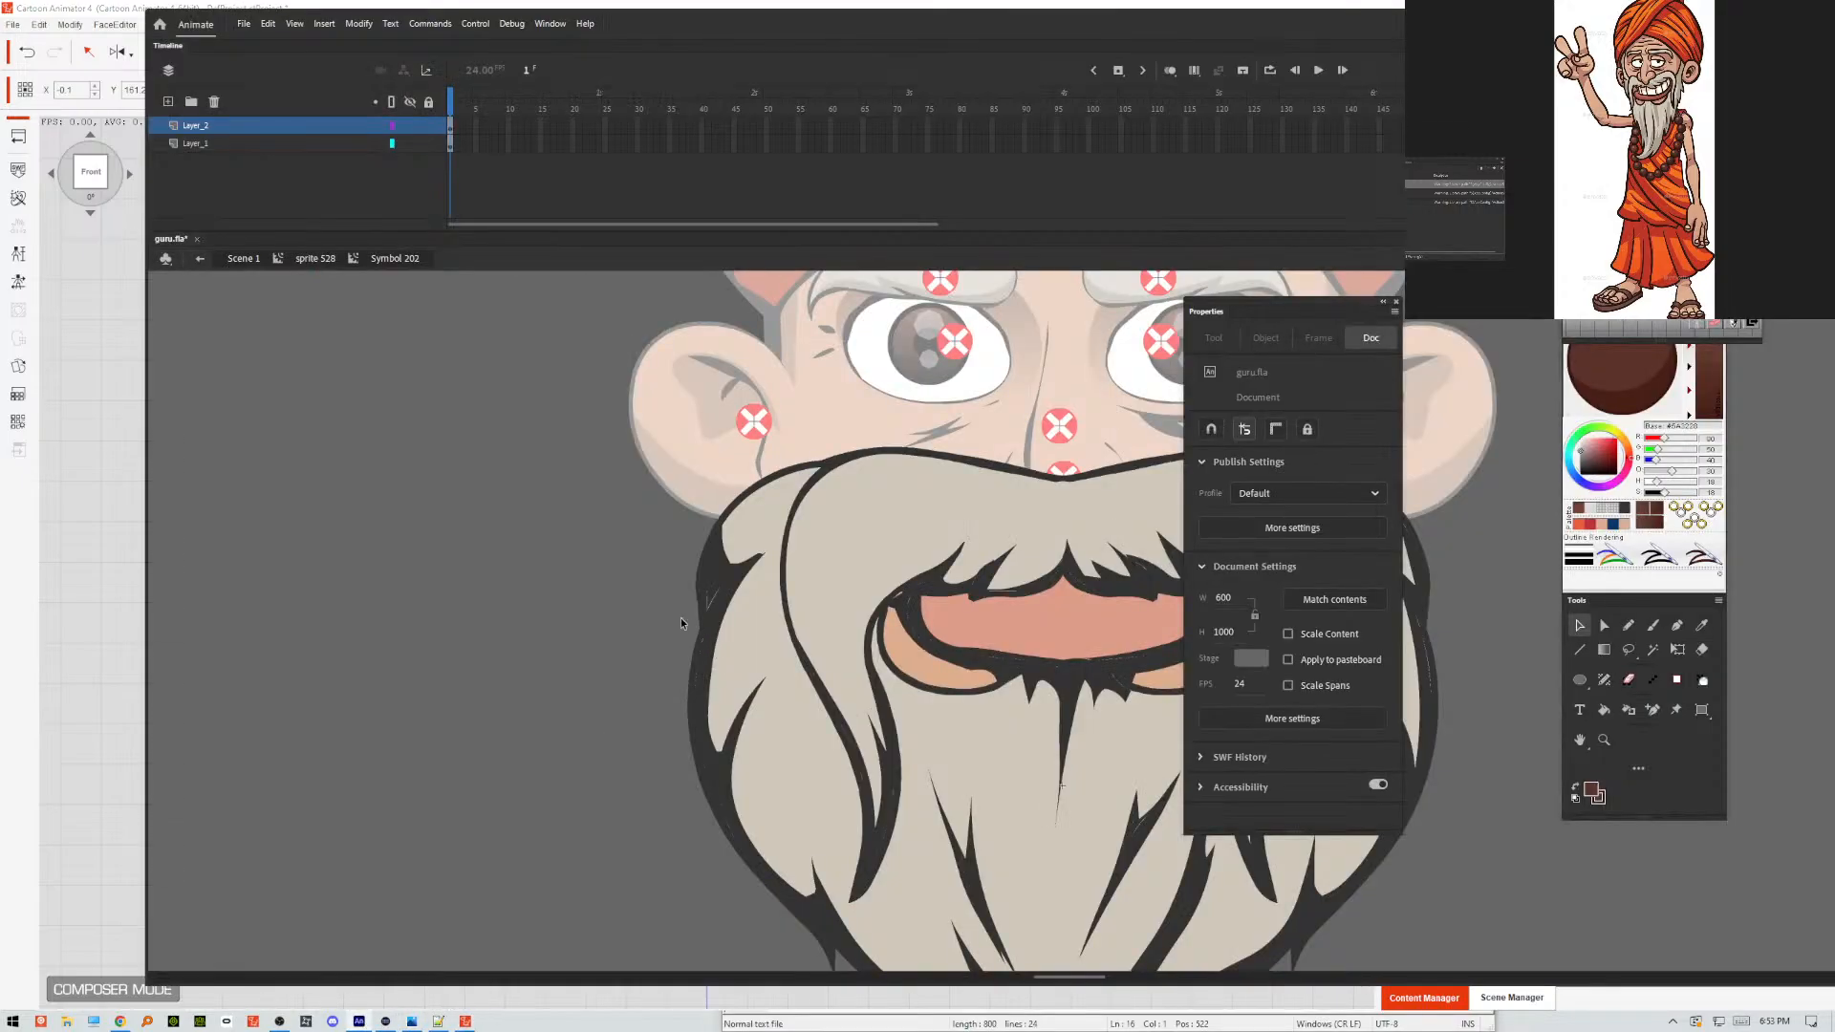
{"action": "left_click", "coordinate": [450, 125]}
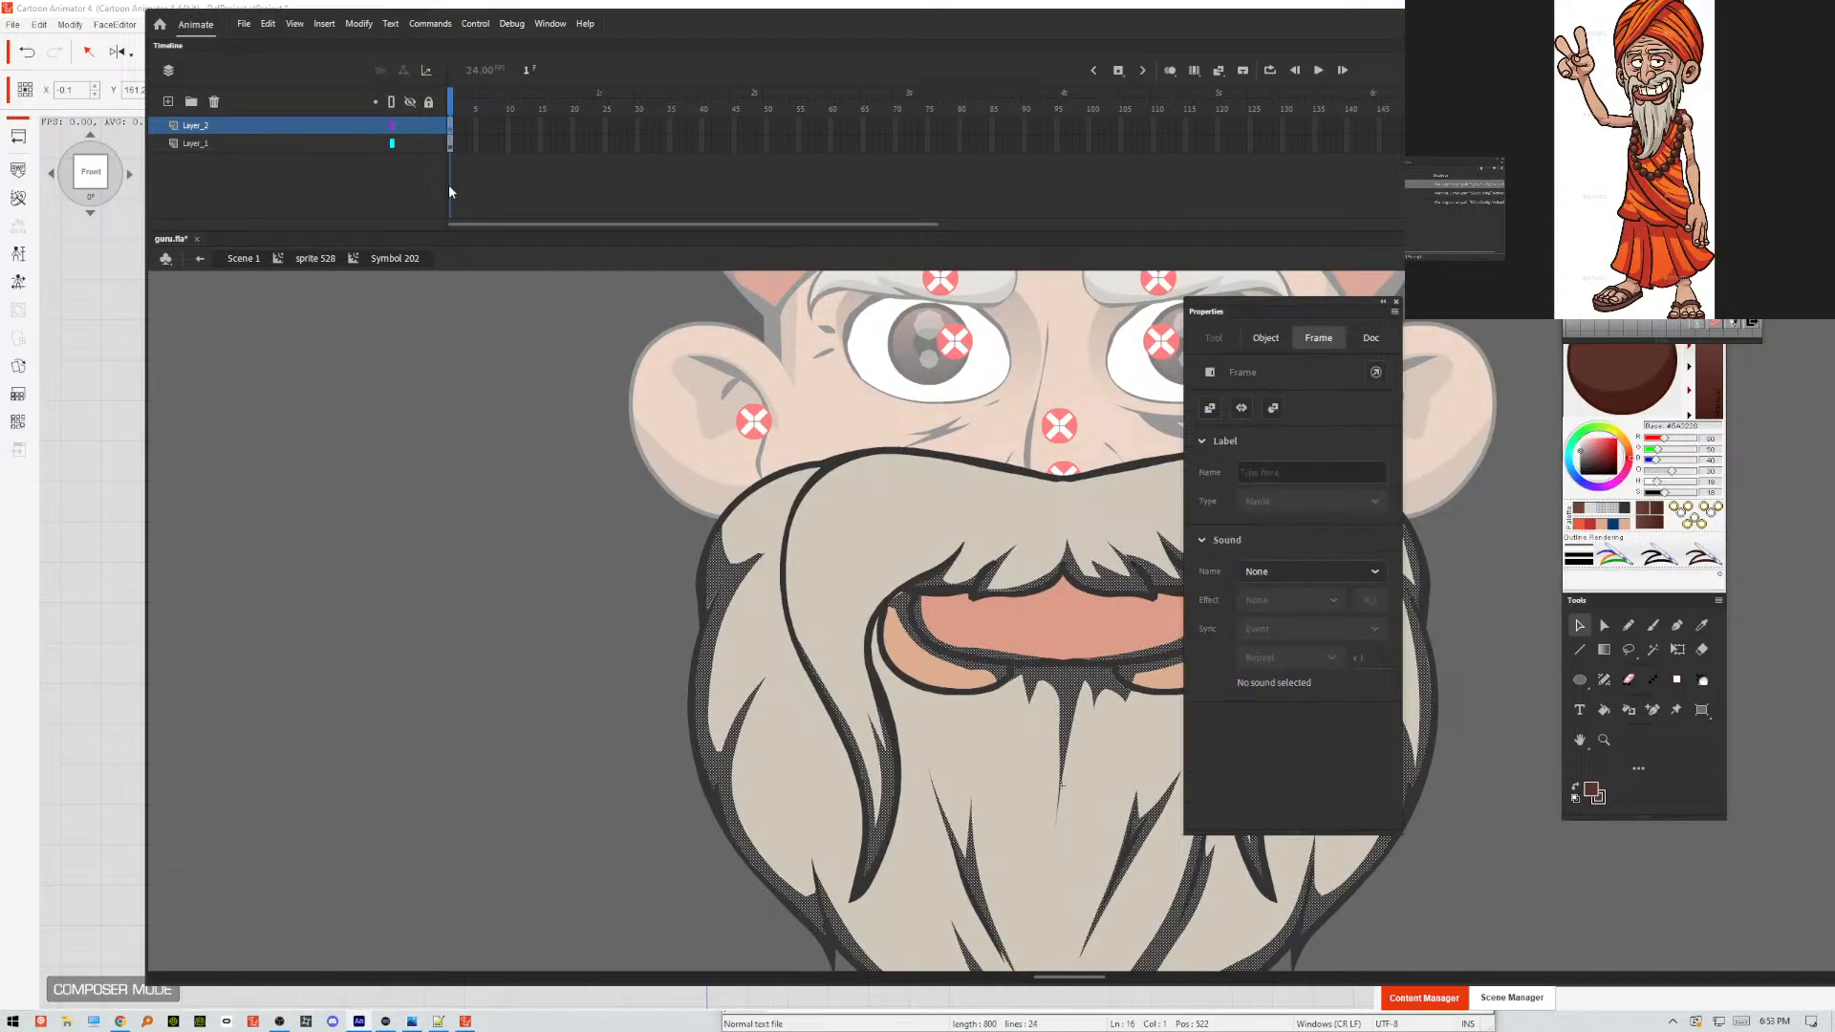
{"action": "key", "text": "F8"}
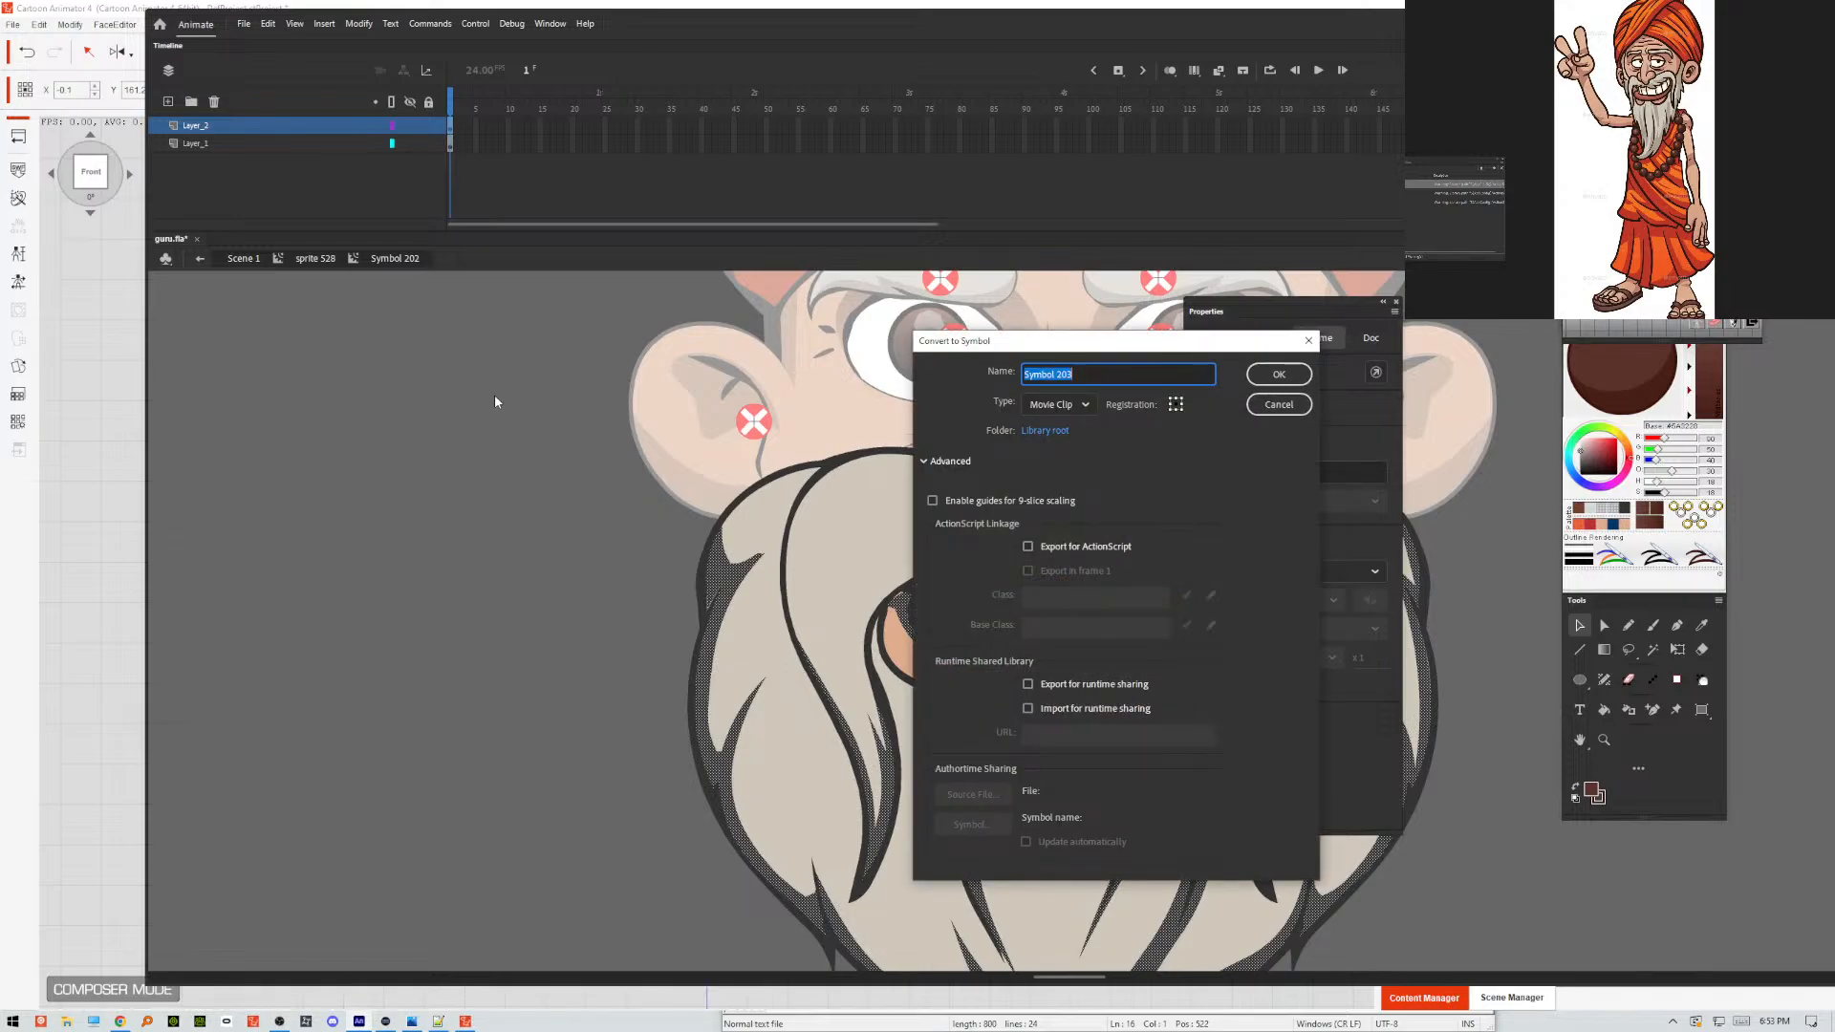
{"action": "key", "text": "Return"}
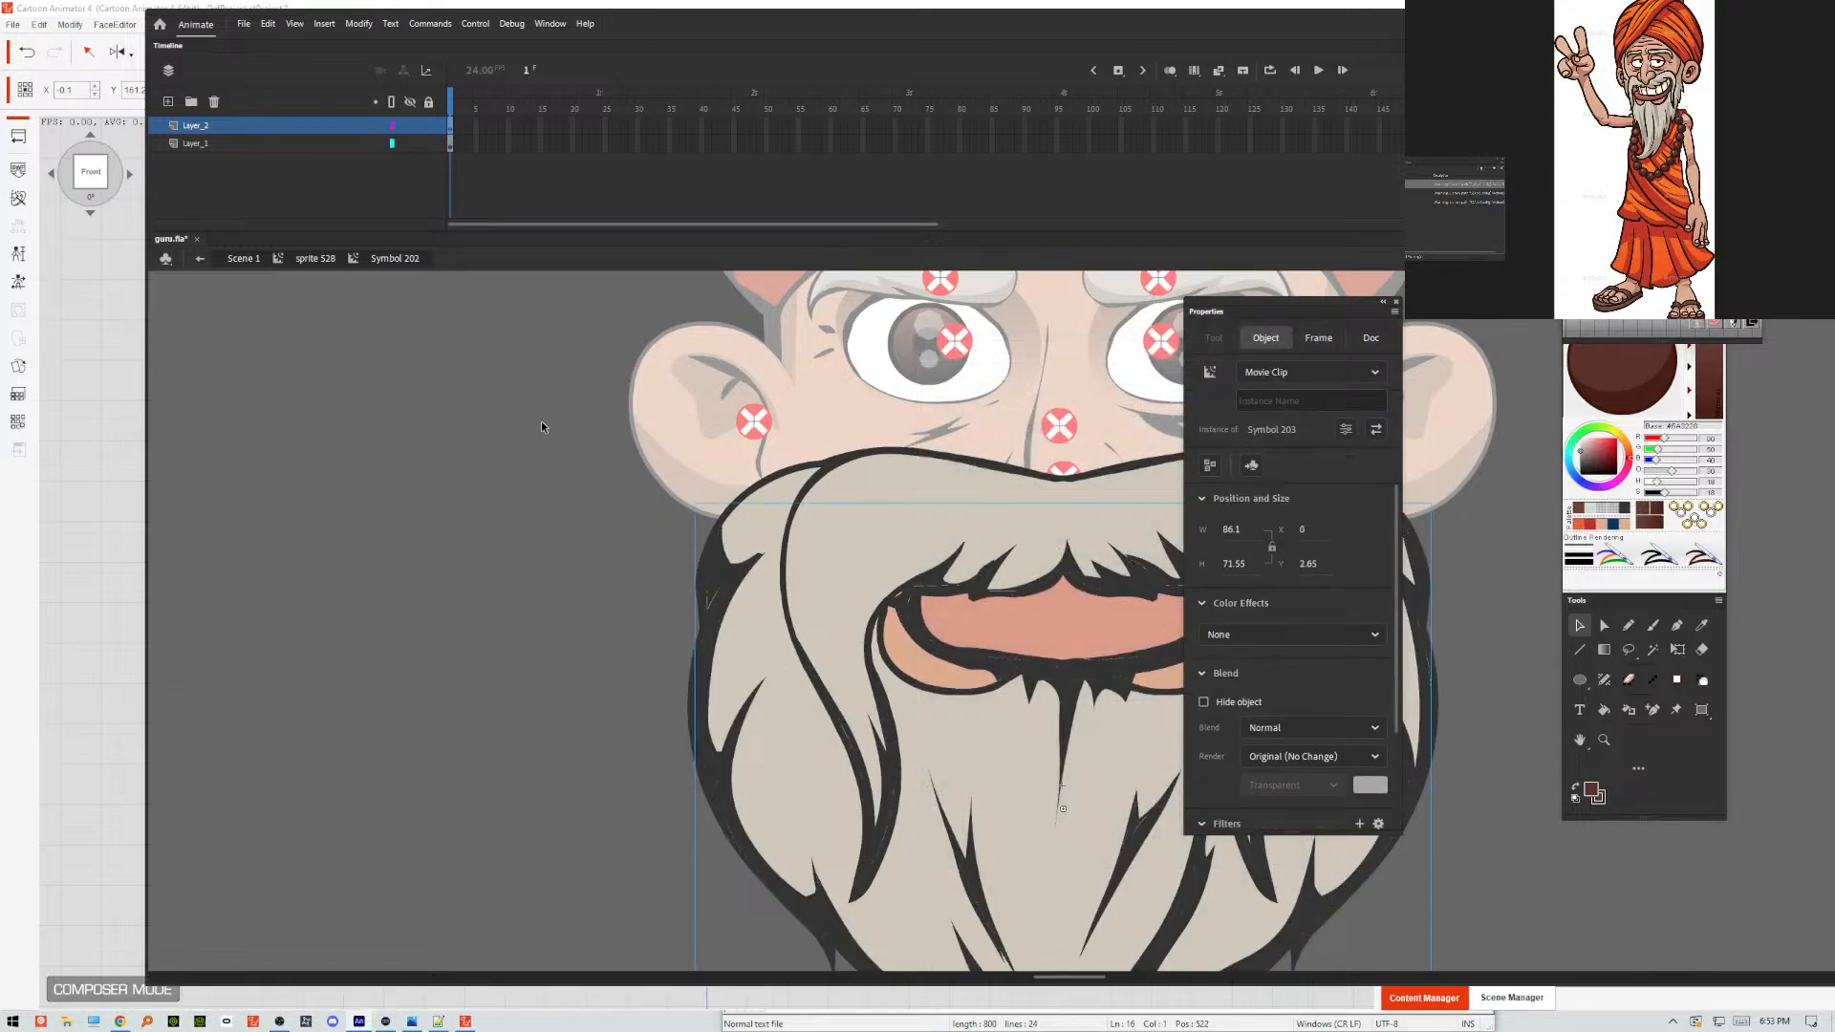
{"action": "left_click", "coordinate": [1262, 635]}
{"action": "key", "text": "Escape"}
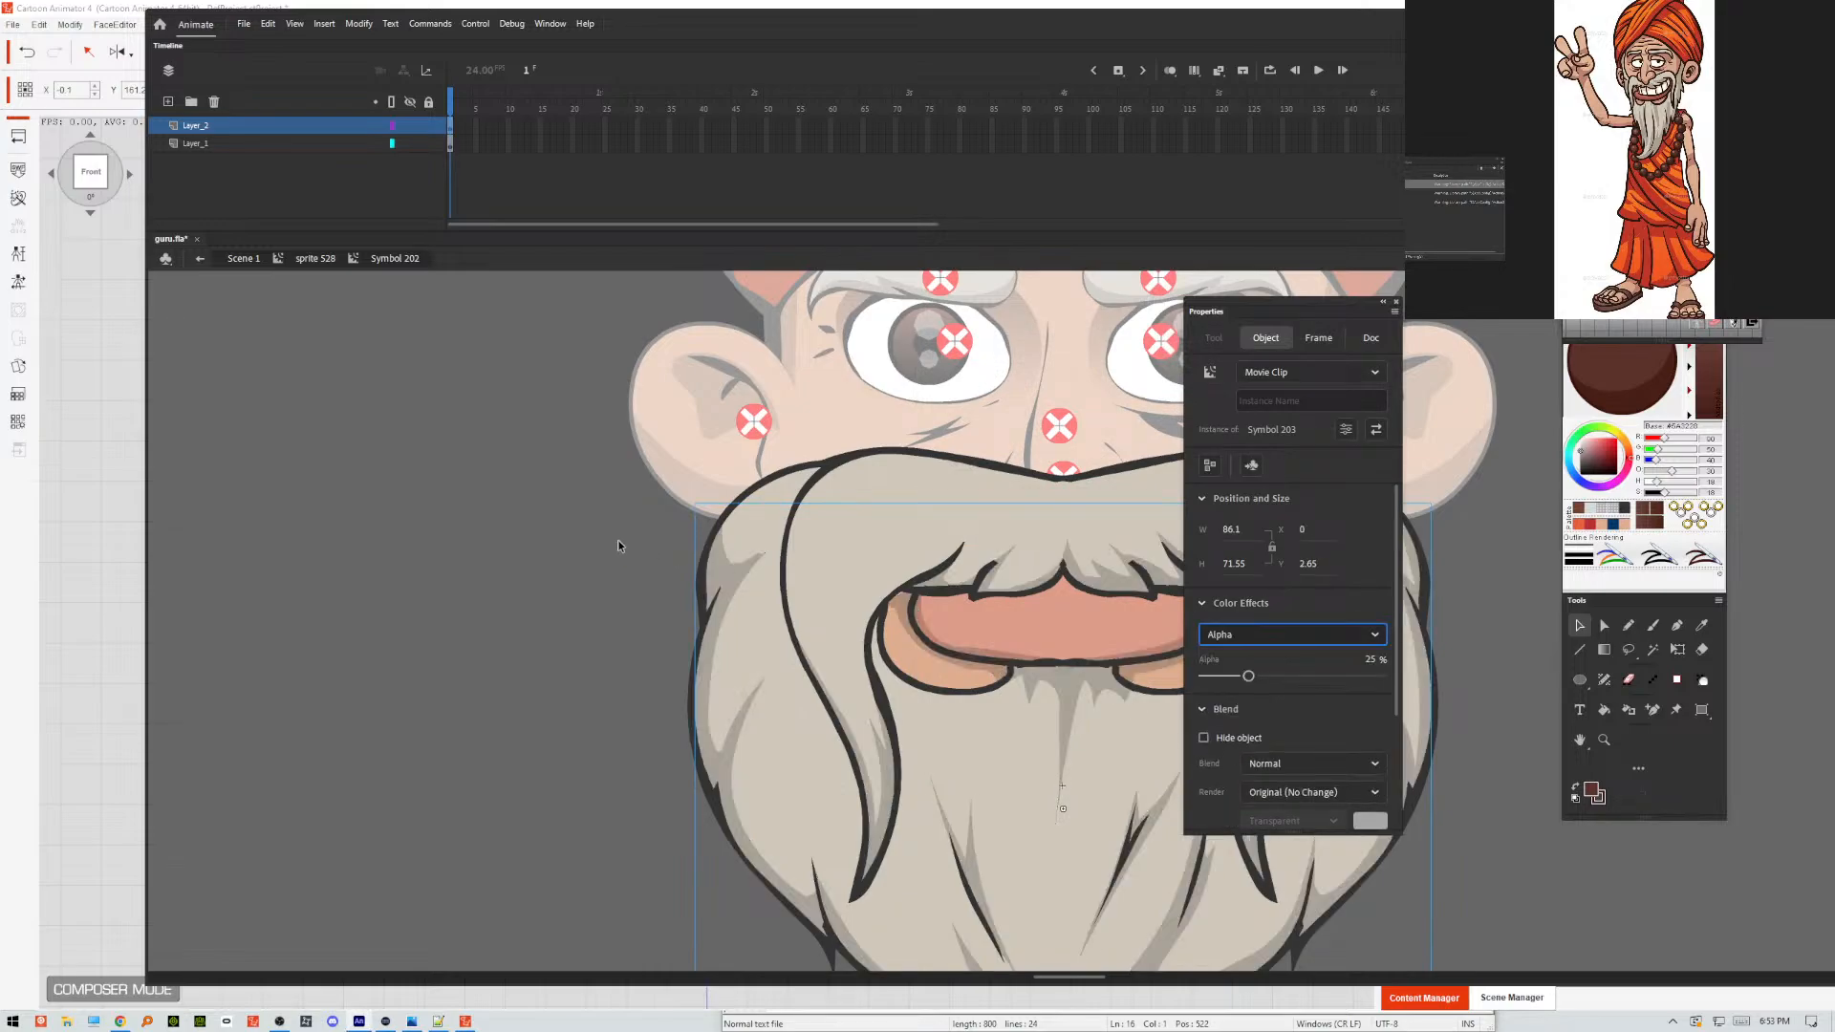
Leave the beard symbol, save guru.fla and export the movie over guru.swf on the Desktop.
{"action": "double_click", "coordinate": [566, 535]}
{"action": "key", "text": "ctrl+s"}
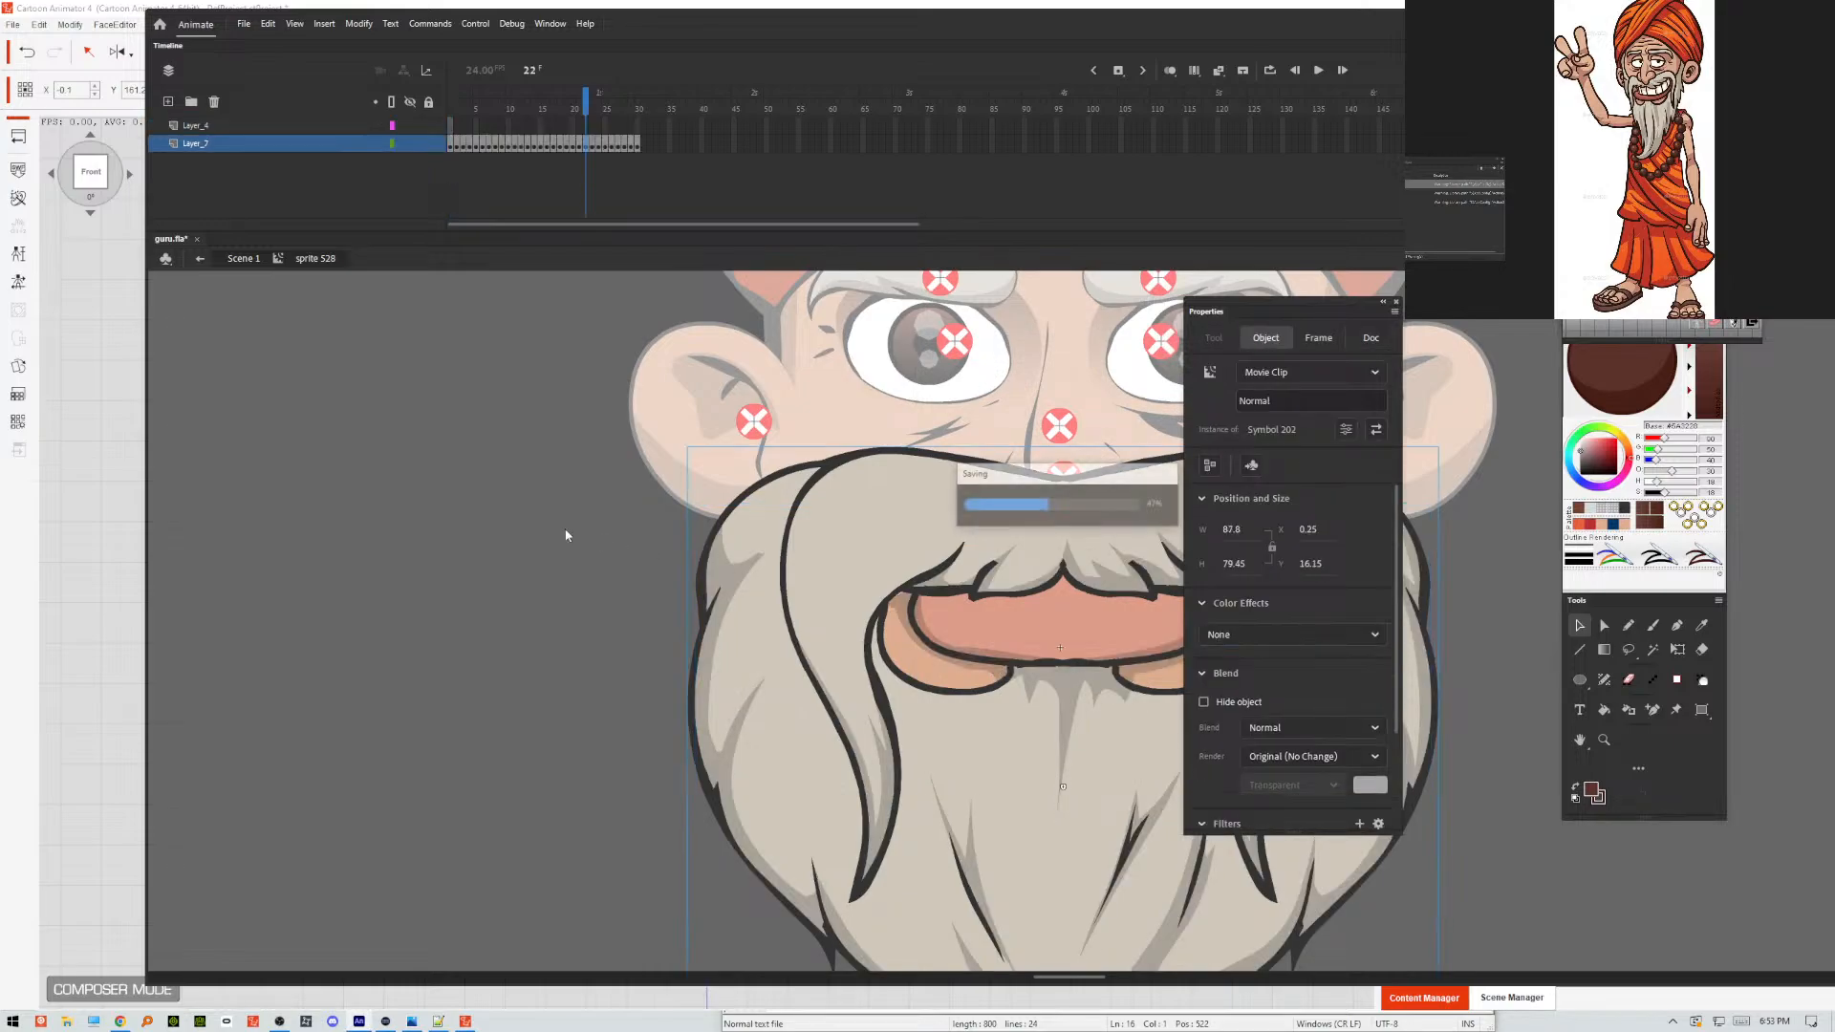
{"action": "key", "text": "ctrl+alt+shift+s"}
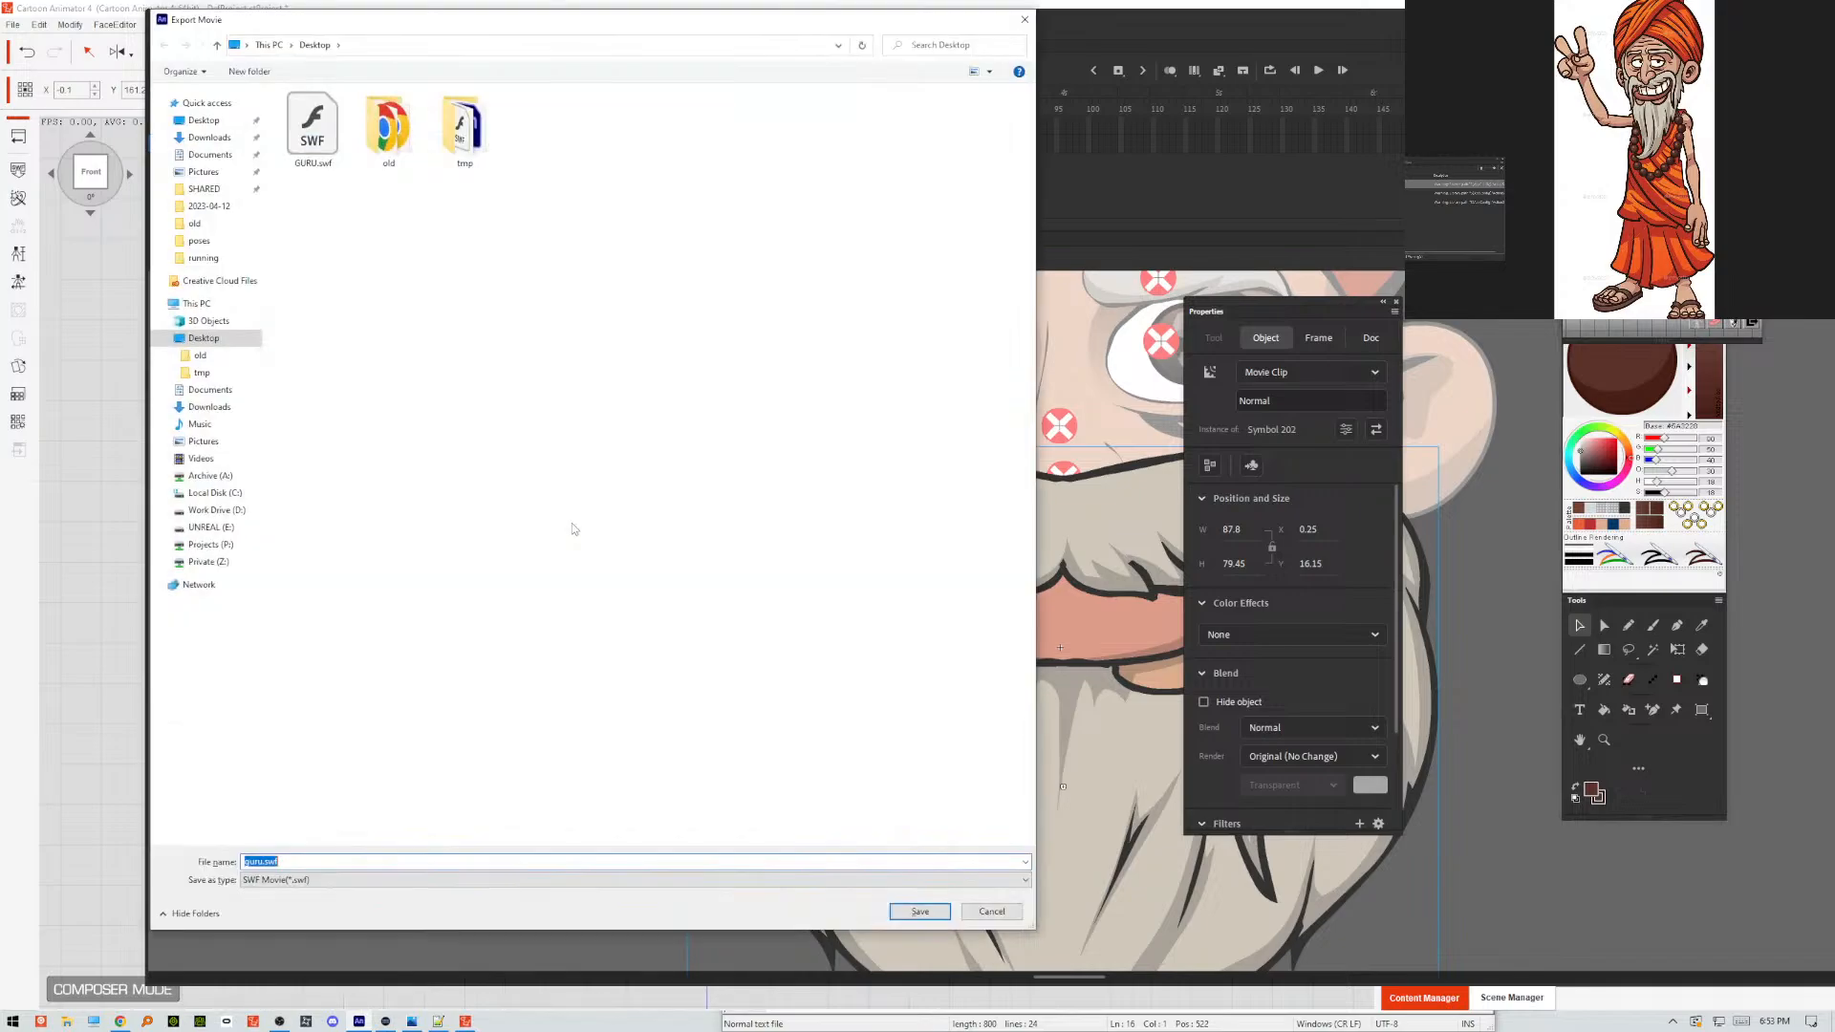
{"action": "key", "text": "Return"}
{"action": "key", "text": "Return"}
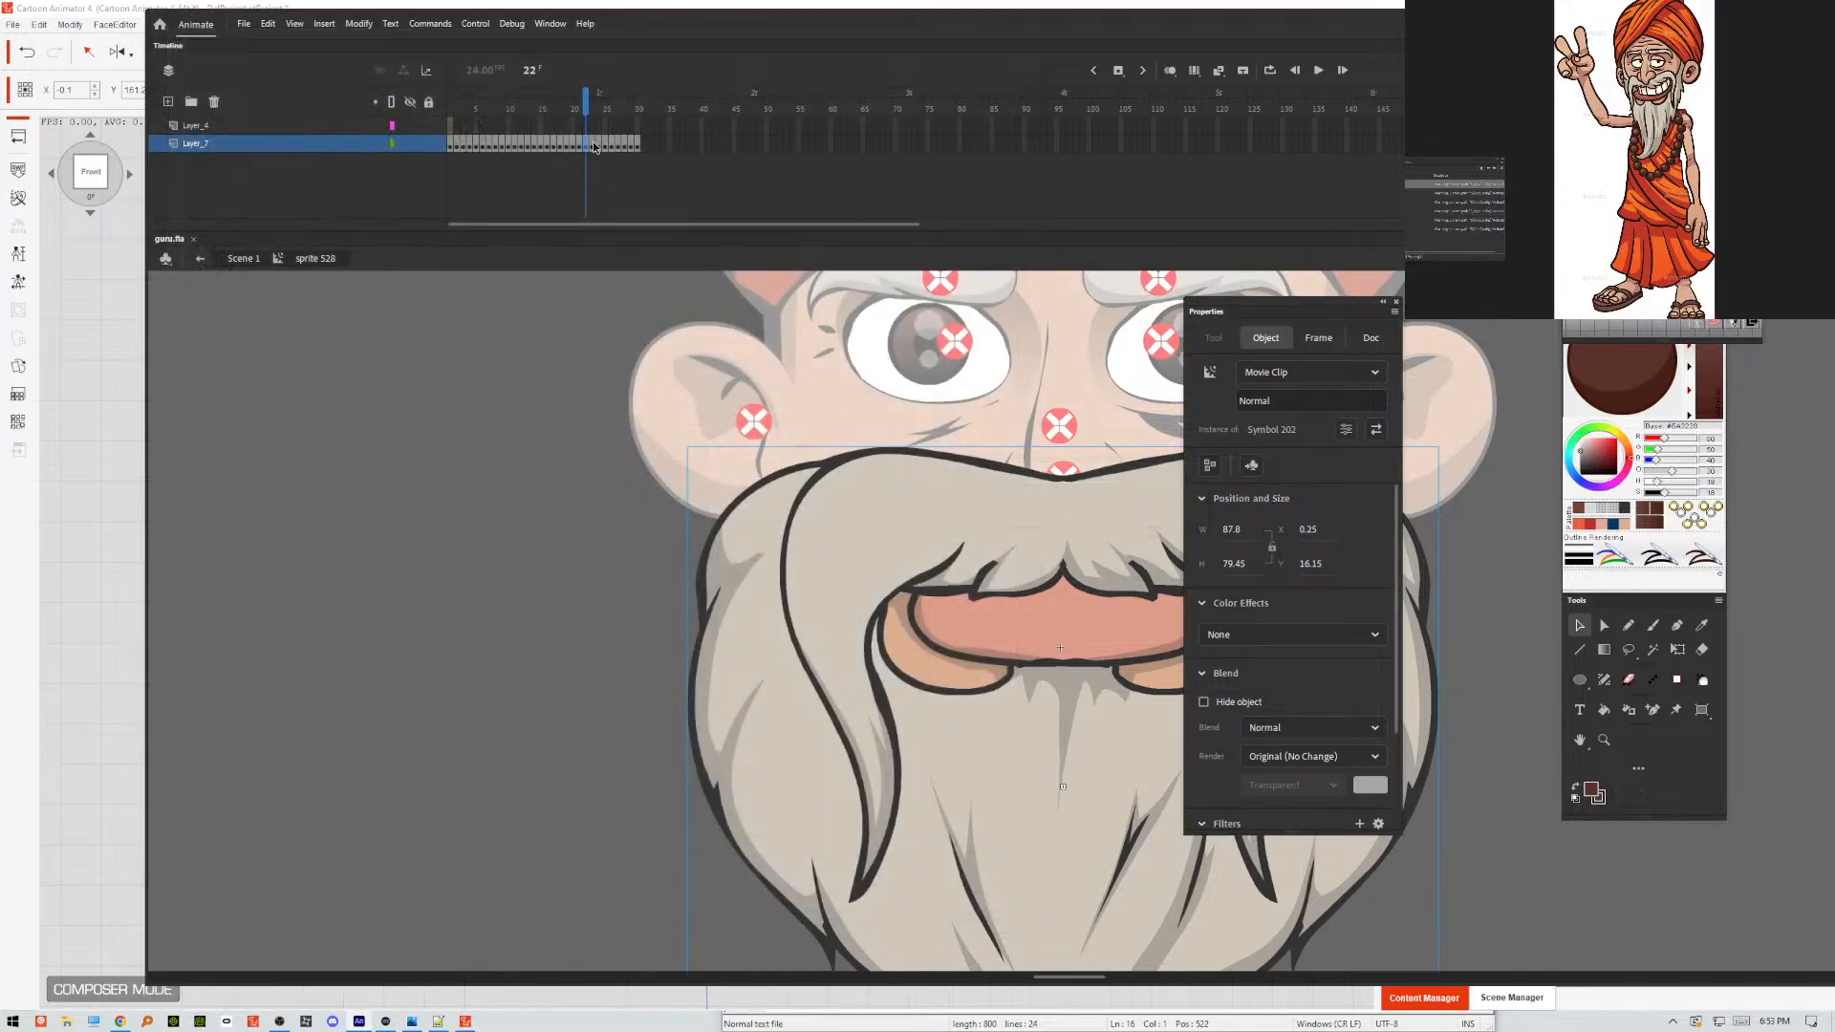
Switch to Cartoon Animator 4 and reload GURU.swf from the Desktop without keeping any working options, dismissing the load report.
{"action": "left_click", "coordinate": [99, 13]}
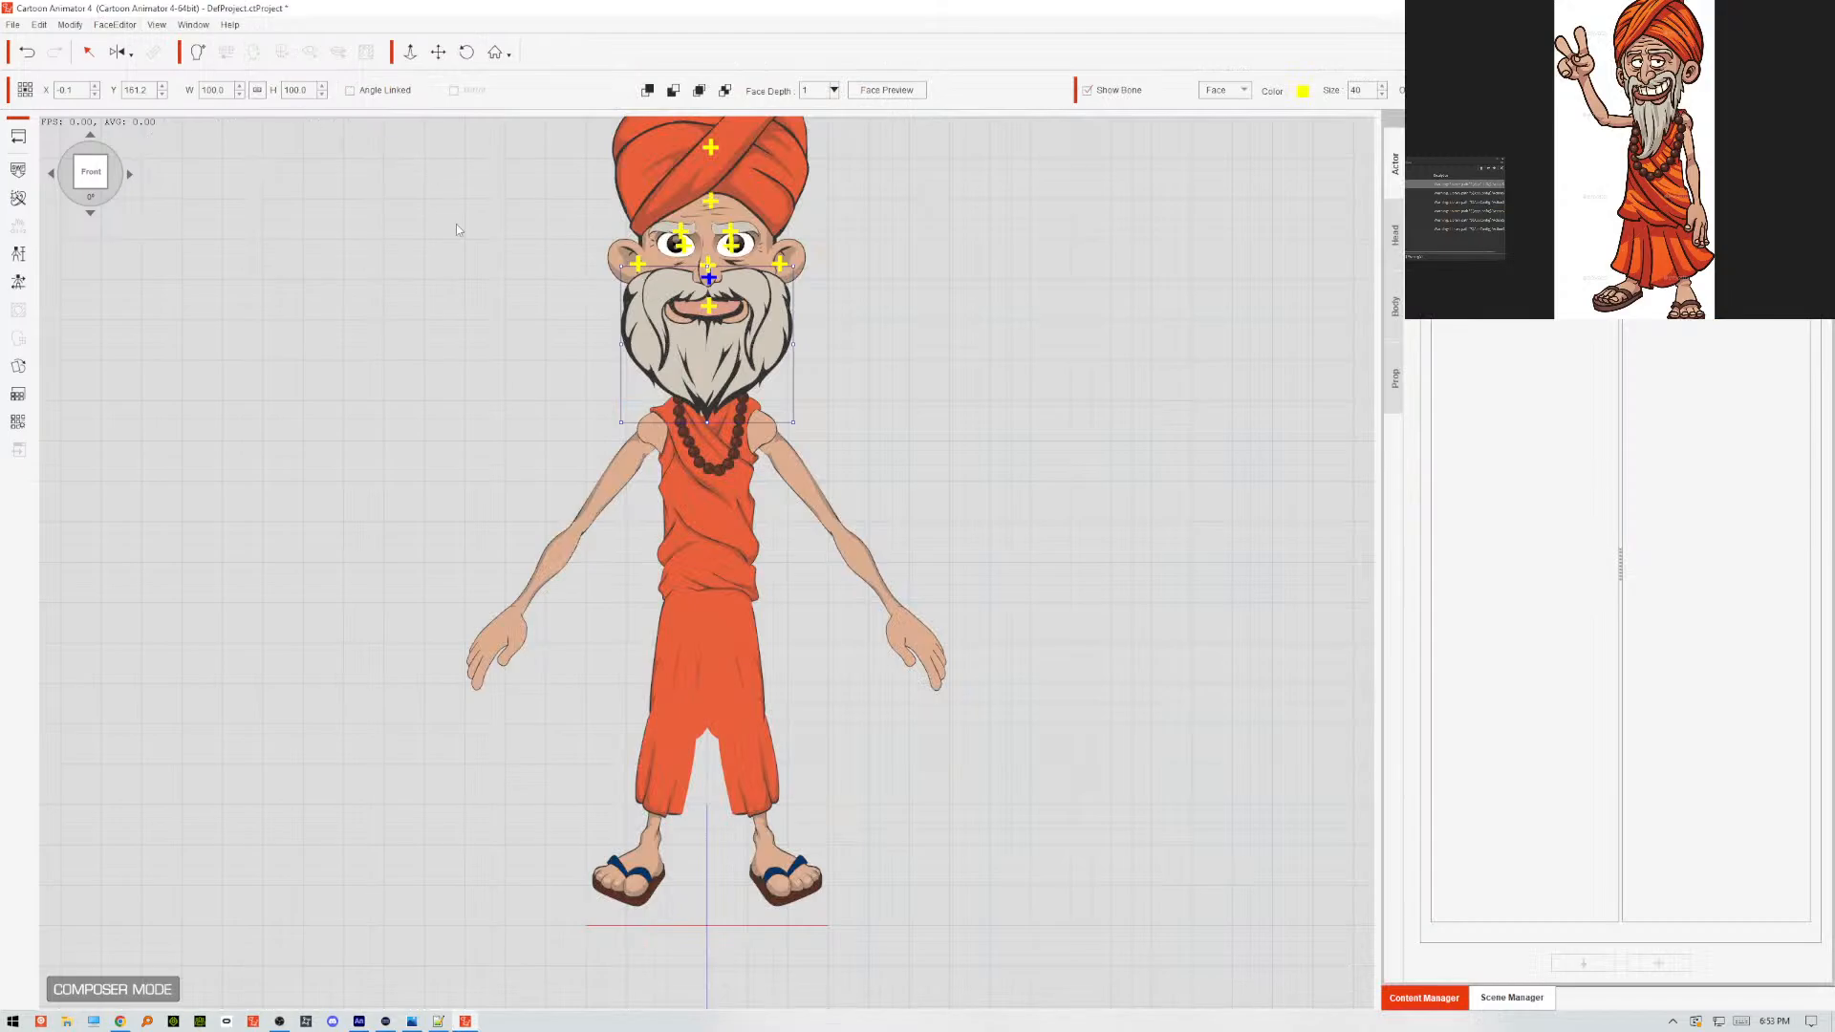
{"action": "left_click", "coordinate": [18, 169]}
{"action": "left_click", "coordinate": [316, 143]}
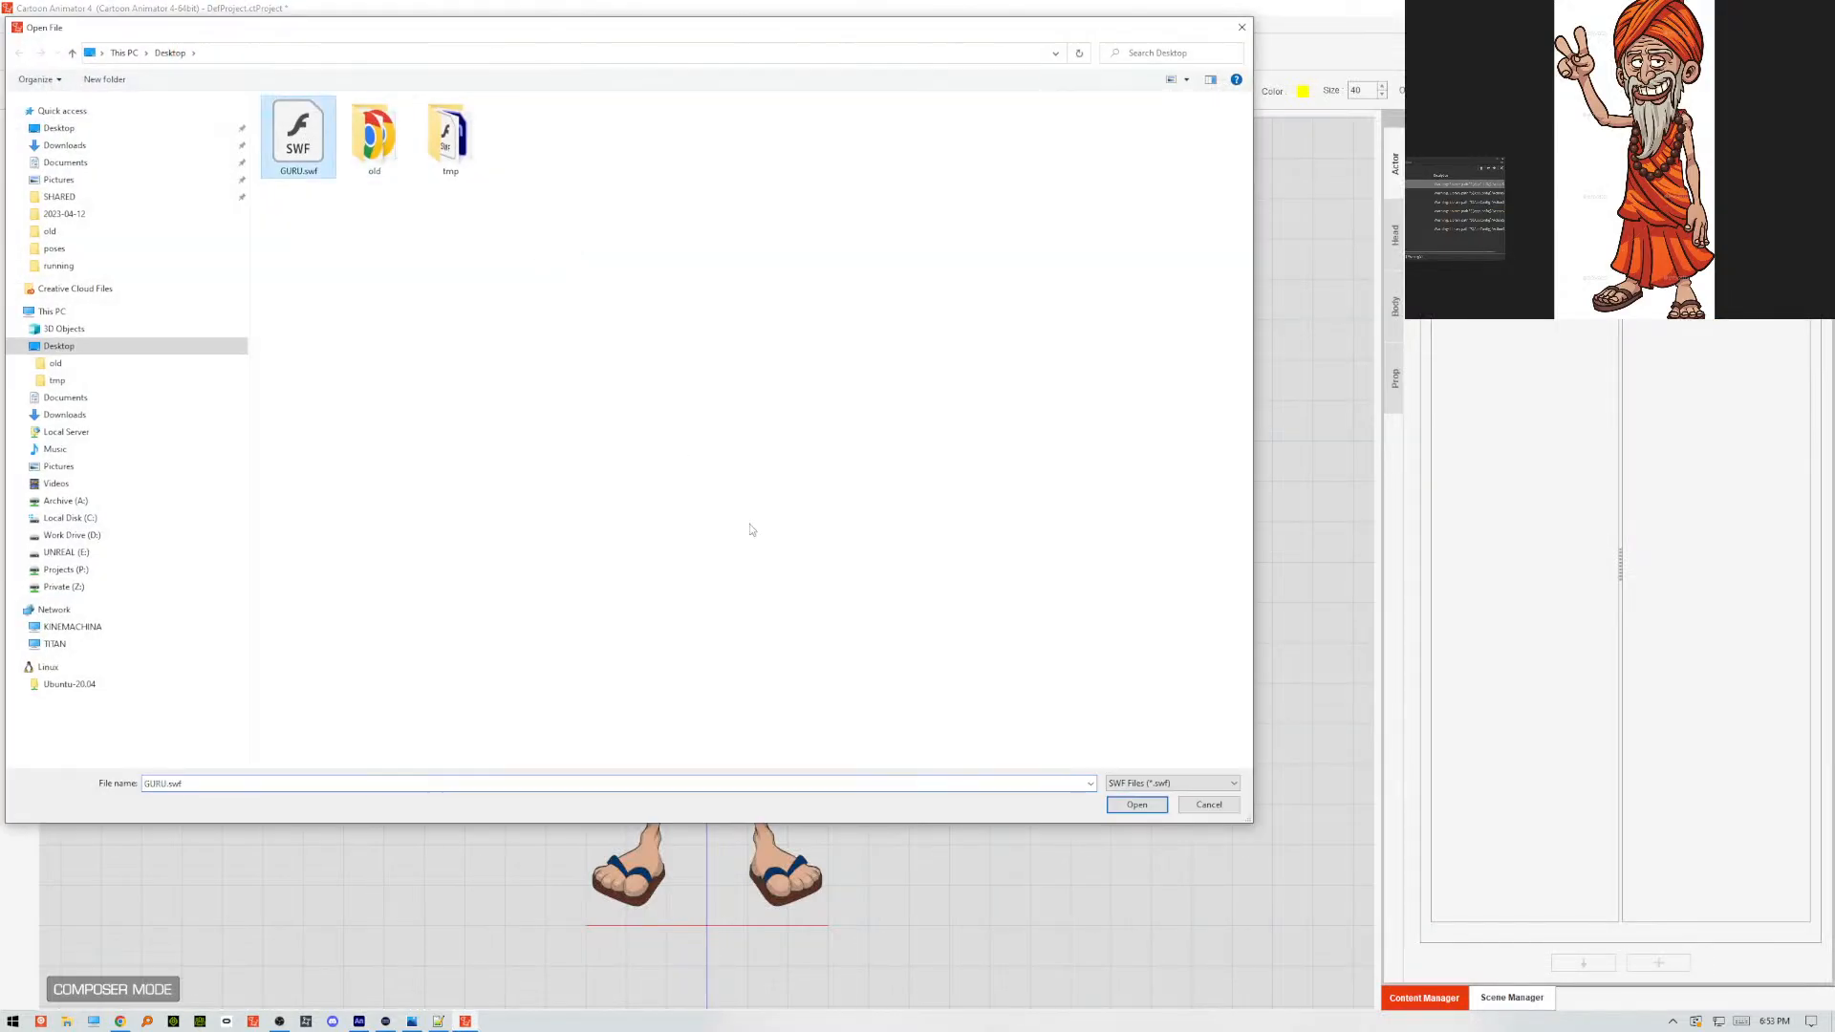
{"action": "left_click", "coordinate": [1136, 805]}
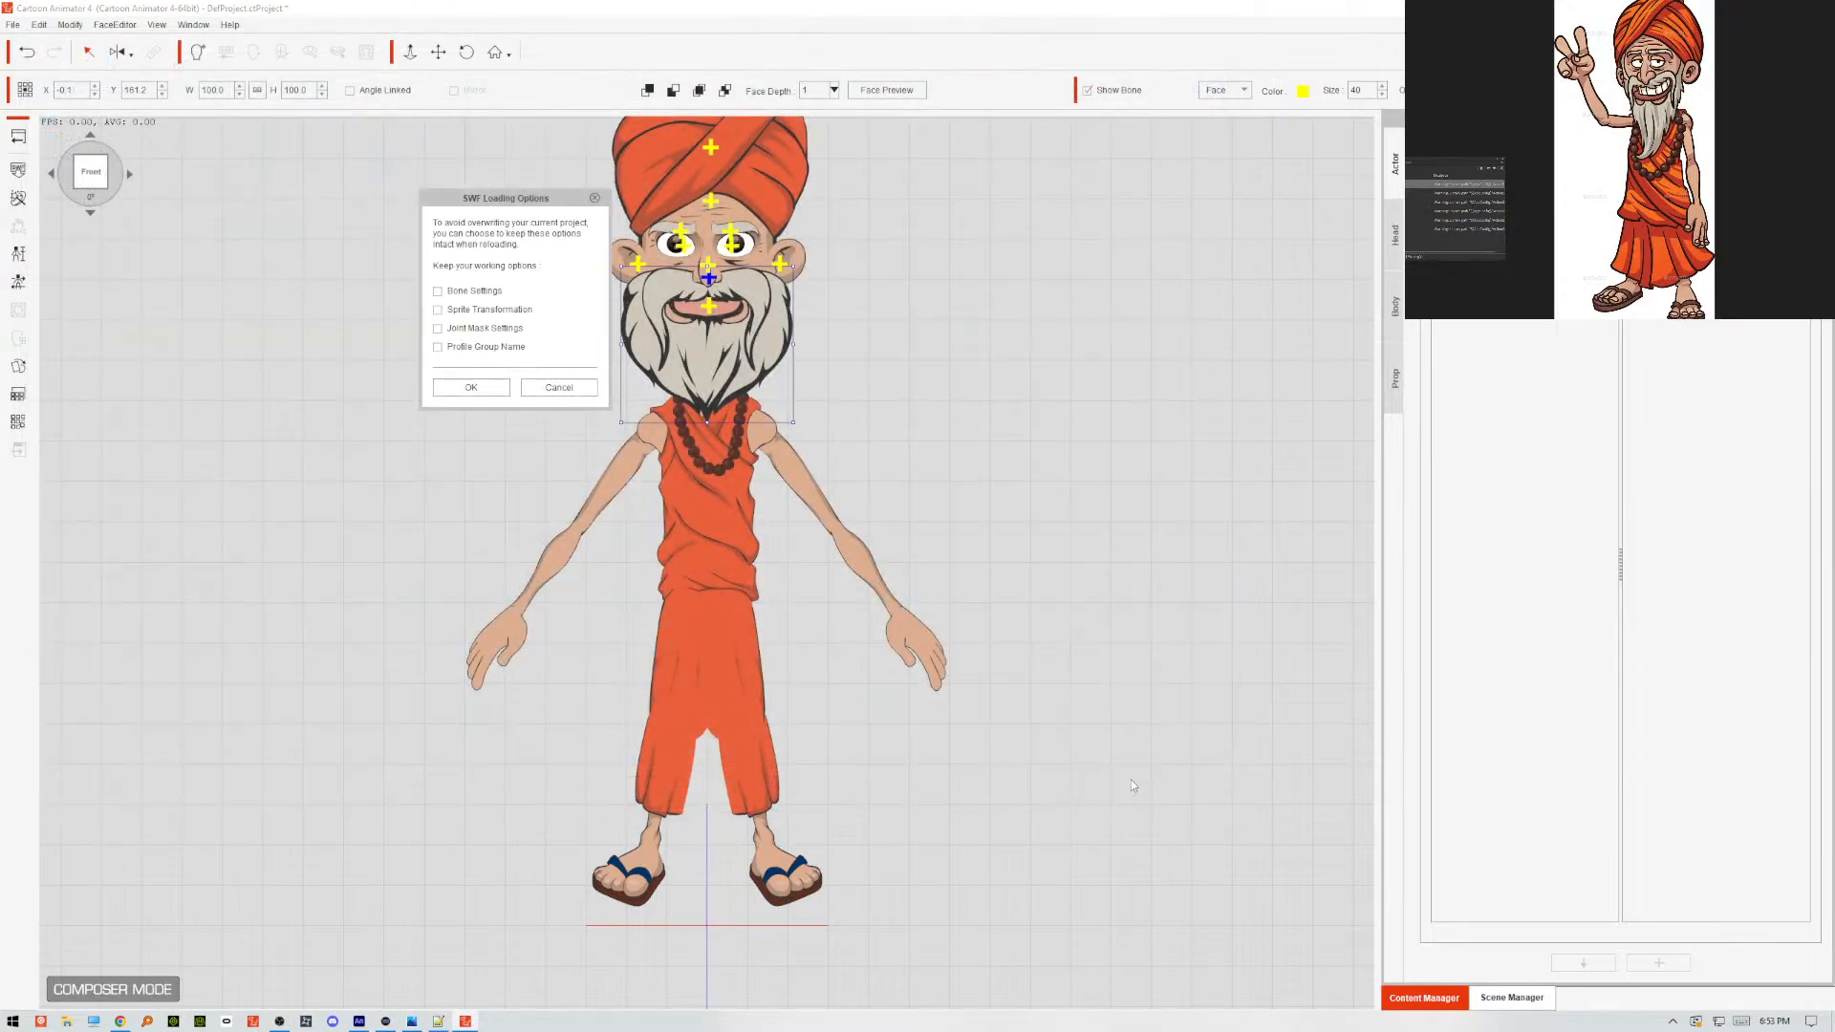
{"action": "left_click", "coordinate": [506, 385]}
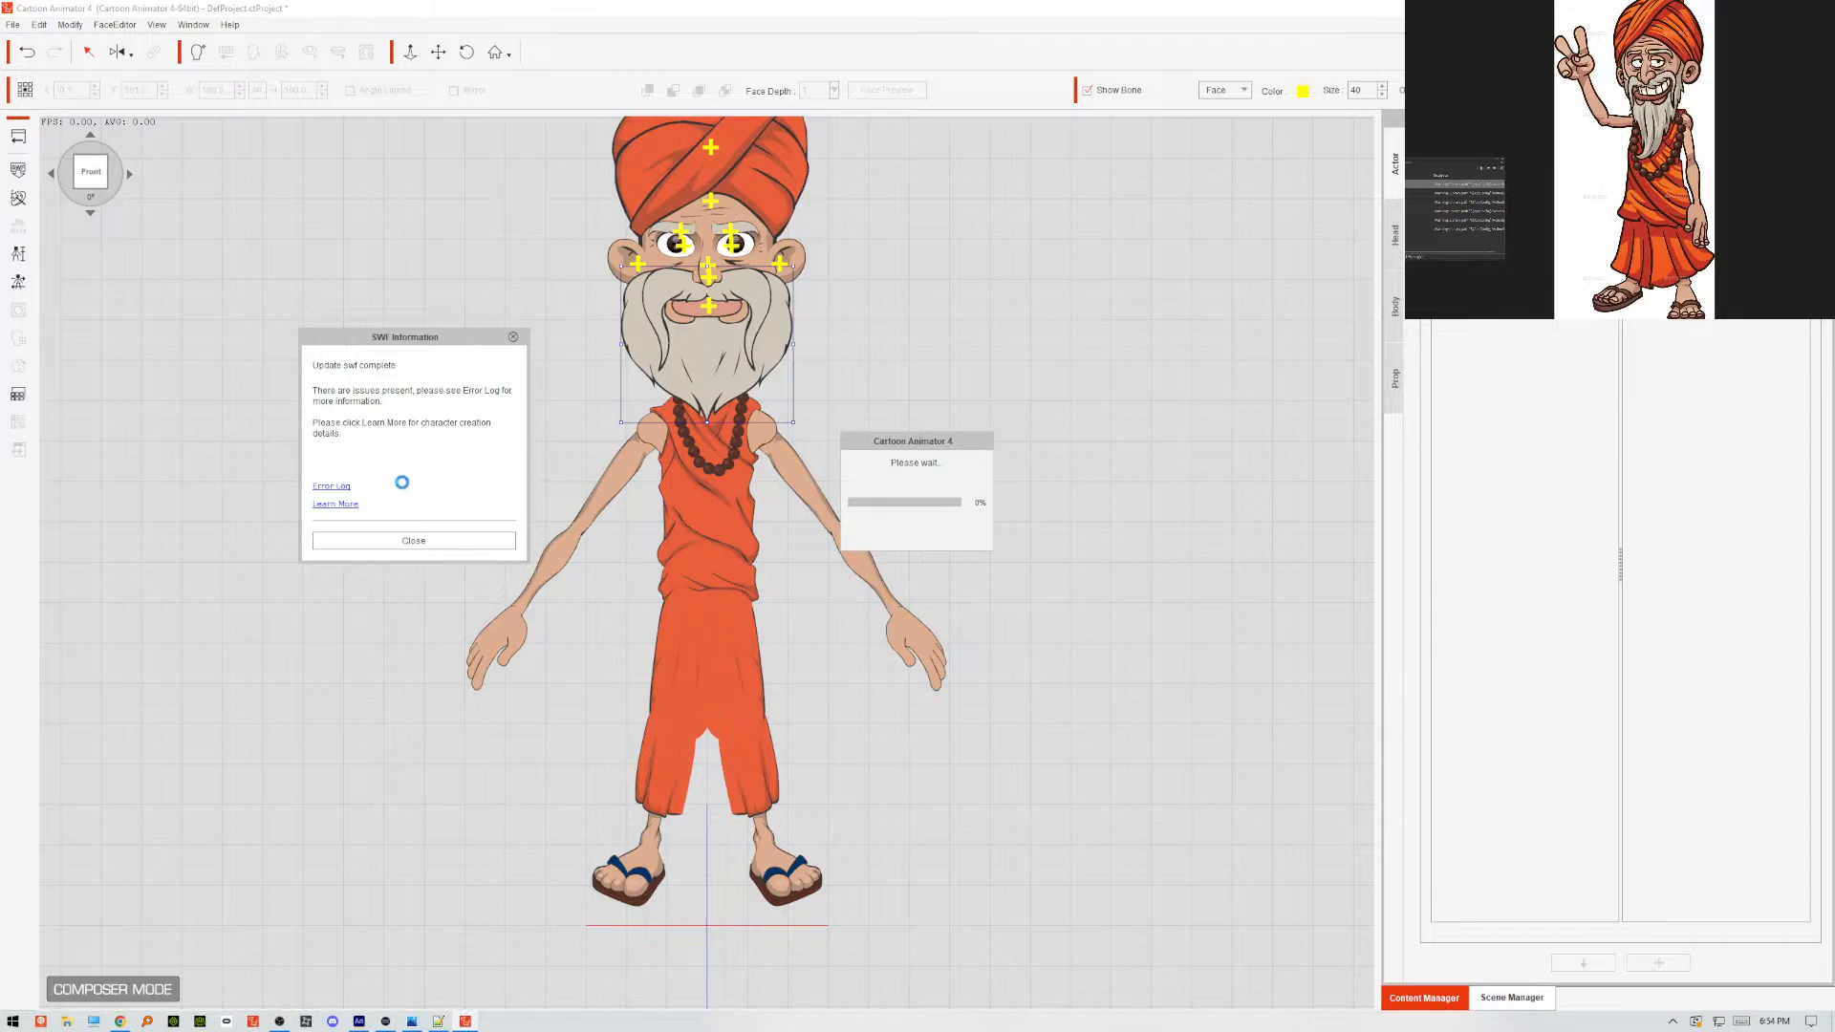
{"action": "left_click", "coordinate": [402, 542]}
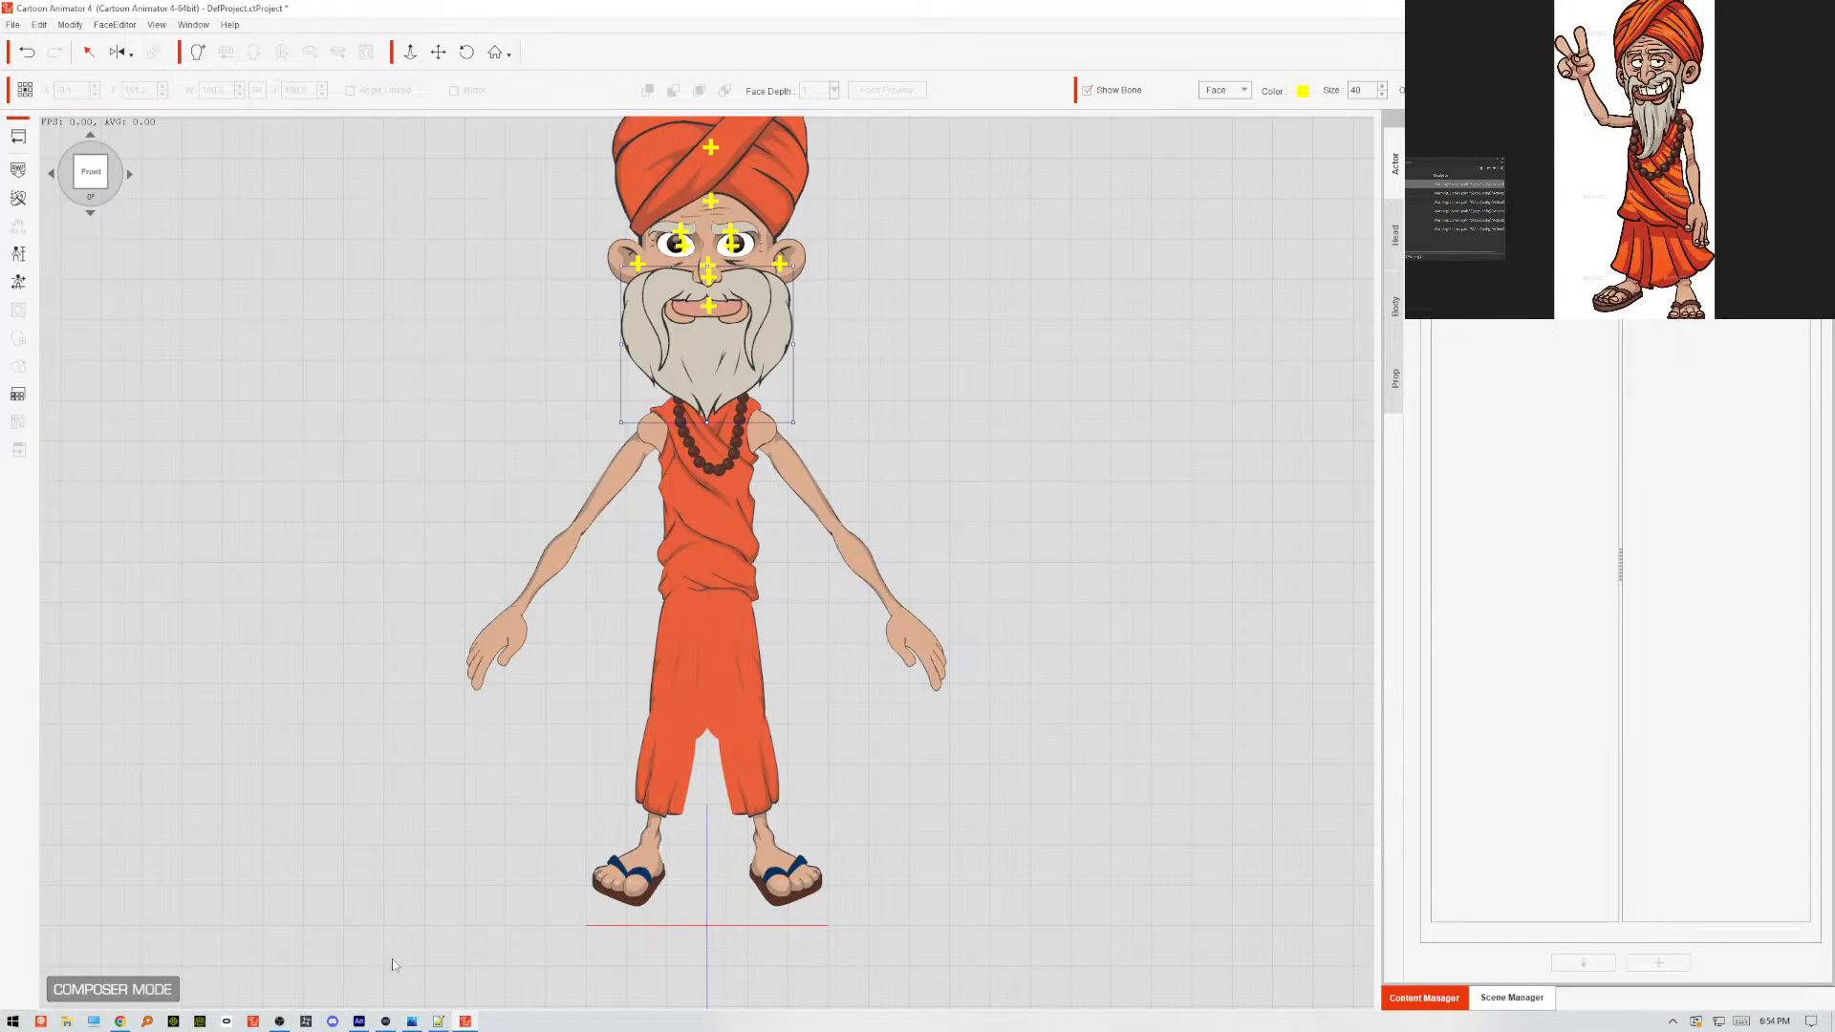
Switch to Animate, reopen the beard symbol and convert the base beard artwork on Layer_1 into a movie clip symbol.
{"action": "left_click", "coordinate": [361, 1022]}
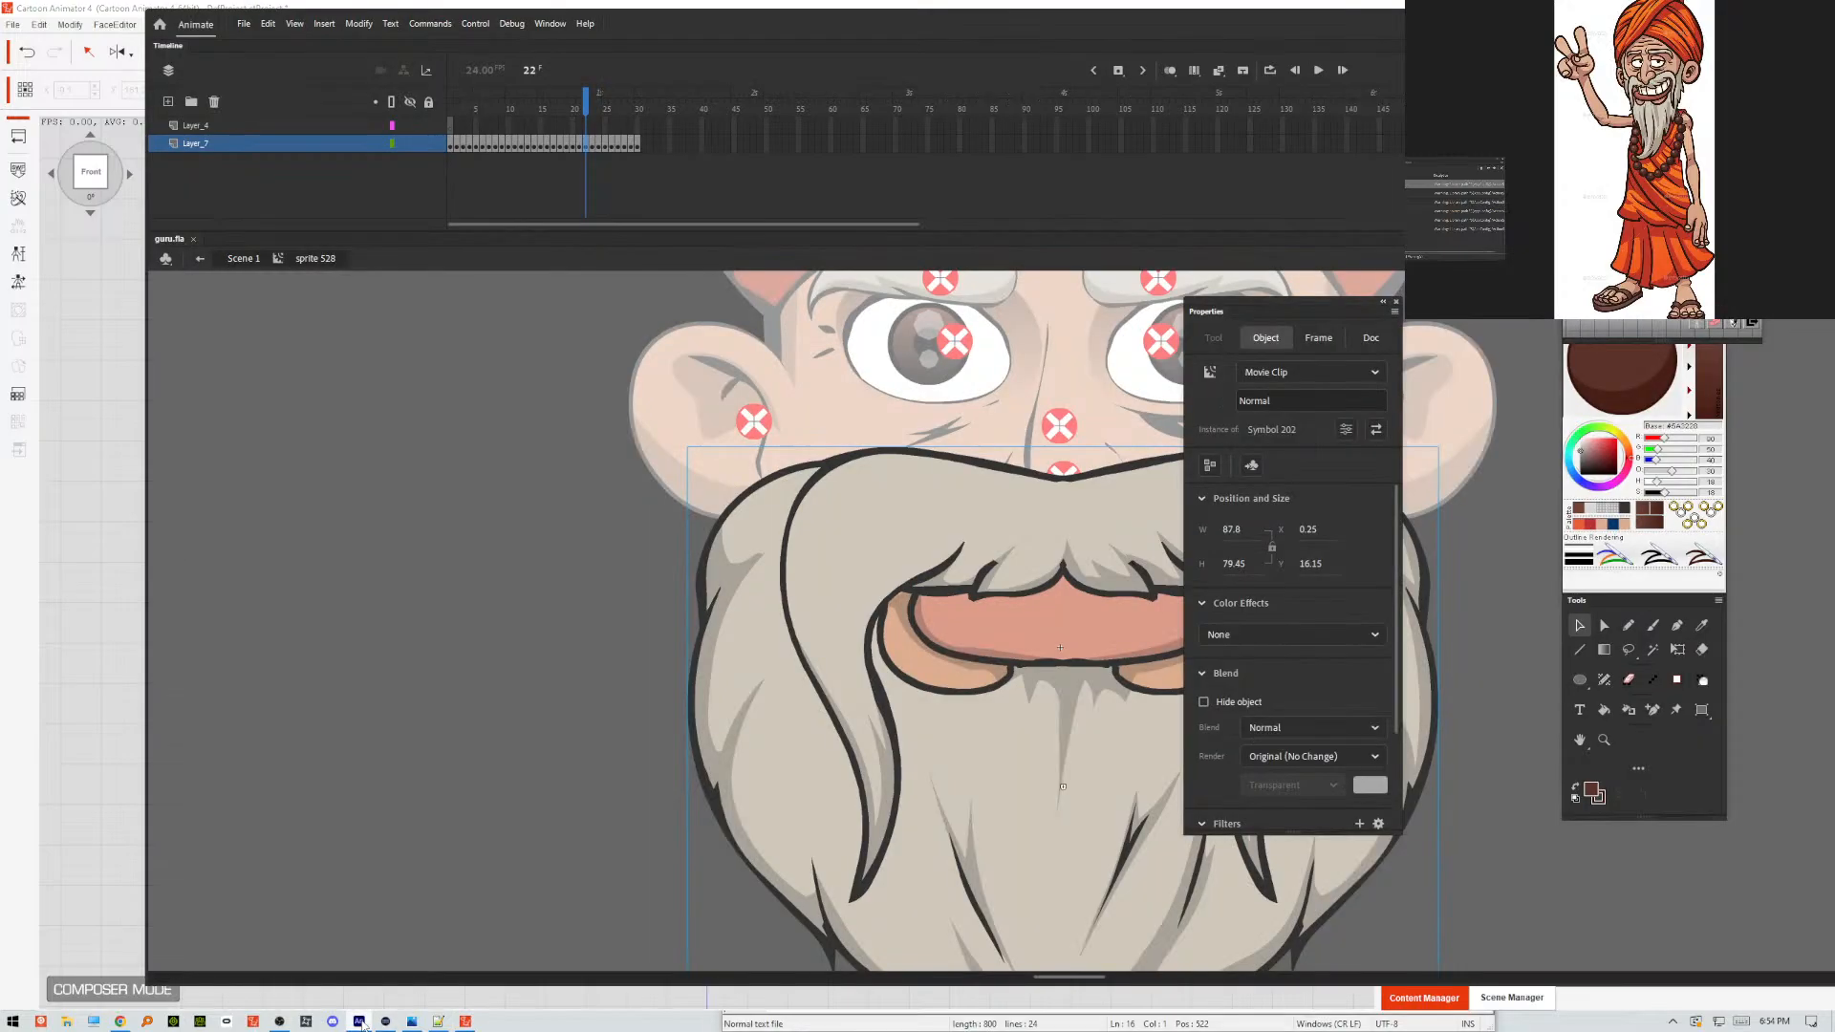
{"action": "double_click", "coordinate": [732, 587]}
{"action": "left_click", "coordinate": [725, 576]}
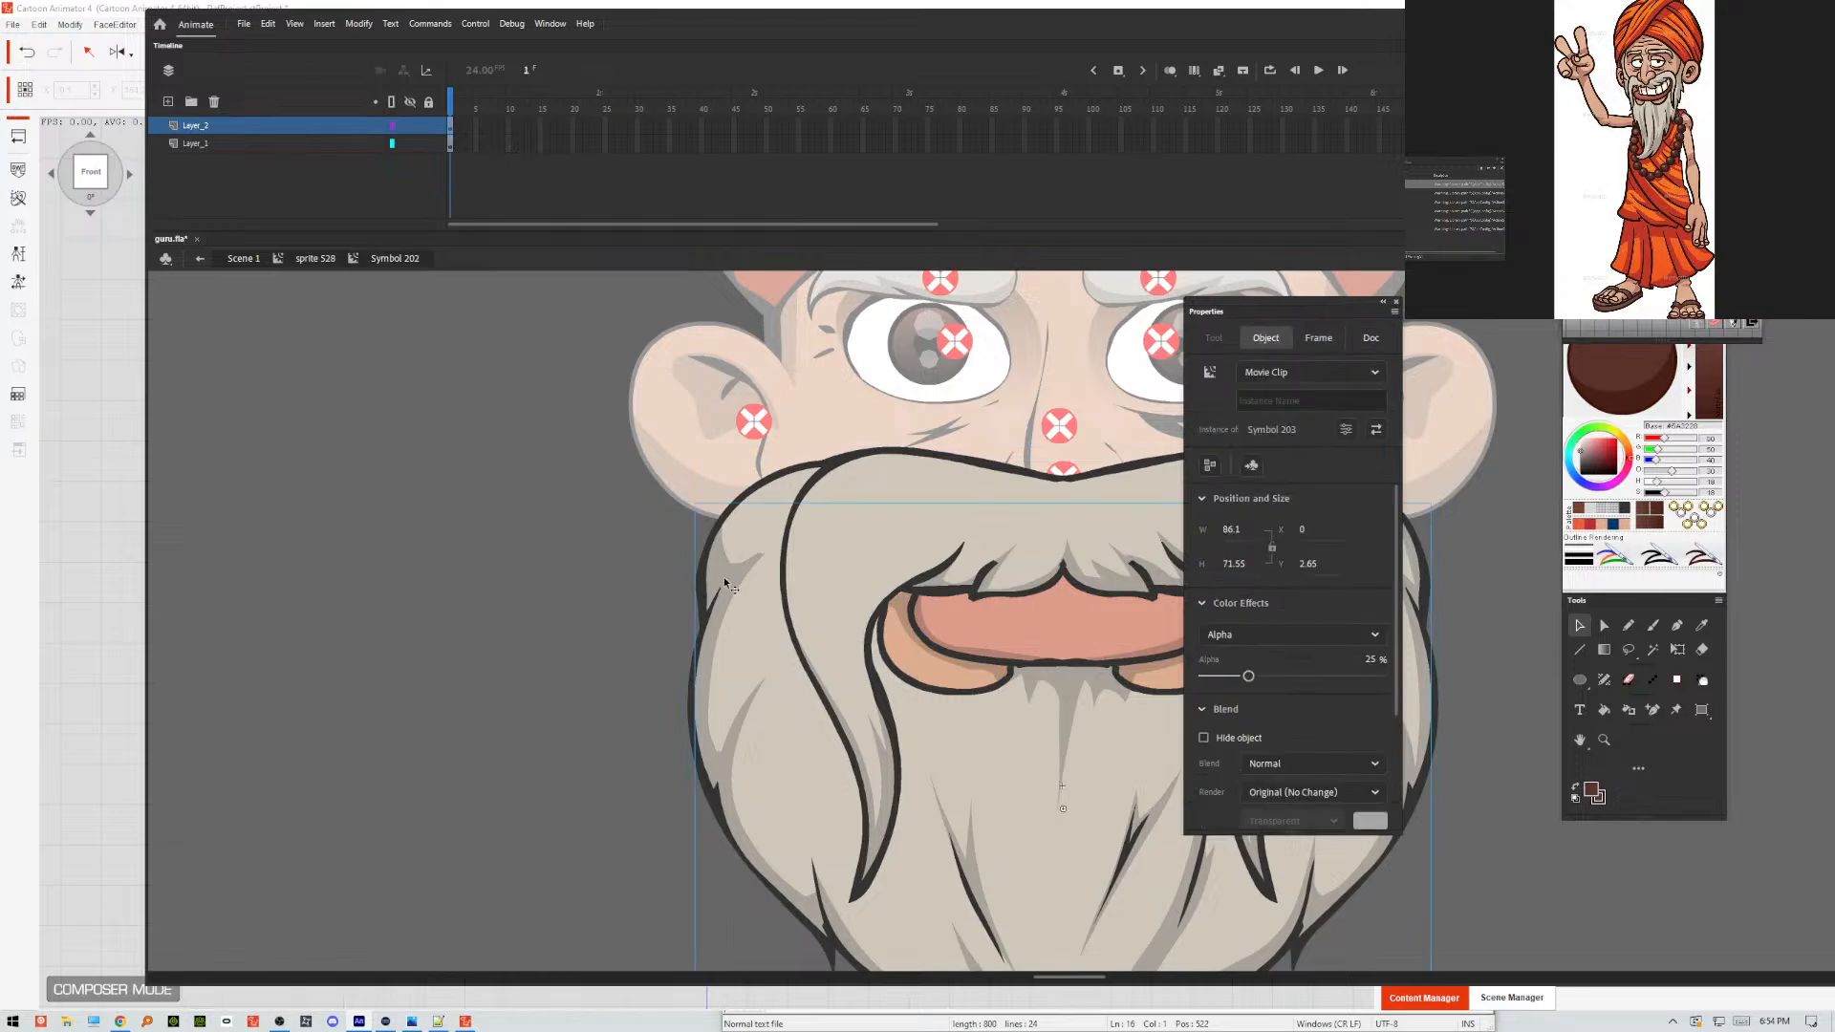
{"action": "left_click", "coordinate": [749, 535]}
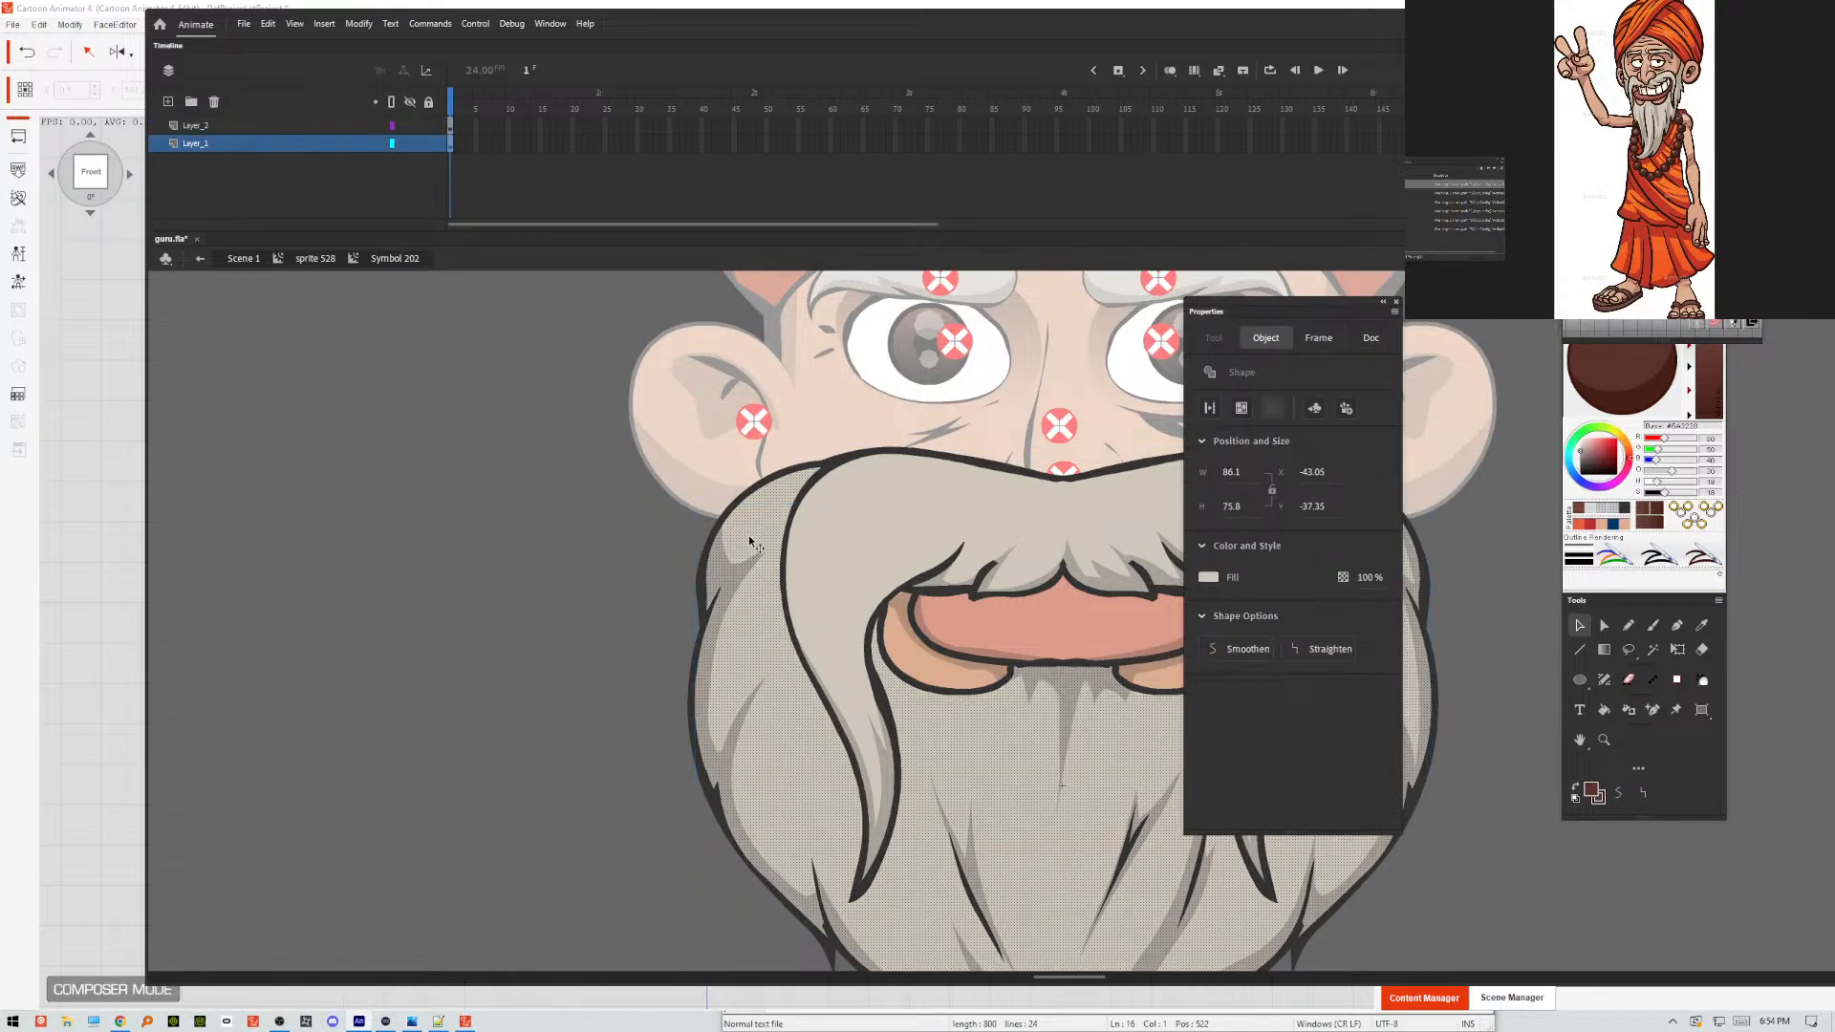
{"action": "left_click", "coordinate": [450, 144]}
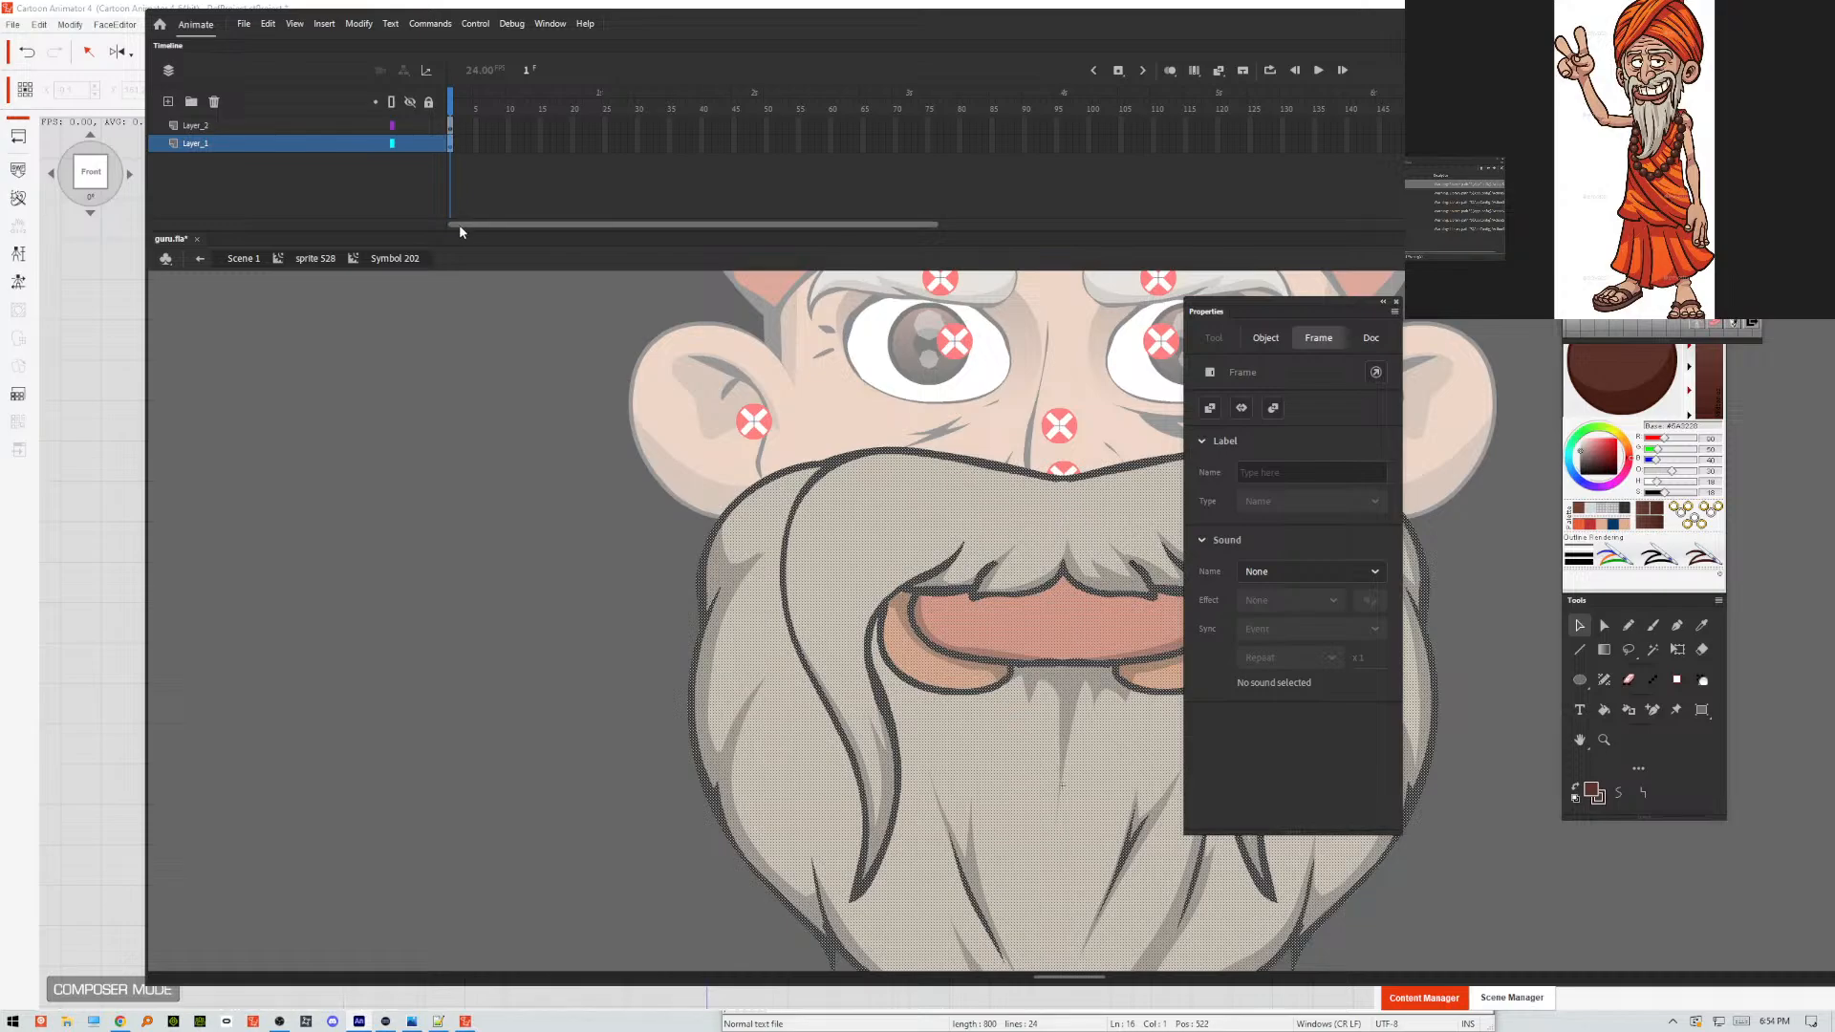
{"action": "key", "text": "F8"}
{"action": "key", "text": "Return"}
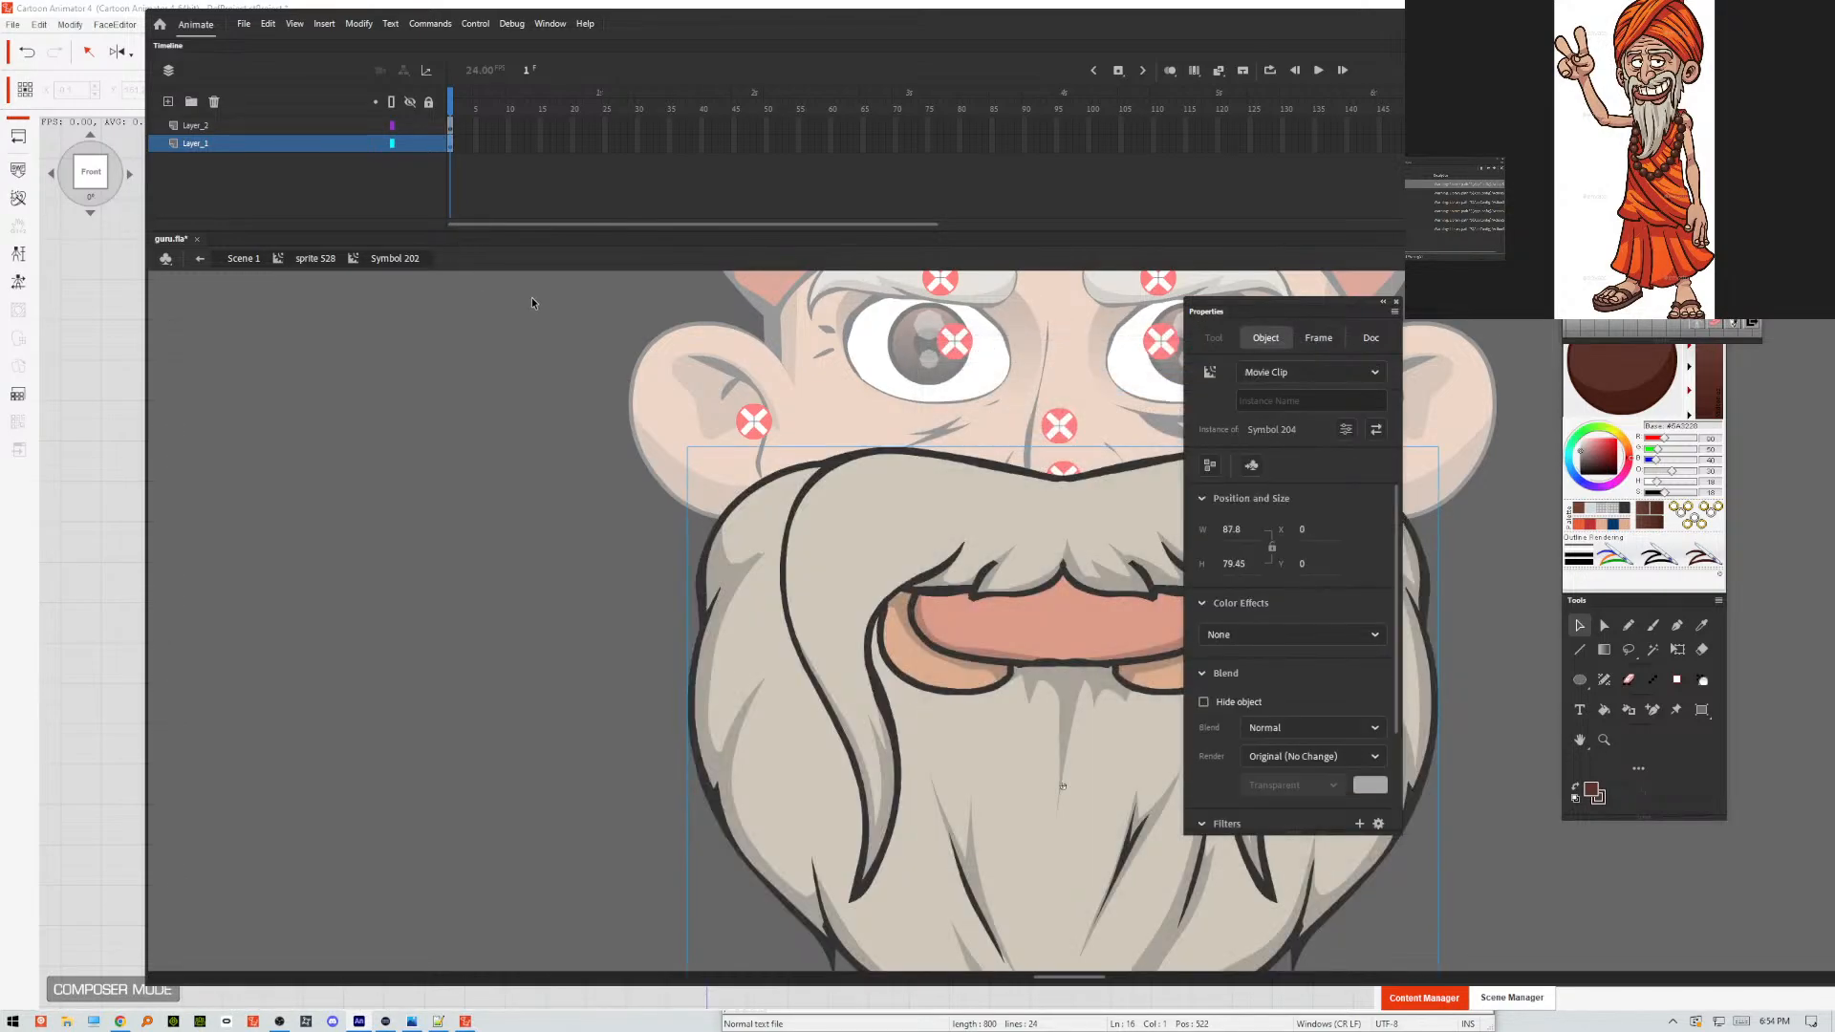
Change the beard shading instance on Layer_2 from a movie clip to a Graphic.
{"action": "left_click", "coordinate": [742, 575]}
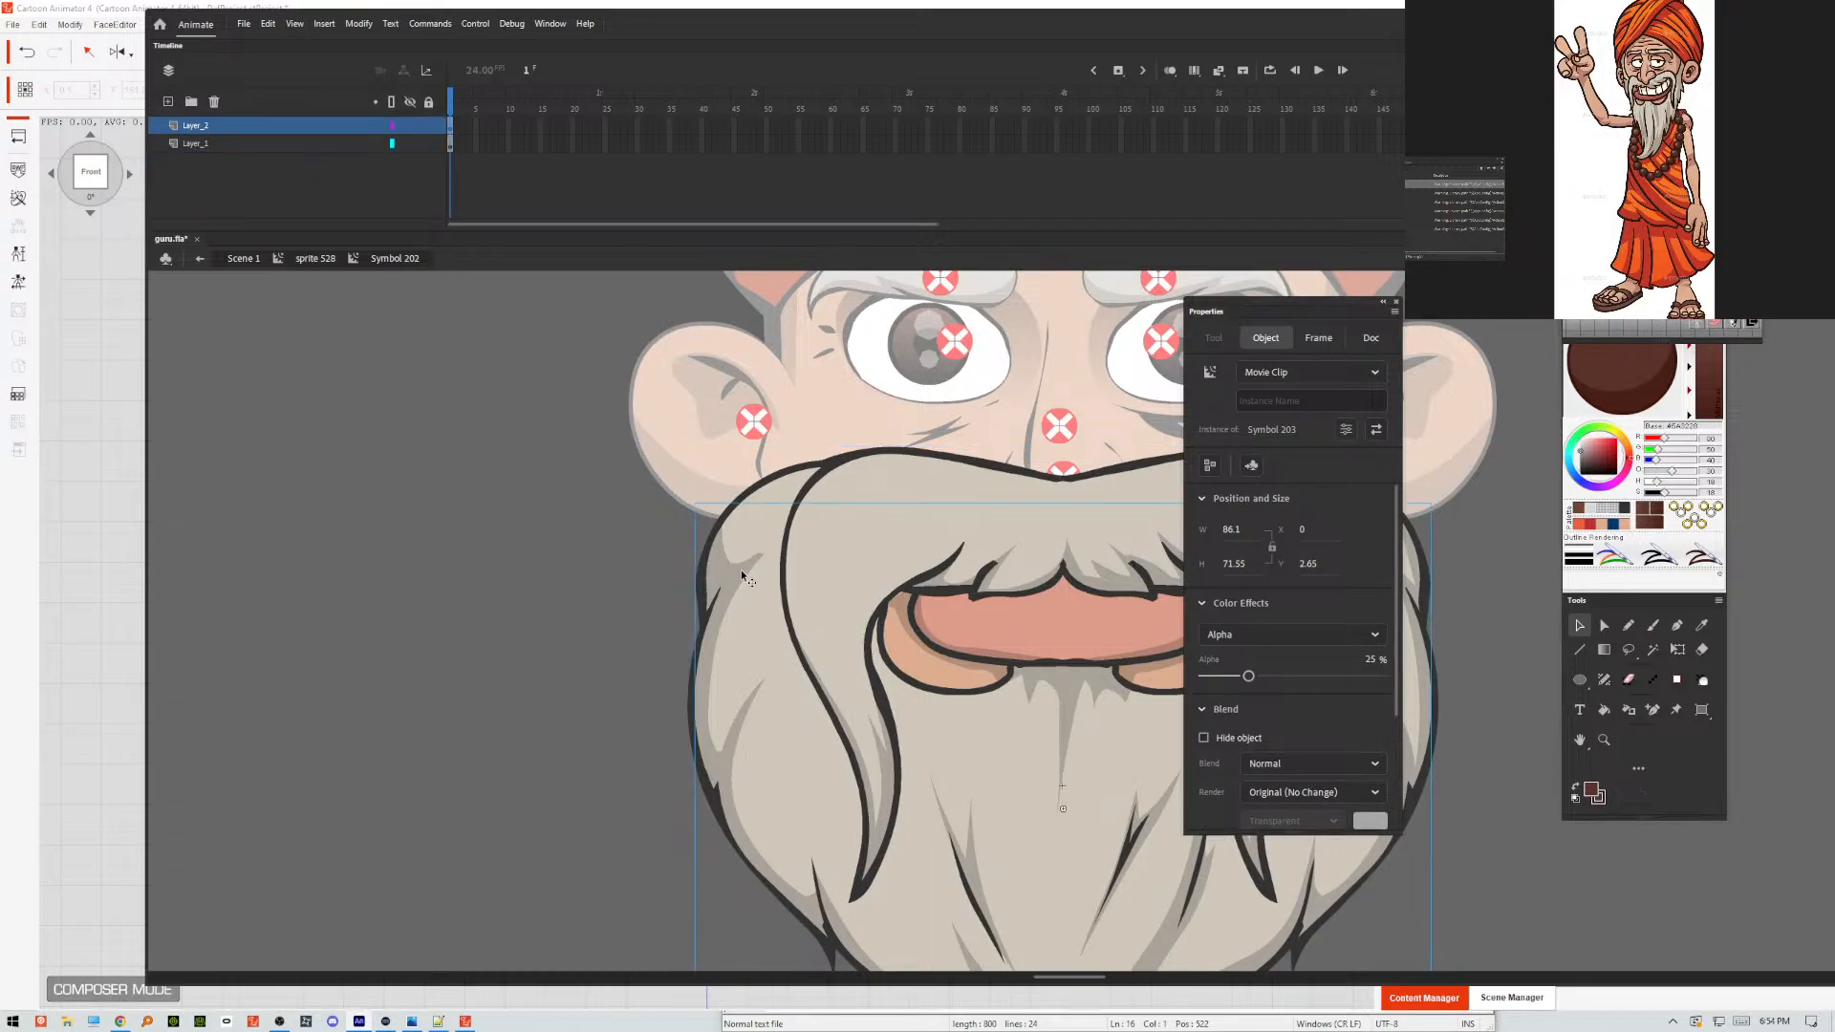
{"action": "left_click", "coordinate": [1334, 373]}
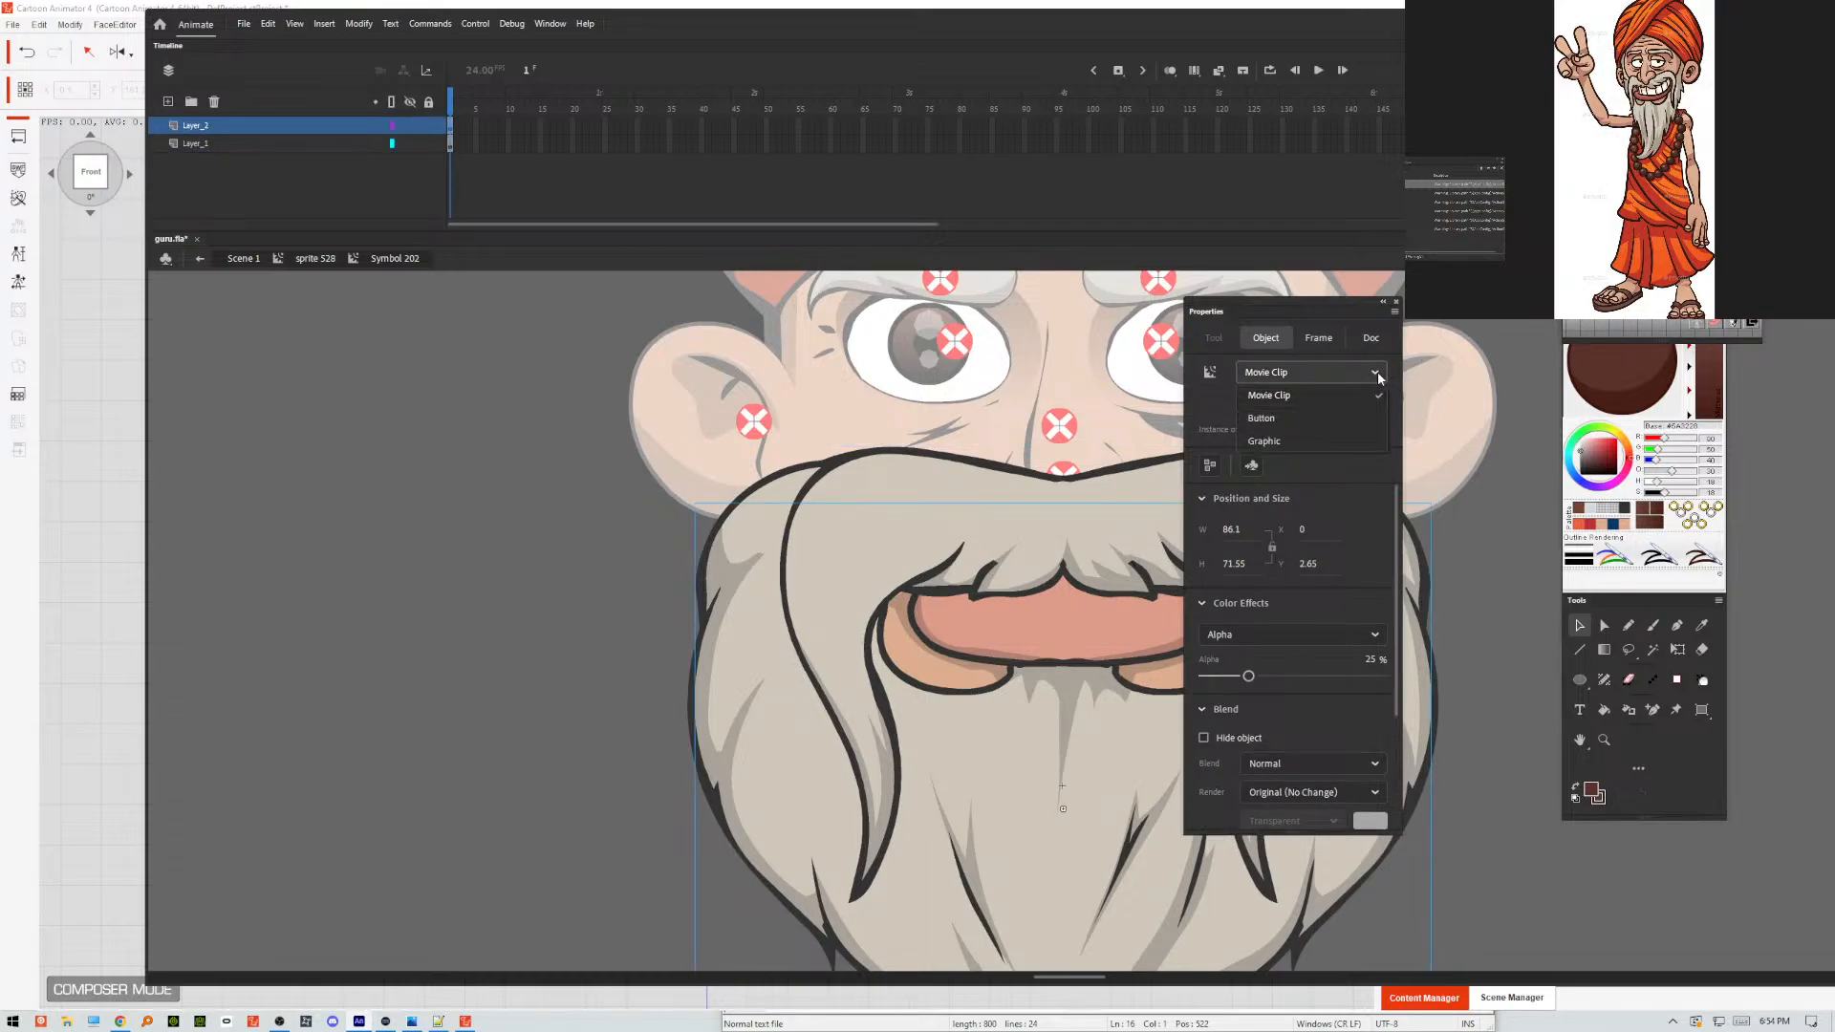
{"action": "left_click", "coordinate": [1265, 441]}
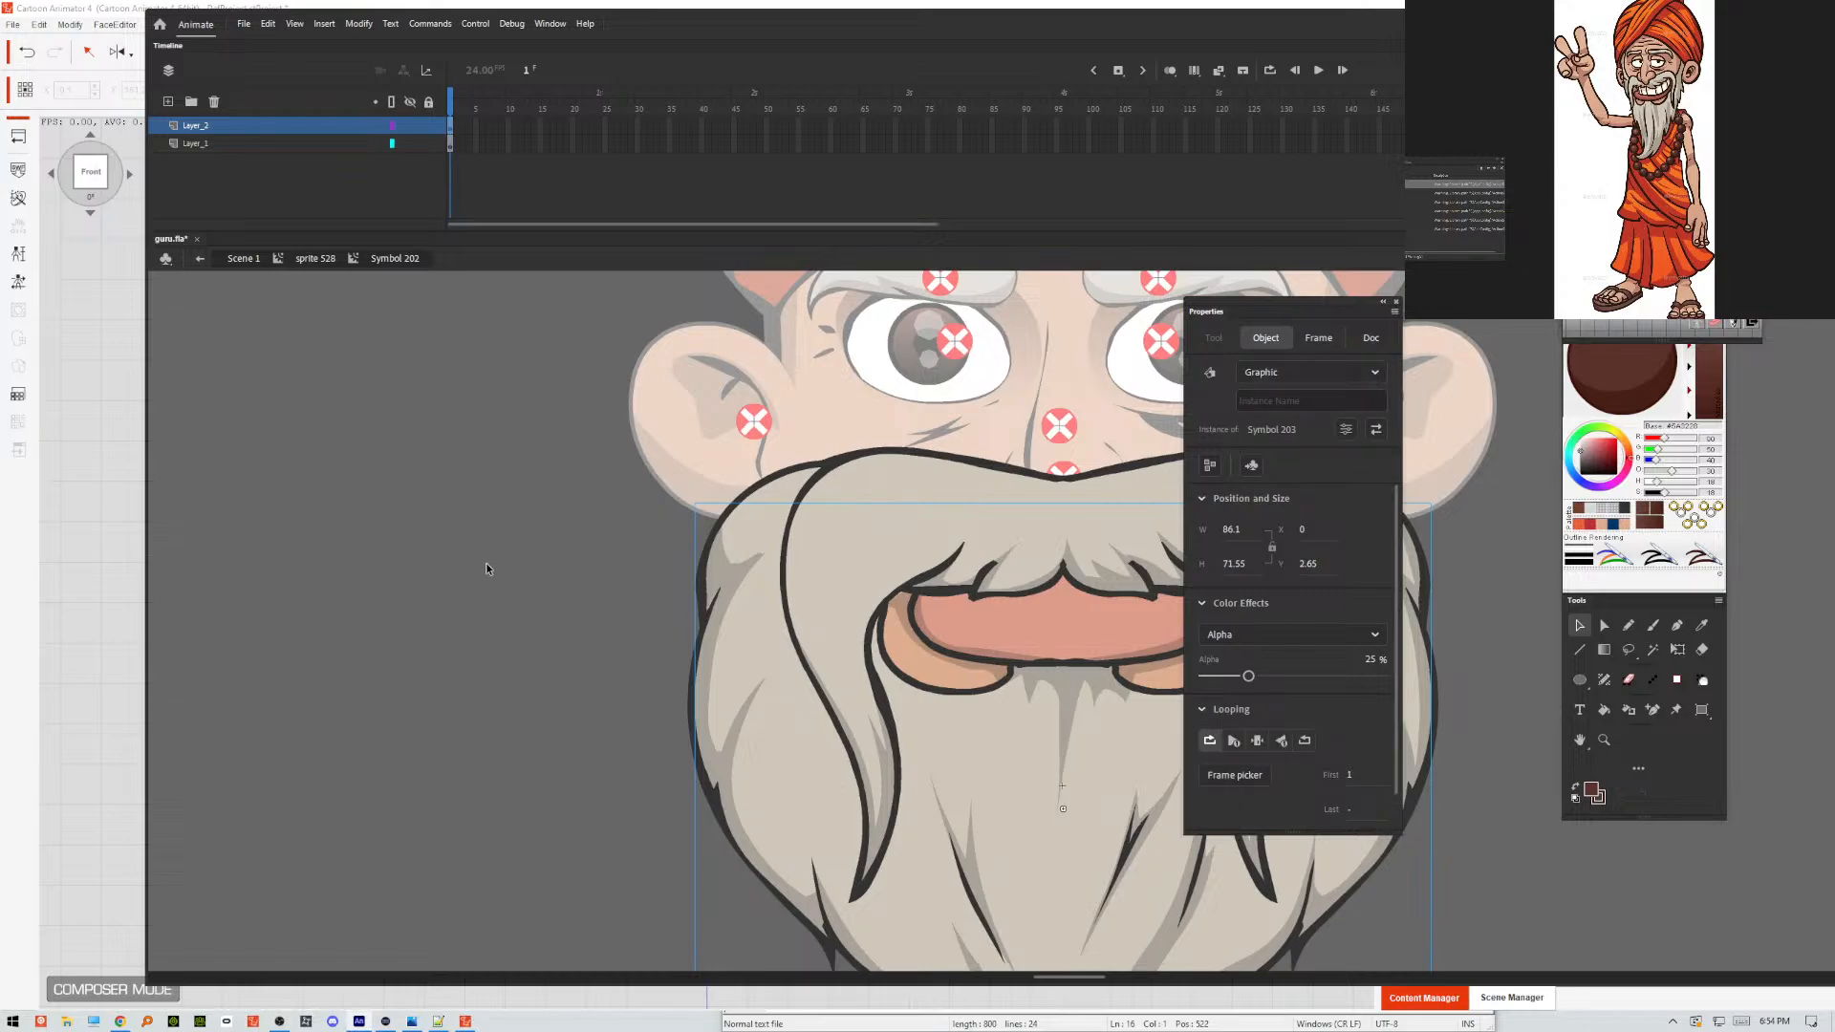
Save the Animate document and export it as an SWF movie again, overwriting GURU.swf on the Desktop.
{"action": "key", "text": "ctrl+s"}
{"action": "key", "text": "ctrl+alt+shift+s"}
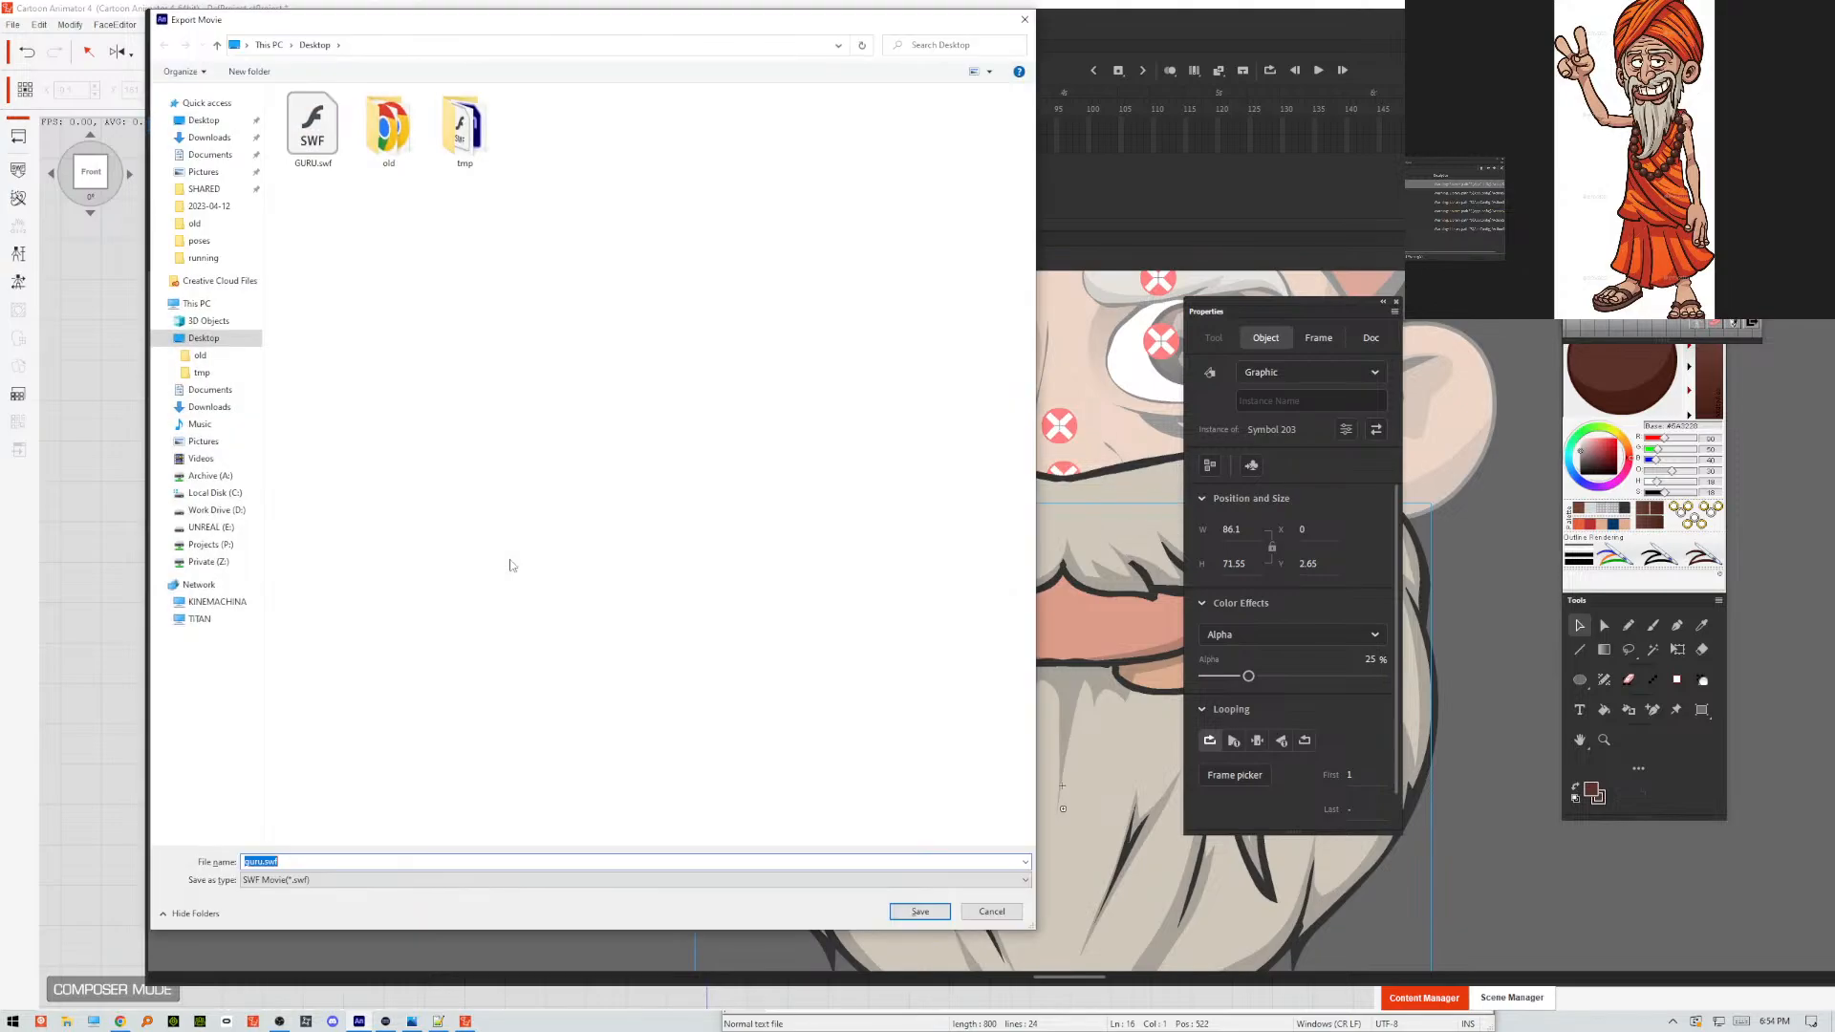
{"action": "left_click", "coordinate": [324, 146]}
{"action": "left_click", "coordinate": [929, 908]}
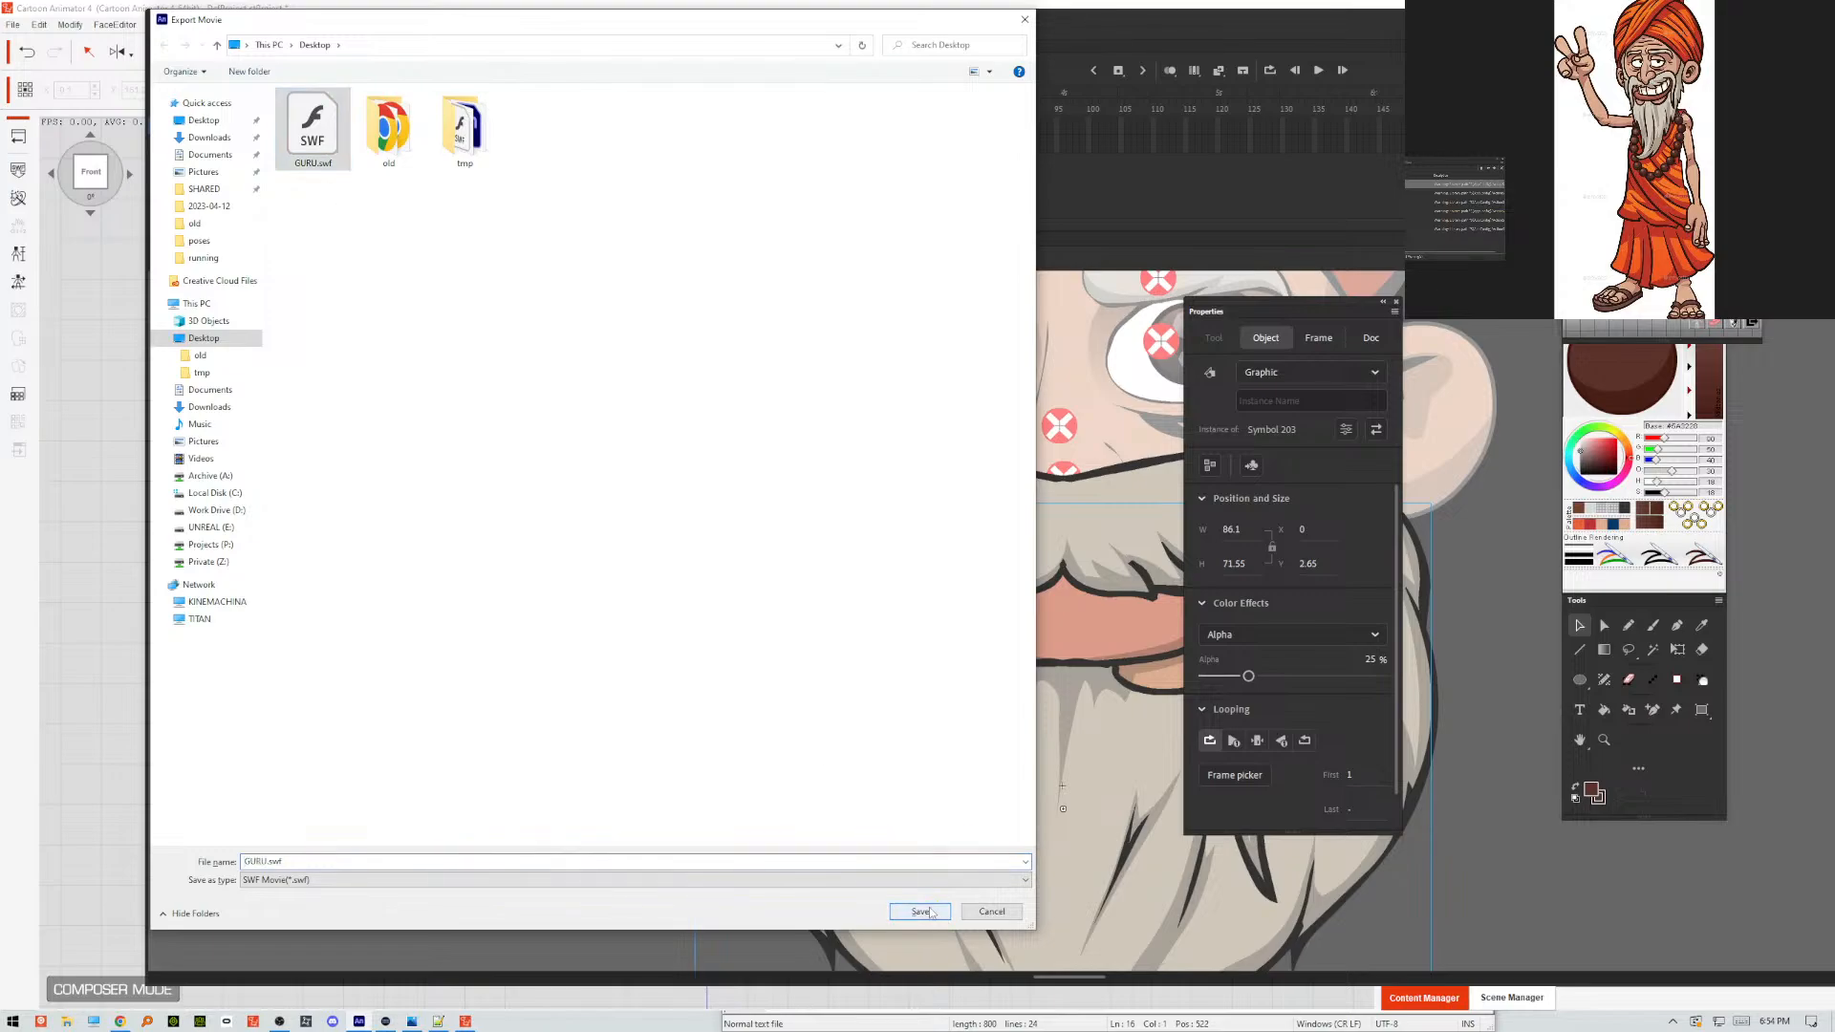
{"action": "left_click", "coordinate": [616, 501]}
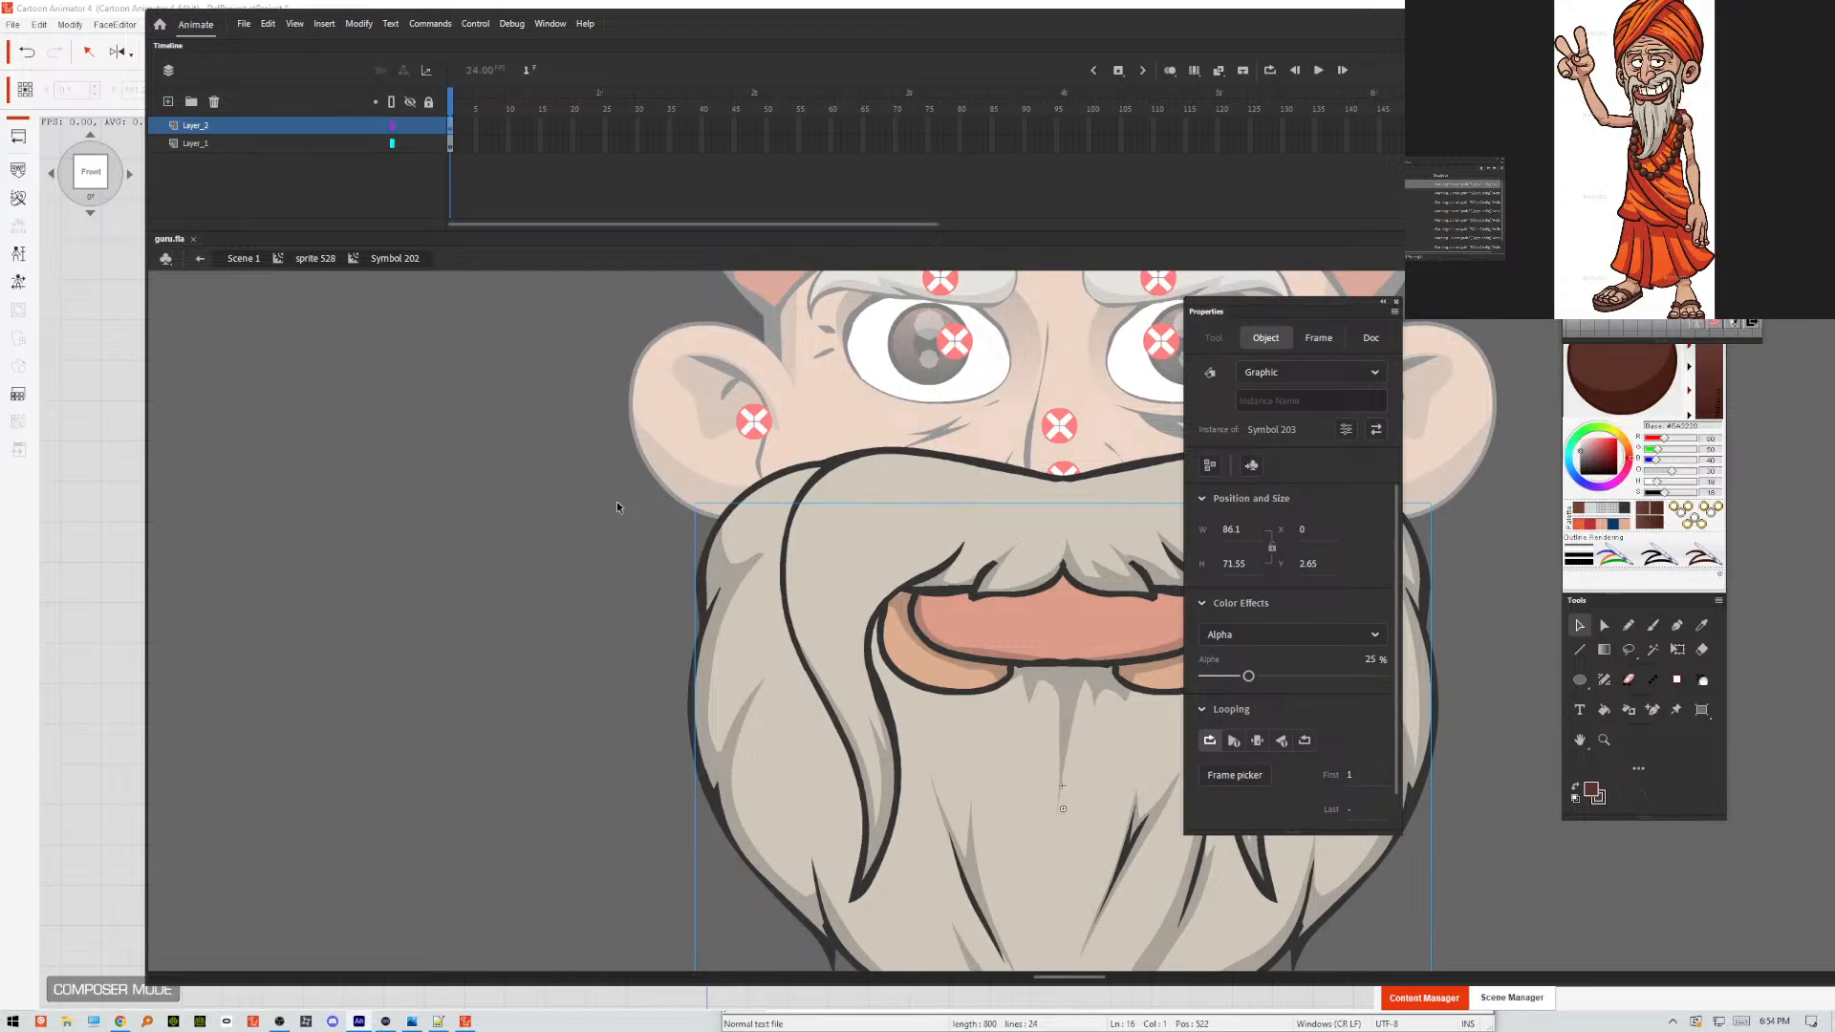
{"action": "key", "text": "ctrl+alt+shift+s"}
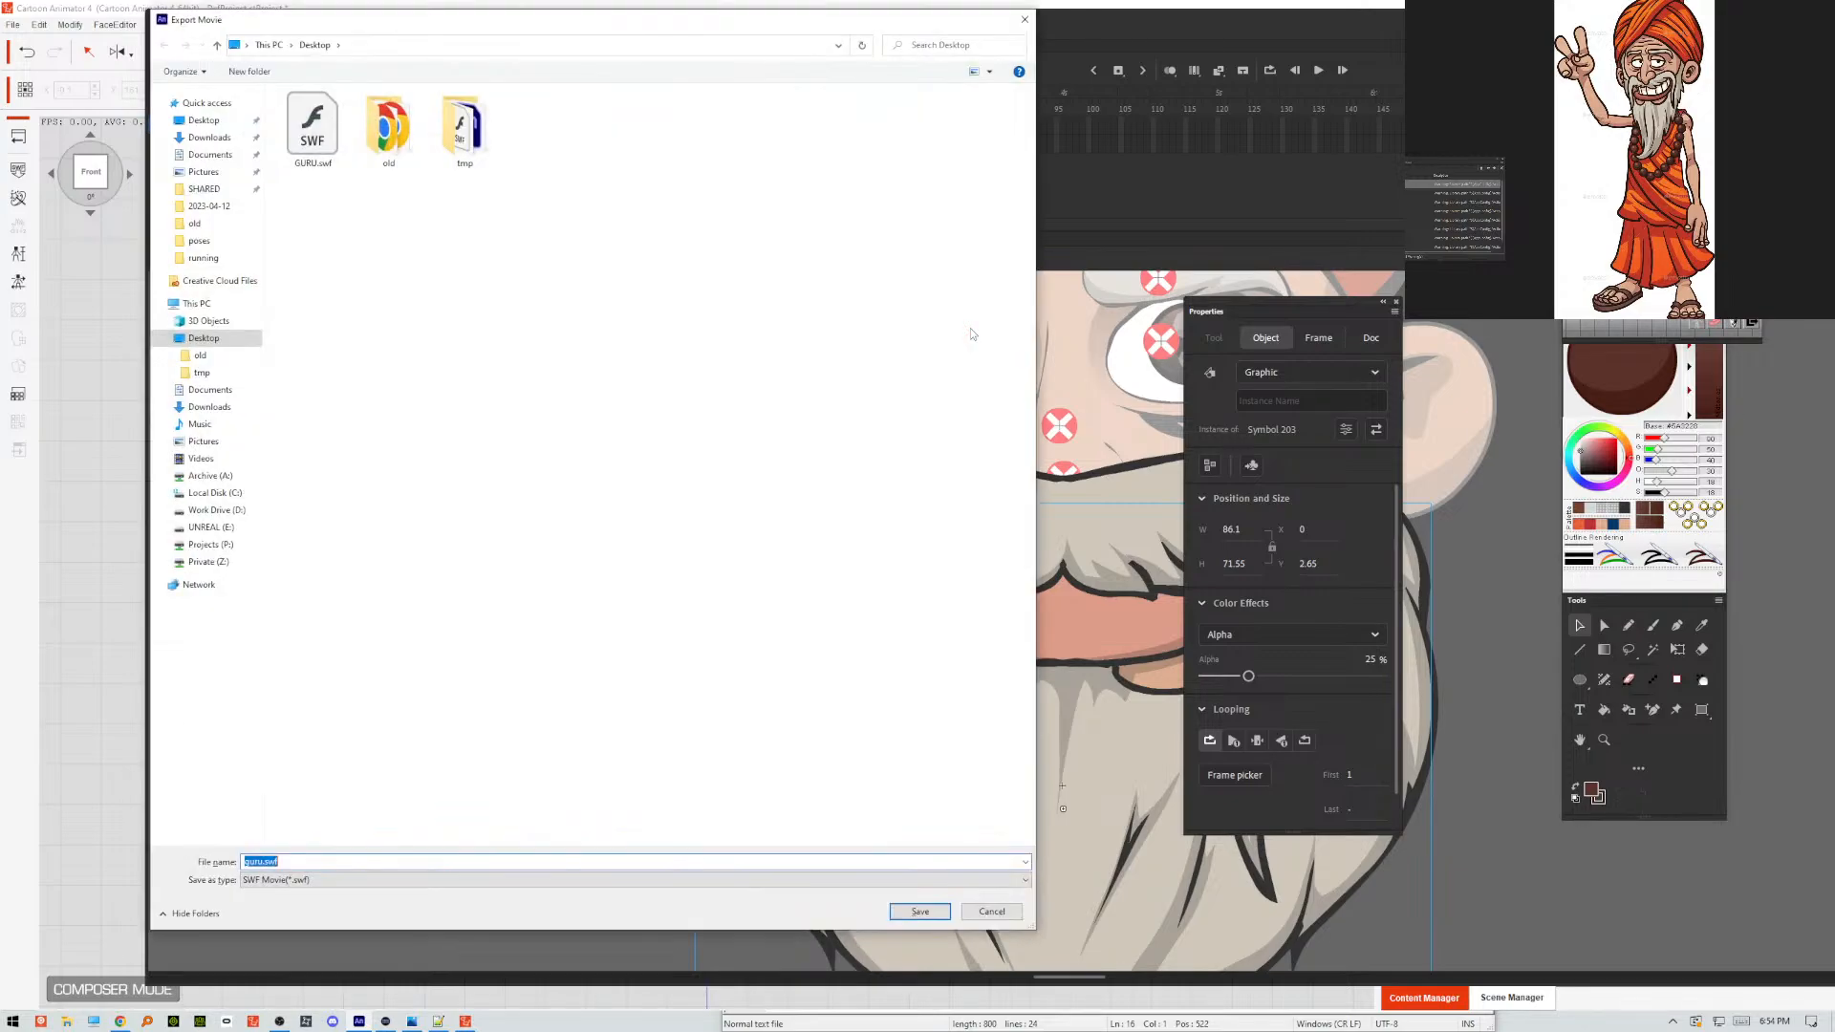
{"action": "key", "text": "Return"}
{"action": "key", "text": "Return"}
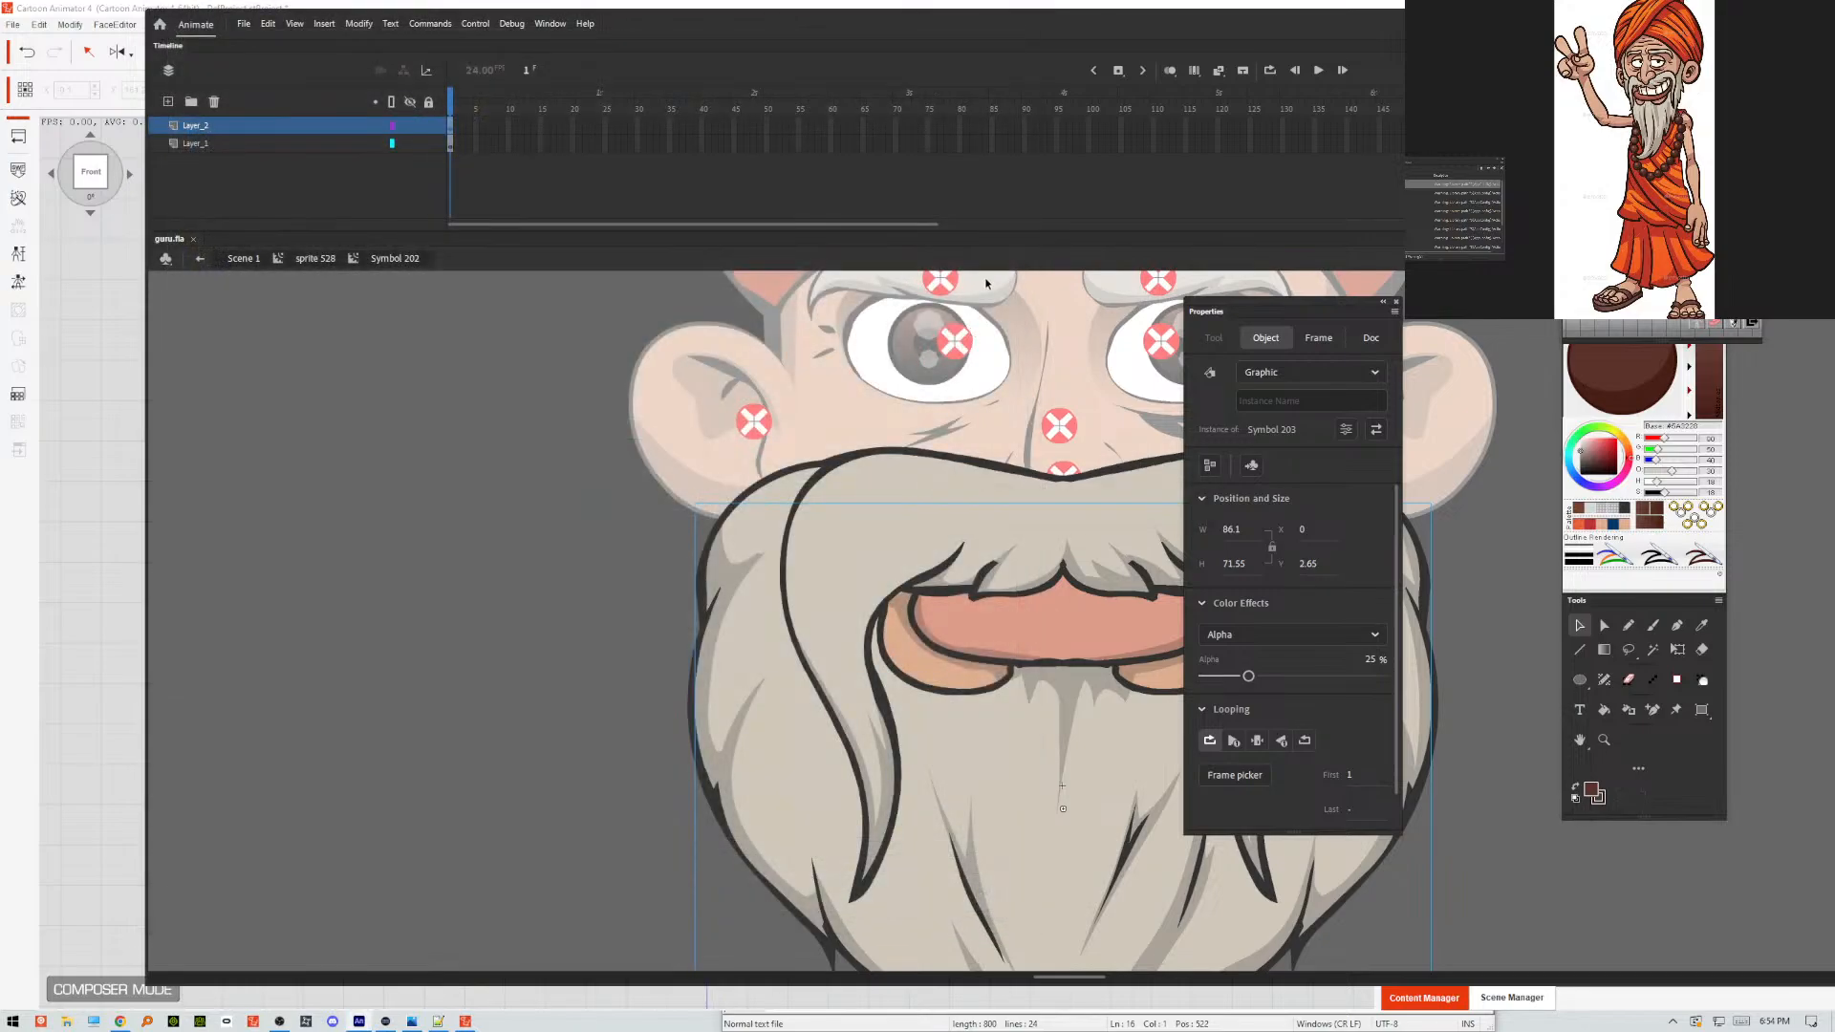
Return to Cartoon Animator 4 and load the re-exported GURU.swf into the puppet with all keep options left off.
{"action": "left_click", "coordinate": [123, 341]}
{"action": "left_click", "coordinate": [18, 170]}
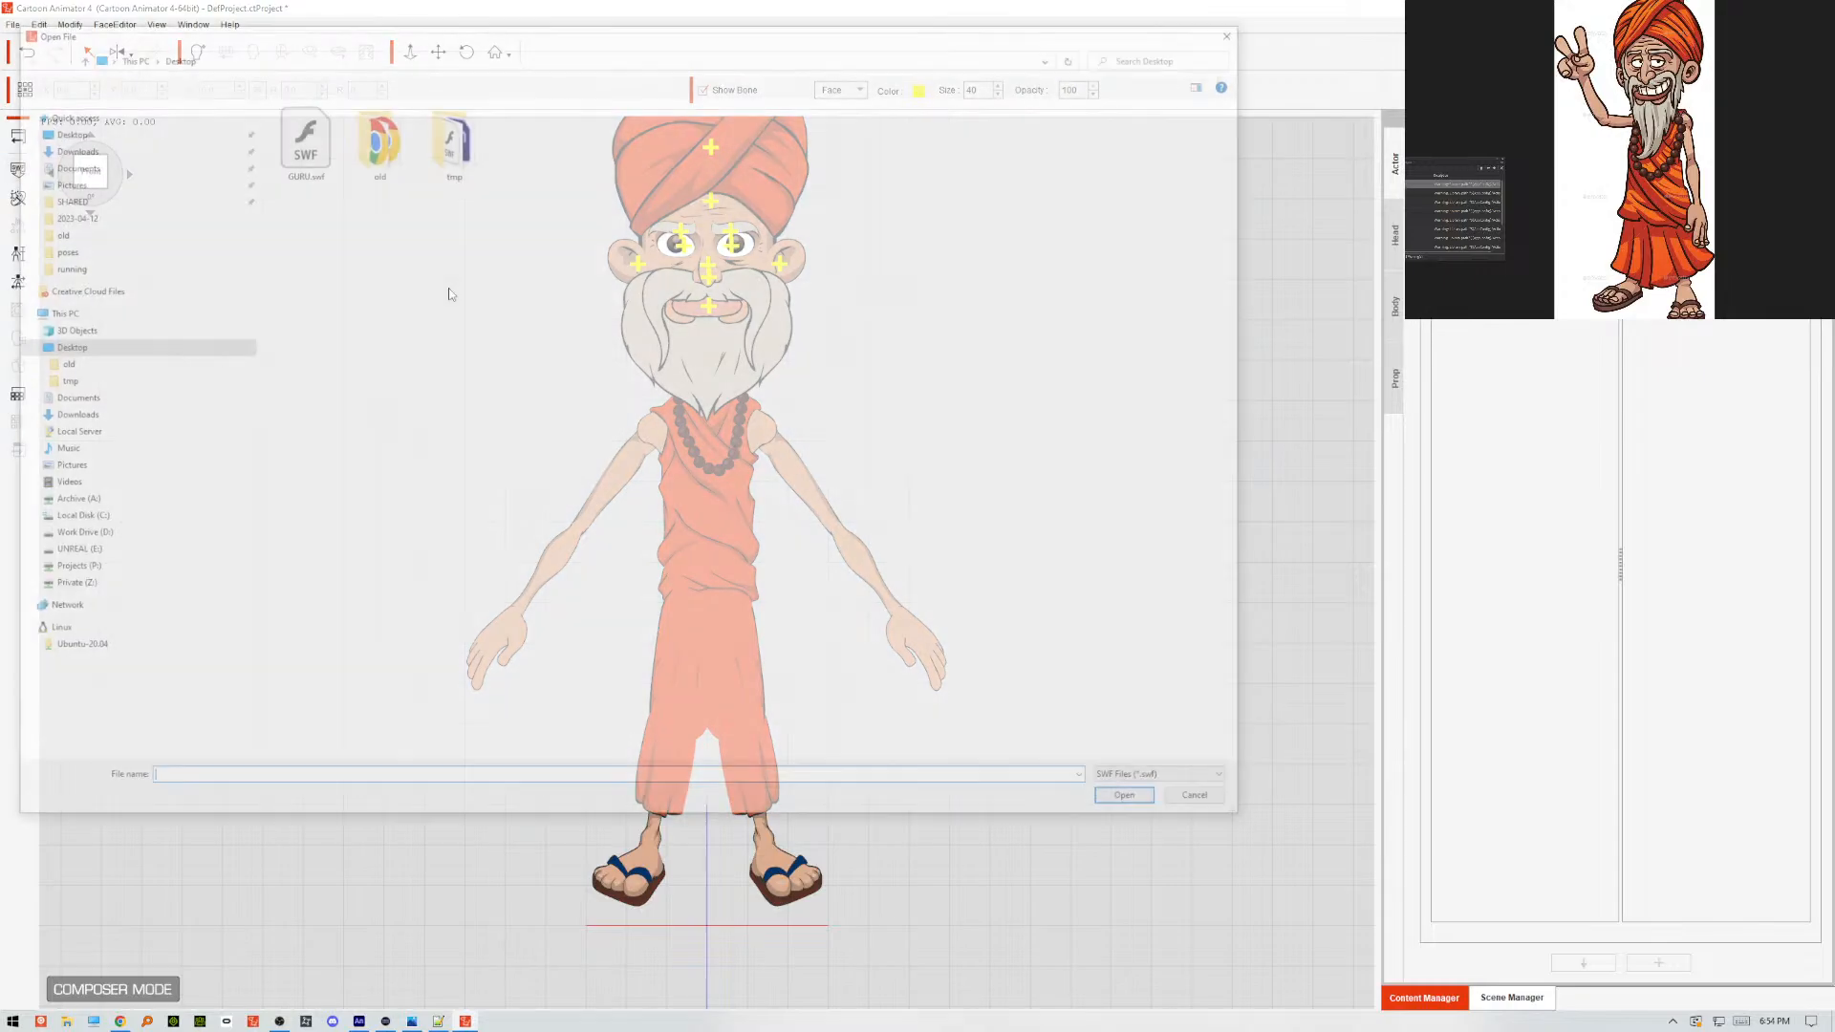
{"action": "left_click", "coordinate": [307, 131]}
{"action": "left_click", "coordinate": [1136, 805]}
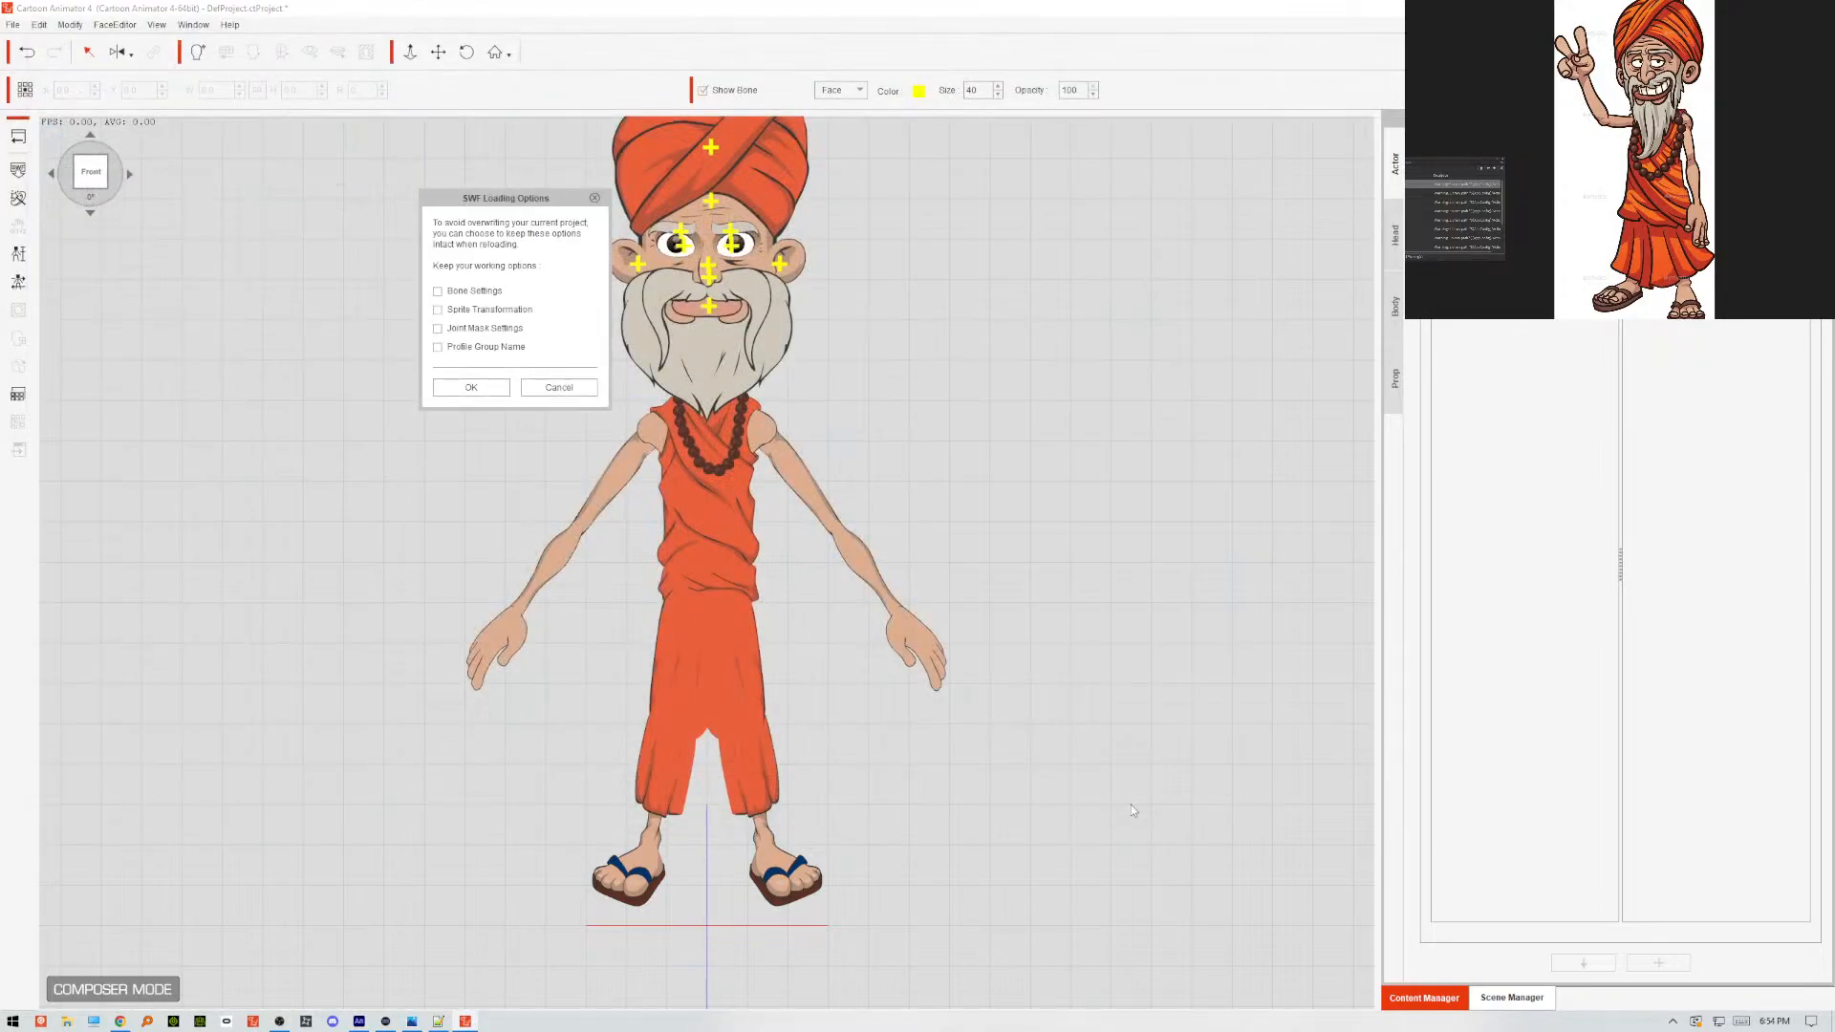
{"action": "left_click", "coordinate": [497, 388]}
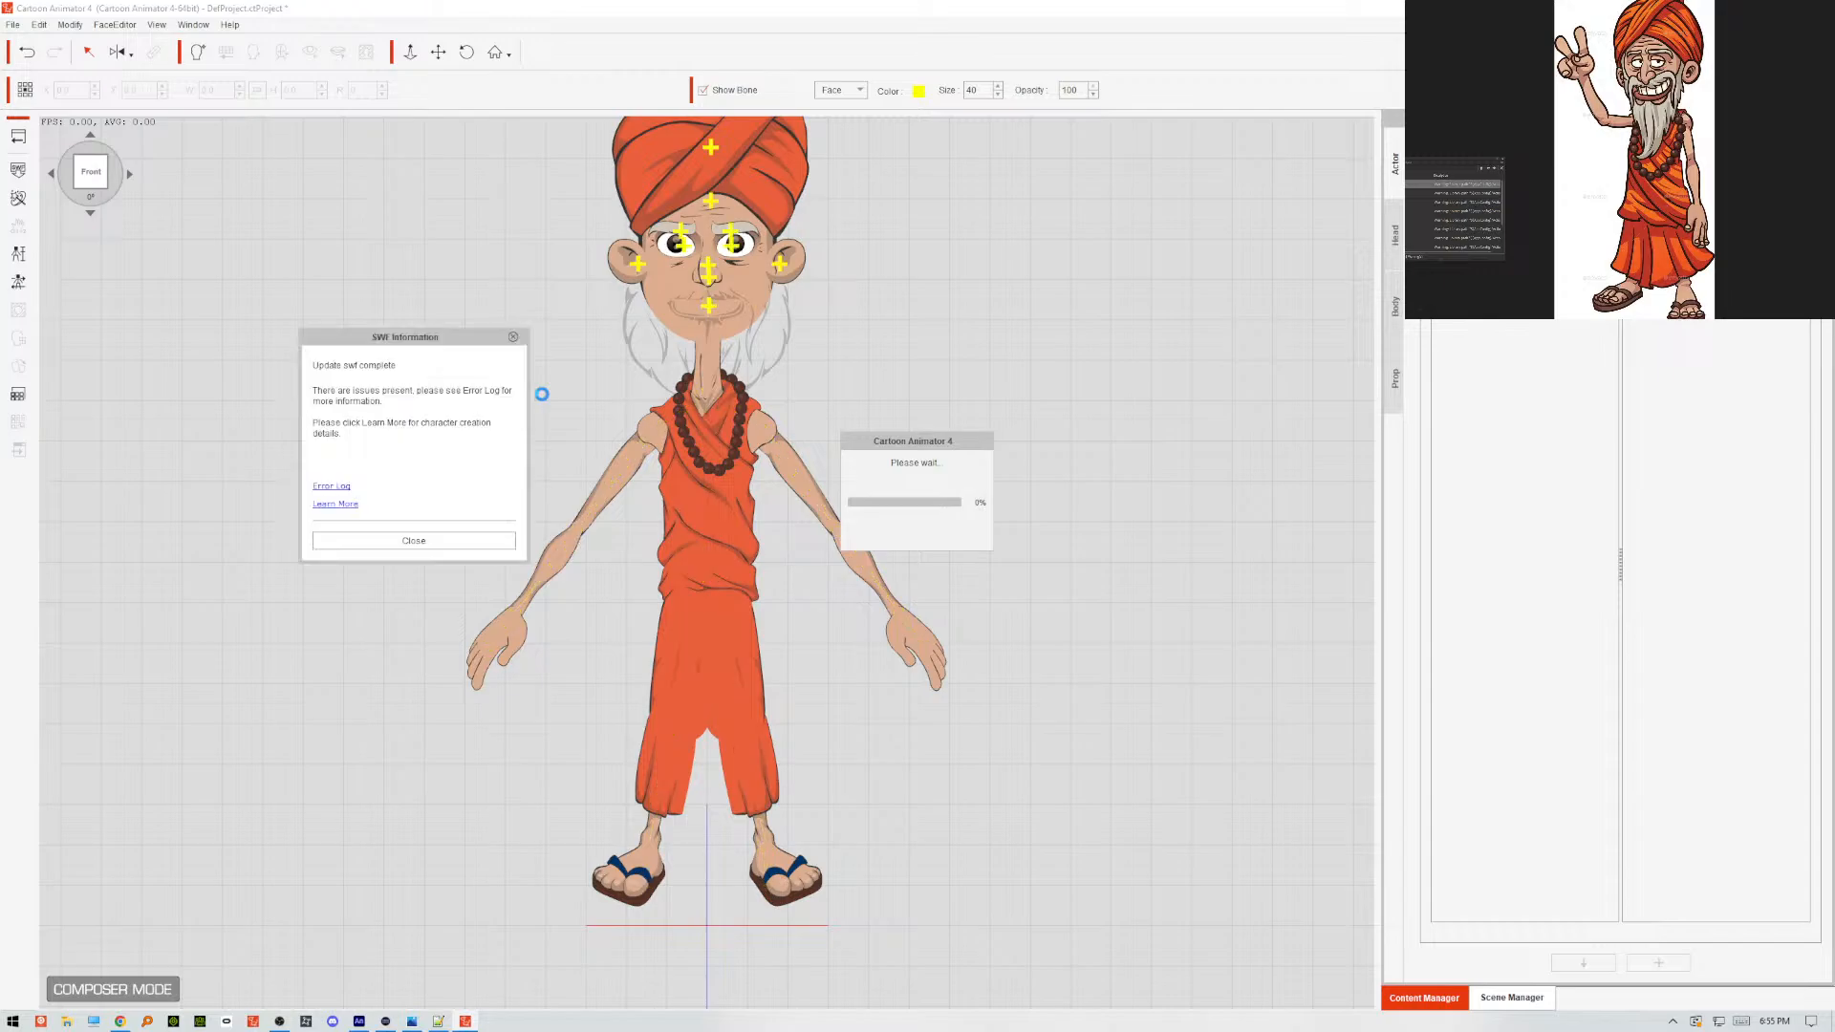
Dismiss the SWF report and compare the mouth's 01_Normal and 22_Normal sprites in the Sprite Editor, ending on 01_Normal.
{"action": "left_click", "coordinate": [506, 532]}
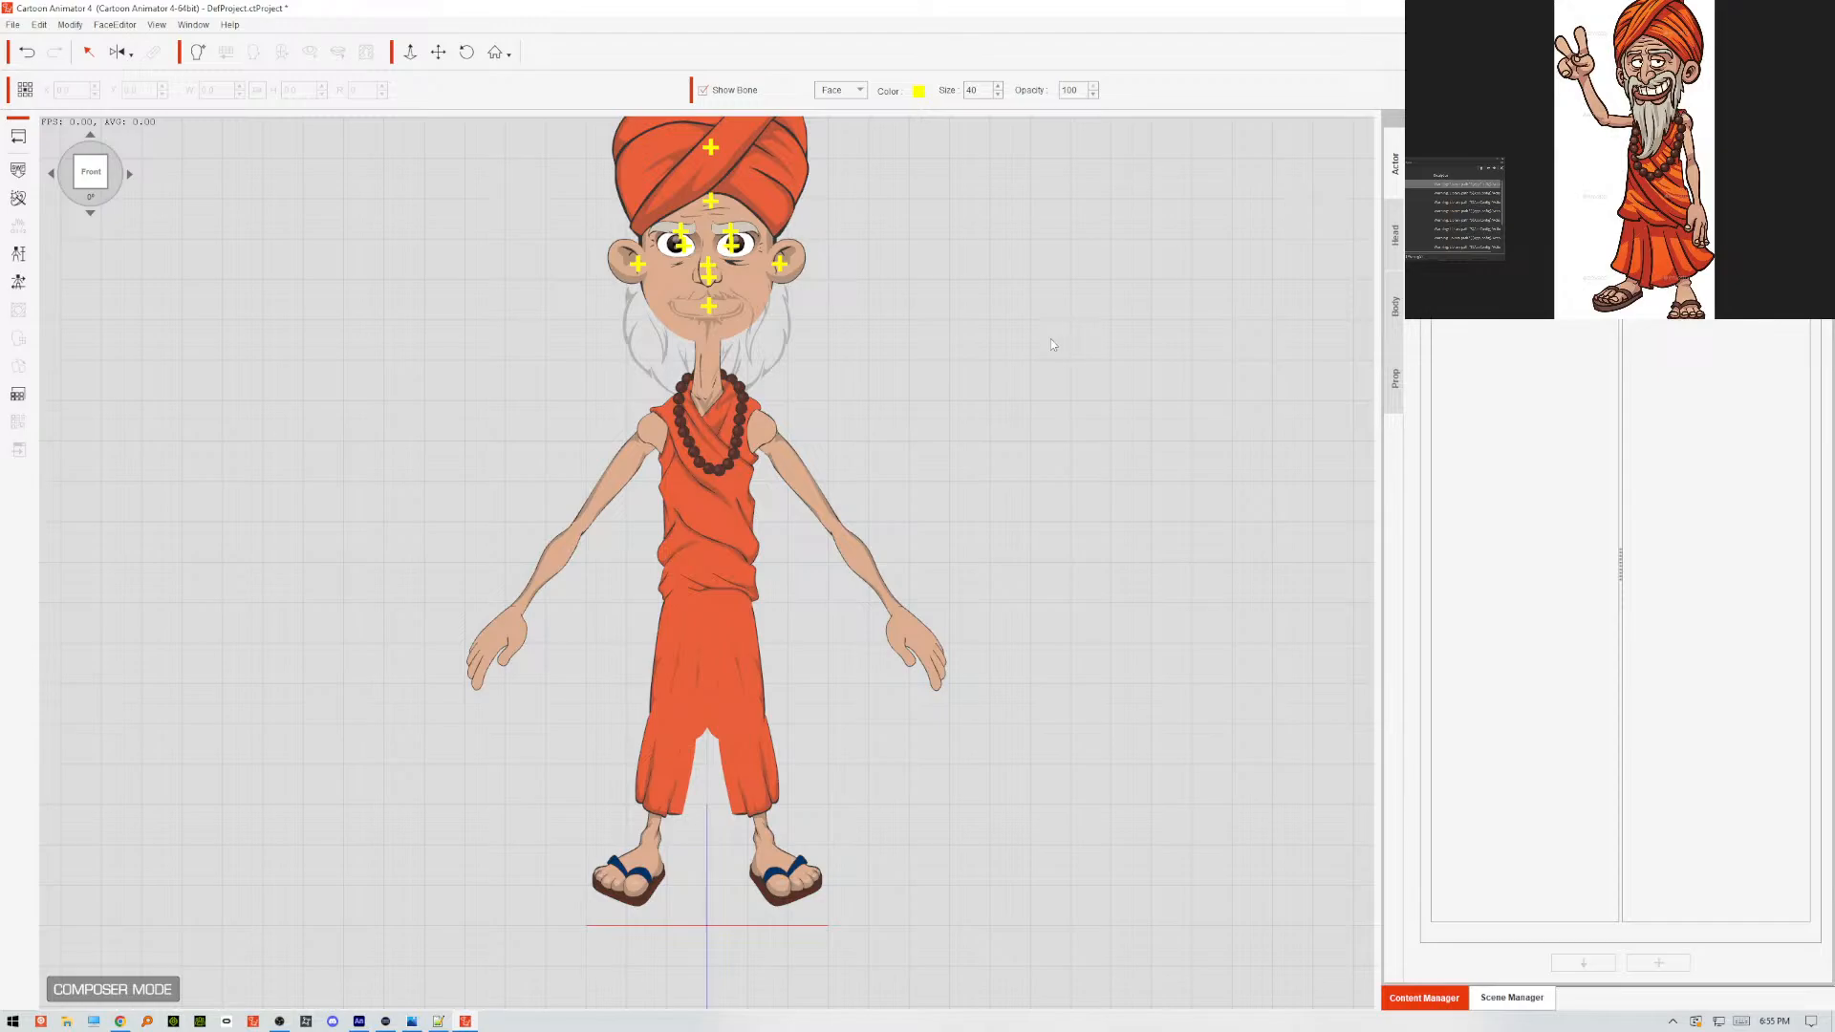
{"action": "mouse_move", "coordinate": [425, 1026]}
{"action": "left_click", "coordinate": [623, 325]}
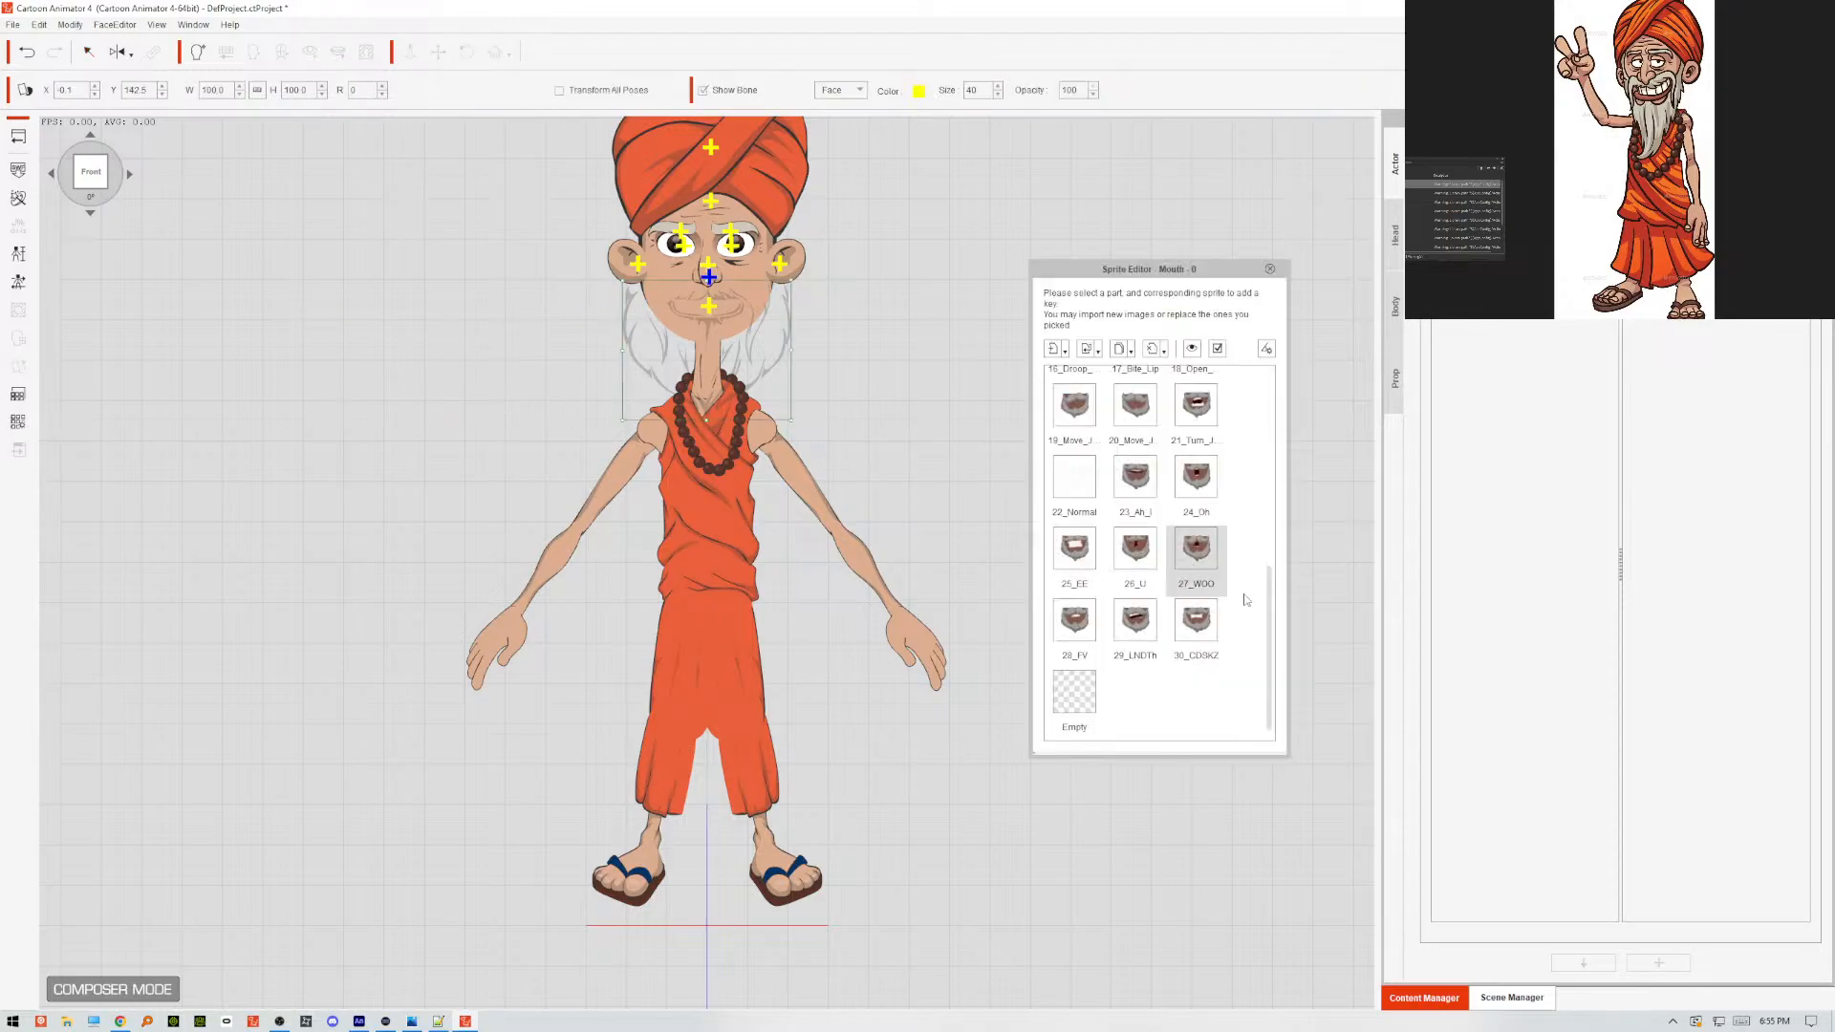
{"action": "scroll", "coordinate": [1076, 478], "scroll_direction": "up", "scroll_amount": 5}
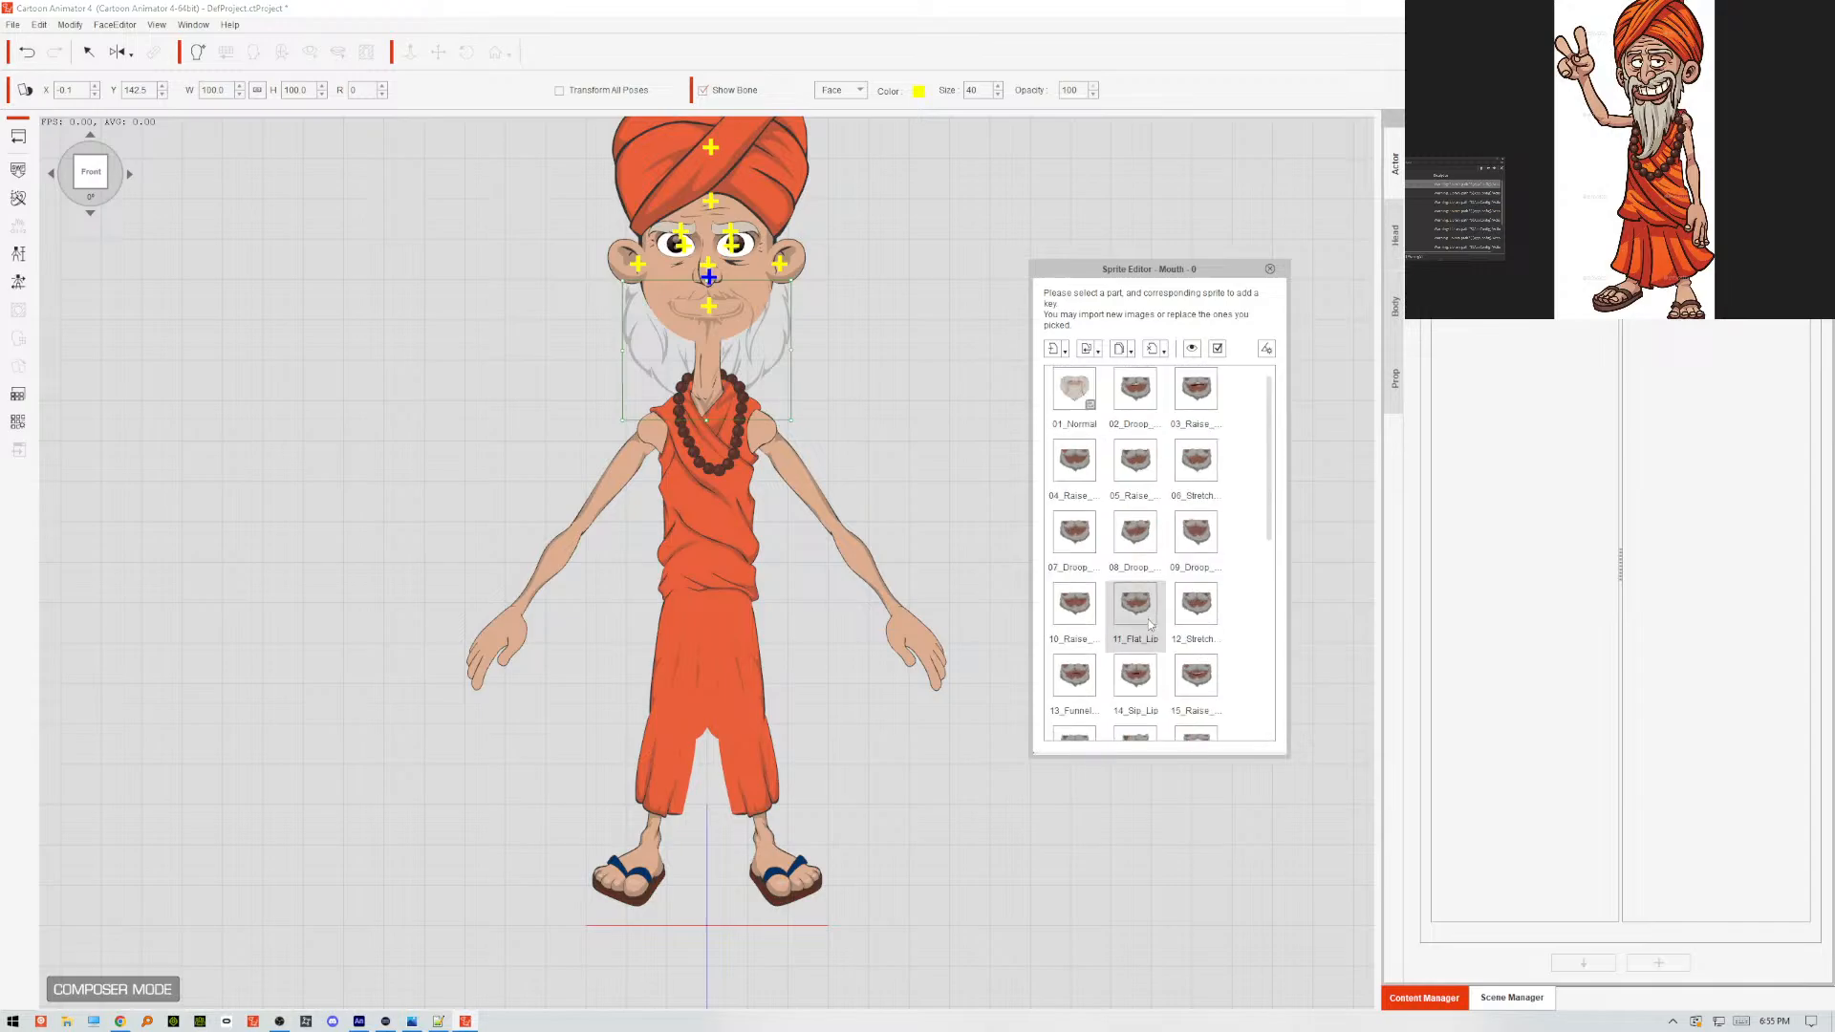
{"action": "left_click", "coordinate": [1068, 395]}
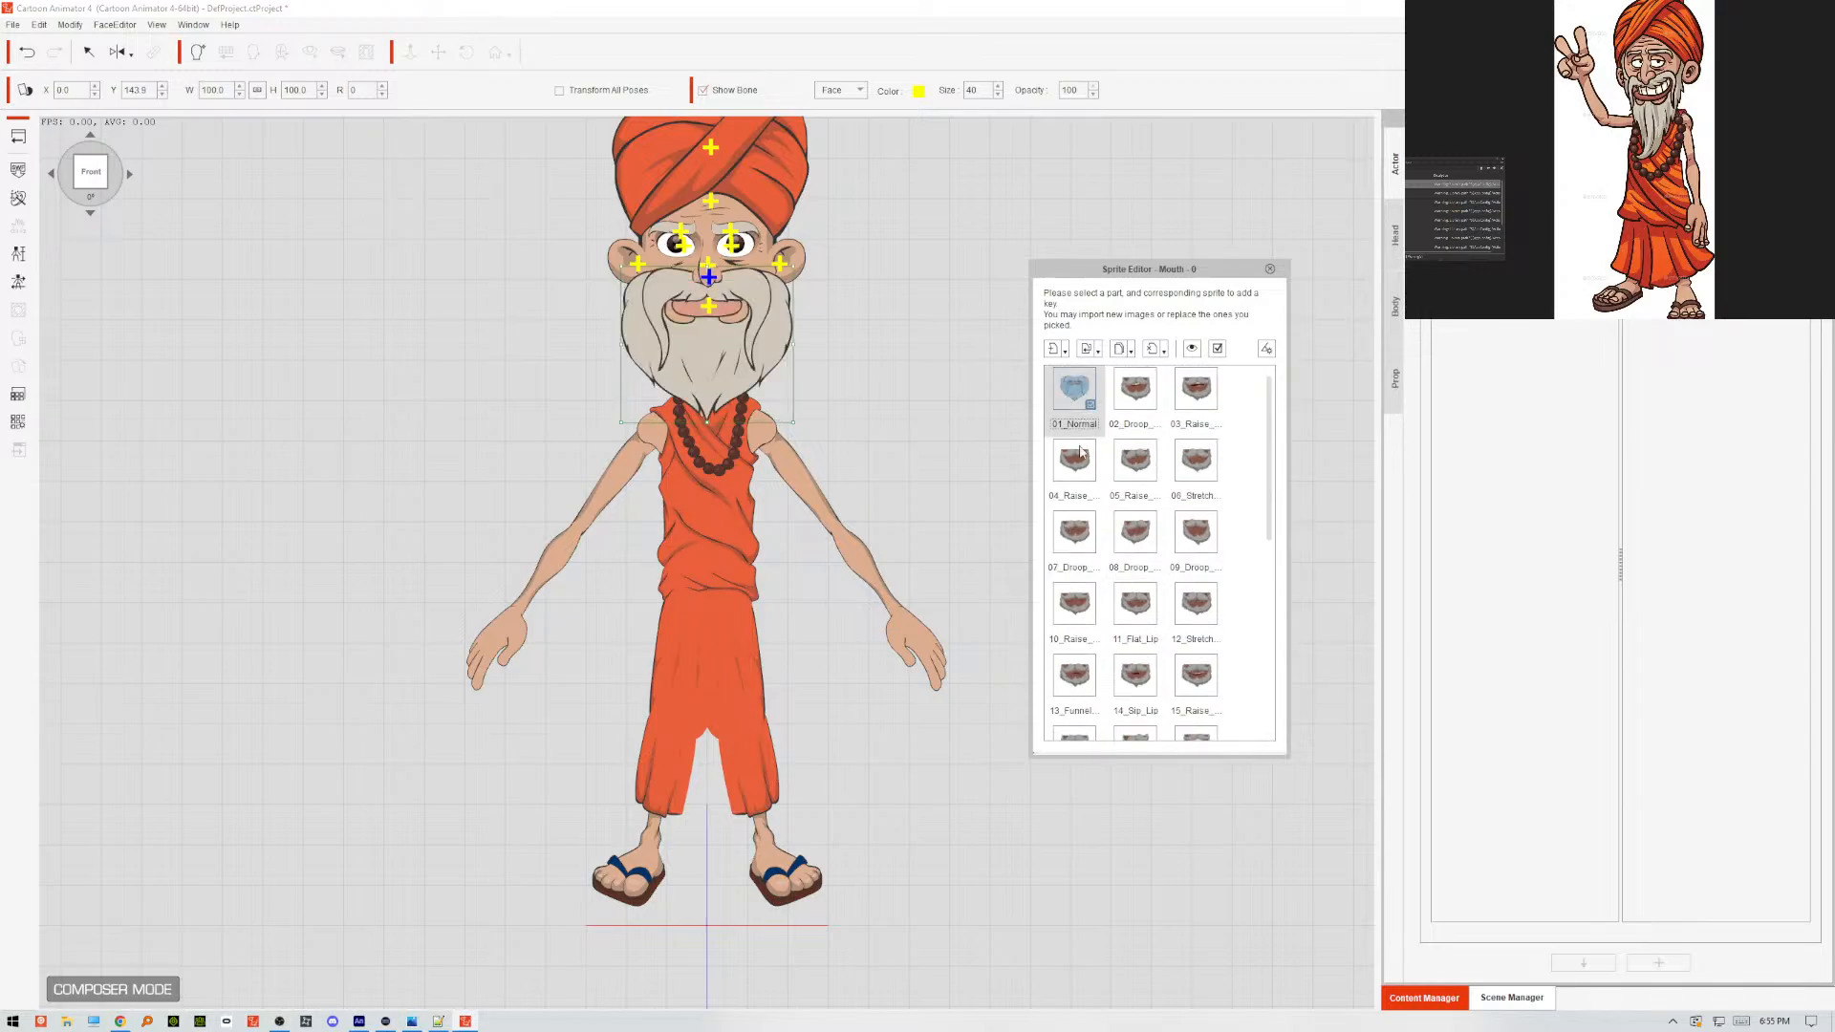
{"action": "scroll", "coordinate": [1081, 612], "scroll_direction": "down", "scroll_amount": 5}
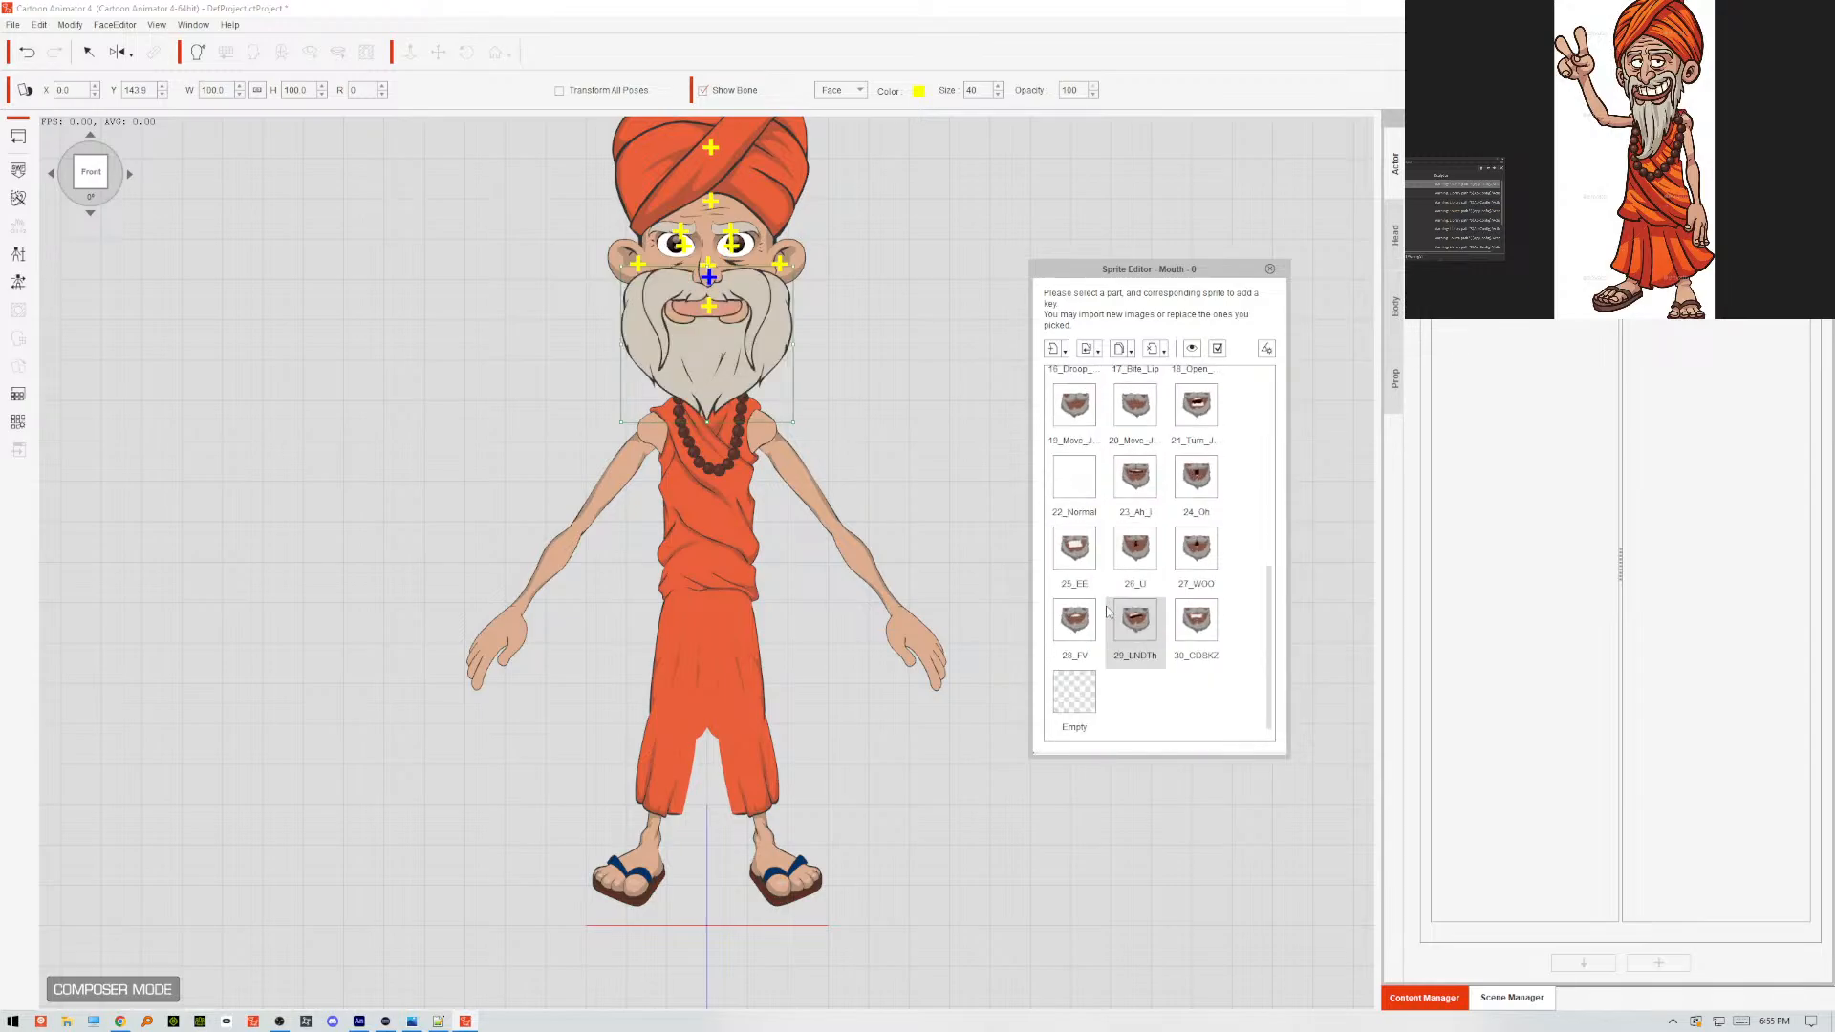
{"action": "left_click", "coordinate": [1087, 480]}
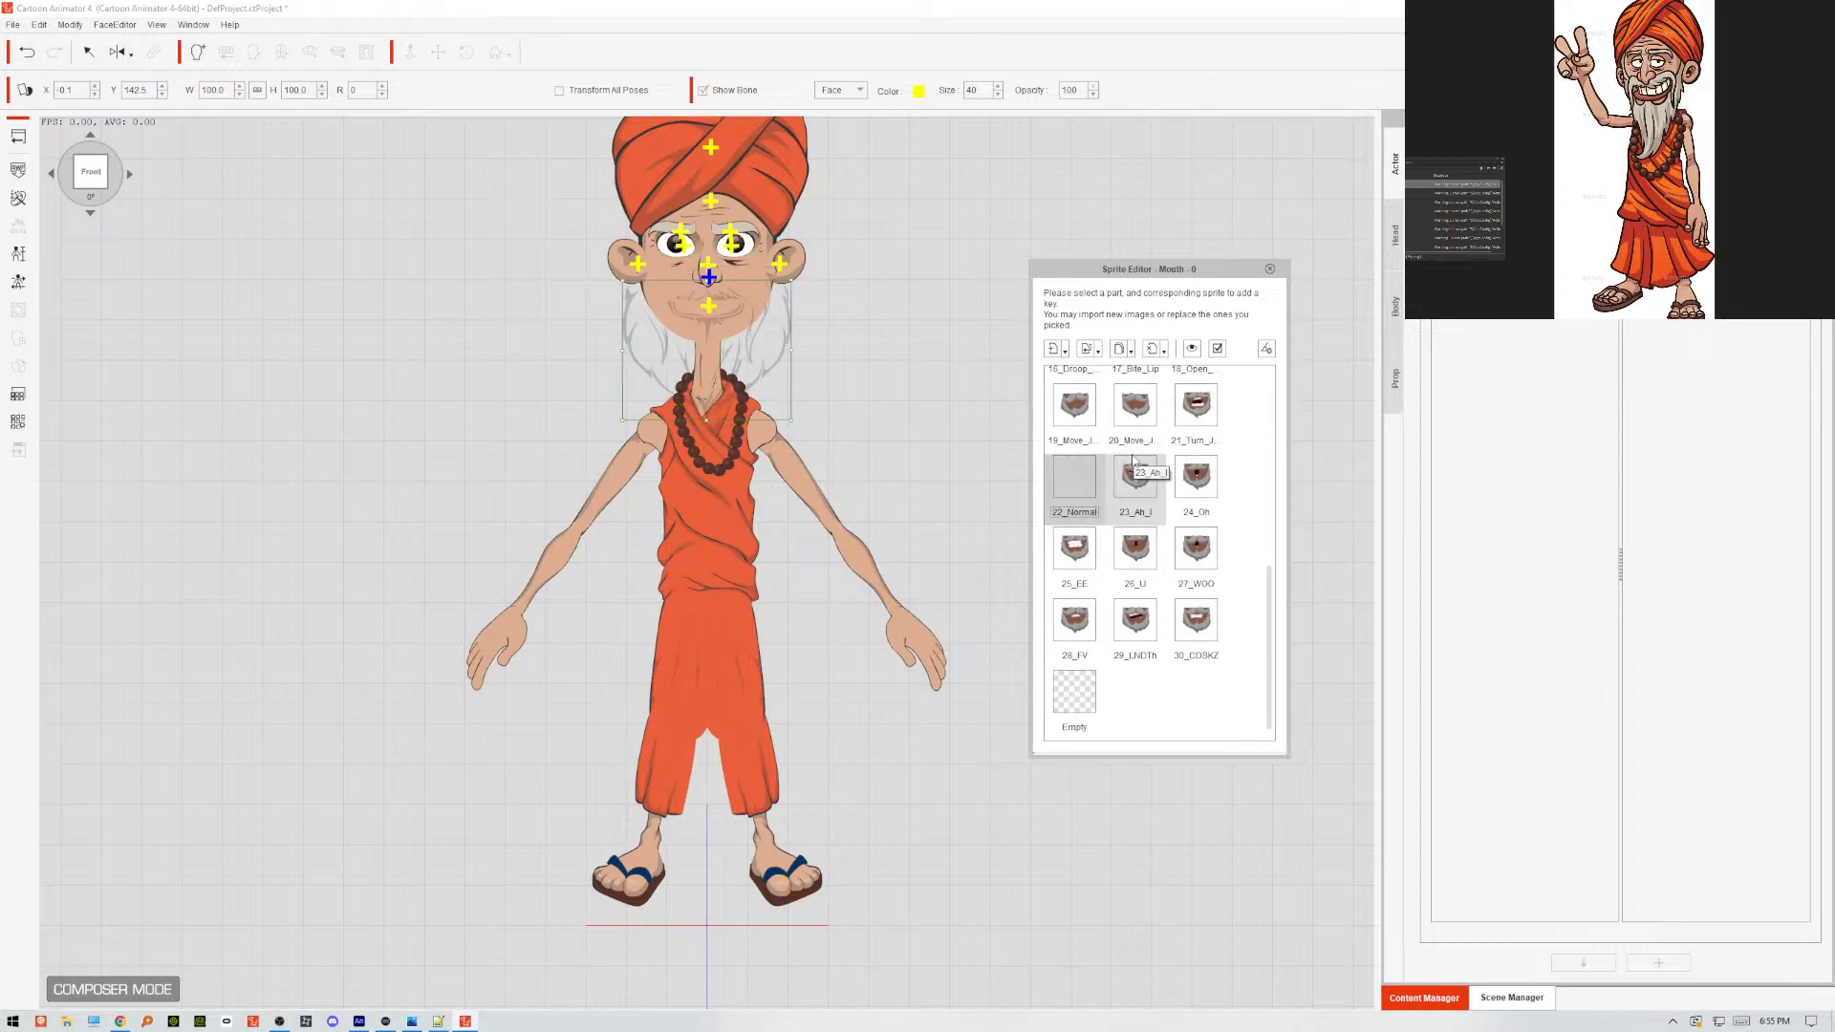
{"action": "scroll", "coordinate": [1133, 469], "scroll_direction": "up", "scroll_amount": 5}
{"action": "left_click", "coordinate": [1080, 388]}
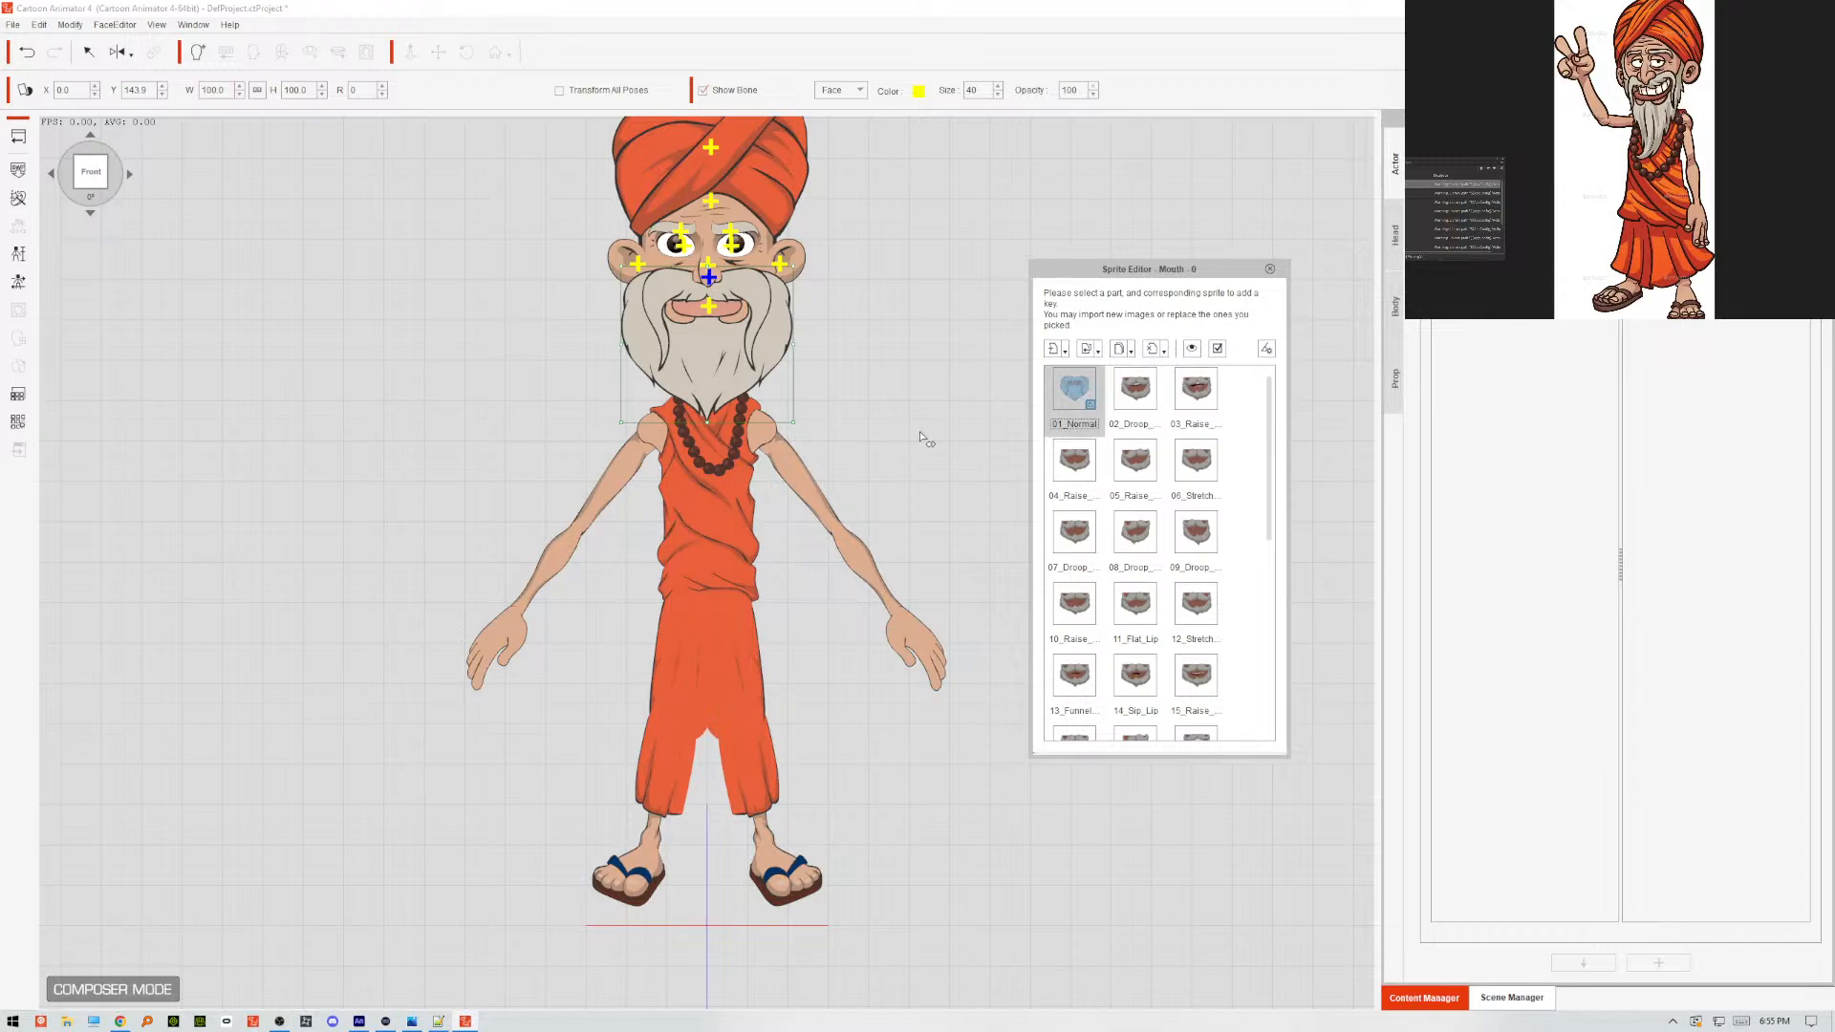
{"action": "left_click", "coordinate": [1270, 268]}
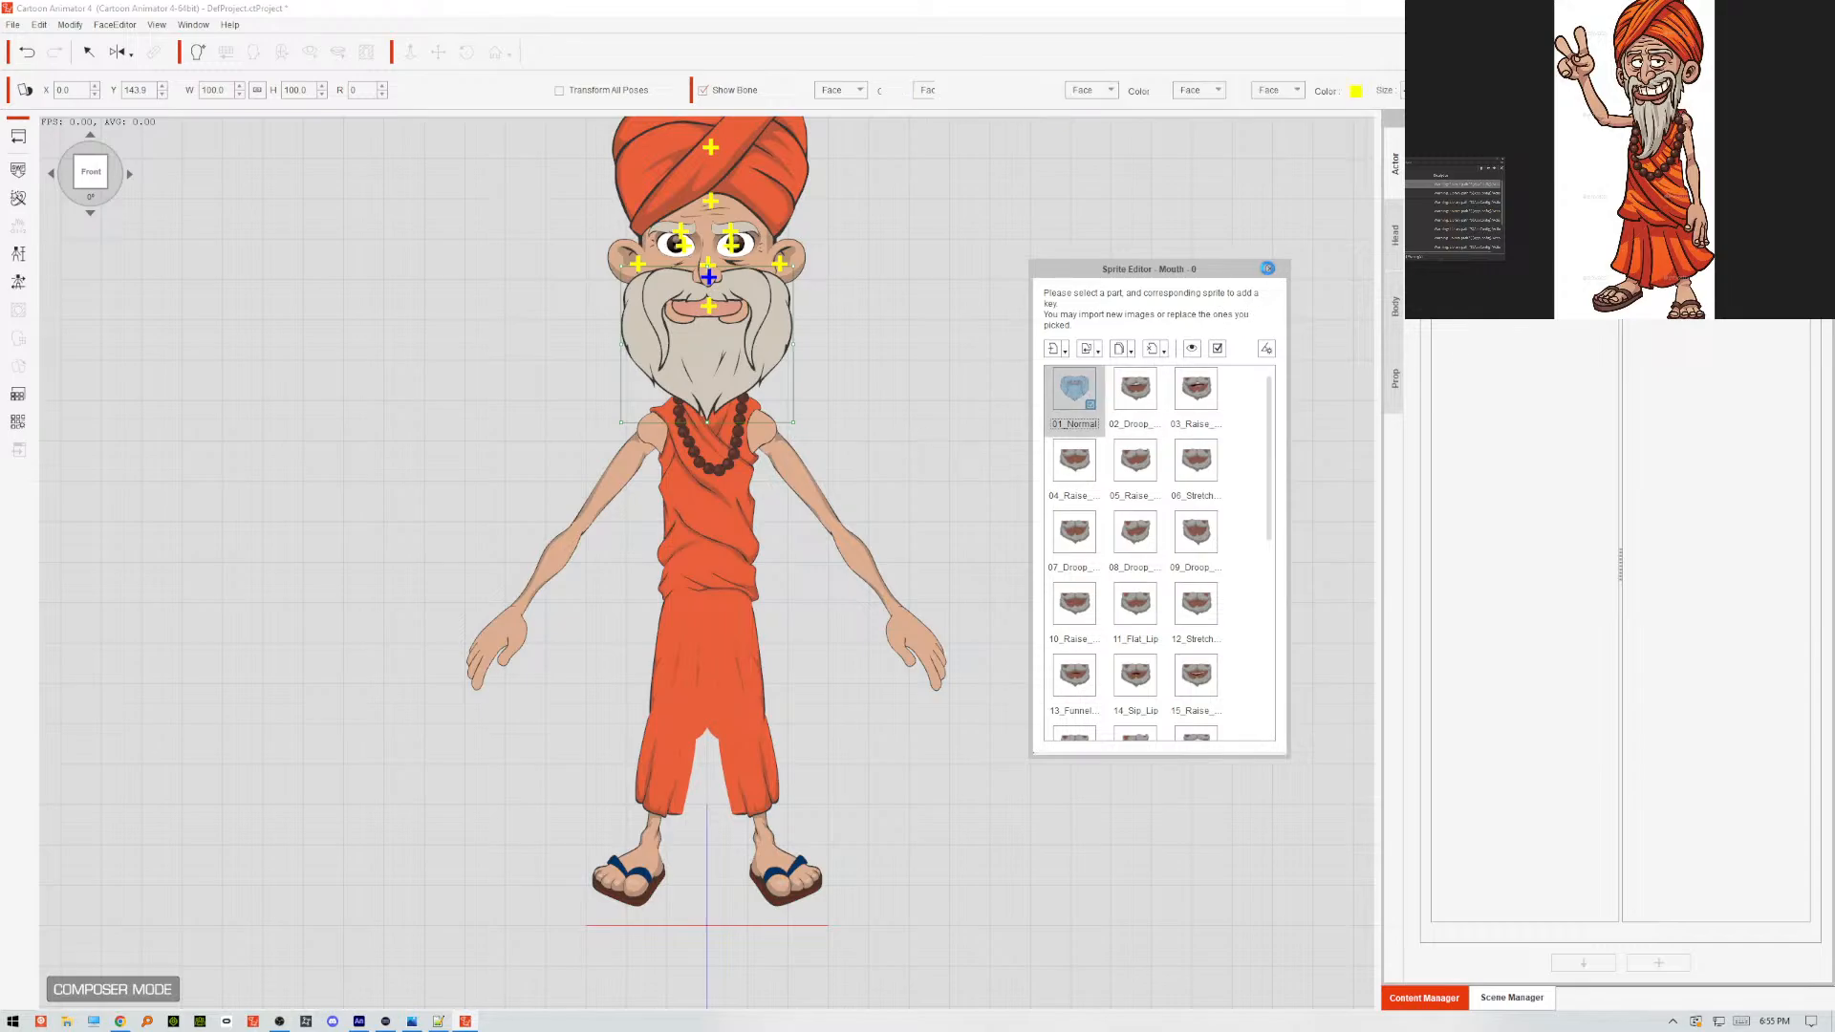
Switch to Animate, inspect the shading shape inside Symbol 203, and break the Layer_2 shading instance apart into a raw shape.
{"action": "left_click", "coordinate": [359, 1019]}
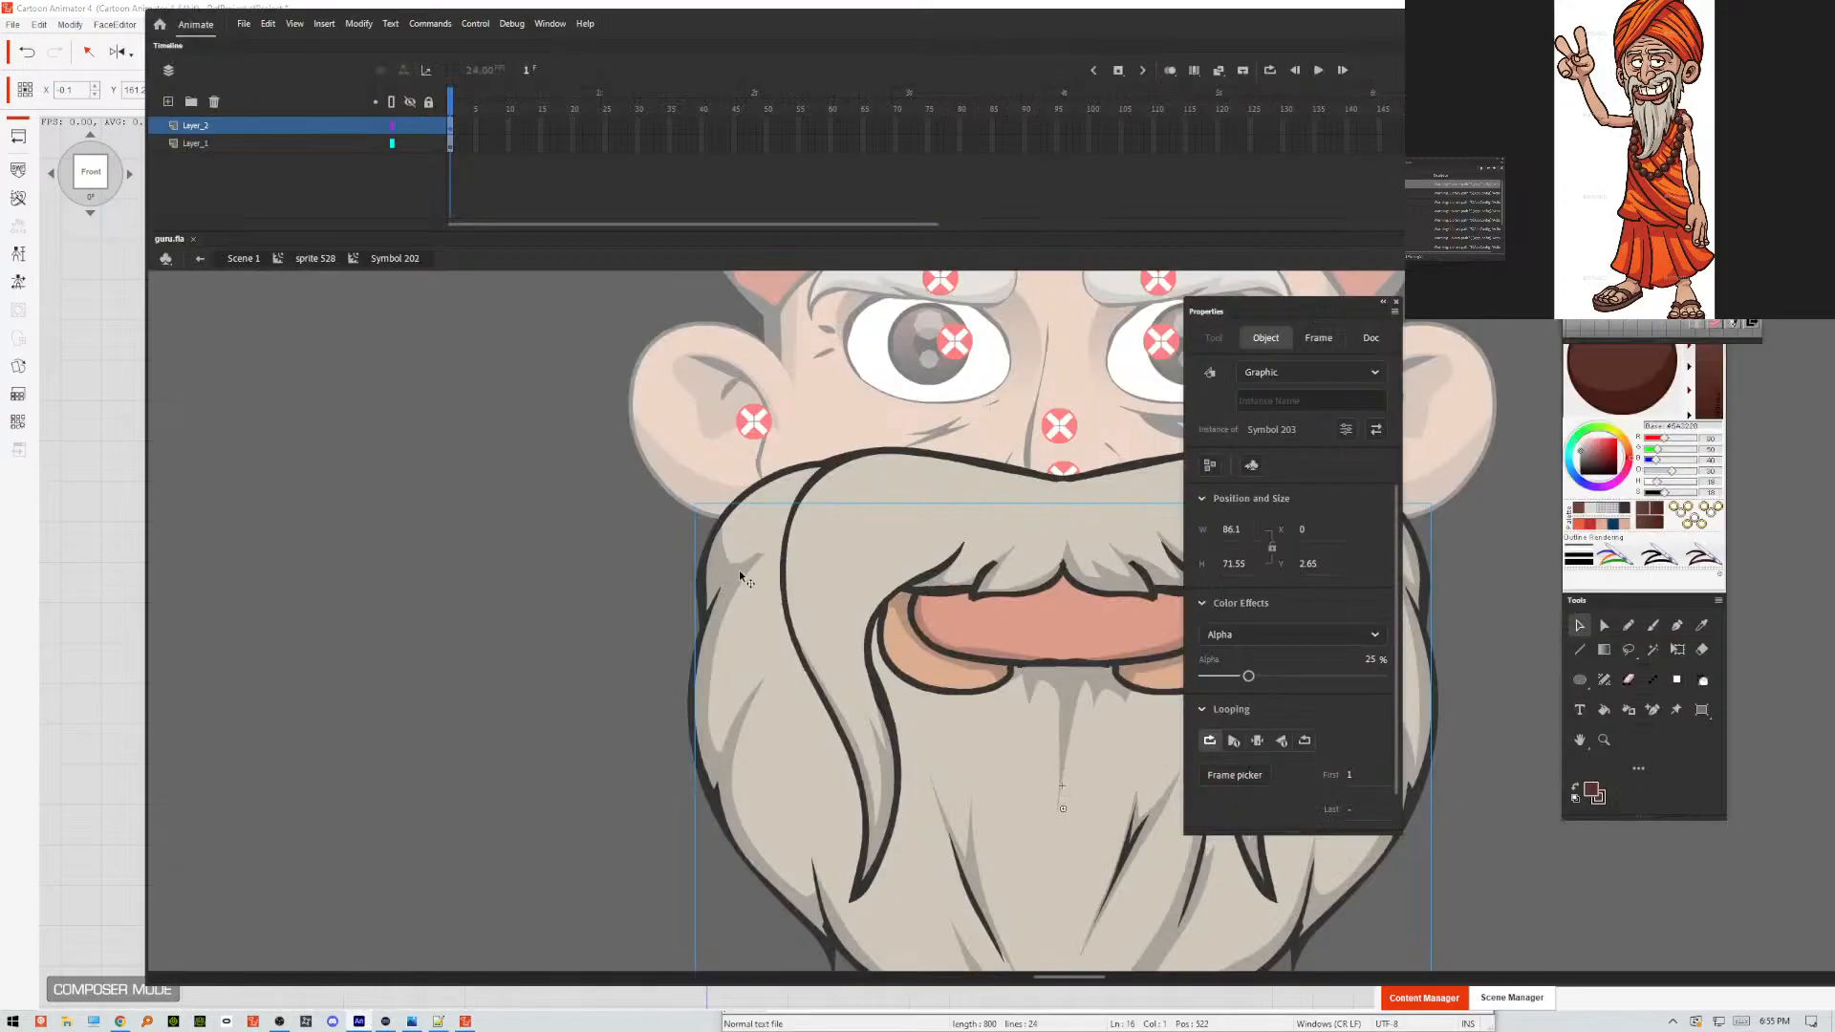
{"action": "double_click", "coordinate": [738, 573]}
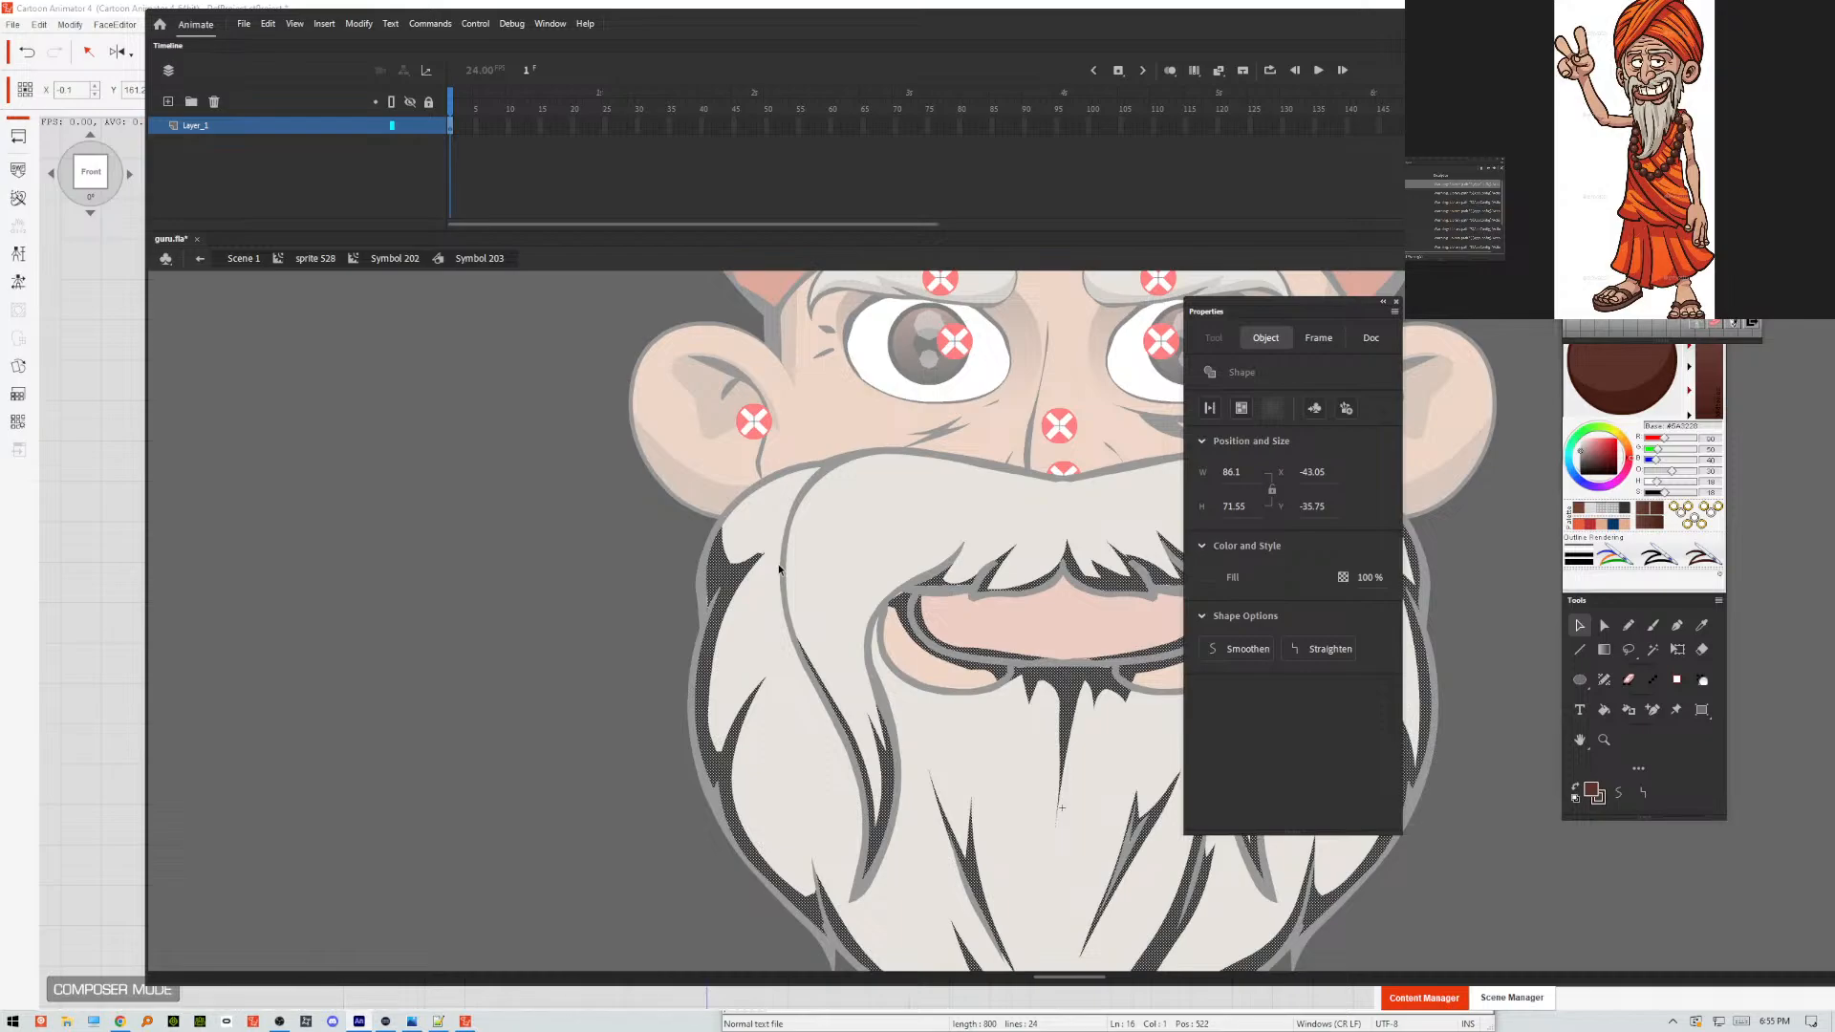
{"action": "key", "text": "Escape"}
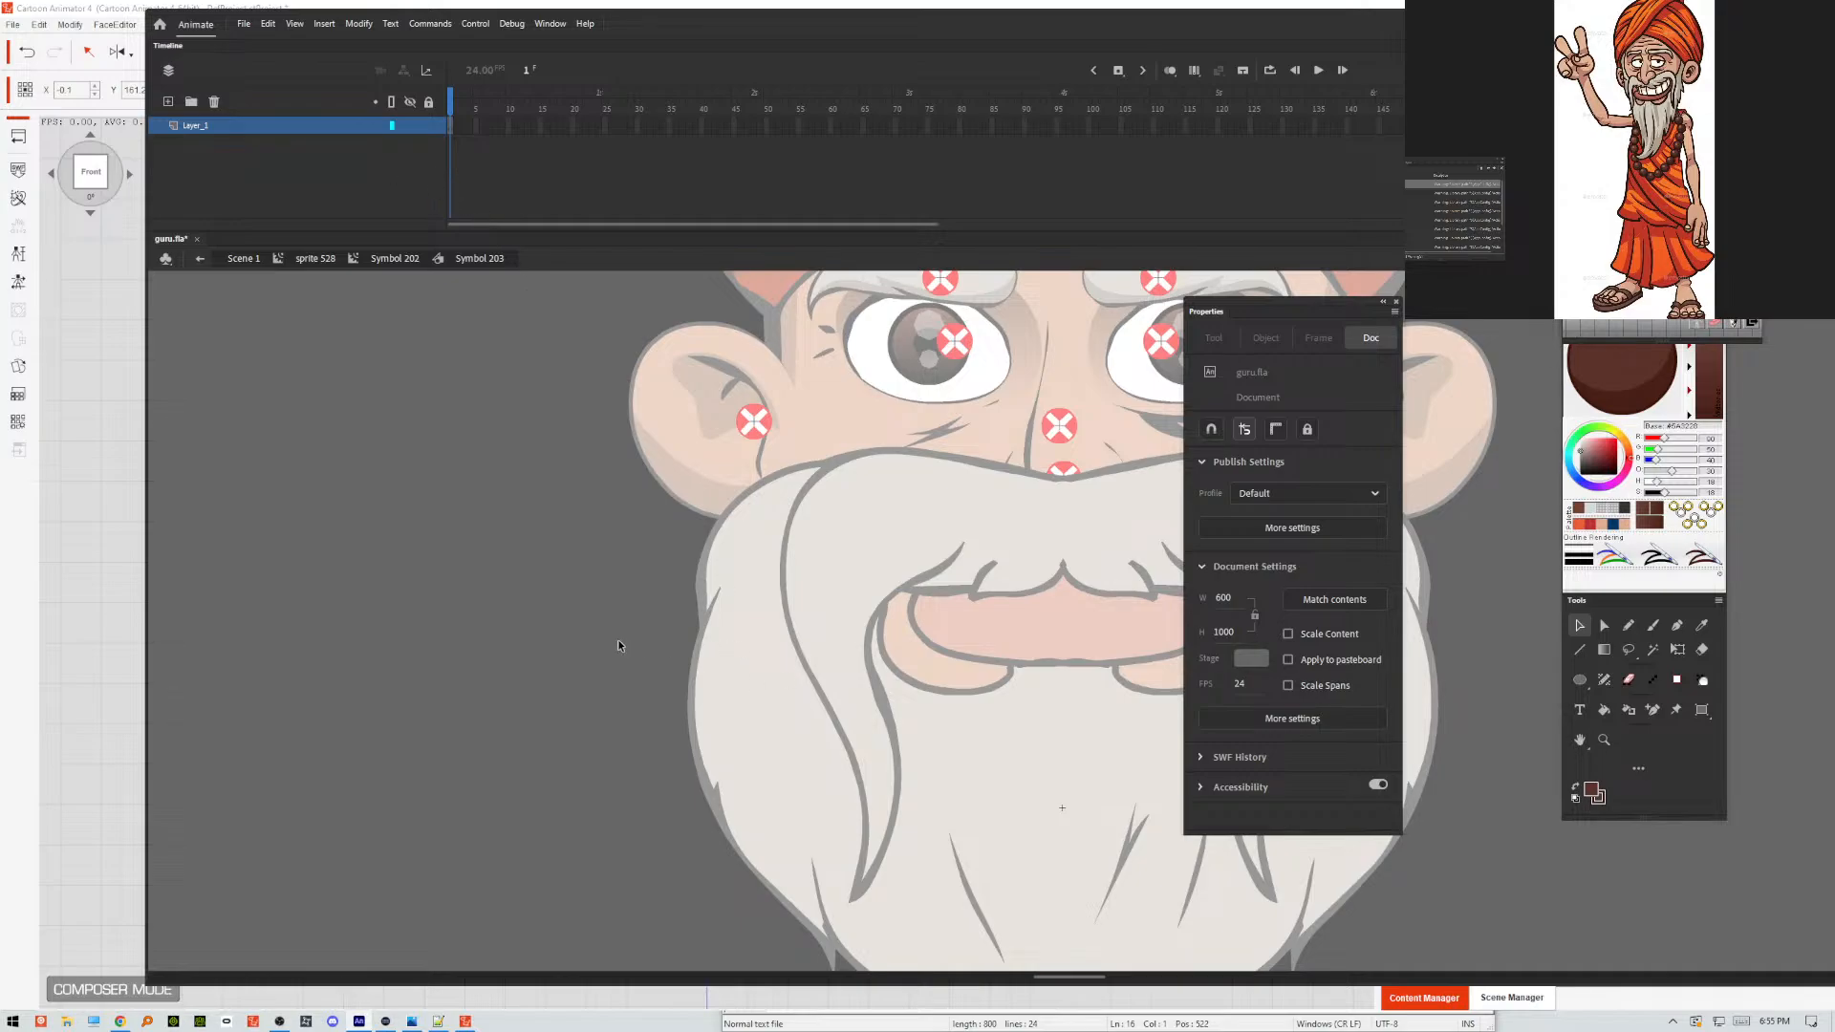
{"action": "key", "text": "ctrl+shift+v"}
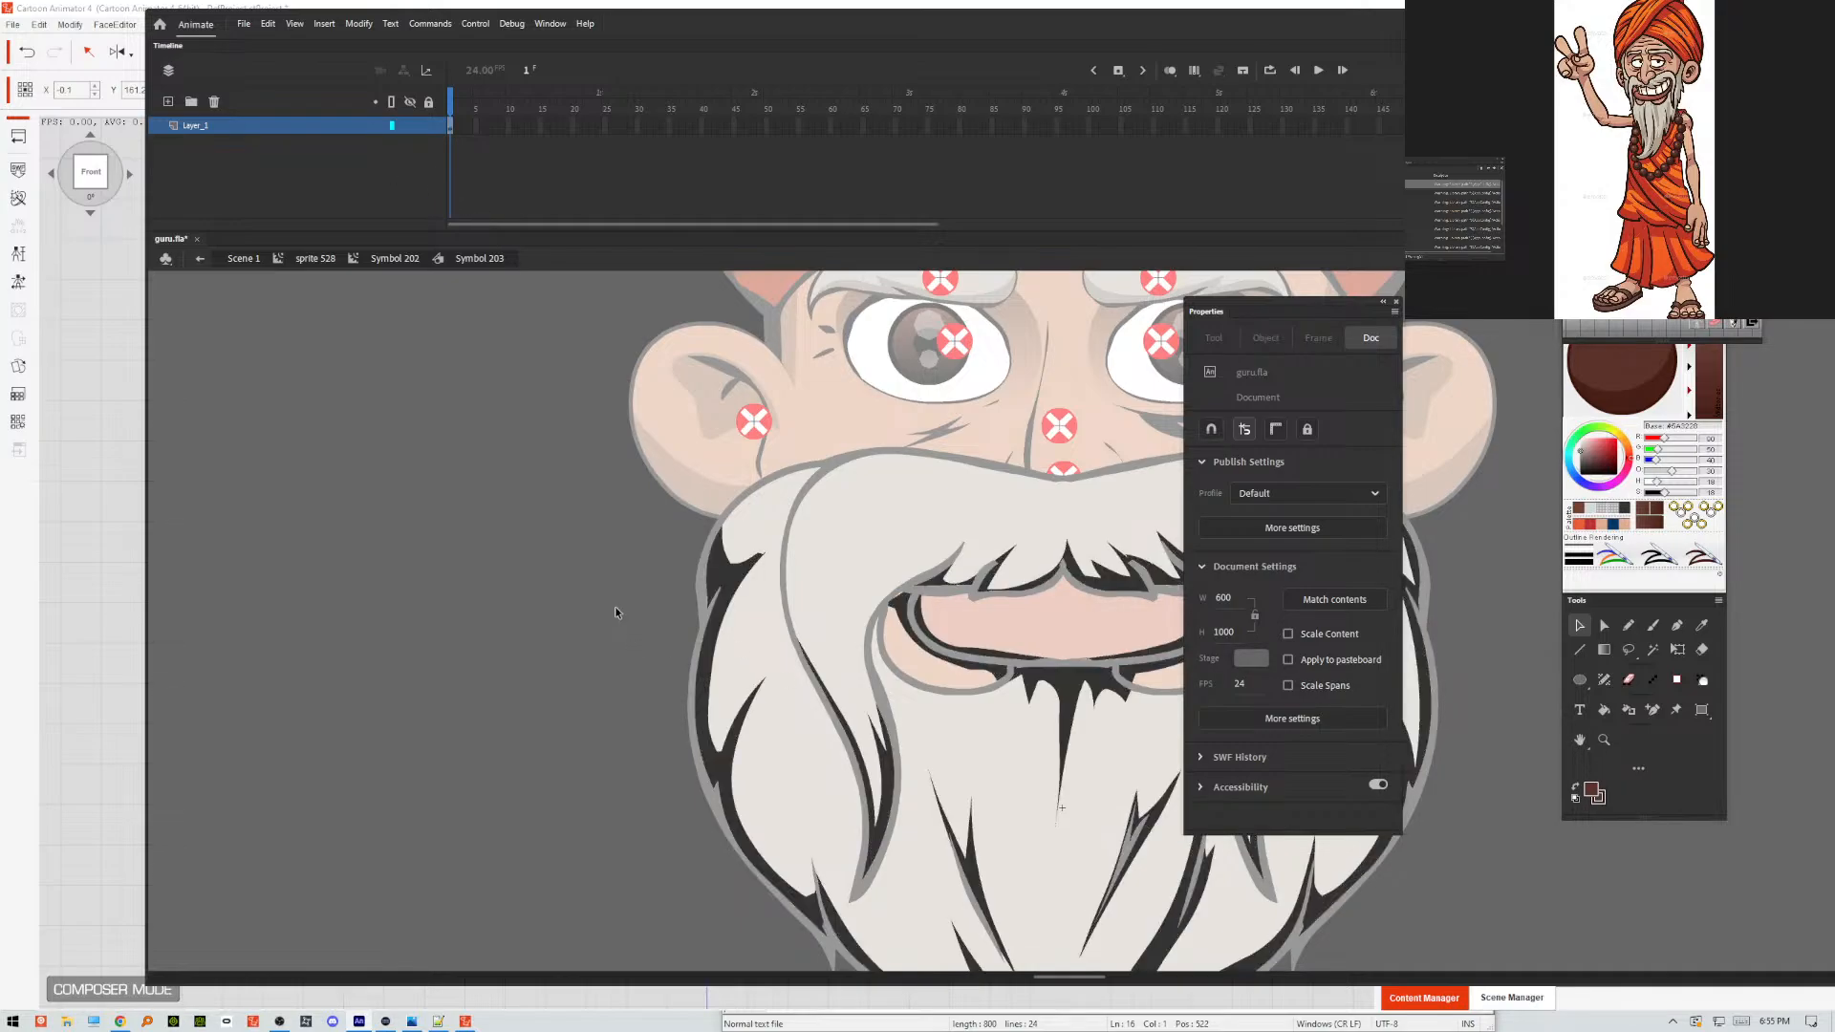
{"action": "double_click", "coordinate": [613, 607]}
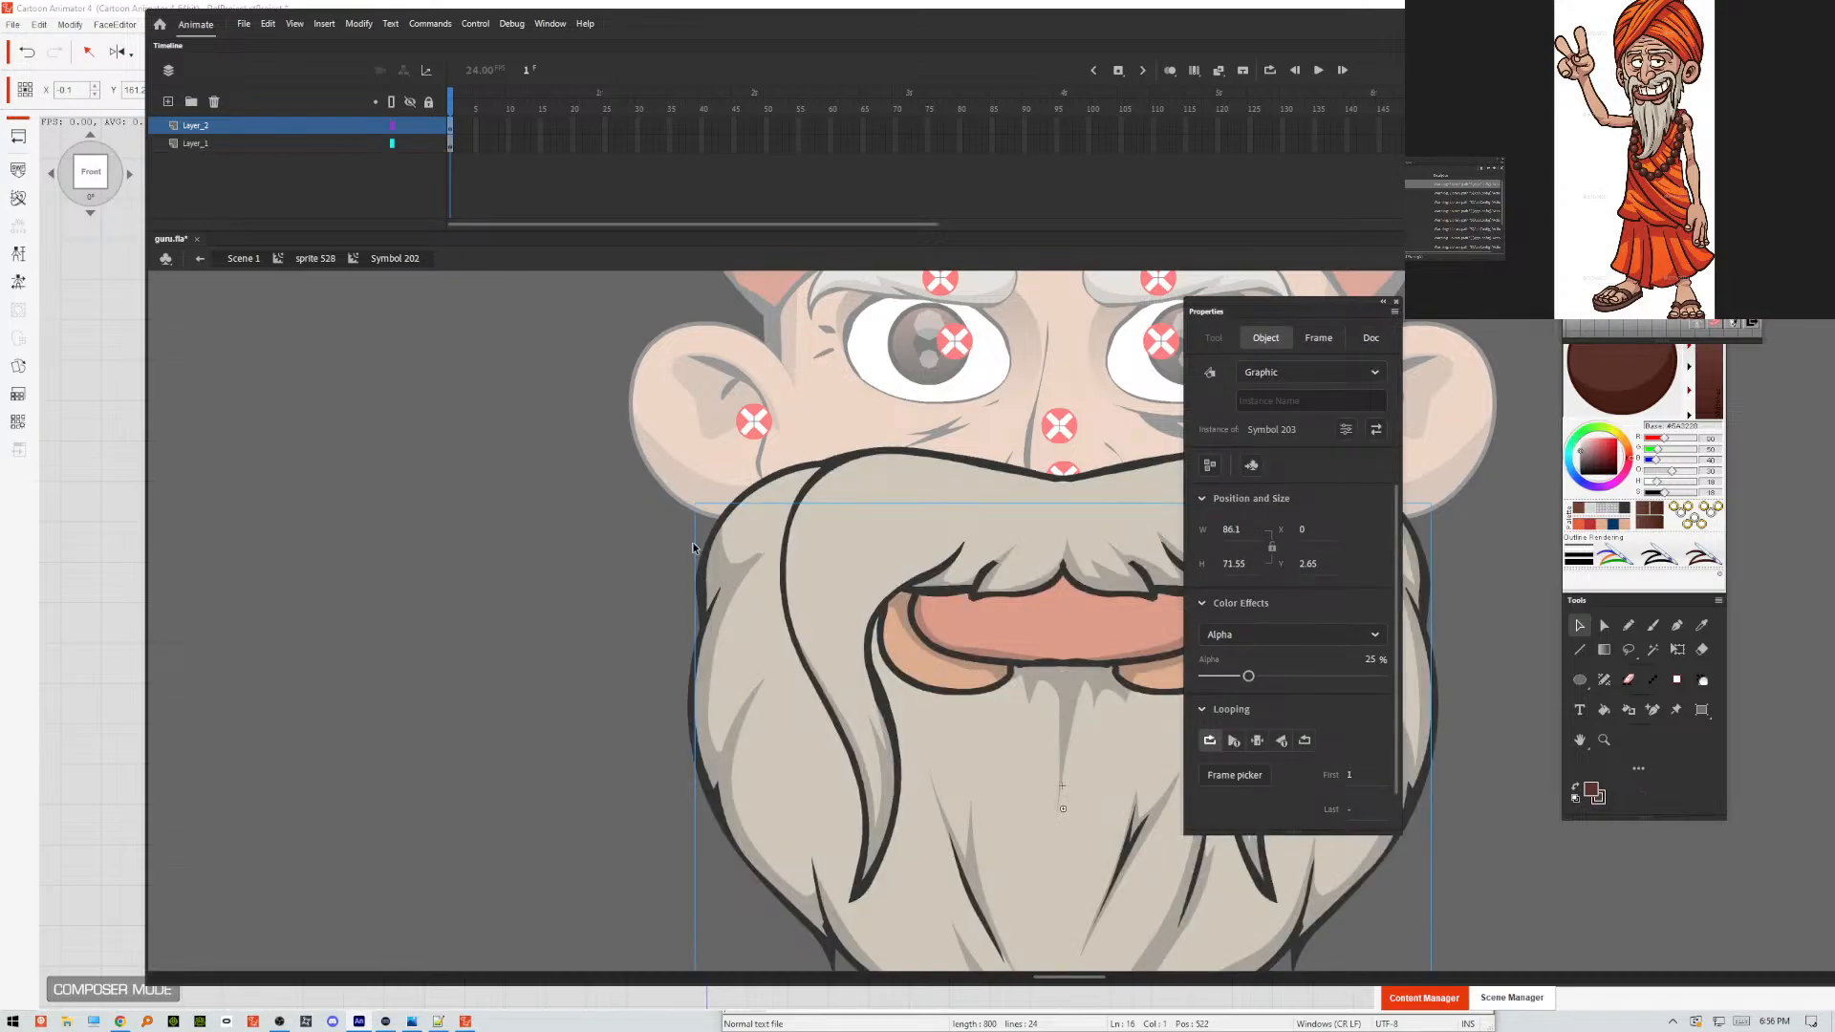
{"action": "key", "text": "ctrl+b"}
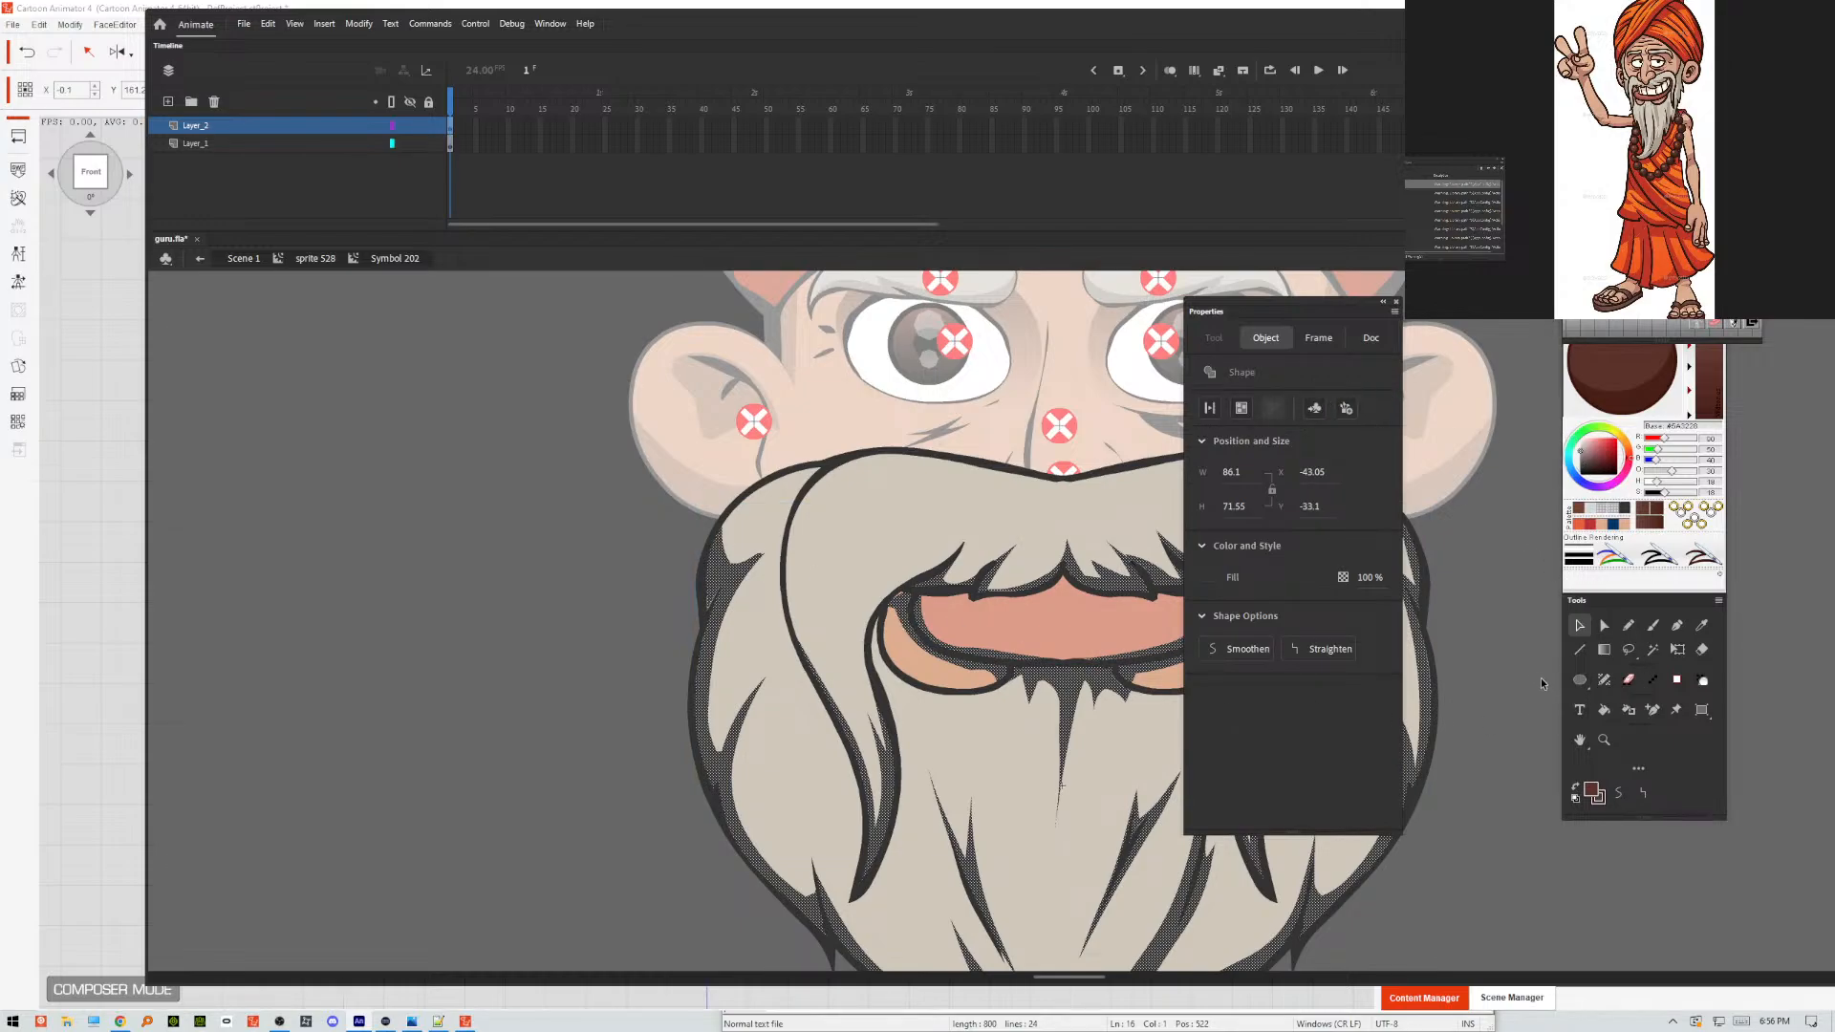
Lower the alpha of the #333333 fill on the beard shading shape to make the shading semi-transparent.
{"action": "key", "text": "ctrl+shift+a"}
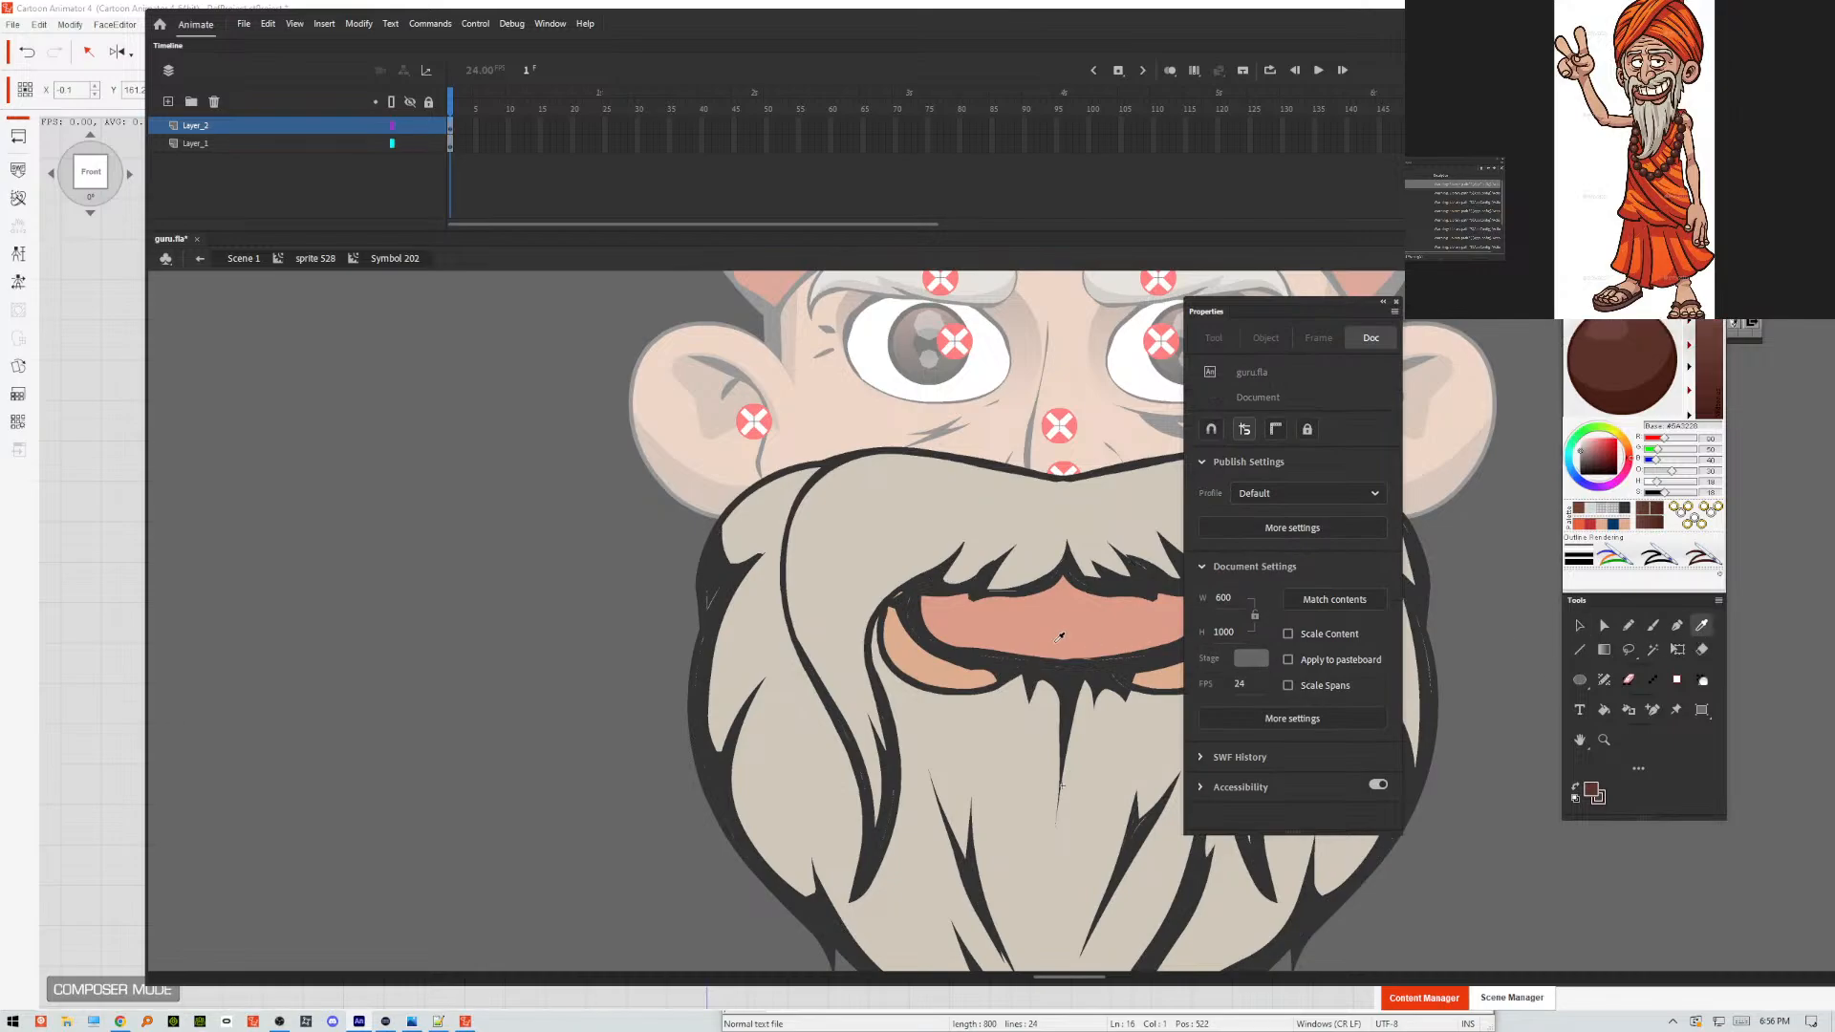
{"action": "key", "text": "k"}
{"action": "key", "text": "ctrl+a"}
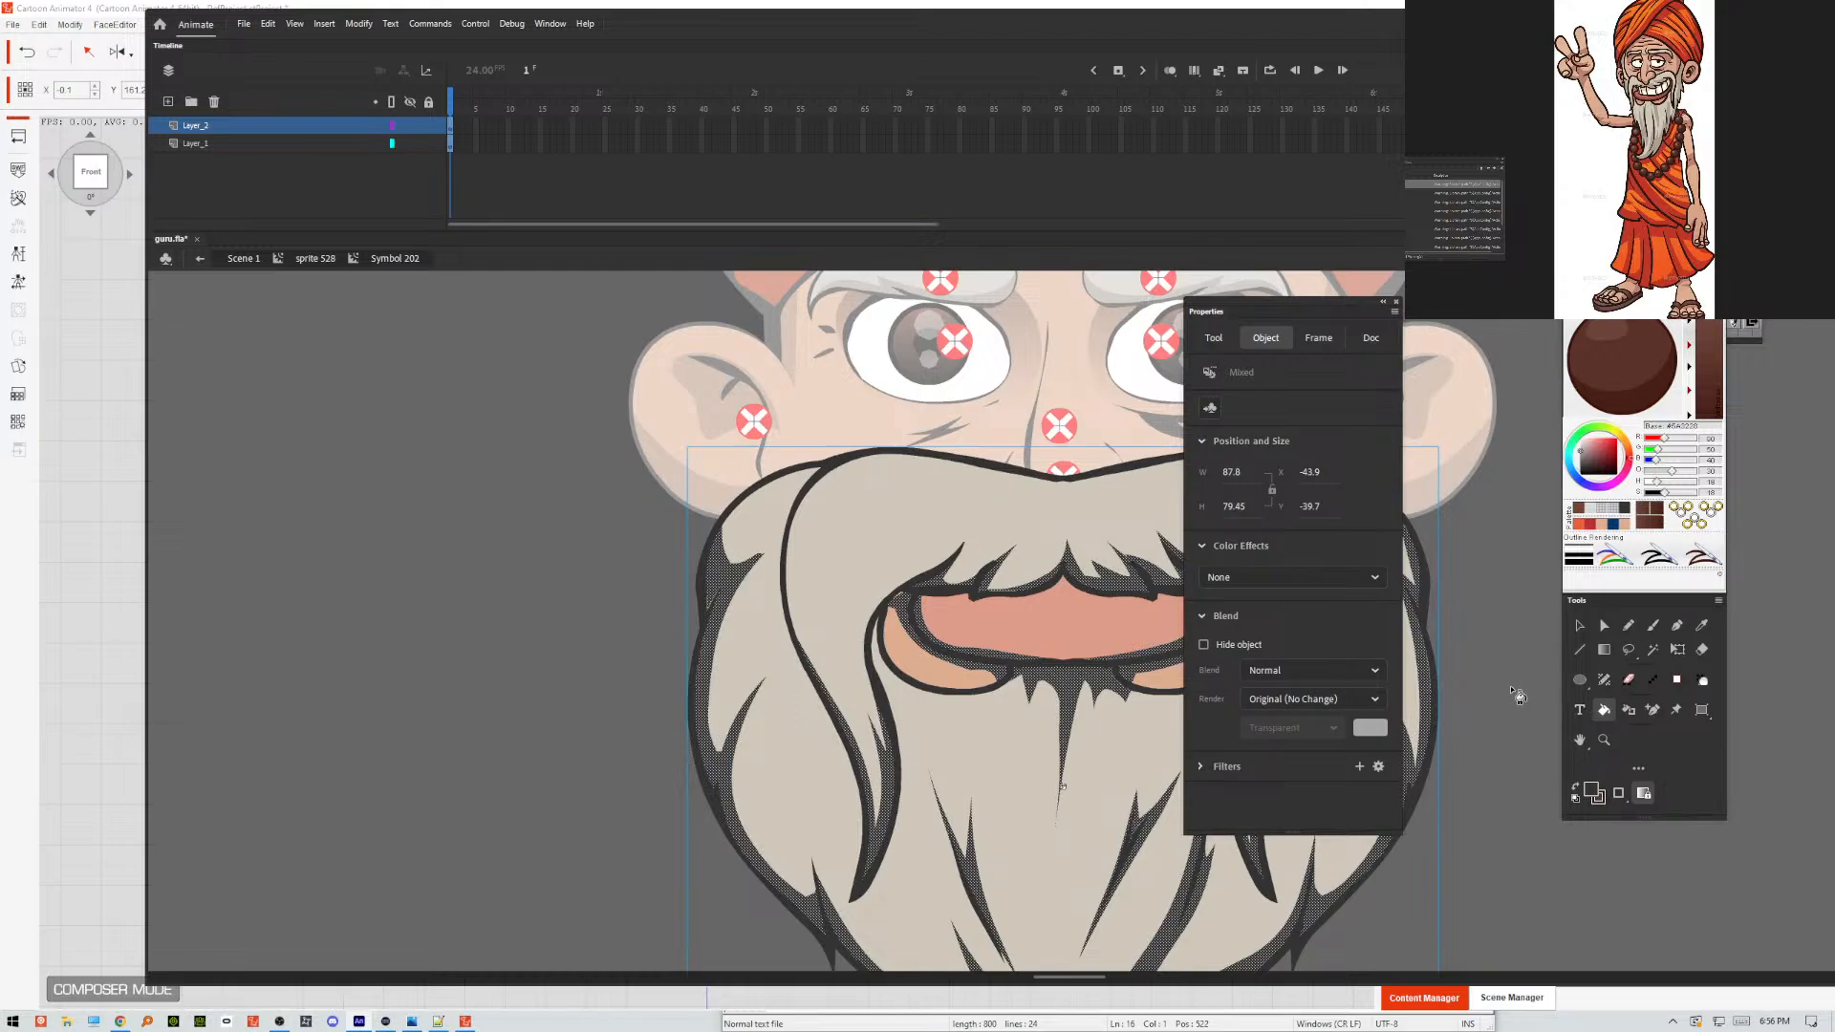
{"action": "left_click", "coordinate": [1593, 792]}
{"action": "left_click", "coordinate": [1517, 816]}
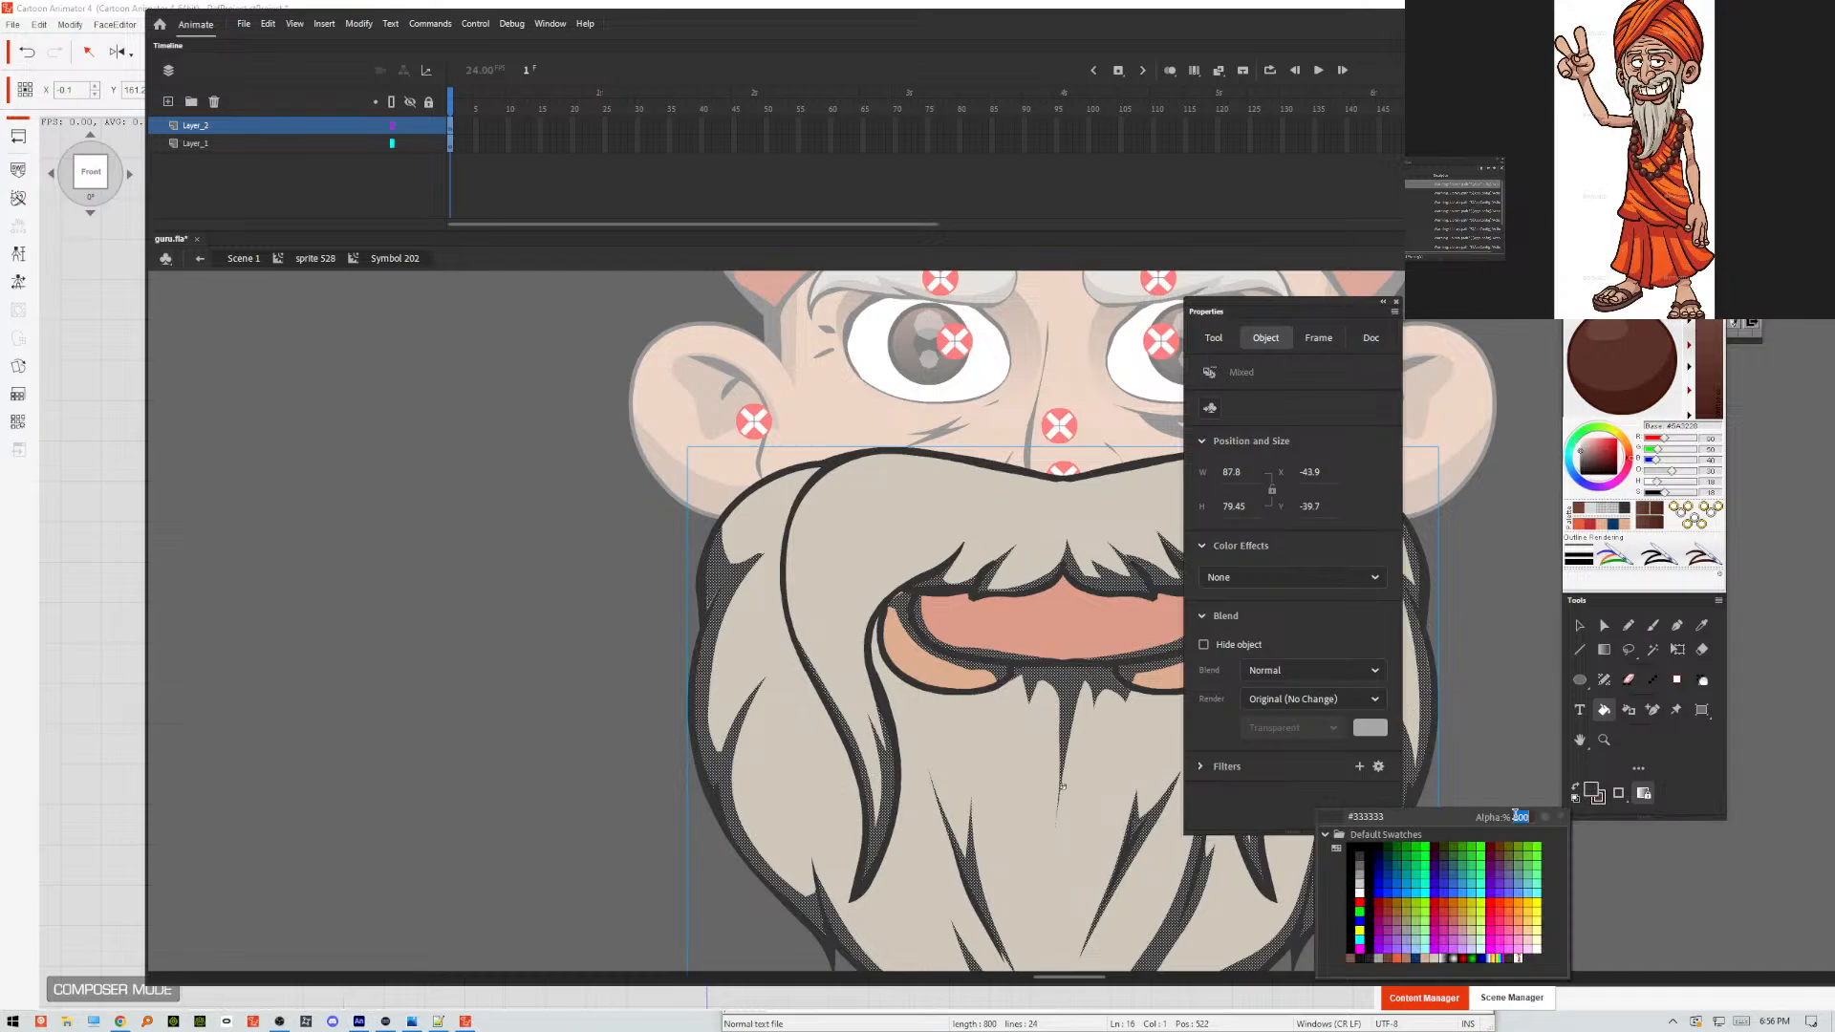
{"action": "key", "text": "Return"}
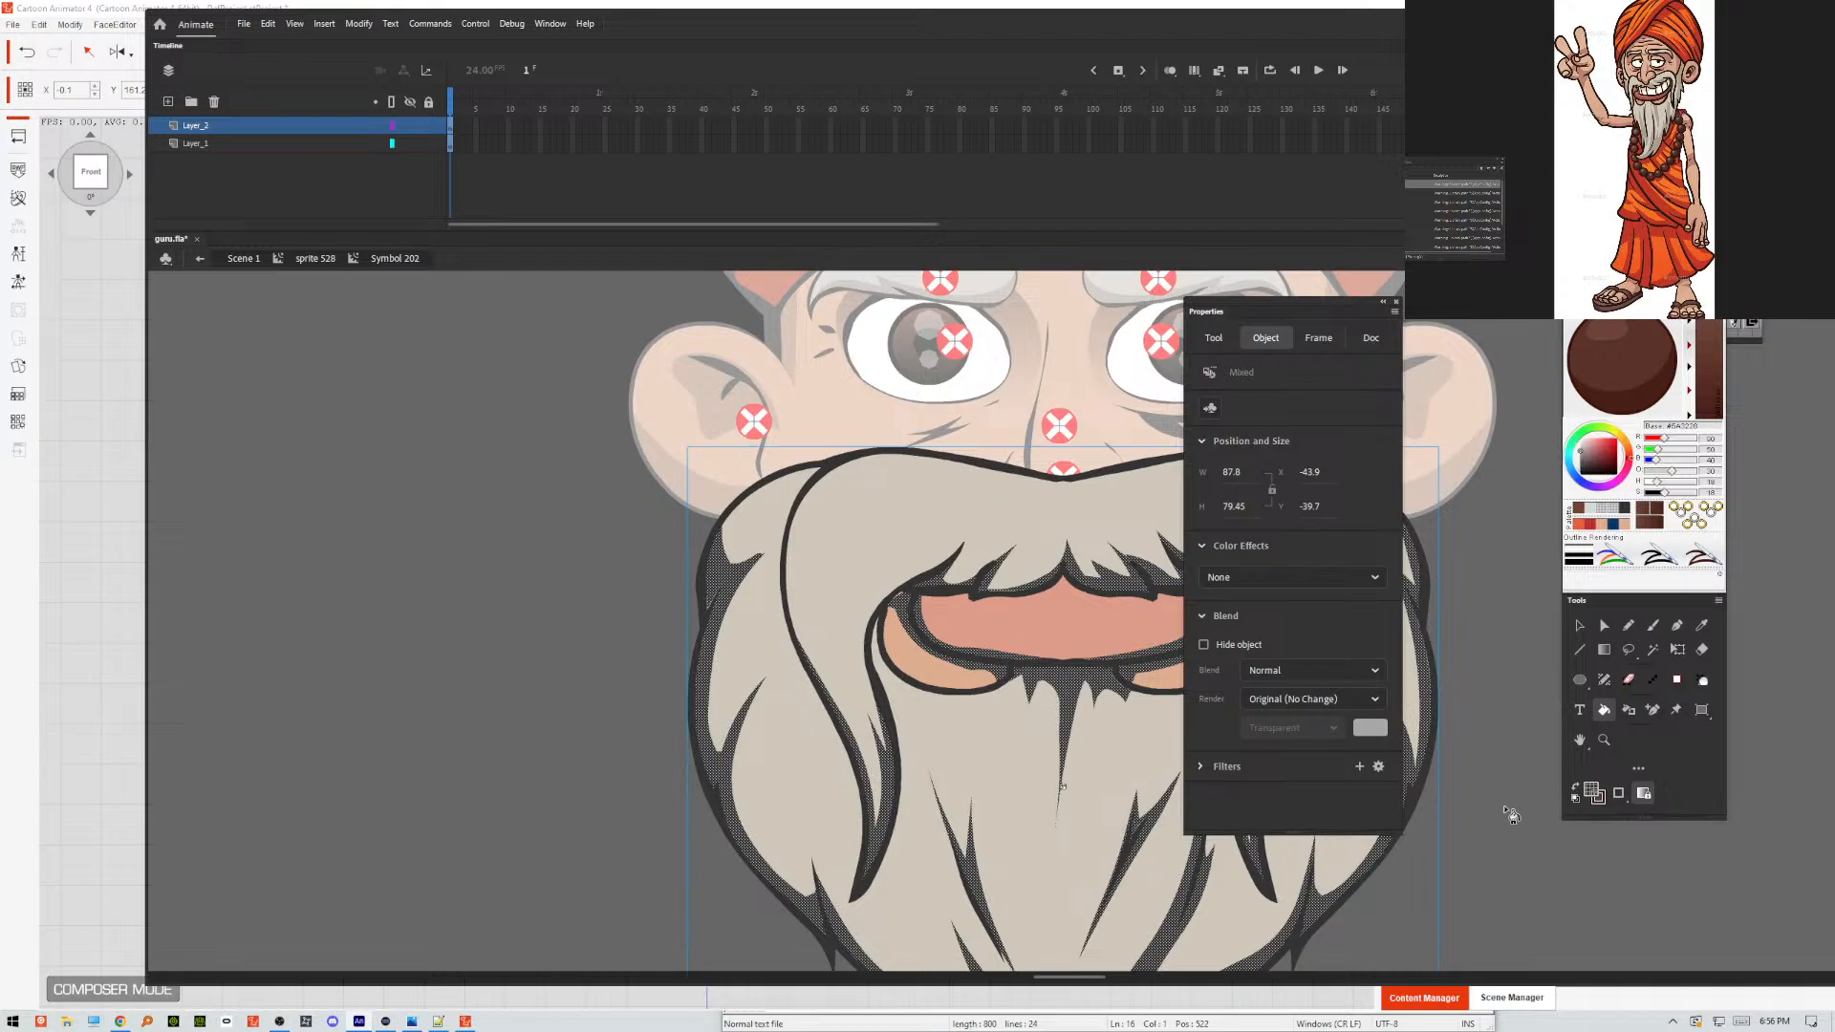
{"action": "key", "text": "v"}
{"action": "left_click", "coordinate": [1493, 805]}
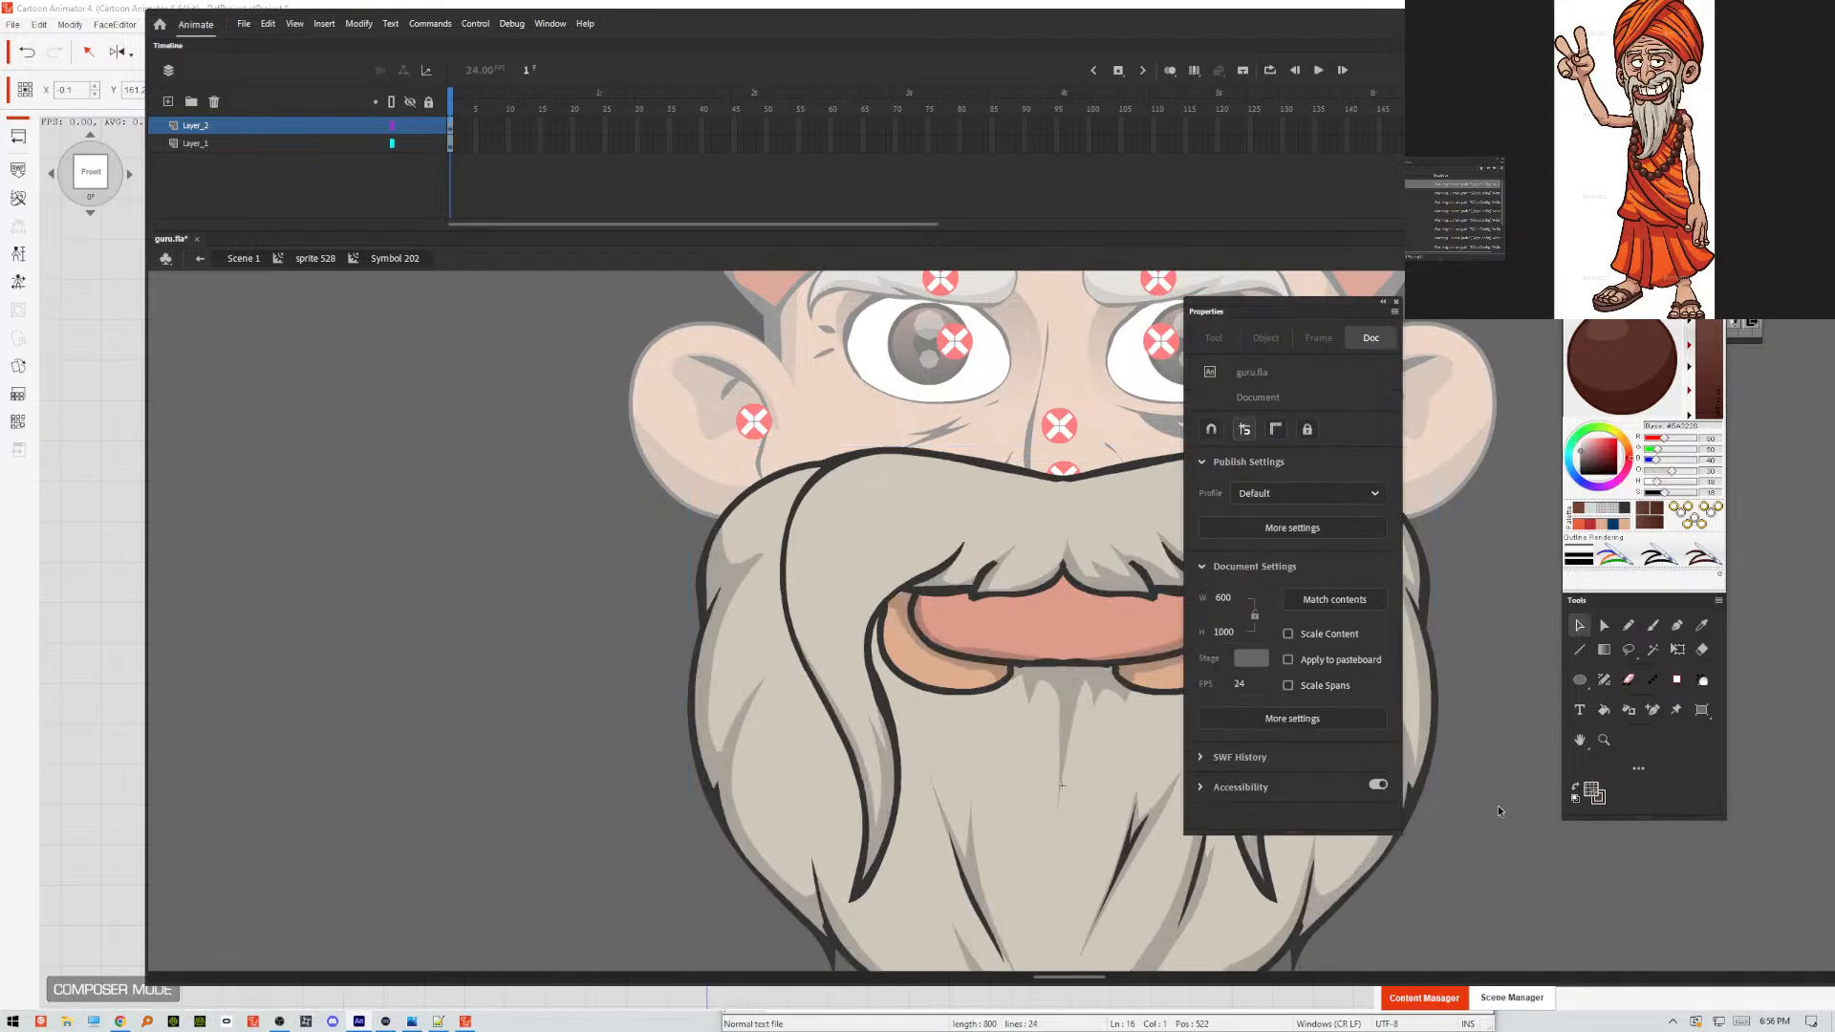
Save guru.fla and export it as an SWF movie, overwriting GURU.swf on the Desktop.
{"action": "key", "text": "ctrl+s"}
{"action": "key", "text": "ctrl+alt+shift+s"}
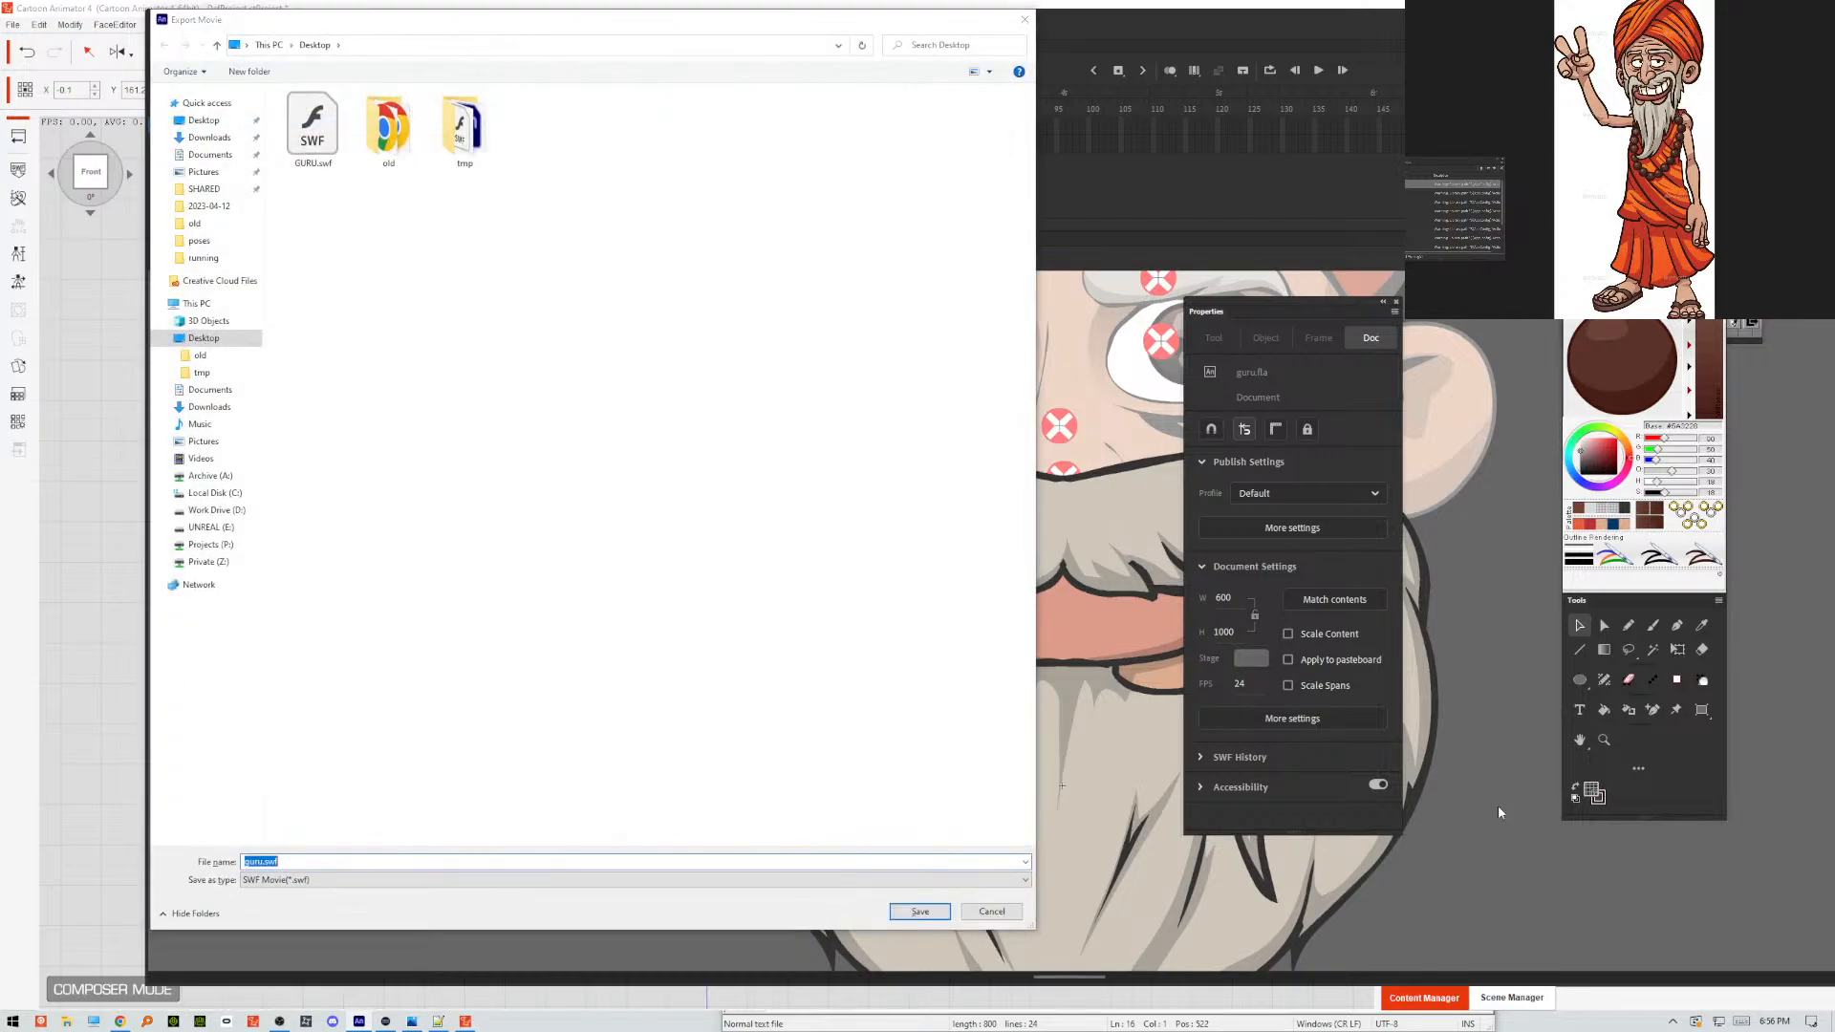
{"action": "key", "text": "Return"}
{"action": "key", "text": "Return"}
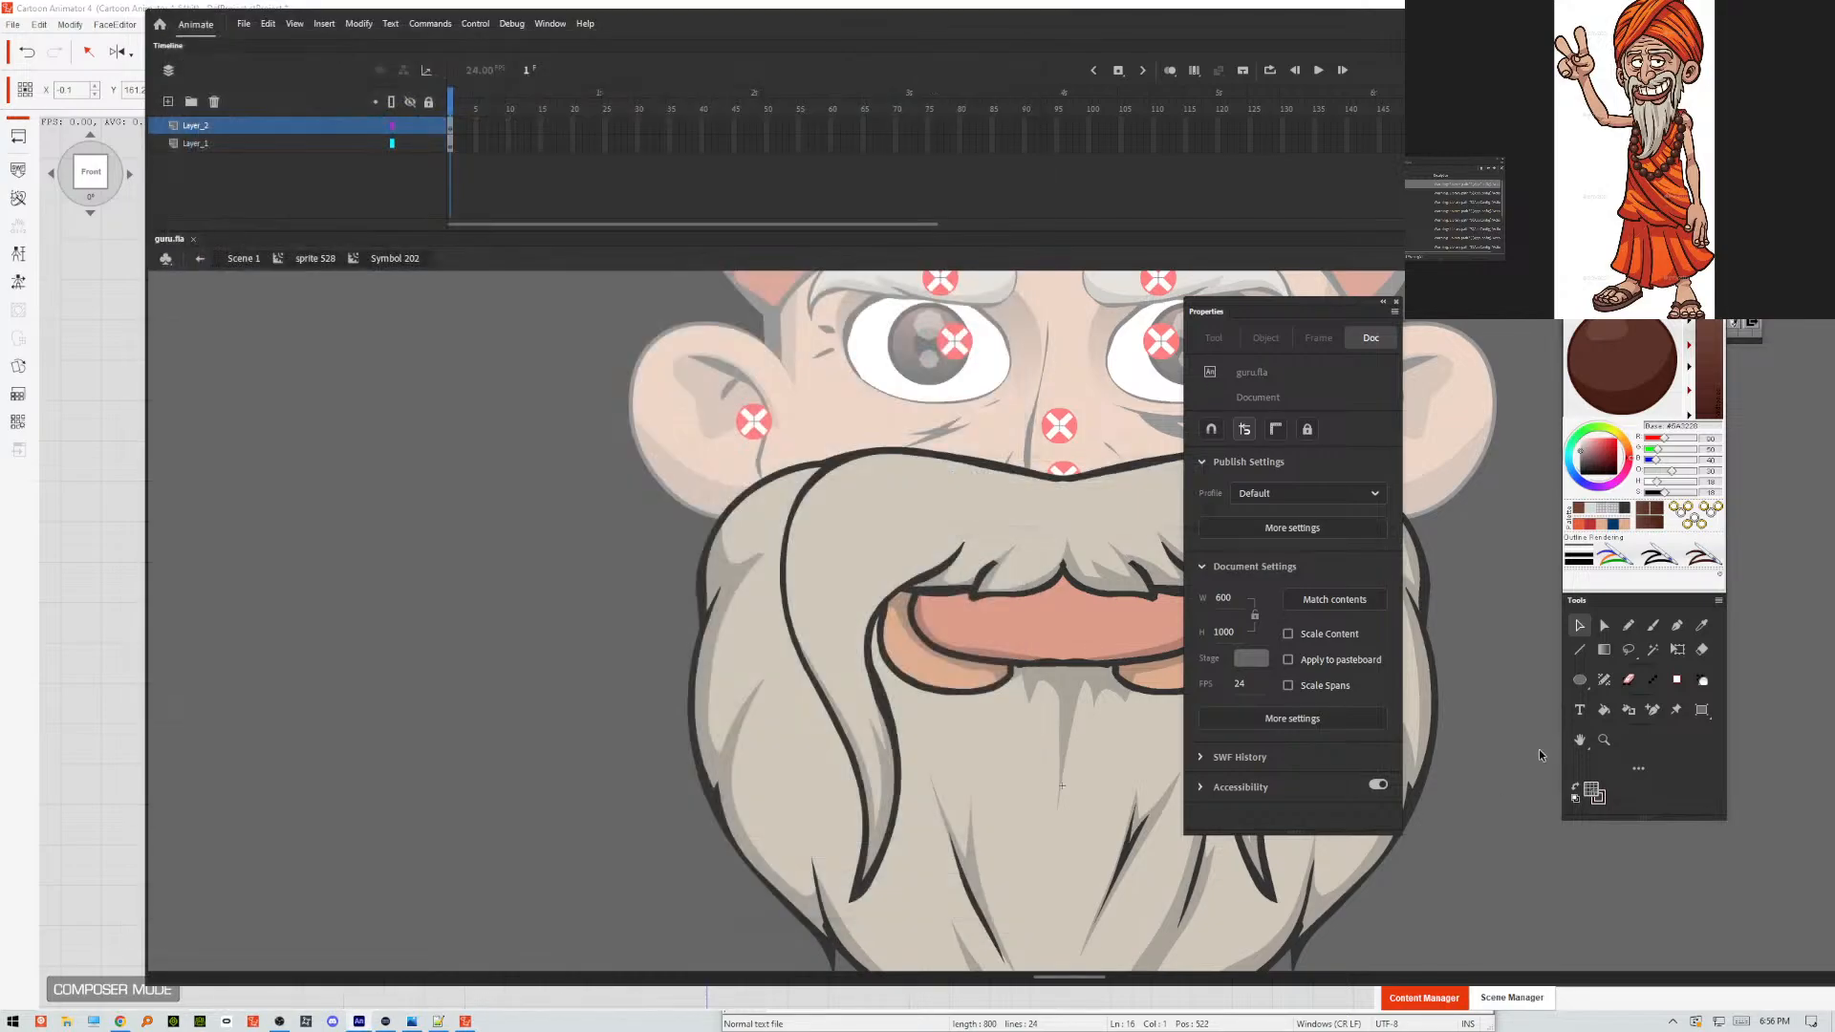
Switch to Cartoon Animator 4, load GURU.swf from the Desktop with all keep options off, and dismiss the report.
{"action": "left_click", "coordinate": [100, 715]}
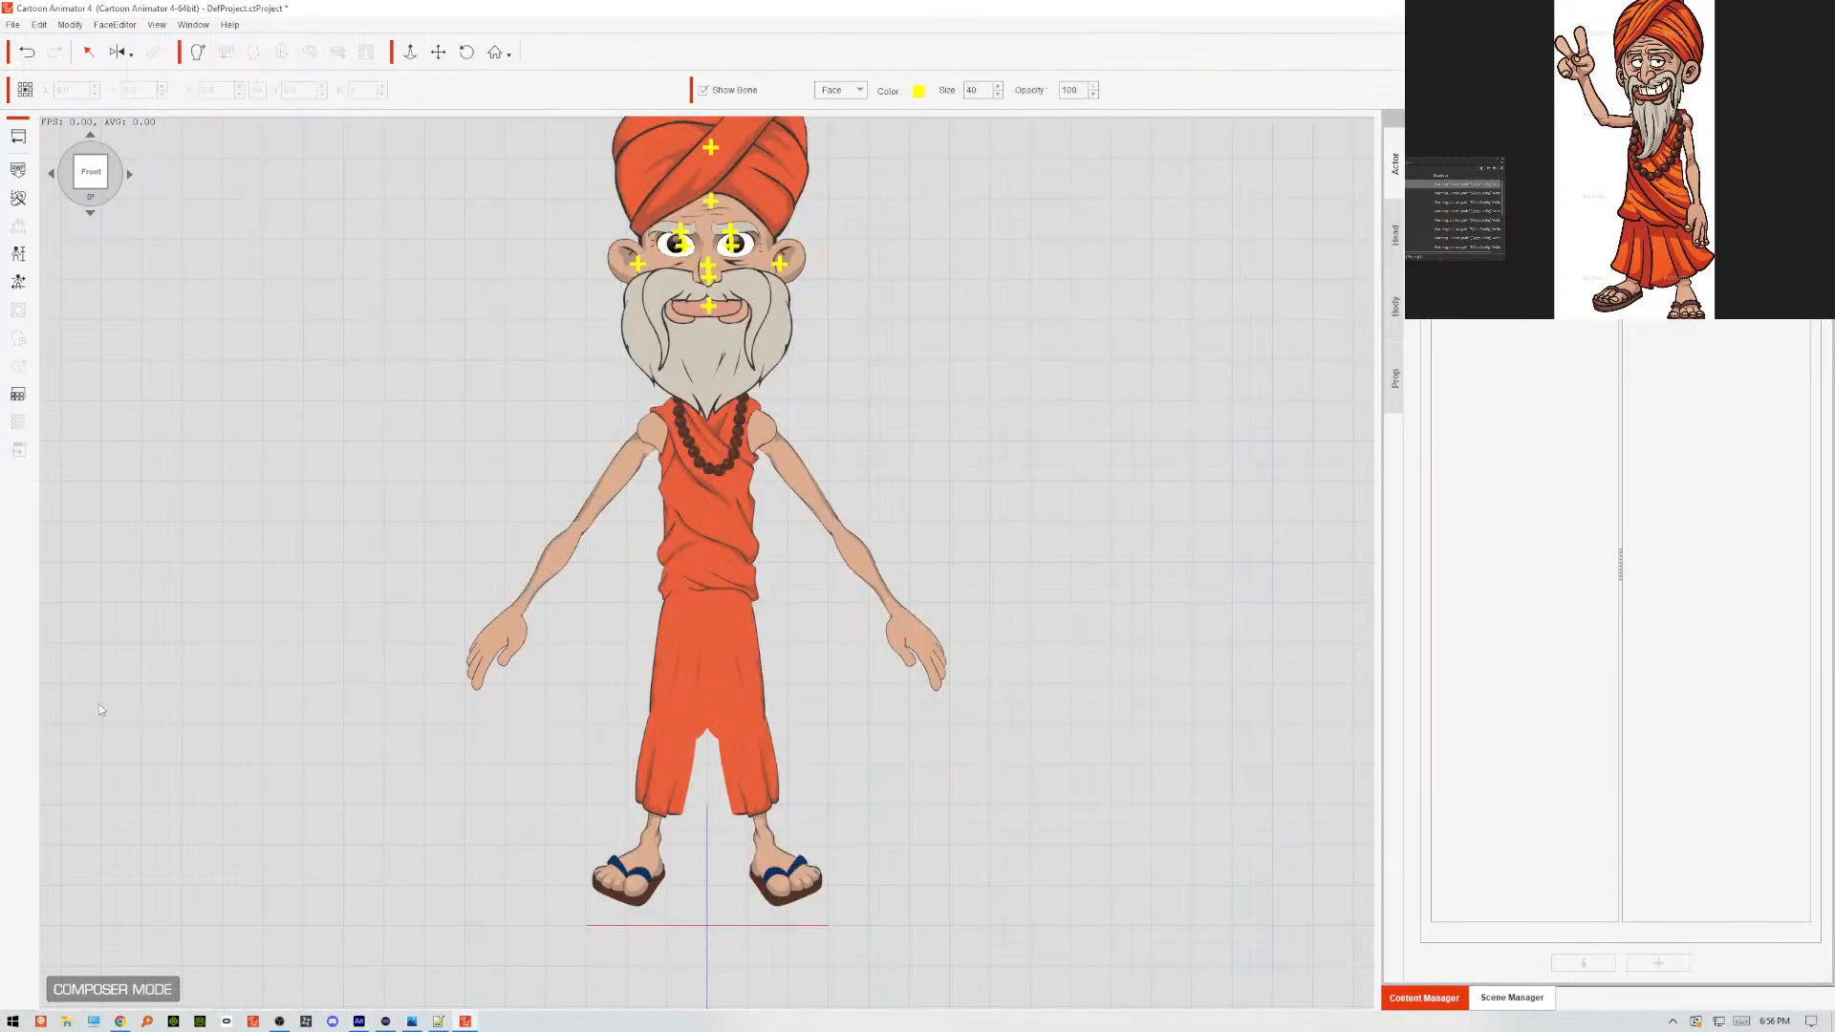
{"action": "left_click", "coordinate": [18, 171]}
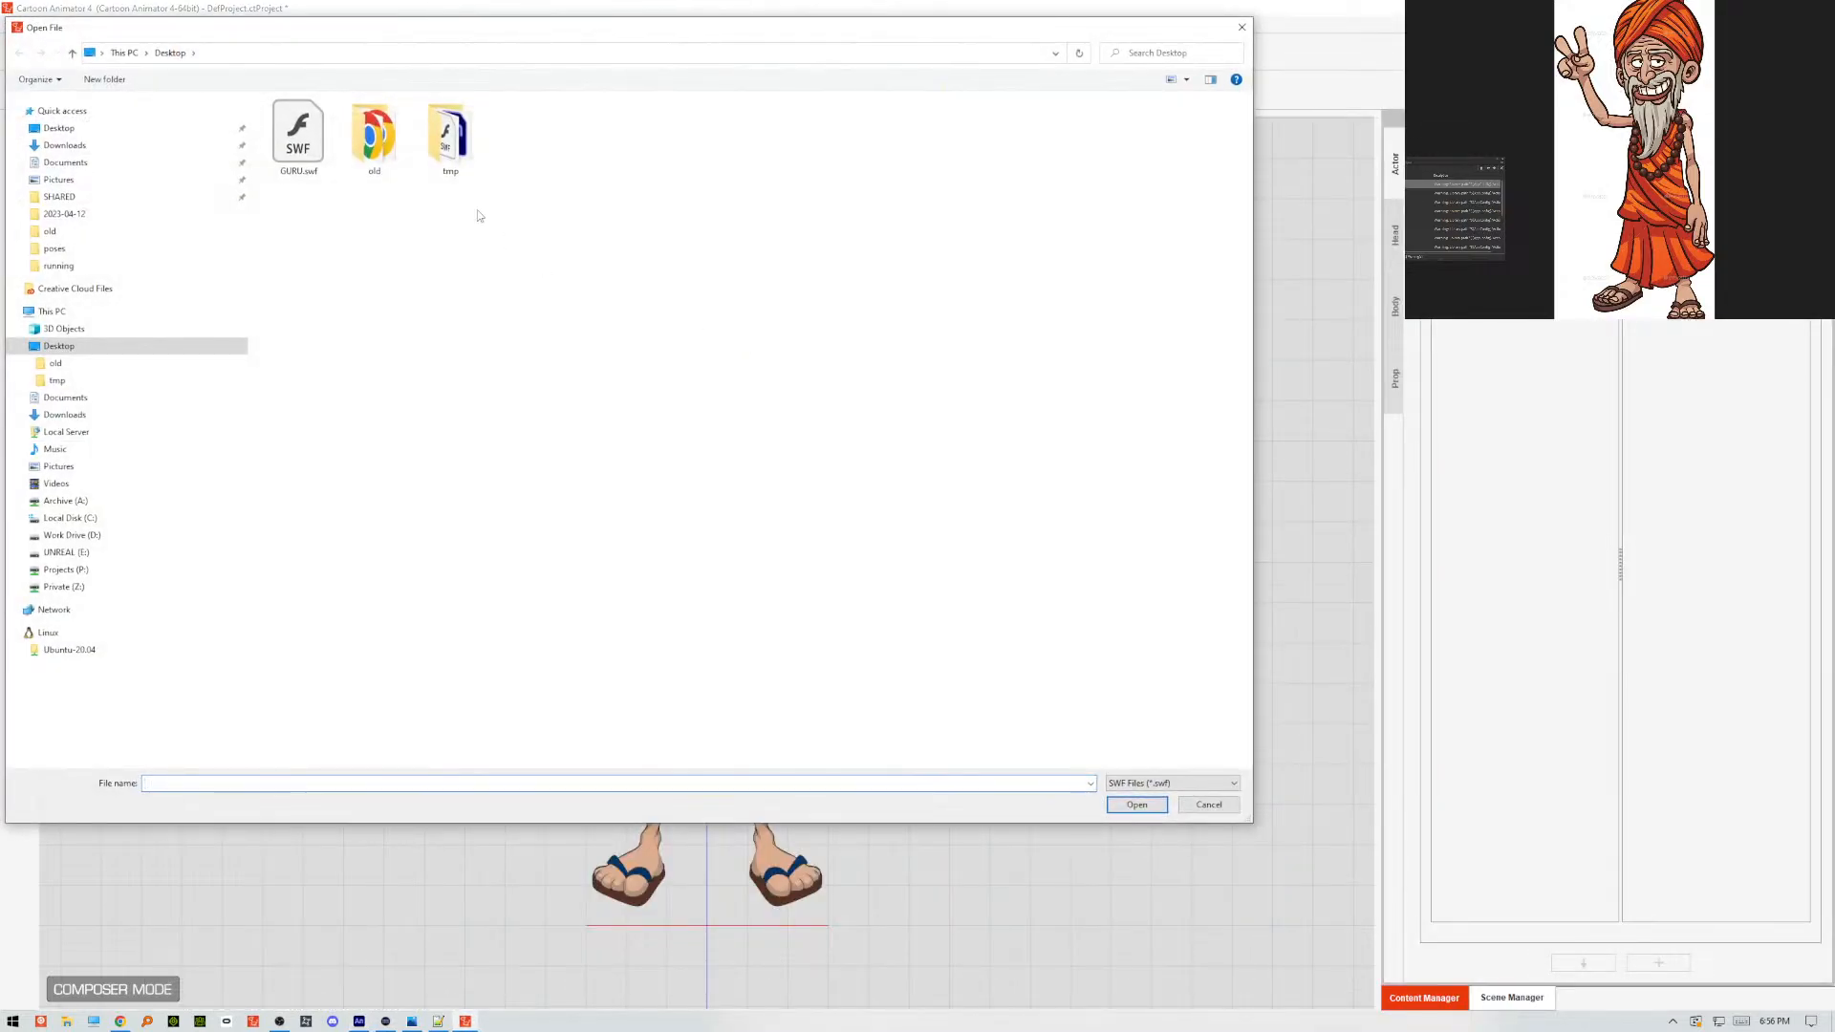
{"action": "left_click", "coordinate": [304, 142]}
{"action": "left_click", "coordinate": [1137, 804]}
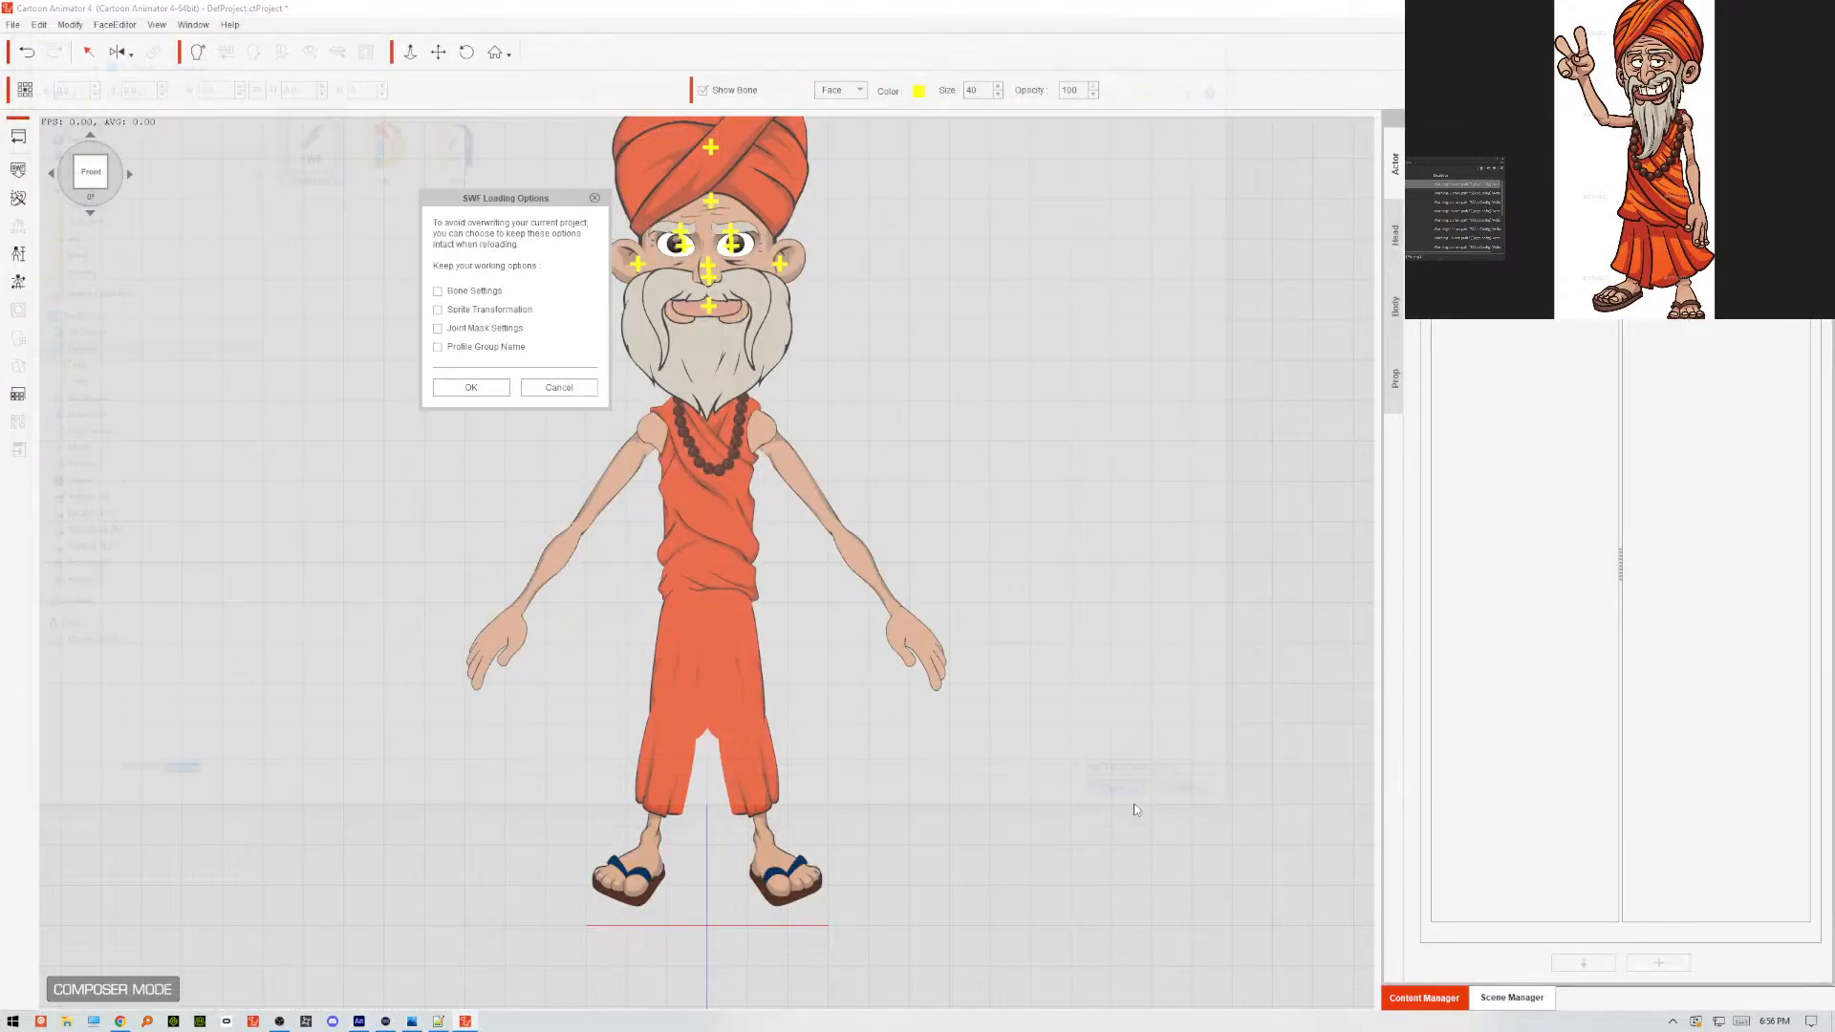
{"action": "left_click", "coordinate": [507, 389]}
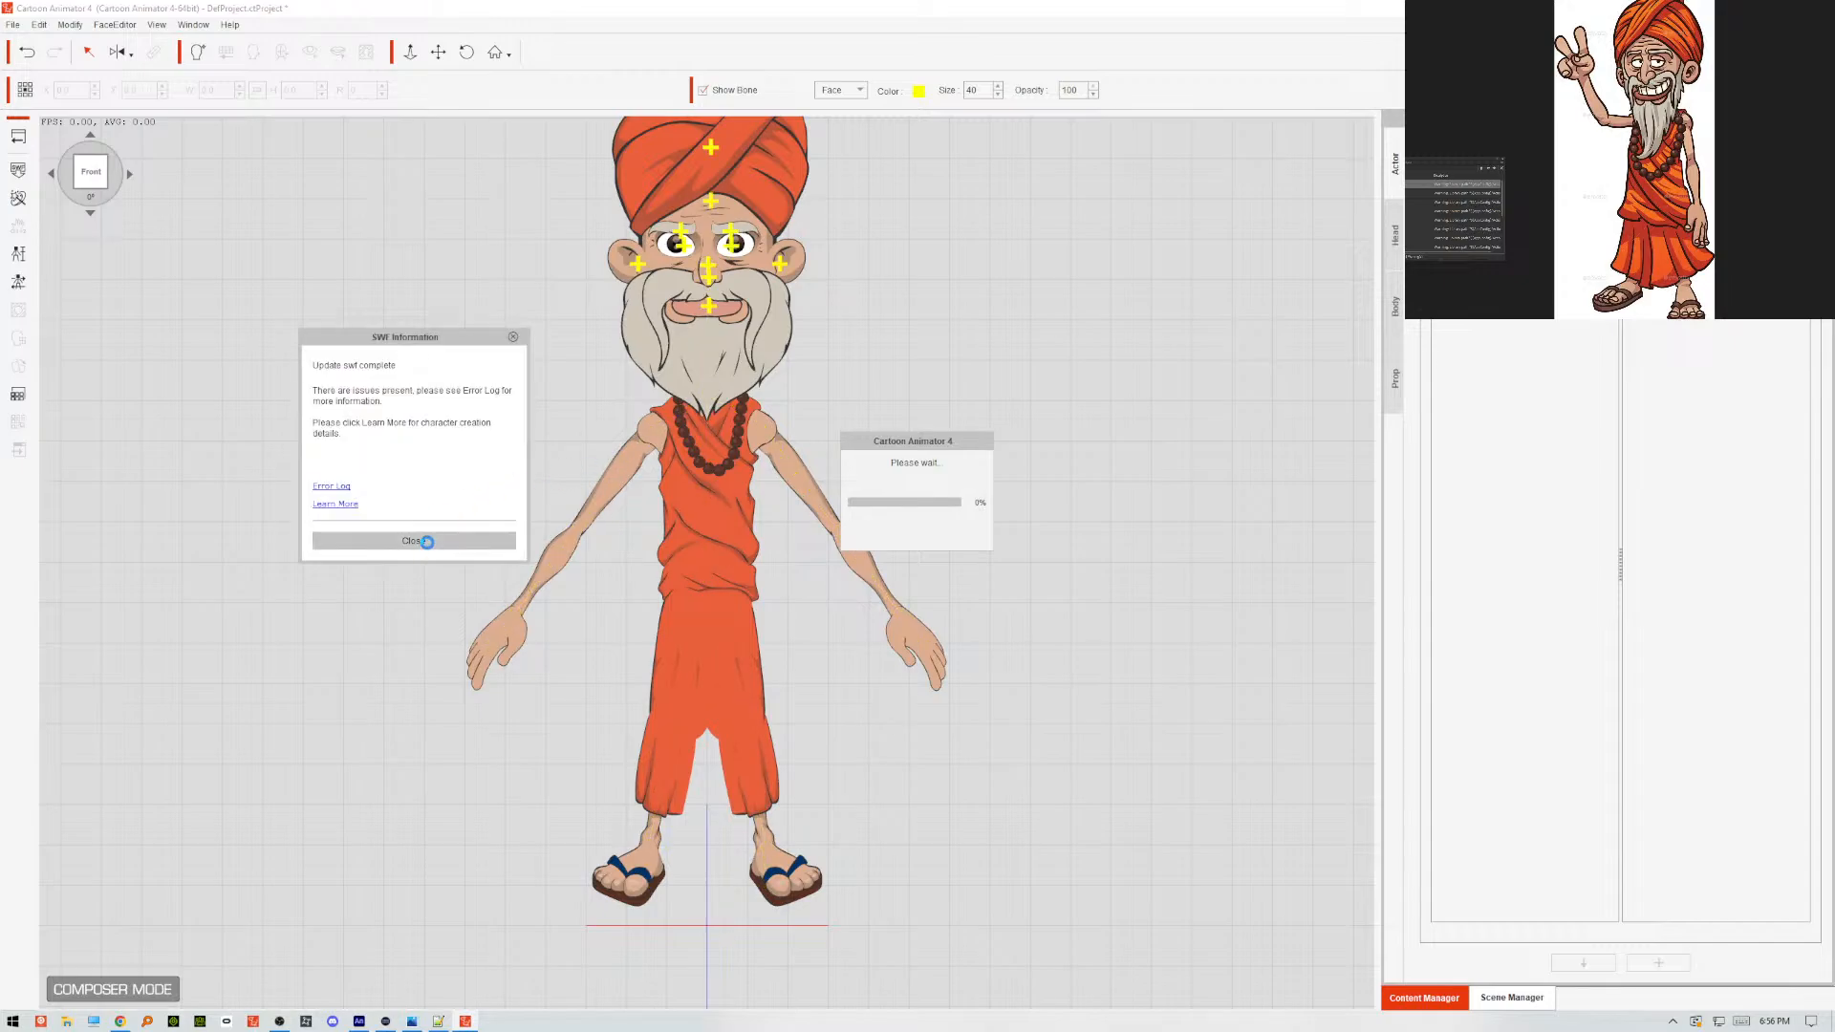
{"action": "left_click", "coordinate": [428, 541]}
Select the beard and recalculate the sprite layers and joint masks at all other angles from the frontal settings.
{"action": "left_click", "coordinate": [705, 351]}
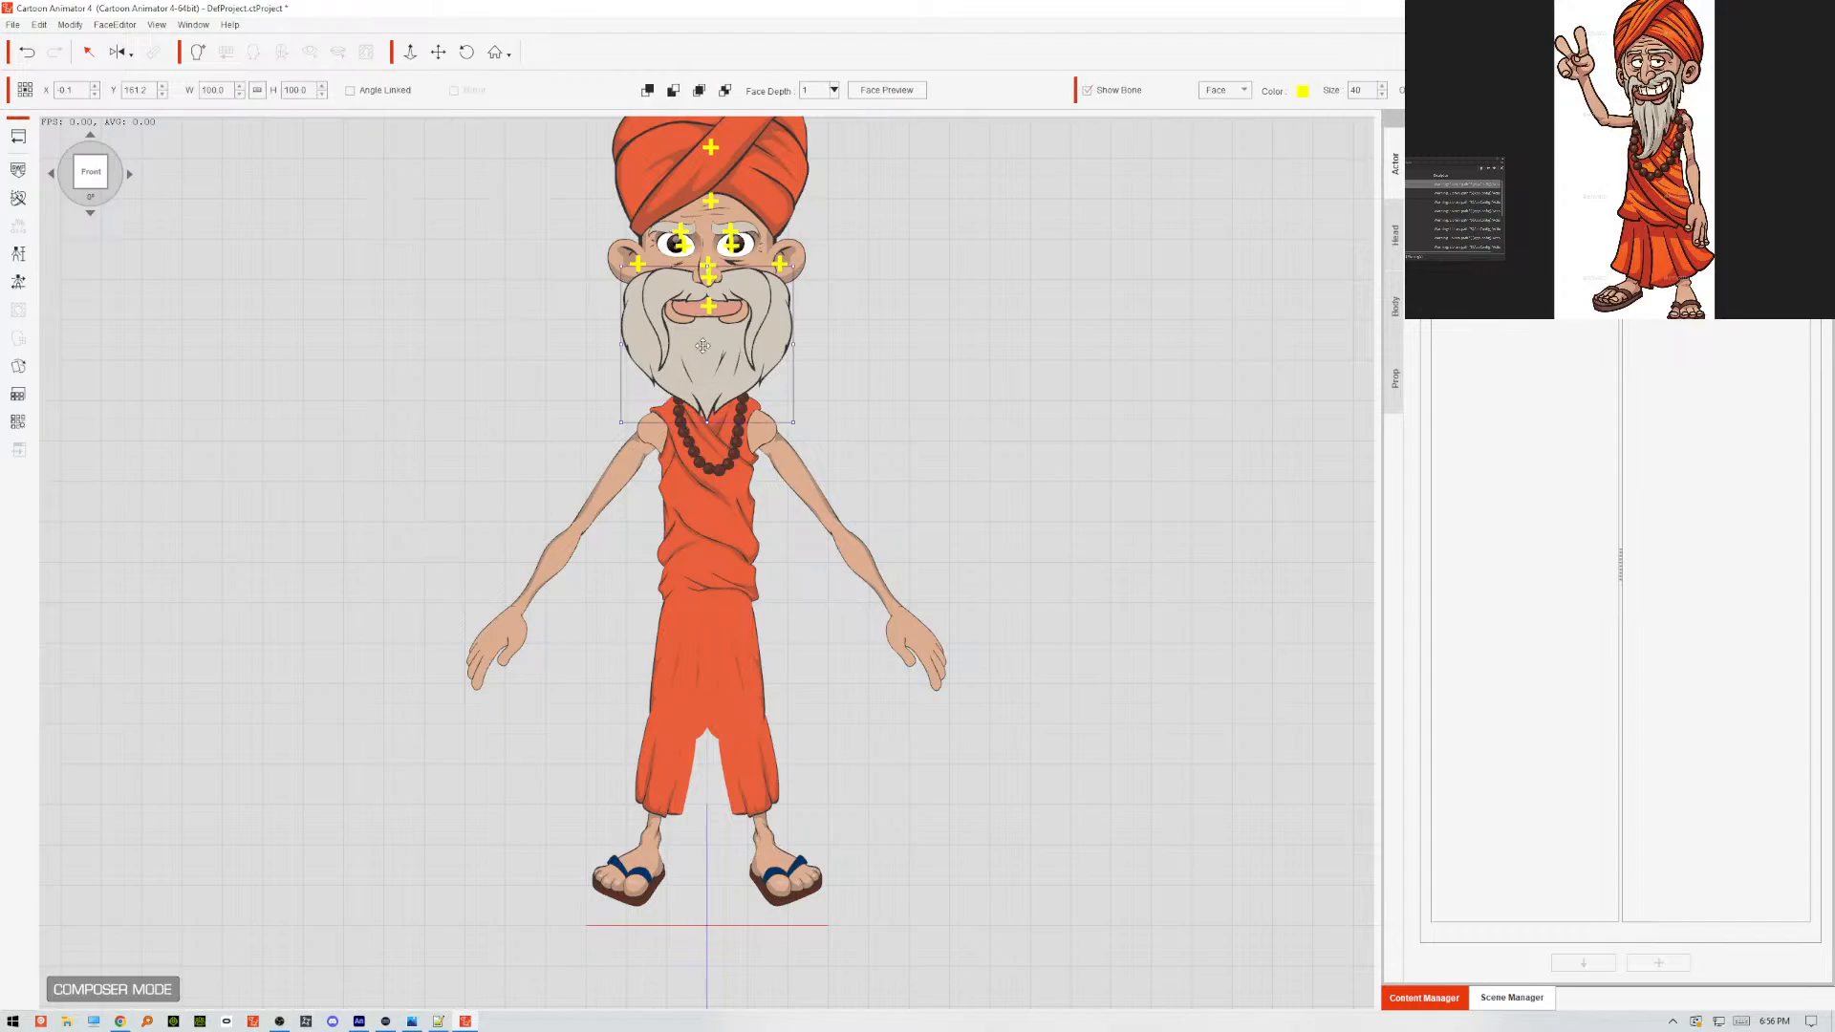
{"action": "left_click", "coordinate": [24, 201]}
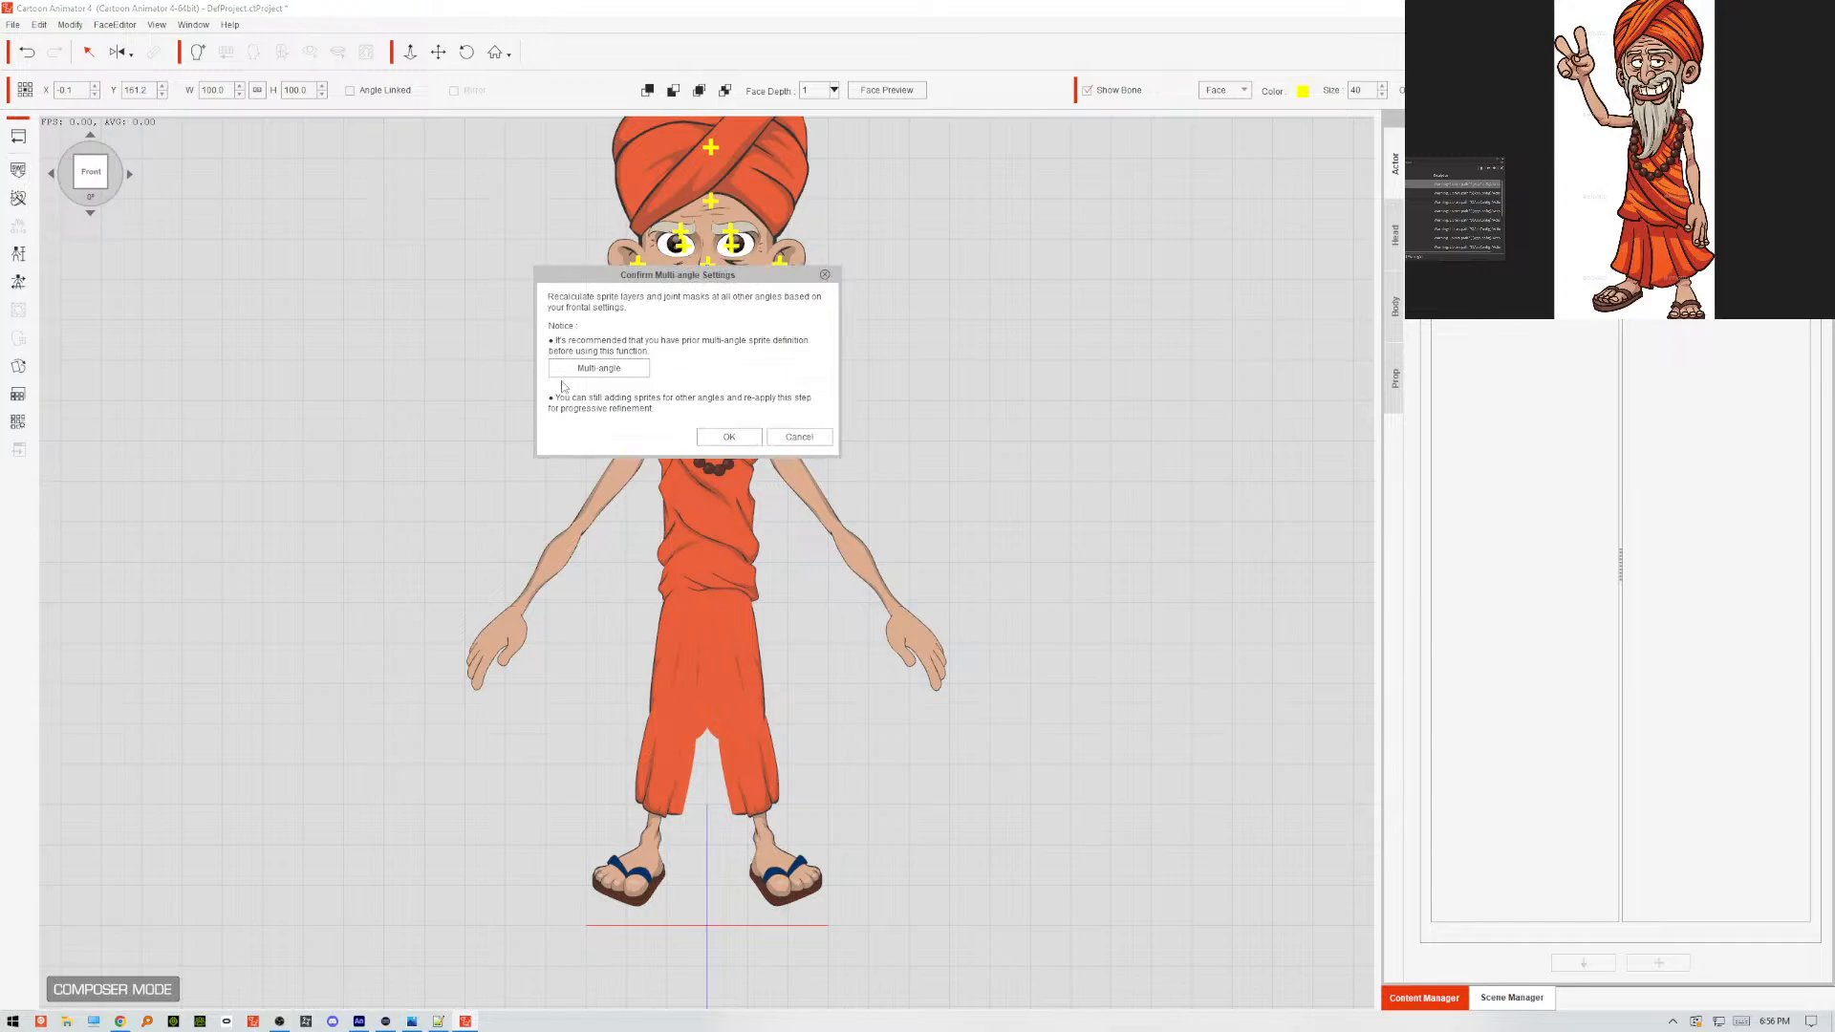
{"action": "left_click", "coordinate": [729, 437]}
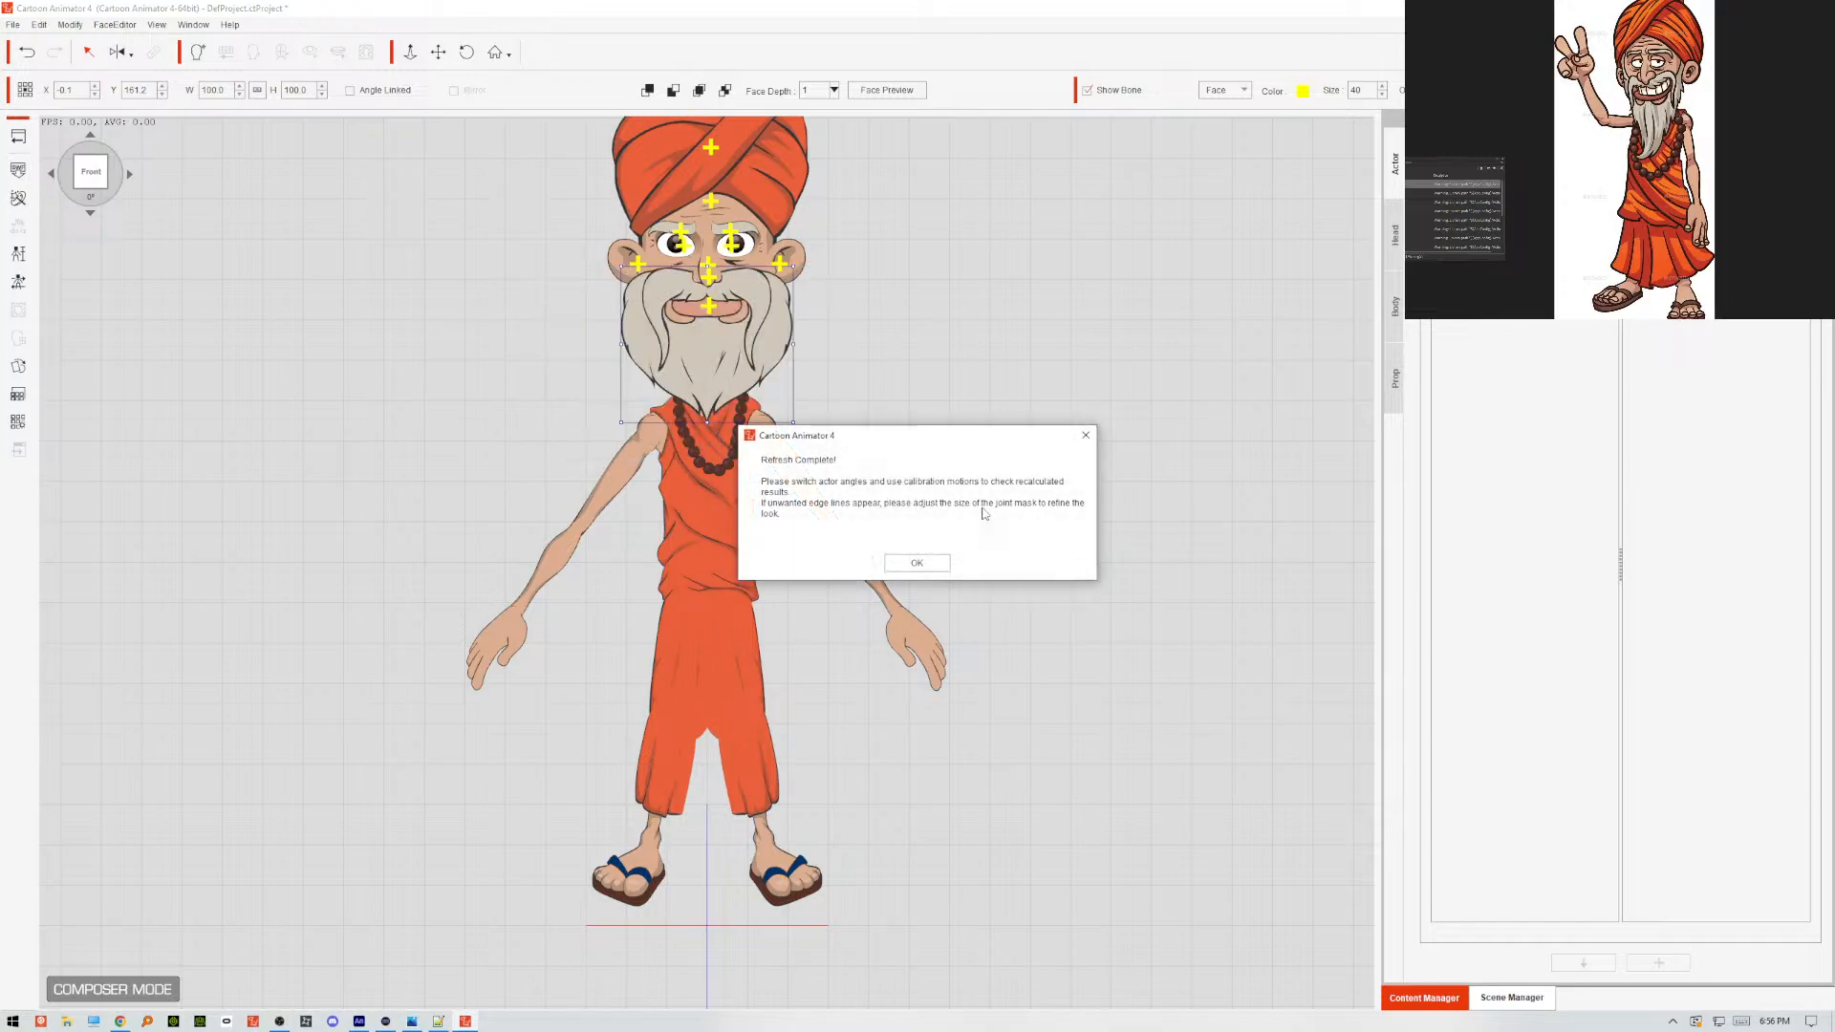
{"action": "left_click", "coordinate": [924, 564]}
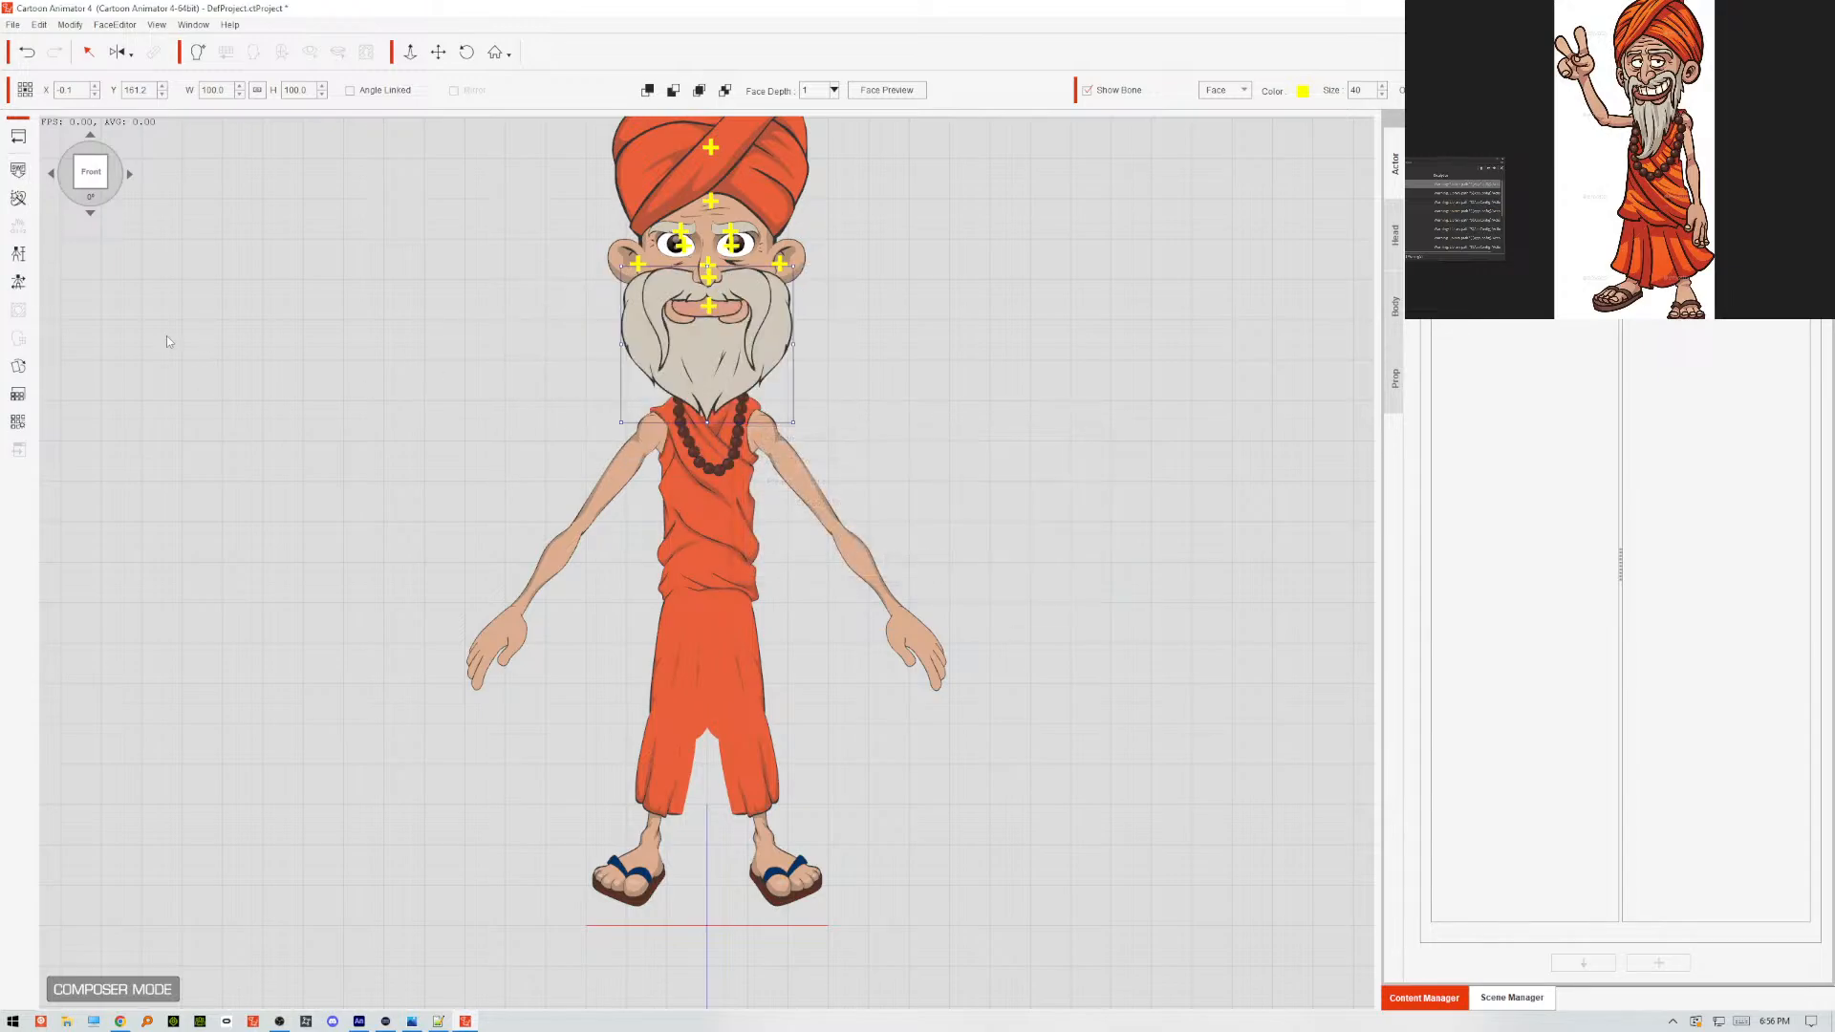
Check the reloaded mouth sprites 02_Droop, 01_Normal and 22_Normal in the Sprite Editor, ending on 22_Normal, and close it.
{"action": "left_click", "coordinate": [19, 366]}
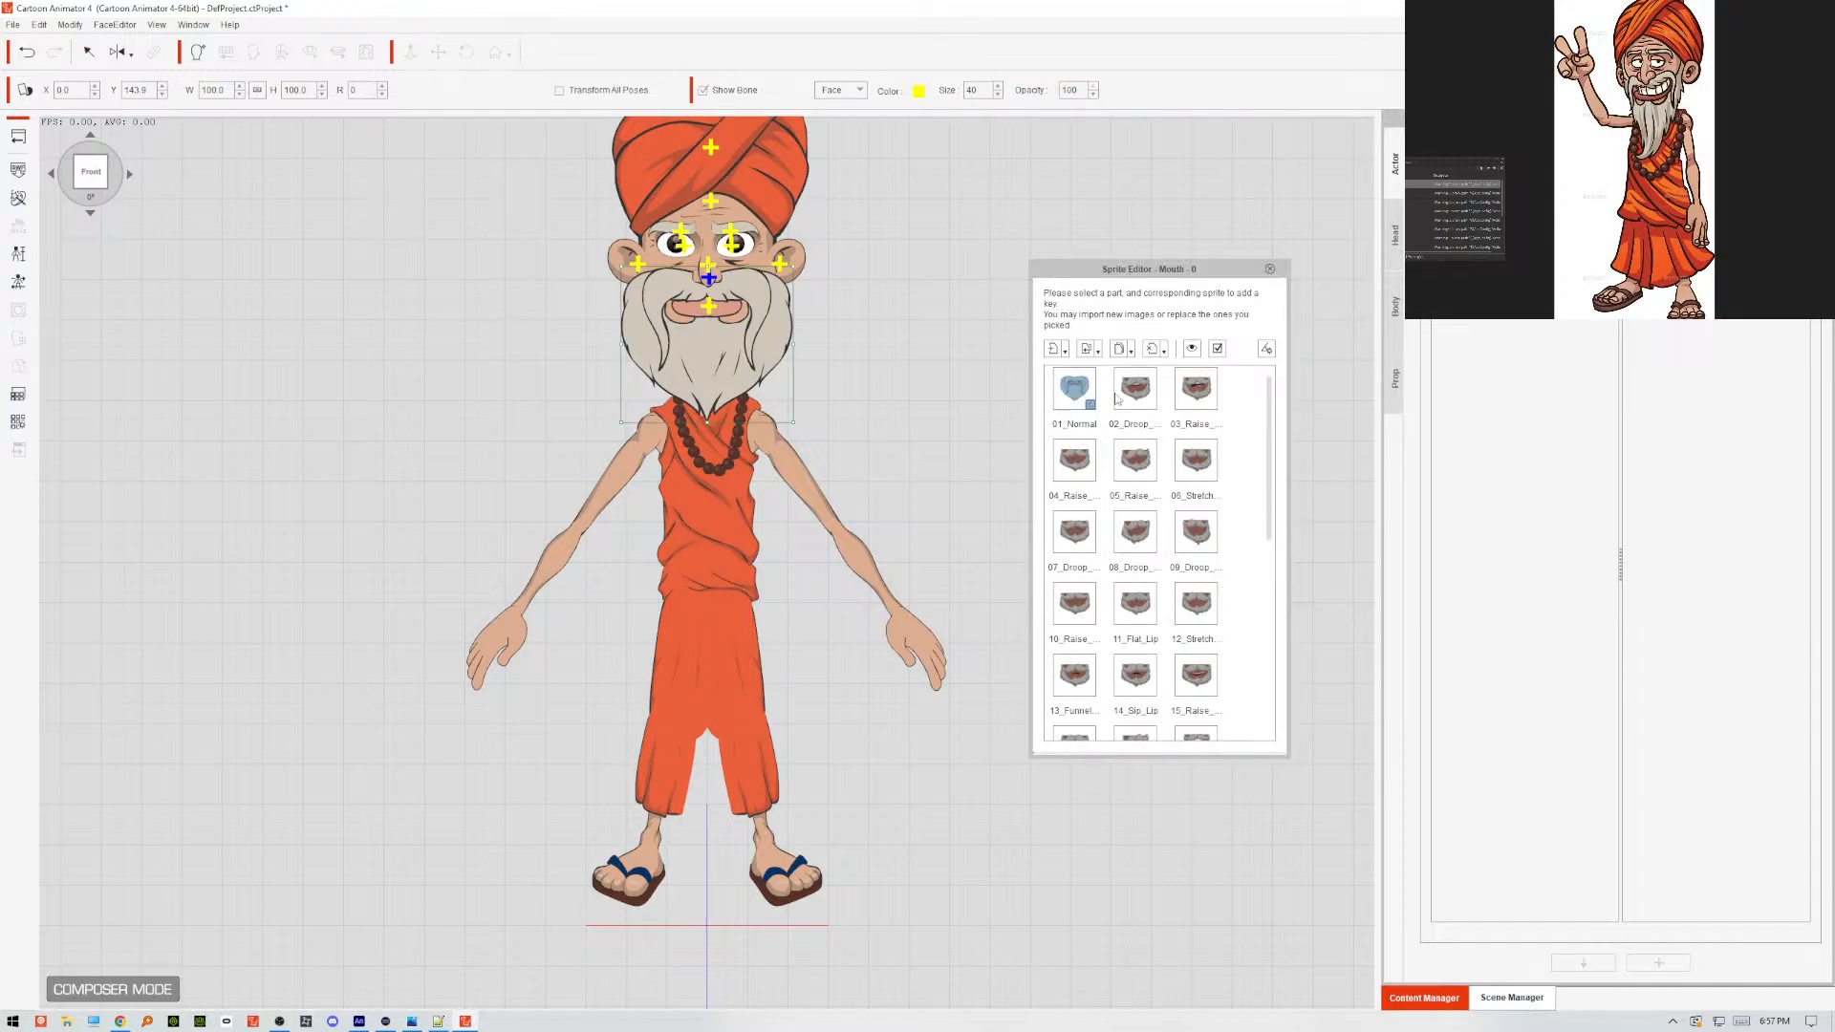
{"action": "left_click", "coordinate": [1112, 414]}
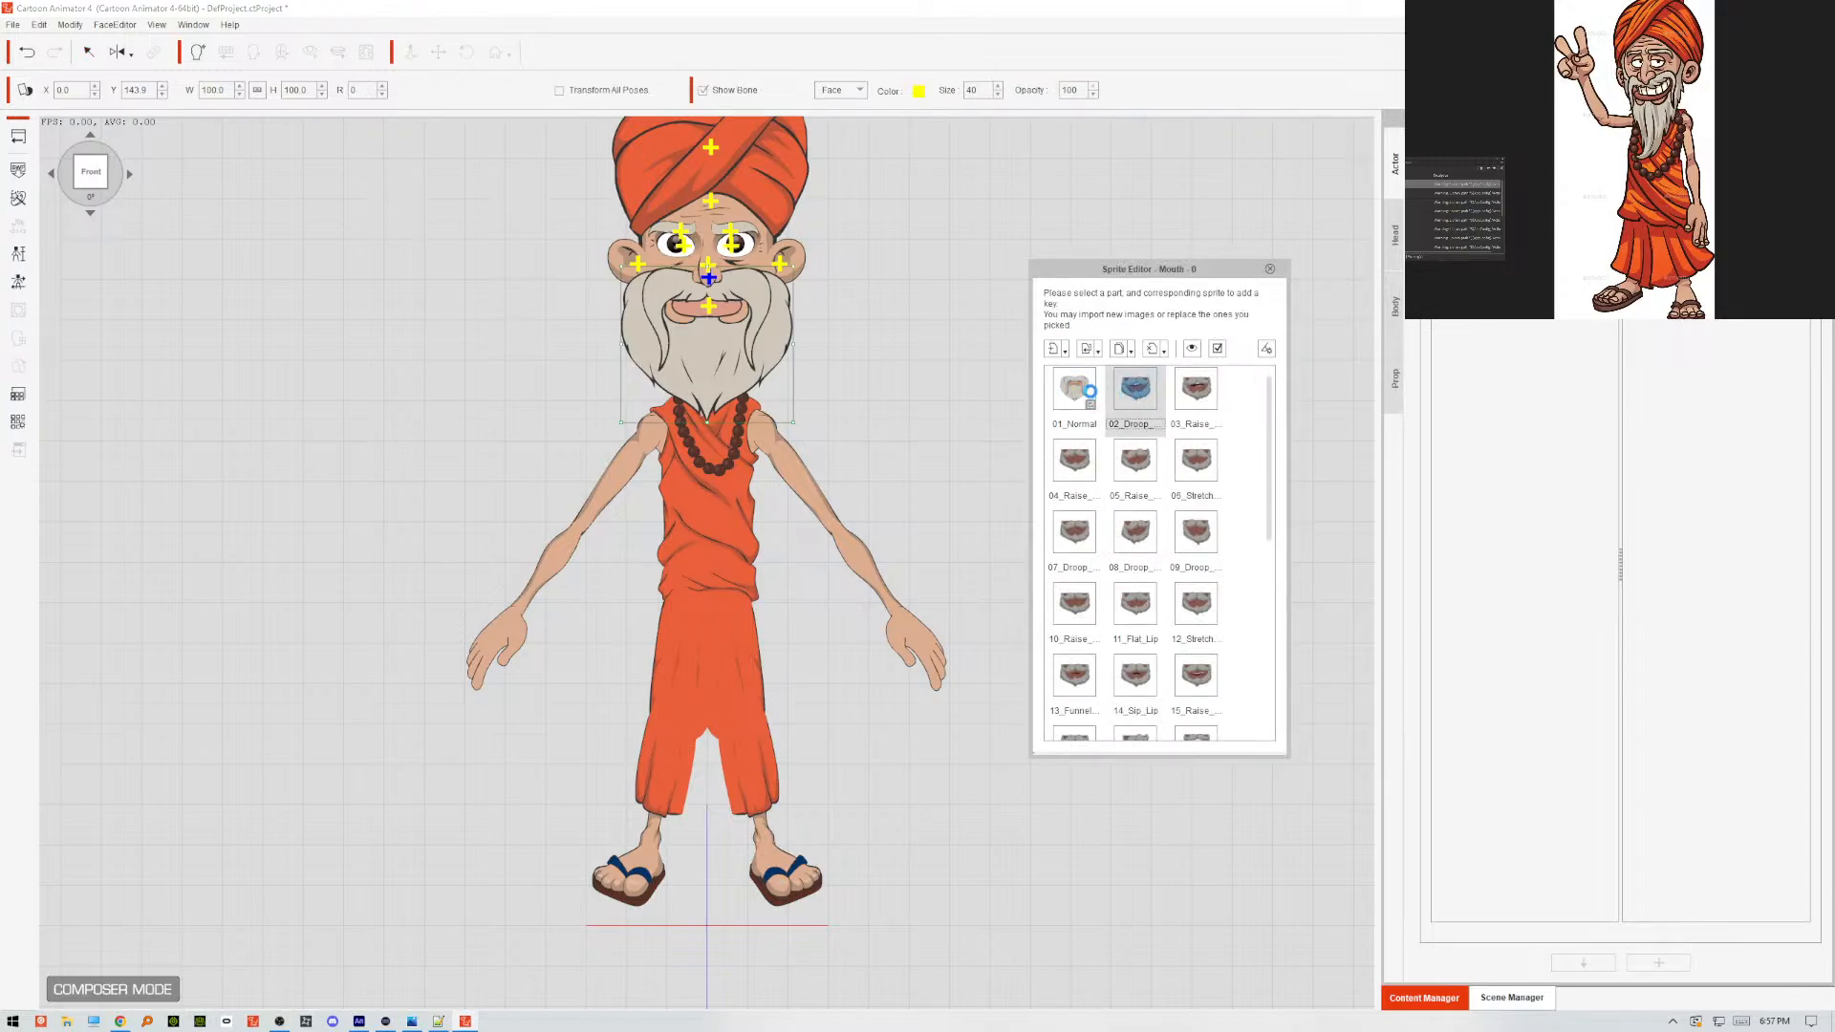
{"action": "left_click", "coordinate": [1076, 390]}
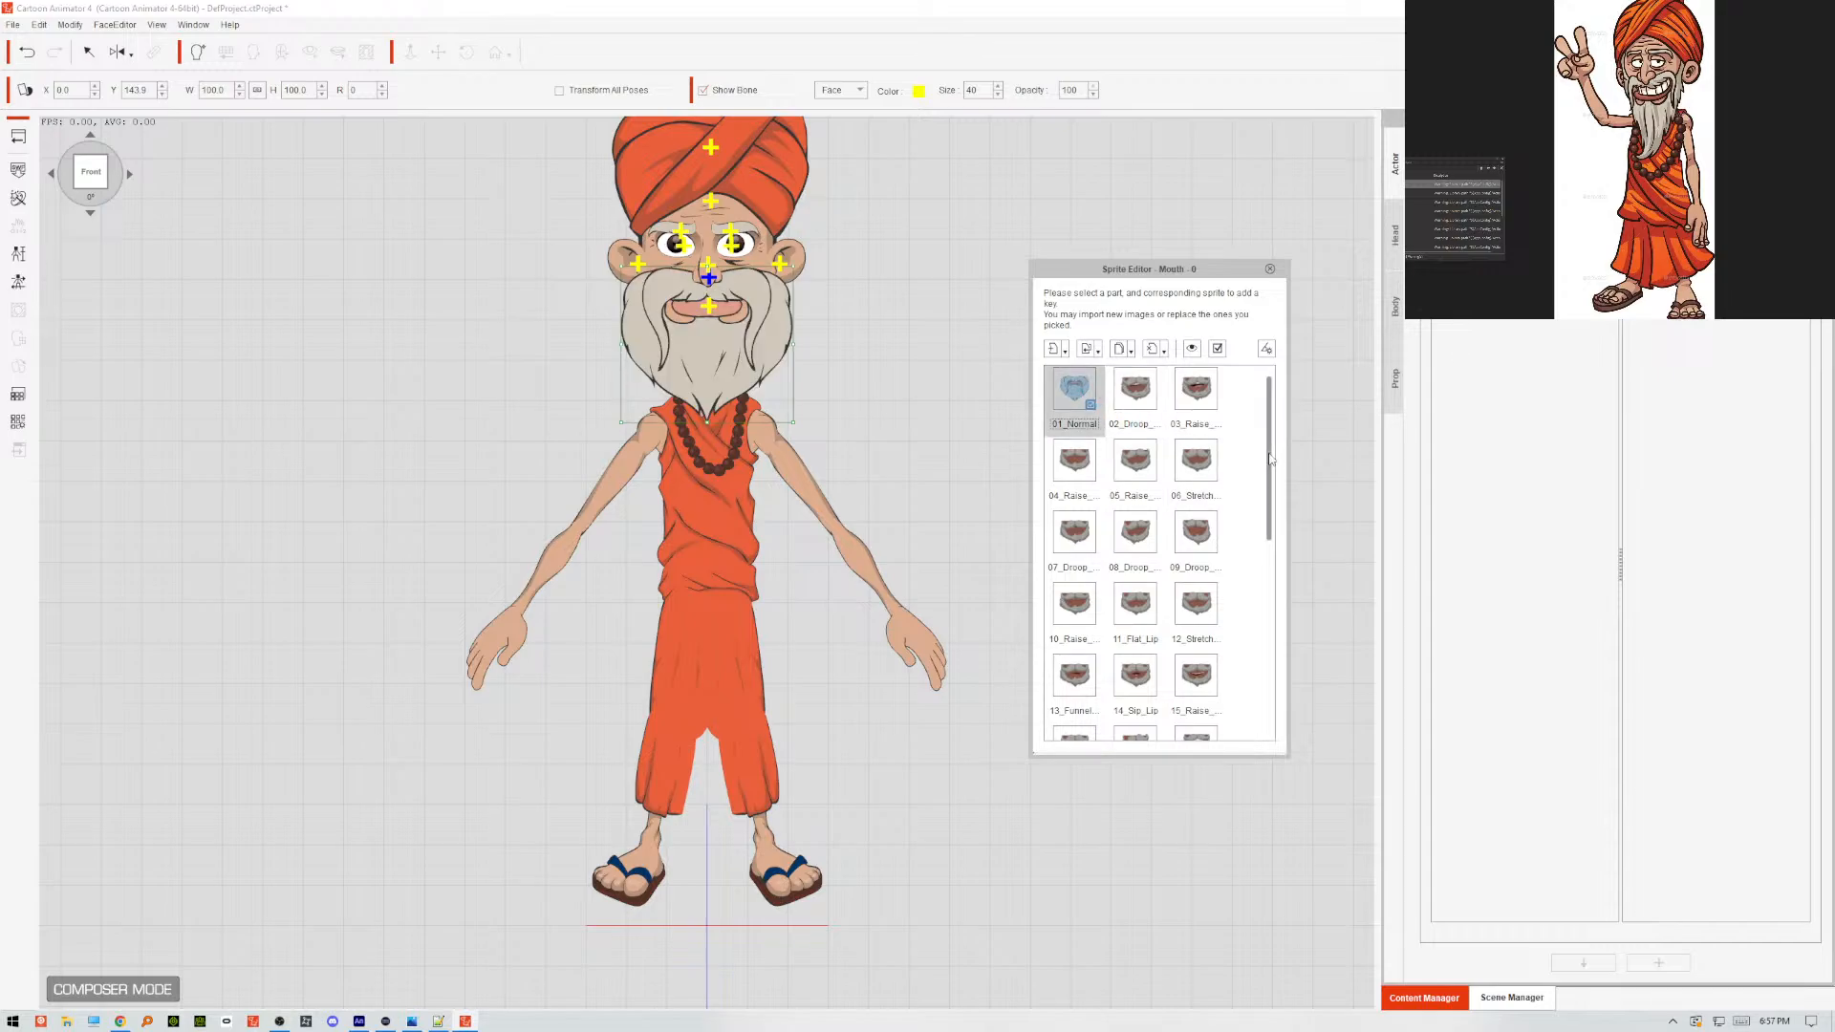
{"action": "left_click_drag", "start_coordinate": [1264, 466], "coordinate": [1262, 533]}
{"action": "scroll", "coordinate": [1255, 593], "scroll_direction": "down", "scroll_amount": 3}
{"action": "left_click", "coordinate": [1076, 482]}
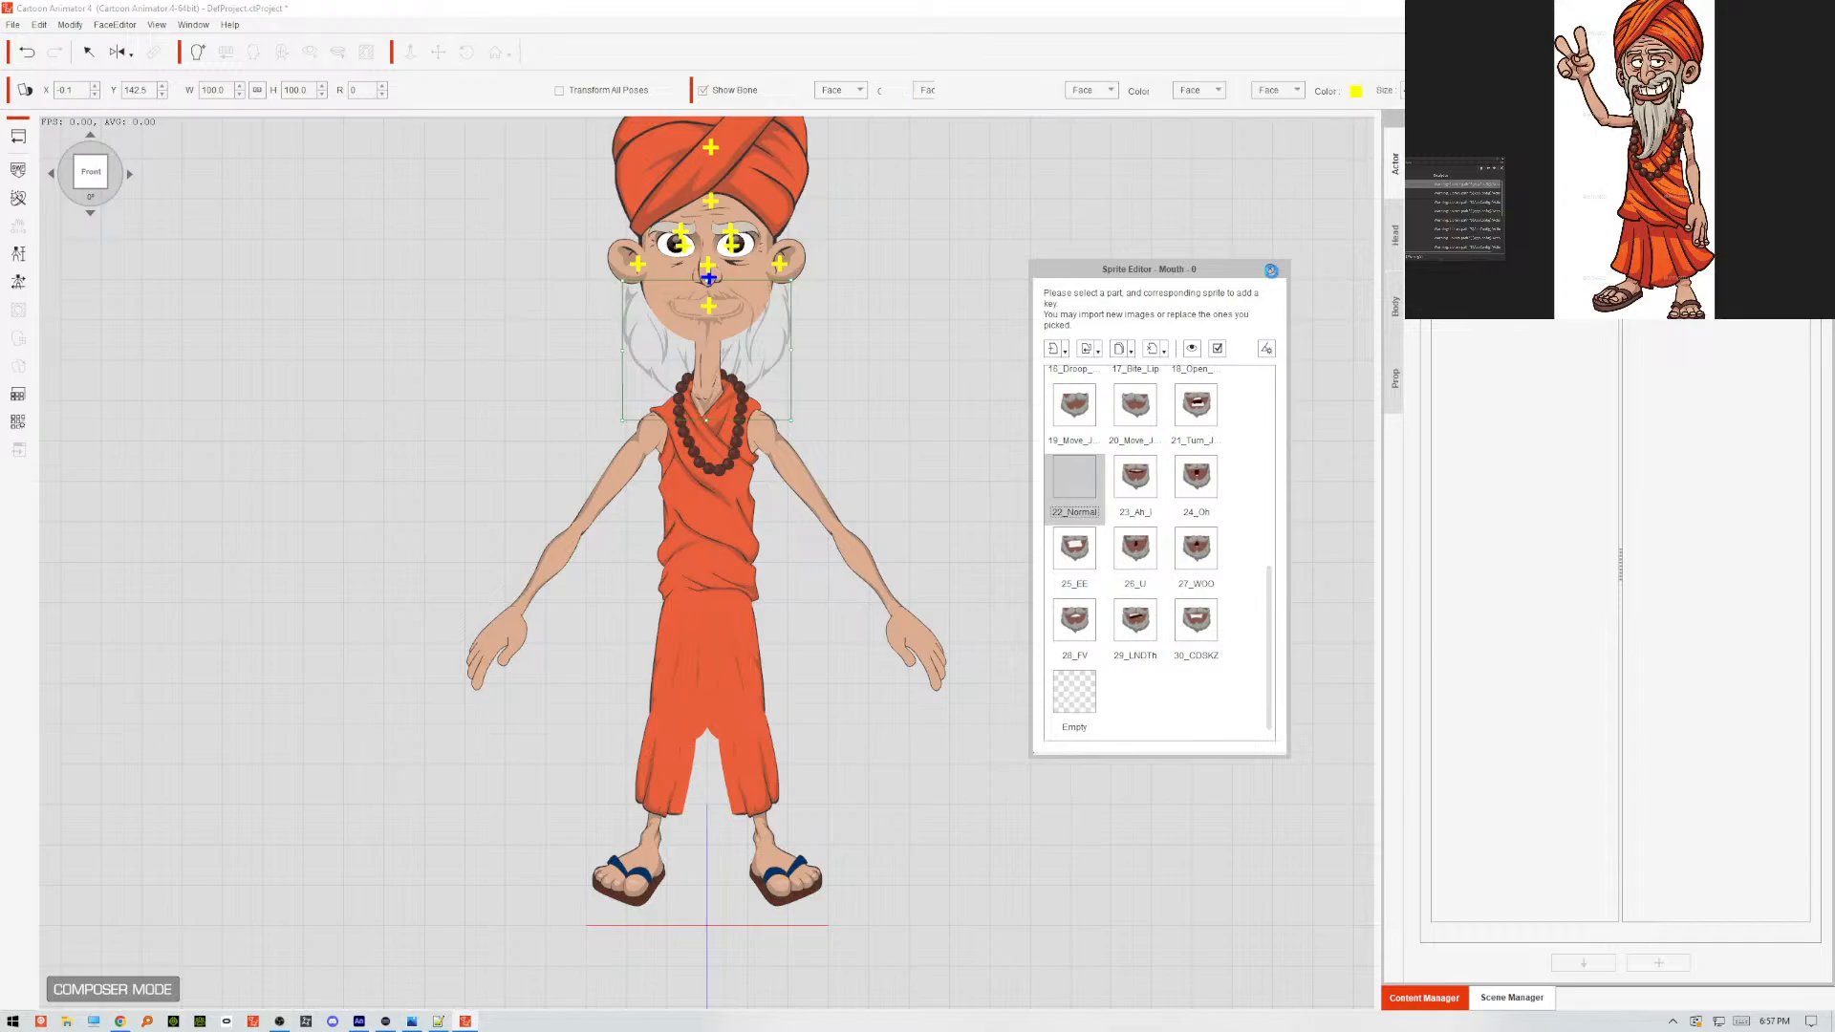
{"action": "left_click", "coordinate": [1271, 270]}
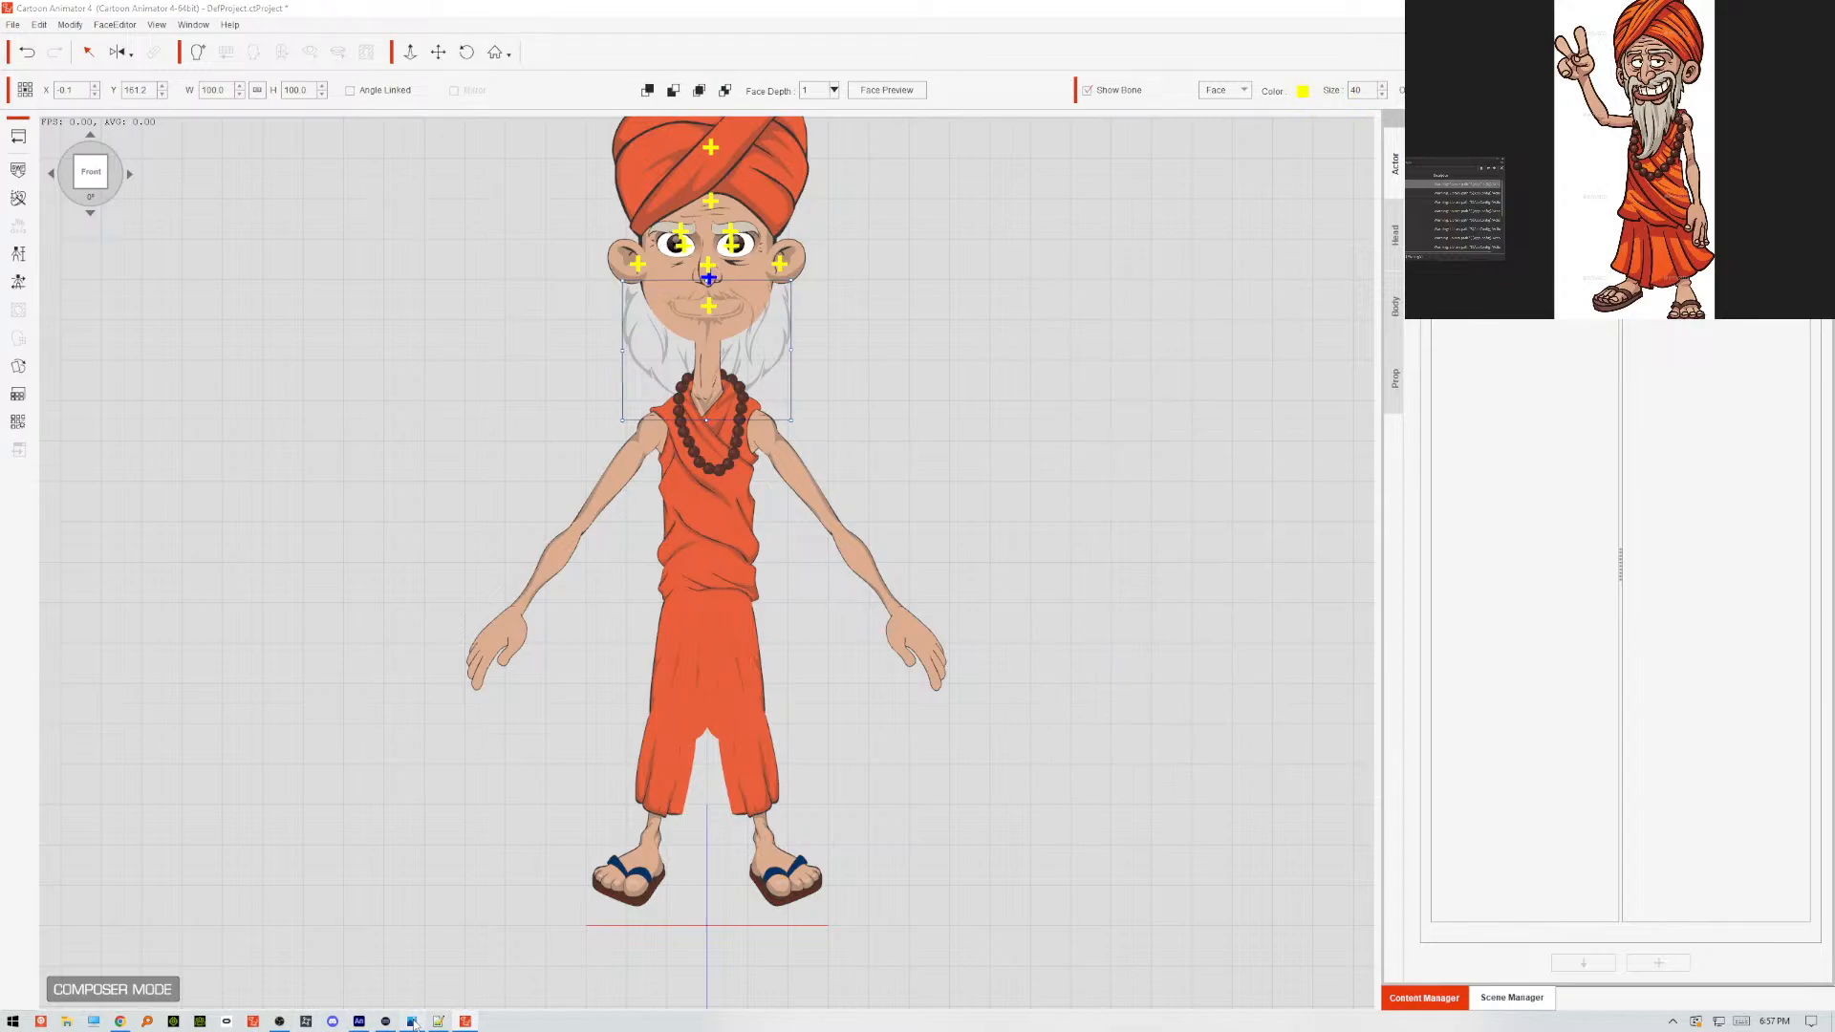
Switch to Animate and smooth the shading shape along the outer edge of the beard on the viewer's left.
{"action": "left_click", "coordinate": [359, 1021]}
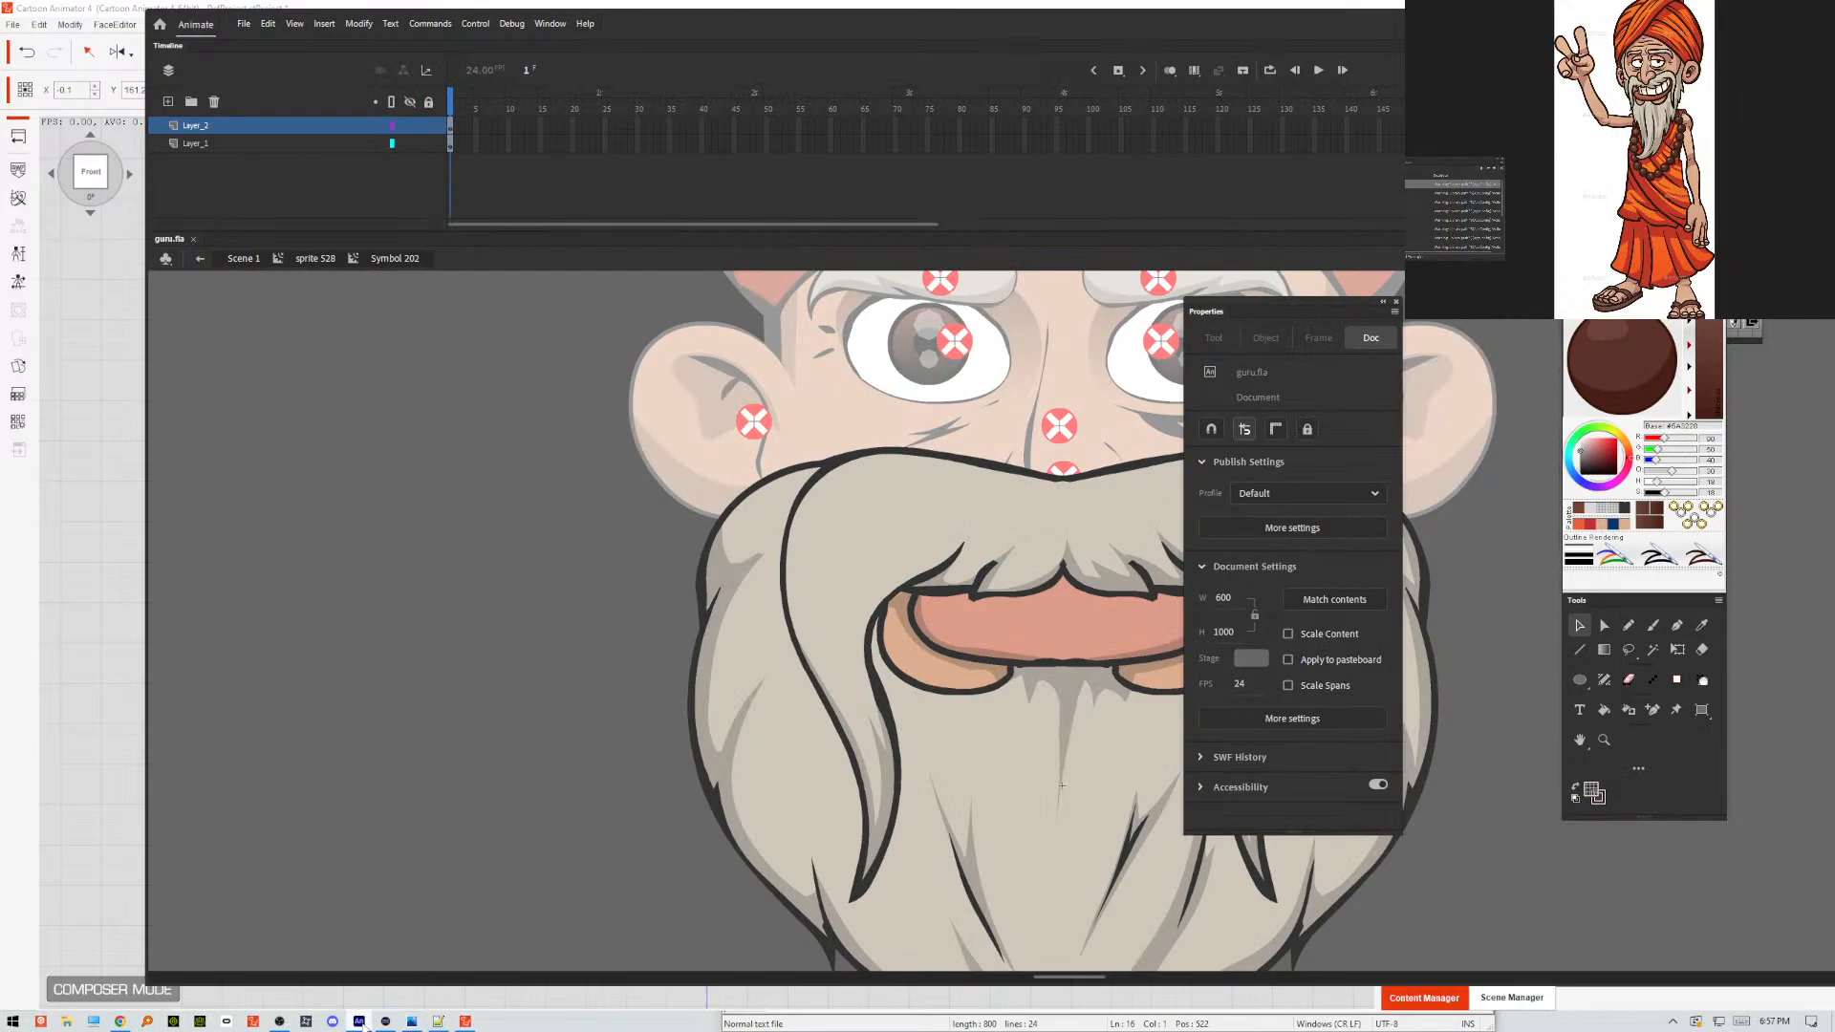
{"action": "left_click", "coordinate": [761, 563]}
{"action": "left_click", "coordinate": [656, 575]}
{"action": "left_click", "coordinate": [726, 581]}
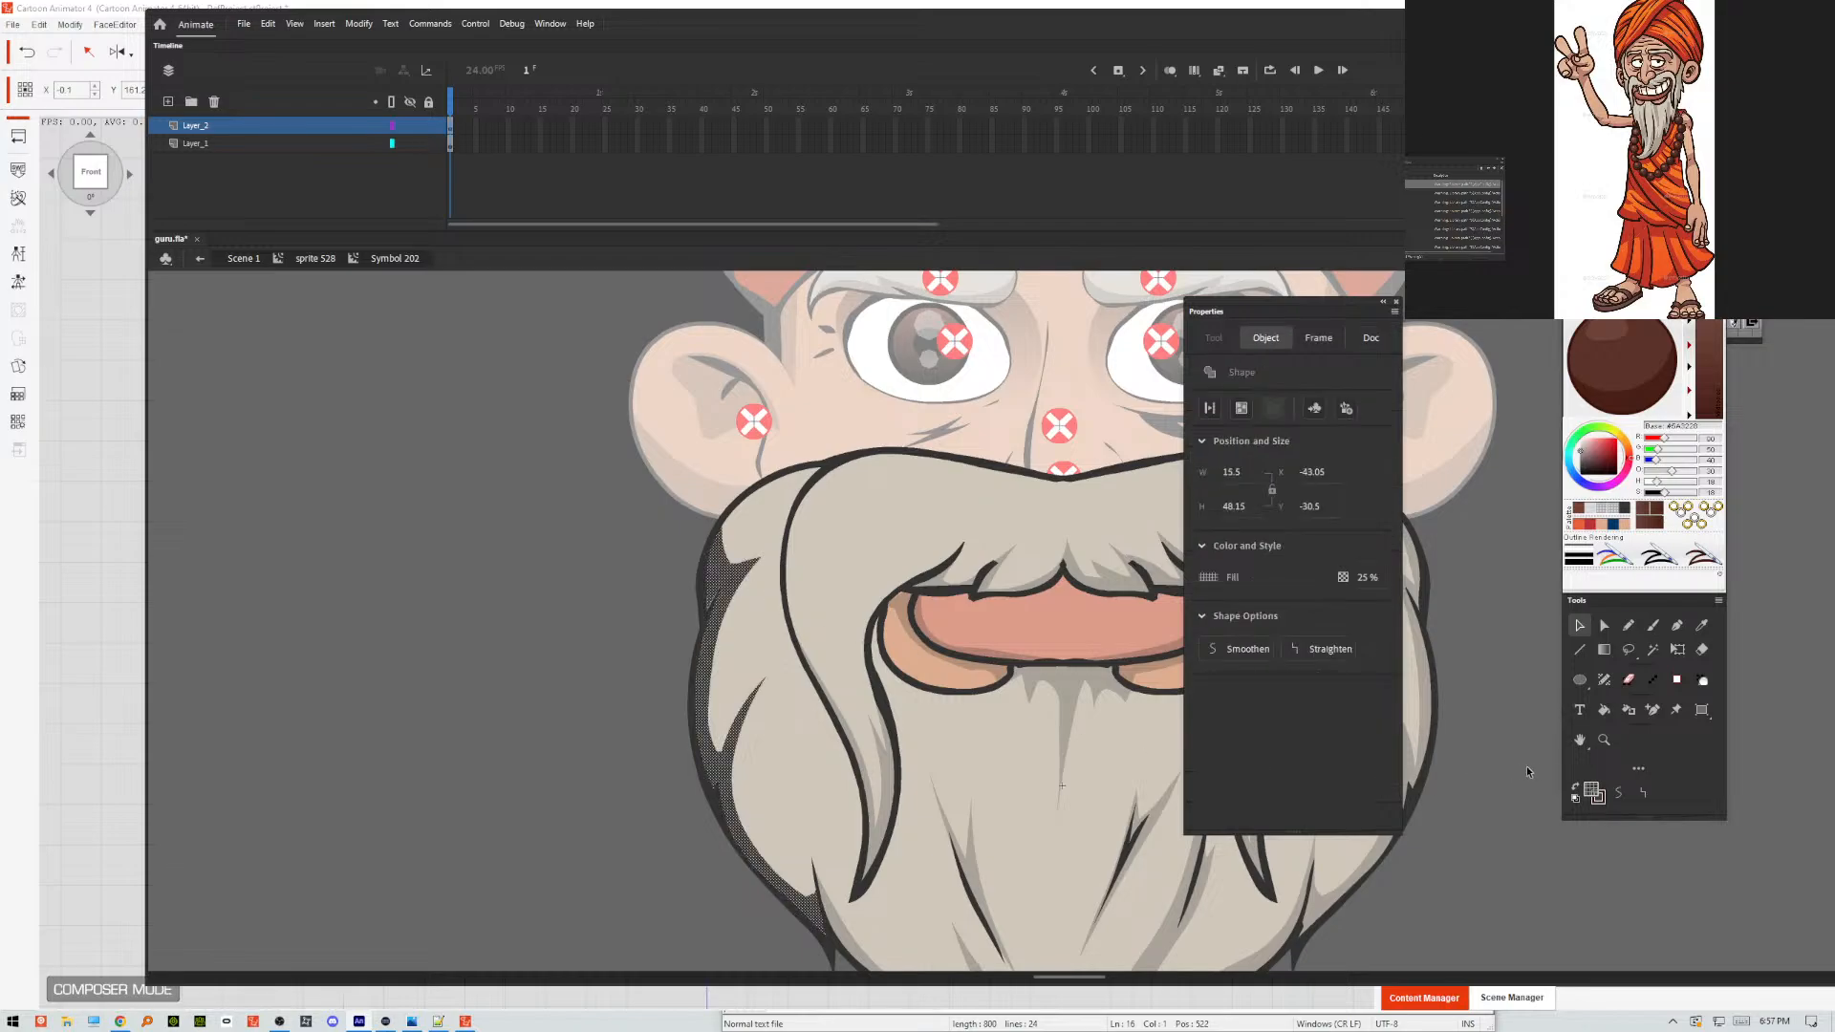
{"action": "left_click", "coordinate": [1622, 792]}
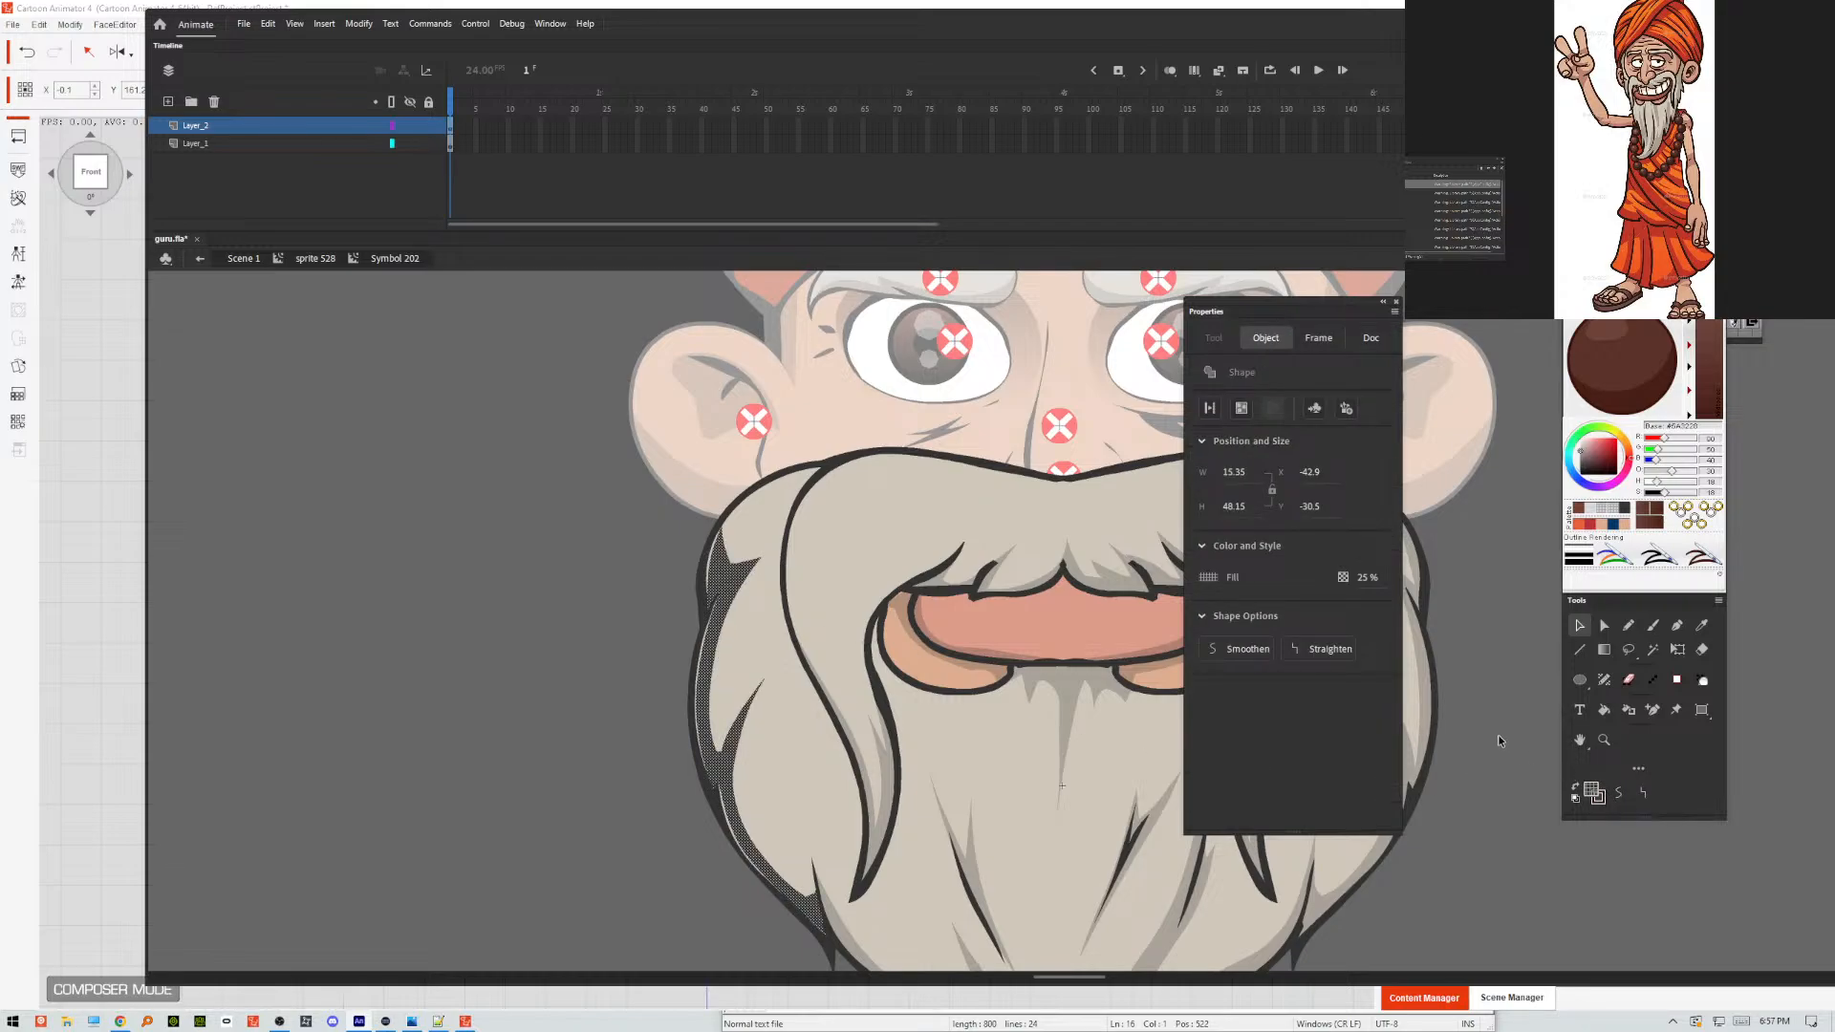
{"action": "left_click", "coordinate": [684, 676]}
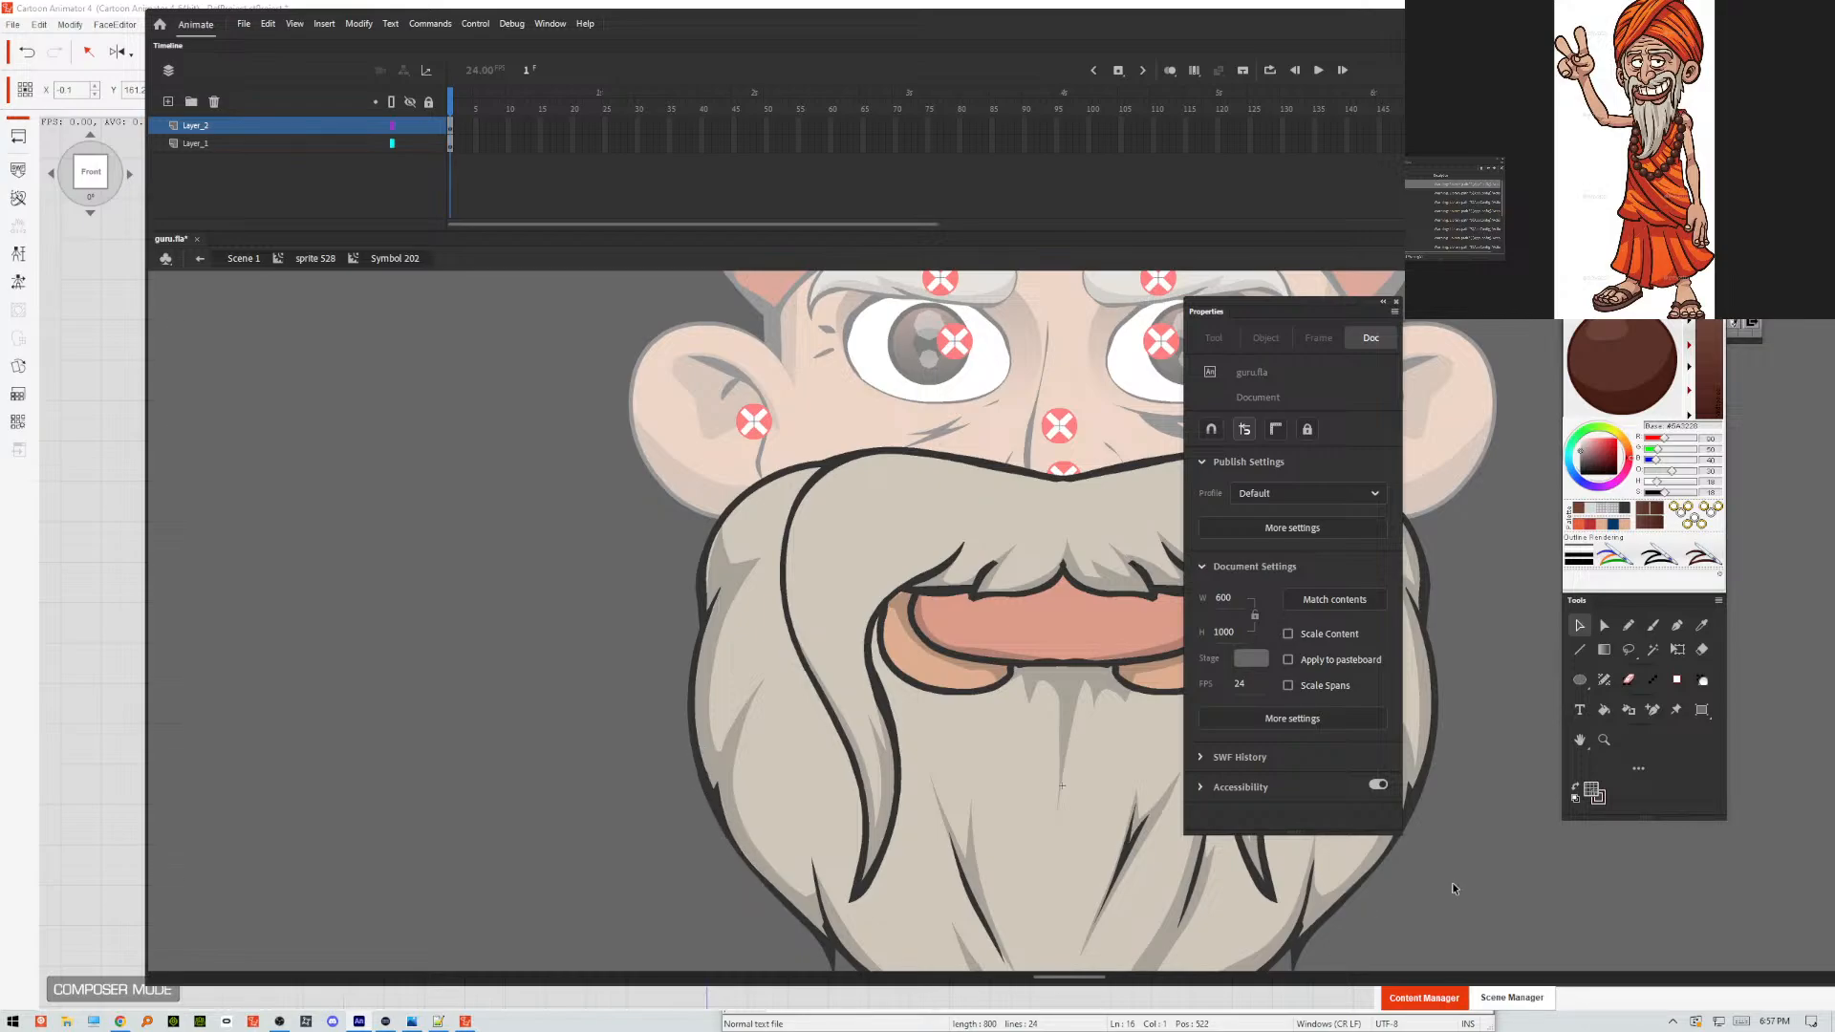
Lock and hide the shading layer Layer_2, and break apart the beard movie clip Symbol 204 on Layer_1.
{"action": "left_click_drag", "start_coordinate": [1453, 881], "coordinate": [1139, 813]}
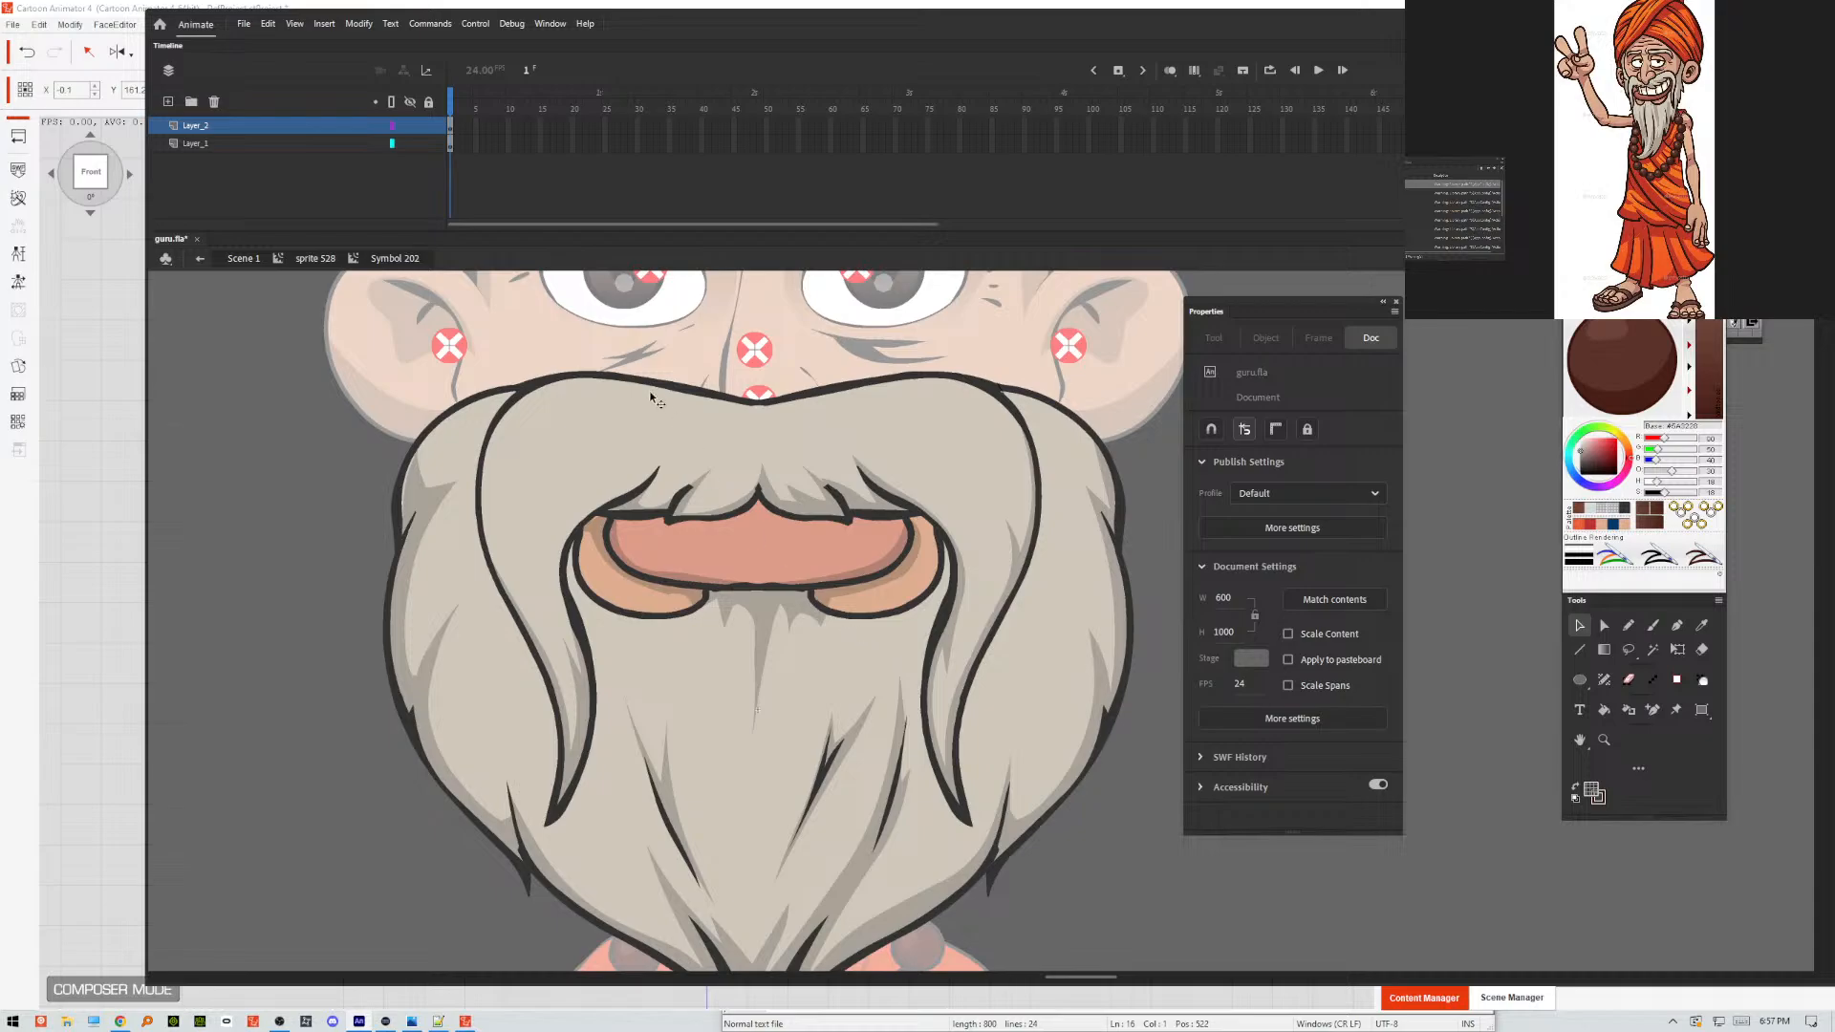
{"action": "left_click", "coordinate": [627, 504]}
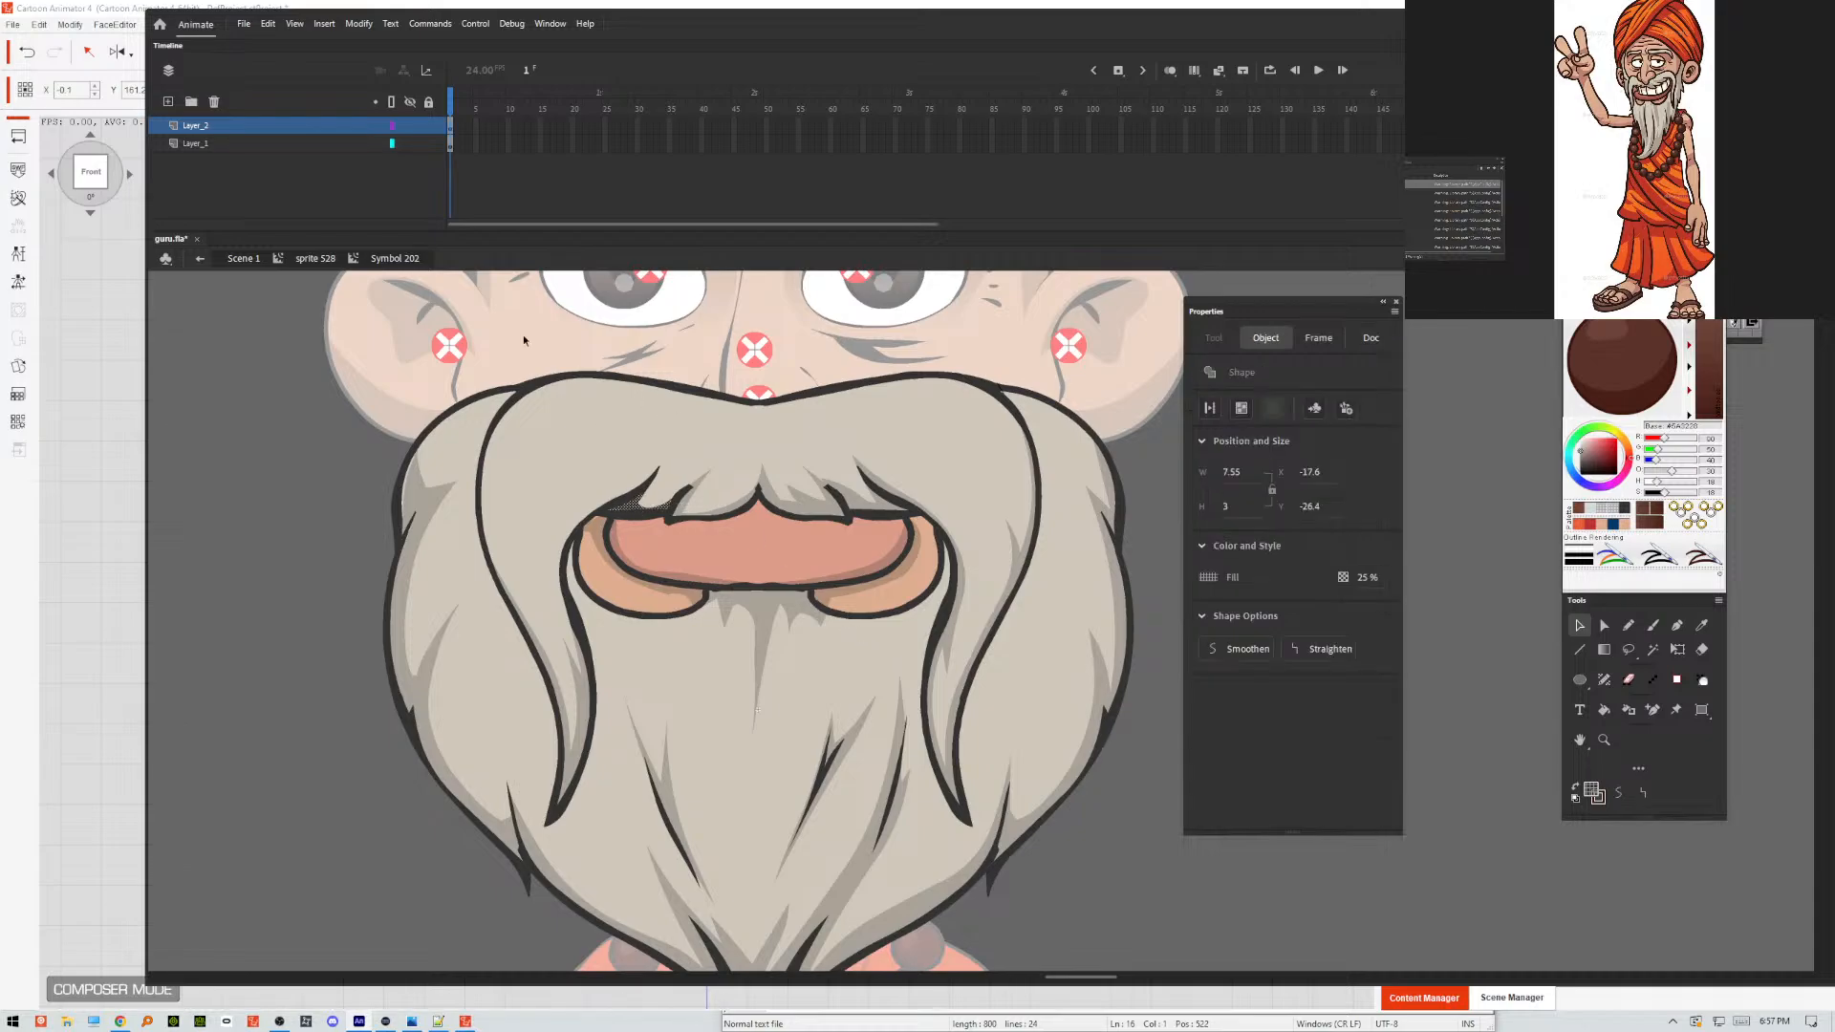
{"action": "left_click", "coordinate": [428, 127]}
{"action": "left_click", "coordinate": [410, 127]}
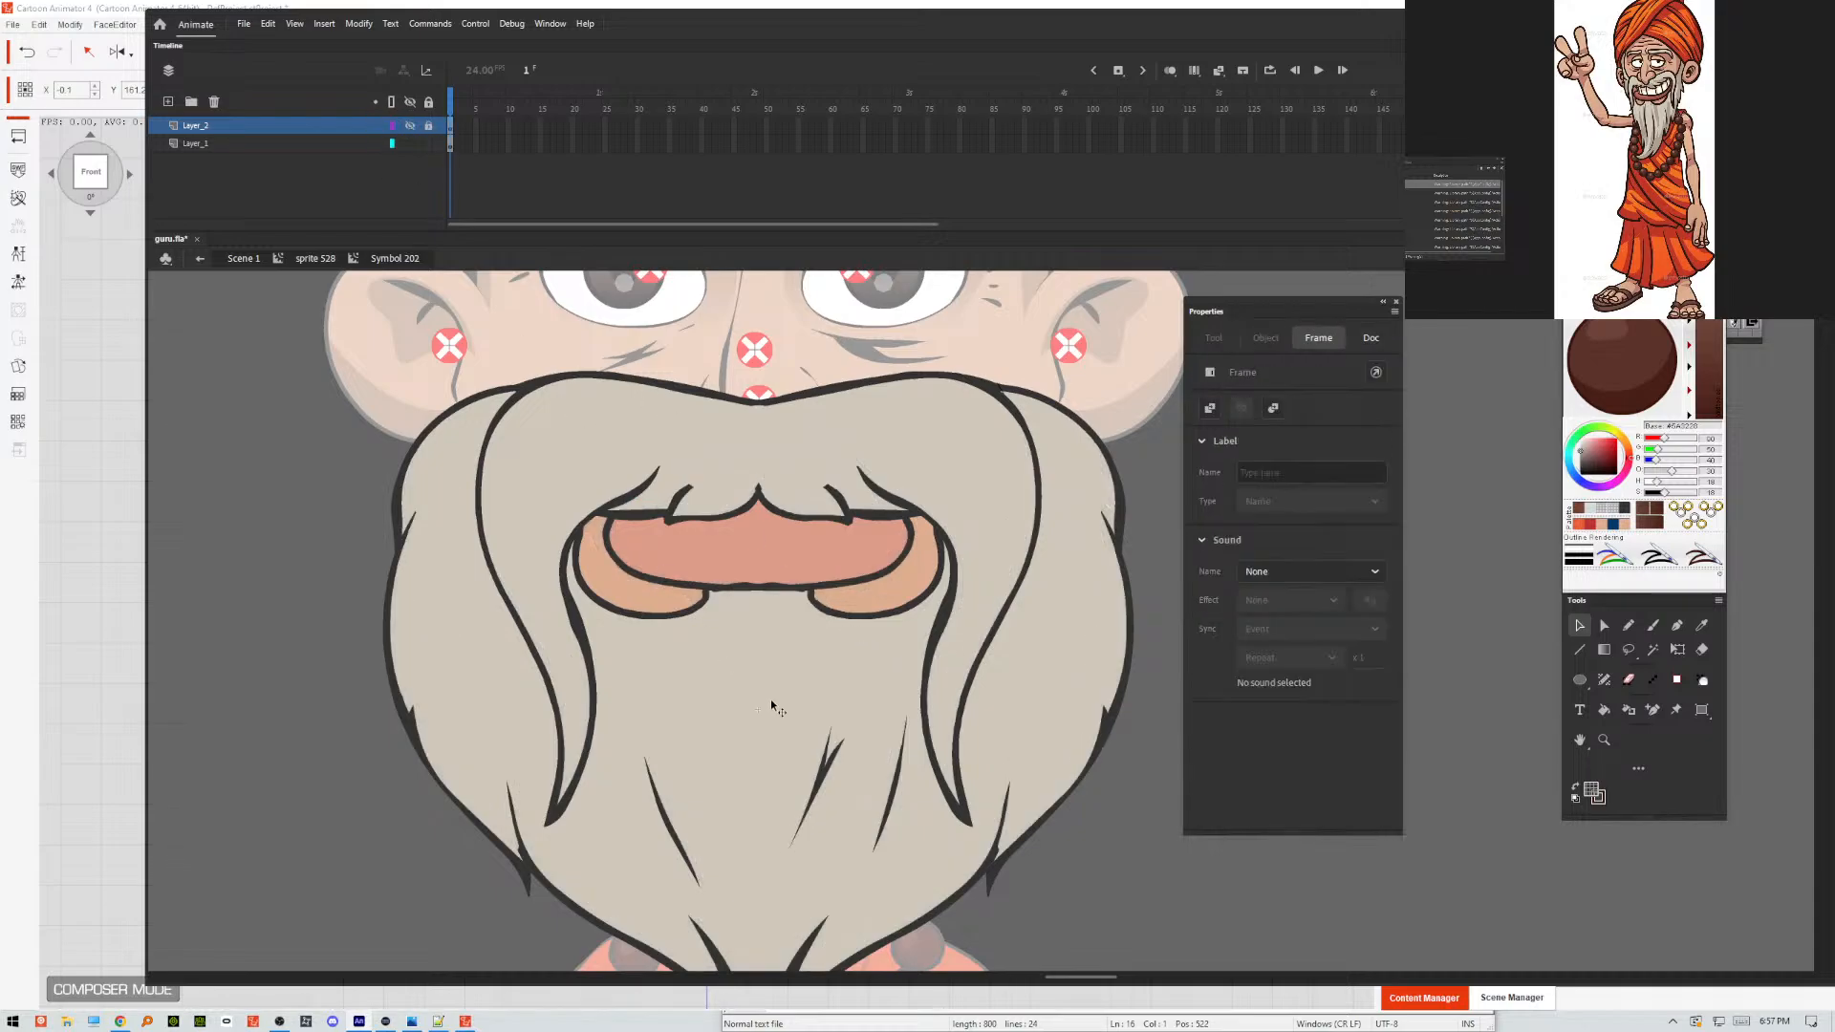
{"action": "left_click", "coordinate": [684, 491]}
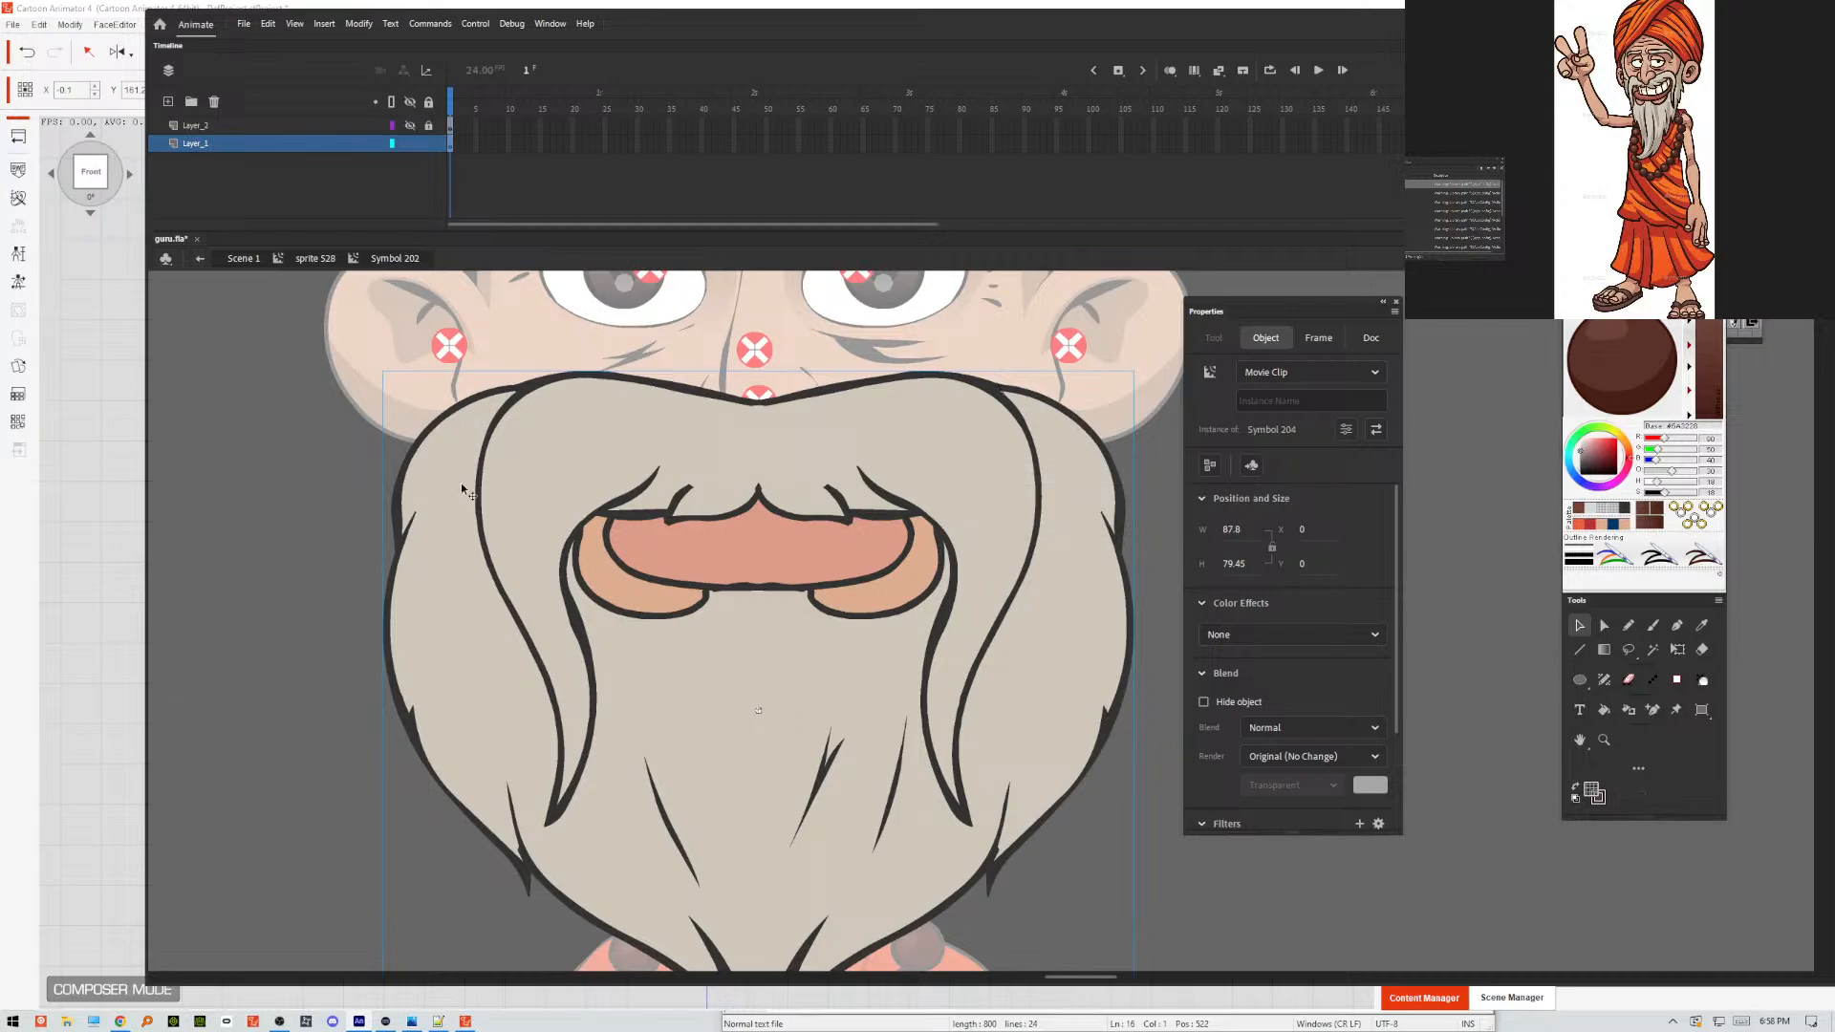
{"action": "key", "text": "ctrl+b"}
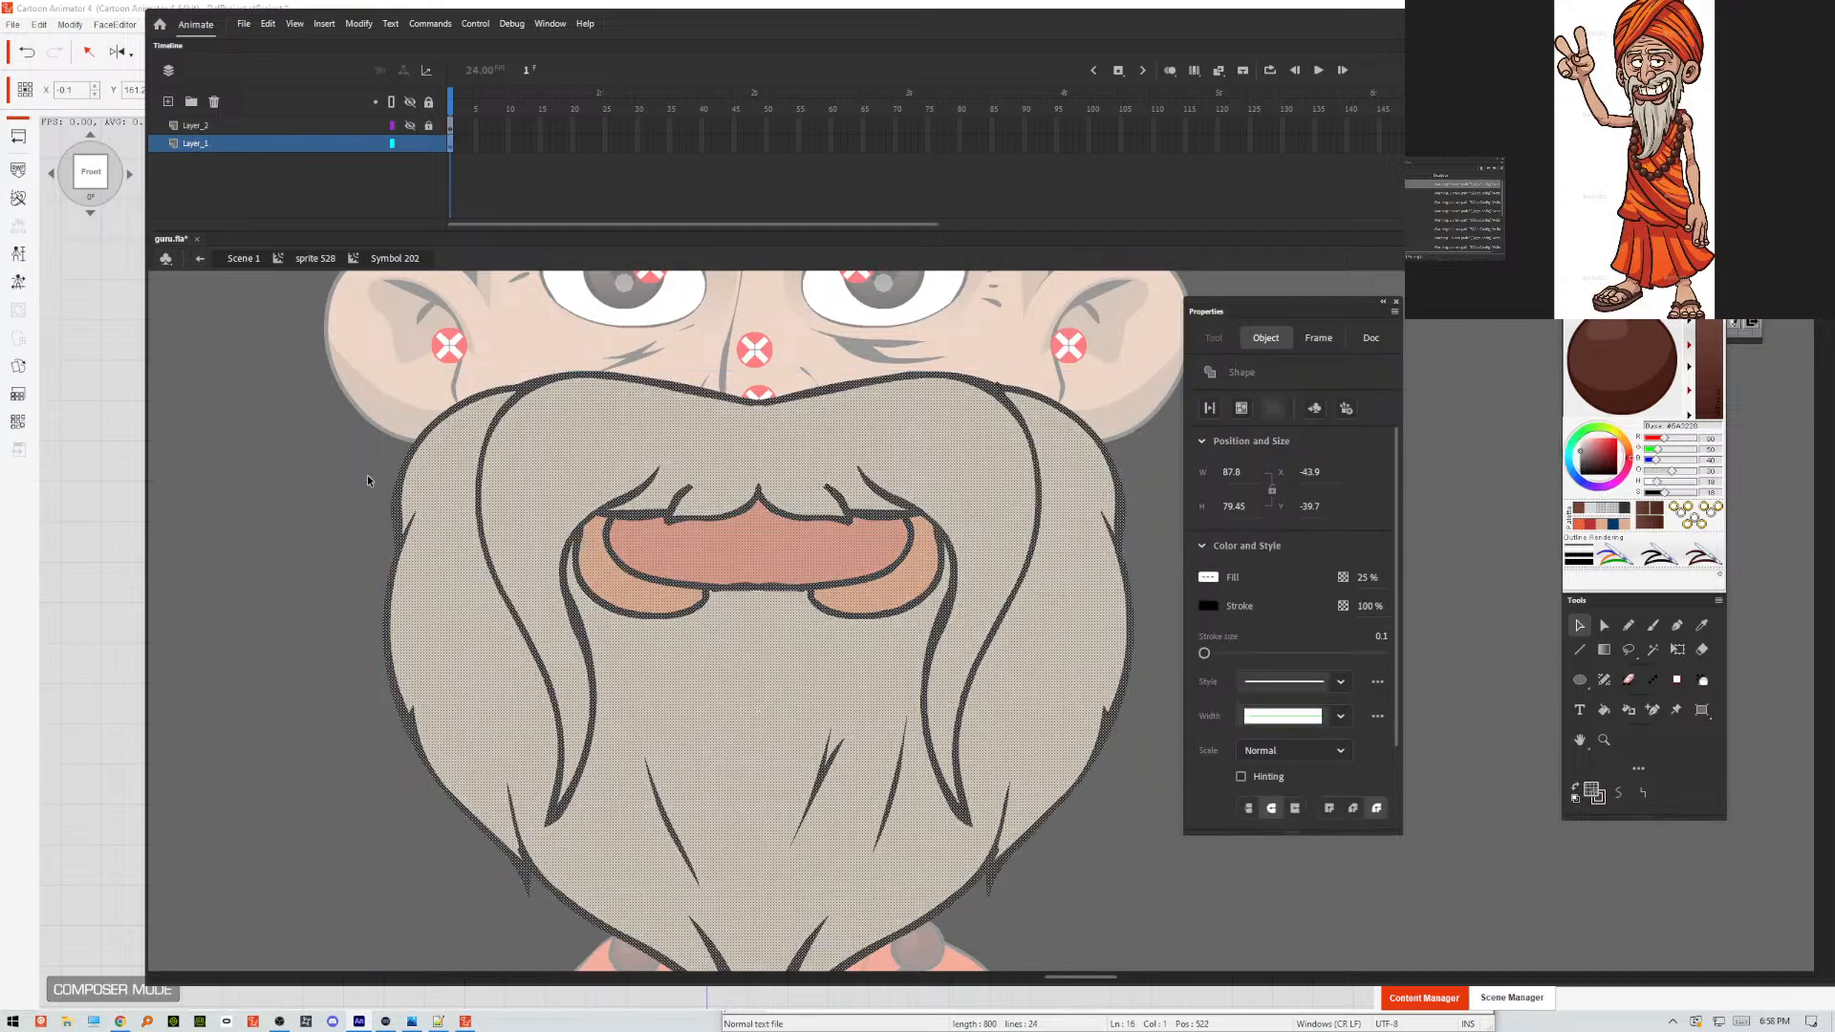
{"action": "left_click", "coordinate": [316, 475]}
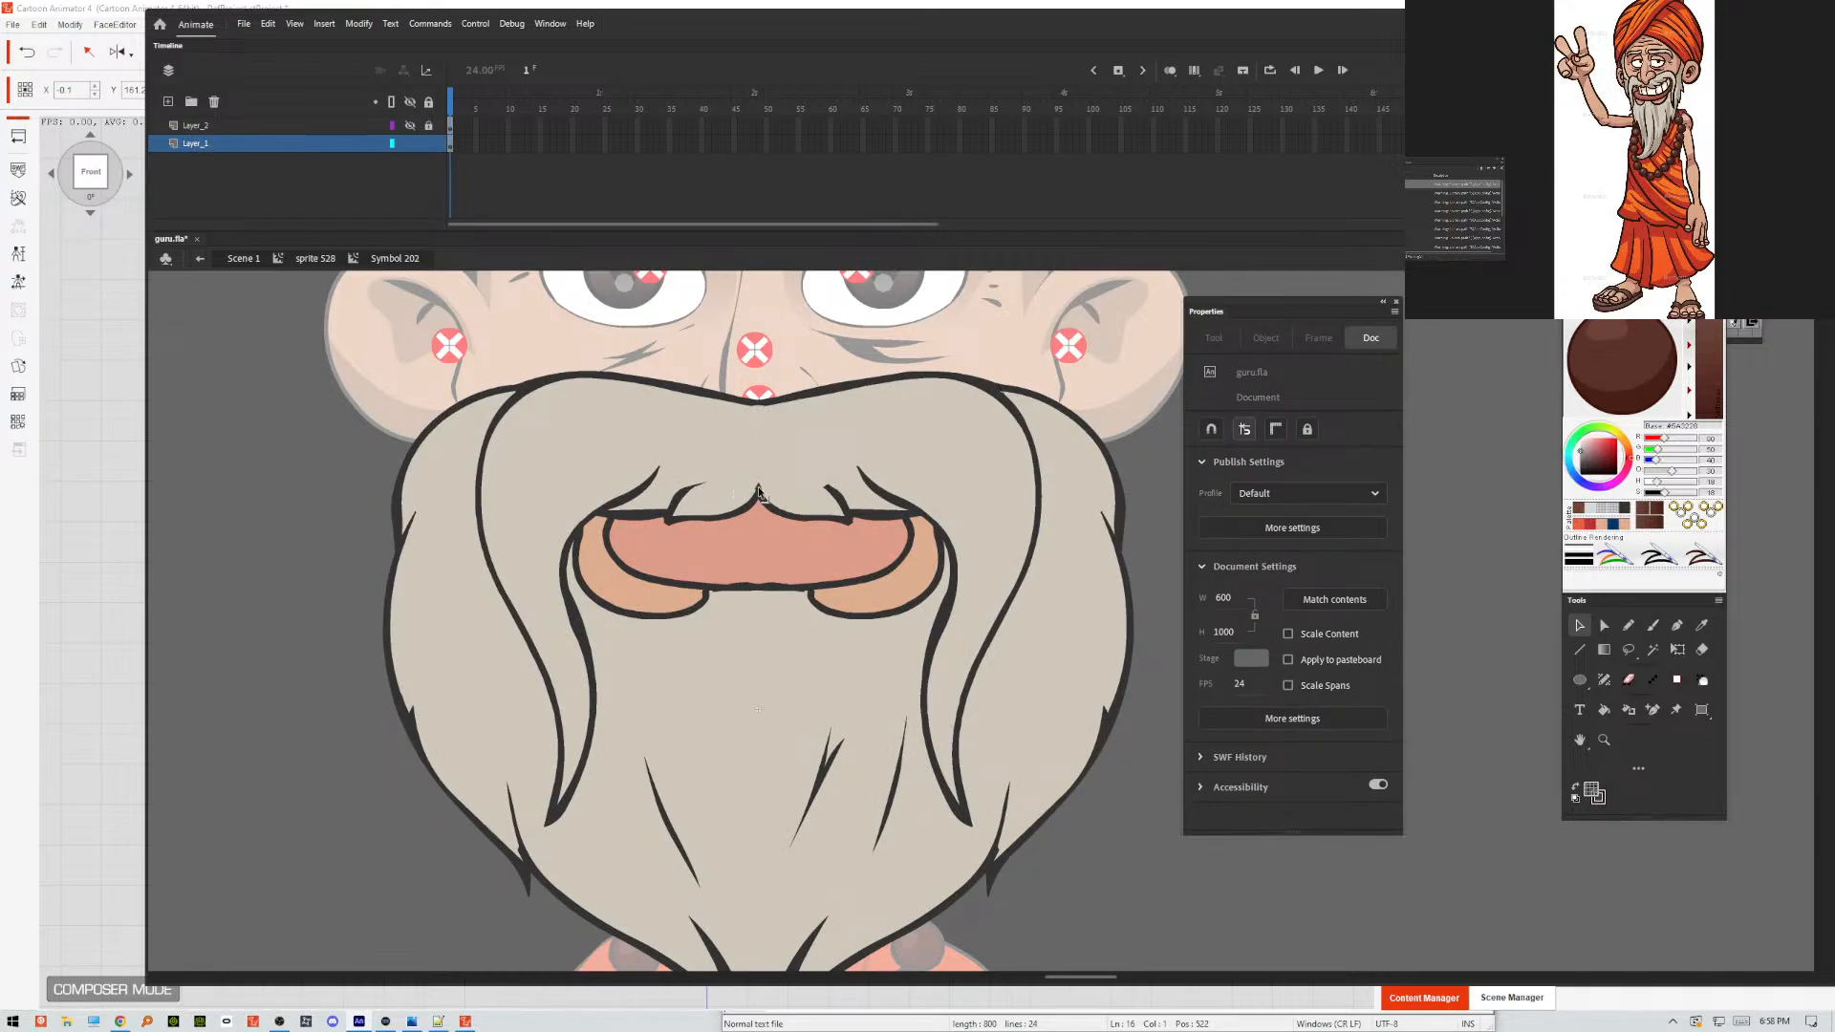
Pull out the hidden 0.1 stroke in the moustache above the mouth on Layer_1 and delete it.
{"action": "mouse_move", "coordinate": [778, 468]}
{"action": "left_mouse_down"}
{"action": "mouse_move", "coordinate": [763, 491]}
{"action": "mouse_move", "coordinate": [751, 472]}
{"action": "mouse_move", "coordinate": [839, 492]}
{"action": "mouse_move", "coordinate": [831, 452]}
{"action": "mouse_move", "coordinate": [781, 462]}
{"action": "left_mouse_up"}
{"action": "key", "text": "ctrl+z"}
{"action": "mouse_move", "coordinate": [831, 486]}
{"action": "left_mouse_down"}
{"action": "mouse_move", "coordinate": [791, 476]}
{"action": "mouse_move", "coordinate": [793, 450]}
{"action": "mouse_move", "coordinate": [823, 461]}
{"action": "mouse_move", "coordinate": [829, 441]}
{"action": "left_mouse_up"}
{"action": "left_click", "coordinate": [832, 462]}
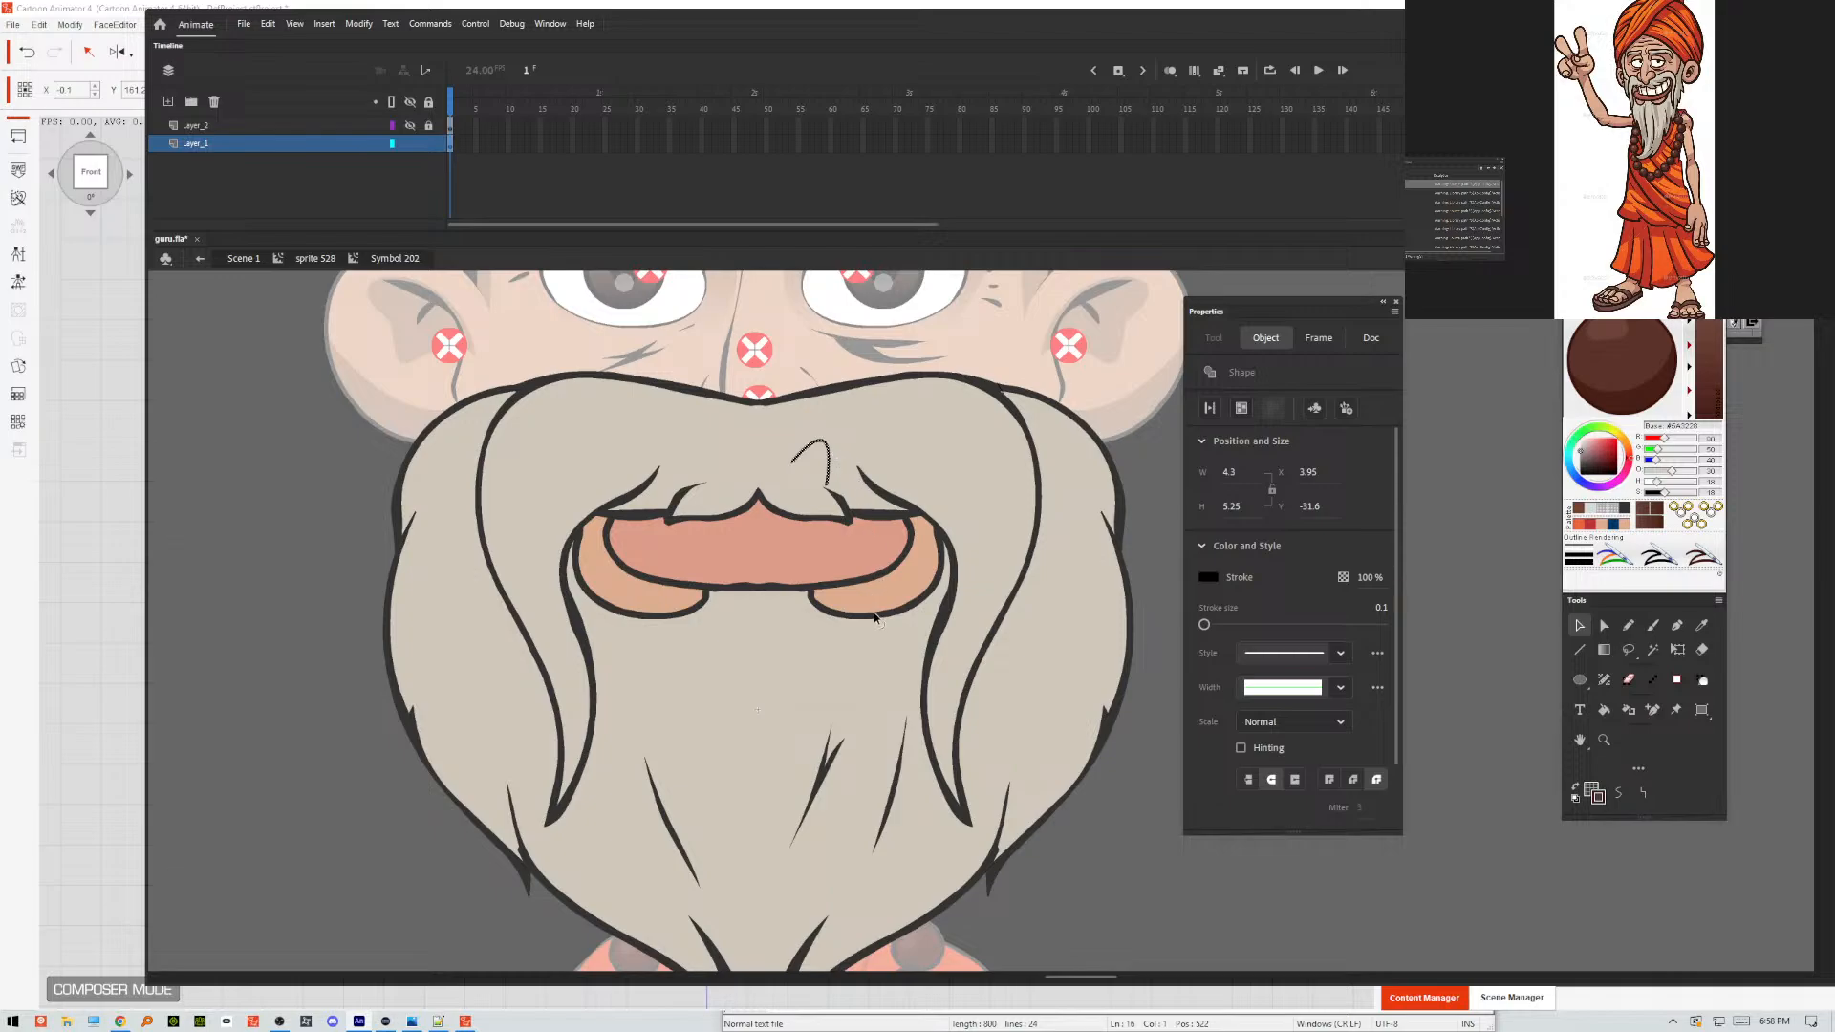
{"action": "key", "text": "Delete"}
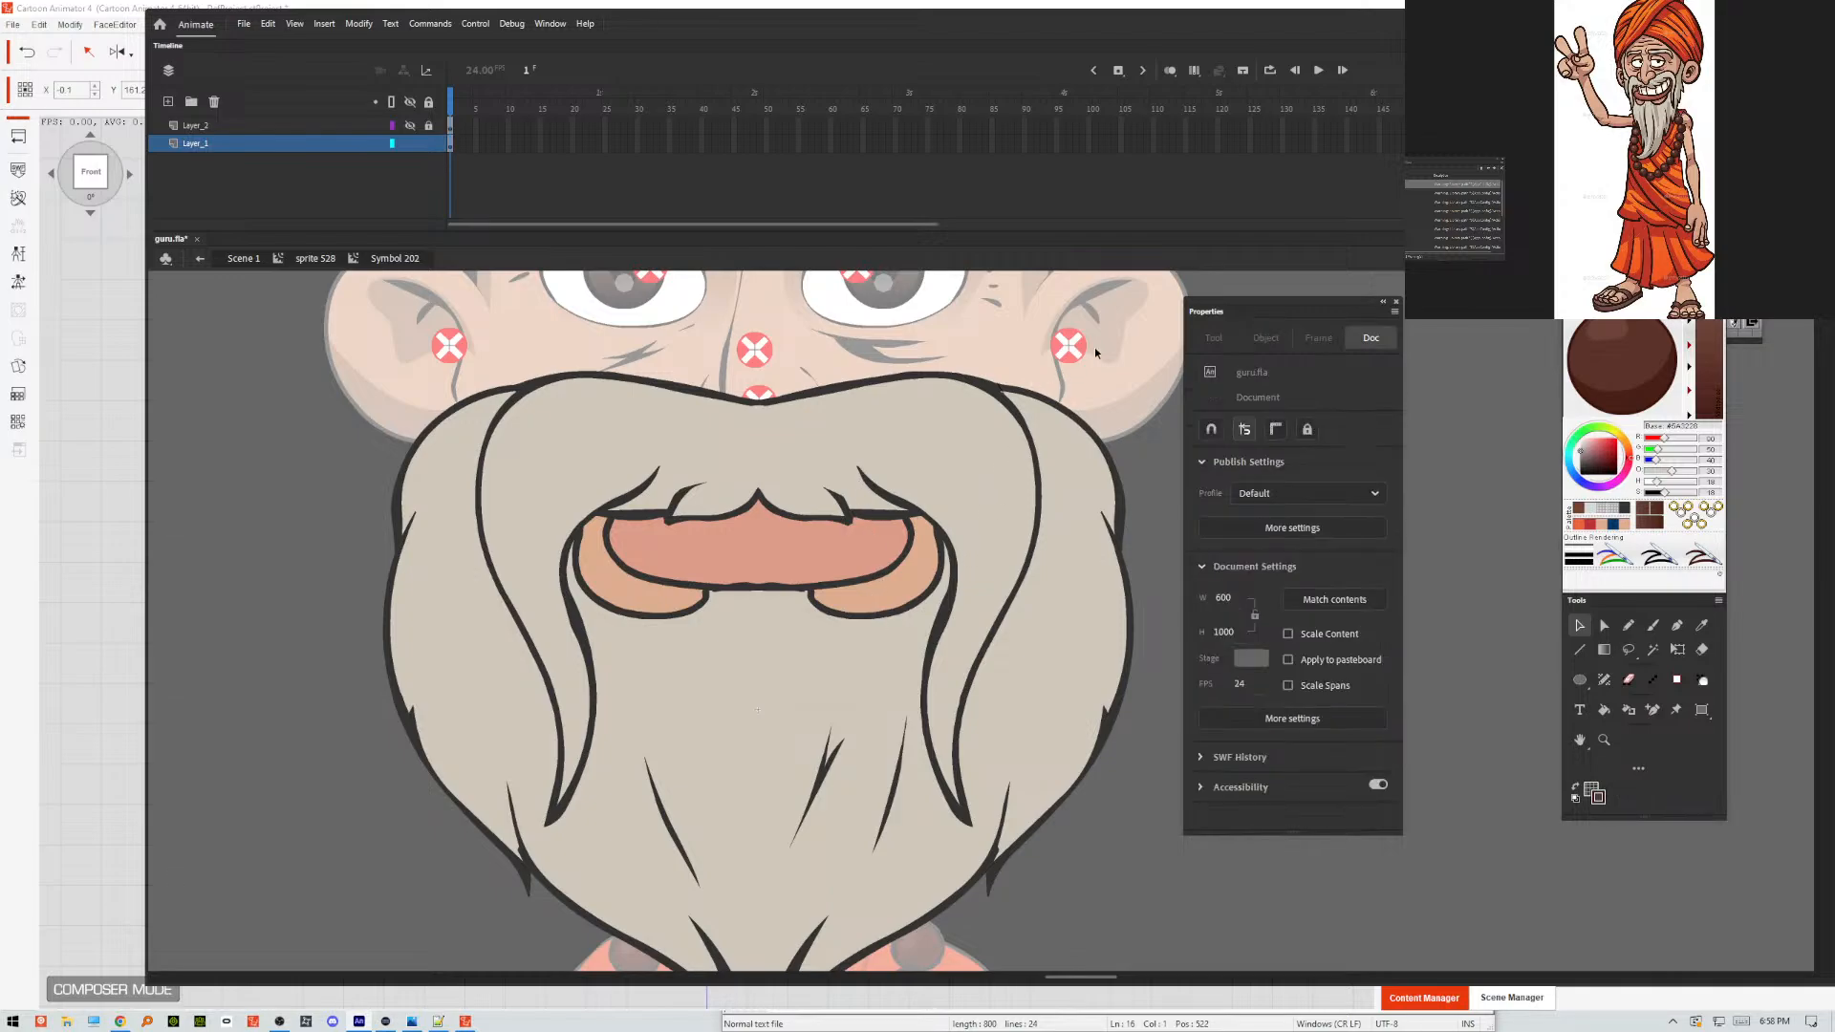
Select the entire beard and mouth artwork on Layer_1 and set its stroke colour to none.
{"action": "left_click_drag", "start_coordinate": [1145, 326], "coordinate": [312, 970]}
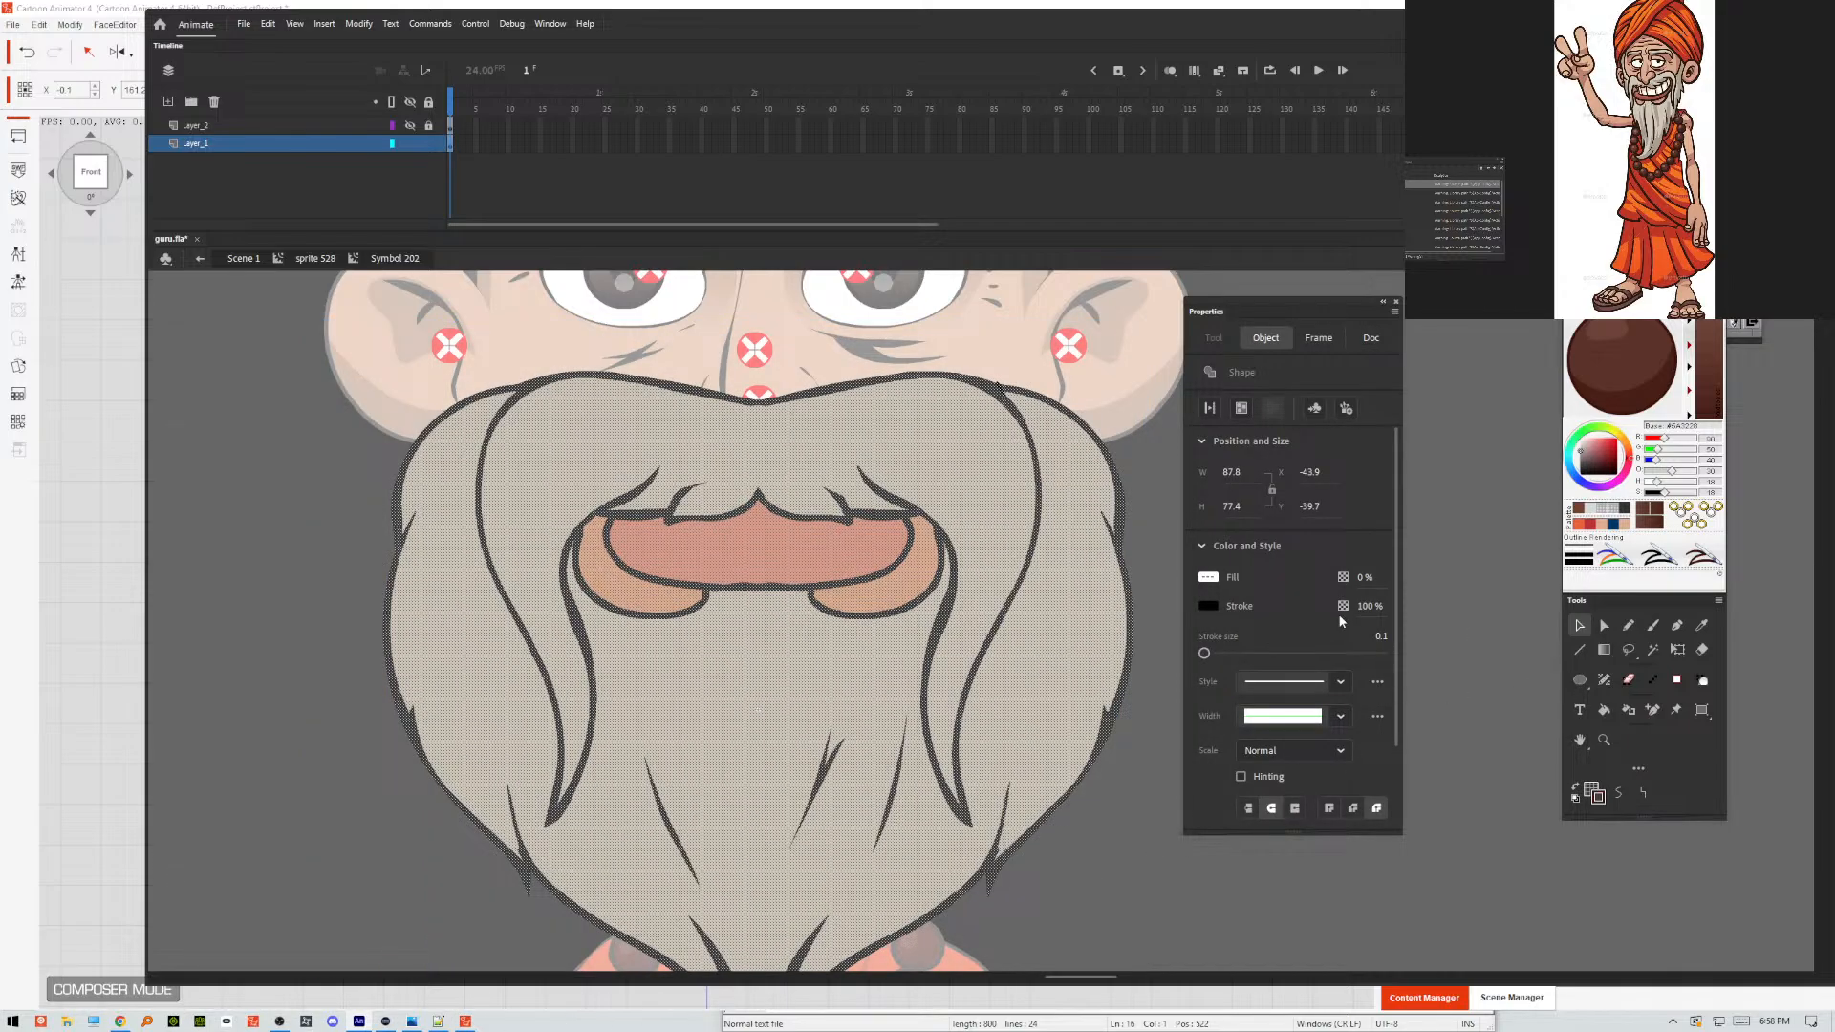
{"action": "left_click", "coordinate": [1213, 604]}
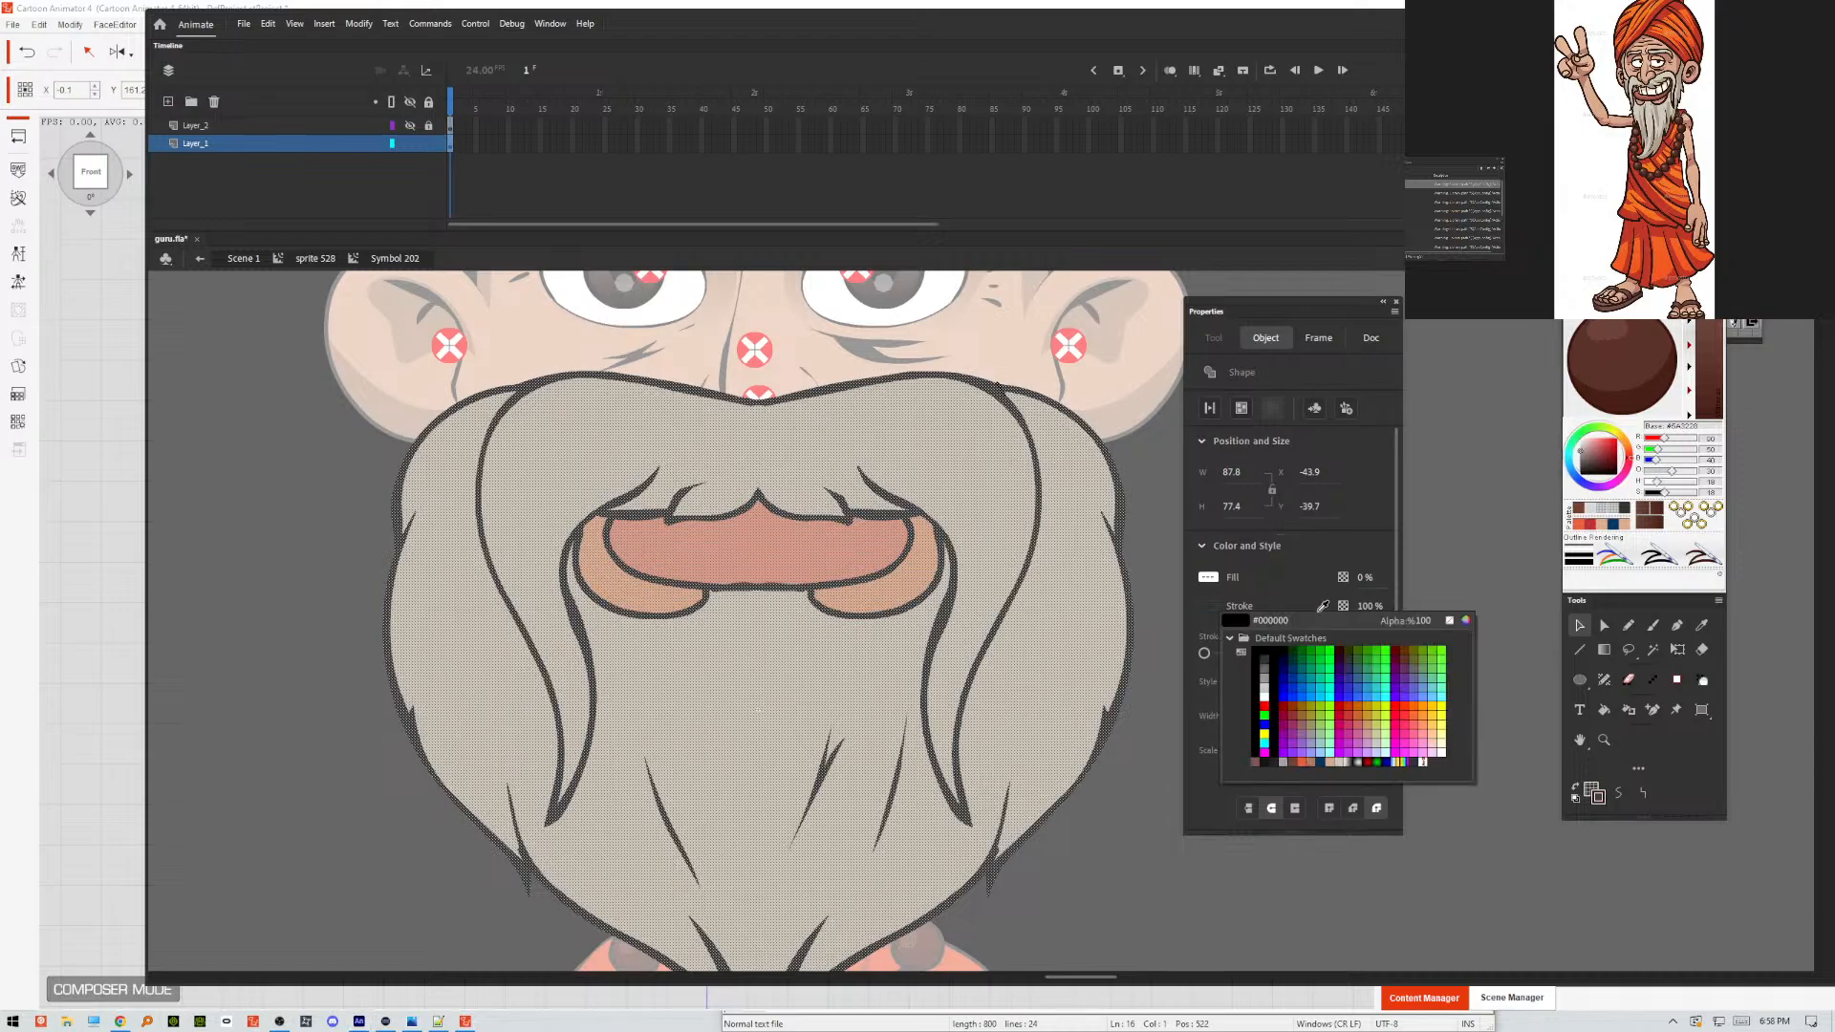
{"action": "left_click", "coordinate": [1449, 622]}
{"action": "left_click", "coordinate": [1167, 547]}
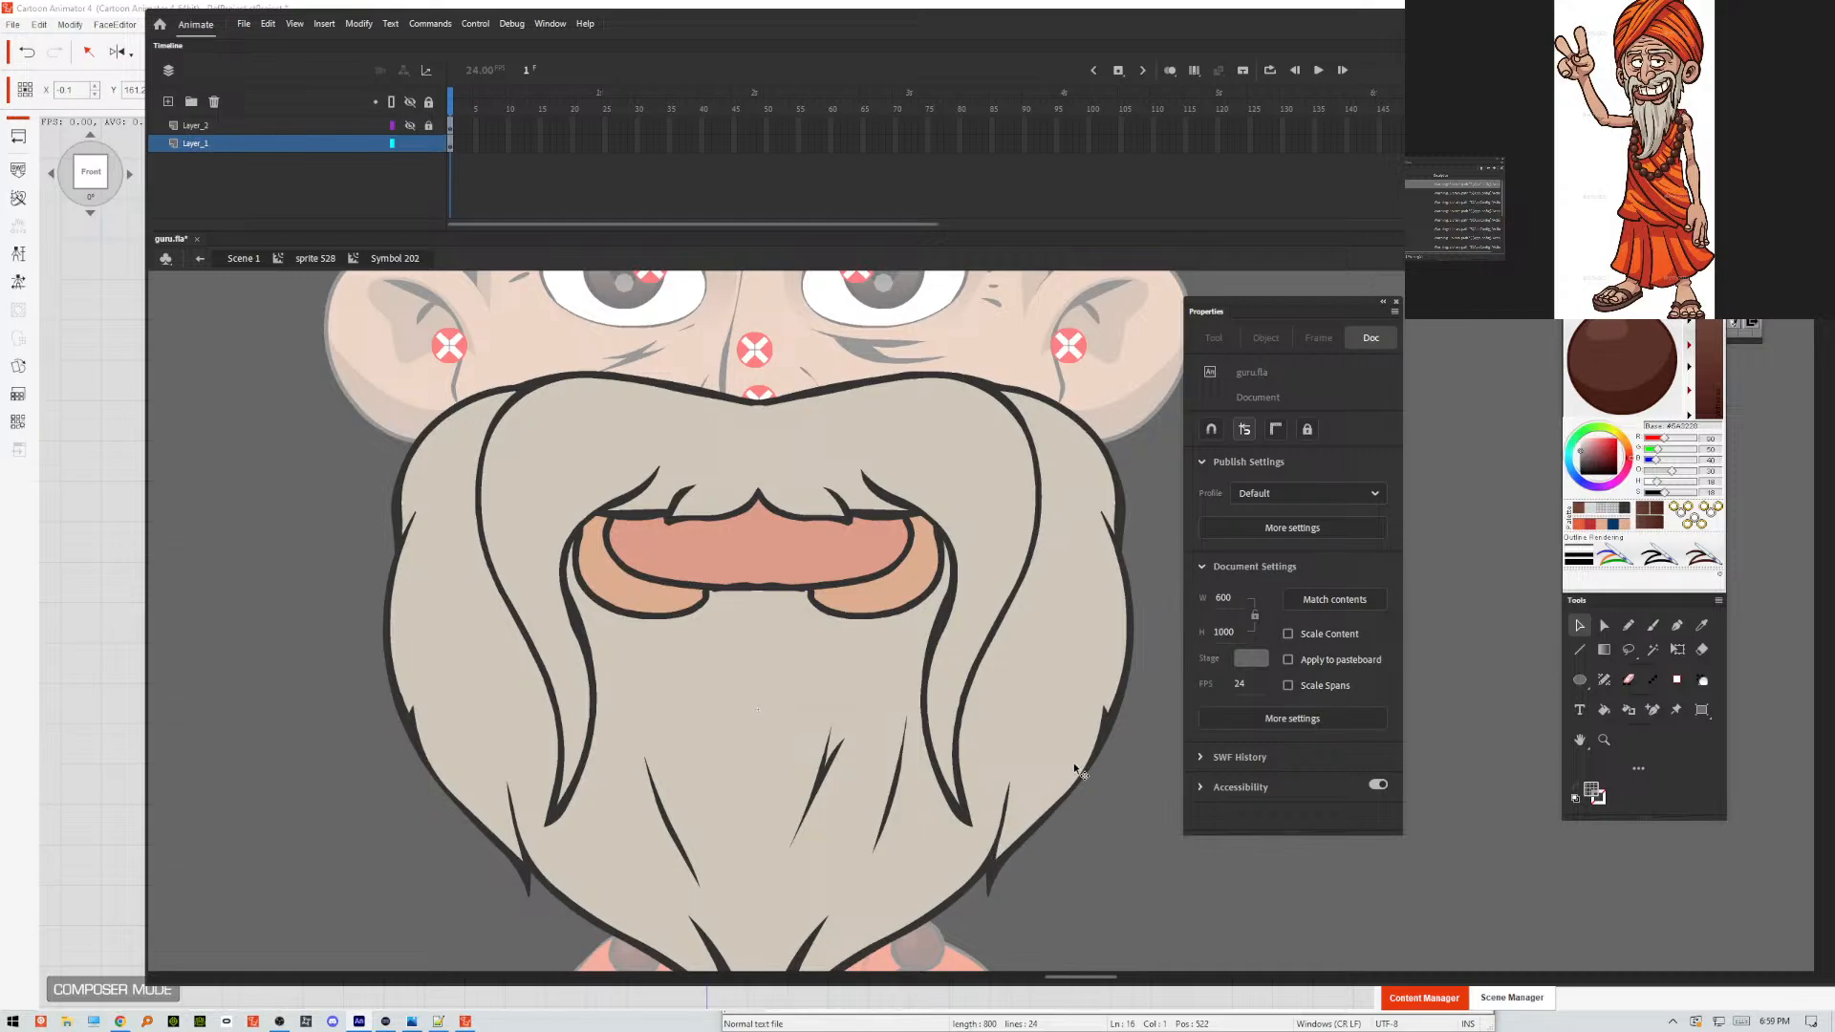
Save guru.fla and export it as the SWF movie guru.swf on the Desktop, overwriting the existing file.
{"action": "key", "text": "ctrl+s"}
{"action": "key", "text": "ctrl+alt+shift+s"}
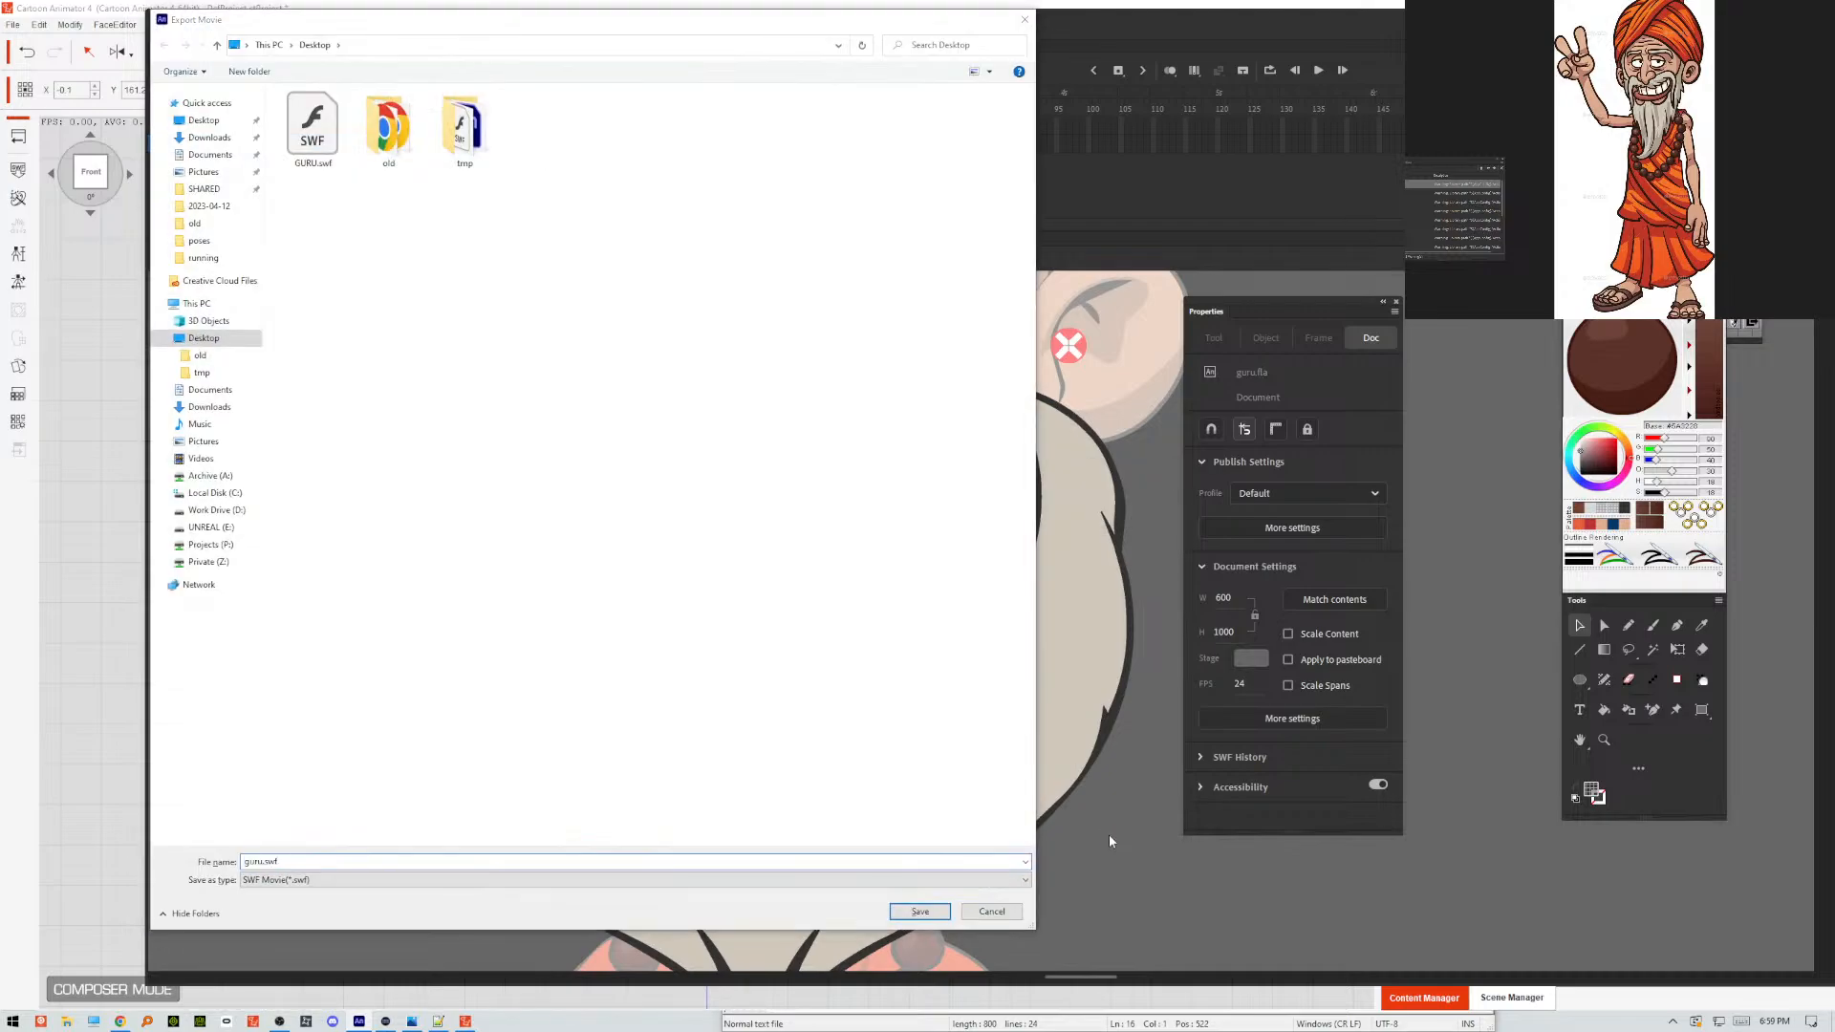
{"action": "key", "text": "Return"}
{"action": "key", "text": "Return"}
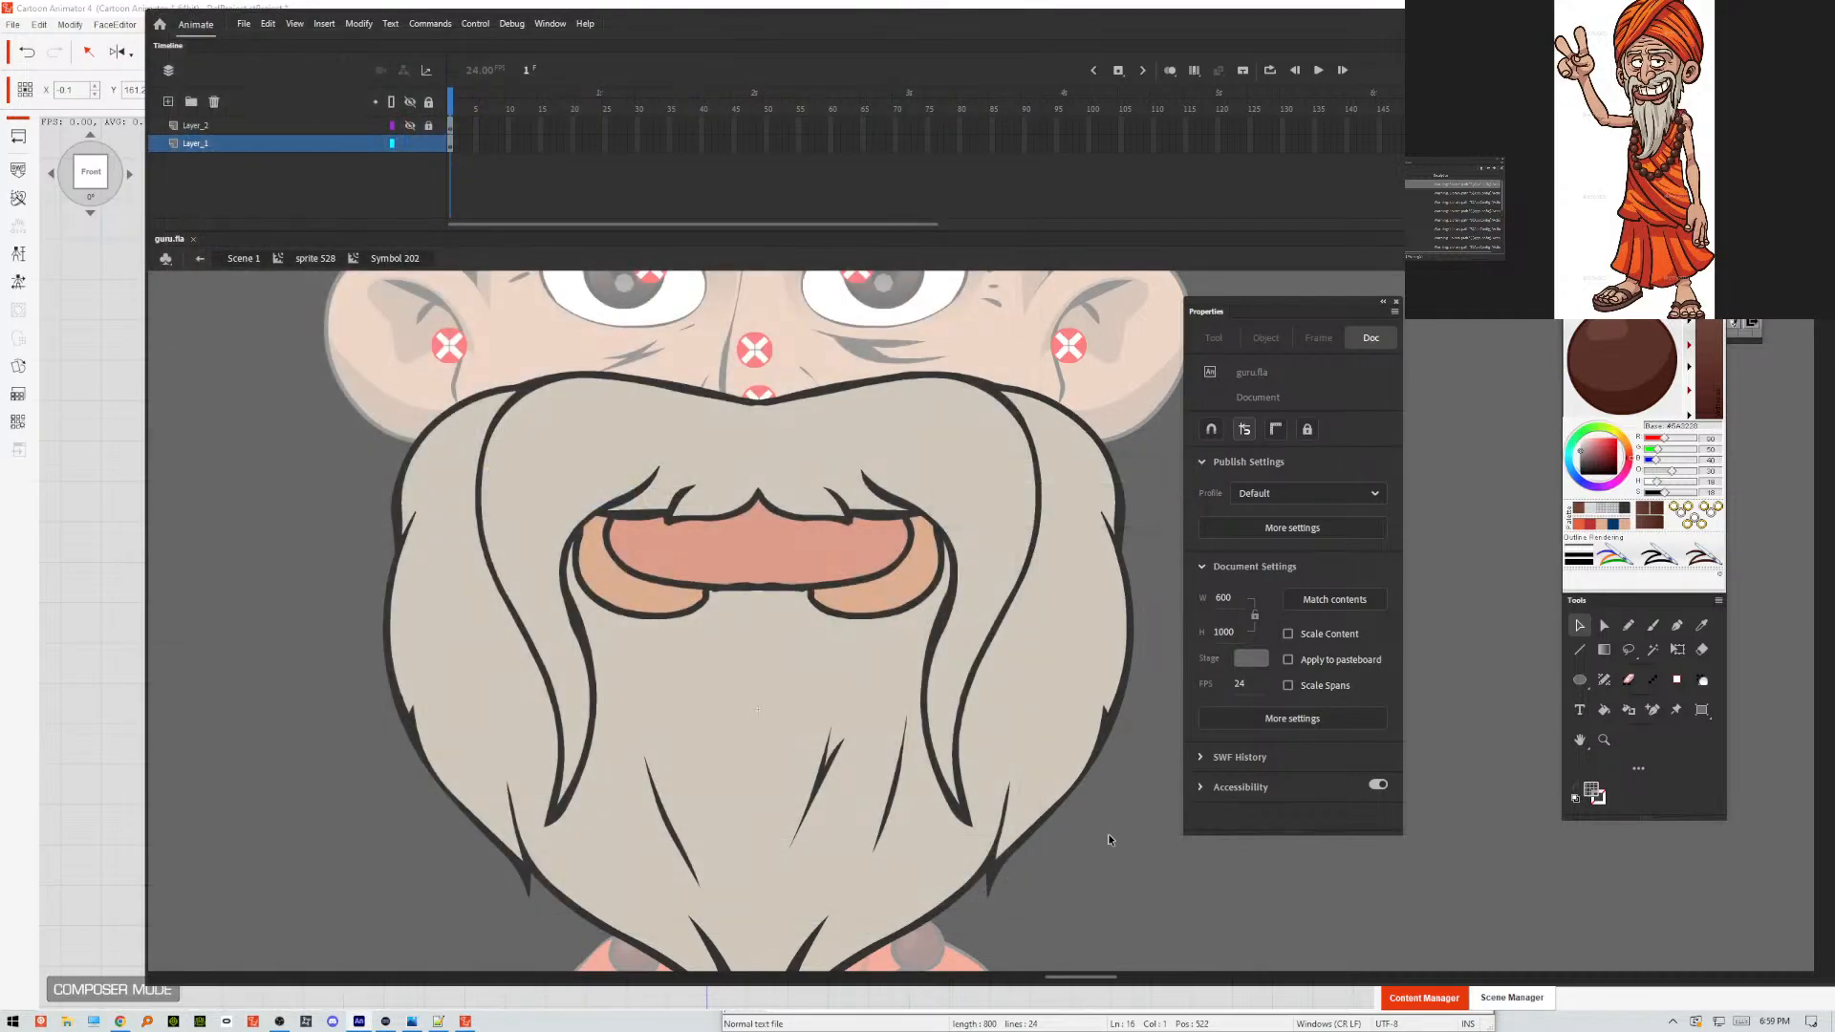
Show and unlock the shading layer Layer_2, and lock Layer_1.
{"action": "left_click", "coordinate": [411, 125]}
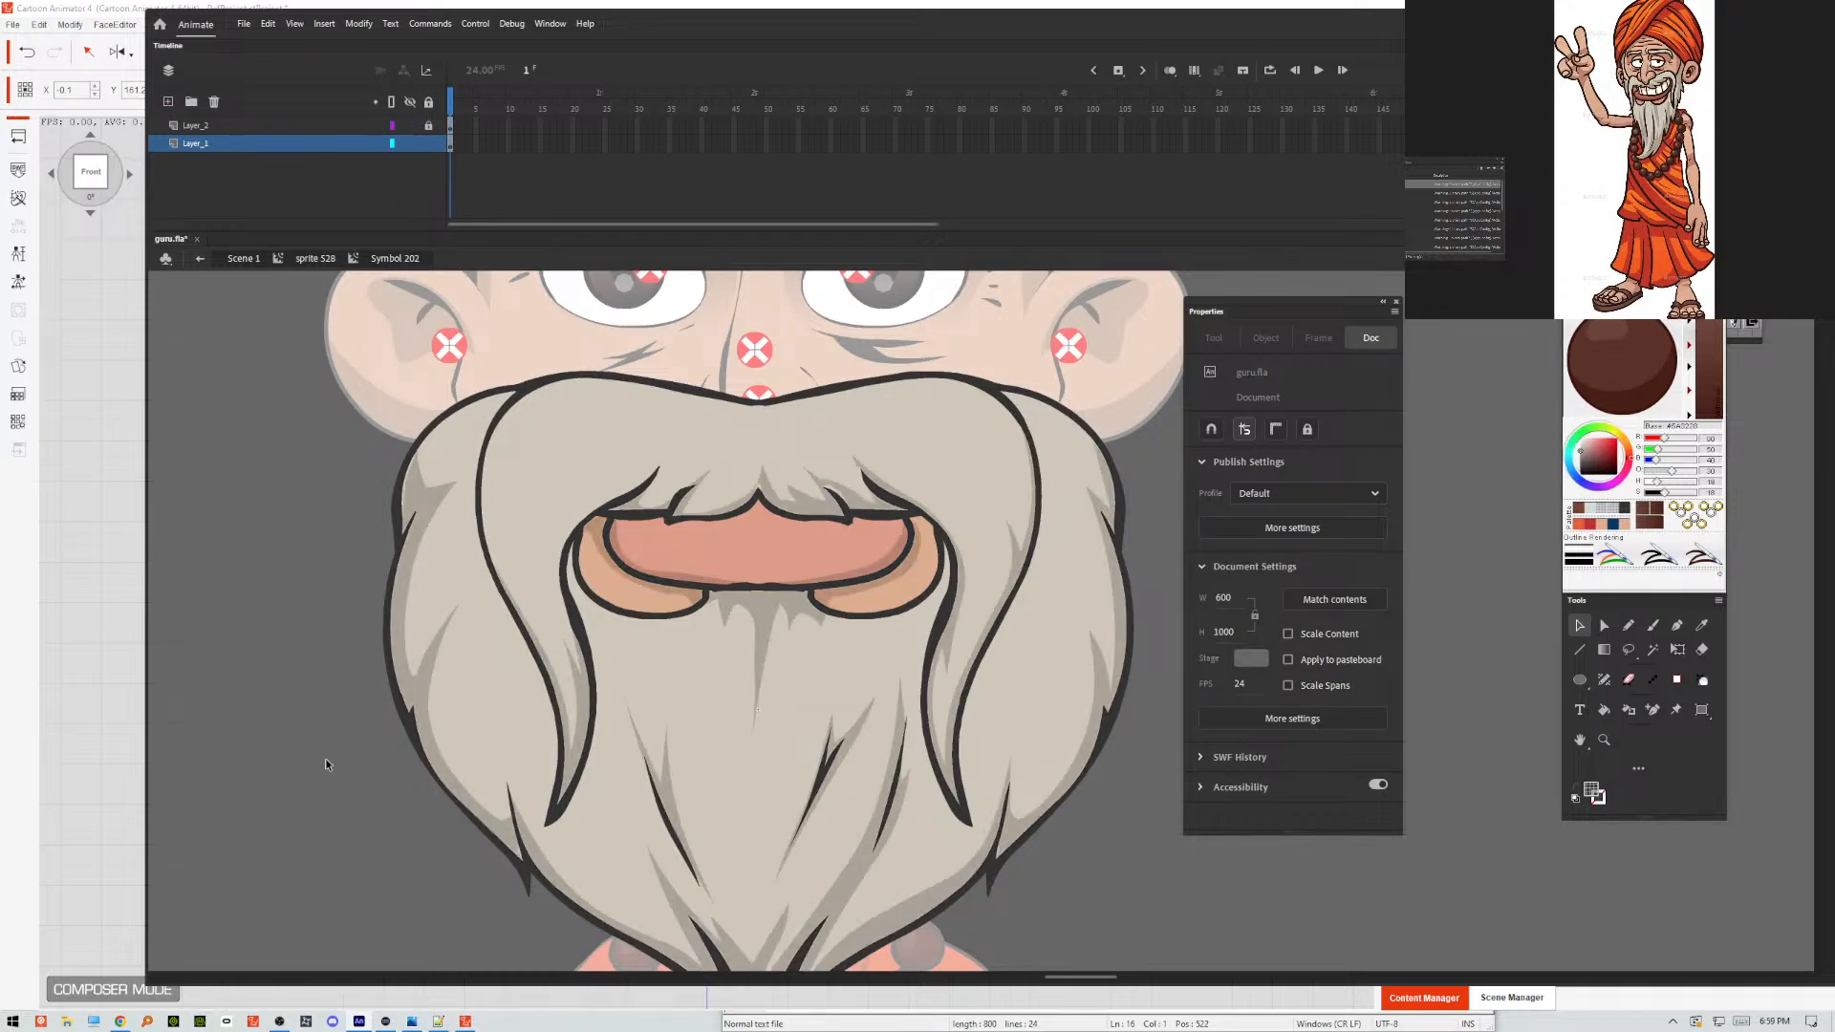
{"action": "left_click", "coordinate": [760, 489]}
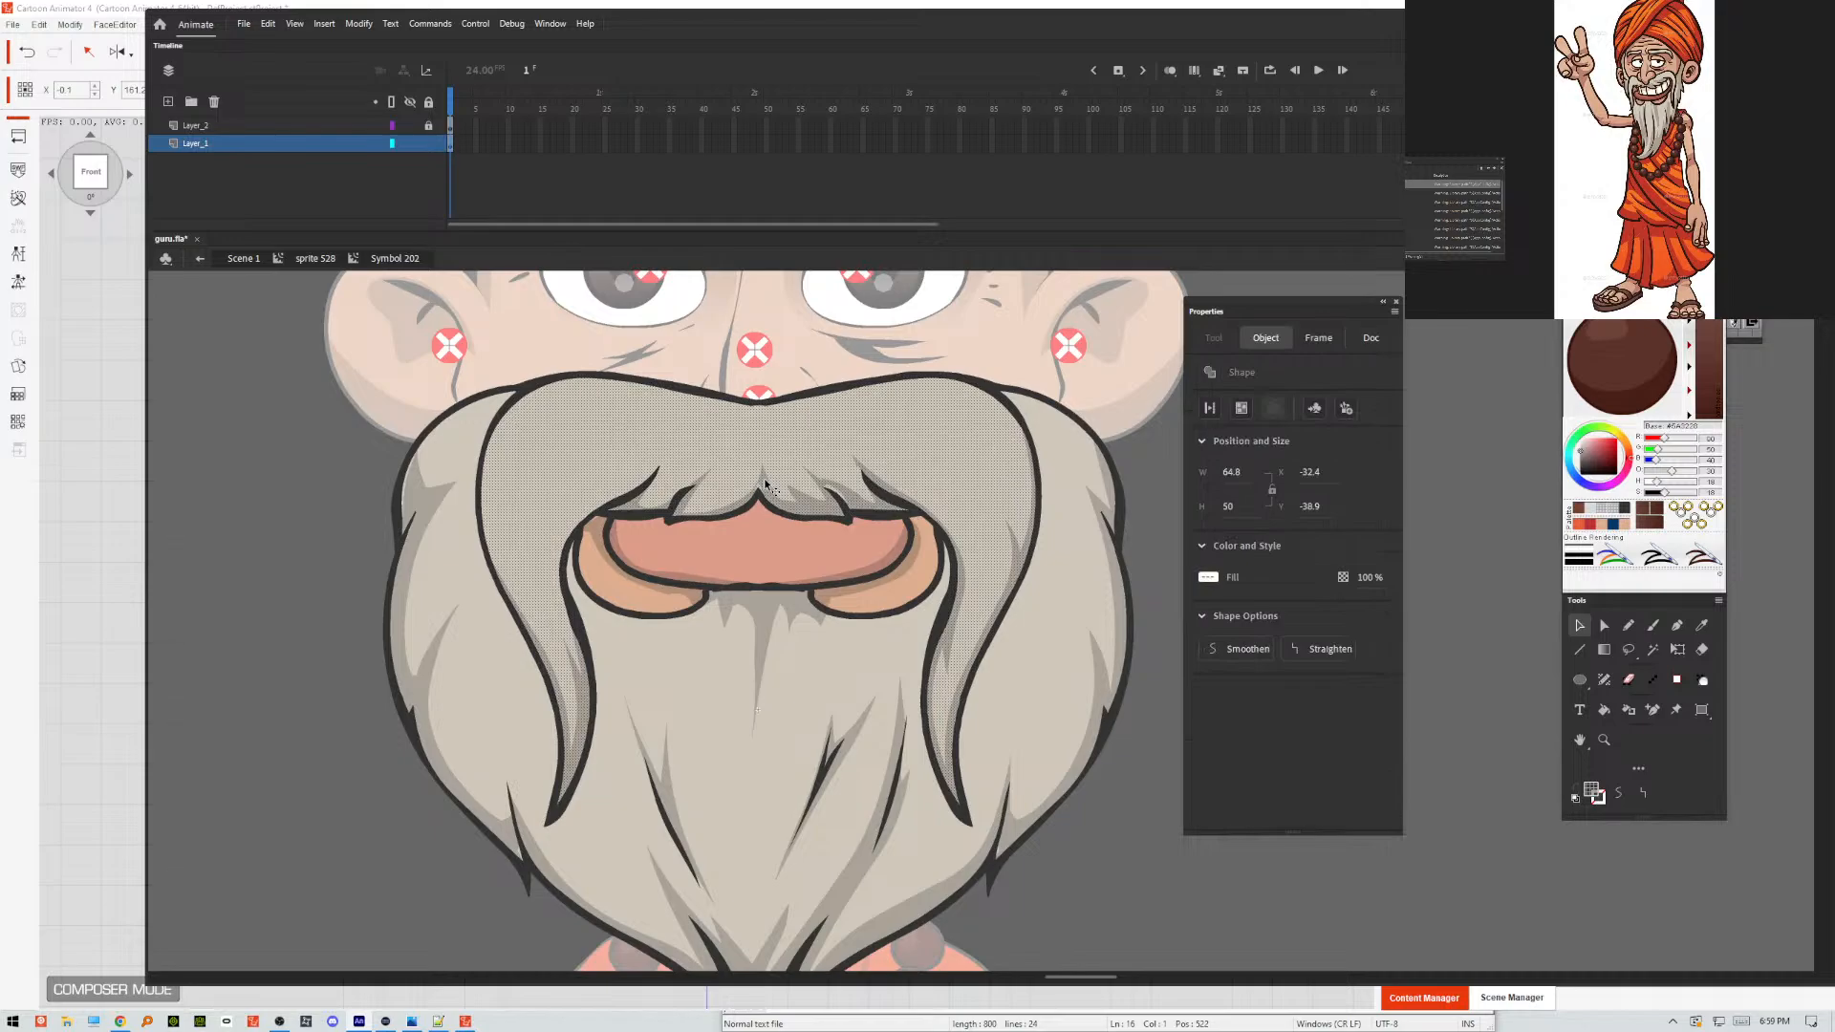
{"action": "left_click", "coordinate": [428, 143]}
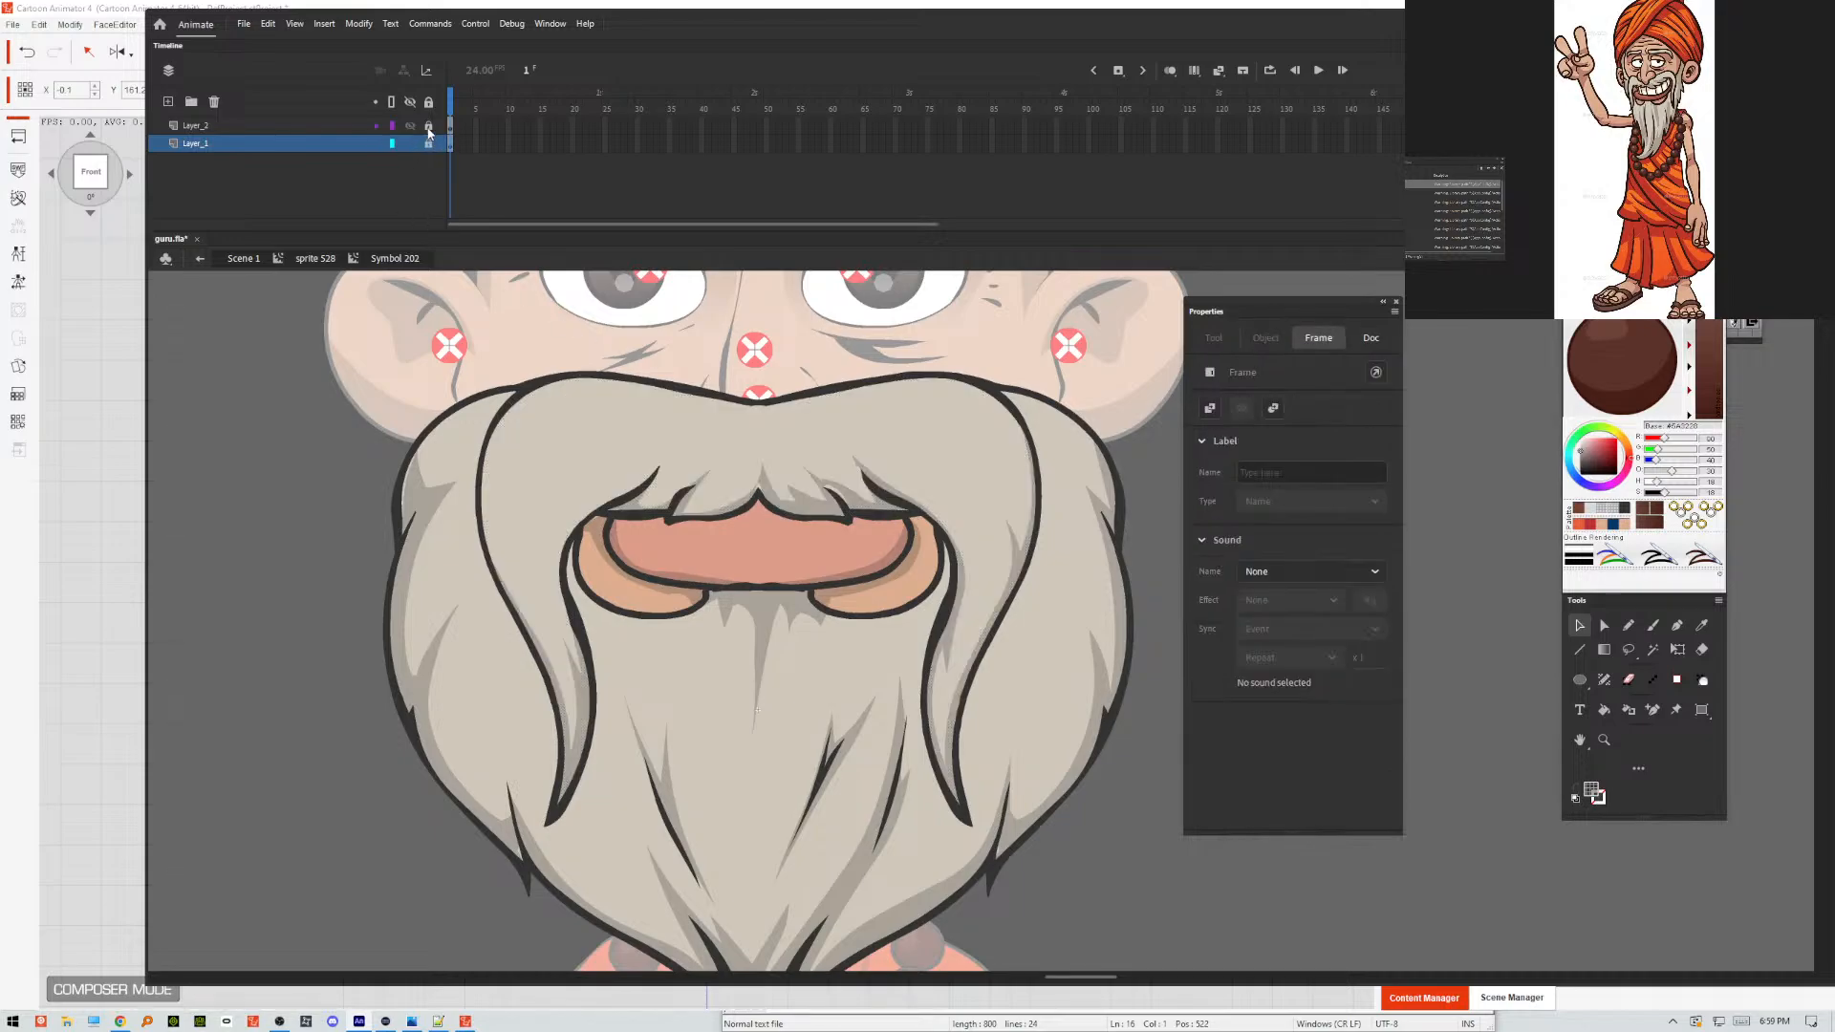
Try to close the gap in the central moustache shading above the lip's peak by shifting the shape, then undo the shift.
{"action": "key", "text": "ctrl+equal"}
{"action": "key", "text": "ctrl+equal"}
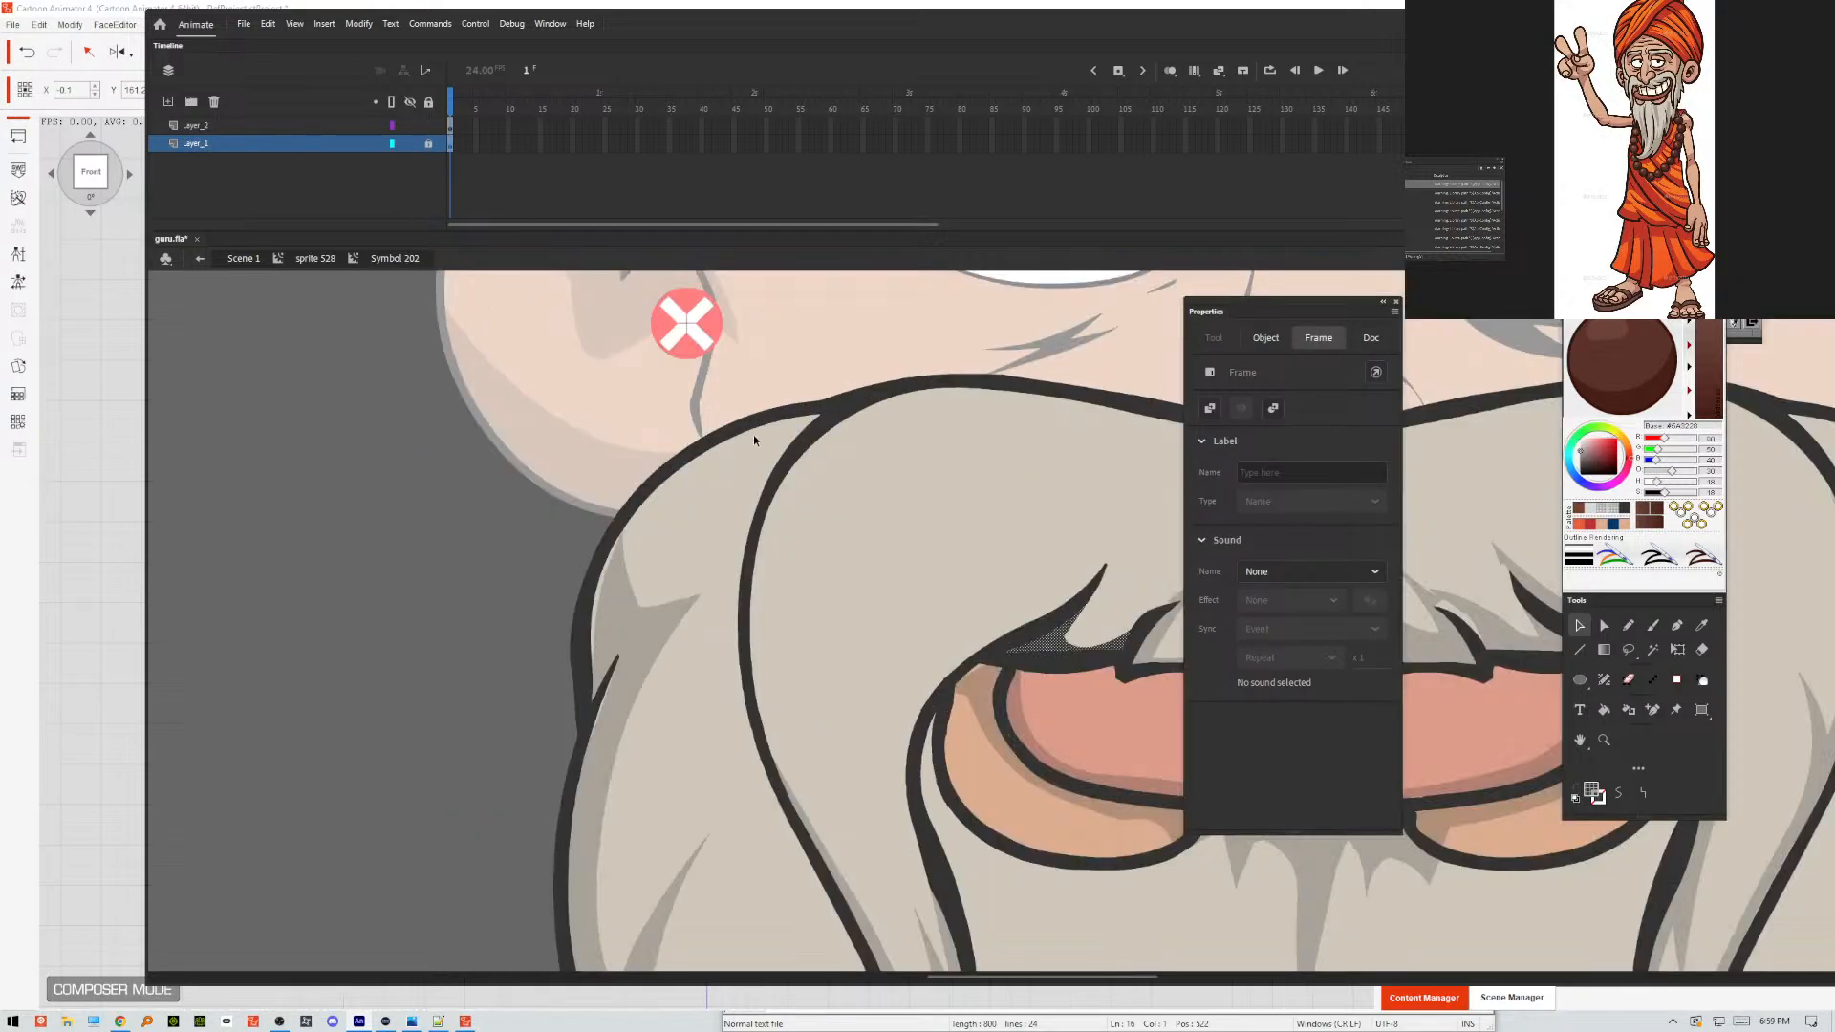
{"action": "left_click_drag", "start_coordinate": [1073, 715], "coordinate": [307, 749]}
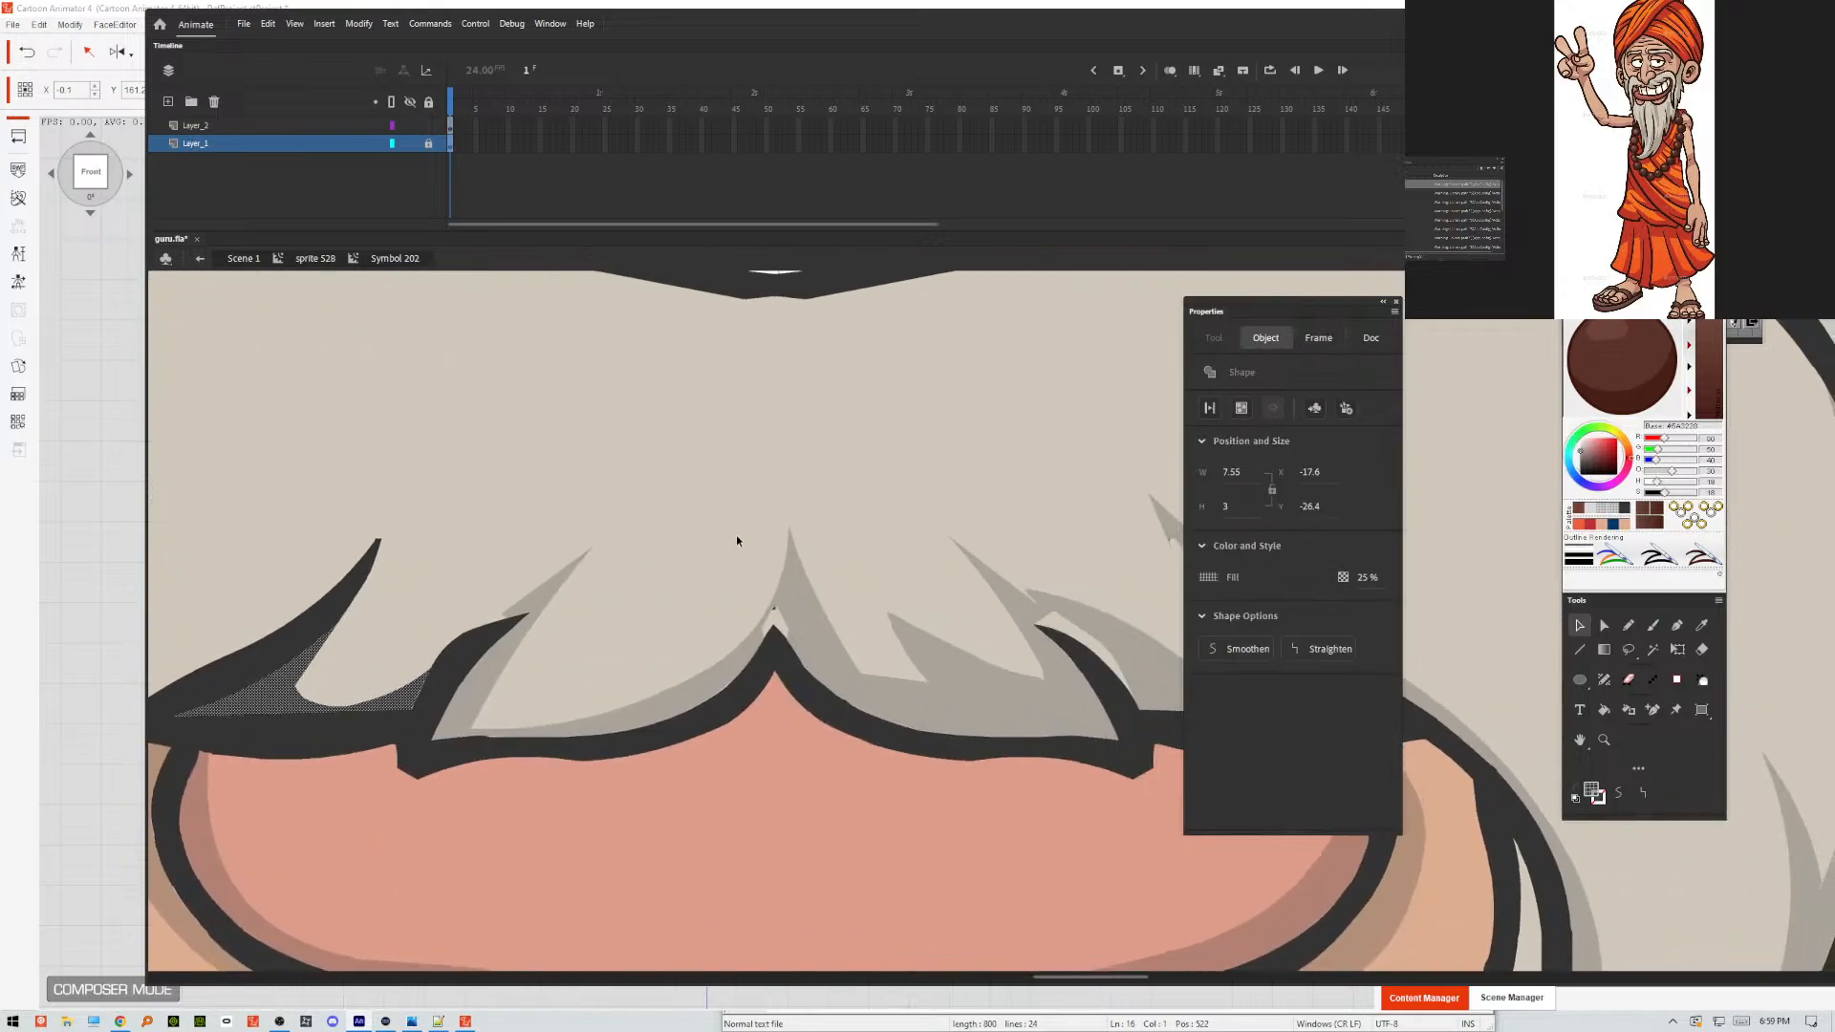
{"action": "left_click", "coordinate": [776, 612]}
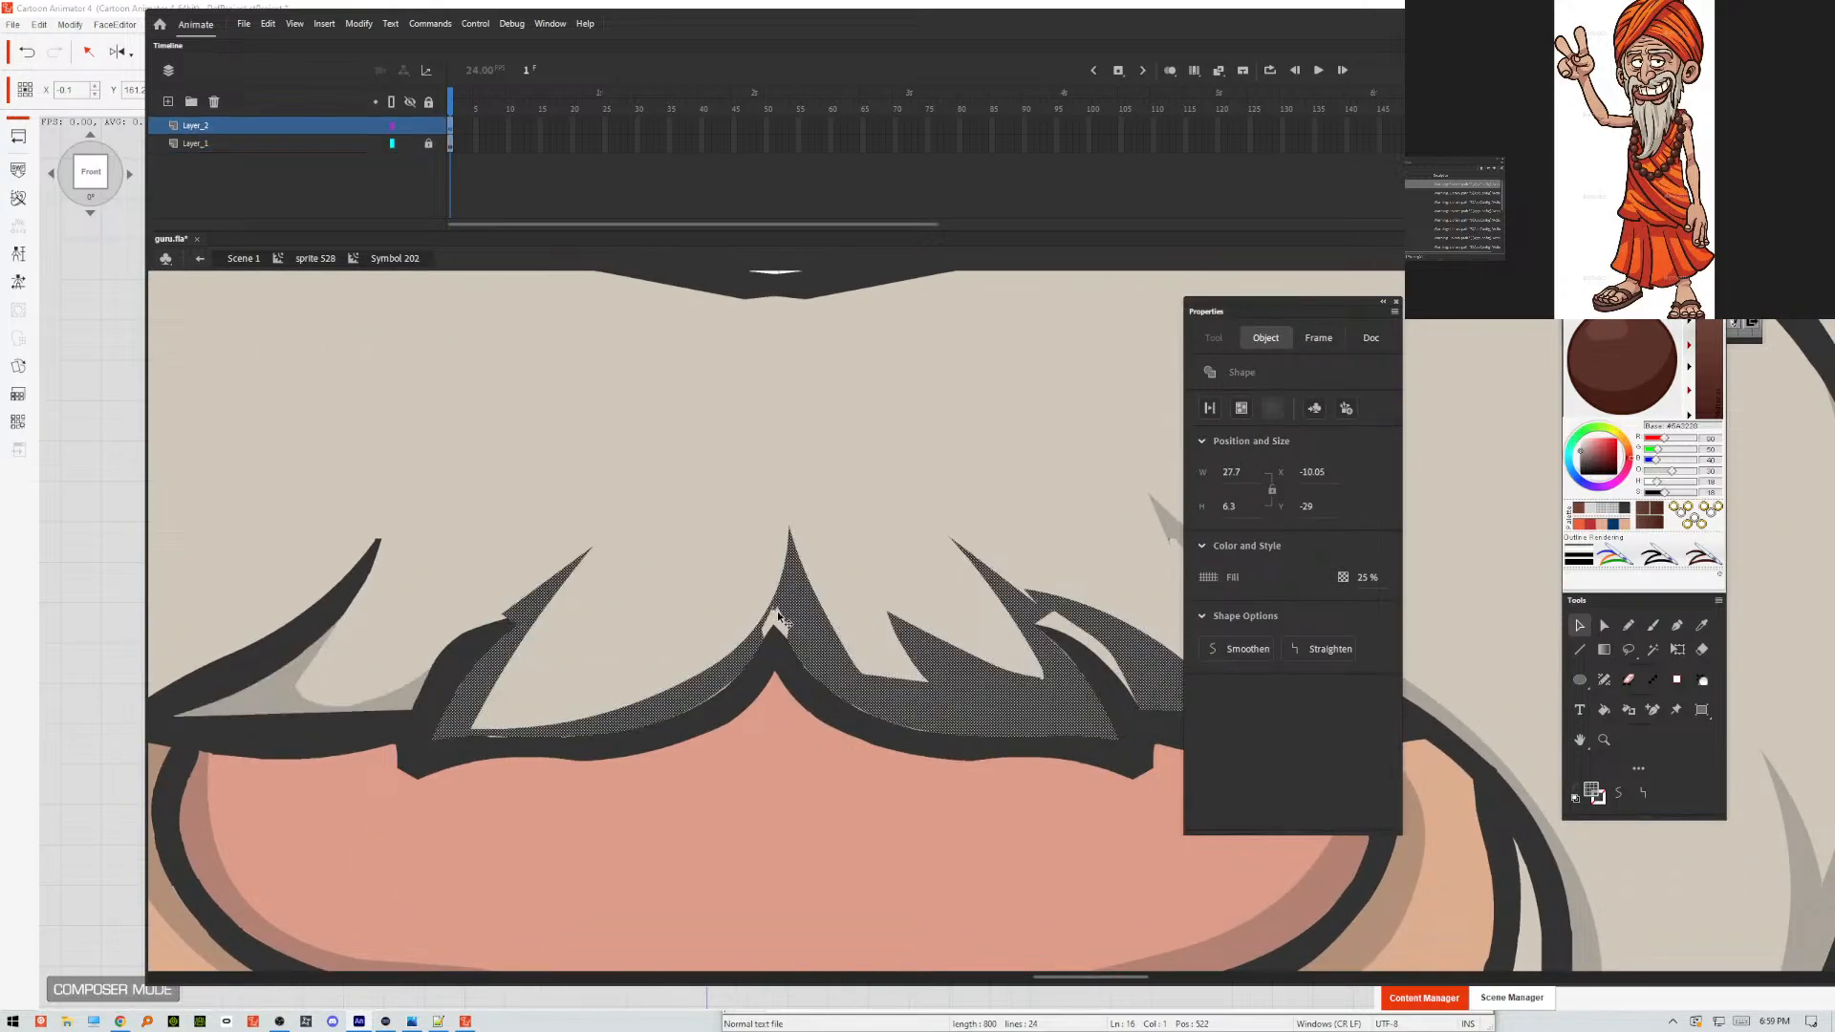
{"action": "left_click", "coordinate": [773, 646]}
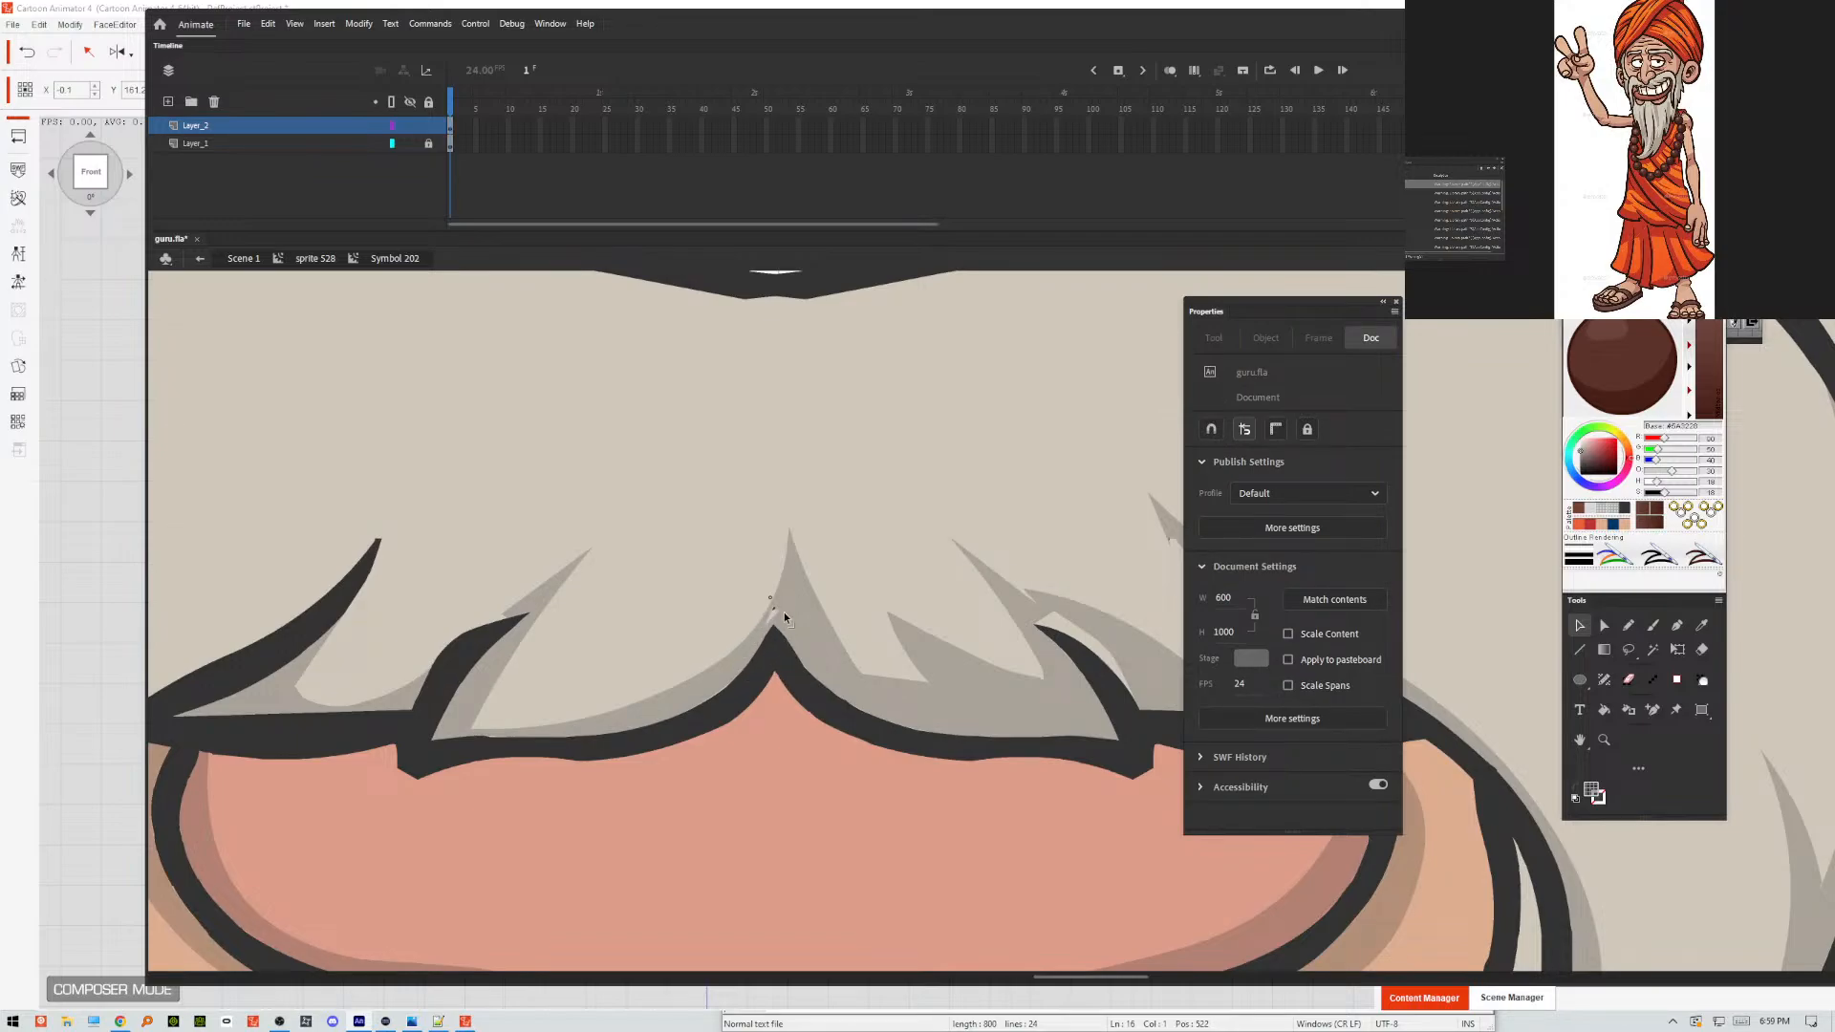
{"action": "left_click", "coordinate": [656, 382]}
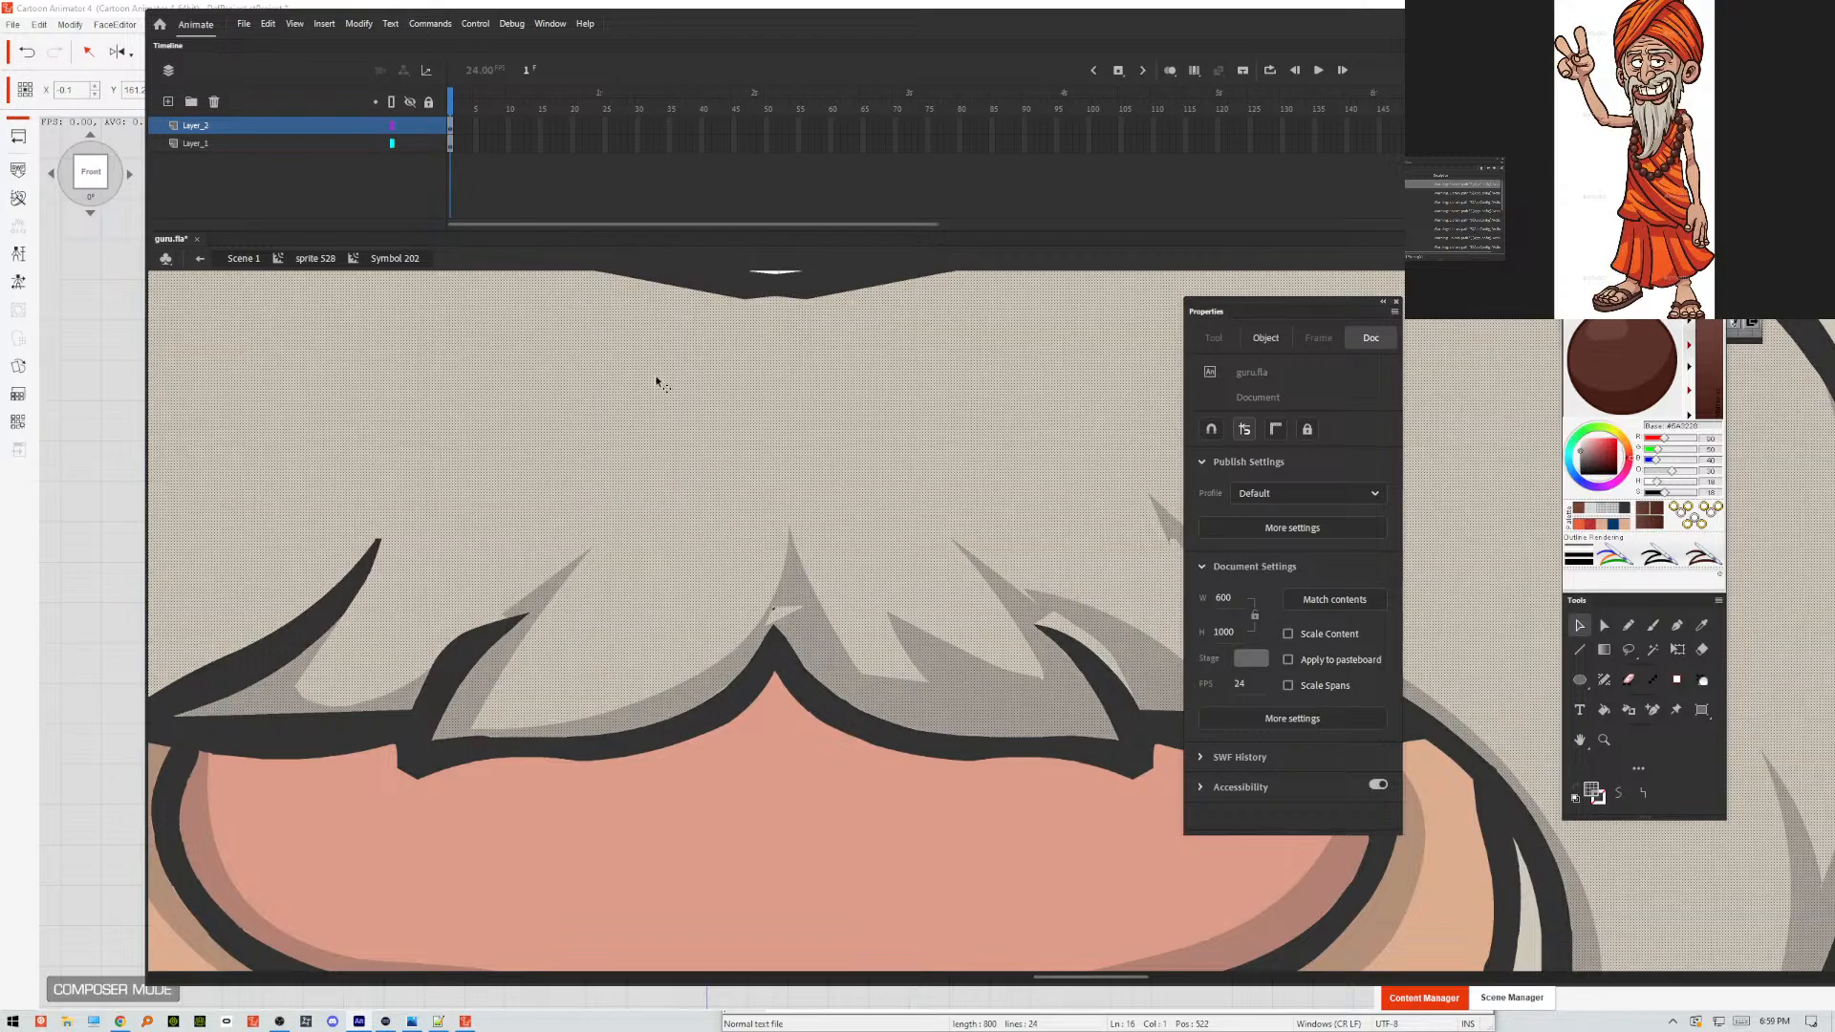
{"action": "left_click", "coordinate": [766, 635]}
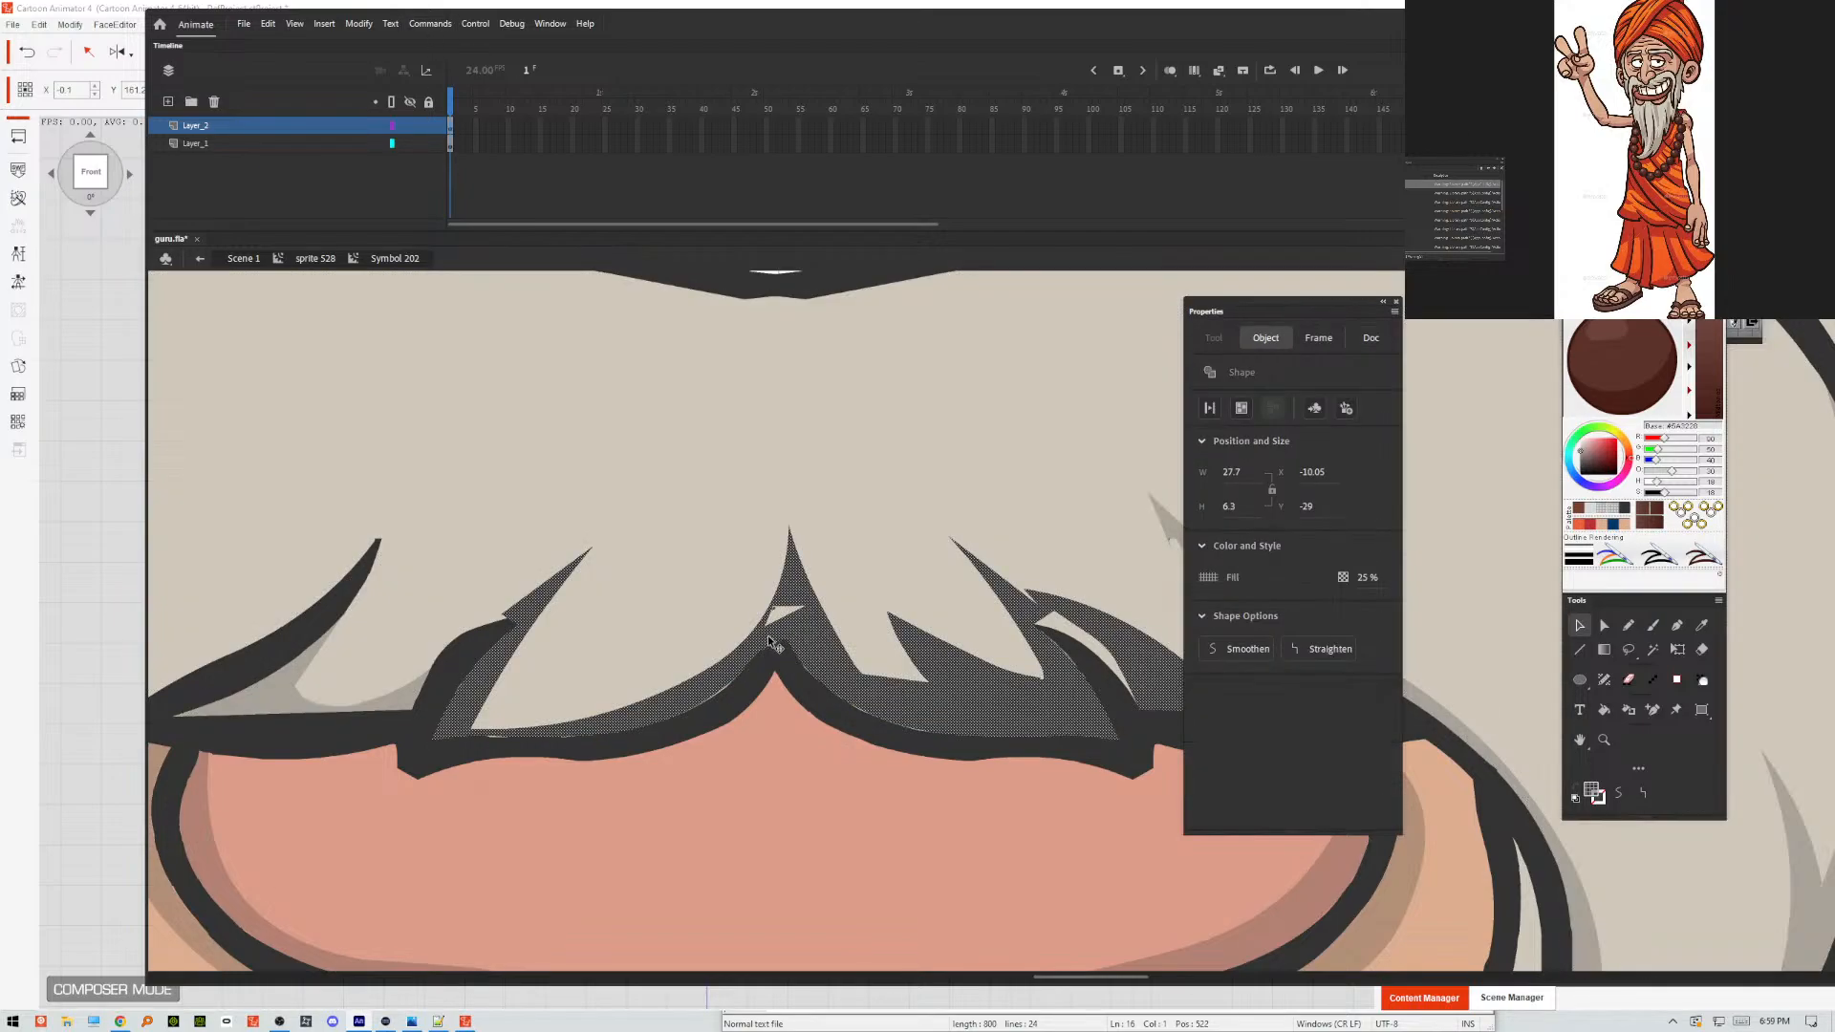
{"action": "left_click", "coordinate": [774, 690]}
{"action": "left_click", "coordinate": [811, 627]}
{"action": "left_click_drag", "start_coordinate": [774, 615], "coordinate": [776, 626]}
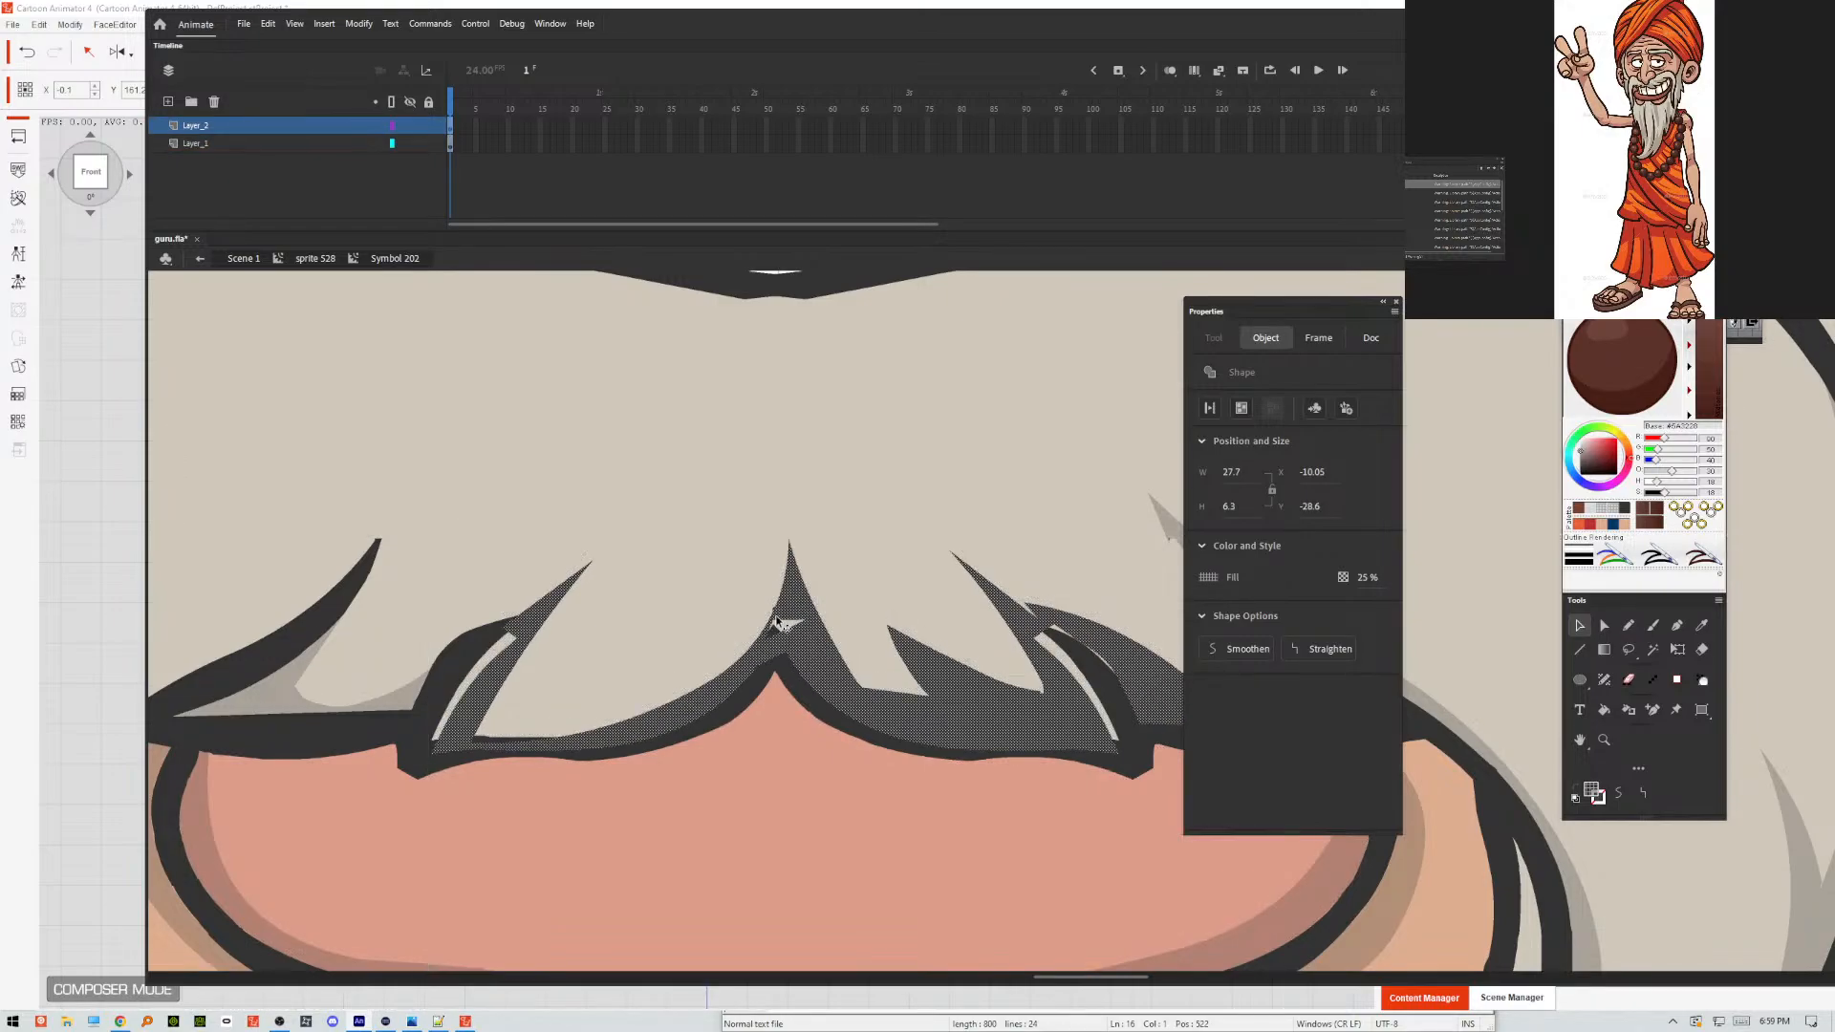
{"action": "key", "text": "ctrl+z"}
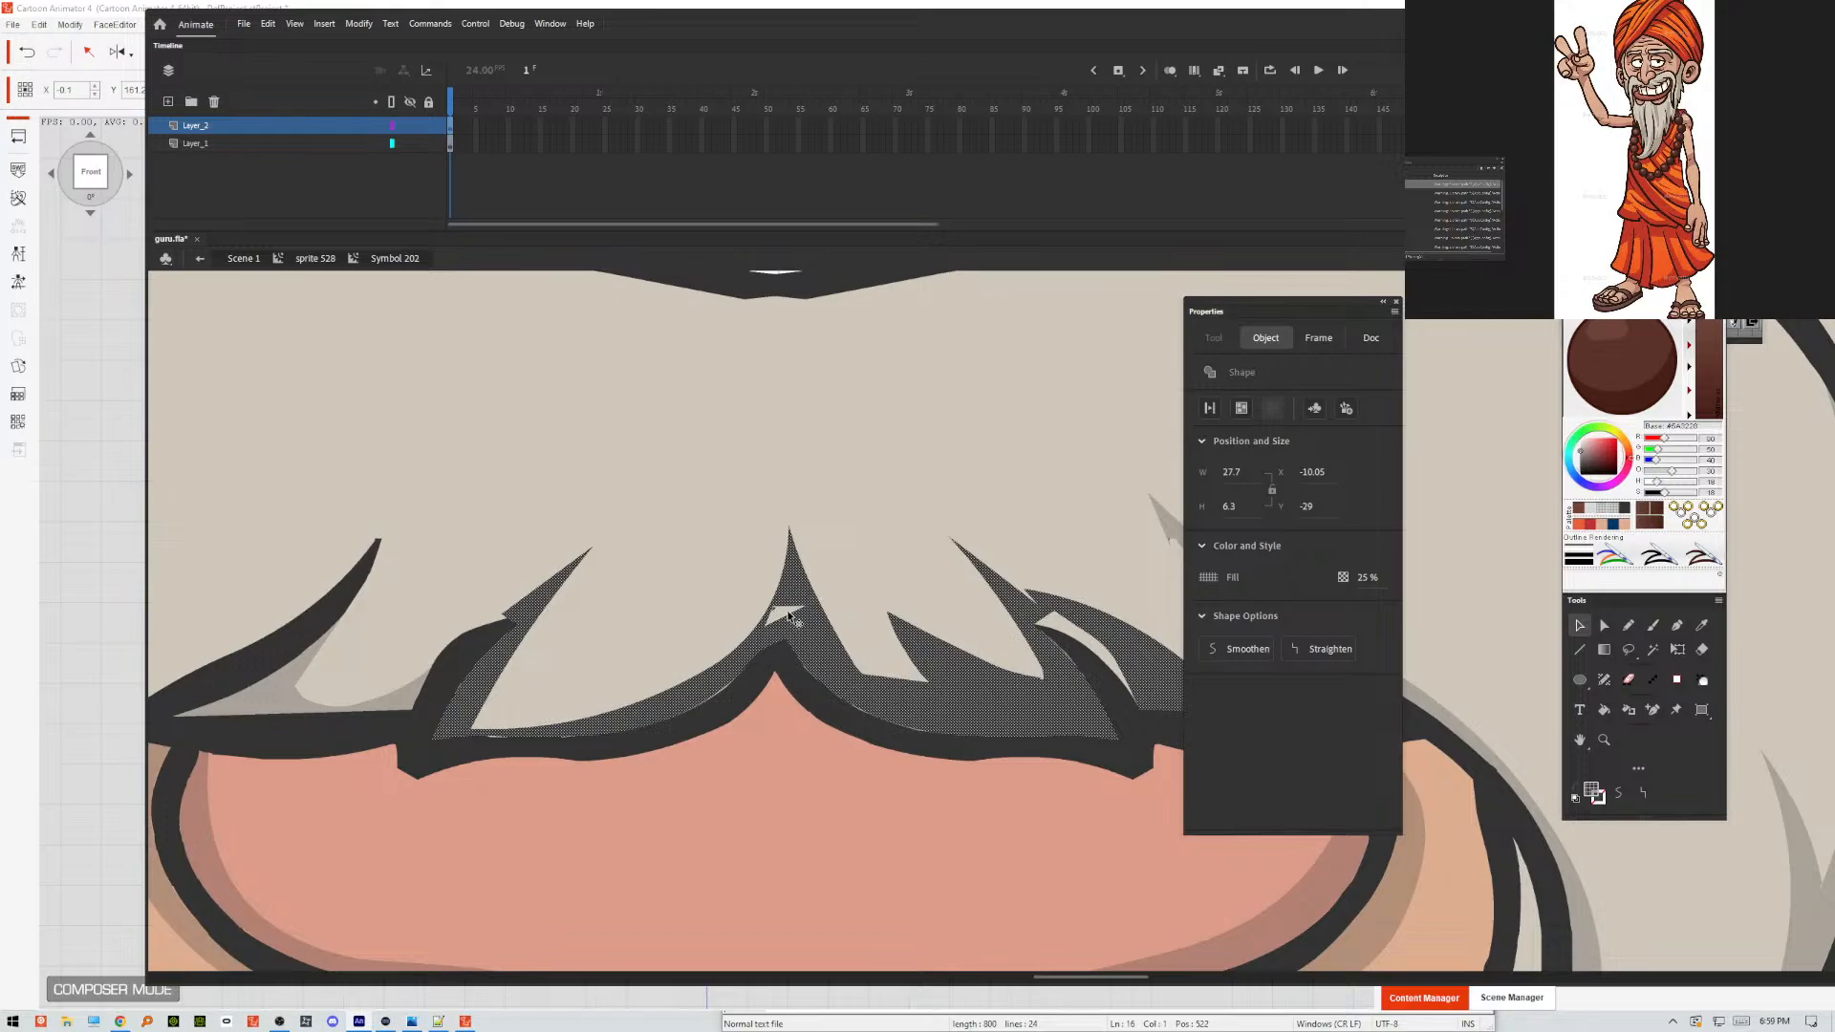
Cut the central moustache shading, clean up the artwork beneath it above the lip's peak, and paste the shading back in place.
{"action": "left_click", "coordinate": [763, 722]}
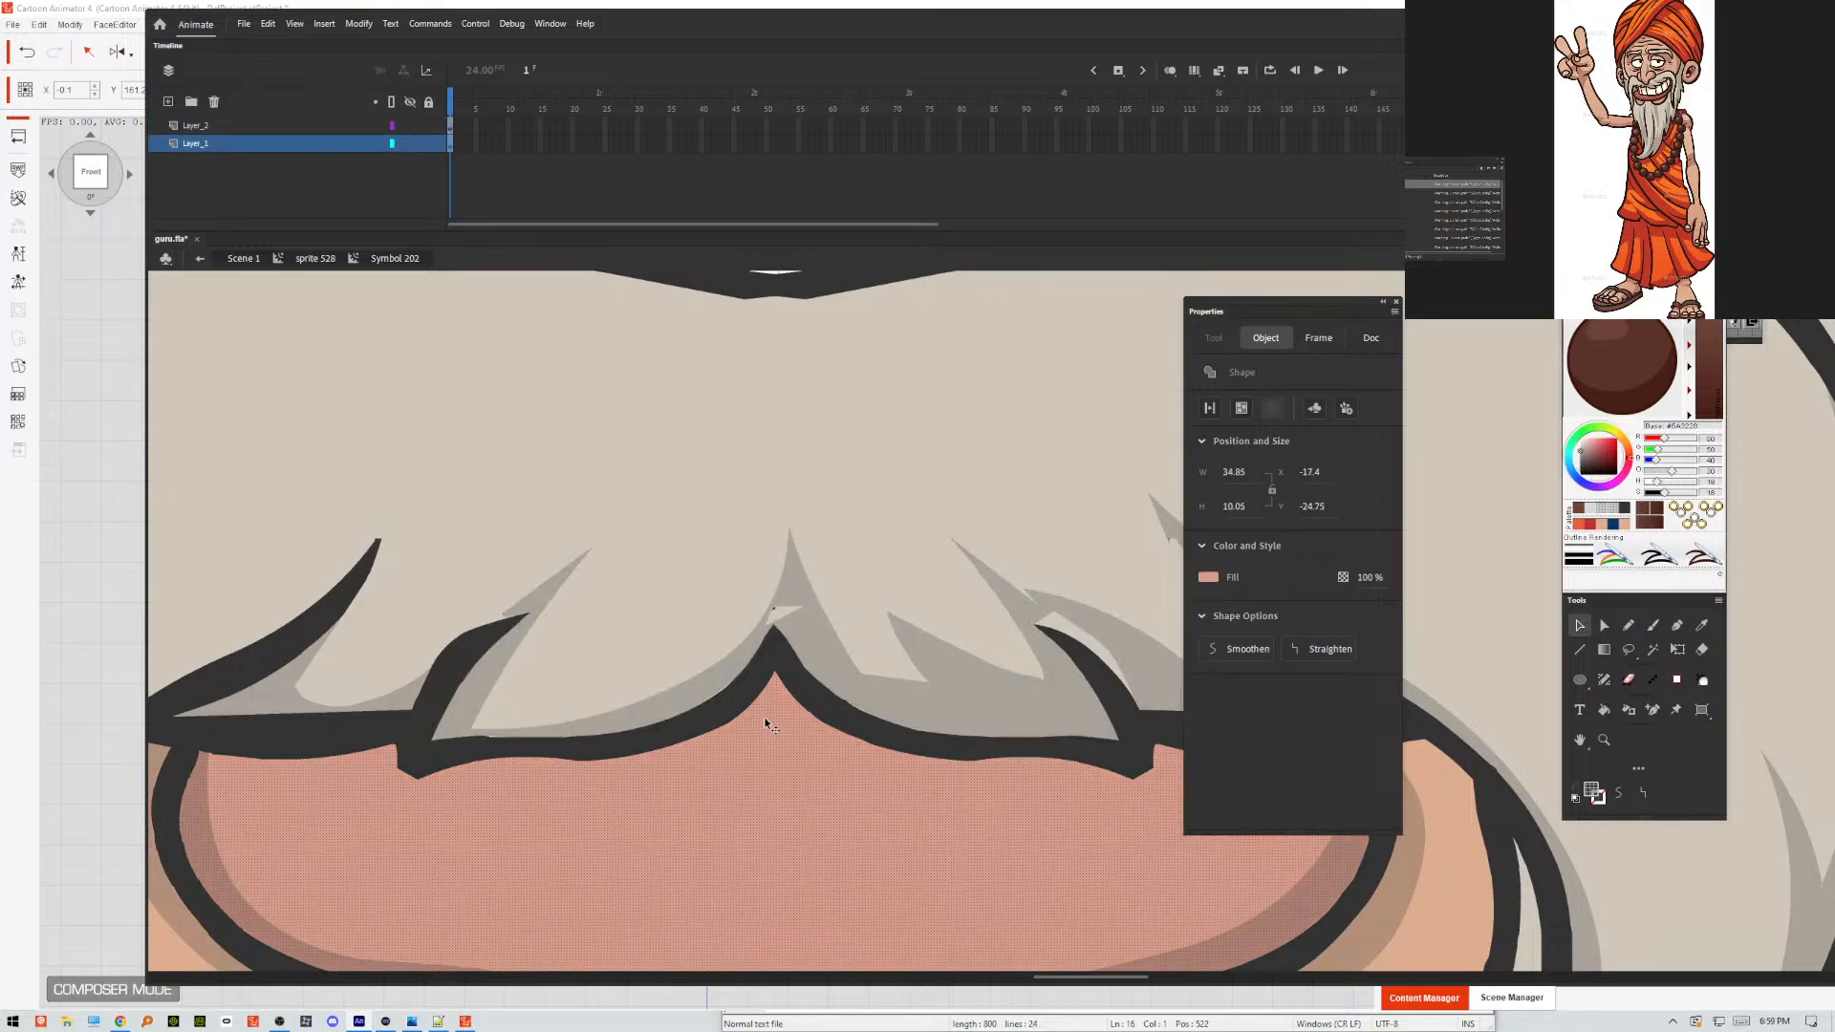
{"action": "left_click", "coordinate": [781, 620]}
{"action": "right_click", "coordinate": [784, 635]}
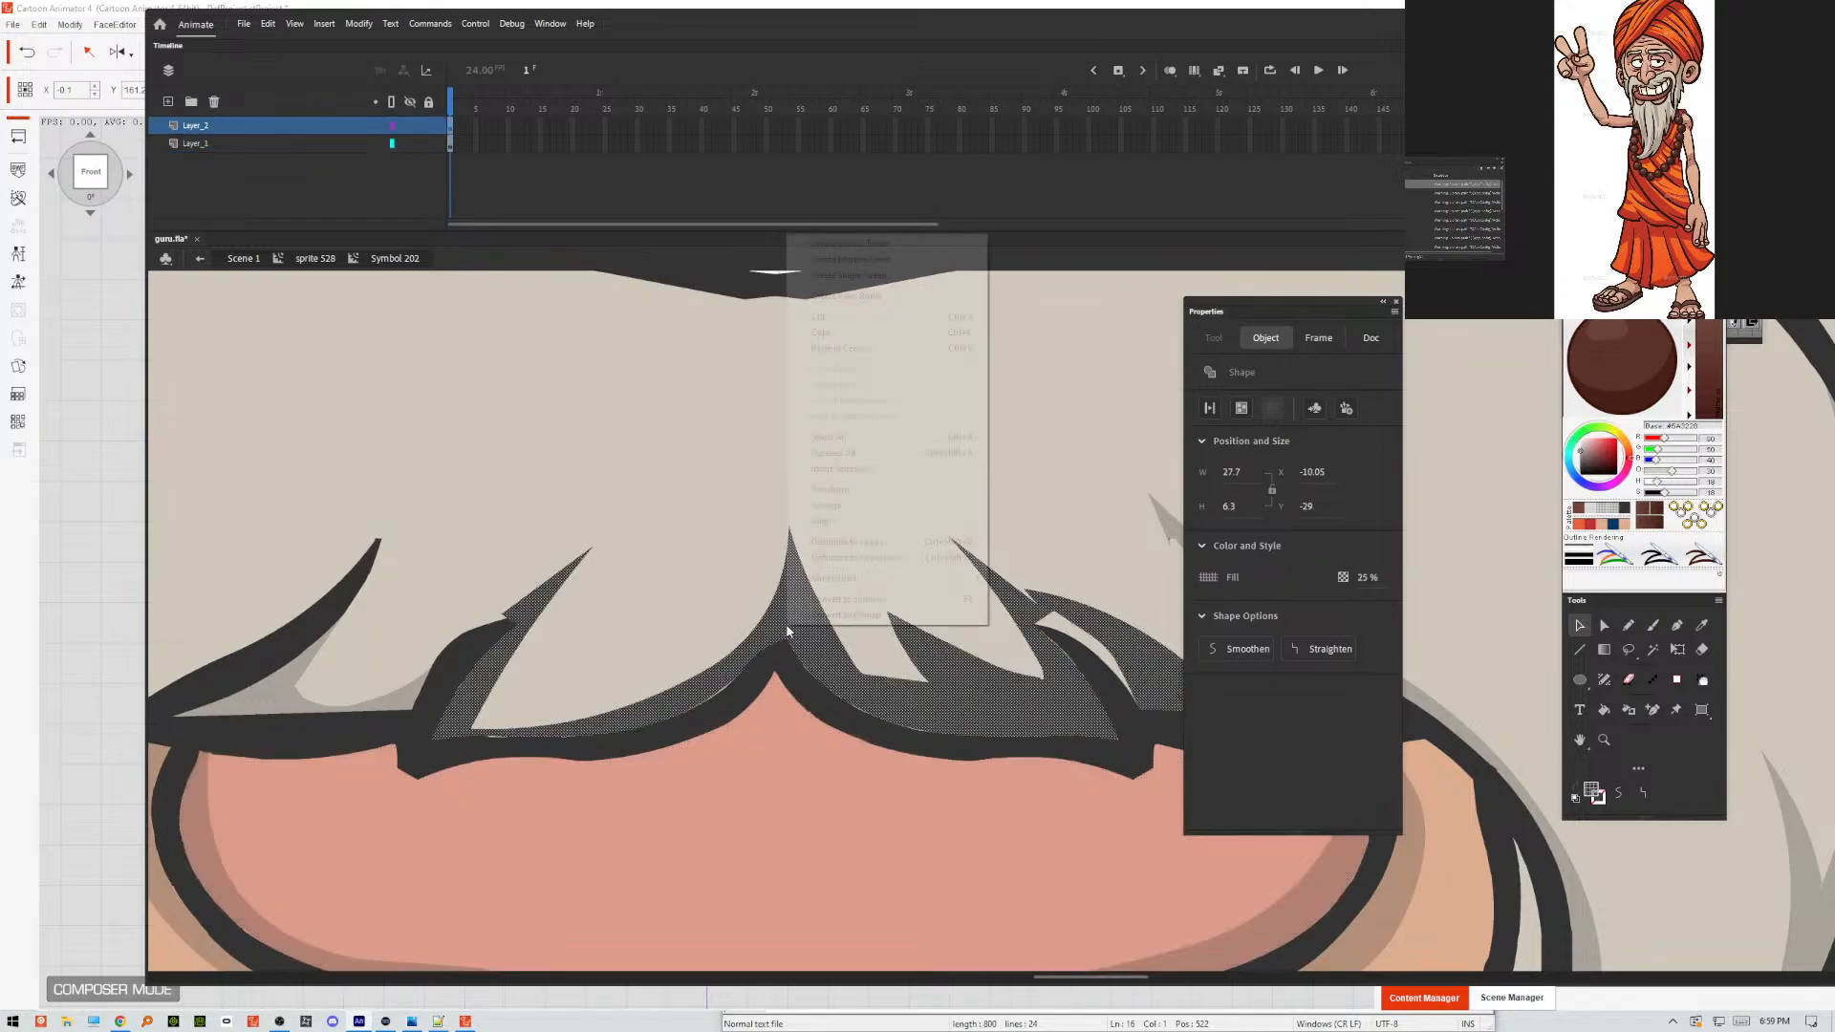
{"action": "left_click", "coordinate": [831, 318]}
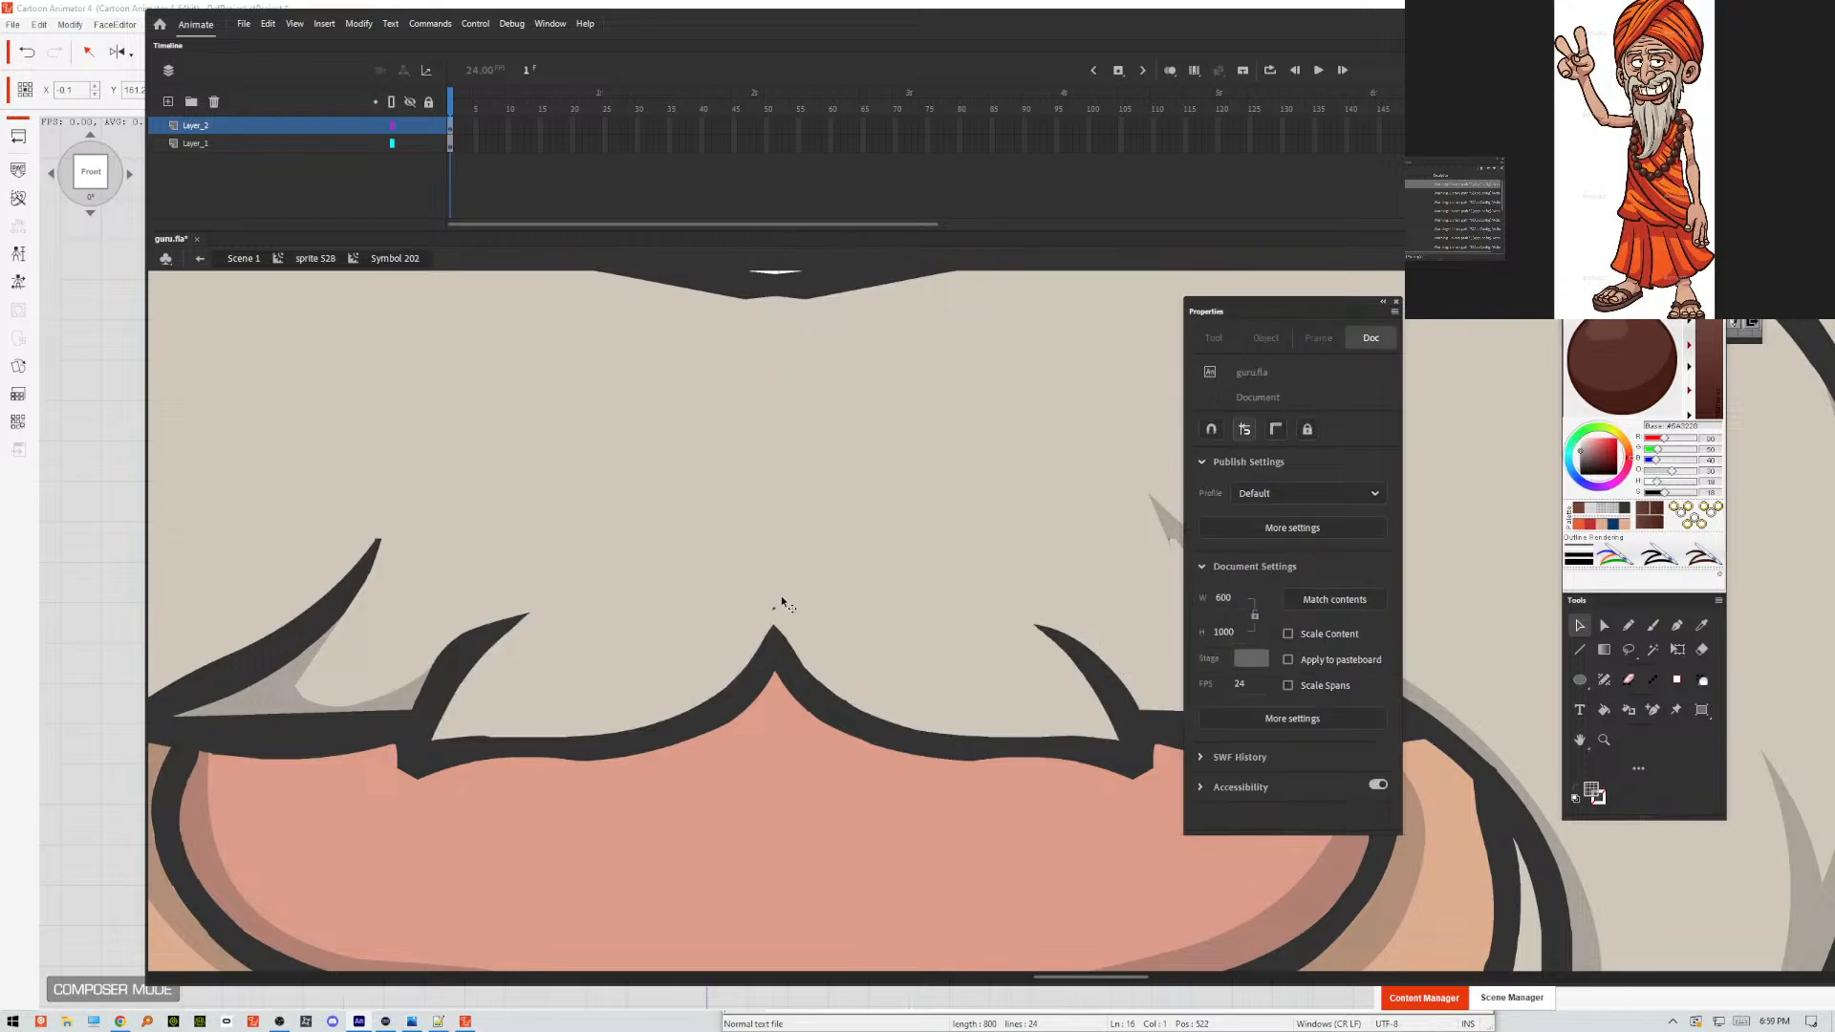
{"action": "left_click_drag", "start_coordinate": [733, 632], "coordinate": [734, 634]}
{"action": "left_click", "coordinate": [278, 35]}
{"action": "left_click", "coordinate": [319, 127]}
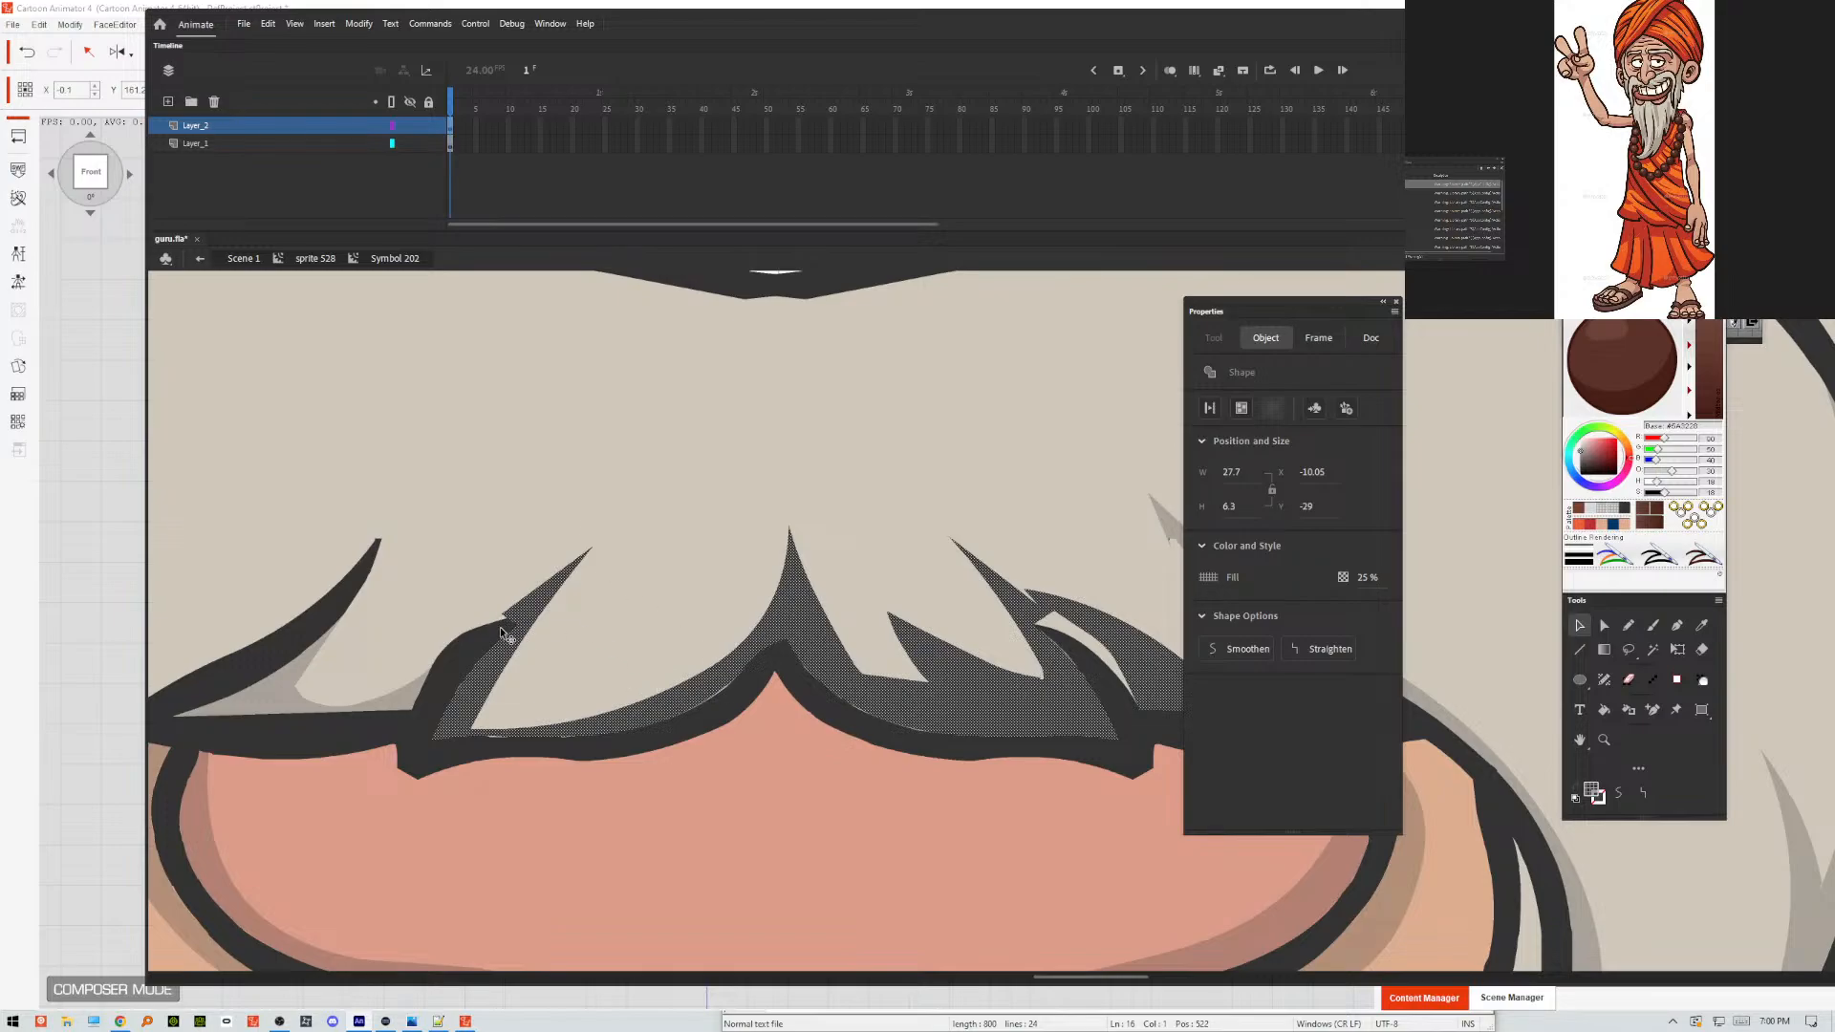
Reshape the edges of the central moustache shading to meet the outline of the hair tuft on the viewer's right.
{"action": "left_click", "coordinate": [488, 583]}
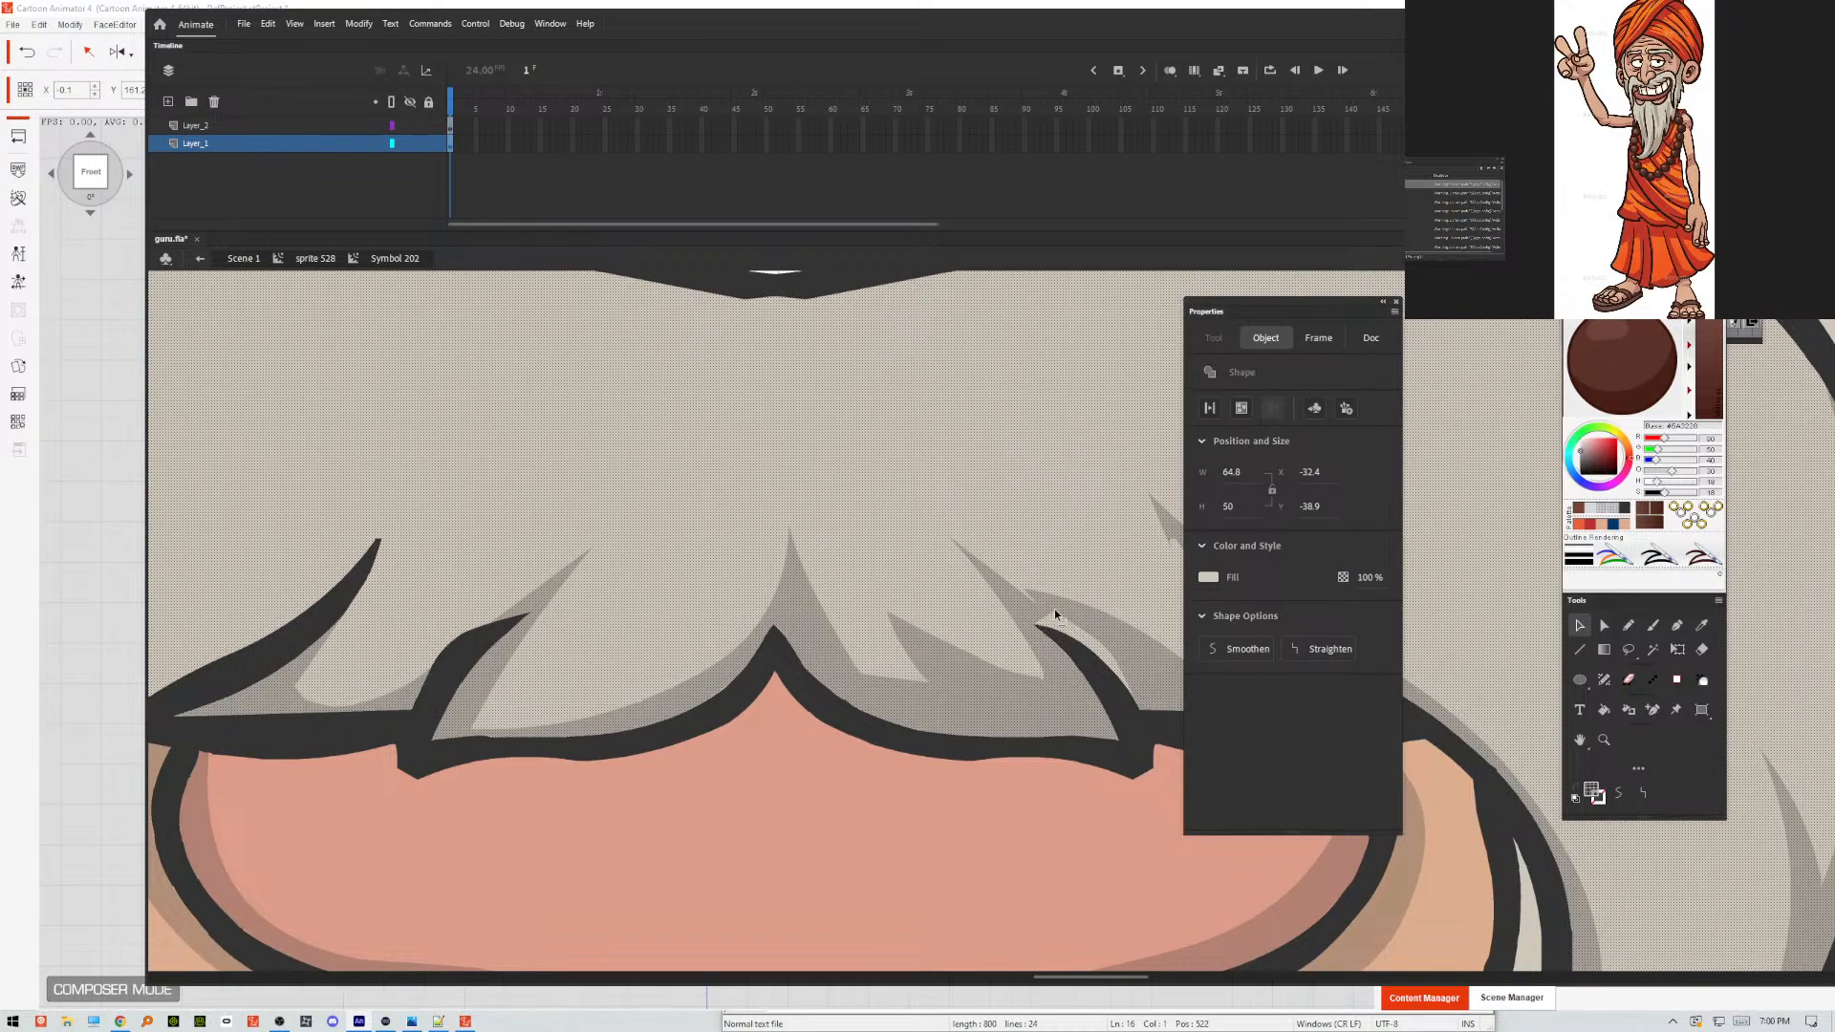
{"action": "mouse_move", "coordinate": [1027, 631]}
{"action": "left_mouse_down"}
{"action": "mouse_move", "coordinate": [1130, 716]}
{"action": "mouse_move", "coordinate": [1118, 729]}
{"action": "mouse_move", "coordinate": [1099, 732]}
{"action": "mouse_move", "coordinate": [1073, 650]}
{"action": "mouse_move", "coordinate": [1038, 628]}
{"action": "left_mouse_up"}
{"action": "left_click_drag", "start_coordinate": [1103, 739], "coordinate": [1131, 734]}
Delete the 25% shading shape on the long moustache strand on the viewer's right from Layer_2.
{"action": "left_click", "coordinate": [1170, 546]}
{"action": "left_click", "coordinate": [1170, 546]}
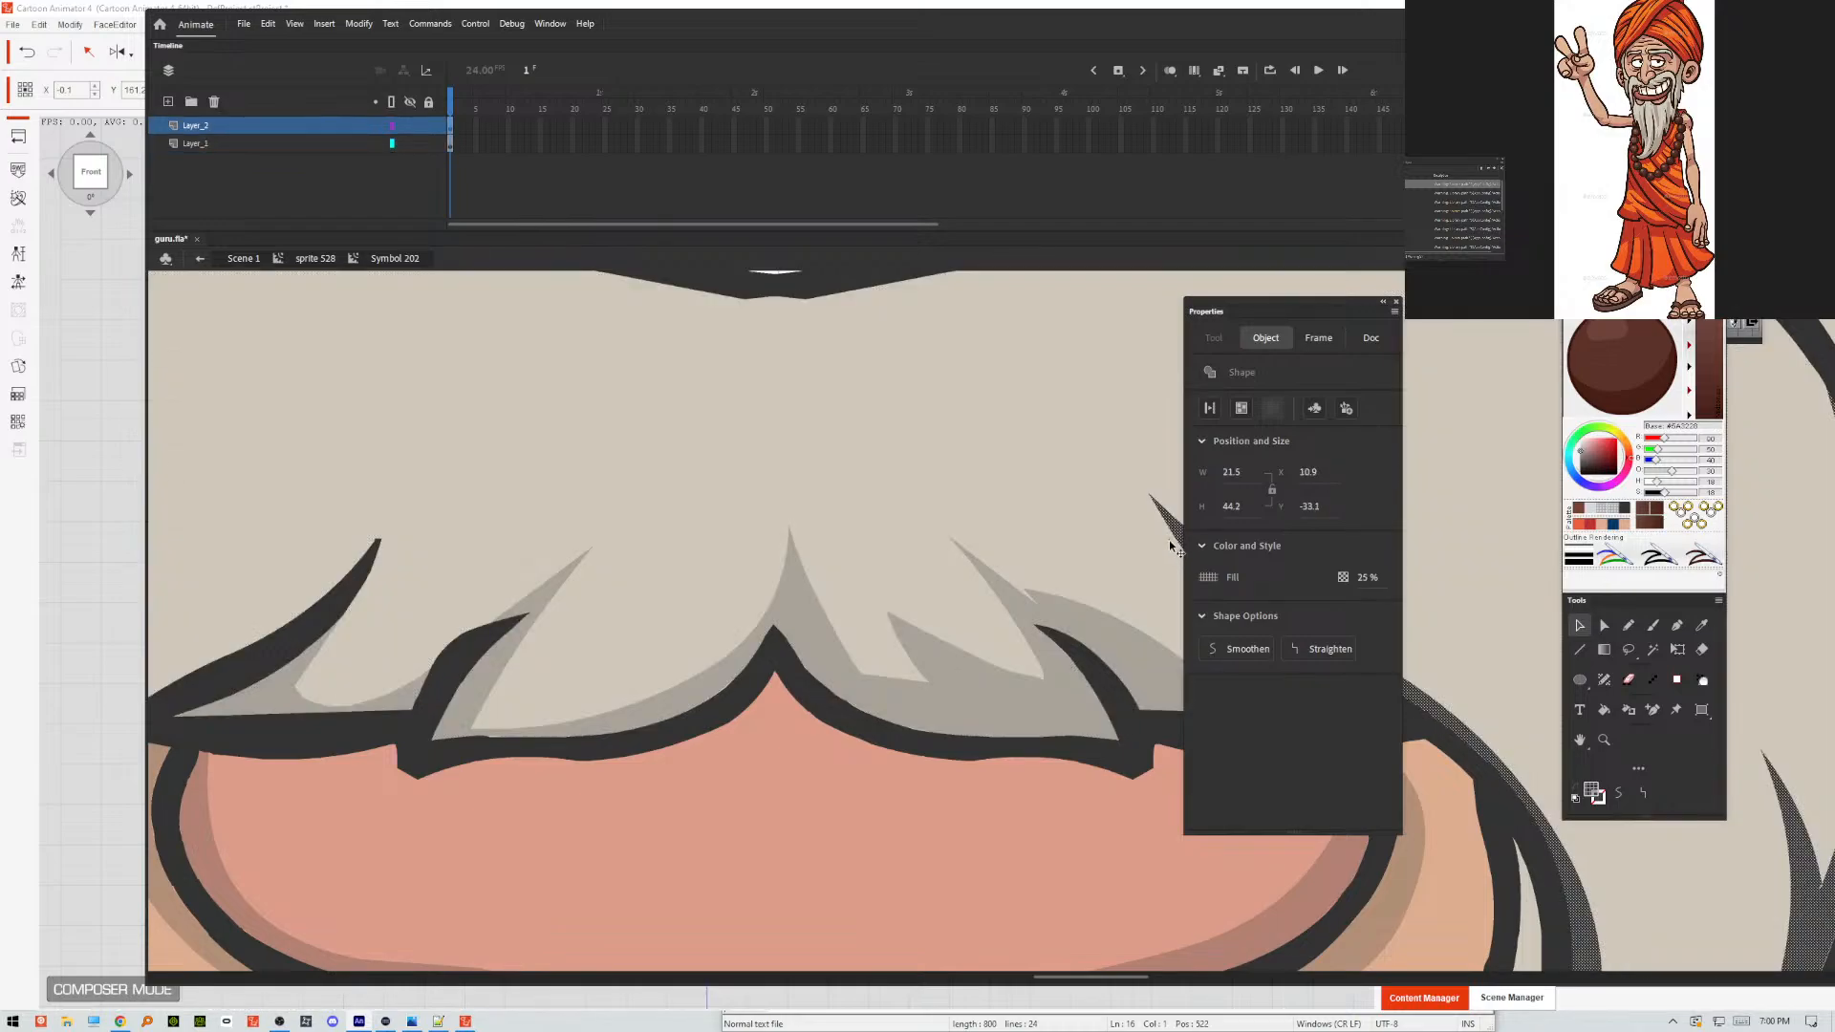
{"action": "key", "text": "Delete"}
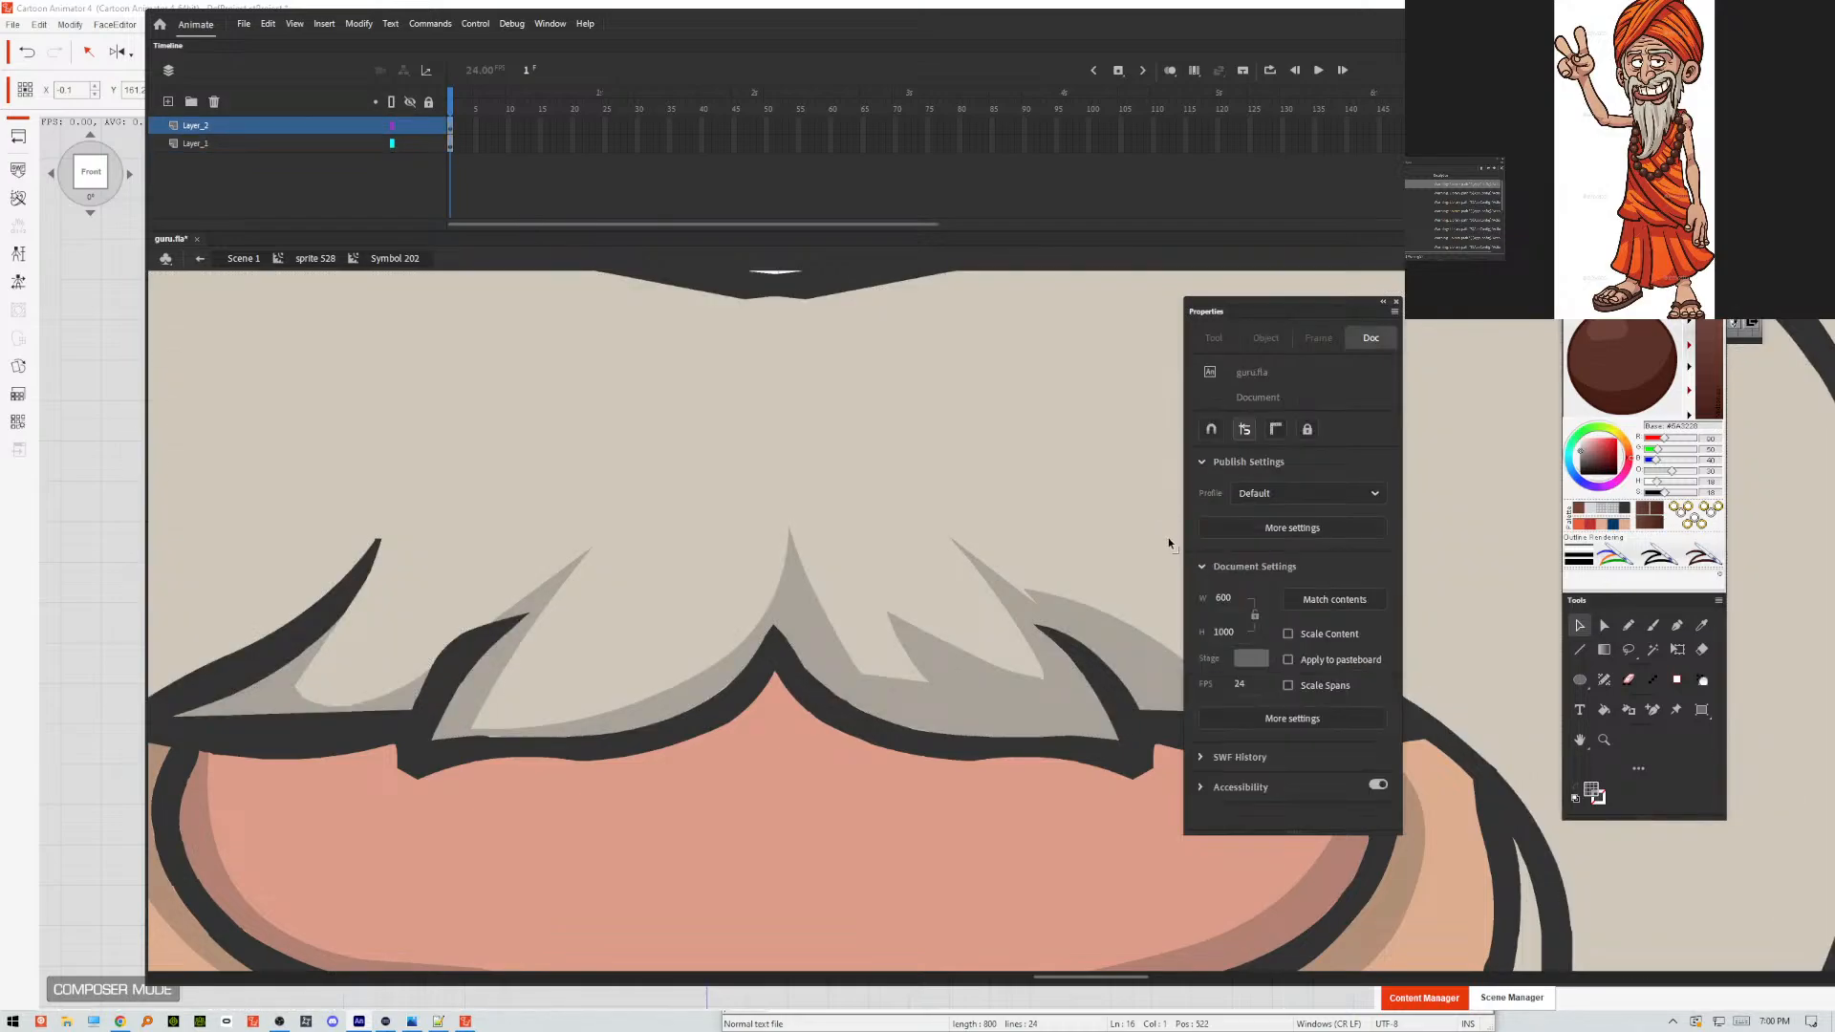
Inspect the moustache's beige fill and dark outline on Layer_1 around the hair tuft beside the mouth for stray fragments.
{"action": "left_click", "coordinate": [1174, 547]}
{"action": "left_click", "coordinate": [1160, 543]}
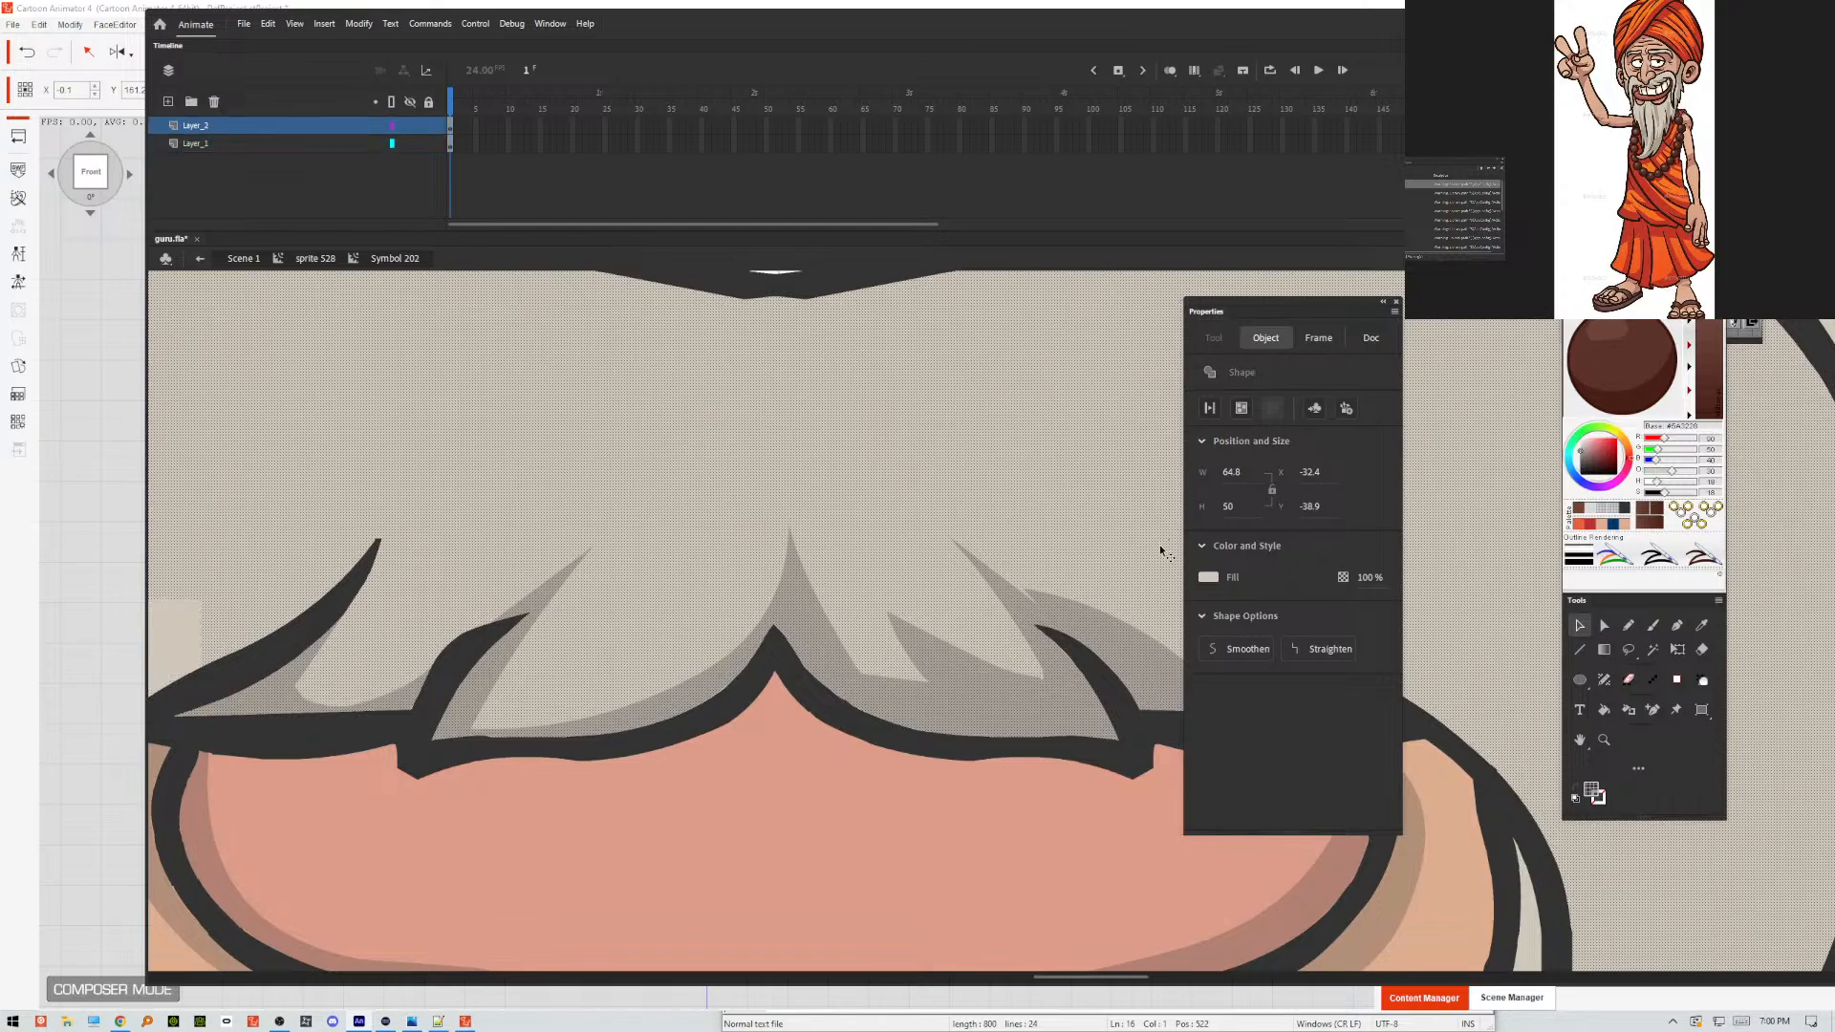
{"action": "scroll", "coordinate": [1149, 589], "scroll_direction": "down", "scroll_amount": 2}
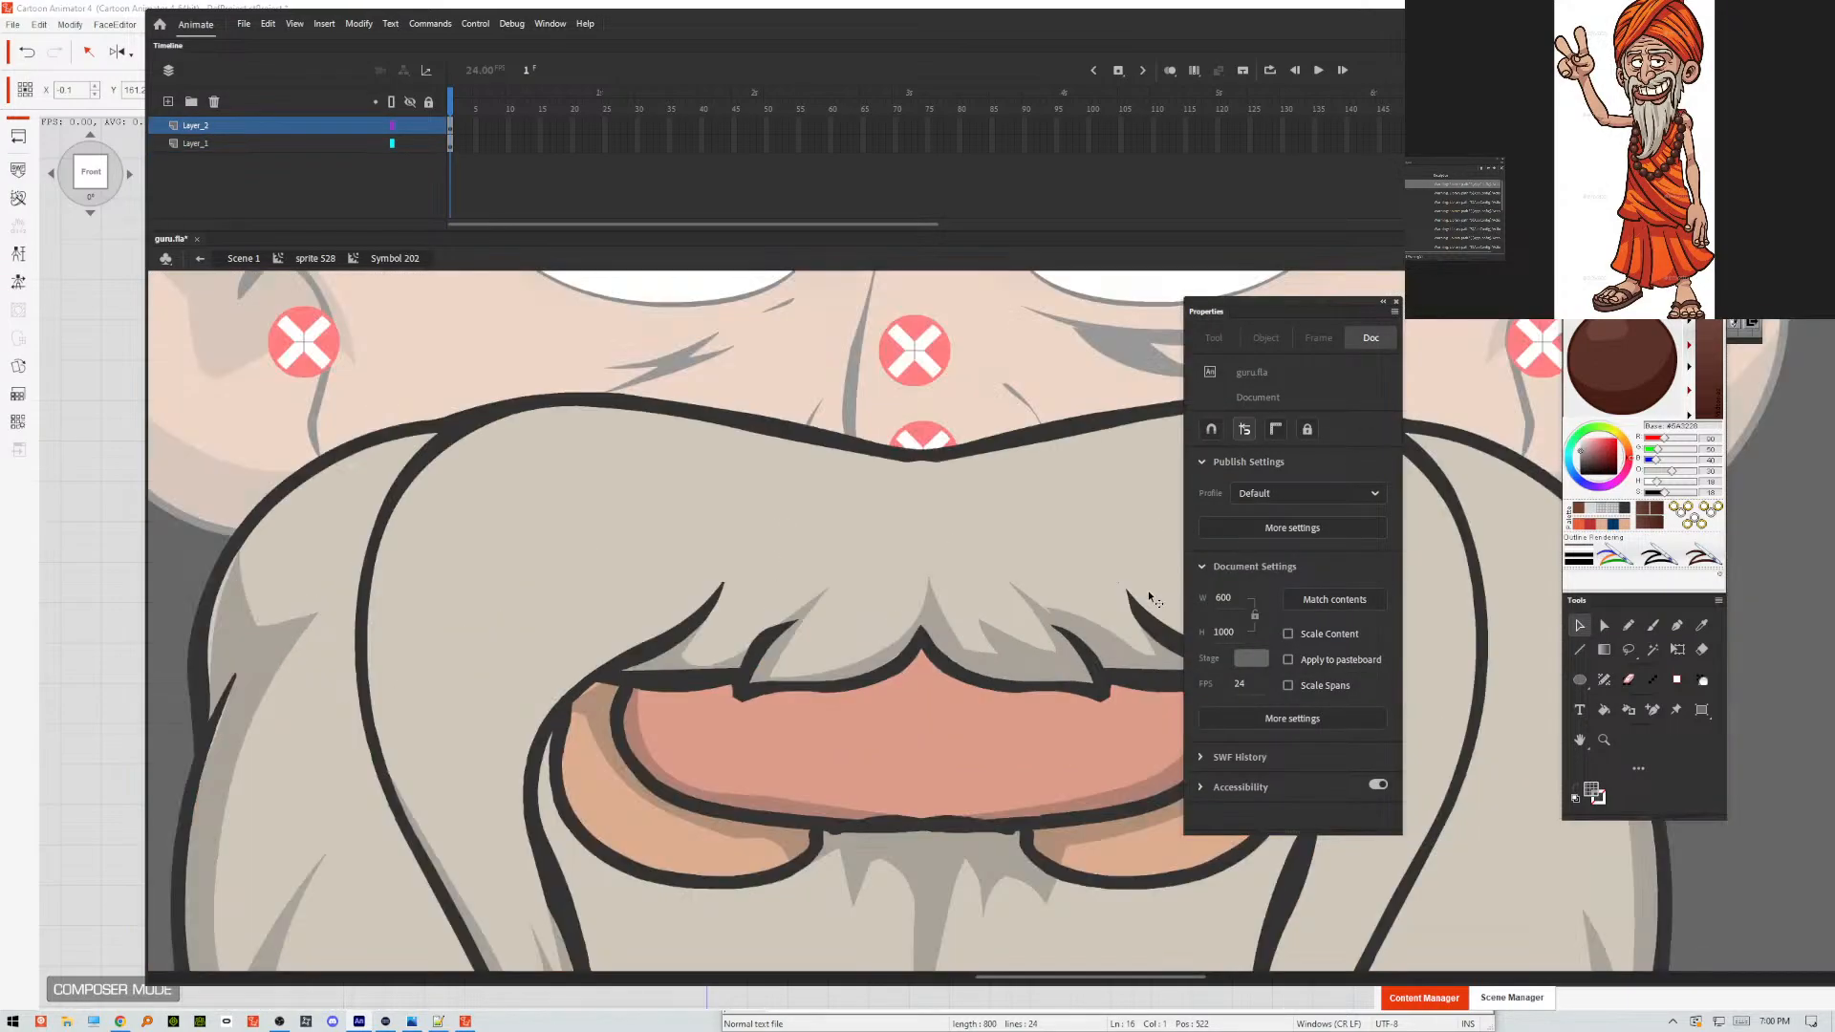
{"action": "left_click", "coordinate": [1119, 581]}
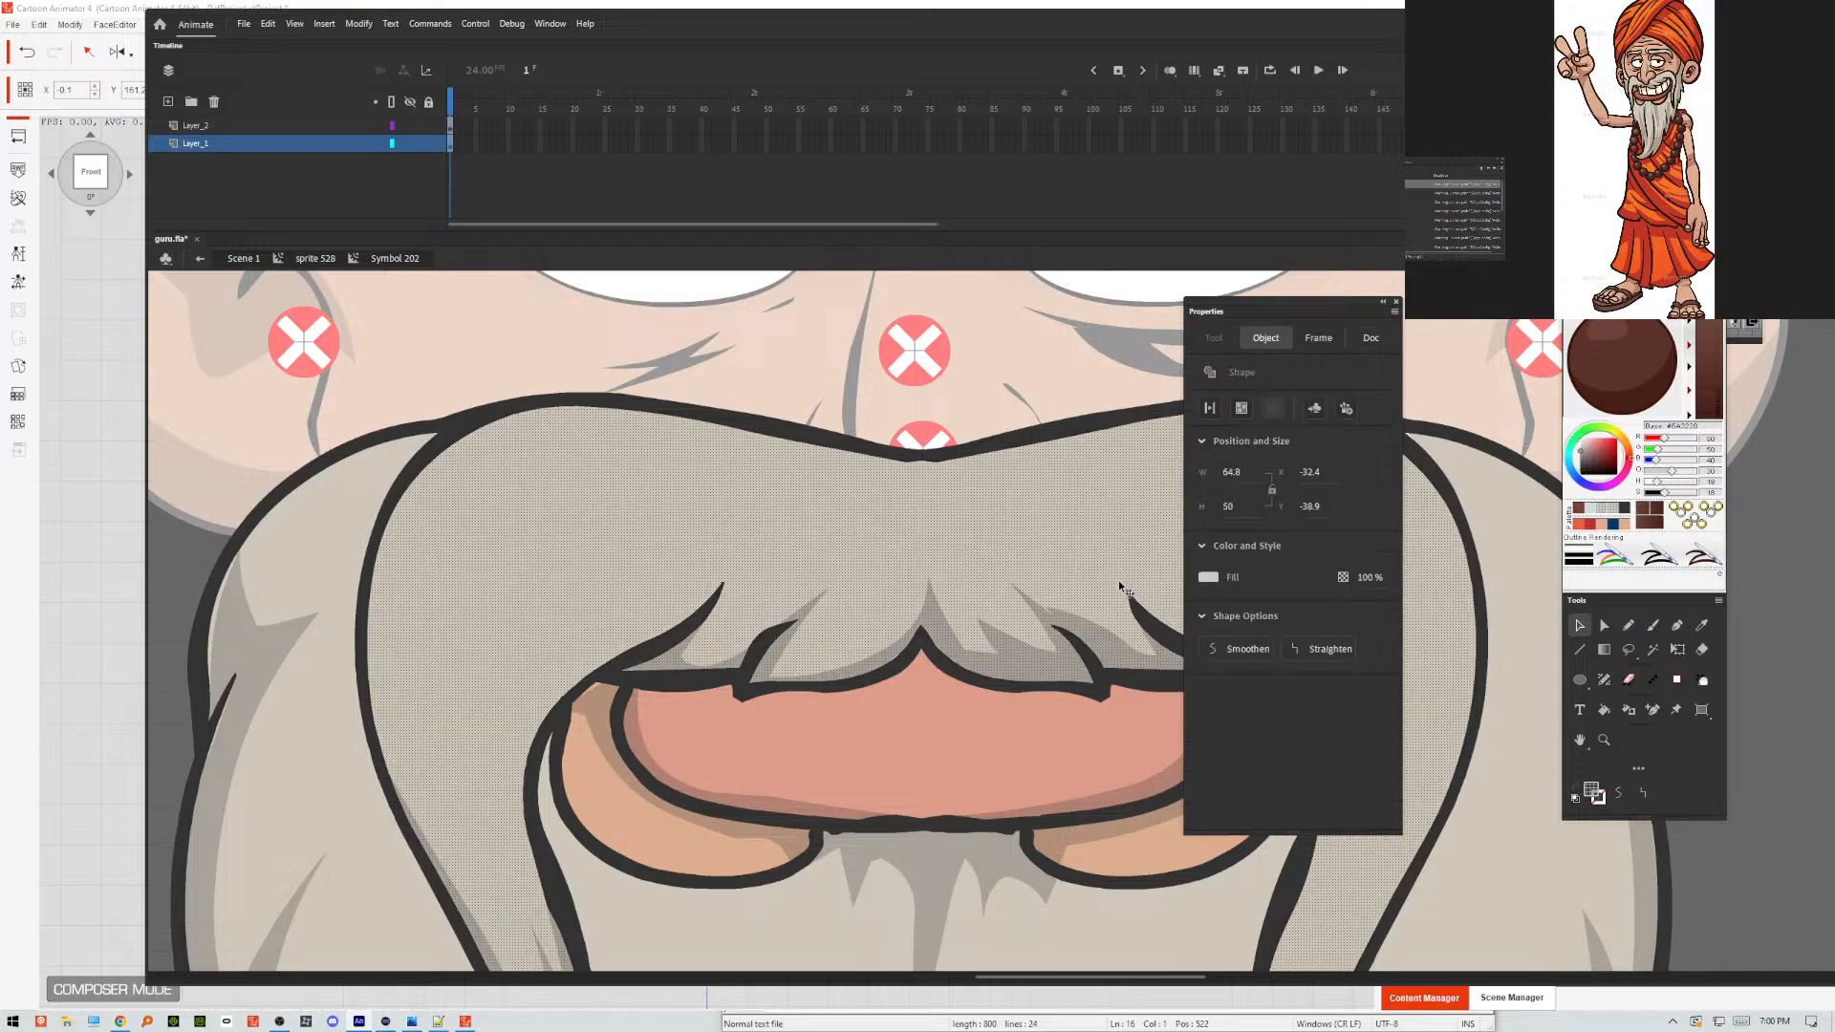
{"action": "scroll", "coordinate": [1124, 586], "scroll_direction": "up", "scroll_amount": 2}
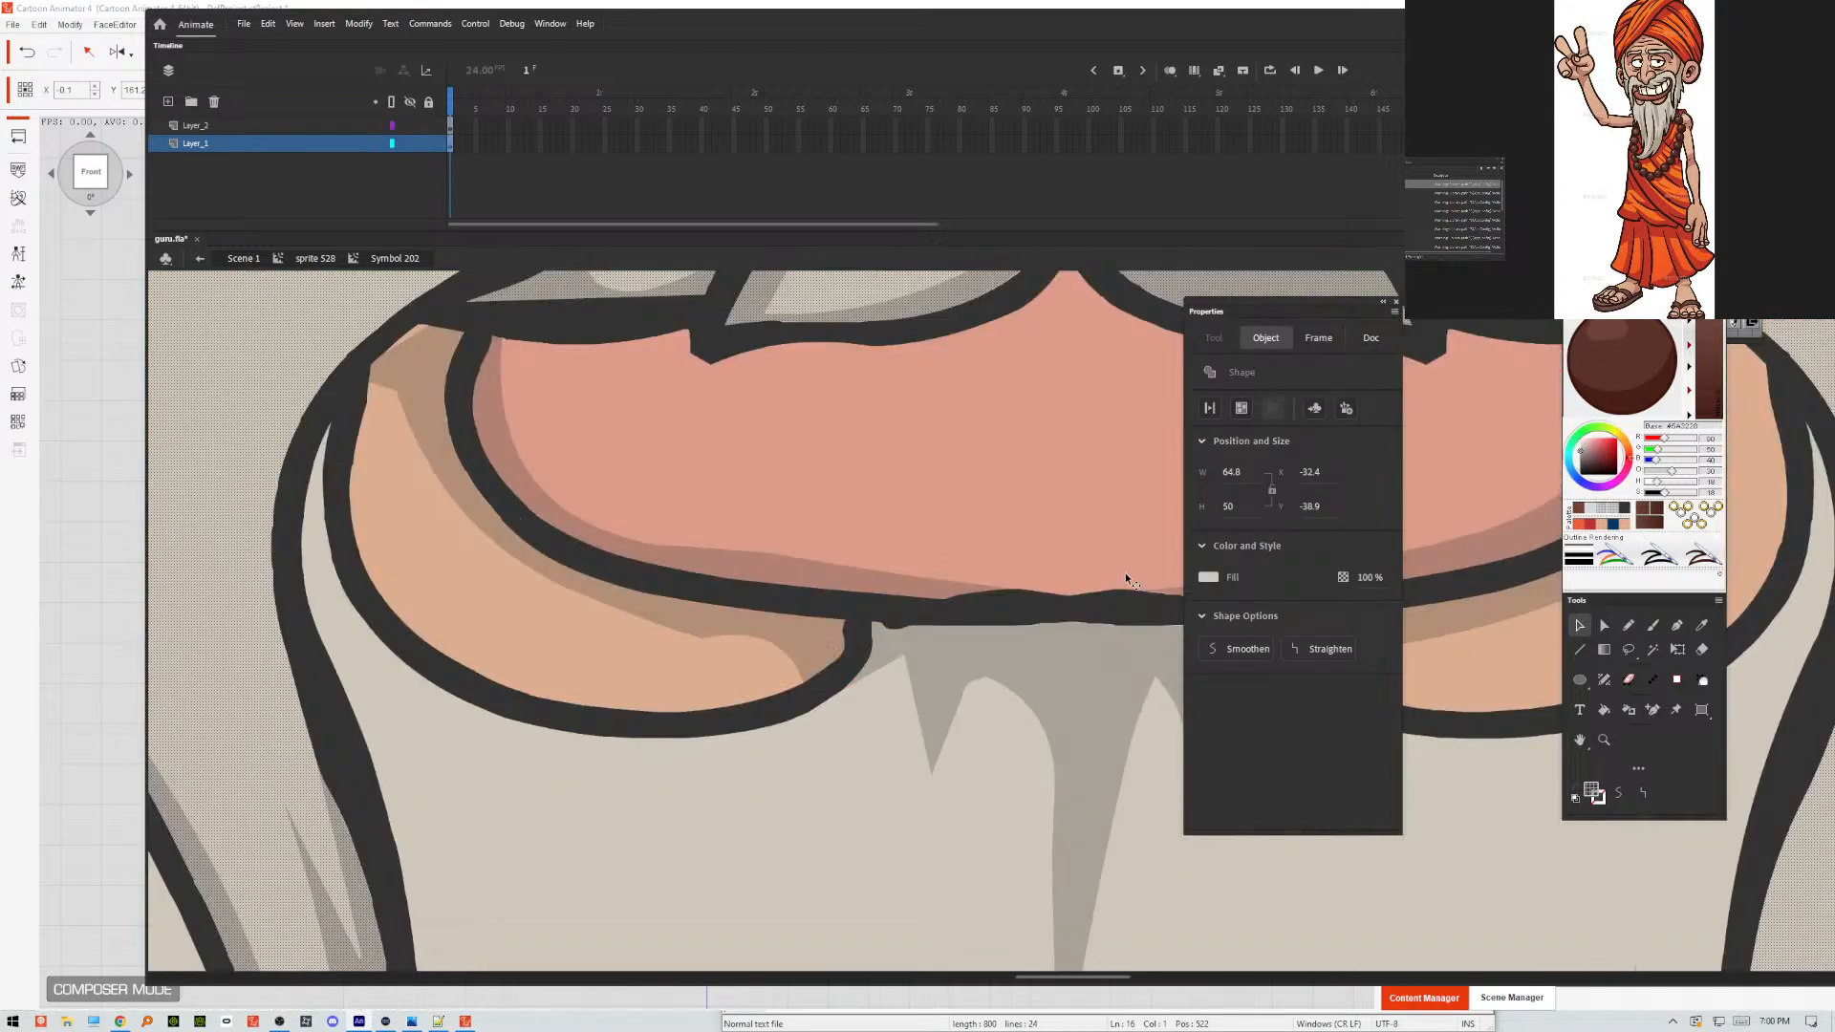
{"action": "scroll", "coordinate": [746, 737], "scroll_direction": "up", "scroll_amount": 8}
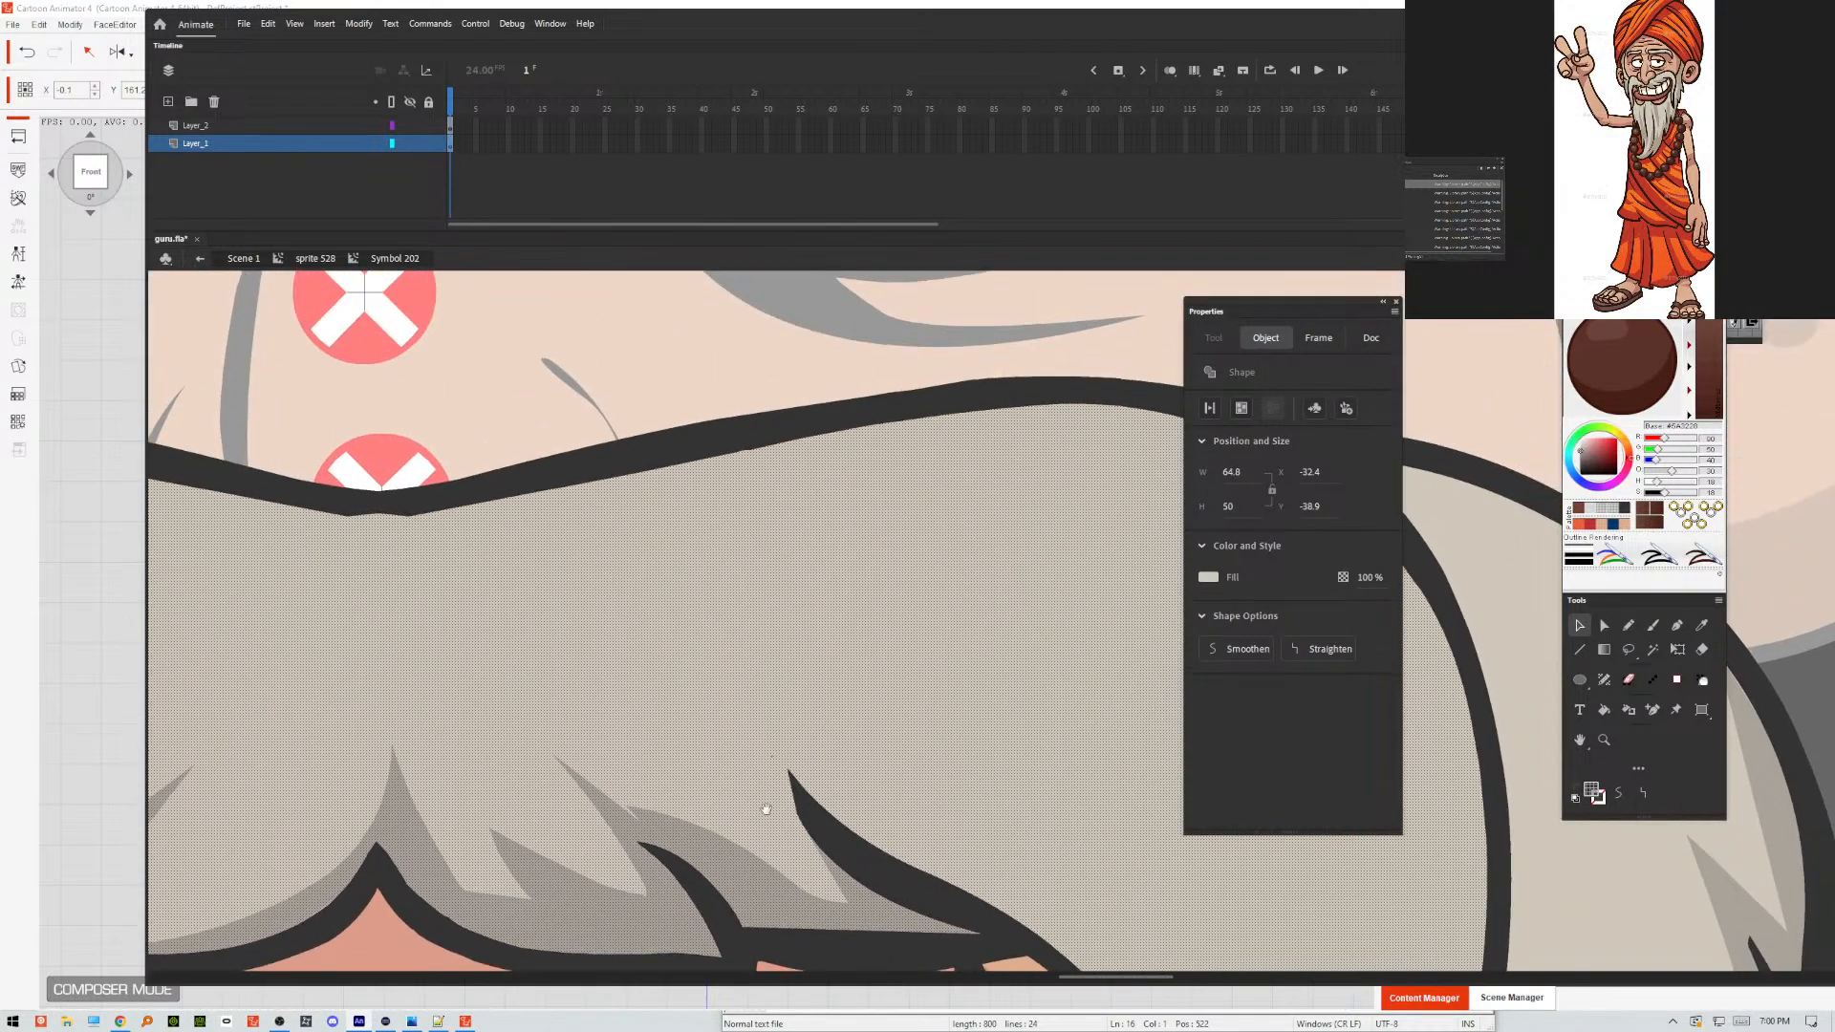
{"action": "left_click", "coordinate": [730, 407]}
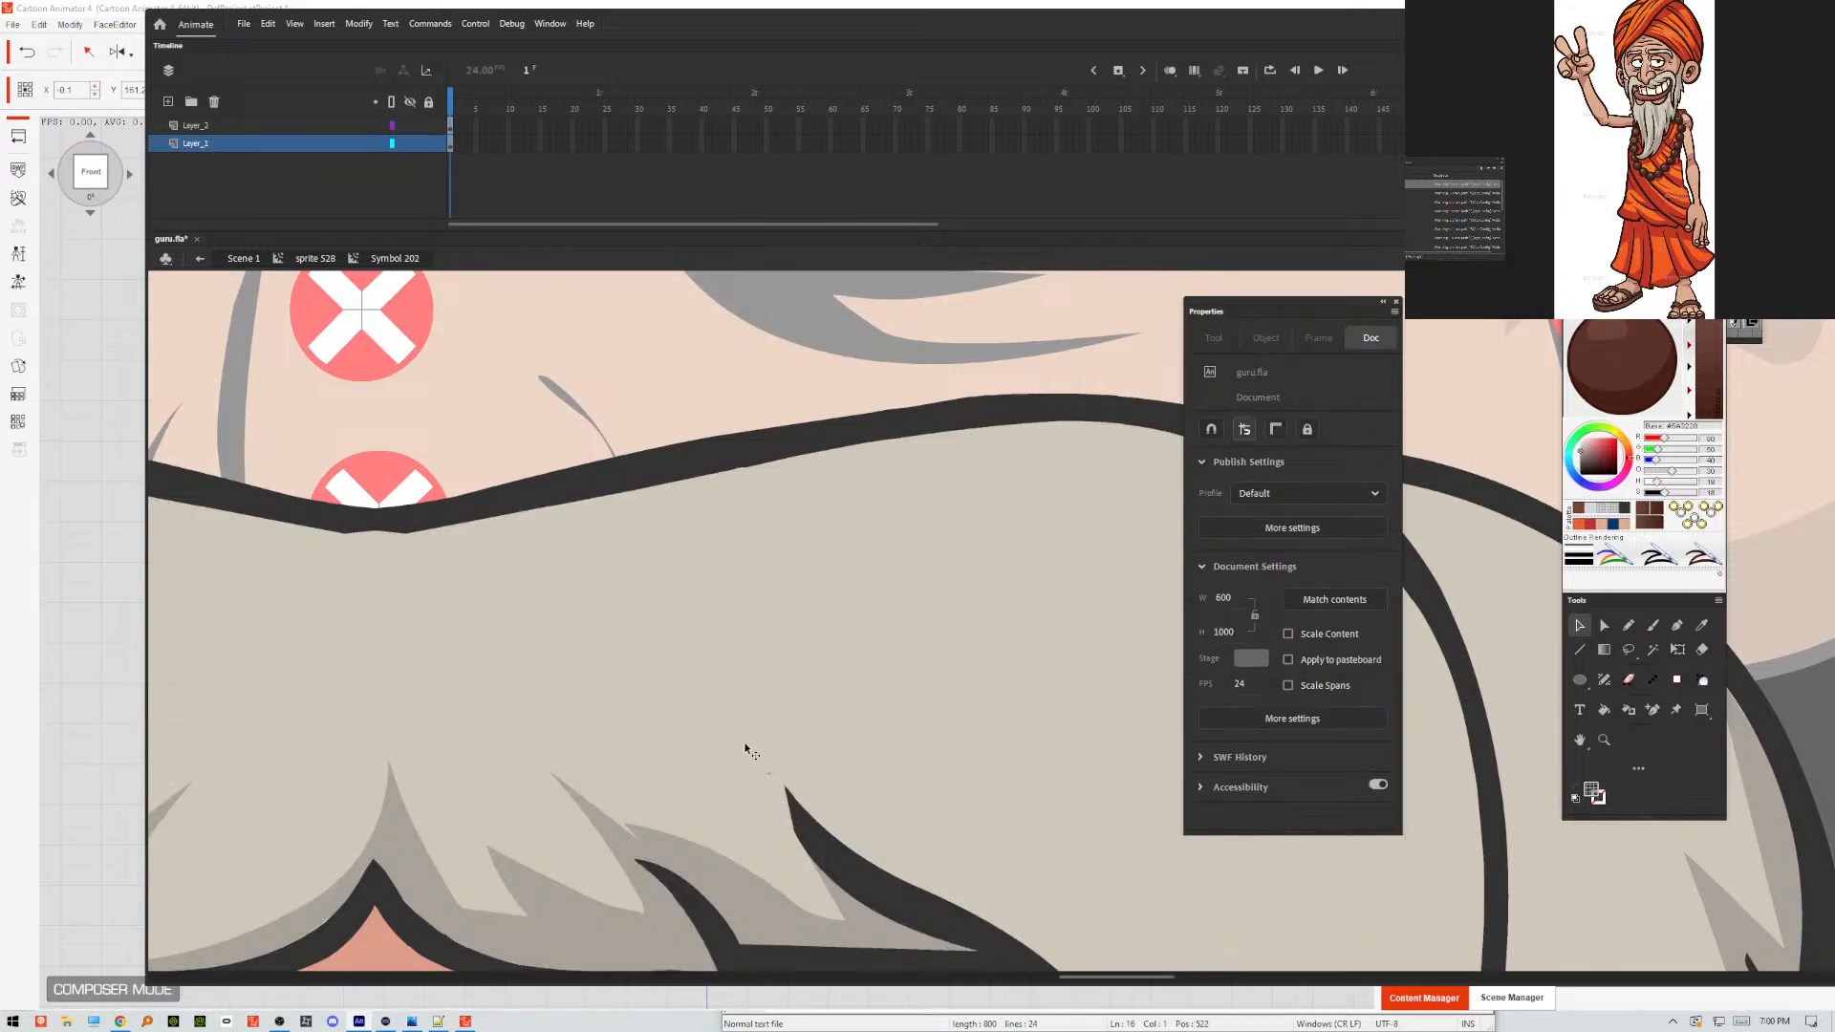
{"action": "left_click", "coordinate": [772, 778]}
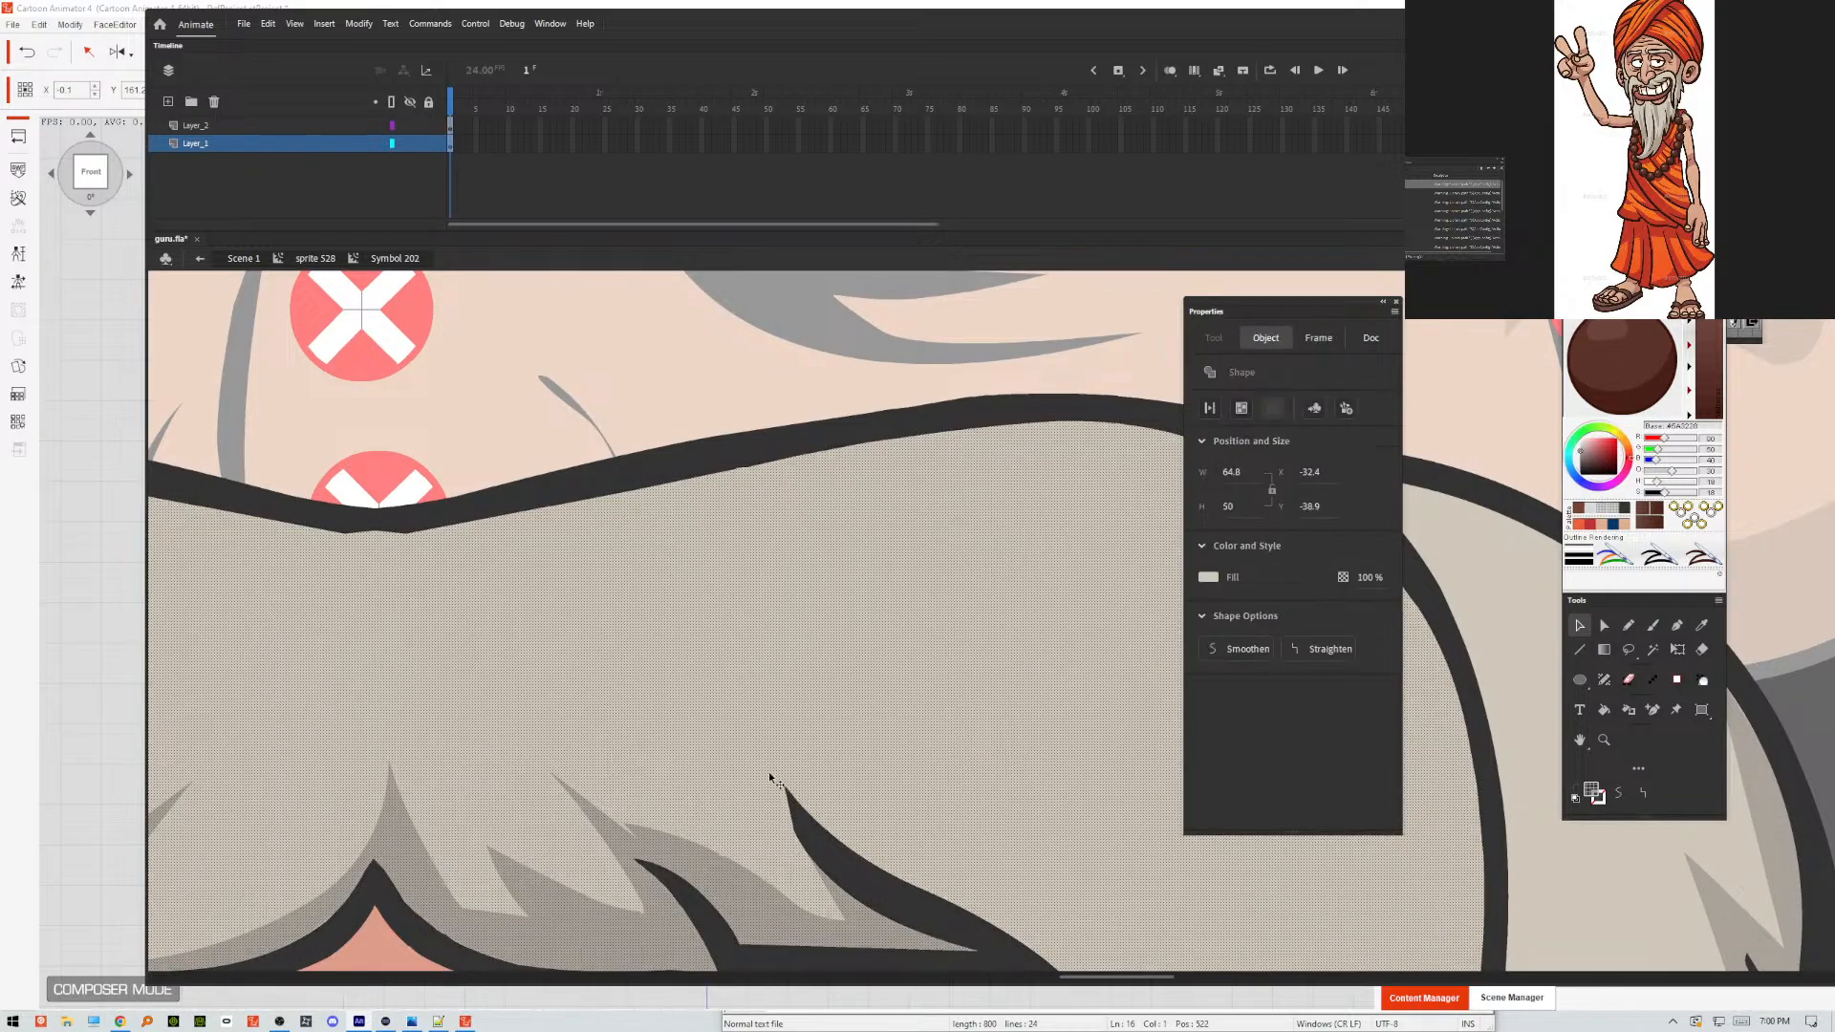
{"action": "double_click", "coordinate": [789, 799]}
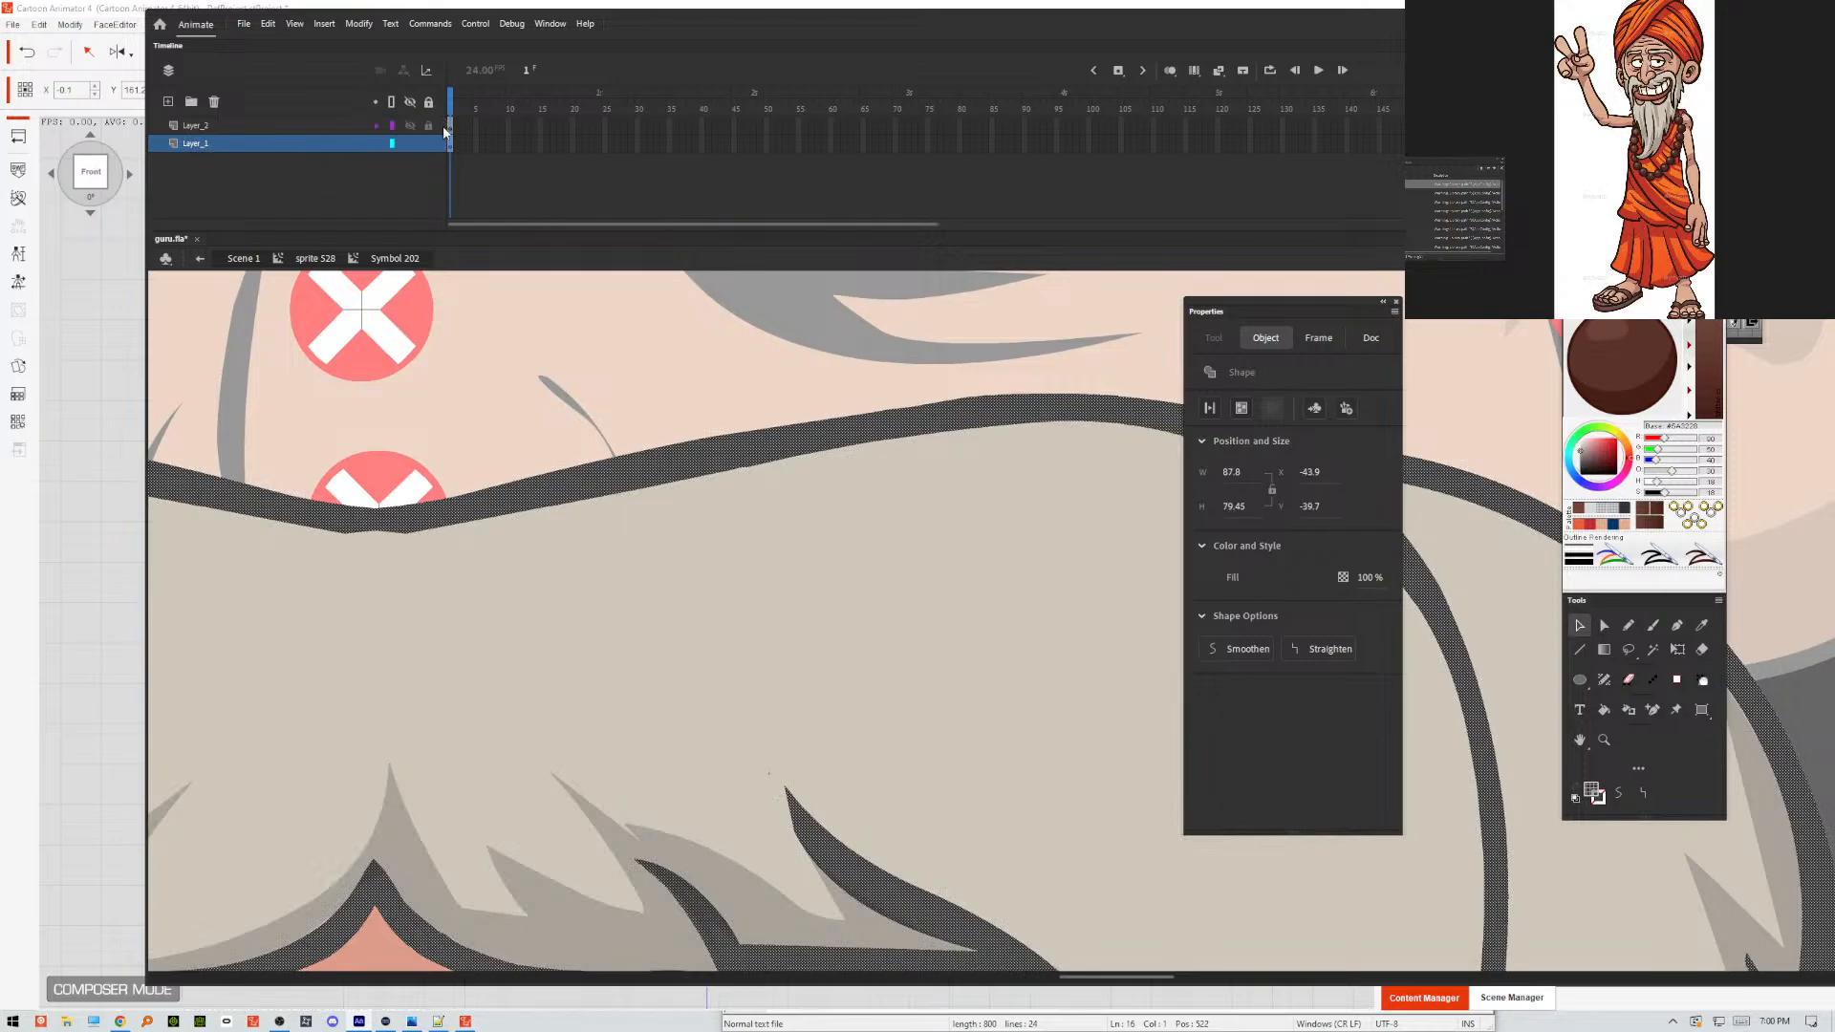
{"action": "left_click", "coordinate": [593, 318]}
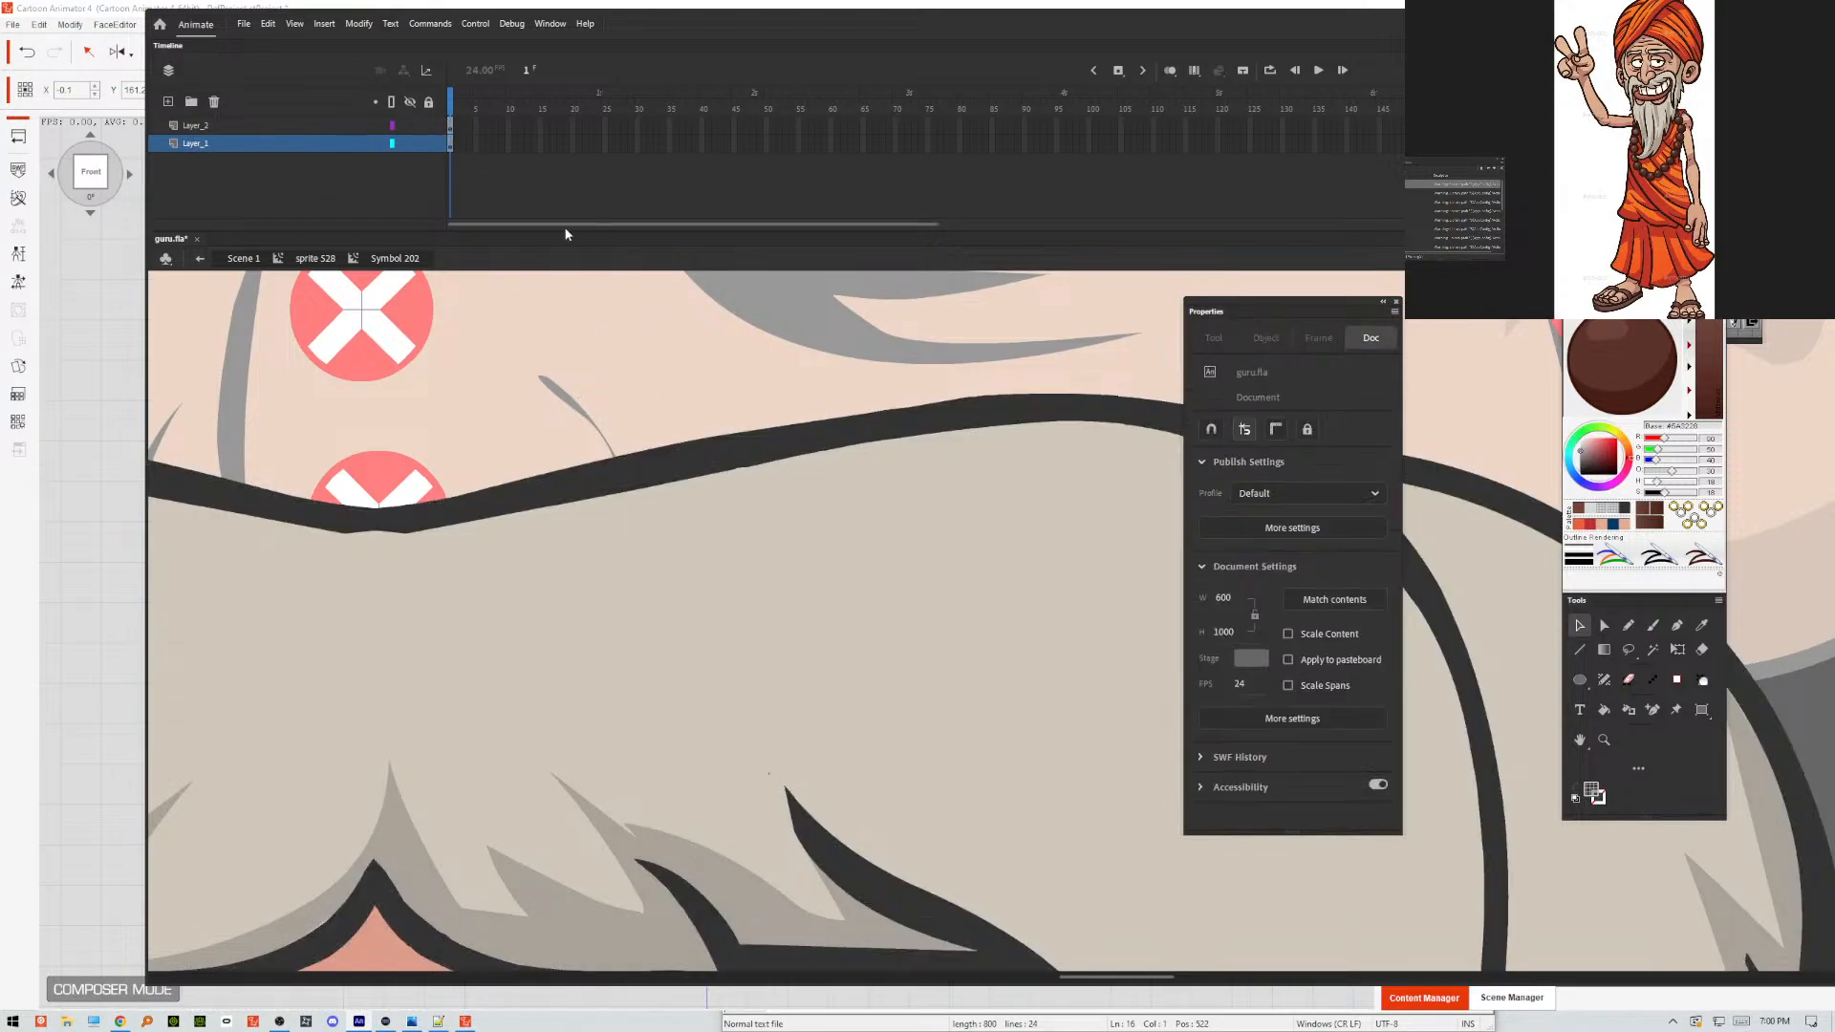
Hide Layer_2 and remove the stray speck above the tip of the moustache crease on the viewer's right.
{"action": "left_click", "coordinate": [411, 127]}
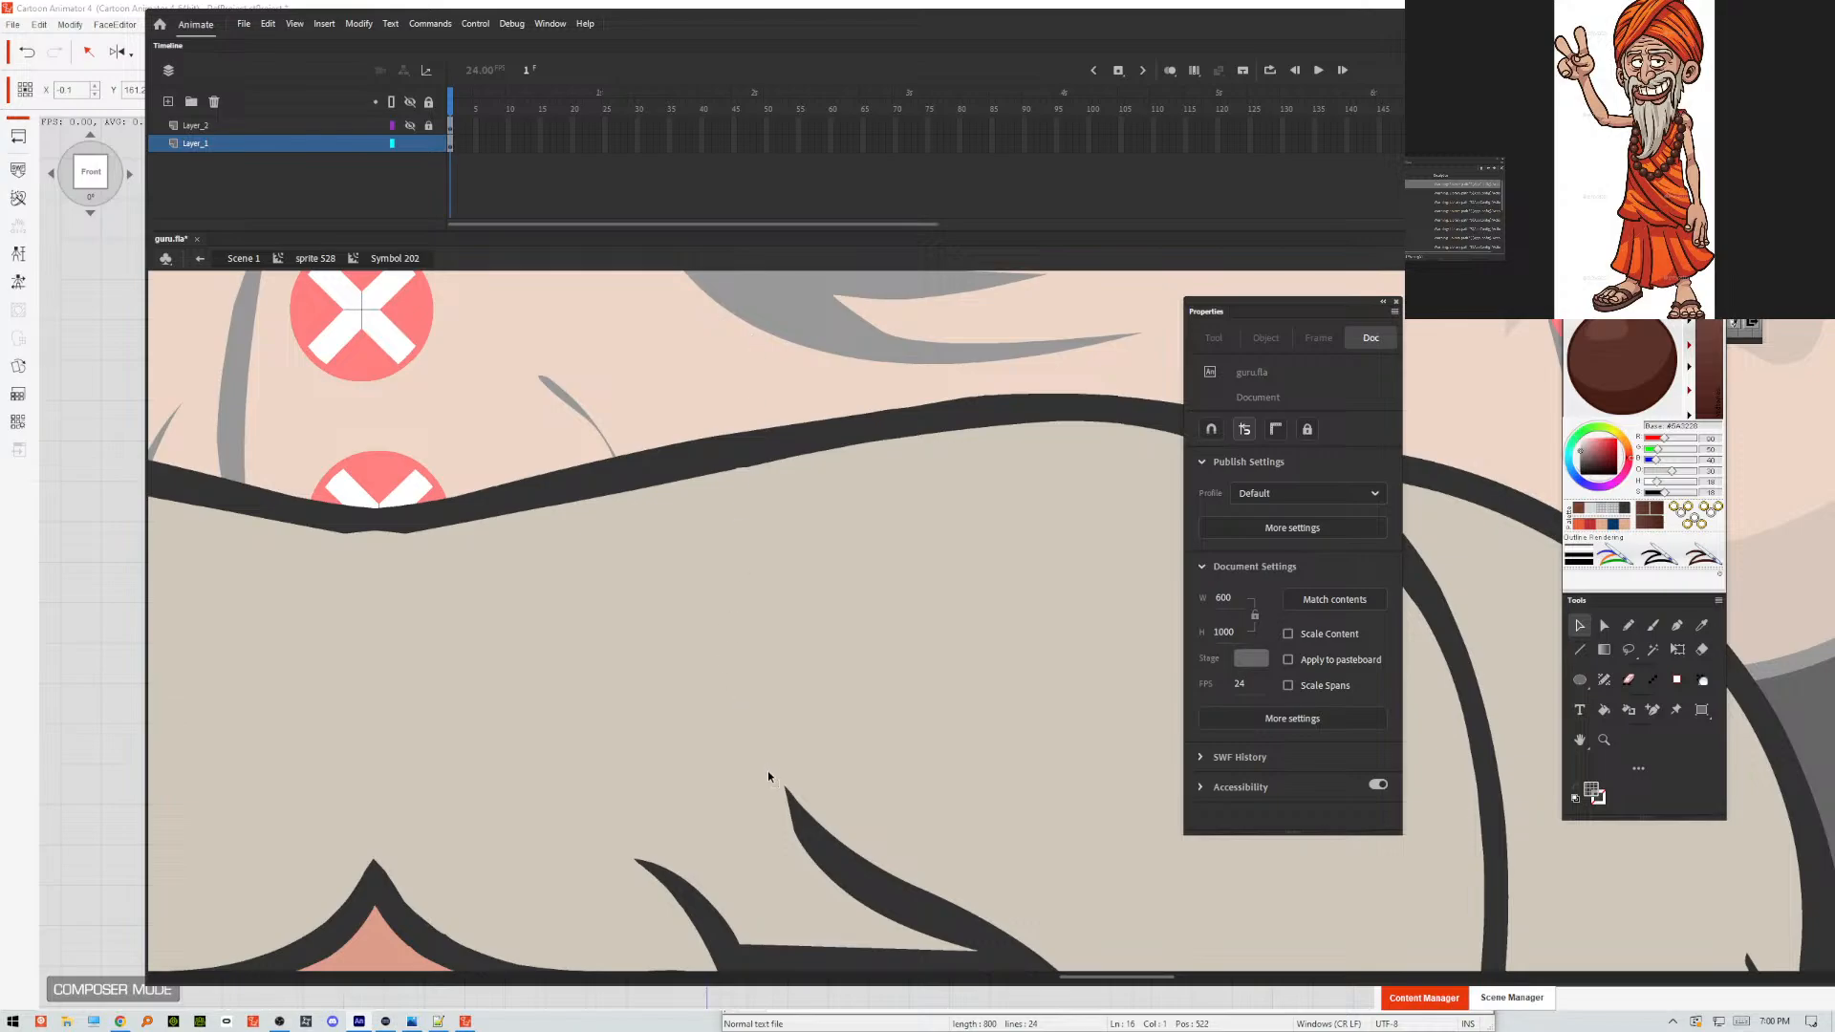
{"action": "left_click_drag", "start_coordinate": [685, 822], "coordinate": [663, 819]}
{"action": "left_click", "coordinate": [1096, 823]}
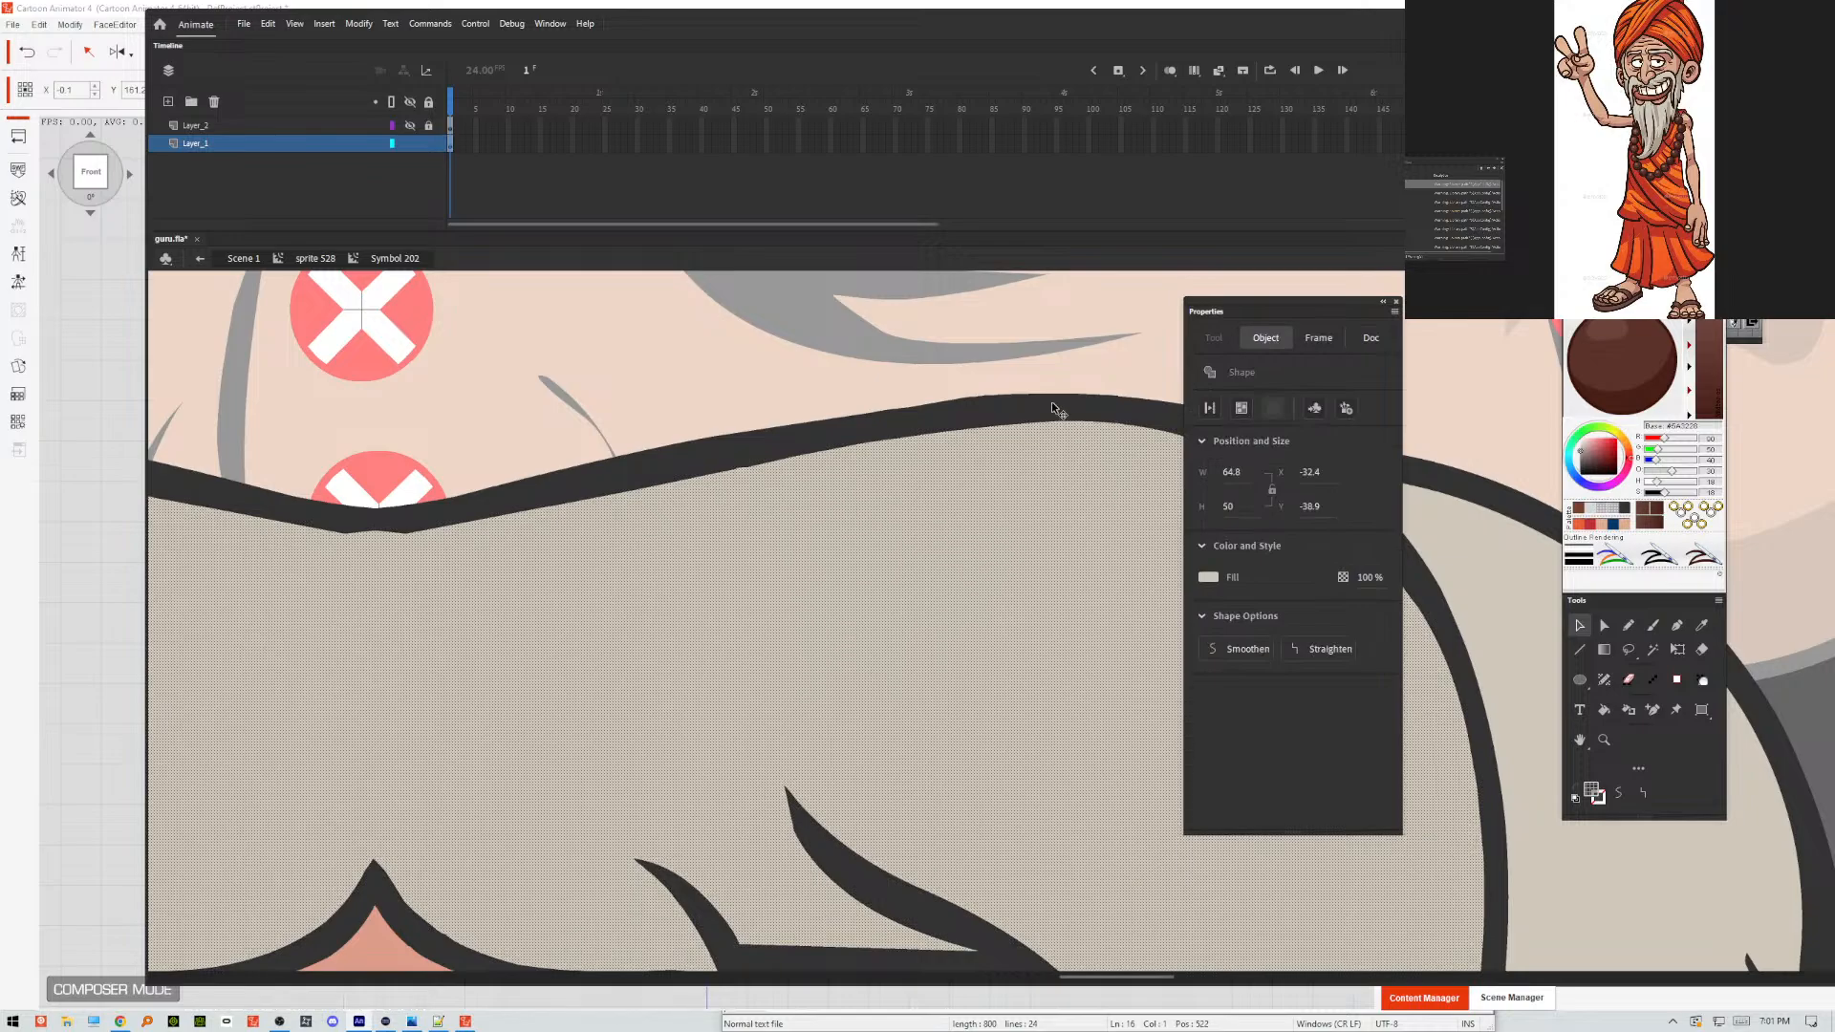
{"action": "key", "text": "Escape"}
Reshape the pointed tip of the crease on the beard's outer edge on the viewer's right.
{"action": "left_click_drag", "start_coordinate": [1458, 927], "coordinate": [643, 663]}
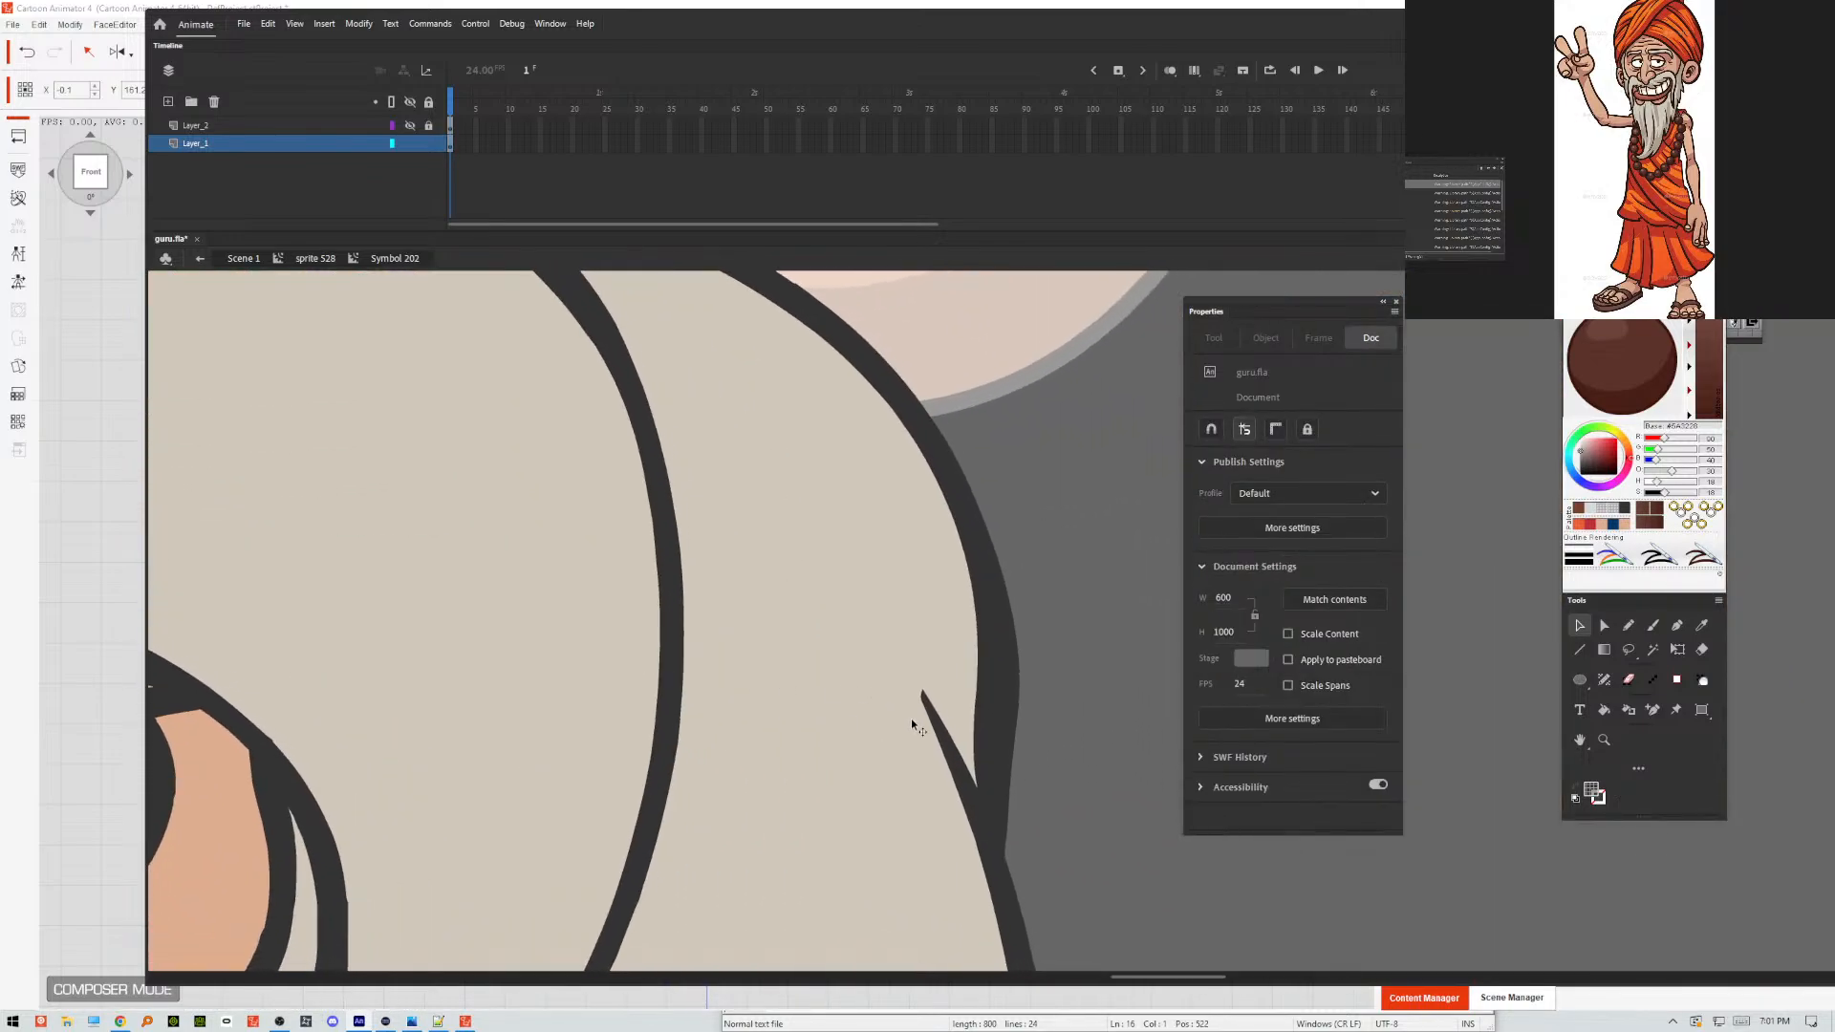
{"action": "mouse_move", "coordinate": [922, 690]}
{"action": "left_mouse_down"}
{"action": "mouse_move", "coordinate": [916, 663]}
{"action": "mouse_move", "coordinate": [900, 681]}
{"action": "mouse_move", "coordinate": [926, 709]}
{"action": "left_mouse_up"}
{"action": "scroll", "coordinate": [1076, 799], "scroll_direction": "down", "scroll_amount": 3}
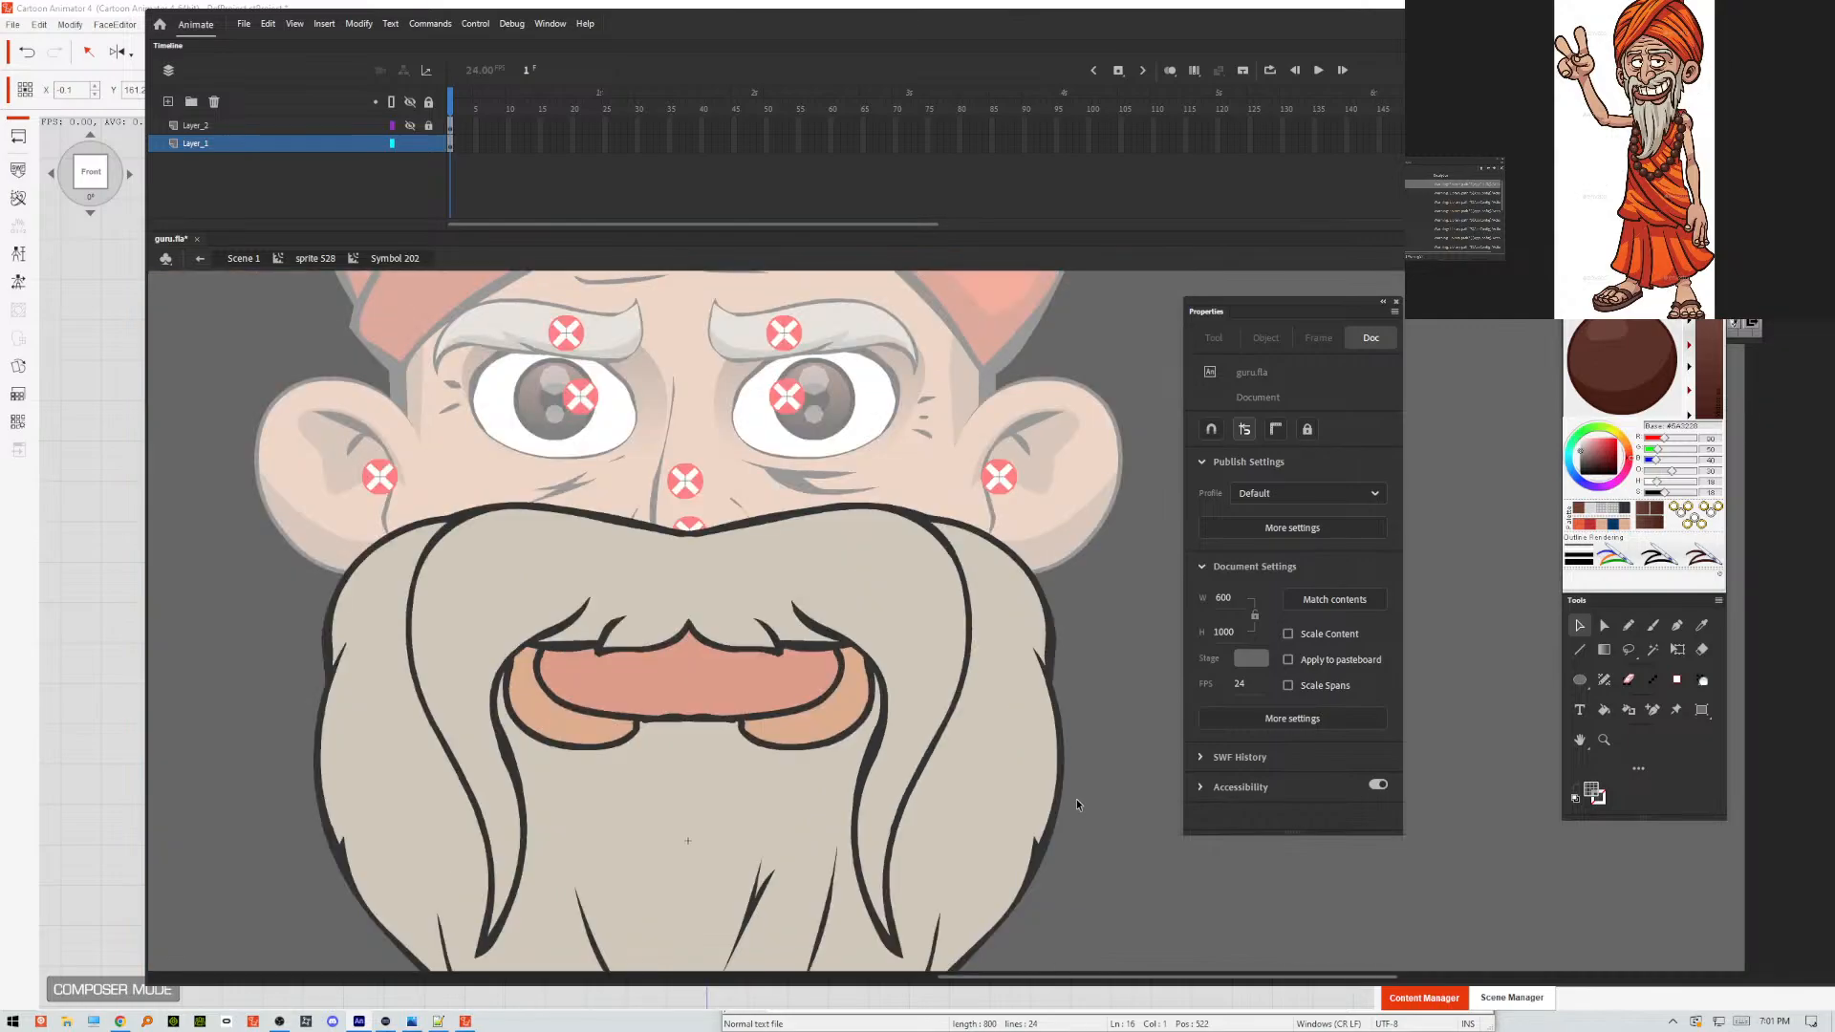
Smooth out the bumps on the underside of the lower lip's outline where it meets the two cheek folds.
{"action": "left_click_drag", "start_coordinate": [805, 828], "coordinate": [878, 805]}
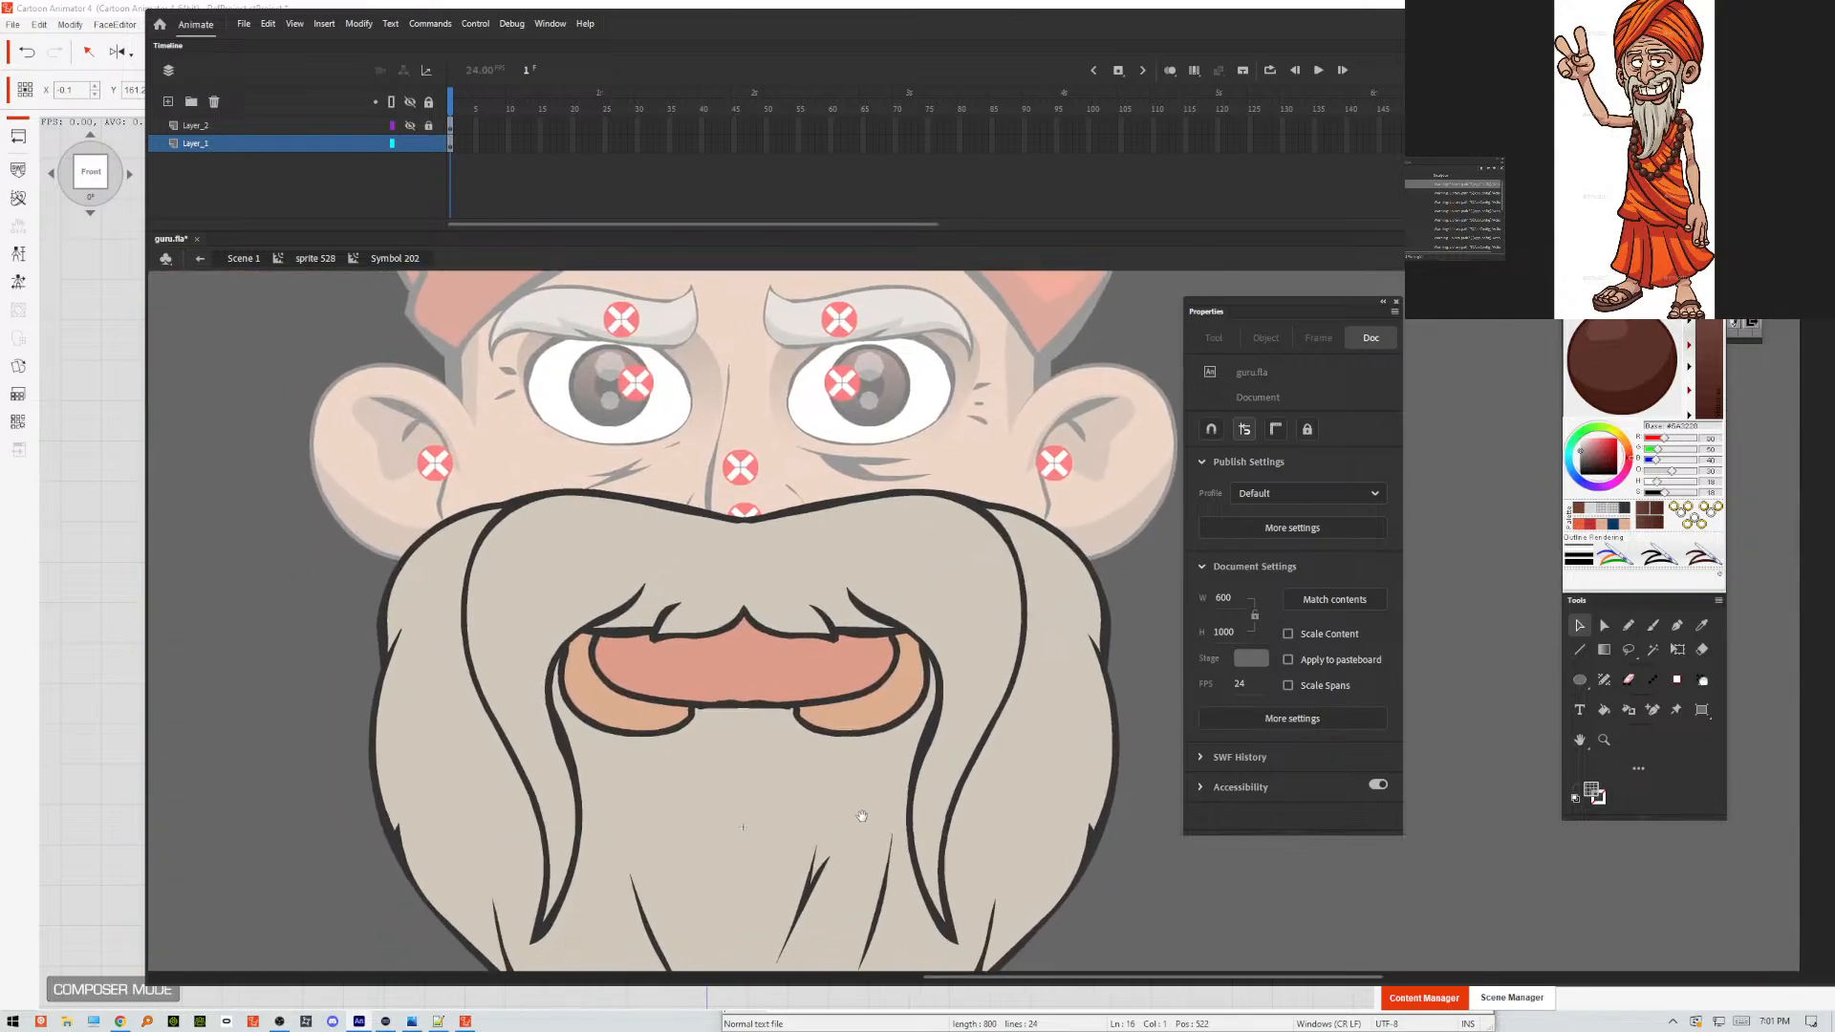
{"action": "double_click", "coordinate": [711, 701]}
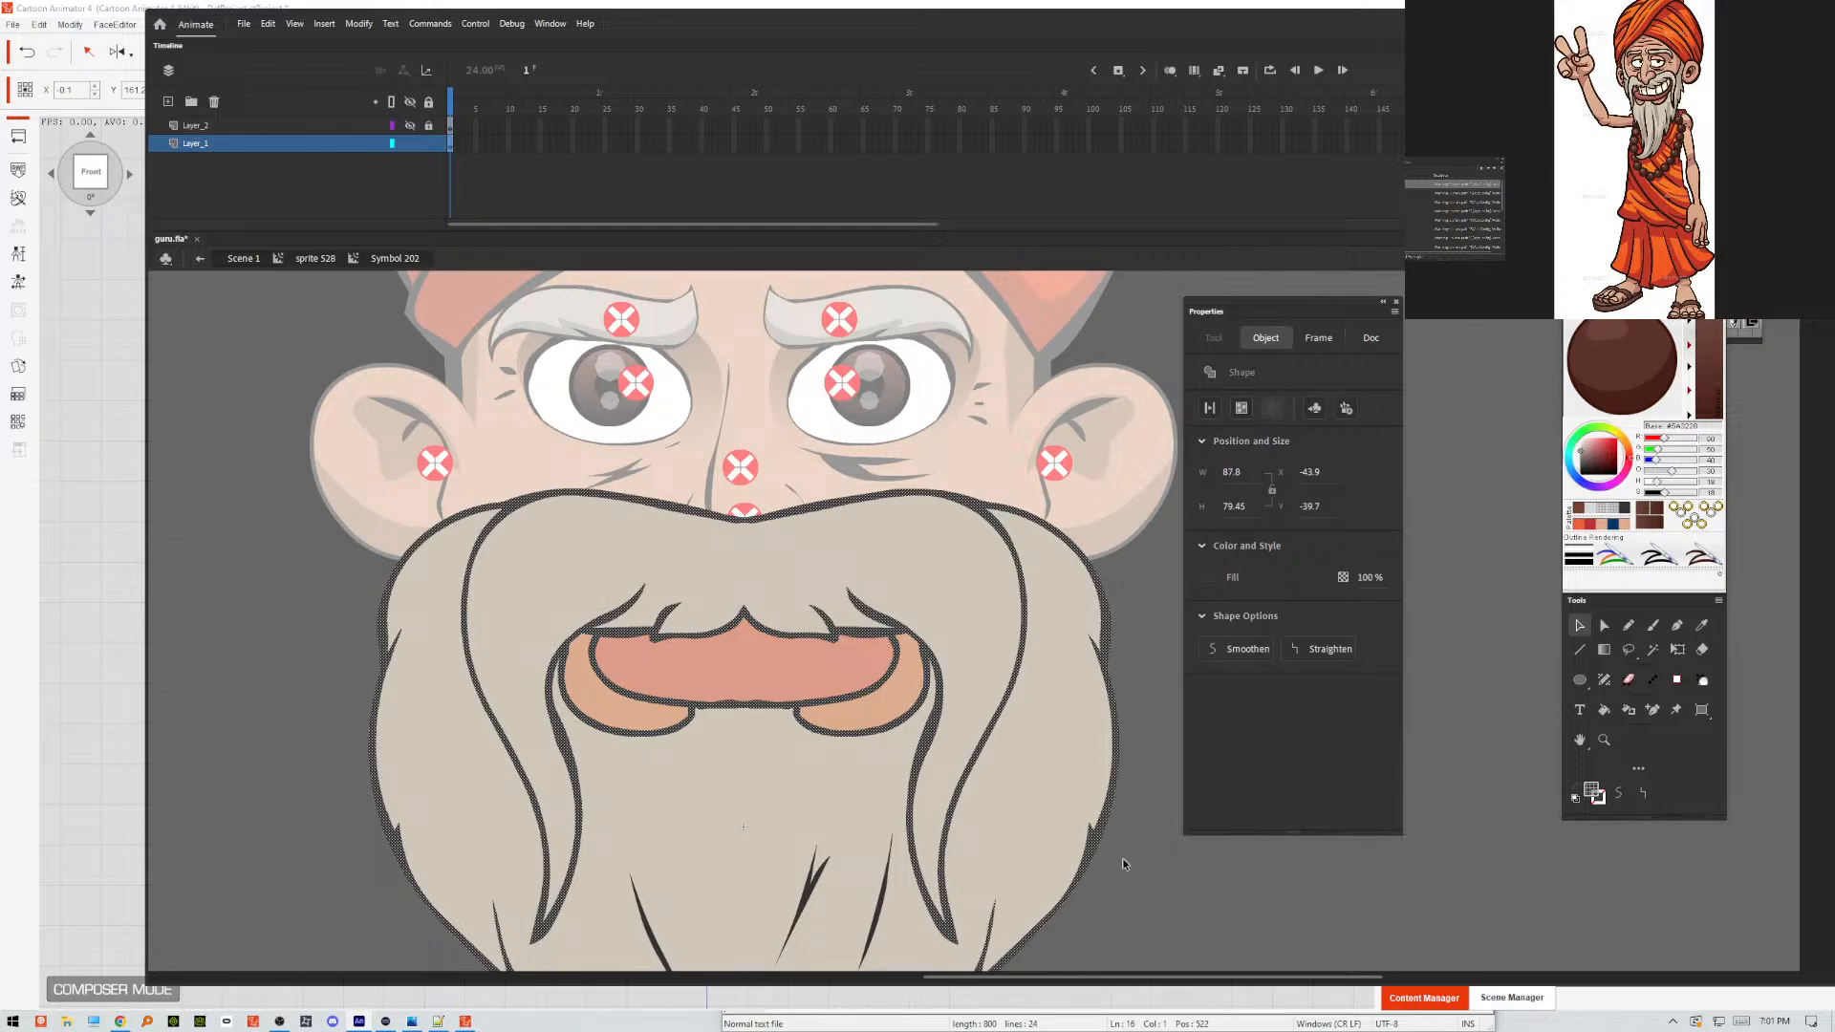
{"action": "key", "text": "ctrl+equal"}
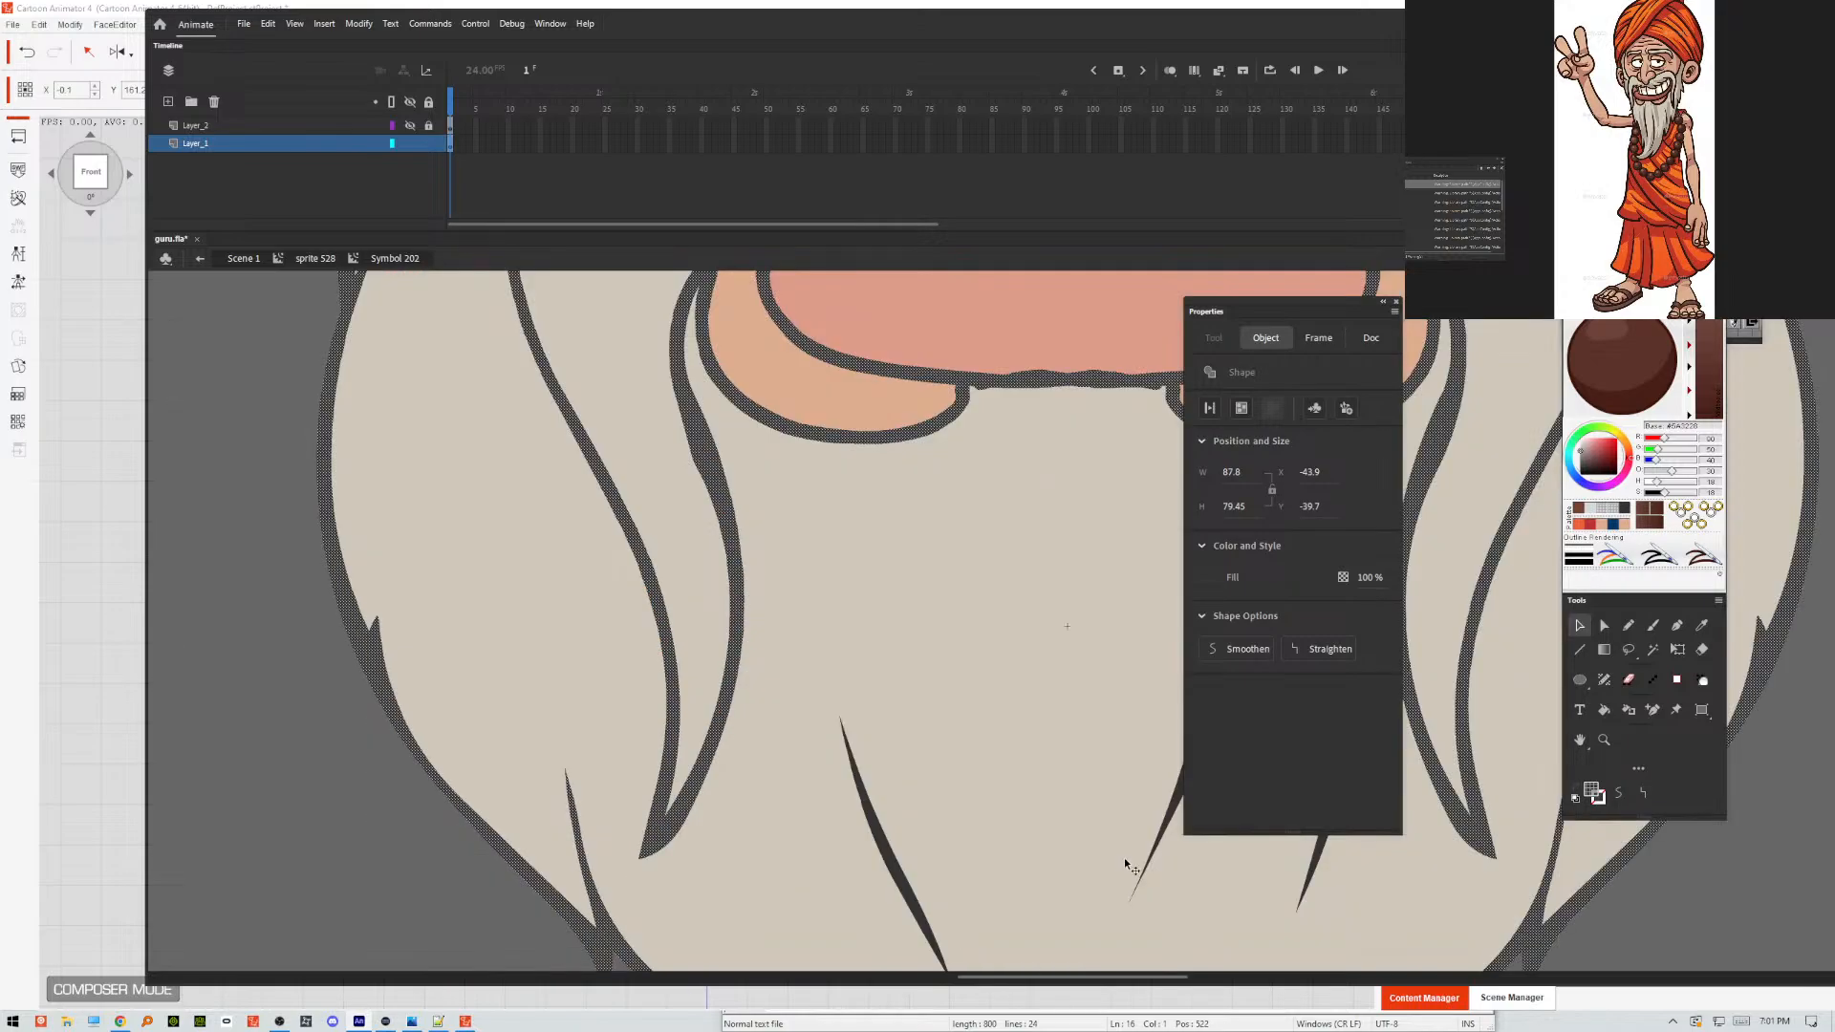
{"action": "key", "text": "ctrl+equal"}
{"action": "left_click_drag", "start_coordinate": [1036, 470], "coordinate": [771, 852]}
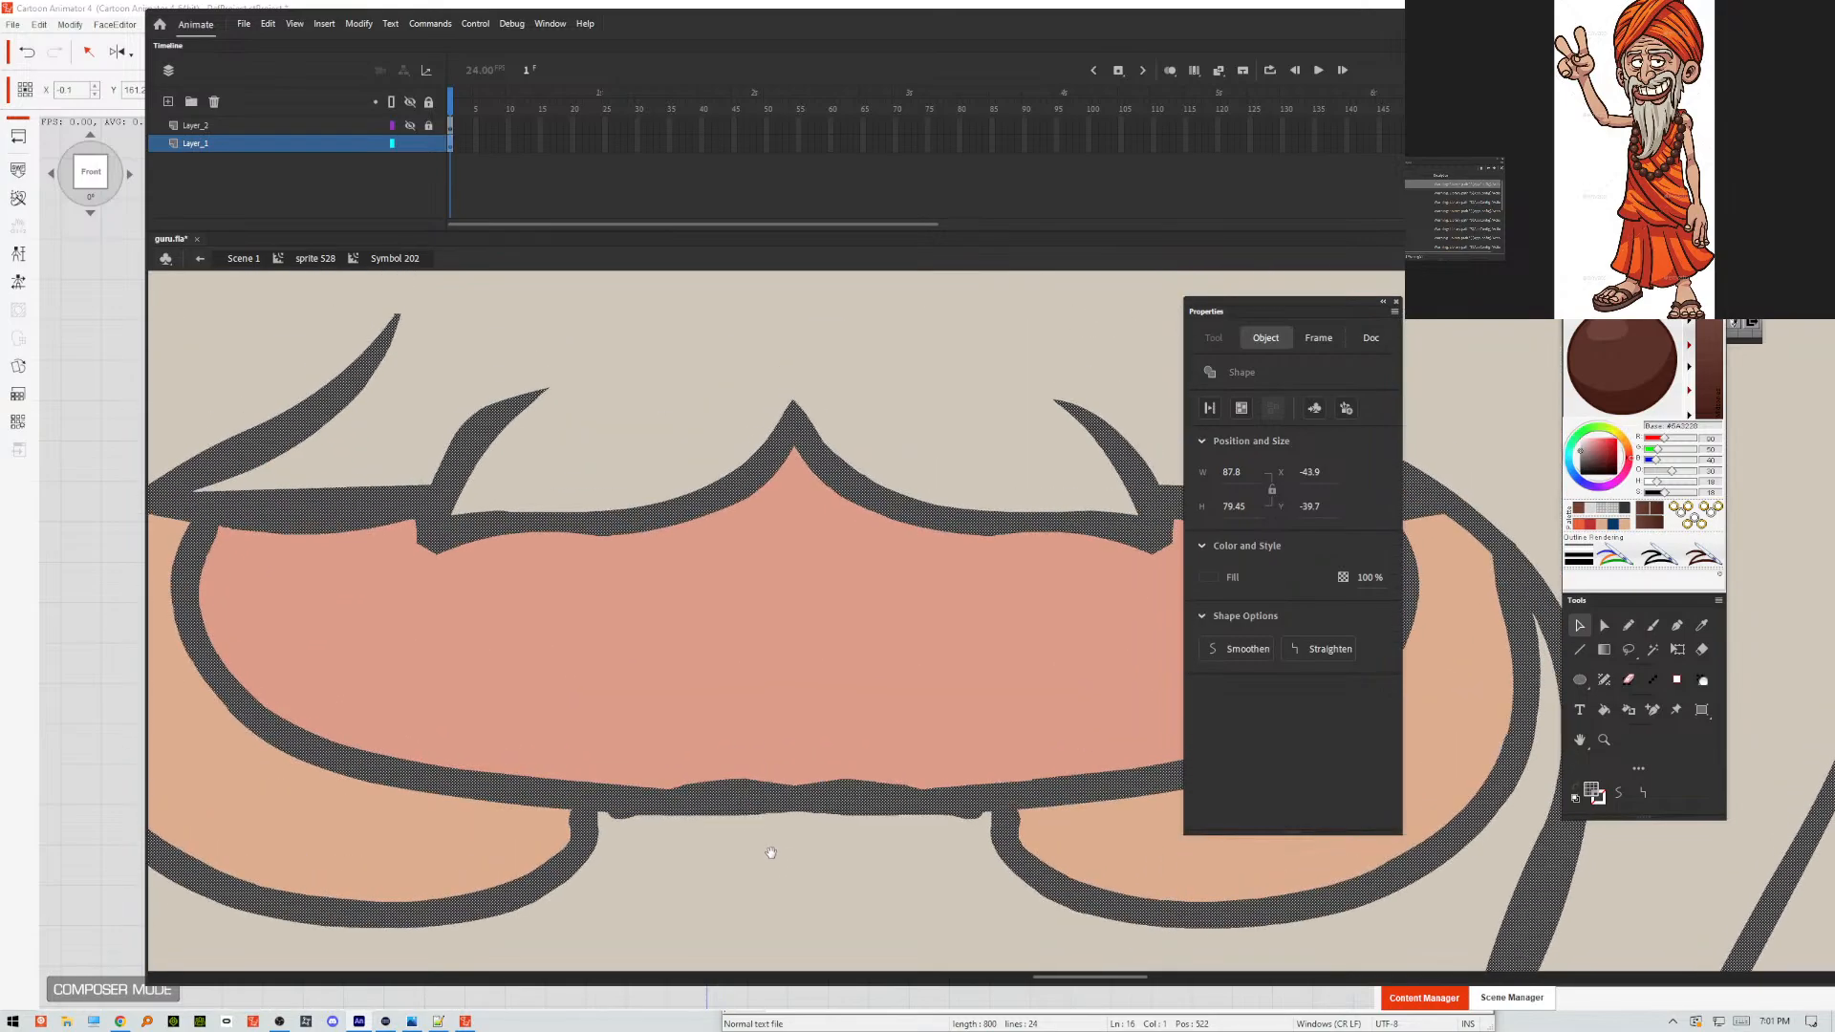
{"action": "left_click", "coordinate": [660, 731]}
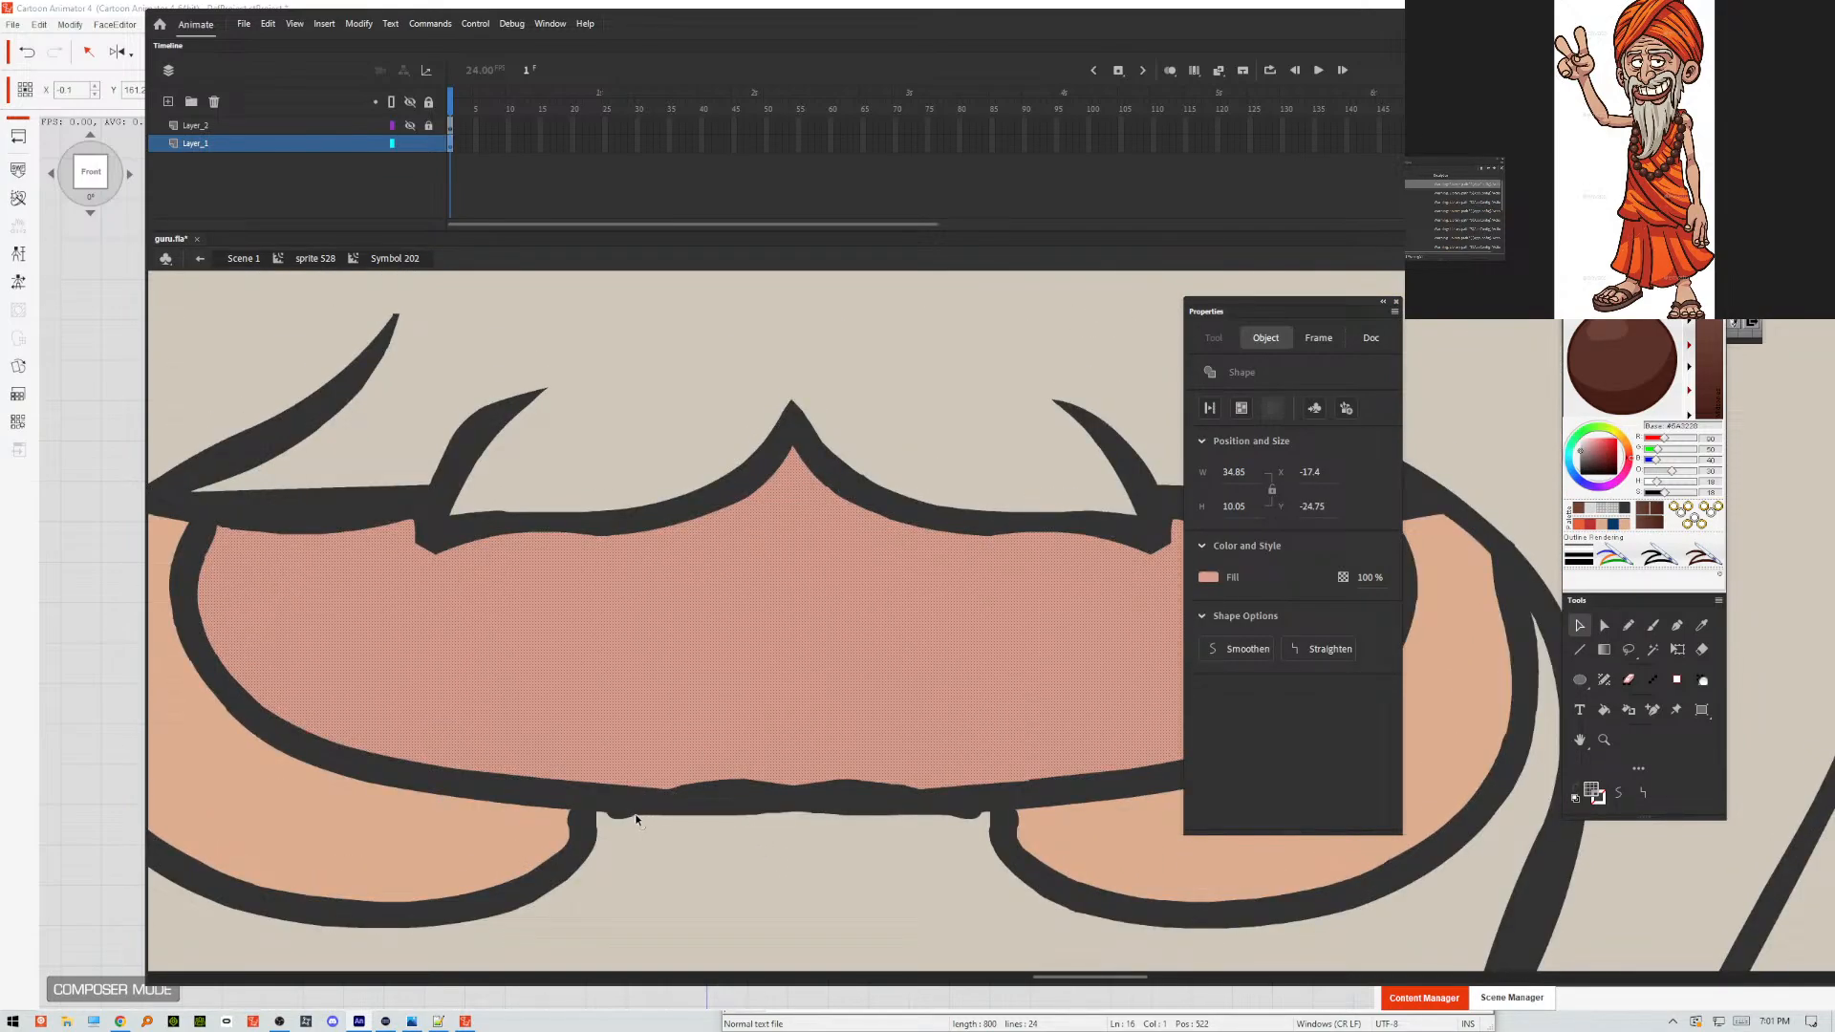
{"action": "left_click_drag", "start_coordinate": [636, 819], "coordinate": [603, 811]}
{"action": "mouse_move", "coordinate": [985, 802]}
{"action": "left_mouse_down"}
{"action": "mouse_move", "coordinate": [964, 817]}
{"action": "mouse_move", "coordinate": [1005, 809]}
{"action": "left_mouse_up"}
{"action": "left_click", "coordinate": [507, 857]}
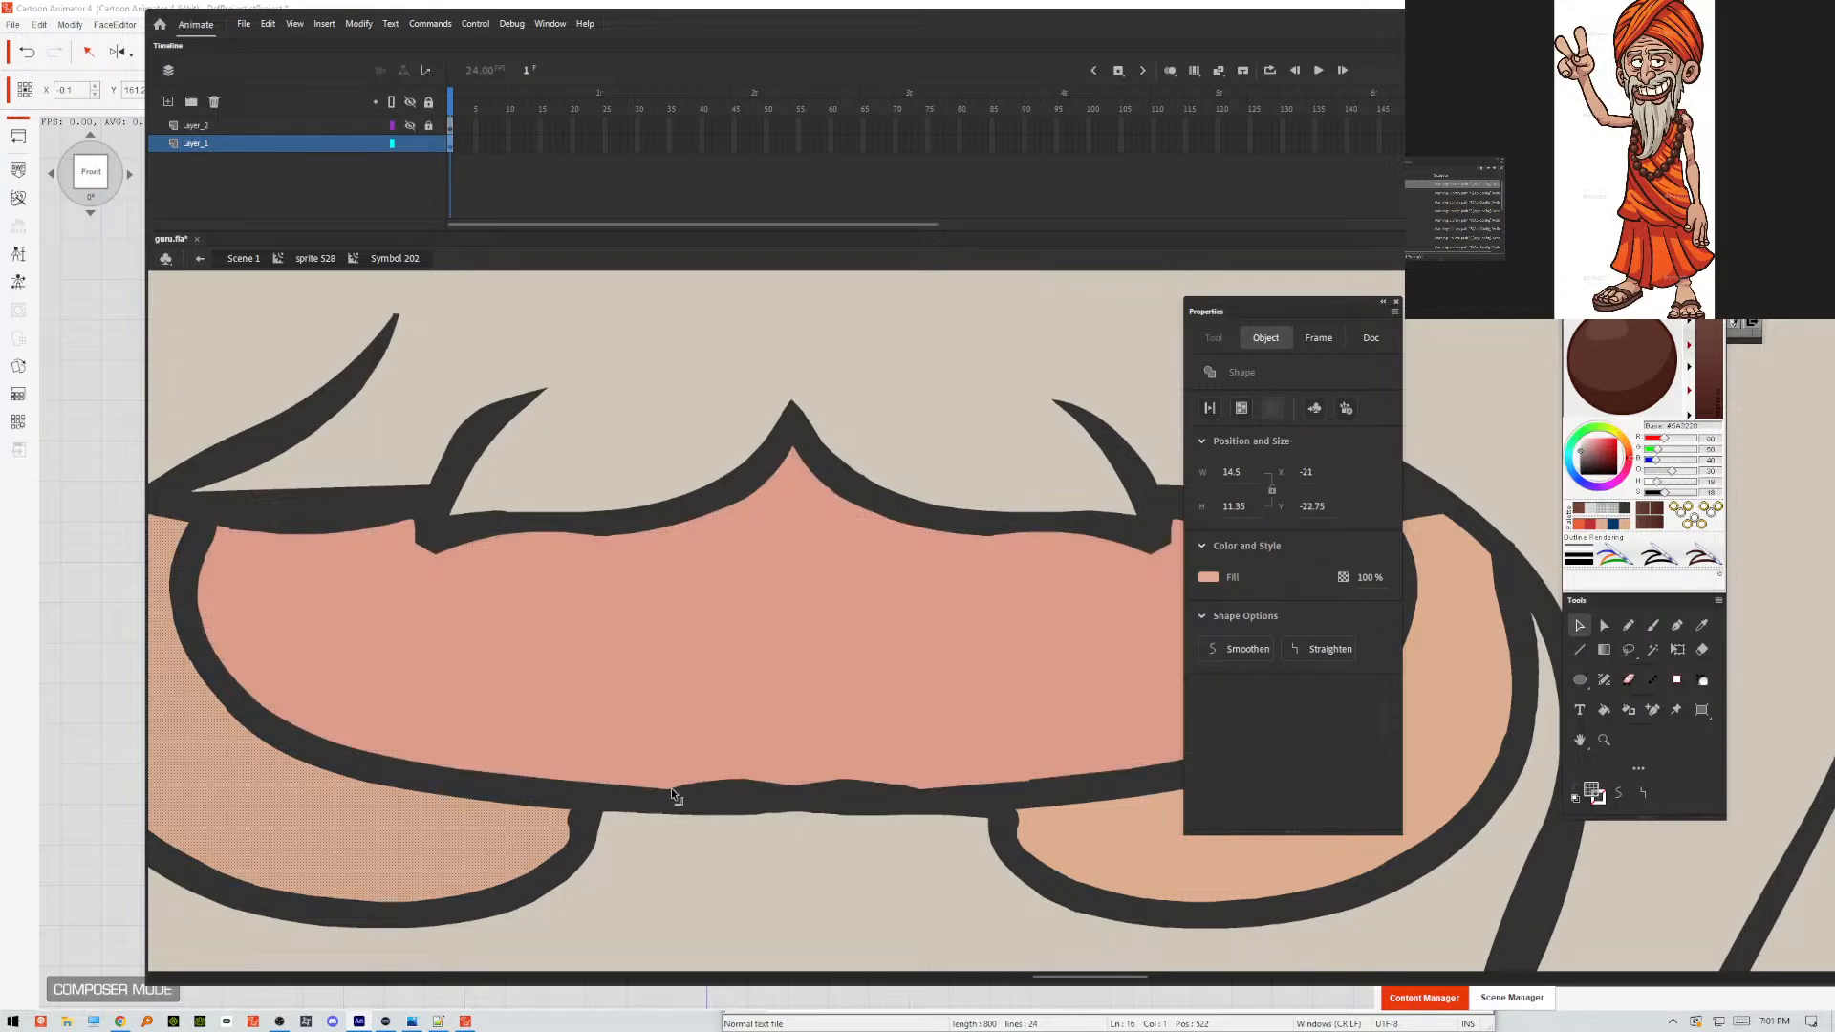
Straighten the wavy upper edge of the lower lip's outline along the middle of the mouth.
{"action": "left_click_drag", "start_coordinate": [671, 787], "coordinate": [1077, 780]}
{"action": "left_click_drag", "start_coordinate": [845, 778], "coordinate": [795, 782]}
{"action": "left_click_drag", "start_coordinate": [814, 787], "coordinate": [893, 789]}
{"action": "left_click_drag", "start_coordinate": [777, 789], "coordinate": [867, 789]}
{"action": "left_click_drag", "start_coordinate": [960, 786], "coordinate": [917, 789]}
Flatten the protruding outline corners beneath the two moustache tufts and even out the upper lip's edge.
{"action": "mouse_move", "coordinate": [432, 555]}
{"action": "left_mouse_down"}
{"action": "mouse_move", "coordinate": [394, 541]}
{"action": "mouse_move", "coordinate": [434, 532]}
{"action": "left_mouse_up"}
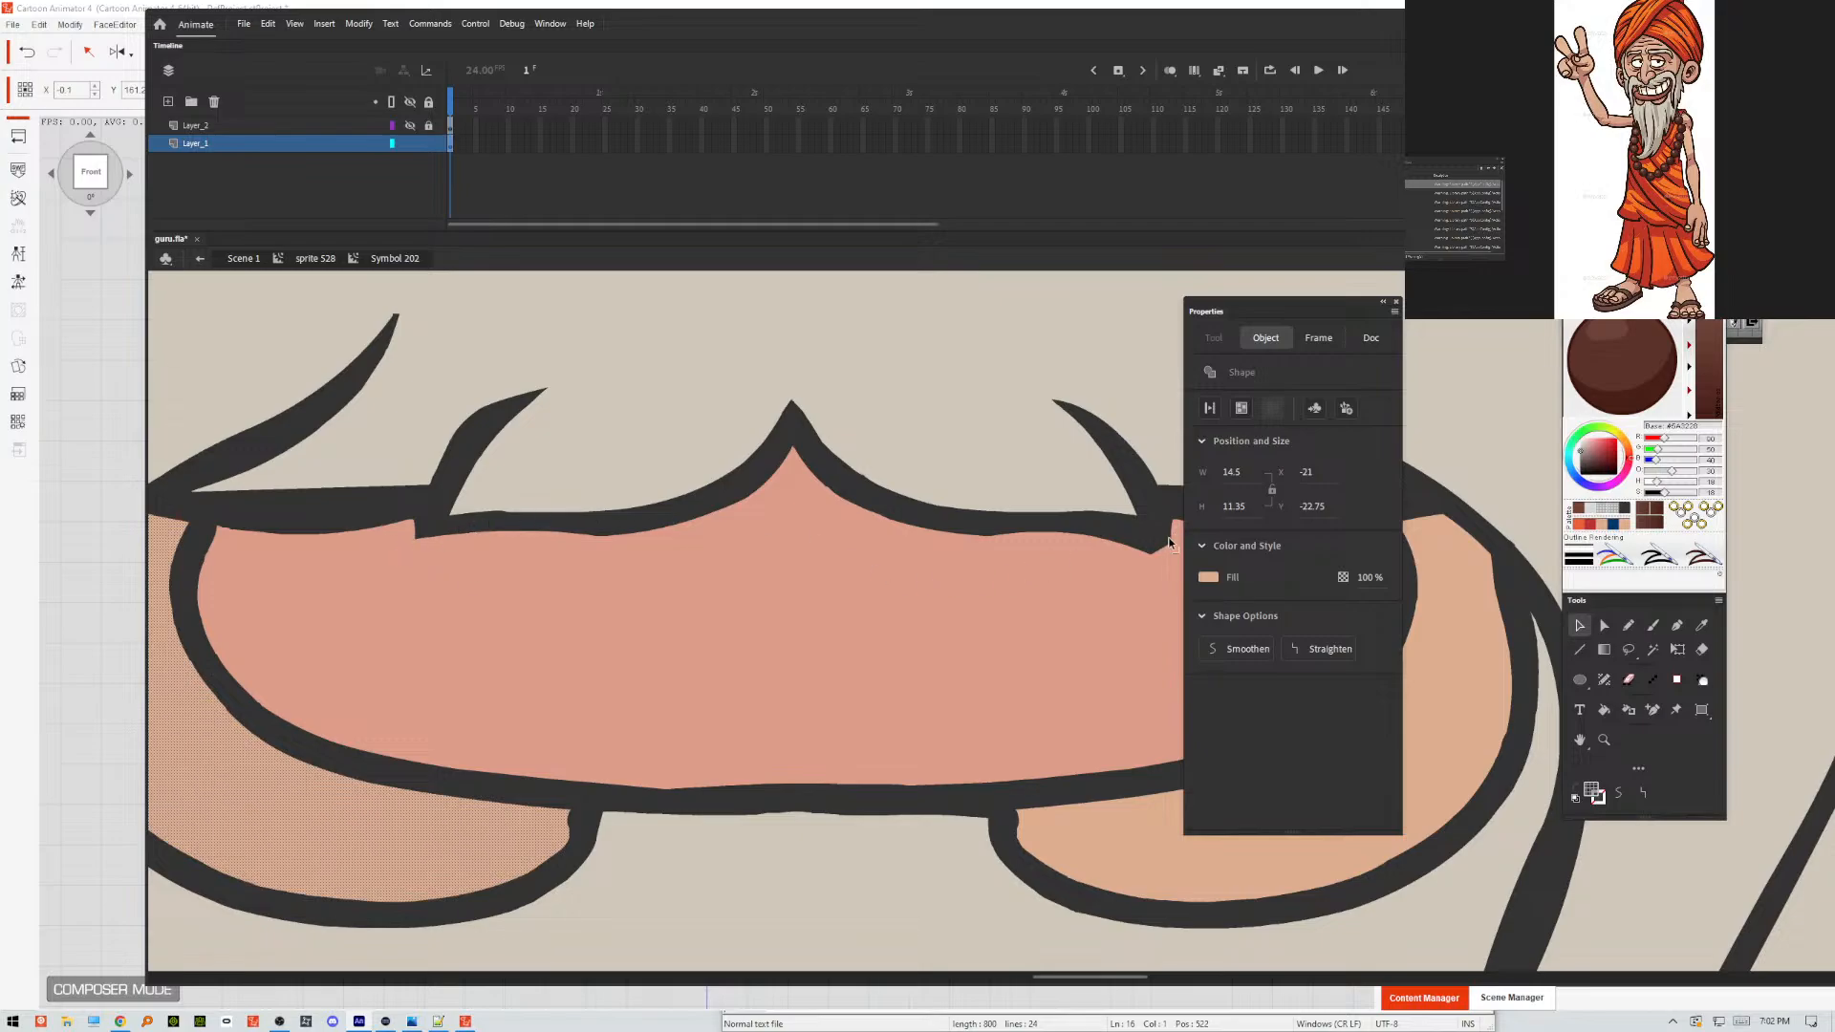
{"action": "left_click_drag", "start_coordinate": [1151, 552], "coordinate": [1185, 552]}
{"action": "left_click_drag", "start_coordinate": [314, 532], "coordinate": [294, 523]}
Move the Properties panel off the mouth and reshape the lip outline's inner edge at the mouth corner on the viewer's right.
{"action": "left_click_drag", "start_coordinate": [1230, 304], "coordinate": [1500, 387]}
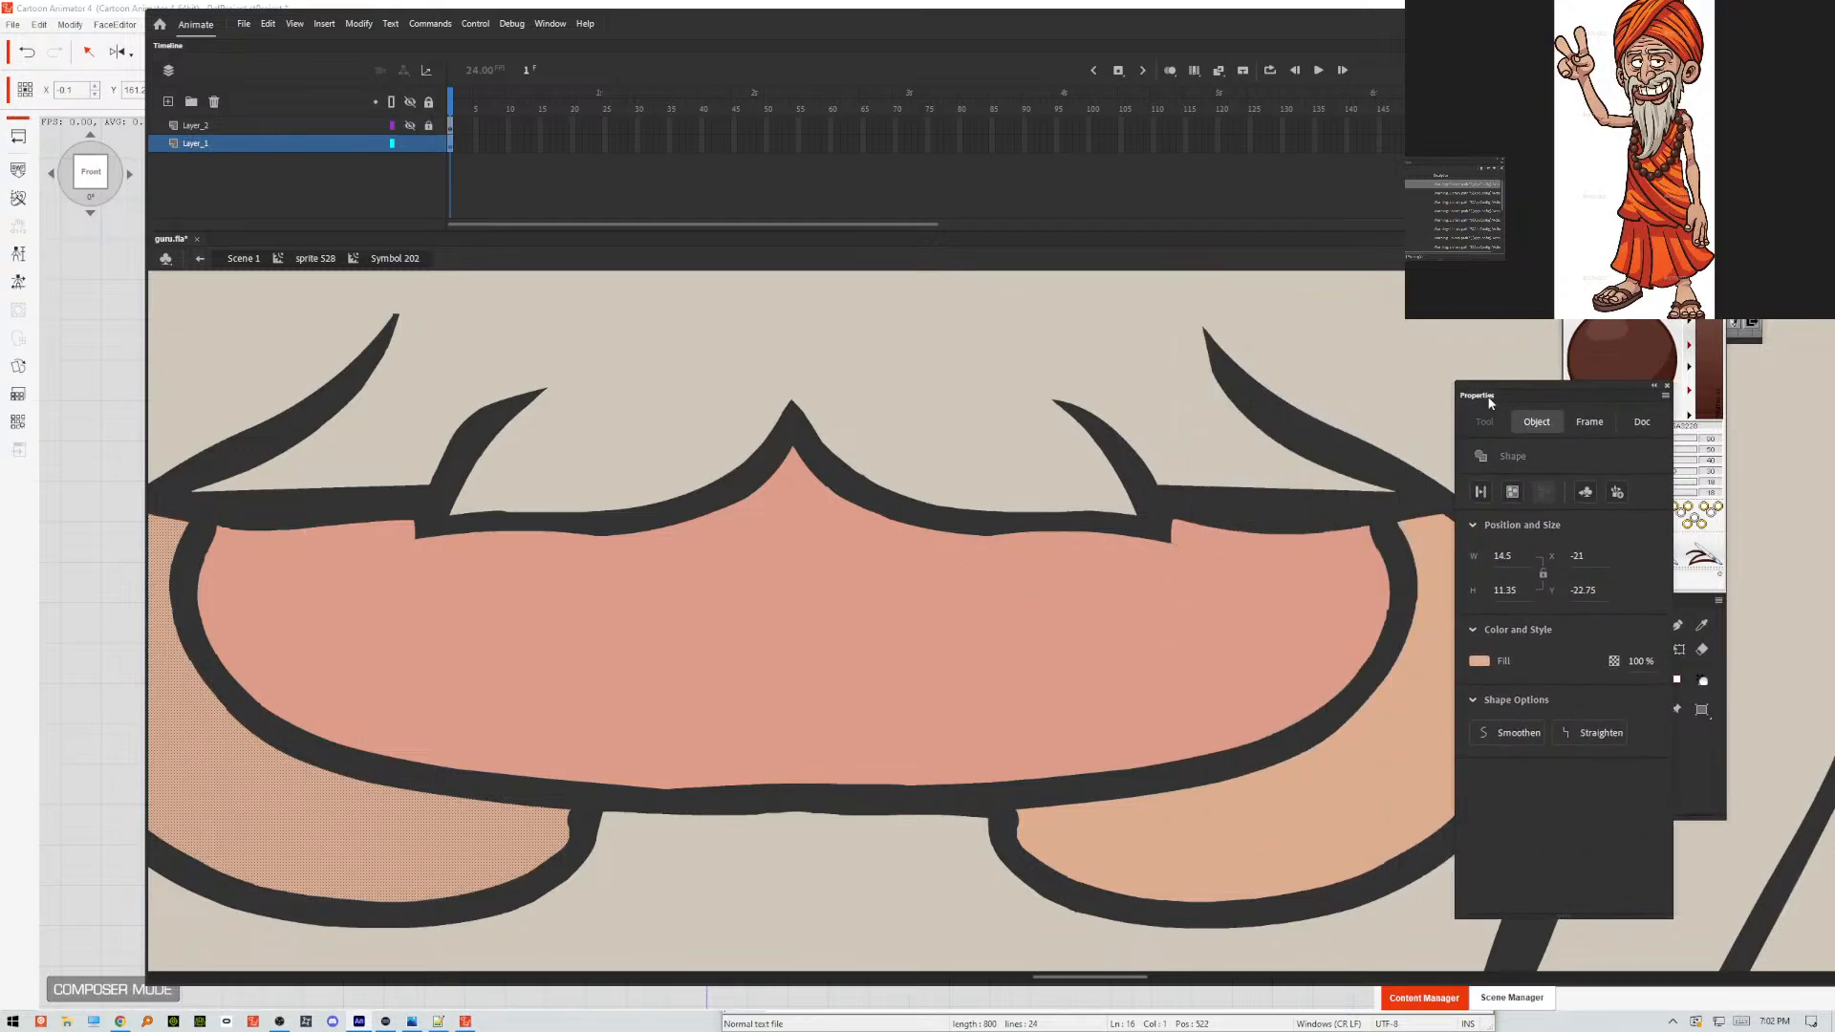
{"action": "left_click_drag", "start_coordinate": [1169, 569], "coordinate": [1169, 570]}
{"action": "left_click_drag", "start_coordinate": [1396, 594], "coordinate": [1403, 602]}
{"action": "key", "text": "minus"}
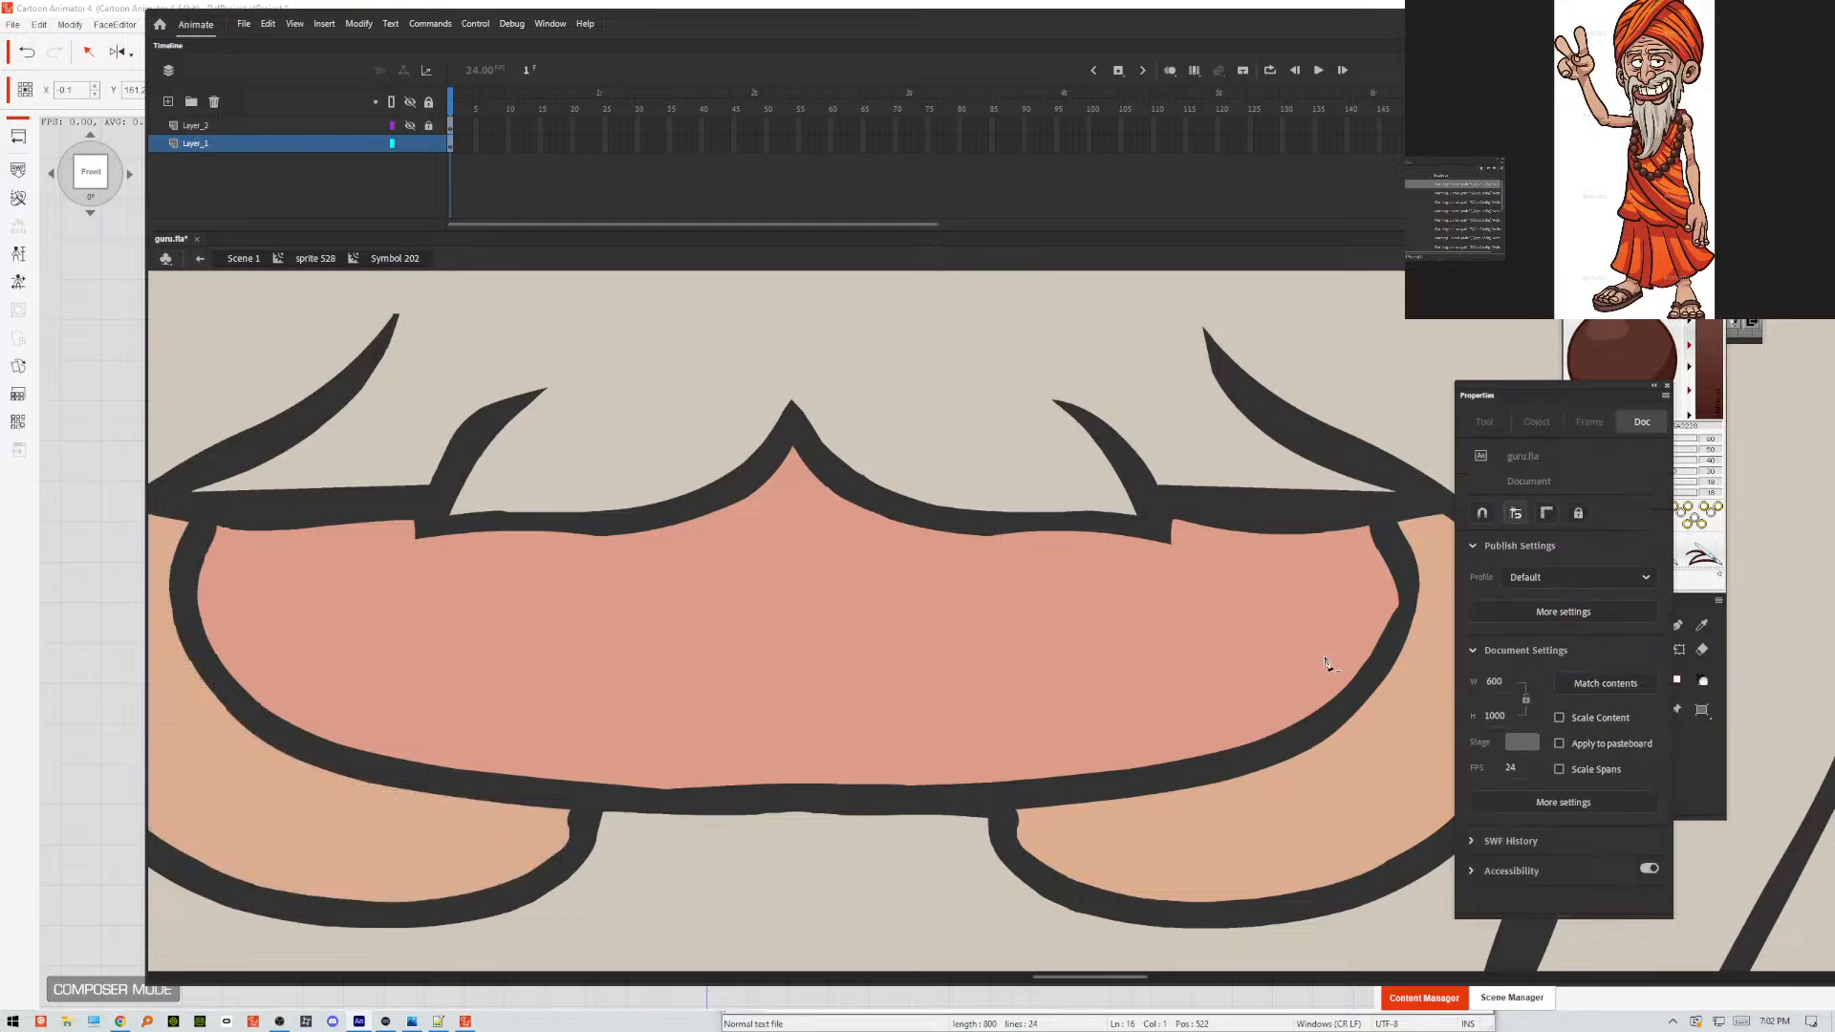
{"action": "left_click", "coordinate": [1708, 700]}
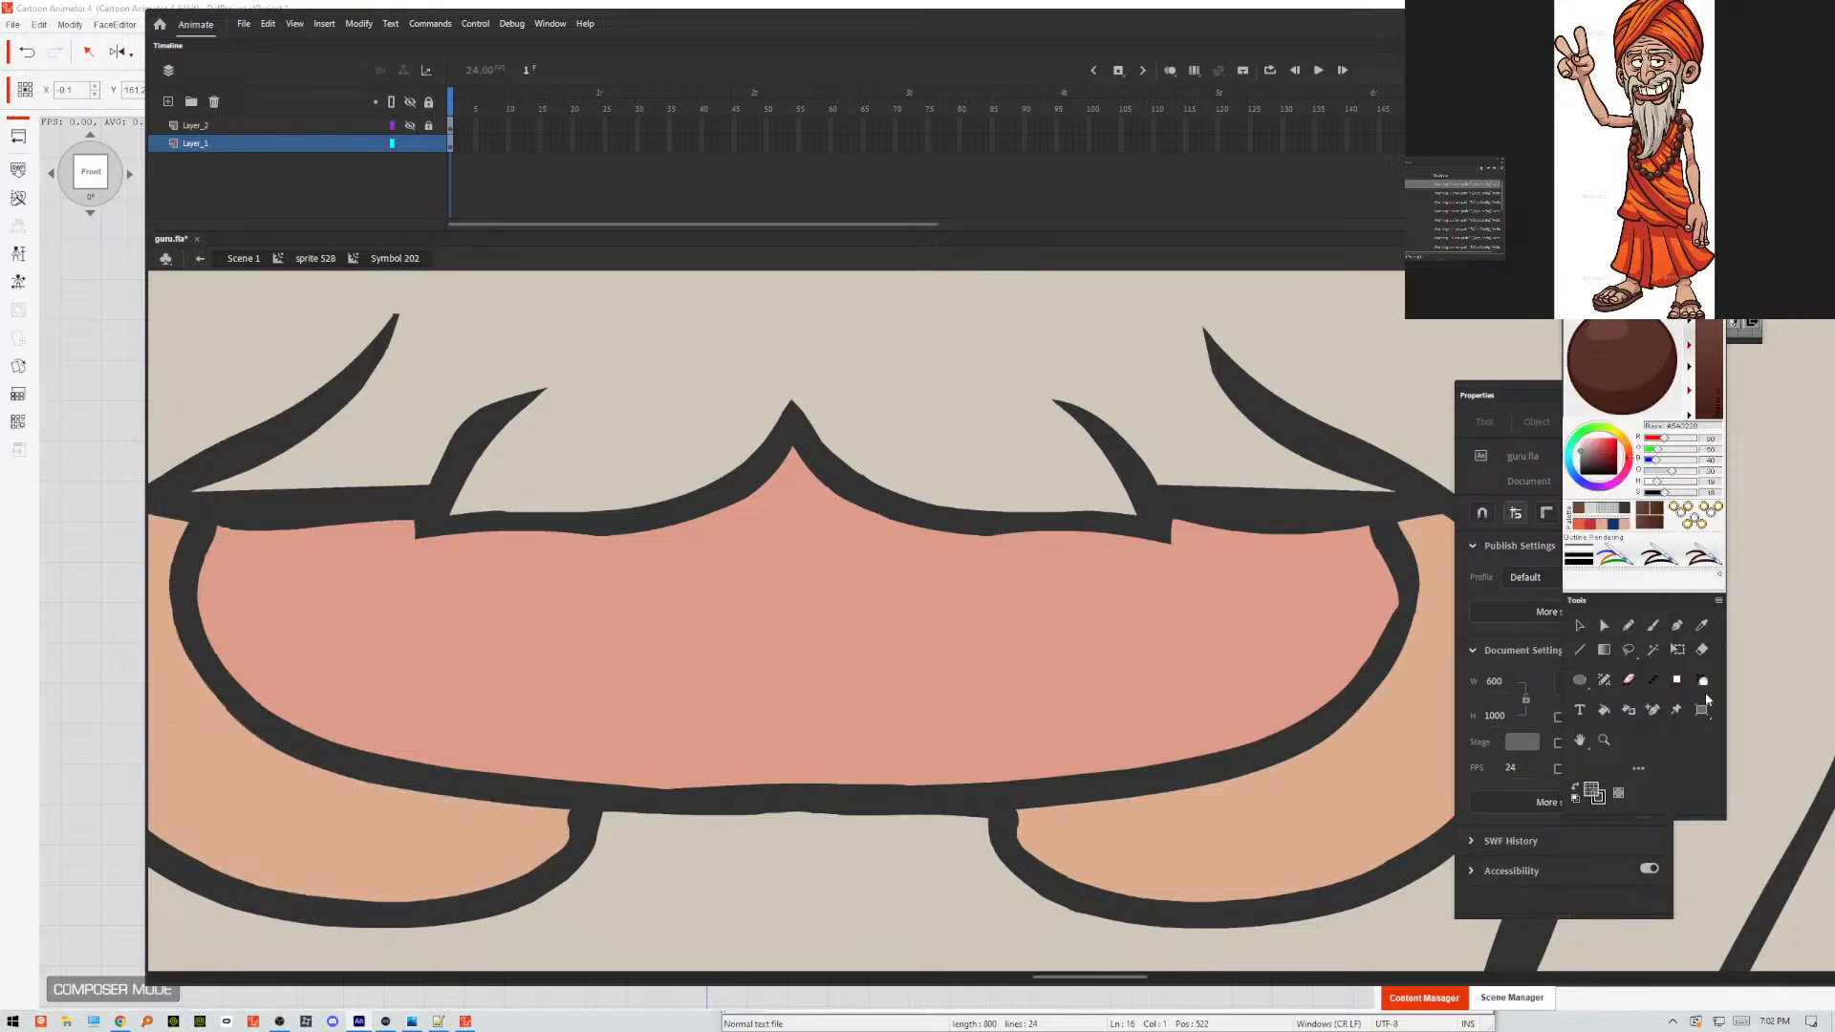
{"action": "left_click", "coordinate": [1579, 627]}
Show Layer_2 again, save the document, and export it as guru.swf on the Desktop, replacing the existing file.
{"action": "left_click", "coordinate": [410, 125]}
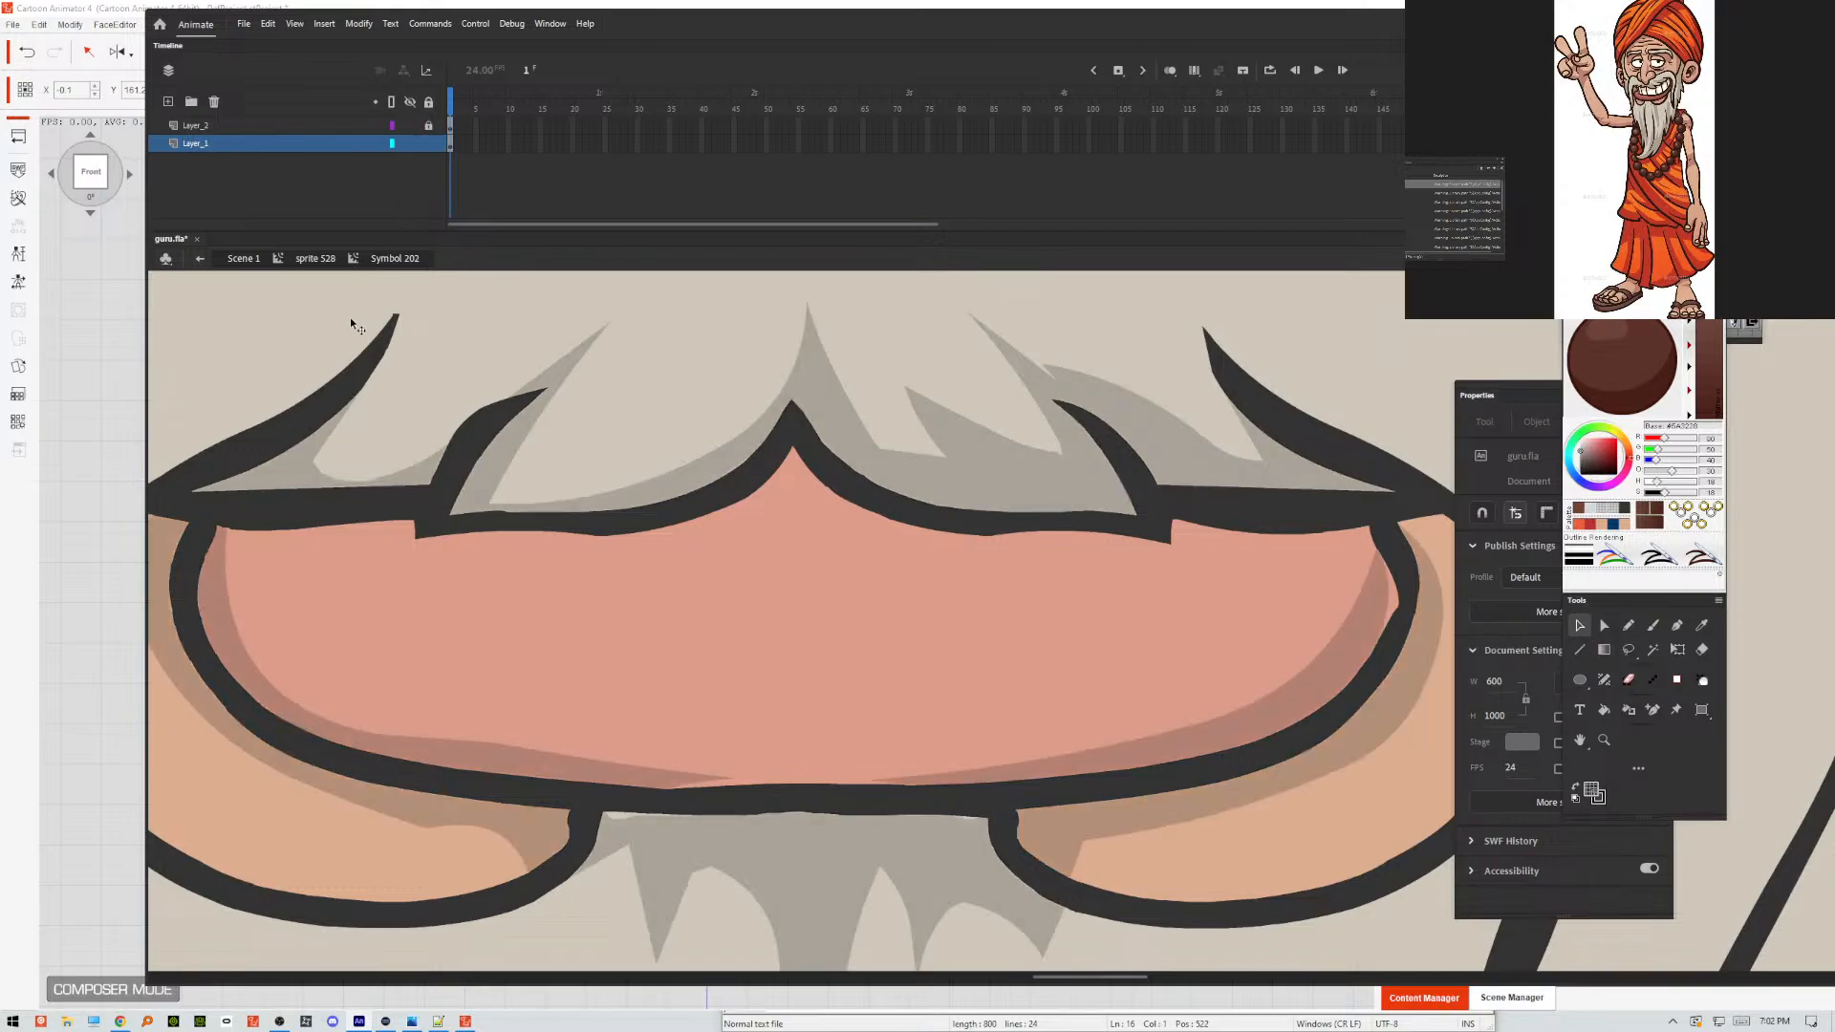
{"action": "key", "text": "ctrl+minus"}
{"action": "key", "text": "ctrl+minus"}
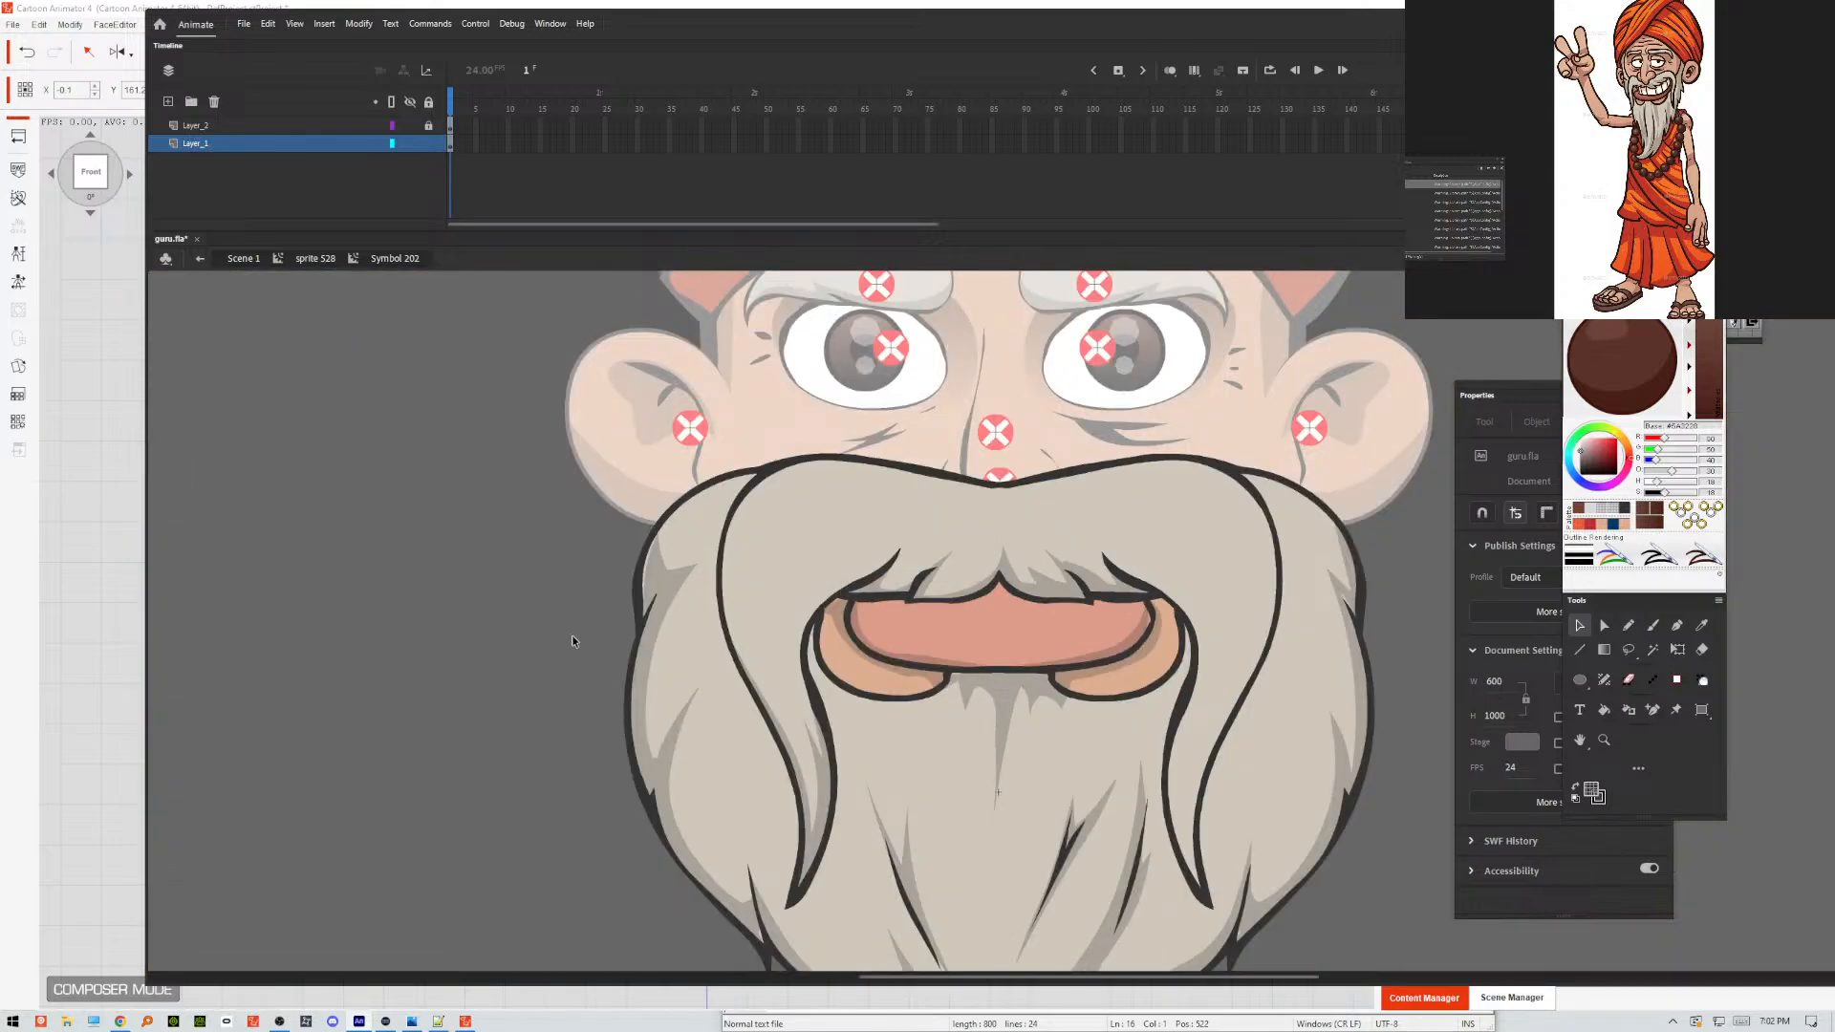
{"action": "key", "text": "ctrl+s"}
{"action": "key", "text": "ctrl+alt+shift+s"}
{"action": "key", "text": "Return"}
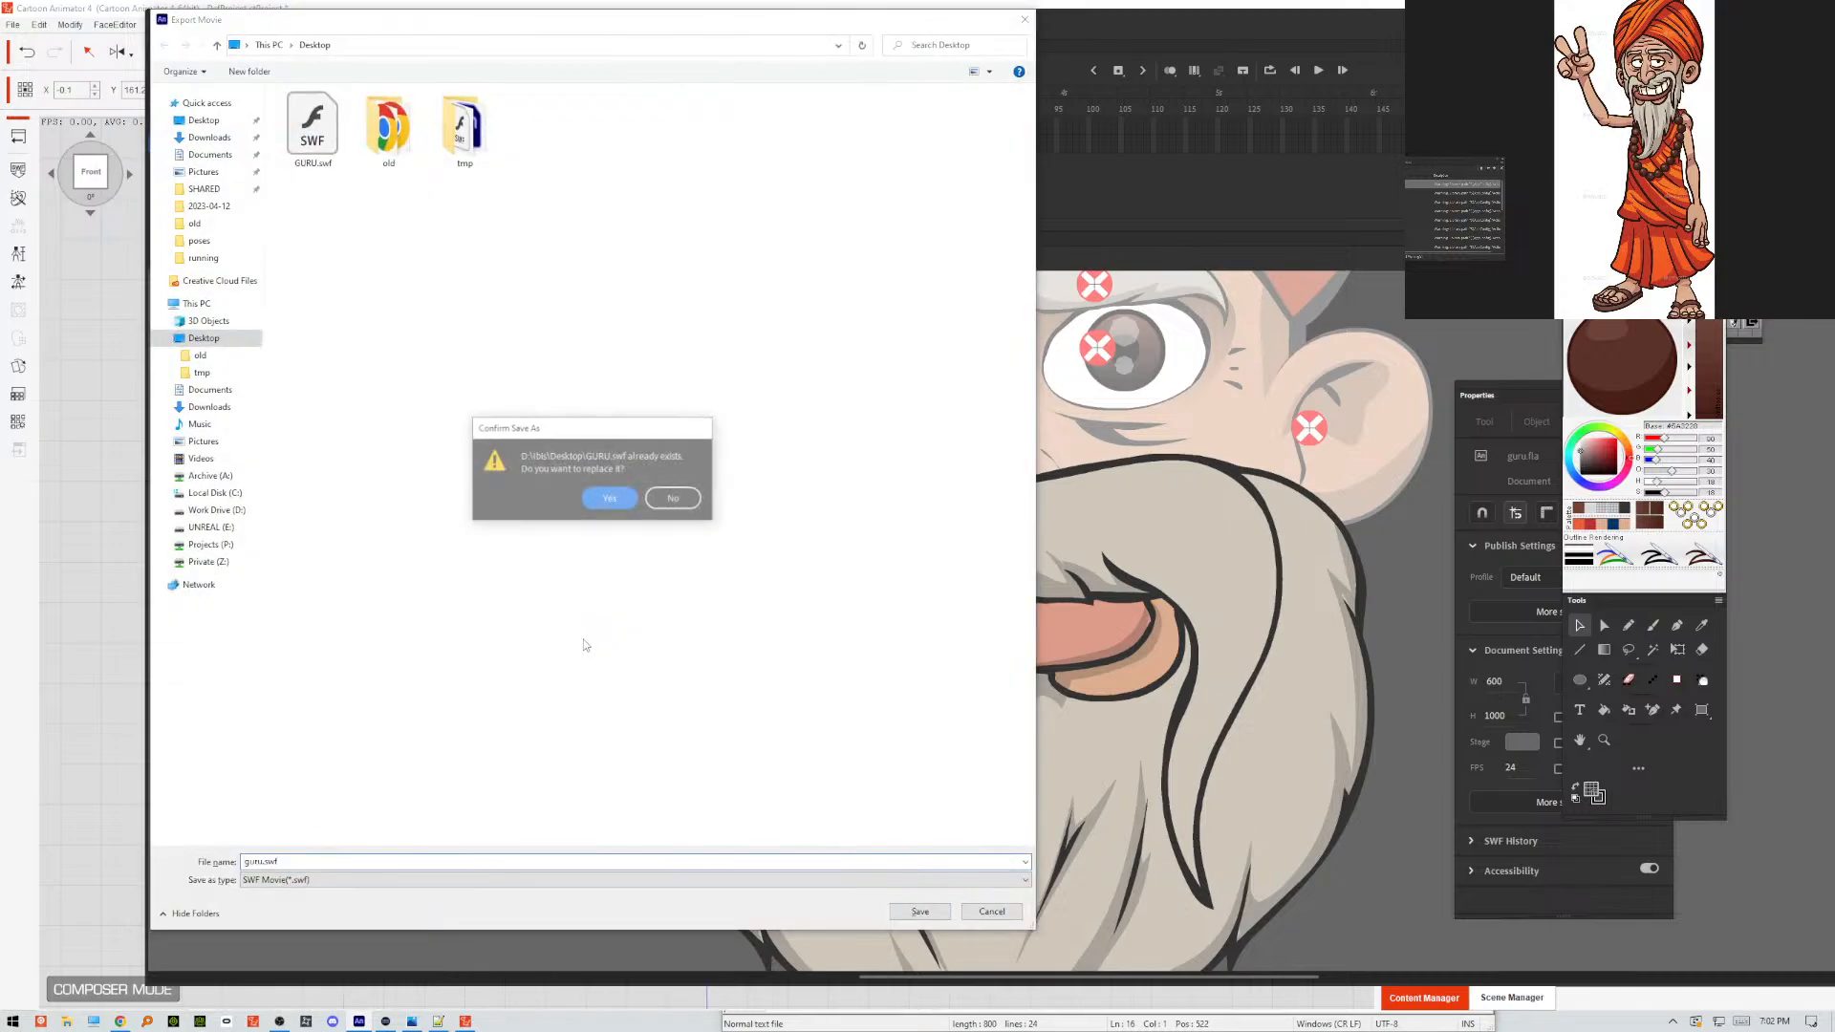
{"action": "key", "text": "Return"}
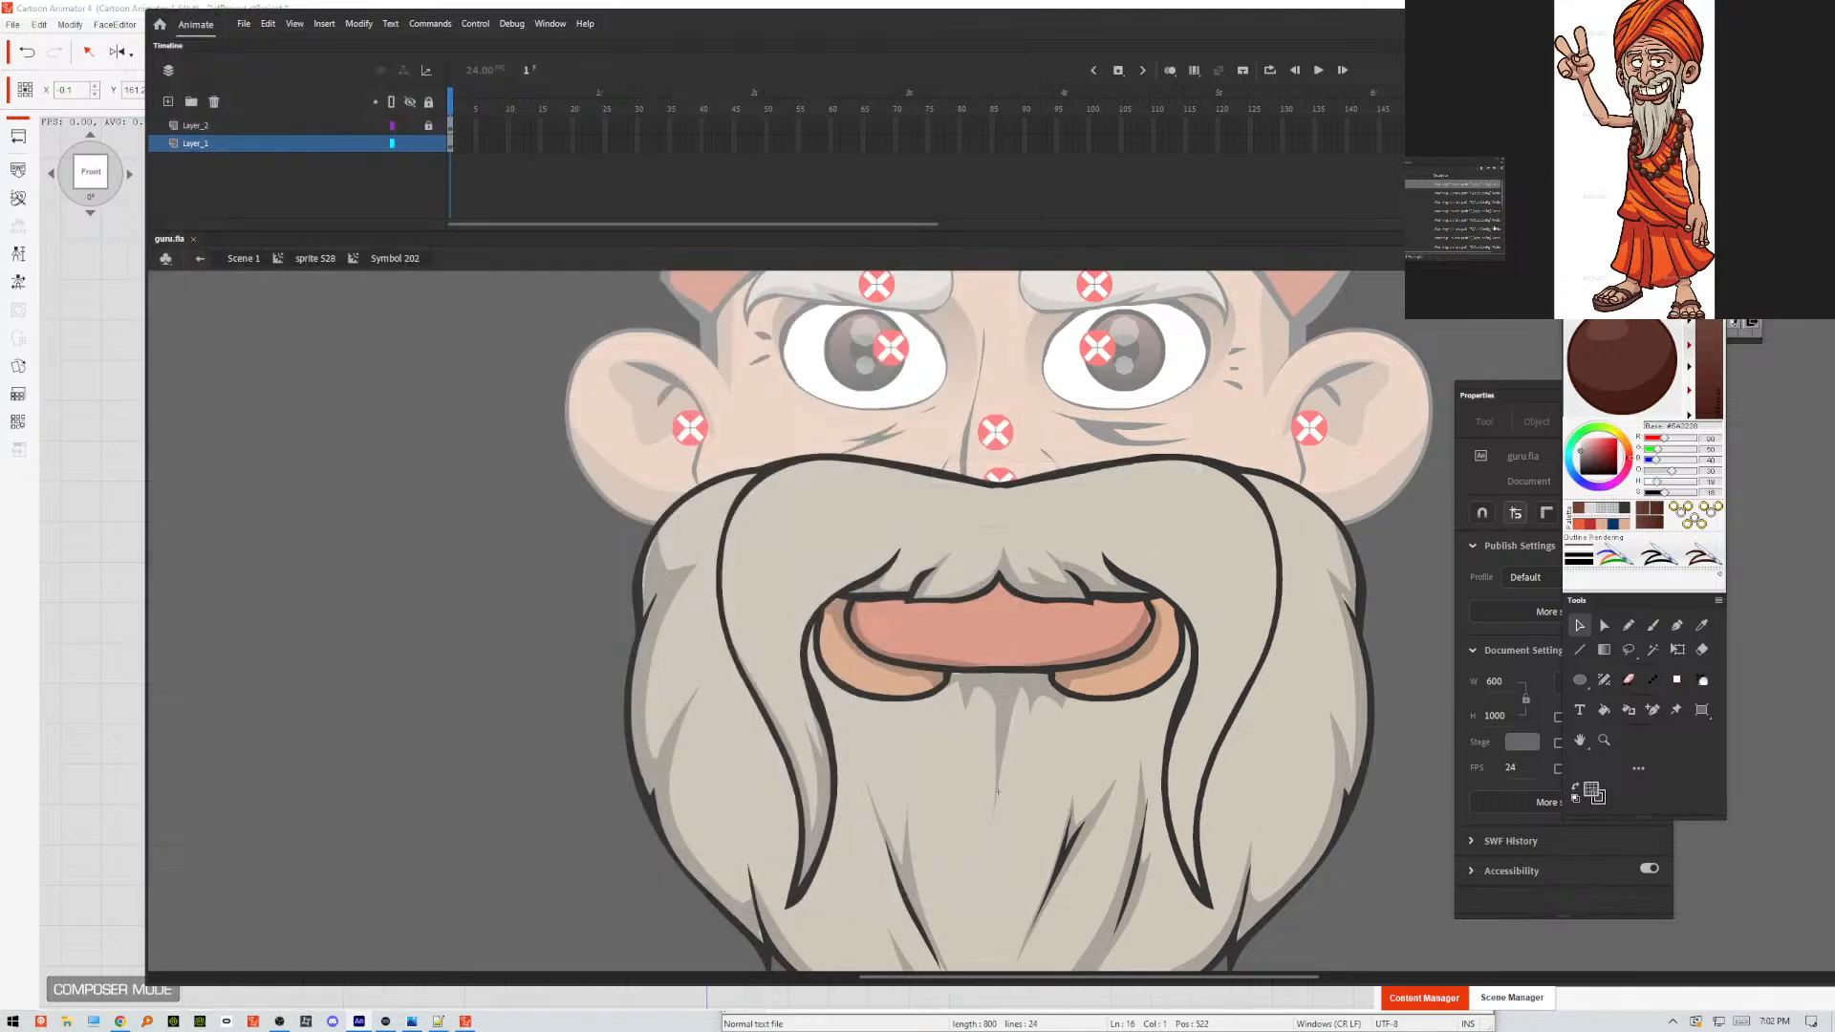
Switch to Cartoon Animator and reload GURU.swf with none of the keep-working options enabled.
{"action": "left_click", "coordinate": [63, 272]}
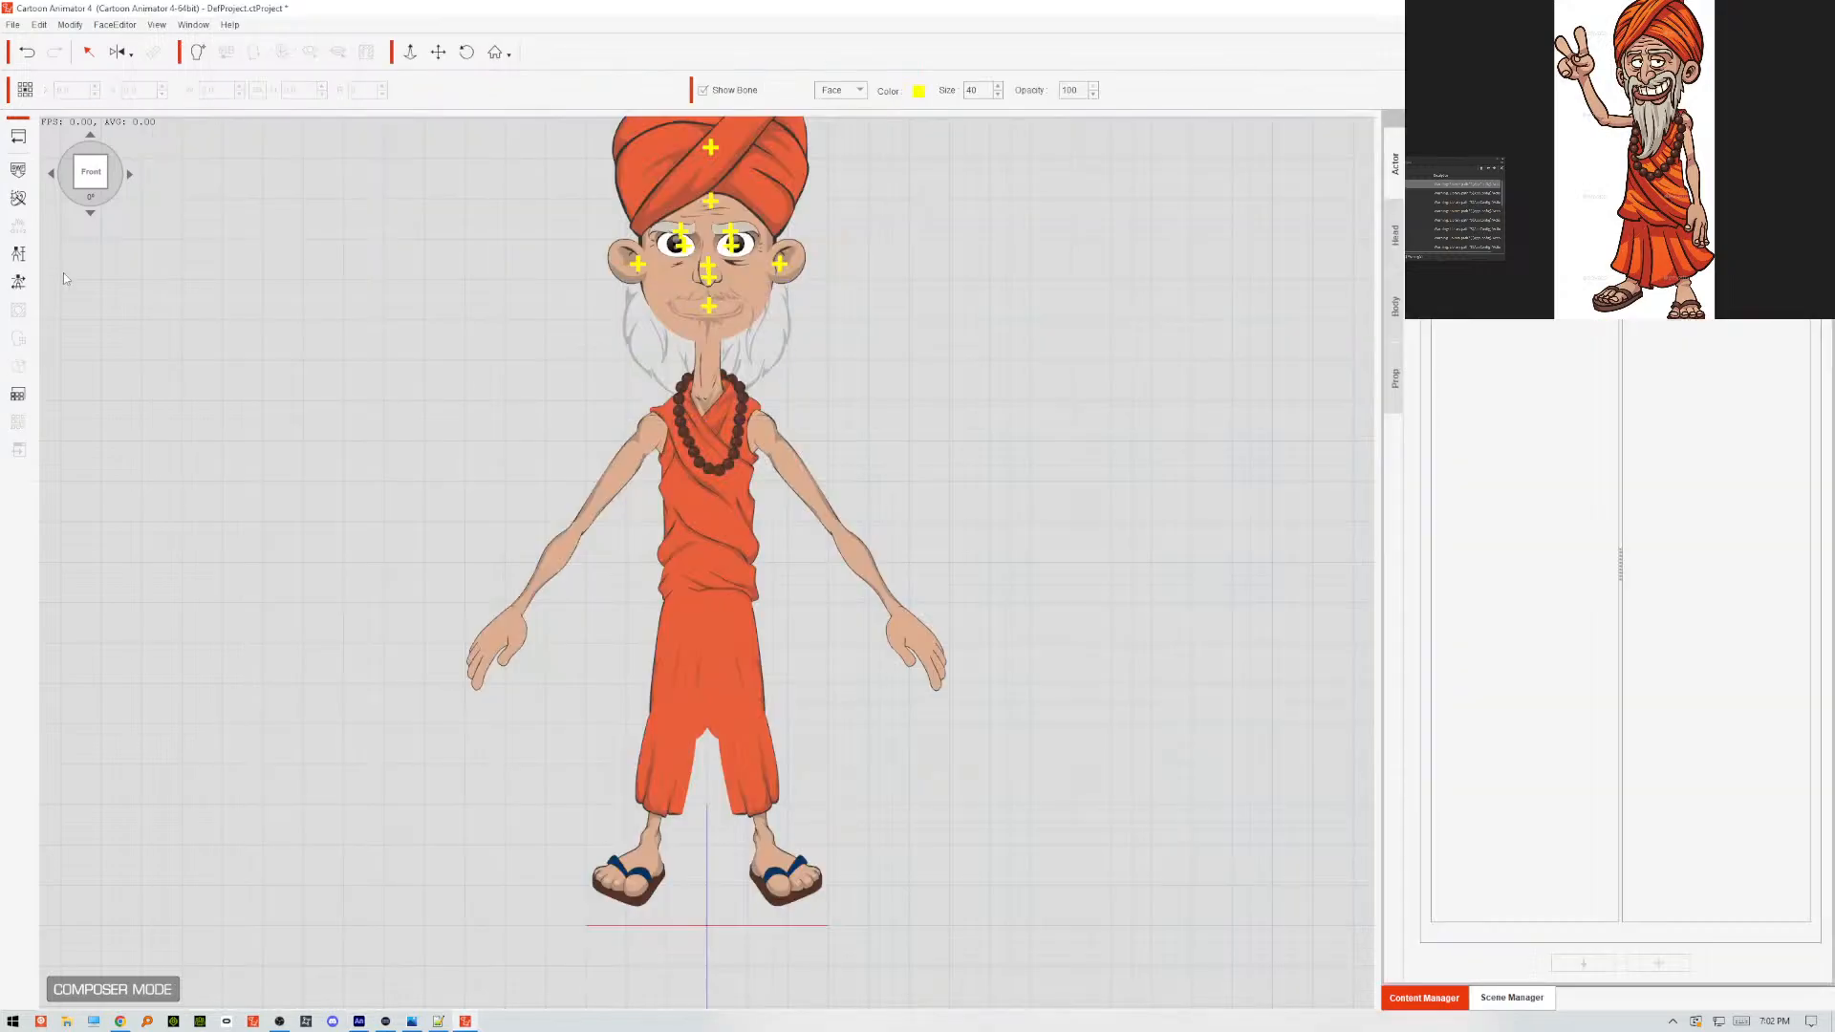
{"action": "left_click", "coordinate": [23, 171]}
{"action": "left_click", "coordinate": [302, 153]}
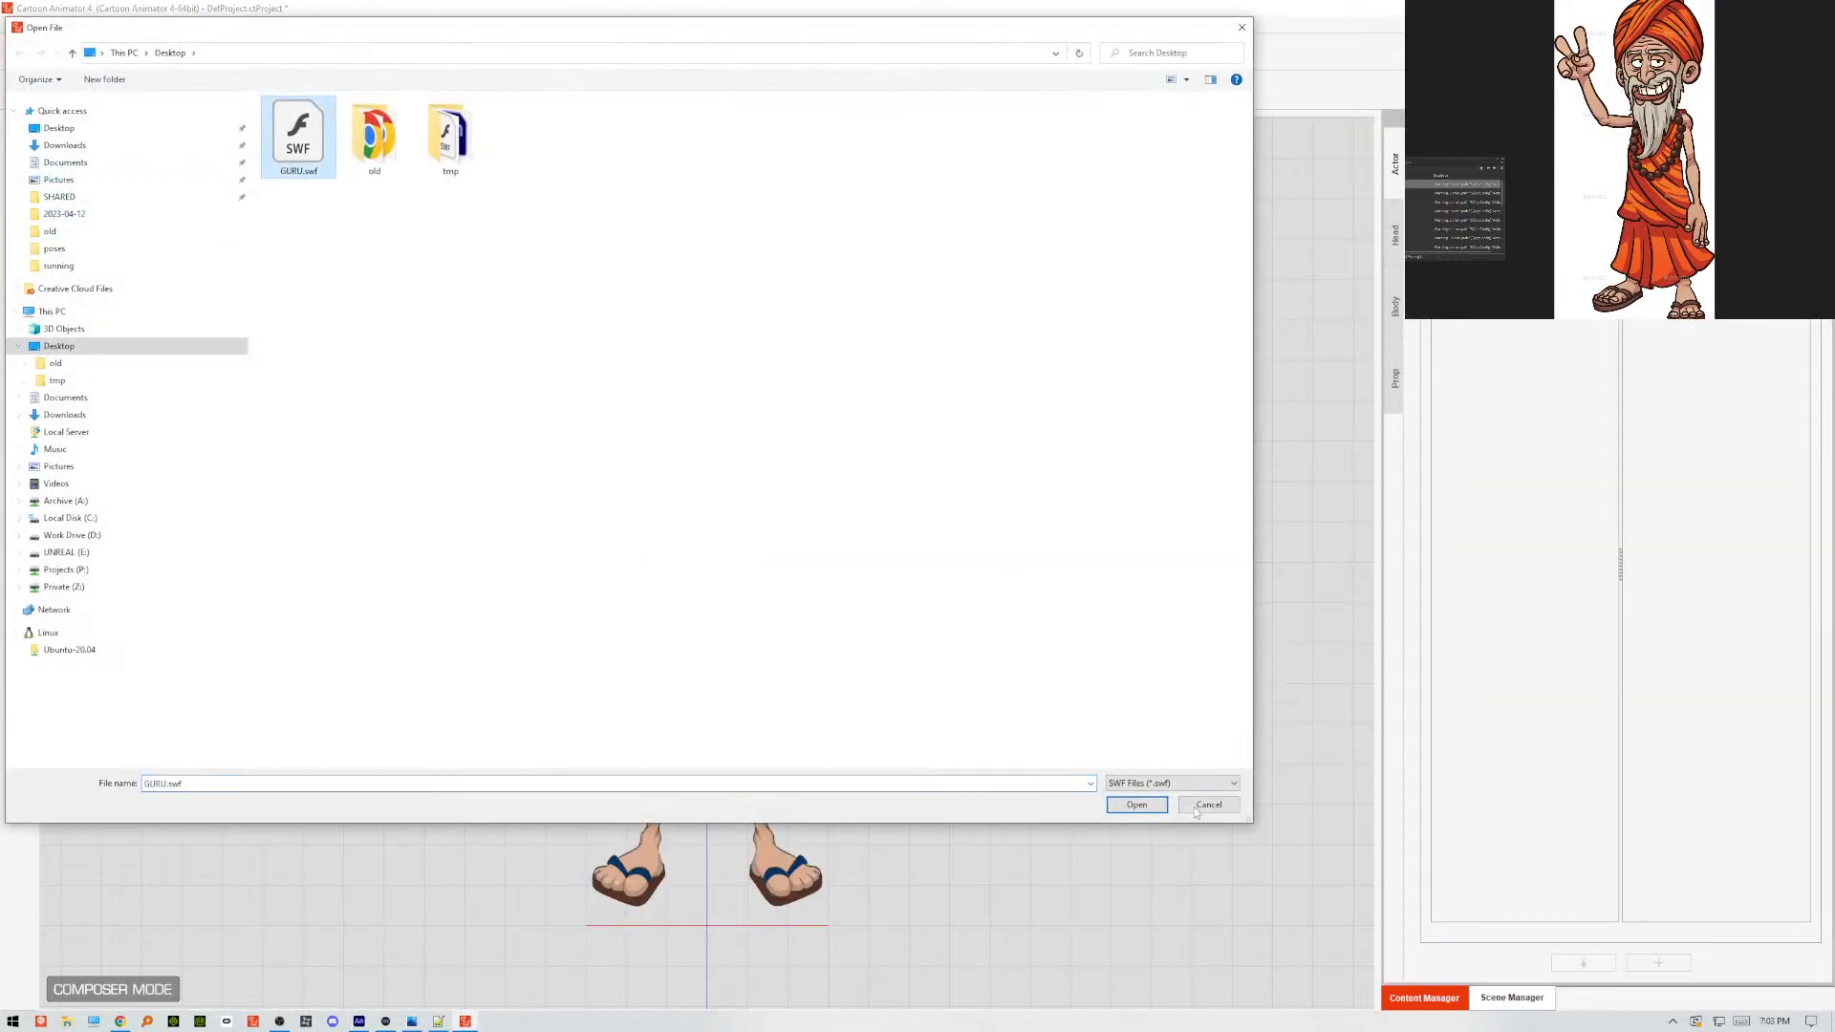
{"action": "left_click", "coordinate": [1139, 805]}
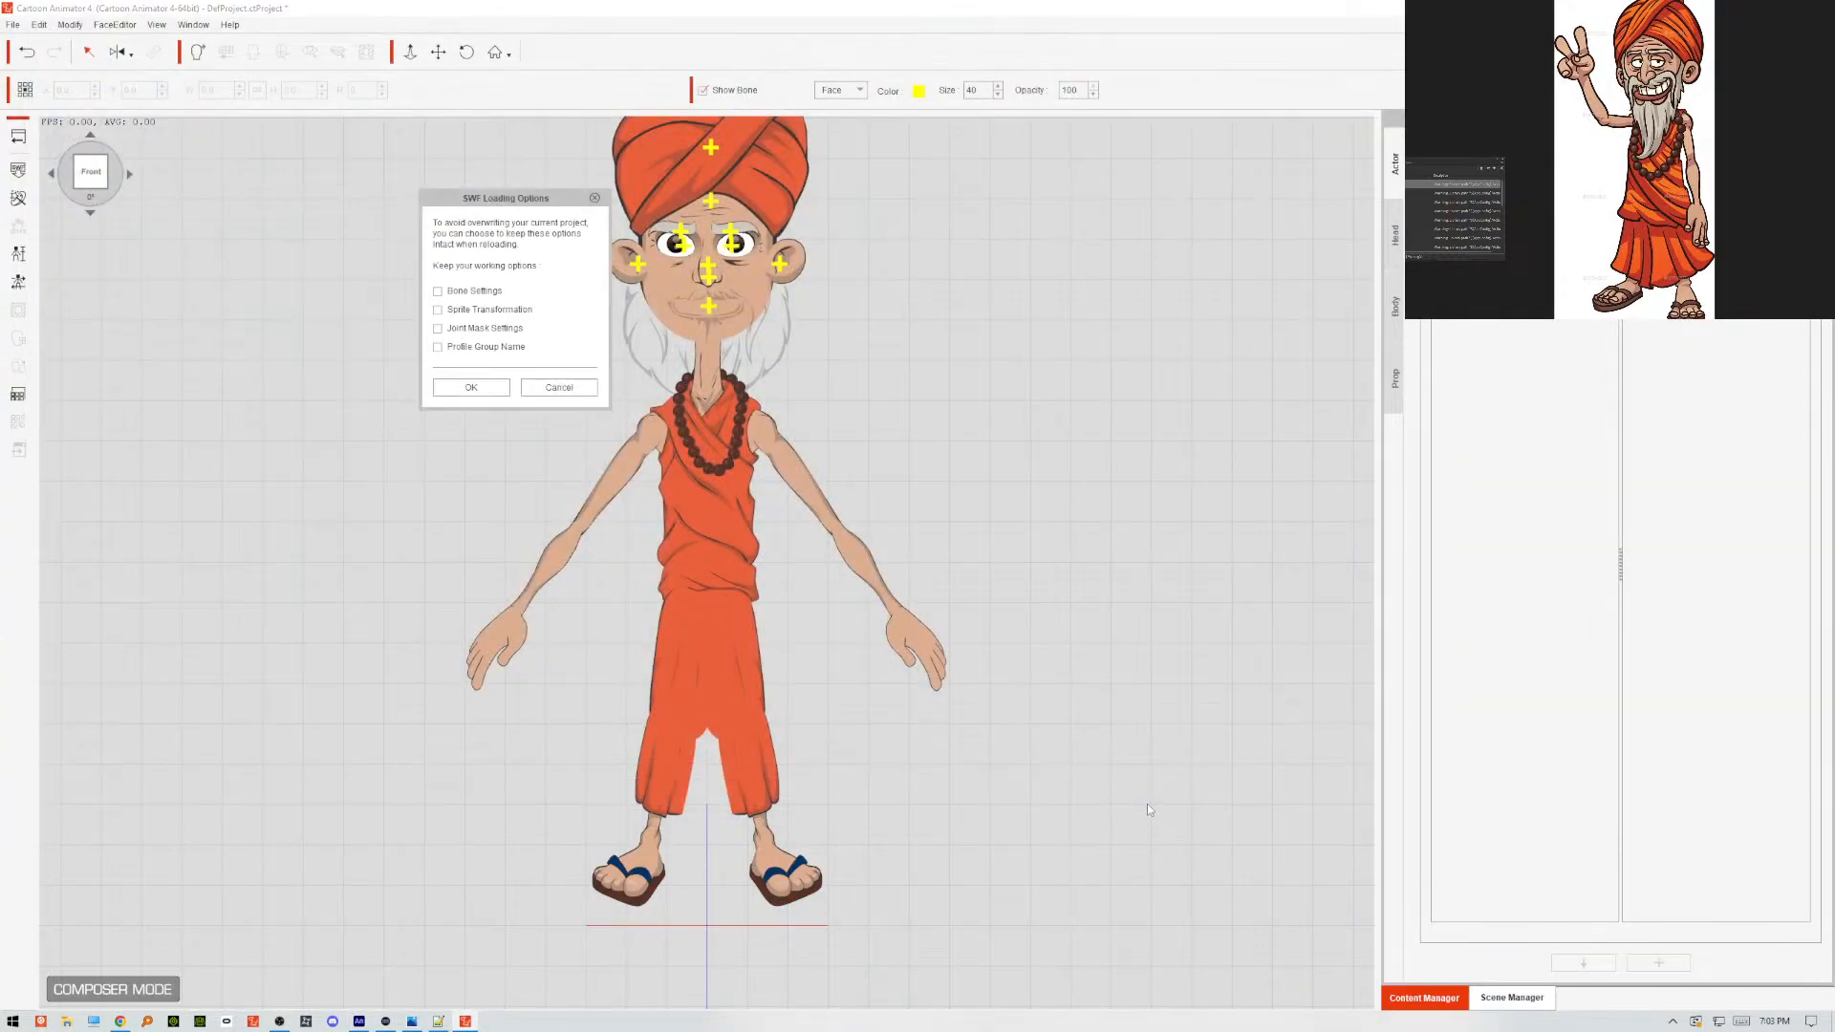
{"action": "left_click", "coordinate": [451, 388]}
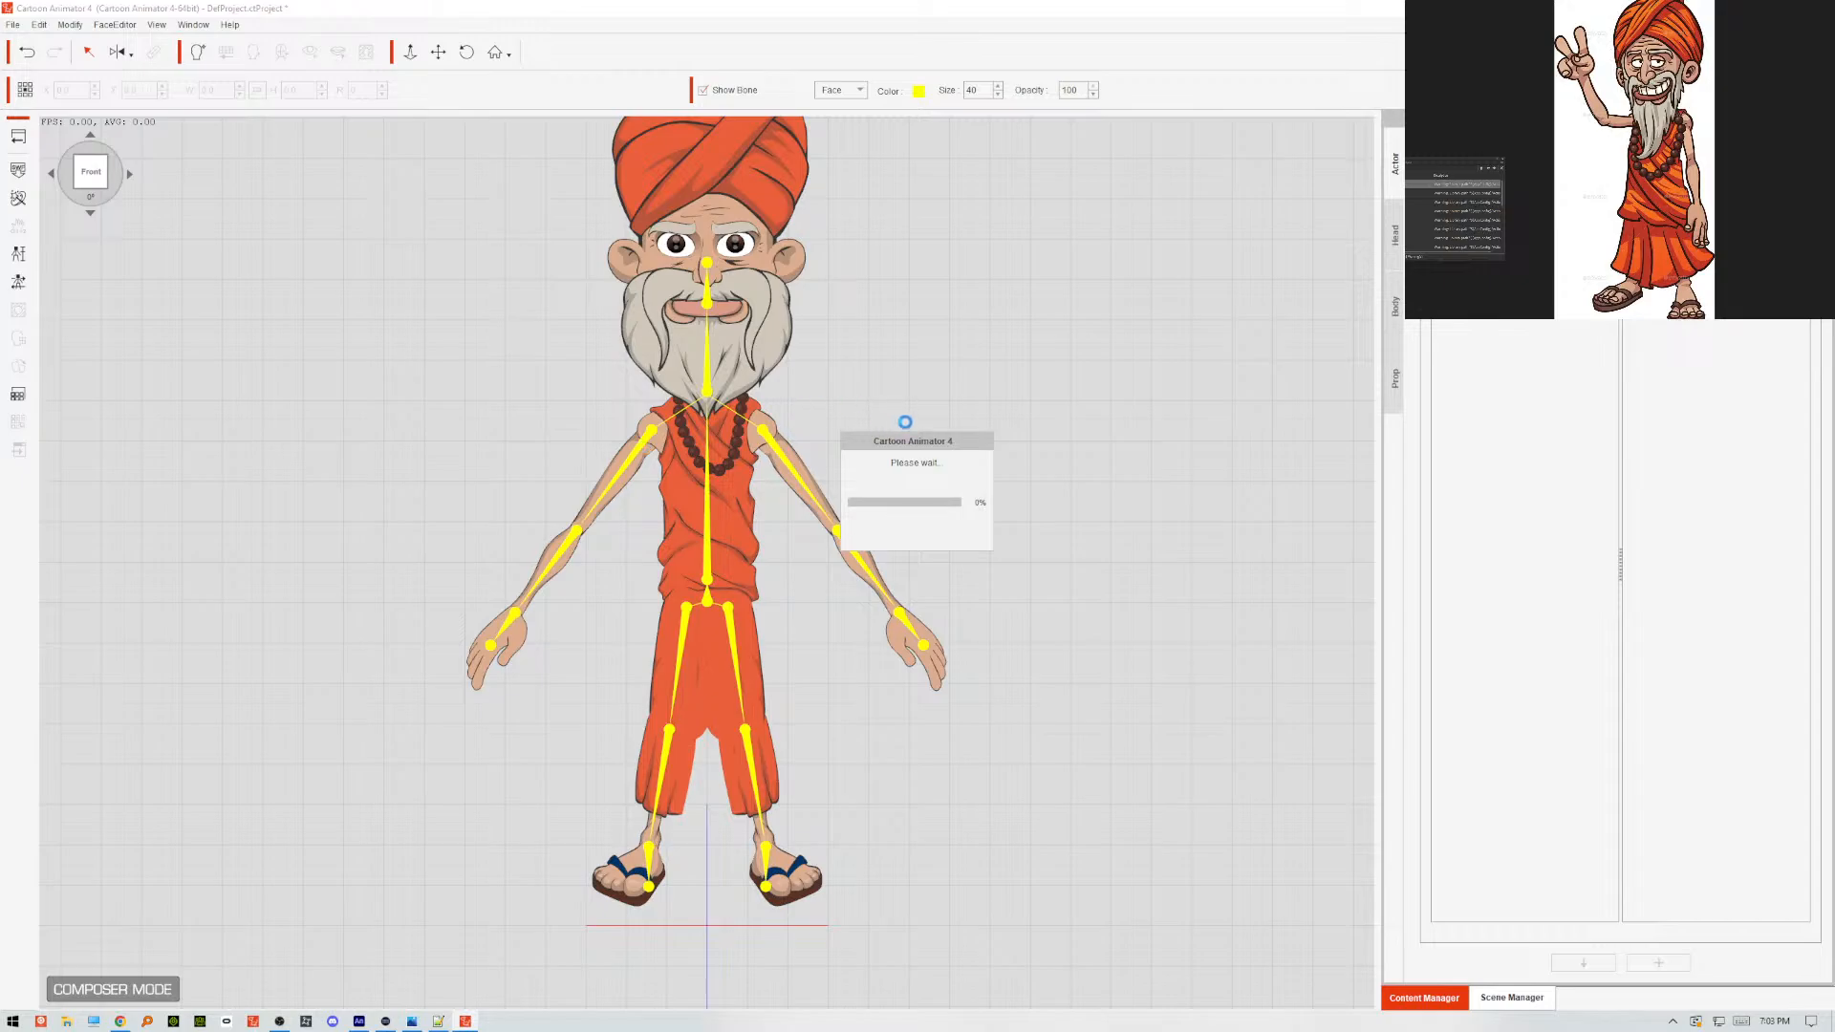
{"action": "left_click", "coordinate": [409, 540]}
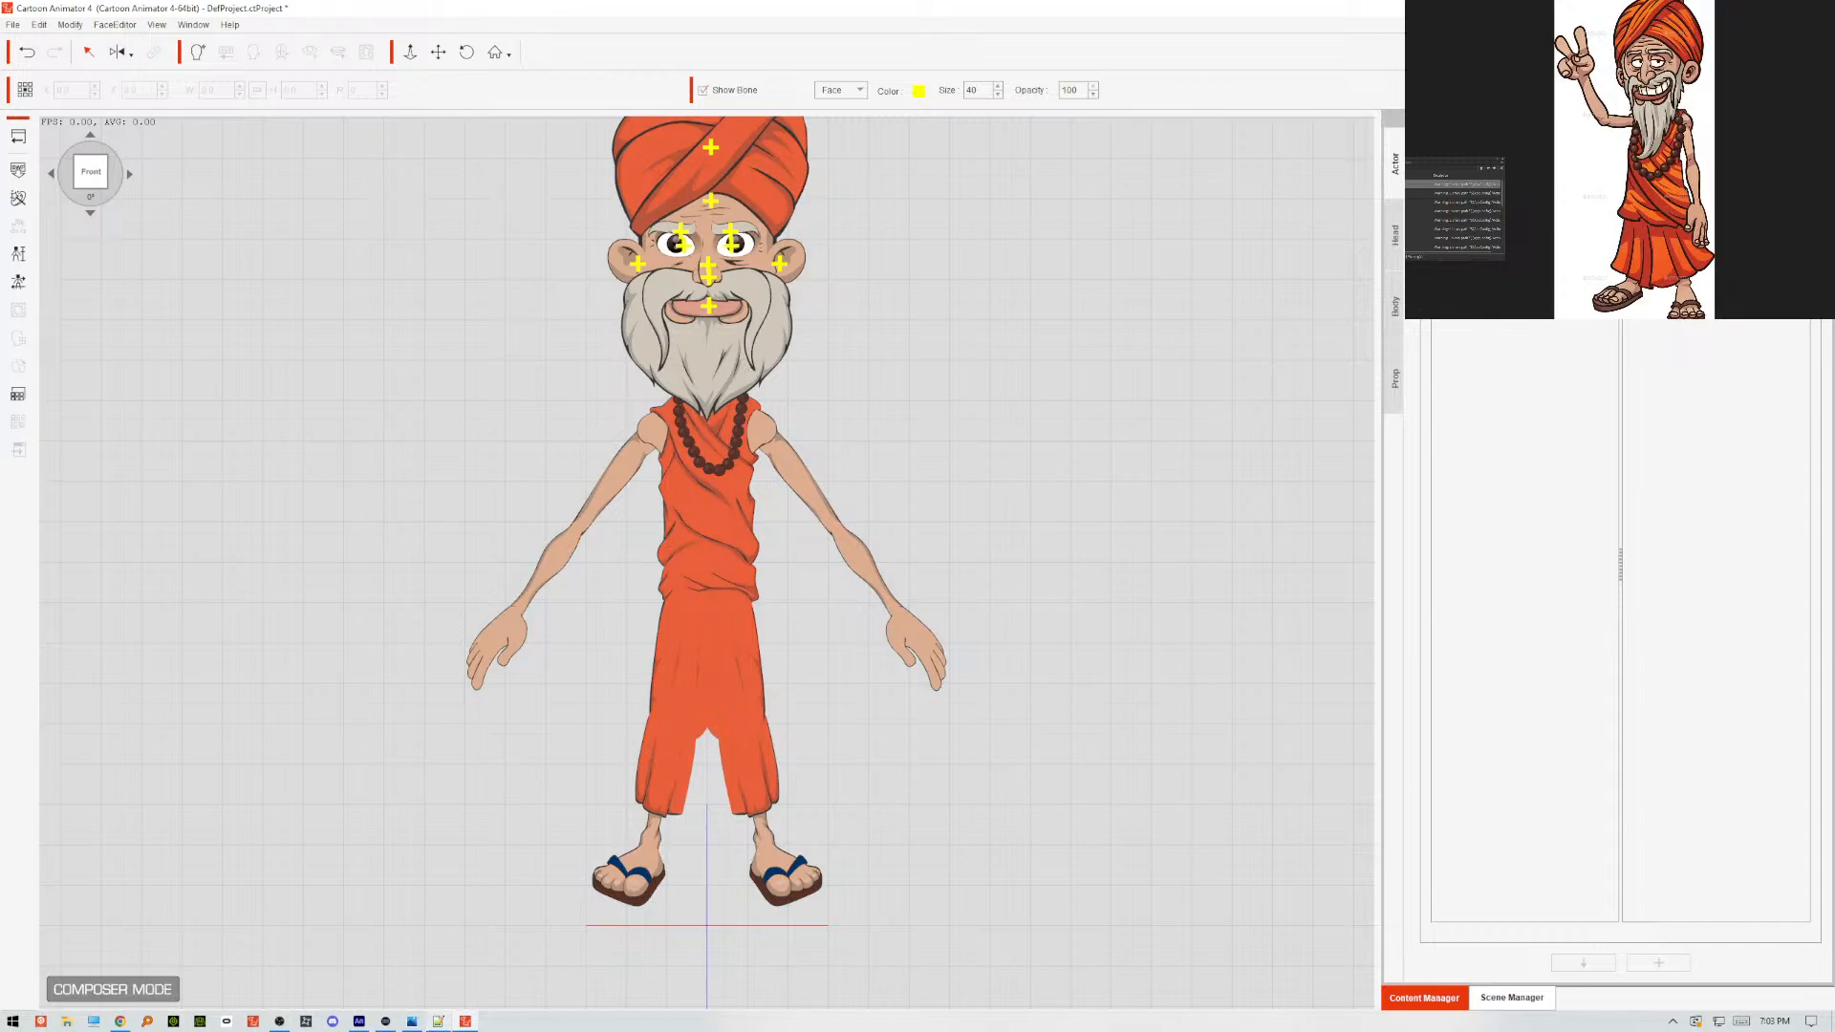
Switch to Animate and outline shading areas in red with the Pencil tool along the moustache strand on the viewer's right.
{"action": "left_click", "coordinate": [361, 1021]}
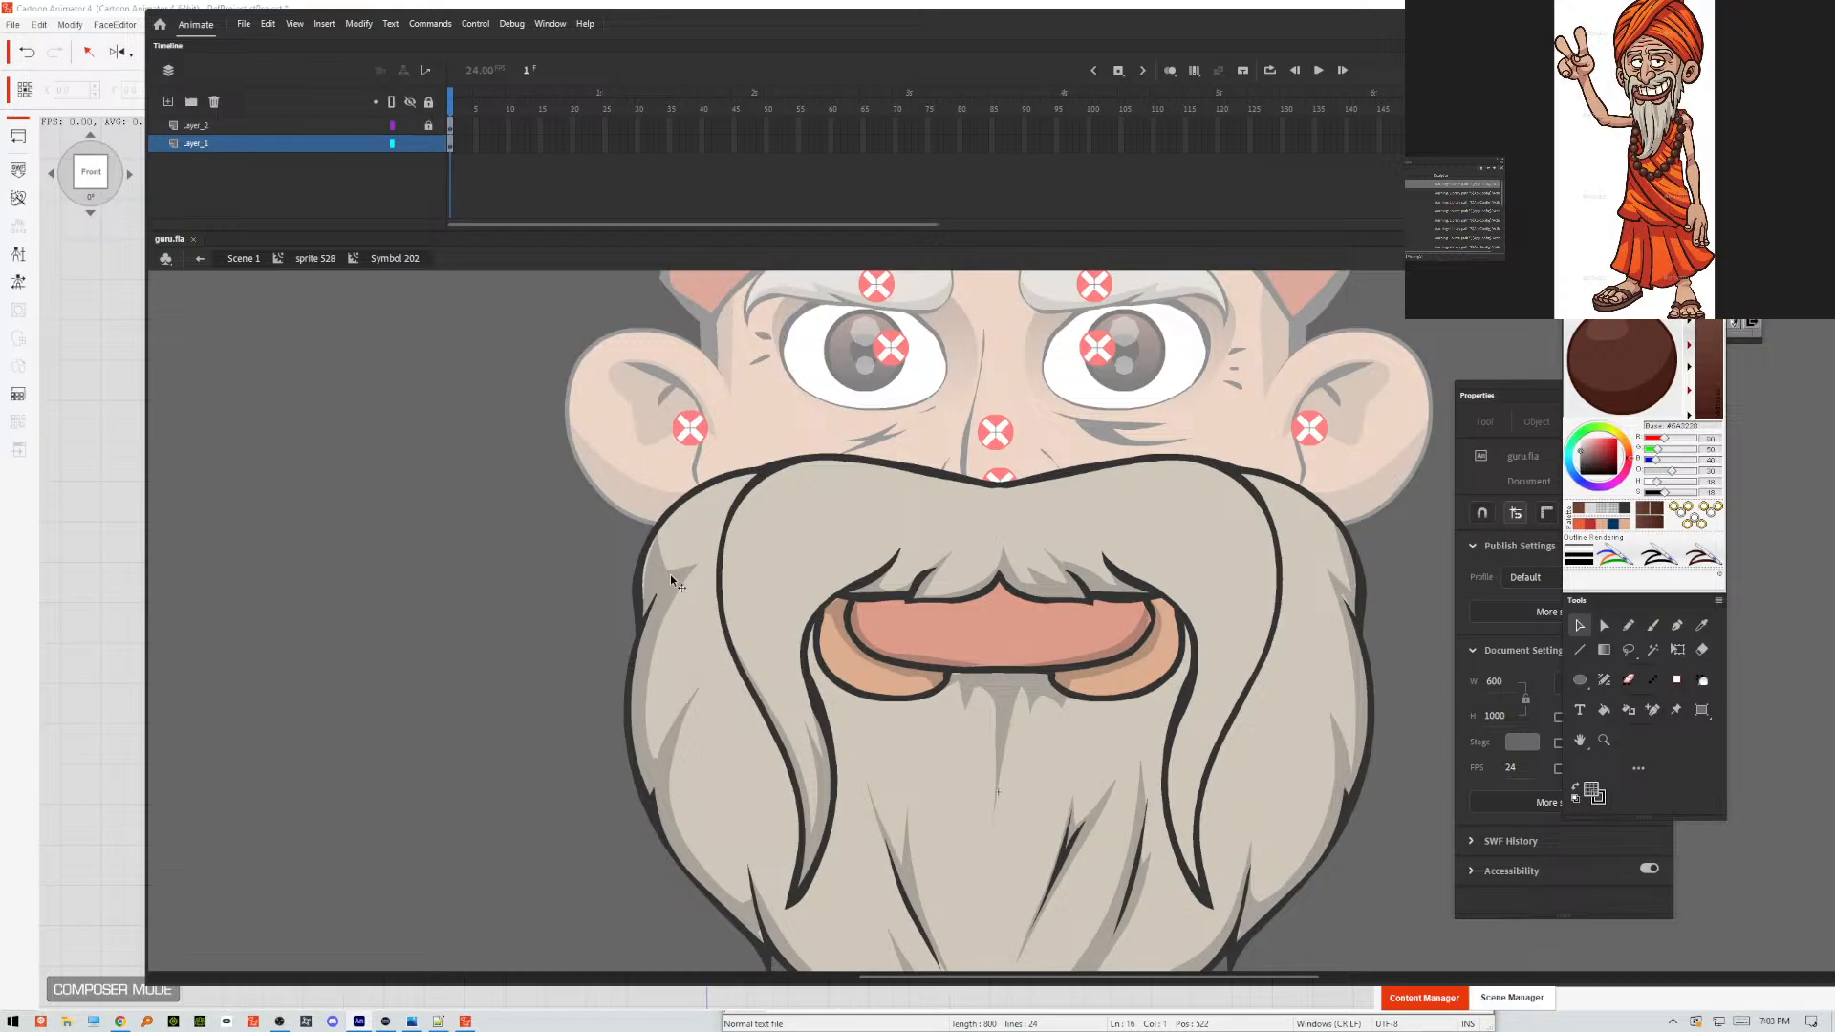
{"action": "key", "text": "y"}
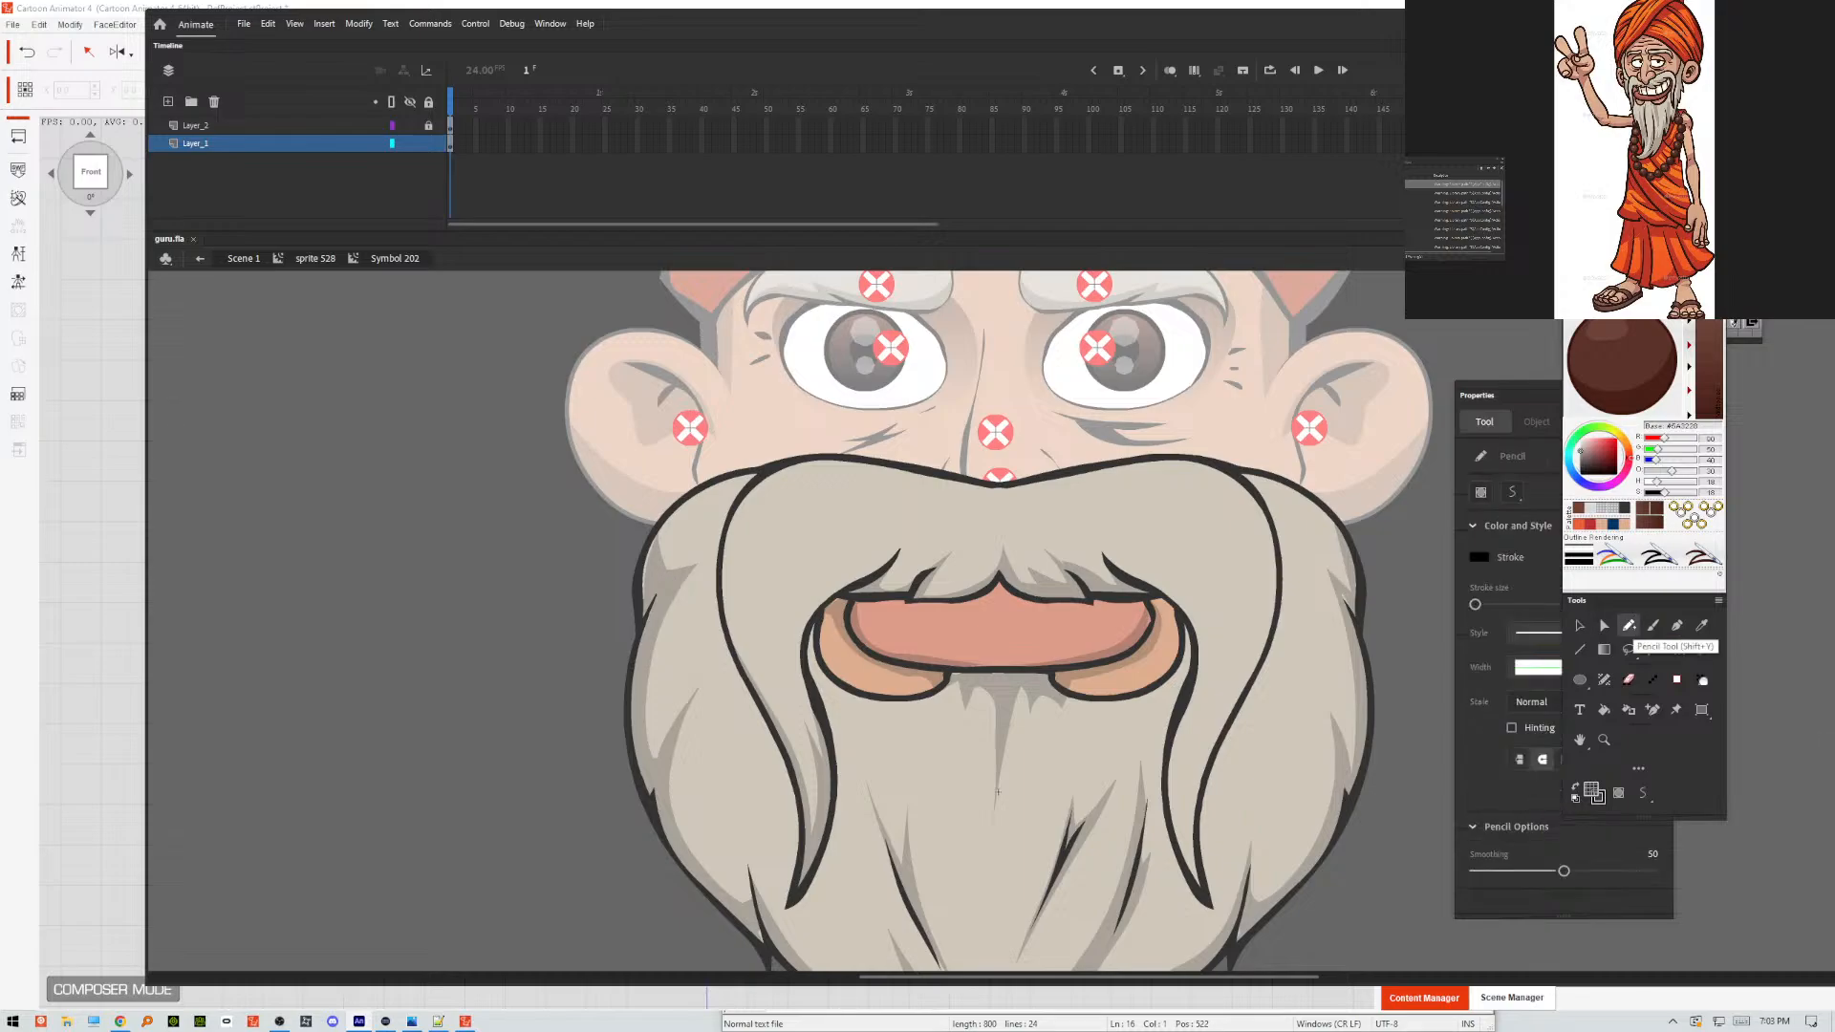
{"action": "left_click", "coordinate": [1592, 524]}
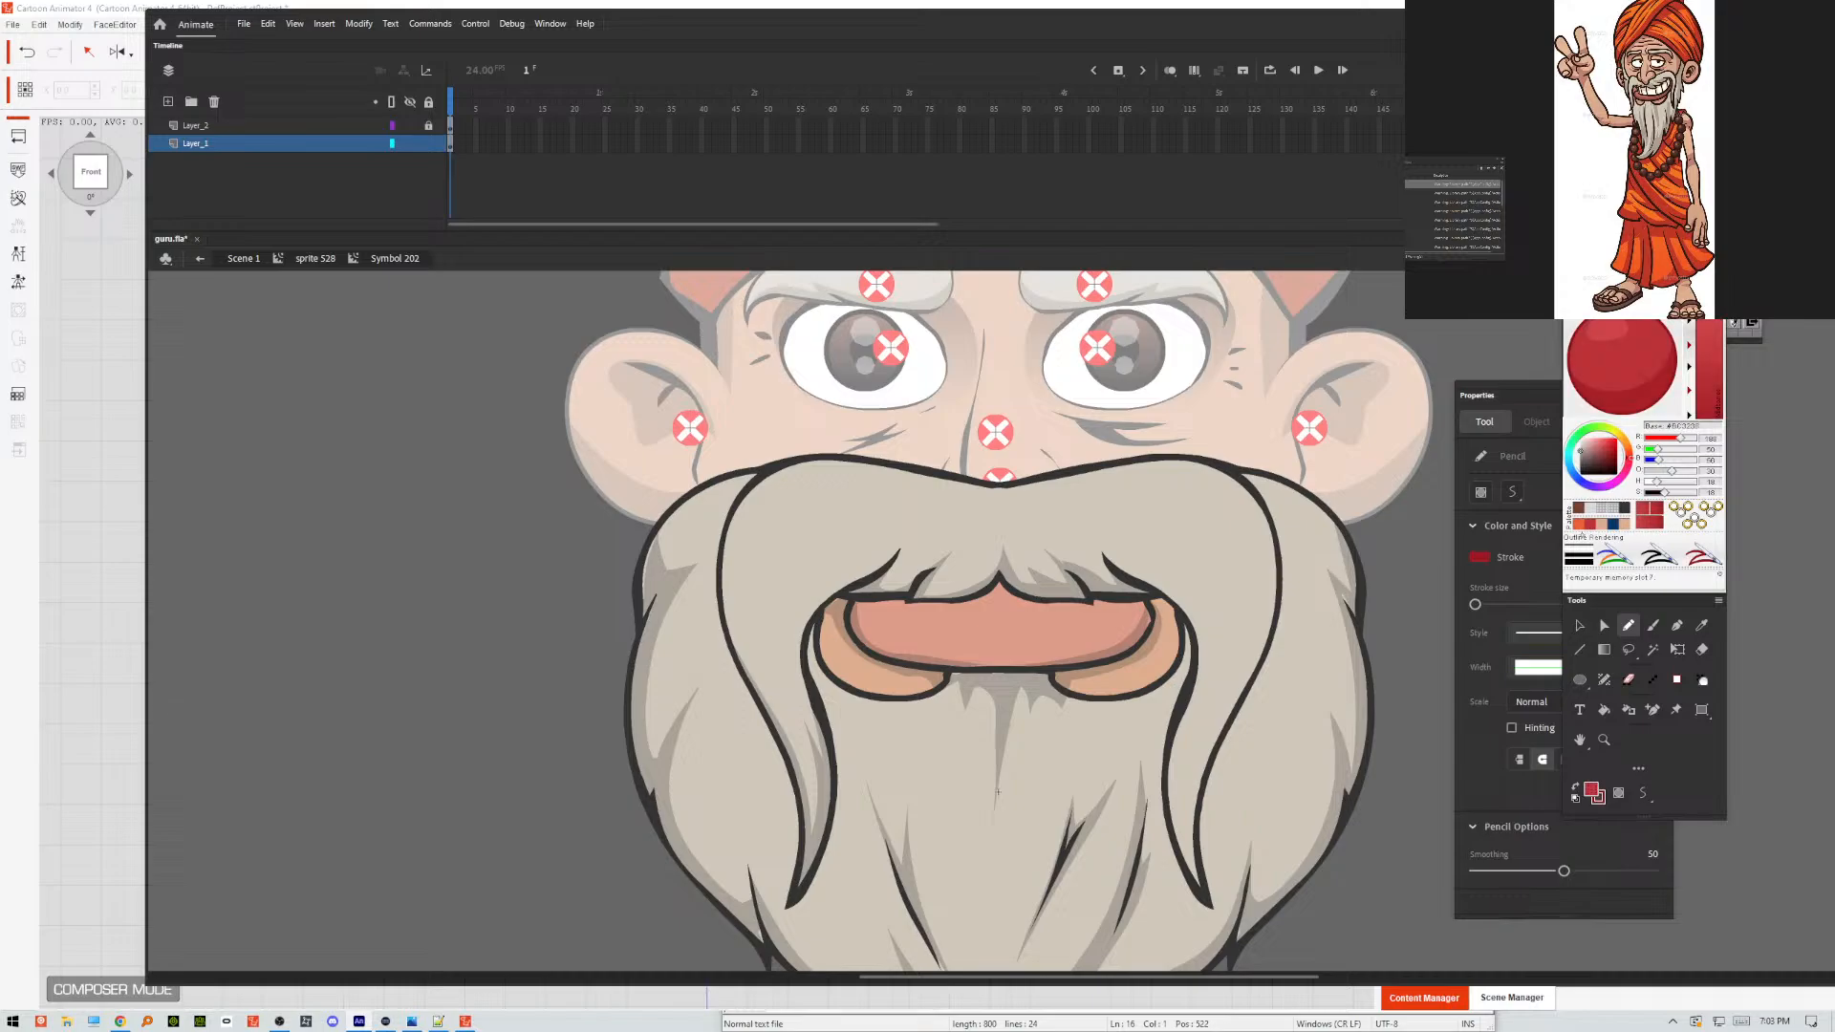
{"action": "mouse_move", "coordinate": [1207, 648]}
{"action": "left_mouse_down"}
{"action": "mouse_move", "coordinate": [1172, 798]}
{"action": "mouse_move", "coordinate": [1233, 591]}
{"action": "mouse_move", "coordinate": [1241, 654]}
{"action": "mouse_move", "coordinate": [1274, 562]}
{"action": "mouse_move", "coordinate": [1283, 612]}
{"action": "mouse_move", "coordinate": [1210, 825]}
{"action": "mouse_move", "coordinate": [1212, 922]}
{"action": "mouse_move", "coordinate": [1164, 828]}
{"action": "mouse_move", "coordinate": [1161, 768]}
{"action": "mouse_move", "coordinate": [1238, 832]}
{"action": "left_mouse_up"}
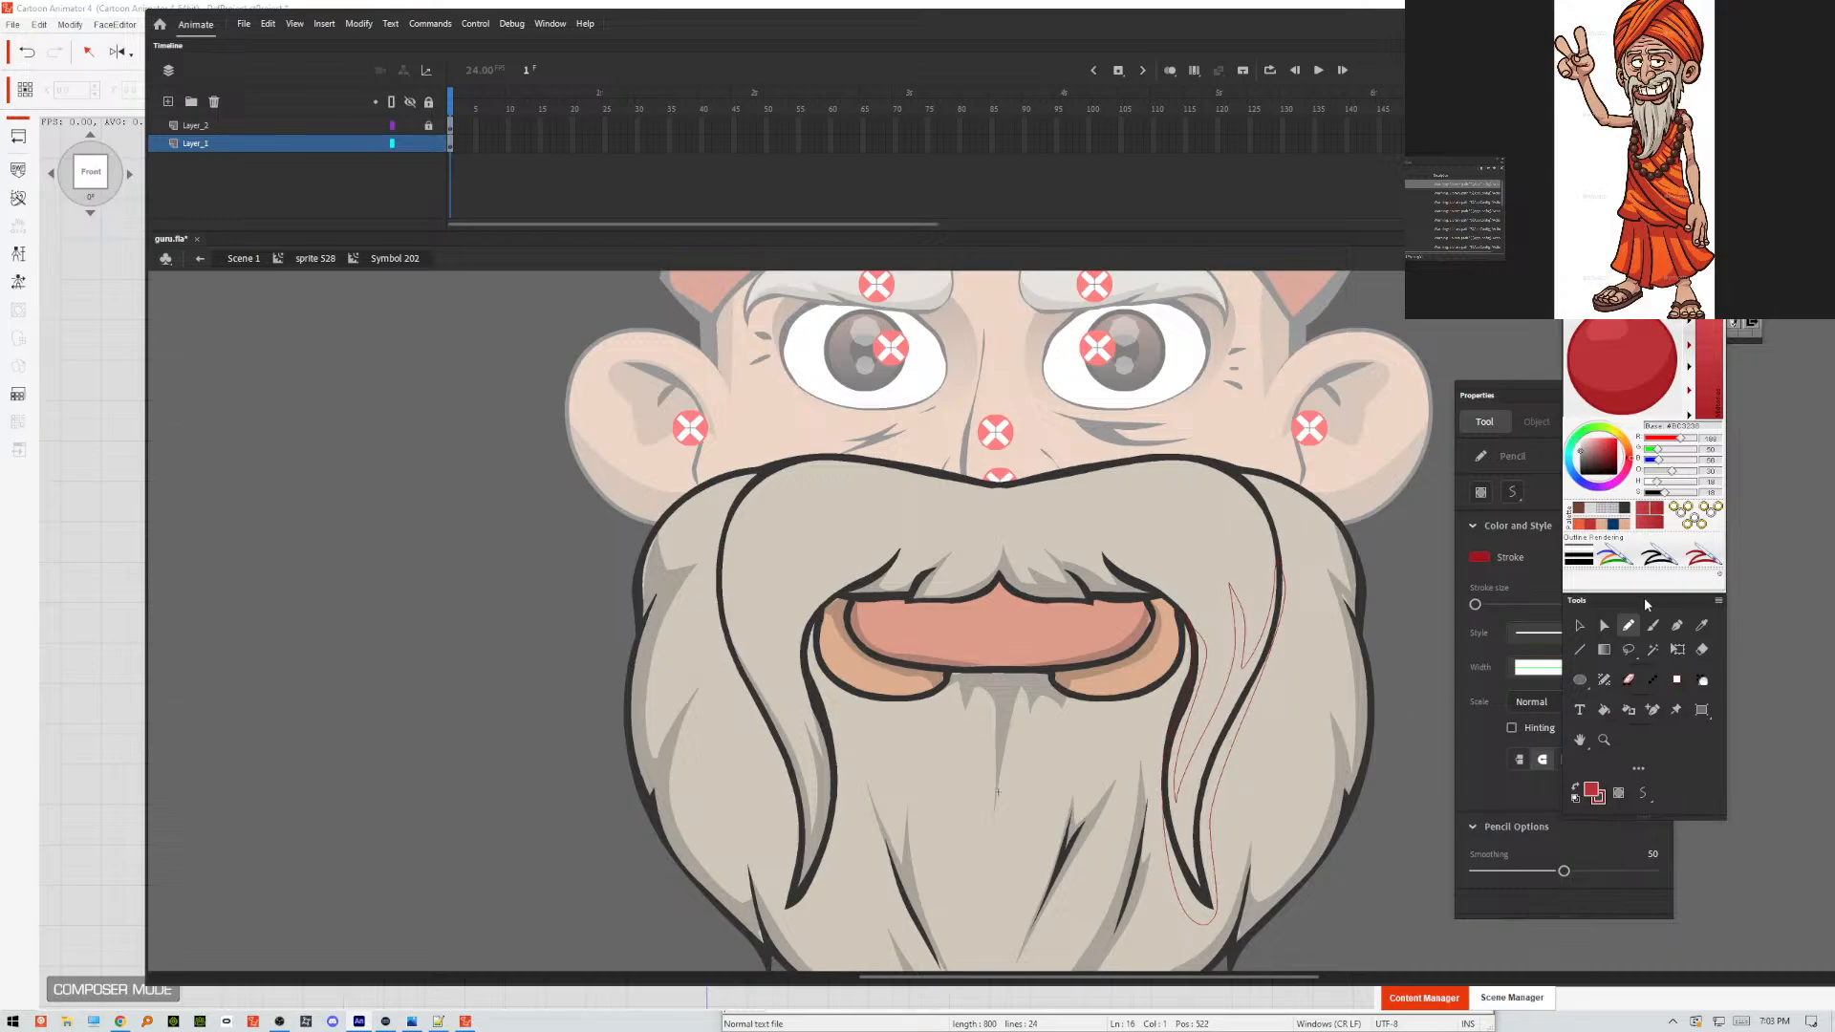
Copy the moustache fills enclosed by the red pencil outlines and remove those guide outlines from Layer_1.
{"action": "left_click", "coordinate": [1579, 627]}
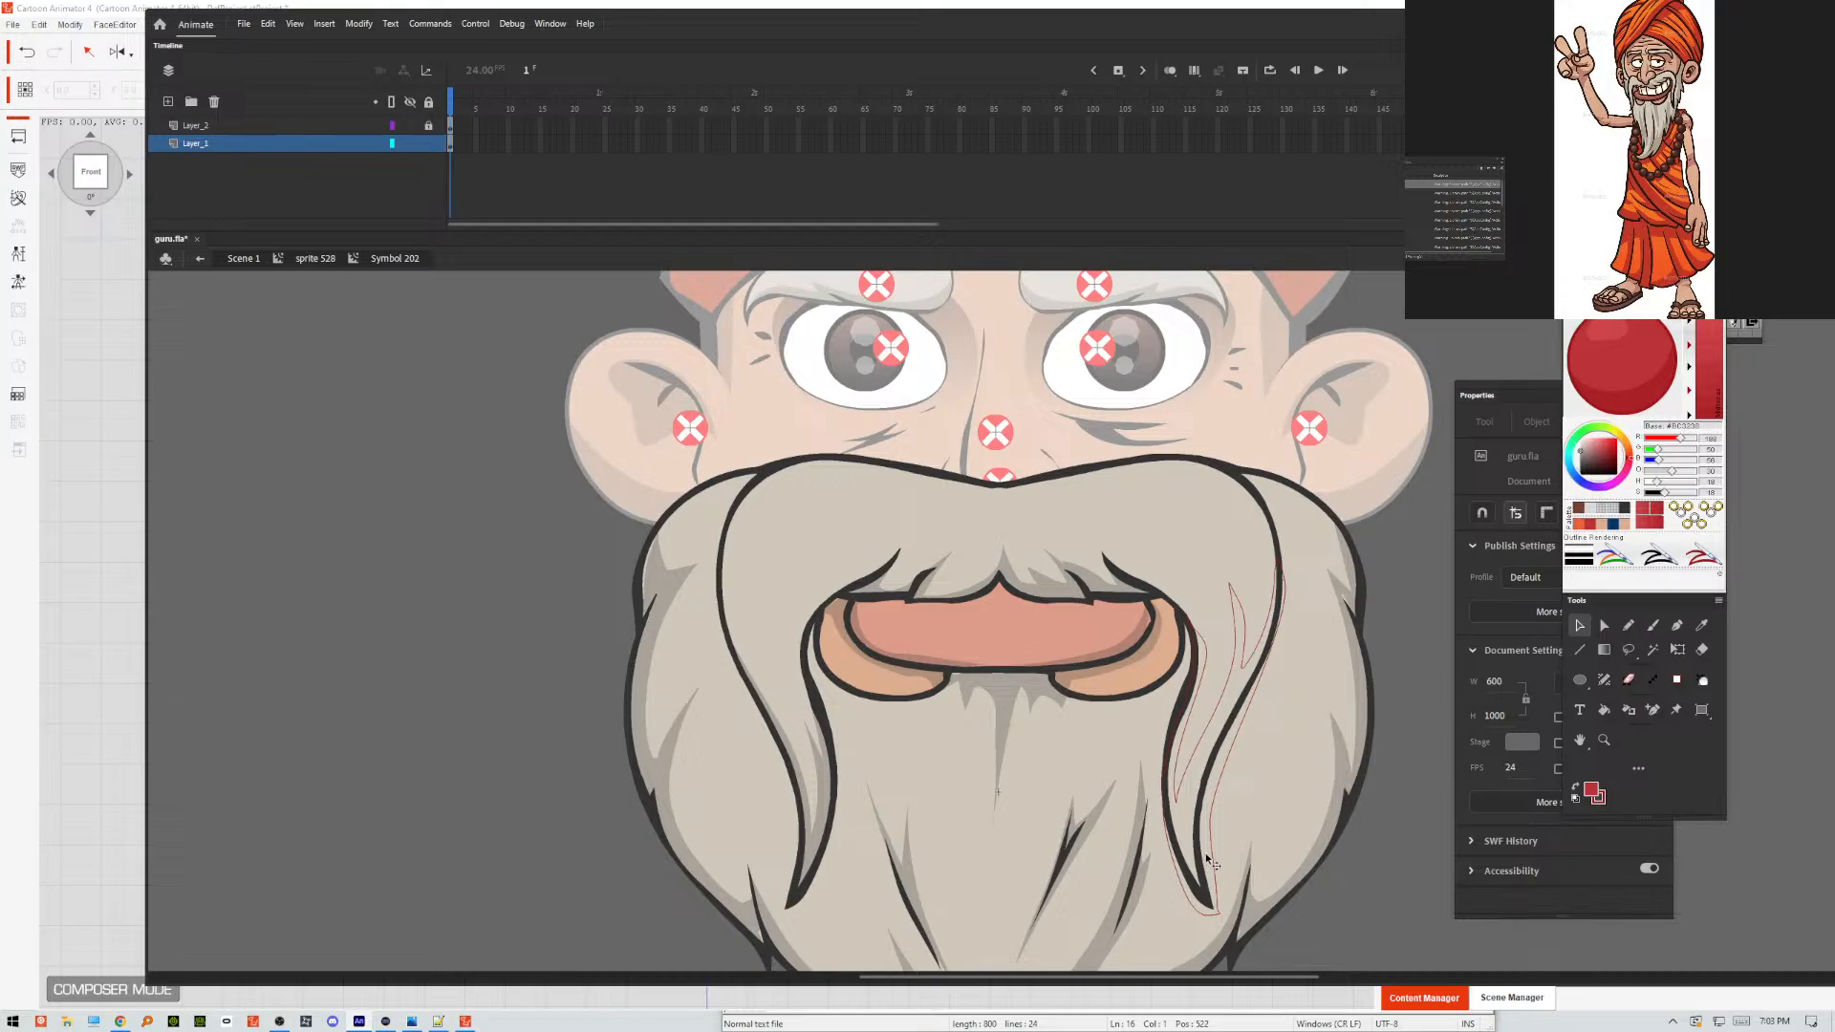
{"action": "left_click", "coordinate": [1193, 828]}
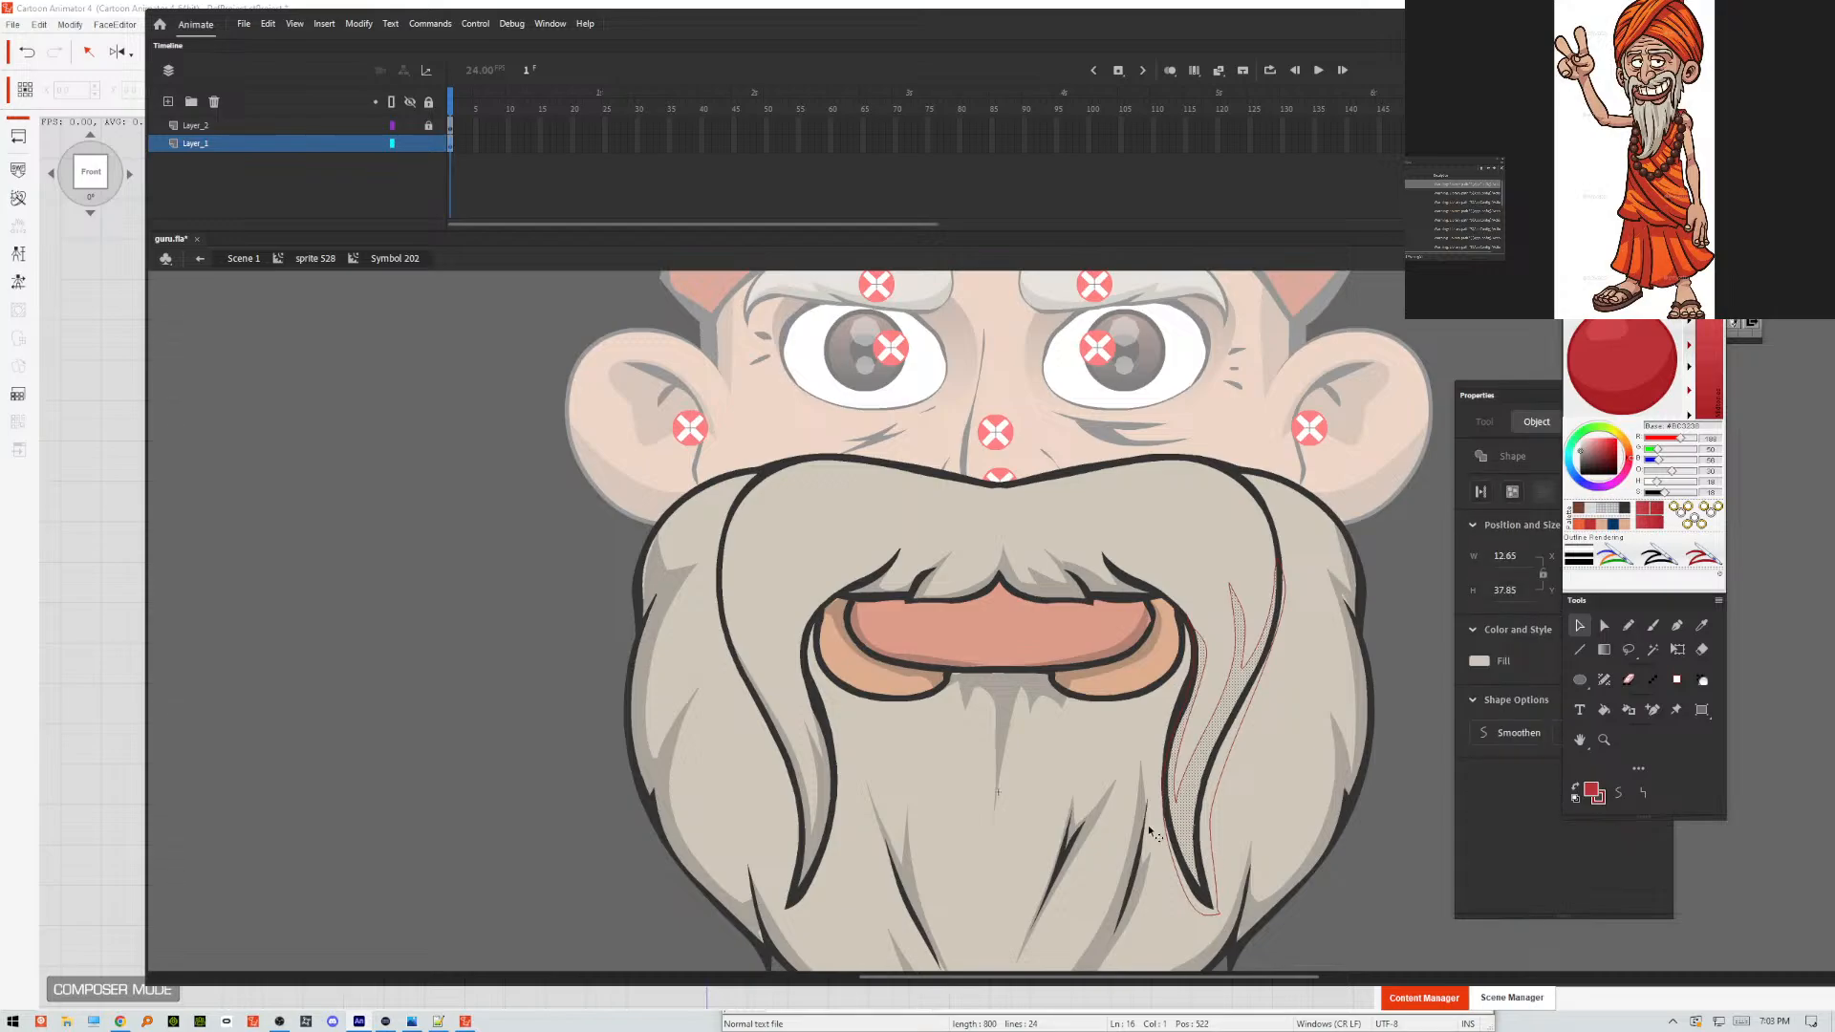
{"action": "left_click", "coordinate": [1061, 586]}
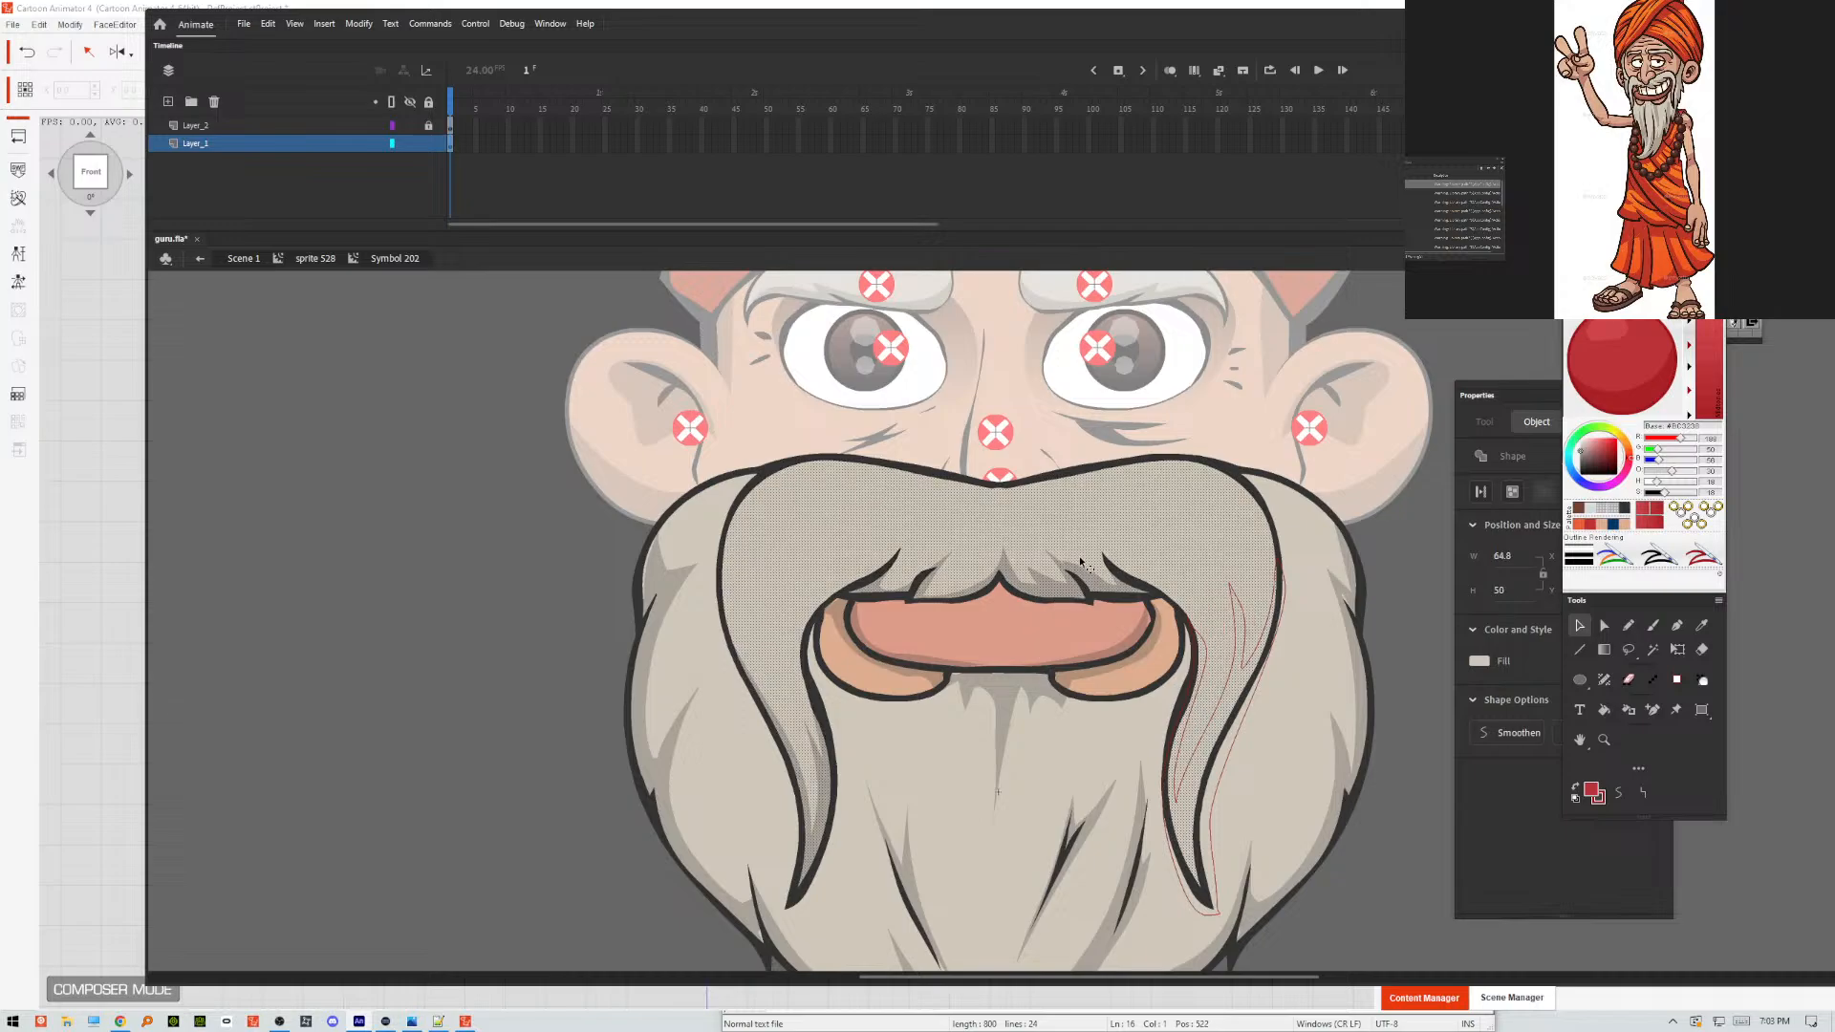
{"action": "key", "text": "ctrl+z"}
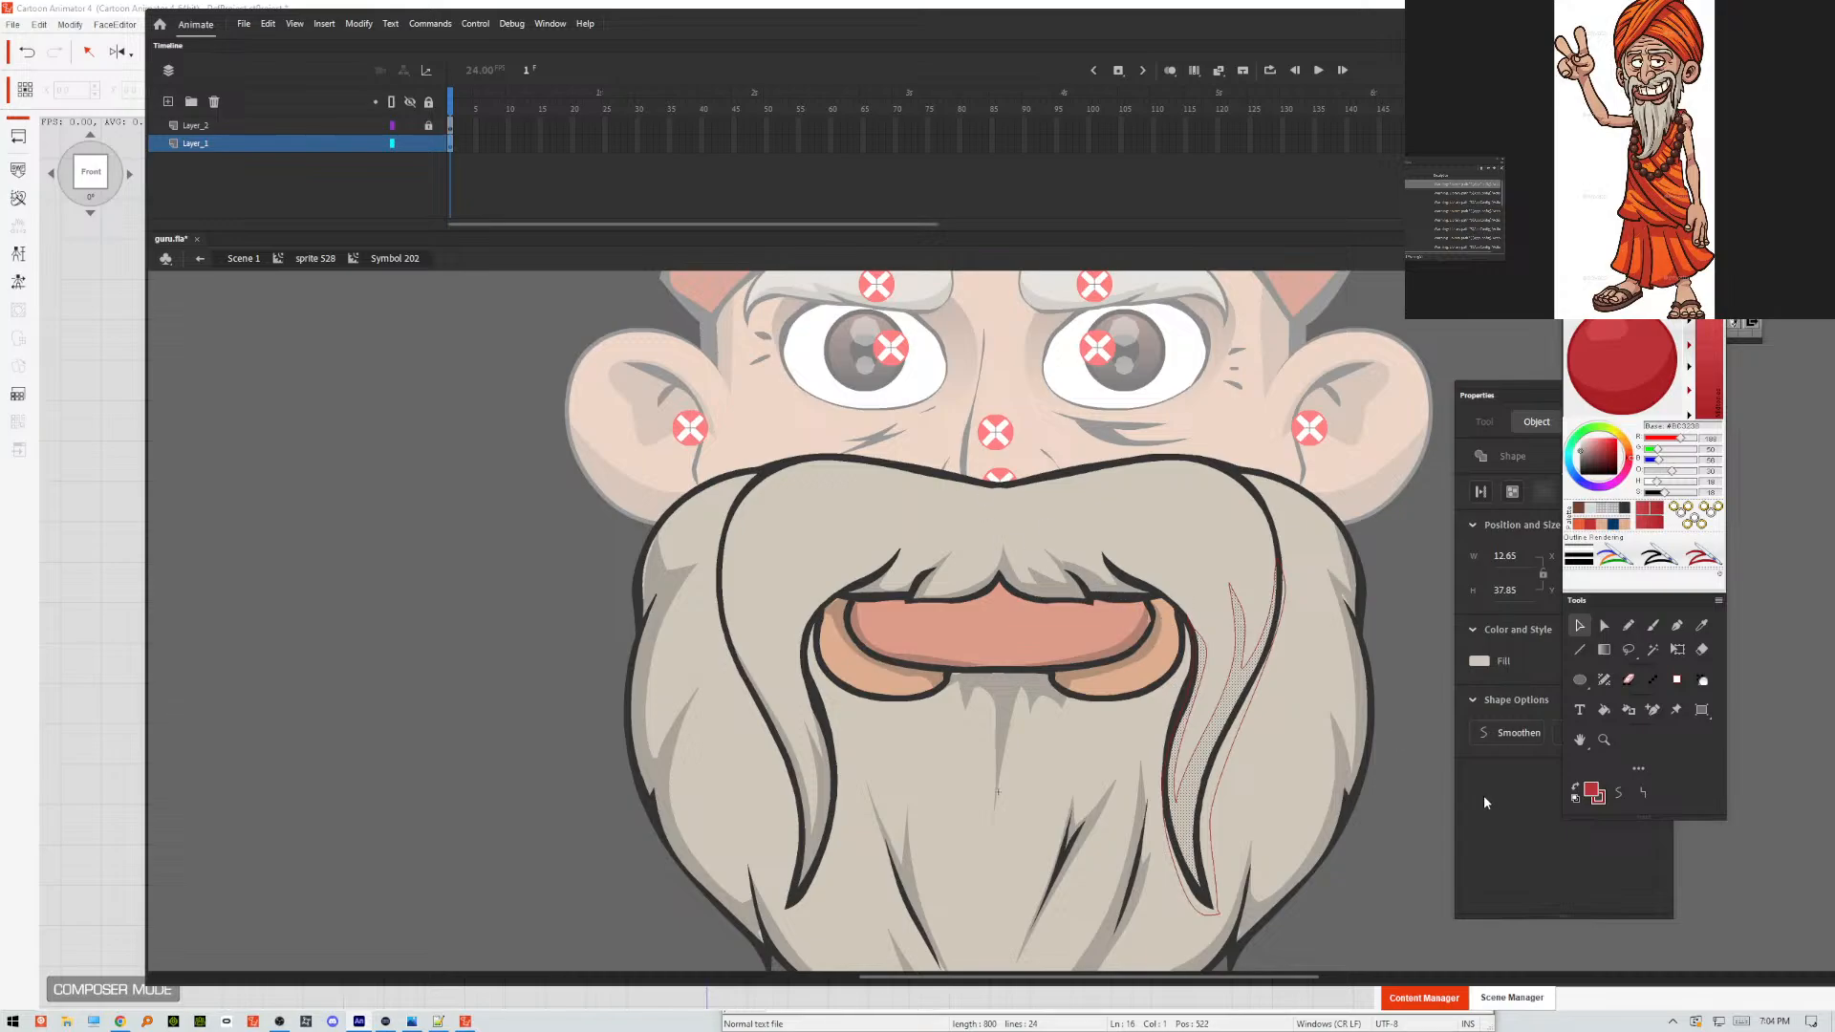
{"action": "left_click", "coordinate": [1215, 802]}
{"action": "key", "text": "Escape"}
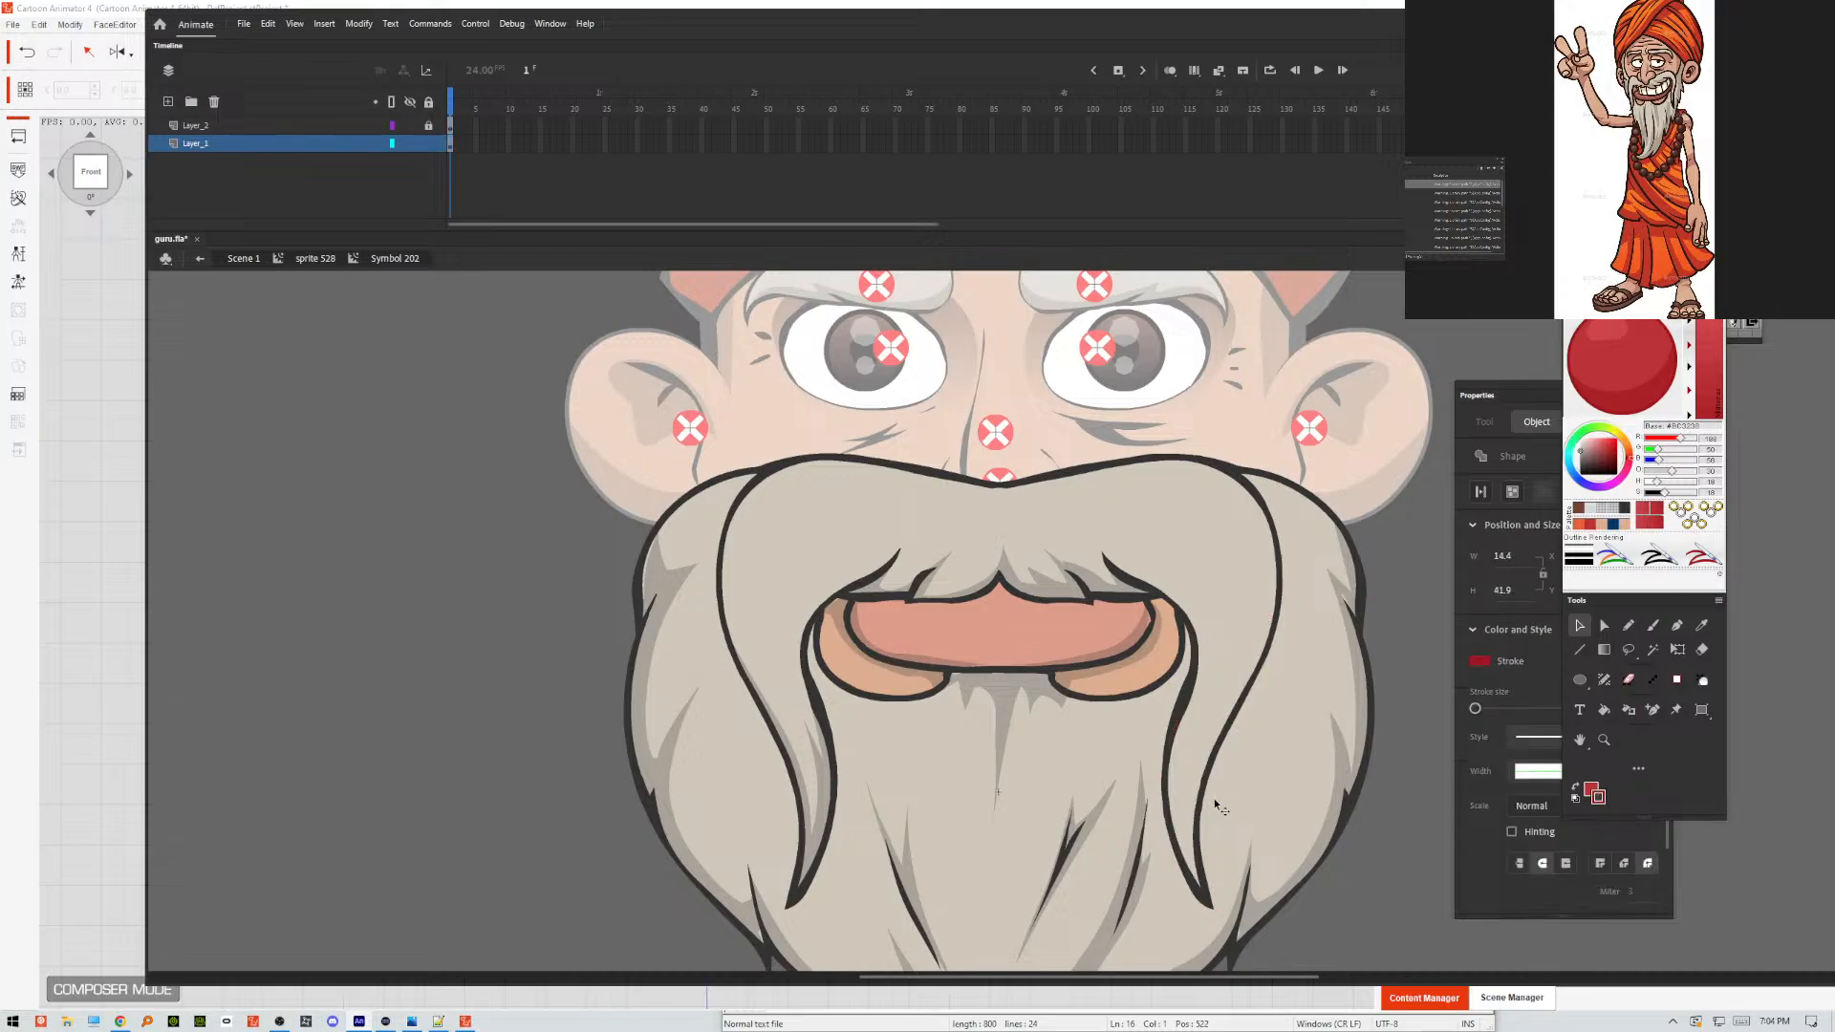
Paste the copied moustache fills in place on Layer_2 and give them the same shadow fill as the other beard shading.
{"action": "left_click", "coordinate": [452, 124]}
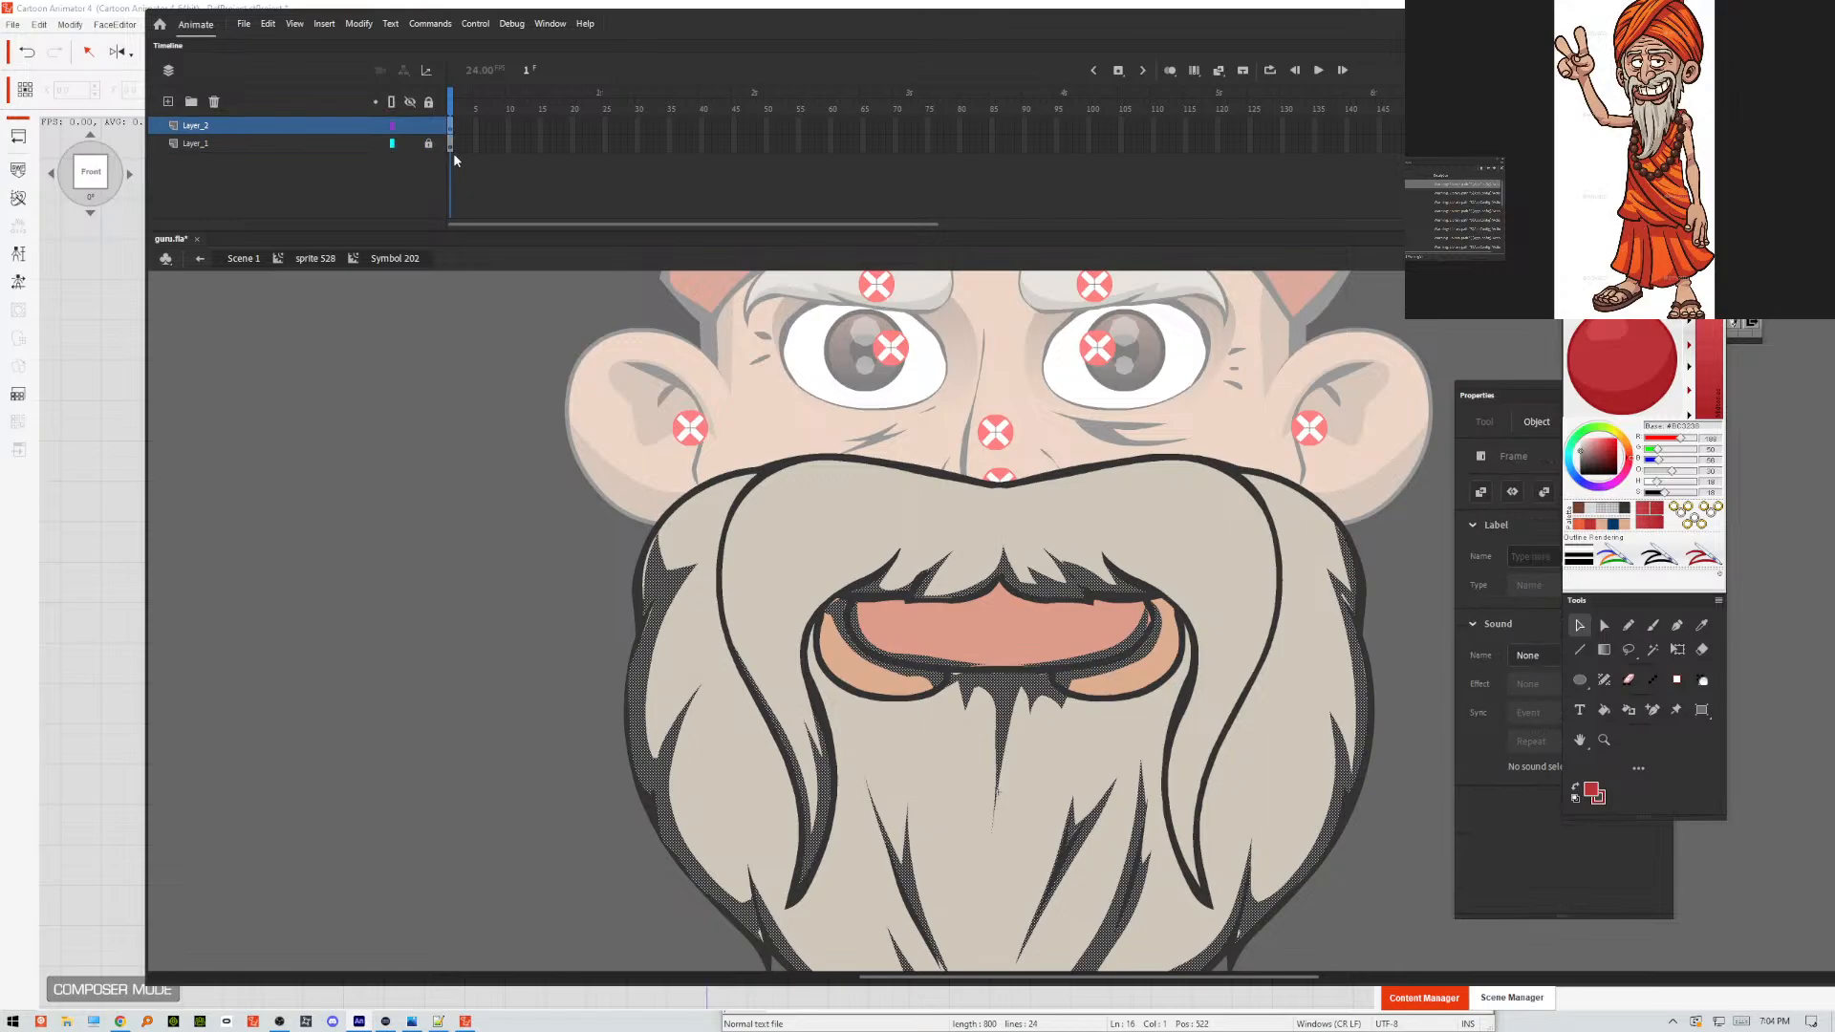
{"action": "right_click", "coordinate": [461, 431]}
{"action": "left_click", "coordinate": [502, 483]}
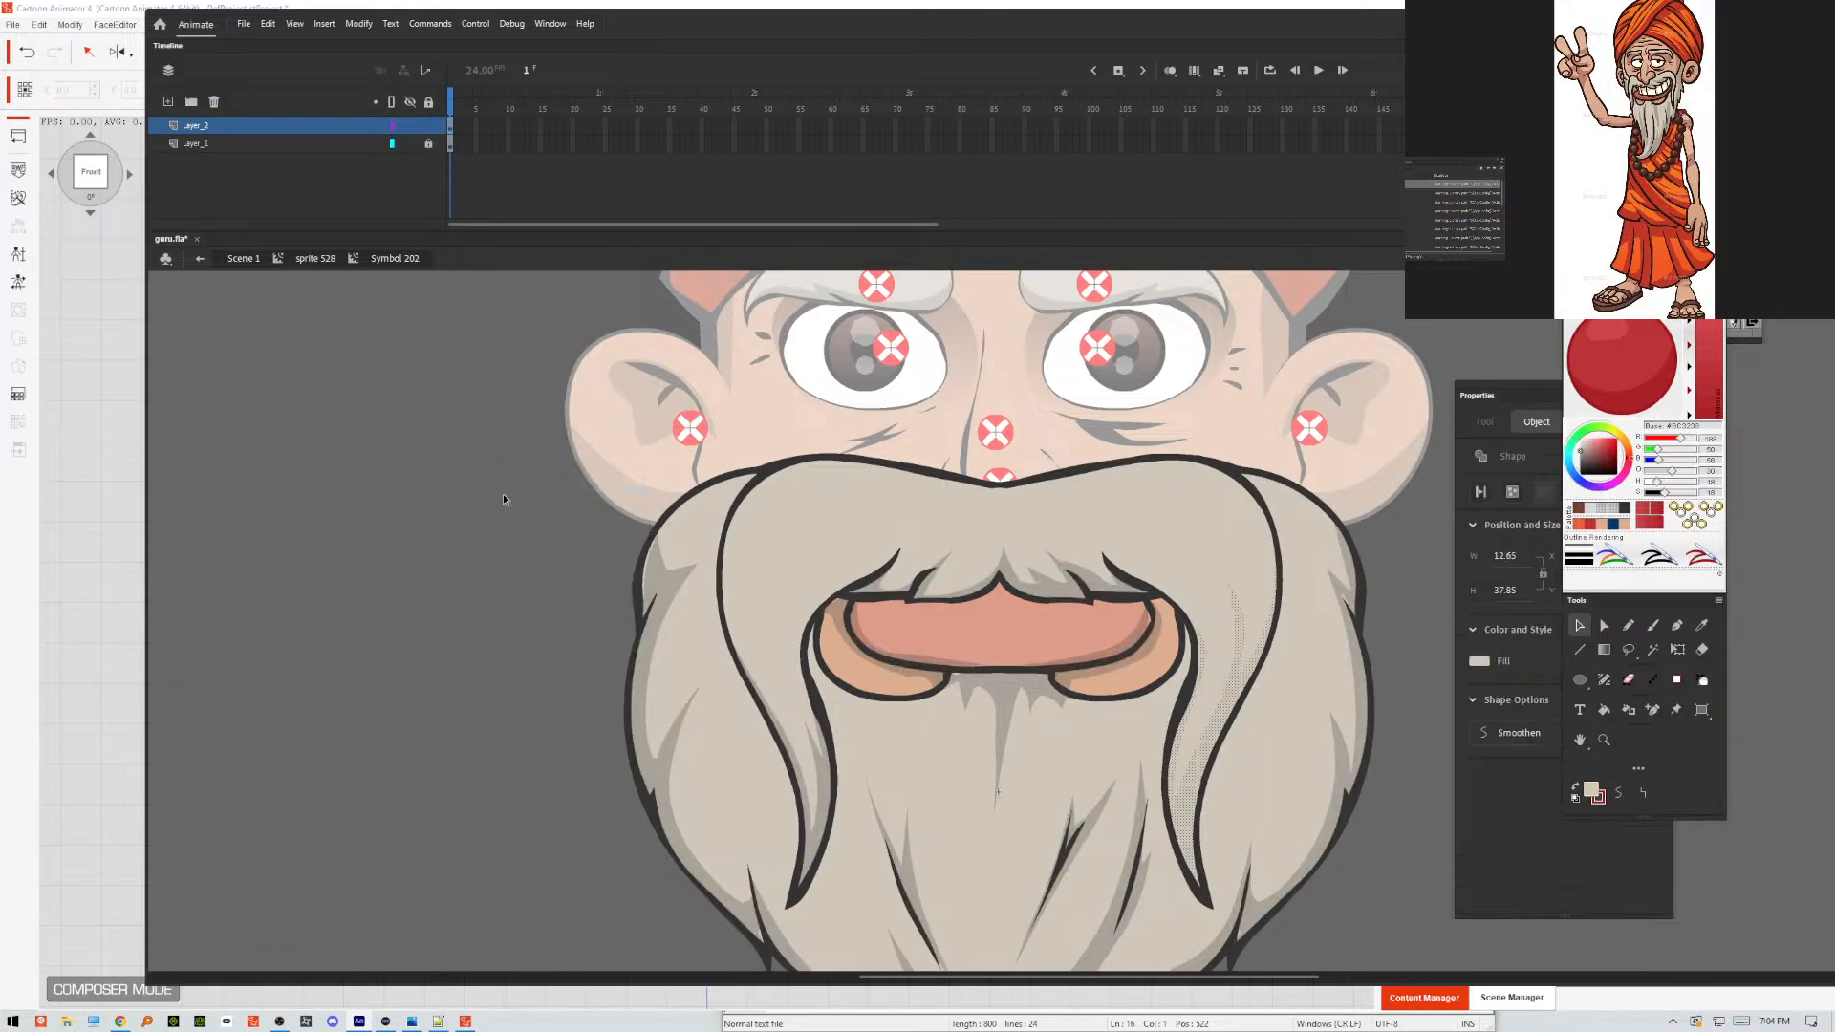
{"action": "left_click", "coordinate": [652, 546], "text": "shift"}
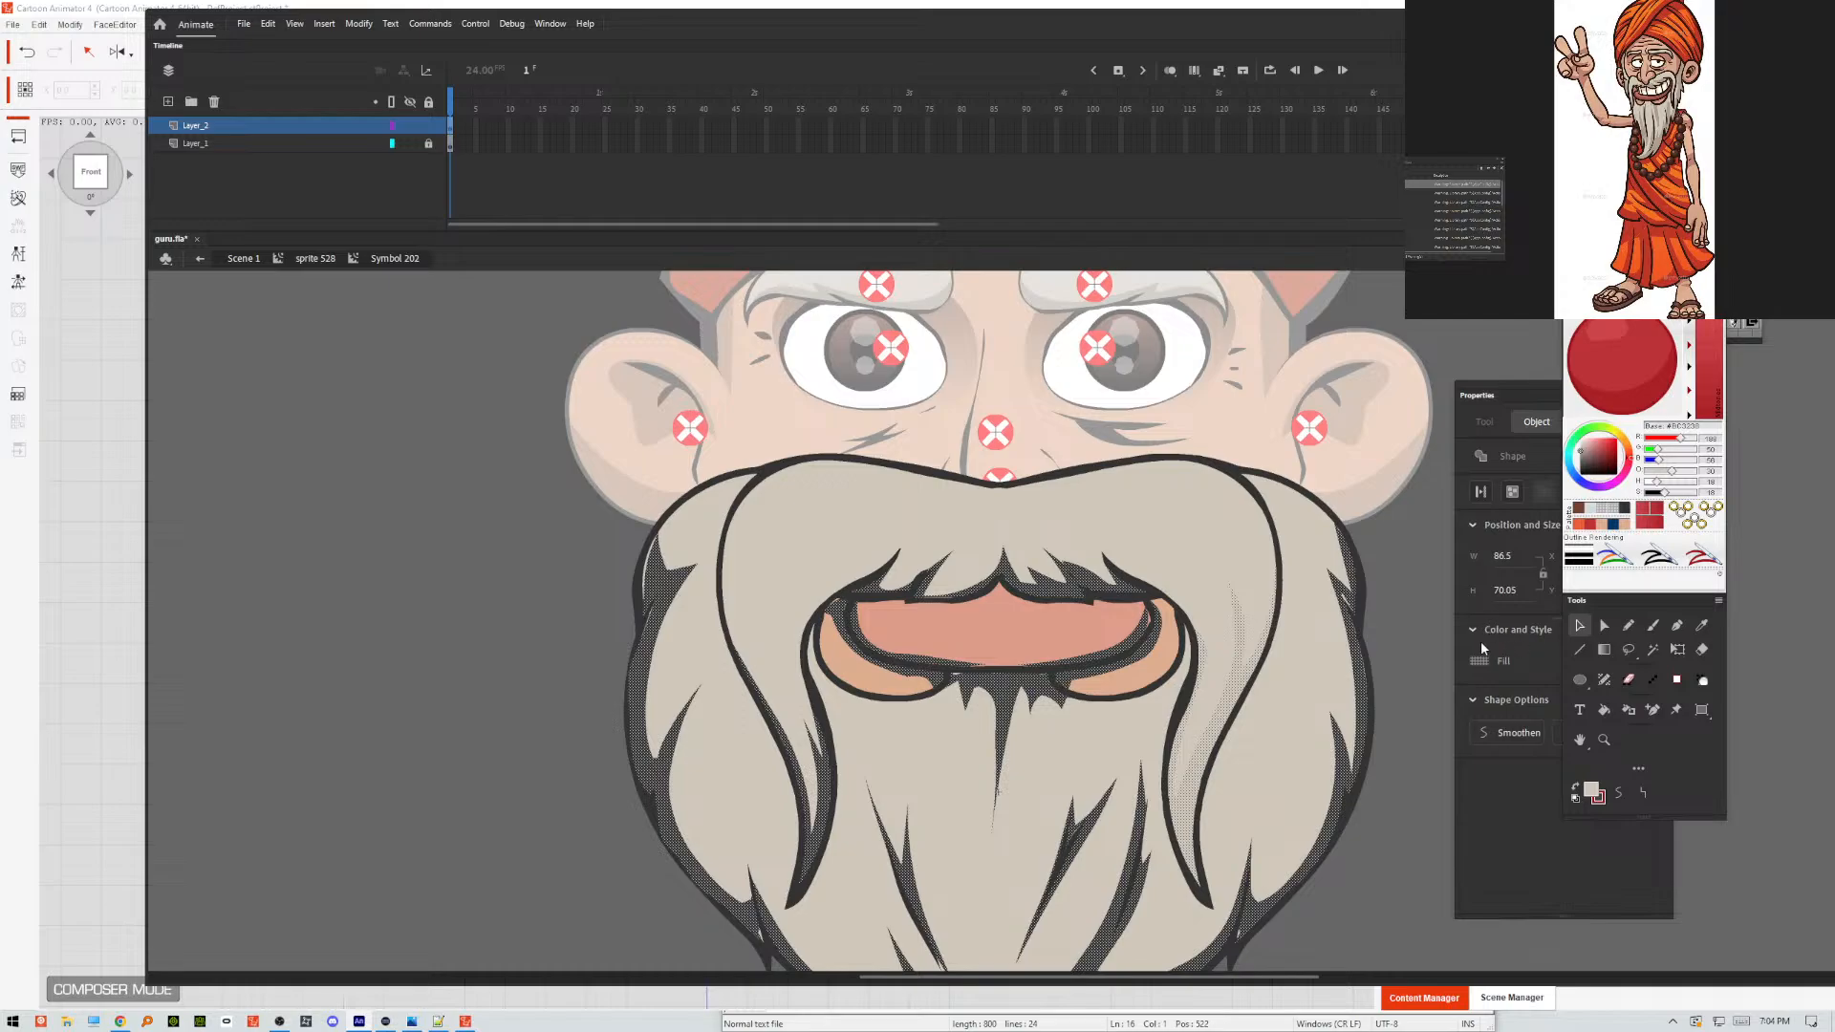
{"action": "key", "text": "Escape"}
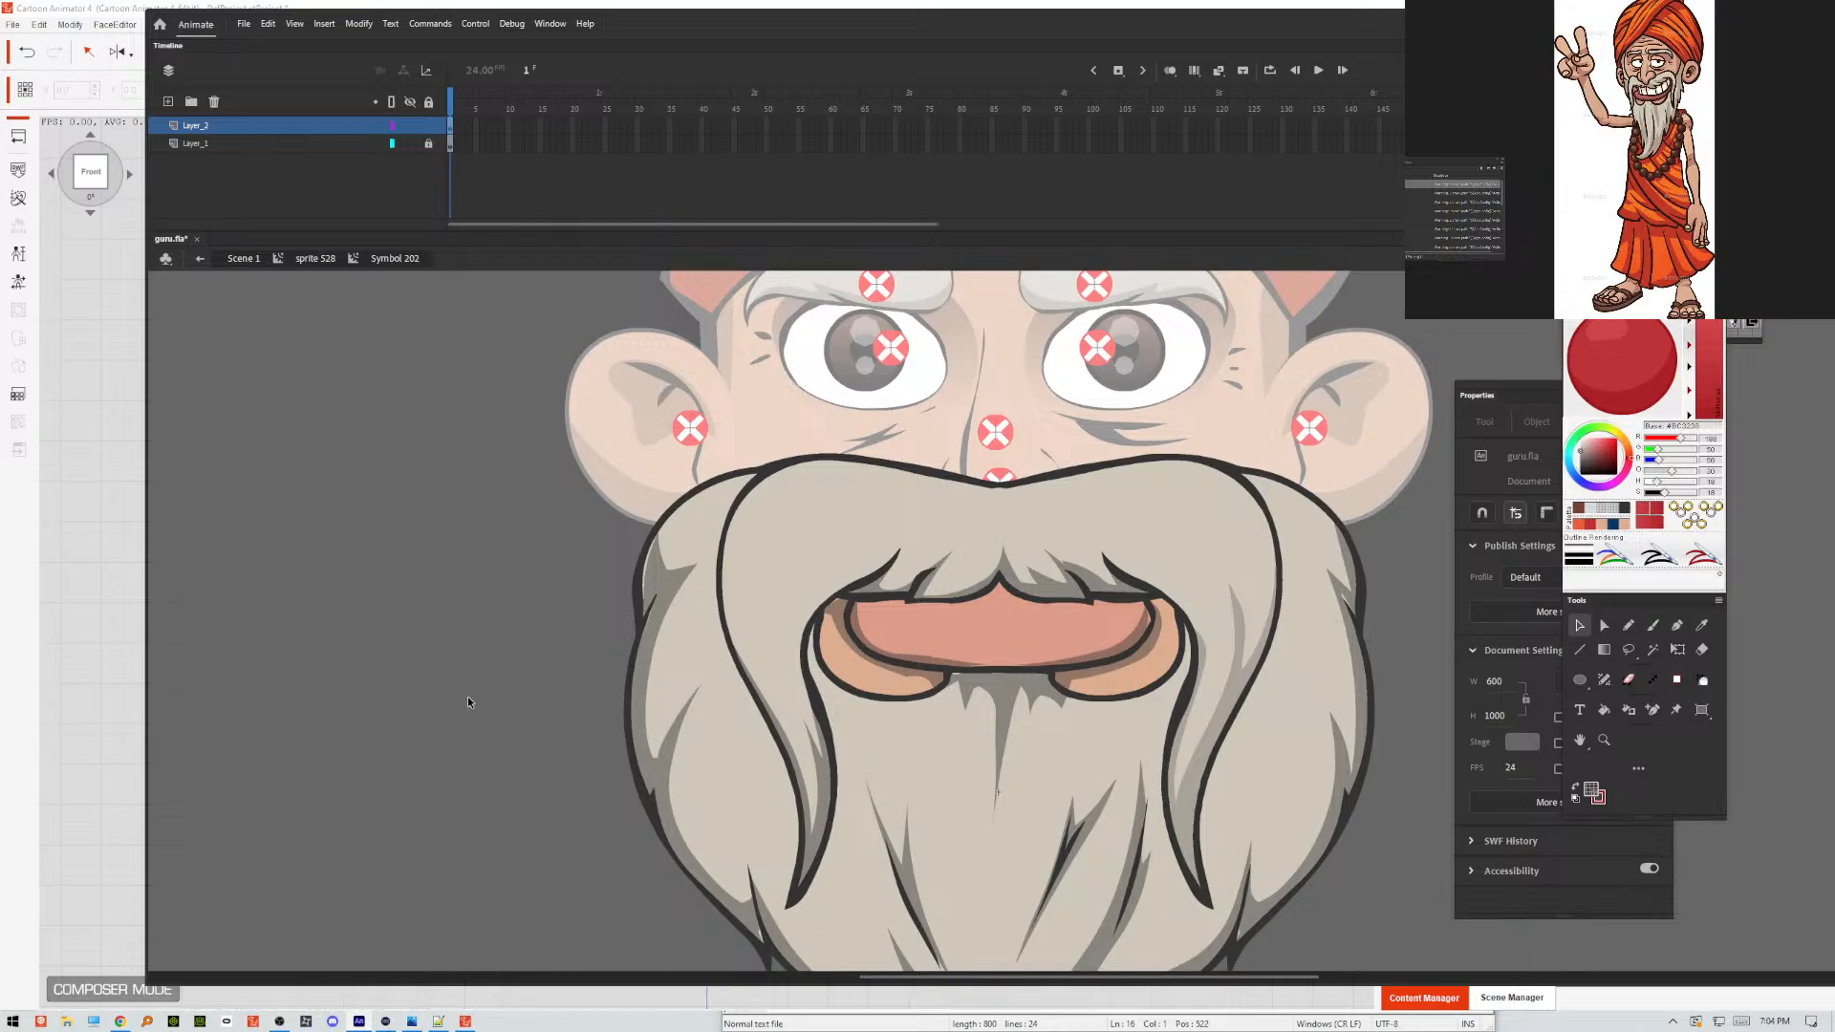
{"action": "left_click", "coordinate": [430, 142]}
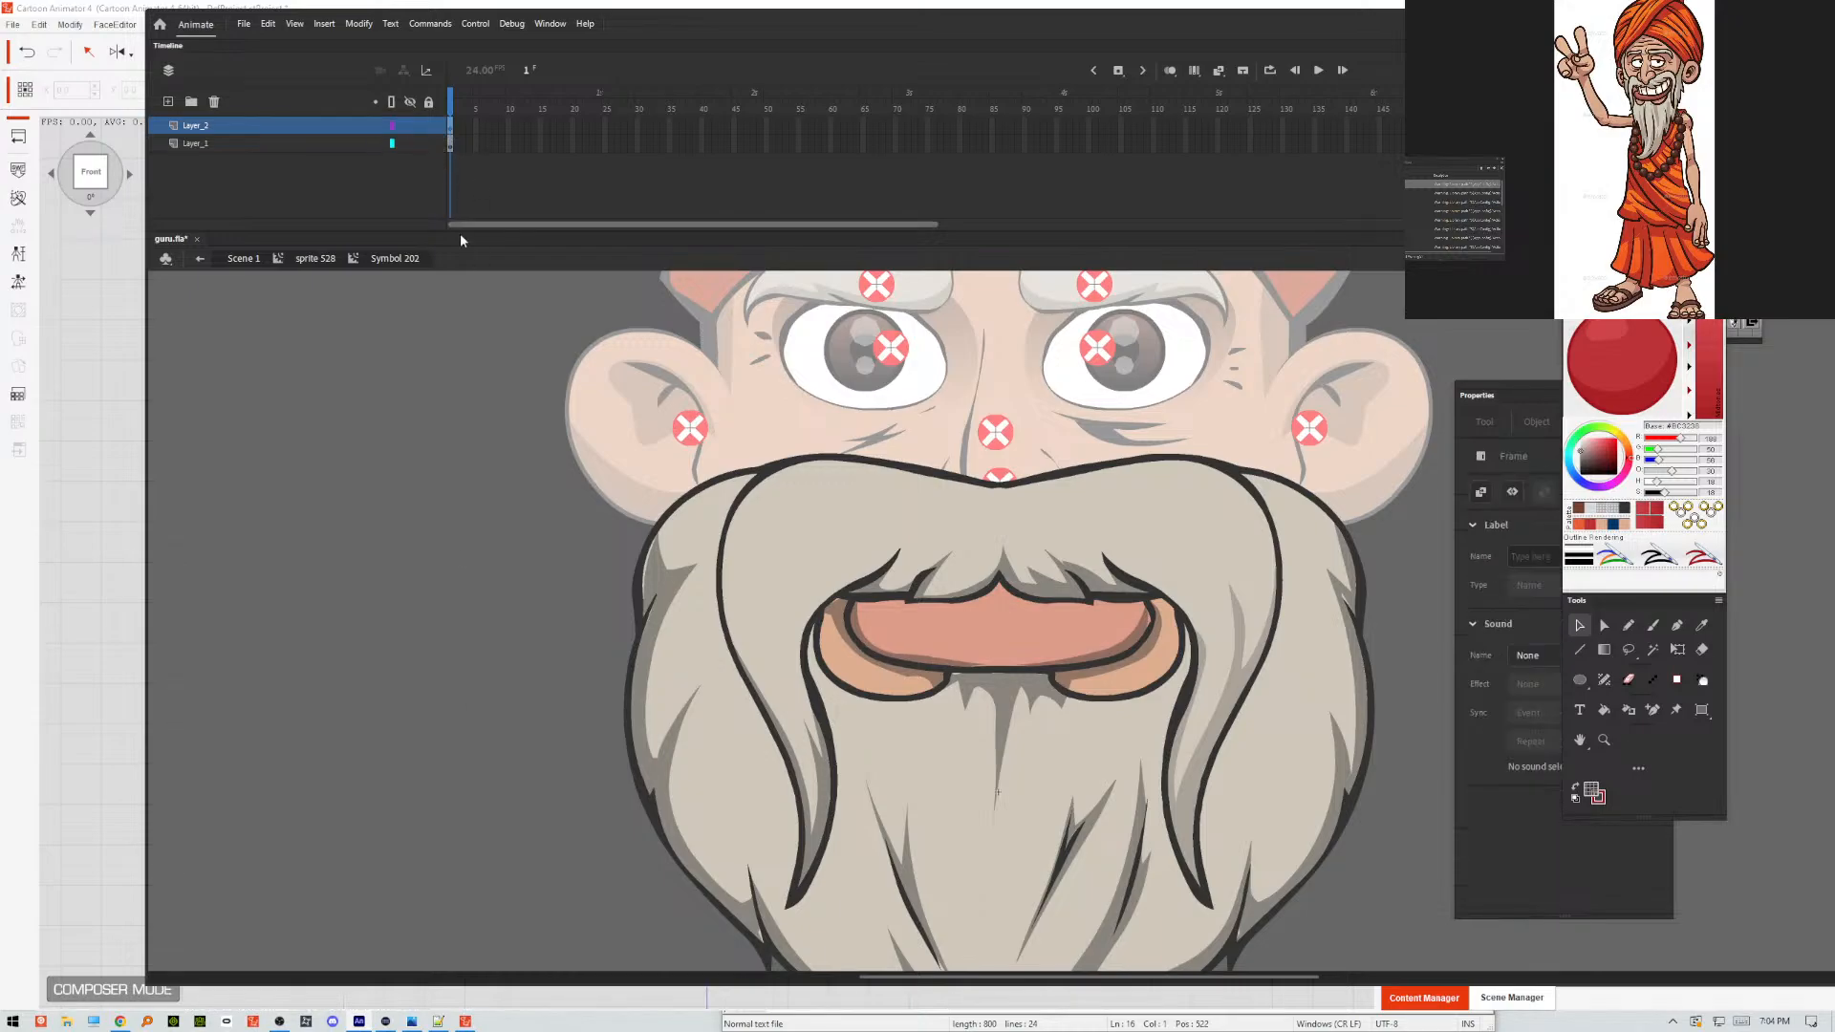
Go back up to sprite 528 and export the movie as guru.swf on the Desktop, replacing the existing file.
{"action": "double_click", "coordinate": [492, 450]}
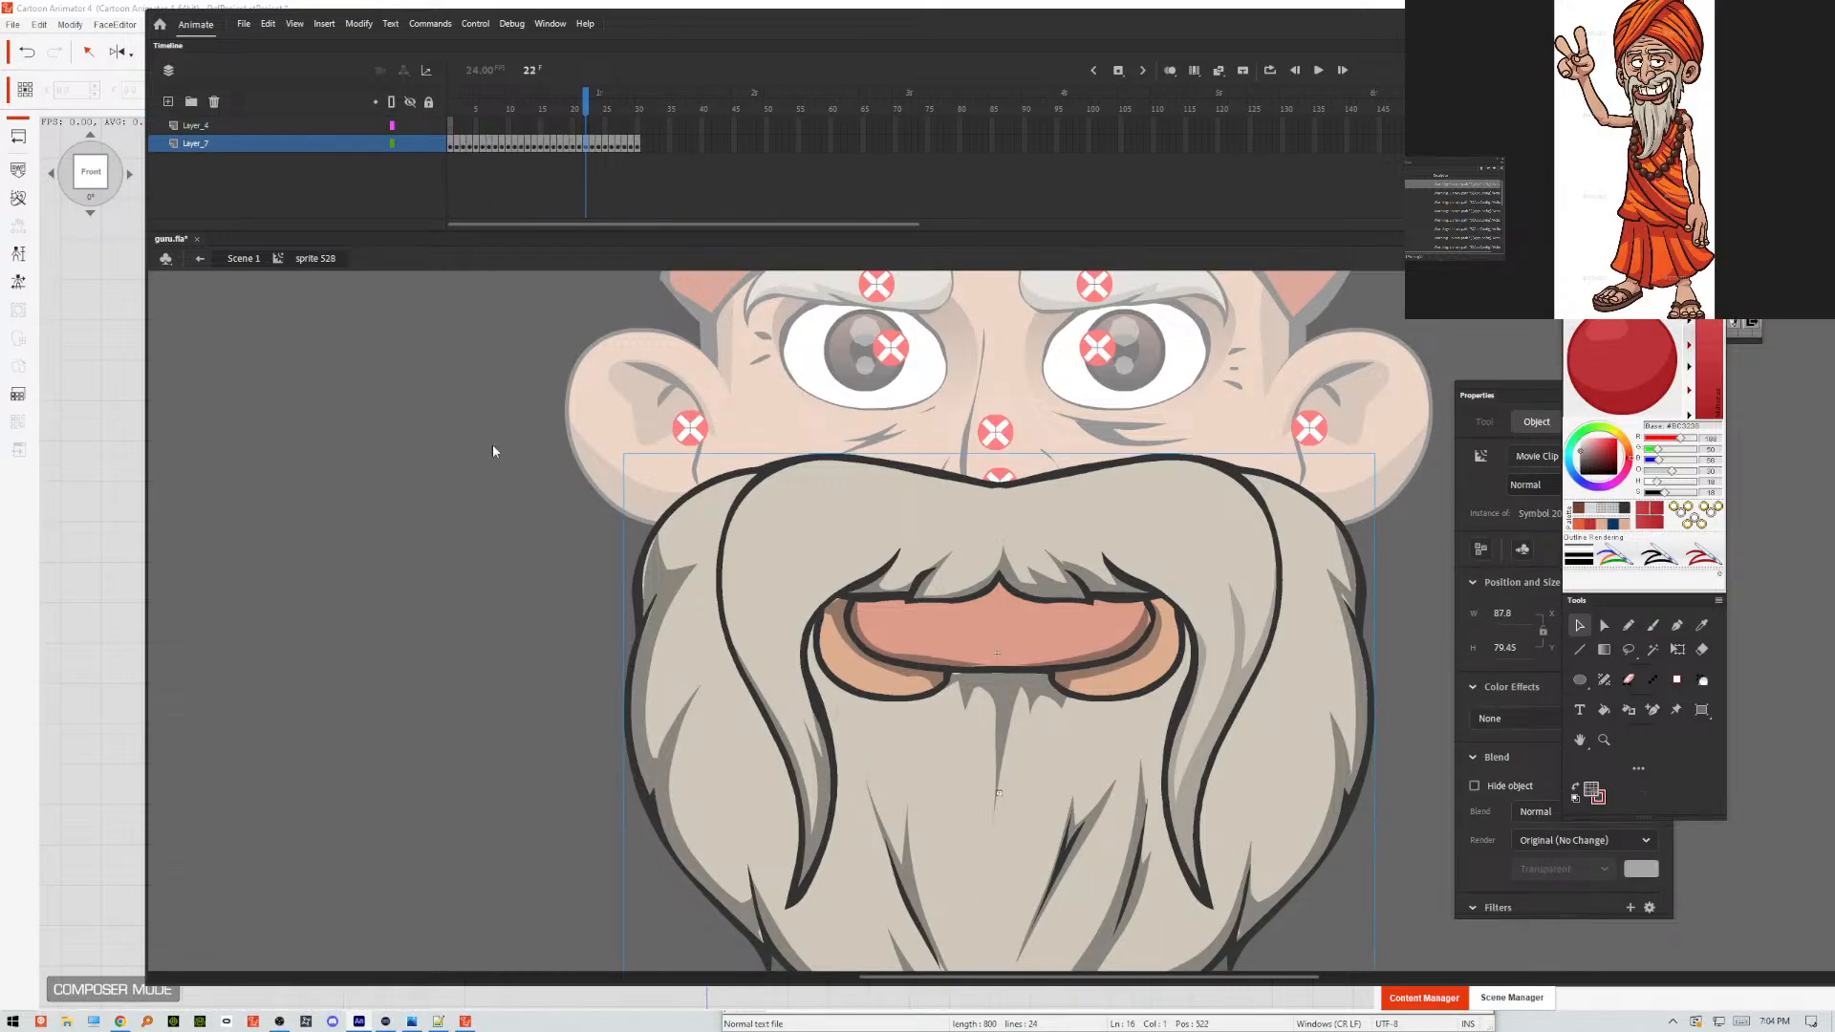
{"action": "key", "text": "ctrl+alt+shift+s"}
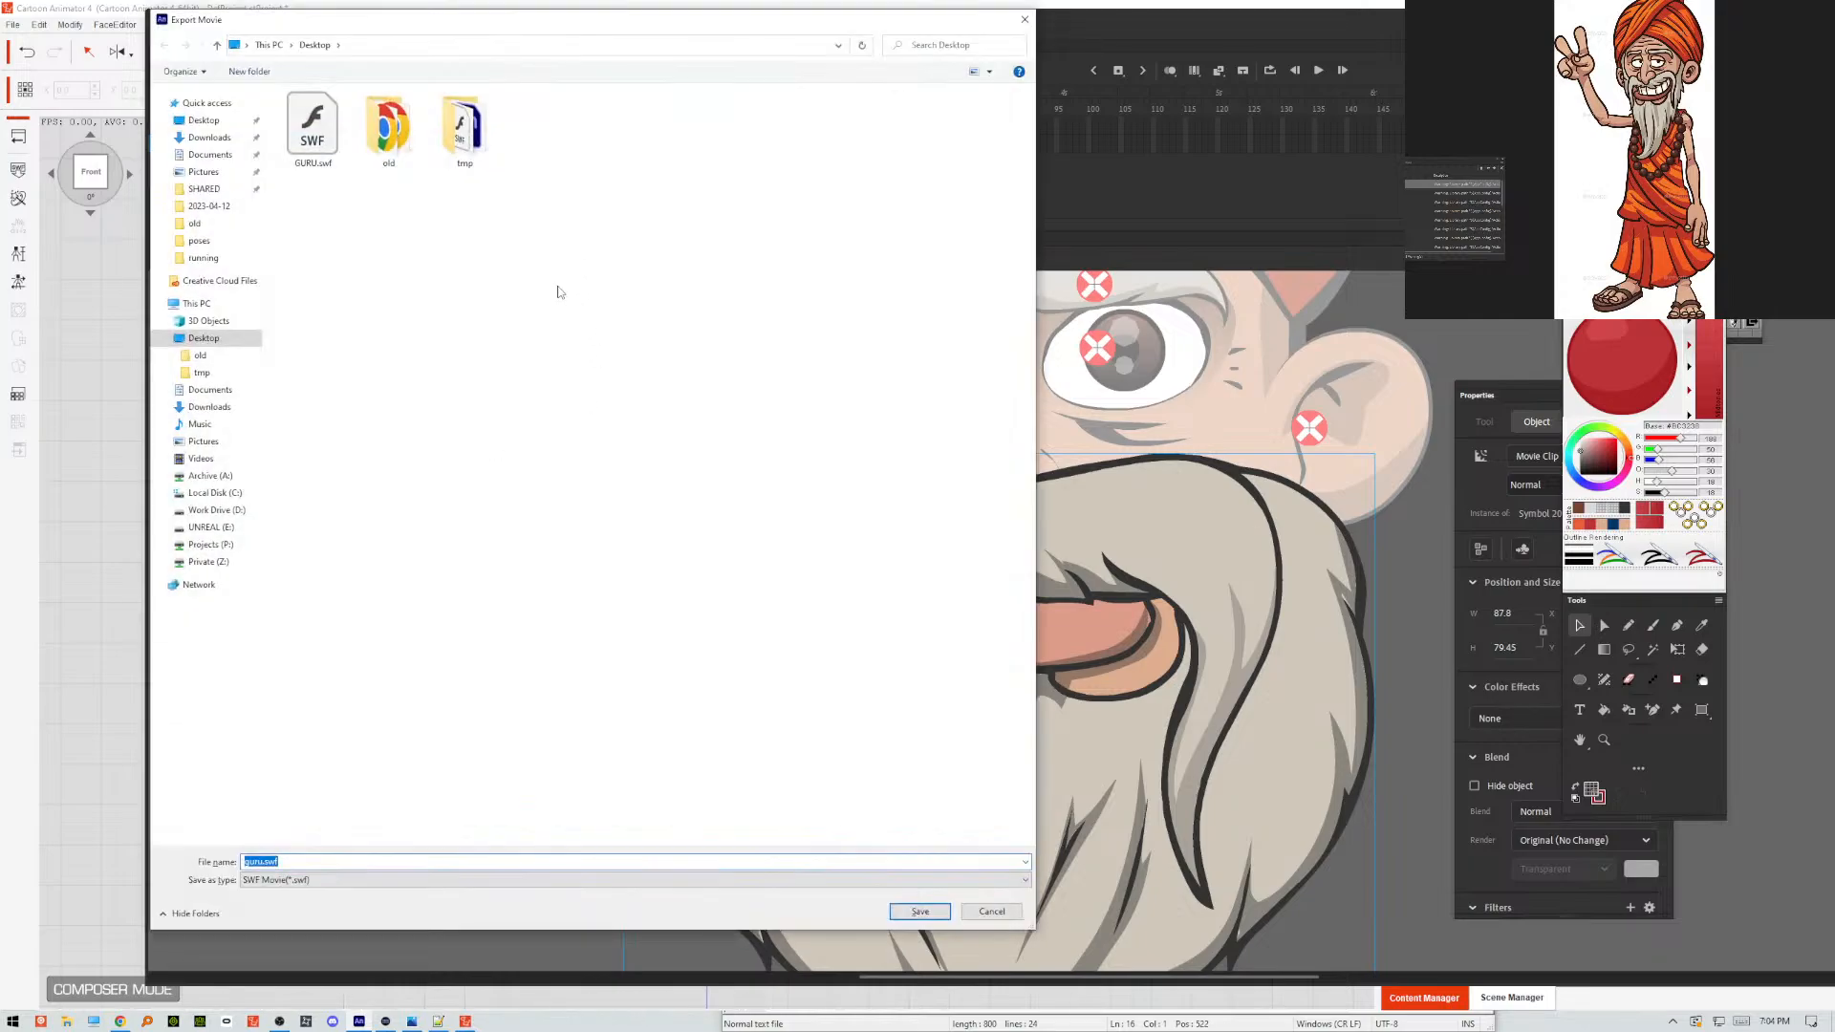
{"action": "key", "text": "Return"}
{"action": "key", "text": "Return"}
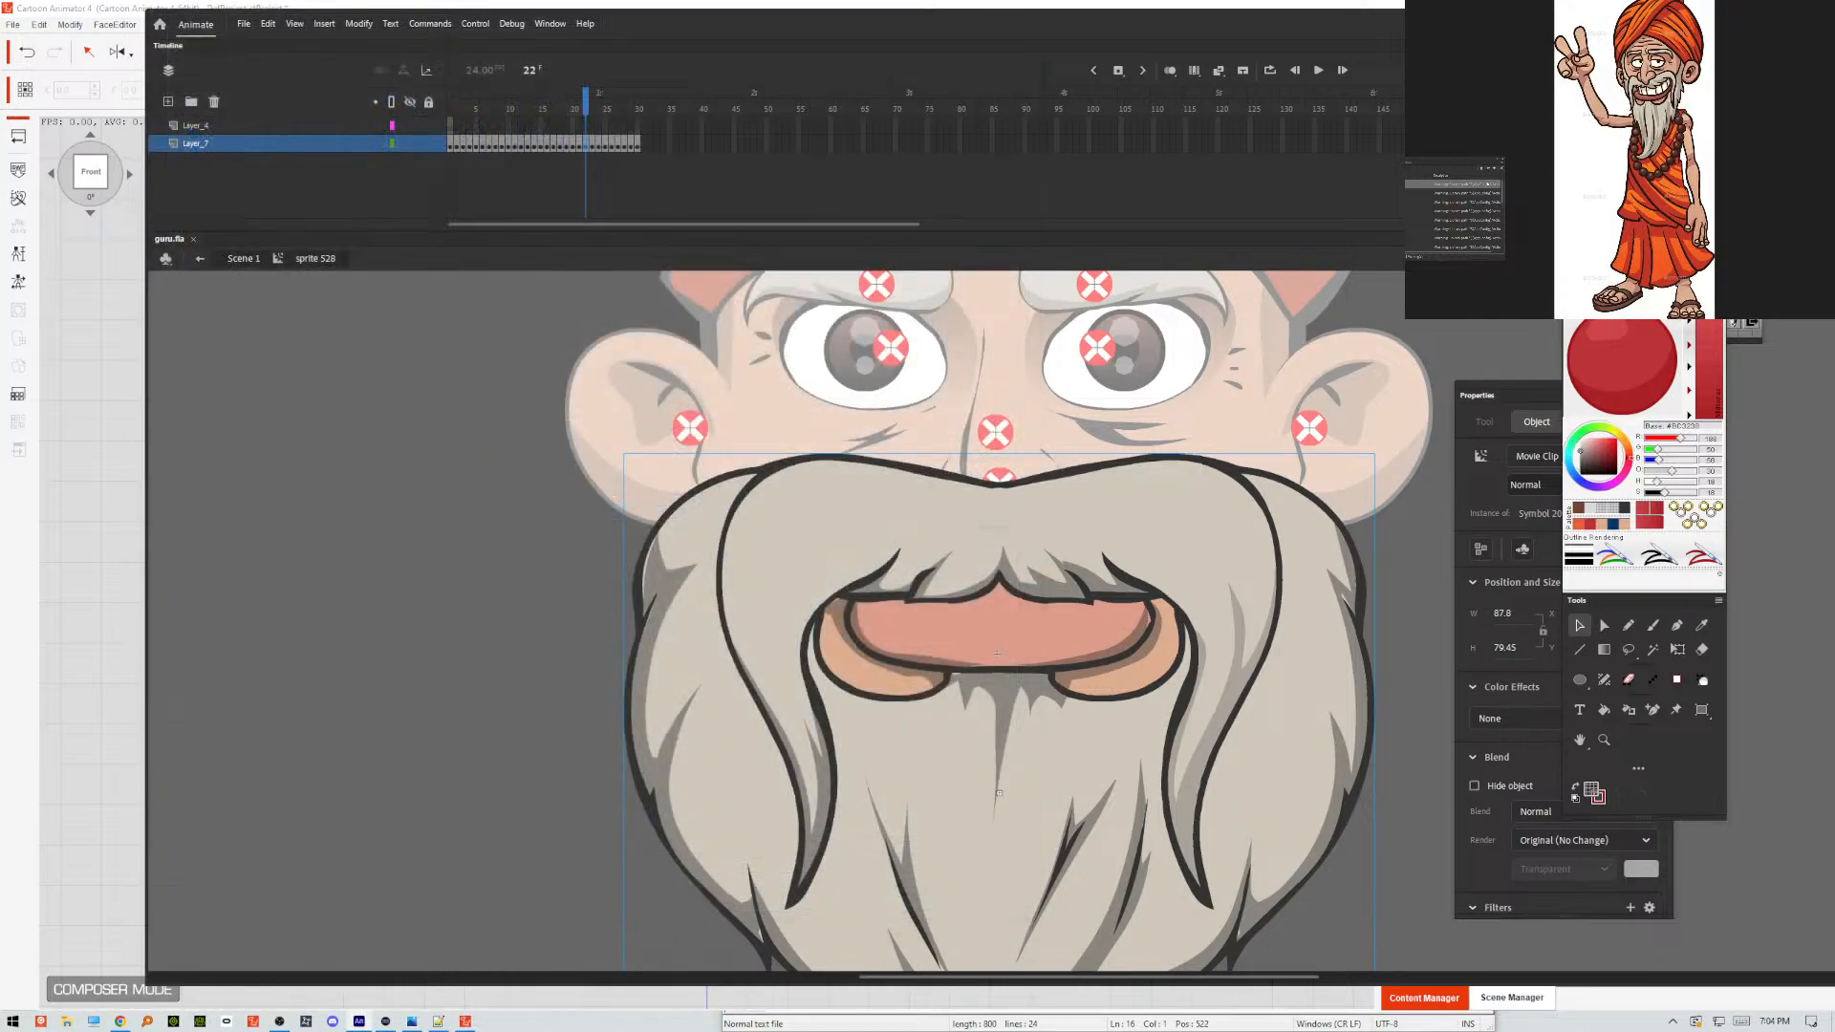
Switch to Cartoon Animator, reload GURU.swf with no keep-working options enabled, and check the beard's shading.
{"action": "left_click", "coordinate": [44, 346]}
{"action": "left_click", "coordinate": [19, 170]}
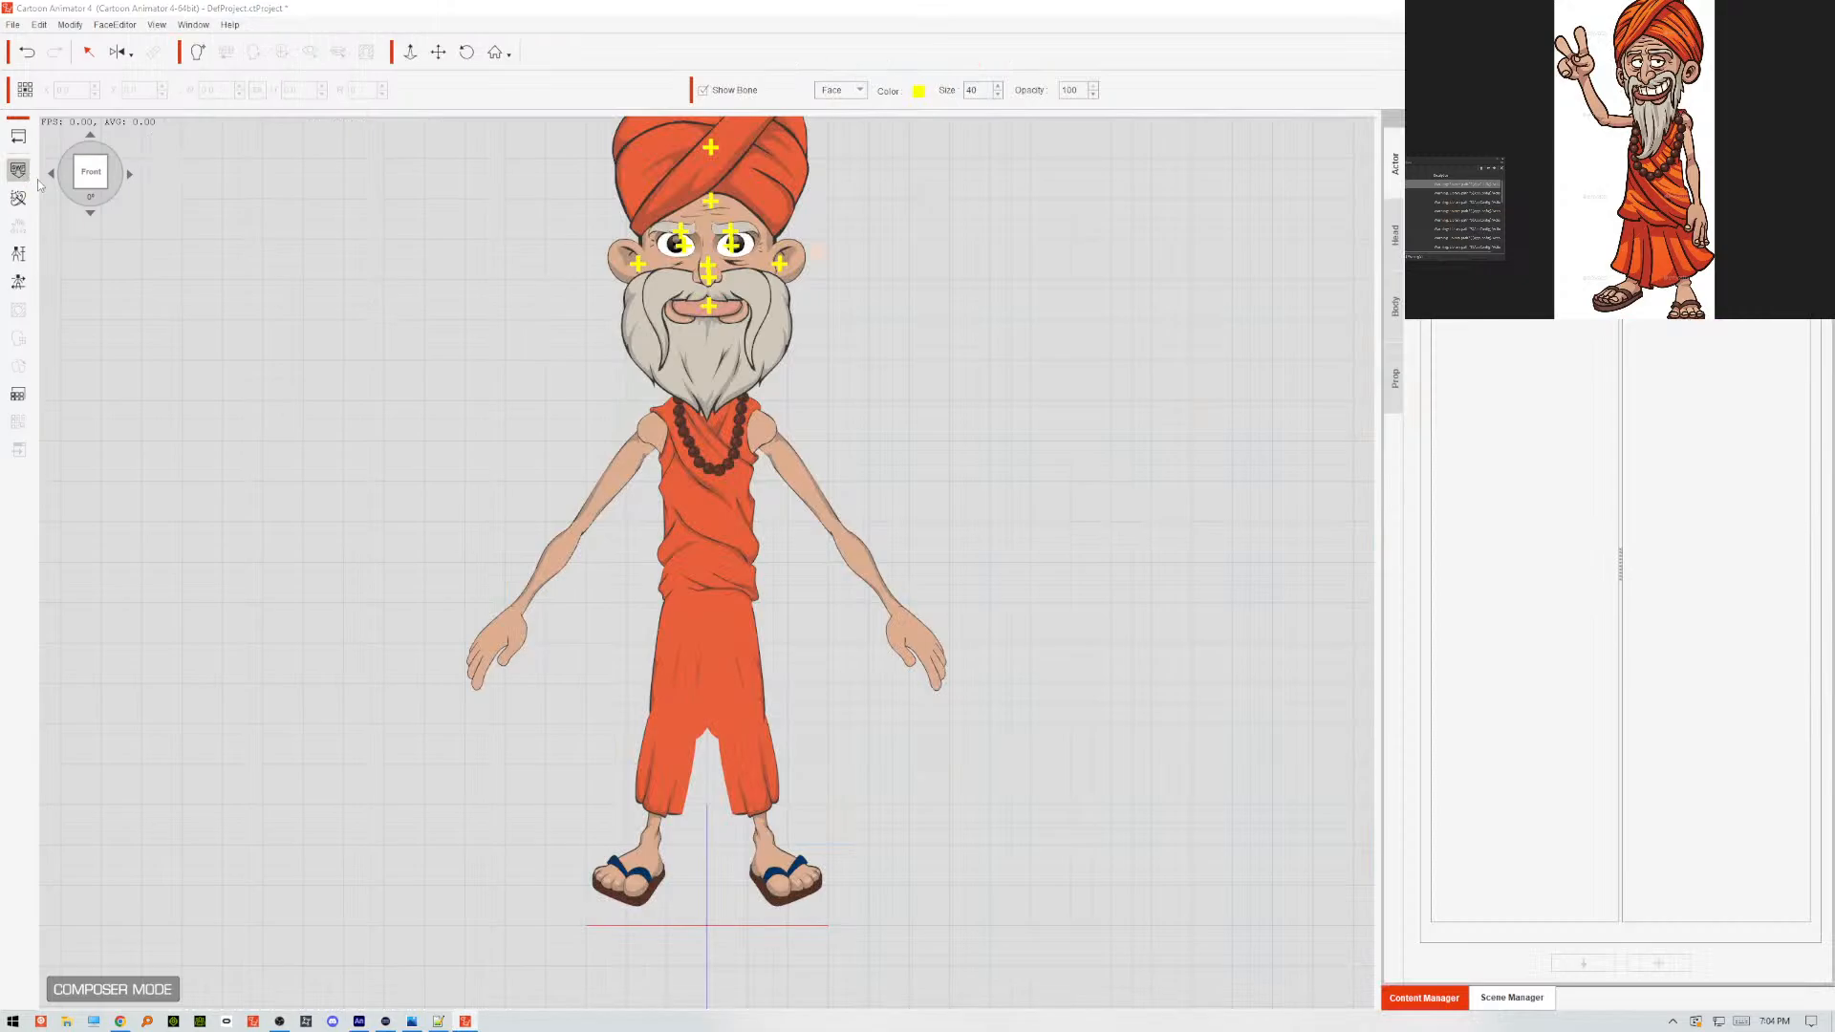
{"action": "left_click", "coordinate": [288, 118]}
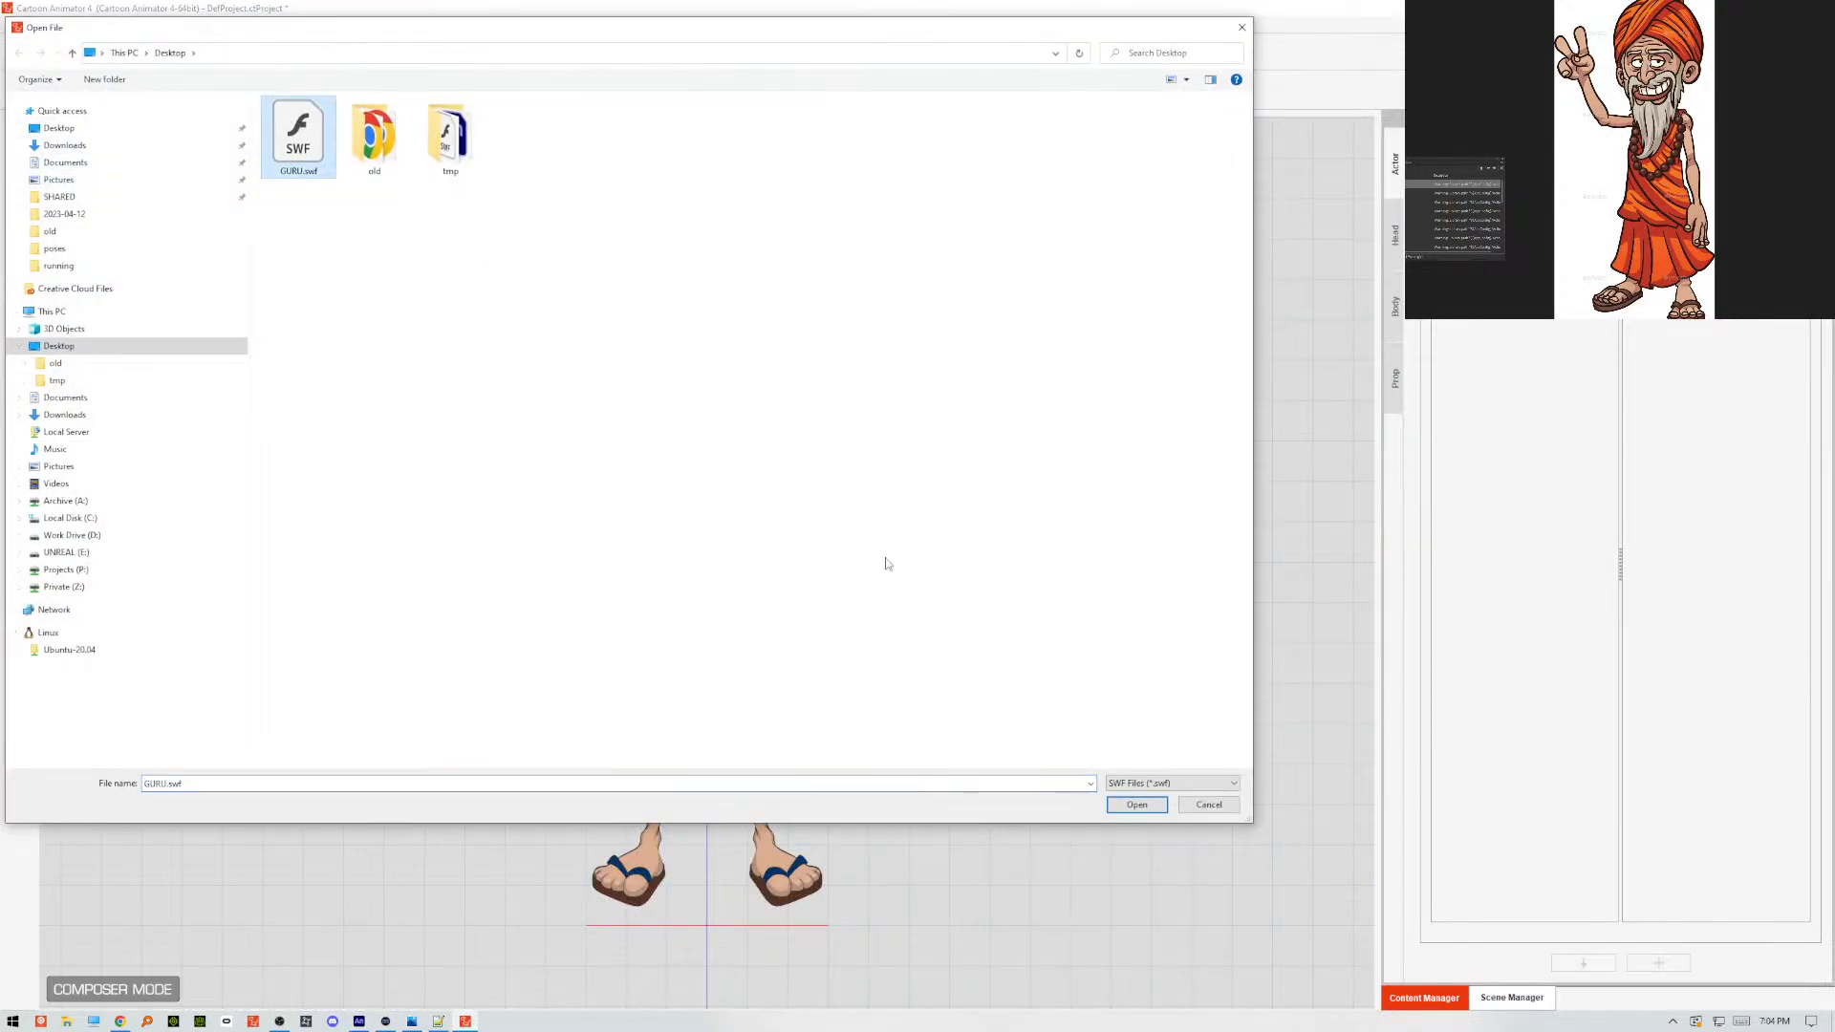
{"action": "left_click", "coordinate": [1140, 801]}
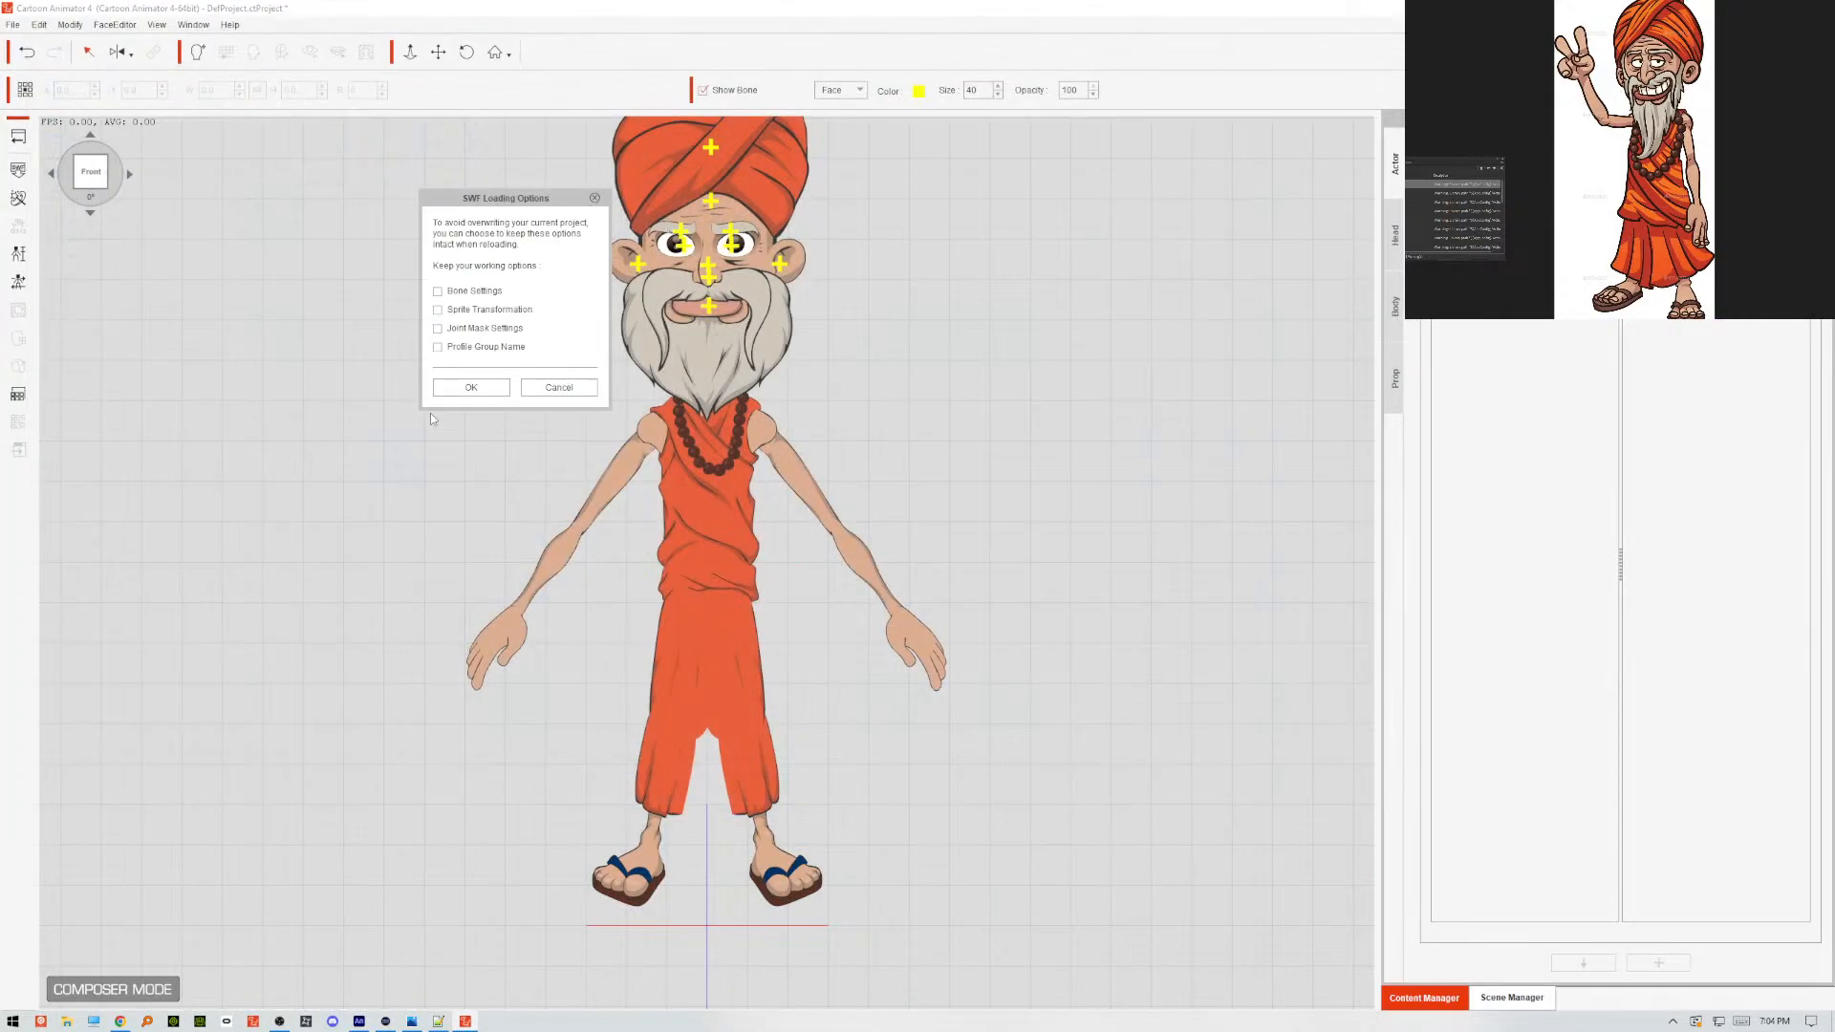
{"action": "left_click", "coordinate": [472, 388]}
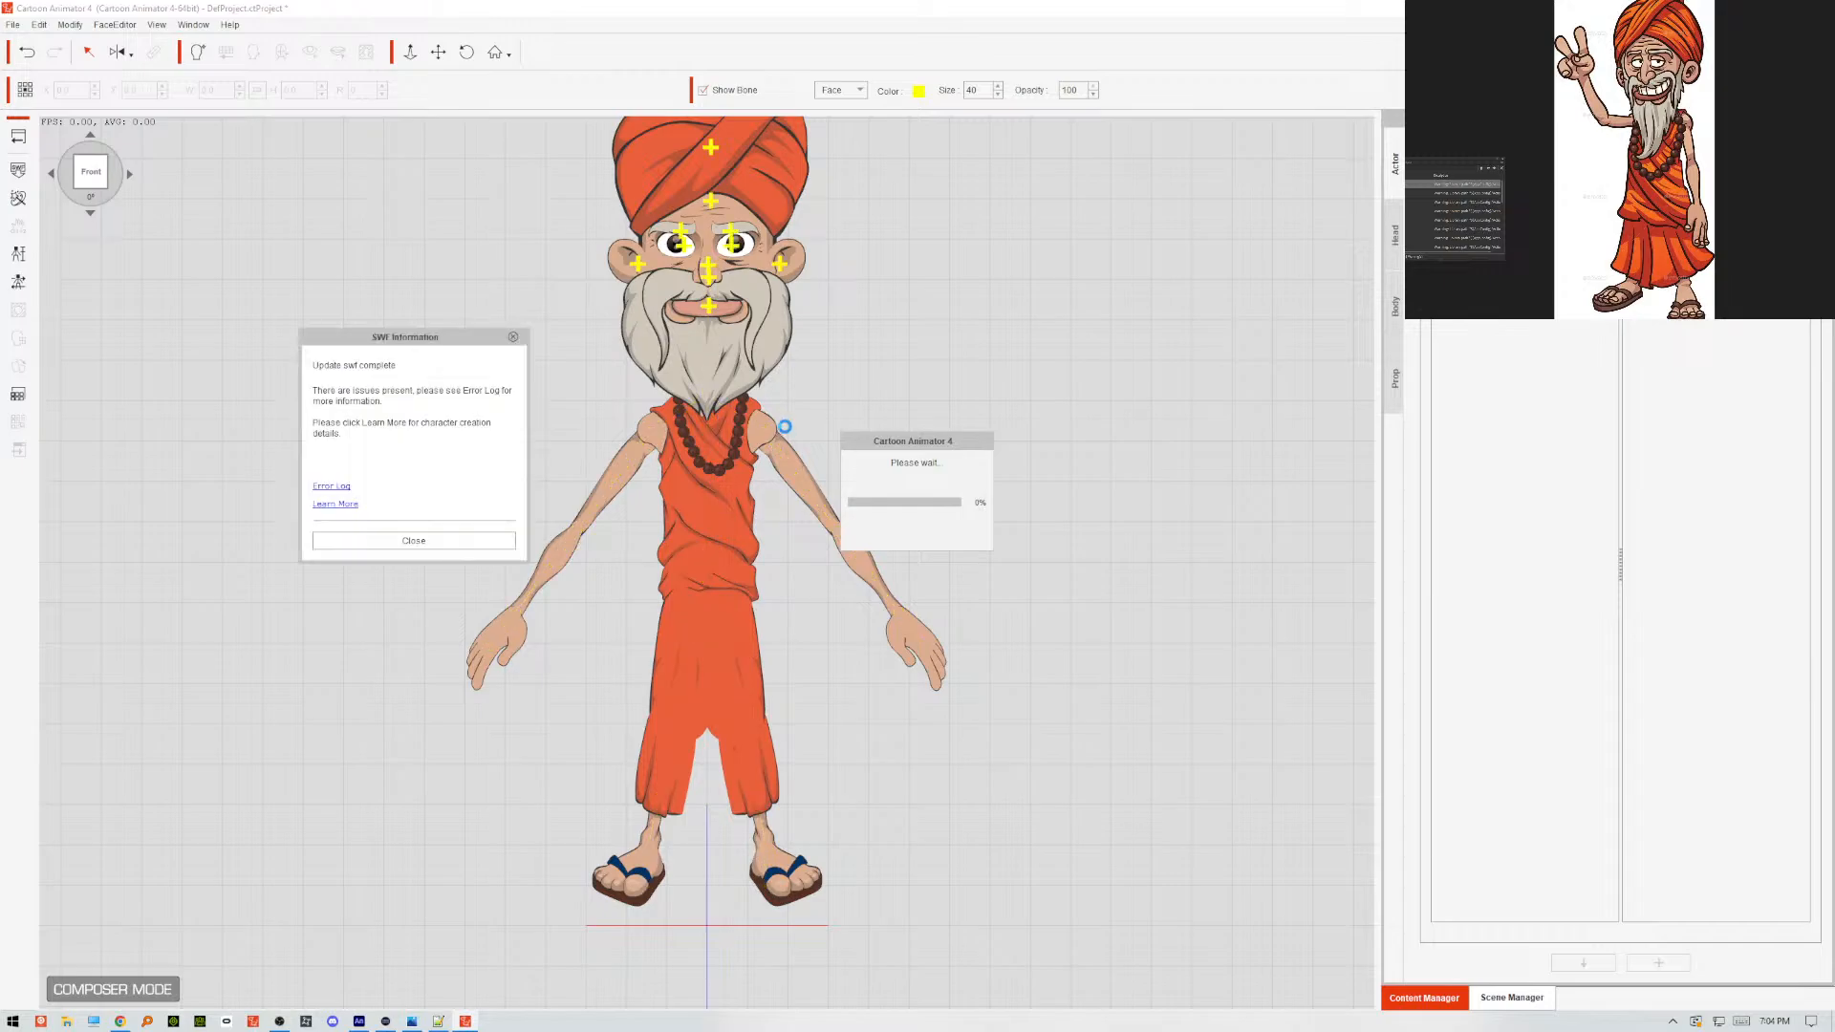
{"action": "left_click", "coordinate": [503, 542]}
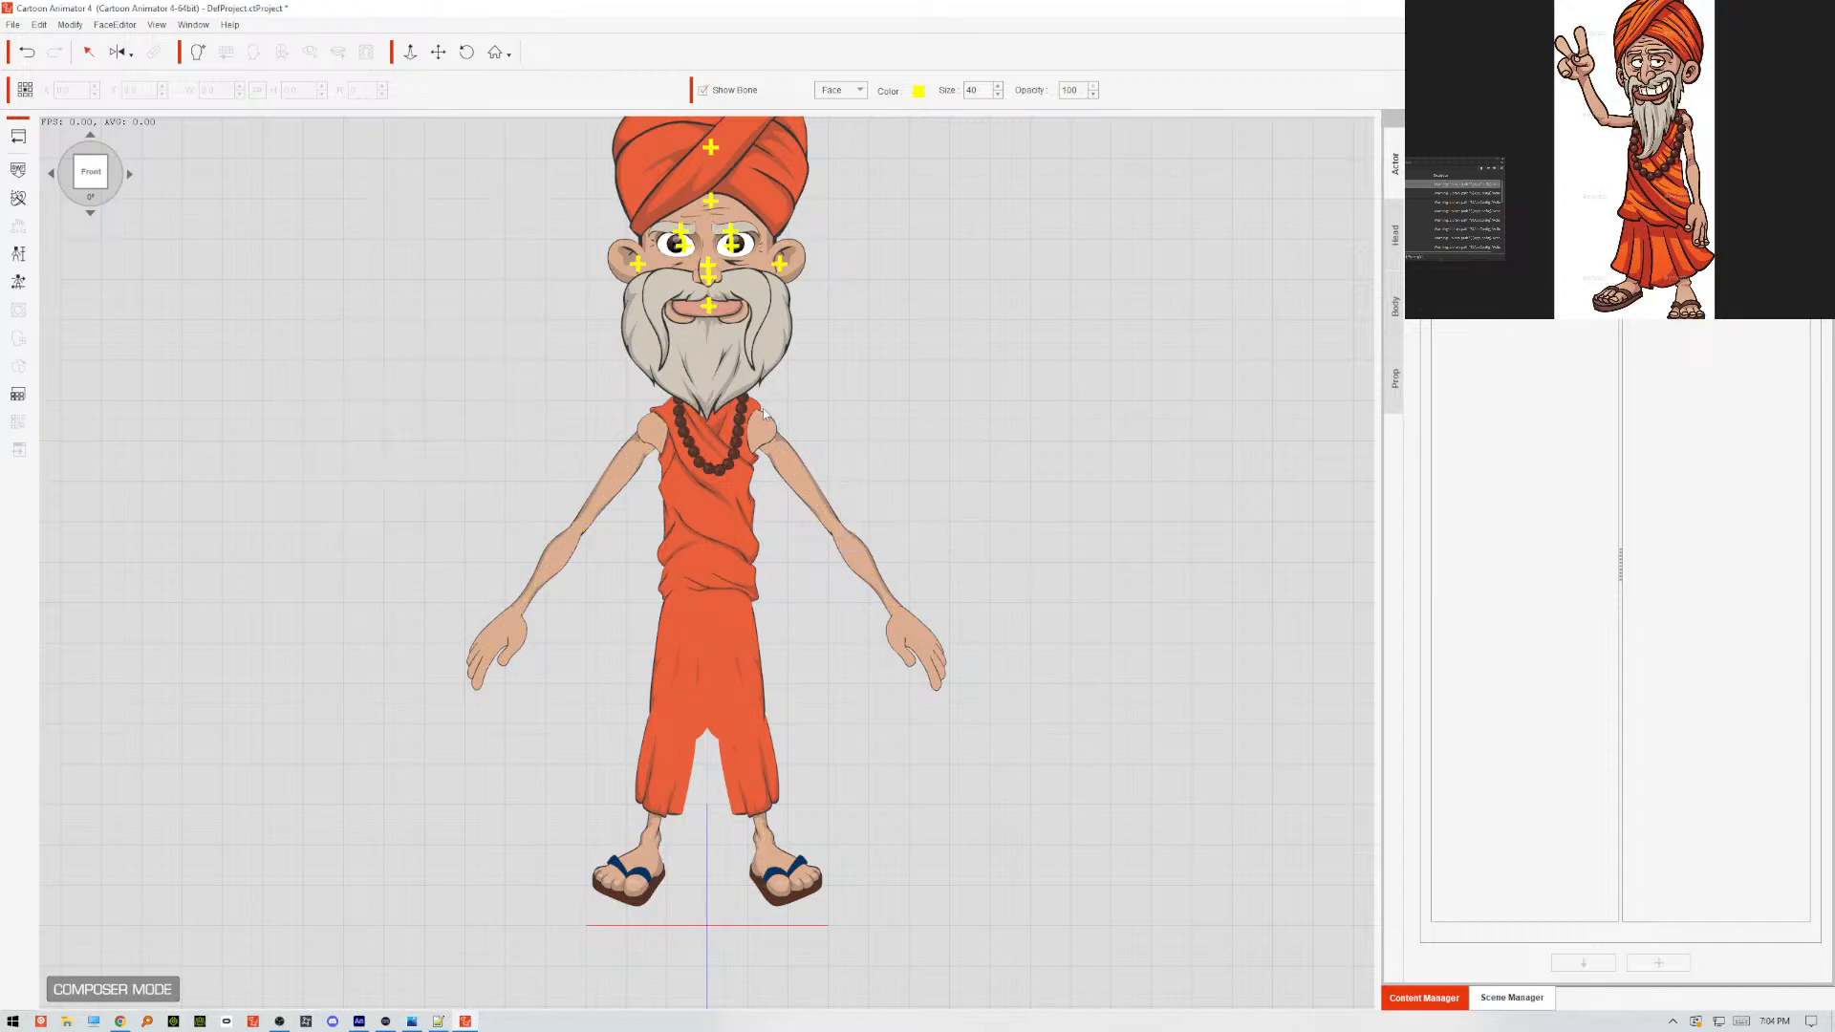
{"action": "left_click", "coordinate": [752, 359]}
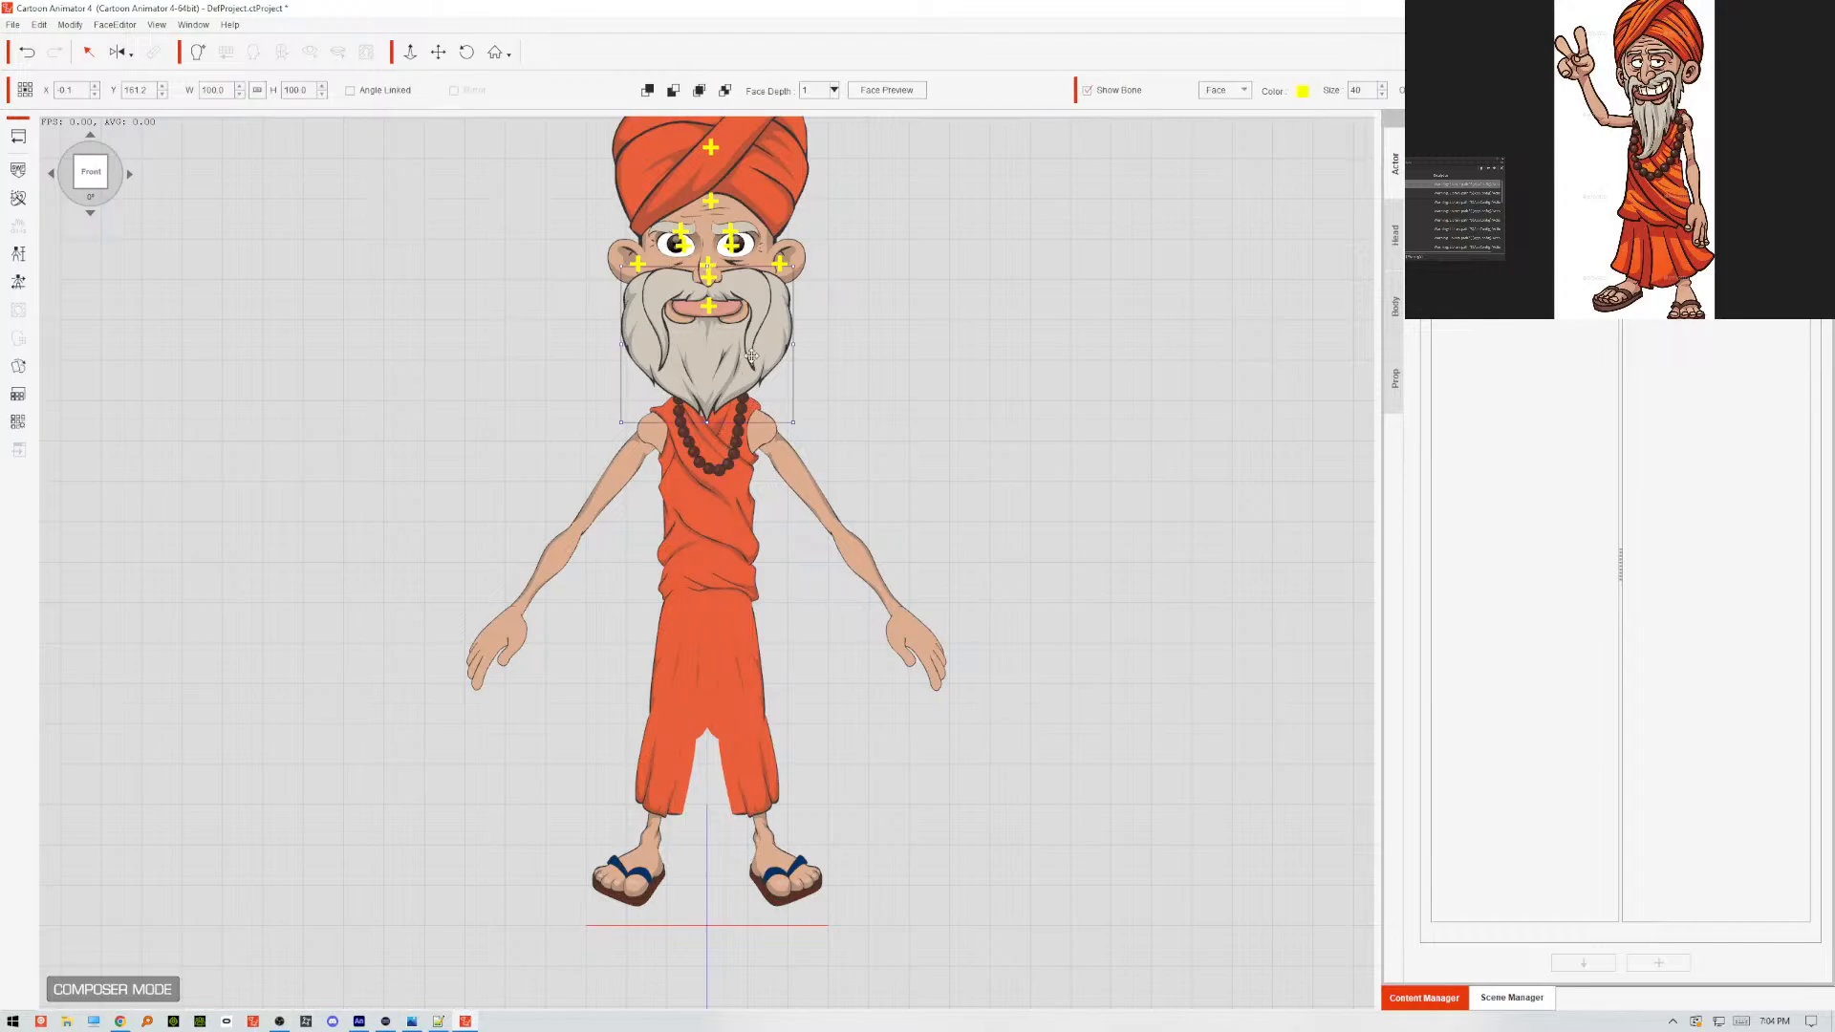
{"action": "left_click", "coordinate": [879, 394]}
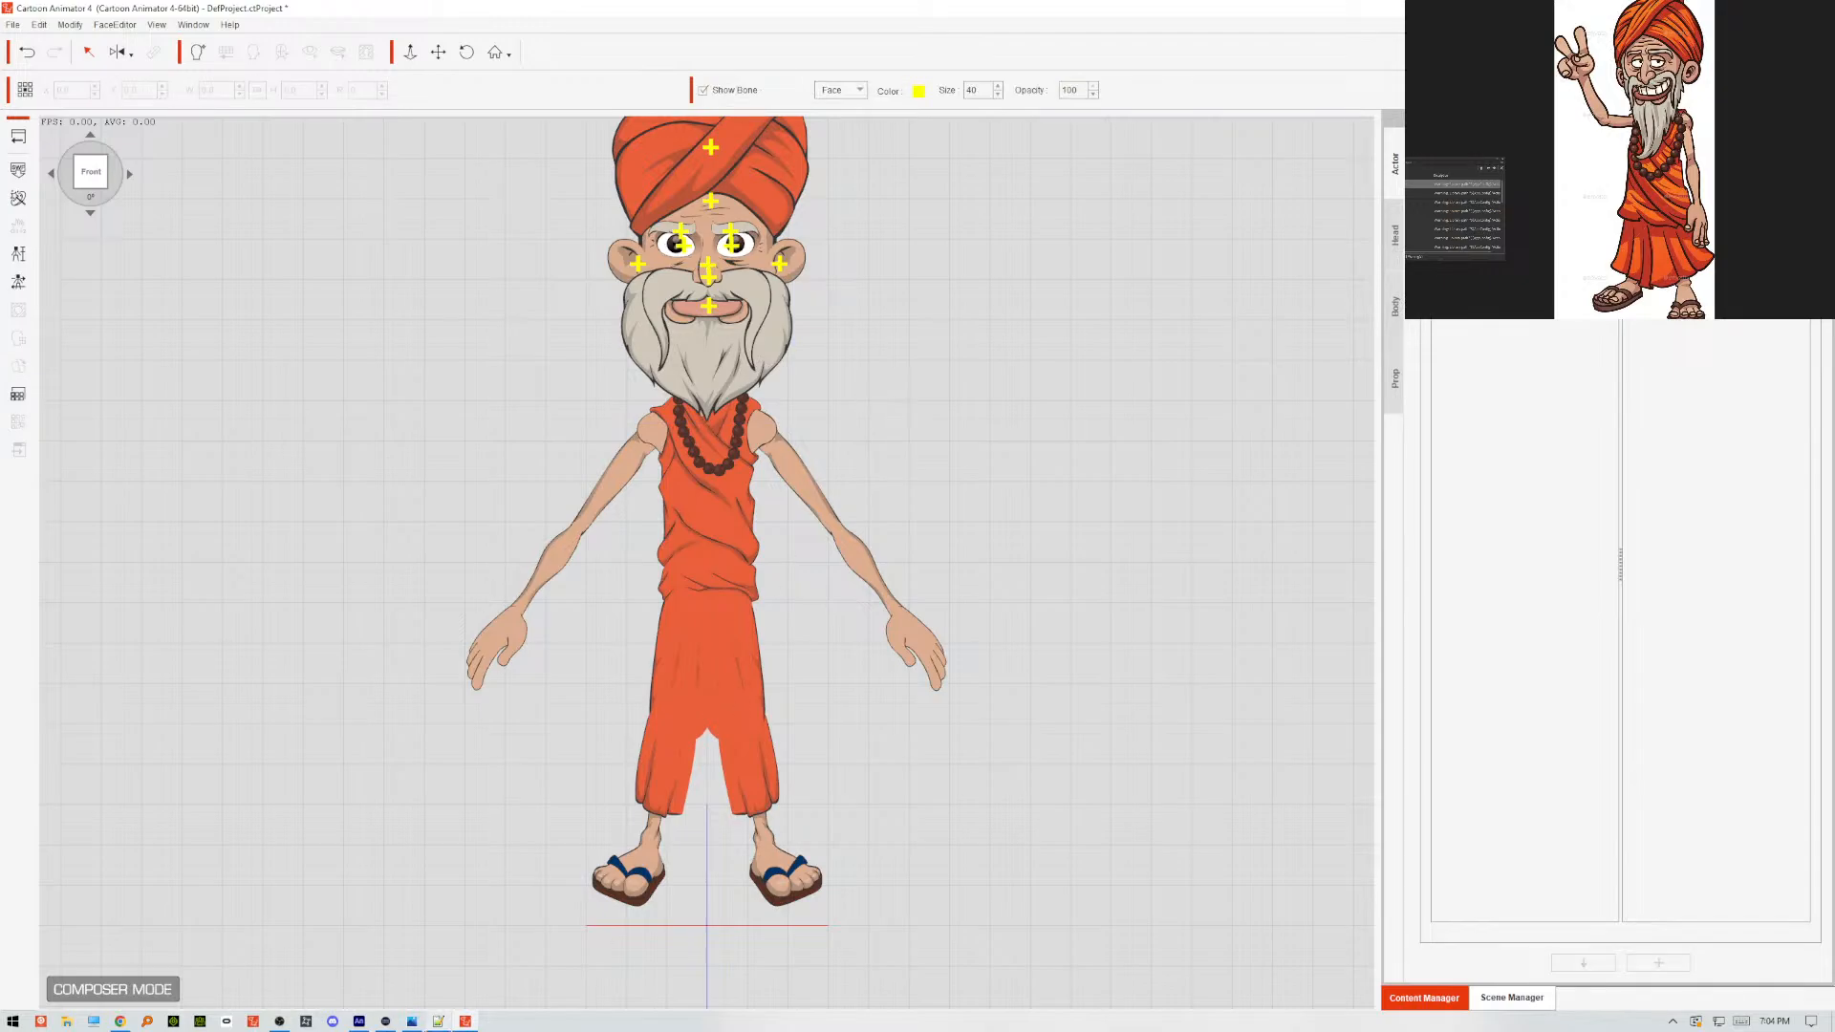
Return to Scene 1 in Animate, save the document, and export it again over guru.swf on the Desktop.
{"action": "left_click", "coordinate": [359, 1020]}
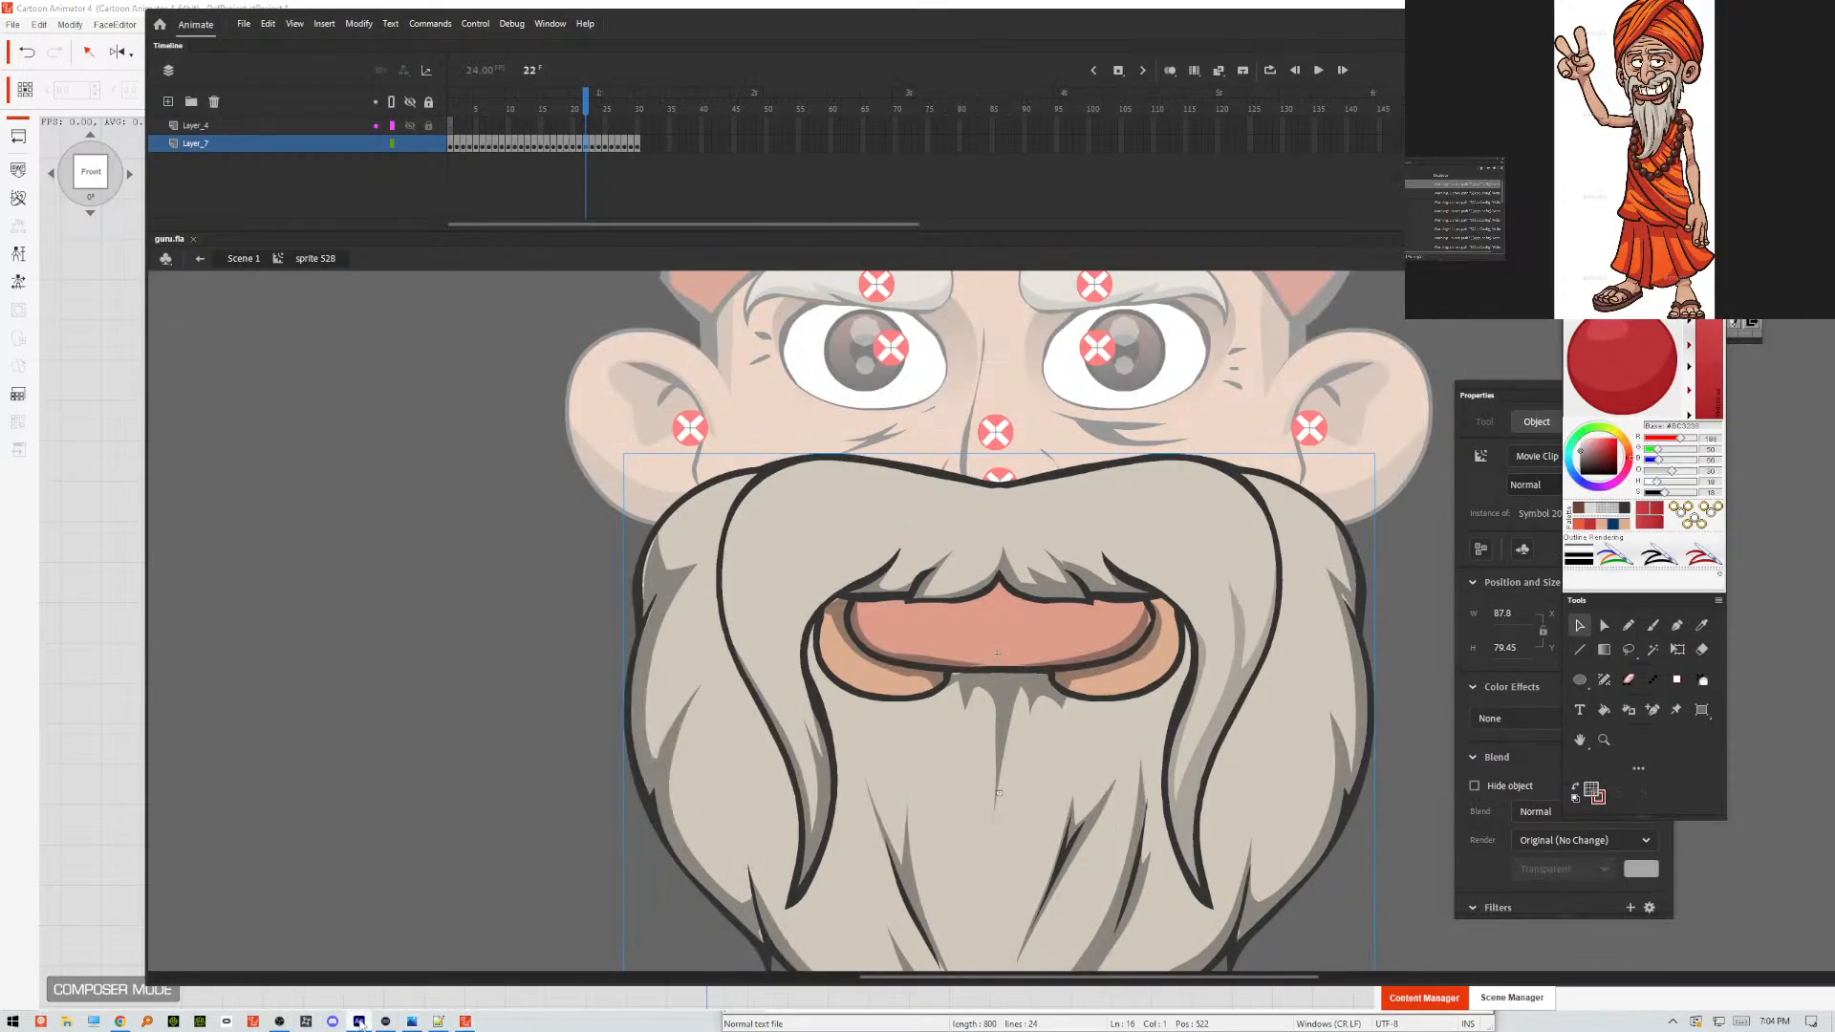
{"action": "double_click", "coordinate": [461, 627]}
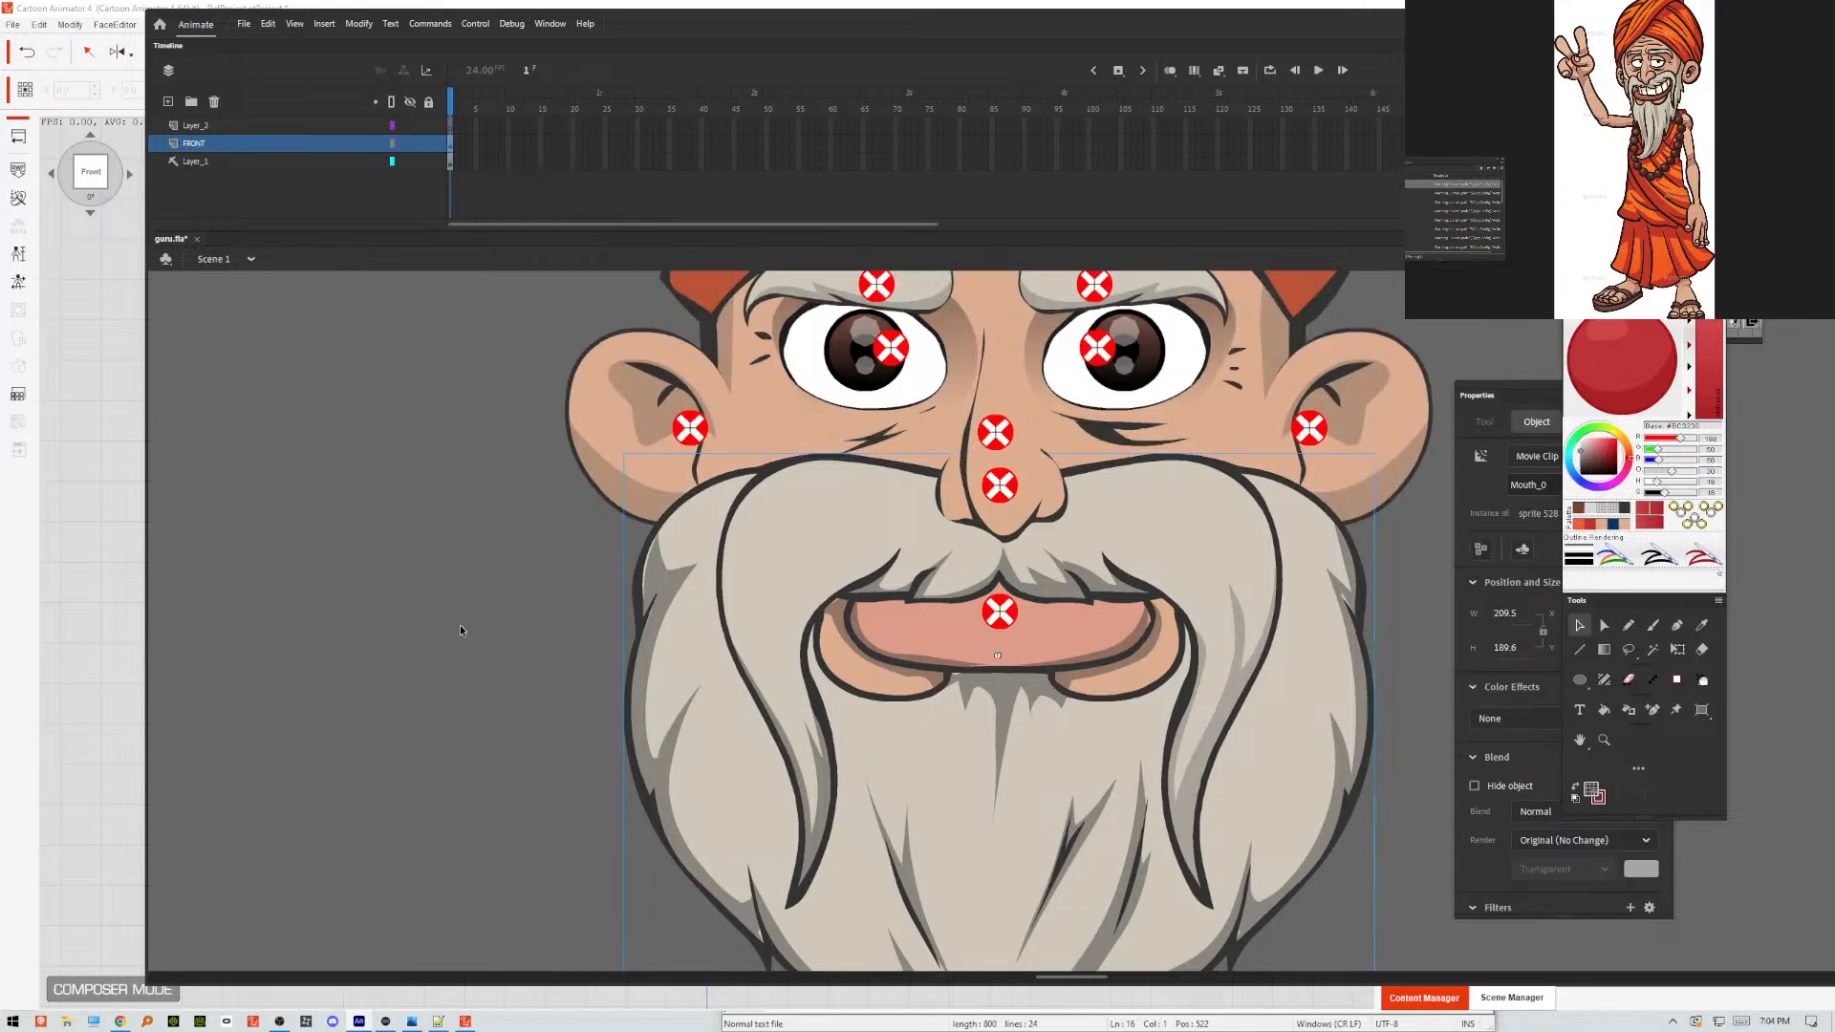
{"action": "left_click", "coordinate": [461, 627]}
{"action": "key", "text": "ctrl+s"}
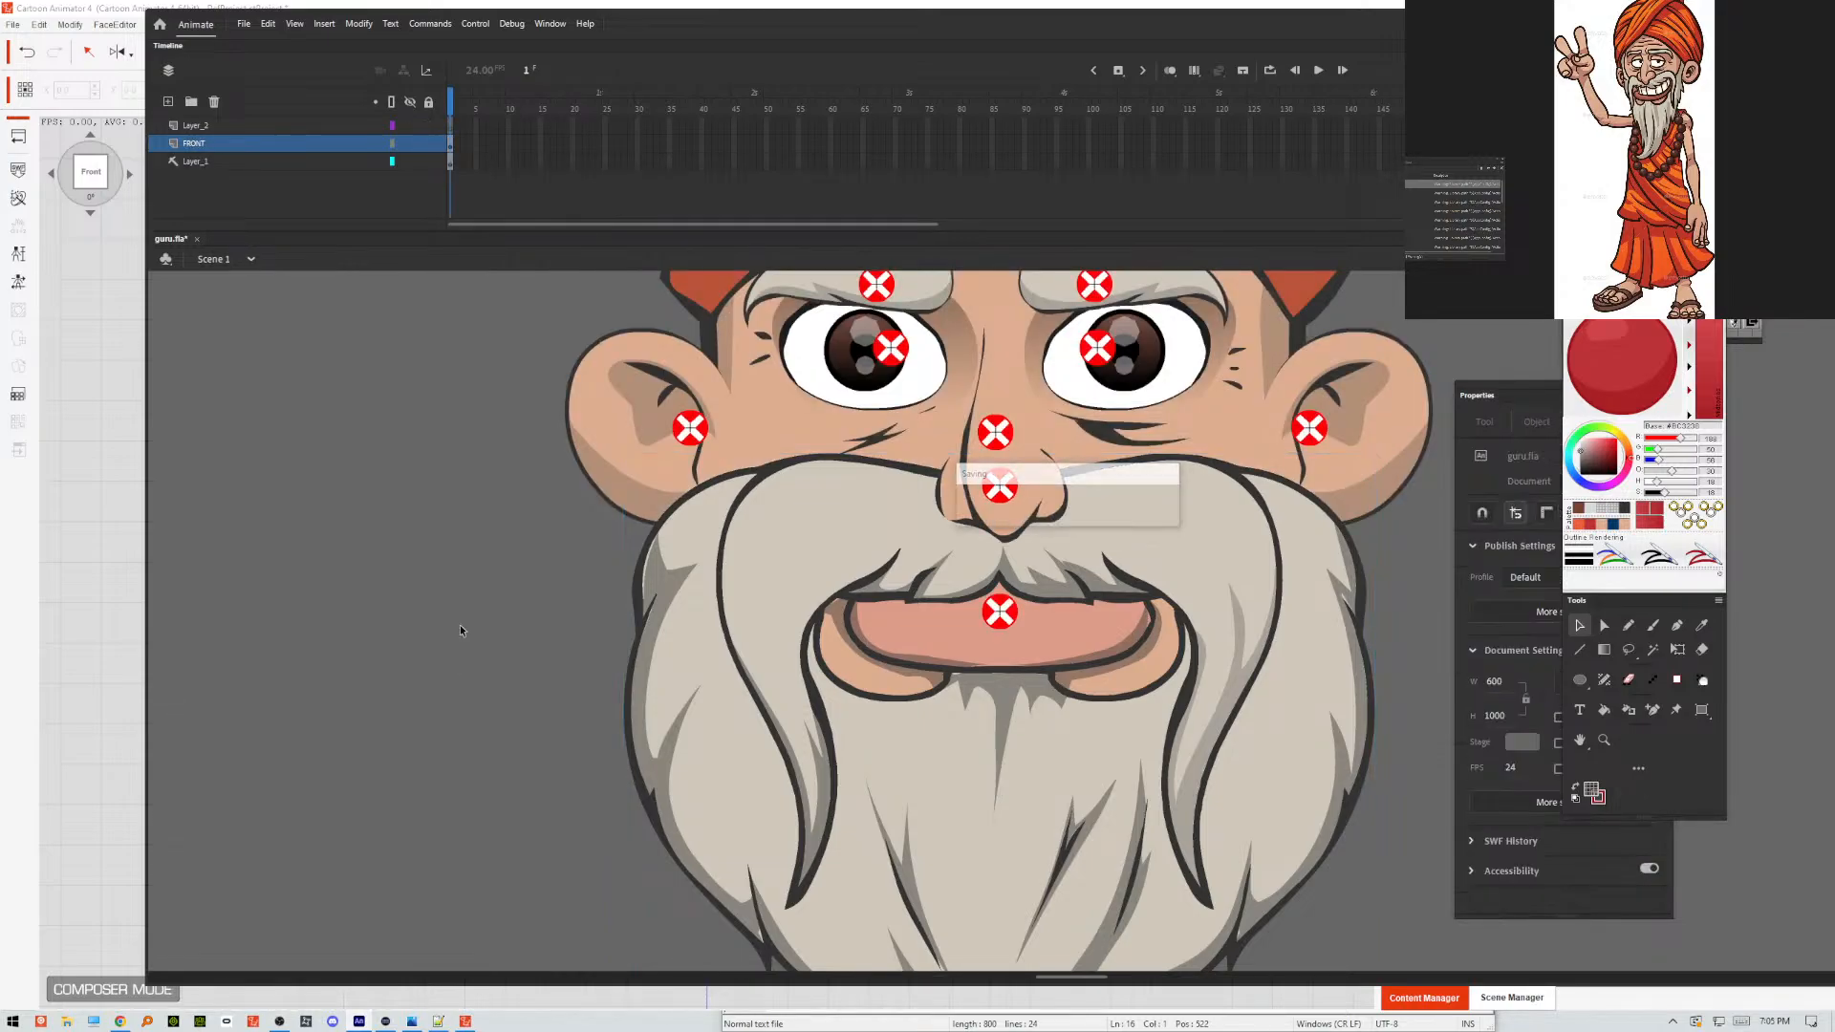
{"action": "key", "text": "ctrl+alt+shift+s"}
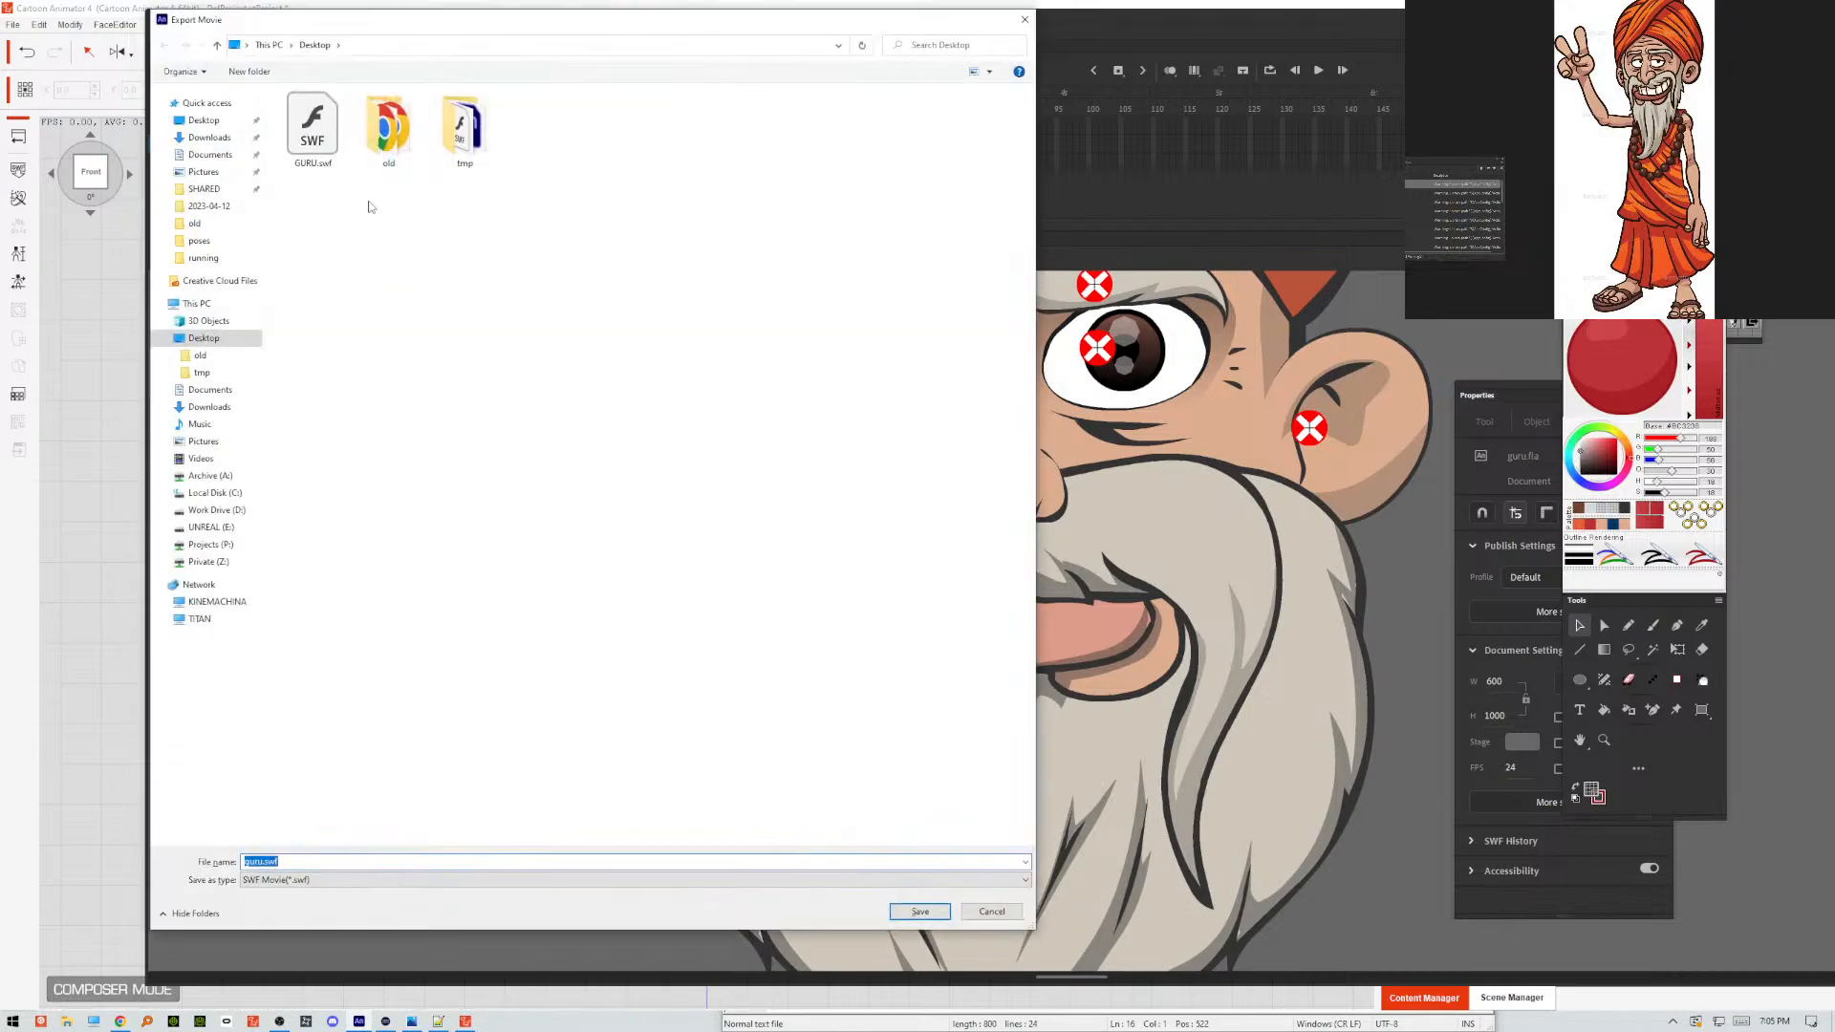
{"action": "left_click", "coordinate": [913, 914]}
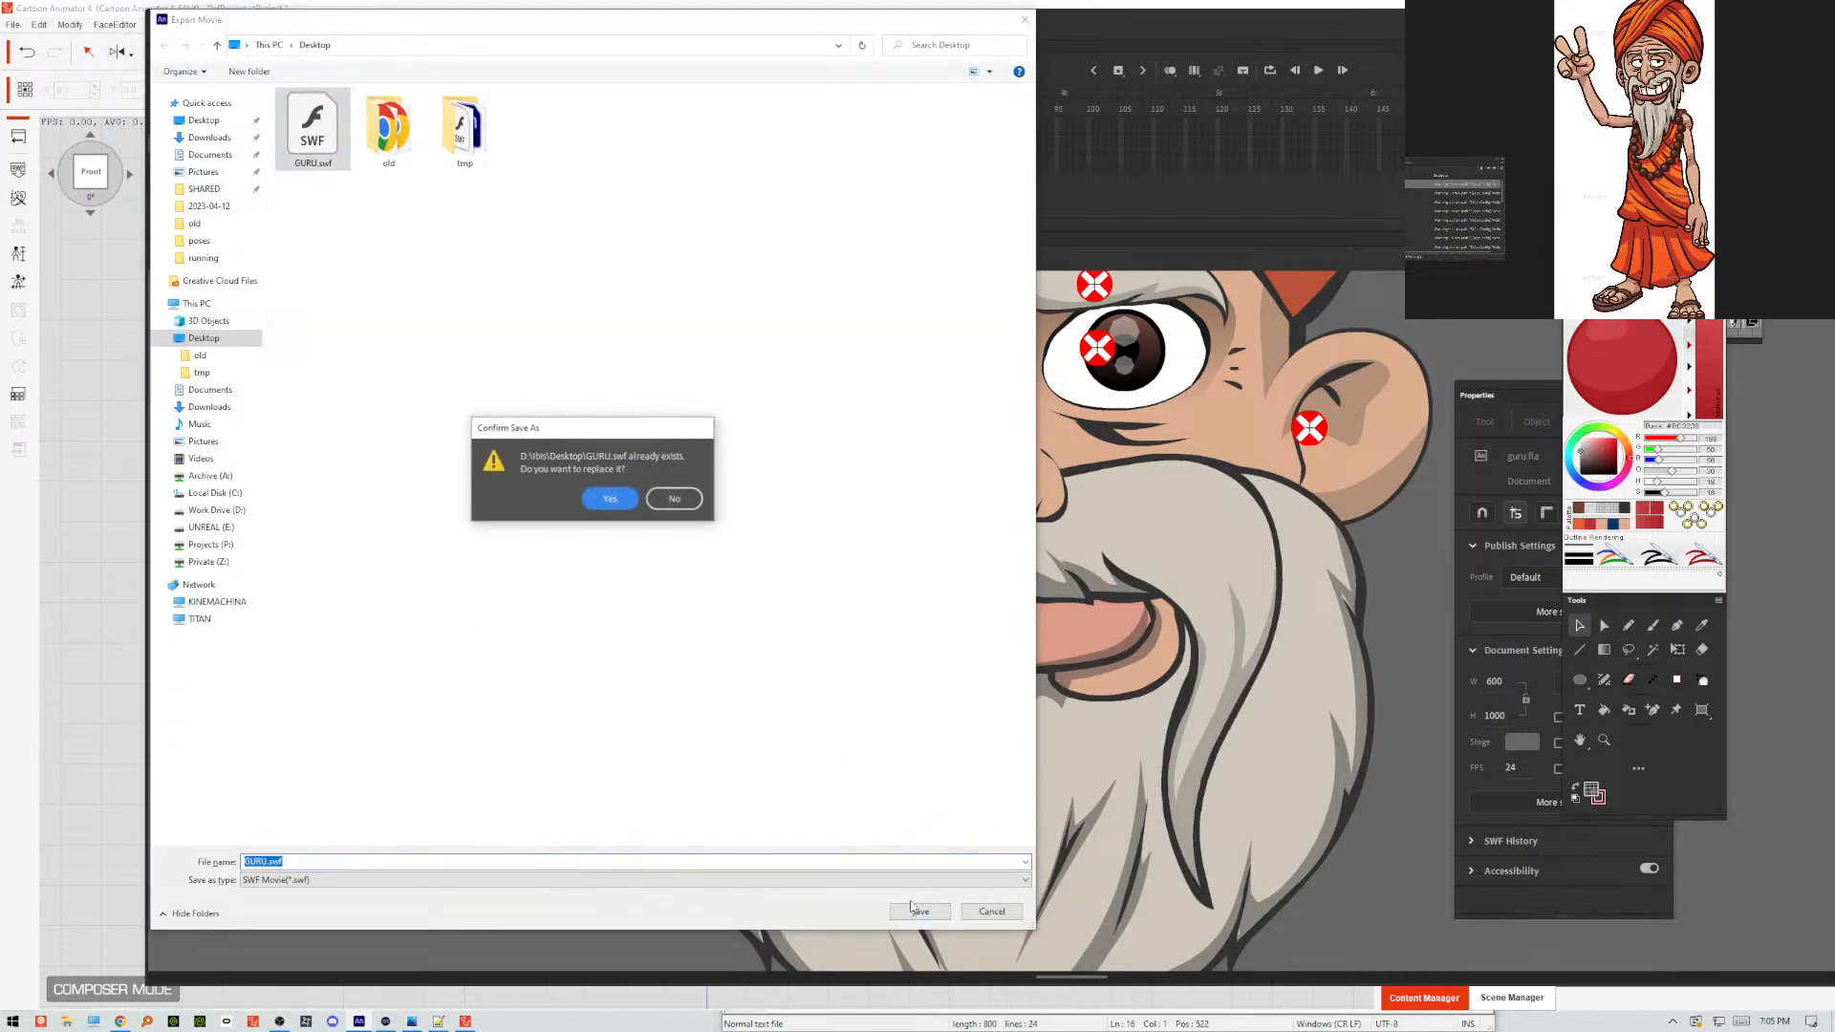
{"action": "left_click", "coordinate": [621, 501]}
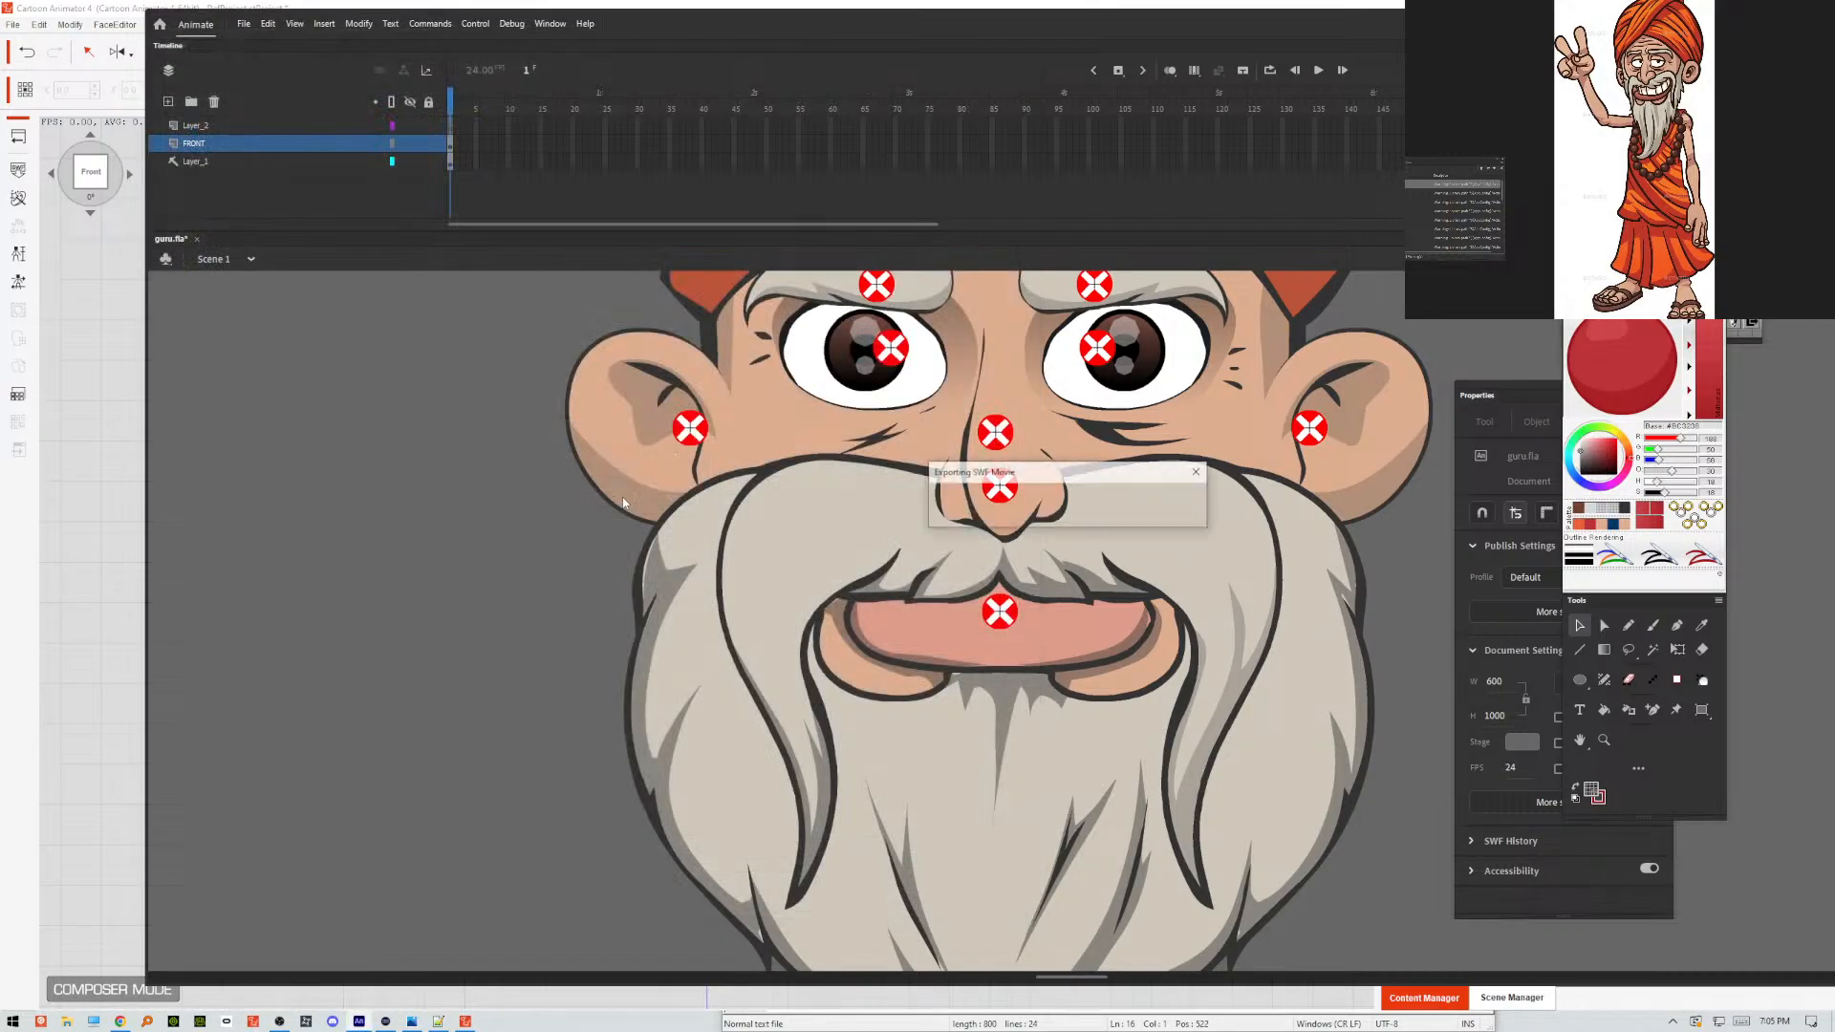
Switch back to Cartoon Animator and reload the re-exported GURU.swf, leaving all keep-working options off.
{"action": "left_click", "coordinate": [92, 508]}
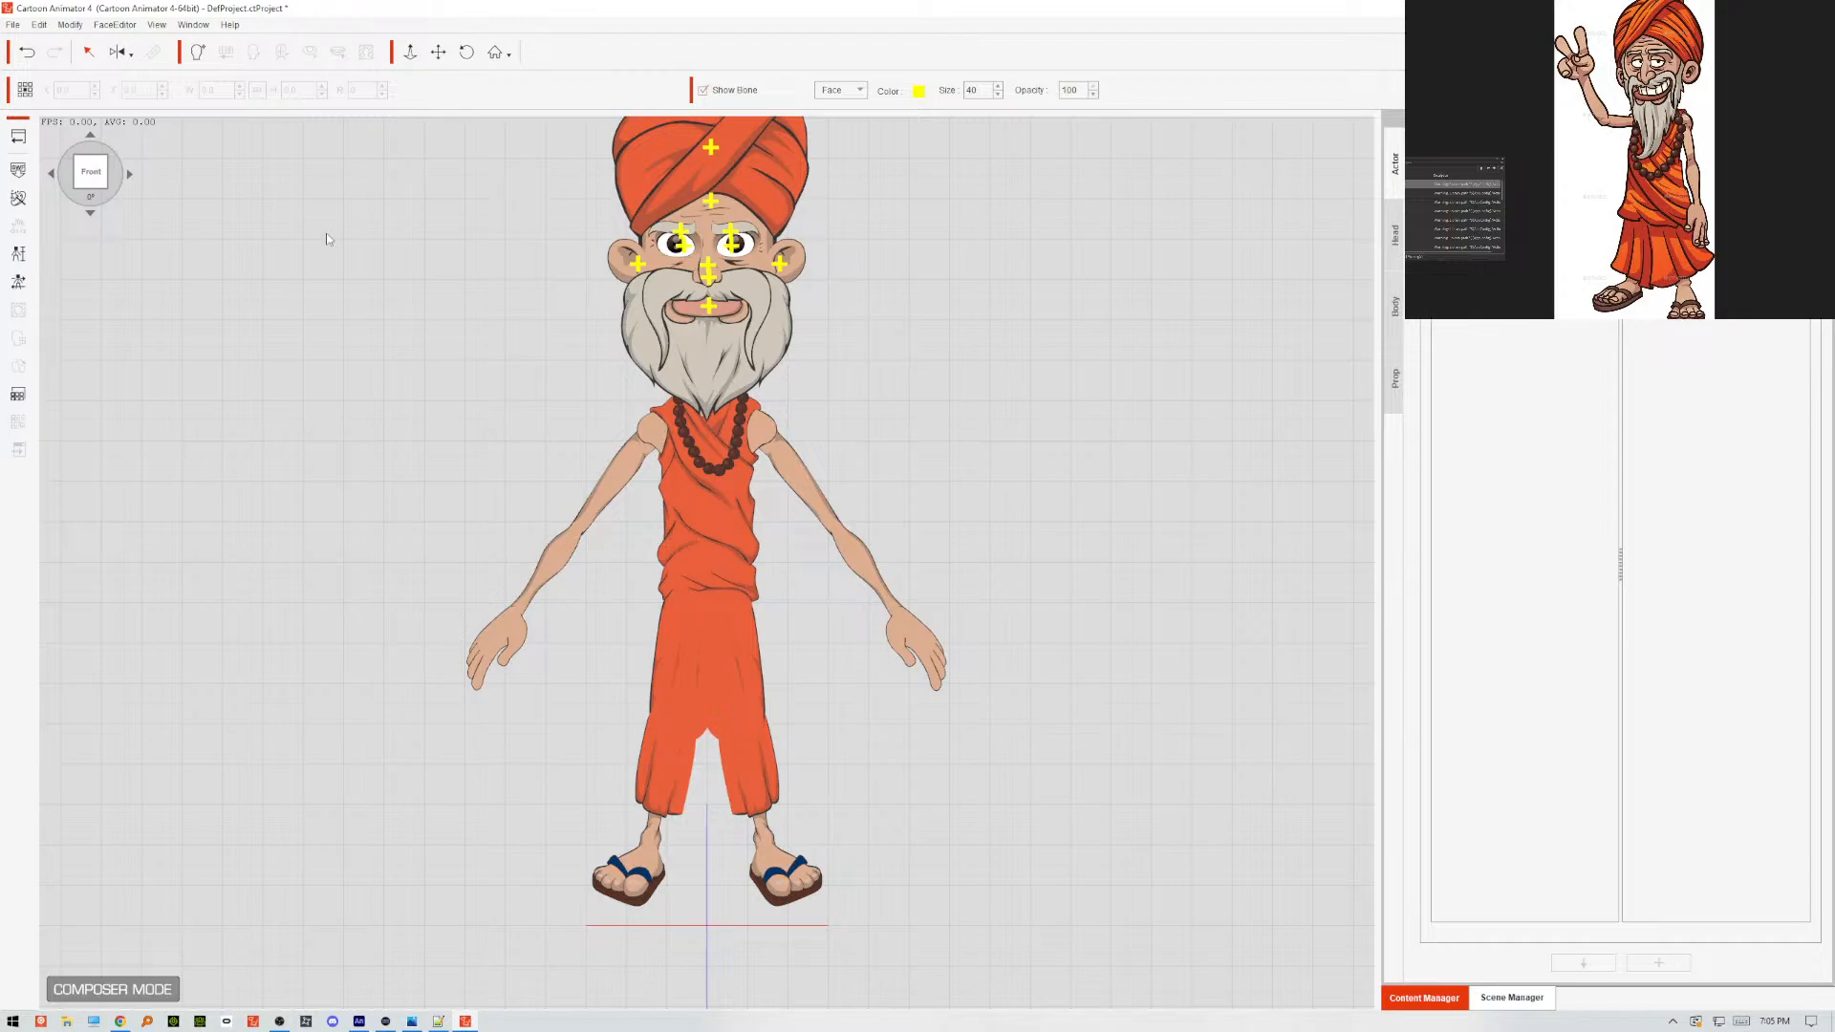
{"action": "left_click", "coordinate": [17, 169]}
{"action": "left_click", "coordinate": [337, 161]}
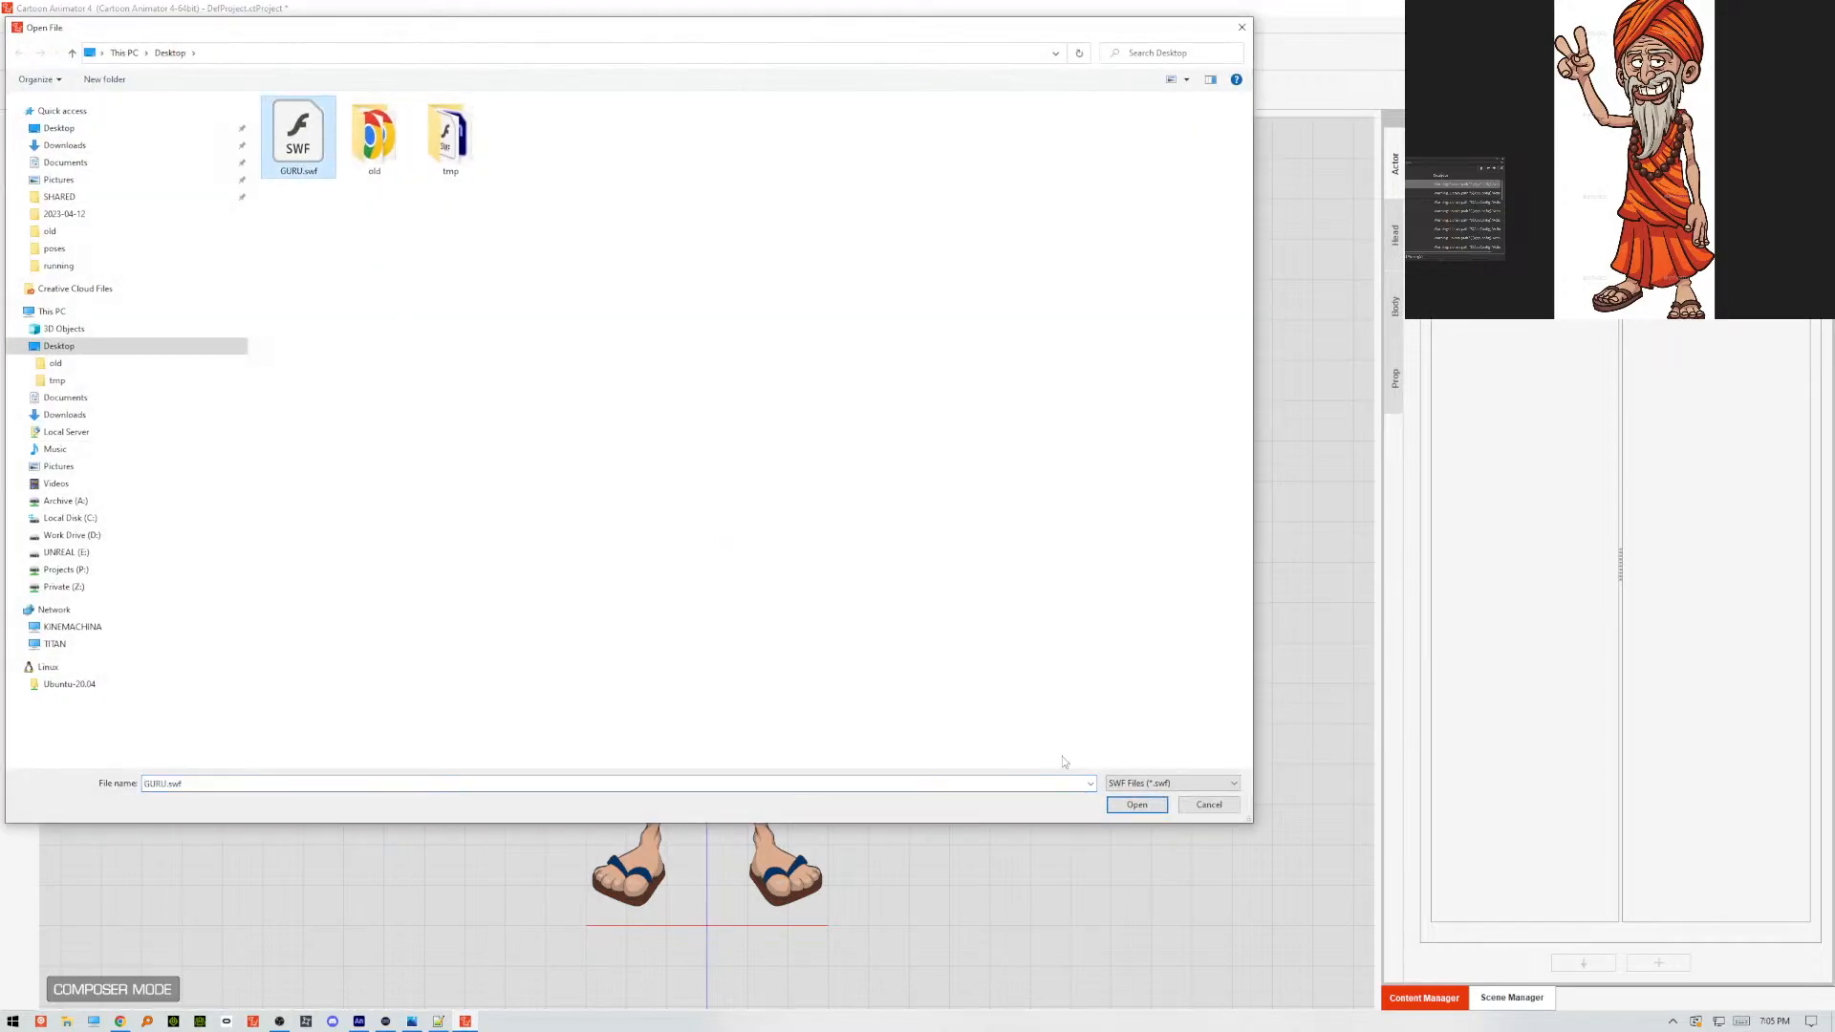
{"action": "left_click", "coordinate": [1128, 807]}
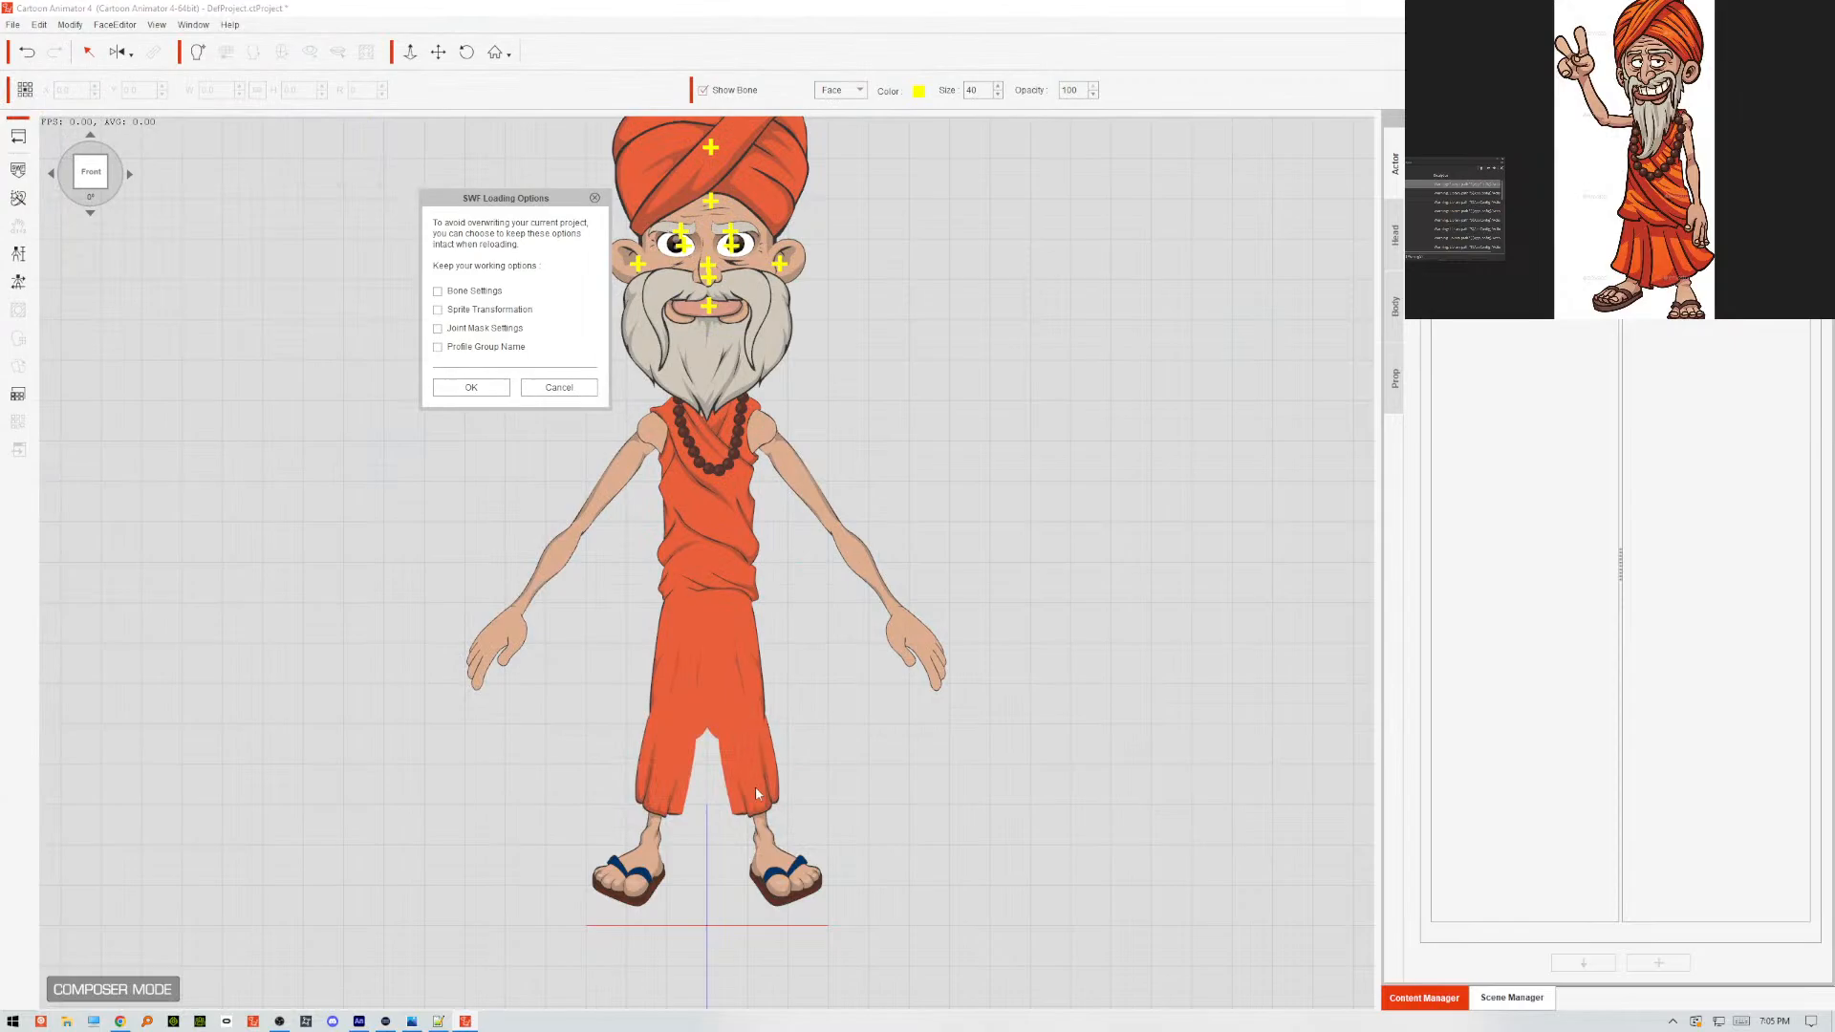
{"action": "left_click", "coordinate": [471, 387]}
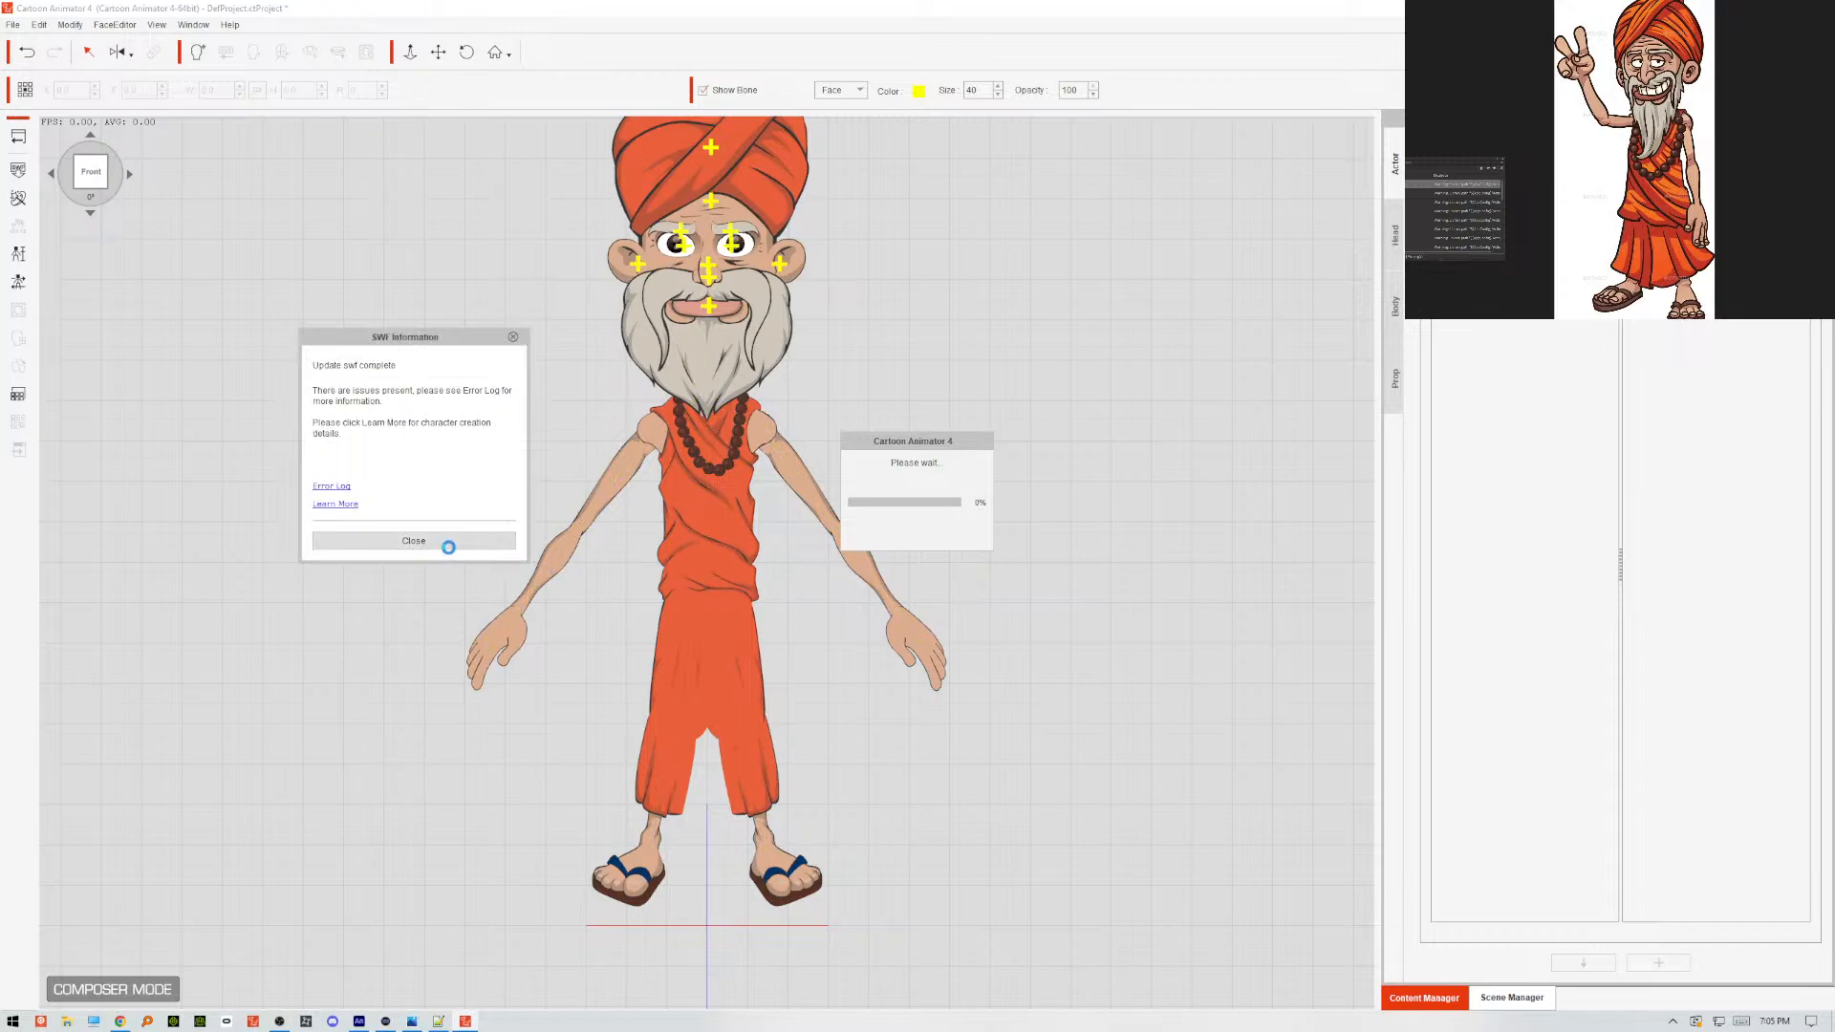
{"action": "left_click", "coordinate": [446, 543]}
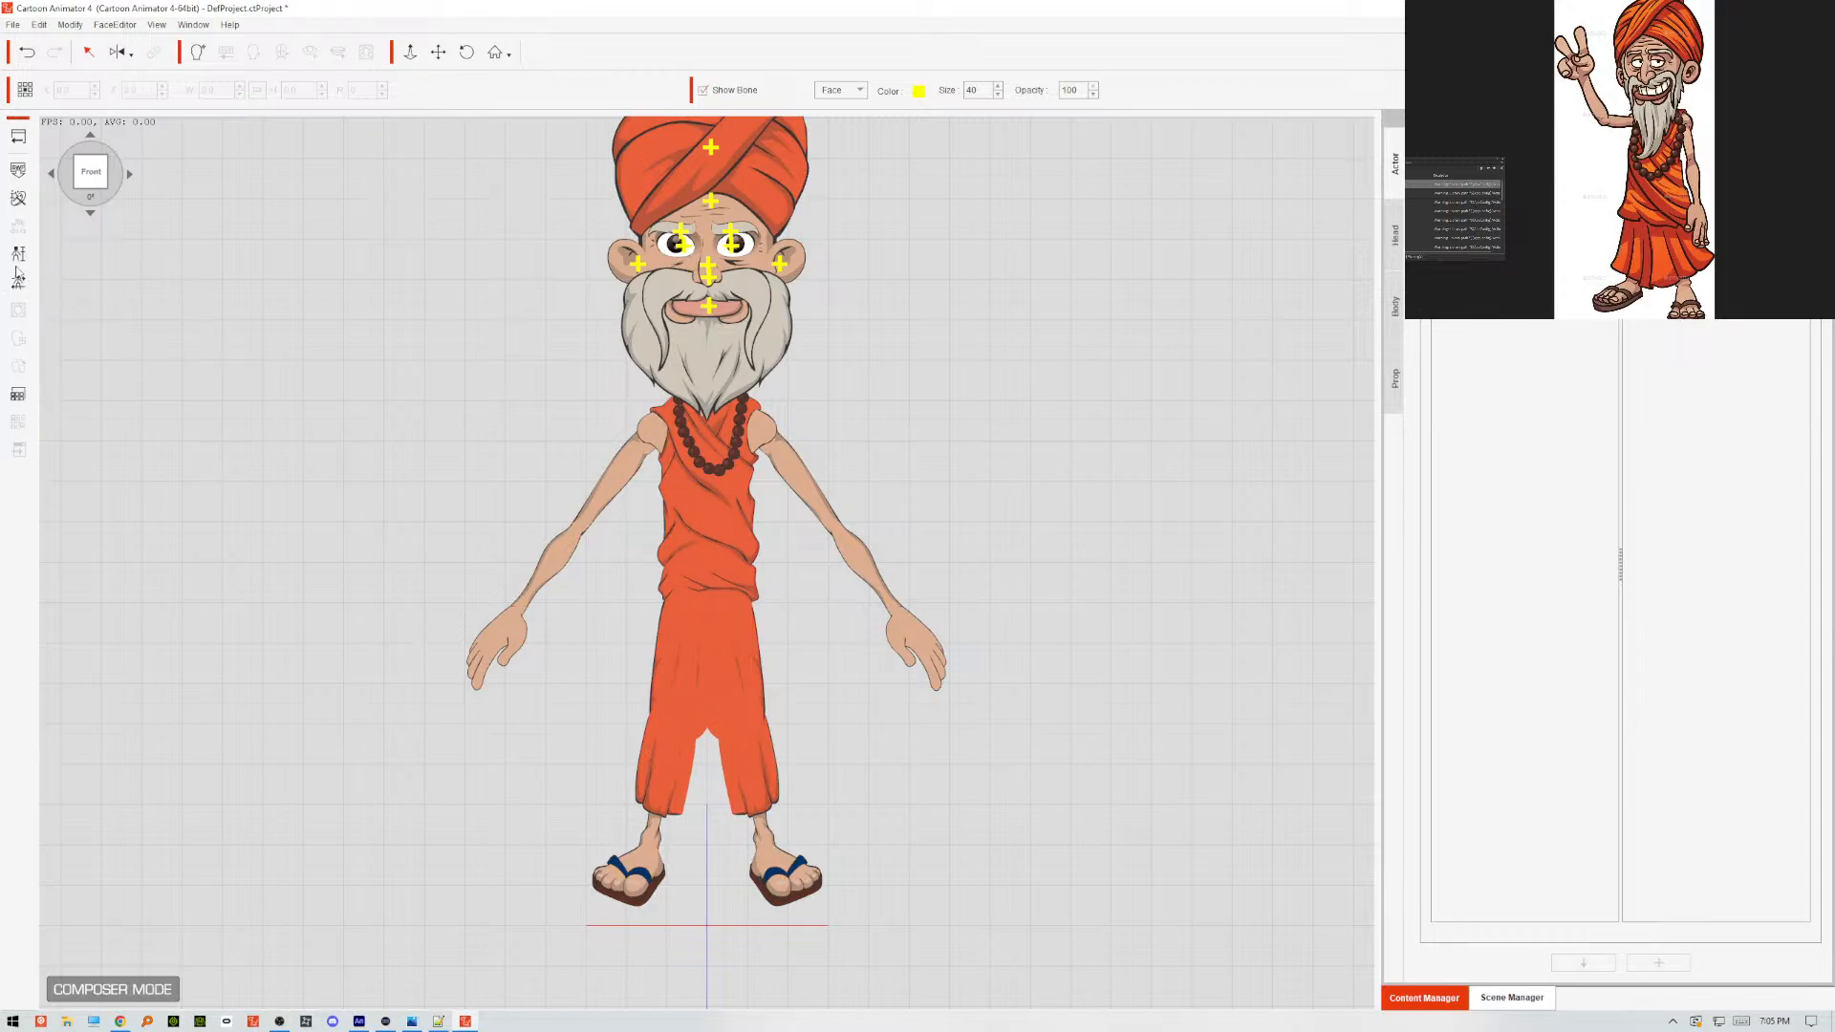
Open the actor calibration and preview the Basic Walk body motion, stopping it after checking the puppet.
{"action": "left_click", "coordinate": [19, 282]}
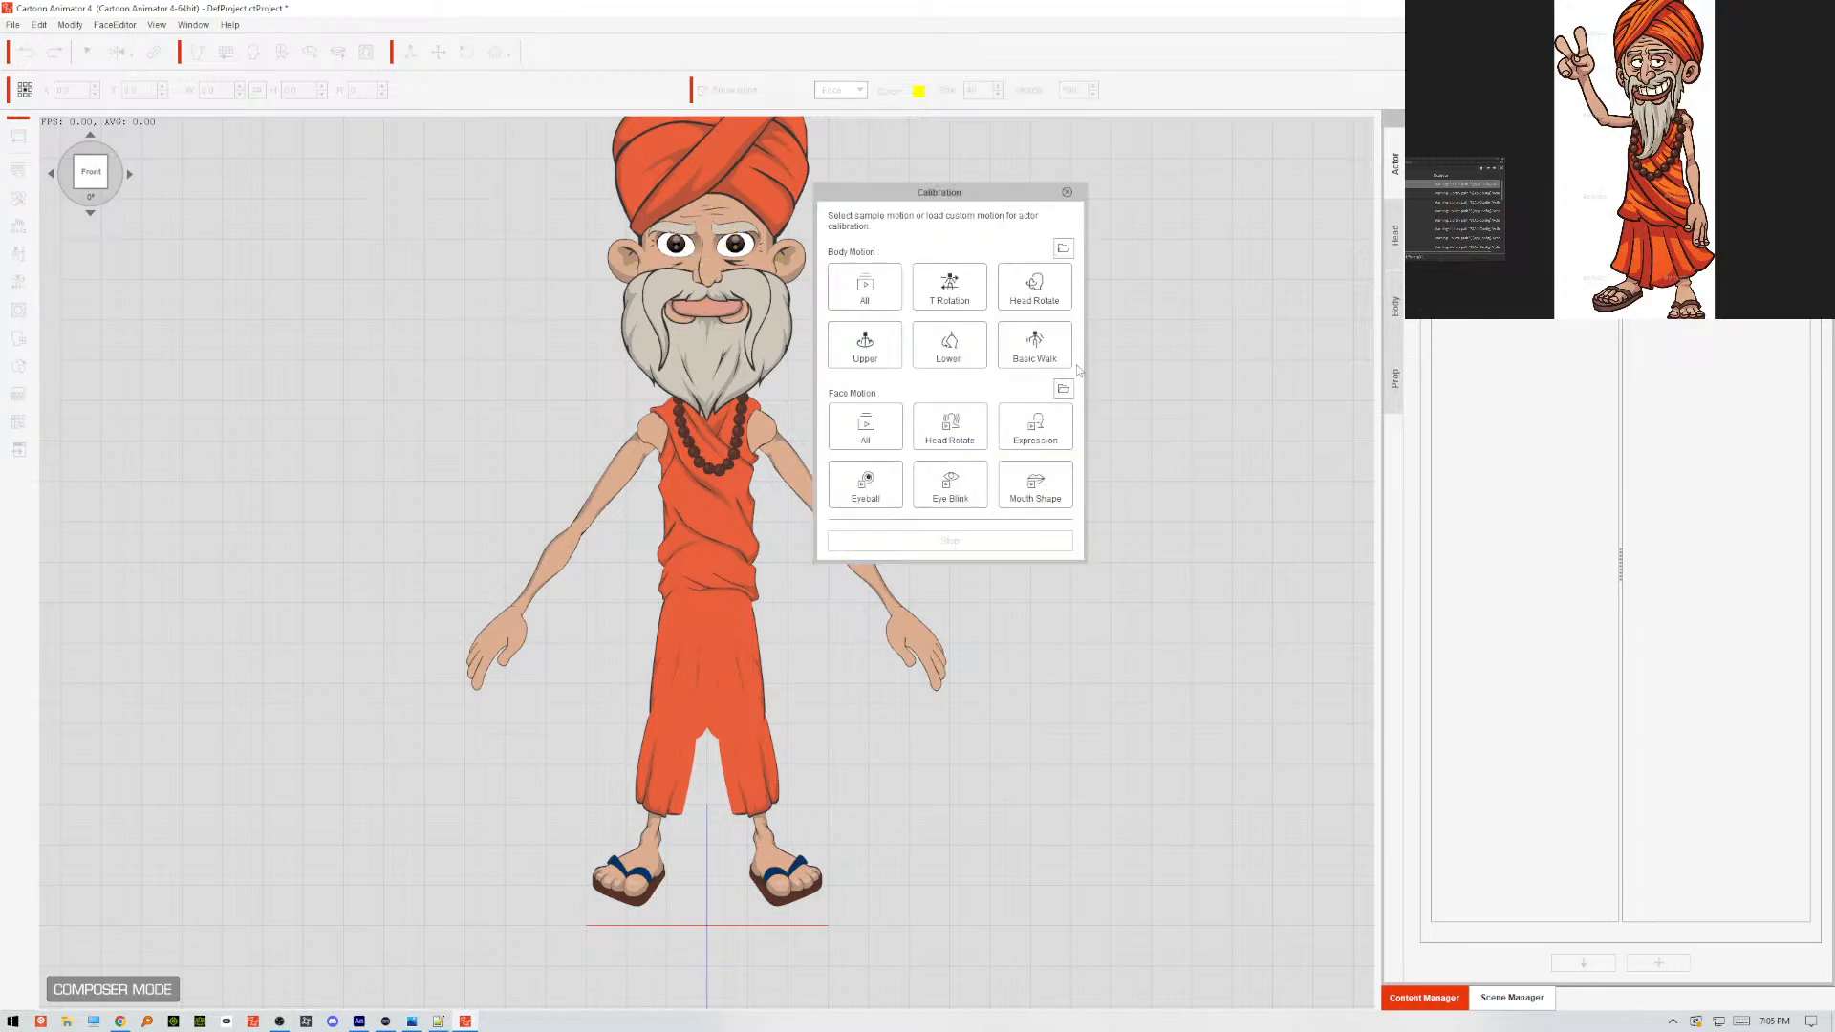
{"action": "left_click", "coordinate": [1034, 344]}
{"action": "left_click_drag", "start_coordinate": [934, 190], "coordinate": [1212, 215]}
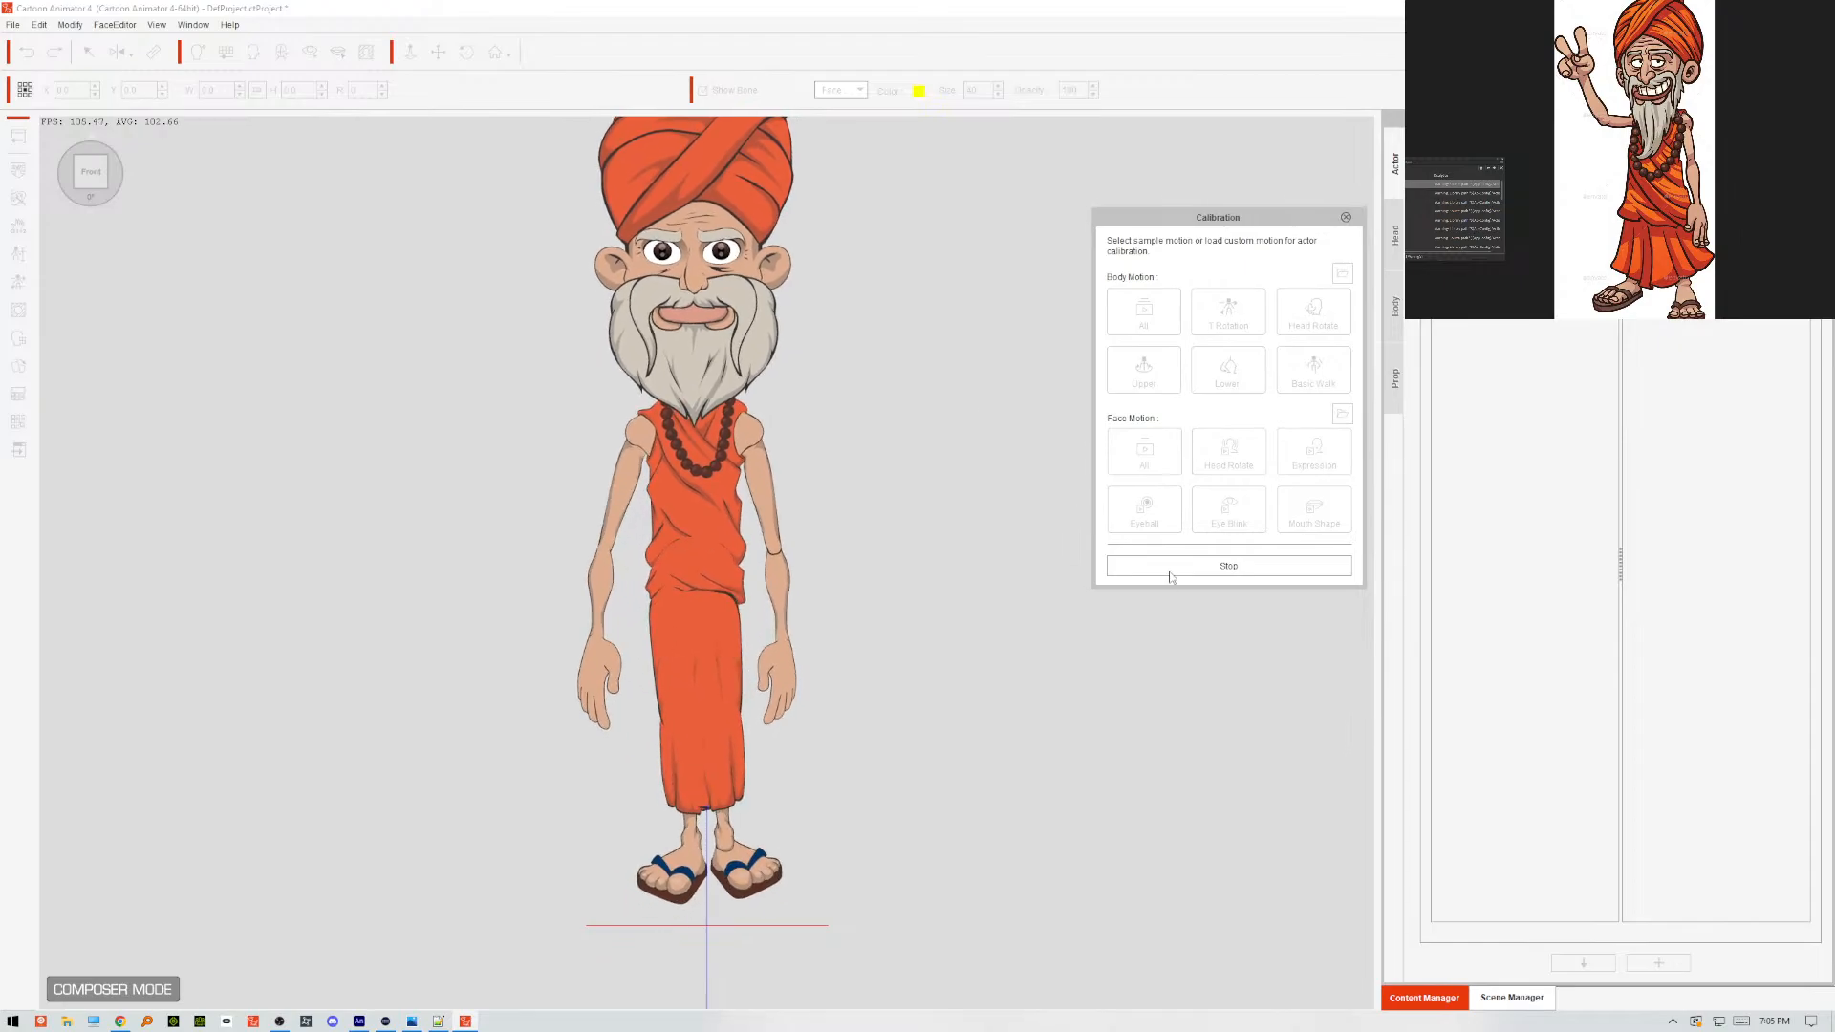
{"action": "left_click", "coordinate": [1233, 567]}
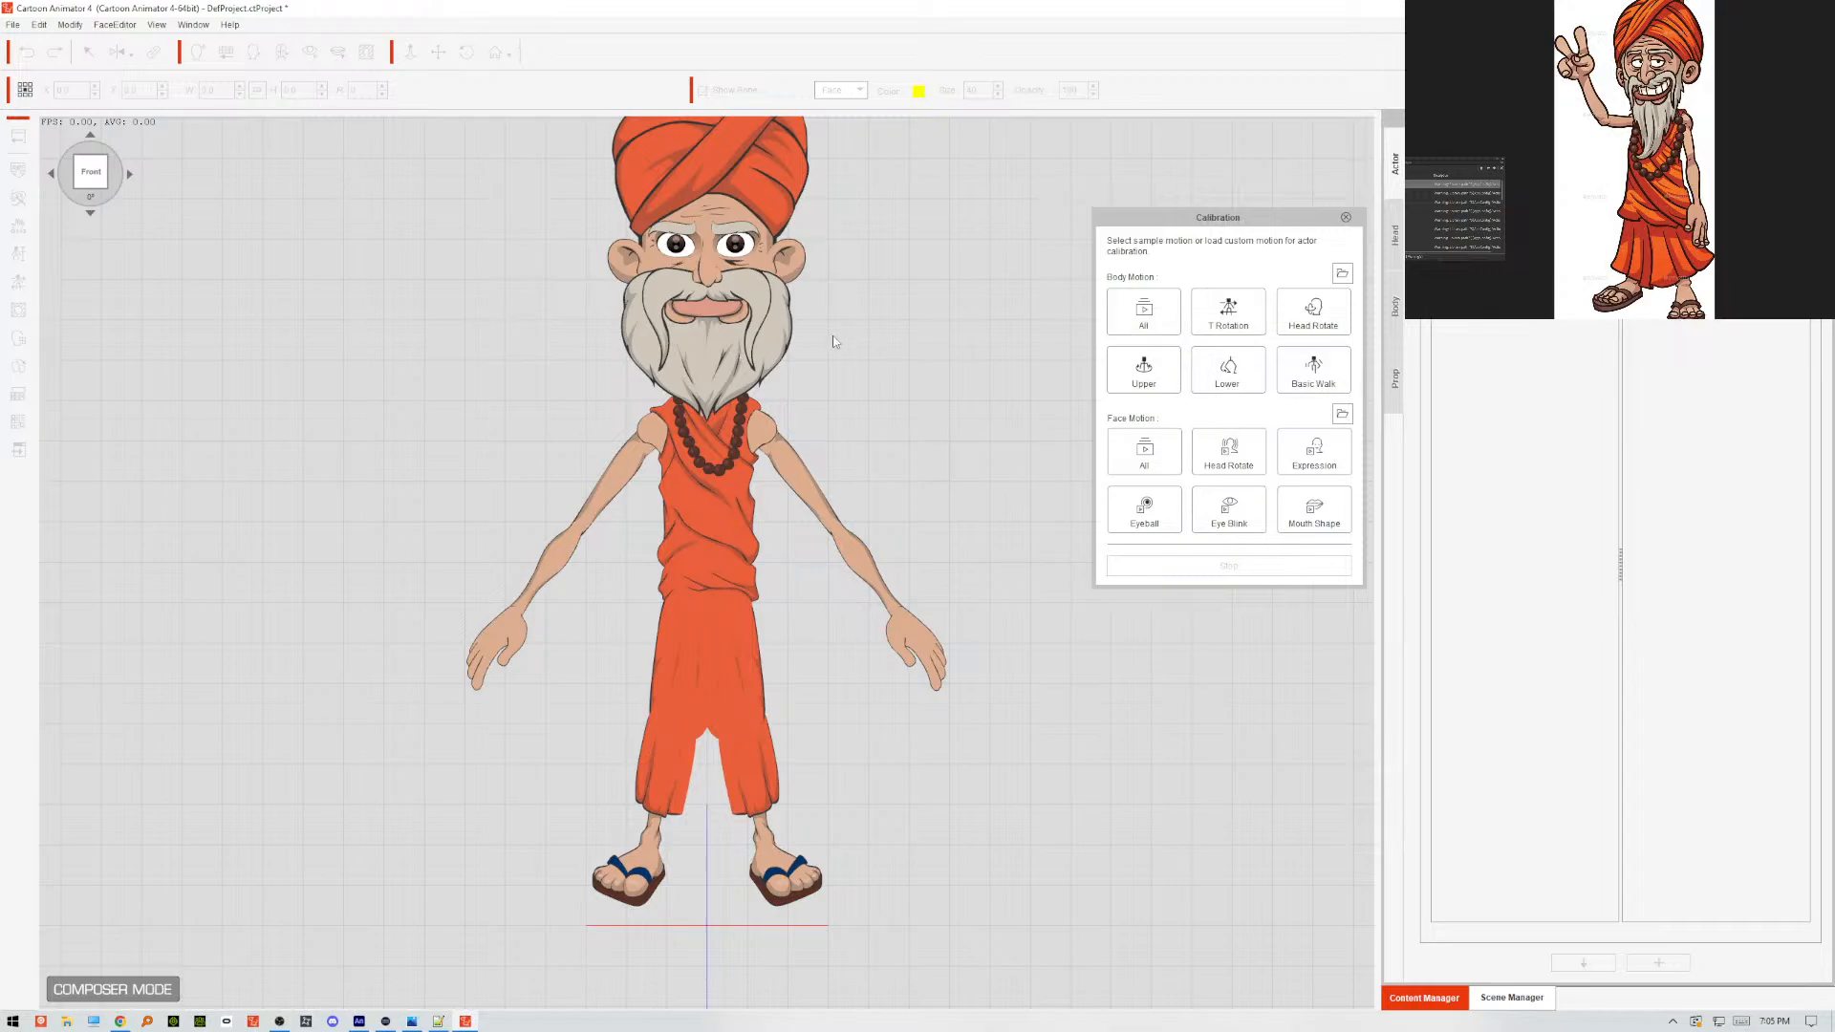
Replay the Basic Walk motion several times with the whole puppet in view, stop it, and close the calibration.
{"action": "scroll", "coordinate": [886, 397], "scroll_direction": "down", "scroll_amount": 2}
{"action": "scroll", "coordinate": [881, 399], "scroll_direction": "down", "scroll_amount": 2}
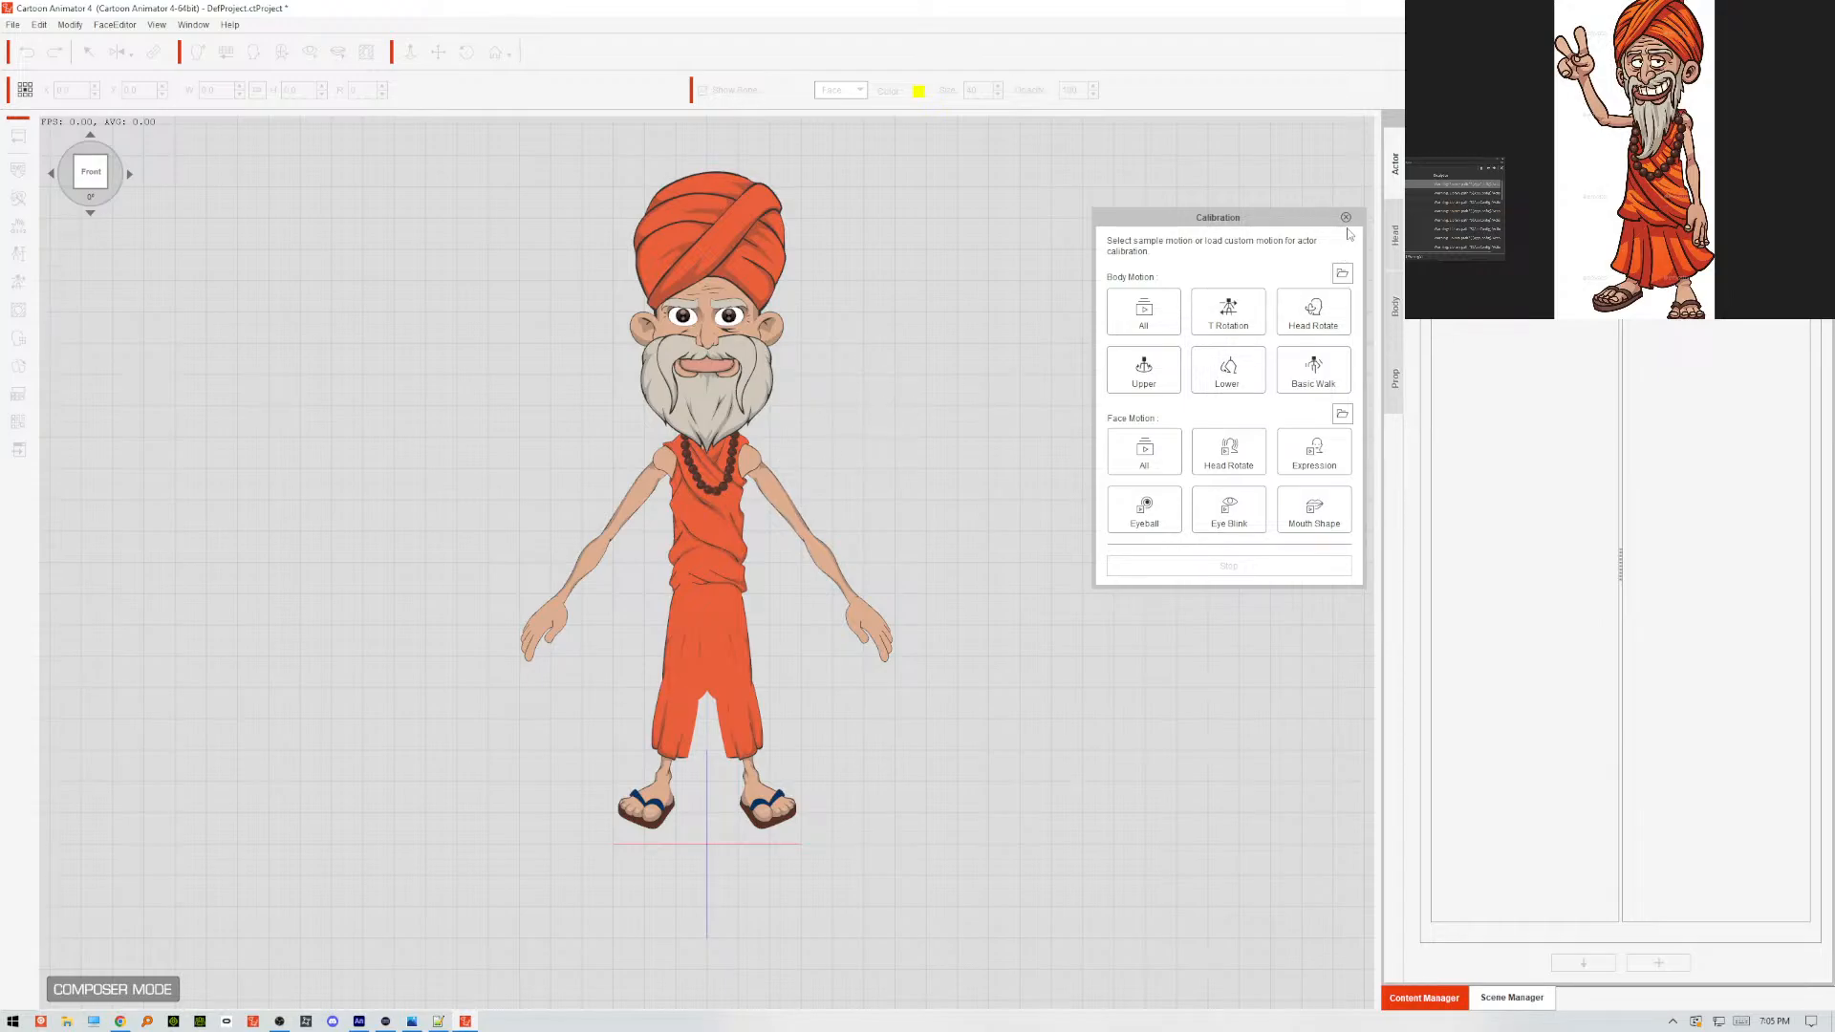
{"action": "left_click", "coordinate": [1143, 311]}
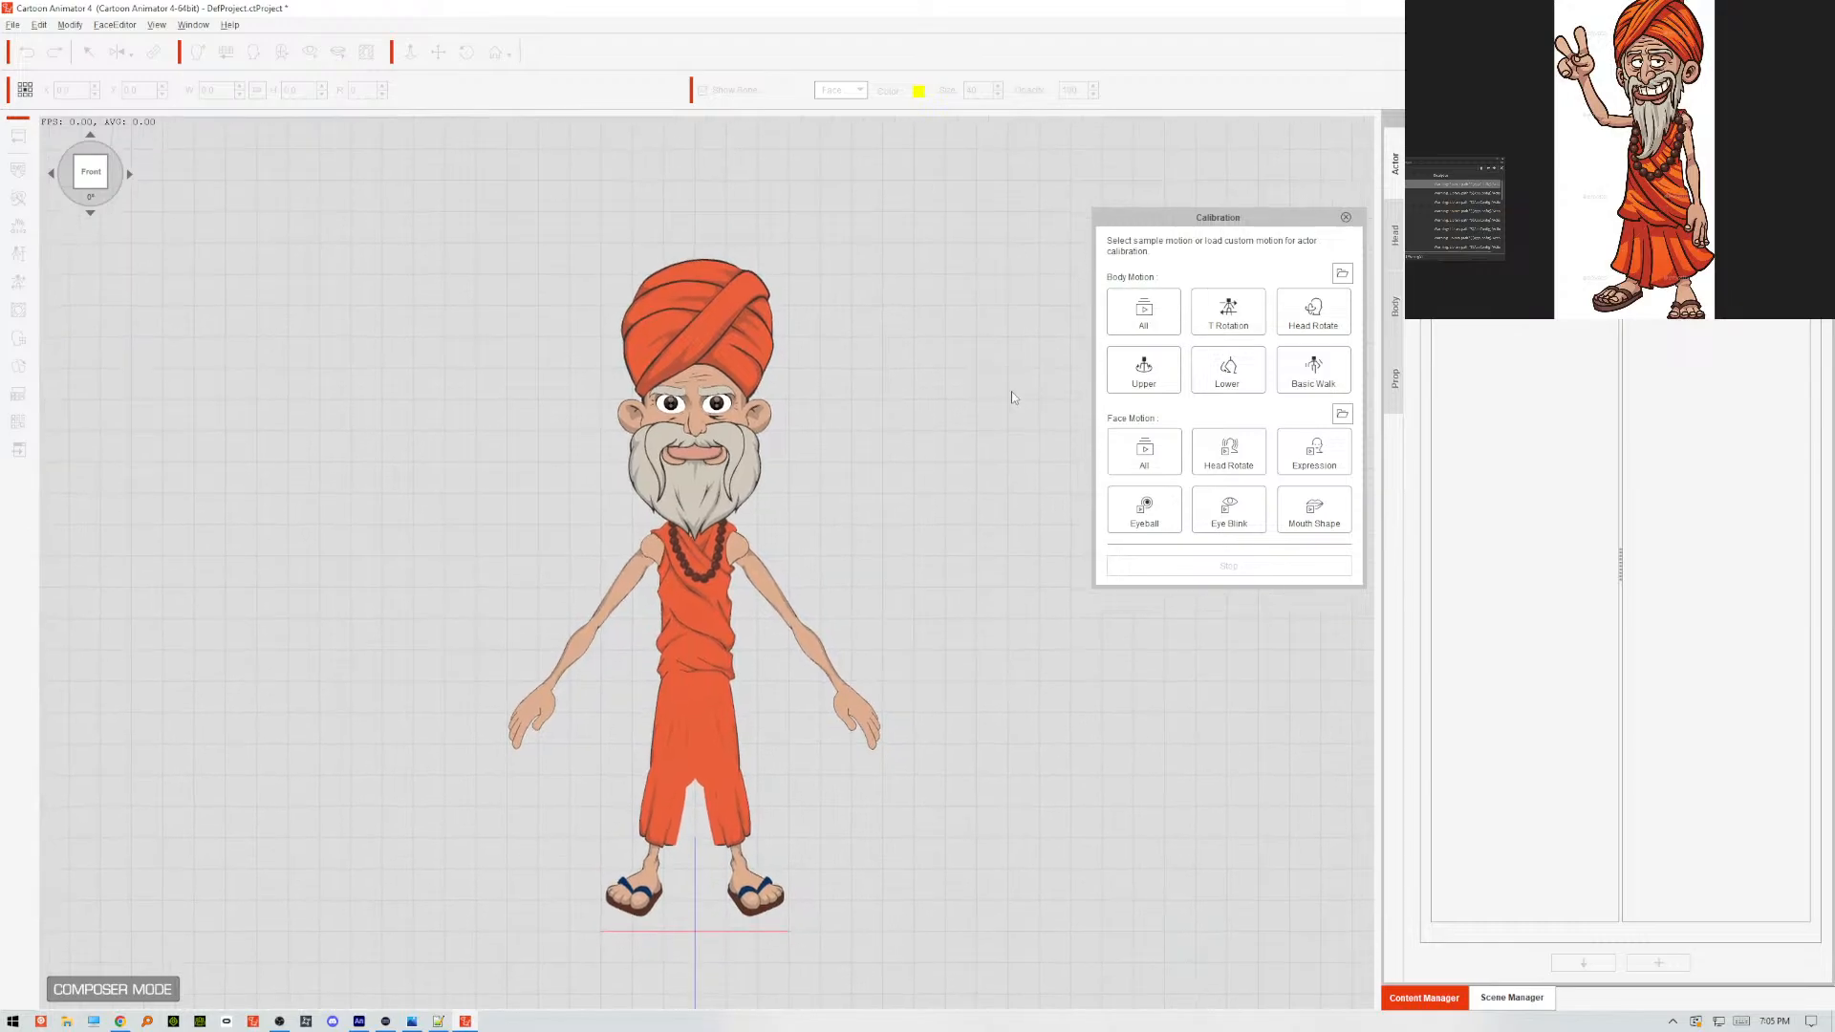
{"action": "left_click", "coordinate": [1316, 375]}
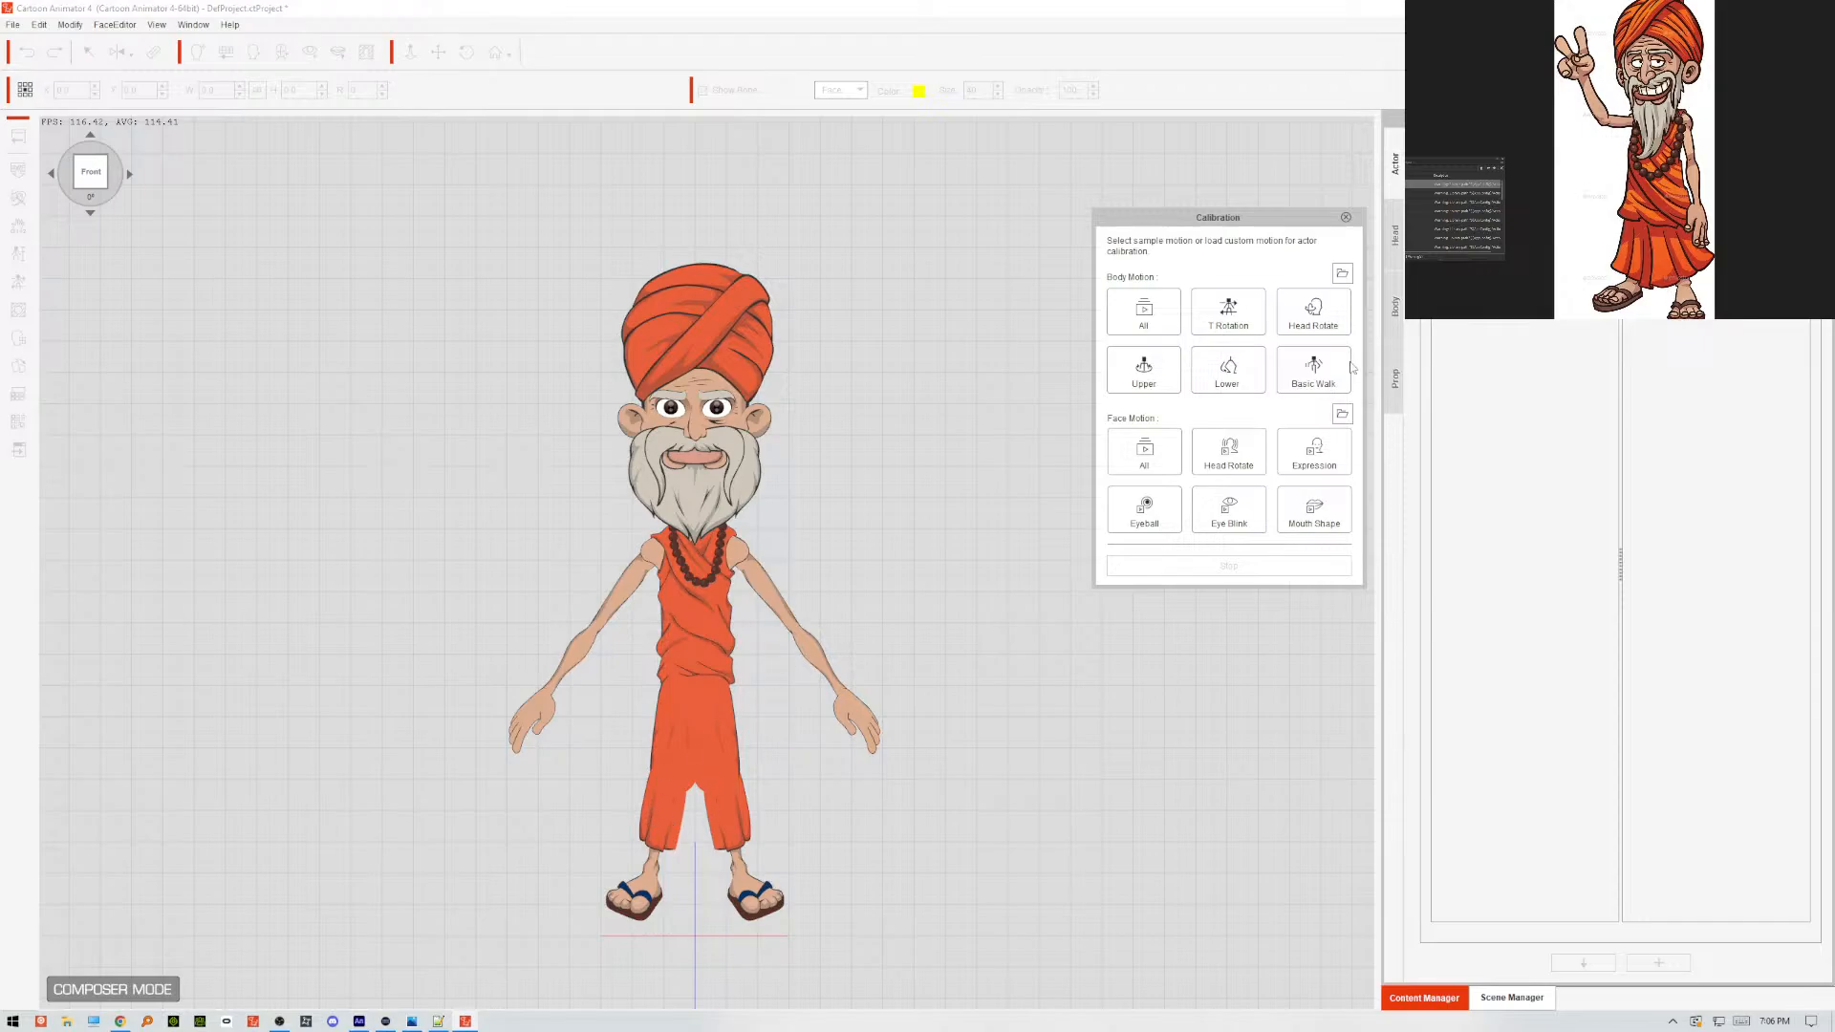
{"action": "left_click", "coordinate": [1314, 377]}
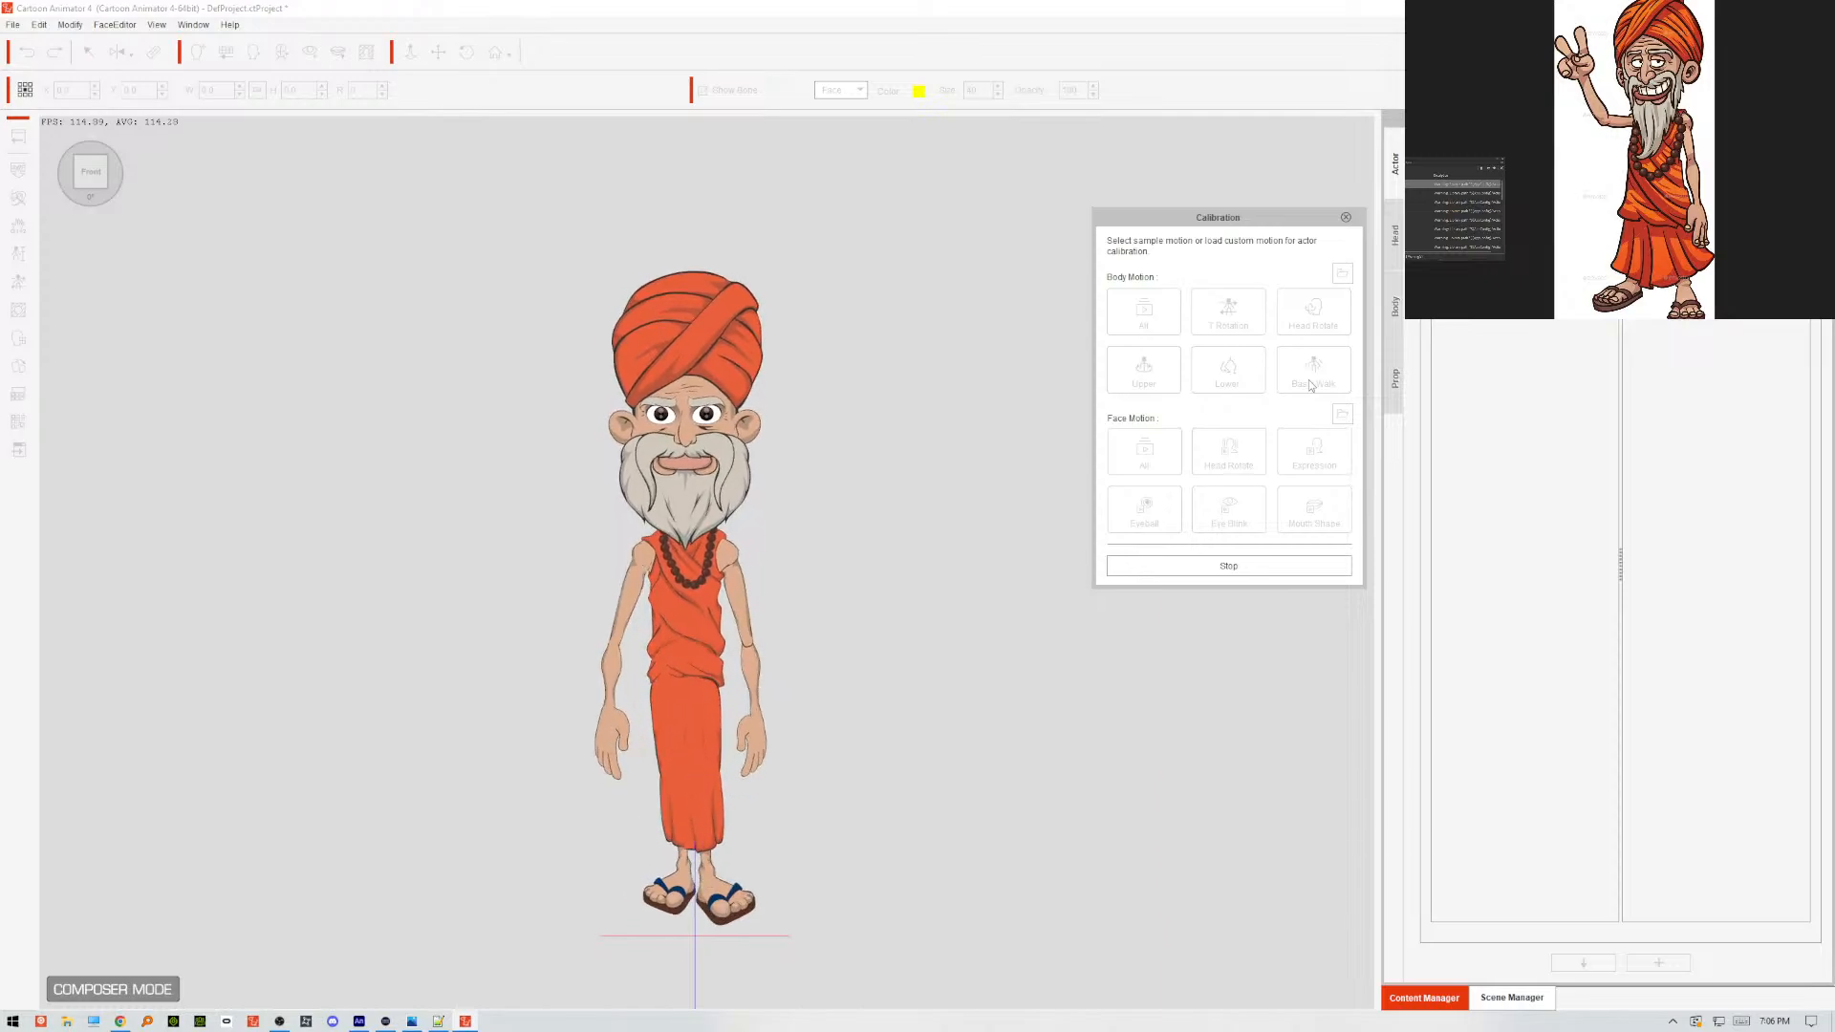
{"action": "left_click", "coordinate": [1311, 382]}
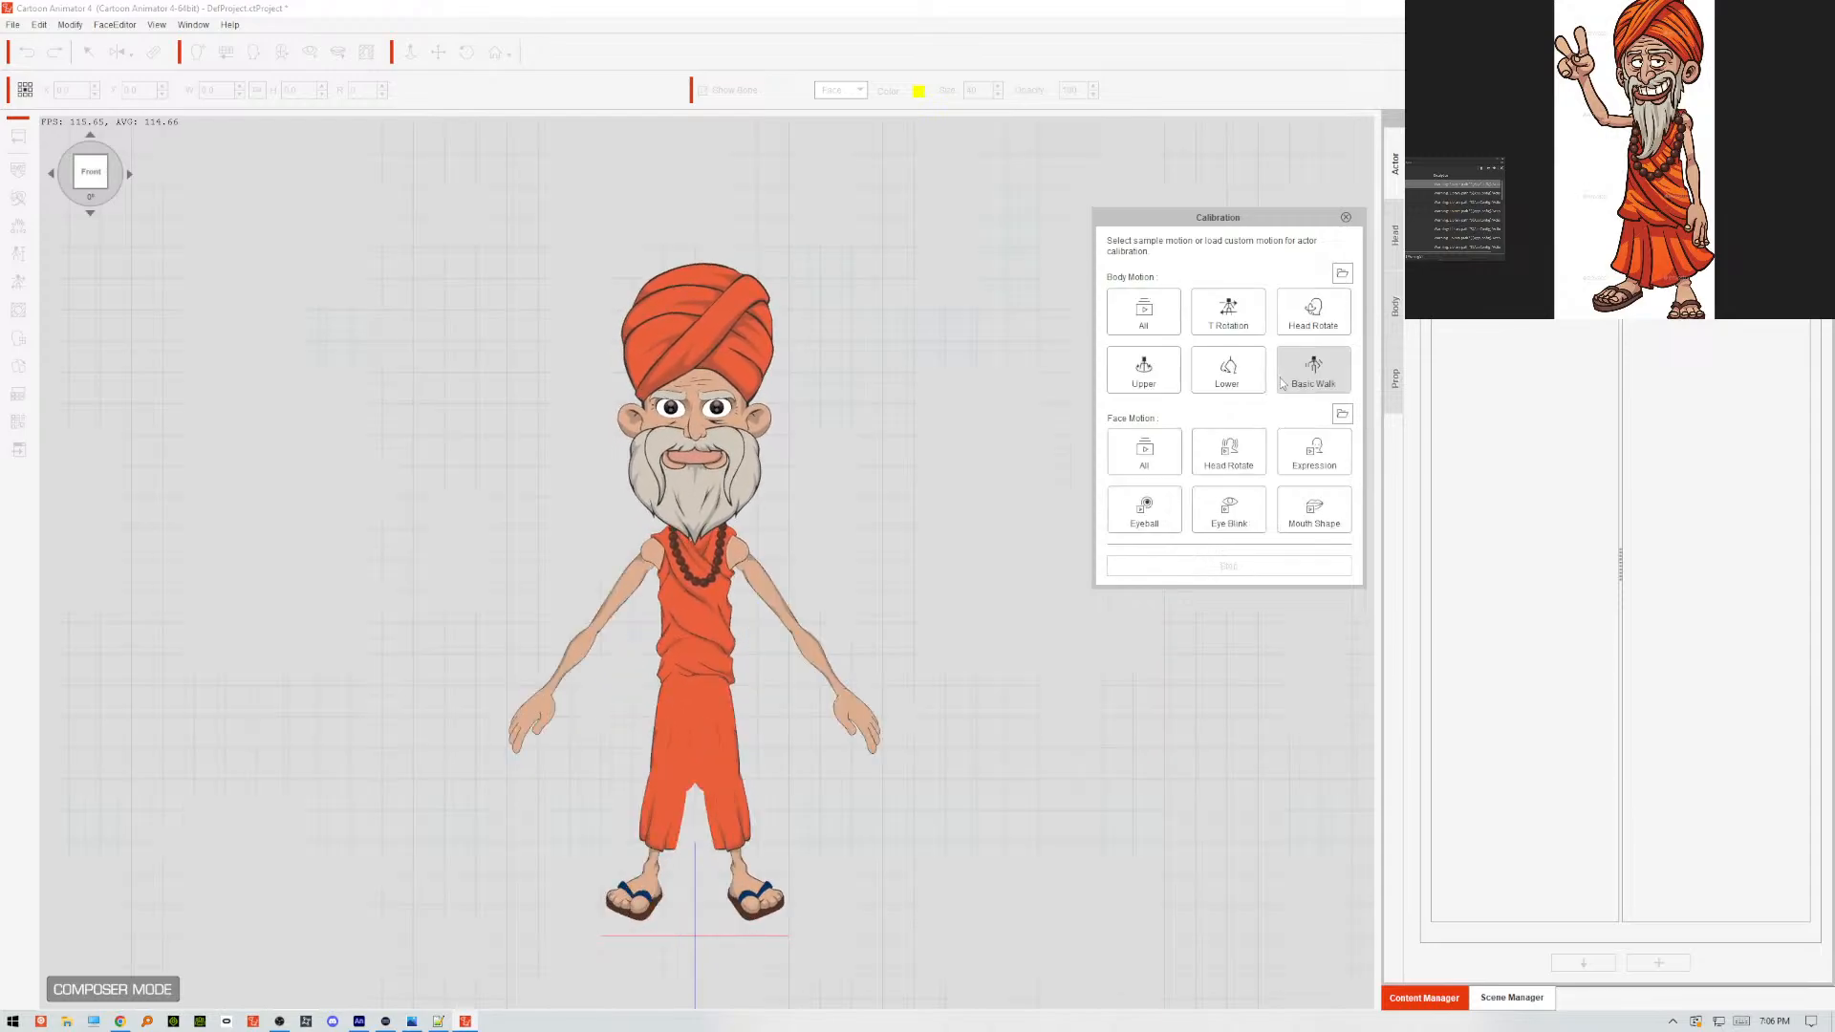
{"action": "left_click", "coordinate": [1315, 371]}
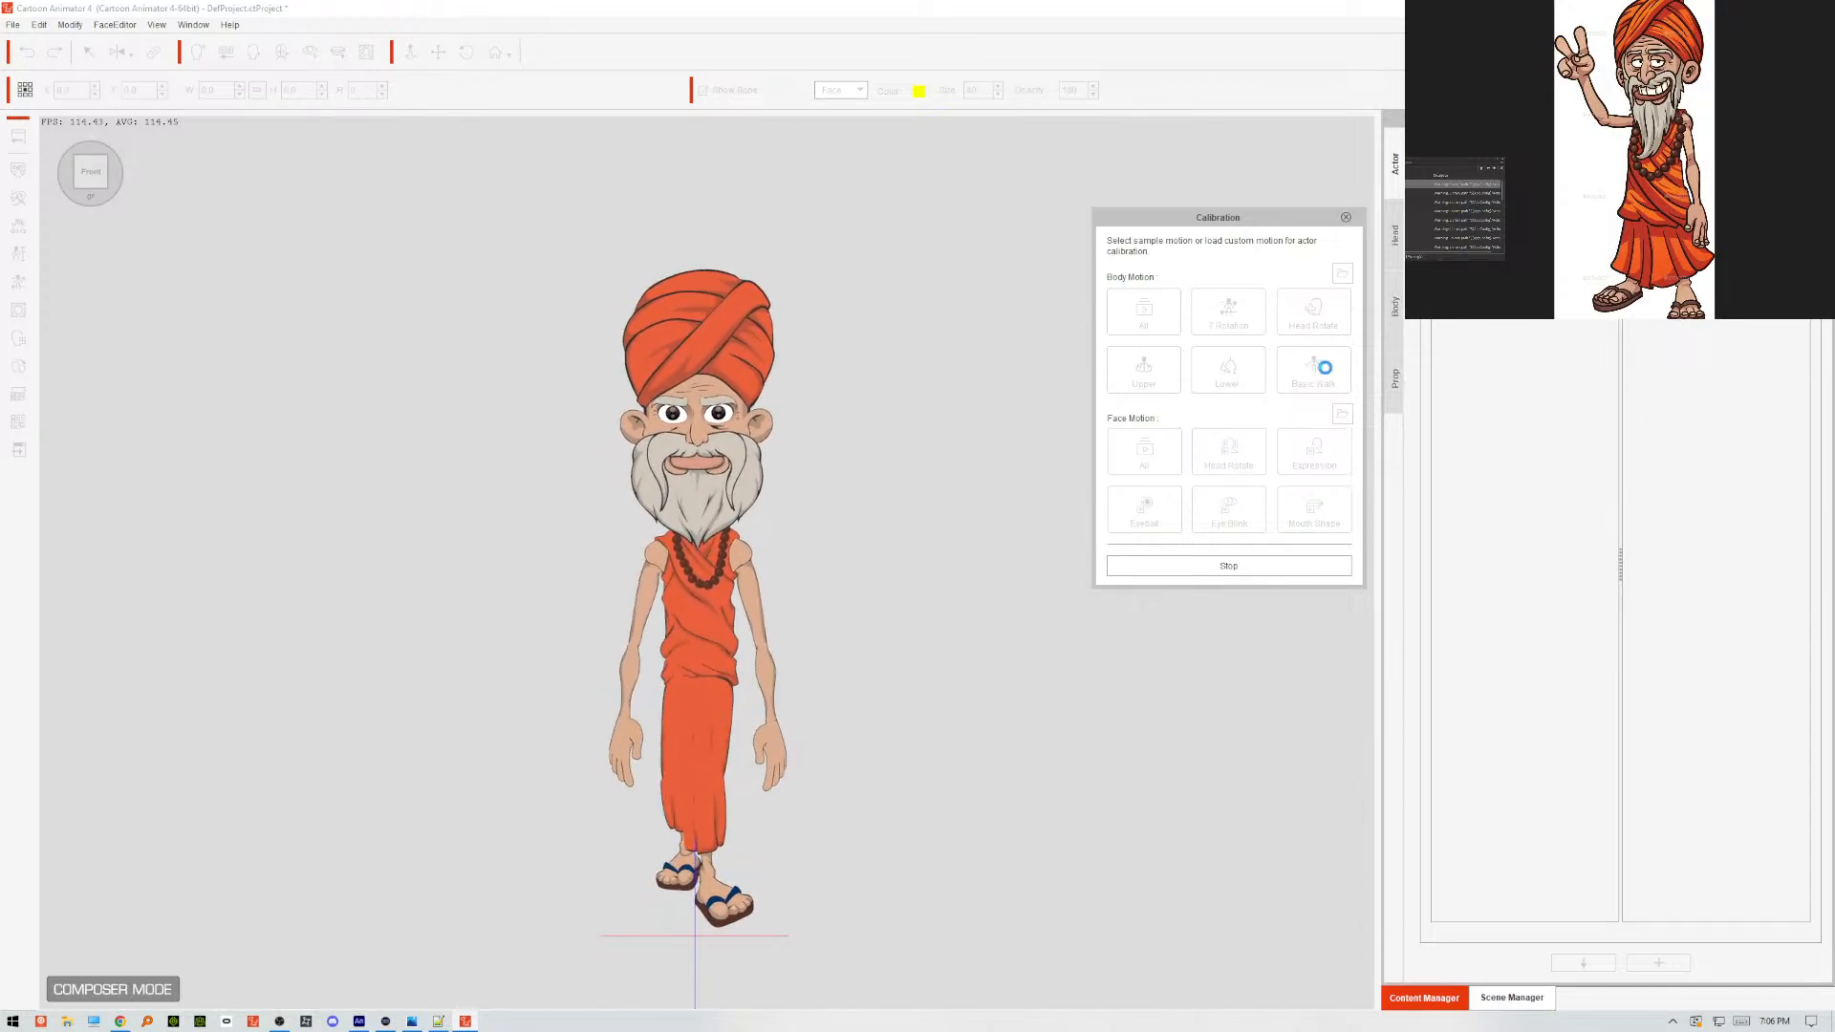
{"action": "left_click", "coordinate": [1325, 372]}
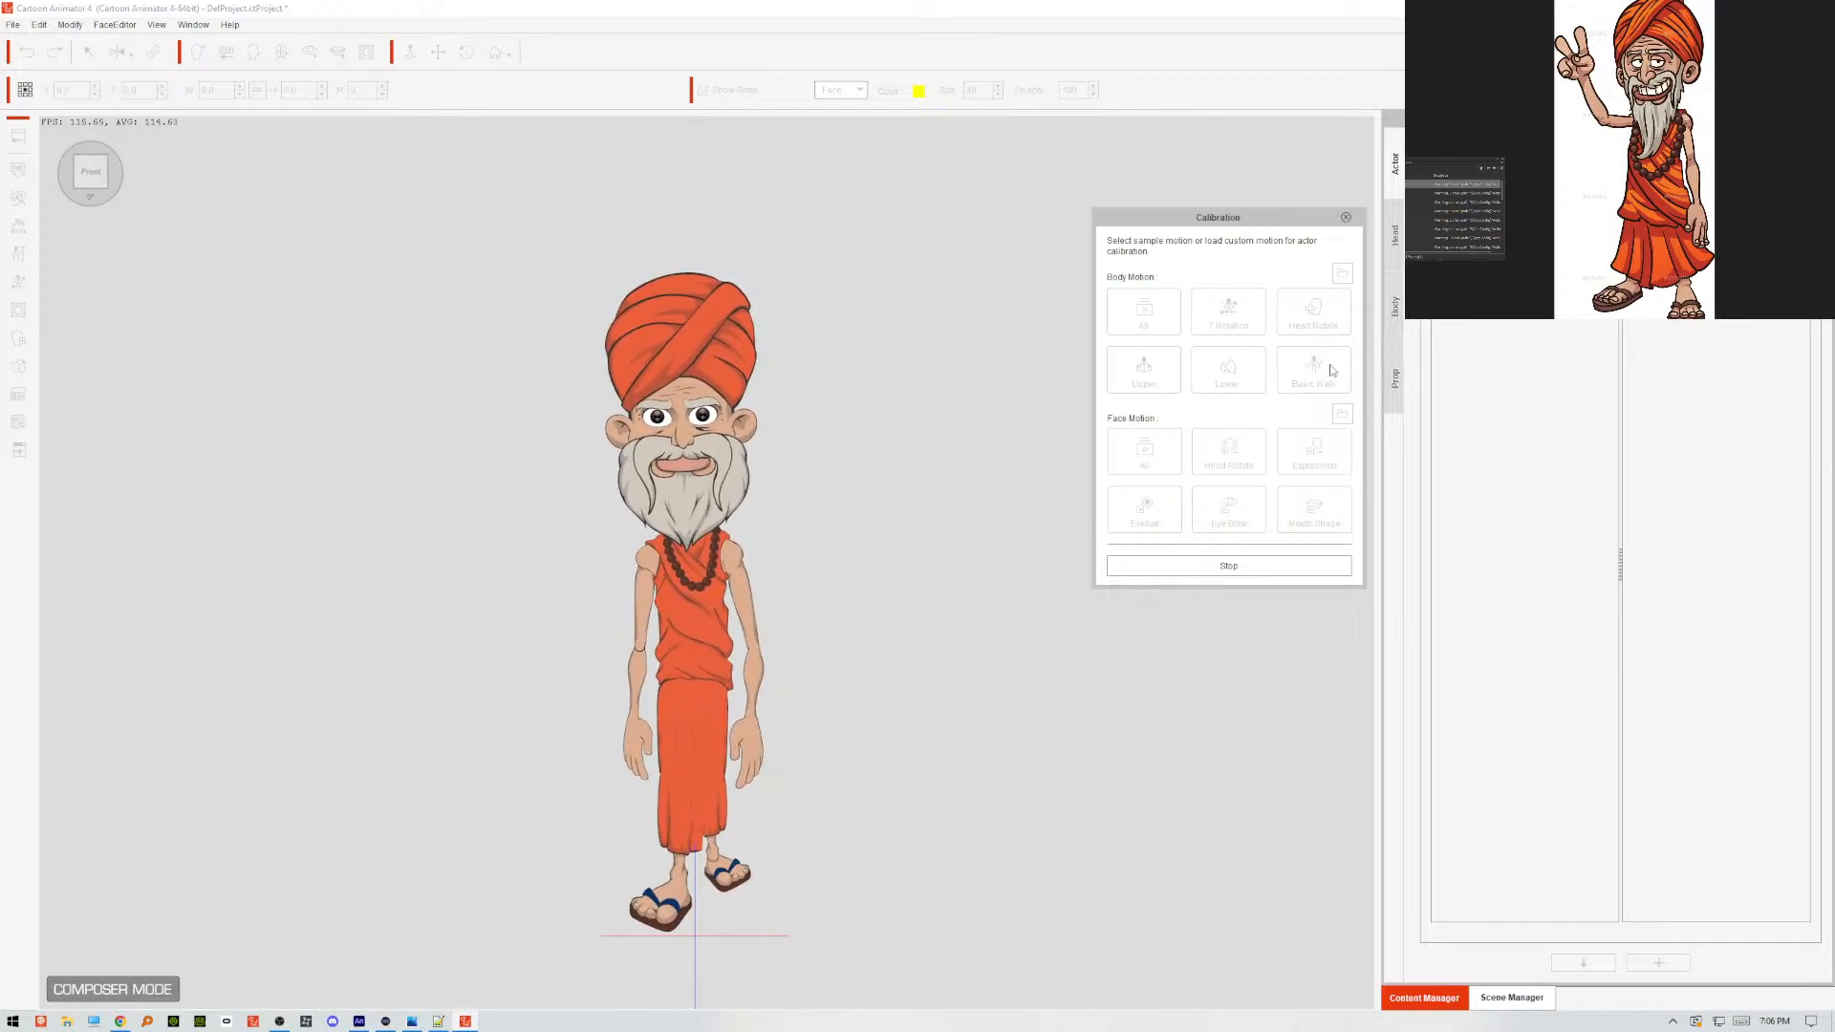
{"action": "left_click", "coordinate": [1279, 568]}
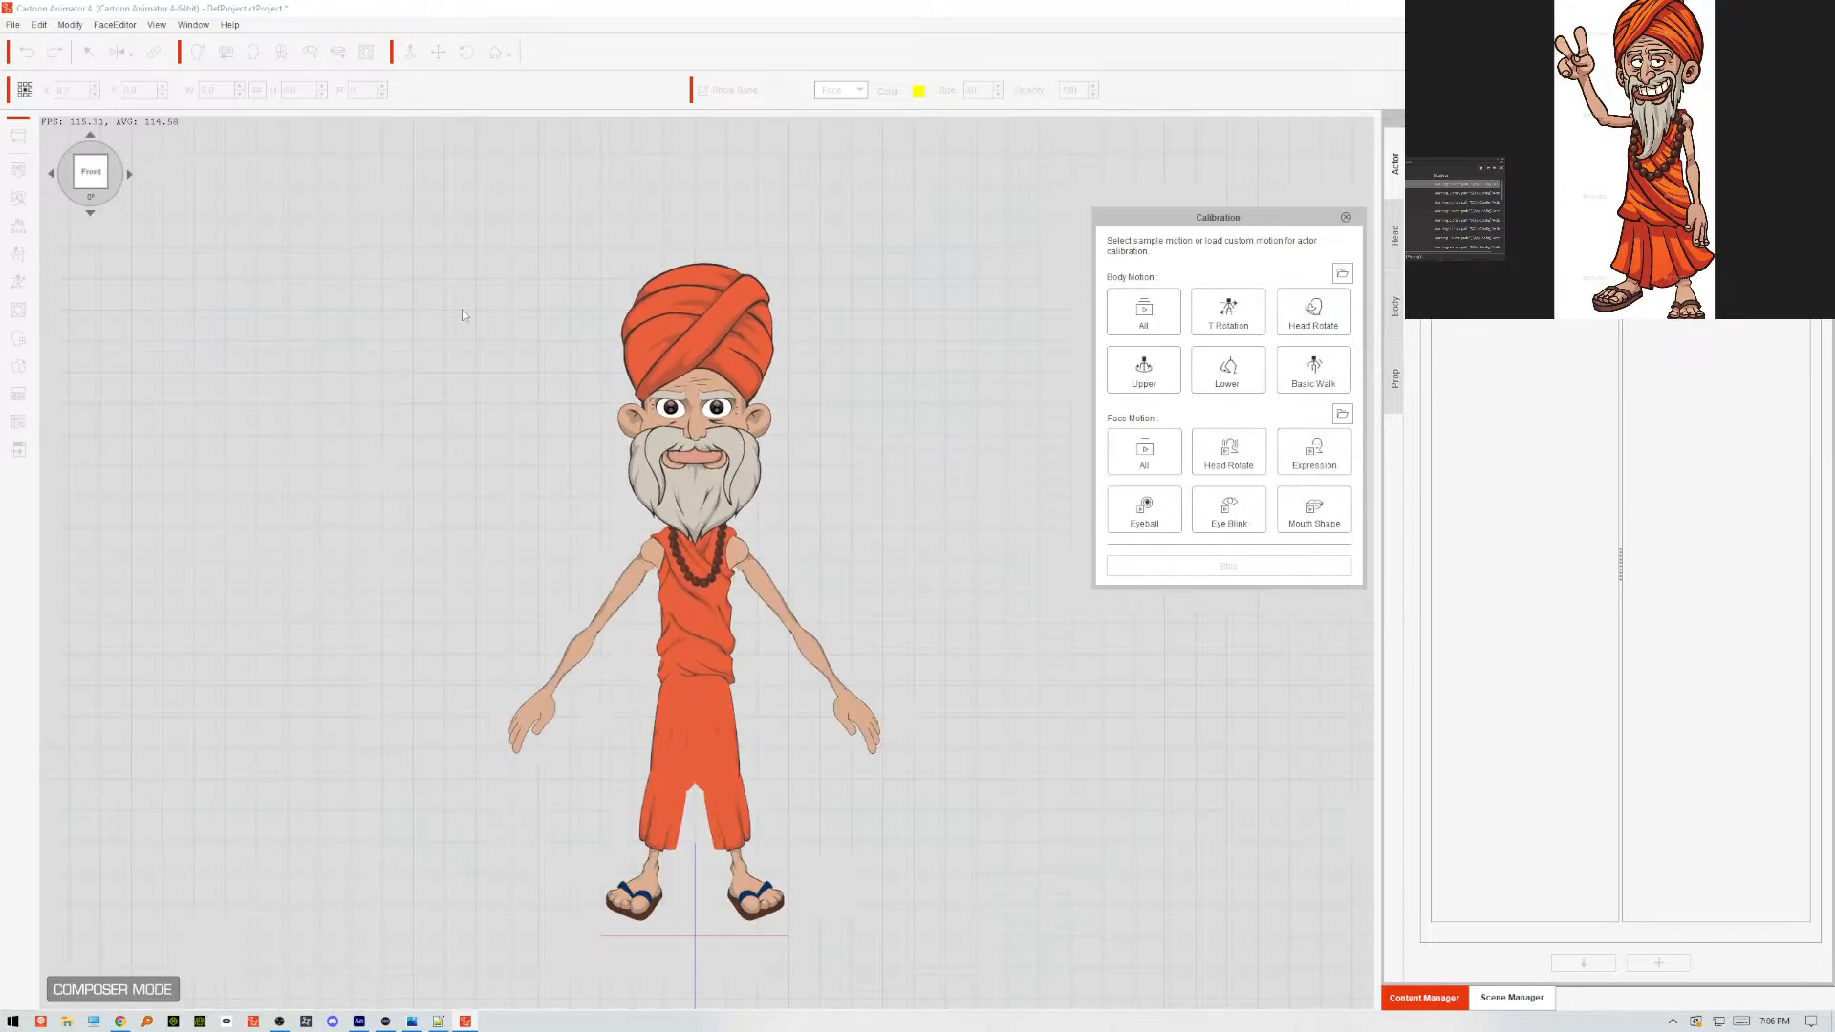
{"action": "left_click", "coordinate": [1345, 217]}
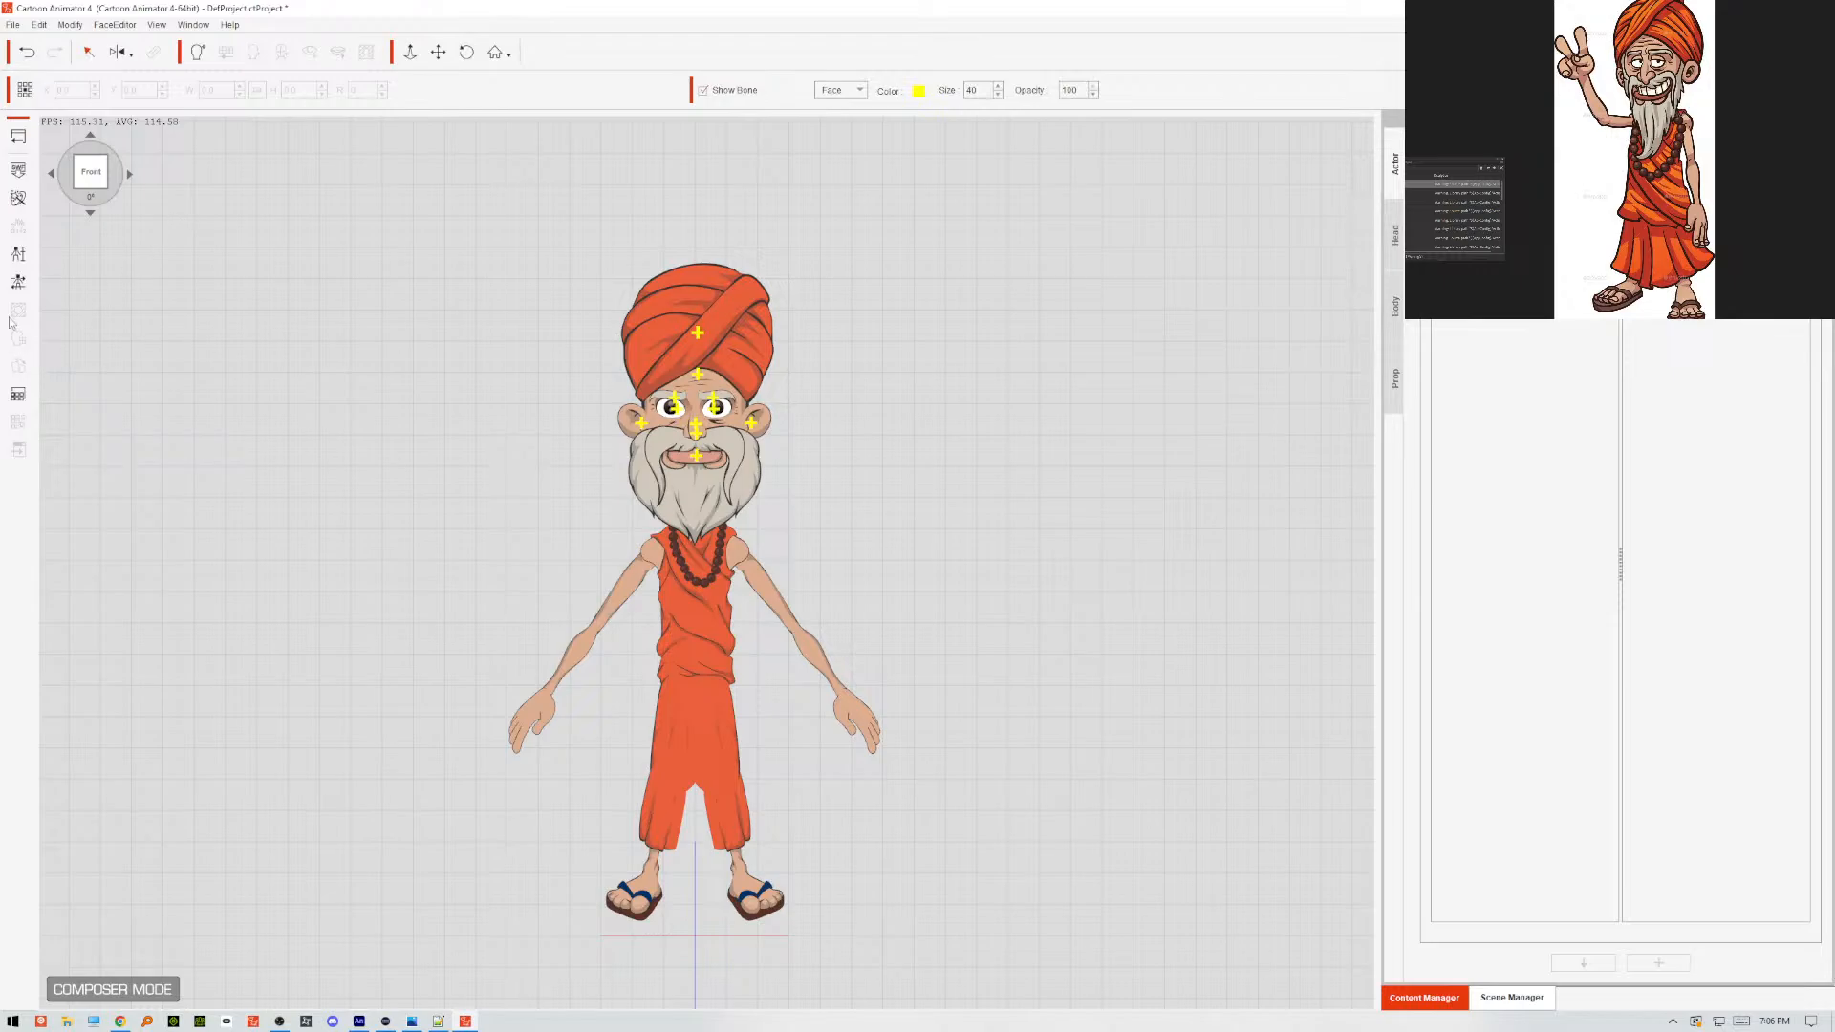
Recalculate the sprite layers and joint masks for all other angles from the frontal settings.
{"action": "left_click", "coordinate": [19, 197]}
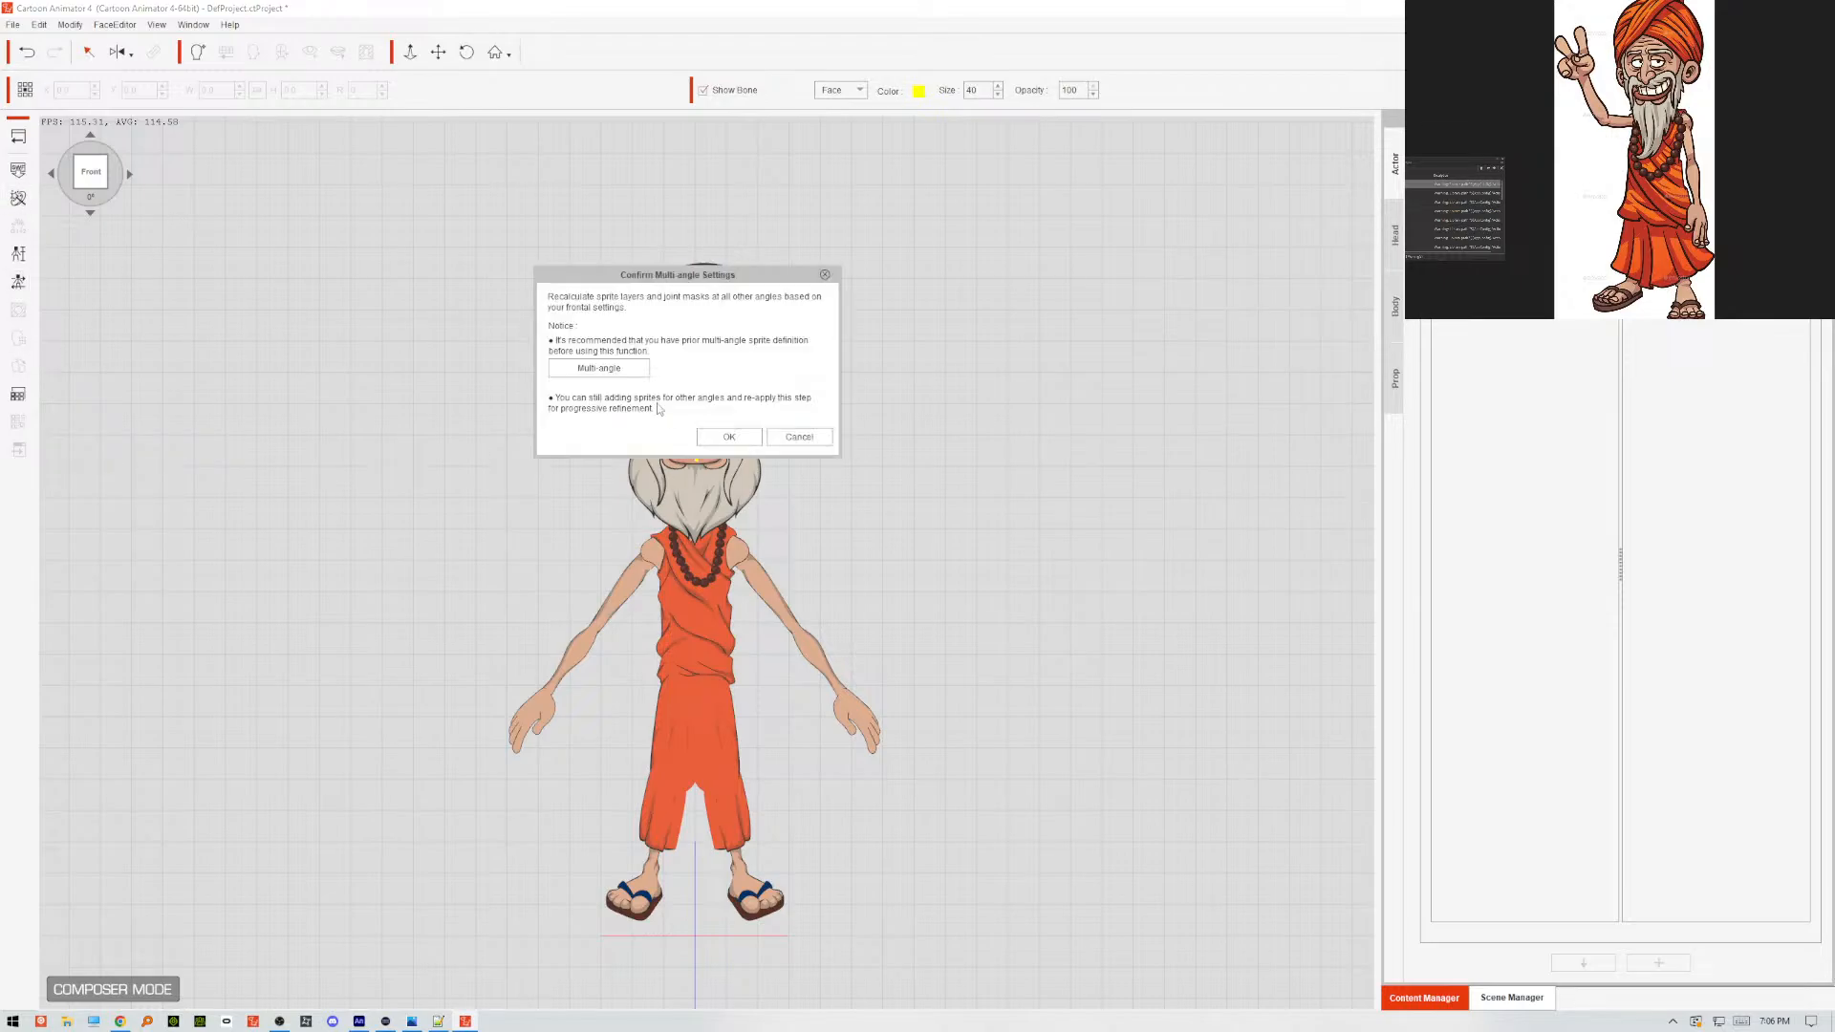
{"action": "left_click", "coordinate": [728, 437]}
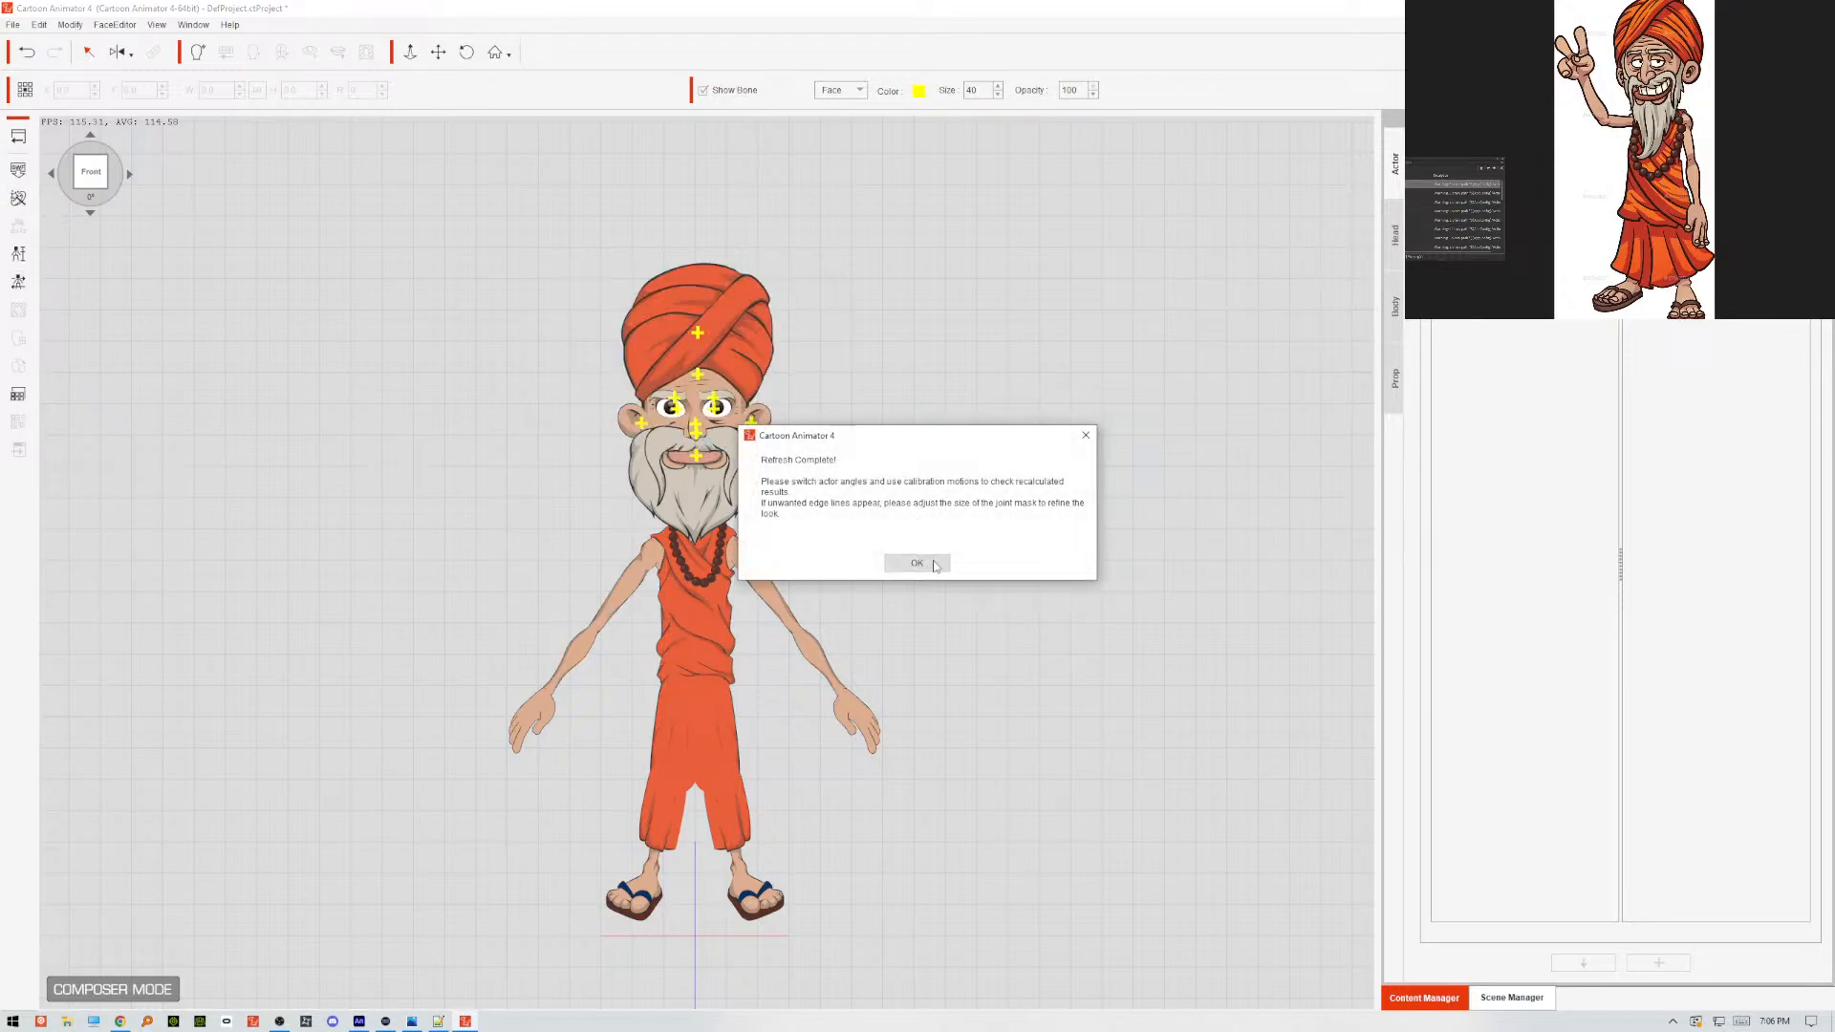
{"action": "left_click", "coordinate": [916, 563]}
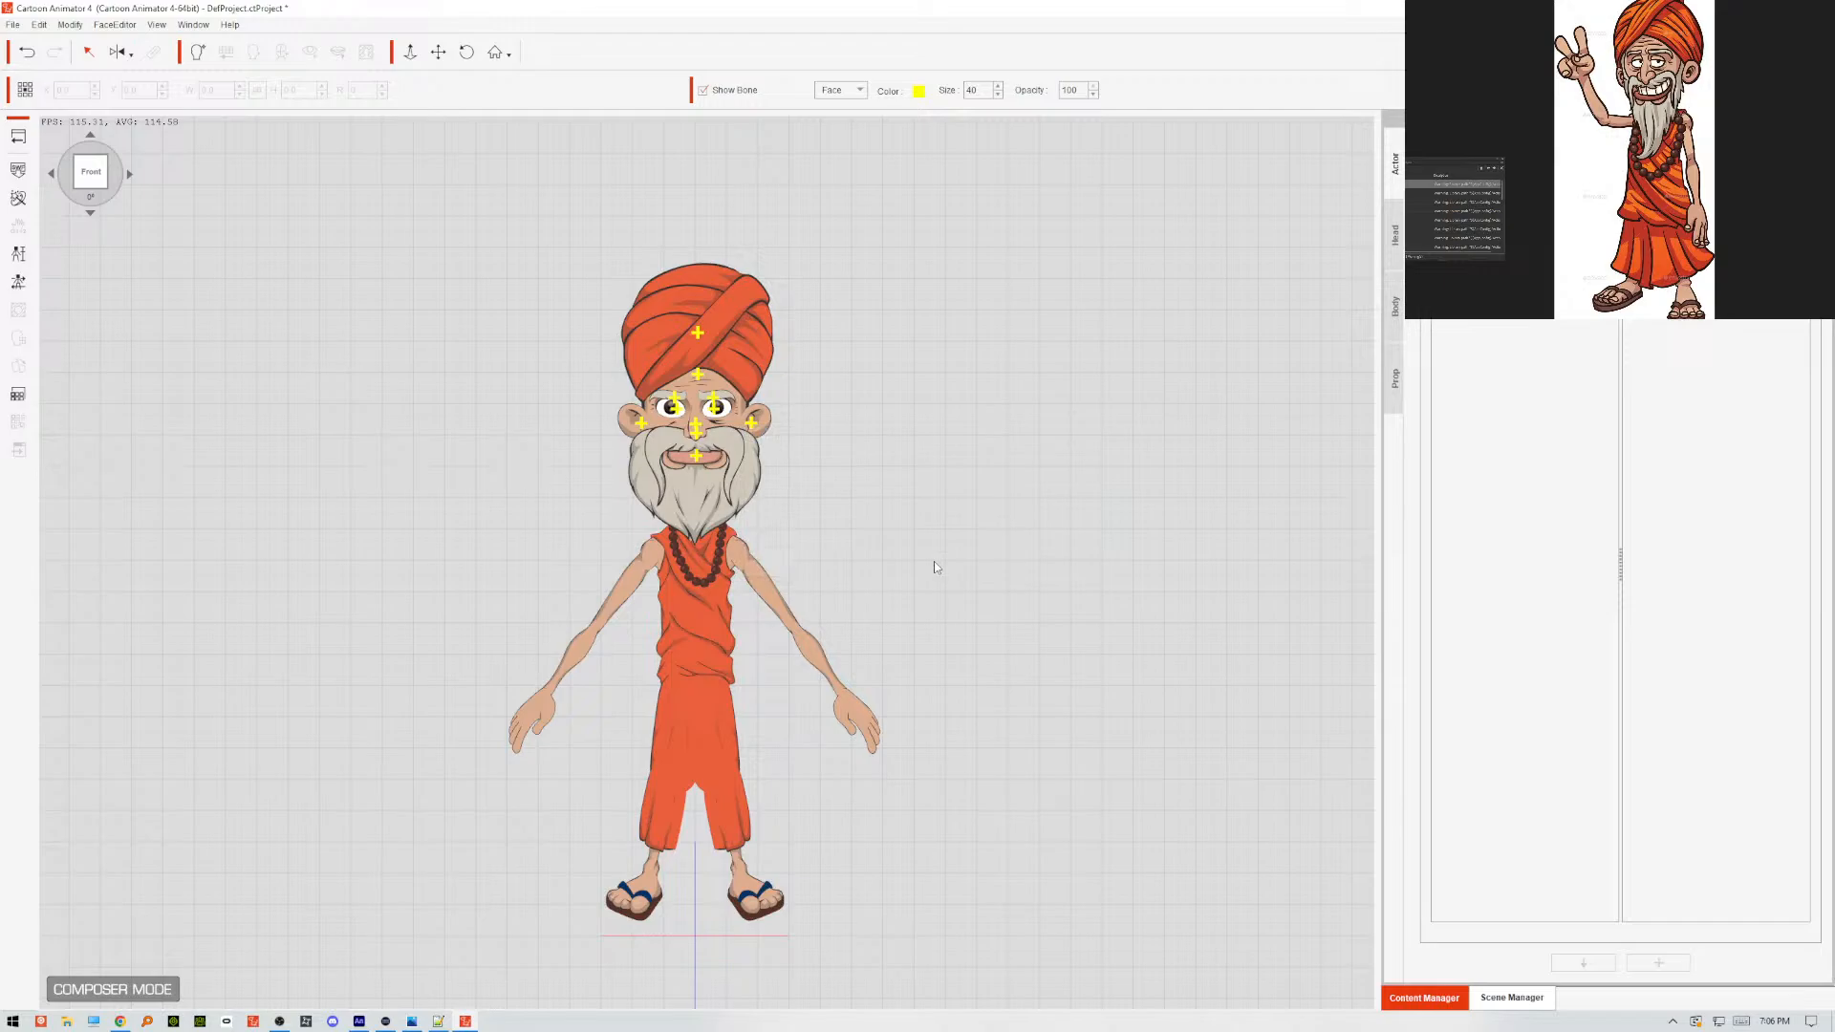
Reopen the calibration and check the refreshed puppet with the Basic Walk motion.
{"action": "left_click", "coordinate": [14, 285]}
{"action": "left_click", "coordinate": [1314, 369]}
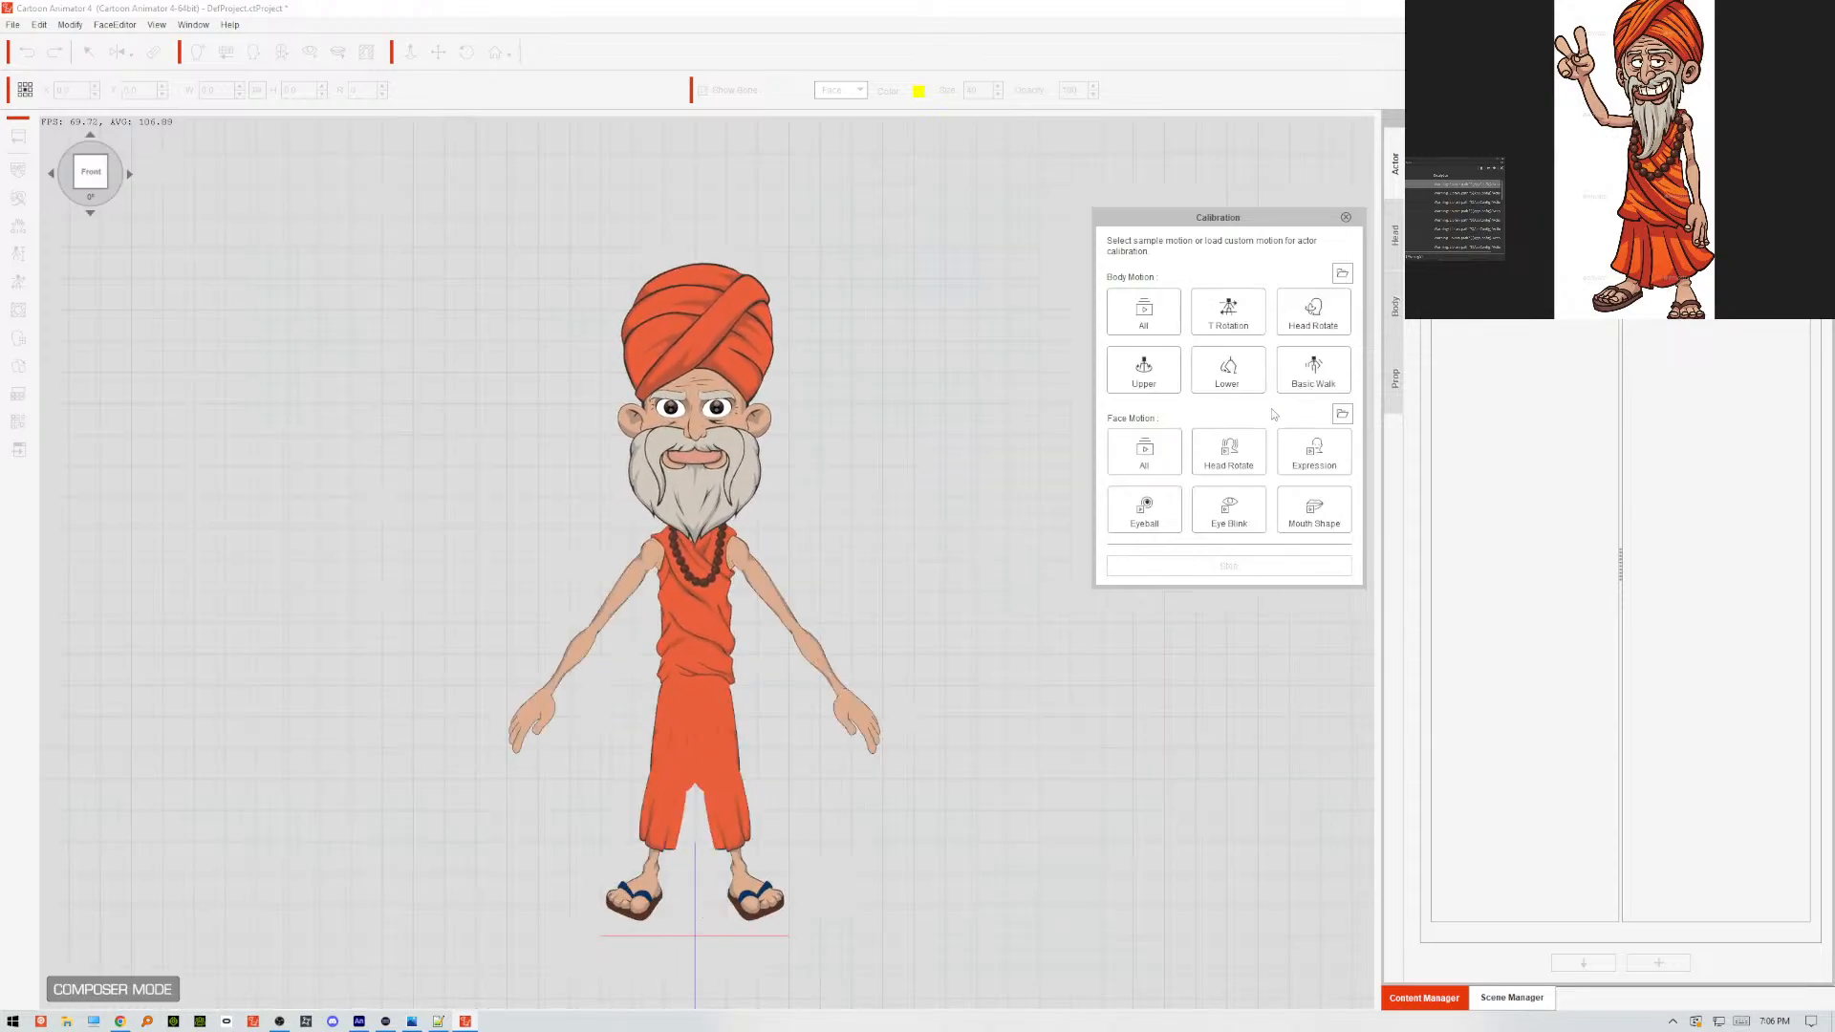
{"action": "left_click", "coordinate": [1295, 386]}
Switch to Animate, open sprite 67 holding the hand on the viewer's left, and undo a trial move of that hand.
{"action": "left_click", "coordinate": [359, 1021]}
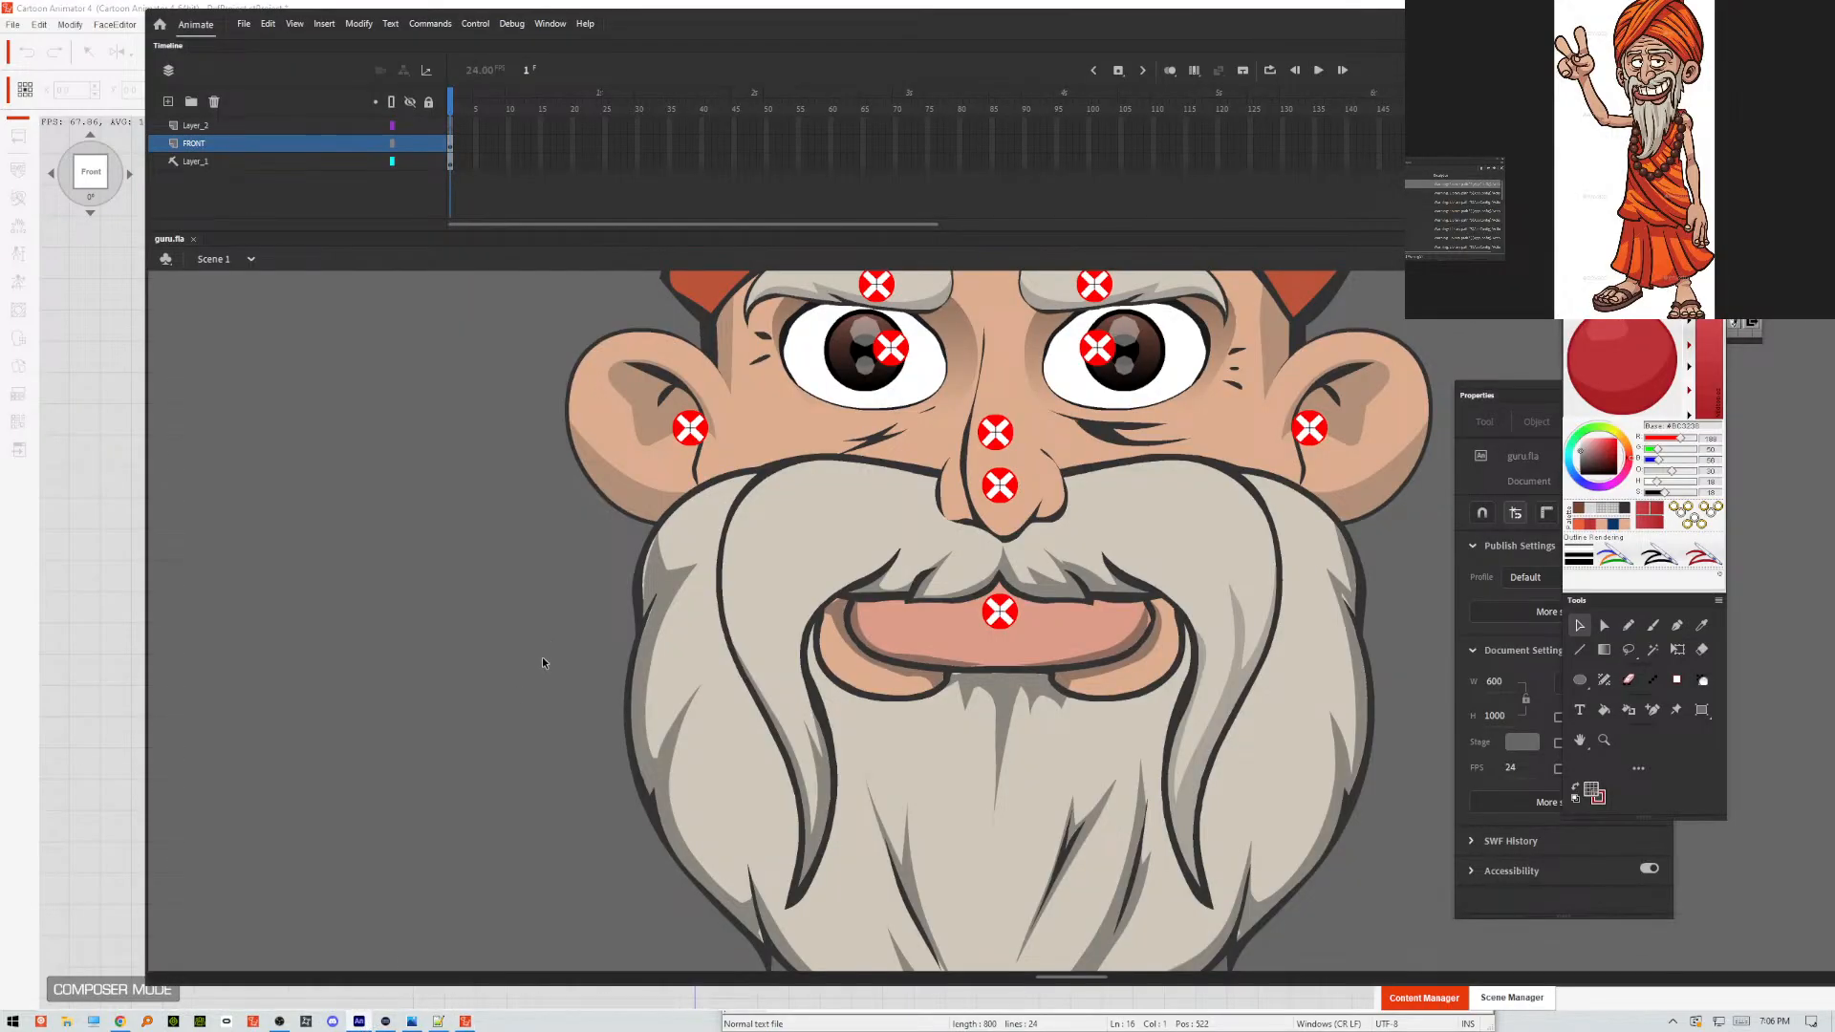
{"action": "scroll", "coordinate": [542, 656], "scroll_direction": "down", "scroll_amount": 10}
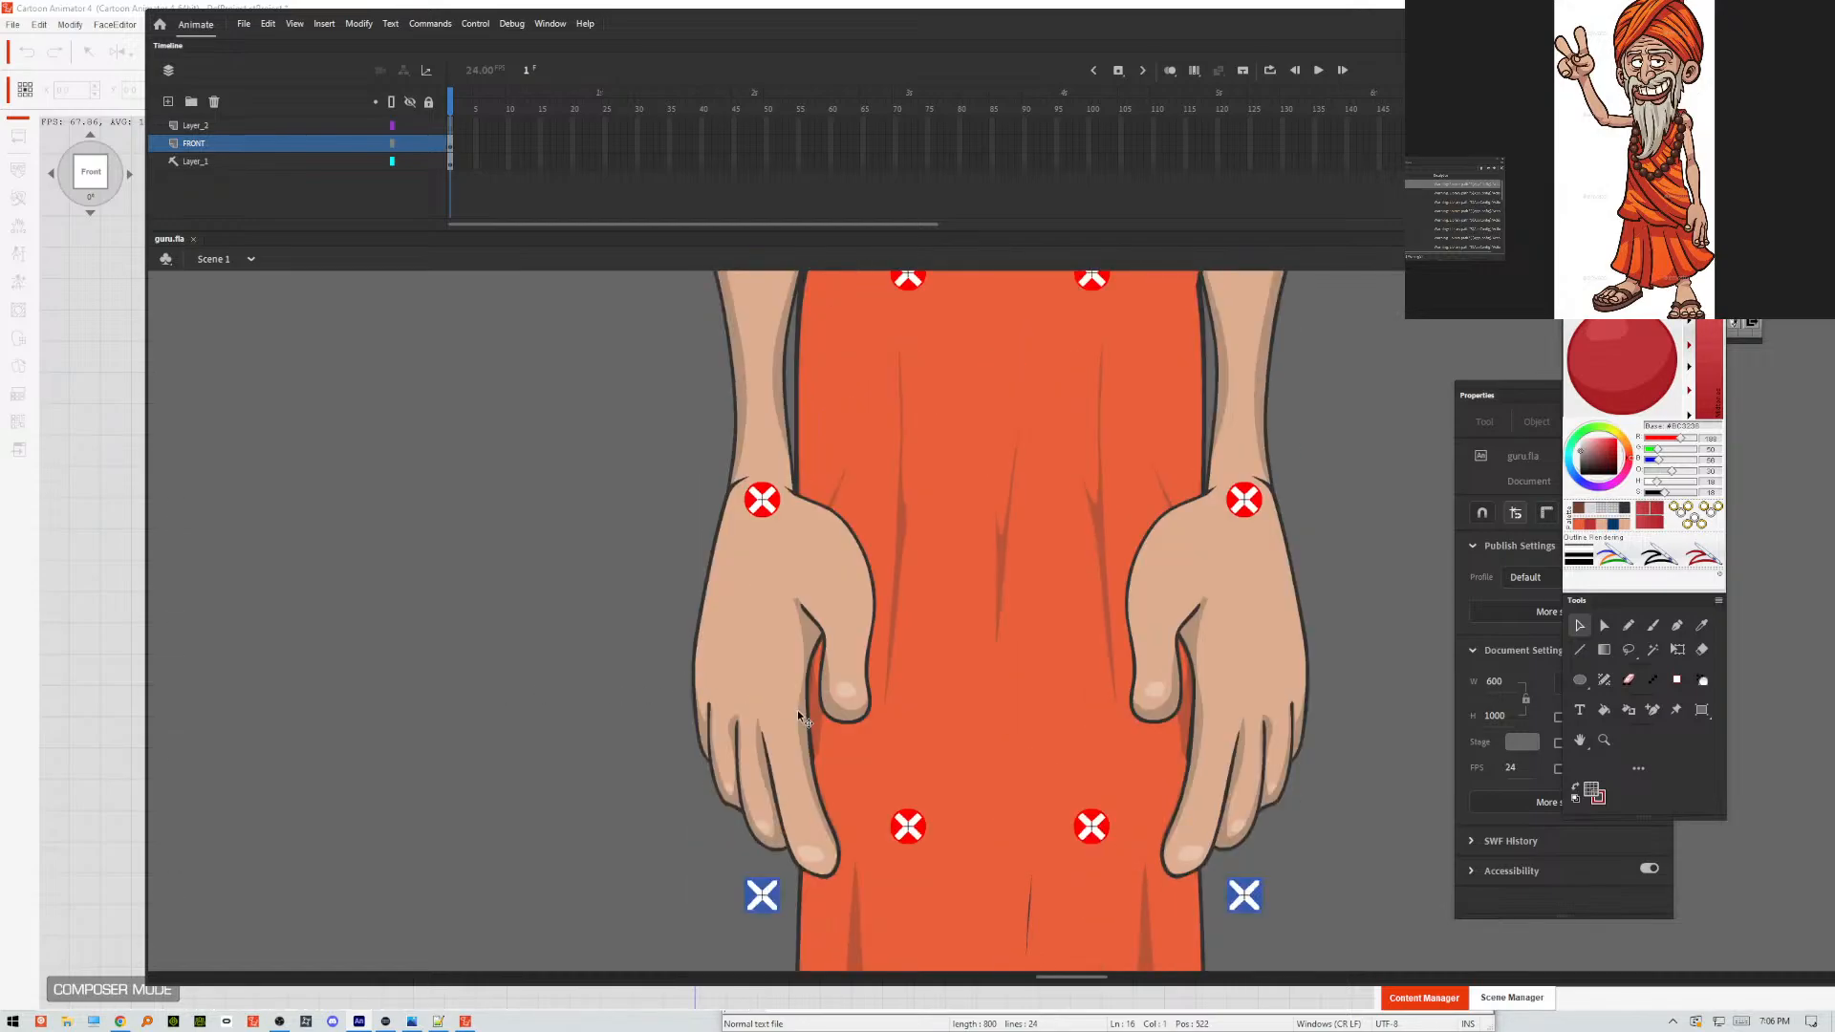
{"action": "double_click", "coordinate": [798, 709]}
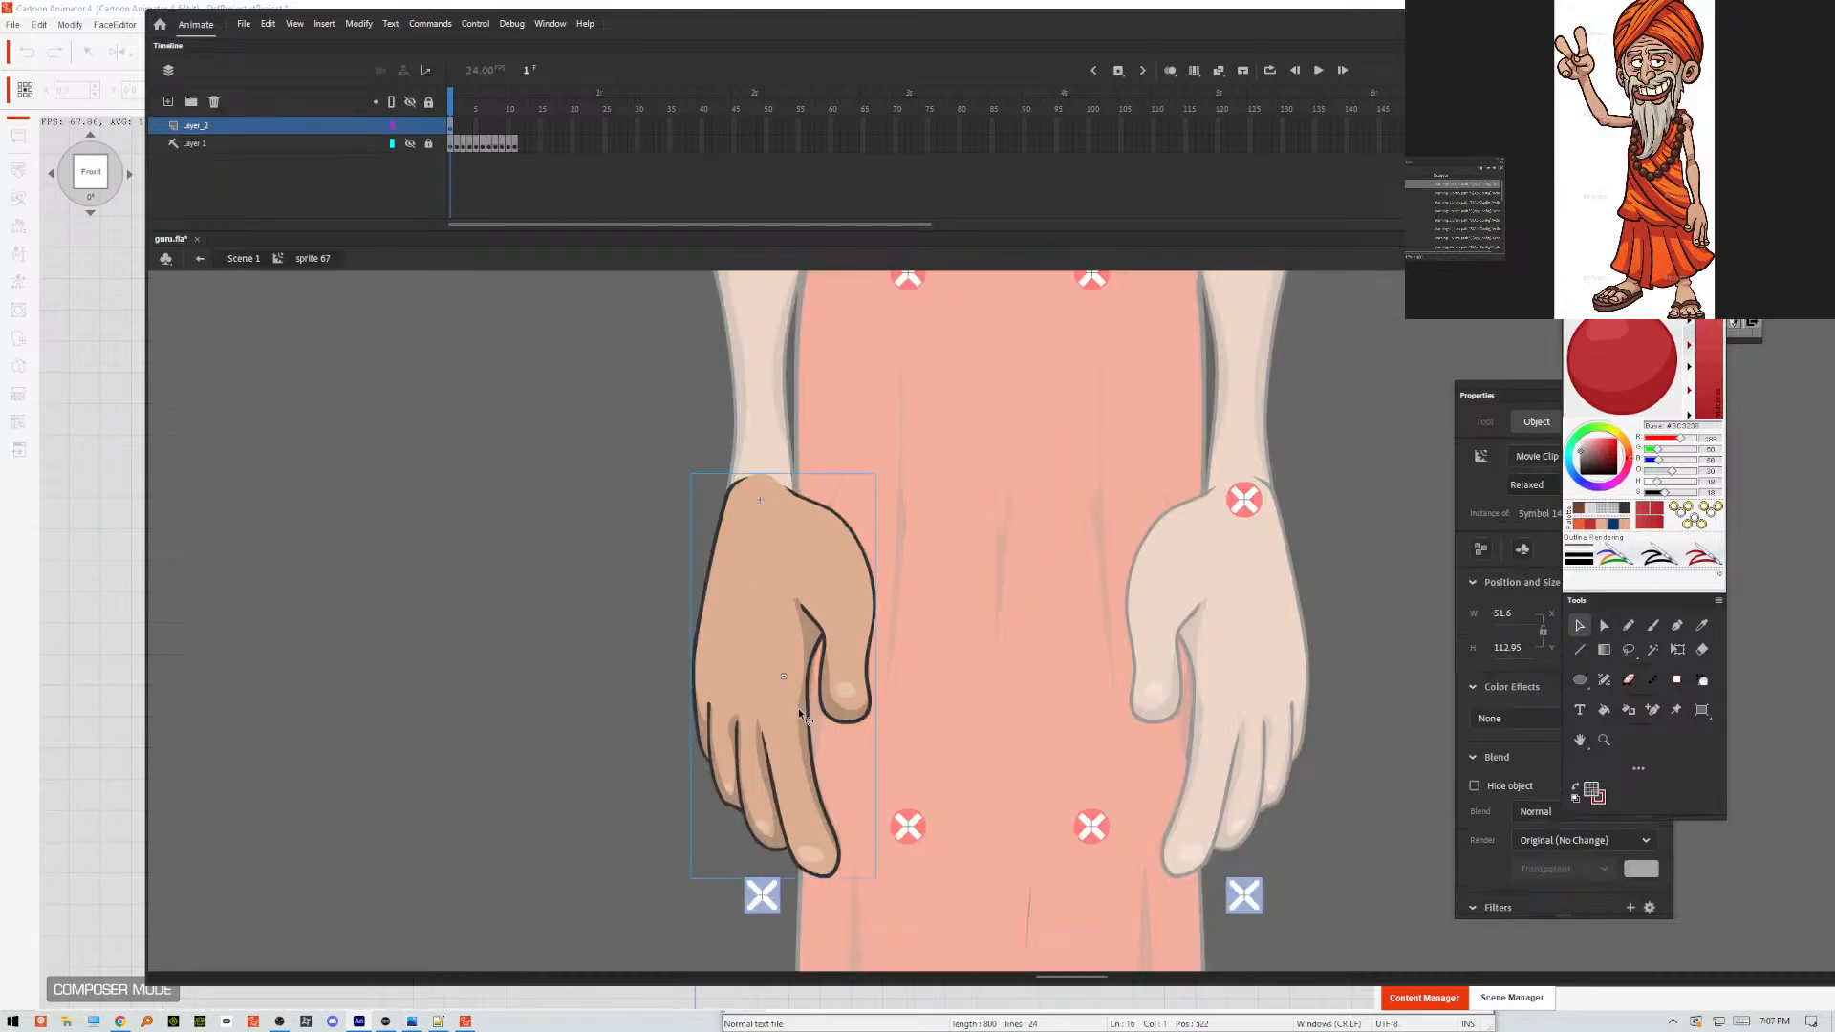
{"action": "left_click_drag", "start_coordinate": [799, 707], "coordinate": [715, 721]}
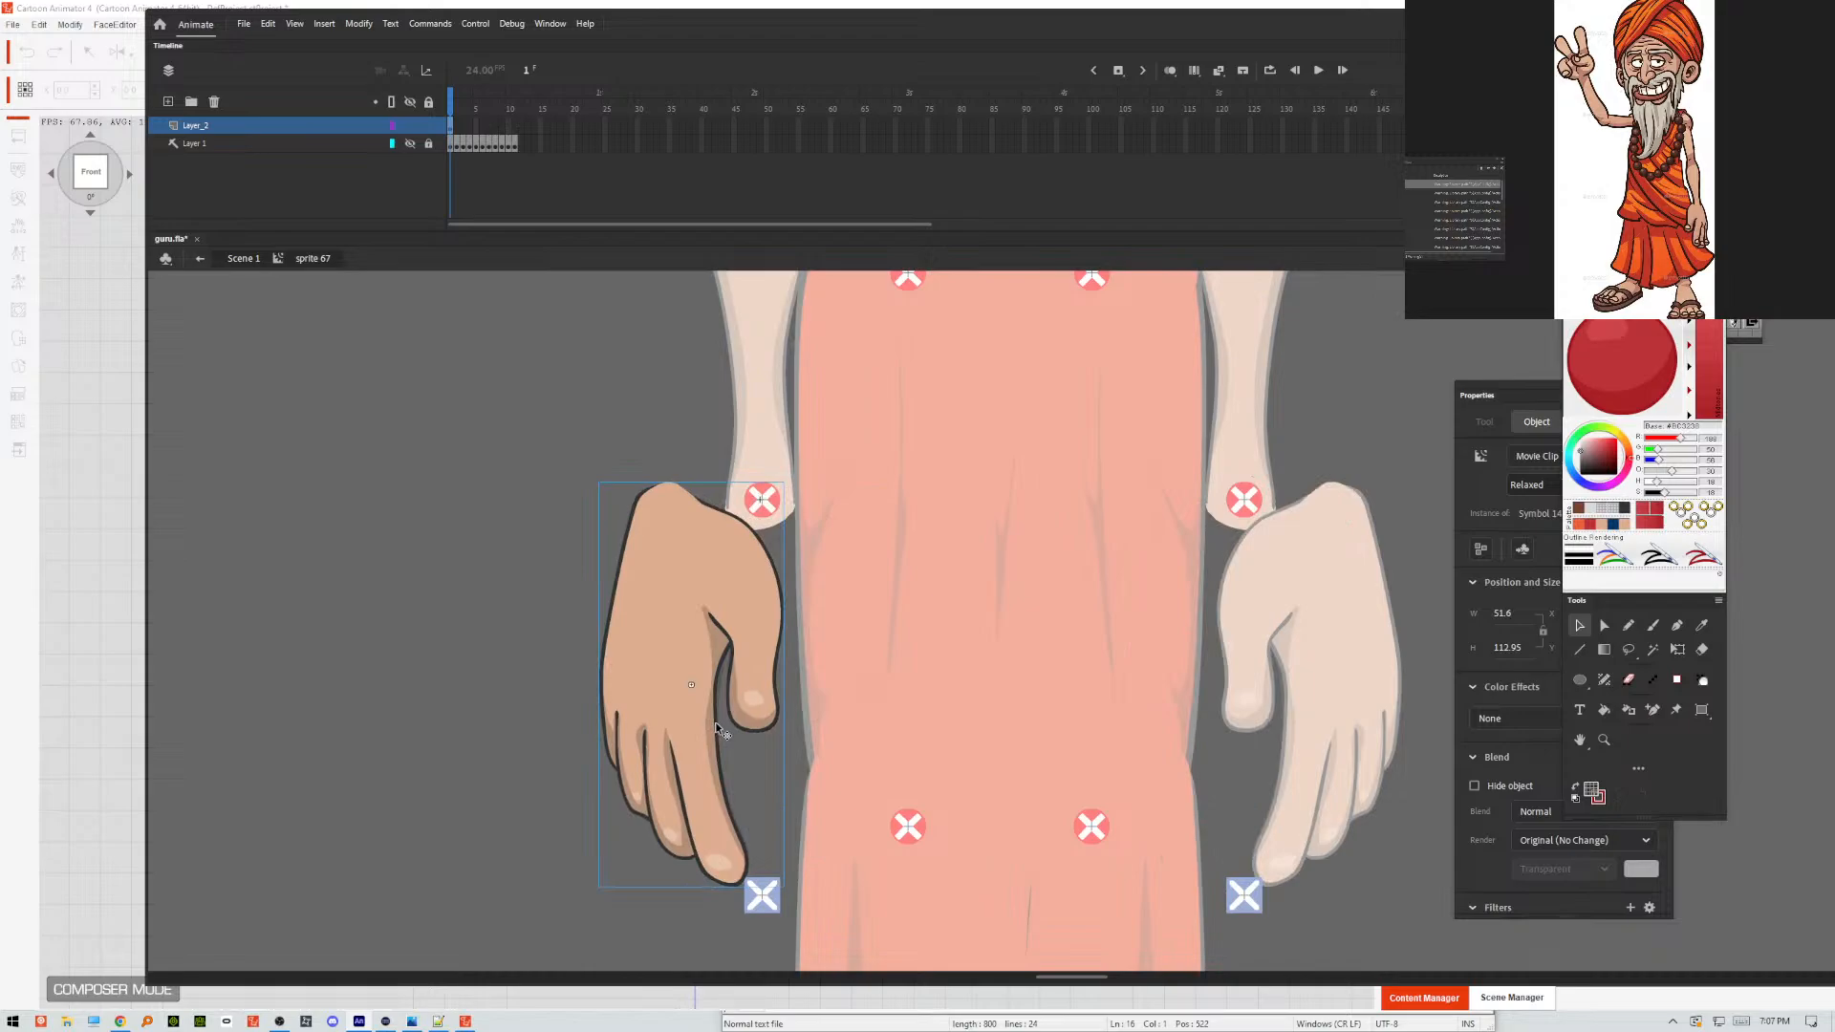
{"action": "key", "text": "ctrl+z"}
Smooth the shading shape between the thumb and fingers in nested Symbol 145, and return to sprite 67.
{"action": "double_click", "coordinate": [808, 637]}
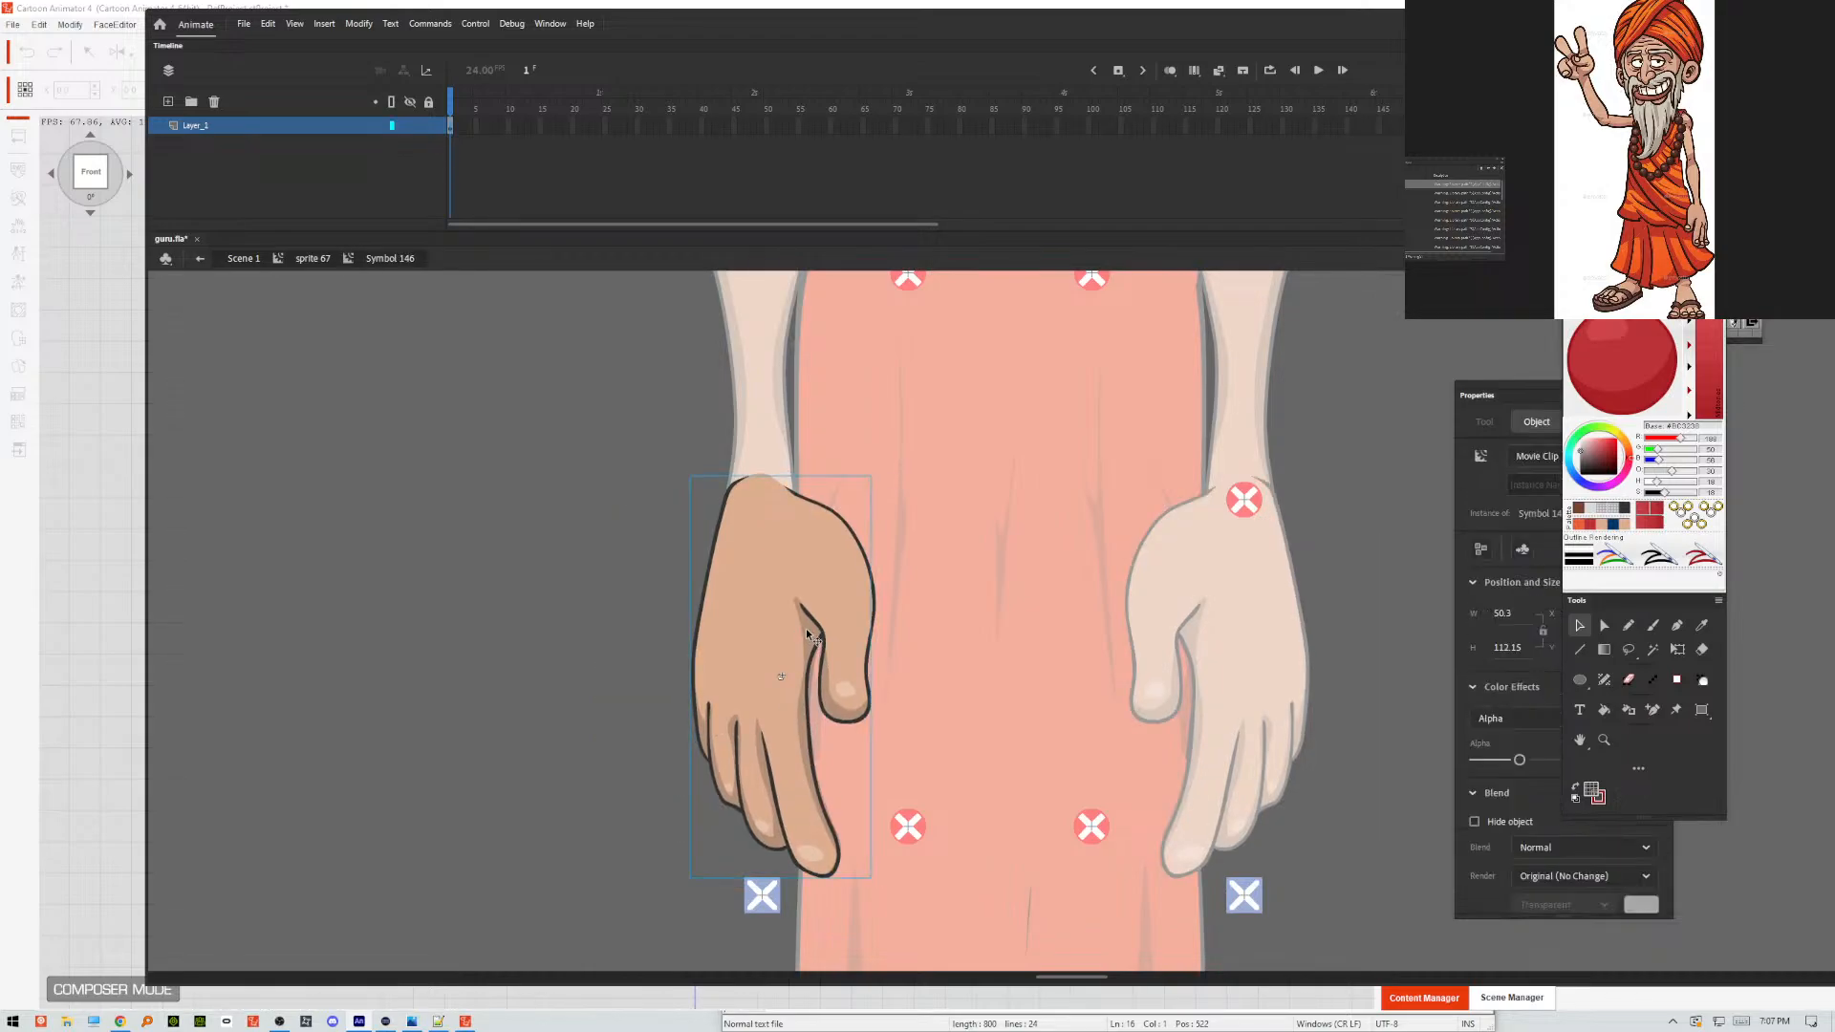
{"action": "left_click", "coordinate": [766, 566]}
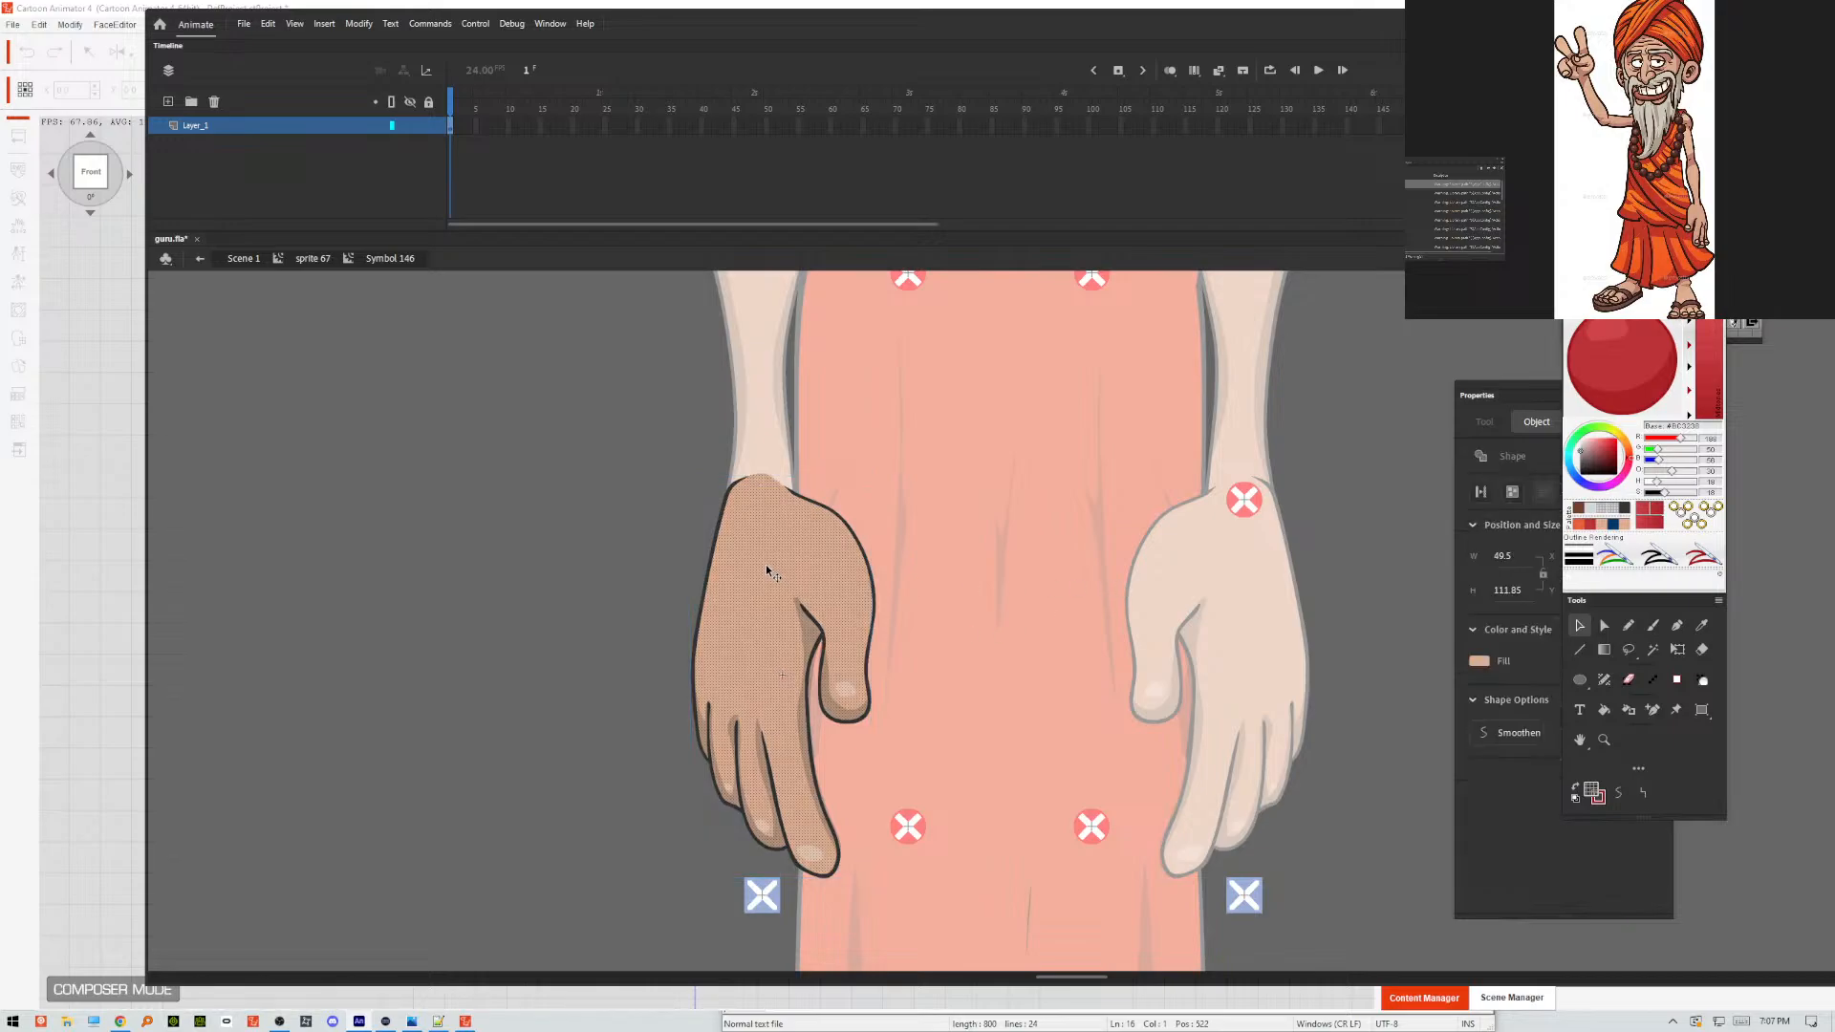
{"action": "left_click", "coordinate": [808, 624]}
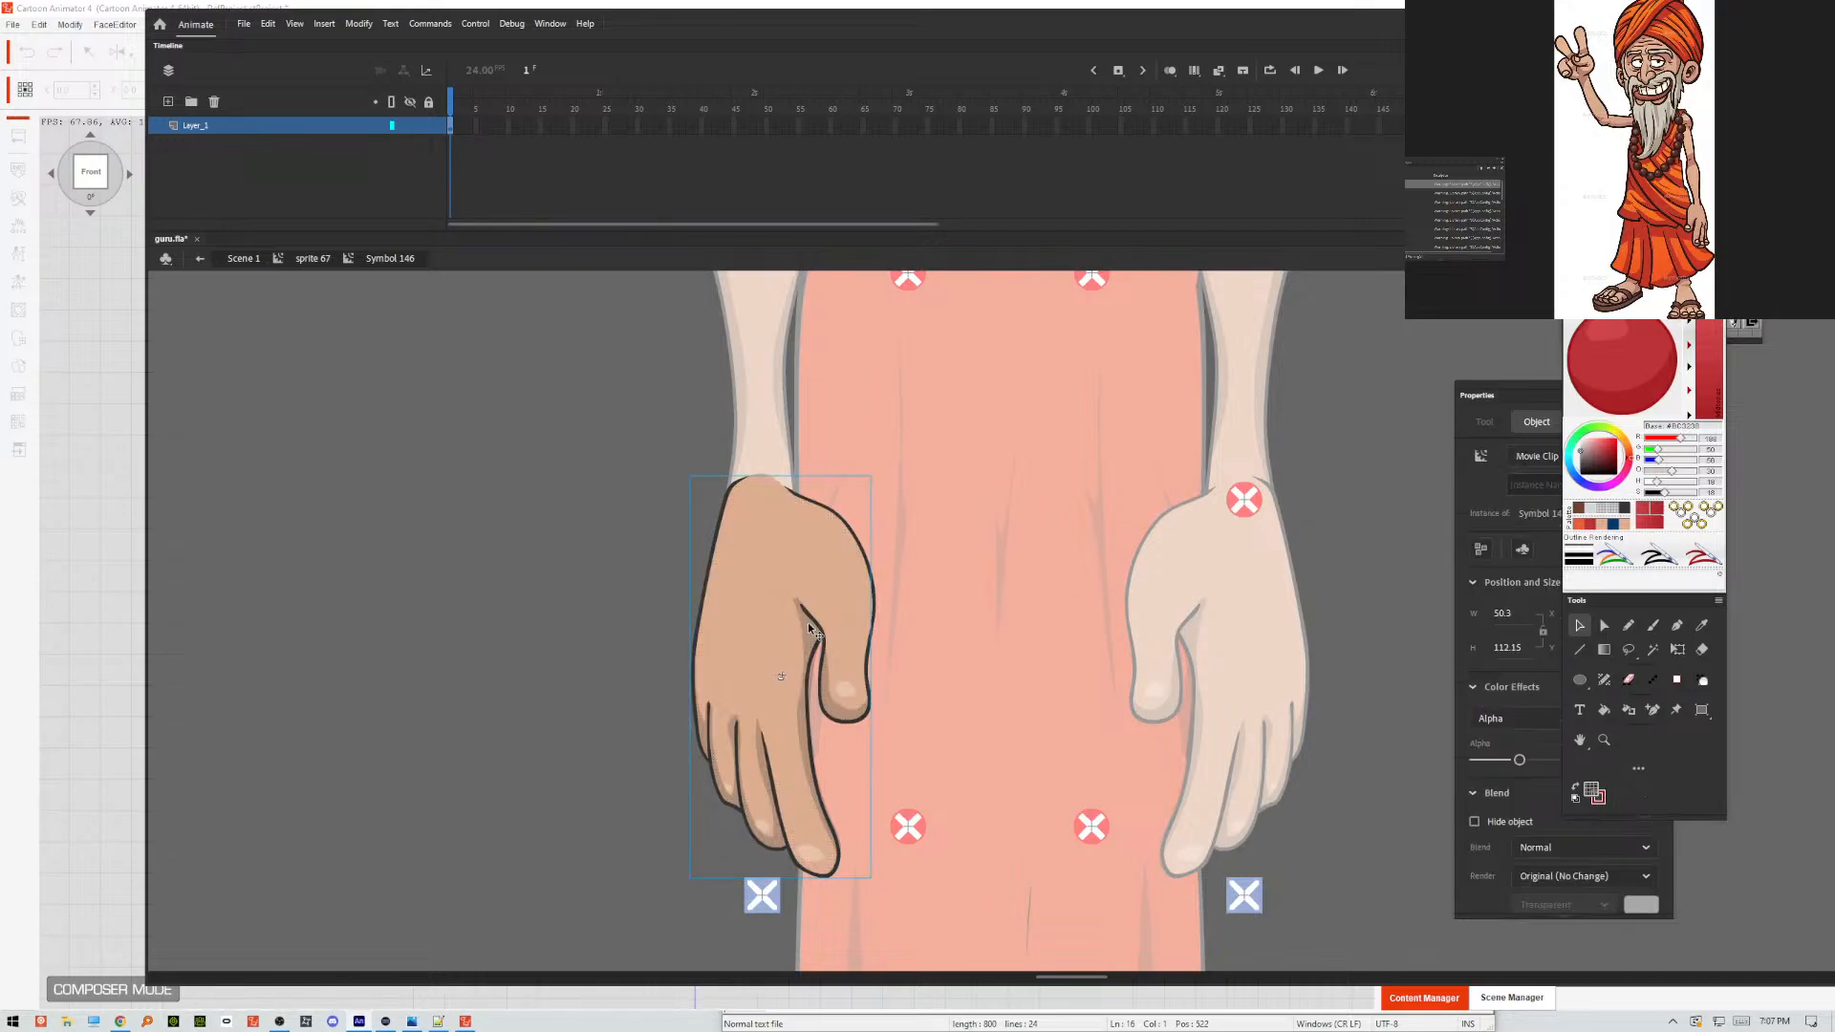
{"action": "double_click", "coordinate": [808, 624]}
{"action": "left_click", "coordinate": [807, 626]}
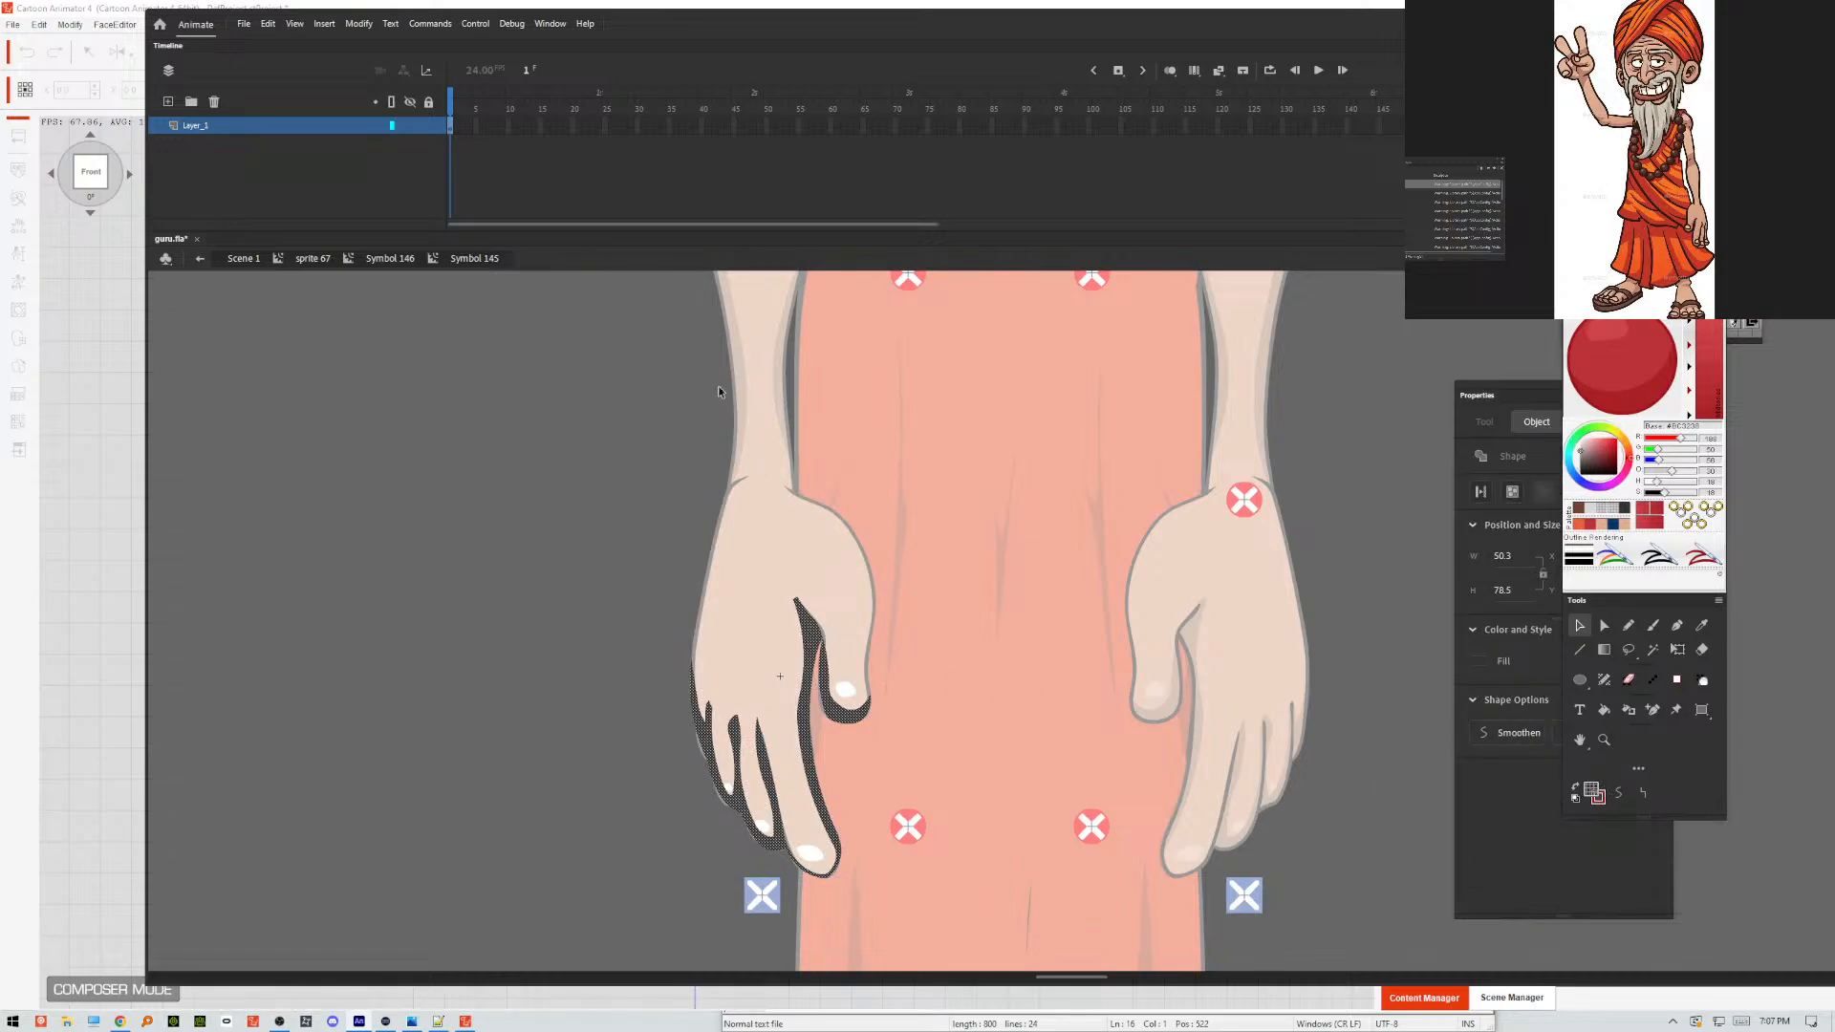
{"action": "left_click", "coordinate": [1619, 792]}
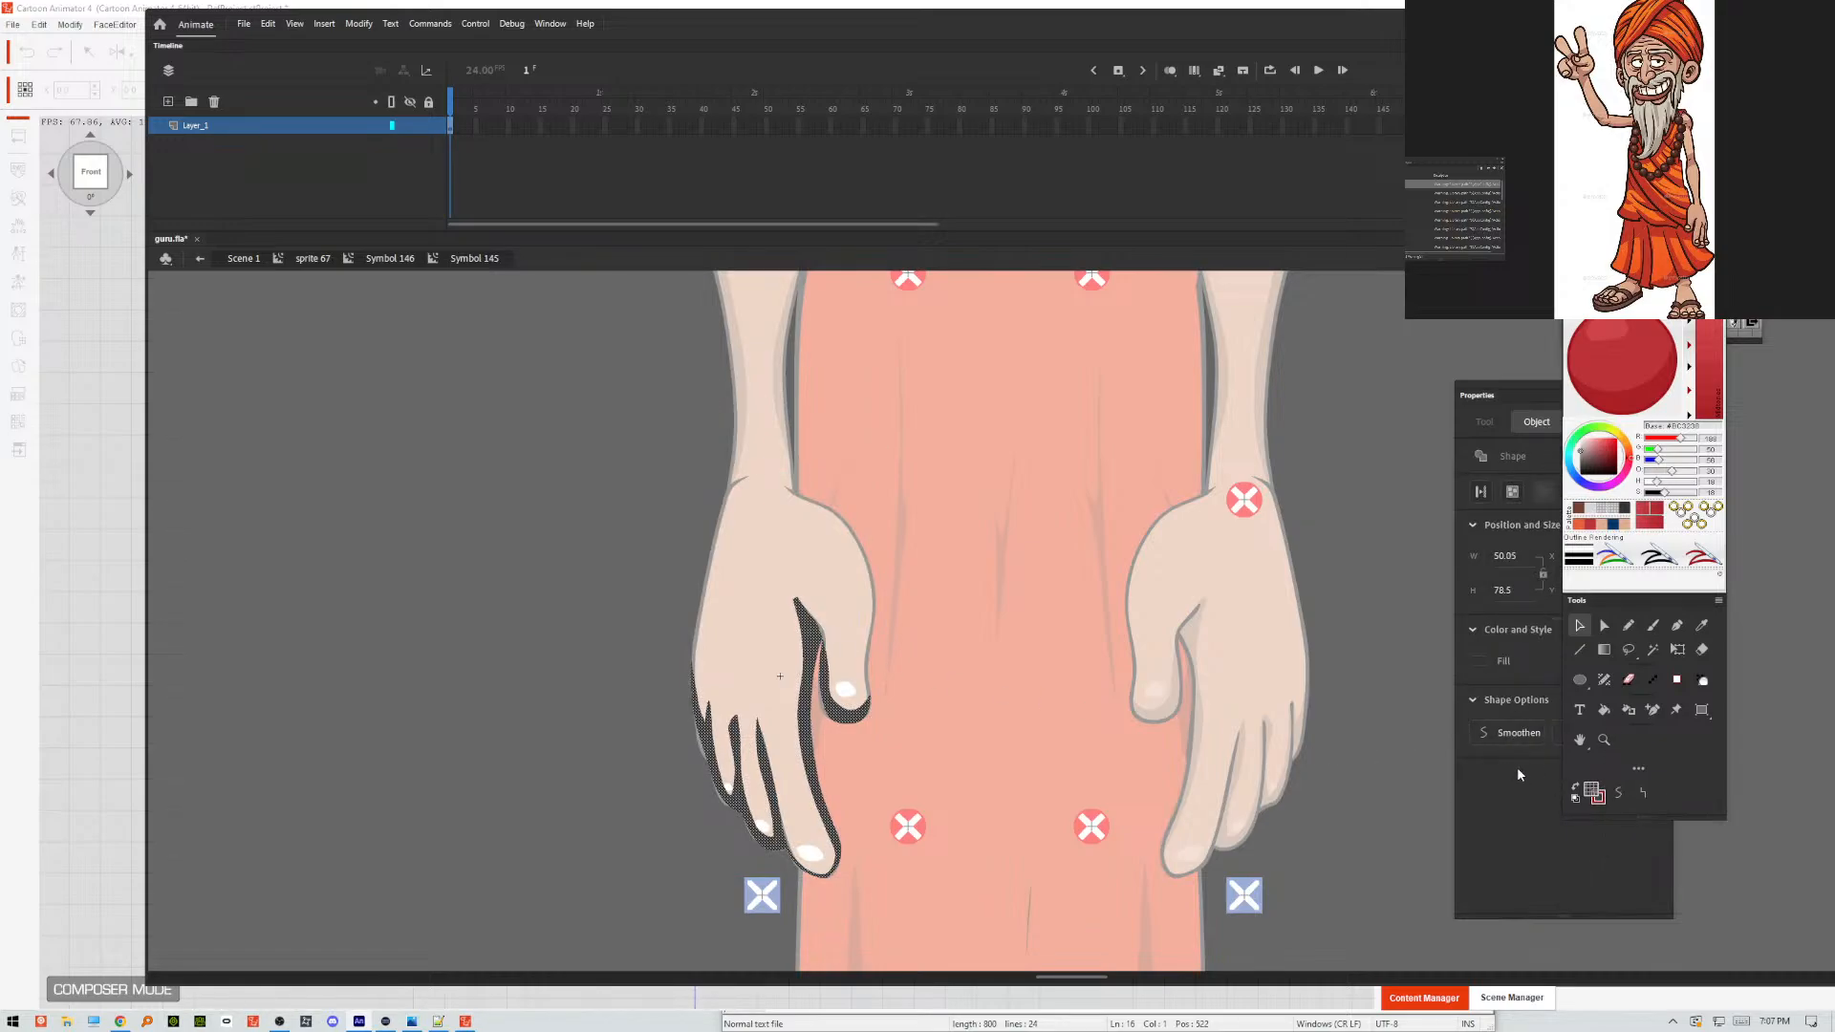
{"action": "left_click", "coordinate": [1621, 793]}
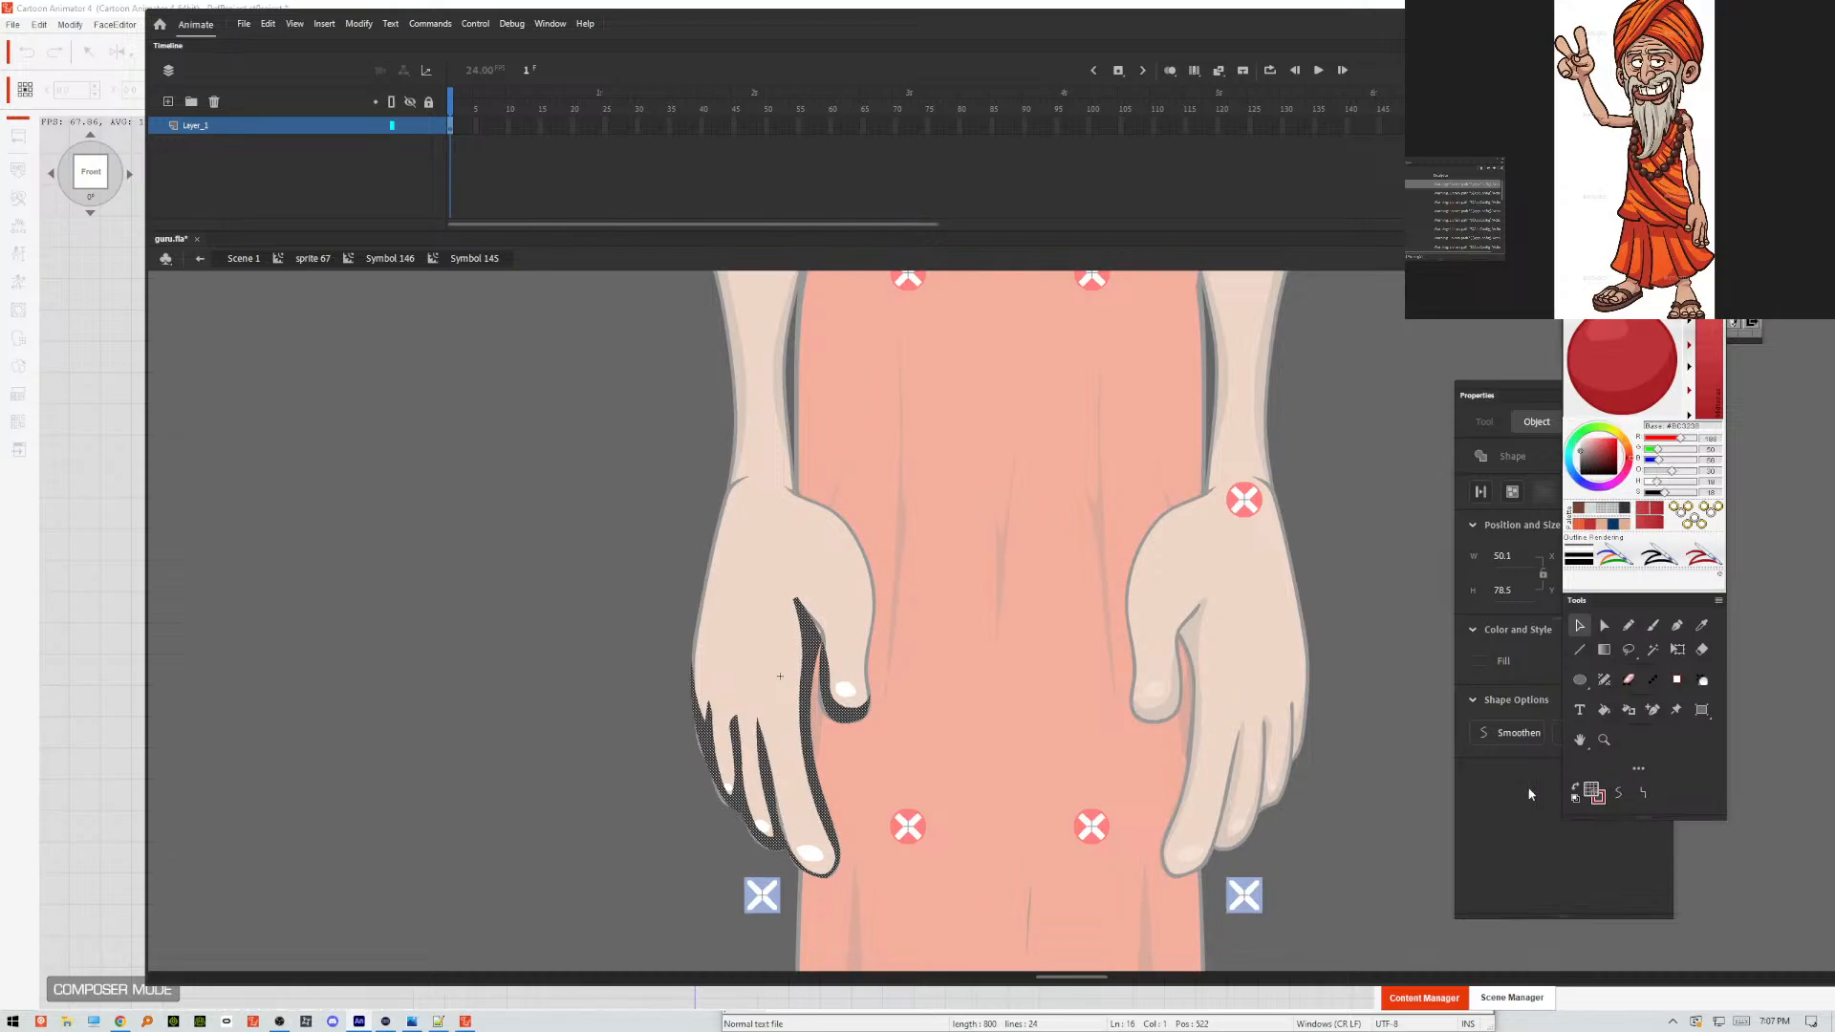
{"action": "left_click", "coordinate": [1006, 630]}
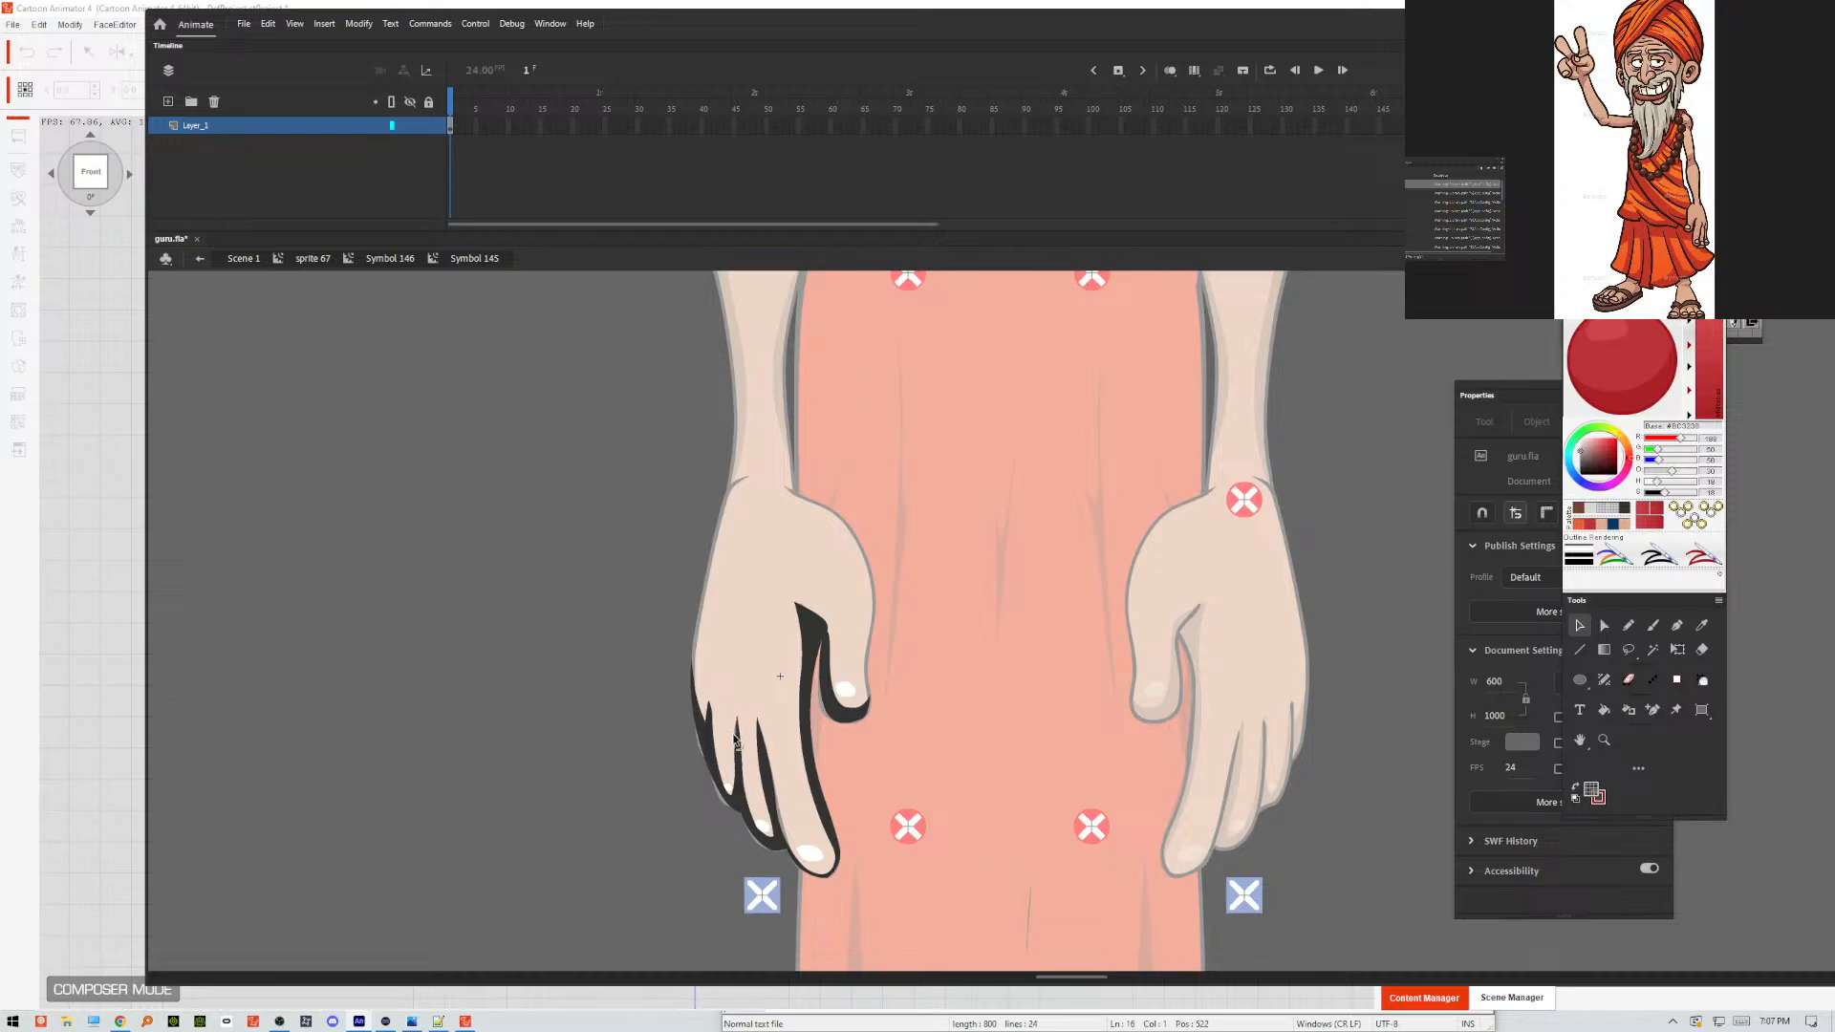
{"action": "double_click", "coordinate": [623, 738]}
{"action": "double_click", "coordinate": [614, 707]}
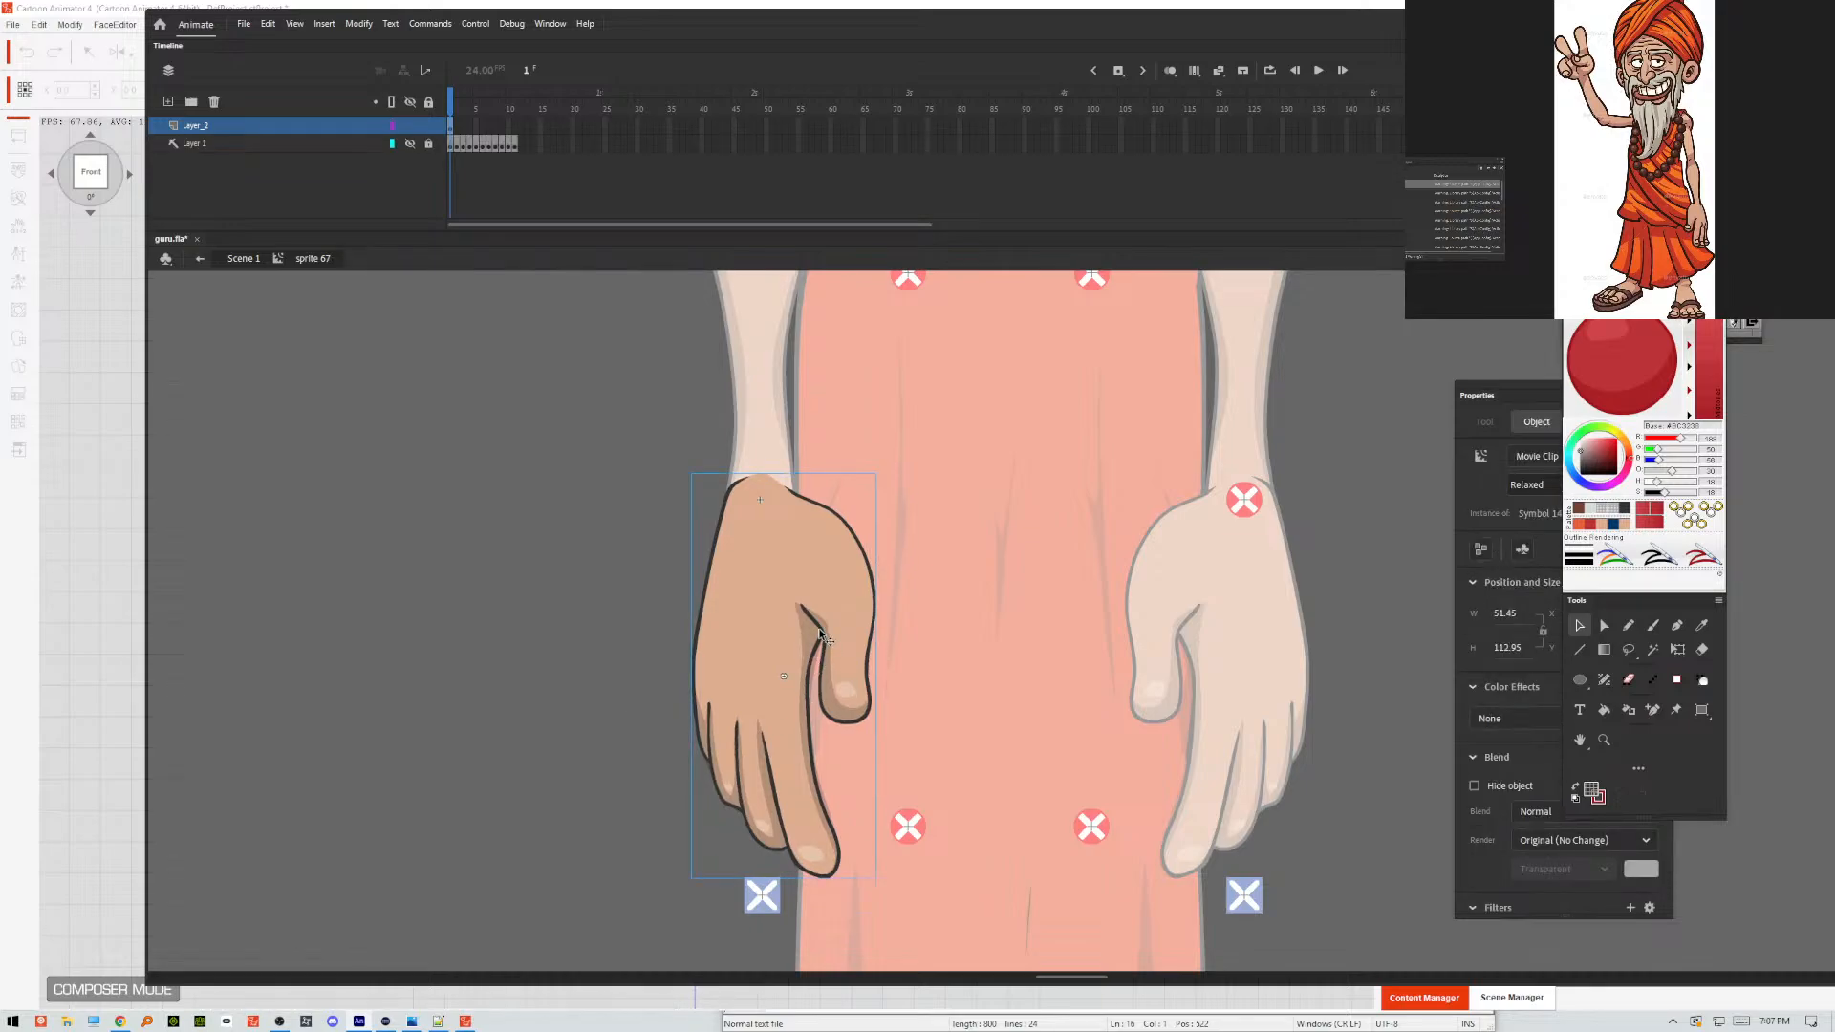
Examine the palm fill and the shading clip inside Symbol 146, and go back out to sprite 67.
{"action": "double_click", "coordinate": [762, 602]}
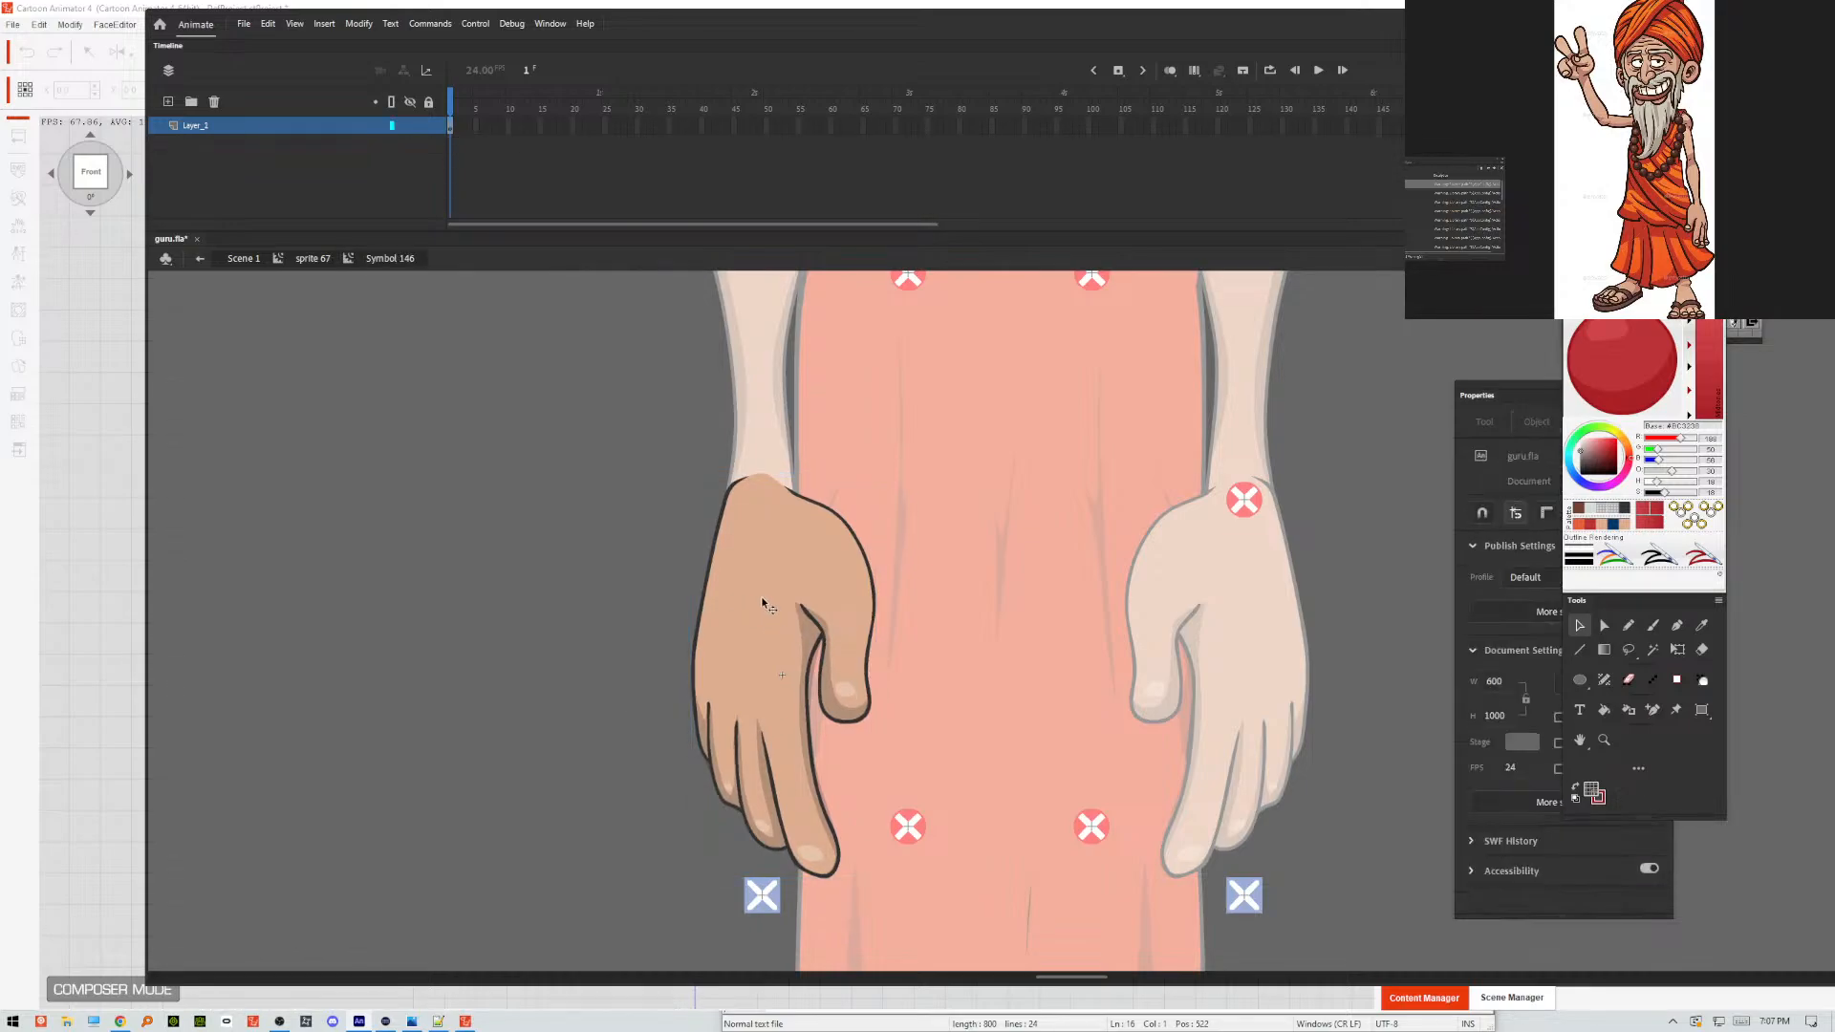
{"action": "left_click", "coordinate": [762, 603]}
{"action": "left_click", "coordinate": [630, 609]}
{"action": "left_click", "coordinate": [808, 630]}
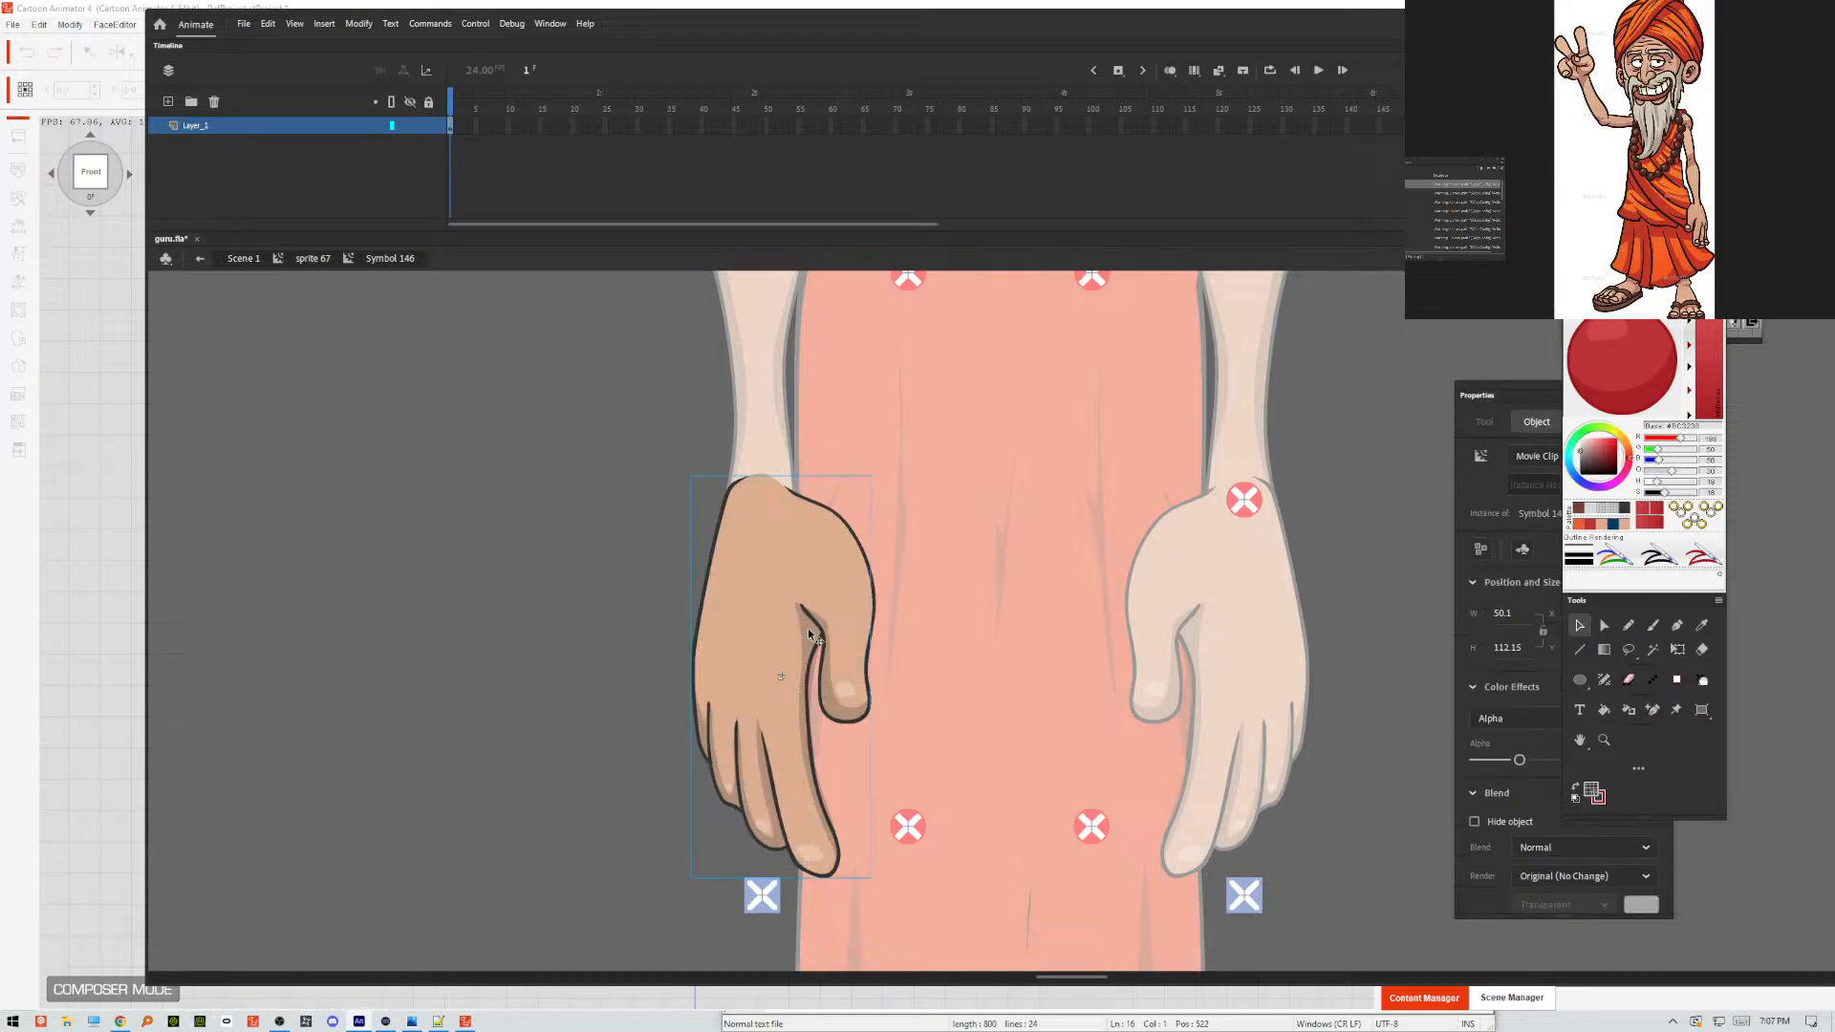
{"action": "double_click", "coordinate": [615, 625]}
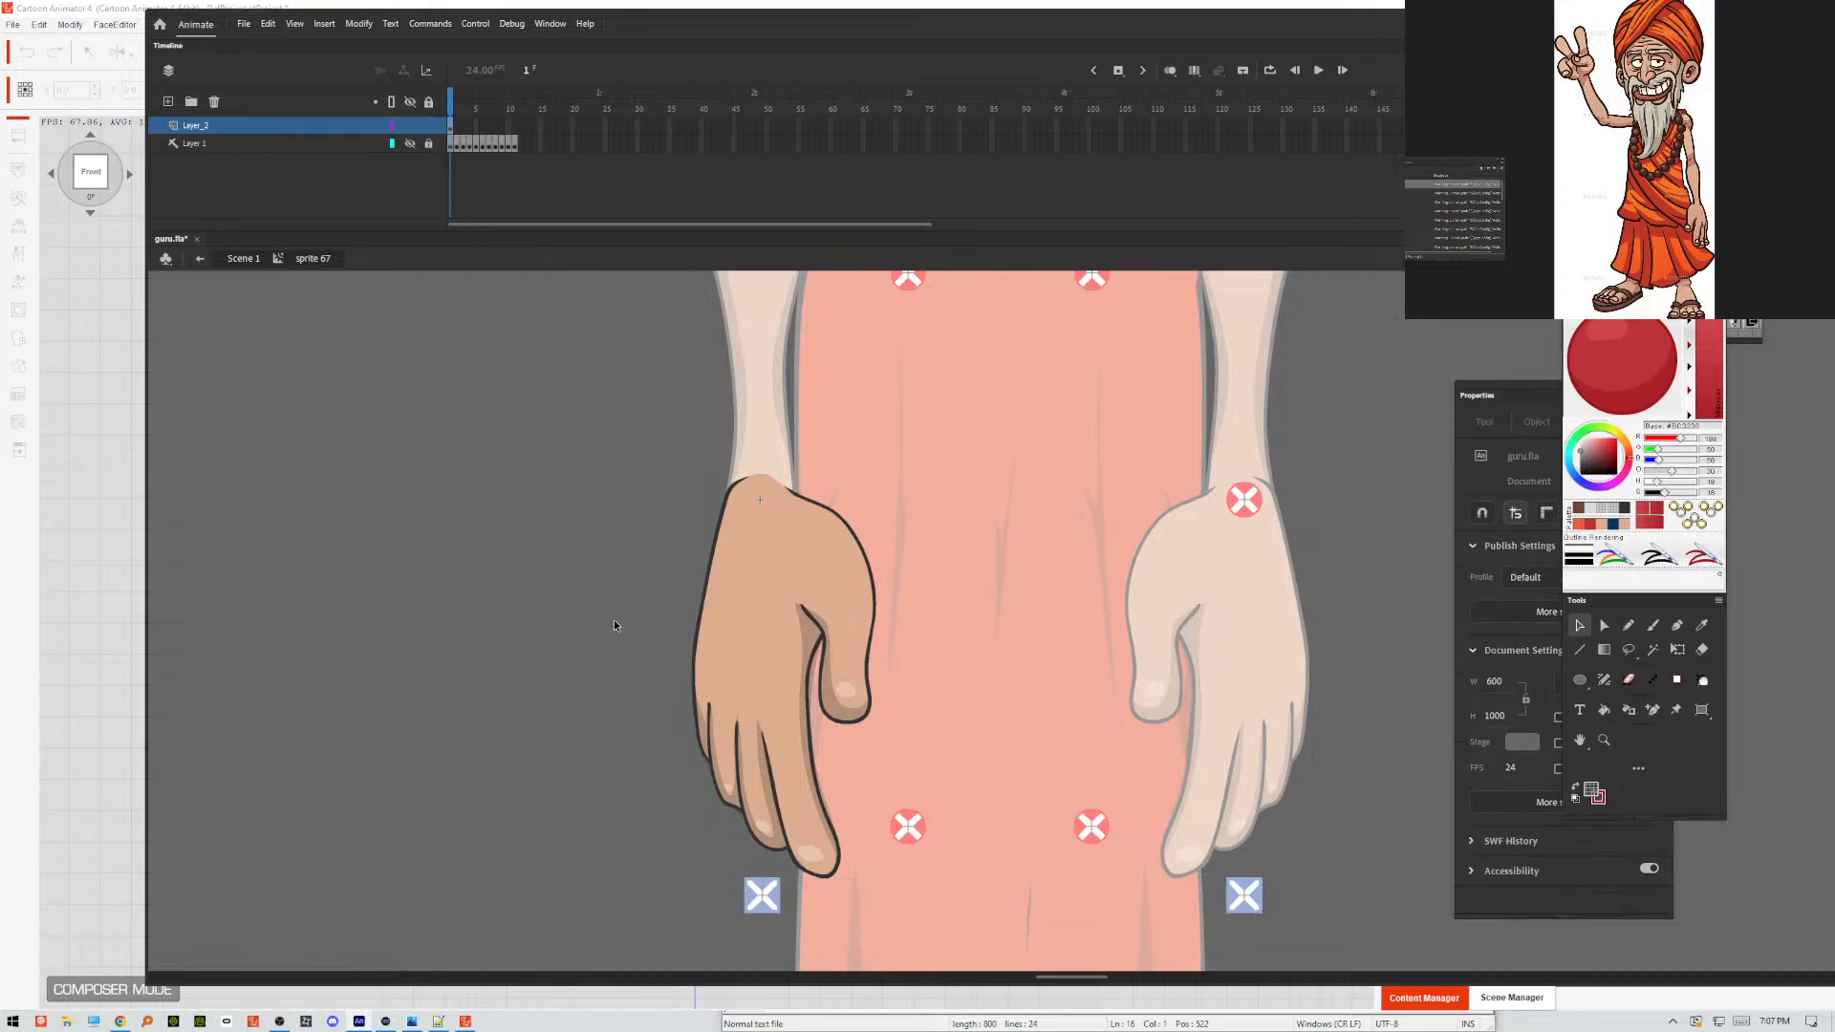
Try to clear the keyframe at frame 1 of Layer 1 in sprite 67, and check the hand artwork.
{"action": "left_click", "coordinate": [450, 150]}
{"action": "right_click", "coordinate": [451, 149]}
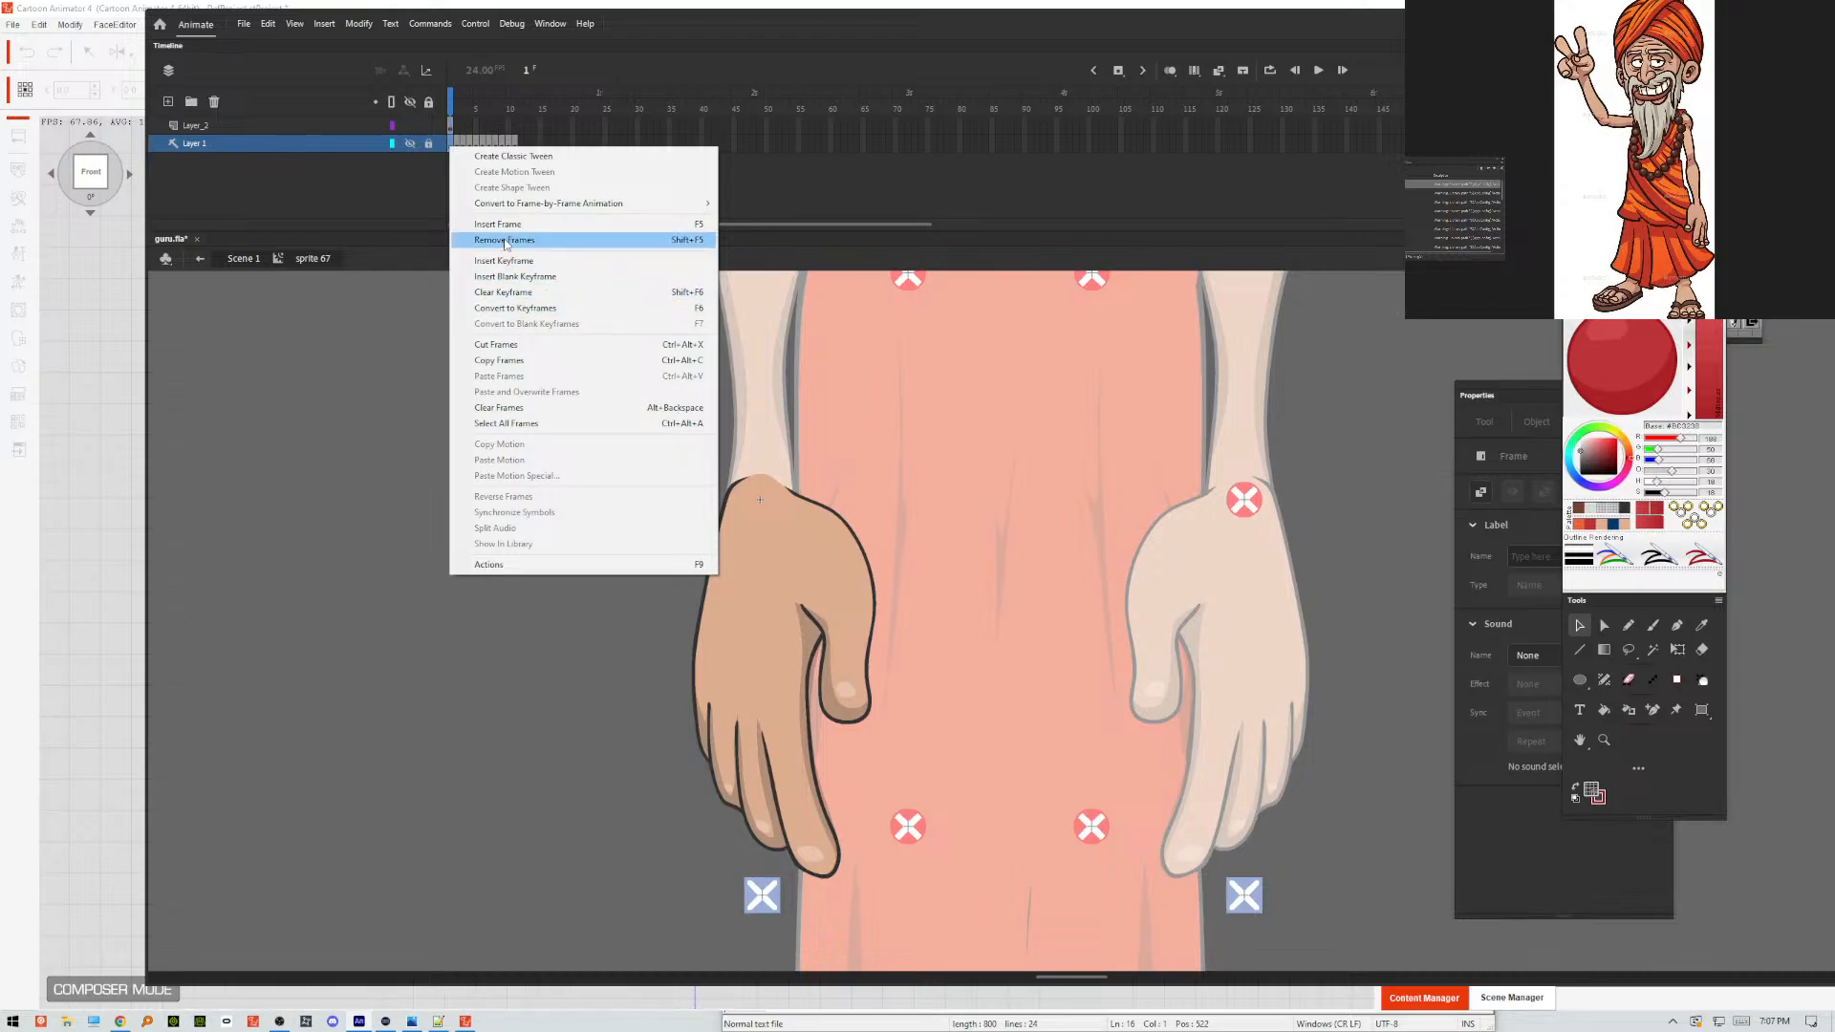
{"action": "left_click", "coordinate": [506, 295]}
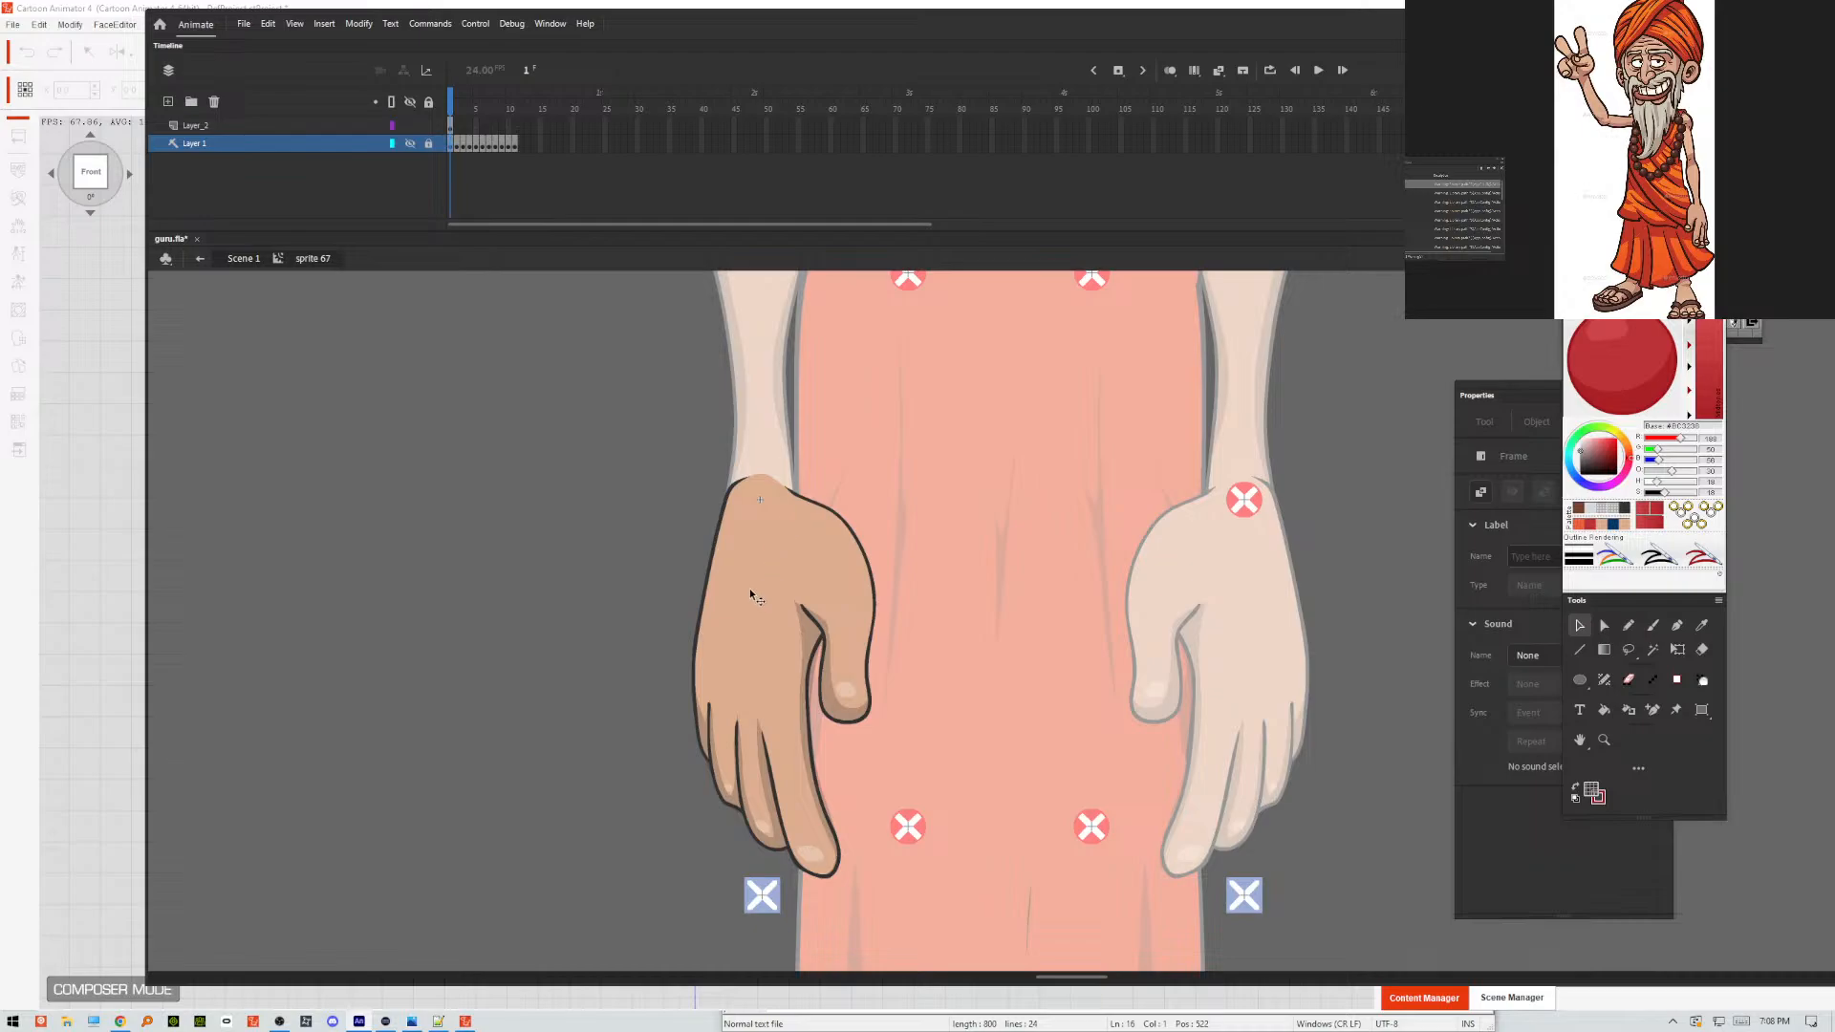
{"action": "left_click", "coordinate": [798, 614]}
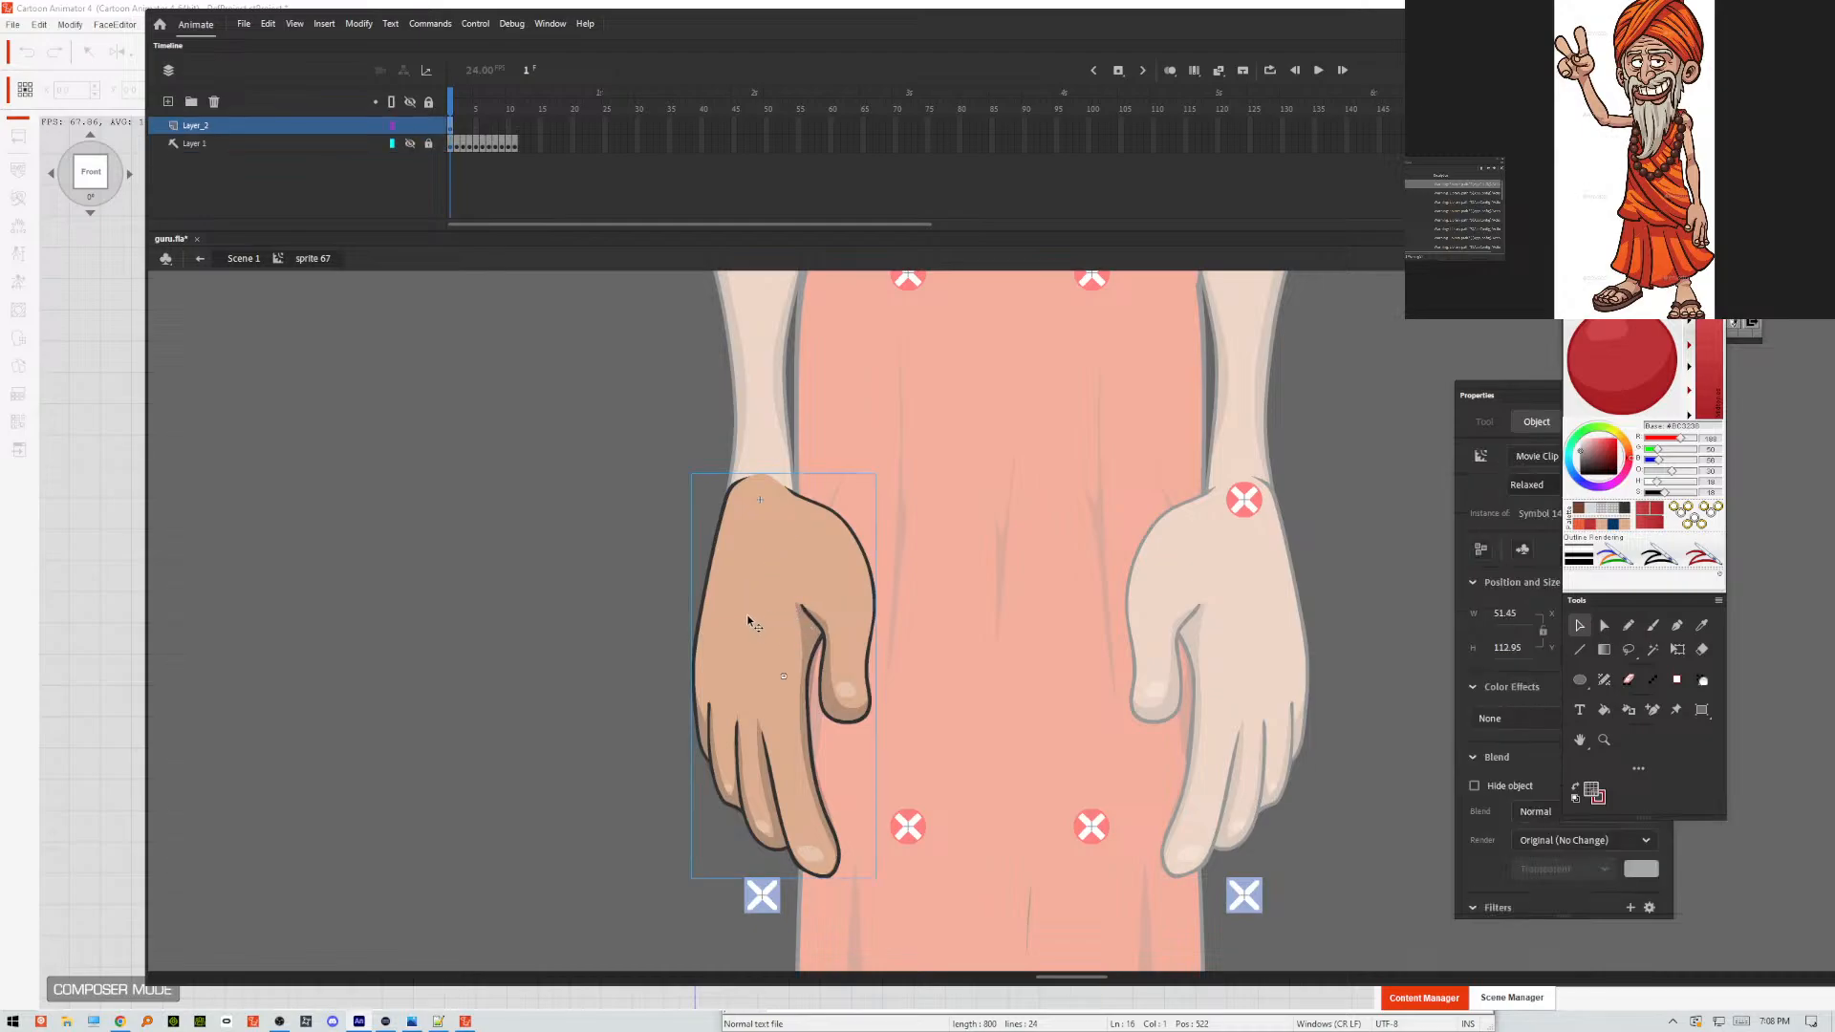
{"action": "left_click", "coordinate": [621, 647]}
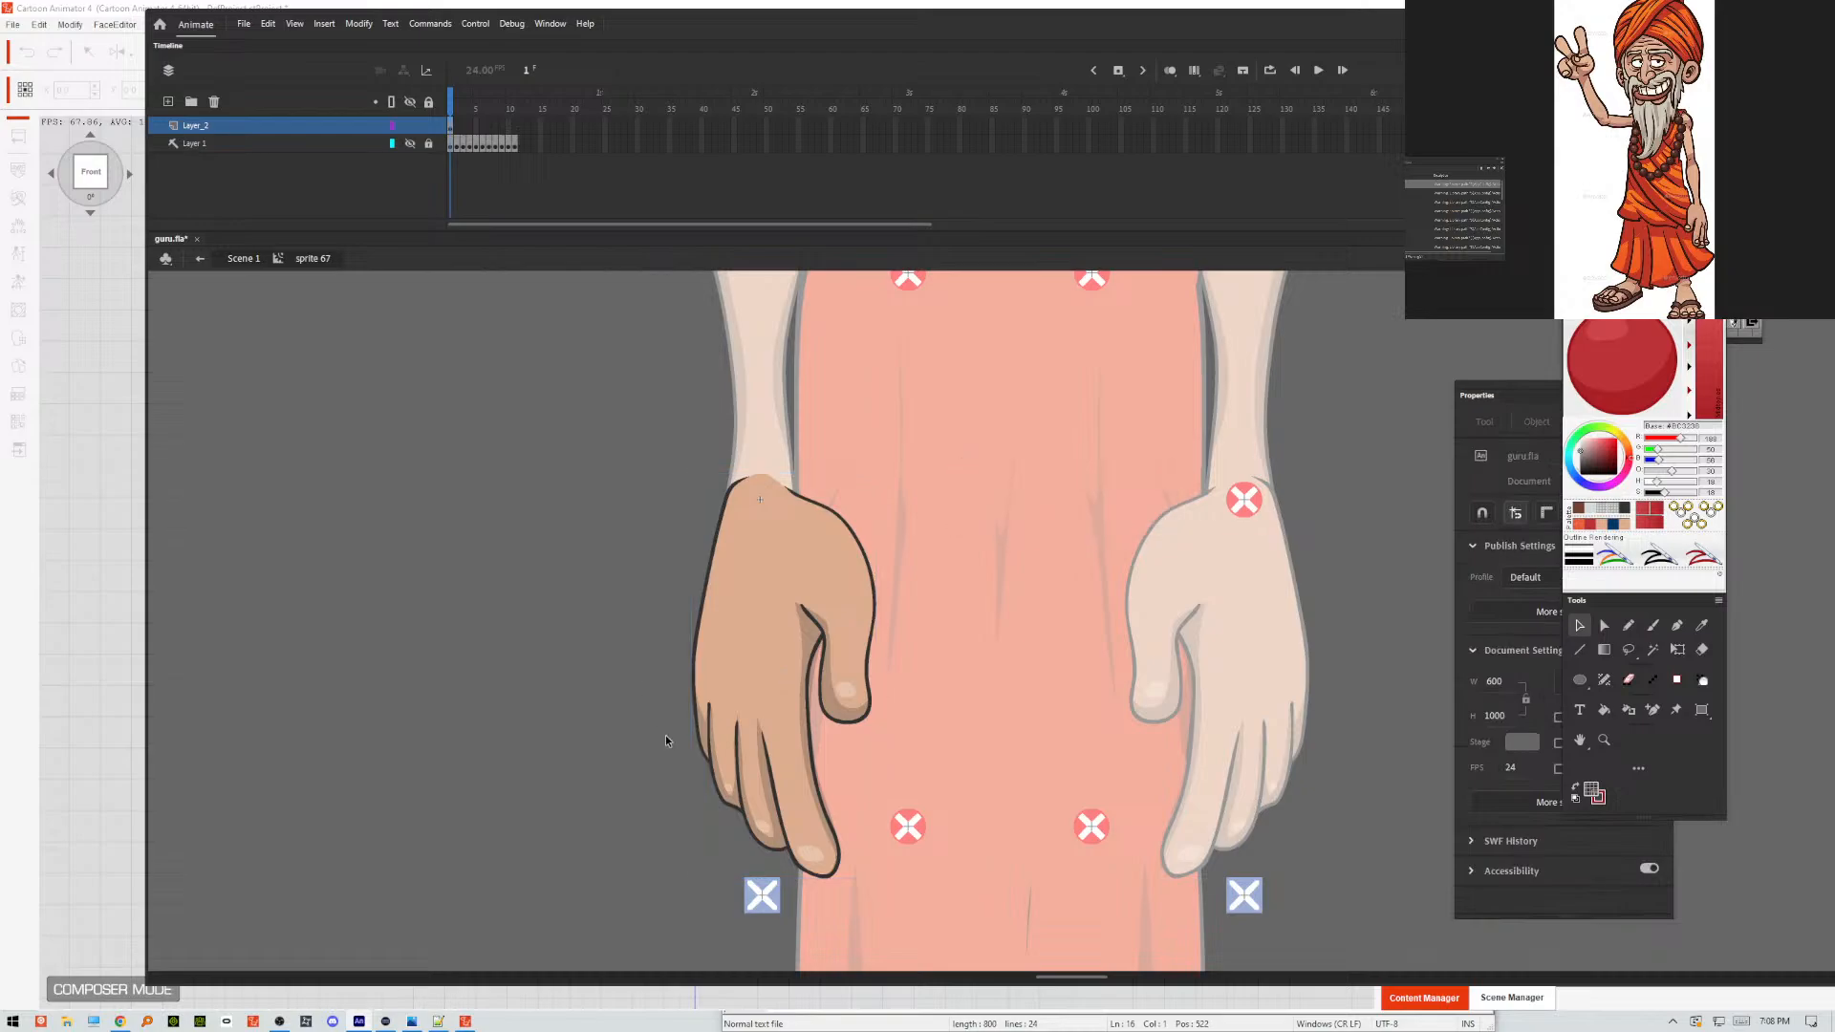
Check the hand in Scene 1, go back into sprite 67, and export the movie over GURU.swf on the Desktop.
{"action": "double_click", "coordinate": [650, 628]}
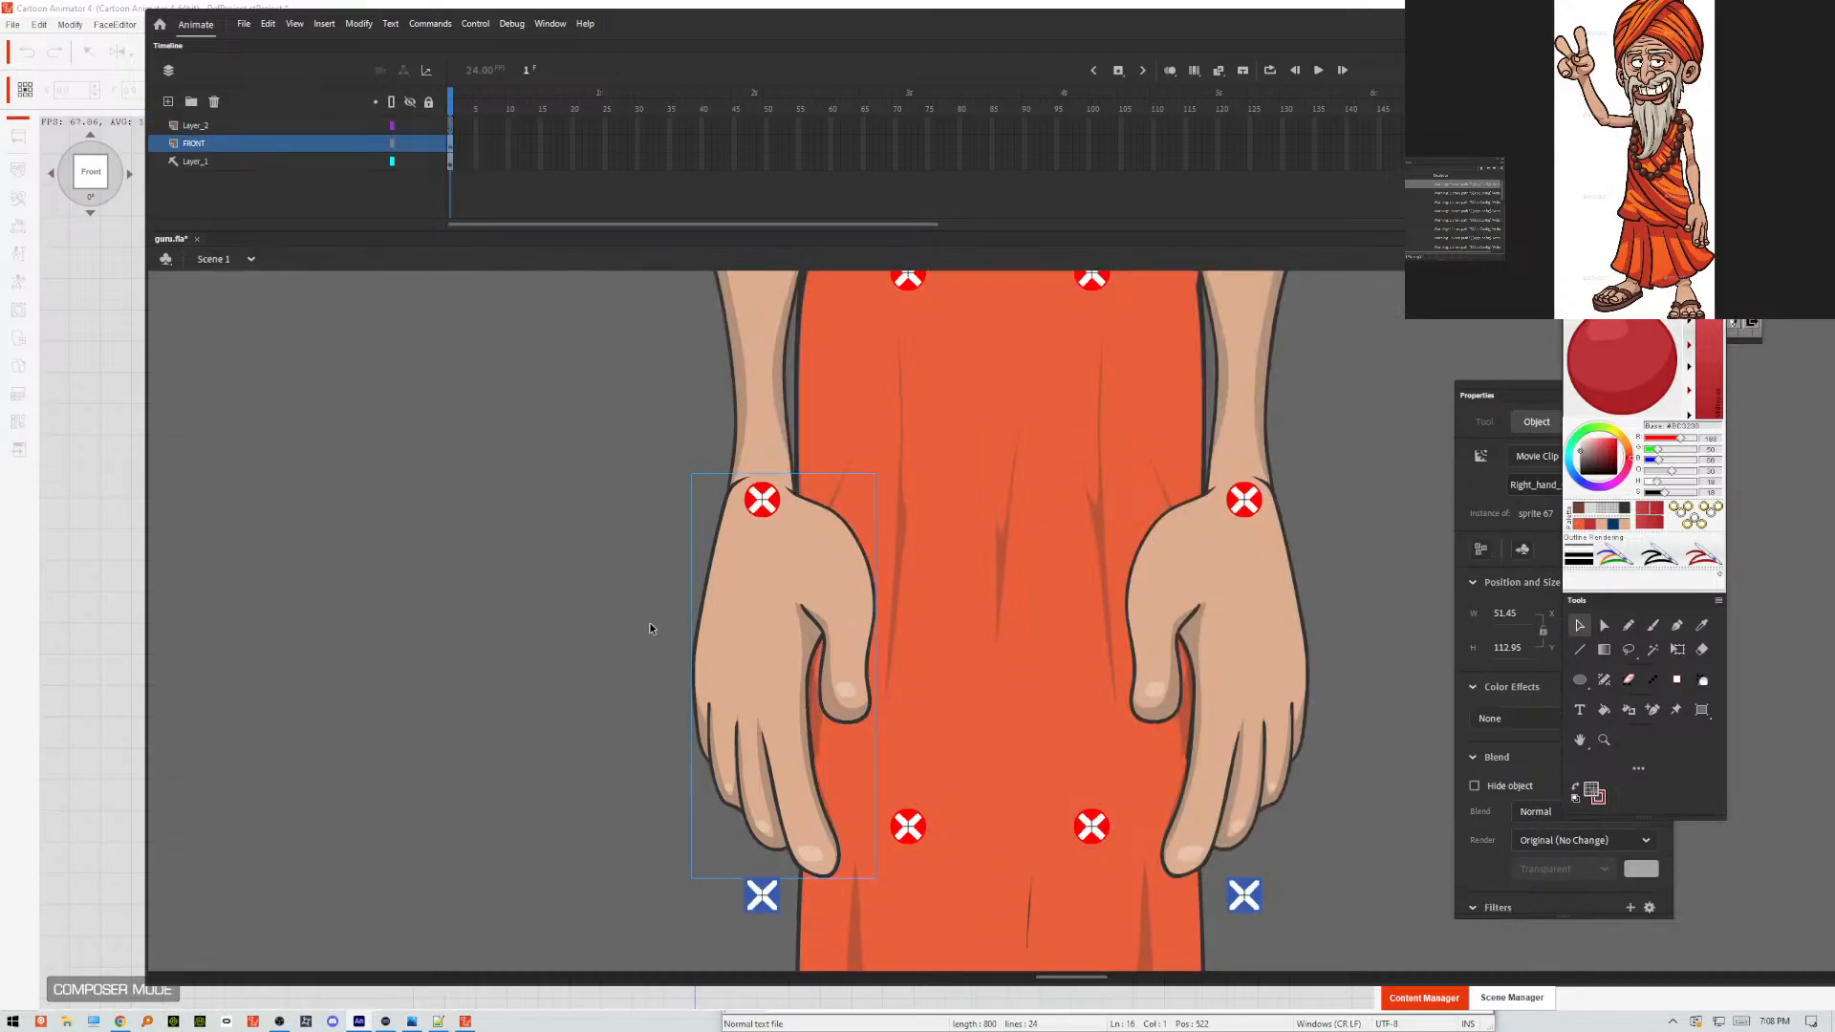
{"action": "double_click", "coordinate": [747, 701]}
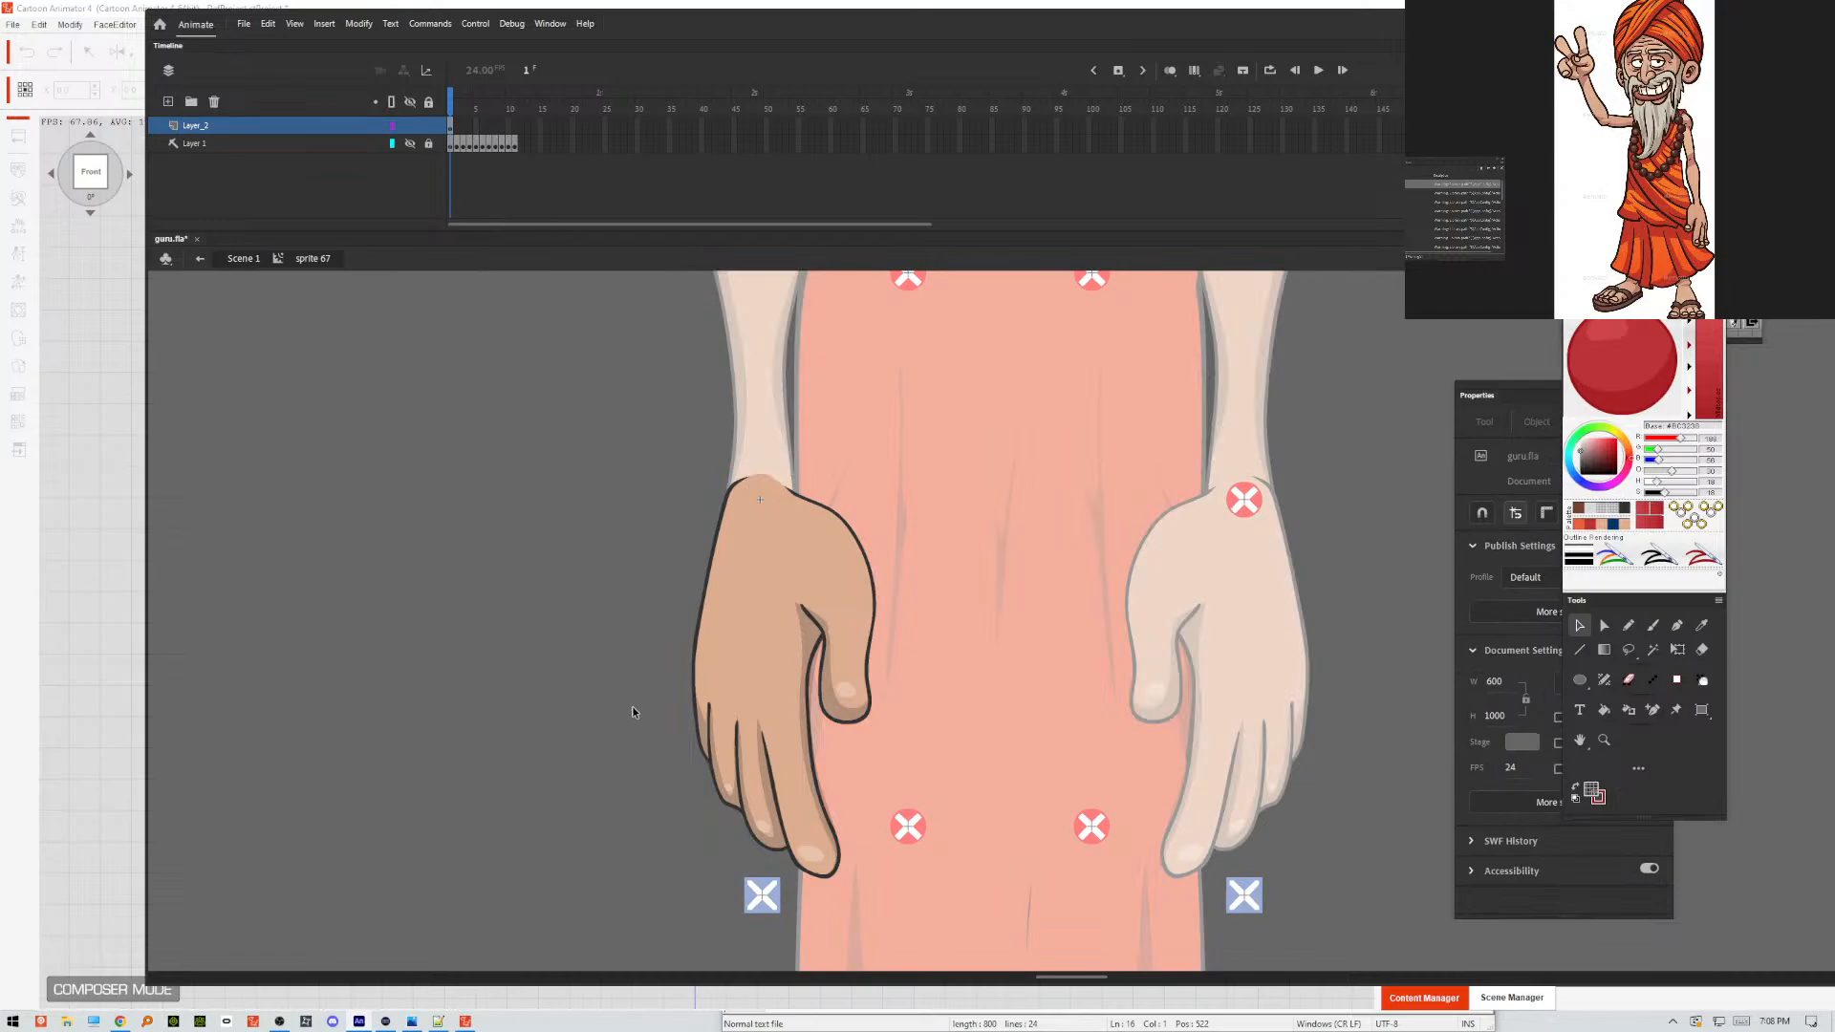
{"action": "key", "text": "ctrl+alt+shift+s"}
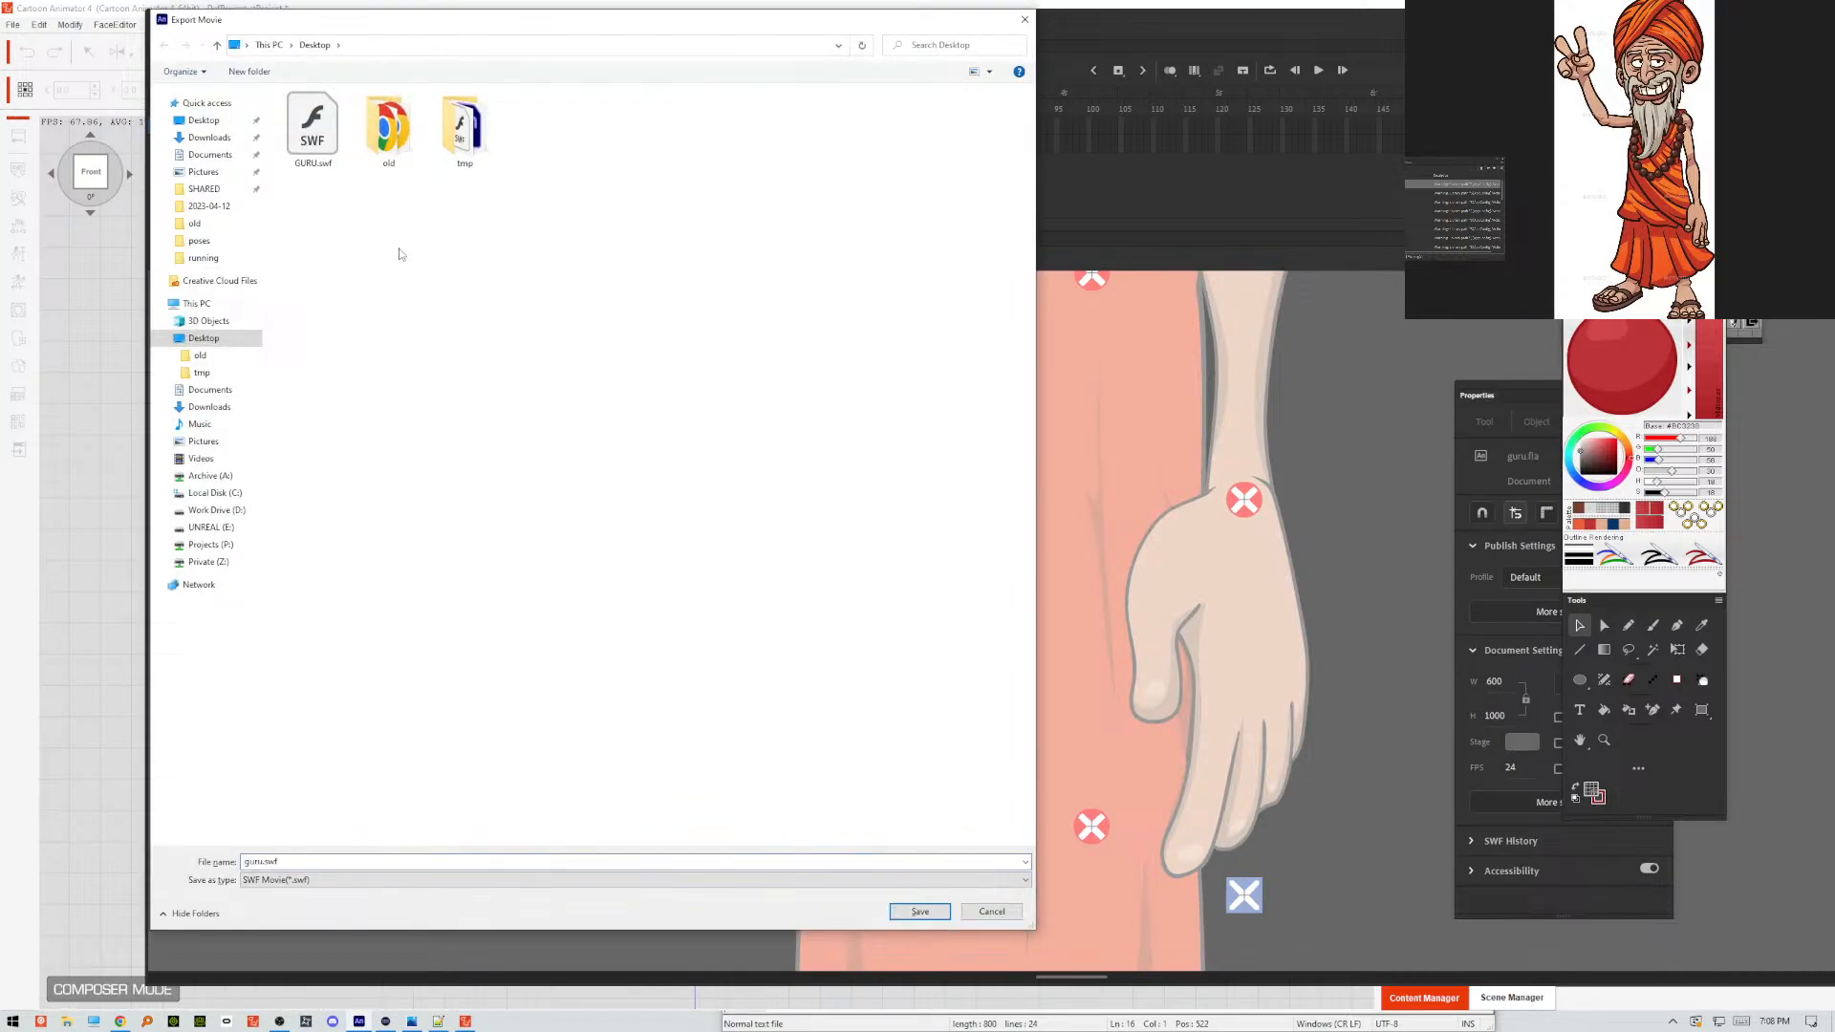
{"action": "left_click", "coordinate": [325, 153]}
{"action": "left_click", "coordinate": [316, 151]}
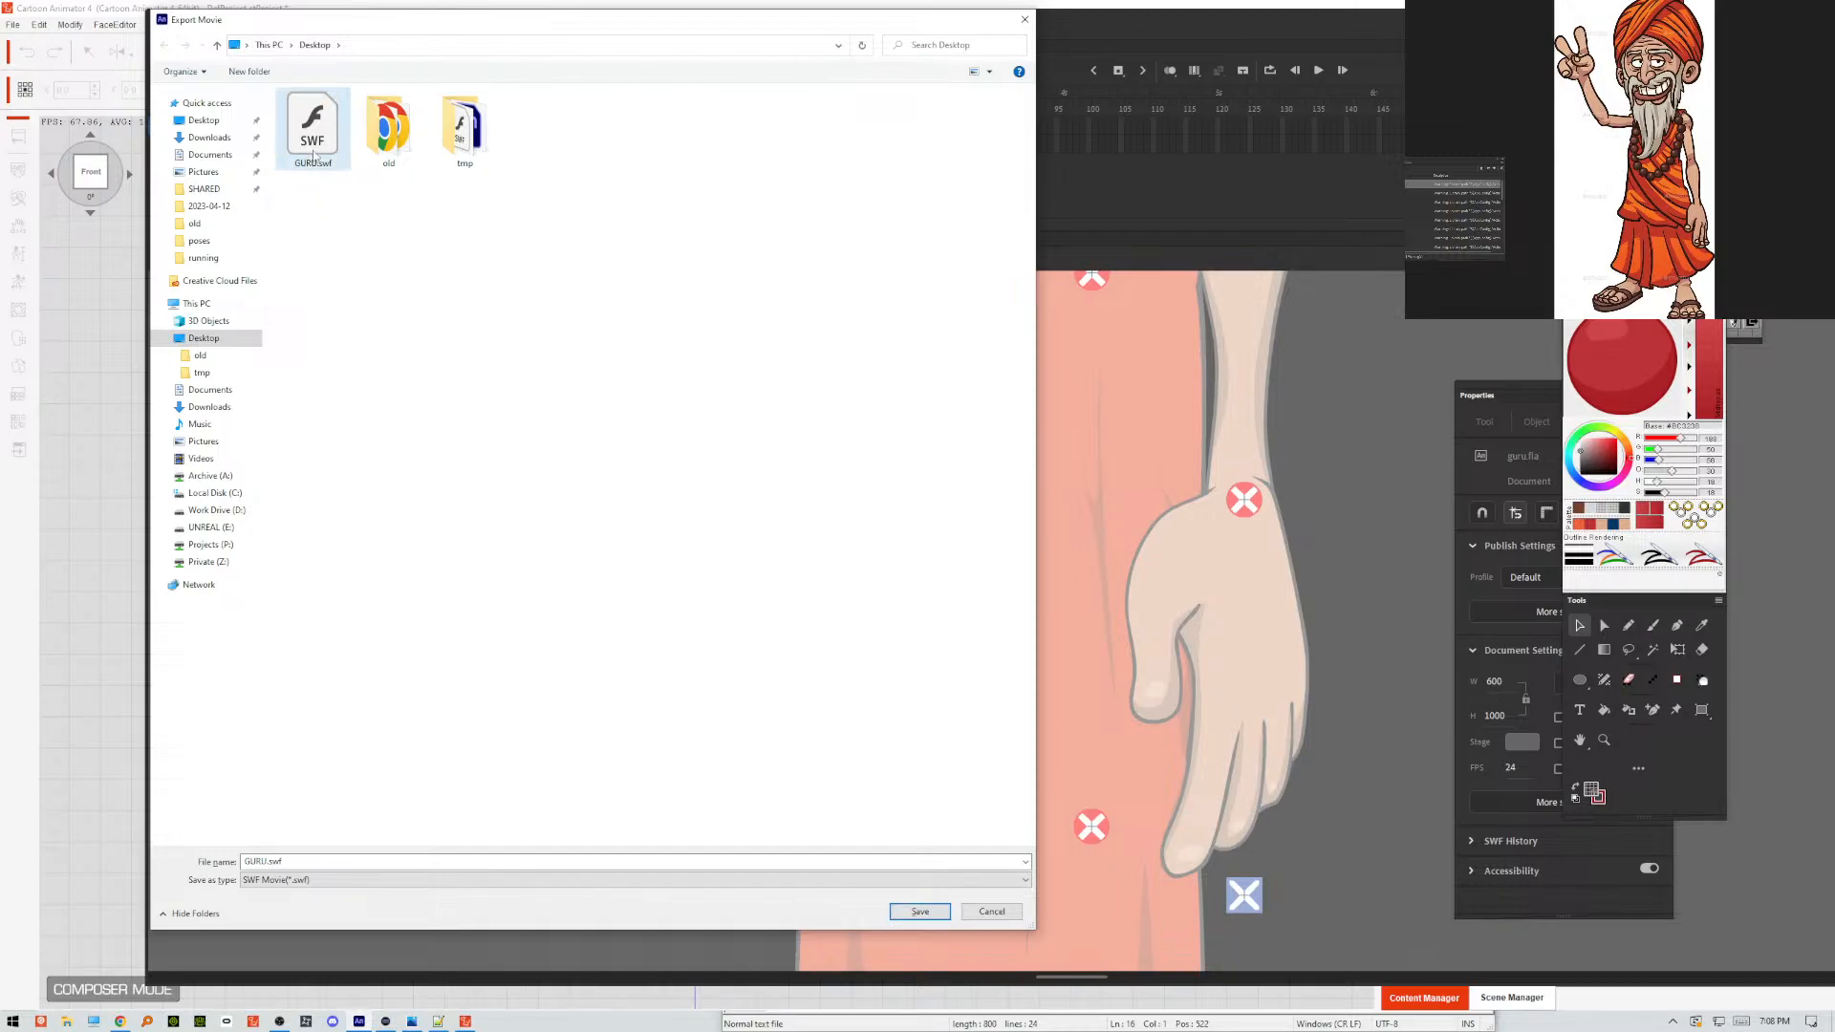
{"action": "left_click", "coordinate": [905, 912]}
{"action": "left_click", "coordinate": [610, 499]}
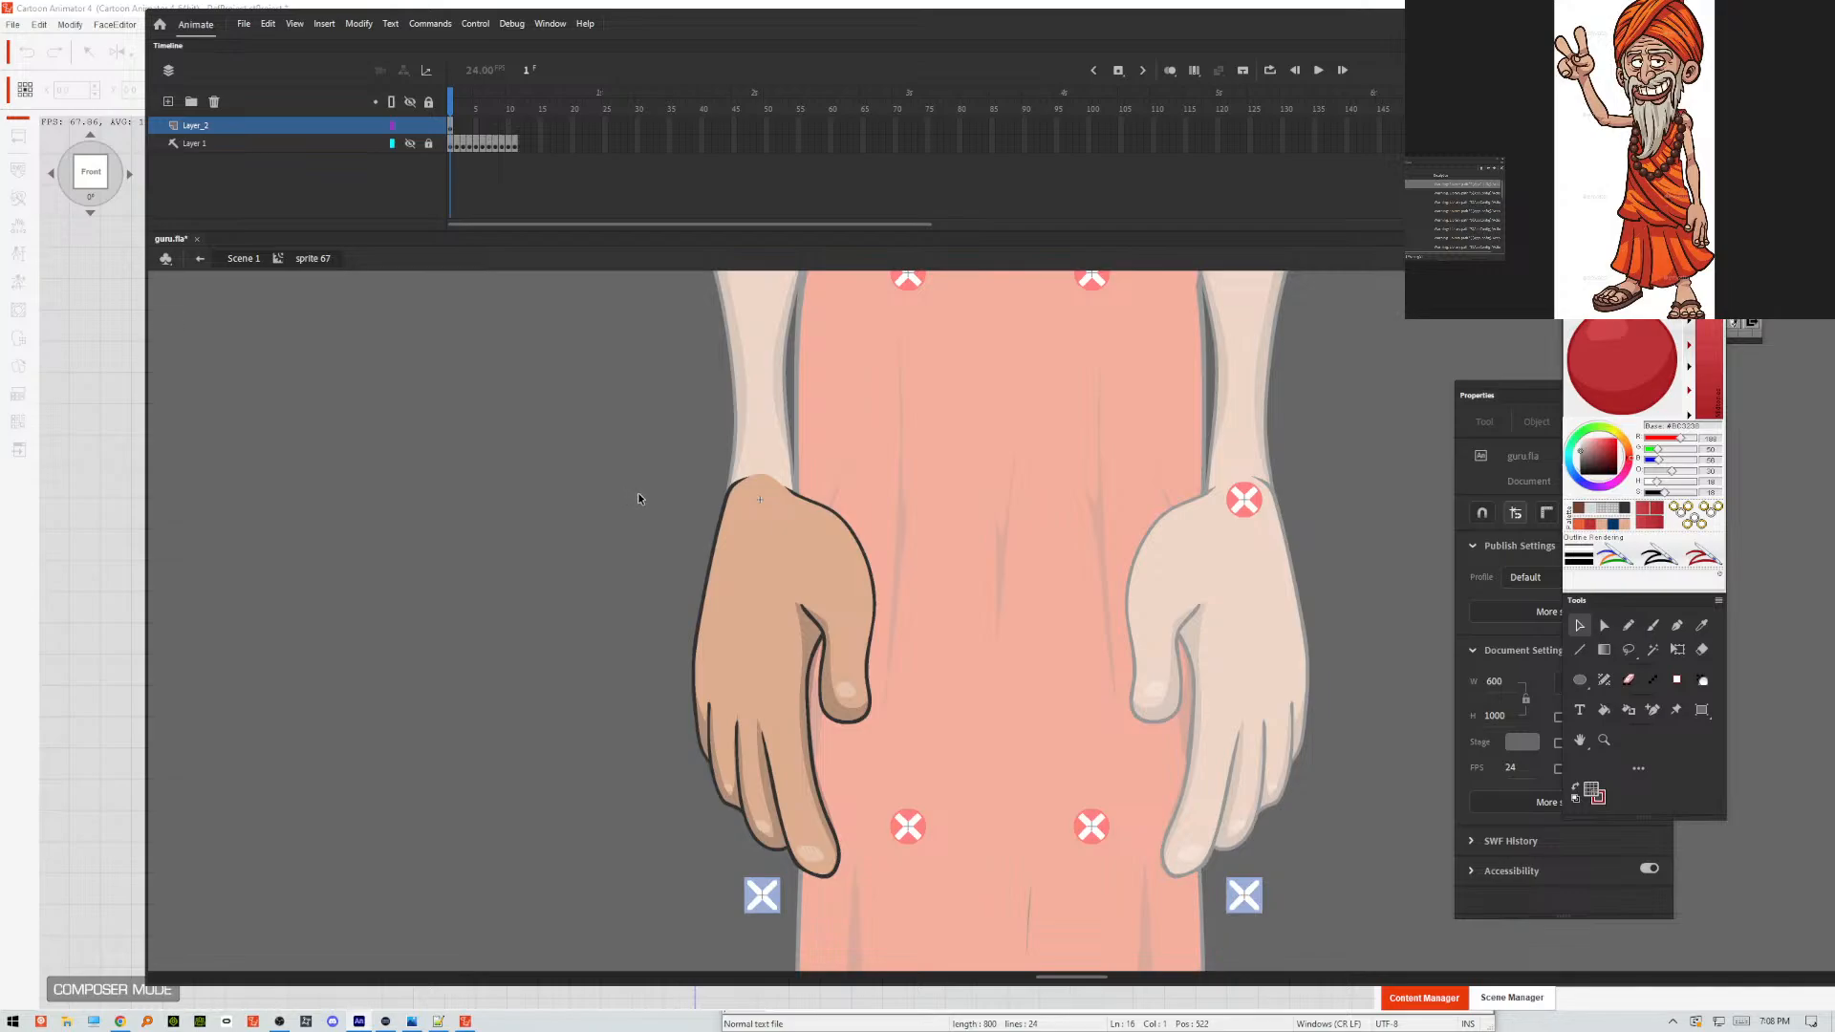
Return to Scene 1, deselect the hand, and preview the whole puppet with a test movie.
{"action": "double_click", "coordinate": [634, 499]}
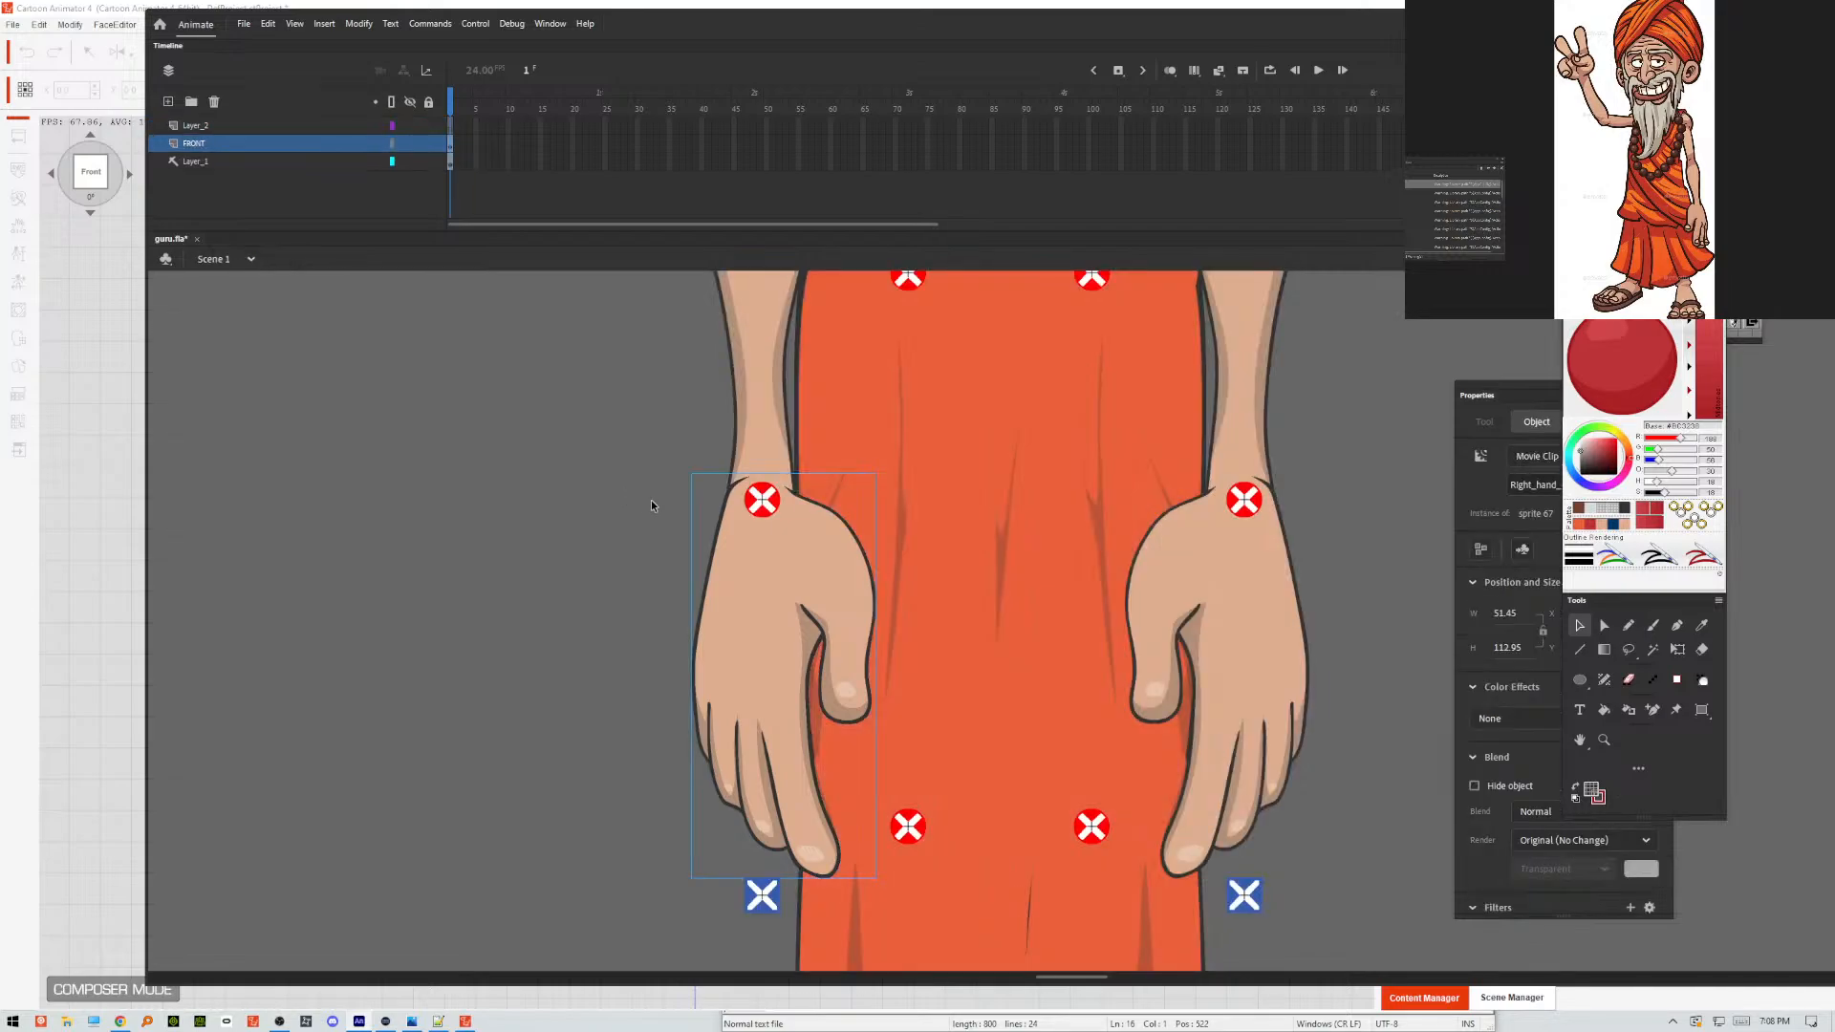
{"action": "left_click", "coordinate": [676, 537]}
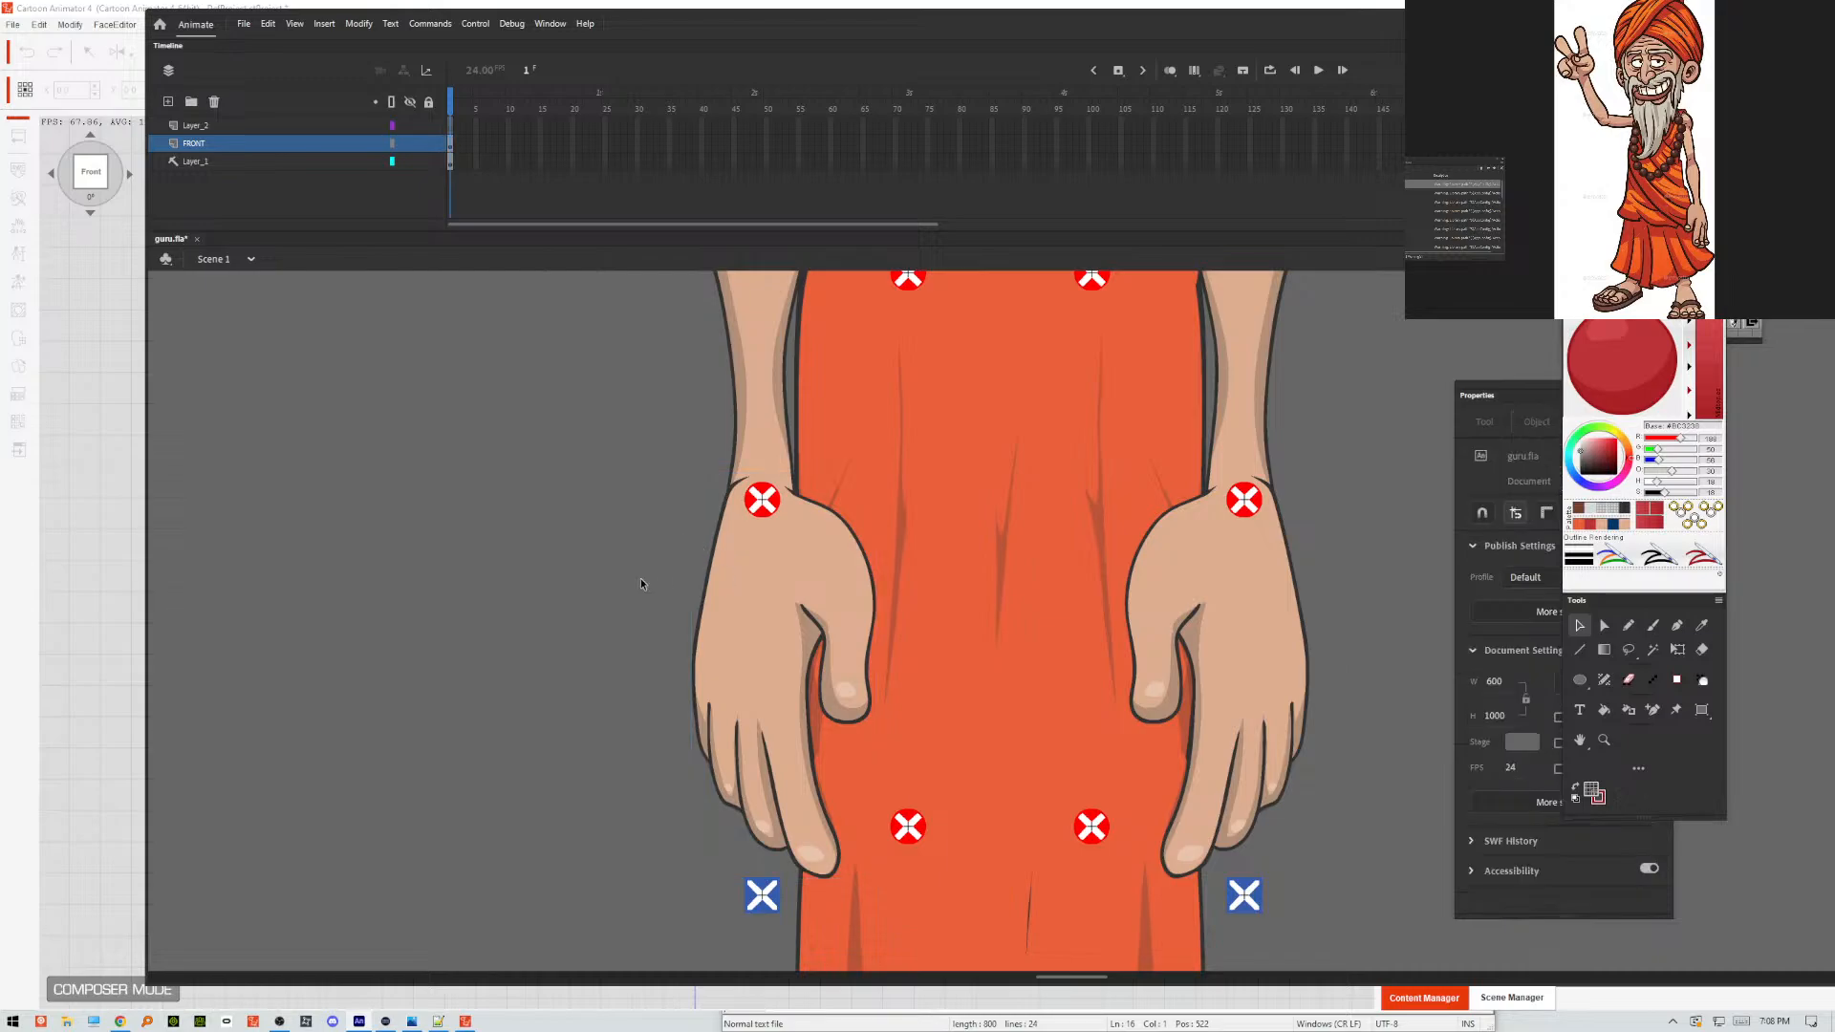
{"action": "key", "text": "ctrl+Return"}
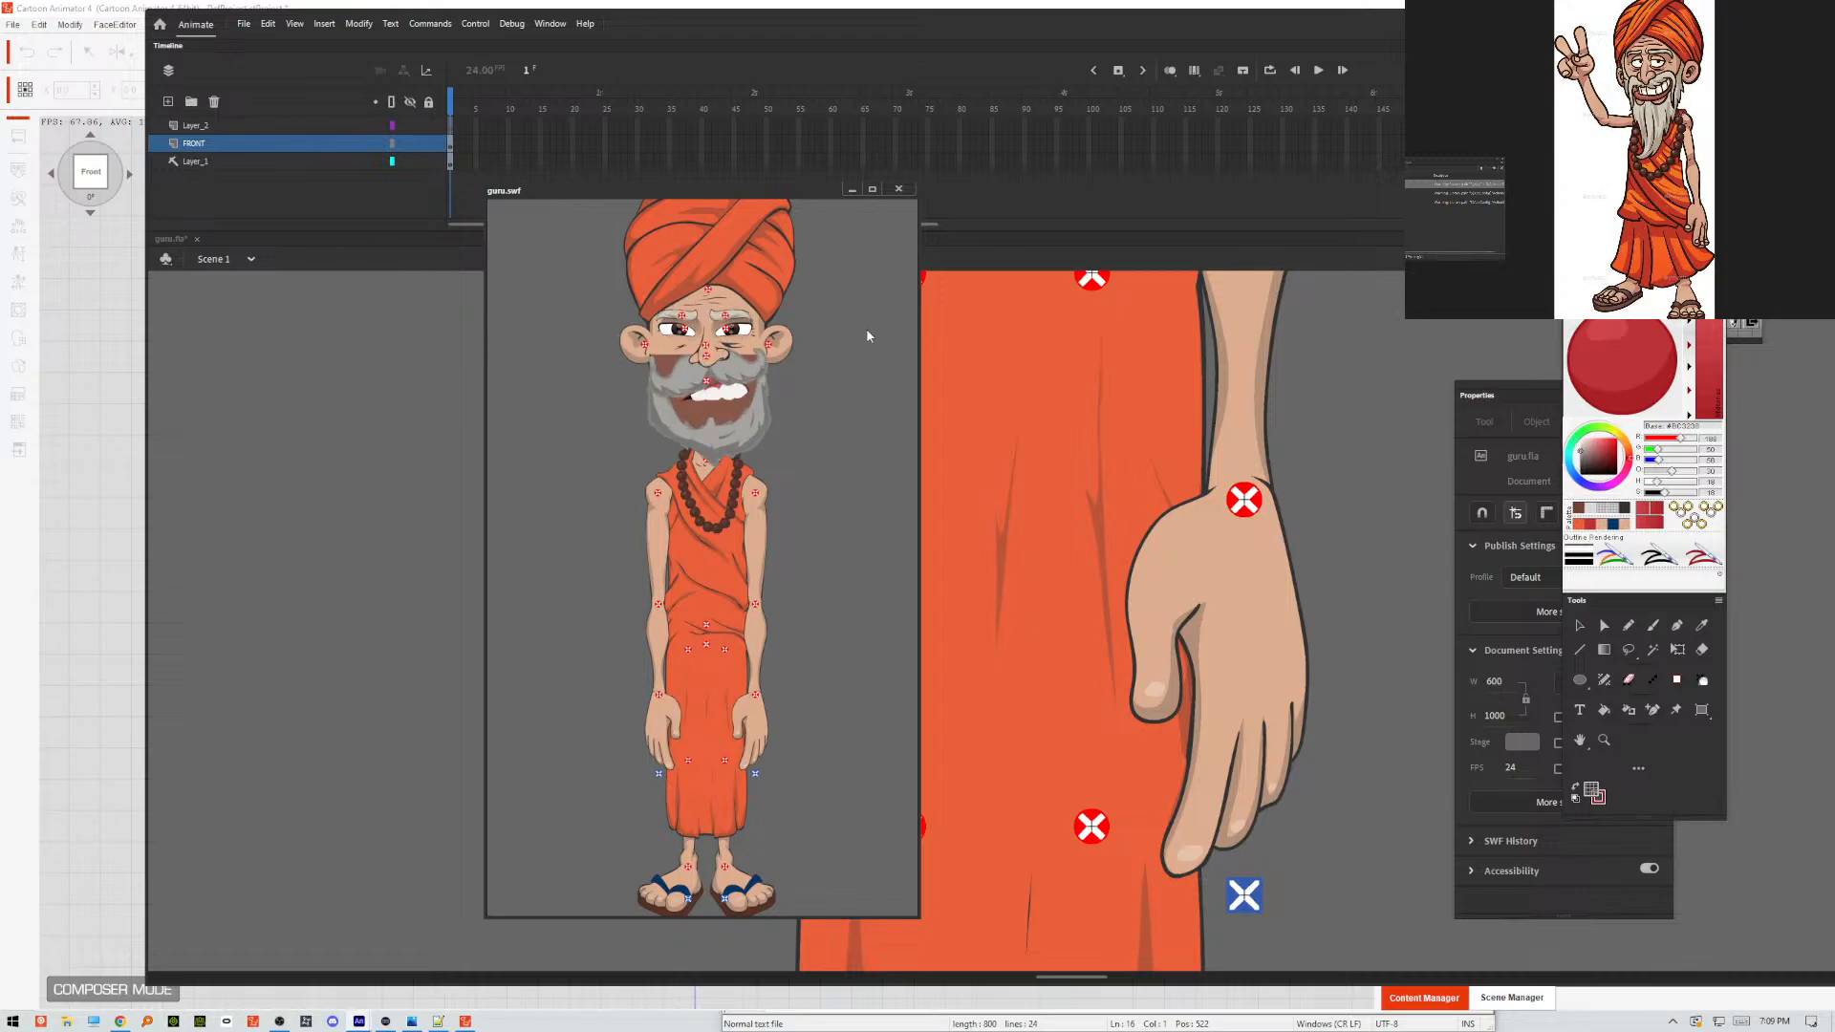
{"action": "left_click", "coordinate": [900, 190]}
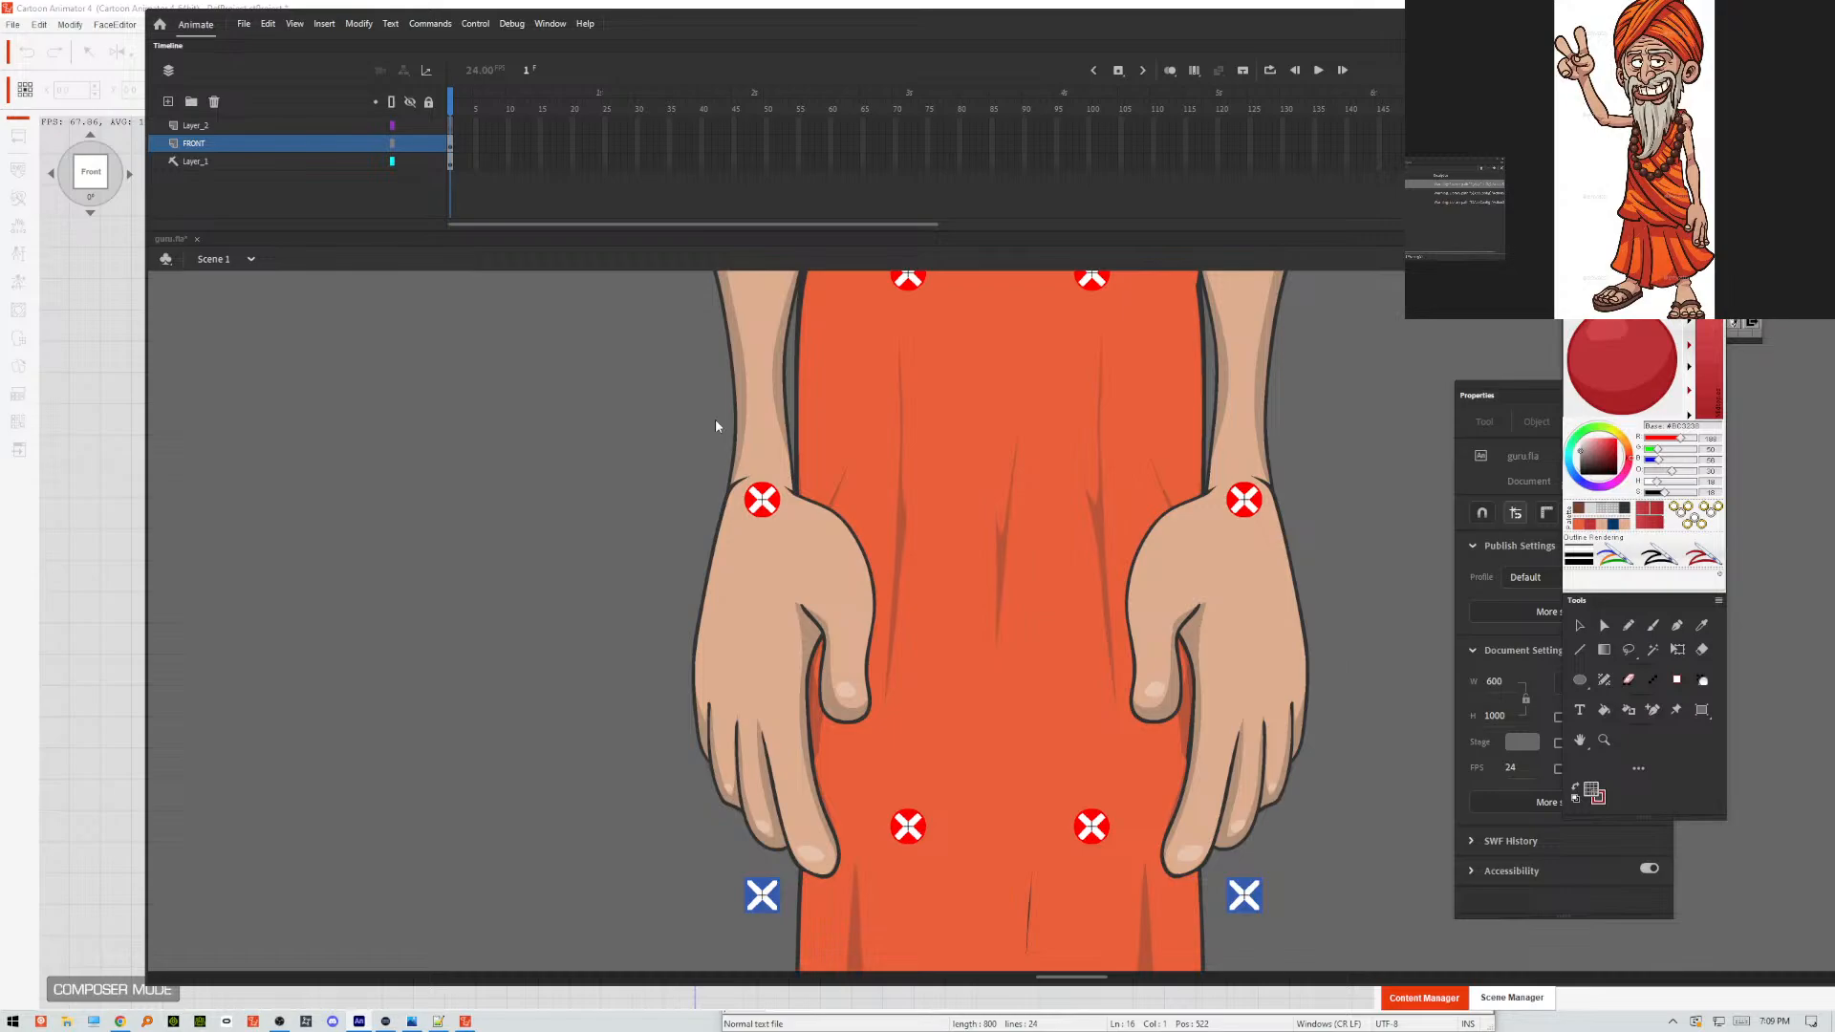
Switch to Cartoon Animator, close the calibration tool, update the puppet from GURU.swf on the Desktop, and check the hands.
{"action": "left_click", "coordinate": [60, 424]}
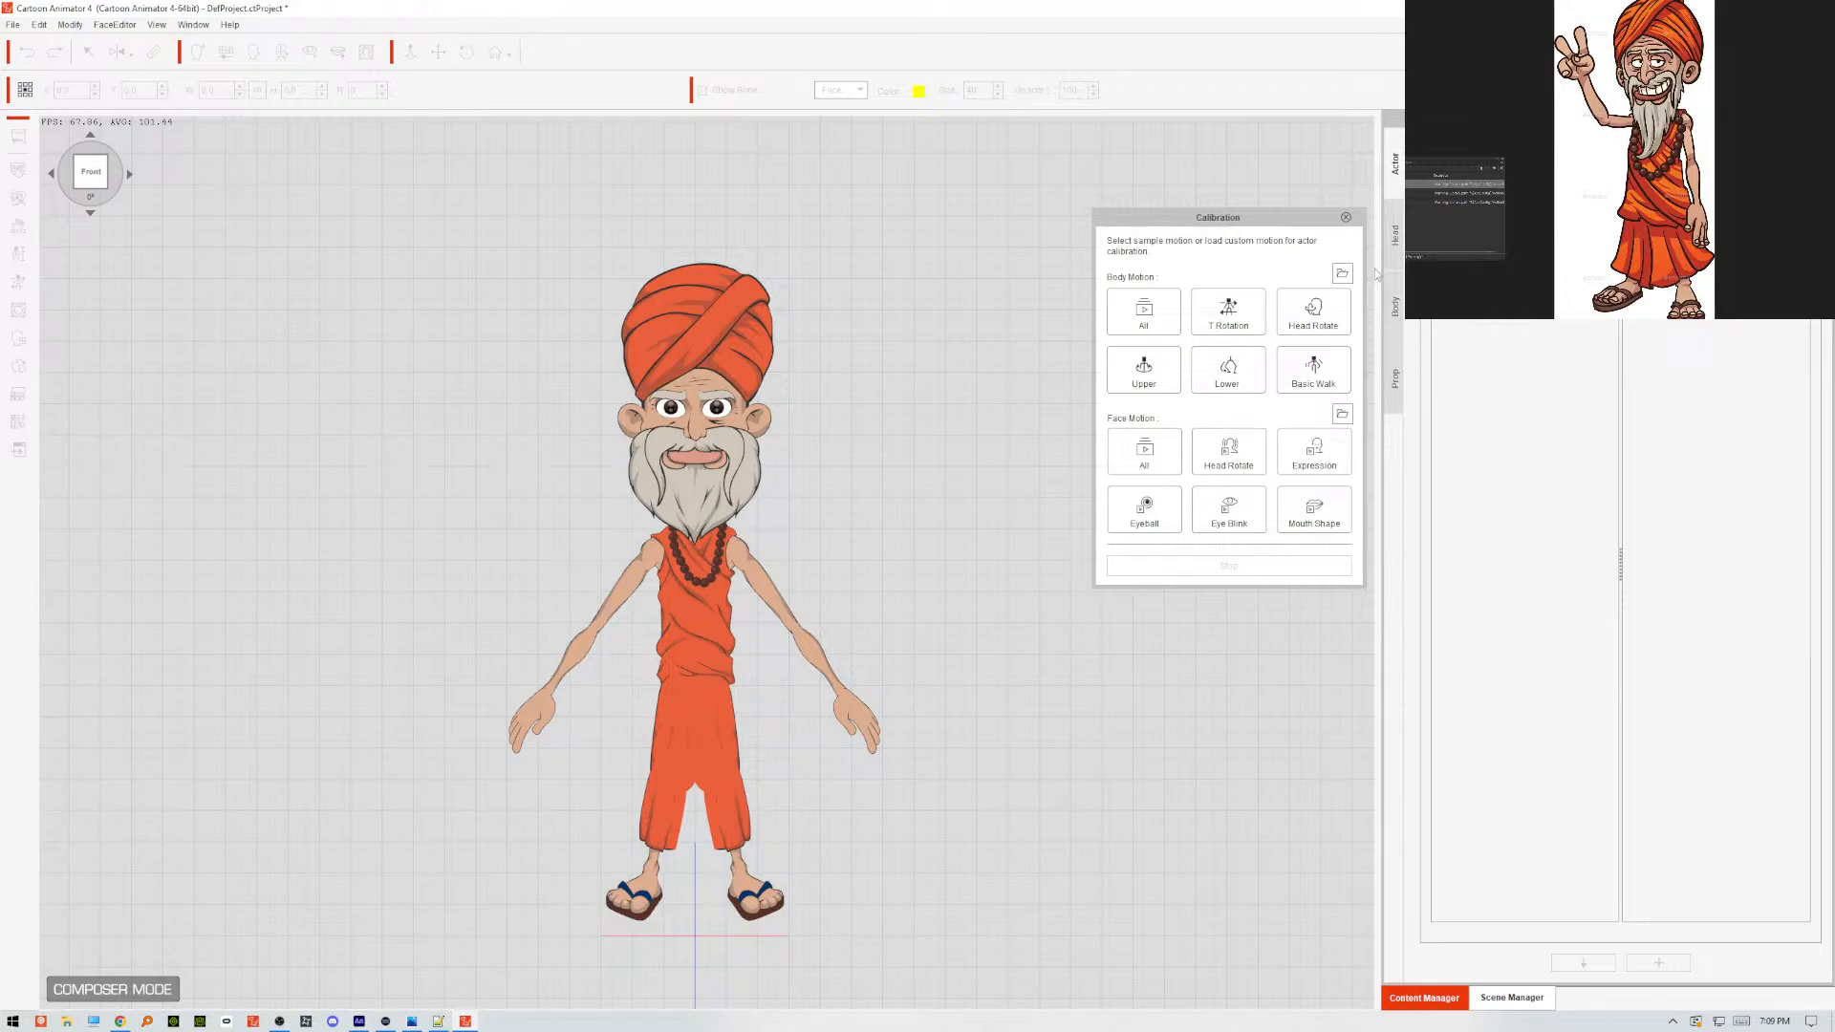
{"action": "left_click", "coordinate": [1346, 217]}
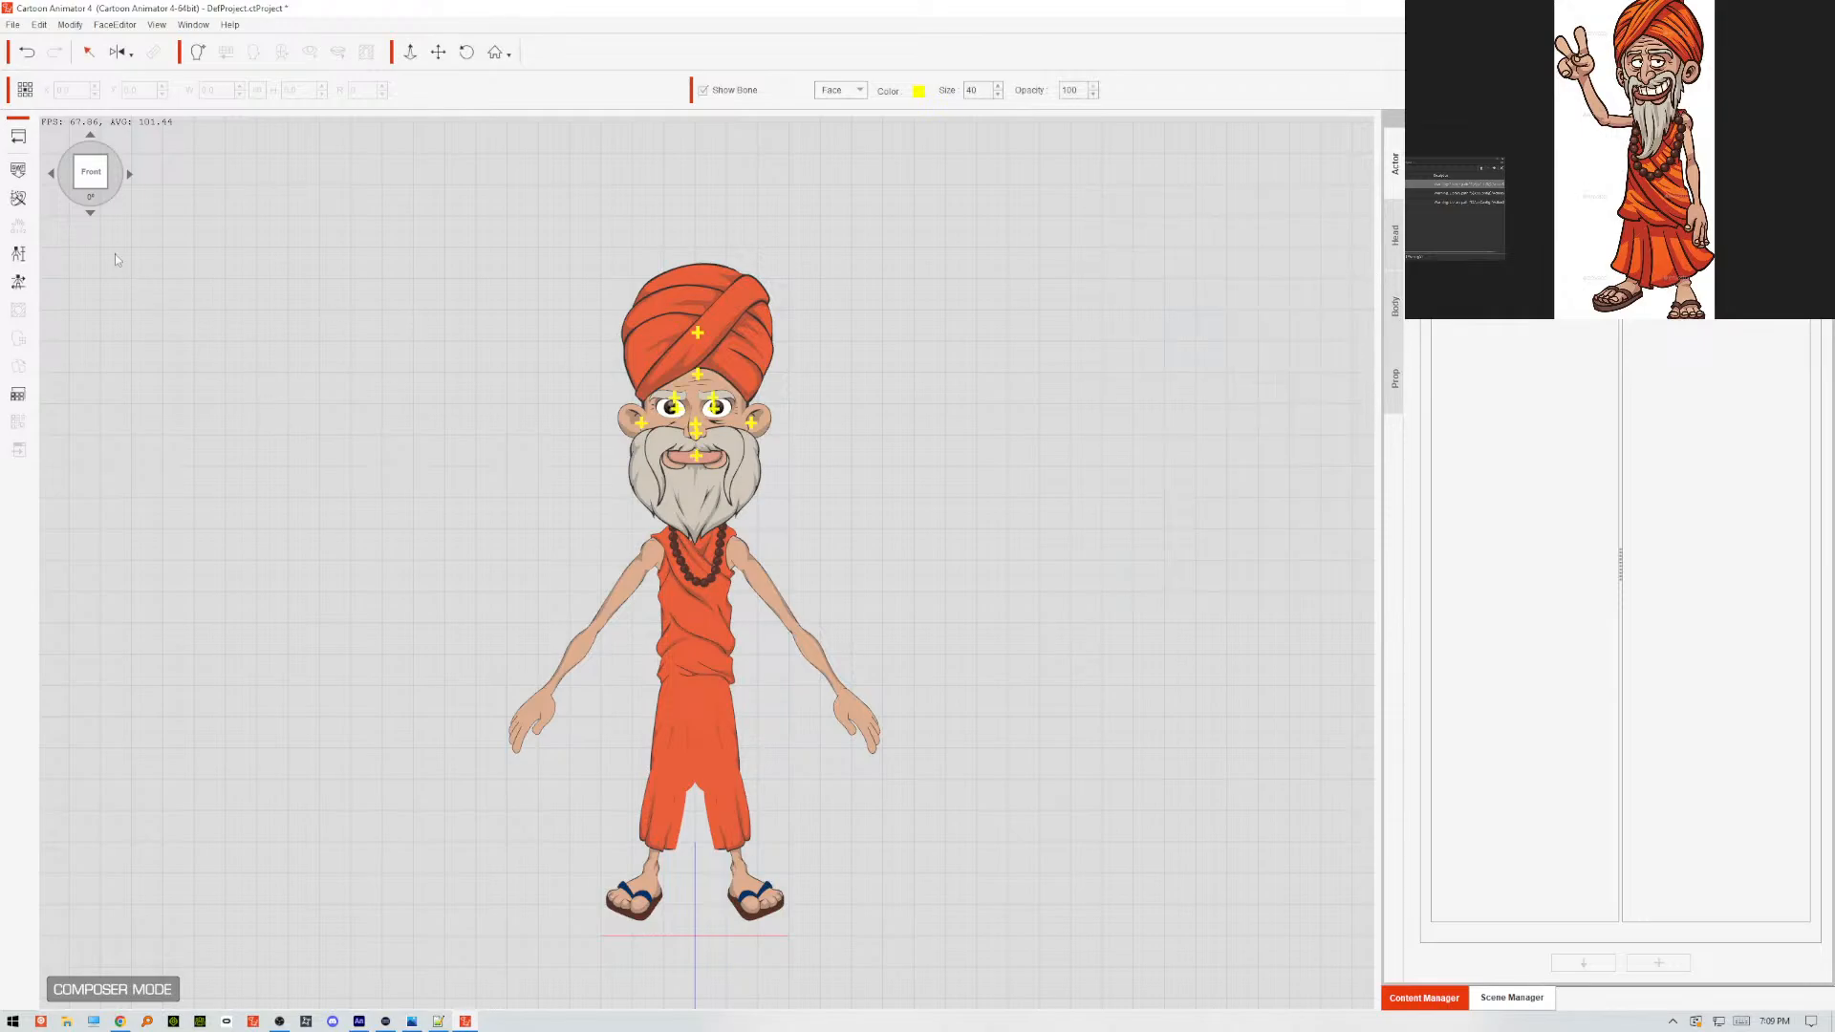
{"action": "left_click", "coordinate": [18, 170]}
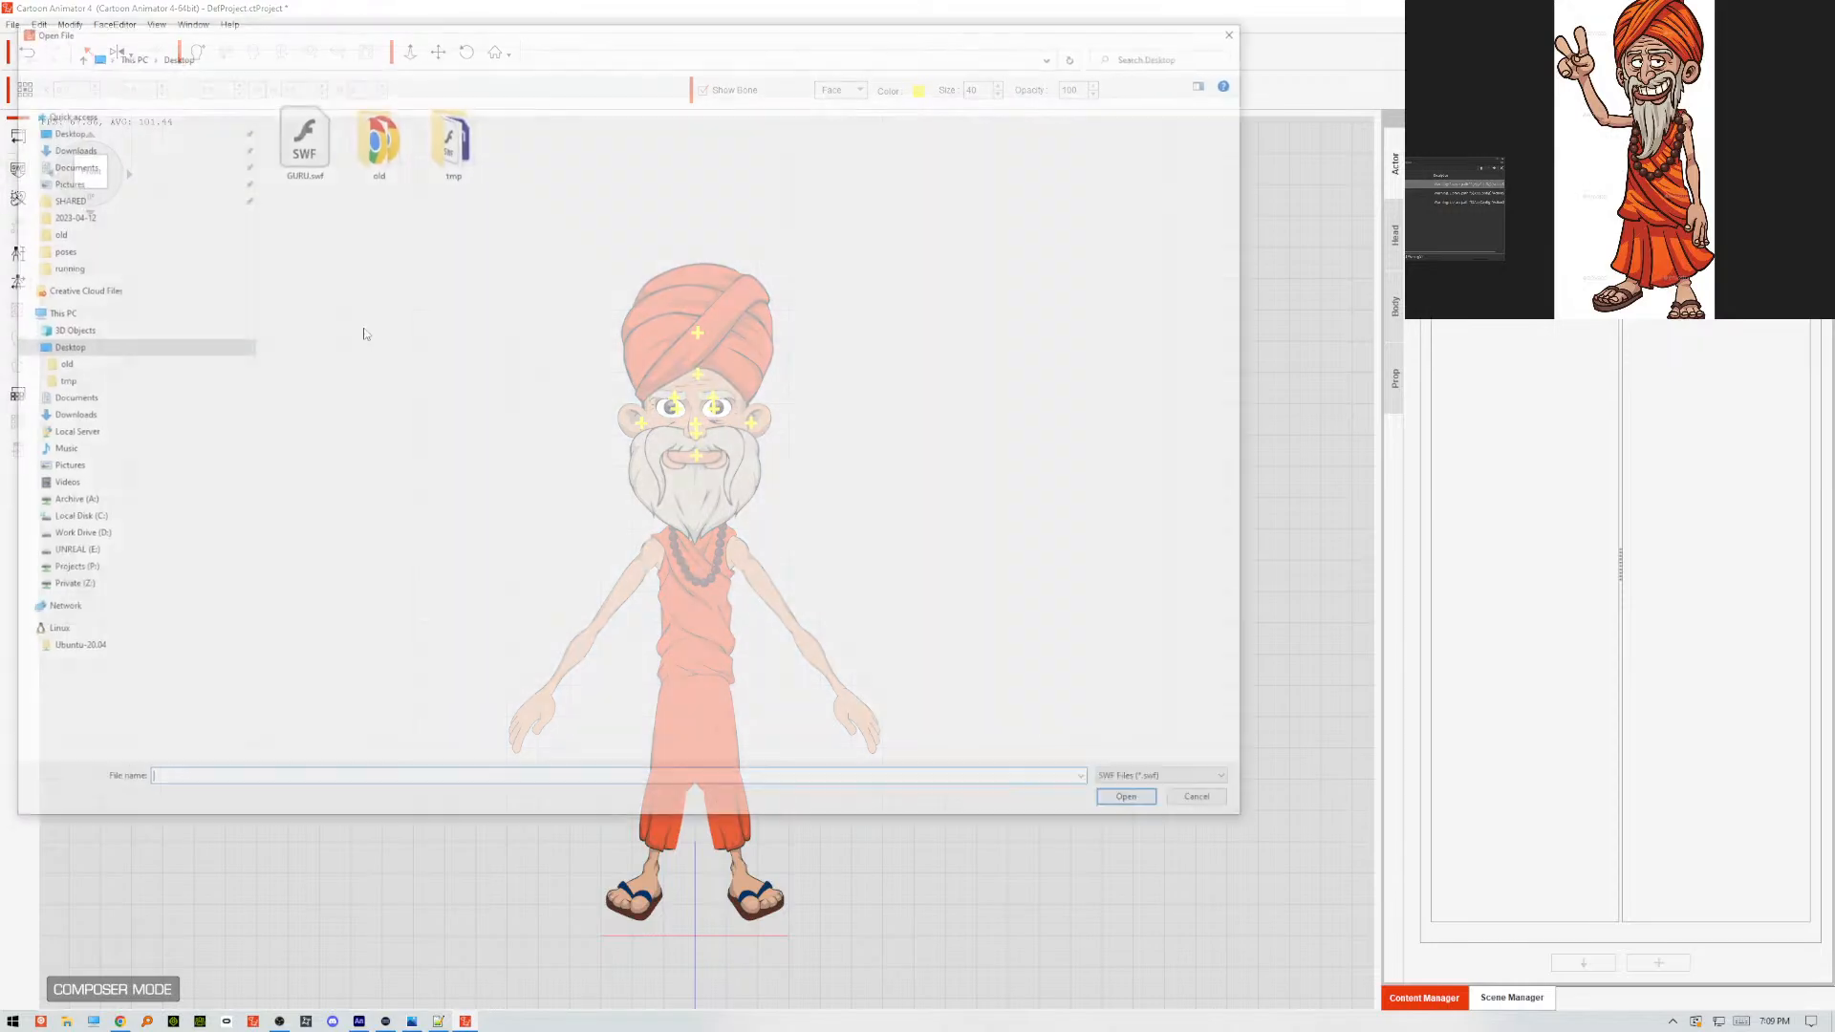
{"action": "left_click", "coordinate": [304, 143]}
{"action": "left_click", "coordinate": [1130, 802]}
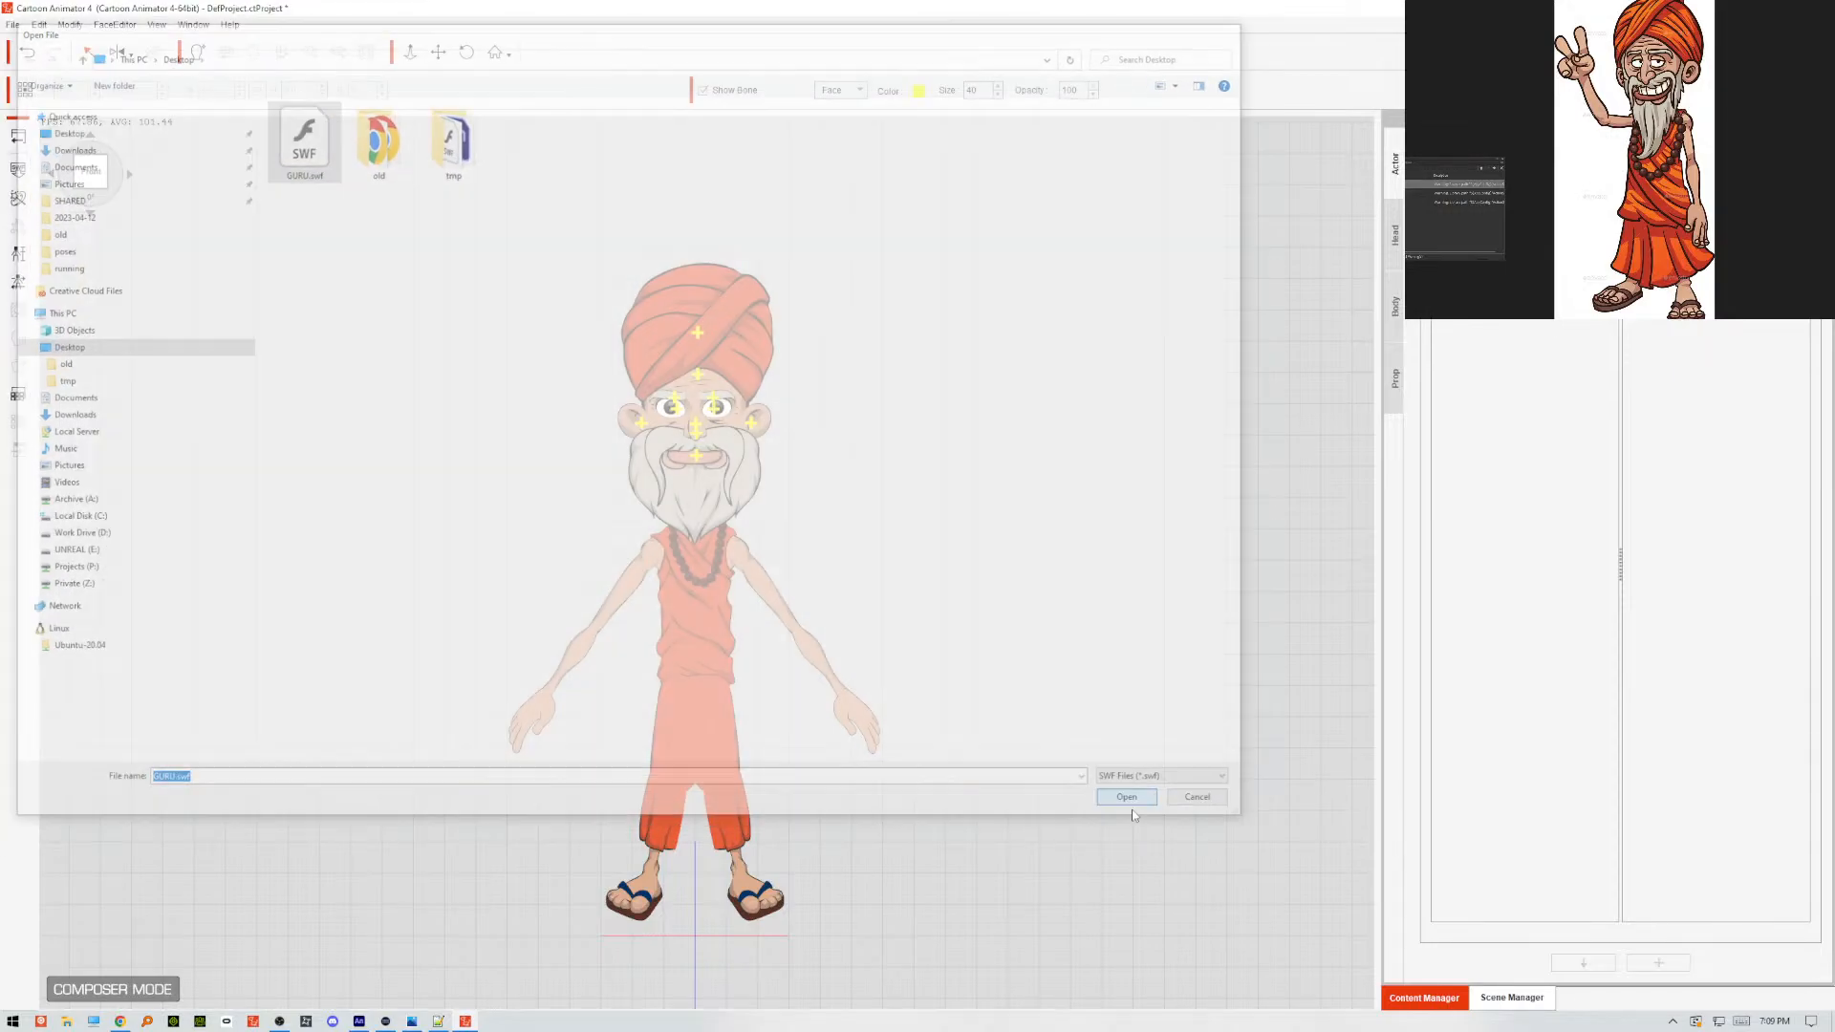
{"action": "left_click", "coordinate": [470, 387]}
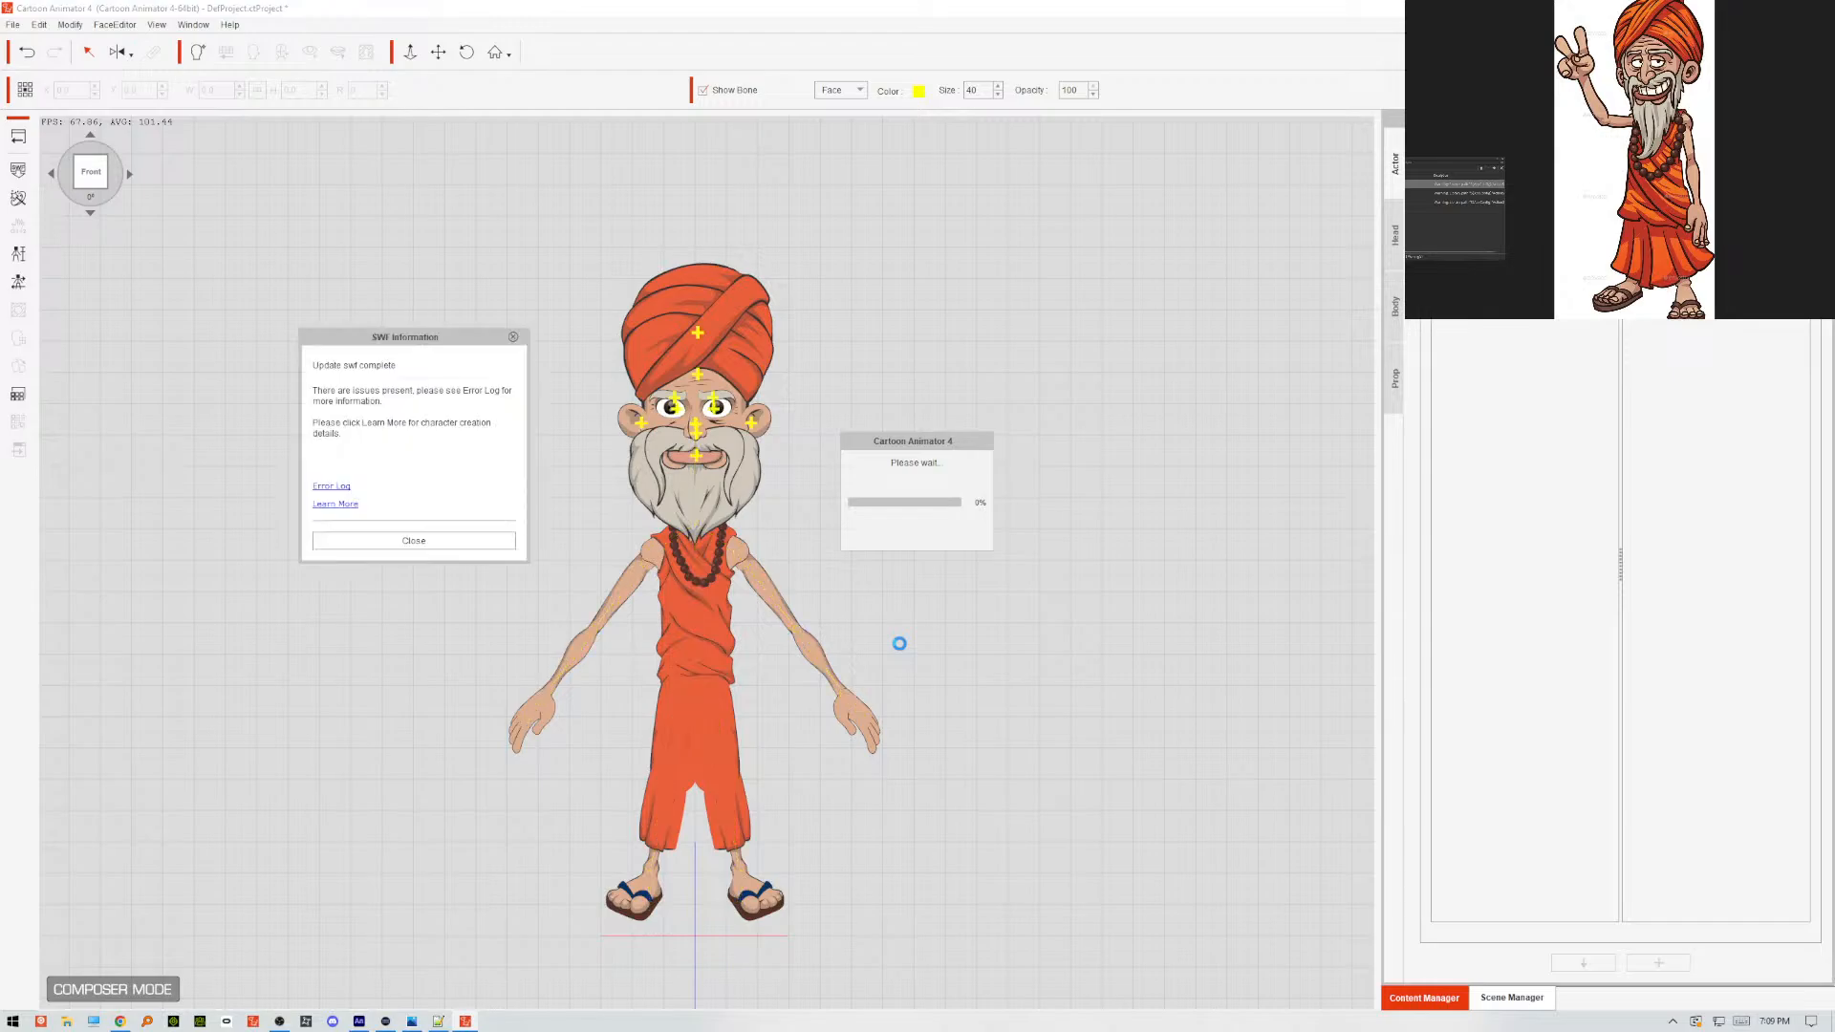
{"action": "left_click", "coordinate": [497, 541]}
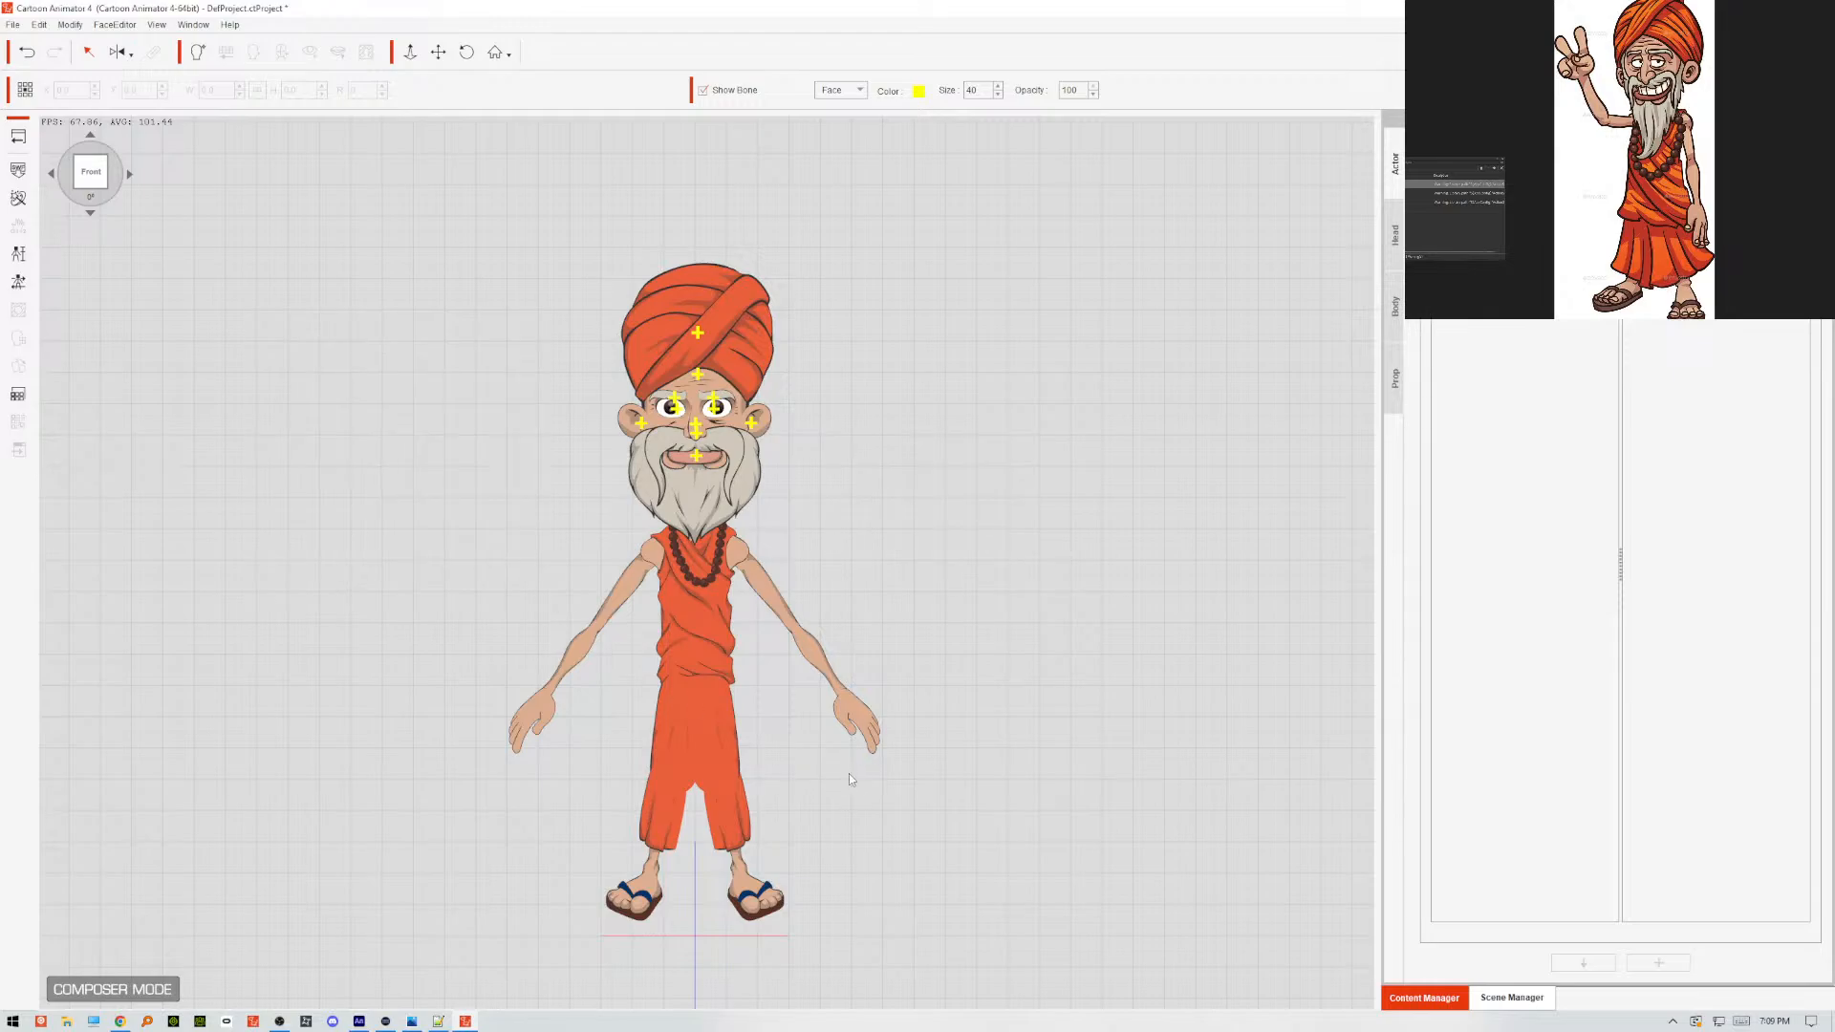
{"action": "scroll", "coordinate": [848, 779], "scroll_direction": "up", "scroll_amount": 5}
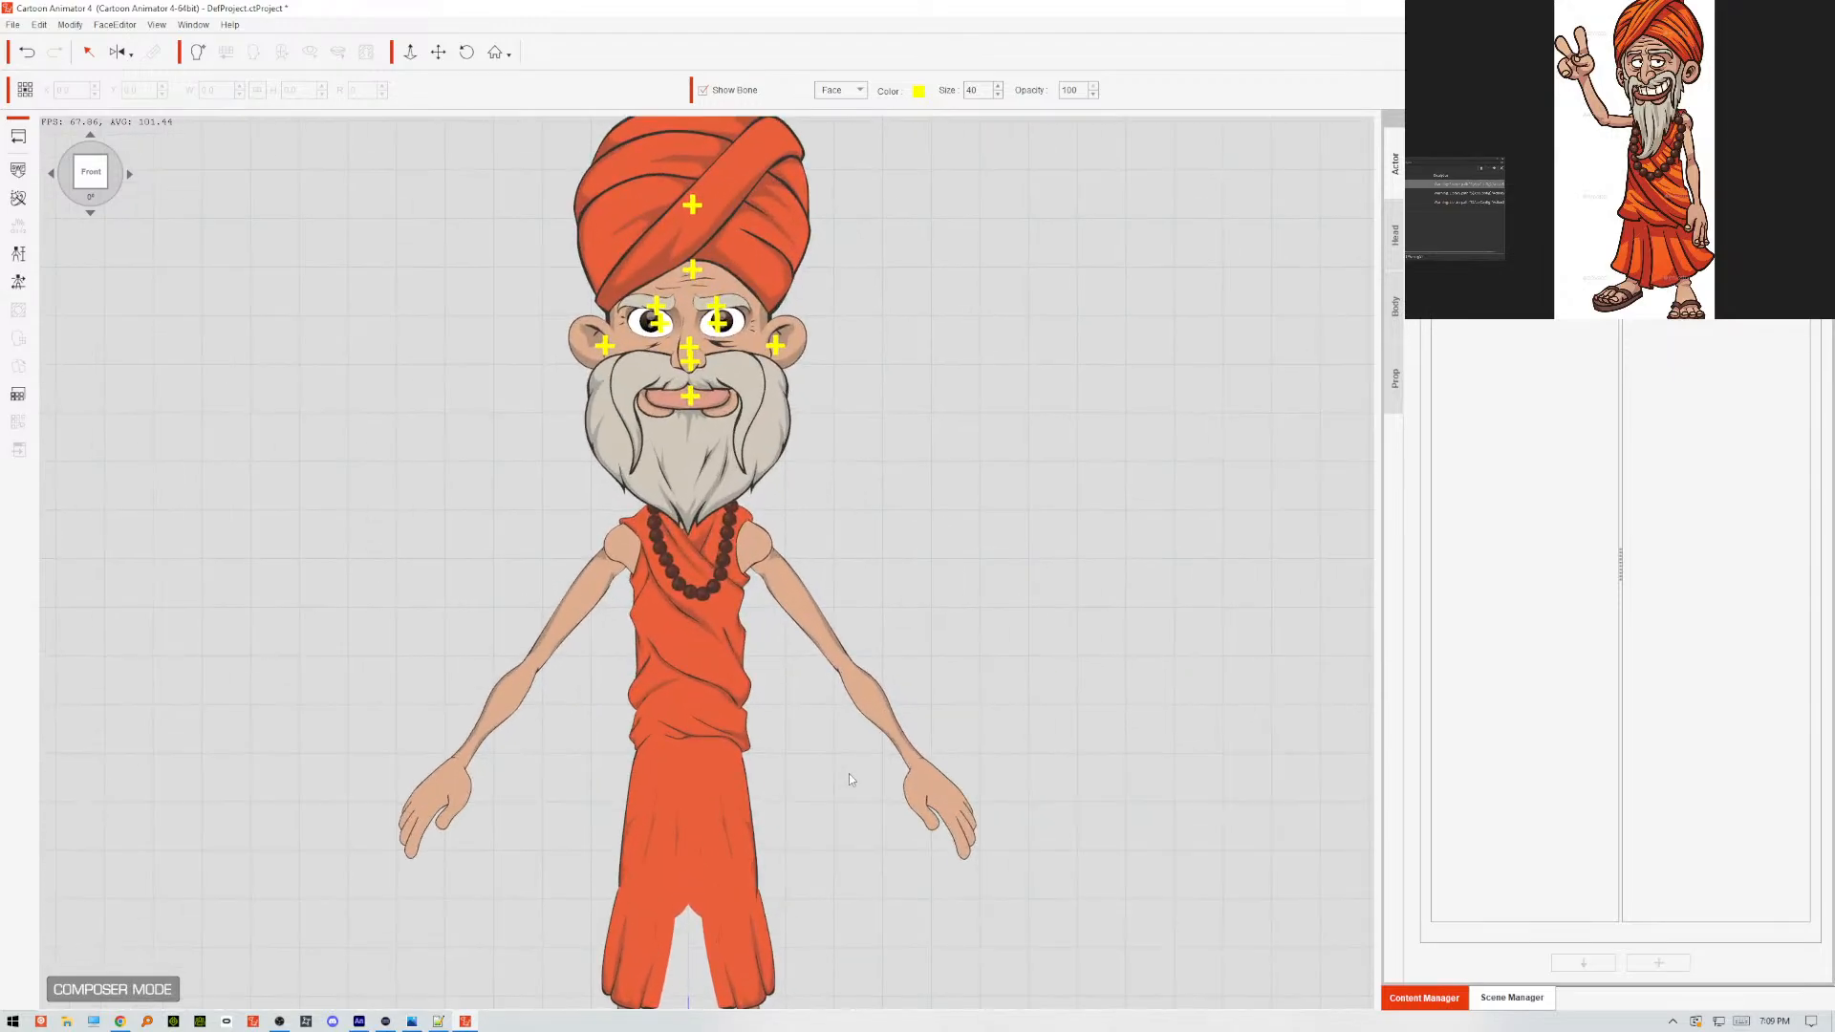
{"action": "scroll", "coordinate": [849, 779], "scroll_direction": "down", "scroll_amount": 4}
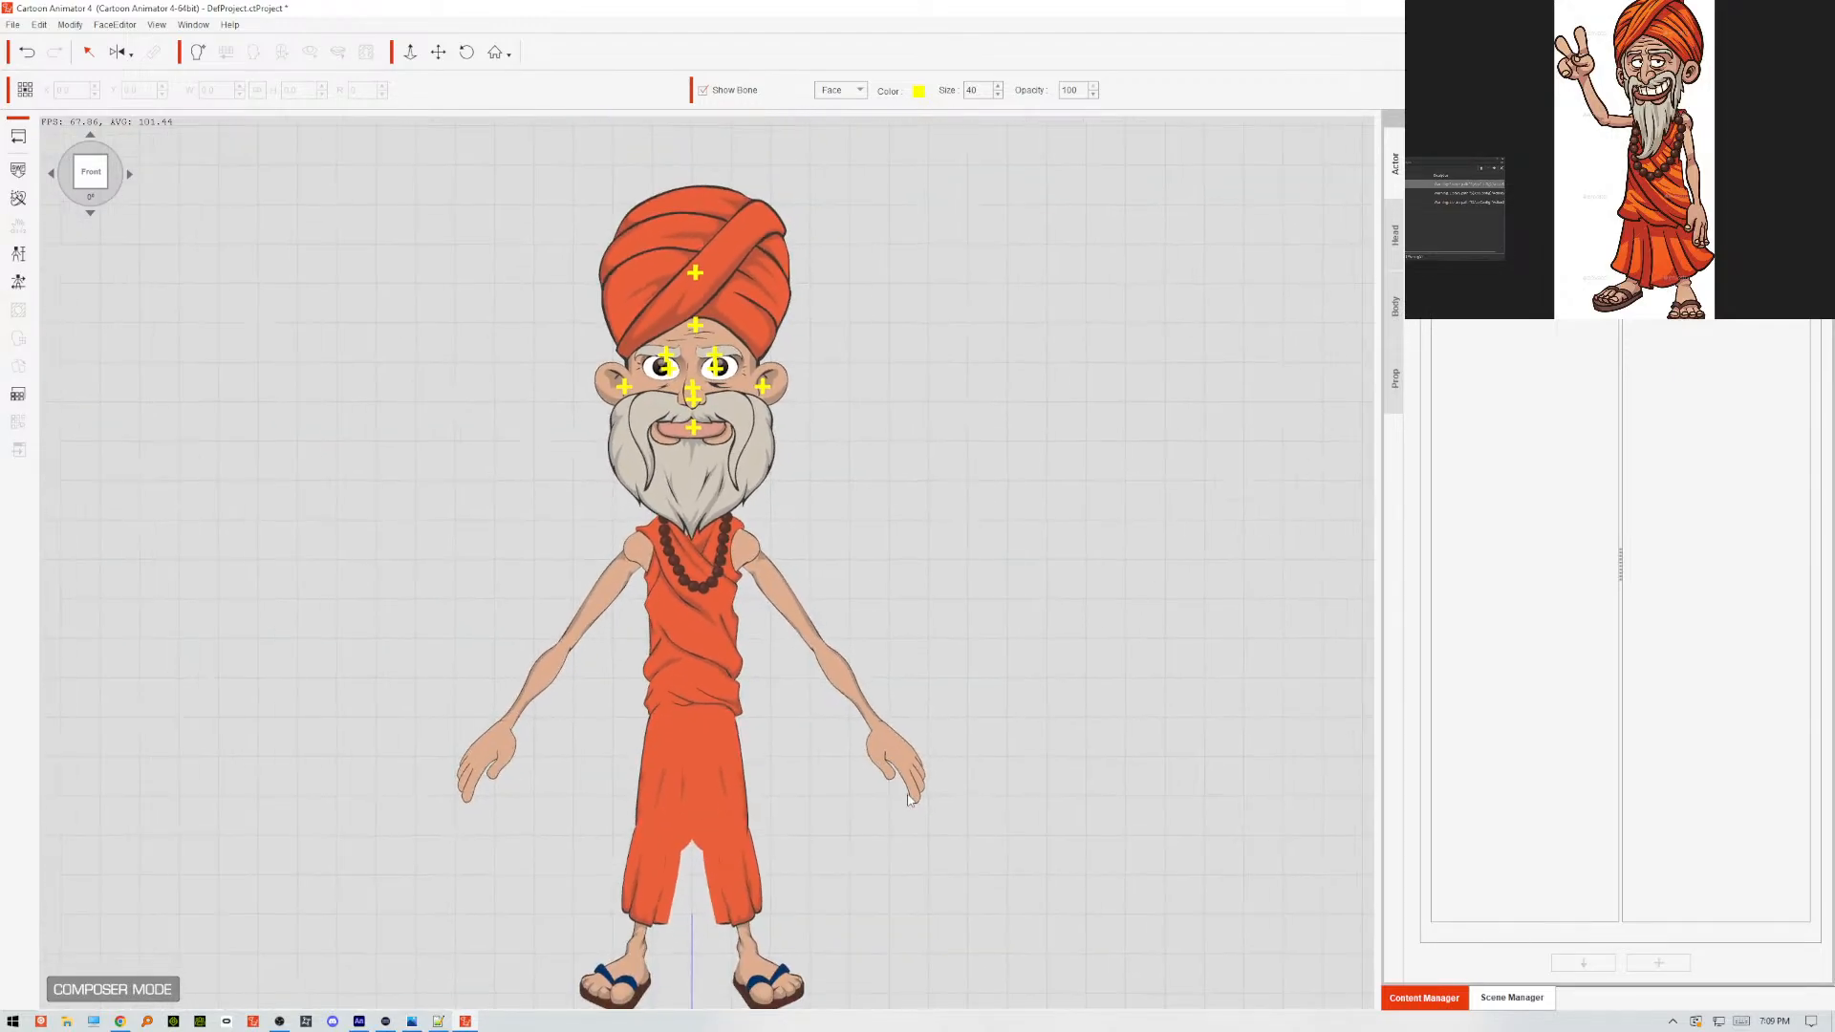
{"action": "scroll", "coordinate": [911, 800], "scroll_direction": "down", "scroll_amount": 1}
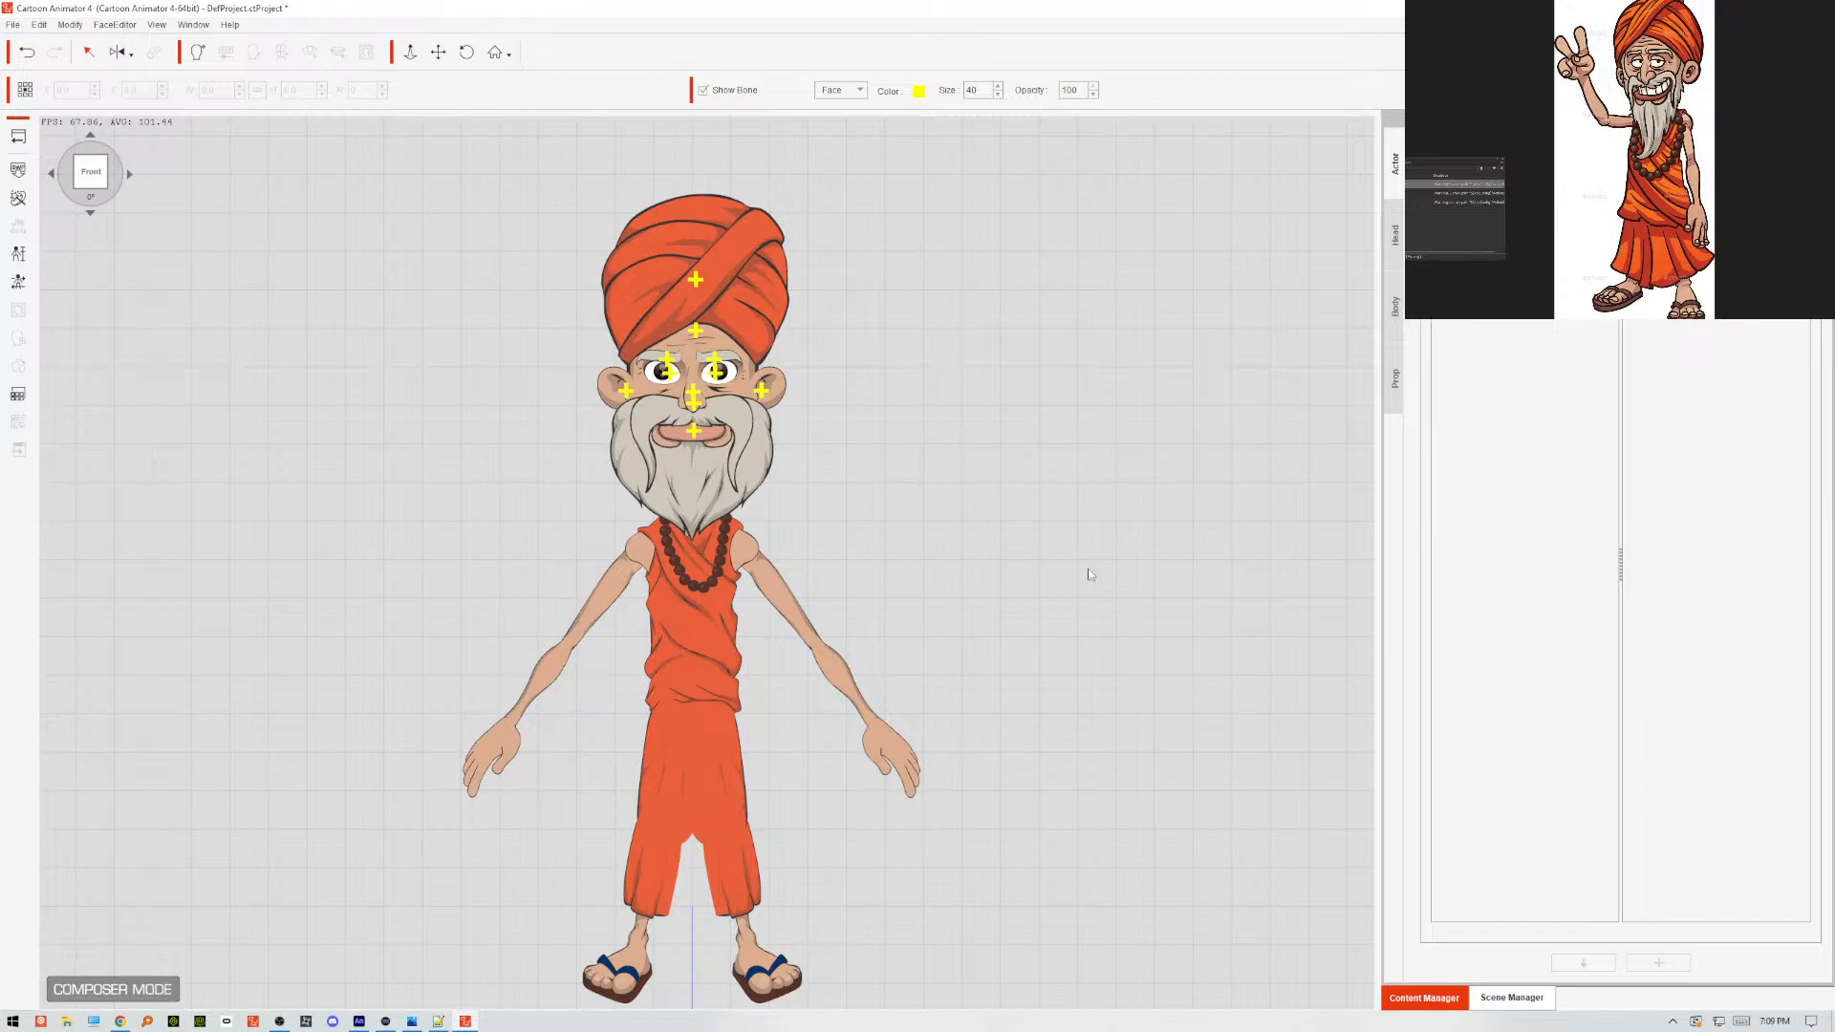
Turn off the bone display and show the puppet's body-part hierarchy with the right arm selected.
{"action": "left_click", "coordinate": [747, 90]}
{"action": "left_click", "coordinate": [663, 558]}
{"action": "left_click", "coordinate": [1504, 1000]}
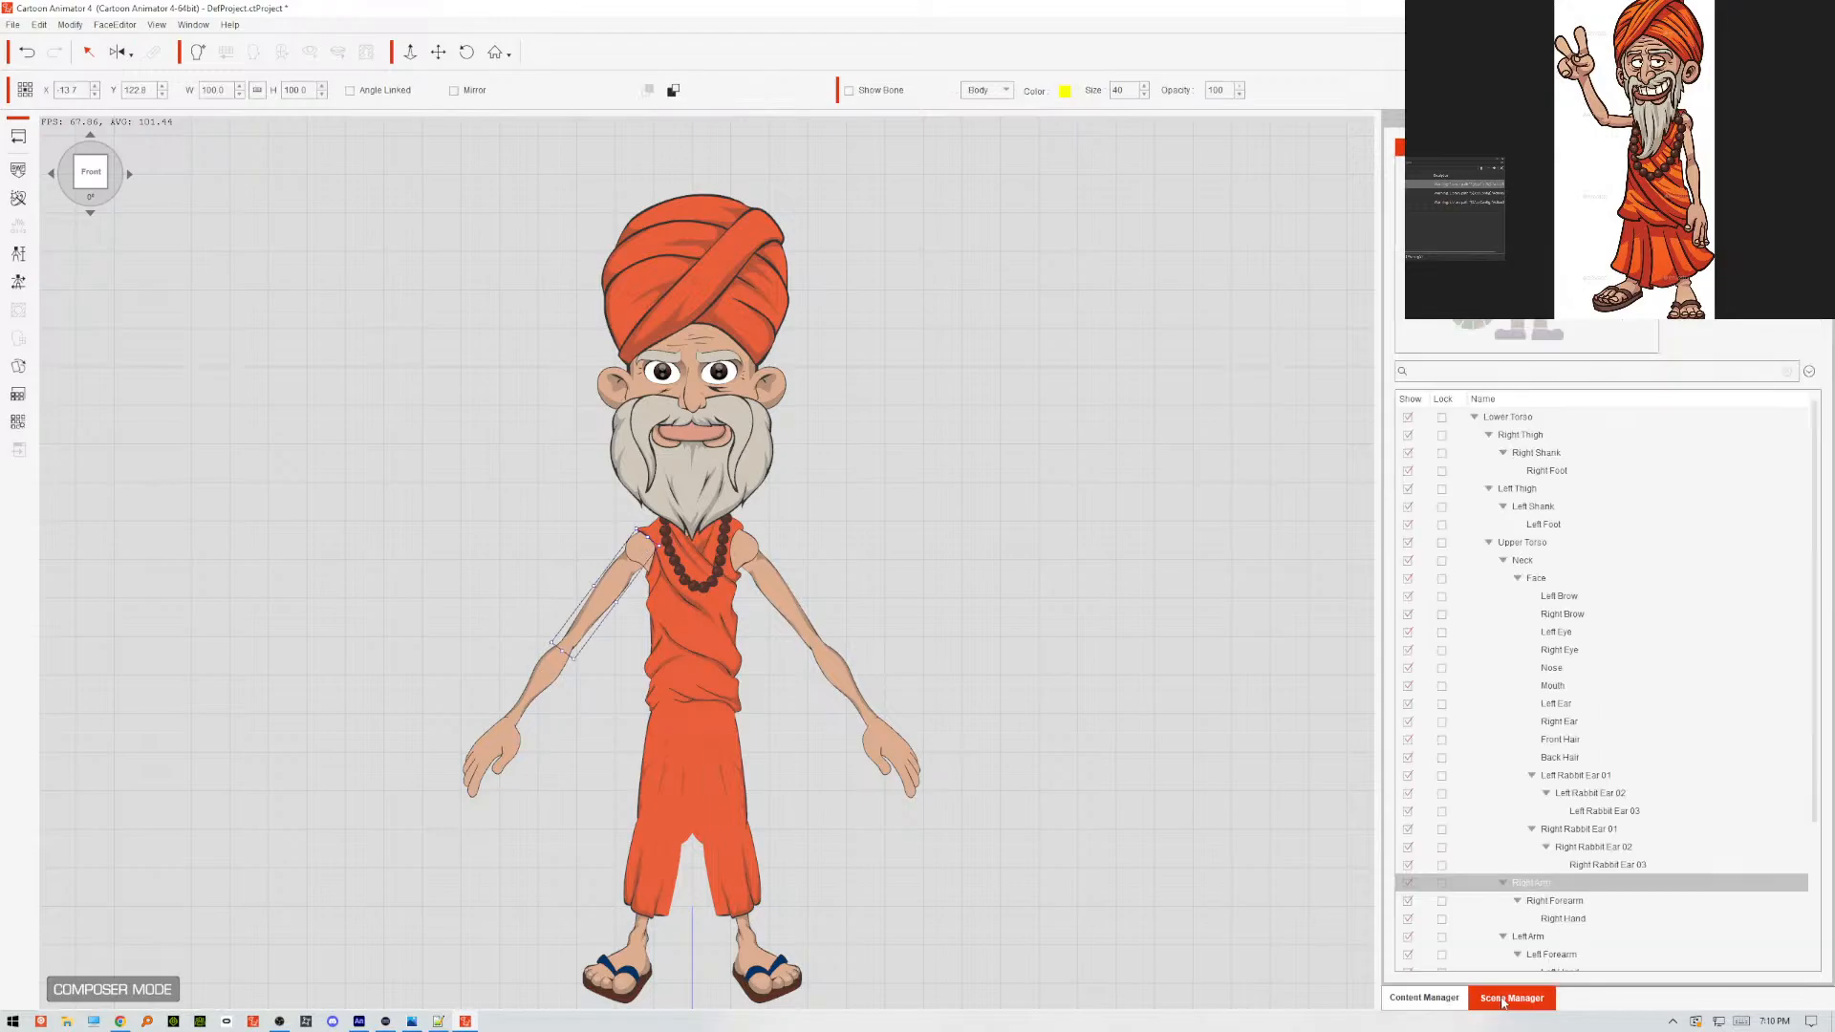
{"action": "left_click", "coordinate": [1474, 147]}
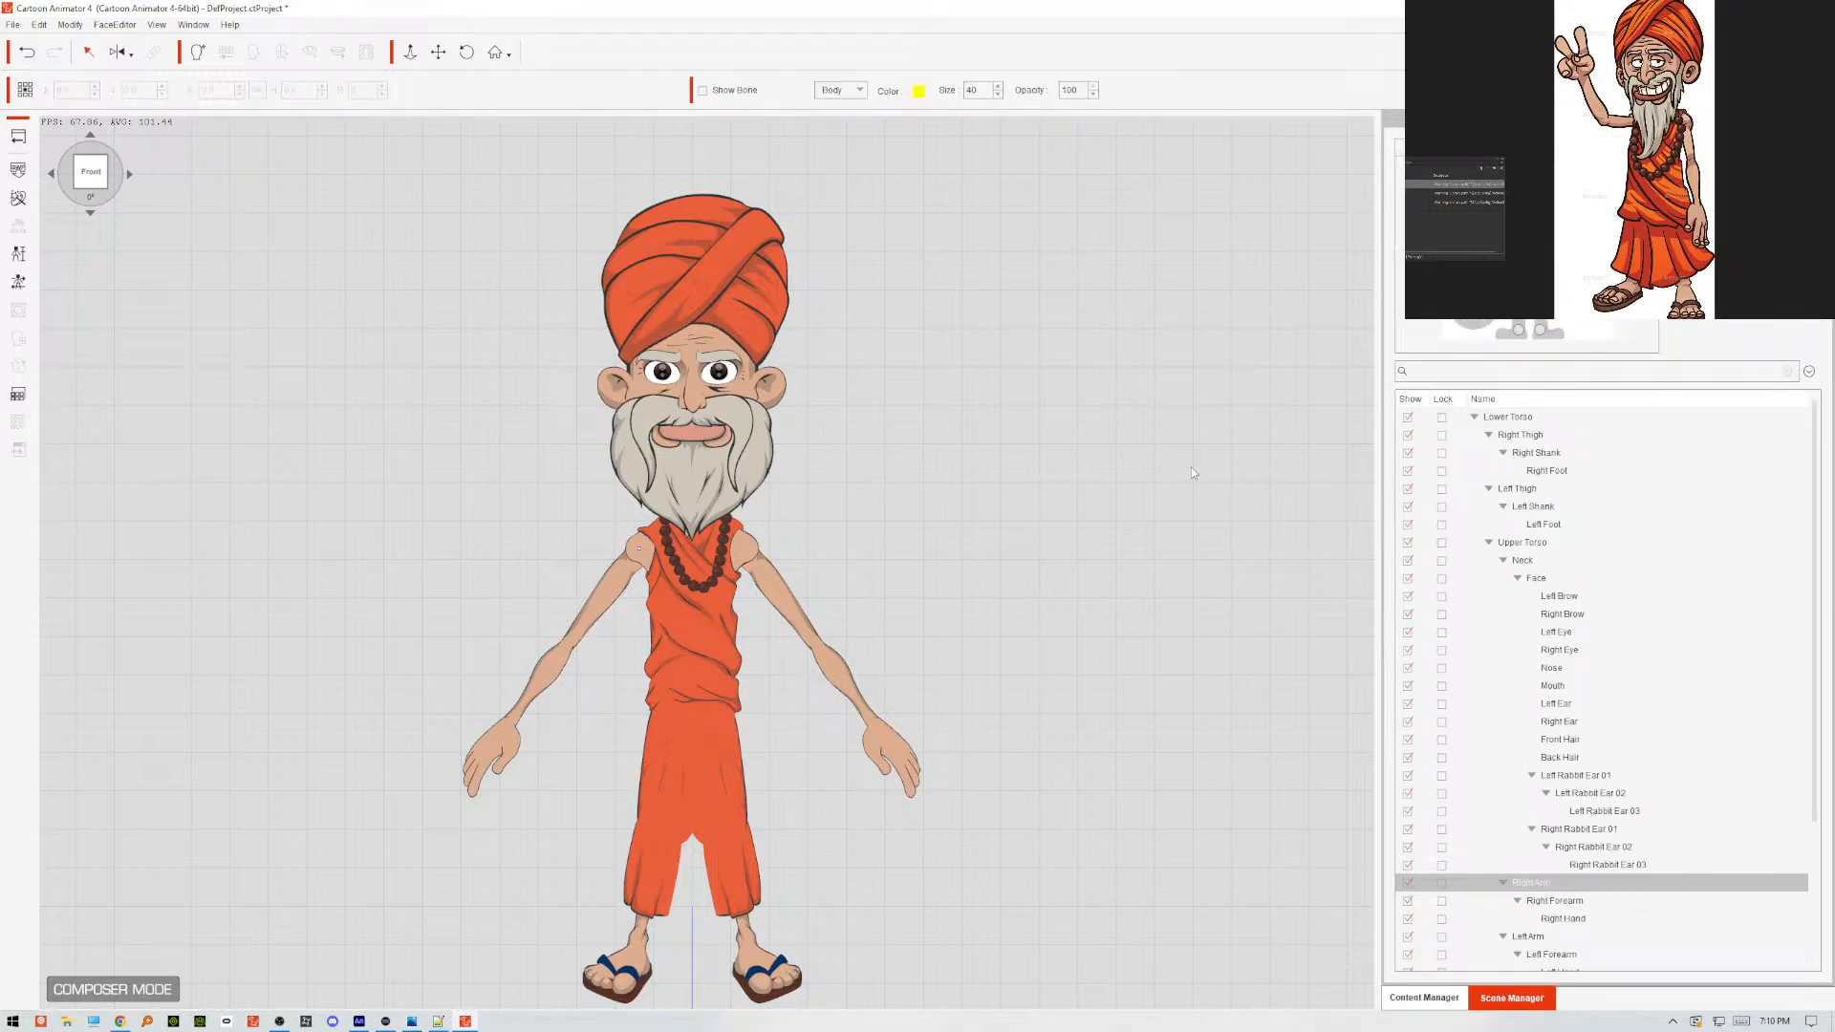
Recalculate the sprite layers and joint masks at all other angles from the frontal settings.
{"action": "left_click", "coordinate": [18, 197]}
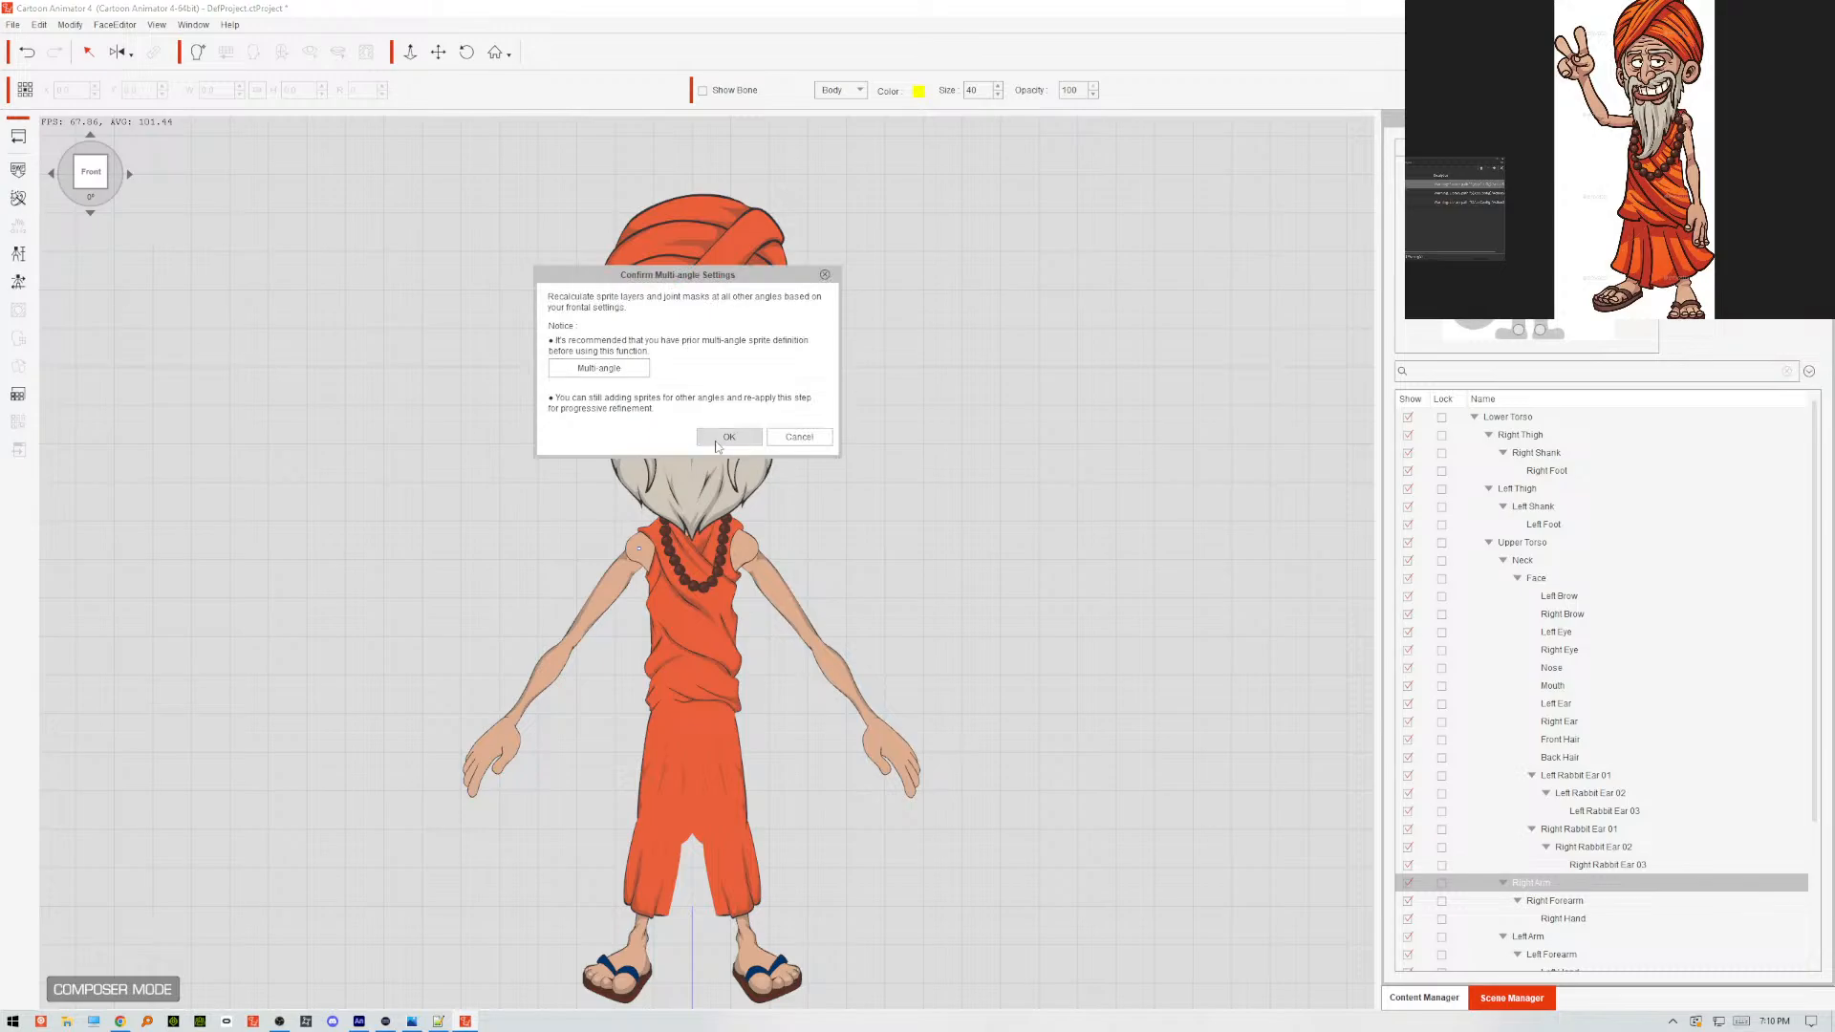
{"action": "left_click", "coordinate": [753, 437]}
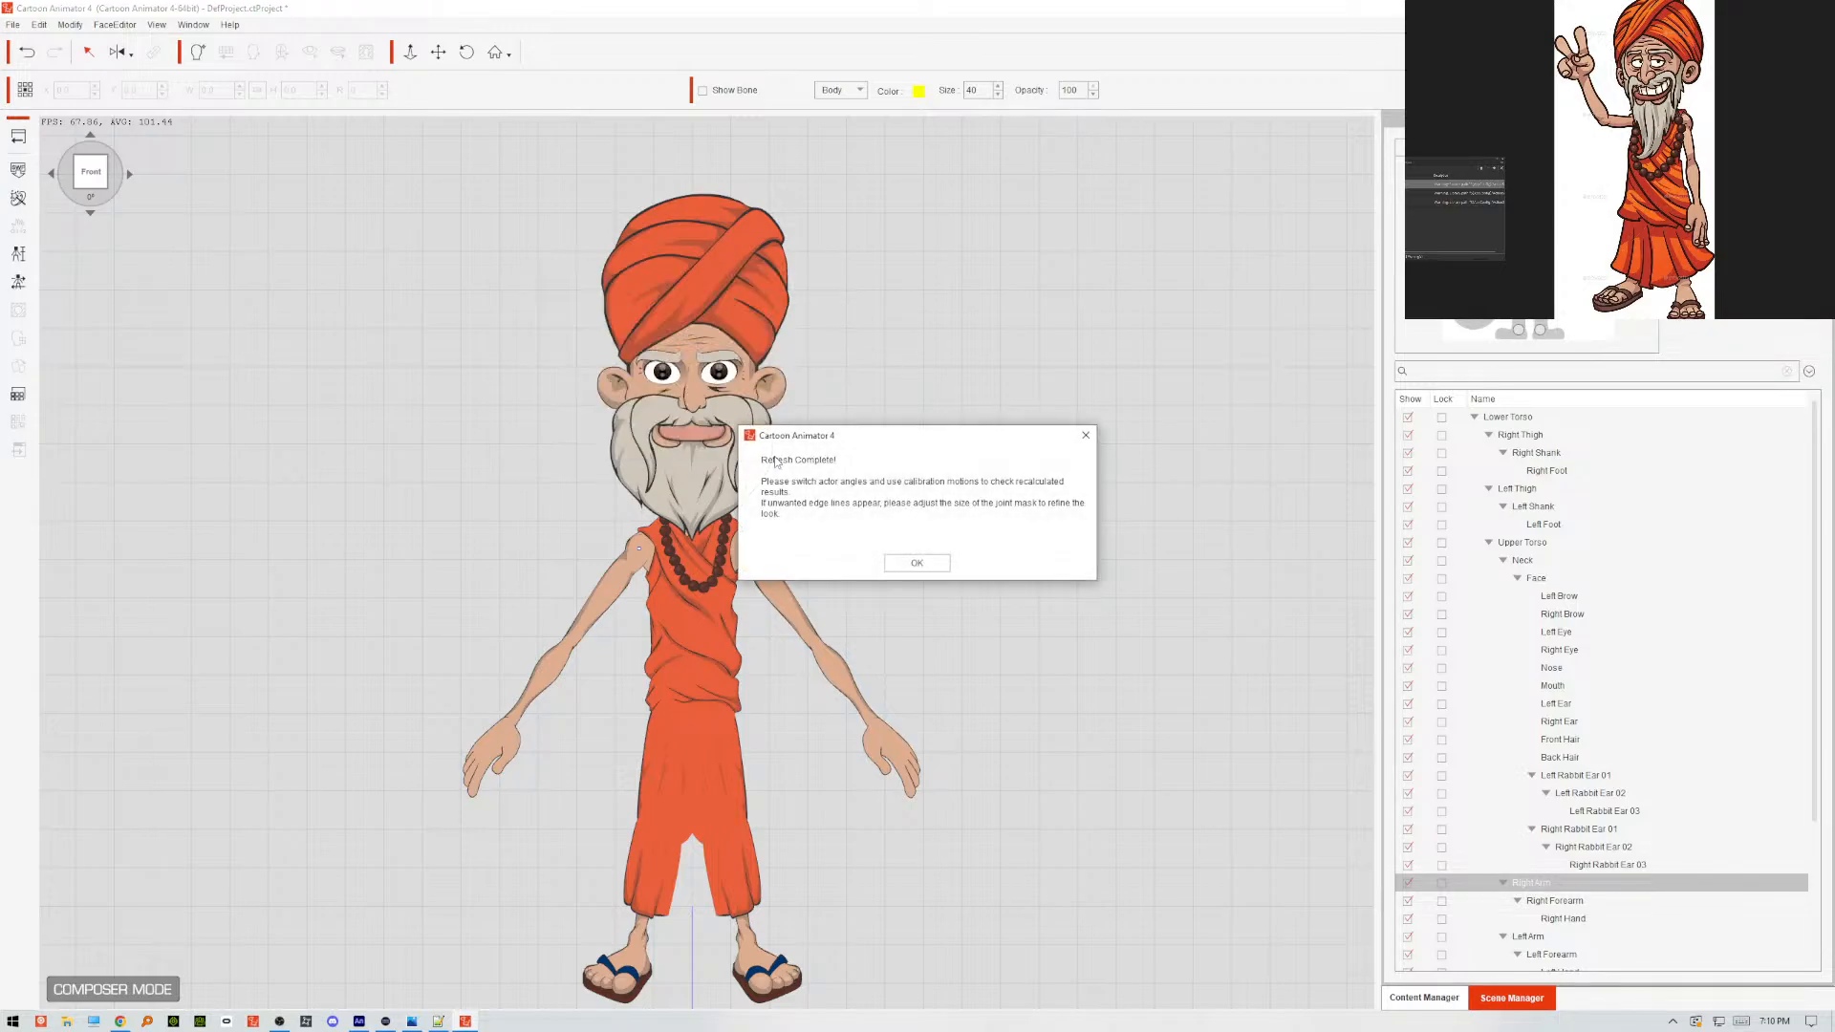
{"action": "left_click", "coordinate": [925, 564]}
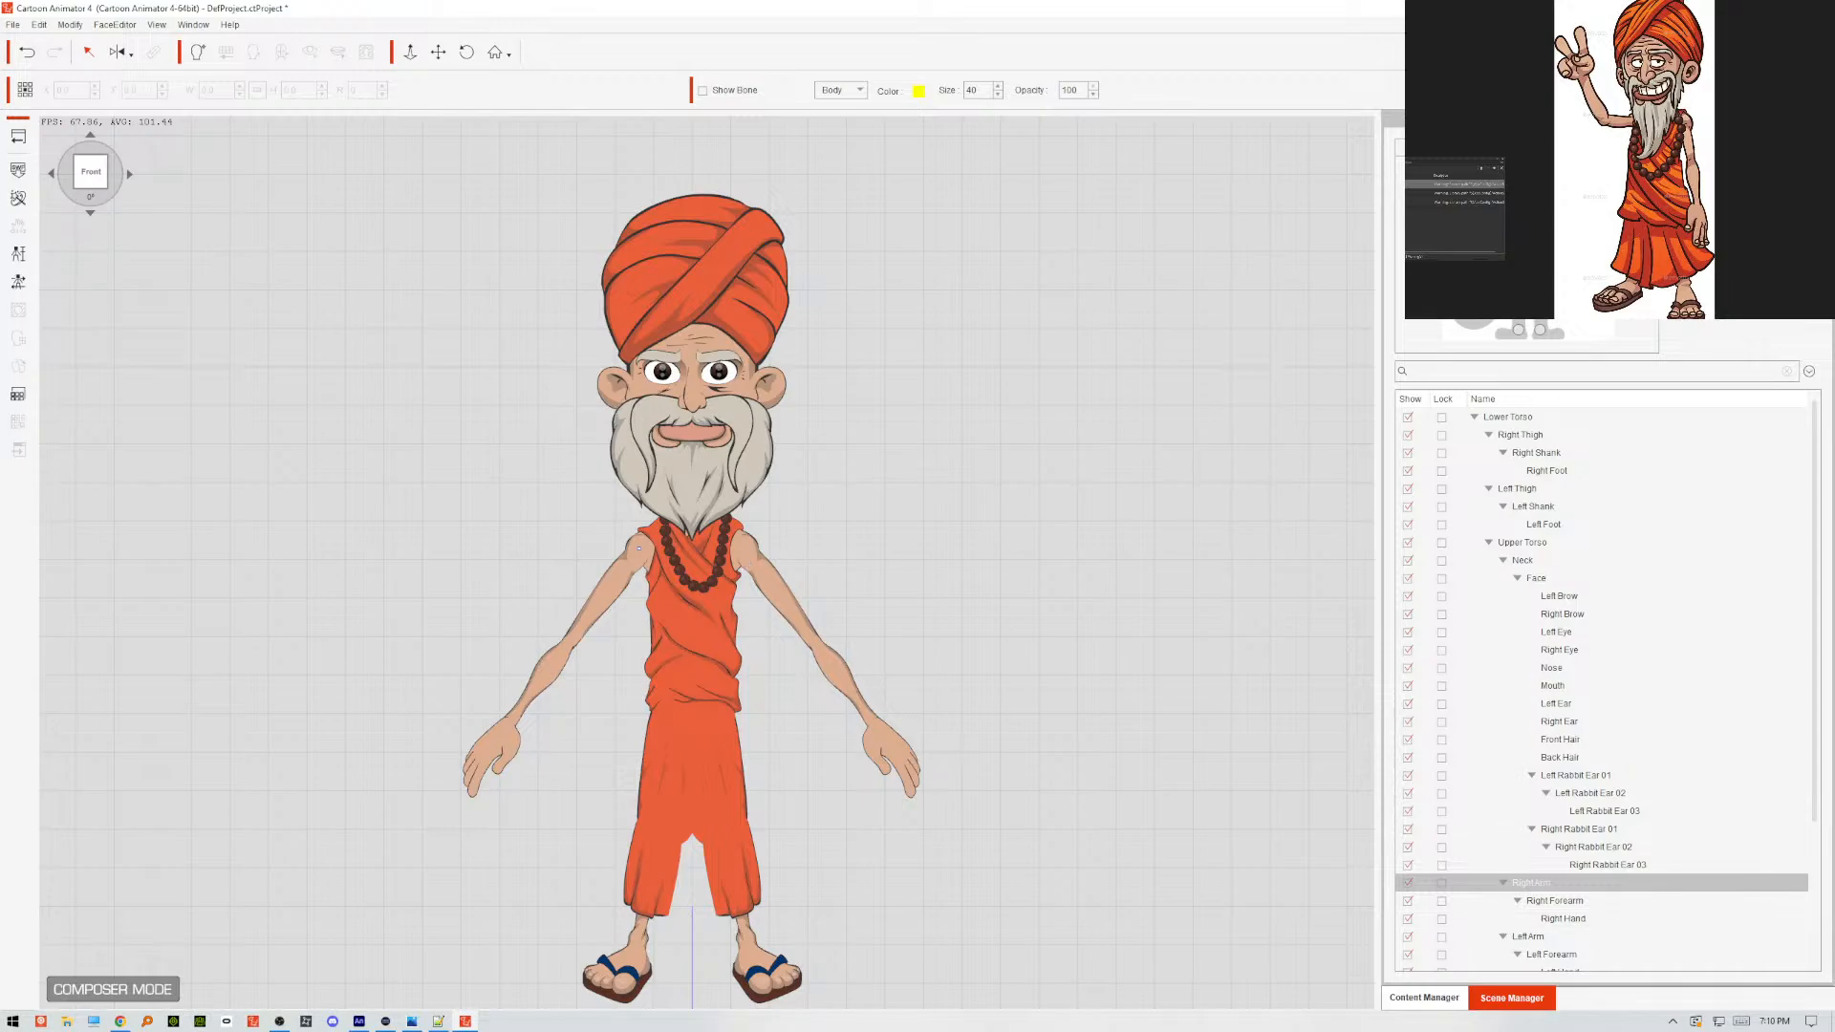
Inspect the left arm and its shoulder joint, leaving nothing selected.
{"action": "left_click", "coordinate": [730, 564]}
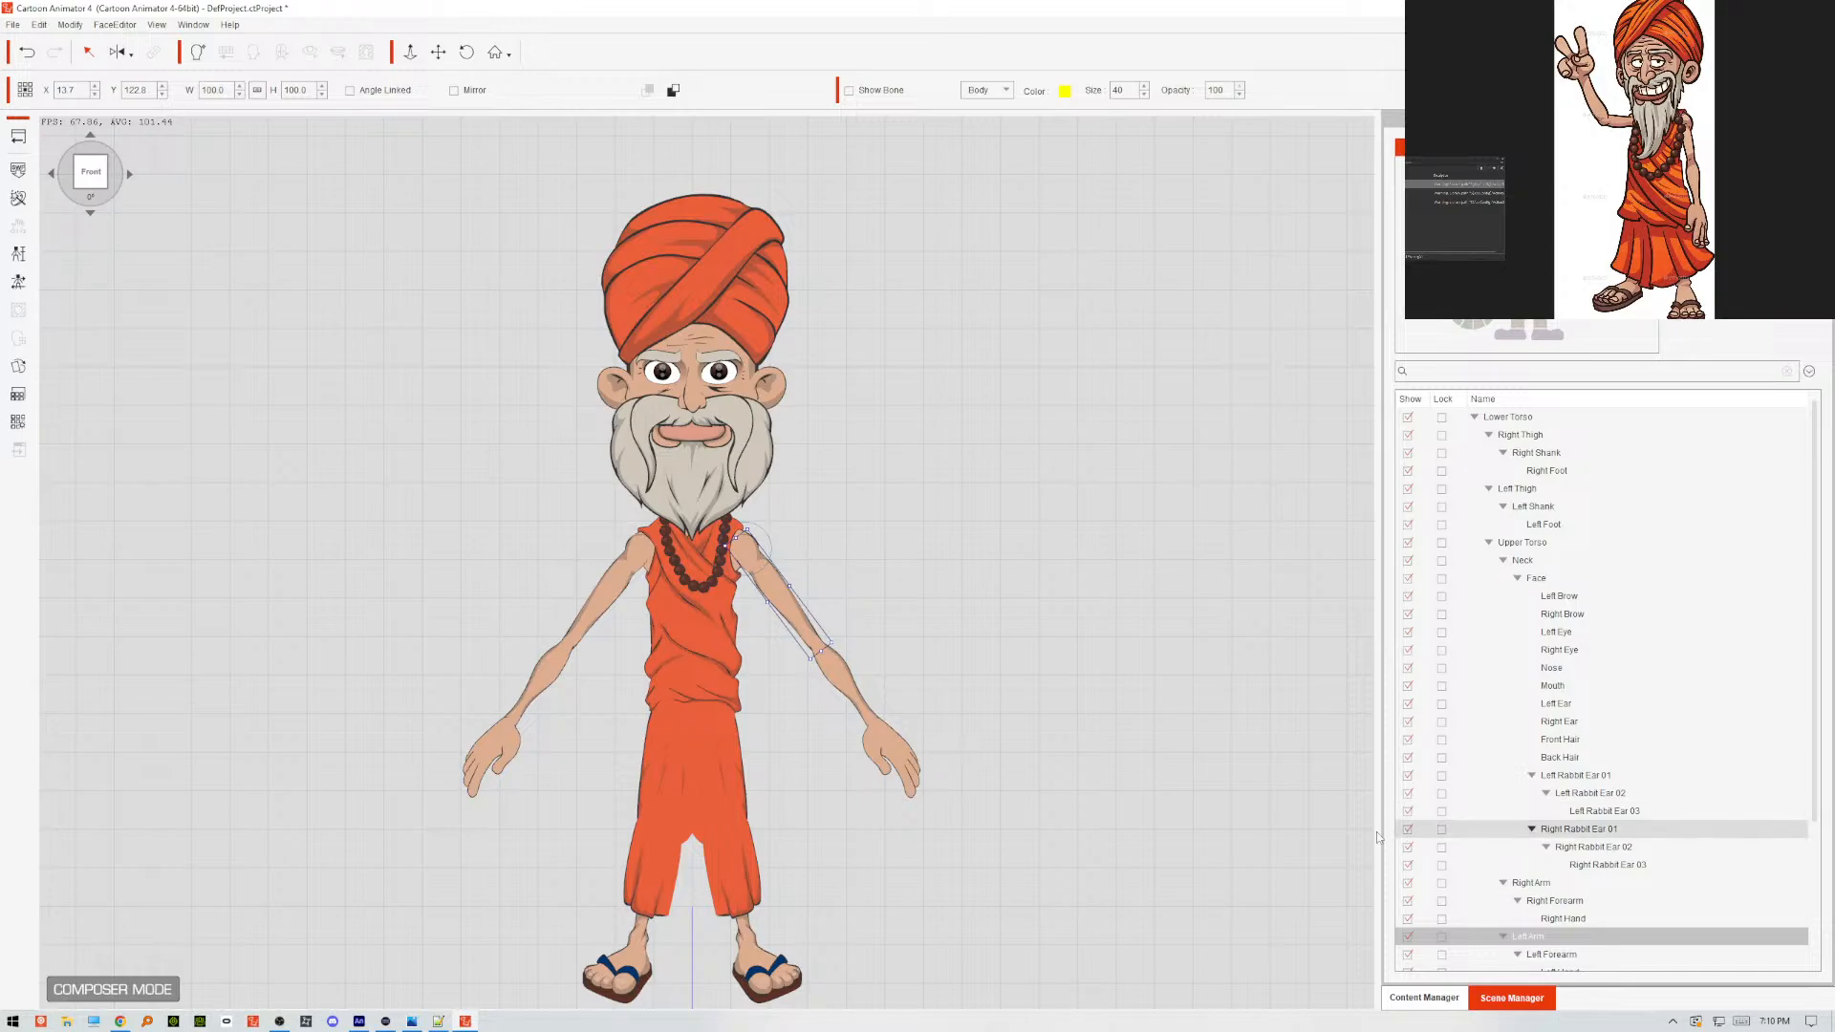
{"action": "left_click", "coordinate": [759, 545]}
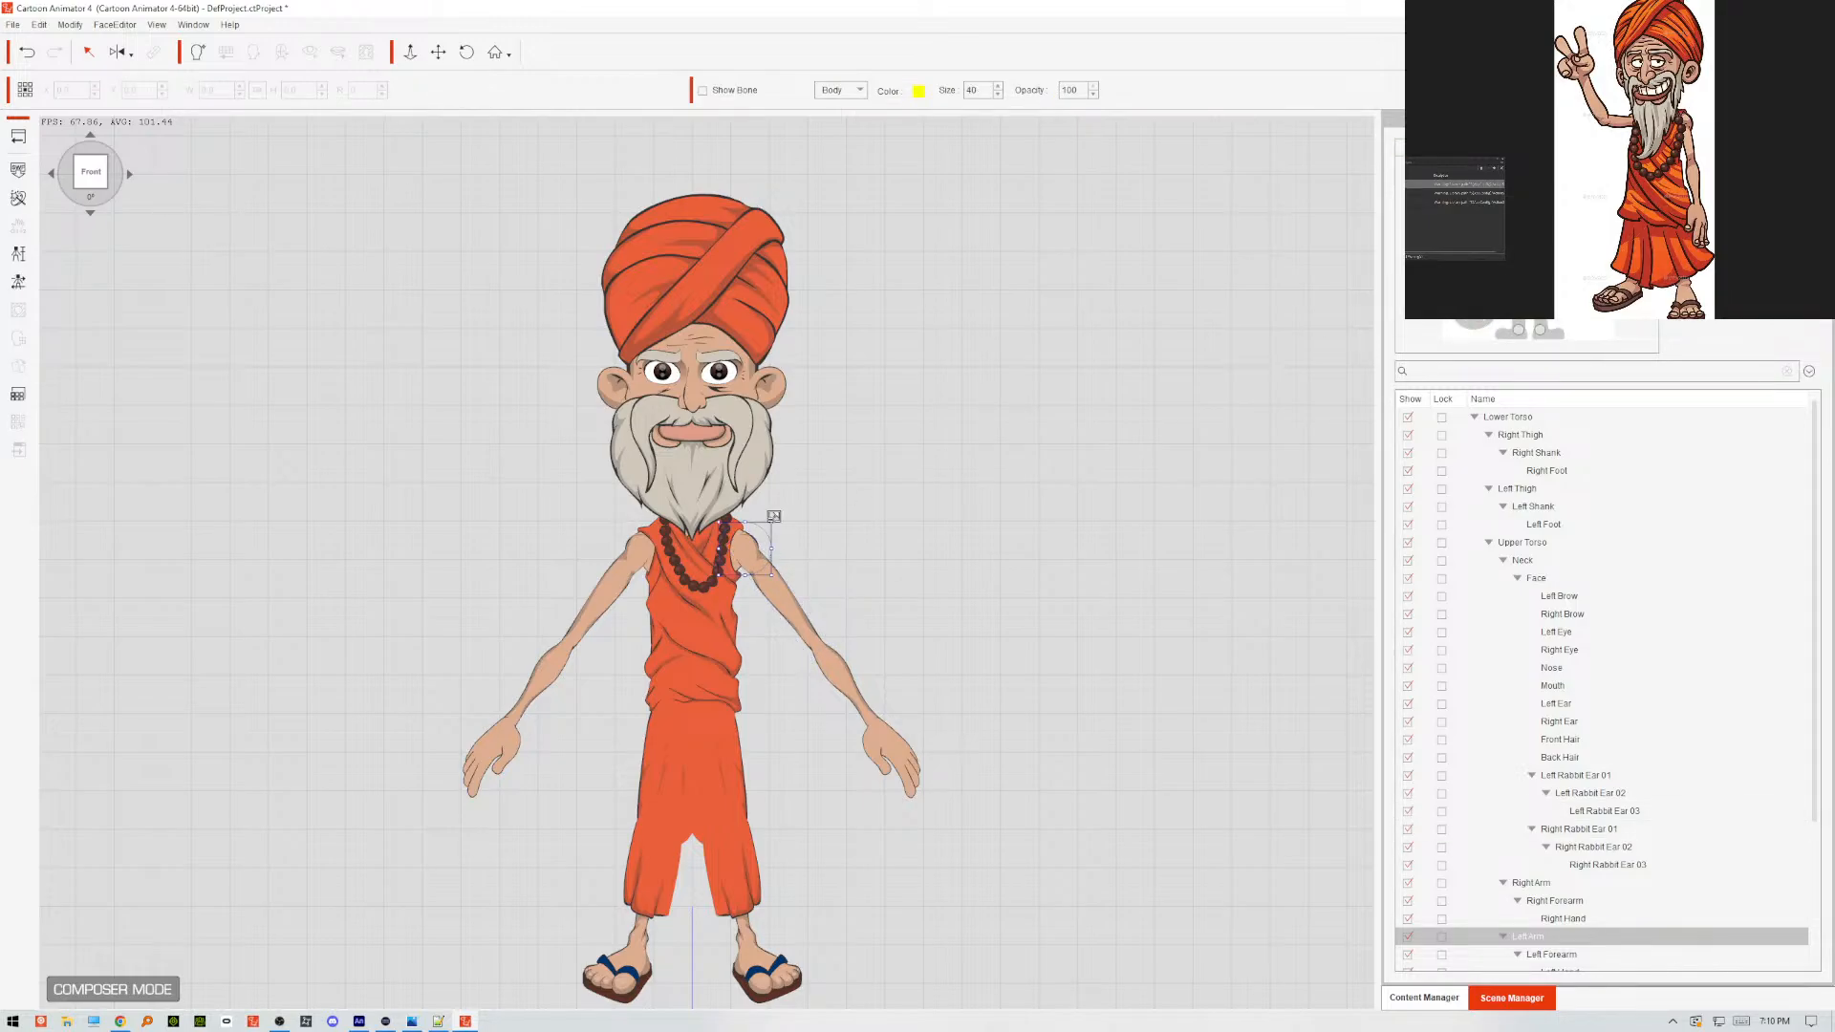
{"action": "left_click", "coordinate": [831, 522]}
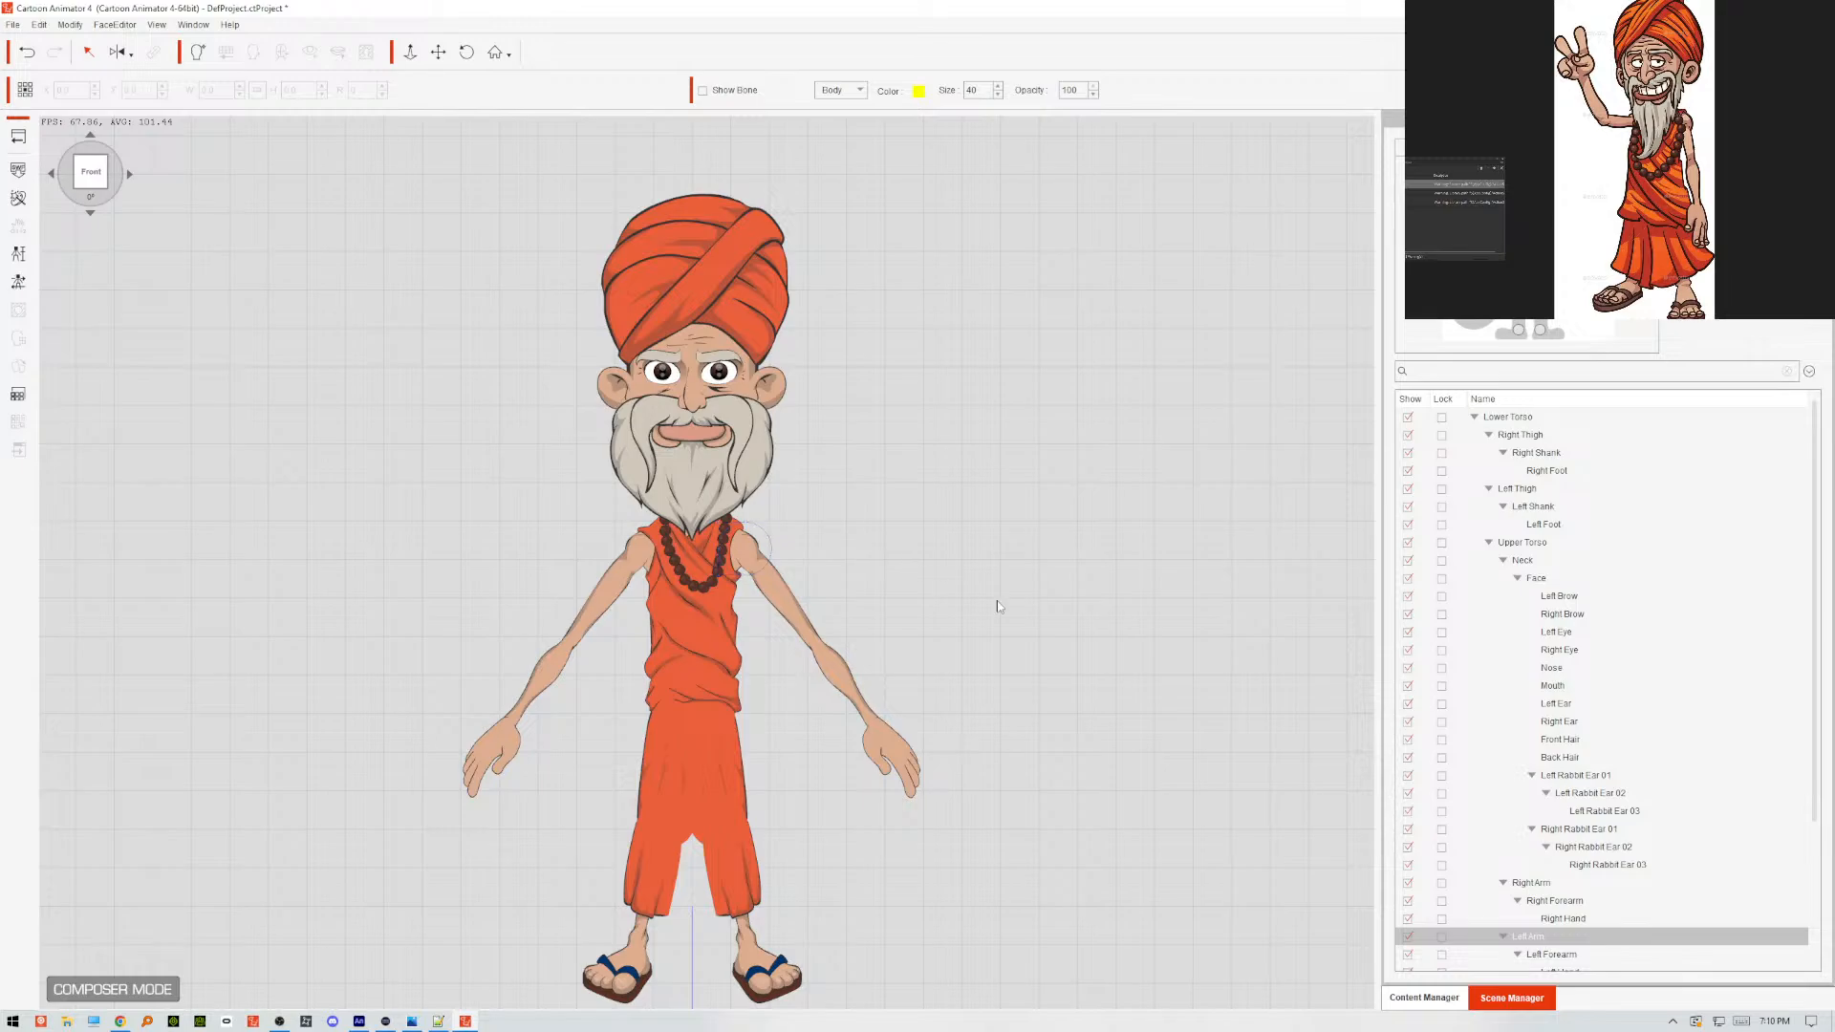